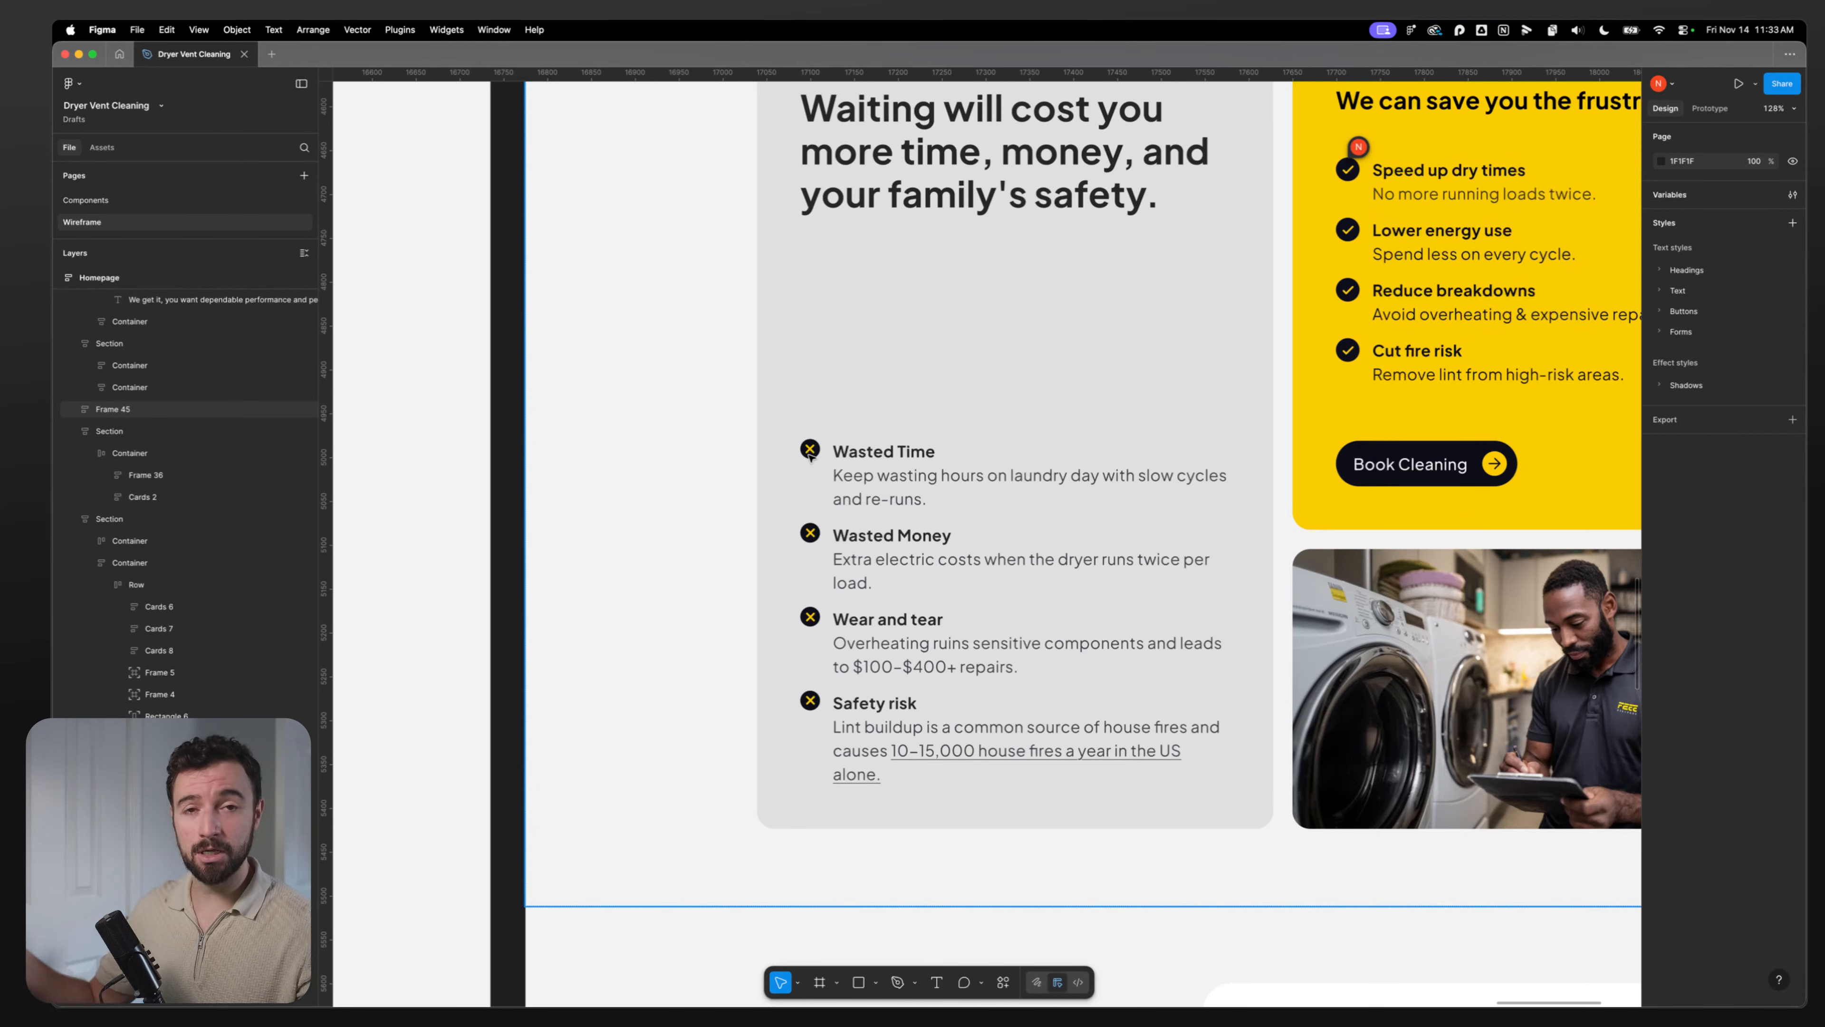
Step: Inspect the icon-and-text items from Wasted Time to Safety risk in the grey card
{"action": "left_click", "coordinate": [810, 452]}
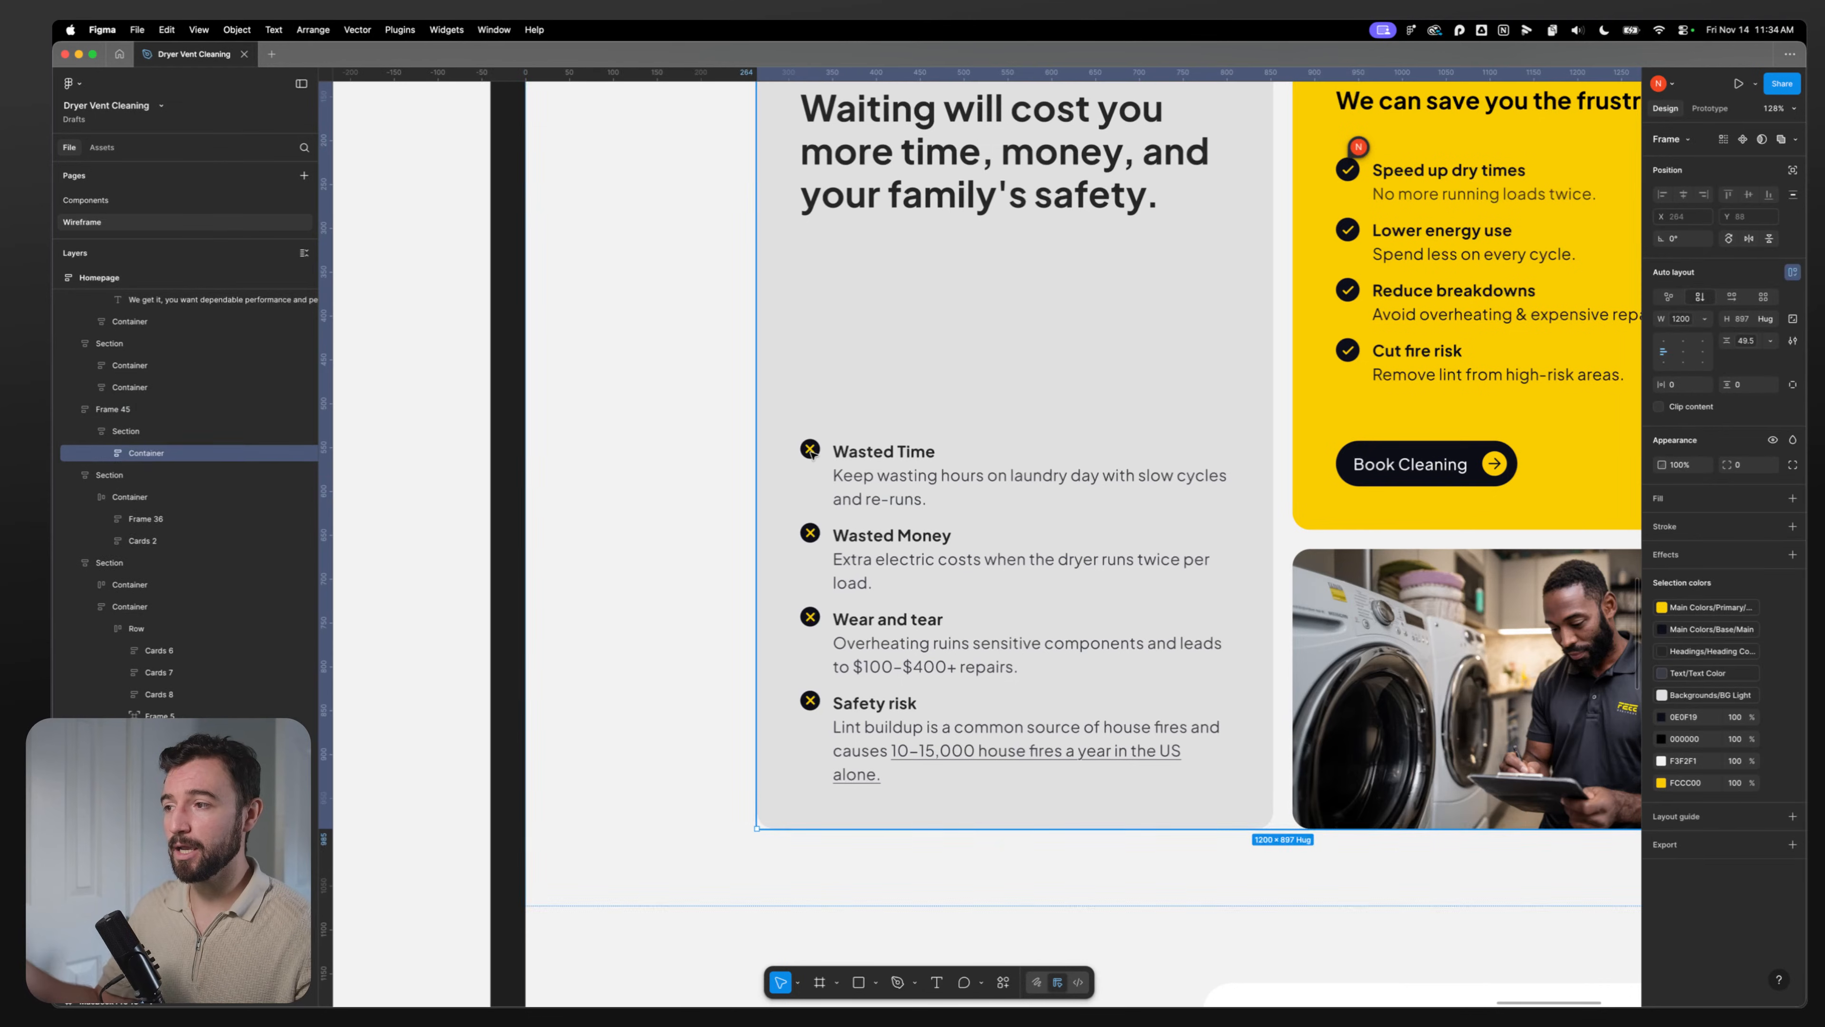
{"action": "left_click", "coordinate": [941, 468]}
{"action": "left_click", "coordinate": [913, 557]}
{"action": "left_click", "coordinate": [905, 637]}
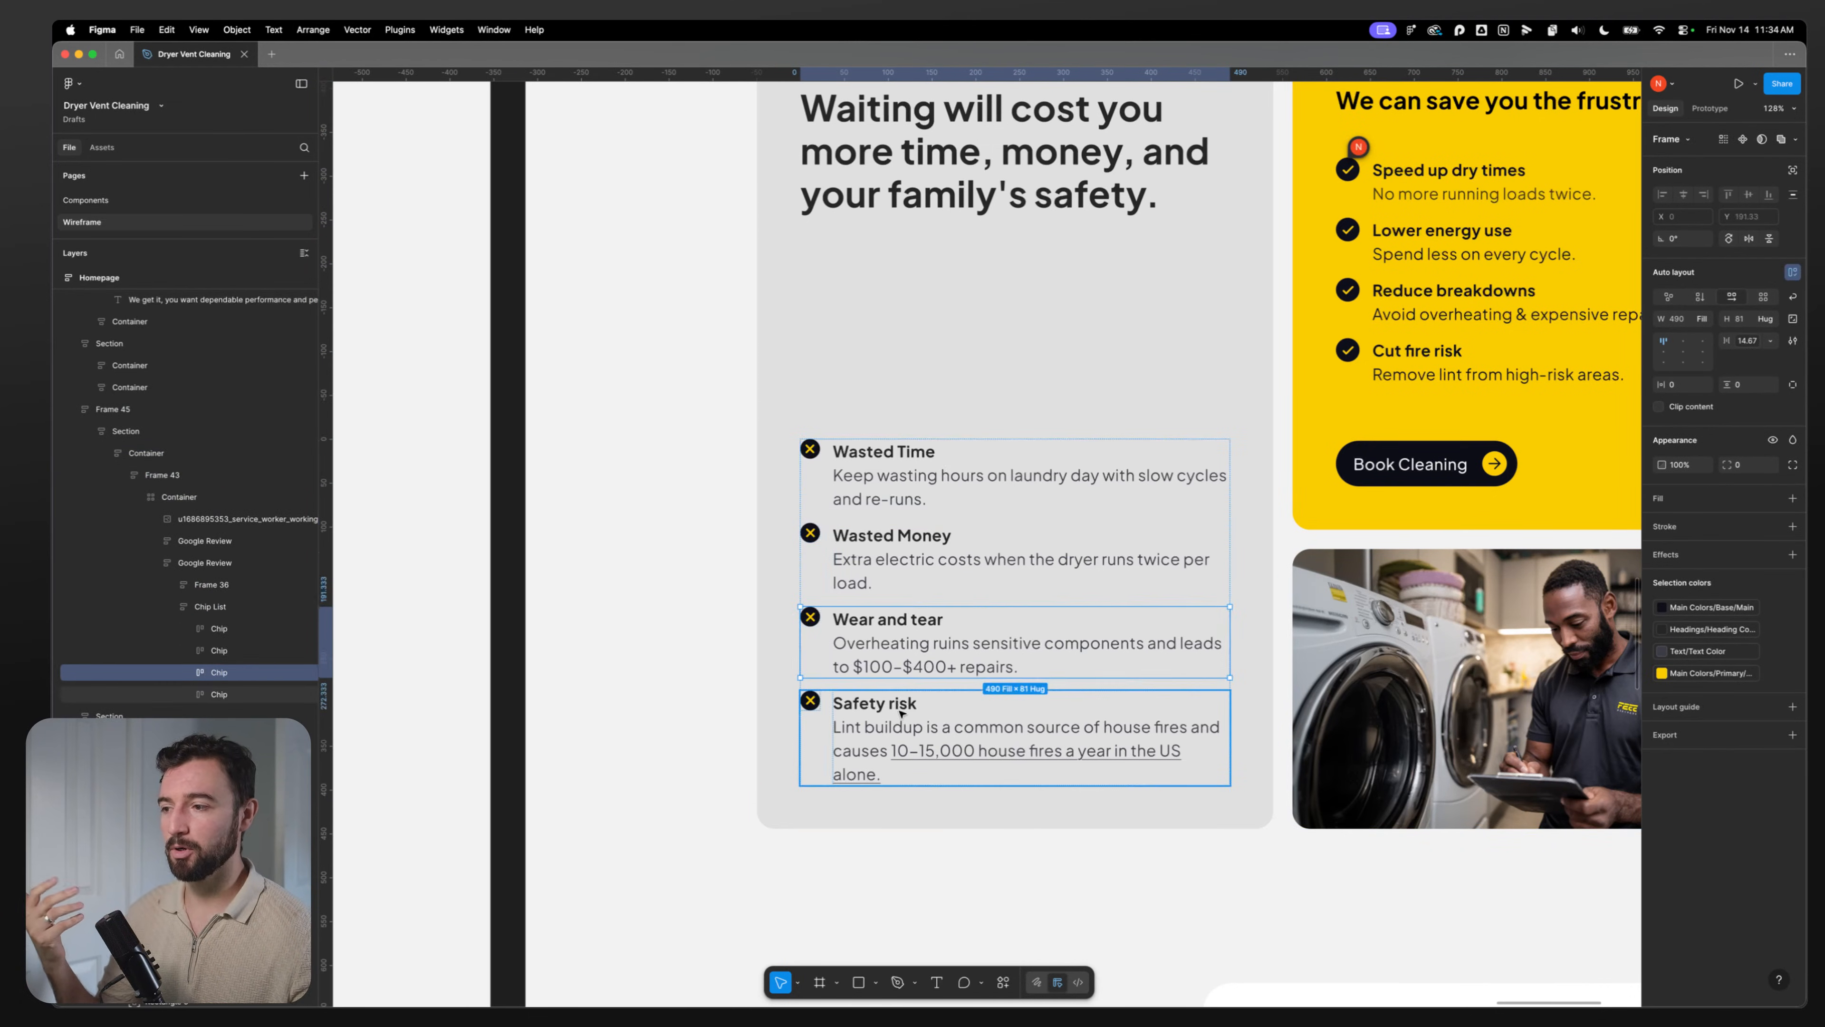
{"action": "left_click", "coordinate": [900, 712]}
{"action": "left_click", "coordinate": [909, 565]}
{"action": "left_click", "coordinate": [916, 492]}
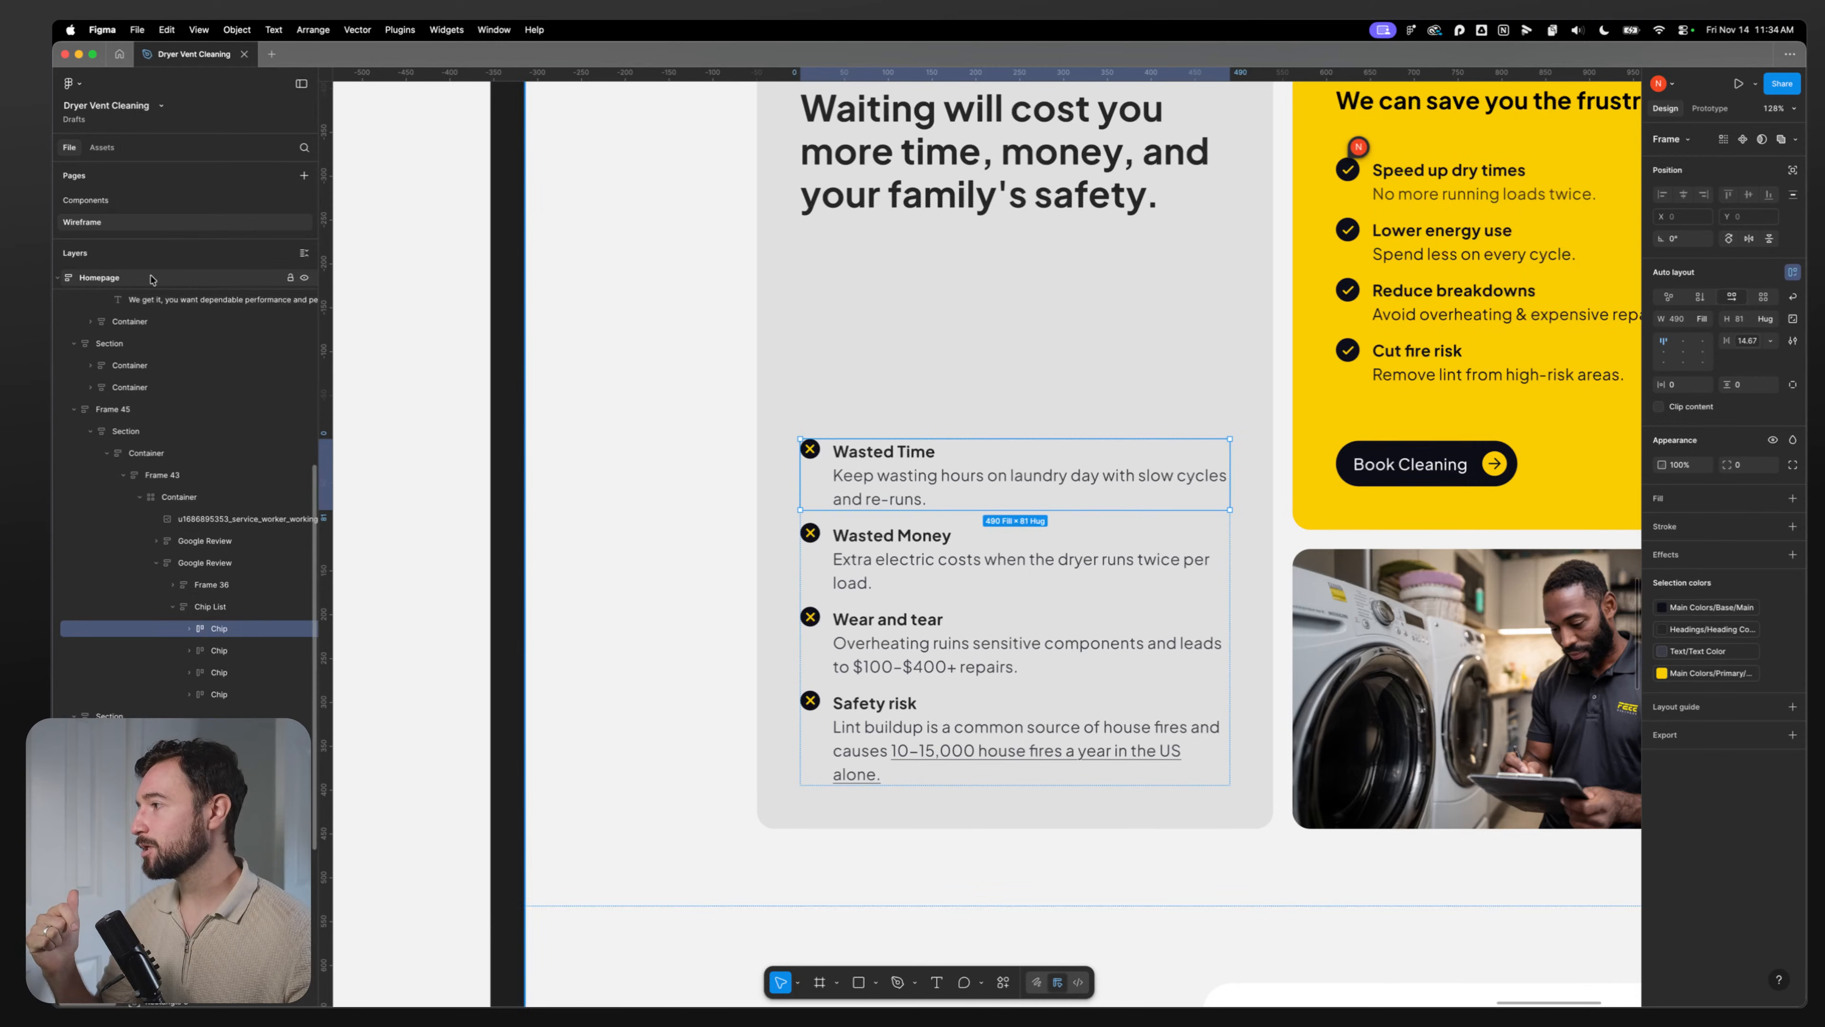
Step: Enlarge the page list and add a new page named Components below Wireframe
{"action": "left_click", "coordinate": [148, 248]}
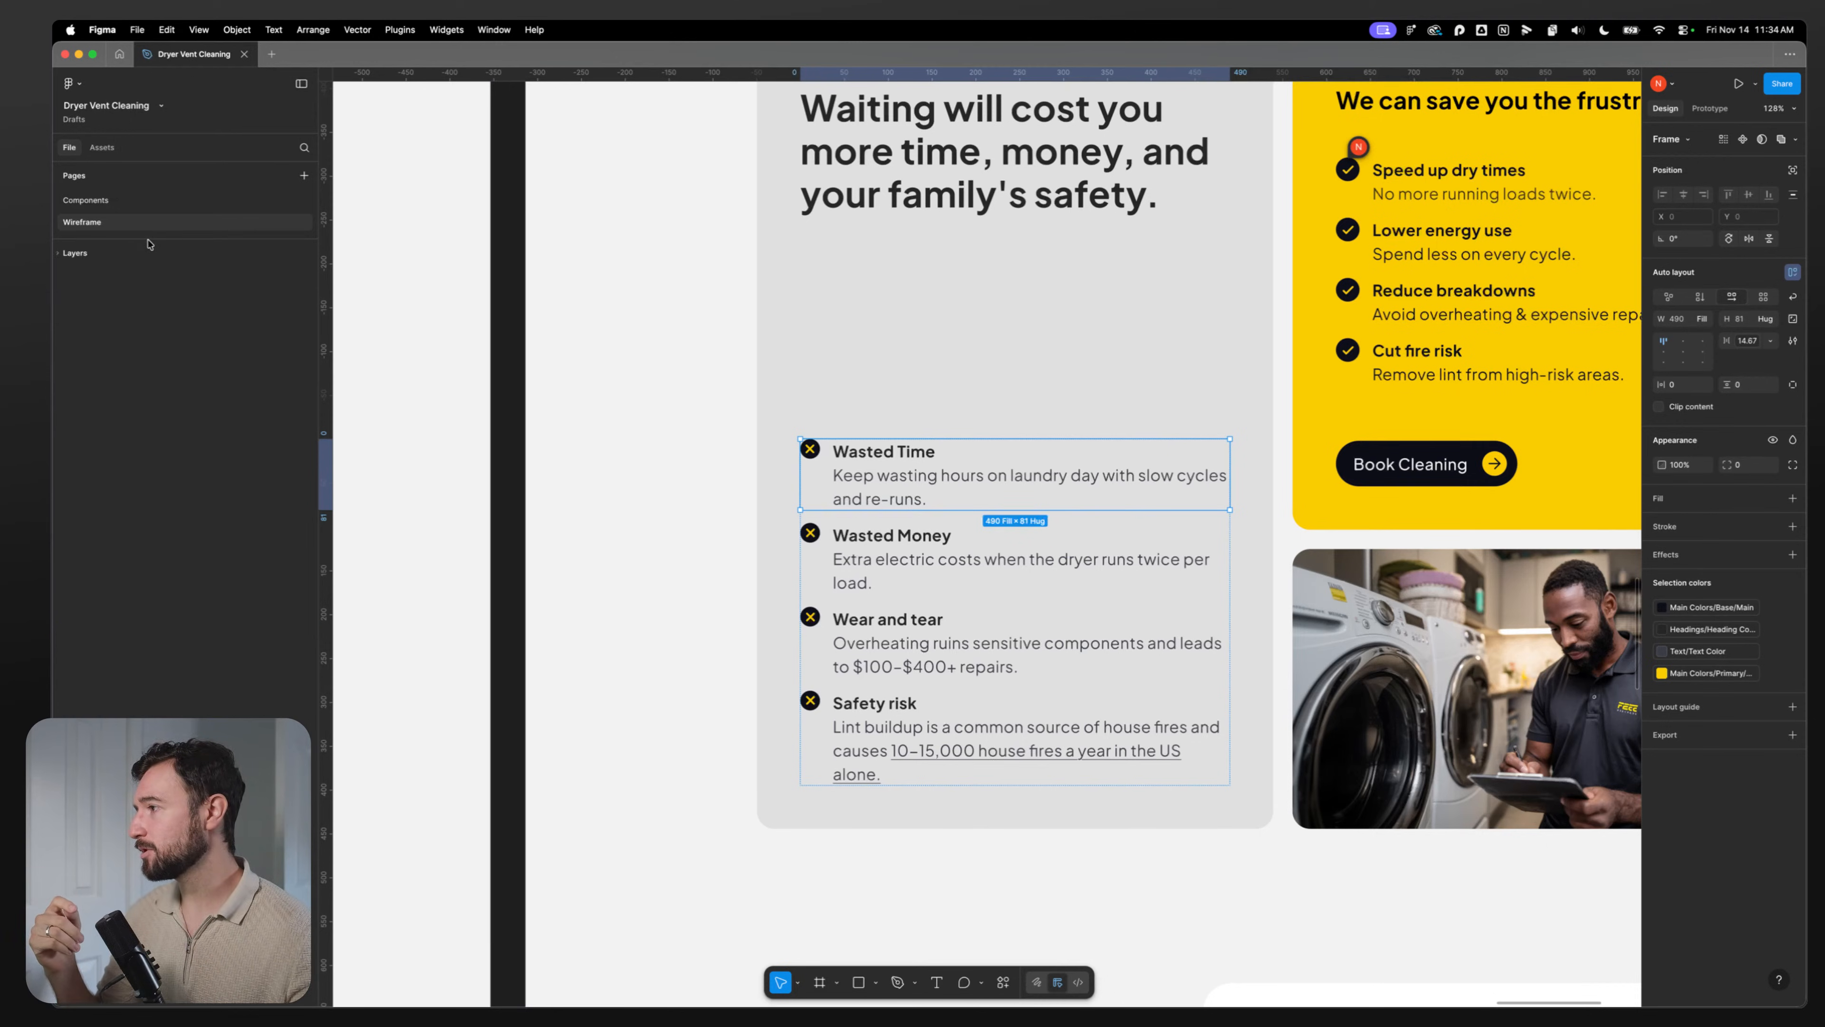
{"action": "left_click_drag", "start_coordinate": [149, 239], "coordinate": [126, 383]}
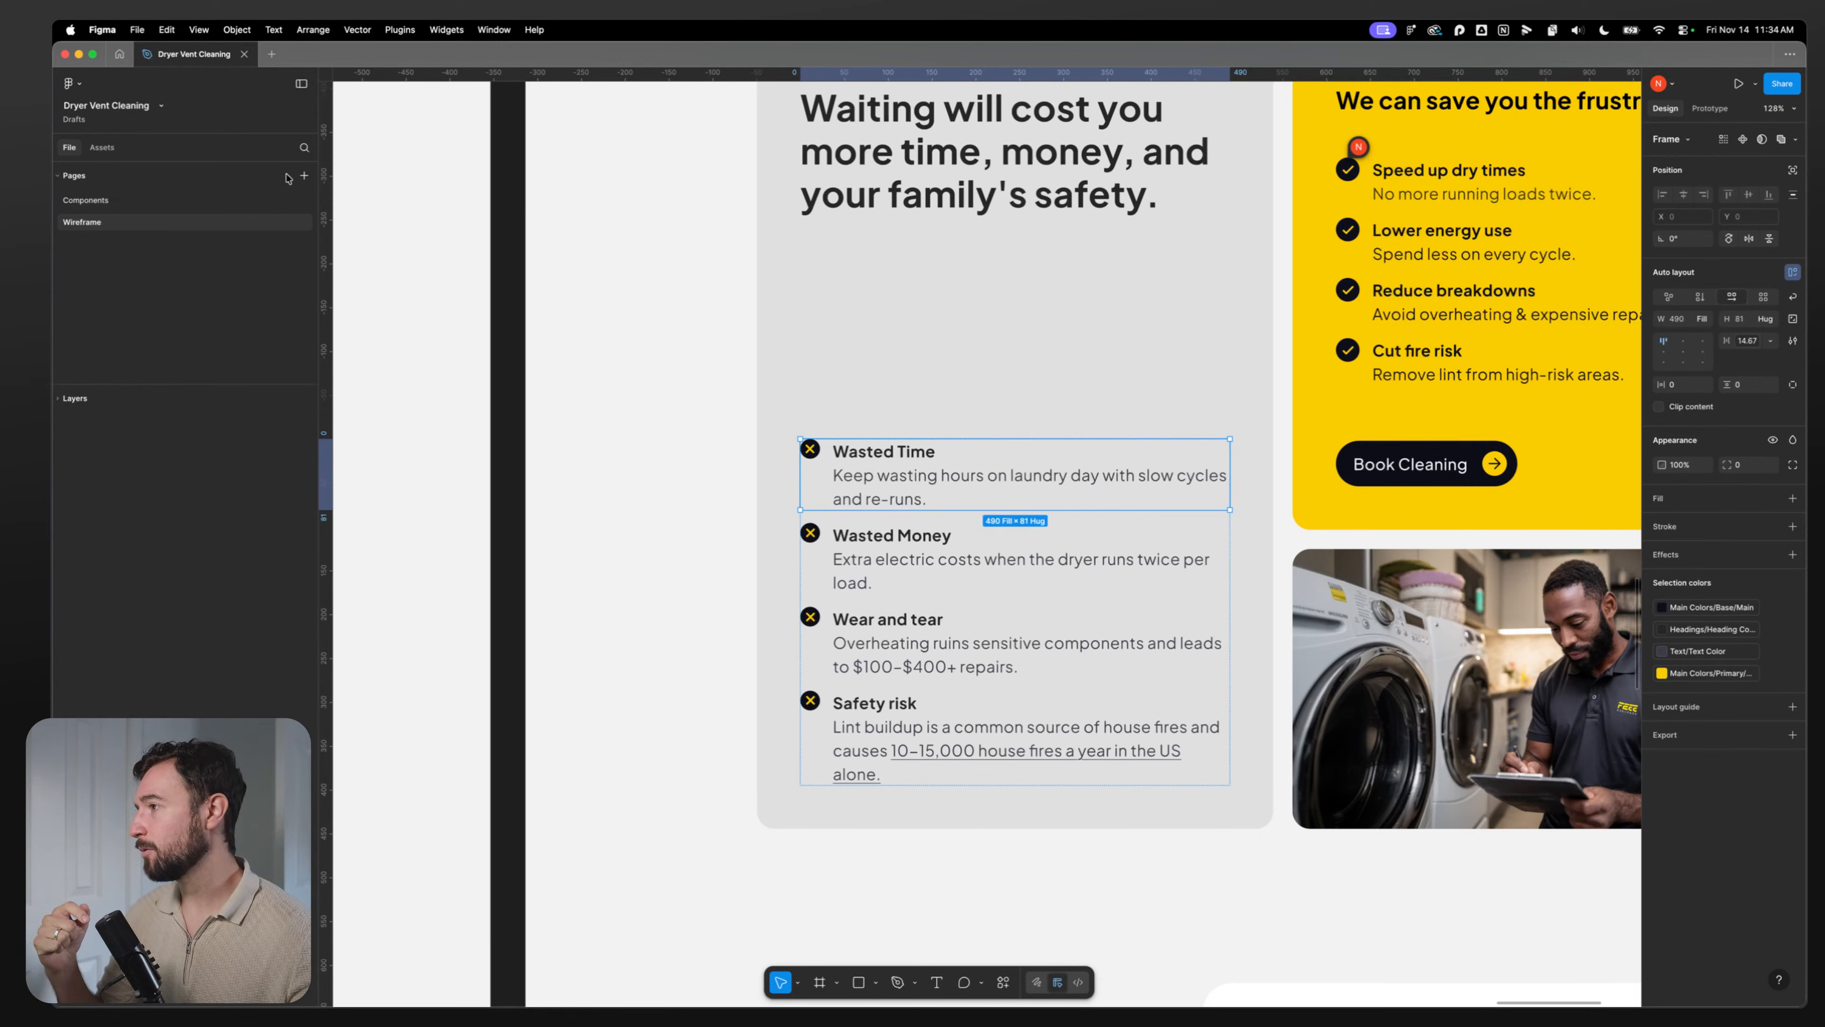
{"action": "left_click", "coordinate": [304, 176]}
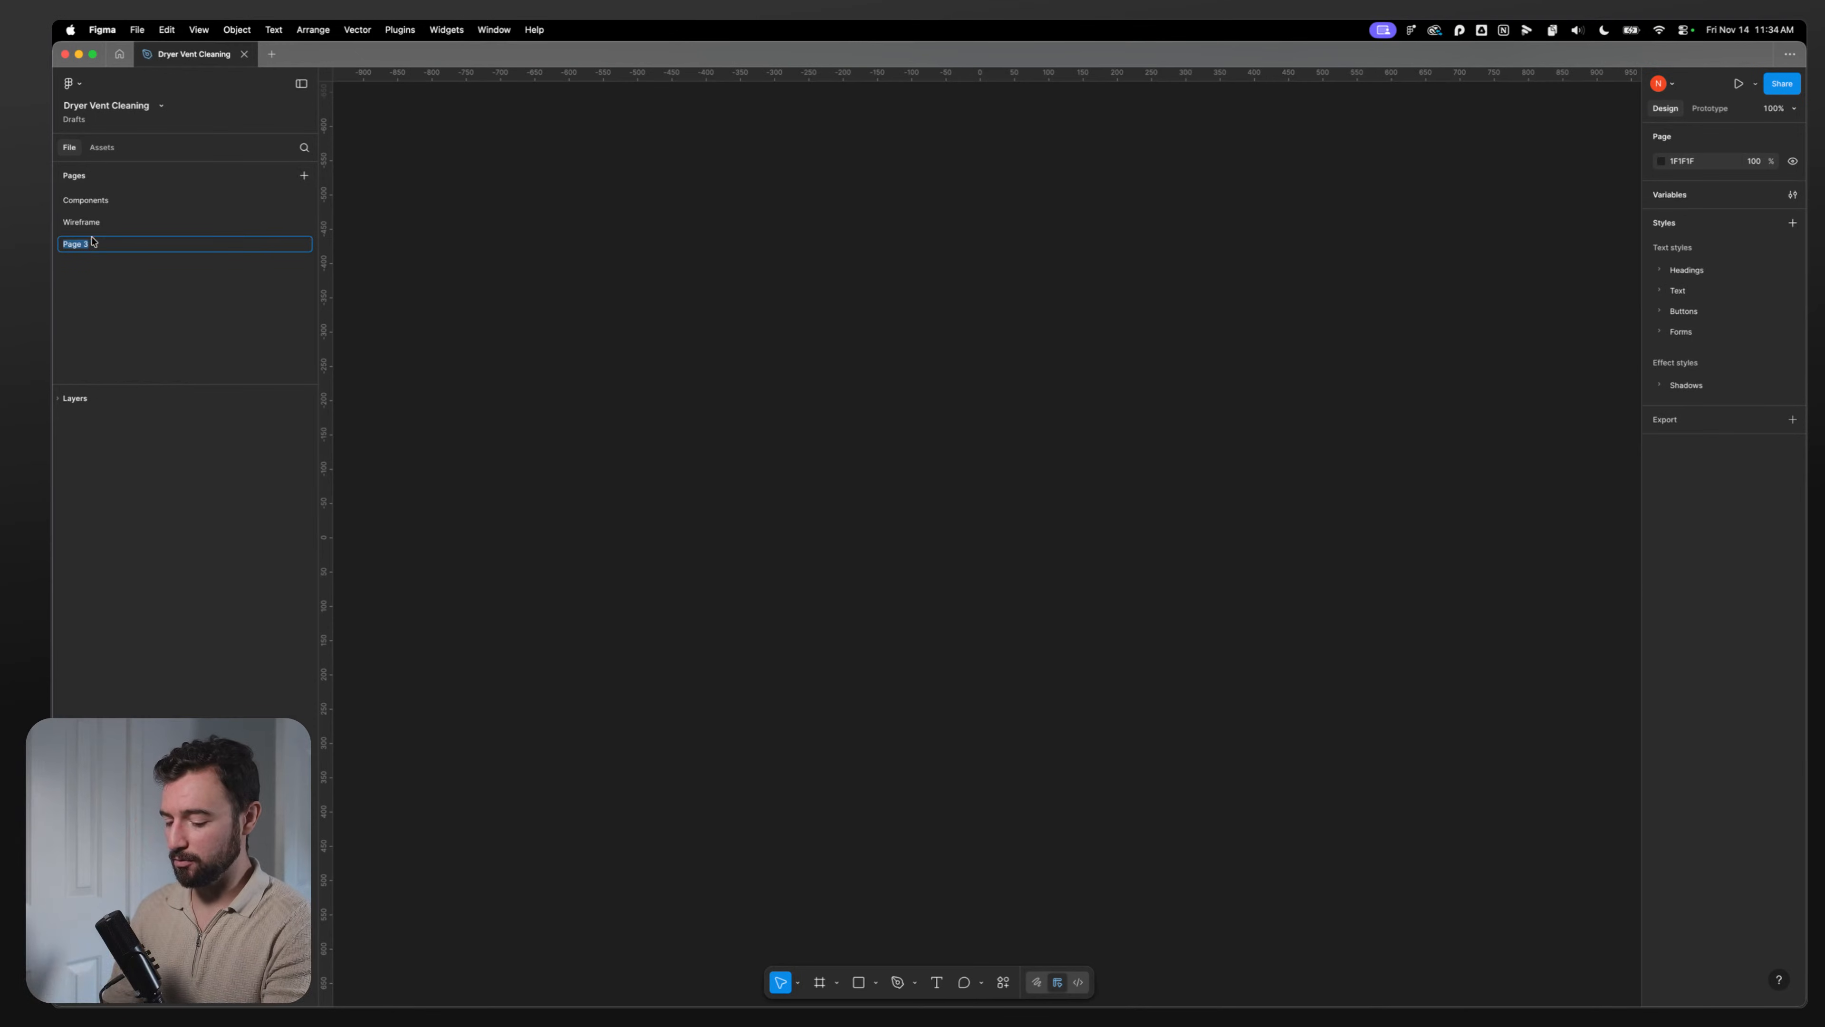
{"action": "type", "text": "Components"}
{"action": "key", "text": "Return"}
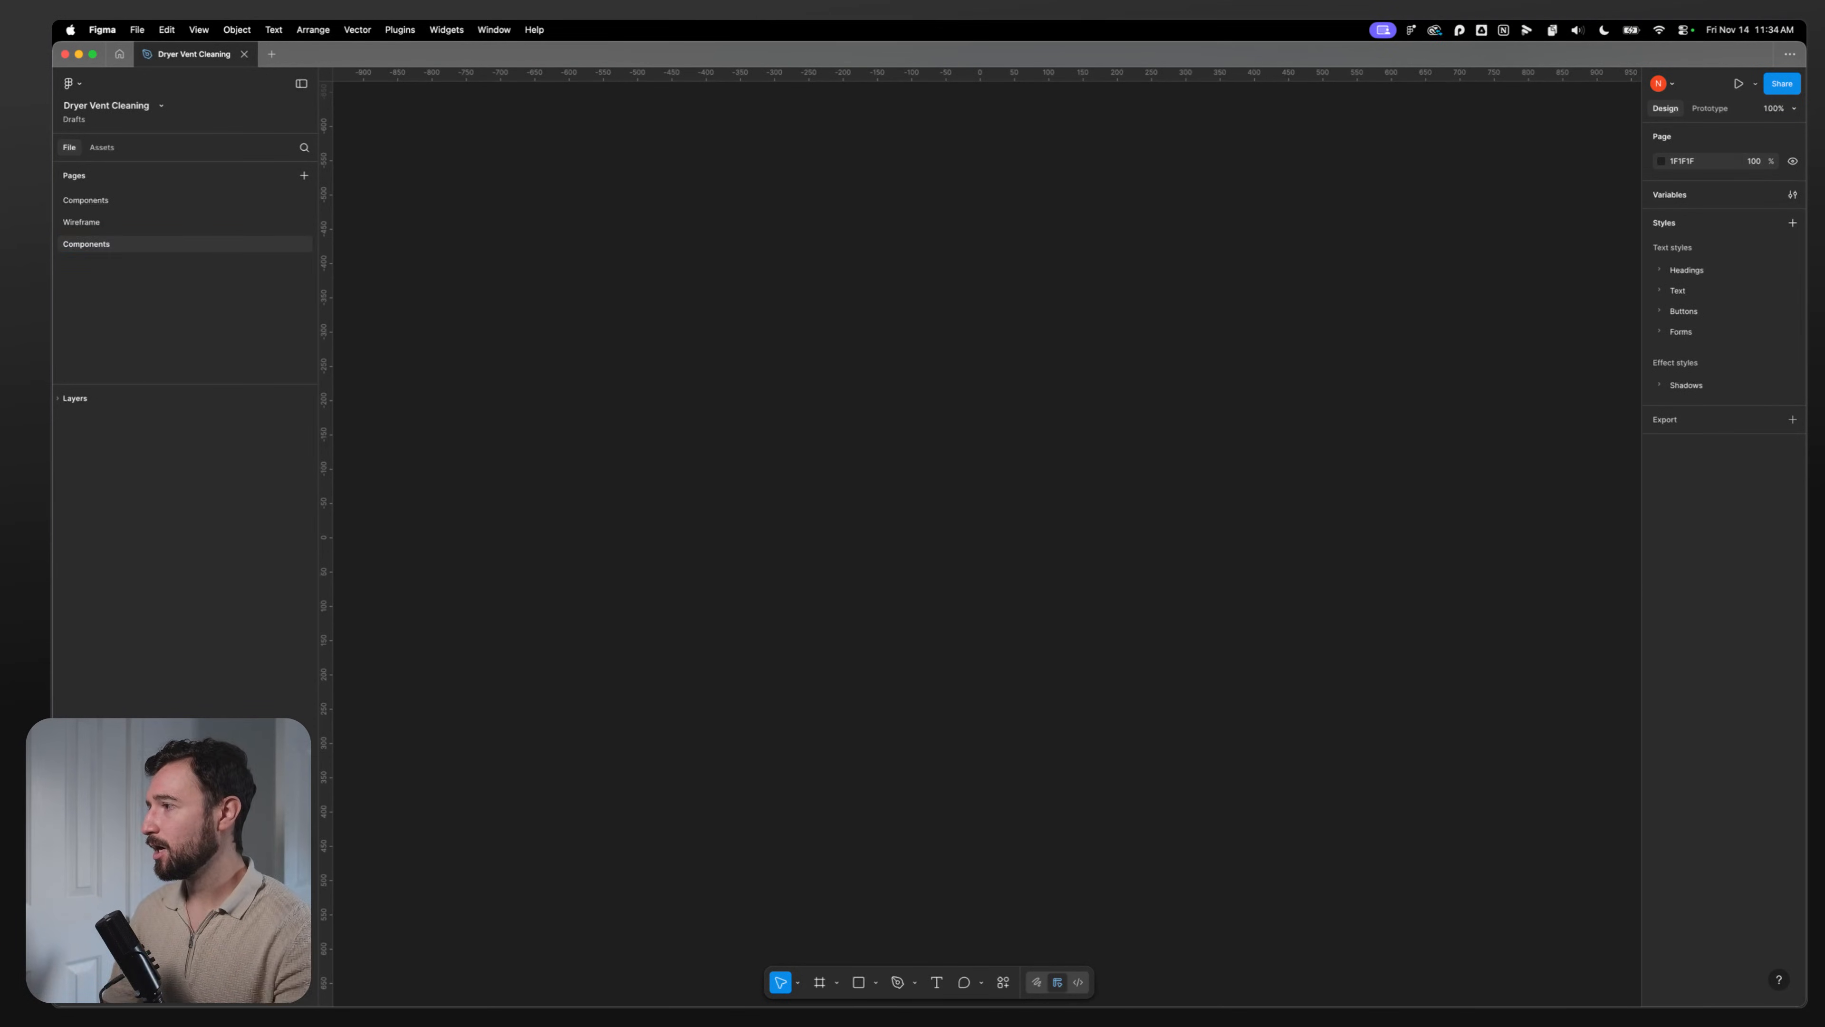
{"action": "left_click", "coordinate": [130, 225]}
{"action": "left_click", "coordinate": [122, 251]}
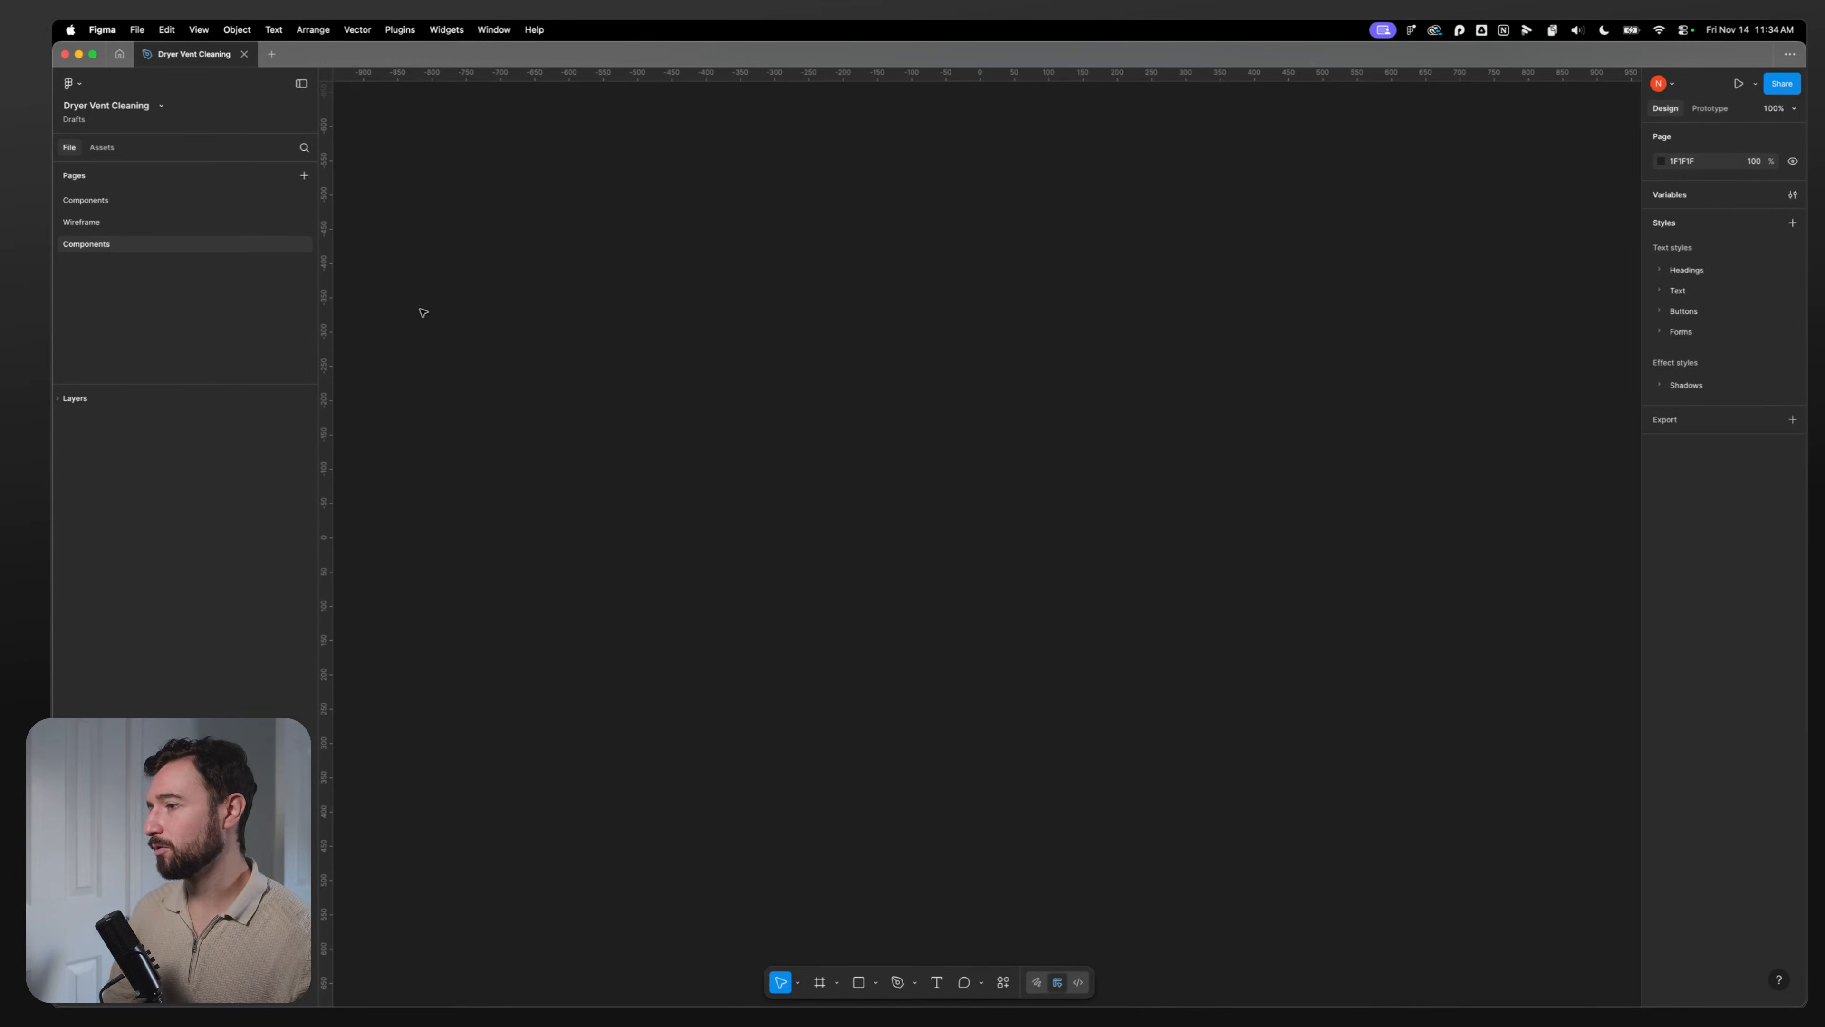
Step: Draw a frame of about 976 × 590 on the new Components page and name it Icons
{"action": "key", "text": "f"}
{"action": "left_click_drag", "start_coordinate": [688, 307], "coordinate": [1358, 713]}
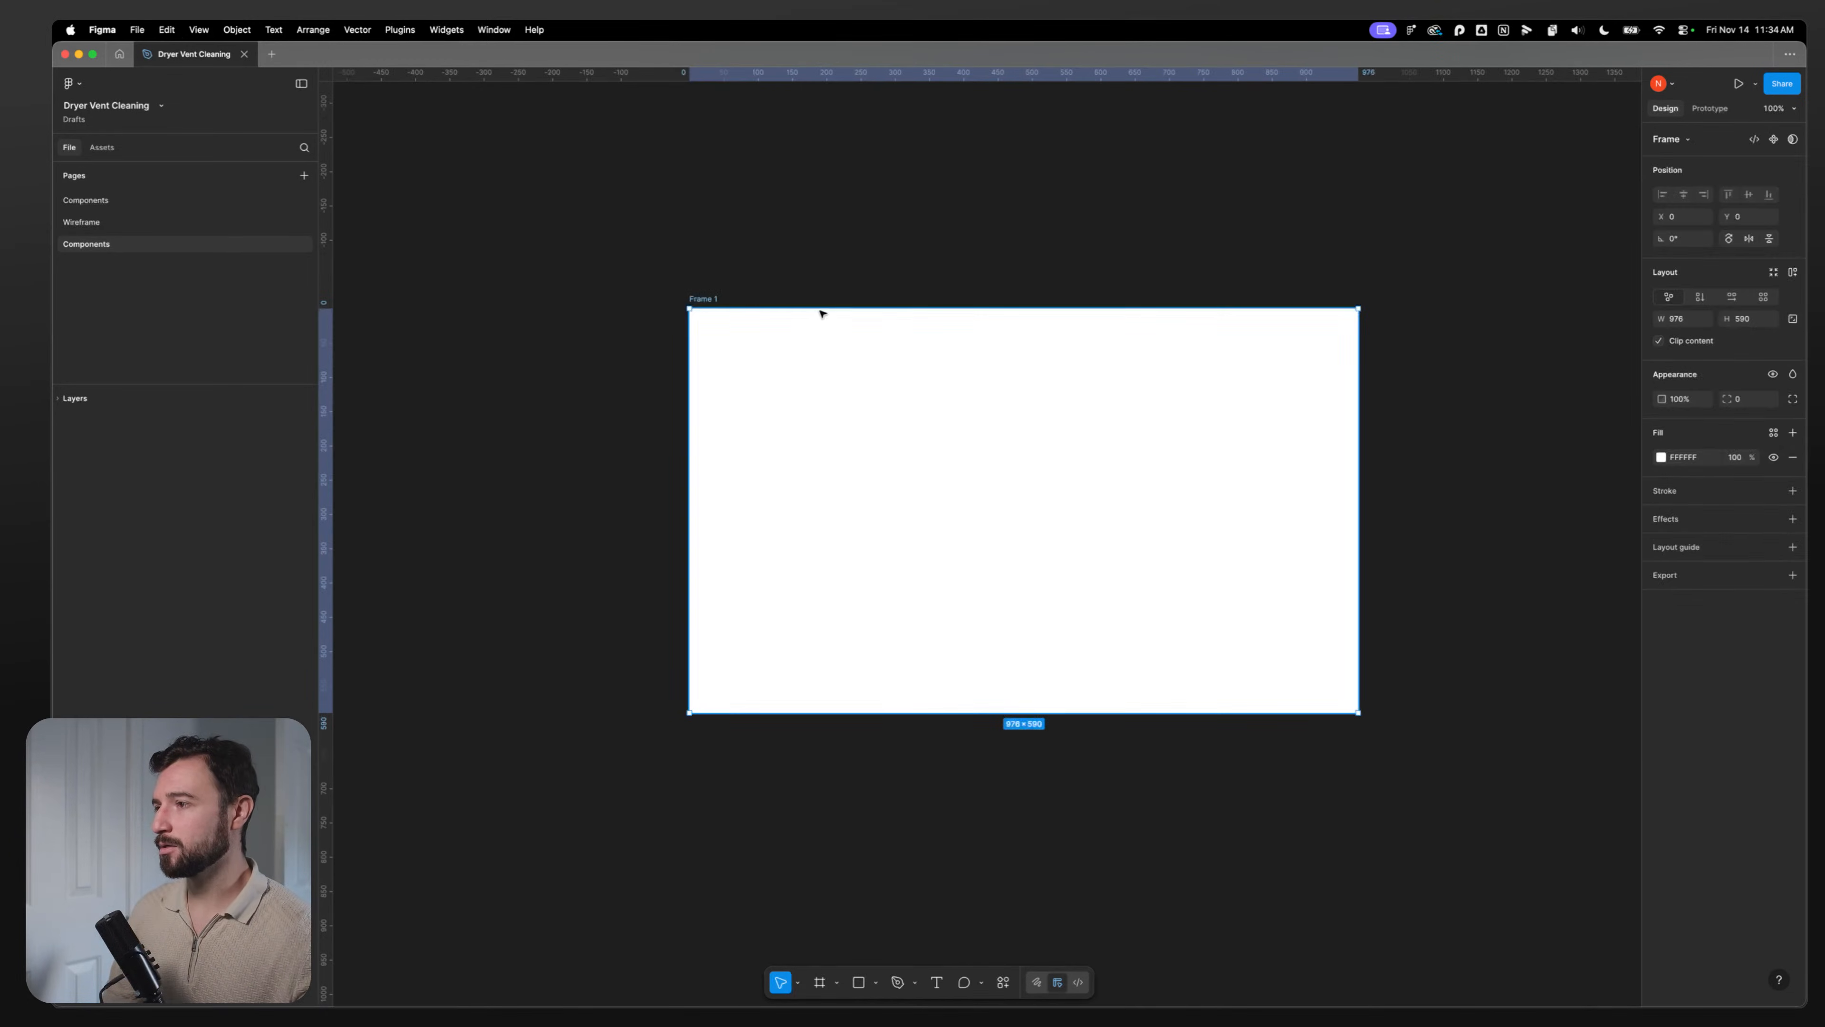
{"action": "double_click", "coordinate": [703, 298]}
{"action": "type", "text": "Icons"}
{"action": "left_click", "coordinate": [774, 261]}
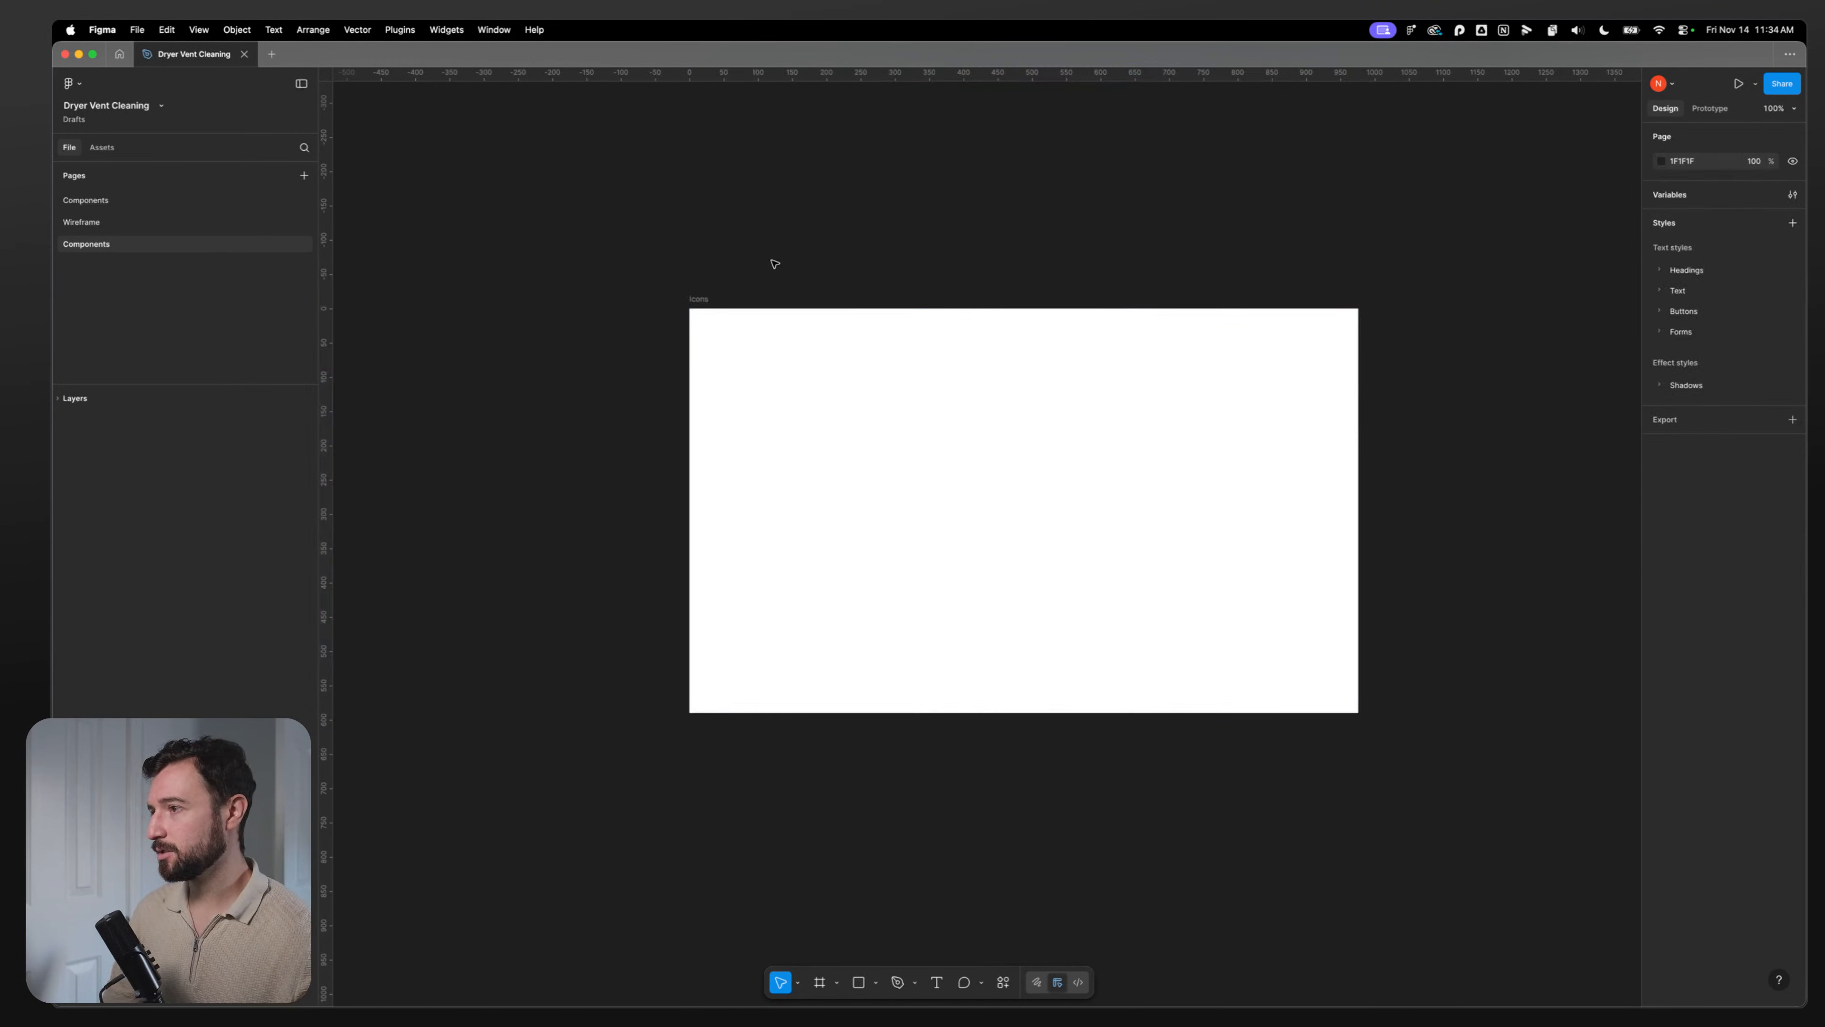
Step: On the Wireframe page, select together the Wasted Time cross, the Speed up dry times checkmark and the yellow card's Book Cleaning arrow
{"action": "left_click", "coordinate": [82, 221]}
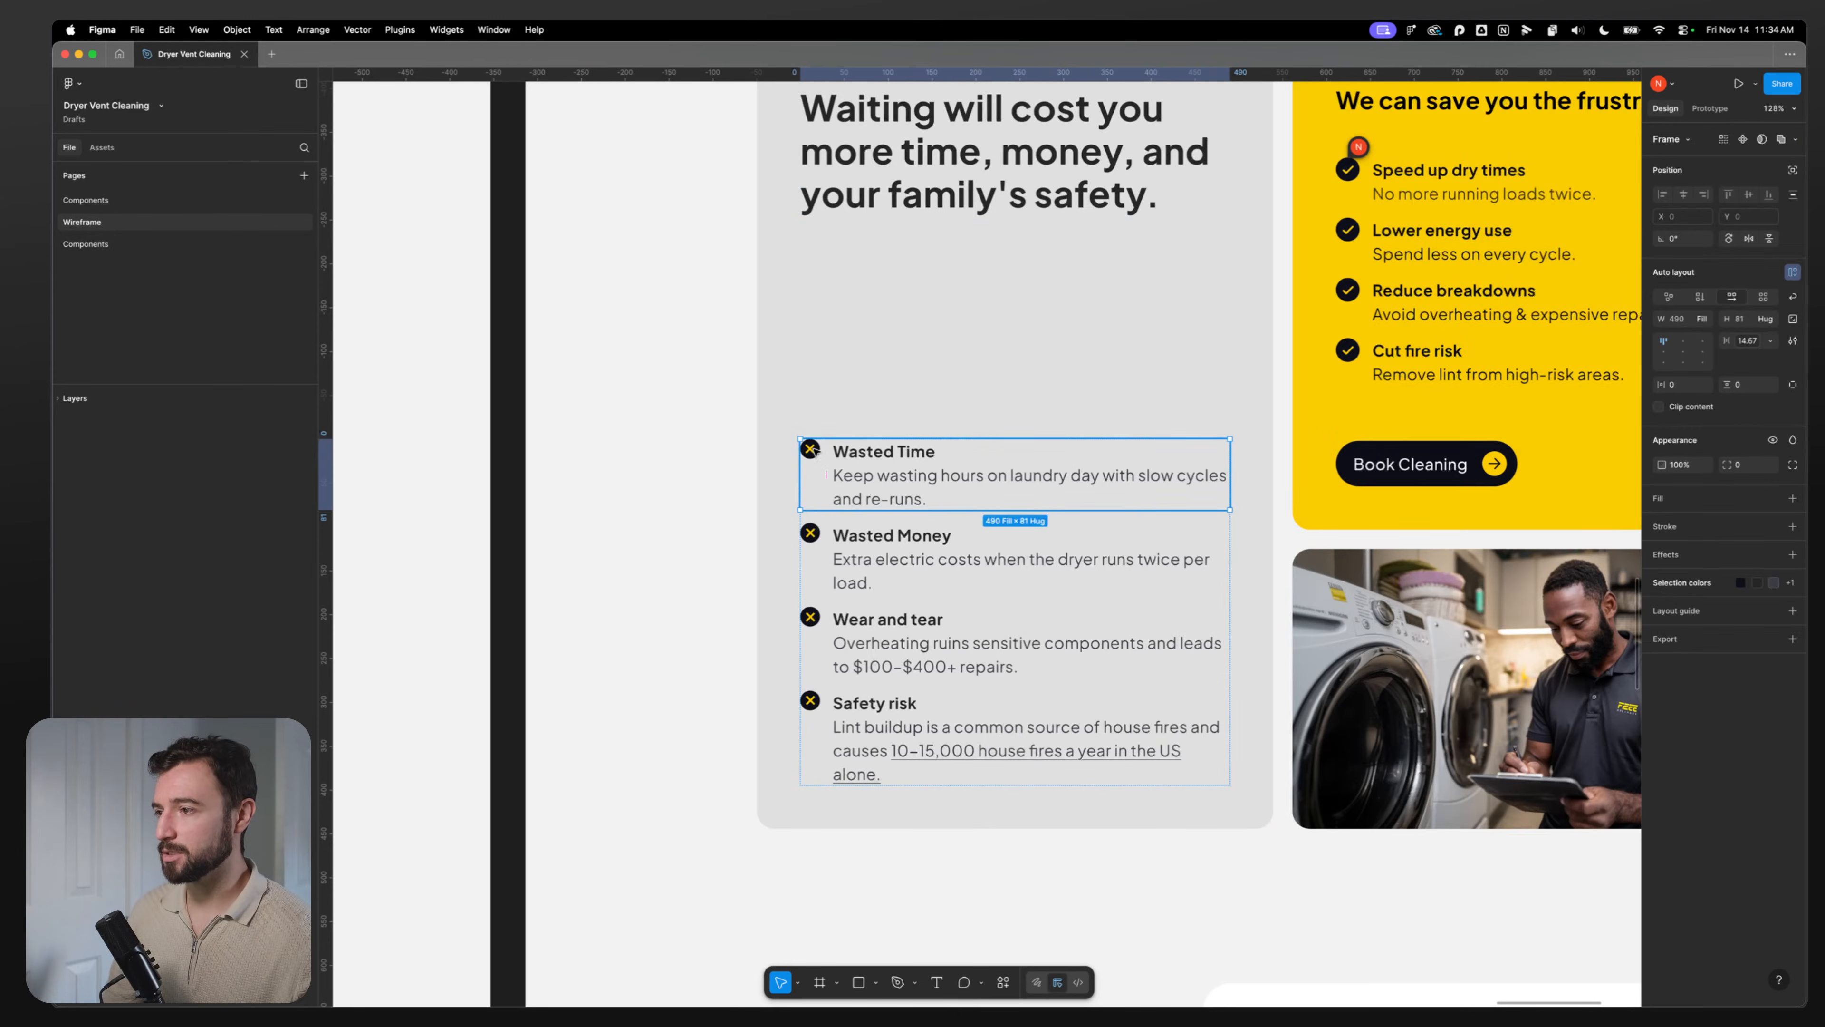
{"action": "left_click", "coordinate": [811, 449]}
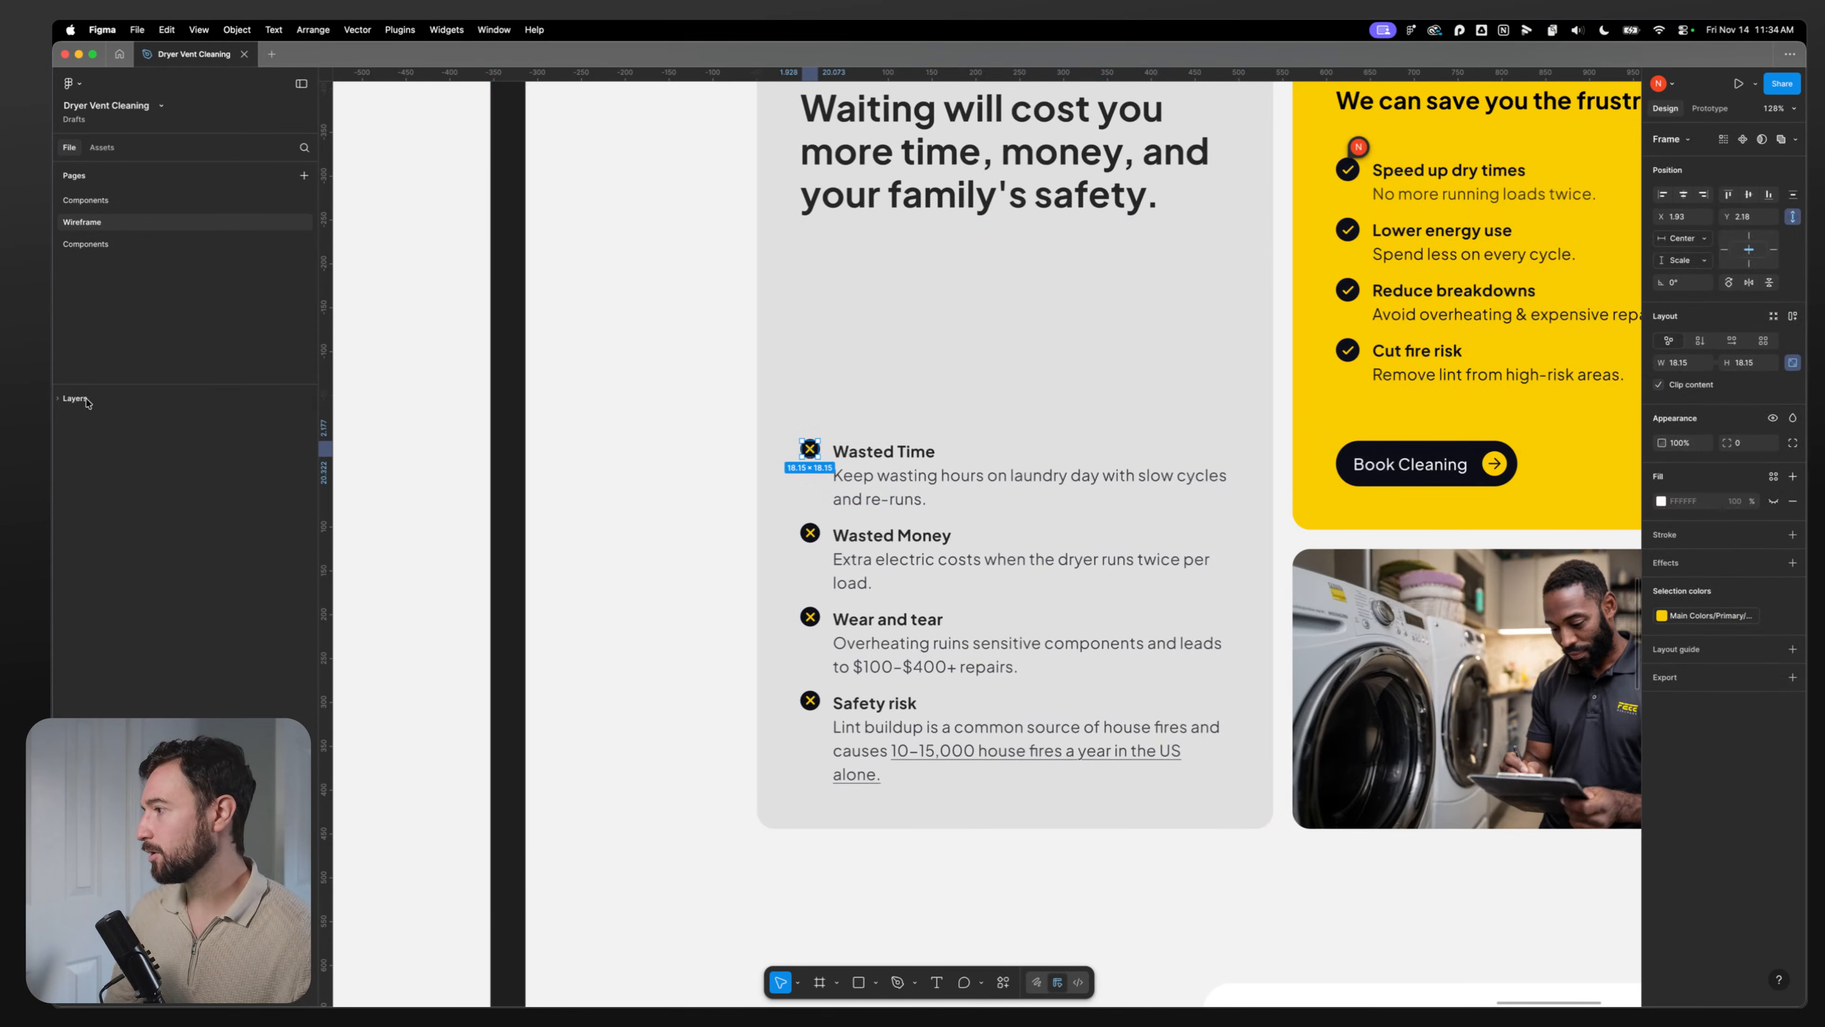
{"action": "left_click", "coordinate": [69, 399]}
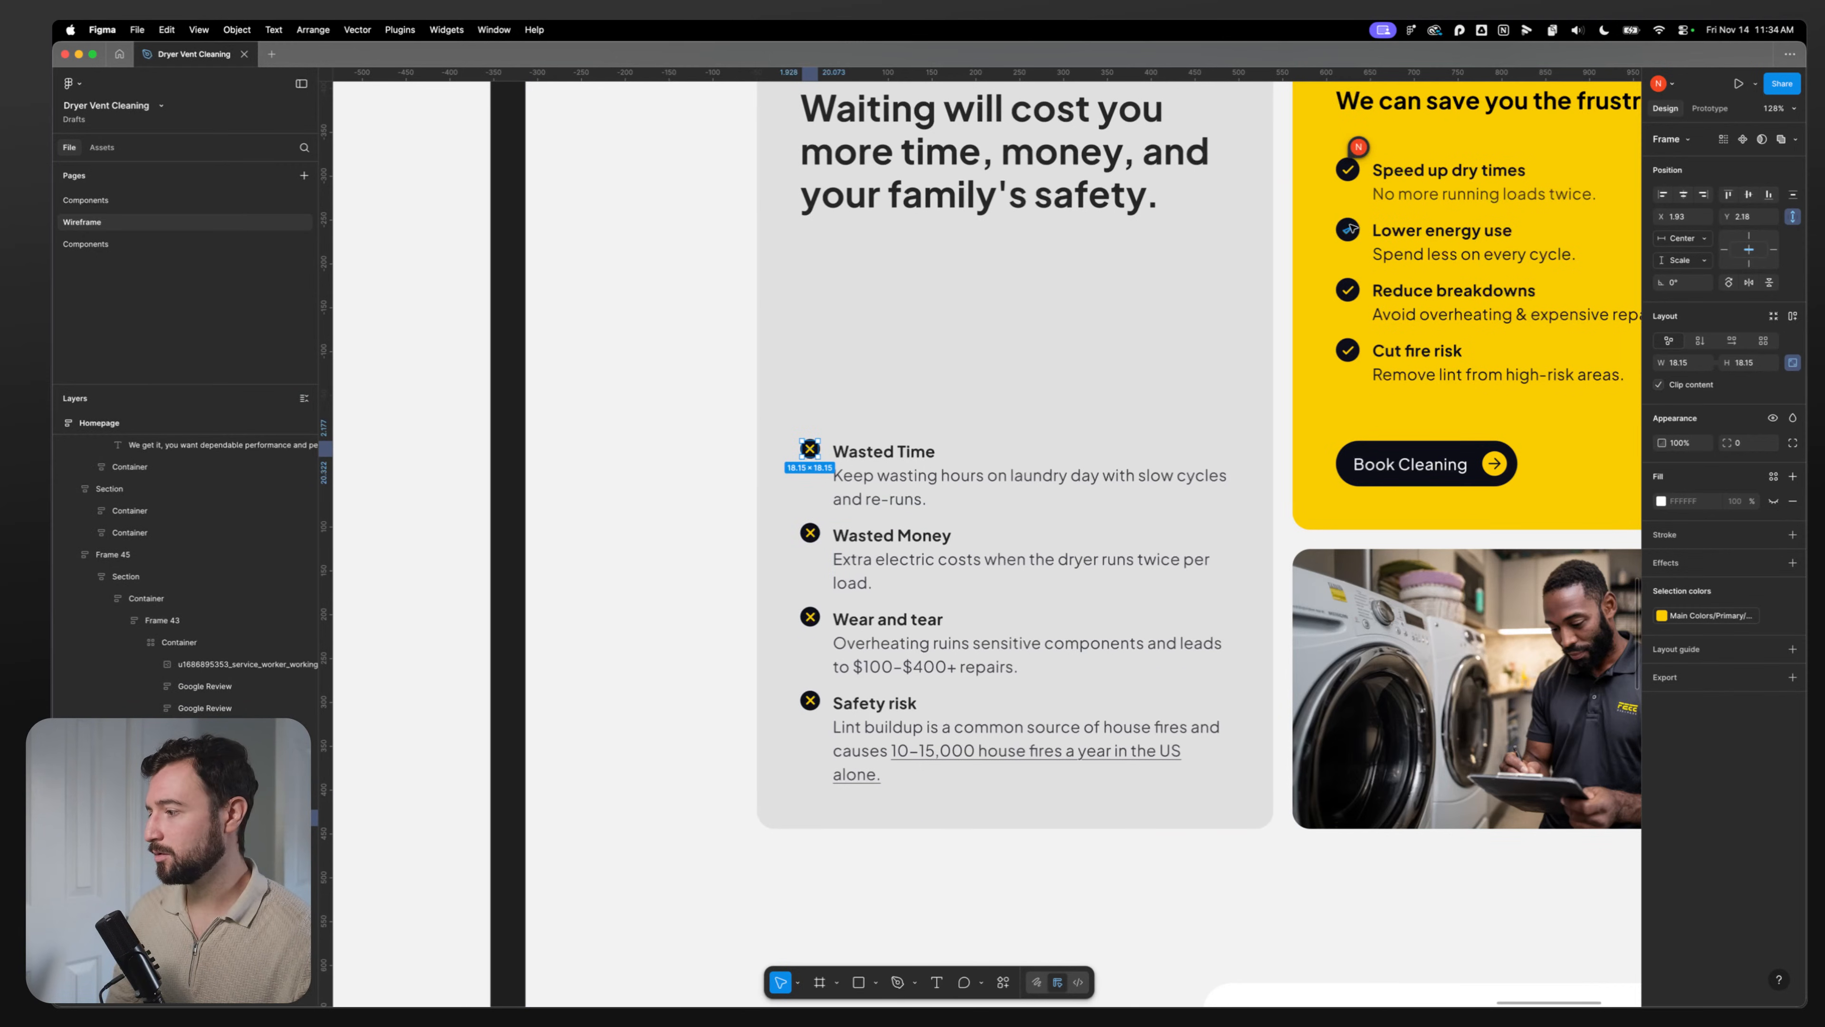
{"action": "double_click", "coordinate": [810, 449]}
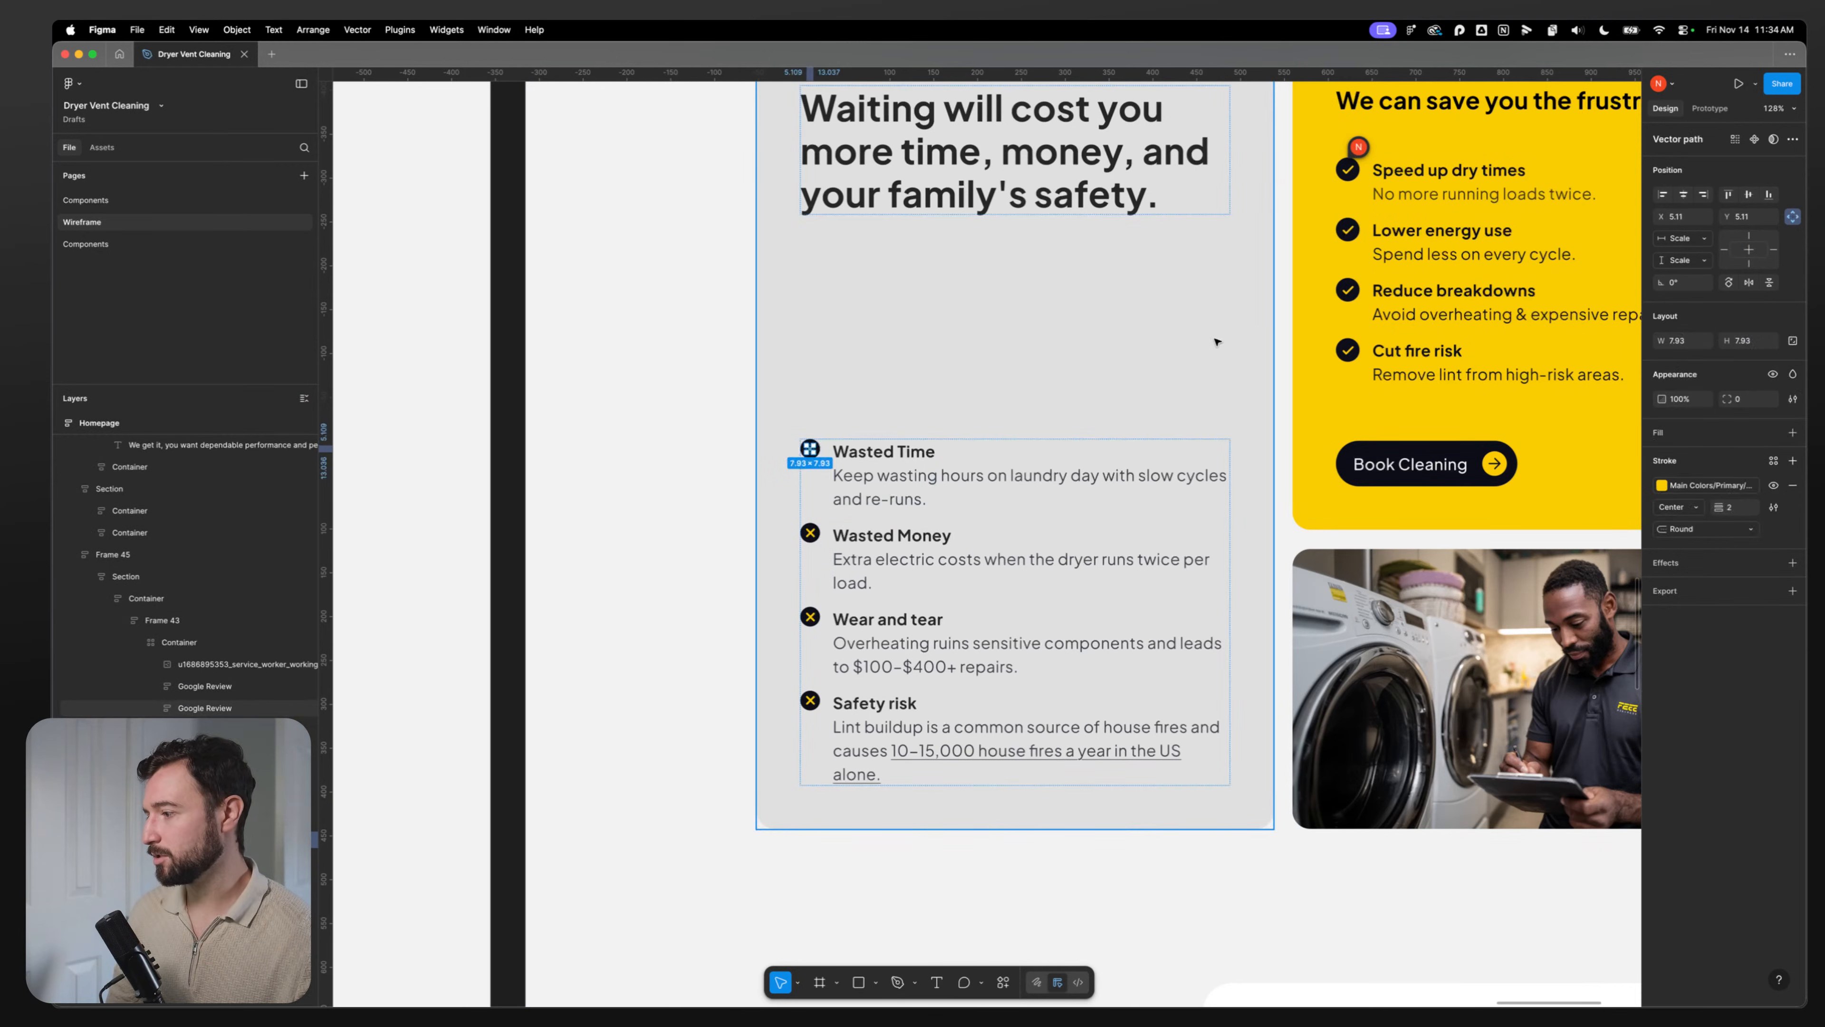
{"action": "left_click", "coordinate": [1348, 169], "text": "shift"}
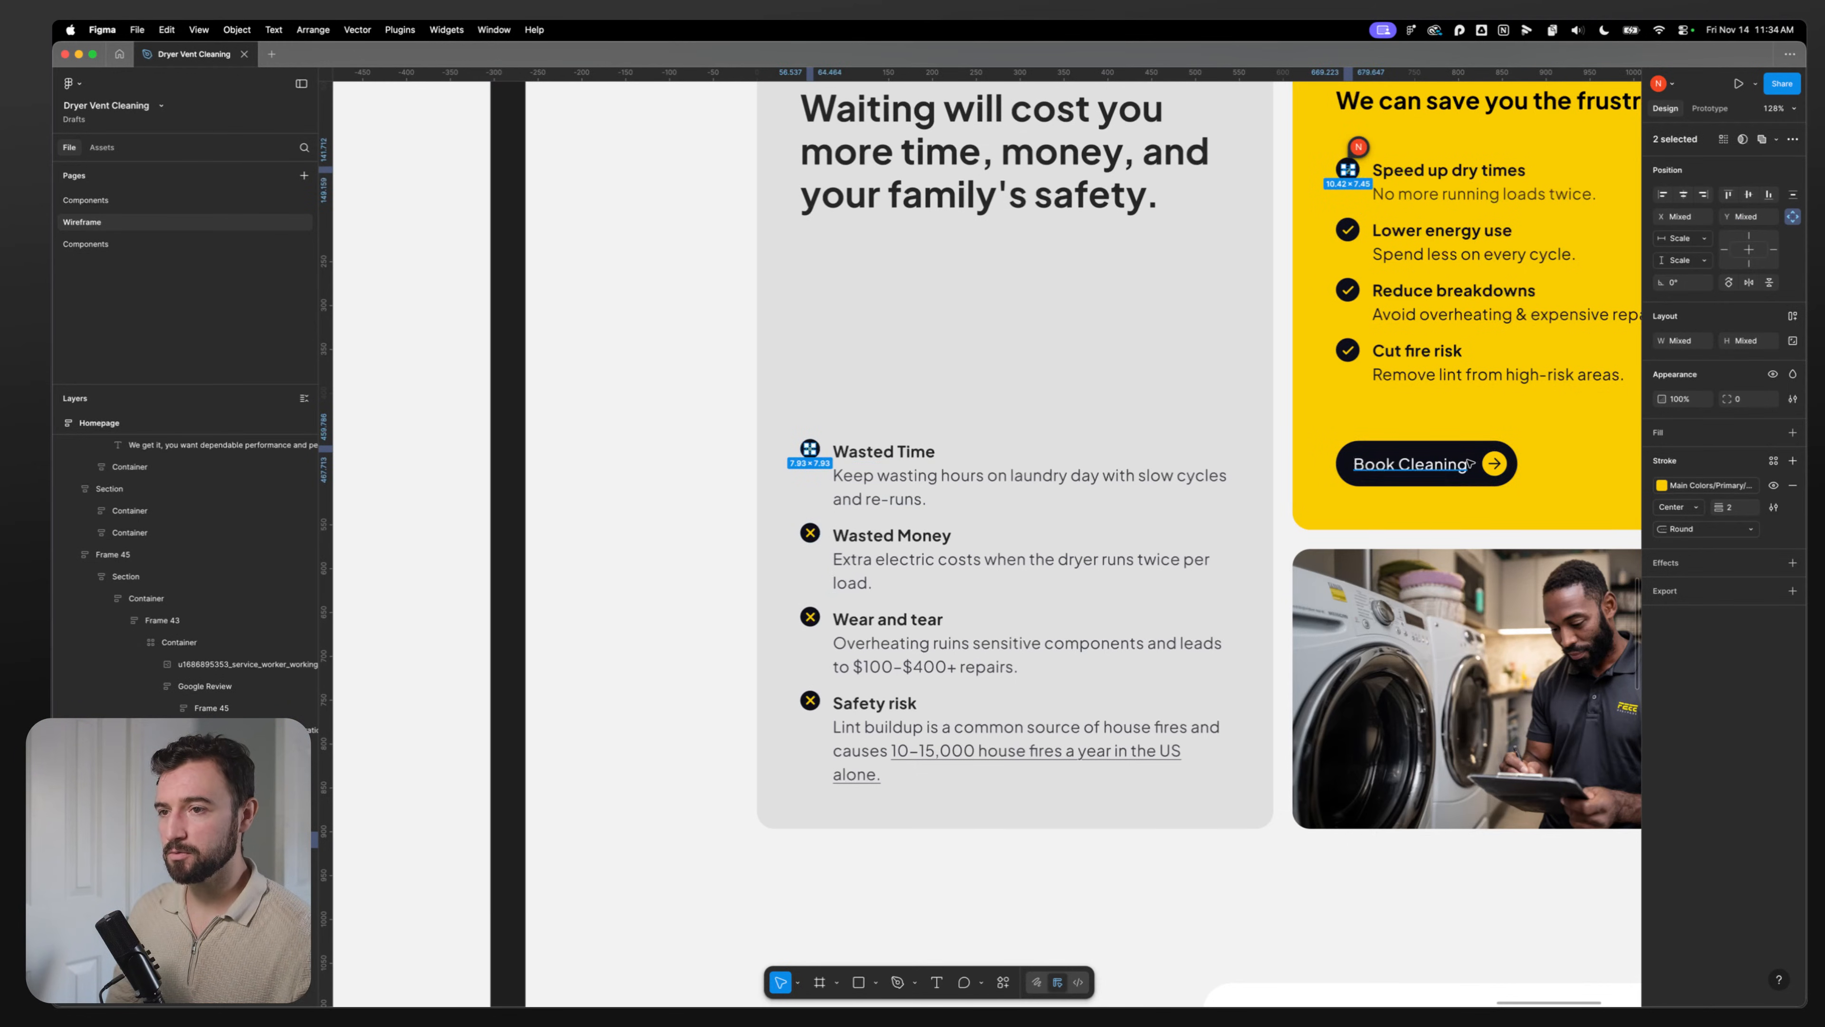
{"action": "left_click", "coordinate": [1494, 464]}
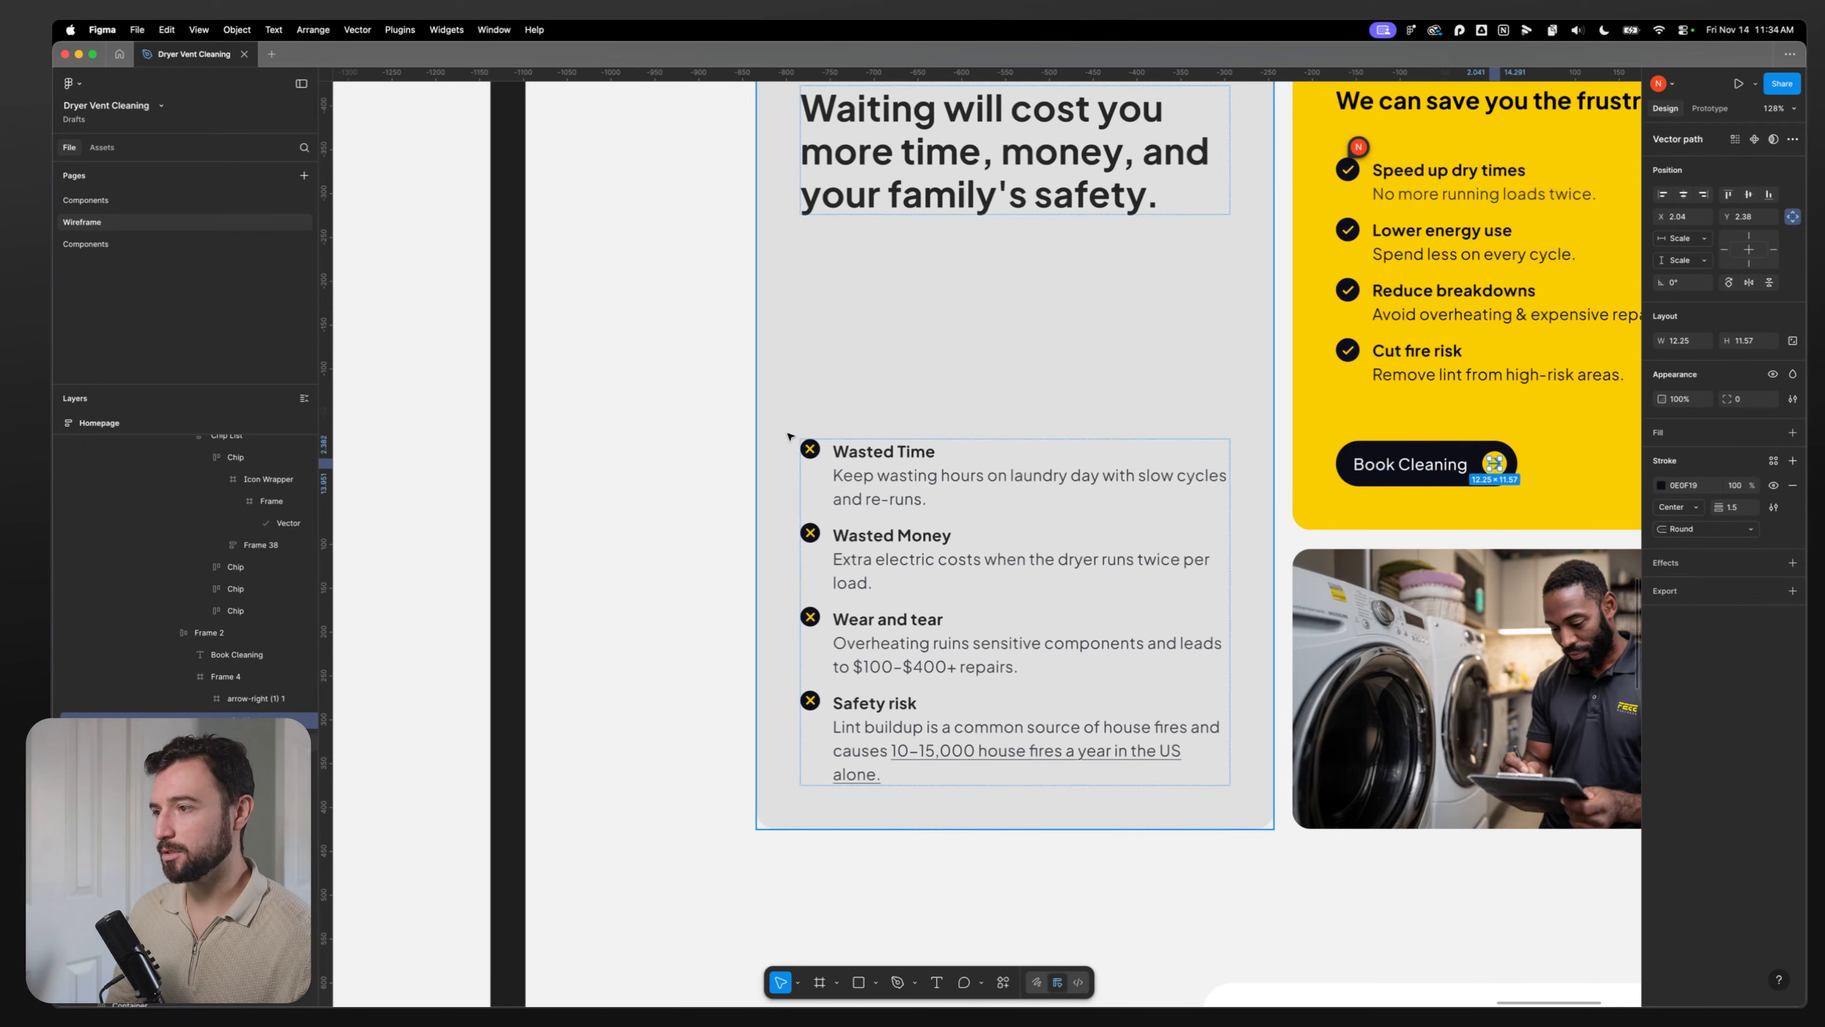
{"action": "left_click", "coordinate": [810, 449], "text": "shift"}
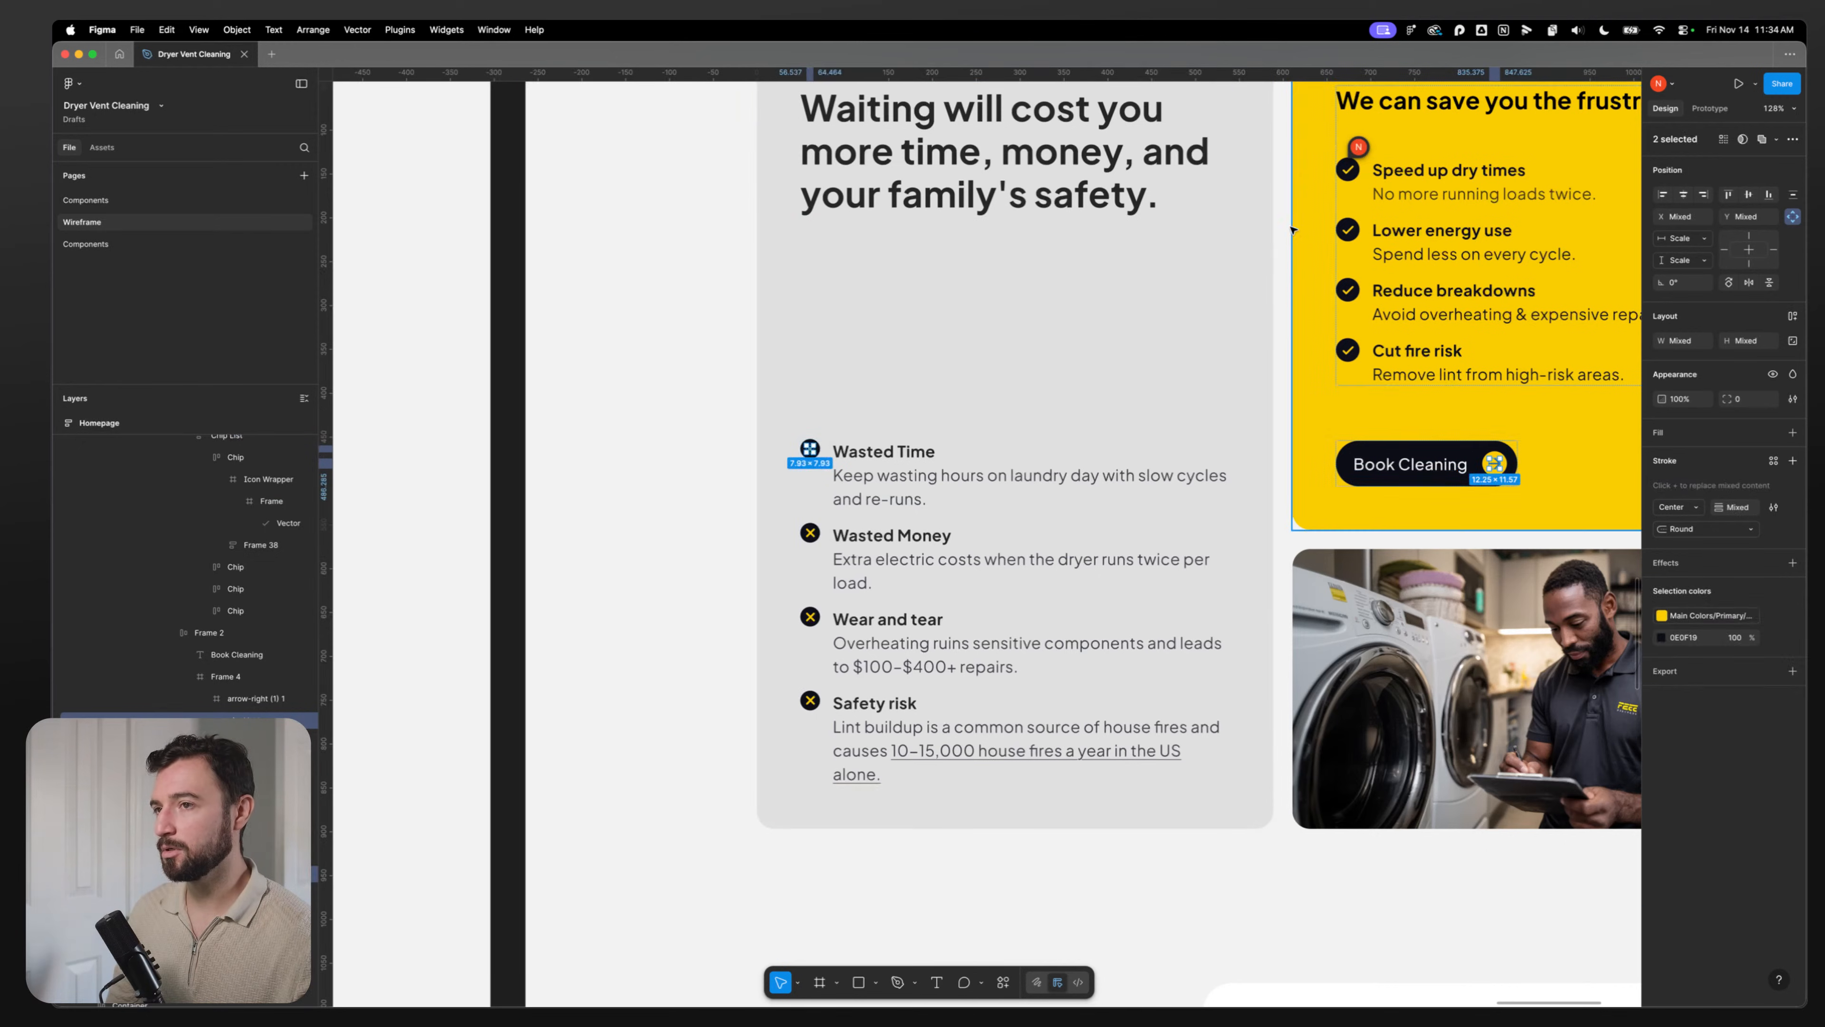
{"action": "left_click", "coordinate": [1349, 172], "text": "shift"}
Step: Add the Reviews section's yellow quote-bubble icon and the Google Reviews card's diagonal arrow to the selection
{"action": "scroll", "coordinate": [711, 575], "scroll_direction": "down", "scroll_amount": 12}
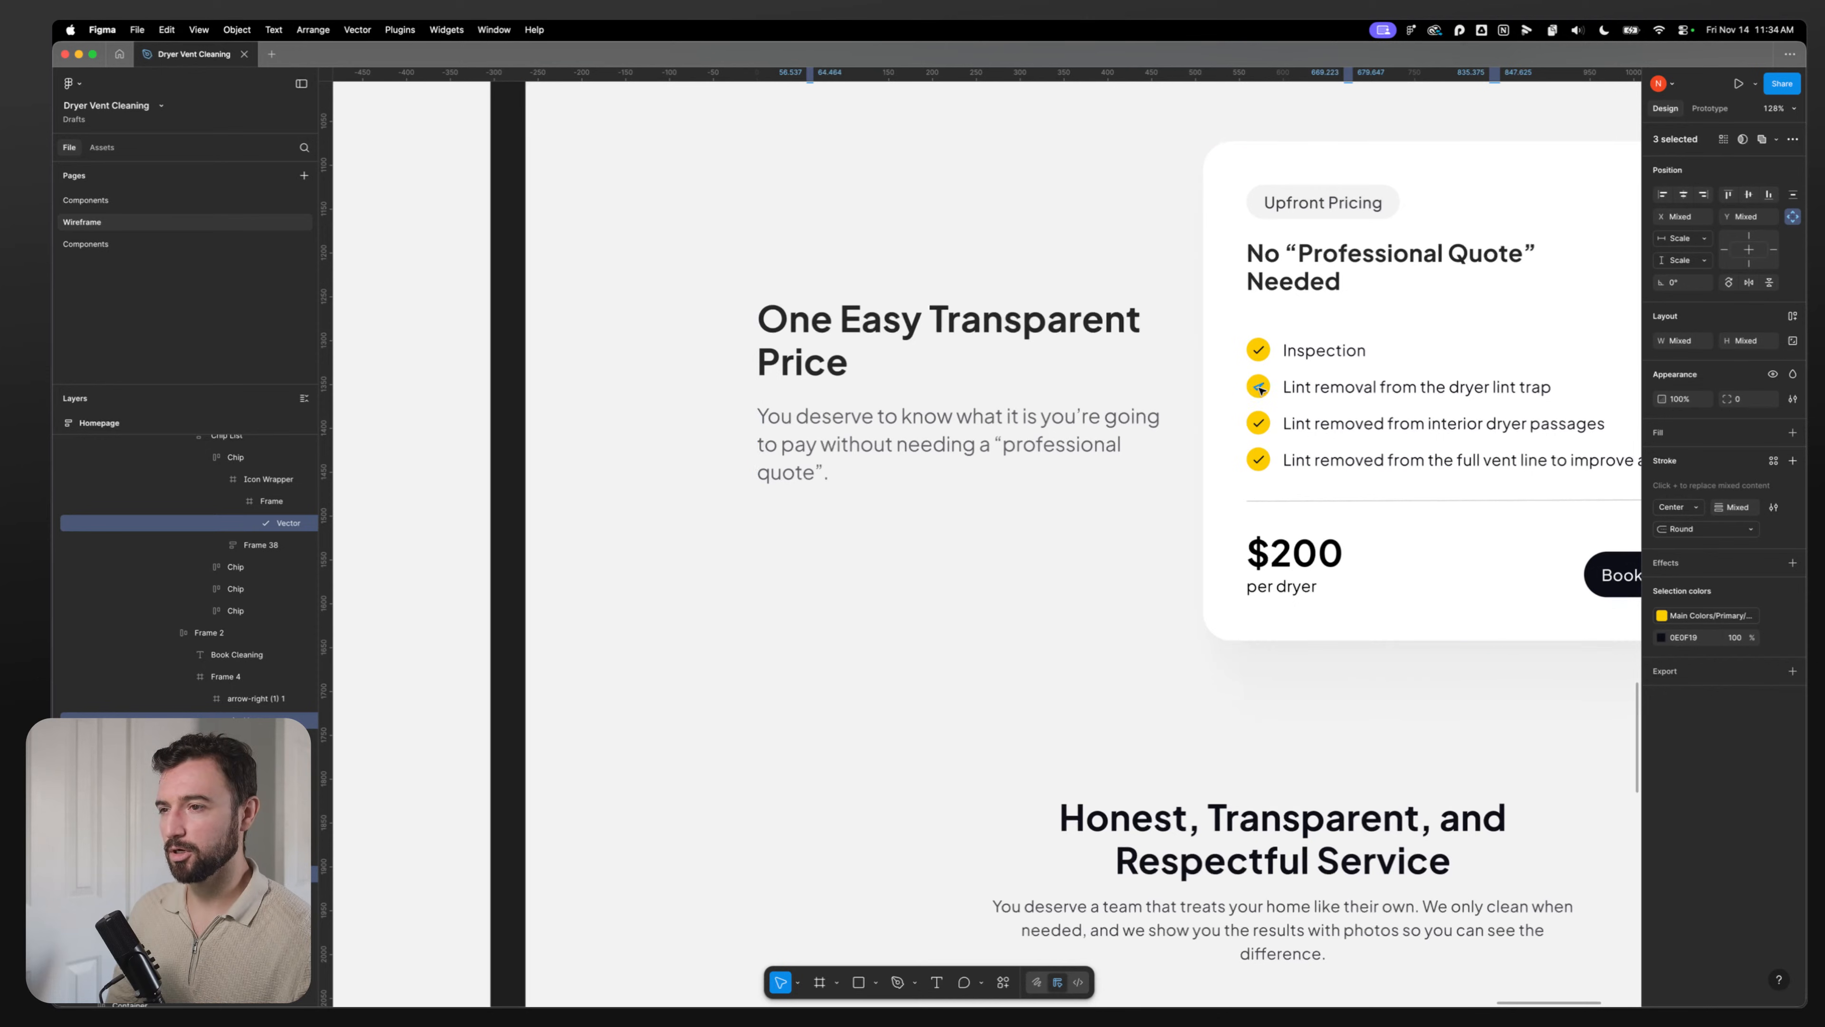
{"action": "scroll", "coordinate": [1221, 503], "scroll_direction": "up", "scroll_amount": 11}
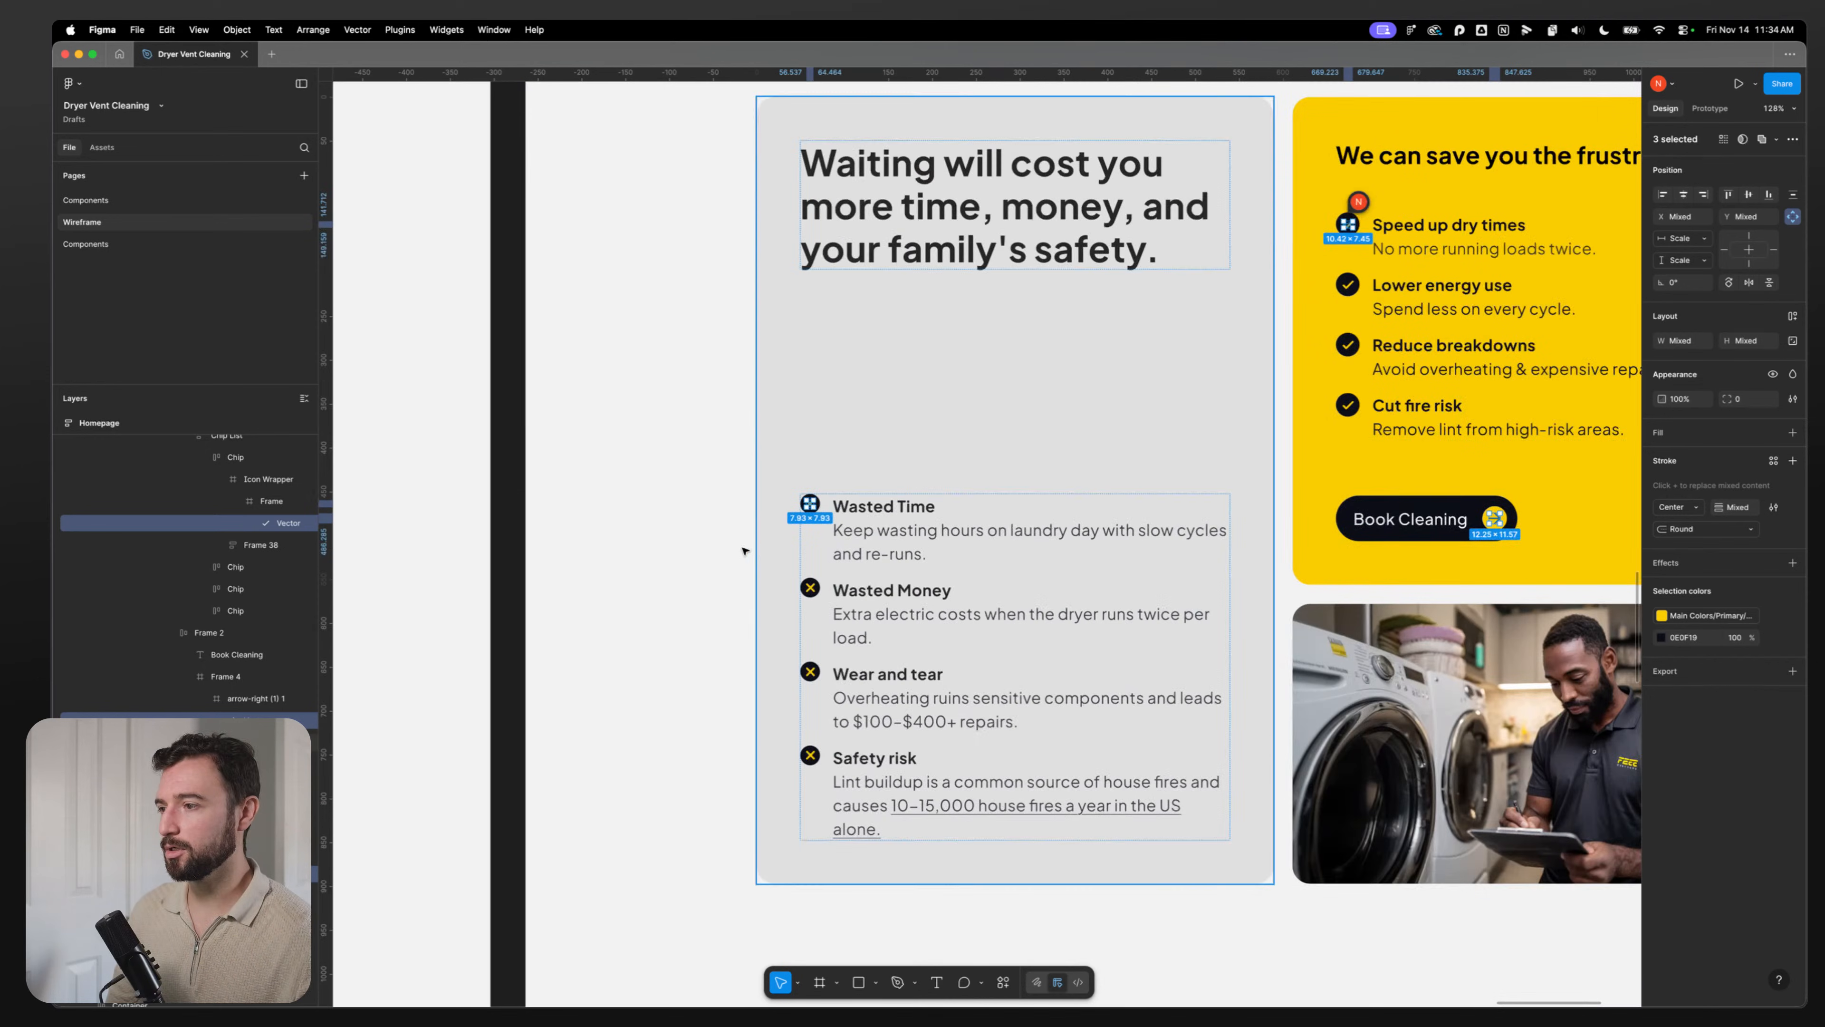
{"action": "scroll", "coordinate": [955, 531], "scroll_direction": "up", "scroll_amount": 8}
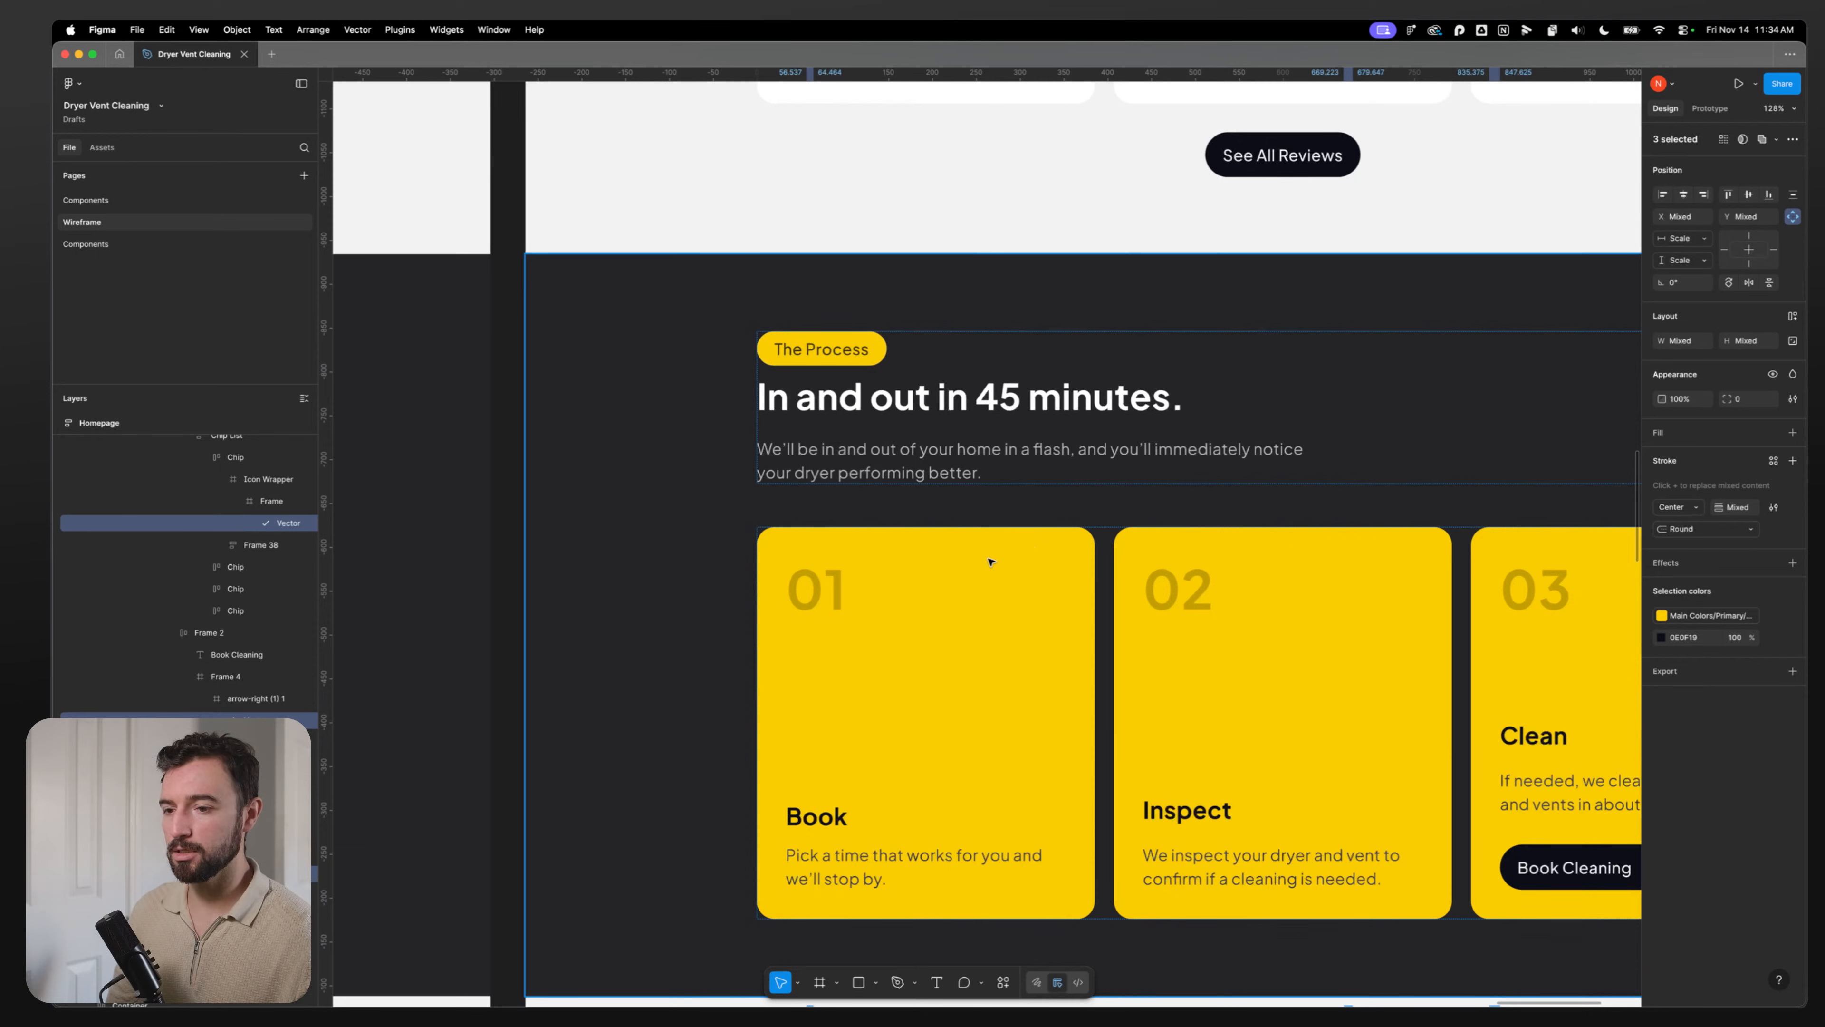
{"action": "scroll", "coordinate": [1006, 575], "scroll_direction": "right", "scroll_amount": 5}
{"action": "scroll", "coordinate": [746, 562], "scroll_direction": "up", "scroll_amount": 15}
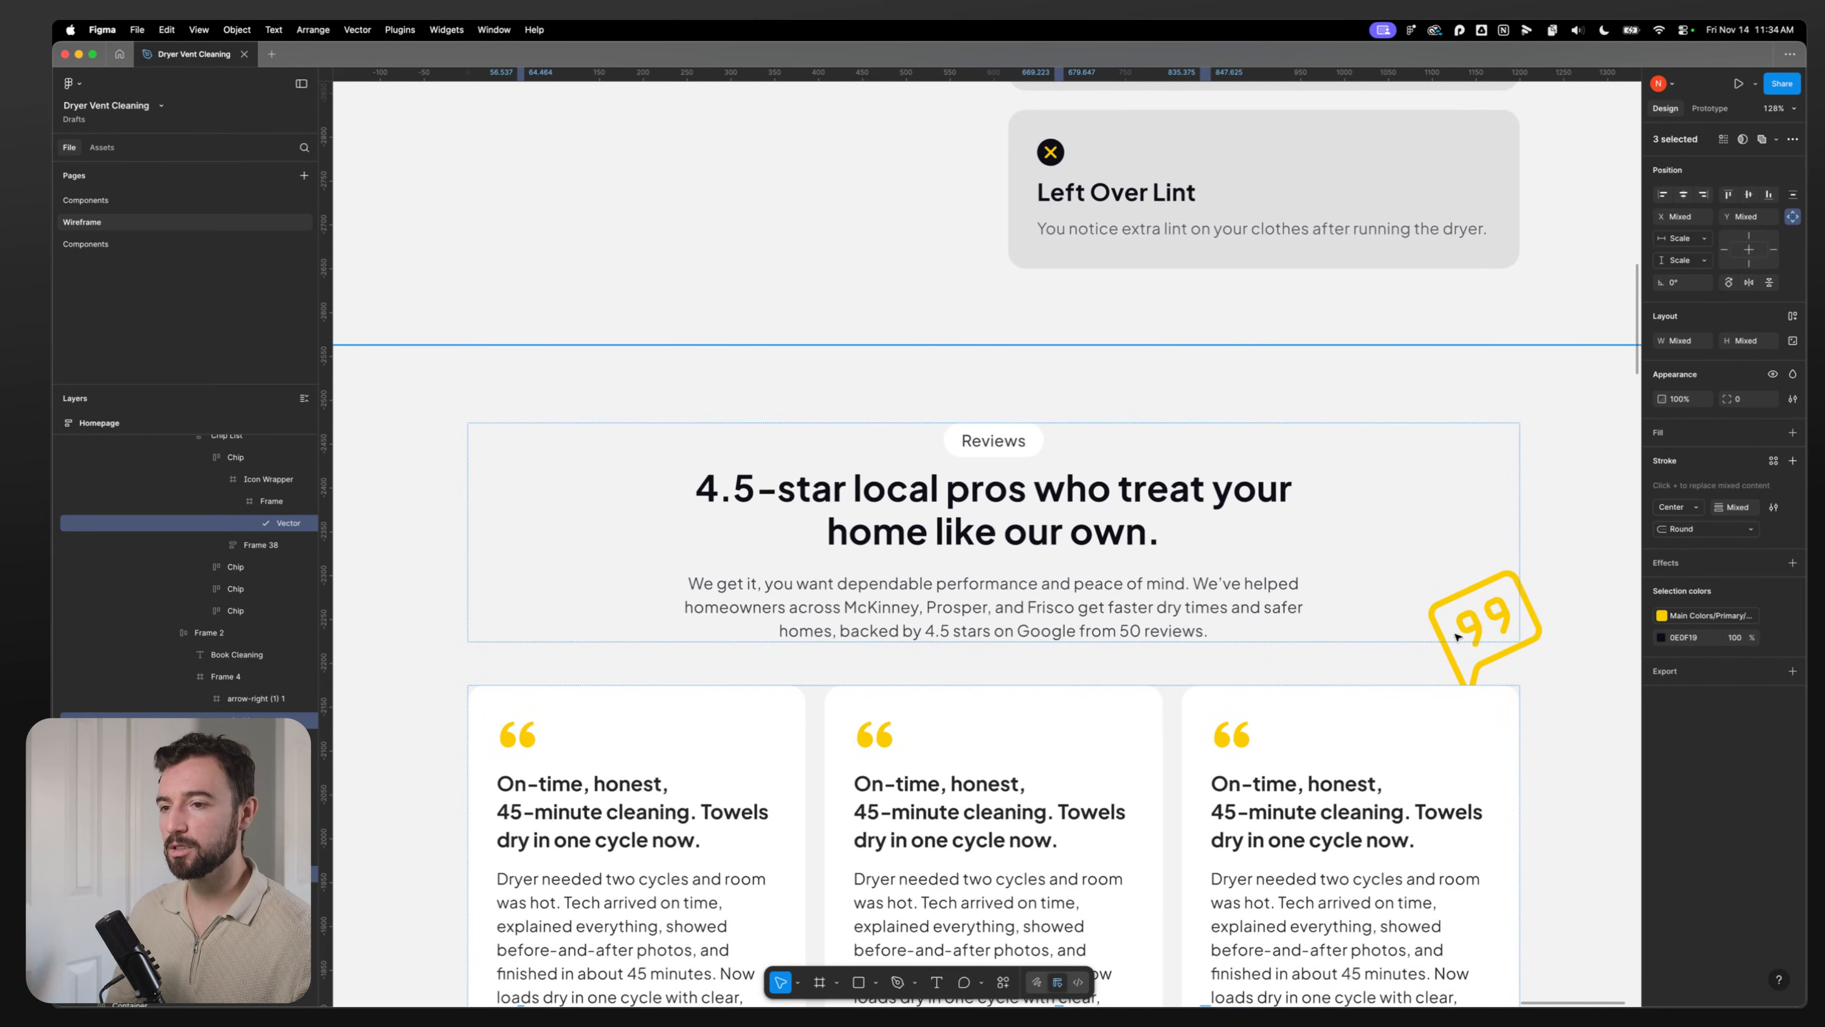
{"action": "left_click", "coordinate": [1525, 600], "text": "shift"}
{"action": "scroll", "coordinate": [1027, 521], "scroll_direction": "up", "scroll_amount": 5}
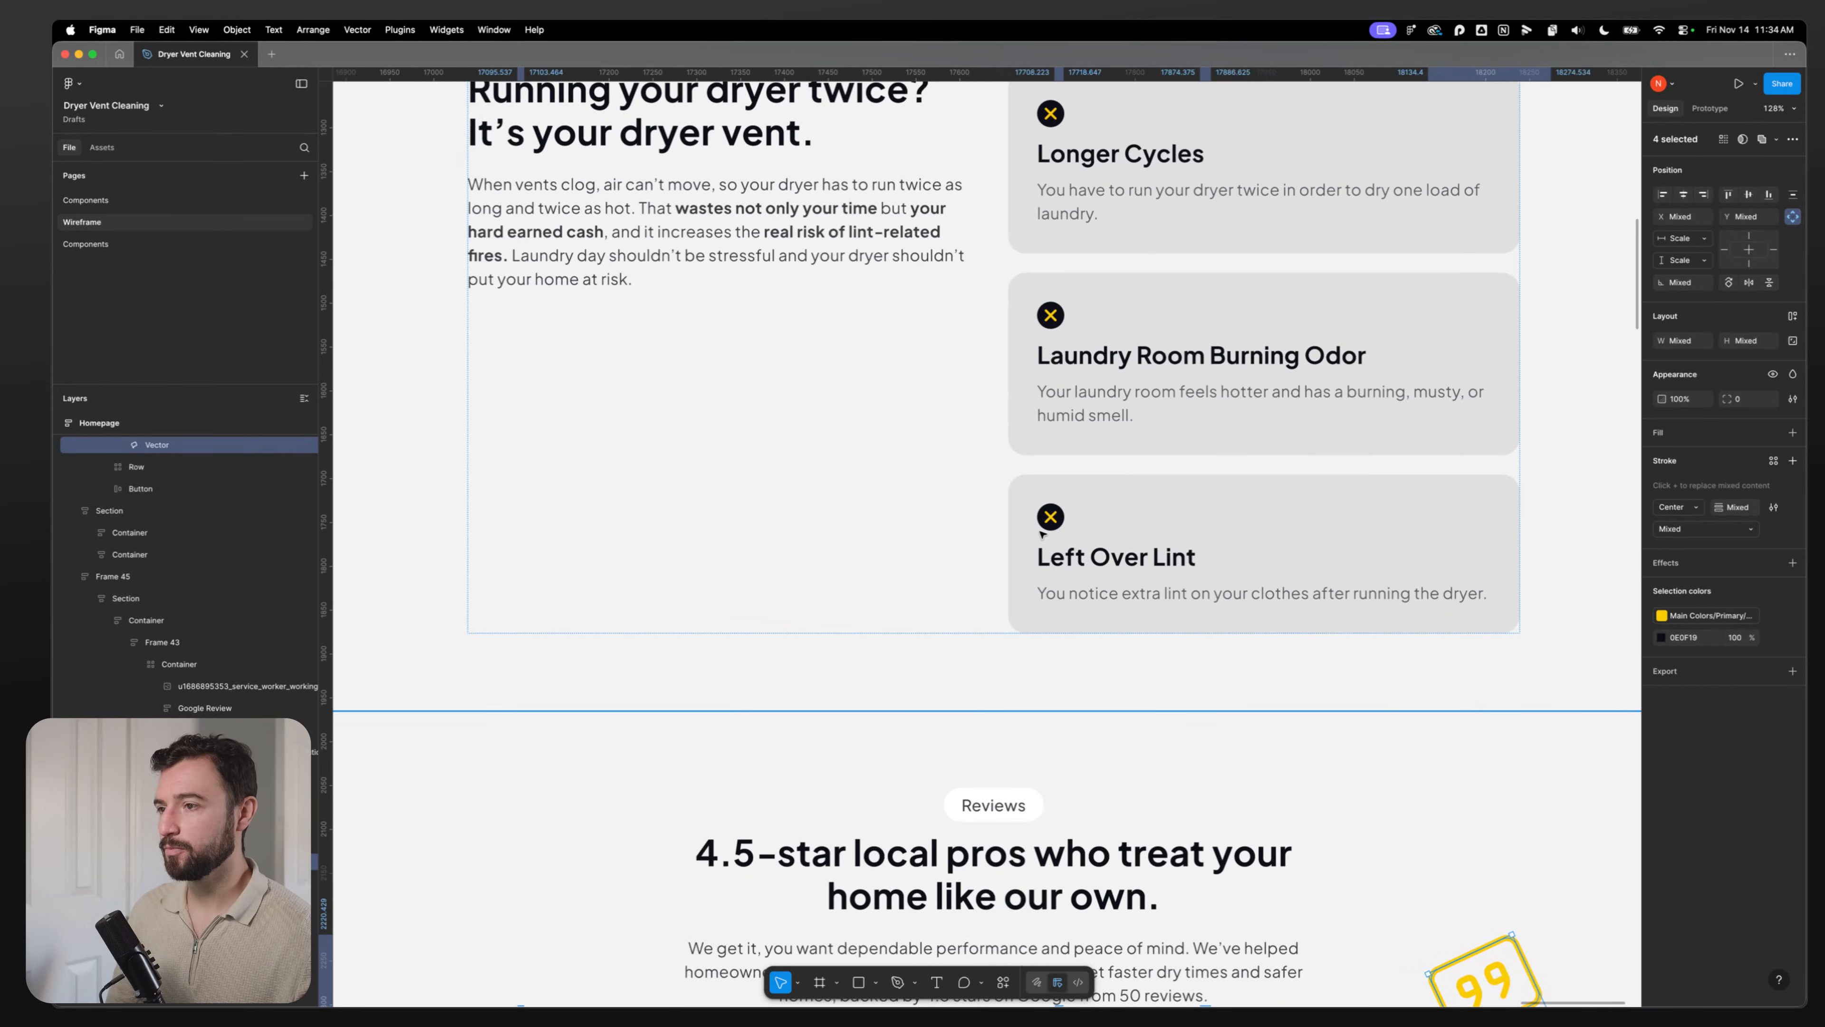
{"action": "scroll", "coordinate": [1026, 518], "scroll_direction": "up", "scroll_amount": 12}
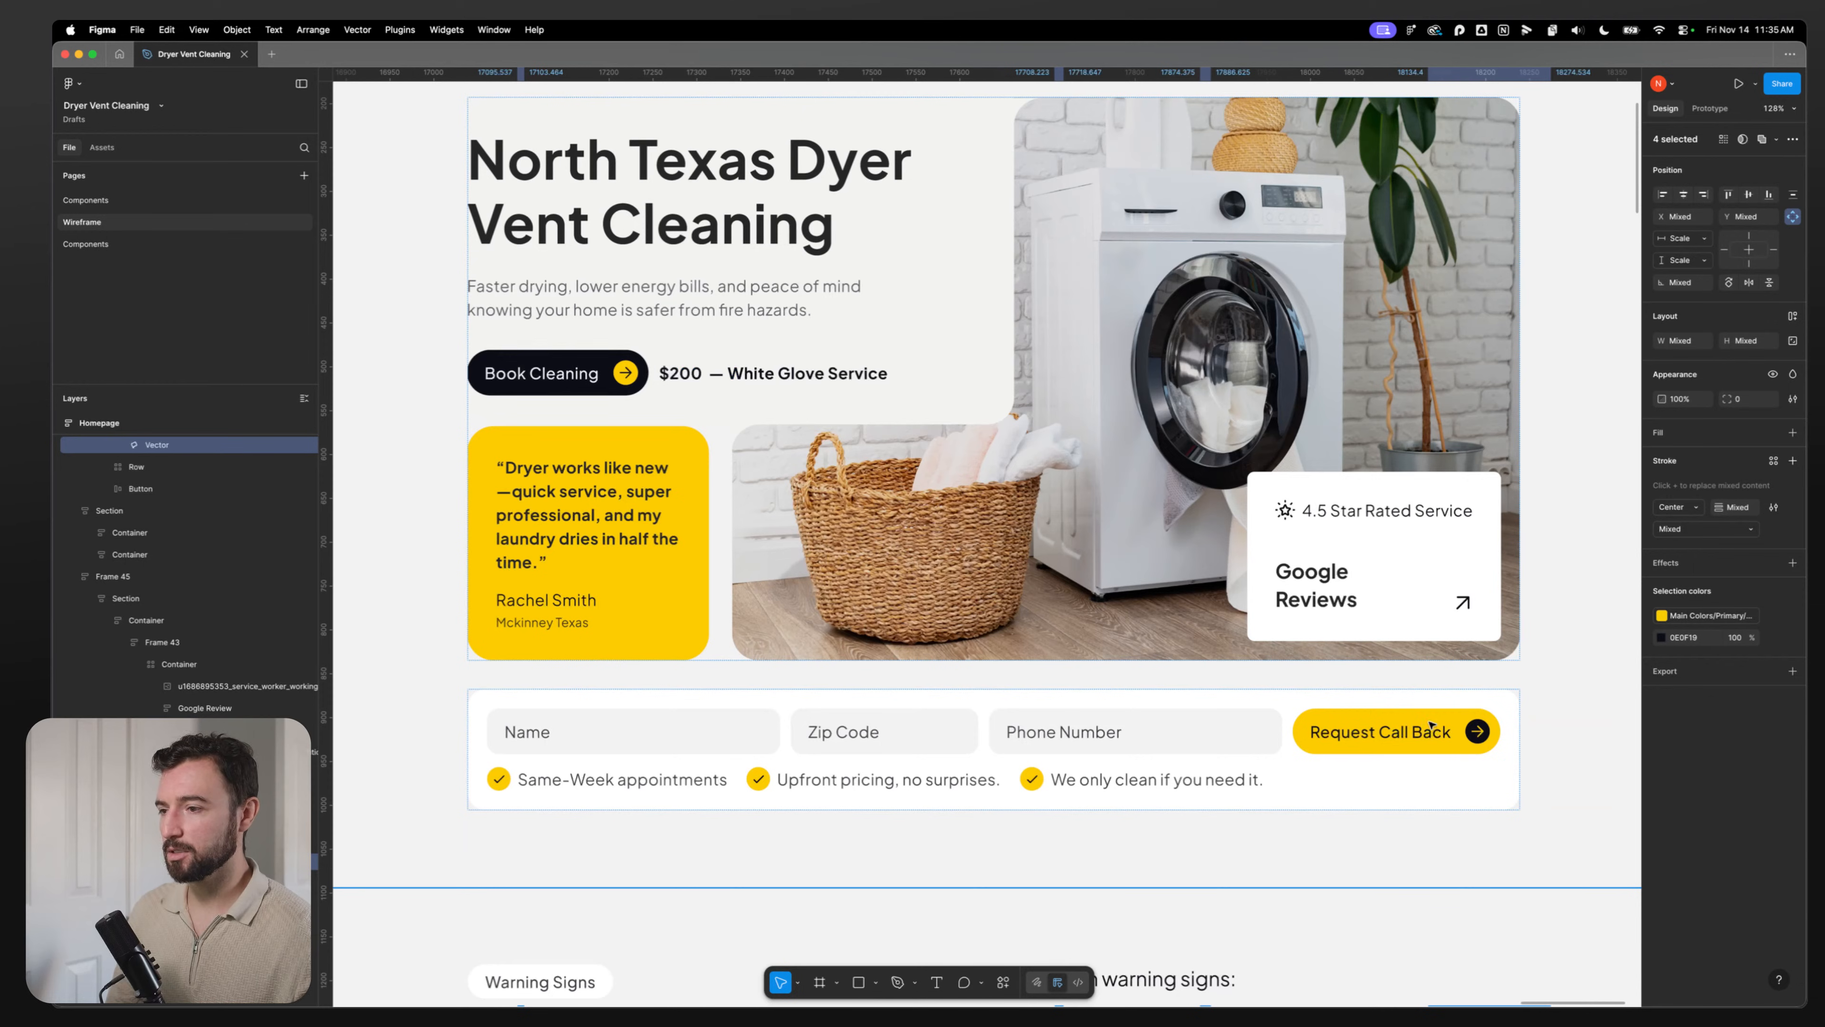
{"action": "left_click", "coordinate": [1466, 602], "text": "shift"}
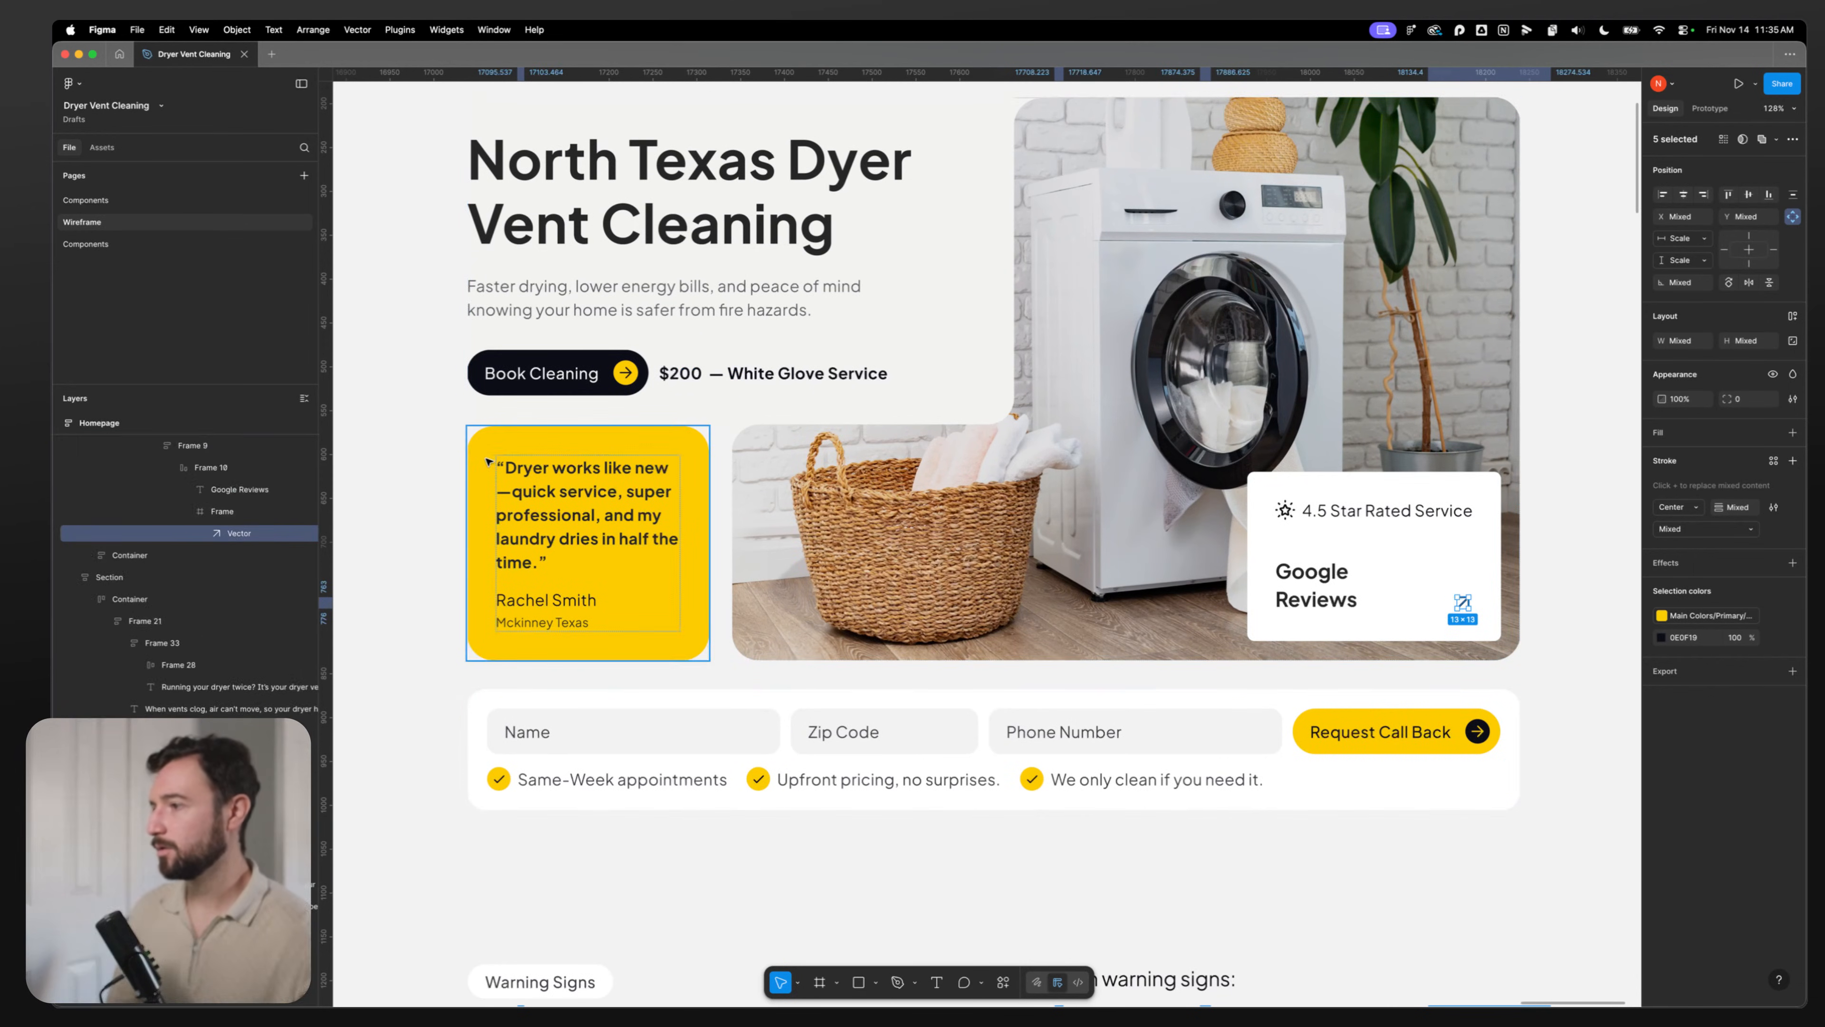
Step: Add the image carousel's back arrow and the second FAQ card's chevron to the selection
{"action": "scroll", "coordinate": [489, 461], "scroll_direction": "up", "scroll_amount": 5}
{"action": "scroll", "coordinate": [532, 504], "scroll_direction": "down", "scroll_amount": 20}
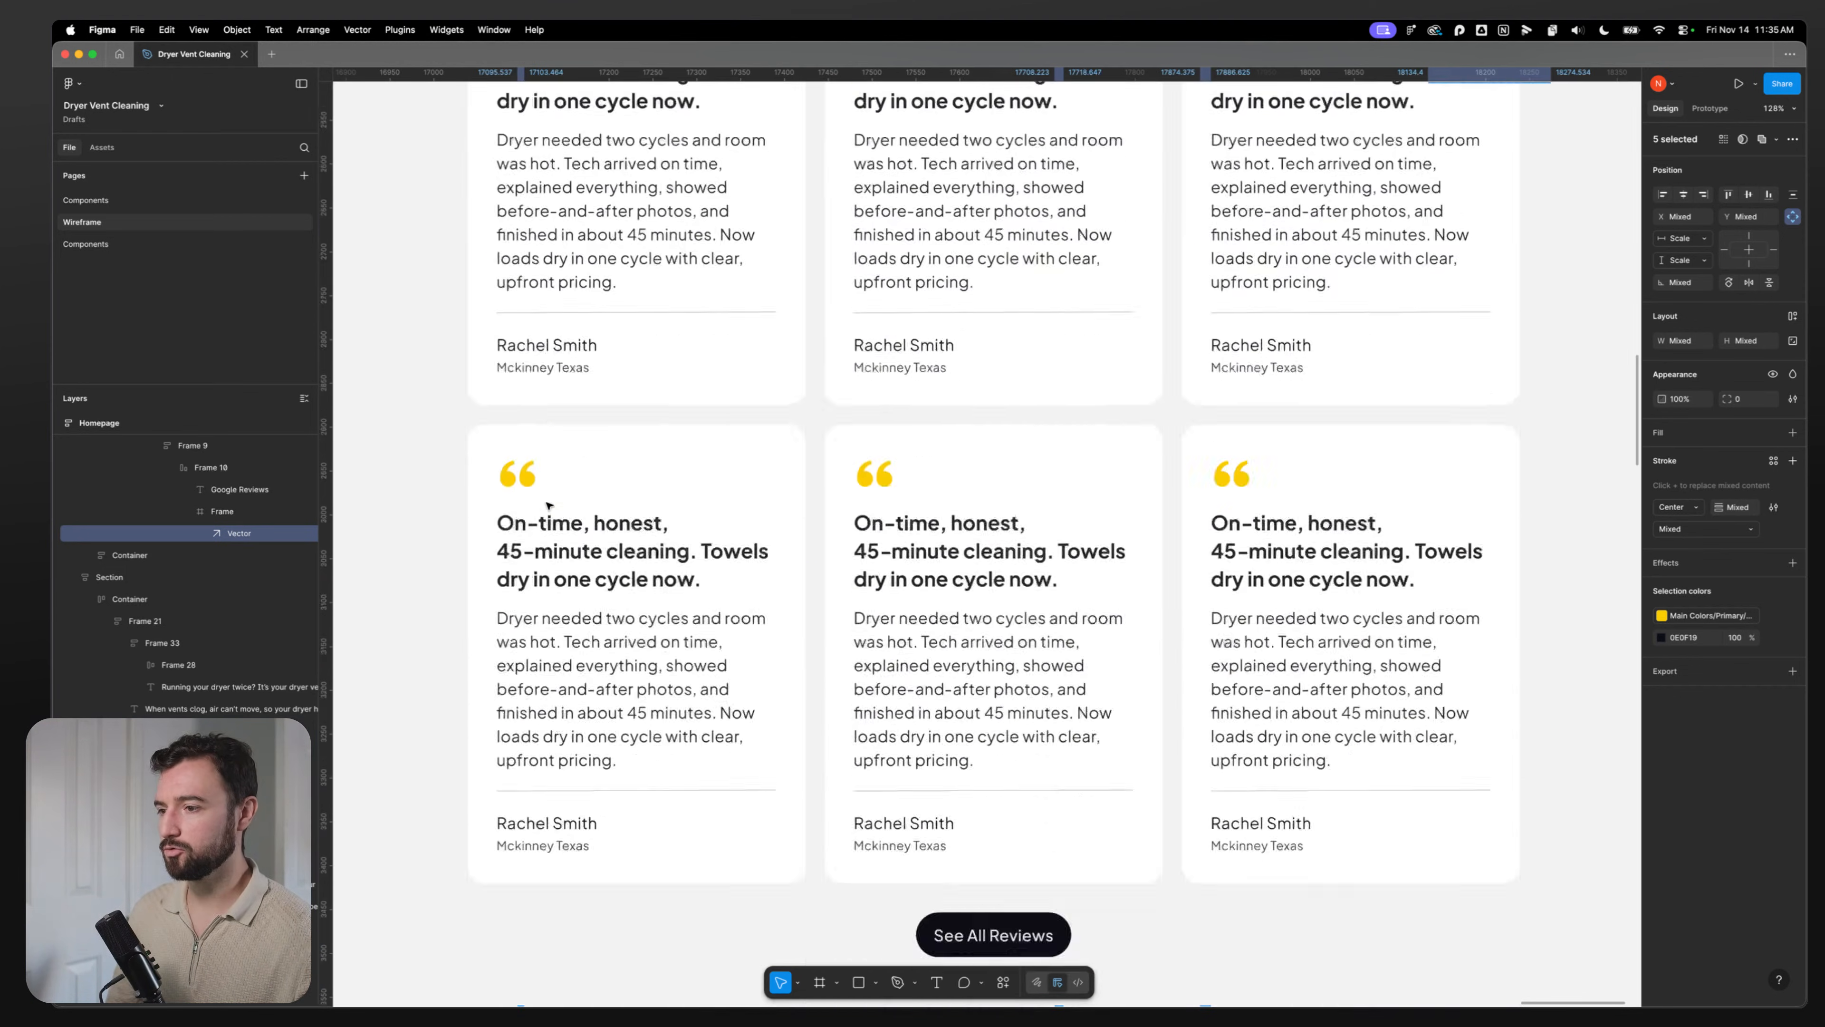
{"action": "scroll", "coordinate": [549, 505], "scroll_direction": "down", "scroll_amount": 20}
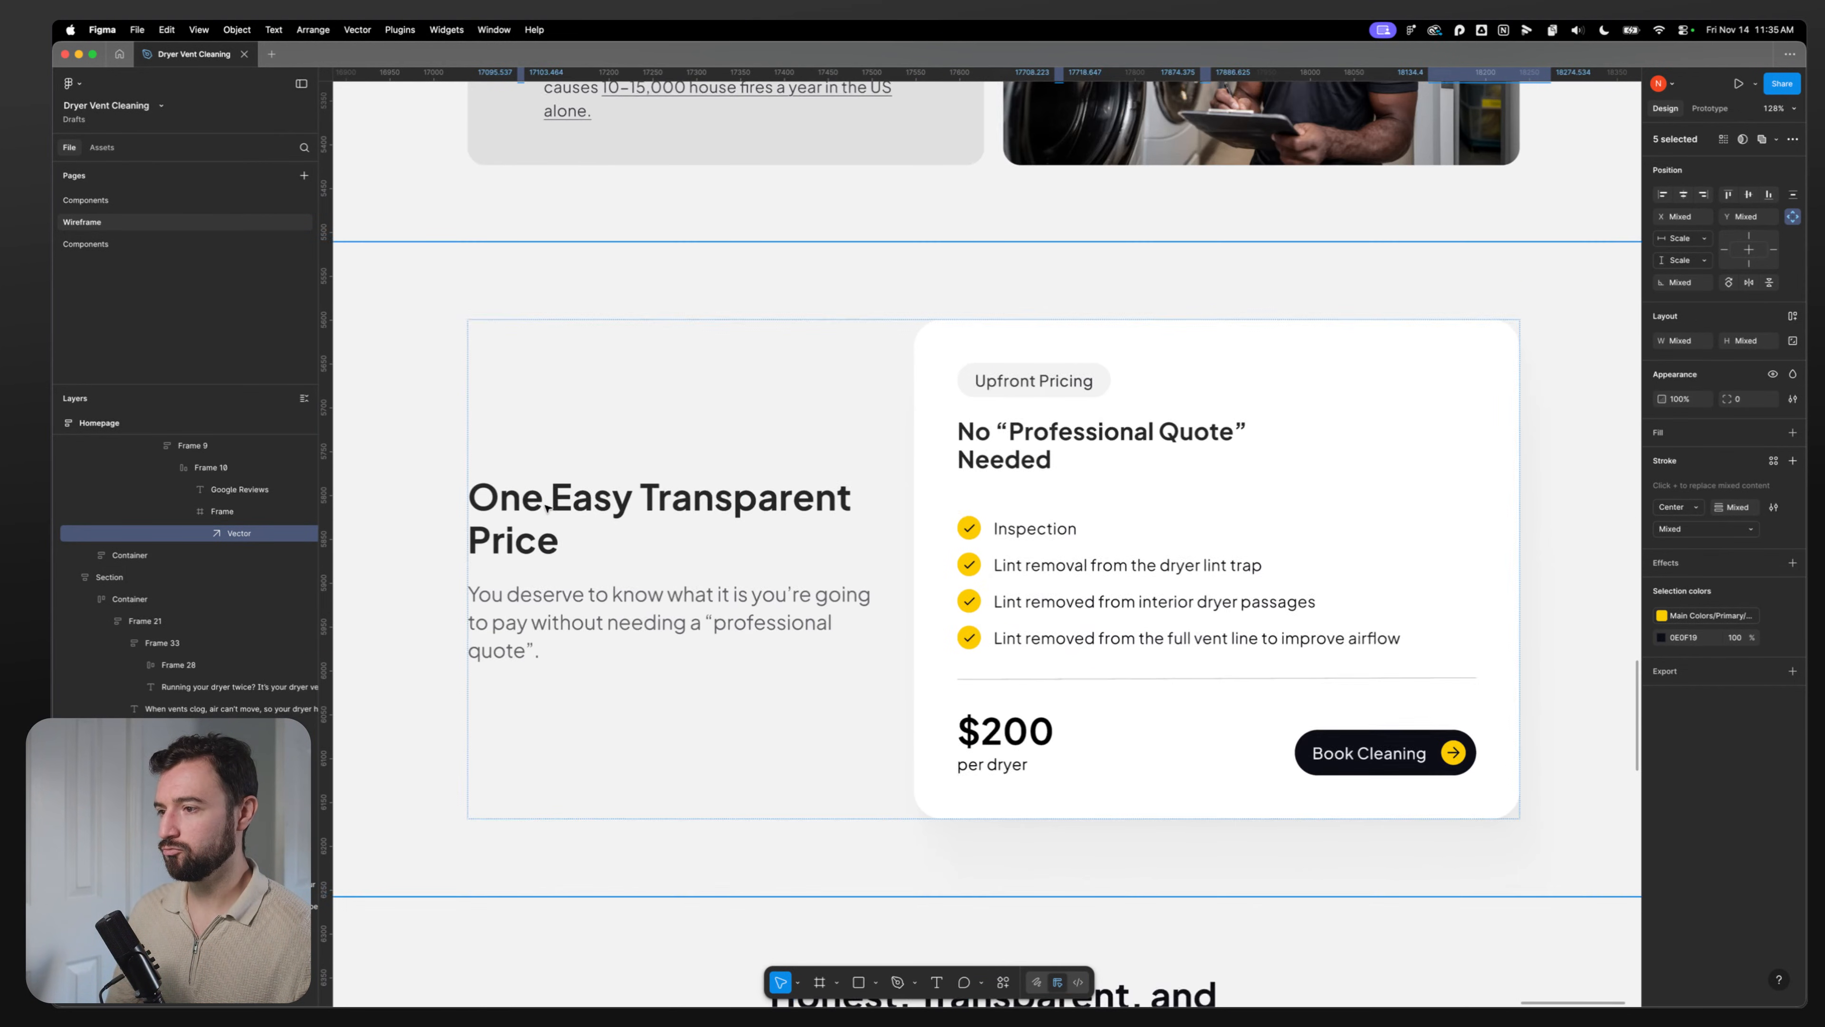
{"action": "scroll", "coordinate": [546, 508], "scroll_direction": "down", "scroll_amount": 15}
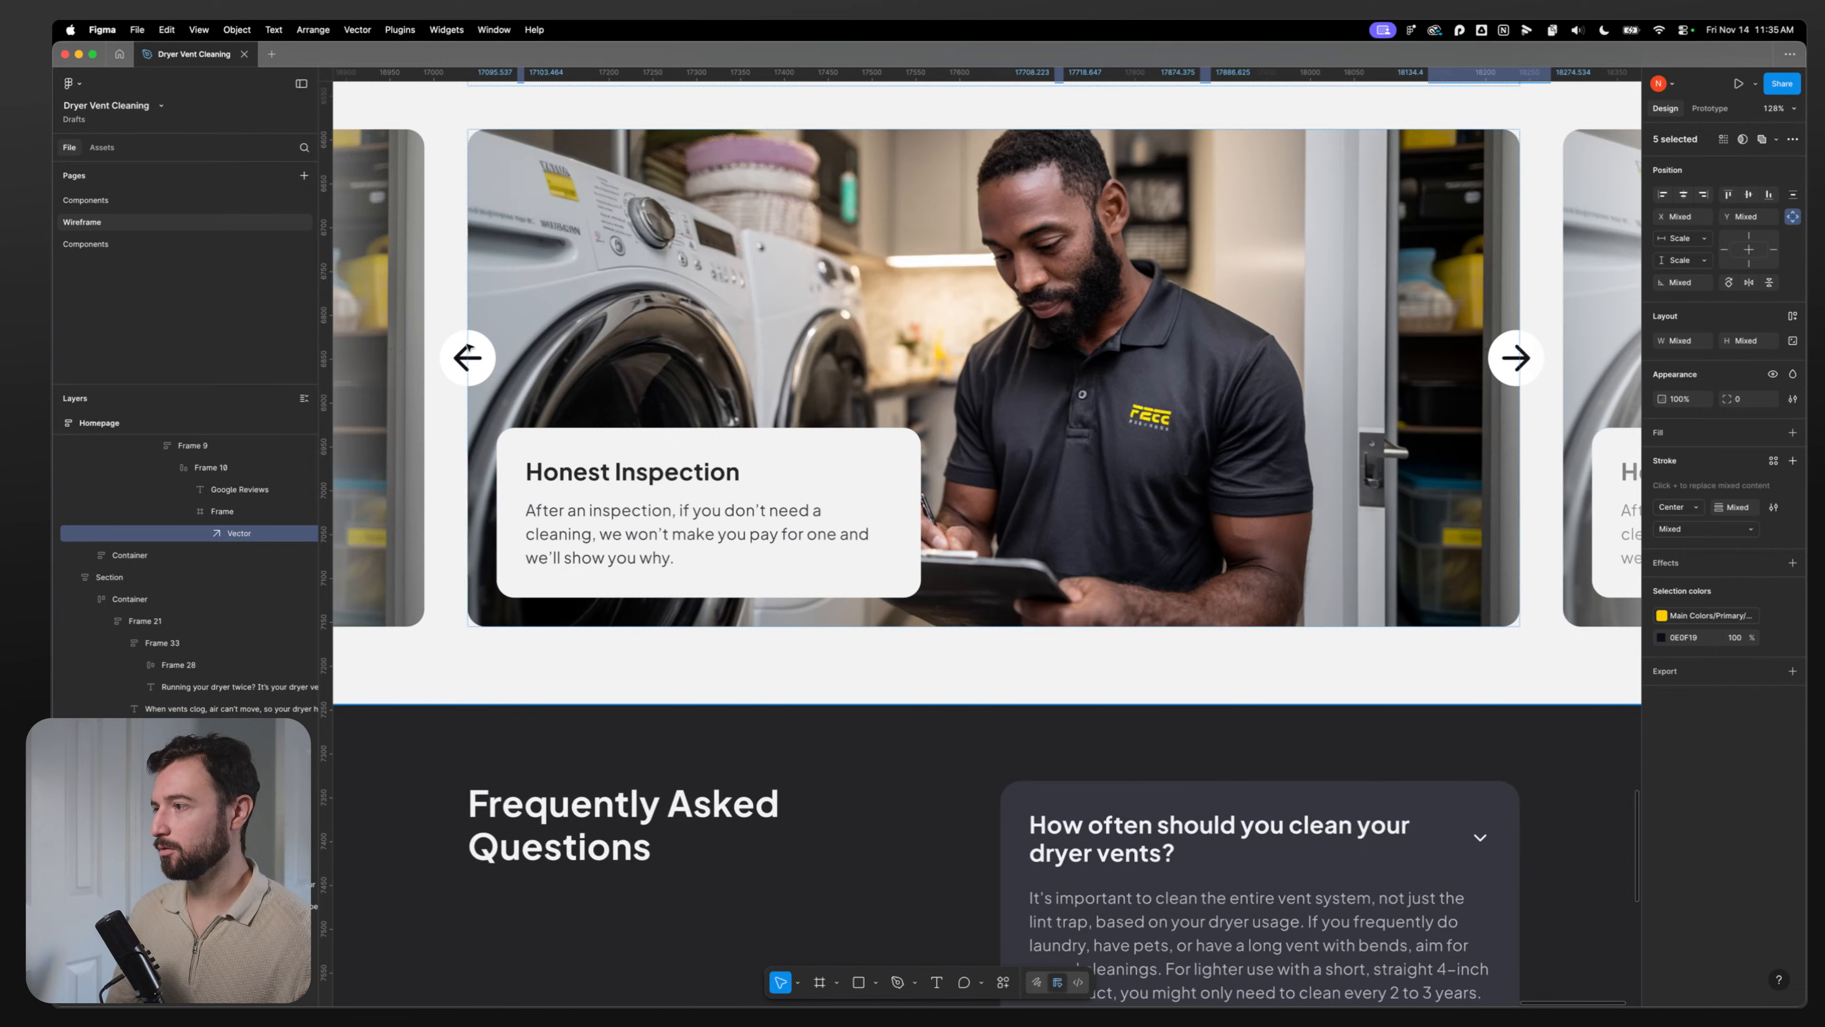
{"action": "left_click", "coordinate": [471, 358], "text": "shift"}
{"action": "scroll", "coordinate": [681, 575], "scroll_direction": "down", "scroll_amount": 10}
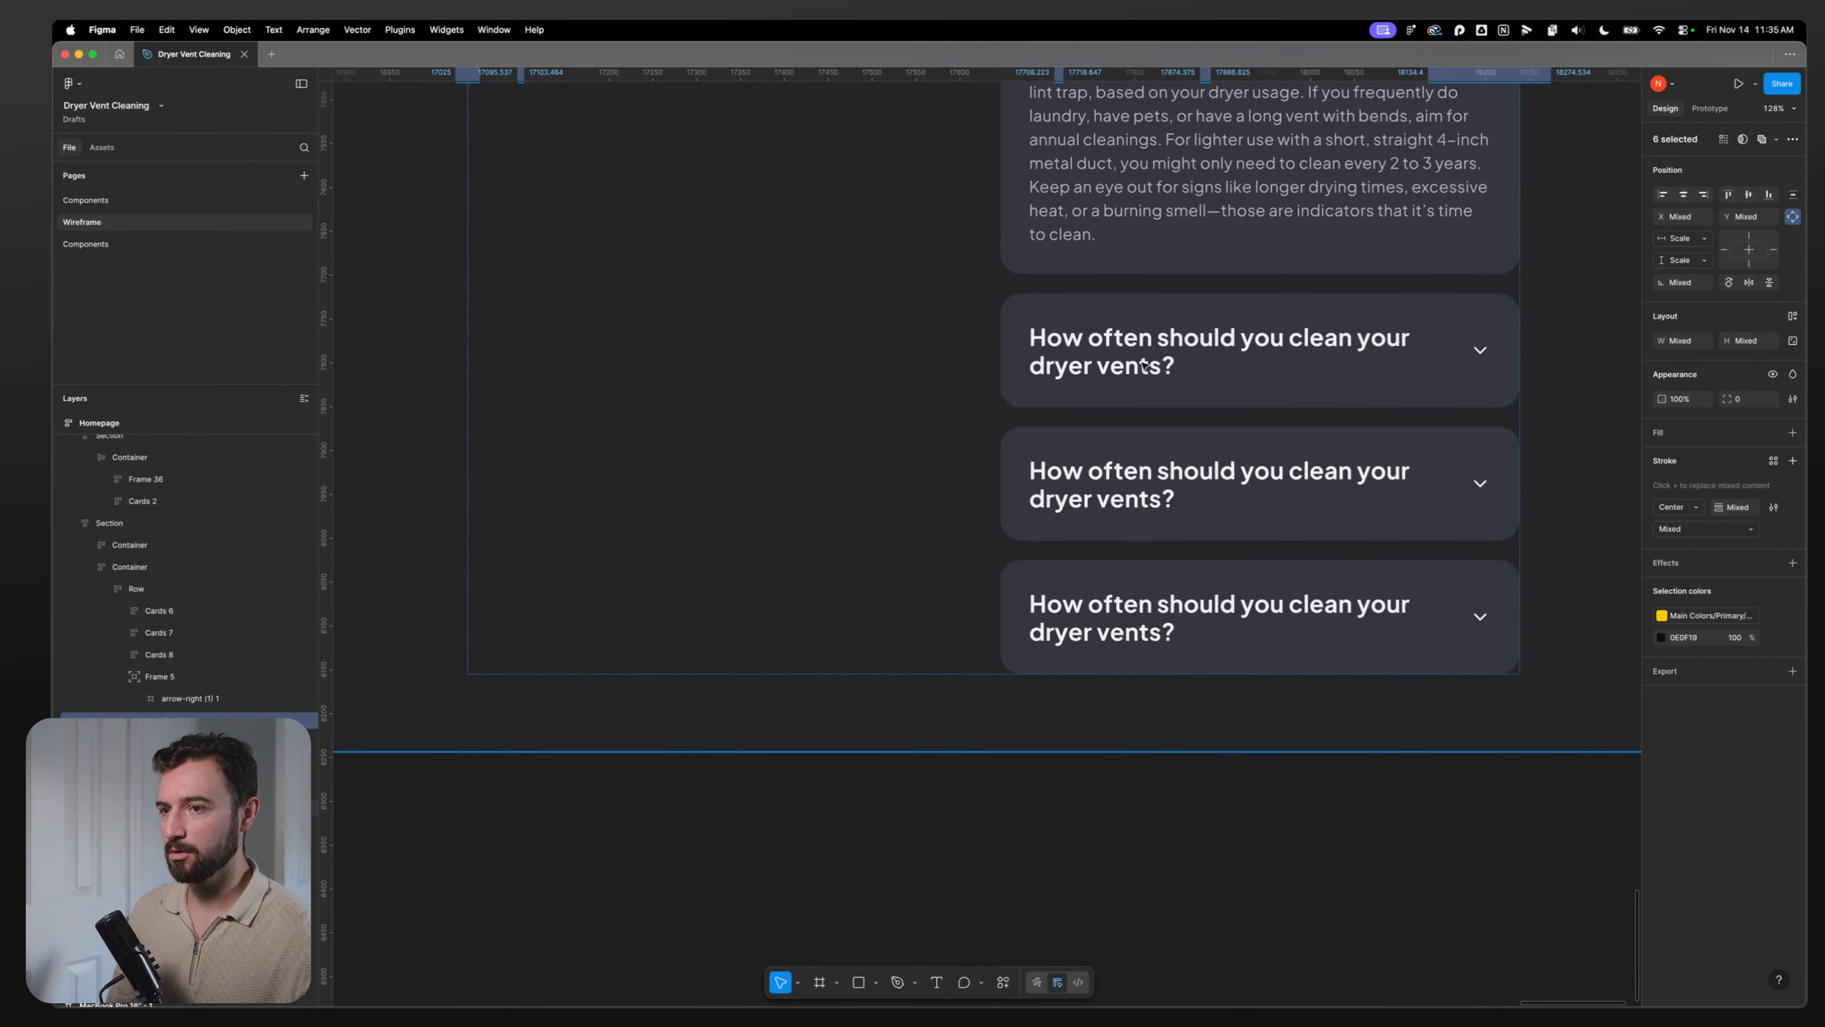
{"action": "left_click", "coordinate": [1480, 350], "text": "shift"}
{"action": "scroll", "coordinate": [496, 581], "scroll_direction": "down", "scroll_amount": 6}
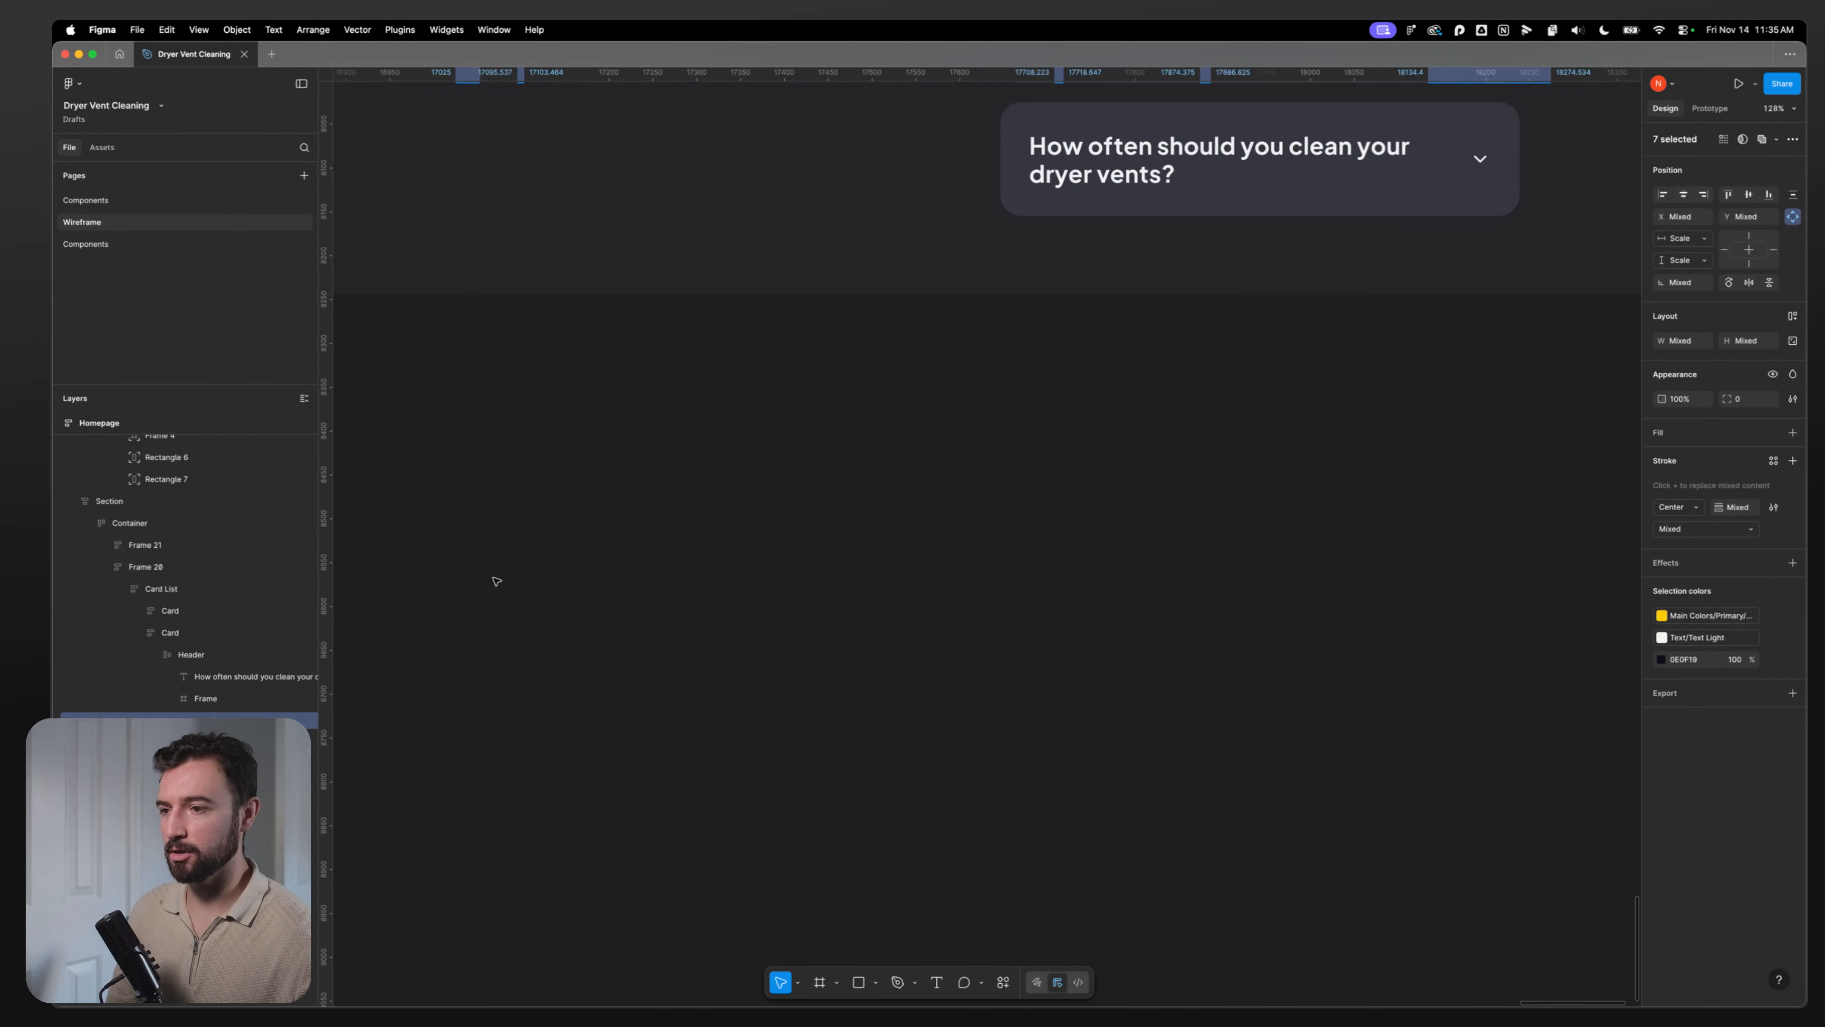
Step: Copy the parent frames of the selected icon vectors and paste them into the Icons frame on the new Components page
{"action": "scroll", "coordinate": [496, 581], "scroll_direction": "up", "scroll_amount": 7}
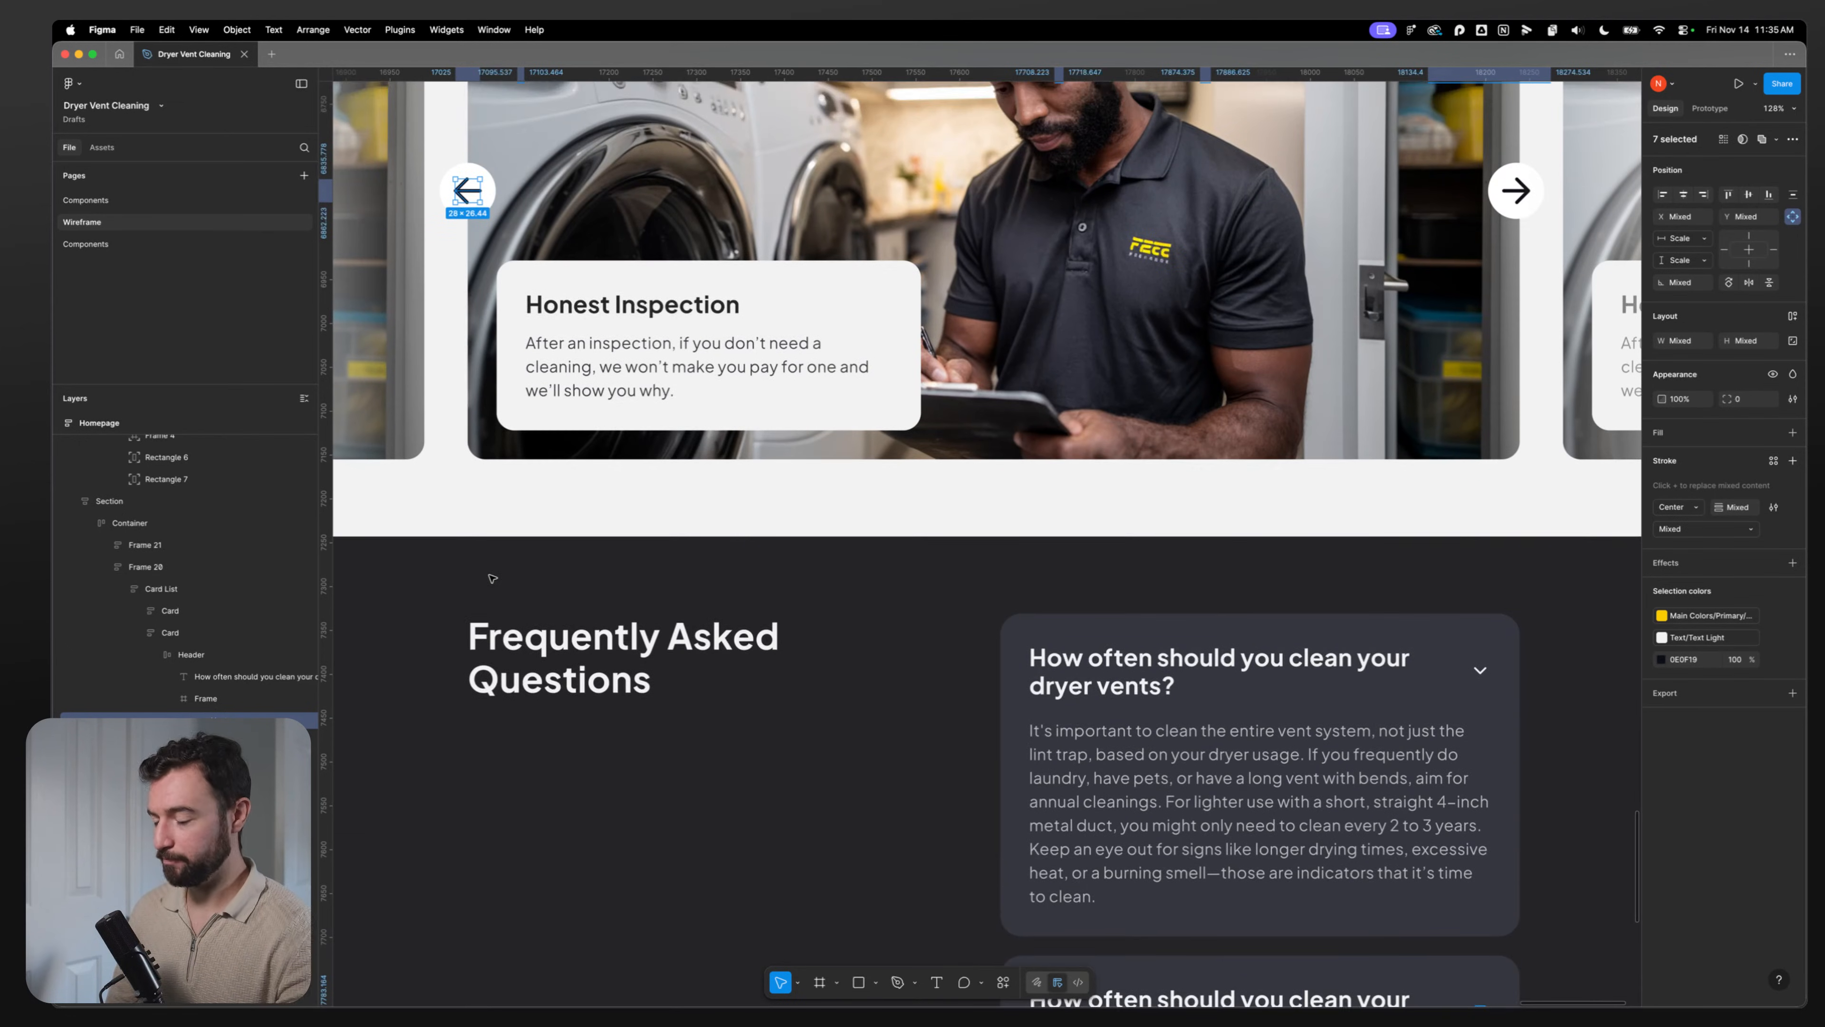
{"action": "key", "text": "shift+Return"}
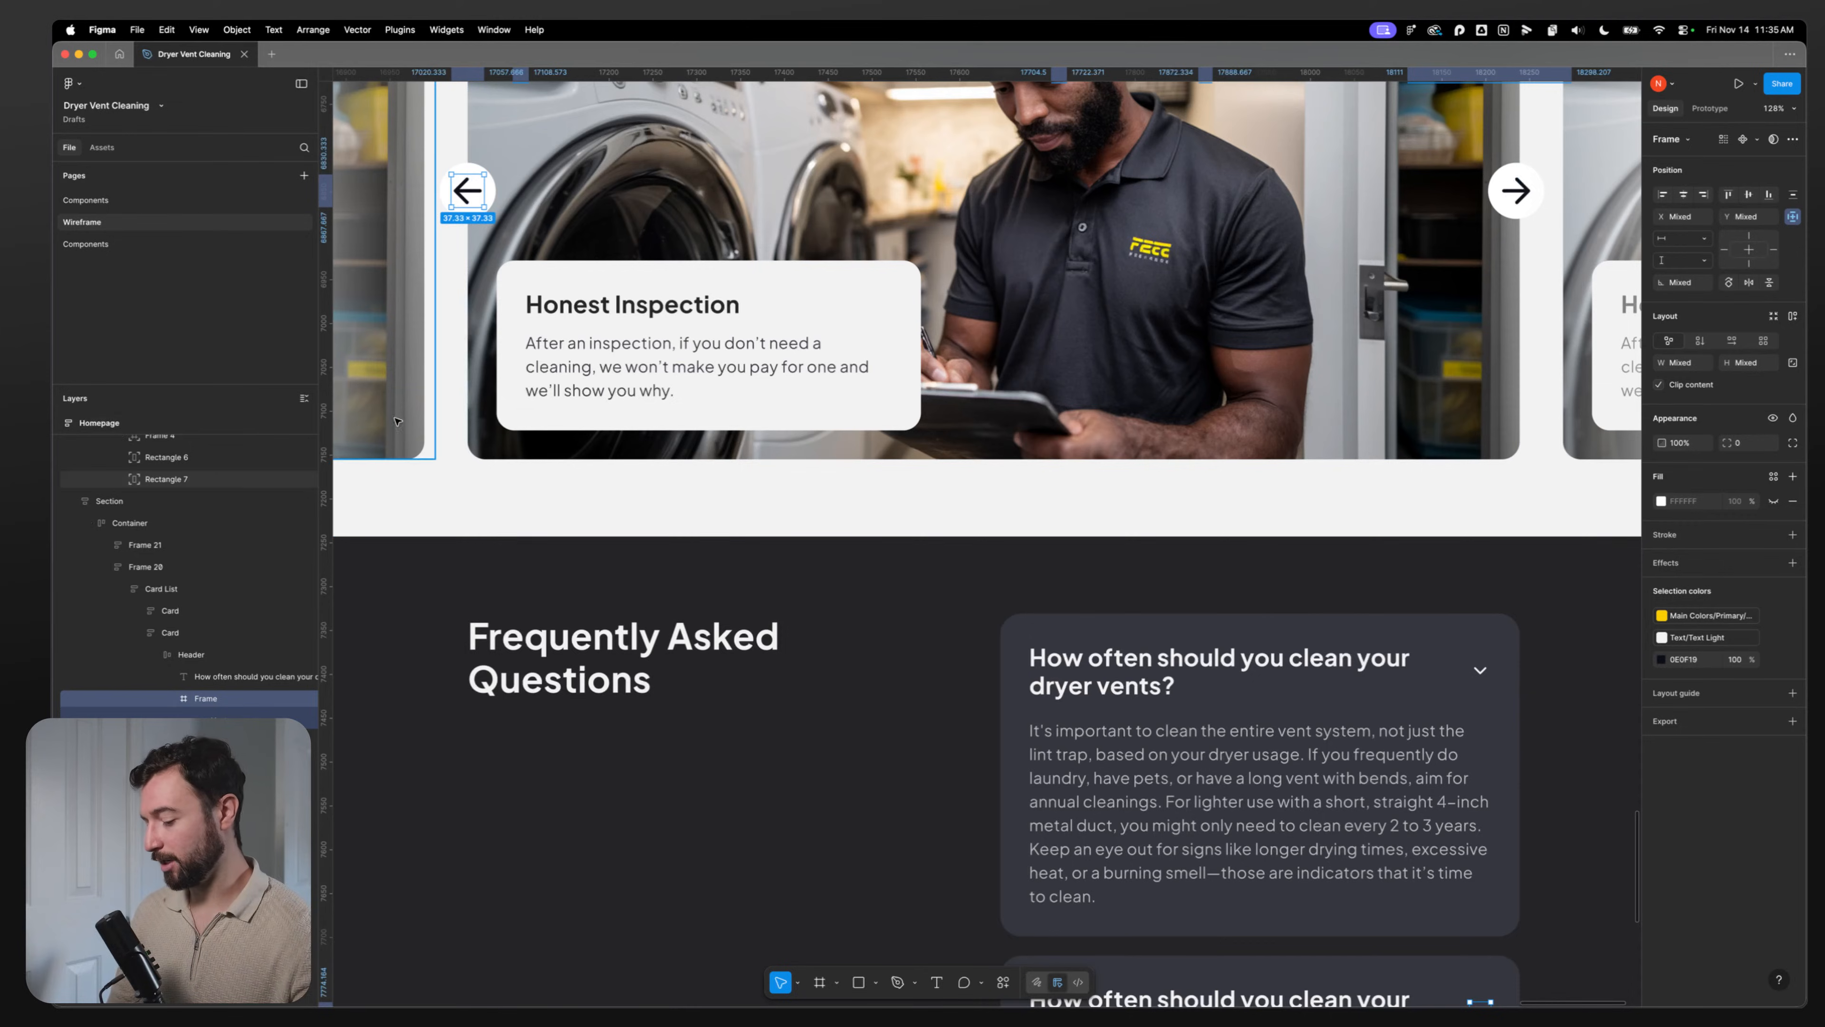
{"action": "left_click", "coordinate": [139, 244]}
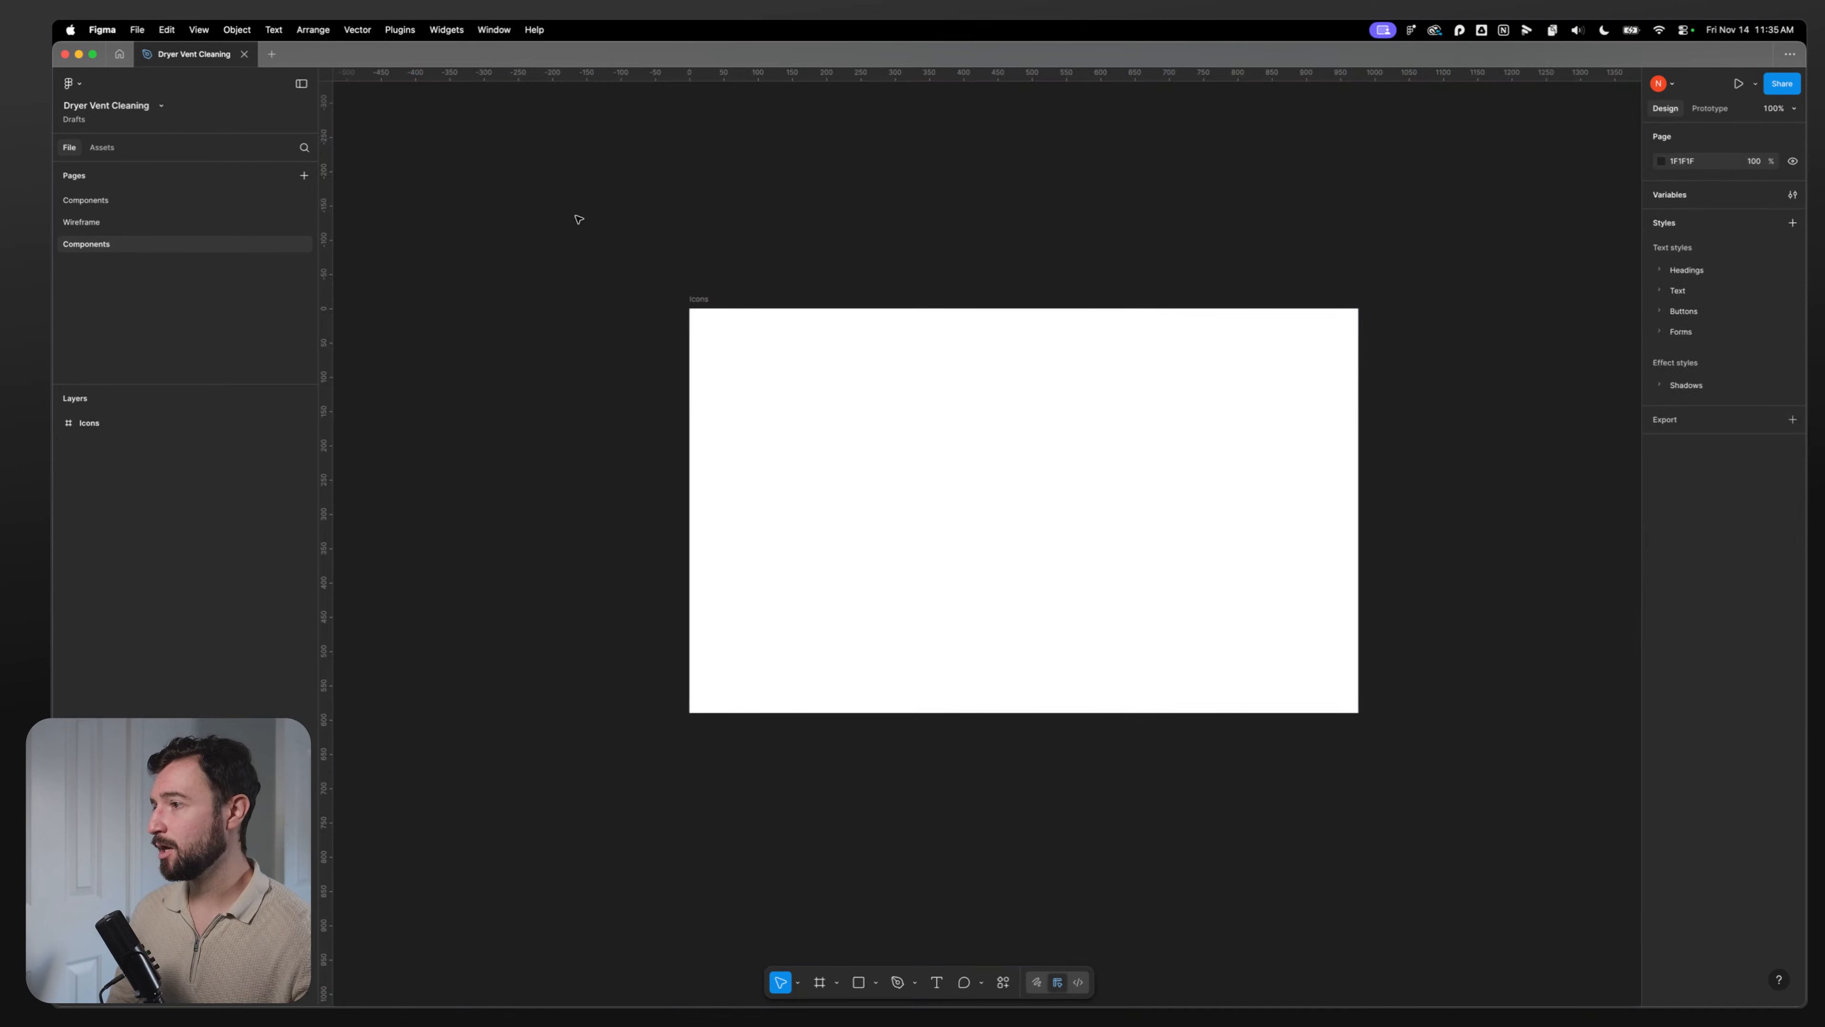
{"action": "key", "text": "super+a"}
{"action": "key", "text": "super+v"}
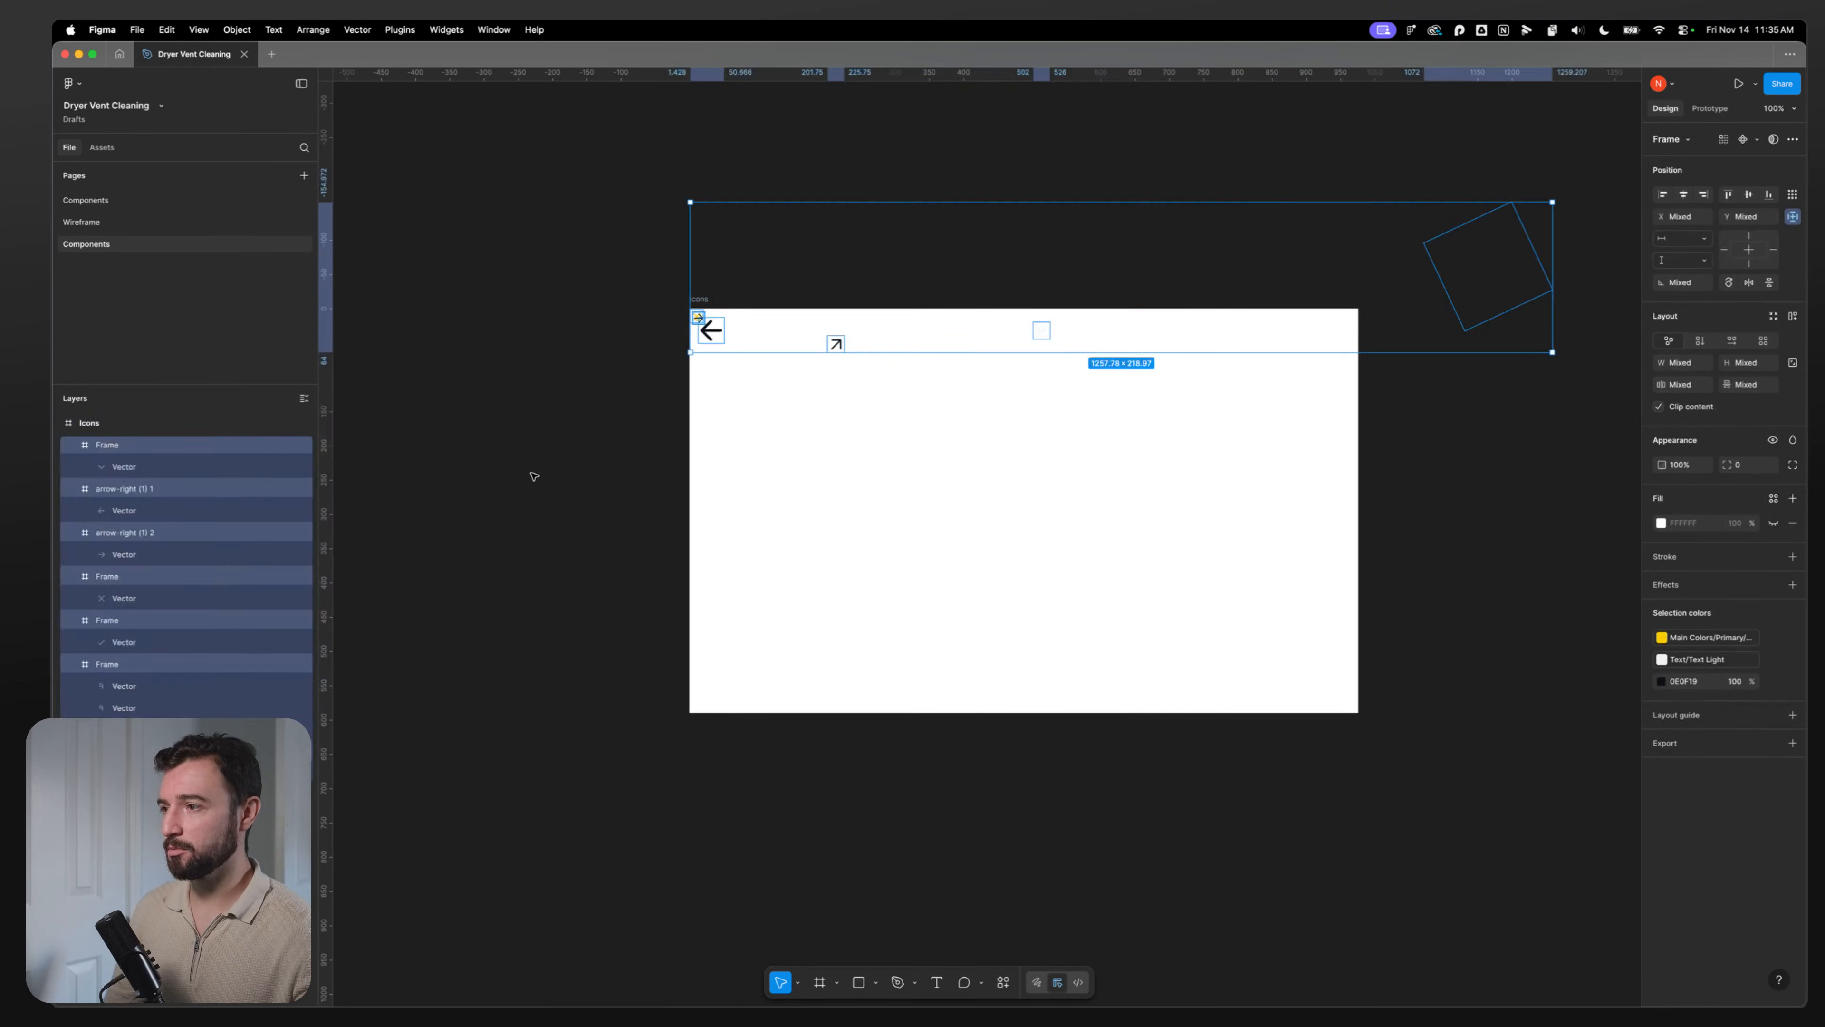
Step: Distribute the pasted icons with even horizontal spacing and align them on their vertical centres
{"action": "left_click", "coordinate": [1792, 194]}
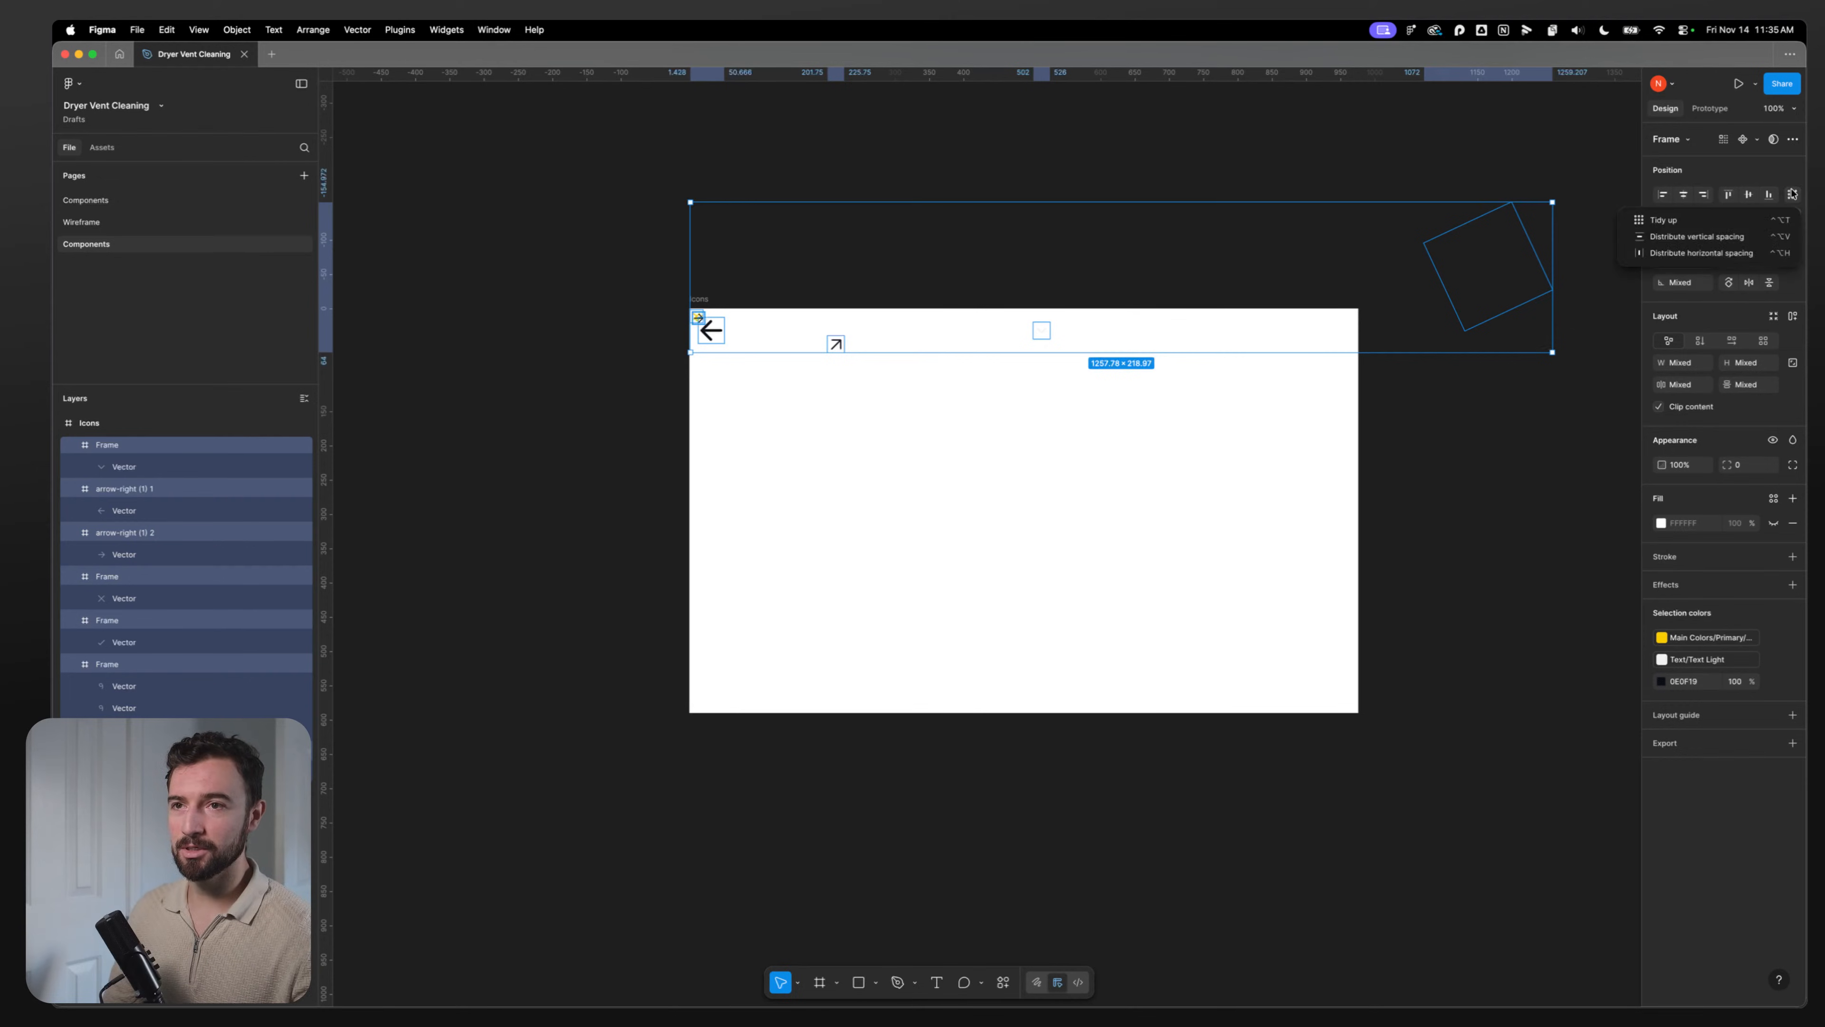
{"action": "left_click", "coordinate": [1724, 244]}
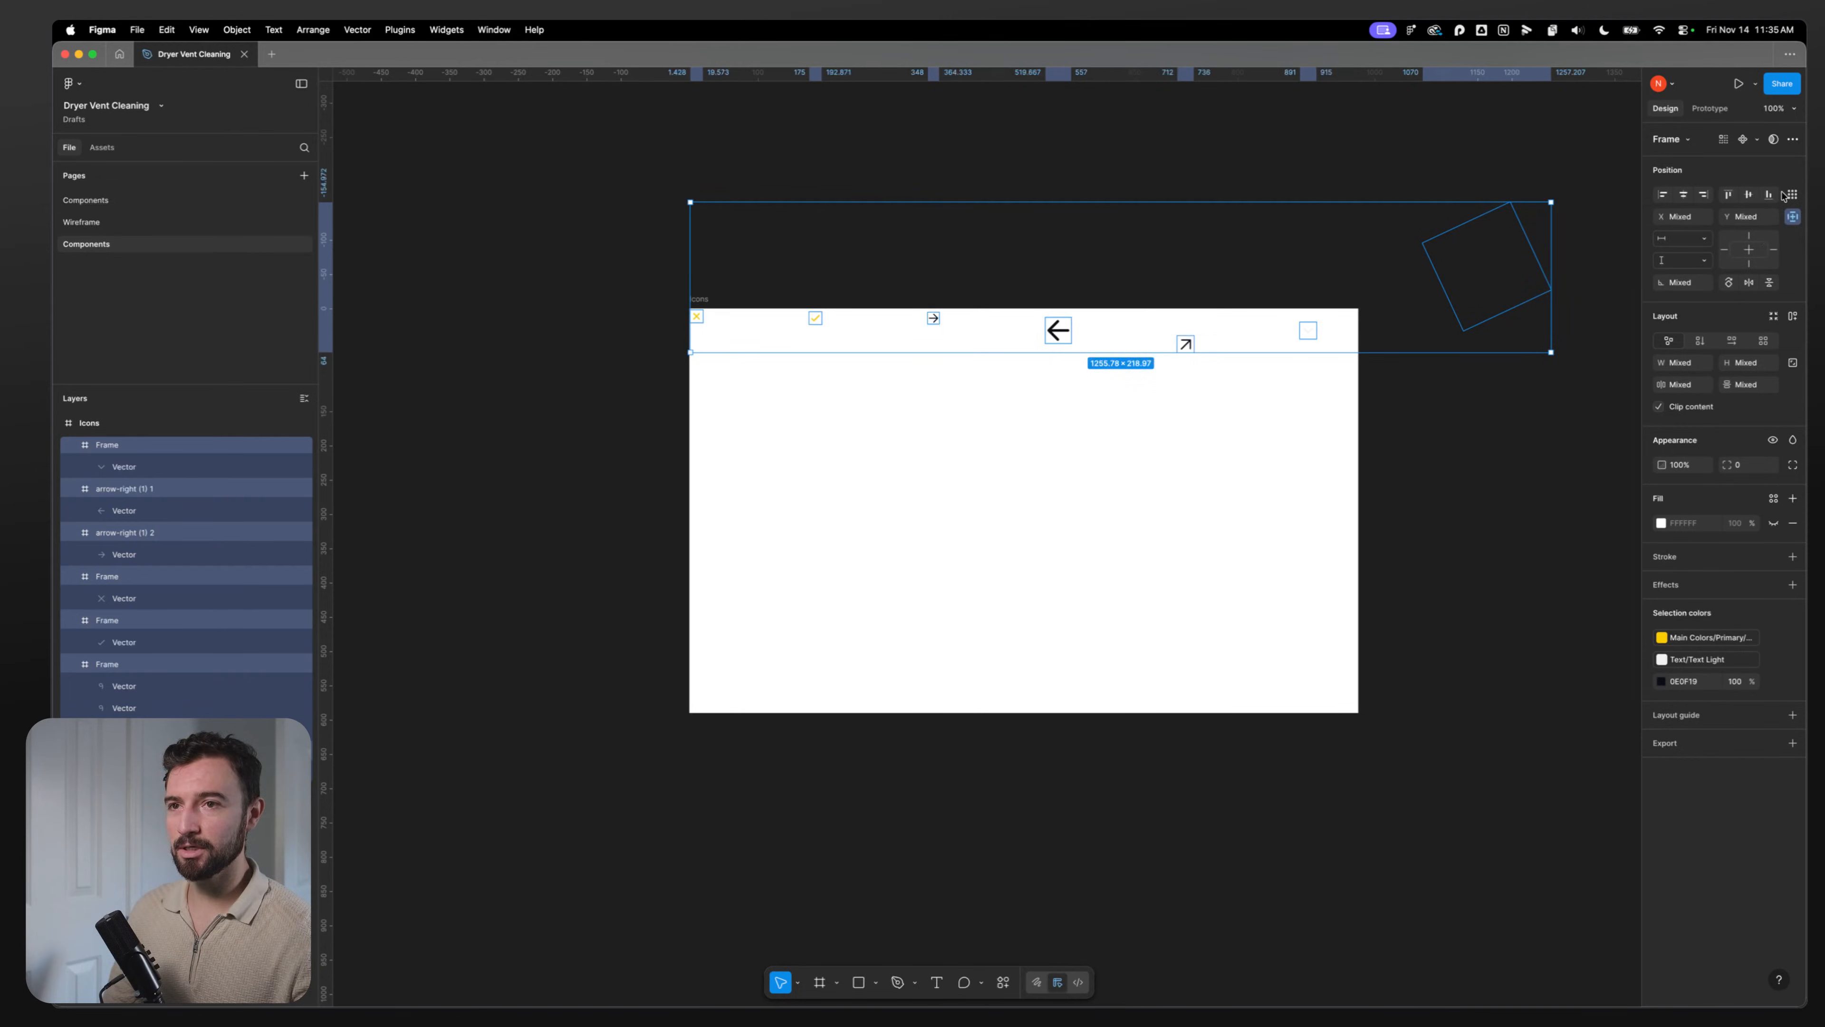
{"action": "left_click", "coordinate": [1748, 194]}
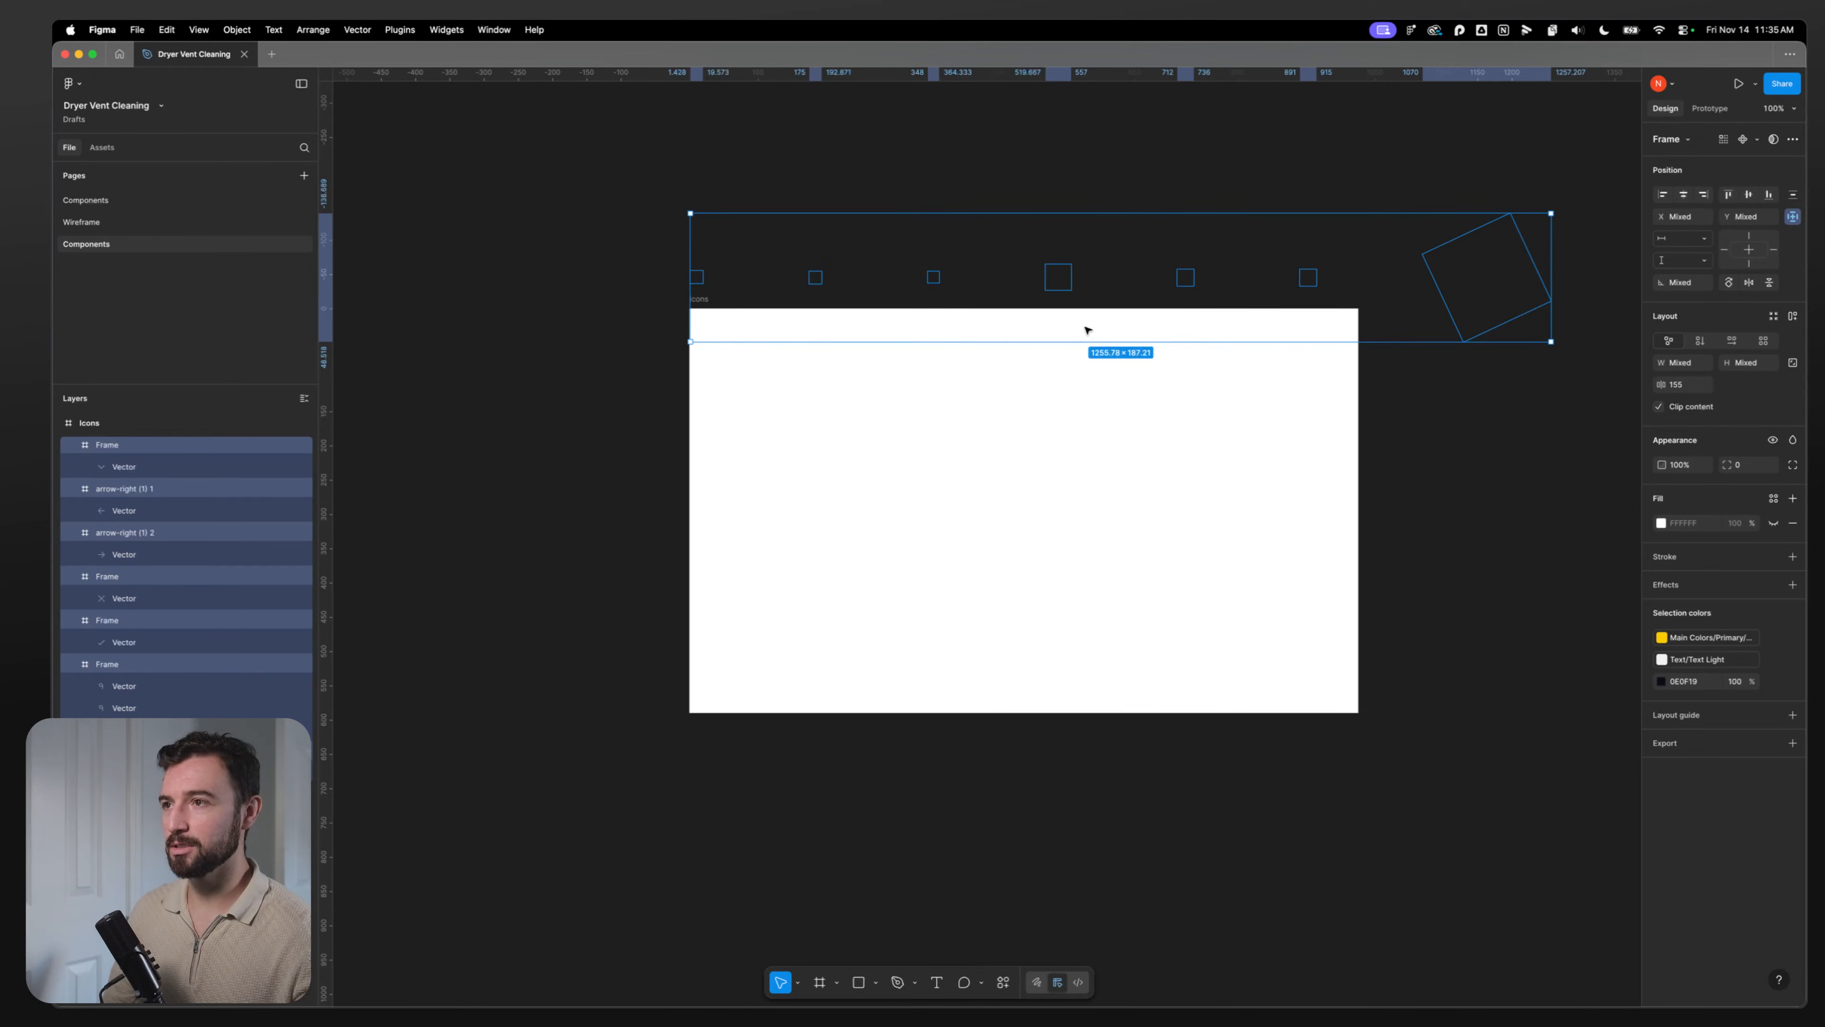
Step: Move the icon row down inside the Icons frame and tighten the gaps so every icon fits within it
{"action": "scroll", "coordinate": [1049, 359], "scroll_direction": "up", "scroll_amount": 1}
{"action": "left_click_drag", "start_coordinate": [871, 318], "coordinate": [887, 491]}
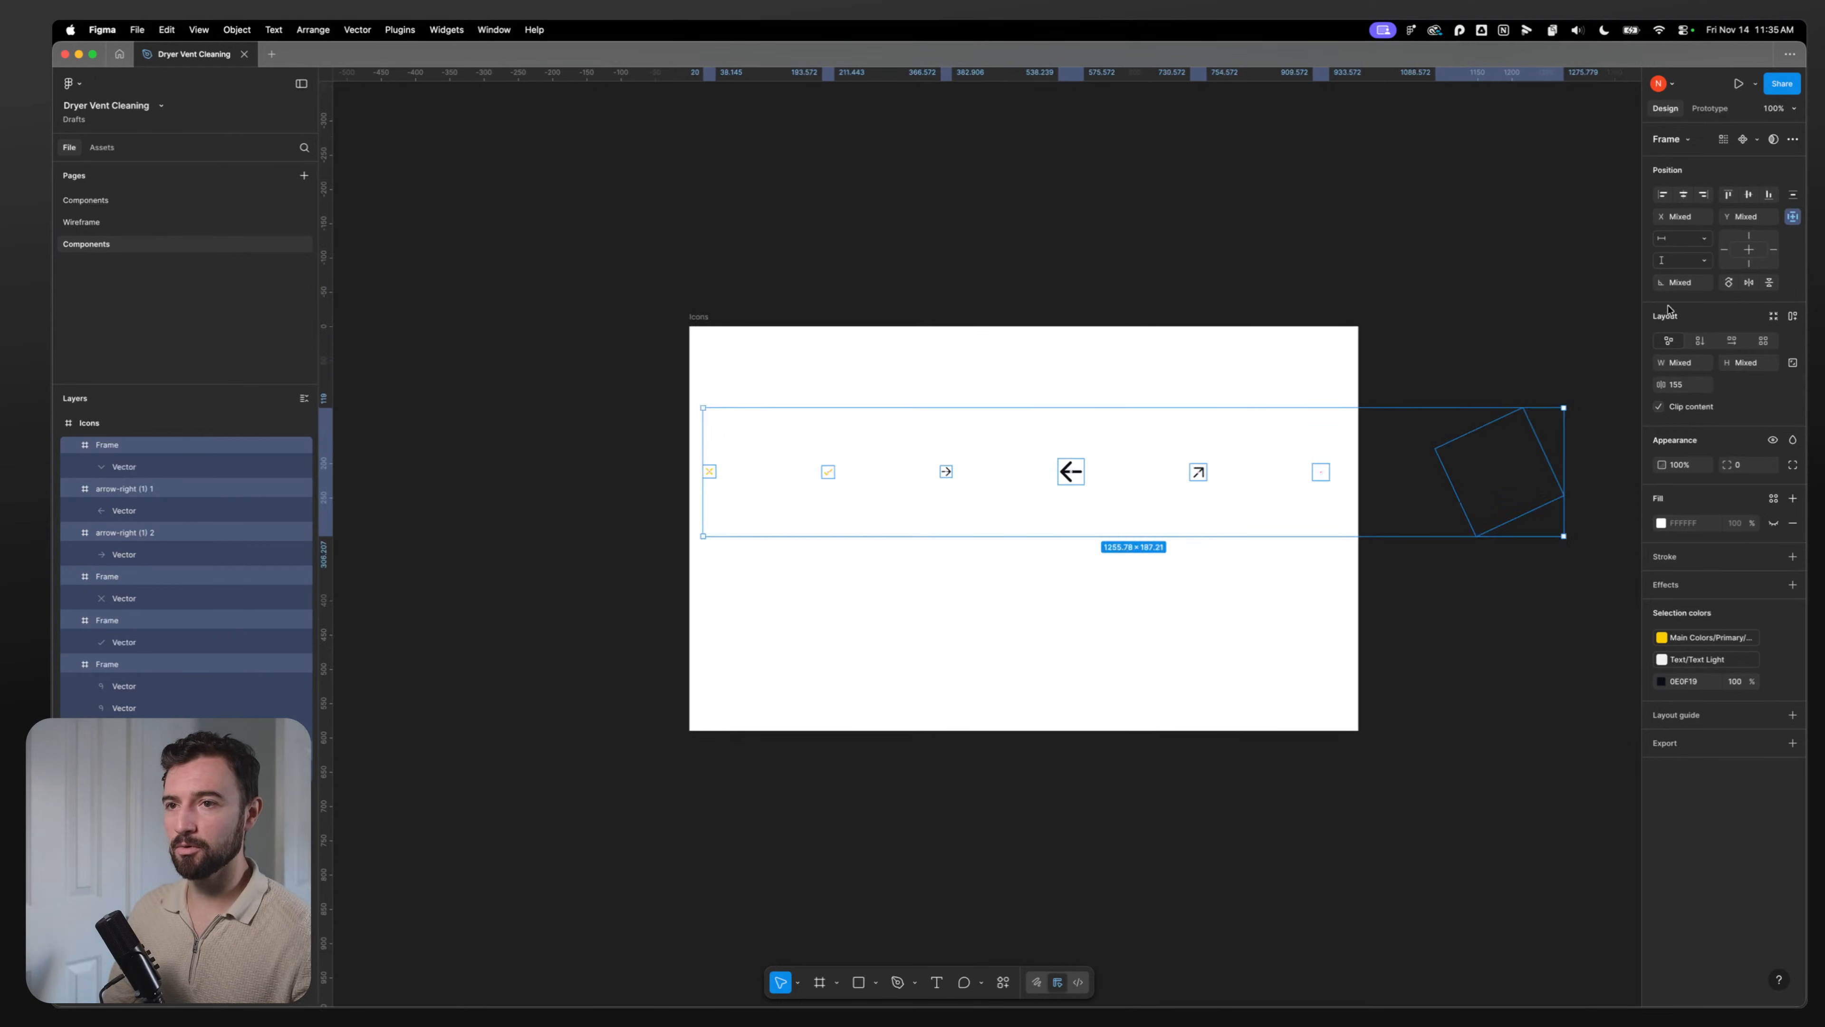
{"action": "left_click_drag", "start_coordinate": [1661, 385], "coordinate": [1512, 388]}
{"action": "left_click", "coordinate": [803, 584]}
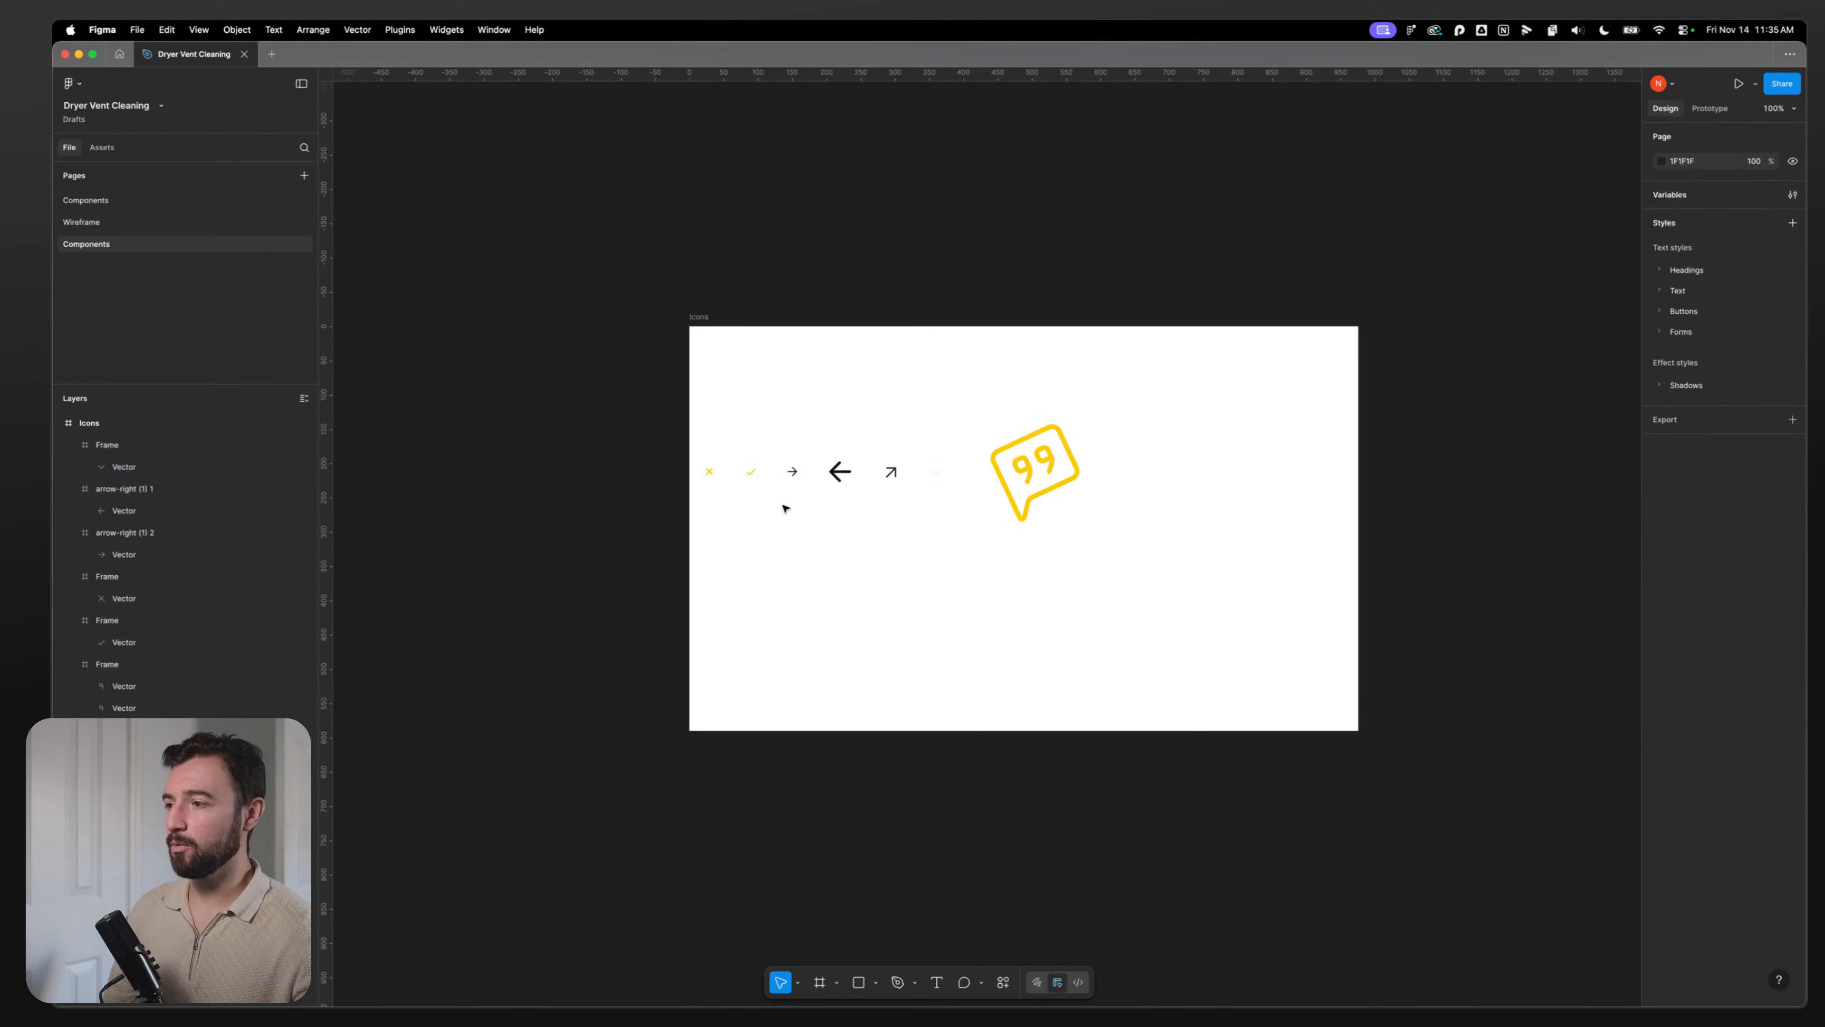
Step: Select the yellow cross icon's frame and activate the Scale tool
{"action": "left_click", "coordinate": [712, 476]}
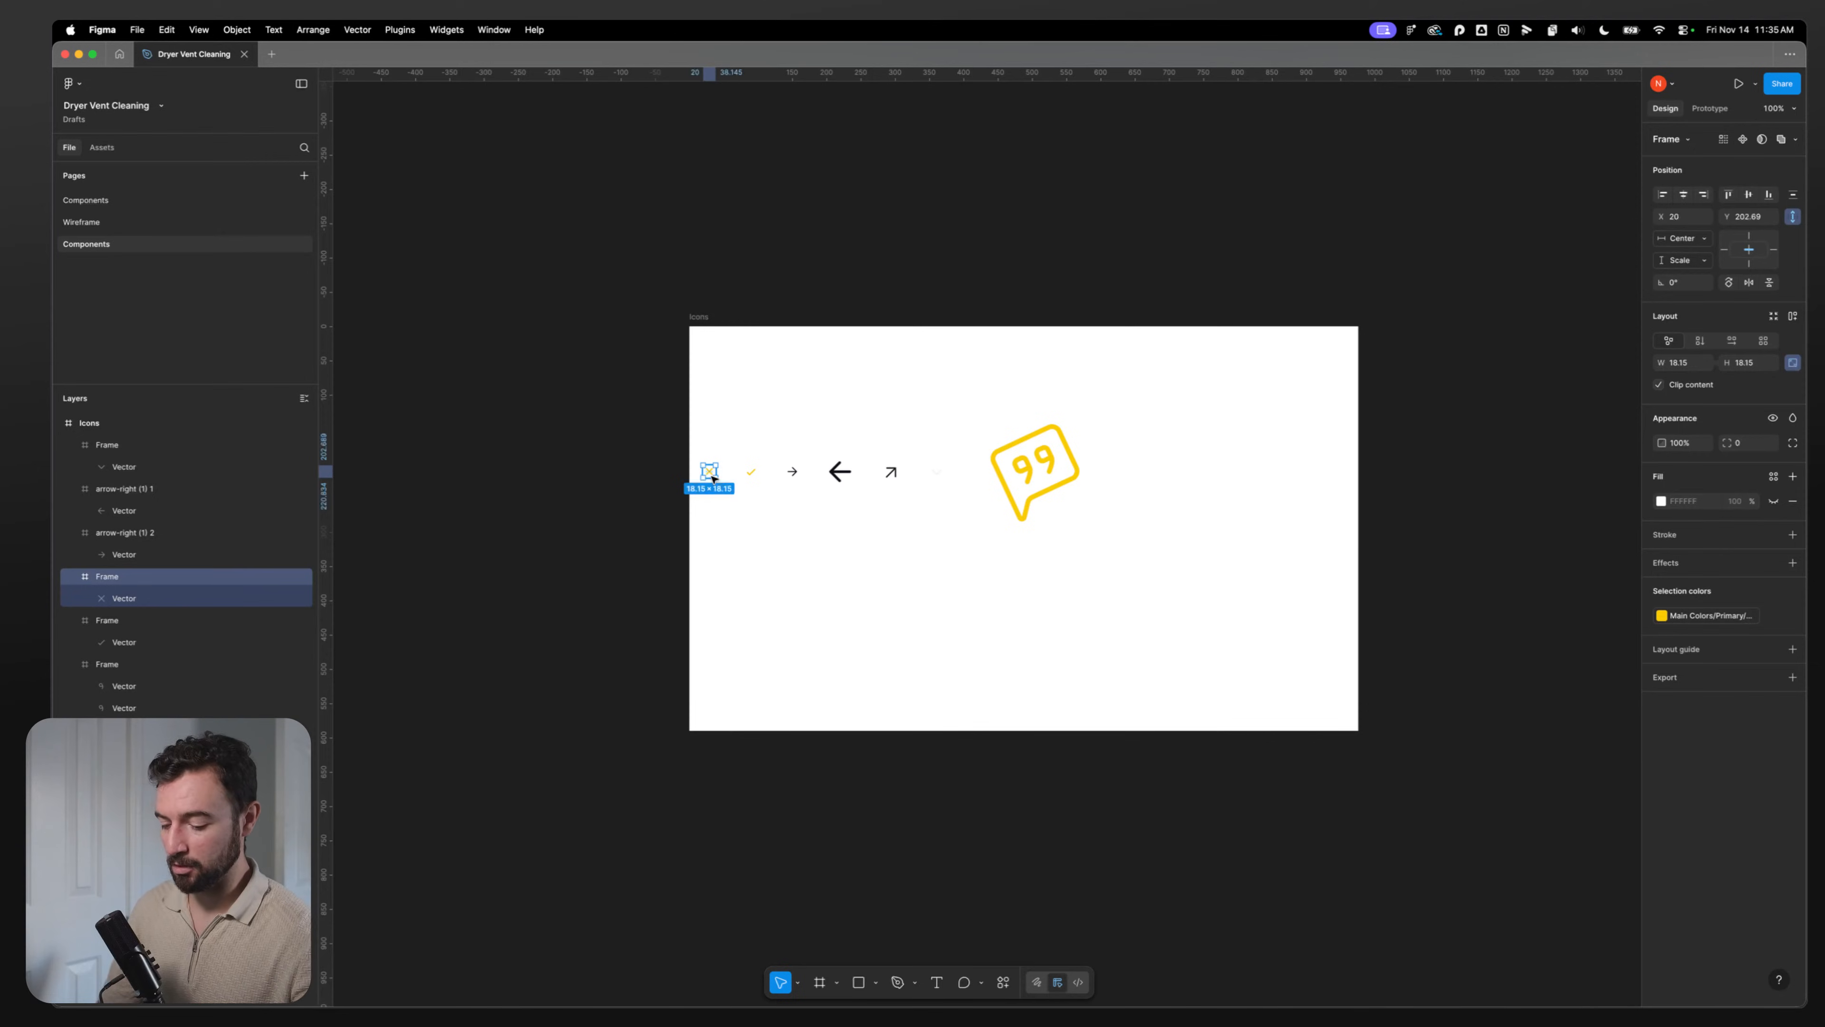
{"action": "key", "text": "k"}
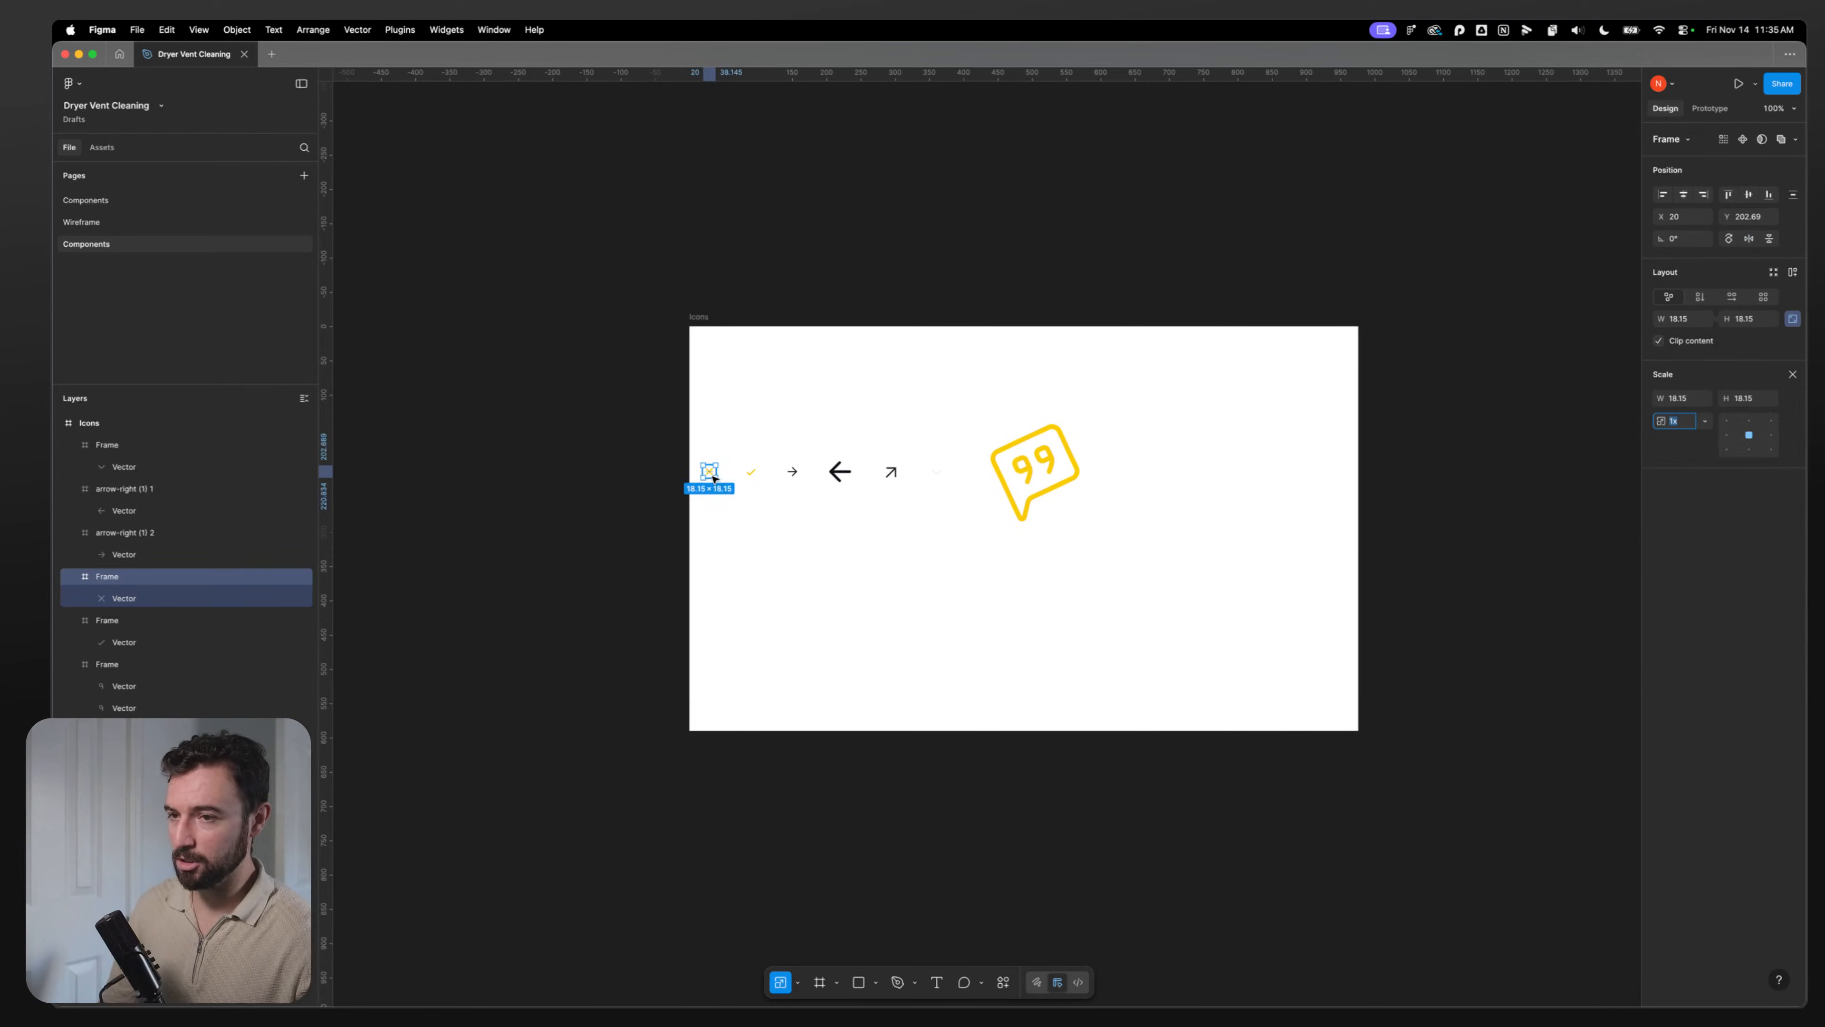
{"action": "left_click", "coordinate": [798, 983]}
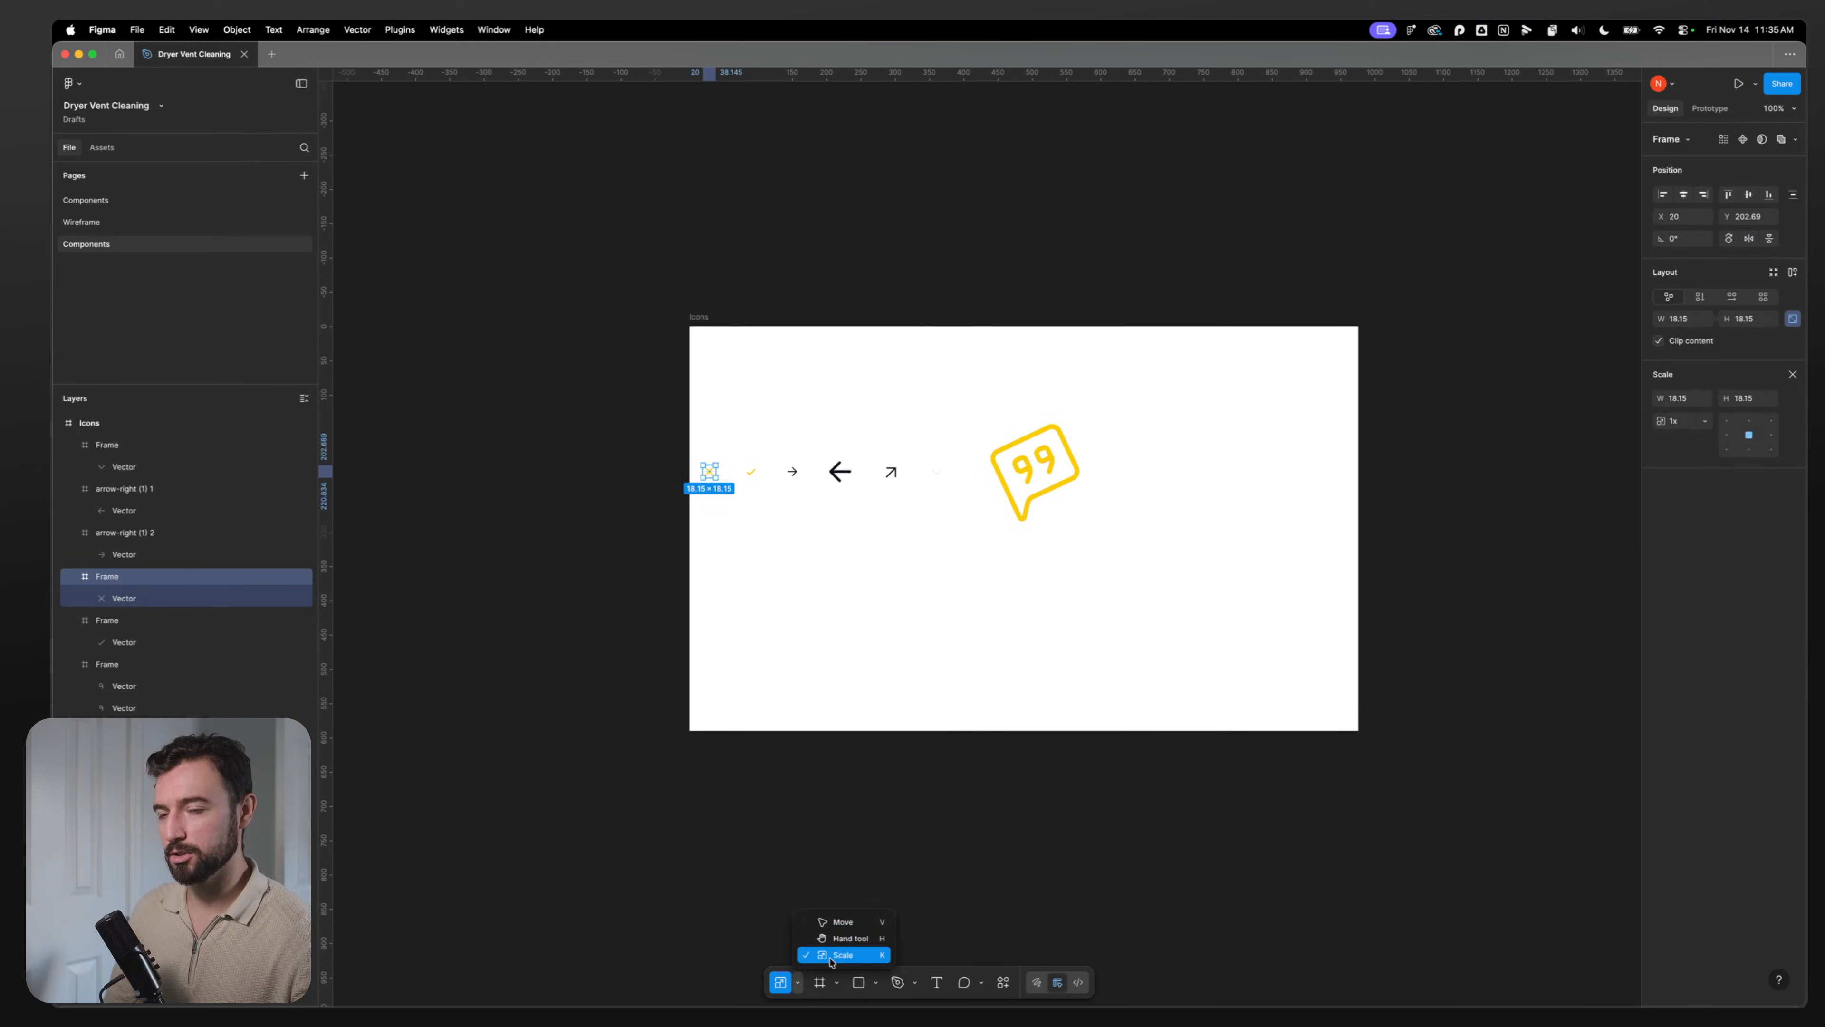
{"action": "left_click", "coordinate": [831, 956]}
{"action": "scroll", "coordinate": [700, 468], "scroll_direction": "up", "scroll_amount": 5}
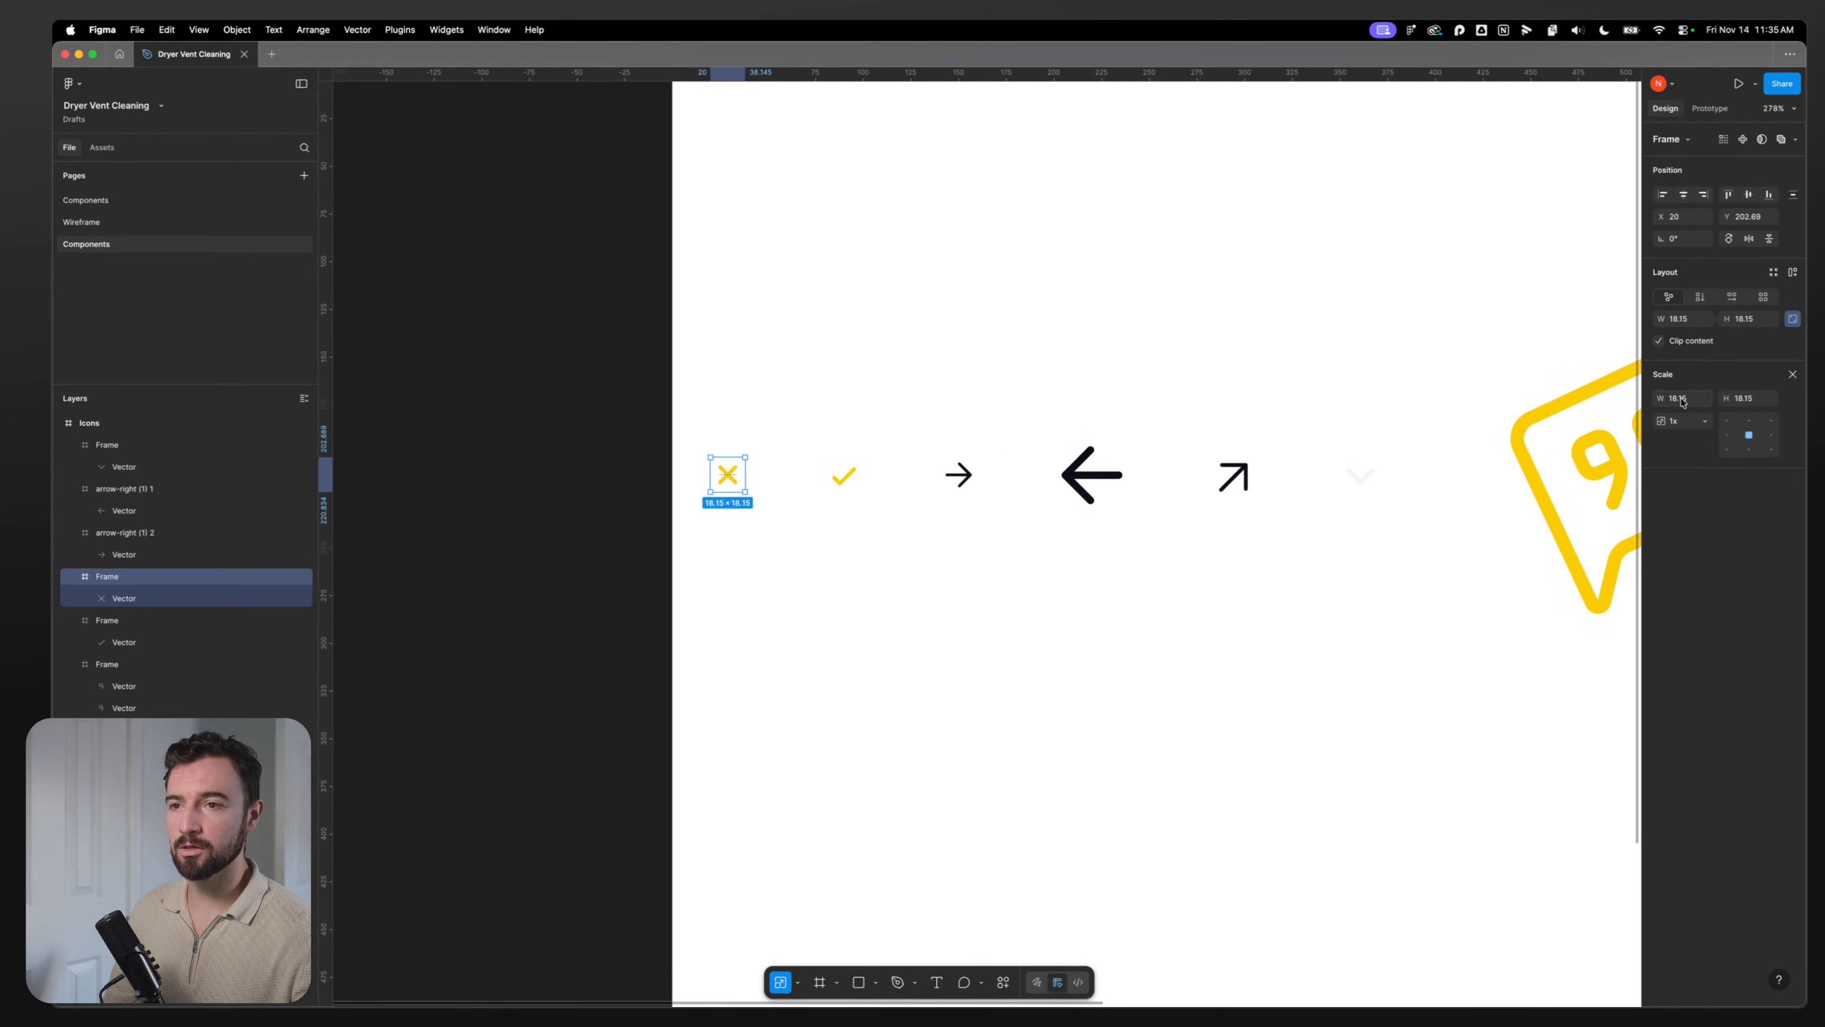
Step: Try enlarging the cross icon's frame to 73 × 73 with the Move tool, and undo the resize
{"action": "key", "text": "v"}
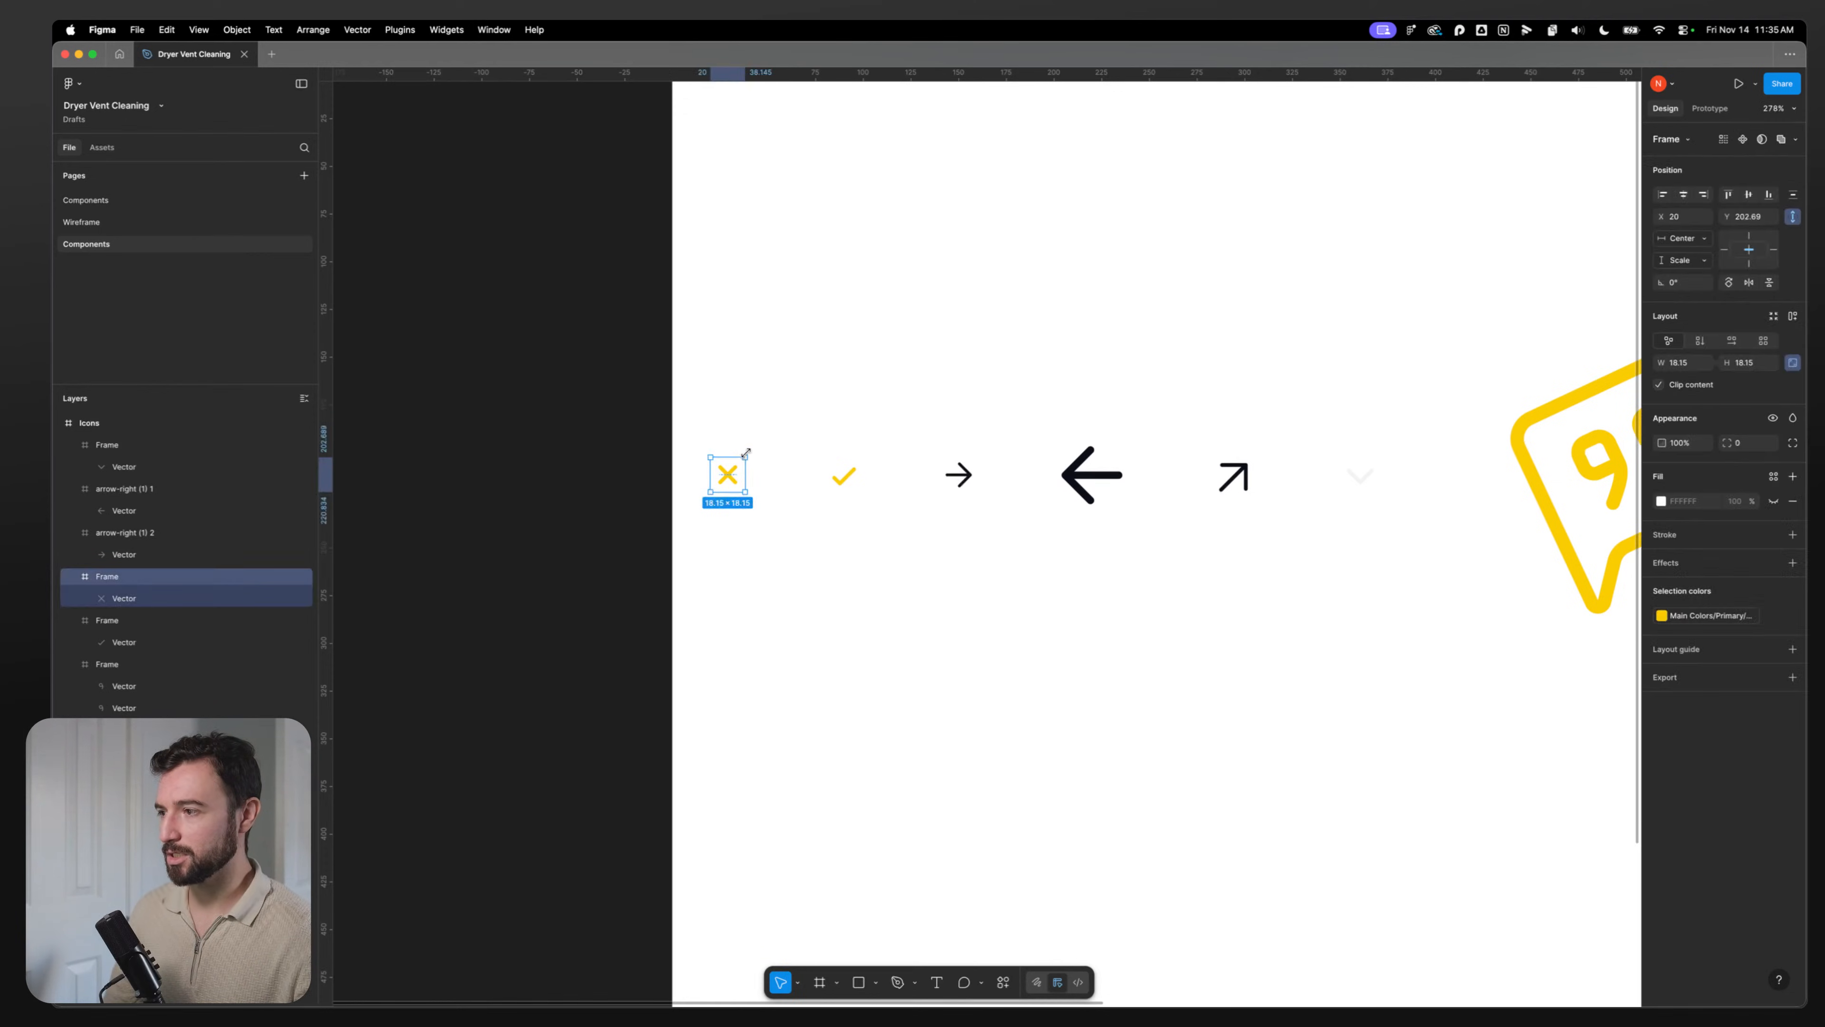
{"action": "left_click_drag", "start_coordinate": [745, 457], "coordinate": [850, 352]}
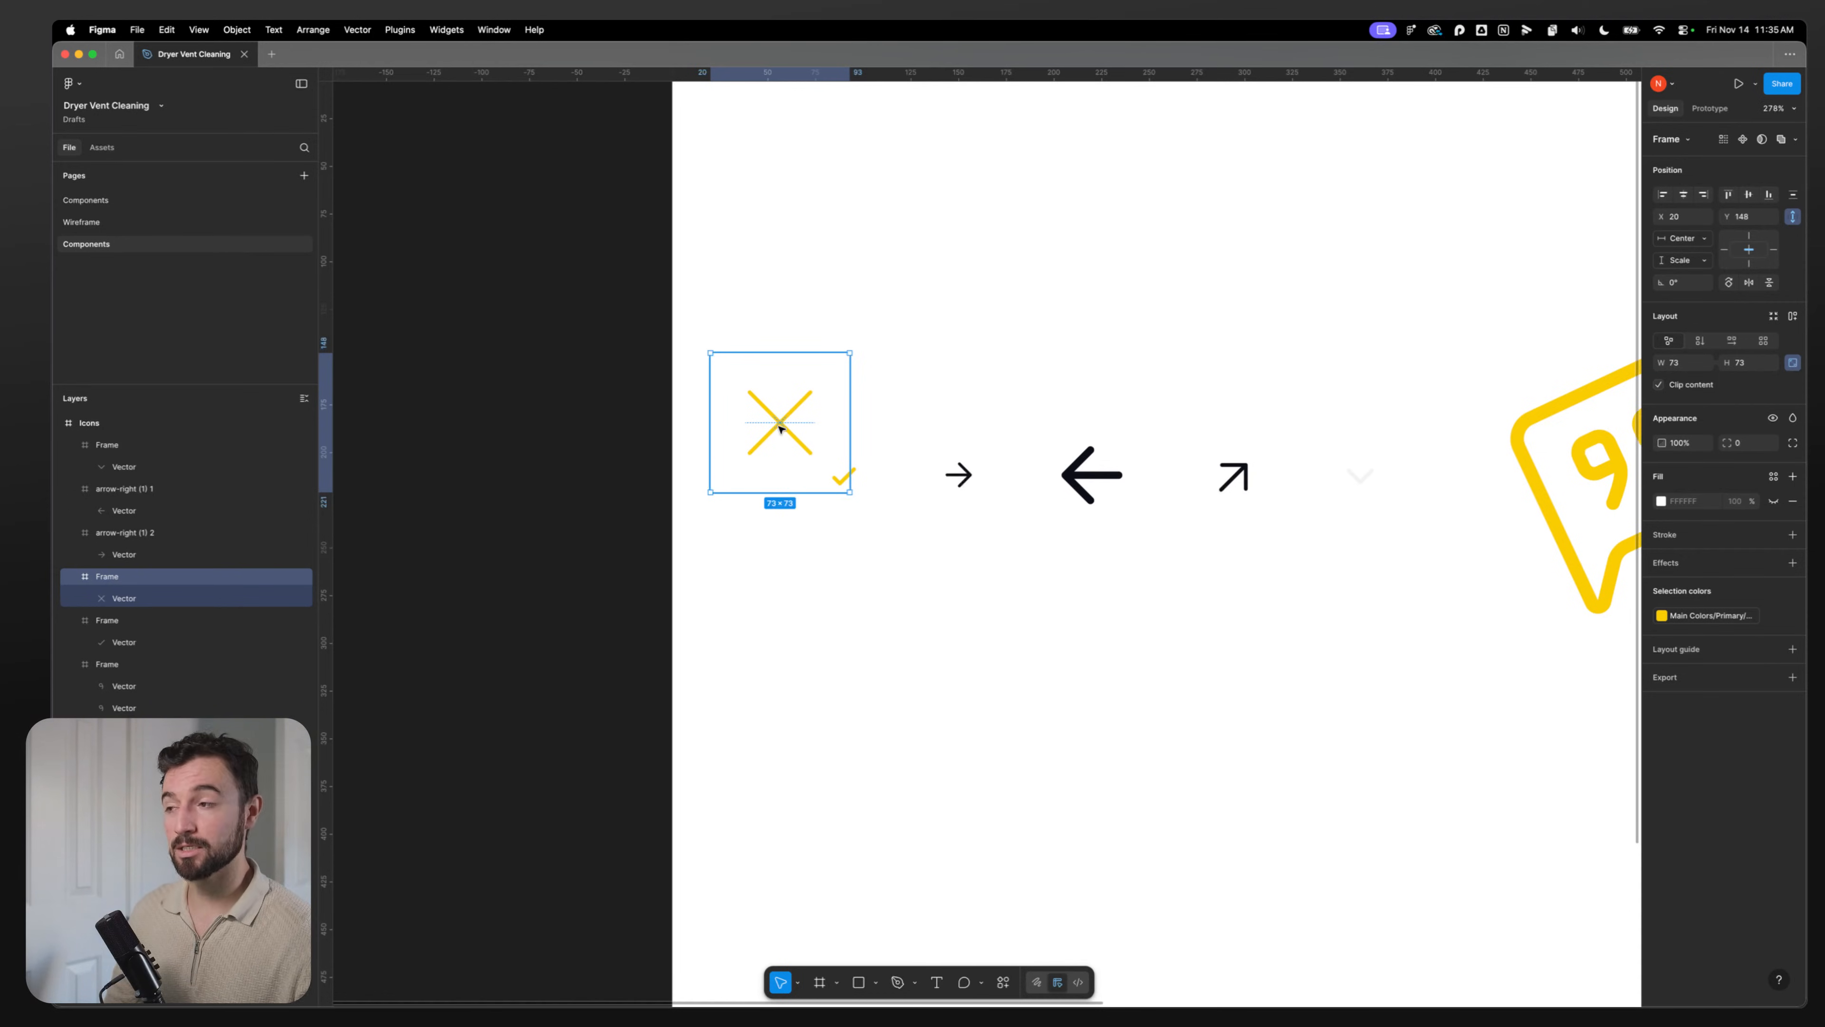
{"action": "key", "text": "super+z"}
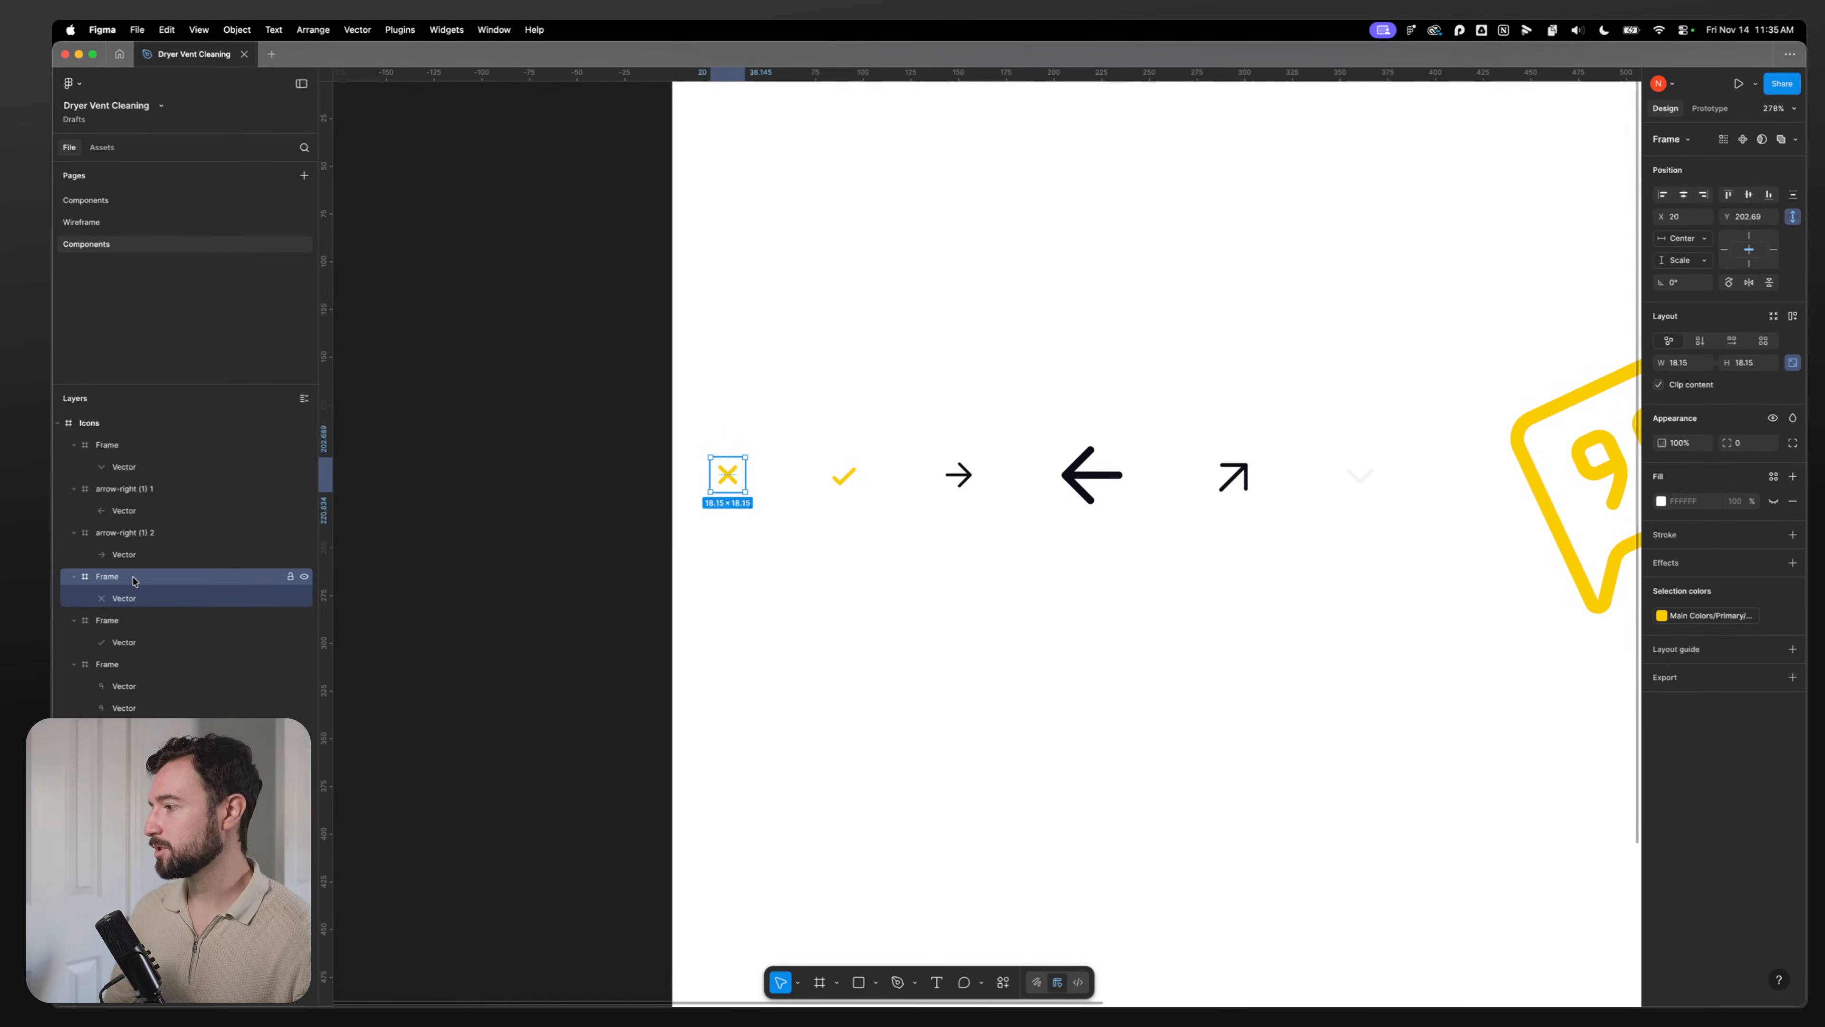
Step: Scale the yellow cross and checkmark icons to a width of 24 with the Scale tool
{"action": "key", "text": "k"}
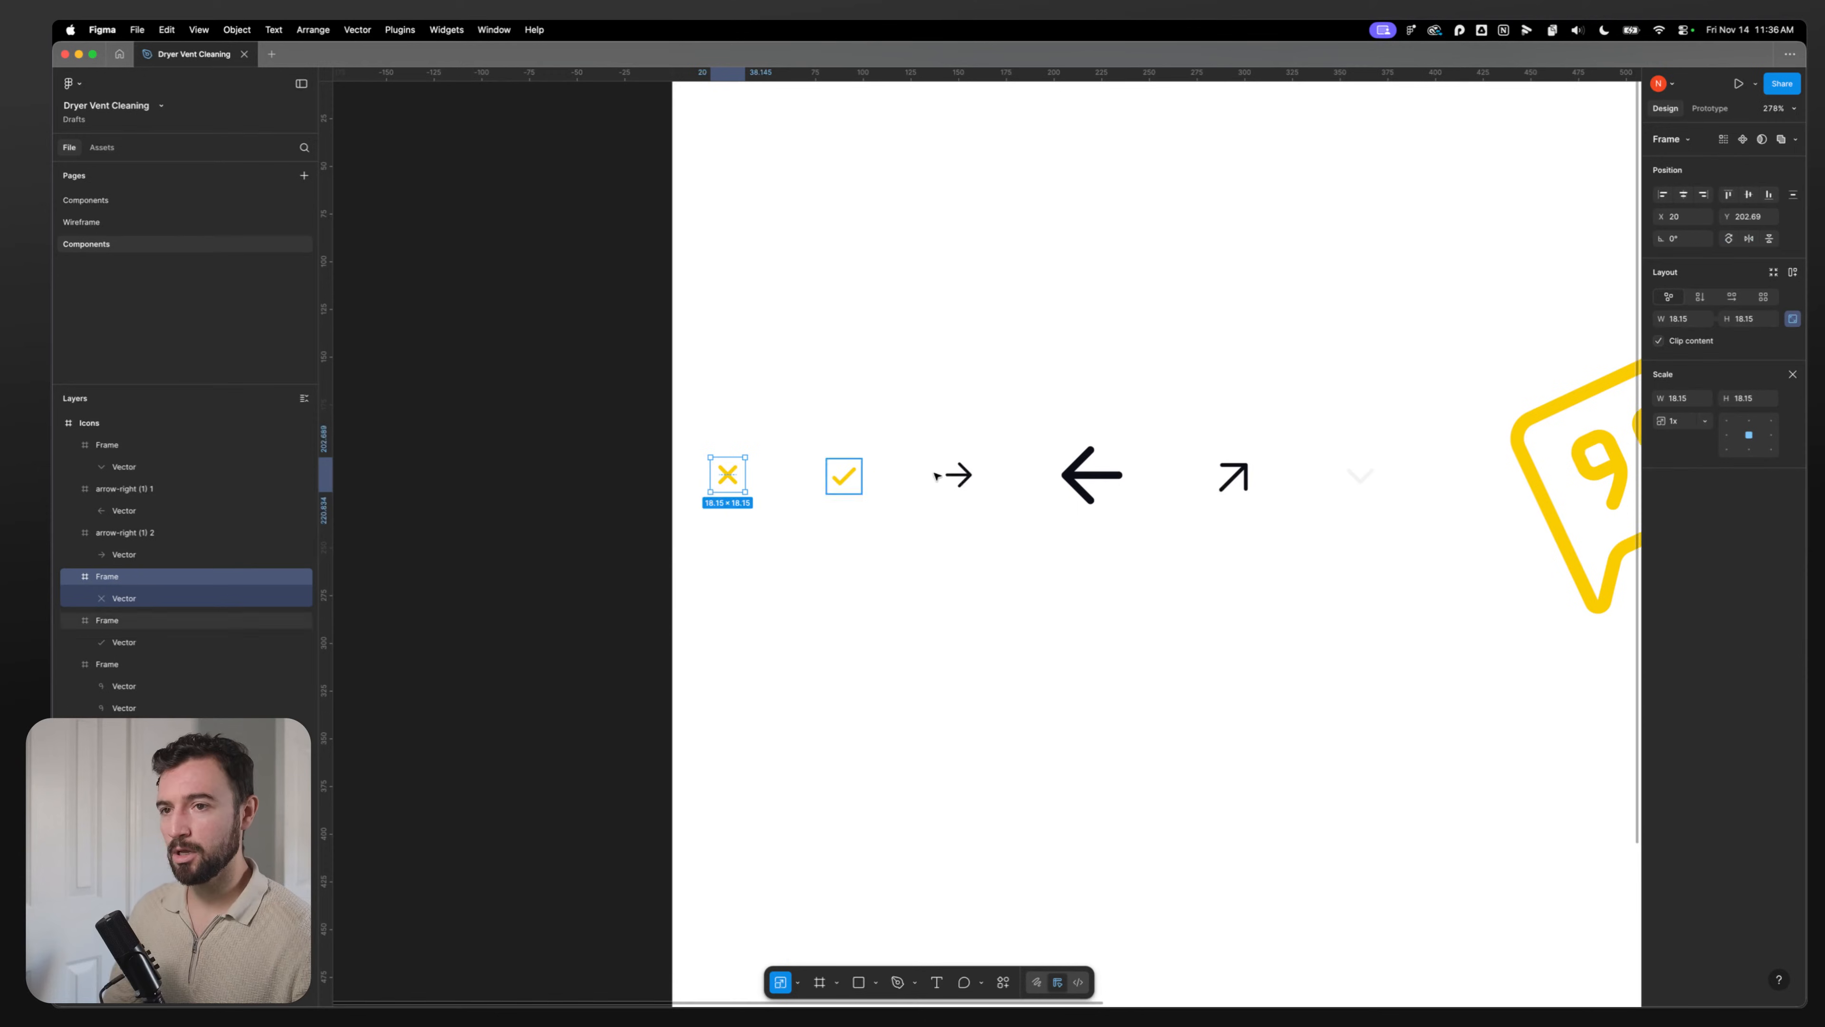
{"action": "left_click", "coordinate": [1680, 397]}
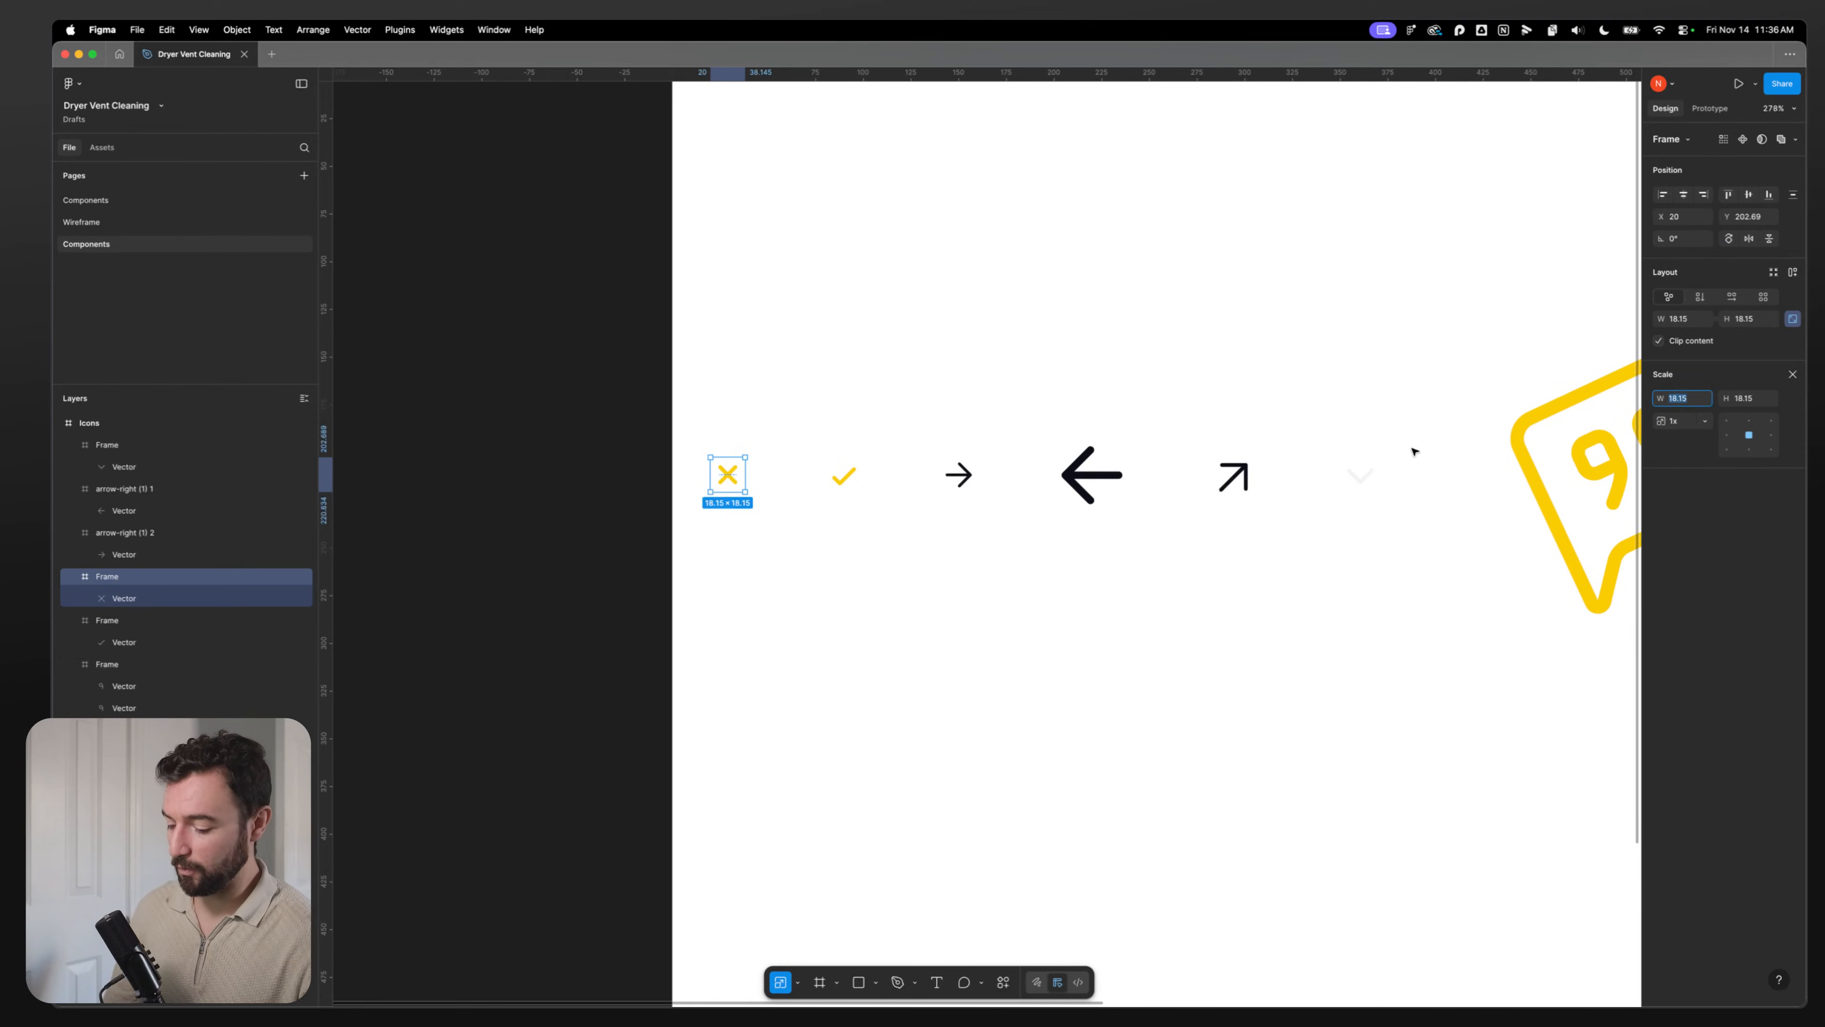
{"action": "type", "text": "24"}
{"action": "left_click", "coordinate": [829, 524]}
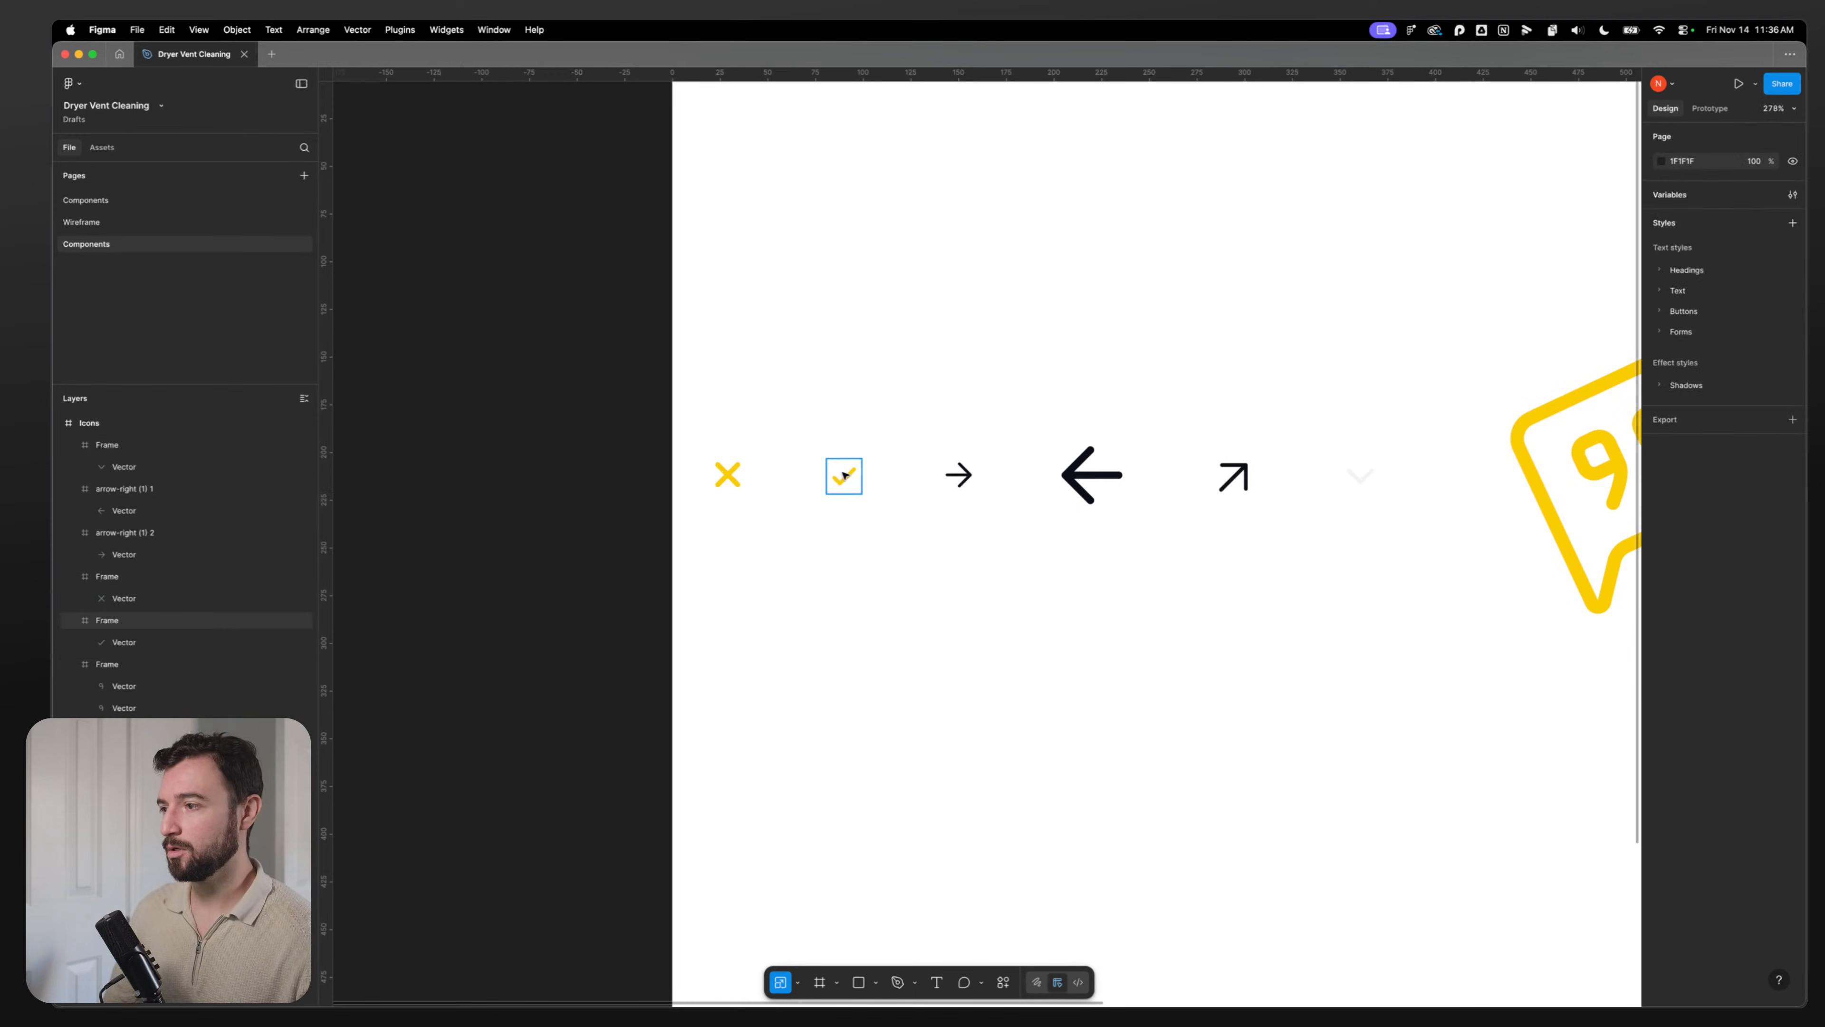
{"action": "left_click", "coordinate": [844, 476]}
{"action": "left_click", "coordinate": [1705, 398]}
{"action": "left_click", "coordinate": [1171, 587]}
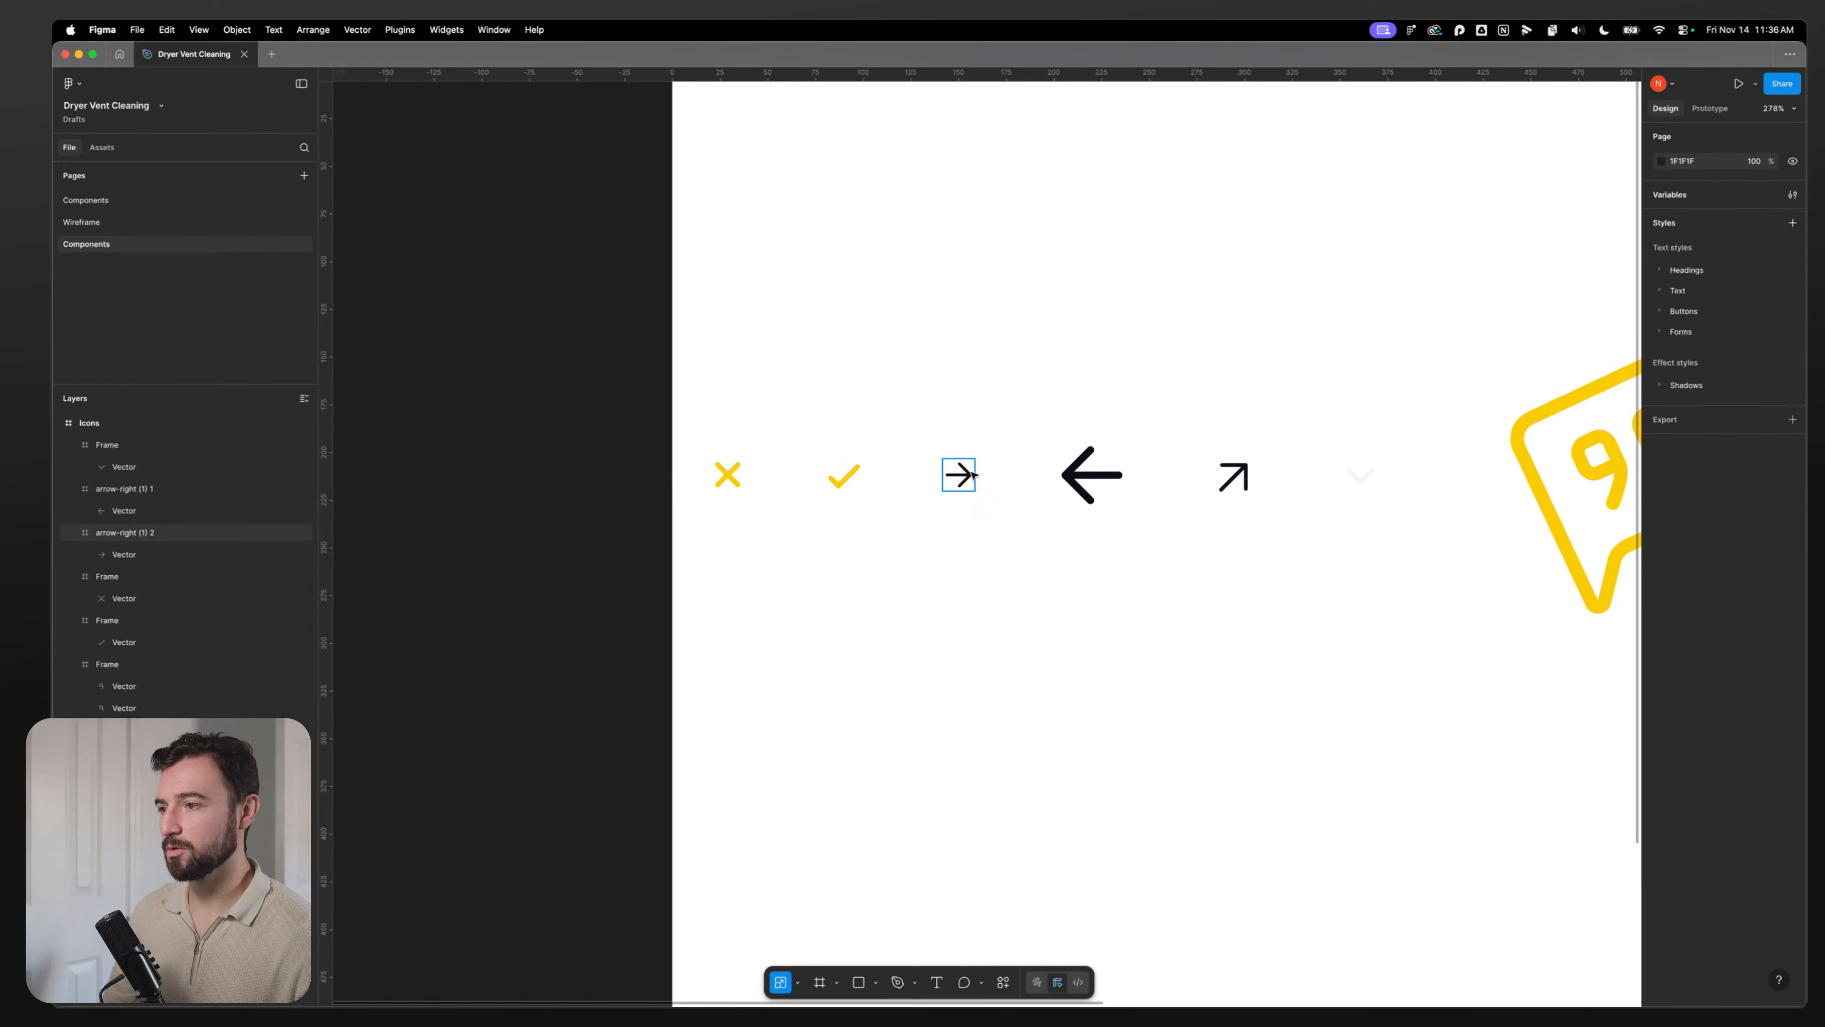
Step: Scale the right arrow and left arrow icons to a width of 24
{"action": "left_click", "coordinate": [959, 476]}
{"action": "left_click", "coordinate": [1702, 398]}
{"action": "type", "text": "24"}
{"action": "left_click", "coordinate": [1063, 617]}
{"action": "left_click", "coordinate": [1082, 476]}
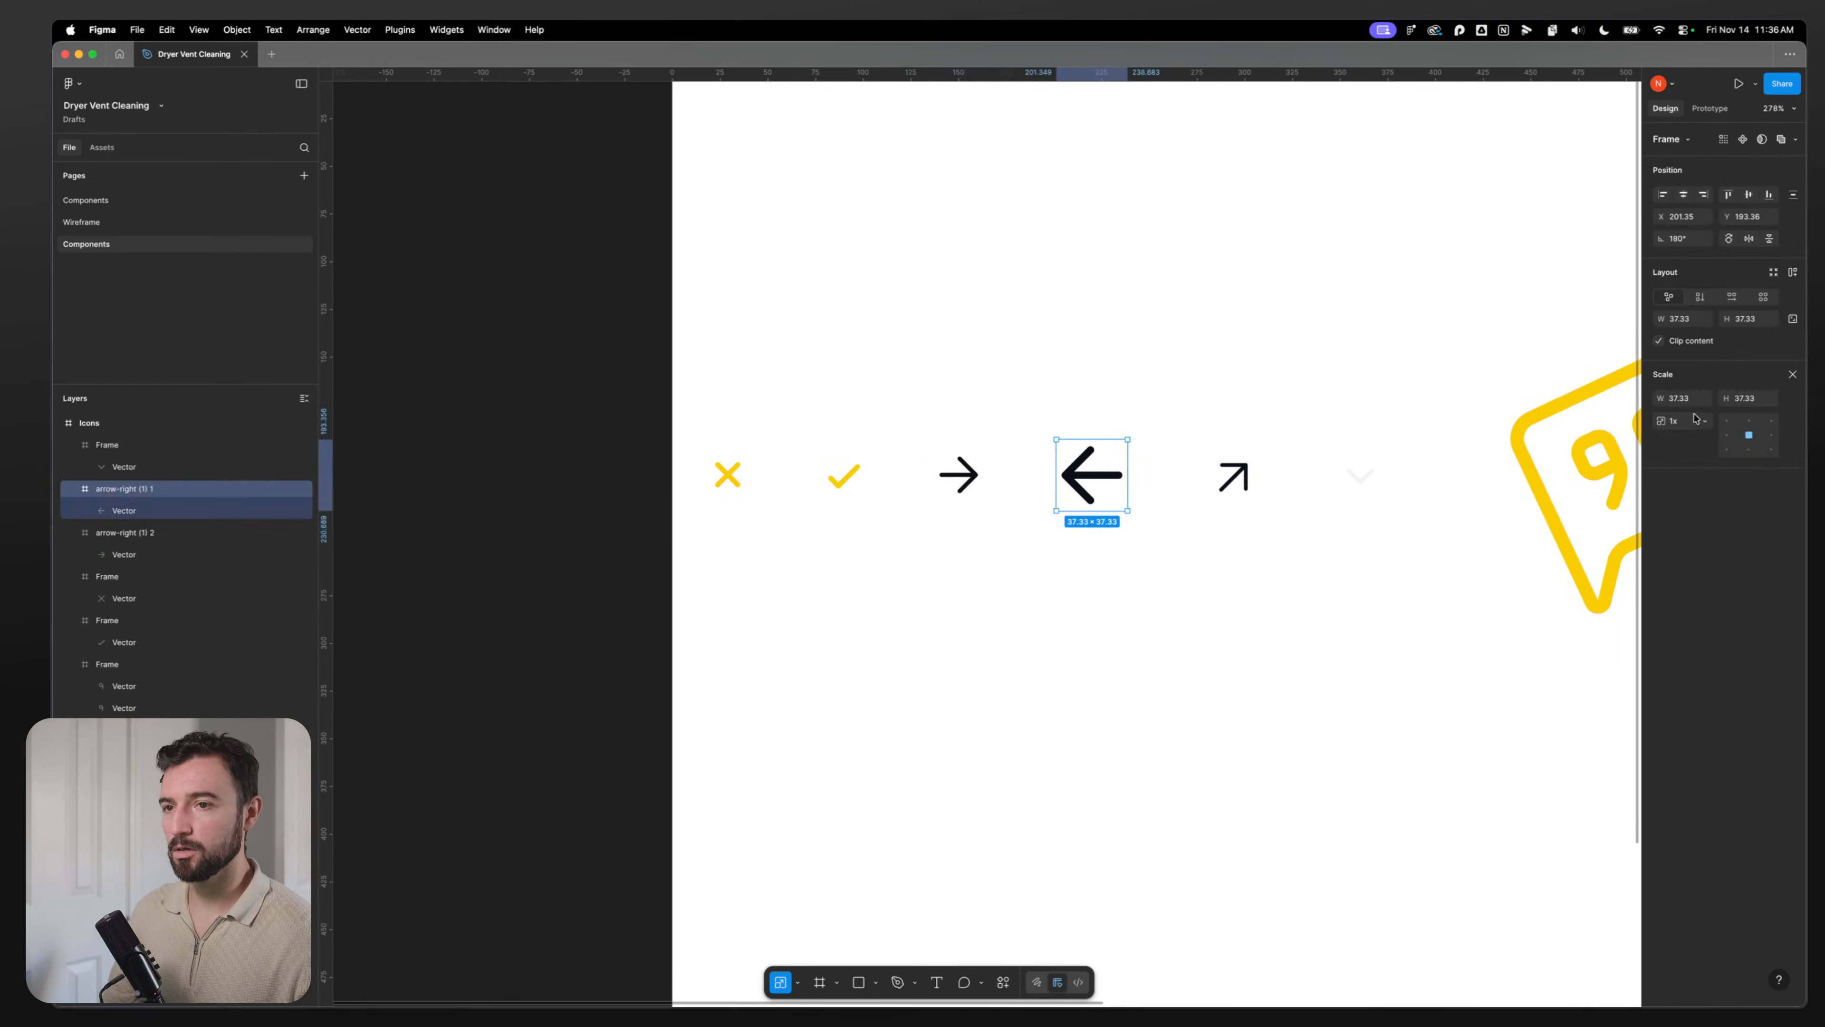
{"action": "left_click", "coordinate": [1680, 398]}
{"action": "type", "text": "24"}
Step: Check the sizes of the diagonal arrow and the chevron, and undo the accidental opacity change
{"action": "left_click", "coordinate": [1218, 496]}
{"action": "key", "text": "2"}
{"action": "left_click", "coordinate": [1679, 400]}
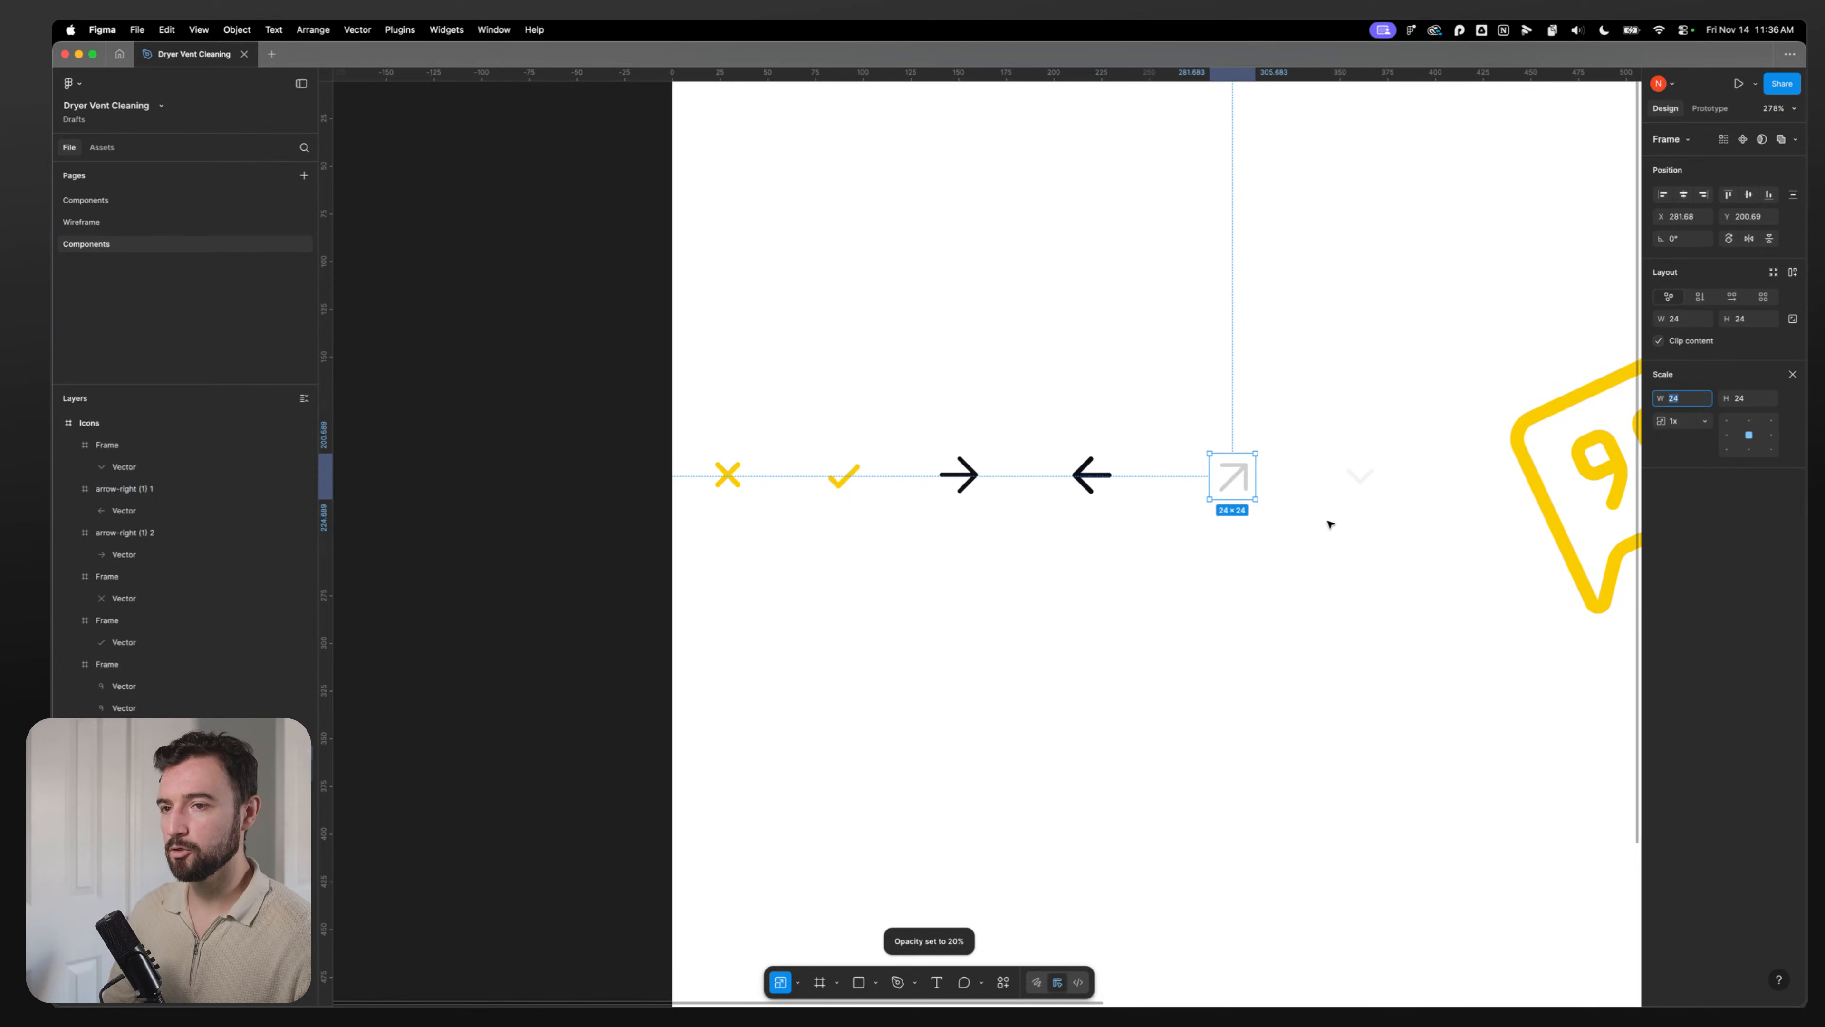
{"action": "key", "text": "super+z"}
{"action": "left_click", "coordinate": [1359, 480]}
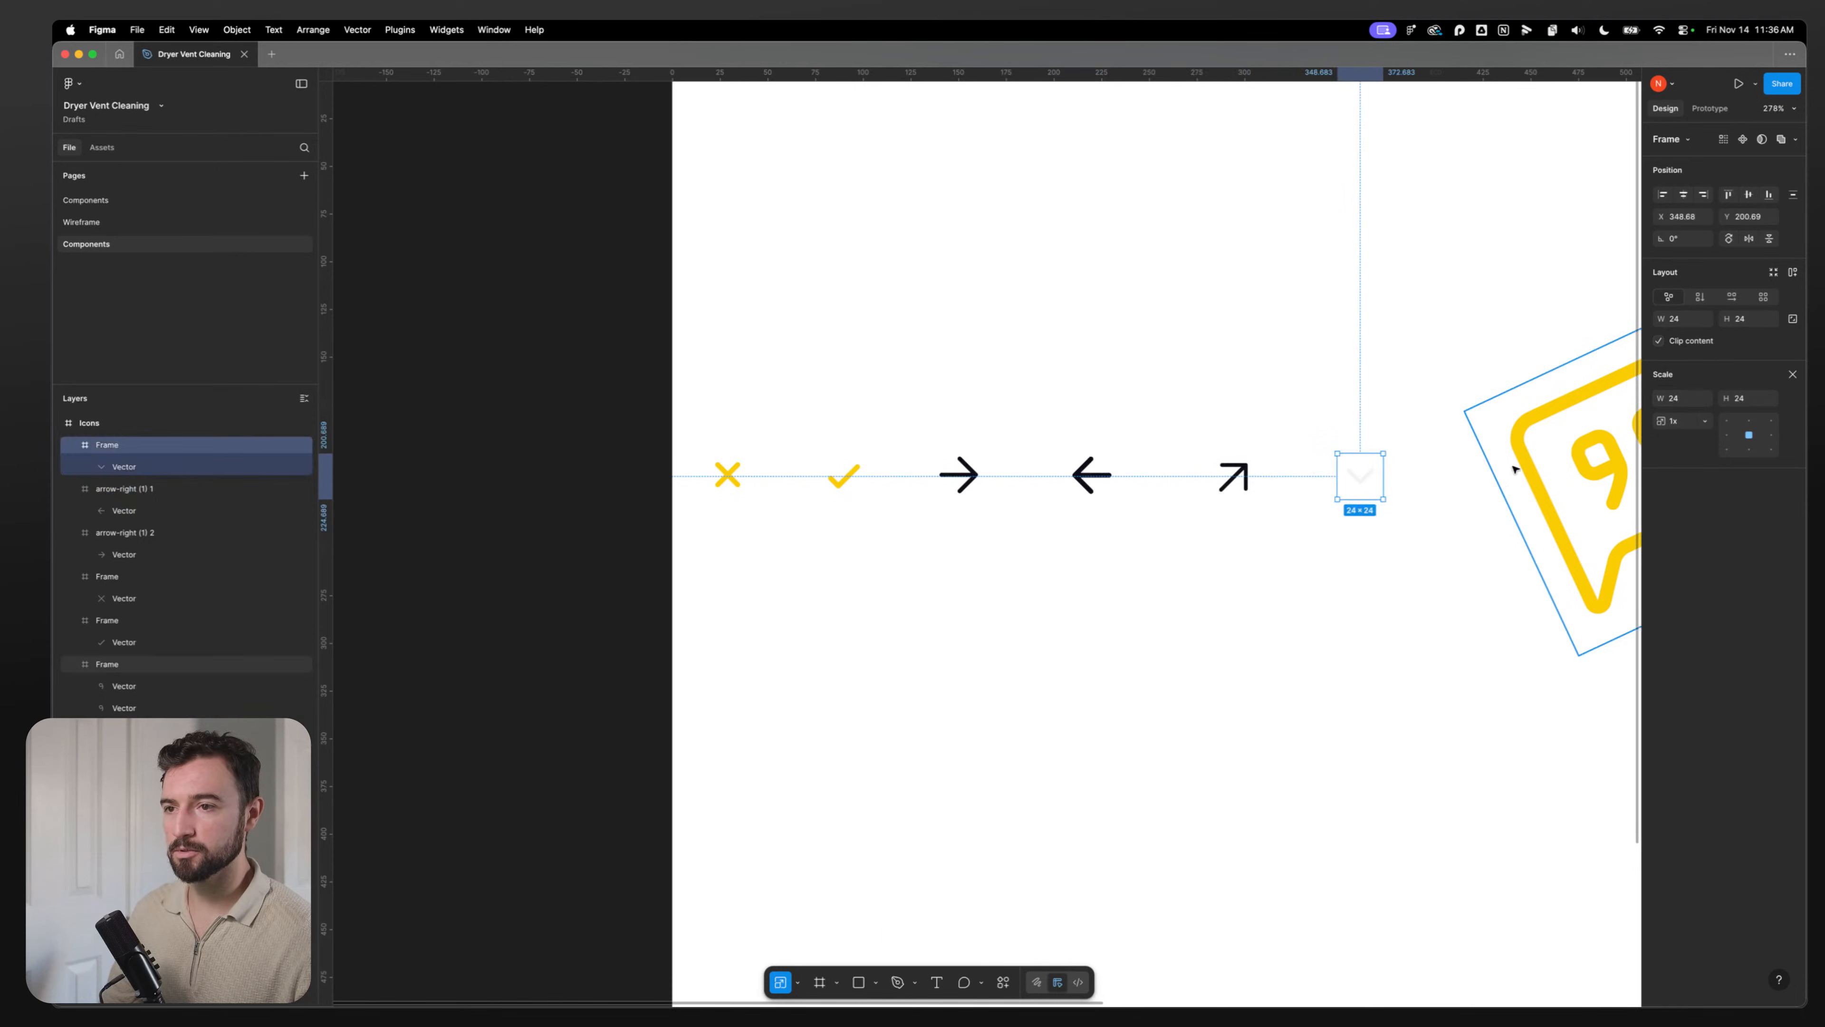
Step: Set the quote-bubble icon's rotation to 0° and scale it to a width of 24
{"action": "left_click", "coordinate": [1574, 554]}
{"action": "left_click", "coordinate": [1685, 238]}
{"action": "type", "text": "05"}
{"action": "key", "text": "Return"}
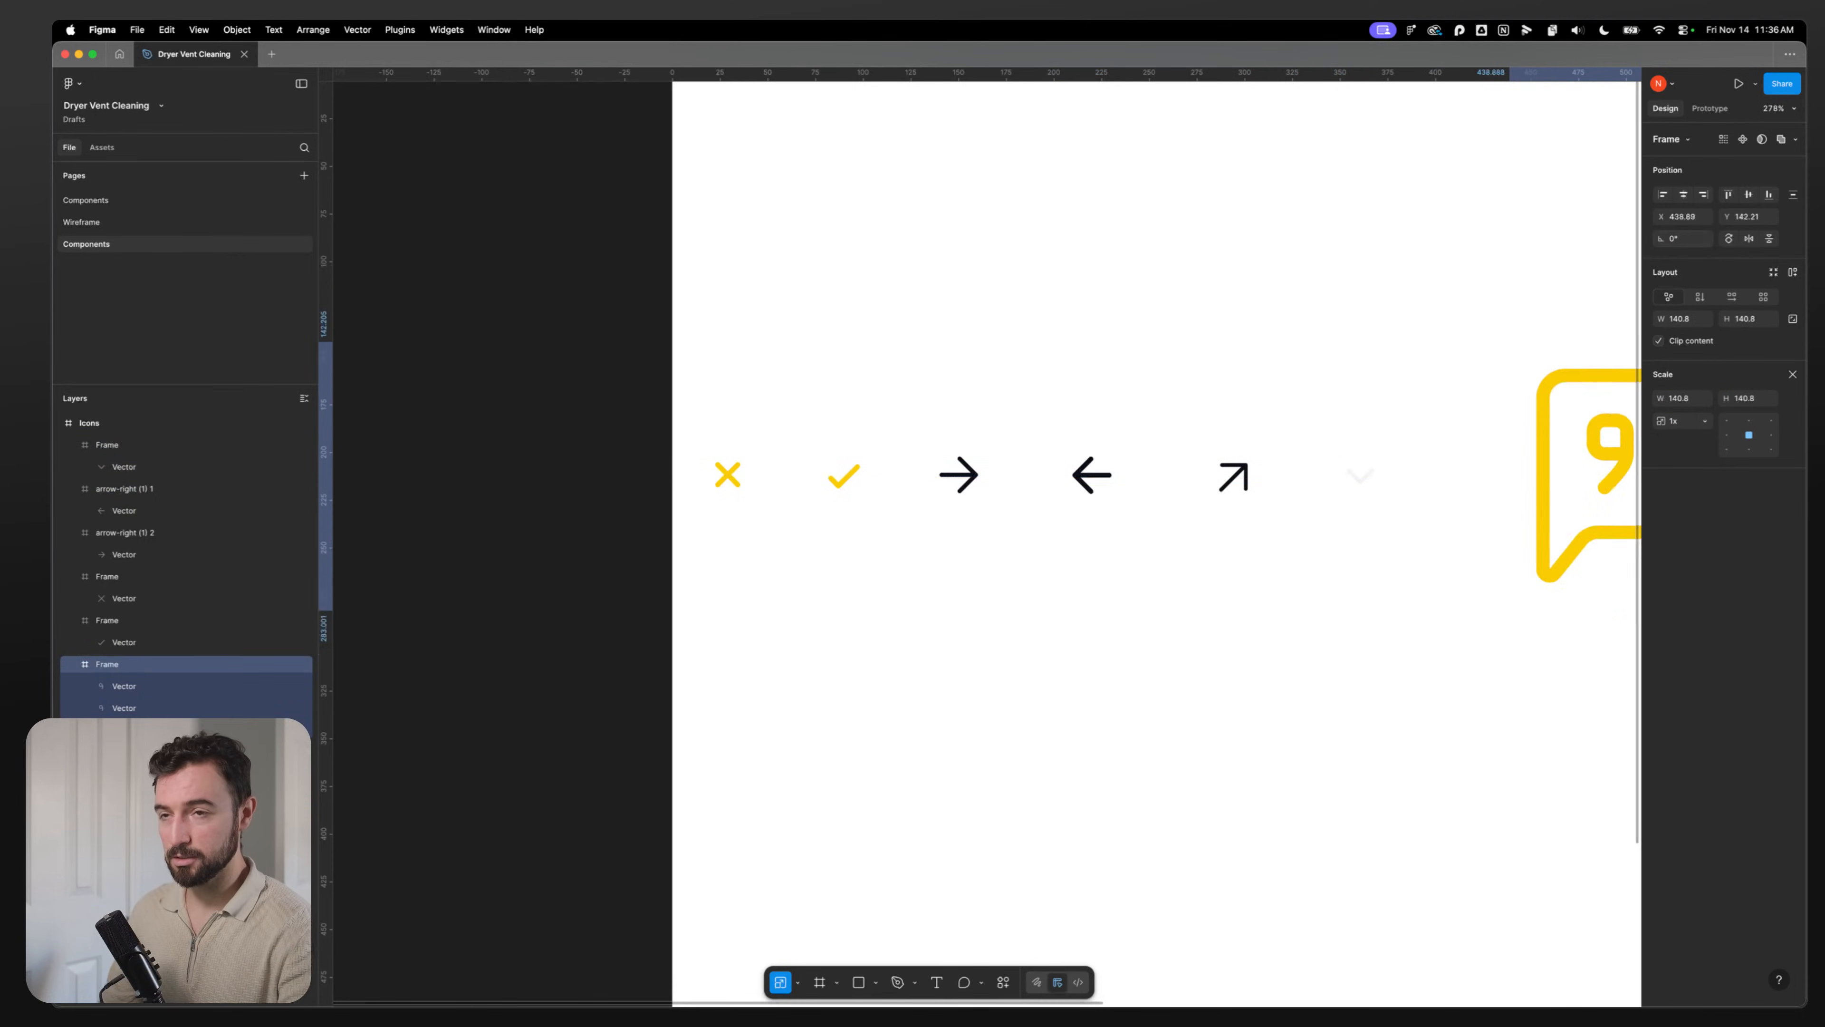
{"action": "left_click", "coordinate": [1687, 399]}
{"action": "type", "text": "24"}
{"action": "key", "text": "Return"}
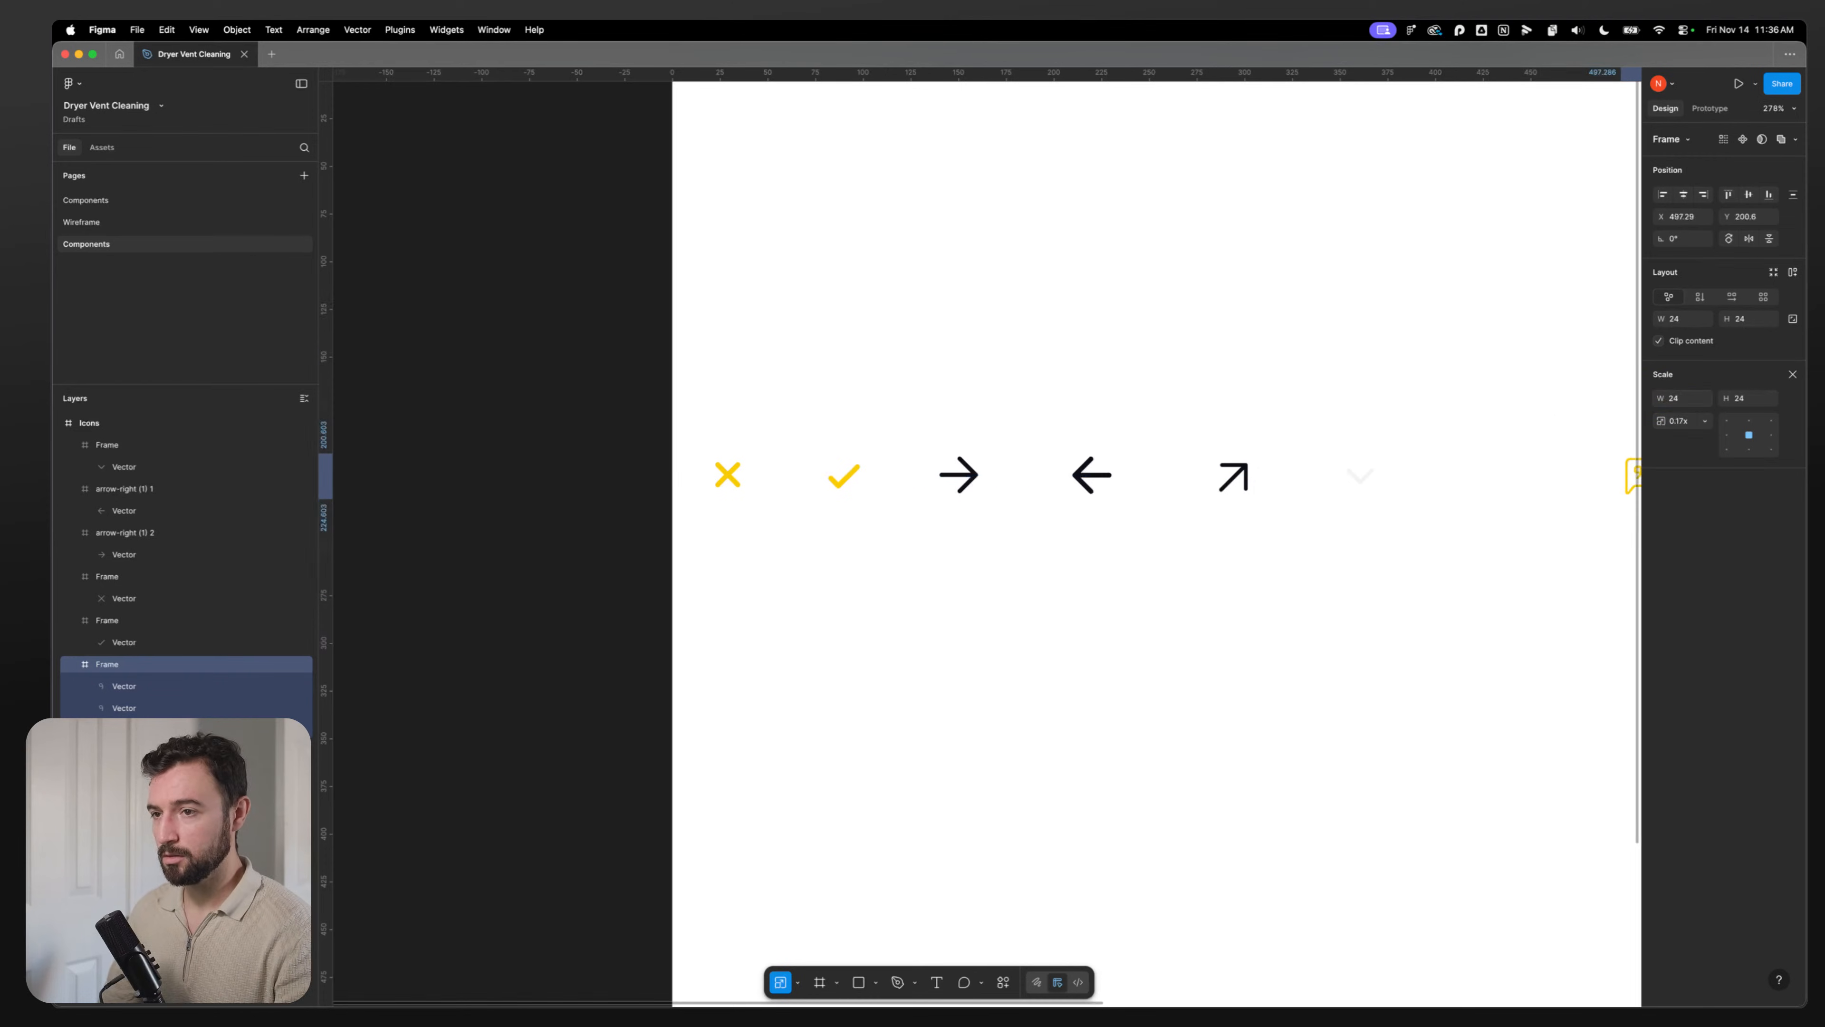
Step: Move the quote-bubble icon beside the chevron at X 387, Y 200, in line with the other icons
{"action": "left_click", "coordinate": [1441, 587]}
{"action": "left_click_drag", "start_coordinate": [1443, 588], "coordinate": [1248, 590]}
{"action": "left_click_drag", "start_coordinate": [1440, 490], "coordinate": [1231, 486]}
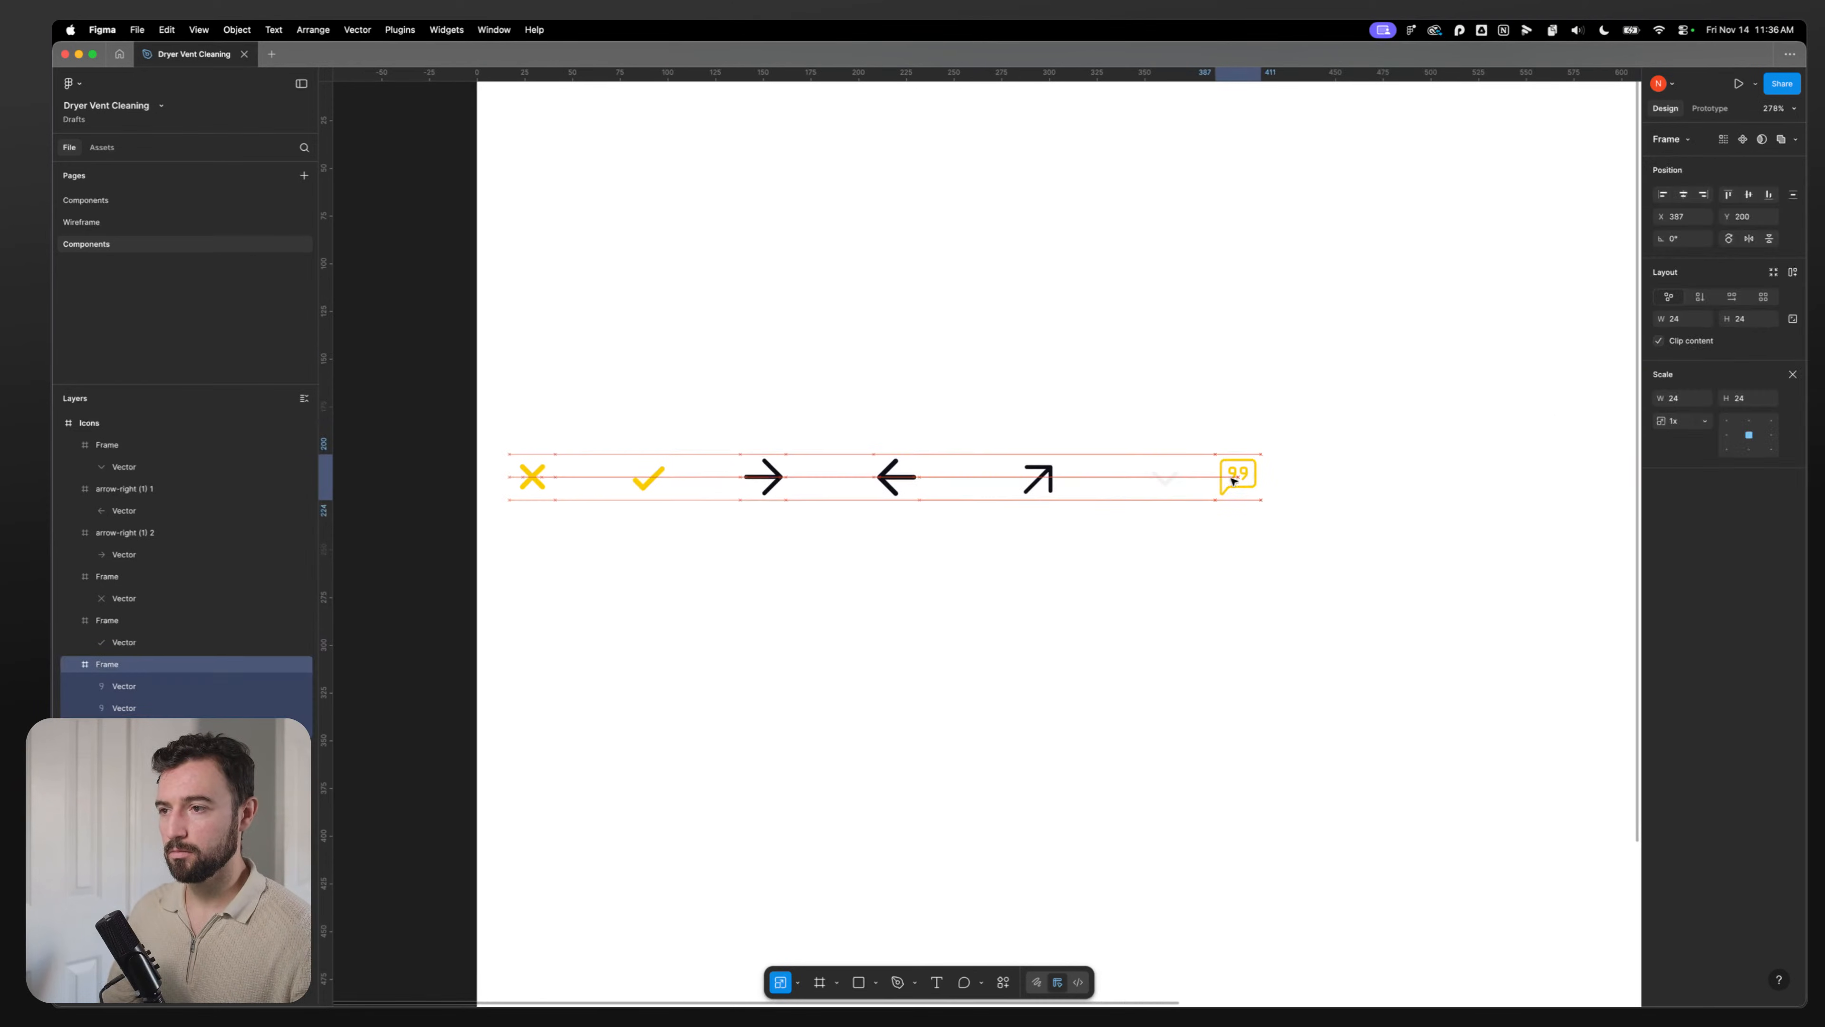
{"action": "left_click", "coordinate": [1186, 603]}
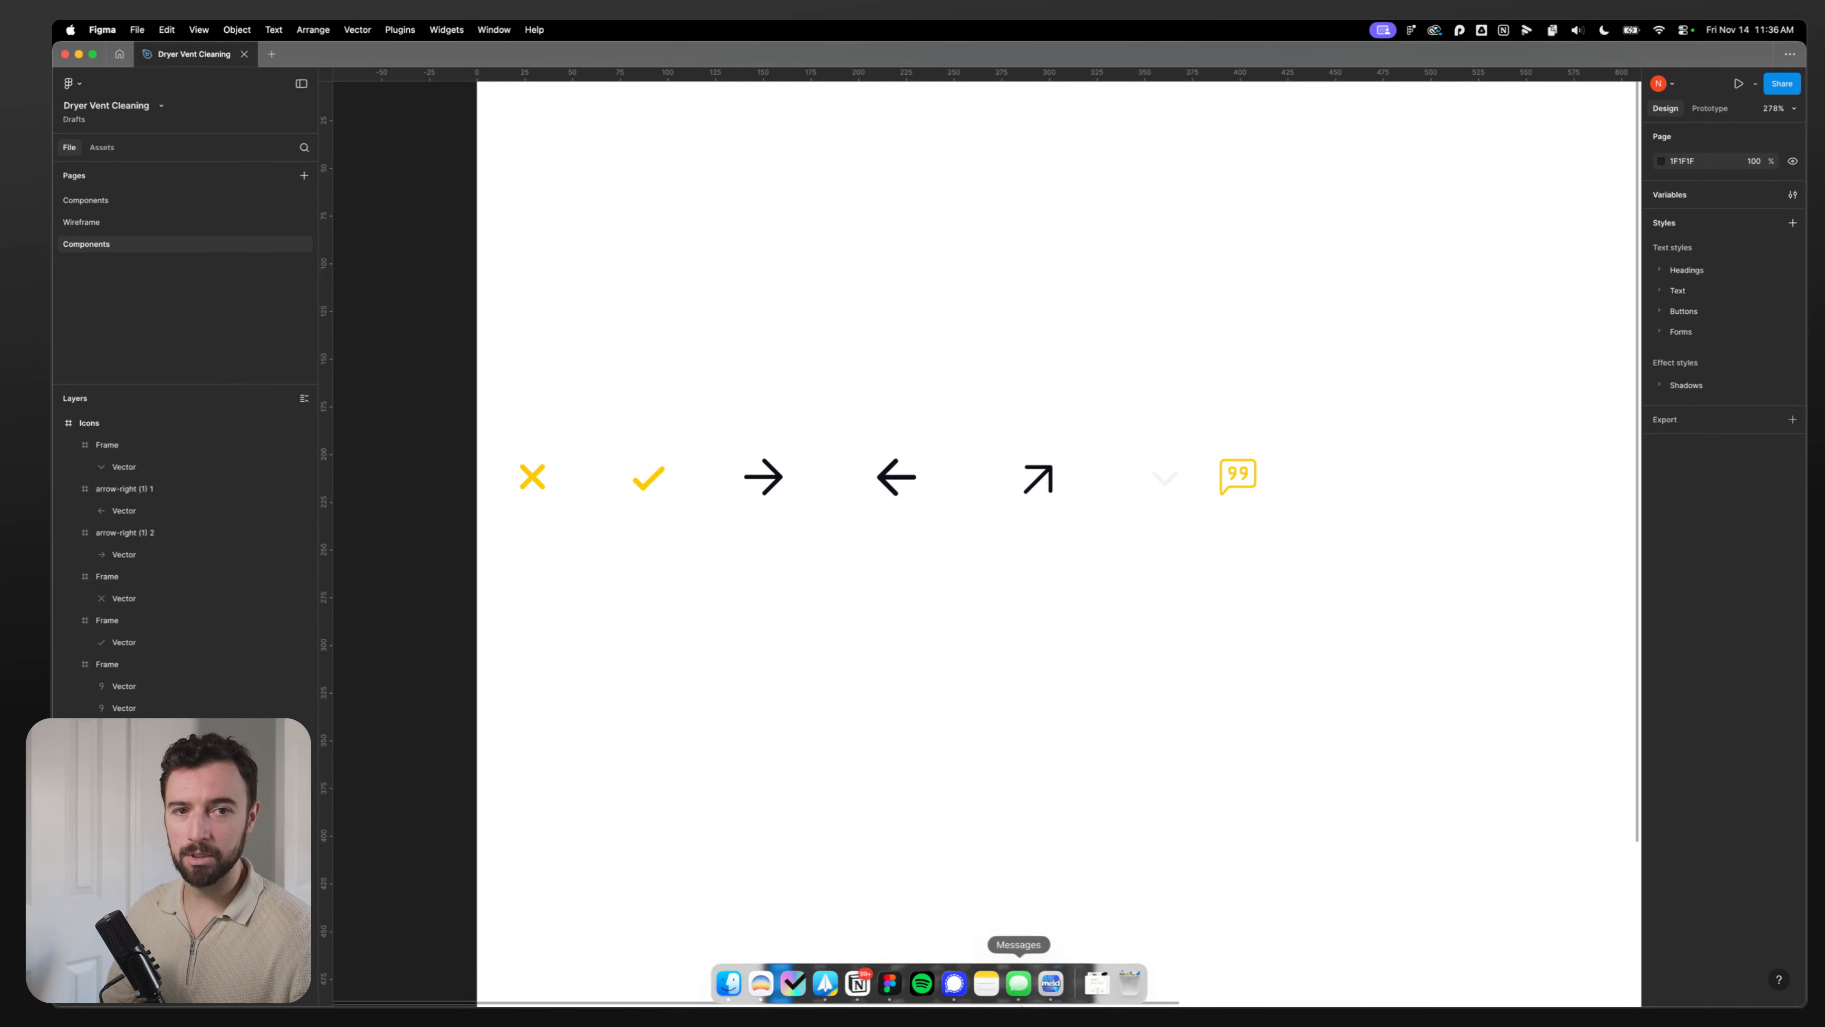
{"action": "left_click", "coordinate": [762, 985]}
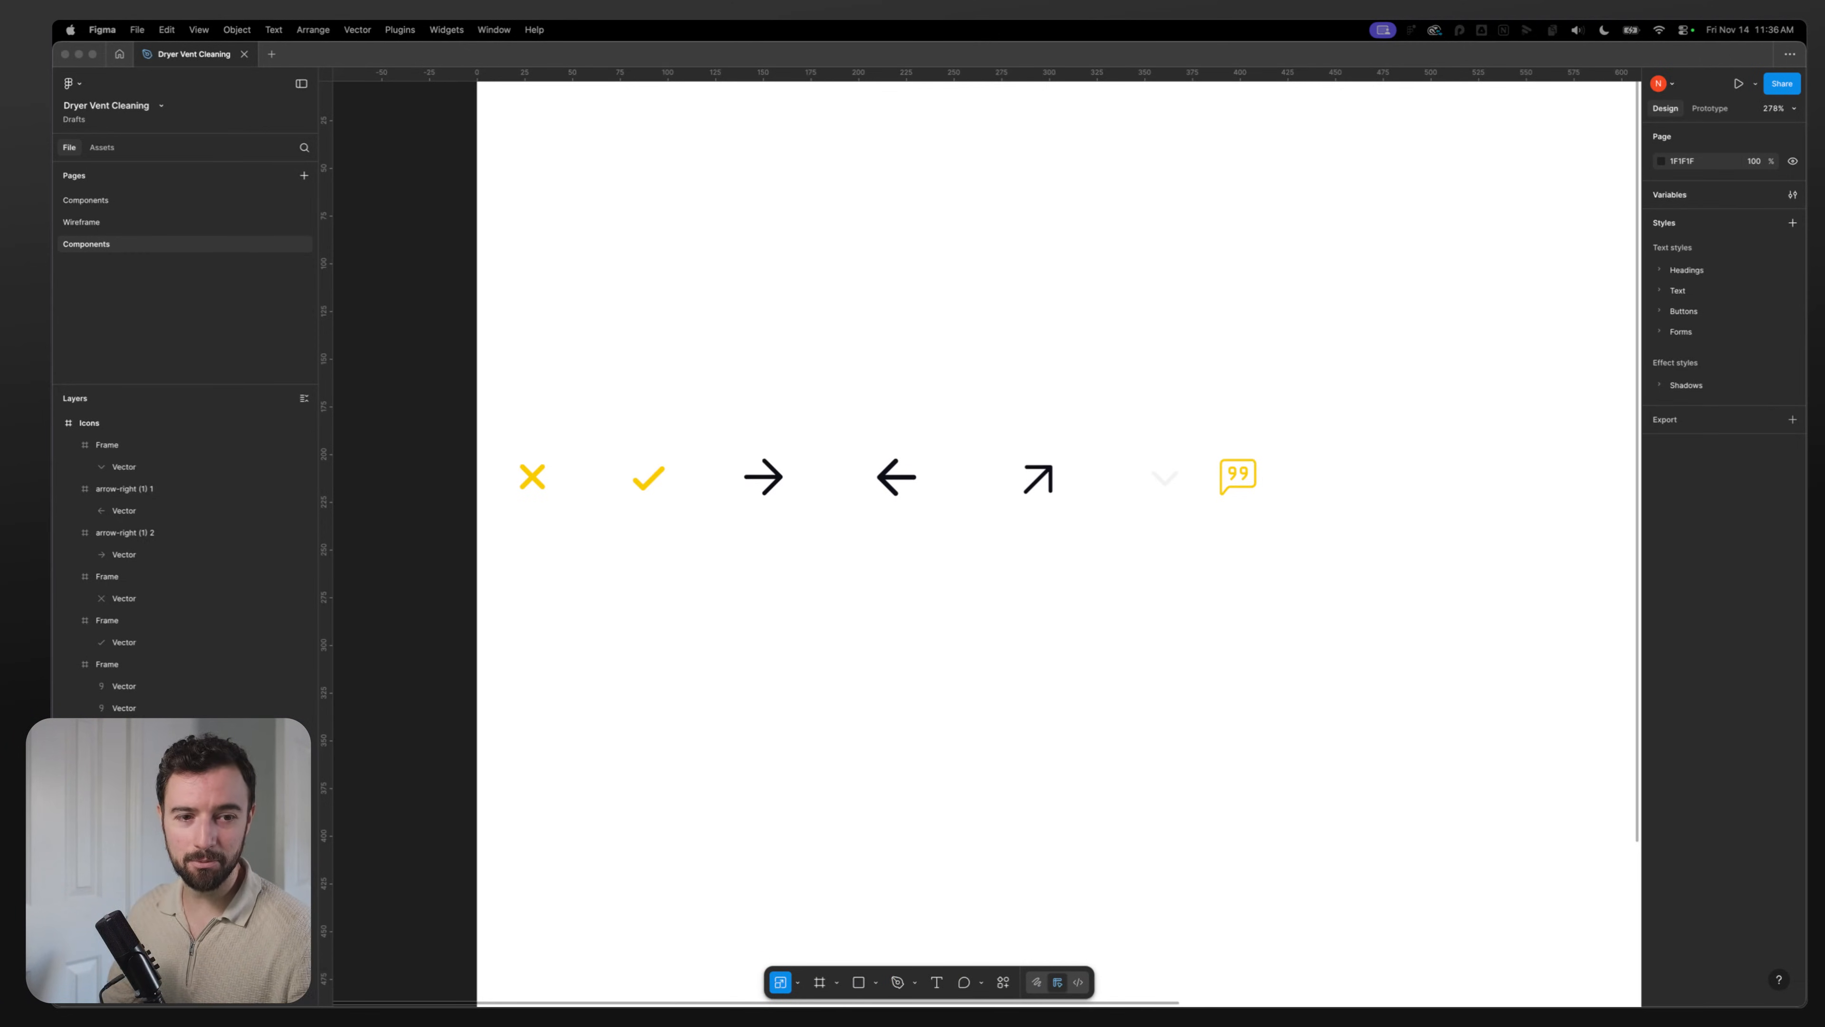
{"action": "left_click", "coordinate": [848, 550]}
Step: Select all the icons and detach the Main Colors/Primary and Text/Text Light colours from them
{"action": "left_click_drag", "start_coordinate": [482, 403], "coordinate": [1341, 613]}
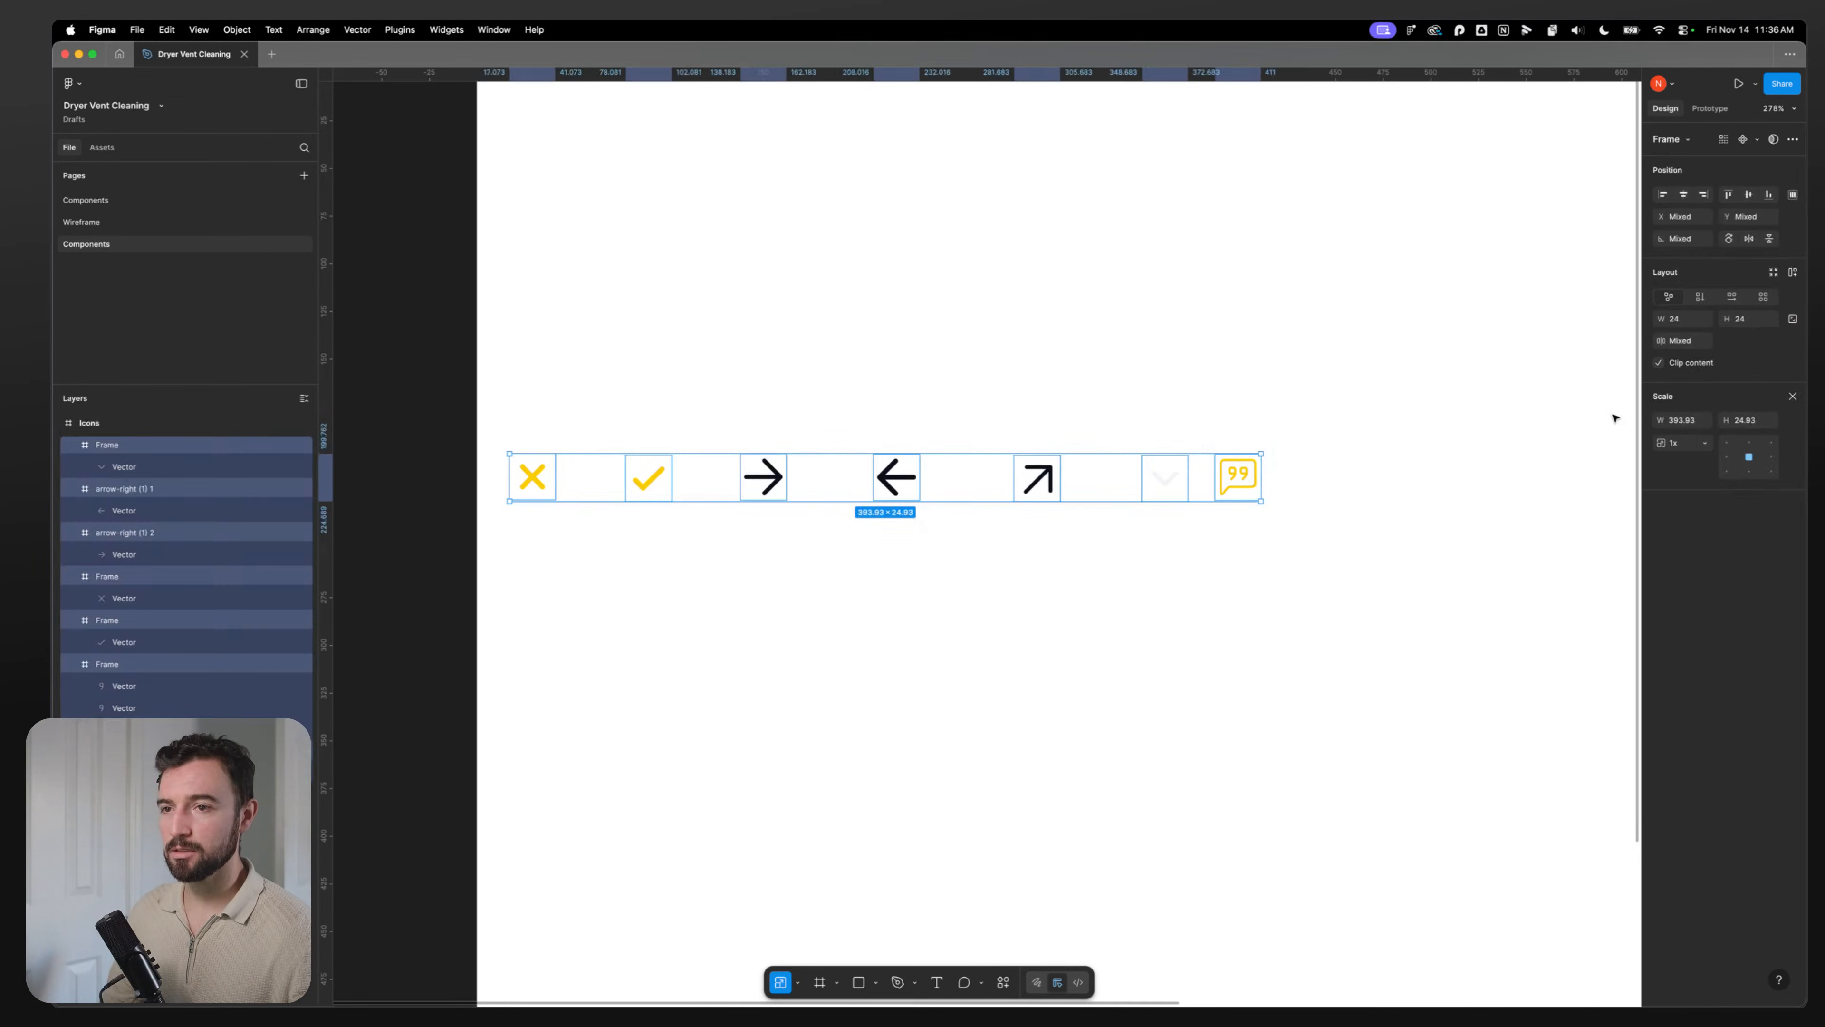
{"action": "key", "text": "c"}
{"action": "key", "text": "v"}
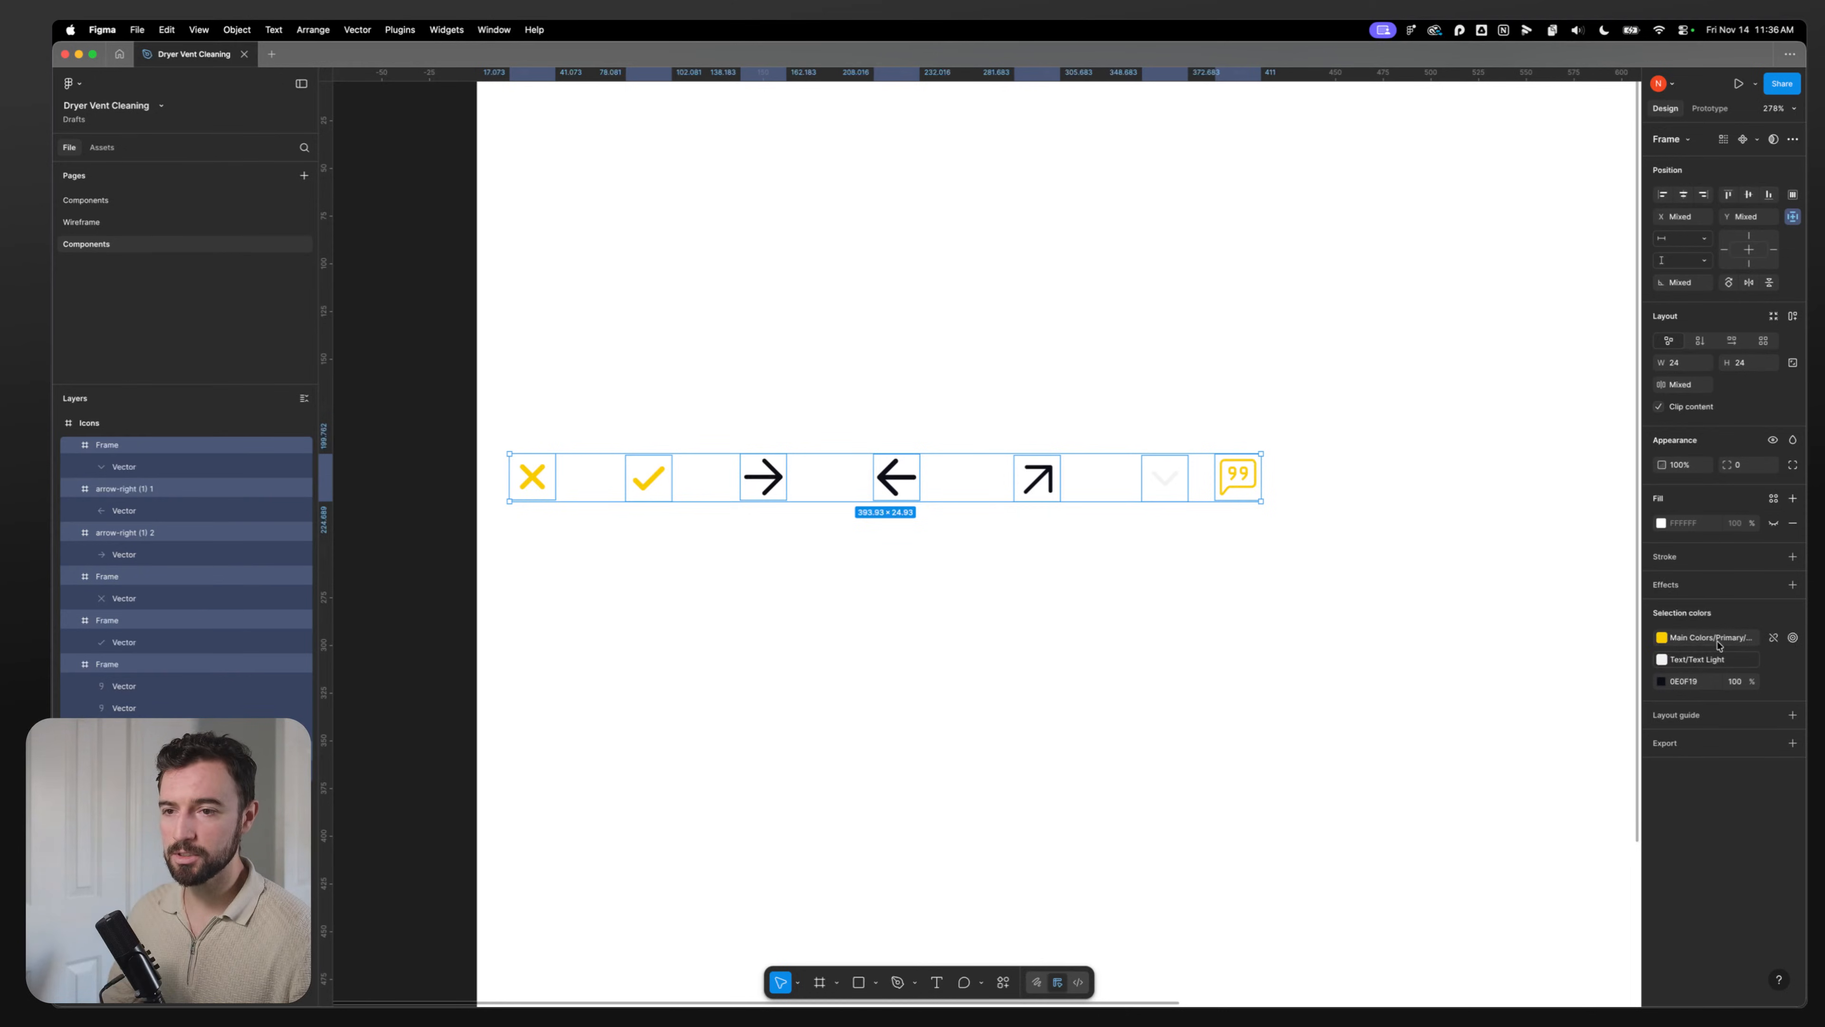
{"action": "left_click", "coordinate": [1773, 638]}
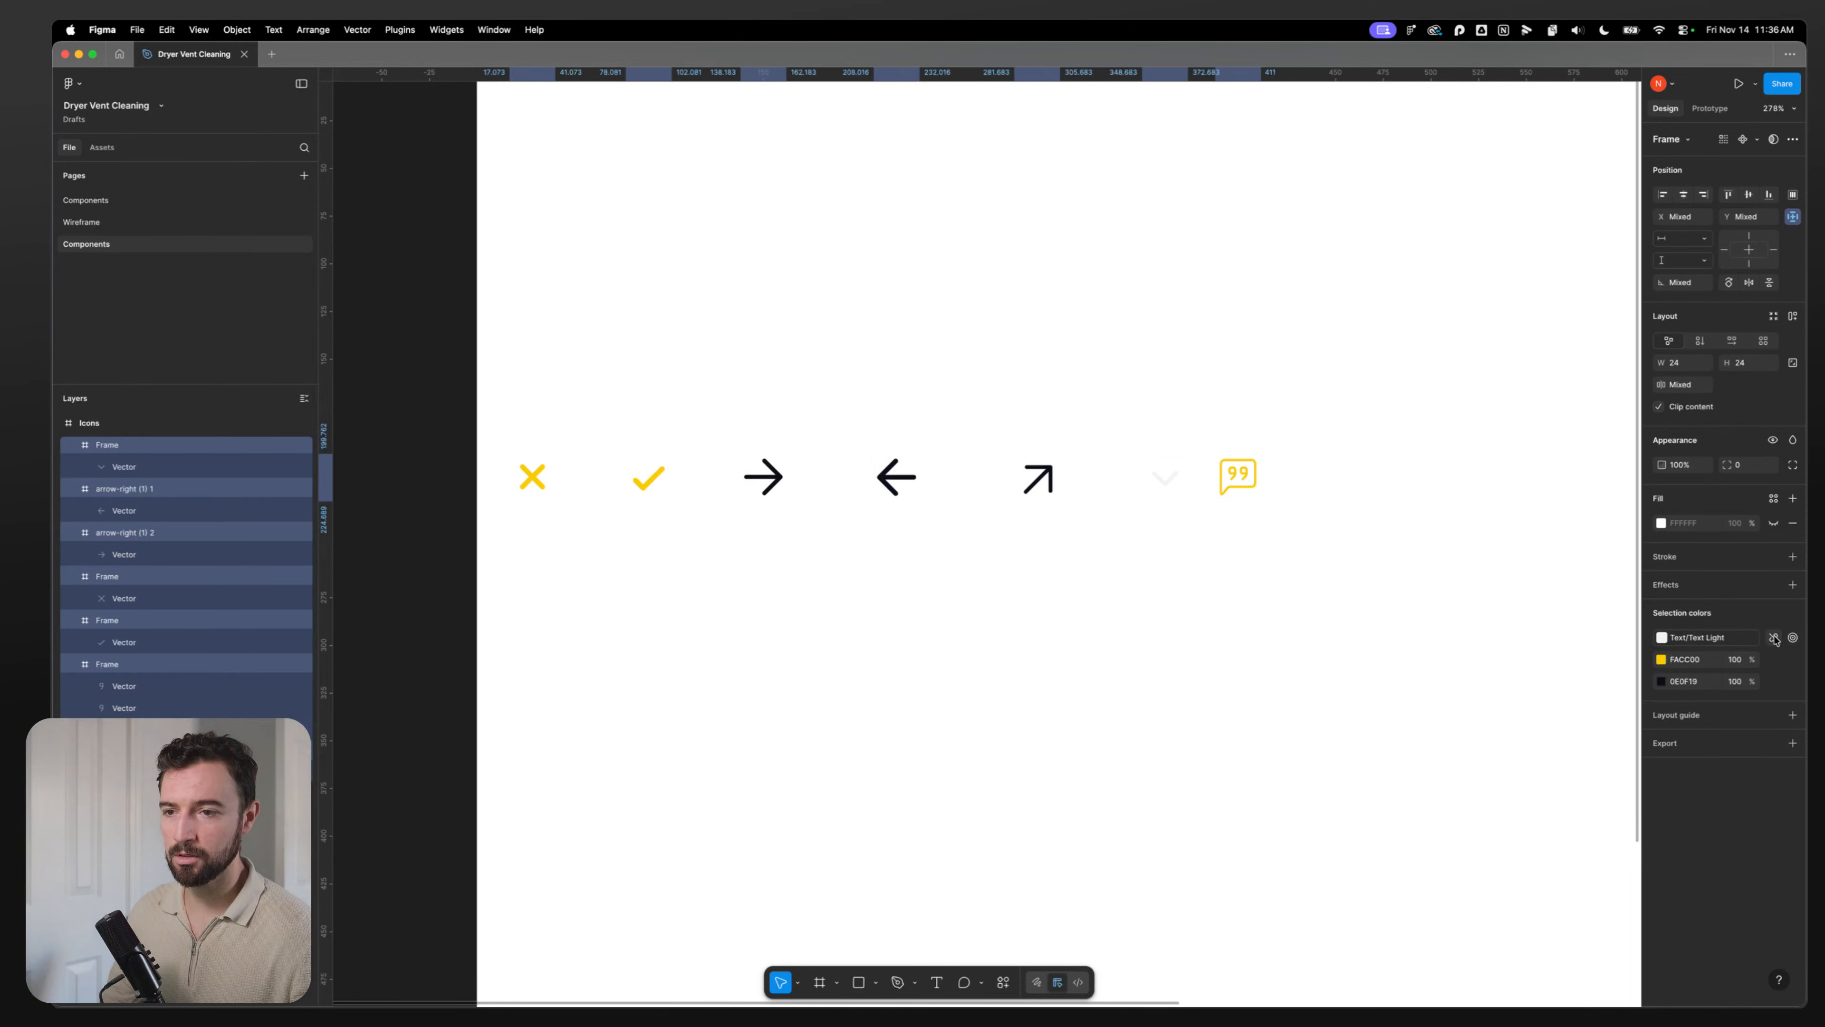
{"action": "left_click", "coordinate": [1774, 638]}
Step: Change the yellow, dark and light selection colours of all the icons to black, 000000
{"action": "left_click", "coordinate": [1662, 640]}
{"action": "left_click_drag", "start_coordinate": [1574, 750], "coordinate": [1484, 868]}
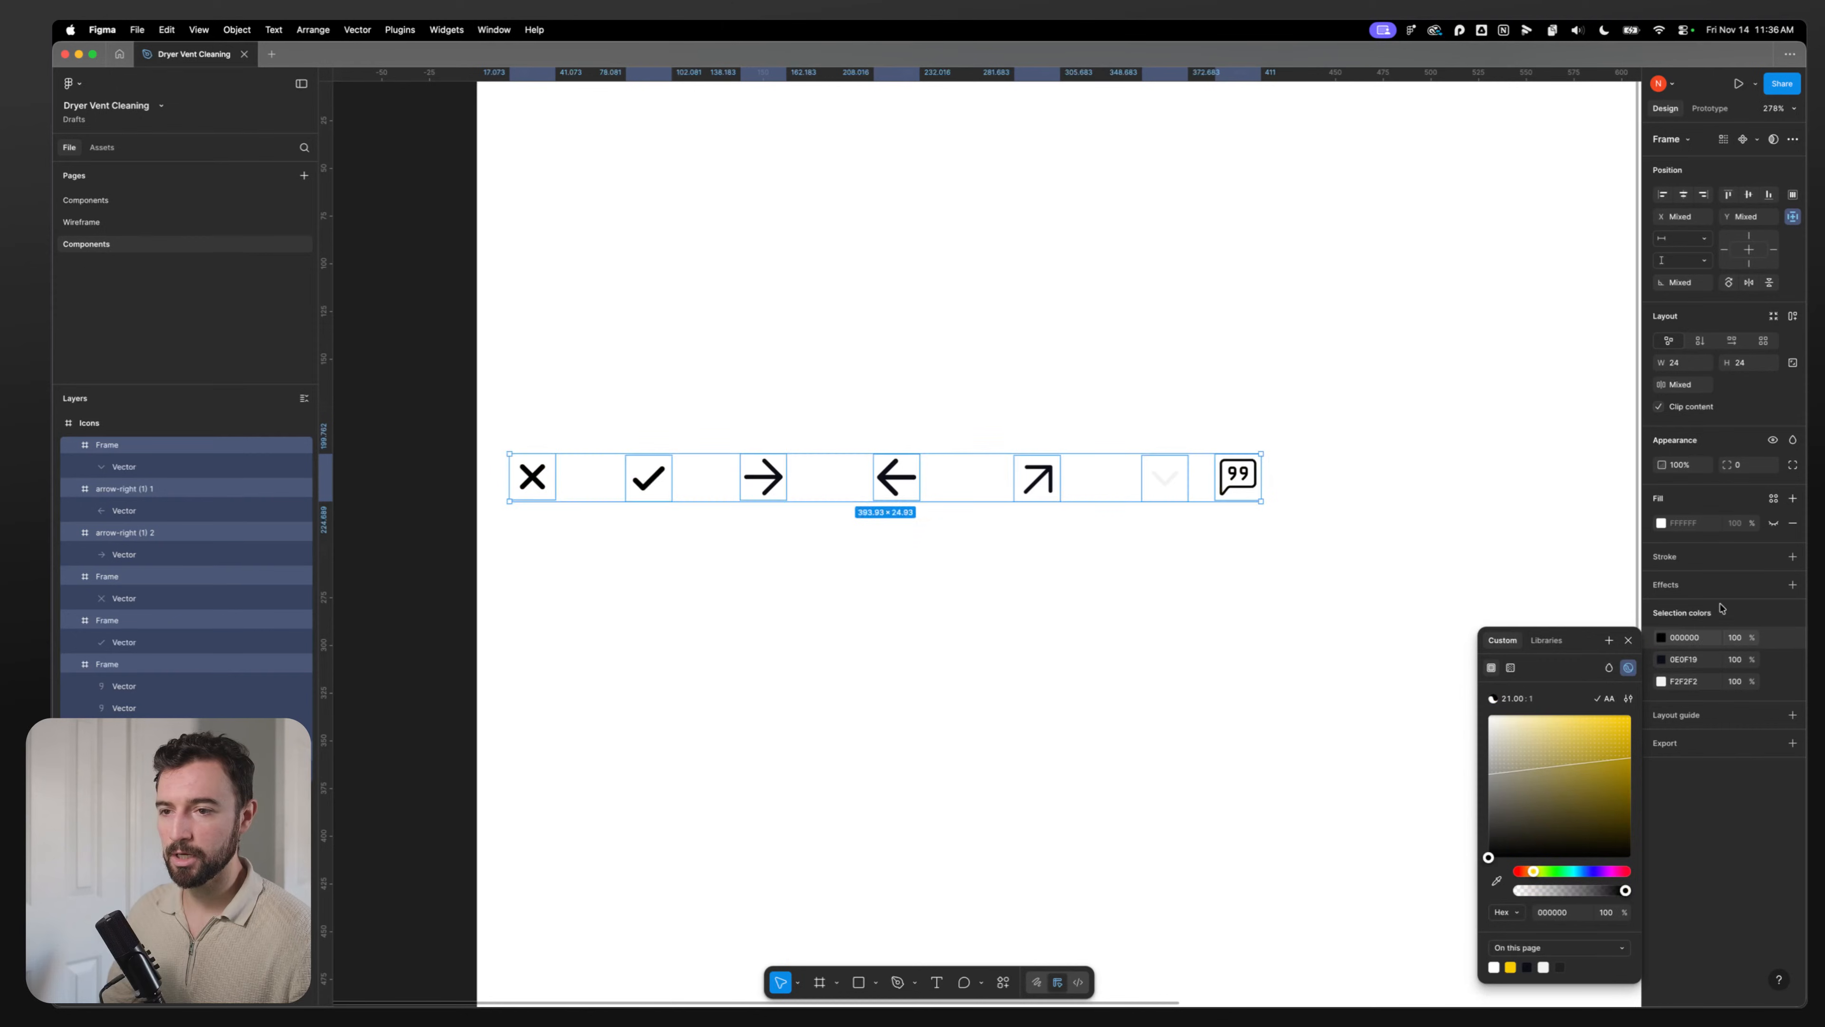
{"action": "left_click", "coordinate": [1698, 640]}
{"action": "left_click", "coordinate": [1294, 712]}
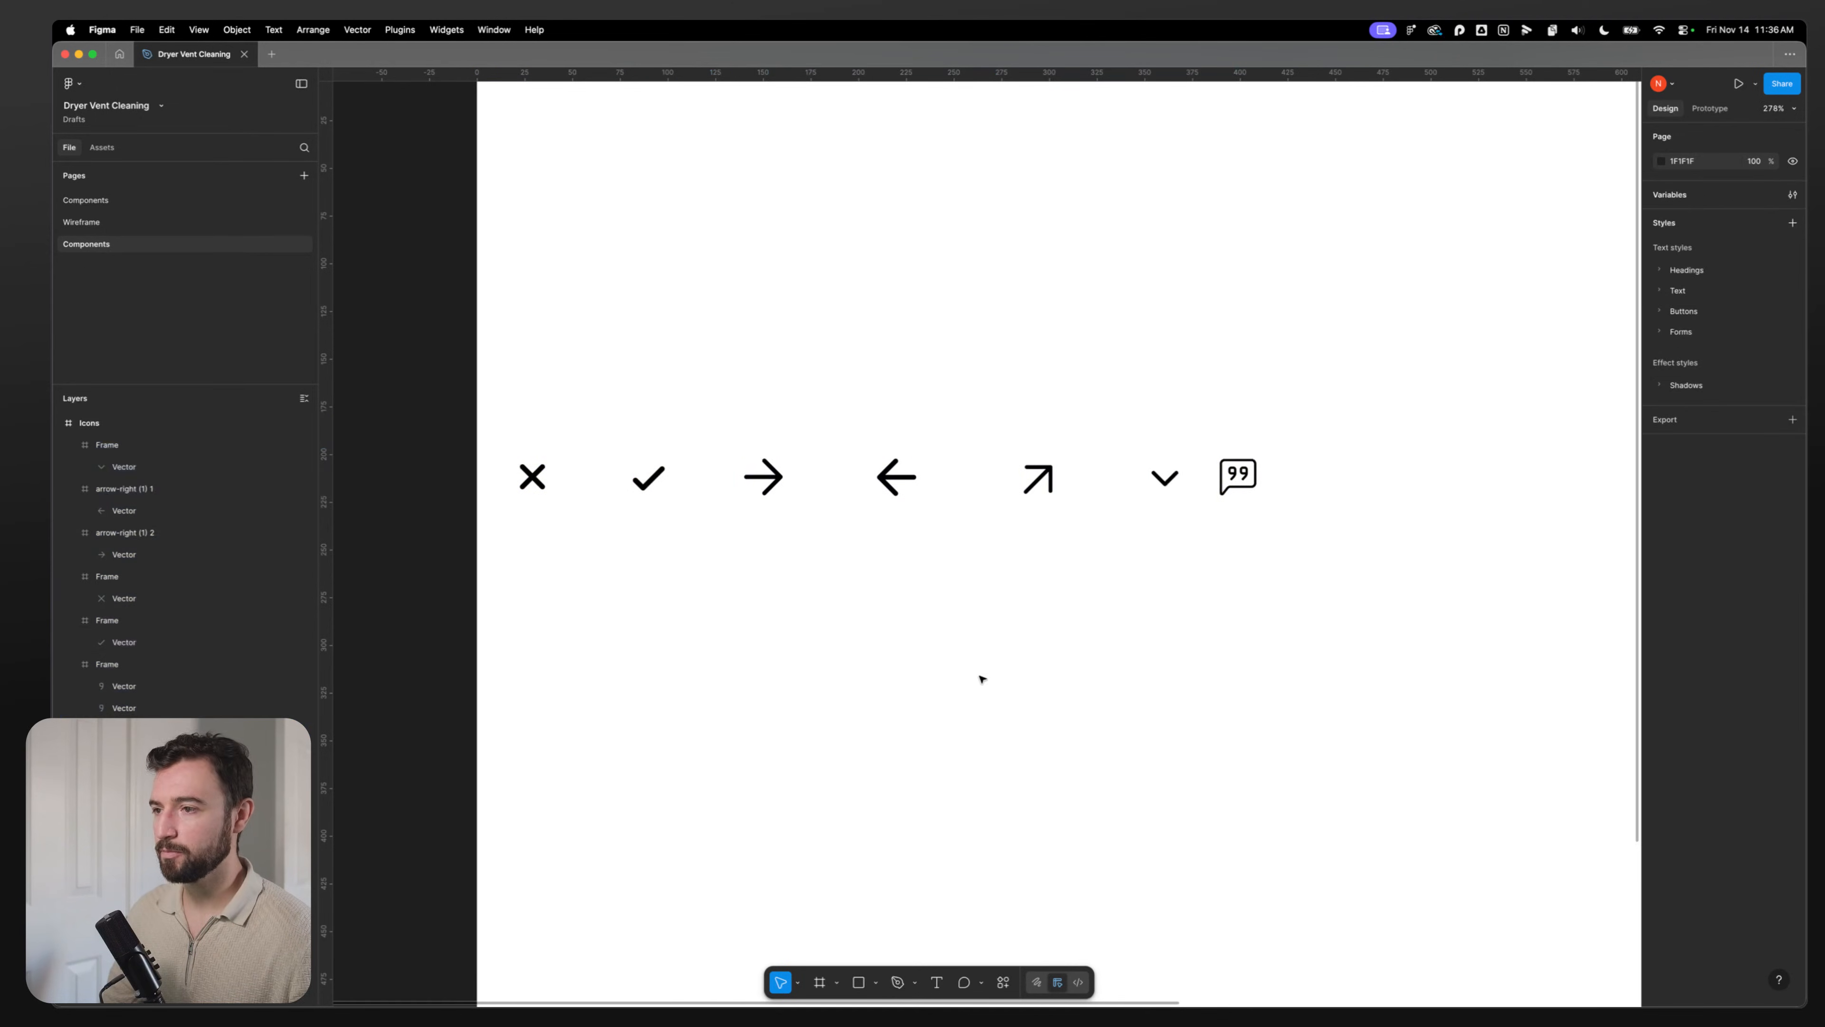
{"action": "left_click_drag", "start_coordinate": [522, 432], "coordinate": [1237, 603]}
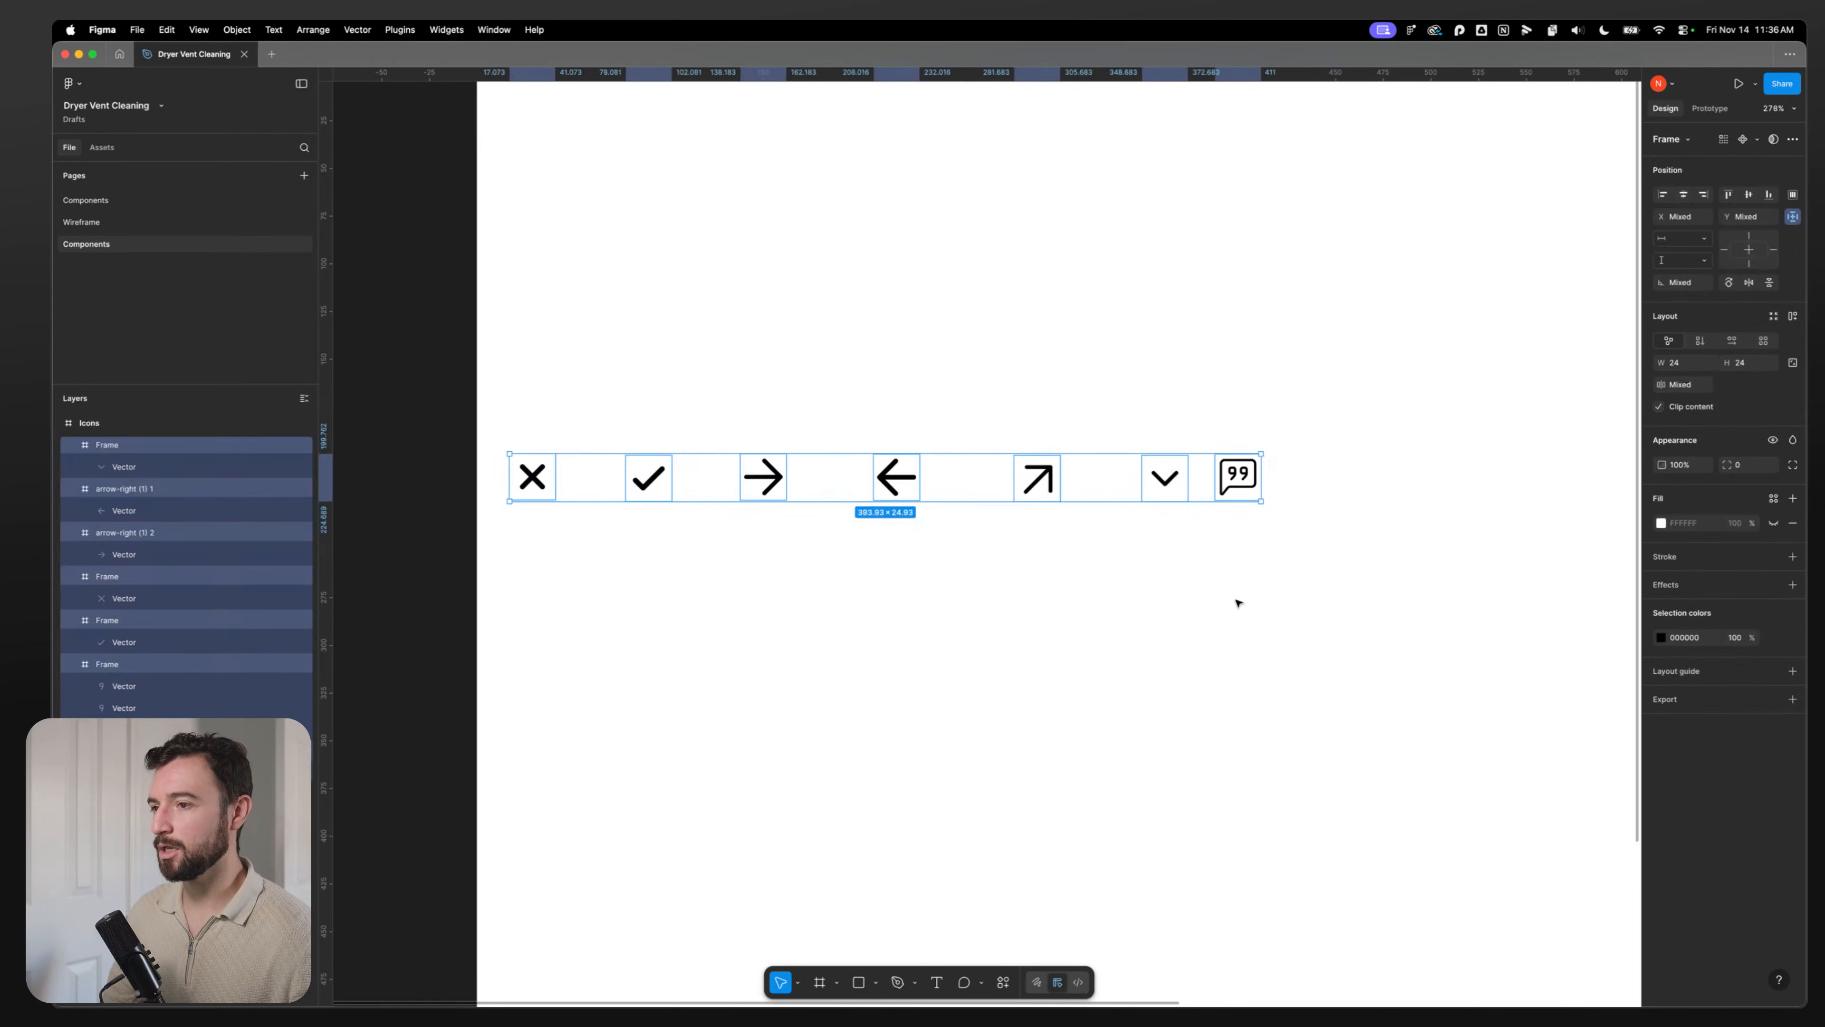
{"action": "left_click", "coordinate": [833, 629]}
Step: Rename the cross icon's frame as Cross
{"action": "left_click", "coordinate": [108, 577]}
{"action": "double_click", "coordinate": [111, 579]}
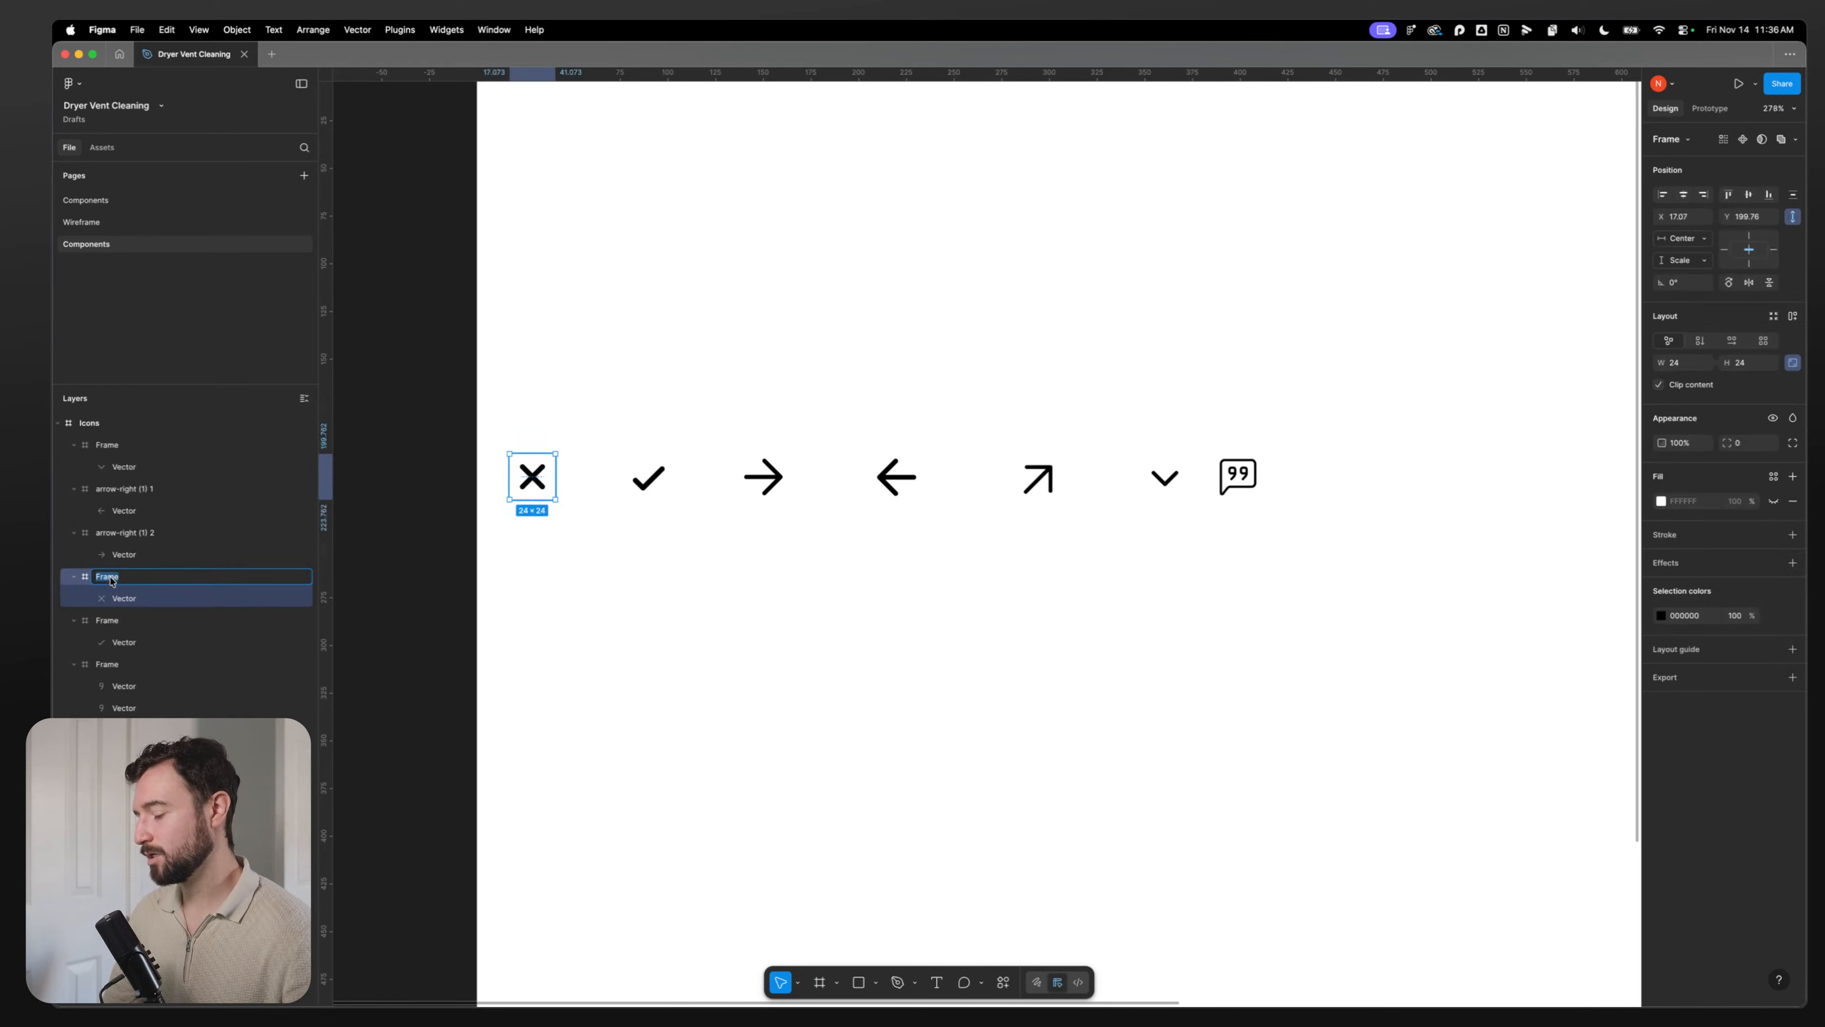
{"action": "type", "text": "Cross"}
{"action": "key", "text": "Return"}
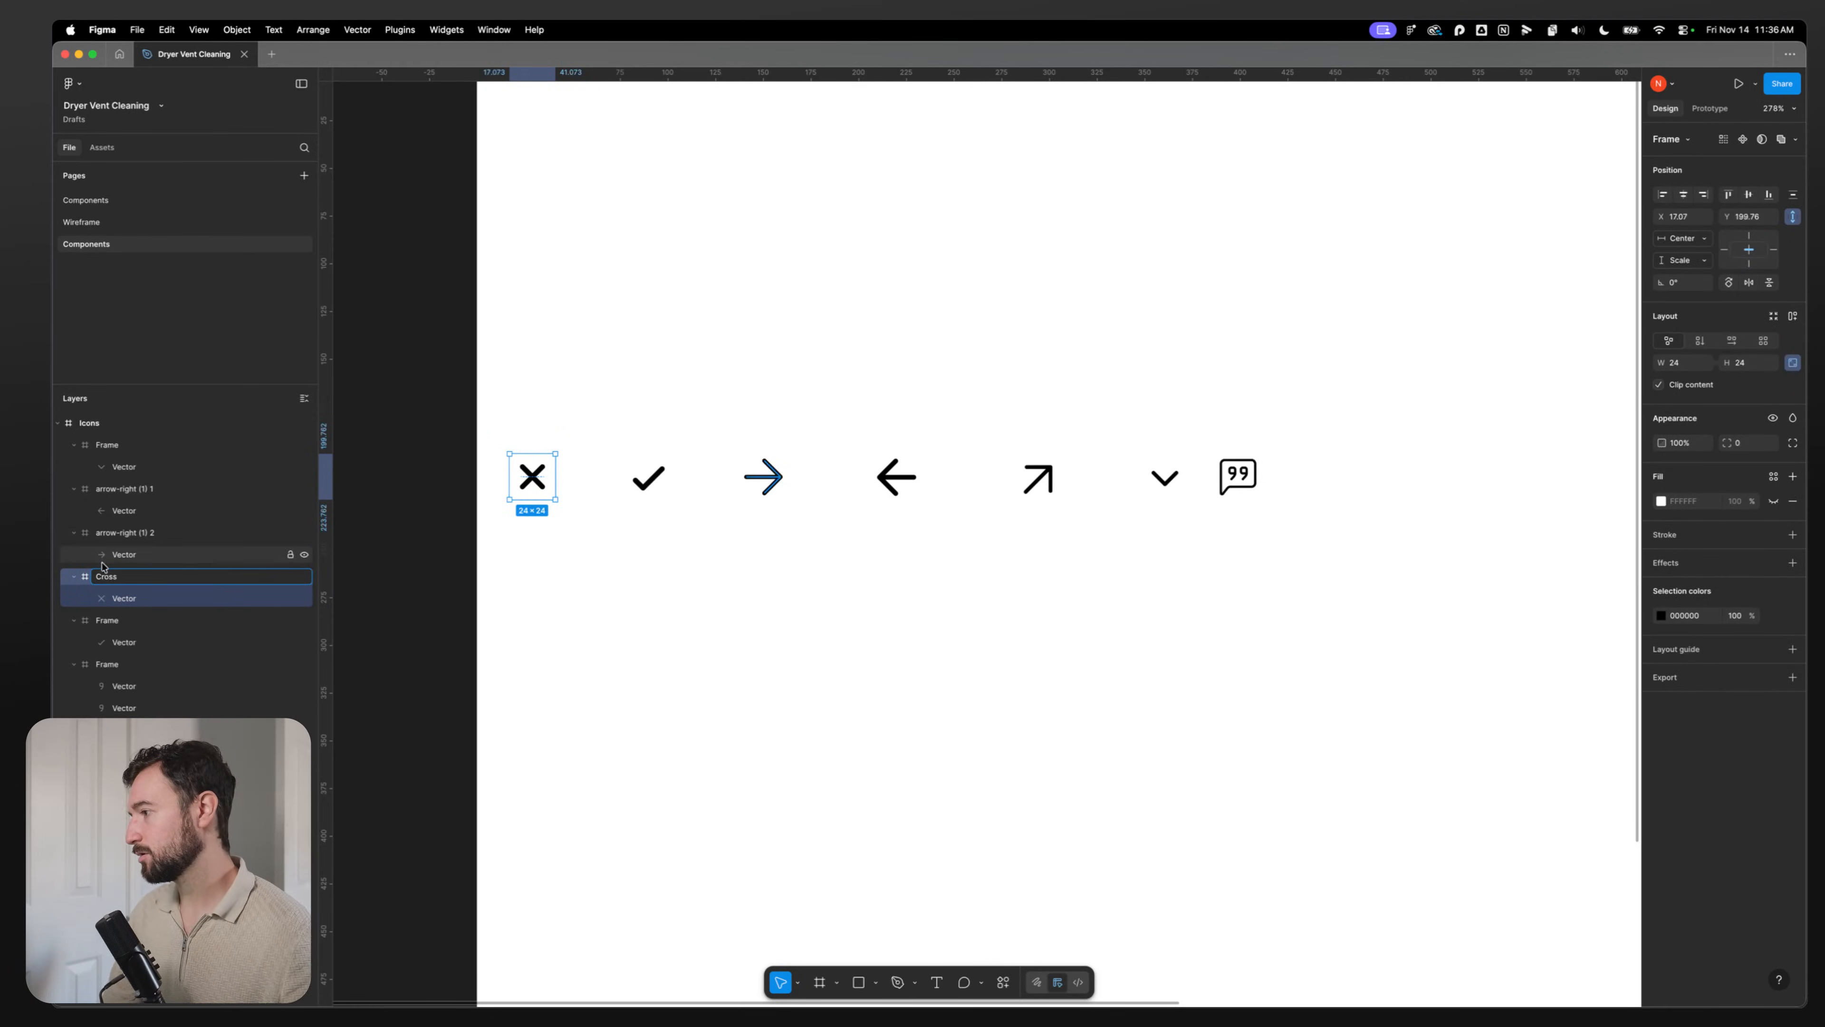
Step: Replace the cross icon frame's name with Cloet
{"action": "left_click", "coordinate": [122, 533]}
{"action": "left_click", "coordinate": [112, 579]}
{"action": "double_click", "coordinate": [111, 579]}
{"action": "type", "text": "C"}
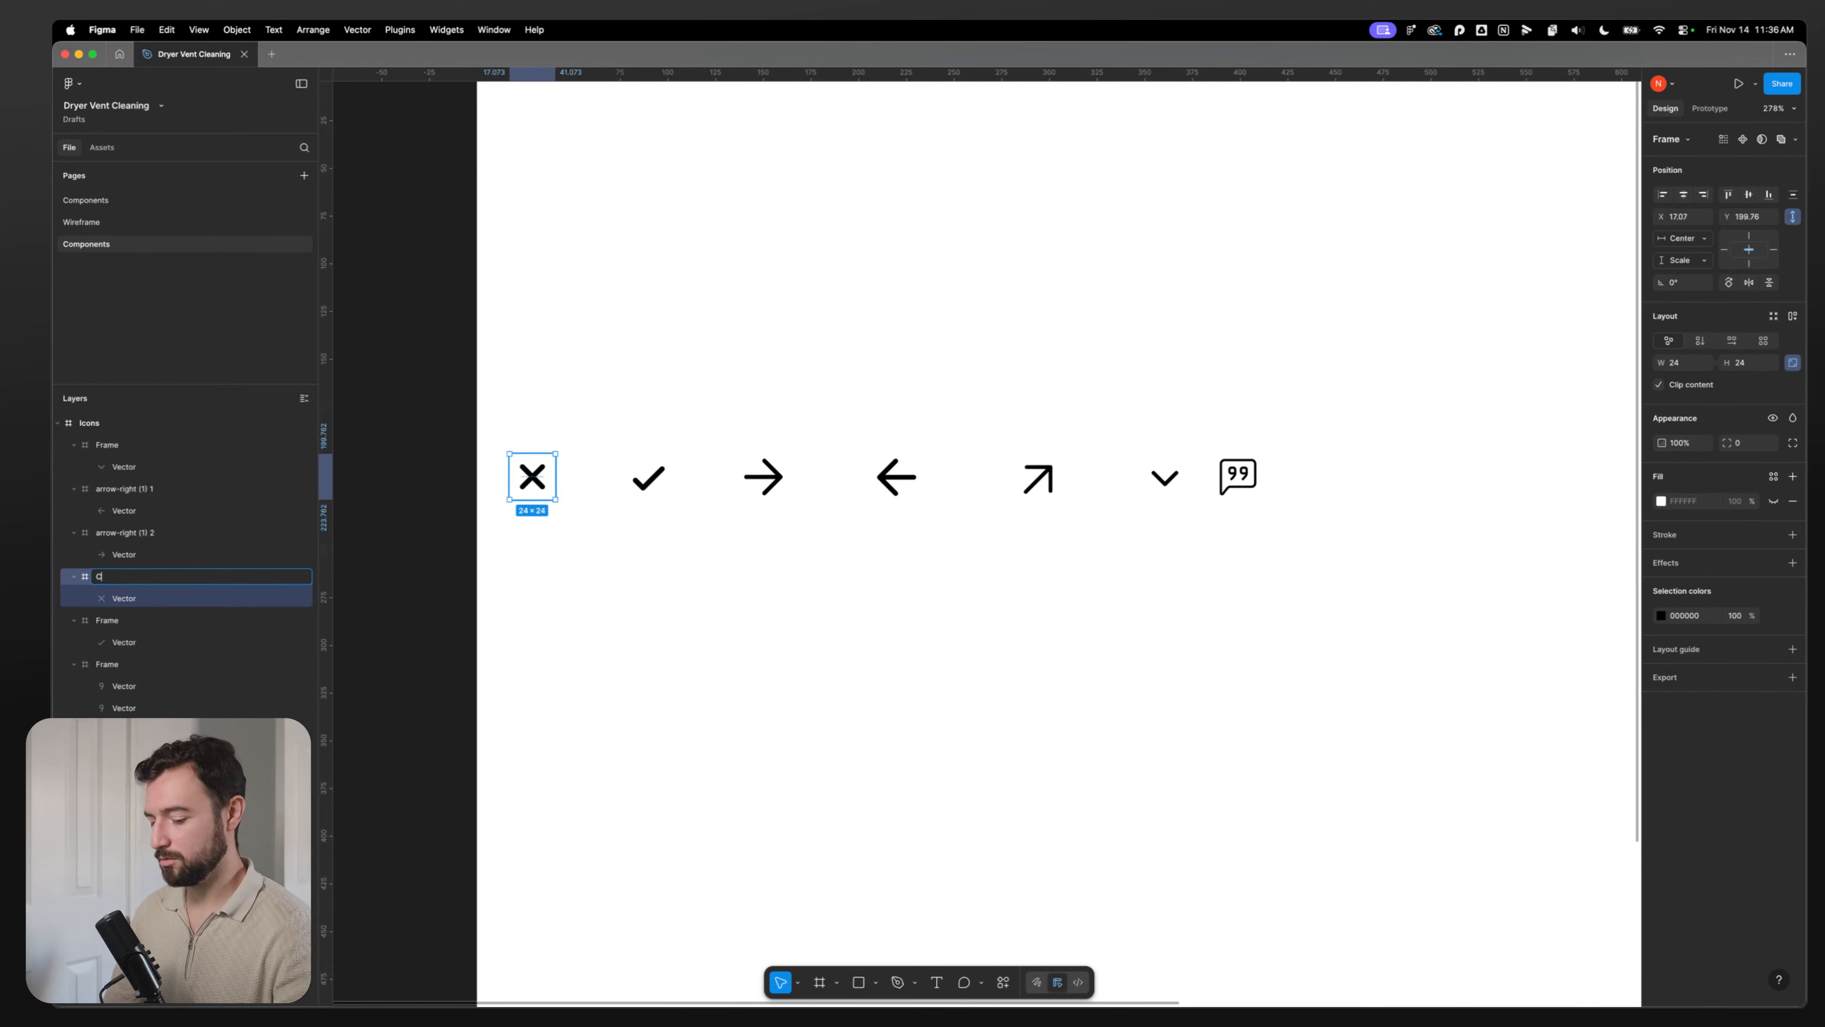
Step: Rename the right-pointing arrow's frame as Arrow Right and the left-pointing arrow's frame as Arrow Left
{"action": "double_click", "coordinate": [102, 533]}
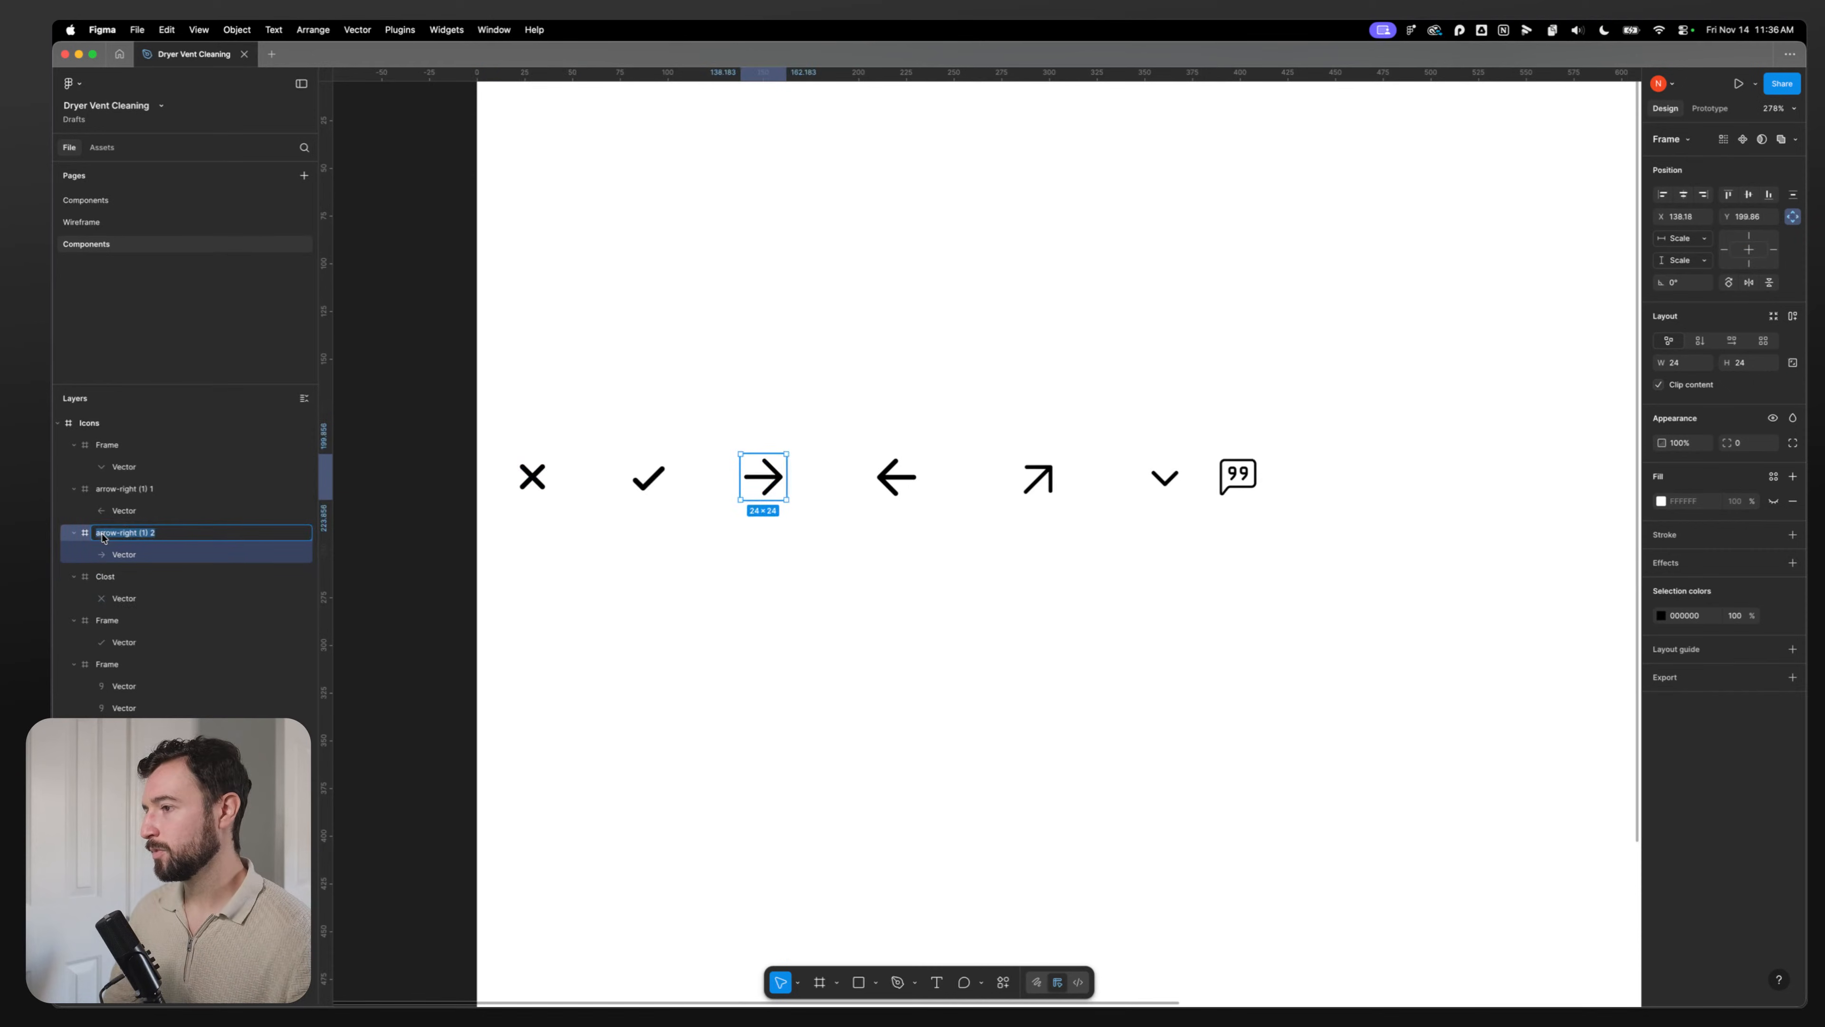
{"action": "type", "text": "Arrow Right"}
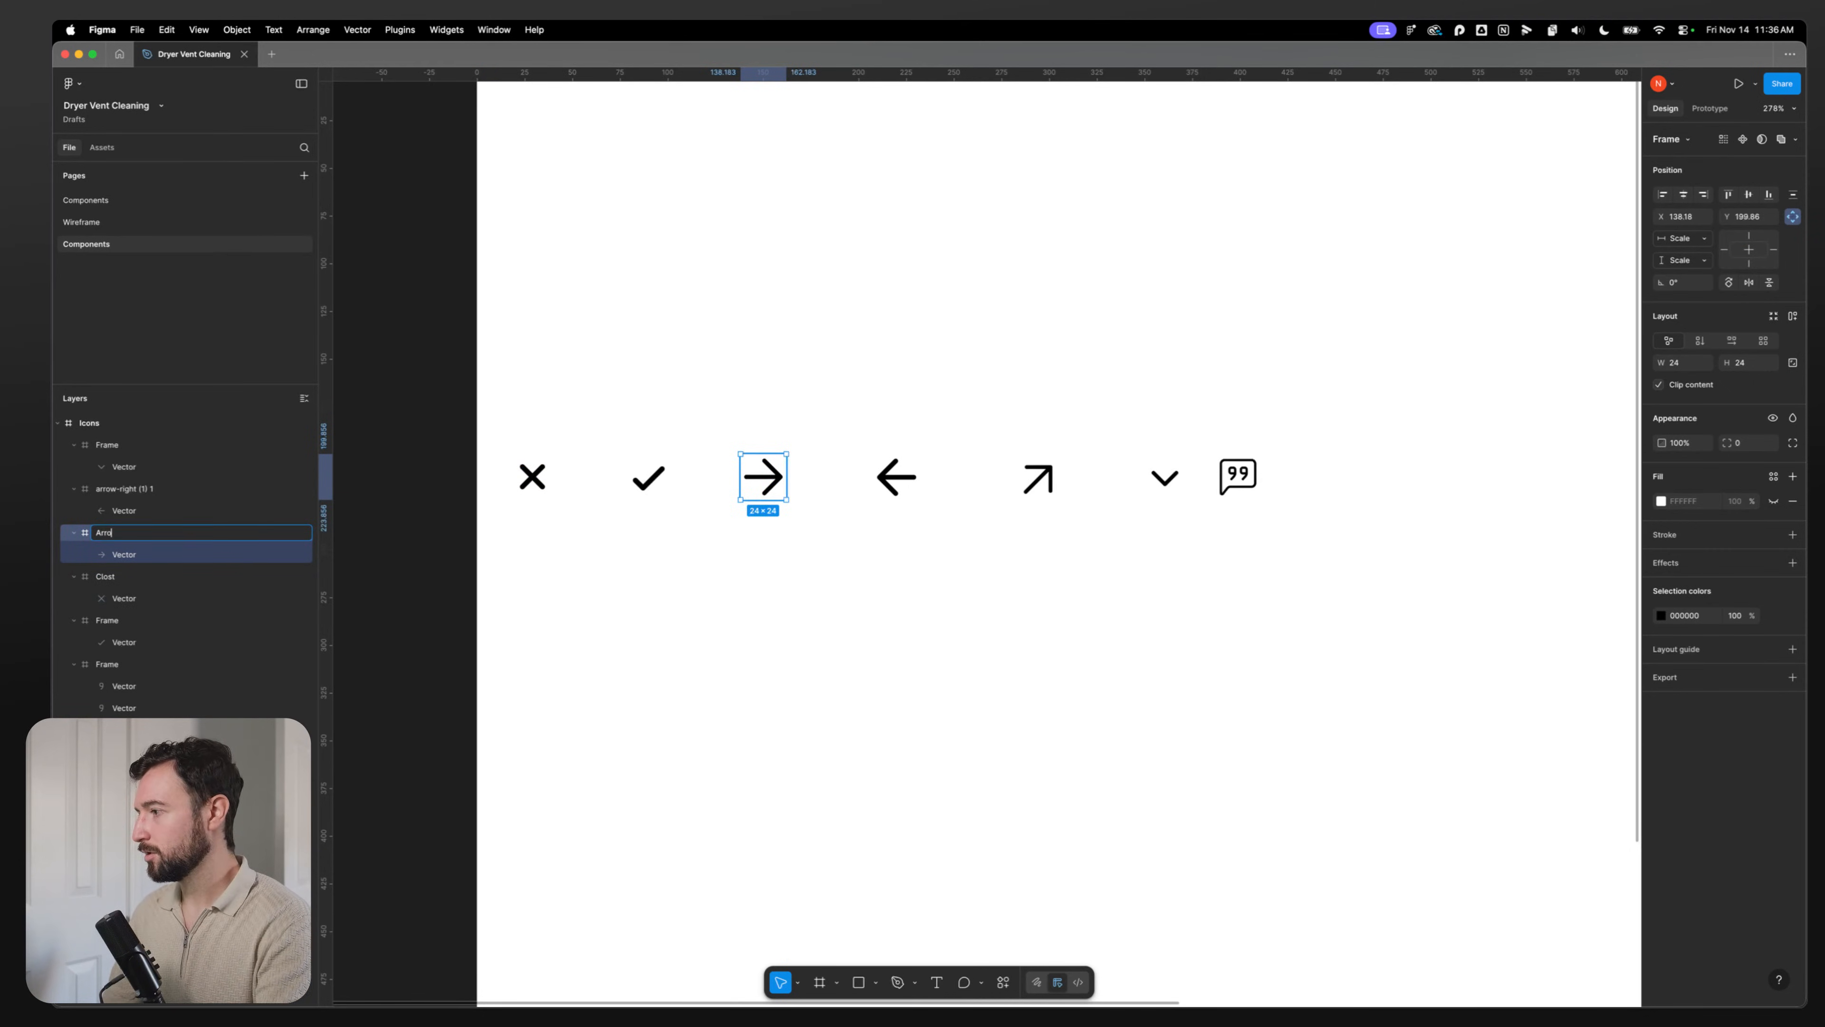
{"action": "double_click", "coordinate": [126, 489]}
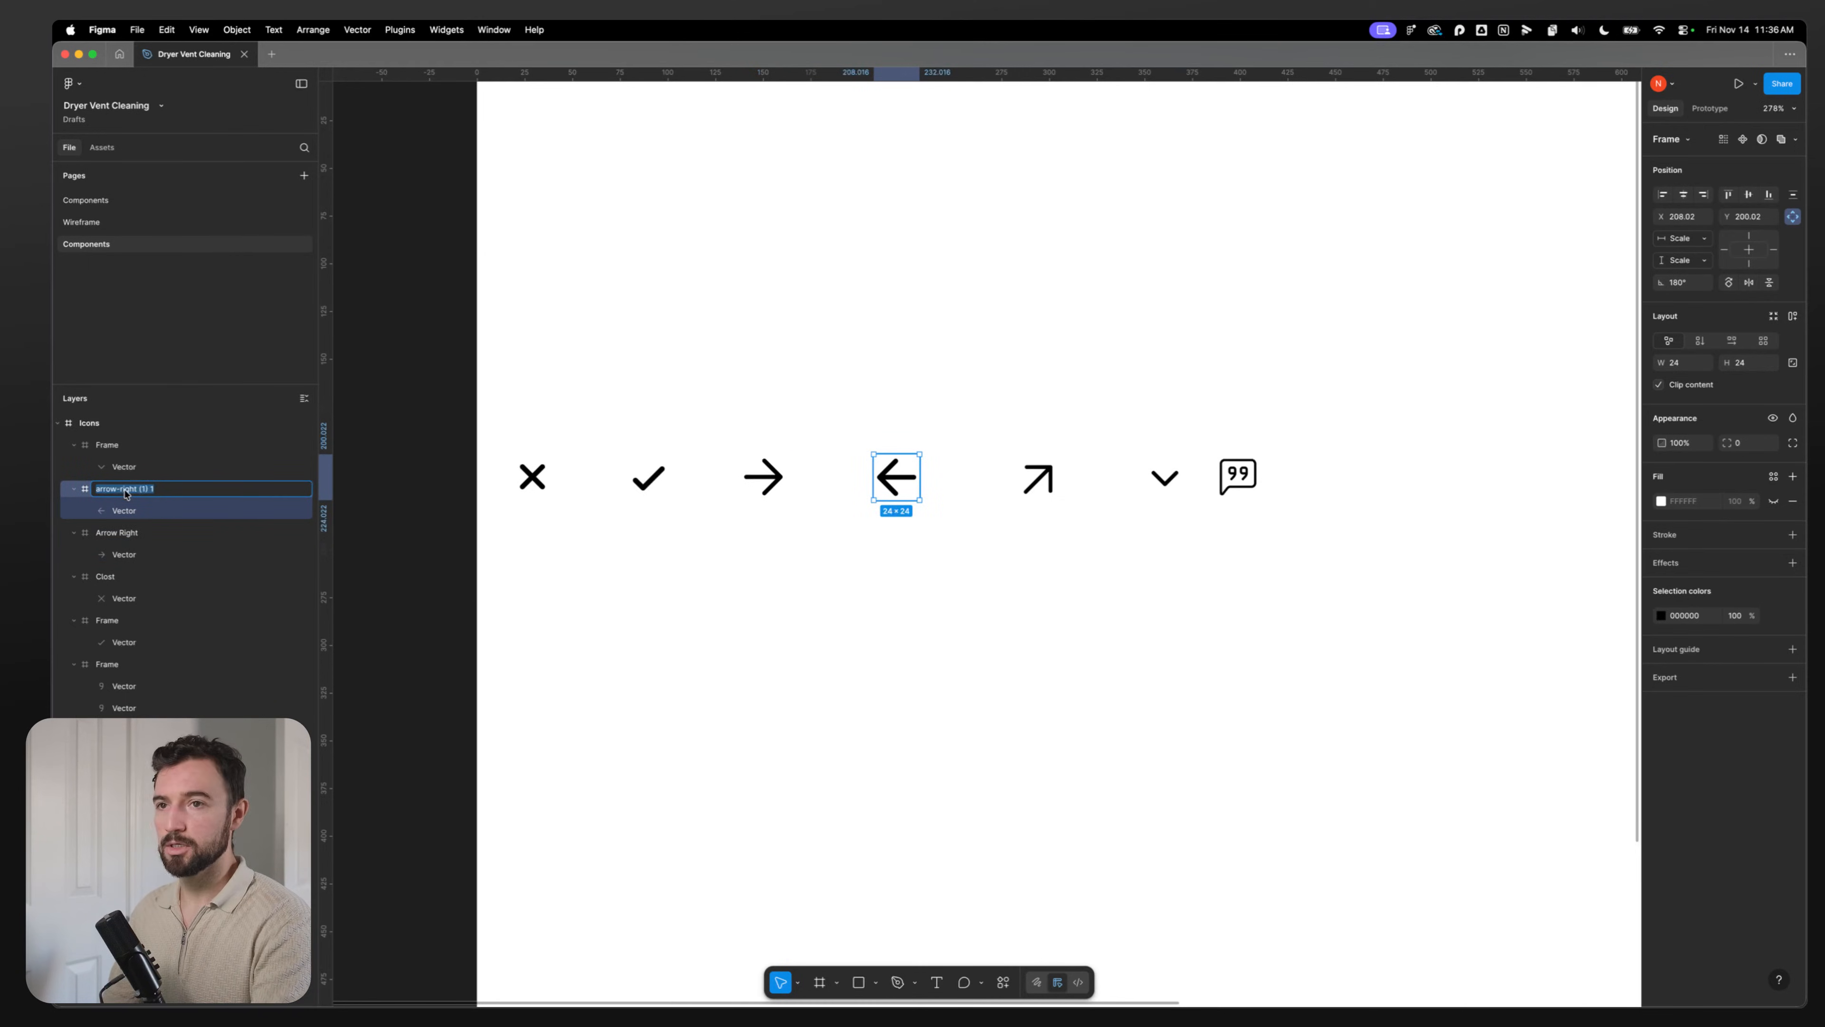
{"action": "type", "text": "Arrow Left"}
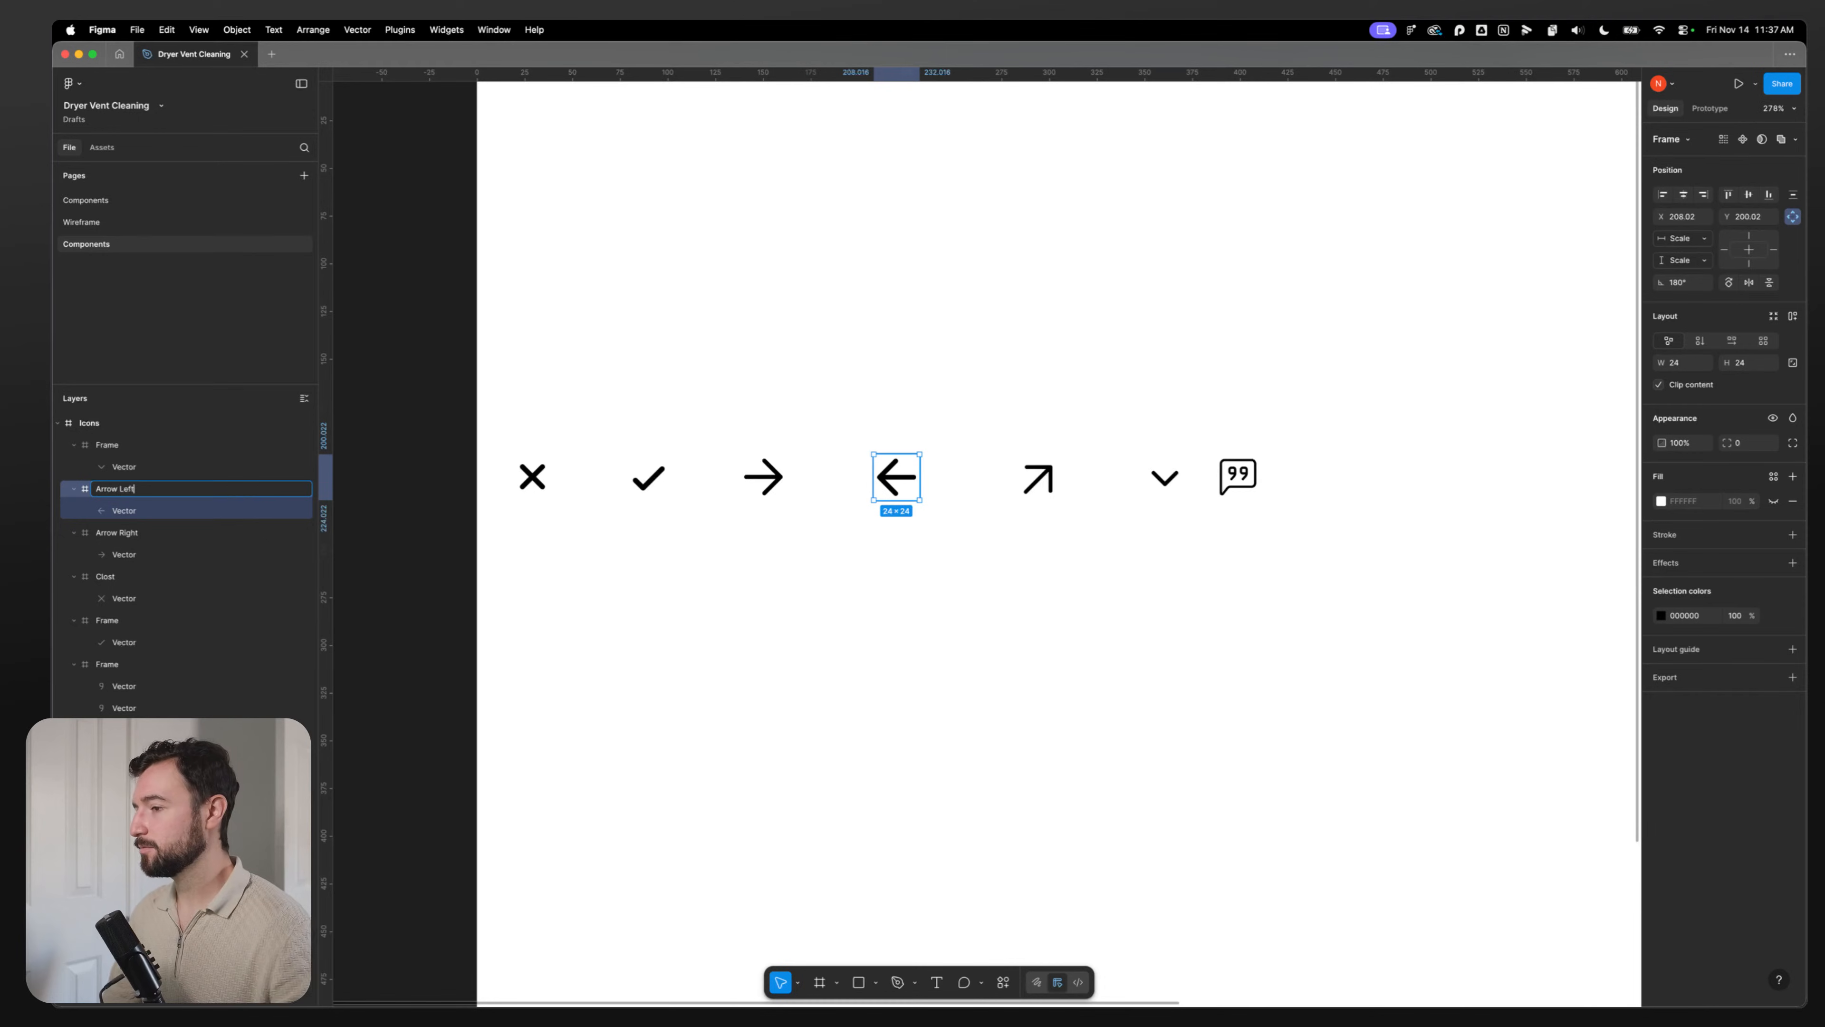
{"action": "left_click", "coordinate": [910, 690]}
Step: Inspect the rotation value of the Arrow Left icon
{"action": "left_click", "coordinate": [899, 480]}
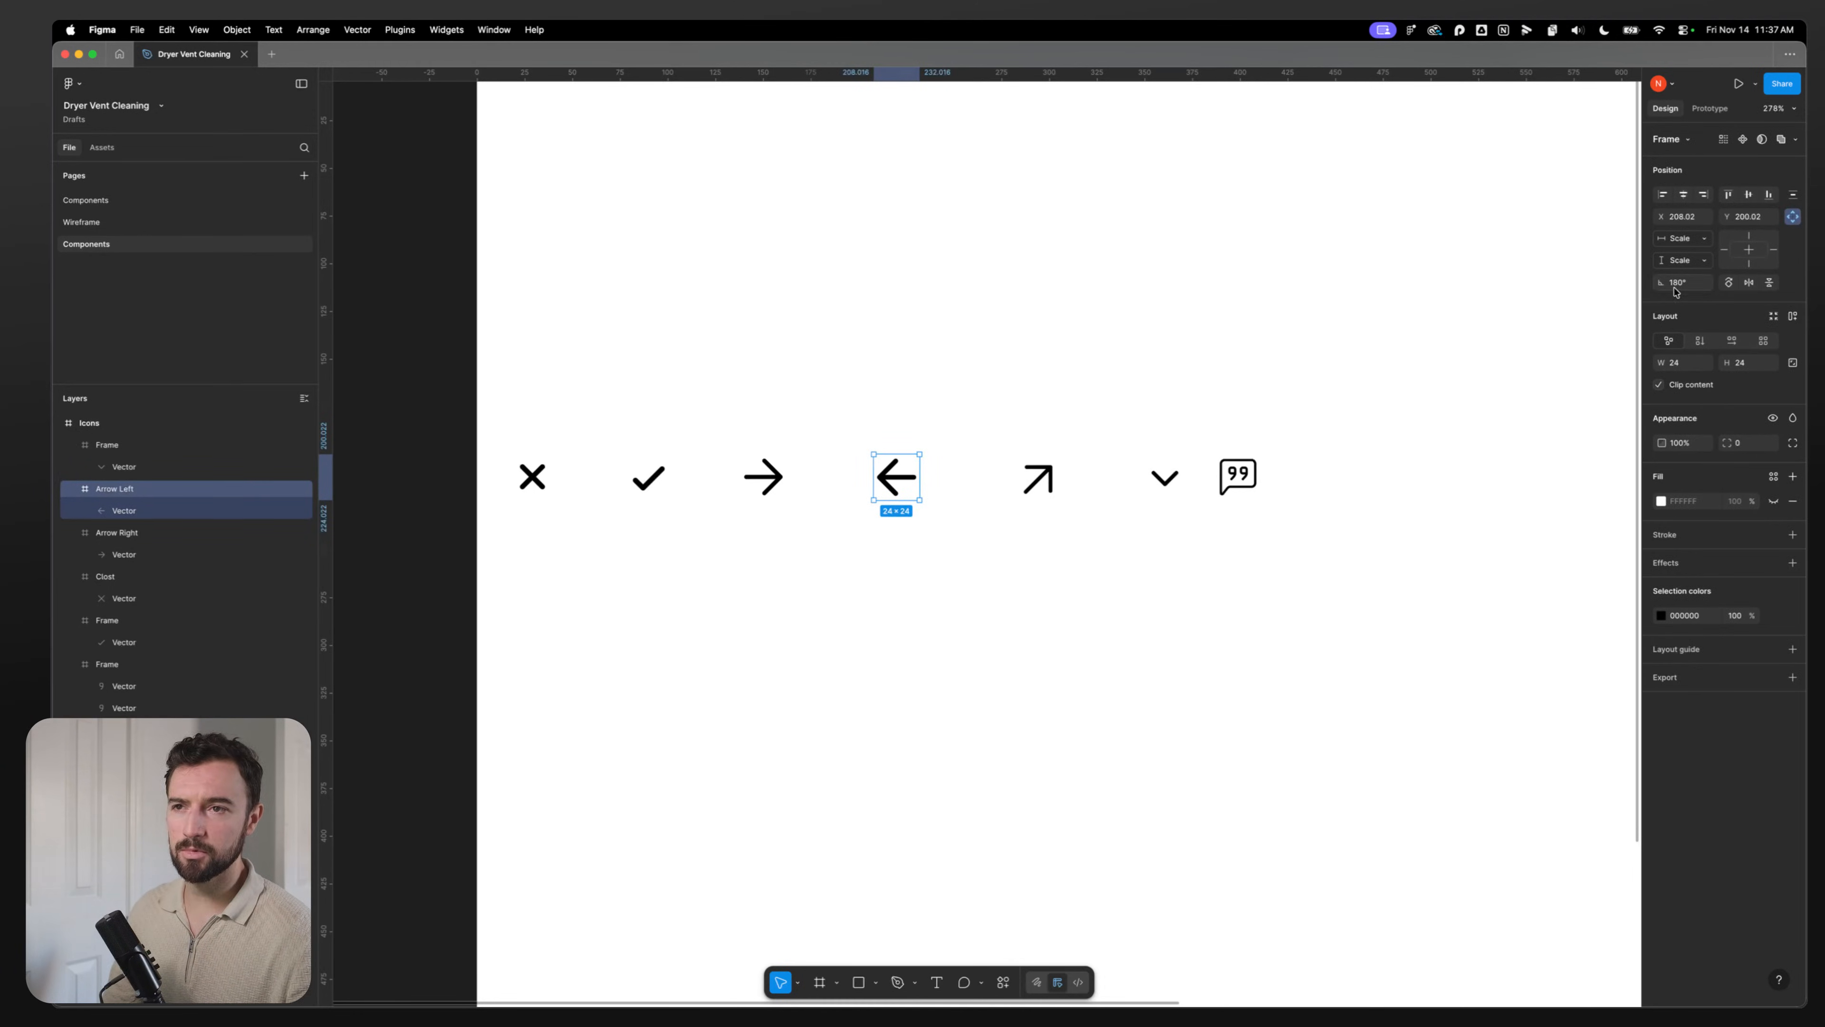
{"action": "left_click", "coordinate": [1677, 283]}
{"action": "left_click", "coordinate": [1413, 548]}
Step: Add an SVG export setting to the Arrow Left icon and export it as Arrow Left.svg to the Downloads folder
{"action": "left_click", "coordinate": [895, 480]}
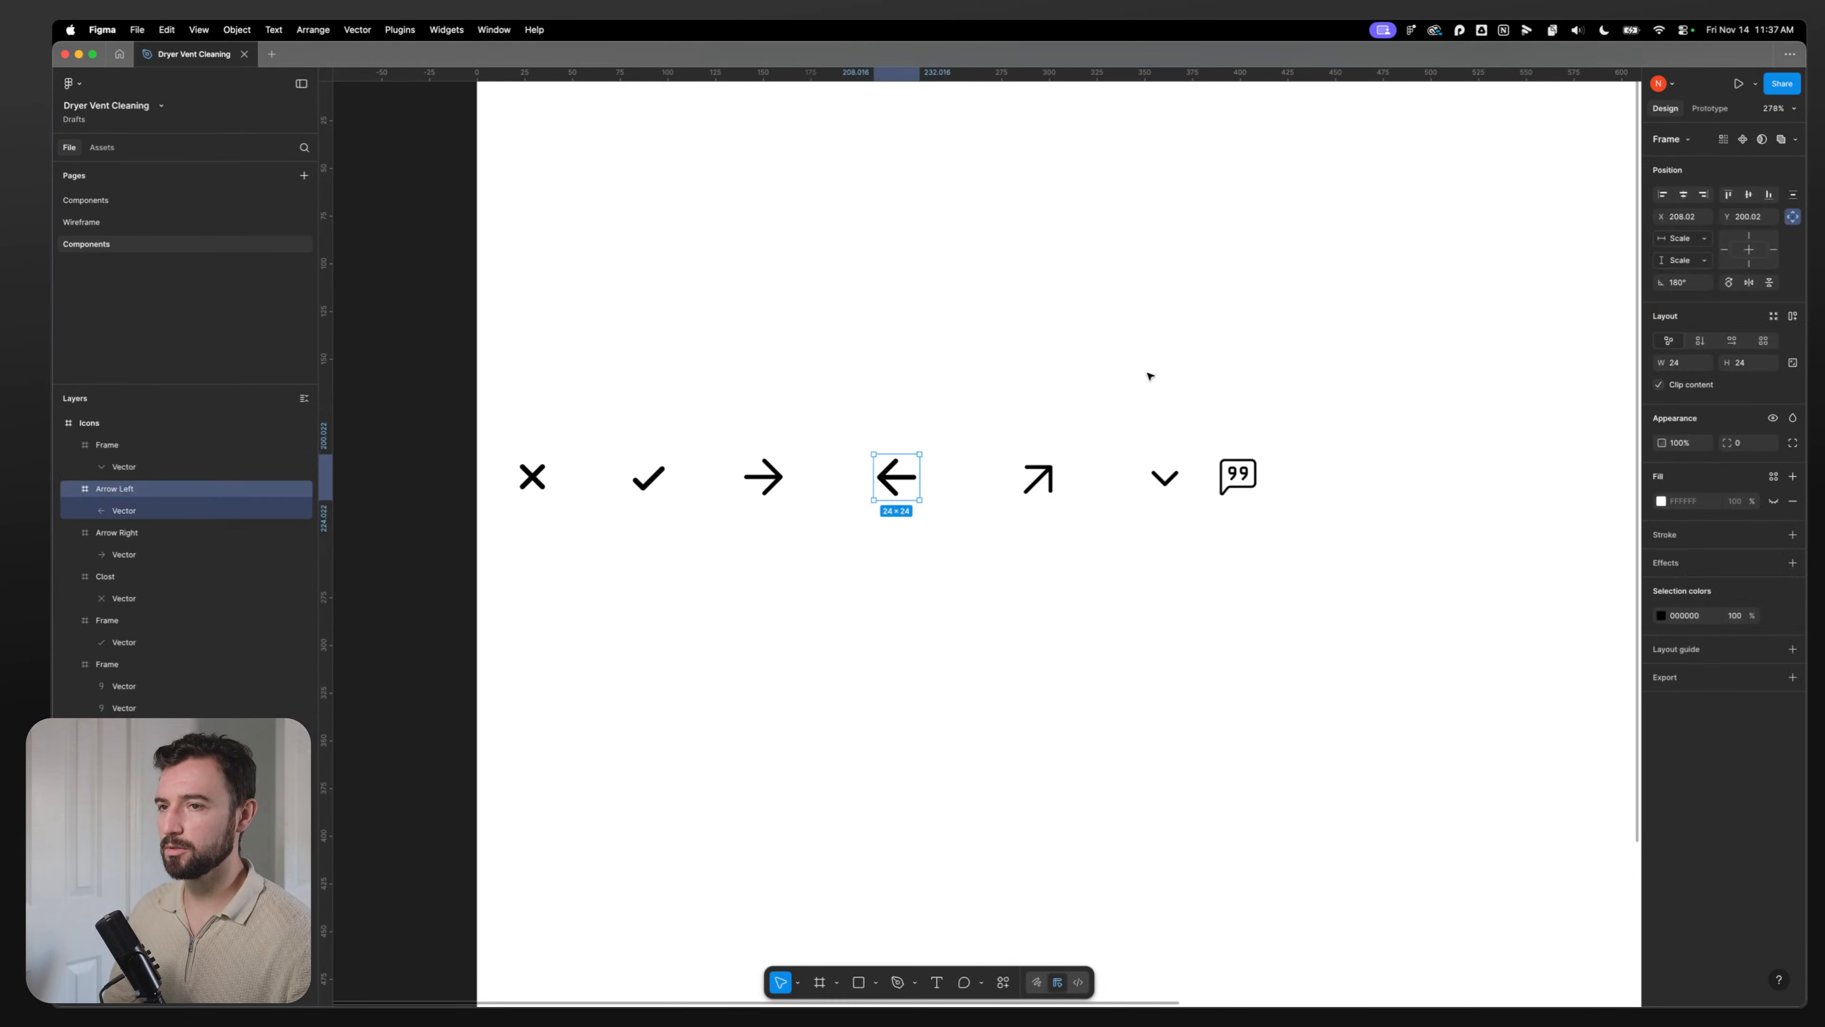
{"action": "left_click", "coordinate": [1792, 677]}
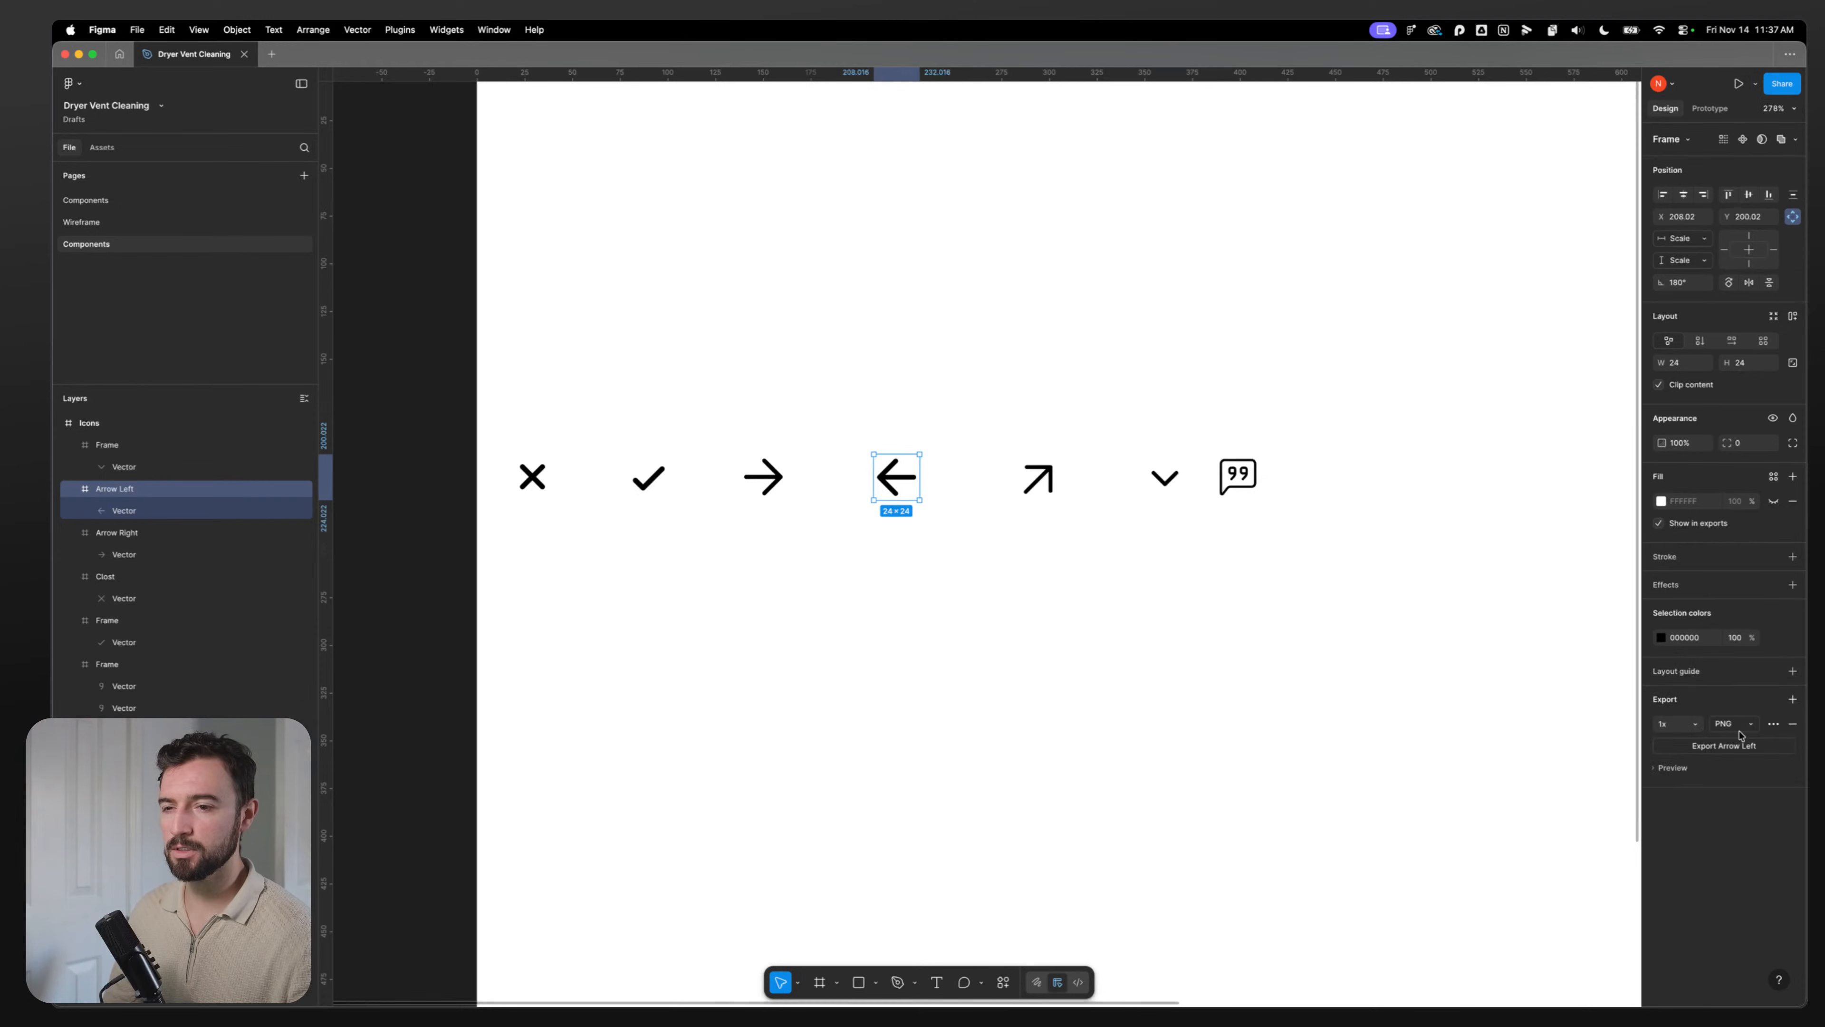
{"action": "left_click", "coordinate": [1735, 723]}
{"action": "left_click", "coordinate": [1733, 757]}
{"action": "left_click", "coordinate": [1723, 746]}
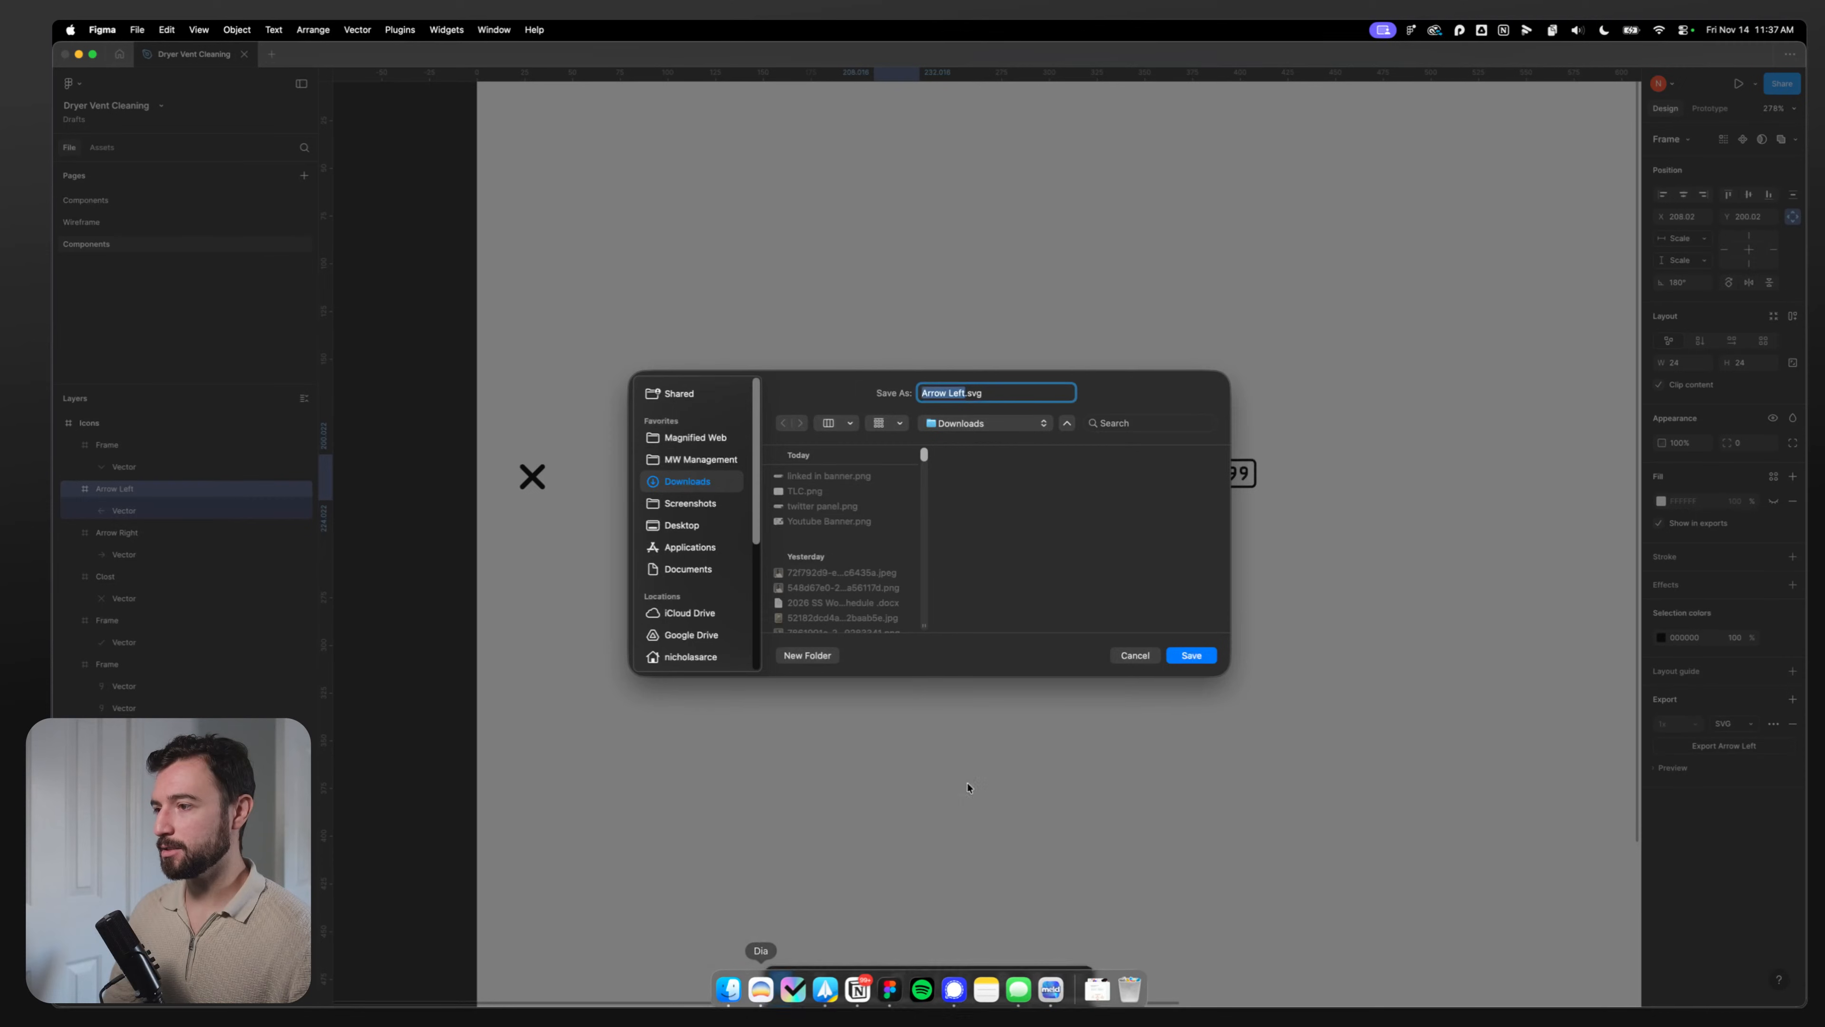
{"action": "key", "text": "Return"}
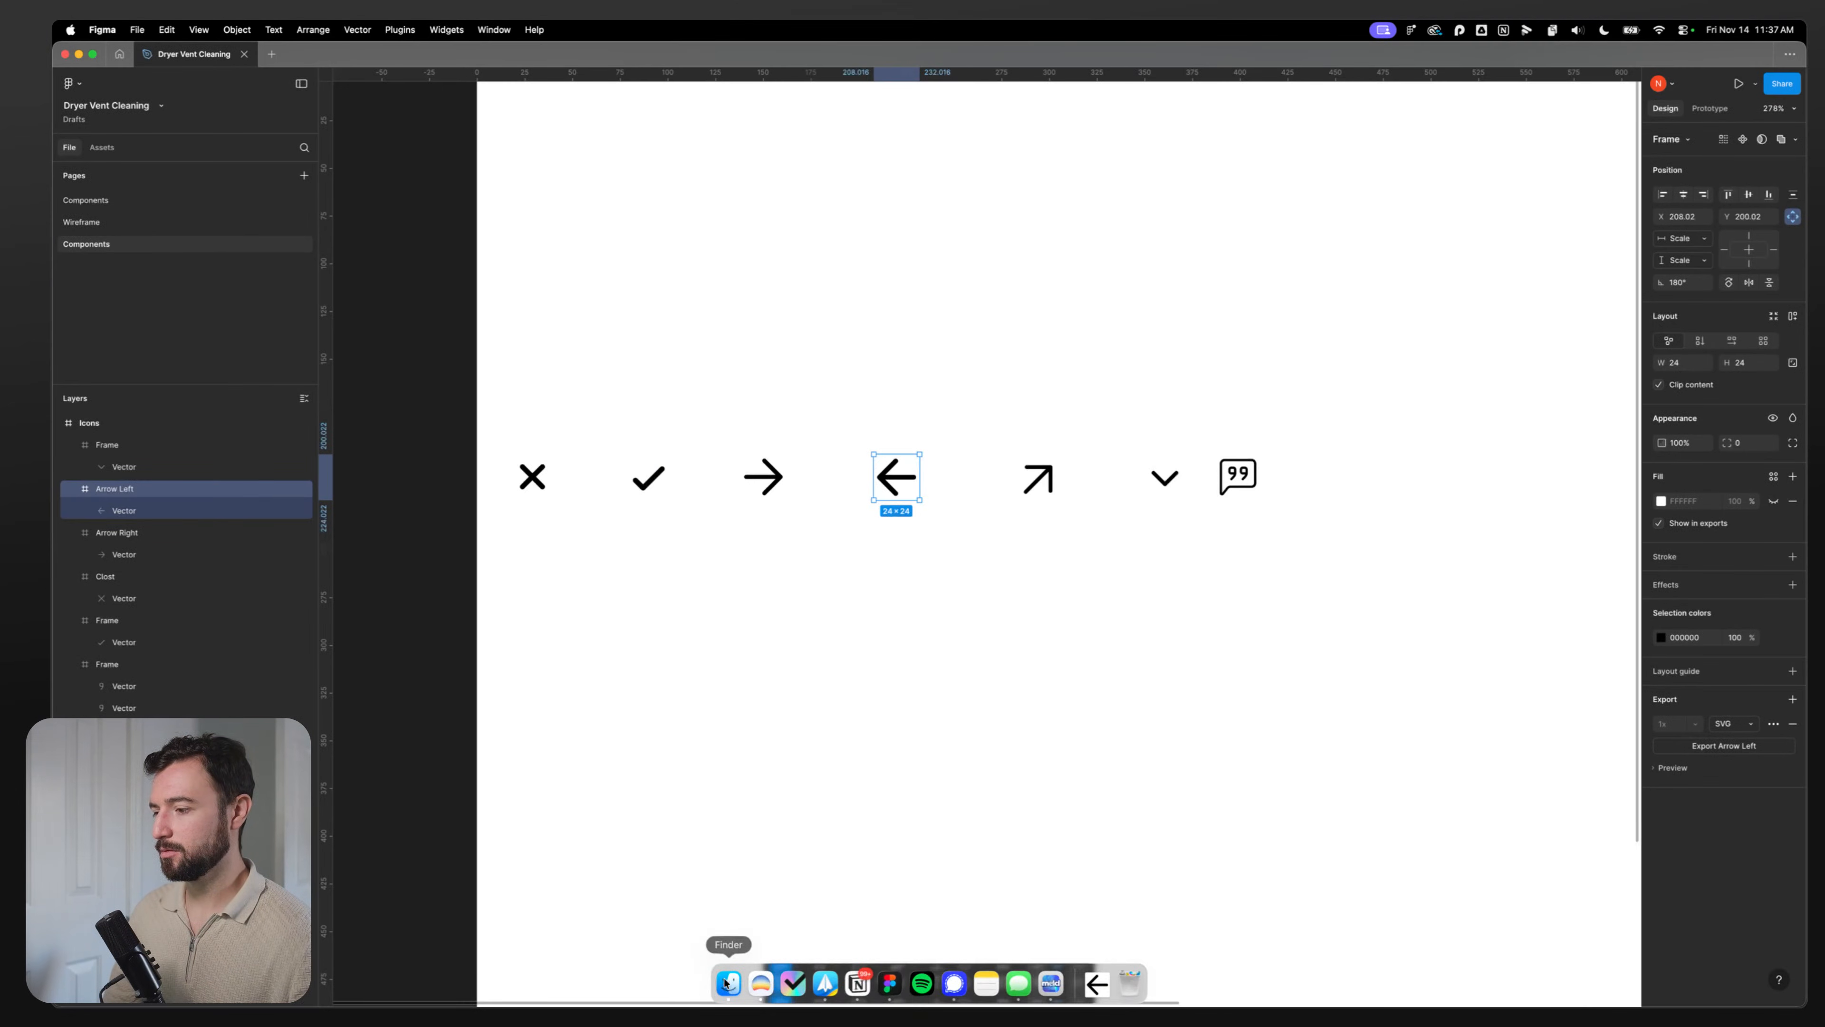
Step: Switch to Finder, look at the exported Arrow Left.svg in the Downloads folder, and close the Finder window
{"action": "left_click", "coordinate": [728, 991]}
{"action": "key", "text": "super+w"}
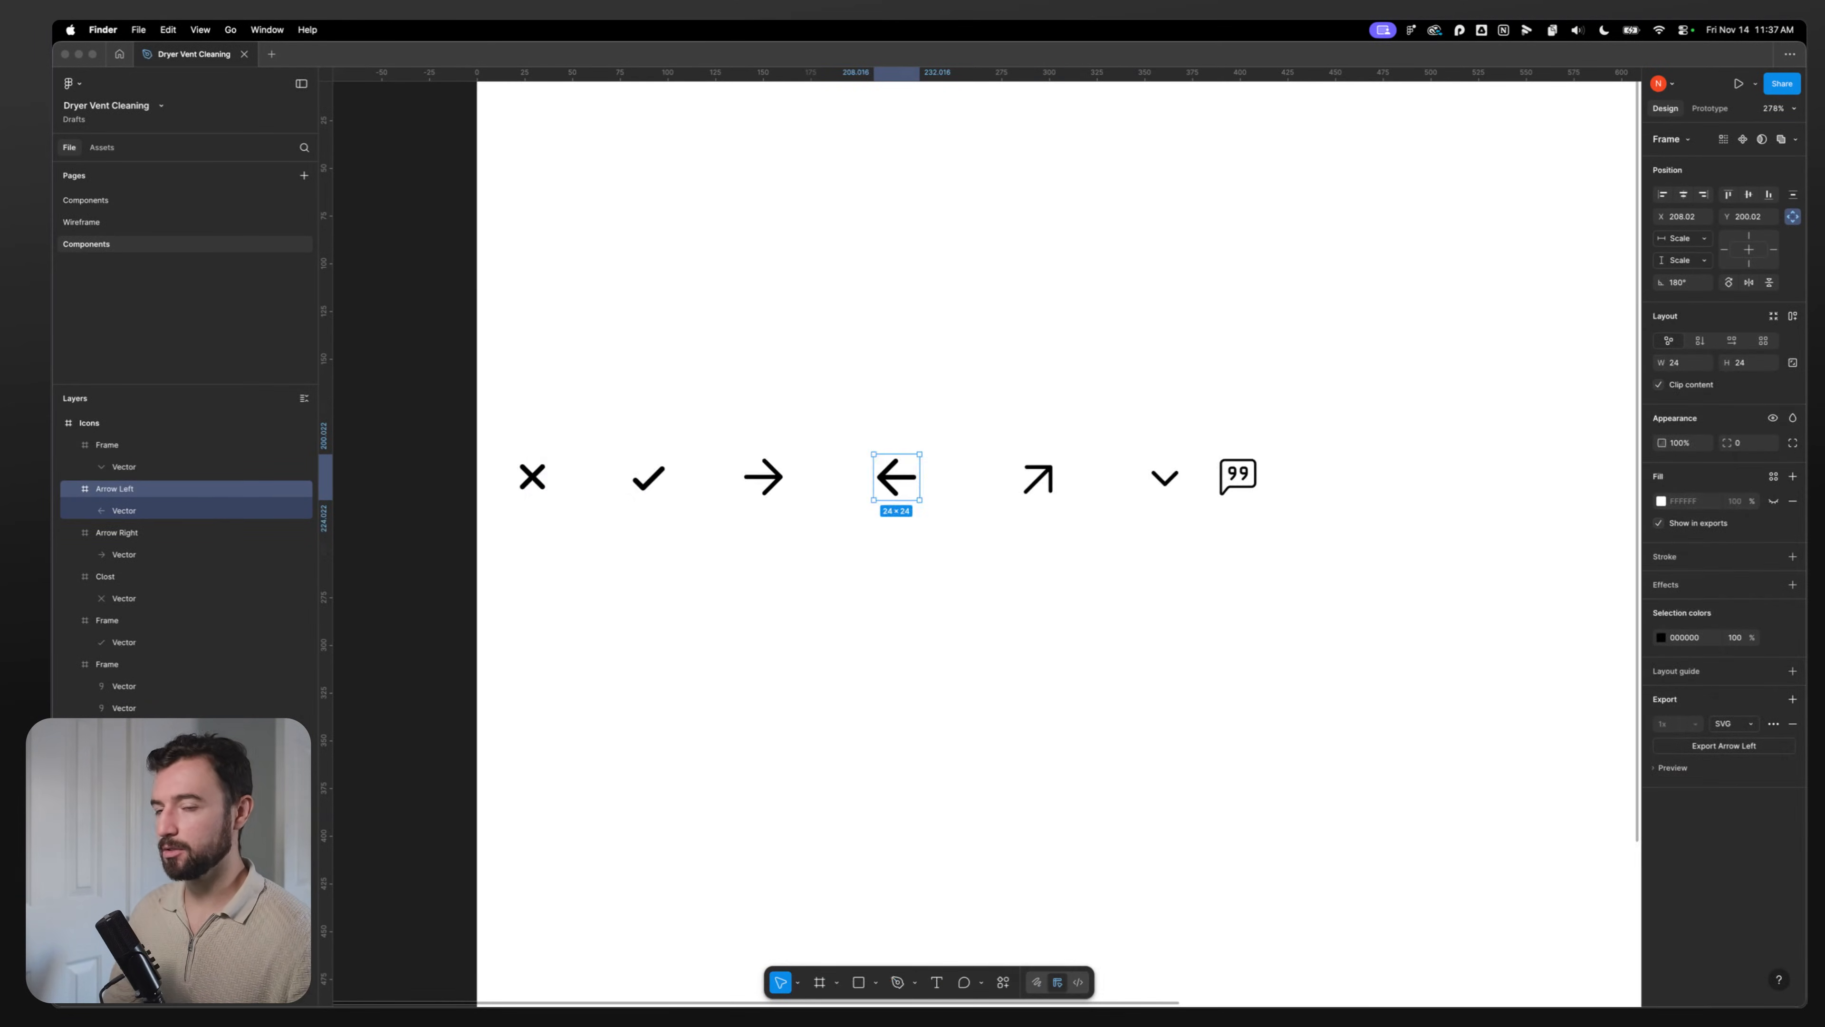
{"action": "left_click_drag", "start_coordinate": [1803, 514], "coordinate": [848, 449]}
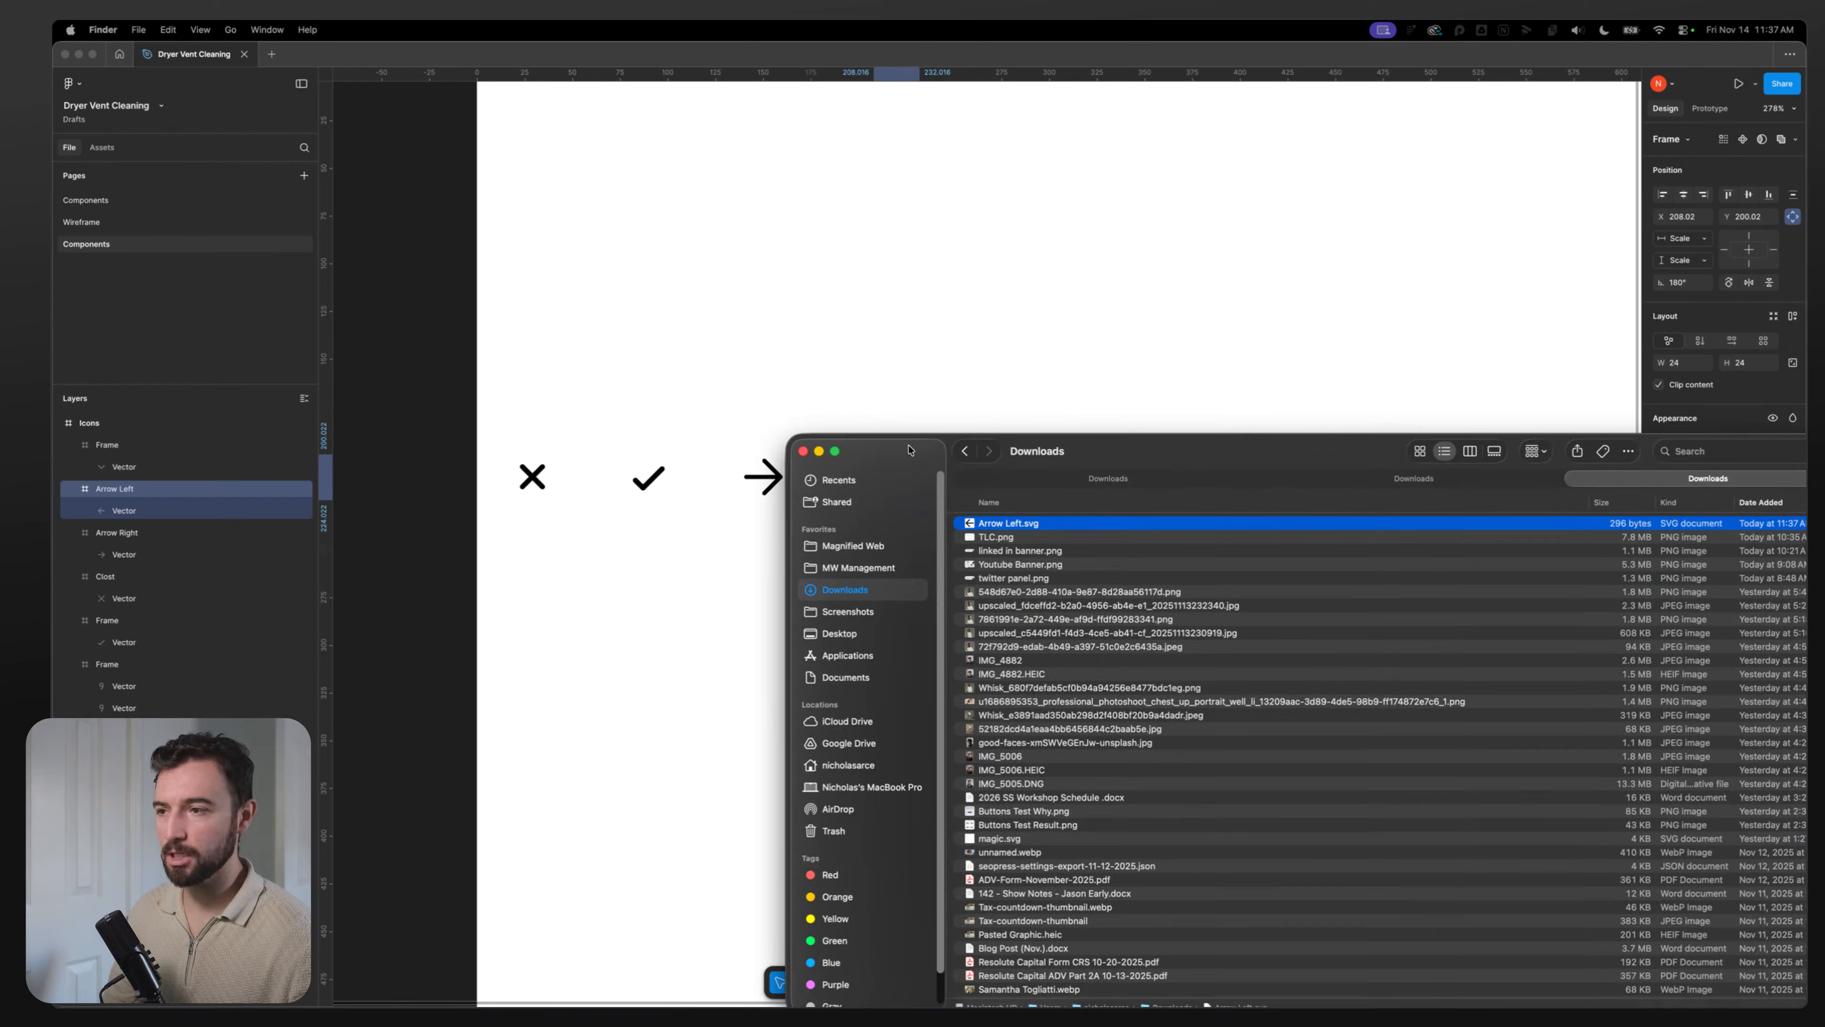
{"action": "left_click", "coordinate": [805, 454]}
Step: Rename the downward chevron's frame as Chevron Down and the speech bubble's frame as Quote
{"action": "left_click", "coordinate": [1060, 574]}
{"action": "left_click", "coordinate": [1038, 480]}
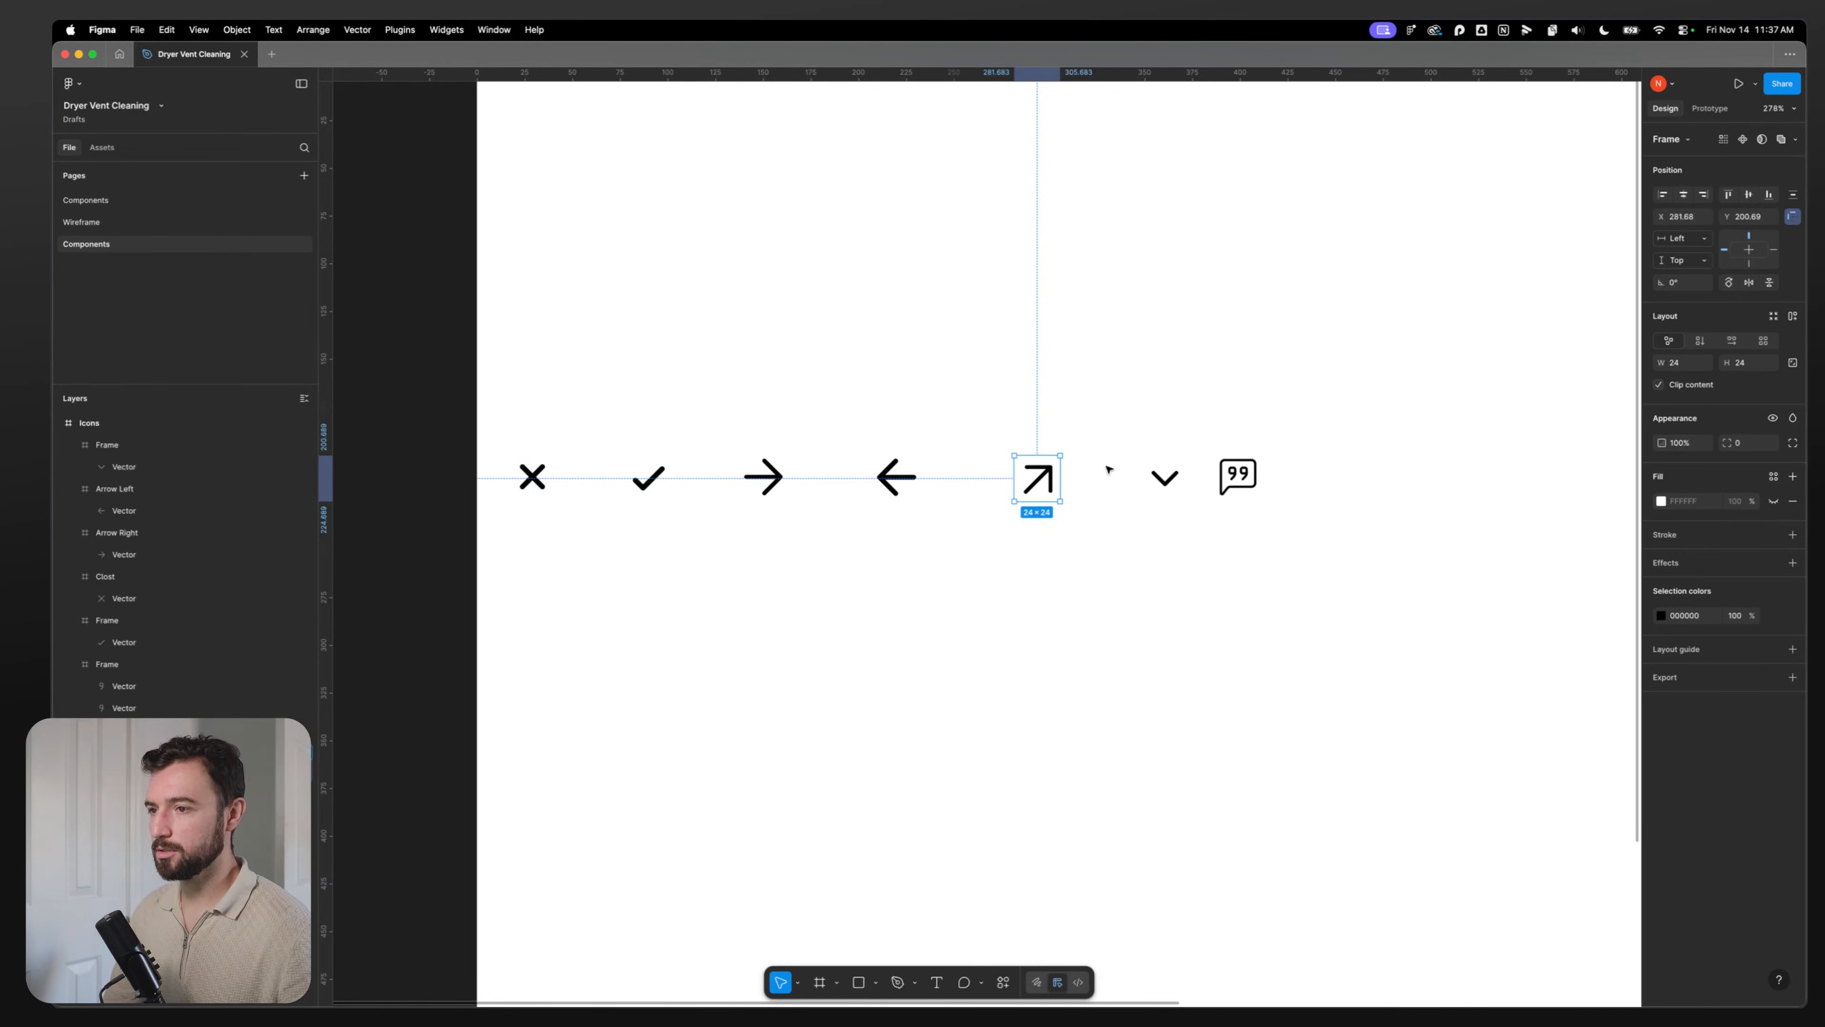
{"action": "left_click", "coordinate": [1153, 475]}
{"action": "double_click", "coordinate": [112, 451]}
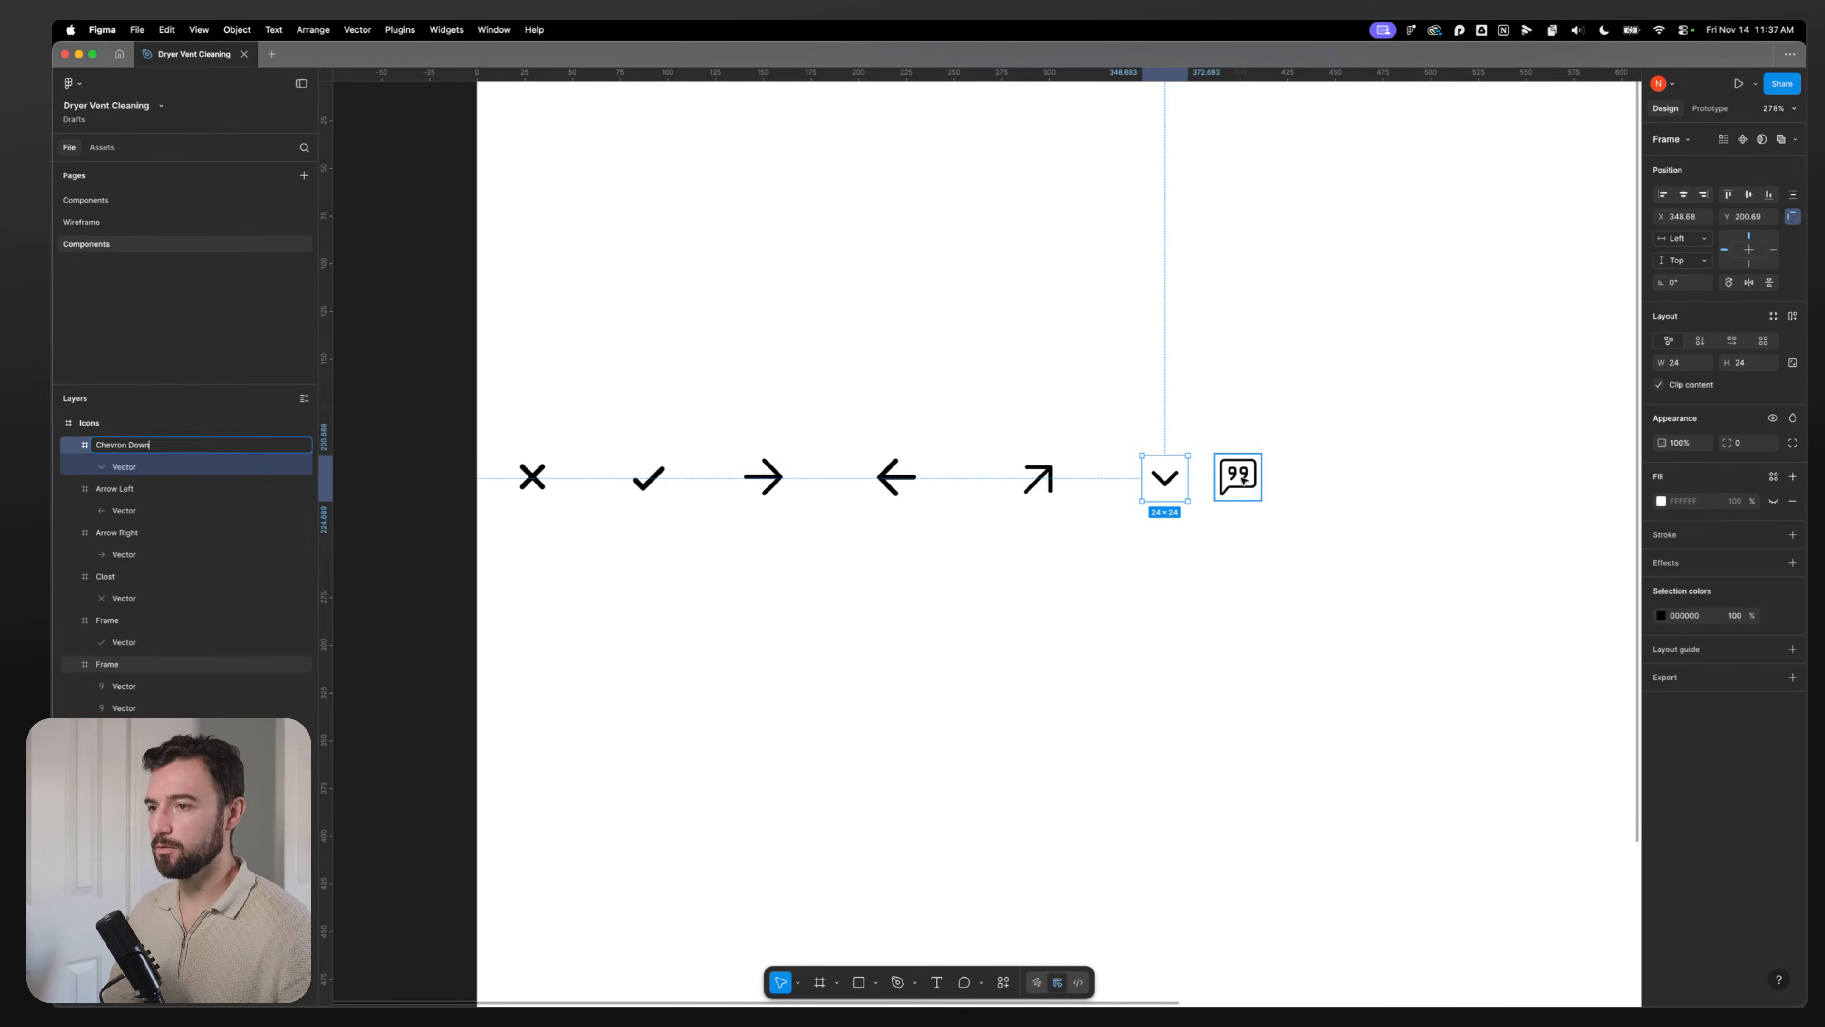
{"action": "left_click", "coordinate": [122, 664]}
{"action": "double_click", "coordinate": [124, 668]}
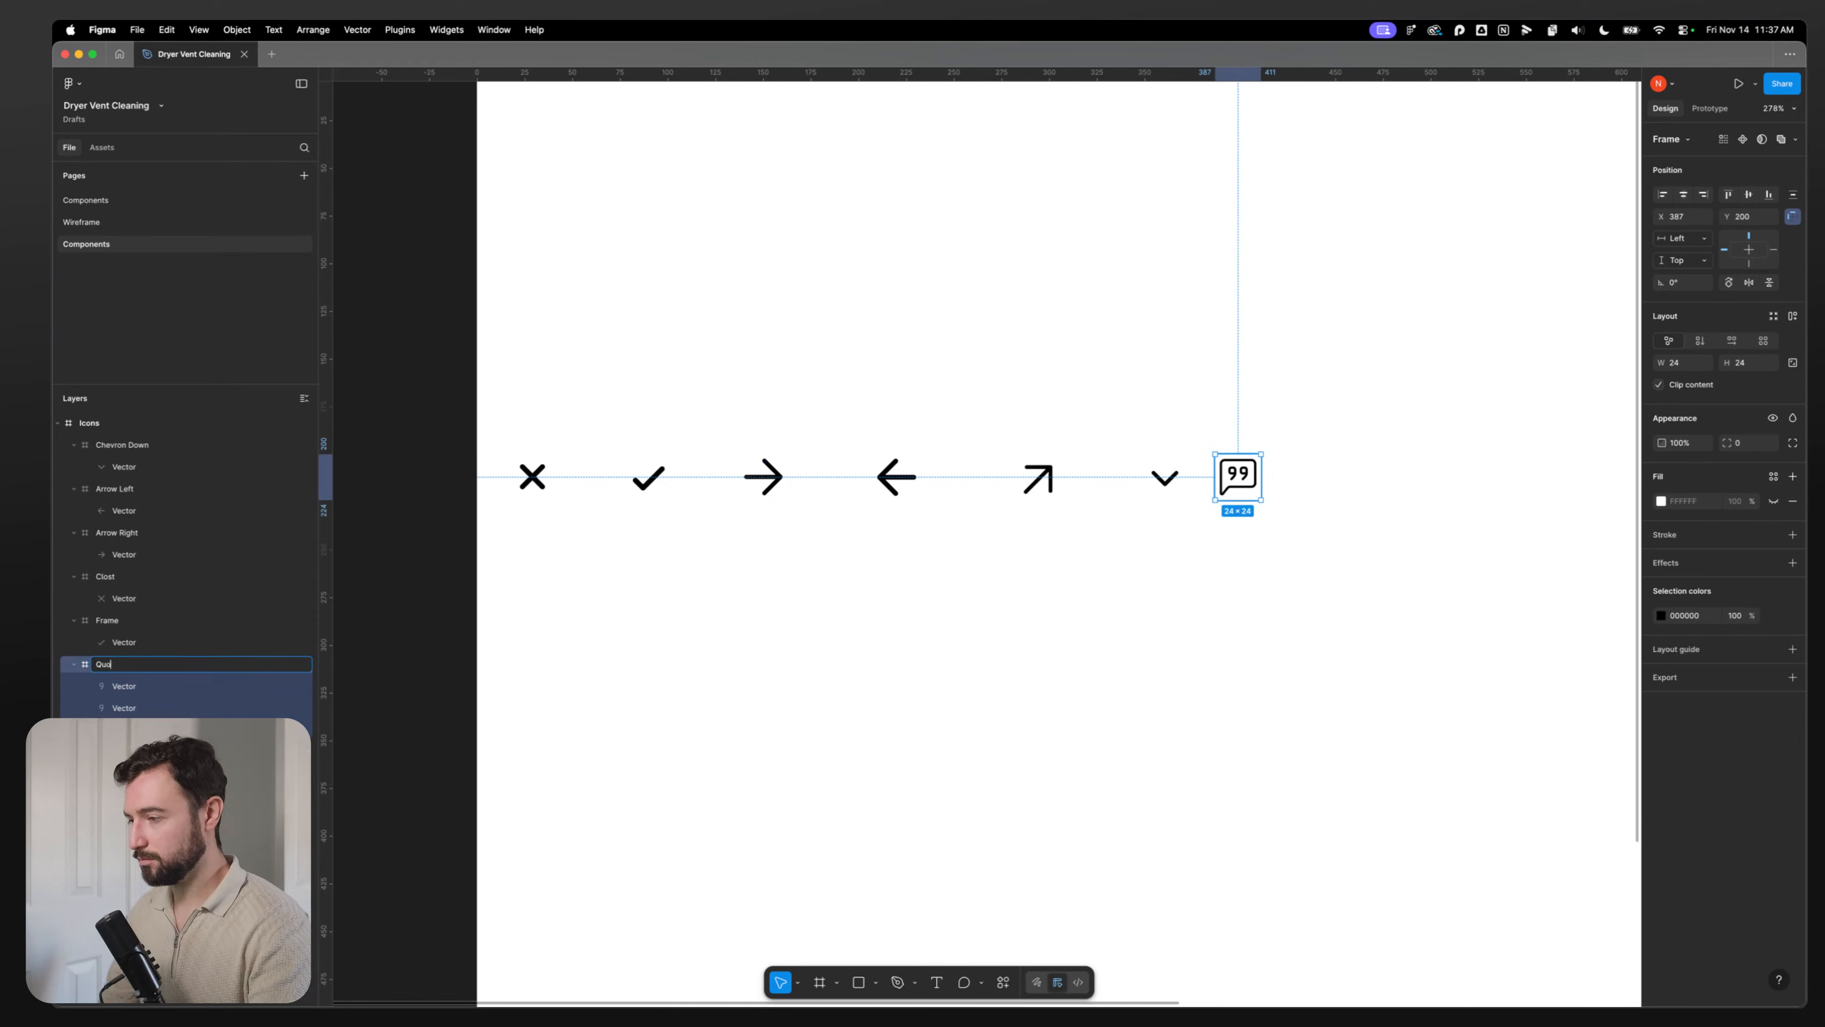
{"action": "key", "text": "Return"}
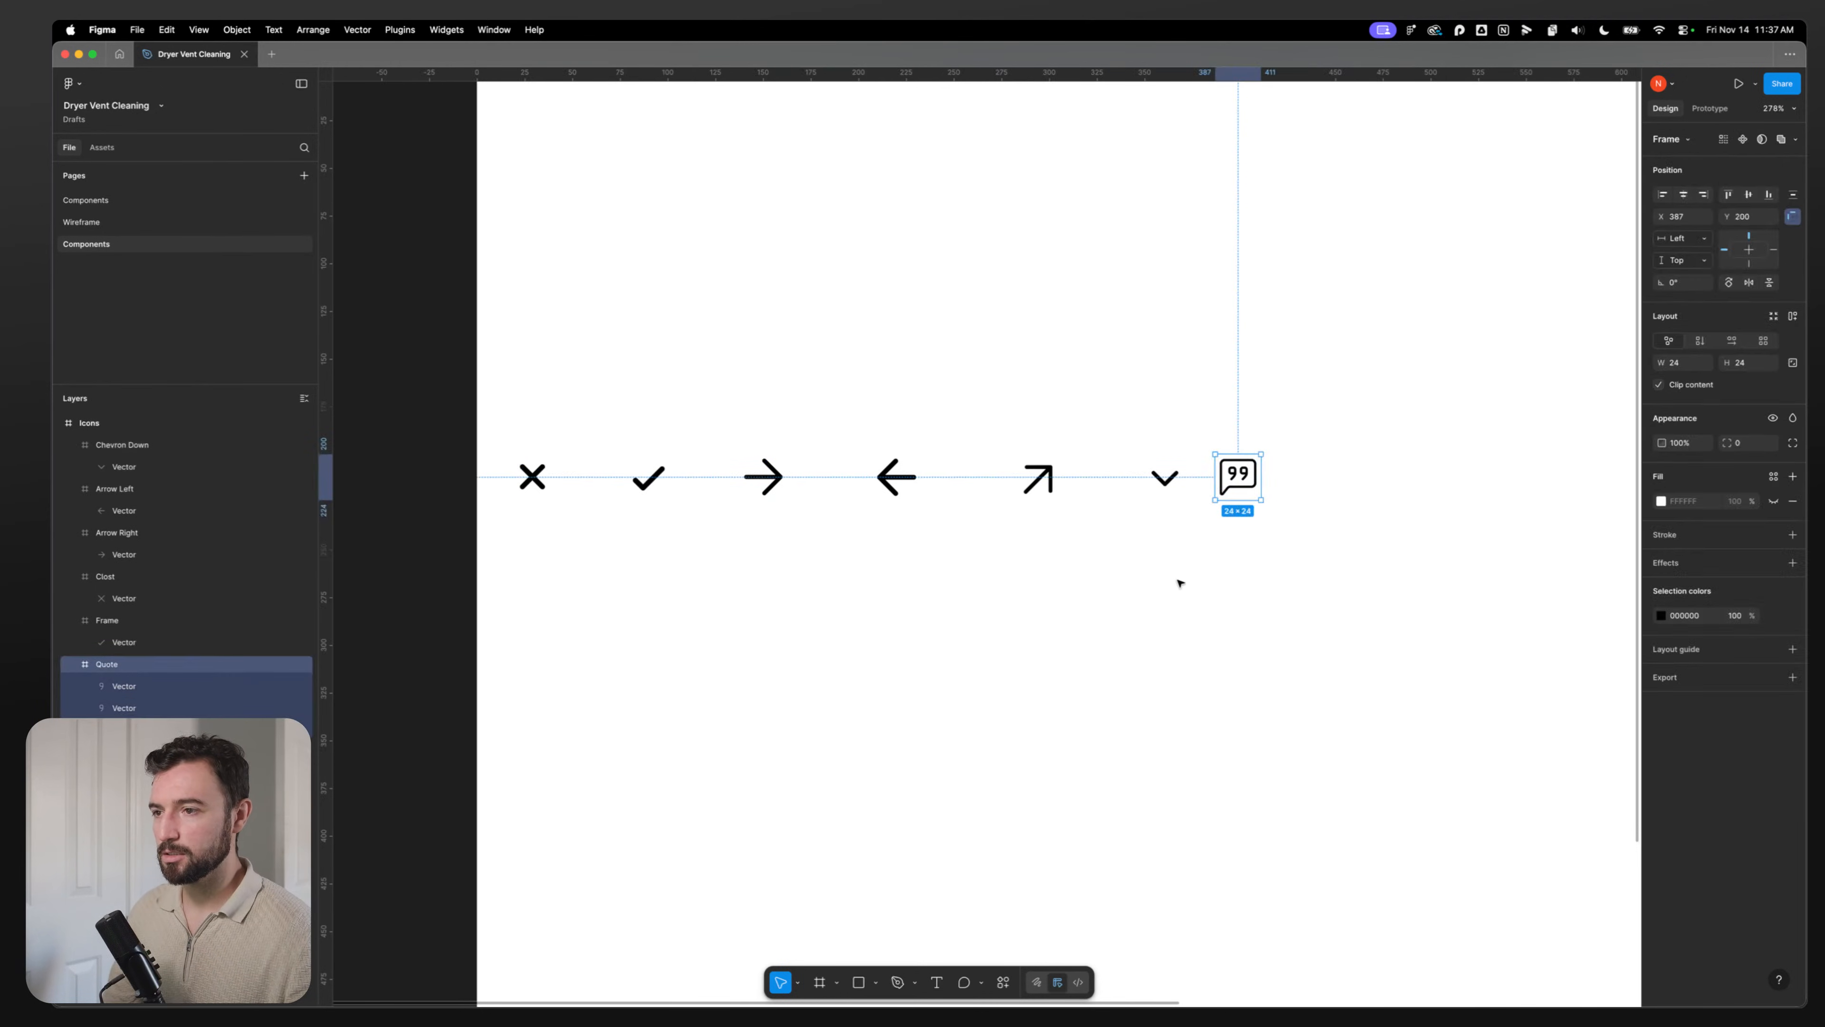
Step: Set the stroke weight of the cross, checkmark, right, left and diagonal arrow, and chevron vectors to 2
{"action": "double_click", "coordinate": [771, 480]}
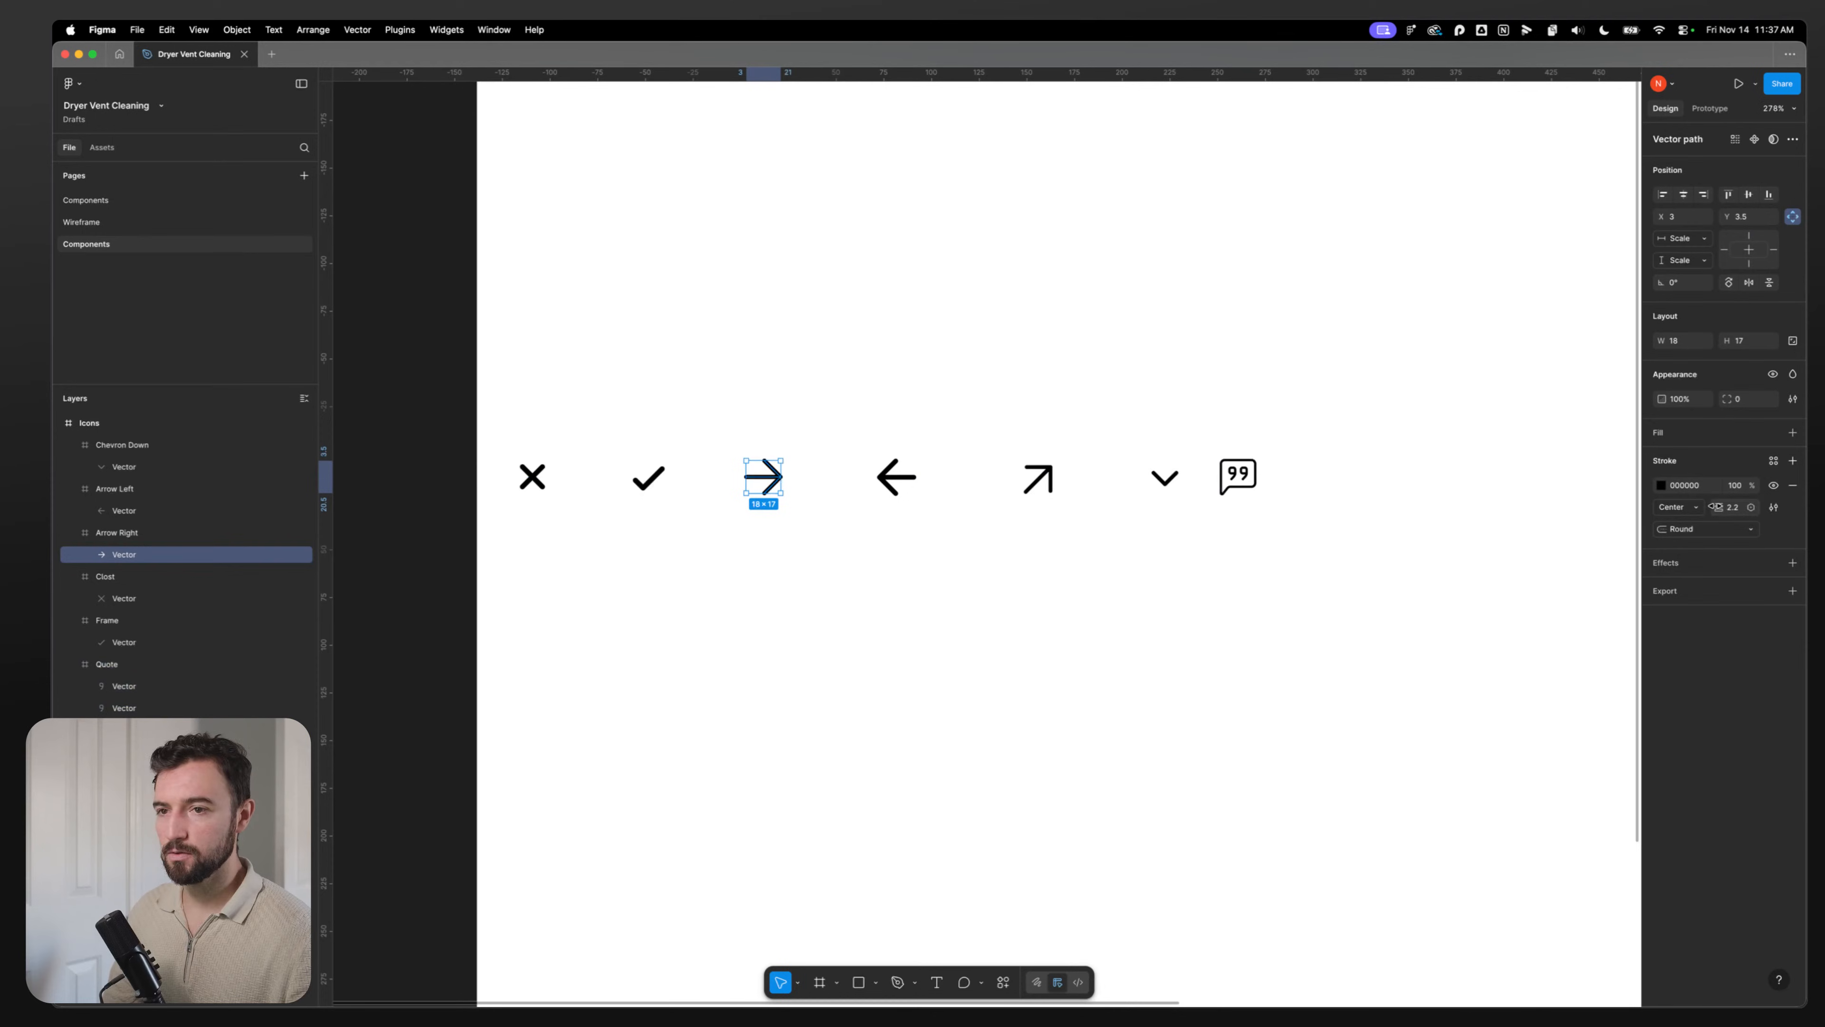
{"action": "double_click", "coordinate": [647, 478]}
{"action": "double_click", "coordinate": [532, 478]}
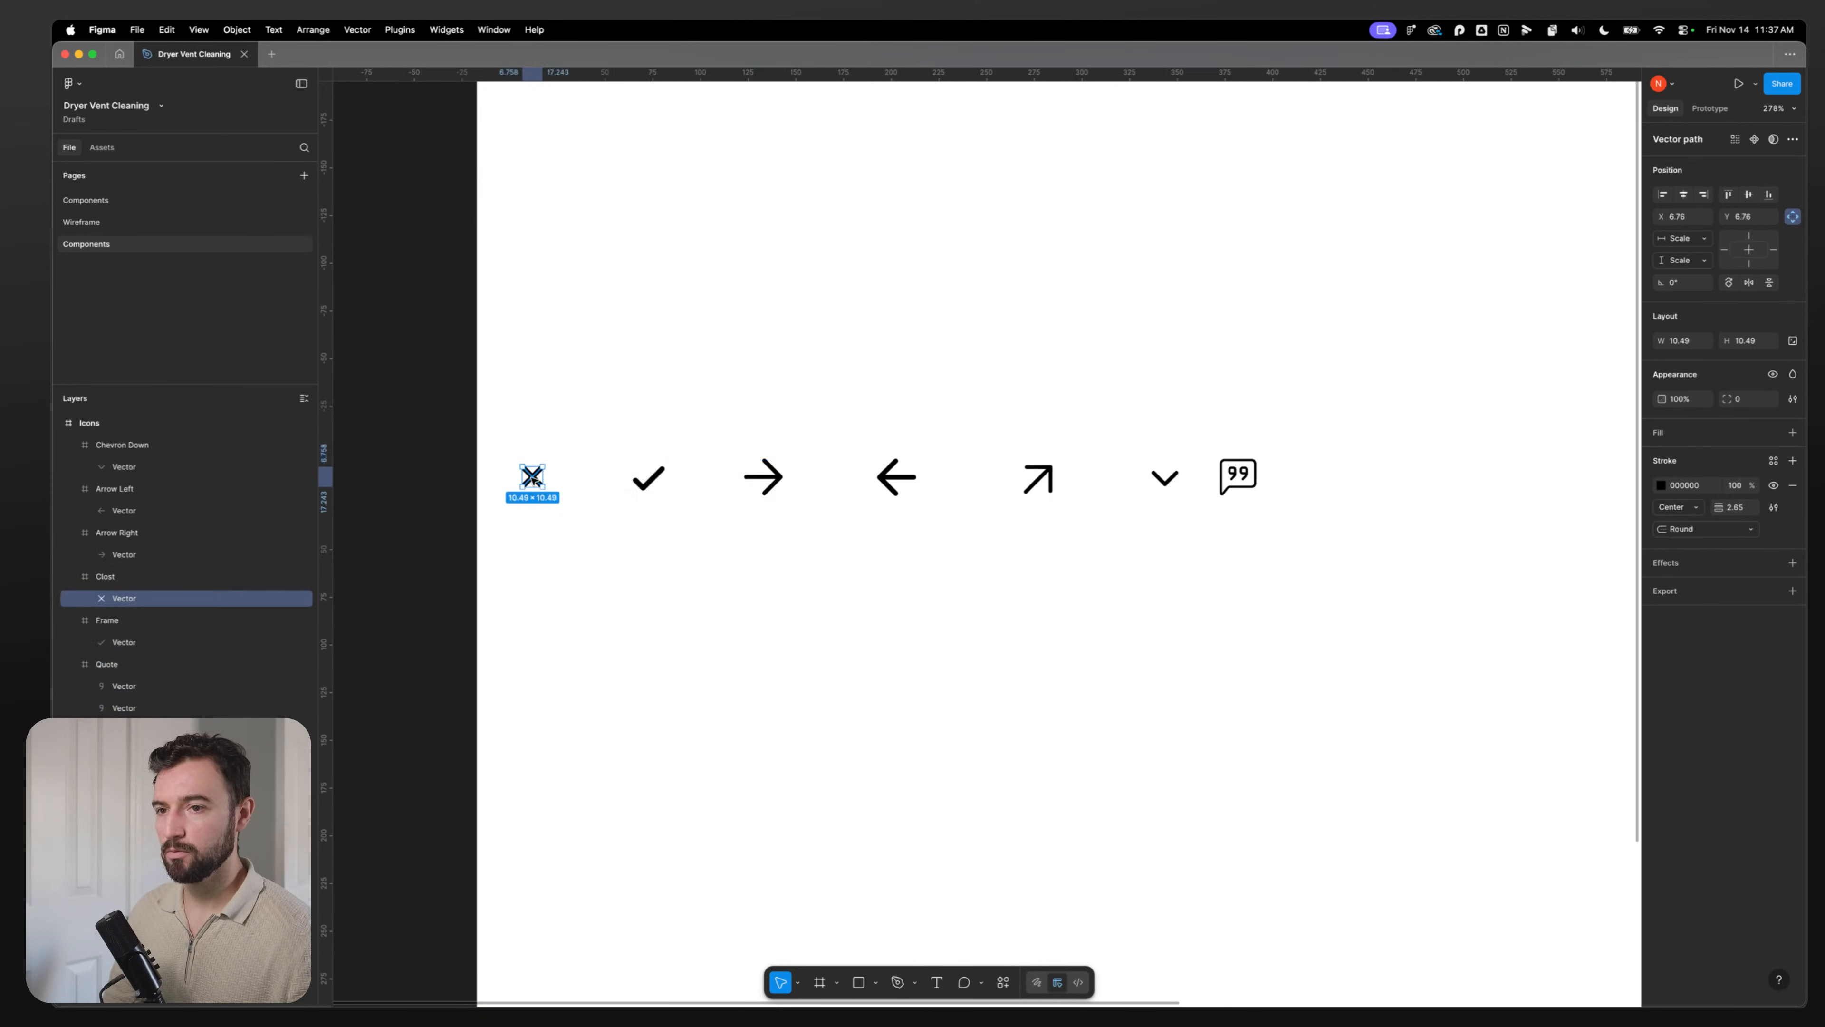
{"action": "left_click", "coordinate": [764, 476], "text": "shift"}
{"action": "left_click", "coordinate": [896, 477], "text": "shift"}
{"action": "left_click", "coordinate": [647, 478], "text": "shift"}
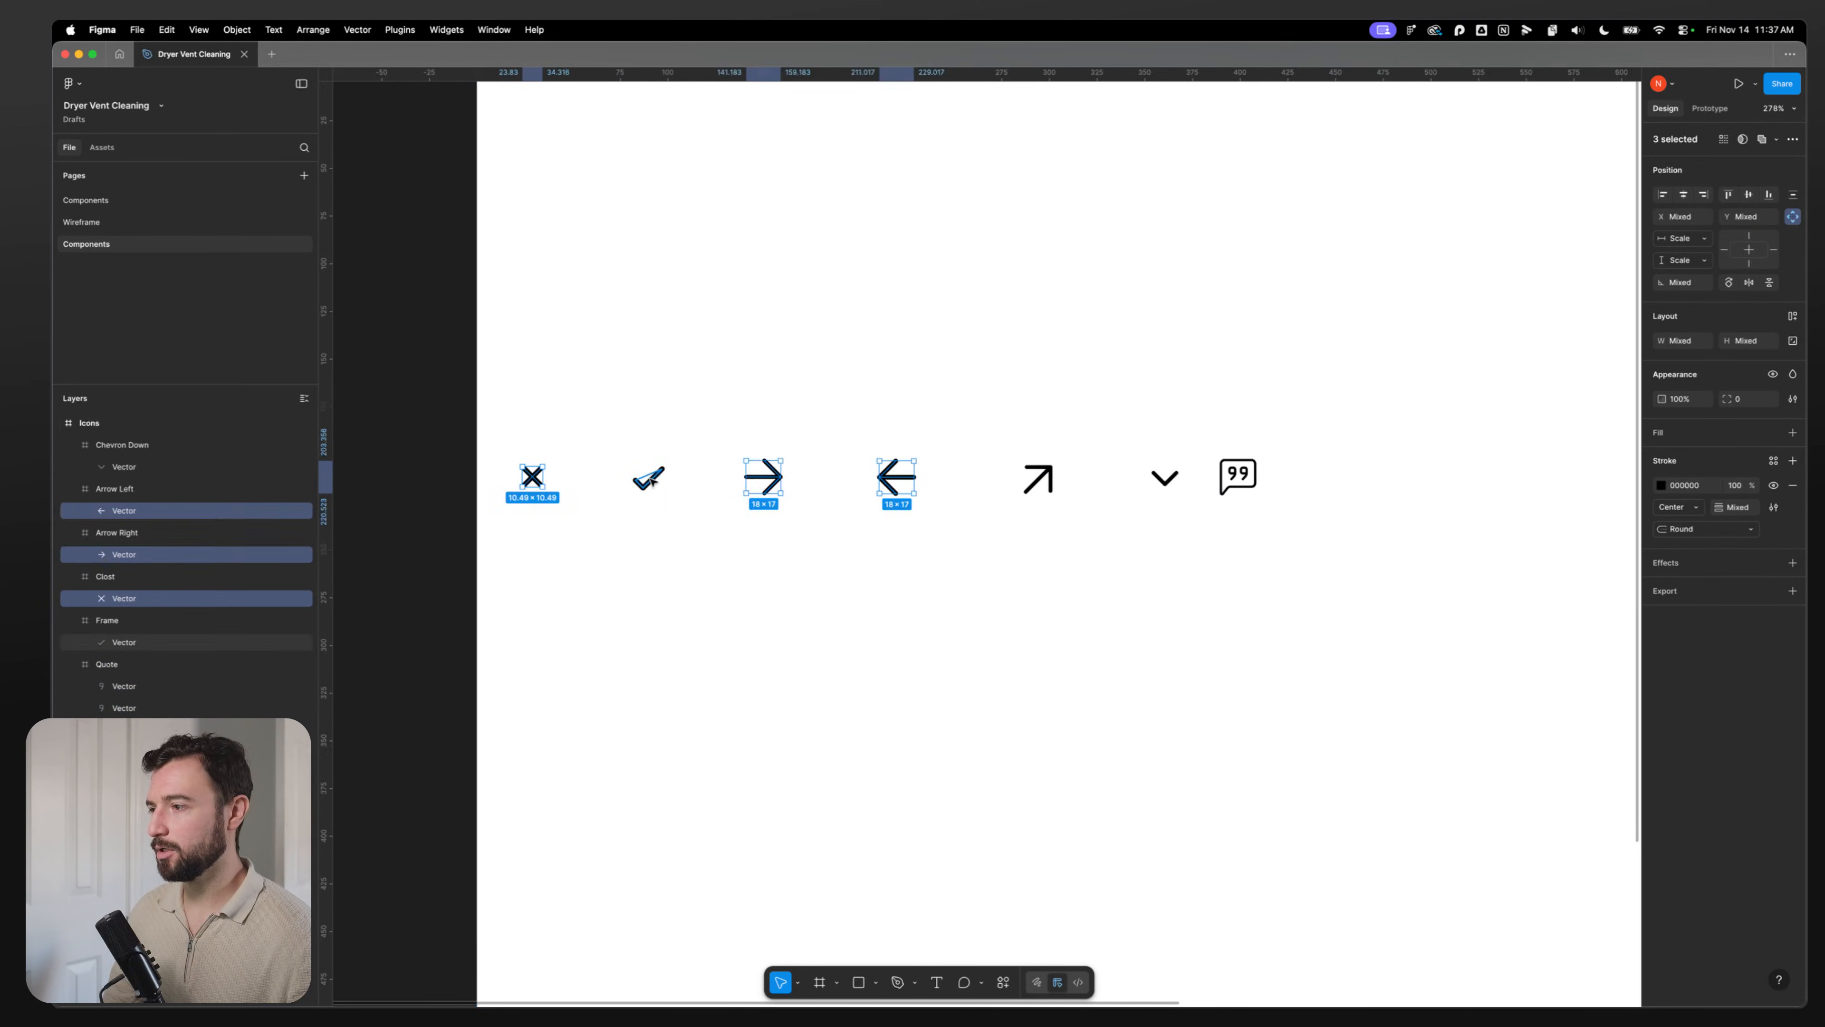
{"action": "left_click", "coordinate": [1037, 478], "text": "shift"}
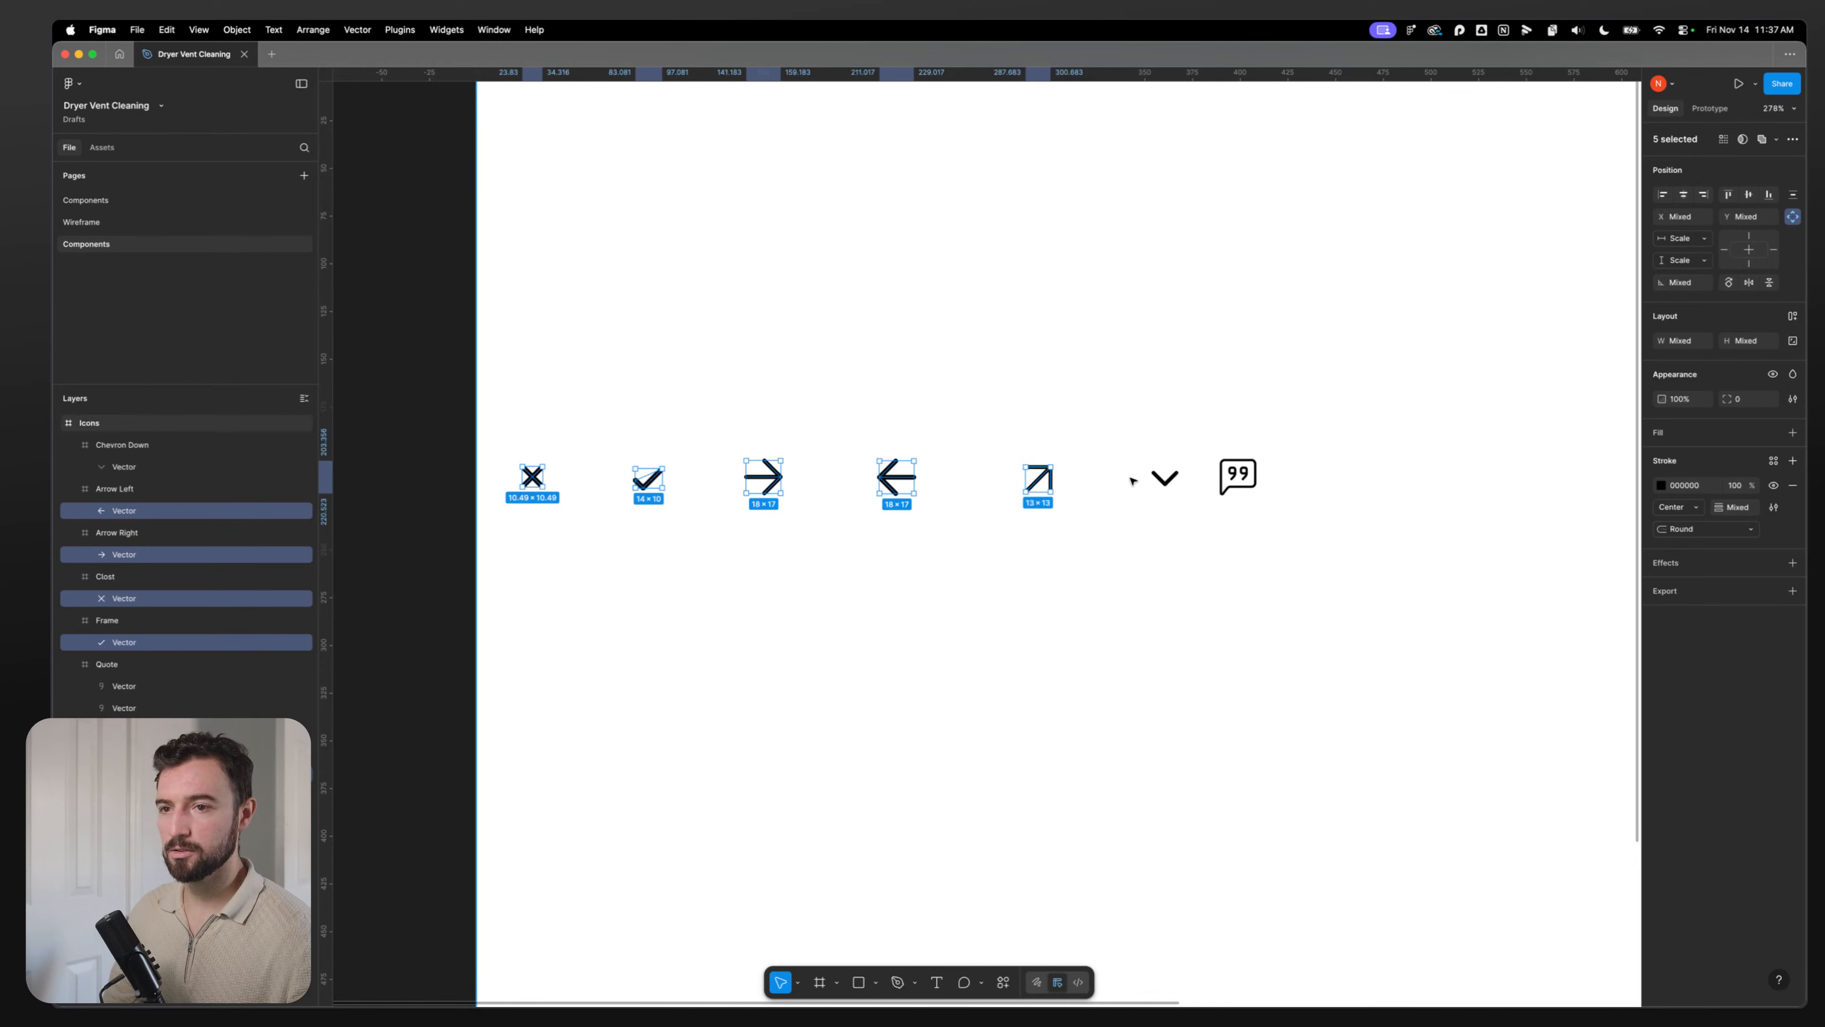
{"action": "left_click", "coordinate": [1164, 478], "text": "shift"}
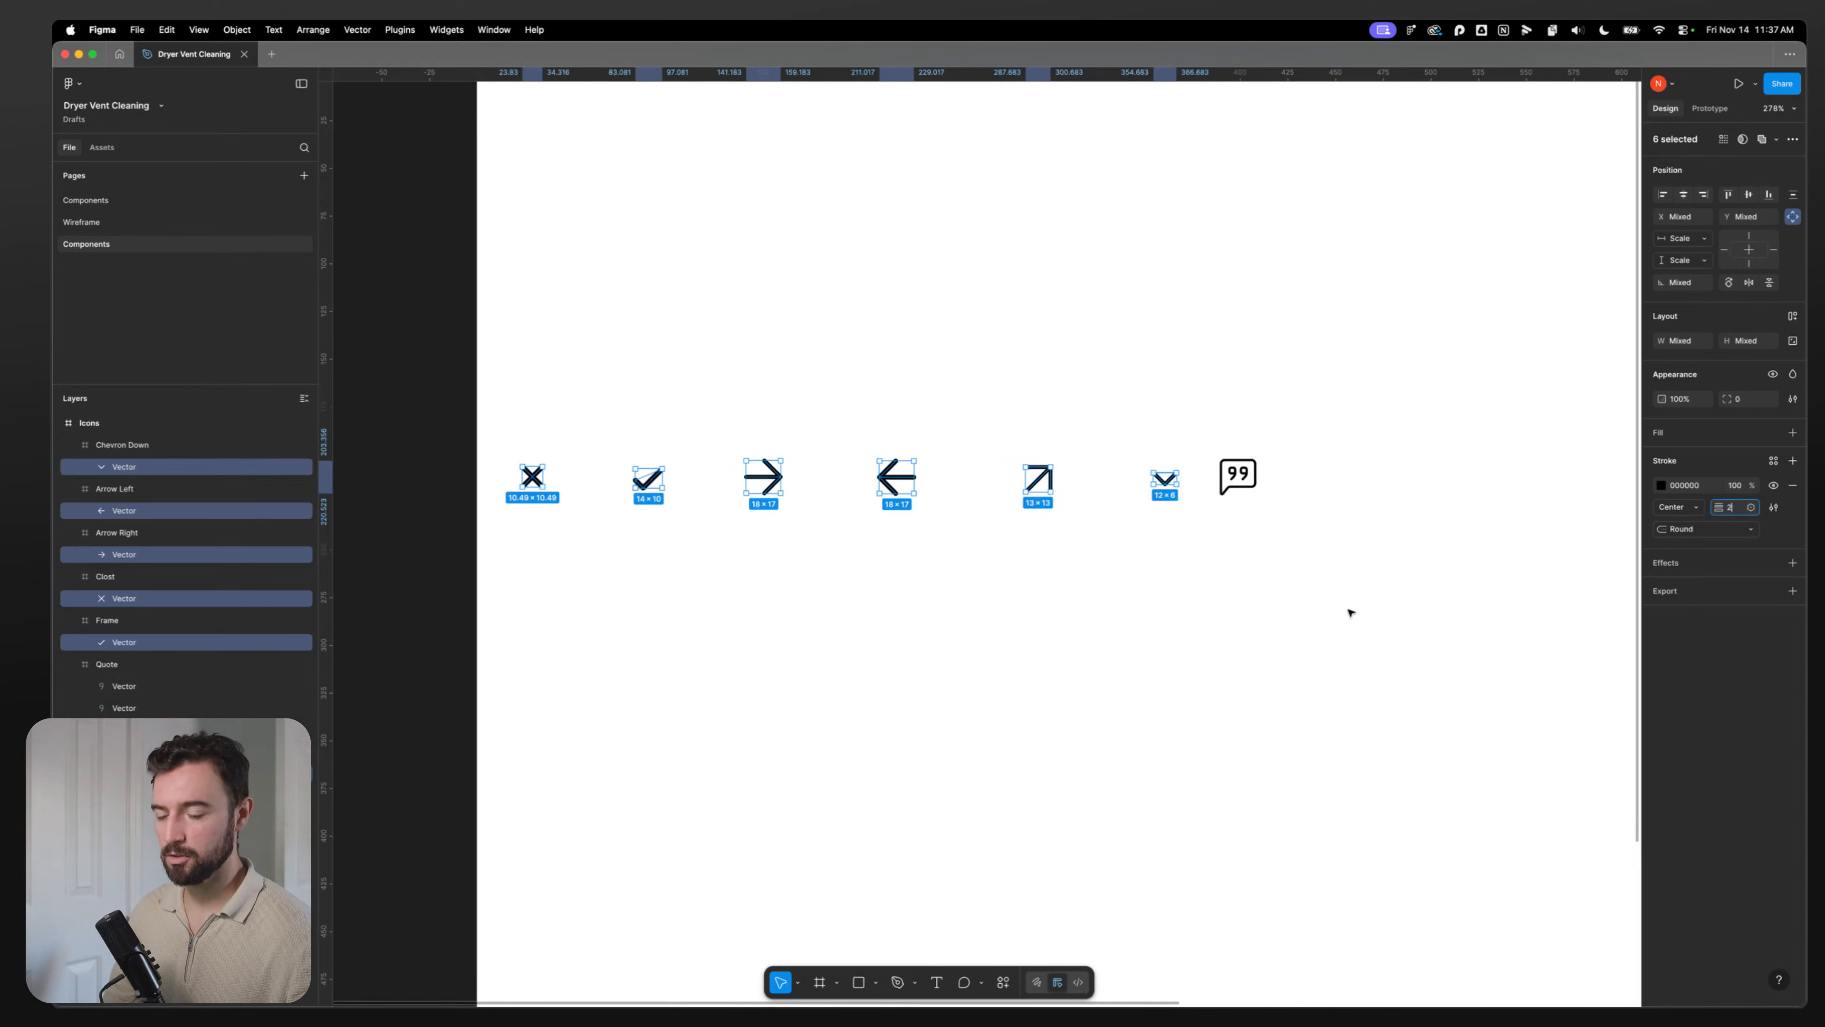
{"action": "left_click", "coordinate": [733, 644]}
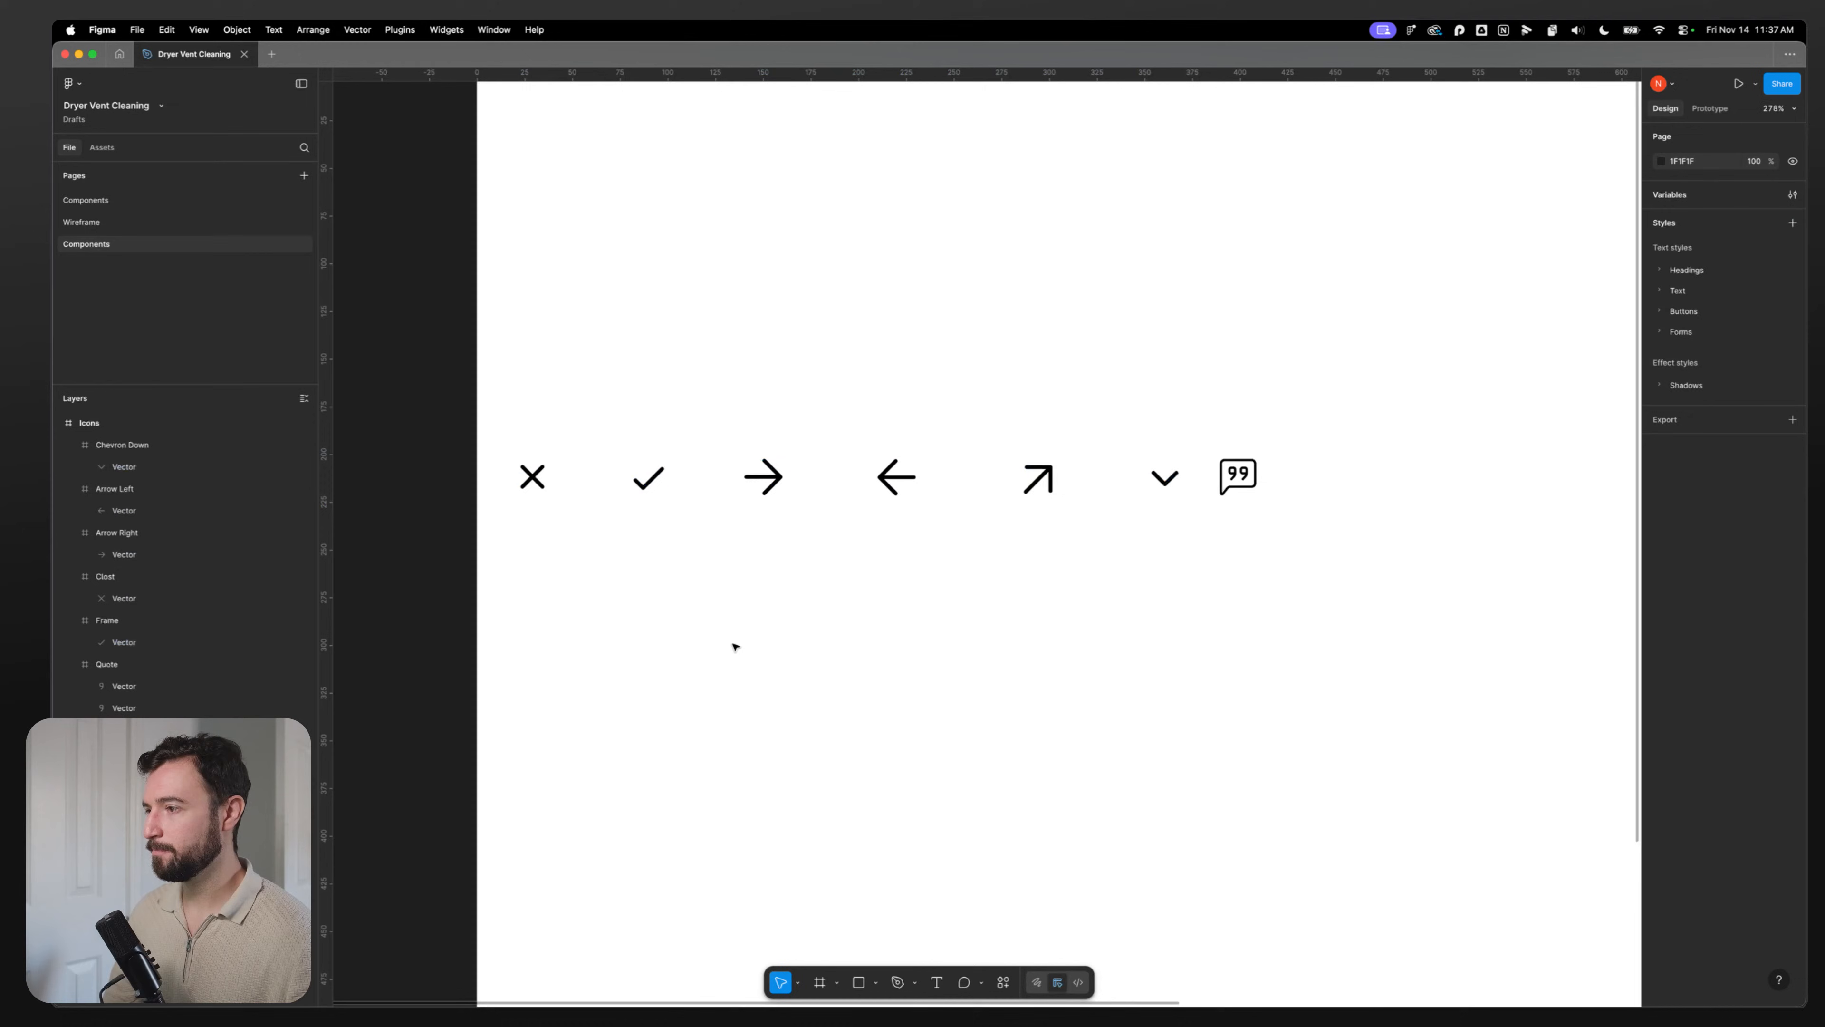
Step: Compare the other icons' strokes and set the stroke weight of all three vectors in the Quote icon to 2
{"action": "left_click", "coordinate": [787, 485]}
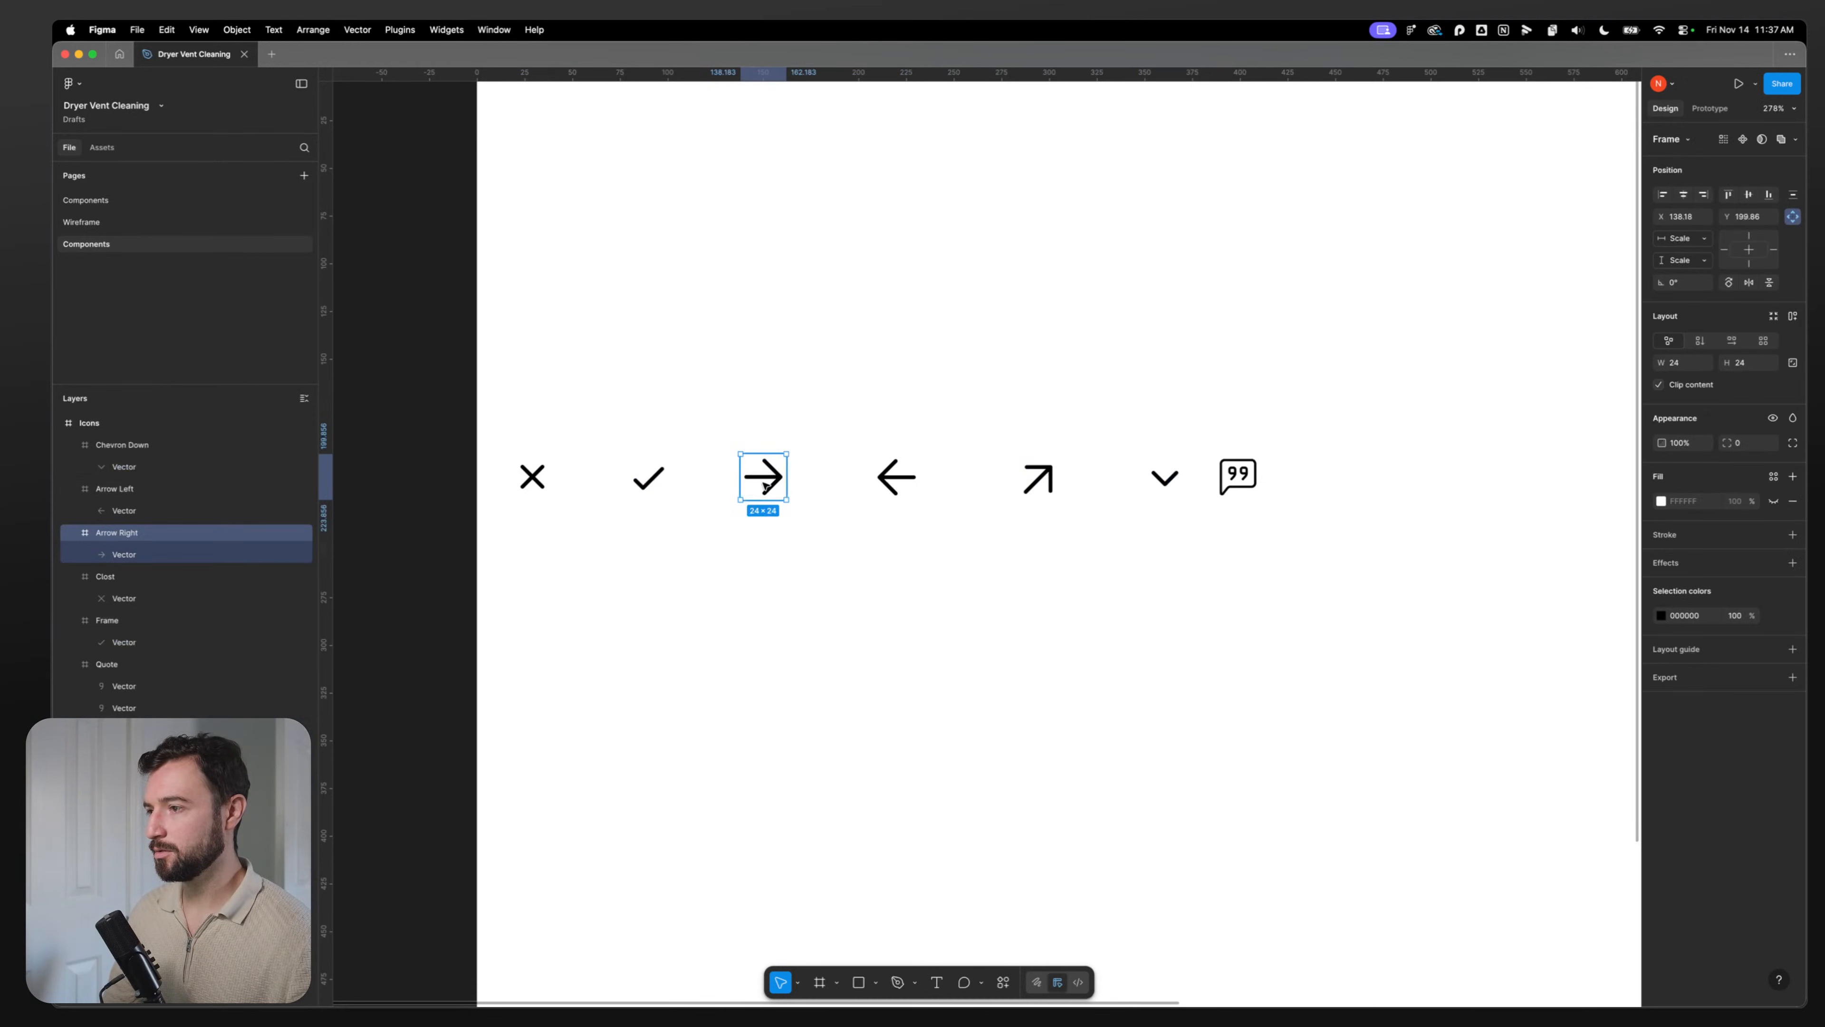
{"action": "left_click", "coordinate": [969, 475]}
{"action": "double_click", "coordinate": [1165, 478]}
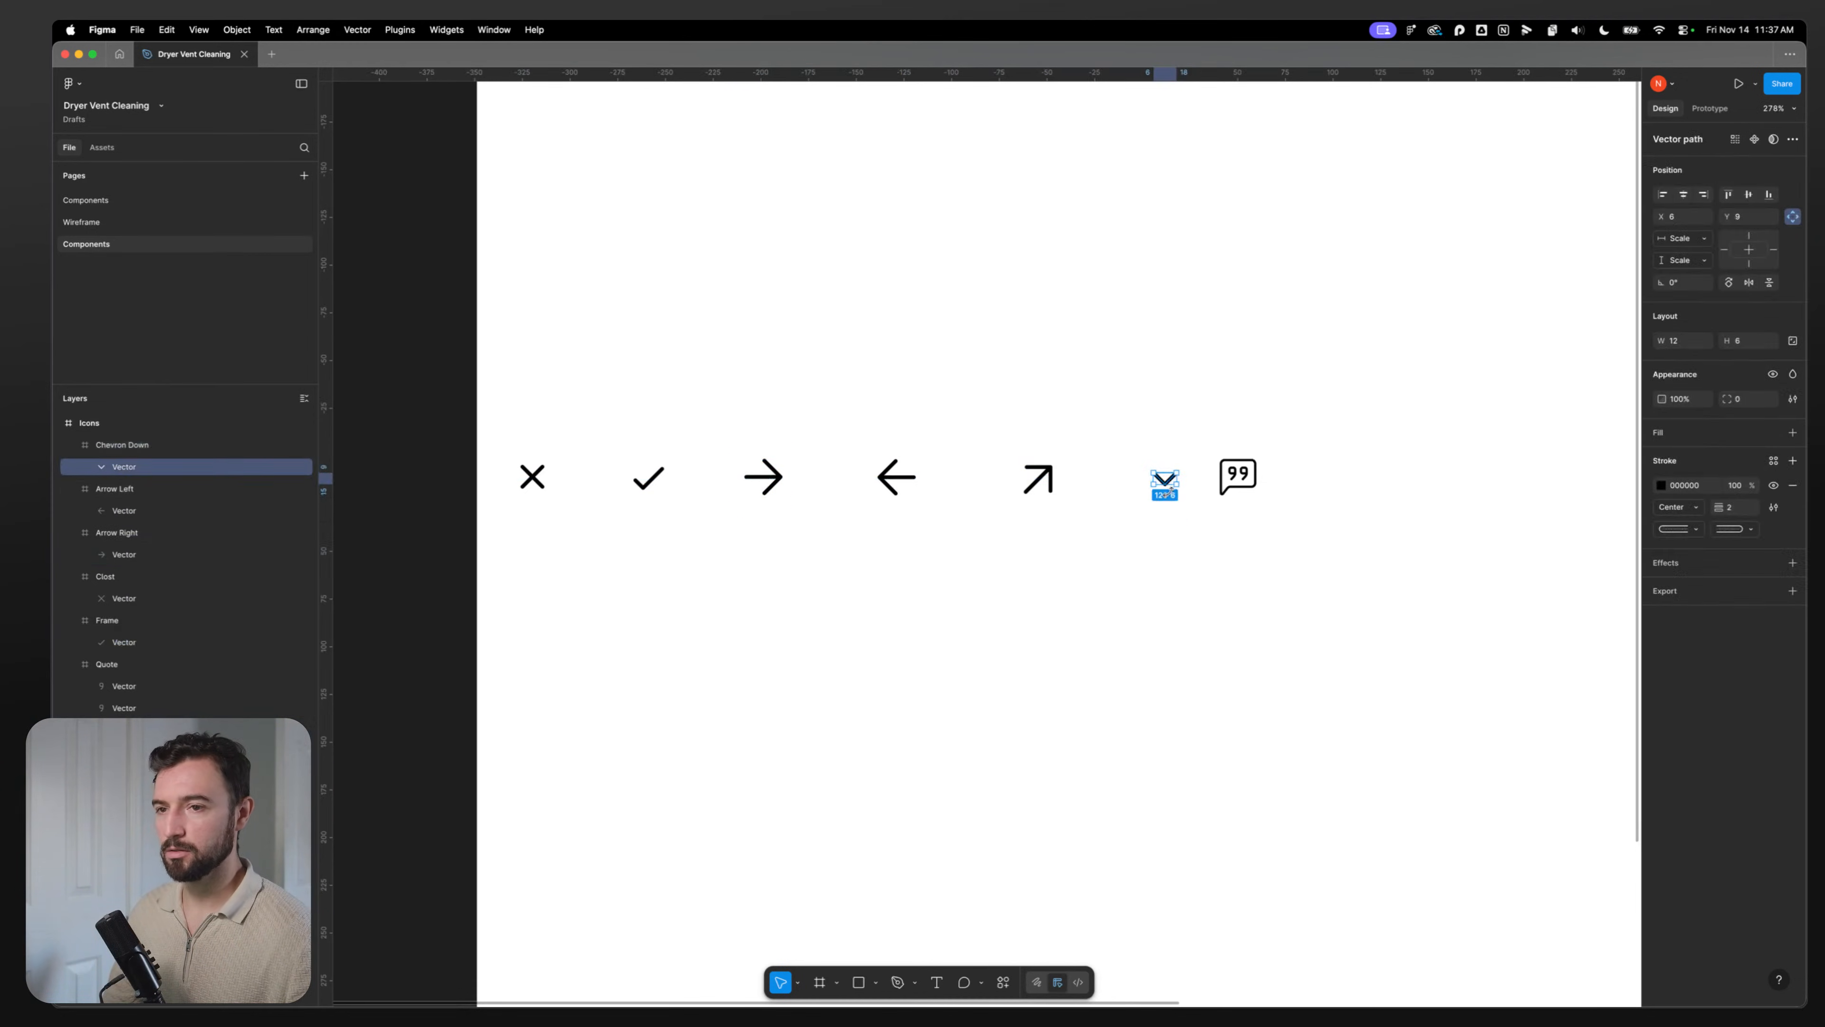
{"action": "double_click", "coordinate": [1246, 475]}
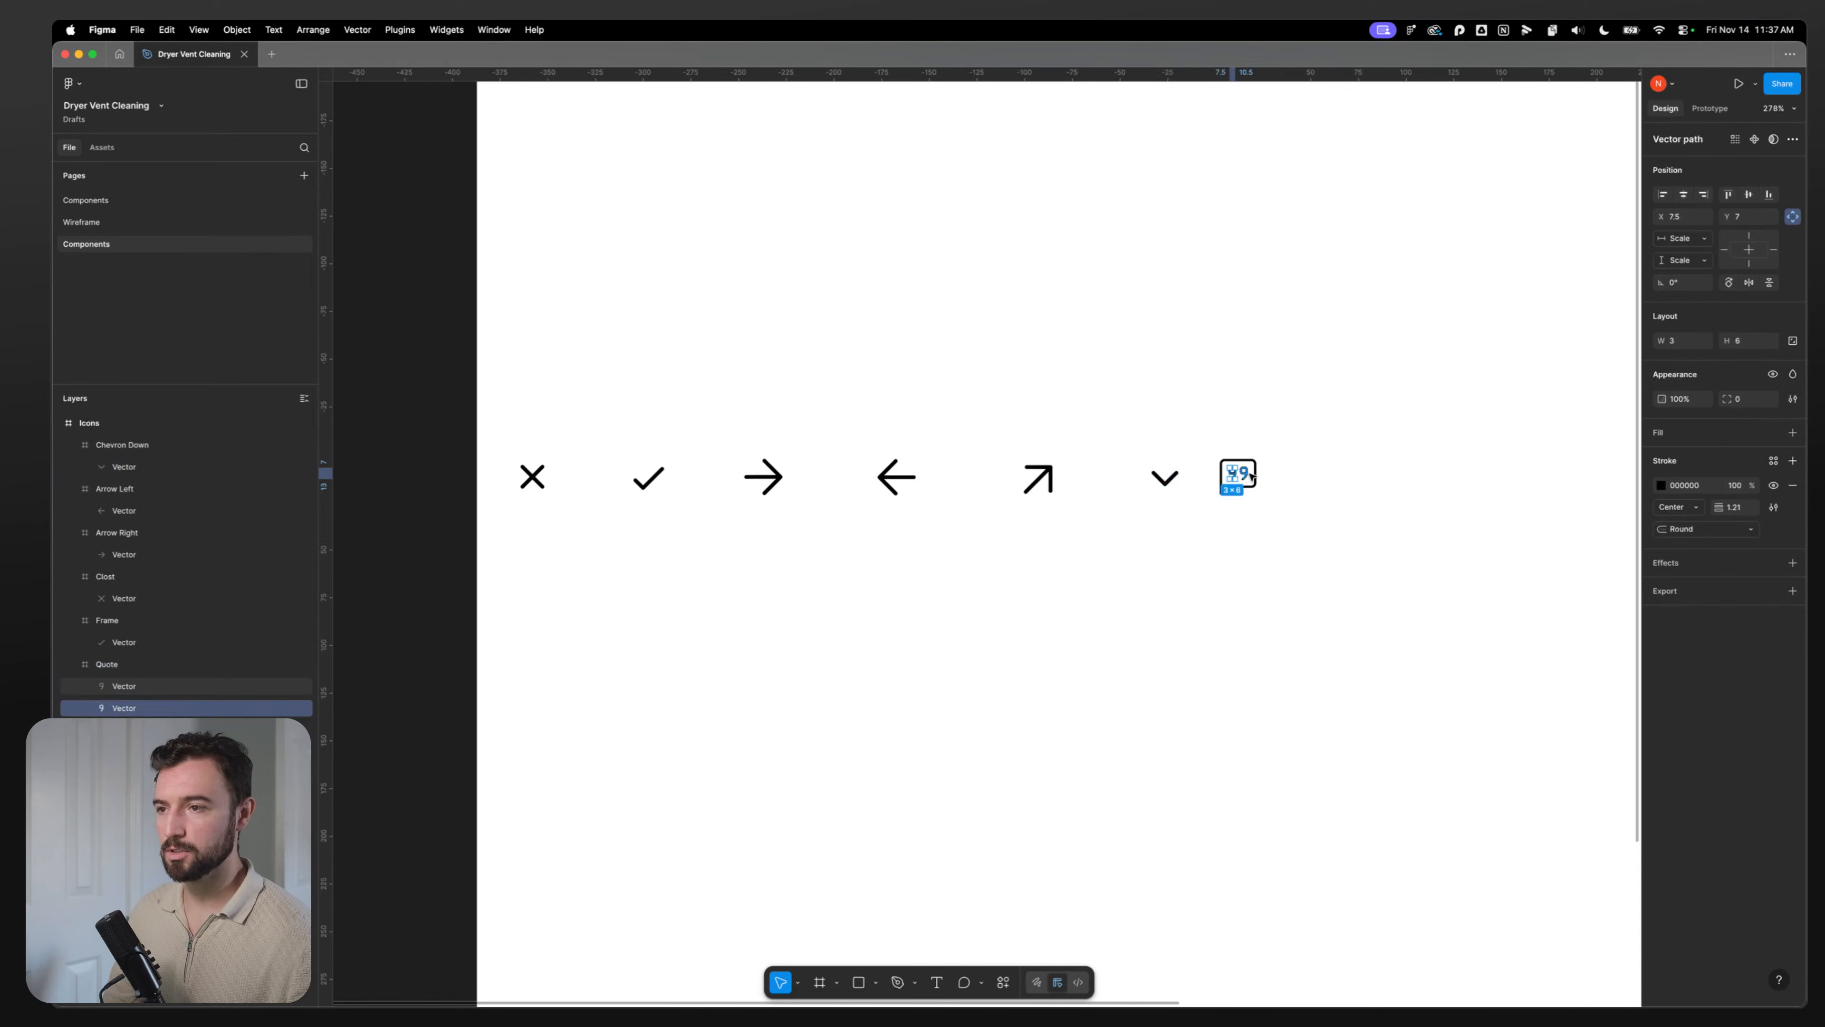
{"action": "left_click", "coordinate": [1249, 478]}
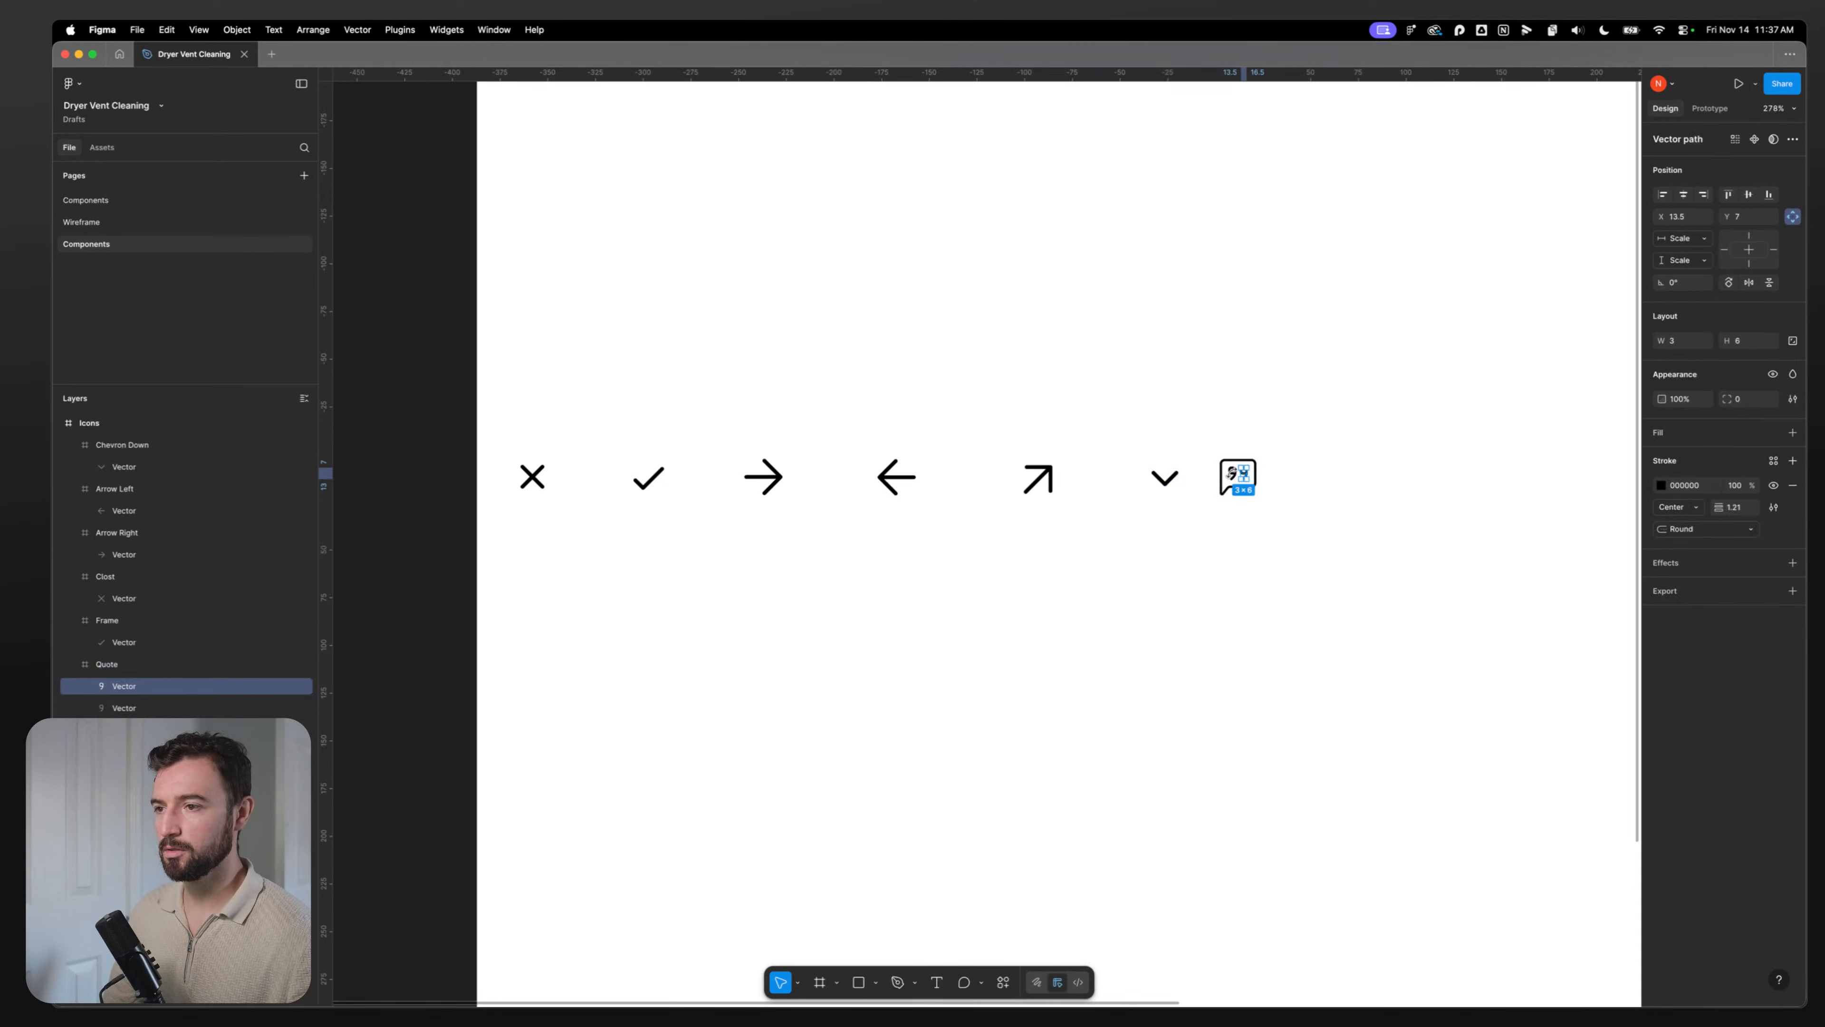
{"action": "scroll", "coordinate": [1201, 513], "scroll_direction": "up", "scroll_amount": 10}
{"action": "key", "text": "super+a"}
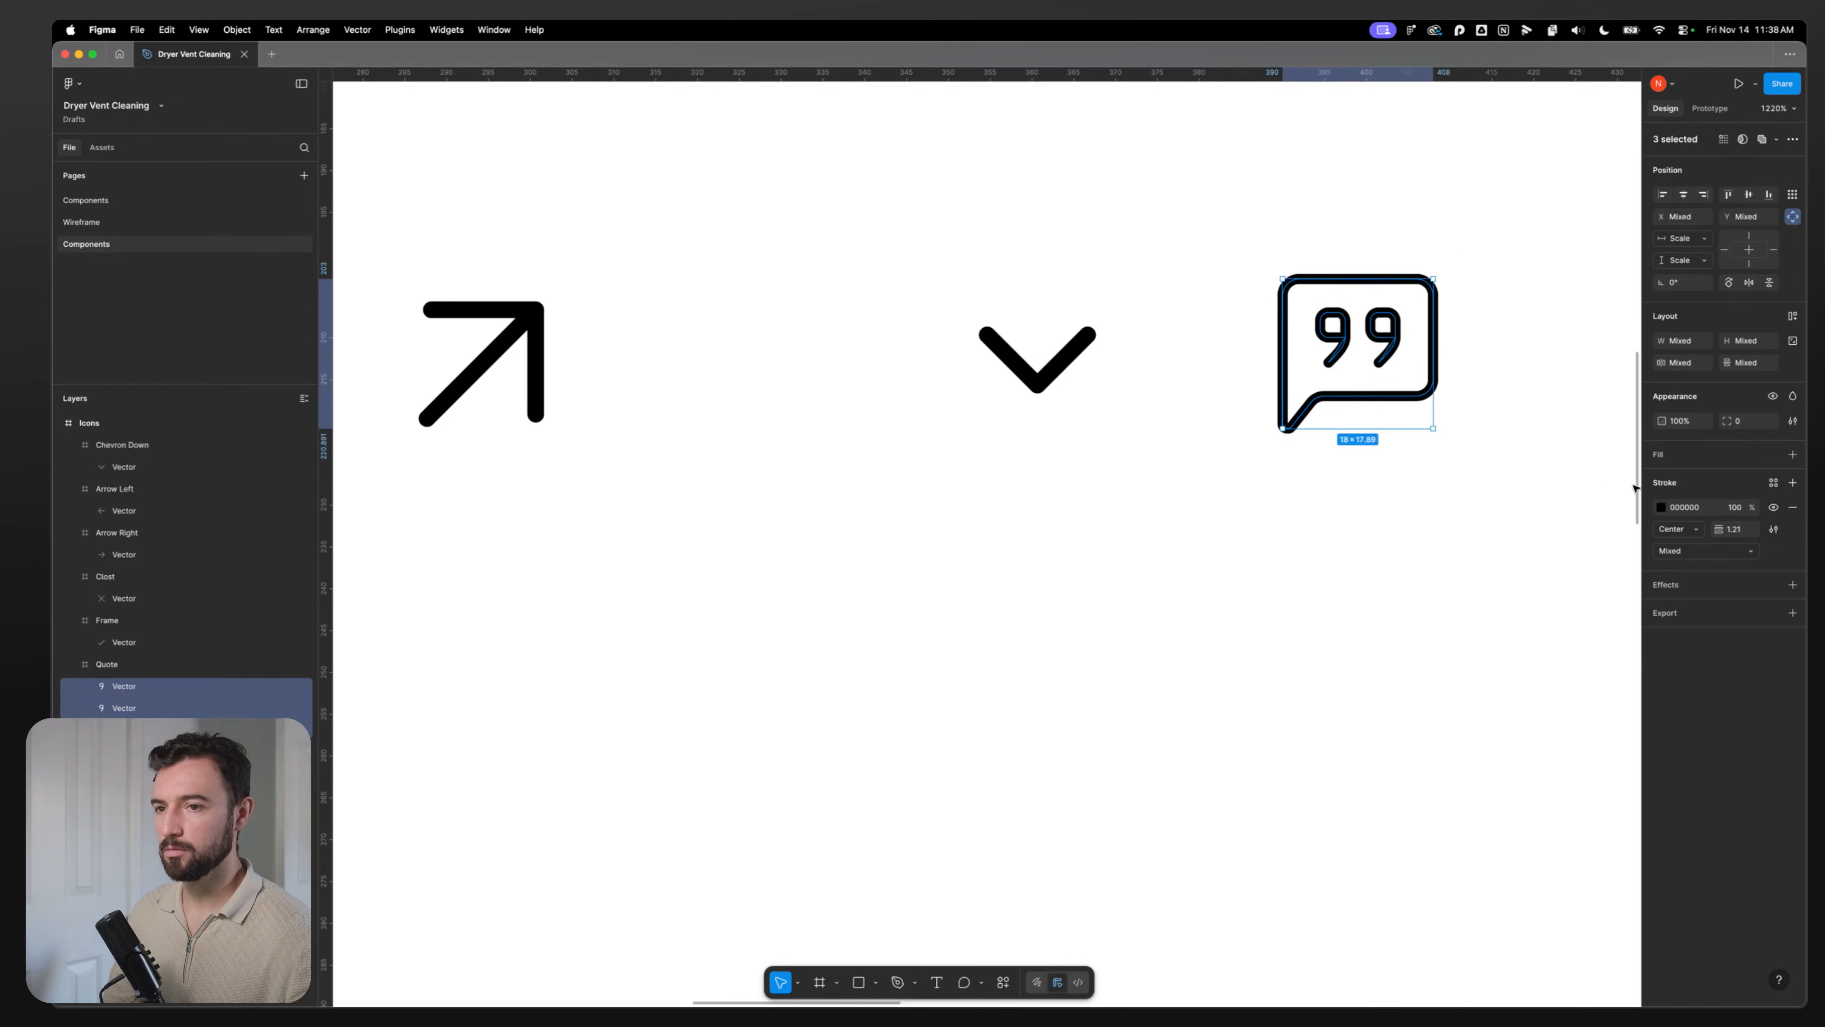
{"action": "left_click", "coordinate": [1272, 609]}
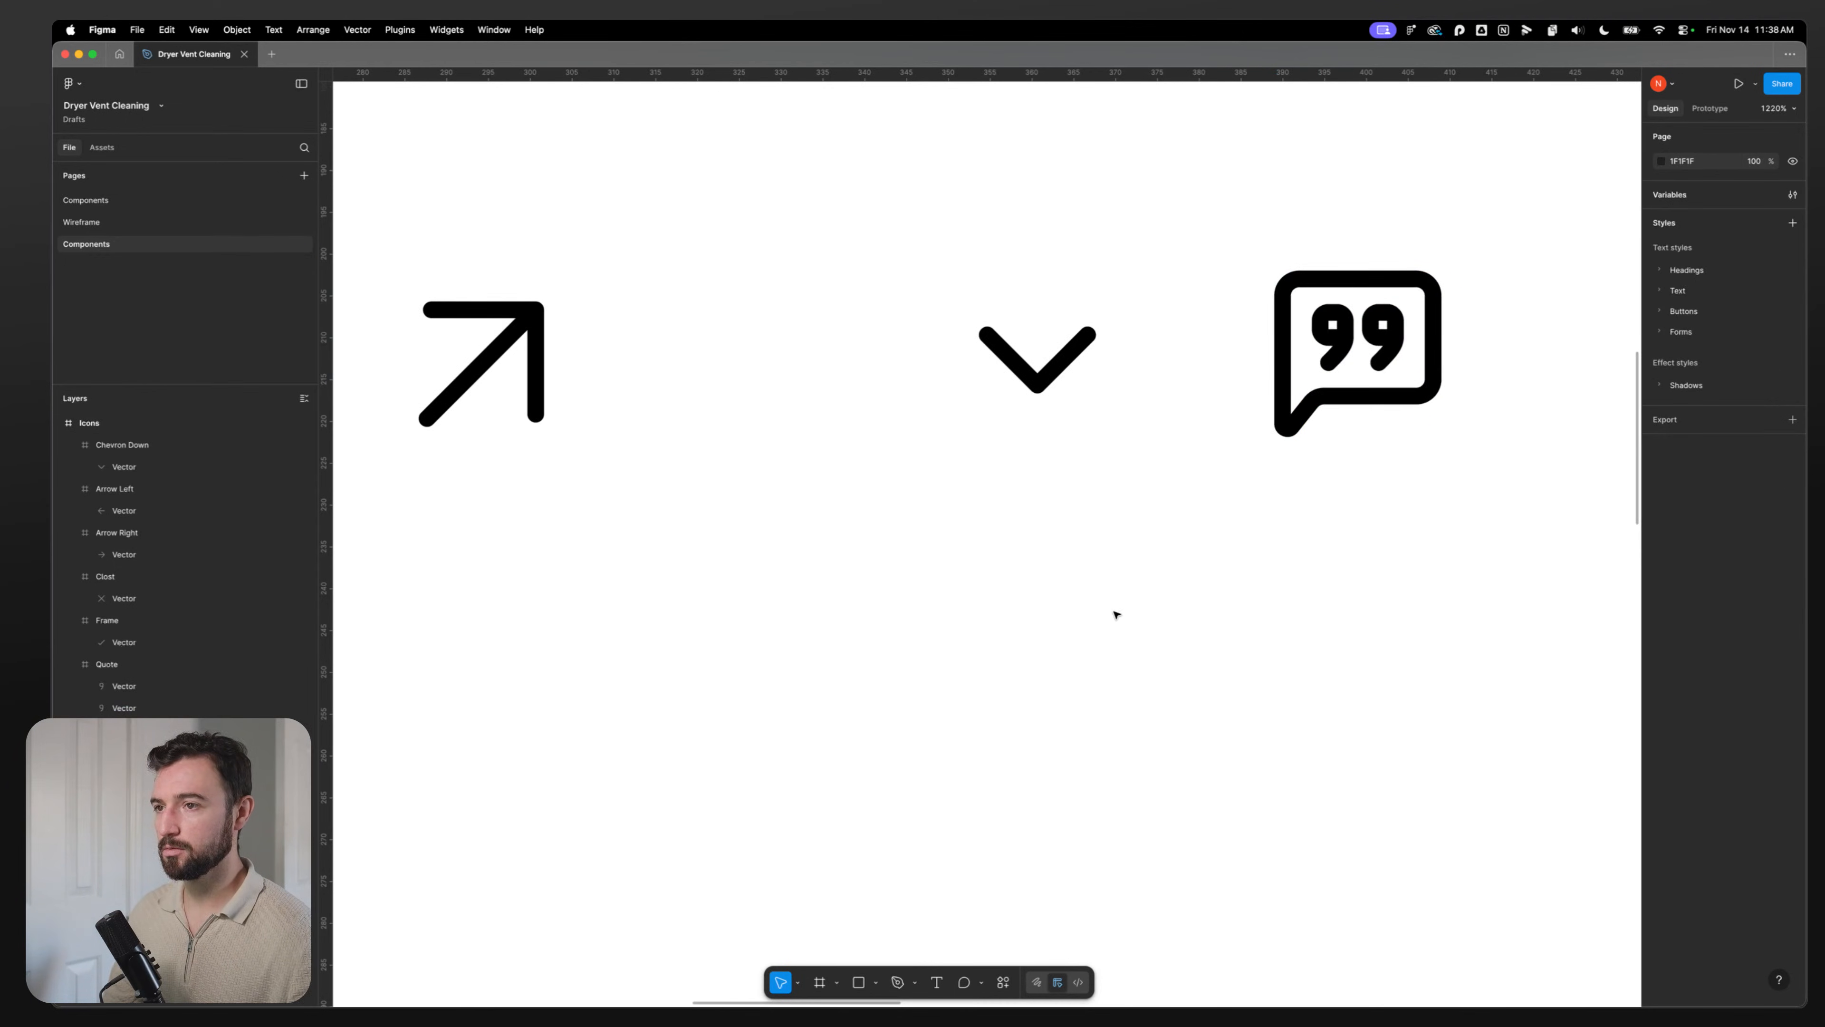
Step: Reselect the Quote icon's speech bubble and both quotation marks and adjust their stroke weight together
{"action": "scroll", "coordinate": [1115, 614], "scroll_direction": "down", "scroll_amount": 4}
{"action": "left_click", "coordinate": [1248, 487], "text": "super"}
{"action": "left_click", "coordinate": [1241, 460], "text": "shift+super"}
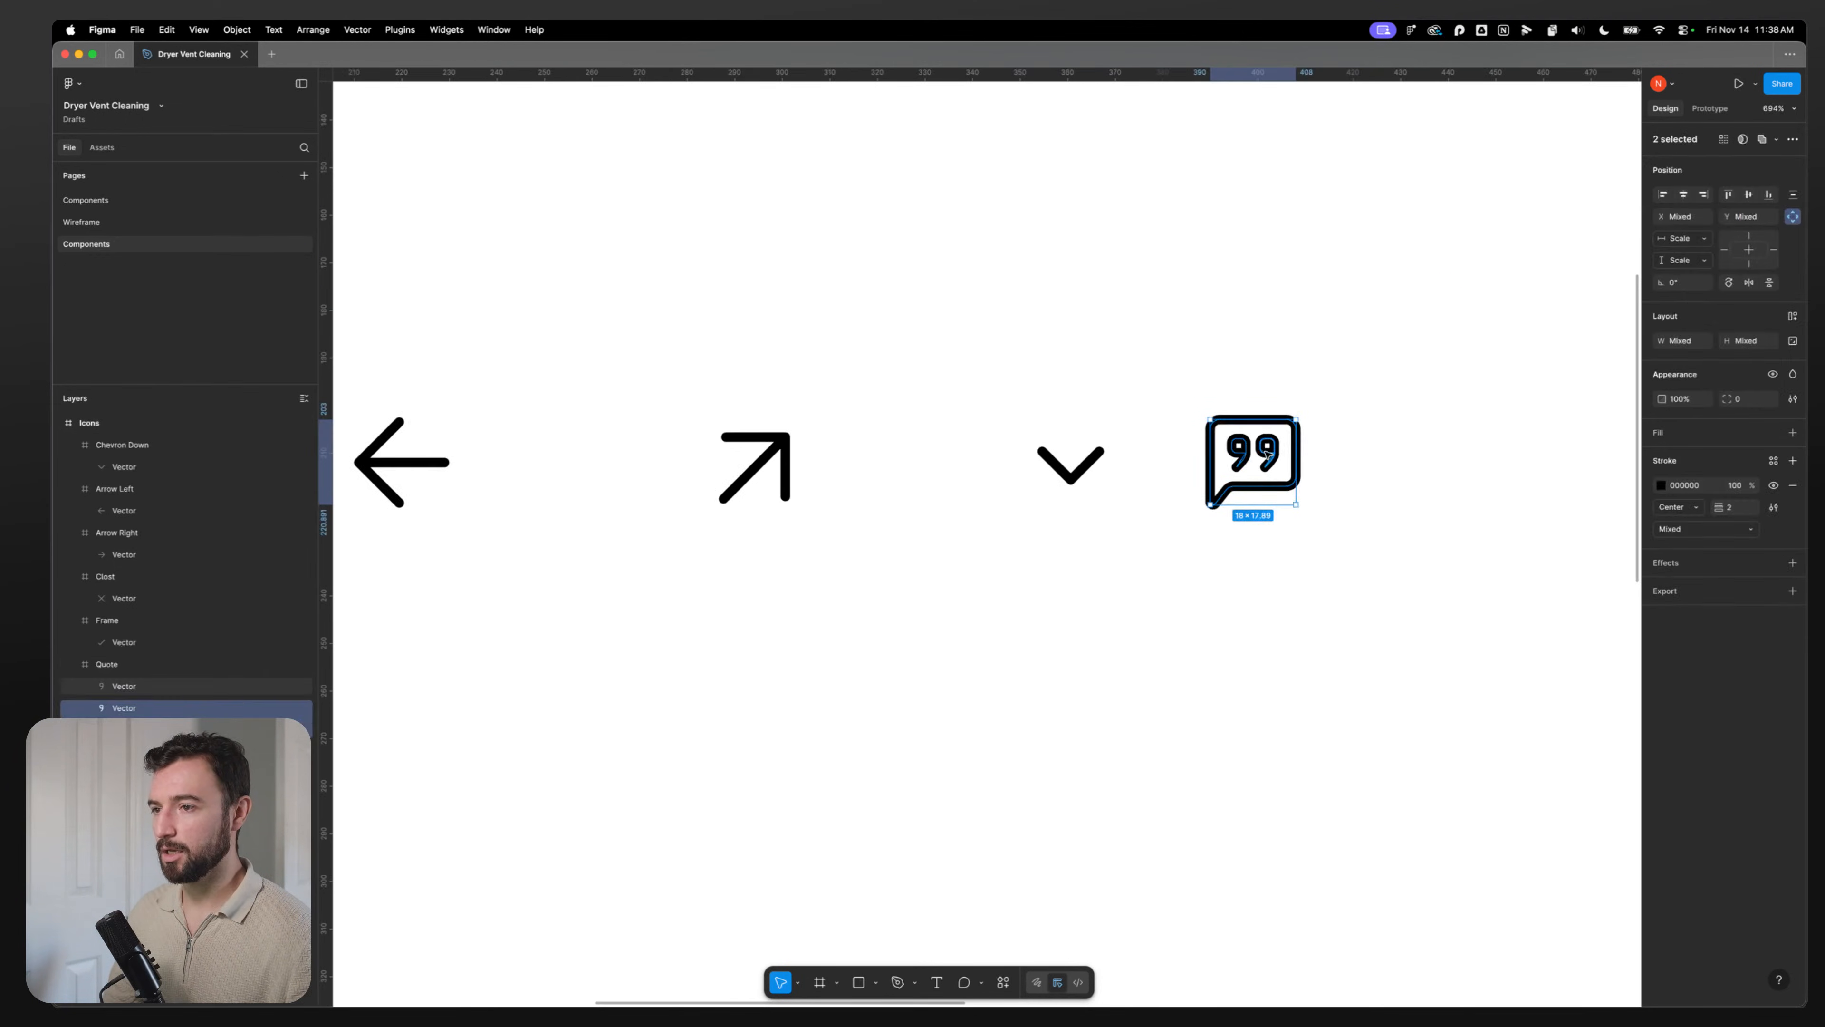
{"action": "left_click", "coordinate": [1266, 455], "text": "shift+super"}
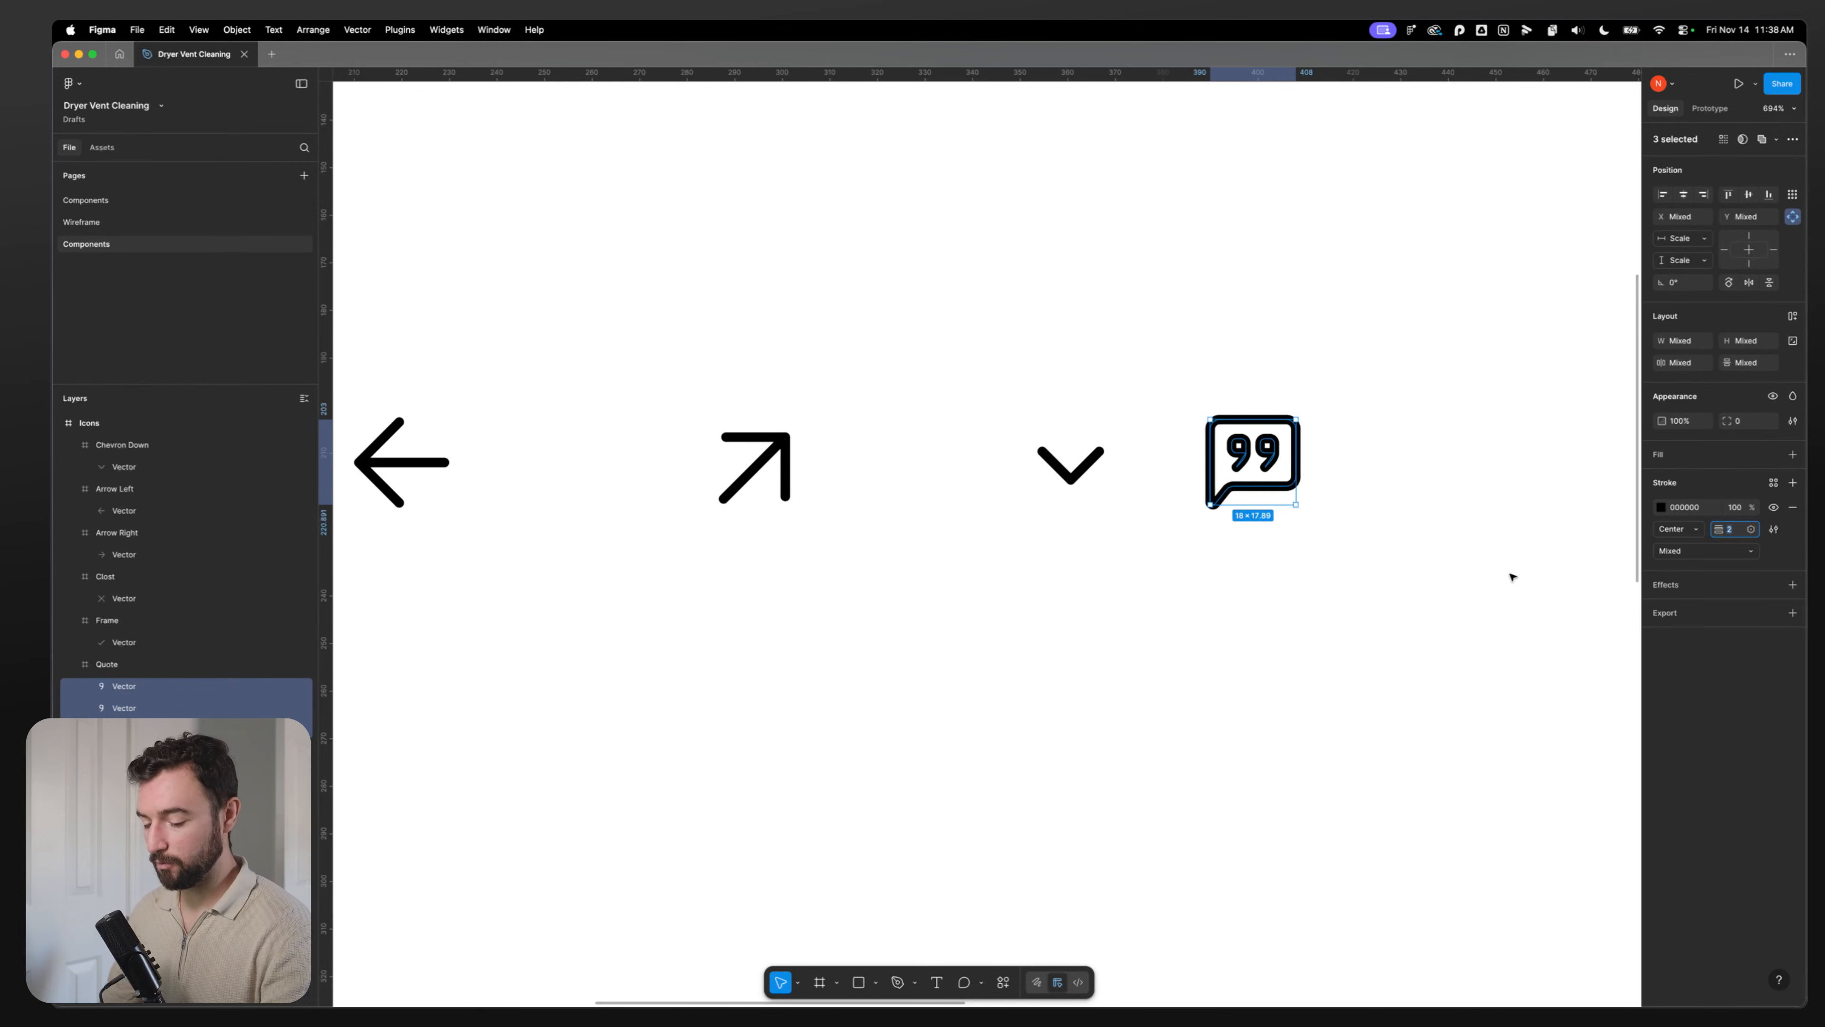
{"action": "left_click", "coordinate": [1144, 753]}
{"action": "scroll", "coordinate": [1054, 635], "scroll_direction": "down", "scroll_amount": 5}
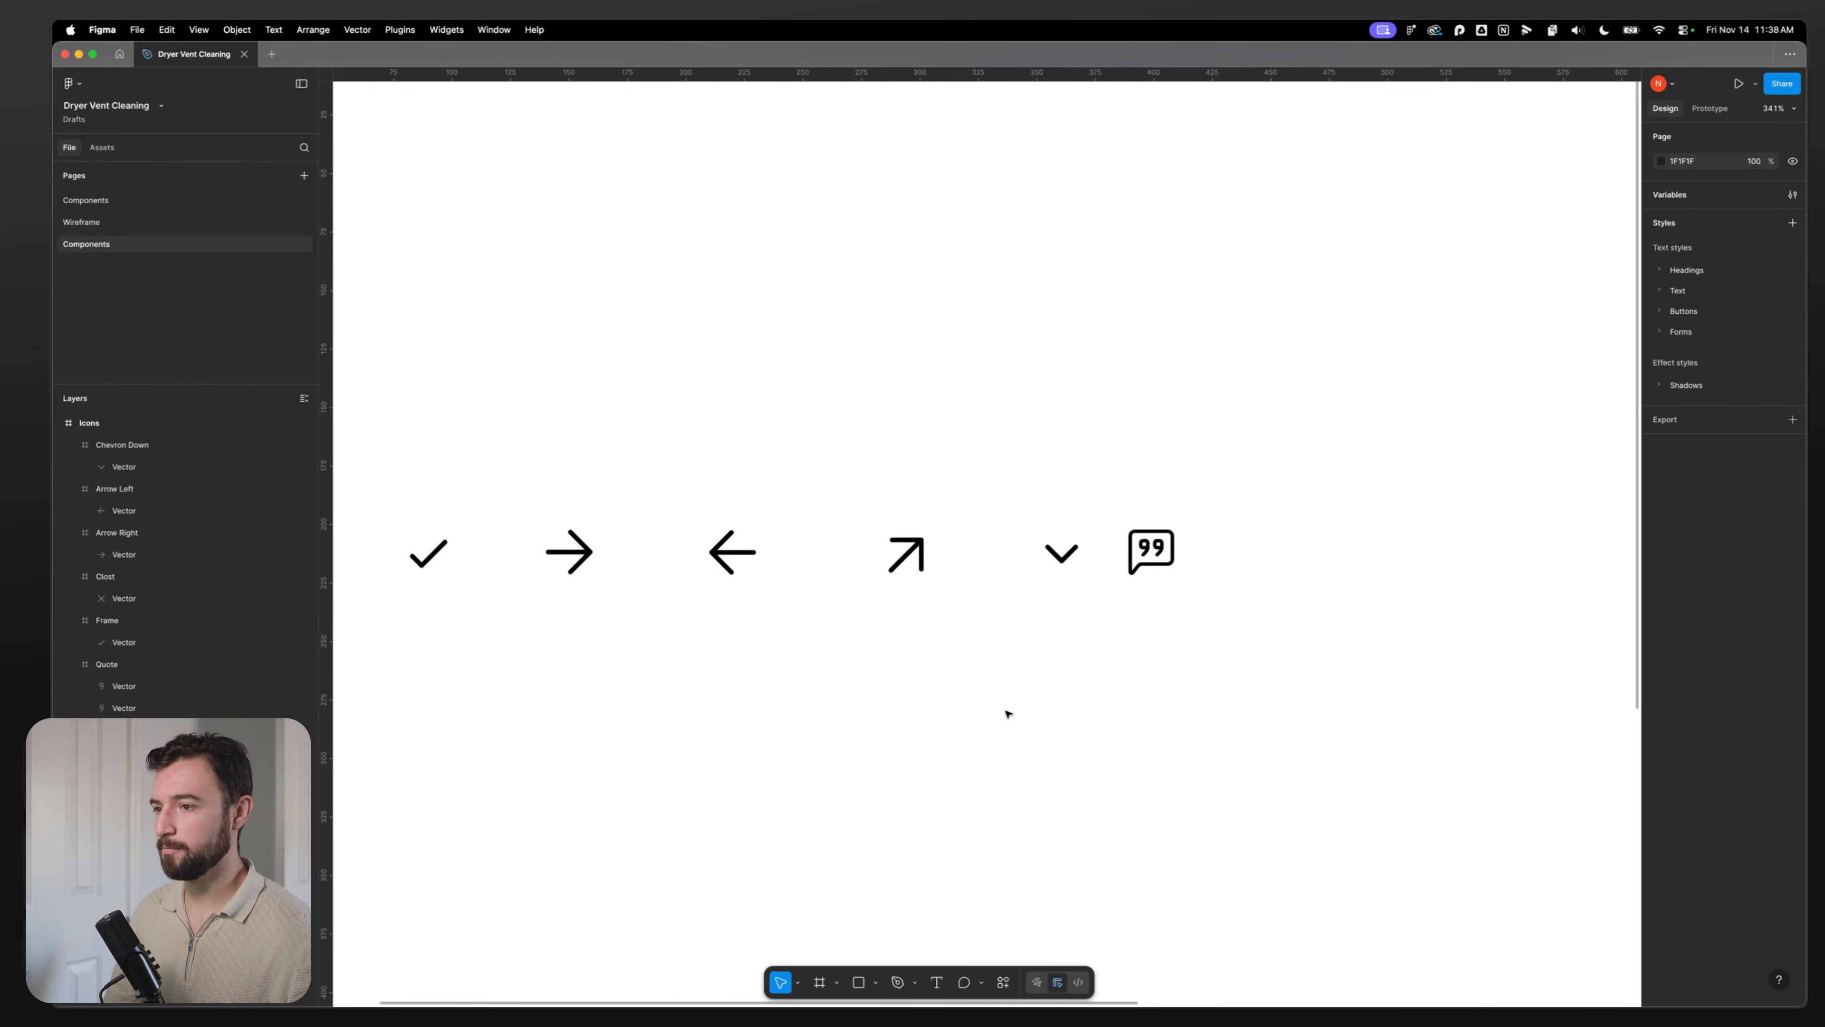
Step: Select all seven icons and tighten the horizontal spacing between them
{"action": "scroll", "coordinate": [1006, 714], "scroll_direction": "left", "scroll_amount": 3}
{"action": "scroll", "coordinate": [1083, 726], "scroll_direction": "down", "scroll_amount": 3}
{"action": "left_click_drag", "start_coordinate": [1380, 639], "coordinate": [598, 563]}
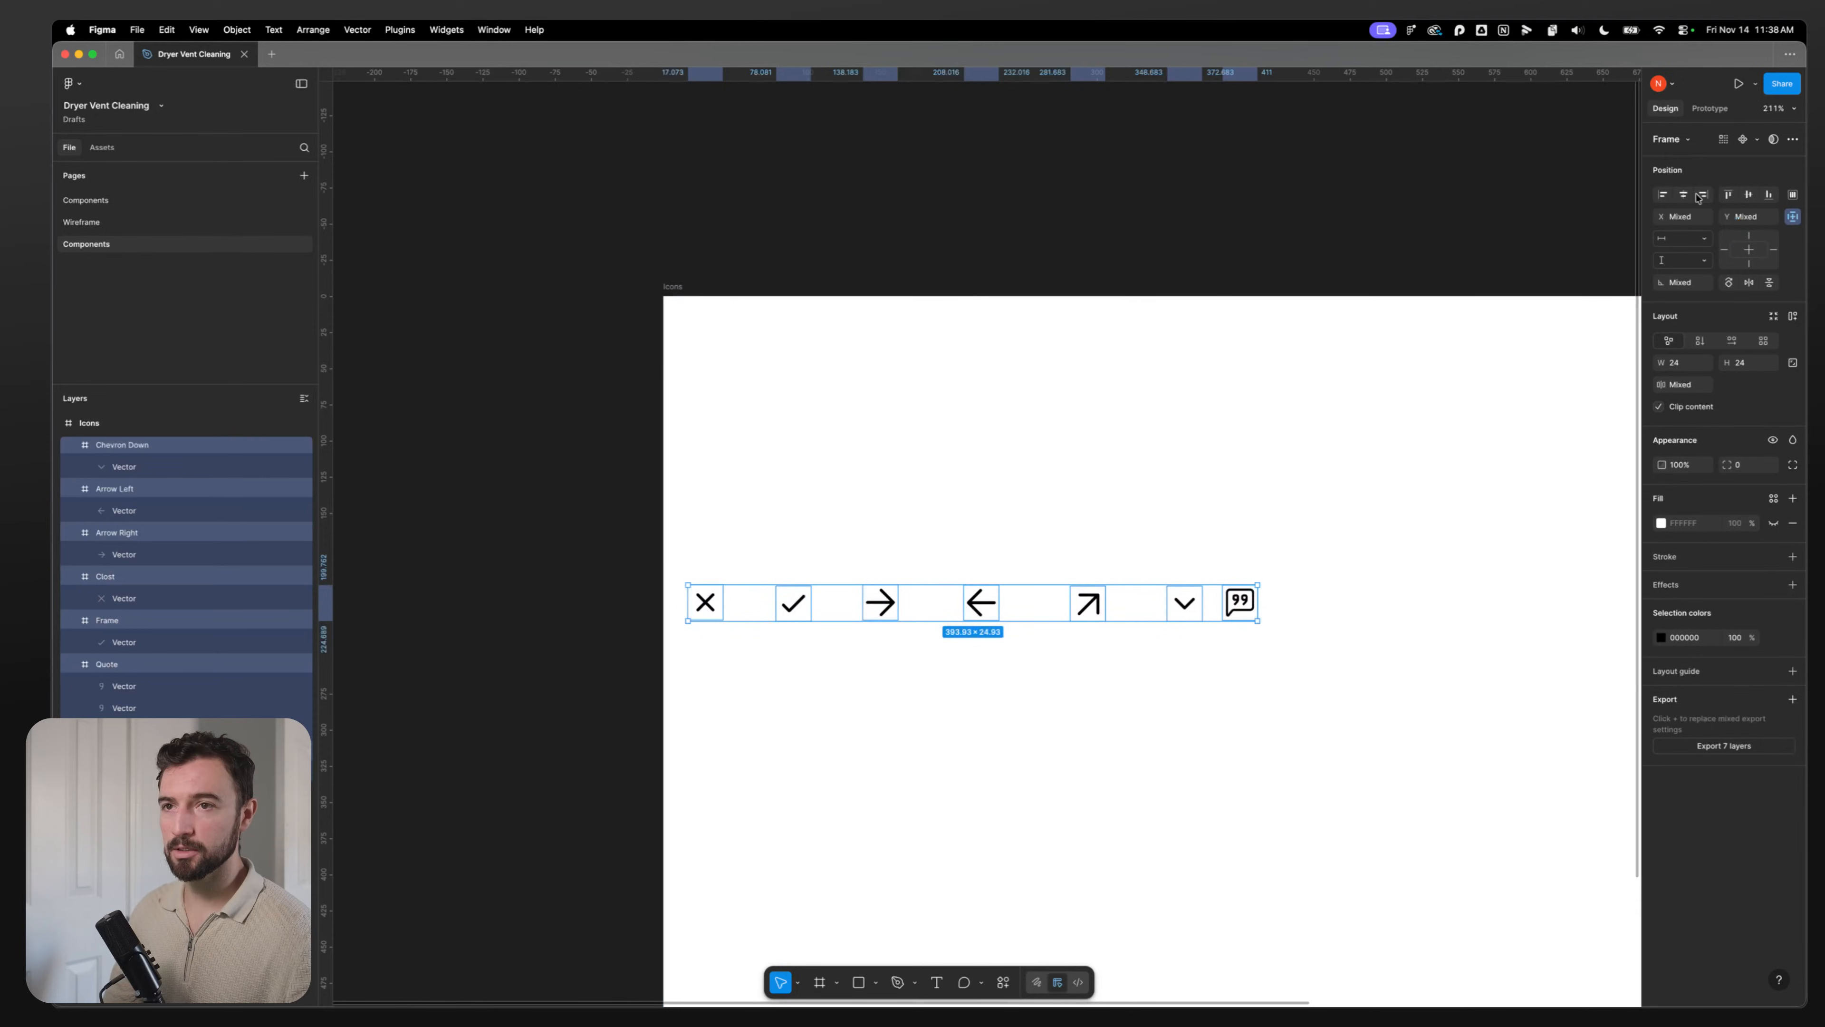
{"action": "left_click_drag", "start_coordinate": [1658, 384], "coordinate": [1624, 390]}
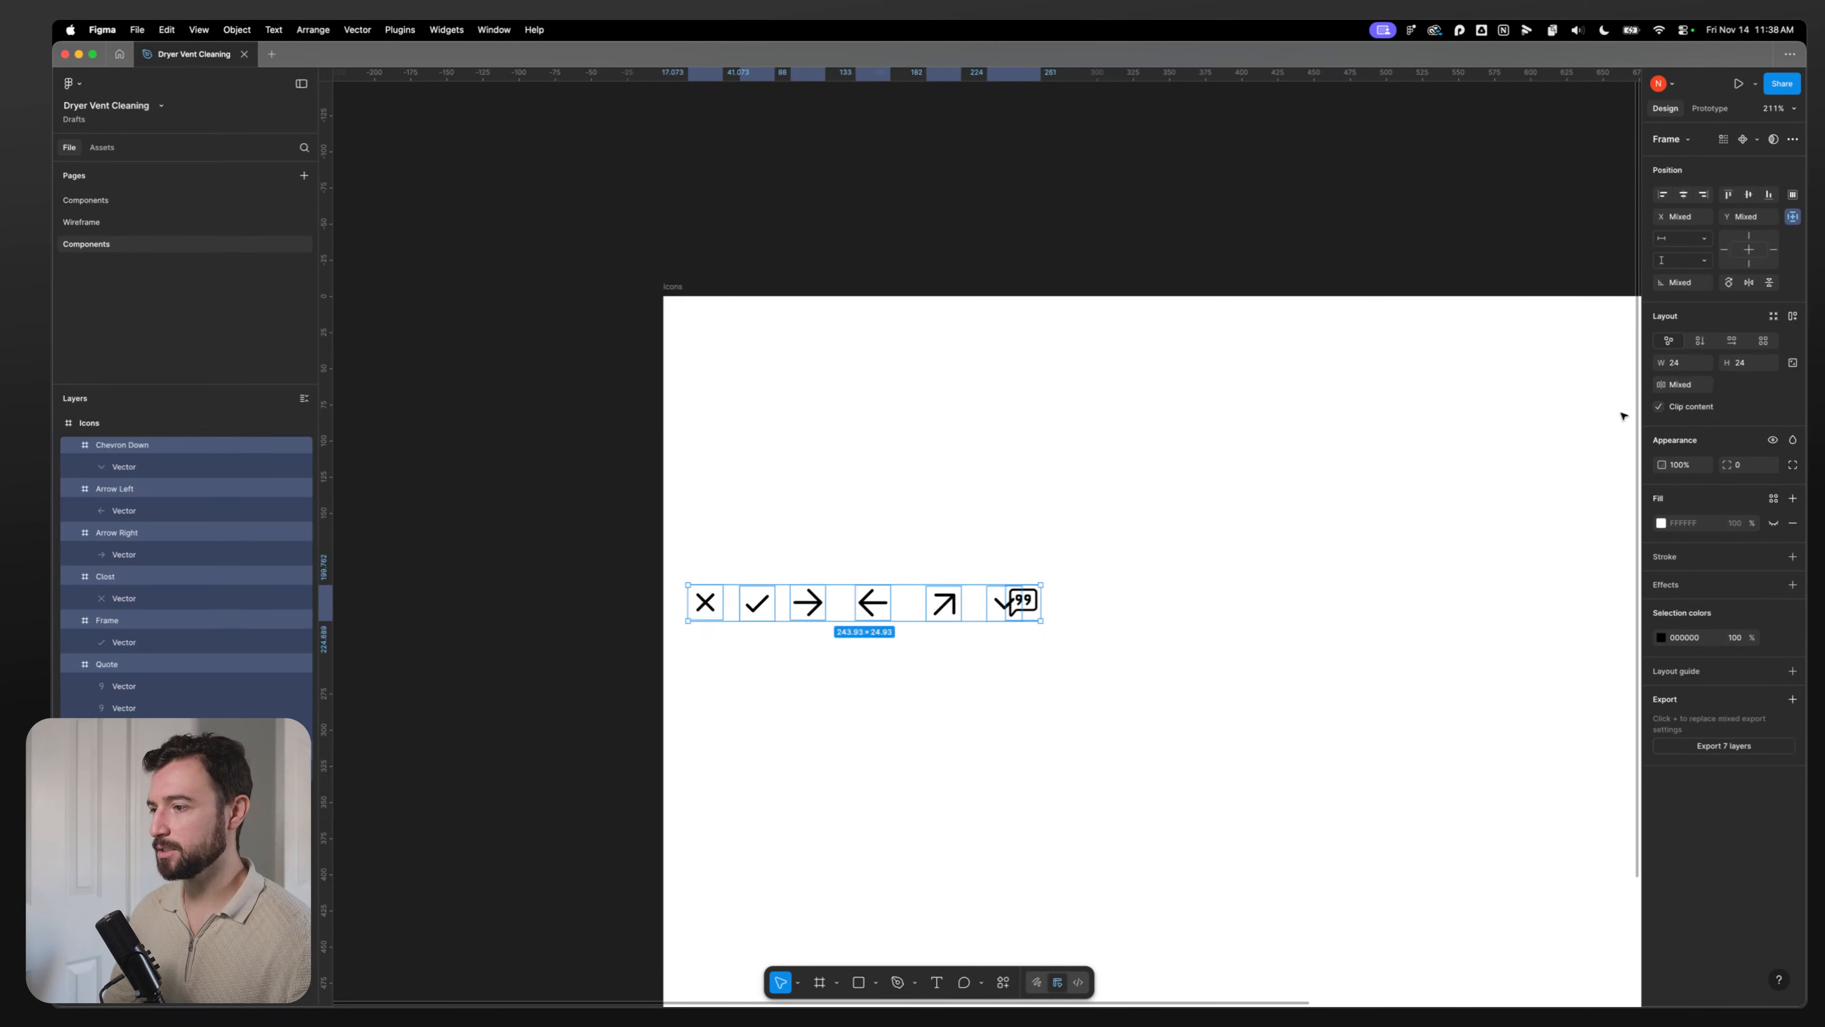
{"action": "left_click", "coordinate": [897, 744]}
Step: Apply auto layout to the Icons frame so that it arranges the icons in a horizontal row
{"action": "left_click", "coordinate": [756, 604]}
{"action": "left_click", "coordinate": [705, 603]}
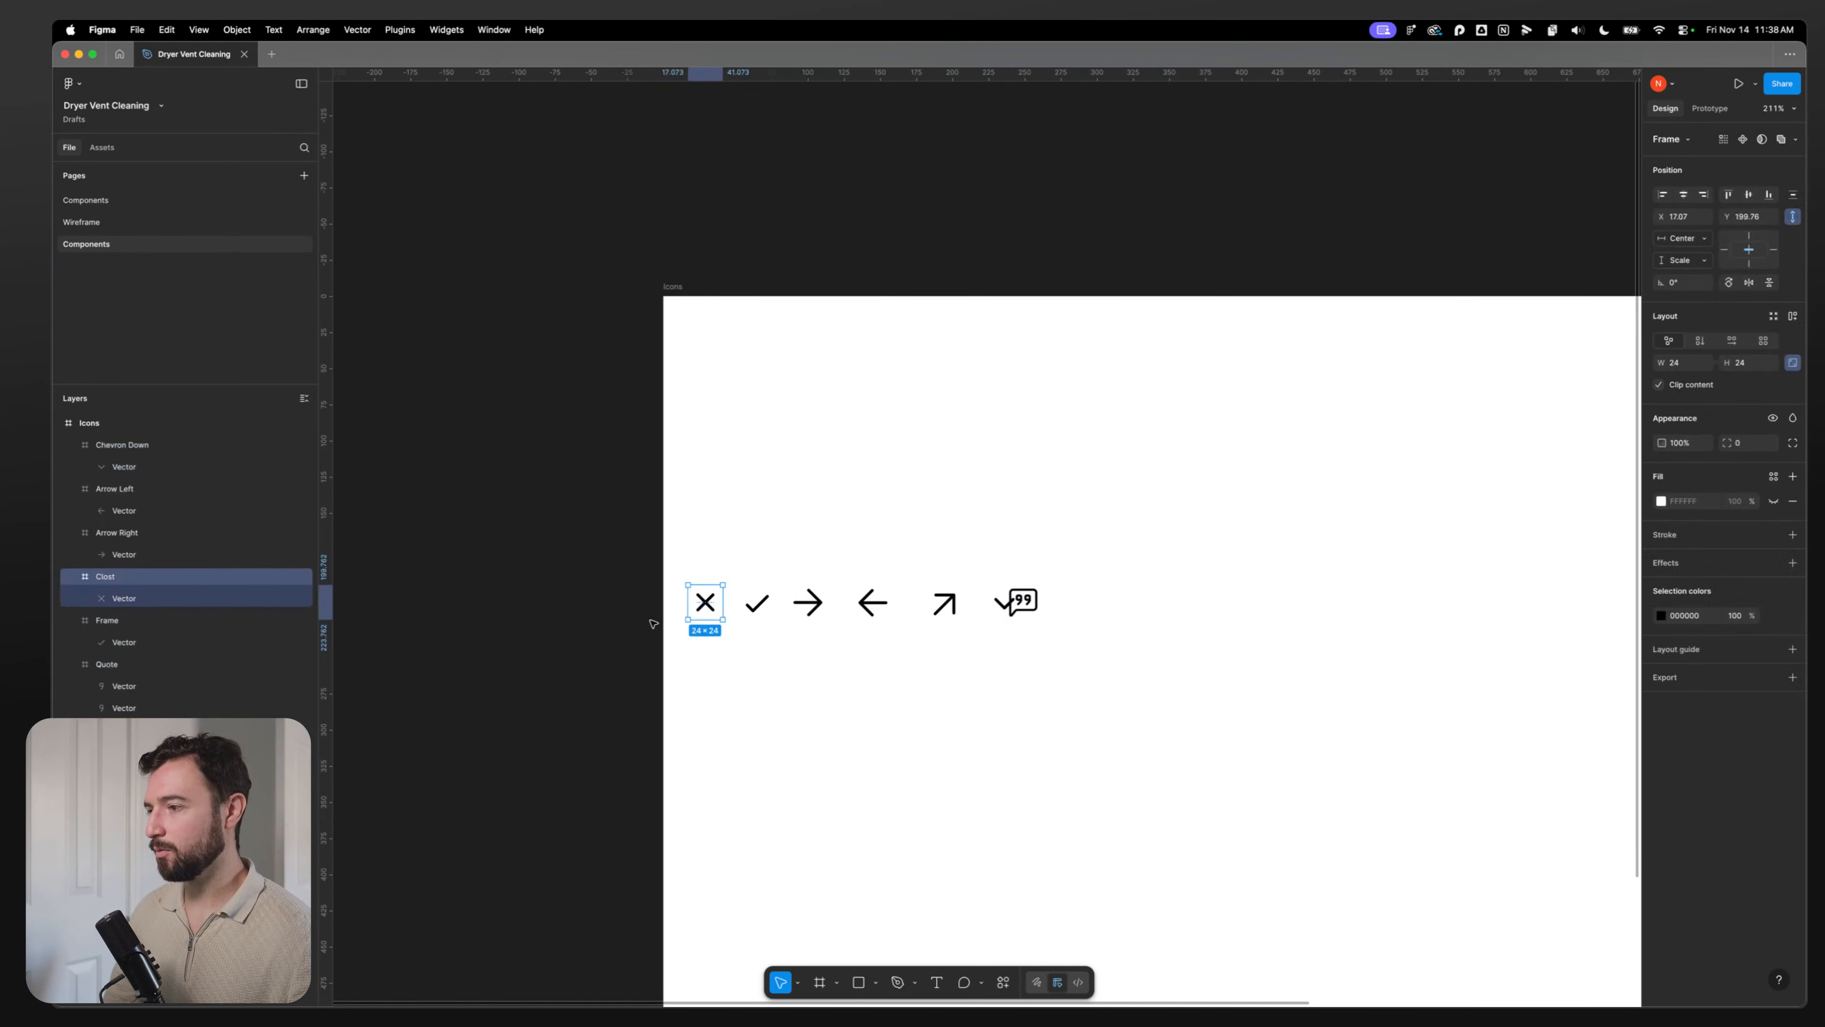
{"action": "key", "text": "shift+Return"}
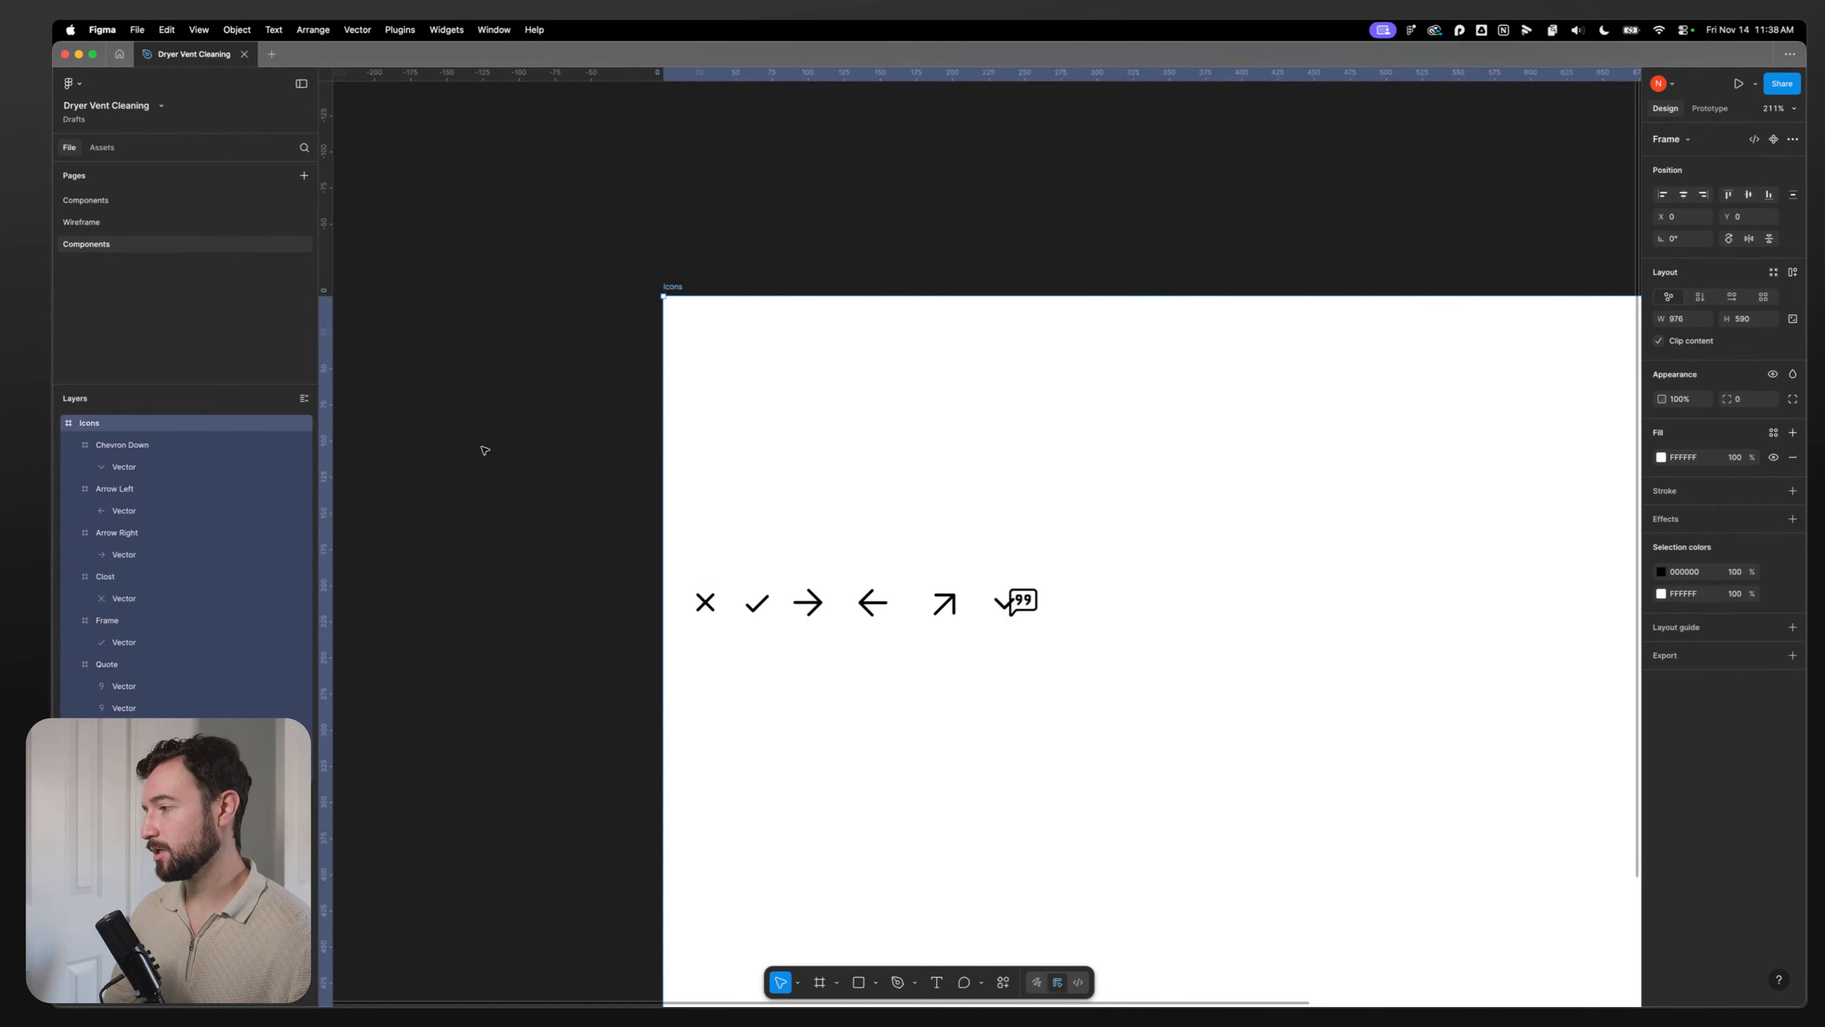
{"action": "key", "text": "shift+a"}
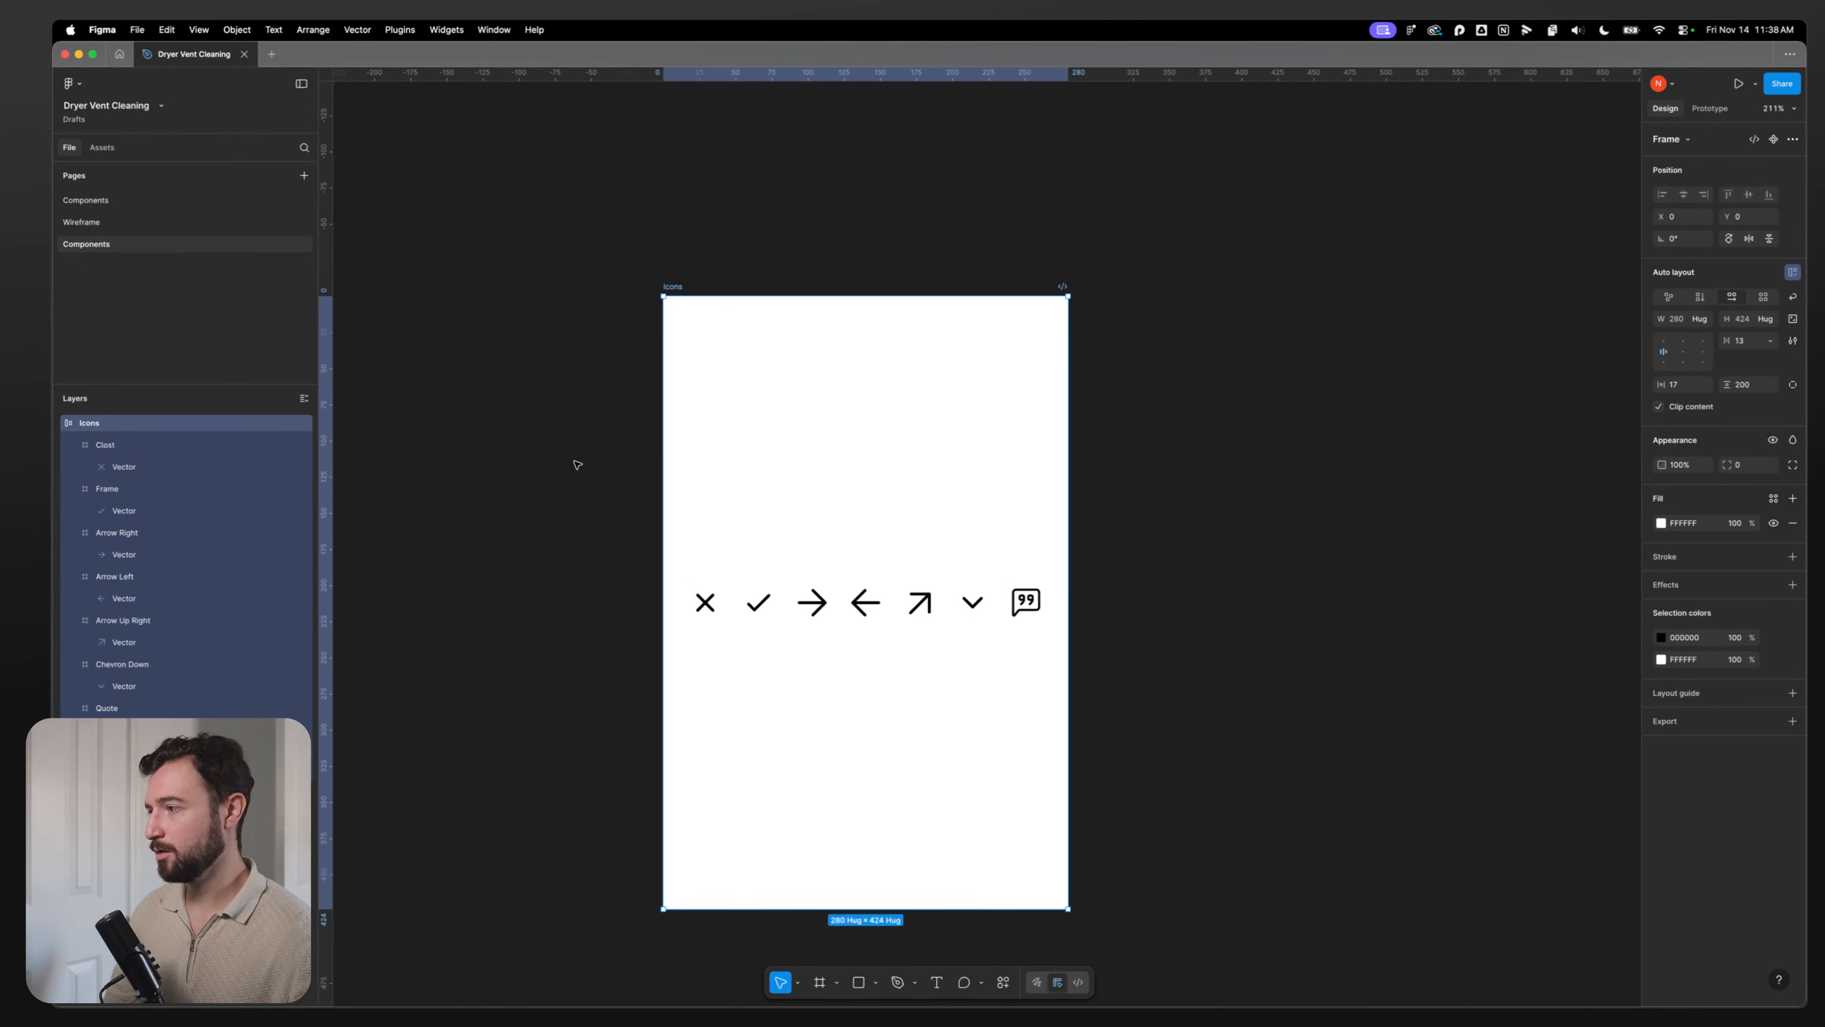
Step: Rename the X icon's layer in the Icons frame as Close
{"action": "left_click", "coordinate": [705, 602]}
{"action": "key", "text": "shift+Return"}
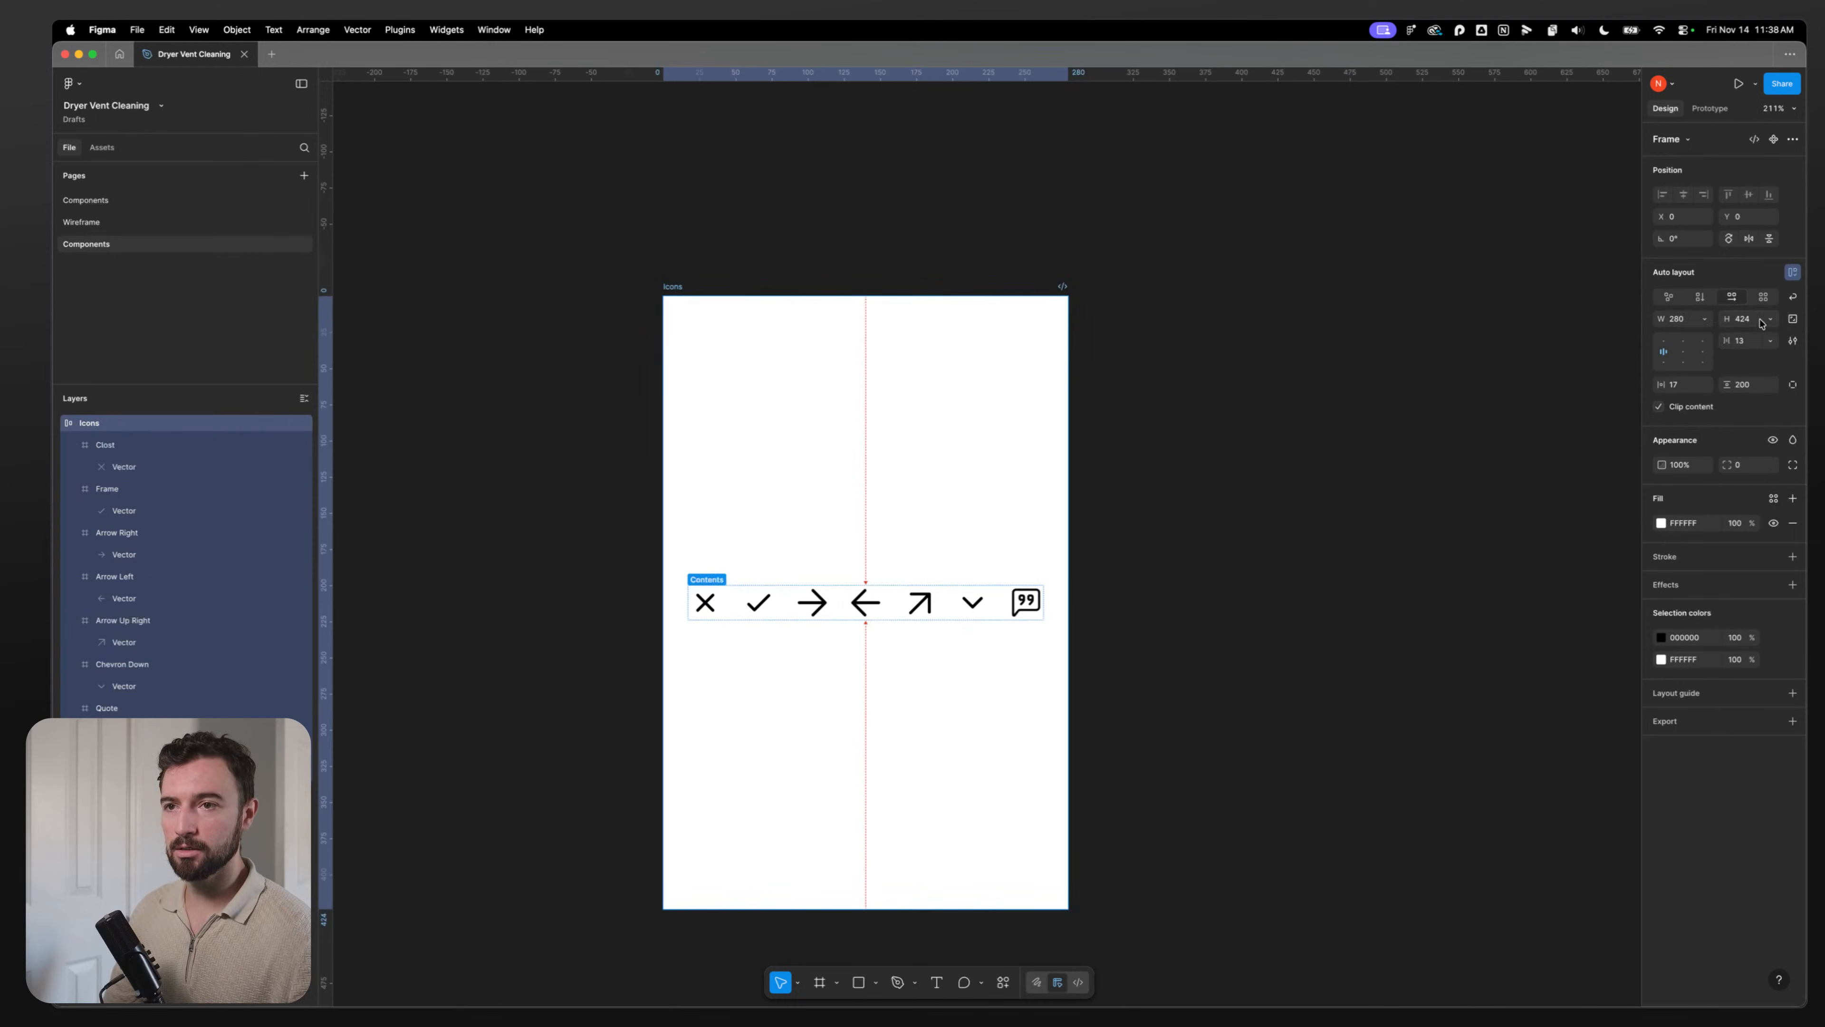
{"action": "left_click", "coordinate": [1692, 320]}
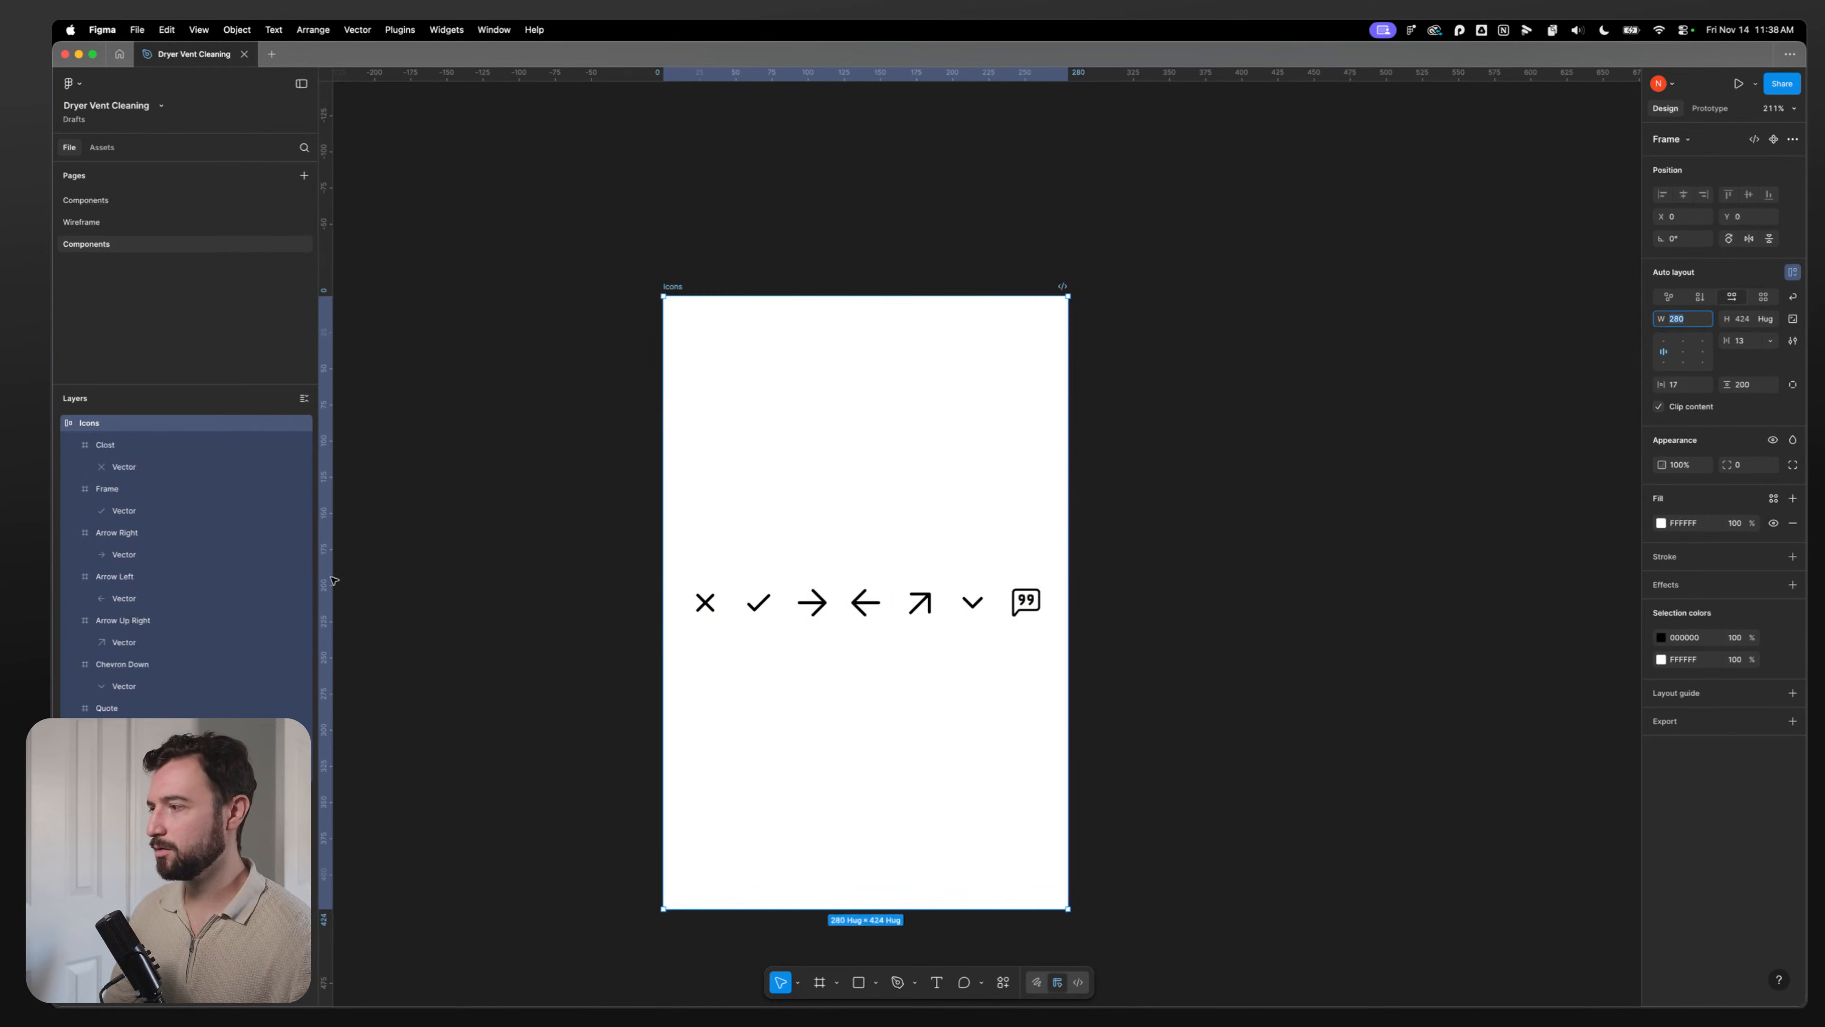
{"action": "left_click", "coordinate": [73, 445]}
{"action": "double_click", "coordinate": [115, 445]}
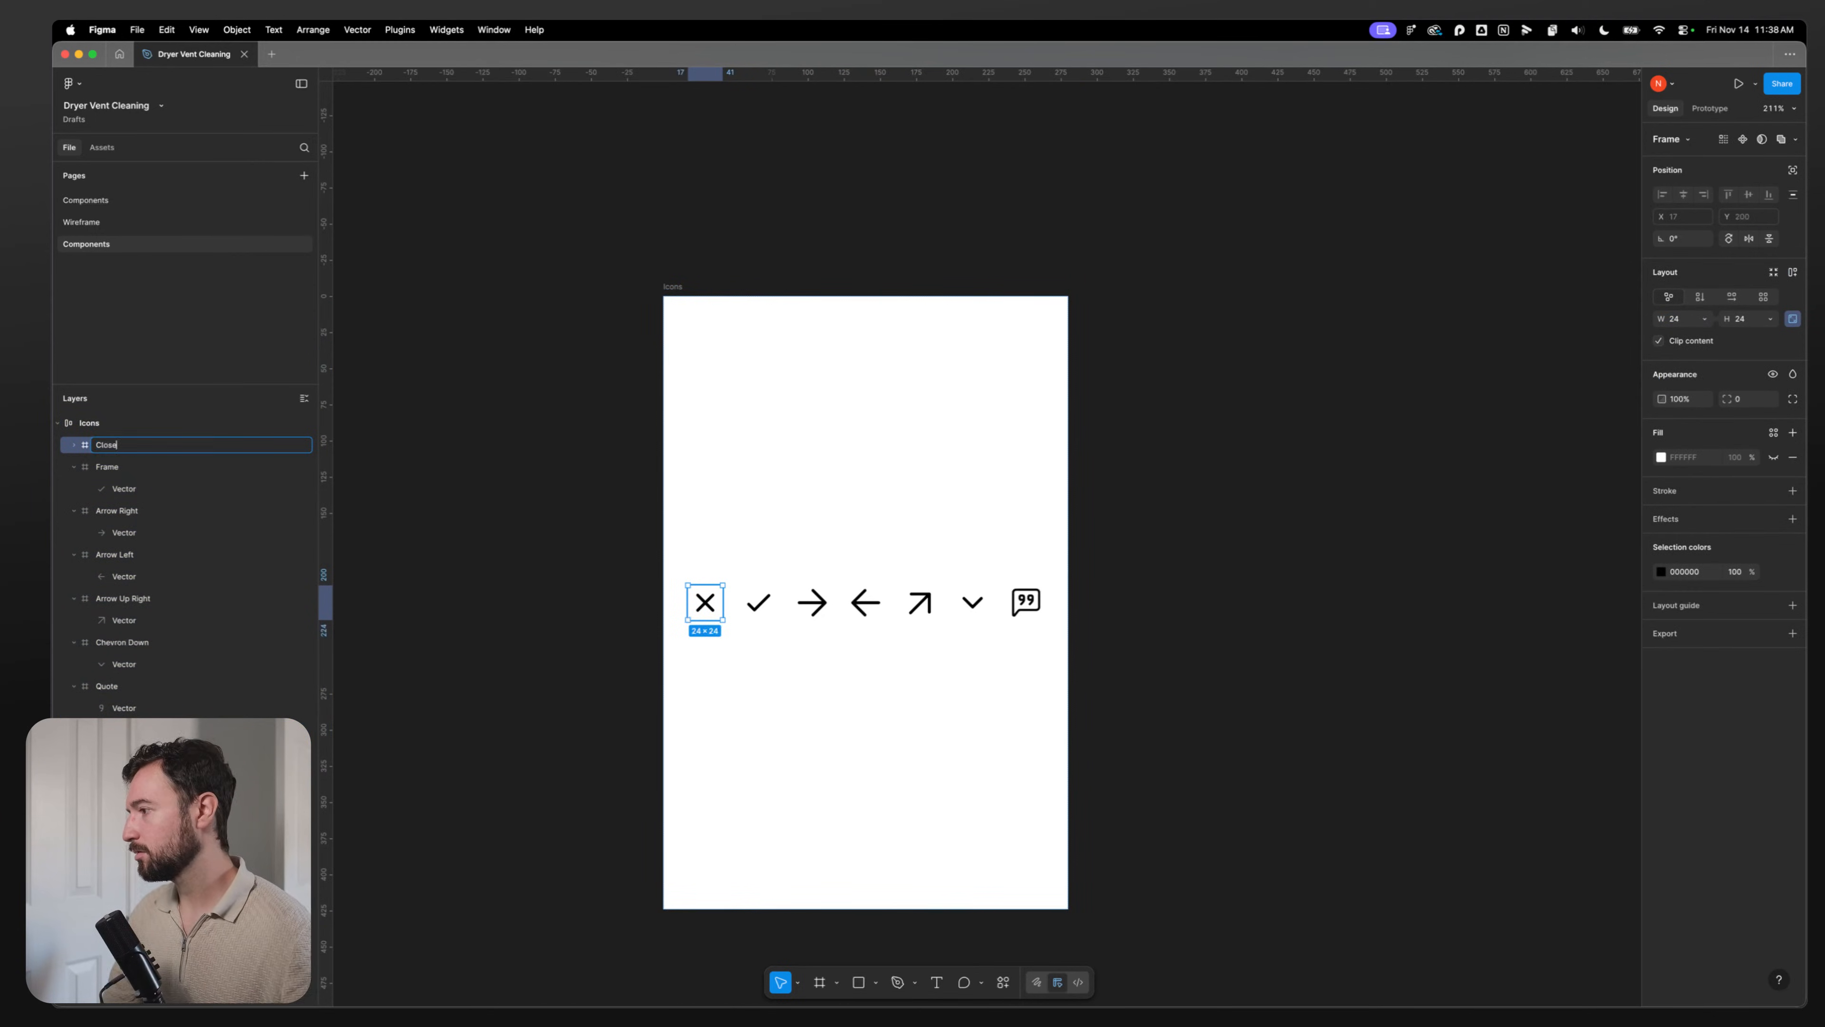
{"action": "type", "text": "Close"}
{"action": "left_click", "coordinate": [1026, 602]}
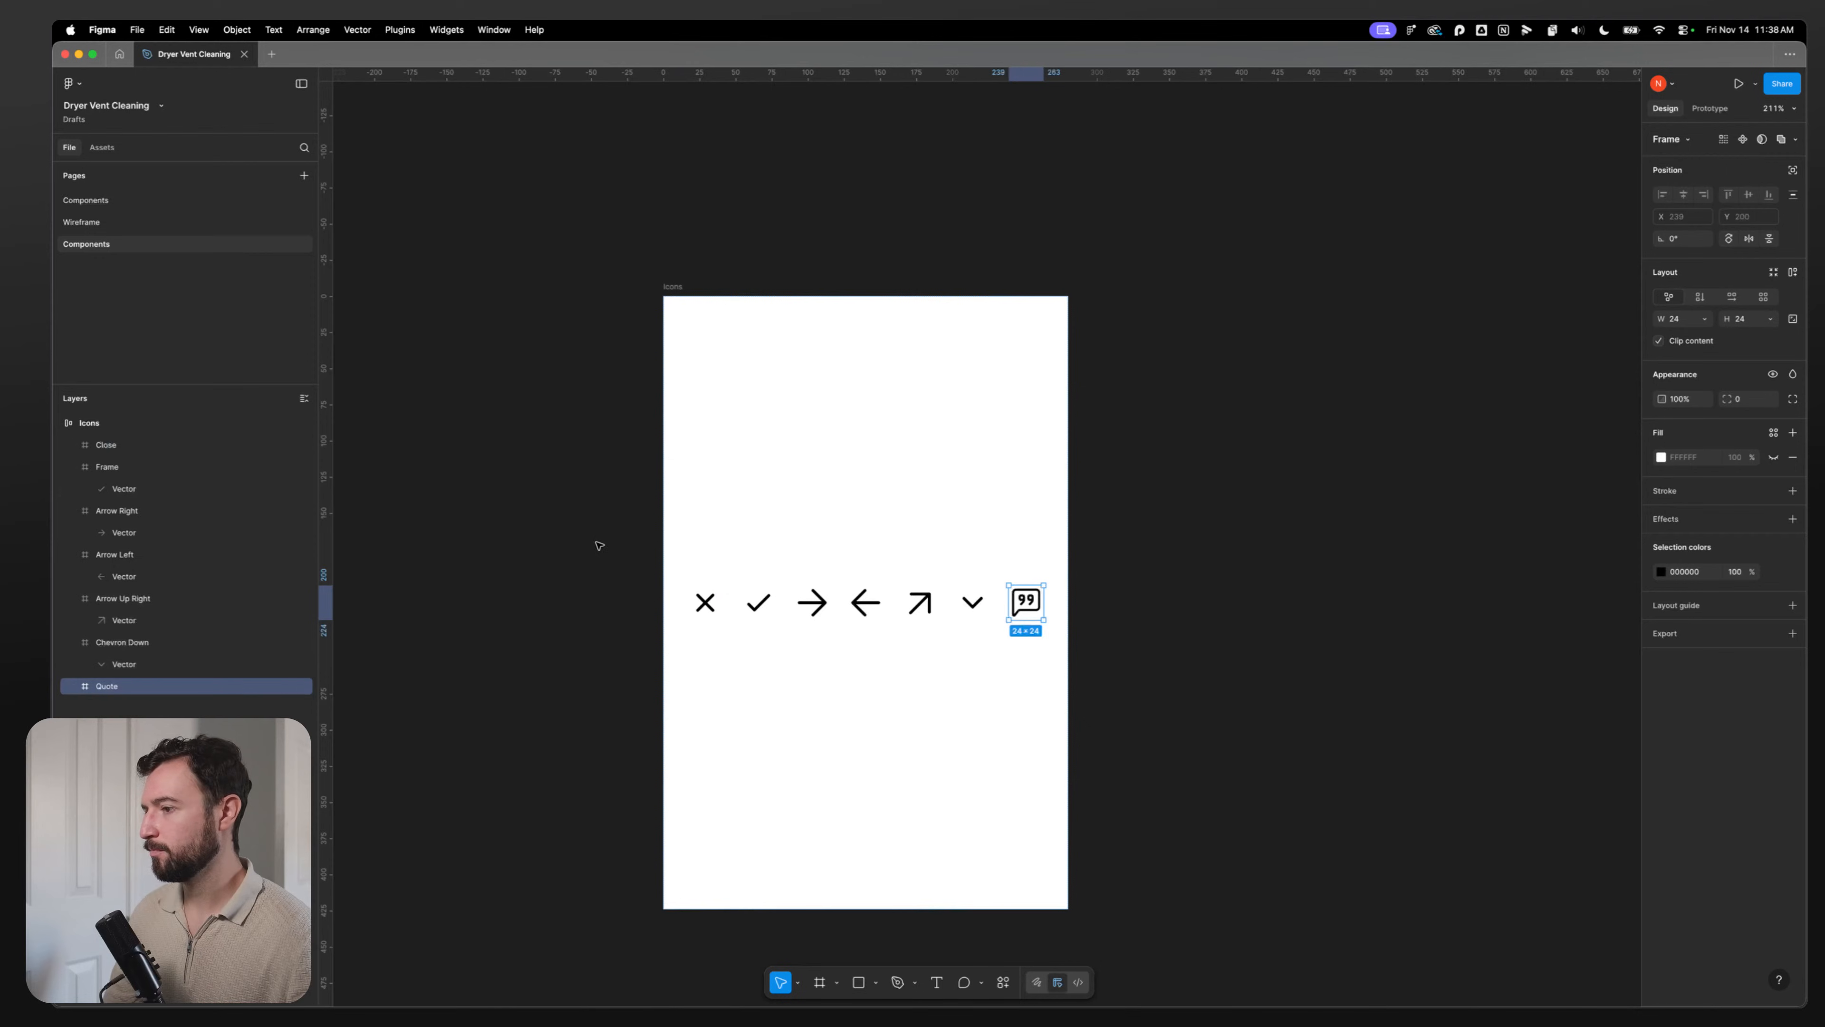
Step: Set both the vertical and horizontal auto layout padding of the Icons frame to 32
{"action": "left_click", "coordinate": [682, 288]}
{"action": "key", "text": "shift+a"}
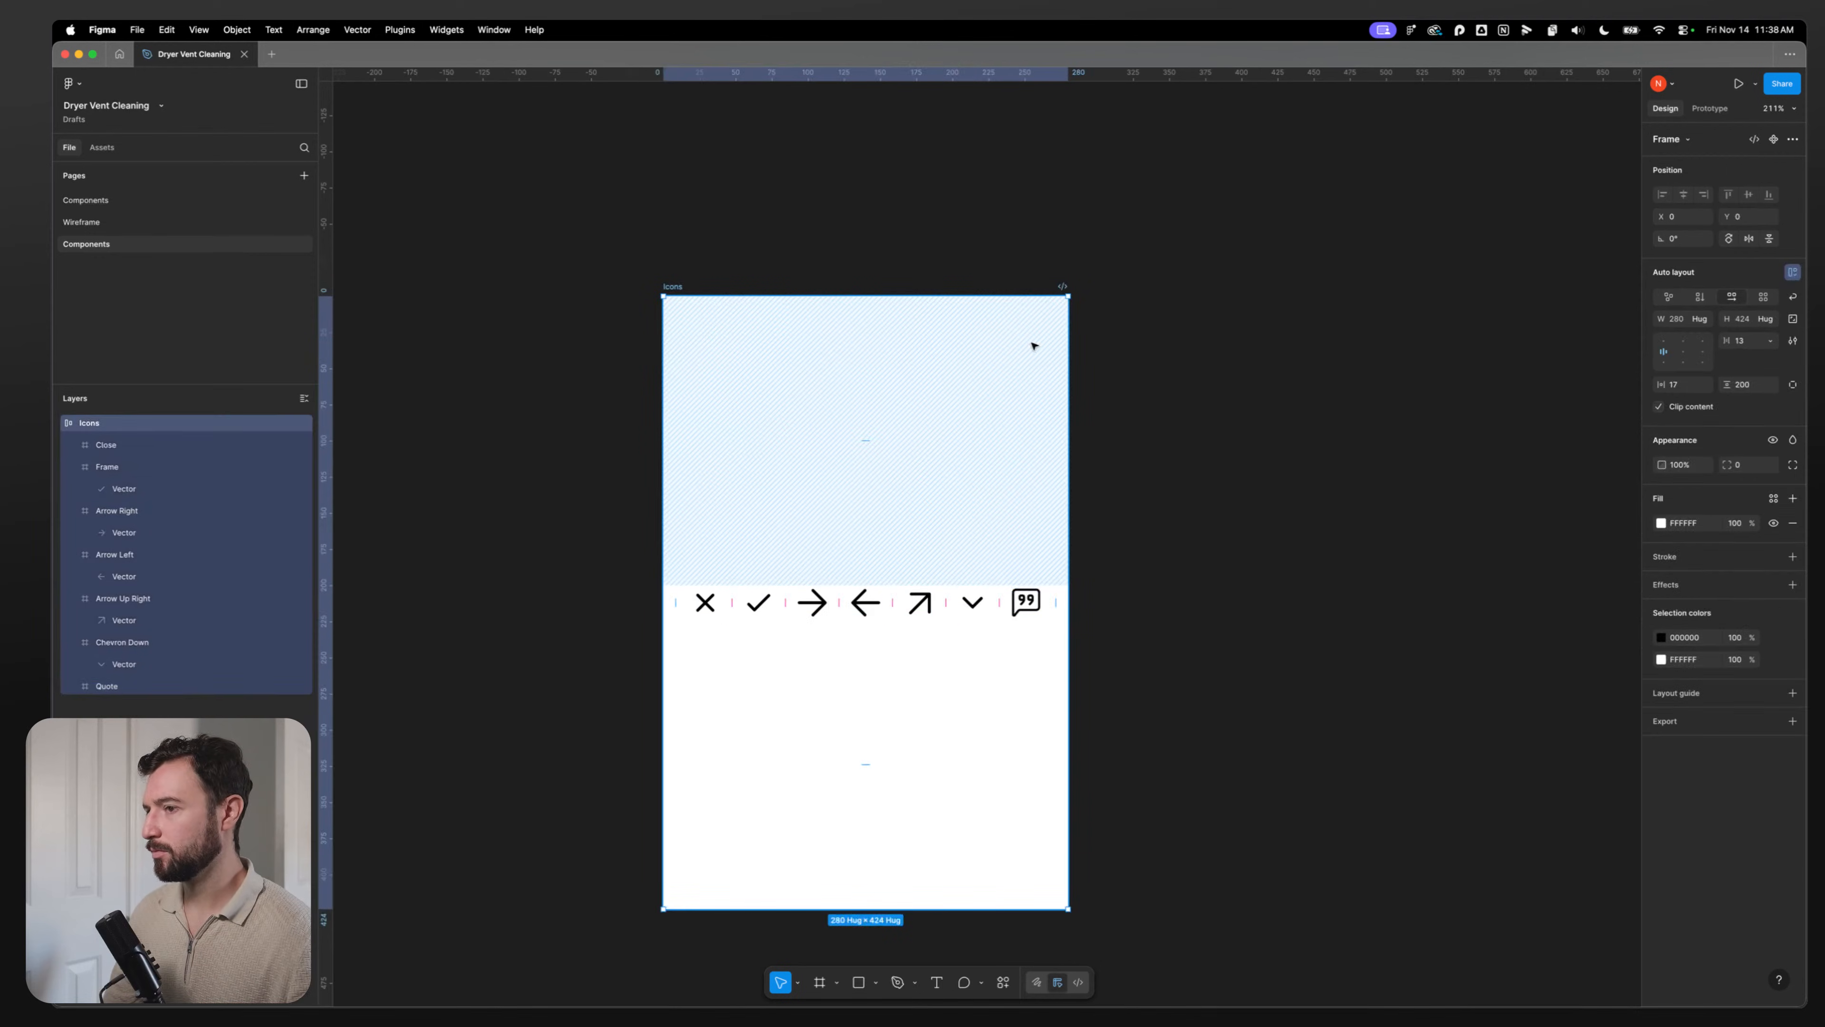
{"action": "left_click", "coordinate": [1753, 386]}
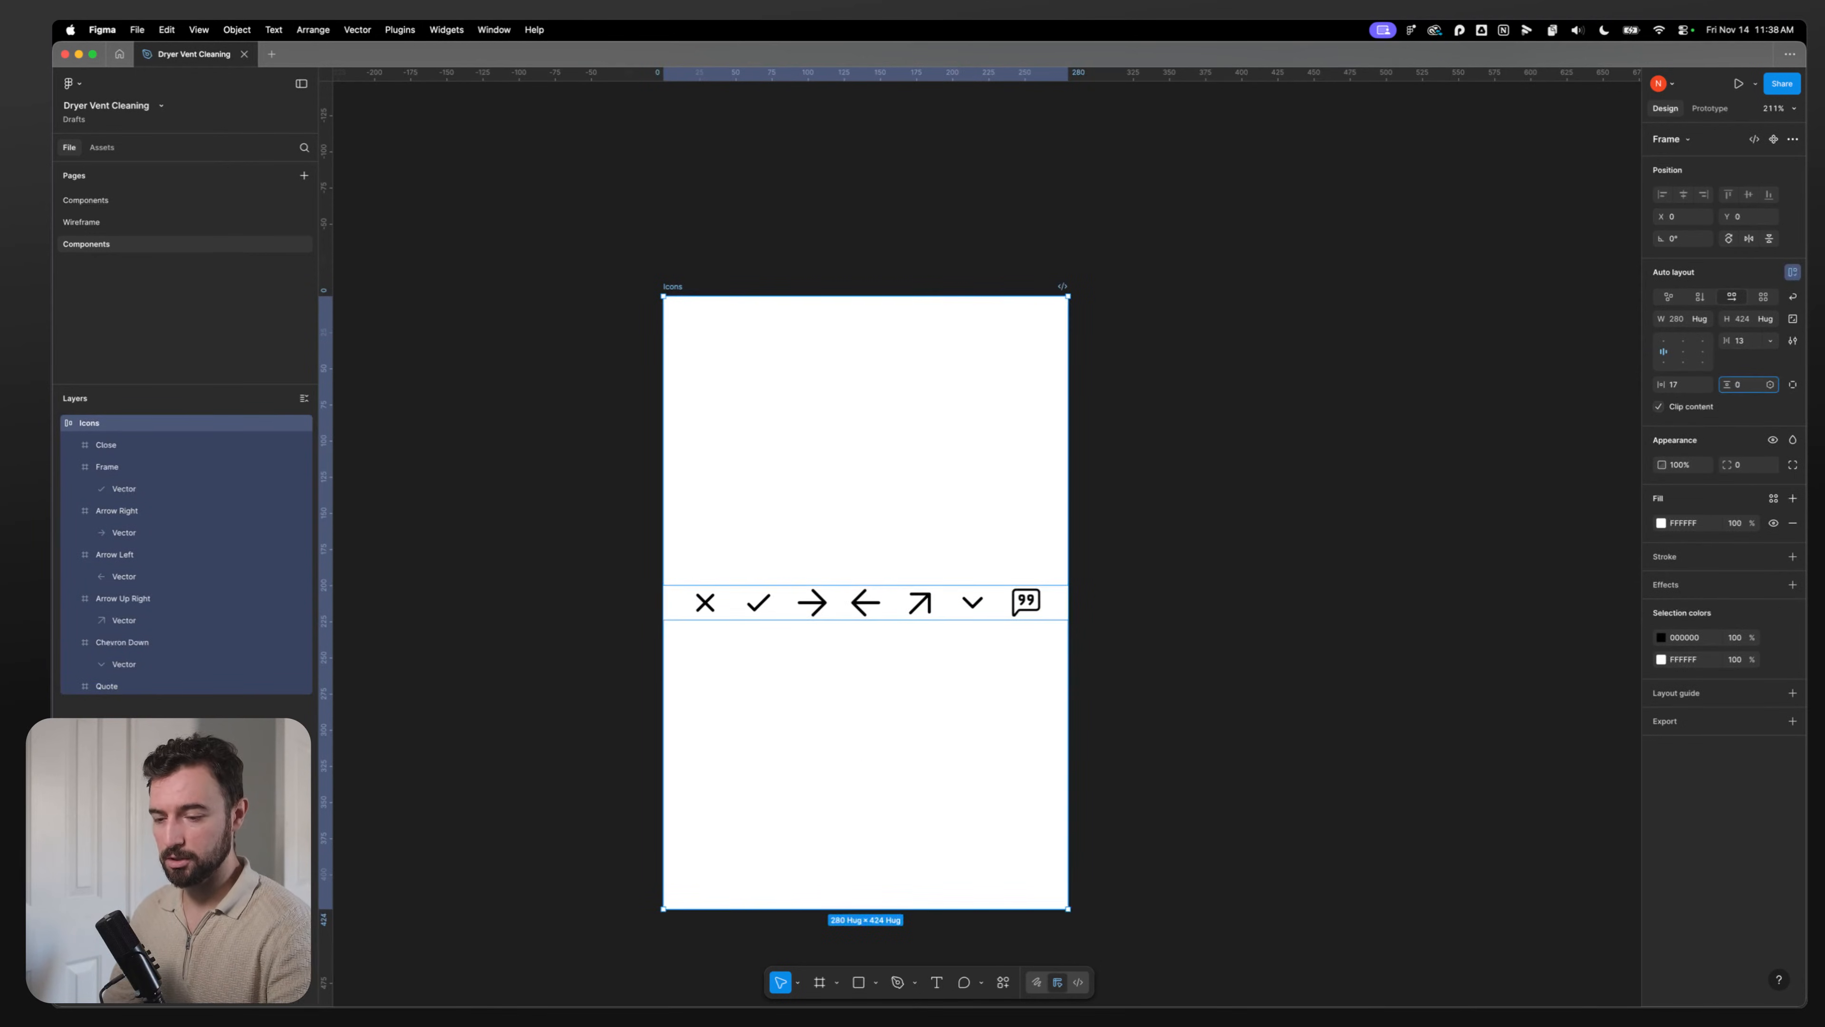
{"action": "key", "text": "Return"}
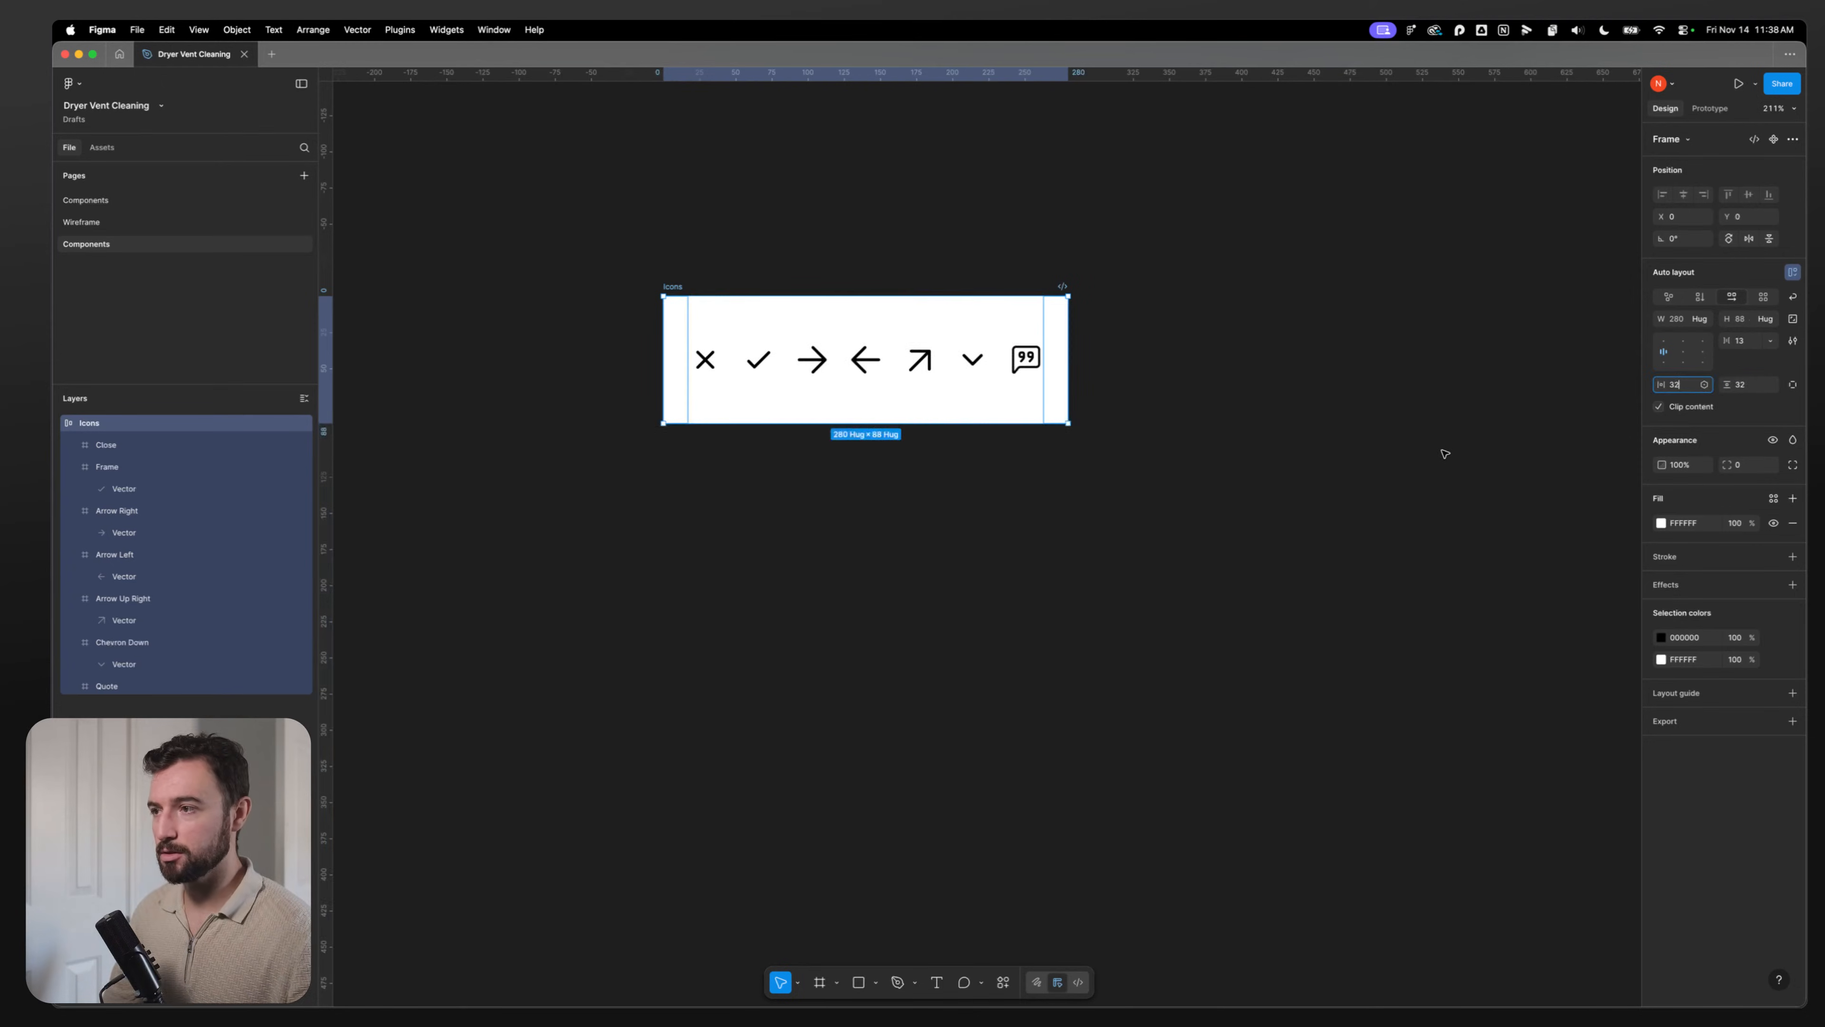
{"action": "left_click", "coordinate": [1442, 456]}
Step: Turn the Close icon into a component, and rename the checkmark frame as Checkbox and make it a component as well
{"action": "left_click", "coordinate": [719, 368]}
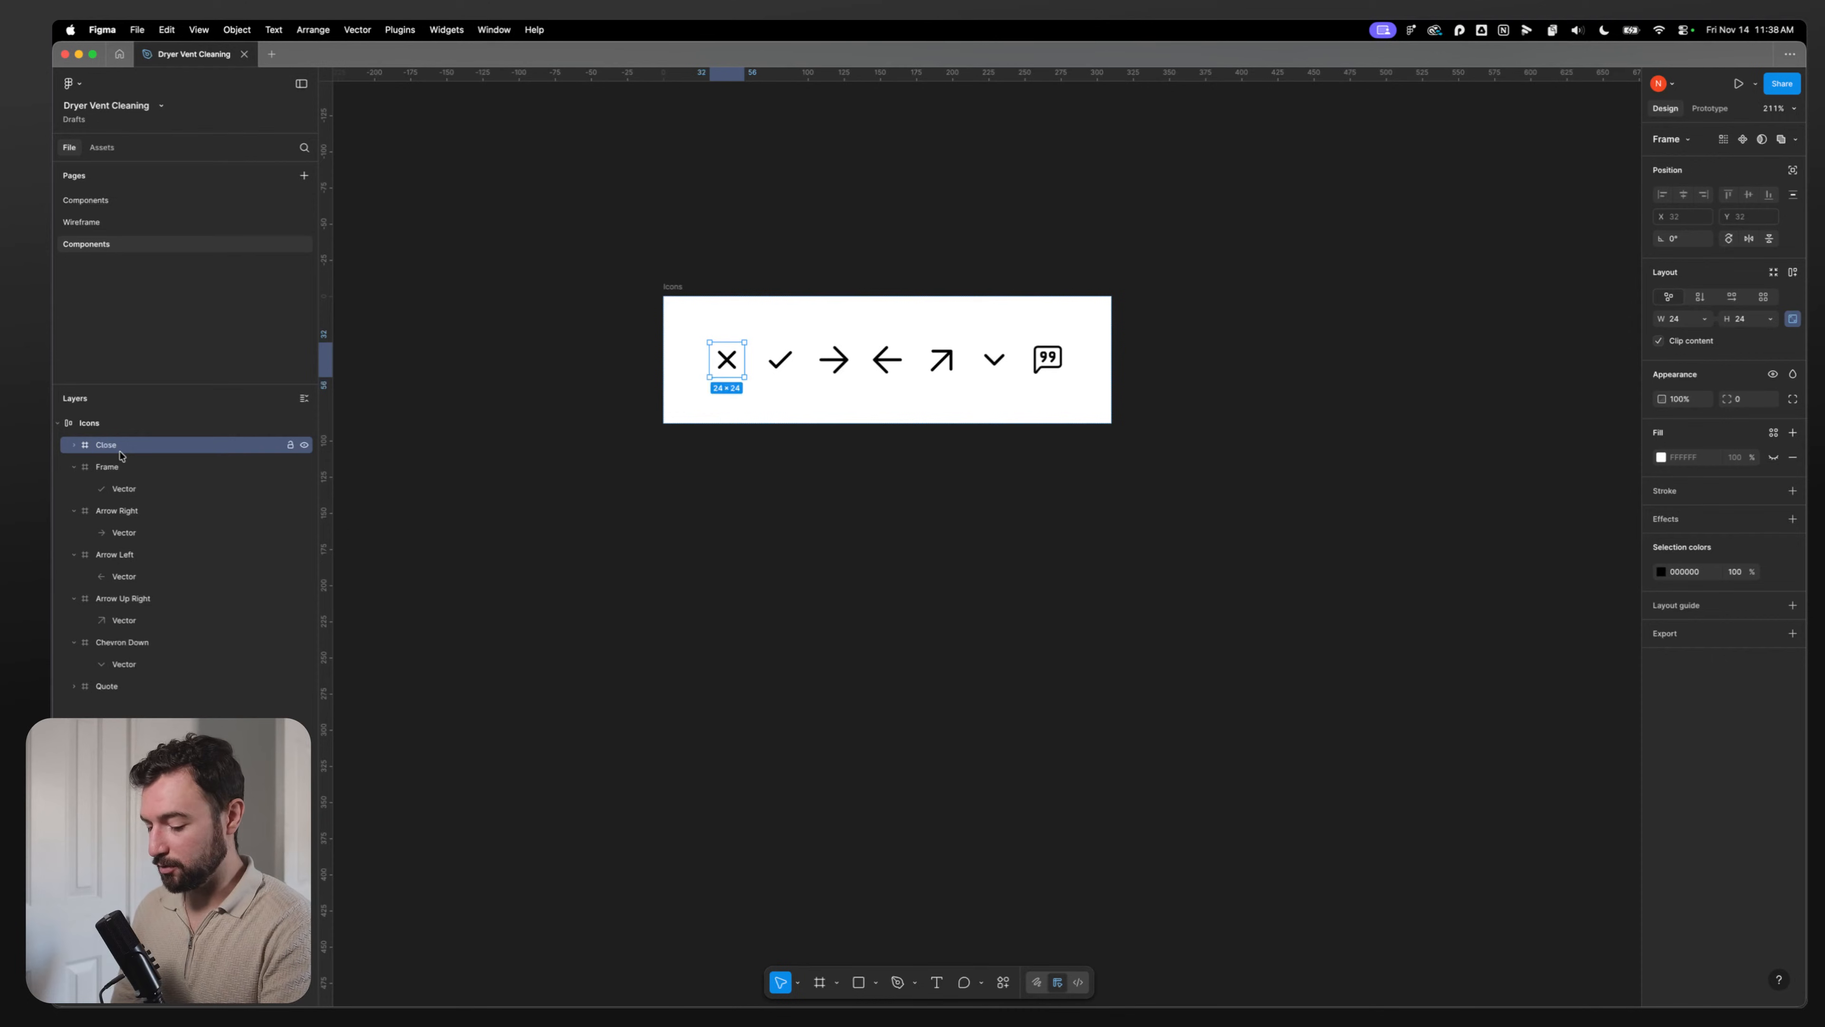
{"action": "key", "text": "super+alt+k"}
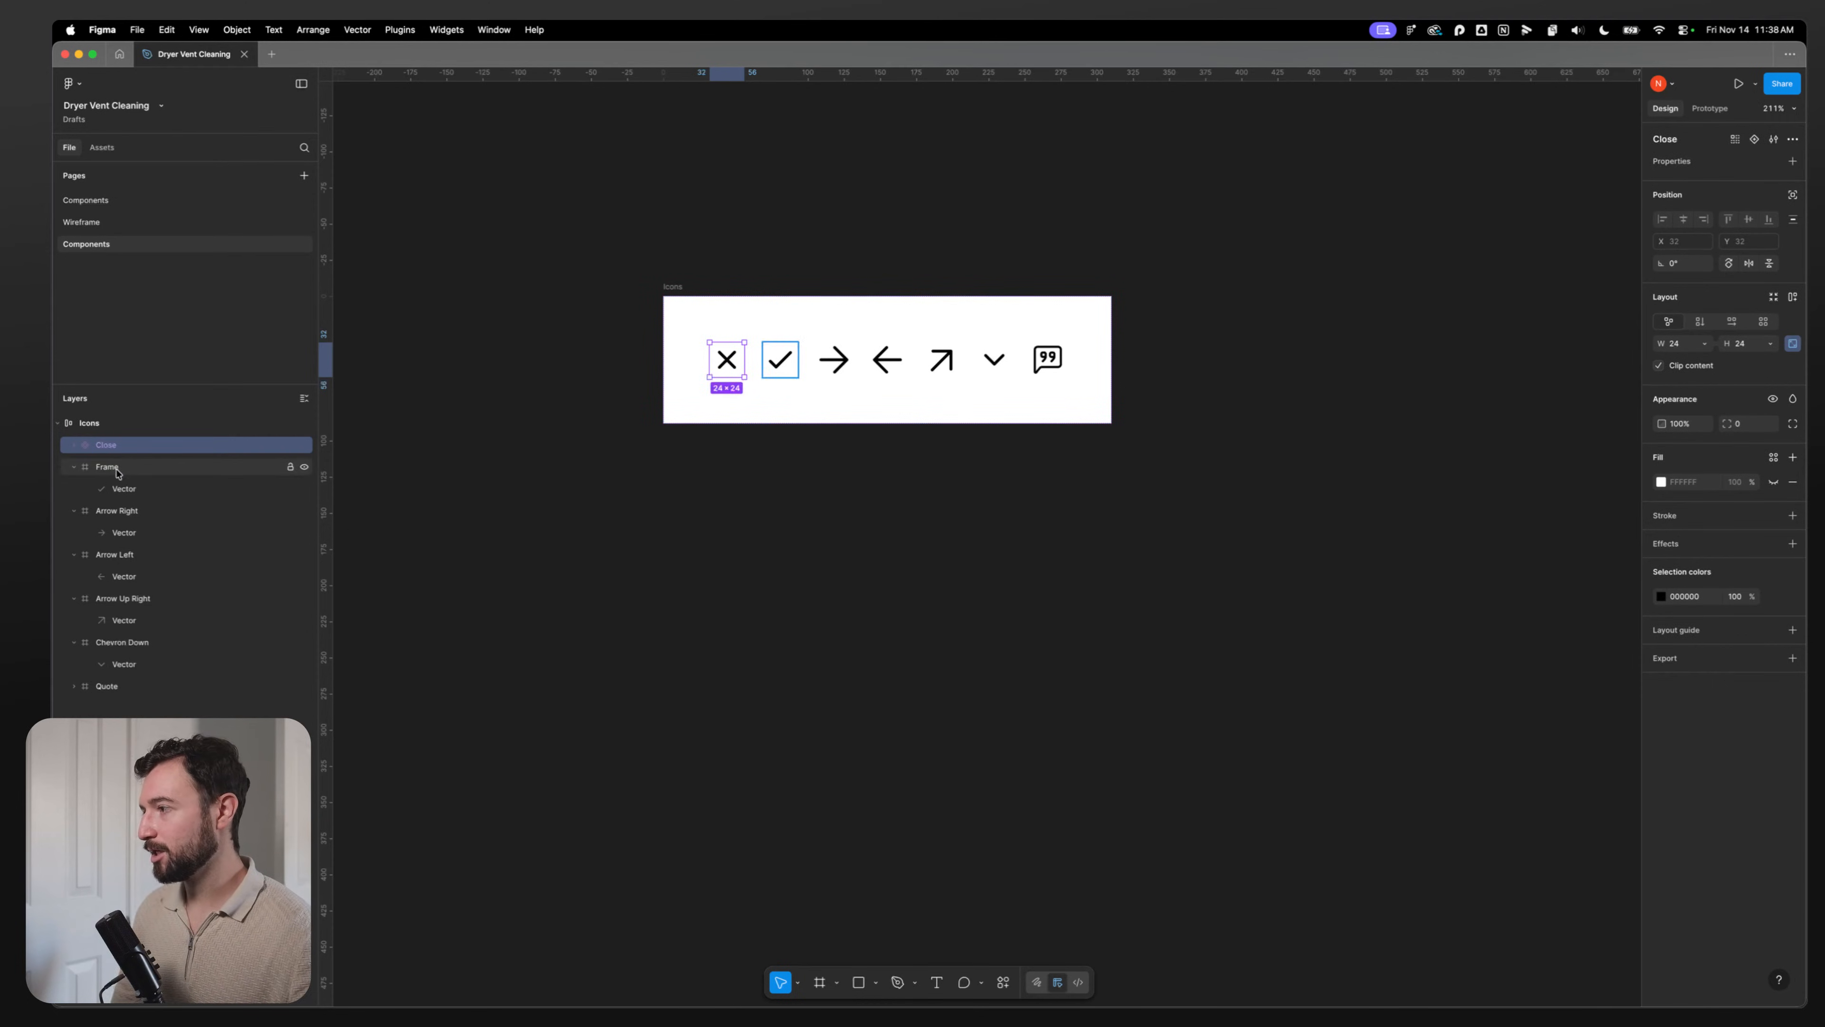
{"action": "double_click", "coordinate": [110, 467]}
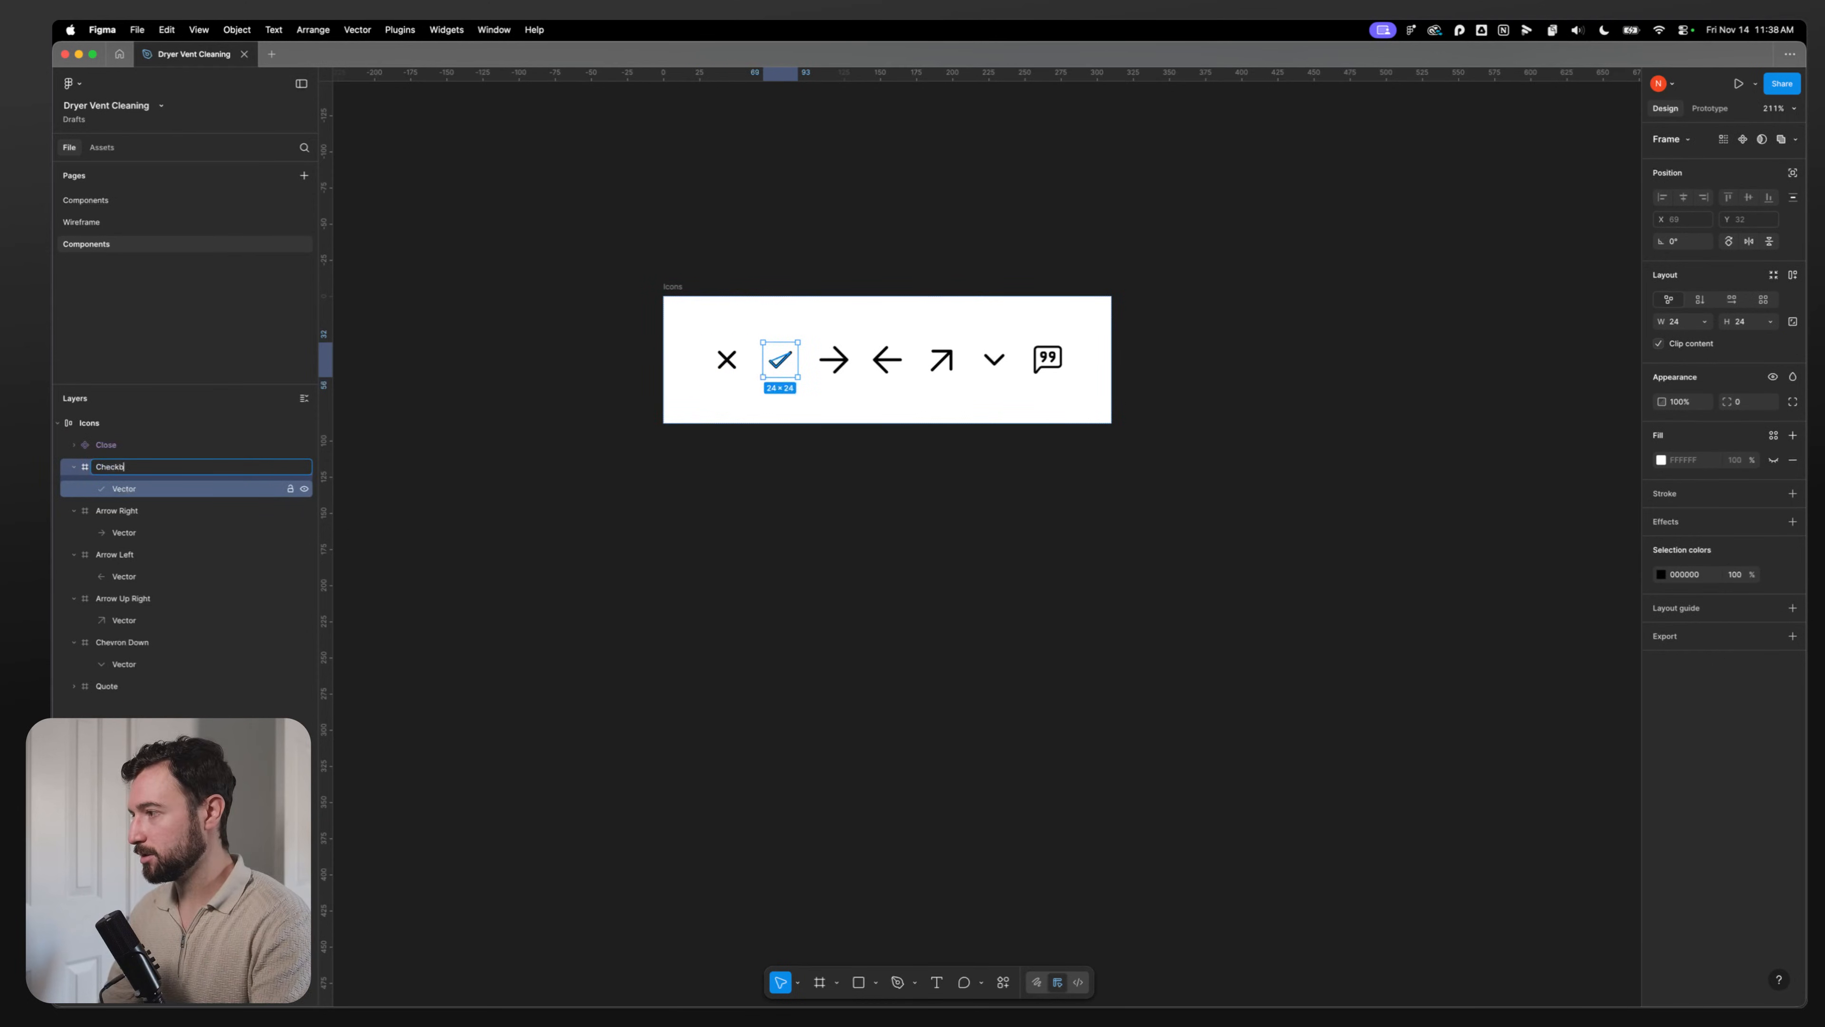
{"action": "key", "text": "Return"}
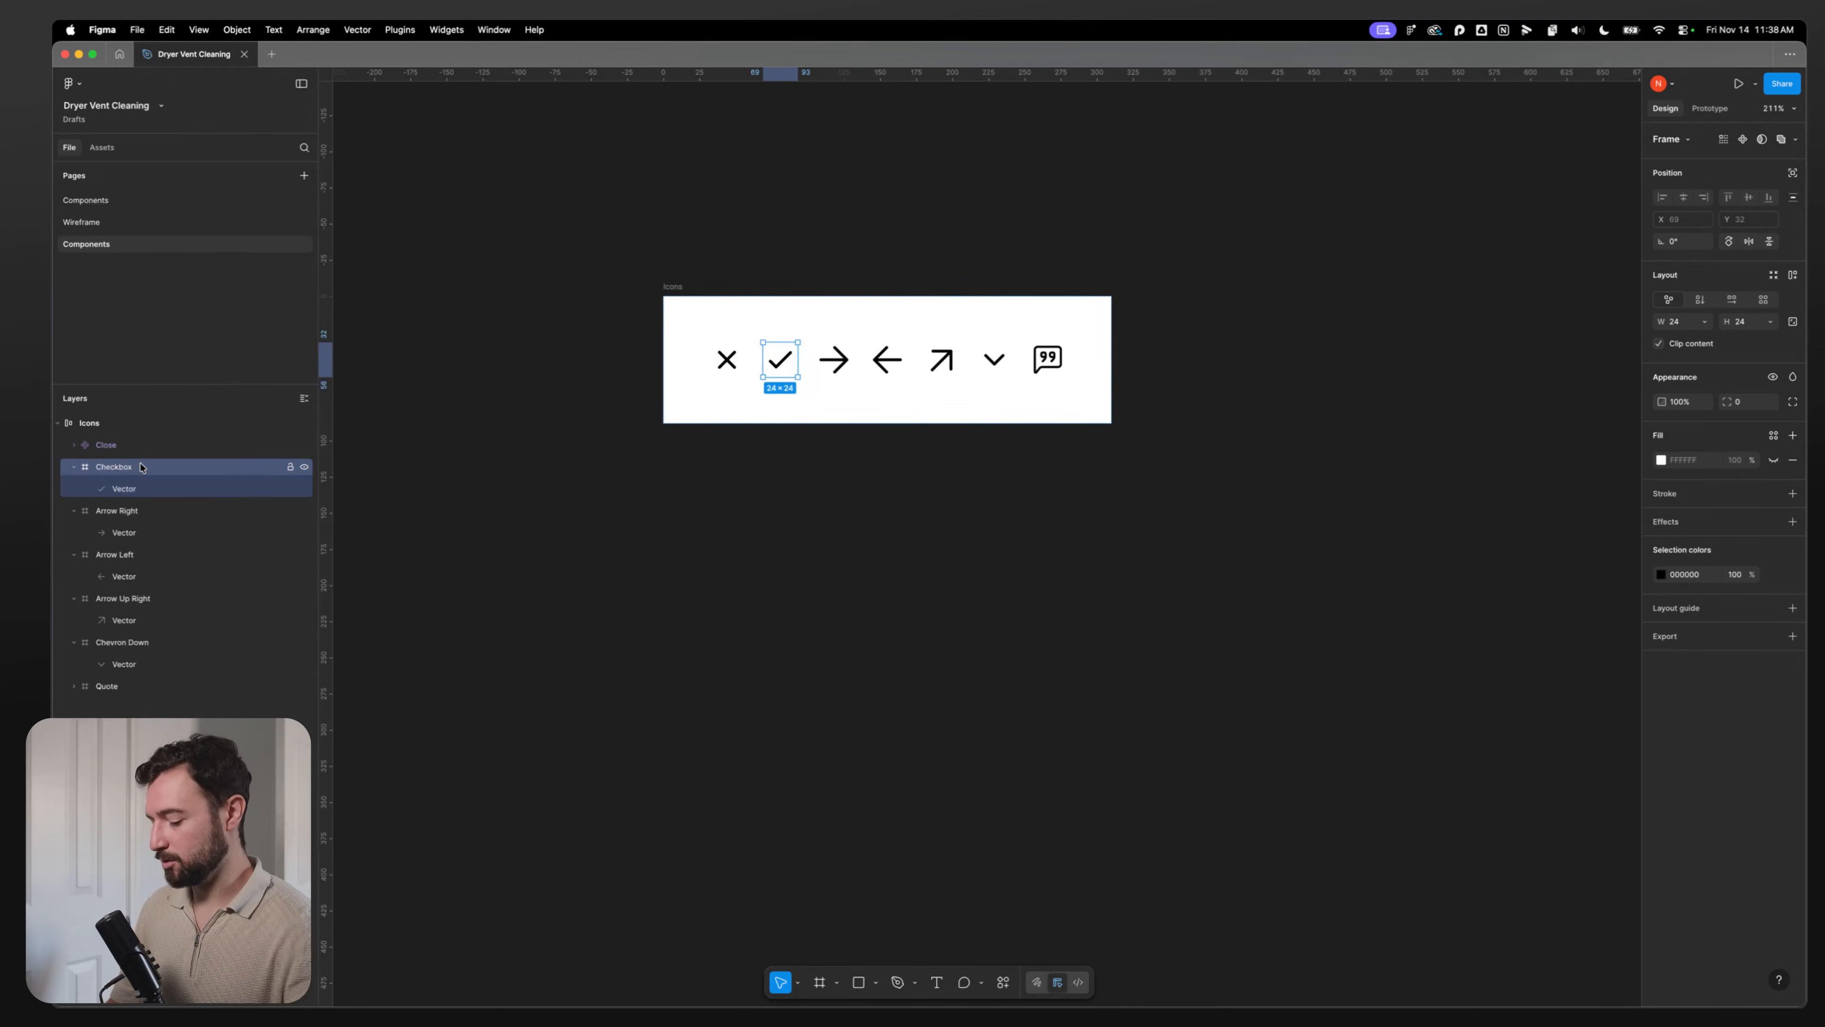
{"action": "key", "text": "super+alt+k"}
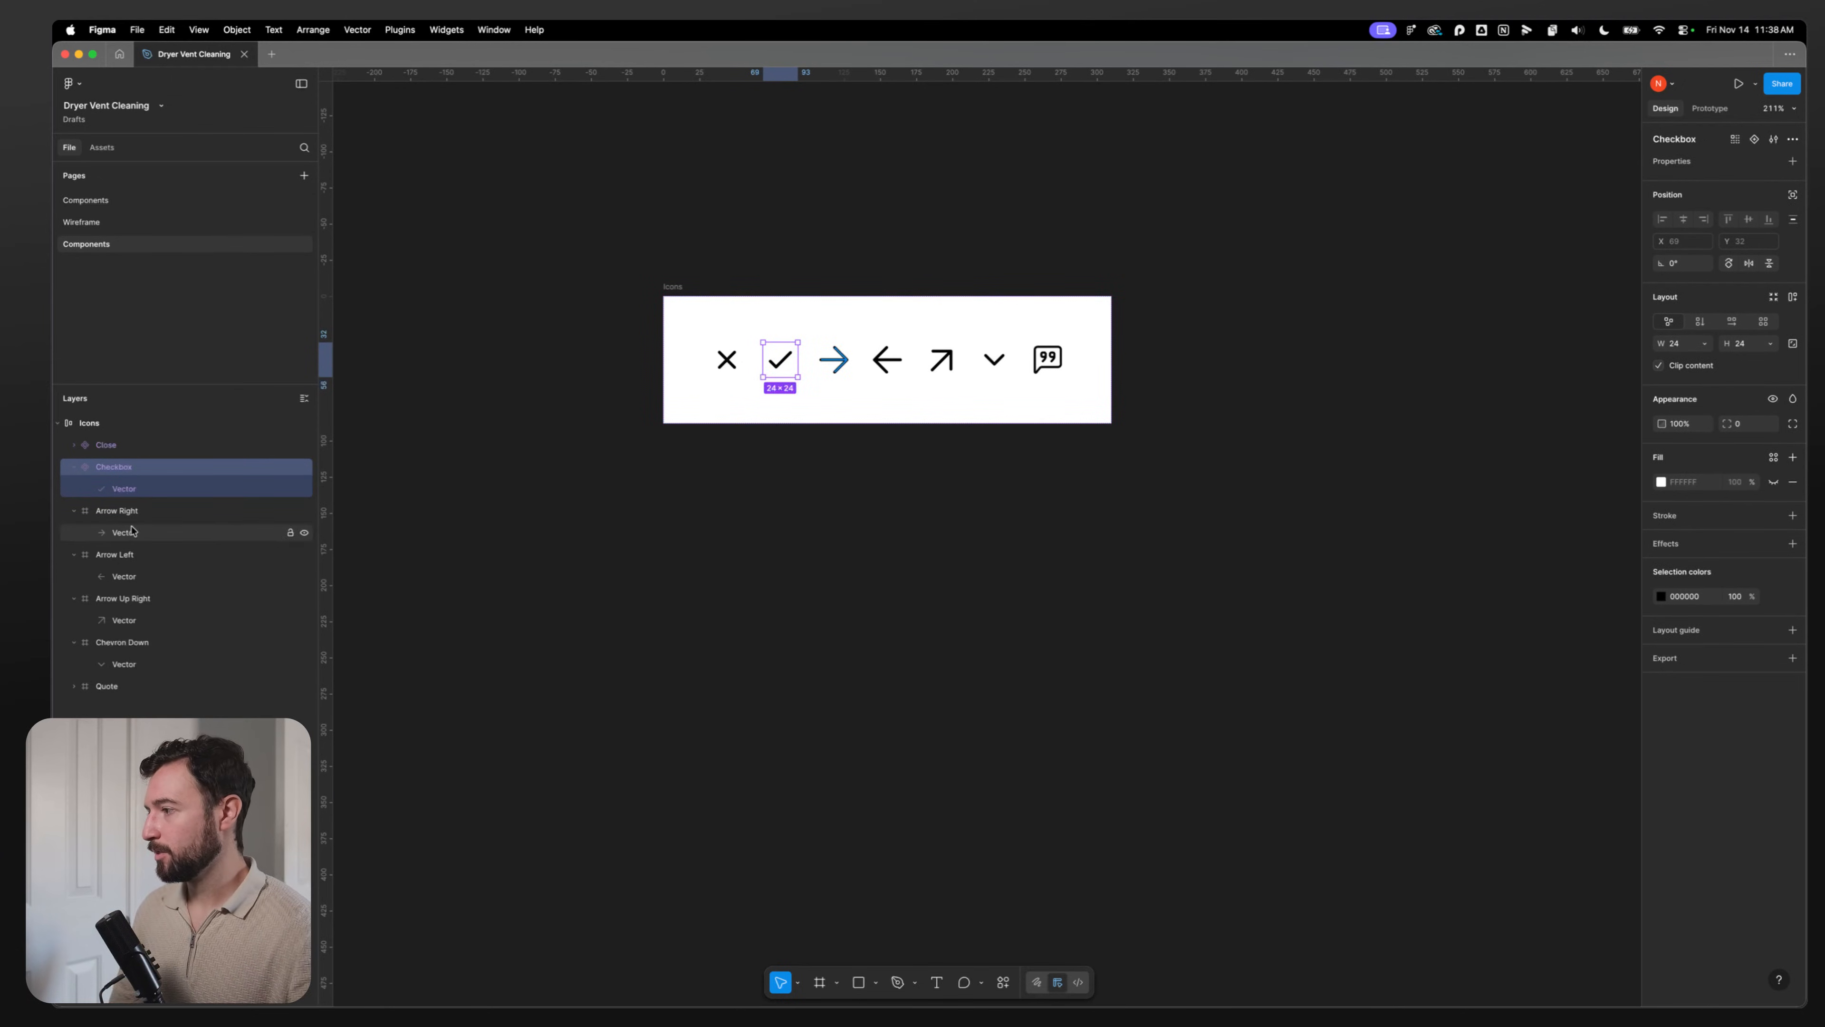
Step: Turn the Arrow Right, Arrow Left, Arrow Up Right and Chevron Down icons into individual components
{"action": "left_click", "coordinate": [137, 516]}
{"action": "key", "text": "super+alt+k"}
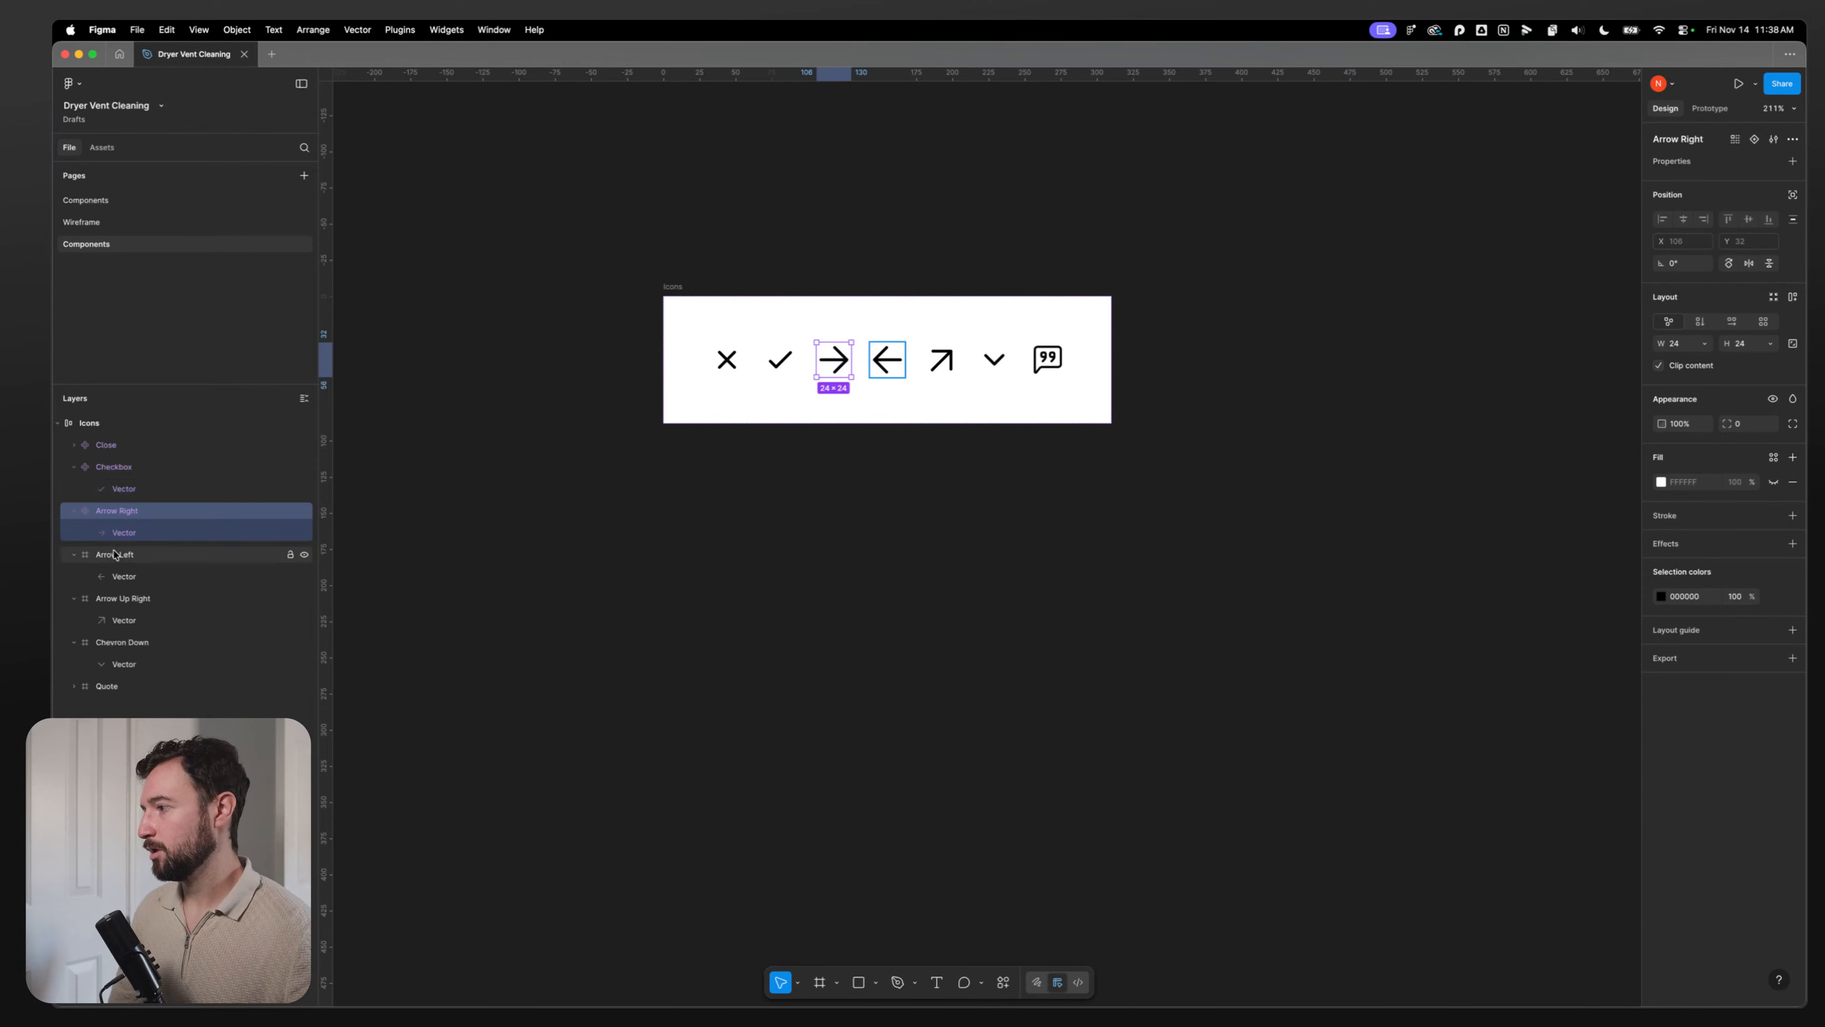
{"action": "left_click", "coordinate": [115, 554]}
{"action": "key", "text": "super+alt+k"}
{"action": "left_click", "coordinate": [123, 601]}
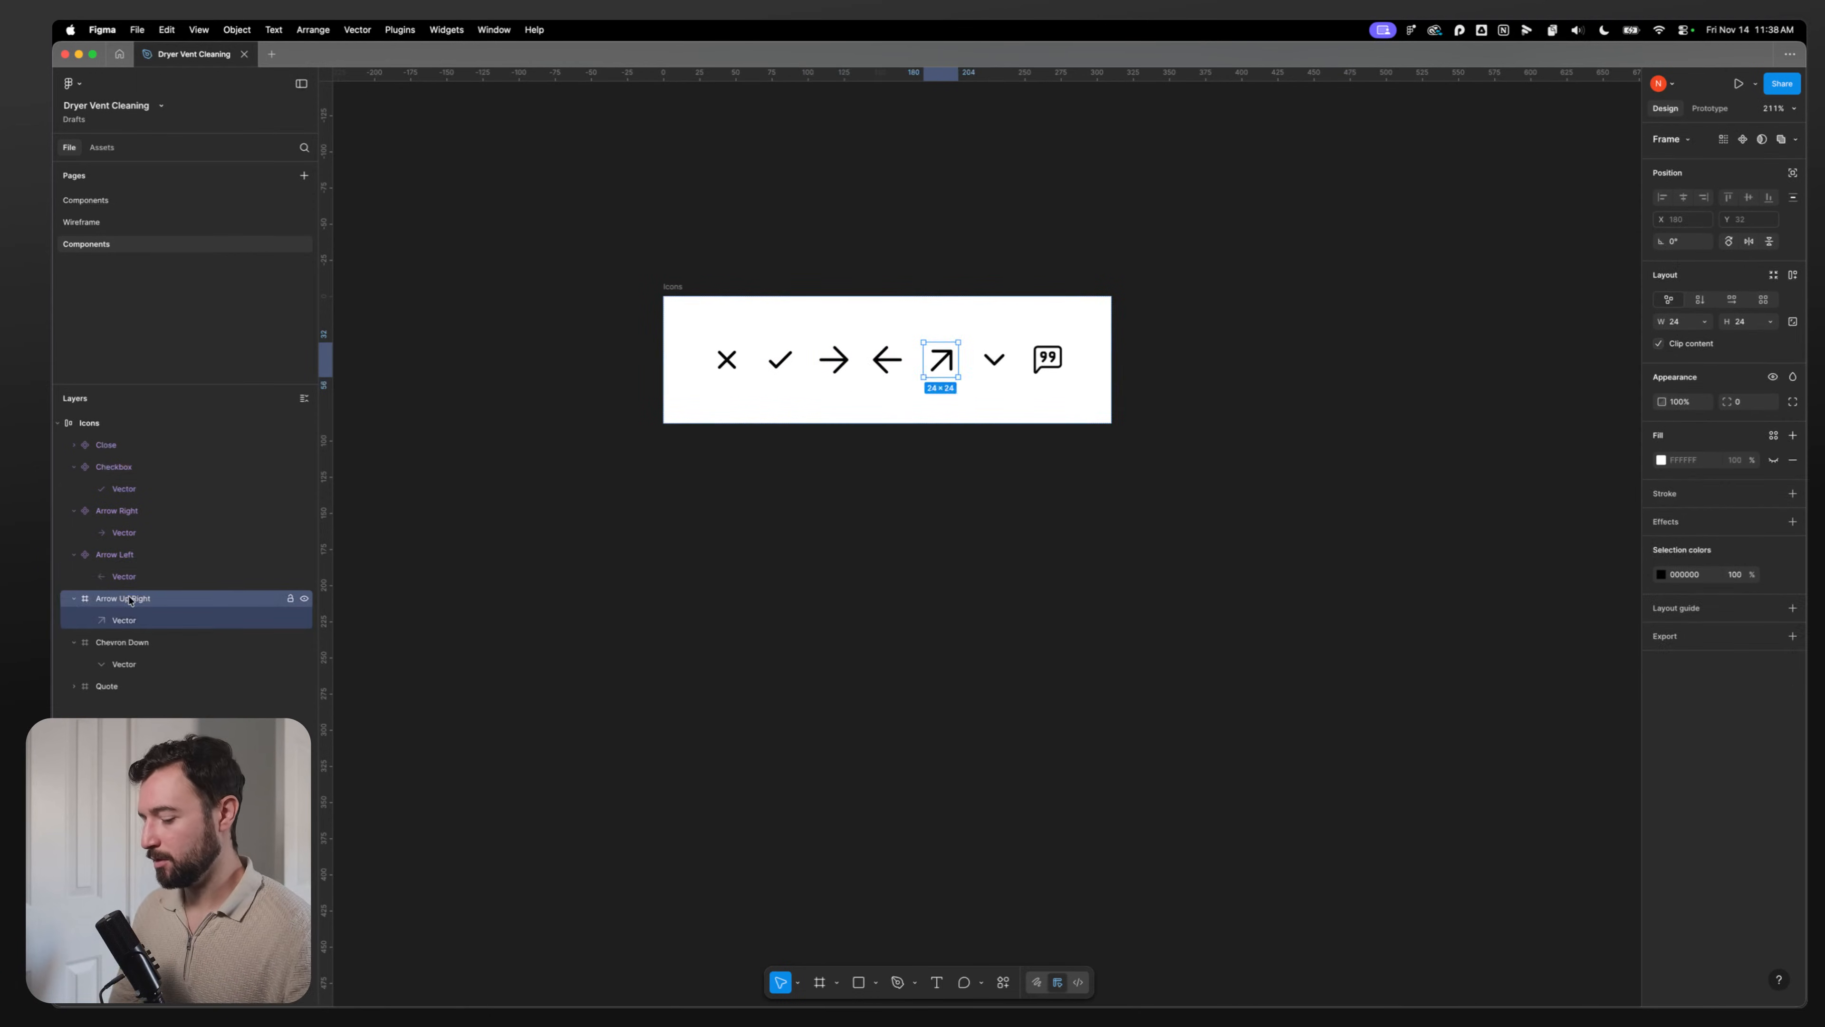
{"action": "key", "text": "super+alt+k"}
{"action": "left_click", "coordinate": [122, 643]}
{"action": "key", "text": "super+alt+k"}
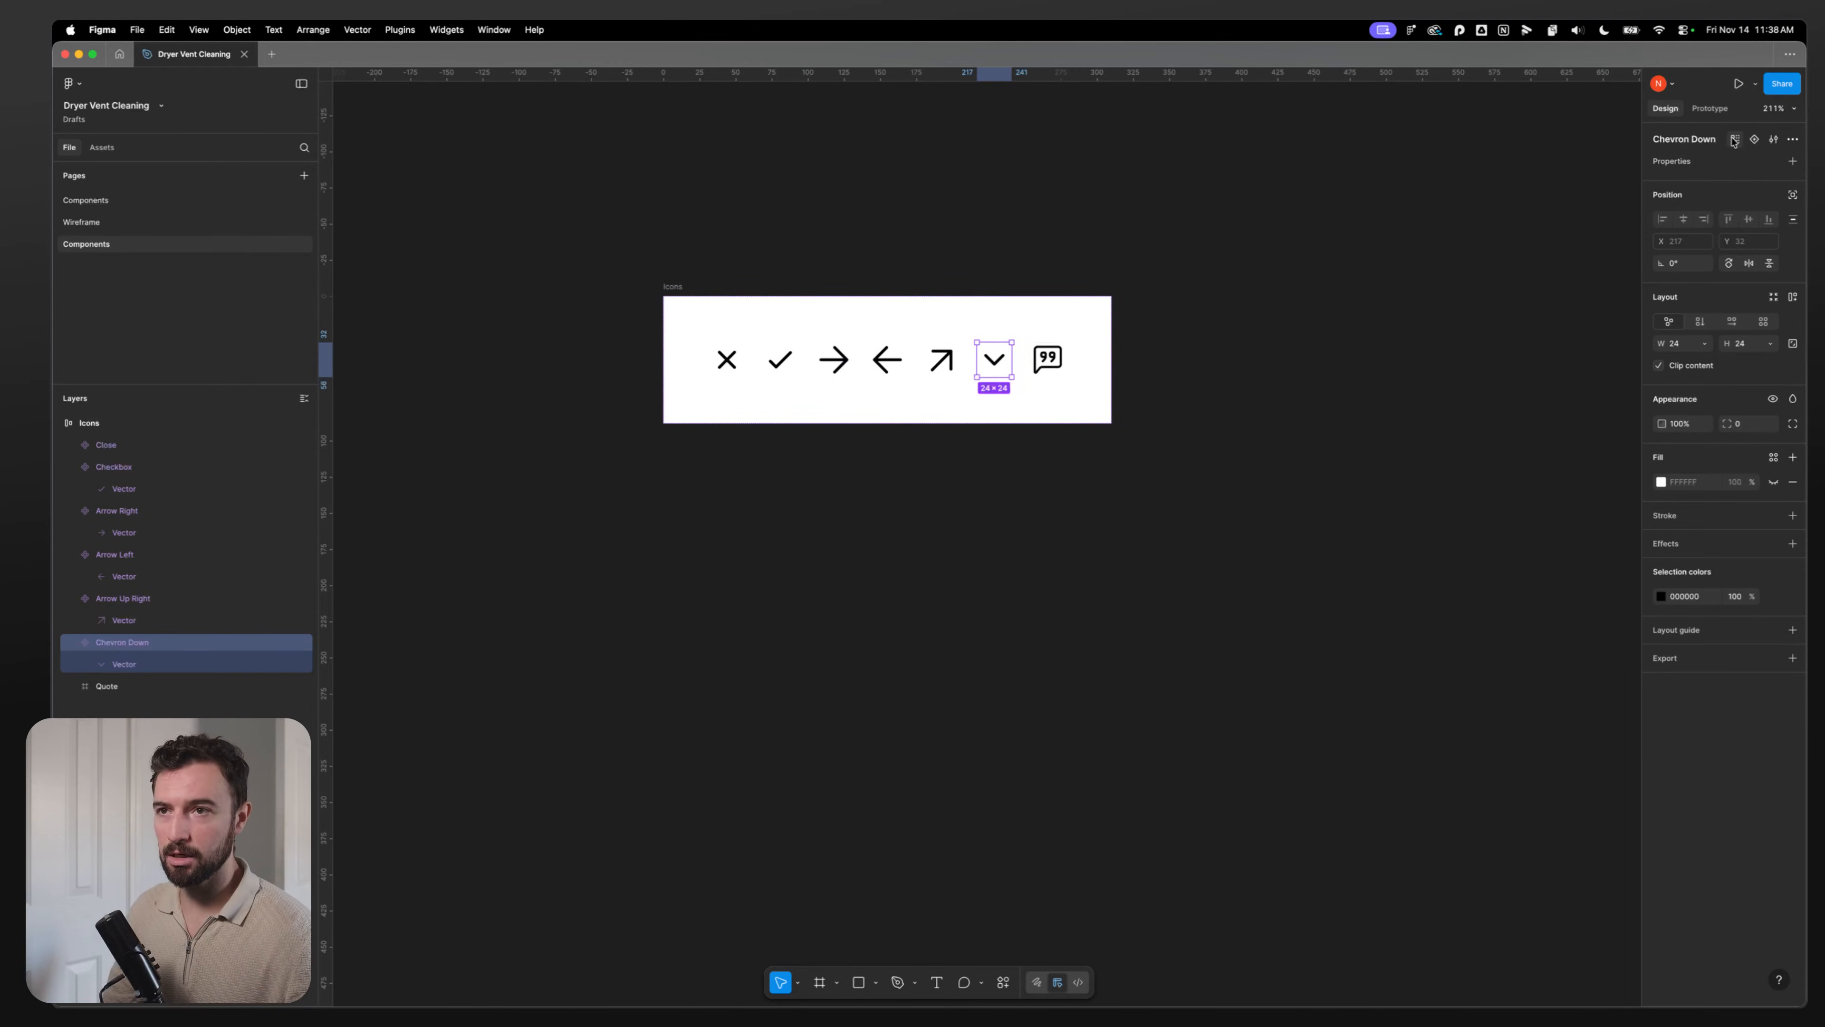
Step: Try adding a variant to the Chevron Down component and undo it
{"action": "left_click", "coordinate": [1758, 141]}
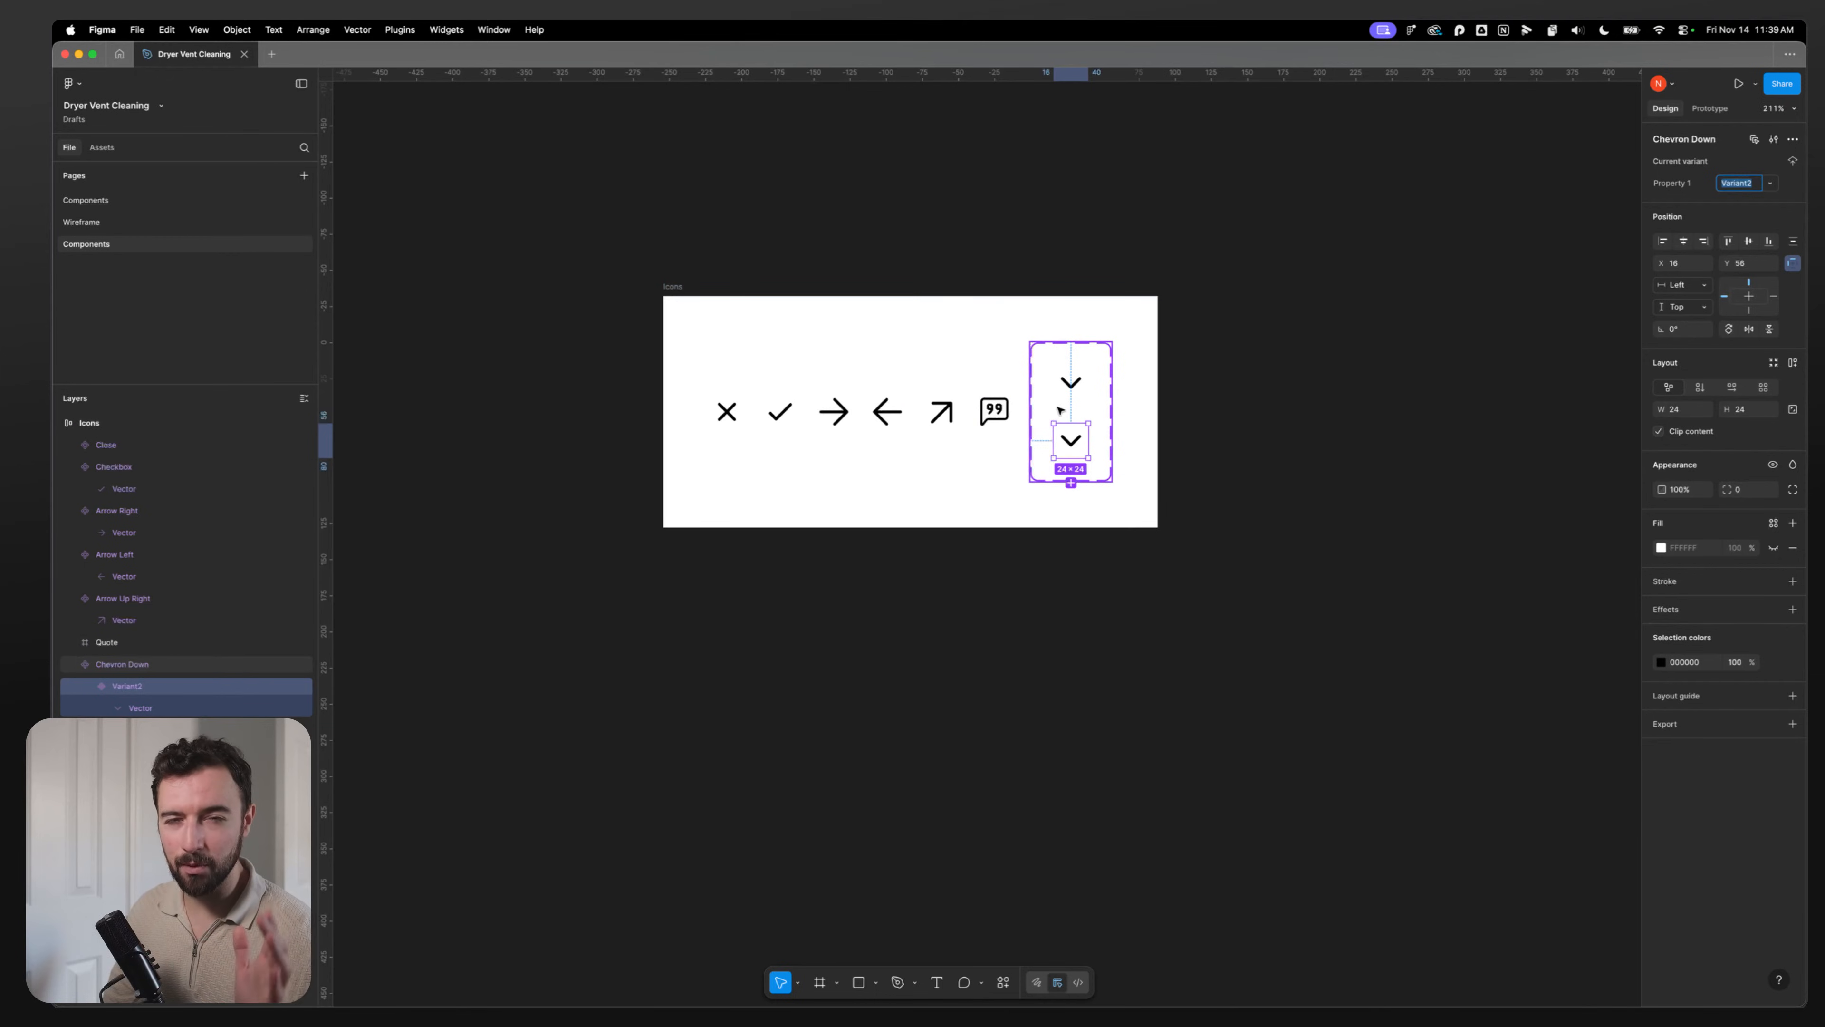
{"action": "key", "text": "super+z"}
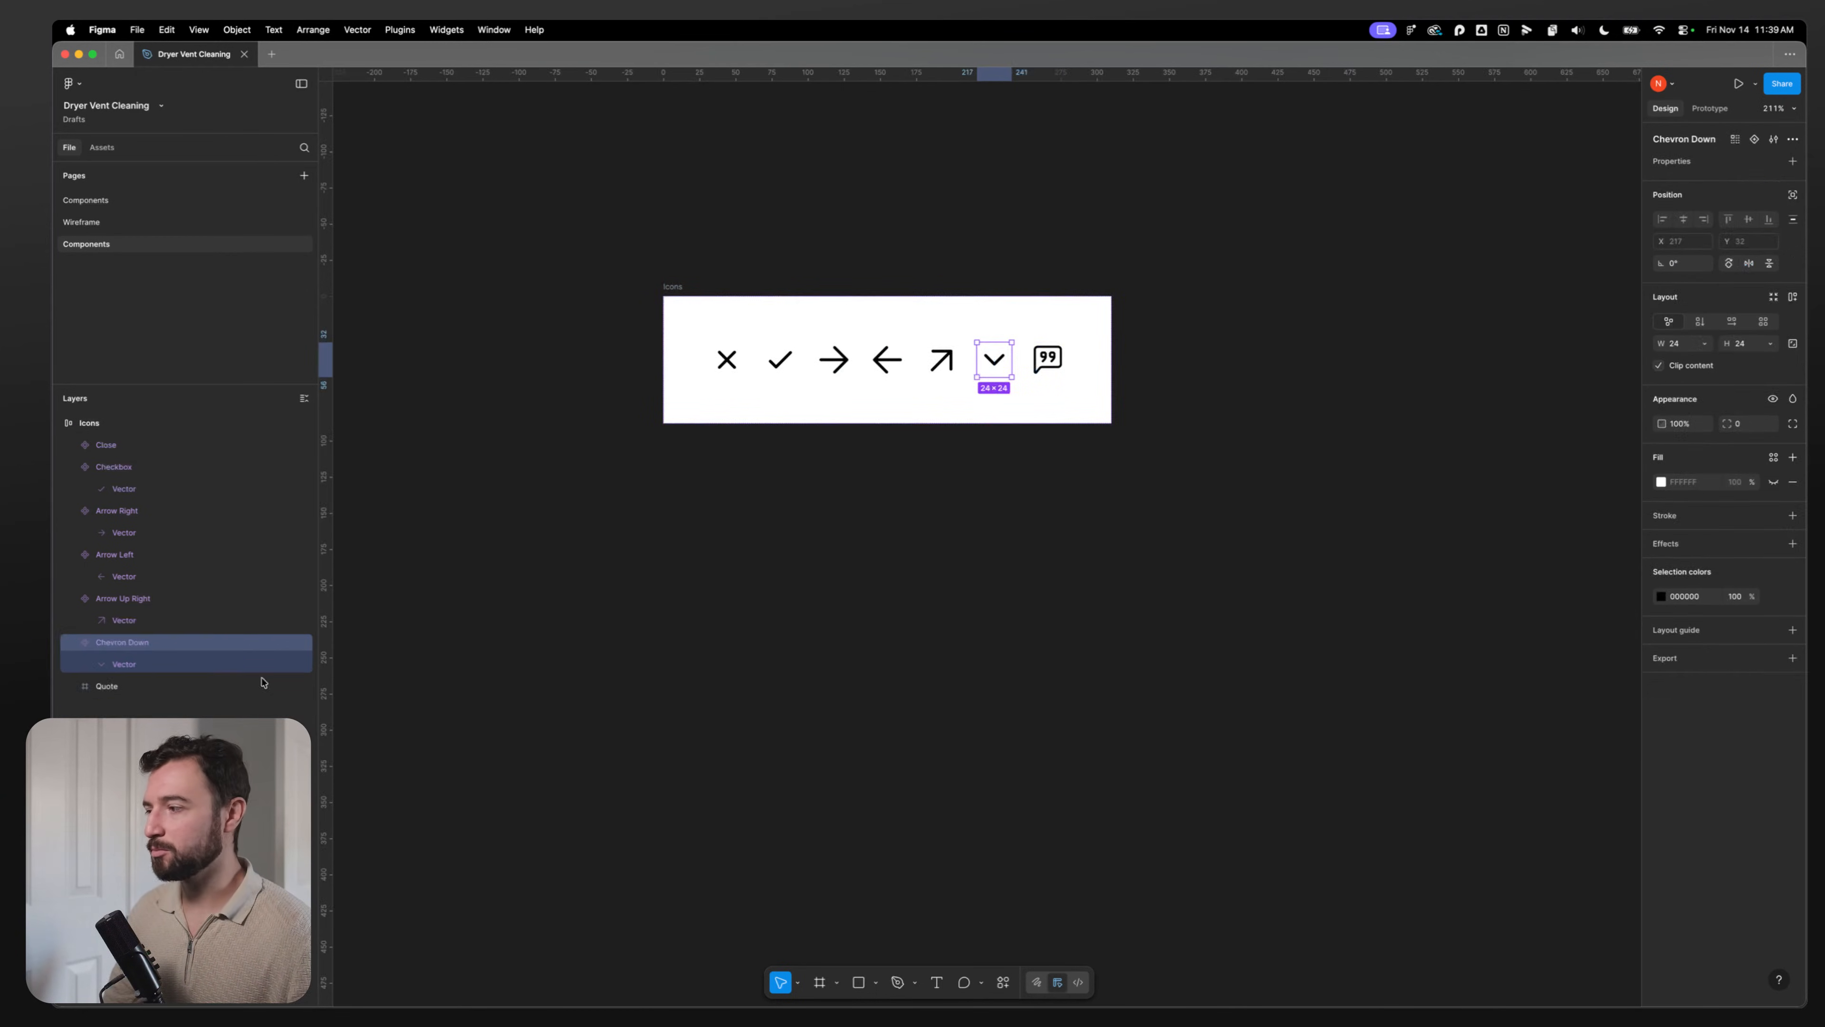
Step: Turn the Quote icon into a component and clear the selection
{"action": "left_click", "coordinate": [110, 688]}
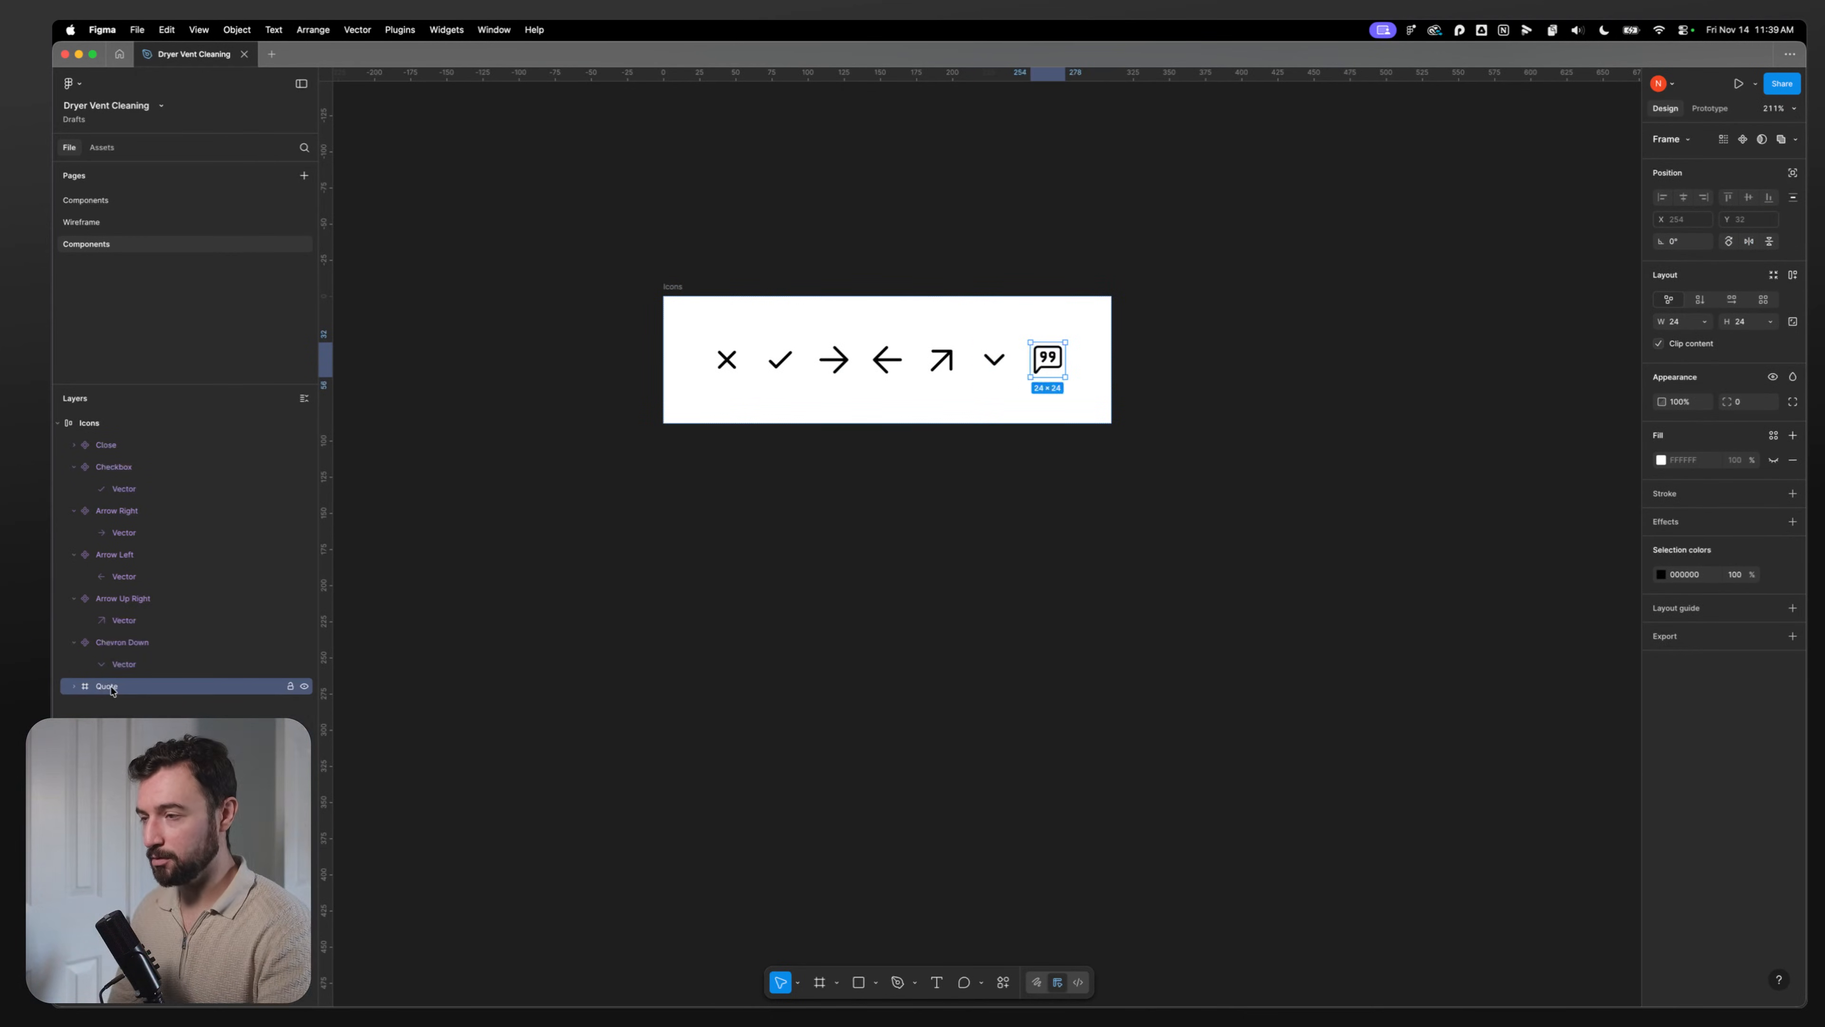
{"action": "key", "text": "super+alt+k"}
{"action": "left_click", "coordinate": [138, 710]}
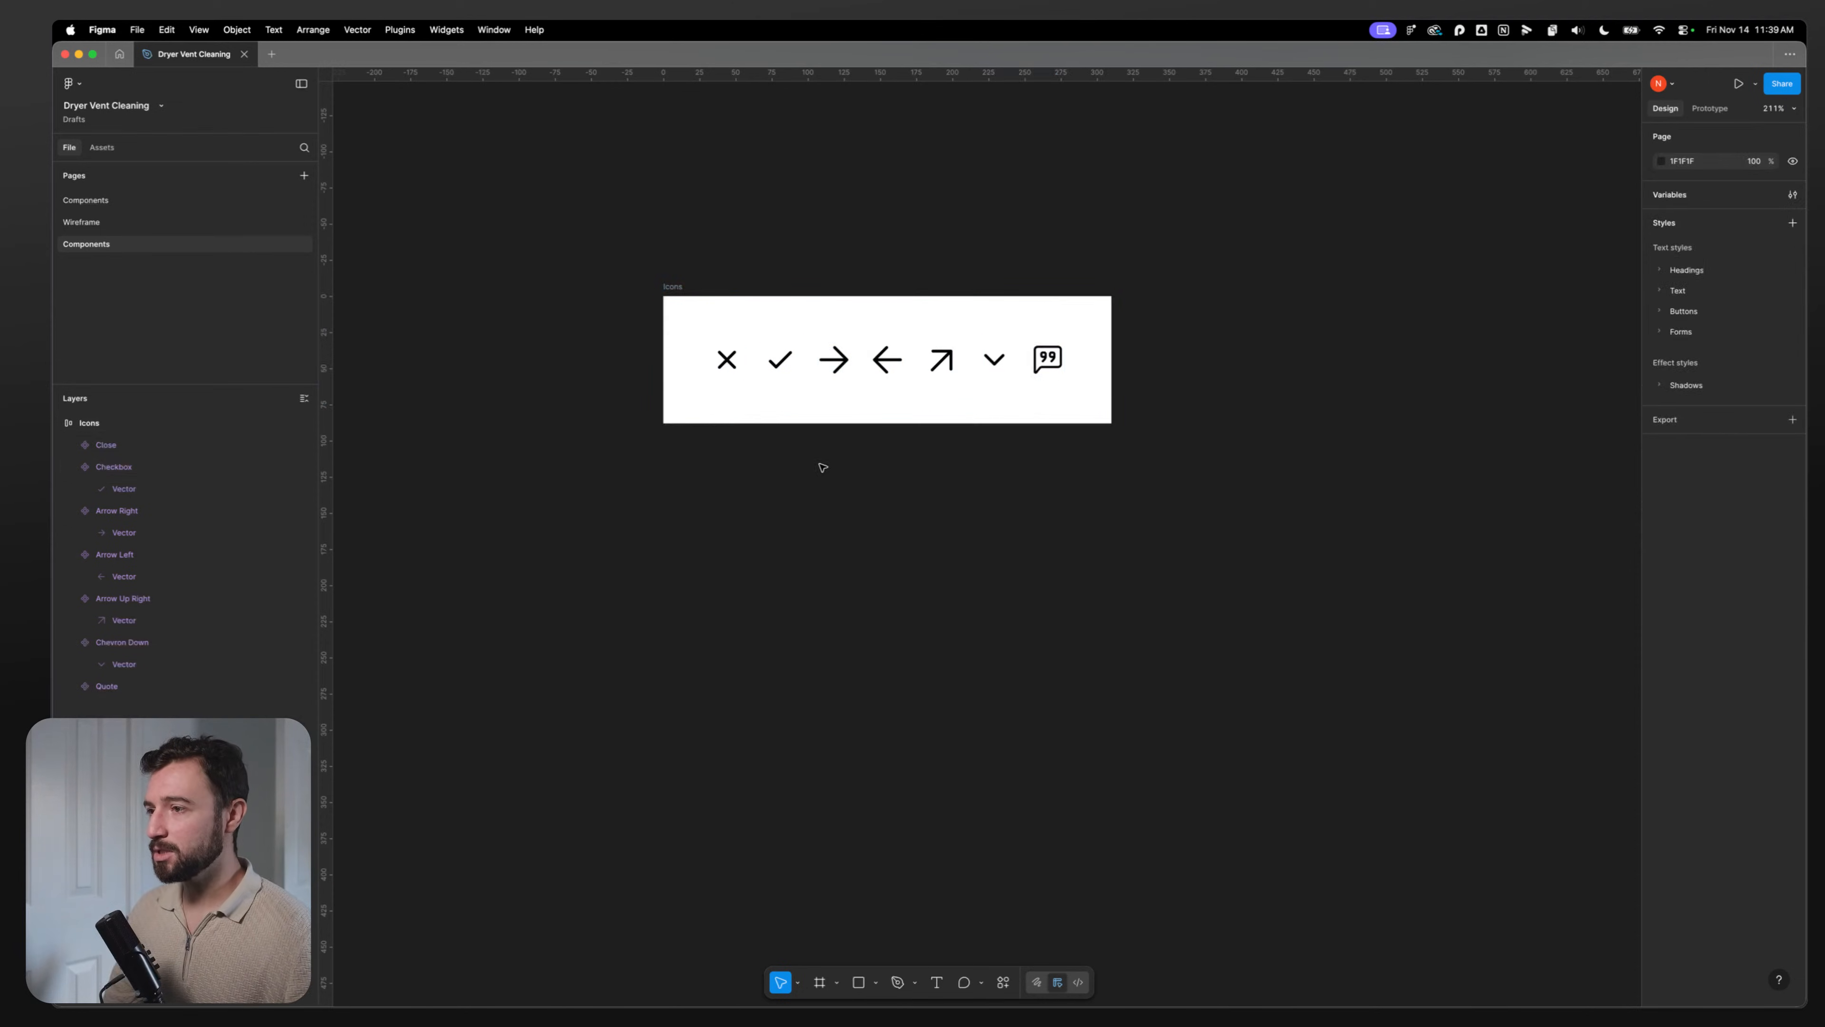
Step: Reduce the auto layout gap between the icons in the Icons frame to 5
{"action": "scroll", "coordinate": [823, 467], "scroll_direction": "up", "scroll_amount": 5}
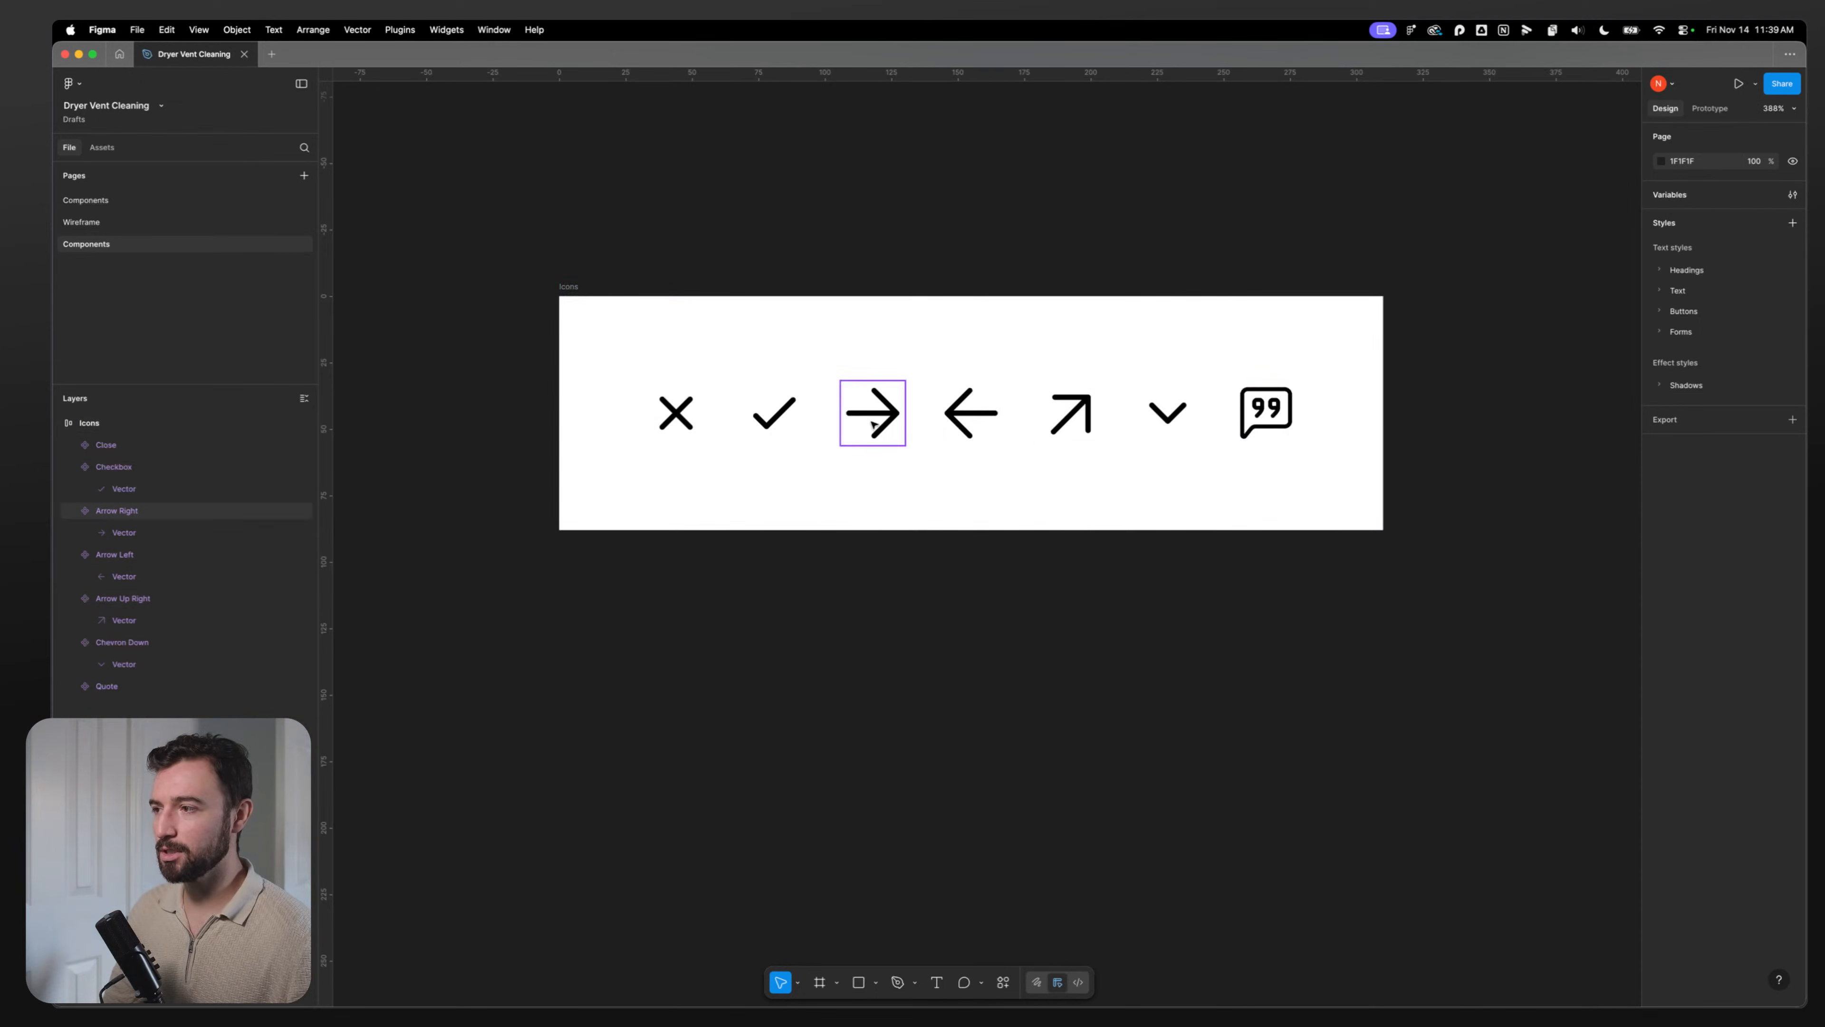
{"action": "scroll", "coordinate": [834, 455], "scroll_direction": "up", "scroll_amount": 2}
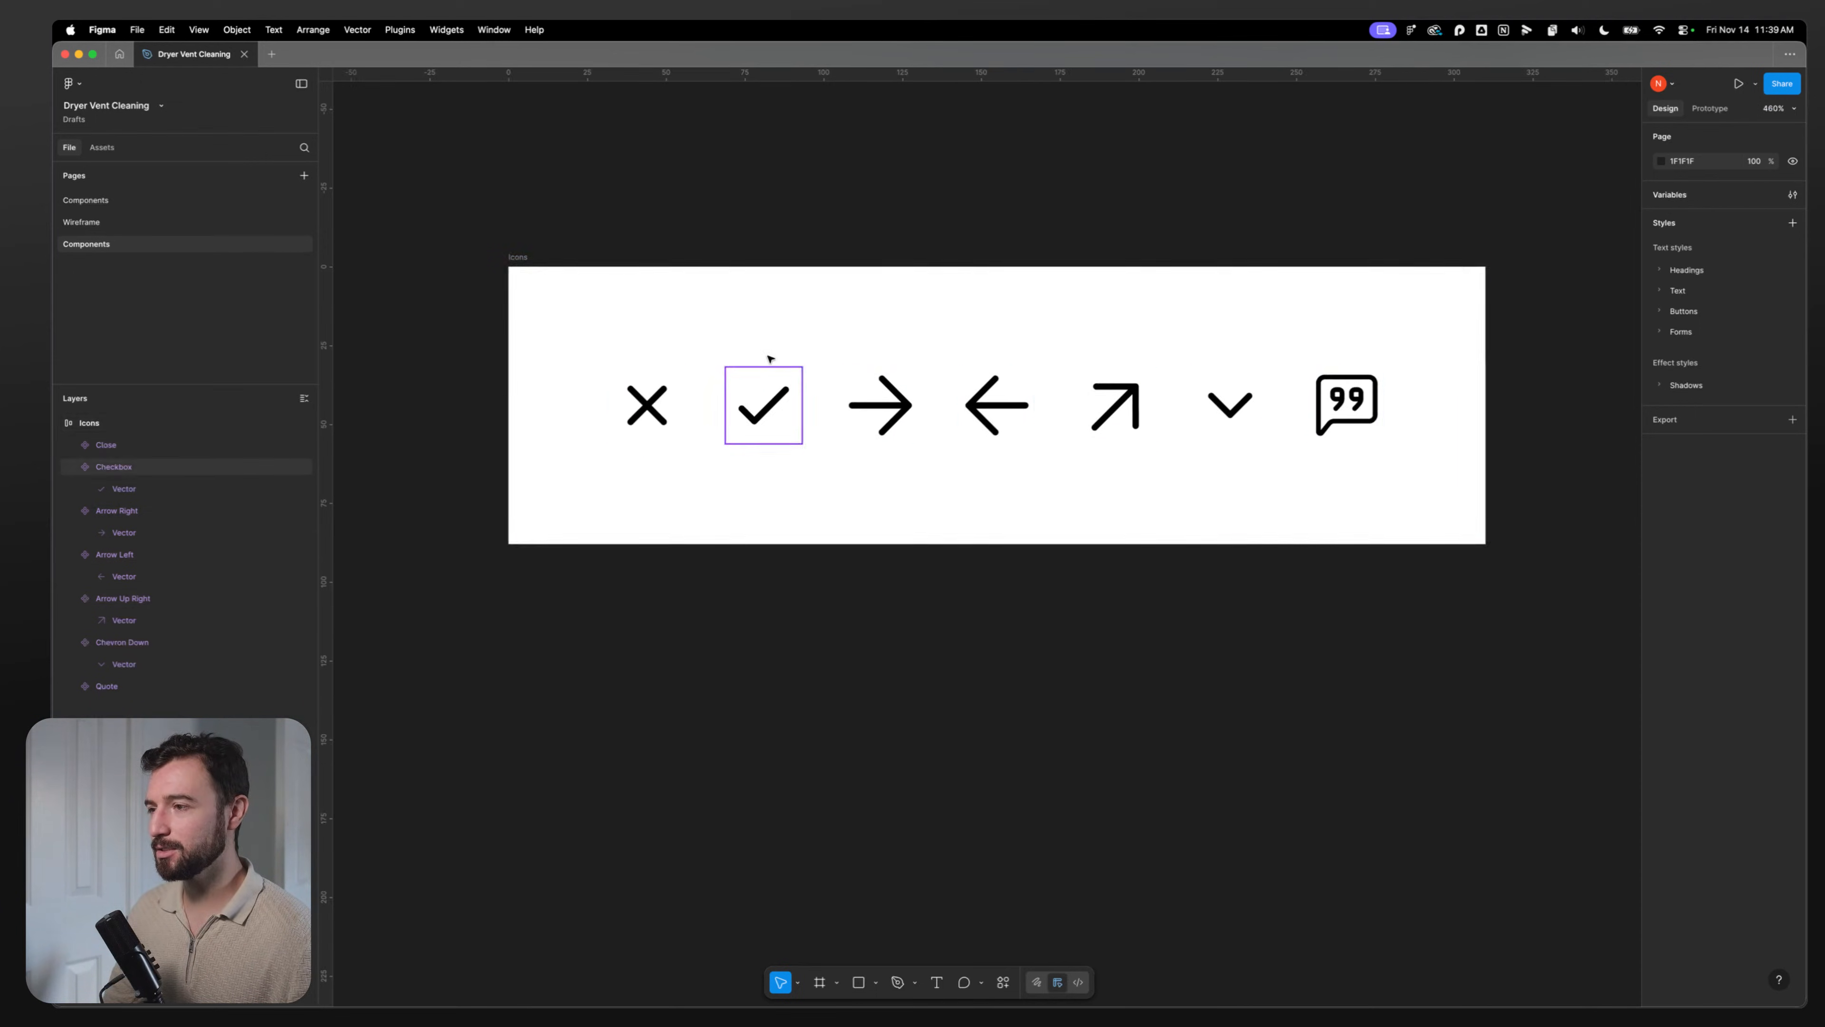
{"action": "left_click", "coordinate": [773, 337]}
{"action": "left_click_drag", "start_coordinate": [1721, 341], "coordinate": [1711, 341]}
{"action": "left_click", "coordinate": [1068, 713]}
Step: Scale the vectors inside Arrow Right and Arrow Left together, down to about 16 × 16 around their centres
{"action": "left_click", "coordinate": [837, 409]}
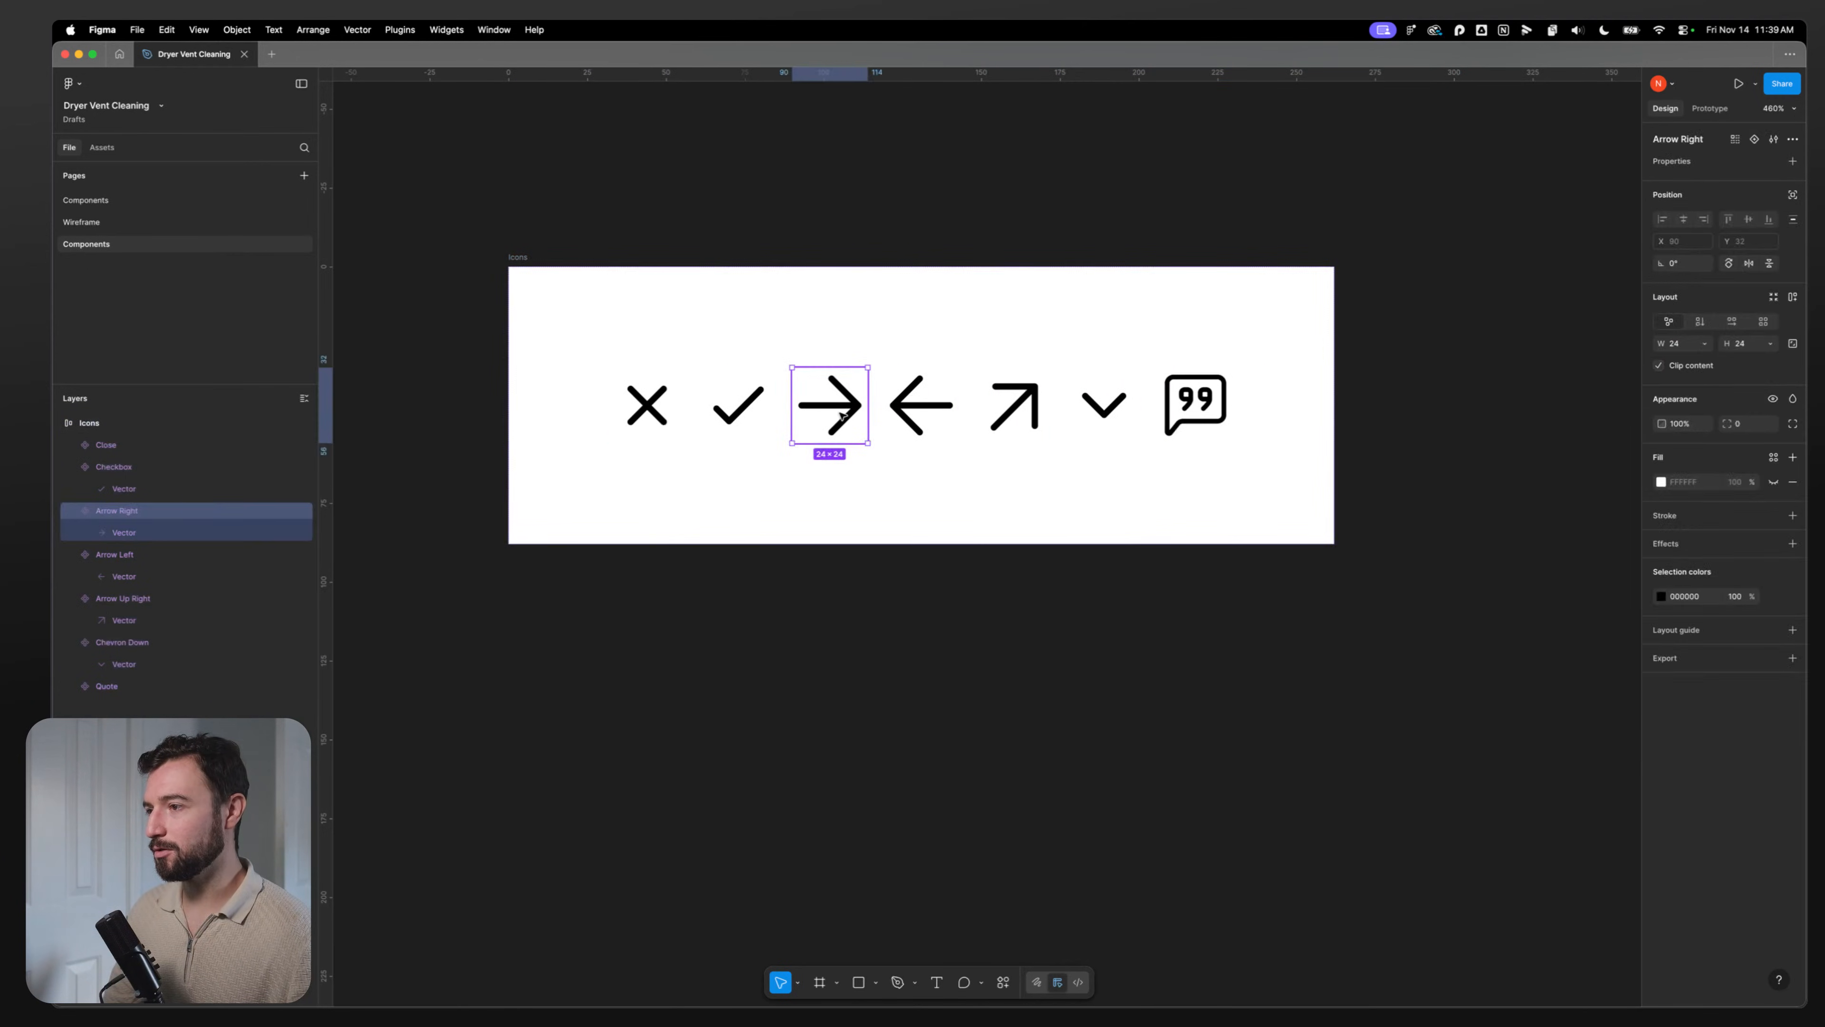
{"action": "double_click", "coordinate": [844, 411]}
{"action": "left_click", "coordinate": [904, 403], "text": "shift"}
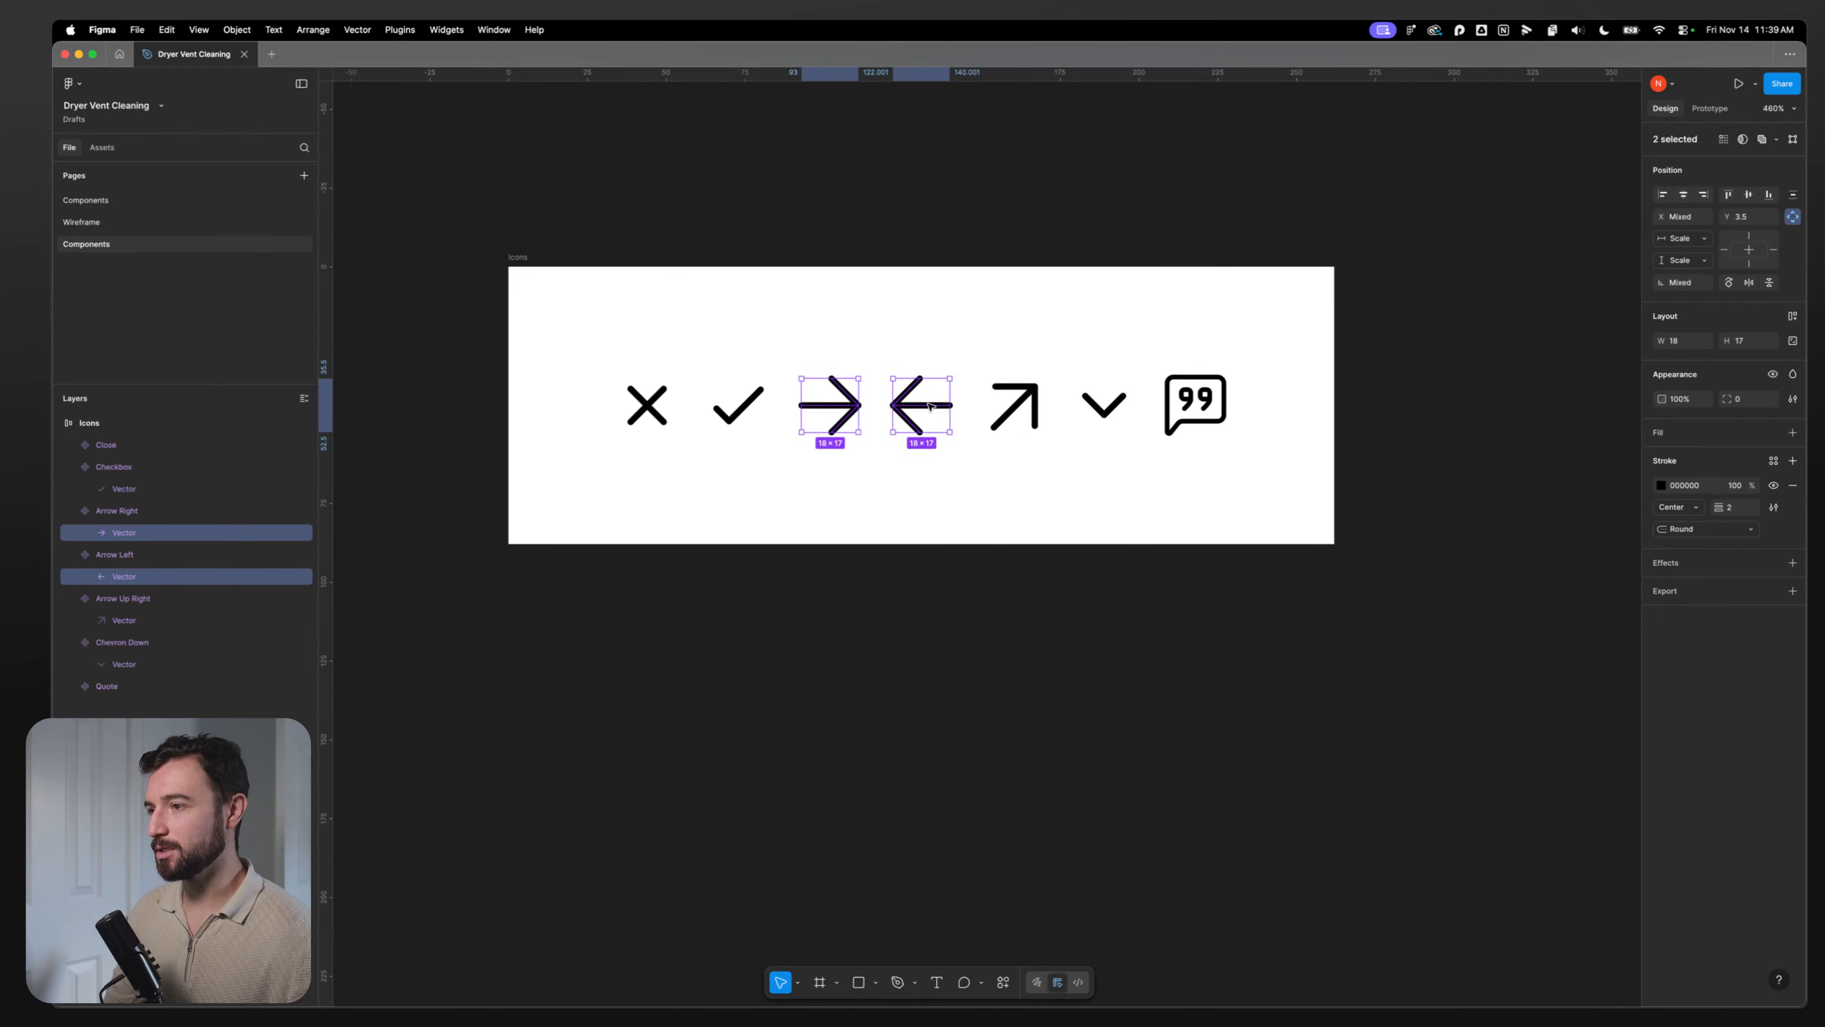
{"action": "left_click_drag", "start_coordinate": [950, 379], "coordinate": [949, 377]}
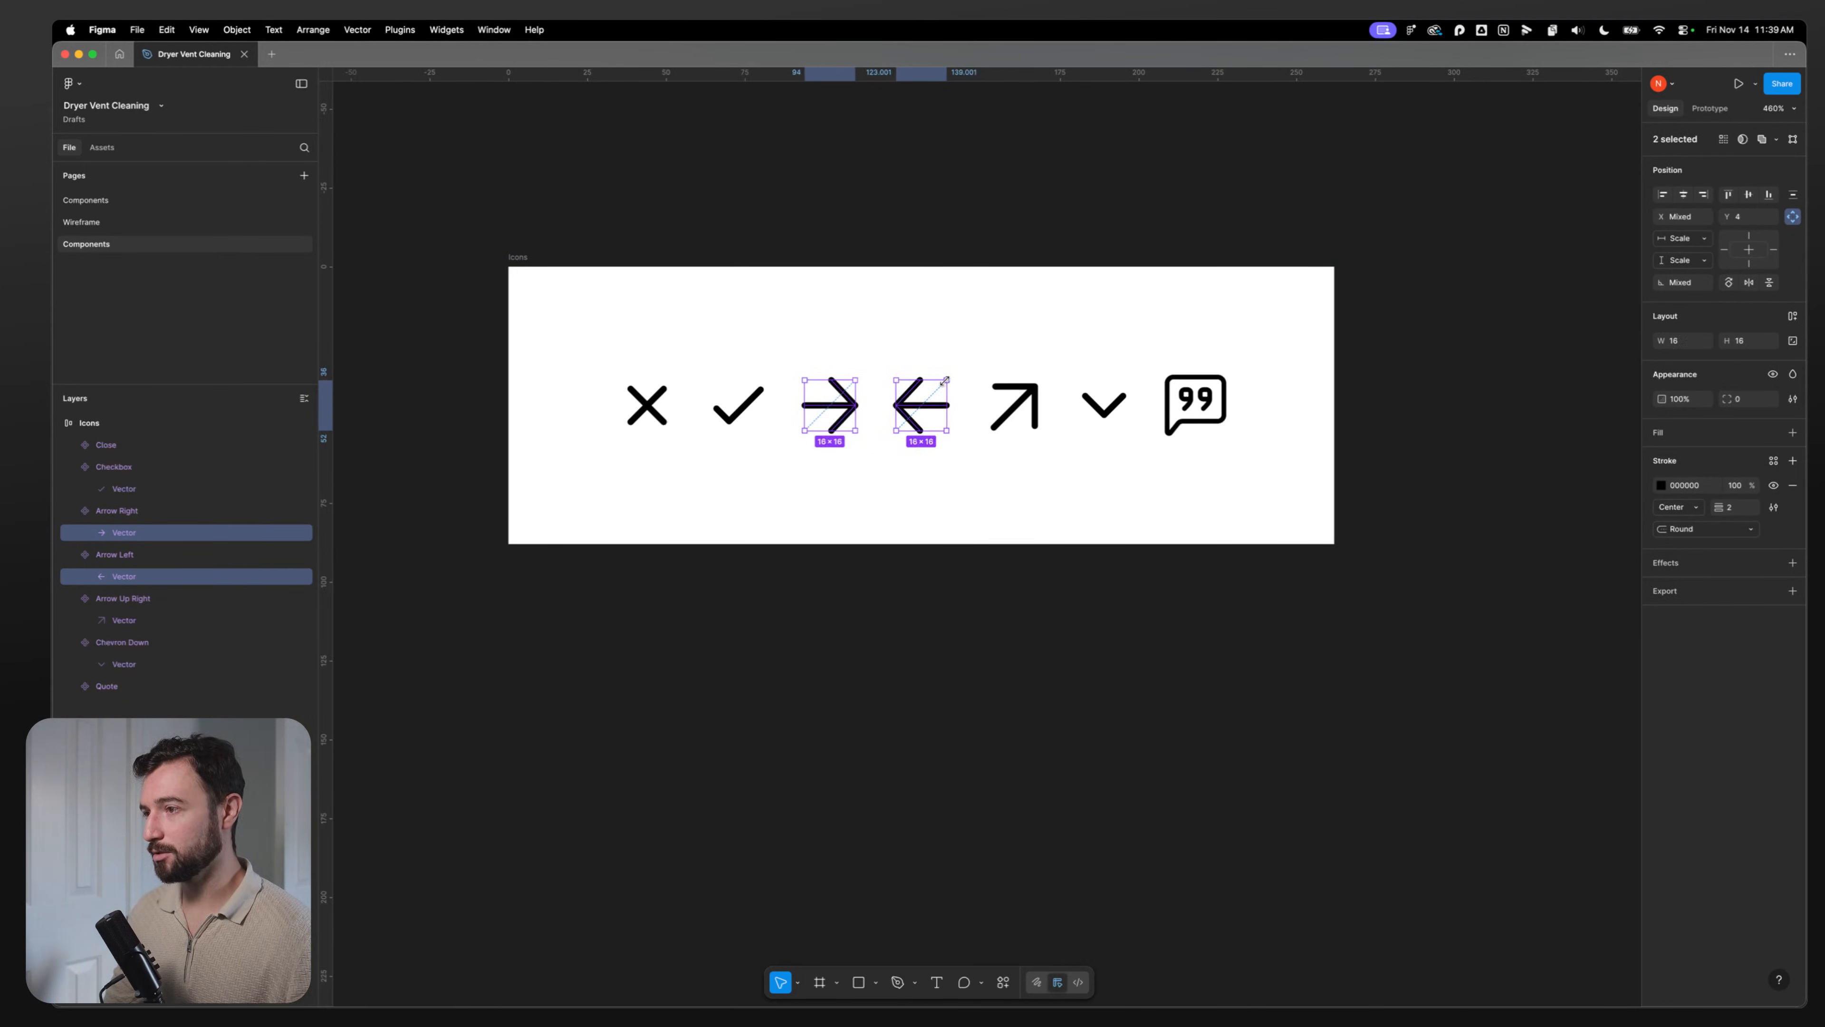
{"action": "left_click", "coordinate": [895, 734]}
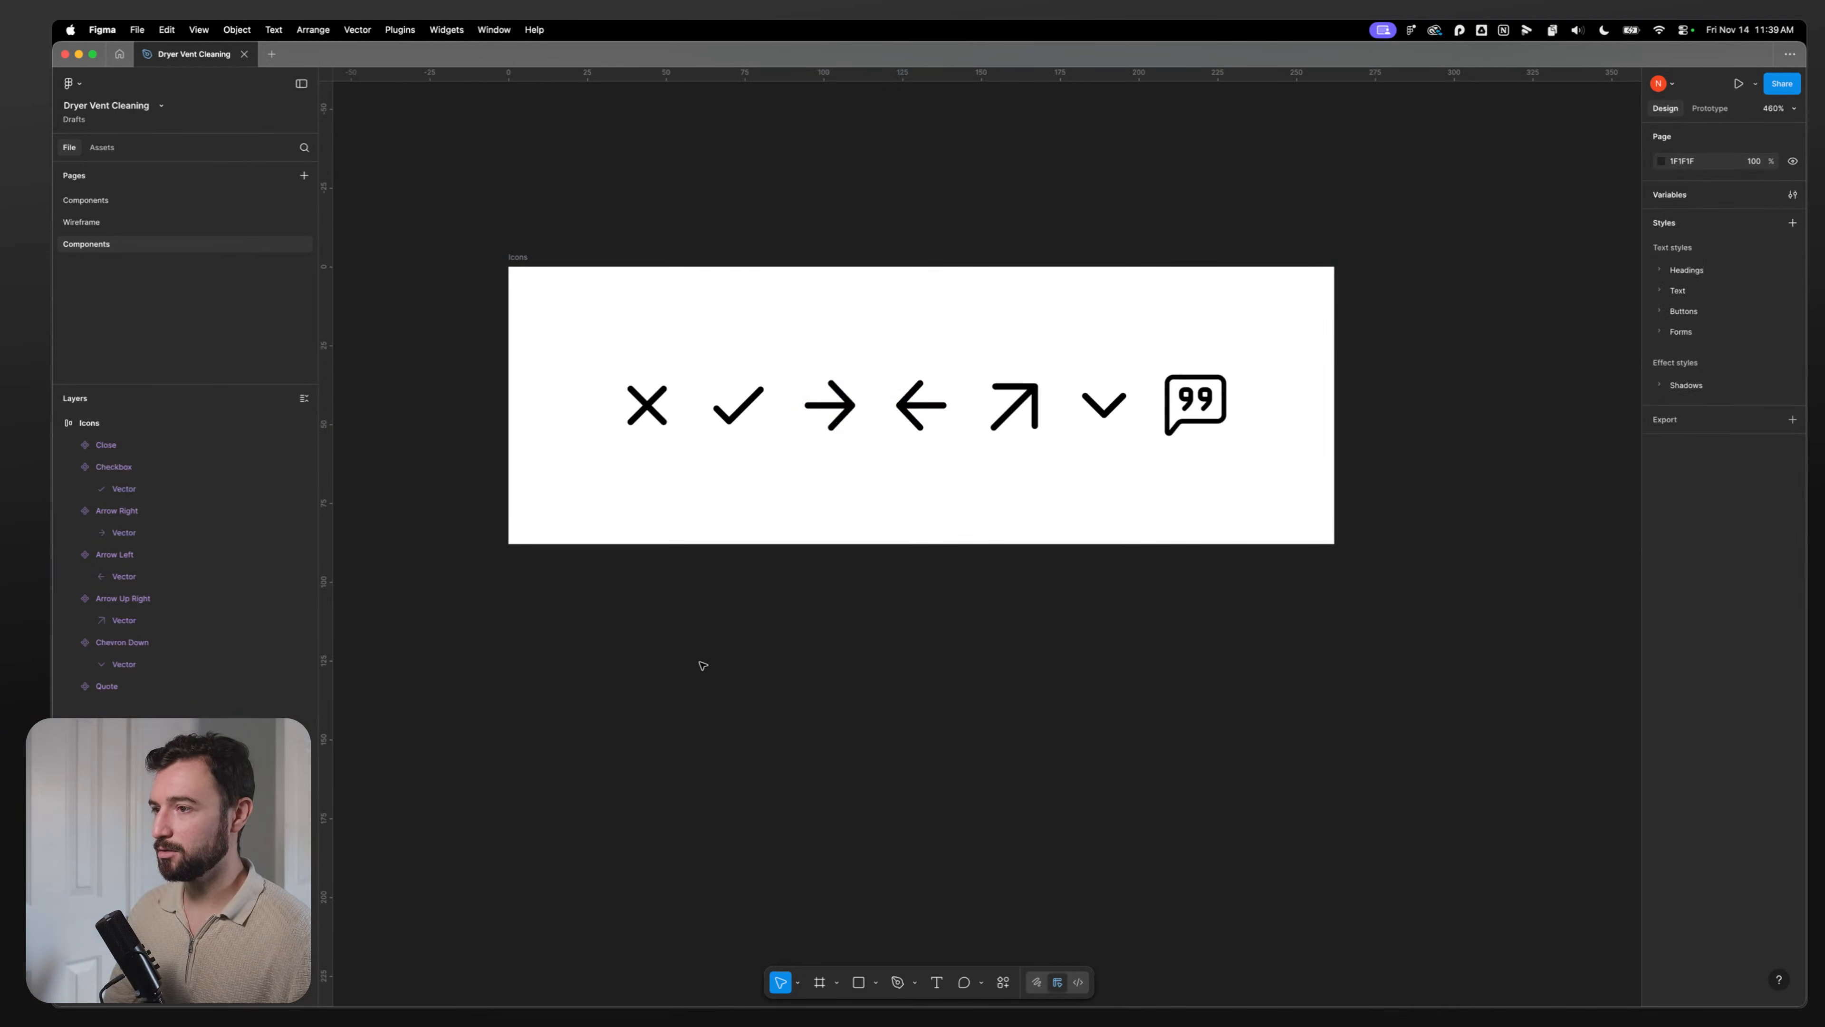
Step: Inspect the Arrow Up Right vector's size, the Close component and the Icons frame's layout settings
{"action": "double_click", "coordinate": [1029, 396]}
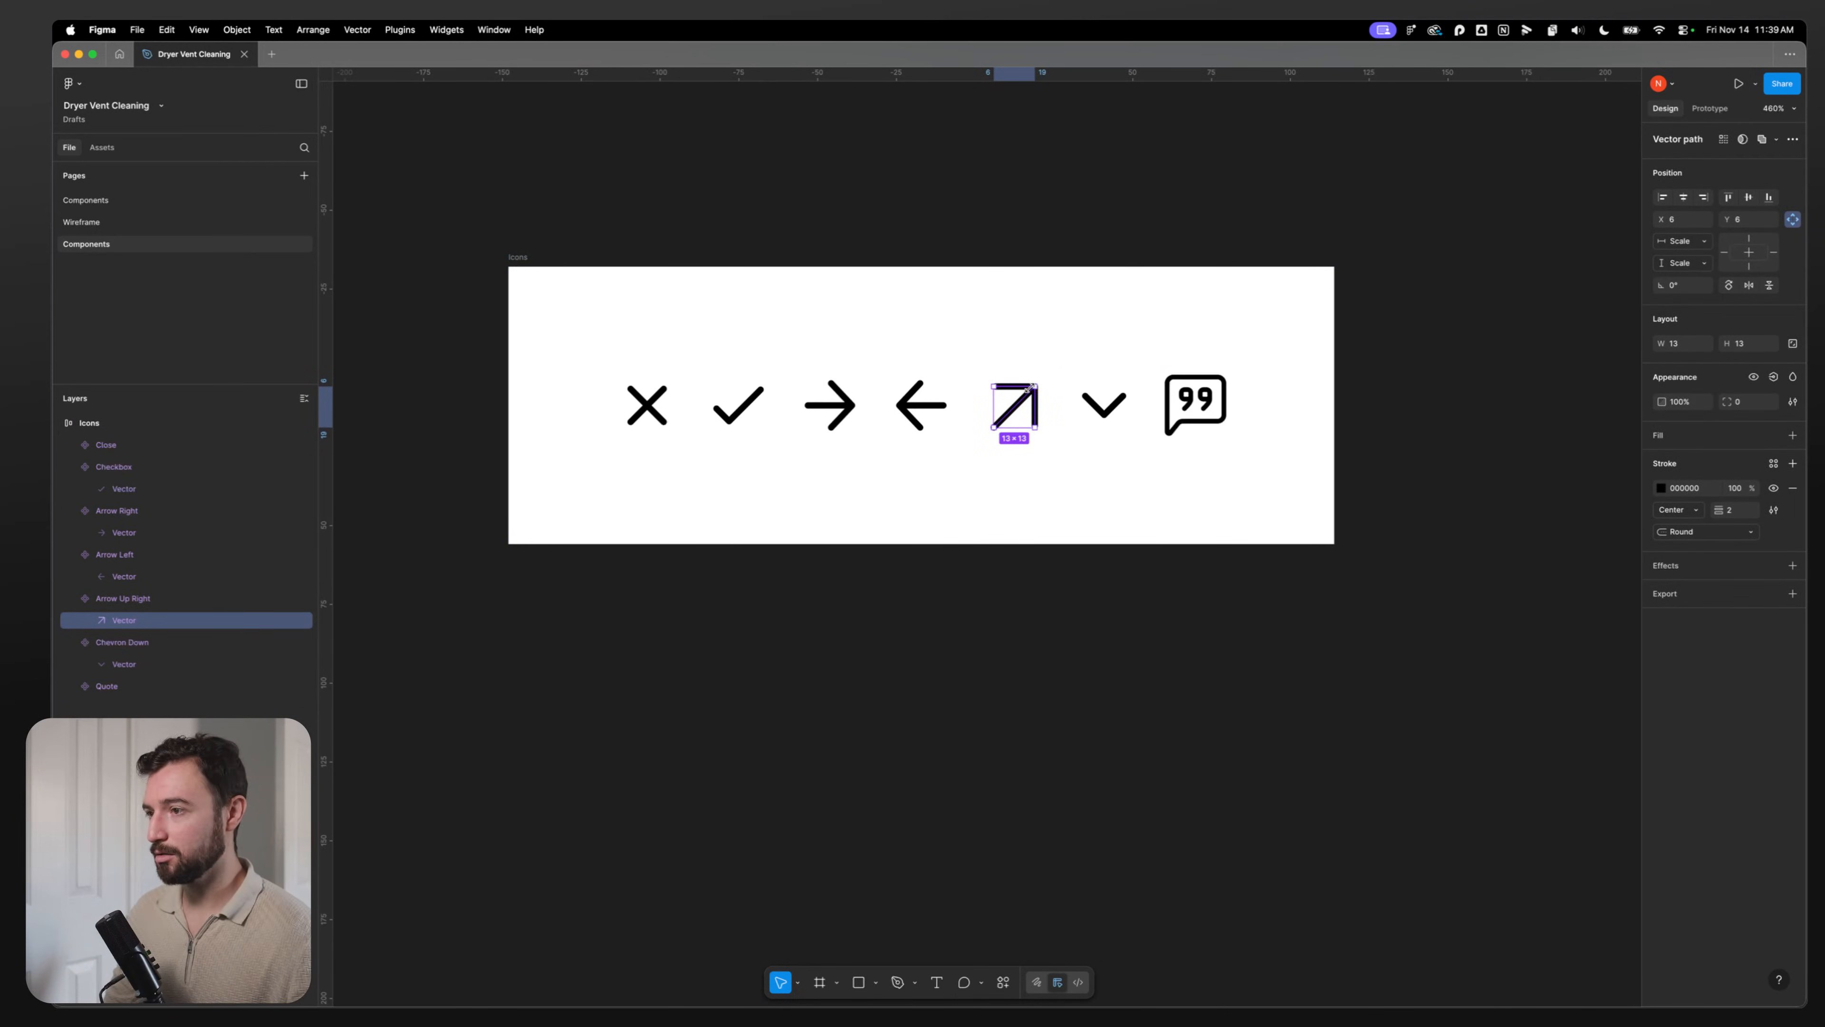
{"action": "left_click", "coordinate": [996, 651]}
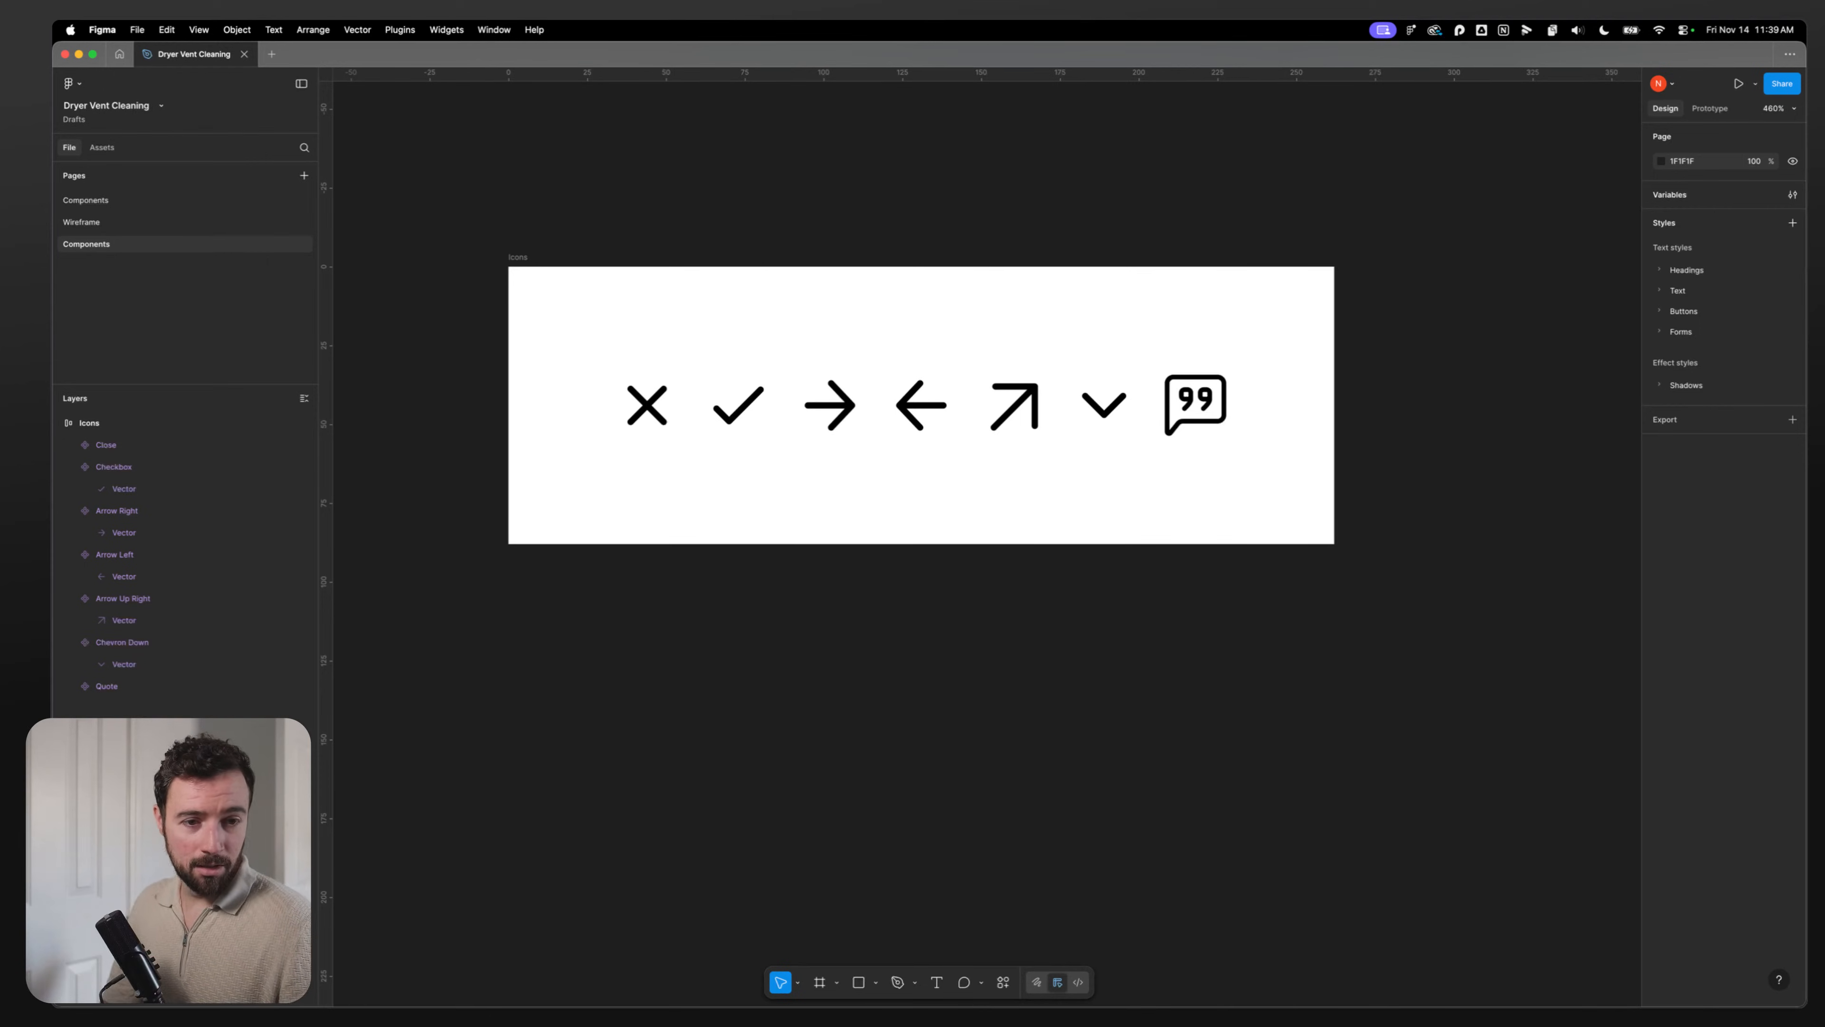
{"action": "key", "text": "super+Tab"}
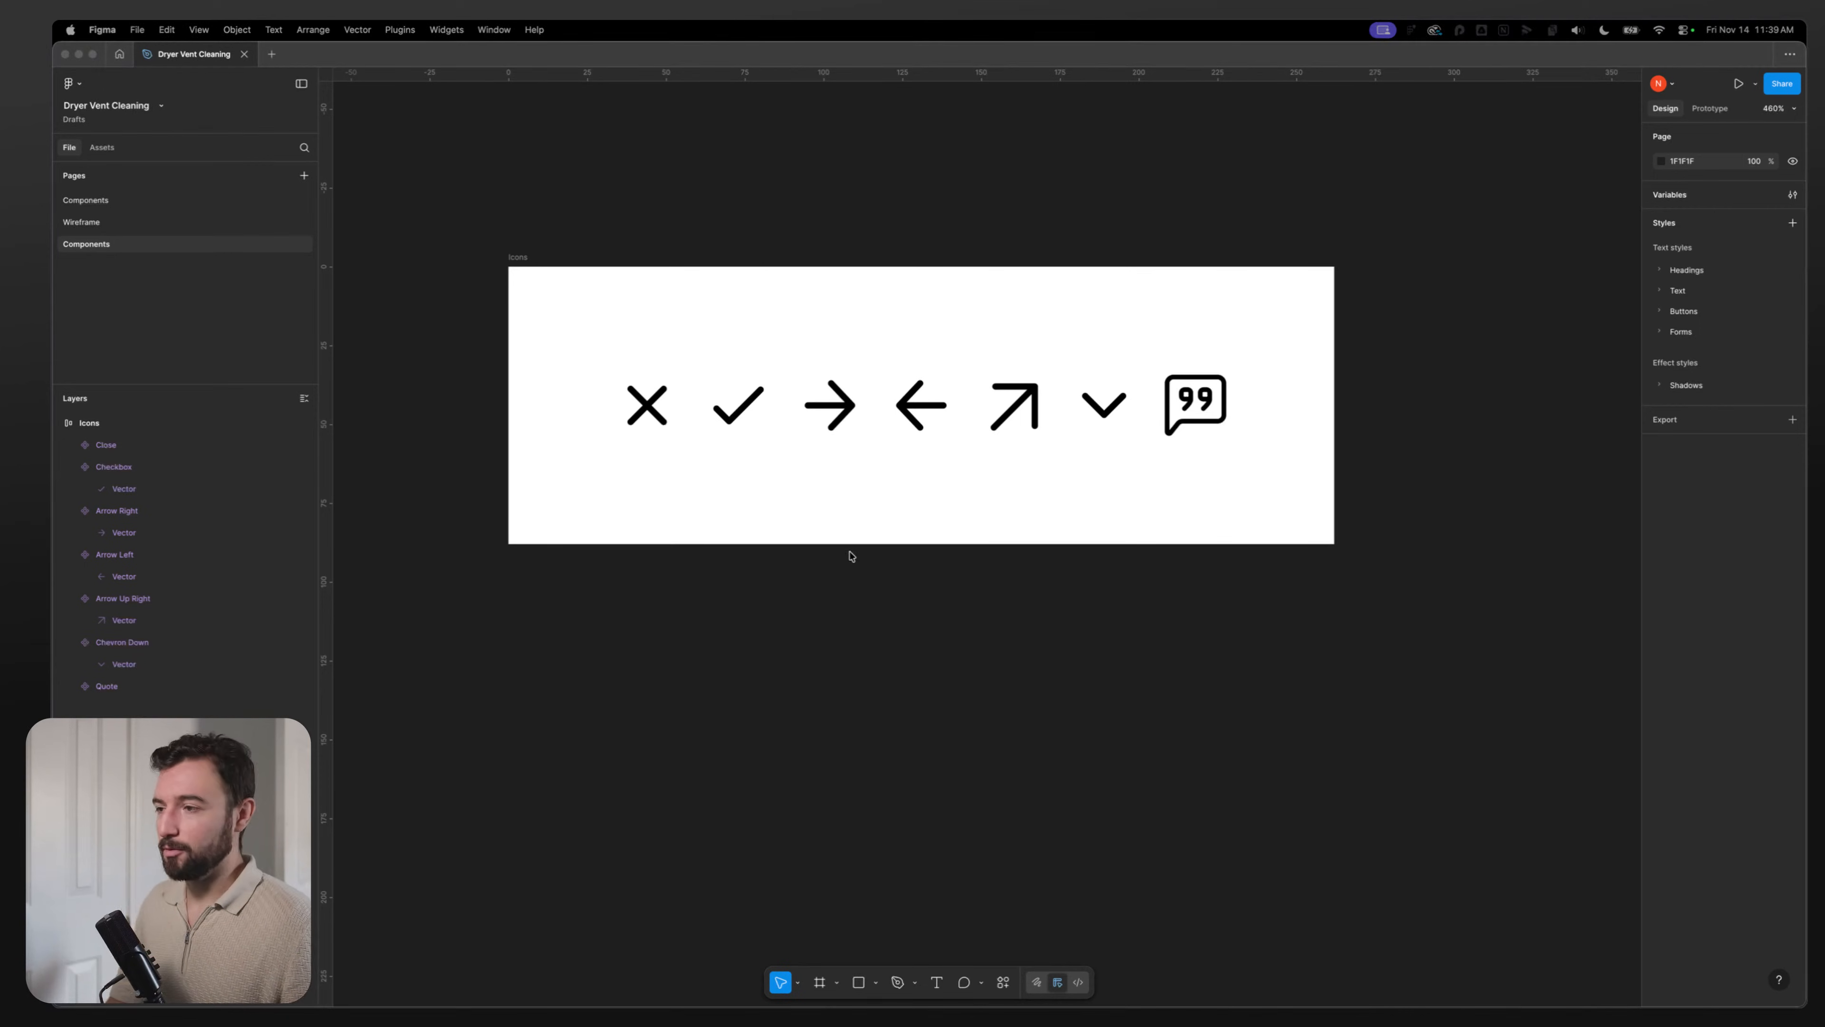
{"action": "left_click", "coordinate": [647, 405]}
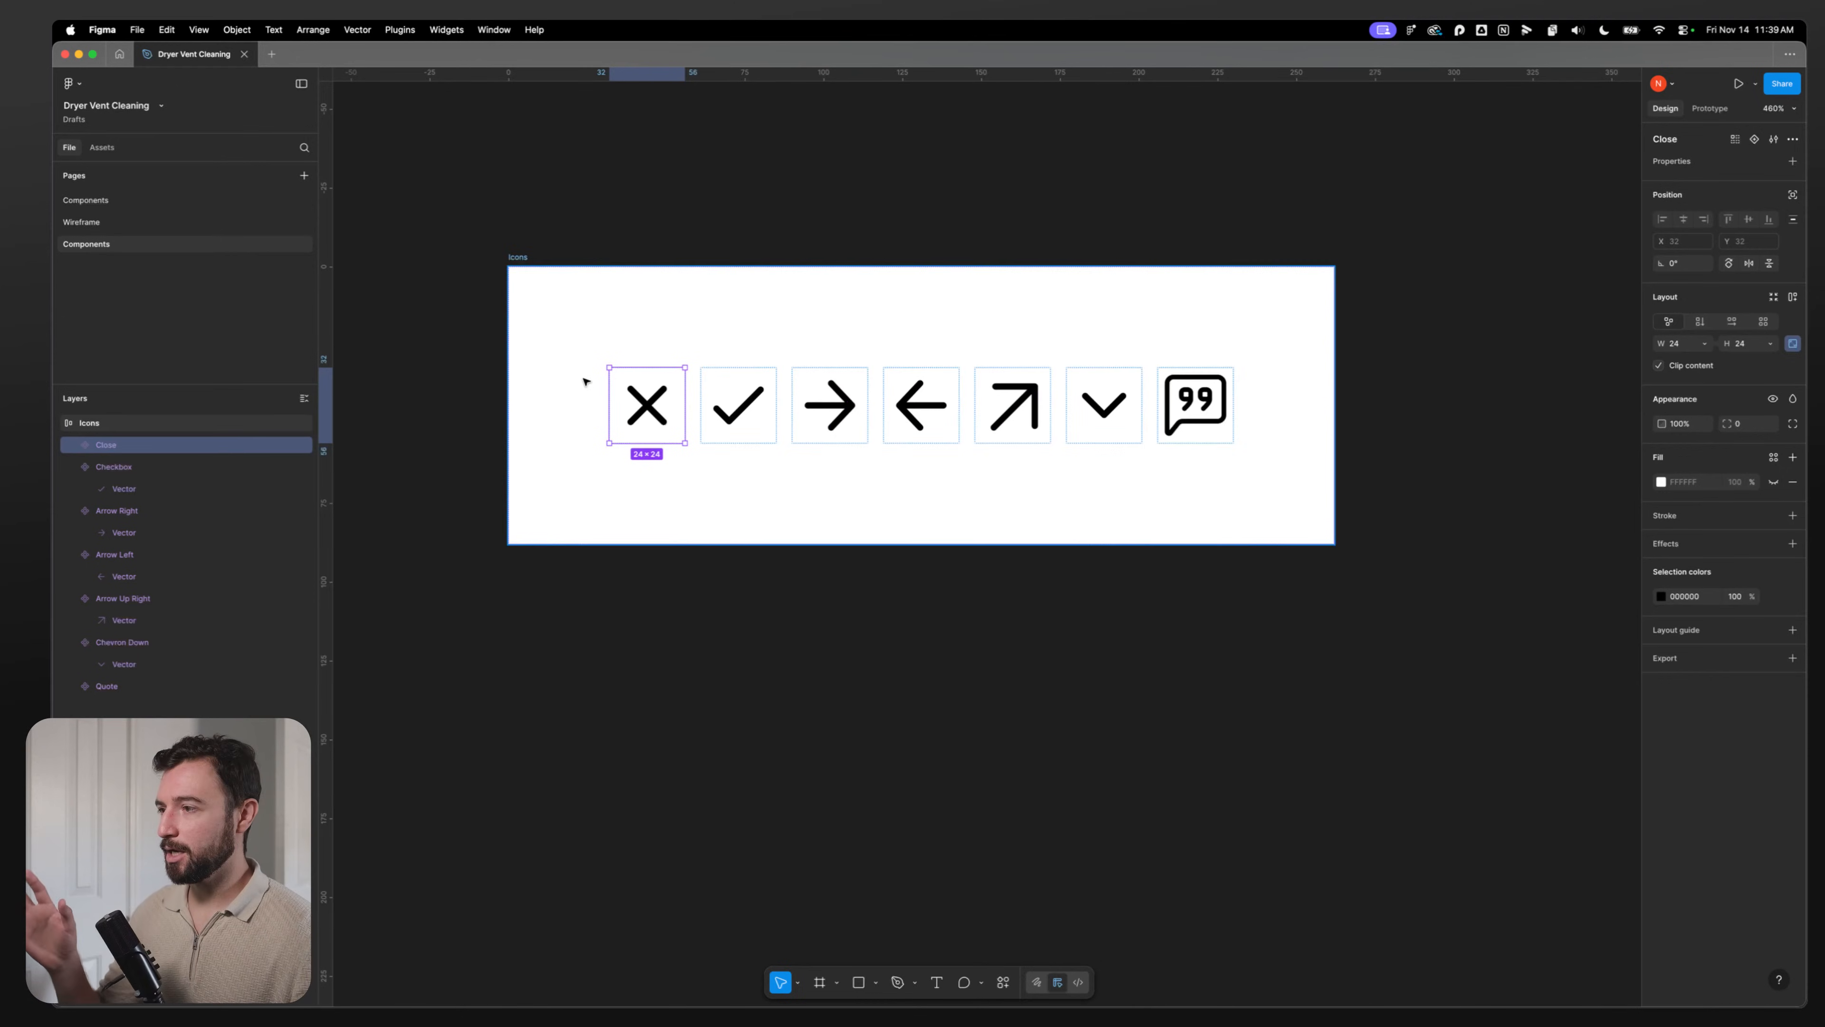
{"action": "left_click", "coordinate": [520, 256]}
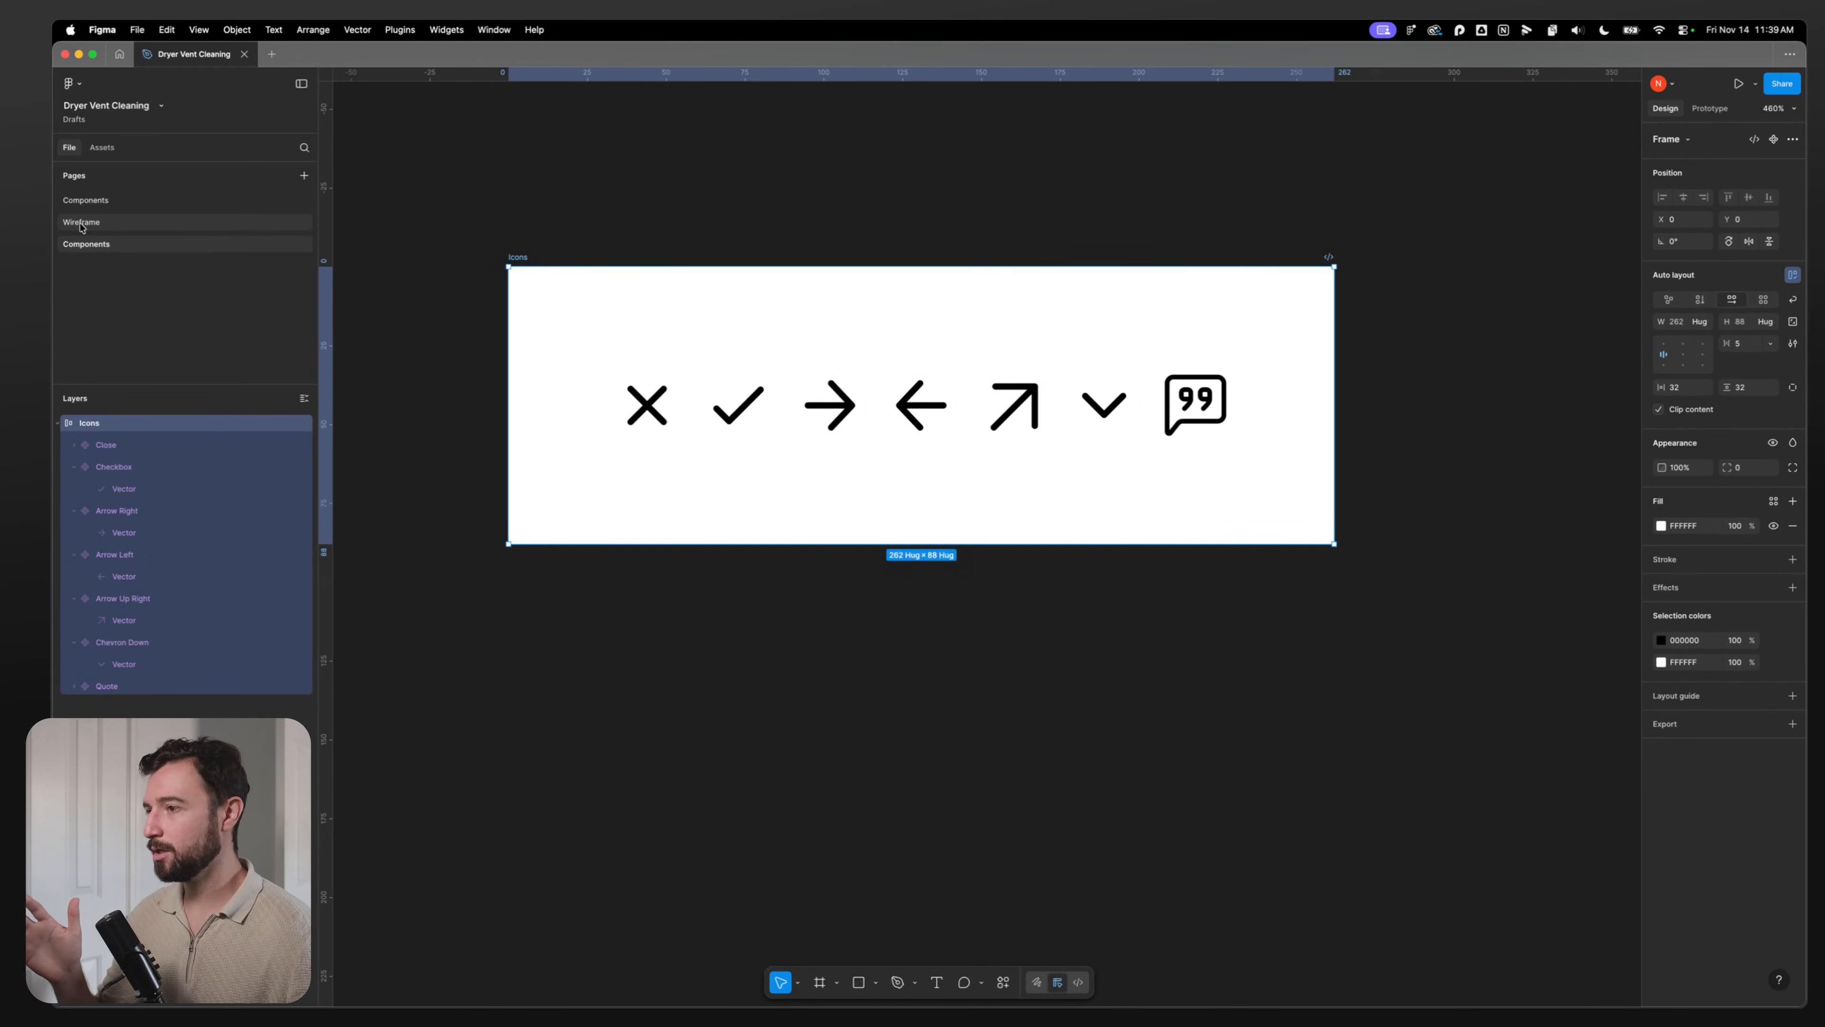
Step: Review the icon chips in the Wireframe page's grey and yellow benefit cards and return to the Components page
{"action": "left_click", "coordinate": [154, 222]}
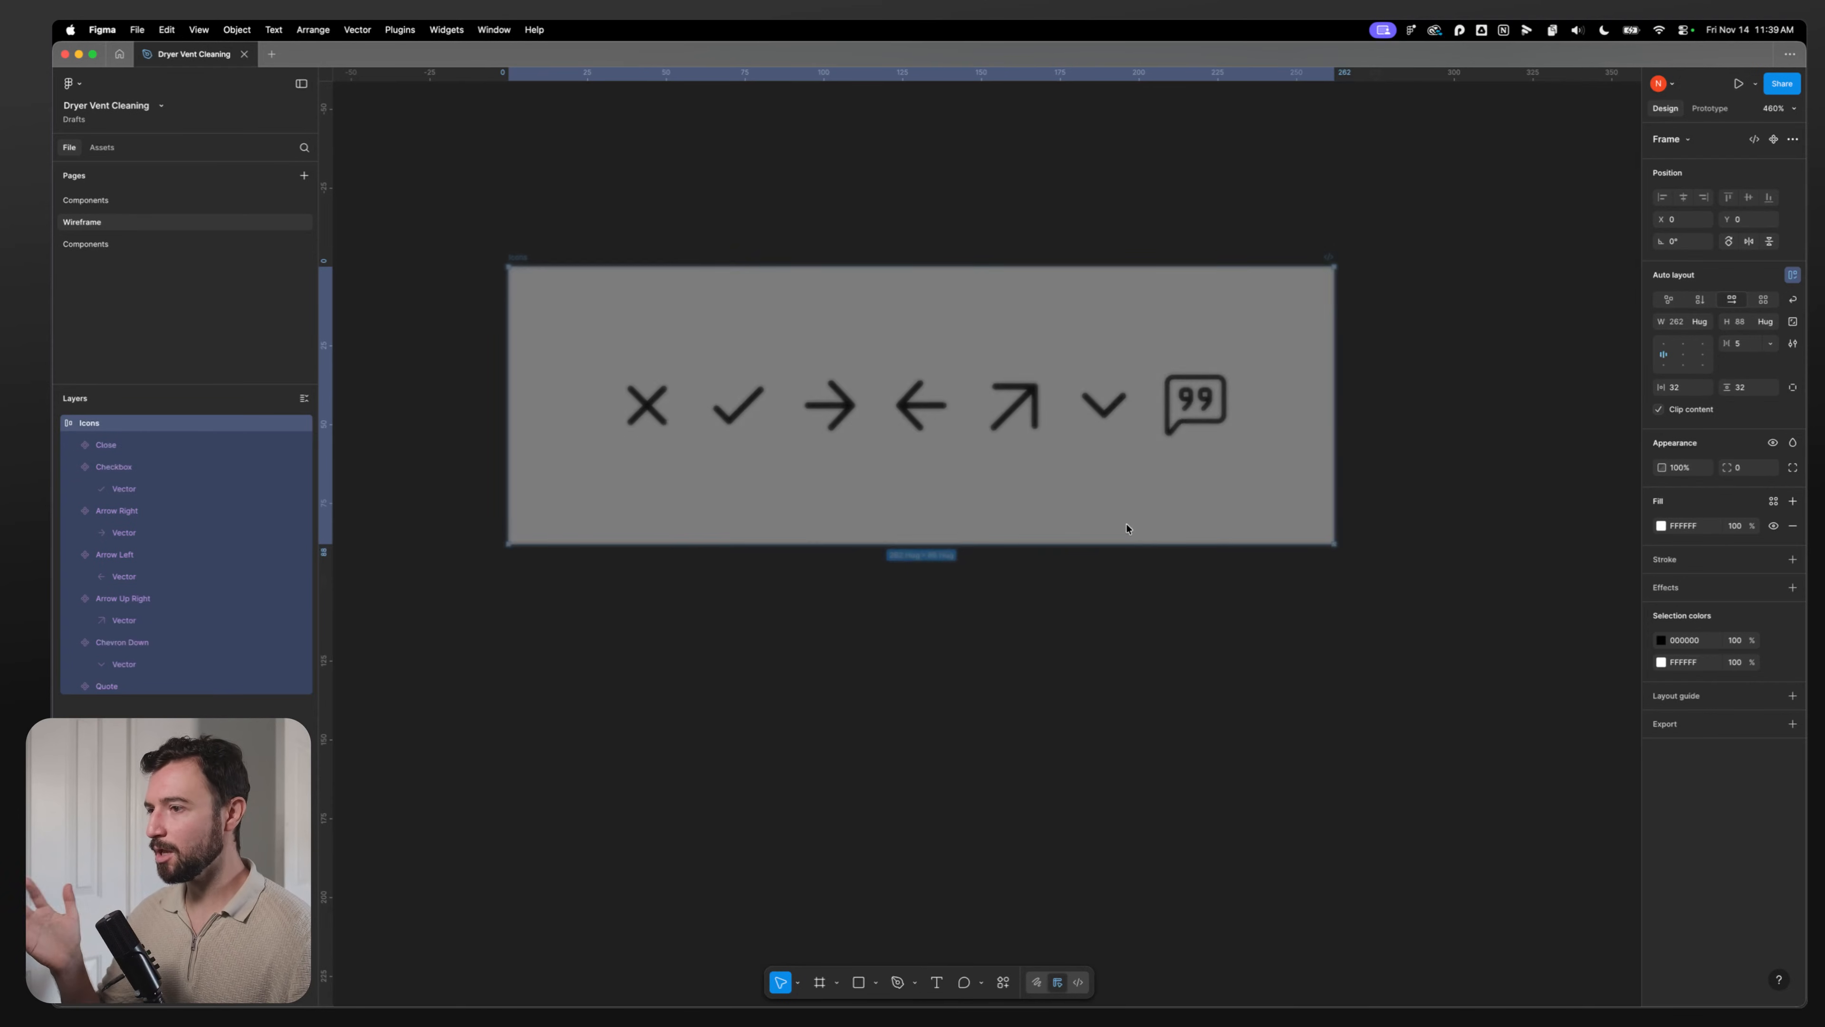
{"action": "scroll", "coordinate": [843, 593], "scroll_direction": "up", "scroll_amount": 10}
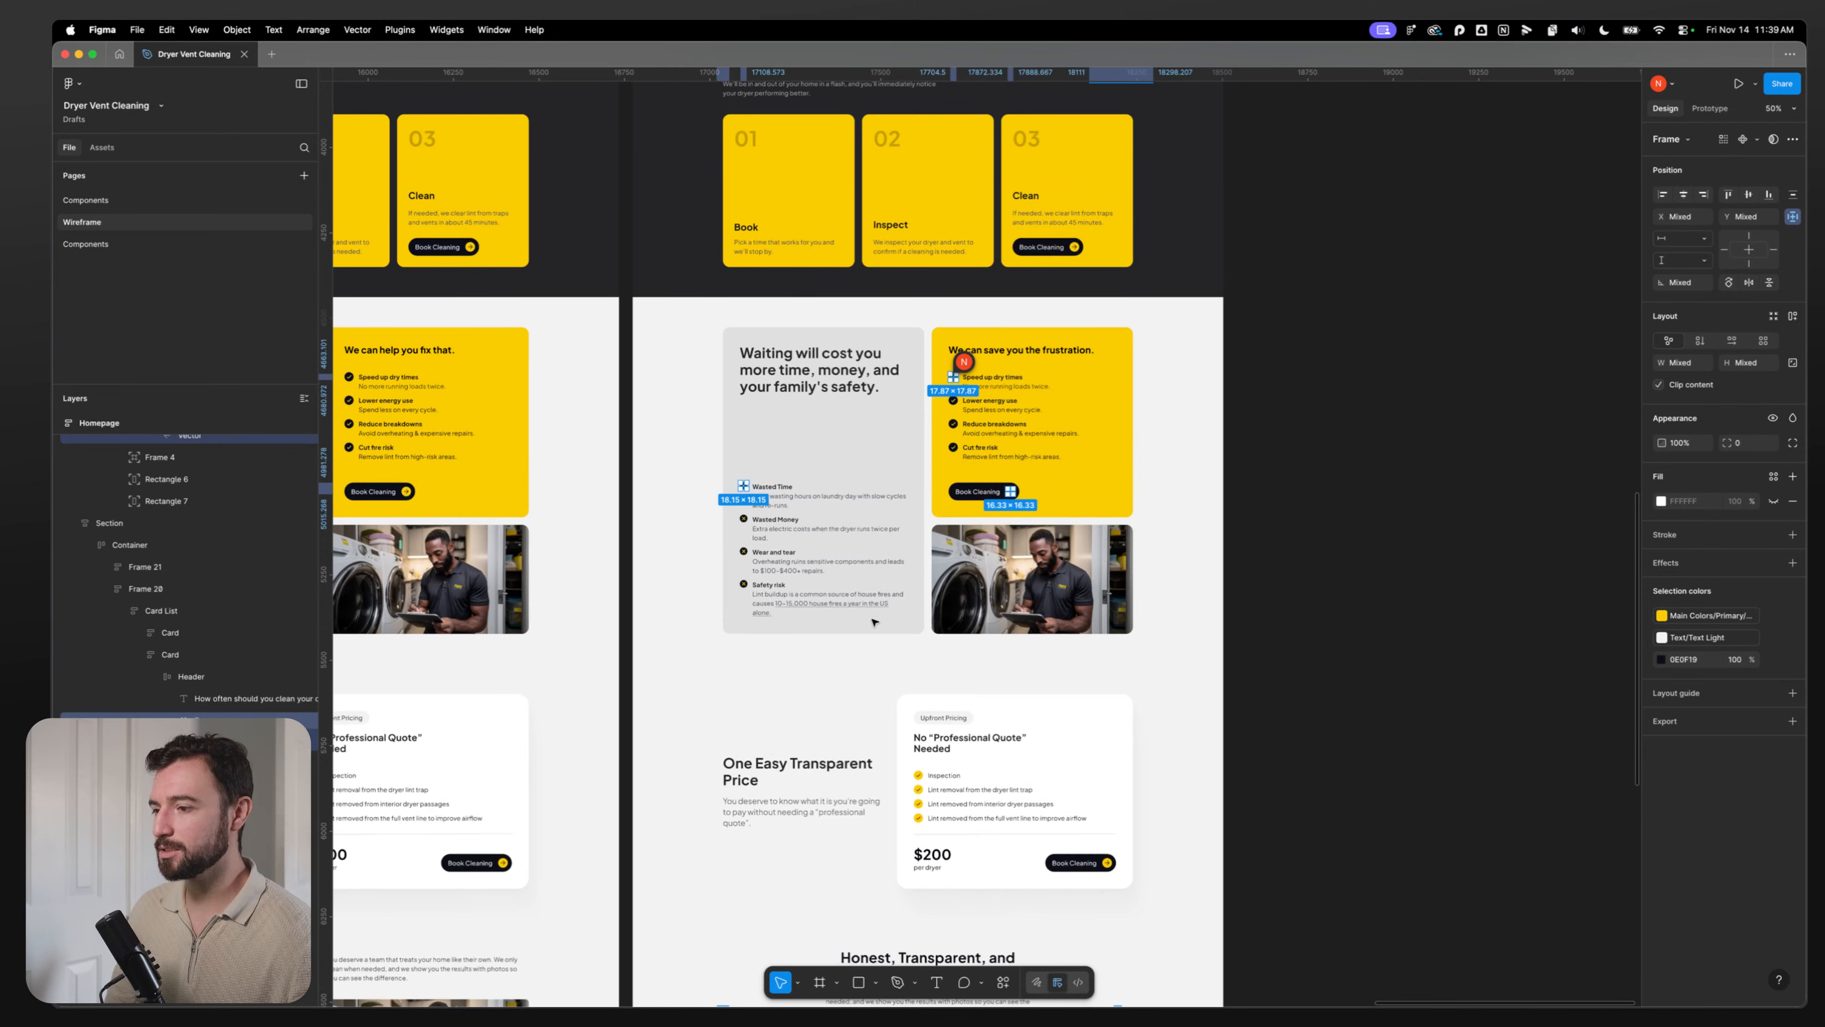
{"action": "scroll", "coordinate": [773, 508], "scroll_direction": "up", "scroll_amount": 5}
{"action": "left_click", "coordinate": [819, 473]}
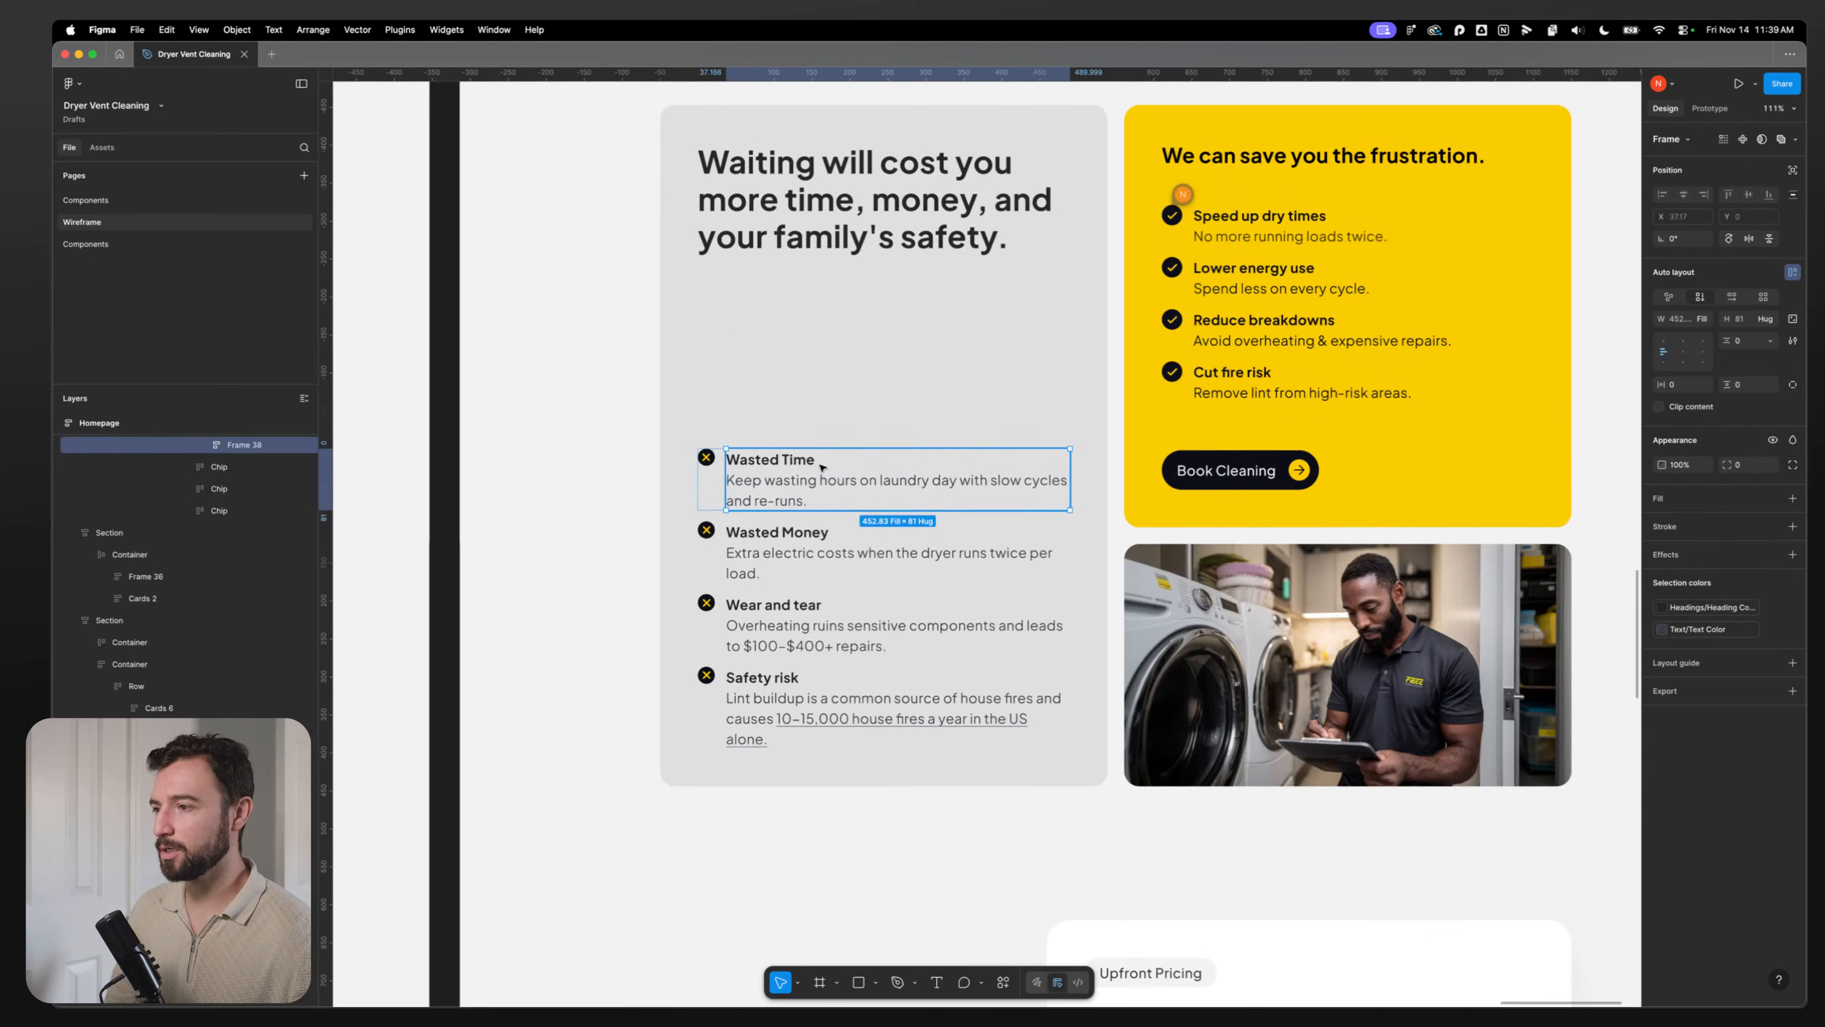
{"action": "left_click", "coordinate": [1276, 232]}
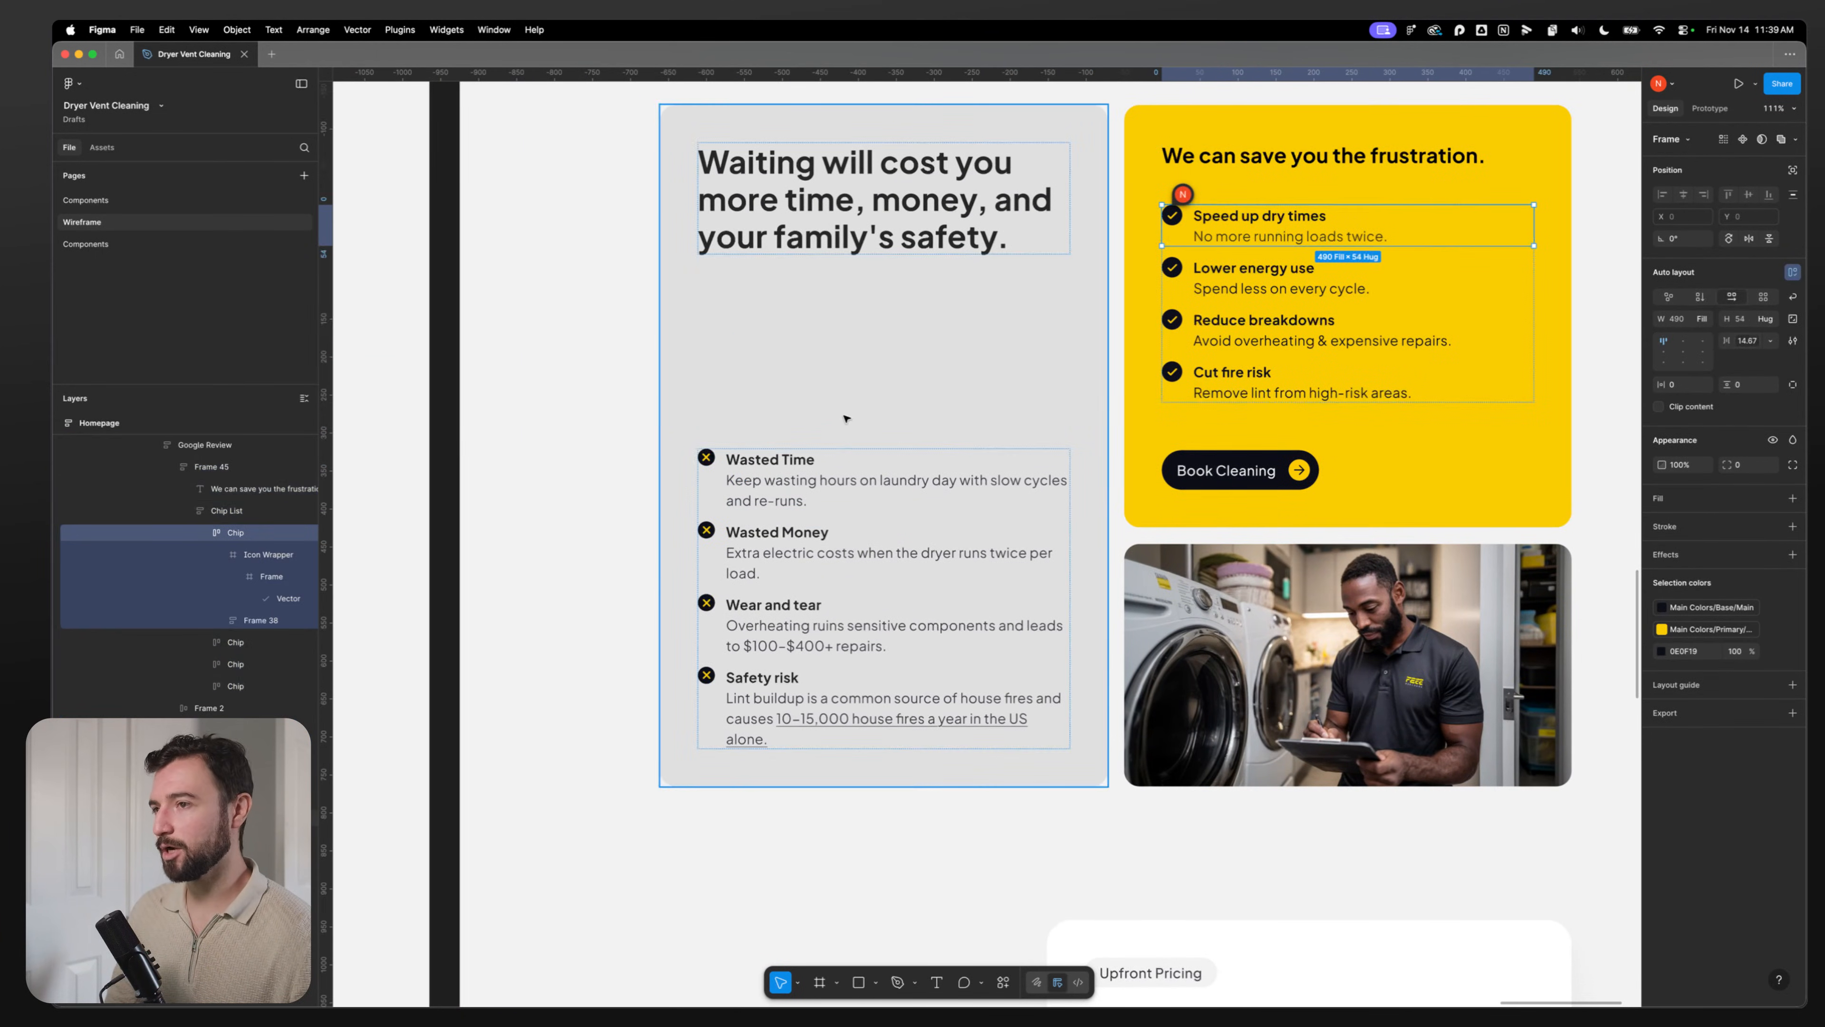
{"action": "left_click", "coordinate": [151, 243]}
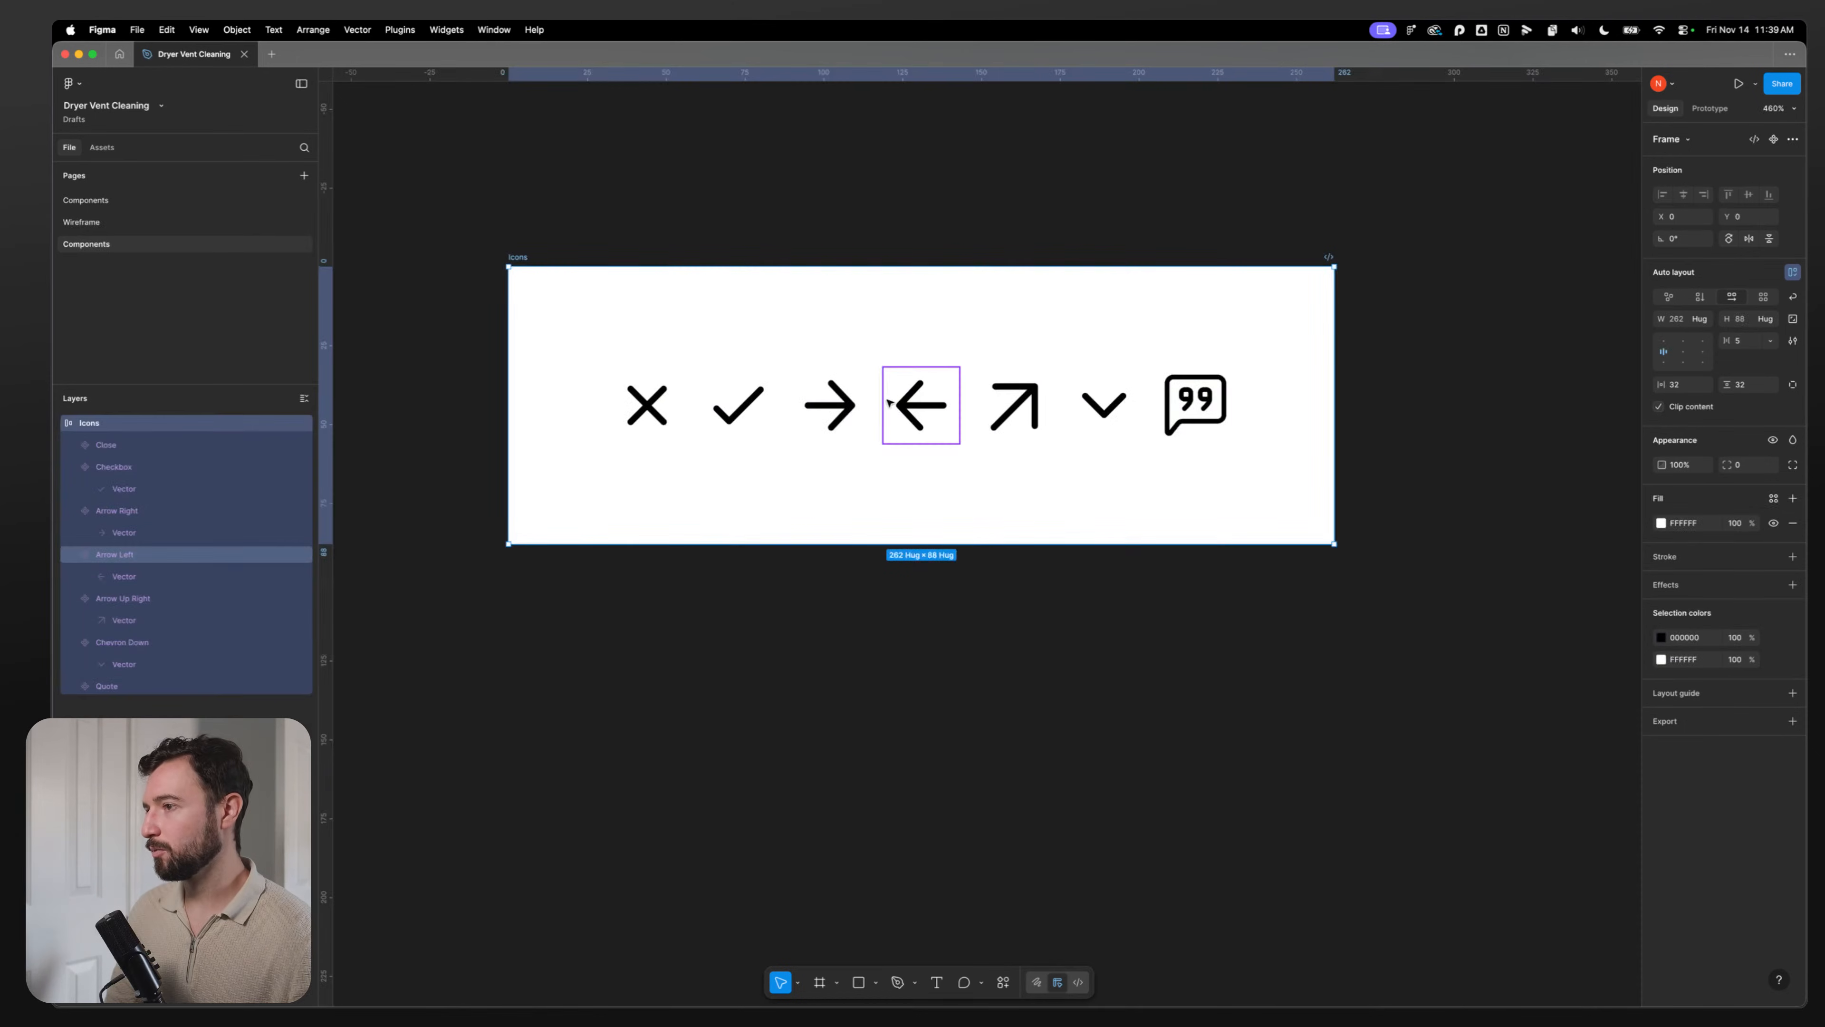
Step: Draw a frame about 327 × 285 beside the Icons frame and paste the copied "Speed up dry times" chip inside, inset from its upper corner
{"action": "left_click_drag", "start_coordinate": [1243, 755], "coordinate": [875, 679]}
{"action": "scroll", "coordinate": [1074, 560], "scroll_direction": "down", "scroll_amount": 5}
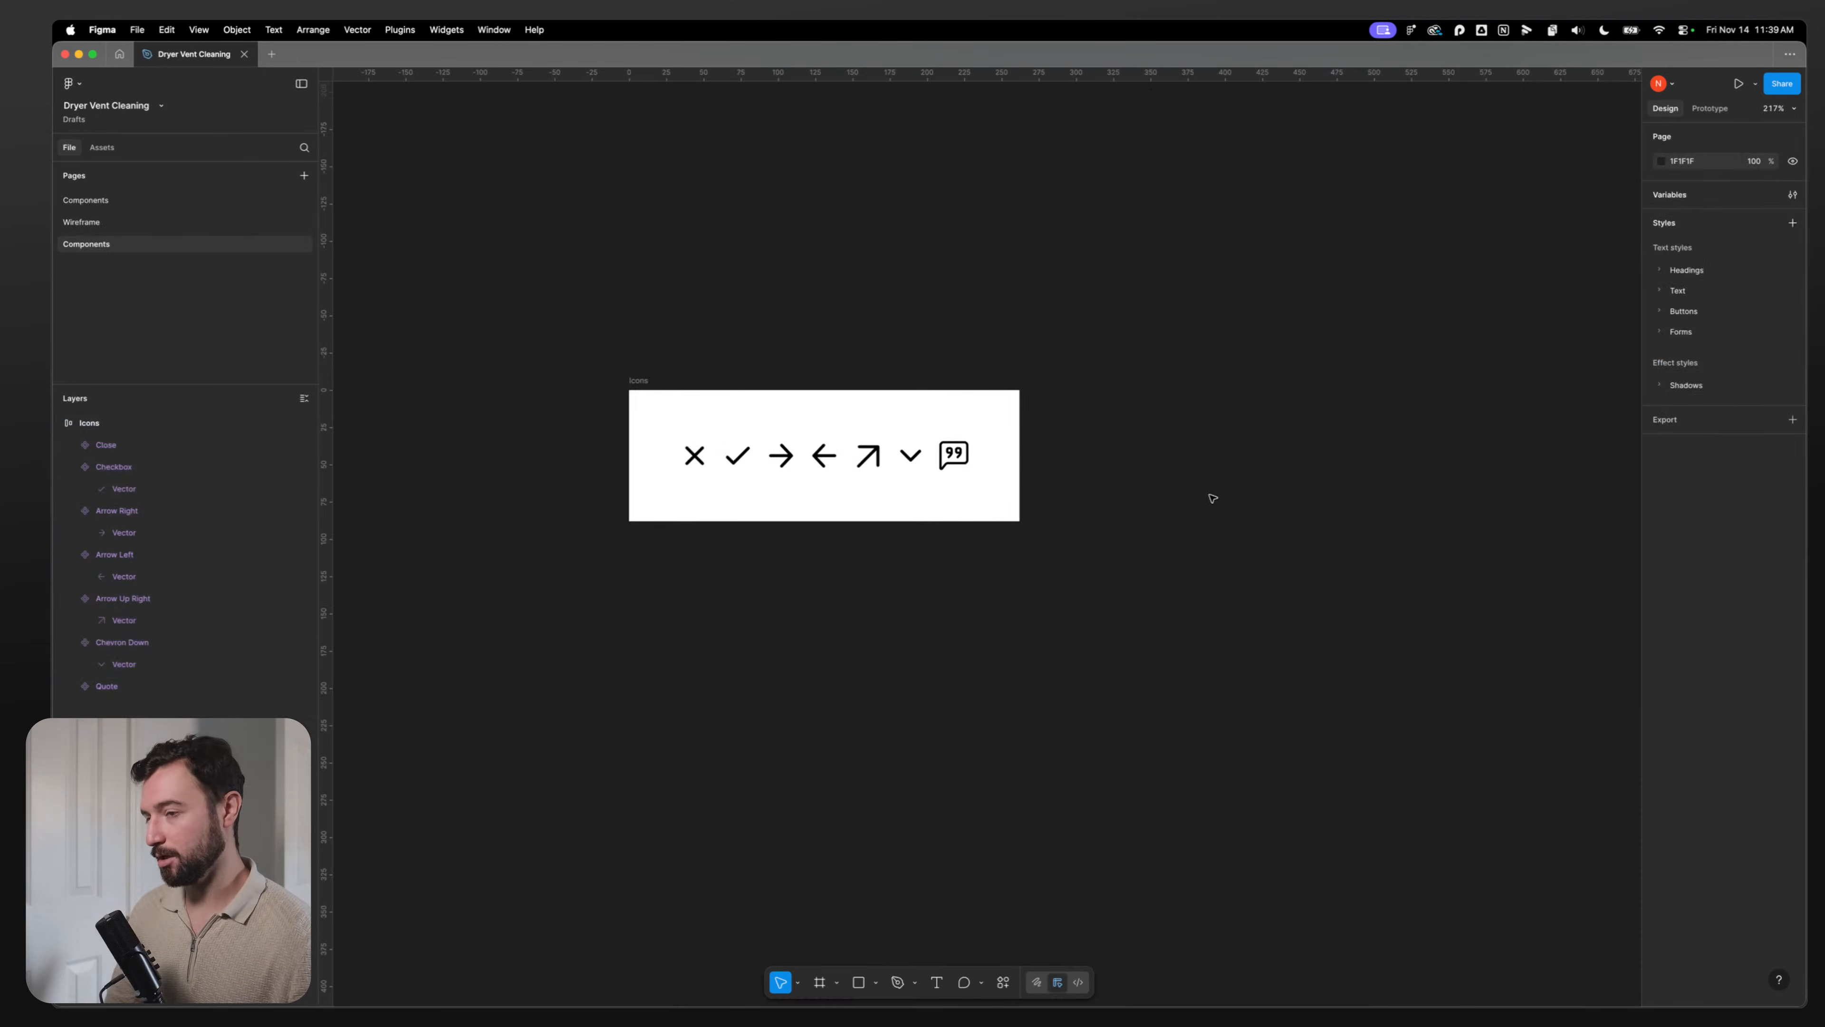
{"action": "key", "text": "f"}
{"action": "mouse_move", "coordinate": [1134, 383]}
{"action": "left_mouse_down"}
{"action": "mouse_move", "coordinate": [1426, 738]}
{"action": "mouse_move", "coordinate": [1620, 802]}
{"action": "left_mouse_up"}
{"action": "key", "text": "super+v"}
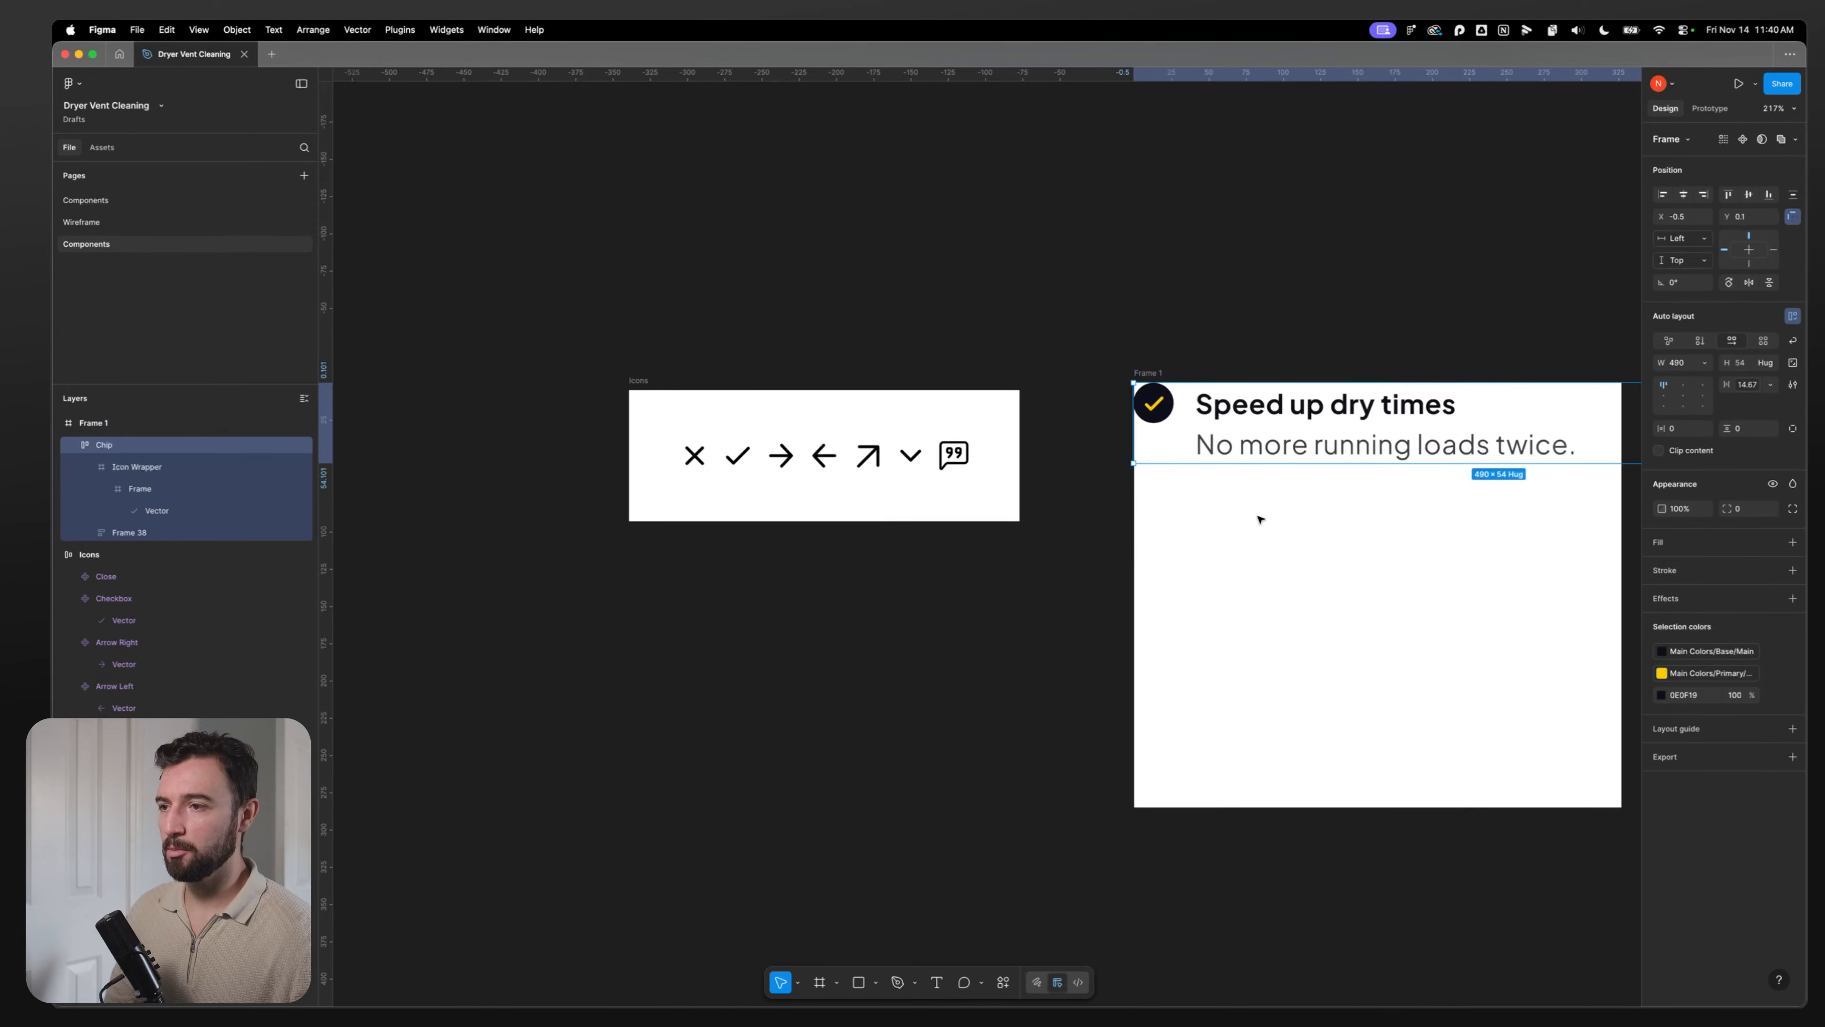
{"action": "scroll", "coordinate": [1202, 572], "scroll_direction": "down", "scroll_amount": 3}
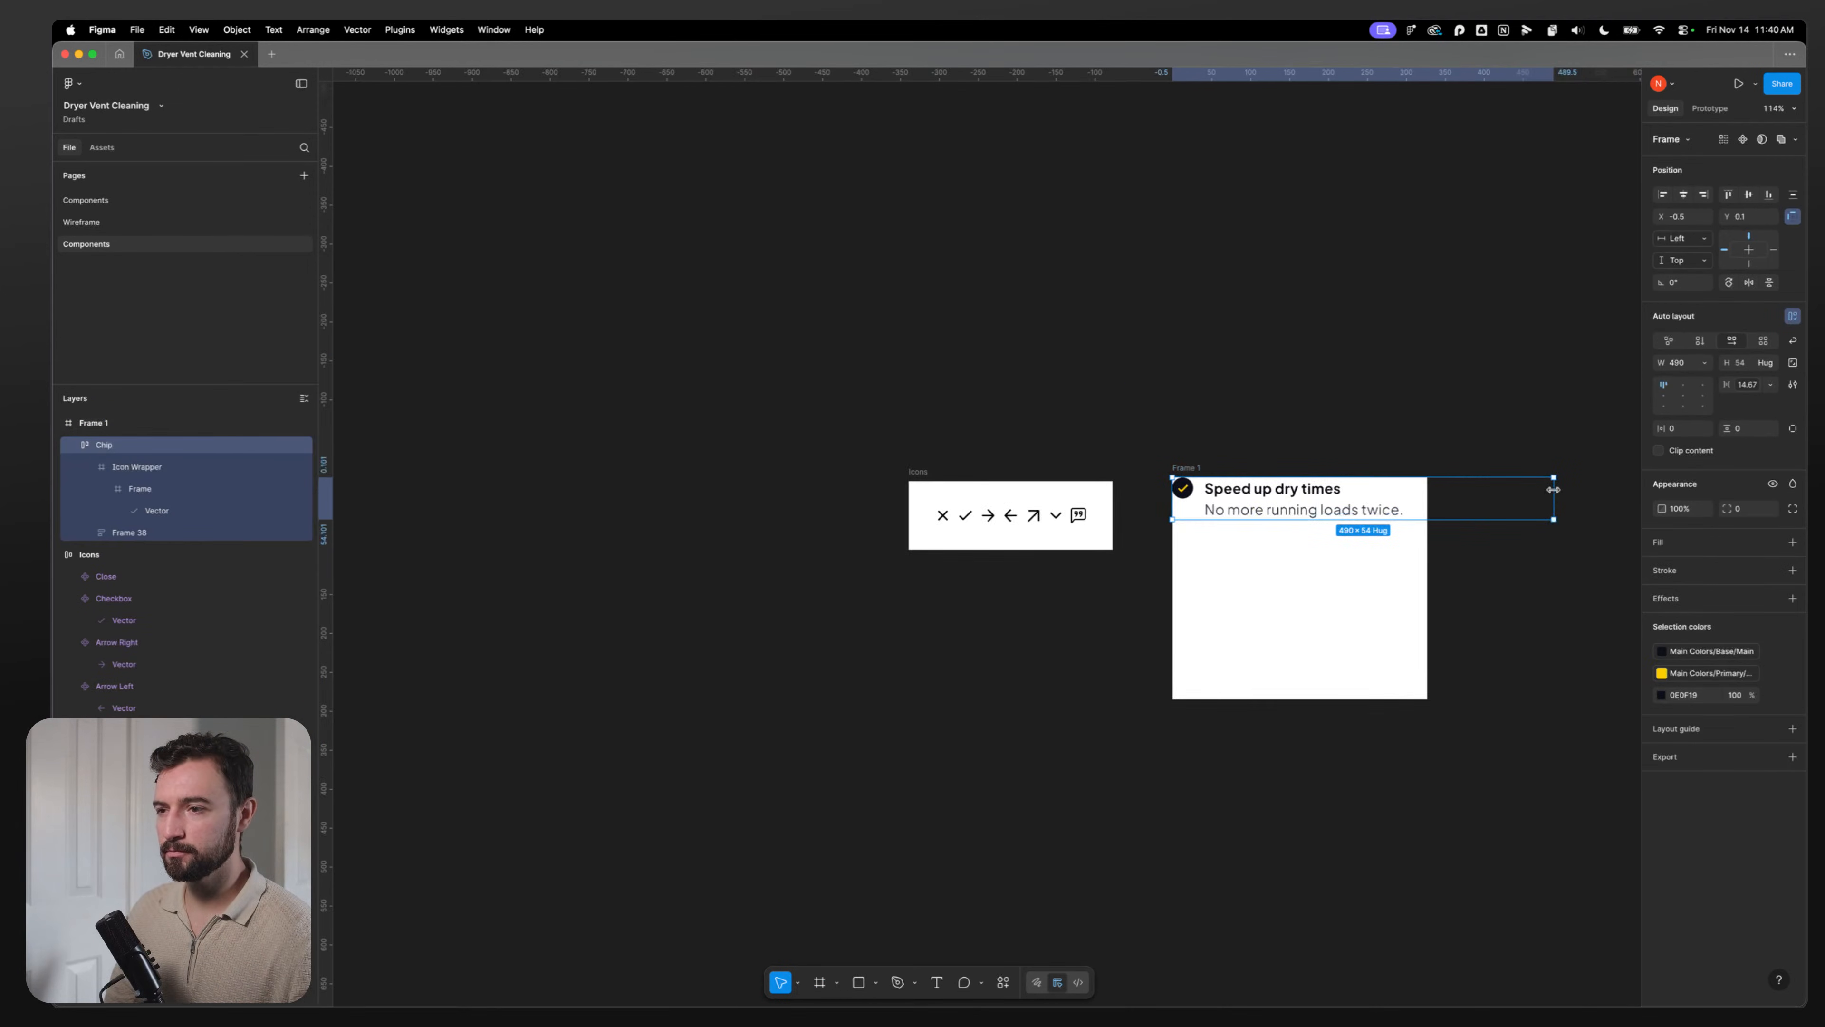
{"action": "left_click_drag", "start_coordinate": [1231, 504], "coordinate": [1294, 539]}
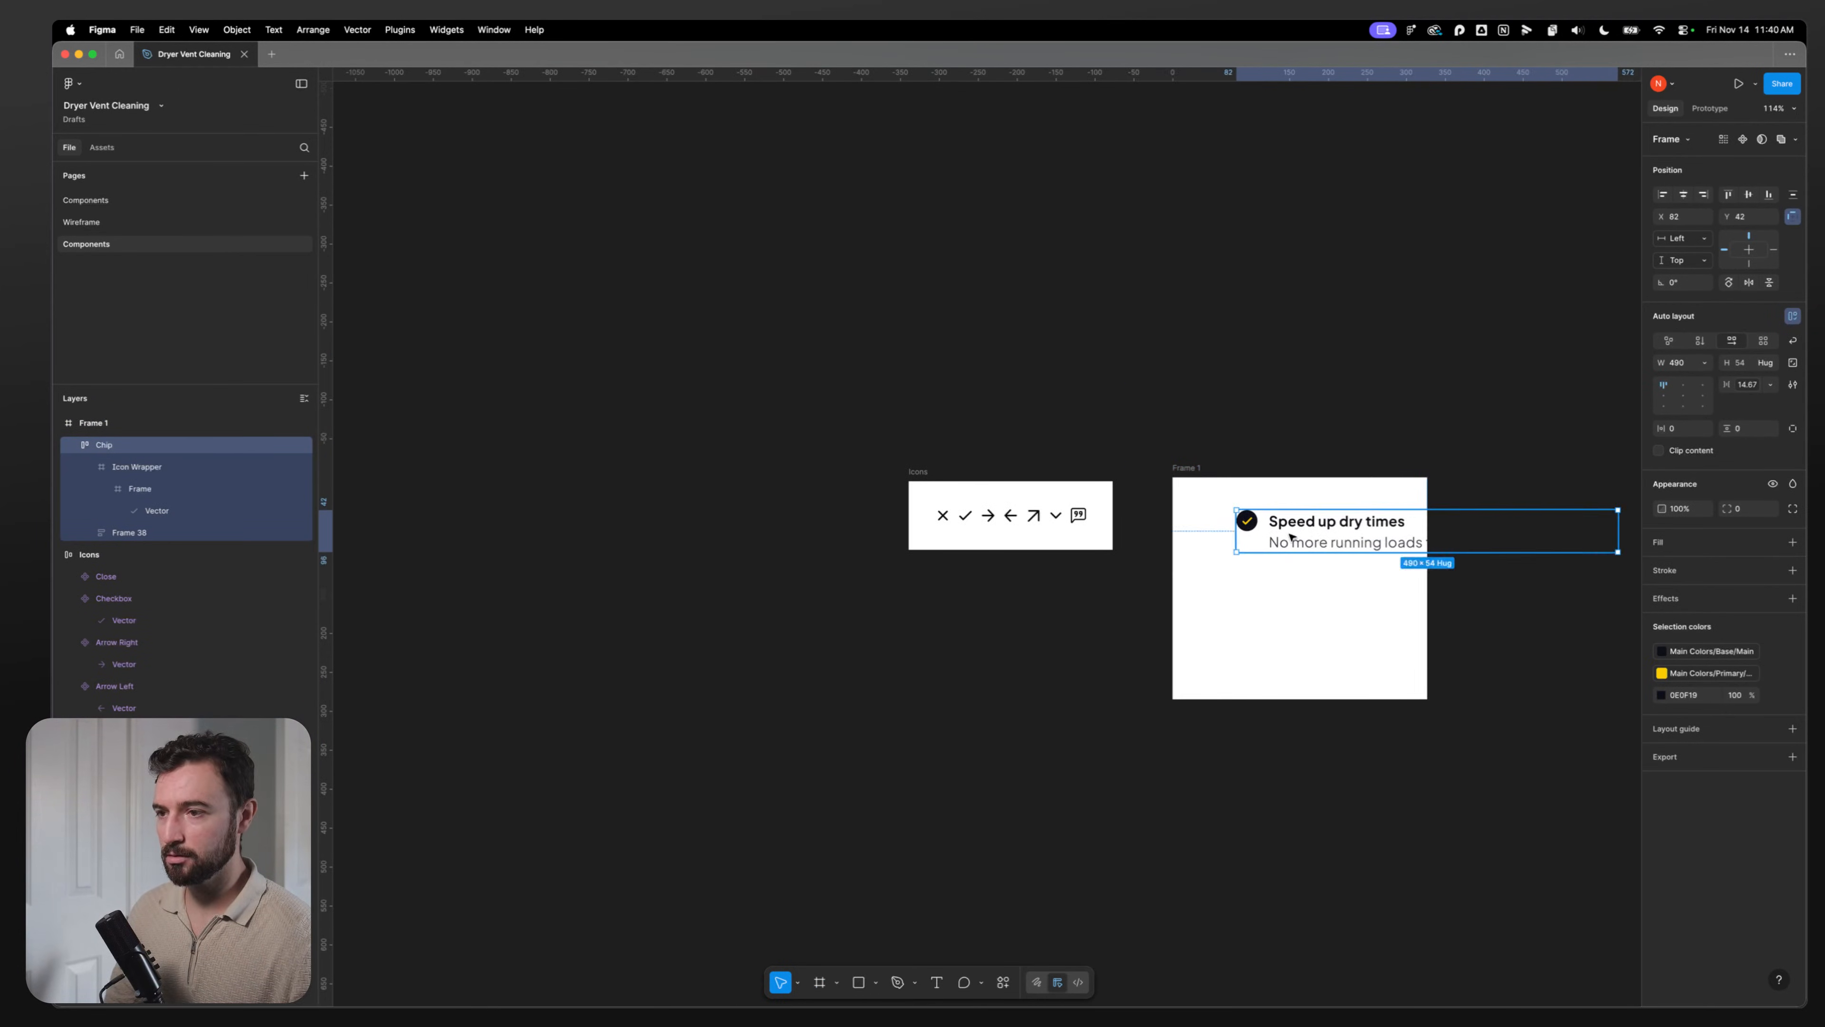
Step: Enlarge the frame around the "Speed up dry times" chip to about 813 × 411
{"action": "double_click", "coordinate": [1297, 525]}
{"action": "double_click", "coordinate": [1298, 525]}
{"action": "left_click", "coordinate": [1186, 469]}
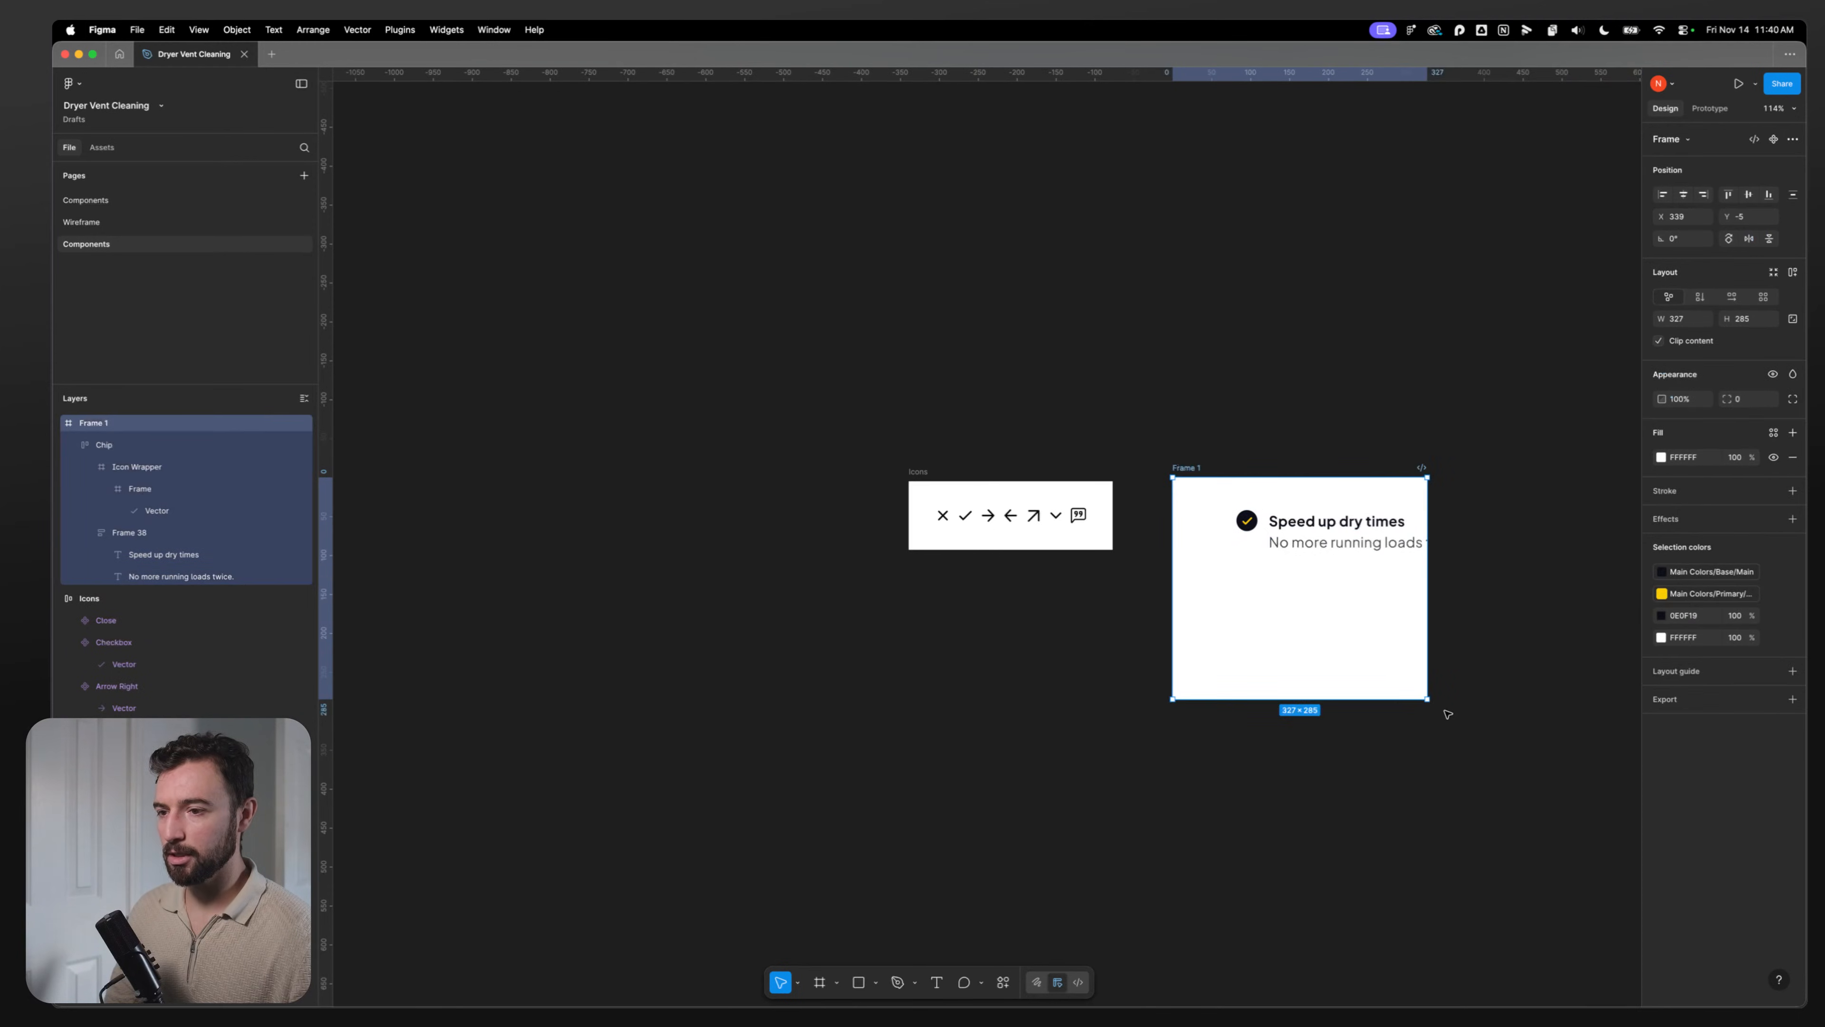
{"action": "left_click_drag", "start_coordinate": [1428, 699], "coordinate": [1558, 795]}
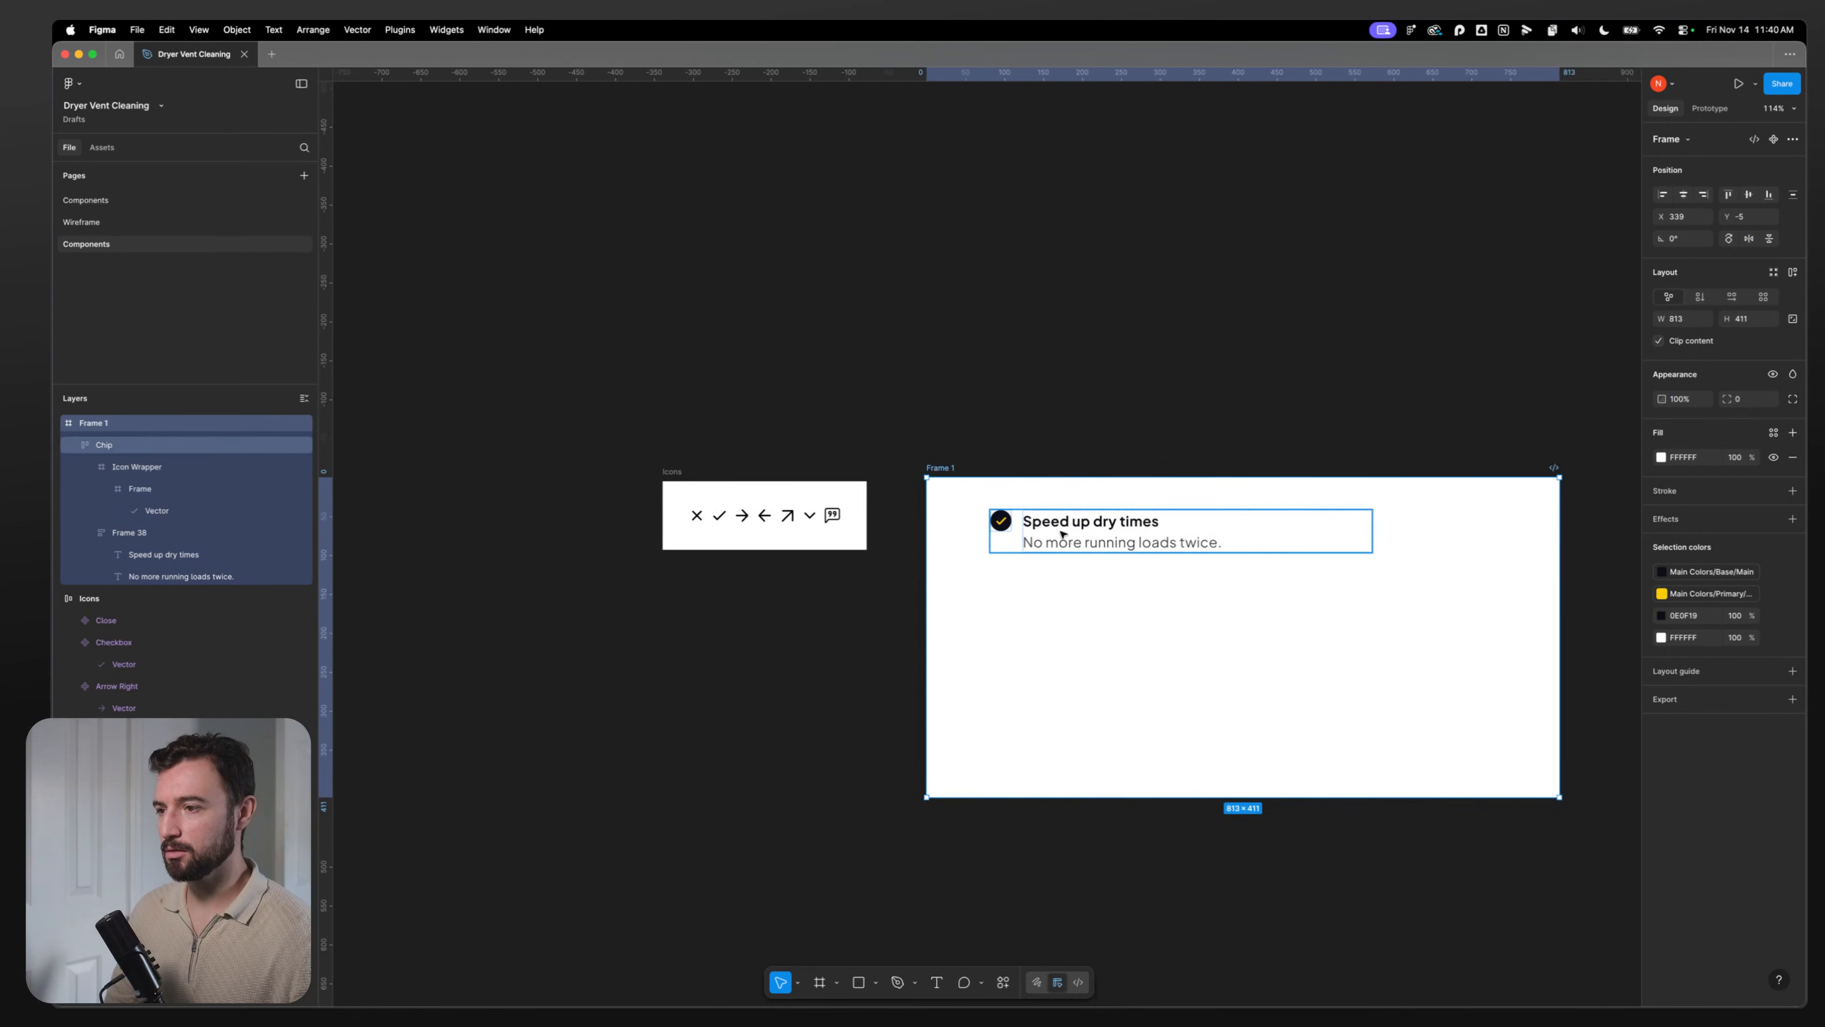
Step: Copy the "Wasted Time" chip from the Wireframe page's grey card and place it below the "Speed up dry times" chip on the Components page
{"action": "left_click", "coordinate": [1102, 527]}
{"action": "left_click", "coordinate": [108, 222]}
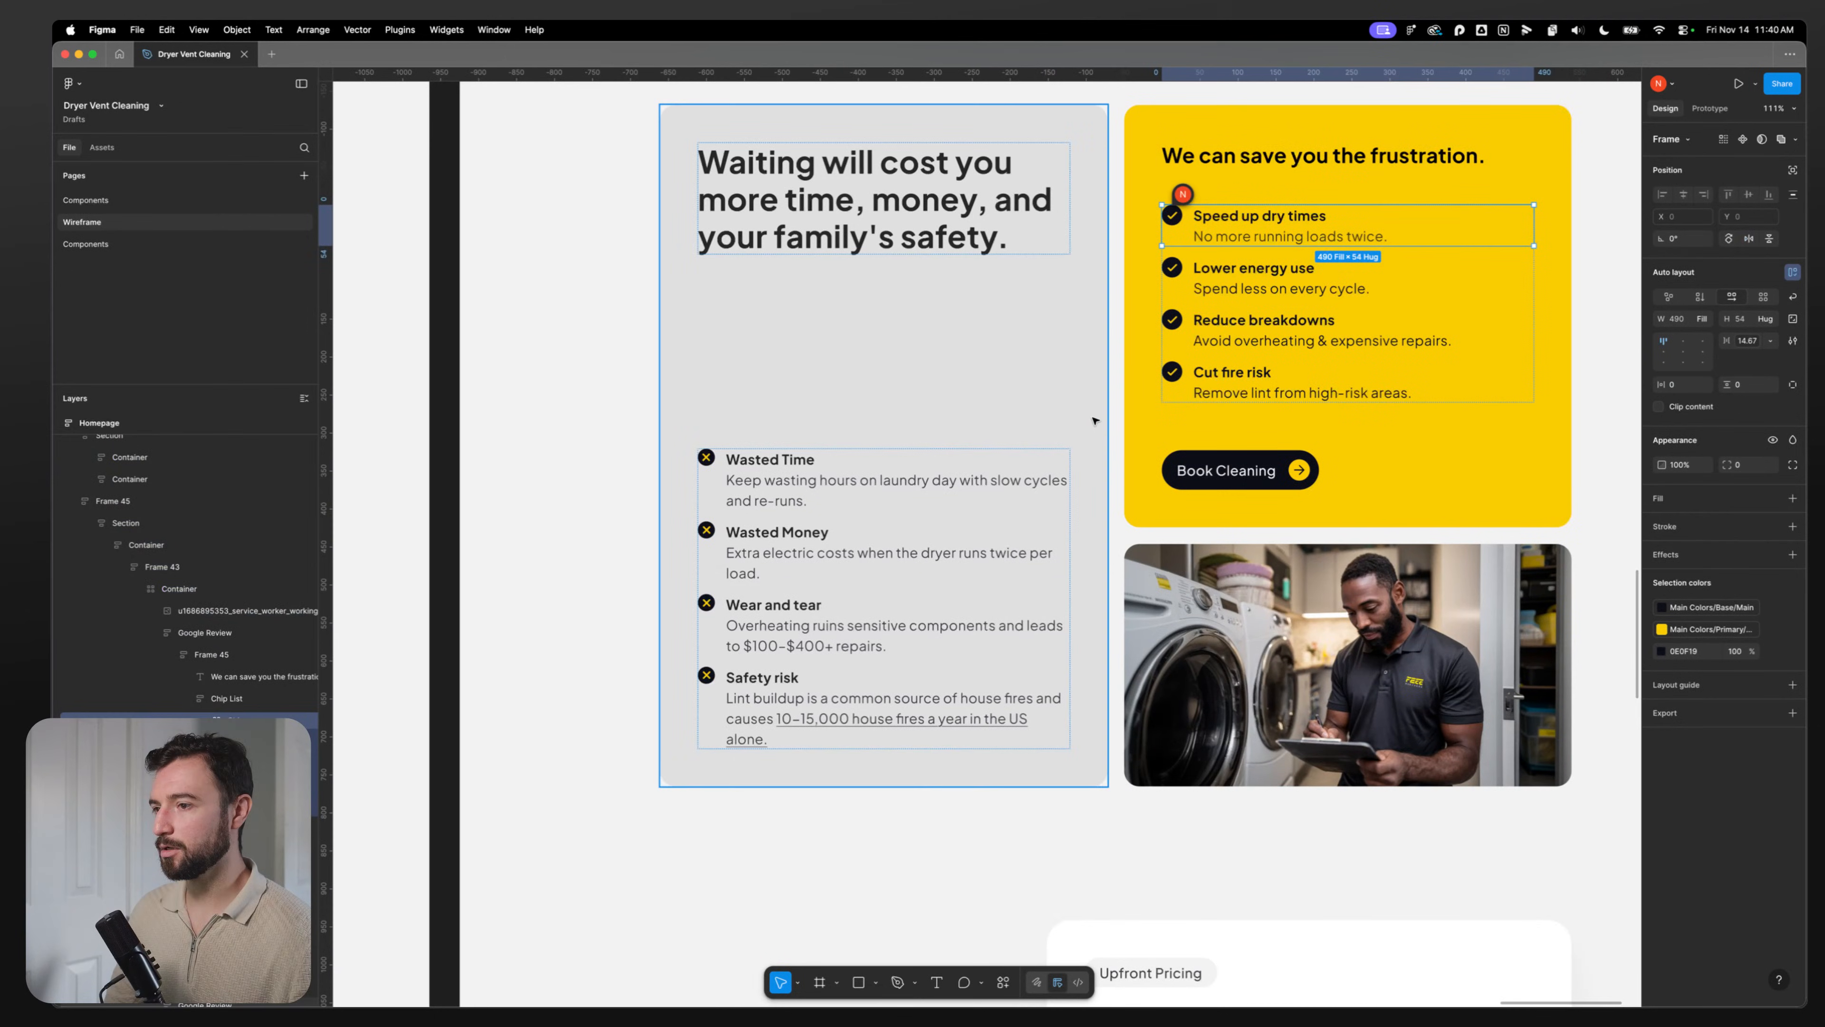
{"action": "left_click", "coordinate": [790, 464]}
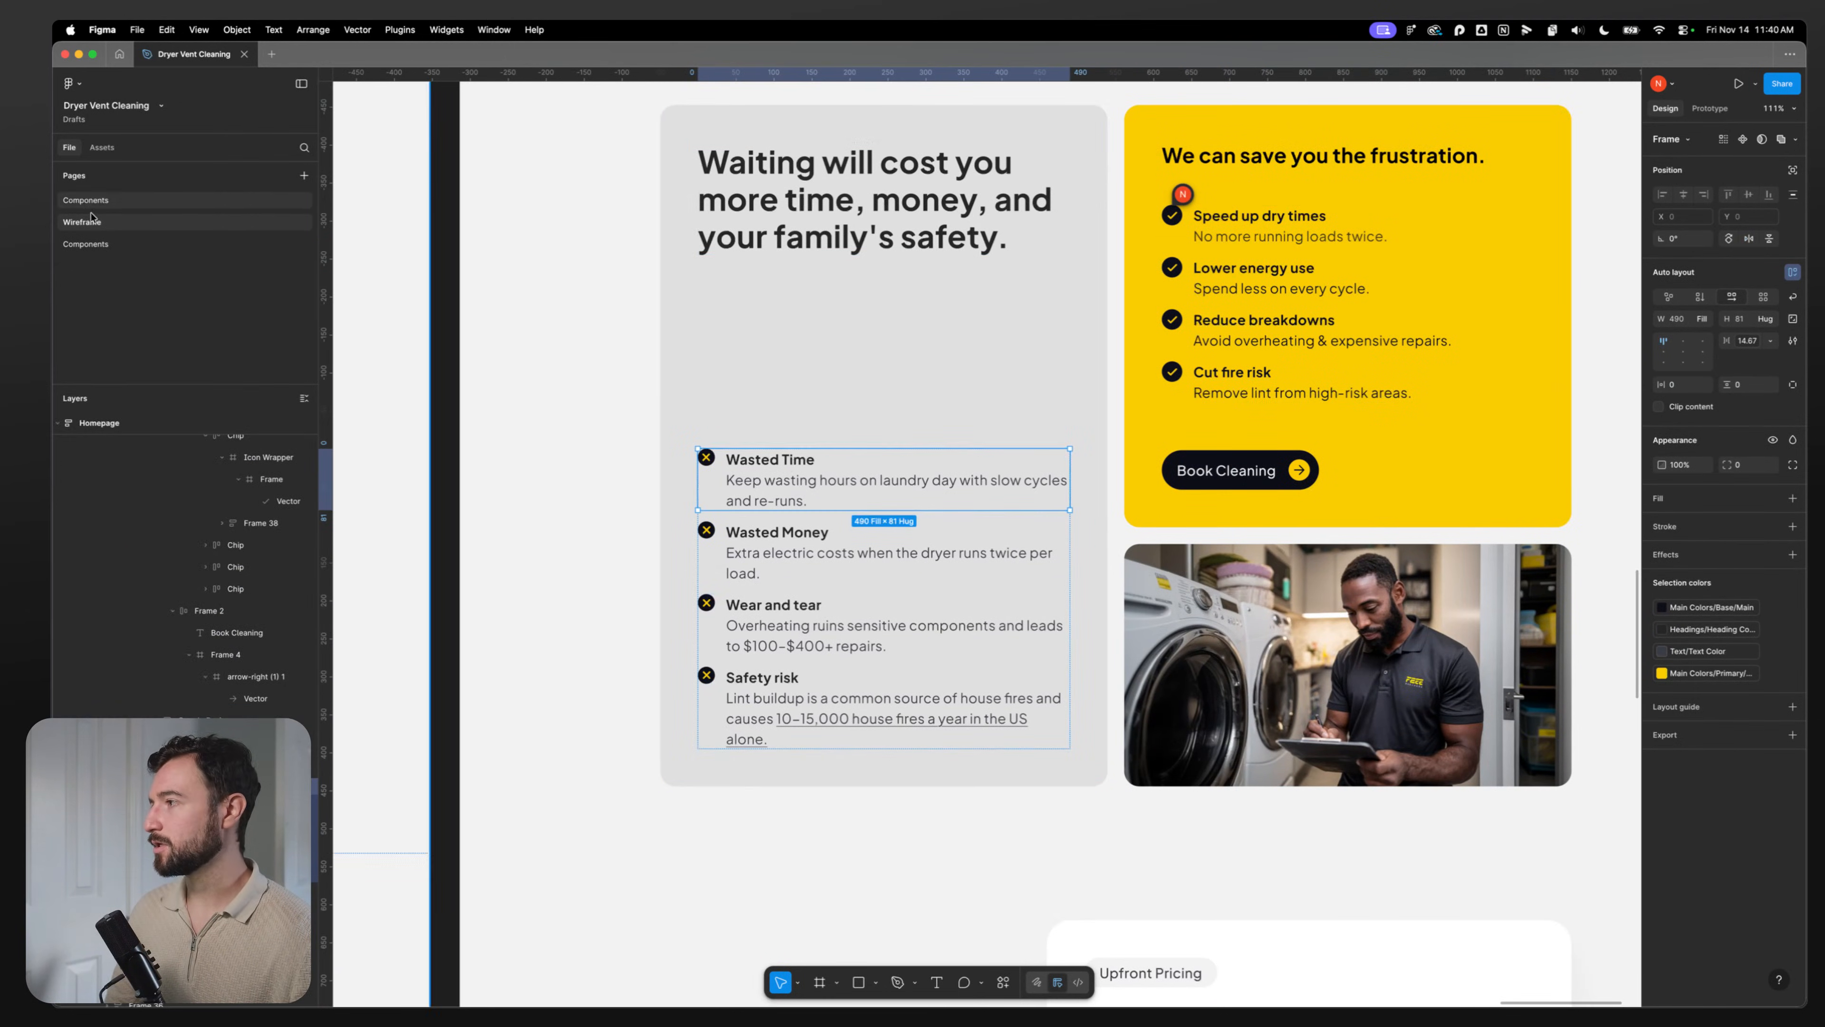
{"action": "left_click", "coordinate": [86, 243]}
{"action": "key", "text": "cmd+v"}
{"action": "left_click_drag", "start_coordinate": [1107, 560], "coordinate": [1183, 596]}
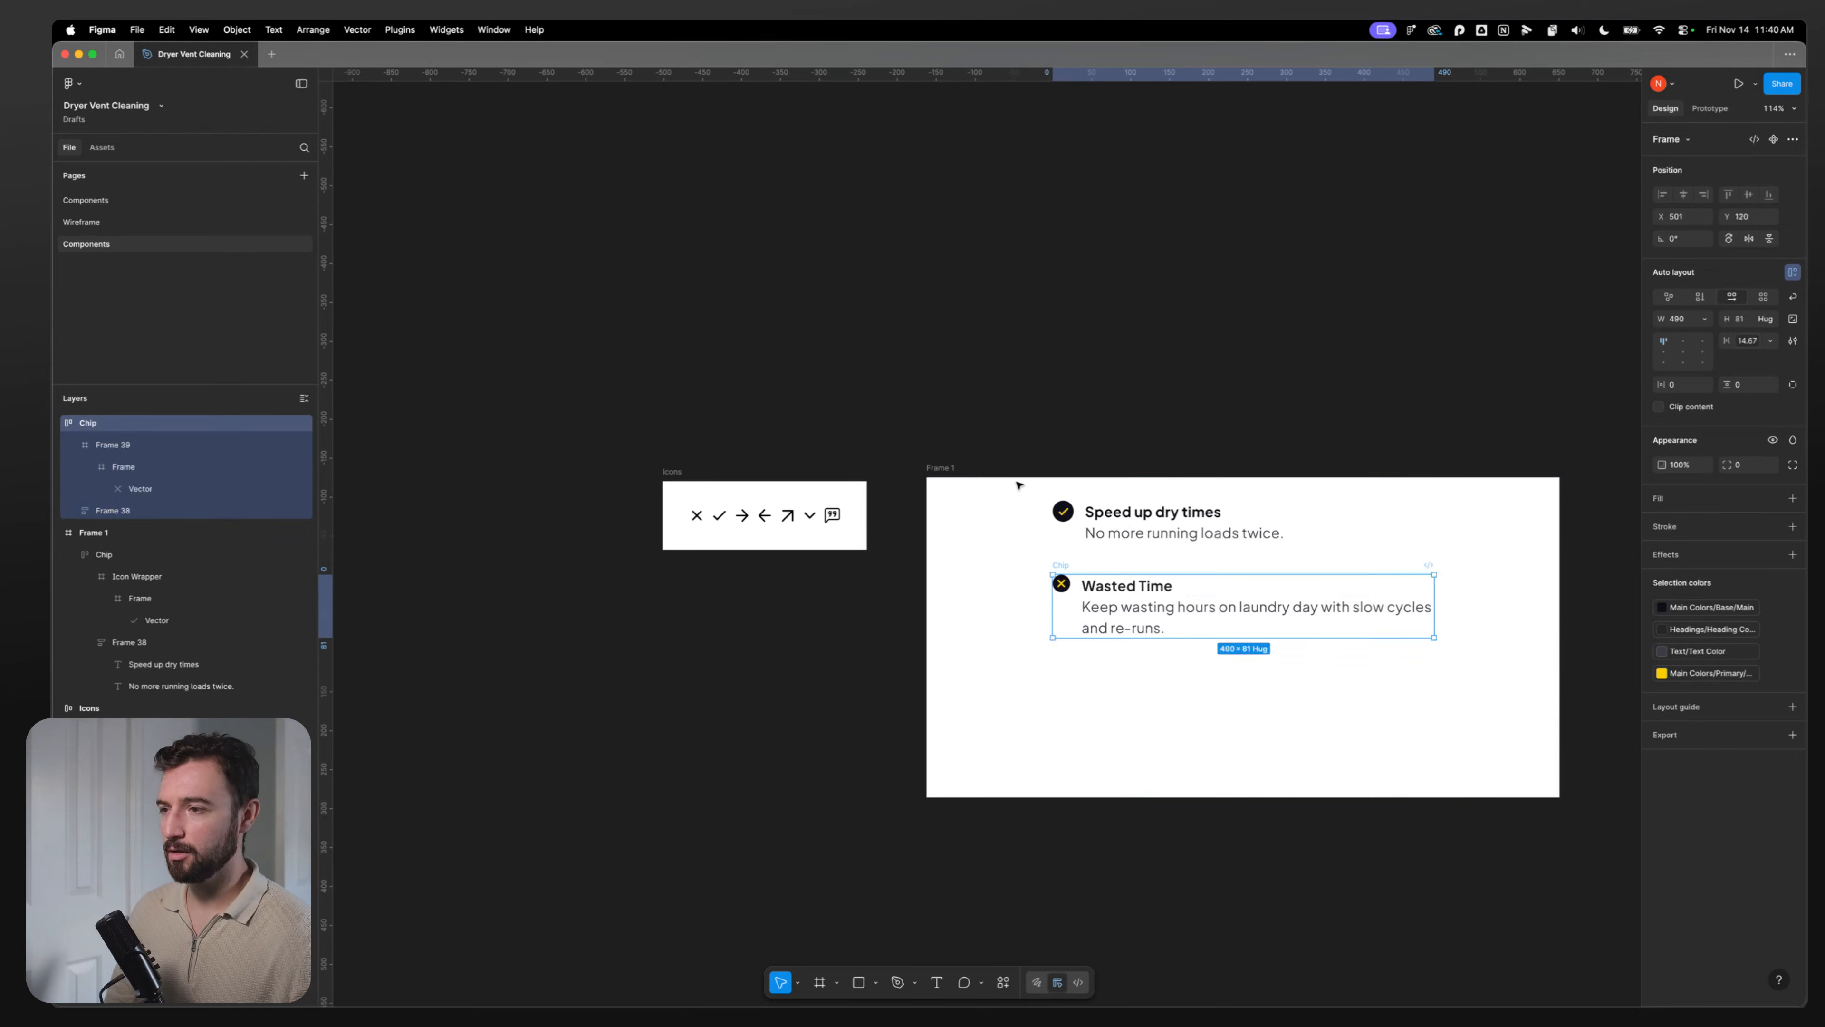
Step: Examine the icon badges in the Wireframe page's warning sign cards and in the hero's call-back form
{"action": "left_click", "coordinate": [142, 222]}
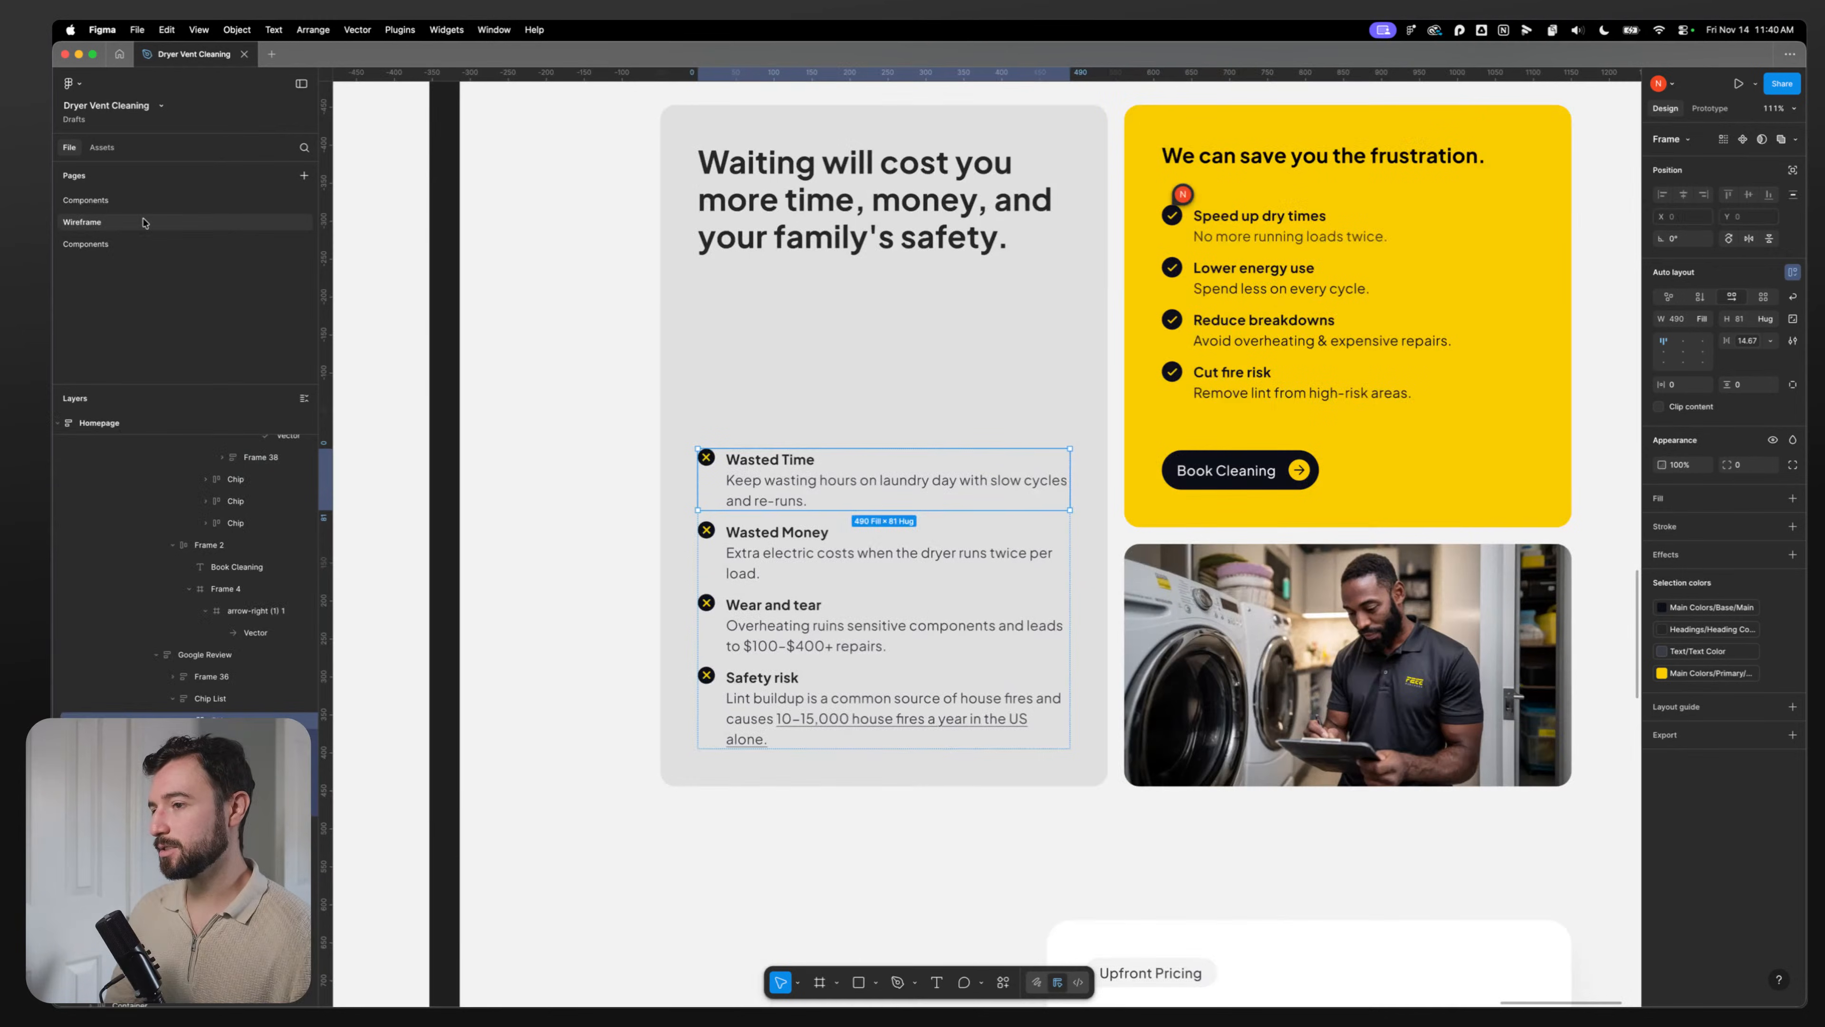
{"action": "scroll", "coordinate": [1248, 677], "scroll_direction": "up", "scroll_amount": 20}
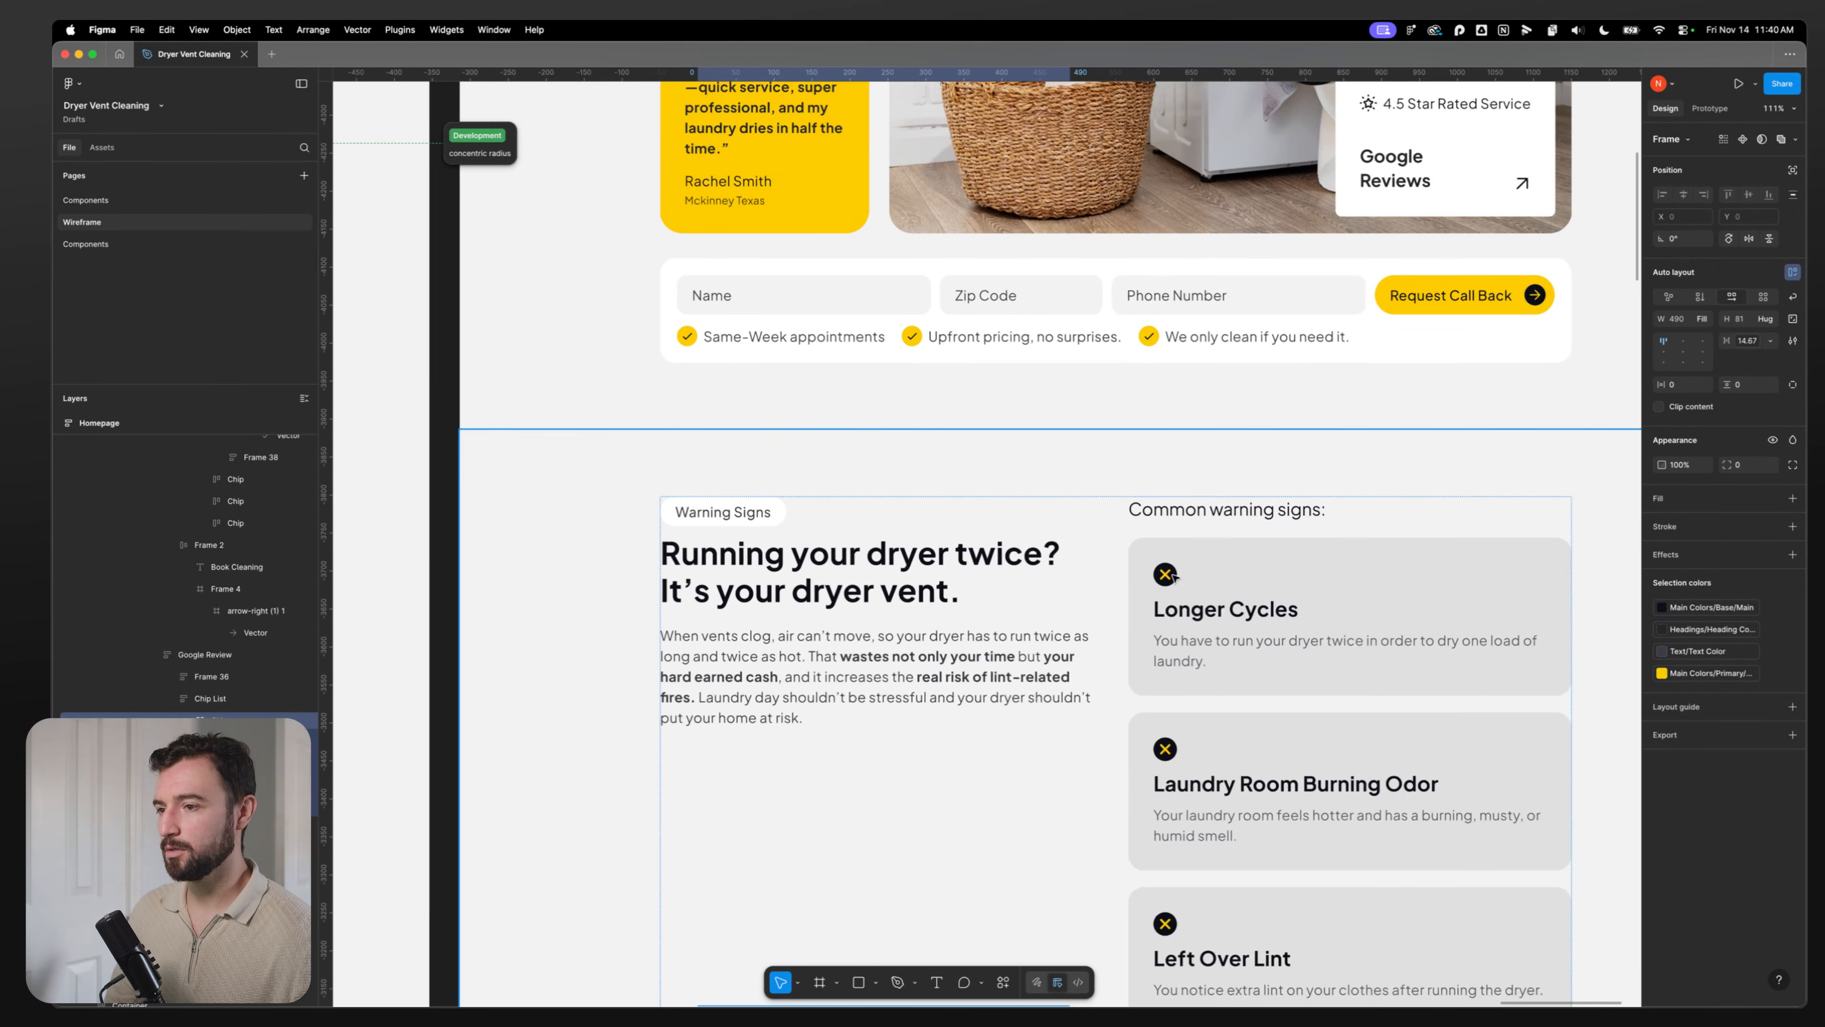
{"action": "left_click", "coordinate": [1178, 615]}
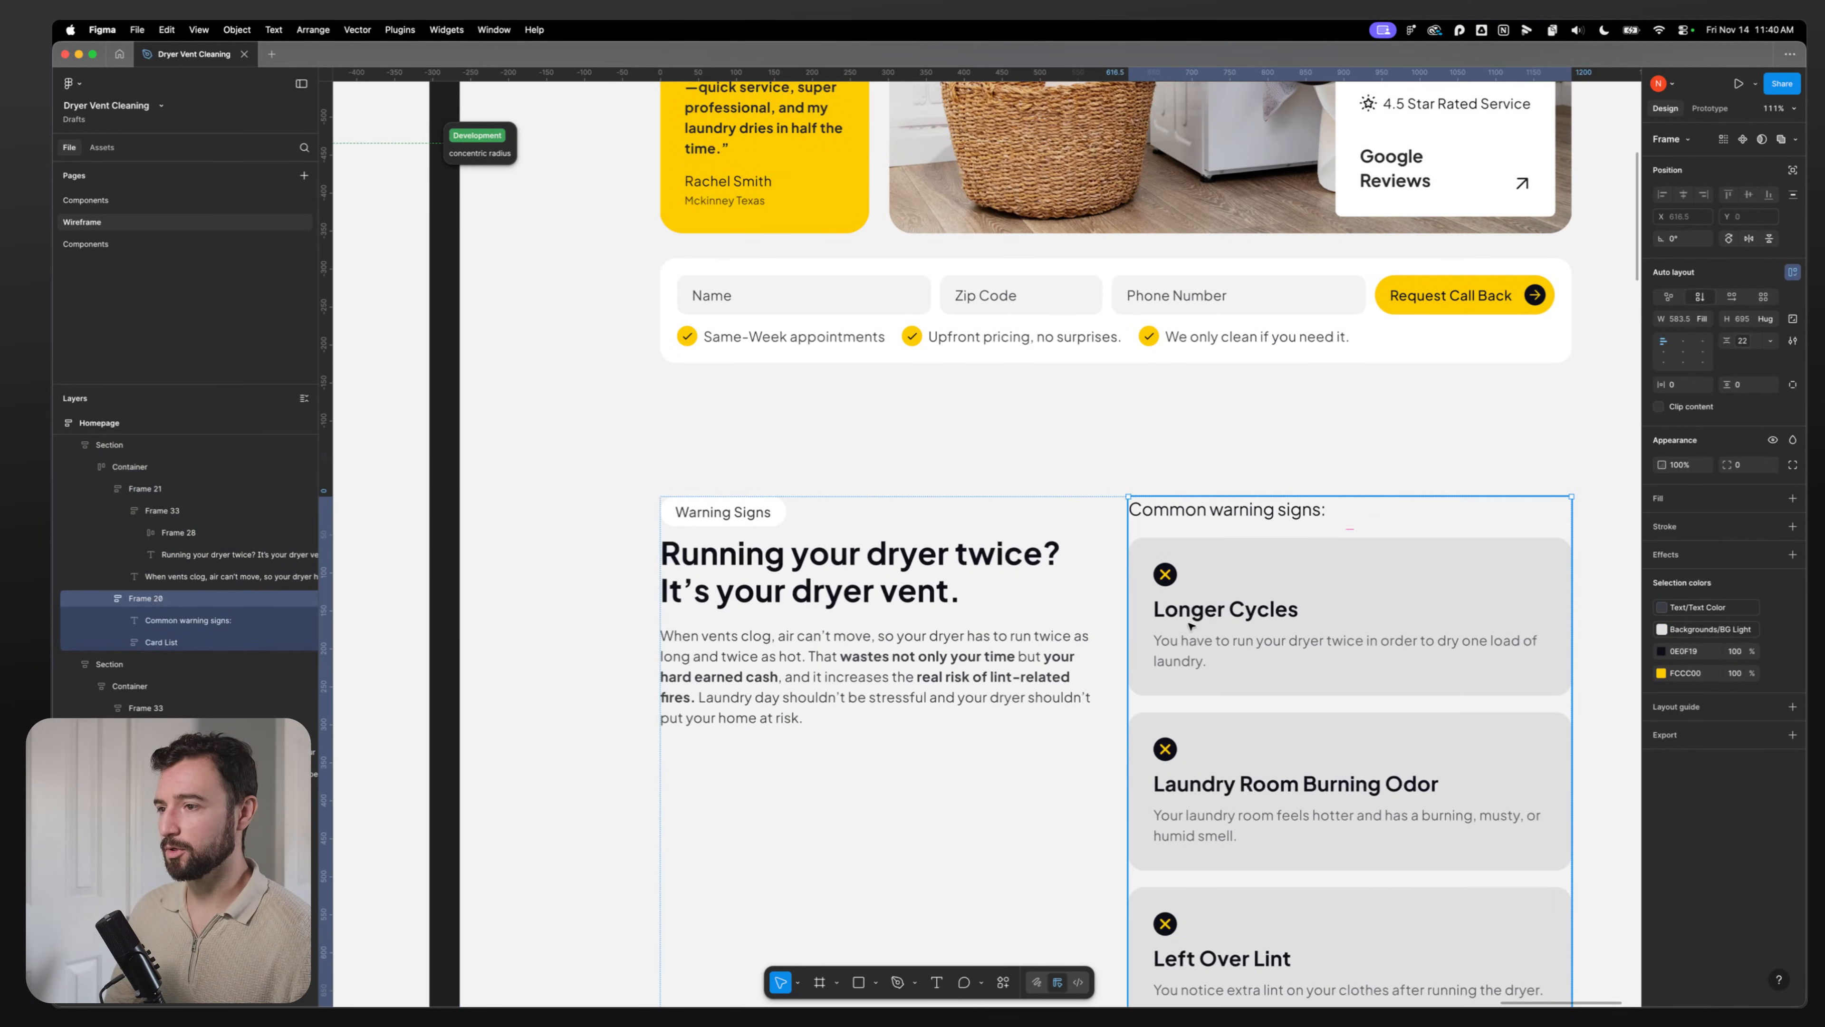
{"action": "double_click", "coordinate": [1172, 583]}
{"action": "double_click", "coordinate": [1172, 580]}
{"action": "double_click", "coordinate": [1172, 580]}
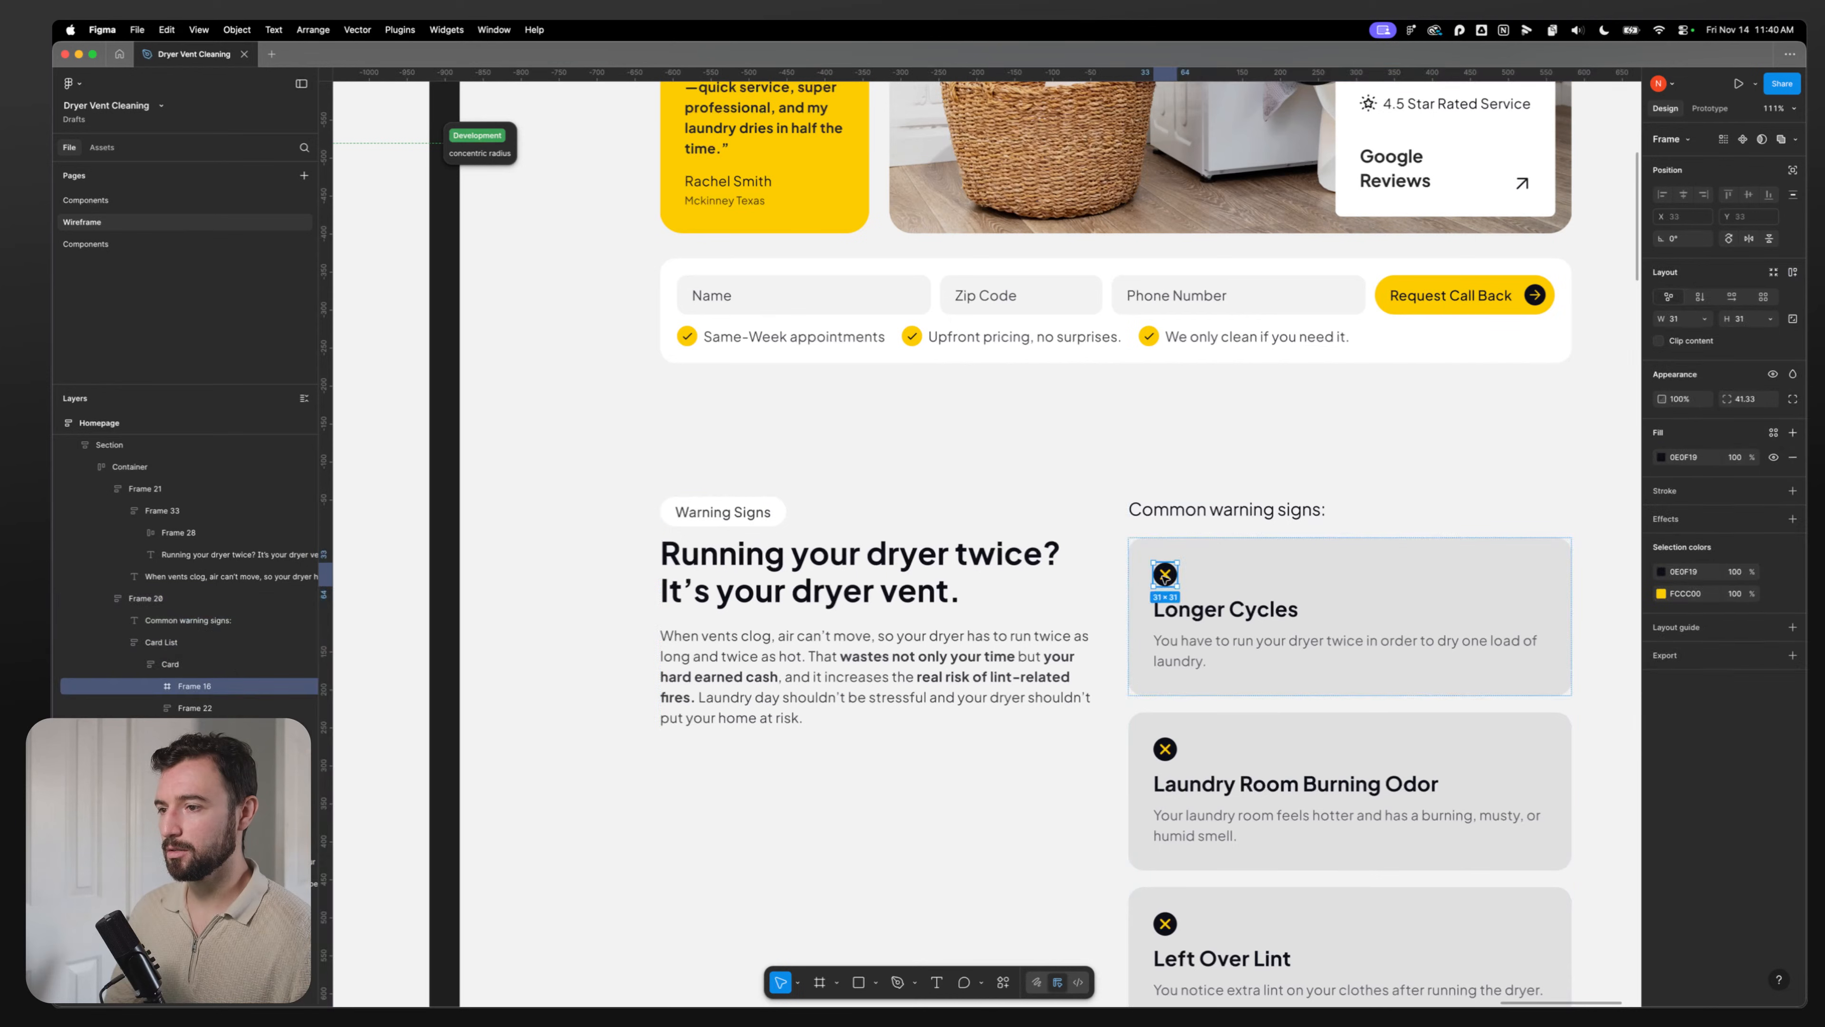
{"action": "double_click", "coordinate": [1172, 579]}
{"action": "left_click", "coordinate": [1182, 618]}
{"action": "left_click", "coordinate": [1174, 578]}
{"action": "left_click", "coordinate": [1206, 430]}
{"action": "scroll", "coordinate": [900, 526], "scroll_direction": "up", "scroll_amount": 3}
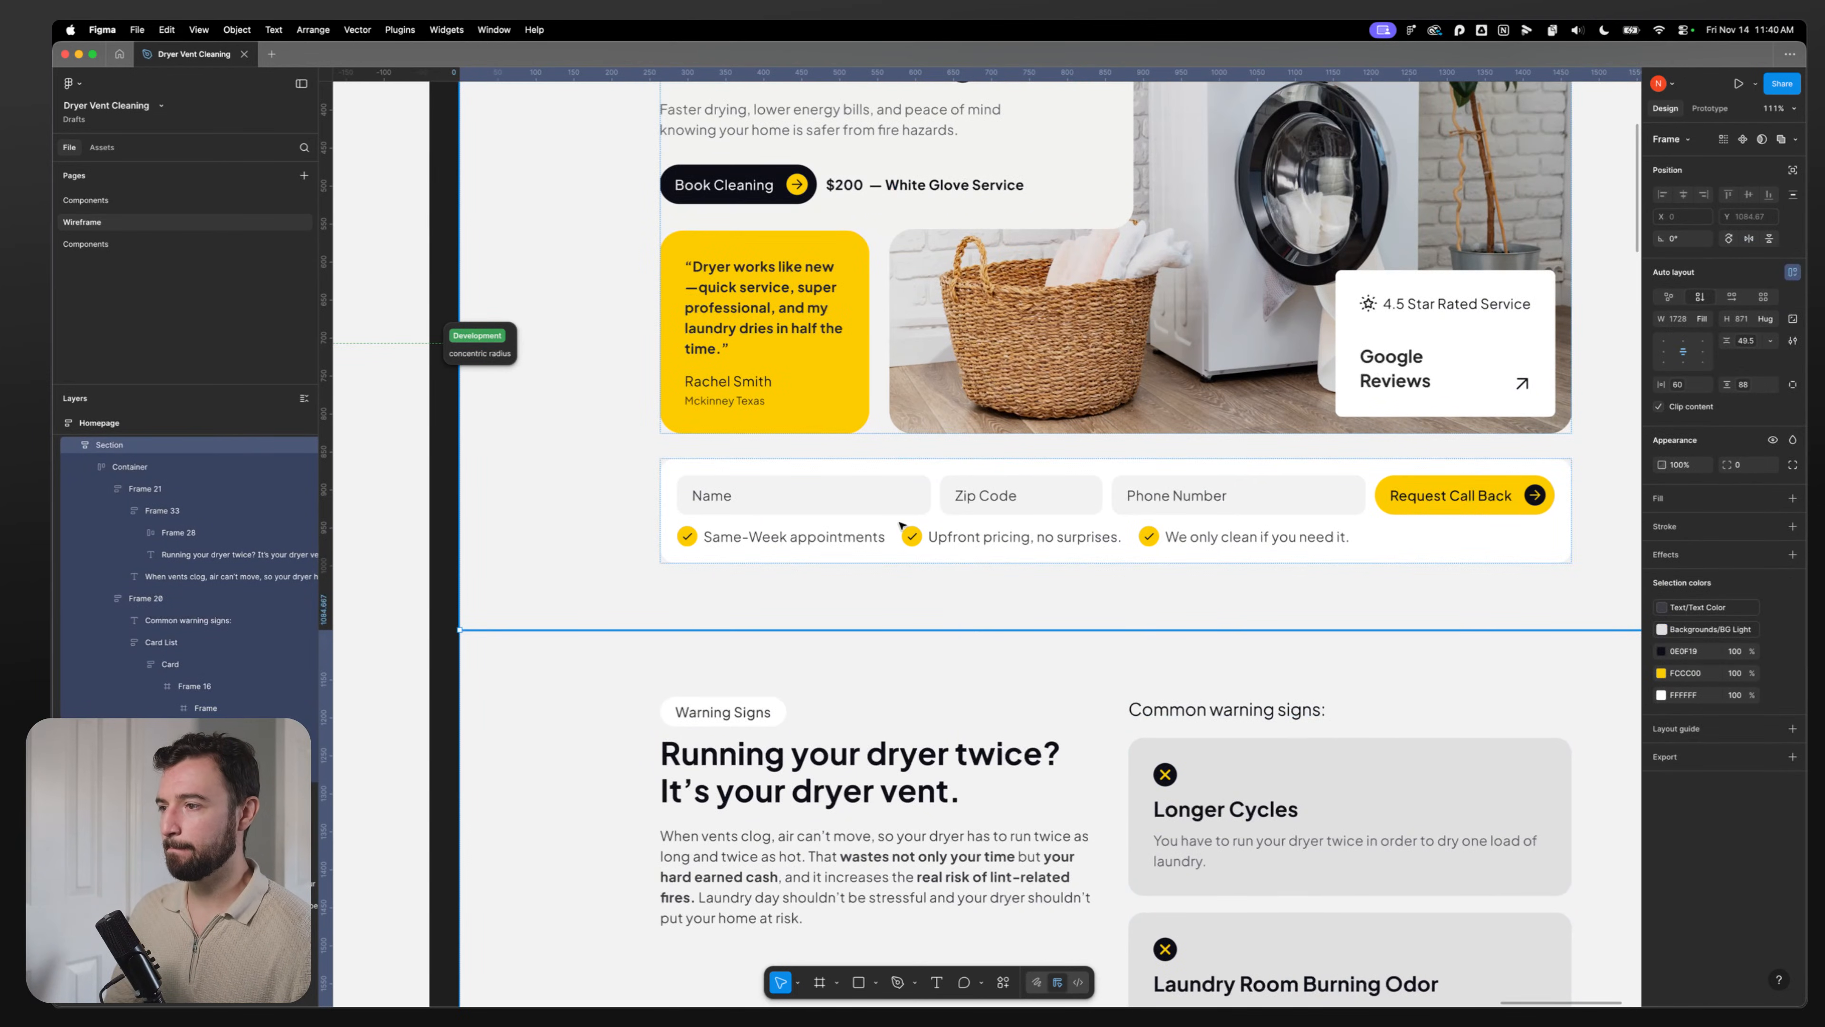
{"action": "left_click", "coordinate": [911, 540]}
{"action": "scroll", "coordinate": [911, 536], "scroll_direction": "up", "scroll_amount": 2}
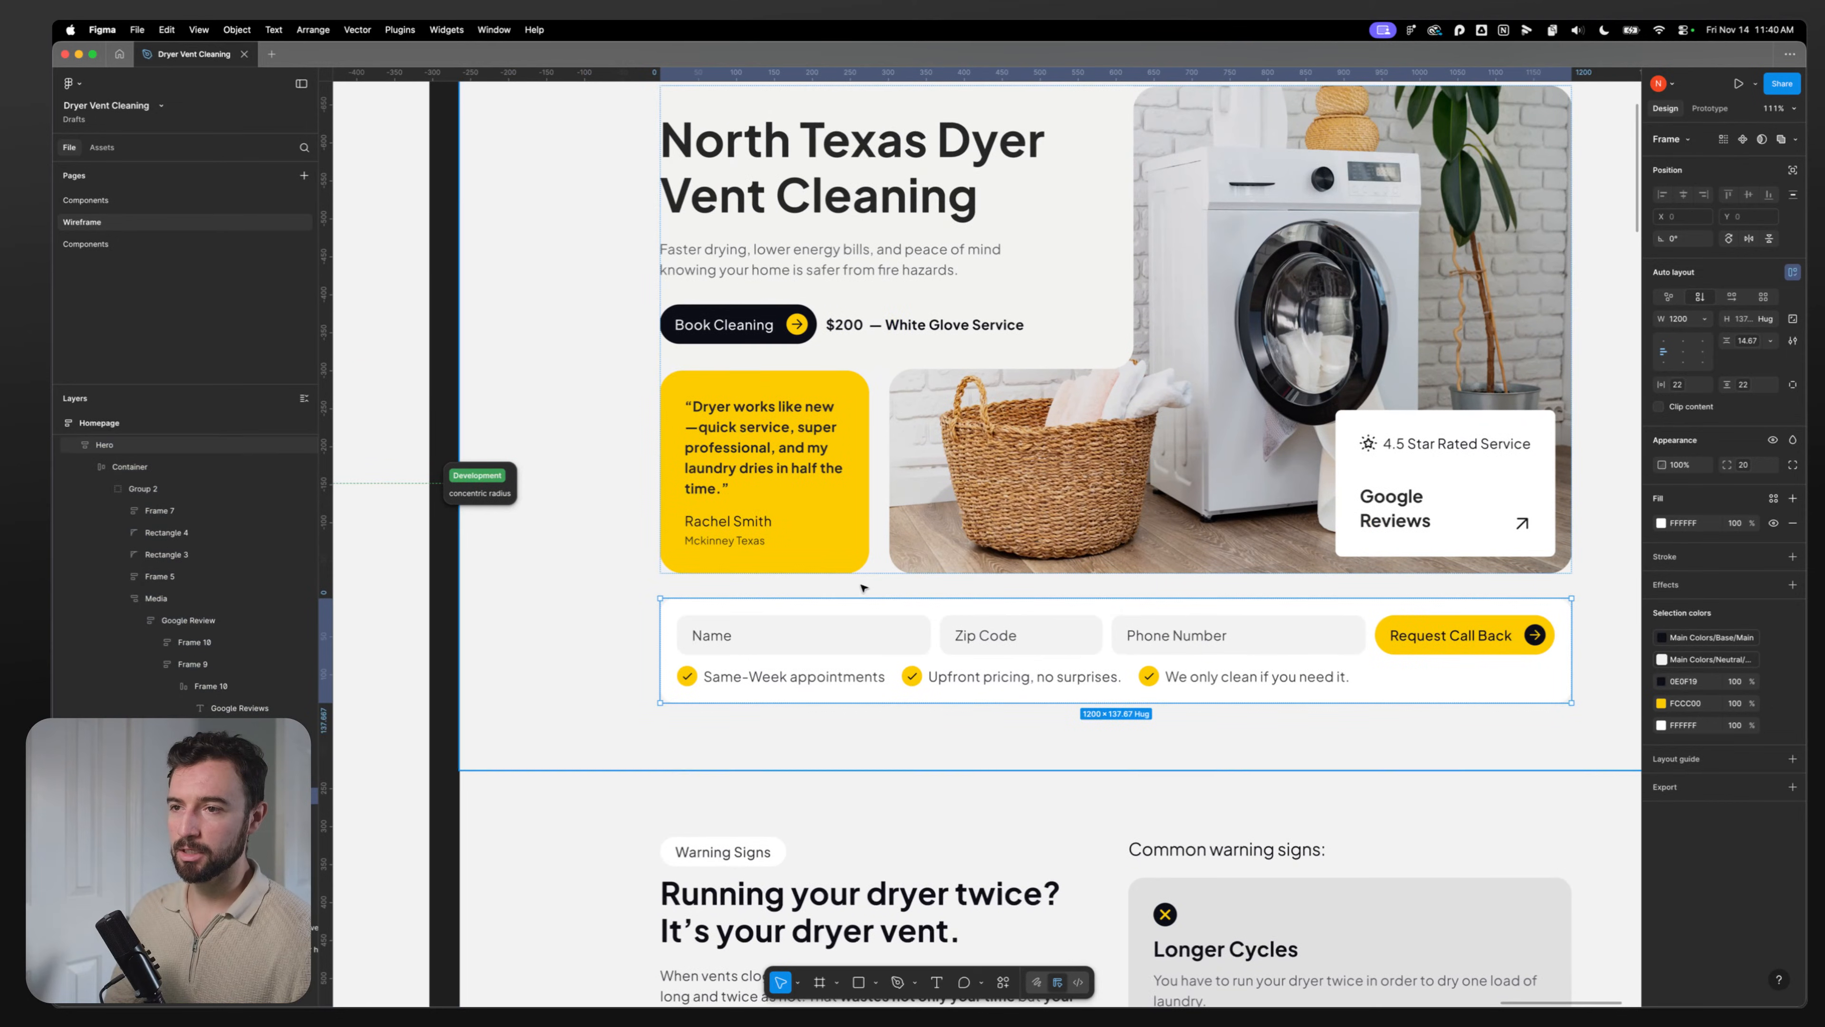
Step: Copy the "Inspection" chip list from the Wireframe's Upfront Pricing card and place it below the "Wasted Time" chip on the Components page
{"action": "scroll", "coordinate": [862, 543], "scroll_direction": "down", "scroll_amount": 20}
{"action": "scroll", "coordinate": [791, 548], "scroll_direction": "down", "scroll_amount": 20}
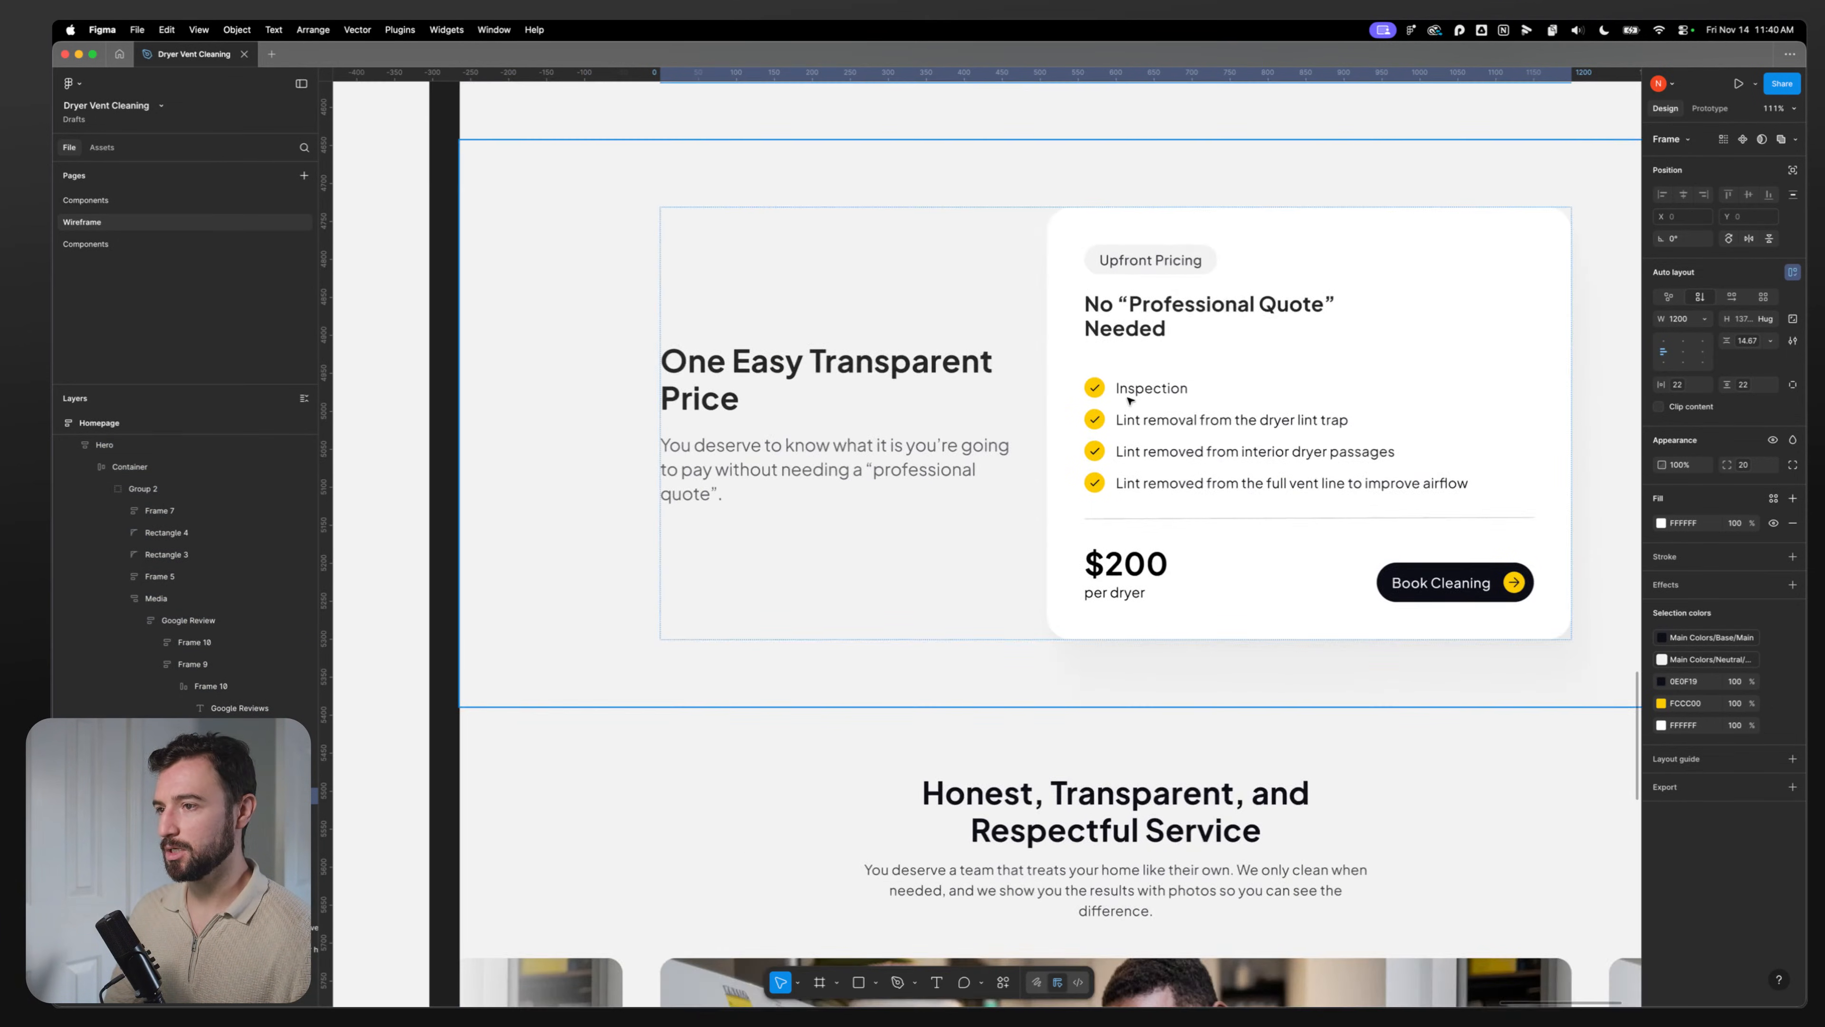
{"action": "left_click", "coordinate": [1130, 400]}
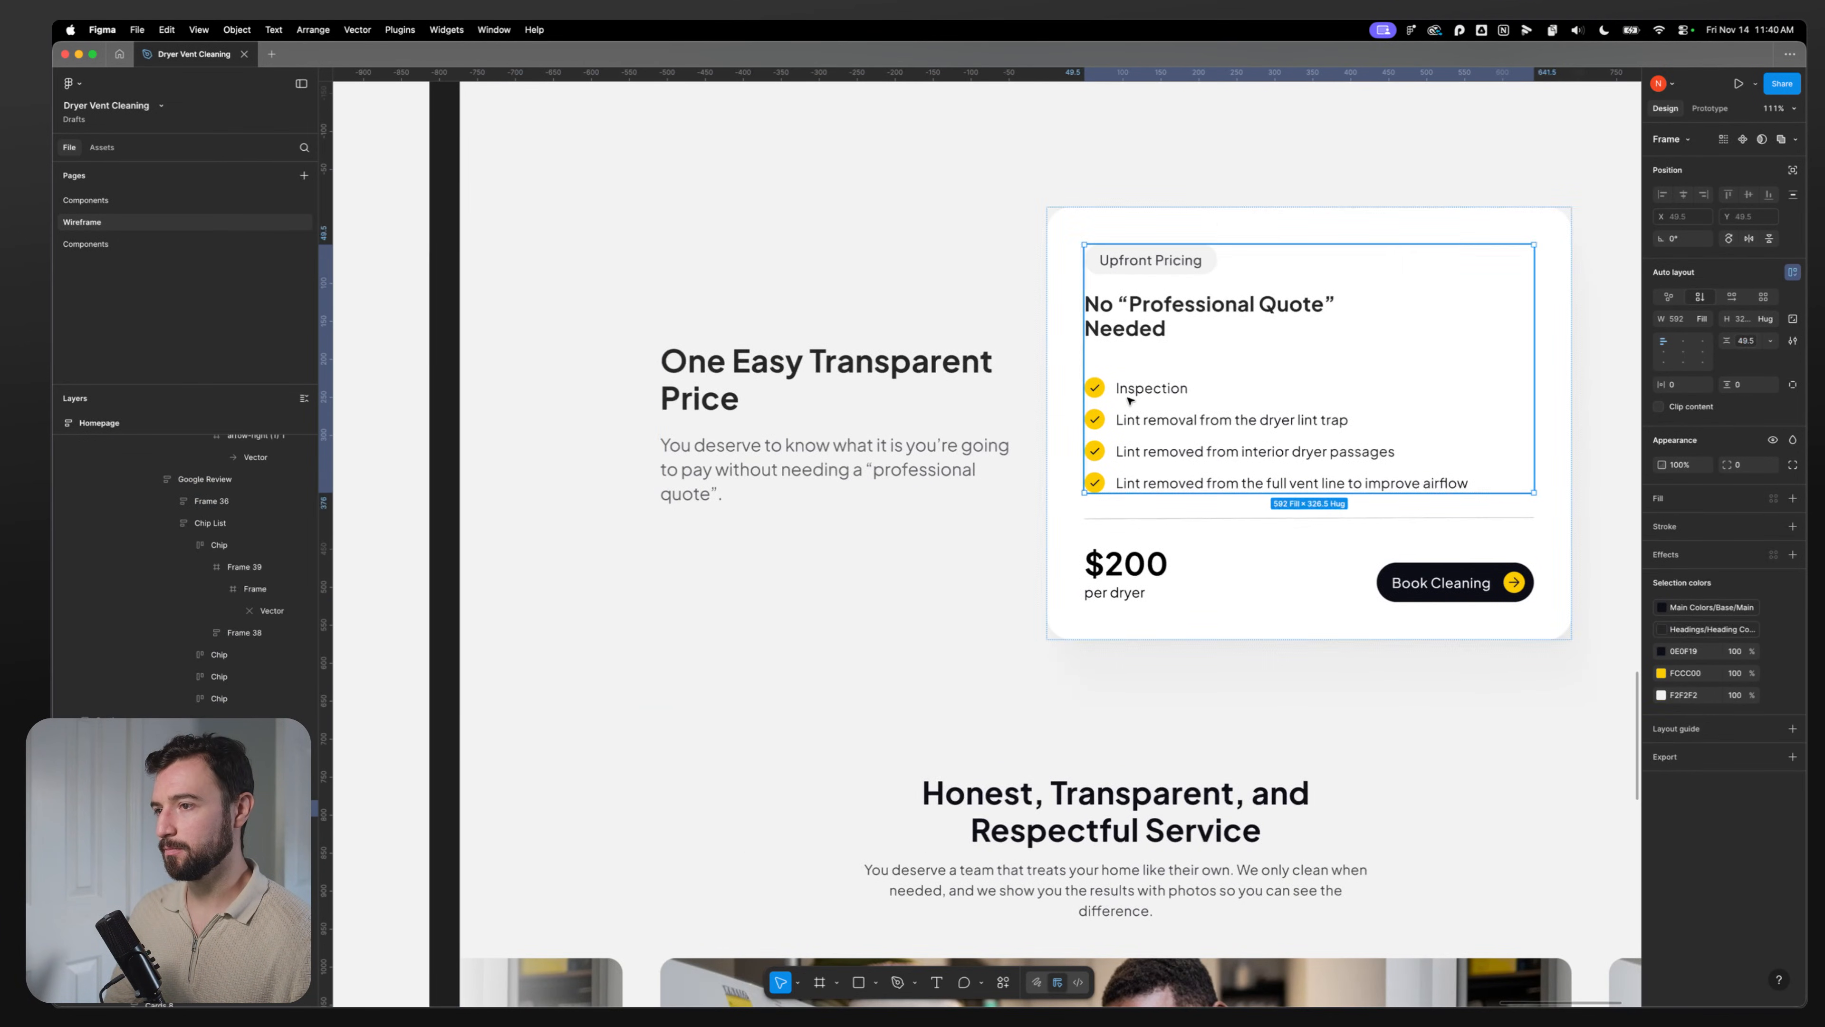
{"action": "double_click", "coordinate": [1130, 392]}
{"action": "scroll", "coordinate": [855, 603], "scroll_direction": "down", "scroll_amount": 6}
{"action": "scroll", "coordinate": [855, 607], "scroll_direction": "down", "scroll_amount": 12}
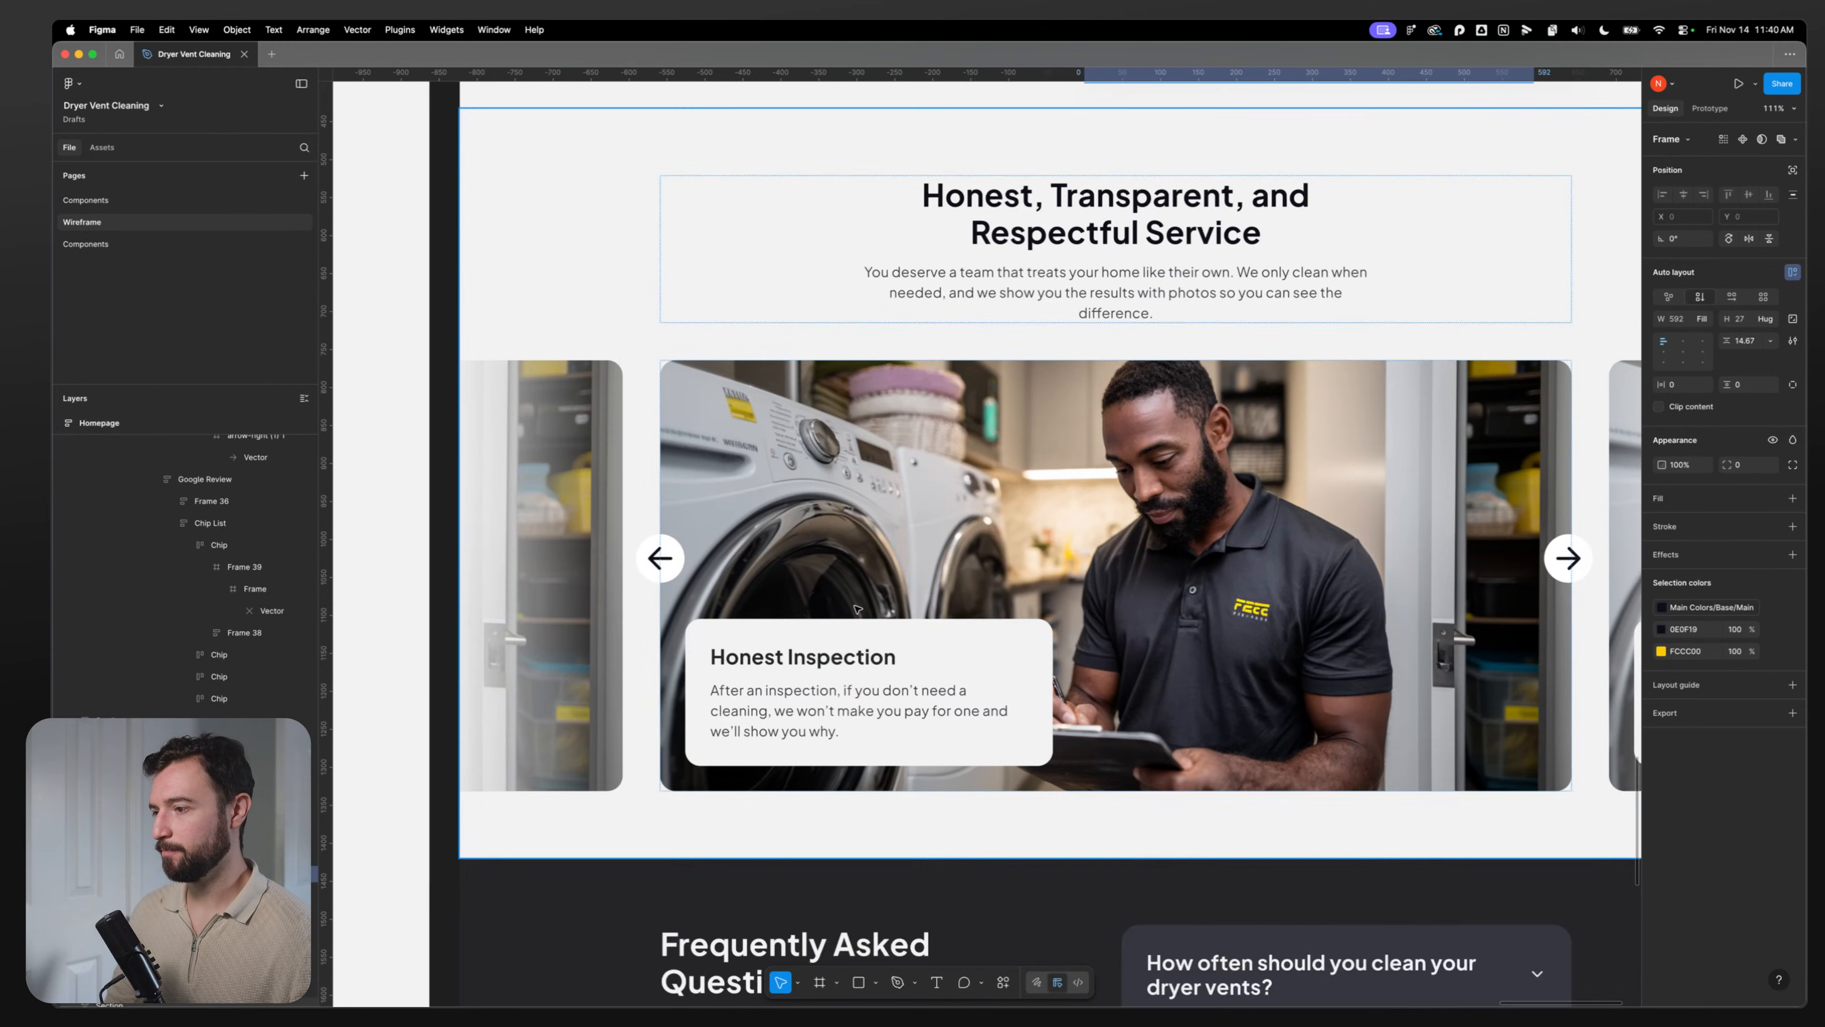
{"action": "left_click", "coordinate": [85, 244]}
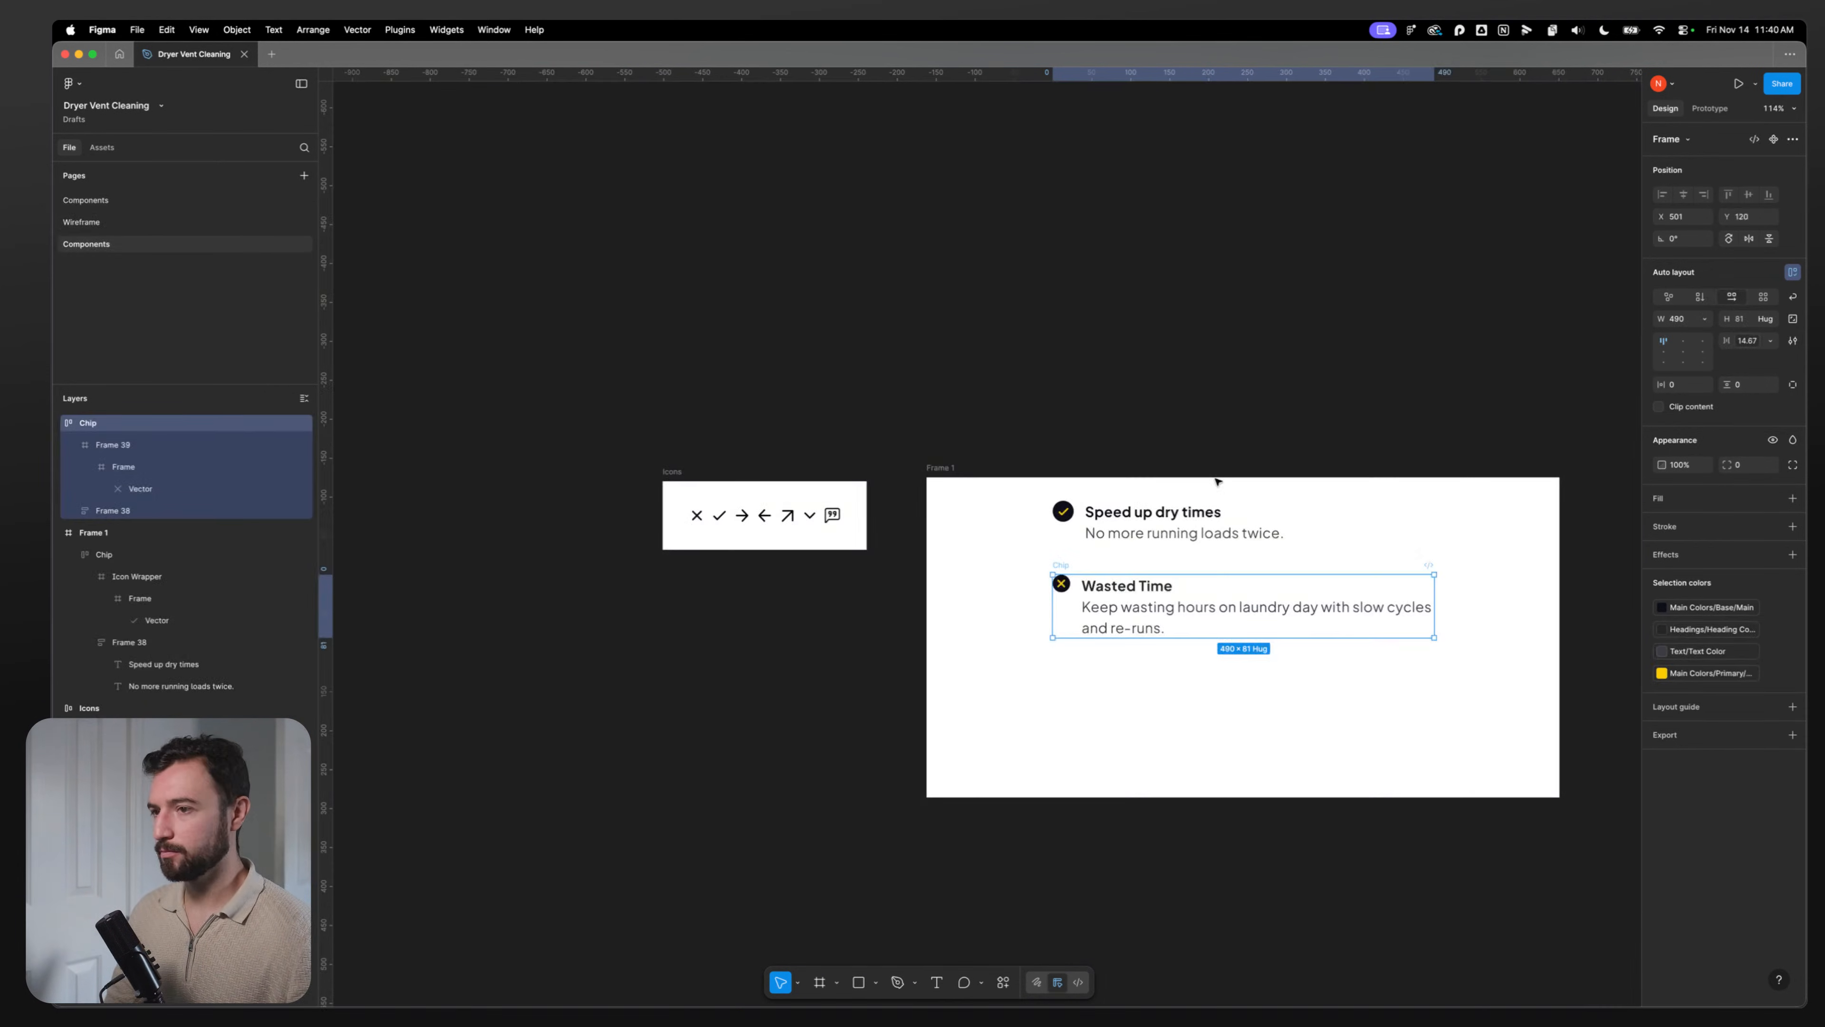
{"action": "left_click", "coordinate": [1136, 701]}
{"action": "key", "text": "cmd+v"}
{"action": "left_click_drag", "start_coordinate": [857, 532], "coordinate": [1158, 677]}
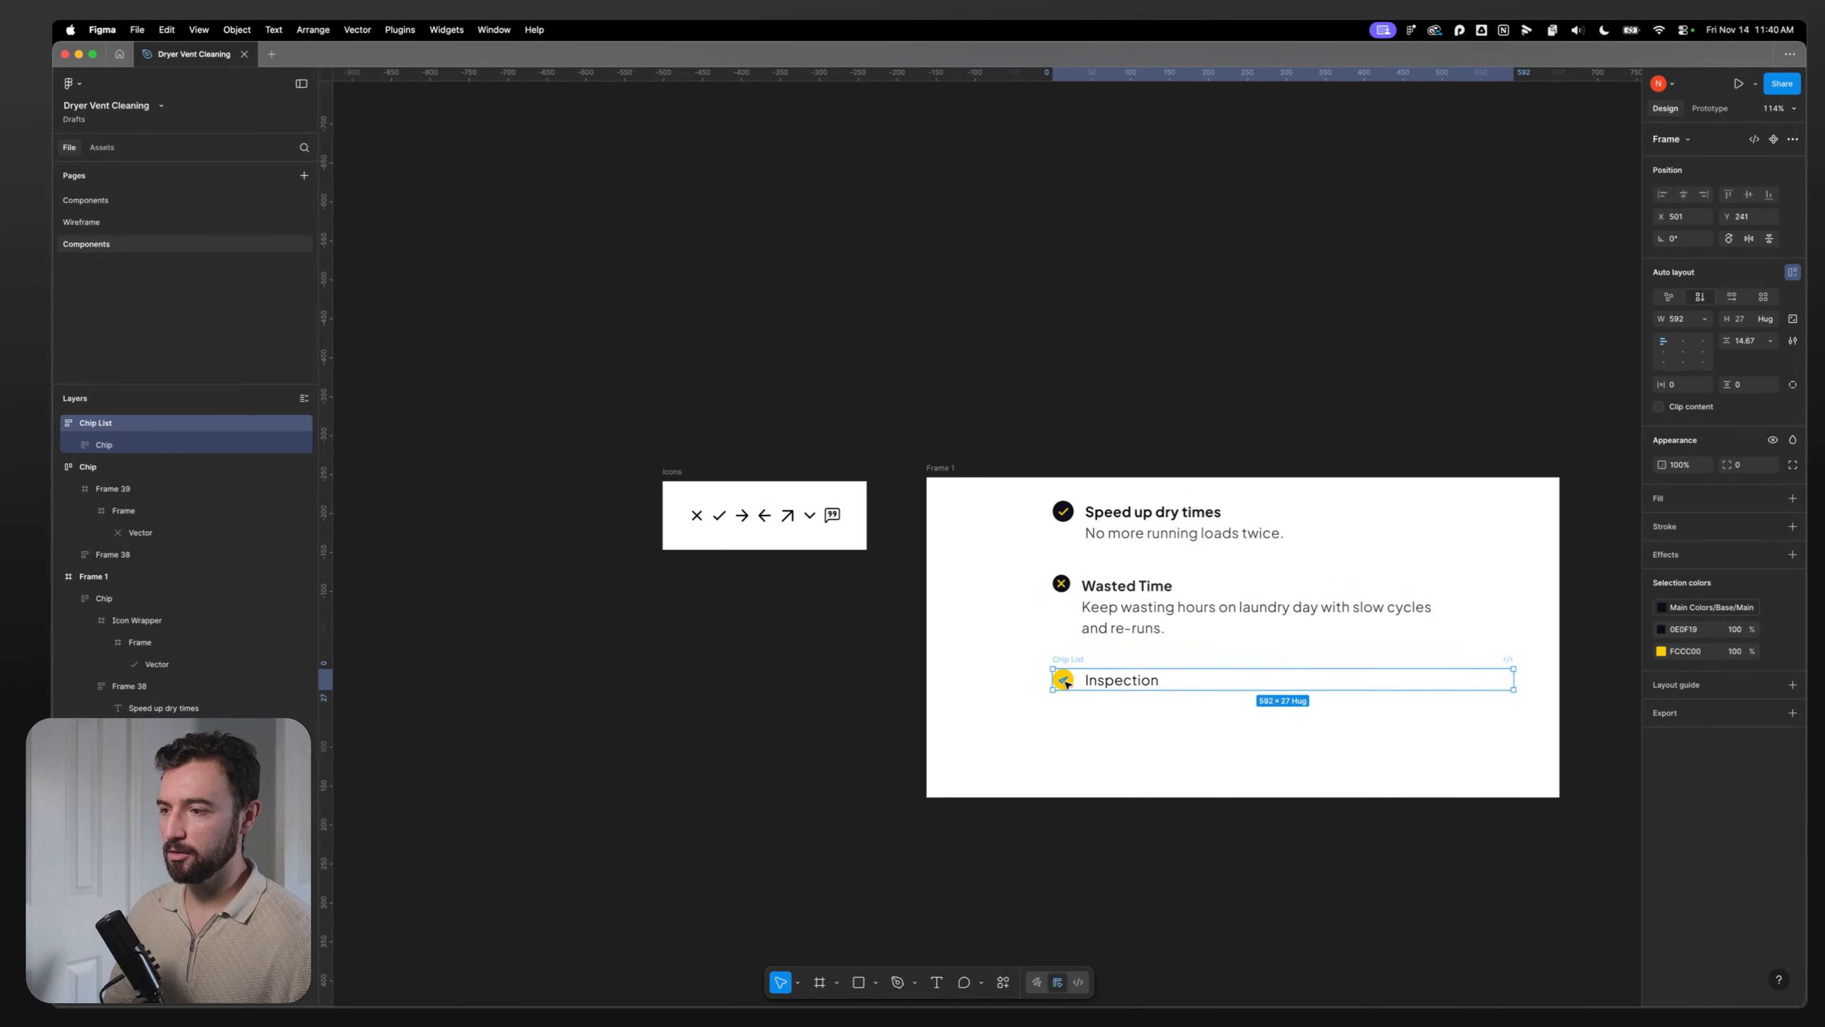
Step: Compare the sizes and fills of the circular icon wrappers in the three collected chips
{"action": "scroll", "coordinate": [1078, 688], "scroll_direction": "up", "scroll_amount": 3}
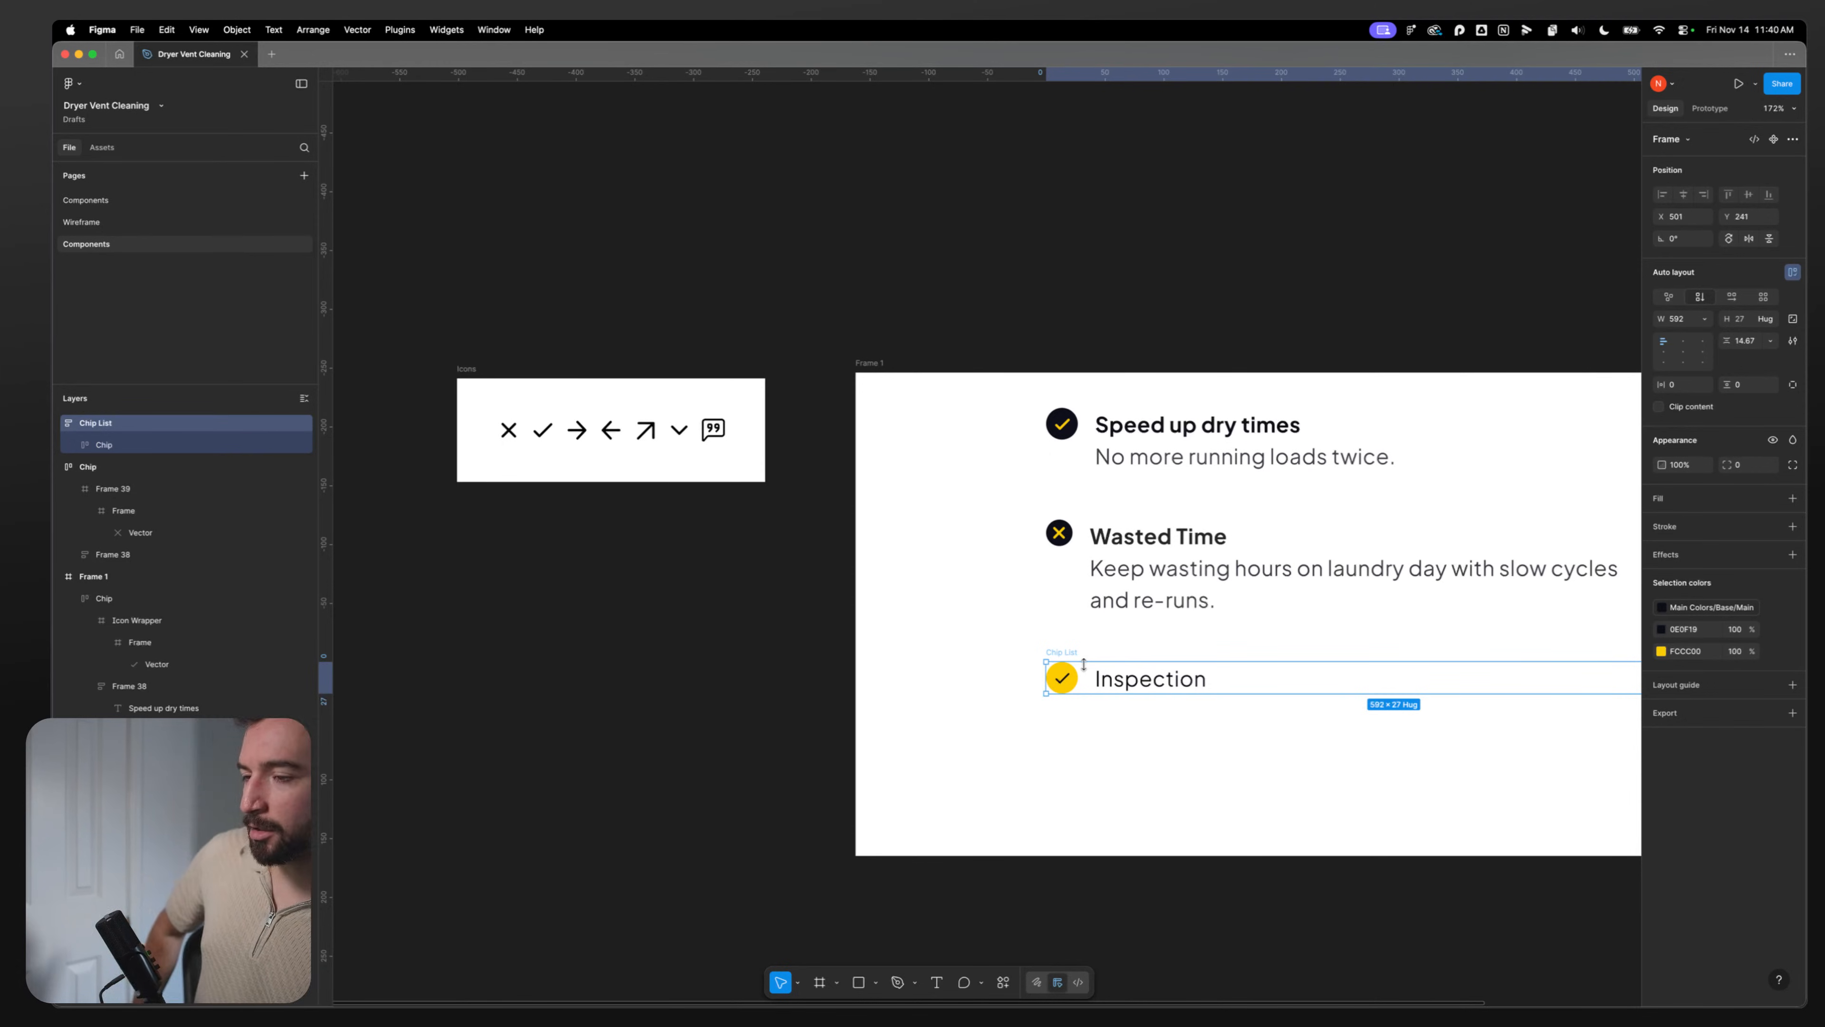
{"action": "double_click", "coordinate": [1130, 680]}
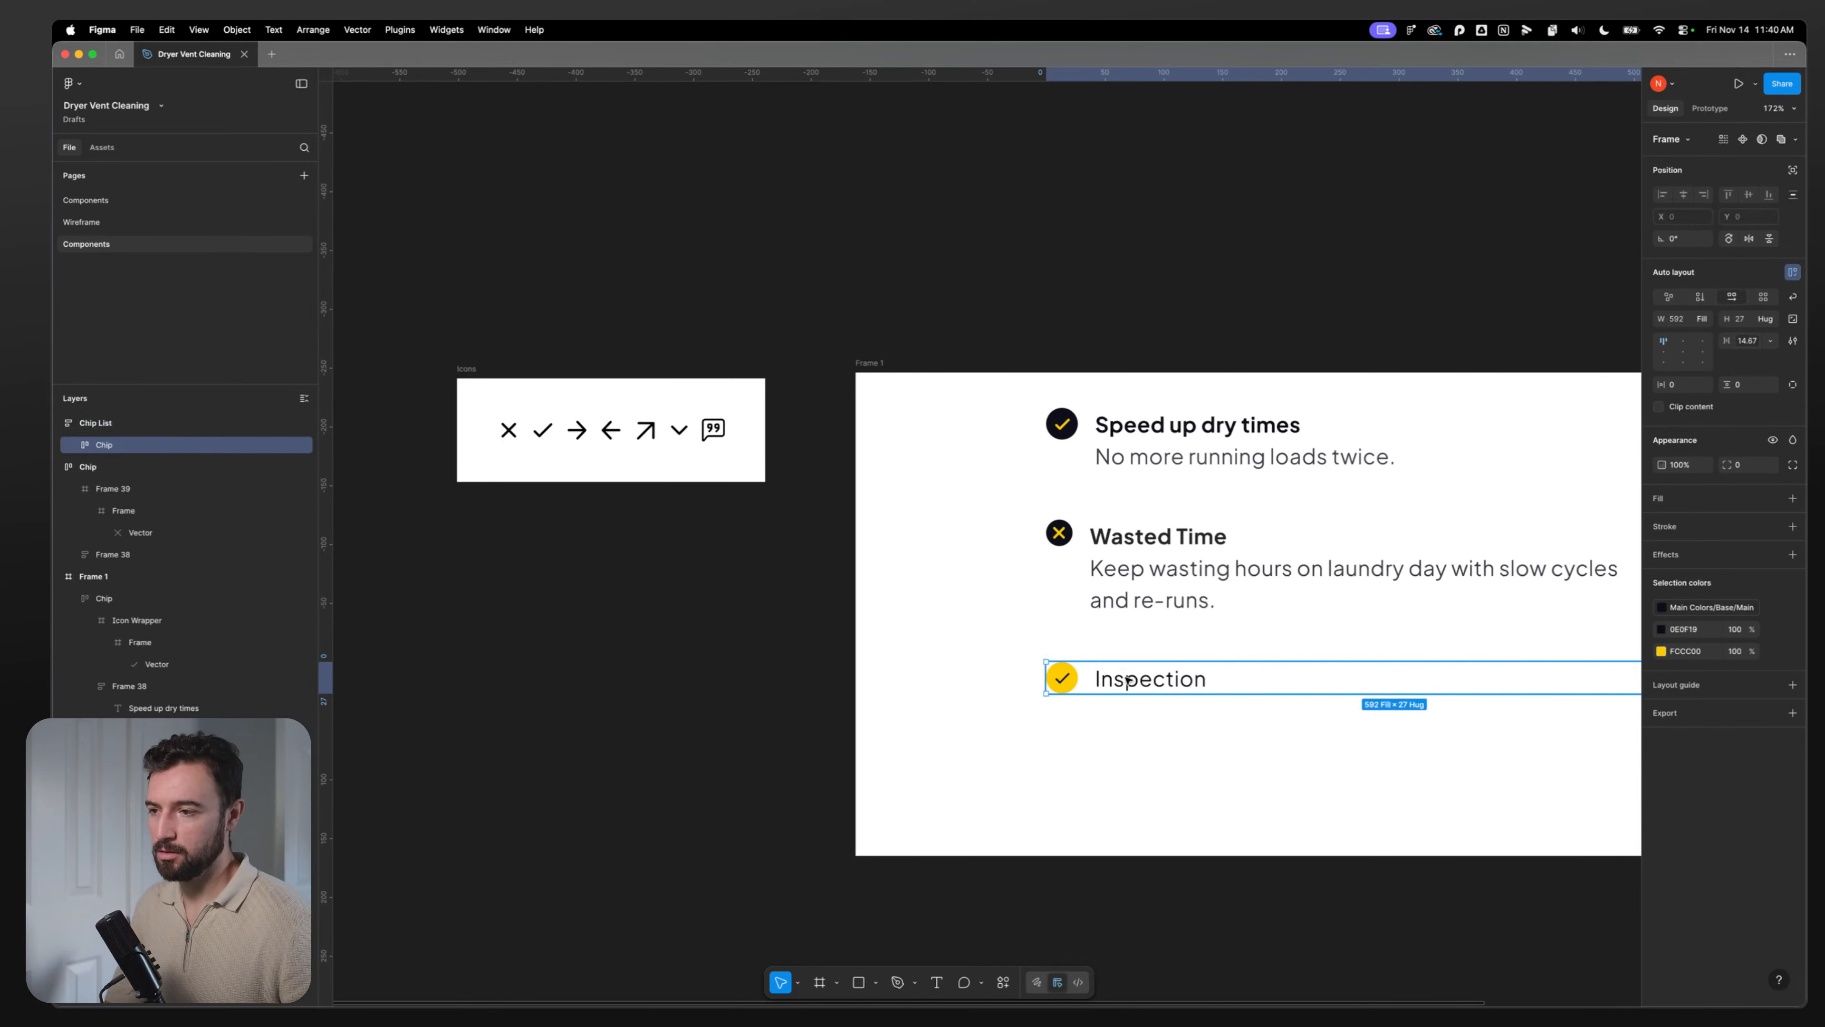
{"action": "double_click", "coordinate": [1130, 680]}
{"action": "double_click", "coordinate": [1055, 539]}
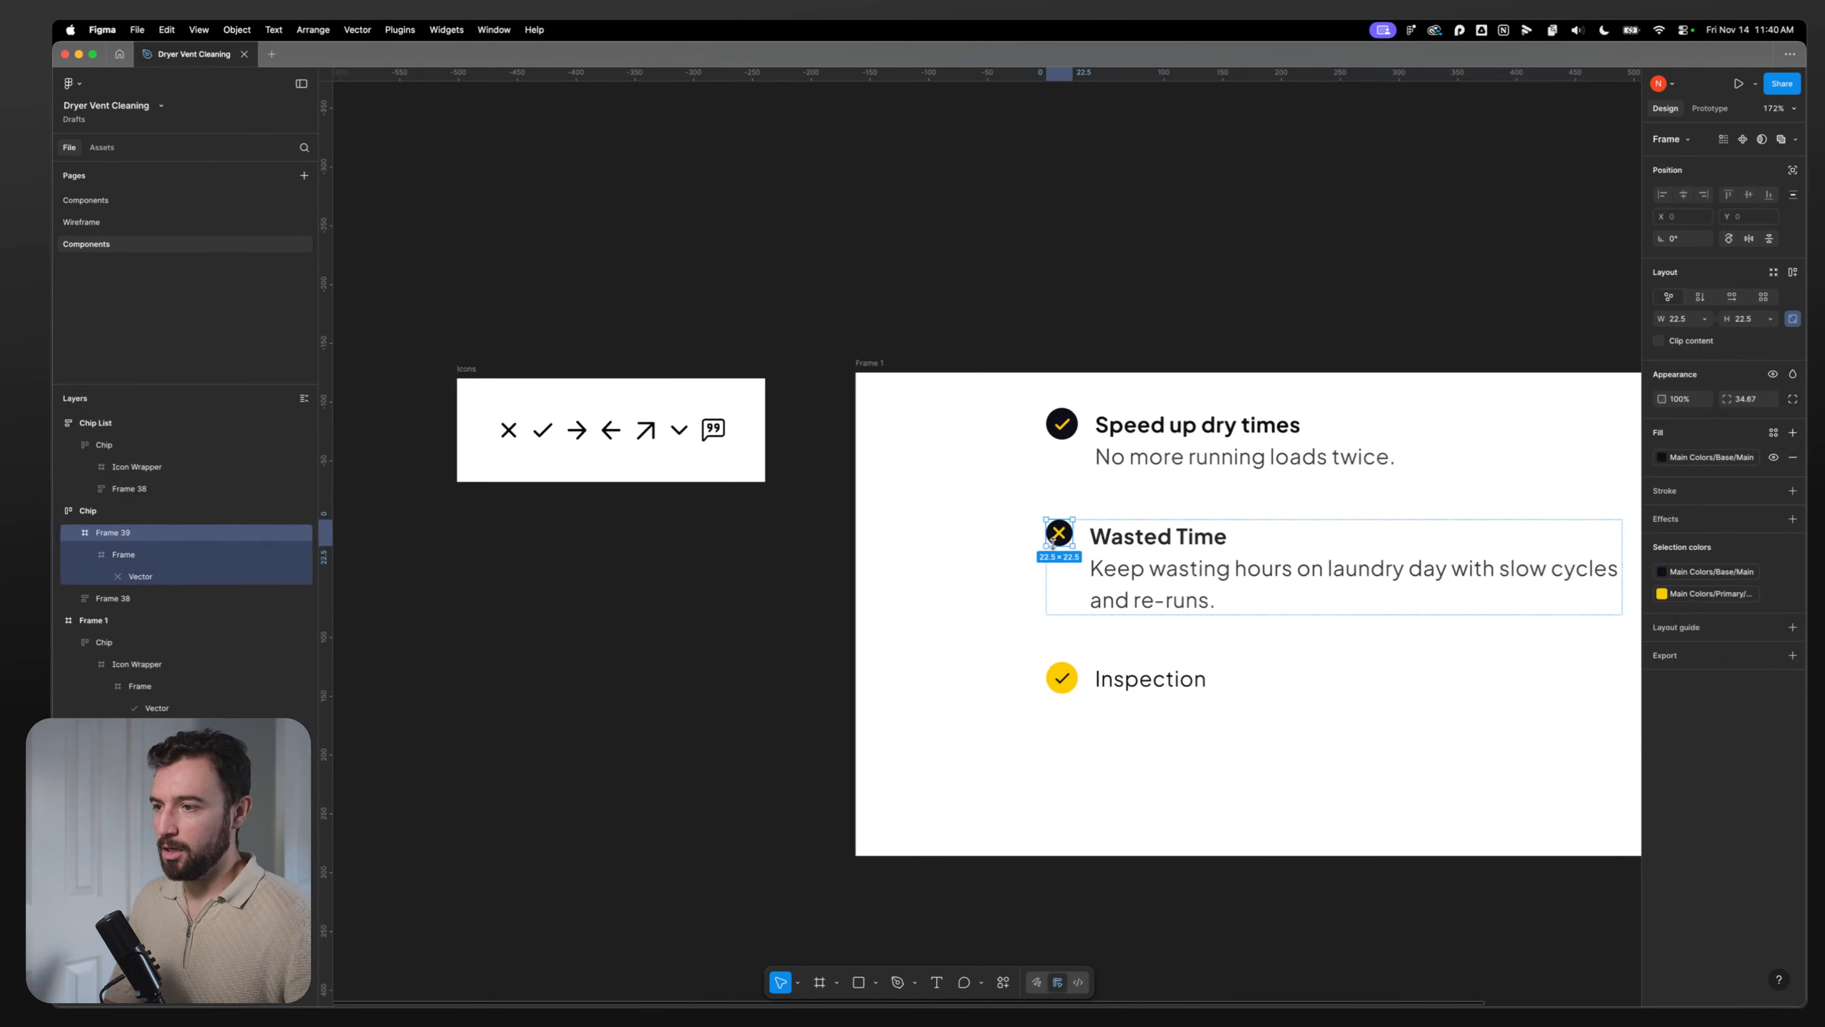
{"action": "left_click", "coordinate": [1056, 431]}
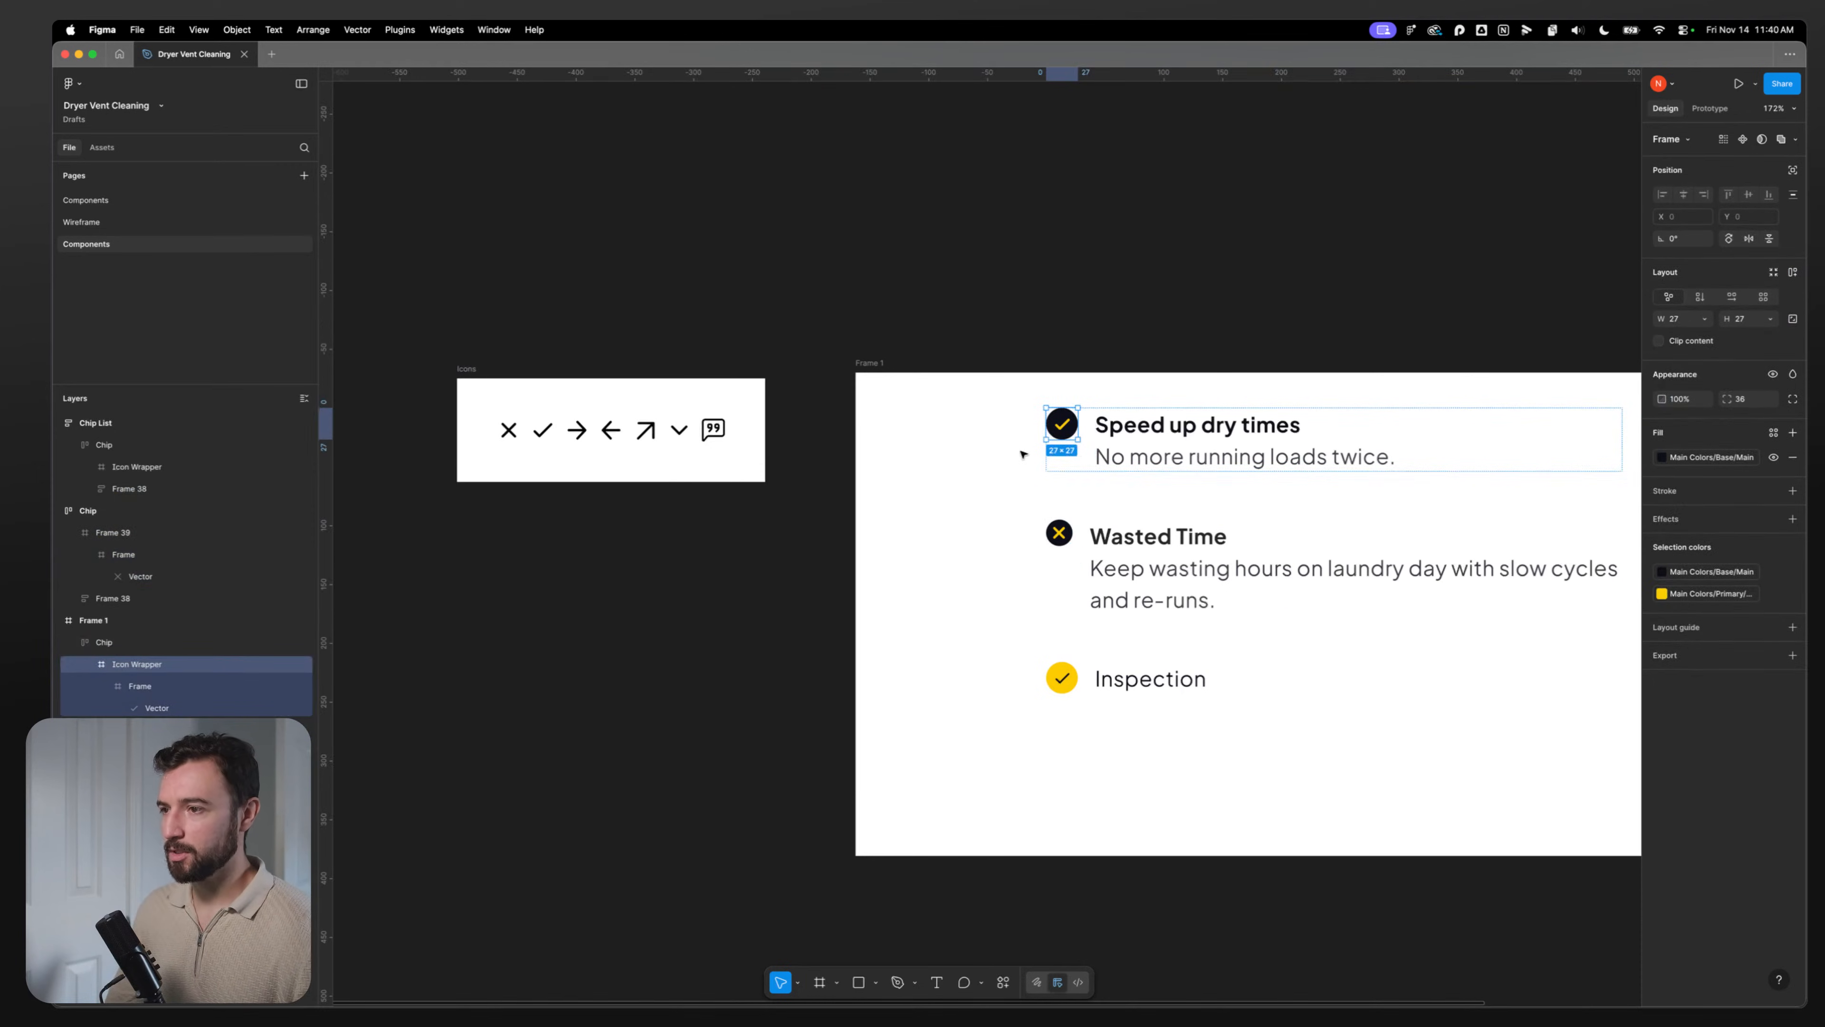
{"action": "left_click", "coordinate": [1054, 540]}
{"action": "double_click", "coordinate": [1063, 430]}
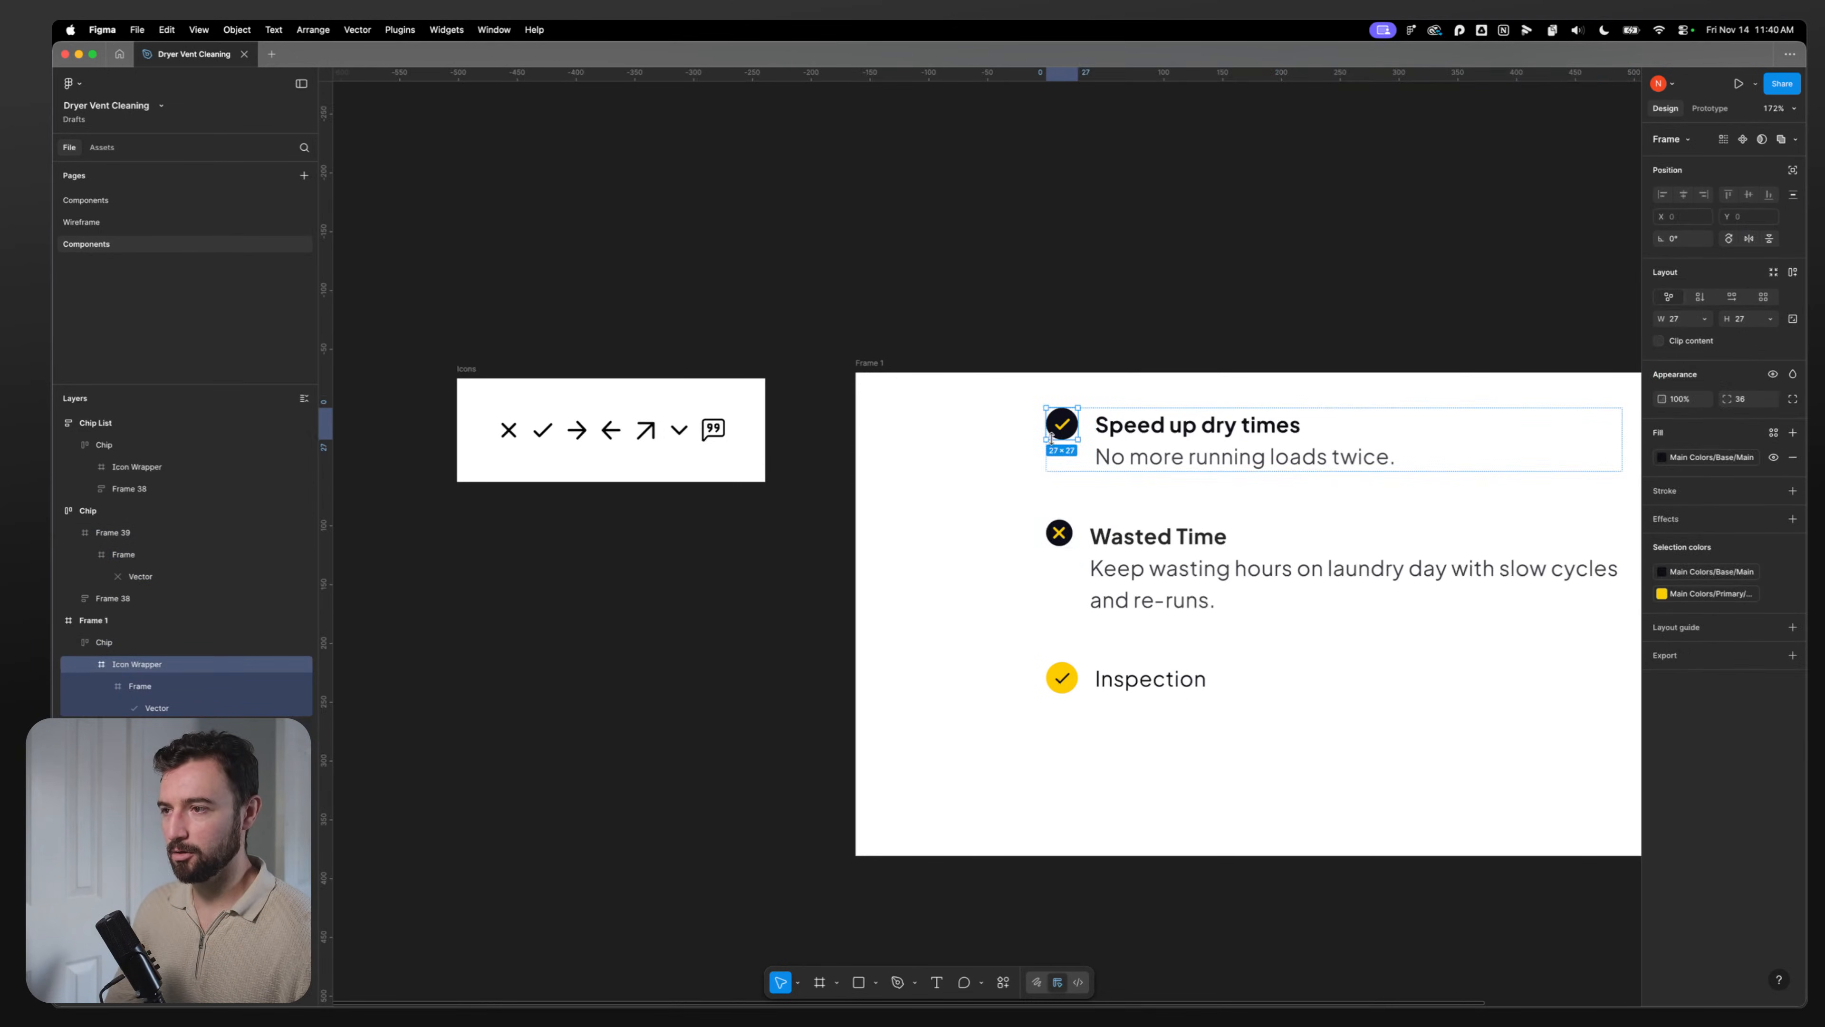
{"action": "left_click", "coordinate": [952, 472]}
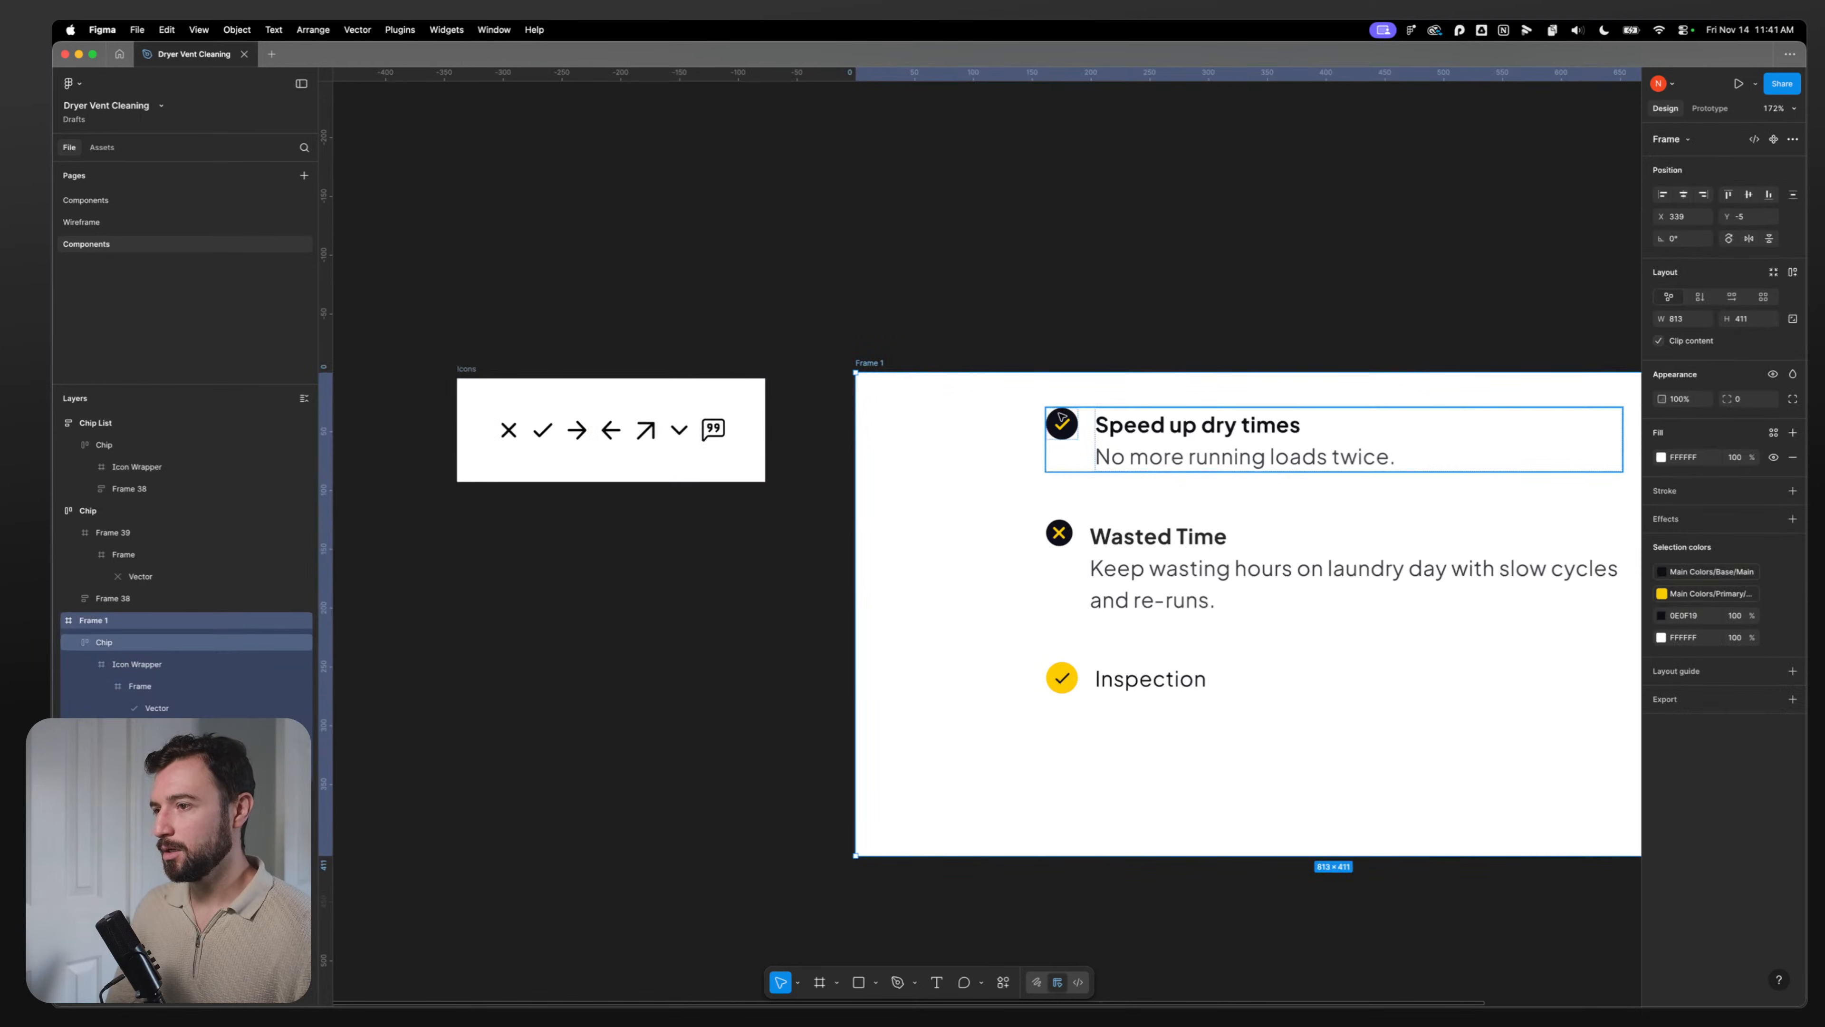
{"action": "double_click", "coordinate": [1061, 429]}
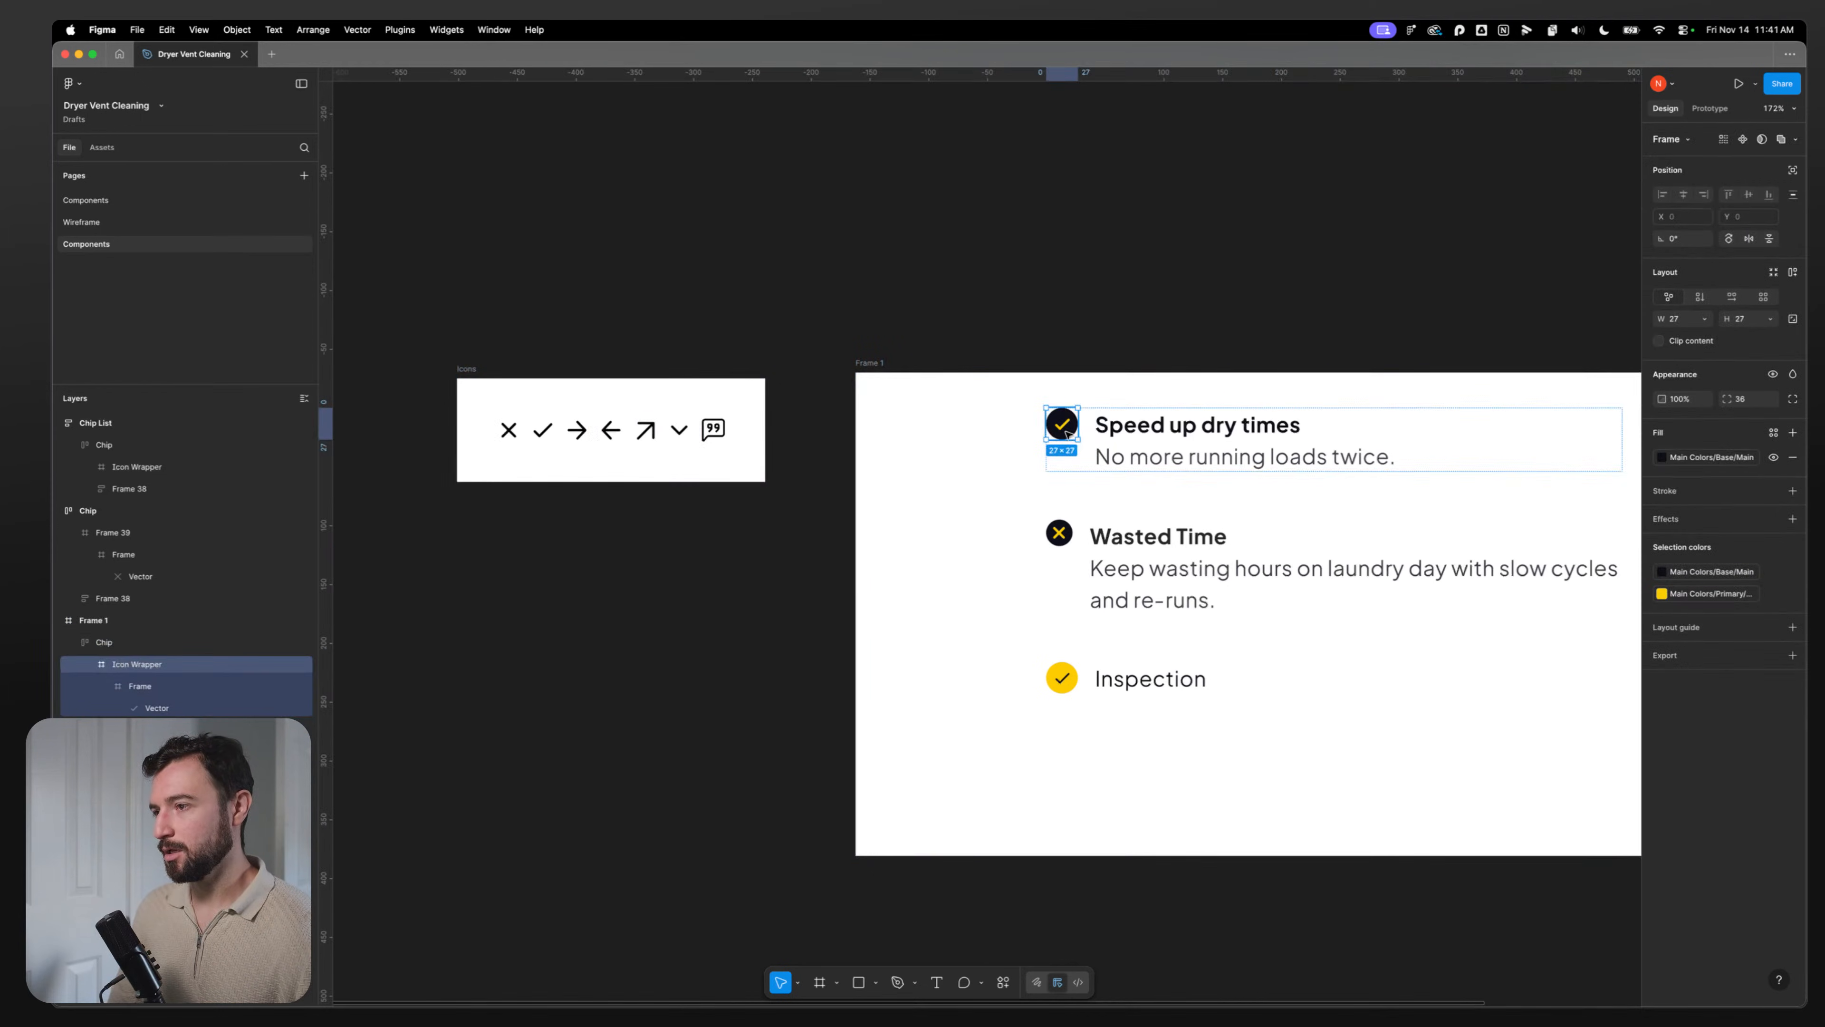
Step: Draw a frame about 267 × 129 below the Icons frame and name it "Framed Icon"
{"action": "left_click", "coordinate": [410, 562]}
{"action": "key", "text": "f"}
{"action": "left_click_drag", "start_coordinate": [451, 509], "coordinate": [765, 661]}
{"action": "double_click", "coordinate": [470, 502]}
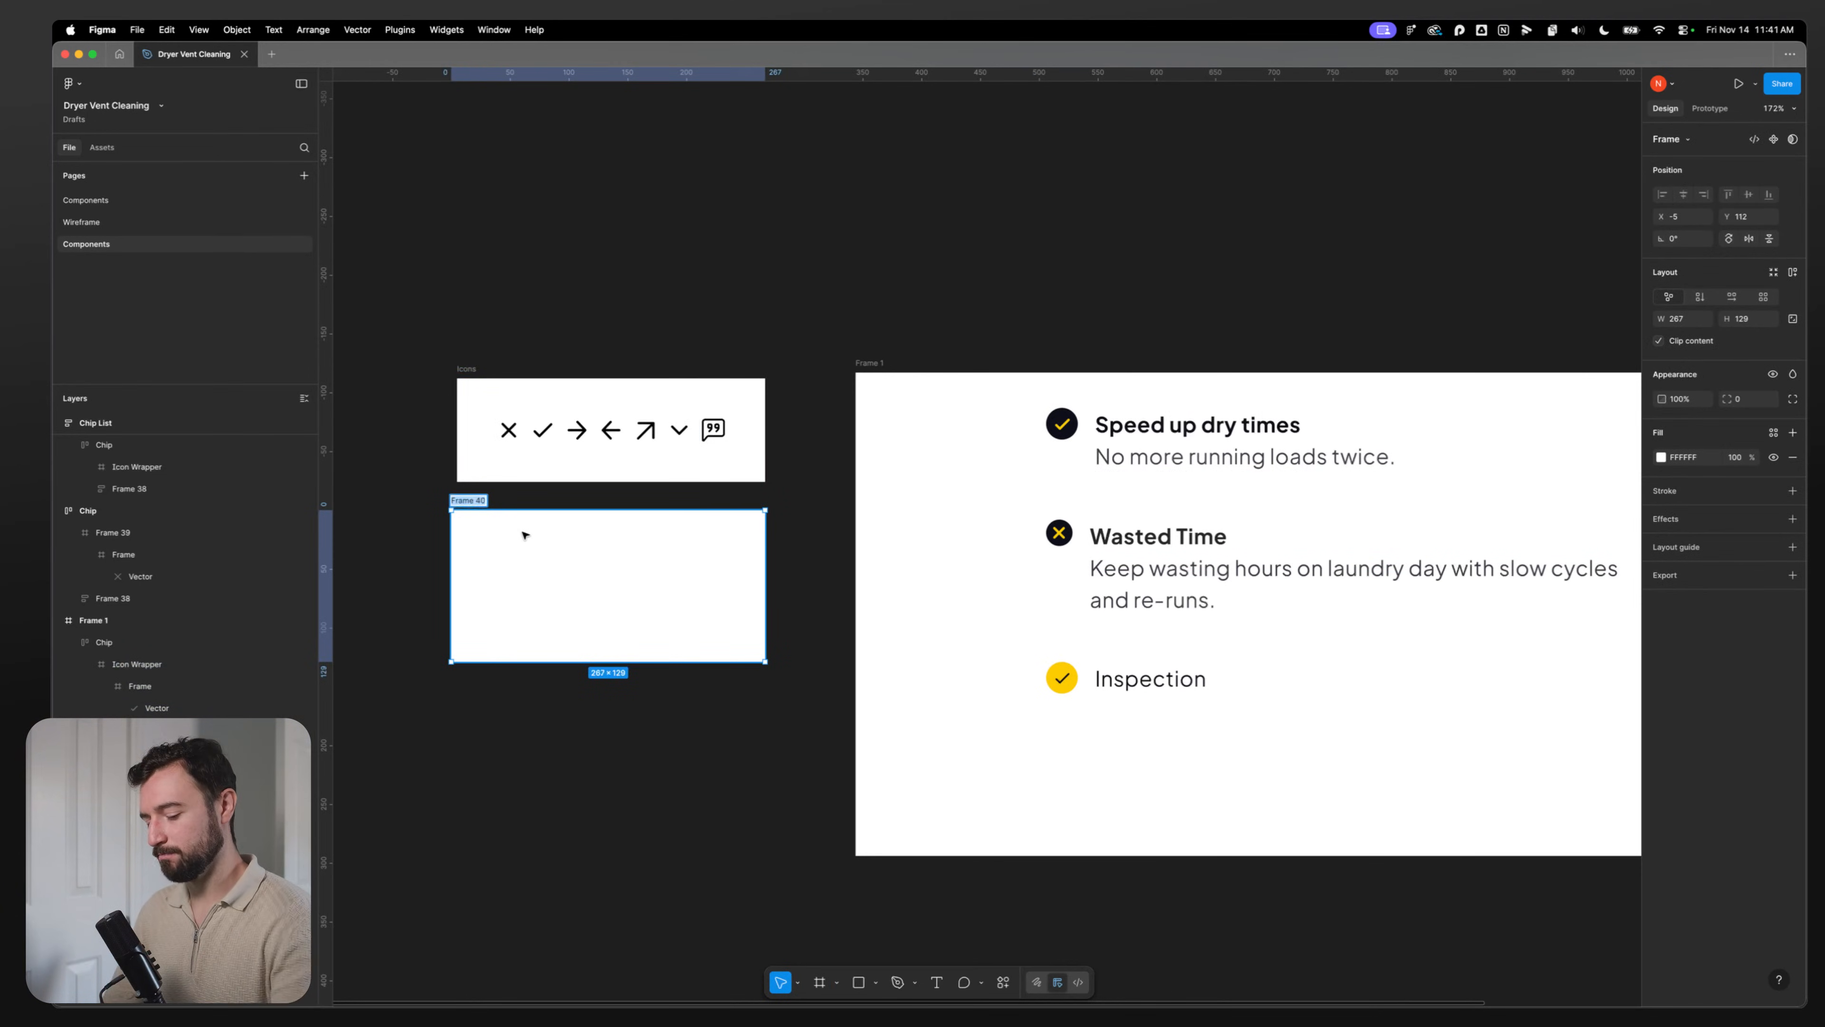
{"action": "type", "text": "Fra"}
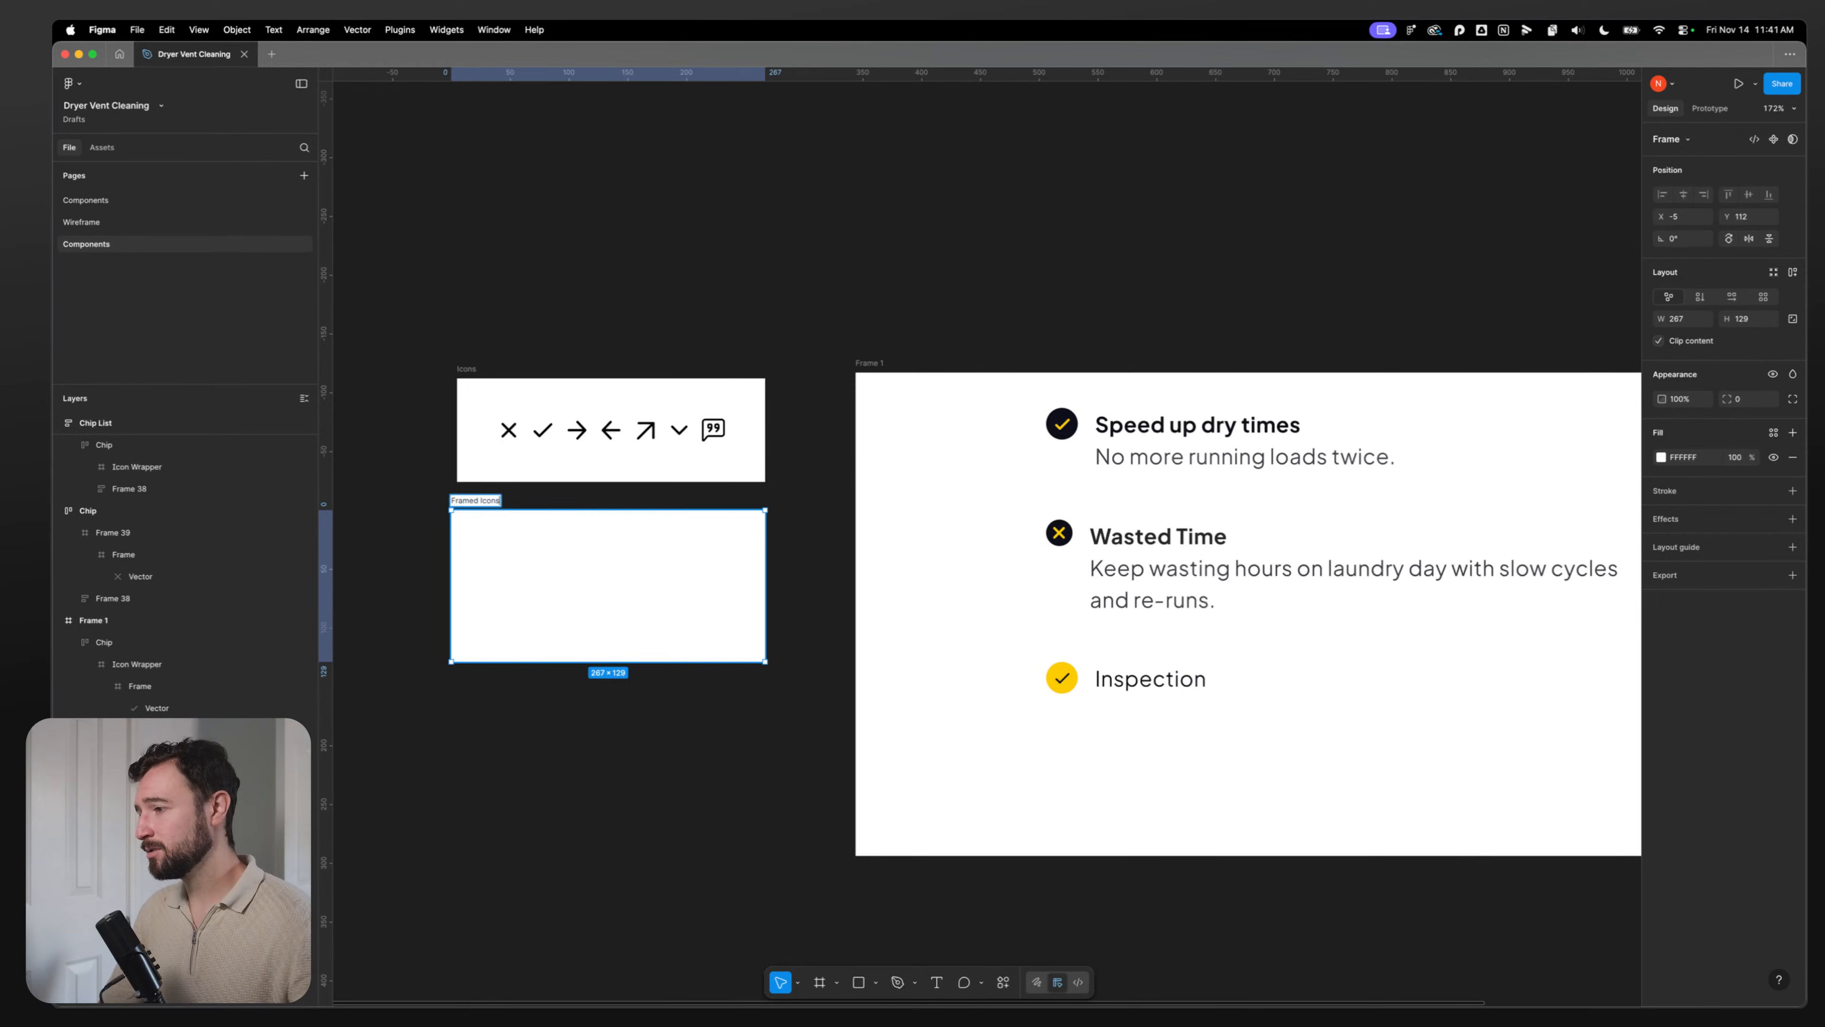
{"action": "left_click", "coordinate": [587, 750]}
{"action": "double_click", "coordinate": [486, 500]}
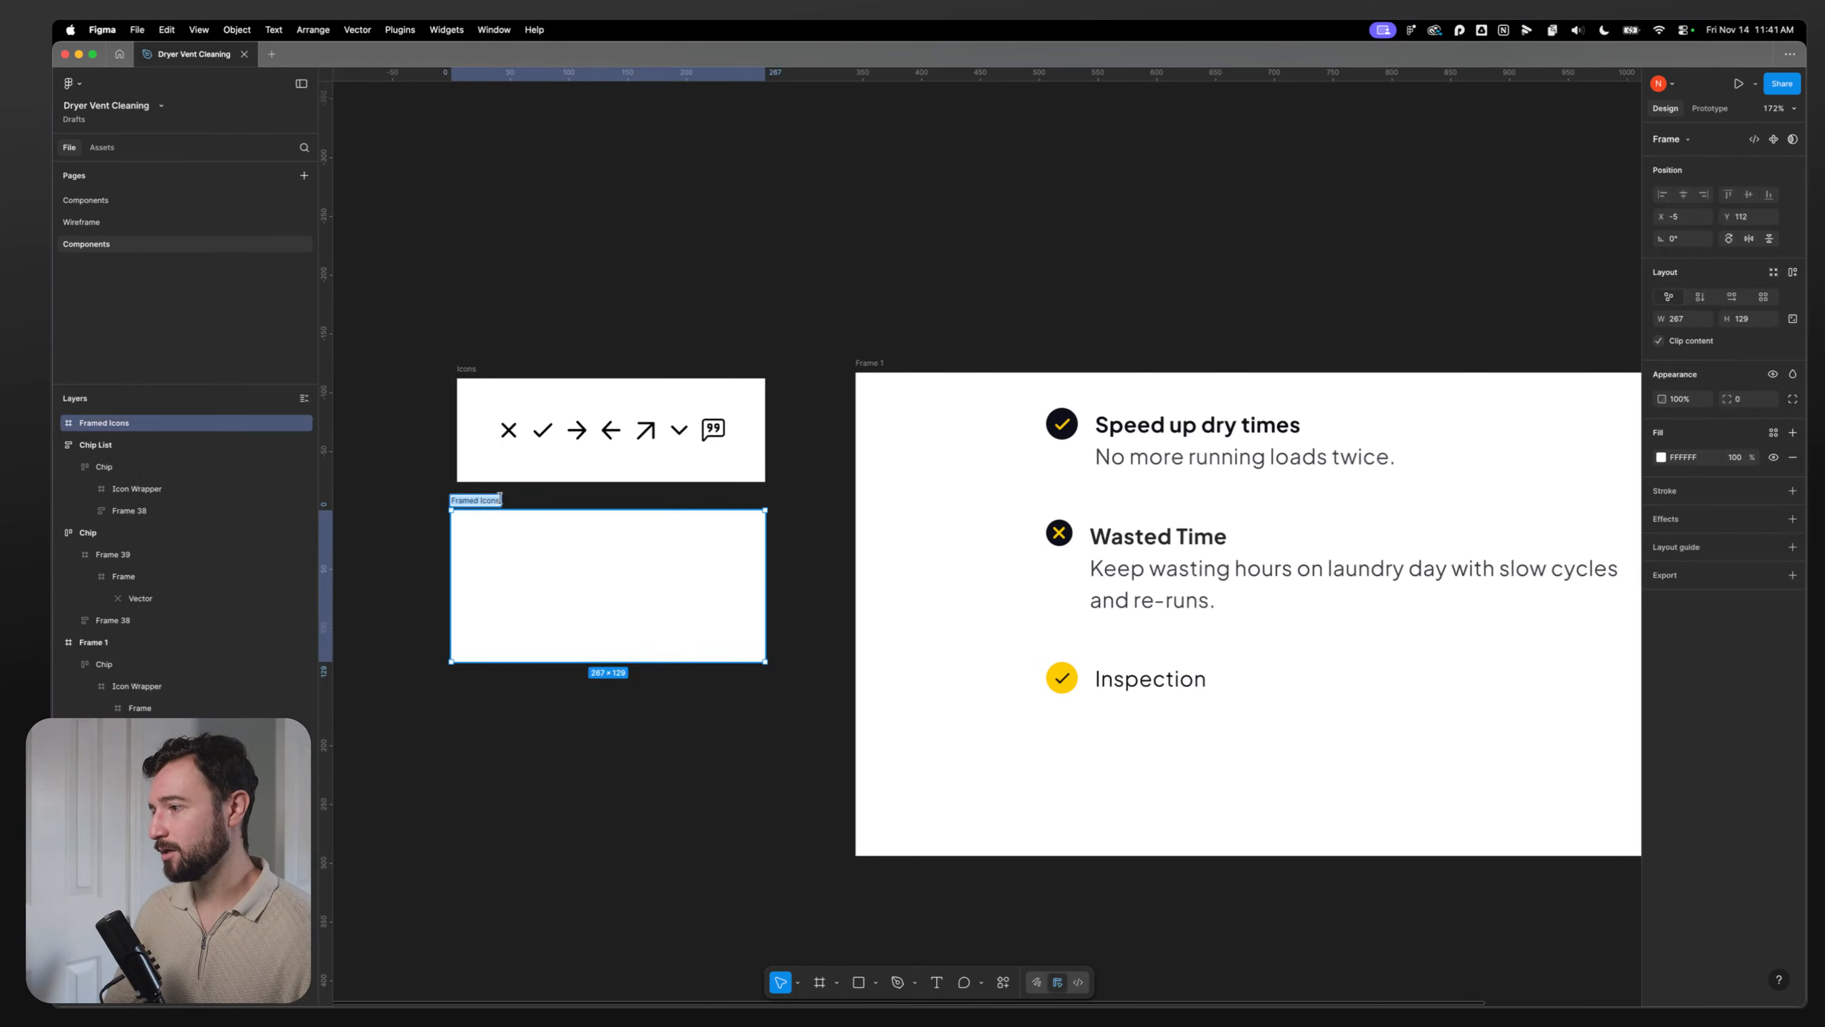
{"action": "left_click", "coordinate": [500, 499]}
{"action": "left_click", "coordinate": [587, 708]}
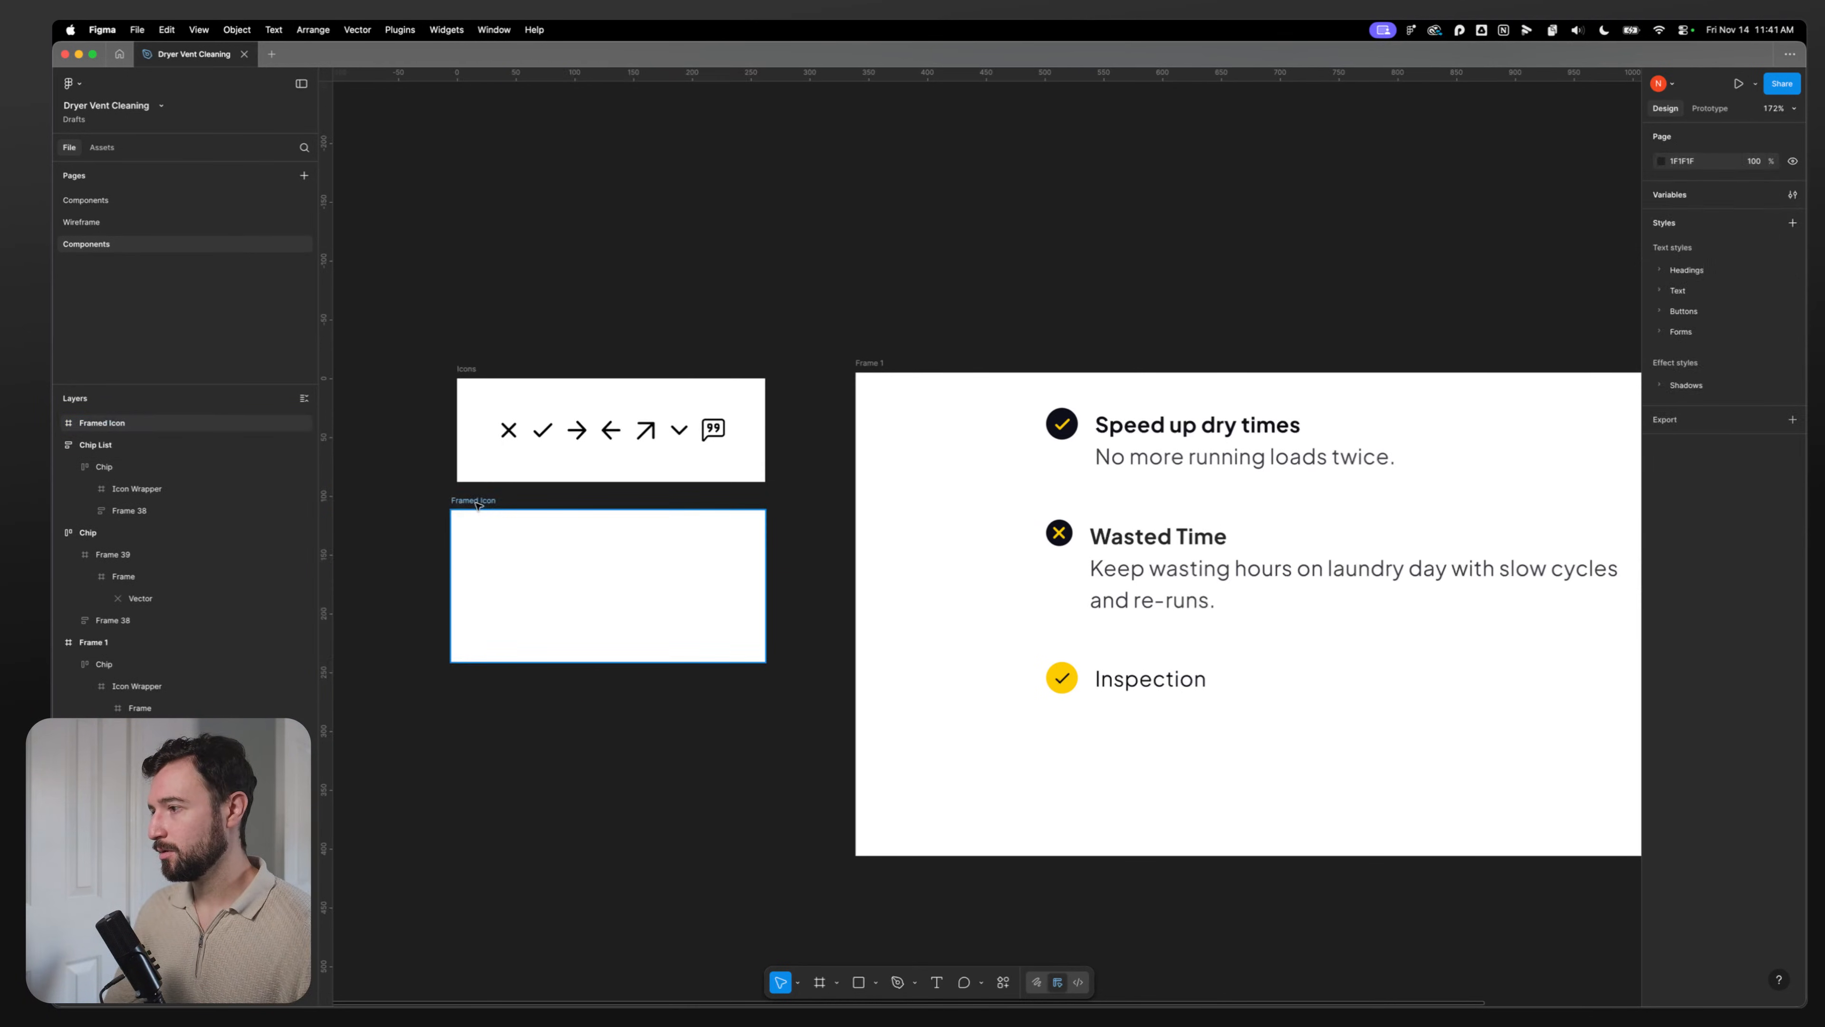
Step: Copy the dark check icon wrapper from the "Speed up dry times" chip into the Framed Icon frame, at about X 50, Y 19
{"action": "left_click", "coordinate": [480, 501]}
{"action": "left_click", "coordinate": [1053, 430]}
{"action": "left_click", "coordinate": [1053, 430]}
{"action": "key", "text": "super+c"}
{"action": "left_click", "coordinate": [562, 543]}
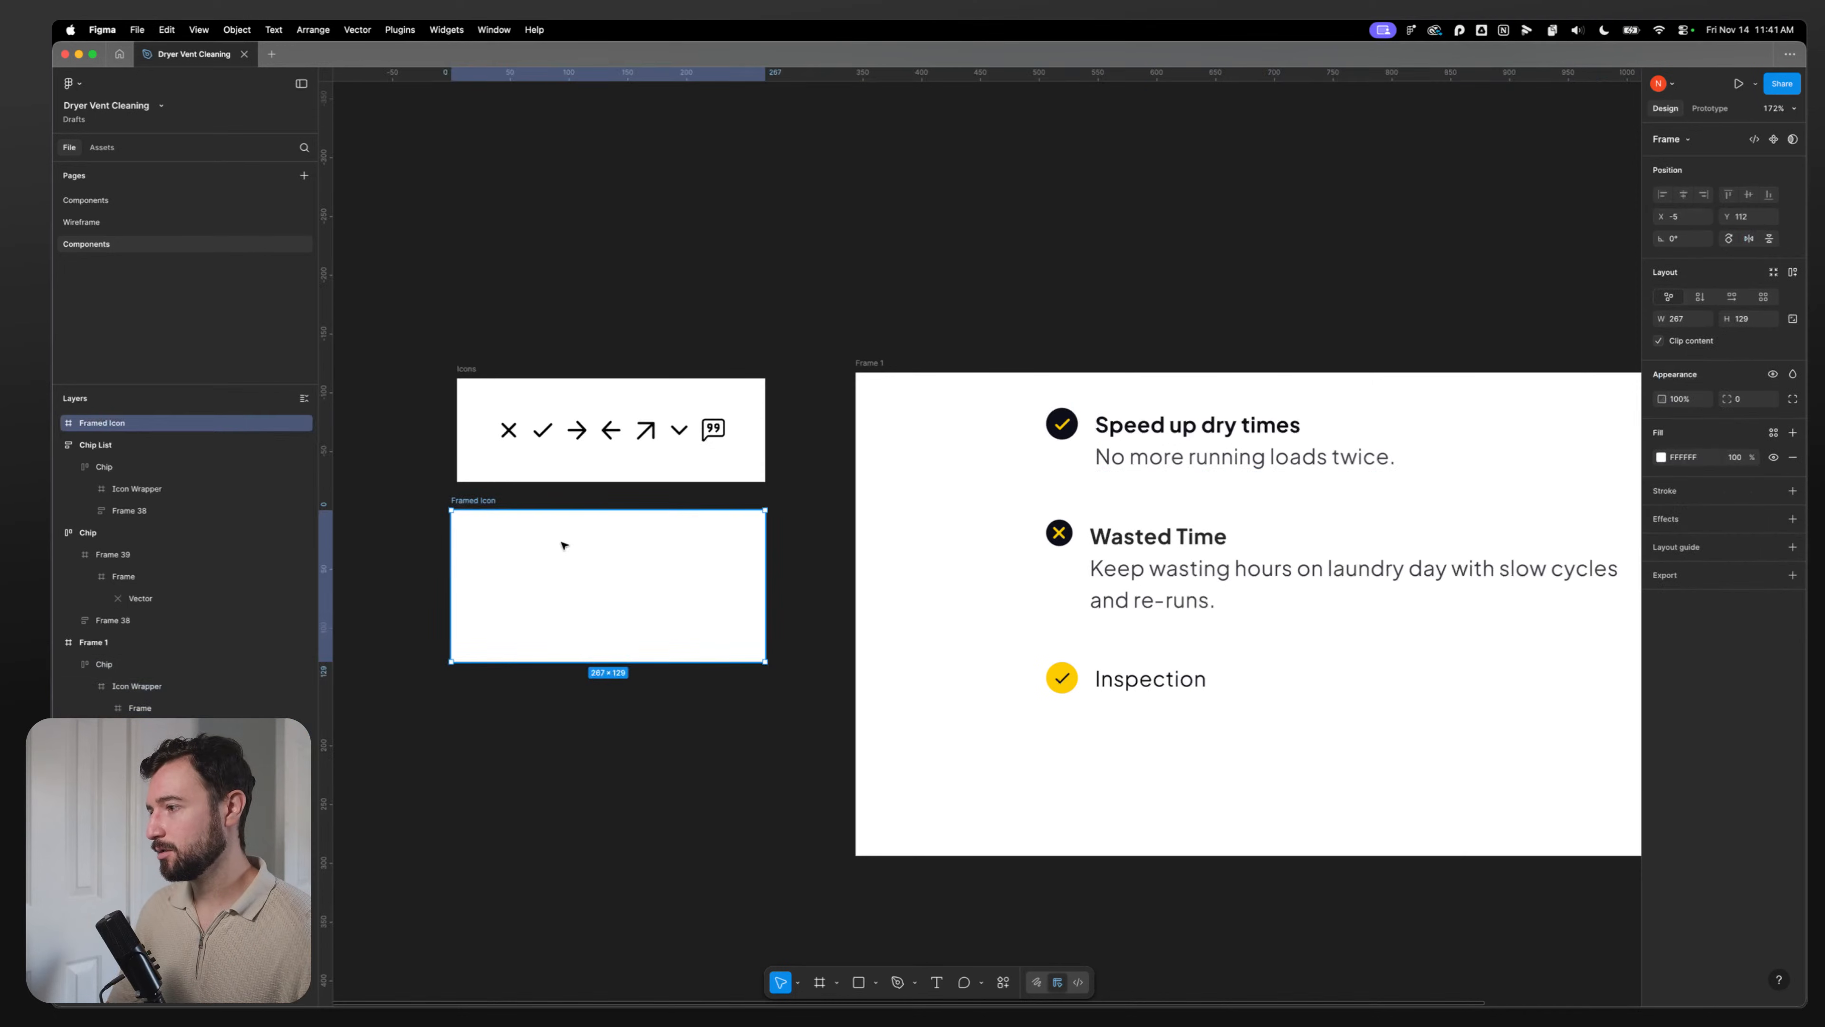
{"action": "key", "text": "super+v"}
{"action": "left_click_drag", "start_coordinate": [472, 536], "coordinate": [531, 558]}
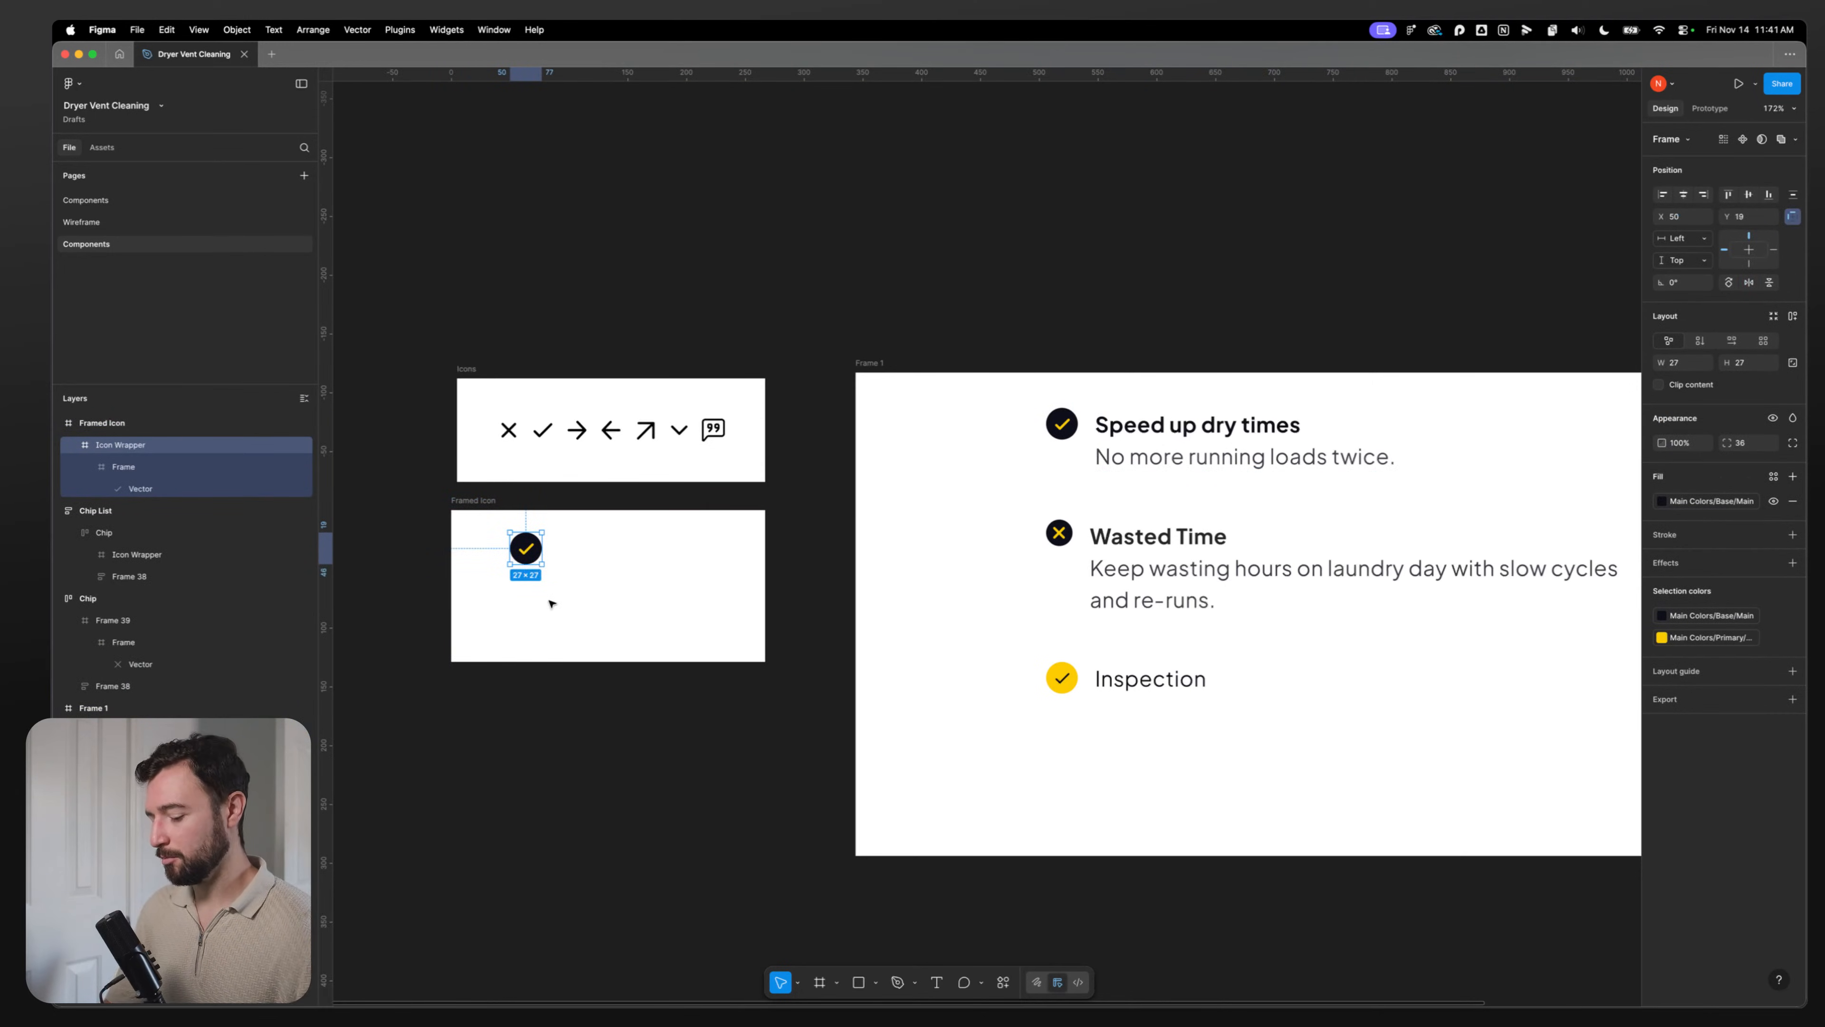
Step: Turn the copied check icon wrapper into a component and rename it "Framed Icon"
{"action": "key", "text": "super+alt+k"}
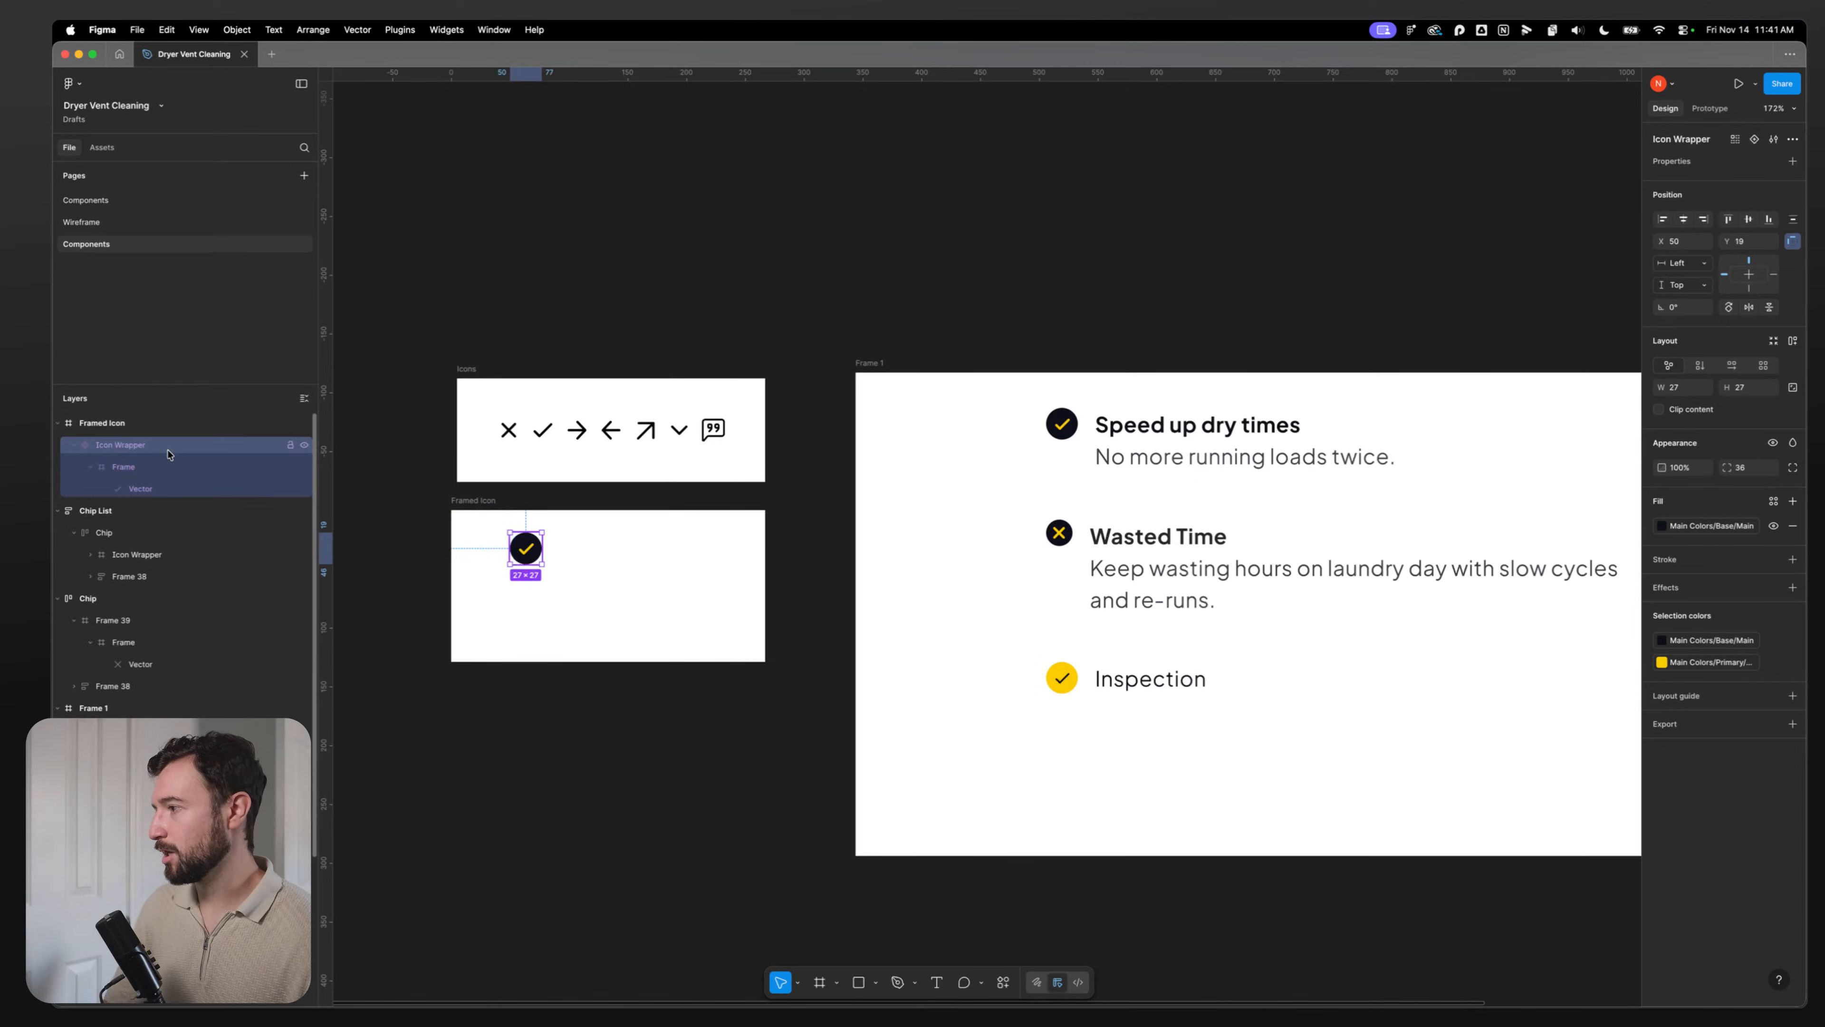
{"action": "double_click", "coordinate": [139, 446]}
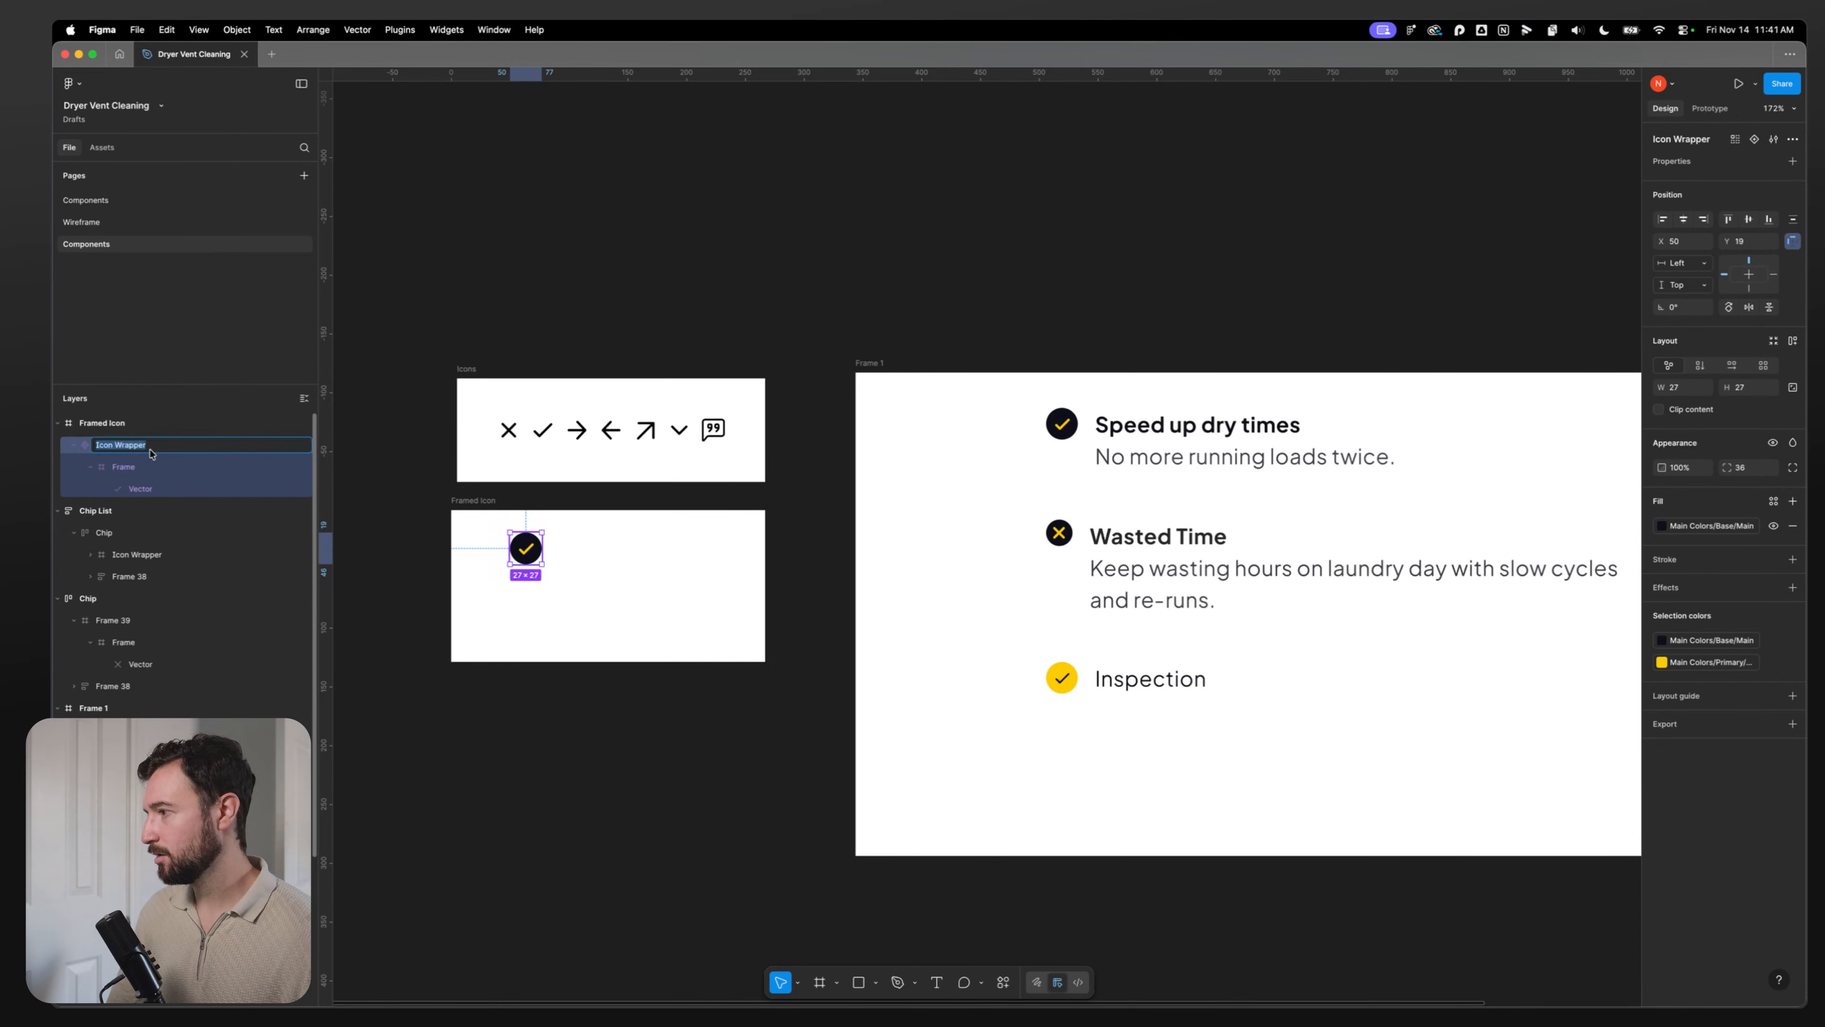
{"action": "type", "text": "Framed Icon"}
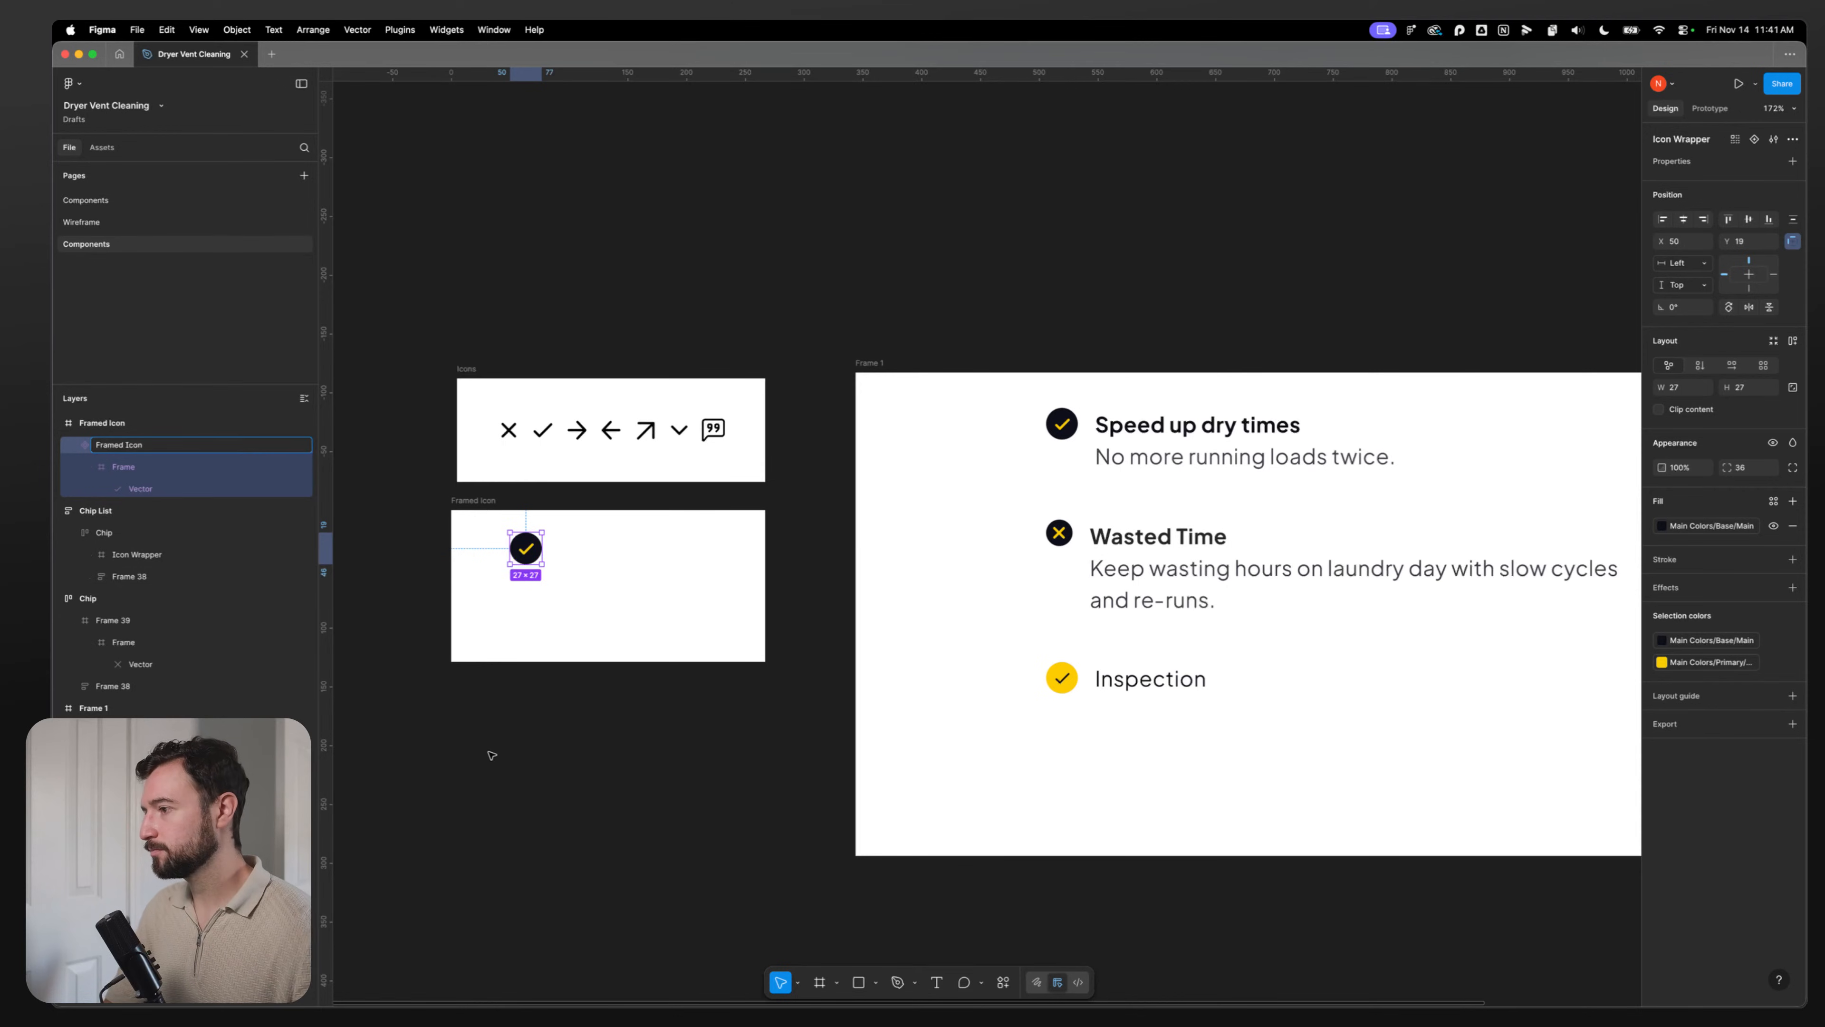
{"action": "left_click", "coordinate": [500, 617]}
Step: Replace the inner check frame of the Framed Icon component with an instance of the Checkbox icon from the Icons frame
{"action": "left_click", "coordinate": [516, 559]}
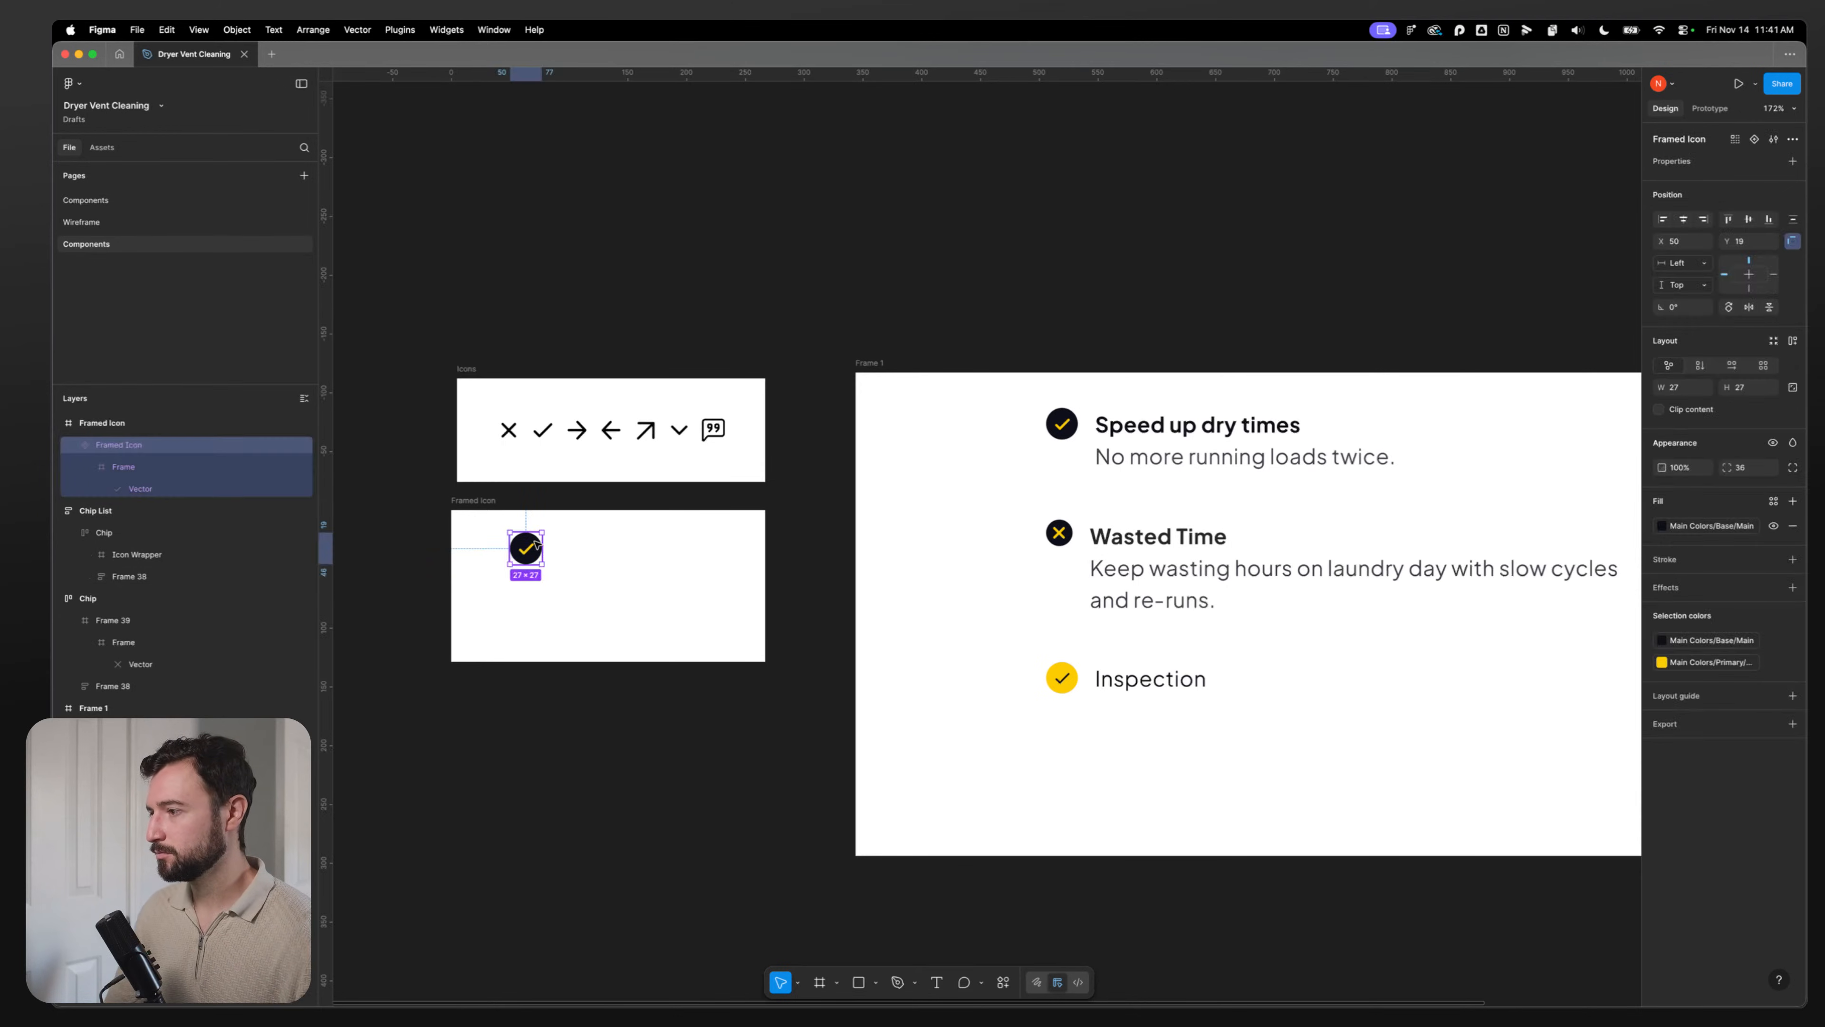
{"action": "scroll", "coordinate": [507, 554], "scroll_direction": "up", "scroll_amount": 5}
{"action": "left_click_drag", "start_coordinate": [629, 617], "coordinate": [803, 637]}
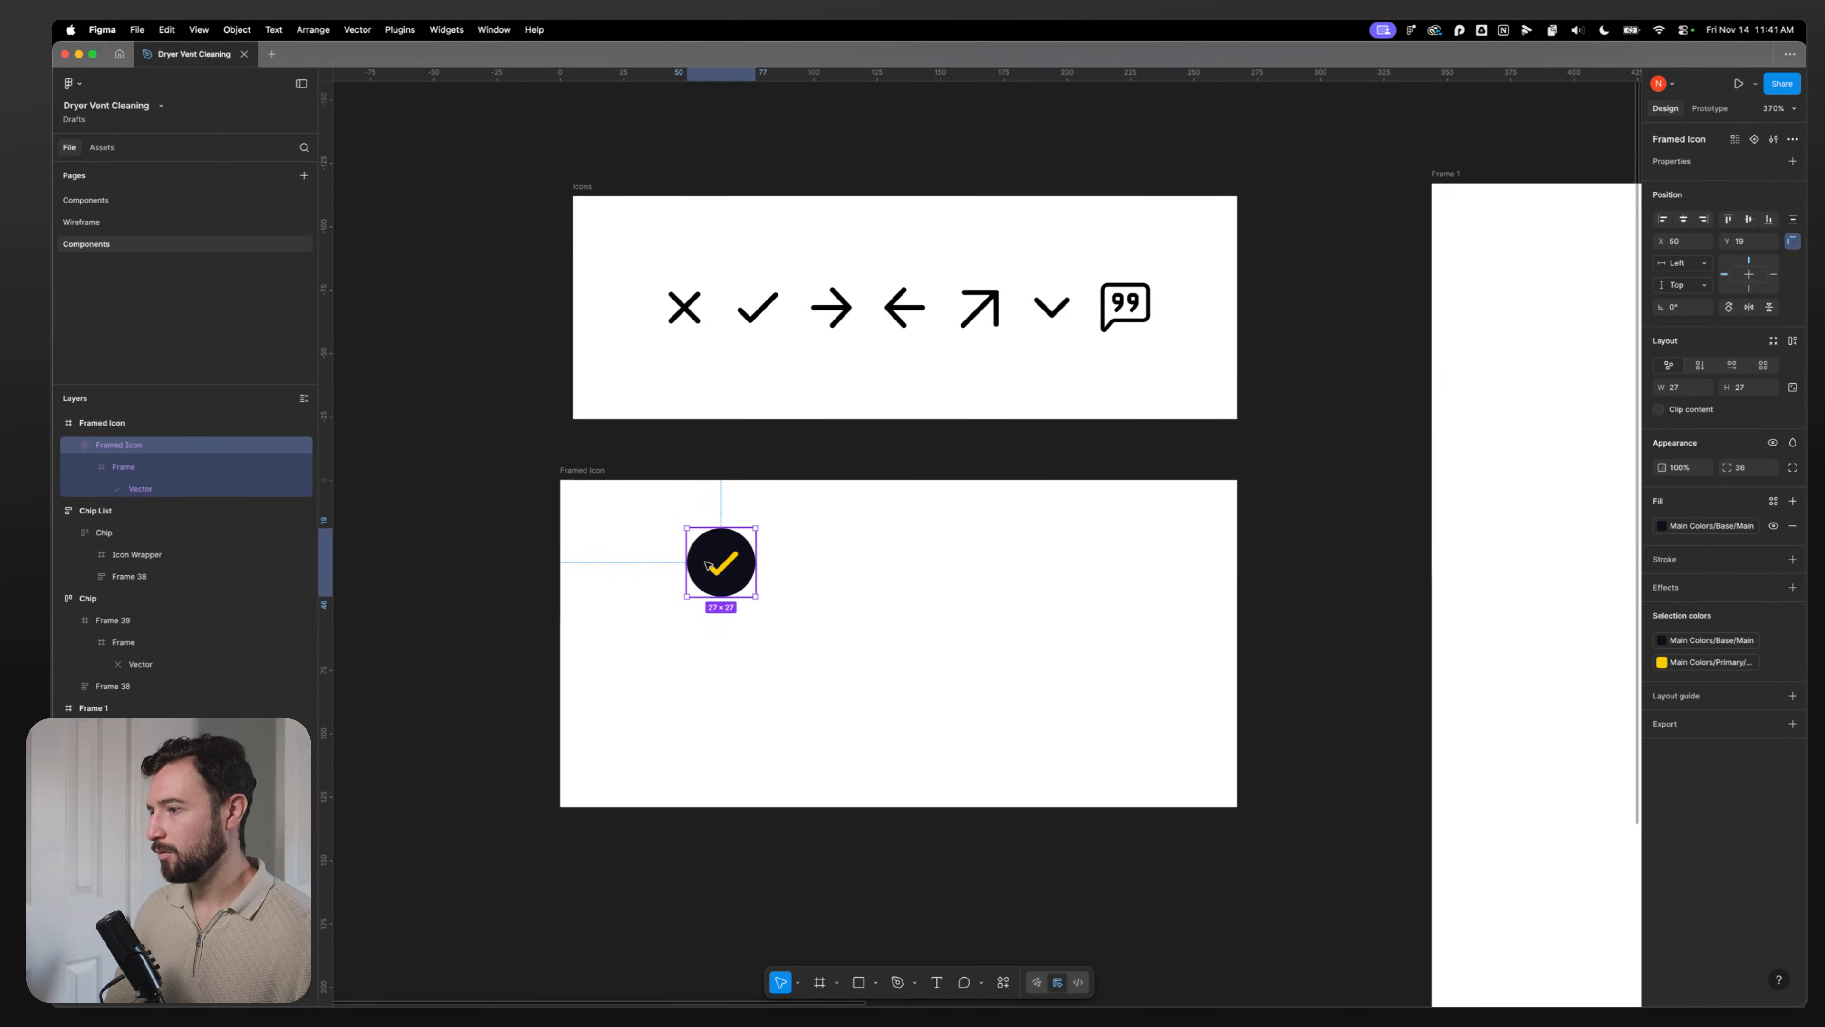
{"action": "left_click", "coordinate": [757, 307]}
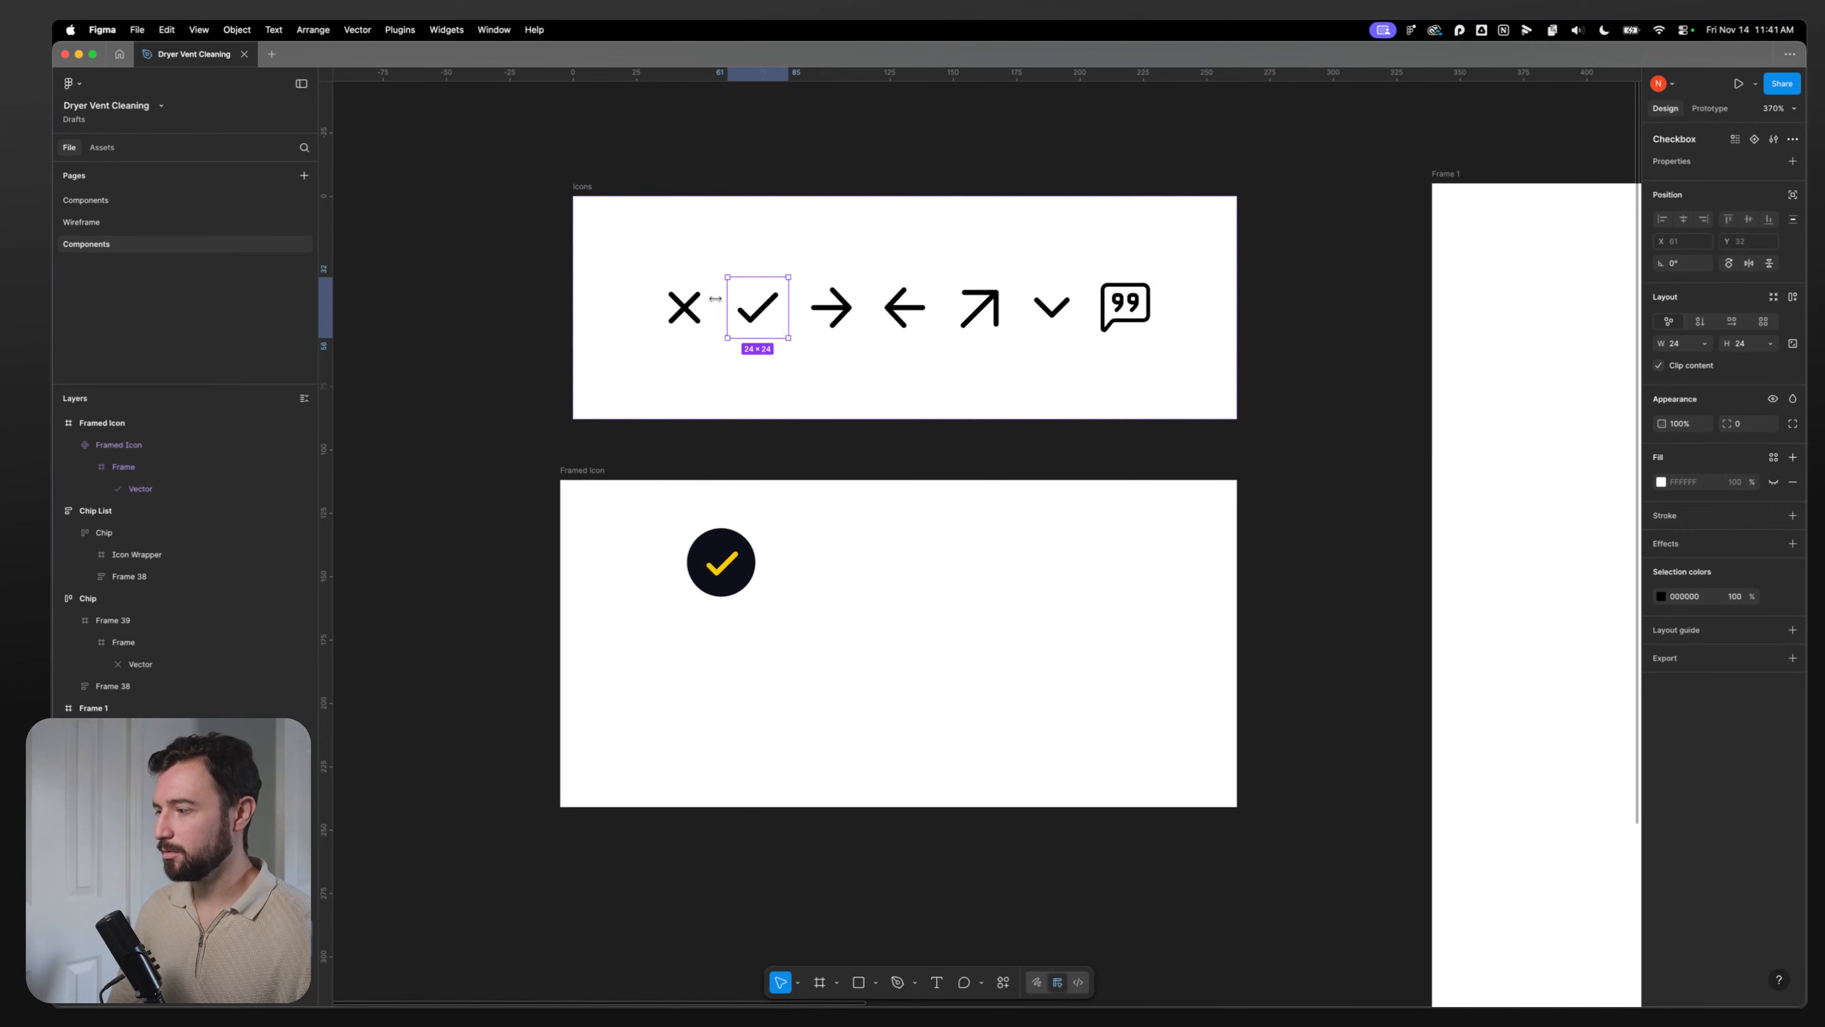
{"action": "double_click", "coordinate": [721, 568]}
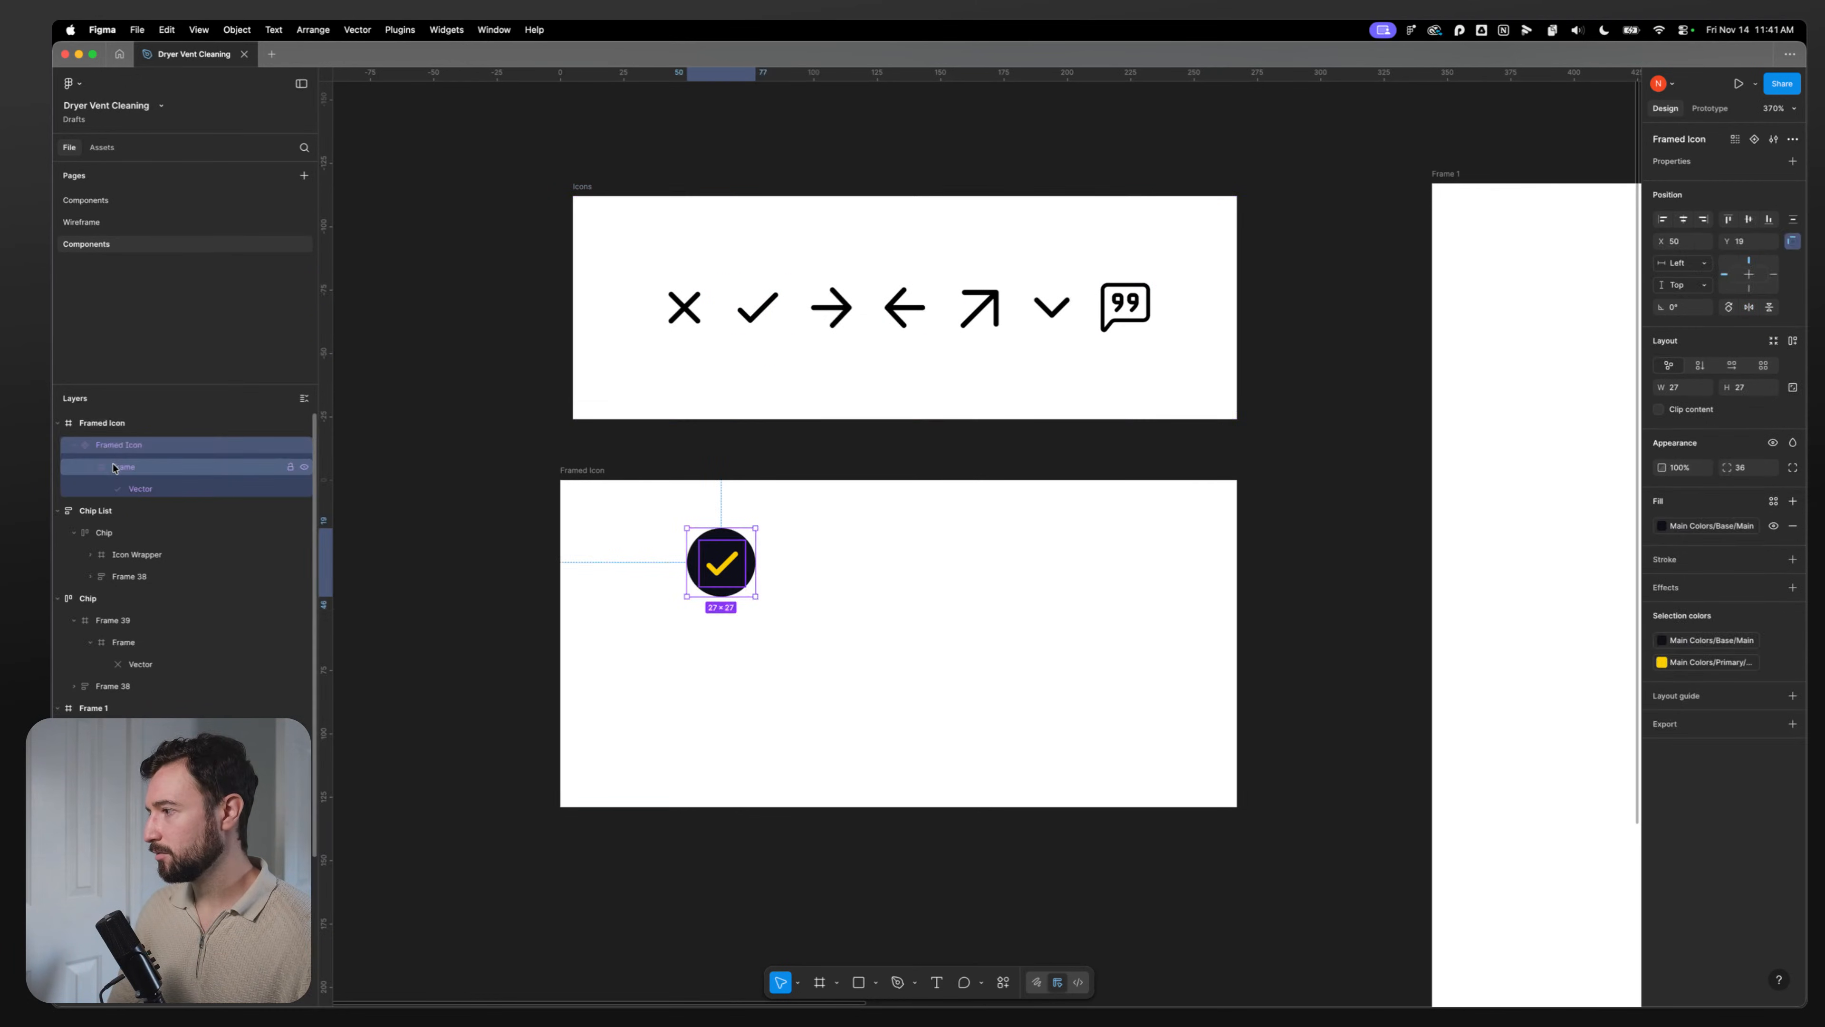
{"action": "left_click", "coordinate": [134, 446]}
{"action": "key", "text": "super+v"}
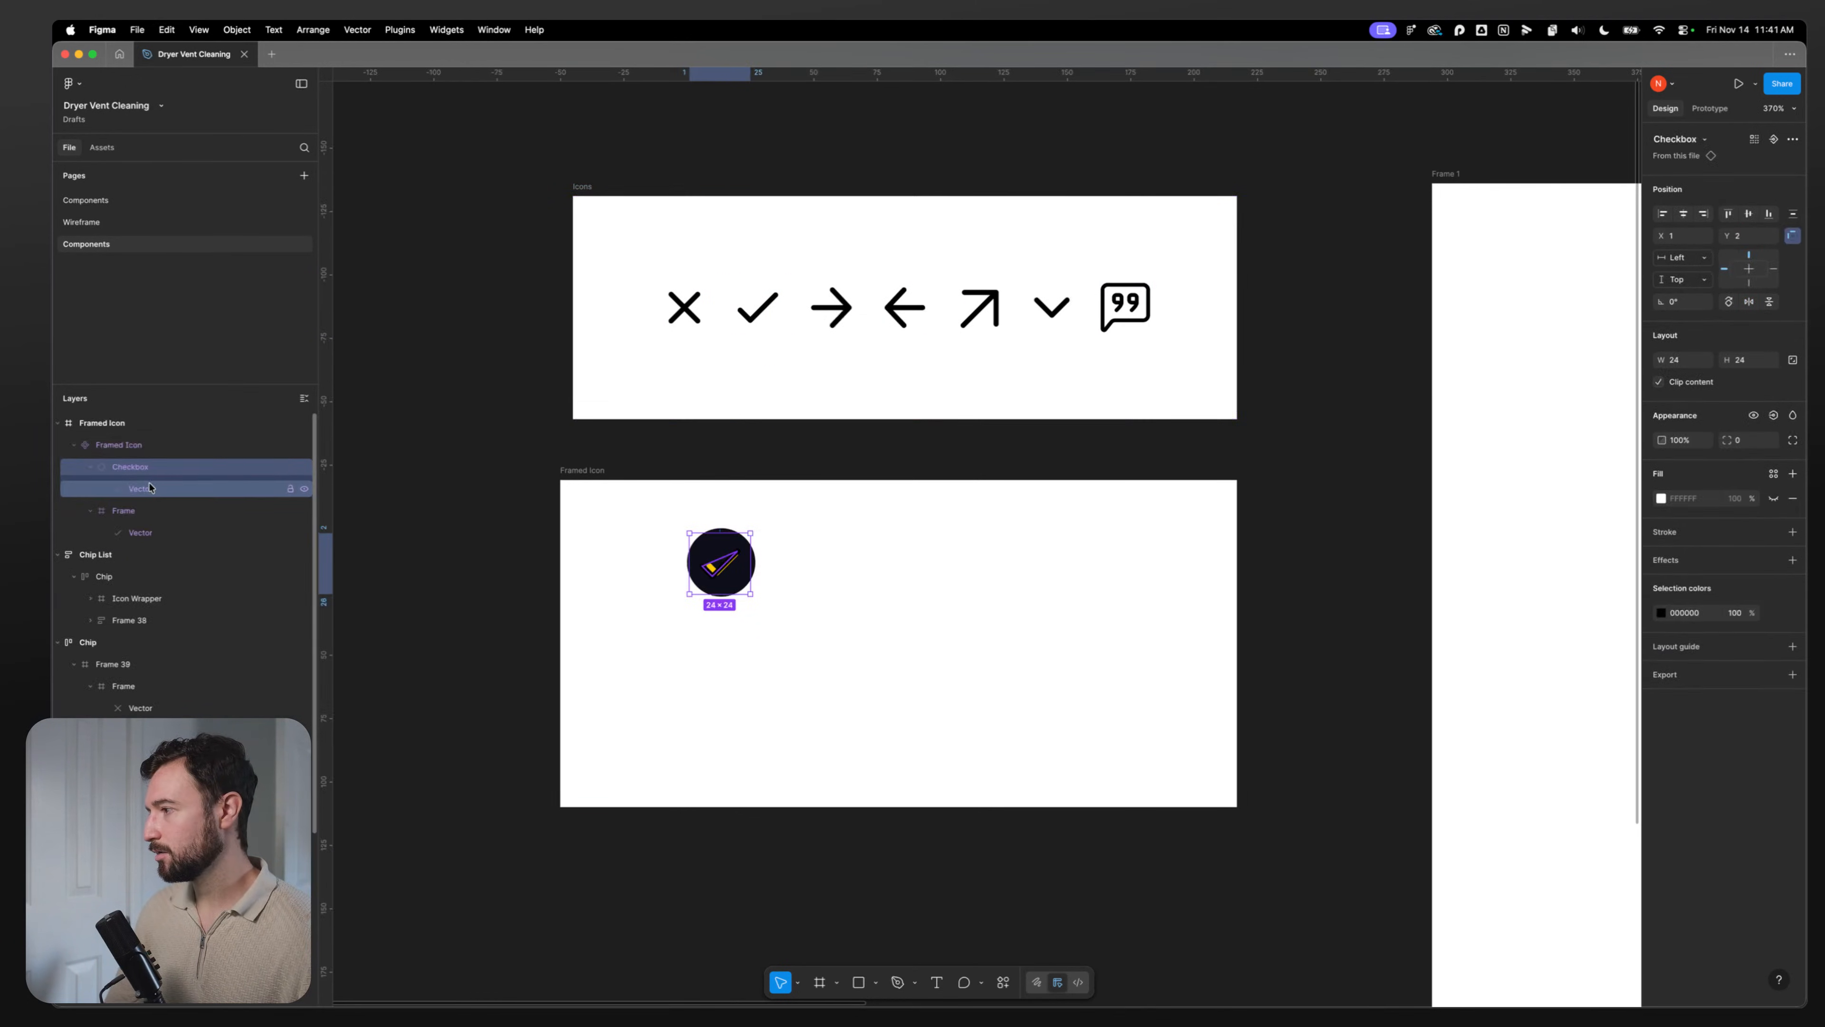
{"action": "left_click", "coordinate": [147, 515]}
{"action": "key", "text": "Delete"}
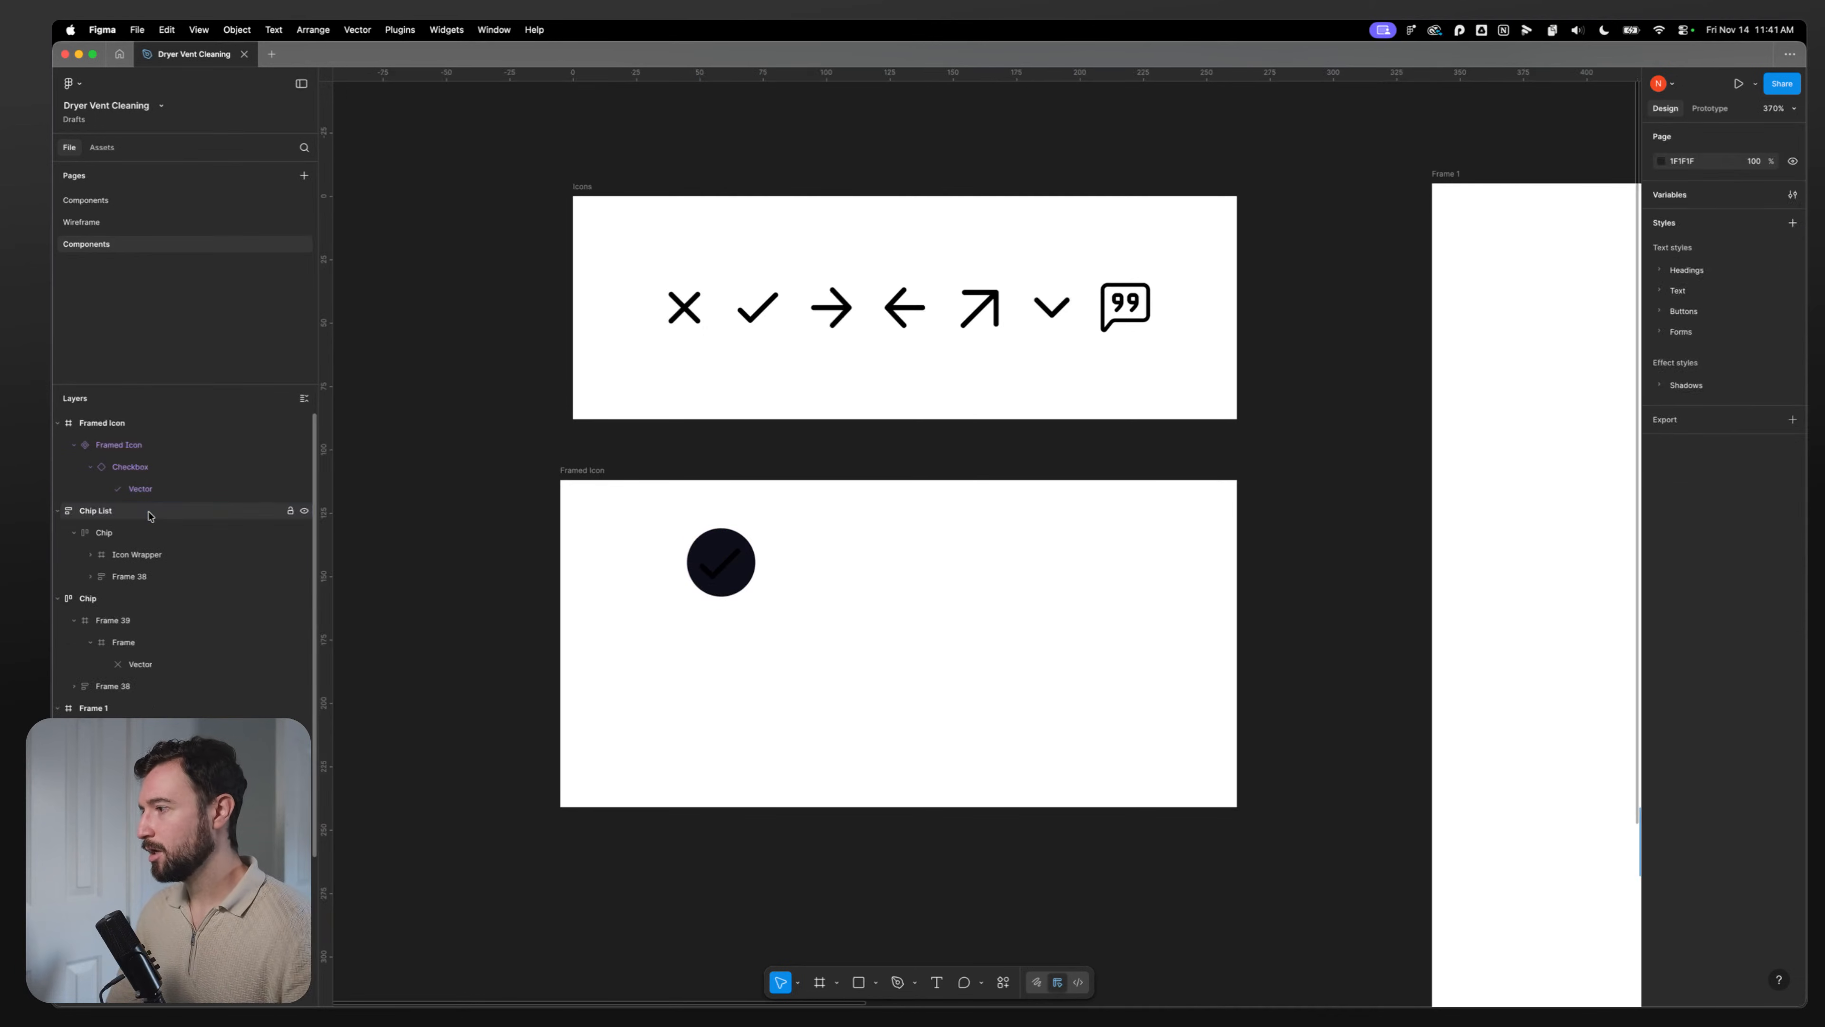
Step: Recolor the Checkbox instance inside Framed Icon with the library color Main Colors/Primary/Main
{"action": "left_click", "coordinate": [1661, 613]}
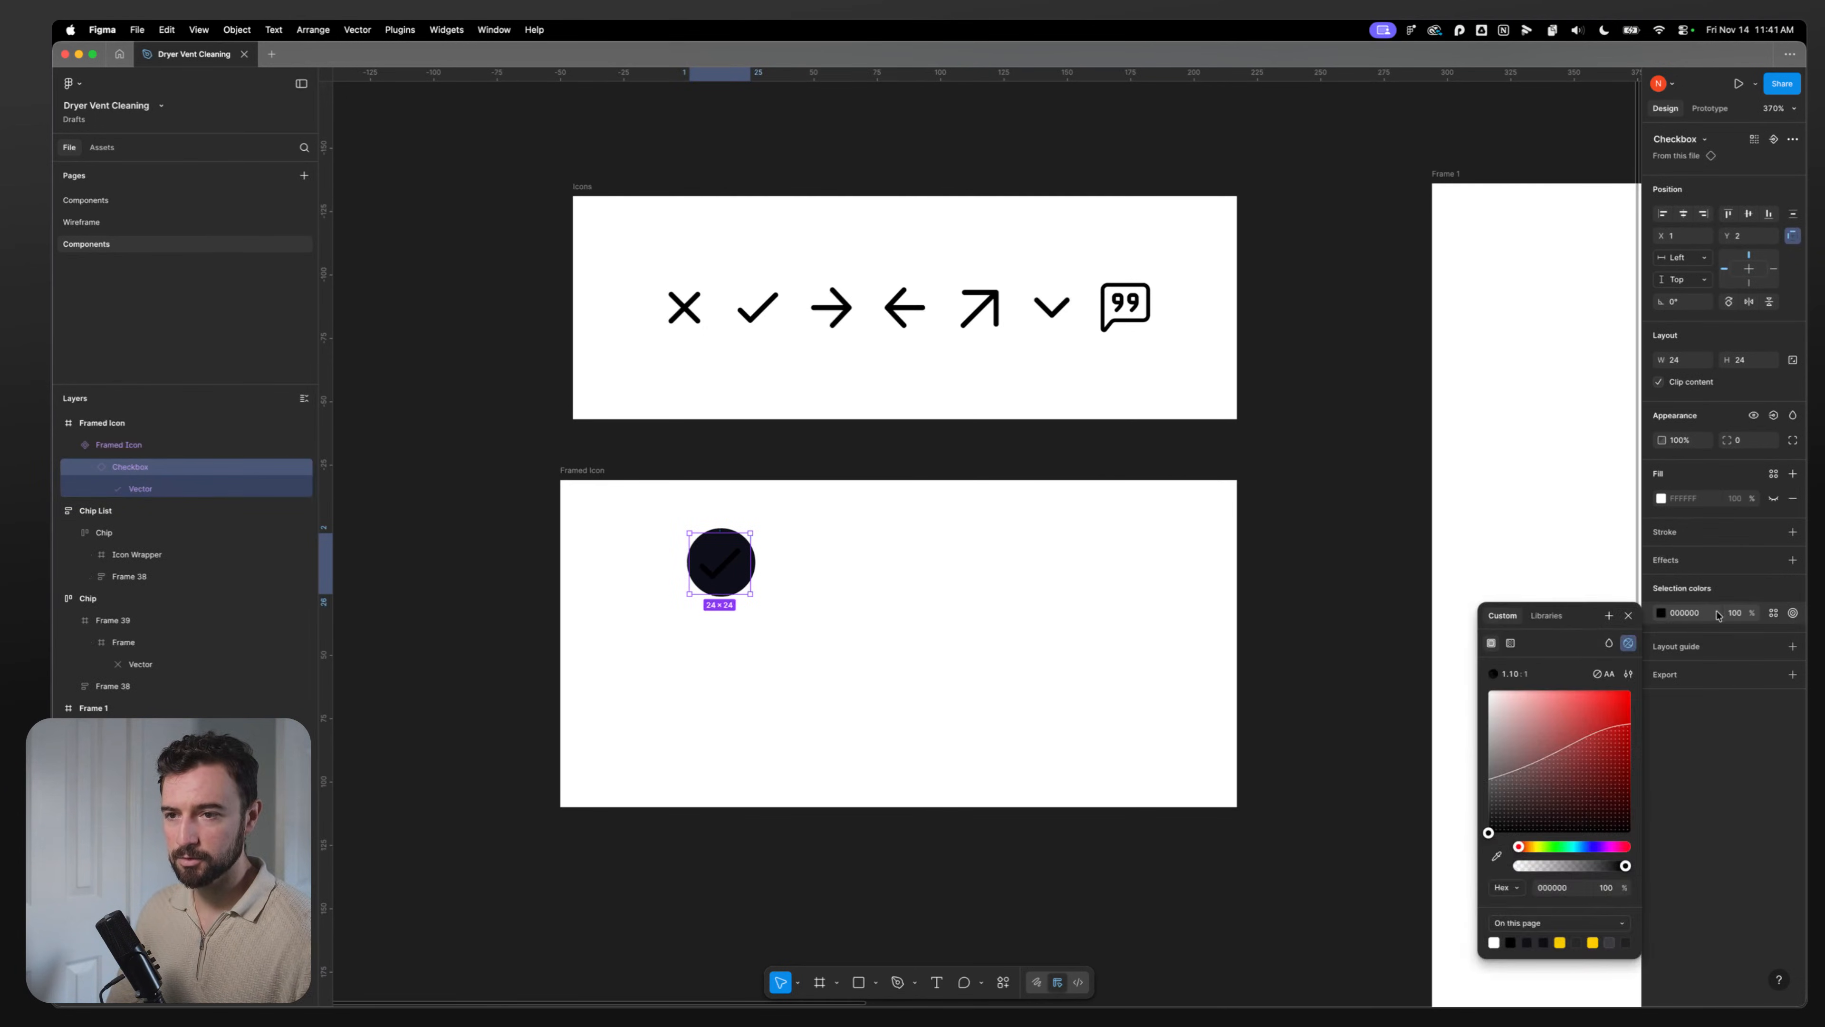
{"action": "left_click", "coordinate": [1773, 613]}
{"action": "left_click", "coordinate": [1773, 613]}
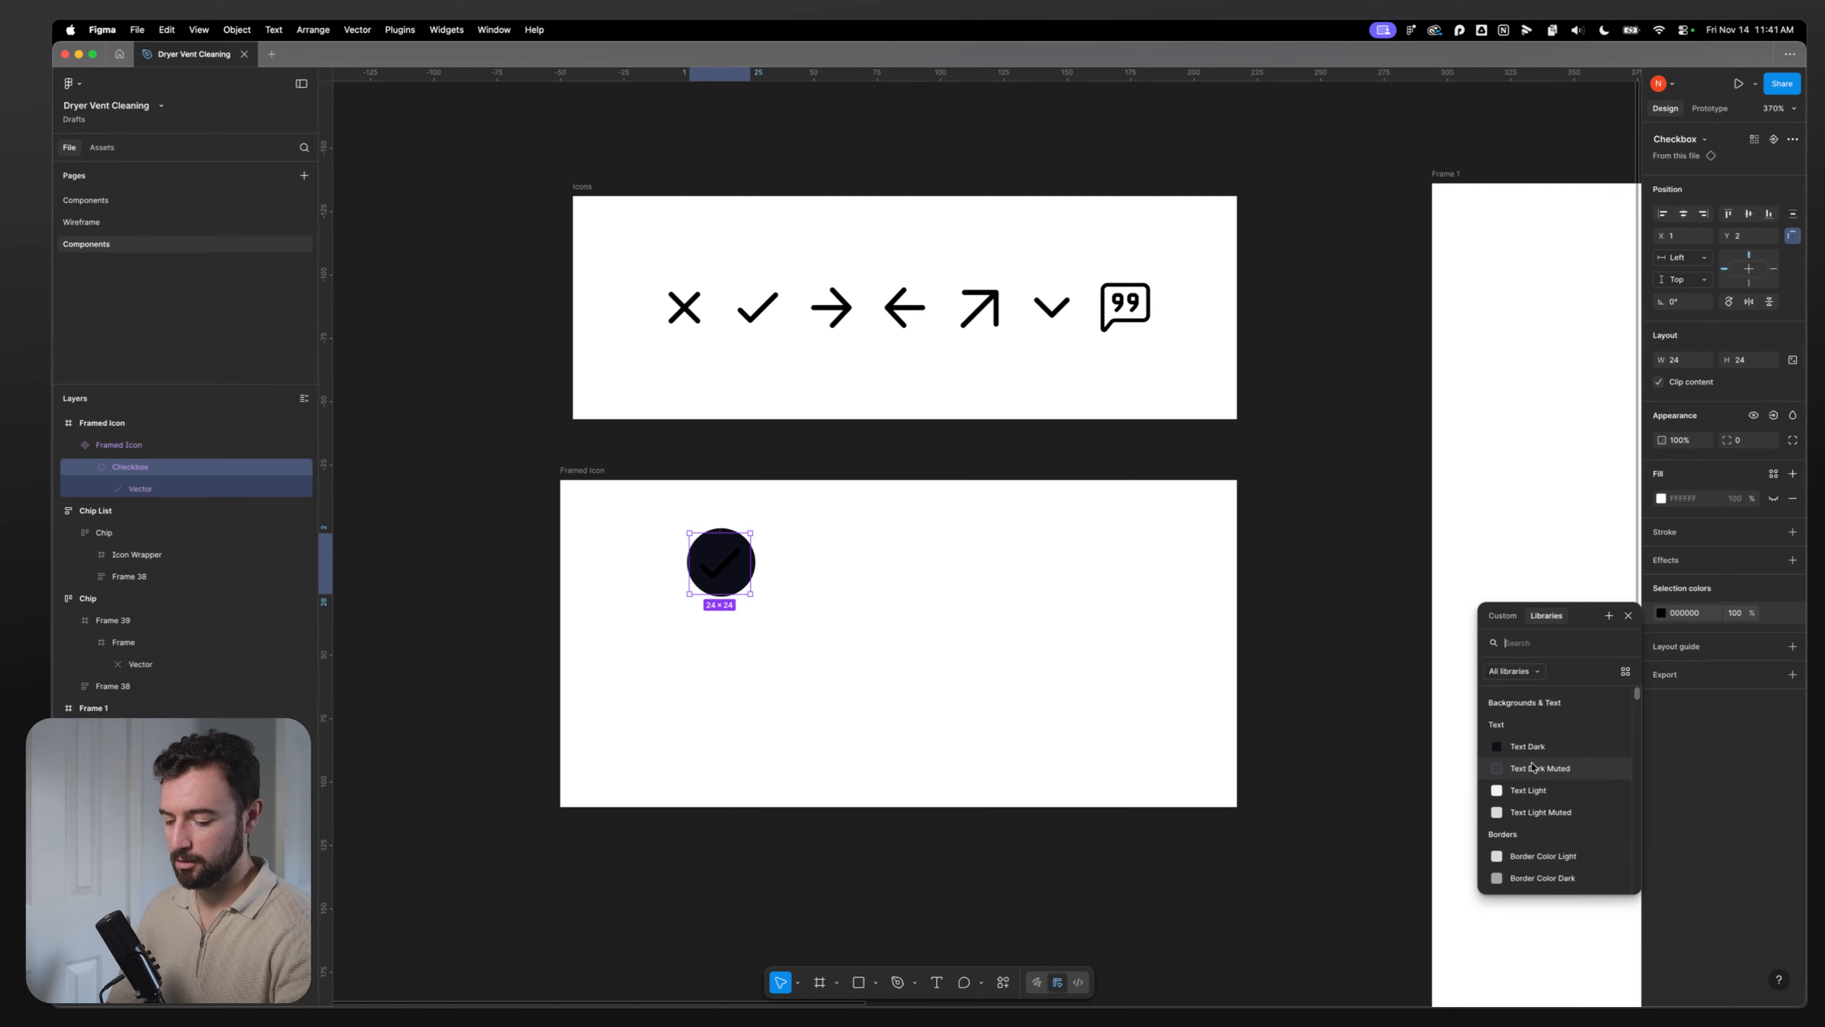
{"action": "type", "text": "primary"}
{"action": "left_click", "coordinate": [1524, 725]}
{"action": "left_click", "coordinate": [847, 571]}
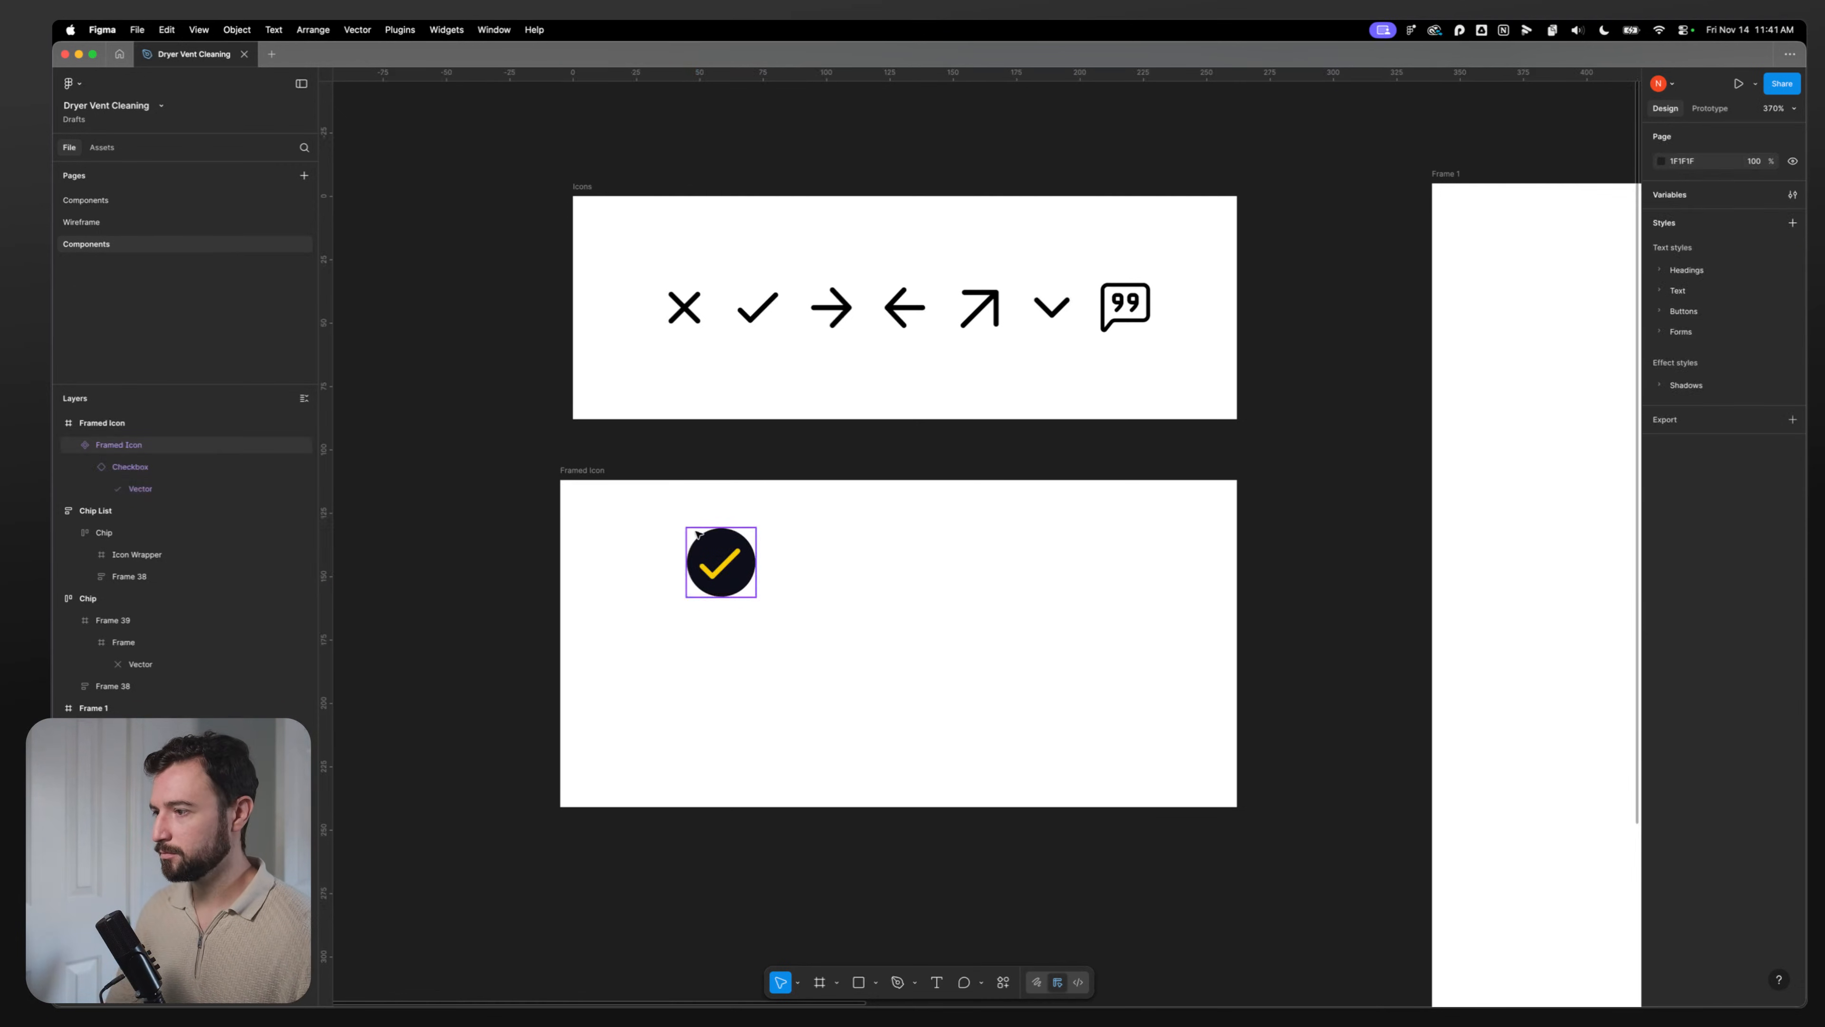
Step: Add a second variant to the Framed Icon component
{"action": "left_click", "coordinate": [131, 467]}
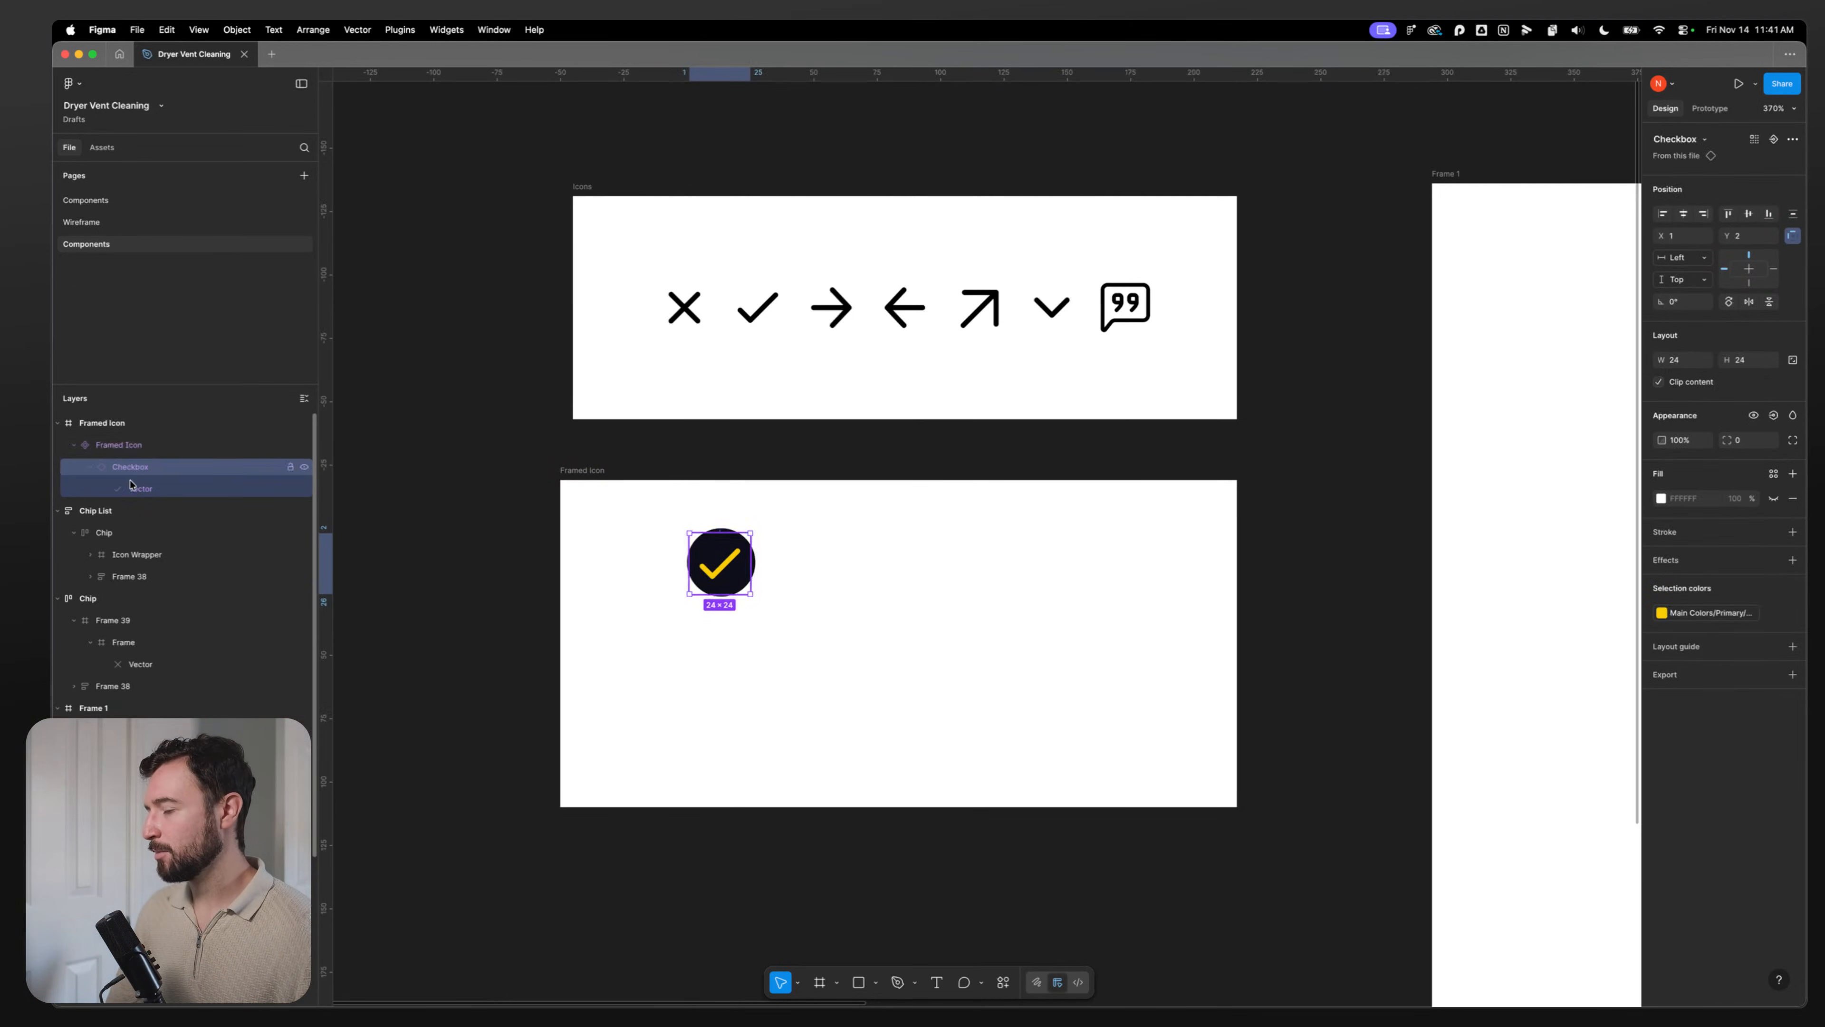
{"action": "left_click", "coordinate": [143, 446]}
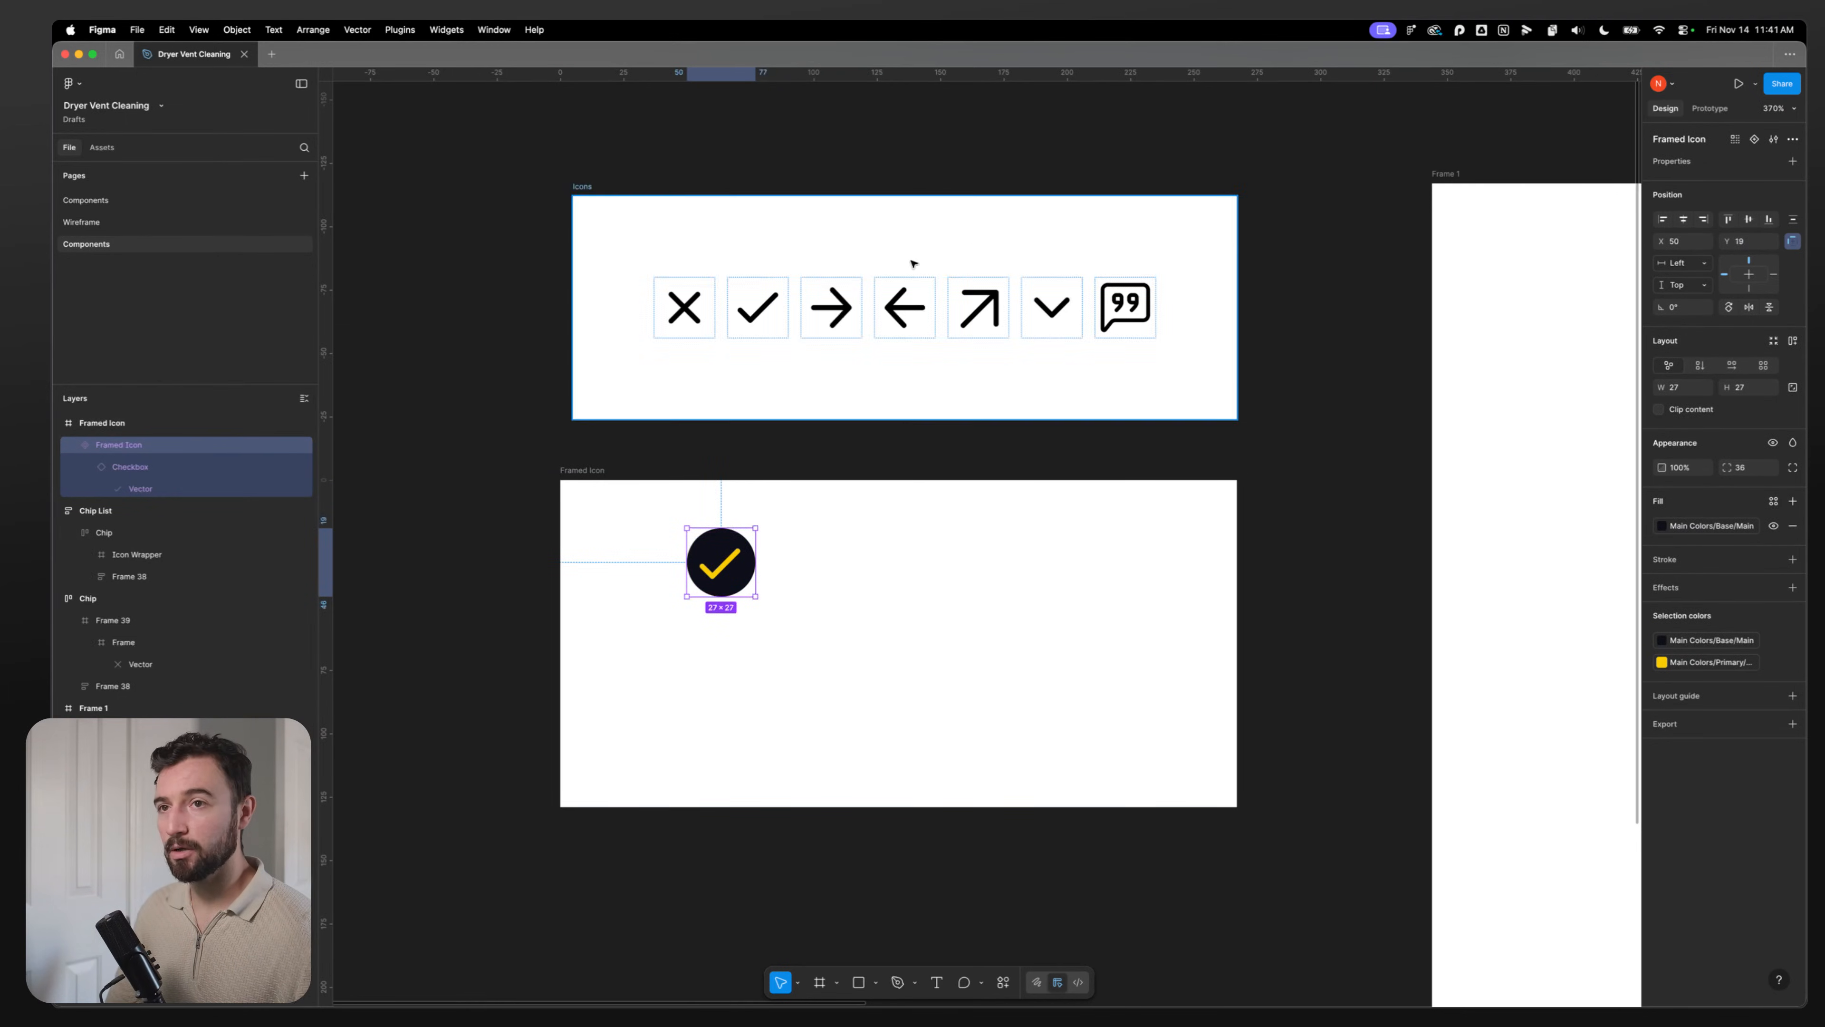
{"action": "left_click", "coordinate": [1753, 140]}
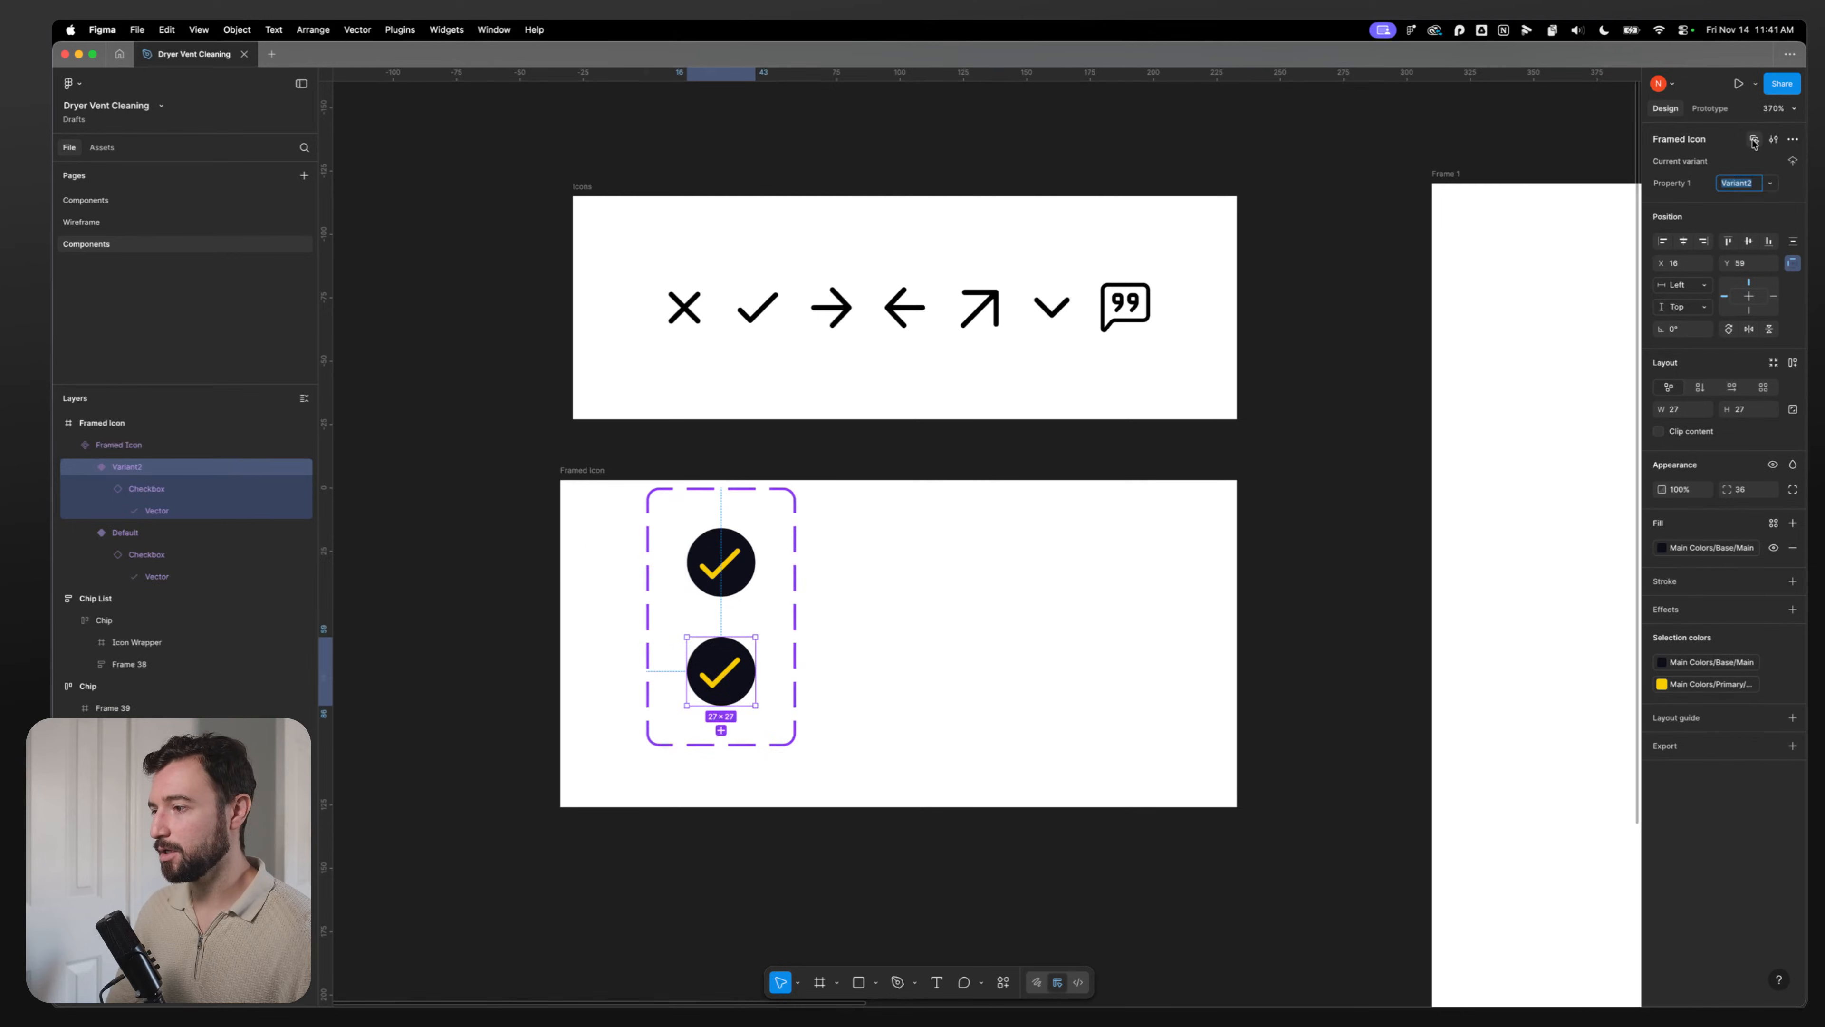
{"action": "left_click", "coordinate": [1324, 591]}
{"action": "left_click_drag", "start_coordinate": [1338, 667], "coordinate": [925, 440]}
{"action": "left_click_drag", "start_coordinate": [713, 453], "coordinate": [1128, 542]}
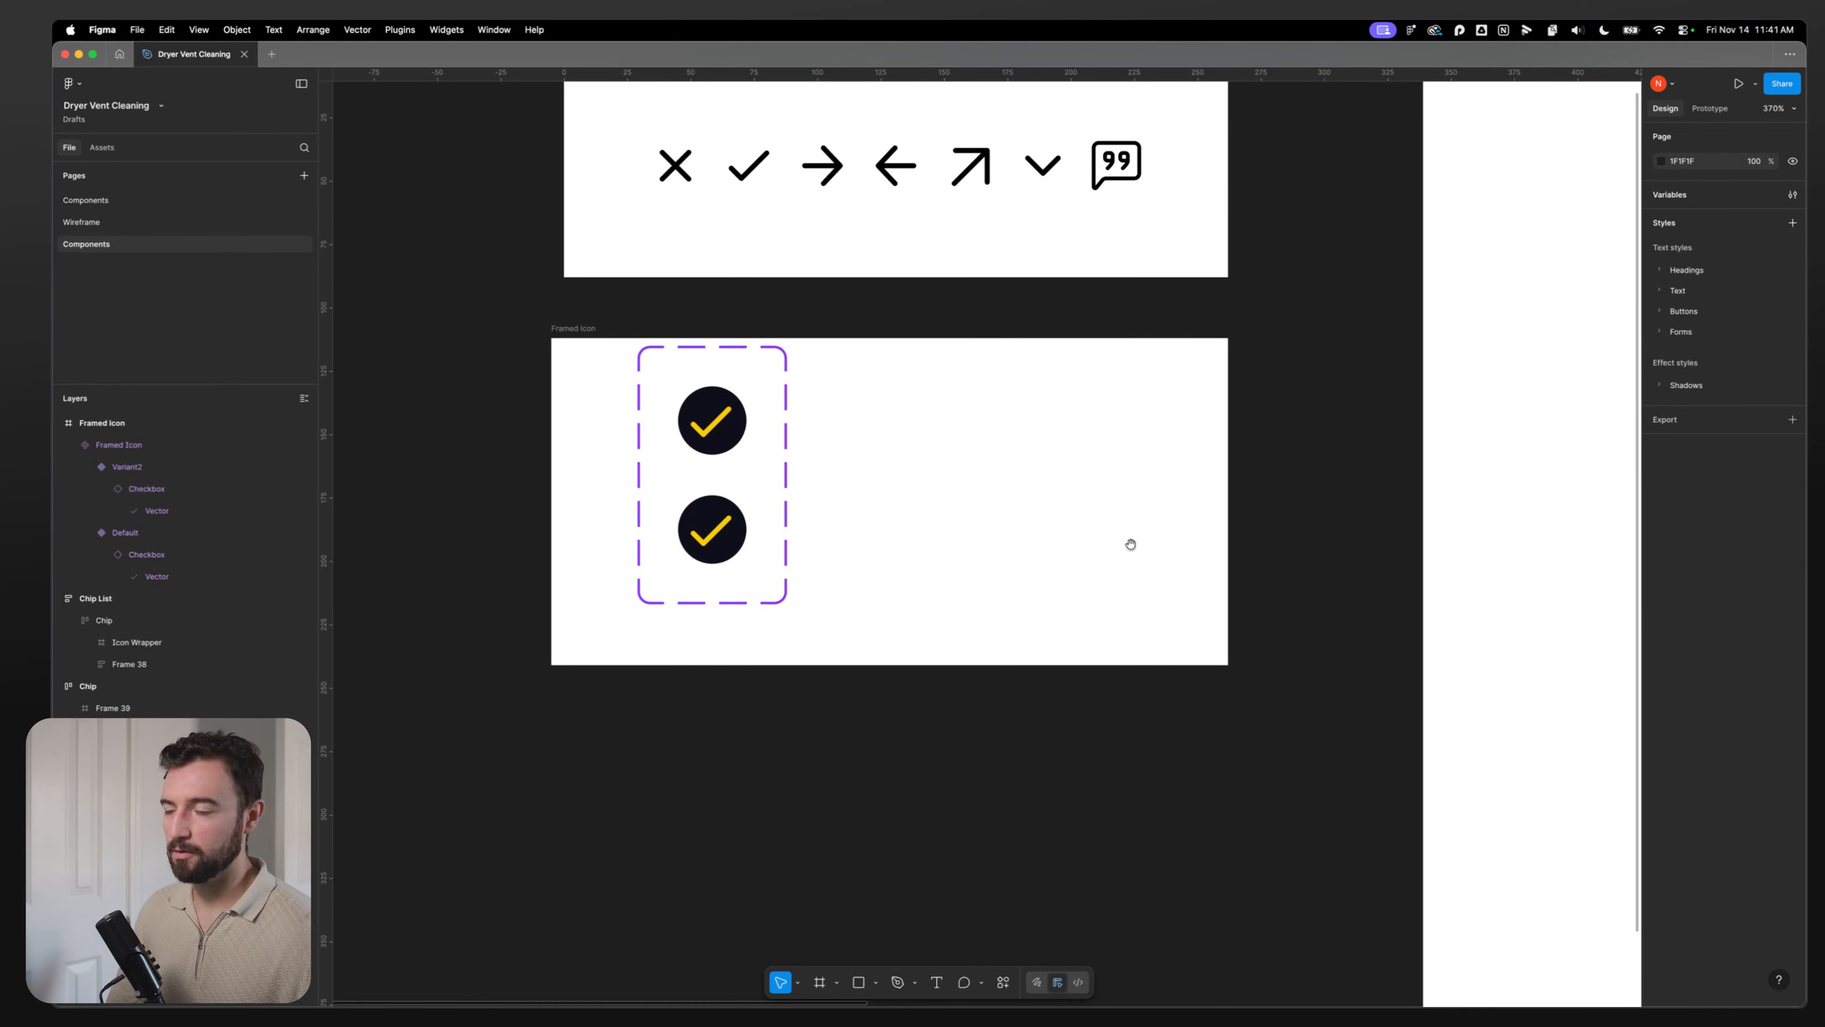
Step: Swap the second variant's colors: Main Colors/Primary/Main for the circle and Main Colors/Base/Main for the check
{"action": "double_click", "coordinate": [708, 522]}
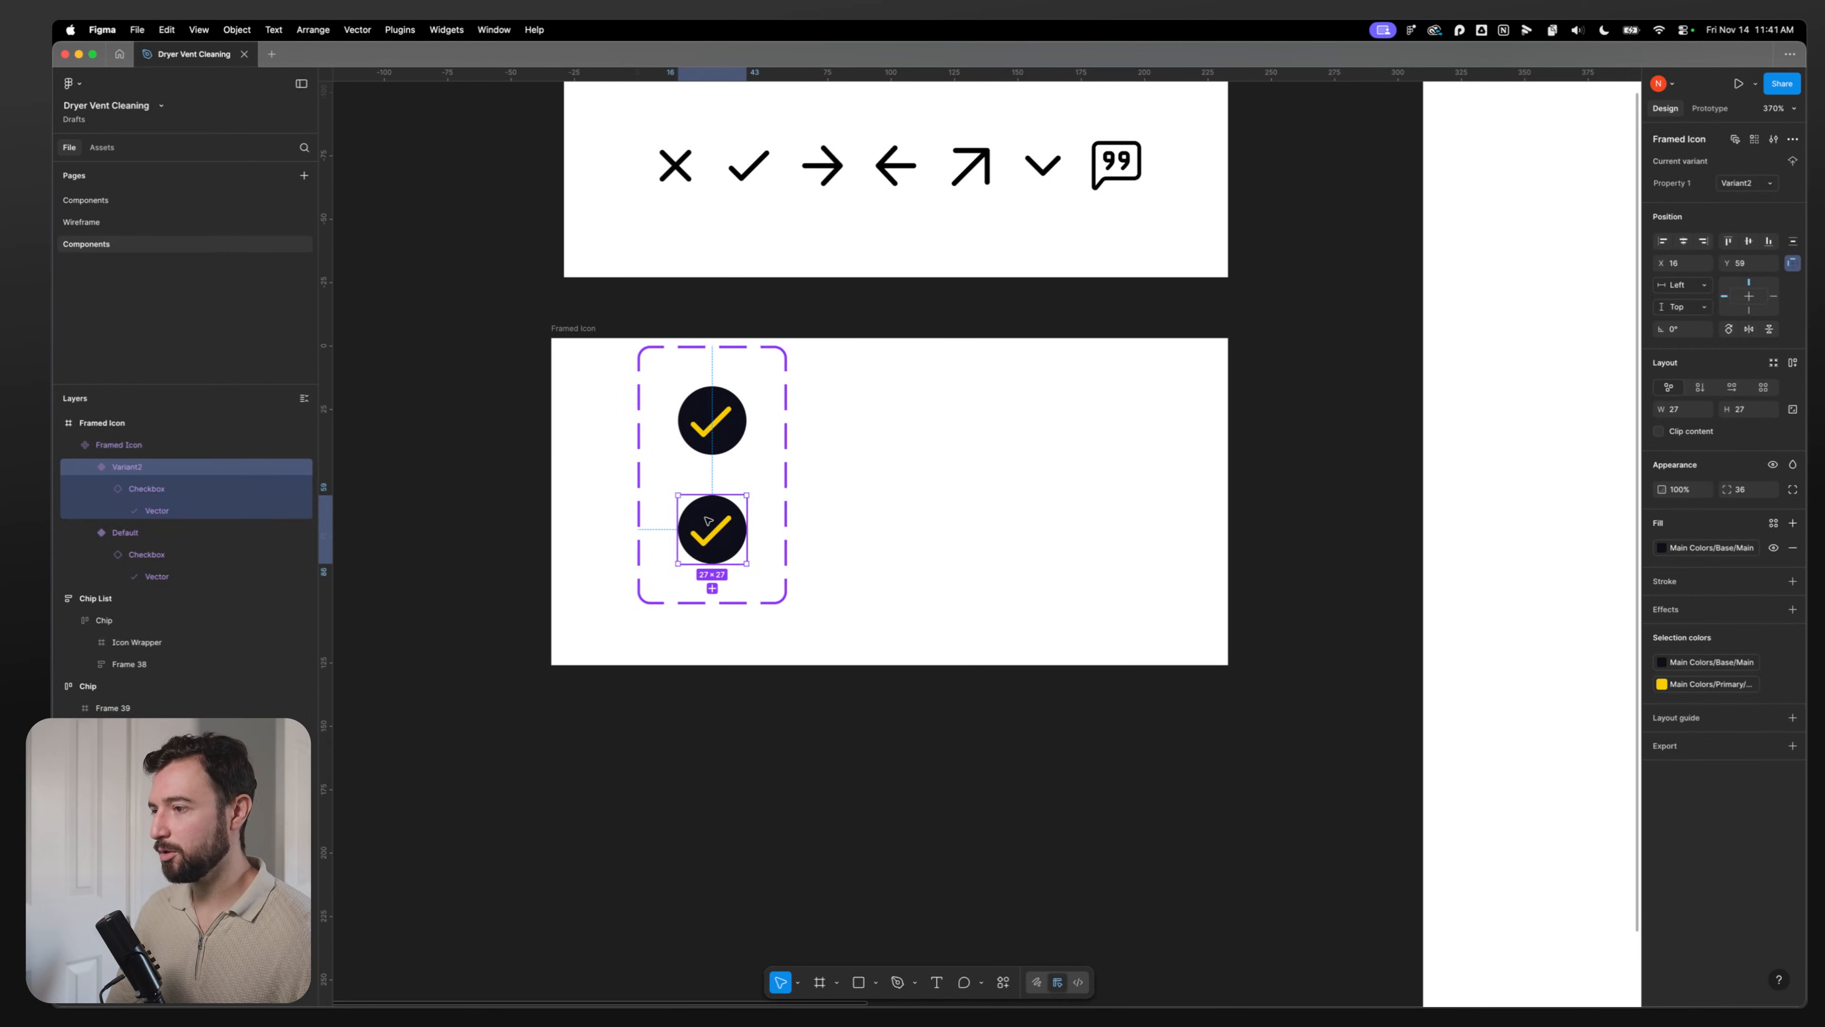
{"action": "left_click", "coordinate": [1678, 665]}
{"action": "type", "text": "primar"}
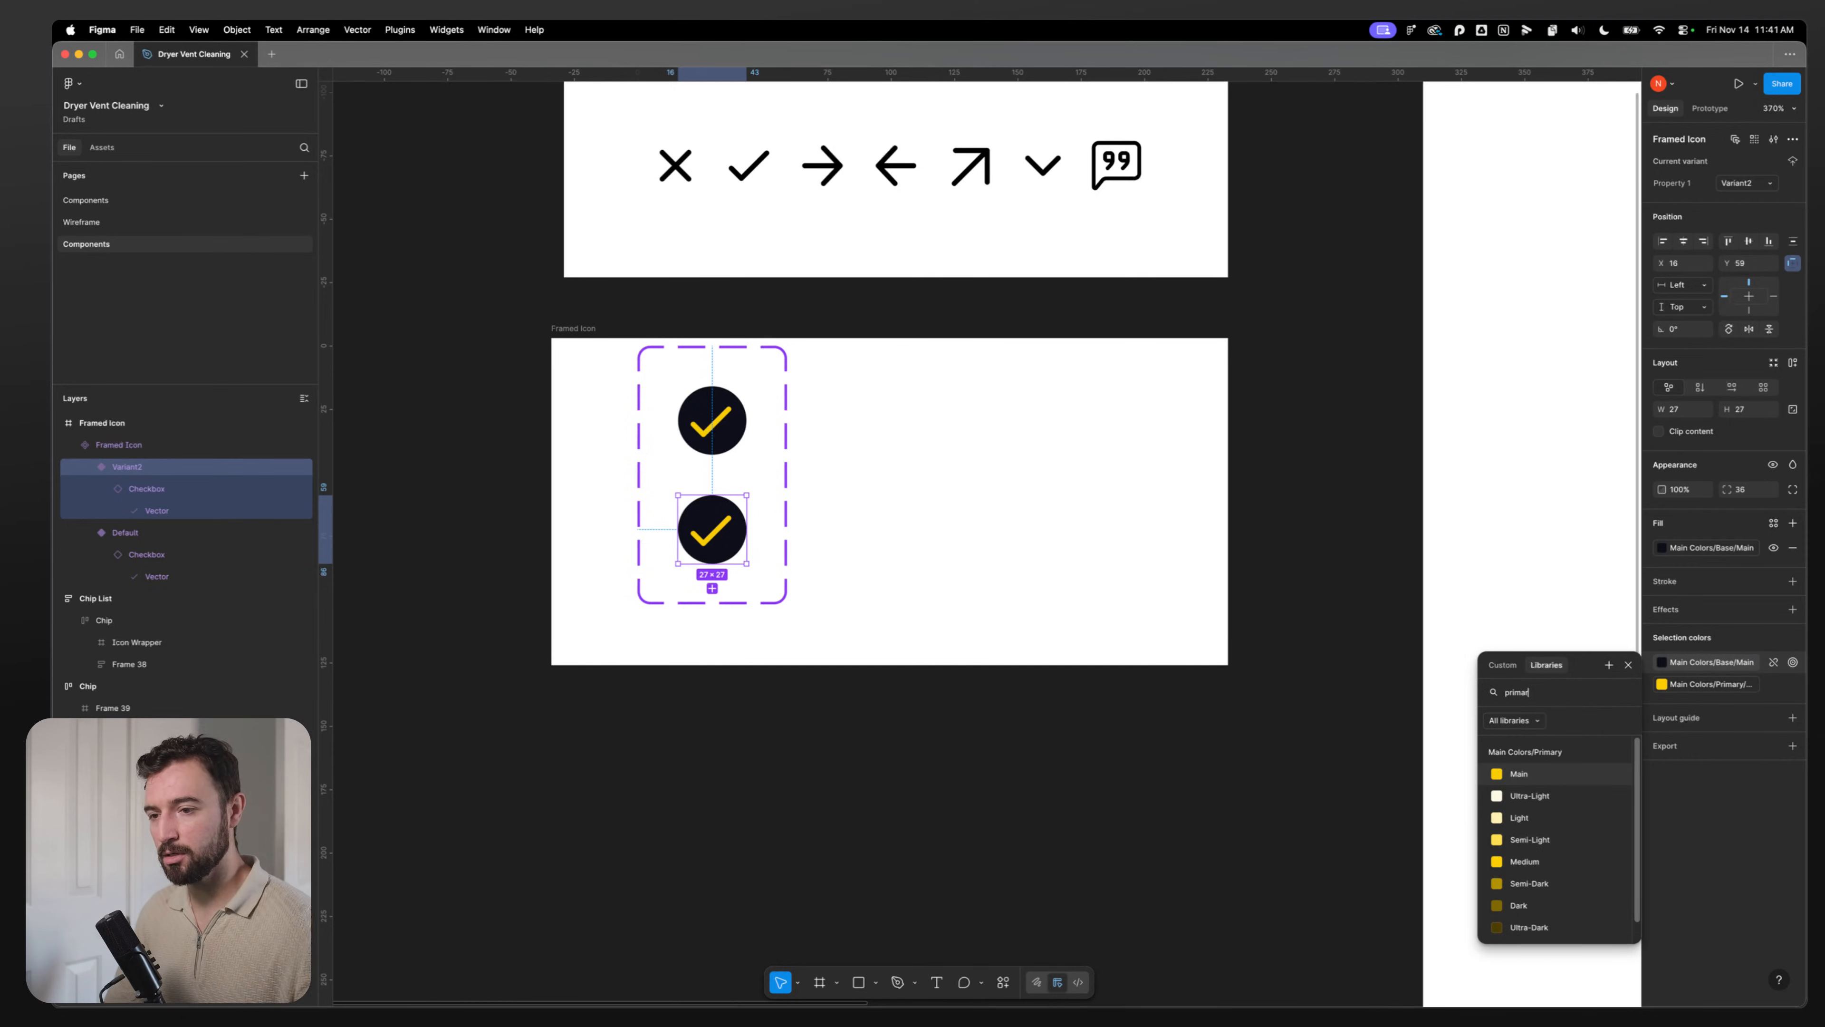
{"action": "key", "text": "Return"}
{"action": "left_click", "coordinate": [1717, 685]}
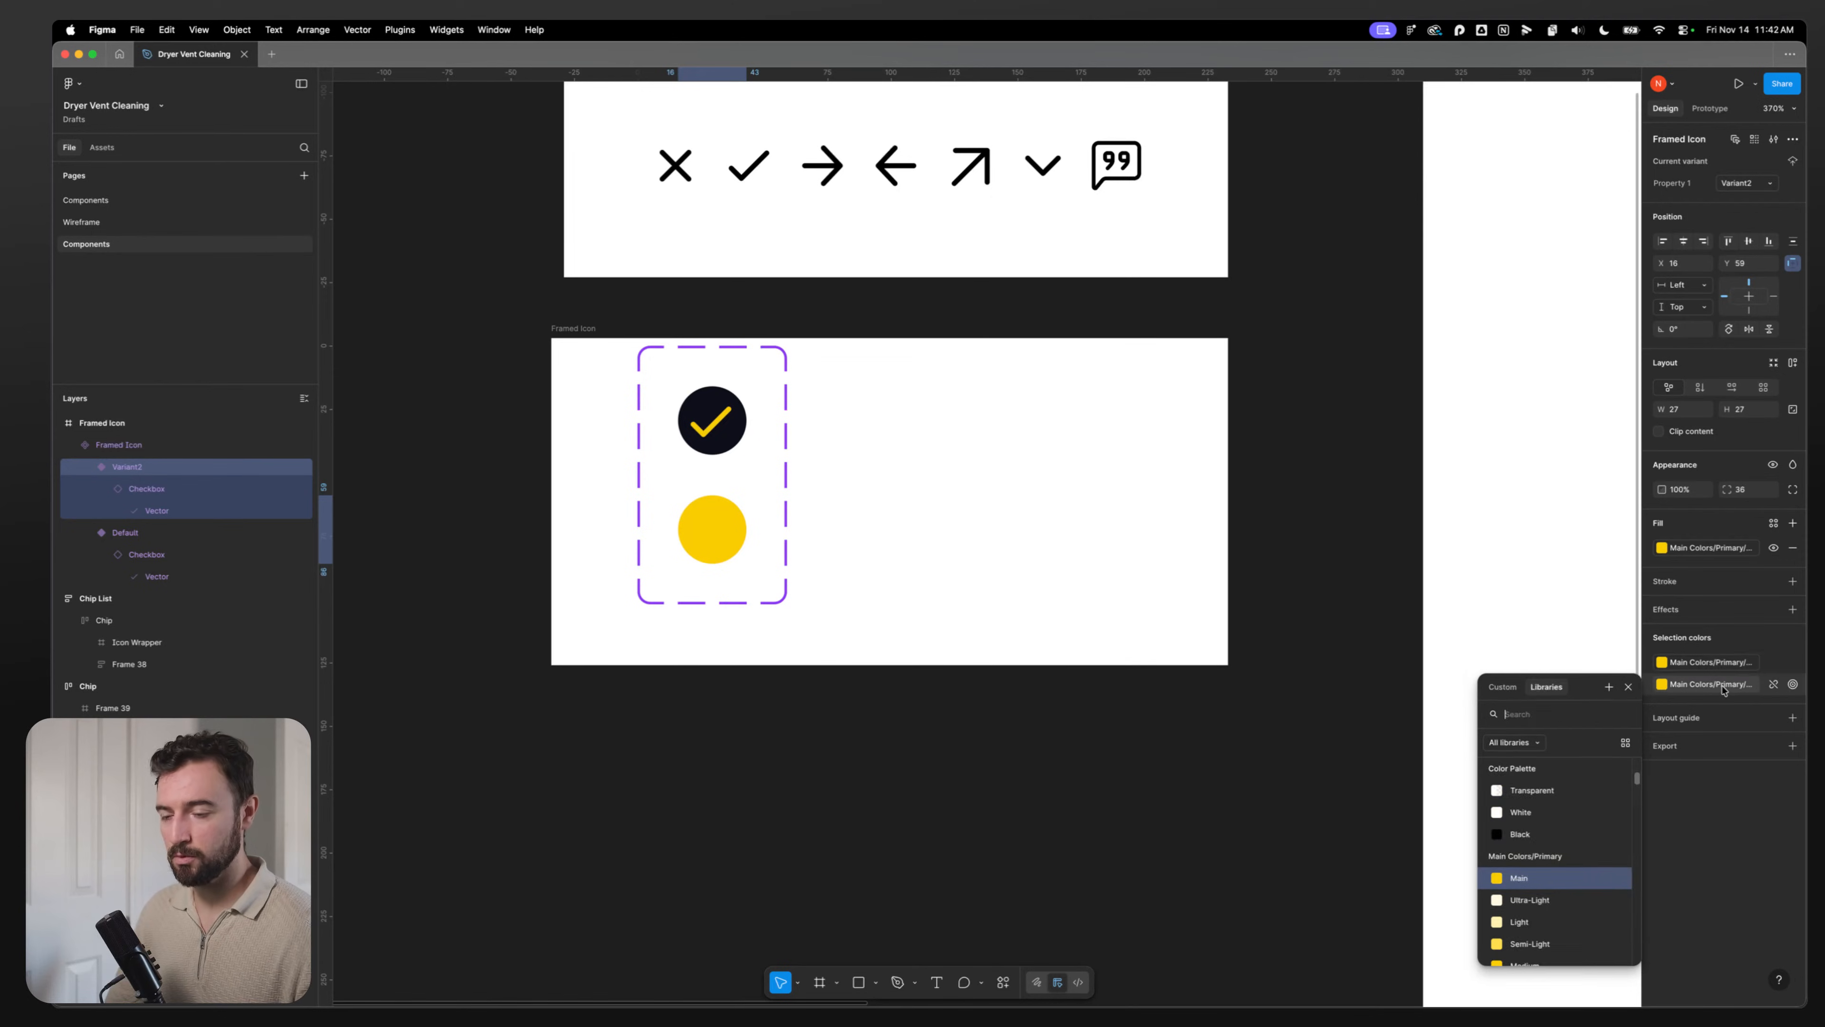
{"action": "type", "text": "base"}
{"action": "left_click", "coordinate": [1554, 795]}
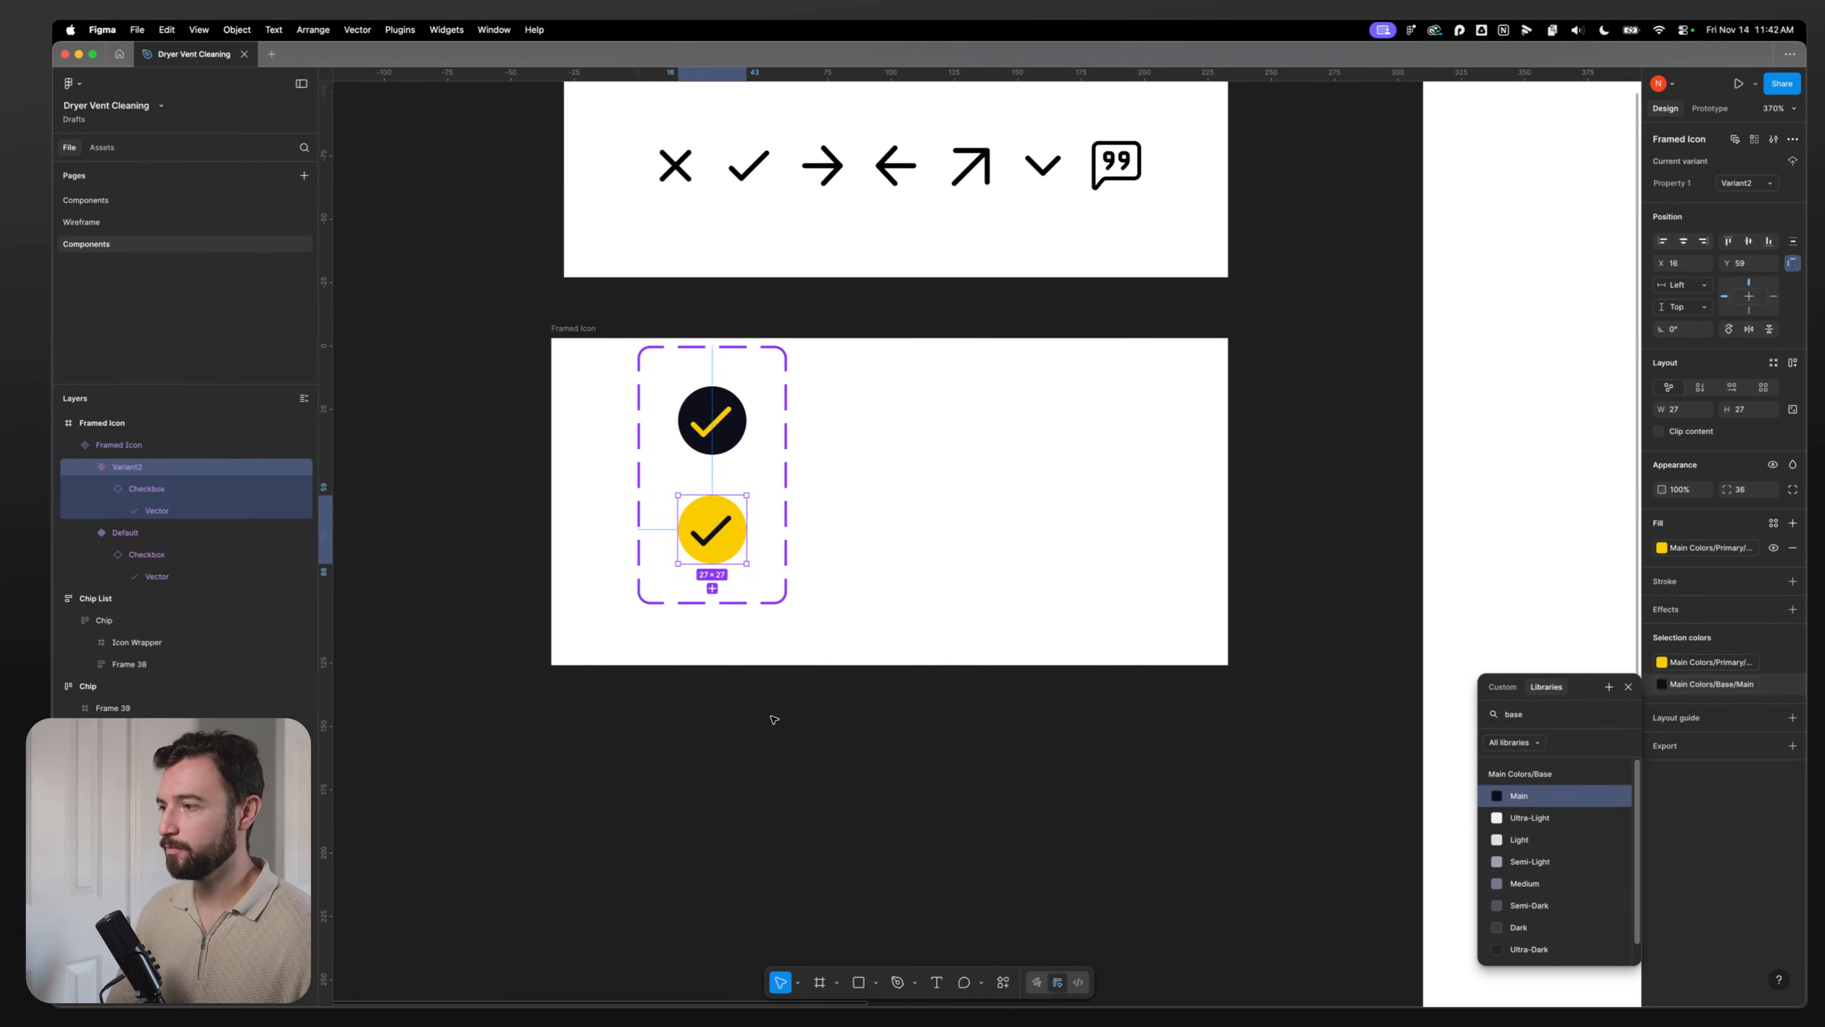
{"action": "left_click", "coordinate": [773, 717]}
Step: Rename the variant property to "Colorway", with the value "Dark" for the dark variant and "Primary" for the yellow one
{"action": "double_click", "coordinate": [706, 442]}
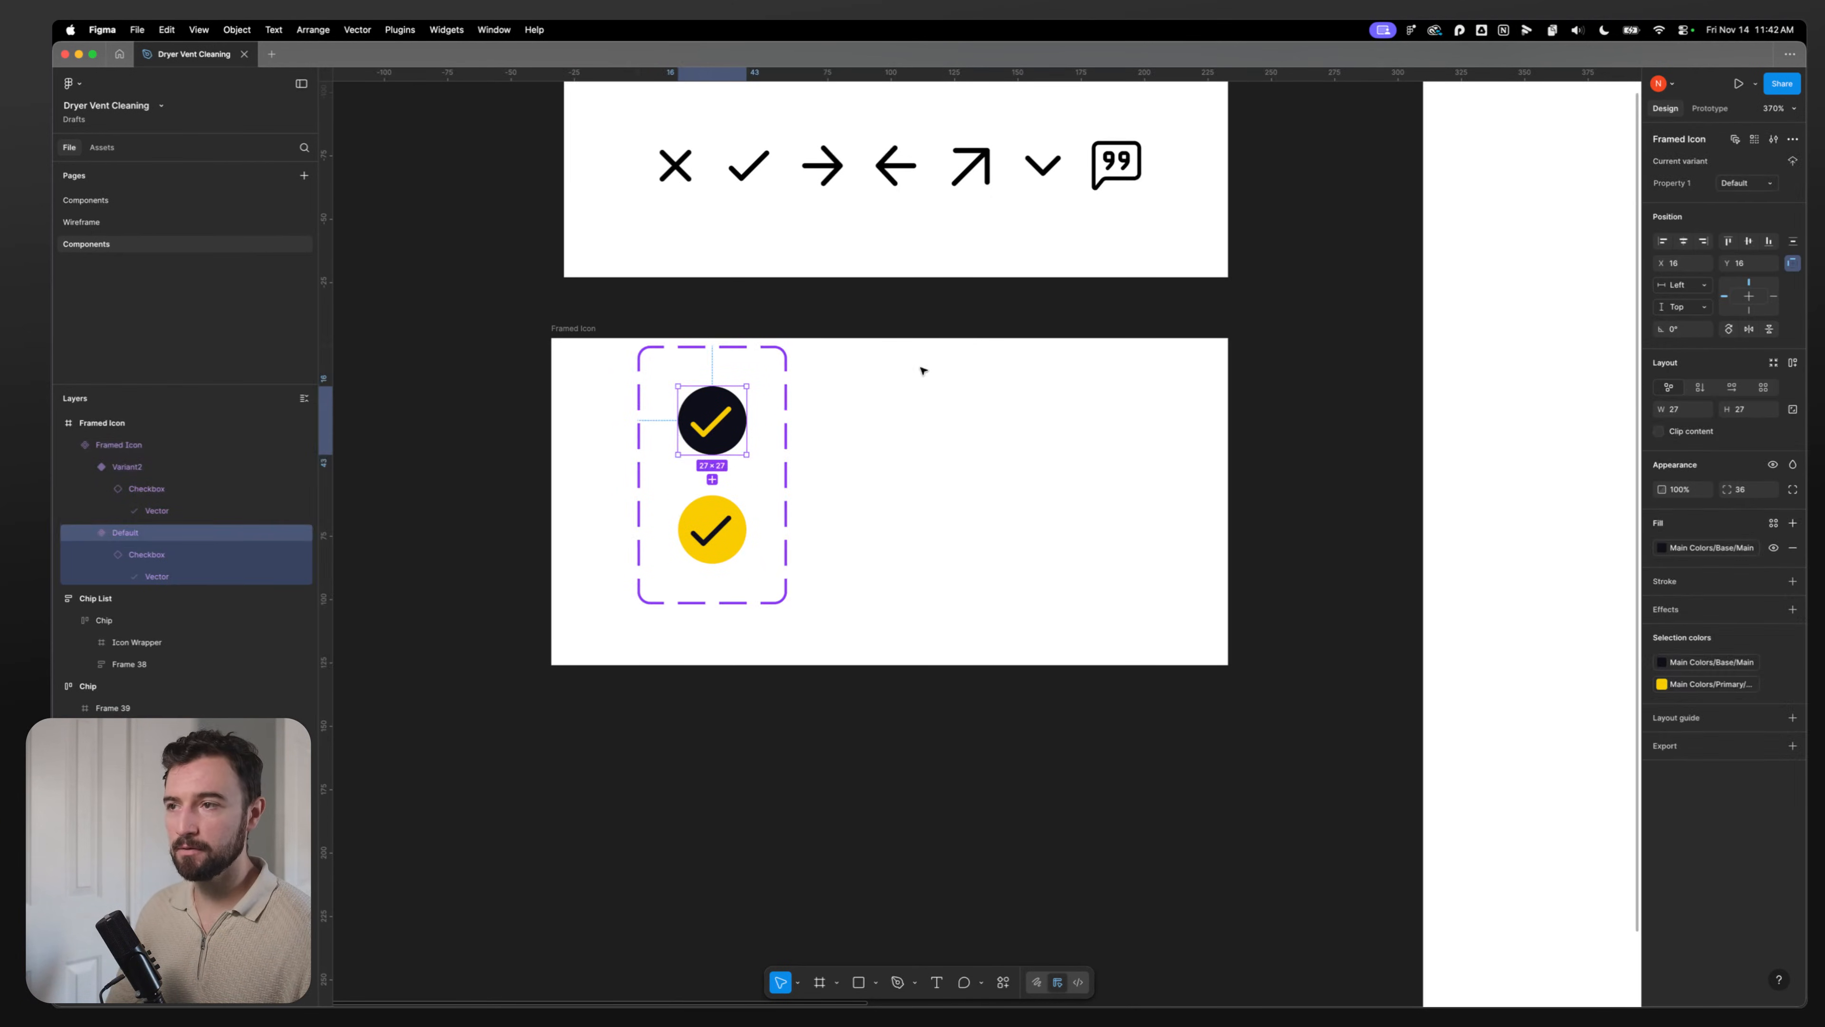
{"action": "double_click", "coordinate": [1674, 184]}
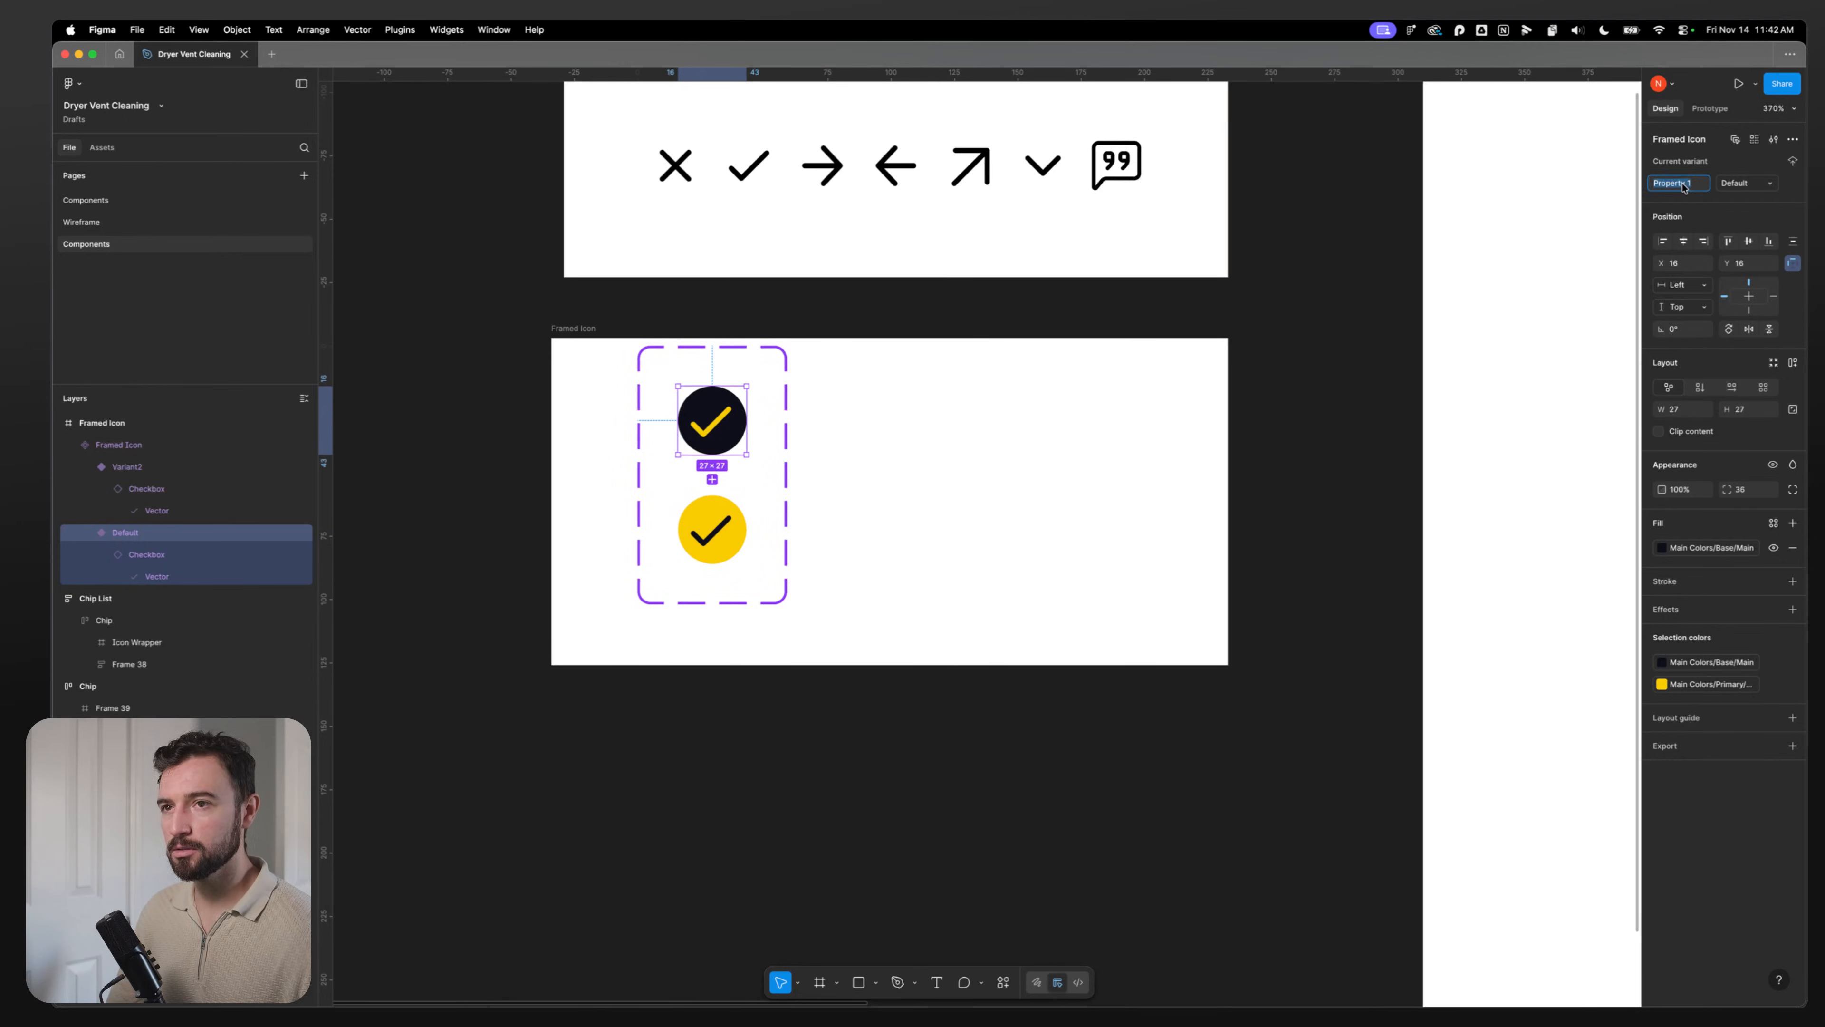
{"action": "type", "text": "c"}
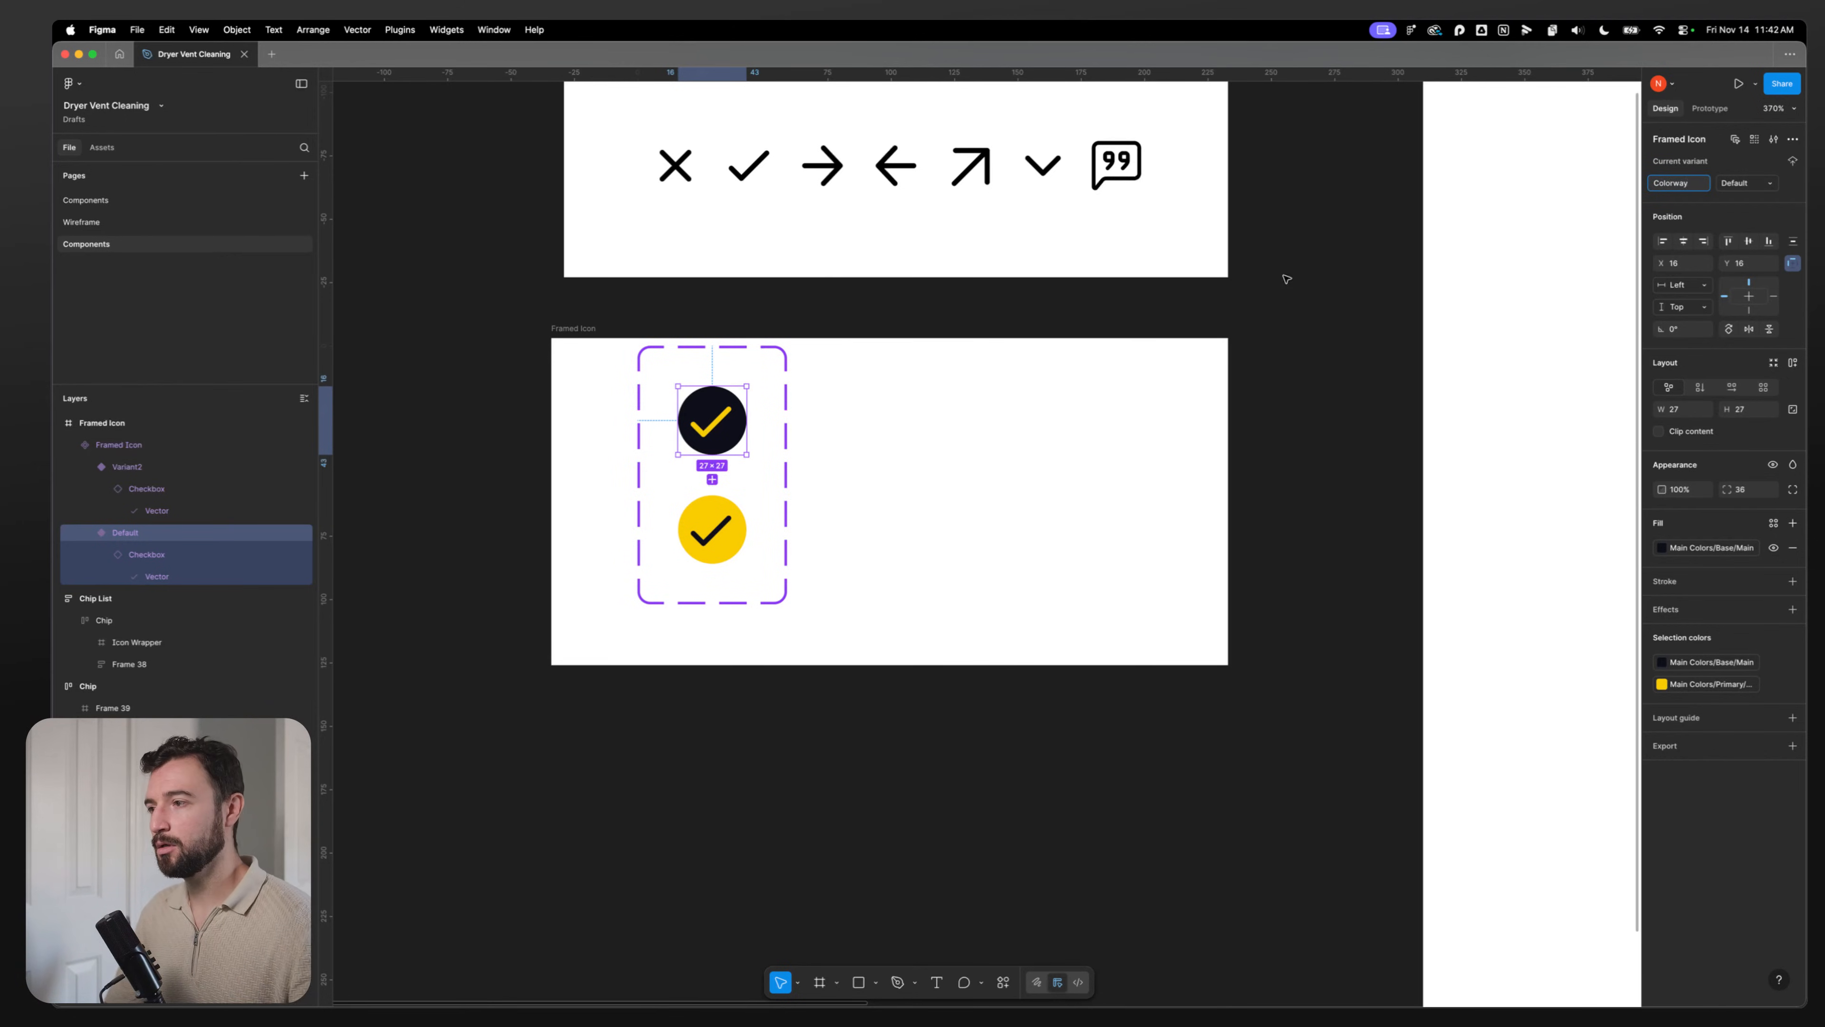
{"action": "key", "text": "Tab"}
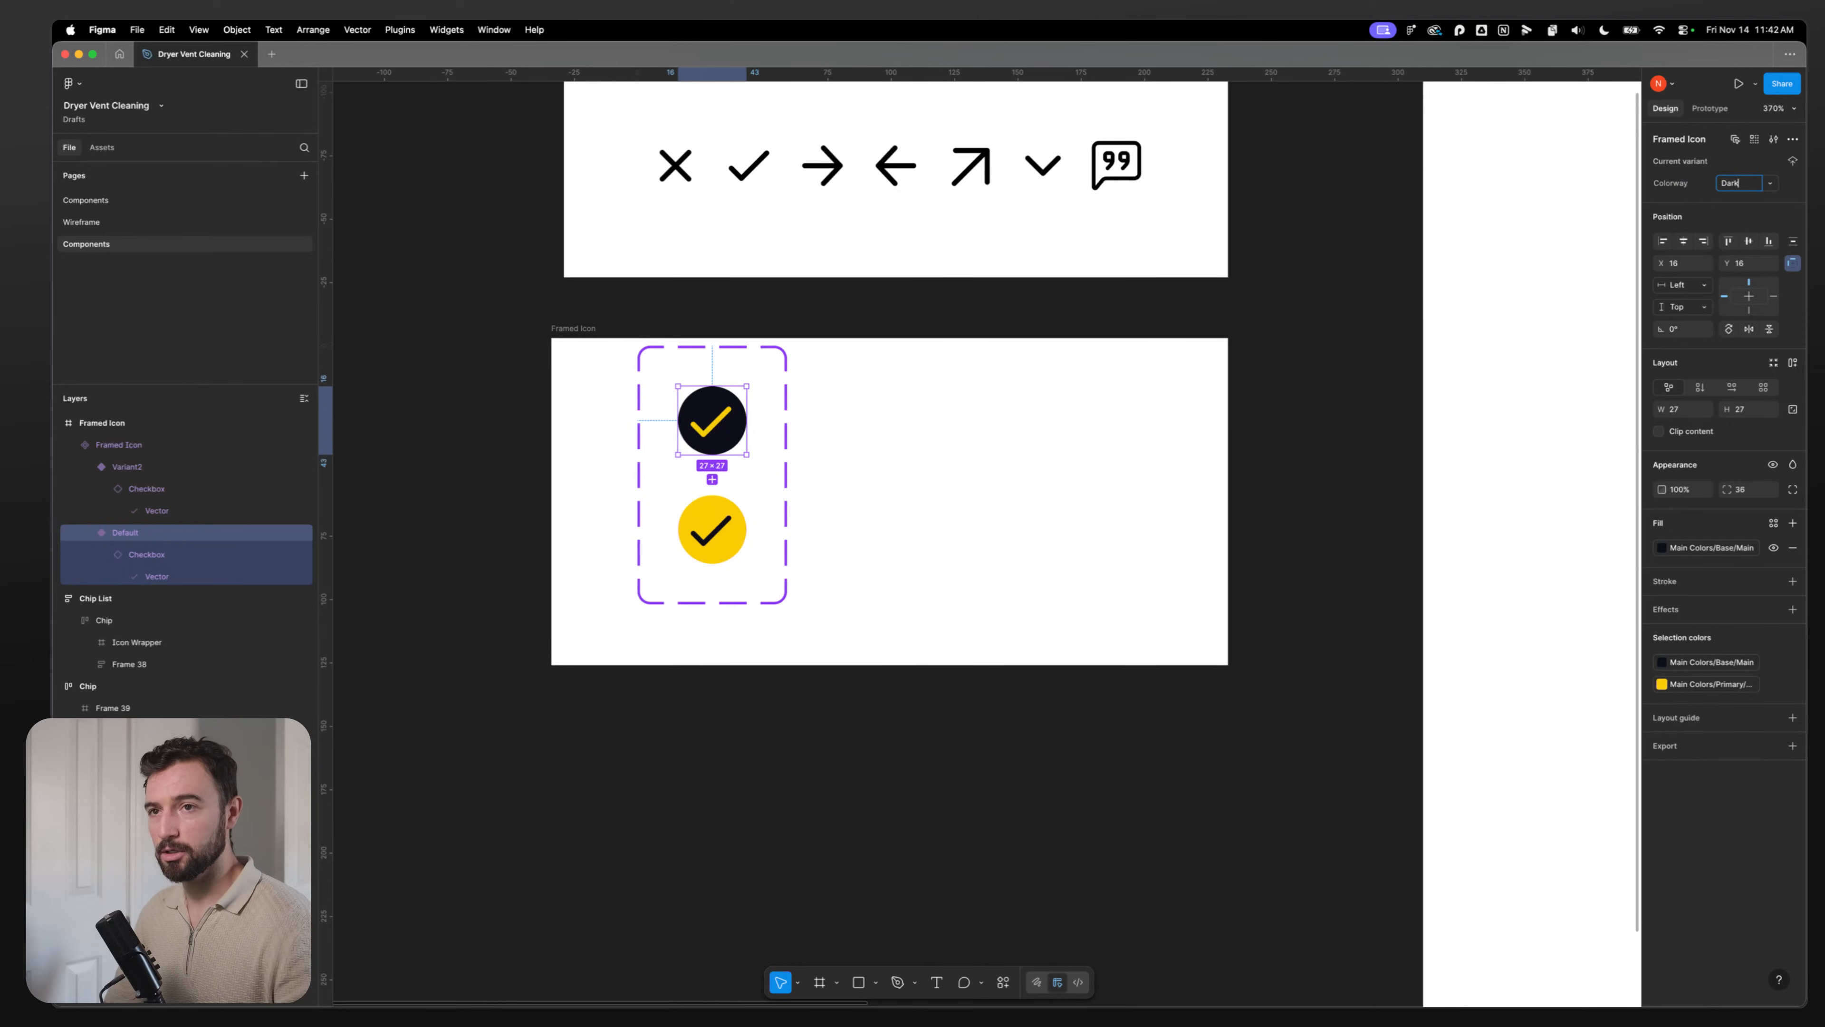
{"action": "left_click", "coordinate": [729, 523]}
{"action": "left_click", "coordinate": [1738, 184]}
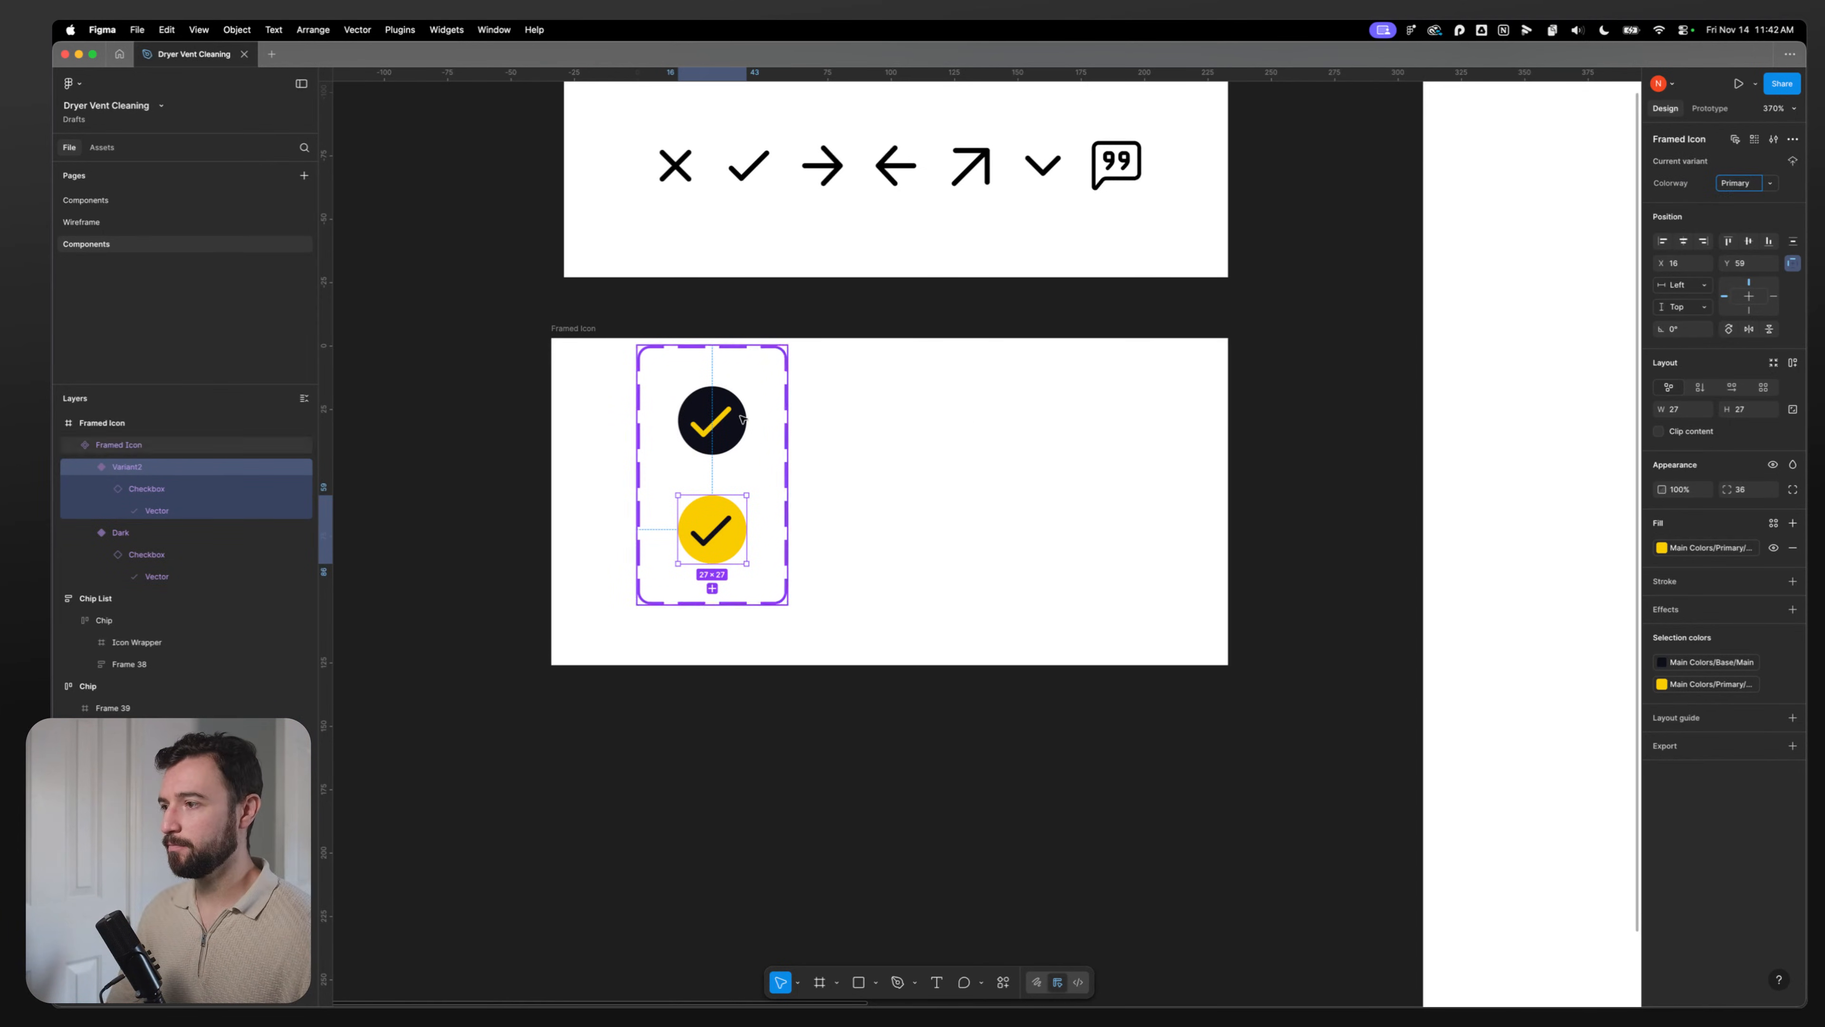
Step: Create an instance swap property named "Icon" on the Framed Icon component set, with the Checkbox icon as its value
{"action": "left_click", "coordinate": [734, 450]}
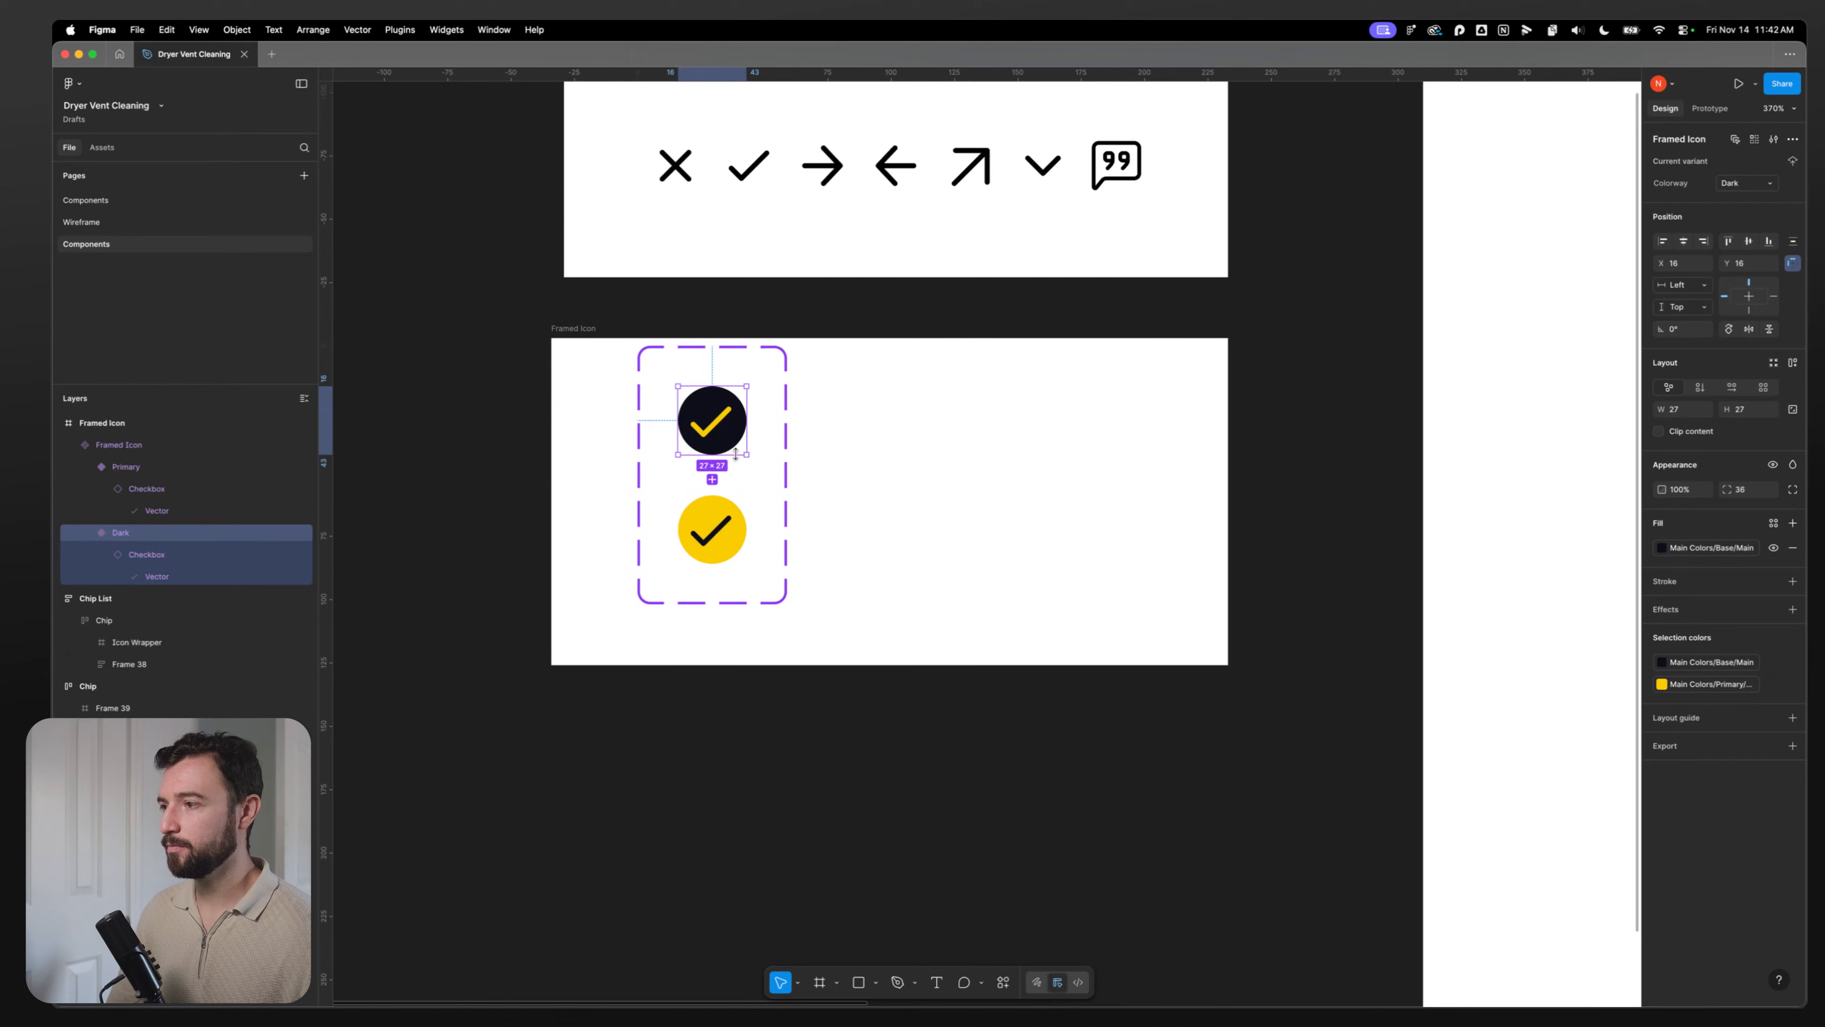
{"action": "left_click", "coordinate": [881, 595]}
{"action": "triple_click", "coordinate": [718, 408]}
{"action": "left_click", "coordinate": [641, 367]}
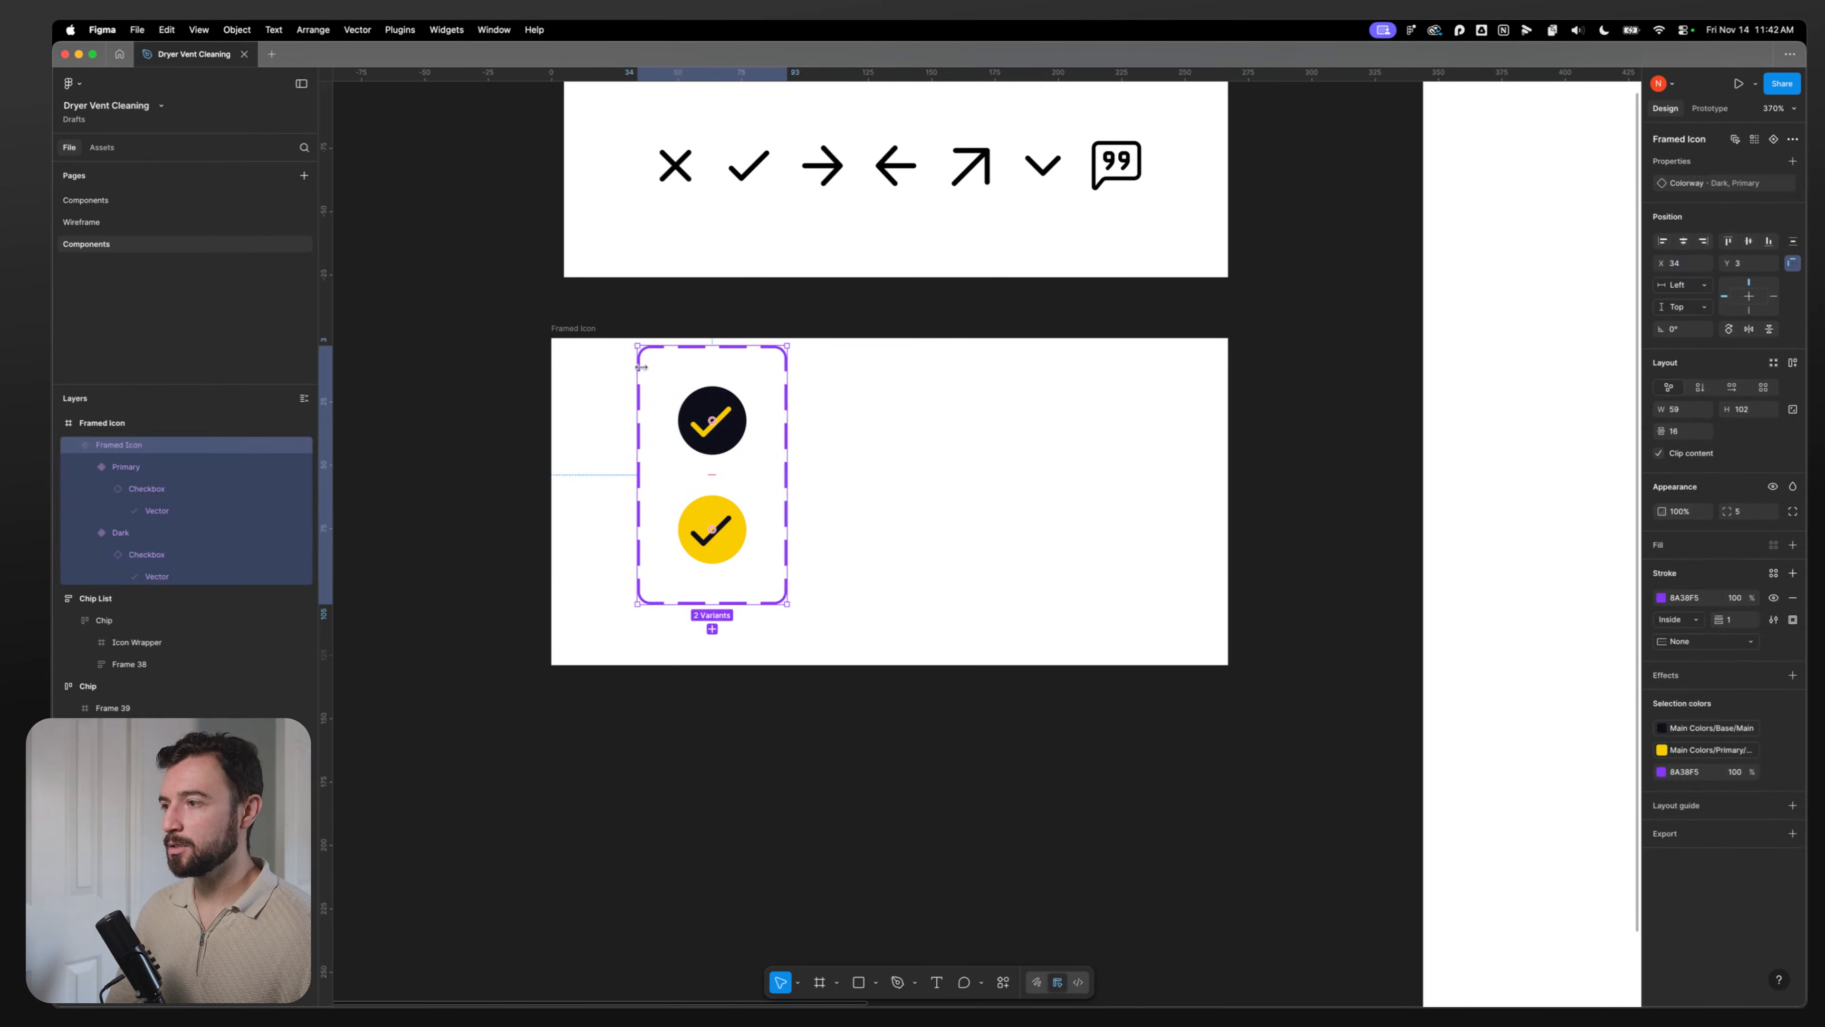
{"action": "left_click", "coordinate": [696, 408]}
{"action": "key", "text": "Escape"}
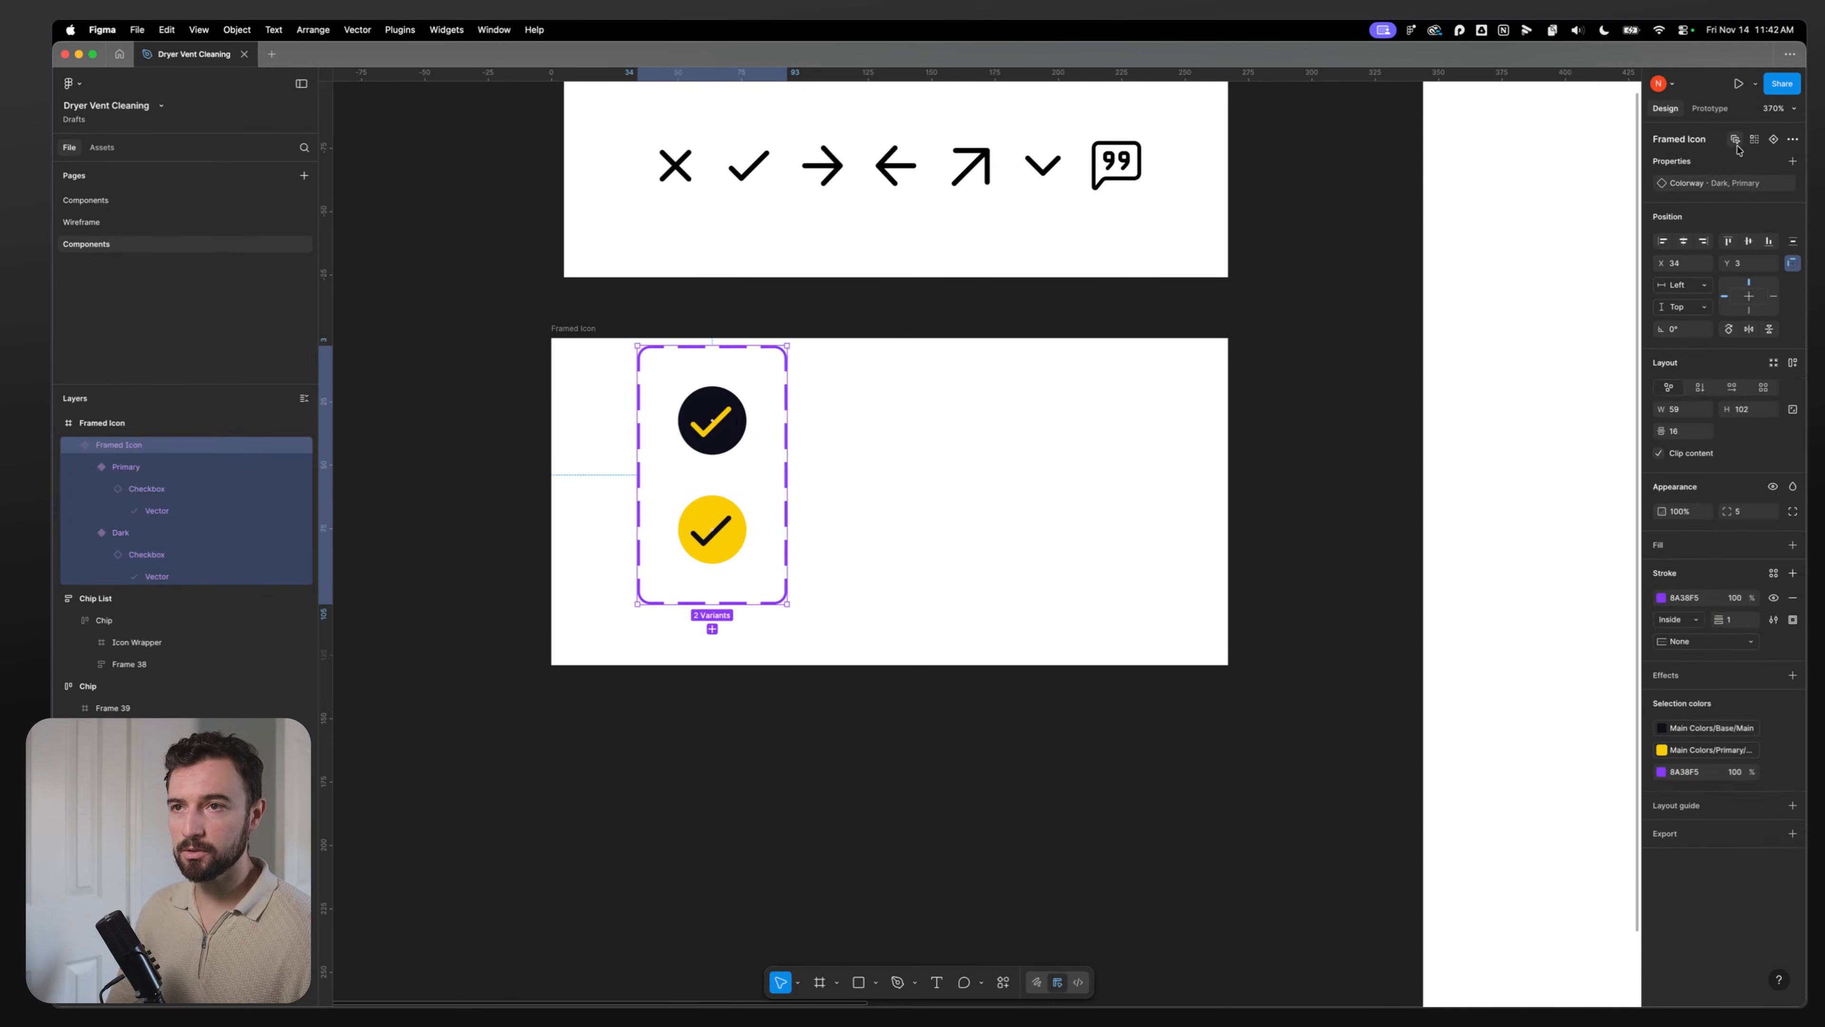
{"action": "left_click", "coordinate": [1792, 161]}
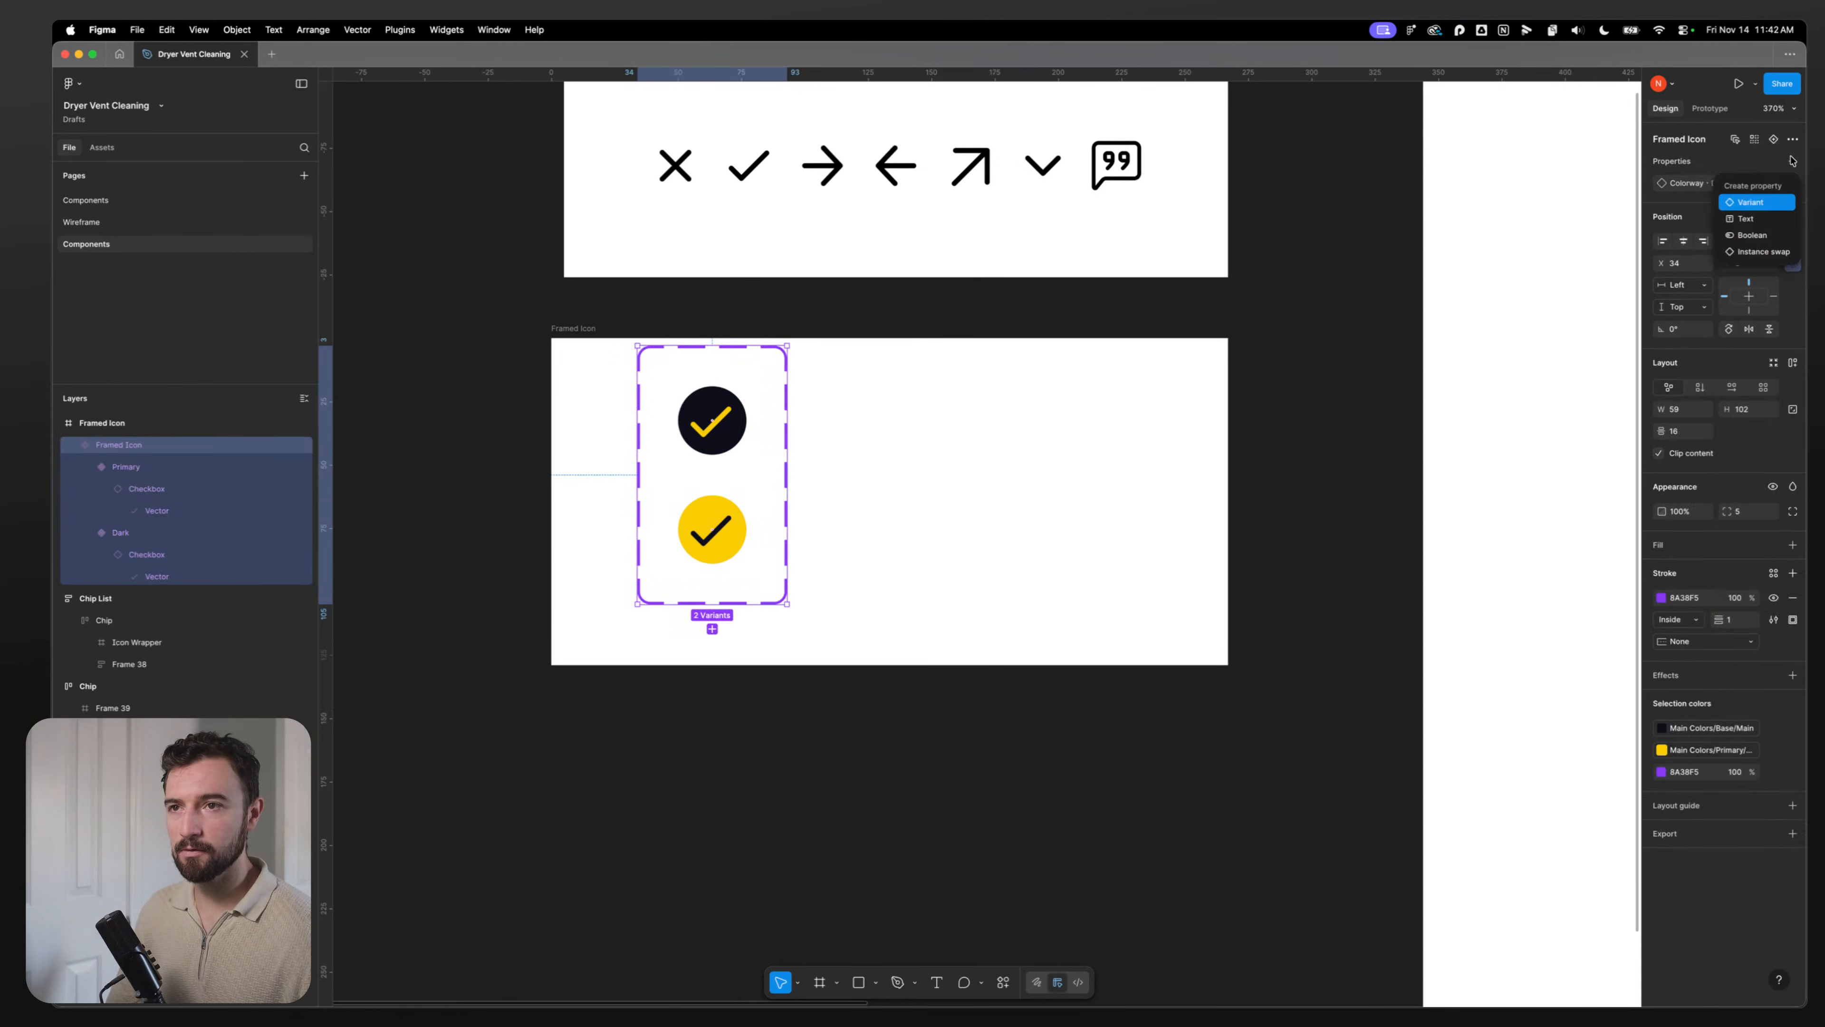
{"action": "left_click", "coordinate": [1742, 252]}
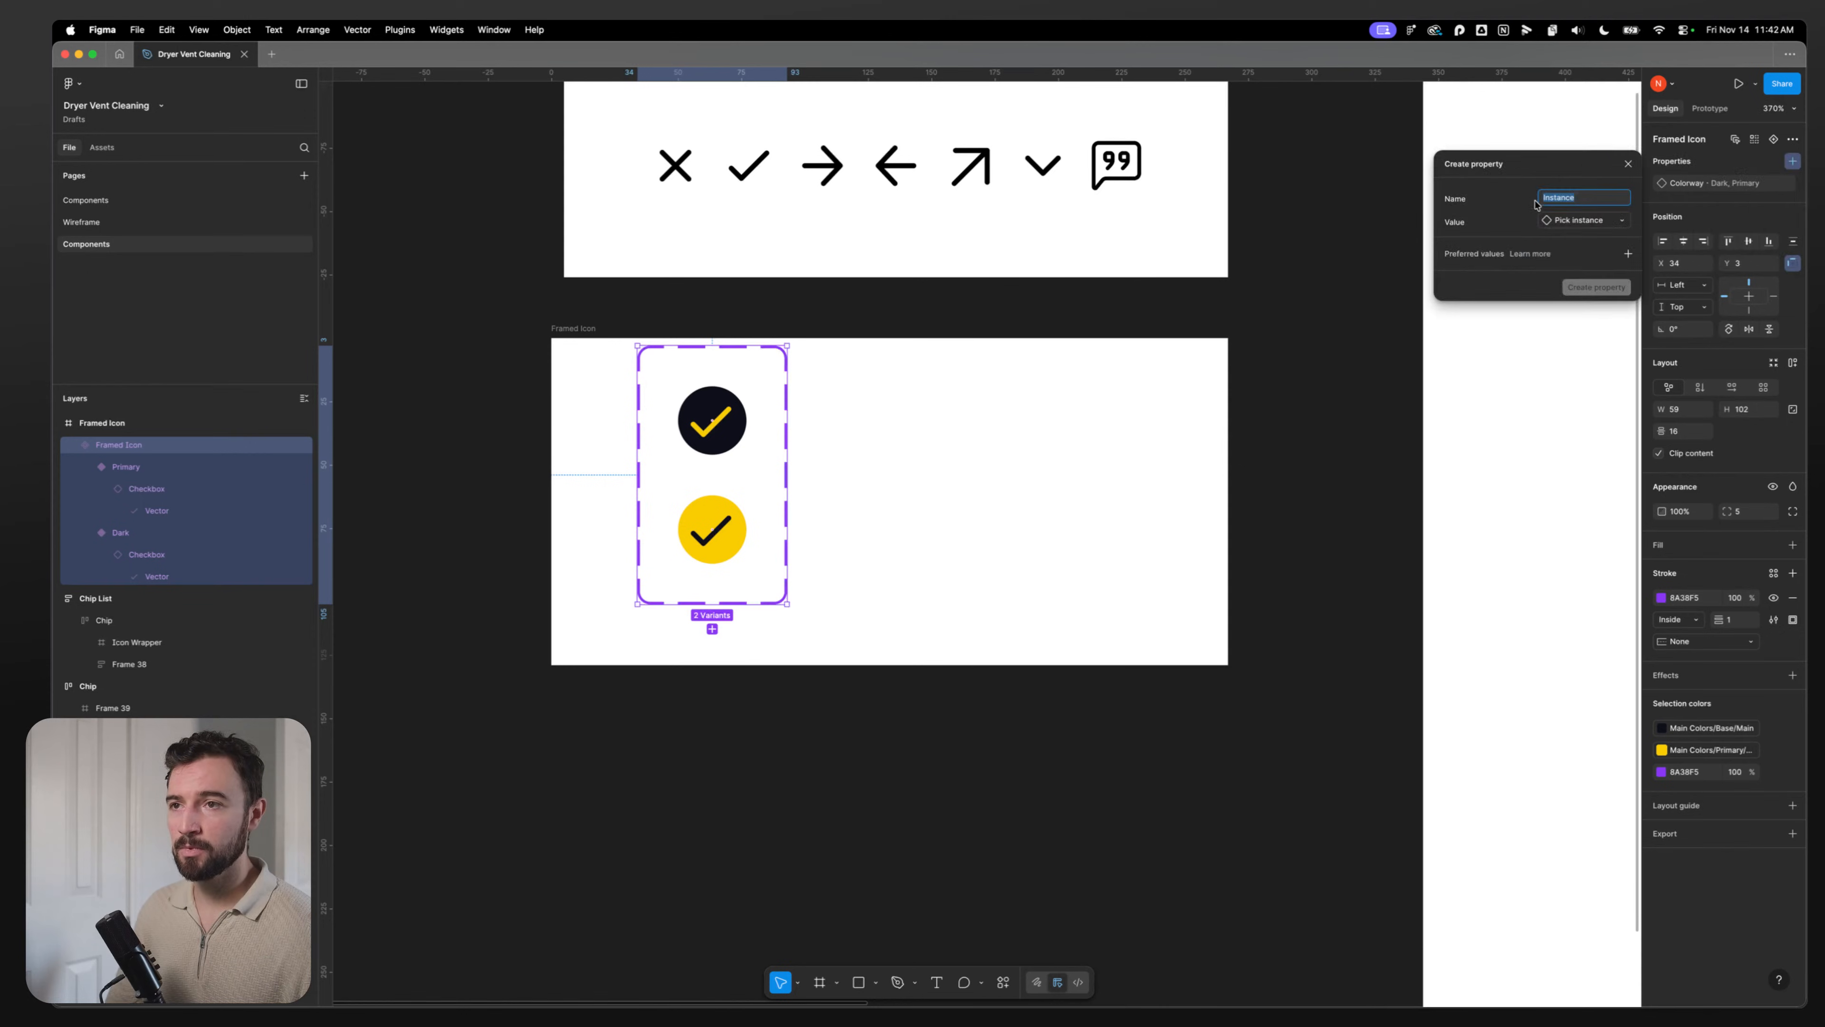
{"action": "left_click", "coordinate": [1574, 222]}
{"action": "left_click", "coordinate": [1565, 198]}
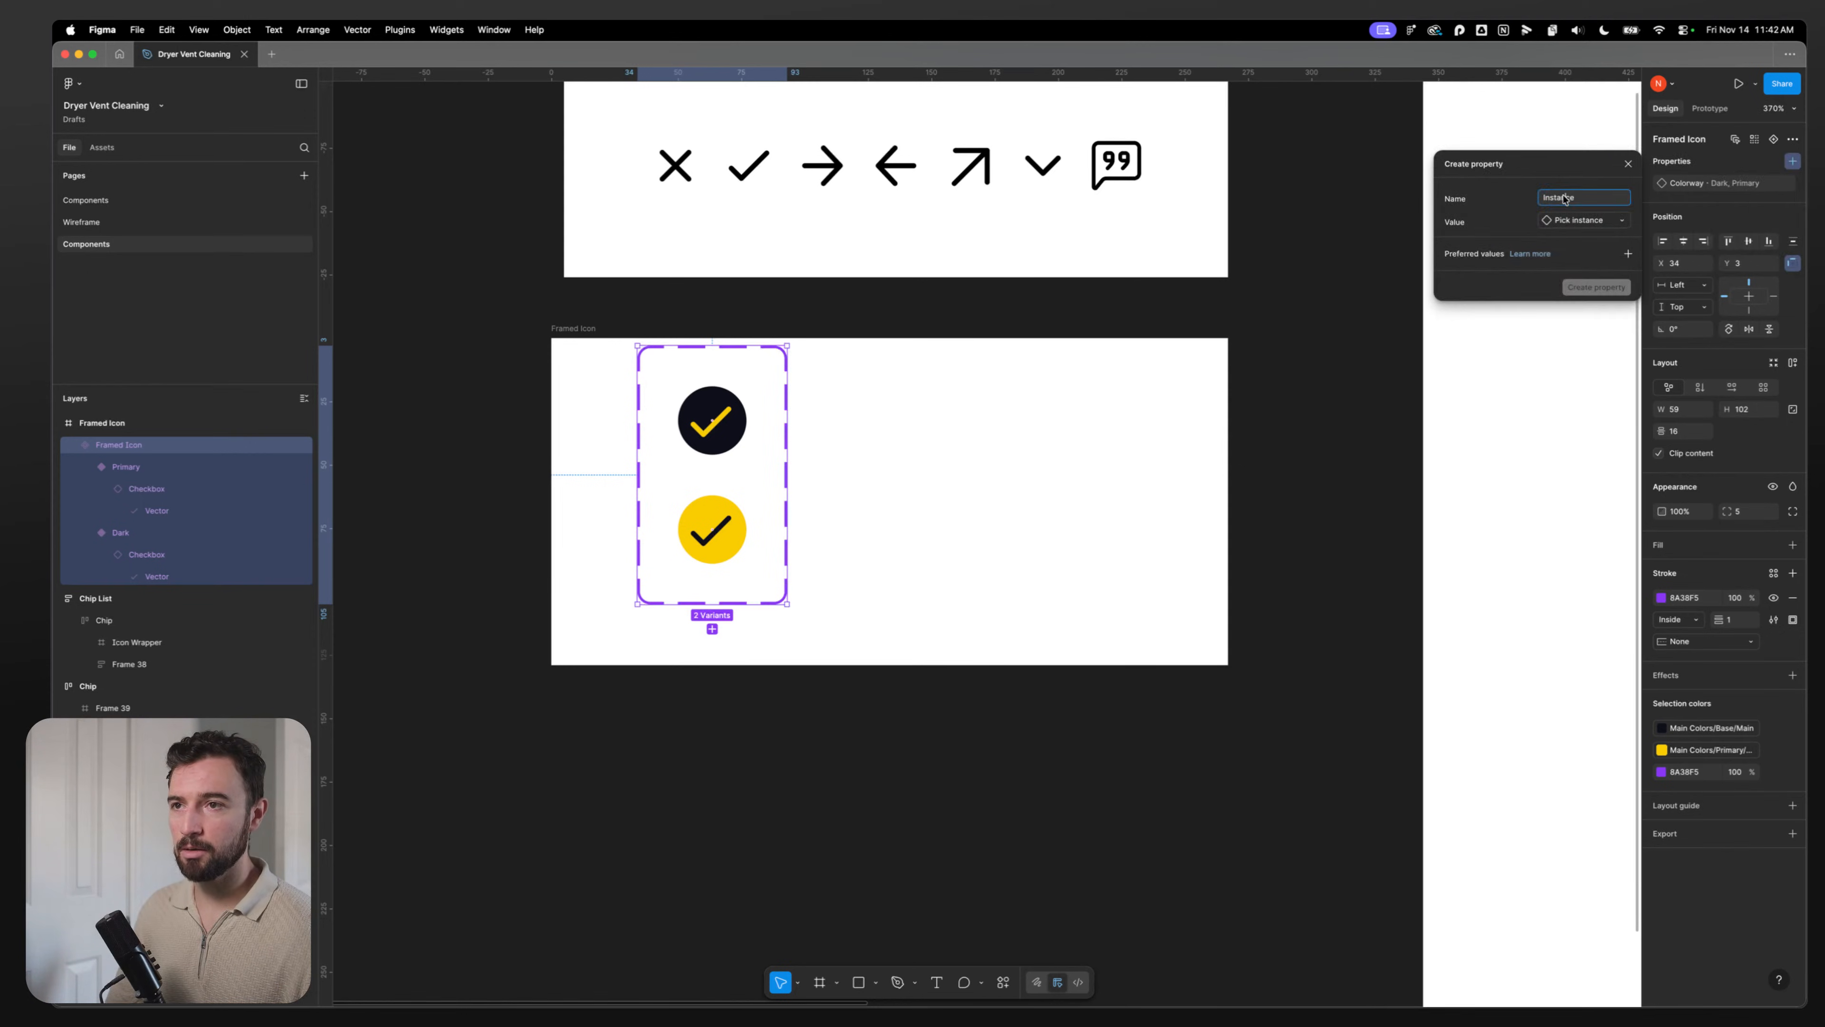
{"action": "double_click", "coordinate": [1565, 198]}
{"action": "type", "text": "Icon"}
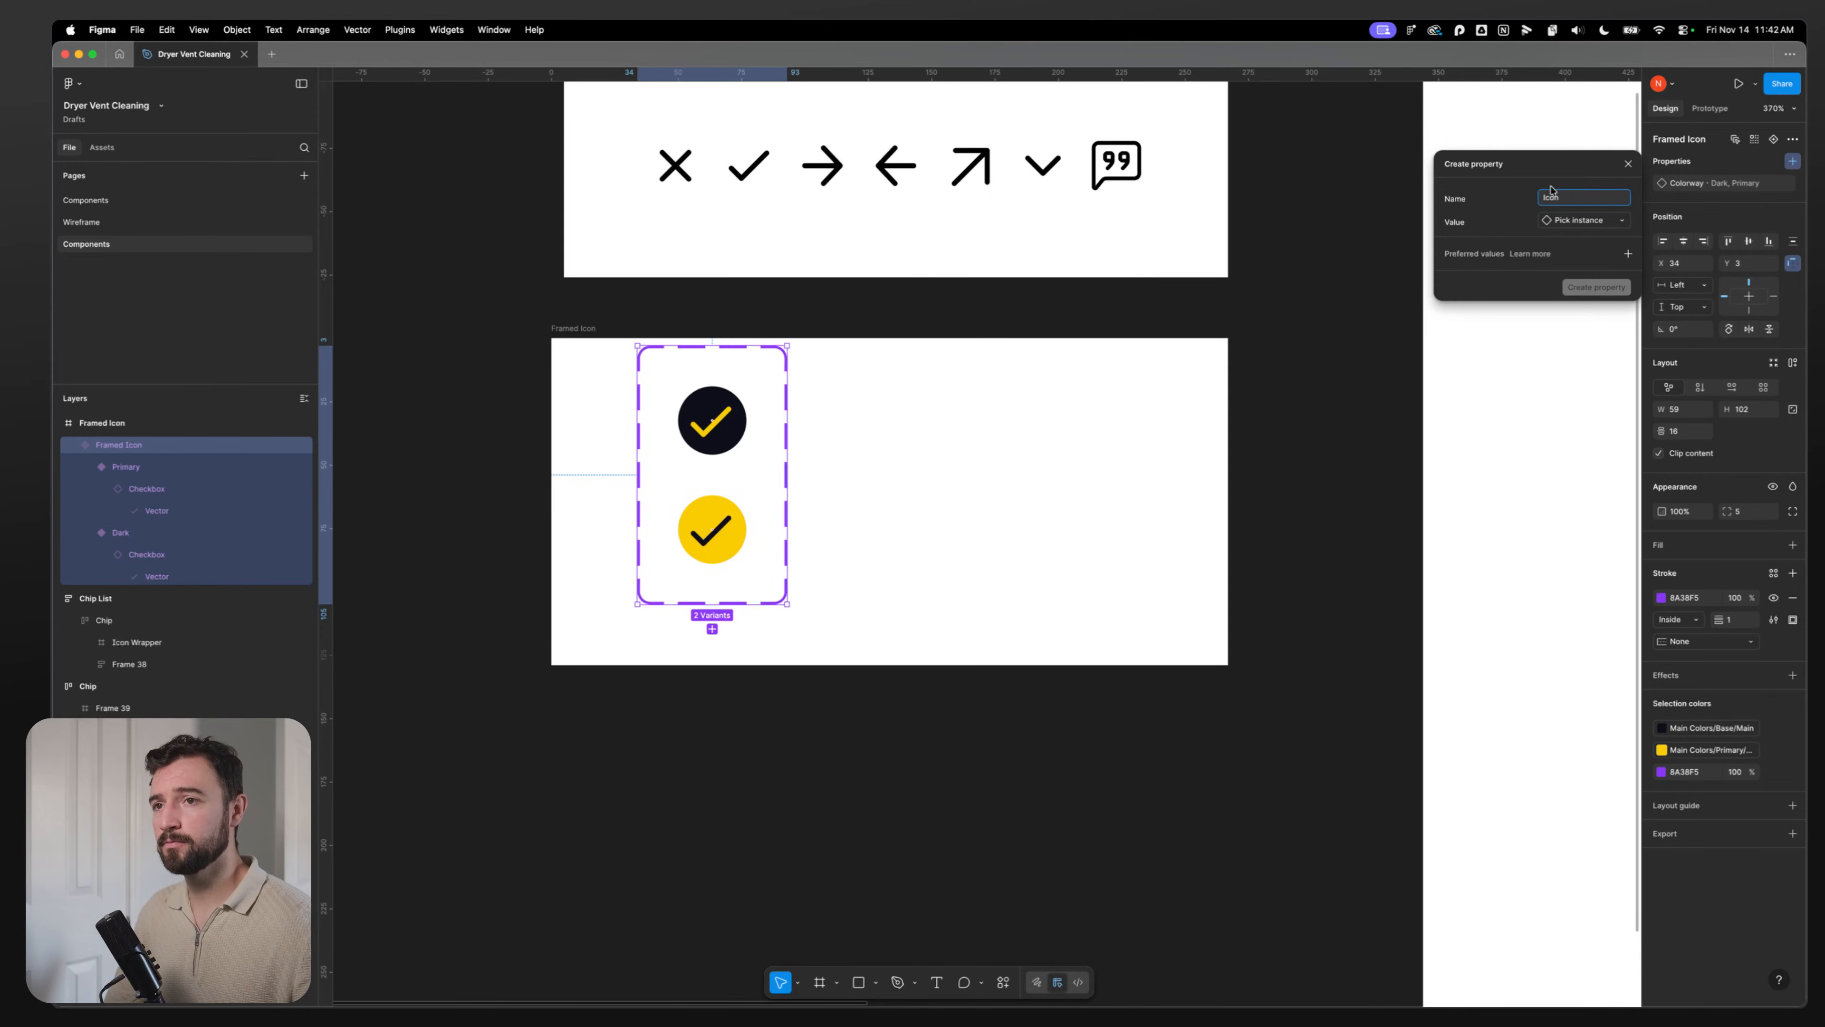
{"action": "left_click", "coordinate": [1585, 220]}
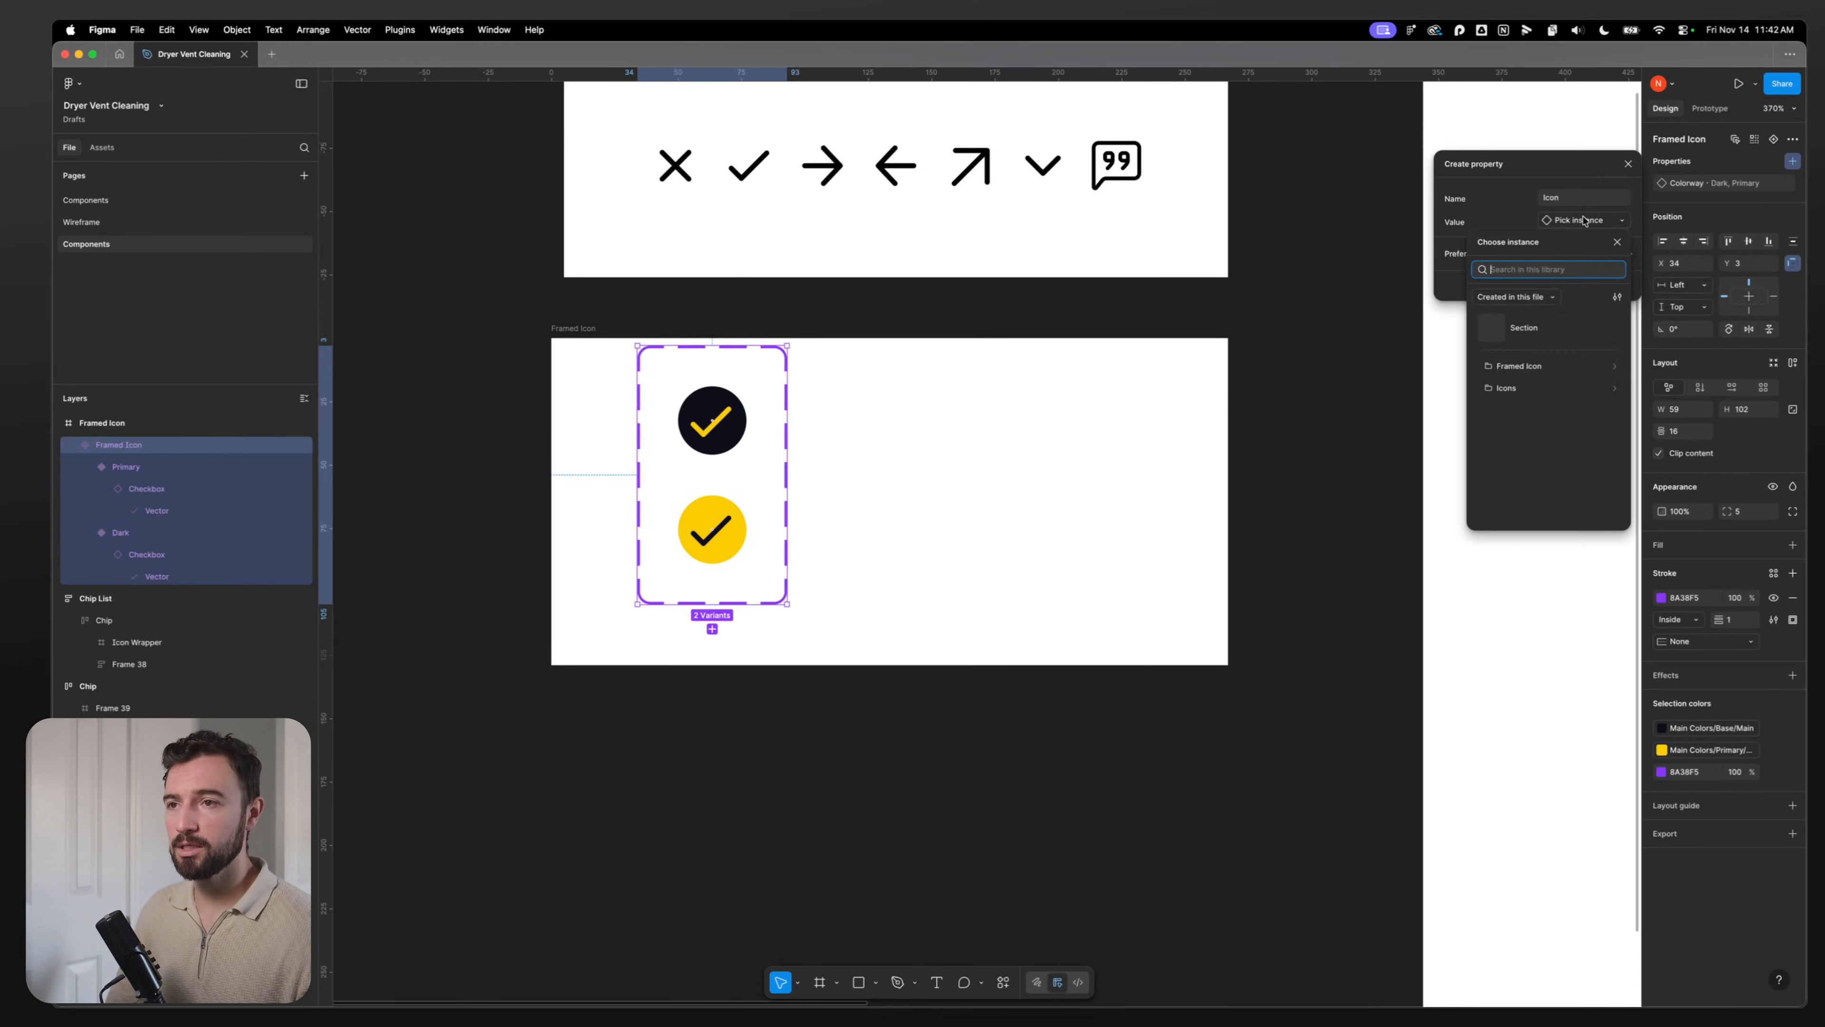
{"action": "left_click", "coordinate": [1519, 390]}
{"action": "left_click", "coordinate": [1531, 454]}
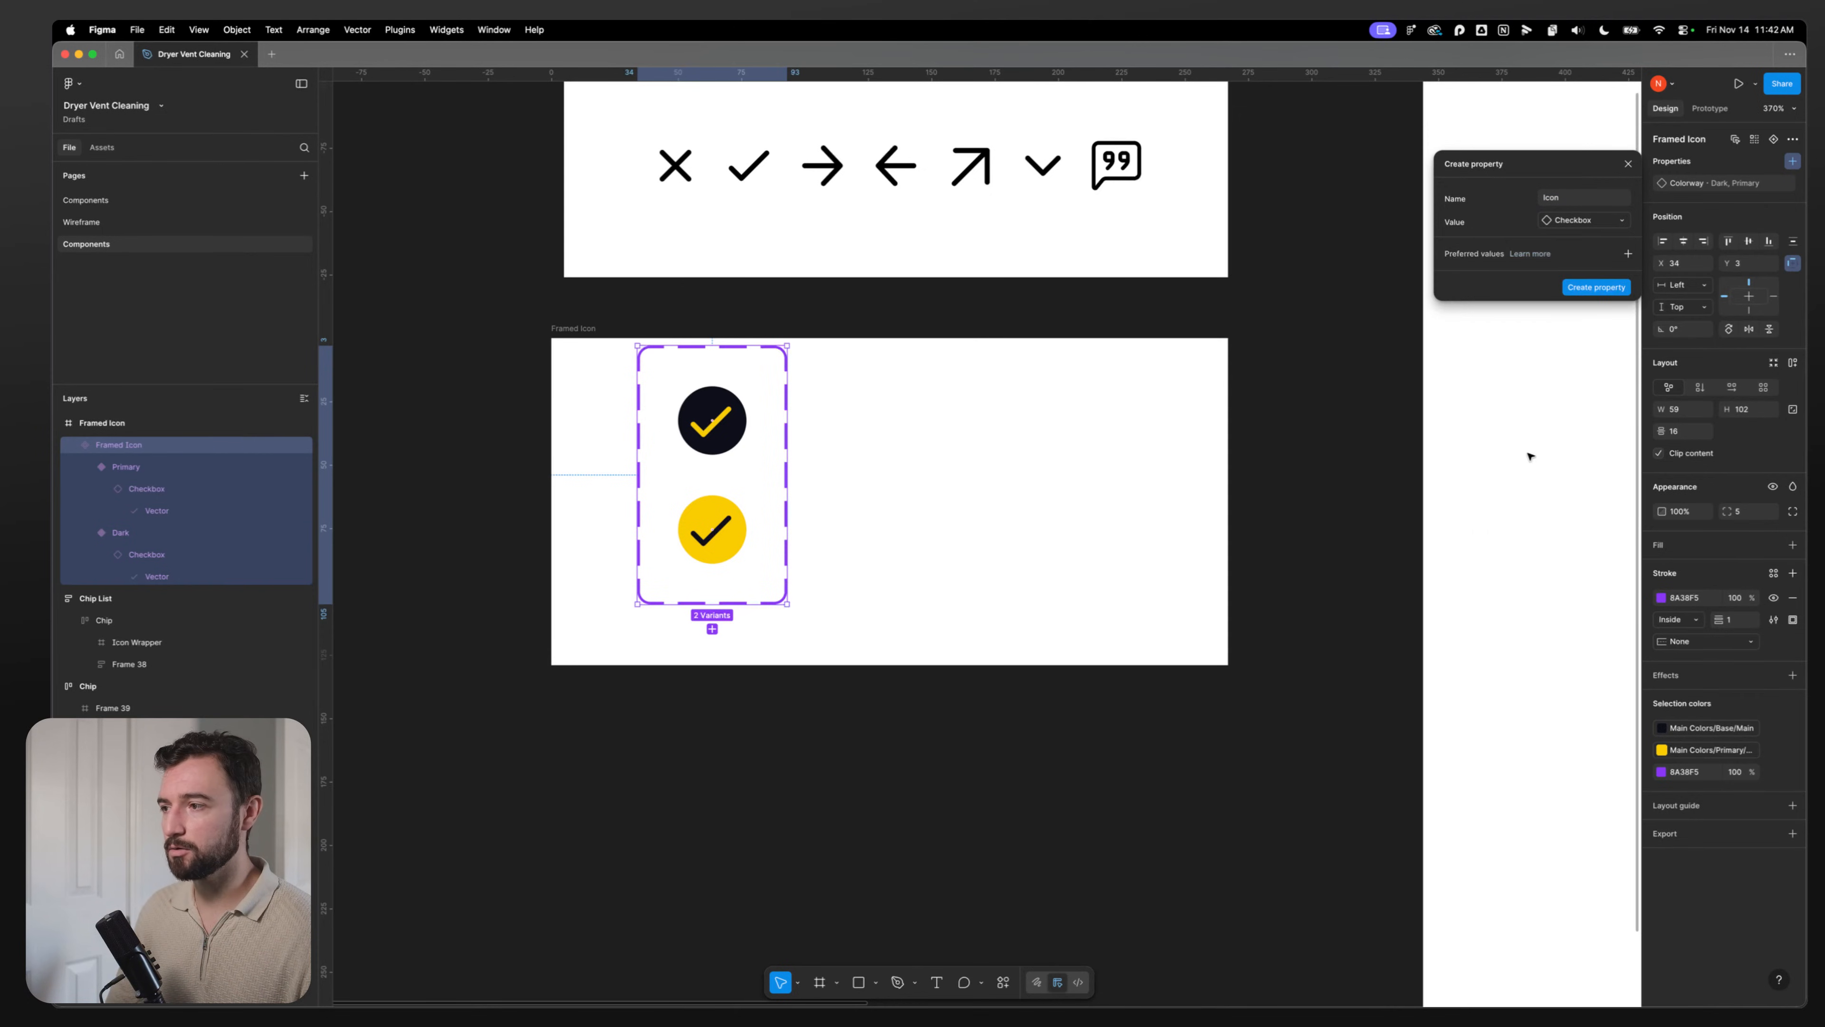
{"action": "left_click", "coordinate": [1592, 289]}
Step: Apply the Icon instance swap property to the Checkbox instances inside both Framed Icon variants
{"action": "double_click", "coordinate": [727, 419]}
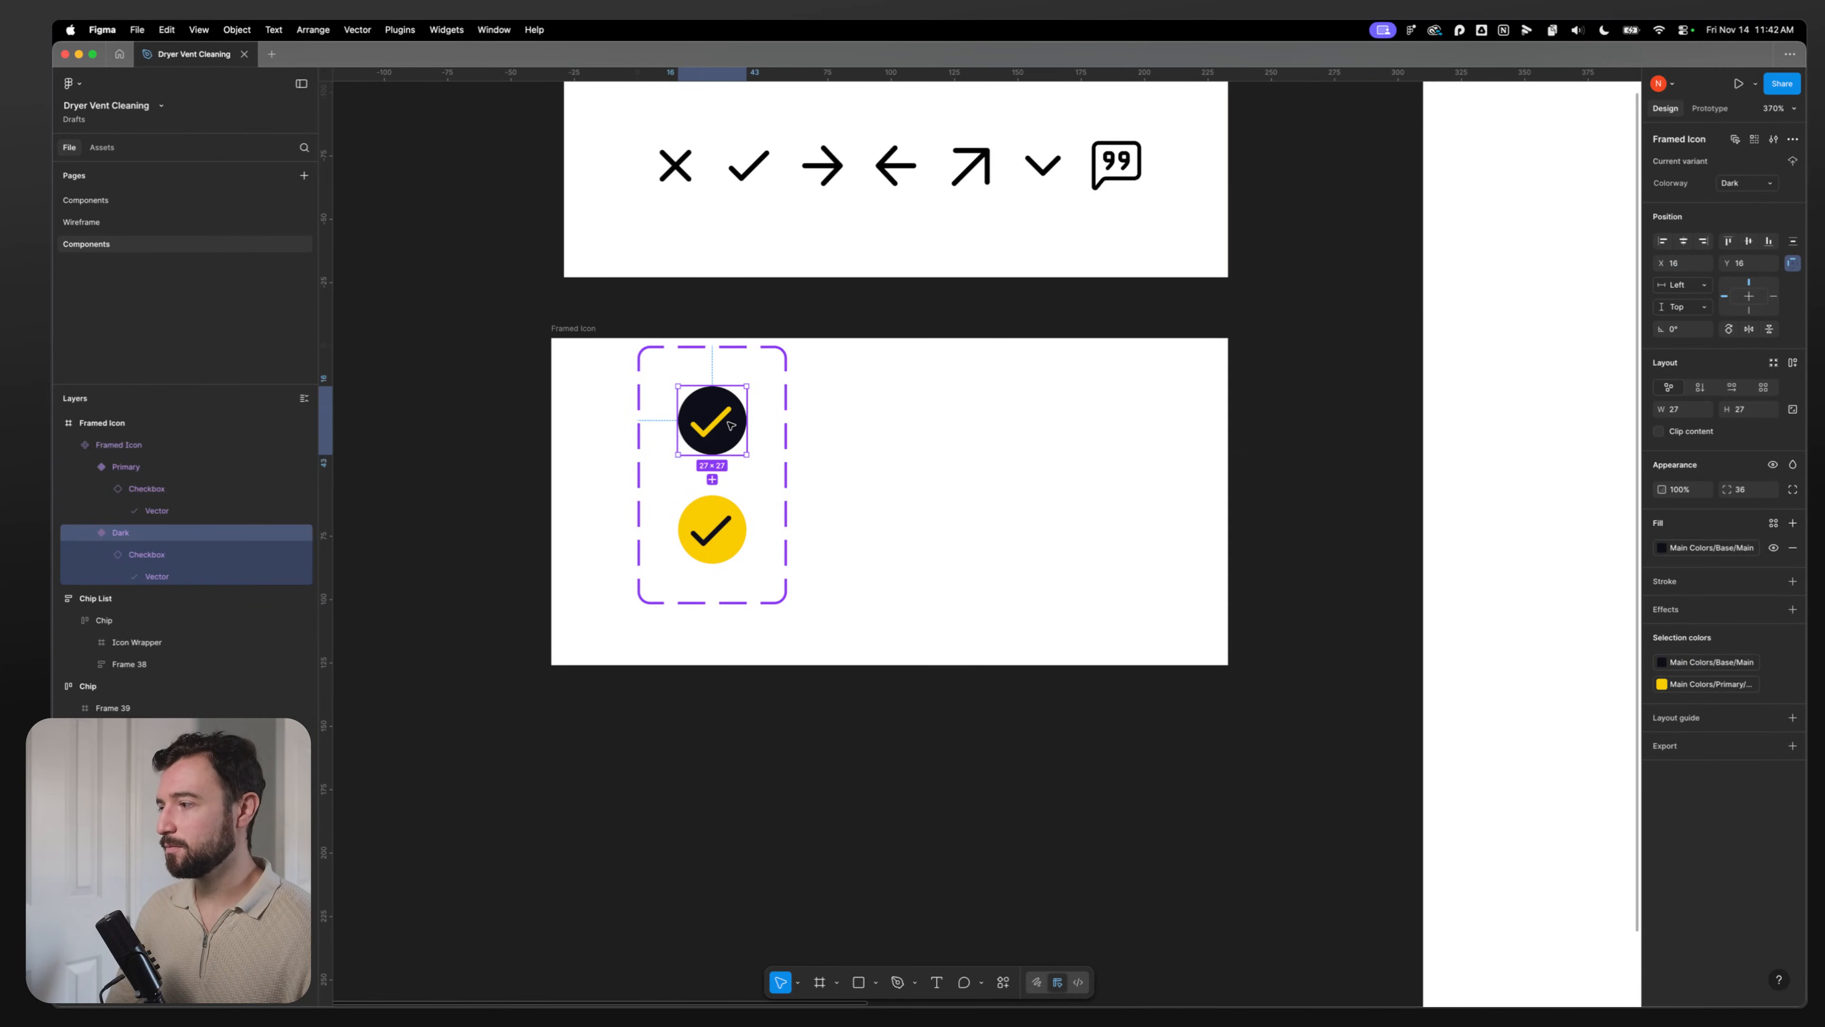
{"action": "left_click", "coordinate": [712, 530]}
{"action": "left_click", "coordinate": [148, 555], "text": "shift"}
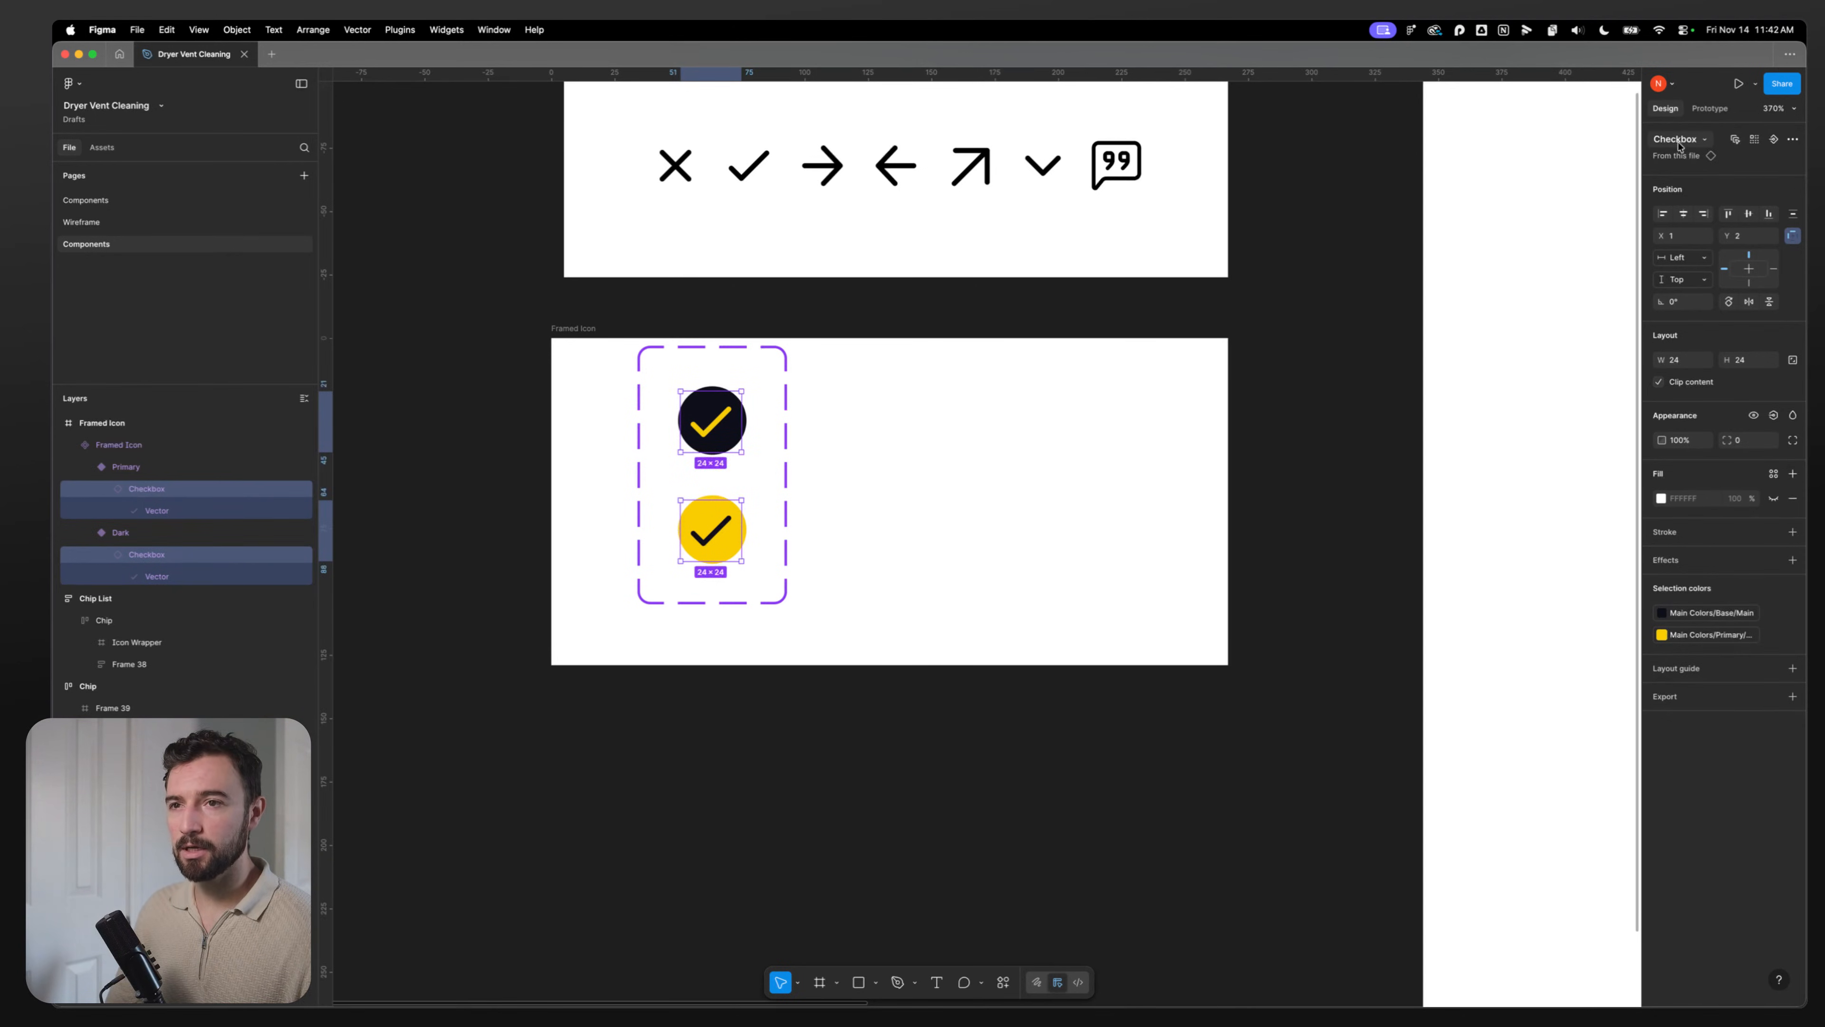
{"action": "left_click", "coordinate": [1775, 419]}
{"action": "left_click", "coordinate": [1775, 420]}
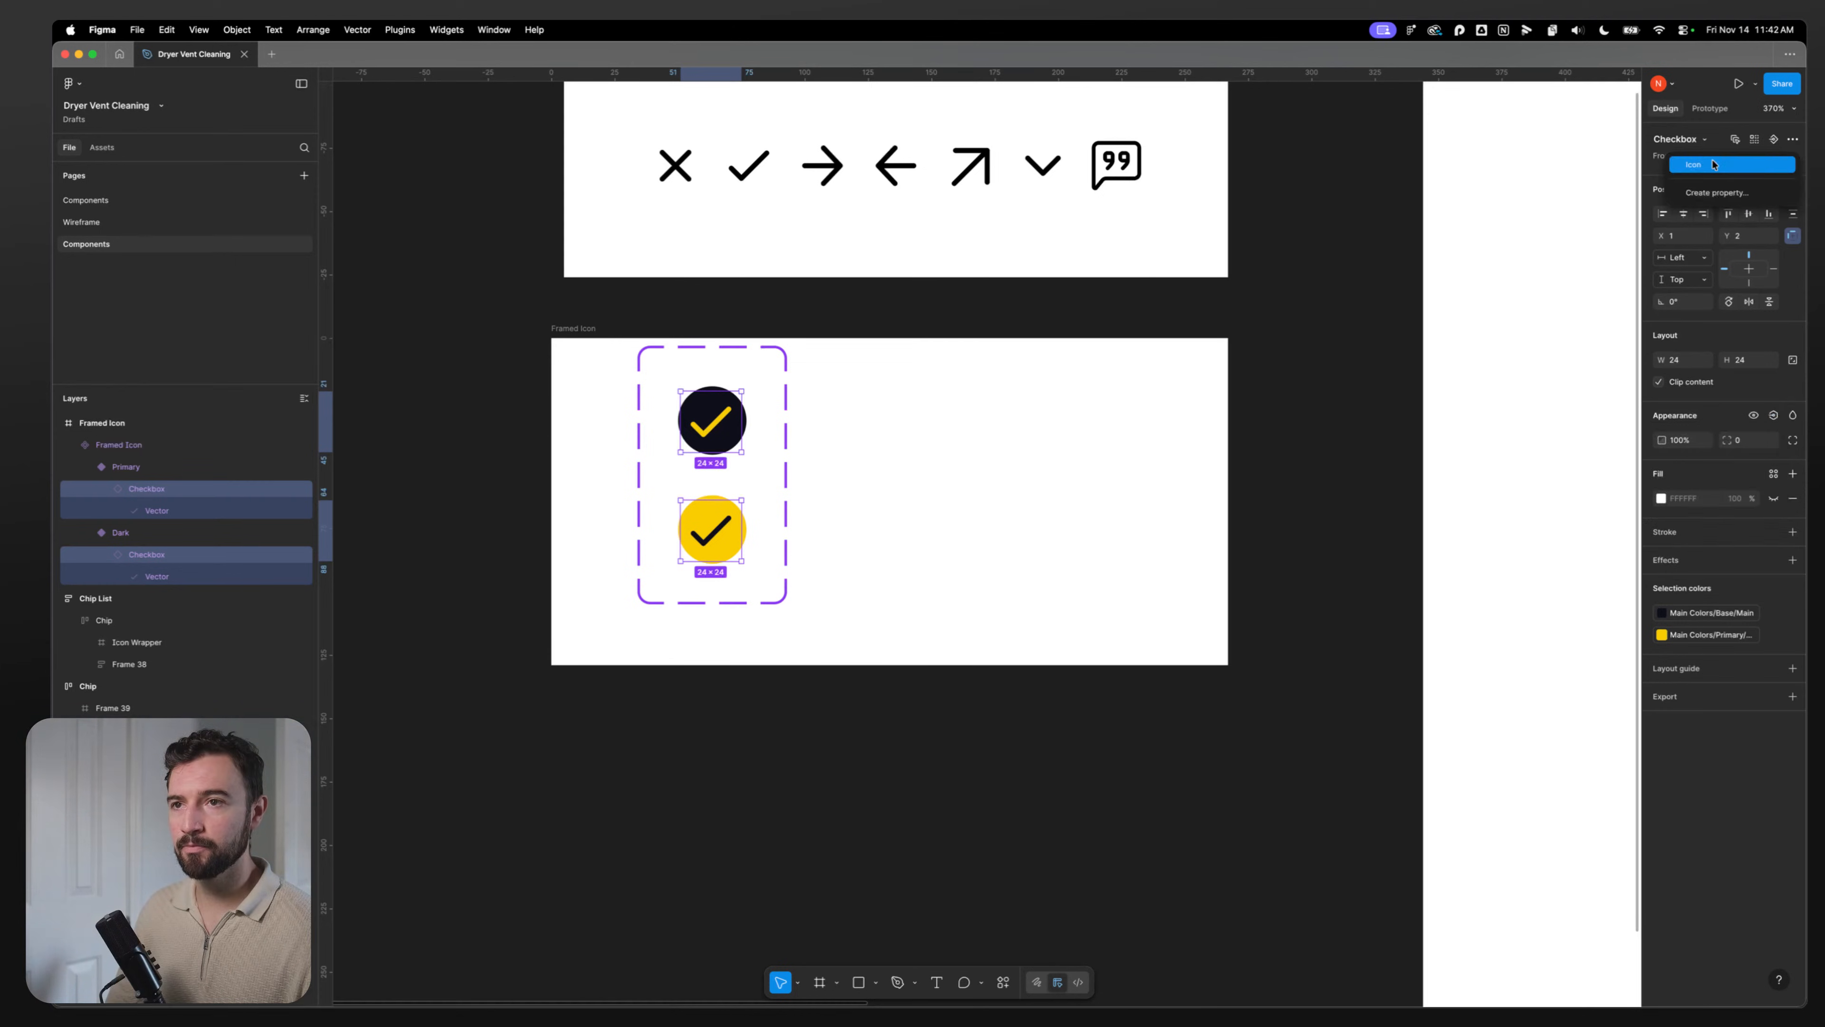
{"action": "left_click", "coordinate": [1774, 140]}
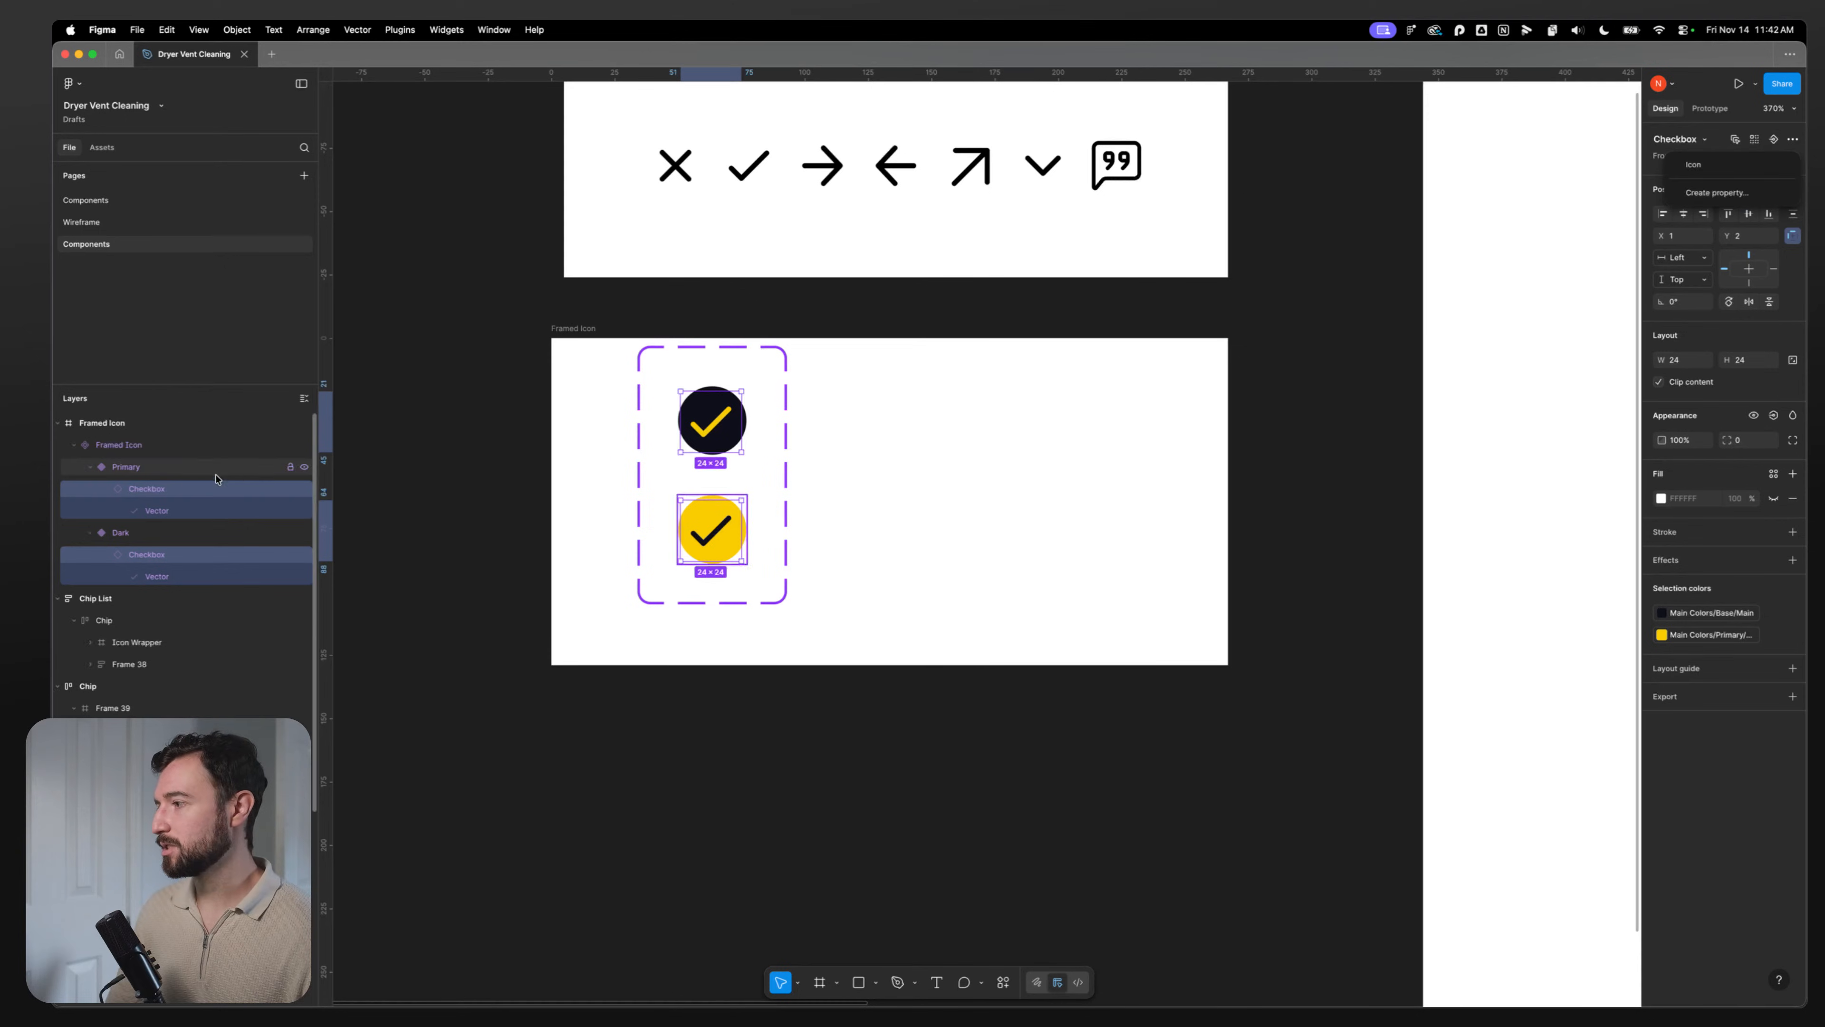
{"action": "left_click", "coordinate": [1703, 166]}
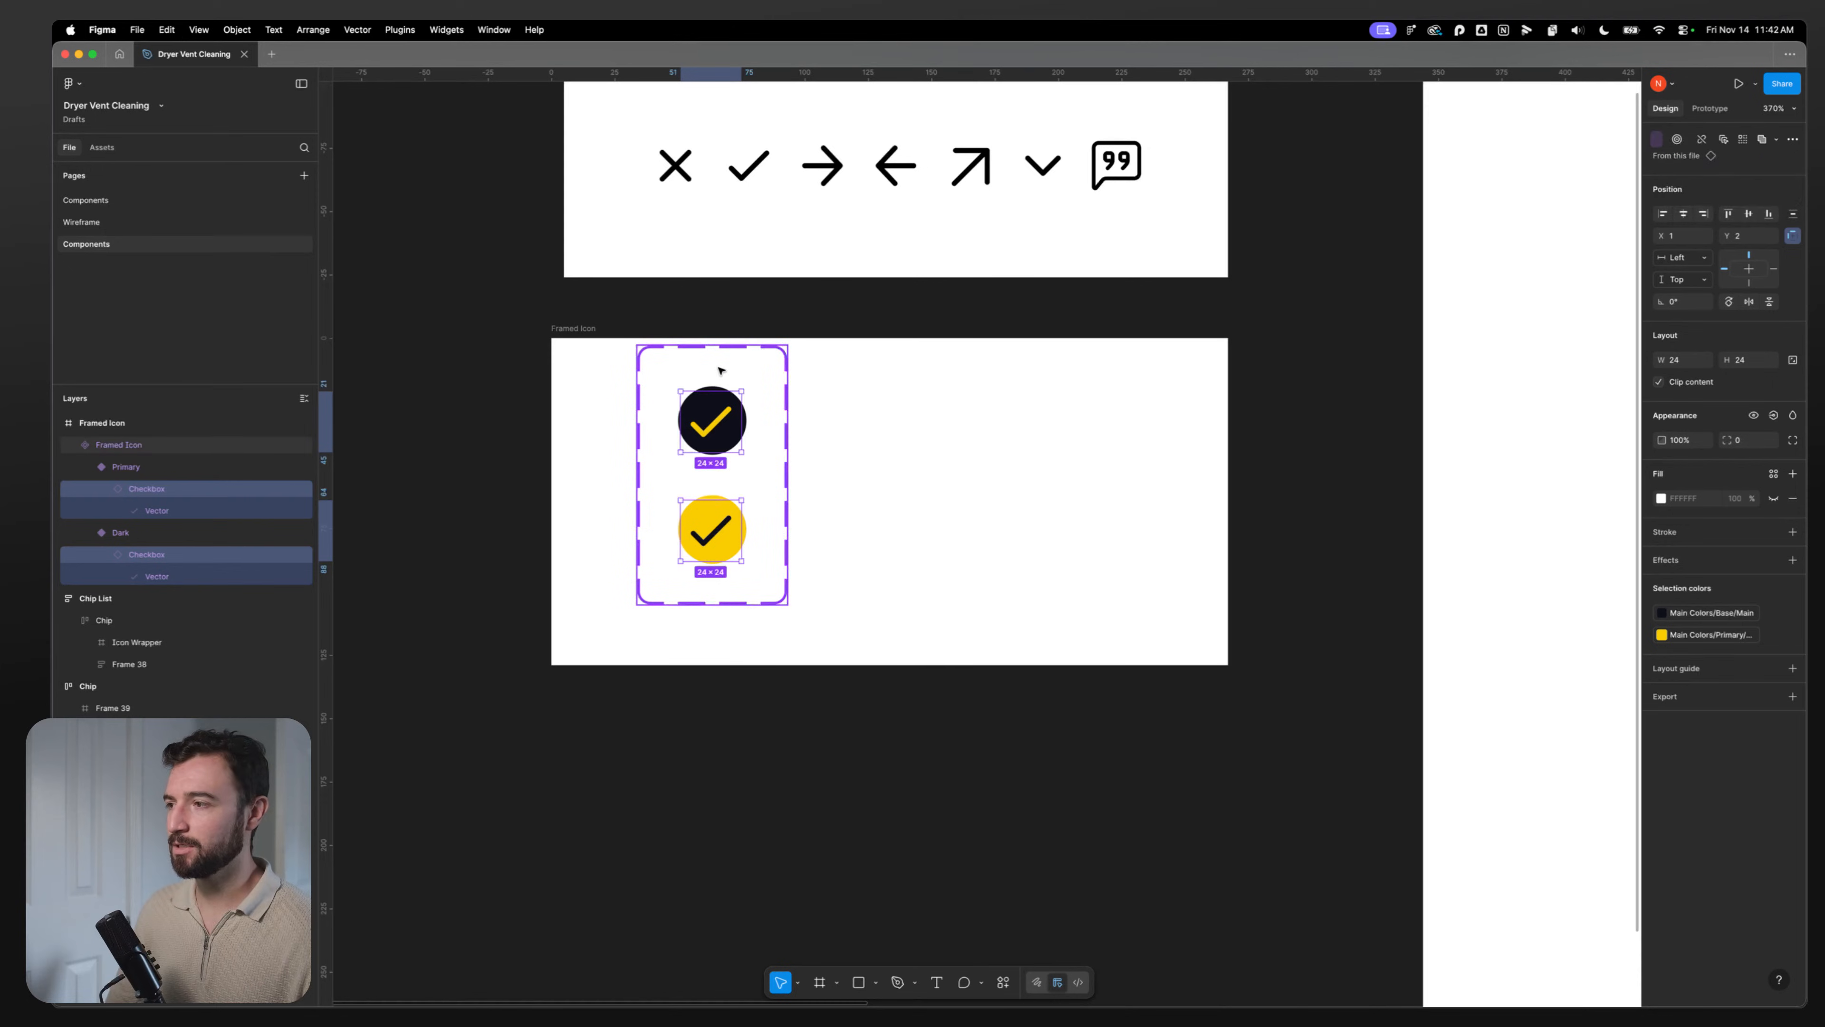
{"action": "left_click", "coordinate": [713, 348]}
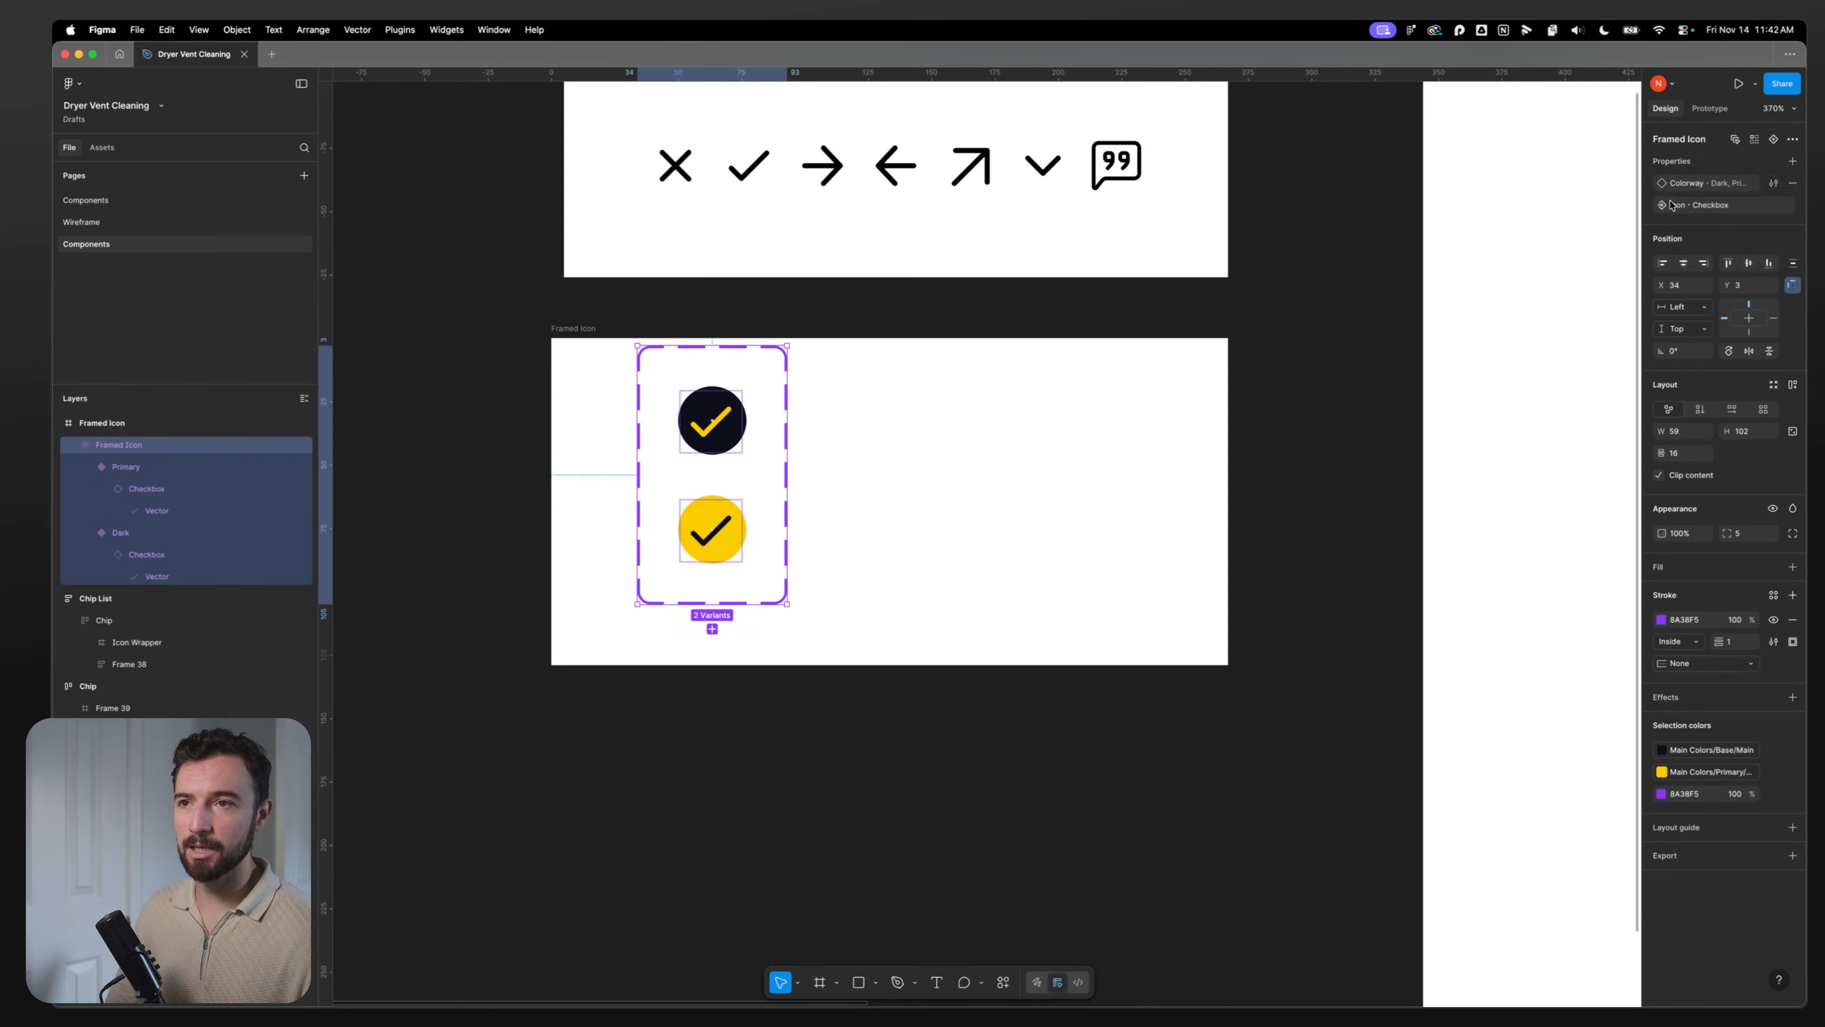
Step: Place an instance of the Dark variant beside the component set and swap its icon to Chevron Down
{"action": "left_click", "coordinate": [707, 418]}
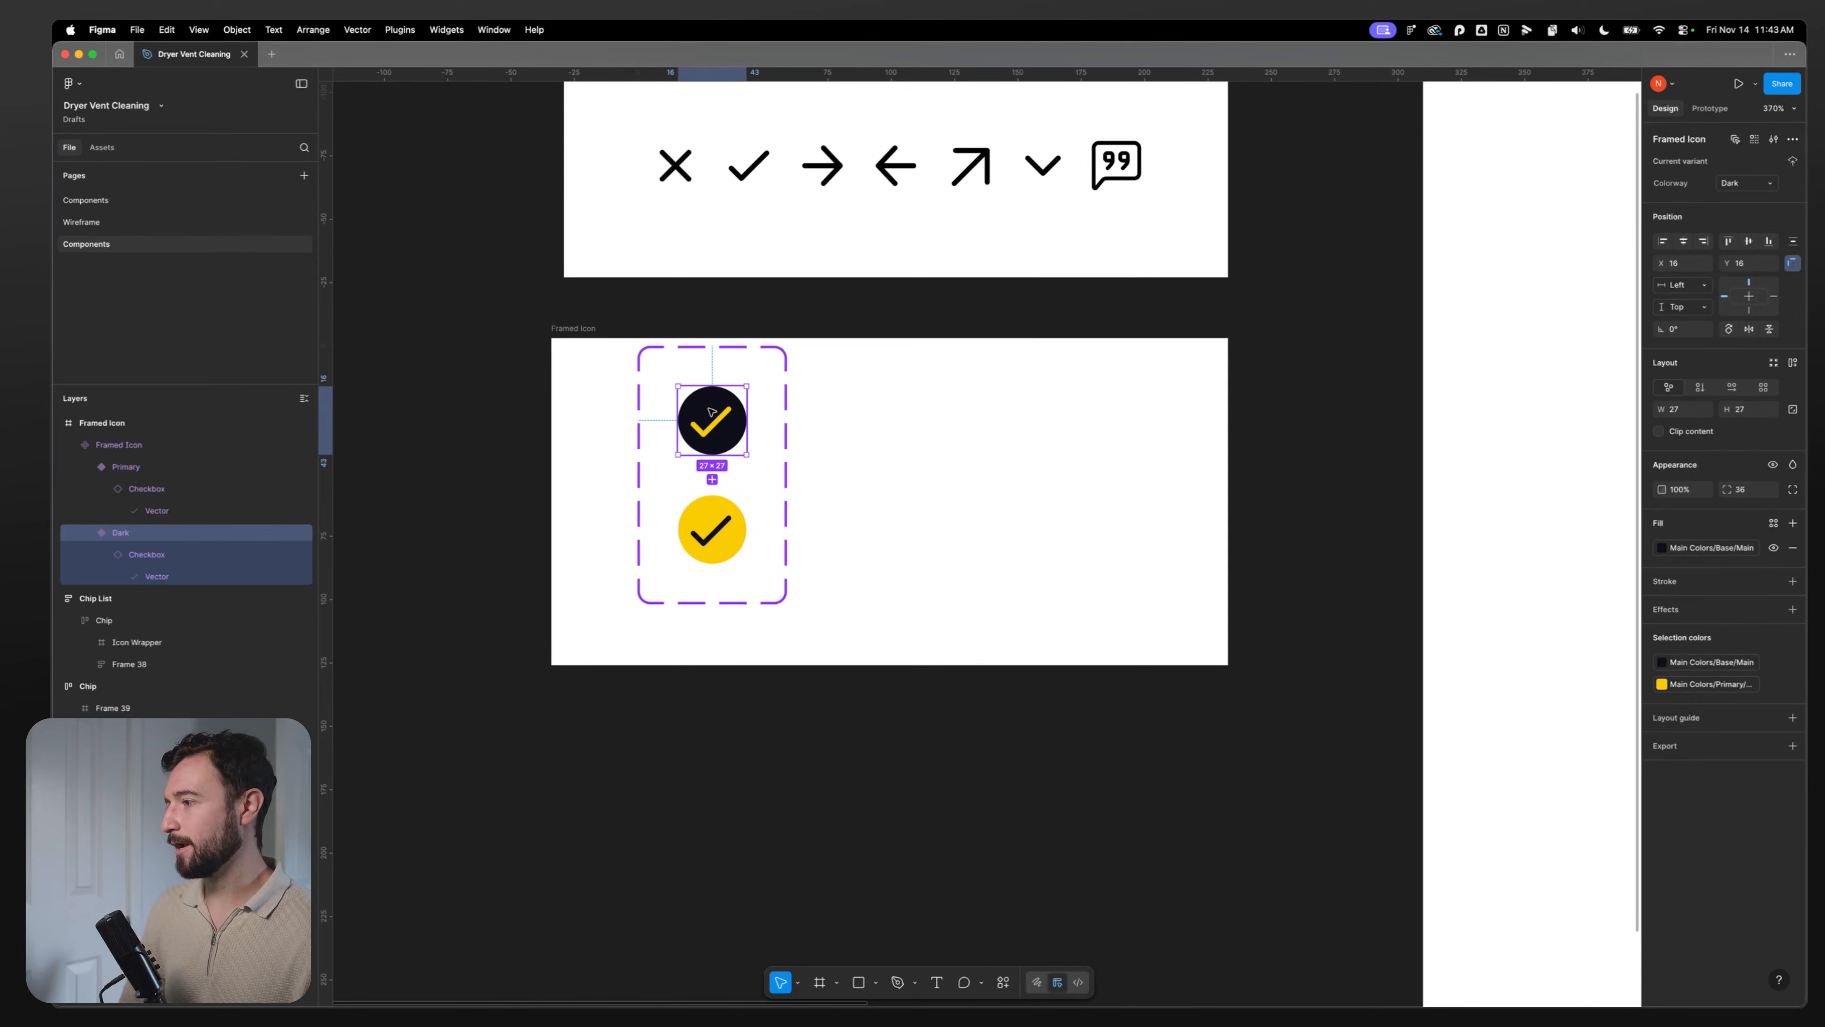
{"action": "left_click_drag", "start_coordinate": [711, 411], "coordinate": [1077, 442]}
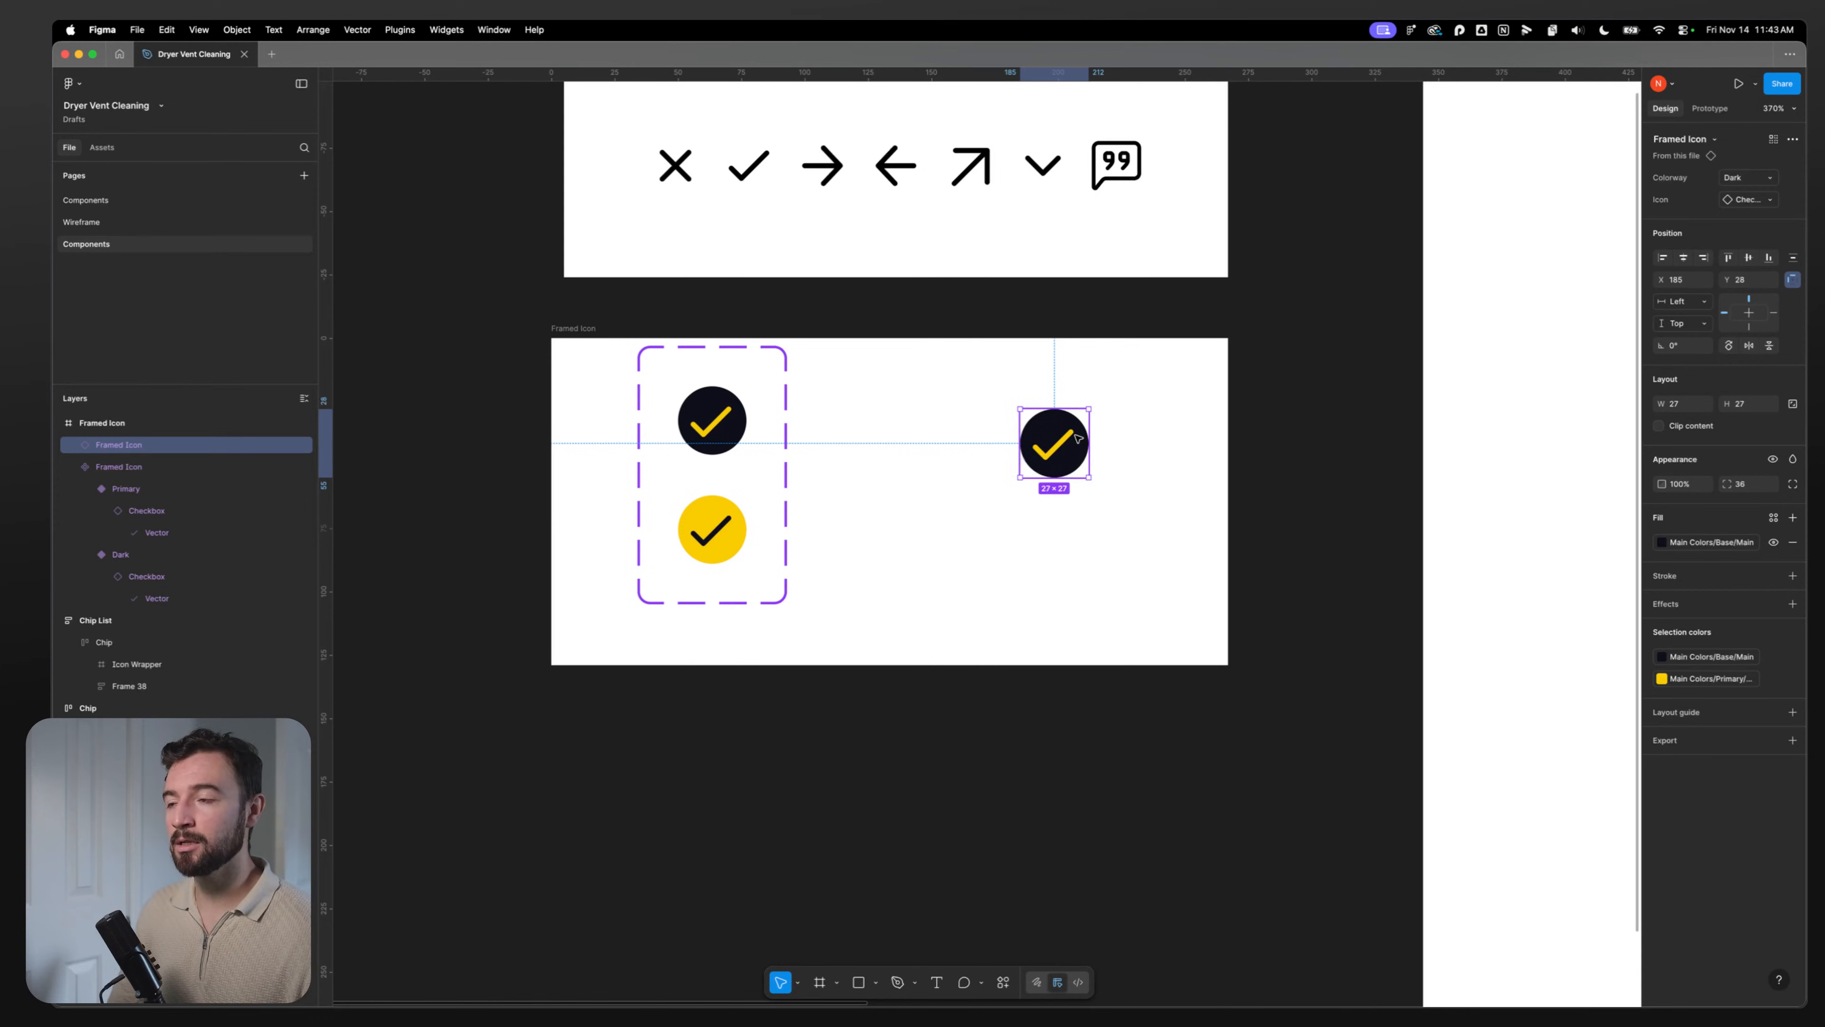
{"action": "left_click", "coordinate": [1746, 199]}
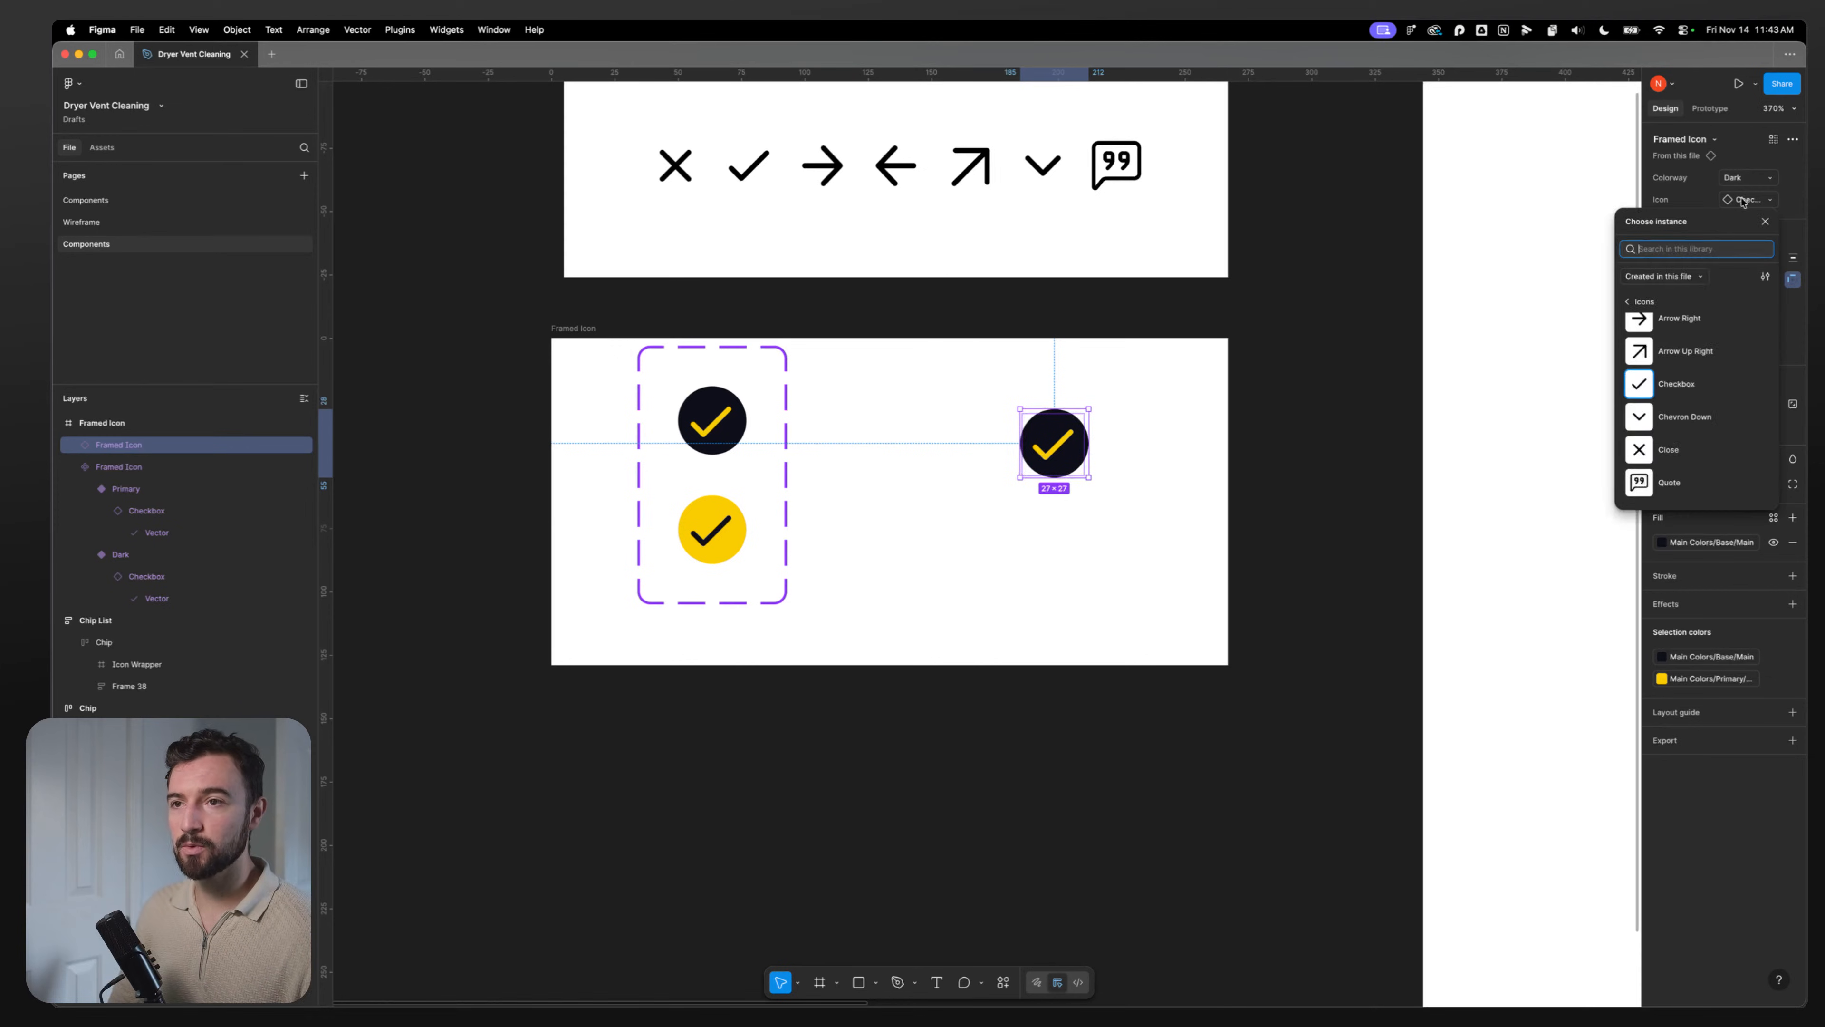
{"action": "left_click", "coordinate": [1657, 429]}
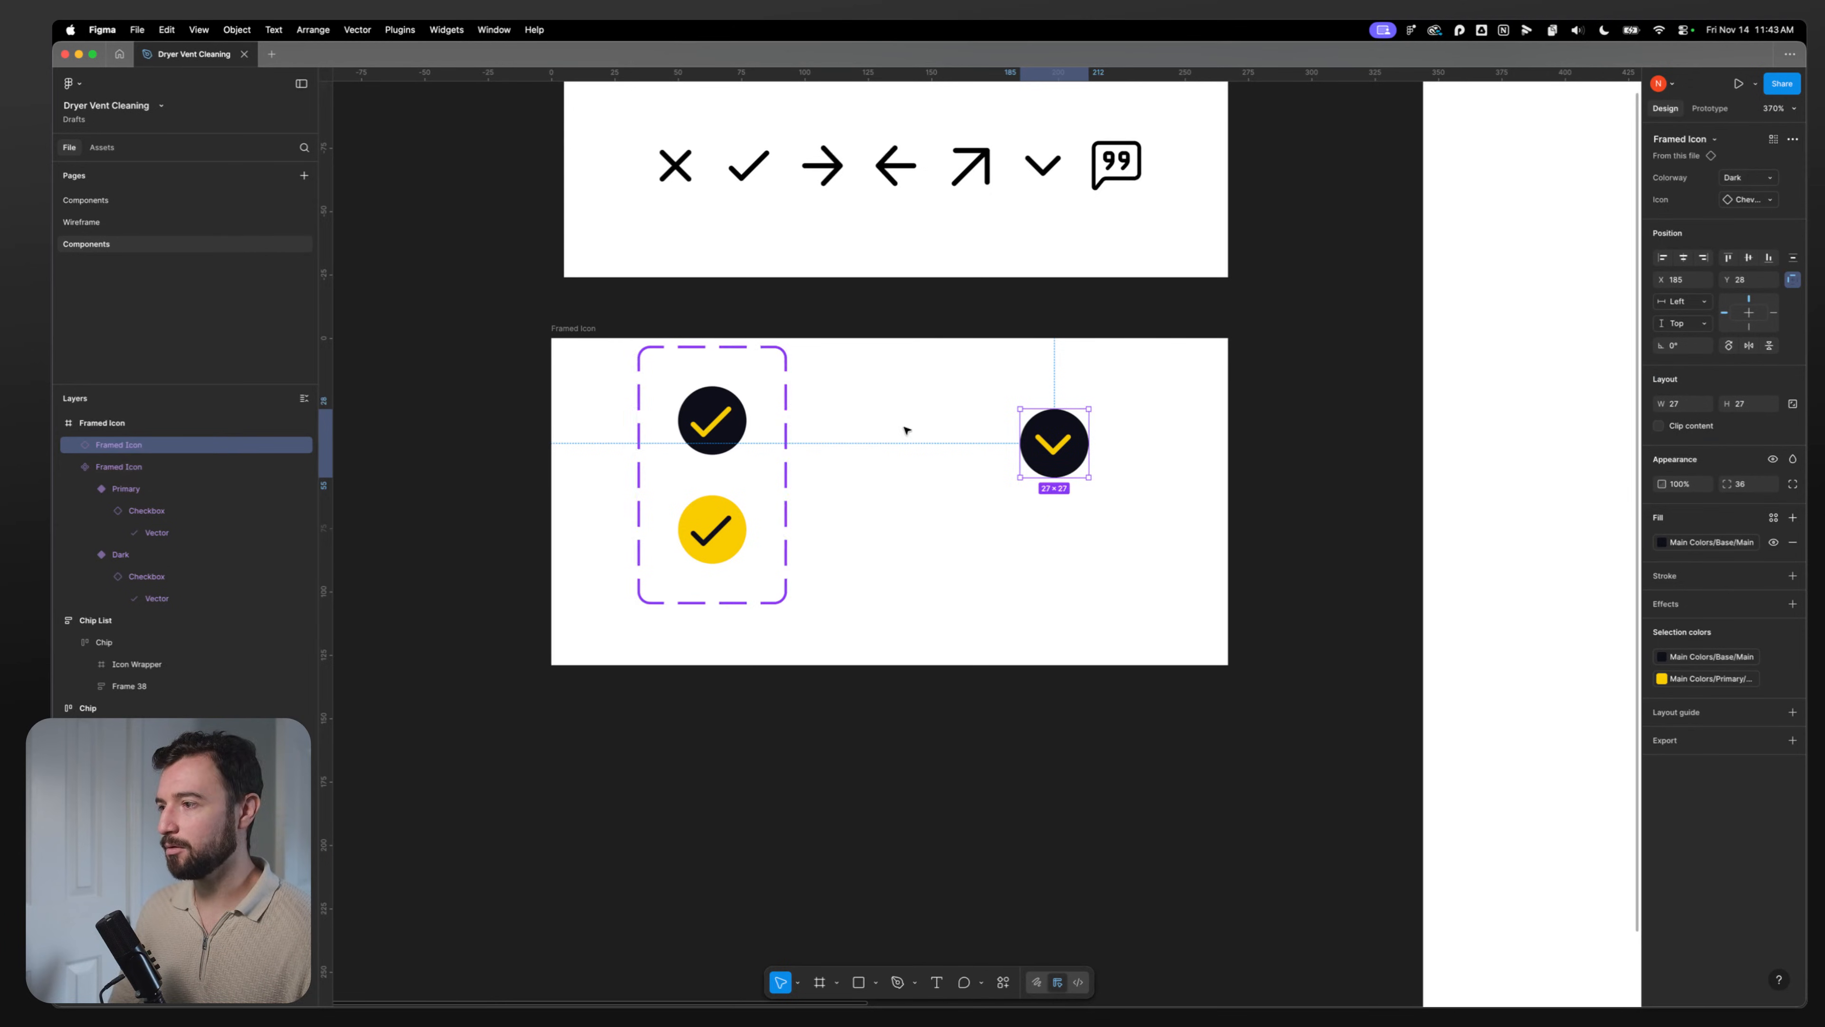
Step: Center the Checkbox icon horizontally and vertically within its circle in both the Dark and Primary variants
{"action": "left_click", "coordinate": [725, 423], "text": "super"}
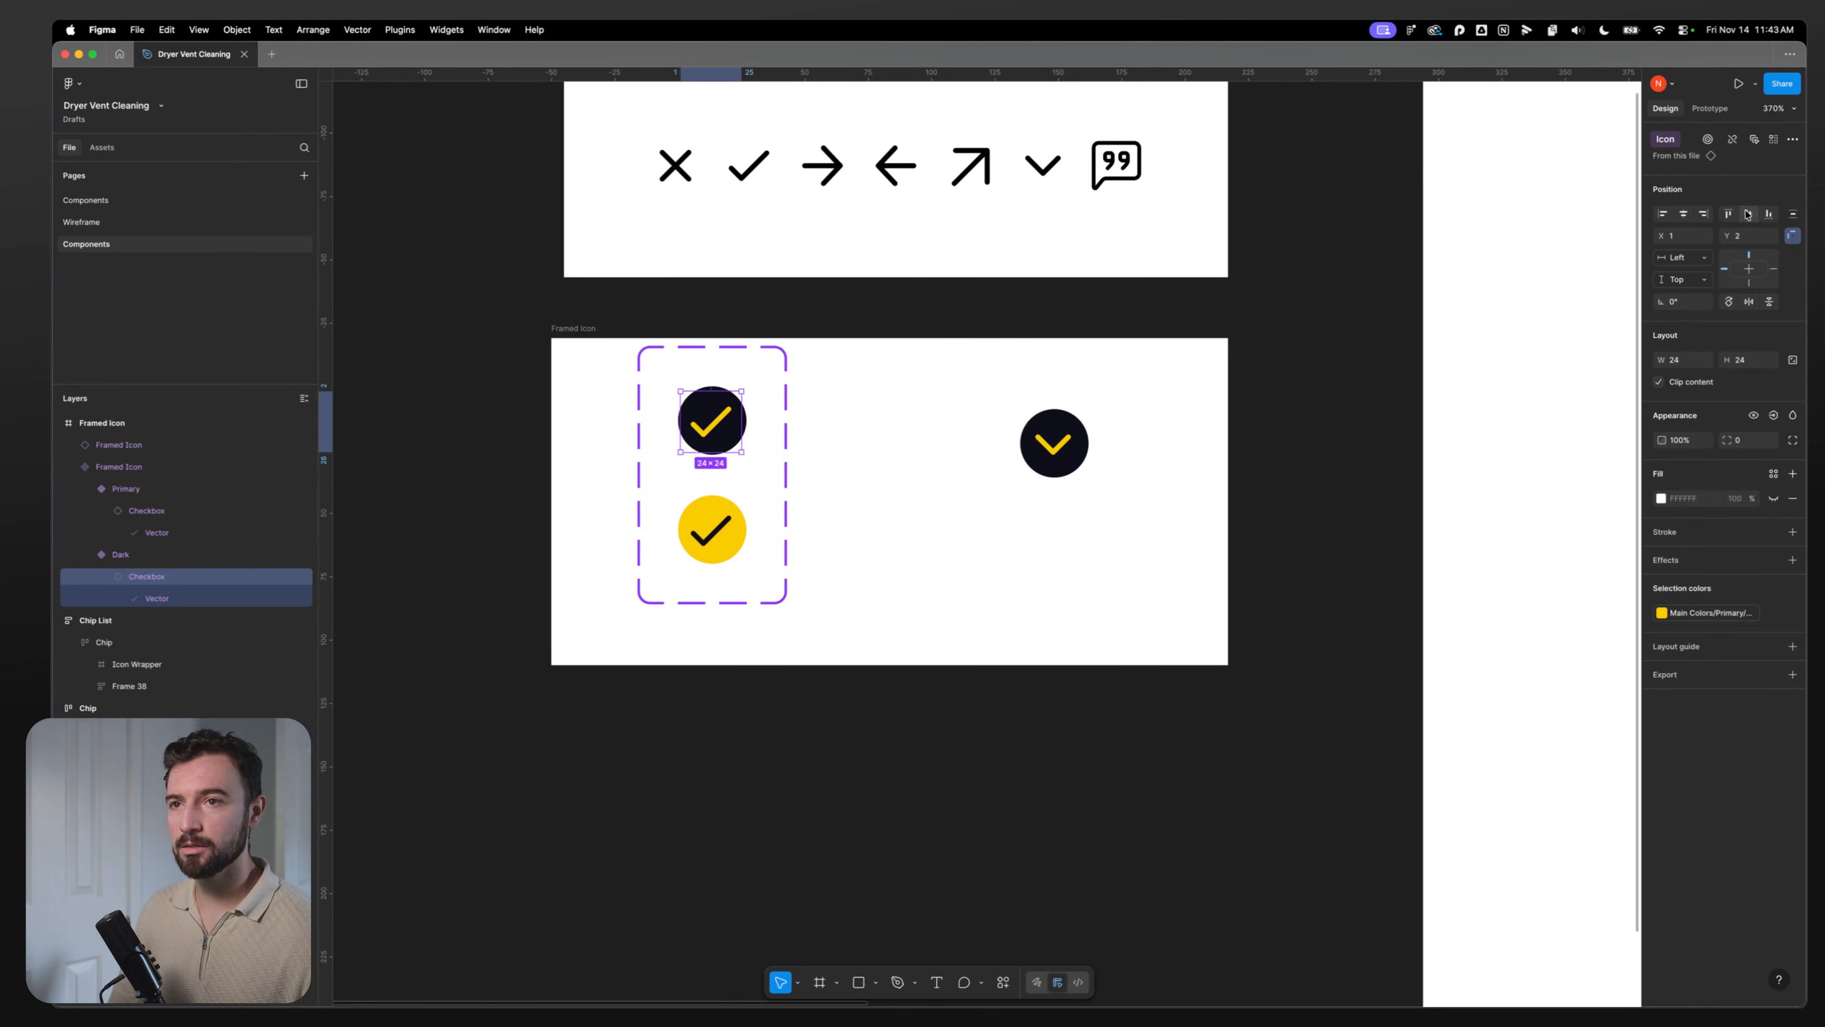
{"action": "left_click", "coordinate": [1683, 214]}
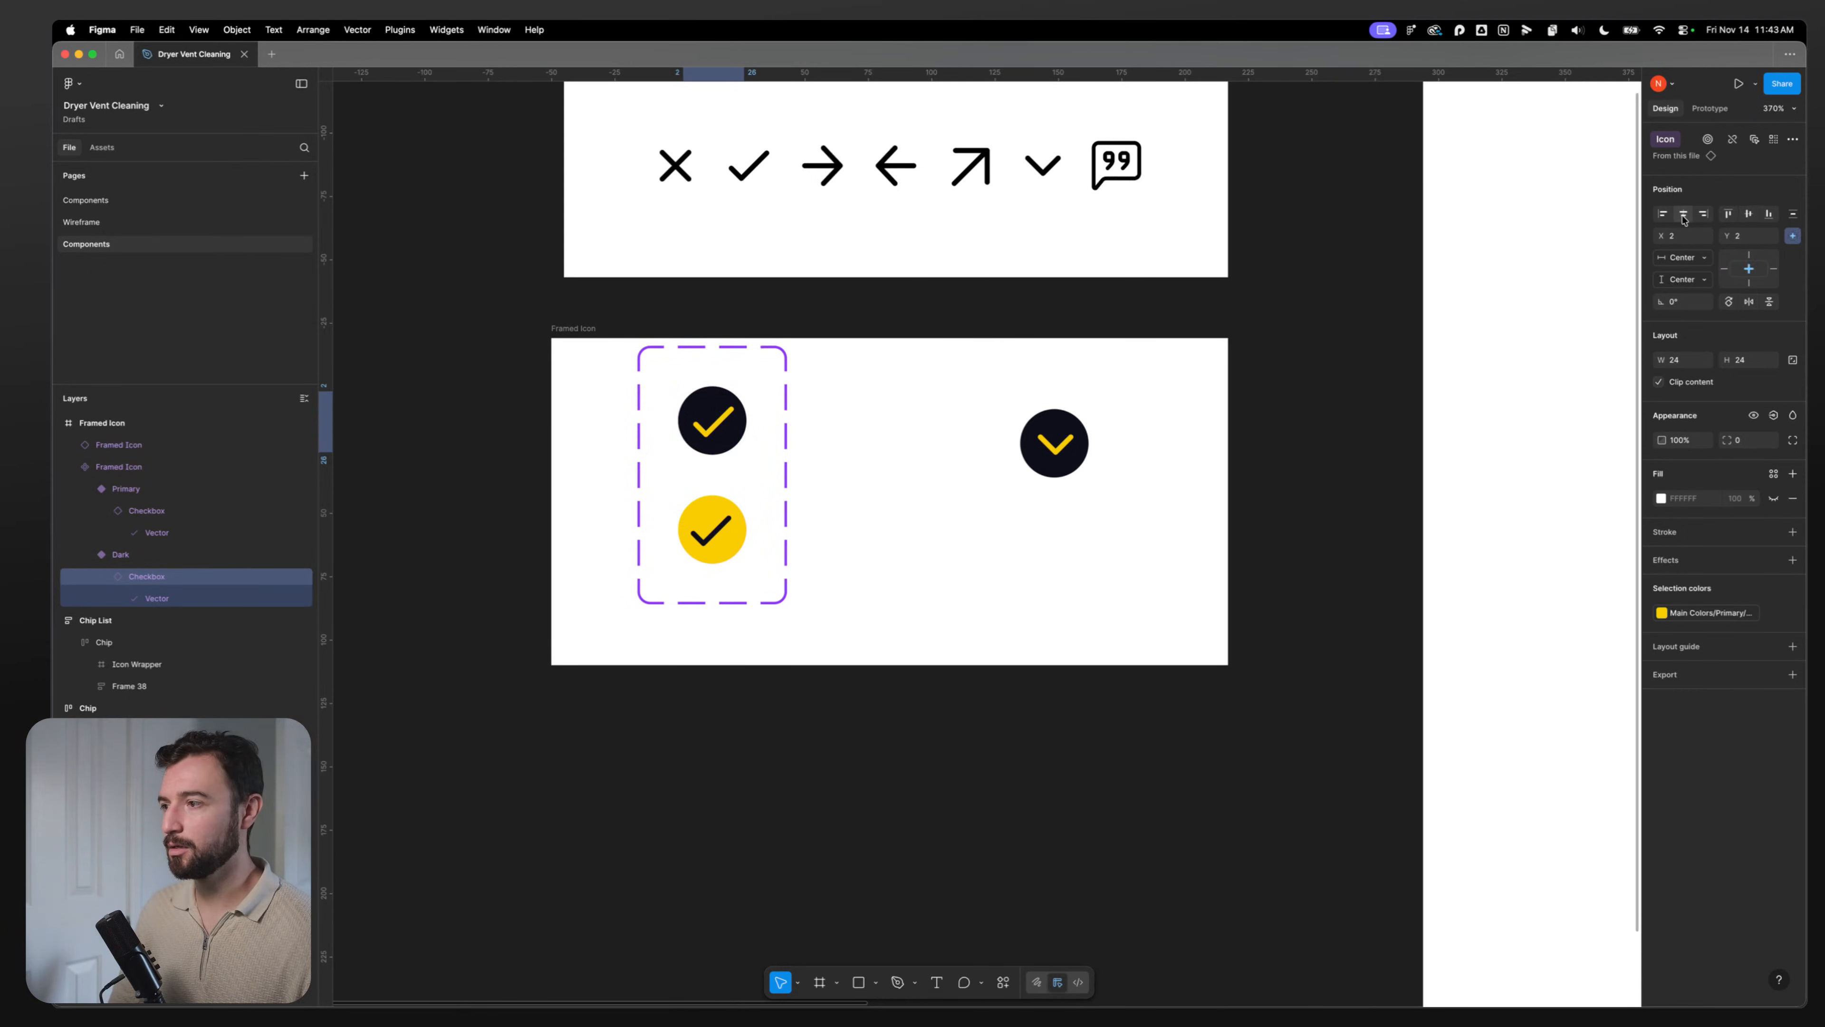
{"action": "left_click", "coordinate": [722, 542], "text": "super"}
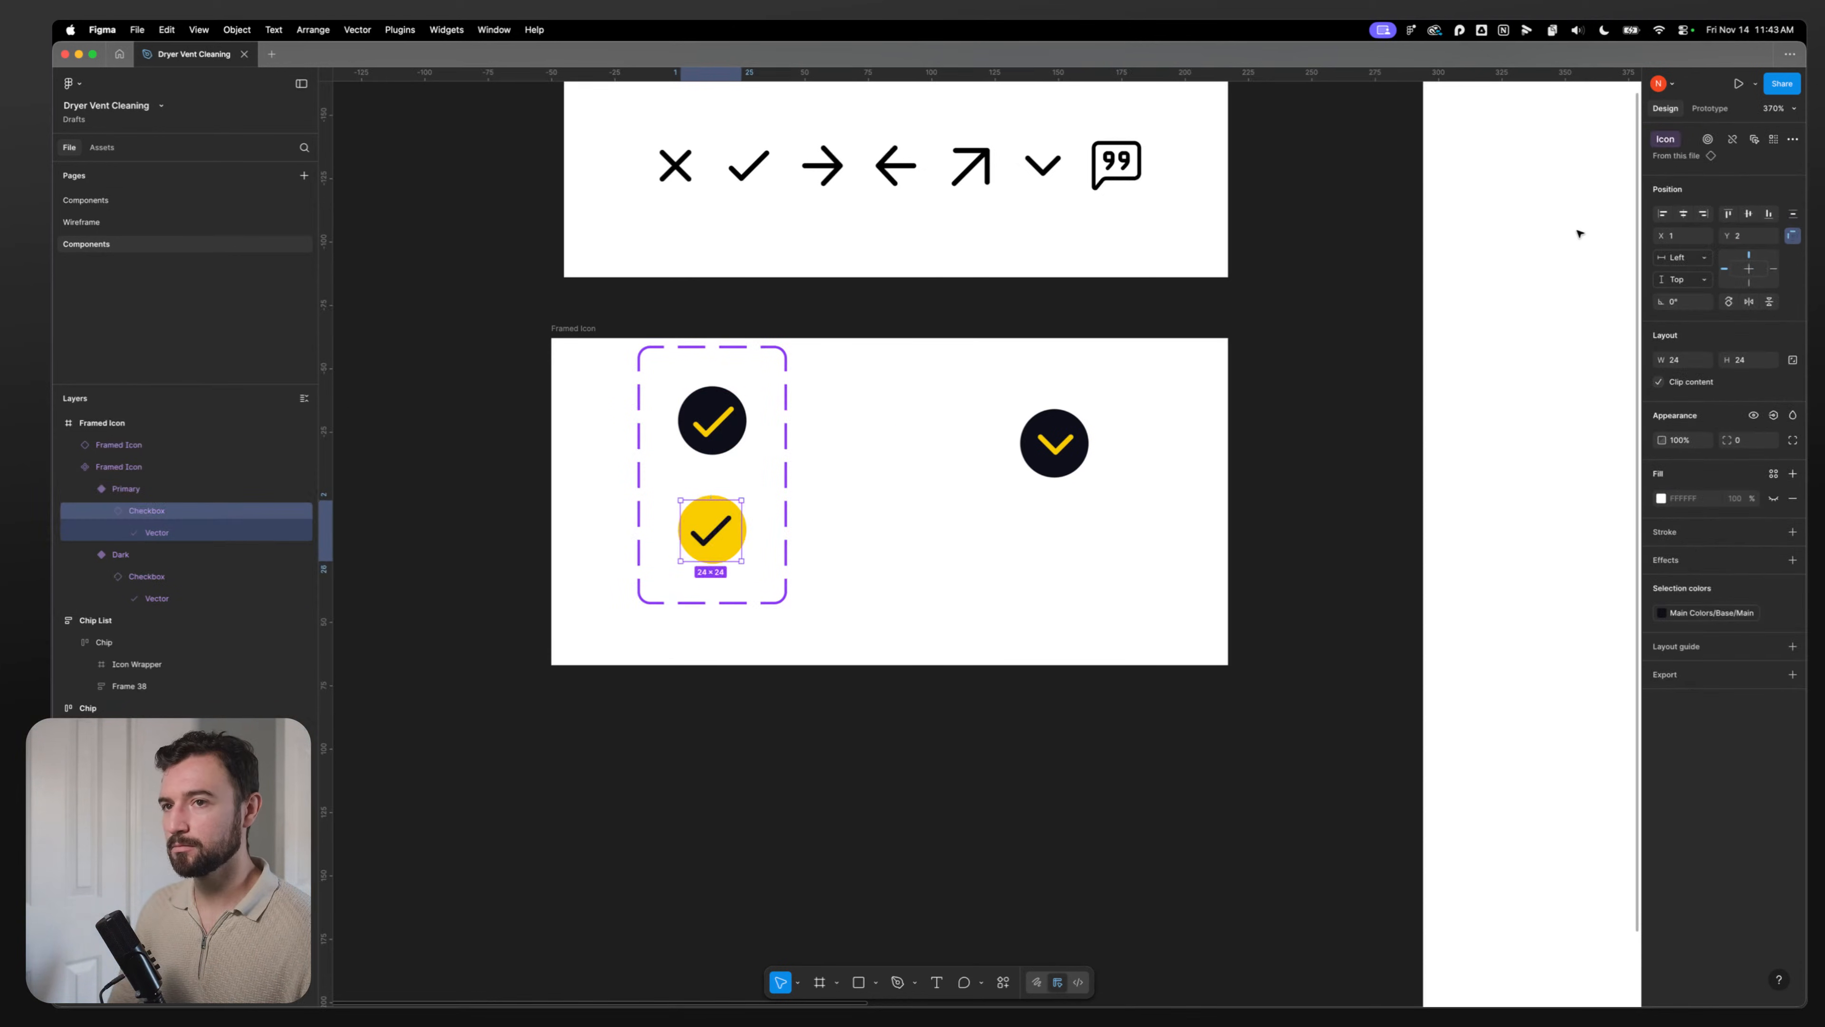
{"action": "left_click", "coordinate": [861, 613]}
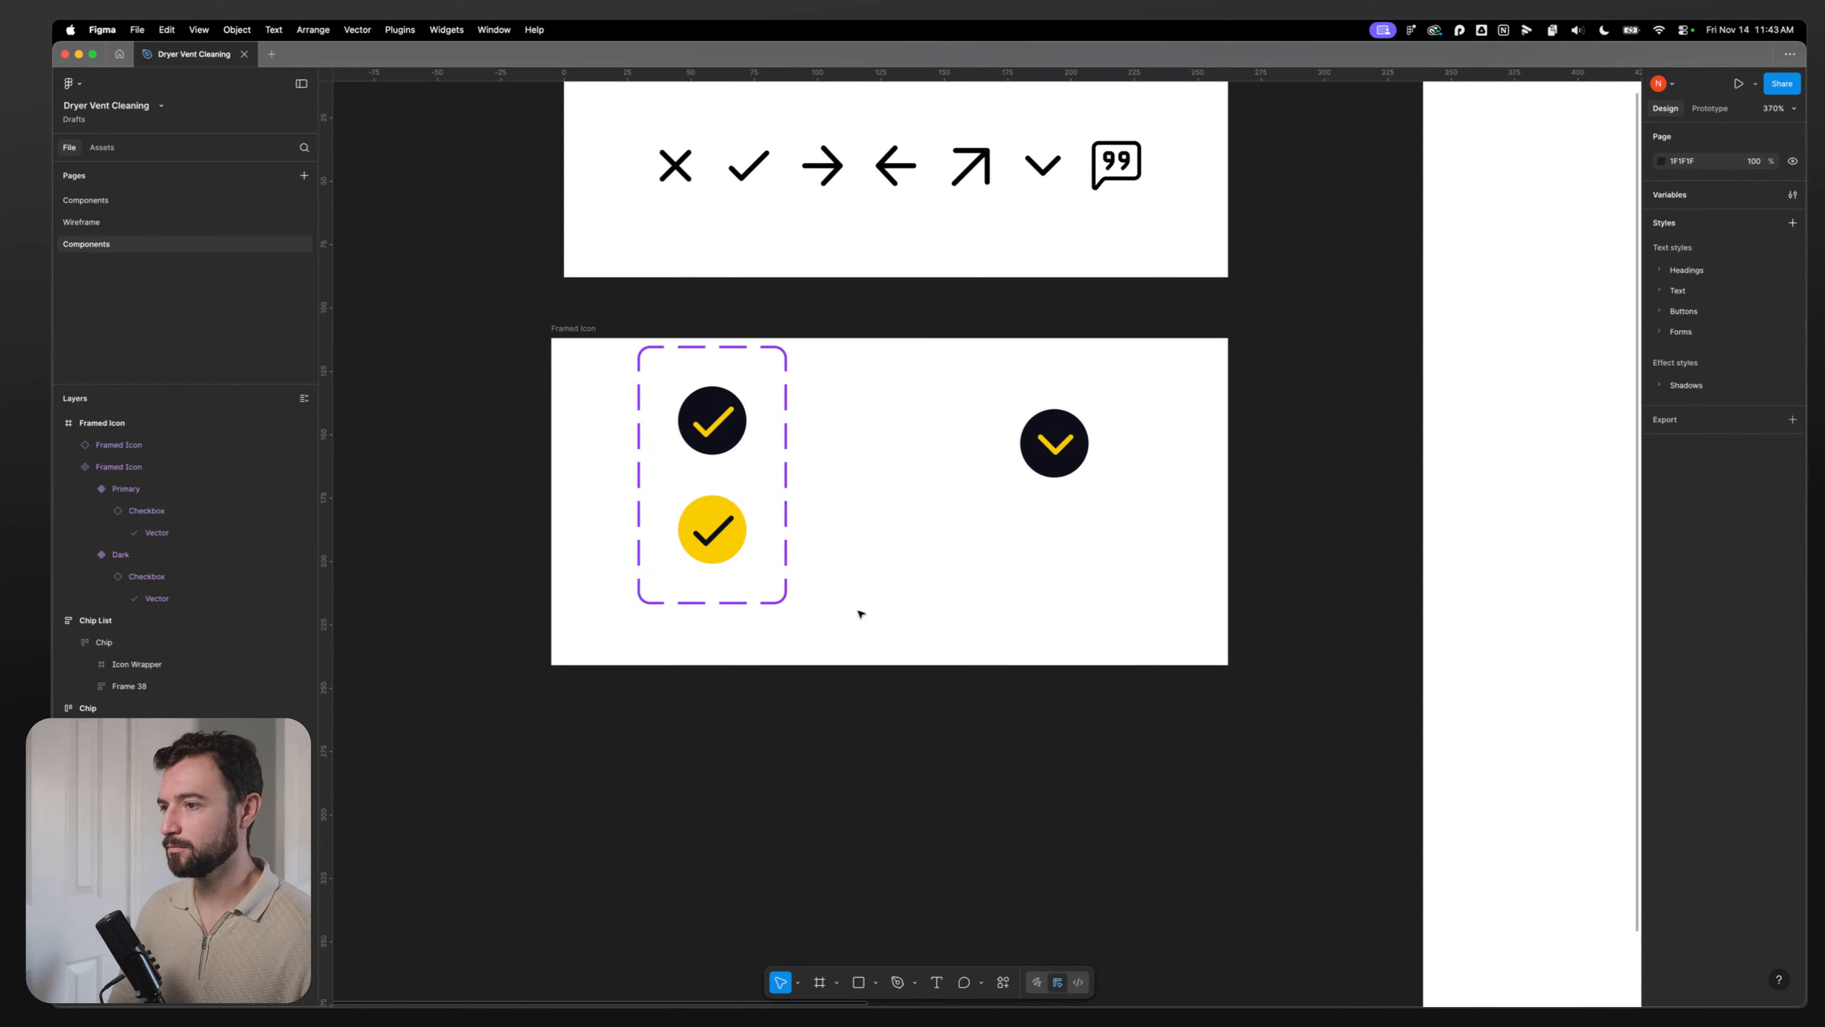
Step: Inspect the chevron in the Framed Icon instance and add a 000000 fill at 20% to the Chevron Down component
{"action": "left_click", "coordinate": [1063, 448], "text": "super"}
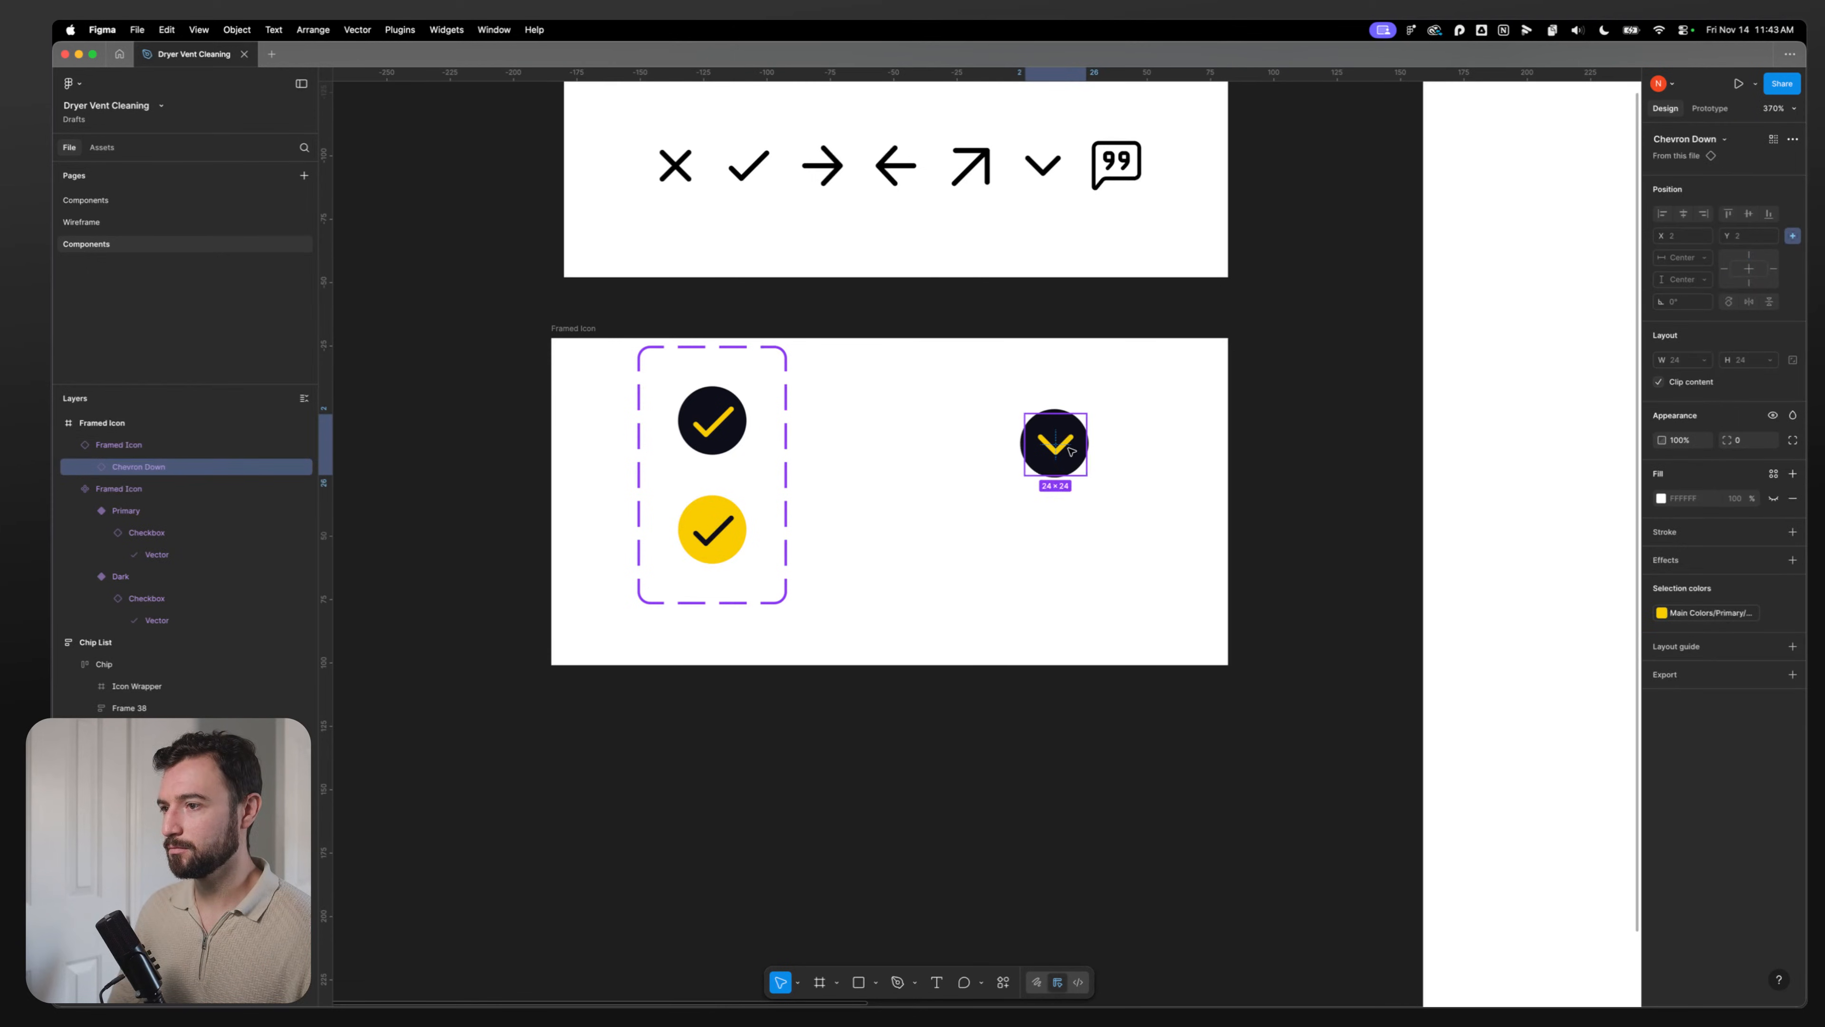
{"action": "key", "text": "shift+2"}
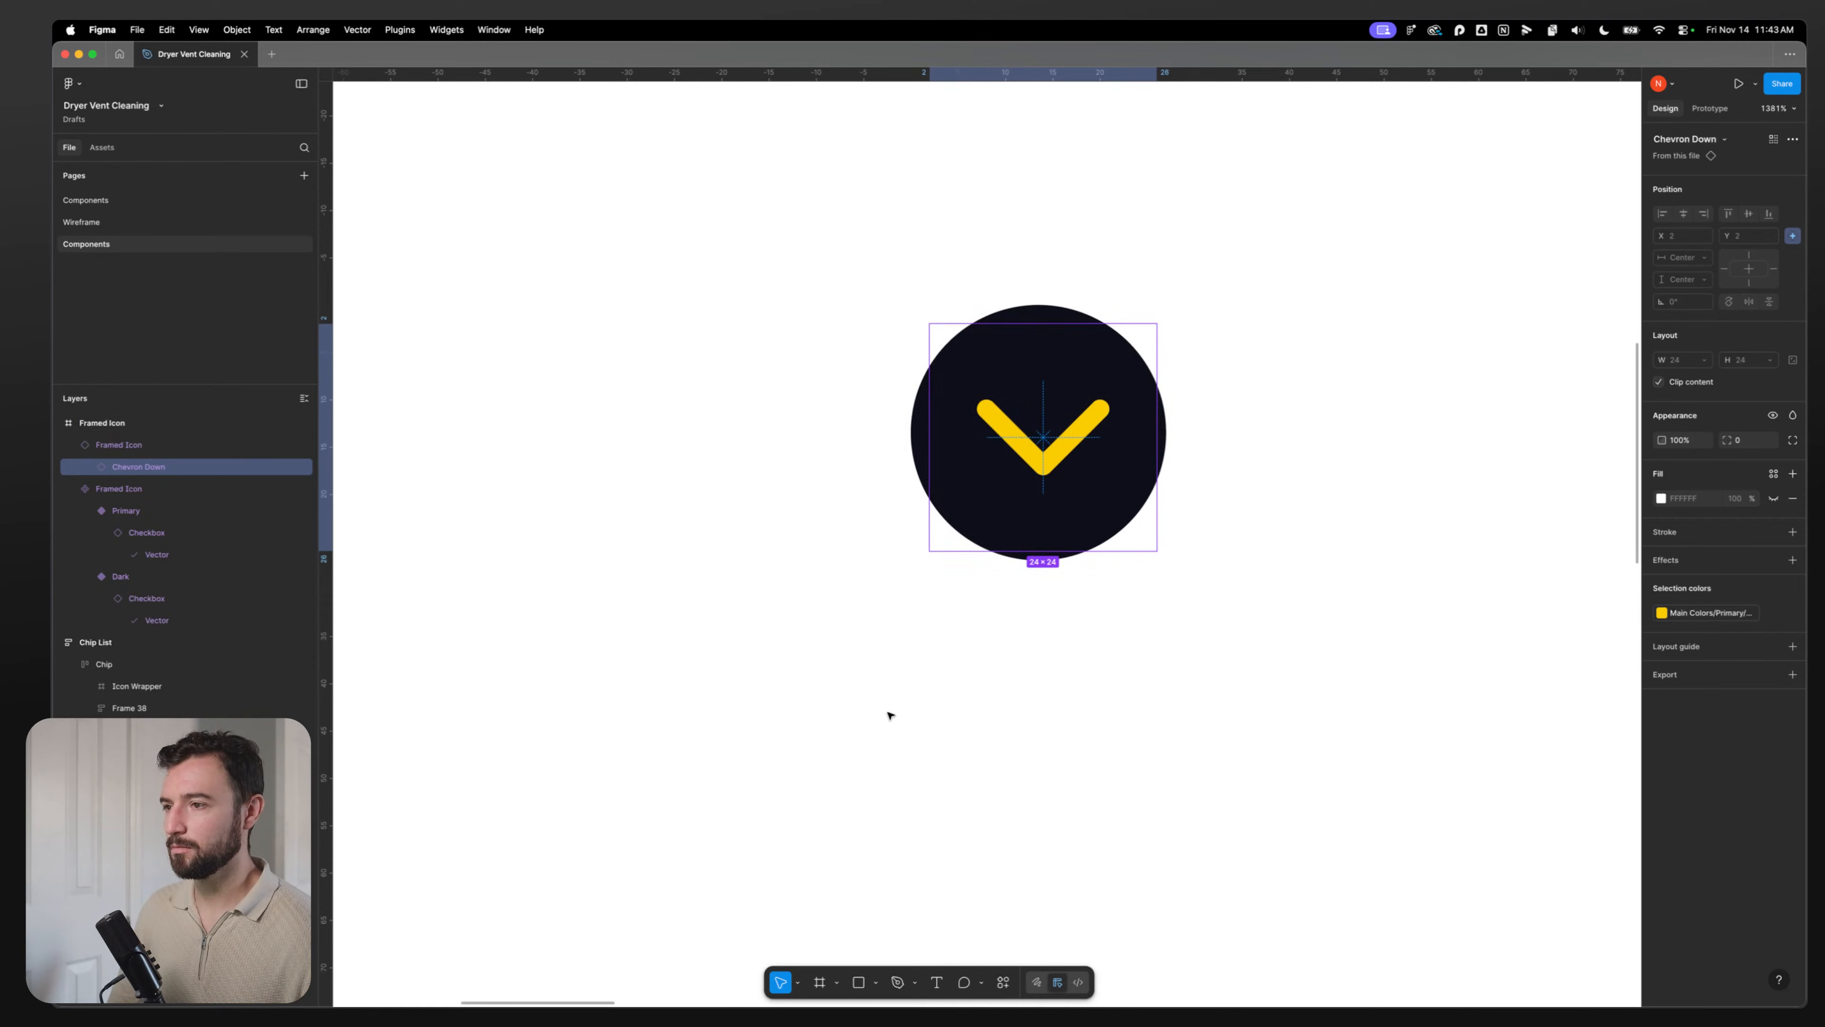
{"action": "double_click", "coordinate": [1045, 467]}
{"action": "left_click", "coordinate": [835, 603]}
{"action": "scroll", "coordinate": [932, 420], "scroll_direction": "up", "scroll_amount": 10}
{"action": "scroll", "coordinate": [1045, 391], "scroll_direction": "right", "scroll_amount": 10}
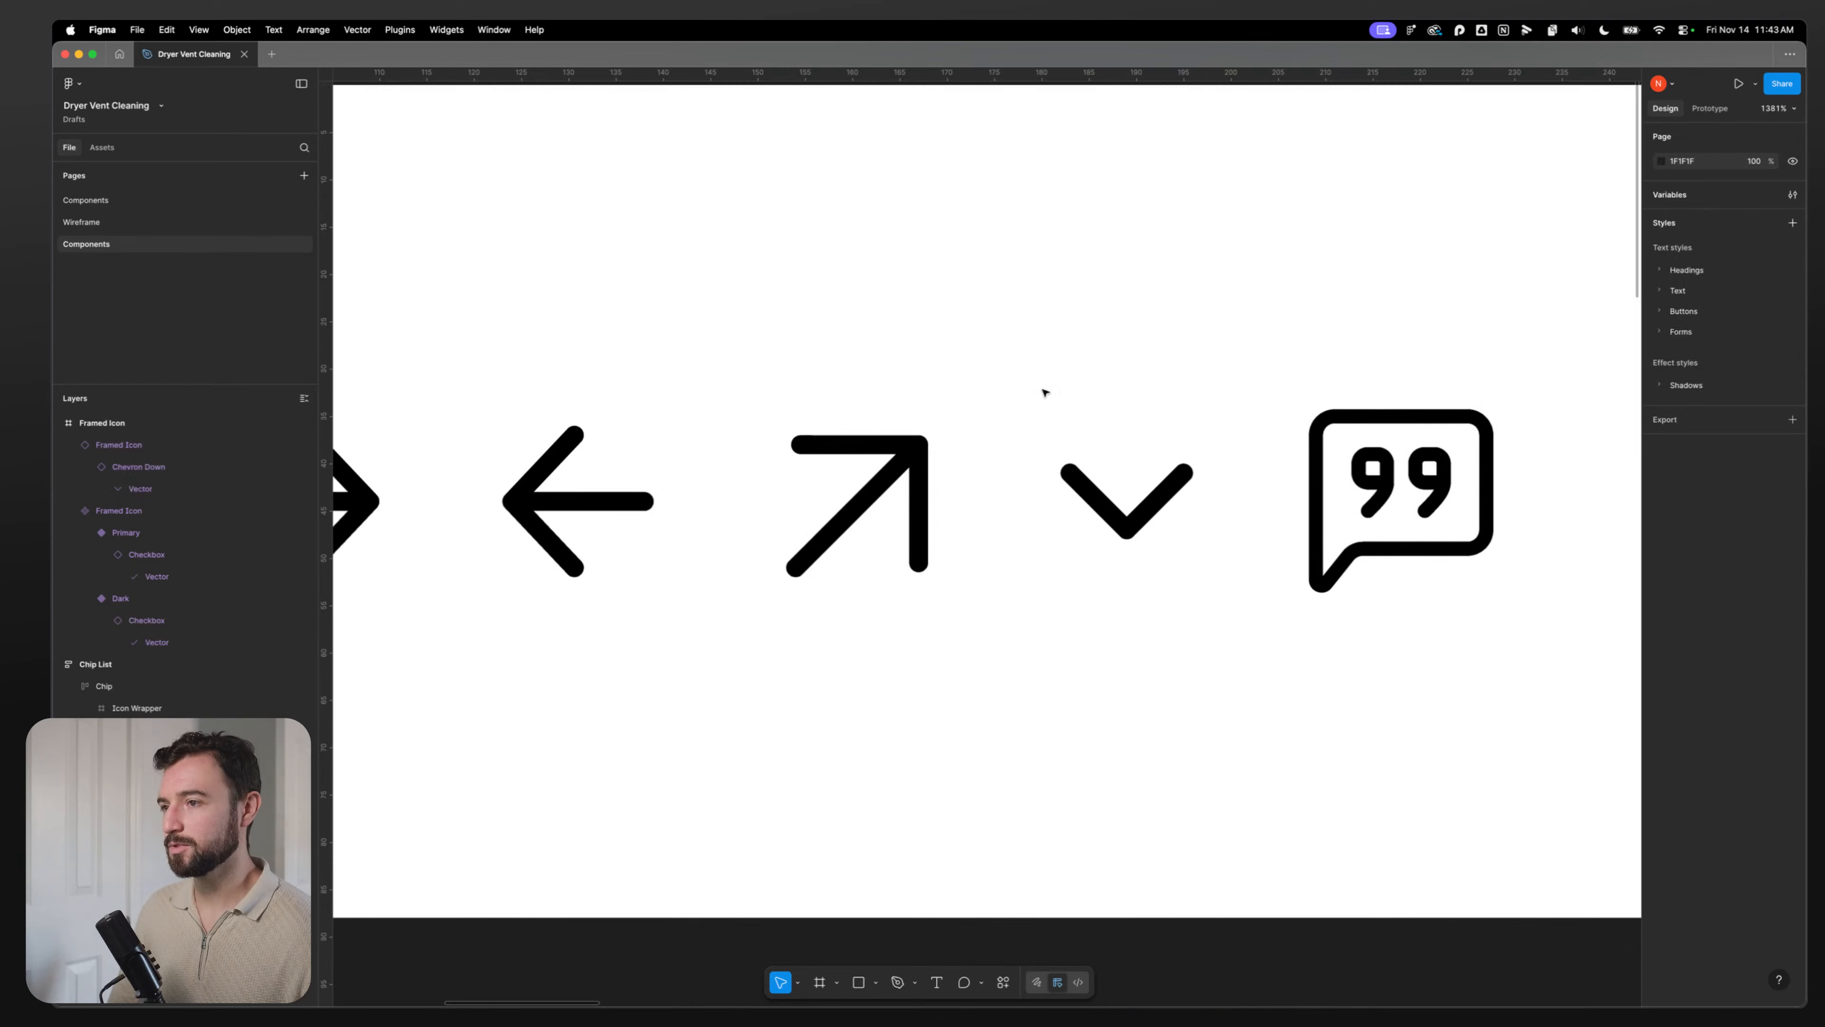
{"action": "left_click", "coordinate": [1045, 392]}
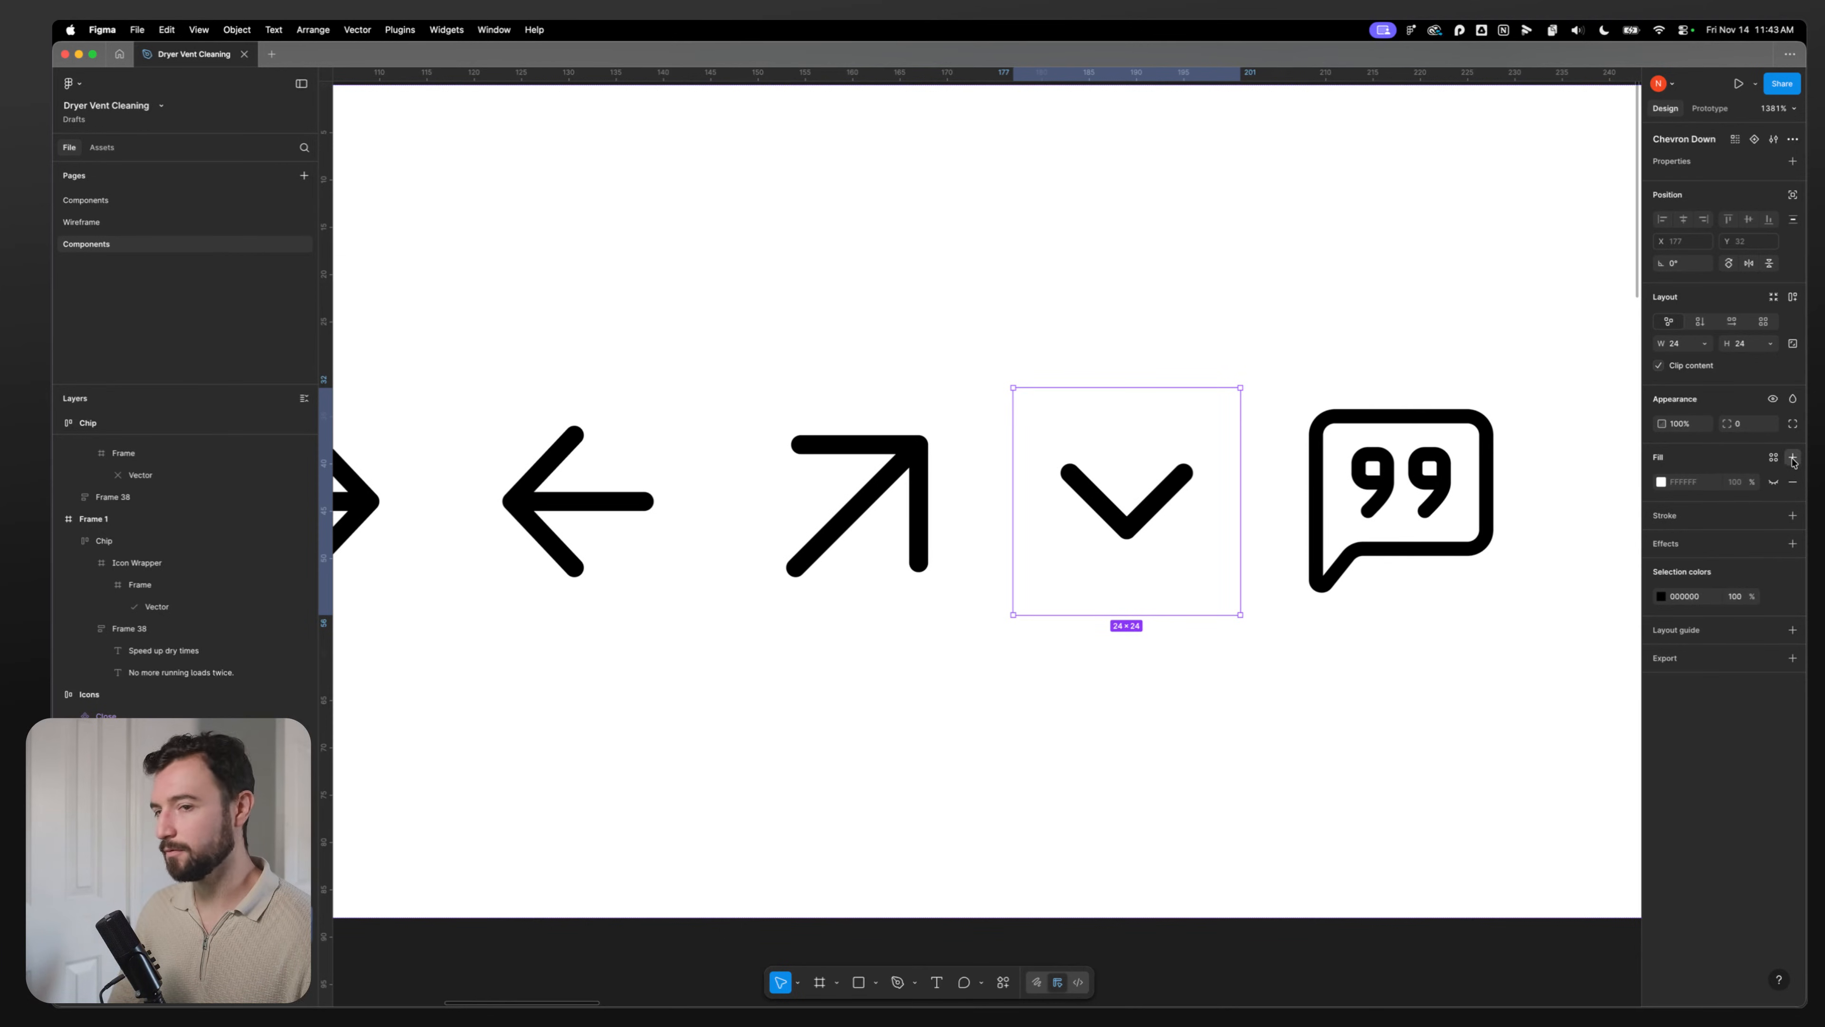
{"action": "left_click", "coordinate": [1793, 459]}
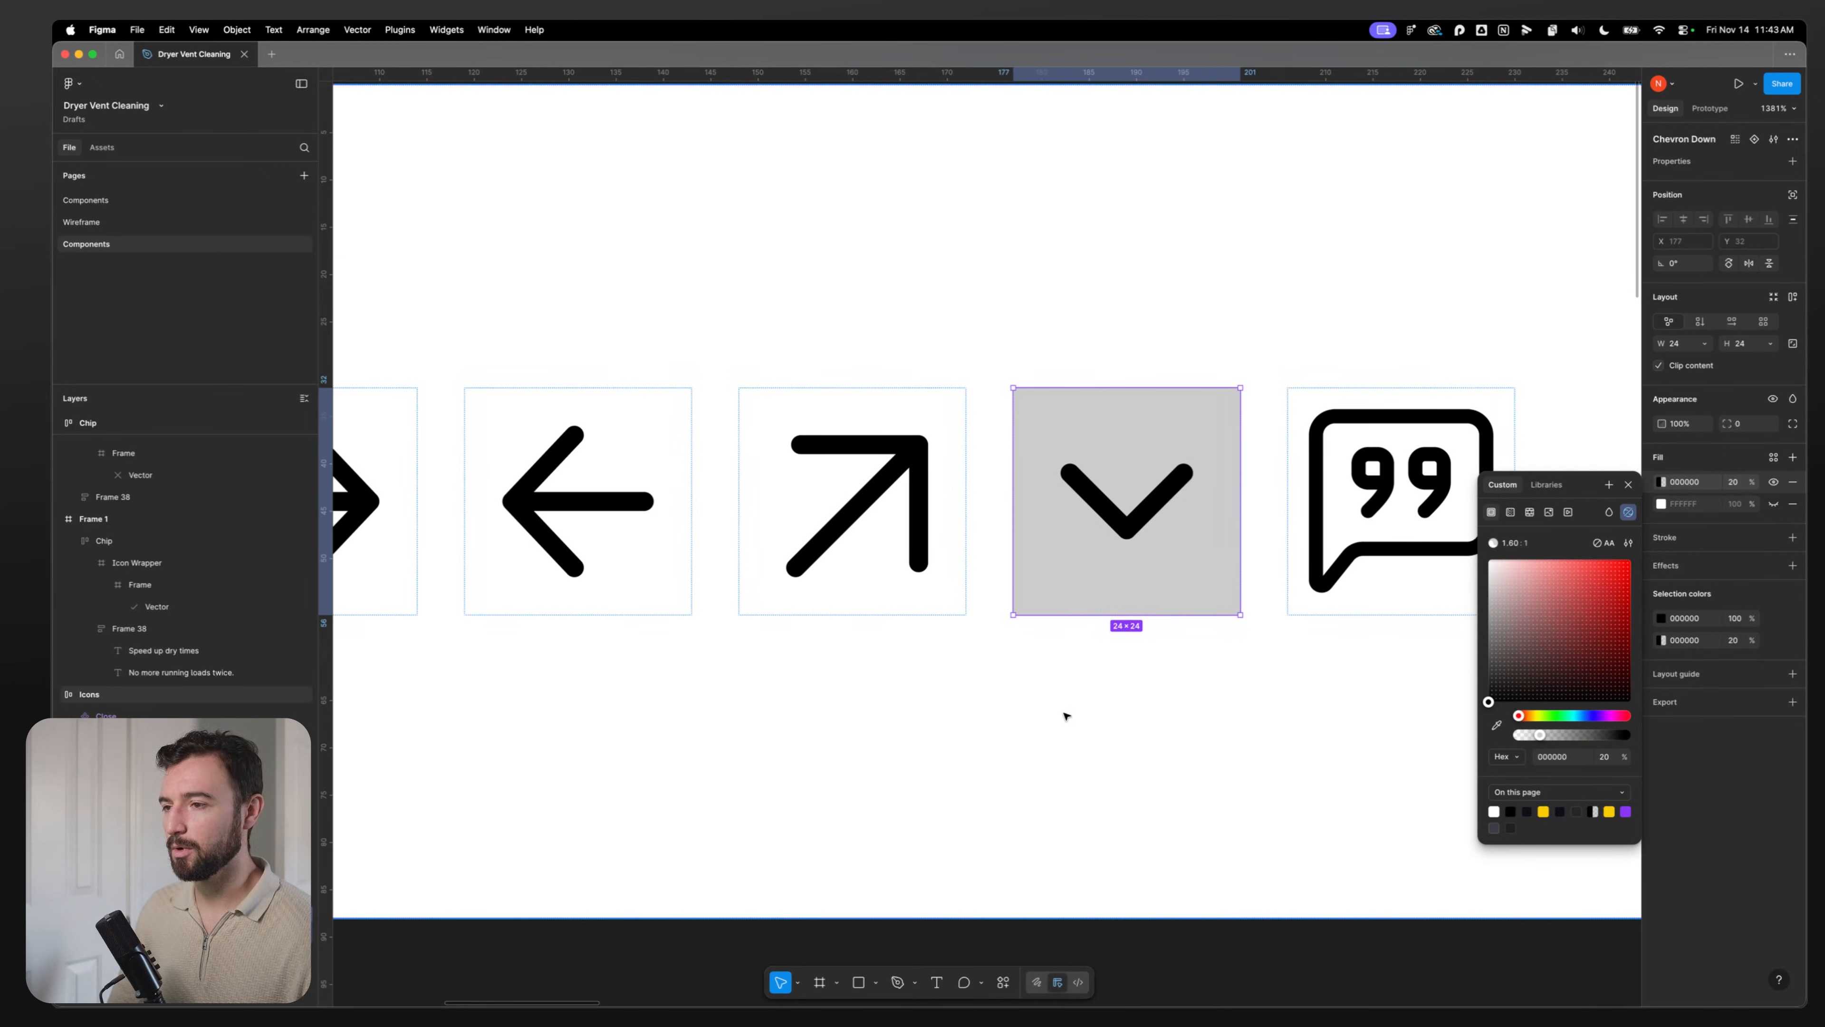
Step: Set the X position of the vector inside the Chevron Down component to 5.5
{"action": "scroll", "coordinate": [1067, 717], "scroll_direction": "down", "scroll_amount": 5}
{"action": "left_click", "coordinate": [1242, 834]}
{"action": "left_click_drag", "start_coordinate": [1242, 834], "coordinate": [1262, 429]}
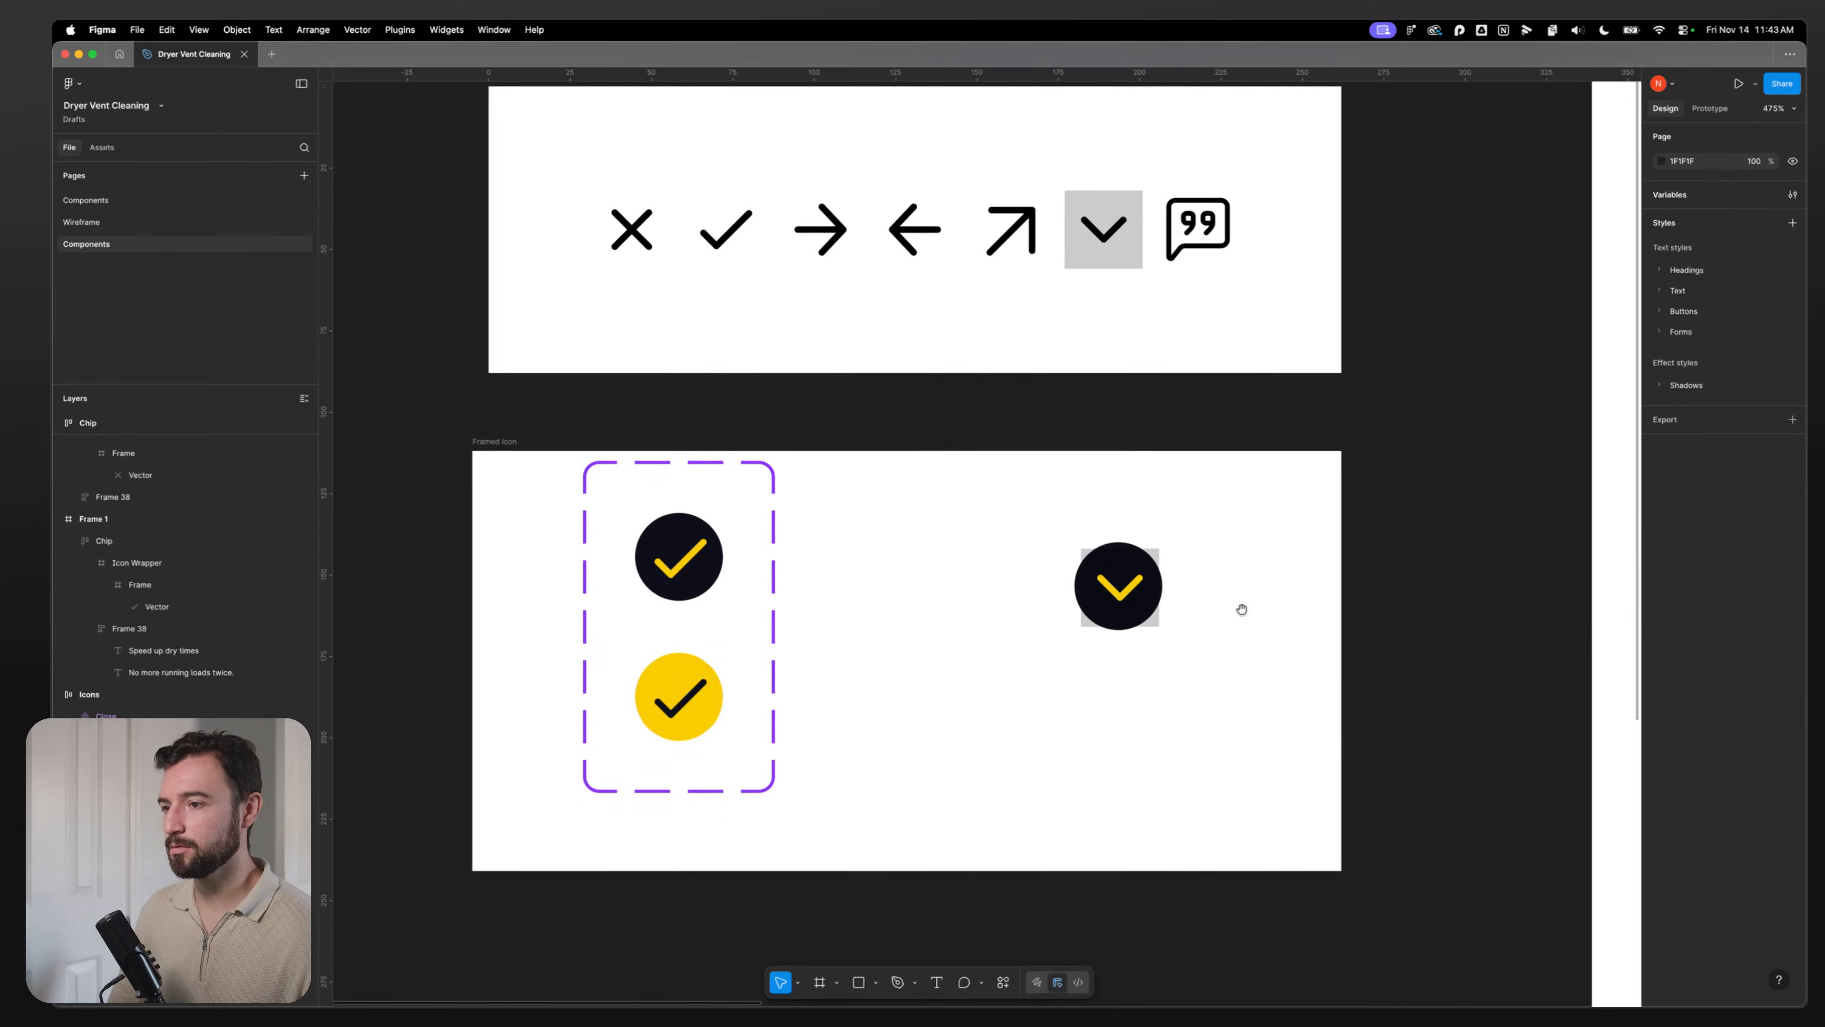
{"action": "left_click_drag", "start_coordinate": [1228, 604], "coordinate": [1253, 722]}
{"action": "left_click", "coordinate": [1128, 350], "text": "super"}
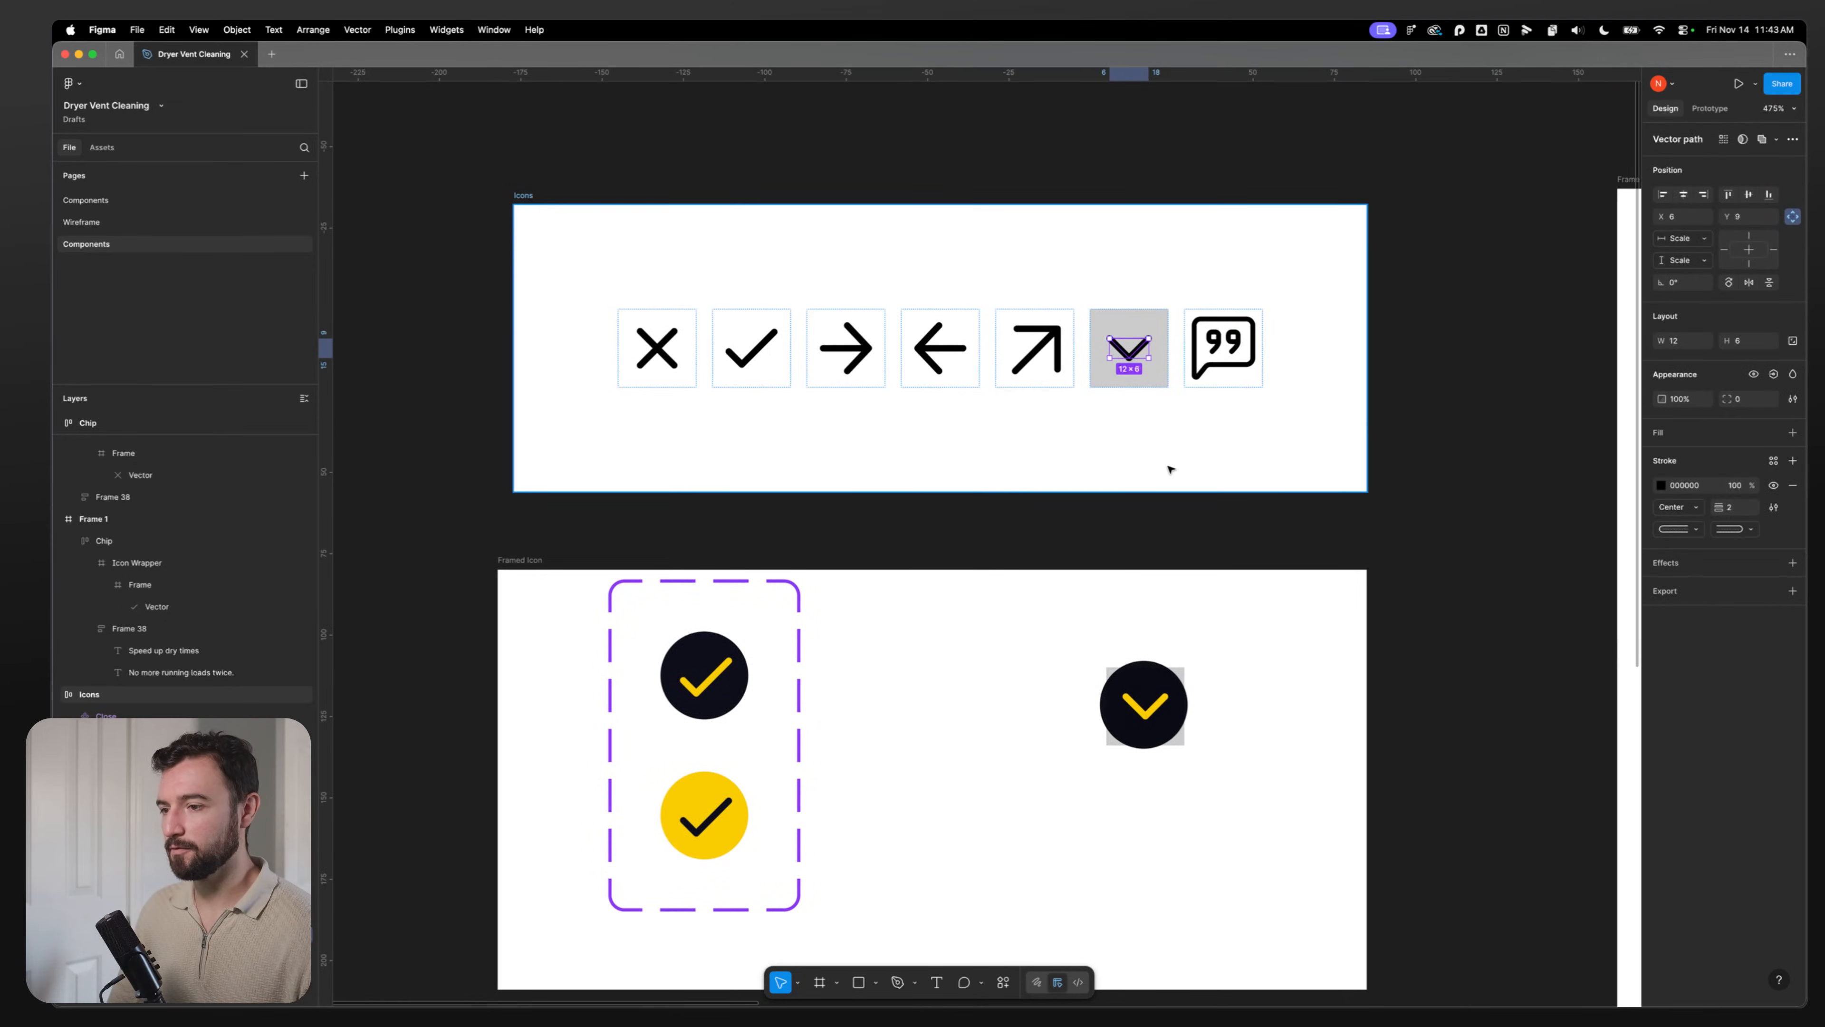
{"action": "key", "text": "Left"}
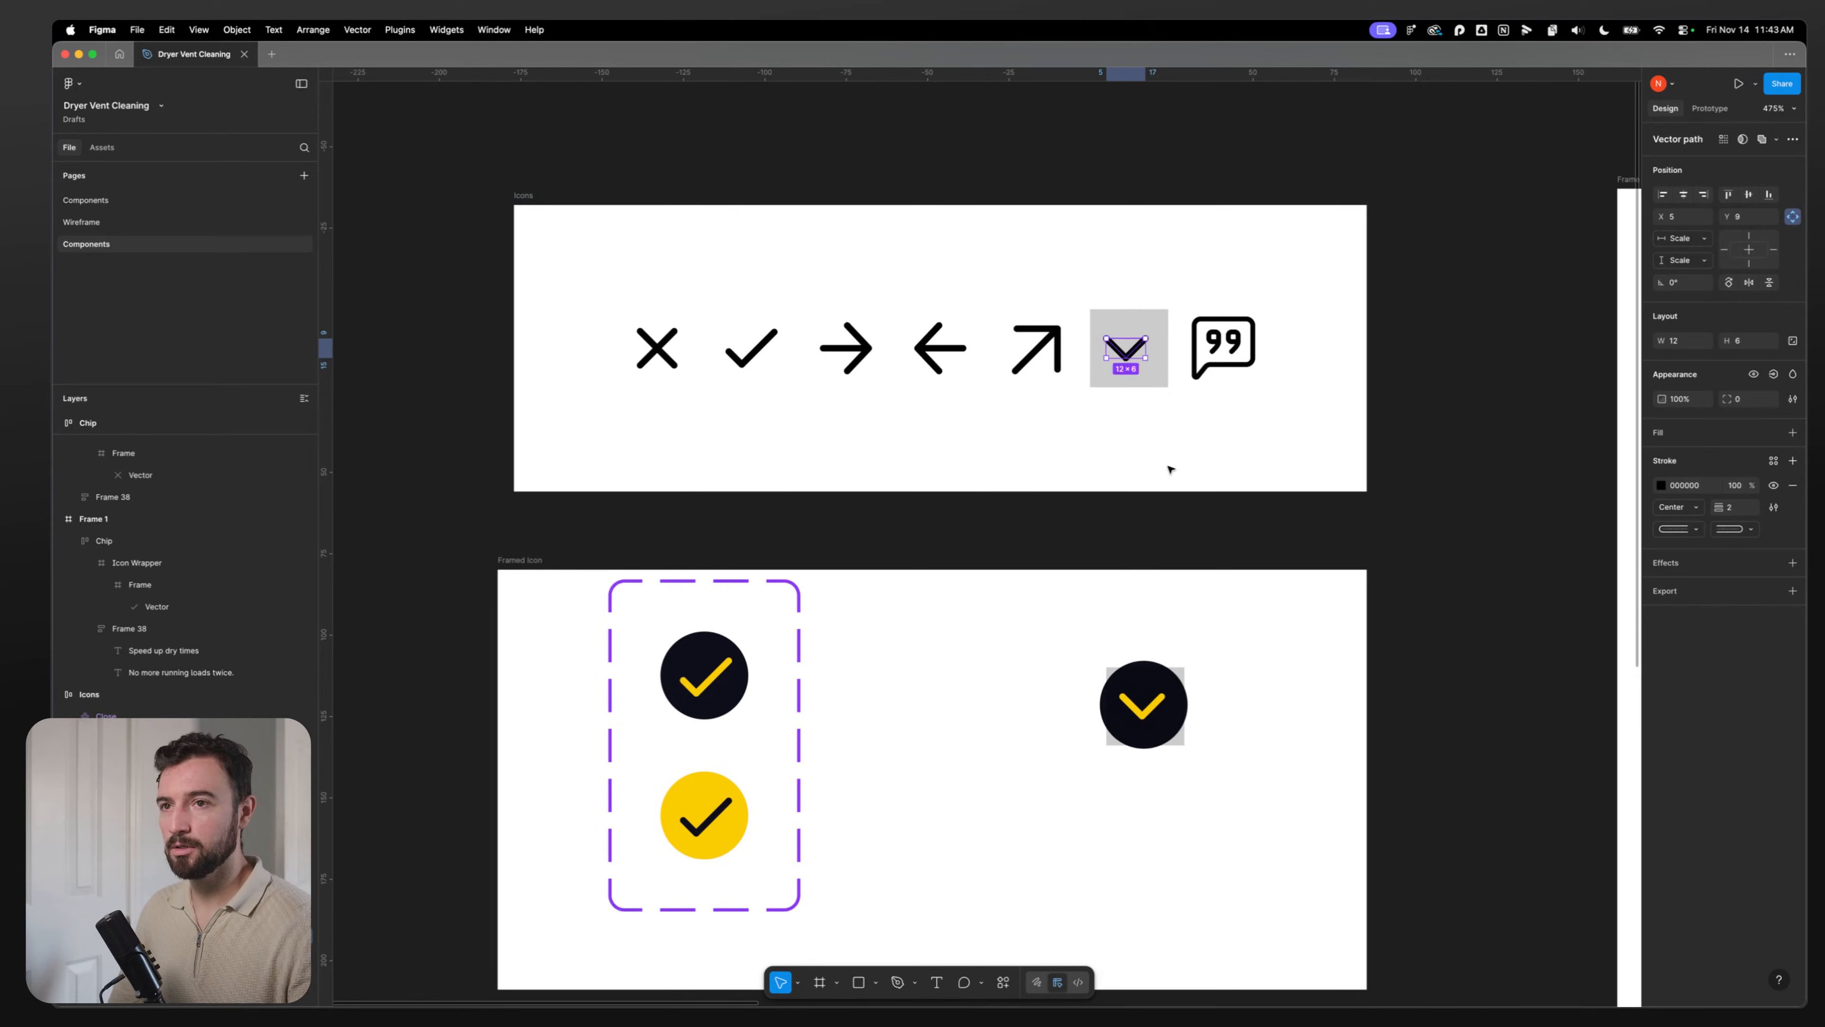
{"action": "left_click", "coordinate": [1692, 216]}
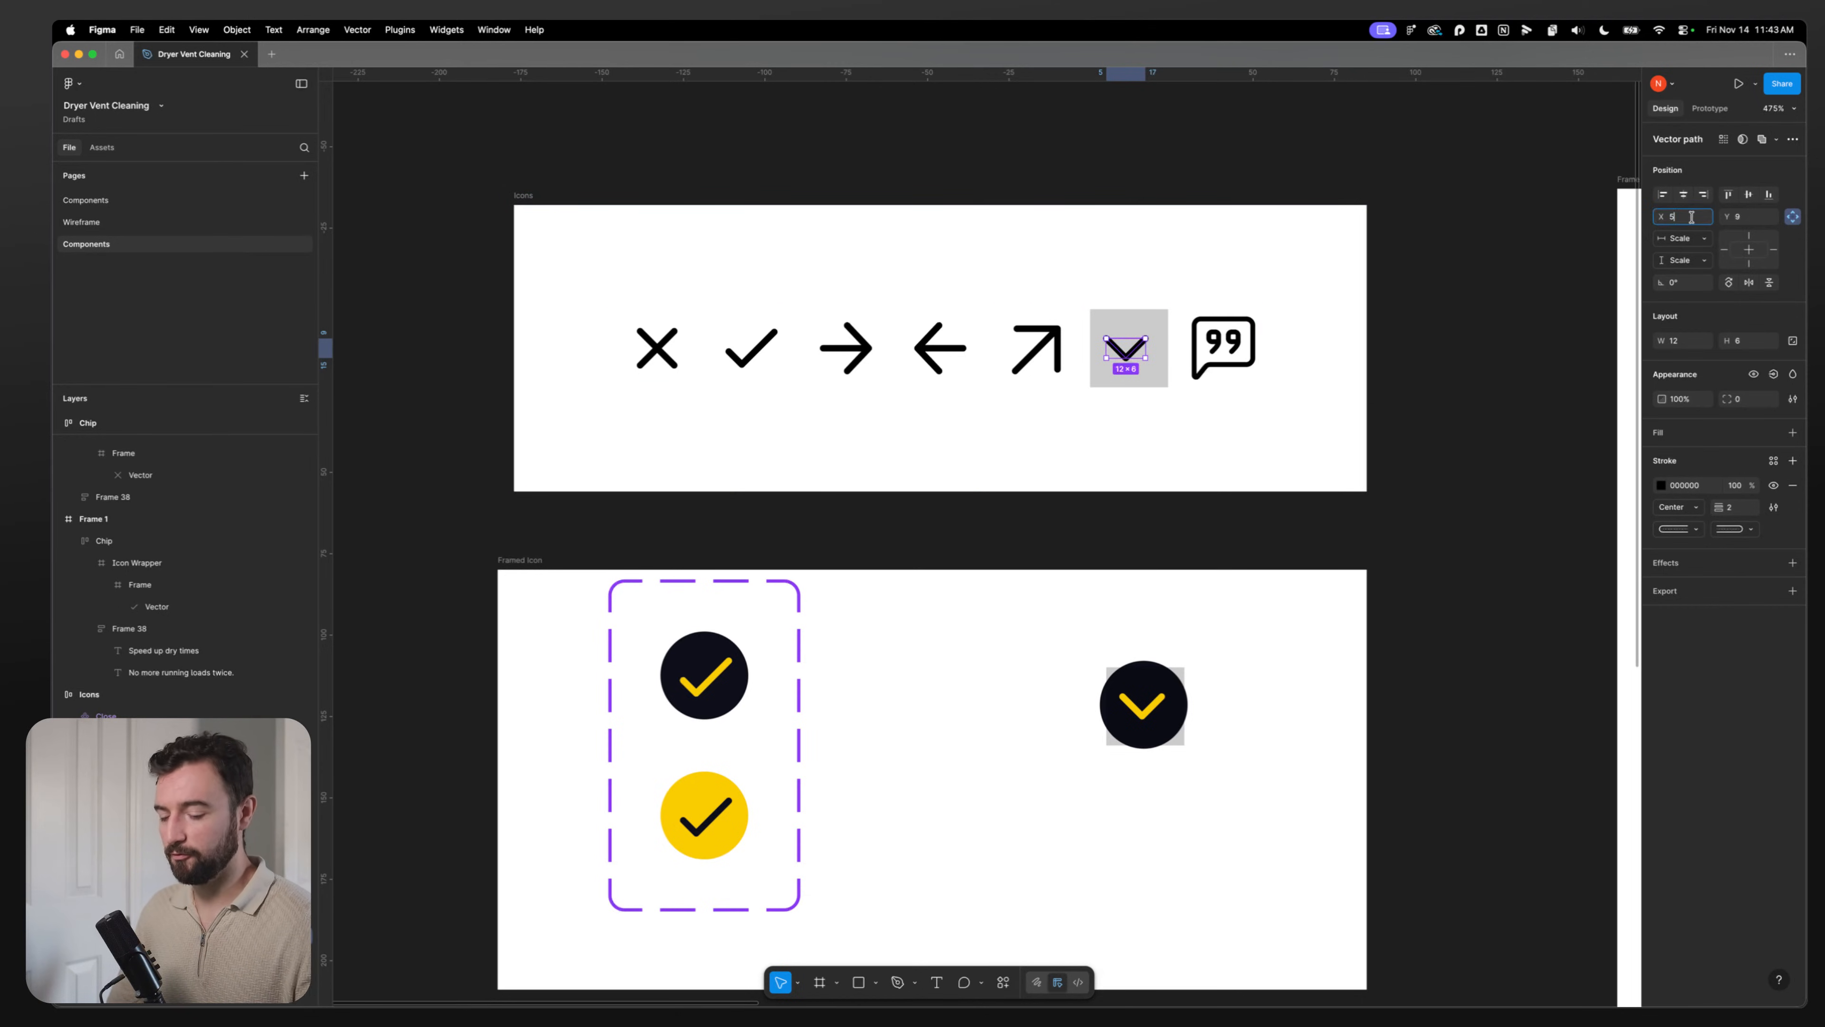
{"action": "type", "text": "5.5"}
{"action": "key", "text": "Return"}
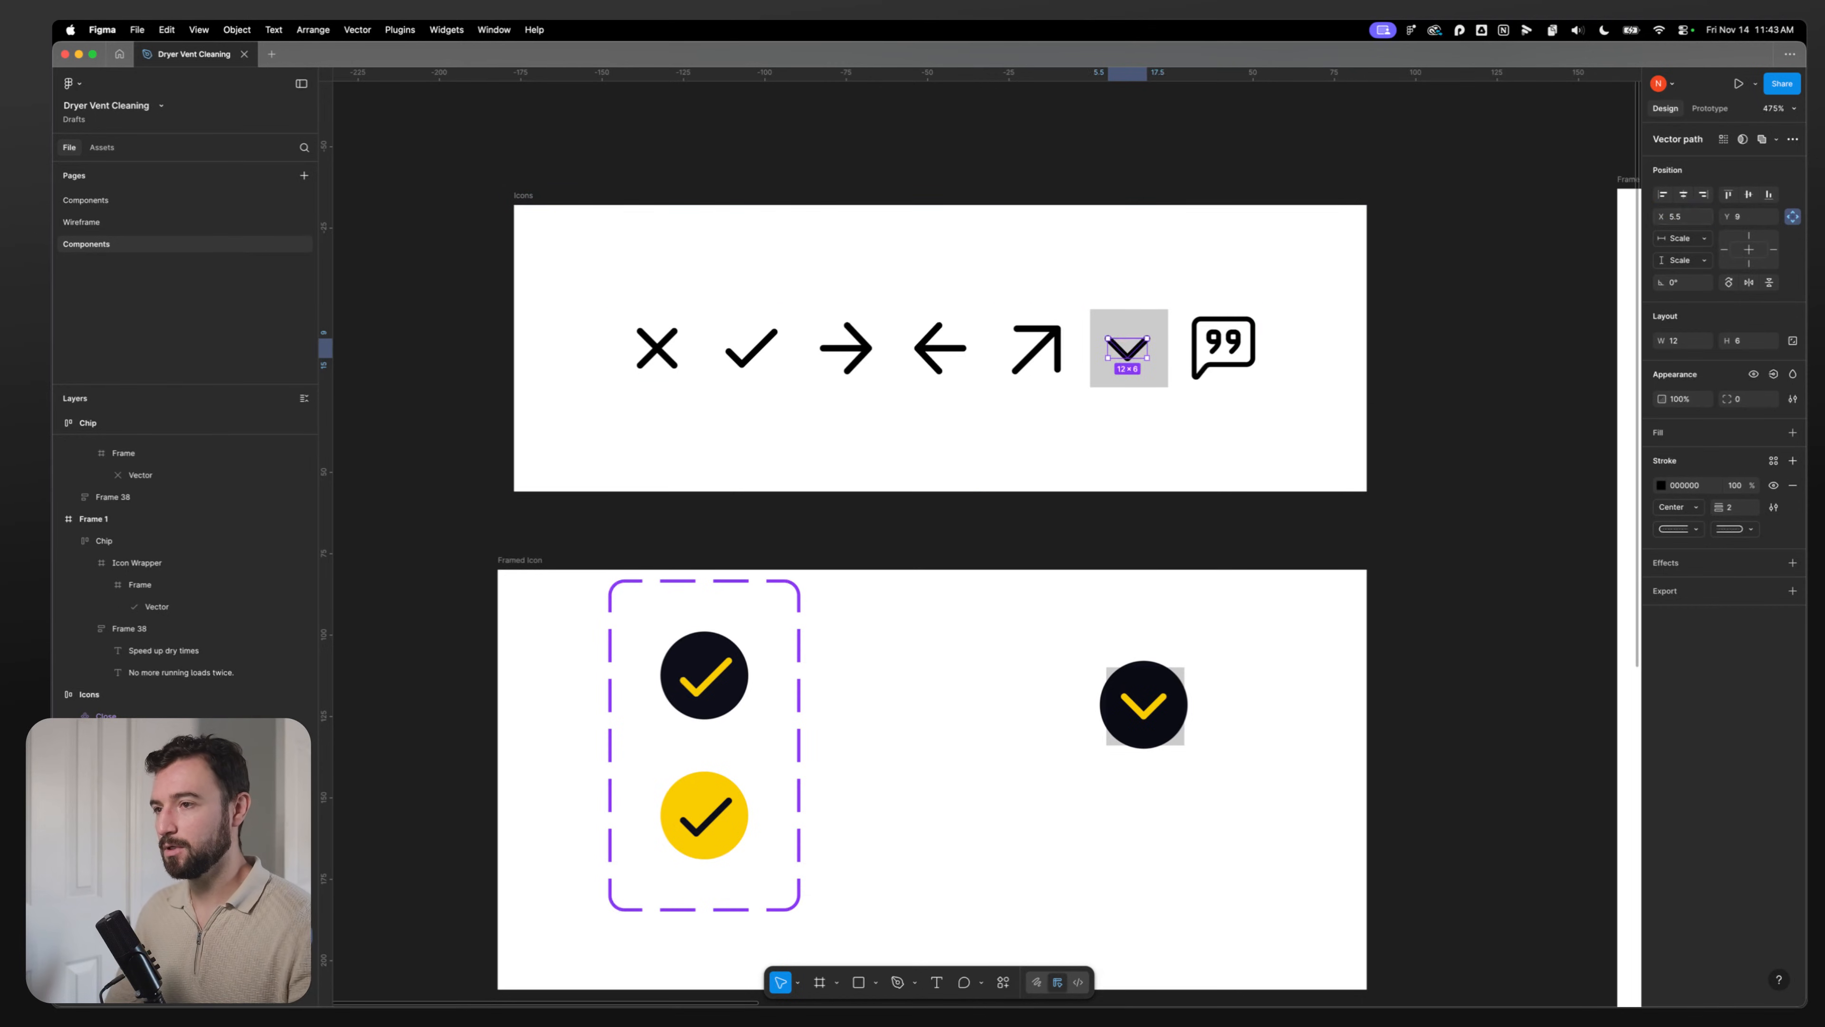
{"action": "left_click", "coordinate": [1011, 497]}
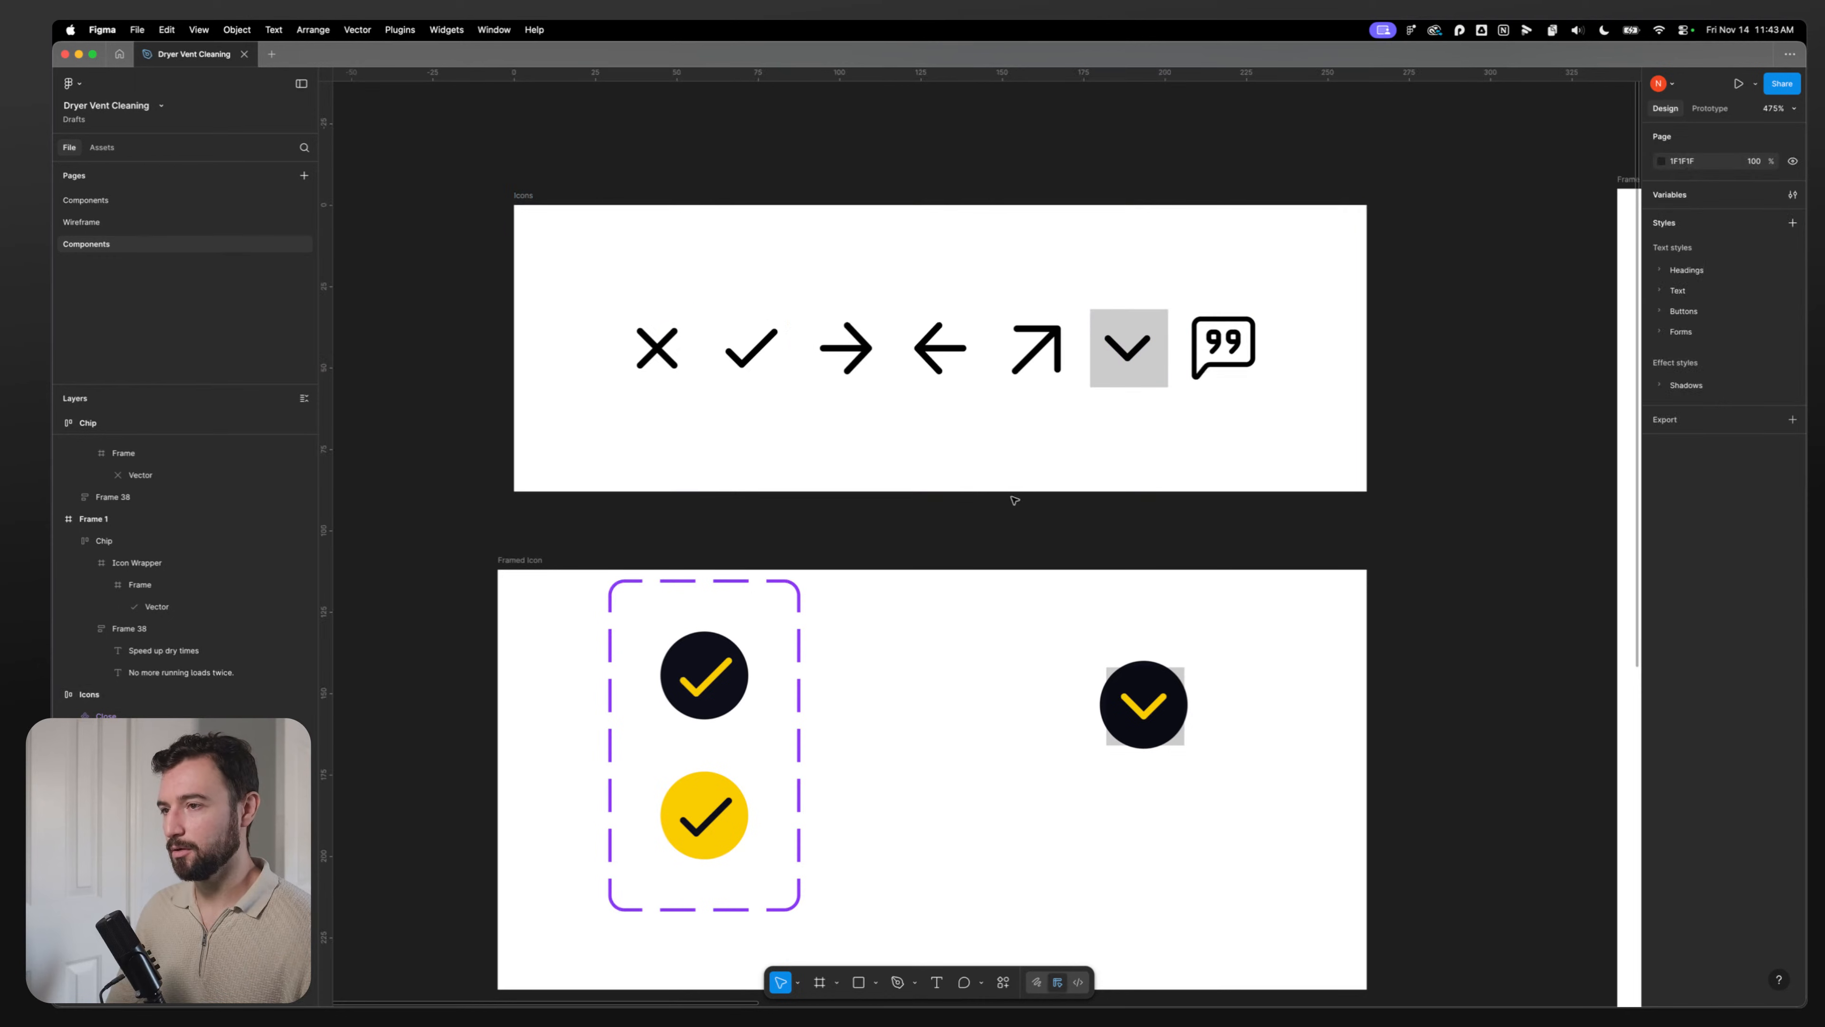
Step: Remove the 20% black fill from the Chevron Down component
{"action": "left_click", "coordinate": [1150, 340]}
{"action": "left_click", "coordinate": [1792, 481]}
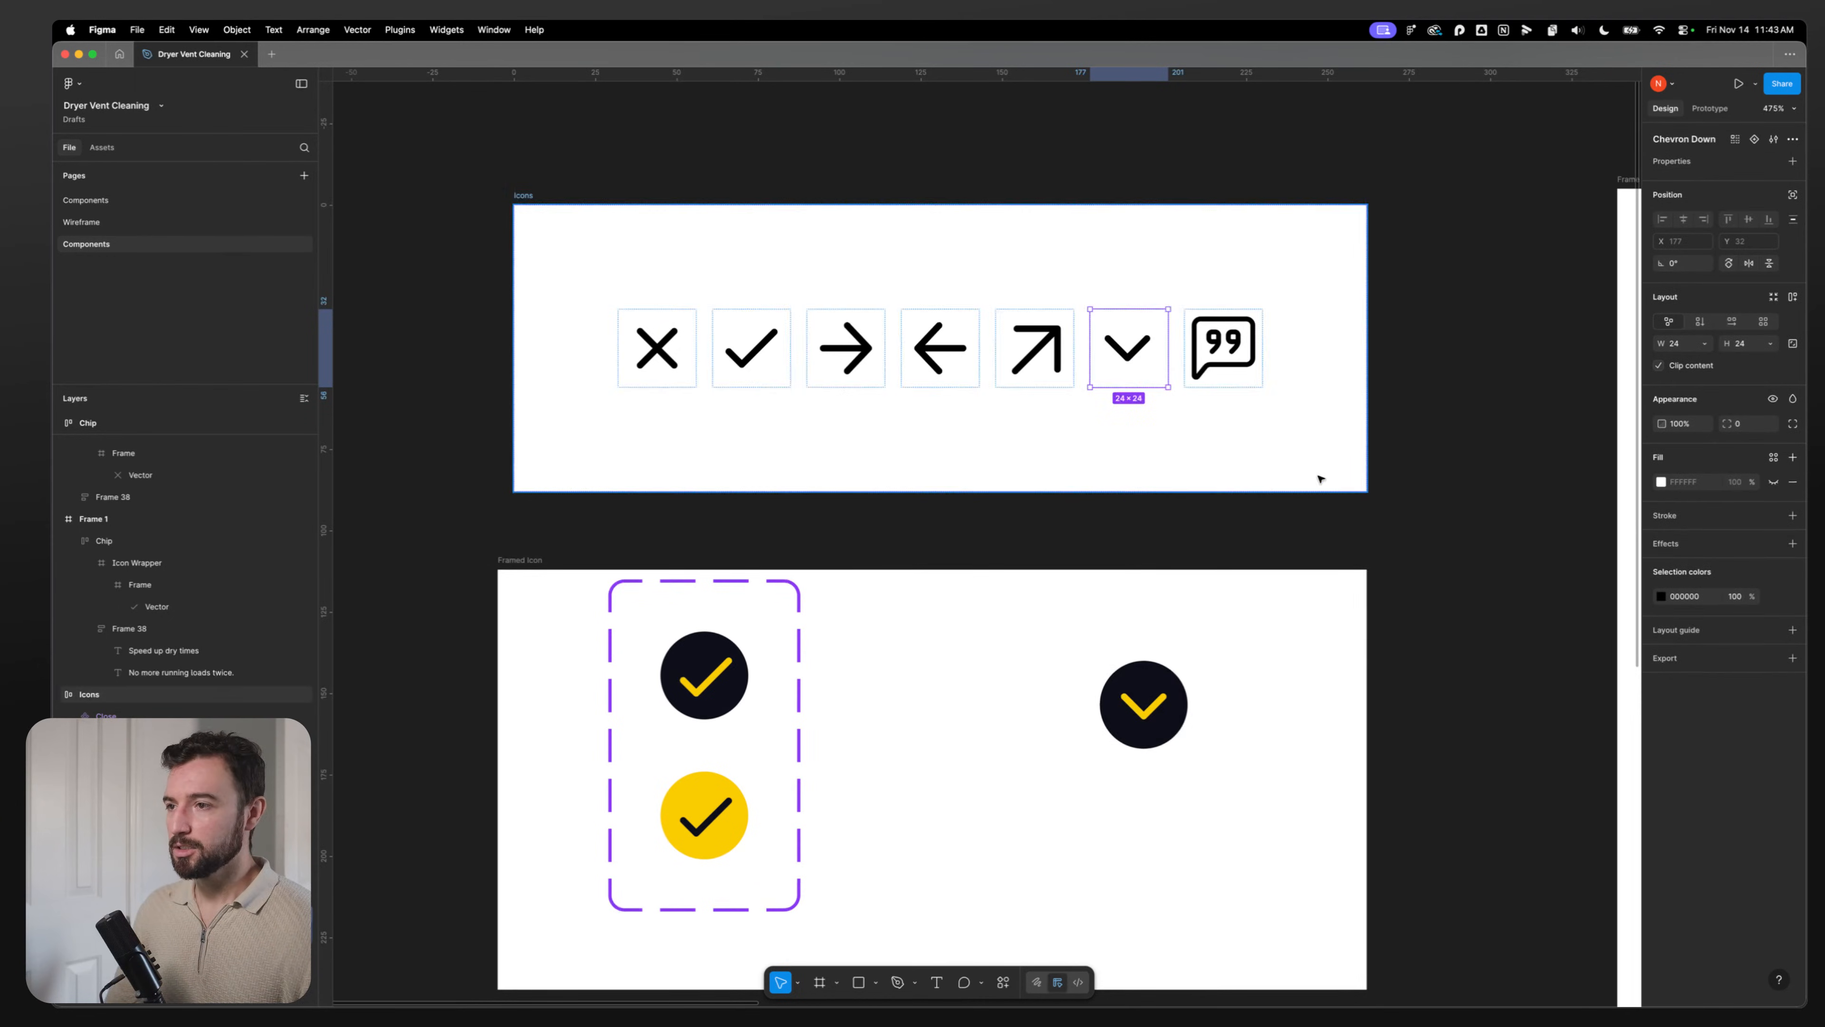
{"action": "left_click", "coordinate": [1312, 530]}
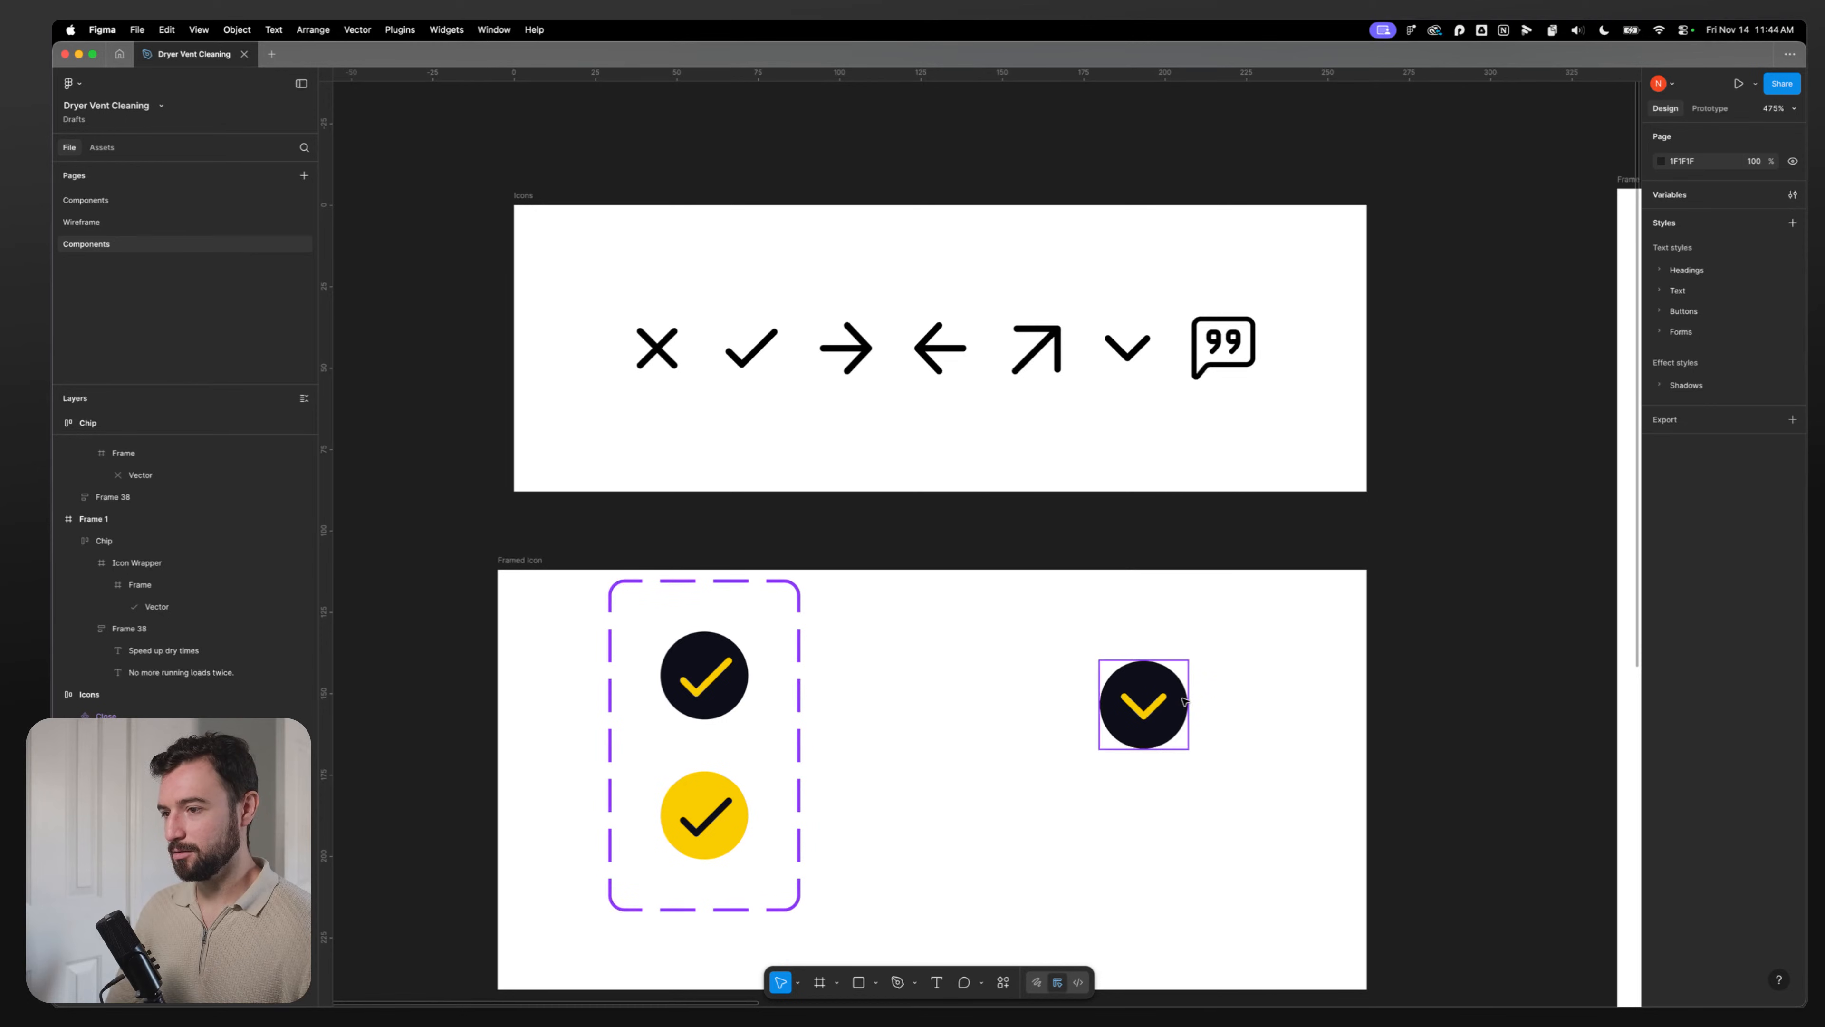
Step: Swap the Framed Icon instance's icon to Checkbox and then to Arrow Up Right
{"action": "left_click", "coordinate": [1149, 712]}
{"action": "left_click", "coordinate": [1739, 203]}
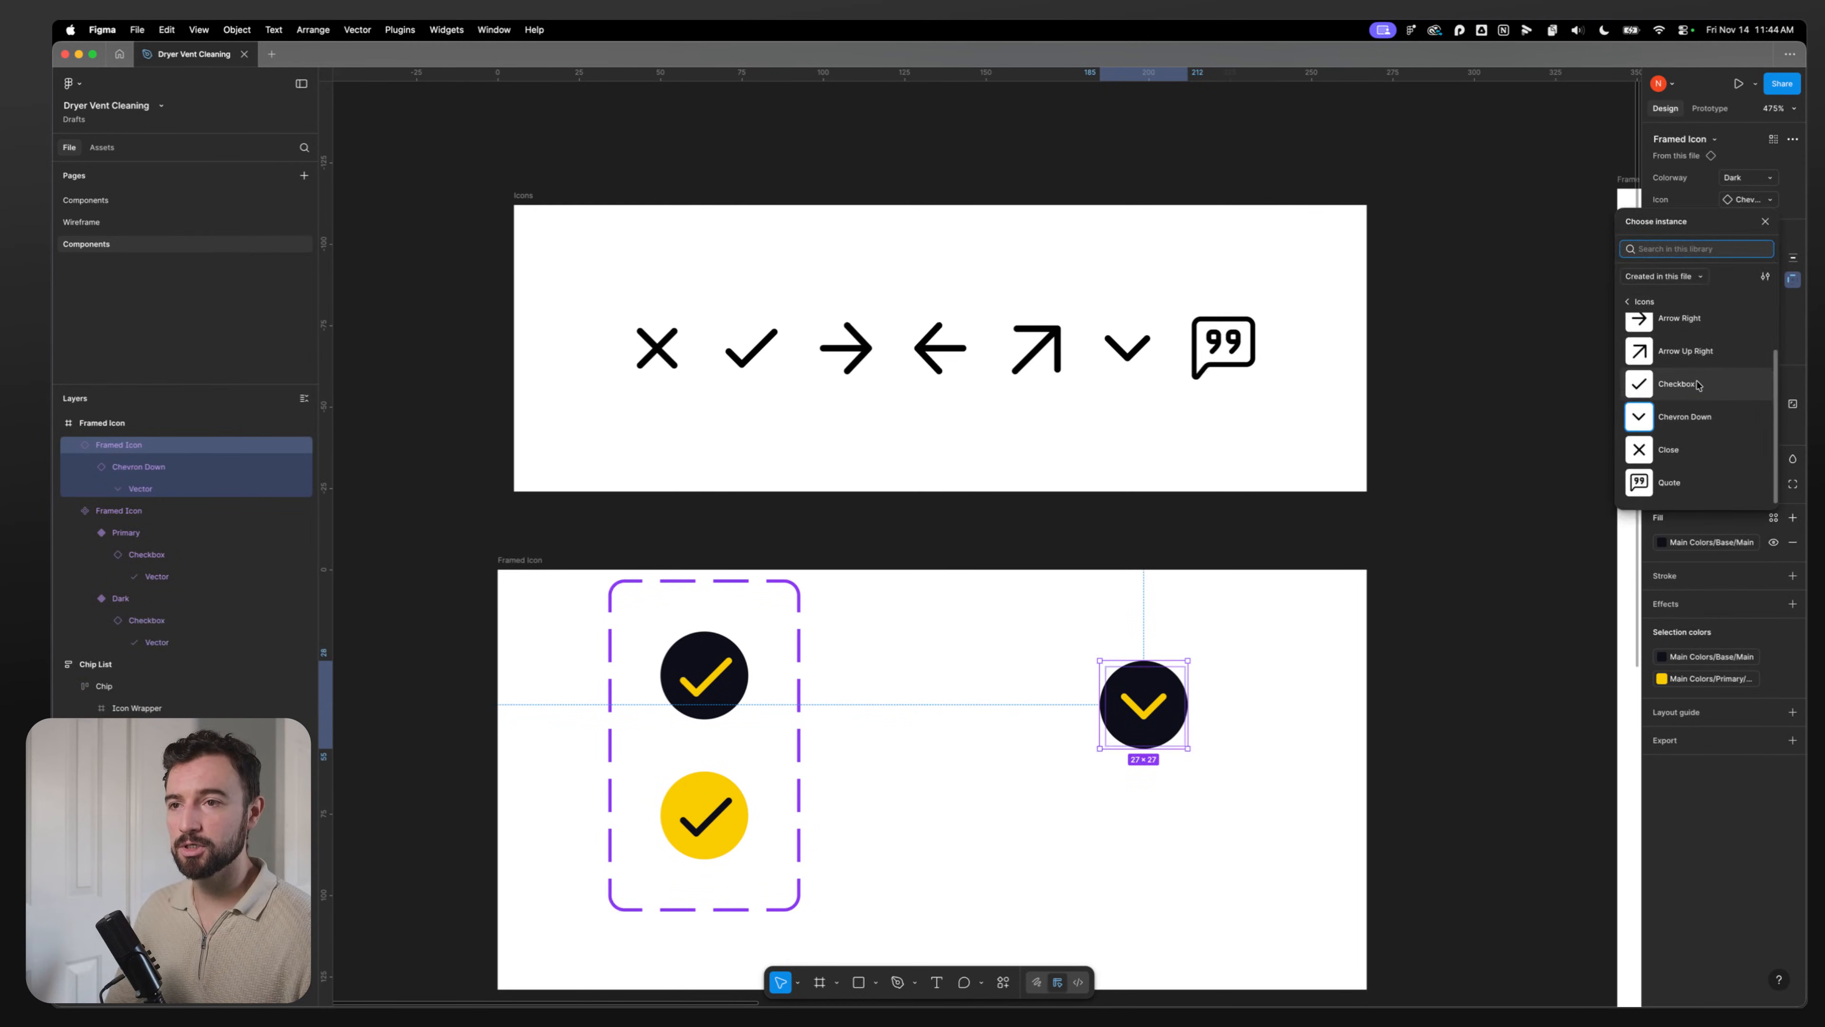
{"action": "left_click", "coordinate": [1674, 384]}
{"action": "left_click", "coordinate": [1750, 199]}
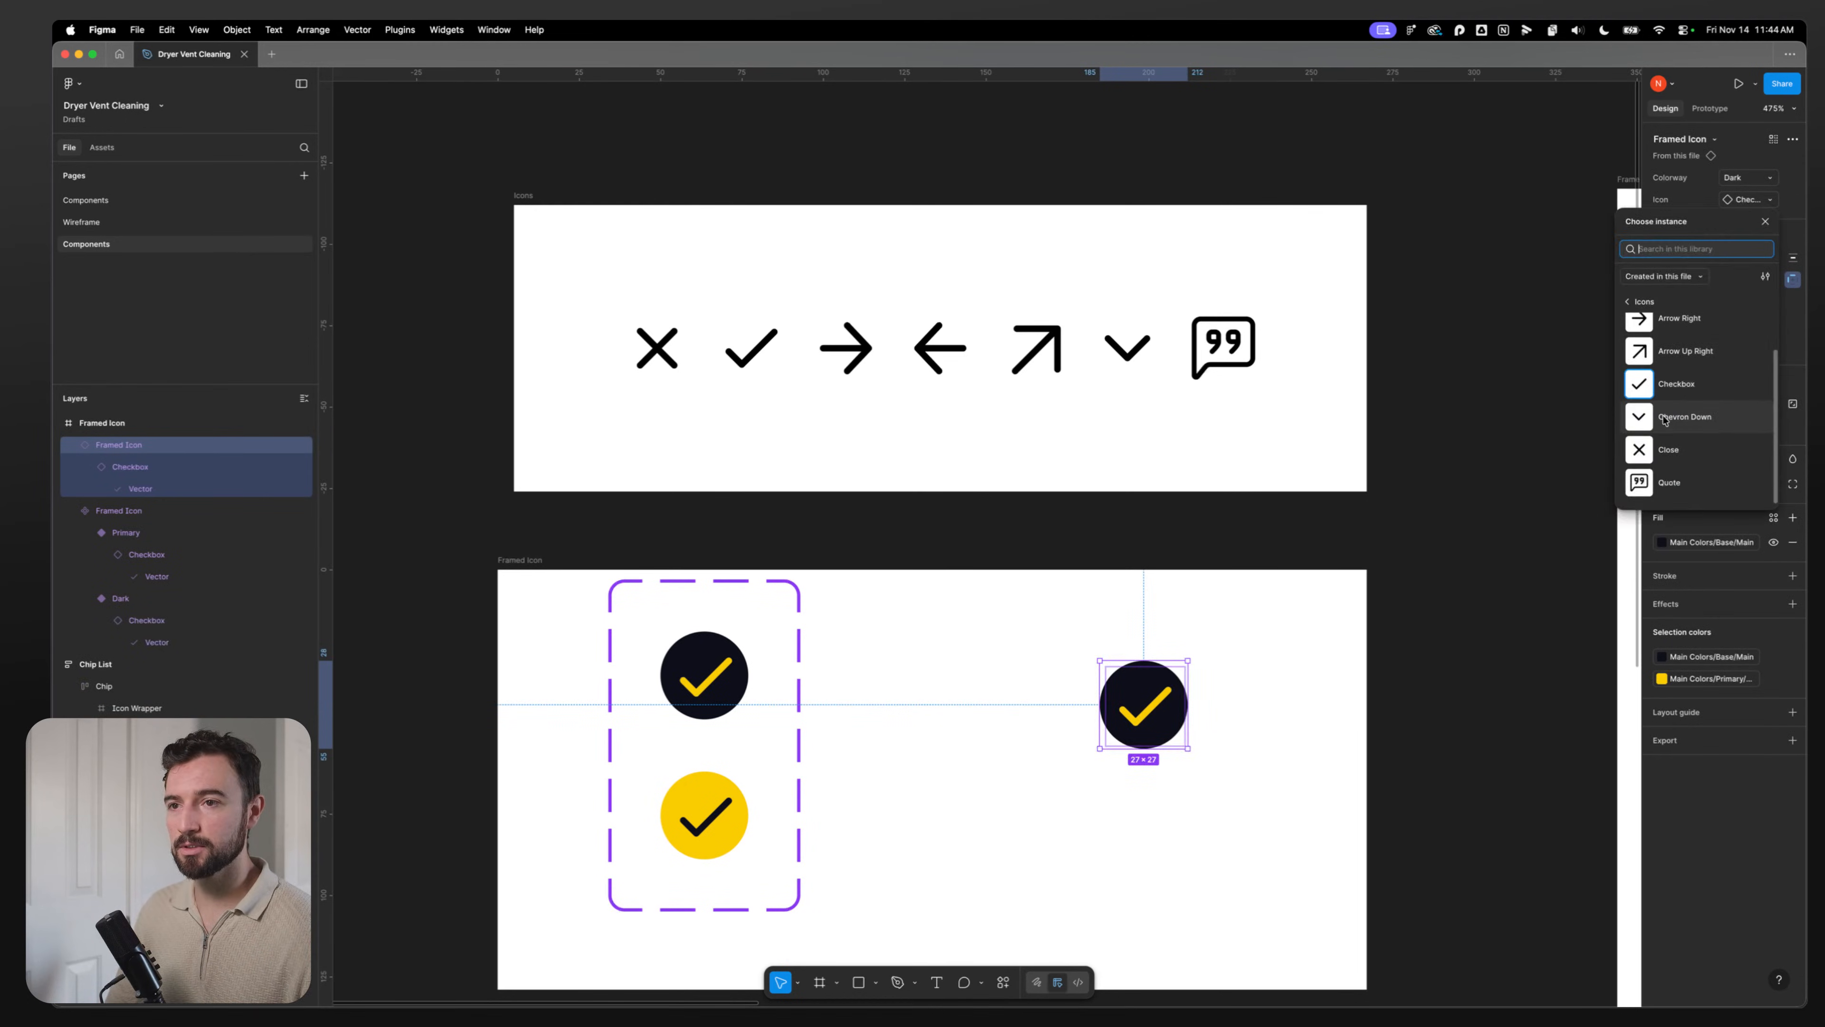
{"action": "left_click", "coordinate": [1675, 352]}
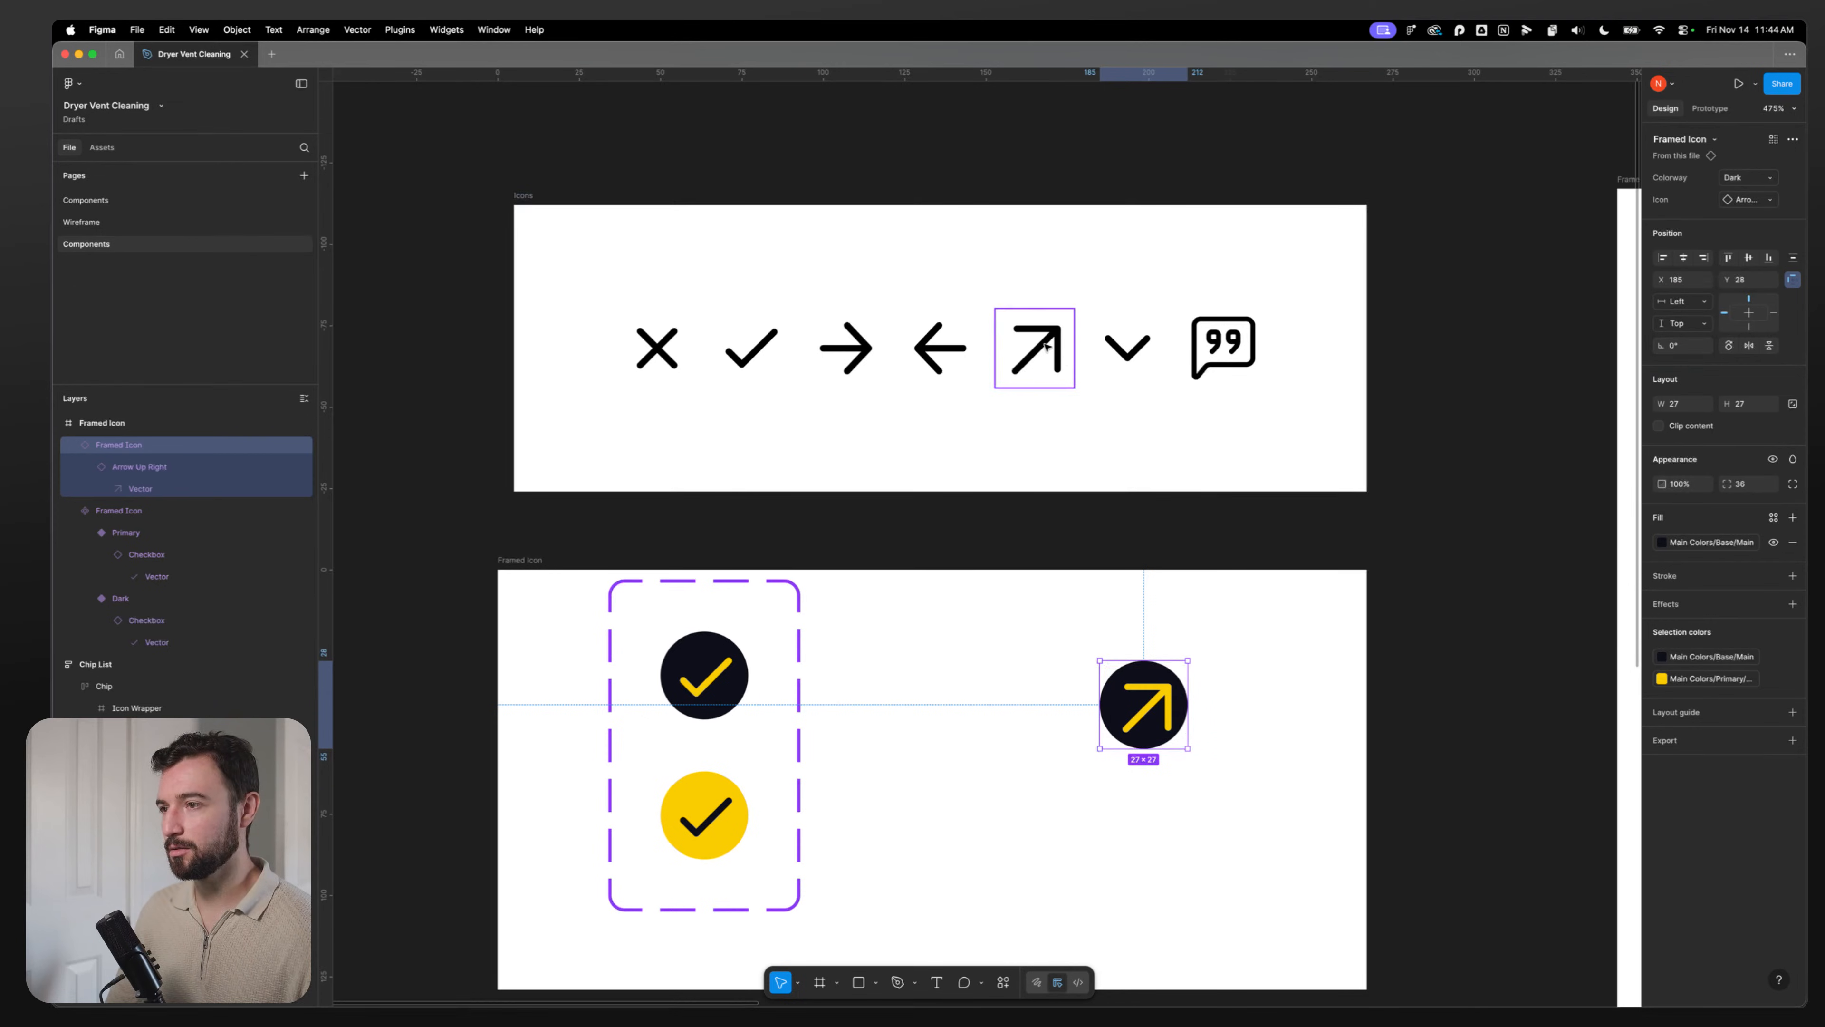
Step: Nudge the vector inside the Arrow Up Right component one pixel left and up, to X 5 and Y 5
{"action": "double_click", "coordinate": [1047, 346]}
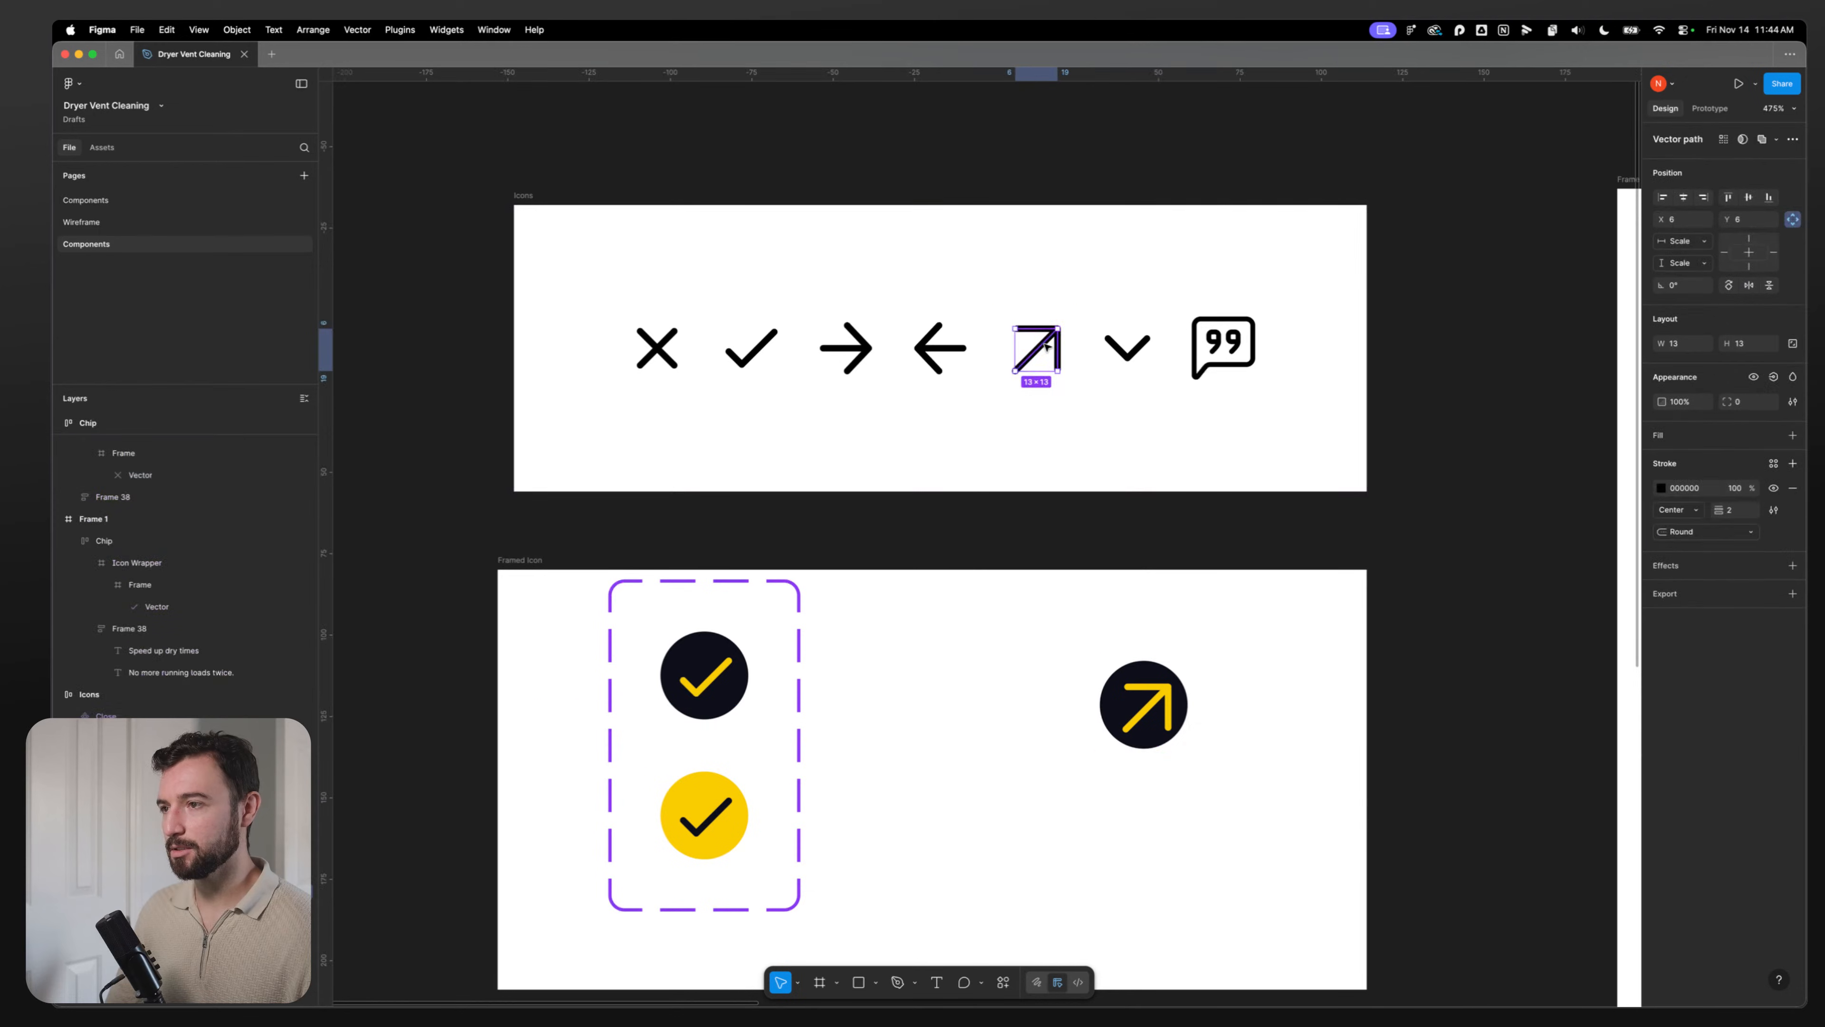
{"action": "key", "text": "Left"}
{"action": "key", "text": "Up"}
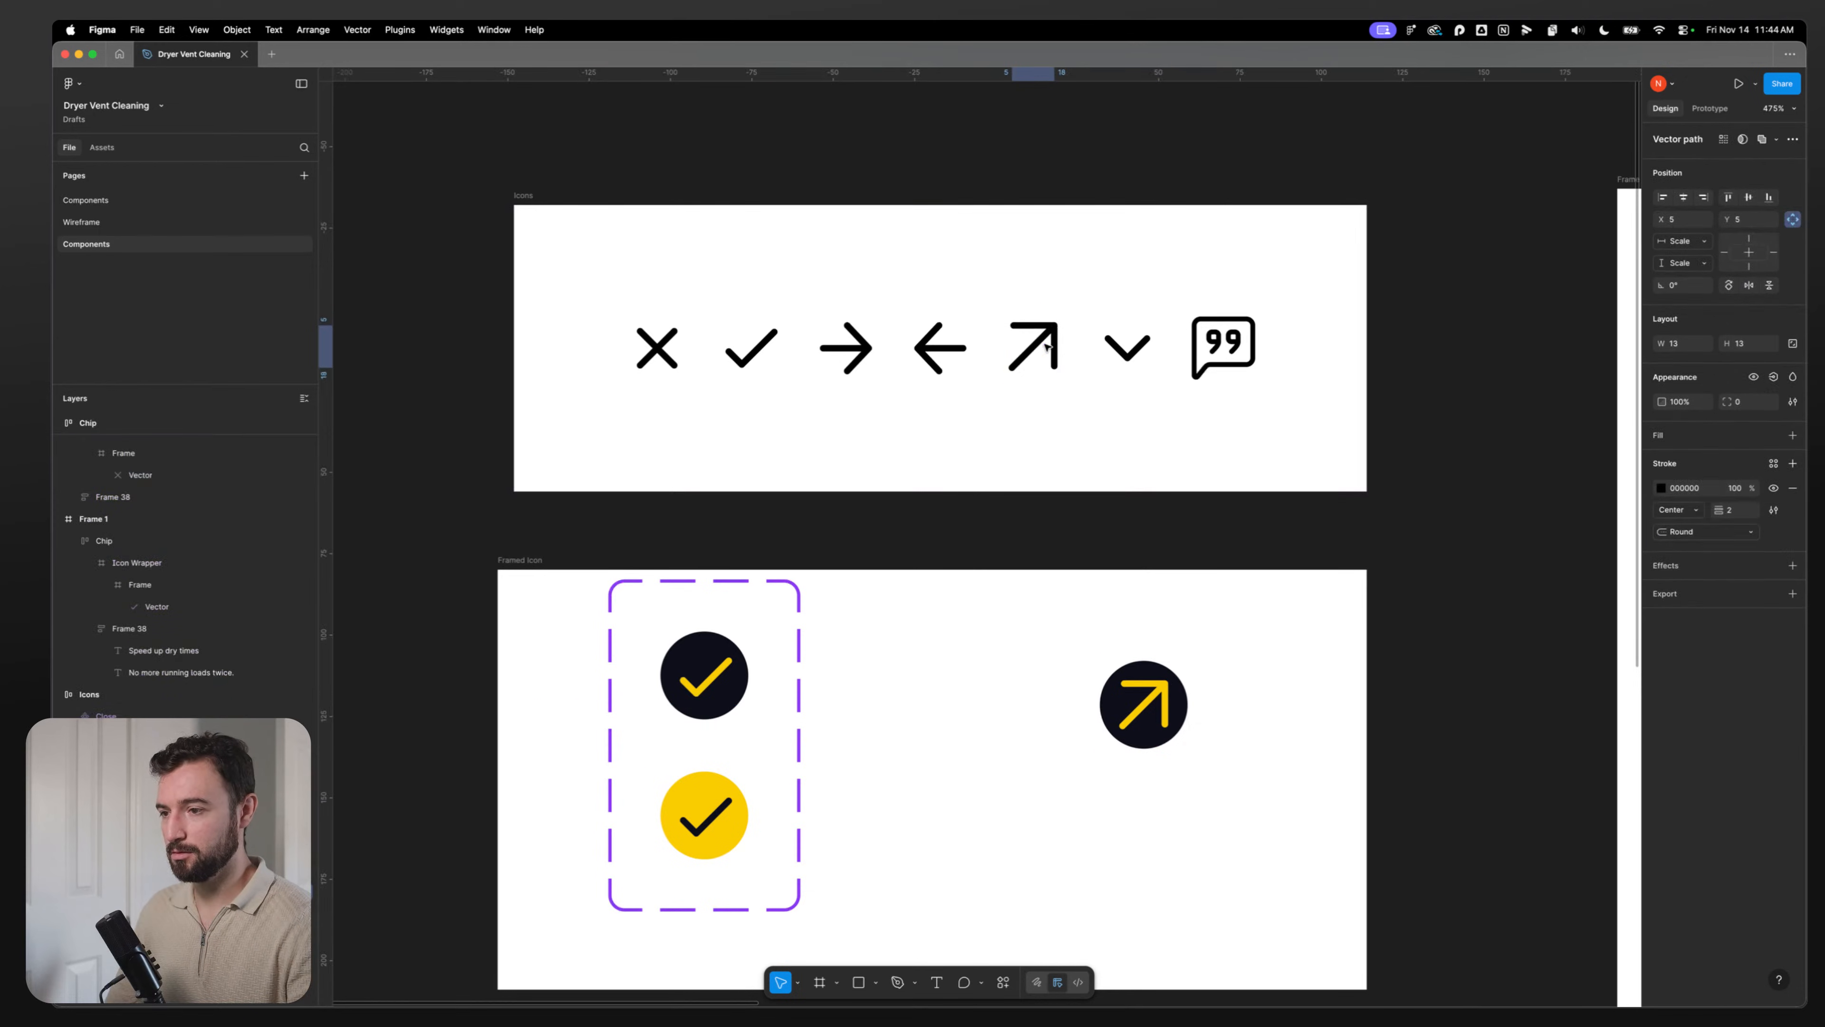
Step: Check the positions of the left arrow's vector and of the icons nested in the Framed Icon instance and Dark variant
{"action": "double_click", "coordinate": [927, 351]}
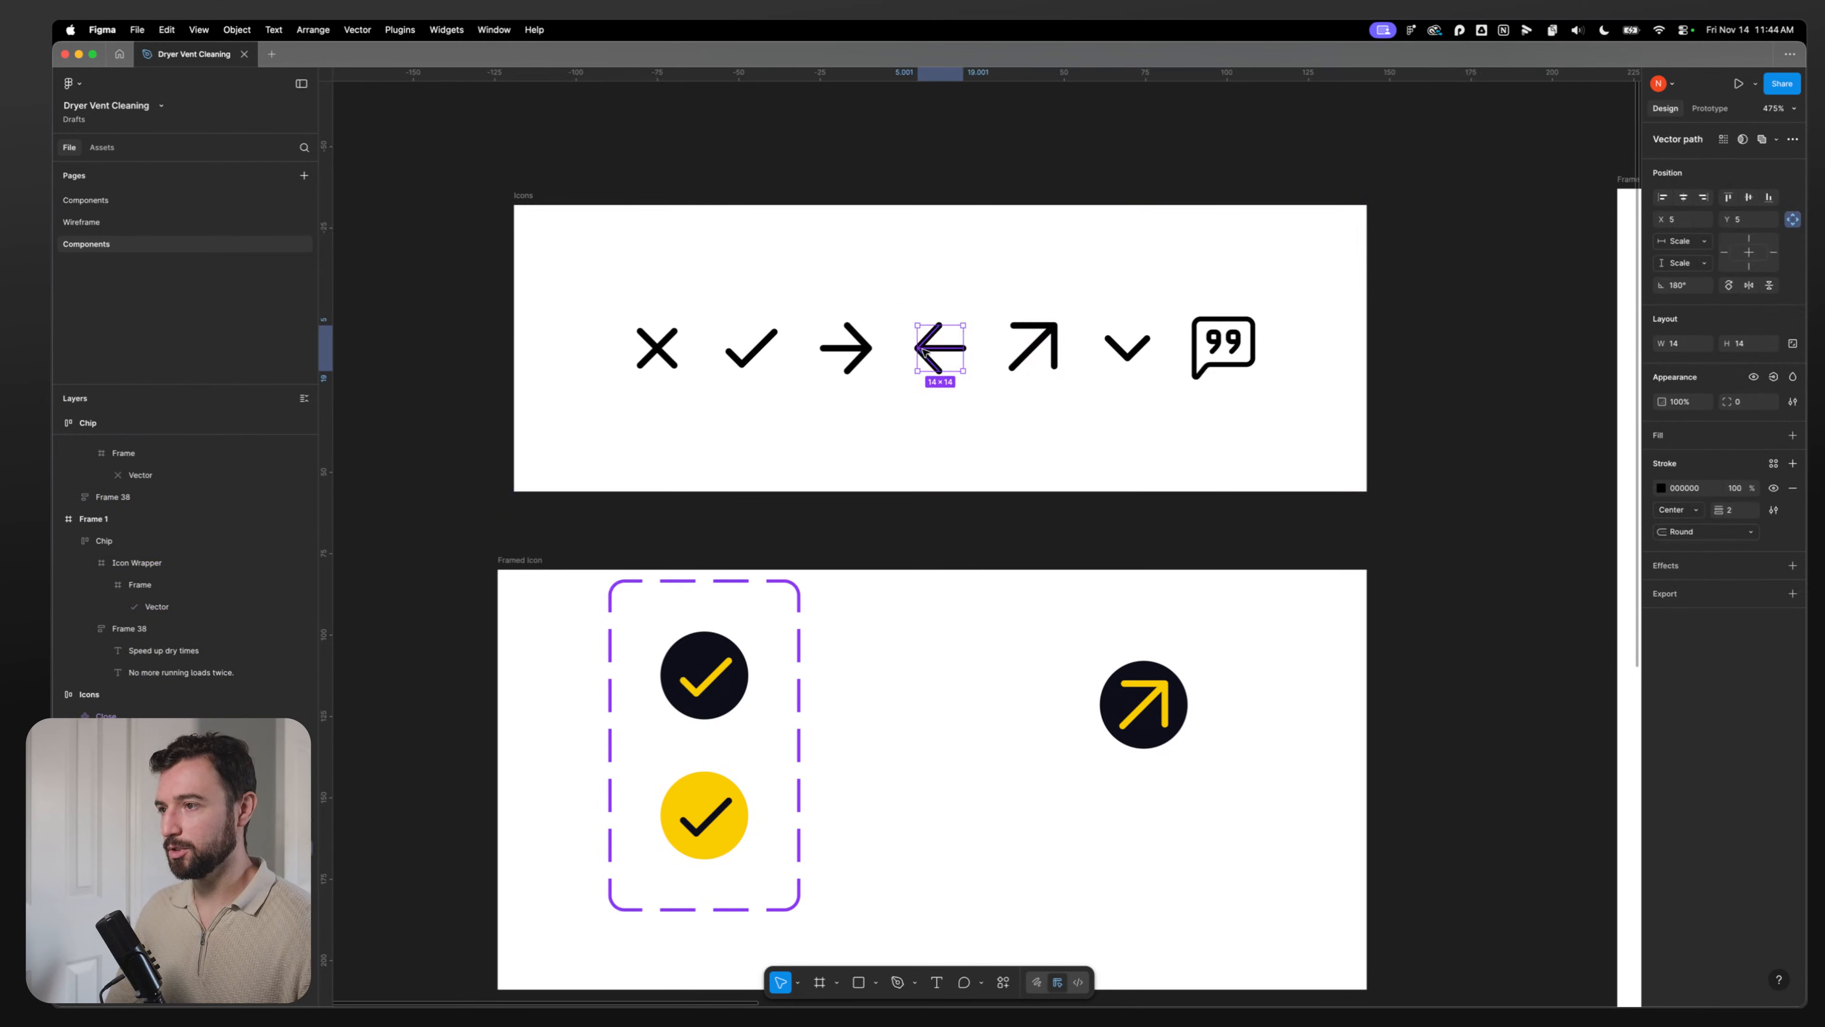
{"action": "double_click", "coordinate": [1142, 701]}
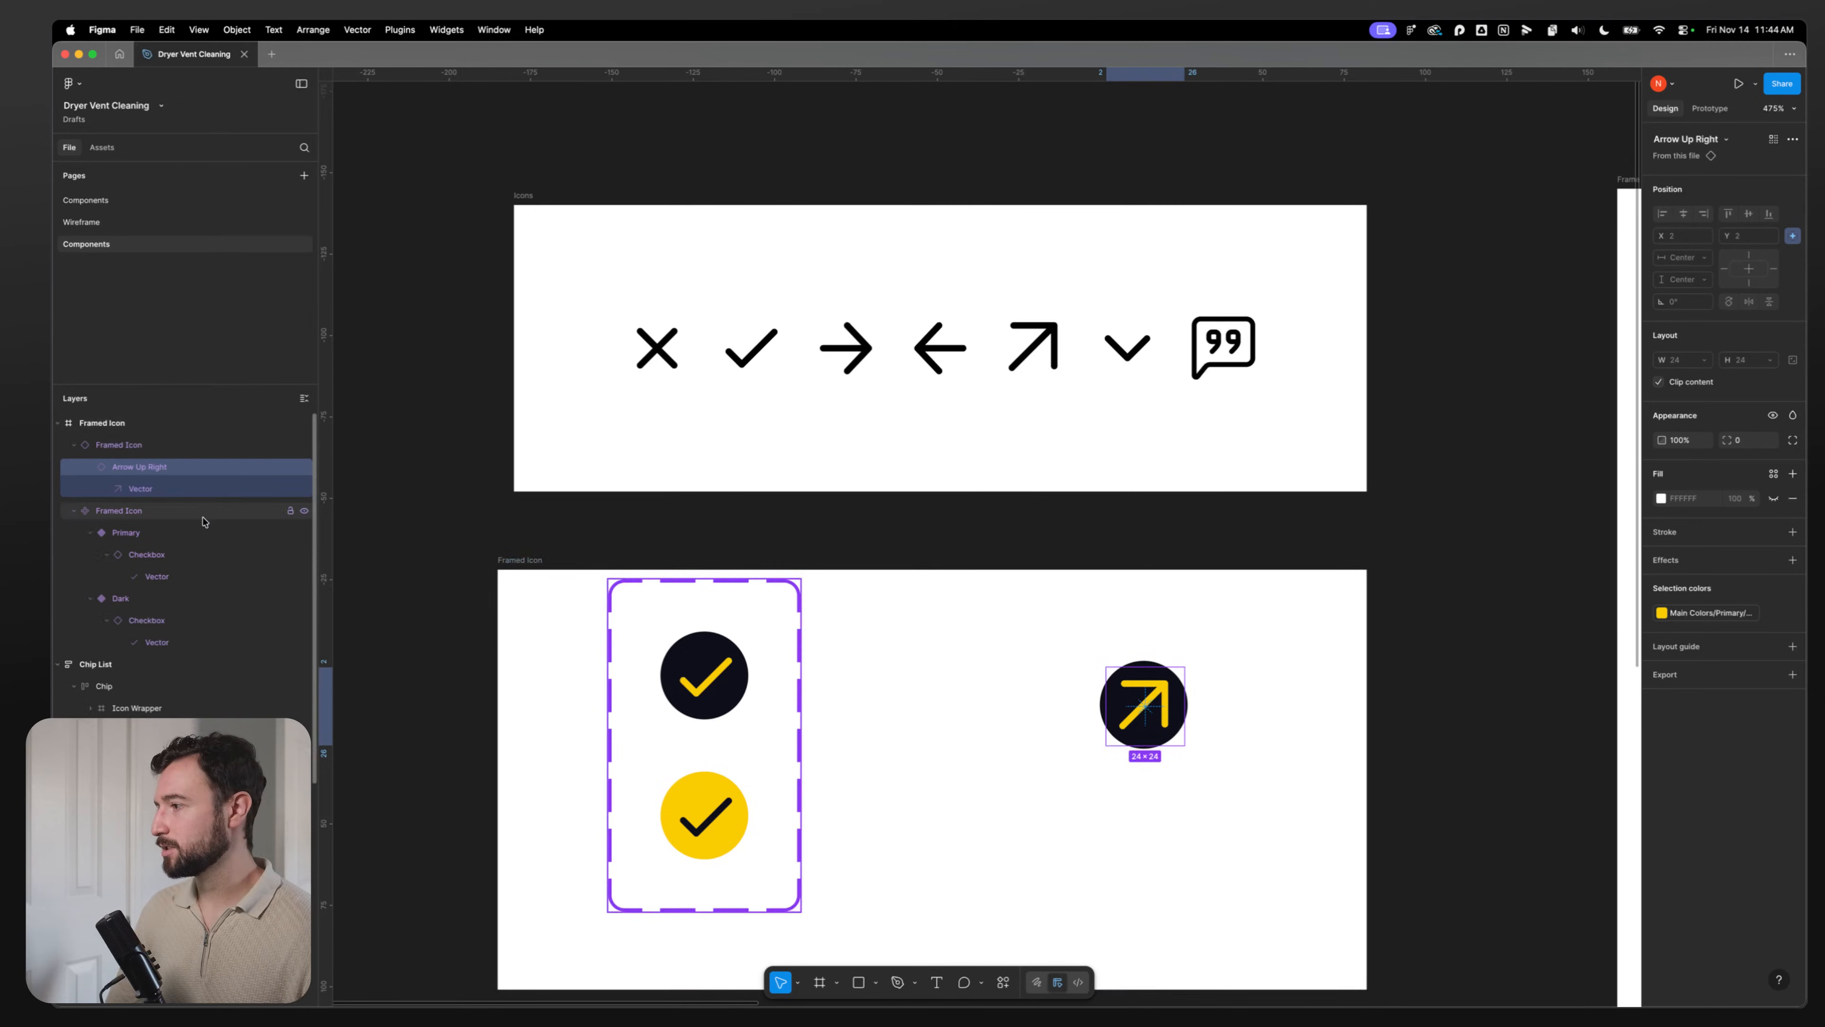
{"action": "left_click", "coordinate": [705, 676]}
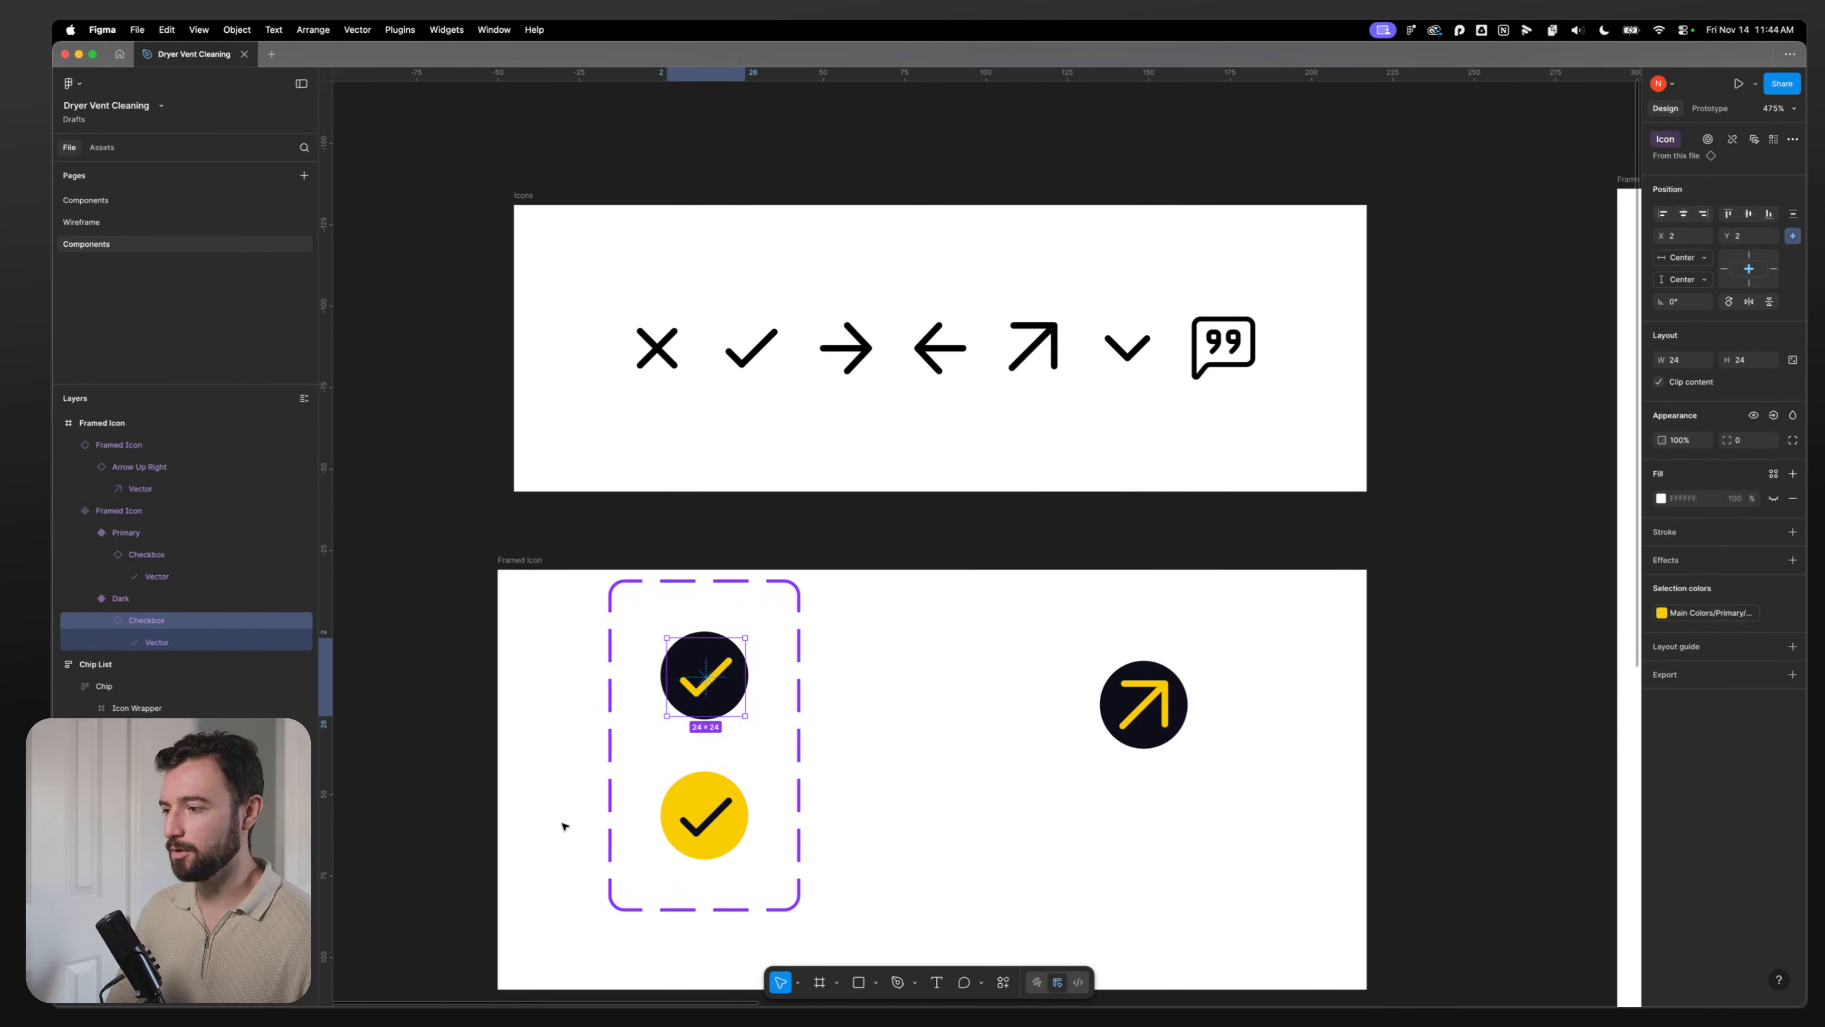
Step: Swap the Framed Icon instance's icon to Arrow Right
{"action": "left_click", "coordinate": [704, 816]}
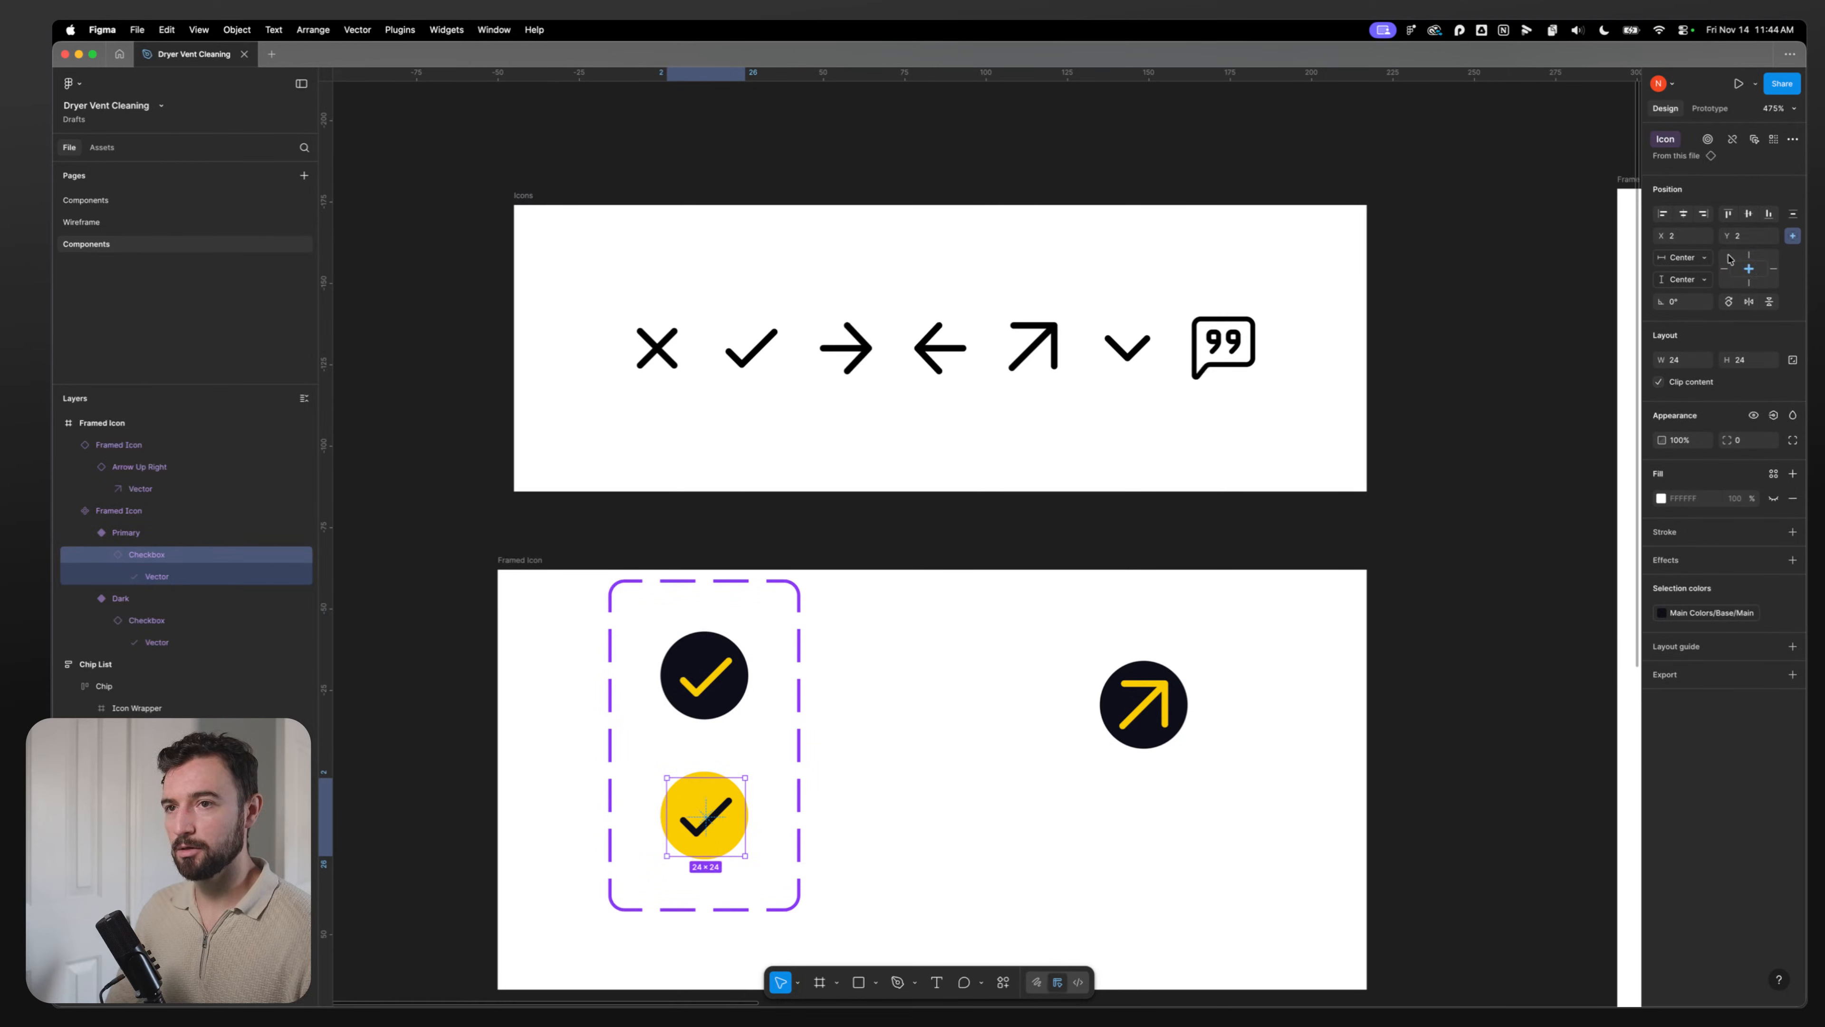
{"action": "left_click", "coordinate": [1127, 712]}
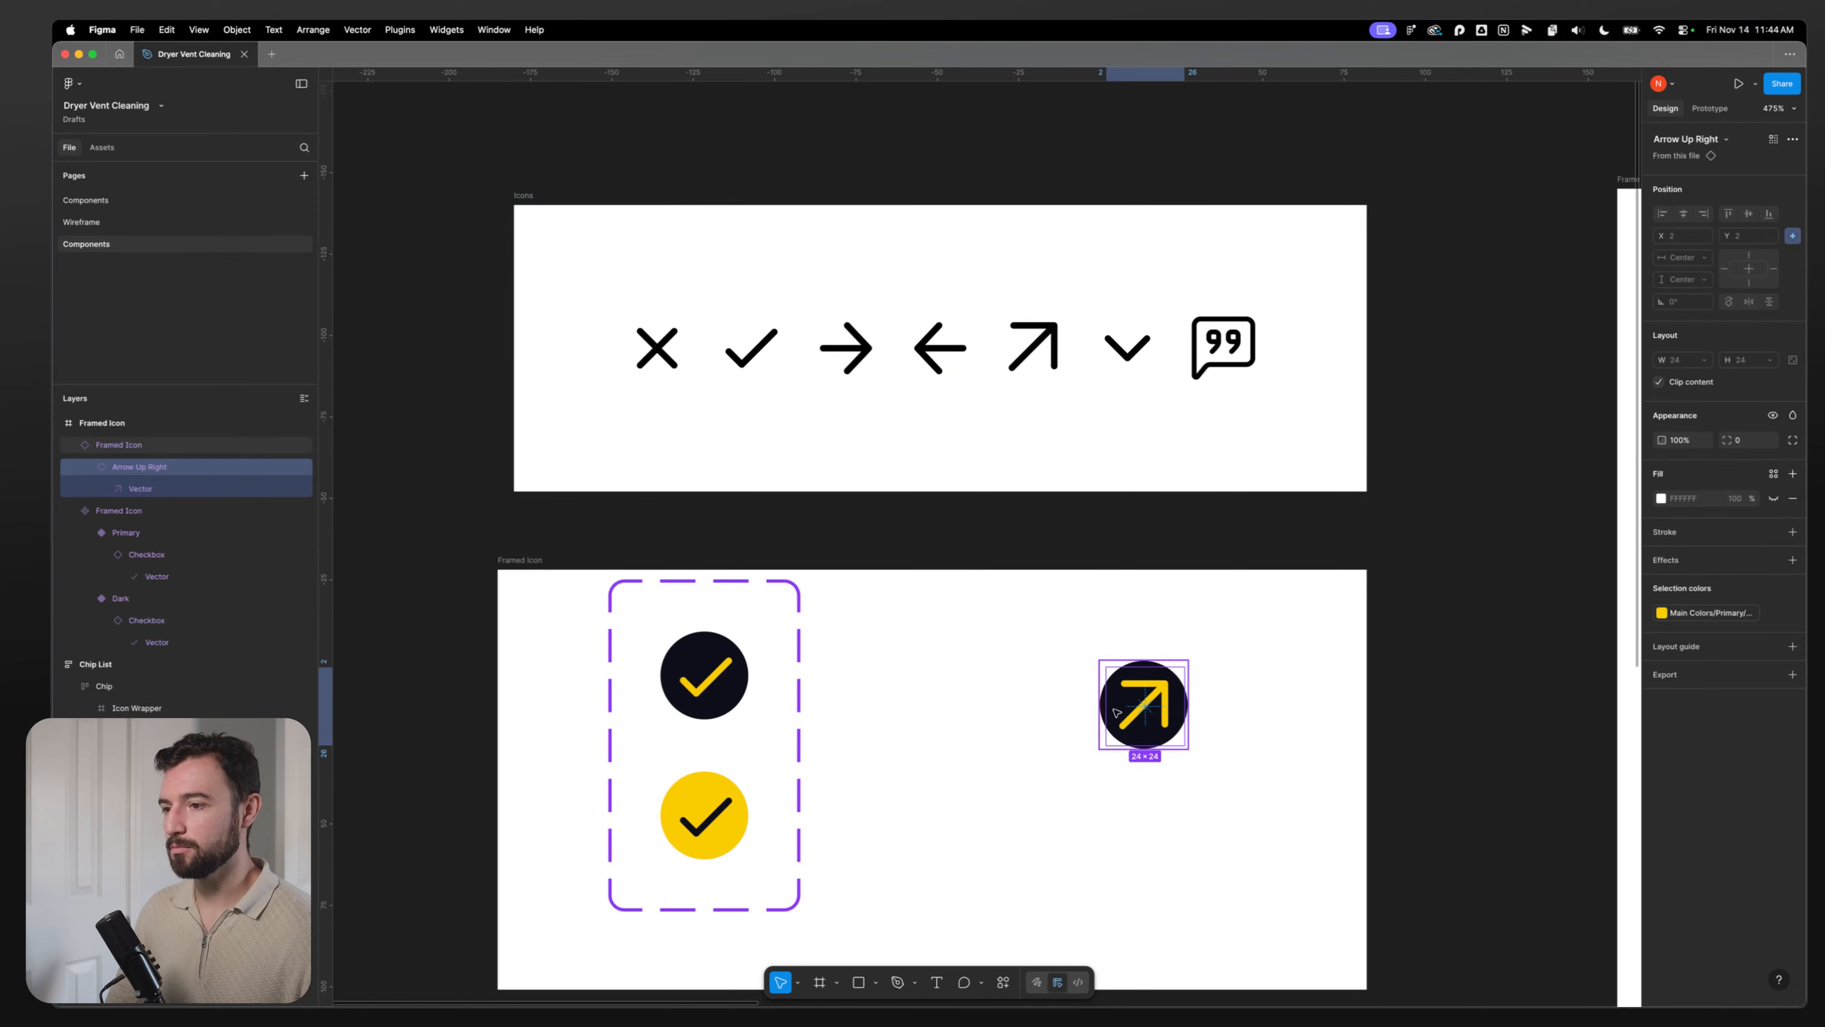
{"action": "left_click", "coordinate": [1182, 708]}
{"action": "left_click", "coordinate": [1746, 199]}
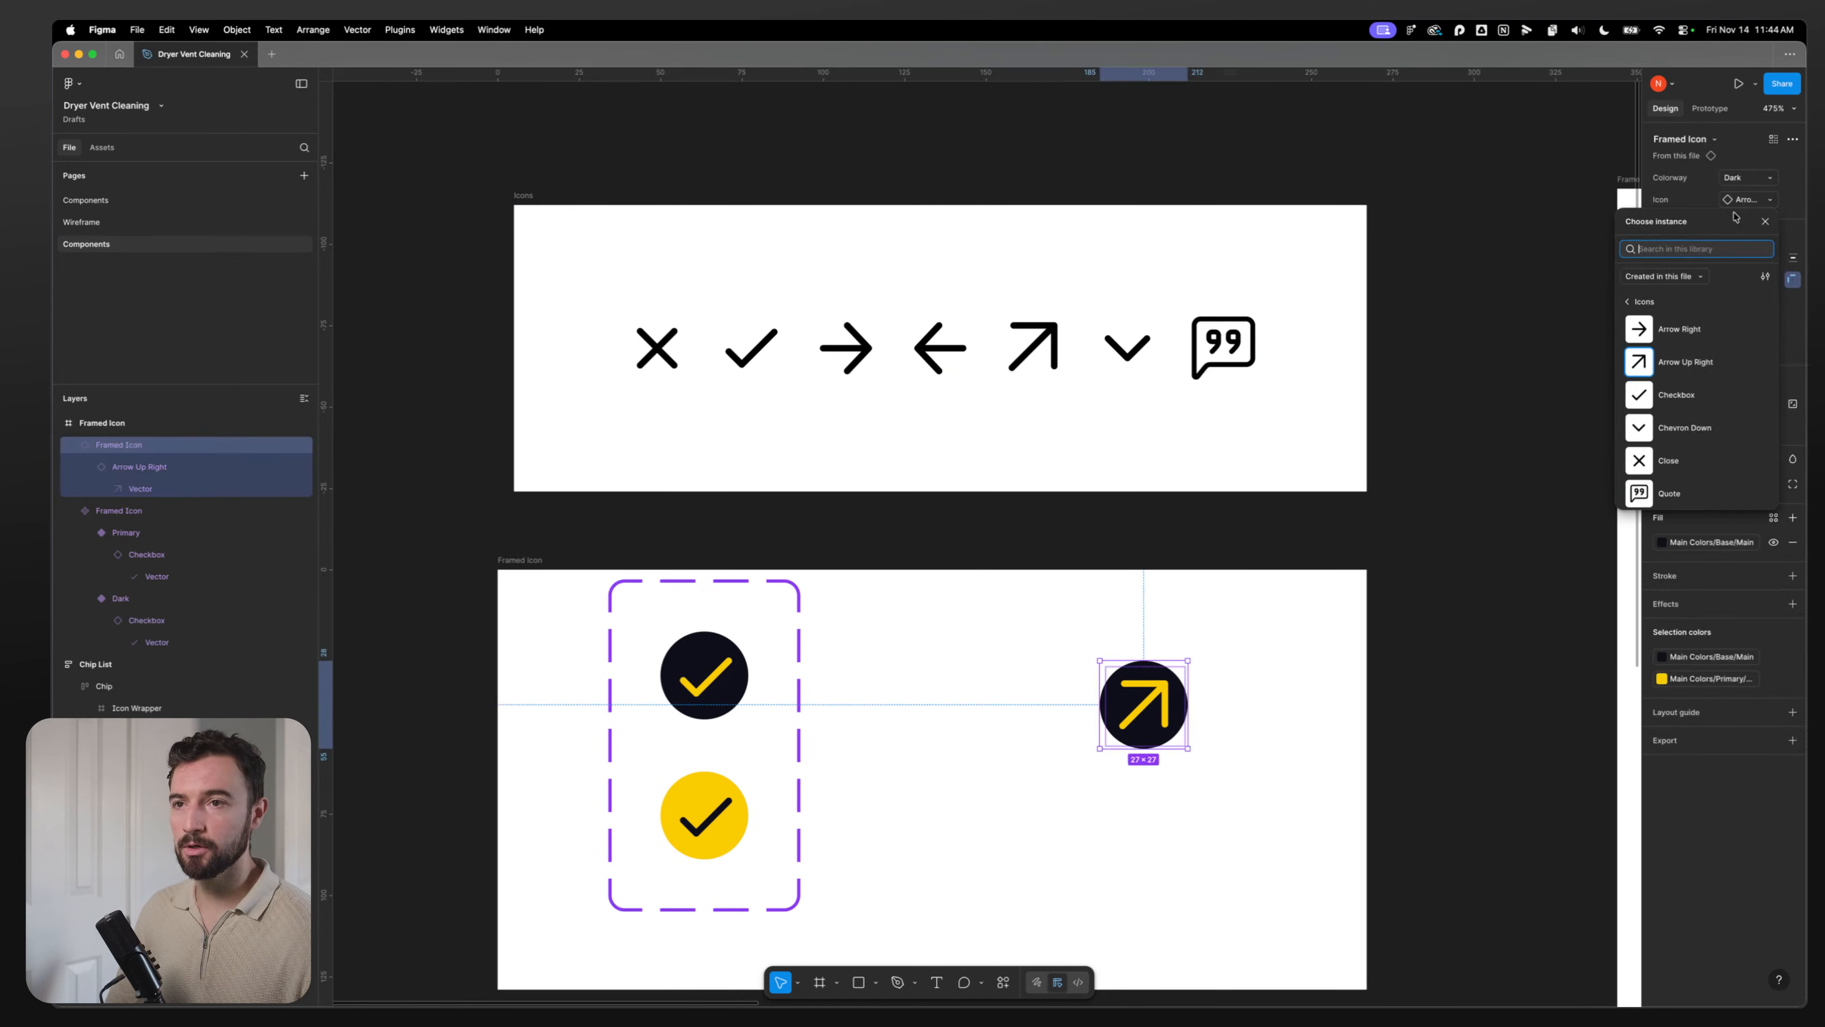
{"action": "left_click", "coordinate": [1679, 328]}
{"action": "left_click", "coordinate": [1430, 826]}
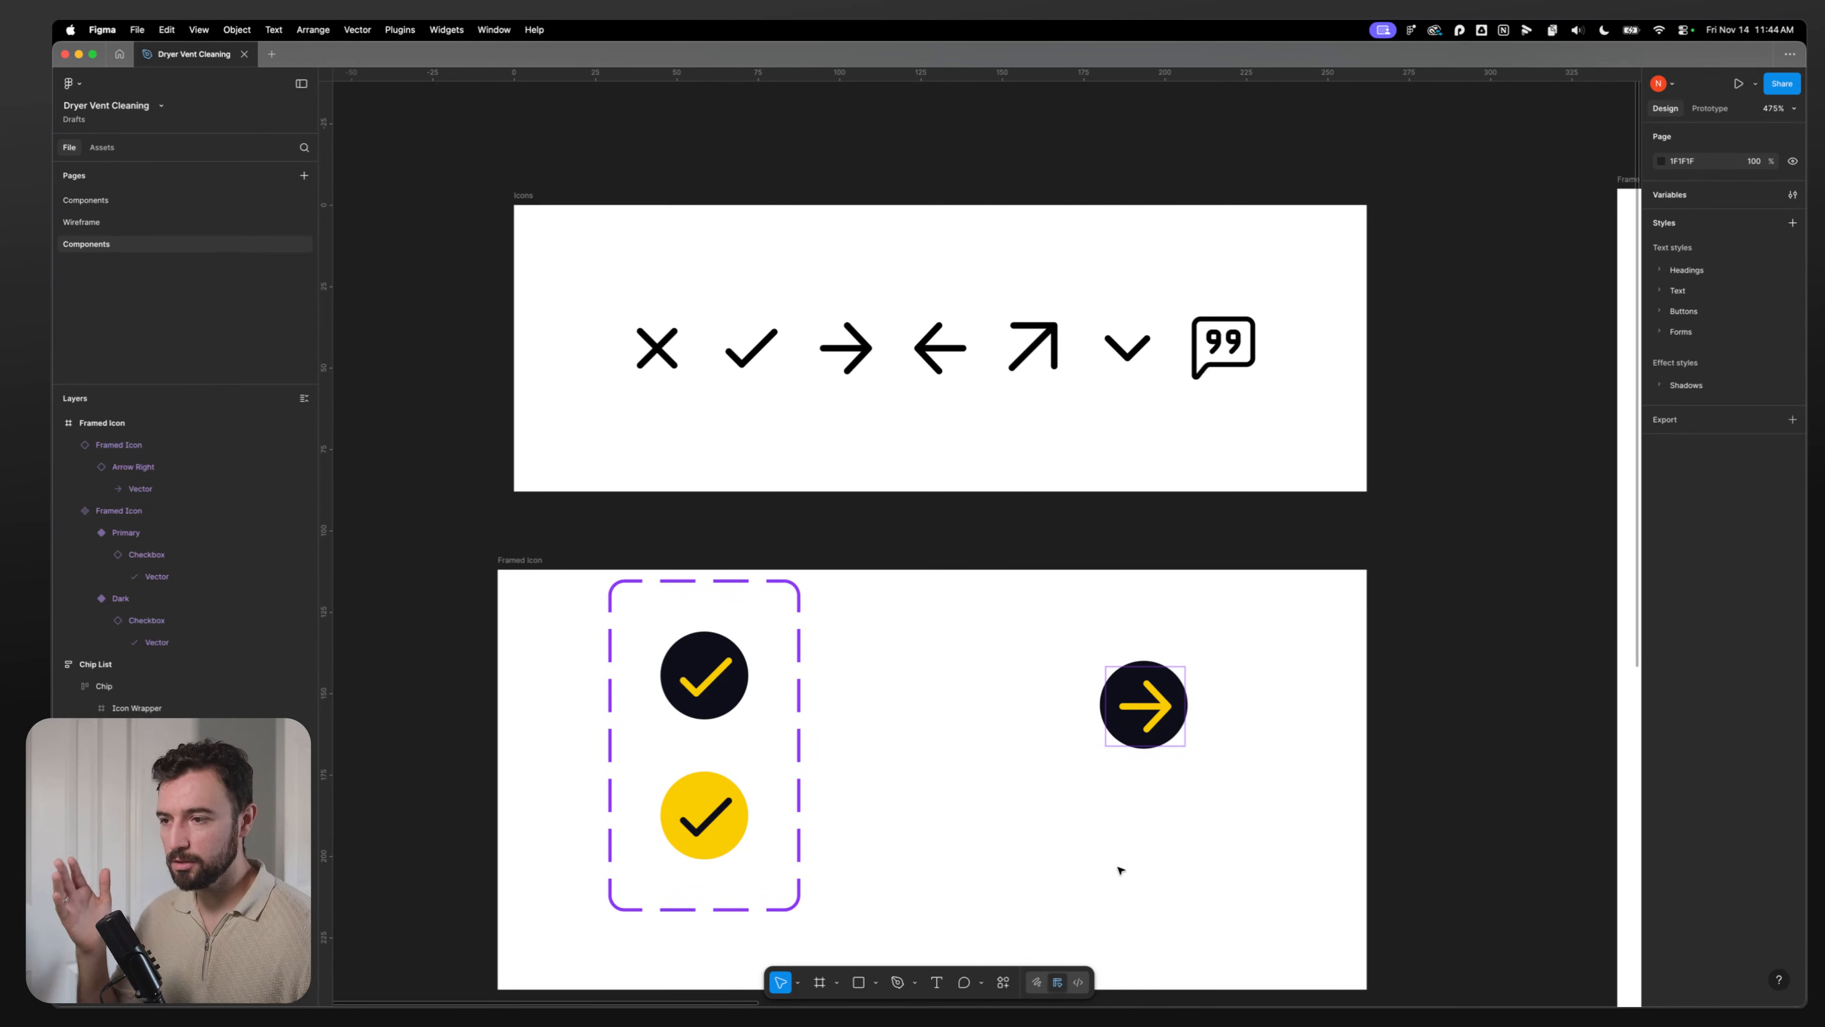
Step: Try nudging the vector inside the Arrow Right component one pixel left and one pixel up
{"action": "left_click", "coordinate": [860, 353], "text": "super"}
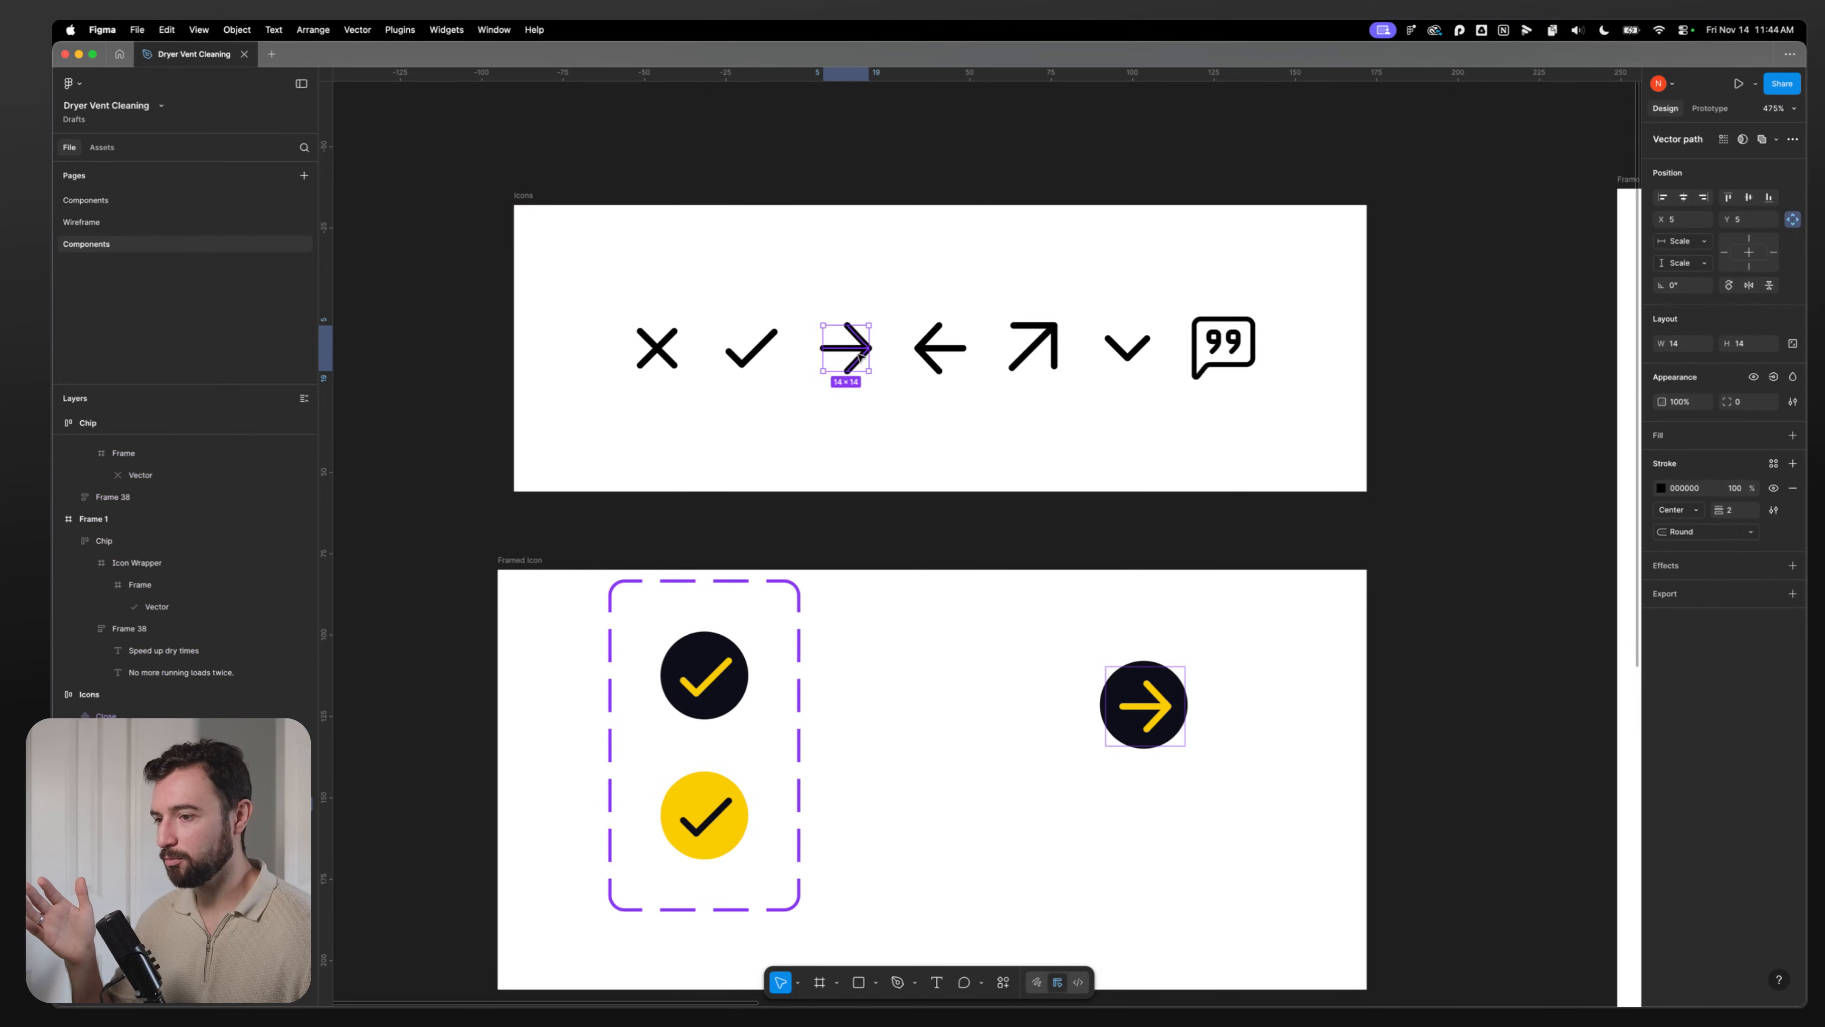
{"action": "key", "text": "Left"}
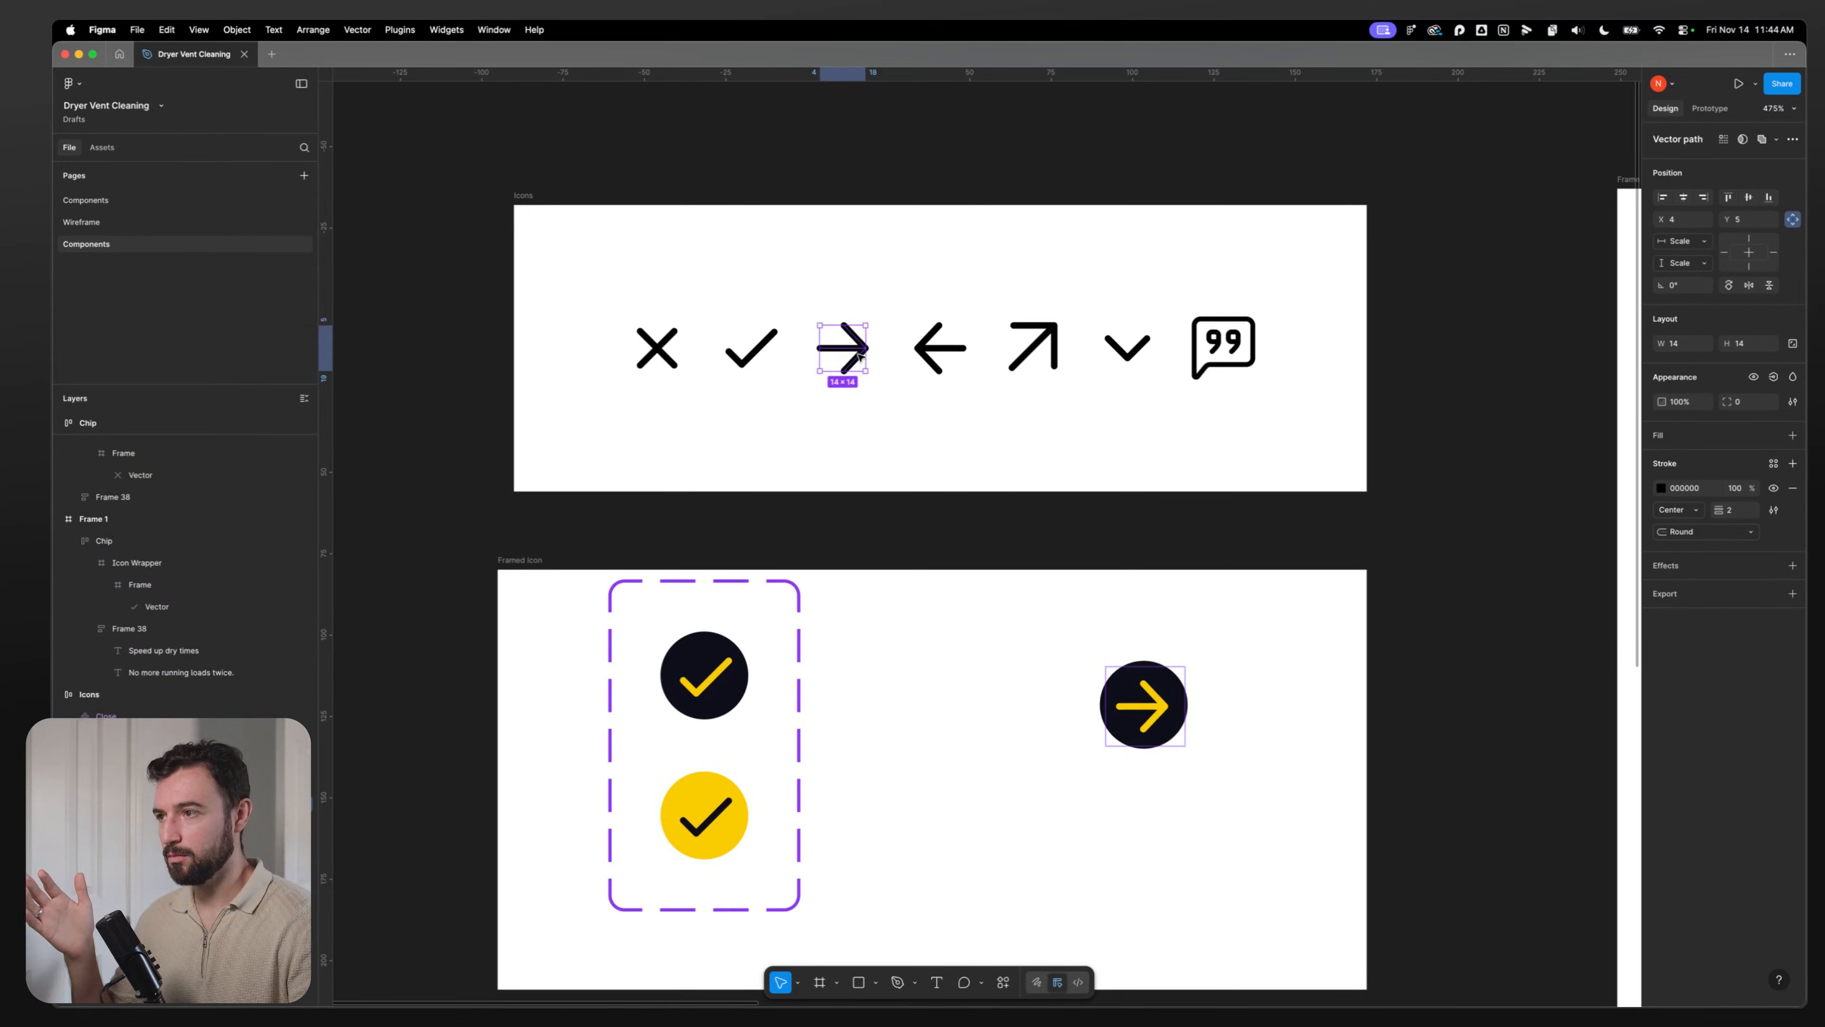
{"action": "key", "text": "Right"}
{"action": "key", "text": "Up"}
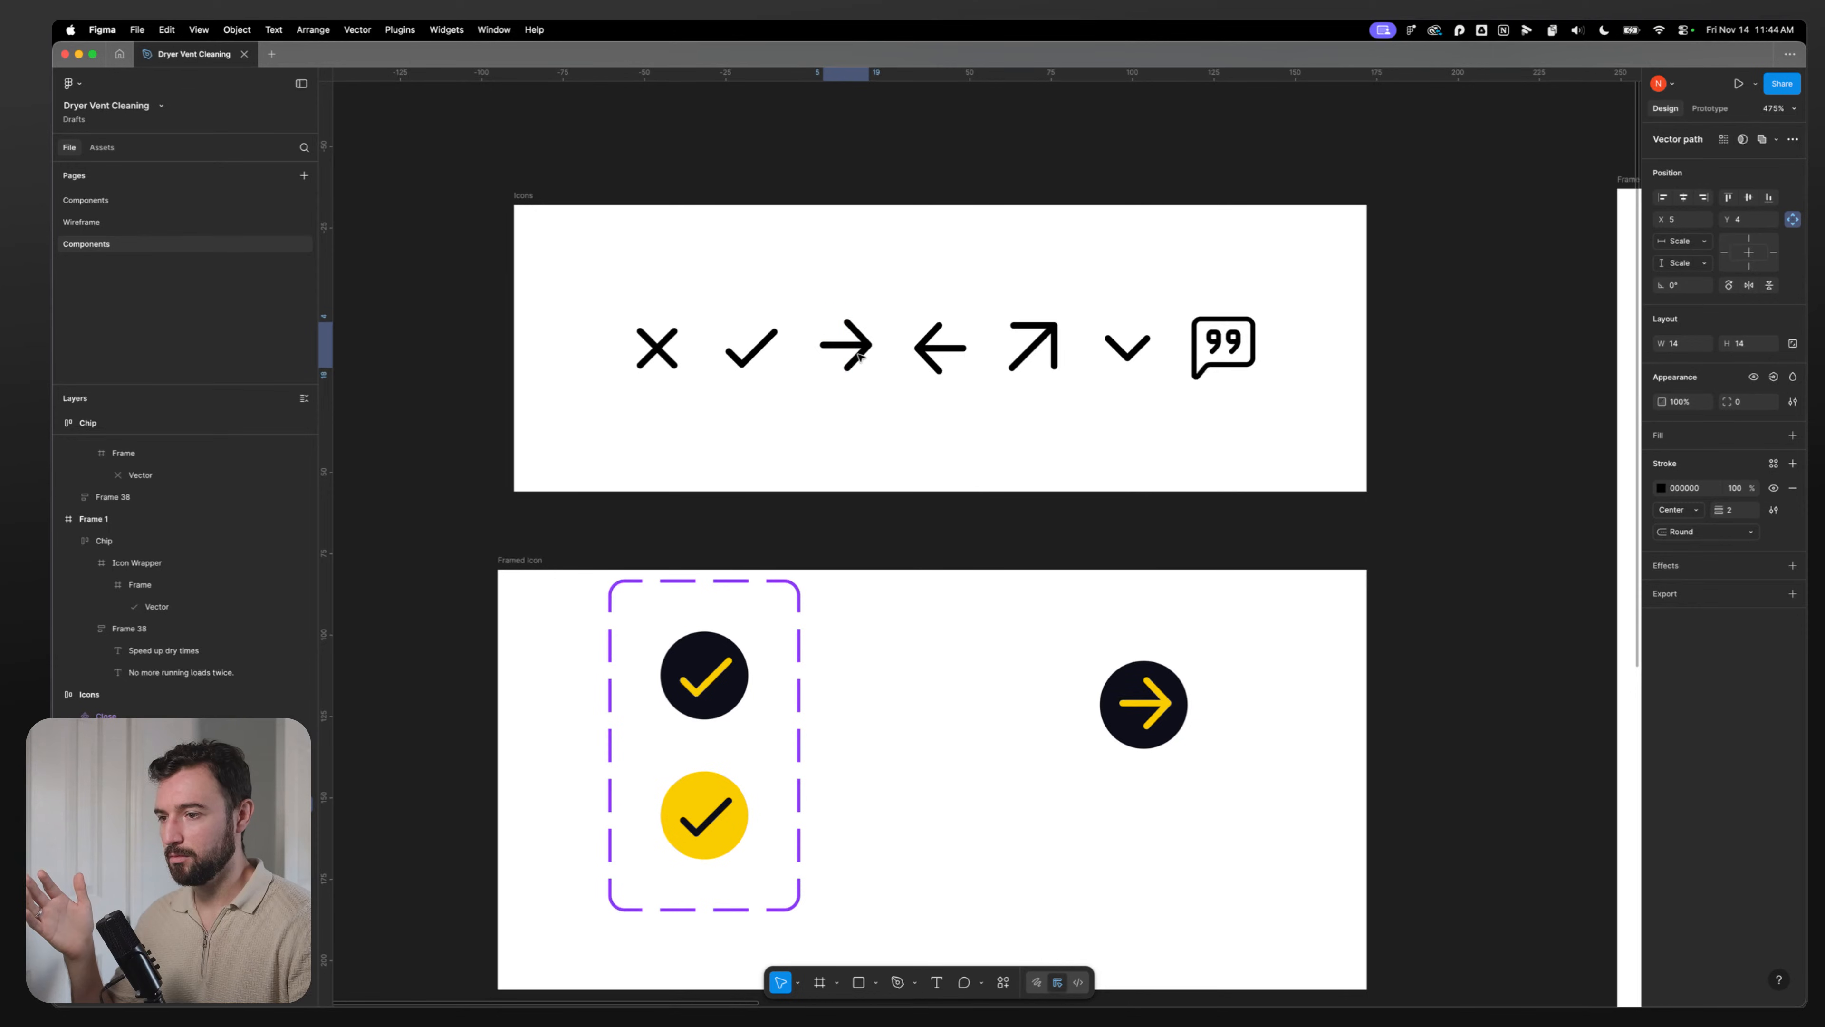
{"action": "key", "text": "Down"}
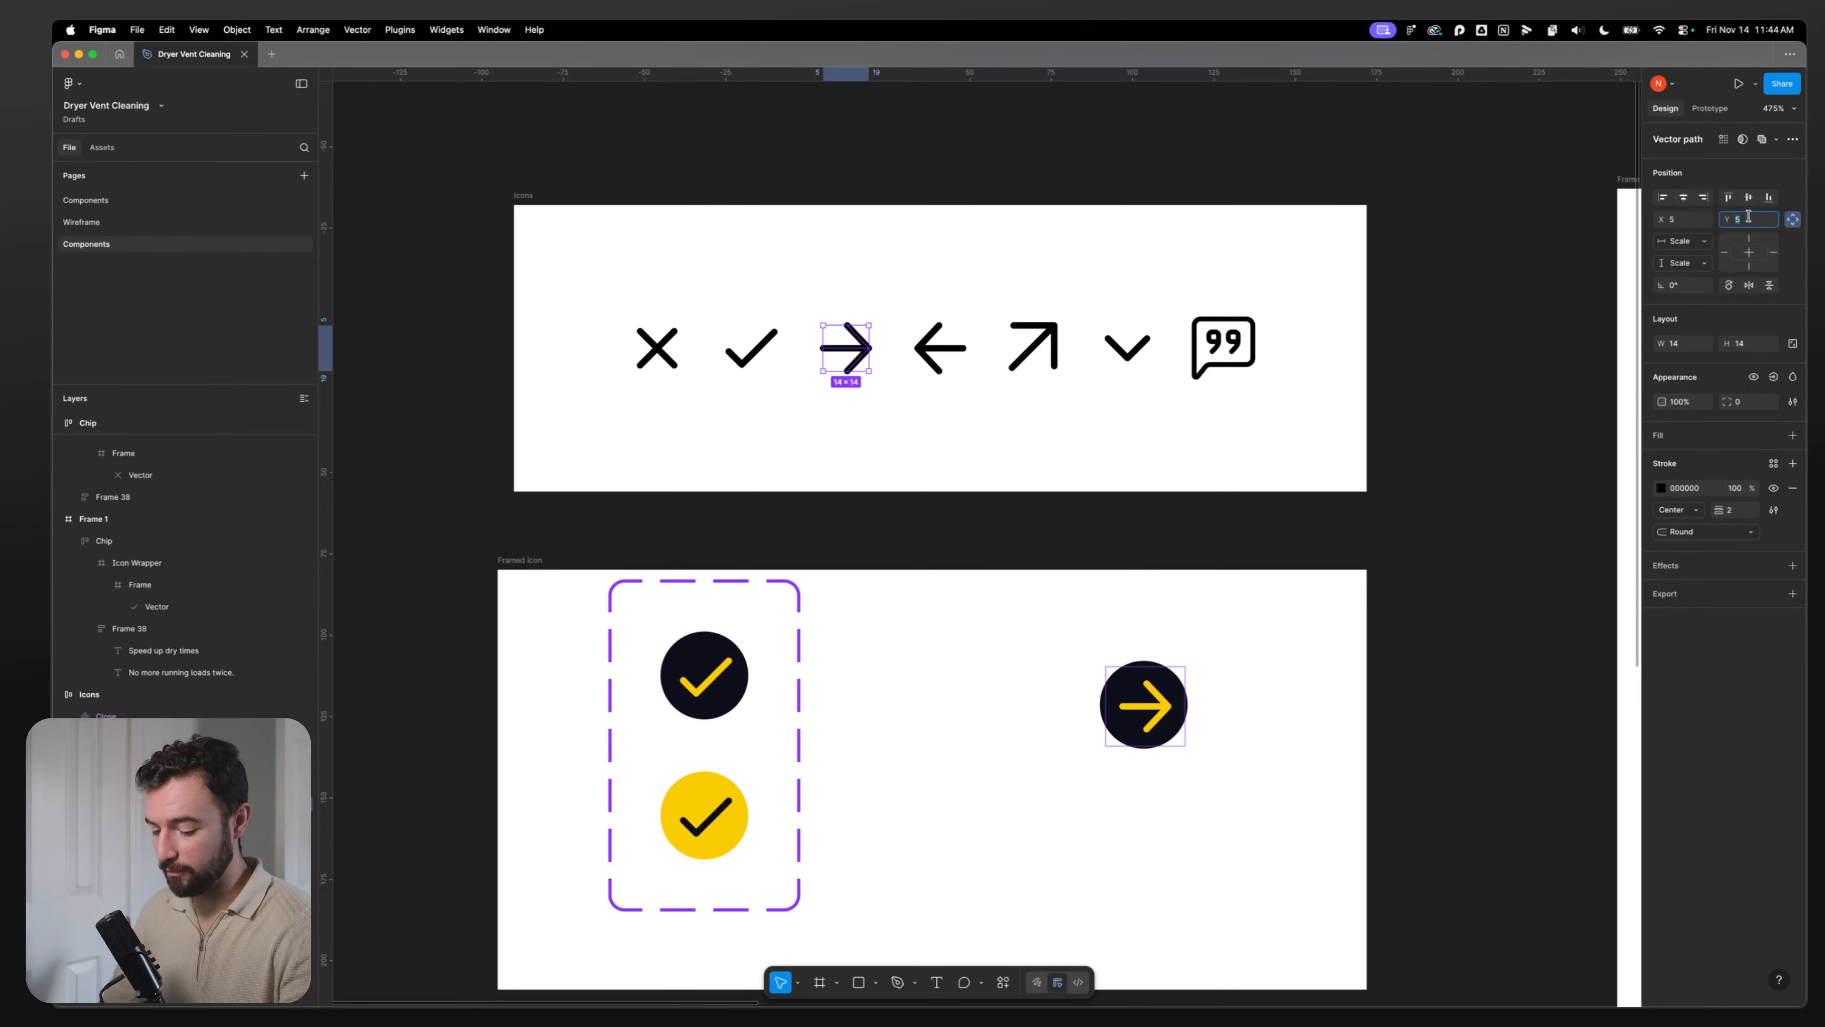
Step: Set the Arrow Right component's vector position to X 4.5 and Y 4.5
{"action": "type", "text": "4.5"}
{"action": "key", "text": "Return"}
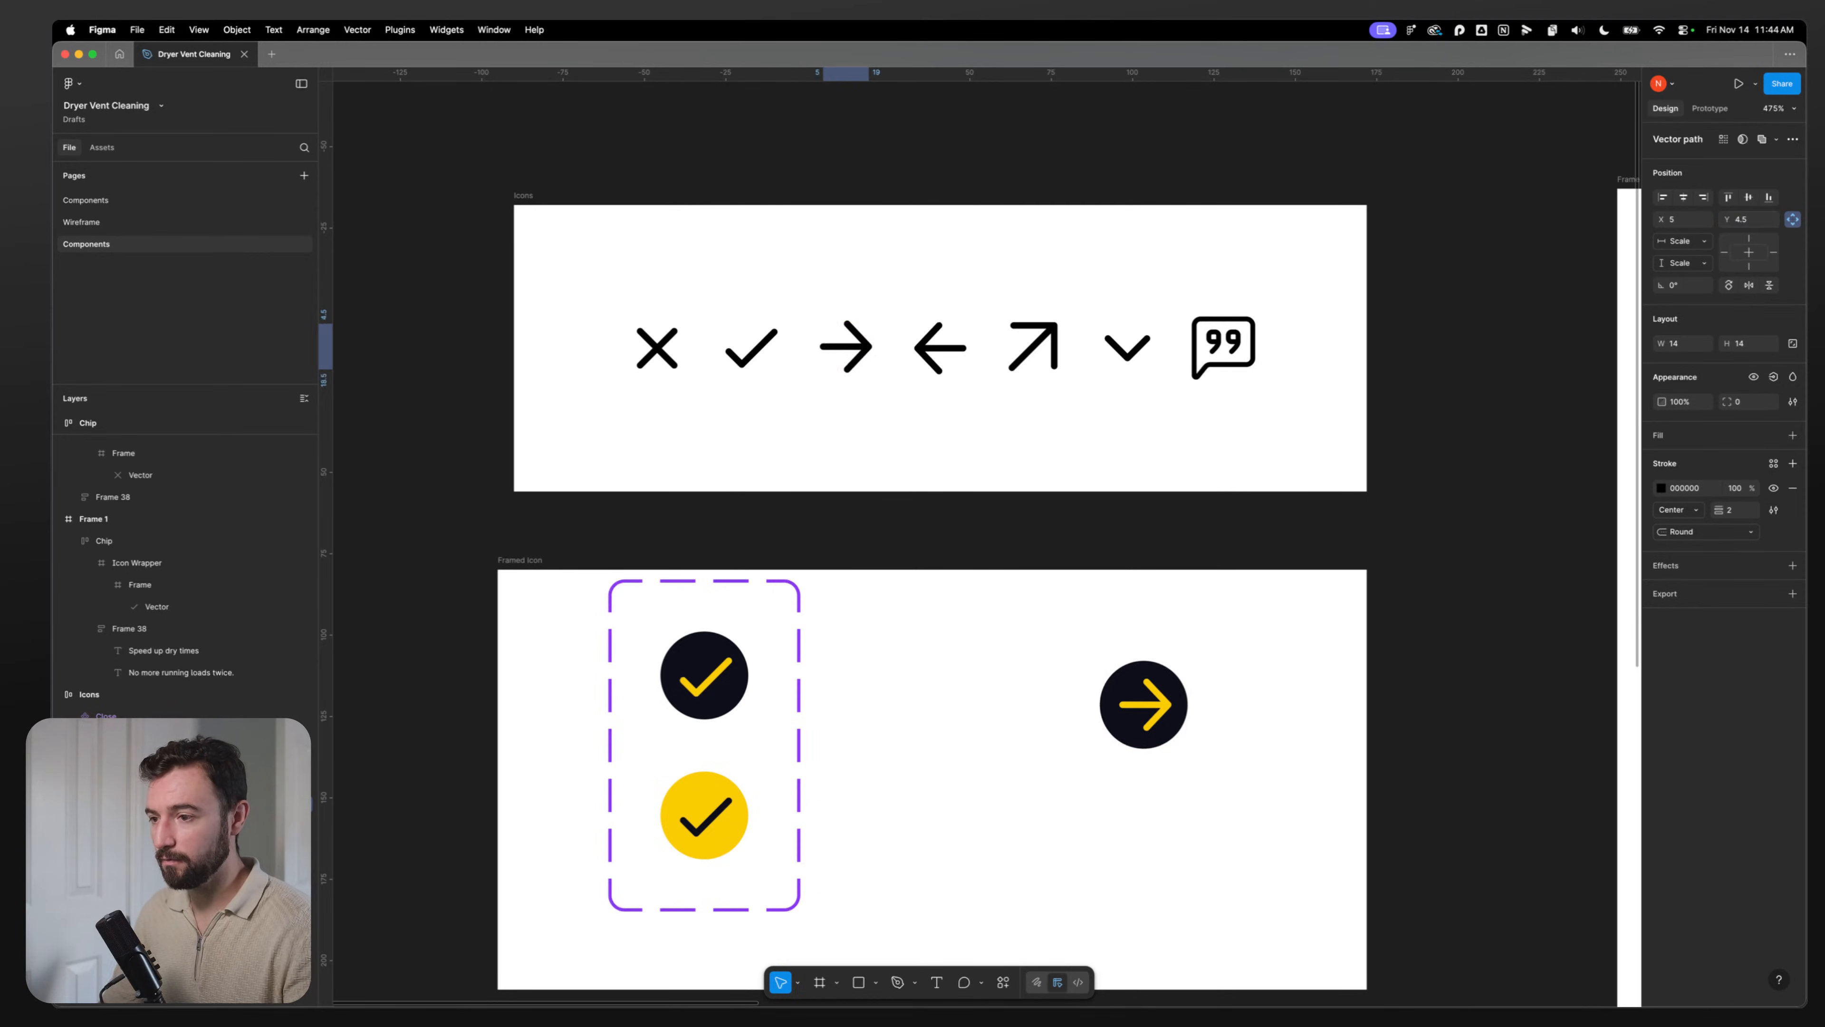
{"action": "left_click", "coordinate": [1687, 221]}
{"action": "type", "text": "4.5"}
{"action": "key", "text": "Return"}
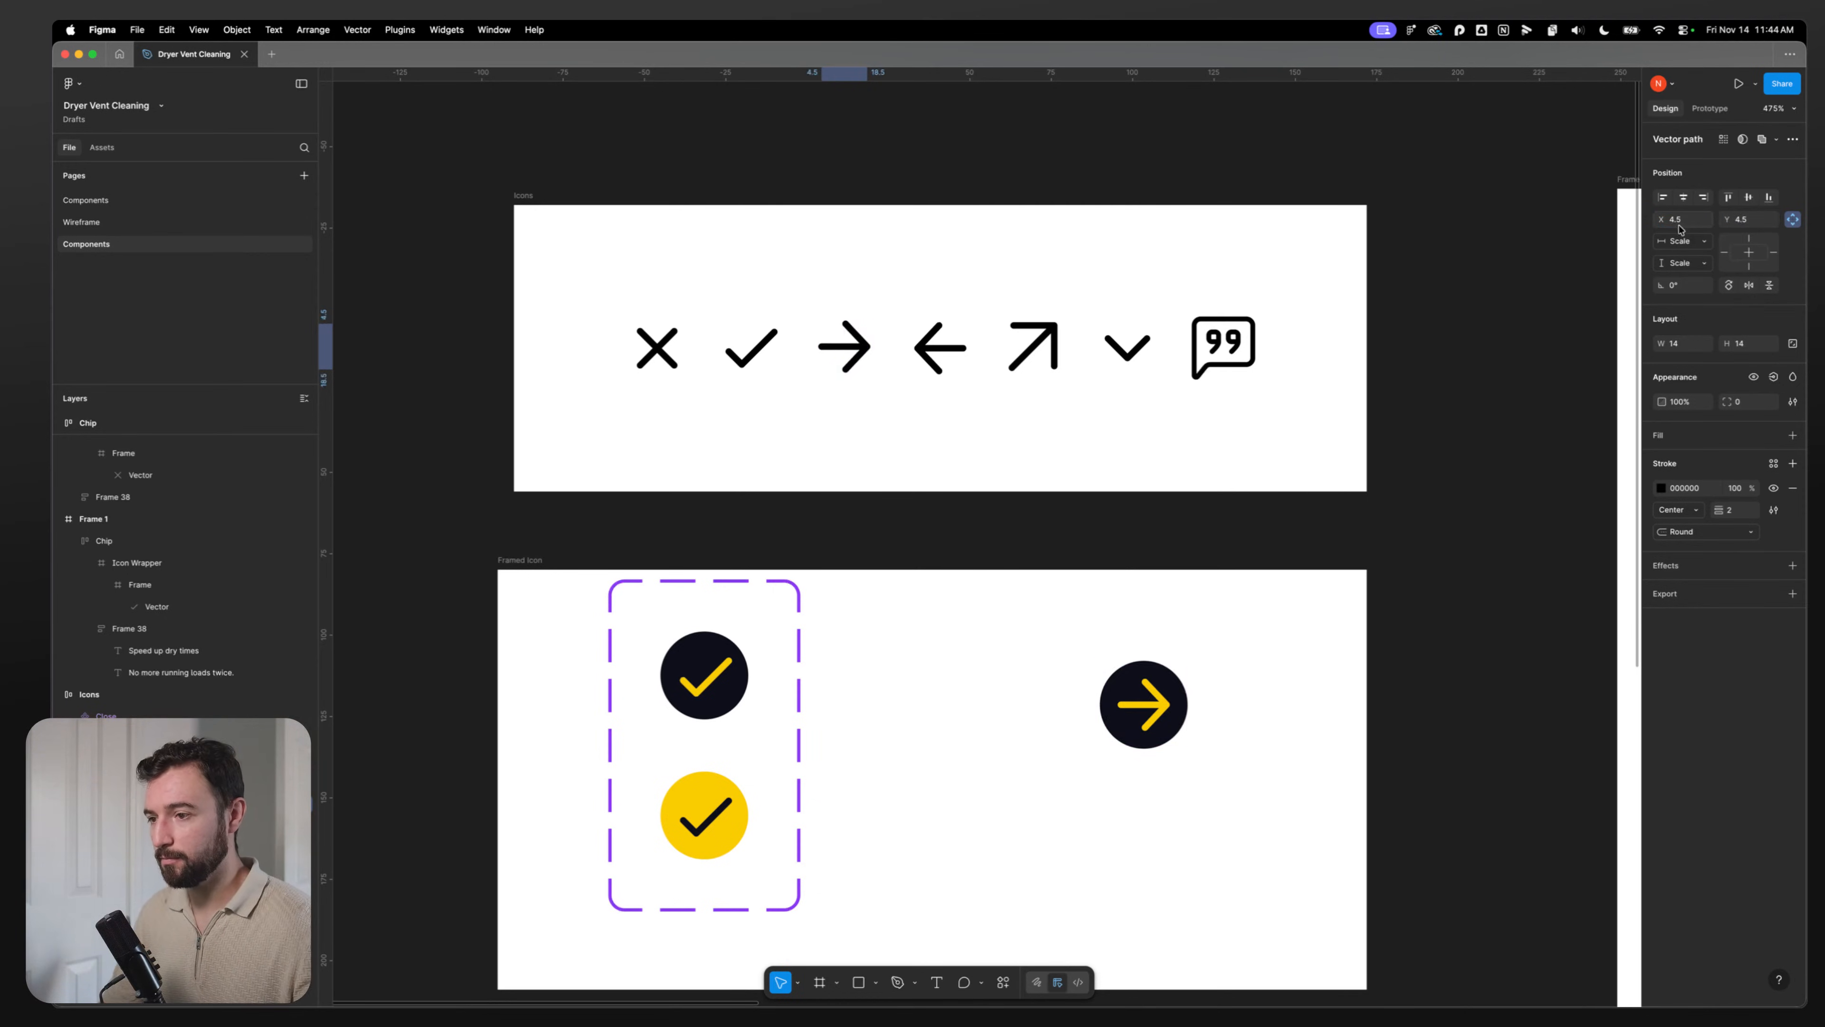
Step: Set the Arrow Left component's vector position to X 4.5 and Y 4.5
{"action": "left_click", "coordinate": [944, 355]}
{"action": "double_click", "coordinate": [943, 352]}
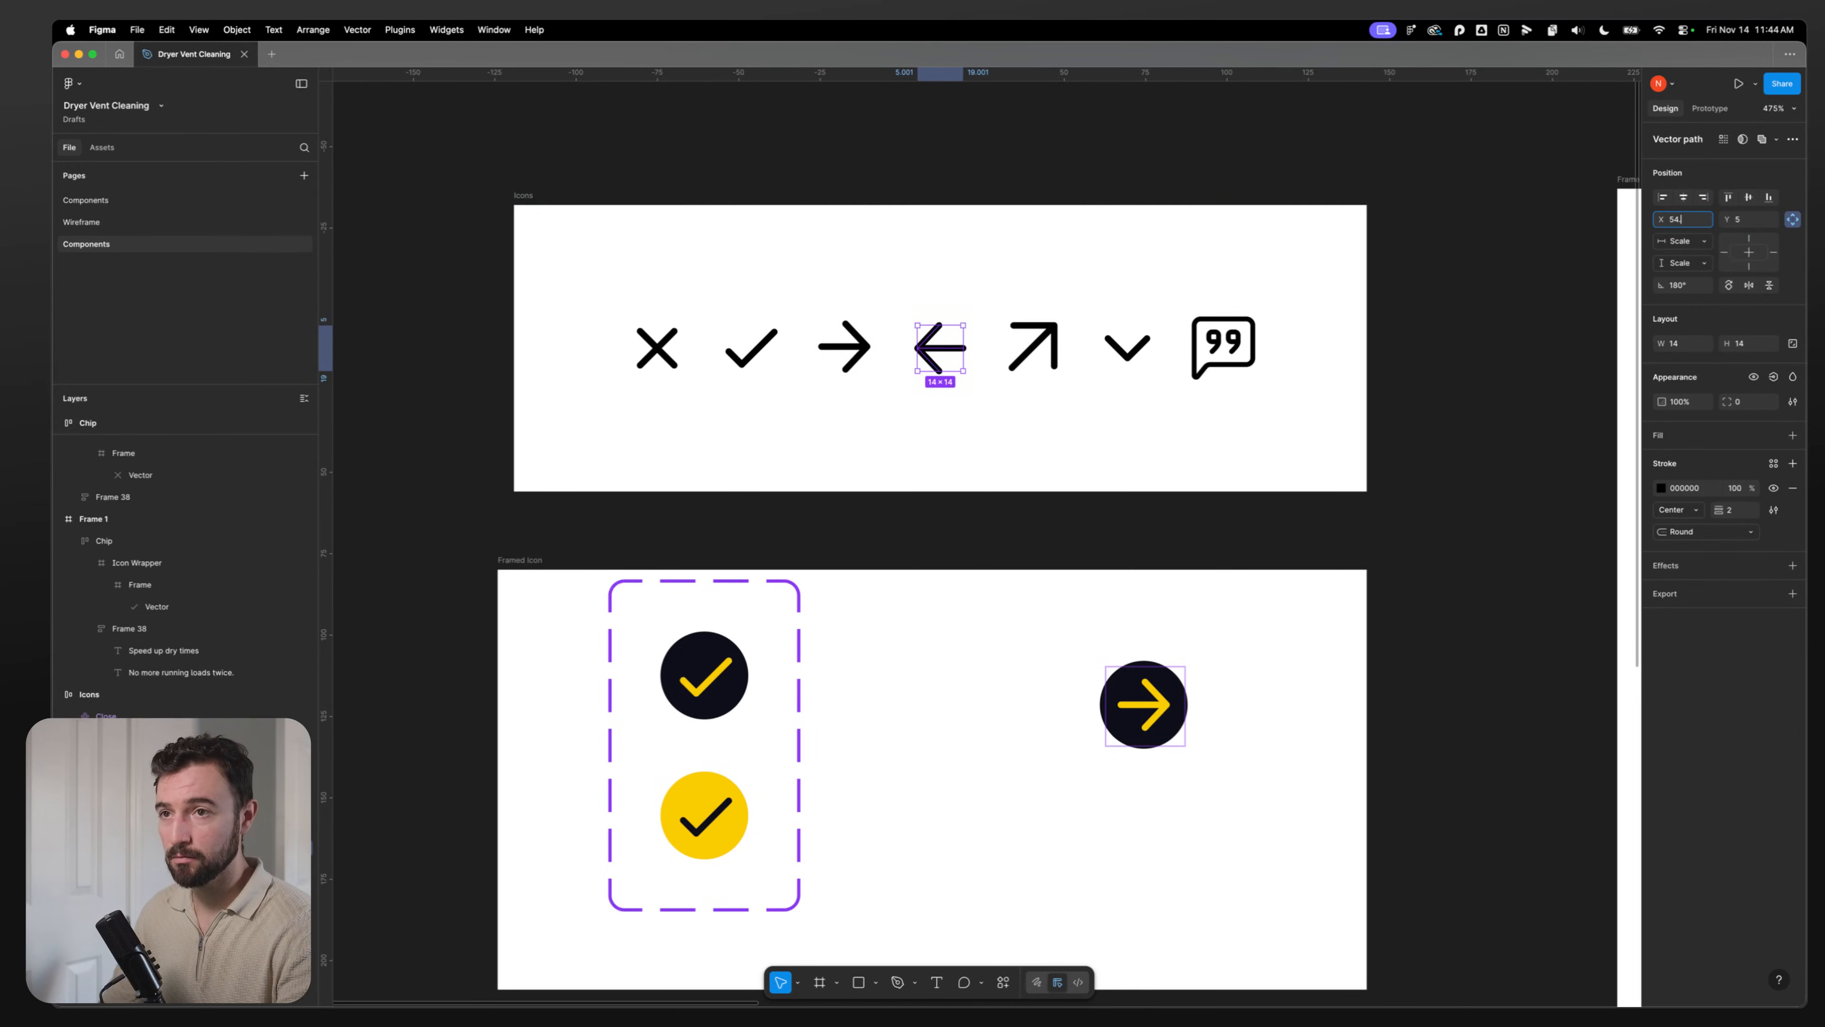
{"action": "type", "text": "4.5"}
{"action": "key", "text": "Return"}
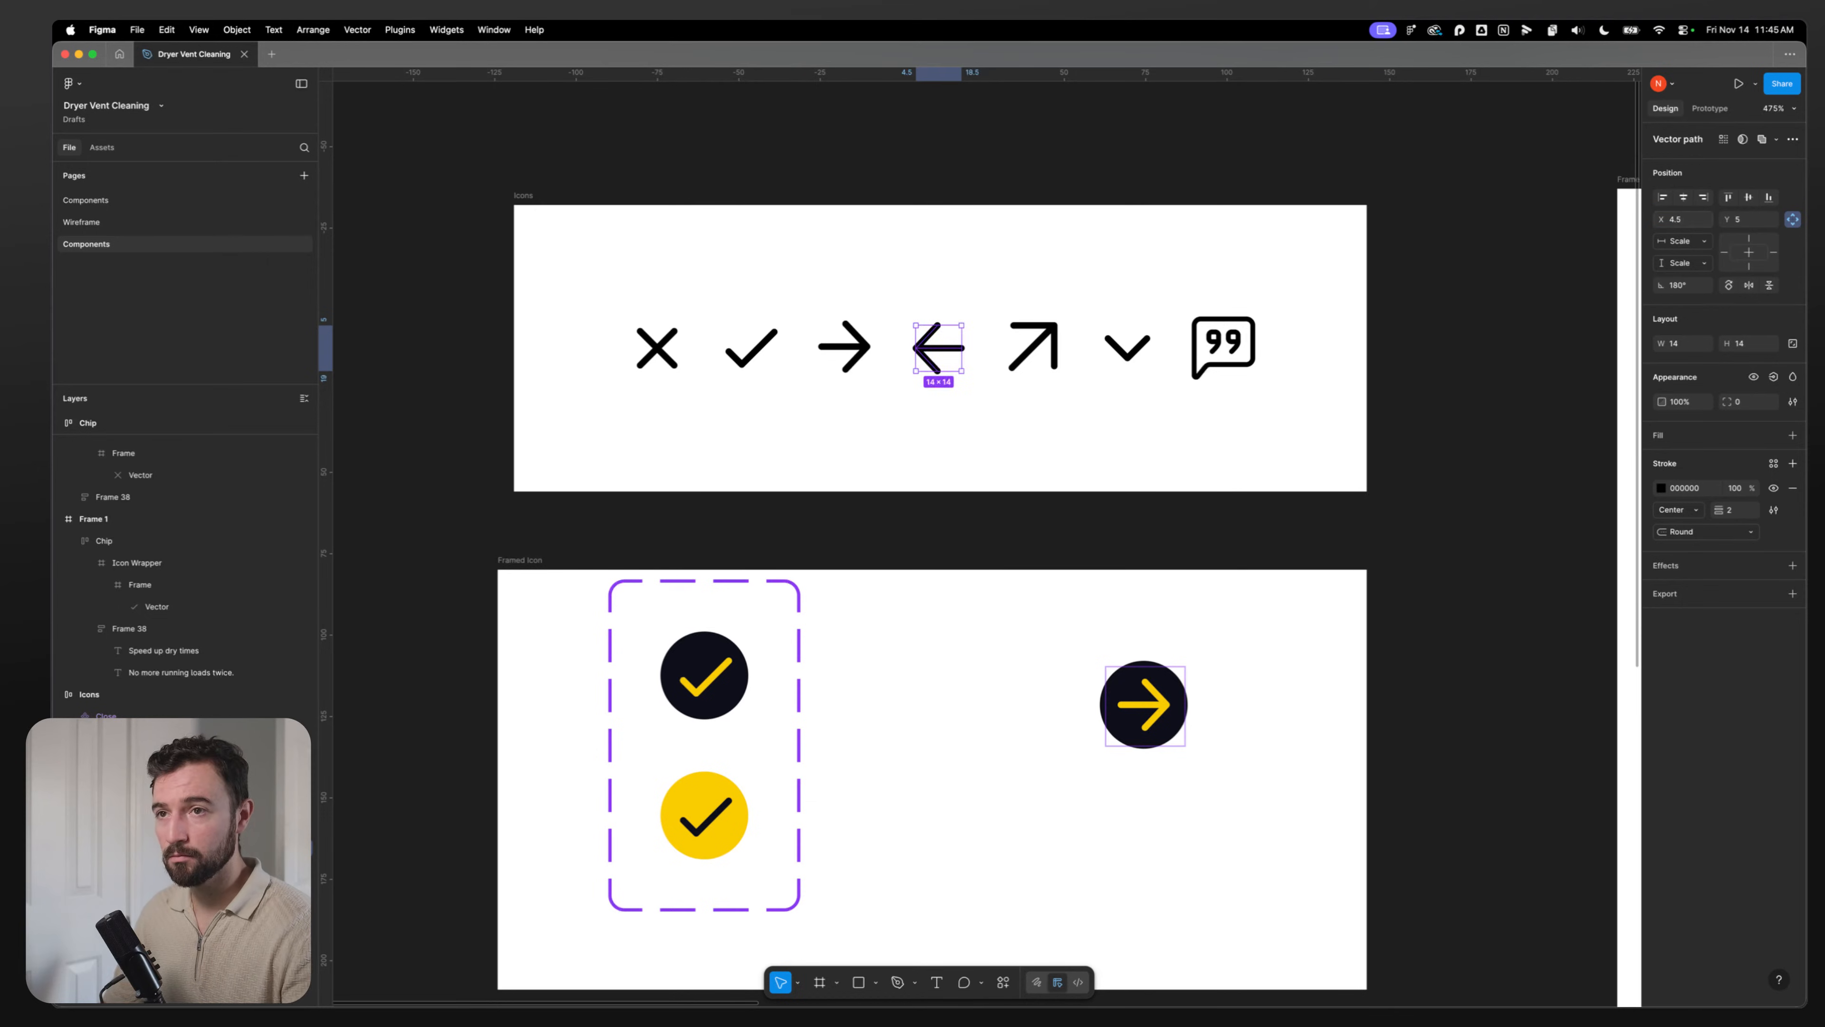
{"action": "left_click", "coordinate": [1753, 219]}
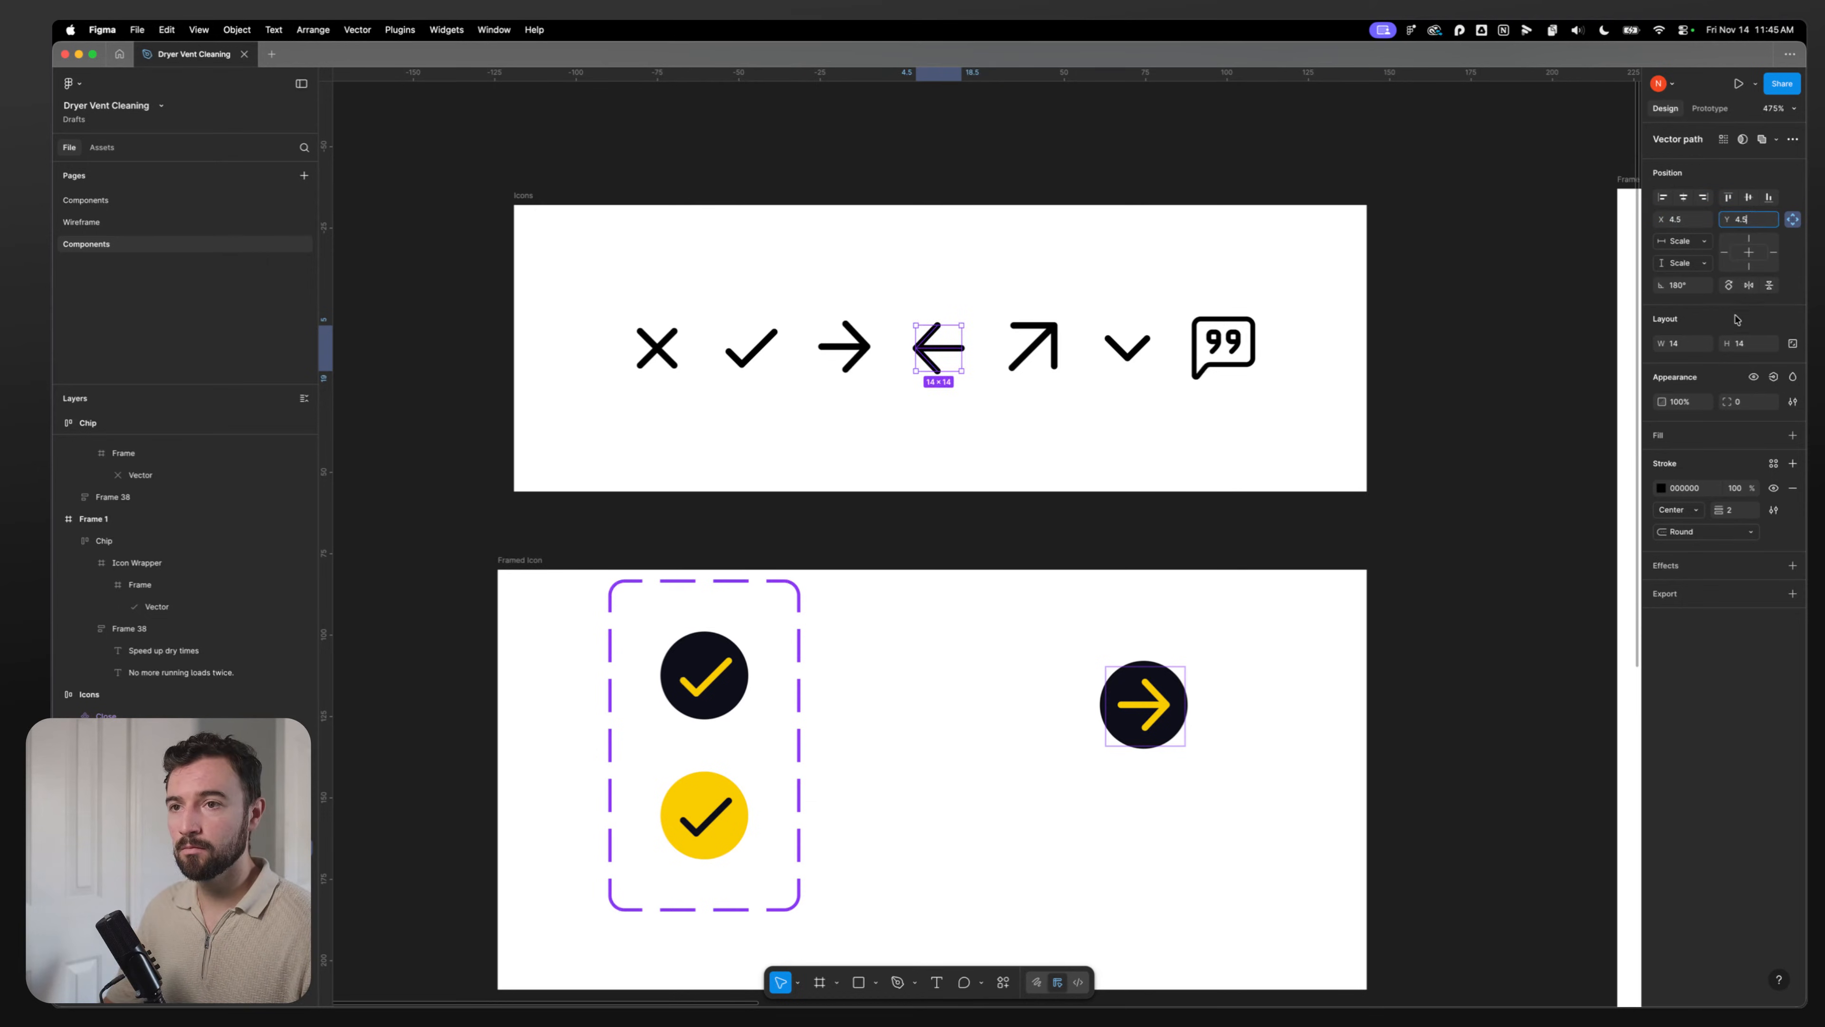
{"action": "key", "text": "Return"}
Step: Check the icon nested in the Framed Icon instance, then swap it to Arrow Left and back to Arrow Right
{"action": "left_click", "coordinate": [1165, 694]}
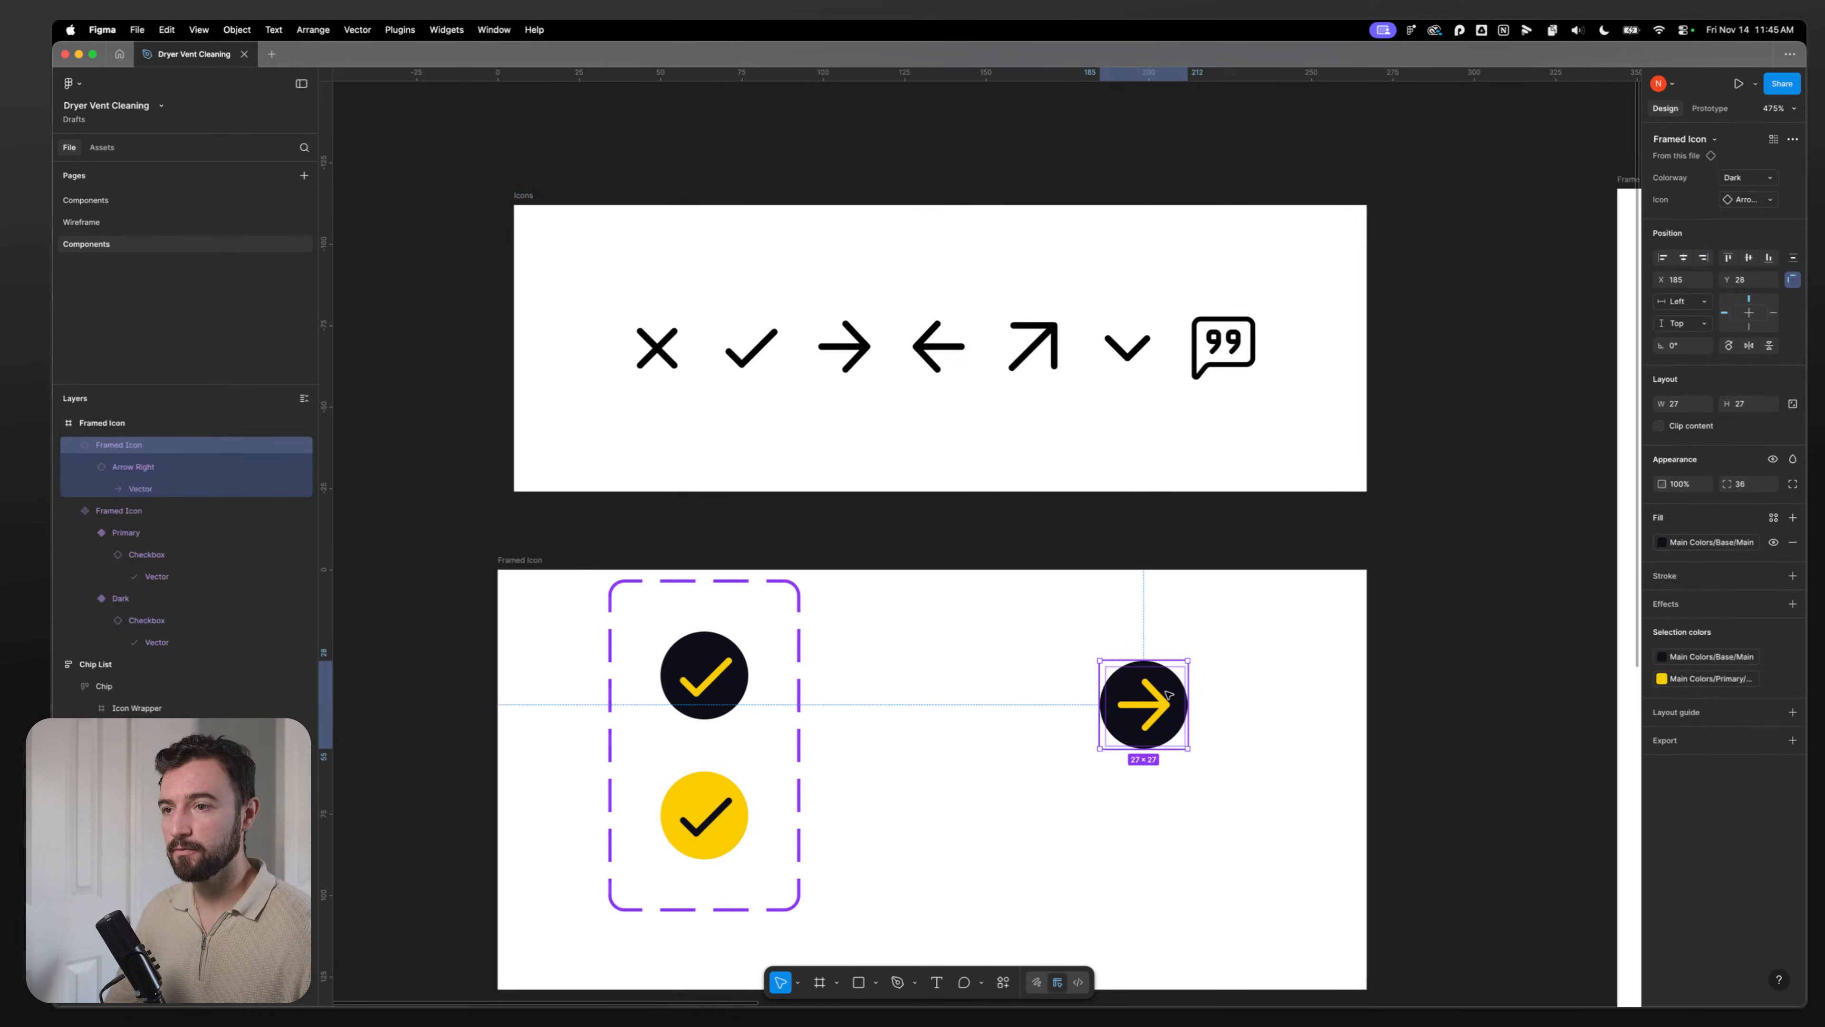
{"action": "double_click", "coordinate": [1168, 694]}
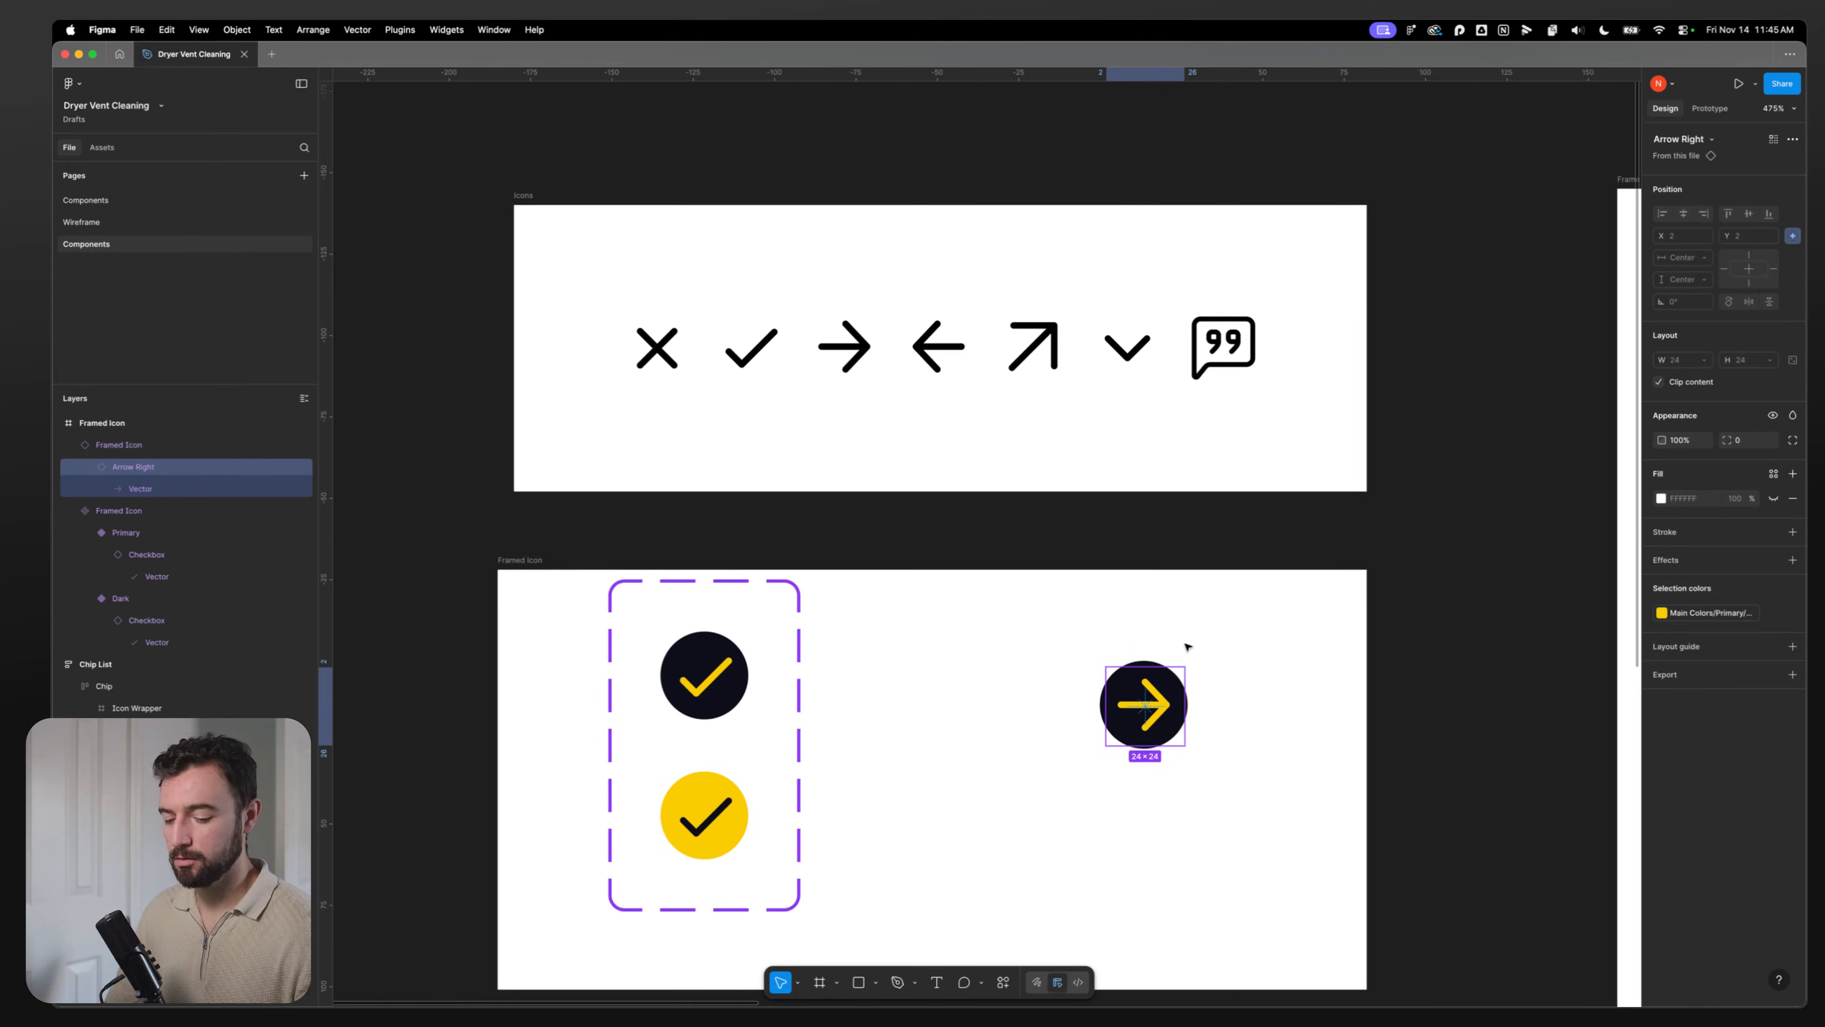
{"action": "key", "text": "Escape"}
{"action": "left_click", "coordinate": [1746, 199]}
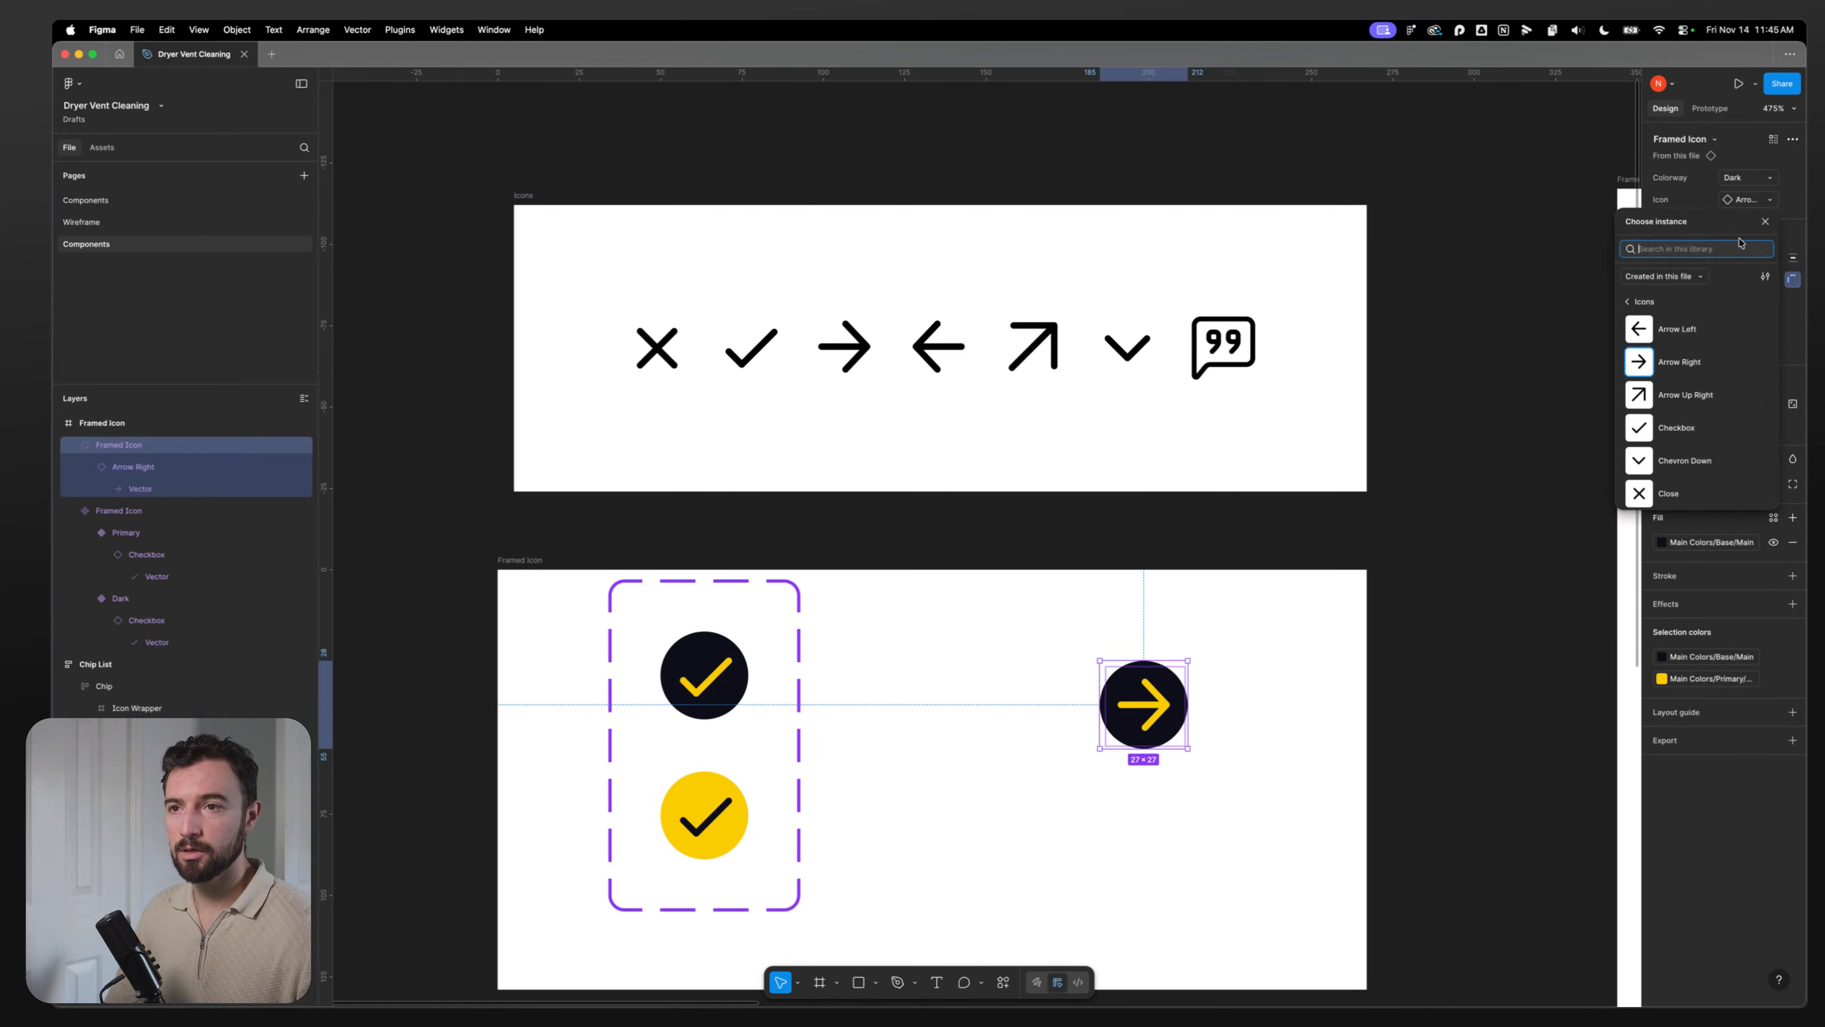
{"action": "left_click", "coordinate": [1667, 328]}
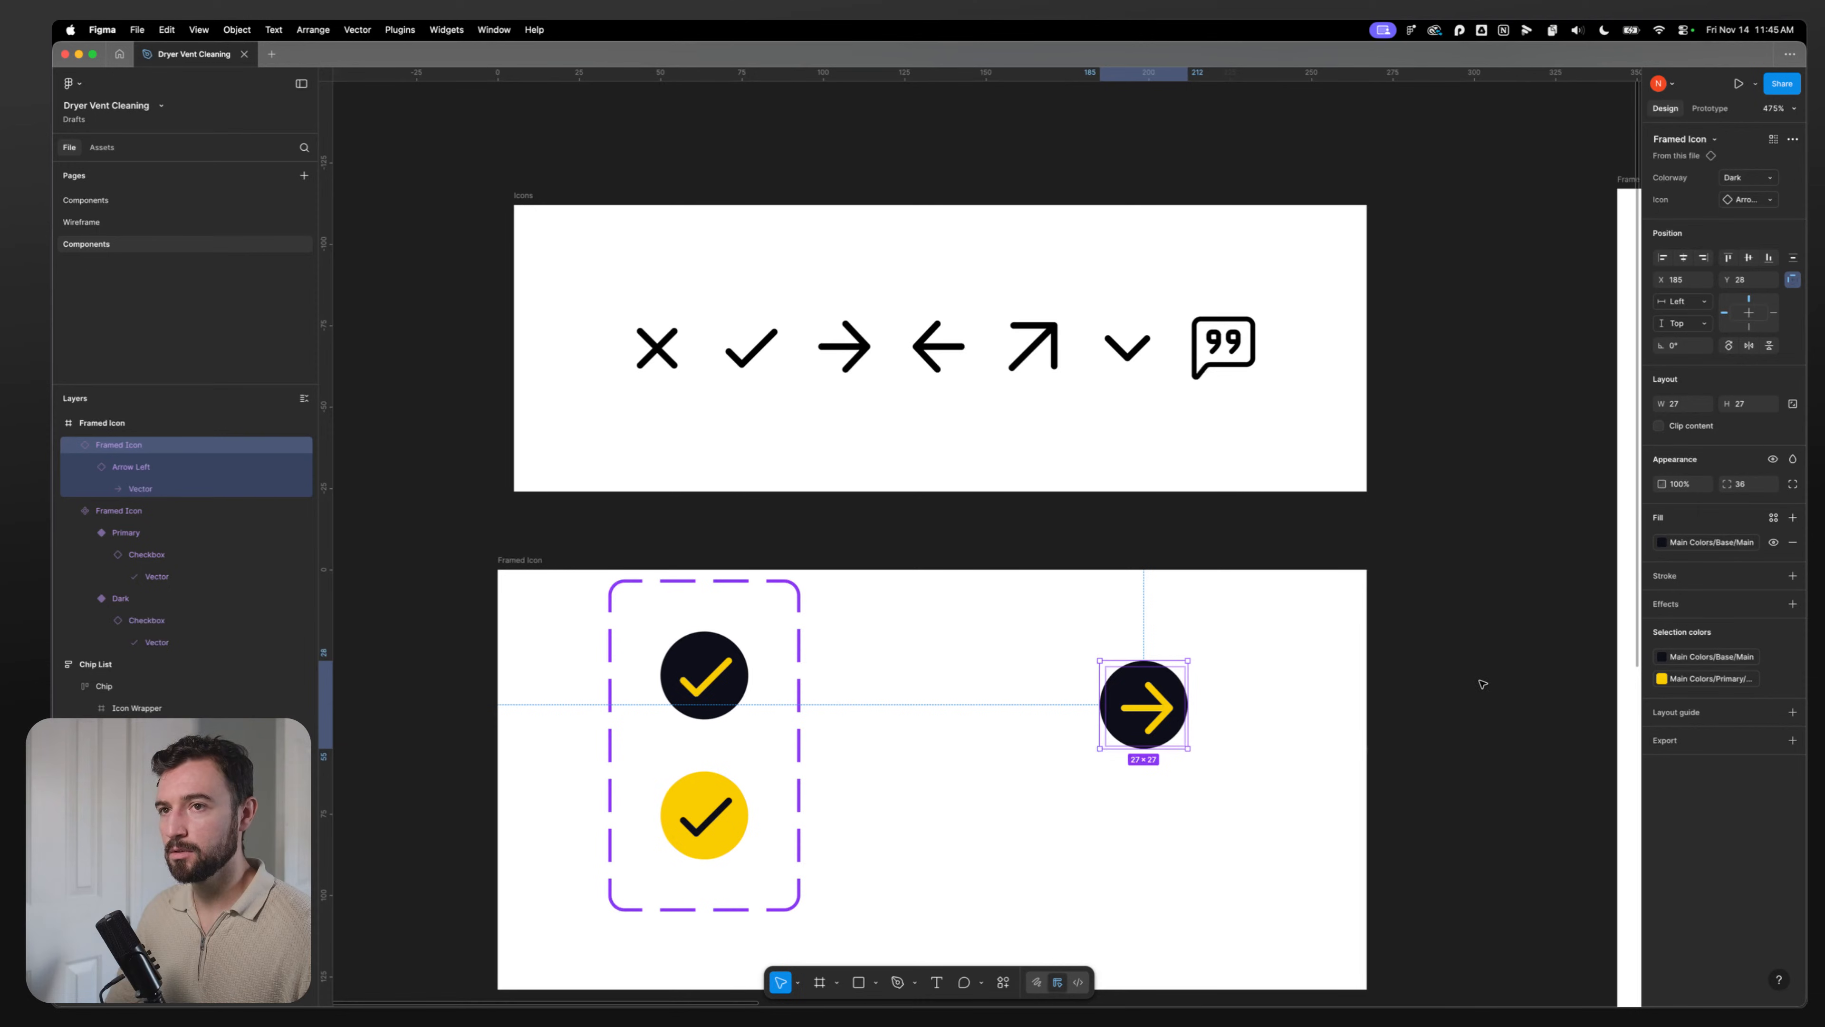
{"action": "left_click", "coordinate": [1758, 200]}
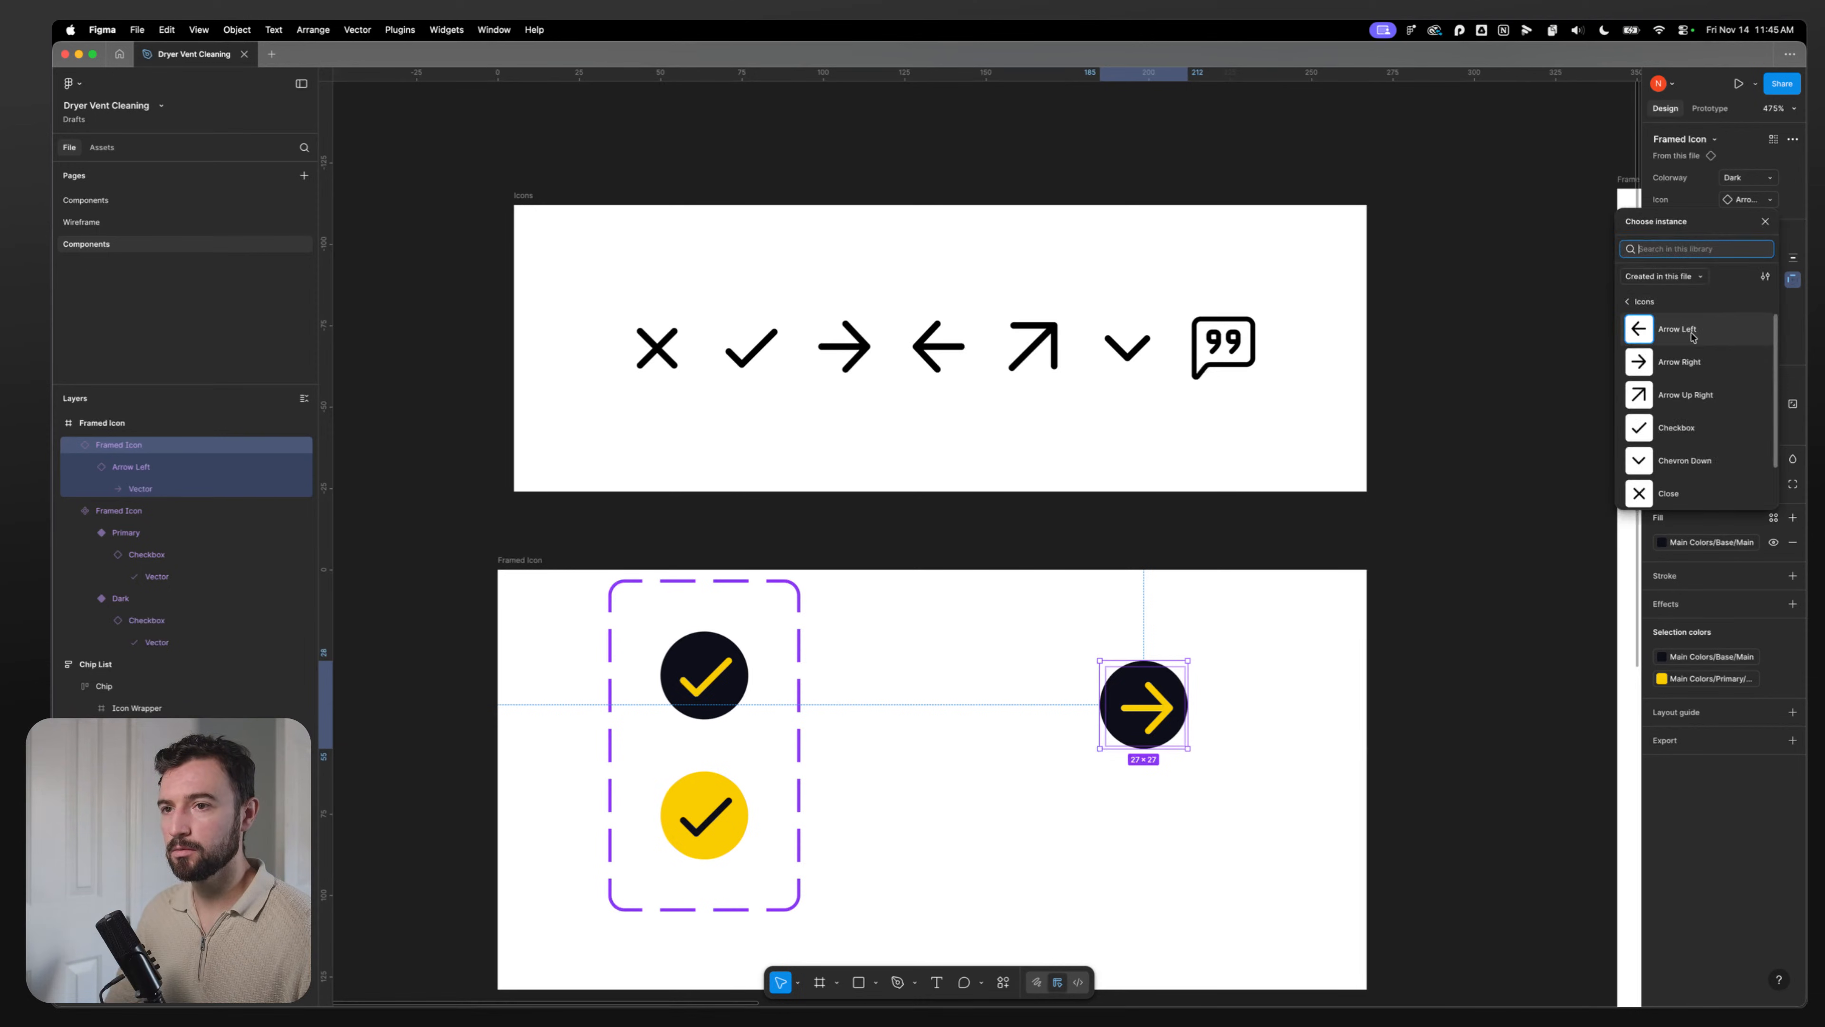
{"action": "left_click", "coordinate": [1680, 363]}
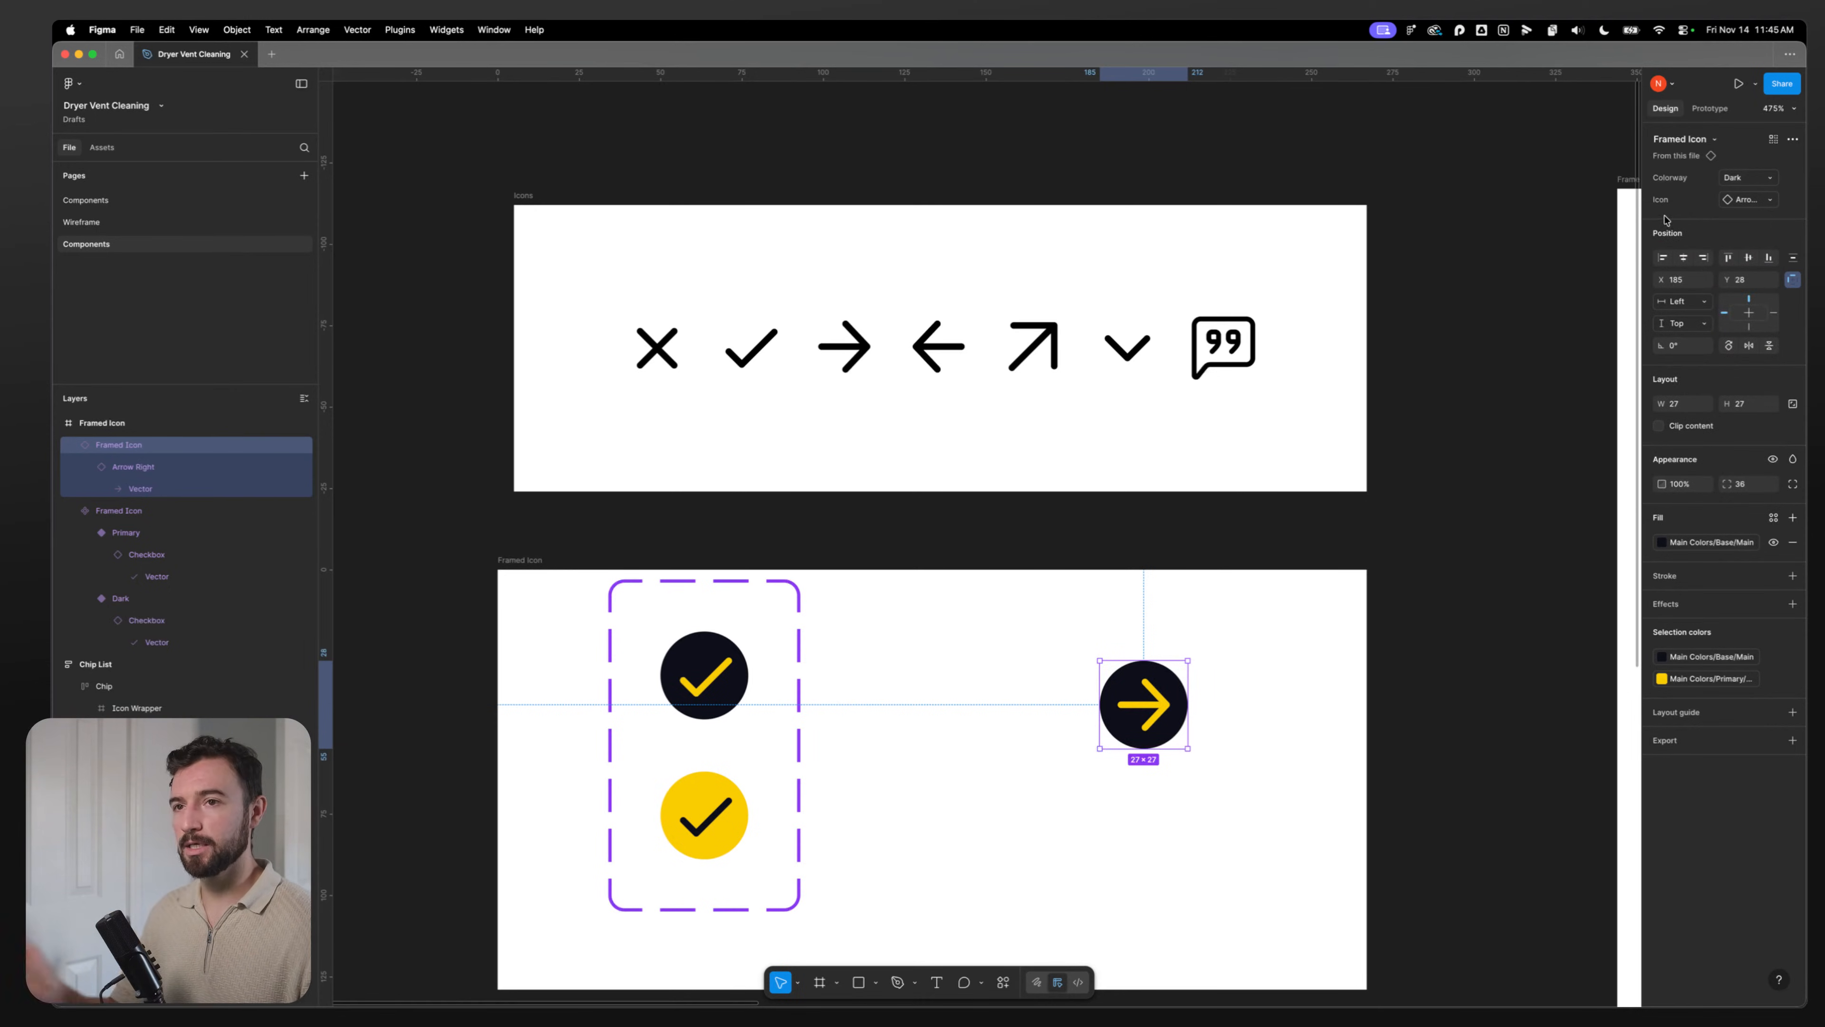
Step: Compare the vectors of the two horizontal arrows and set the Arrow Left component's rotation to 0°
{"action": "left_click", "coordinate": [866, 349]}
{"action": "double_click", "coordinate": [866, 350]}
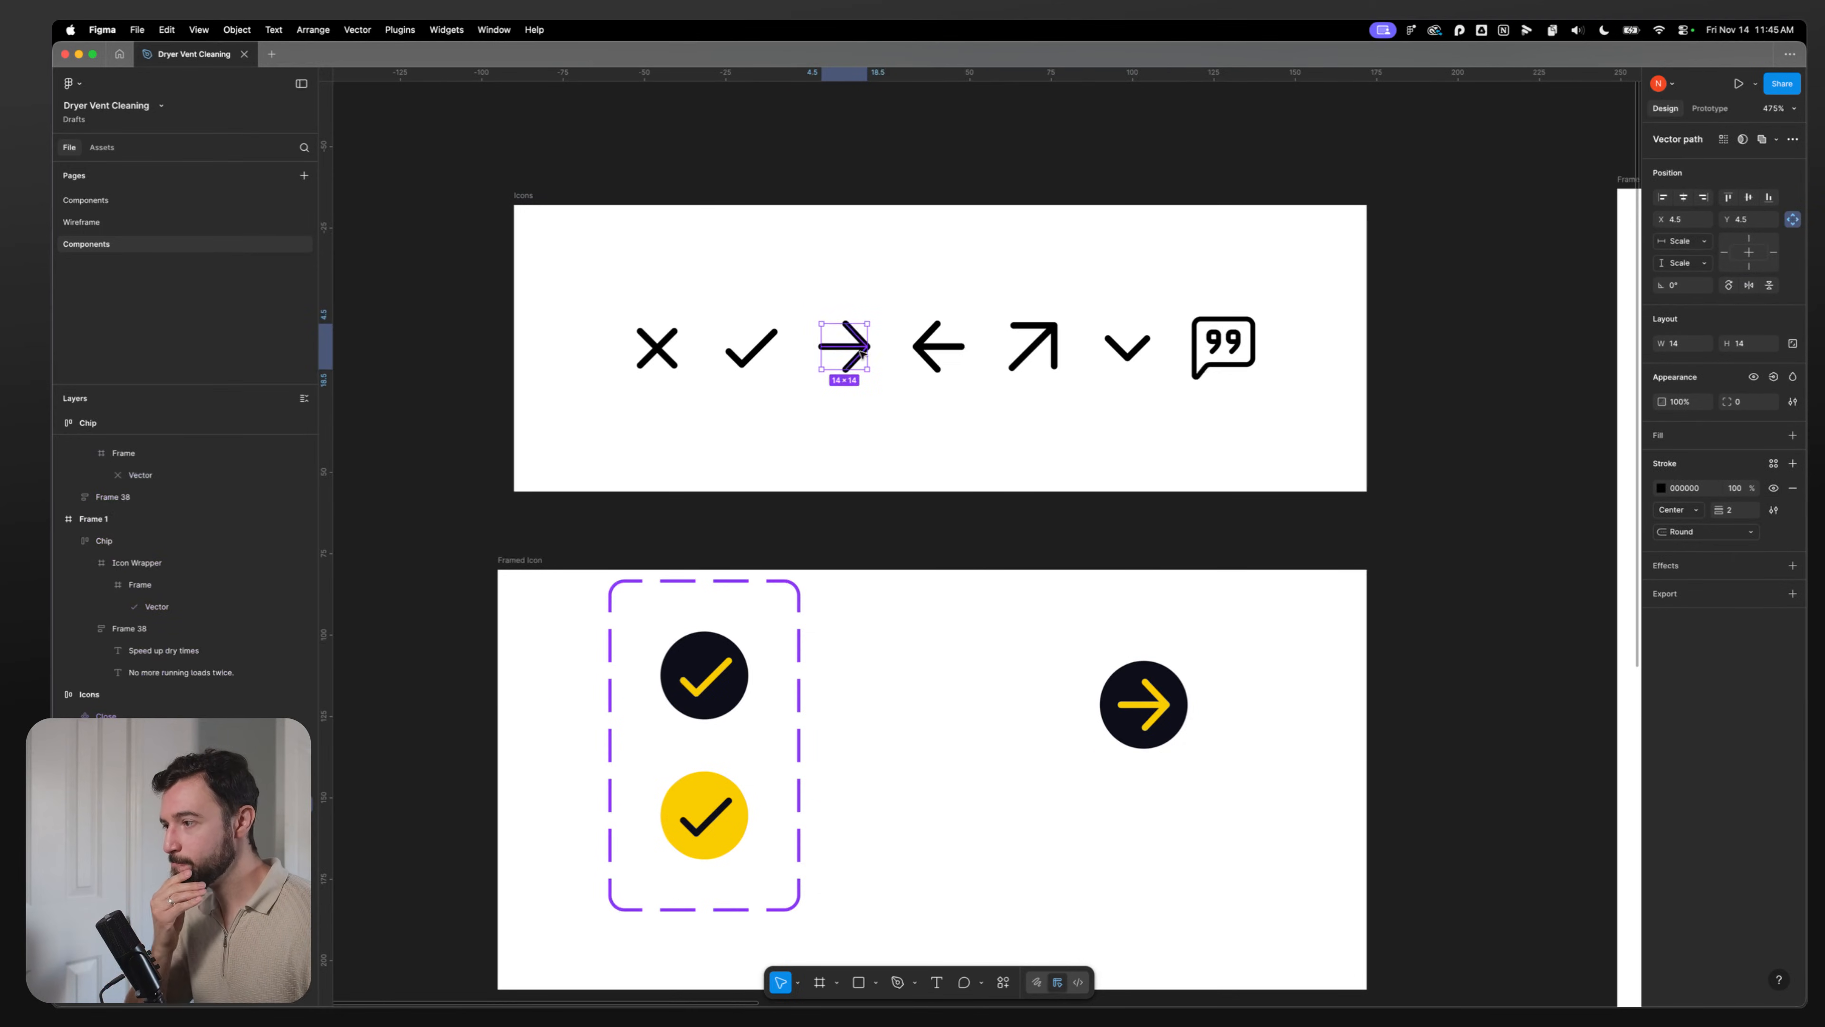
{"action": "double_click", "coordinate": [929, 344]}
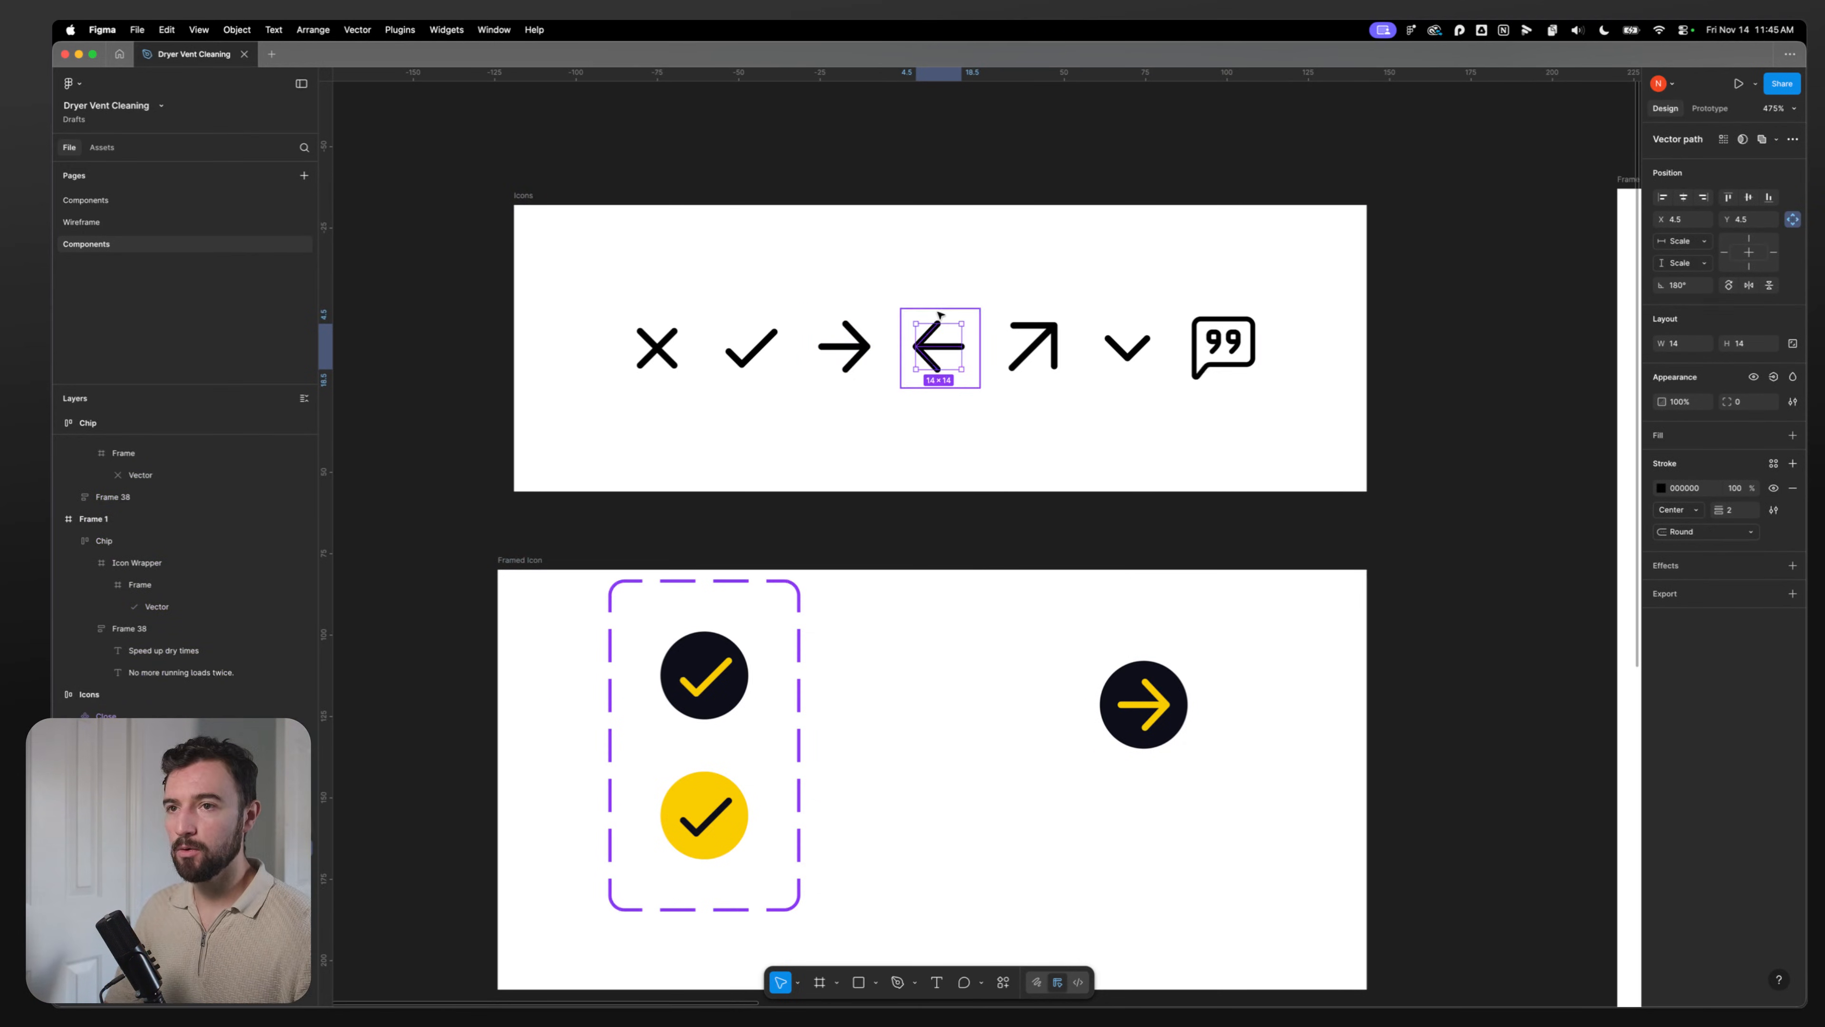
{"action": "key", "text": "Escape"}
{"action": "left_click", "coordinate": [1706, 263]}
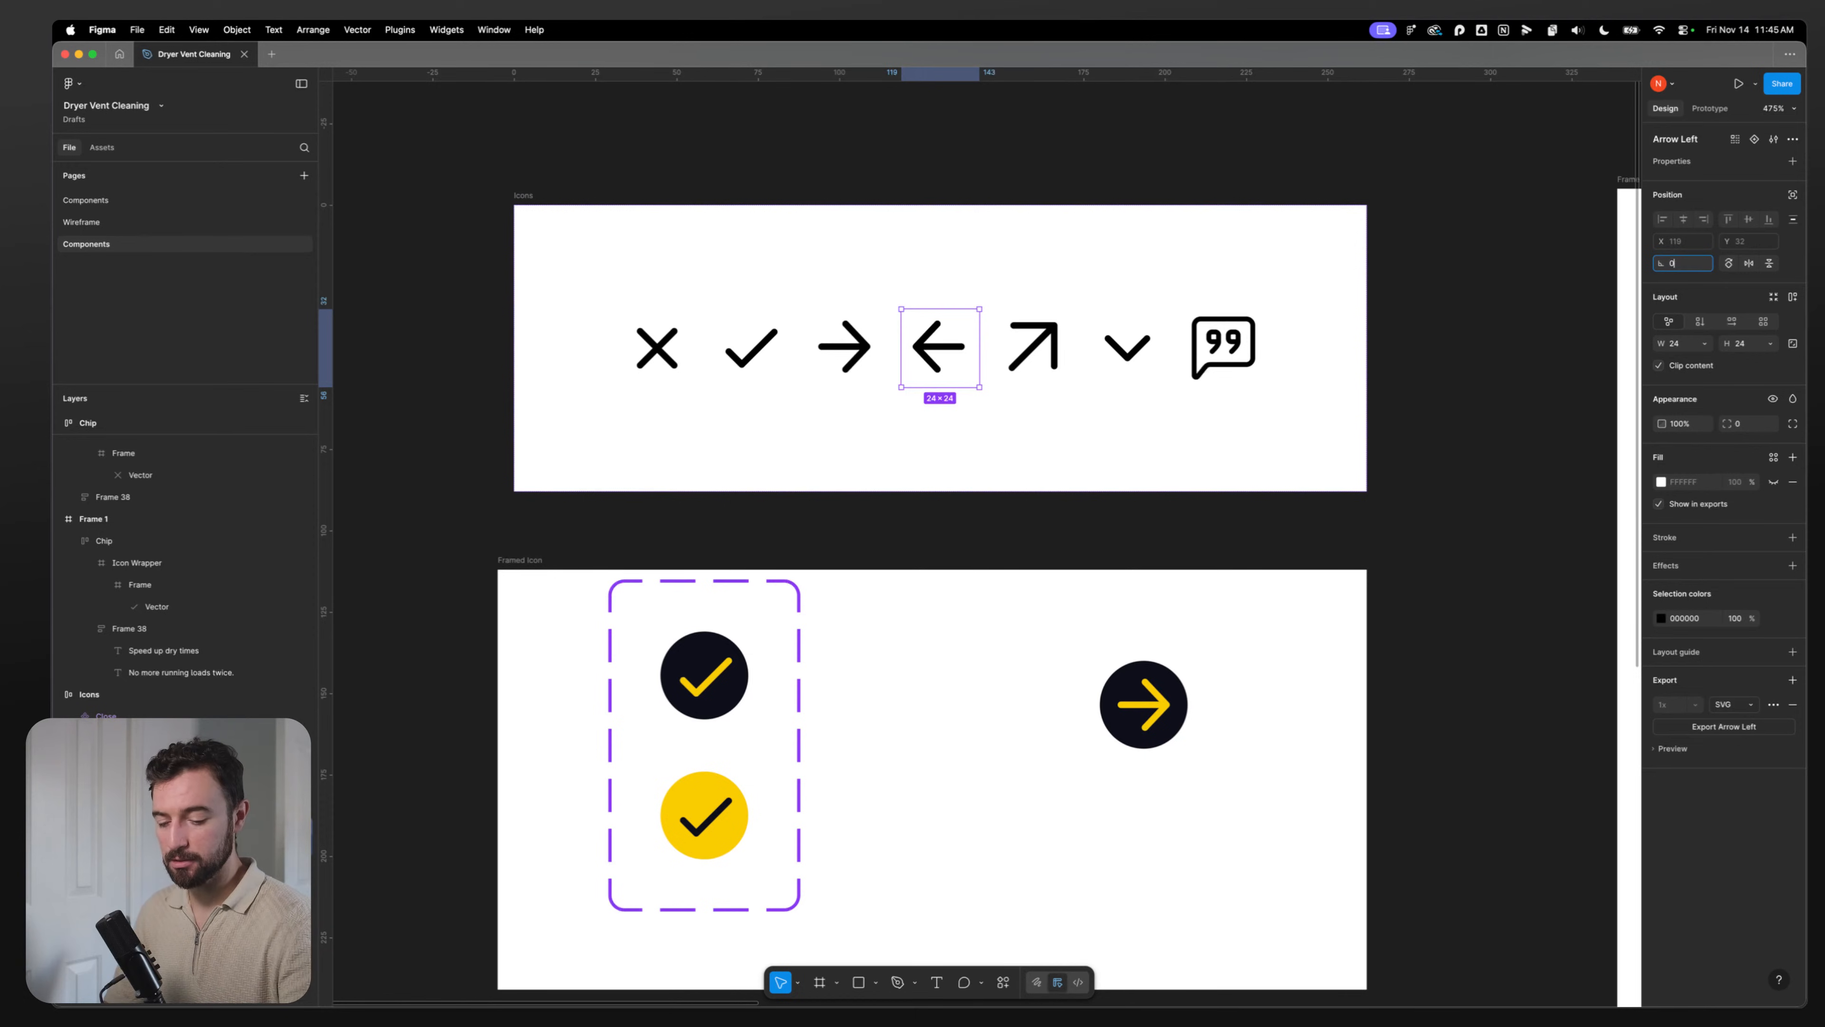
{"action": "type", "text": "0"}
{"action": "key", "text": "Return"}
Step: Rotate the vector inside the Arrow Left component to 180° and position it at X 4.5 and Y 4.5
{"action": "double_click", "coordinate": [970, 344]}
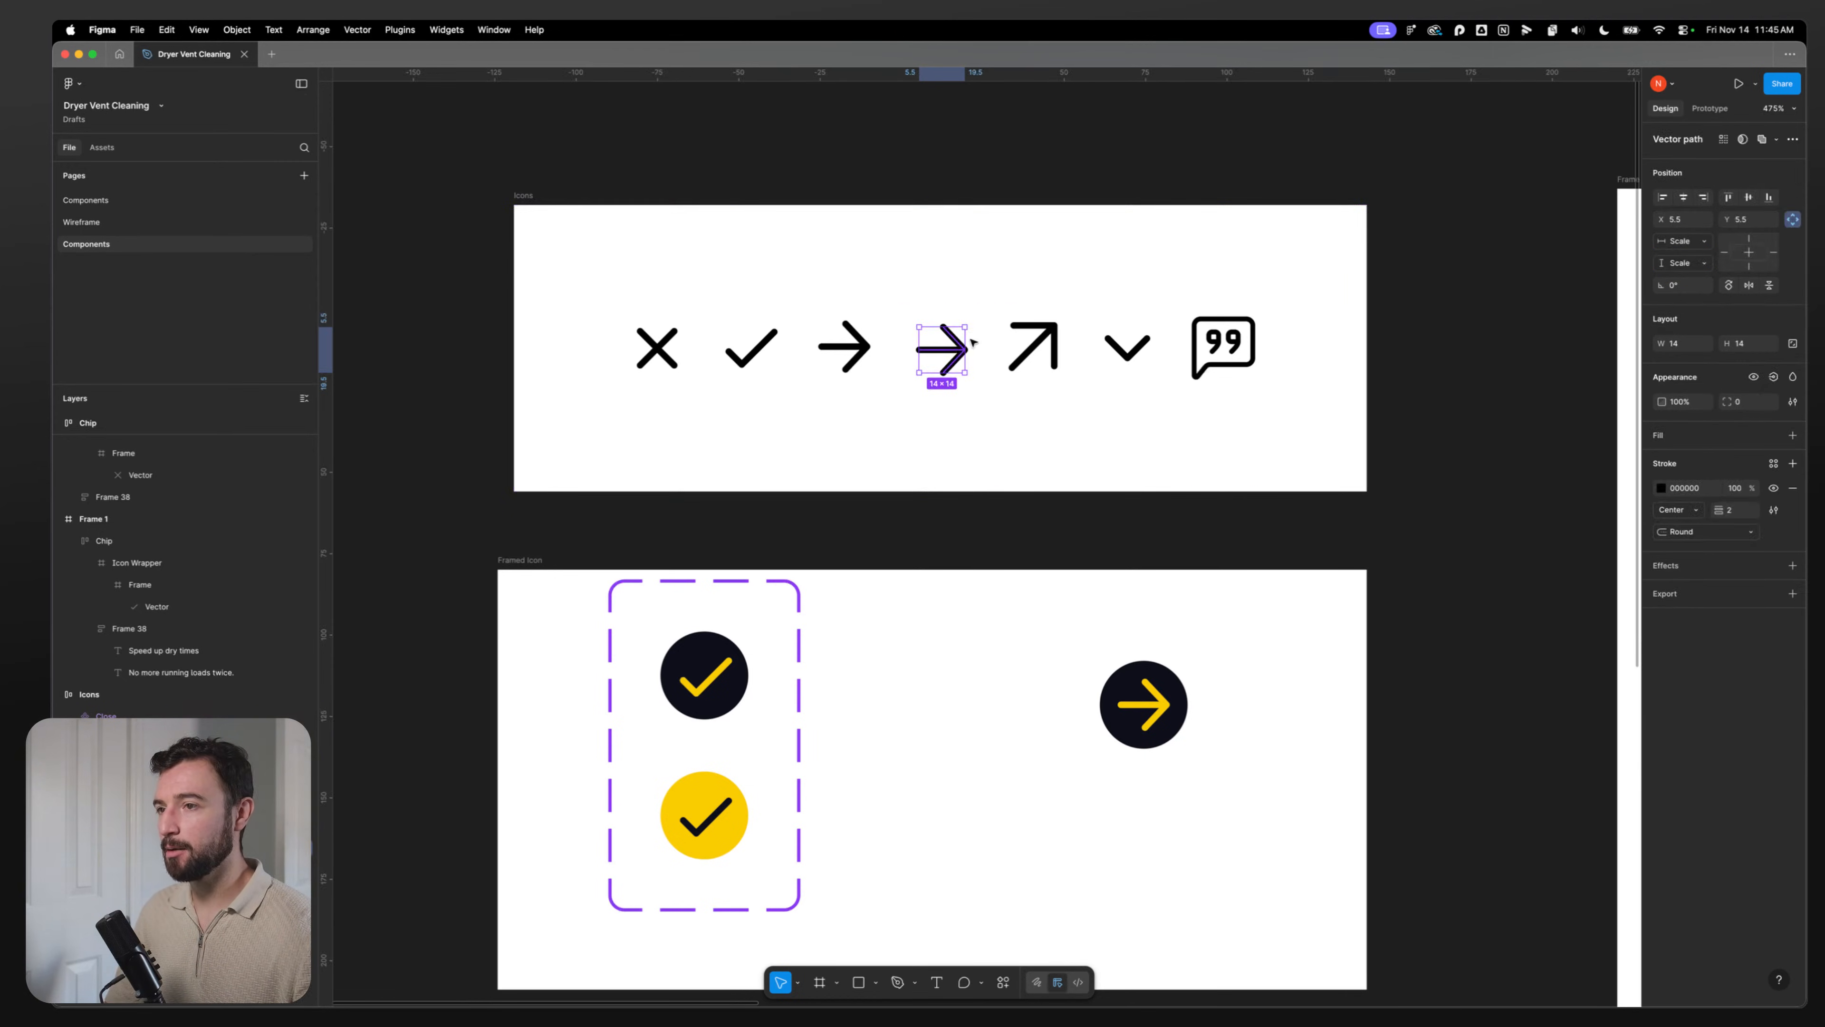
{"action": "left_click", "coordinate": [1688, 284]}
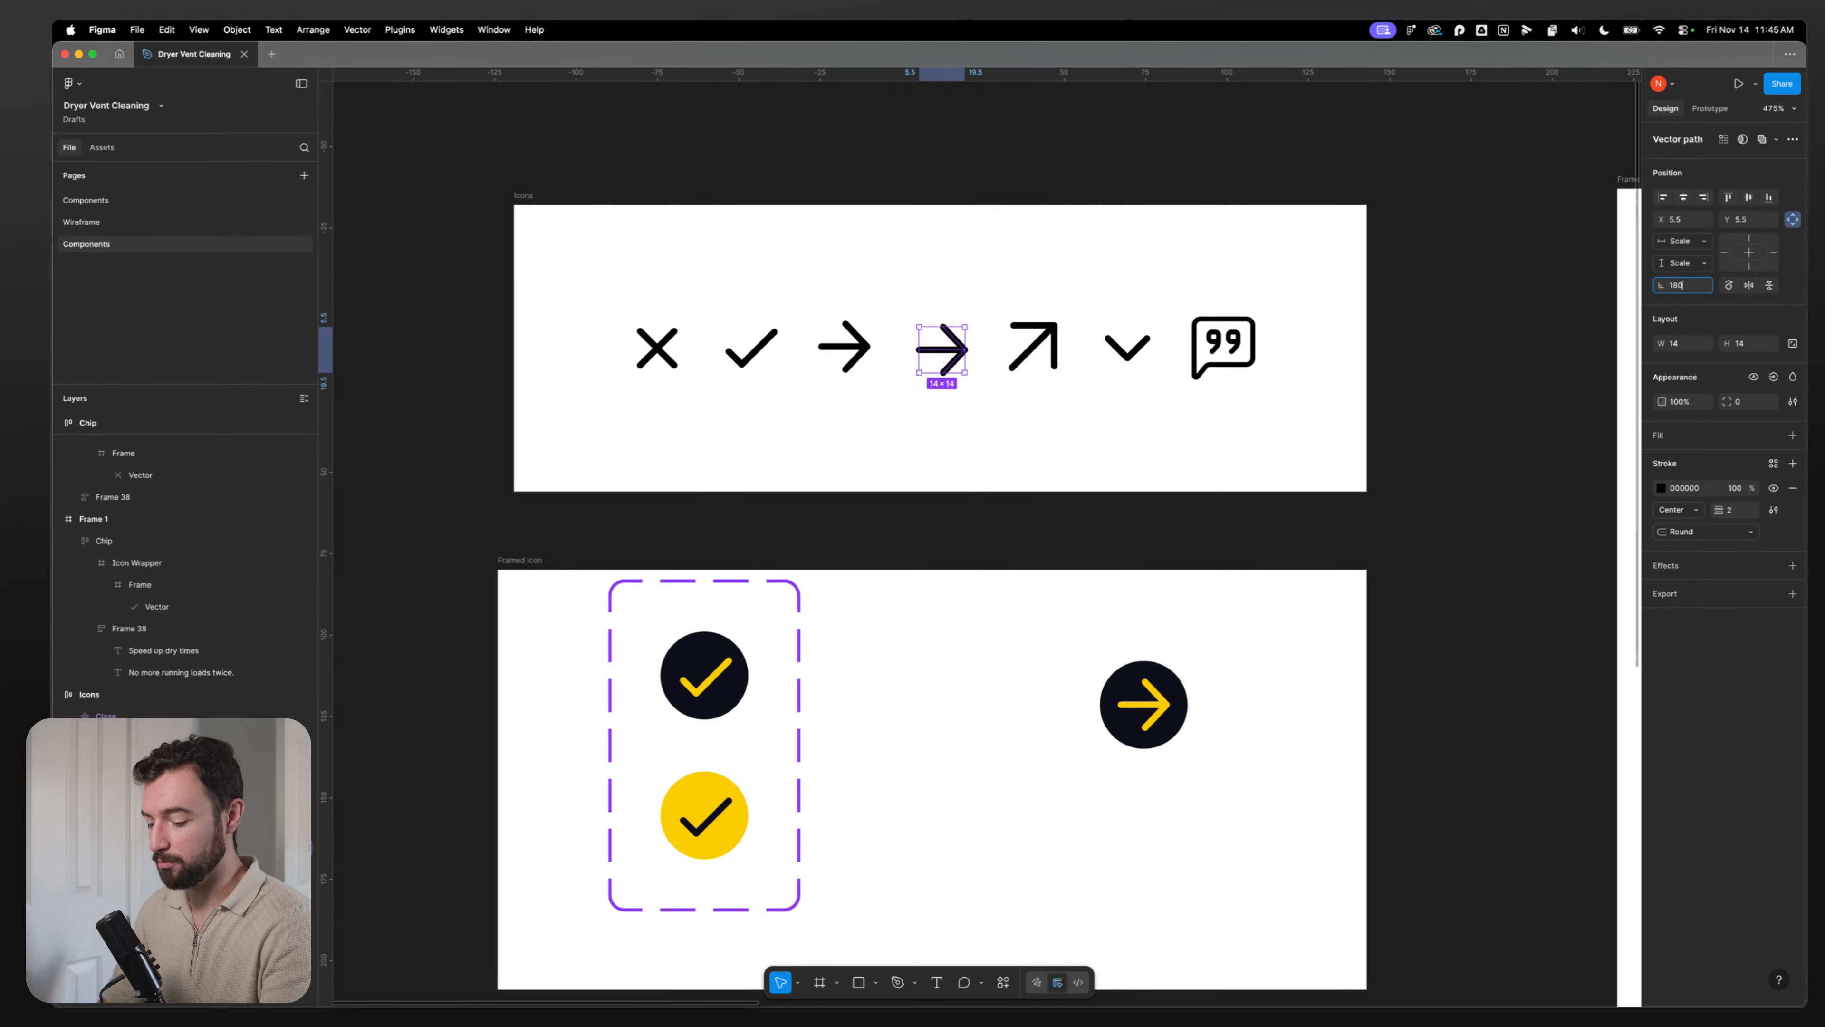
{"action": "key", "text": "Return"}
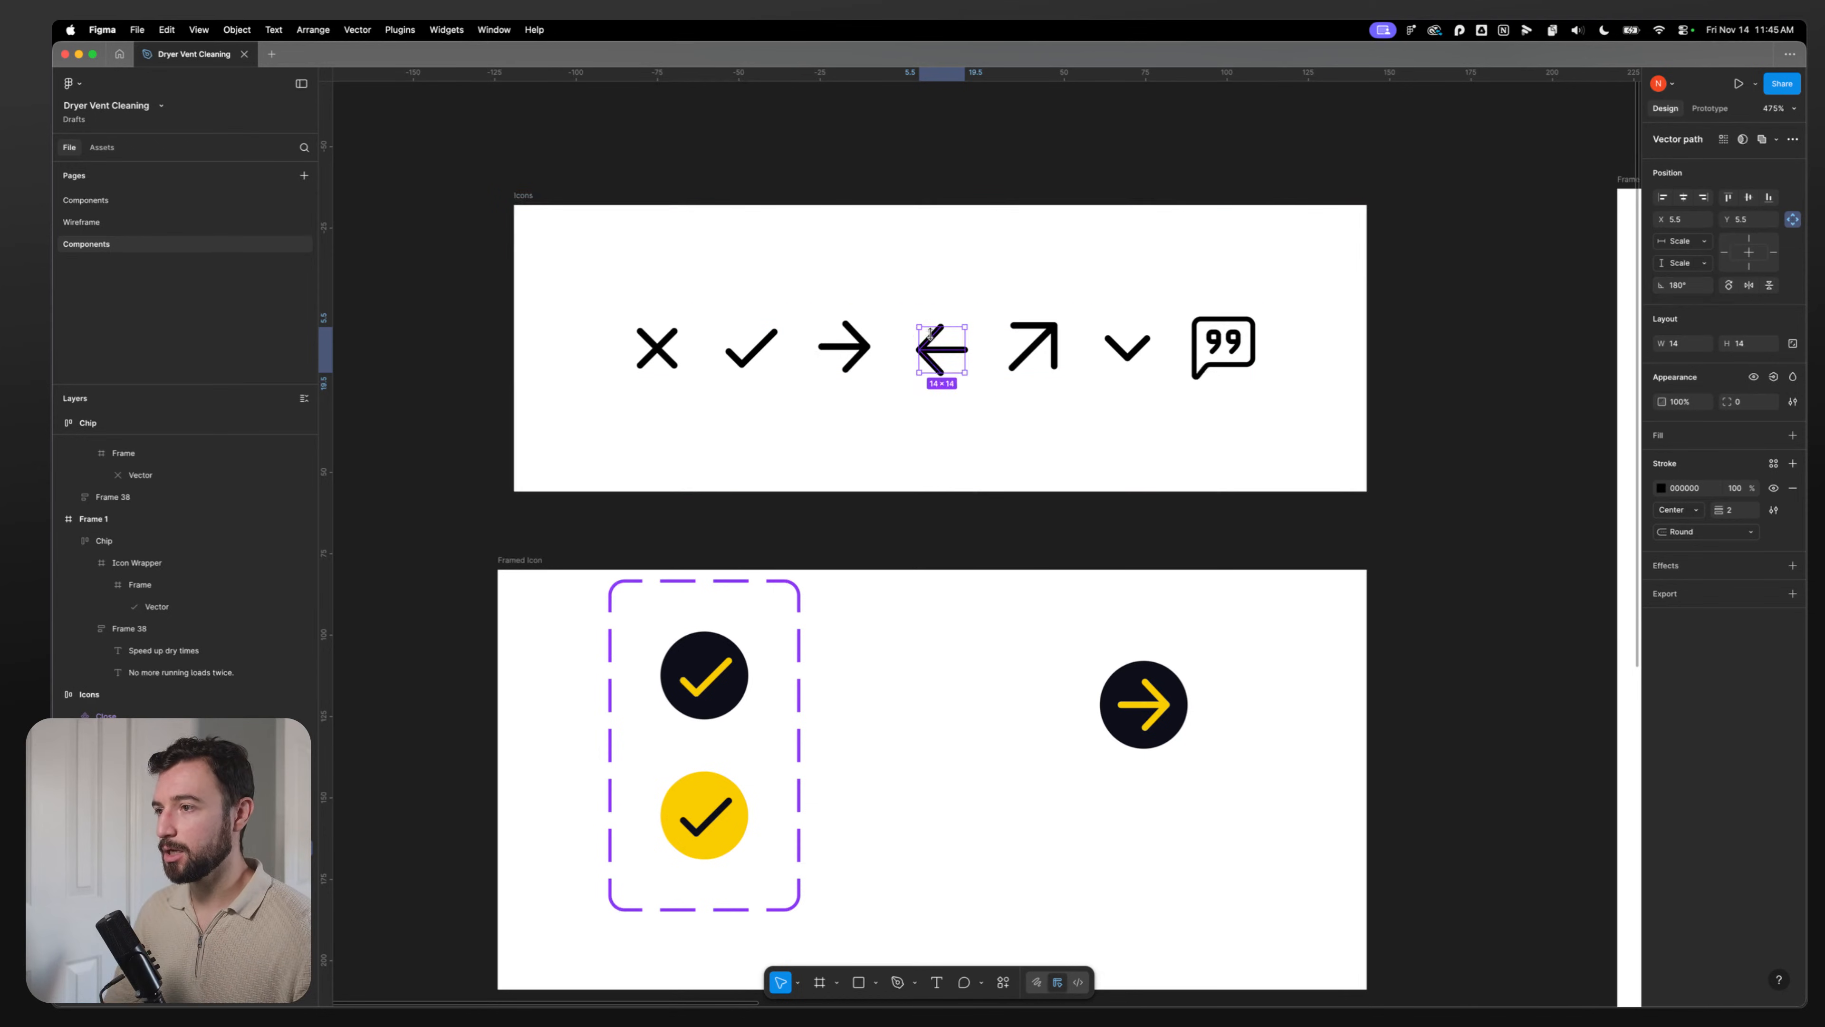
{"action": "left_click", "coordinate": [1682, 220]}
{"action": "type", "text": "4.5"}
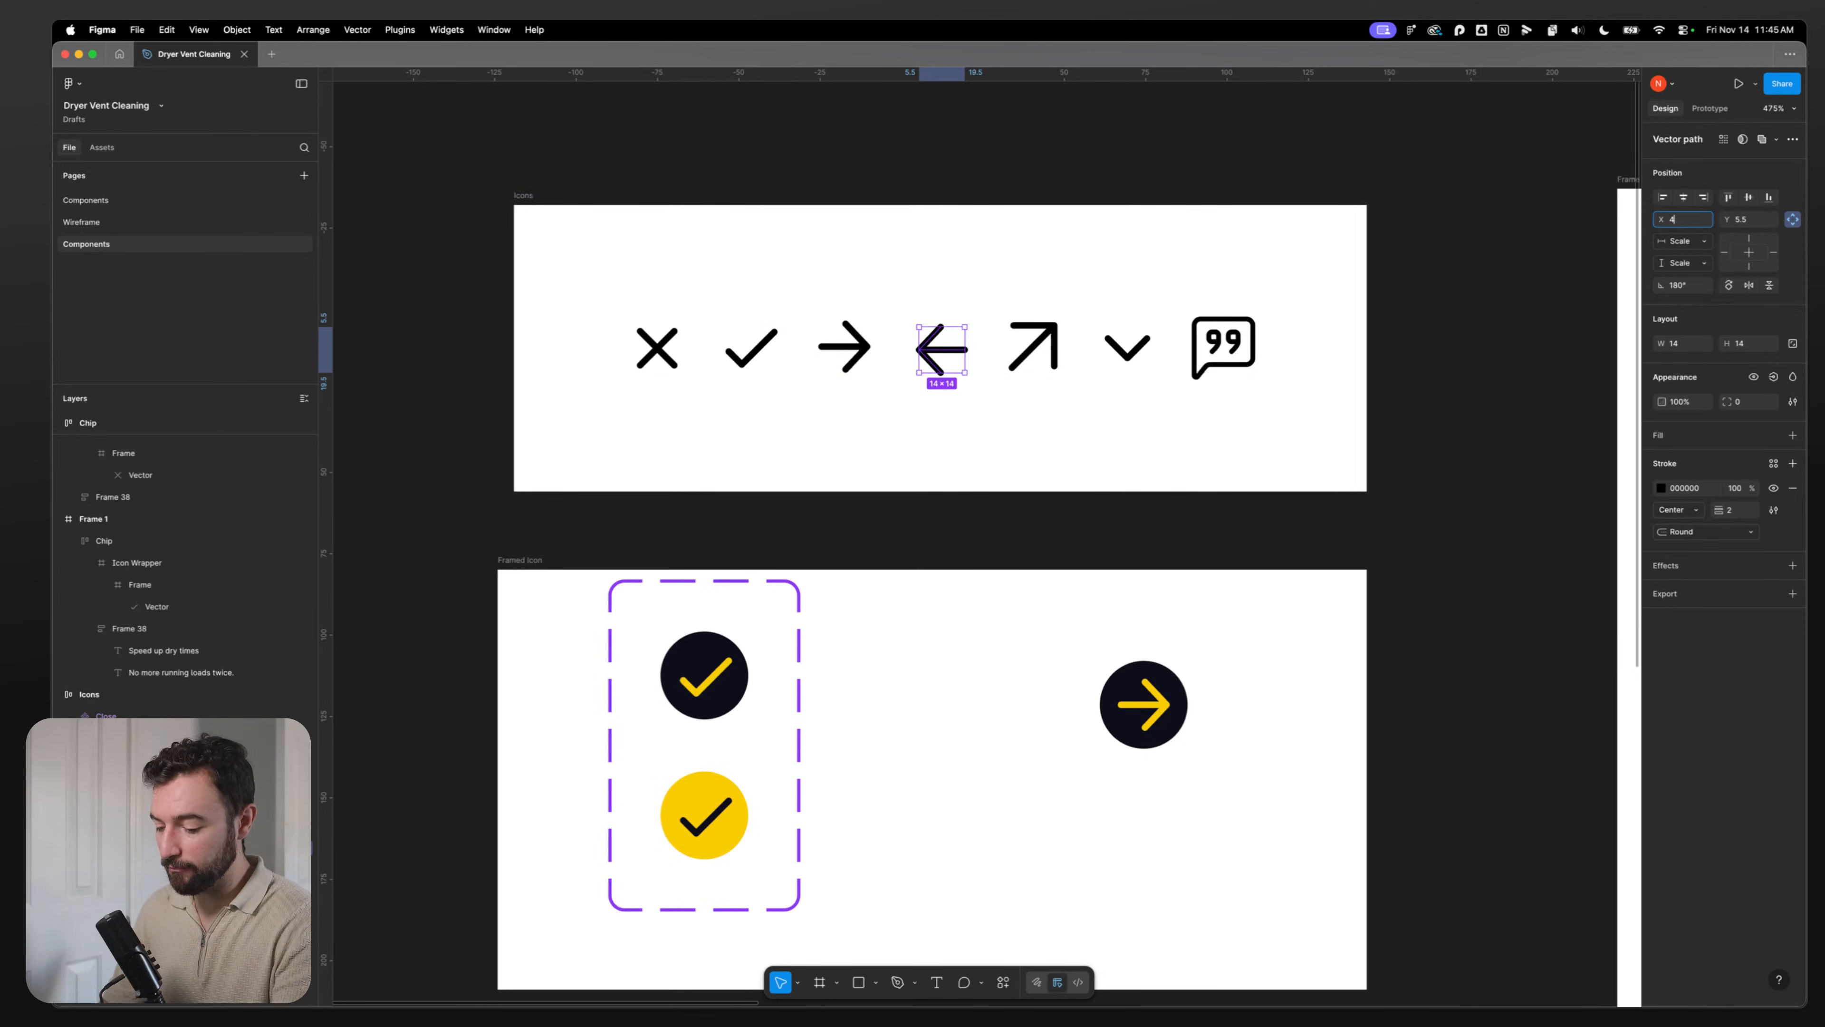
{"action": "key", "text": "Return"}
{"action": "left_click", "coordinate": [1752, 223]}
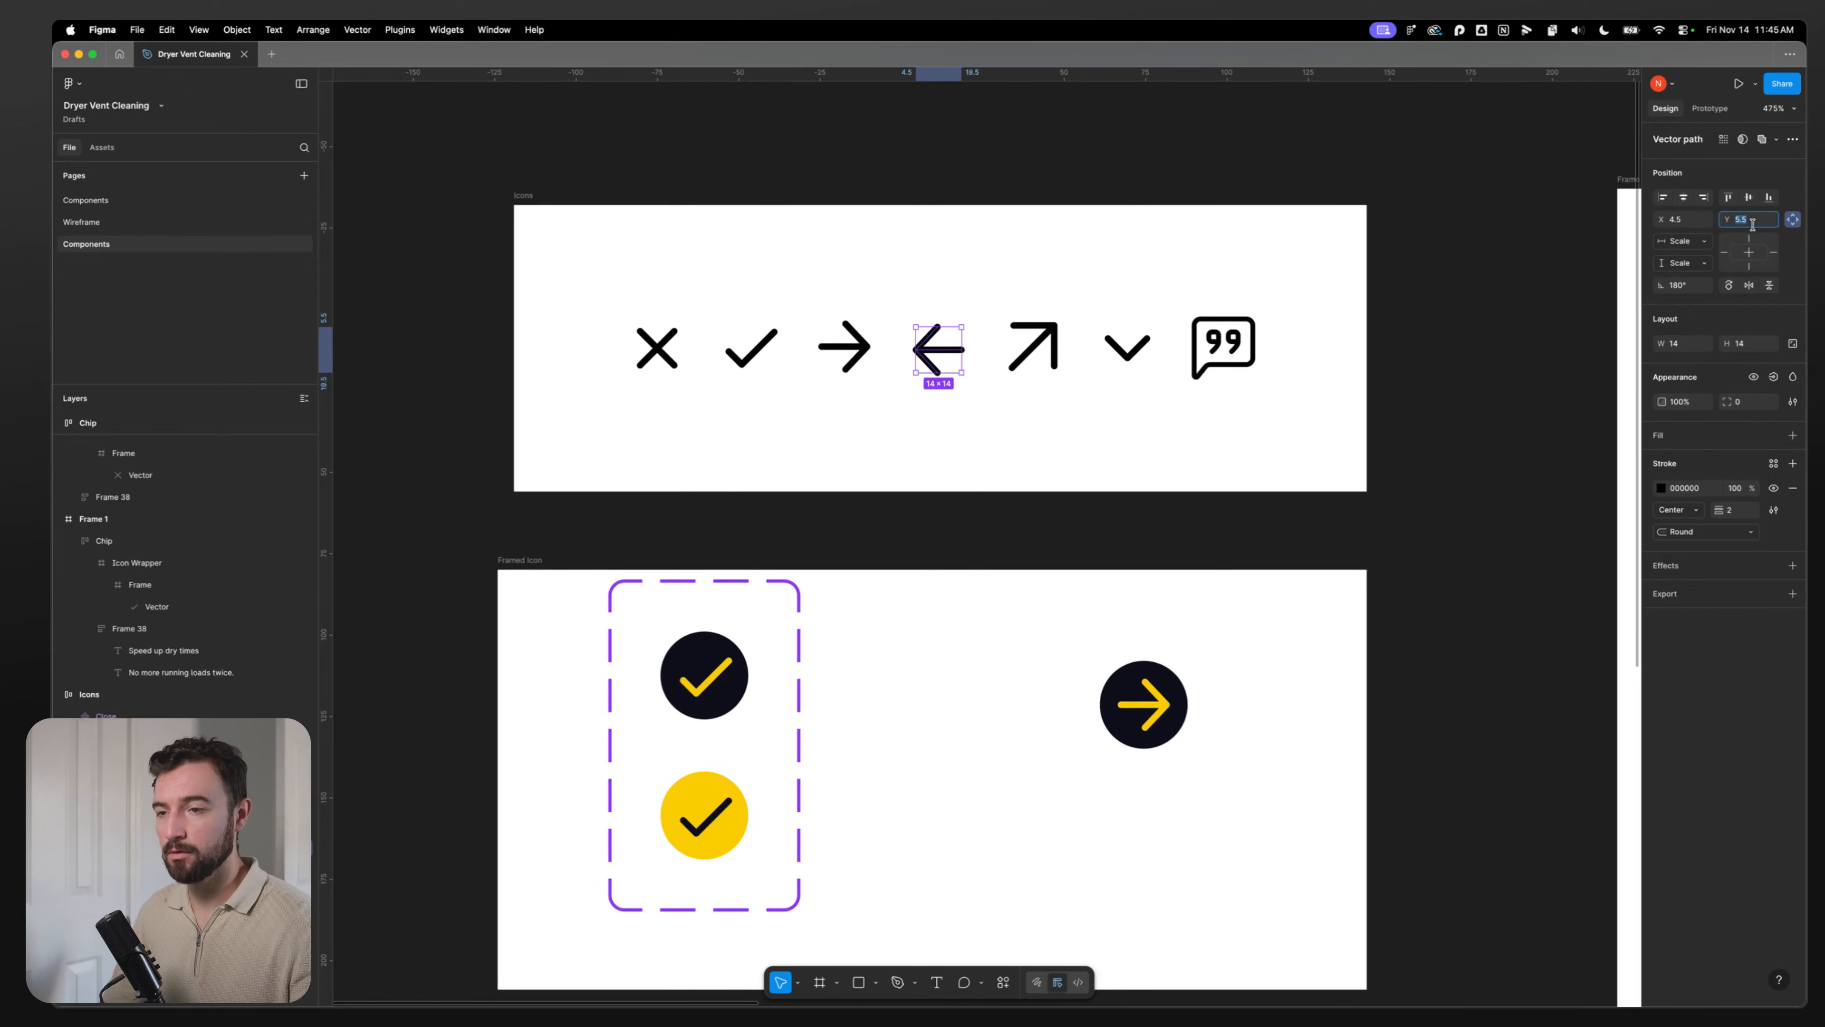
{"action": "key", "text": "Return"}
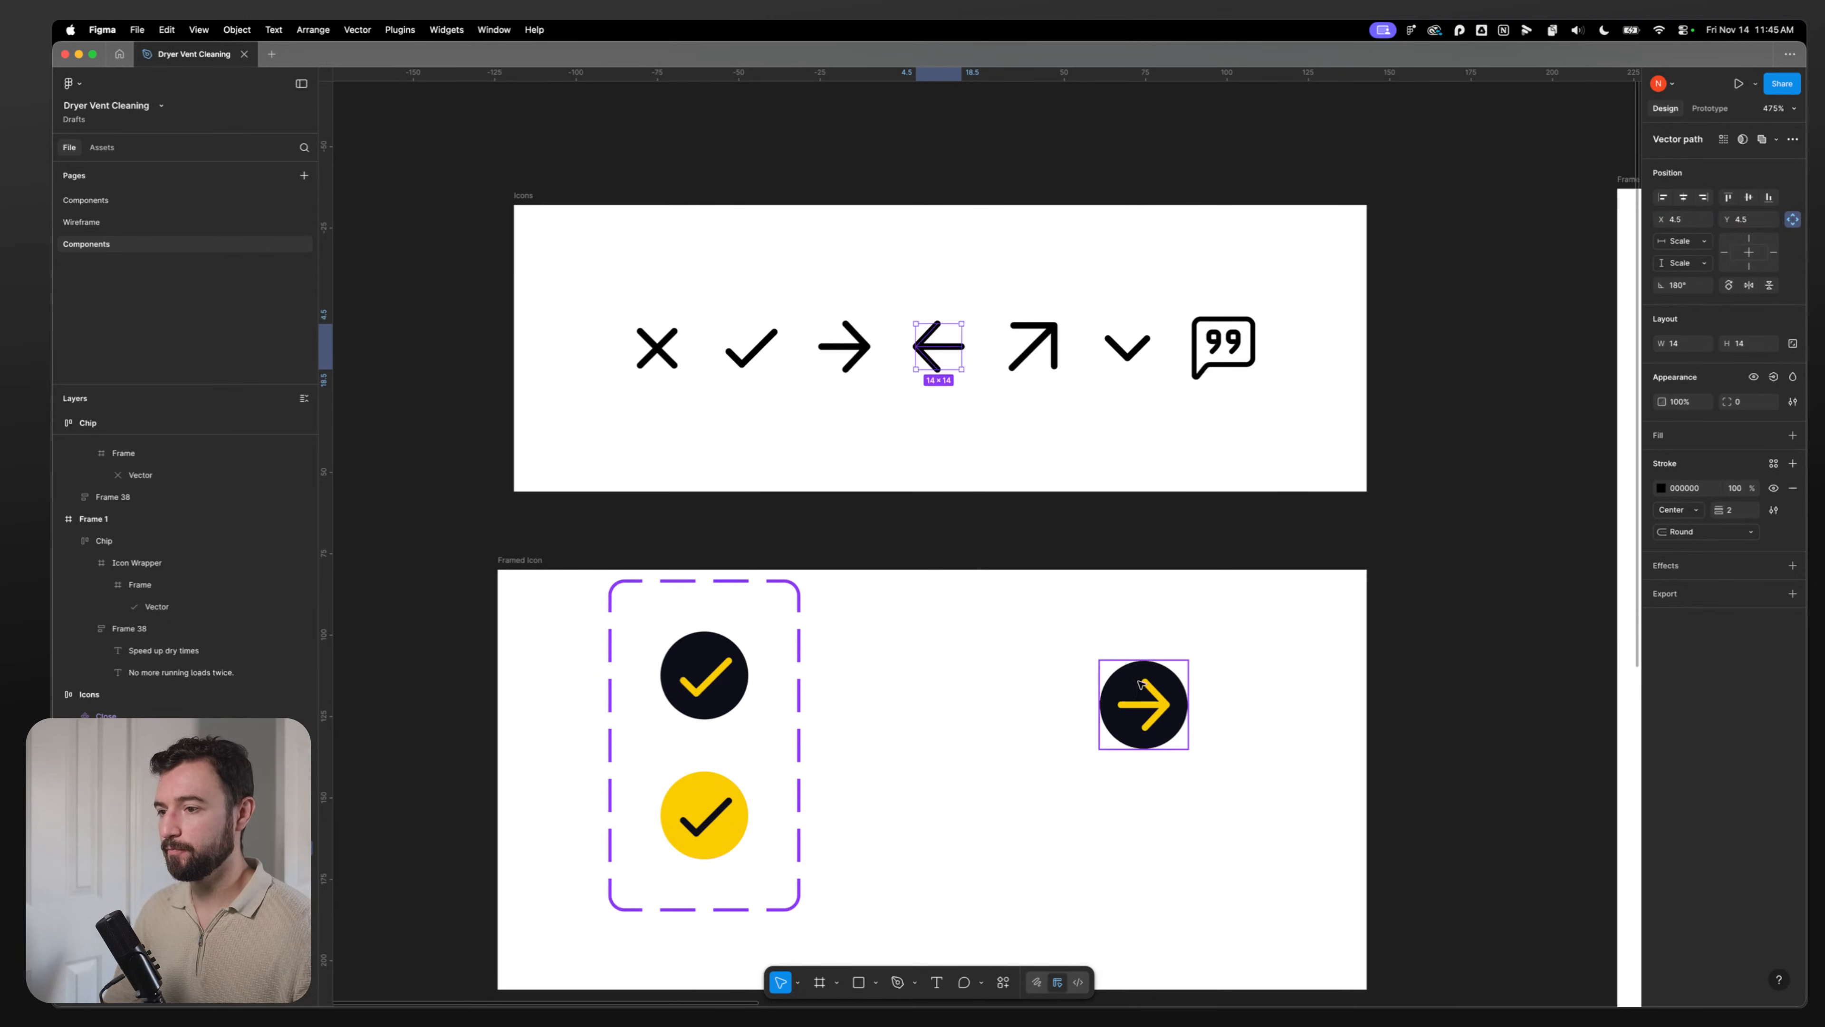
Step: Test the Framed Icon instance by swapping its icon to Arrow Left and back to Arrow Right
{"action": "left_click", "coordinate": [1139, 697]}
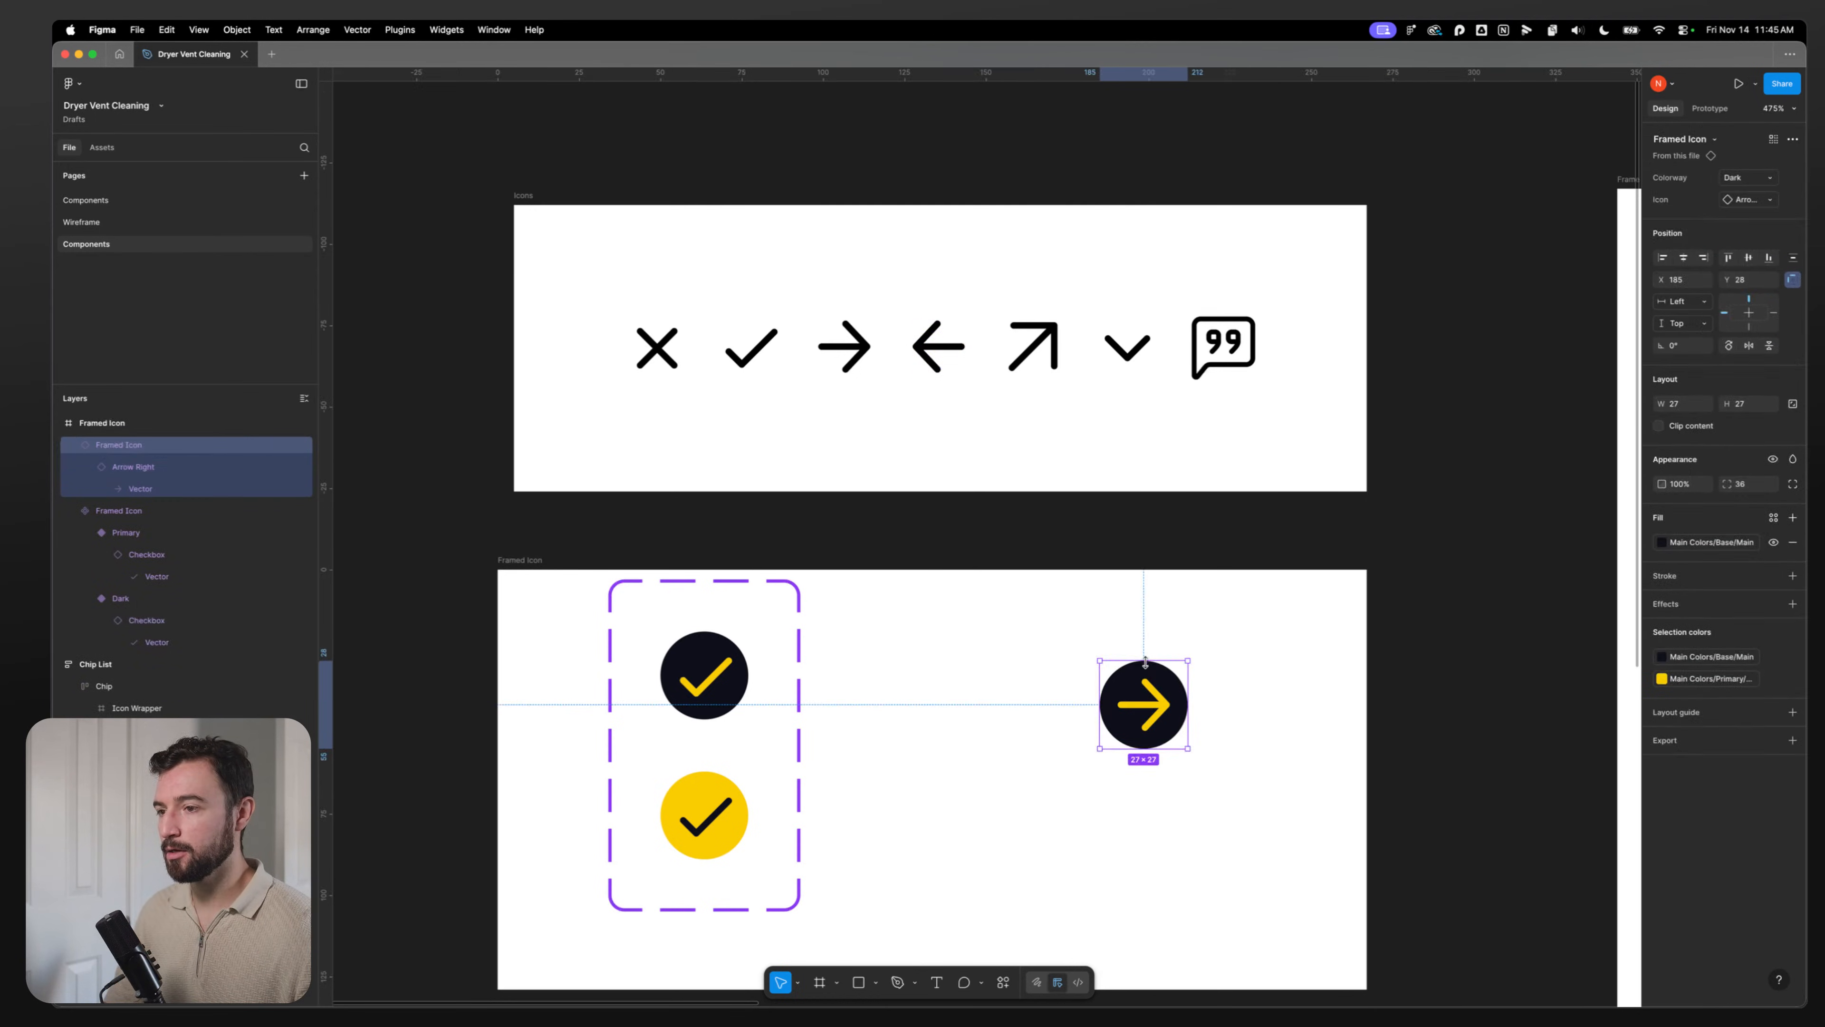
{"action": "left_click", "coordinate": [1748, 199]}
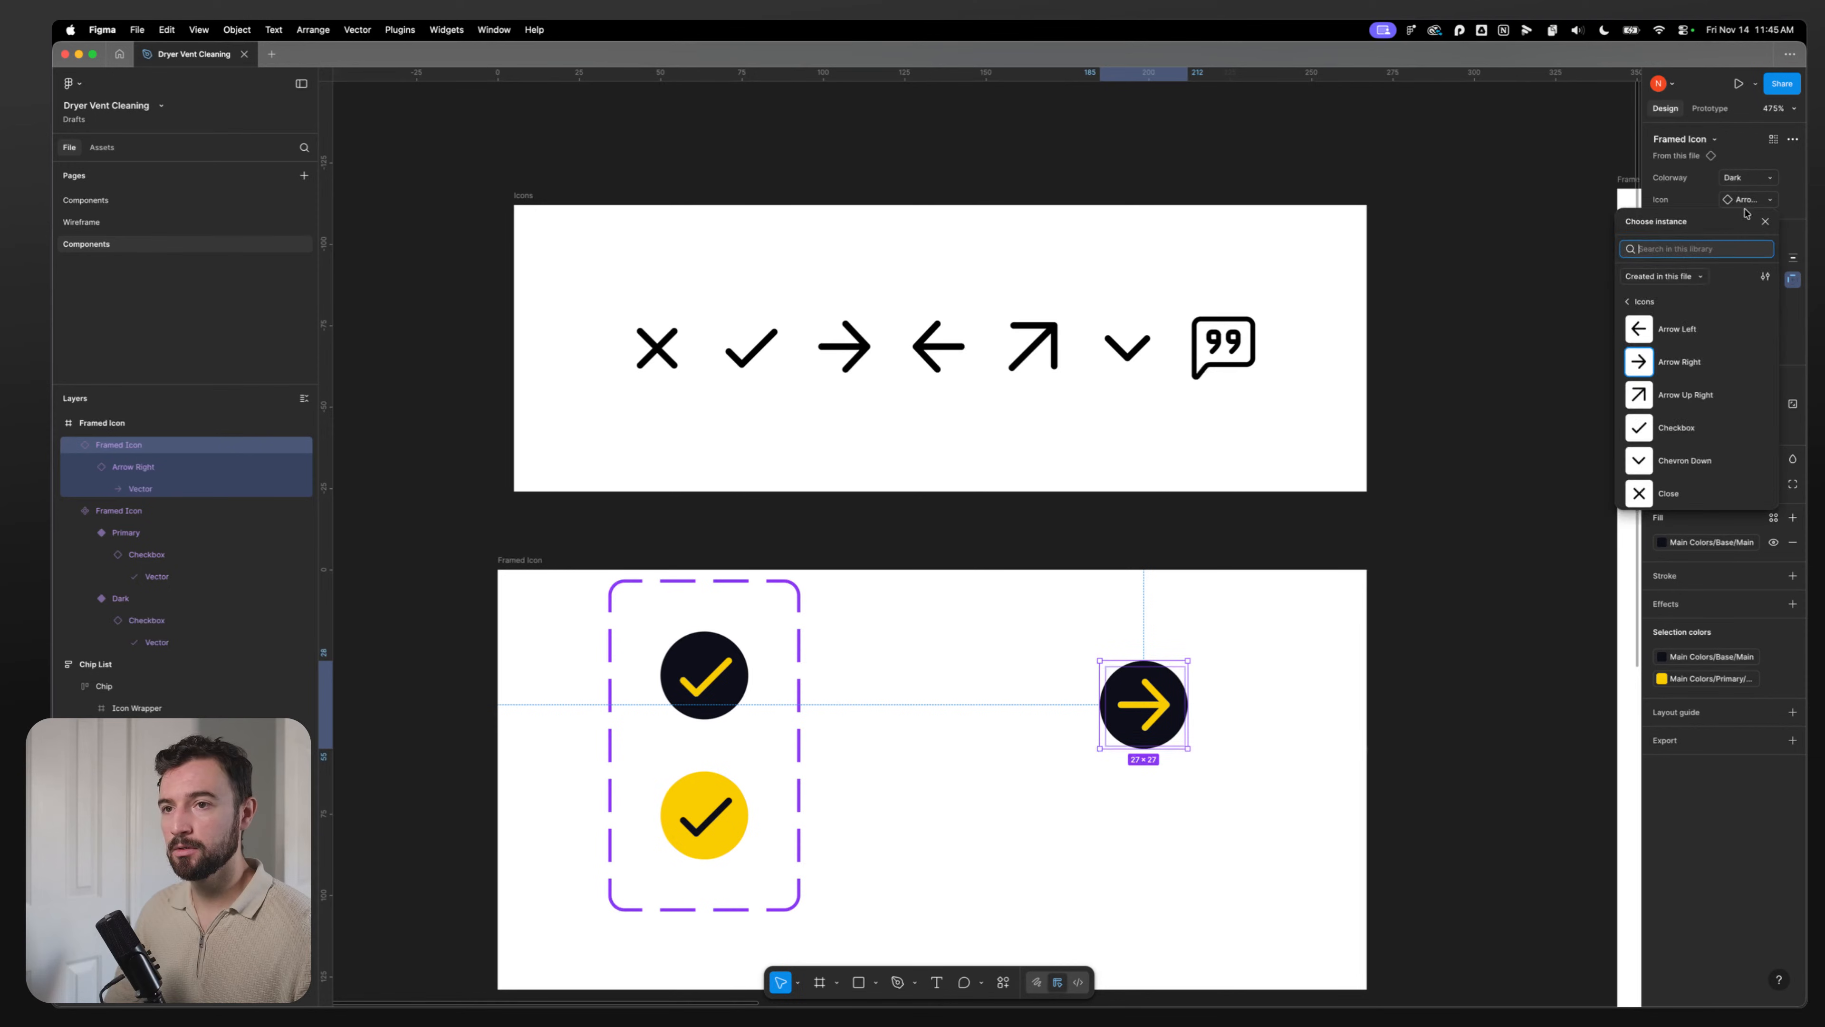
{"action": "left_click", "coordinate": [1702, 337]}
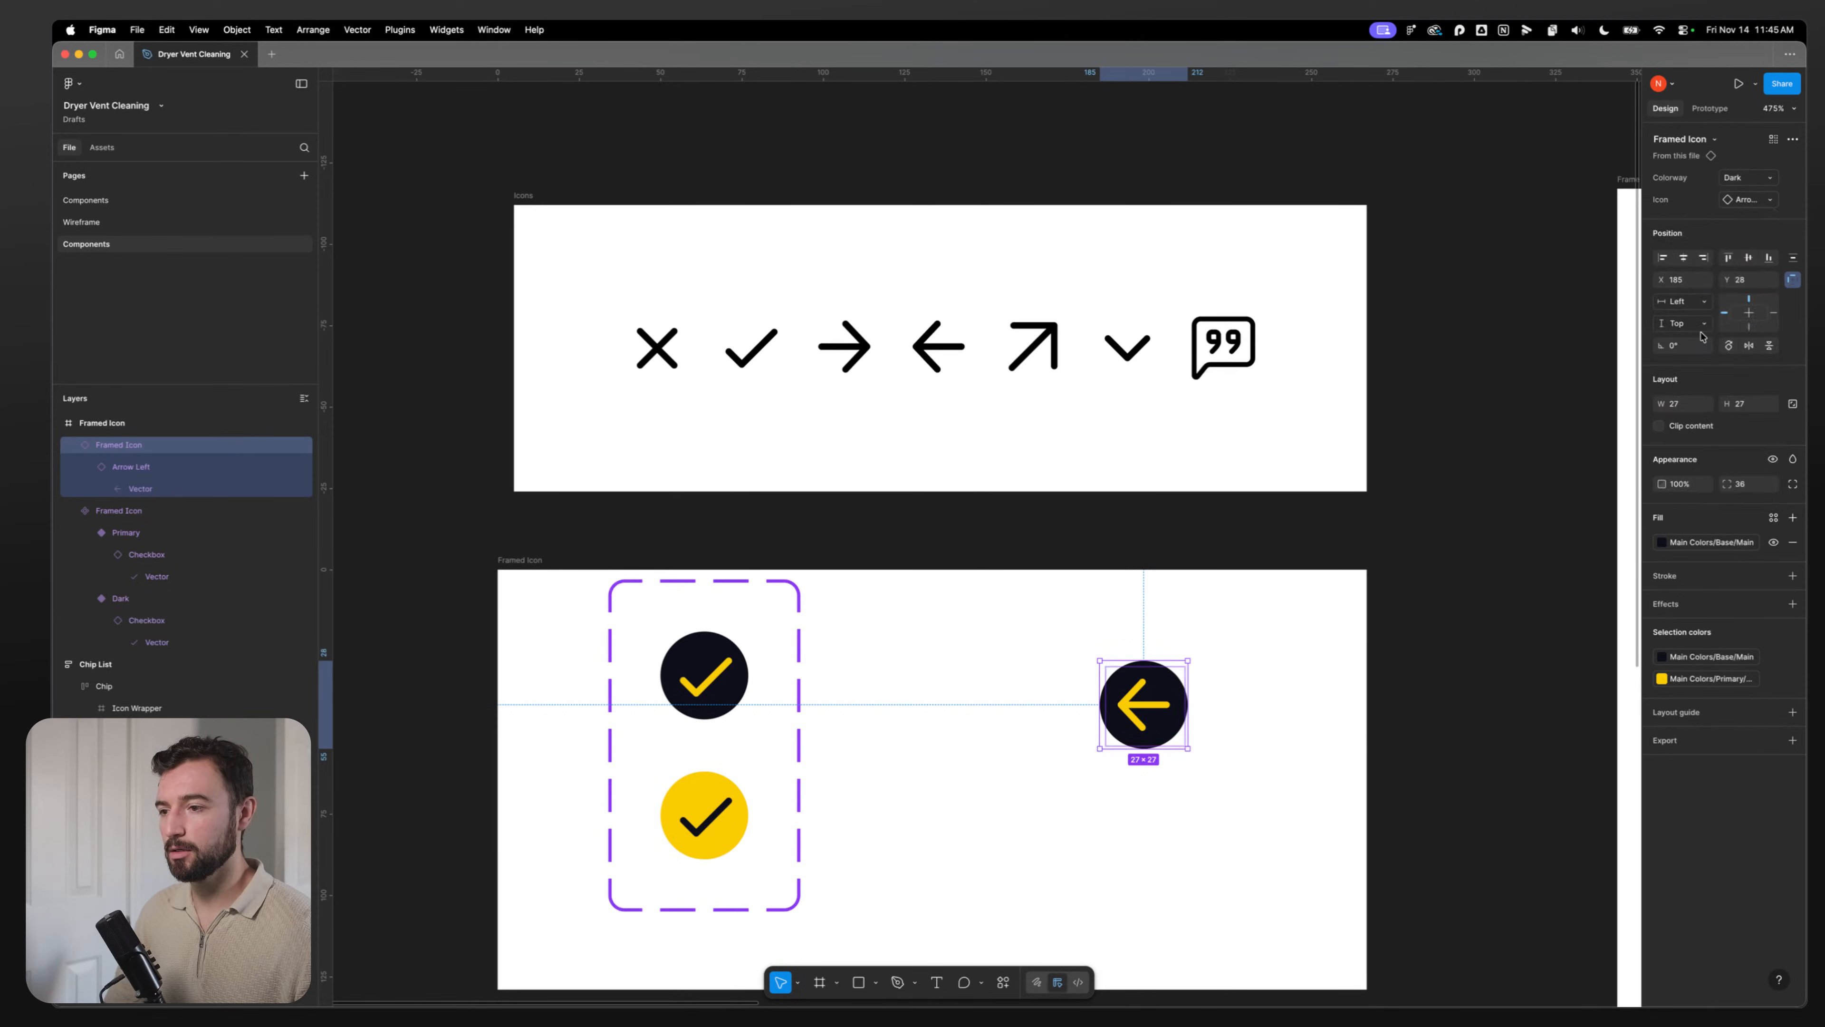
{"action": "left_click", "coordinate": [1754, 199]}
{"action": "left_click", "coordinate": [1702, 363]}
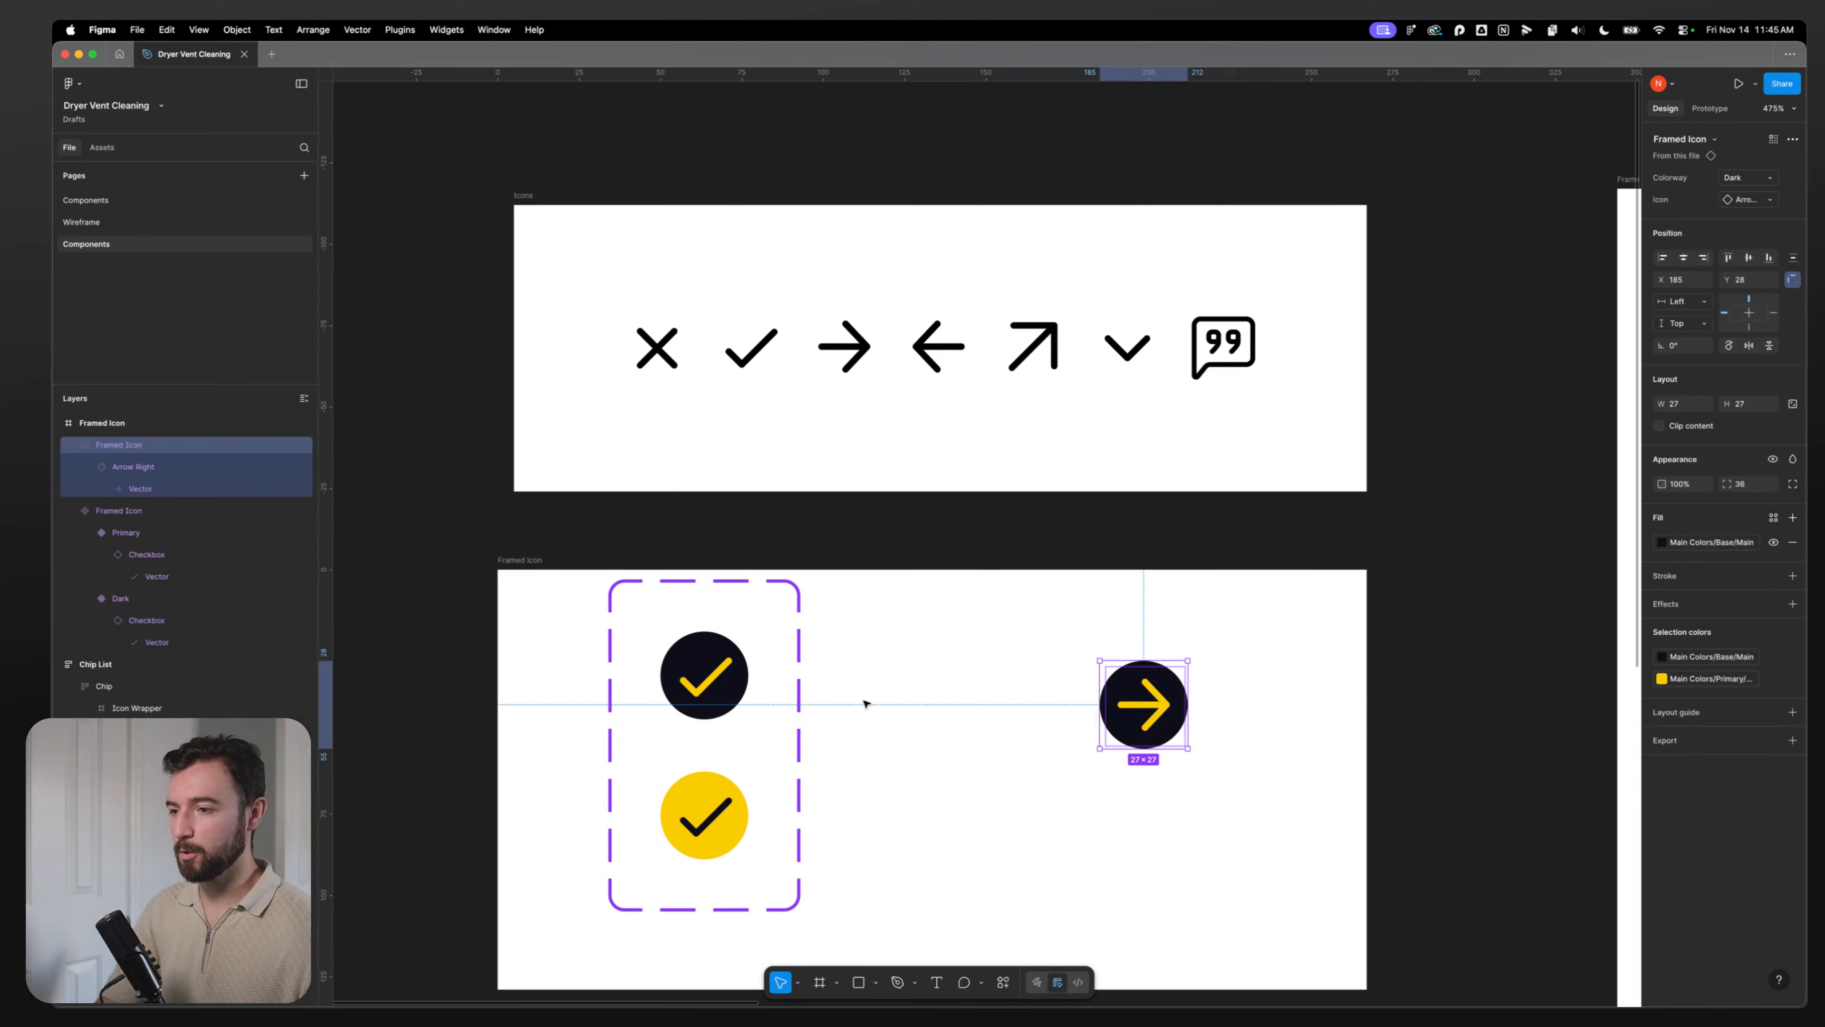
Step: Delete the Framed Icon test instance and select the "Speed up dry times" chip in Frame 1
{"action": "key", "text": "Delete"}
{"action": "scroll", "coordinate": [1092, 619], "scroll_direction": "down", "scroll_amount": 5}
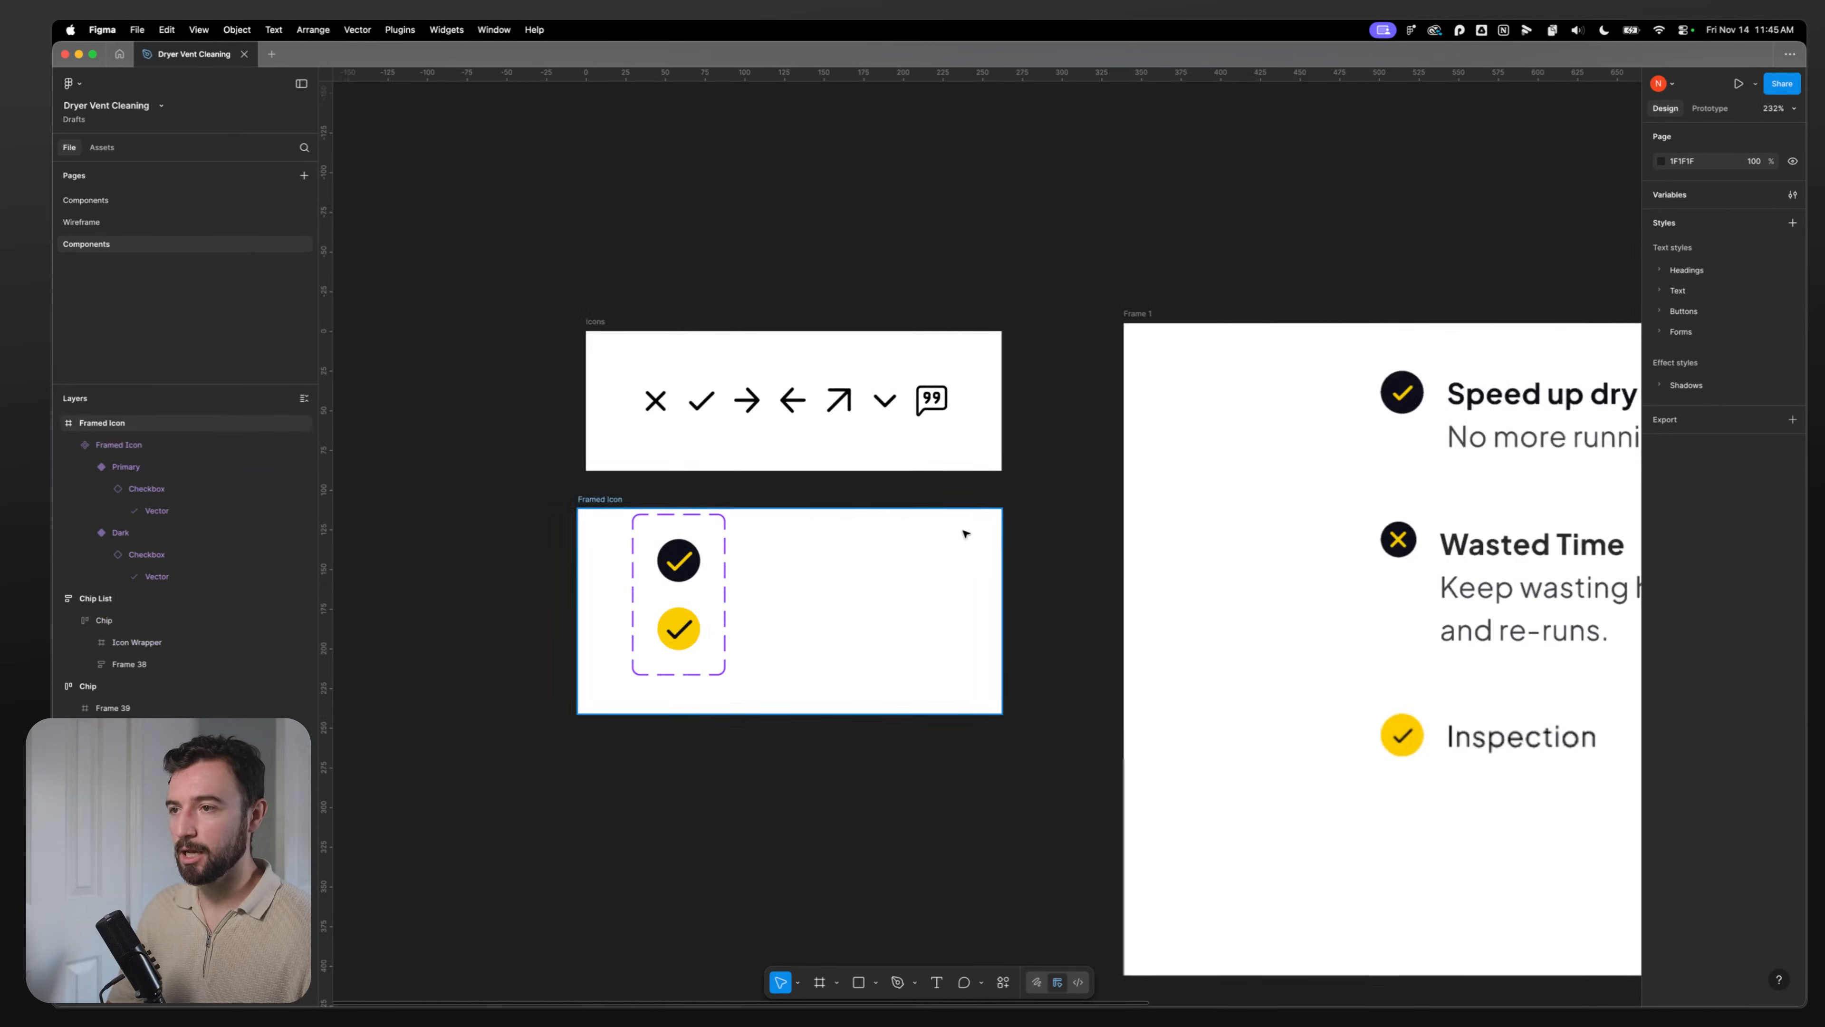
{"action": "left_click_drag", "start_coordinate": [1200, 521], "coordinate": [1234, 411]}
{"action": "left_click", "coordinate": [633, 390]}
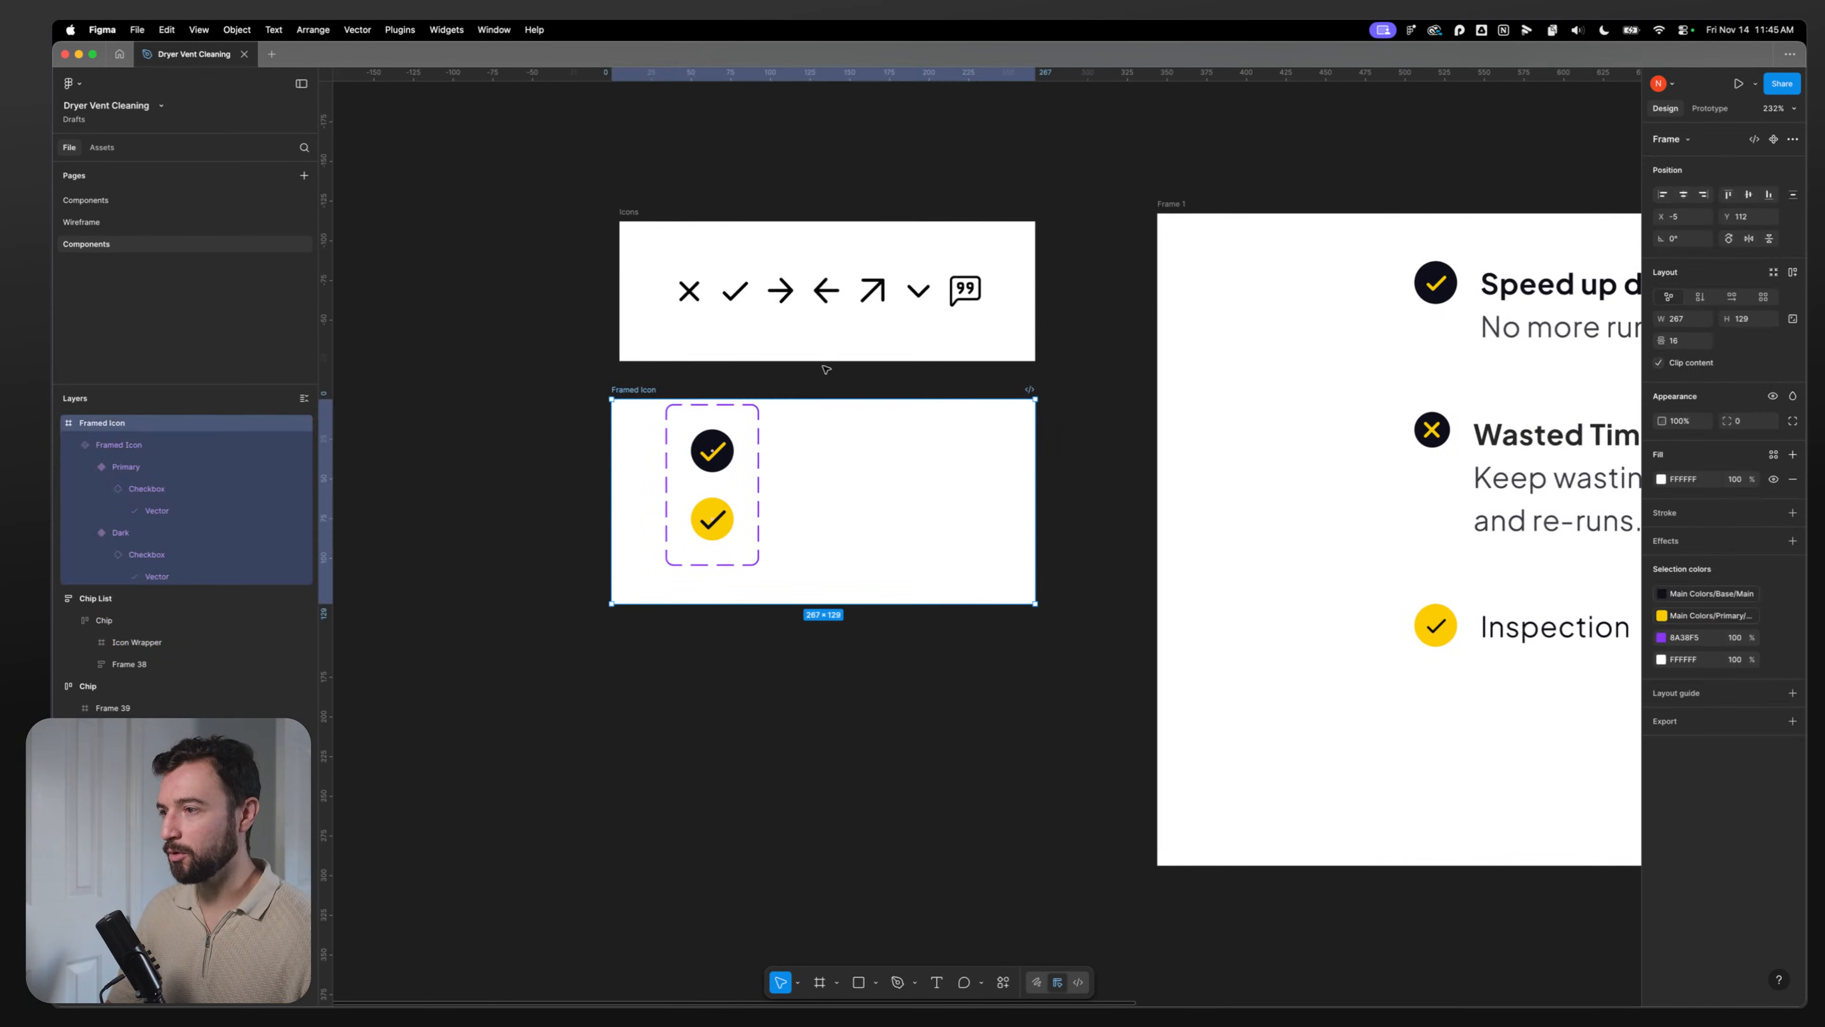
{"action": "left_click", "coordinate": [1530, 285]}
{"action": "scroll", "coordinate": [1231, 579], "scroll_direction": "right", "scroll_amount": 5}
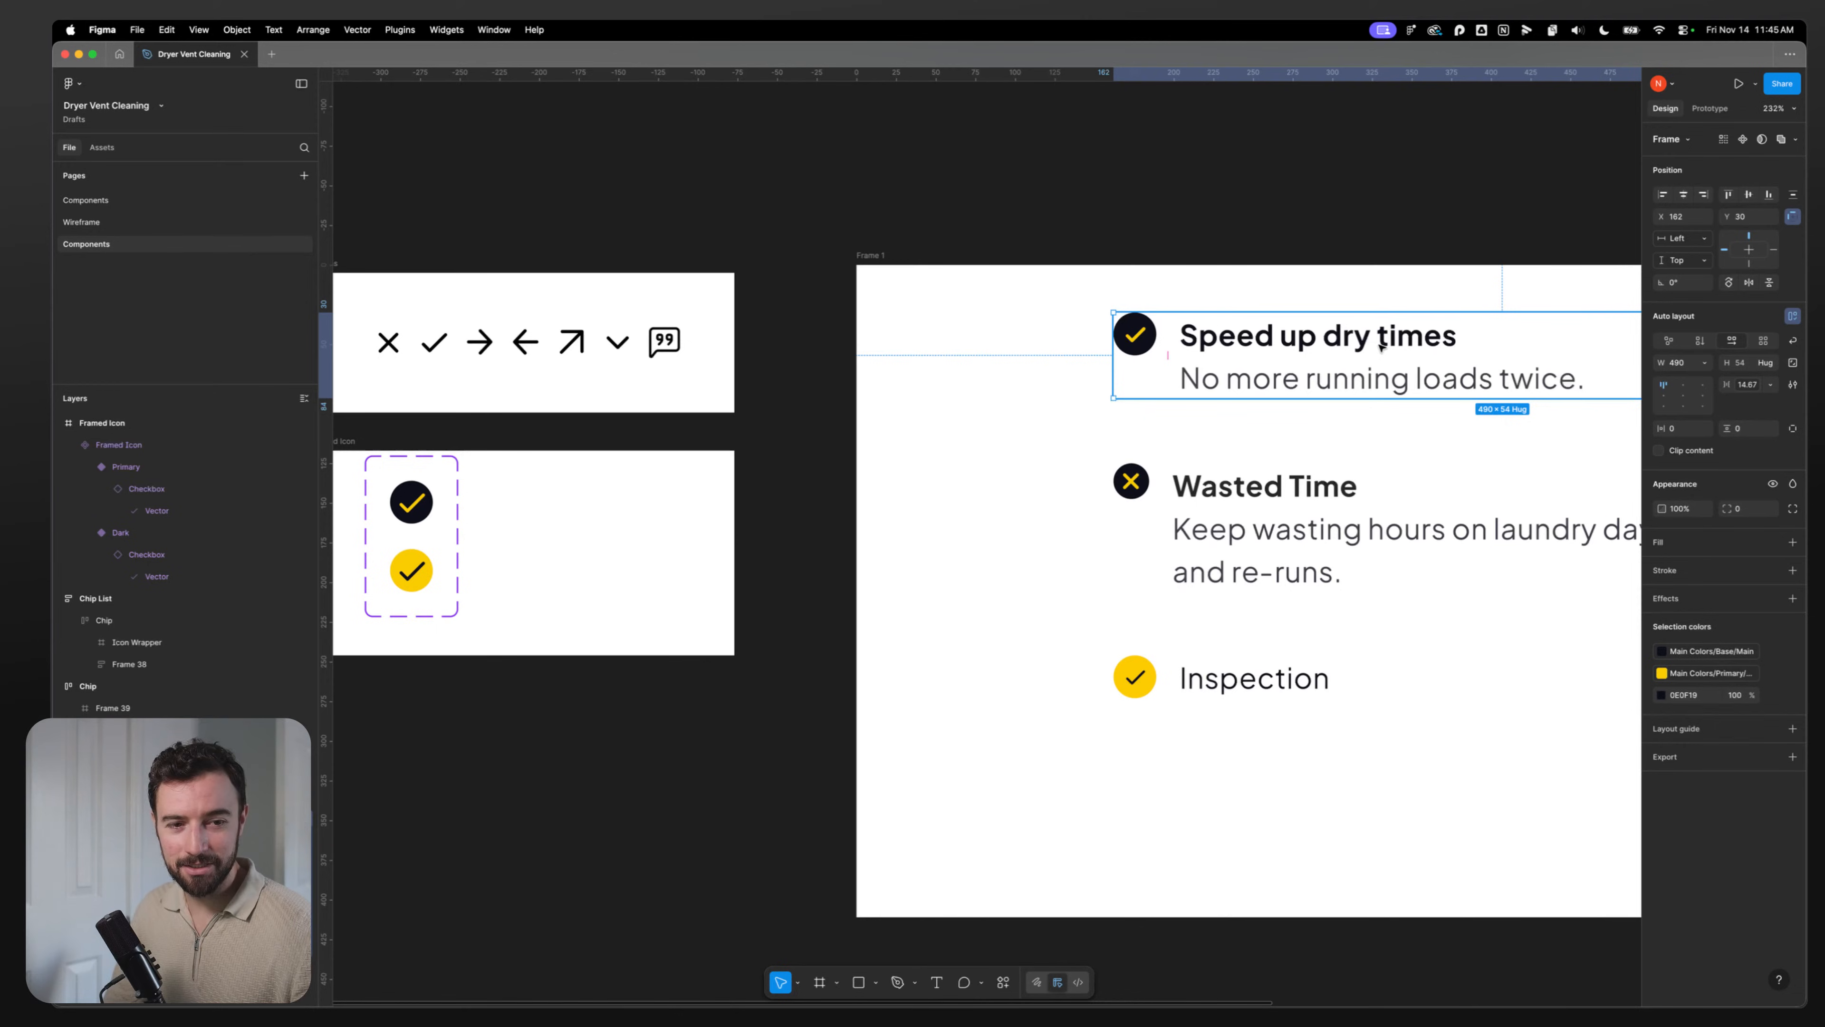
{"action": "left_click", "coordinate": [834, 263]}
{"action": "left_click", "coordinate": [878, 256]}
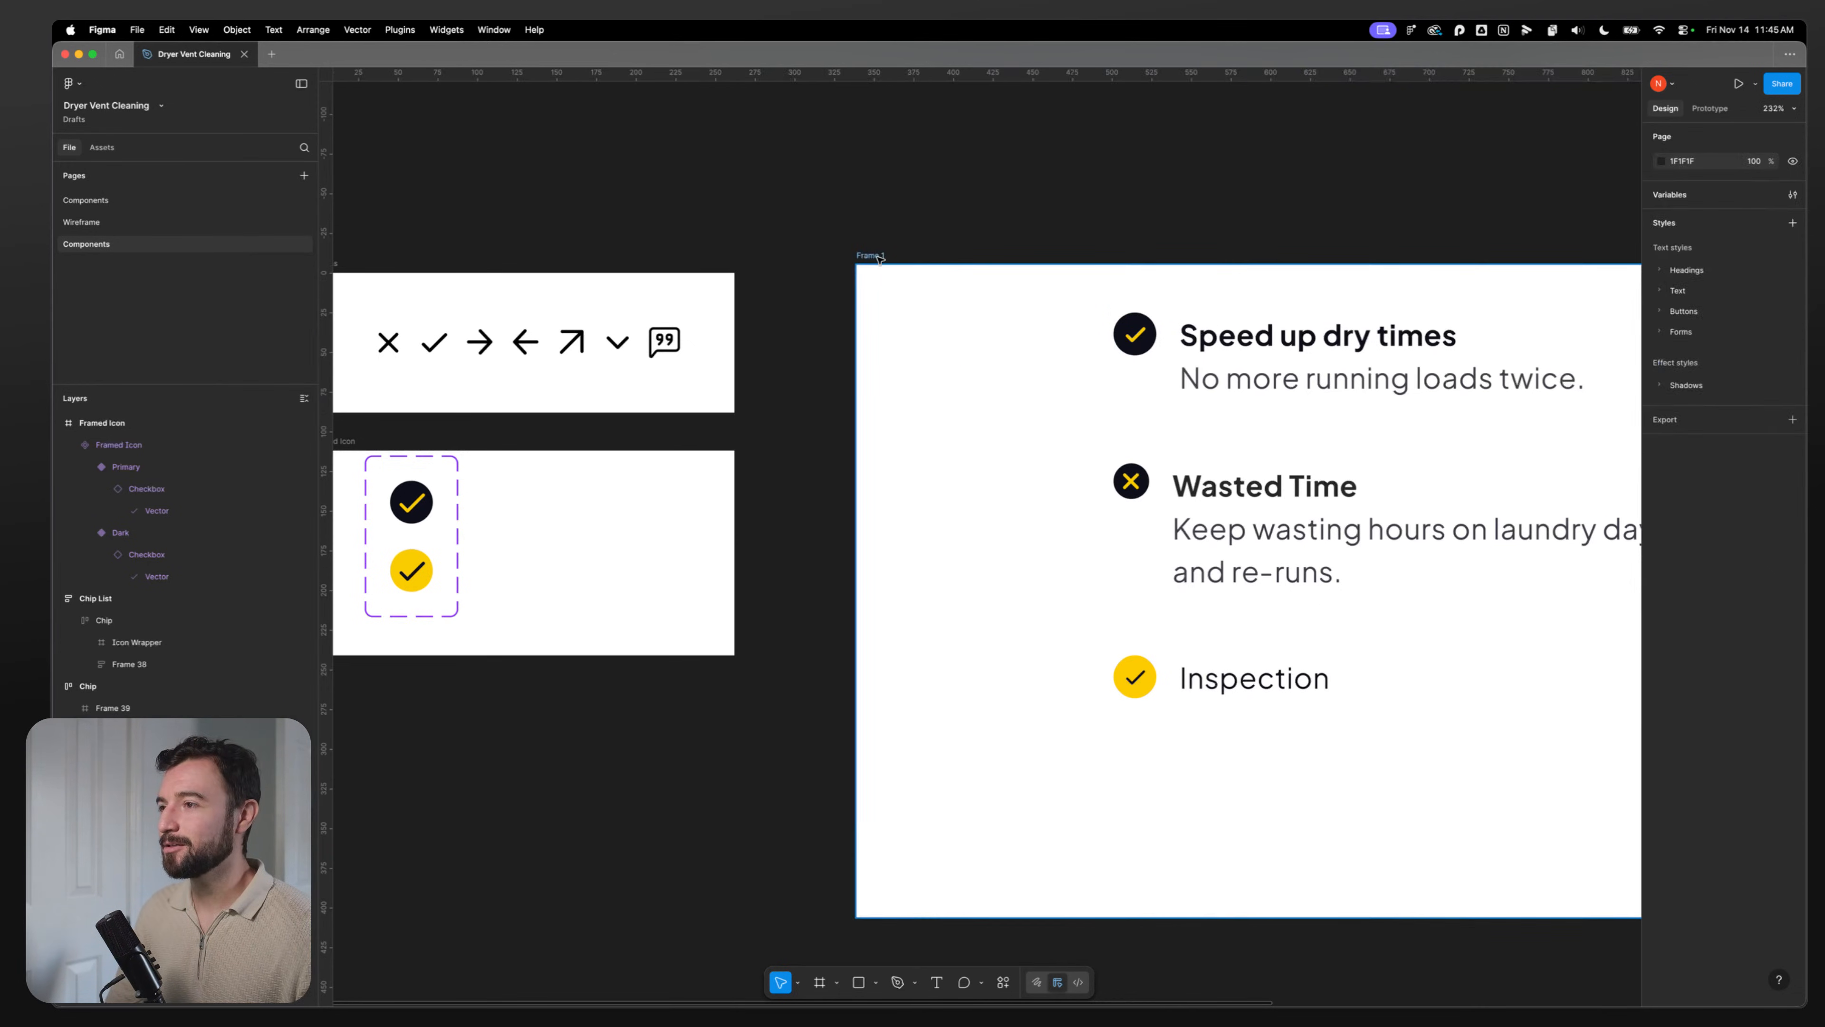
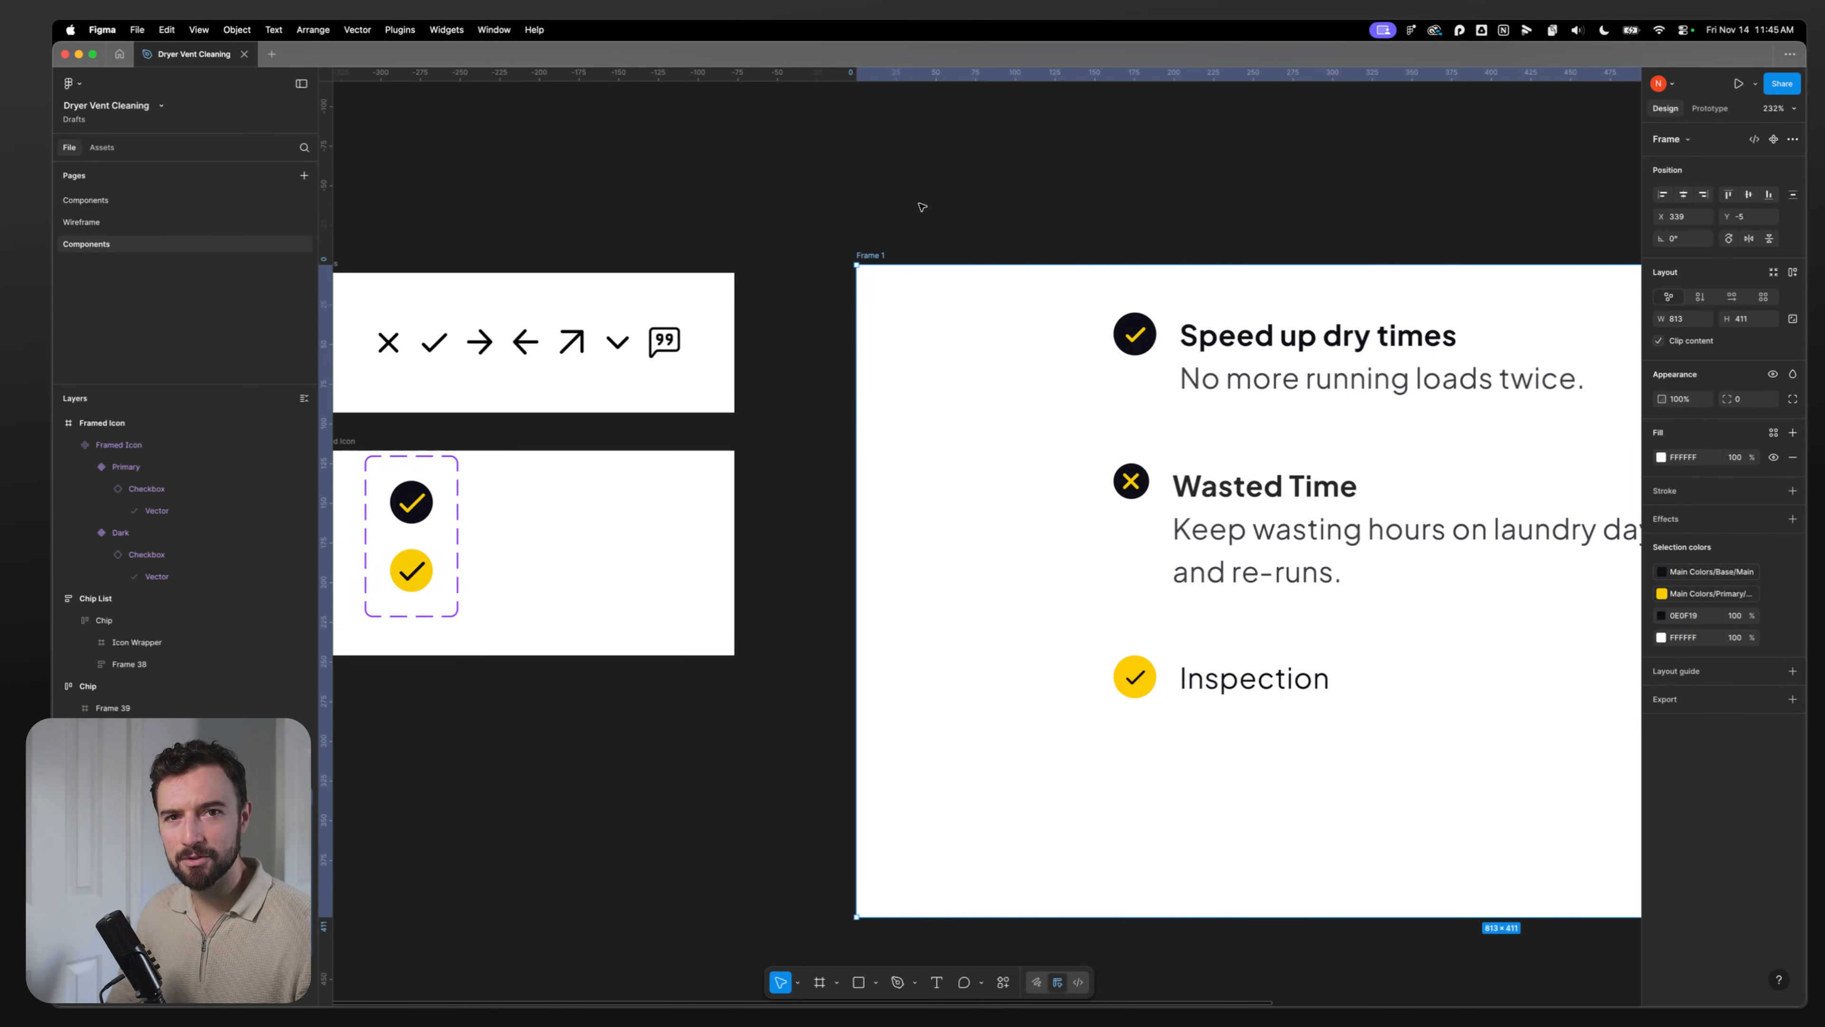
{"action": "left_click", "coordinate": [886, 243]}
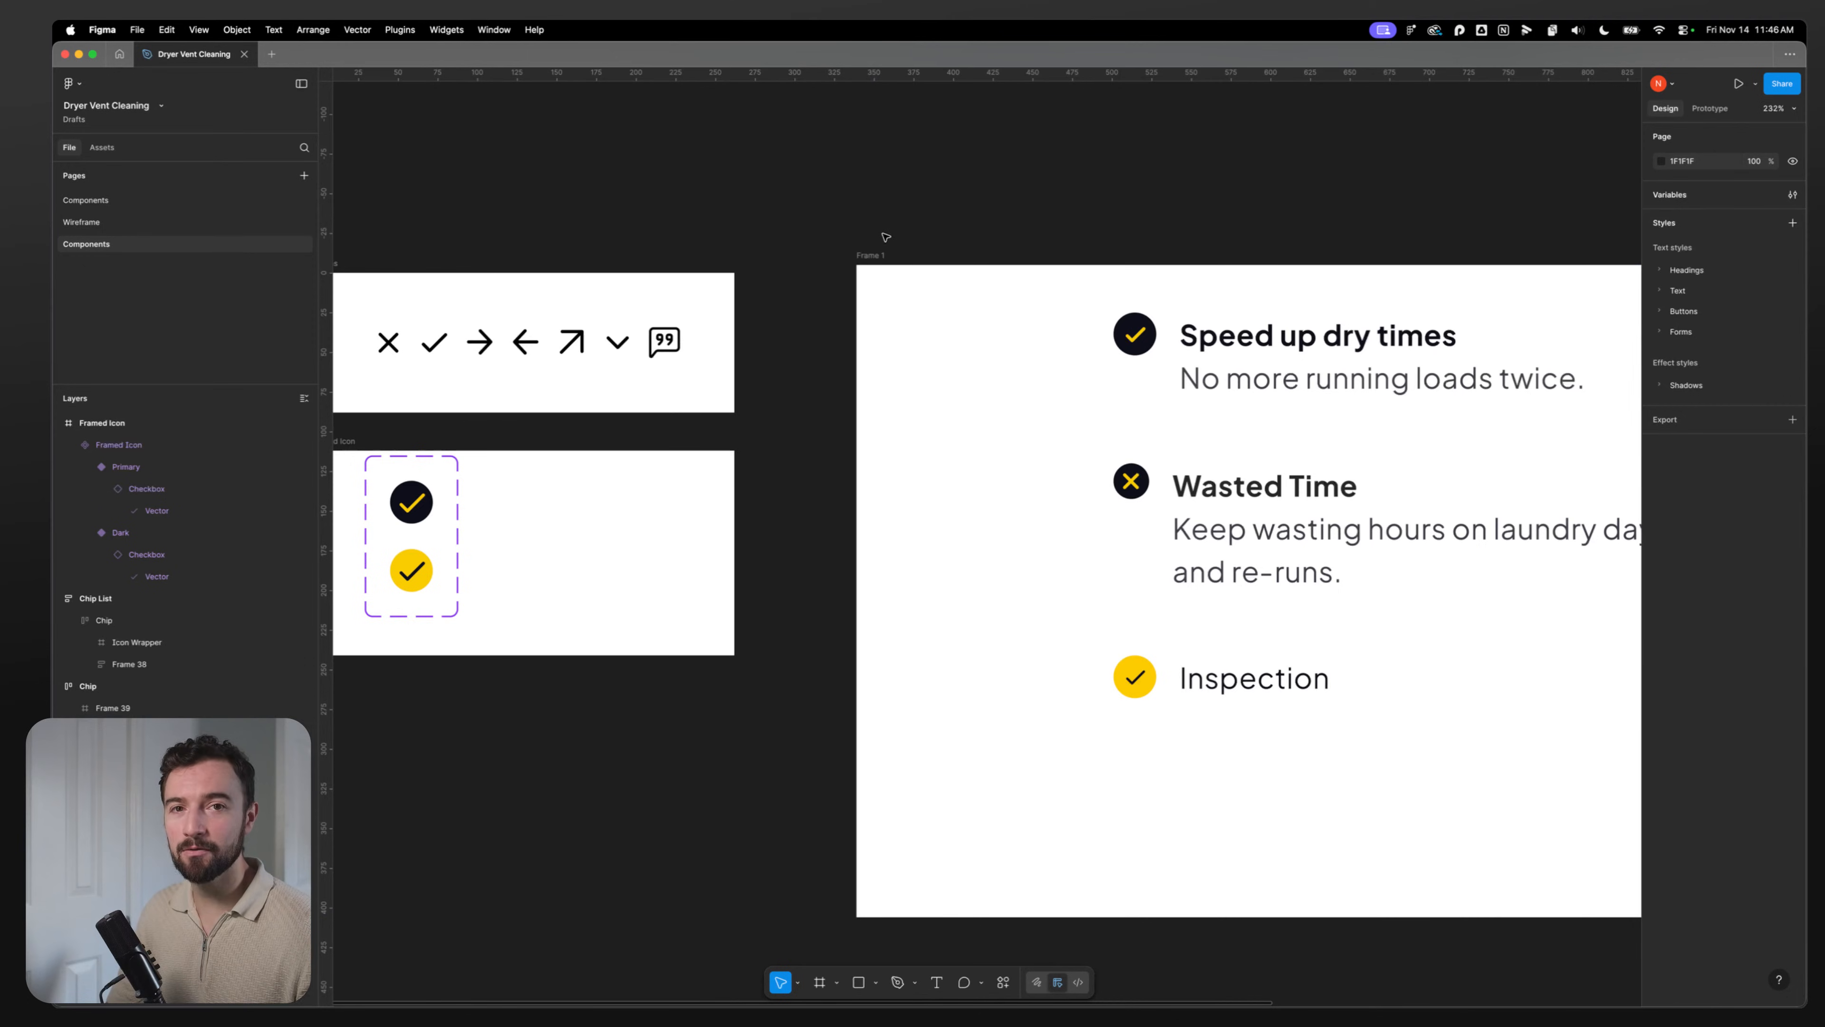
{"action": "left_click", "coordinate": [872, 256]}
{"action": "left_click", "coordinate": [828, 221]}
{"action": "left_click_drag", "start_coordinate": [828, 220], "coordinate": [959, 187]}
{"action": "scroll", "coordinate": [965, 317], "scroll_direction": "down", "scroll_amount": 3}
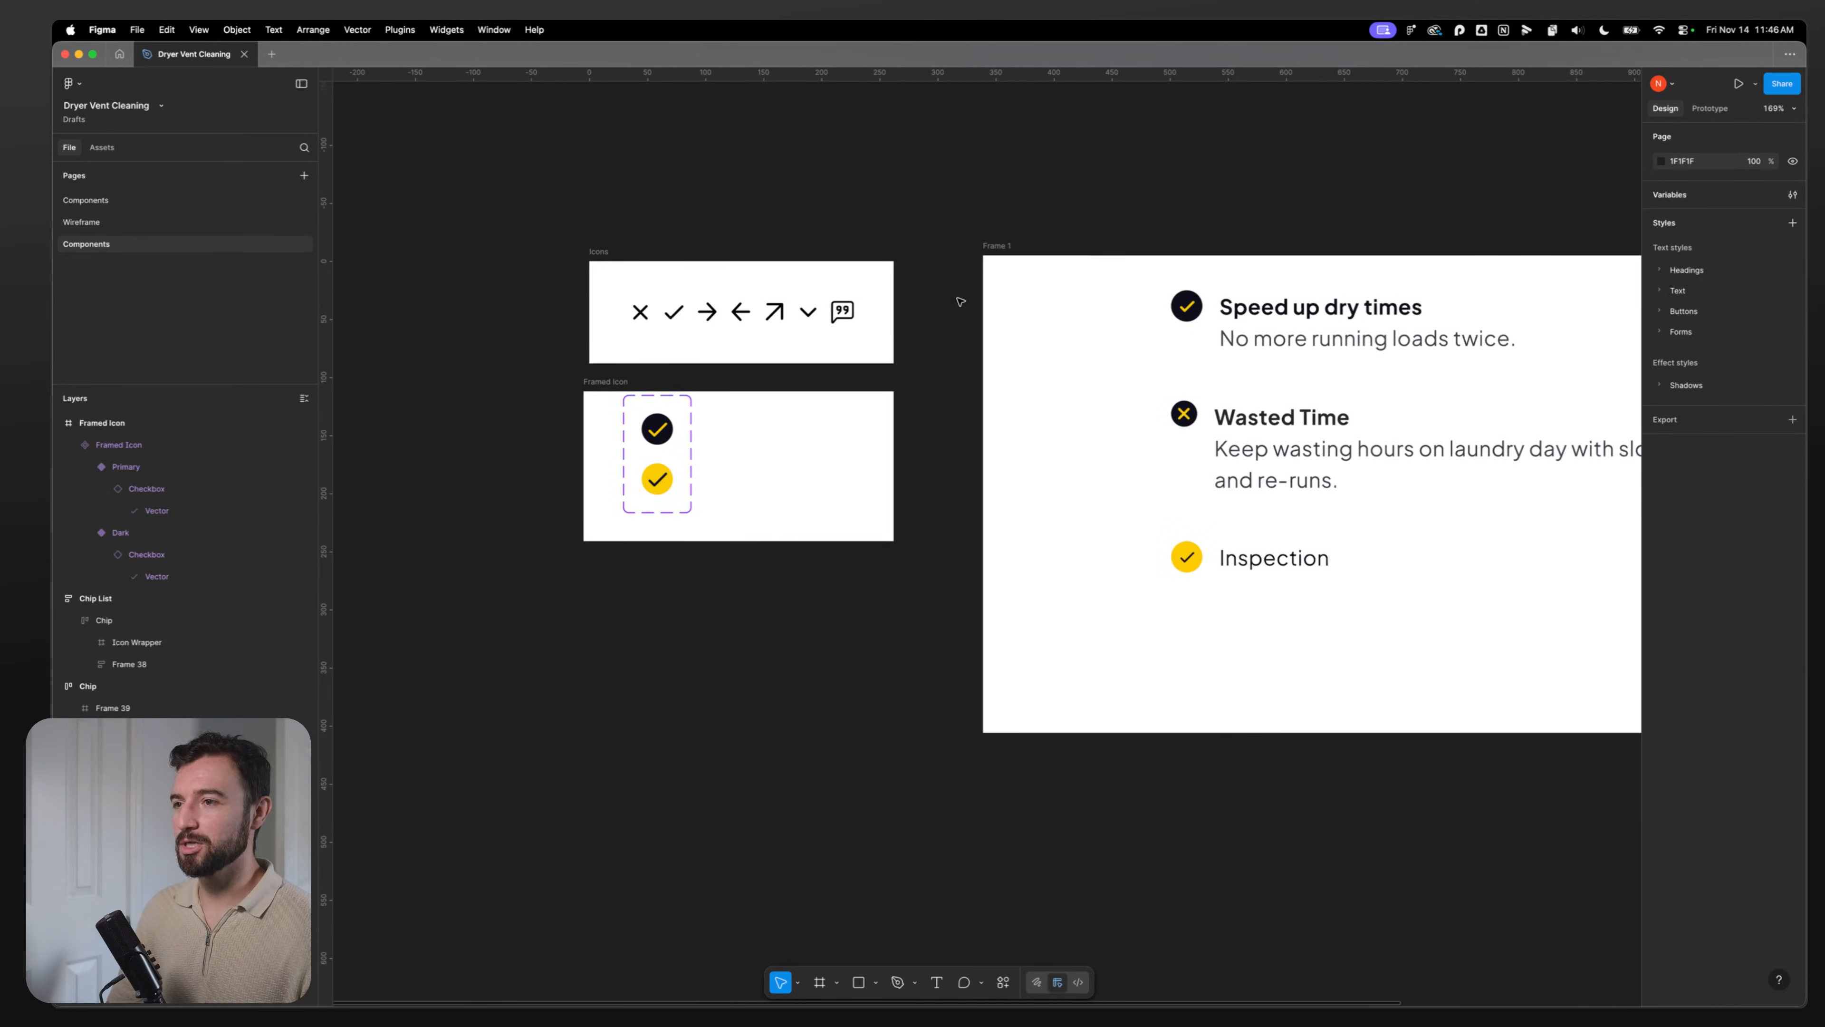
{"action": "left_click", "coordinate": [1004, 247]}
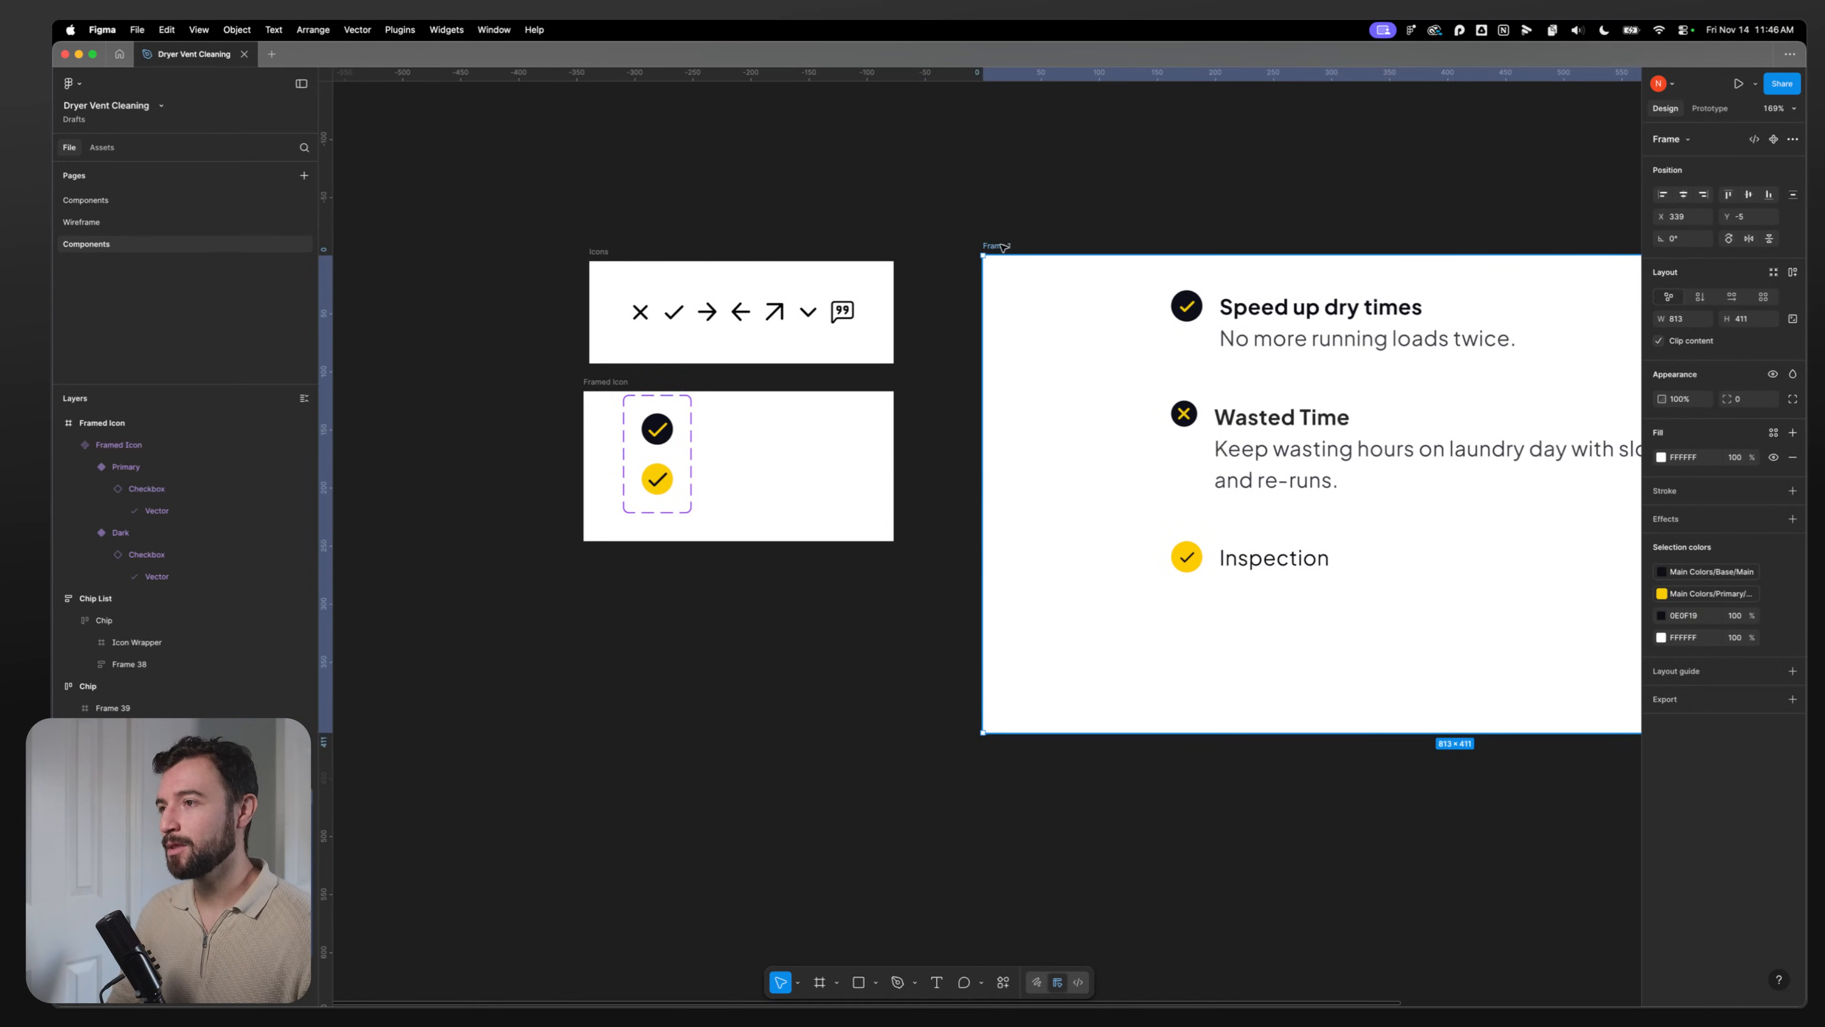
Step: Align the Framed Icon frame with the left edge of the Icons frame and add a new frame about 267 × 129 below it
{"action": "left_click", "coordinate": [613, 383]}
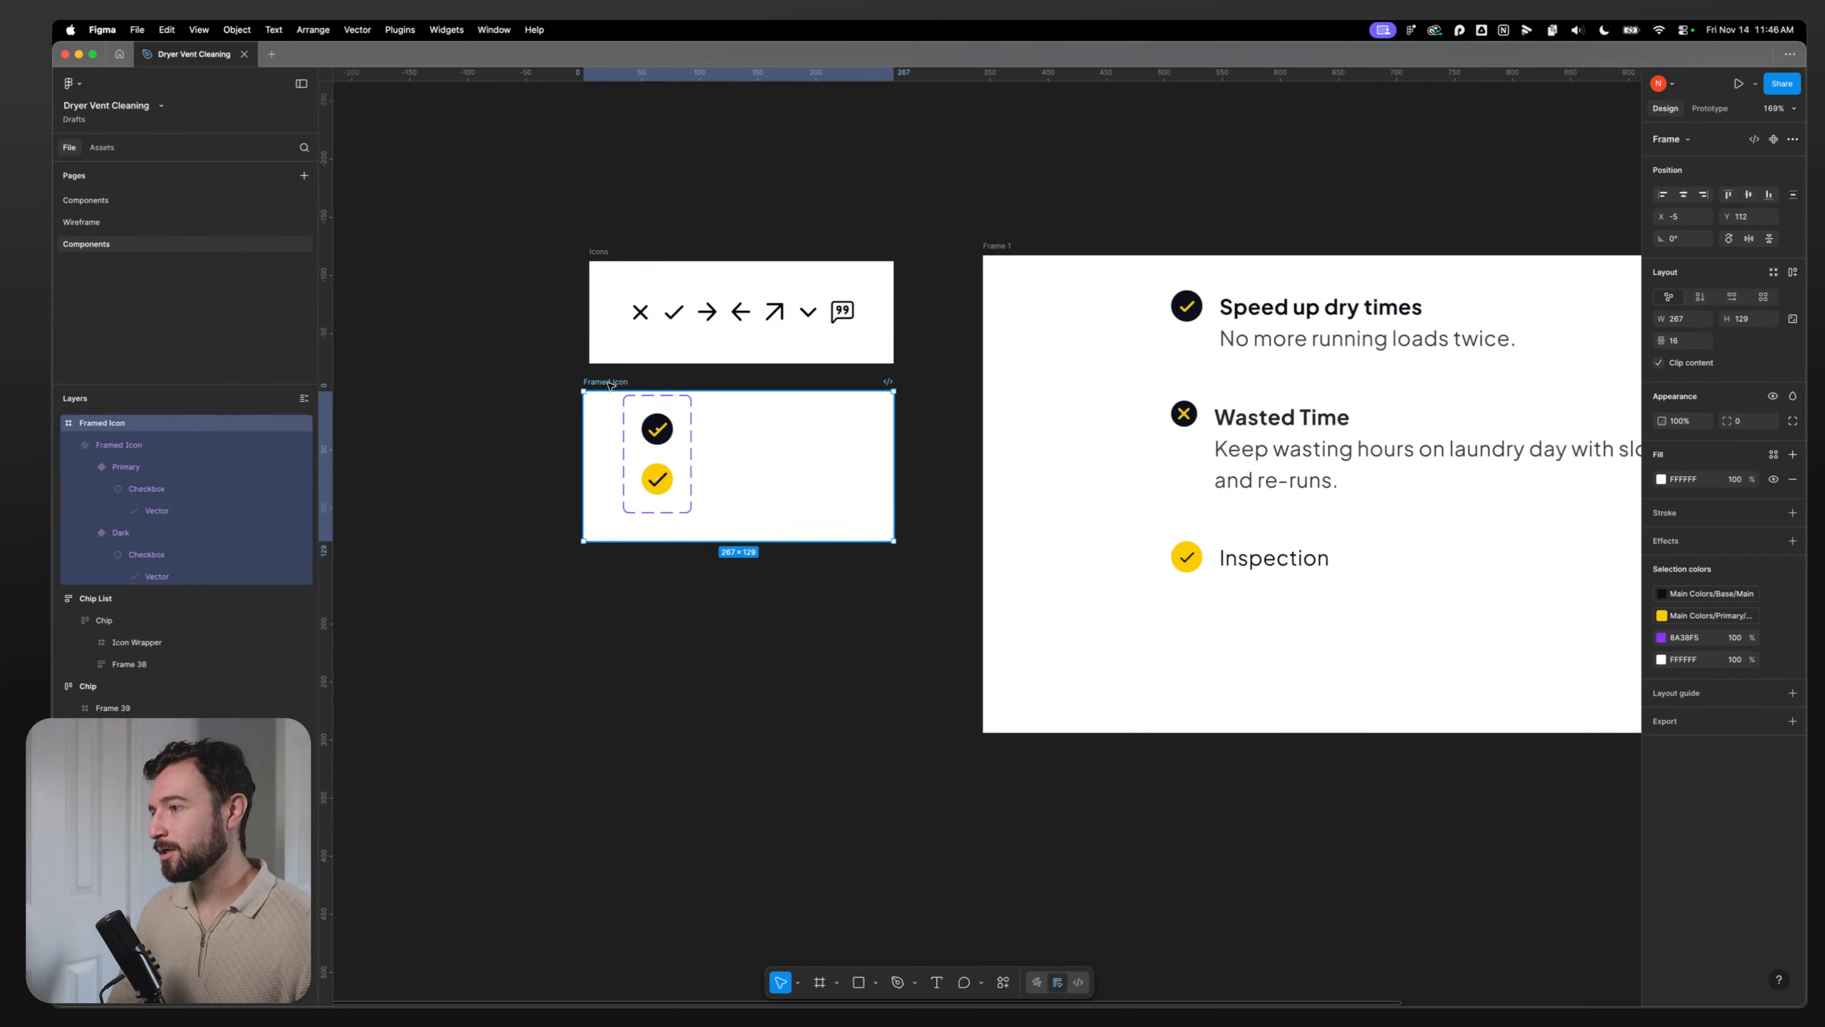
{"action": "left_click_drag", "start_coordinate": [610, 384], "coordinate": [615, 384]}
{"action": "key", "text": "f"}
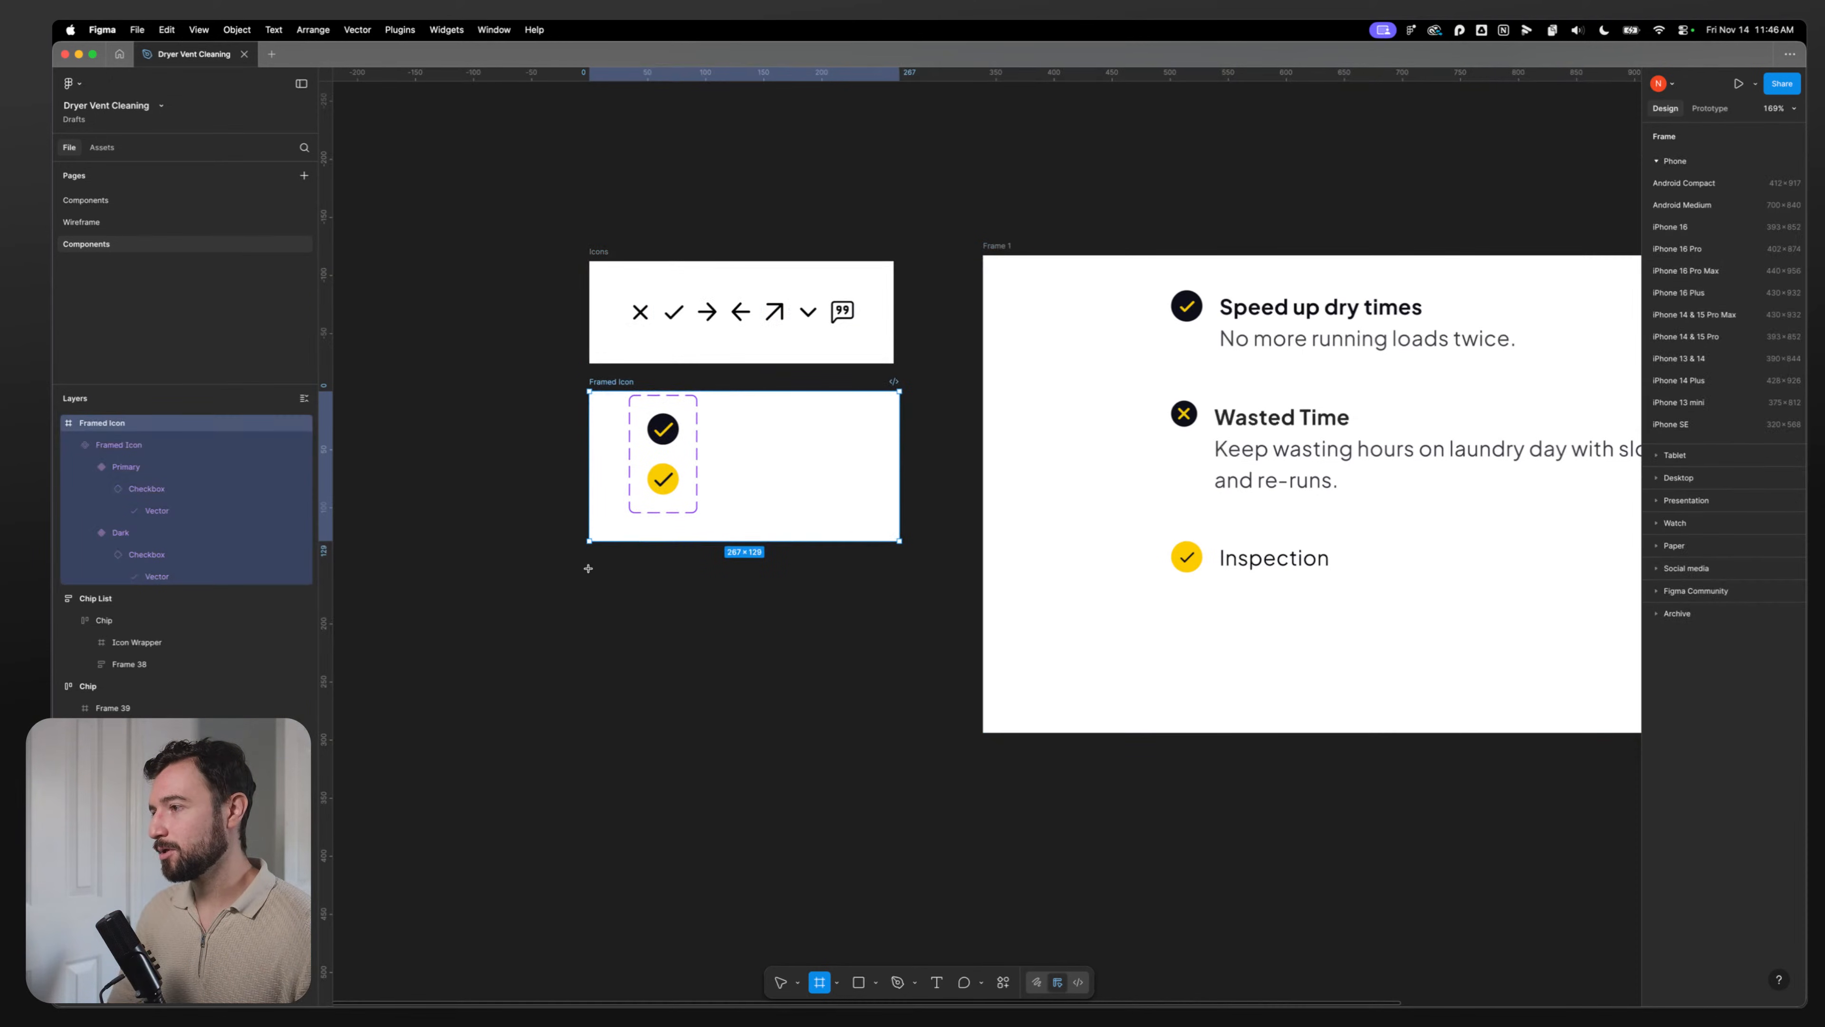
{"action": "left_click", "coordinate": [590, 574]}
{"action": "left_click_drag", "start_coordinate": [455, 492], "coordinate": [637, 596]}
Step: Name the new frame List Item and move it up and left, closer beneath the Framed Icon frame
{"action": "double_click", "coordinate": [637, 595]}
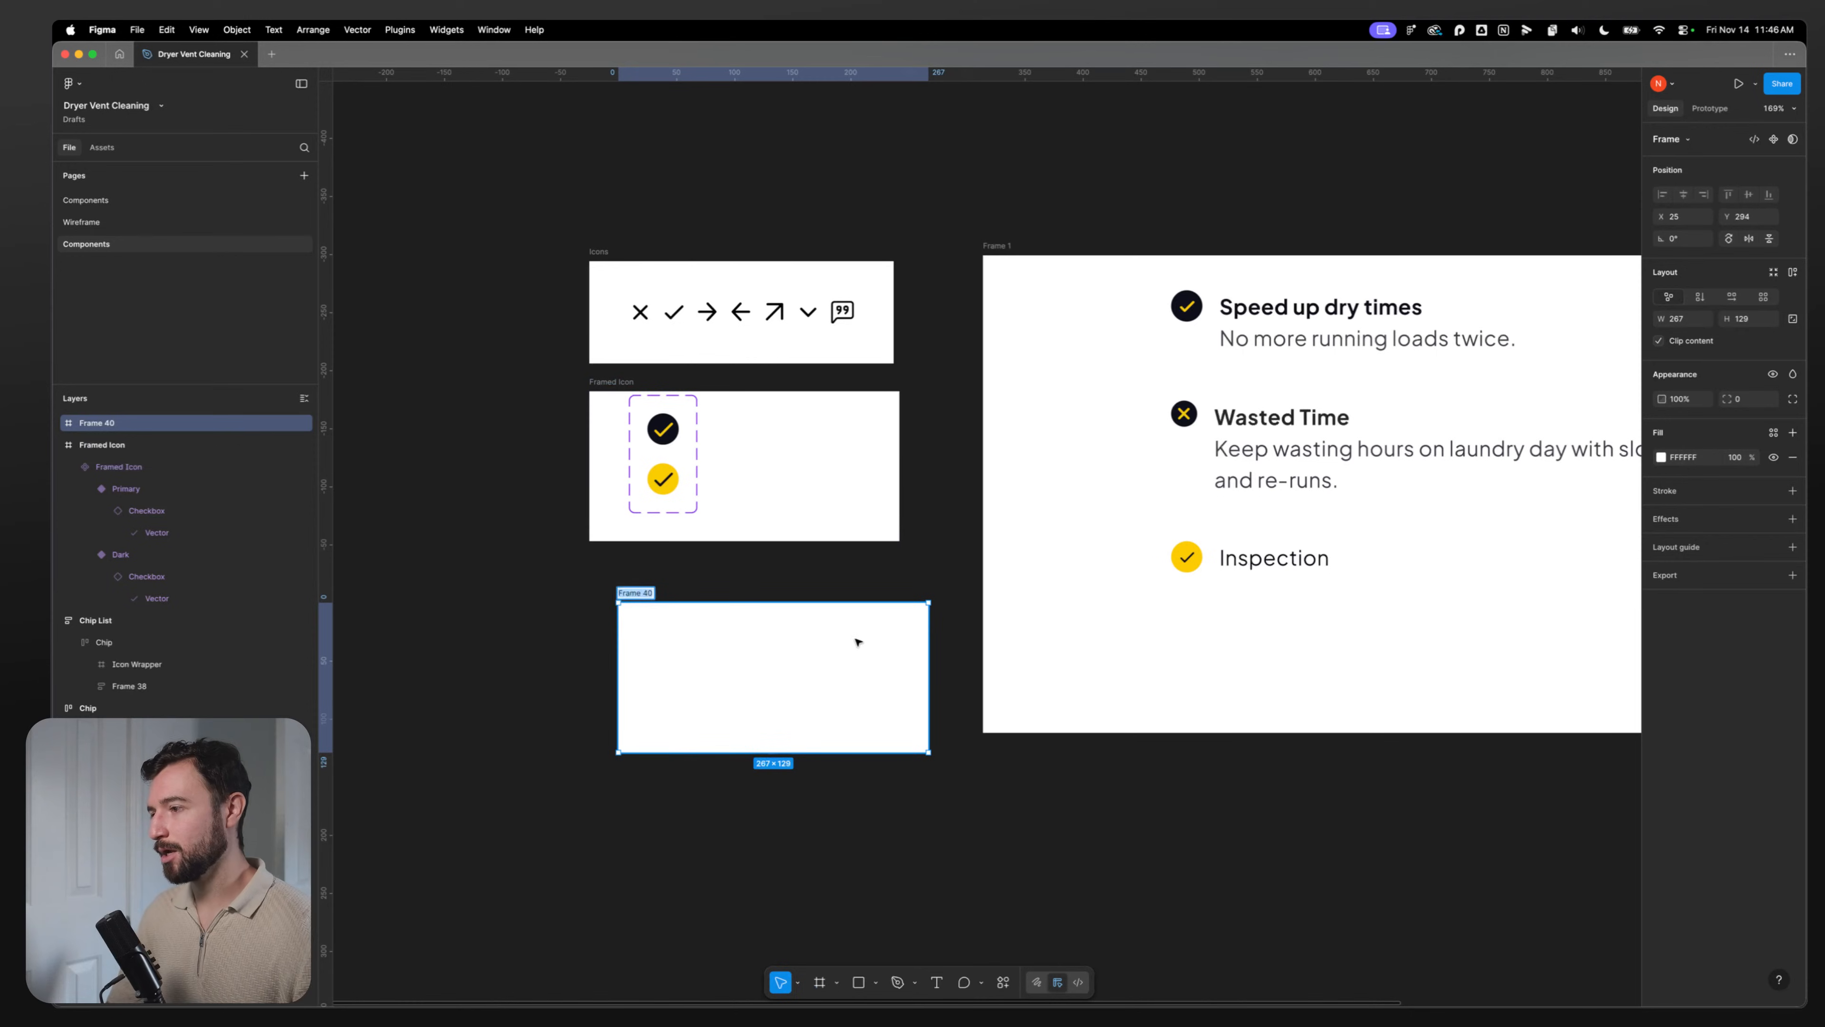
{"action": "type", "text": "List"}
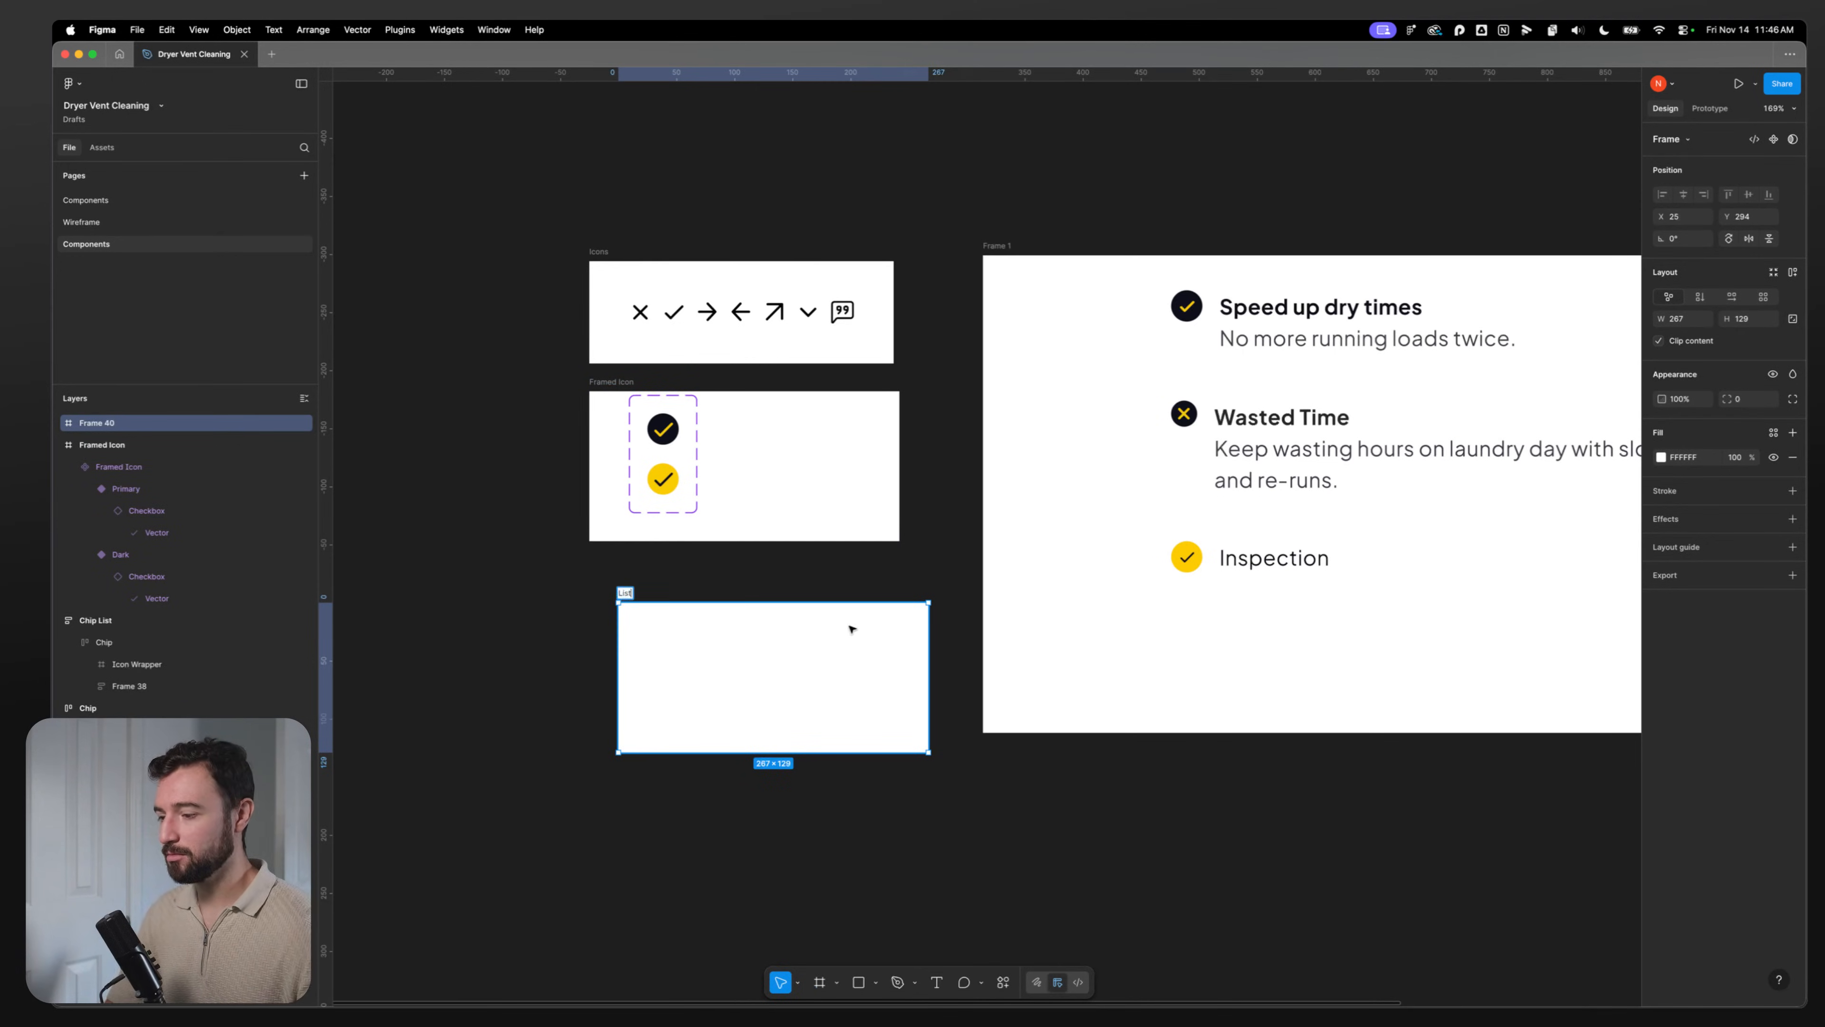
{"action": "type", "text": " Item"}
{"action": "left_click", "coordinate": [741, 579]}
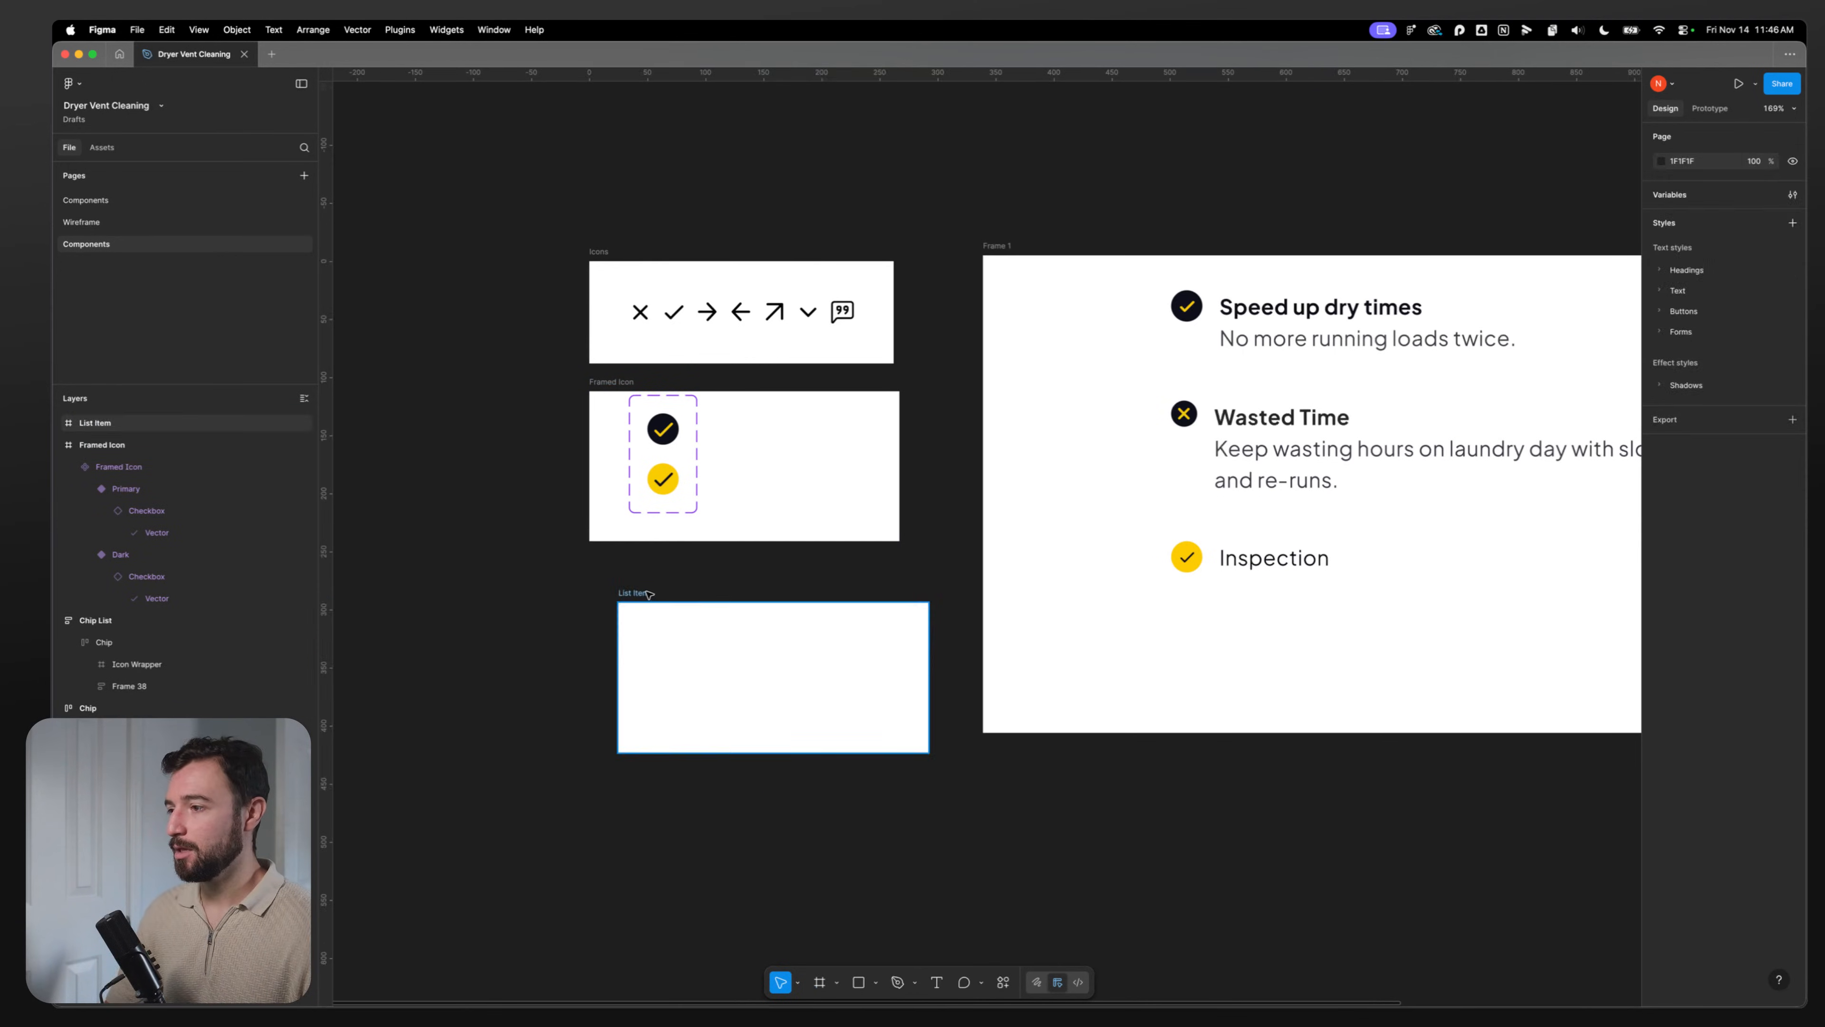
{"action": "left_click_drag", "start_coordinate": [647, 591], "coordinate": [622, 568]}
Step: Copy the "Speed up dry times" chip from Frame 1 into the List Item frame and place it at X 50, Y 25
{"action": "left_click", "coordinate": [1273, 316]}
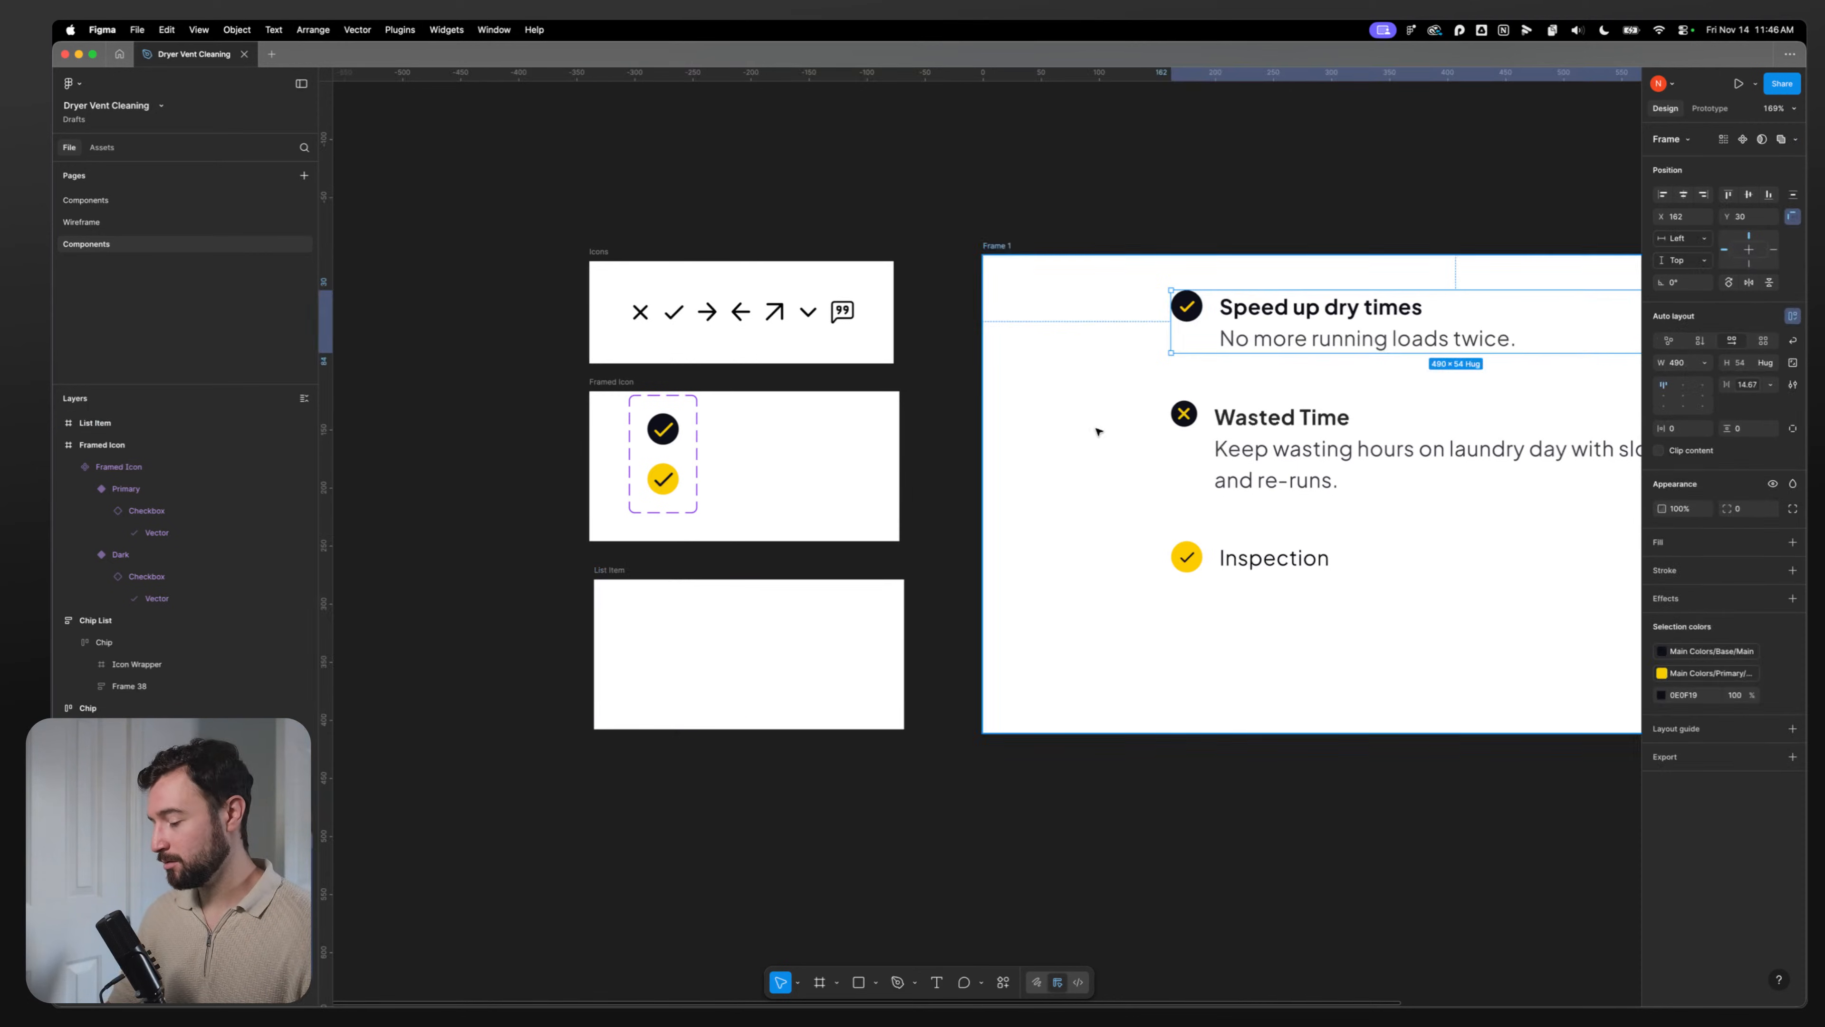
{"action": "left_click", "coordinate": [650, 617]}
{"action": "key", "text": "super+v"}
{"action": "left_click_drag", "start_coordinate": [899, 655], "coordinate": [768, 650]}
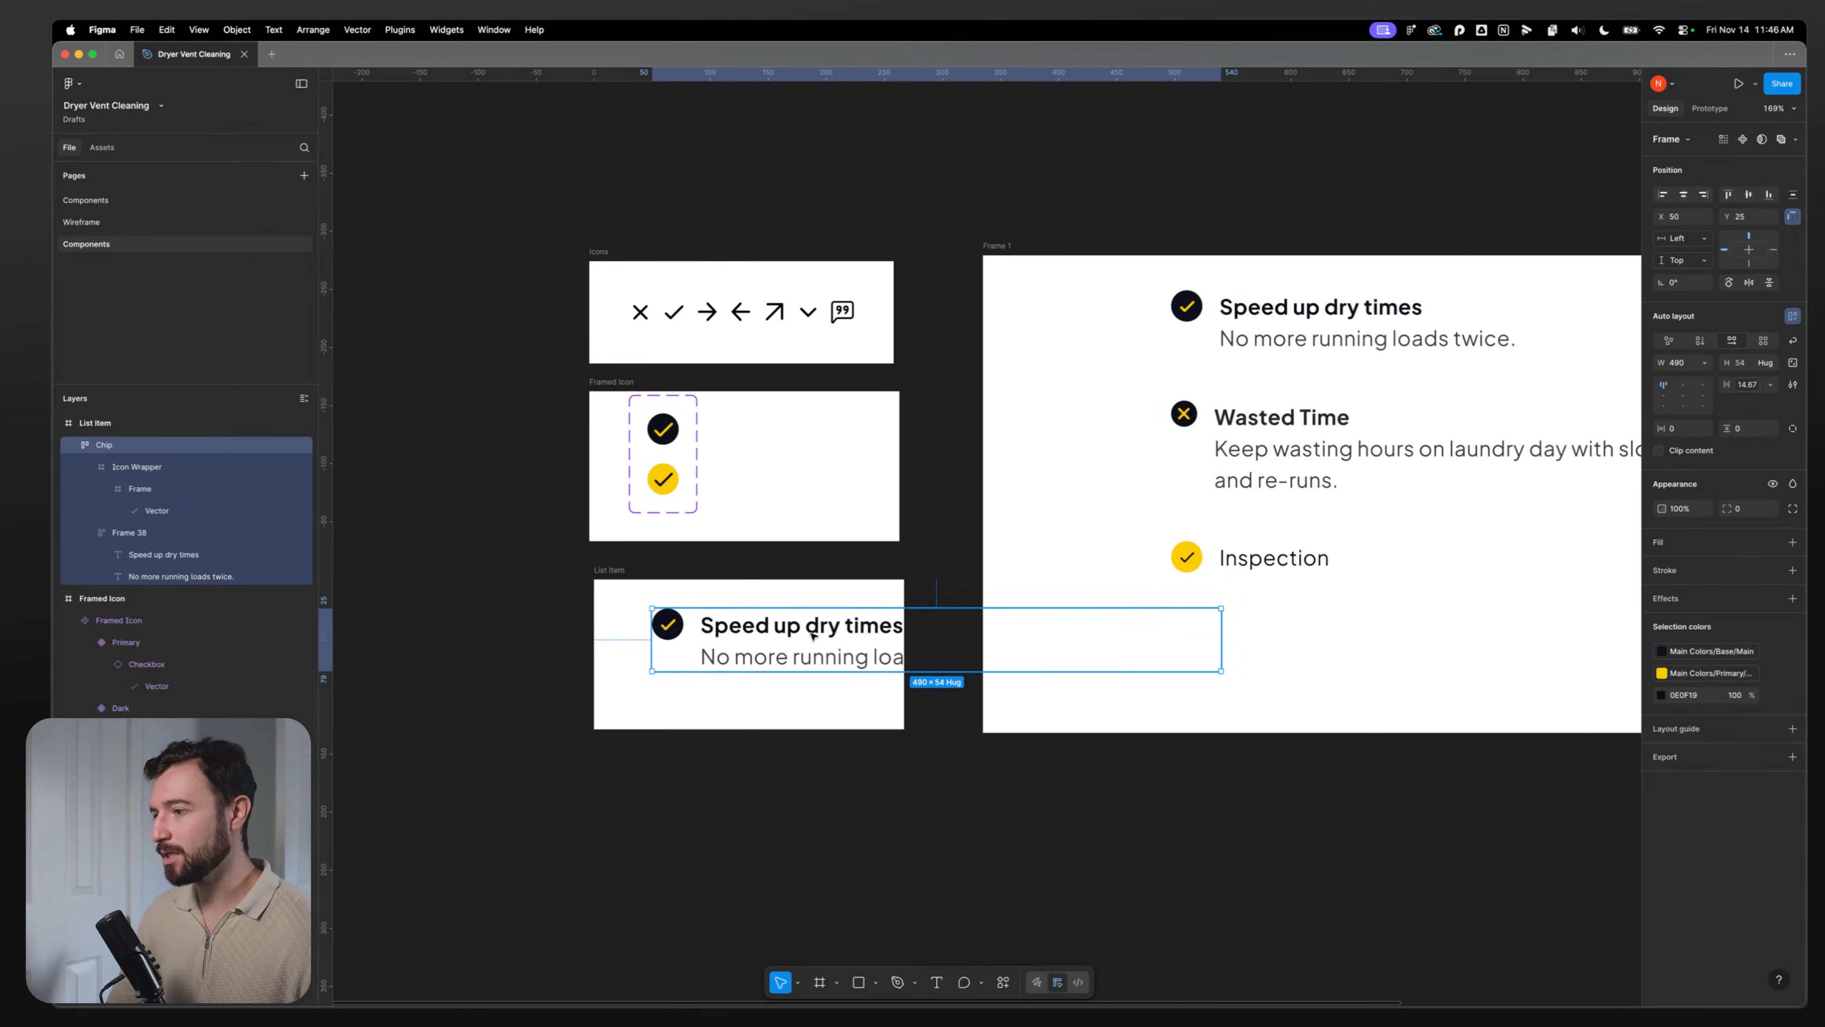
{"action": "double_click", "coordinate": [780, 631]}
{"action": "double_click", "coordinate": [779, 629]}
{"action": "left_click", "coordinate": [752, 655]}
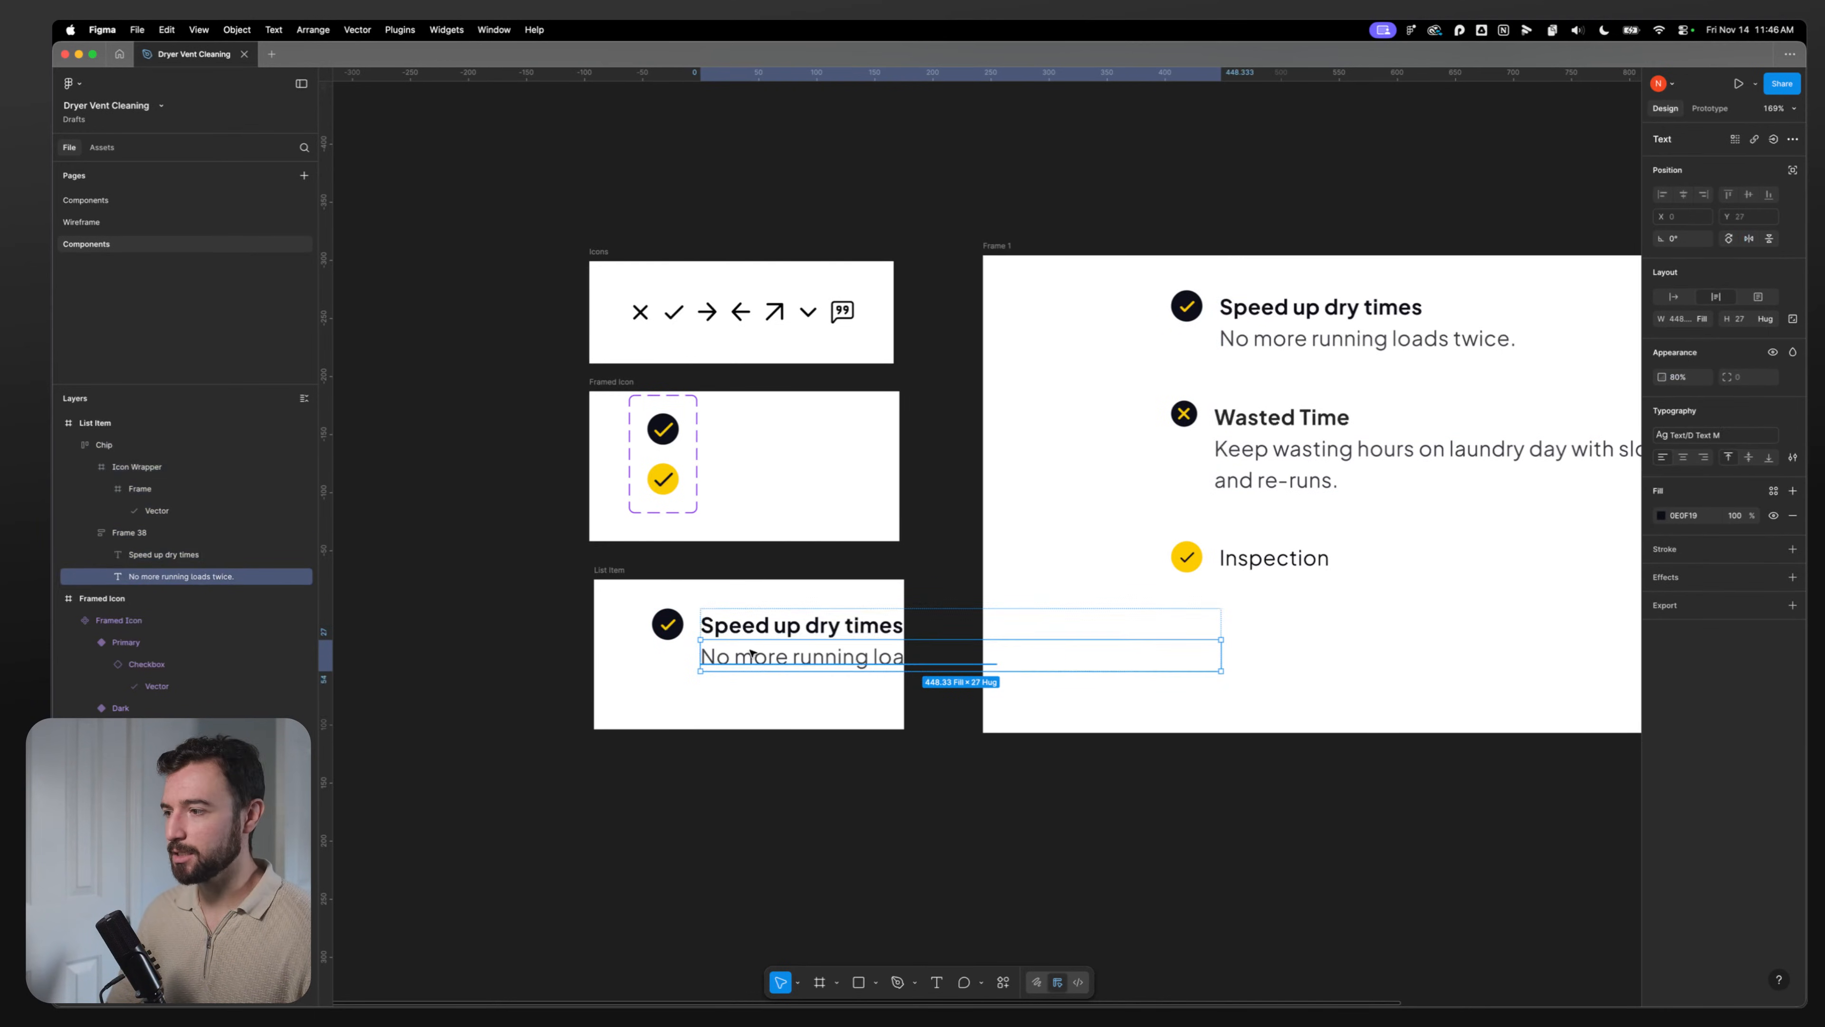
Step: Widen the List Item frame to 581 to fit the chip and move it down to about X 17, Y 443
{"action": "left_click", "coordinate": [628, 575]}
{"action": "left_click", "coordinate": [723, 610]}
{"action": "left_click_drag", "start_coordinate": [906, 606], "coordinate": [1269, 606]}
{"action": "left_click_drag", "start_coordinate": [618, 571], "coordinate": [635, 768]}
{"action": "scroll", "coordinate": [773, 562], "scroll_direction": "down", "scroll_amount": 4}
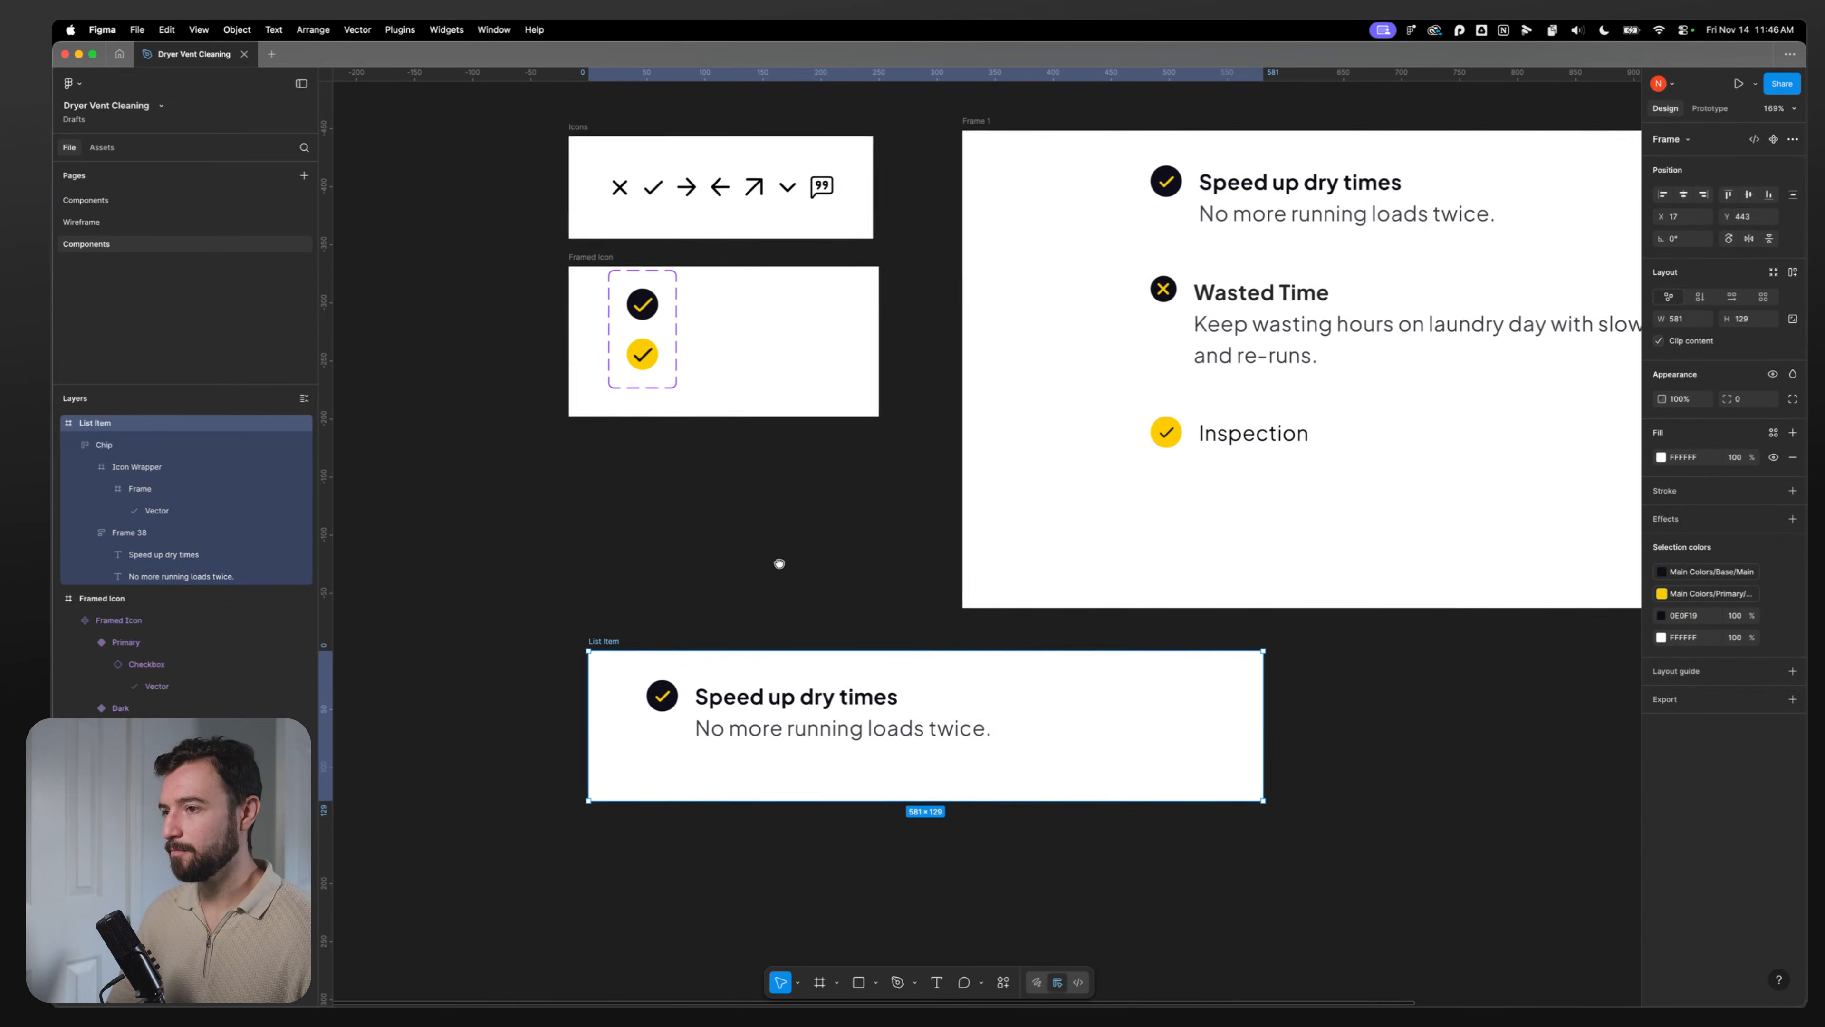
Step: Move the Wasted Time and Inspection chips lower on Frame 1 and delete the stray X-icon chip above them
{"action": "left_click_drag", "start_coordinate": [981, 102], "coordinate": [1213, 253]}
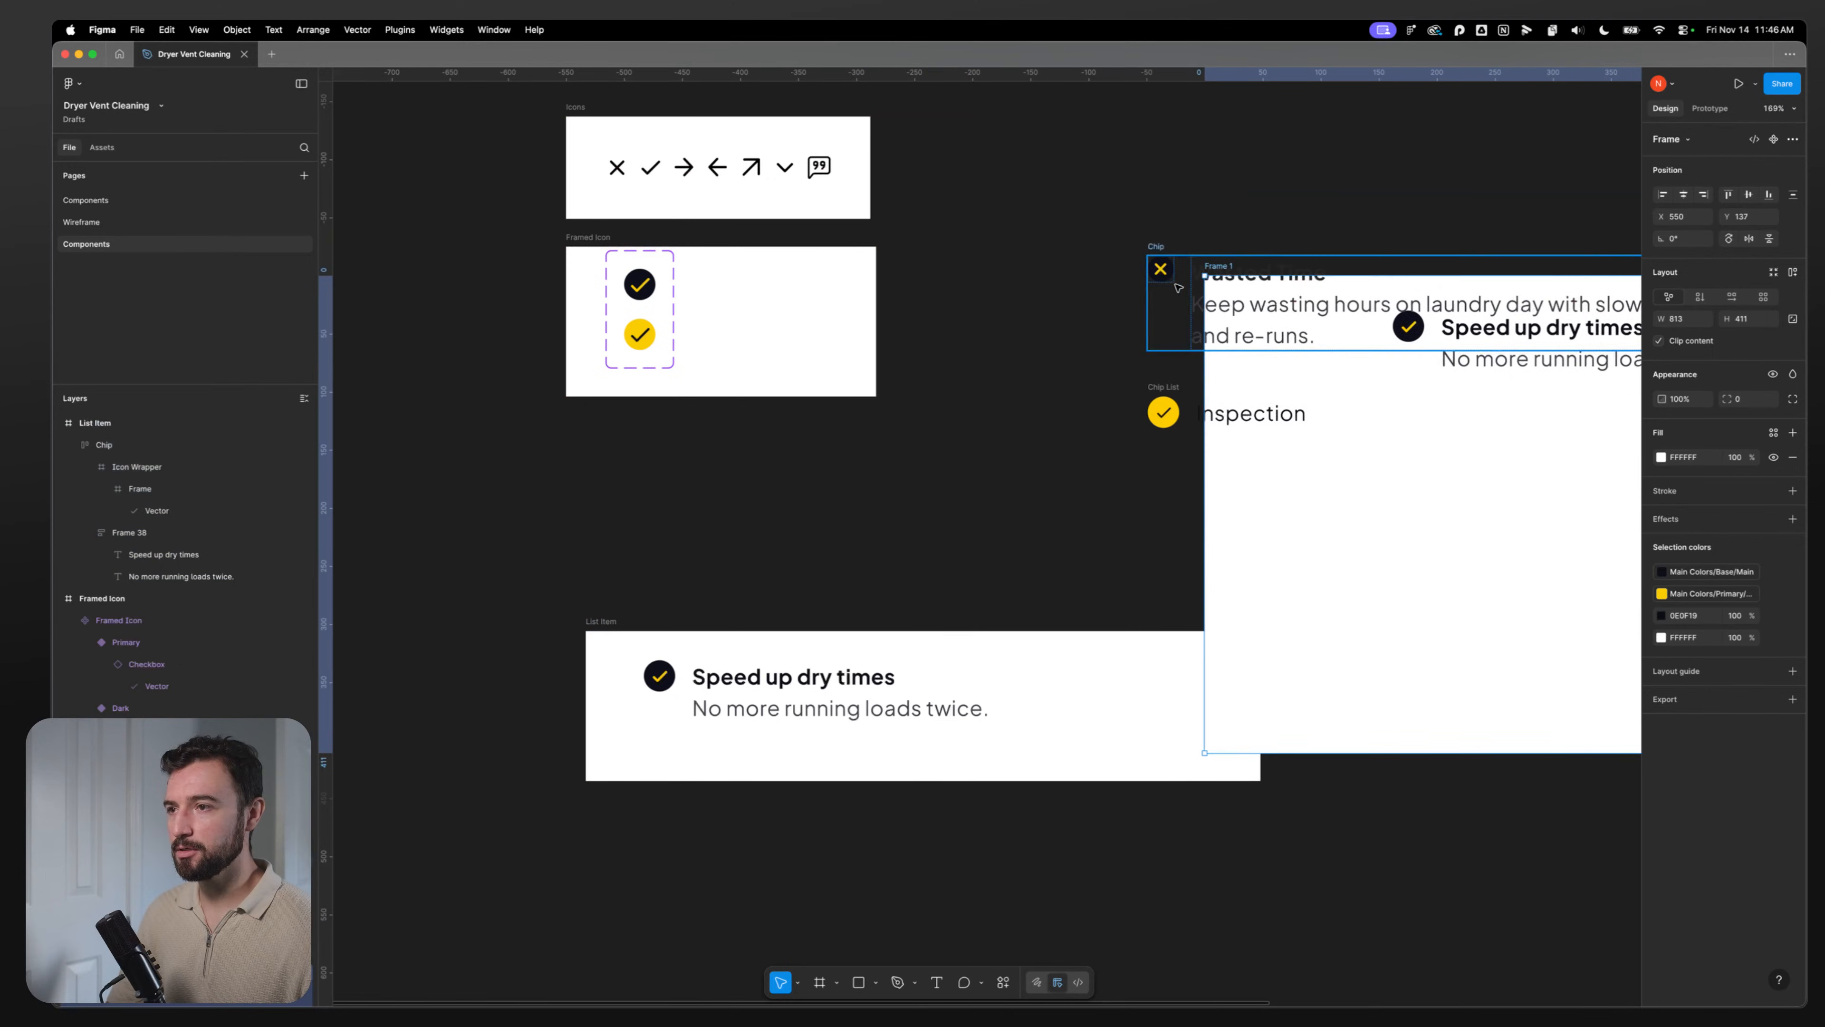
{"action": "key", "text": "super+z"}
{"action": "left_click", "coordinate": [1207, 313]}
{"action": "left_click", "coordinate": [1176, 316]}
{"action": "left_click", "coordinate": [1207, 413], "text": "shift"}
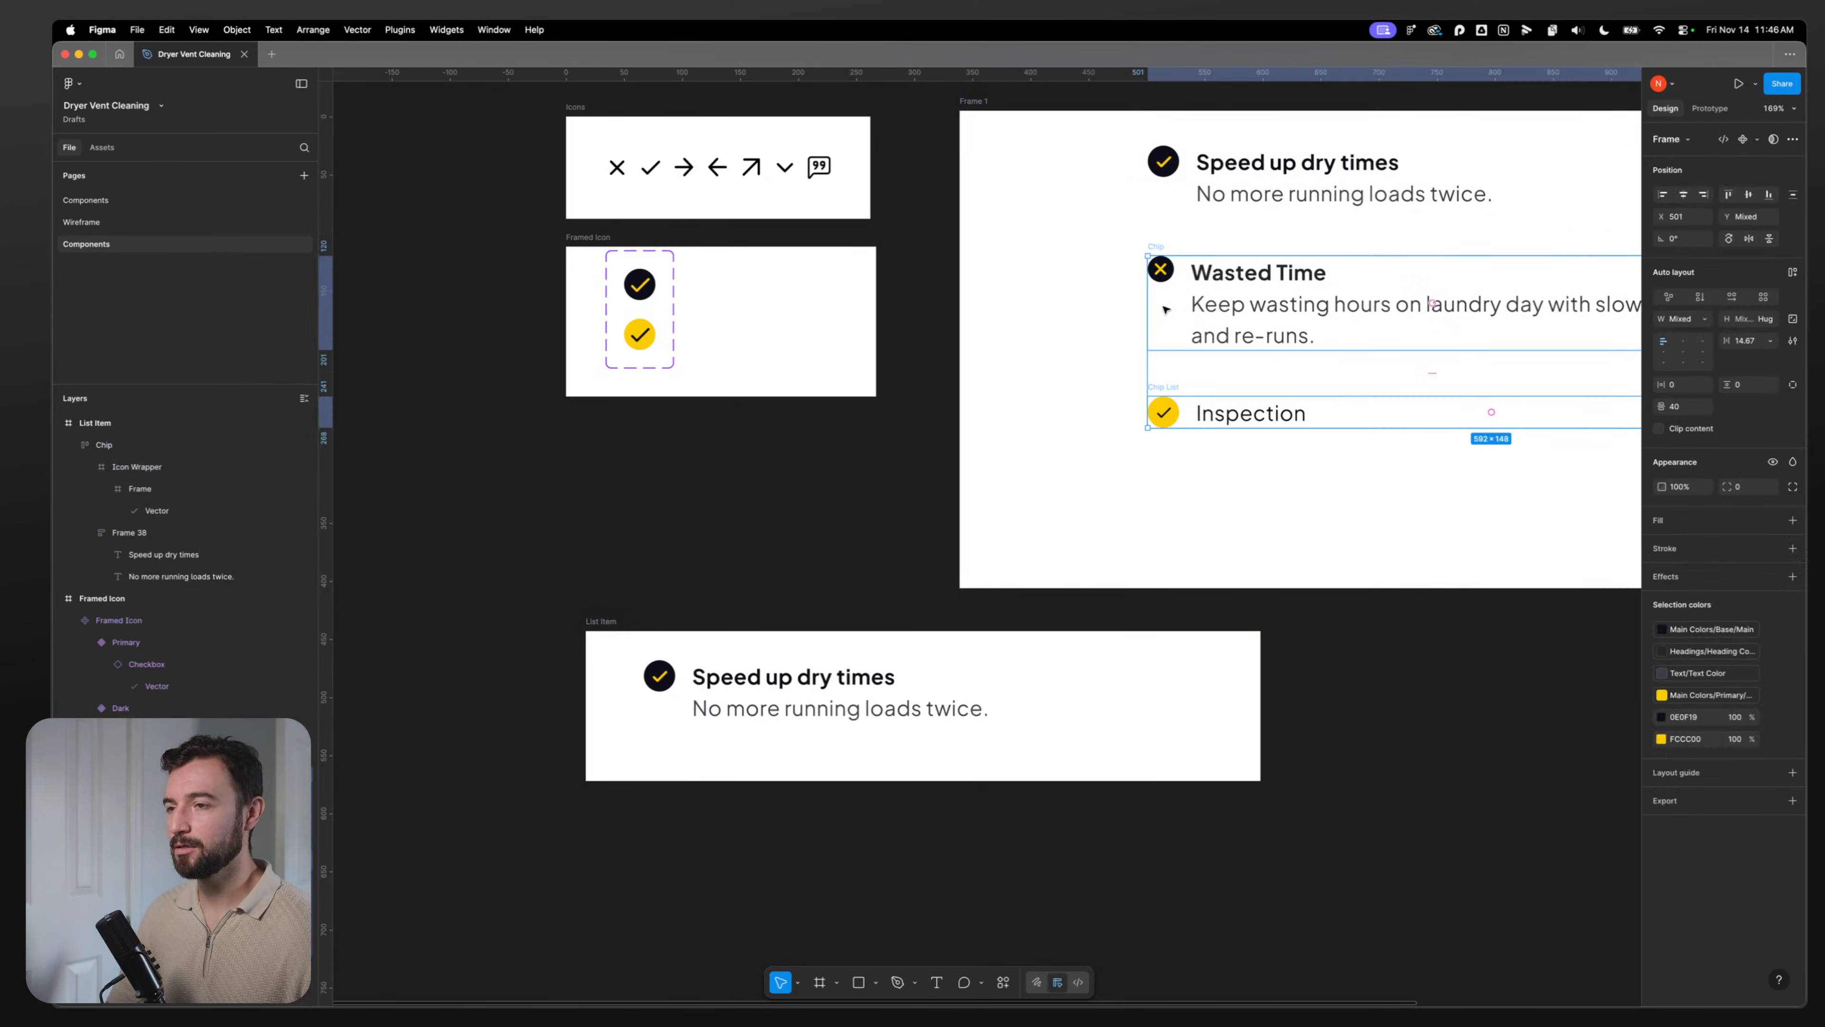
{"action": "left_click_drag", "start_coordinate": [1165, 309], "coordinate": [1164, 414]}
{"action": "left_click", "coordinate": [1162, 269]}
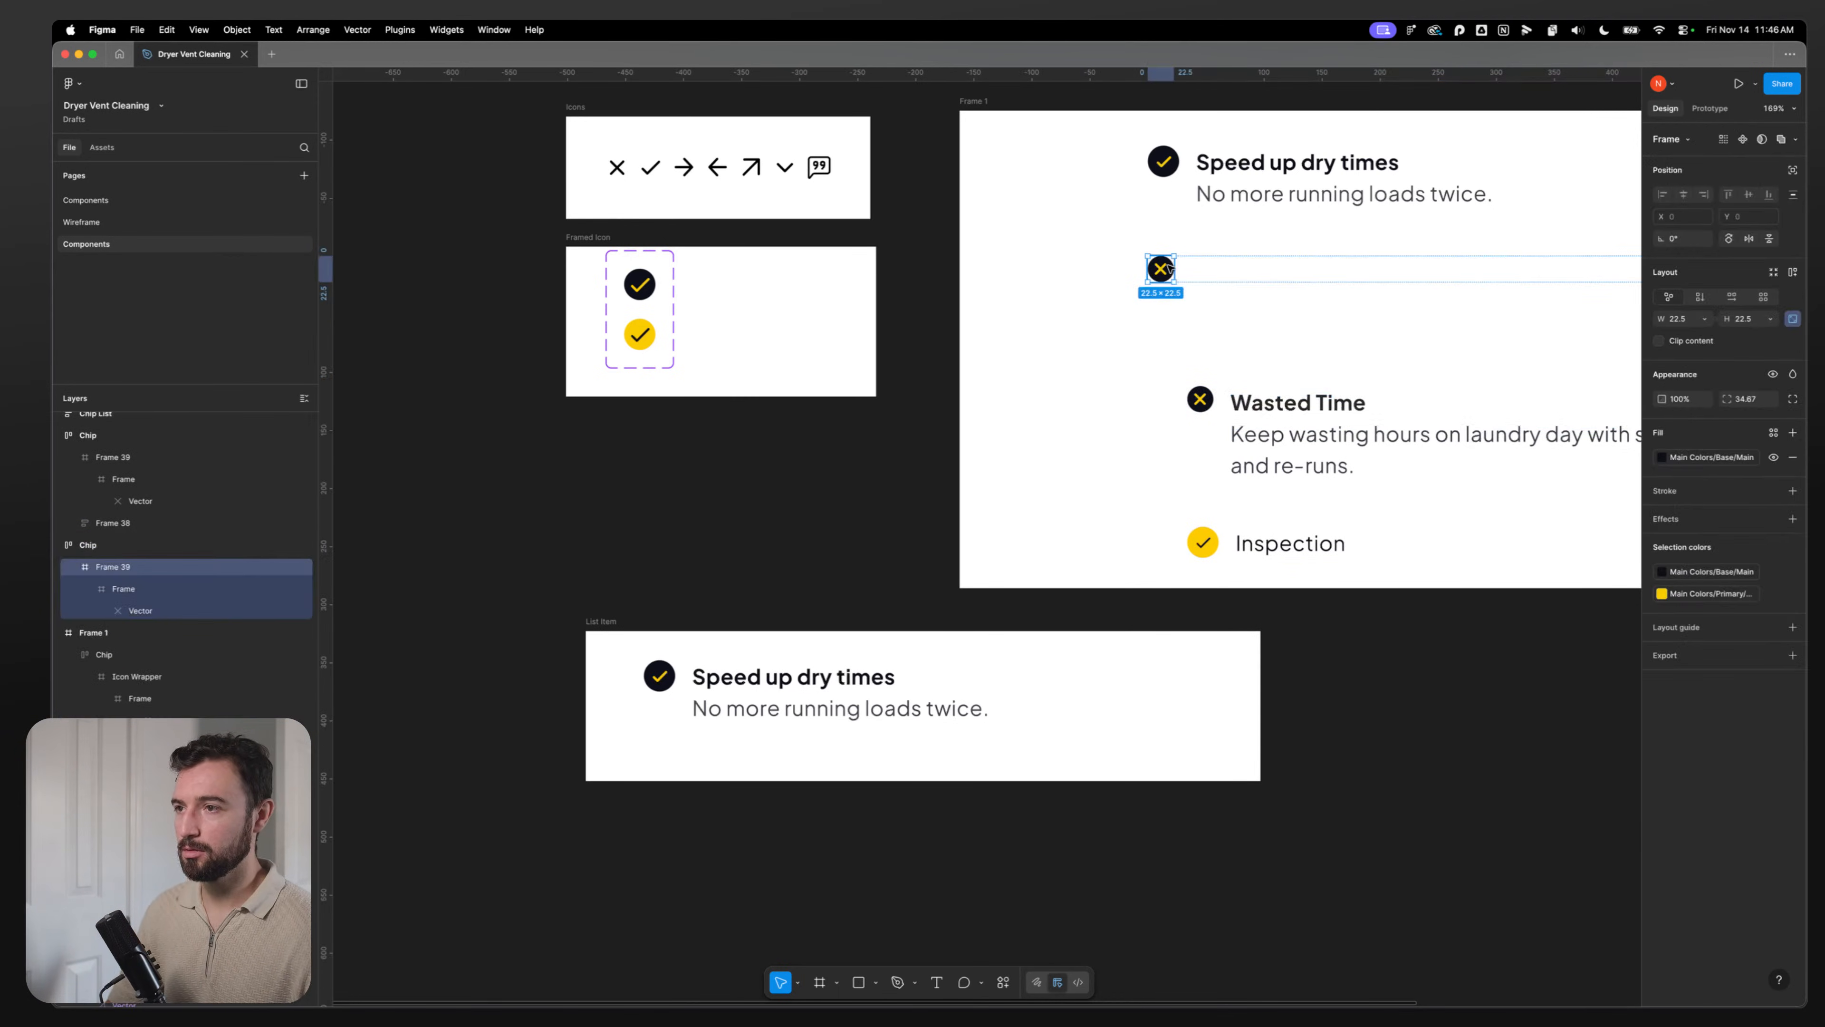
{"action": "key", "text": "Delete"}
Step: Nest the Wasted Time and Inspection chips inside Frame 1 and move that frame beside List Item, at about X 635, Y 415
{"action": "left_click_drag", "start_coordinate": [998, 117], "coordinate": [1147, 123]}
{"action": "left_click", "coordinate": [1222, 432]}
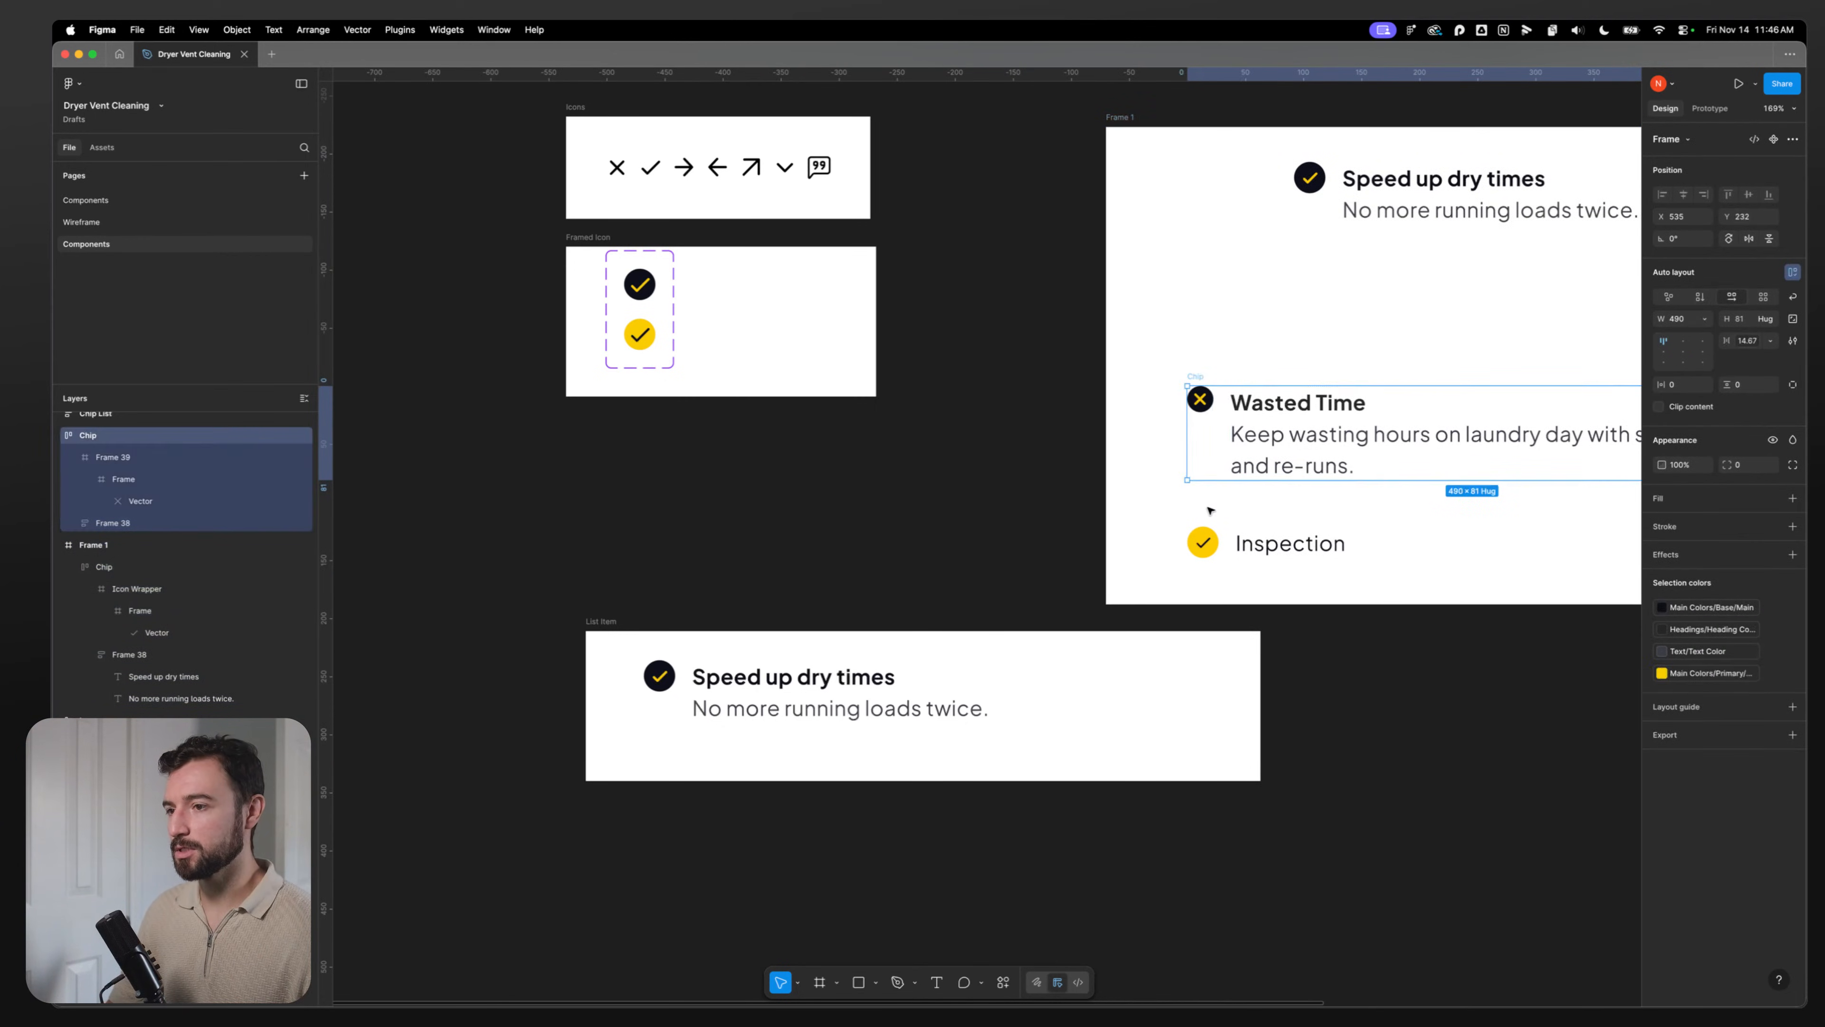
{"action": "left_click", "coordinate": [1222, 540], "text": "shift"}
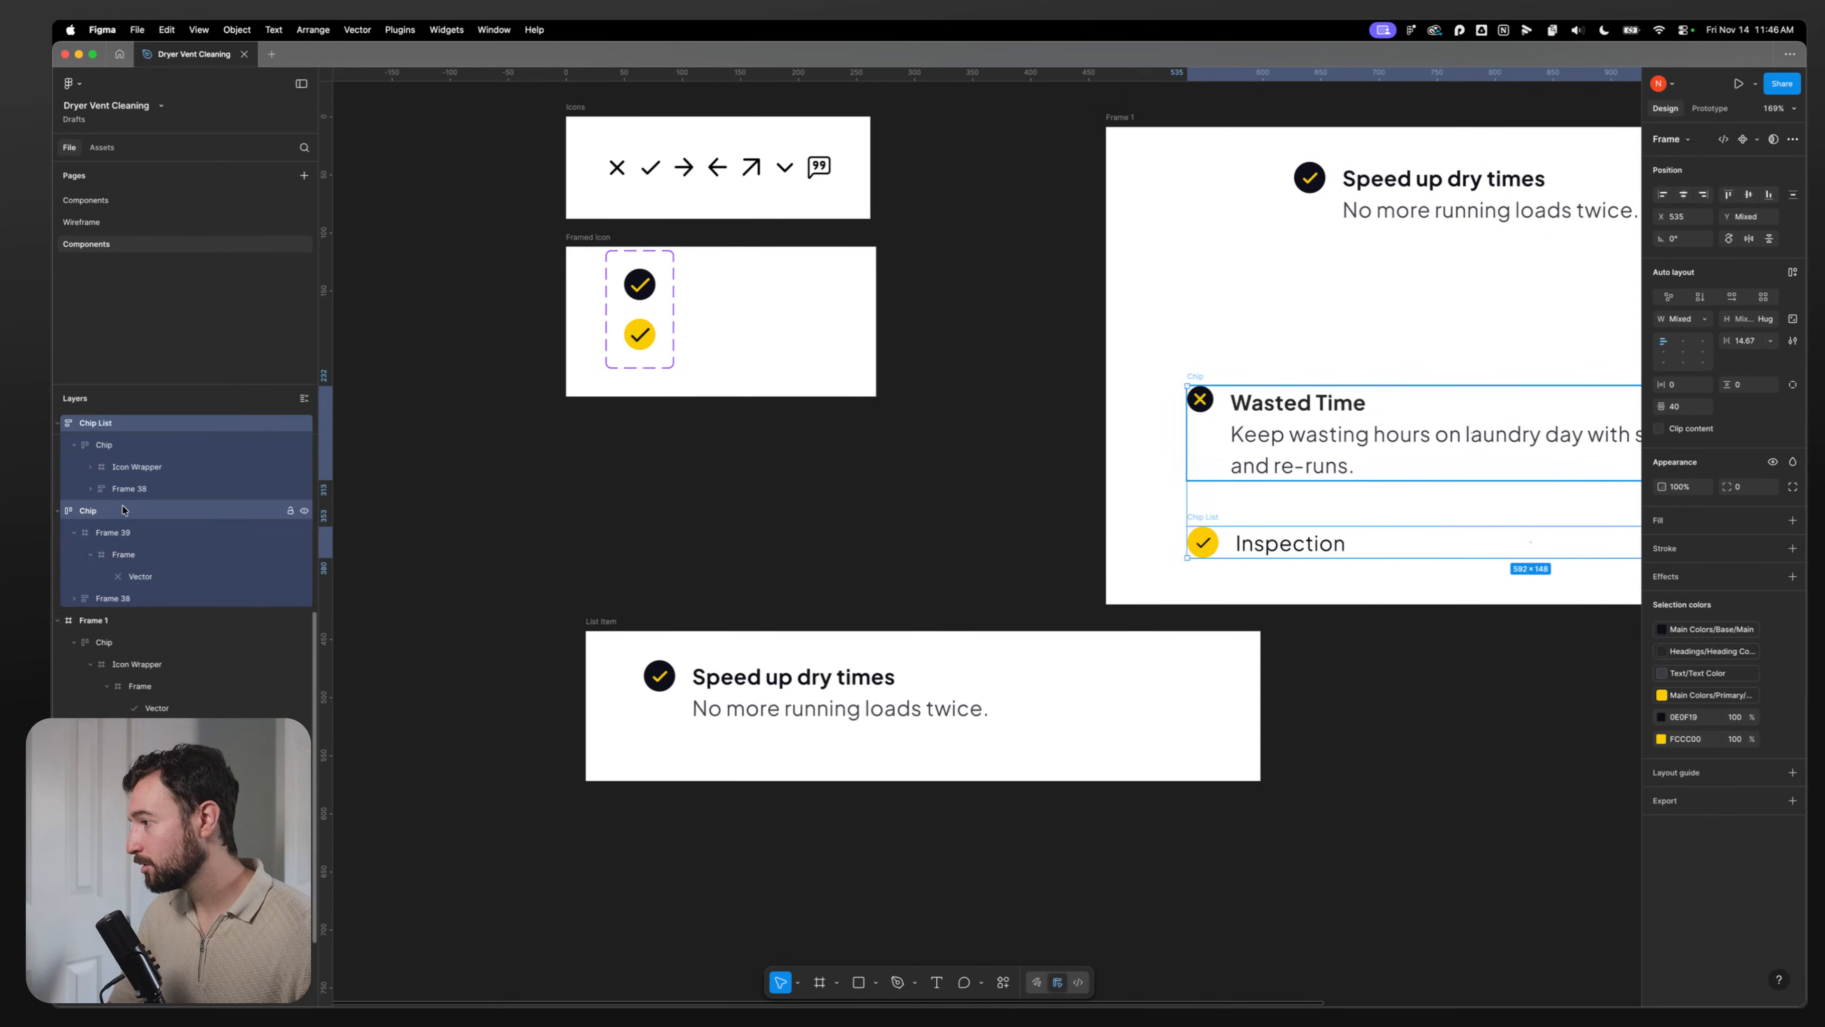
{"action": "left_click_drag", "start_coordinate": [123, 510], "coordinate": [125, 631]}
{"action": "left_click_drag", "start_coordinate": [1130, 119], "coordinate": [1335, 599]}
{"action": "scroll", "coordinate": [1136, 819], "scroll_direction": "down", "scroll_amount": 10}
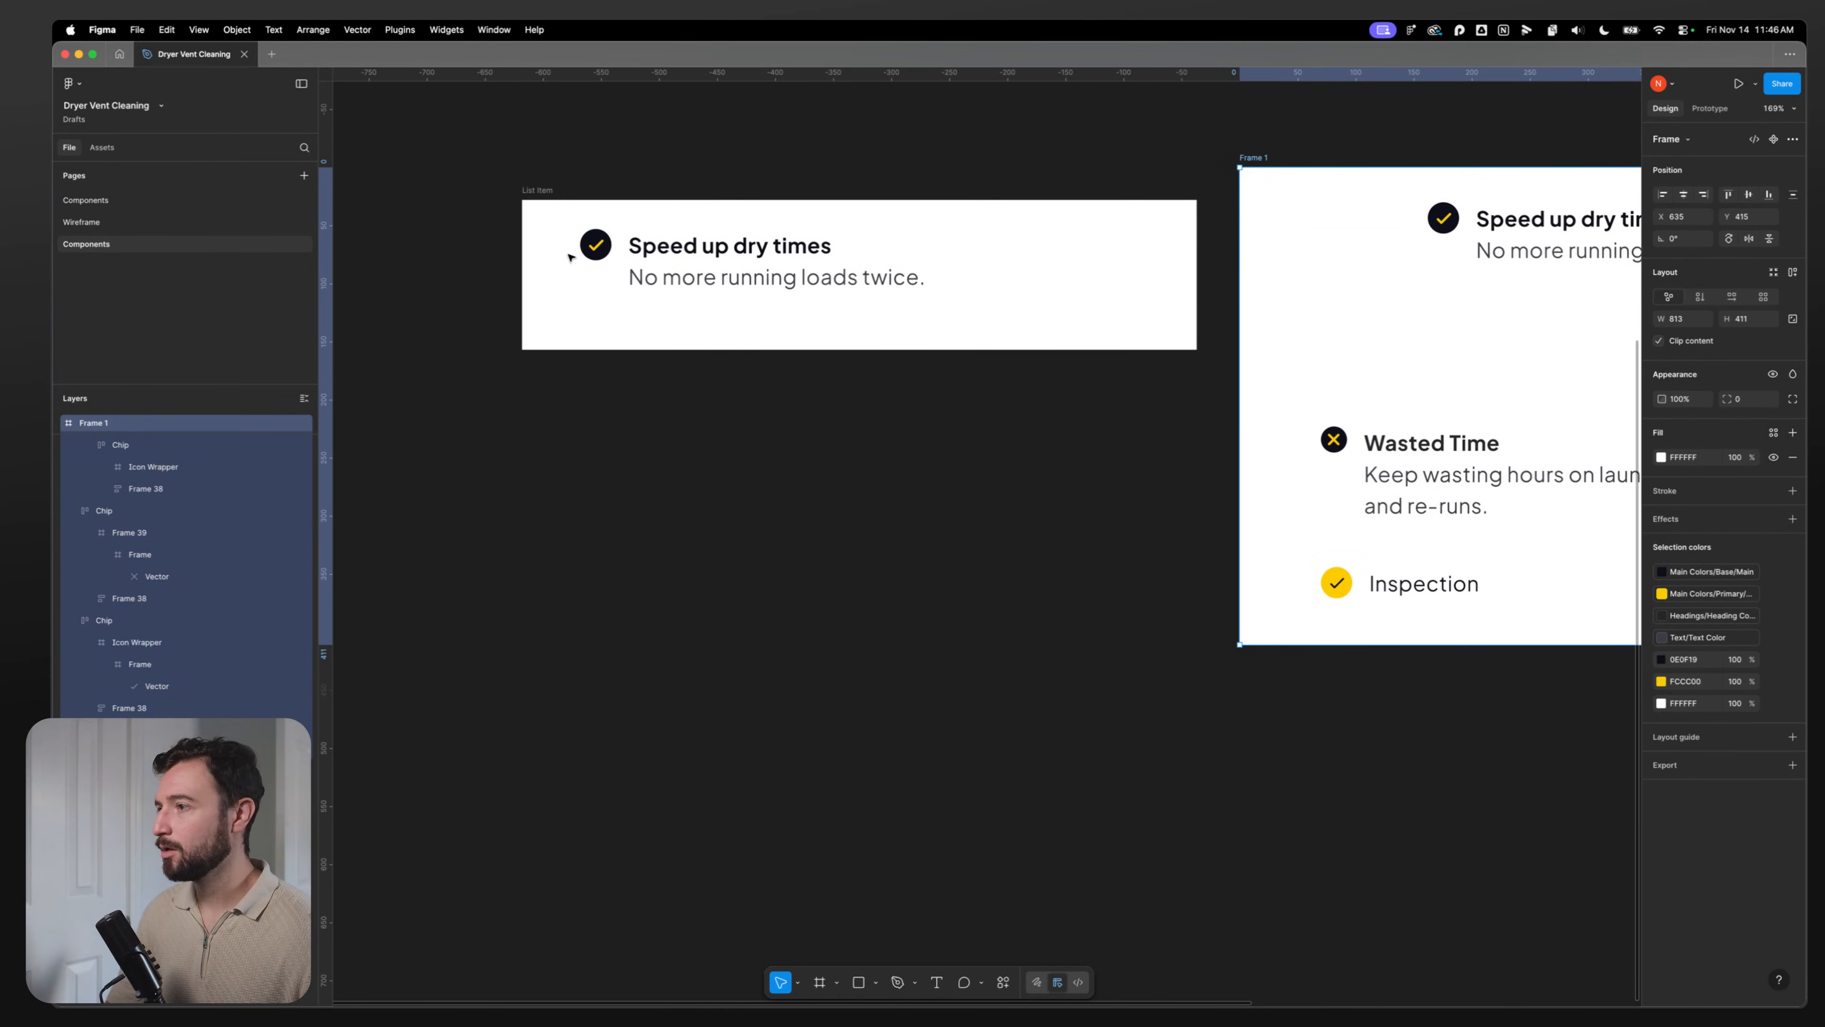
Step: Replace the Icon Wrapper in the List Item frame's chip with a Dark Framed Icon instance placed before the text
{"action": "left_click", "coordinate": [596, 245]}
{"action": "double_click", "coordinate": [595, 245]}
{"action": "scroll", "coordinate": [598, 550], "scroll_direction": "up", "scroll_amount": 10}
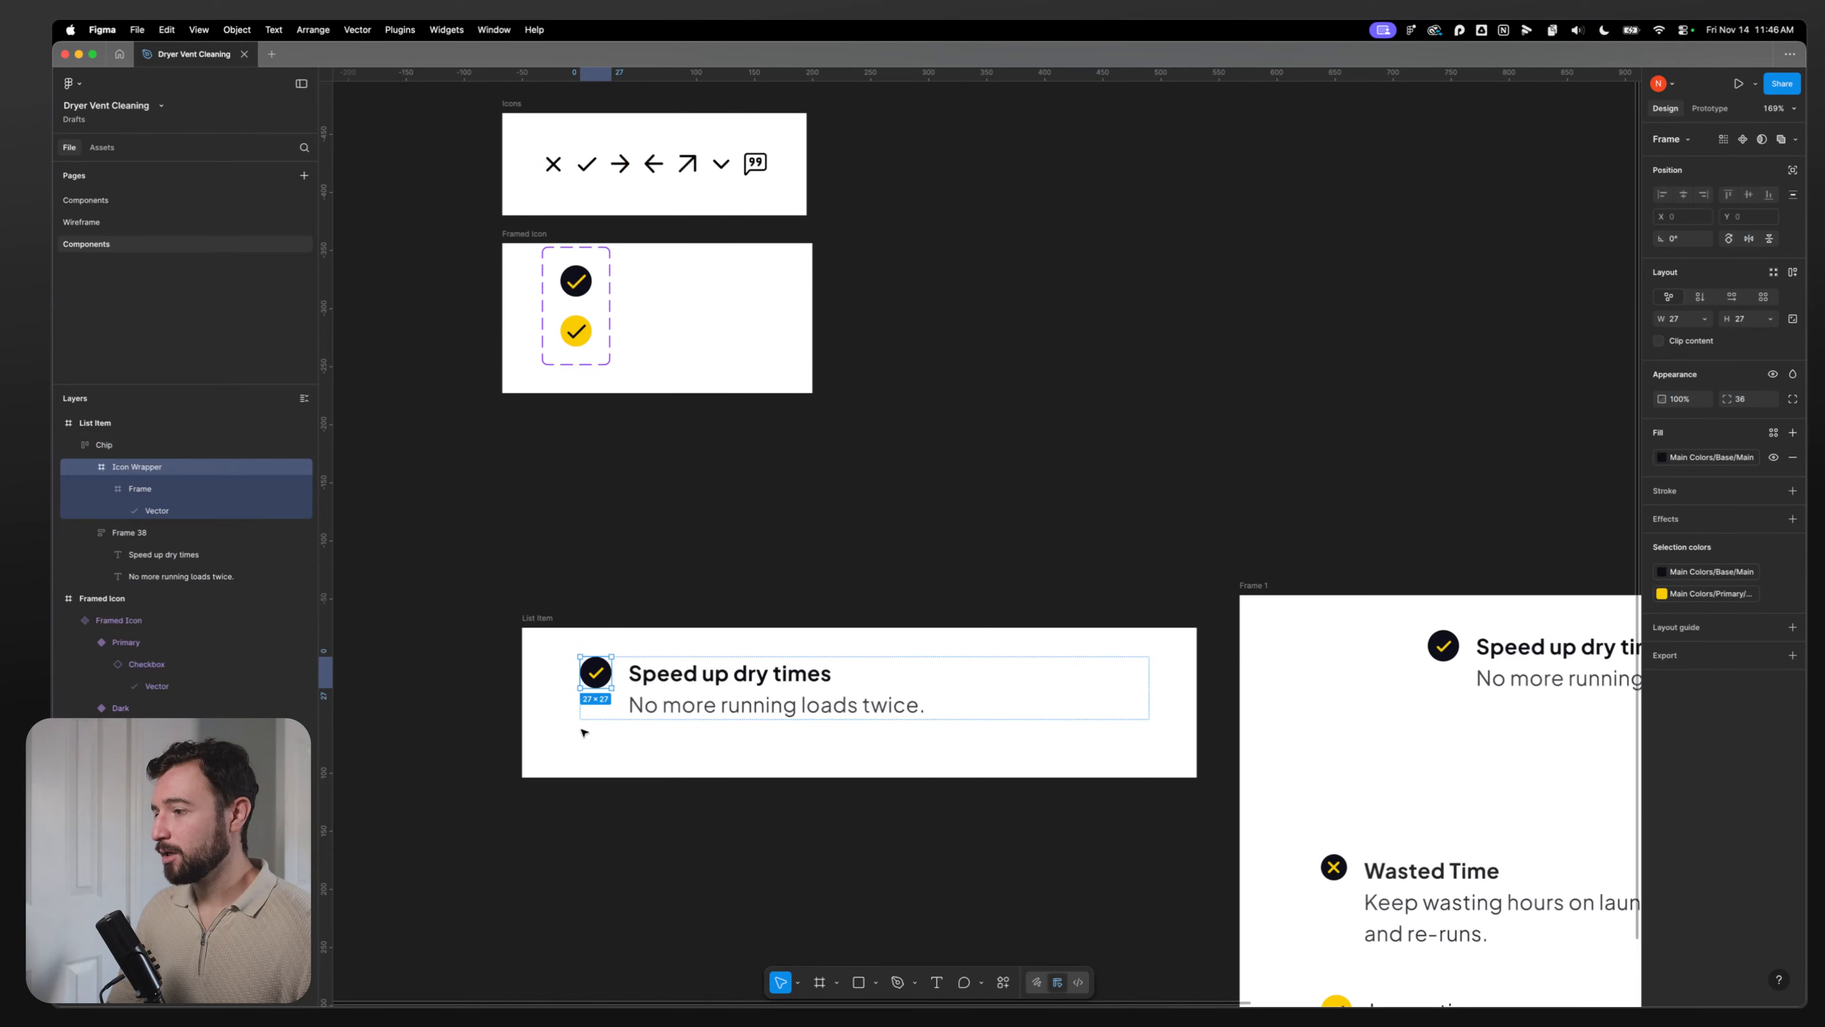
{"action": "double_click", "coordinate": [581, 288]}
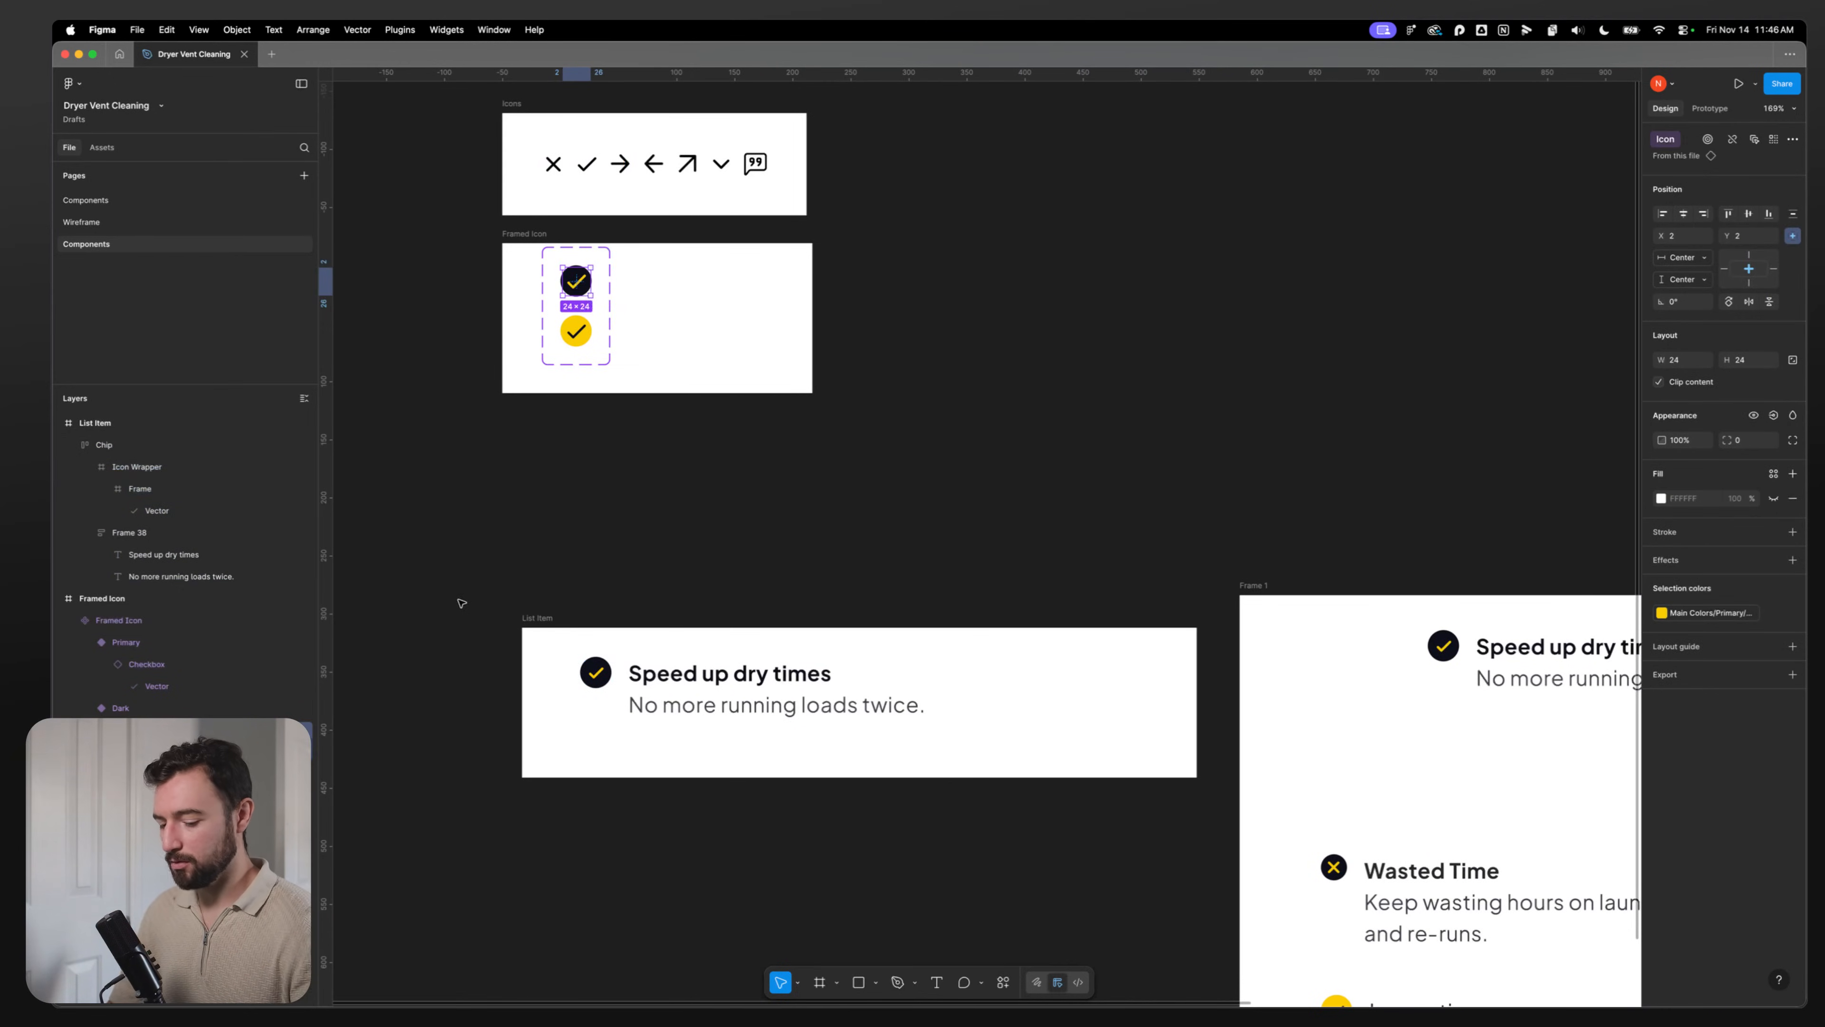
{"action": "left_click", "coordinate": [607, 701]}
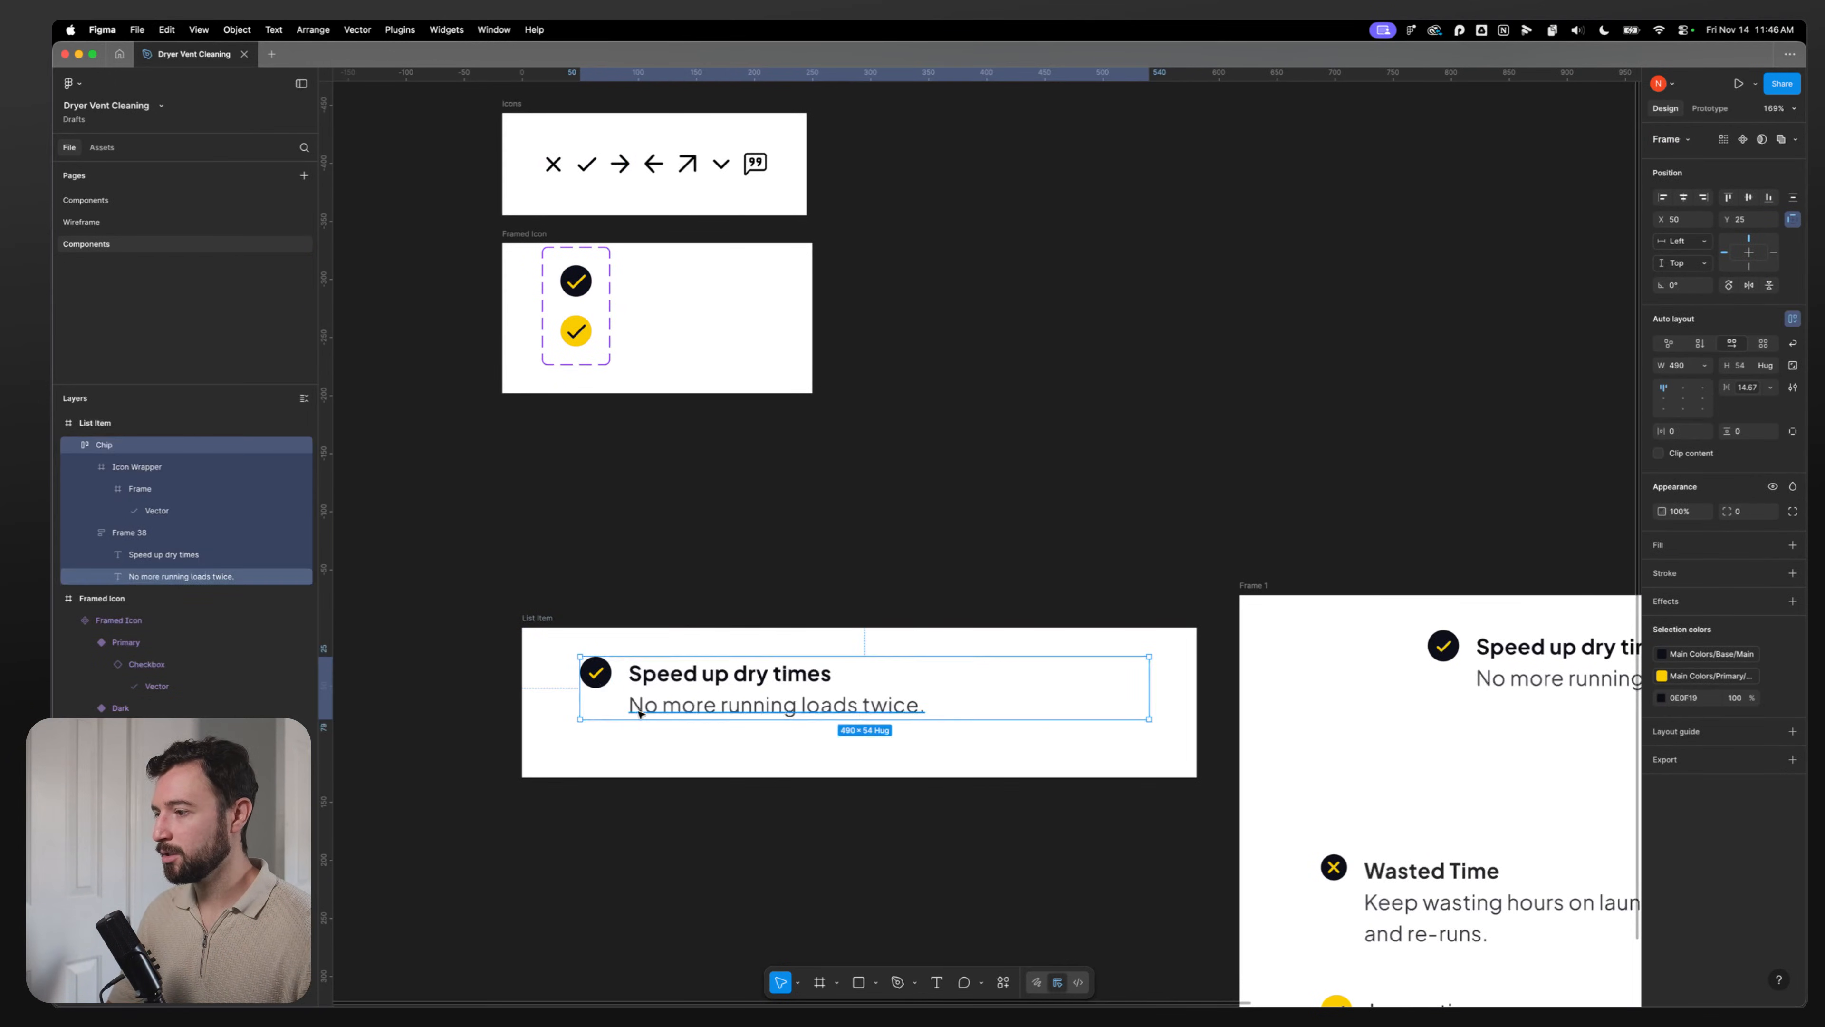
{"action": "key", "text": "super+v"}
{"action": "left_click_drag", "start_coordinate": [1120, 672], "coordinate": [625, 683]}
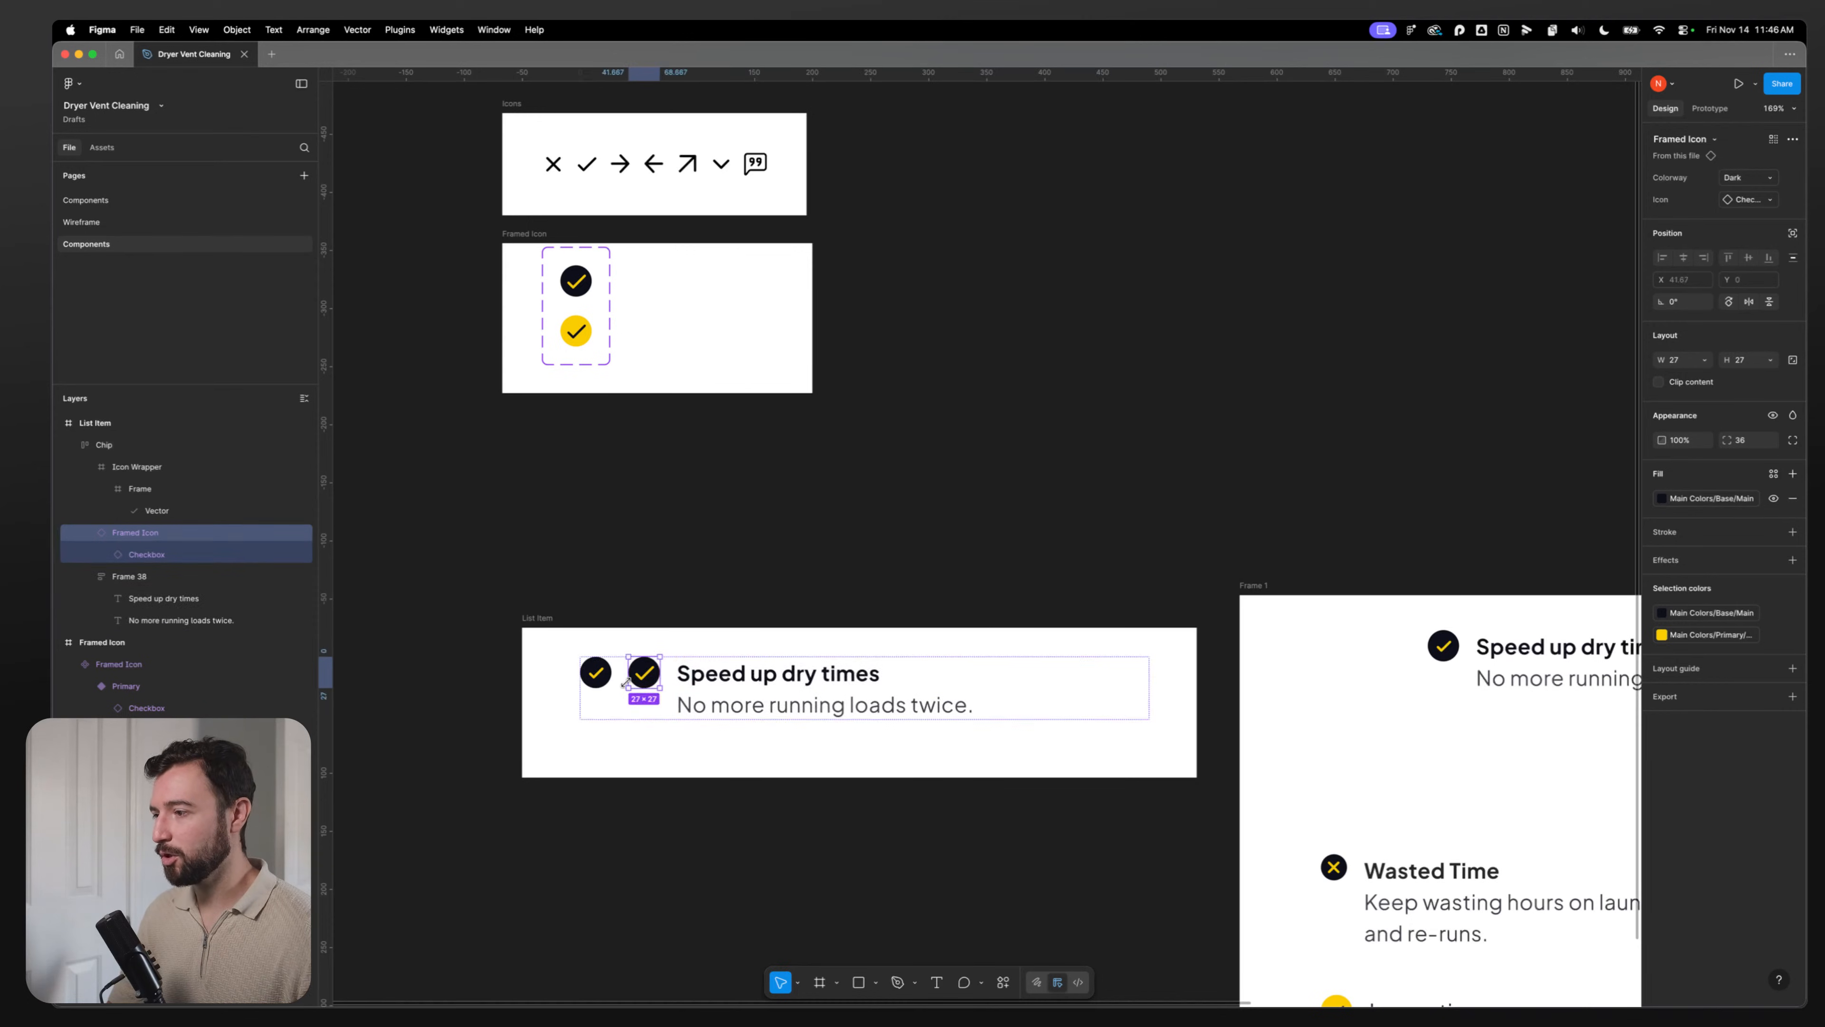
{"action": "left_click", "coordinate": [595, 672]}
{"action": "key", "text": "Delete"}
{"action": "left_click", "coordinate": [595, 676]}
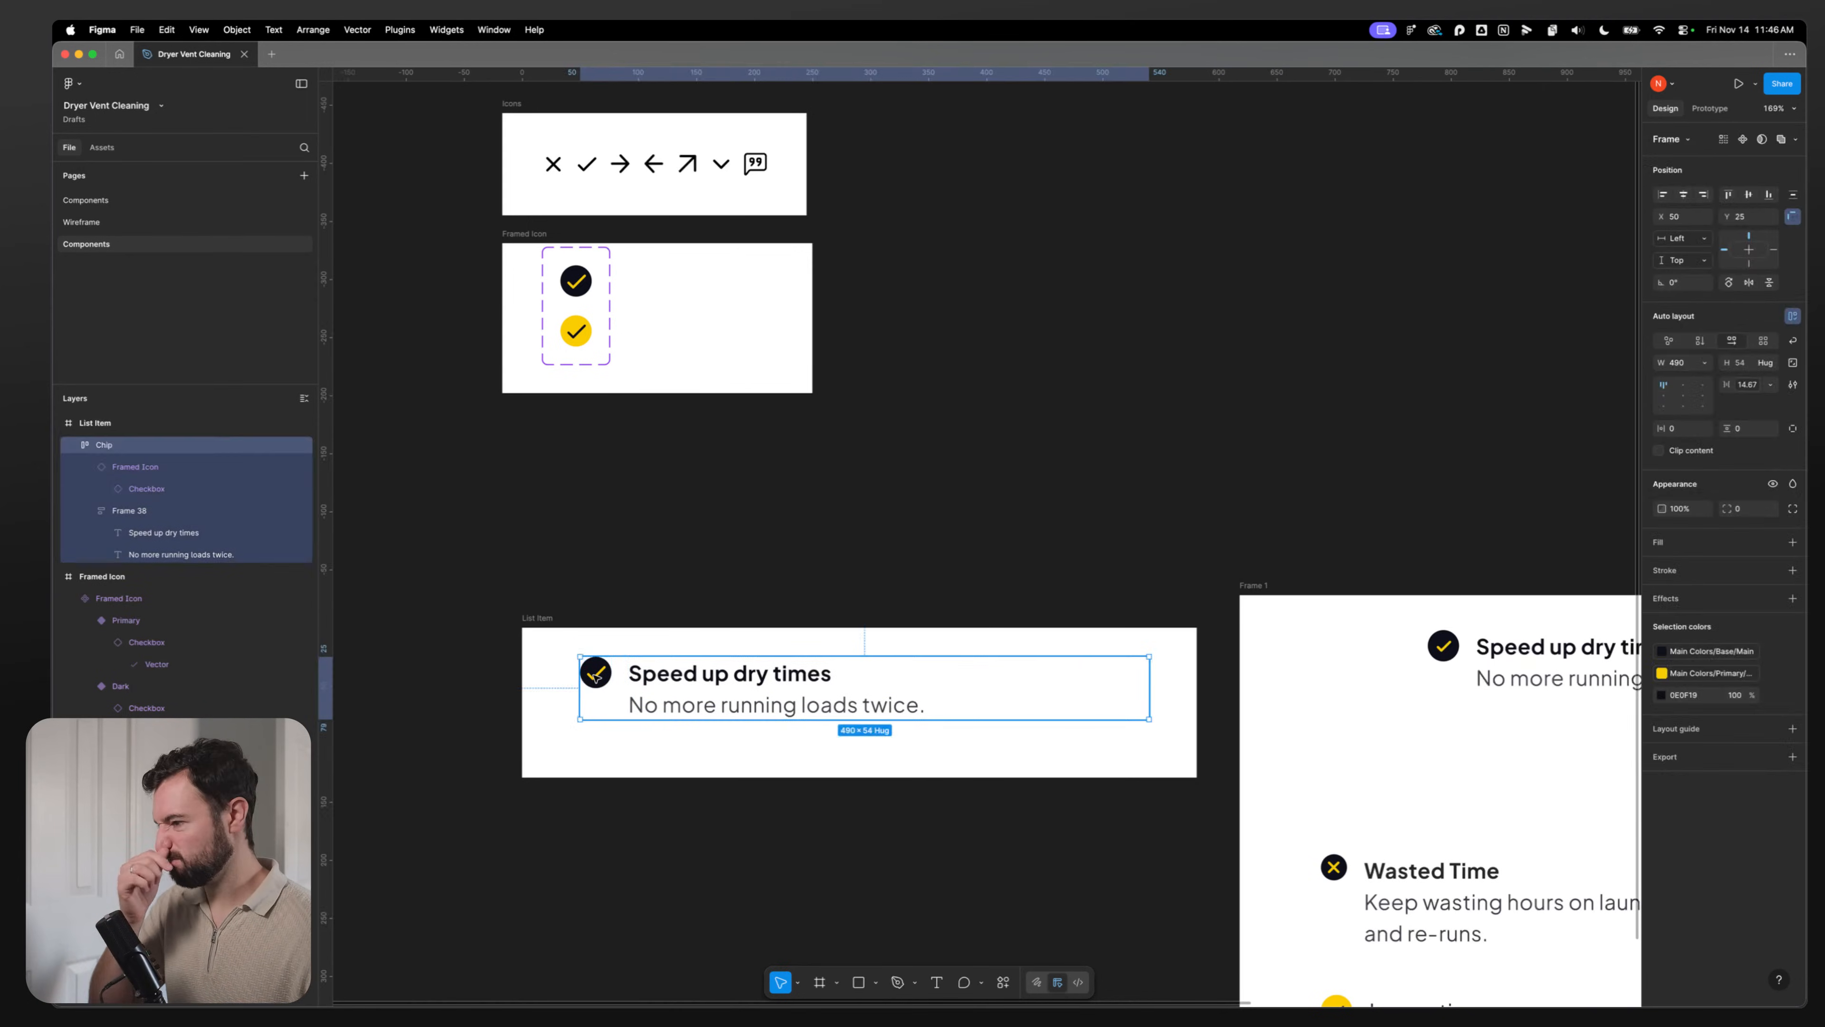
{"action": "double_click", "coordinate": [595, 676]}
{"action": "double_click", "coordinate": [597, 676]}
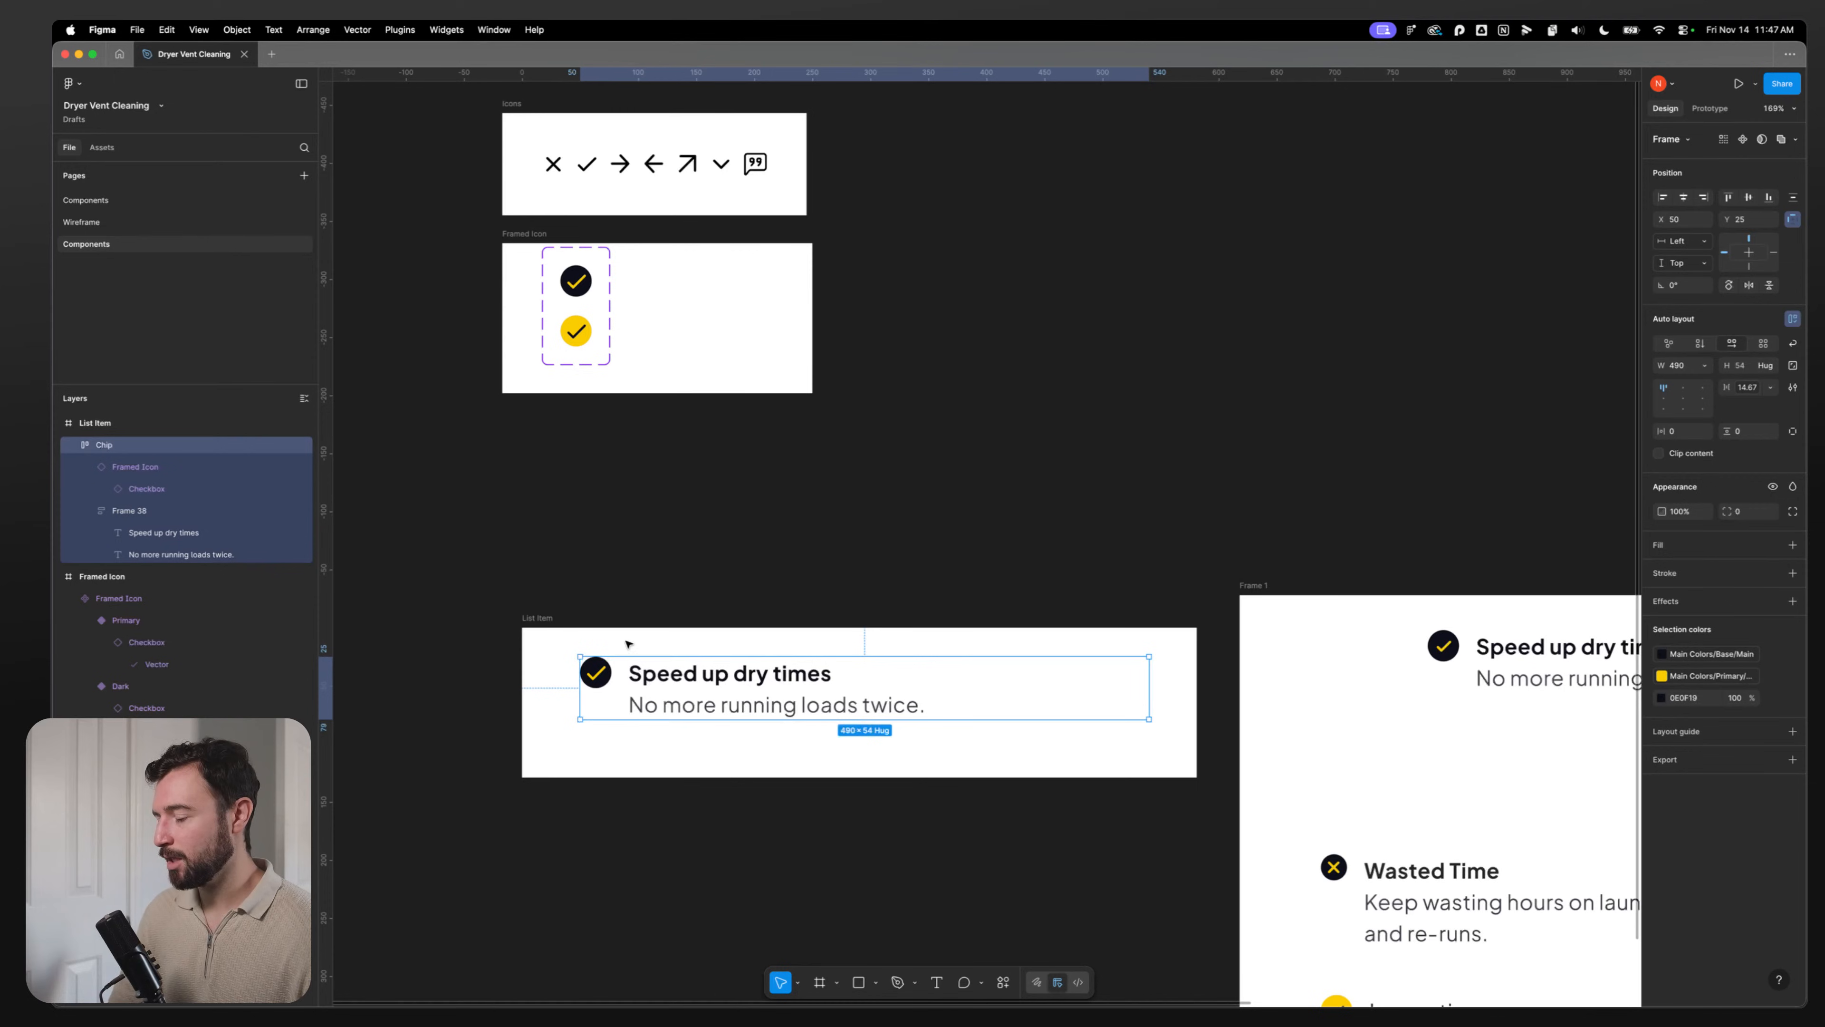
{"action": "double_click", "coordinate": [697, 678]}
{"action": "double_click", "coordinate": [698, 677]}
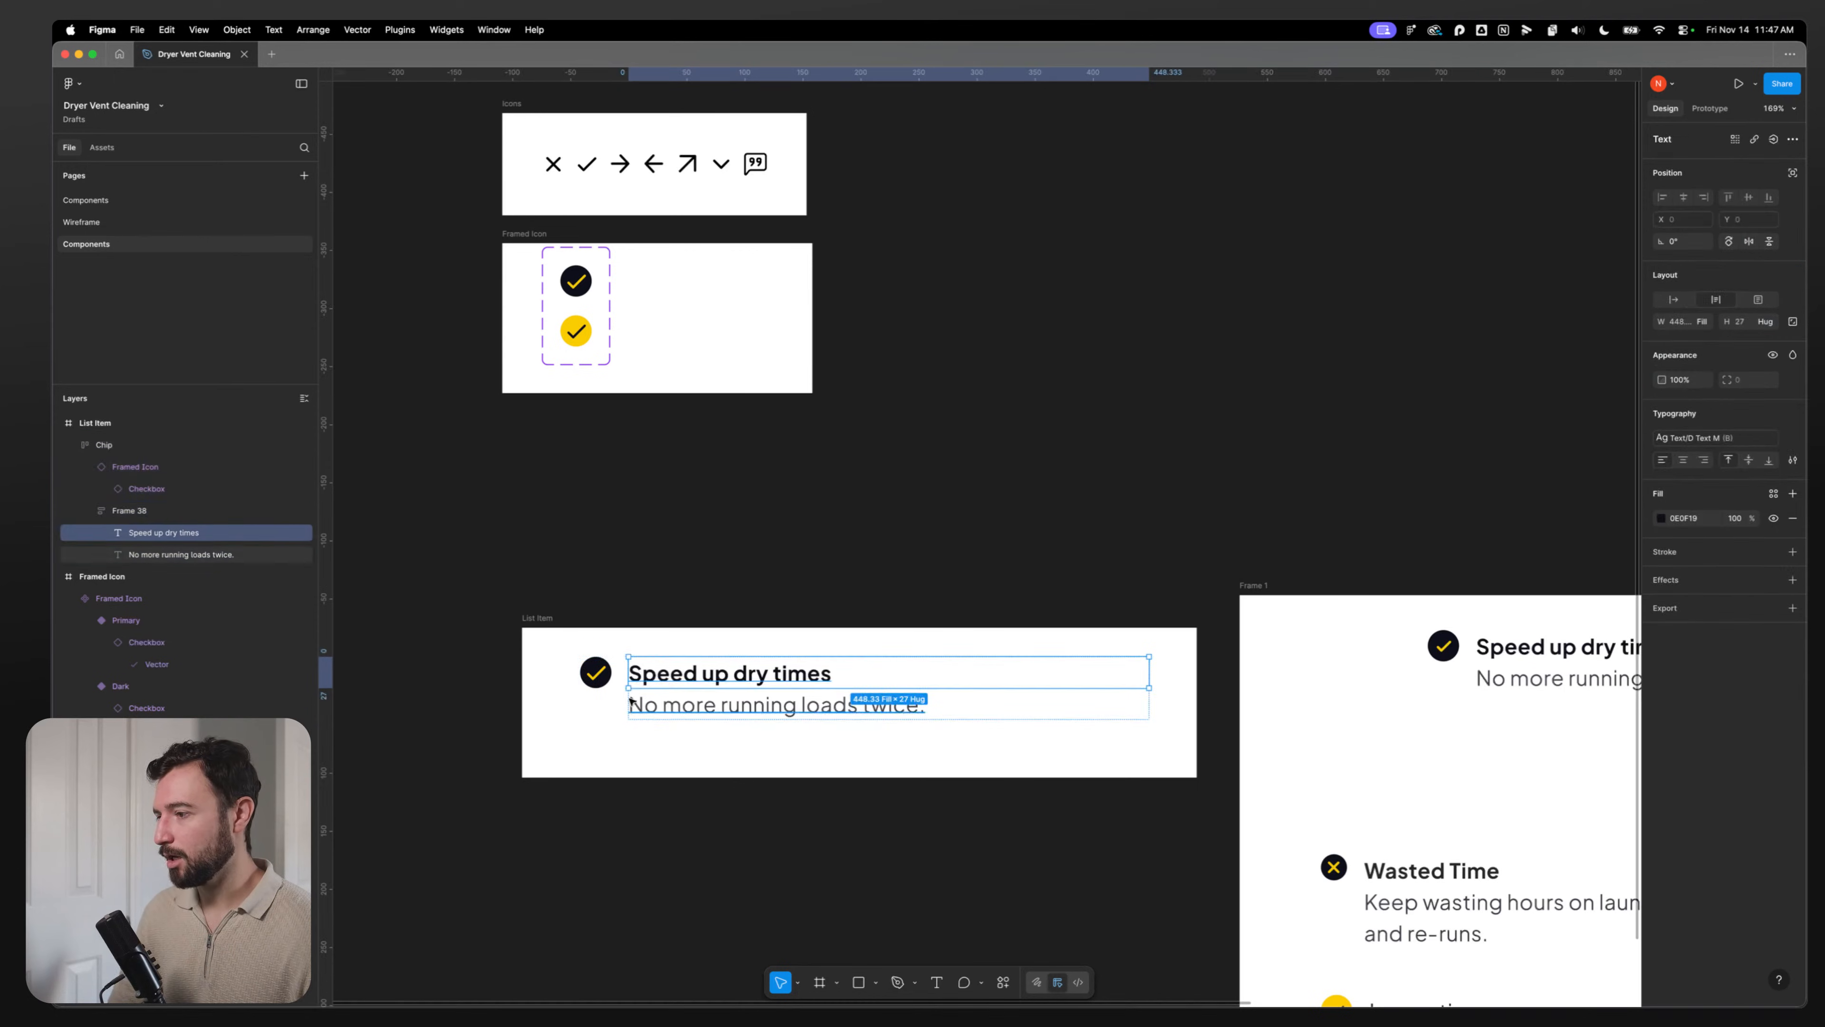
Step: Rename the chip inside the List Item frame to List Item and turn it into a component
{"action": "left_click", "coordinate": [612, 715]}
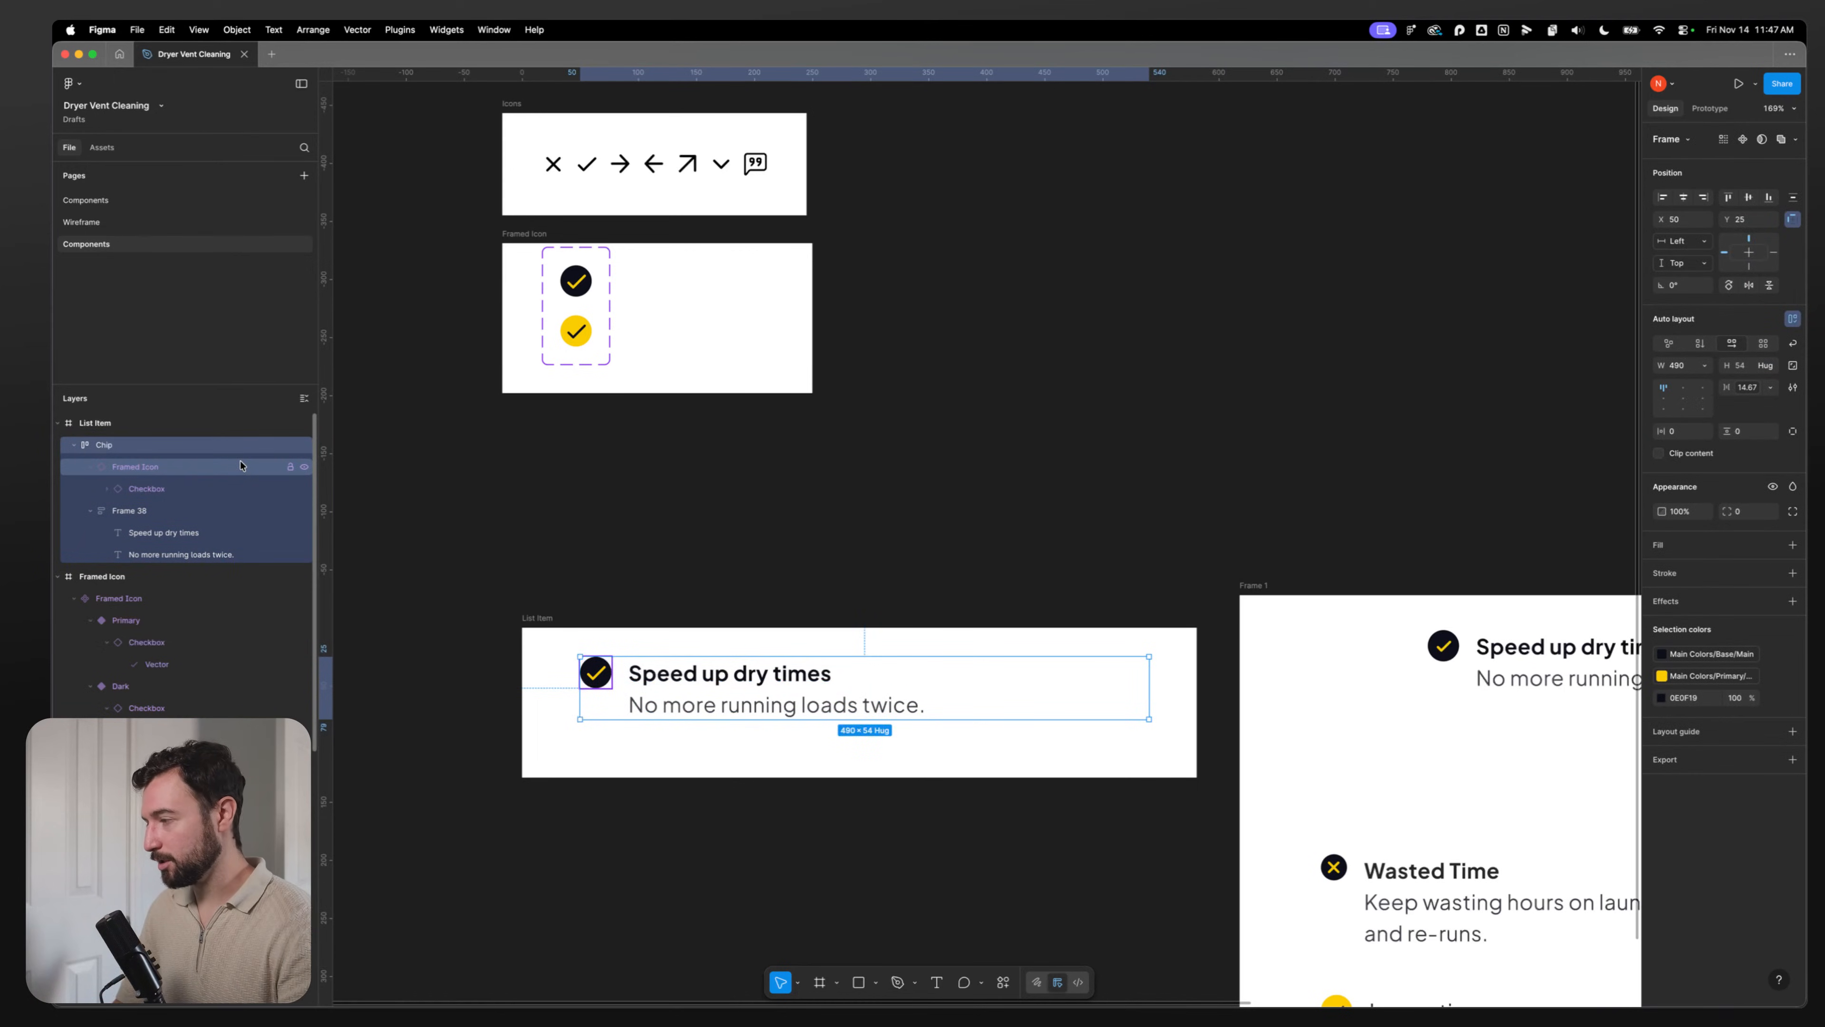
{"action": "double_click", "coordinate": [128, 446]}
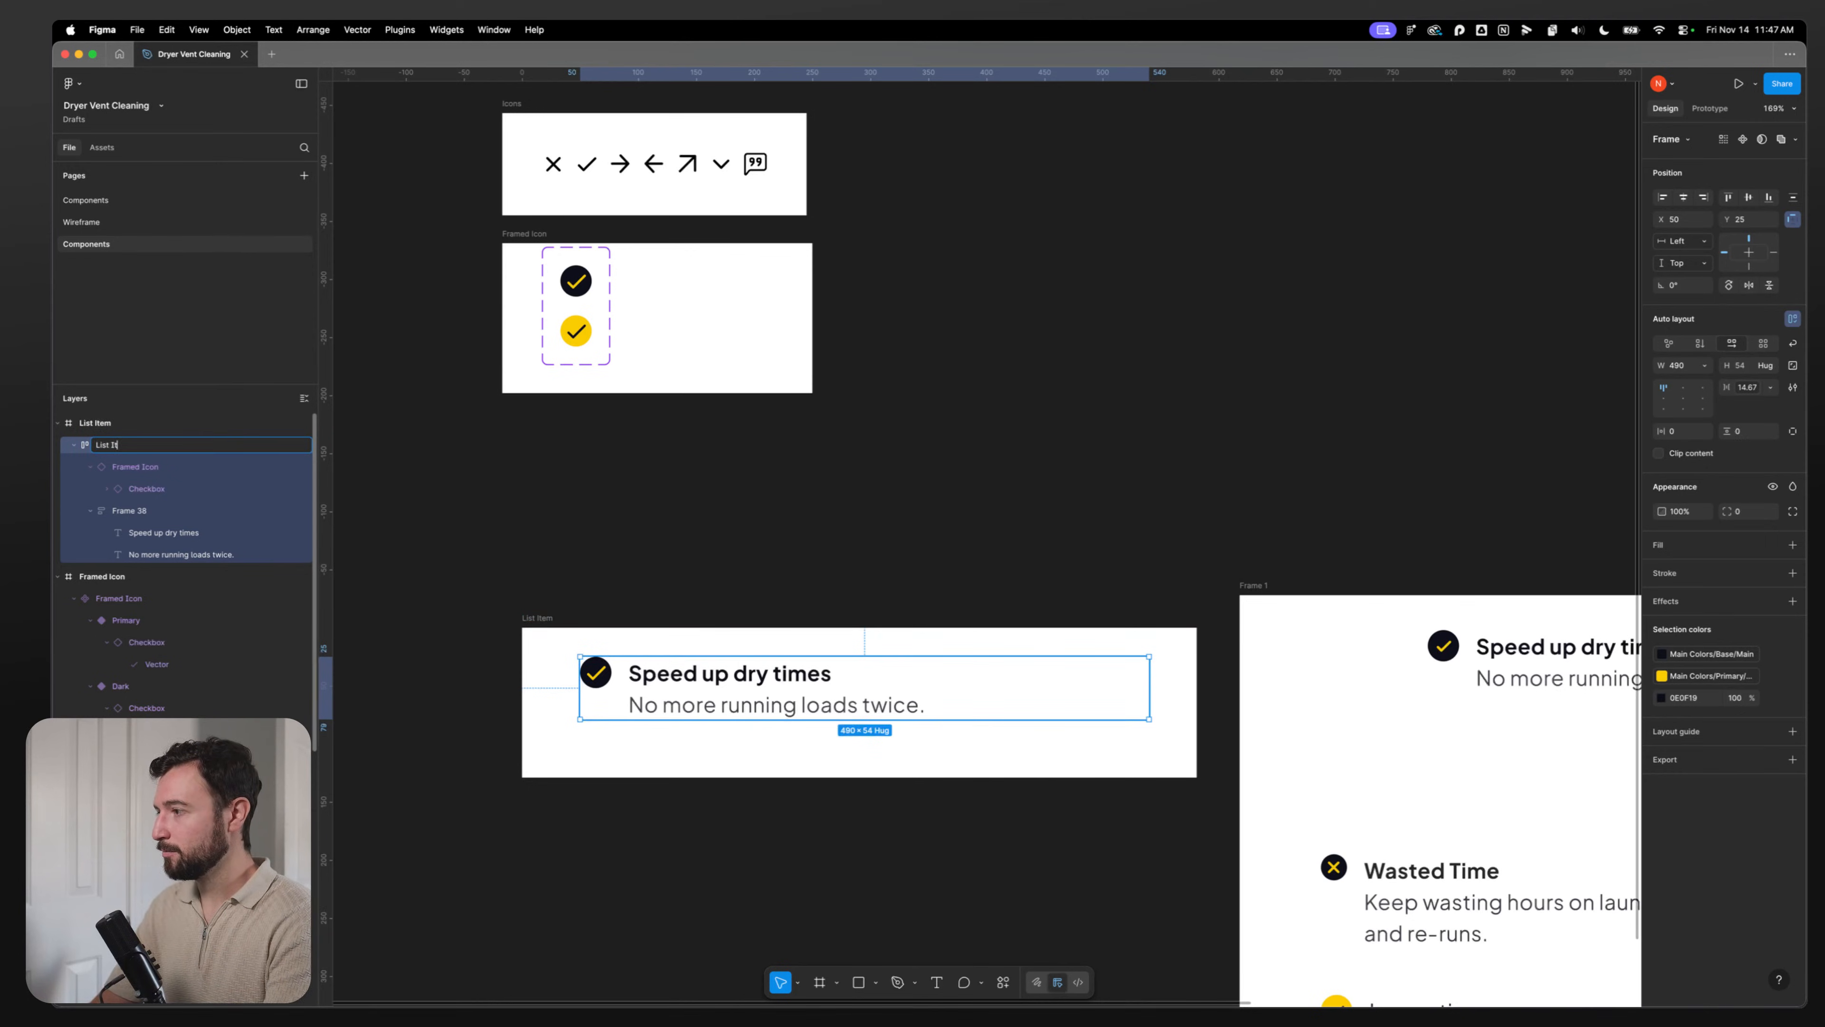
{"action": "key", "text": "Return"}
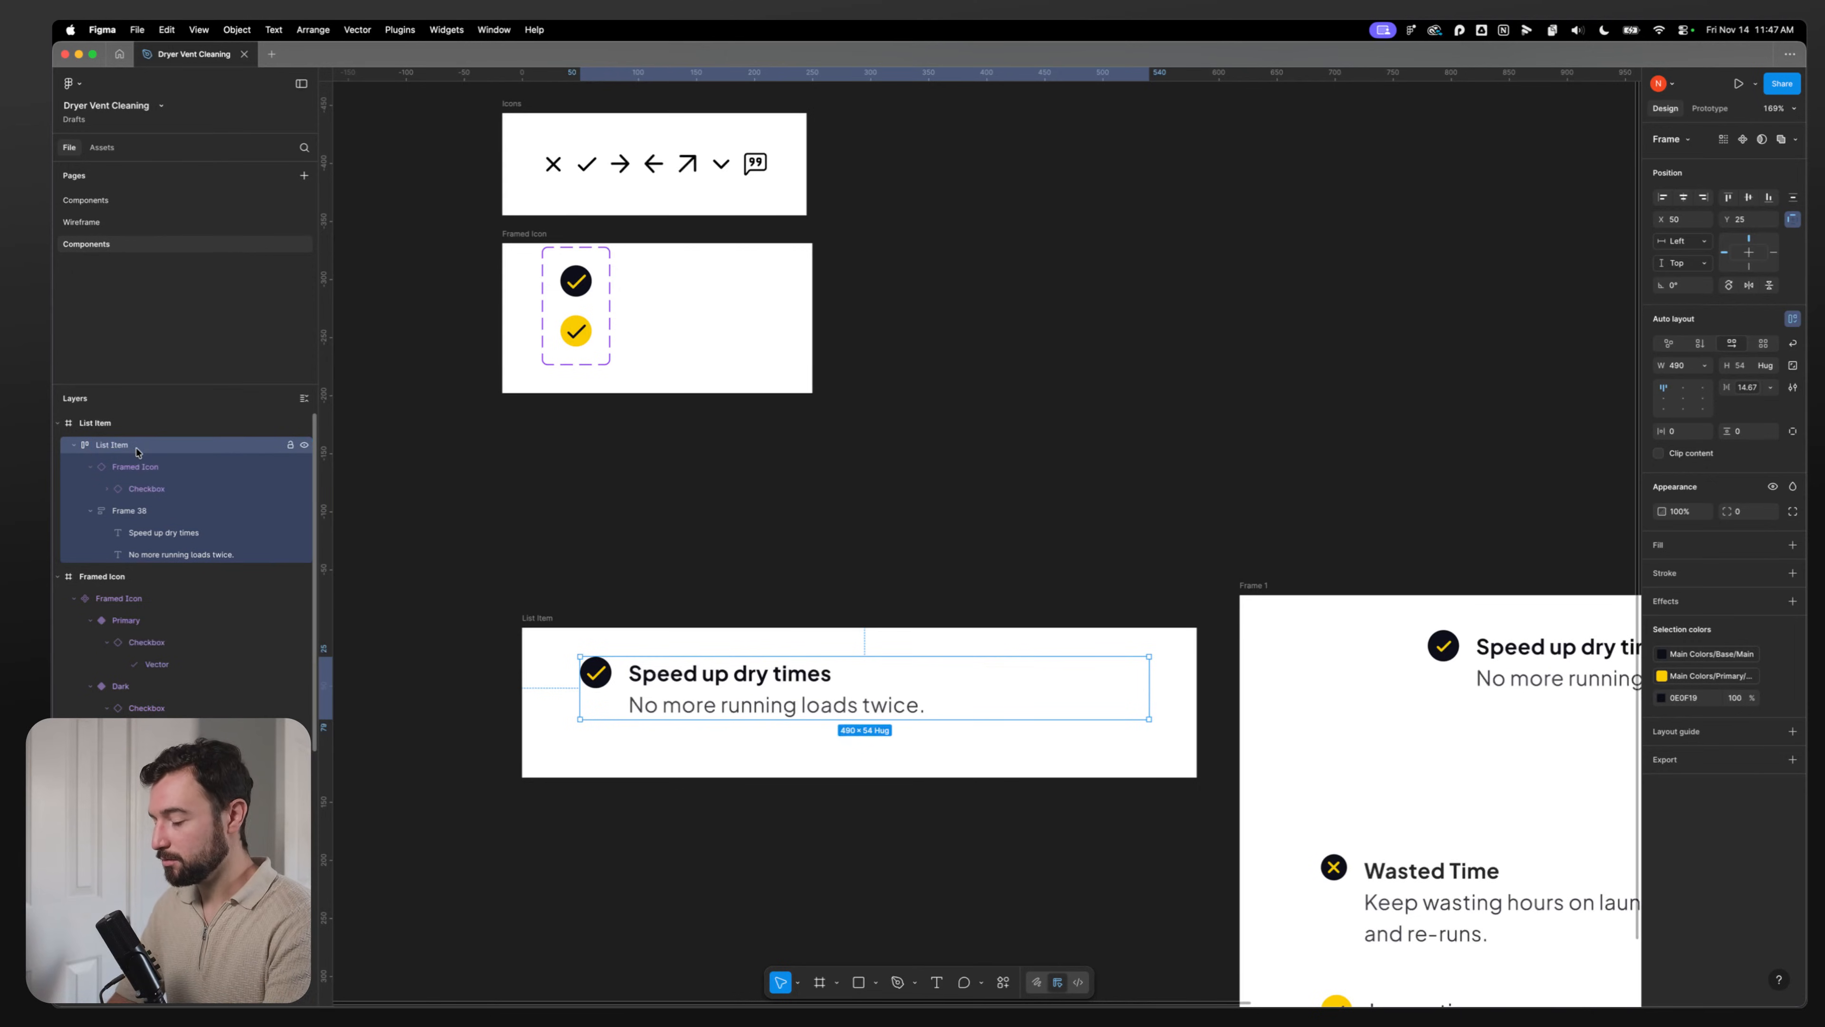
{"action": "key", "text": "super+alt+k"}
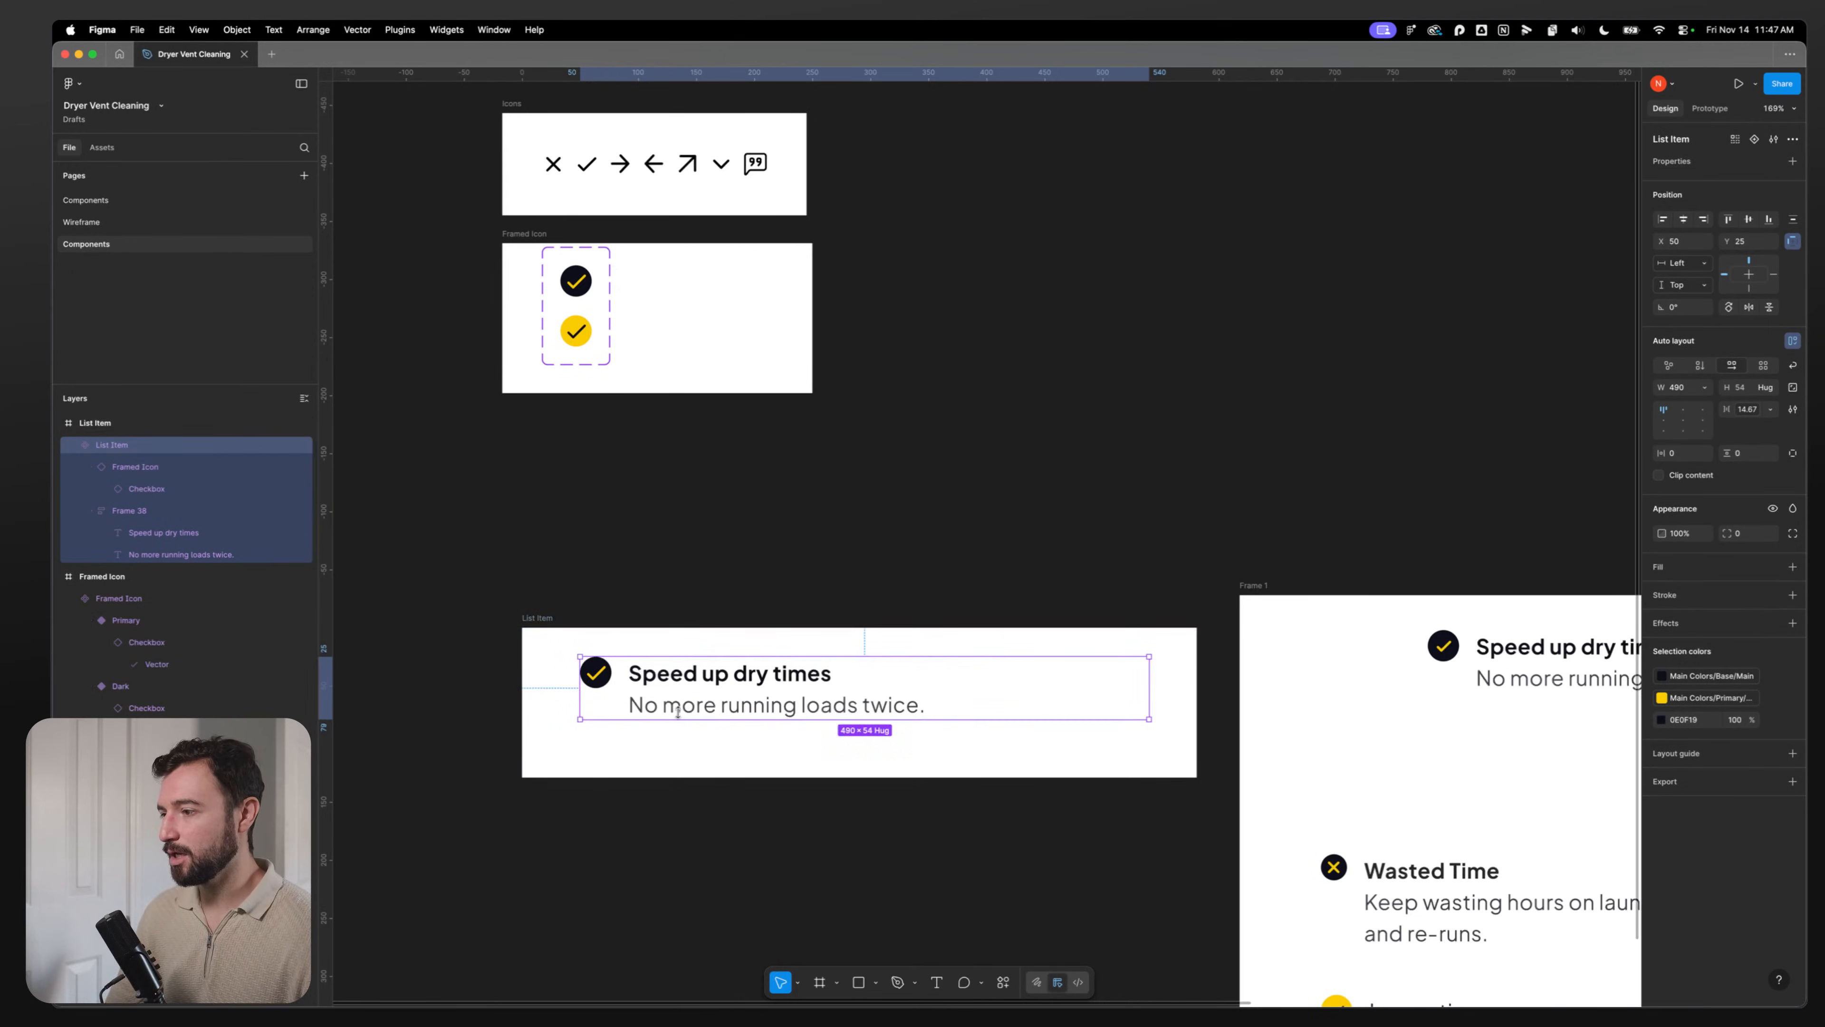
Step: Add a text property named Title to the List Item component with the default value "Enter Title Here"
{"action": "left_click", "coordinate": [1792, 161]}
{"action": "left_click", "coordinate": [1717, 235]}
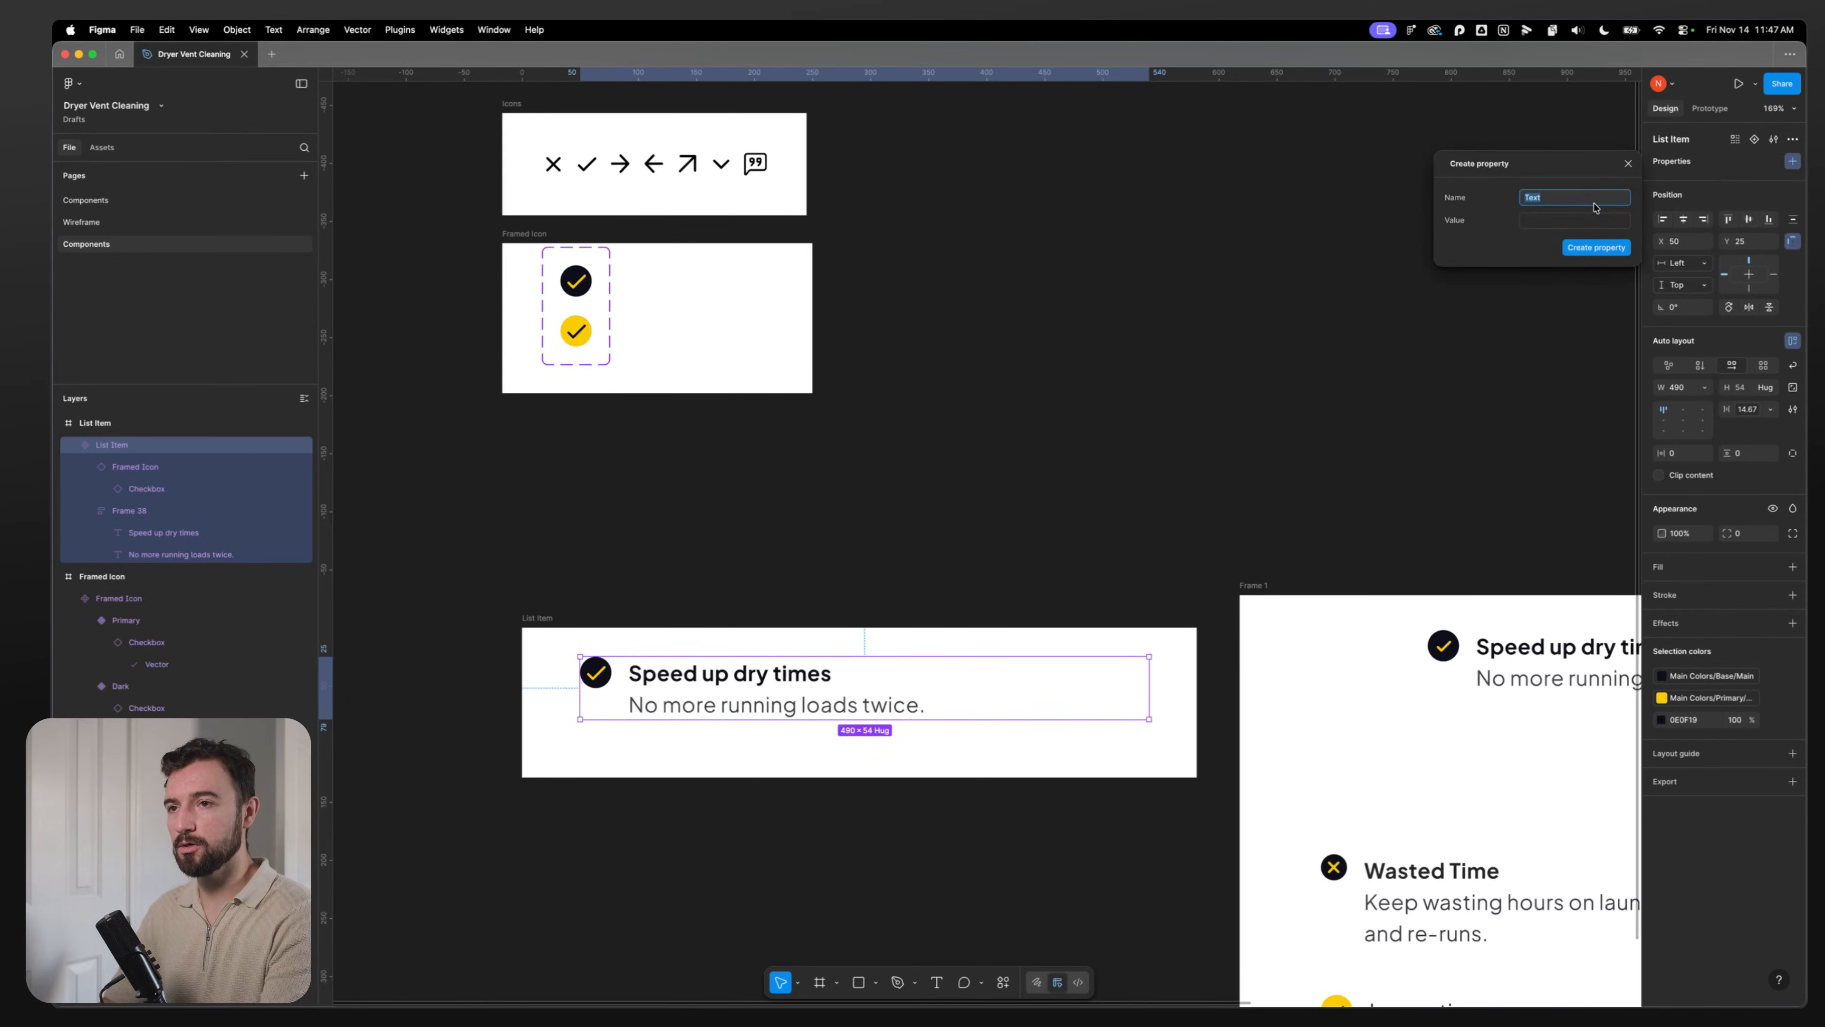
{"action": "type", "text": "T"}
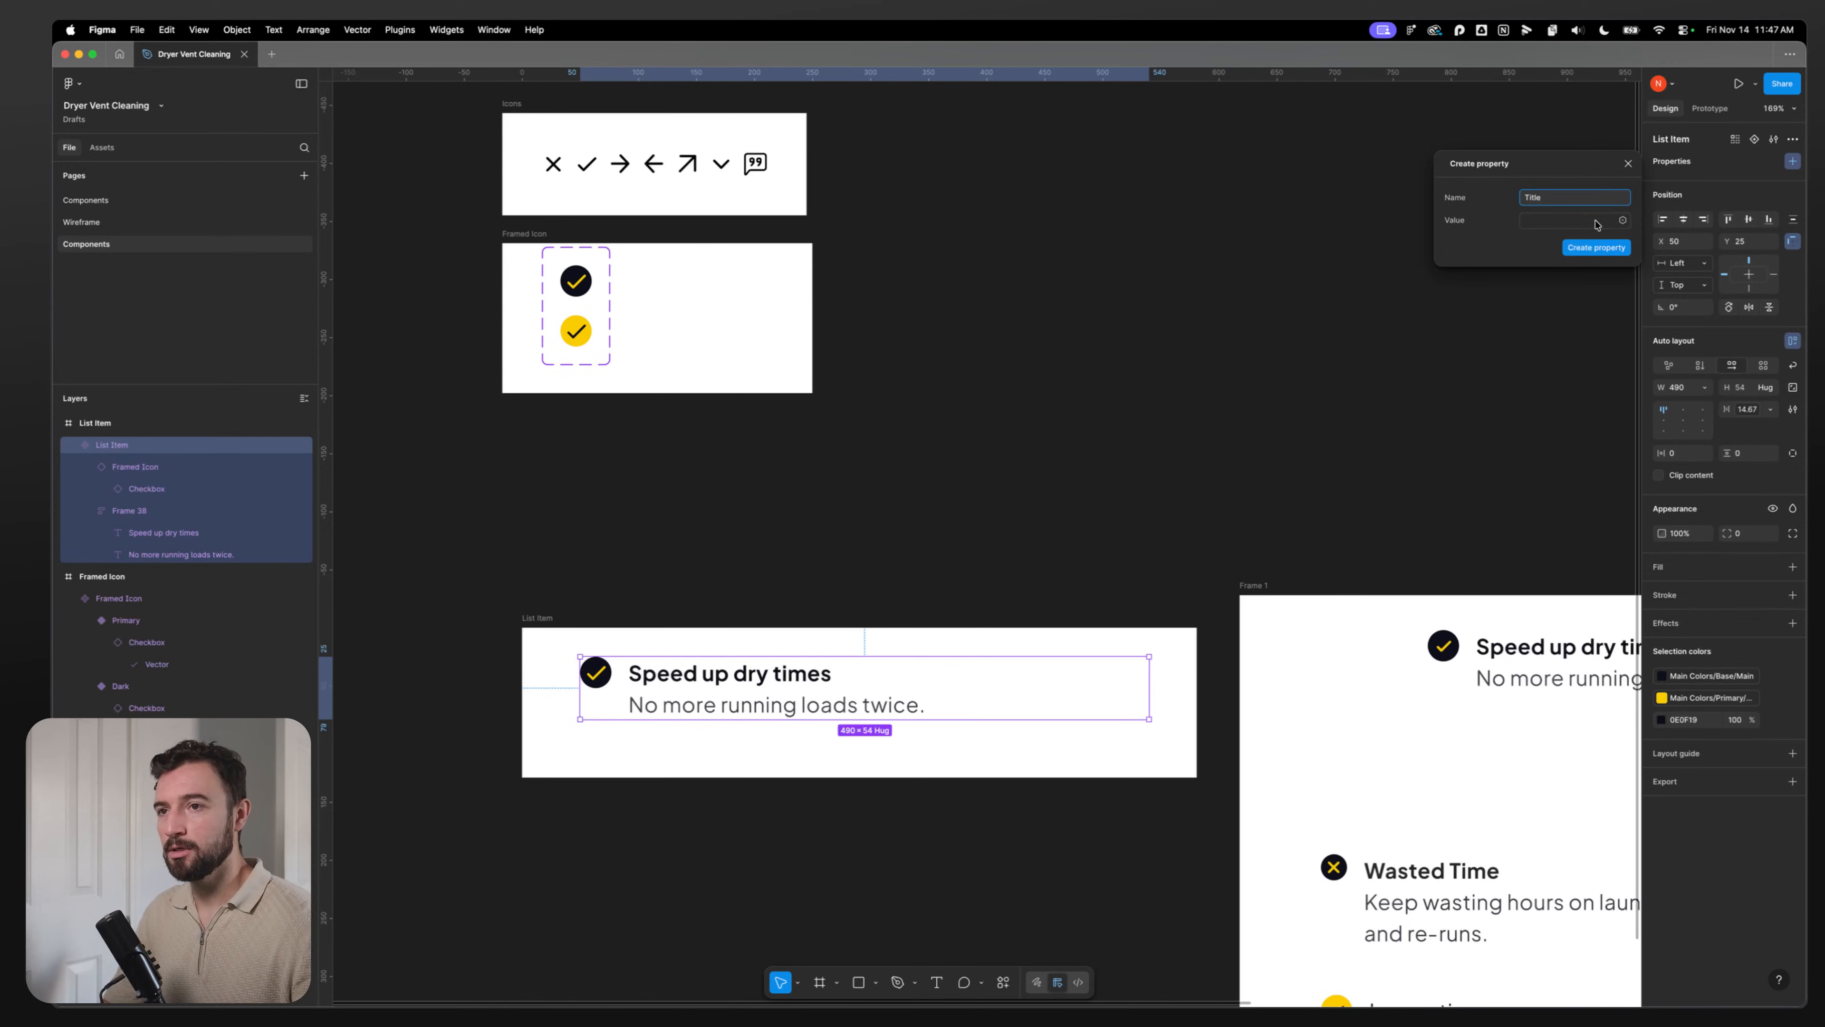
{"action": "left_click", "coordinate": [1593, 221]}
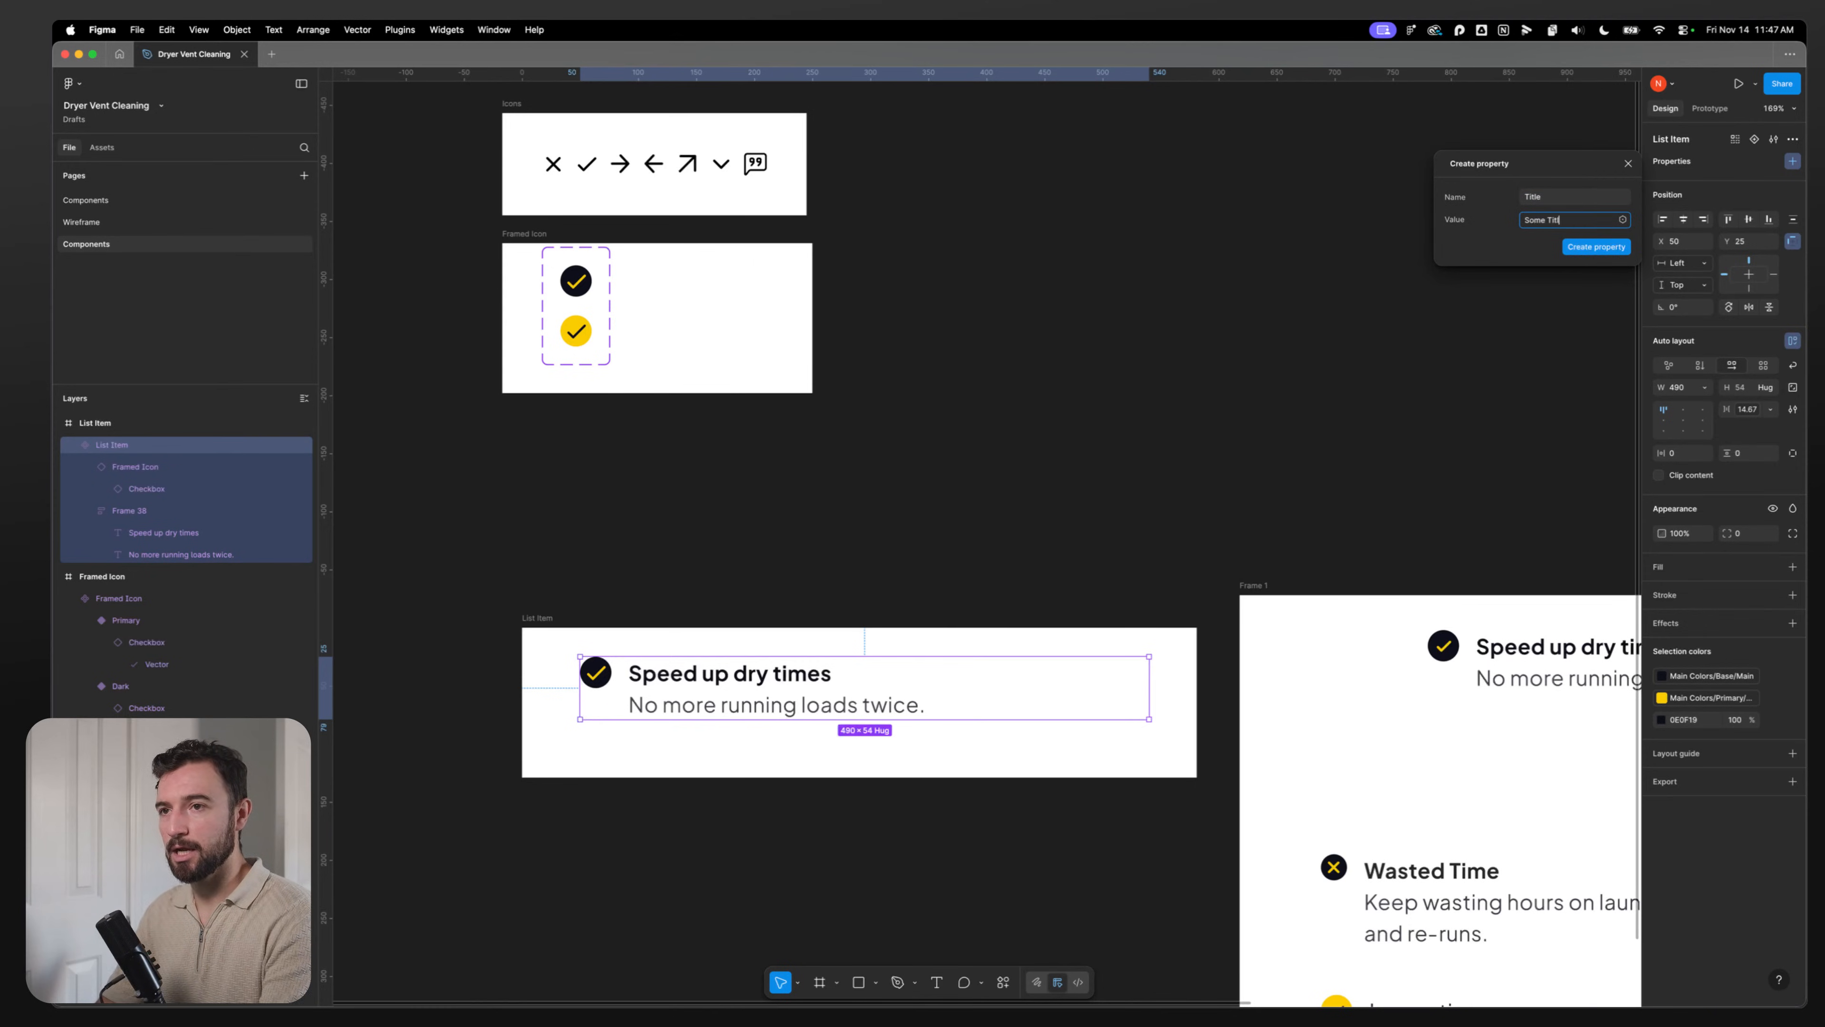
{"action": "double_click", "coordinate": [1536, 219]}
{"action": "type", "text": "Enter"}
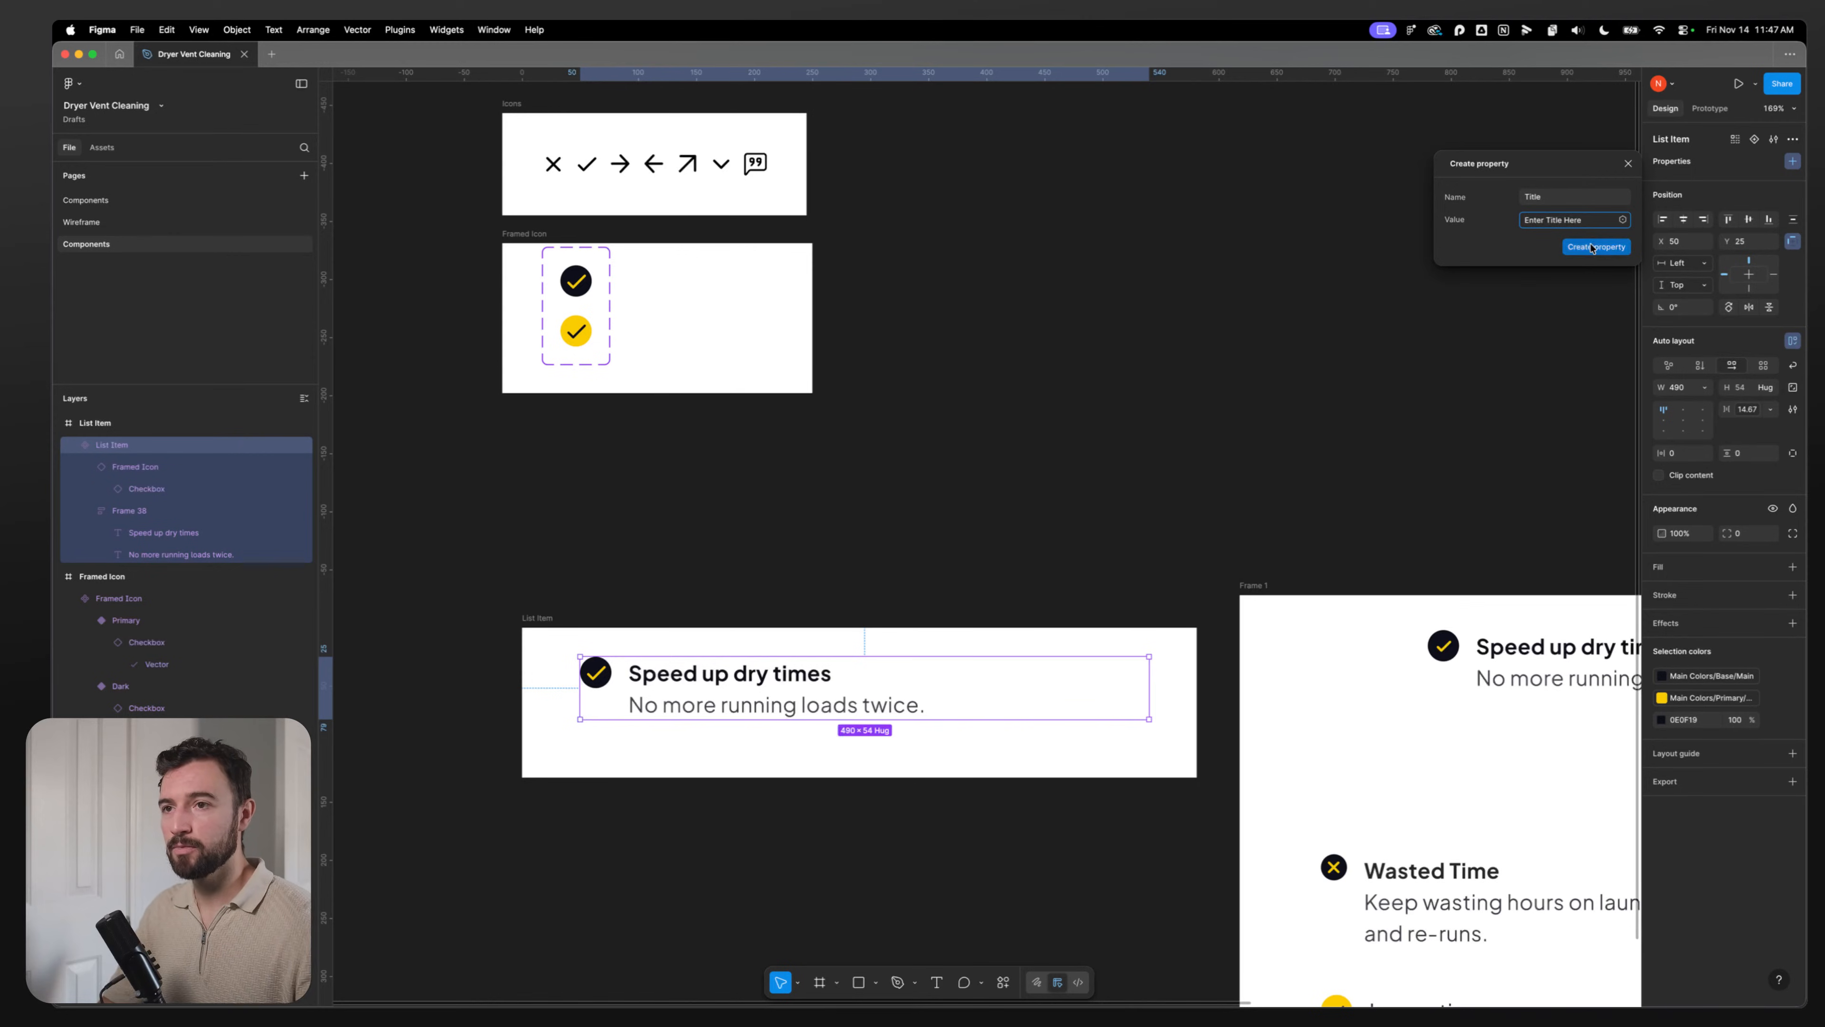
{"action": "left_click", "coordinate": [1593, 248]}
Step: Add a text property named Description to the List Item component, using a generated lorem ipsum sentence as its default value
{"action": "left_click", "coordinate": [1792, 162]}
{"action": "left_click", "coordinate": [1738, 223]}
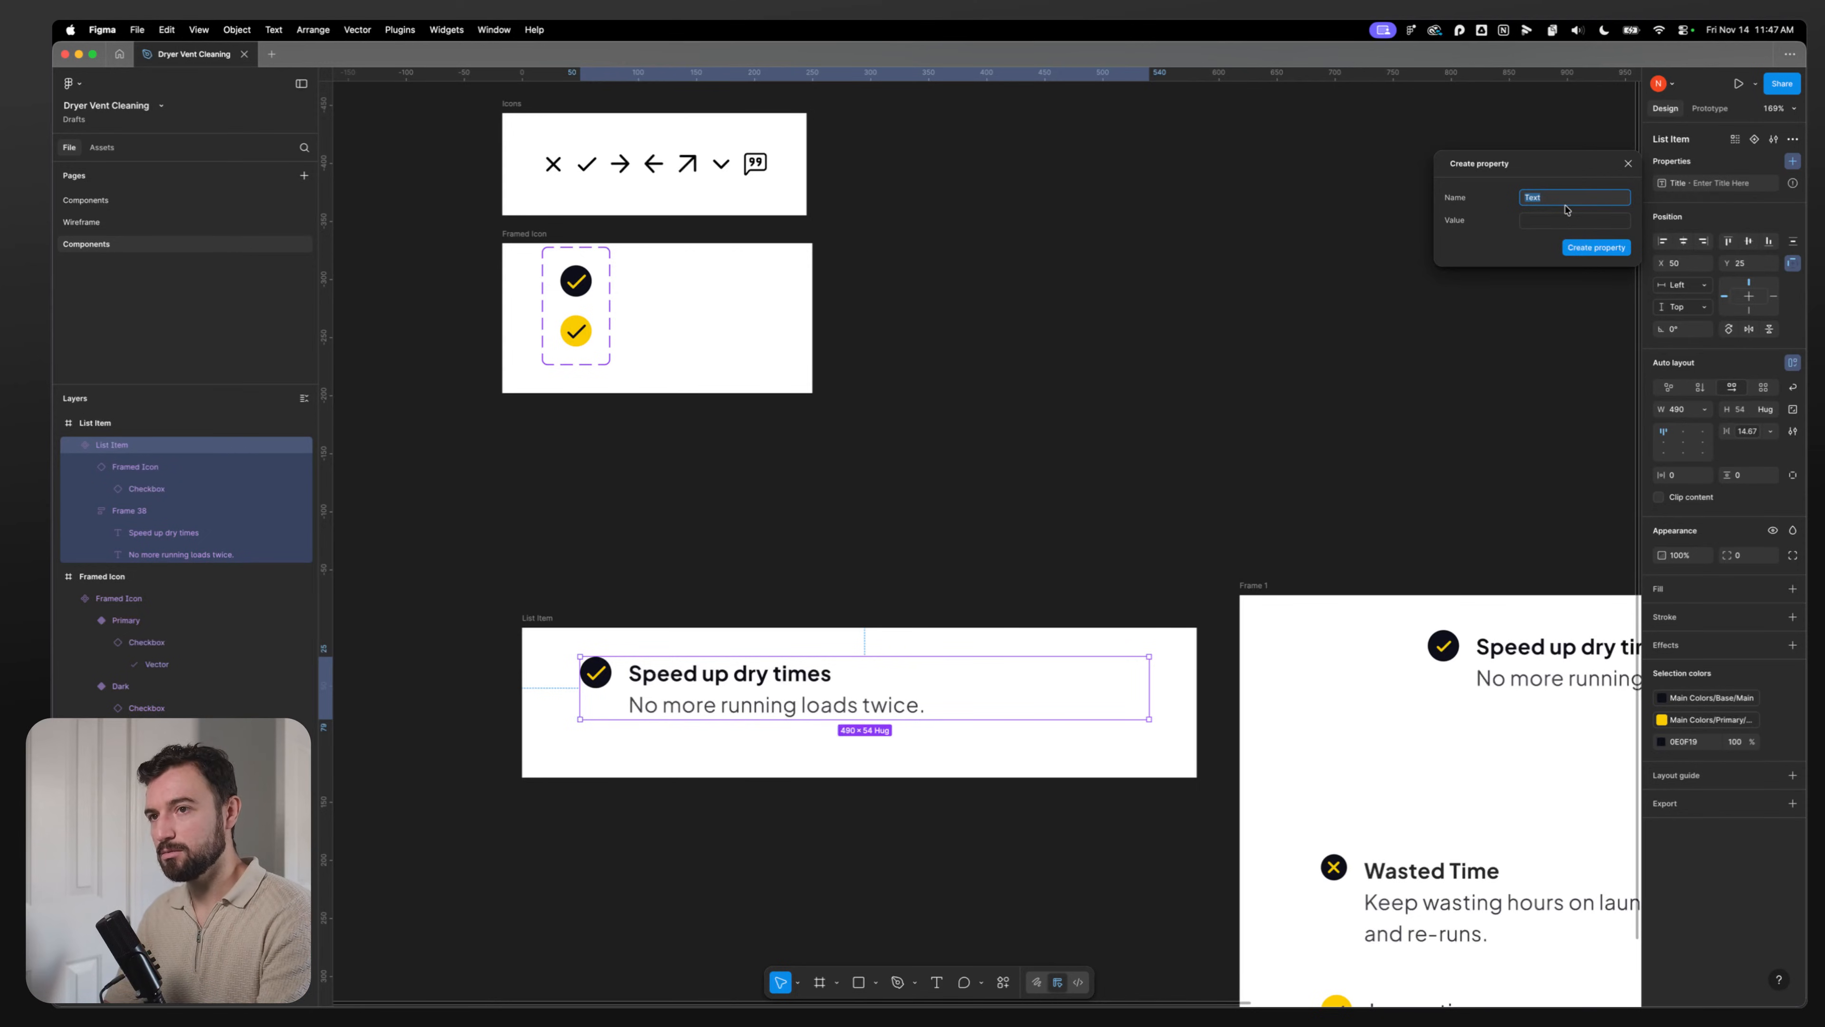
{"action": "type", "text": "Description"}
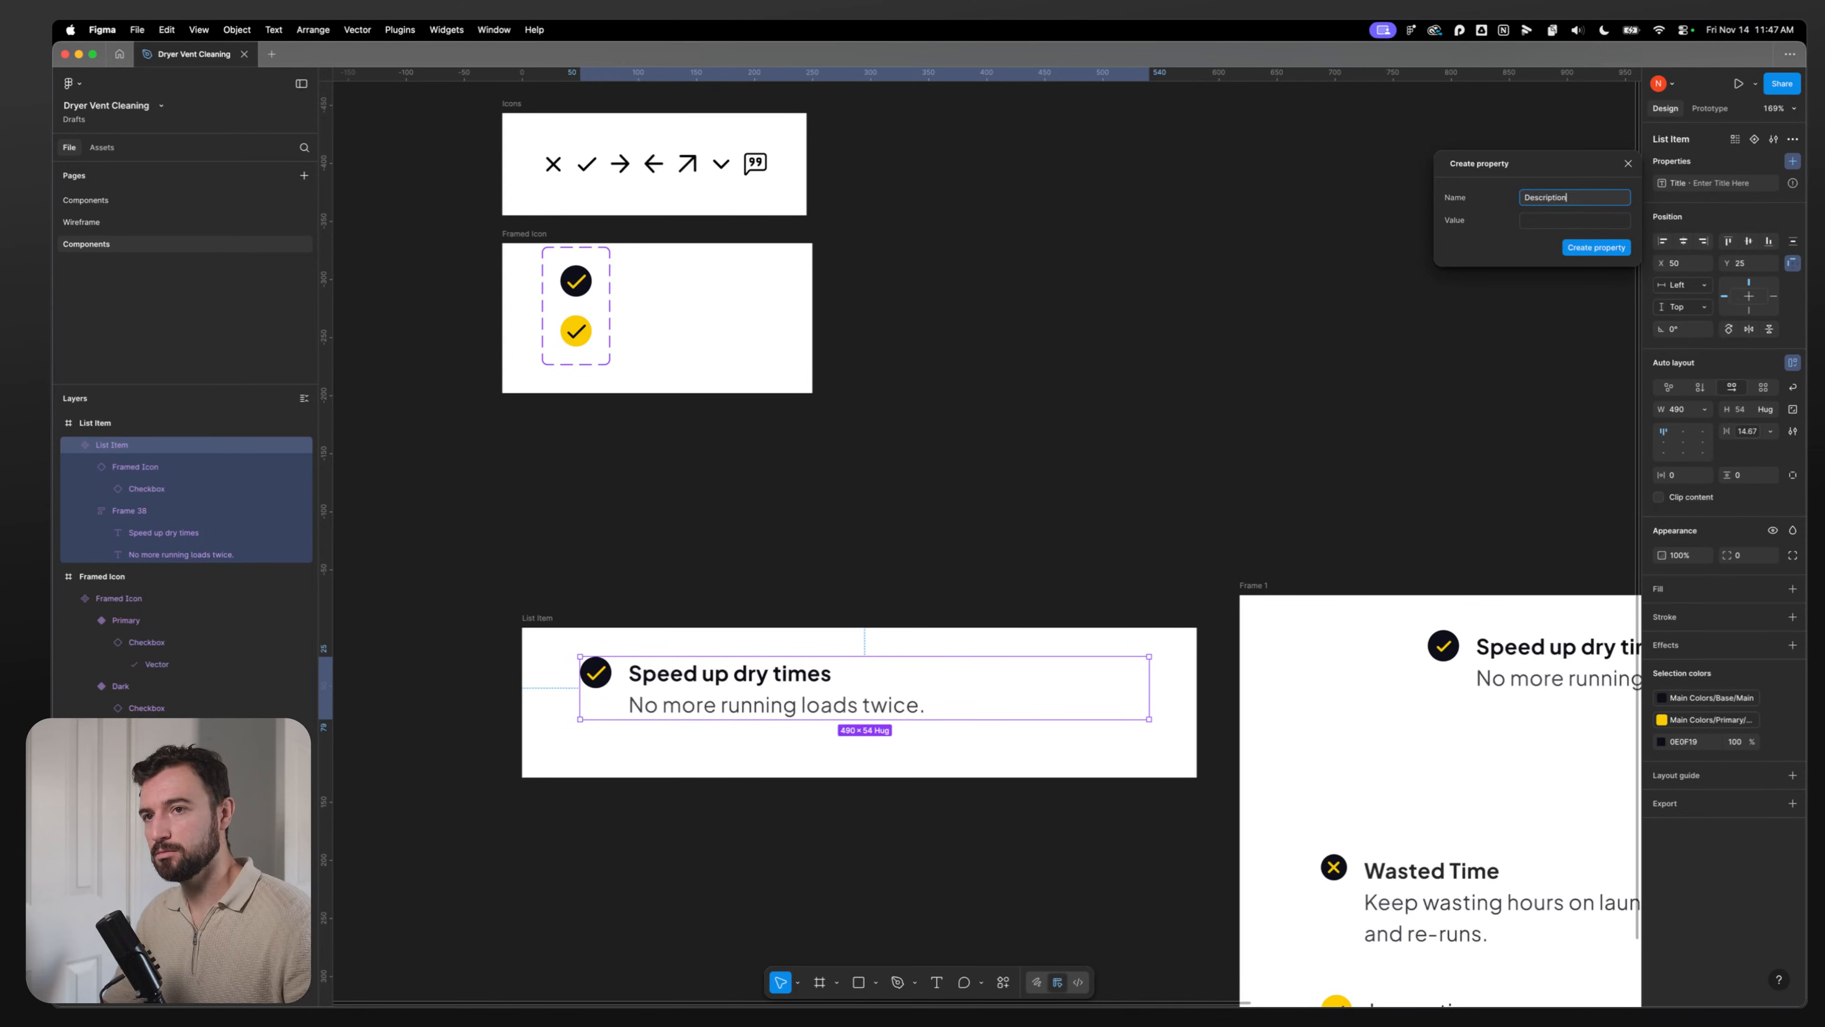
{"action": "left_click", "coordinate": [1553, 220]}
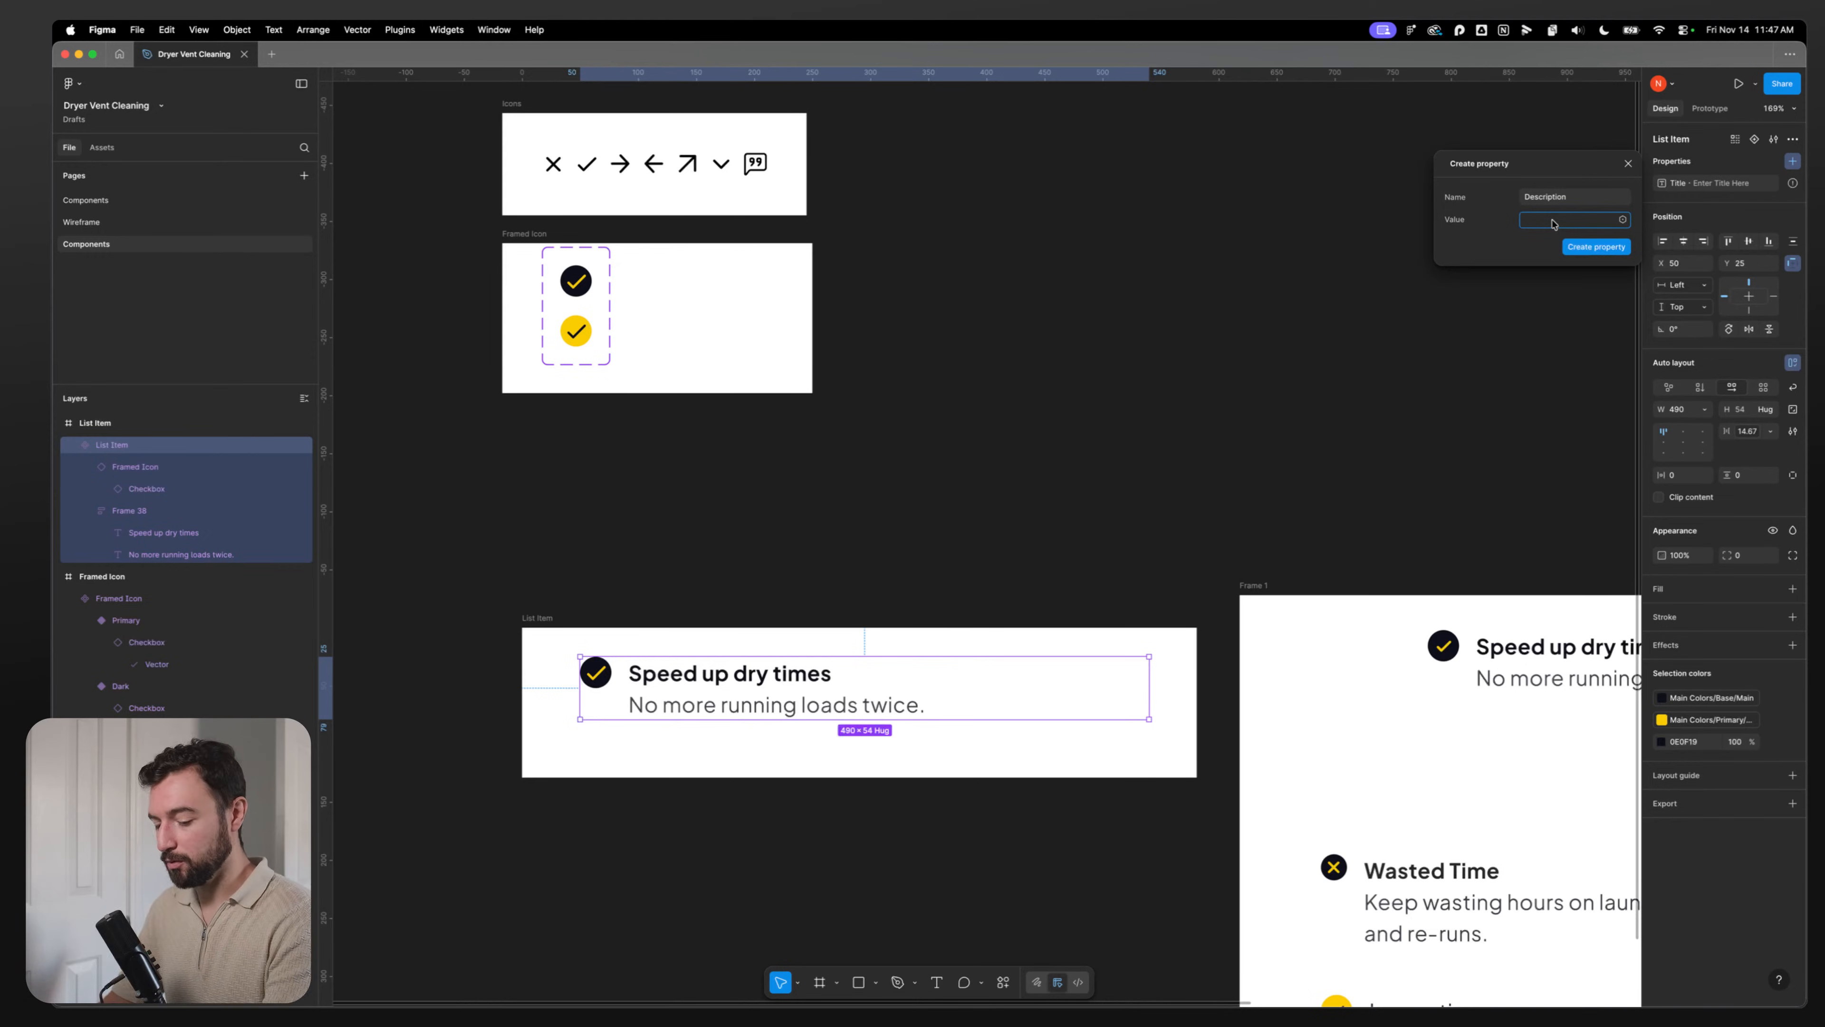
{"action": "key", "text": "super+space"}
{"action": "type", "text": "lorem"}
{"action": "key", "text": "Tab"}
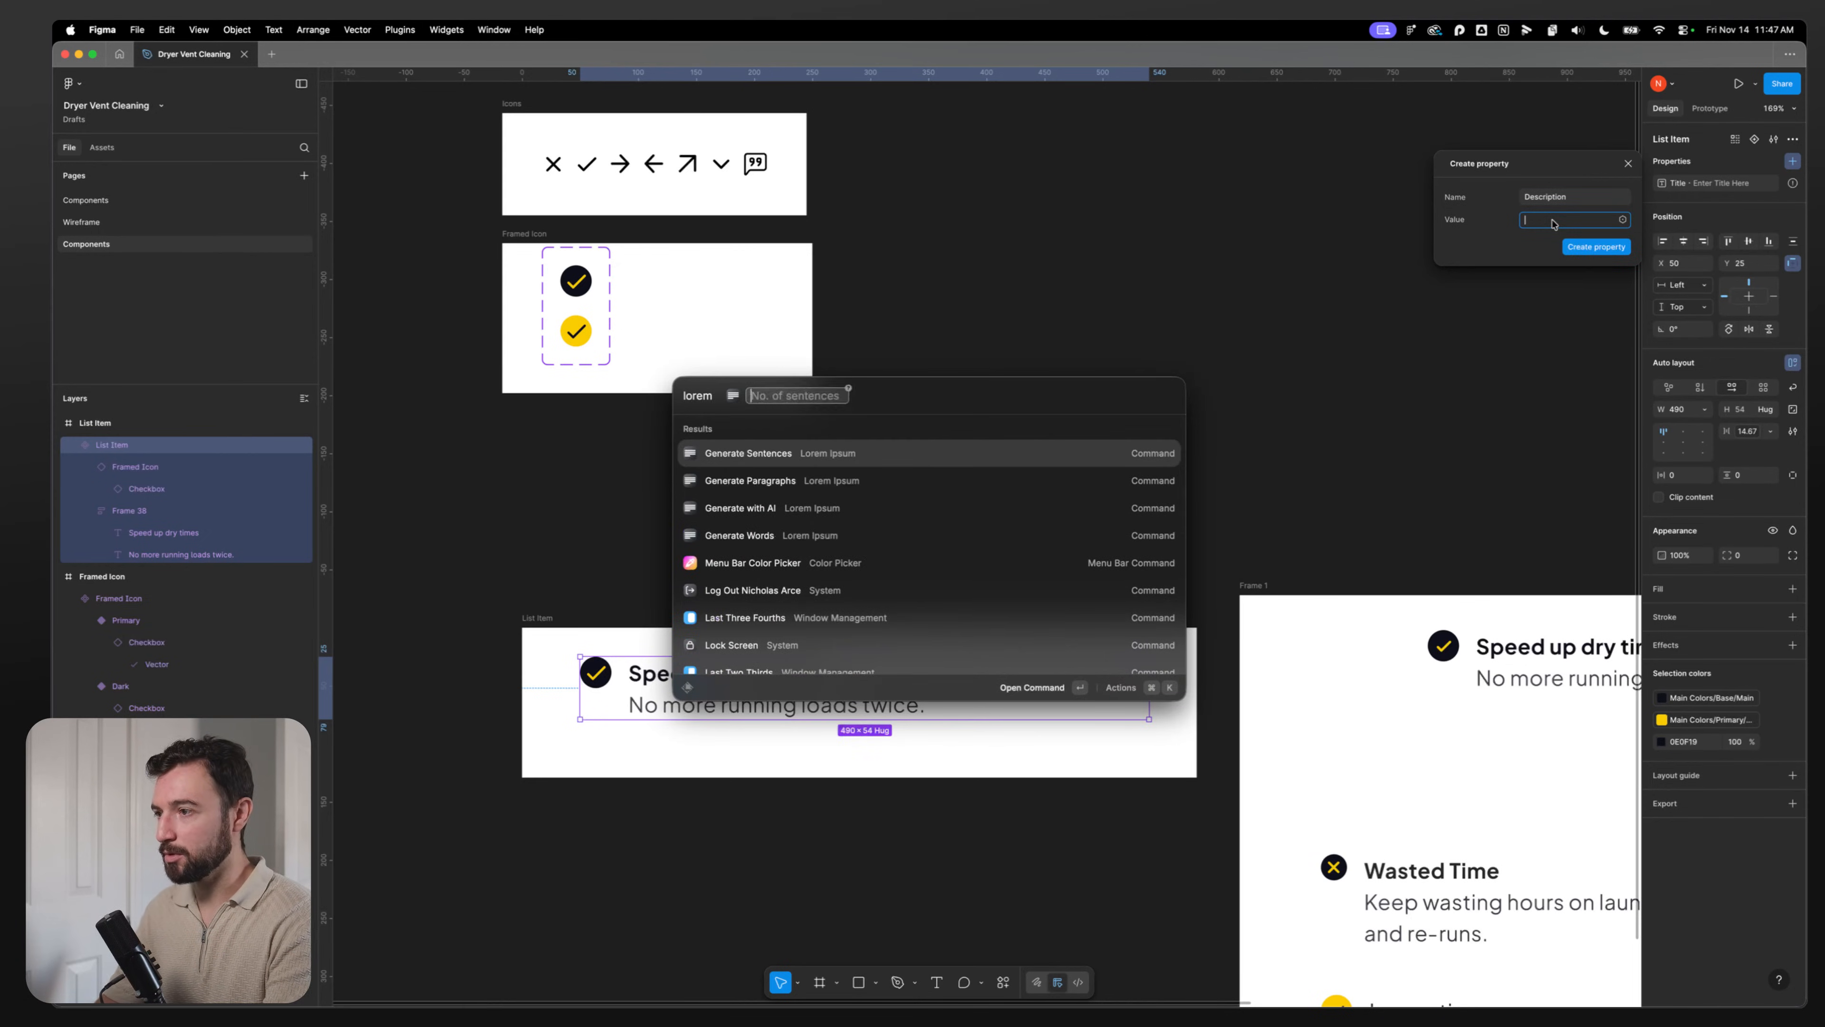
{"action": "key", "text": "Return"}
{"action": "key", "text": "super+v"}
{"action": "left_click", "coordinate": [1605, 248]}
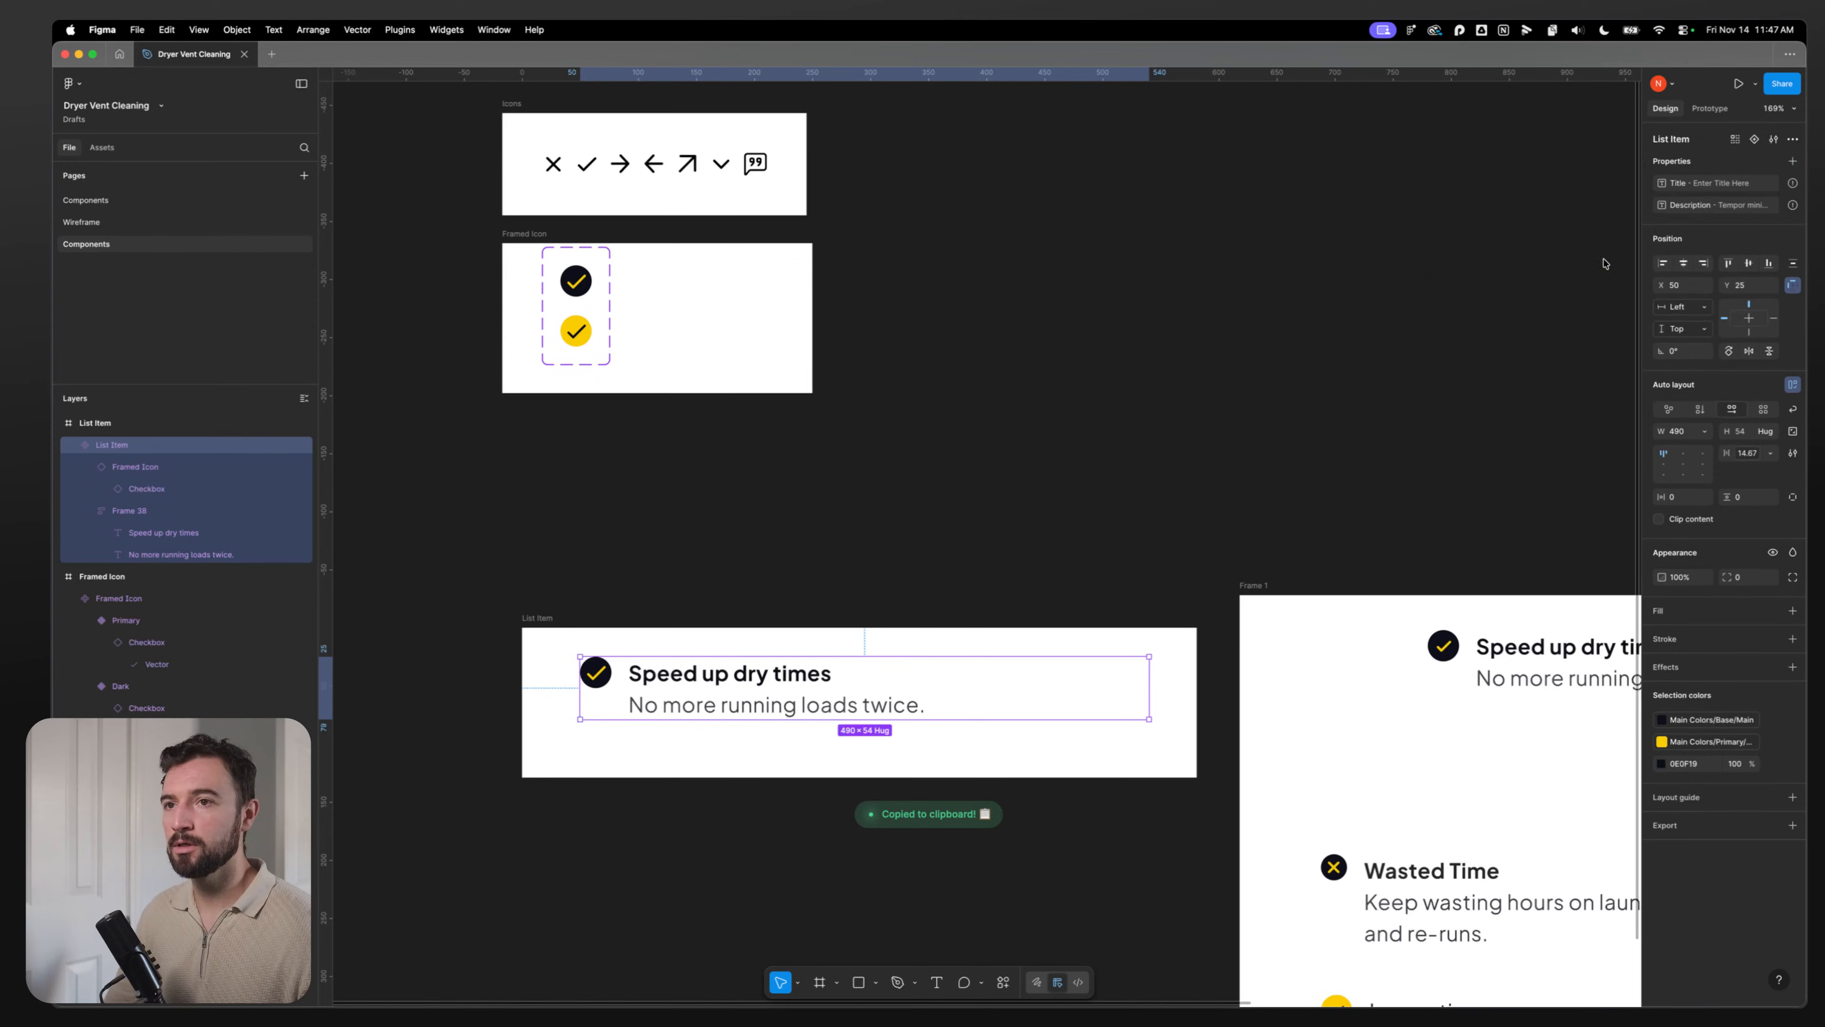
Step: Bind the List Item component's heading text to the Title property and its body text to the Description property
{"action": "left_click", "coordinate": [761, 677], "text": "super"}
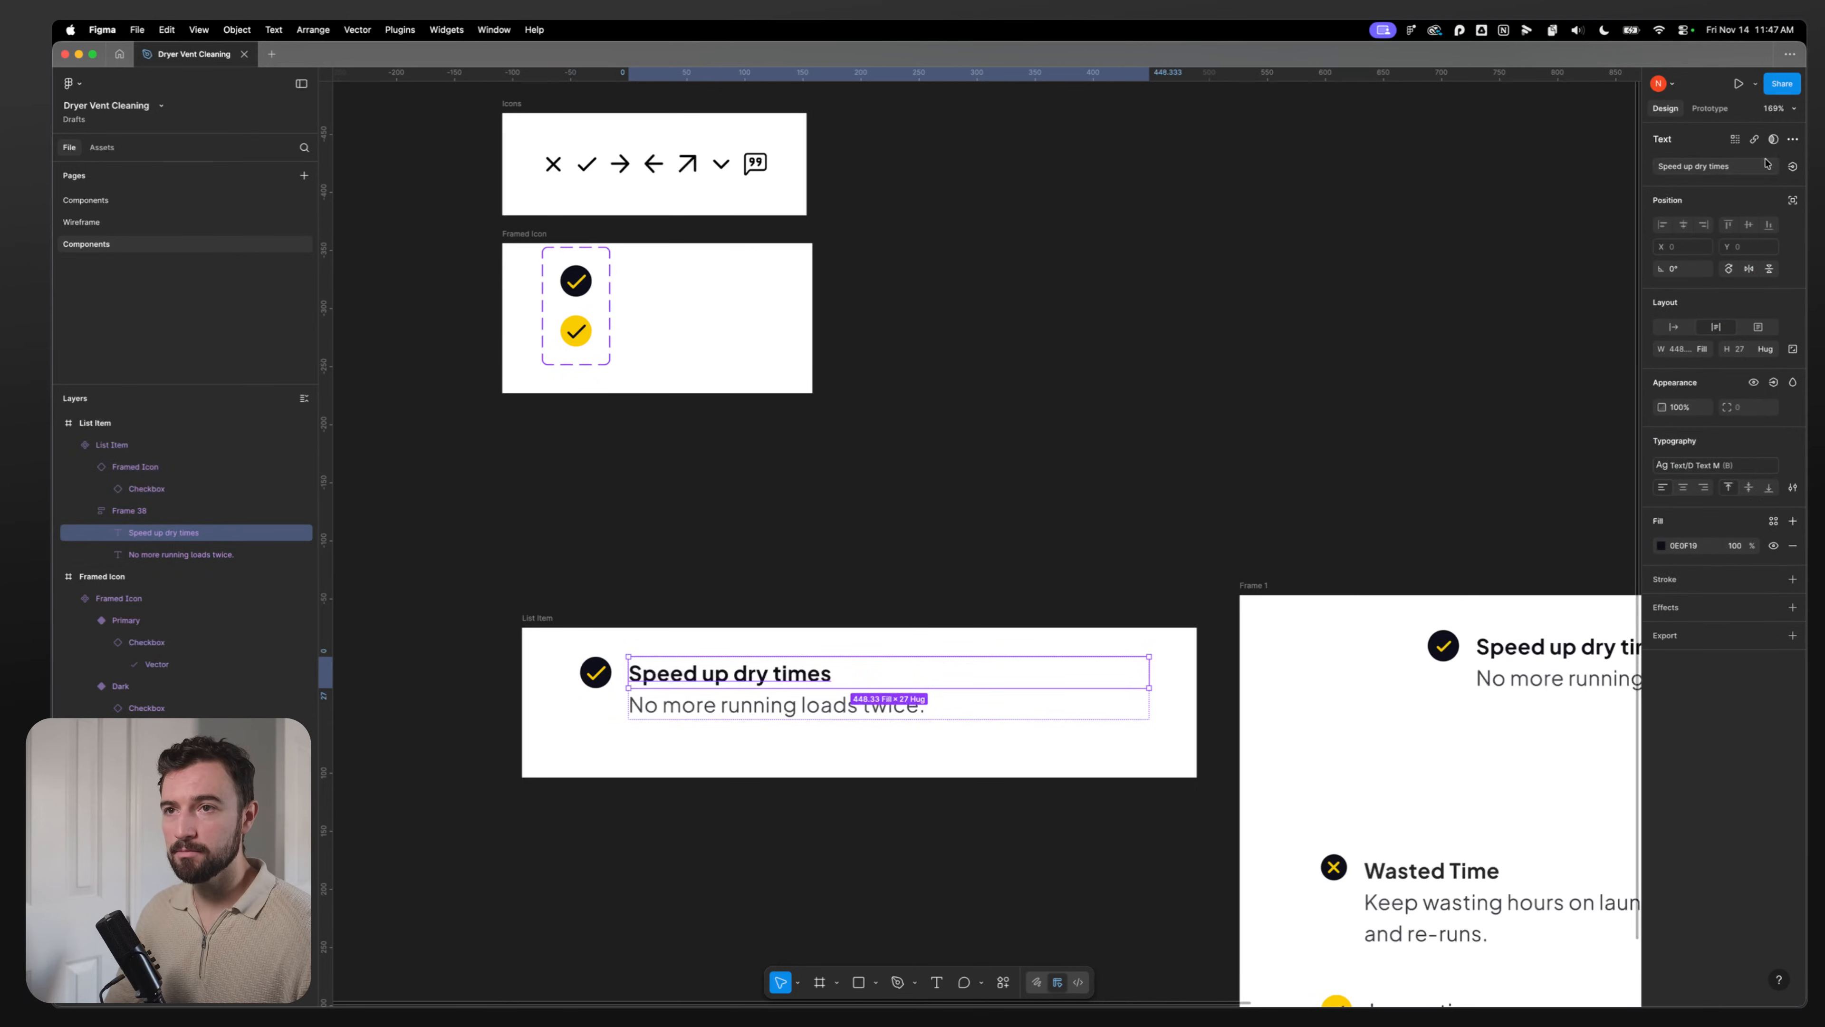
{"action": "left_click", "coordinate": [1794, 166]}
{"action": "left_click", "coordinate": [1713, 268]}
{"action": "left_click", "coordinate": [786, 706], "text": "super"}
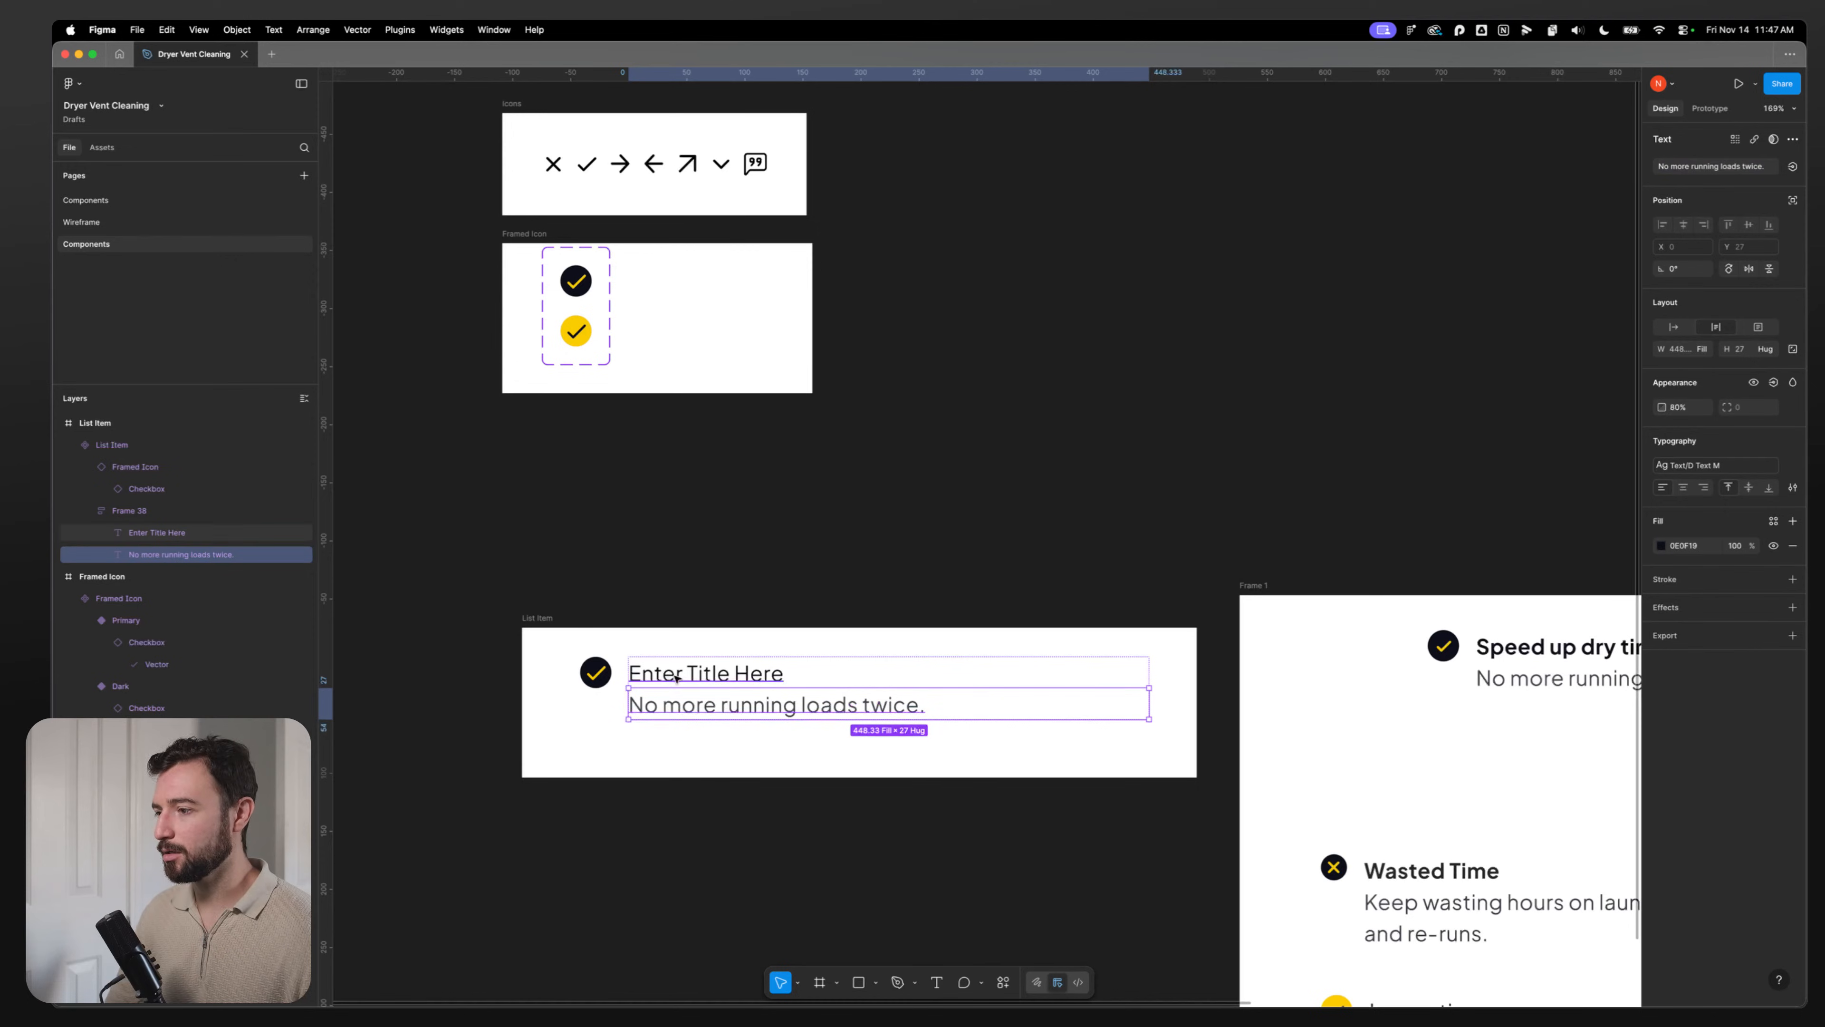
{"action": "left_click", "coordinate": [1793, 166]}
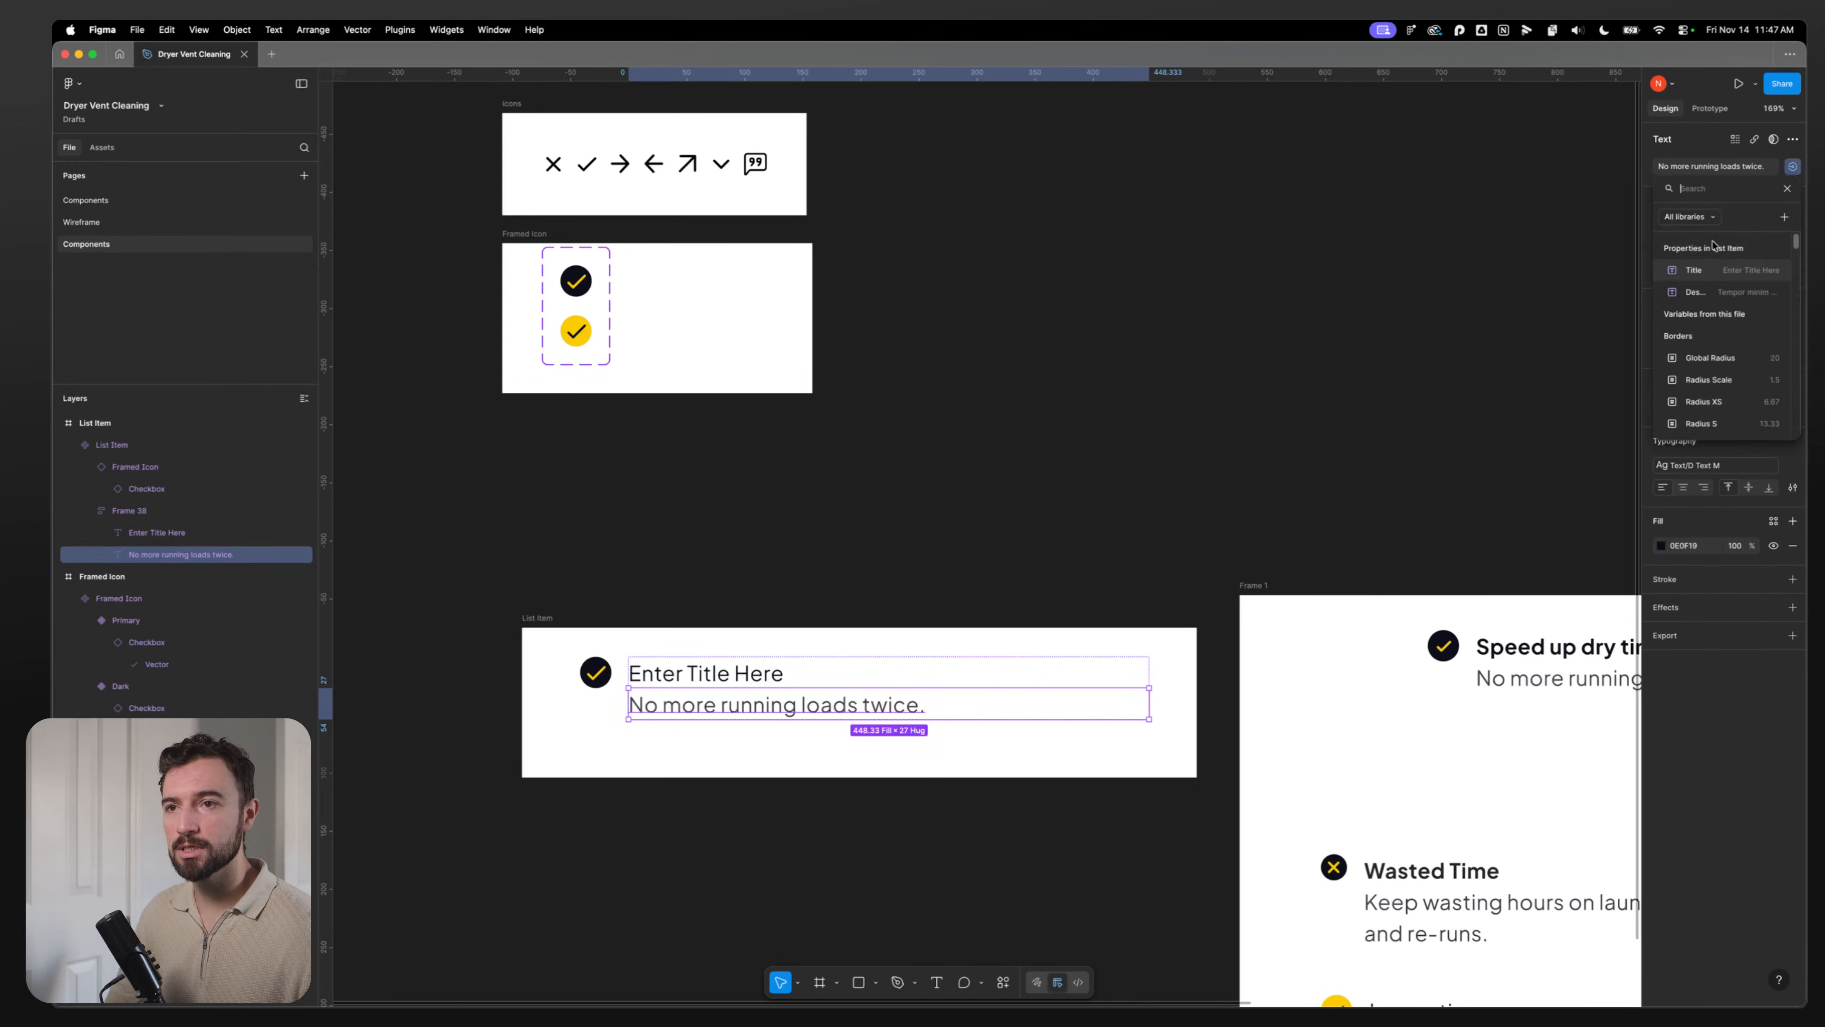
{"action": "left_click", "coordinate": [1703, 292]}
Step: Detach the text style from the List Item component's title and set its font weight to Bold
{"action": "left_click", "coordinate": [899, 672]}
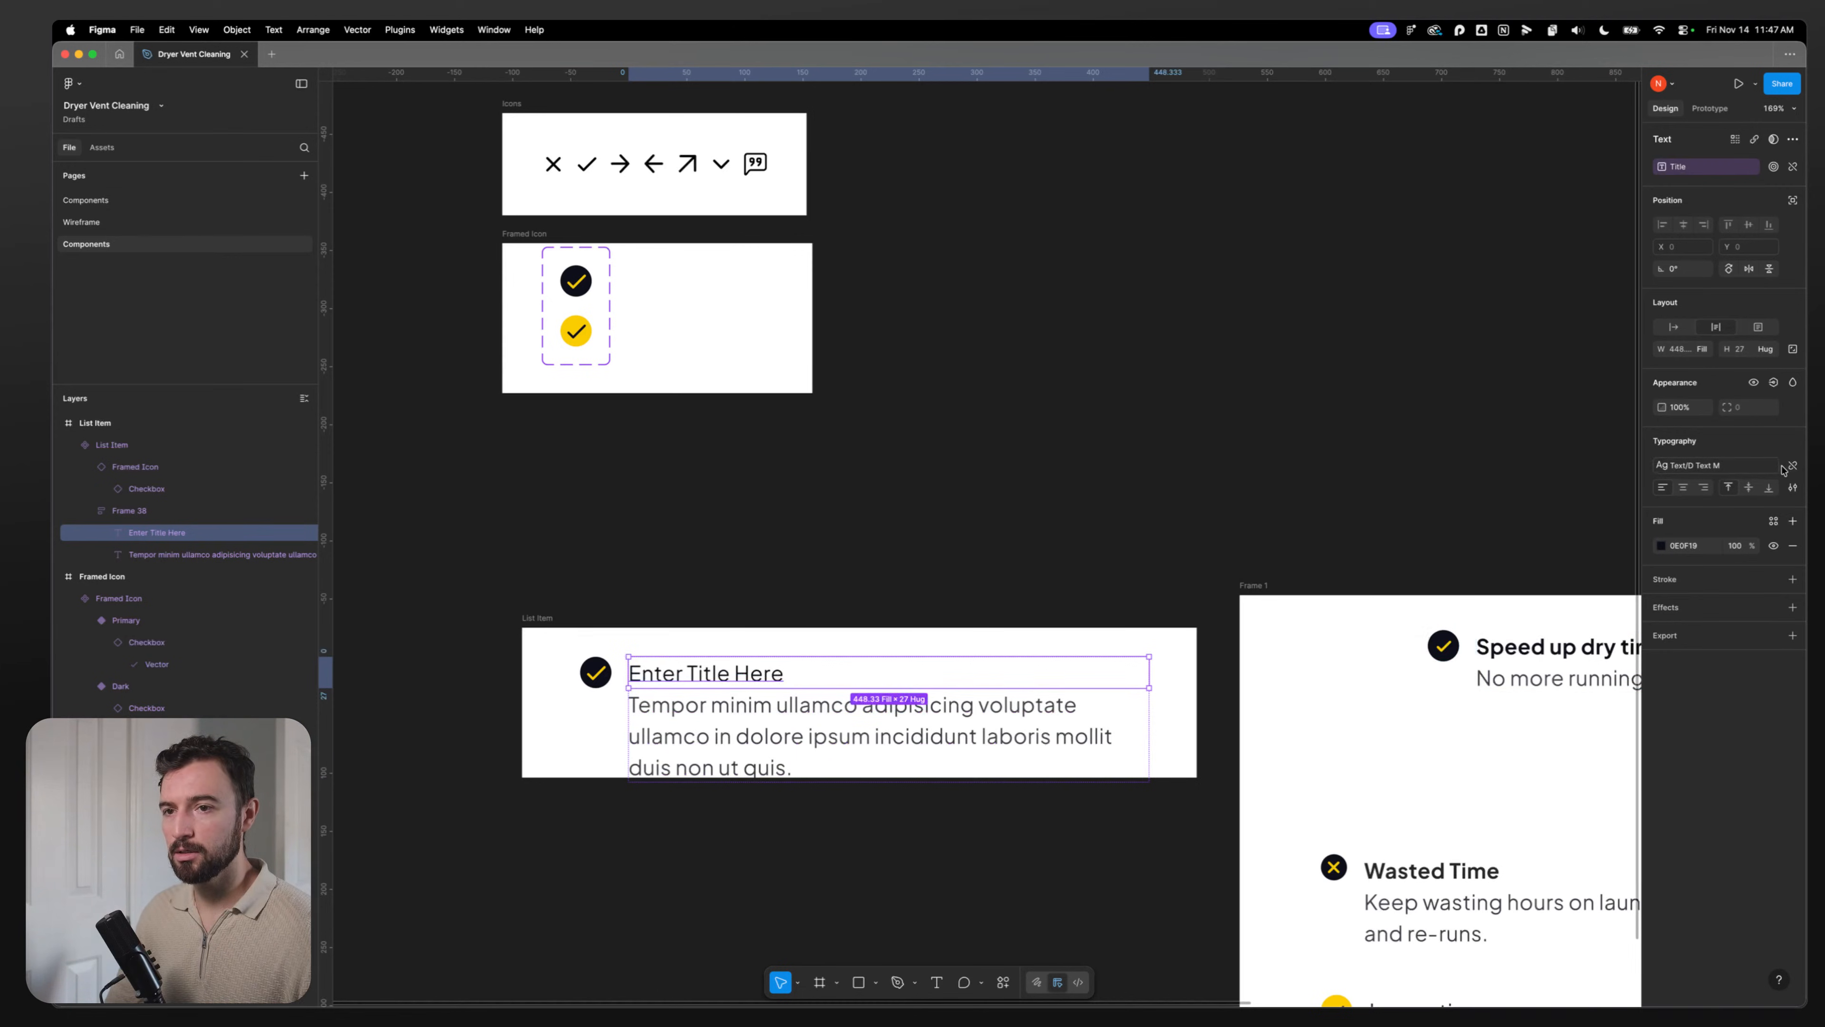
{"action": "left_click", "coordinate": [1793, 466]}
{"action": "left_click", "coordinate": [1769, 488]}
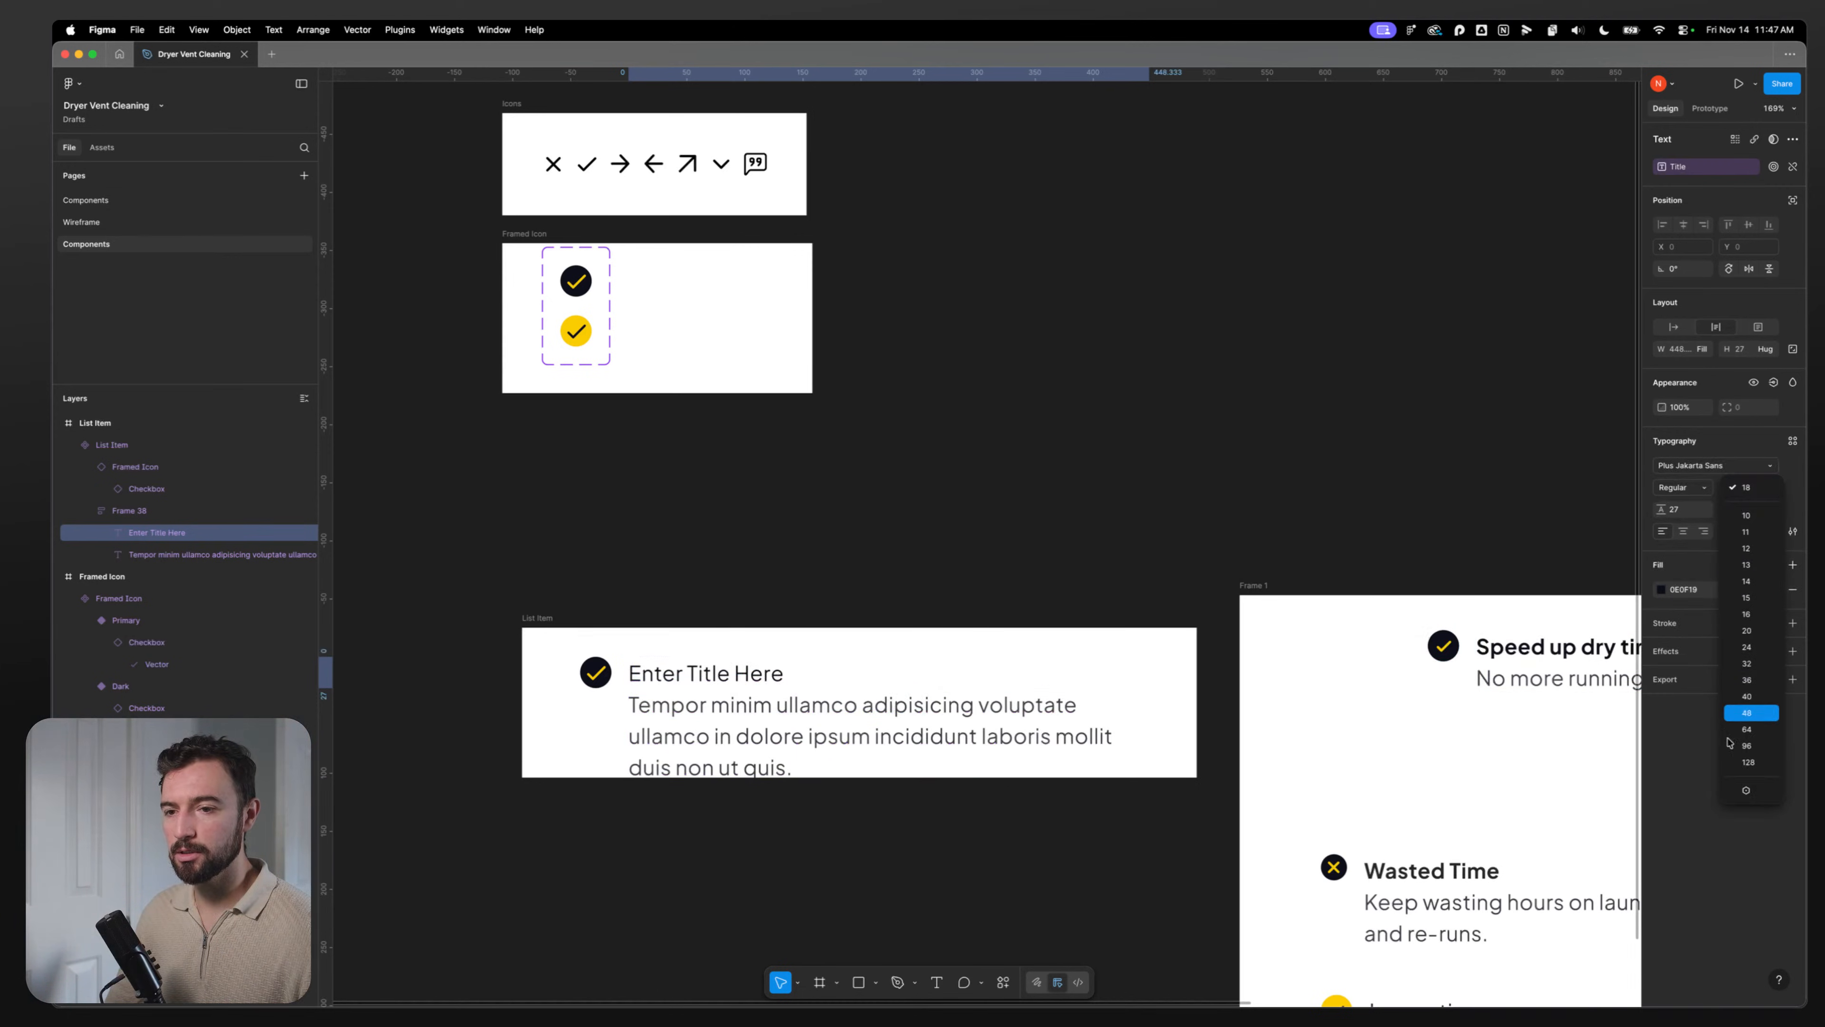
{"action": "left_click", "coordinate": [1759, 789]}
{"action": "scroll", "coordinate": [1712, 666], "scroll_direction": "down", "scroll_amount": 5}
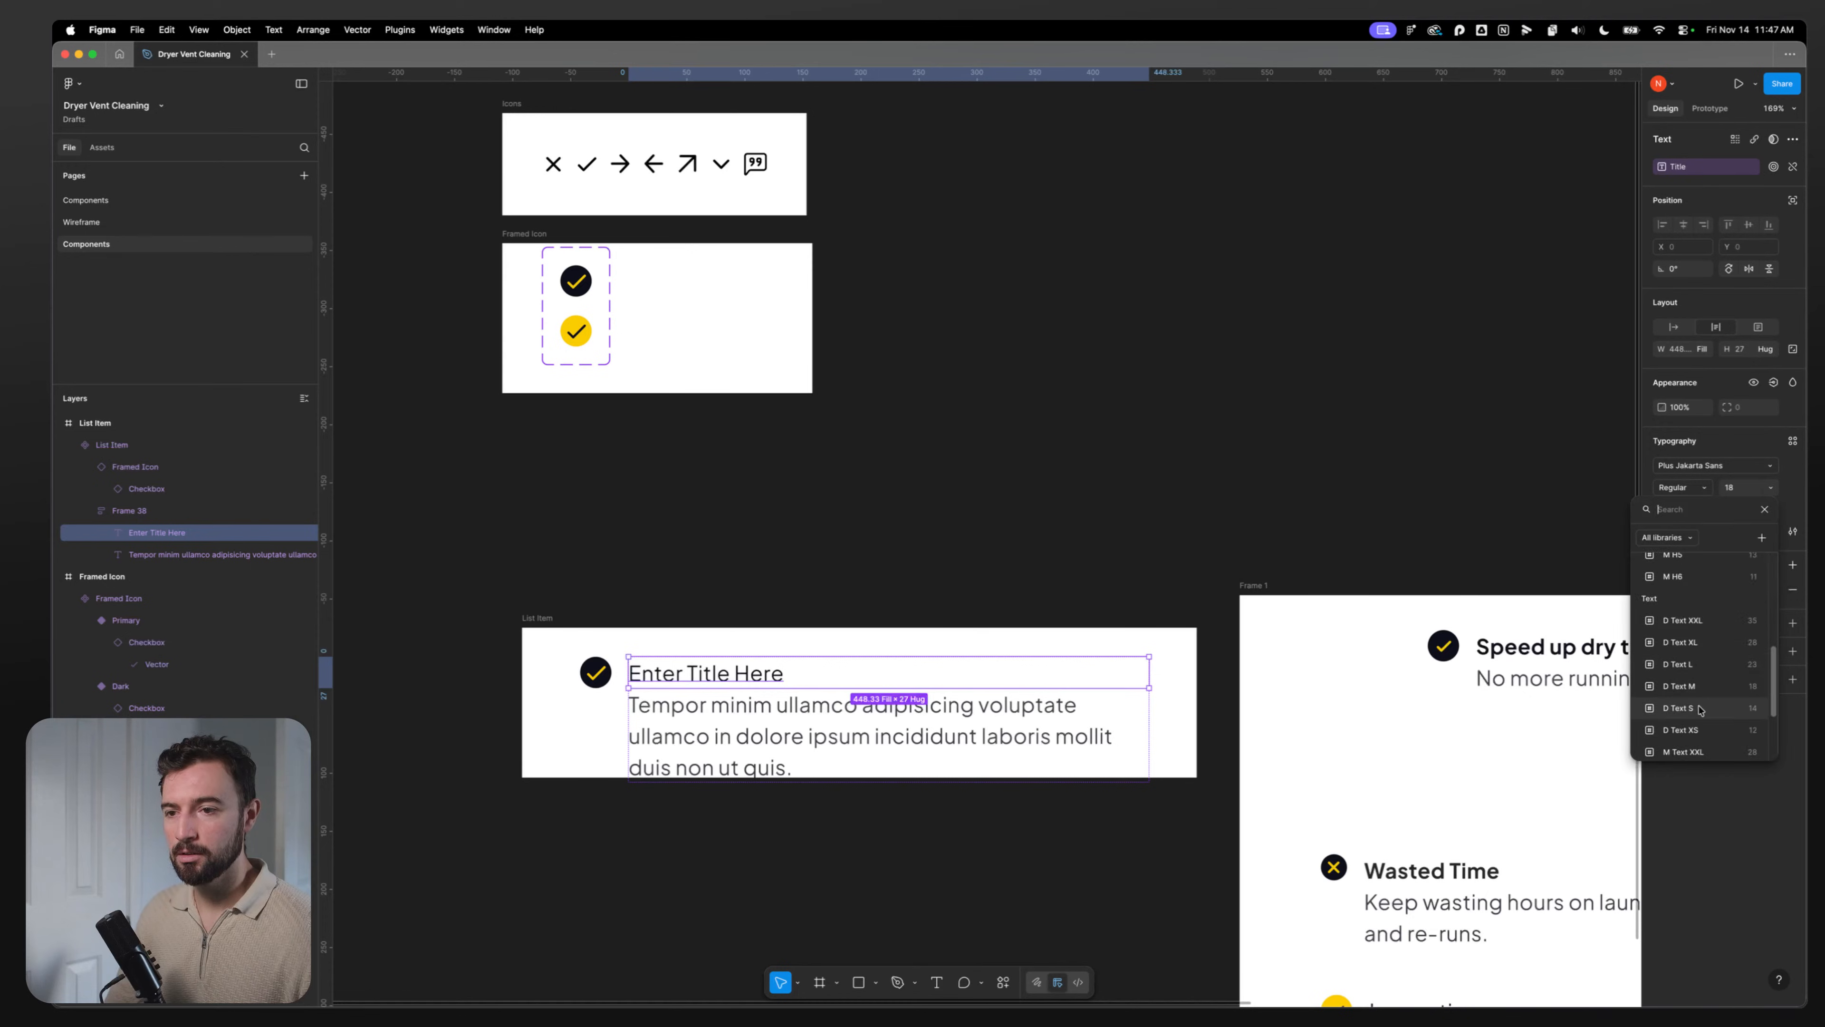
{"action": "key", "text": "Escape"}
{"action": "left_click", "coordinate": [1706, 488]}
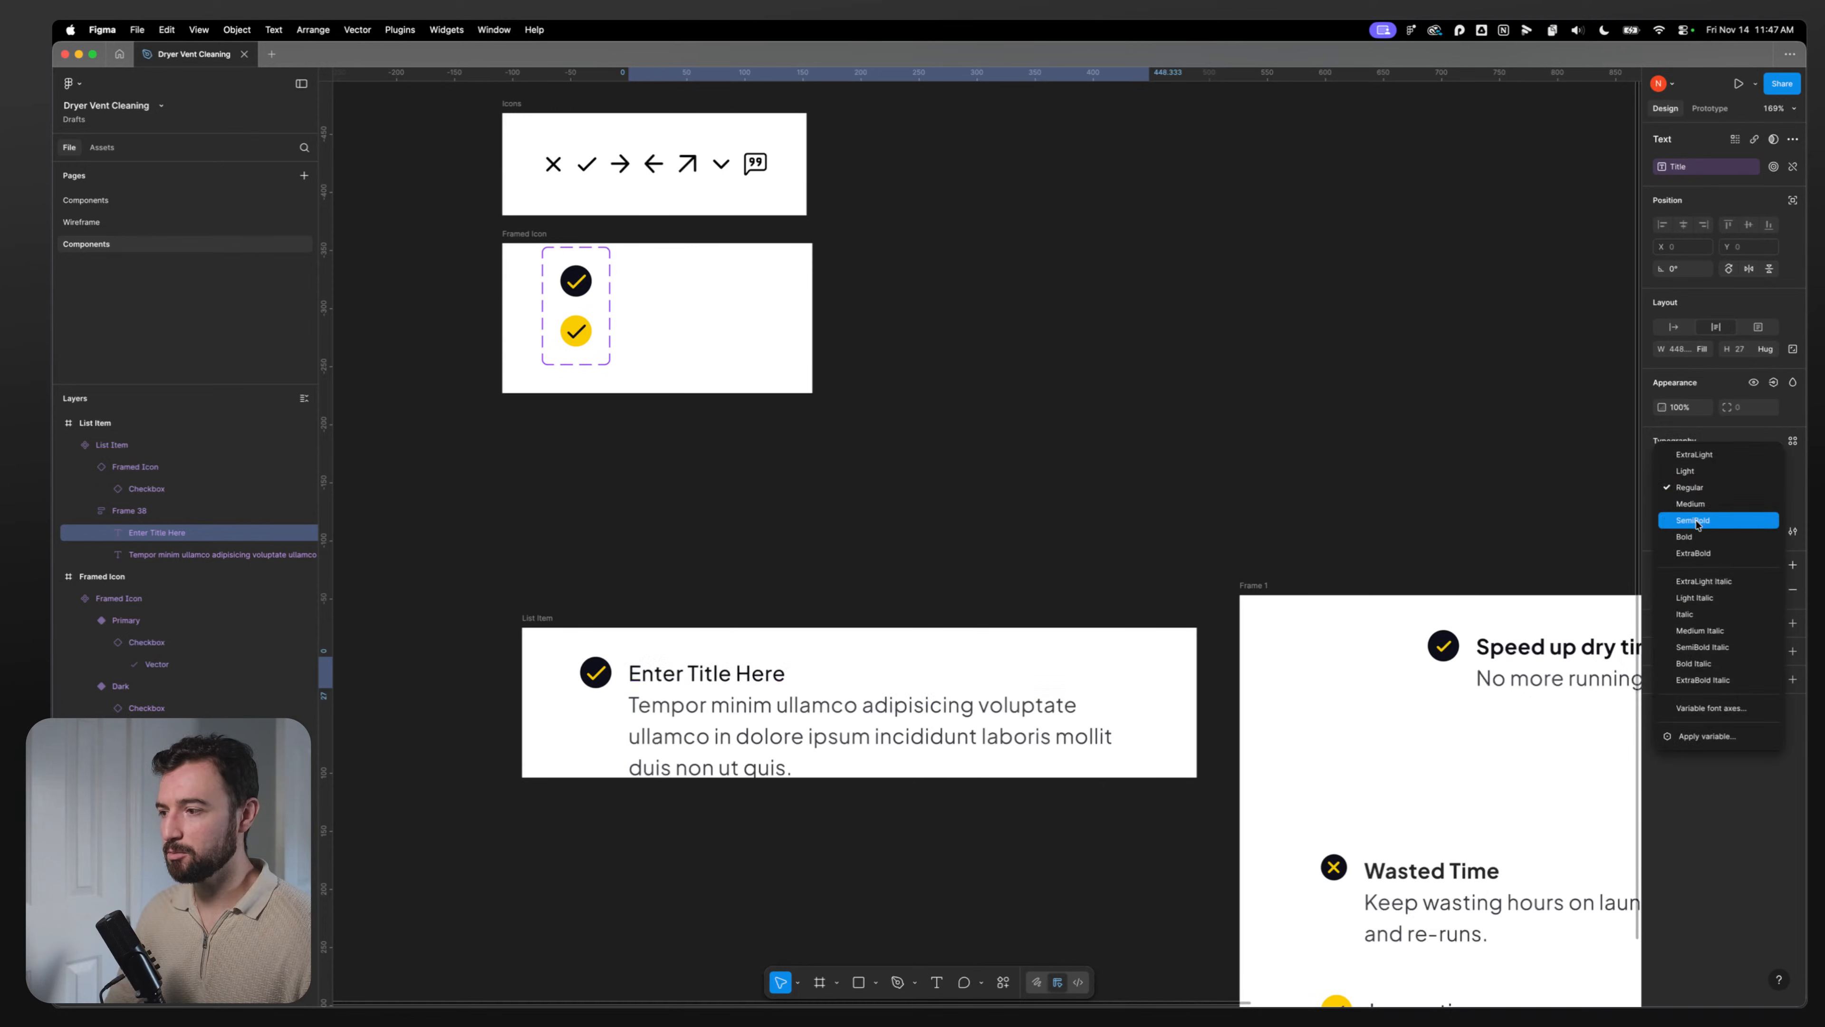
{"action": "left_click", "coordinate": [1696, 536]}
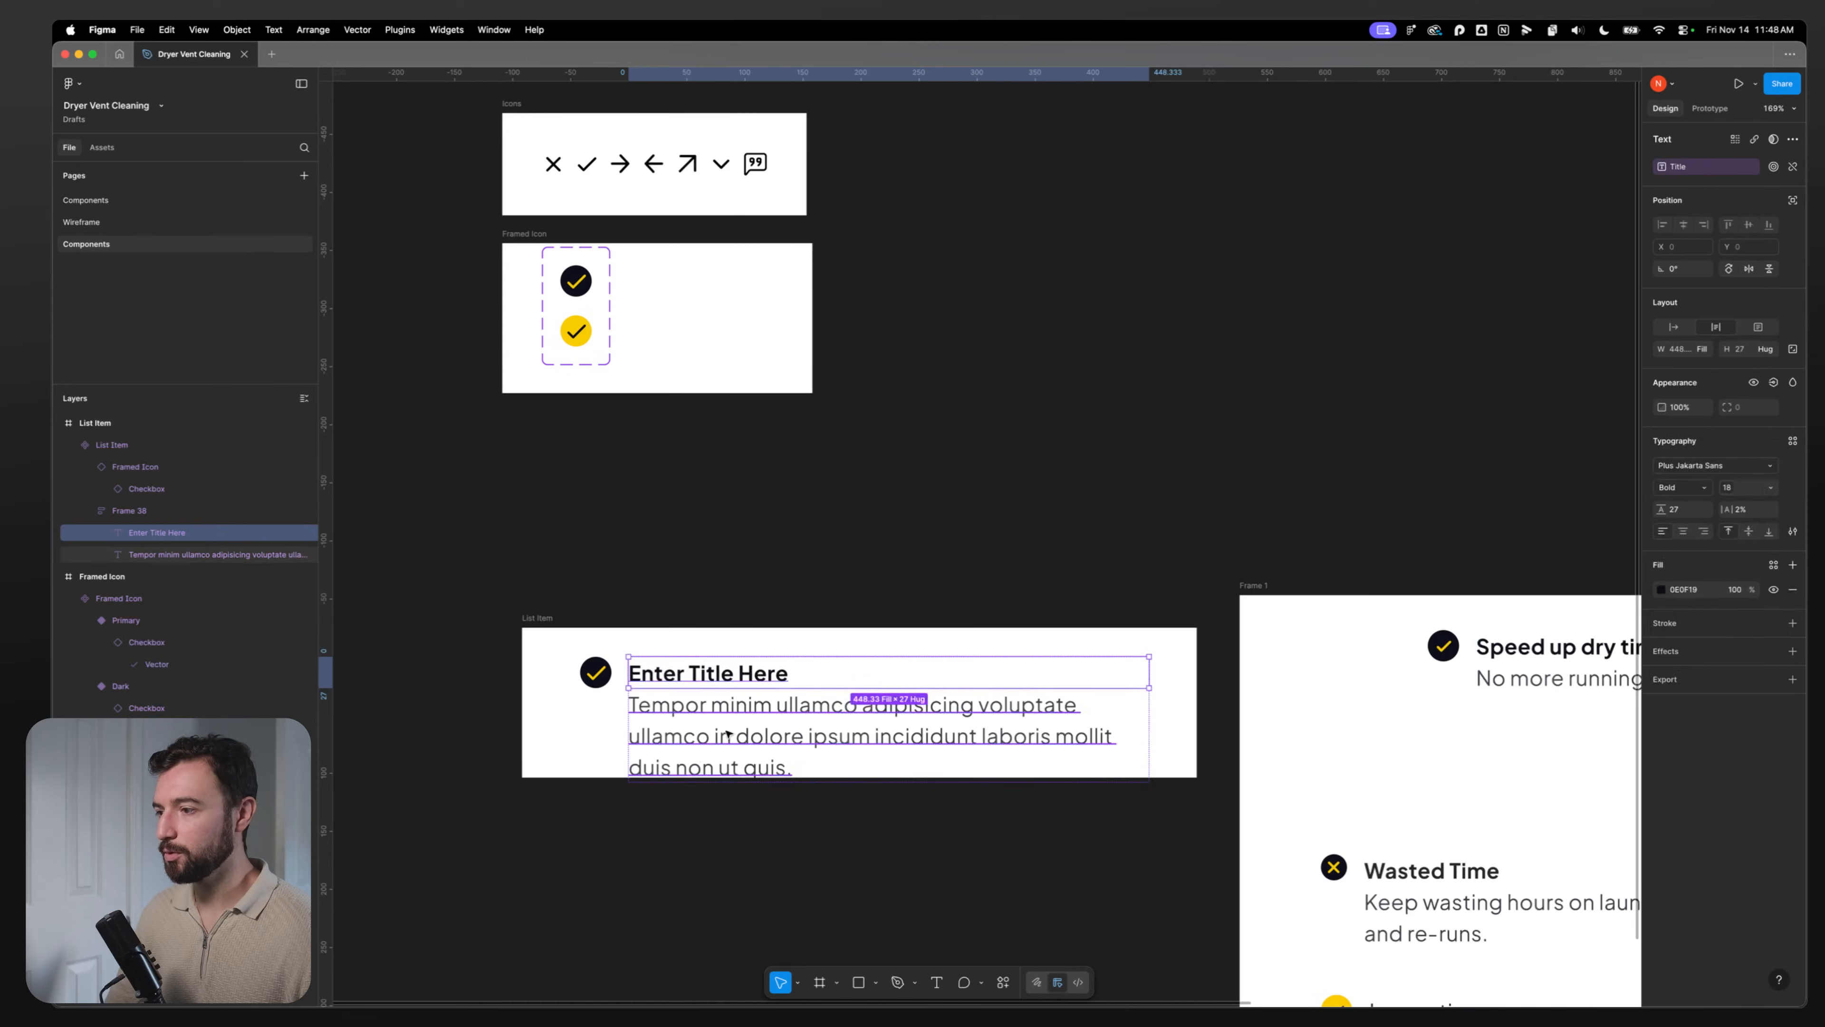
{"action": "left_click", "coordinate": [683, 912]}
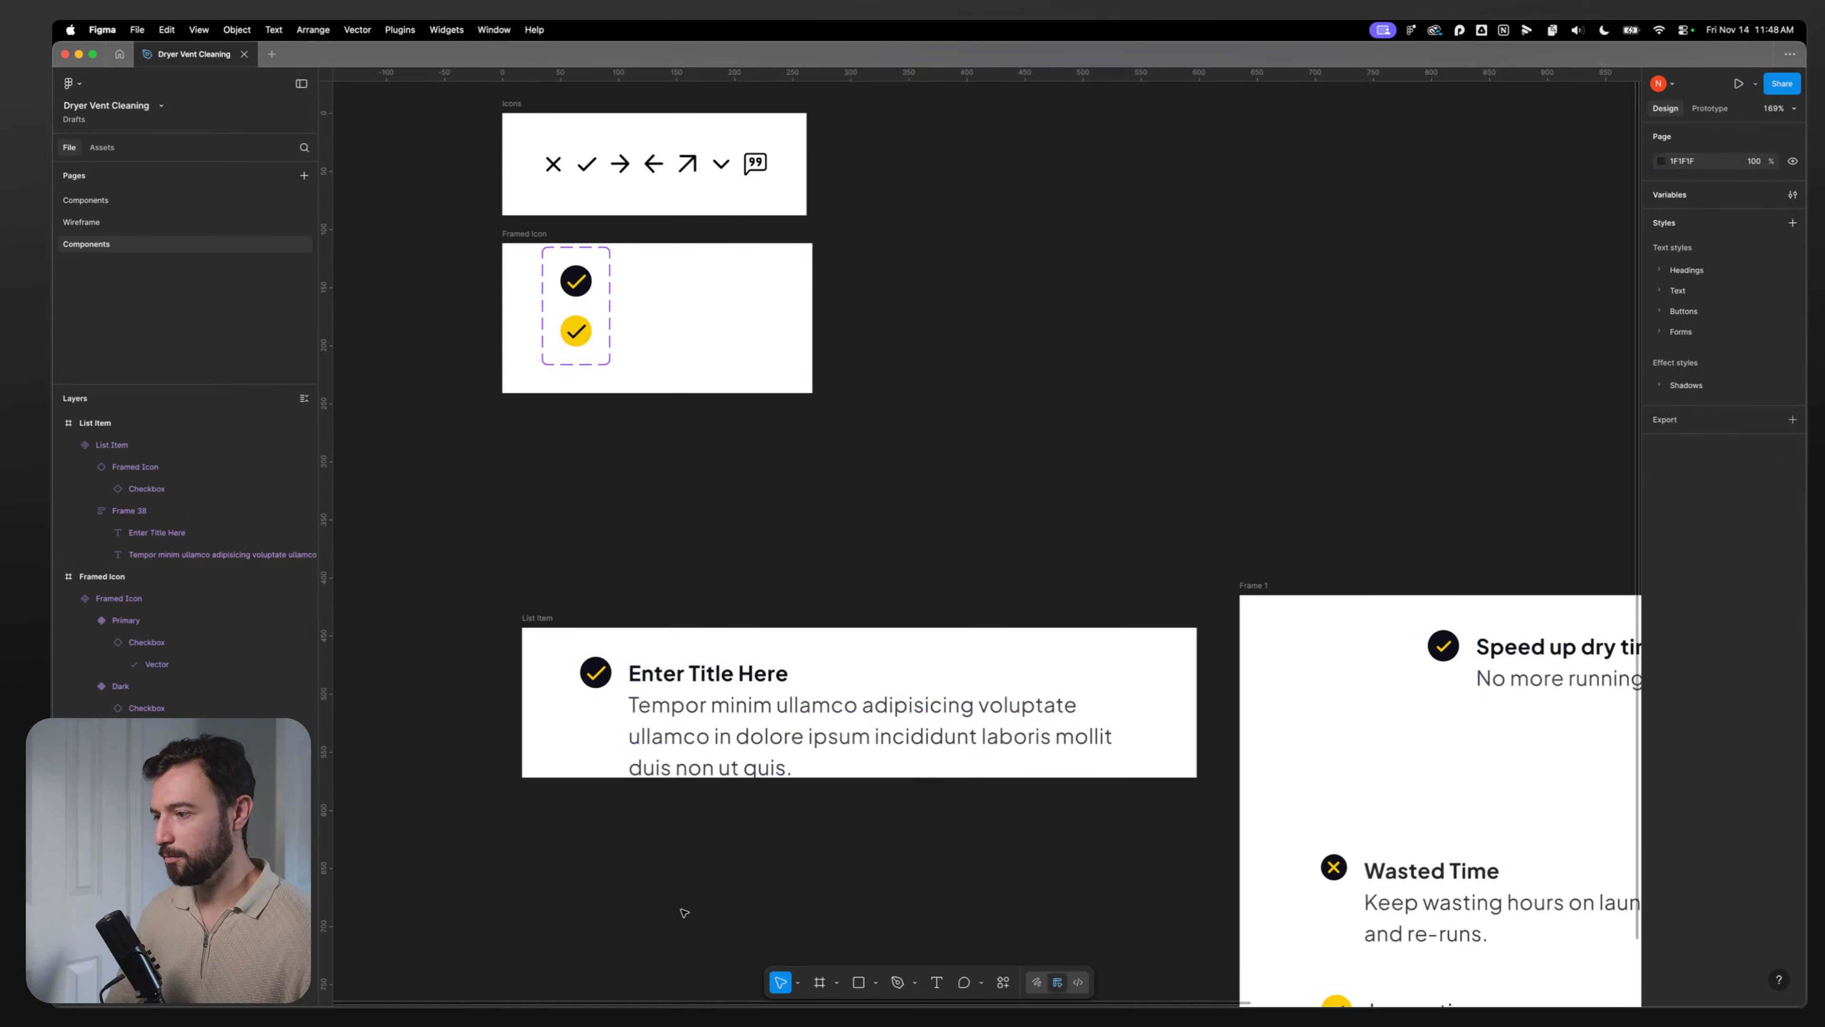
Step: Extend the List Item frame downward to a height of about 253 so the full component fits inside
{"action": "double_click", "coordinate": [686, 738]}
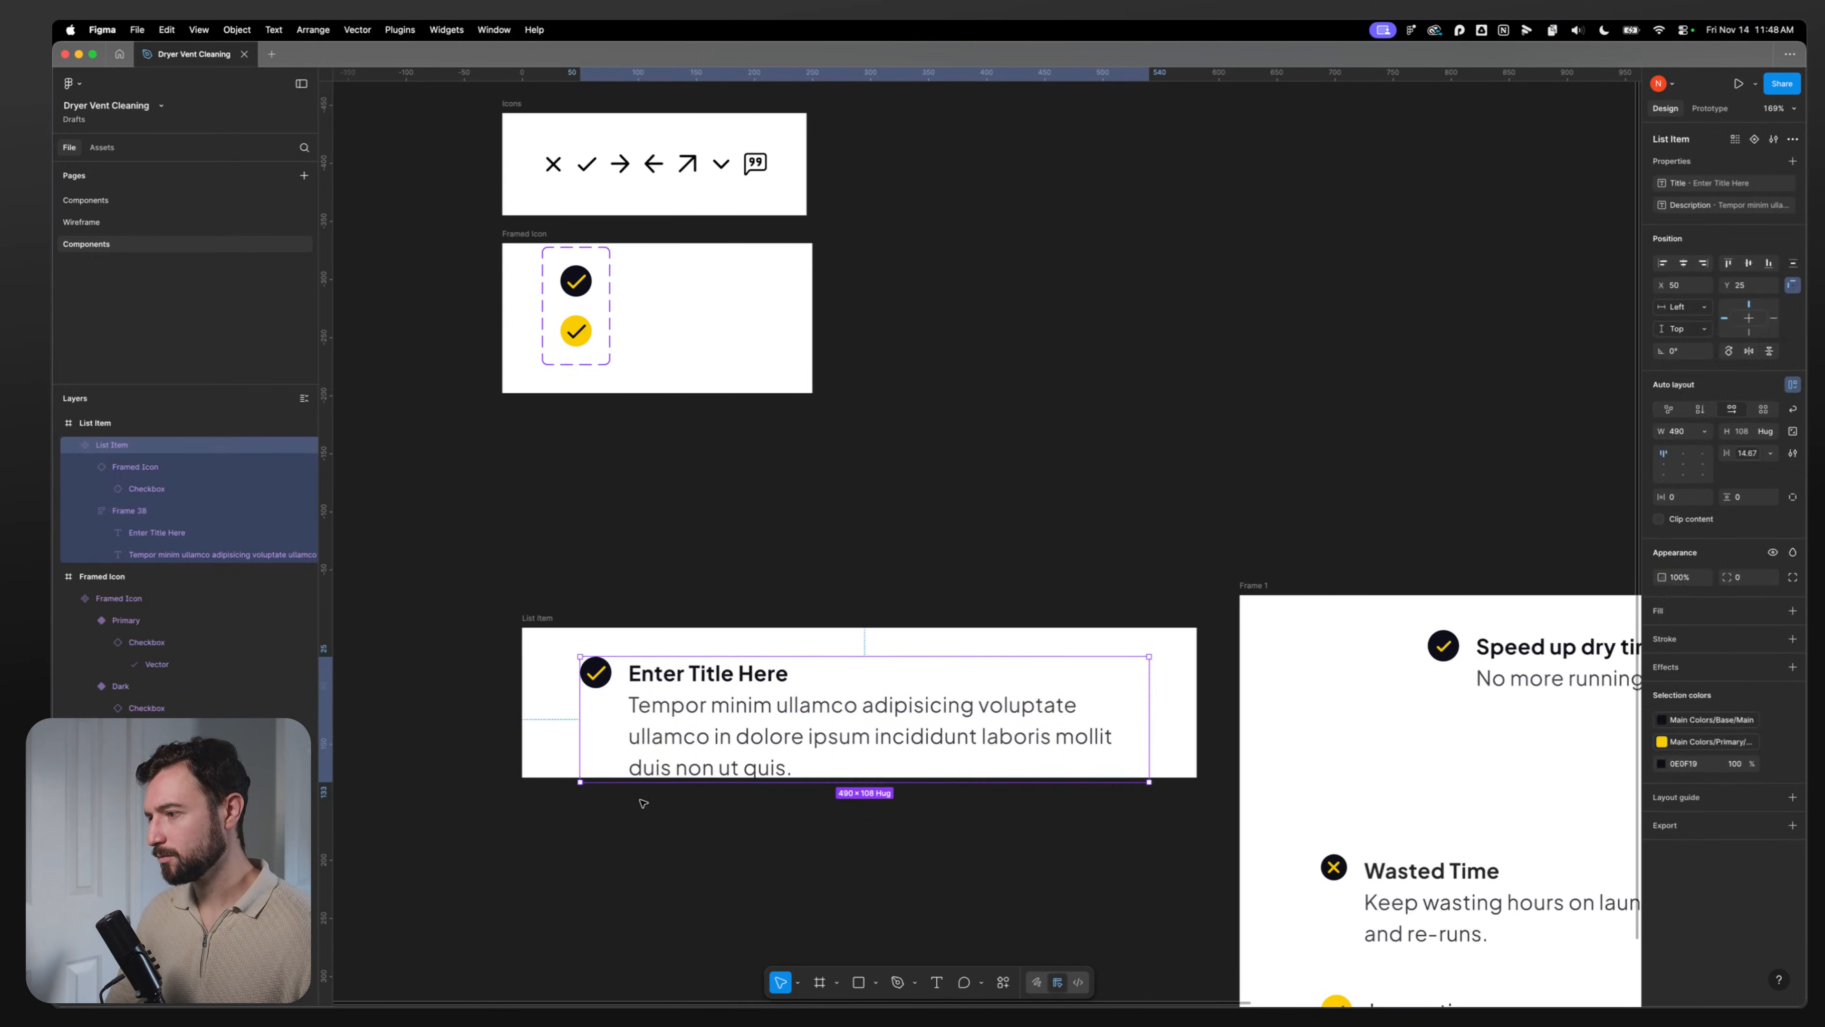
{"action": "left_click", "coordinate": [572, 774]}
{"action": "left_click_drag", "start_coordinate": [572, 774], "coordinate": [572, 920]}
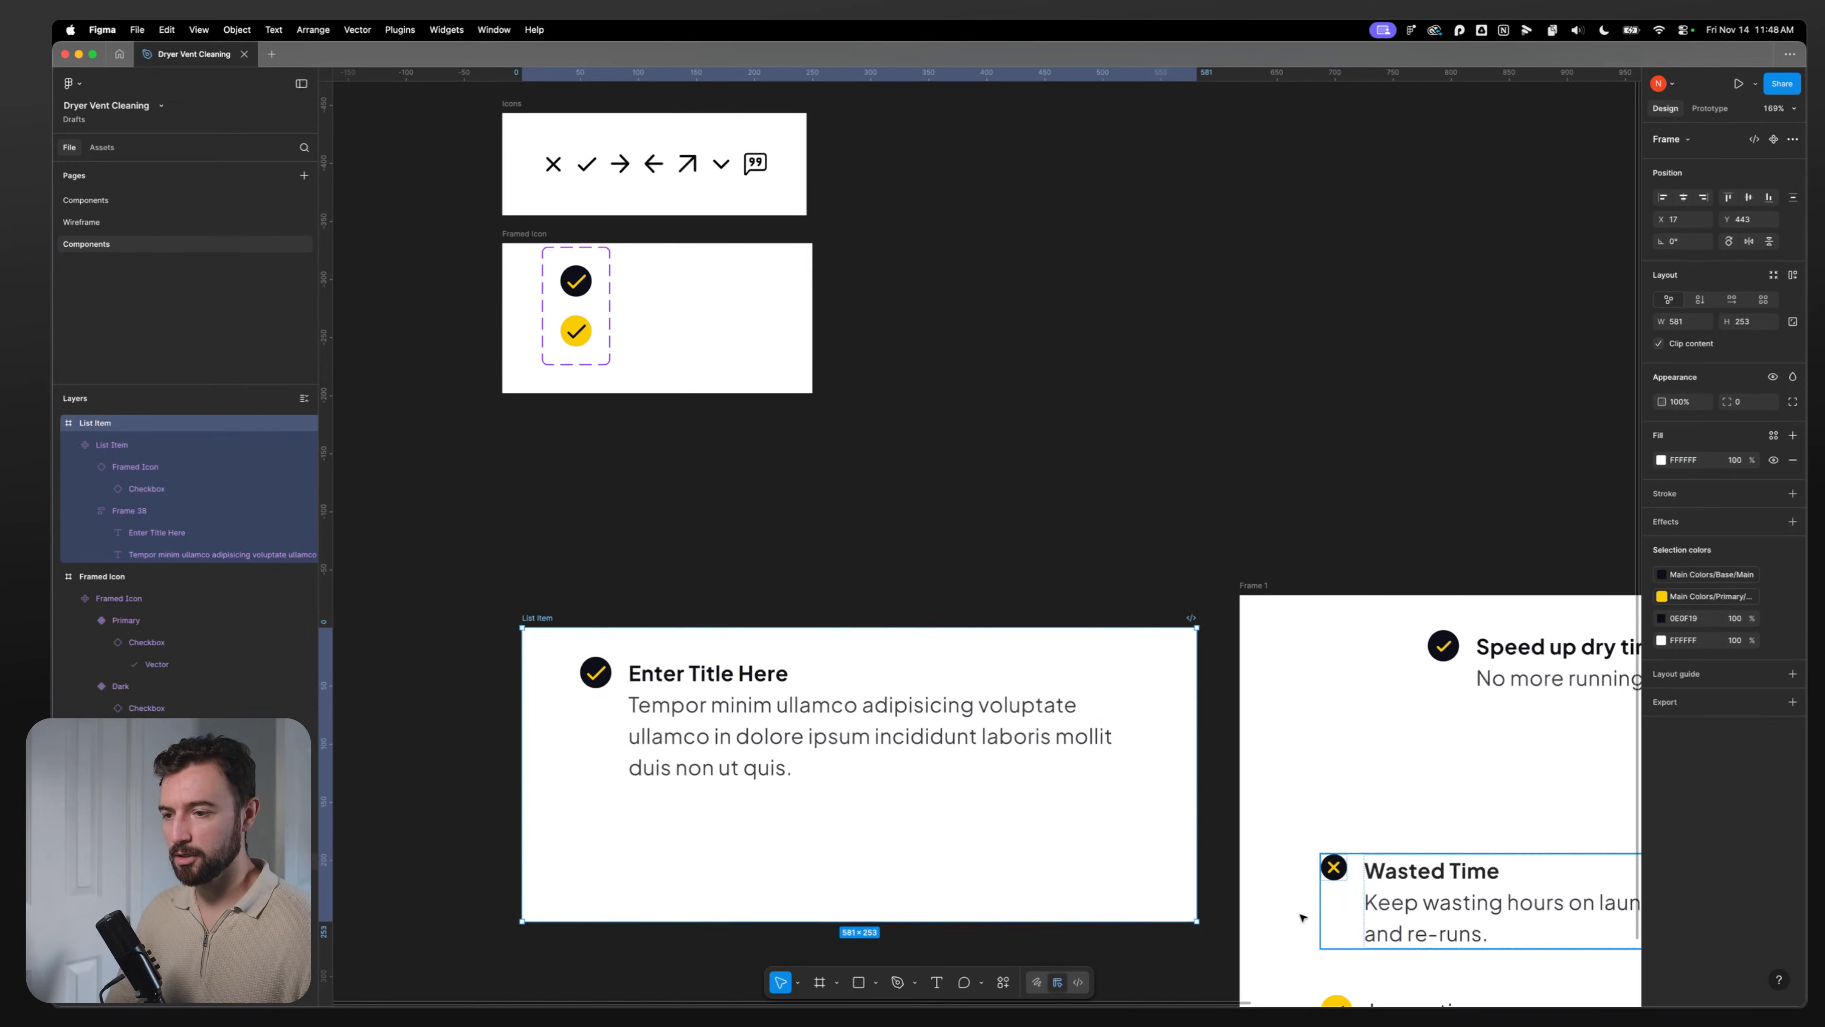
Step: Place an instance of the List Item component below the original in its frame, at about X 38, Y 145
{"action": "left_click", "coordinate": [1412, 877]}
{"action": "left_click", "coordinate": [675, 708]}
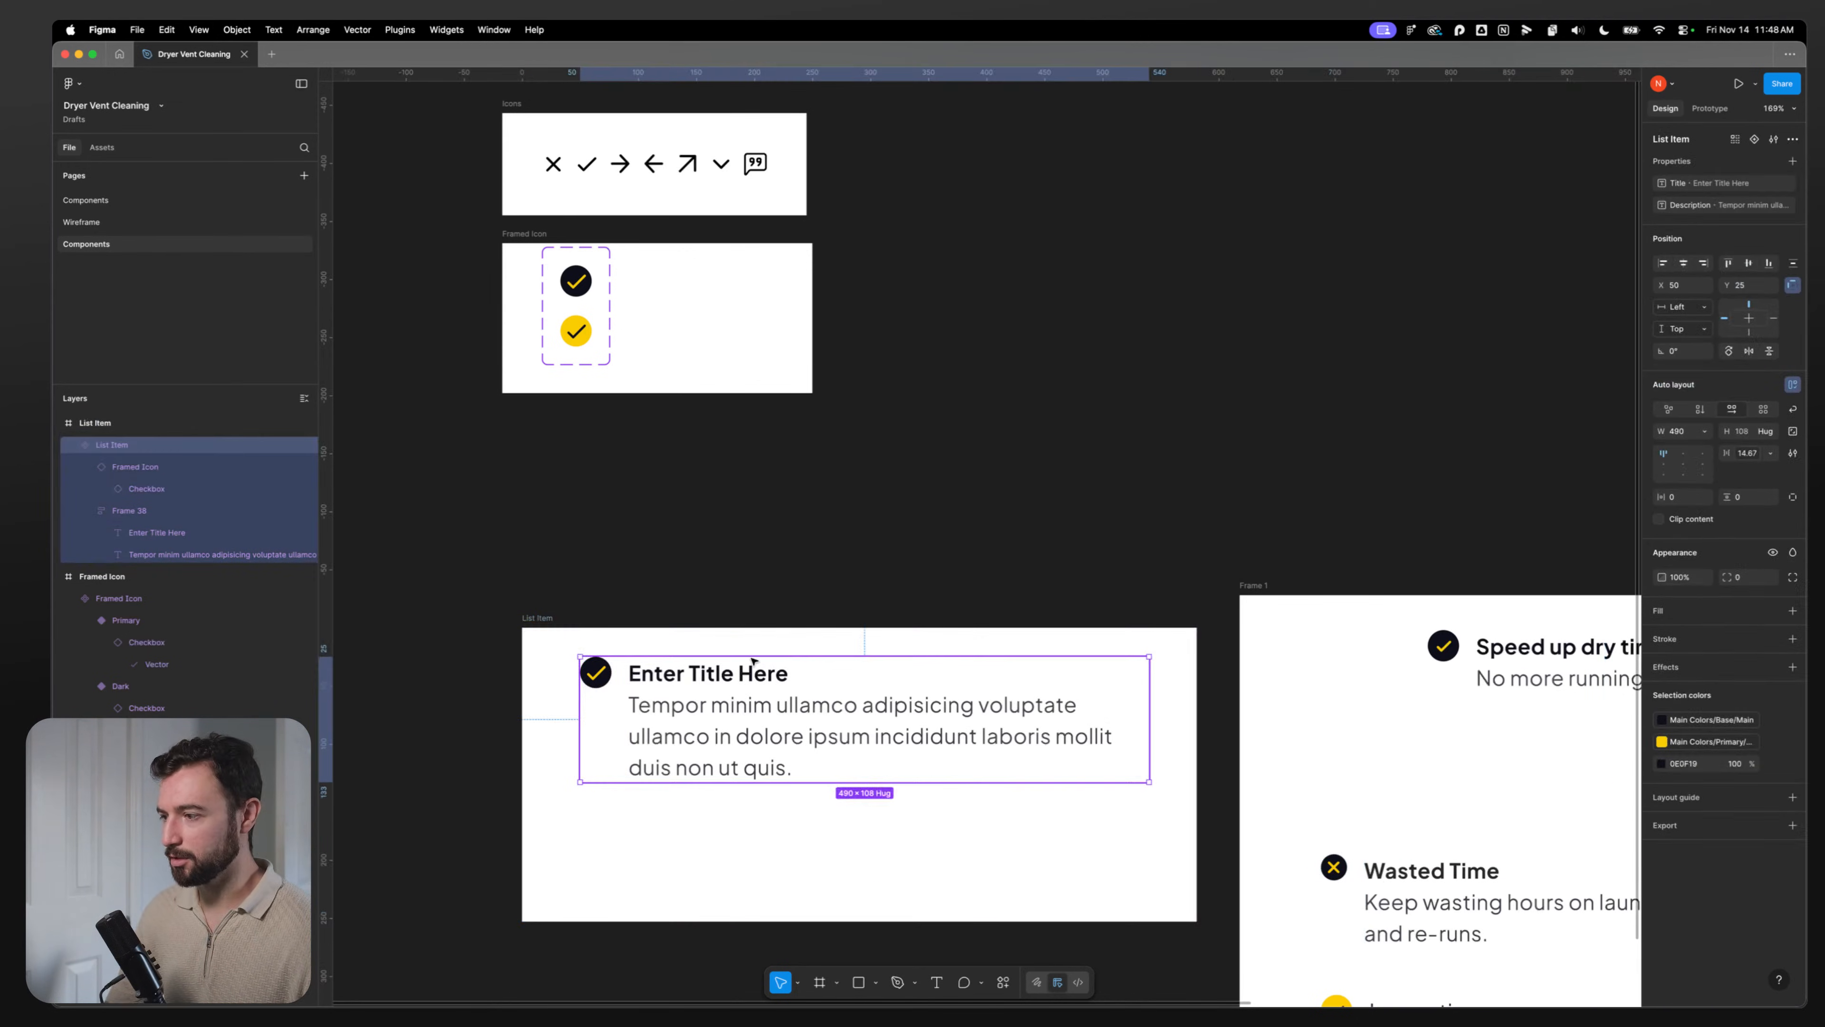
{"action": "left_click_drag", "start_coordinate": [680, 796], "coordinate": [677, 846]}
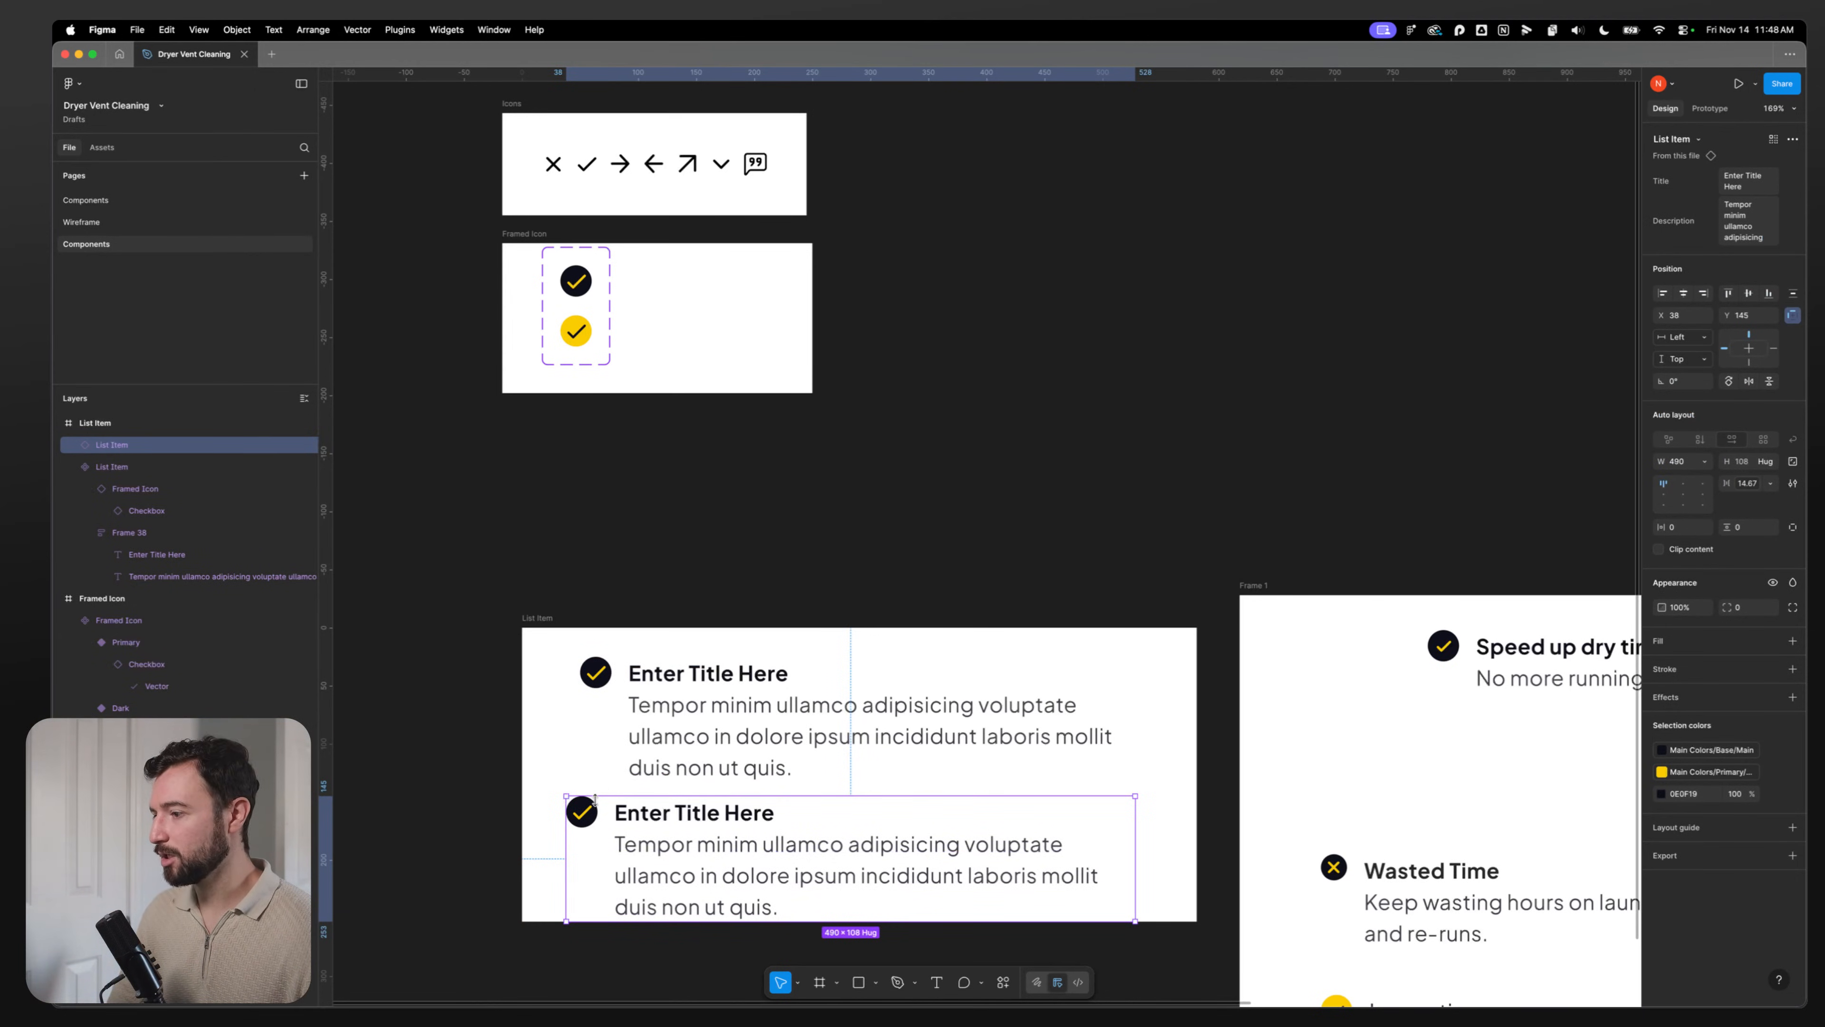
{"action": "left_click", "coordinate": [582, 811]}
{"action": "key", "text": "Escape"}
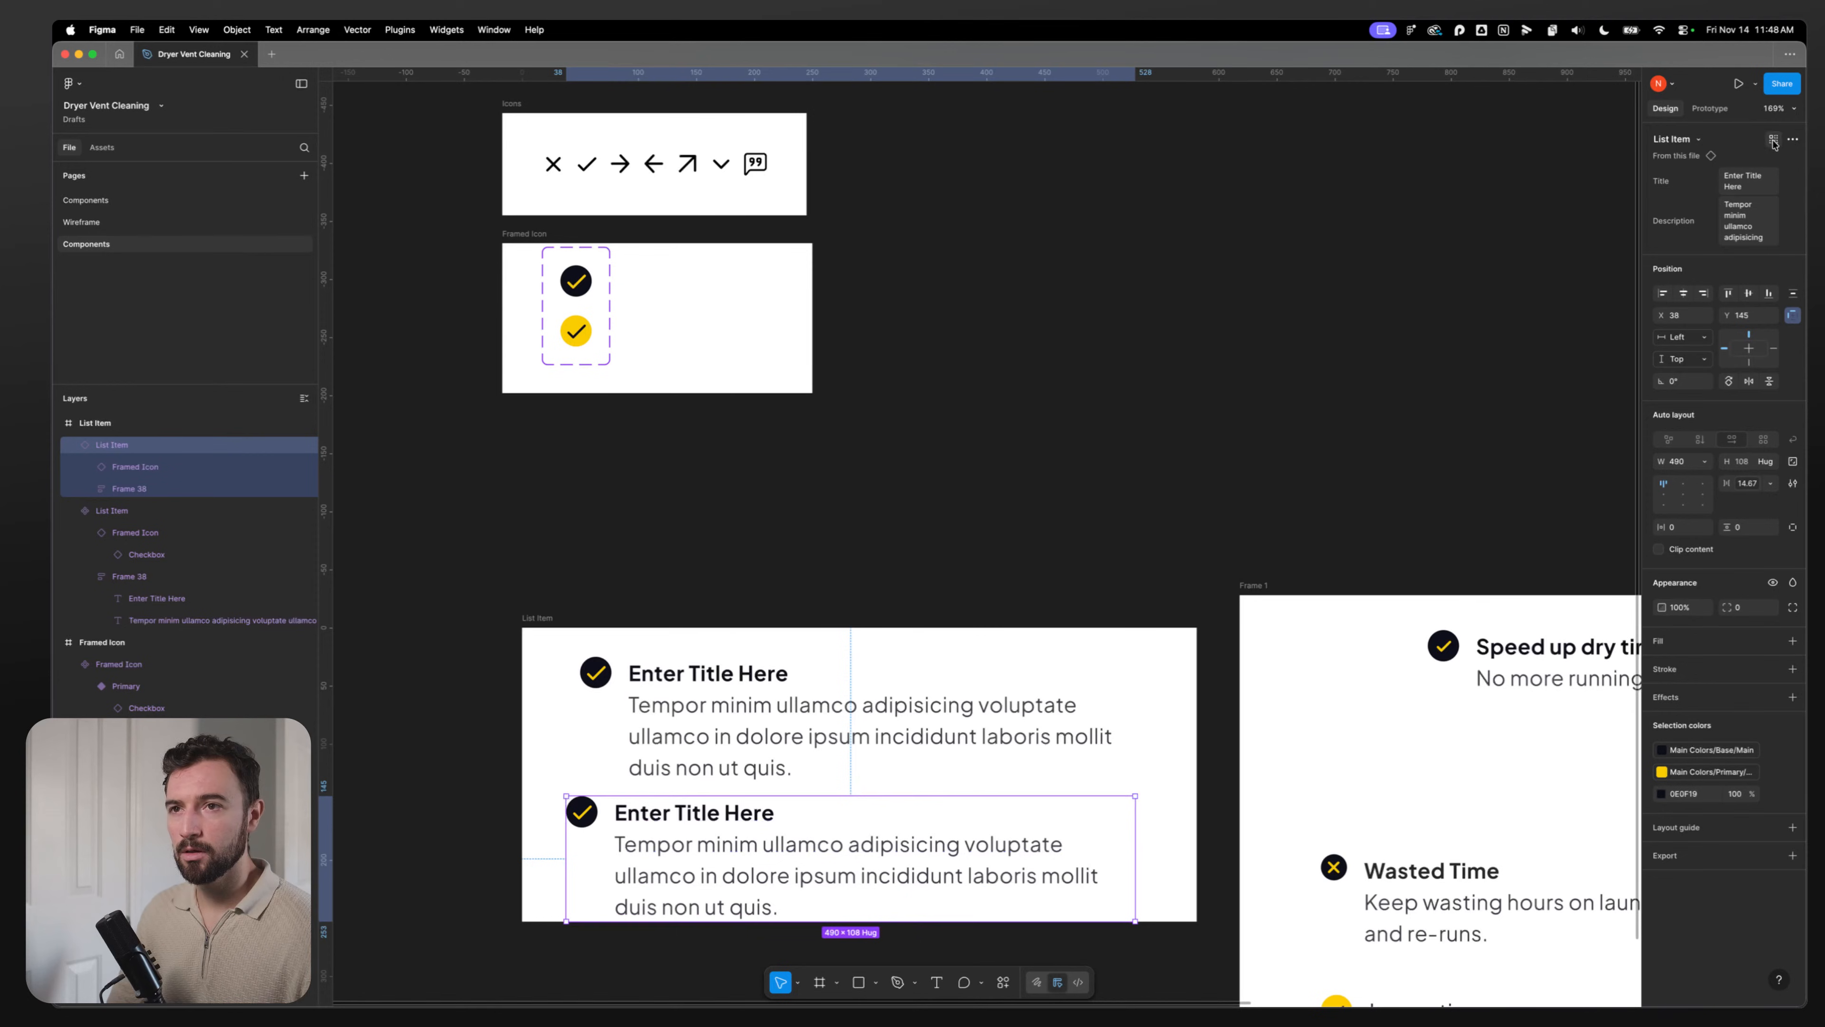
{"action": "left_click", "coordinate": [694, 730]}
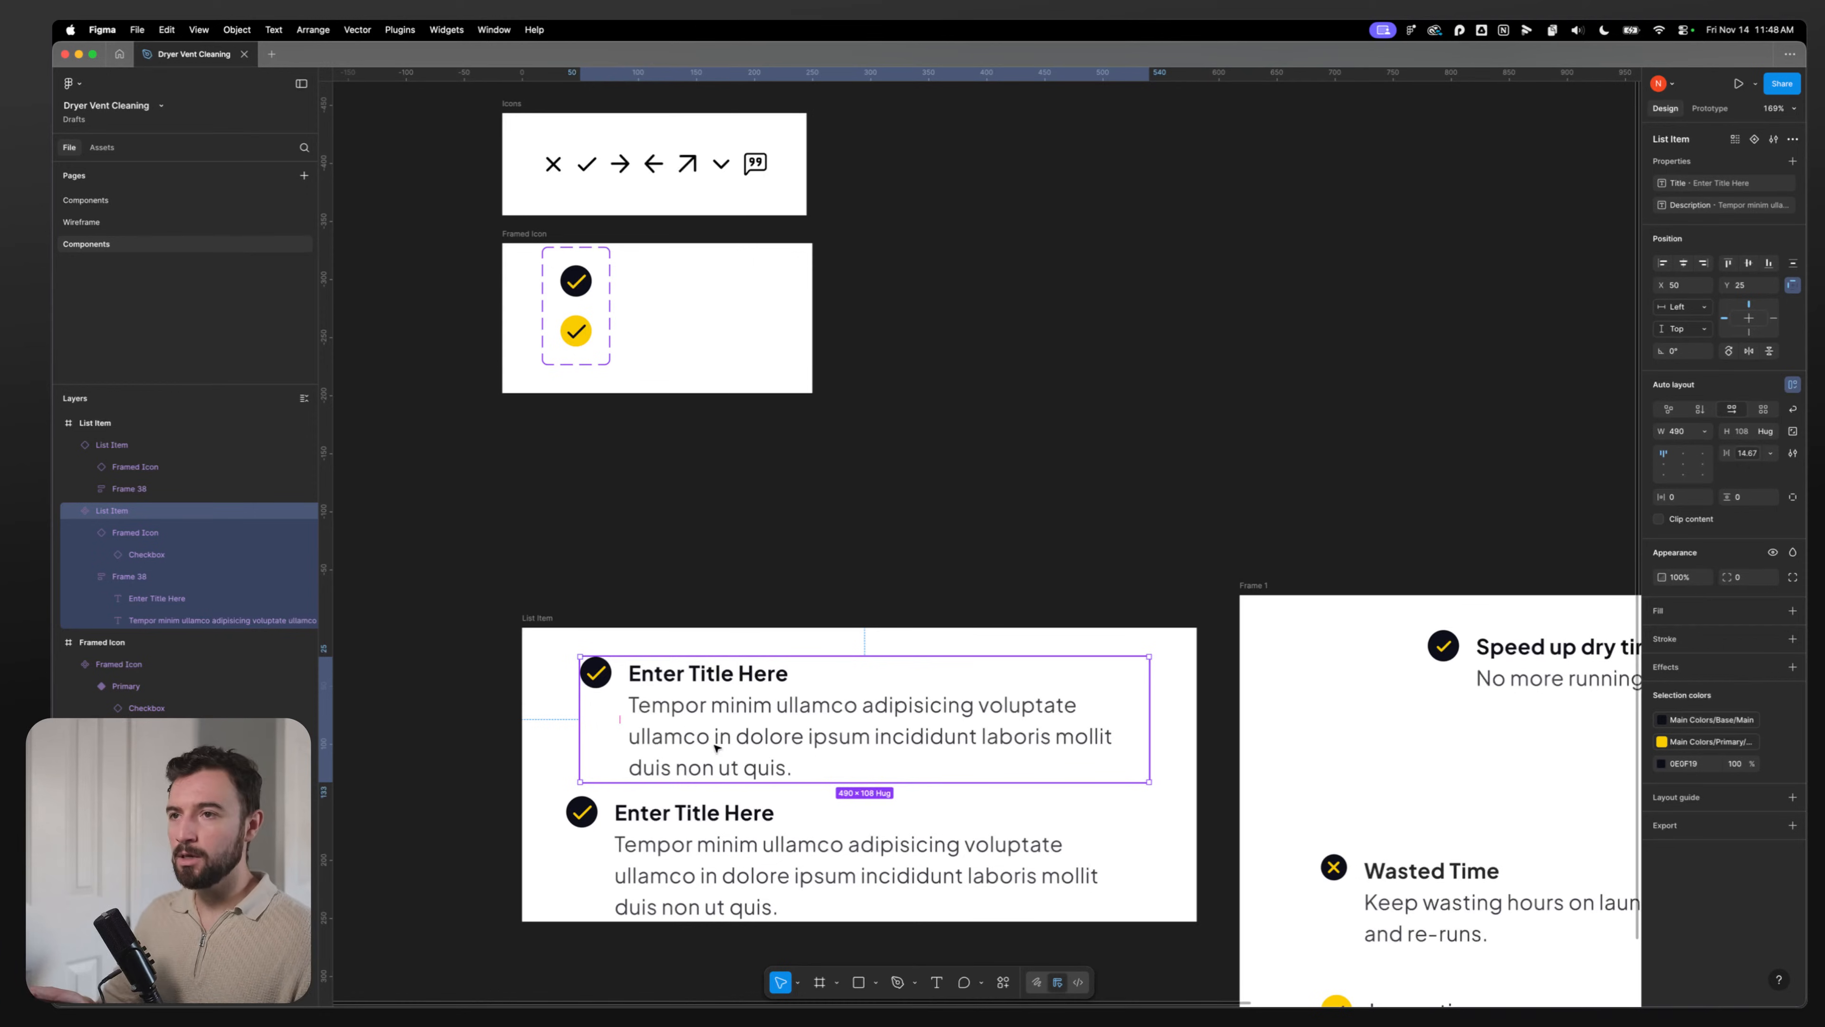
{"action": "left_click", "coordinate": [663, 799]}
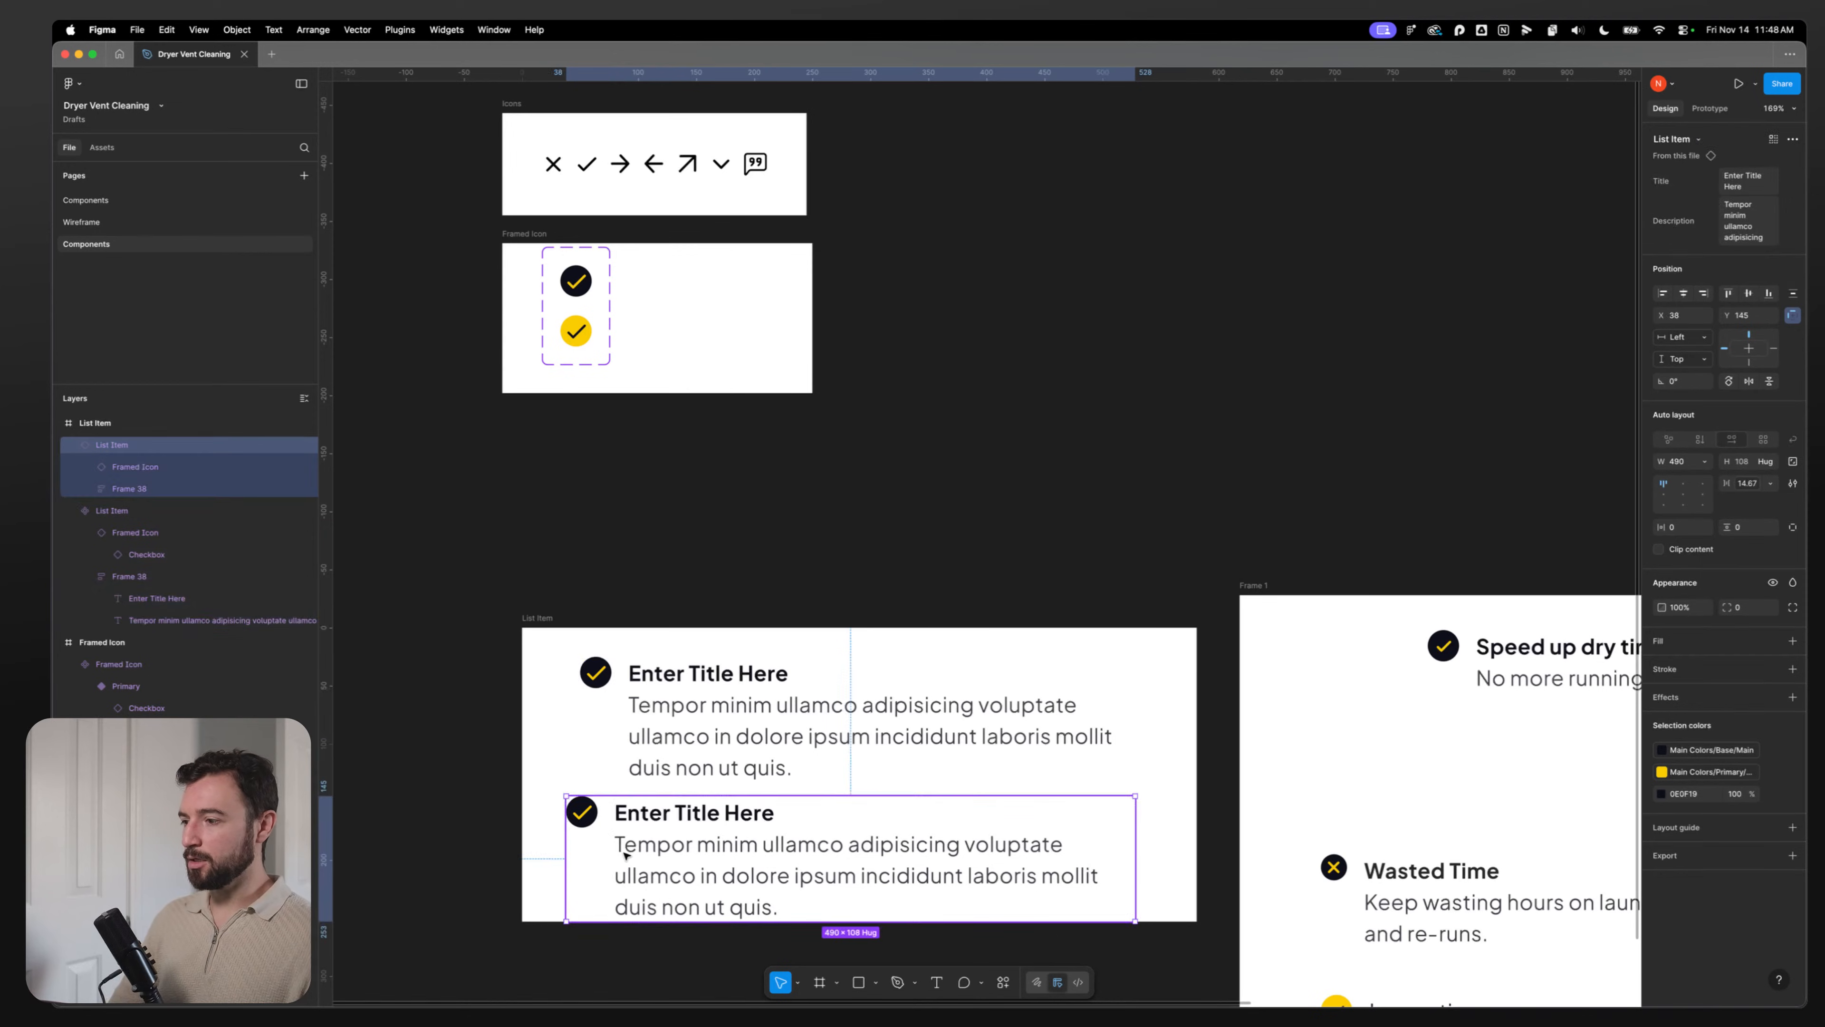
Step: Switch the Colorway of the List Item instance's nested Framed Icon to Primary and back to Dark
{"action": "left_click", "coordinate": [584, 814]}
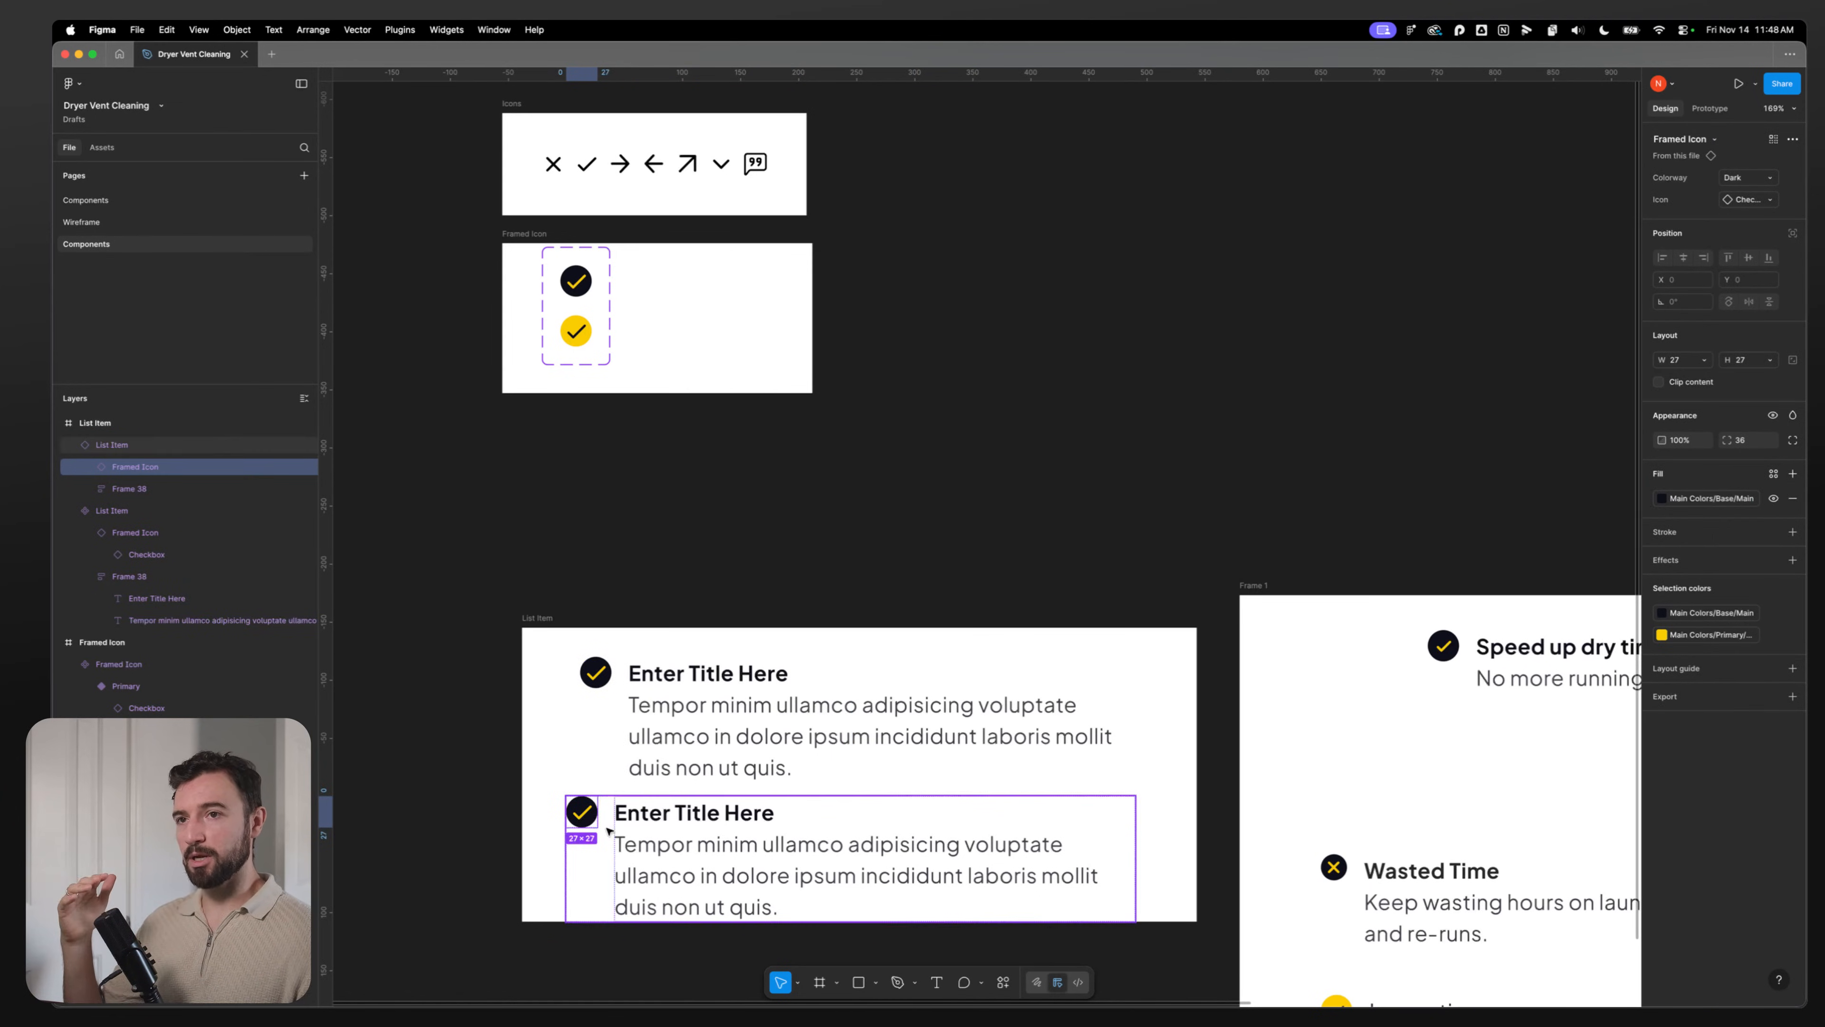
{"action": "left_click", "coordinate": [1739, 177]}
{"action": "left_click", "coordinate": [1727, 192]}
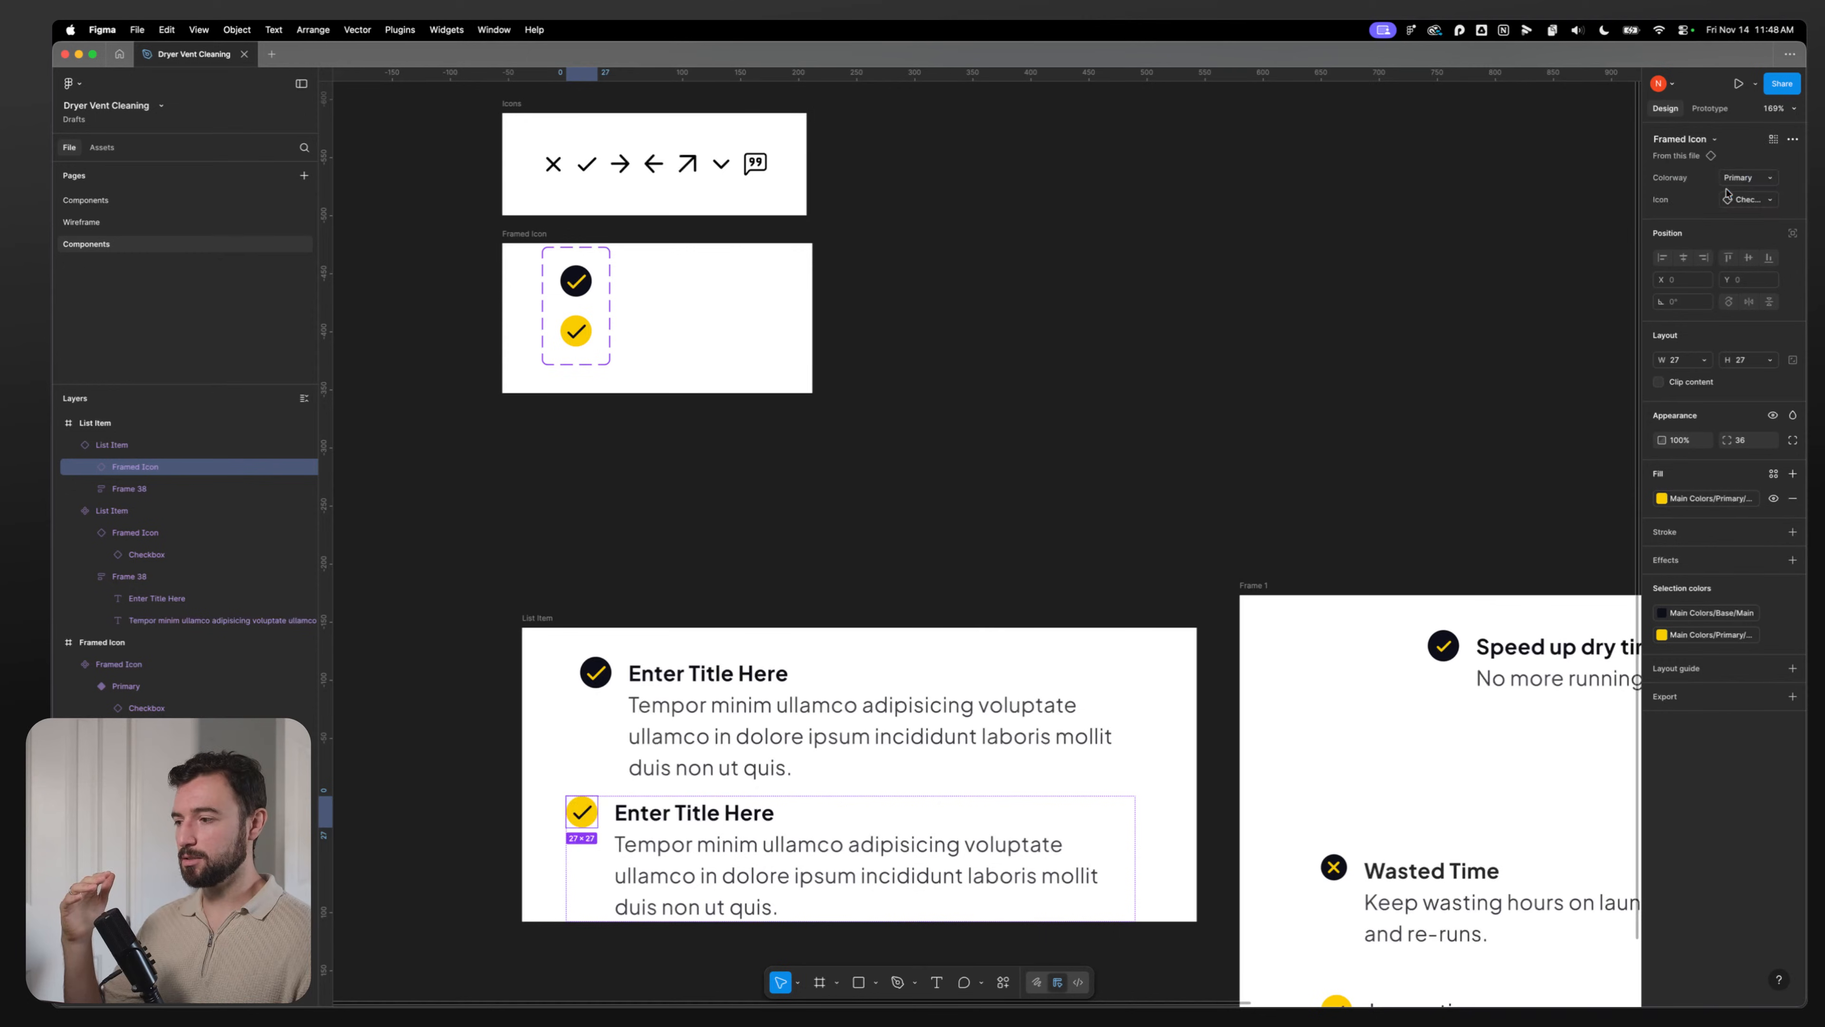
{"action": "left_click", "coordinate": [1733, 178]}
{"action": "left_click", "coordinate": [1733, 162]}
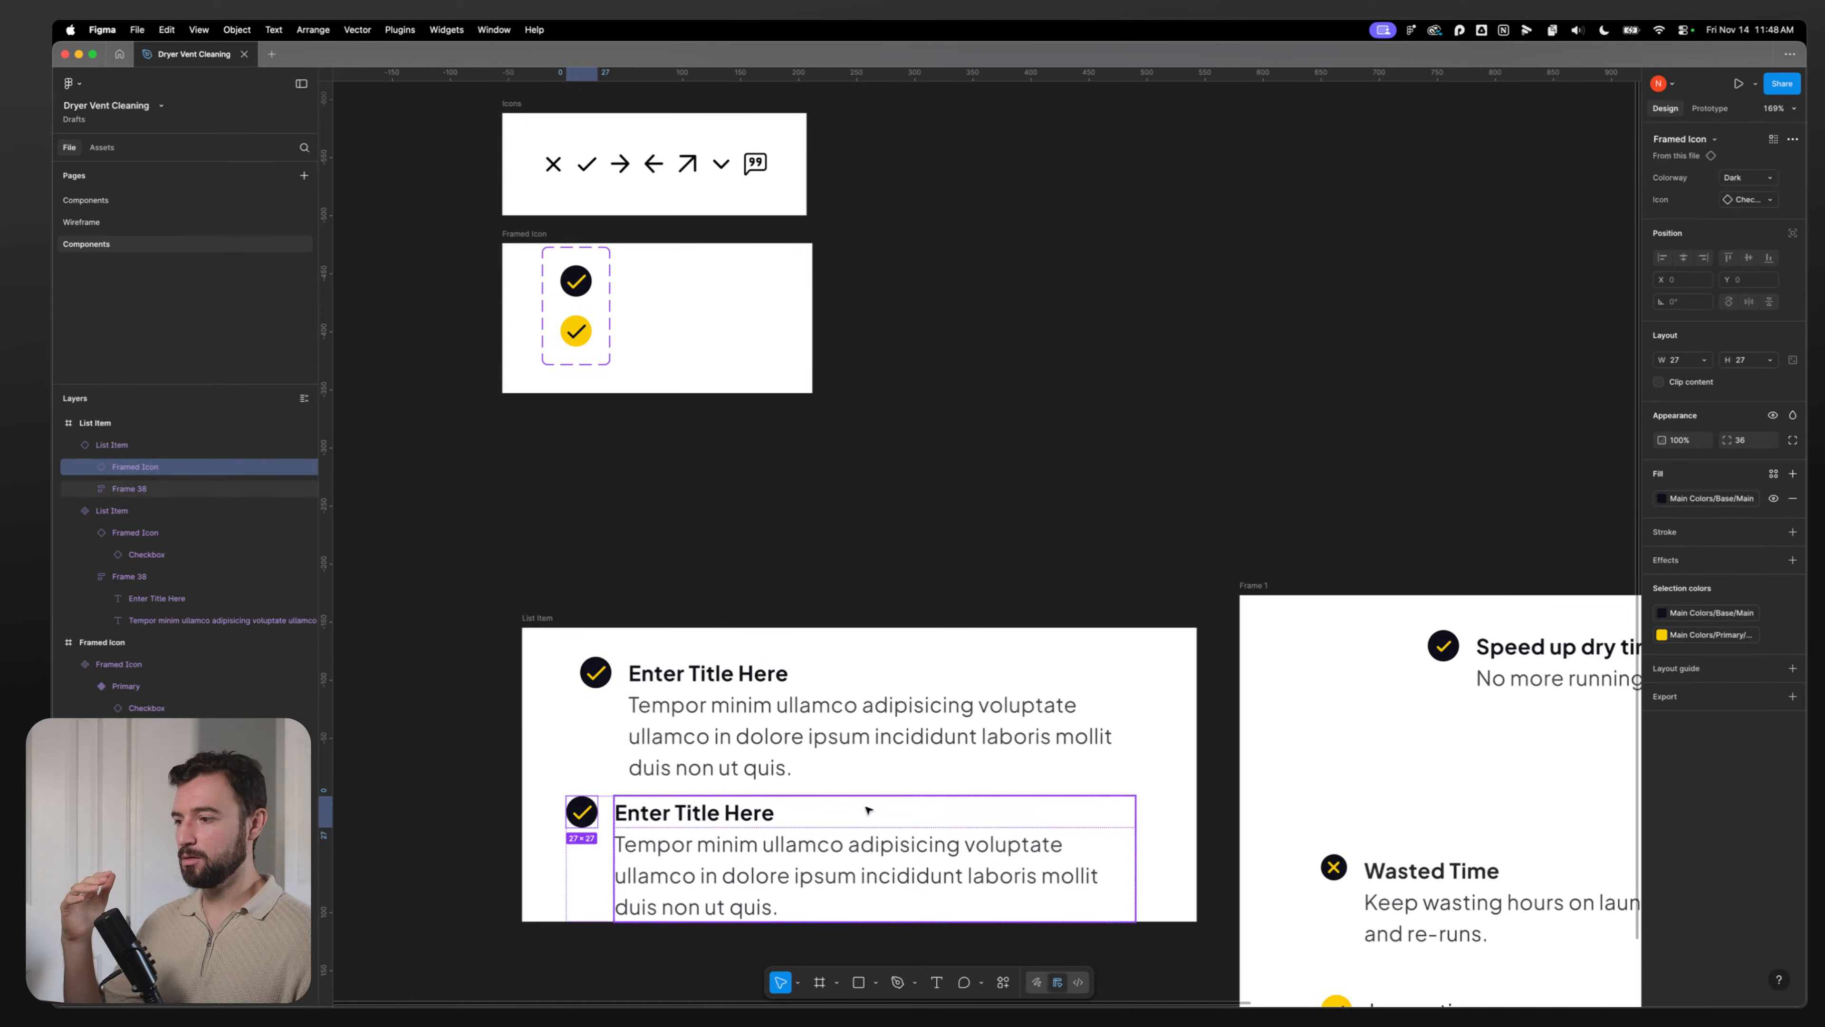
Step: Swap the List Item instance's nested icon to Close and delete the instance from the frame
{"action": "left_click", "coordinate": [647, 861]}
{"action": "left_click", "coordinate": [654, 850]}
{"action": "left_click", "coordinate": [590, 815]}
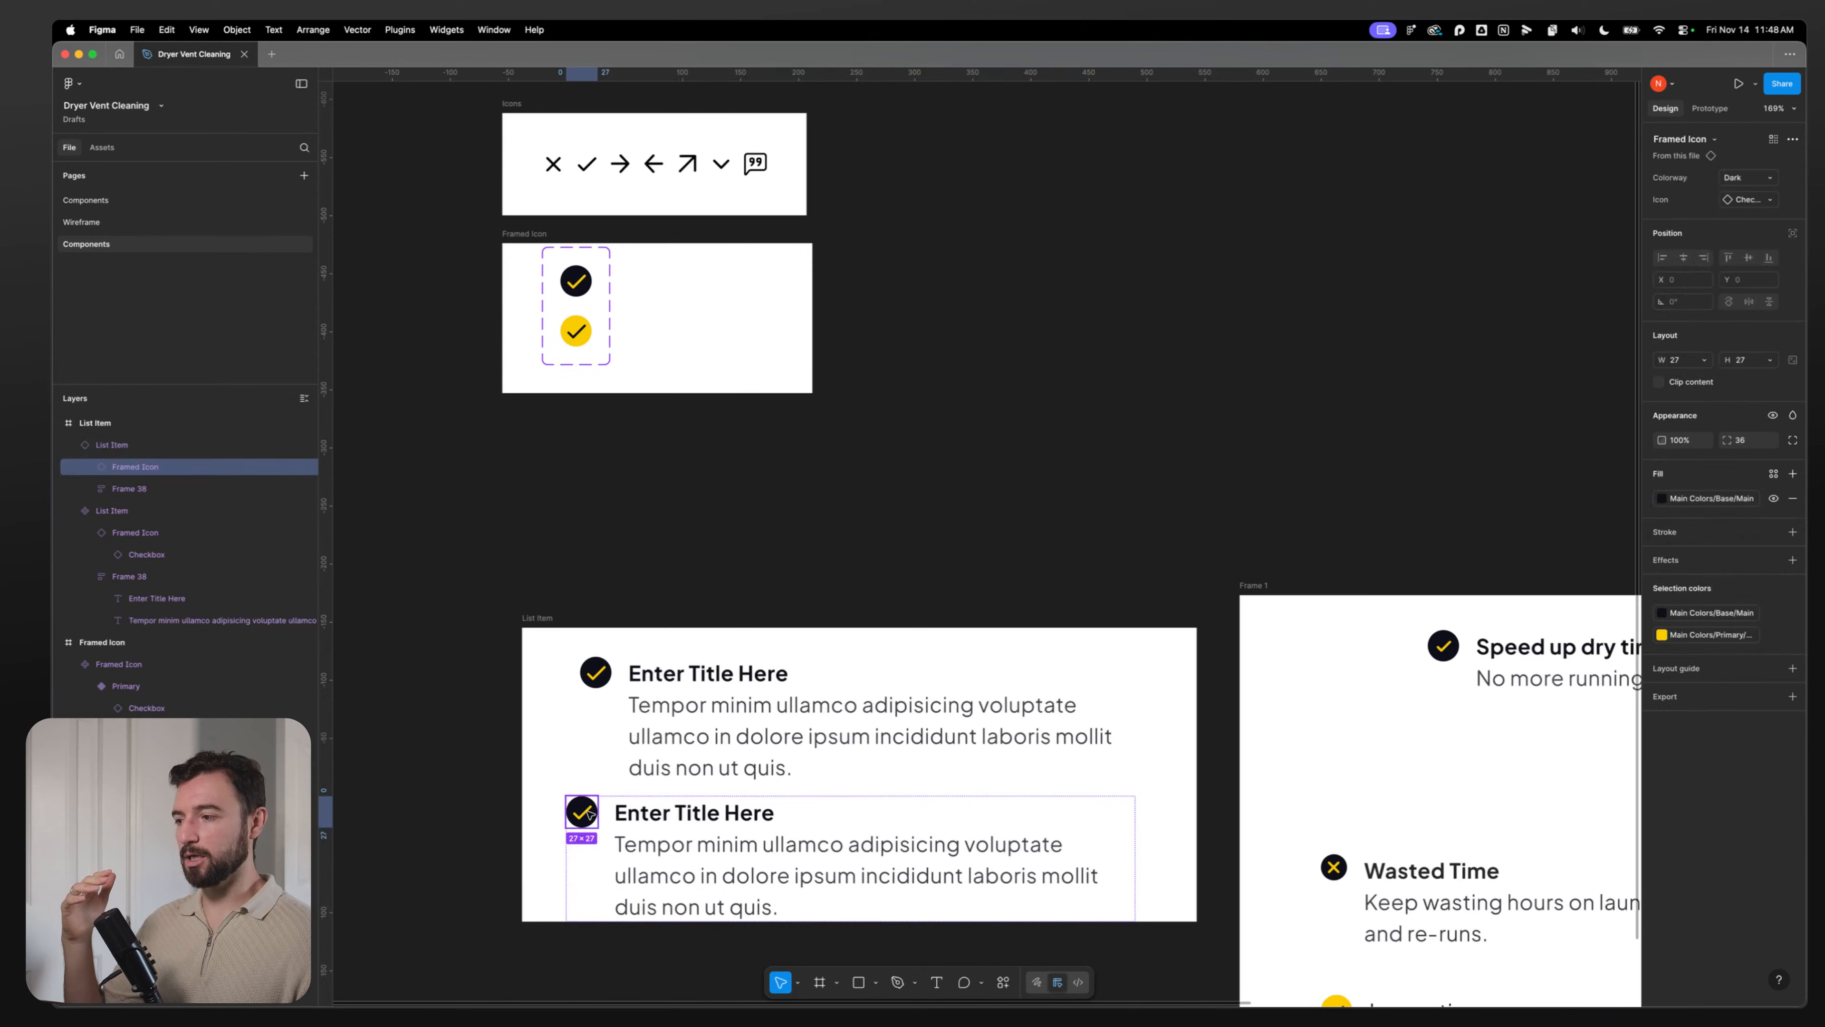
{"action": "left_click", "coordinate": [1747, 200]}
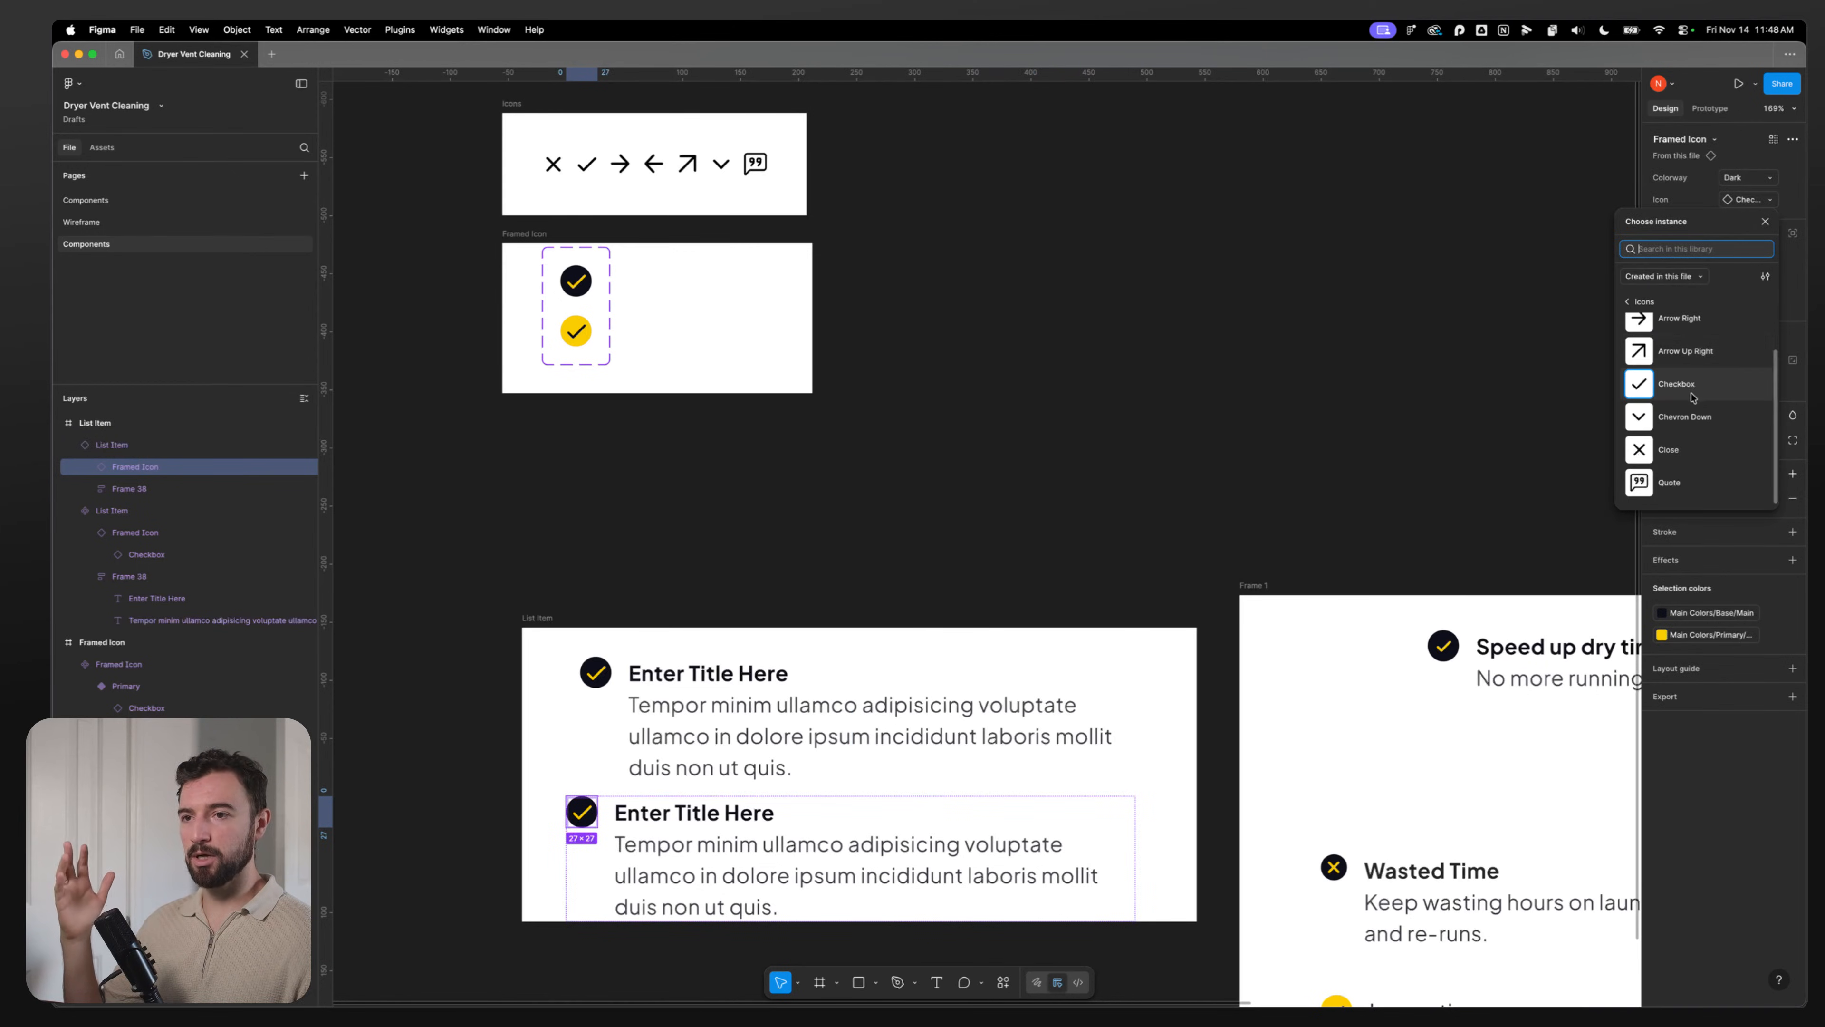
{"action": "left_click", "coordinate": [1674, 449]}
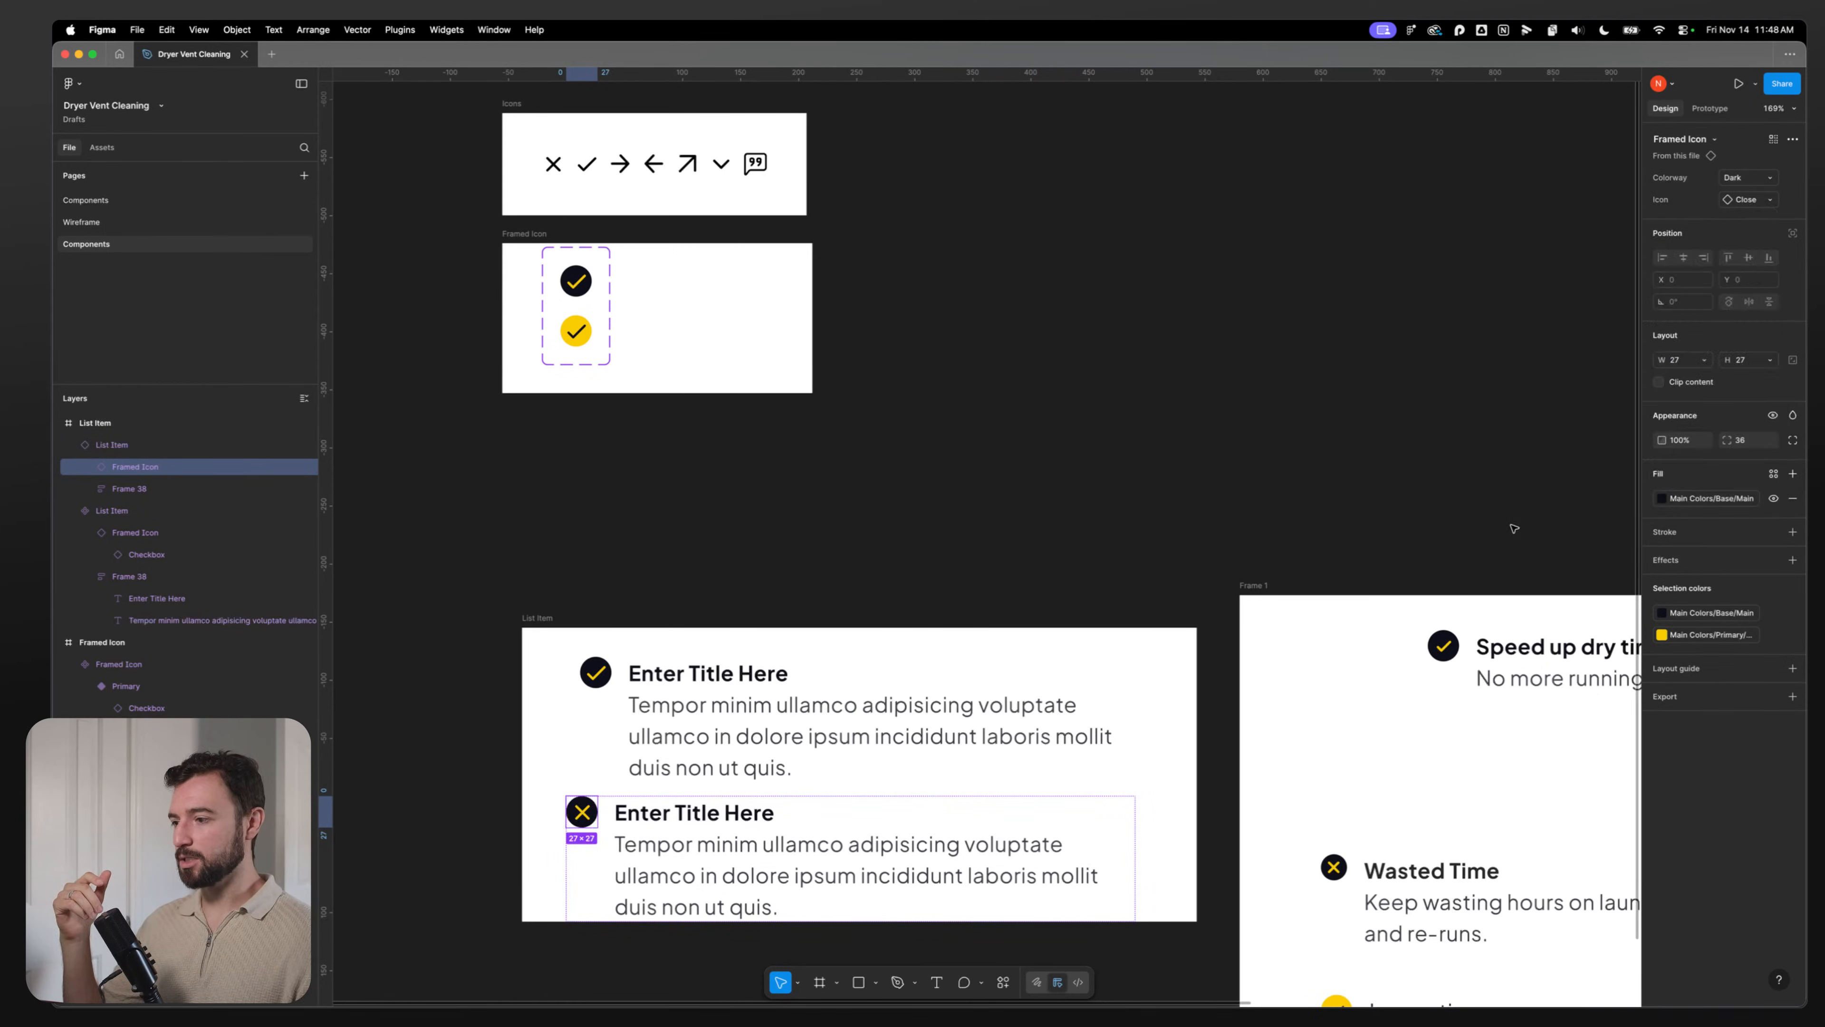
{"action": "left_click", "coordinate": [592, 899]}
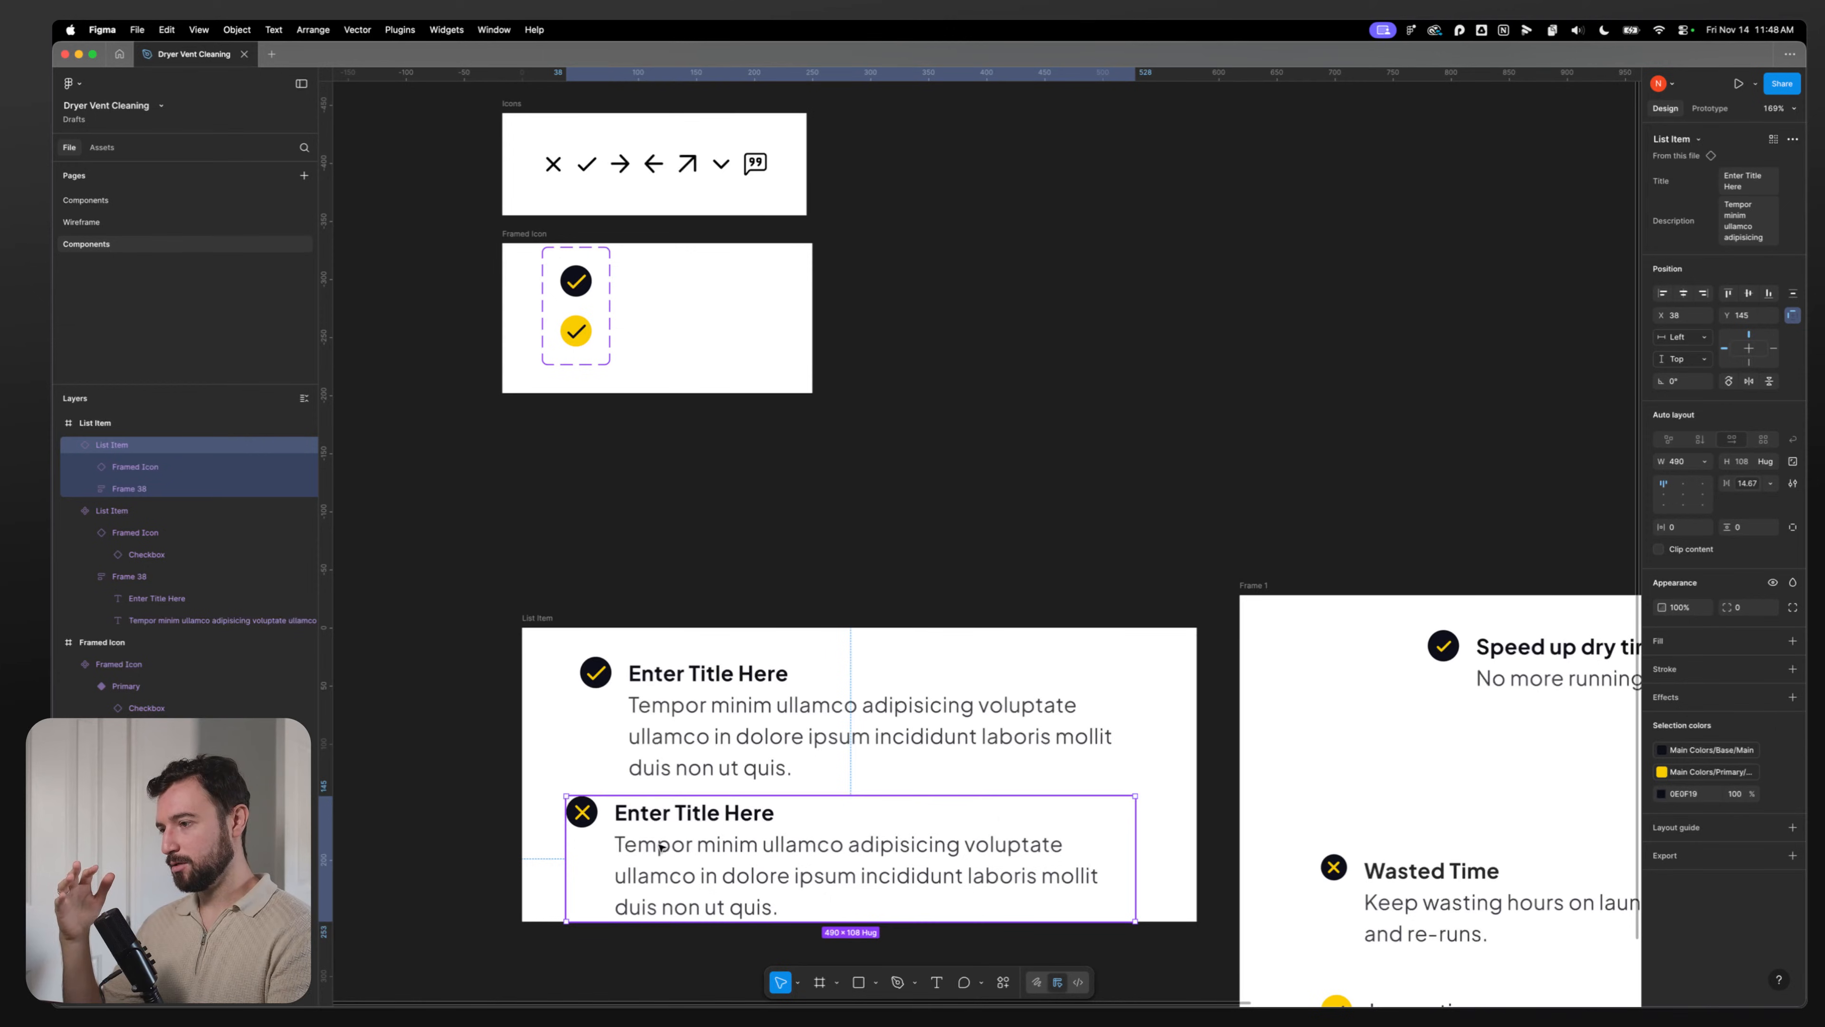
{"action": "key", "text": "Delete"}
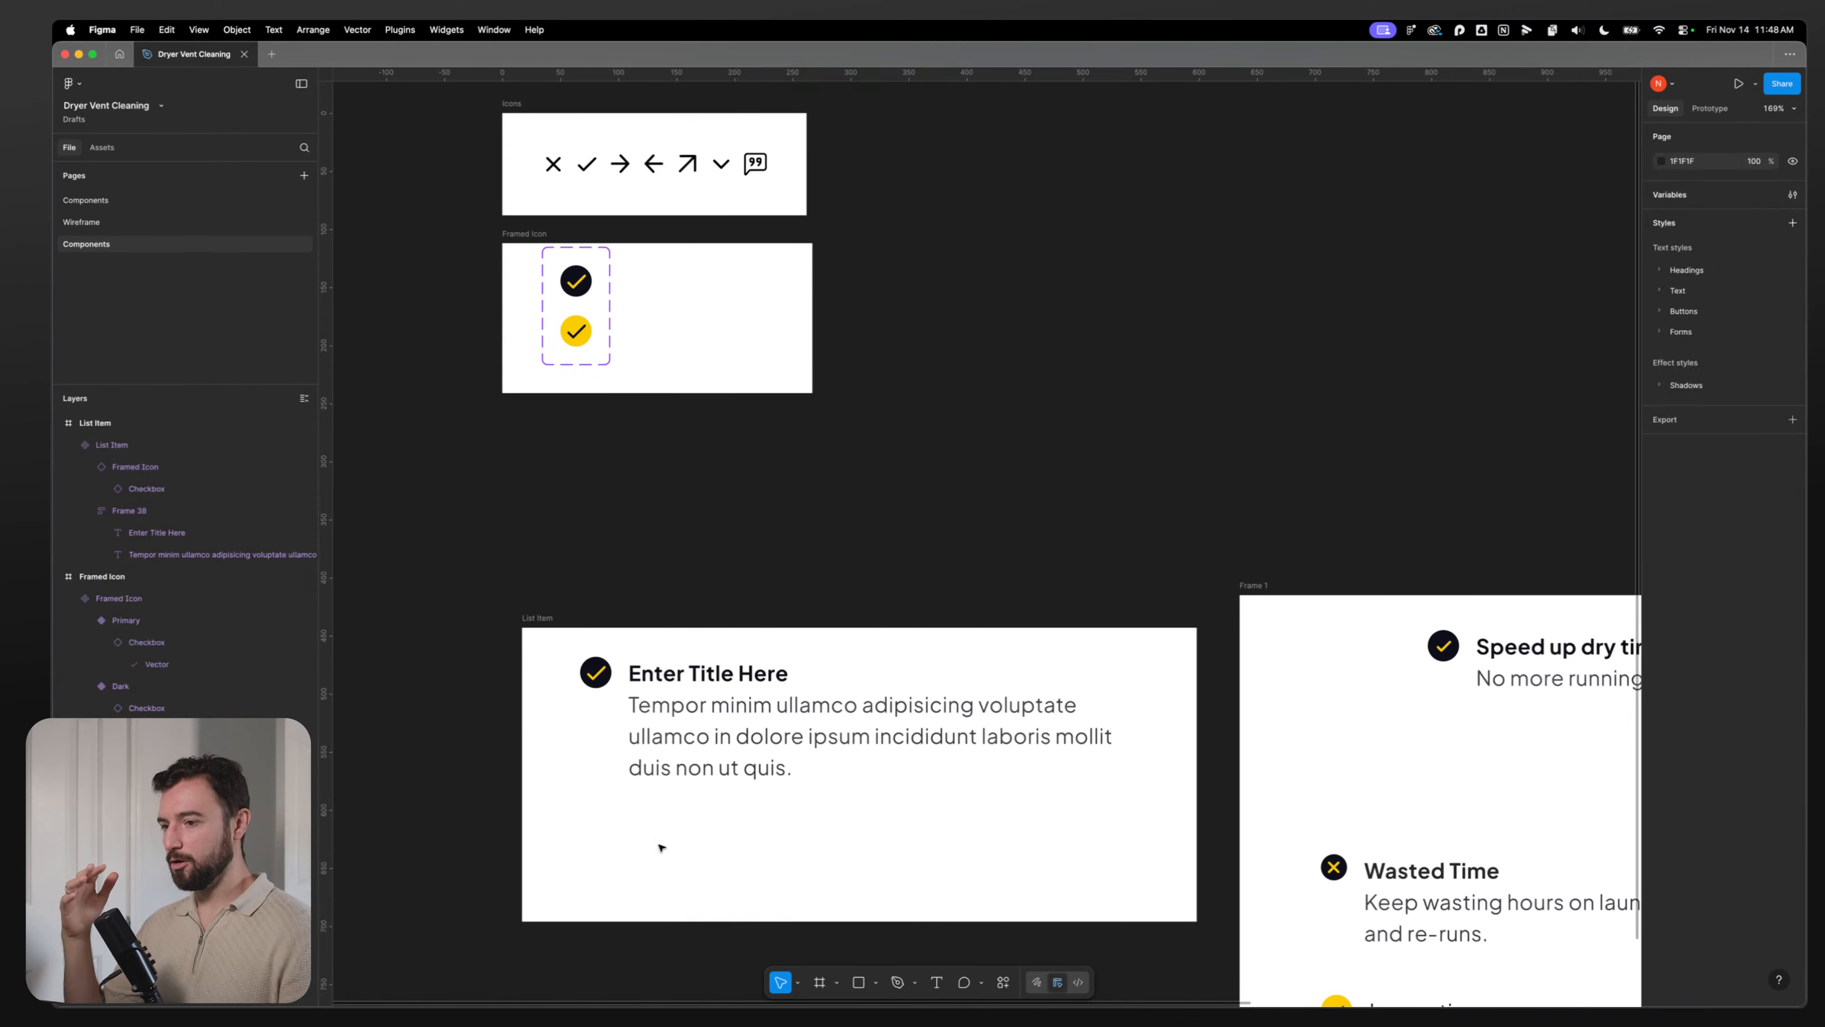
Step: Add a second variant to the List Item component and name the variant property Colorway
{"action": "scroll", "coordinate": [957, 700], "scroll_direction": "down", "scroll_amount": 3}
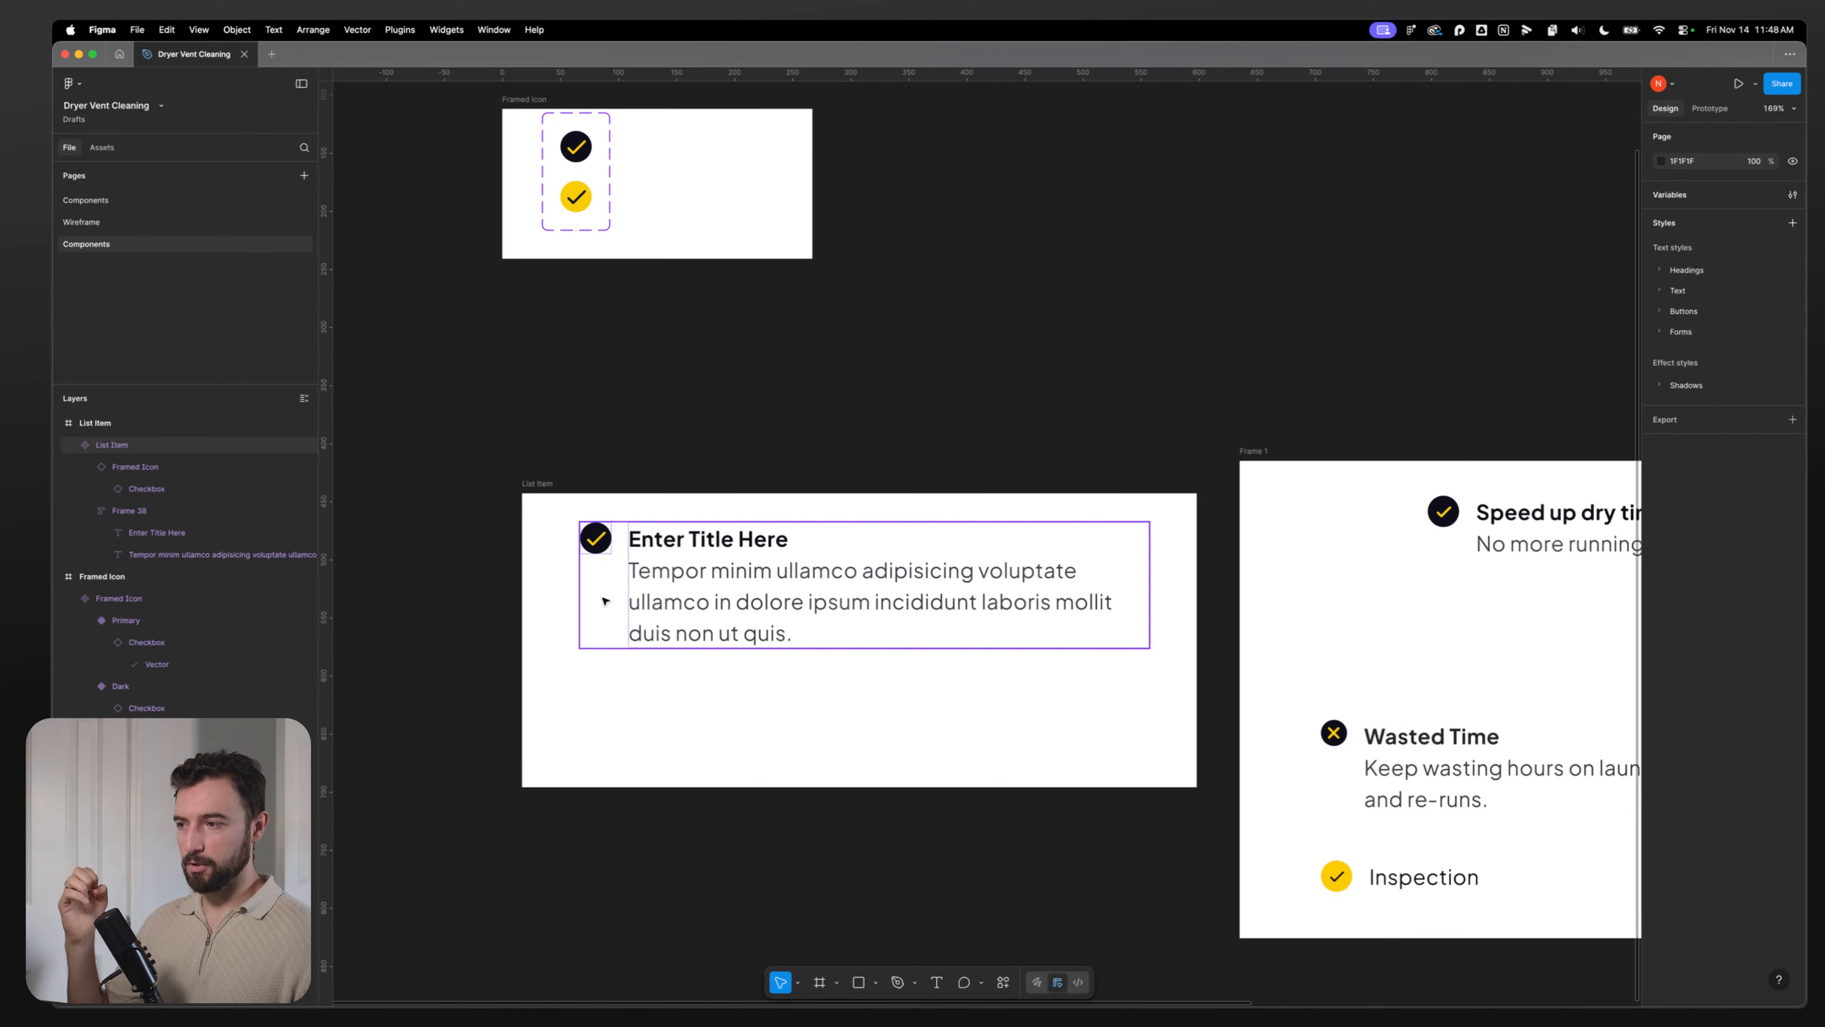
{"action": "left_click", "coordinate": [675, 576]}
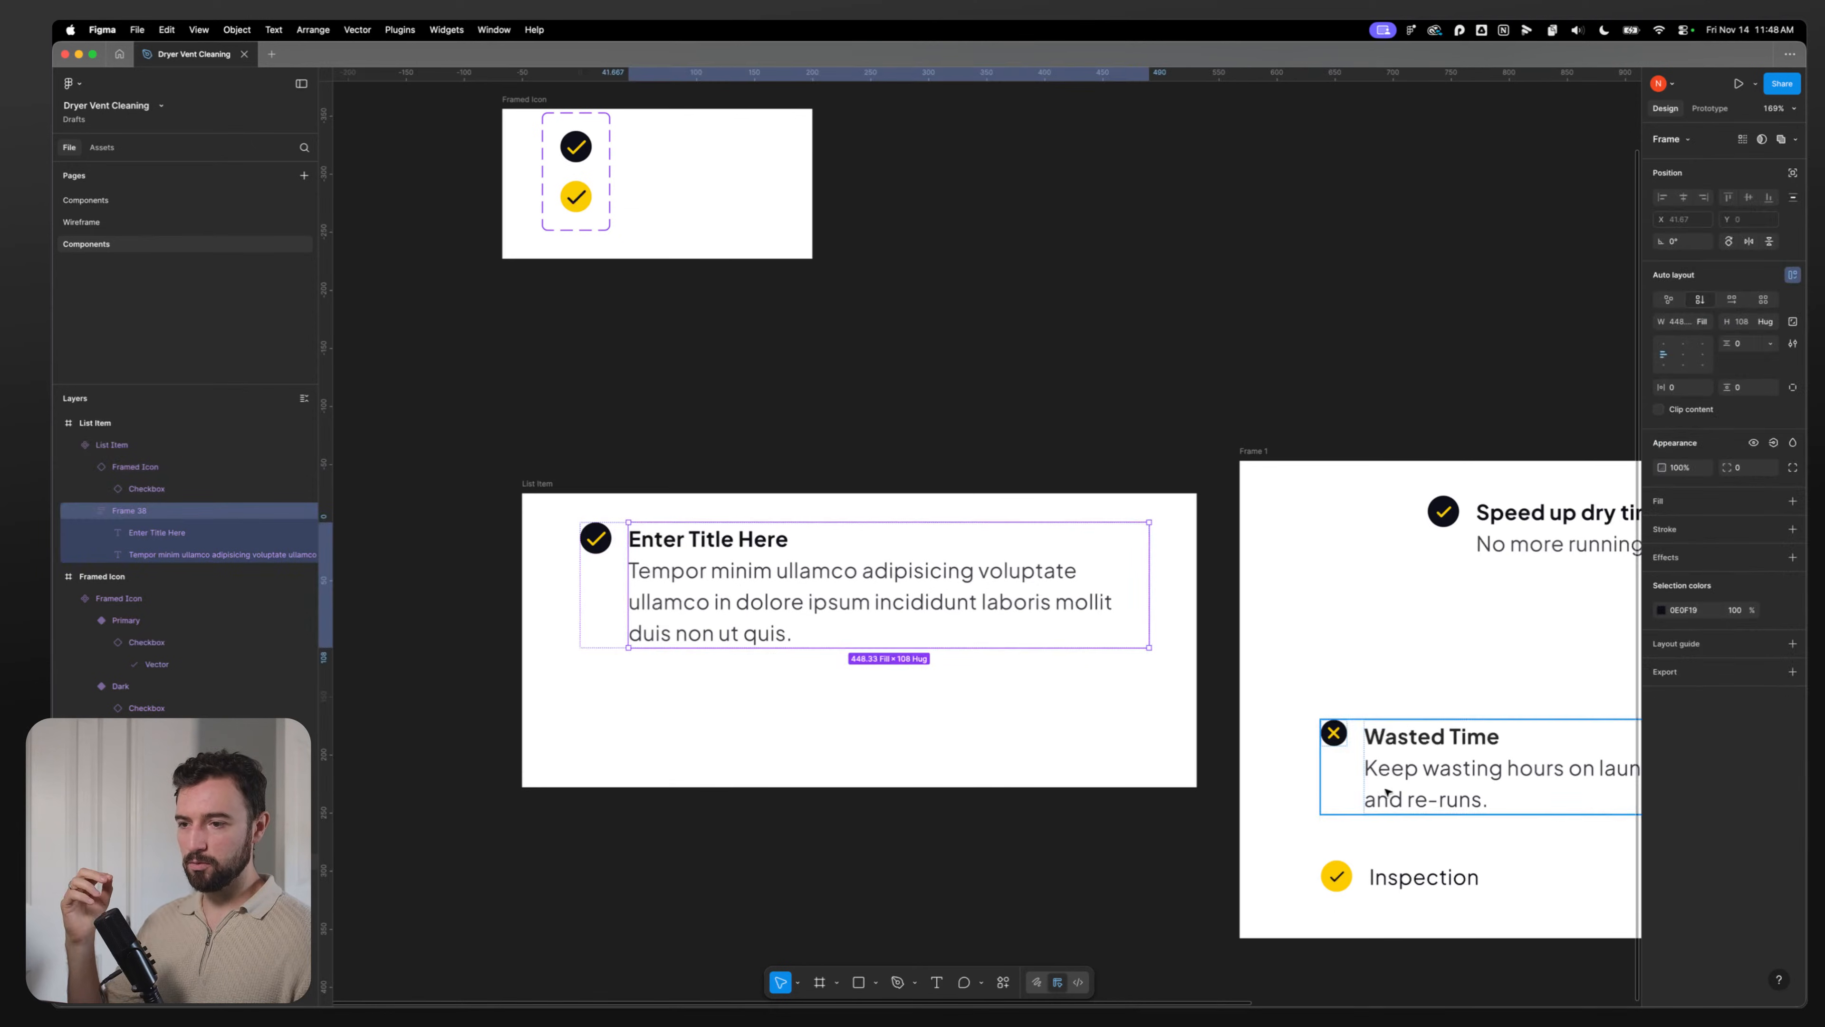
{"action": "left_click", "coordinate": [619, 596]}
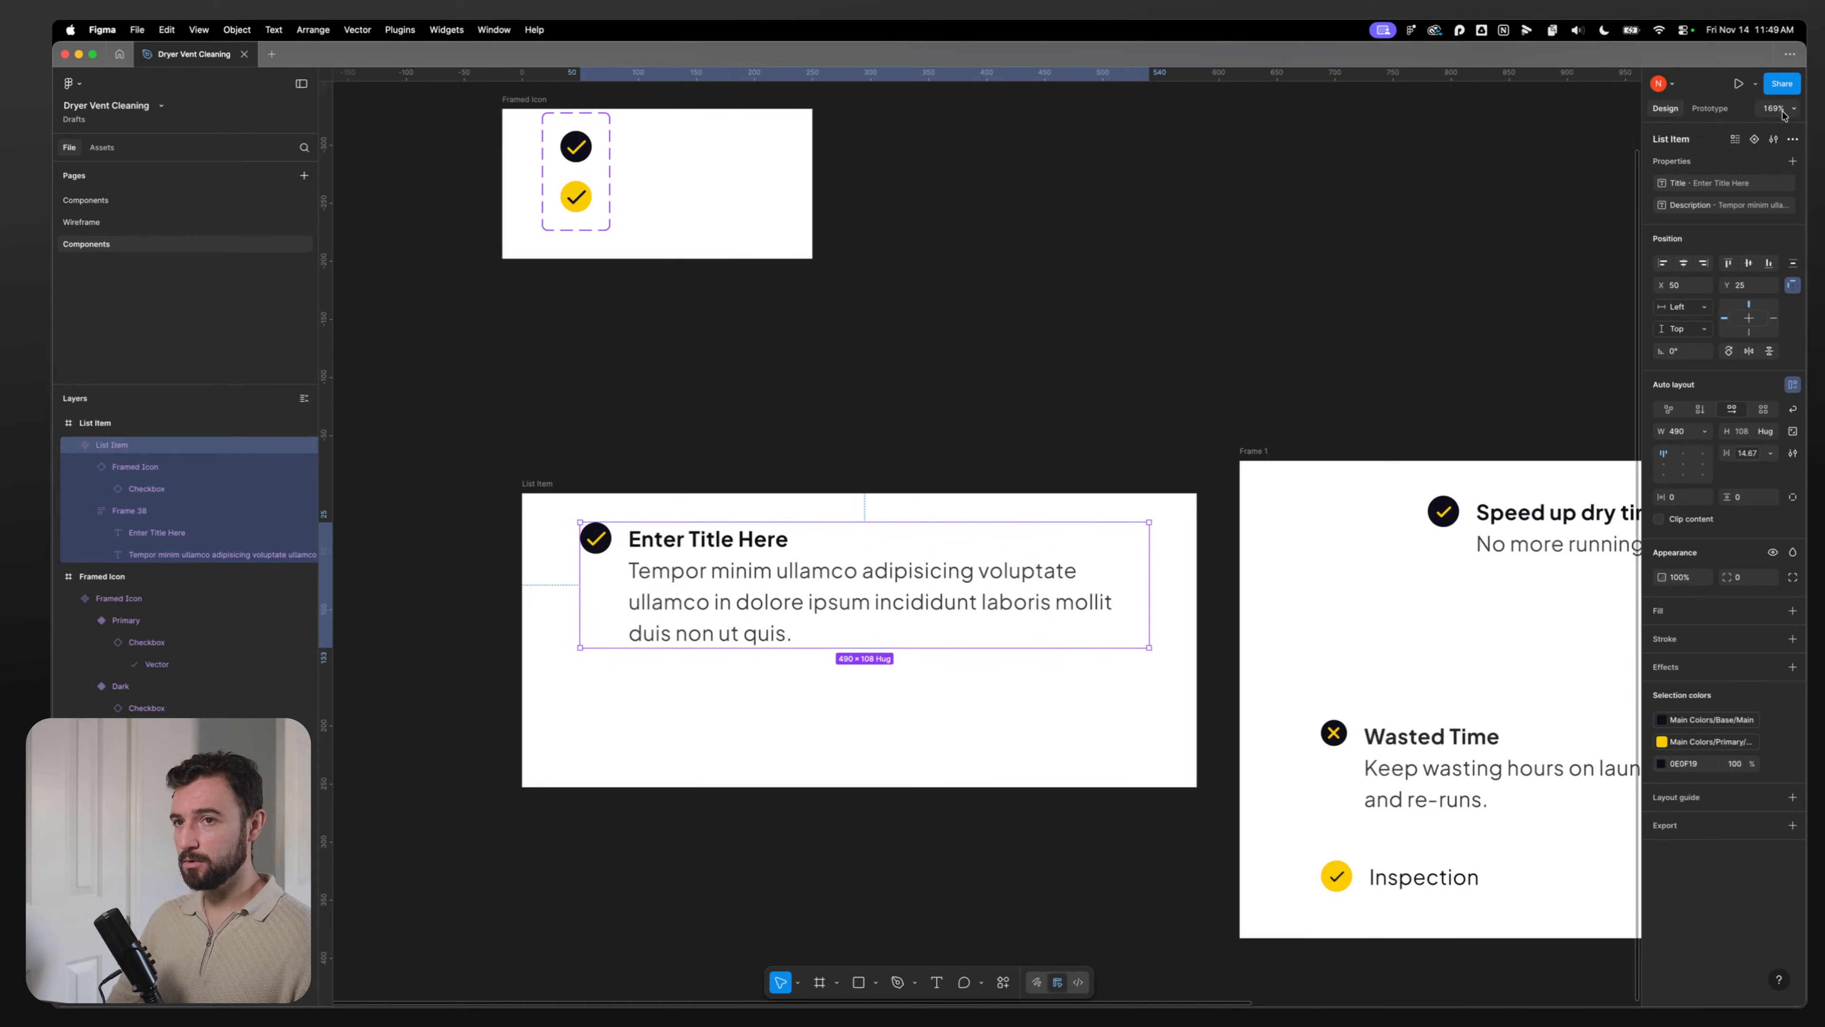
{"action": "left_click", "coordinate": [1754, 138]}
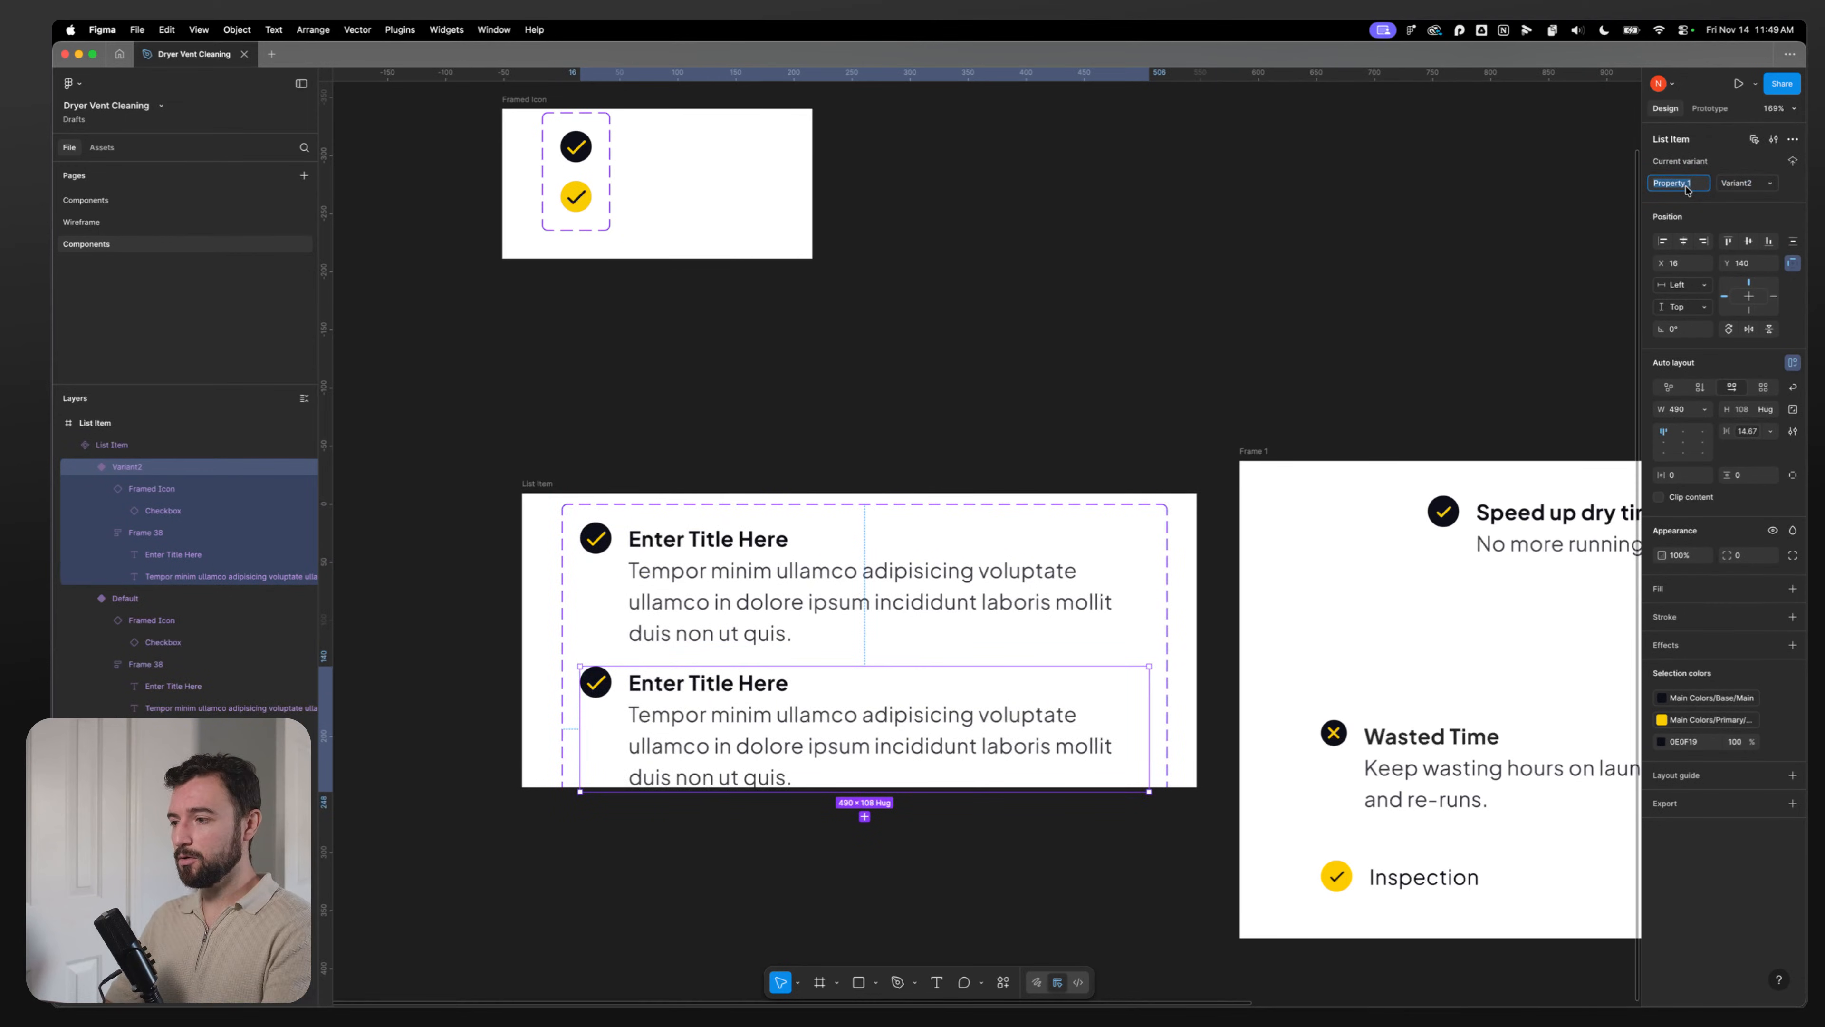
{"action": "type", "text": "Colorway"}
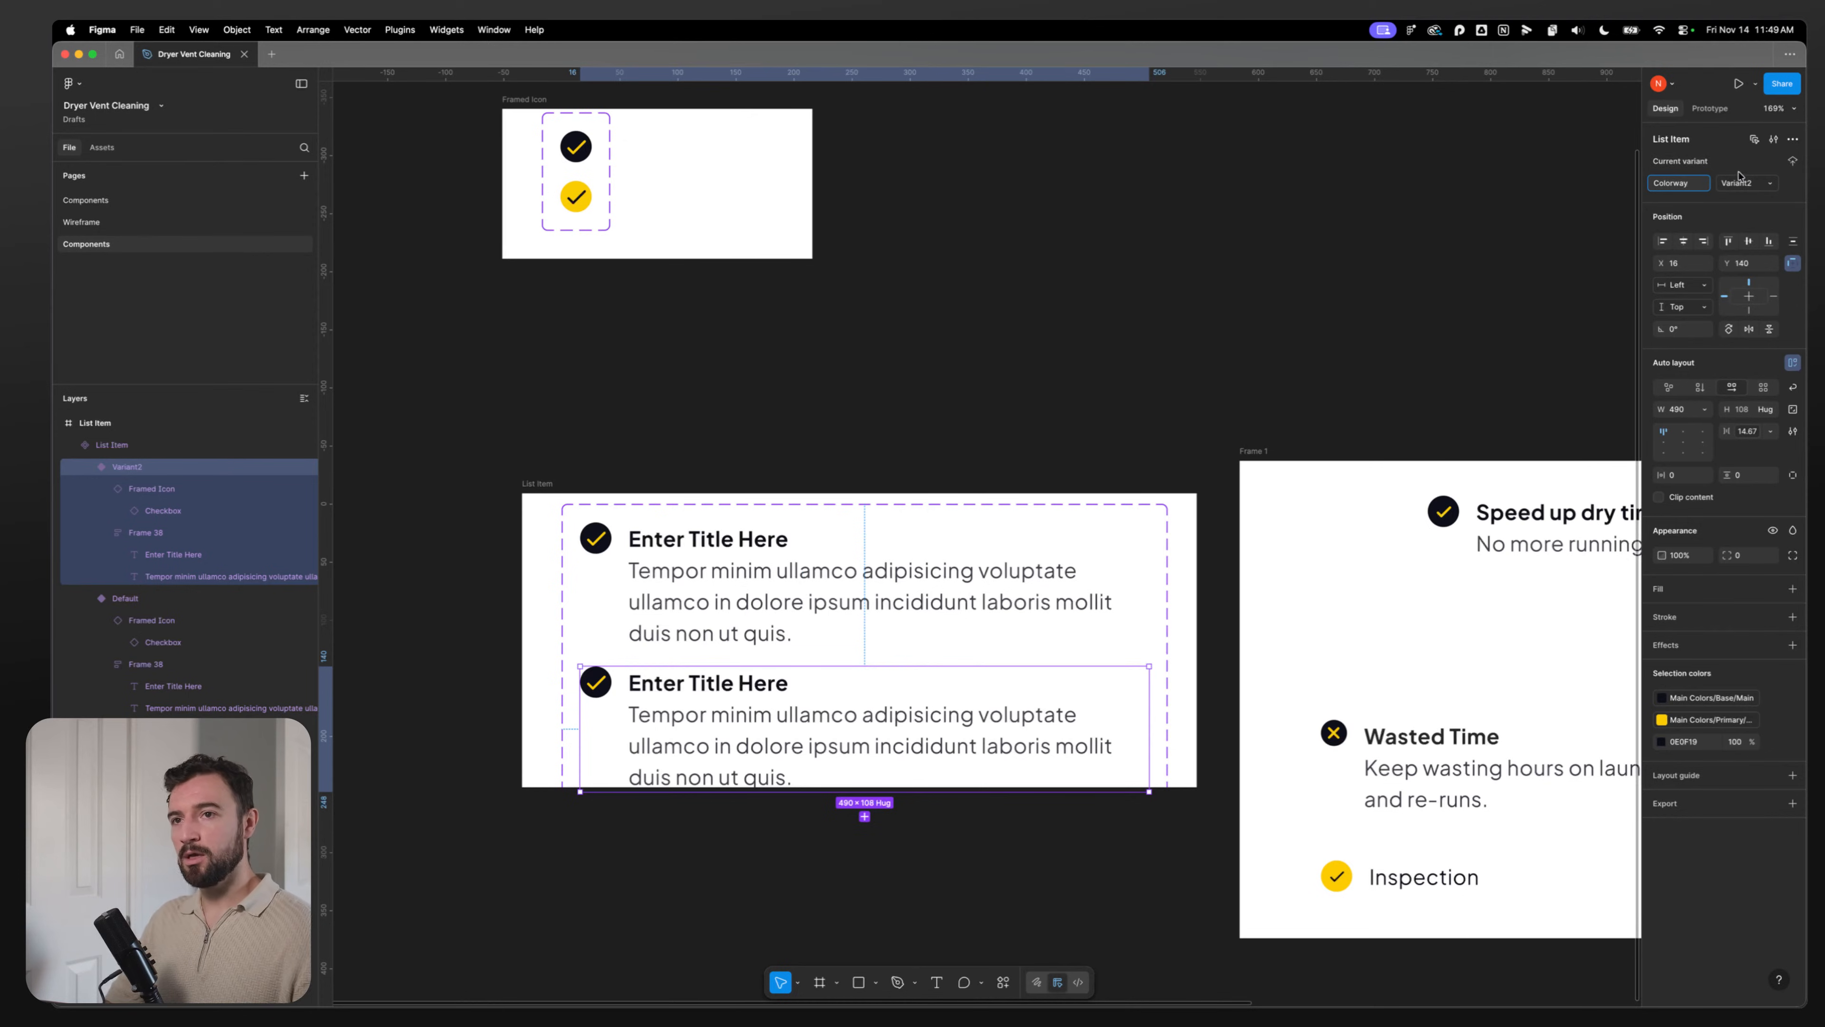
Step: Set the Colorway value of the new lower List Item variant to Dark and of the original upper one to Primary
{"action": "left_click", "coordinate": [1742, 183]}
{"action": "type", "text": "Dark"}
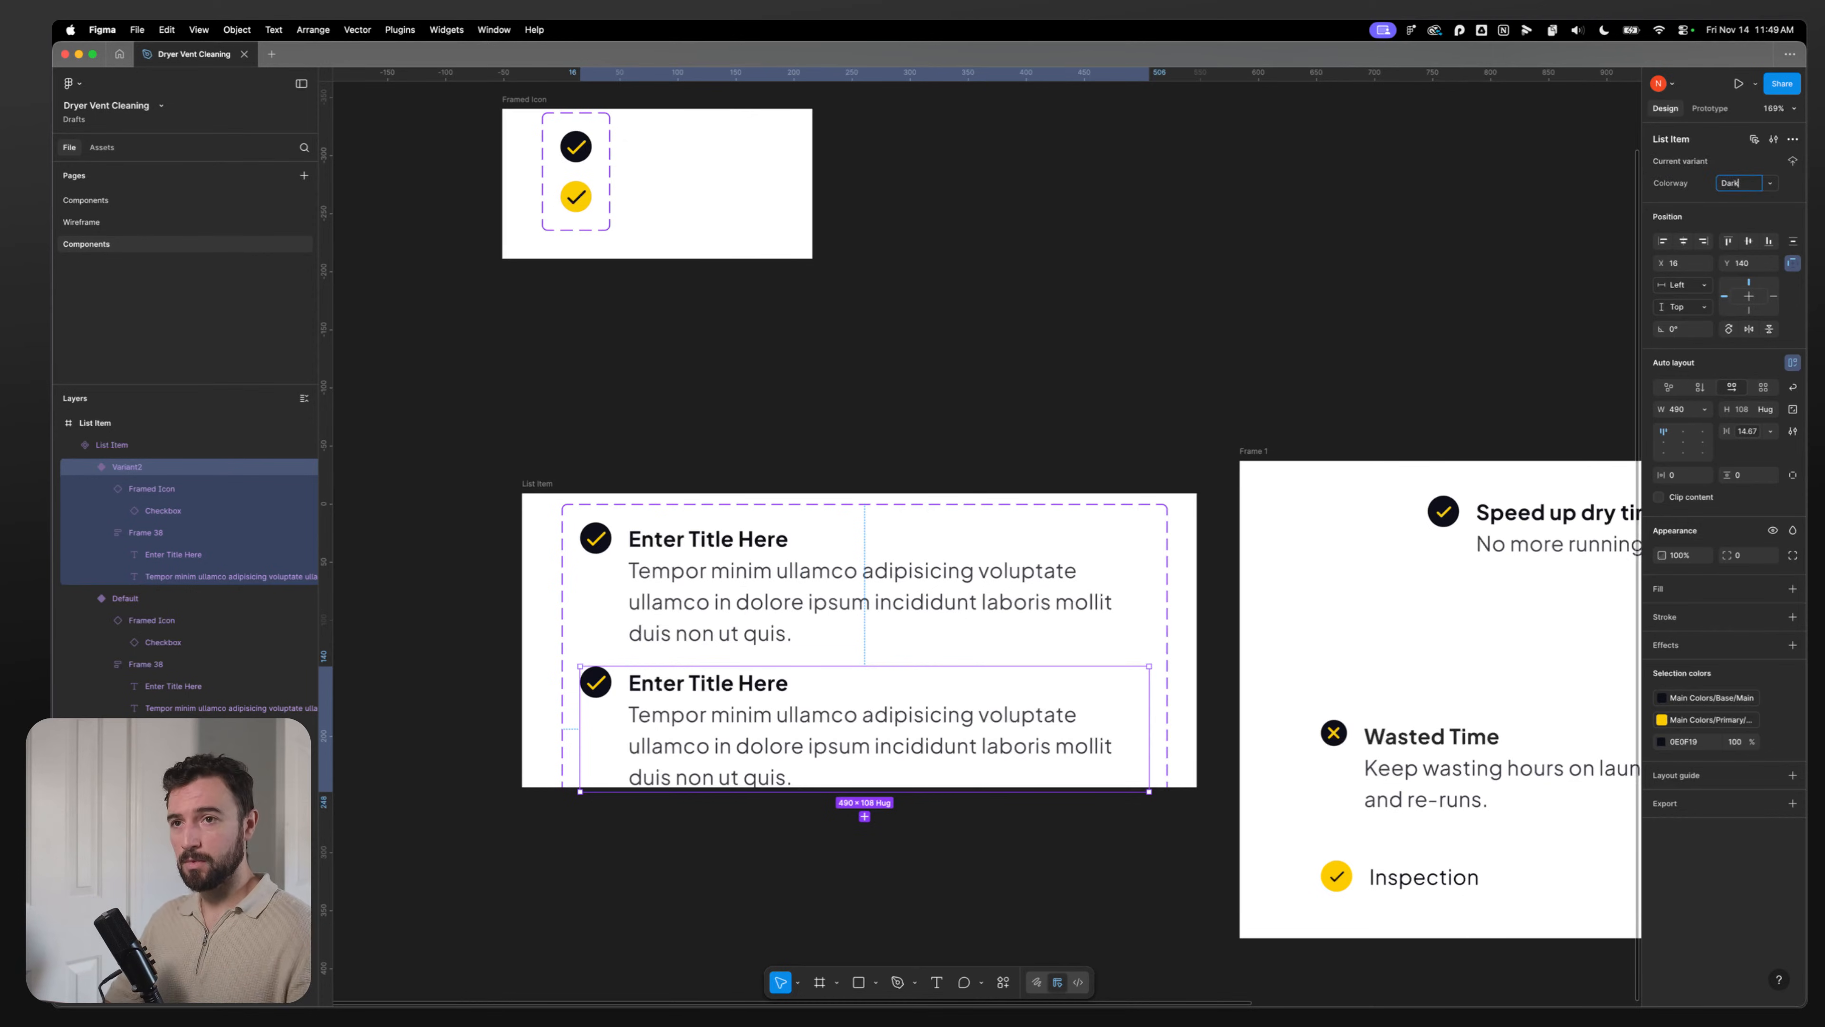
{"action": "left_click", "coordinate": [675, 624]}
{"action": "left_click", "coordinate": [1731, 185]}
{"action": "type", "text": "Primary"}
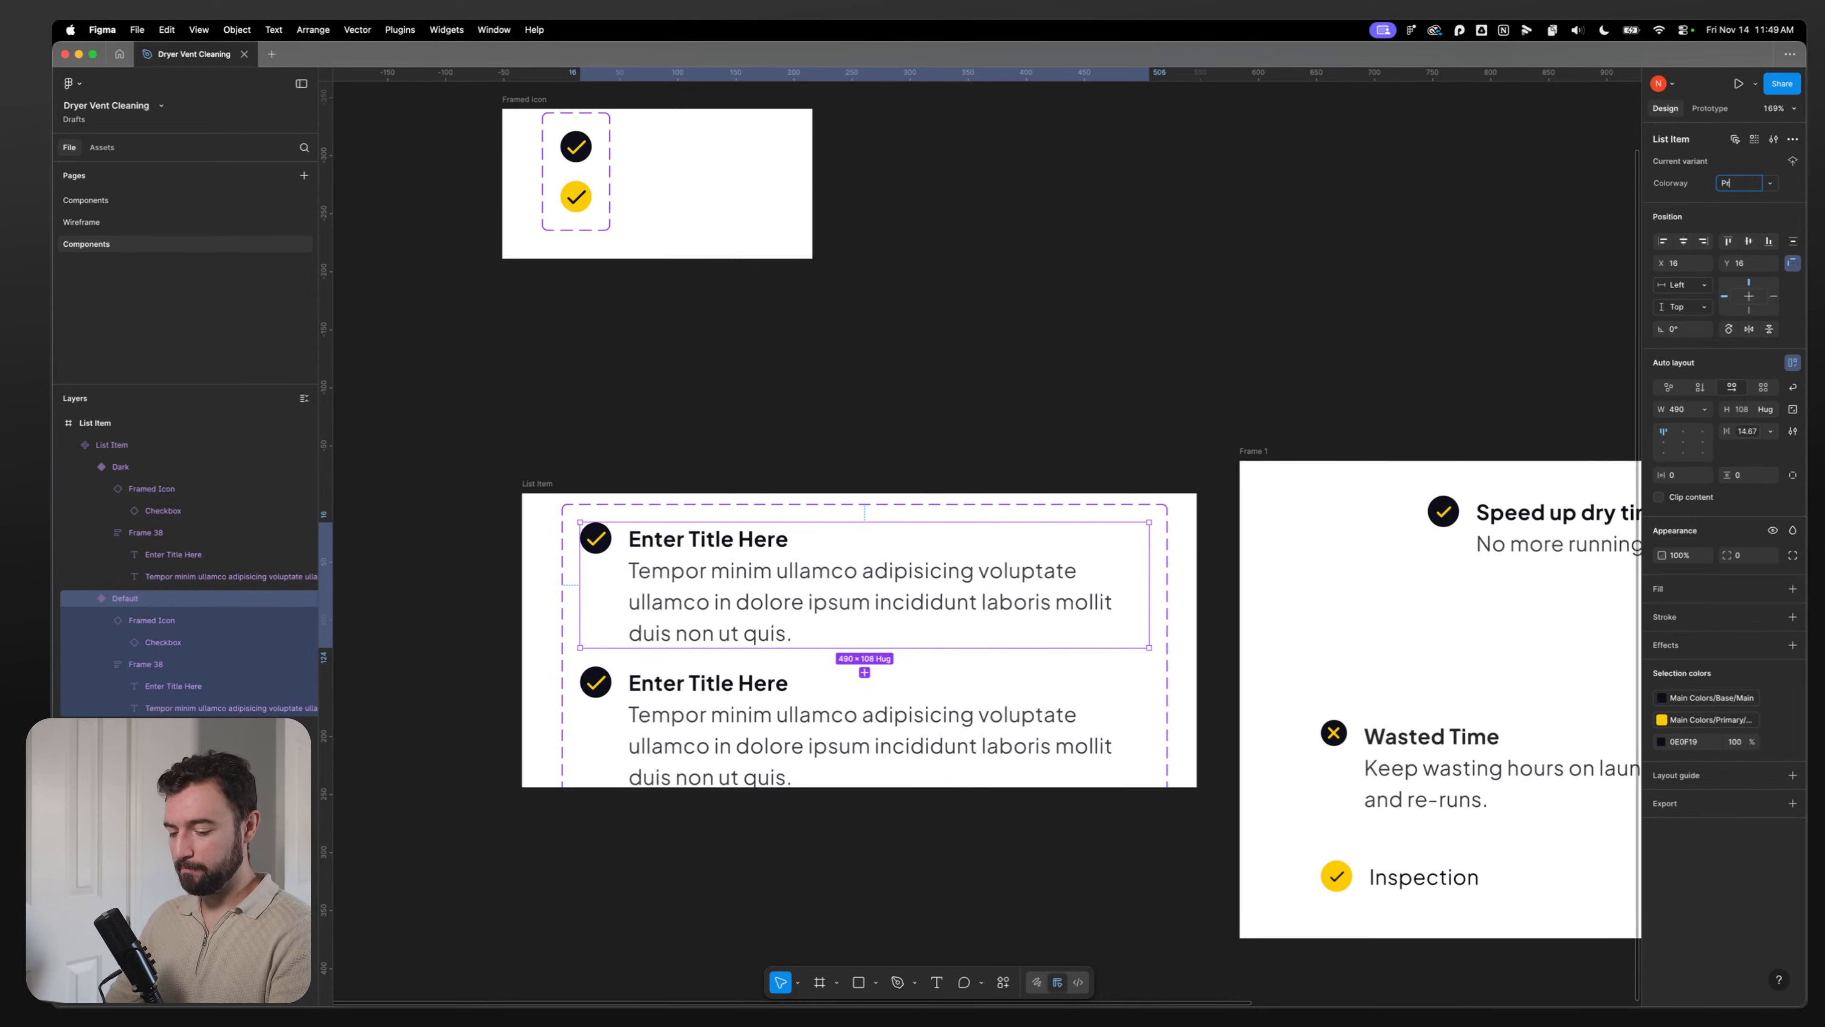
Step: Set the Colorway of the nested Framed Icon in the Primary List Item variant to Primary
{"action": "left_click", "coordinate": [595, 537]}
{"action": "left_click", "coordinate": [1748, 200]}
{"action": "left_click", "coordinate": [1749, 179]}
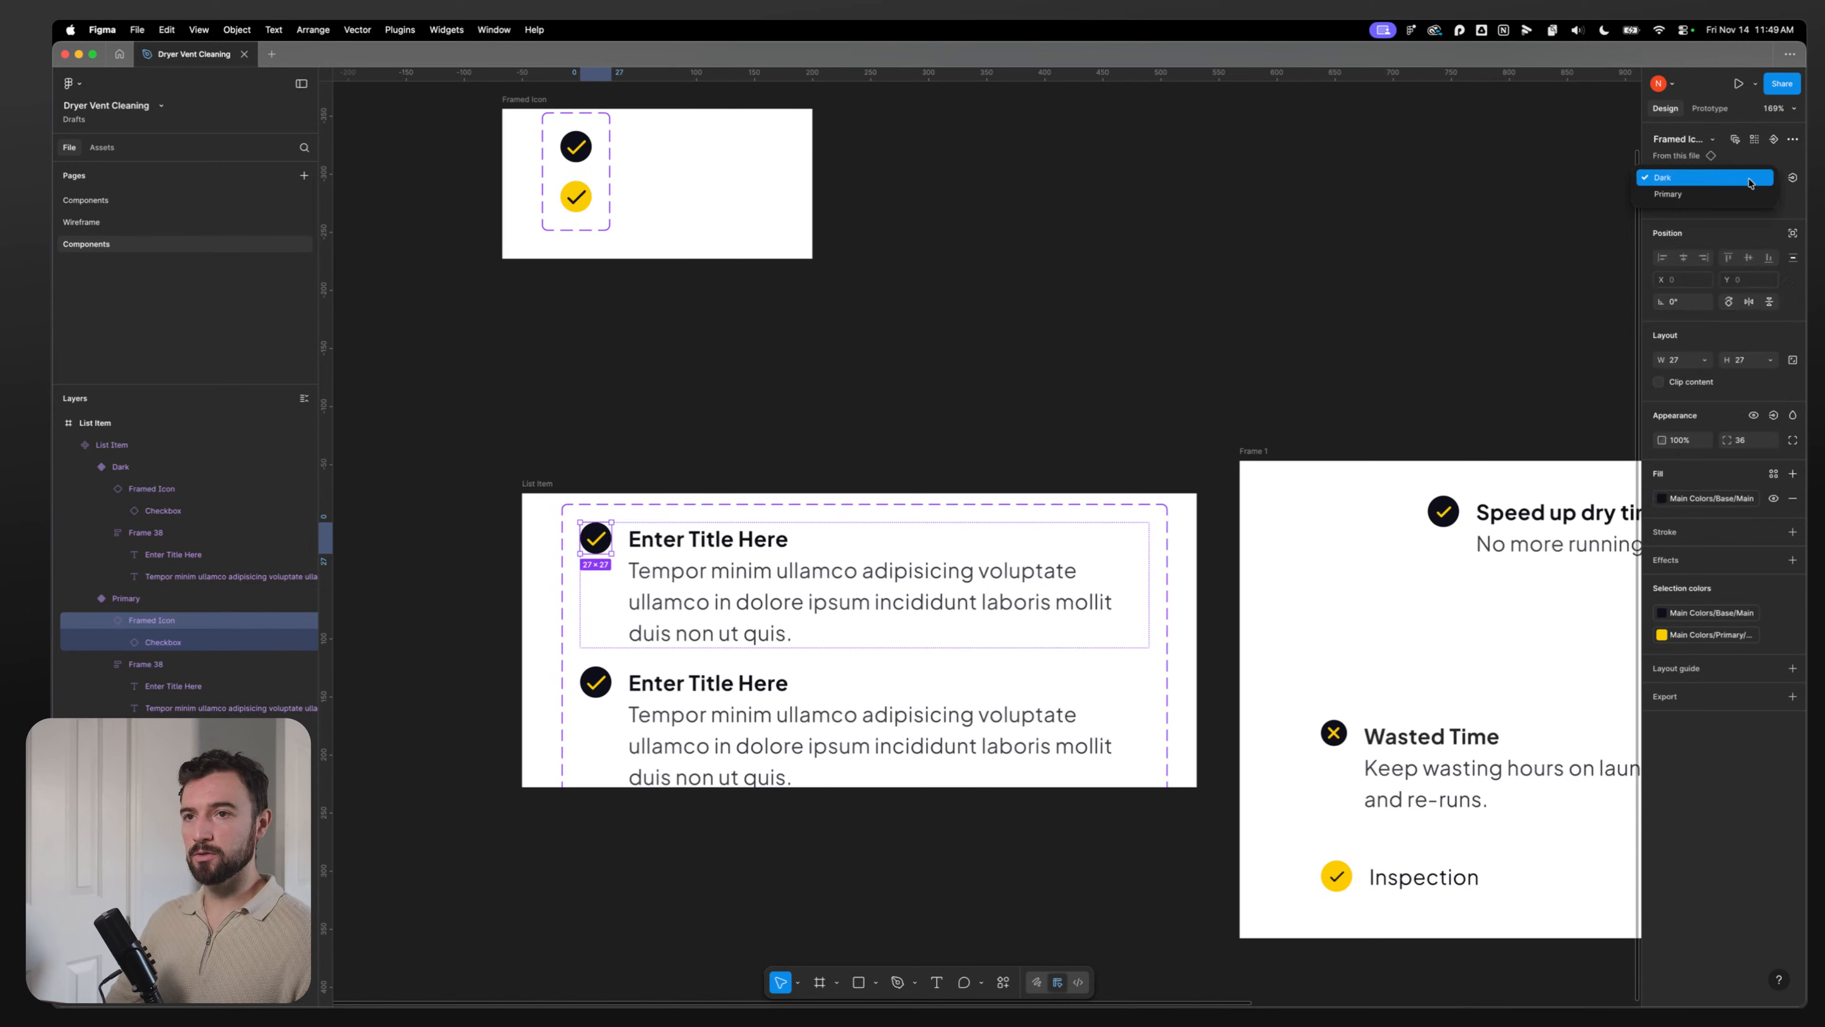
{"action": "left_click", "coordinate": [1749, 179]}
{"action": "left_click", "coordinate": [1738, 180]}
{"action": "left_click", "coordinate": [1728, 201]}
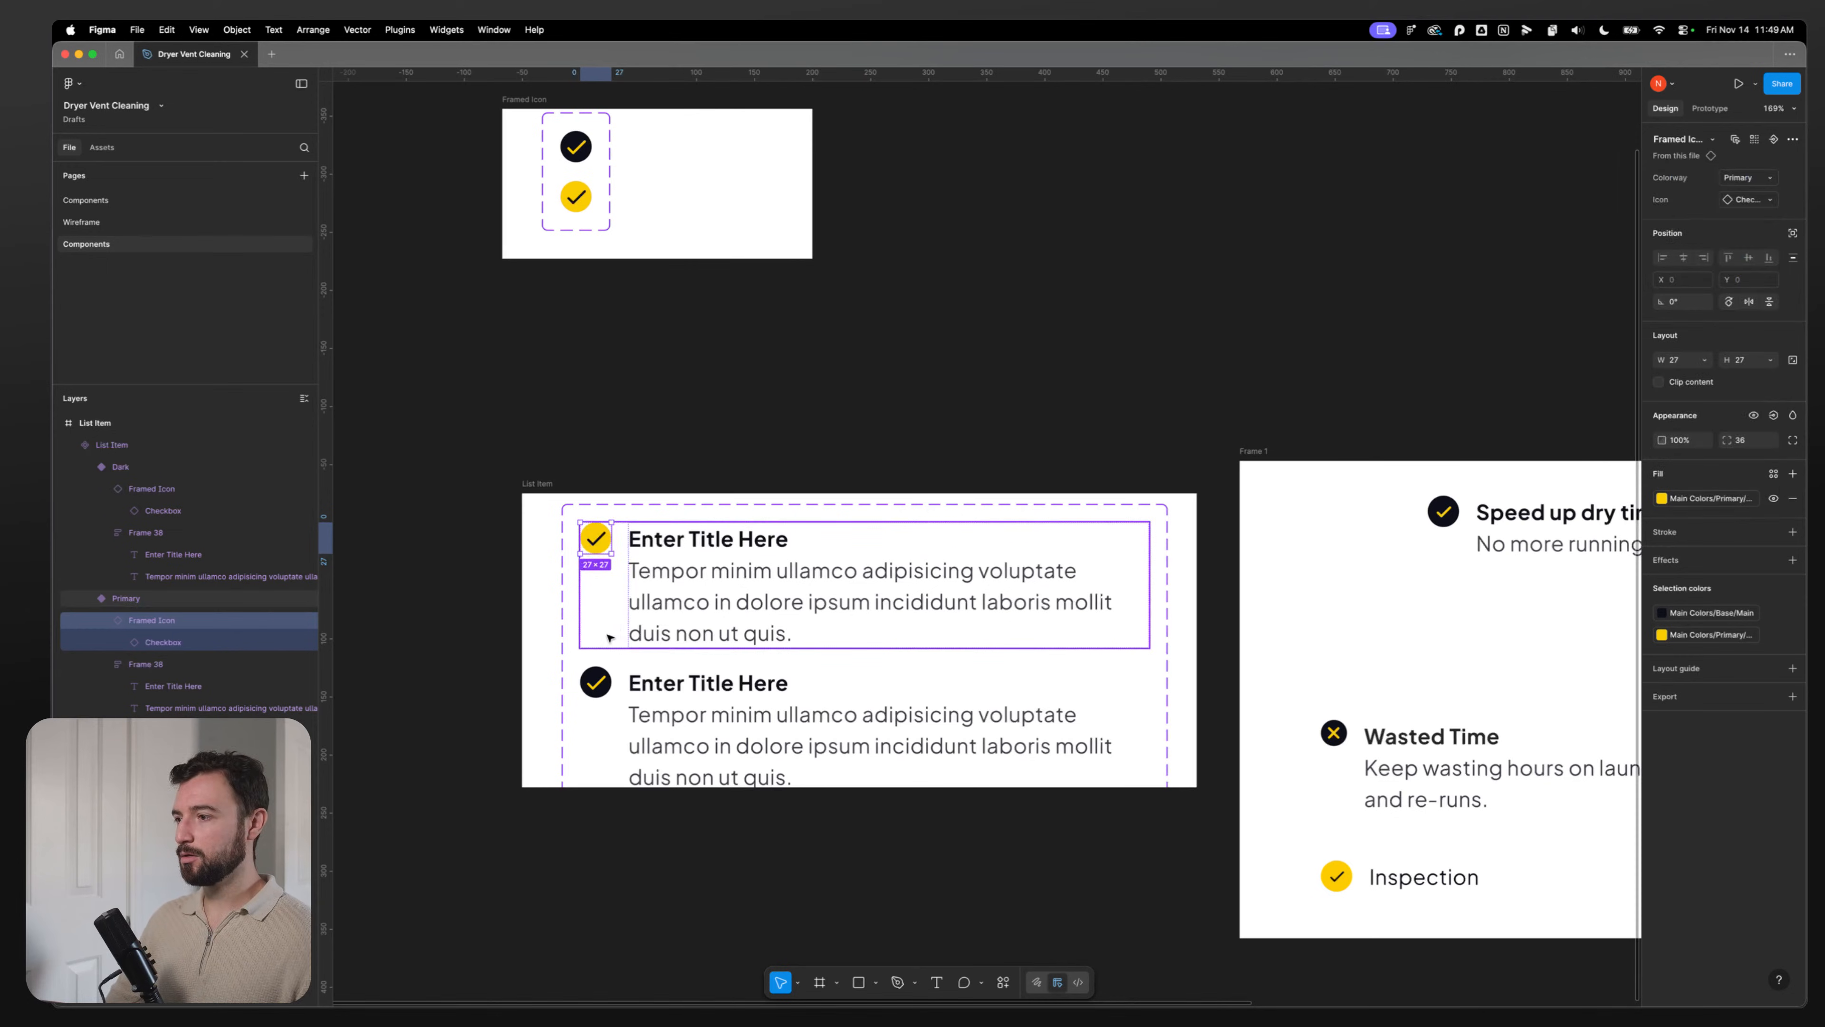
Step: Extend the List Item frame downward so both variants fit inside with spare room below them
{"action": "key", "text": "Escape"}
{"action": "left_click", "coordinate": [546, 541]}
{"action": "left_click_drag", "start_coordinate": [553, 790], "coordinate": [576, 1003]}
Step: Place an instance of the Primary List Item variant below the component set, at about X 34, Y 308, and switch its Colorway to Dark
{"action": "double_click", "coordinate": [695, 499]}
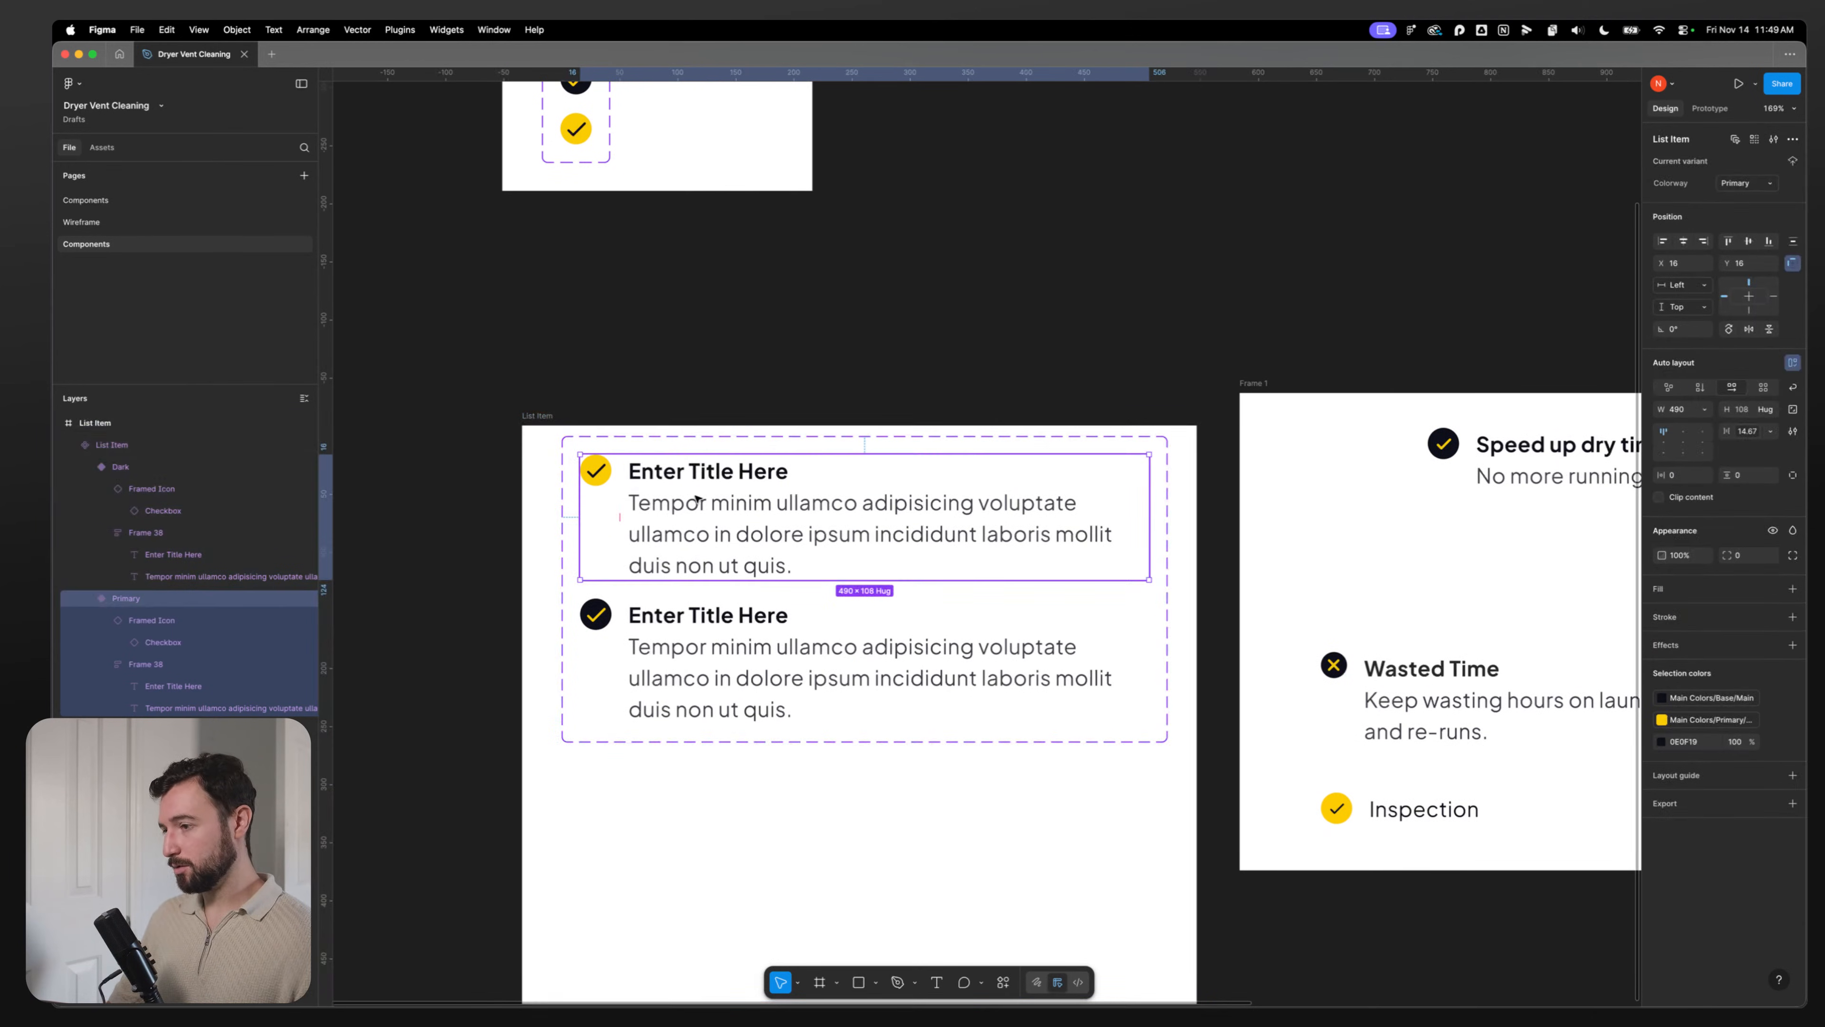
{"action": "left_click_drag", "start_coordinate": [695, 499], "coordinate": [683, 826]}
{"action": "left_click", "coordinate": [1739, 178]}
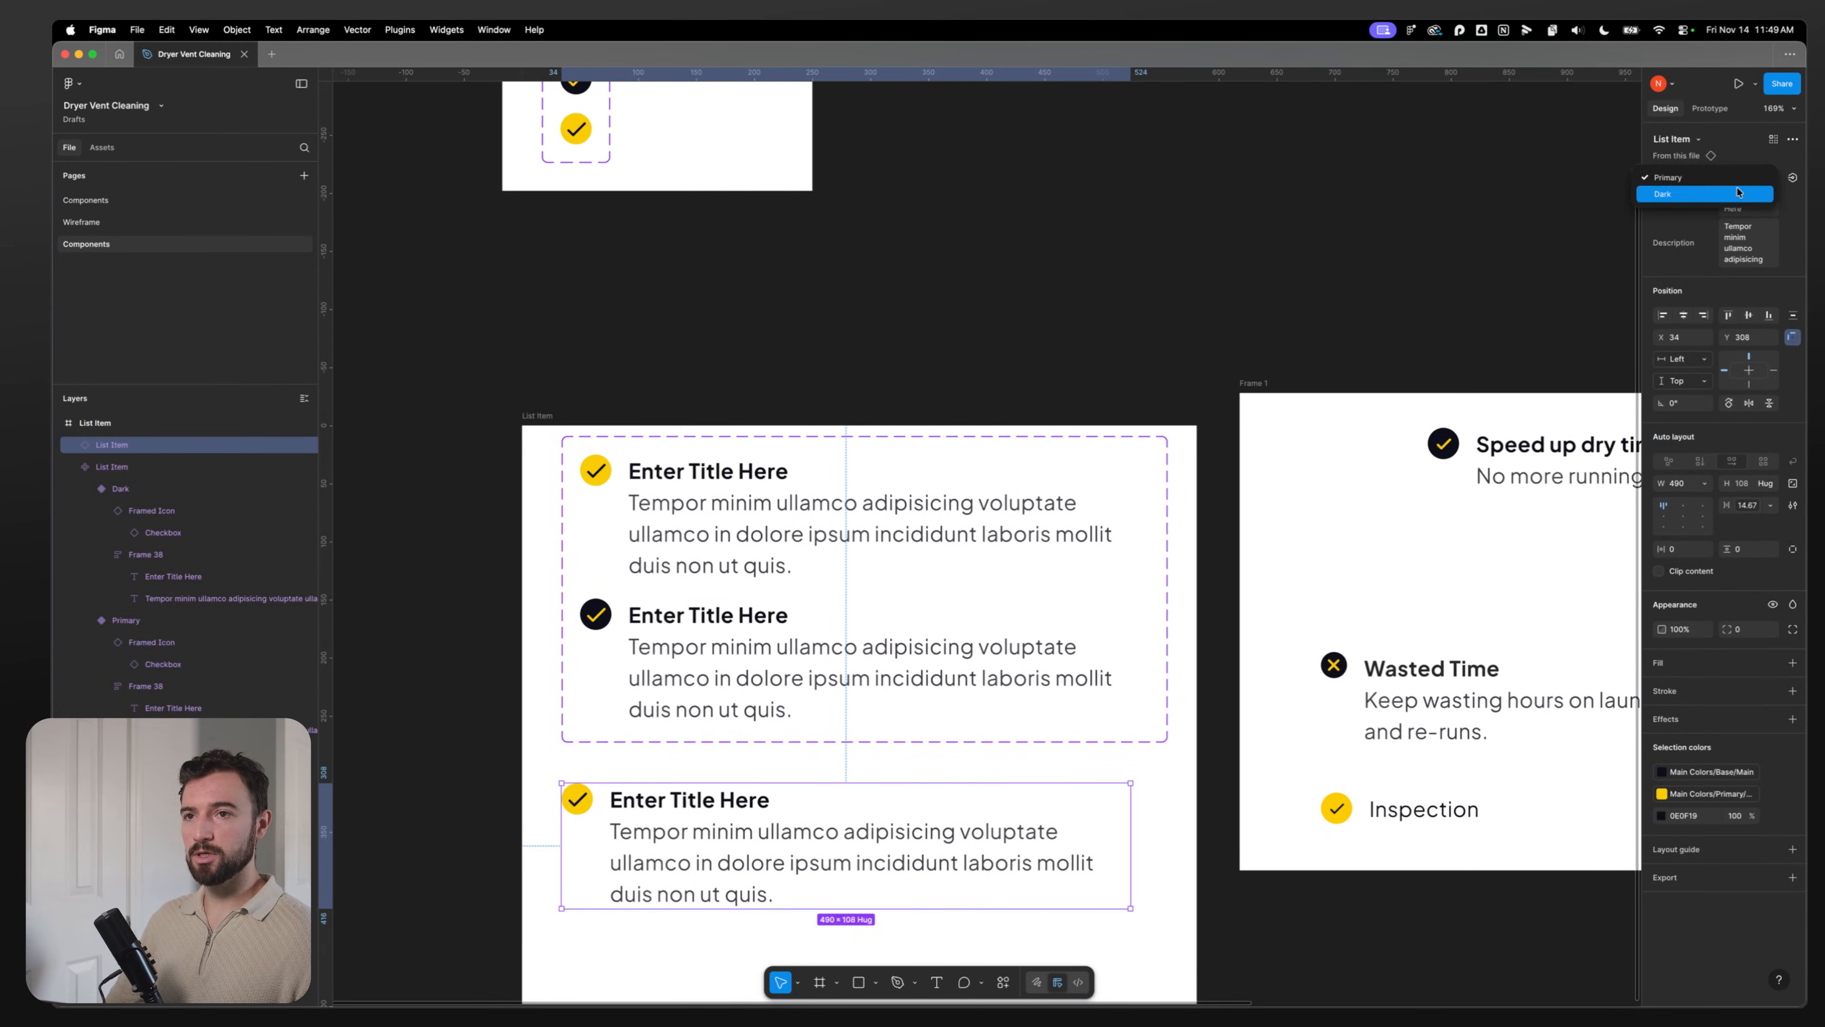
{"action": "left_click", "coordinate": [1737, 192]}
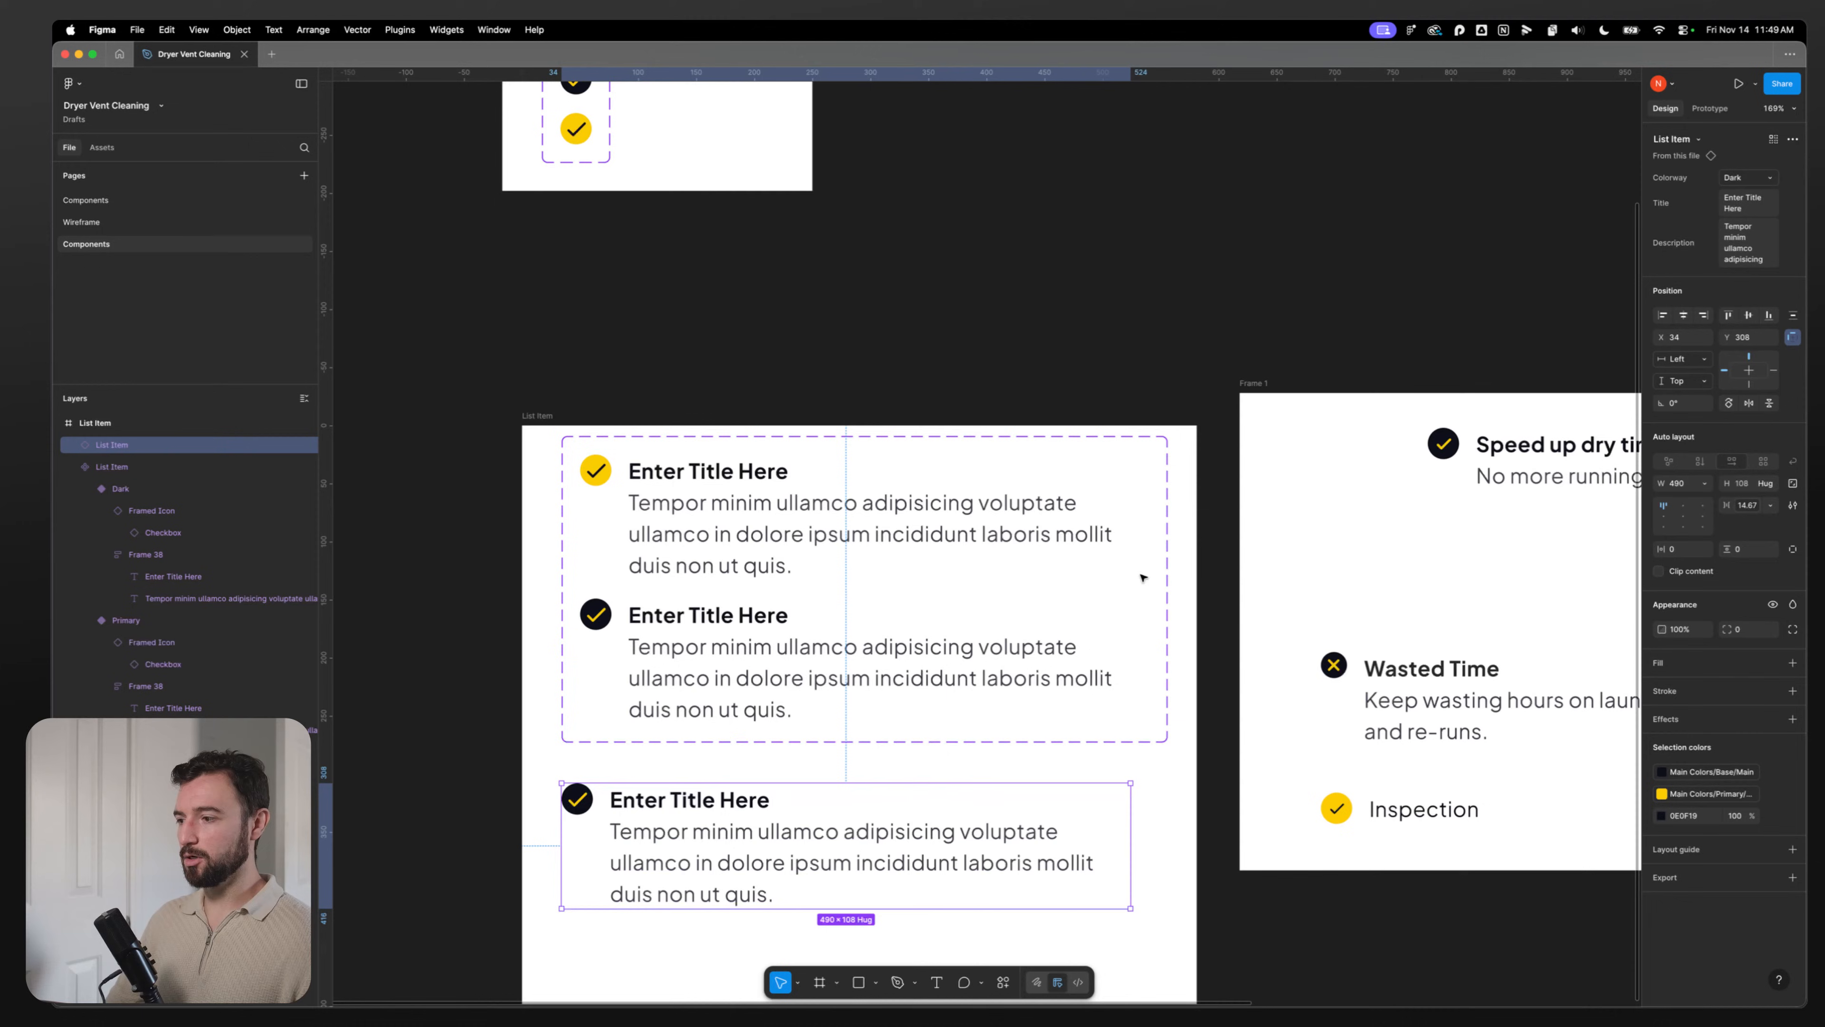
Step: Switch the List Item instance to the Primary colorway and review how list items are used on the Wireframe page
{"action": "left_click", "coordinate": [1734, 182]}
{"action": "left_click", "coordinate": [1725, 164]}
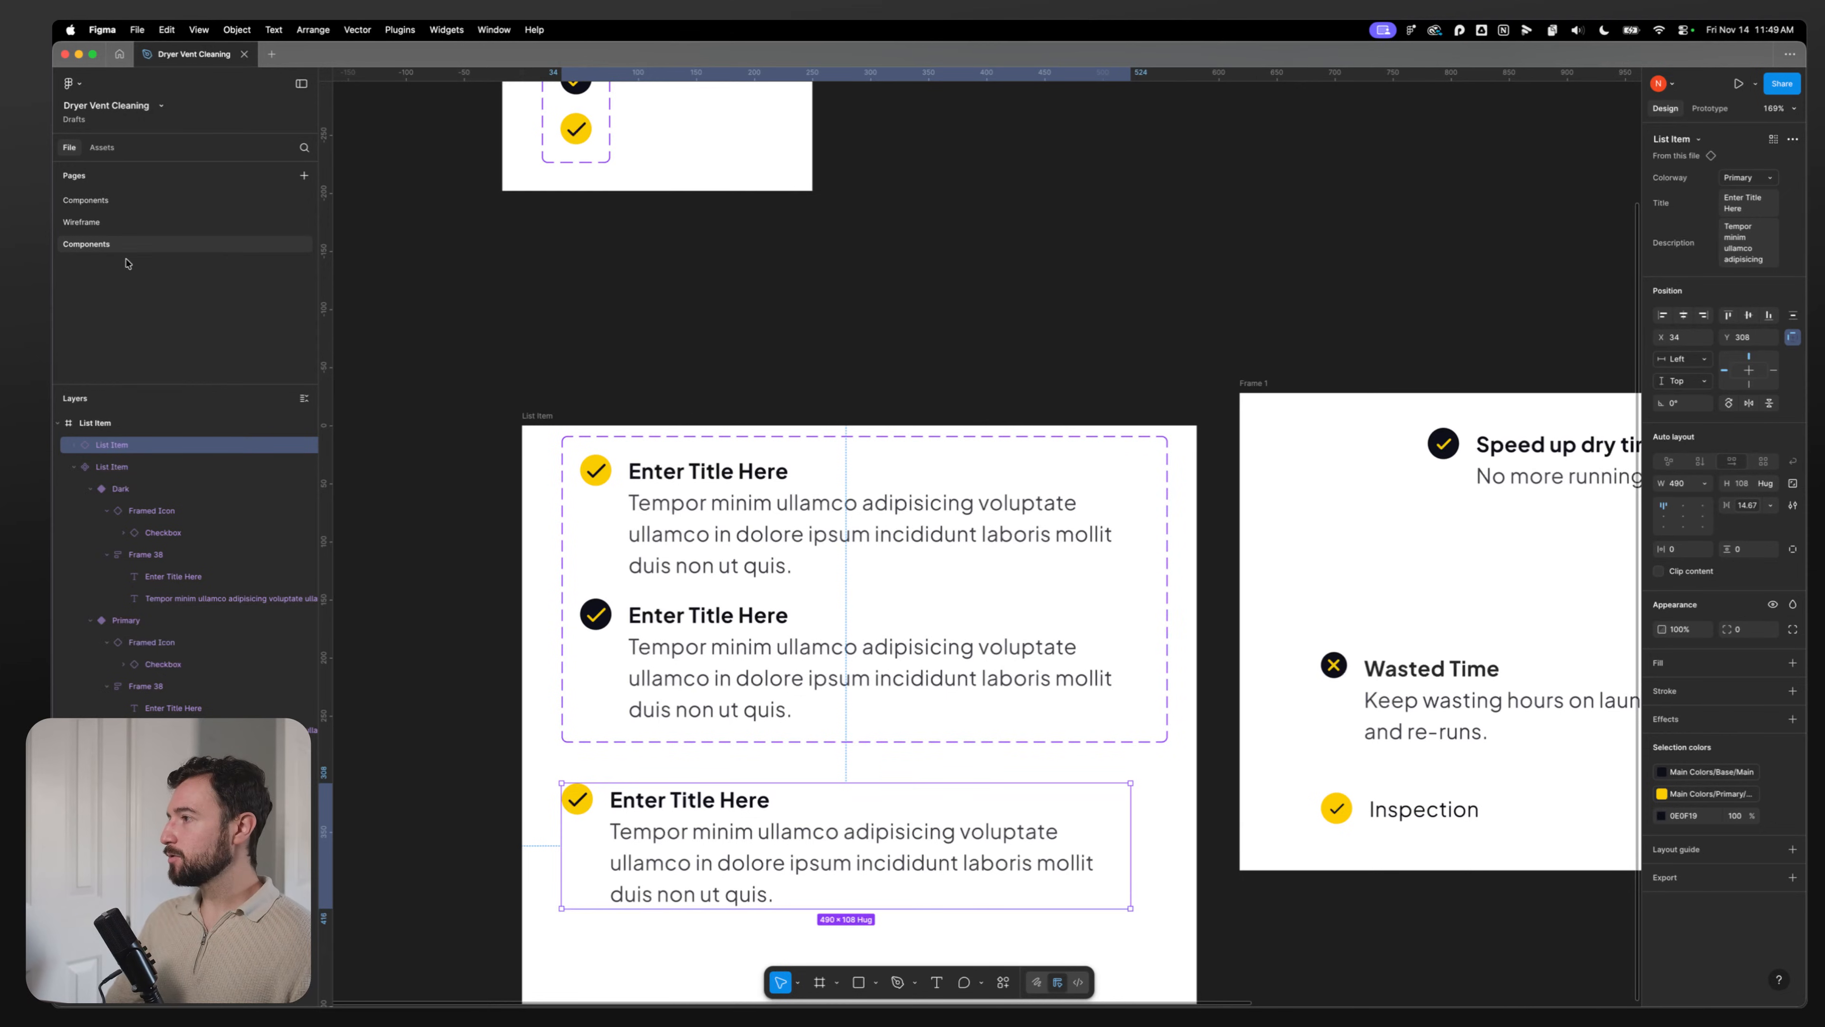
{"action": "left_click", "coordinate": [127, 226]}
{"action": "scroll", "coordinate": [1027, 411], "scroll_direction": "down", "scroll_amount": 8}
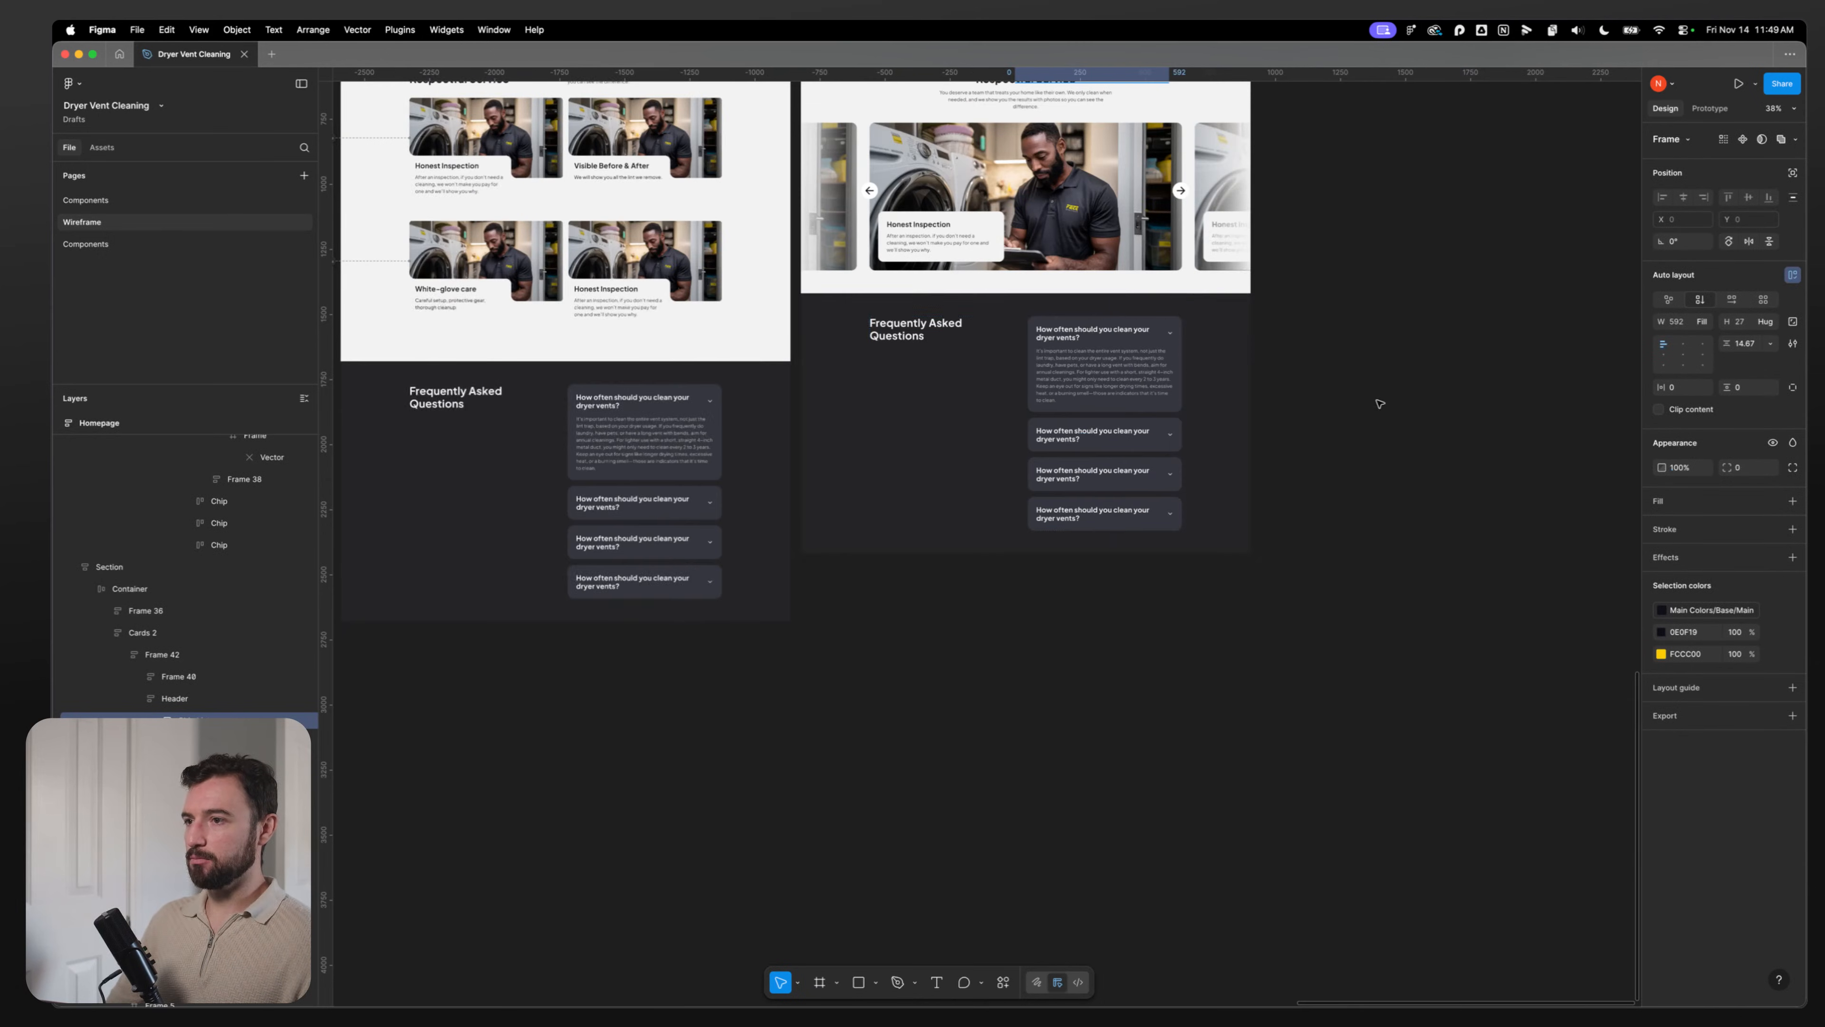
{"action": "scroll", "coordinate": [1126, 652], "scroll_direction": "up", "scroll_amount": 1}
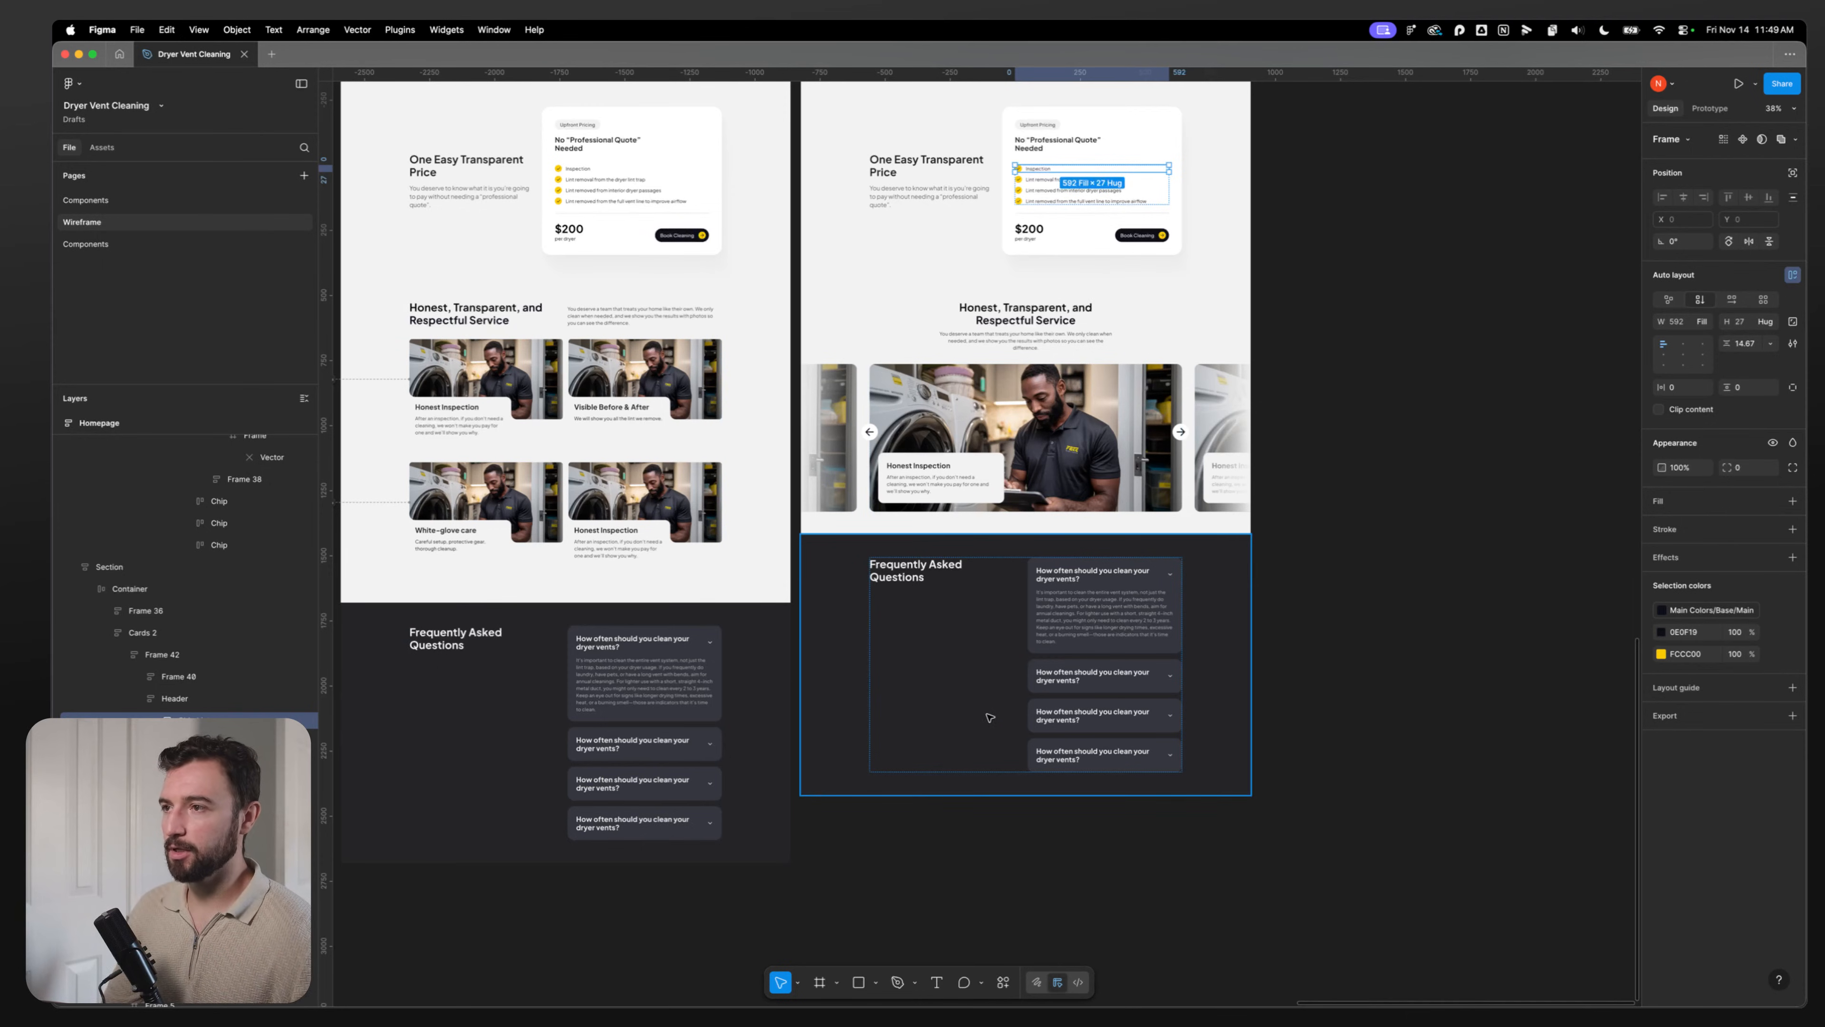
{"action": "left_click", "coordinate": [121, 248]}
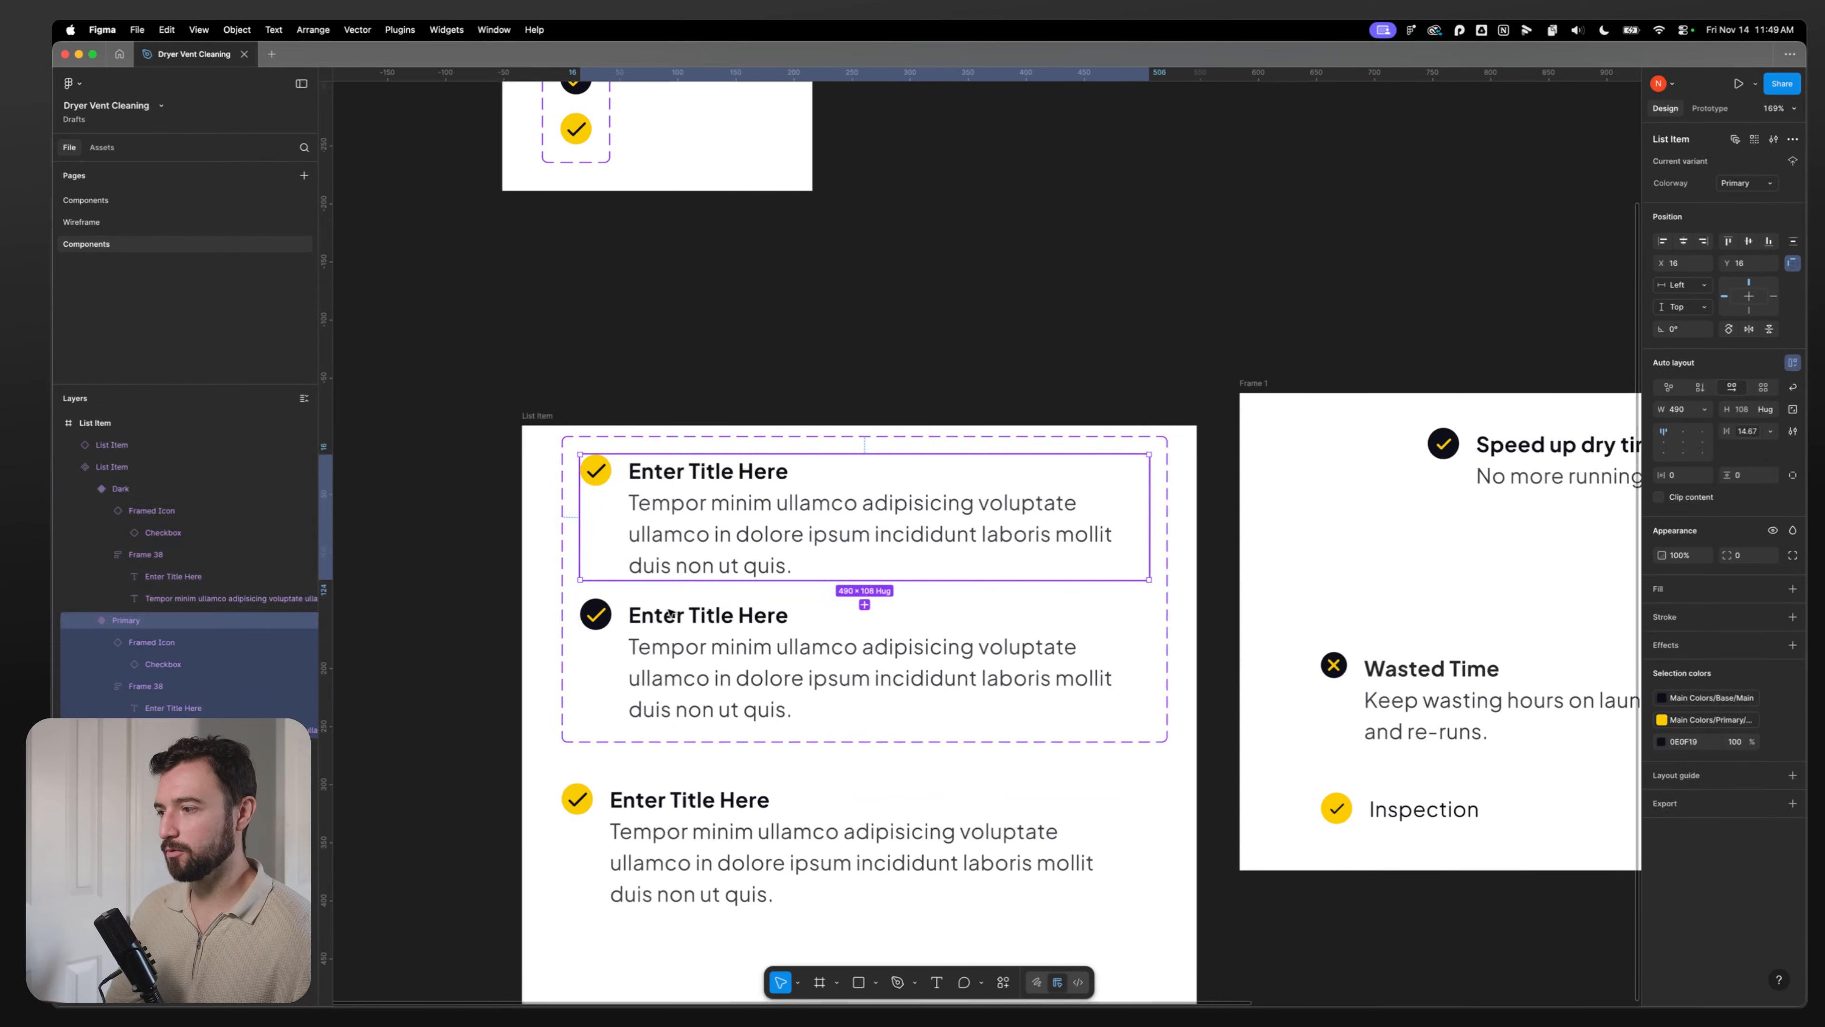
{"action": "key", "text": "shift+Return"}
{"action": "key", "text": "Delete"}
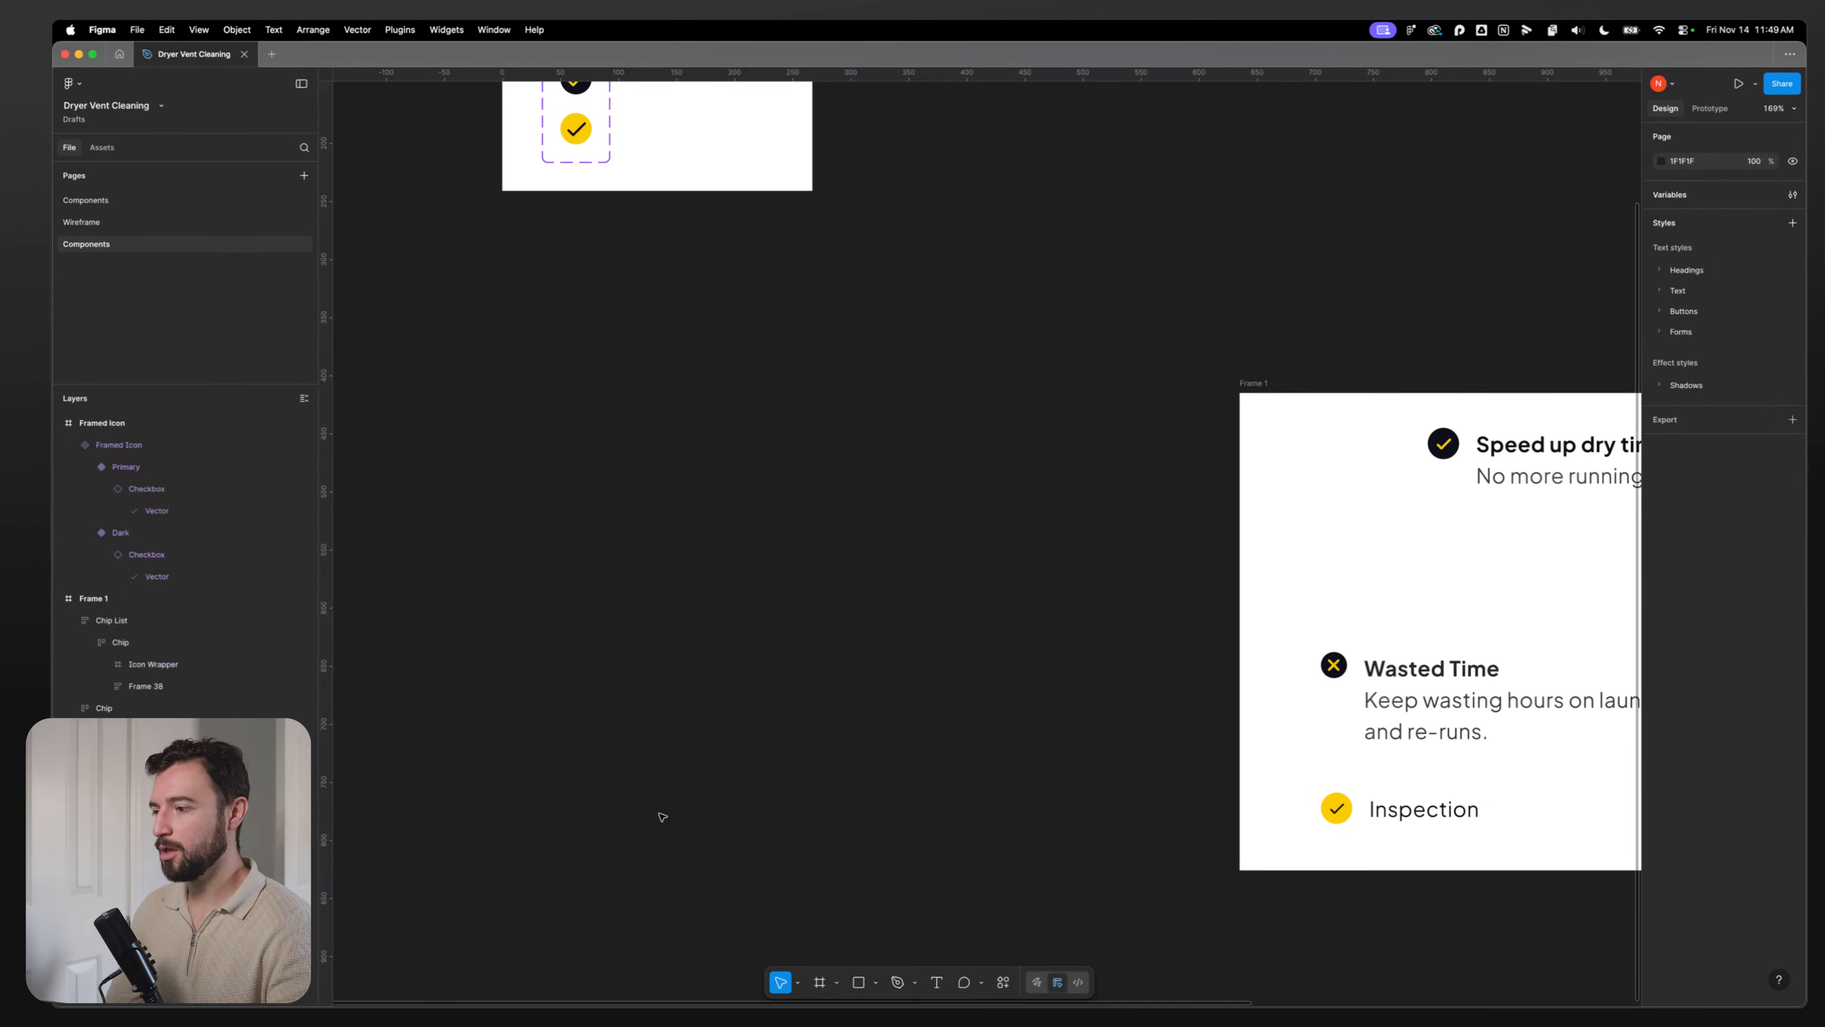
{"action": "key", "text": "super+z"}
Step: Delete the standalone List Item instance below the variant set
{"action": "left_click", "coordinate": [672, 812]}
{"action": "key", "text": "Delete"}
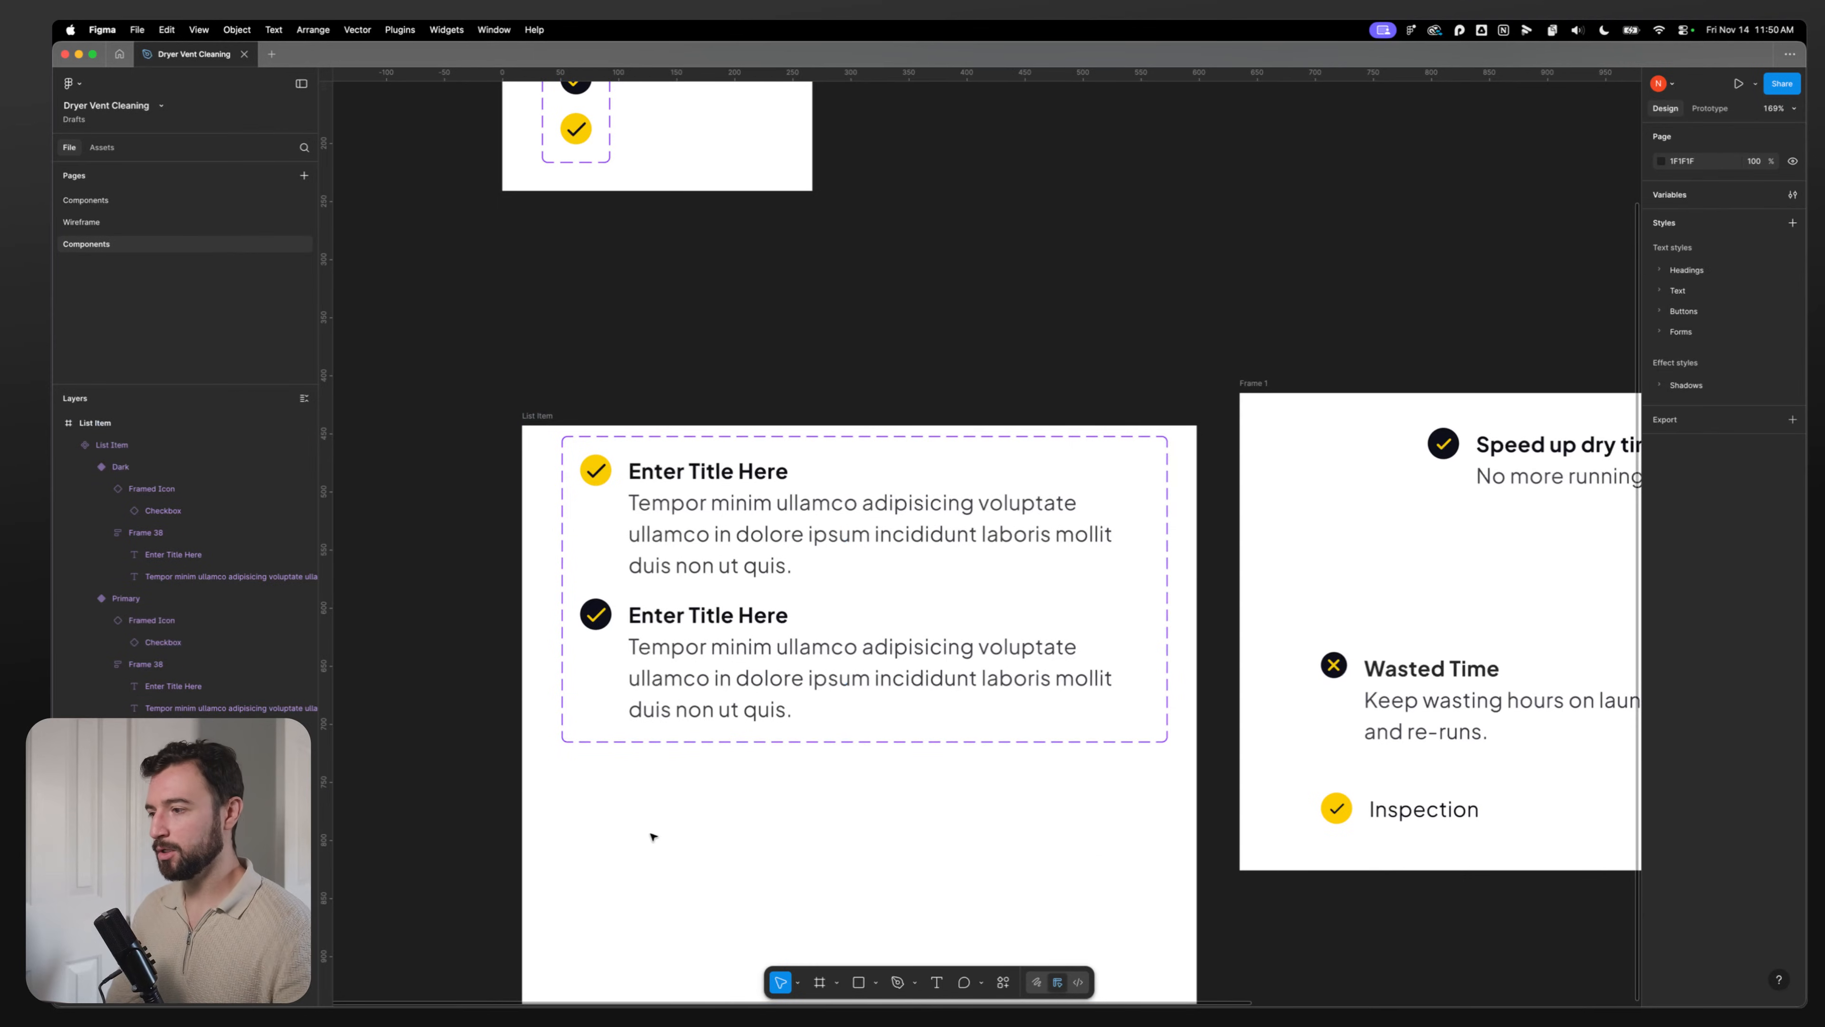
Step: Rename the Primary variant's Colorway value of the List Item component as Light
{"action": "left_click", "coordinate": [652, 583]}
{"action": "left_click", "coordinate": [690, 522]}
{"action": "left_click", "coordinate": [684, 649]}
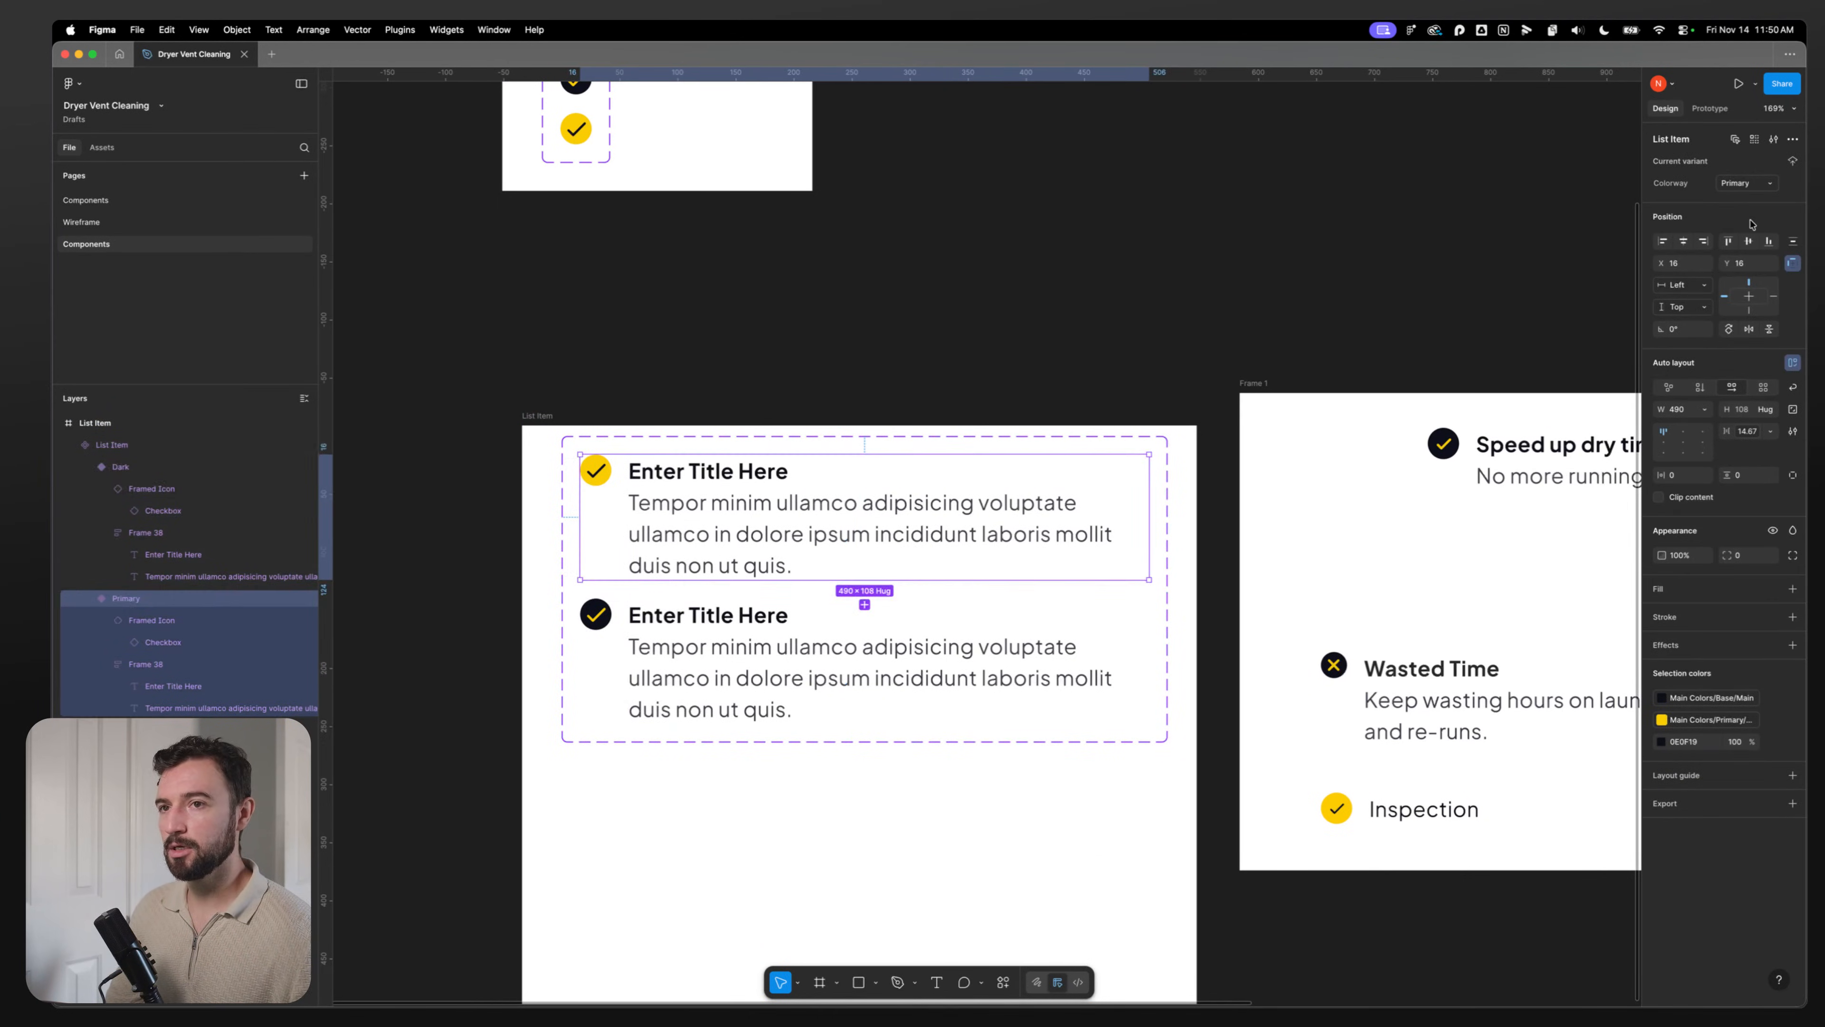
{"action": "left_click", "coordinate": [1746, 183]}
{"action": "type", "text": "Light"}
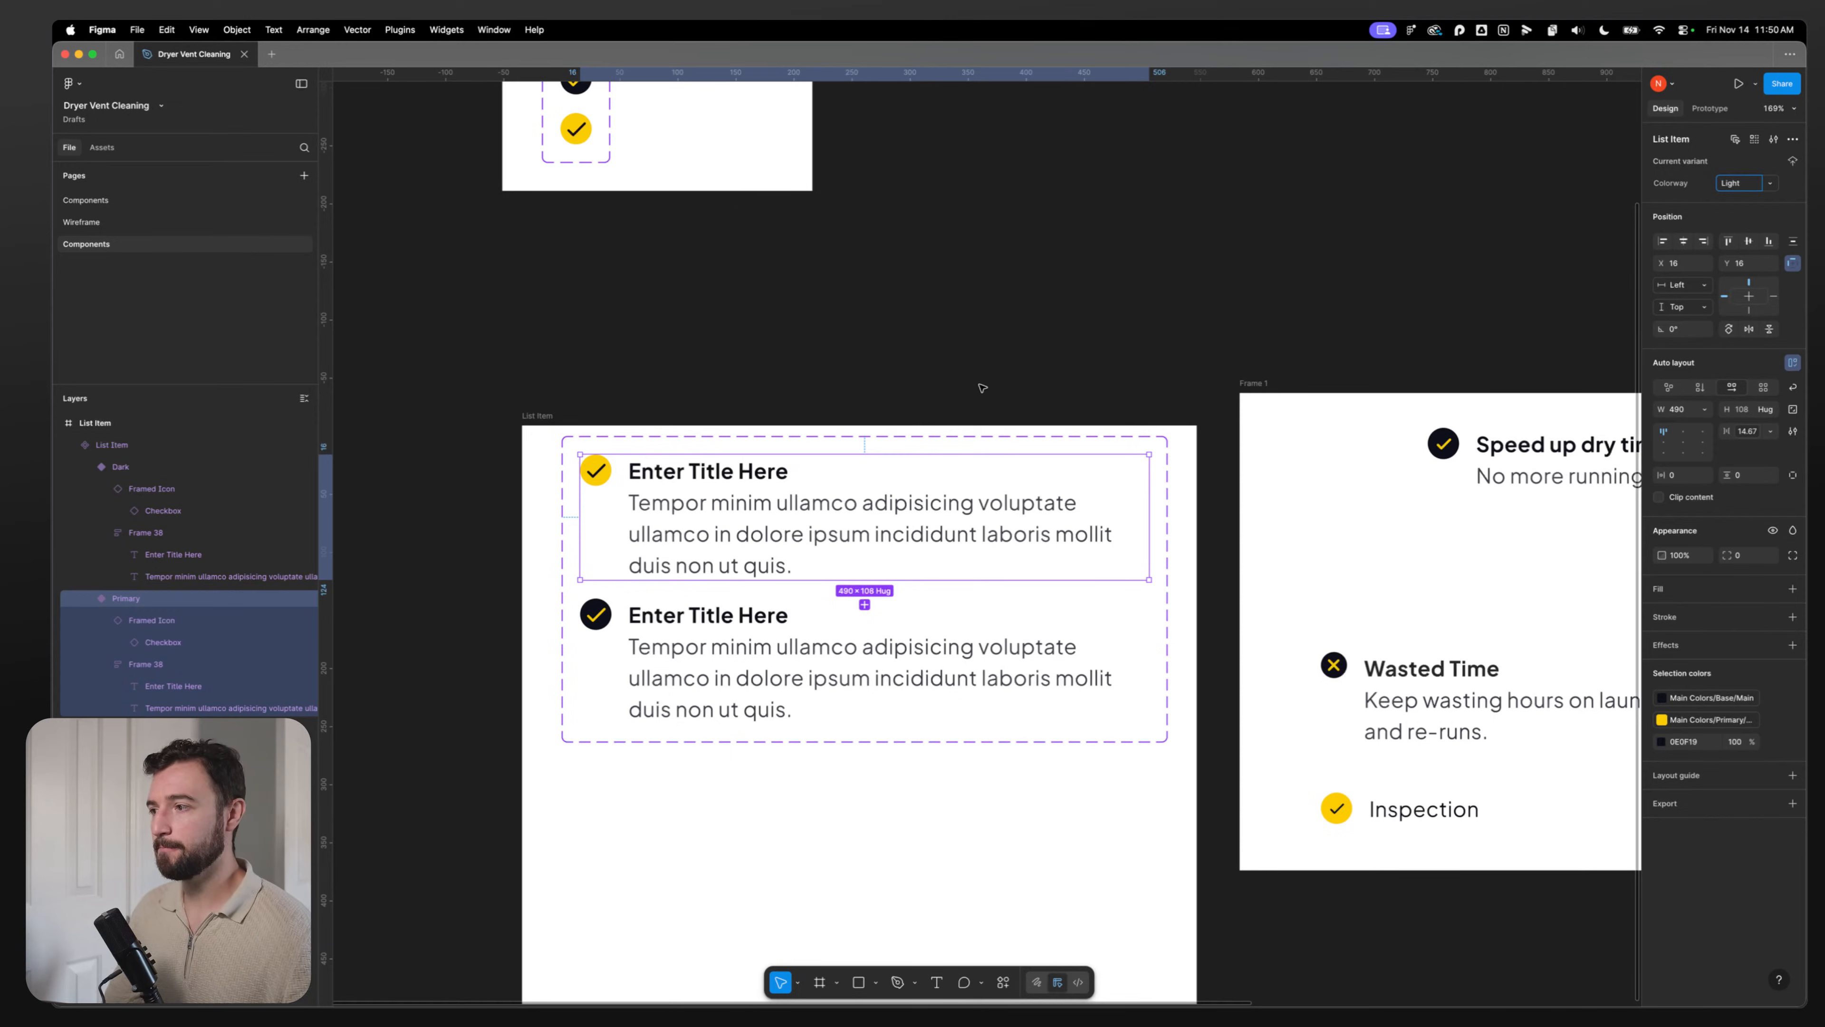
Step: Switch the Light variant's framed checkbox icon to the Dark colorway
{"action": "left_click", "coordinate": [595, 472]}
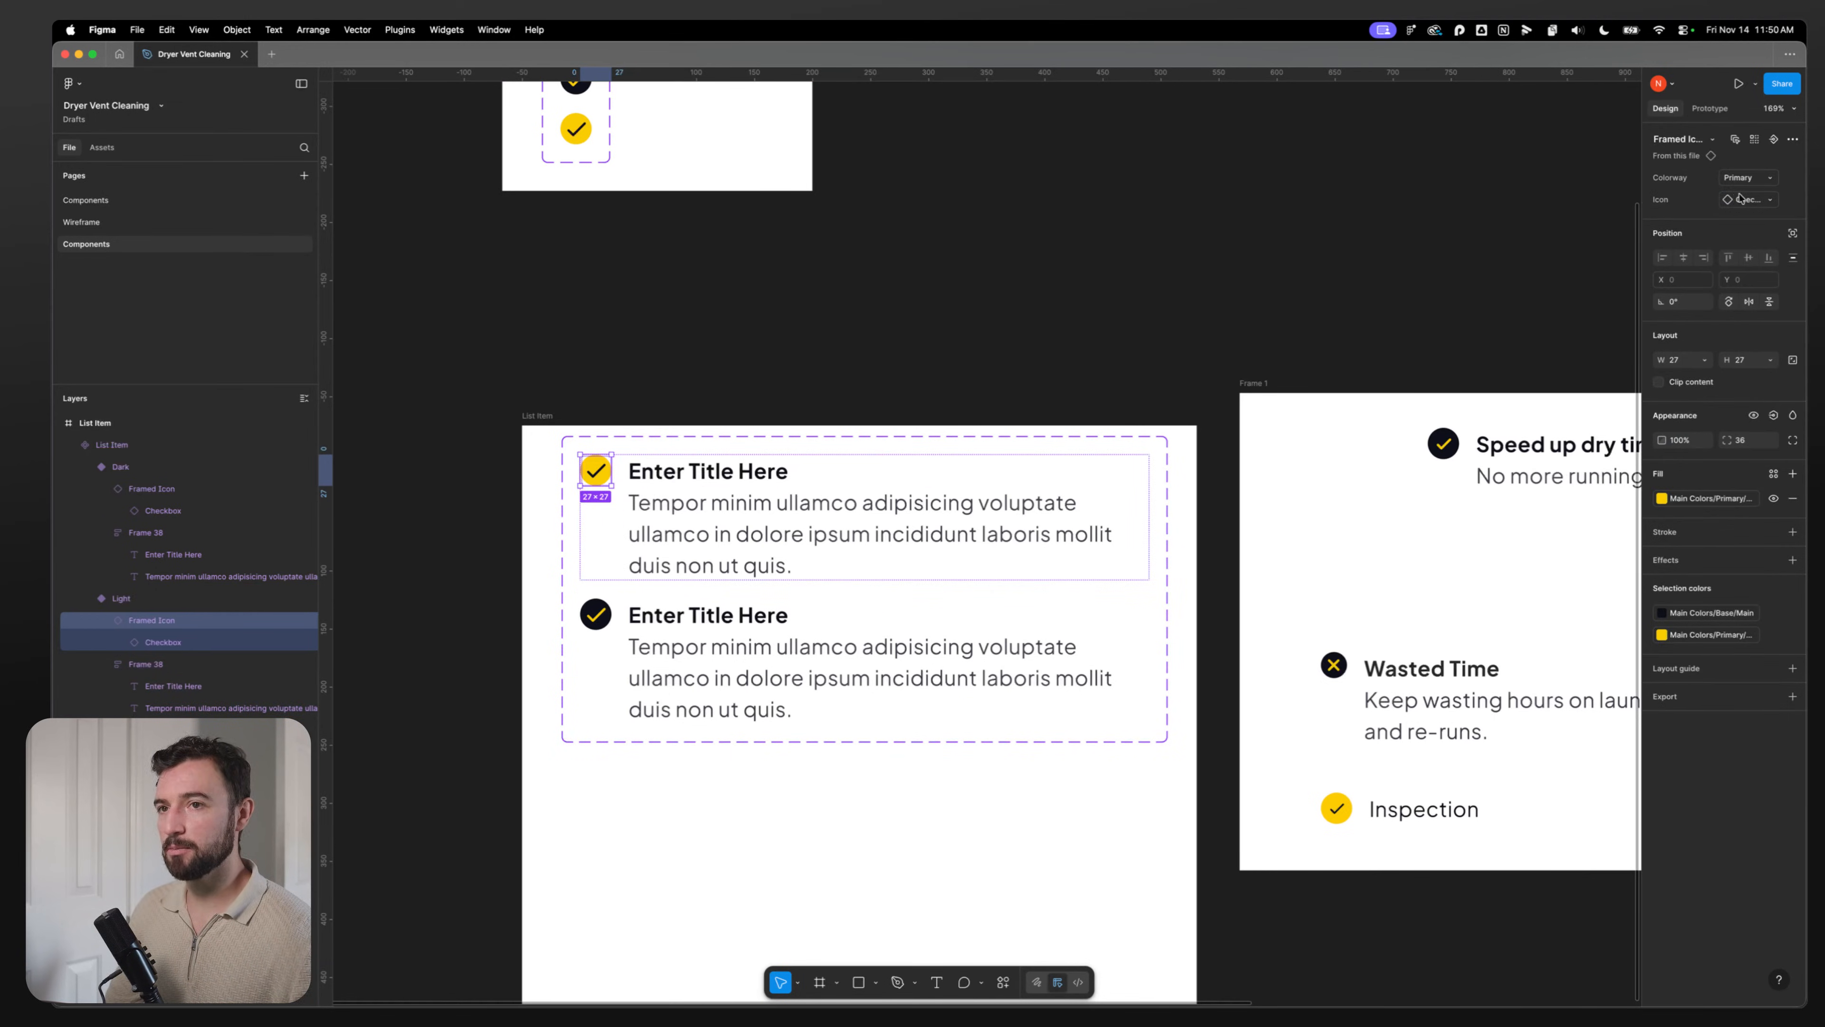
{"action": "left_click", "coordinate": [1742, 179]}
{"action": "left_click", "coordinate": [1674, 161]}
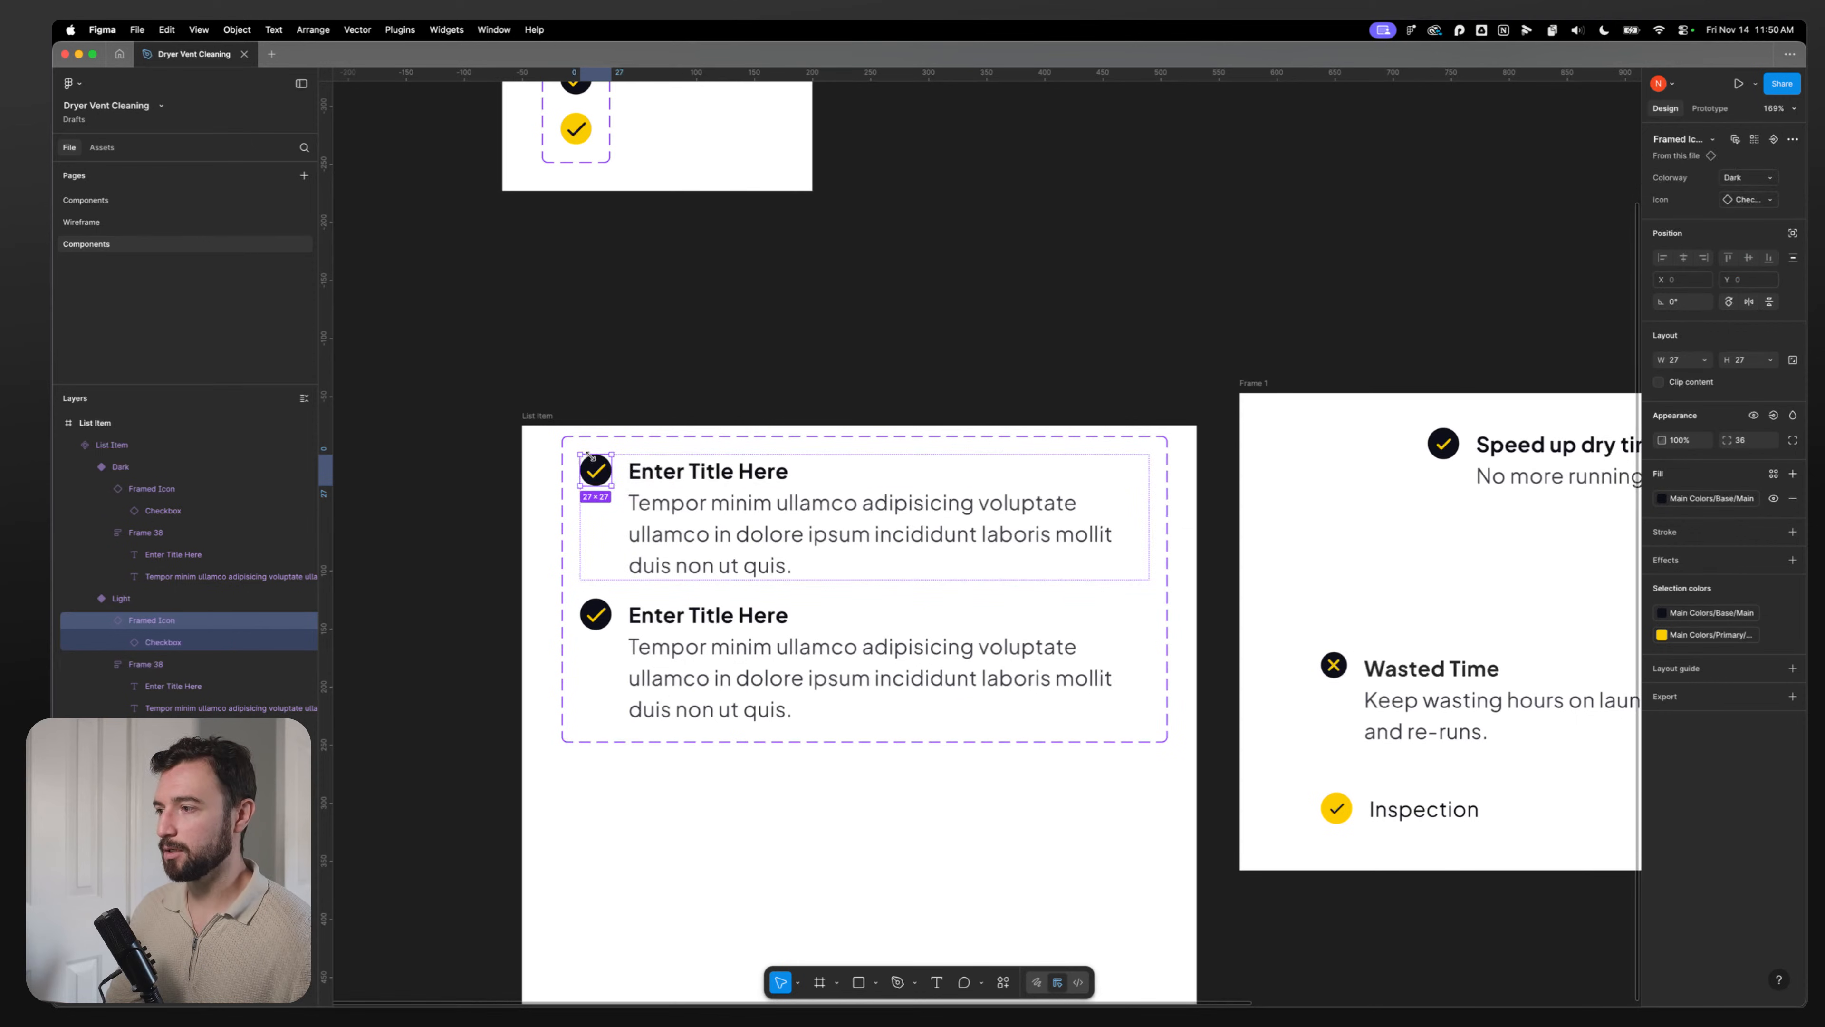
Step: Apply the Text Light colour to the Light variant's title and Text Light Muted to its description
{"action": "double_click", "coordinate": [669, 473]}
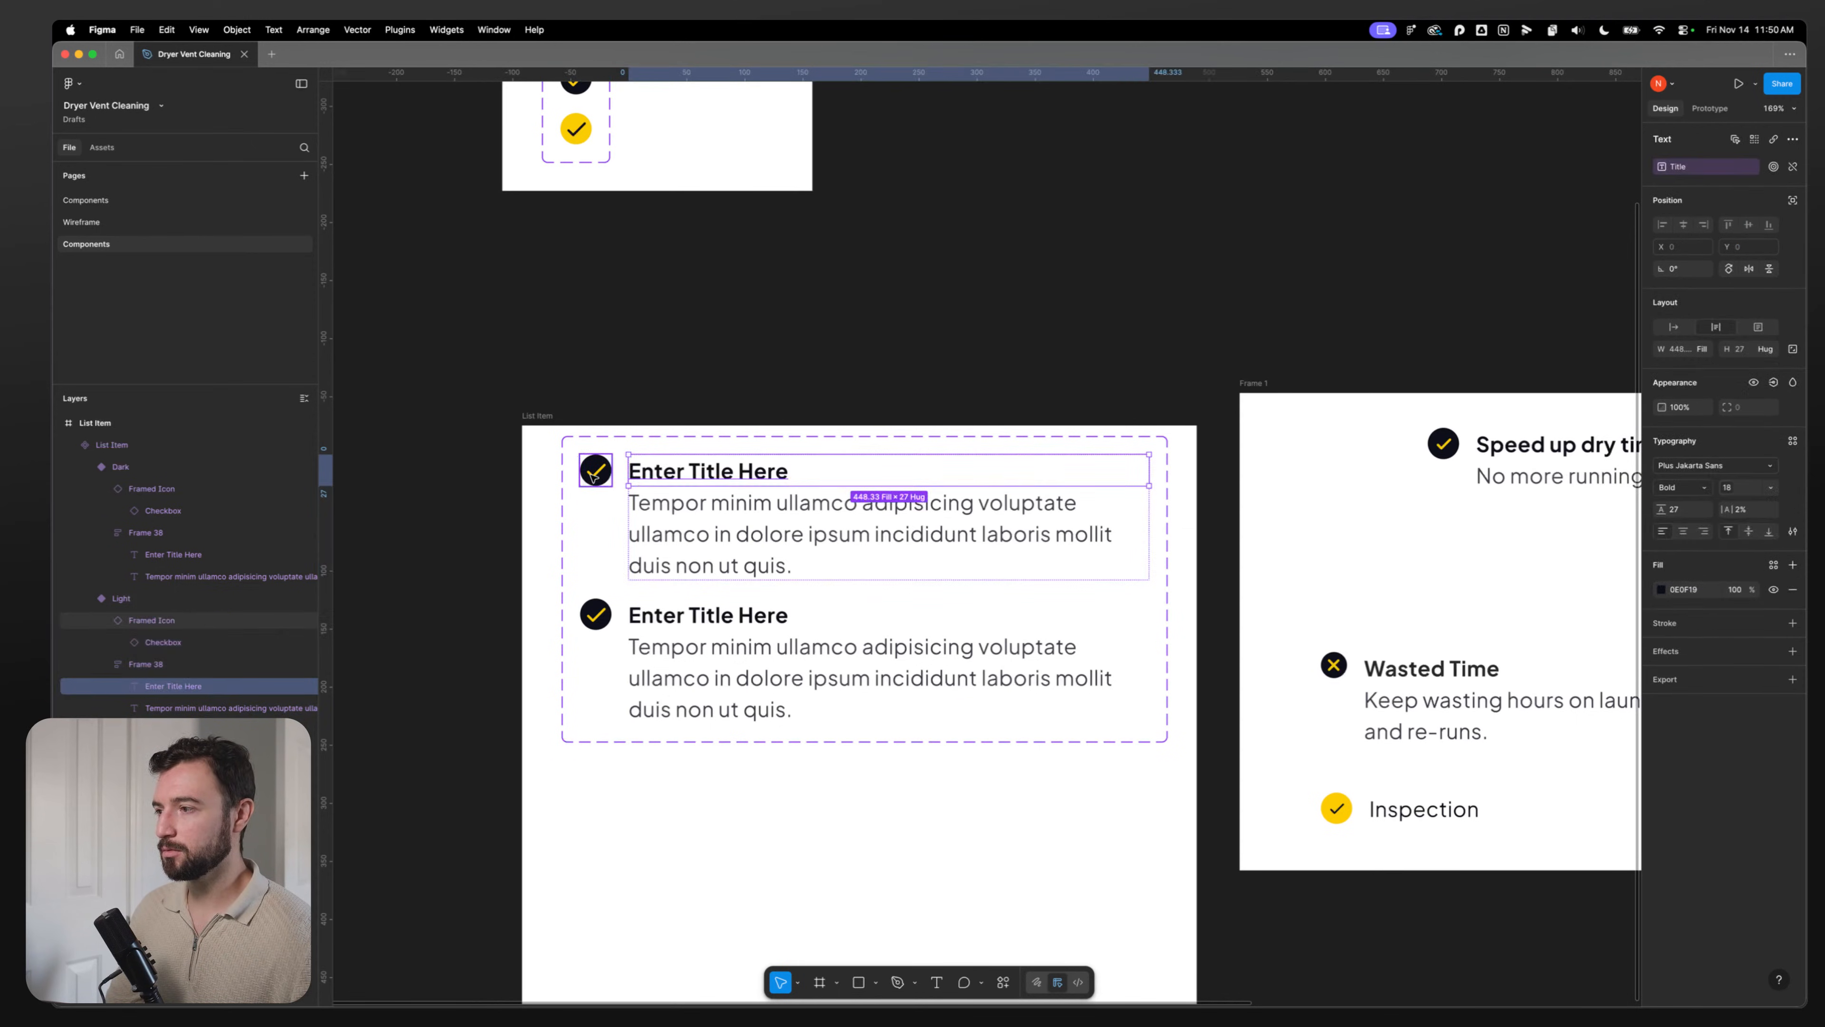
{"action": "left_click", "coordinate": [599, 503]}
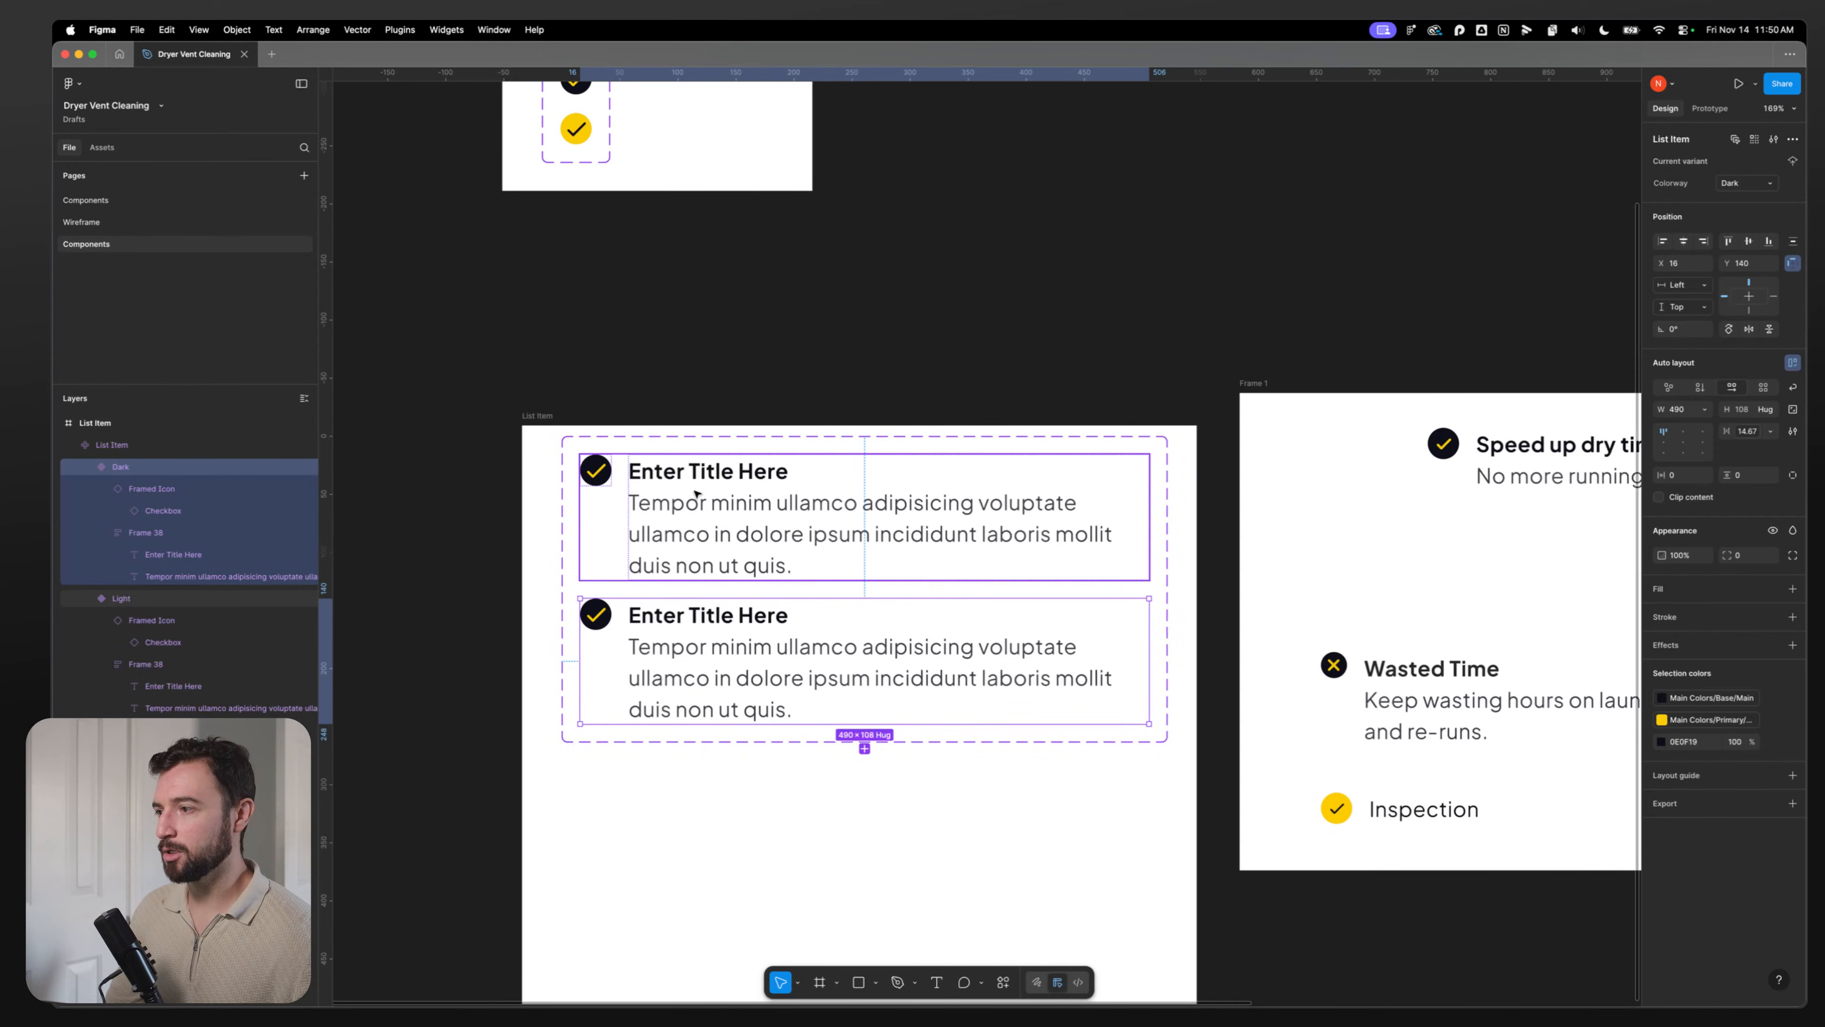
{"action": "double_click", "coordinate": [695, 474]}
{"action": "double_click", "coordinate": [696, 474]}
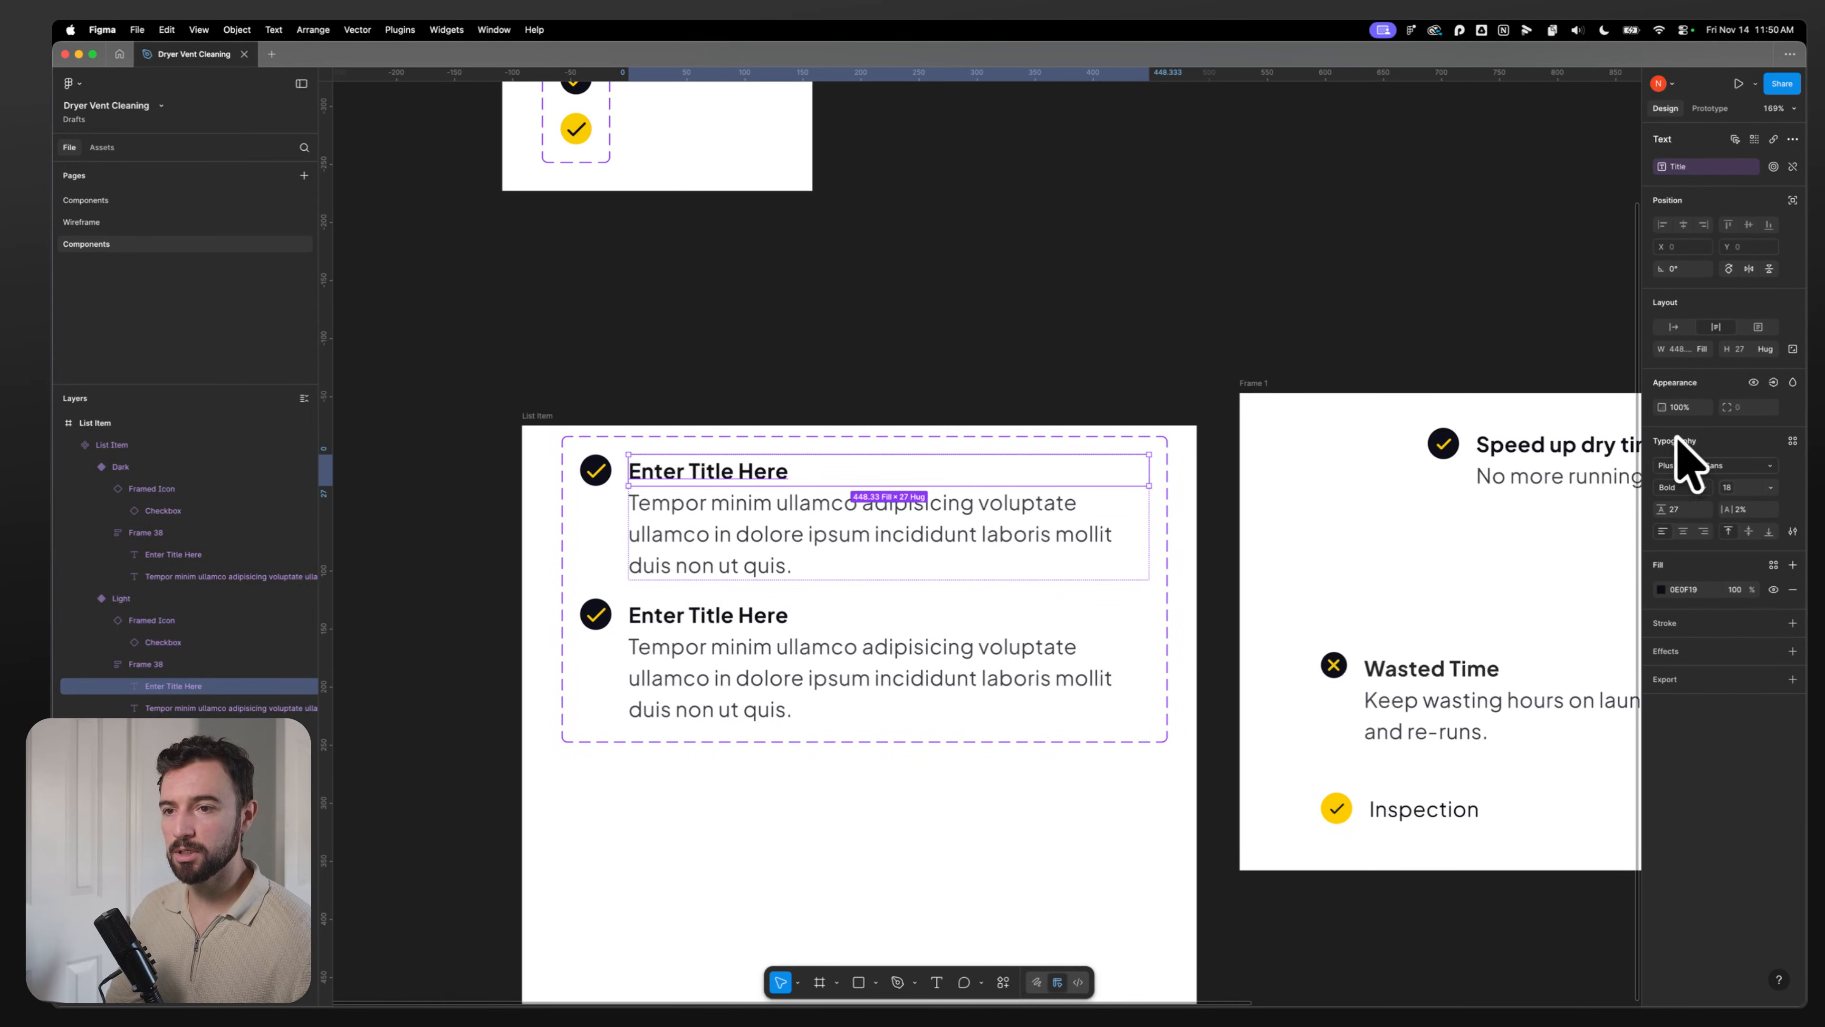
{"action": "left_click", "coordinate": [1773, 564]}
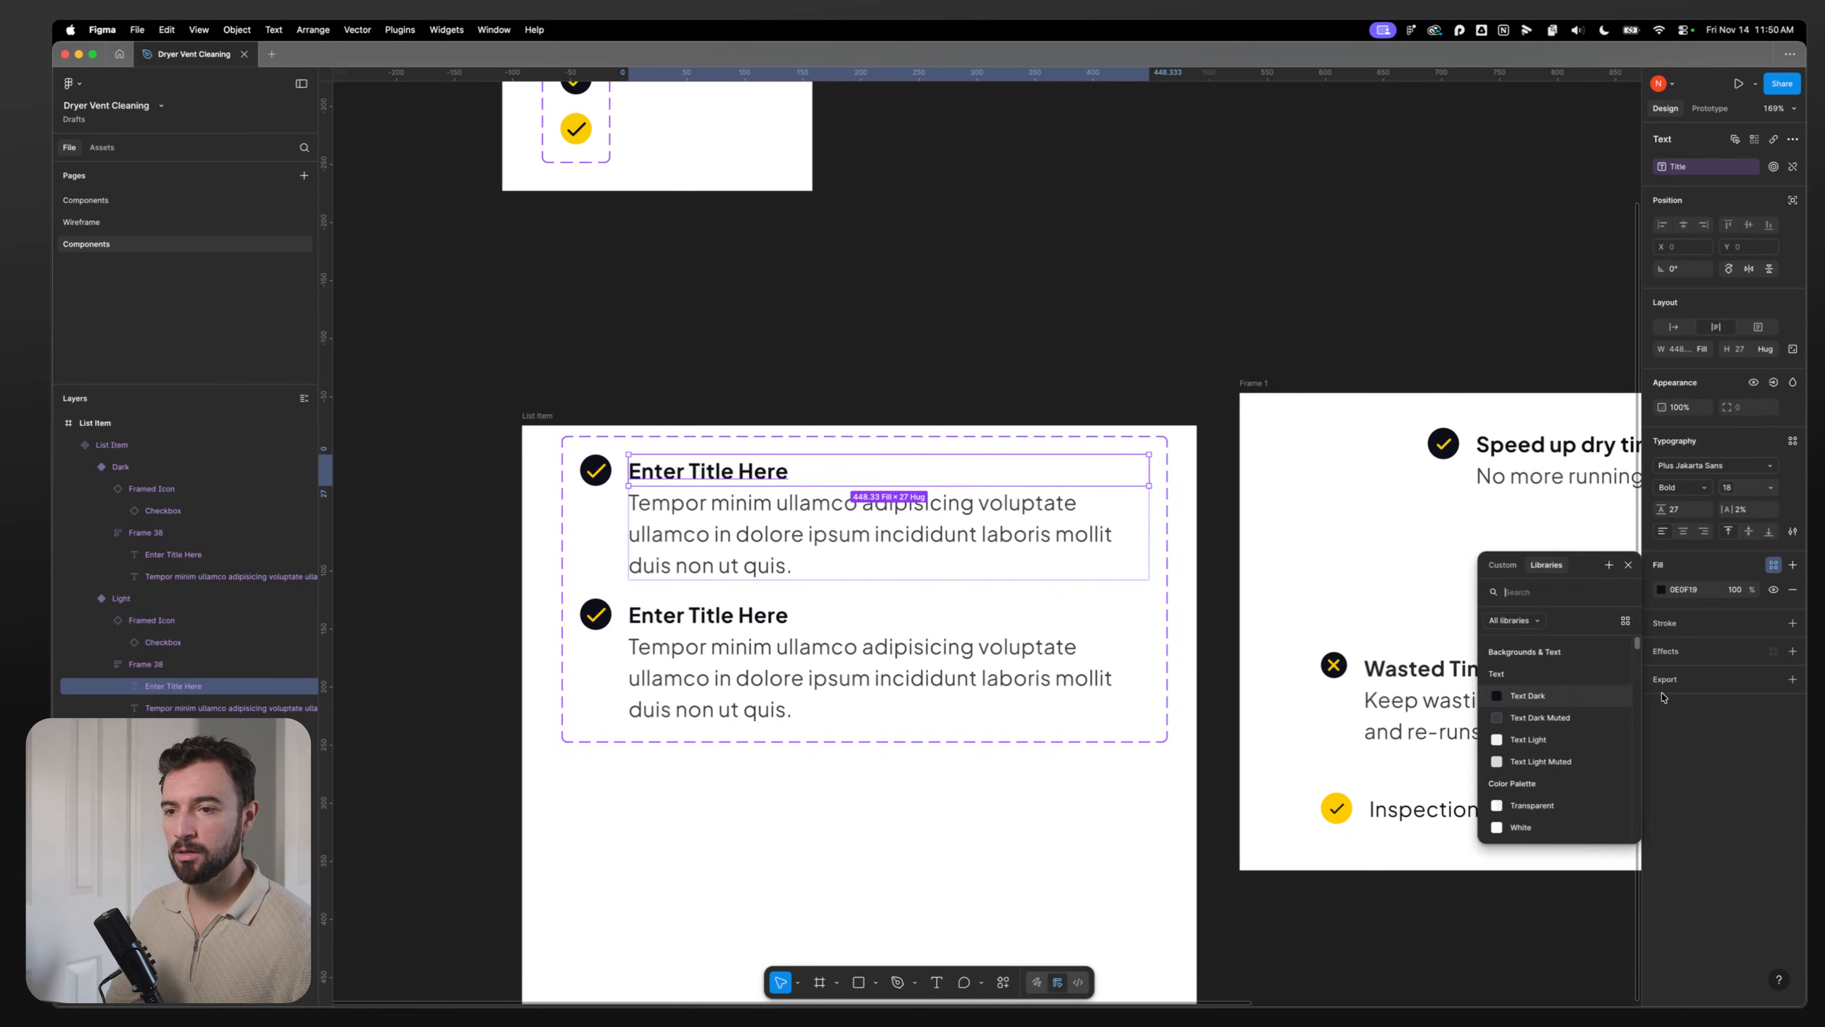
{"action": "left_click", "coordinate": [1552, 742]}
{"action": "left_click", "coordinate": [823, 575]}
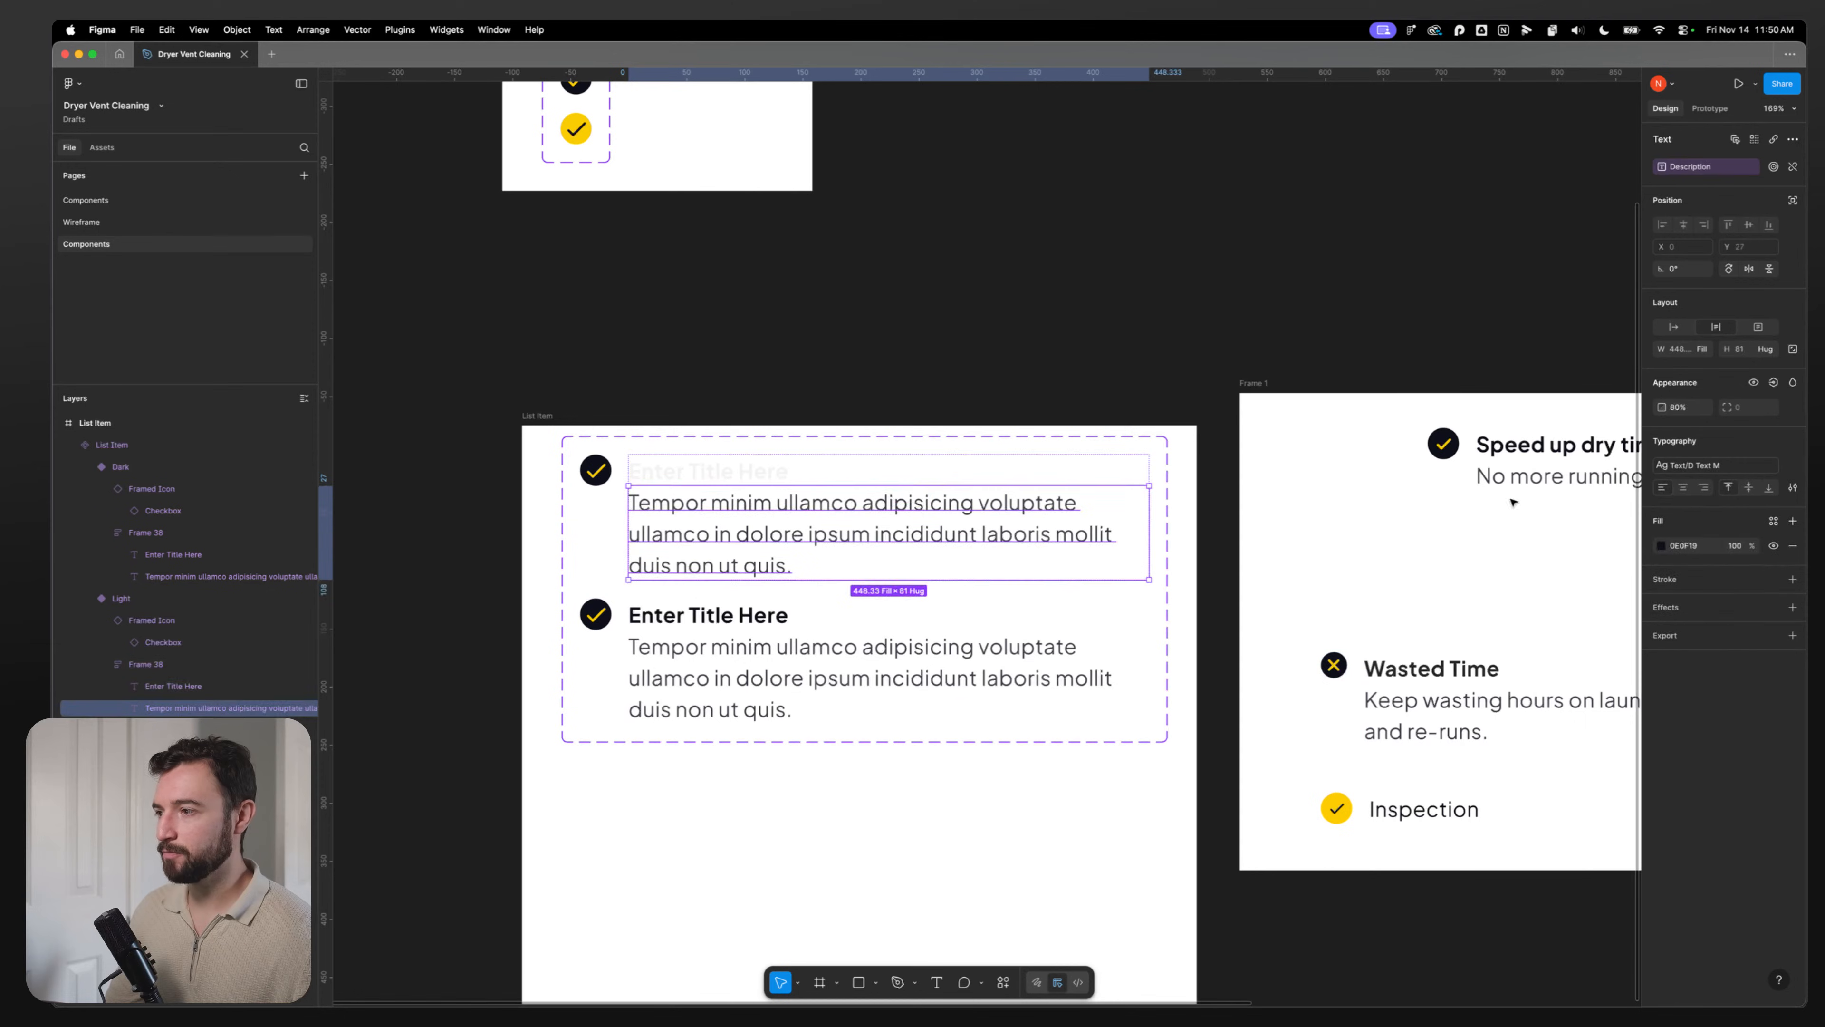
{"action": "left_click", "coordinate": [1774, 522]}
{"action": "left_click", "coordinate": [1545, 715]}
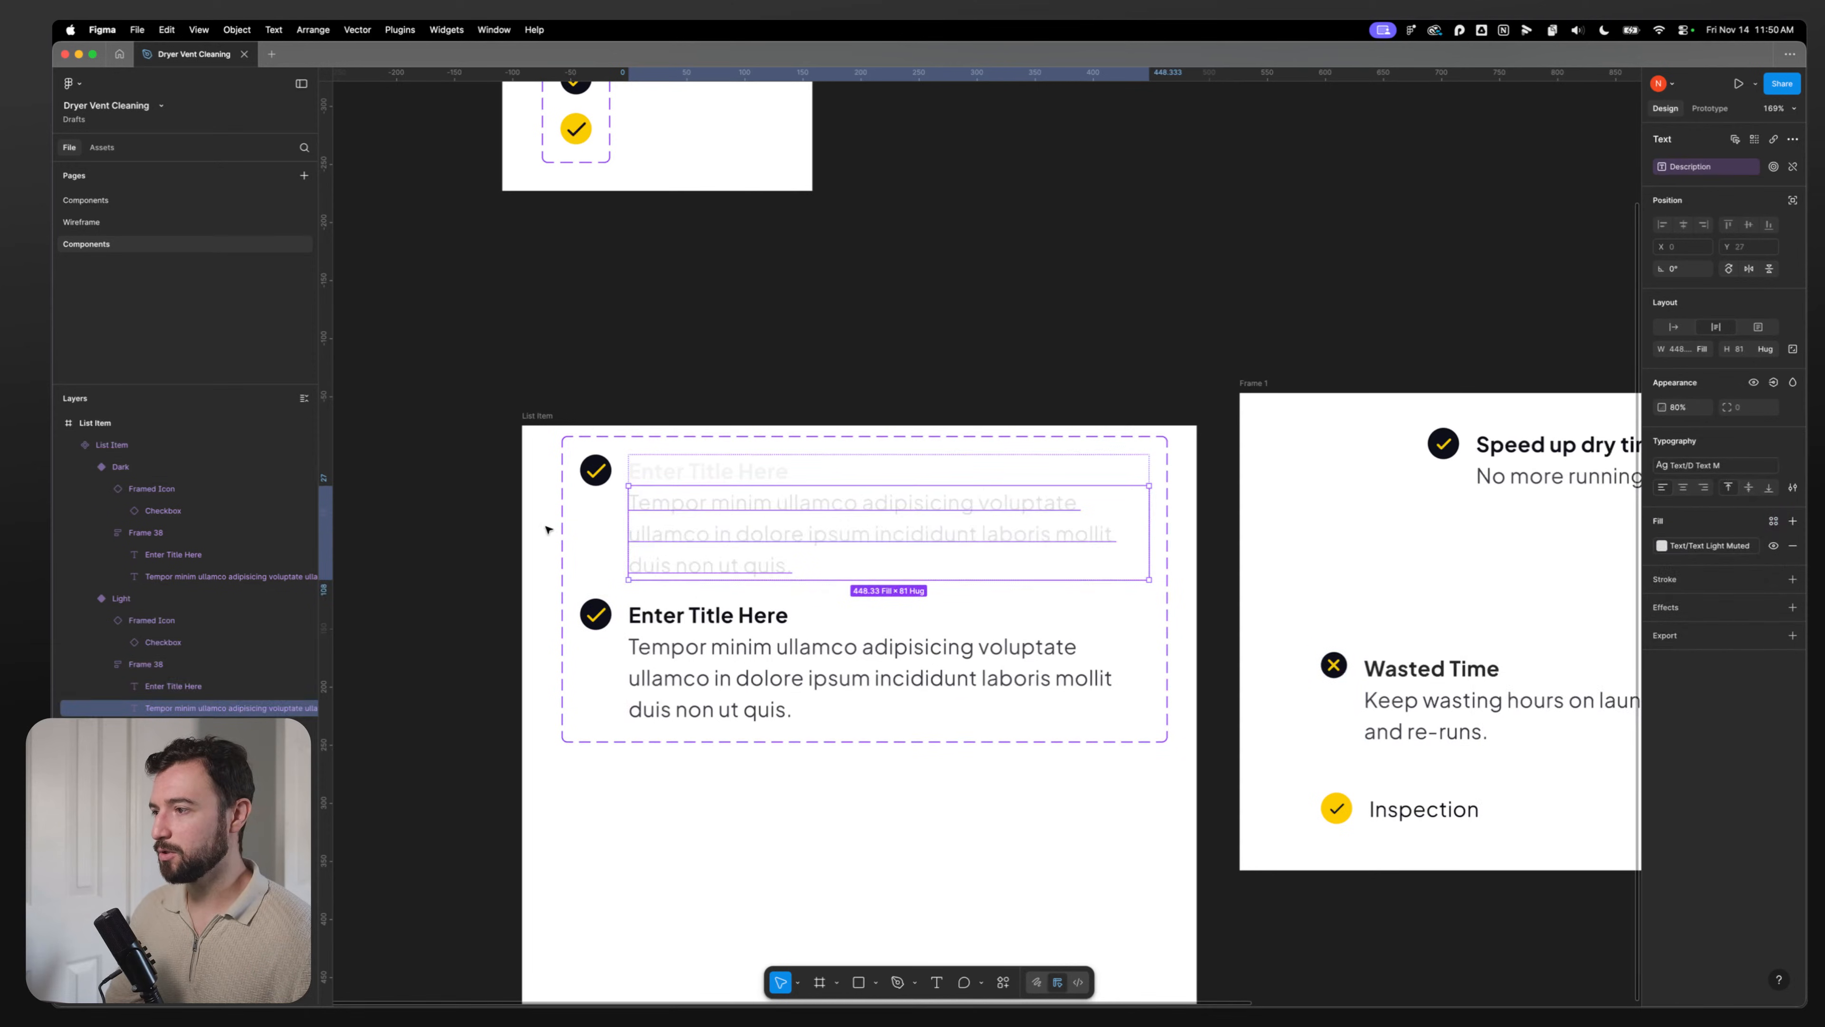
Step: Apply the Text Dark colour to the Dark variant's title and Text Dark Muted to its description
{"action": "left_click", "coordinate": [707, 614]}
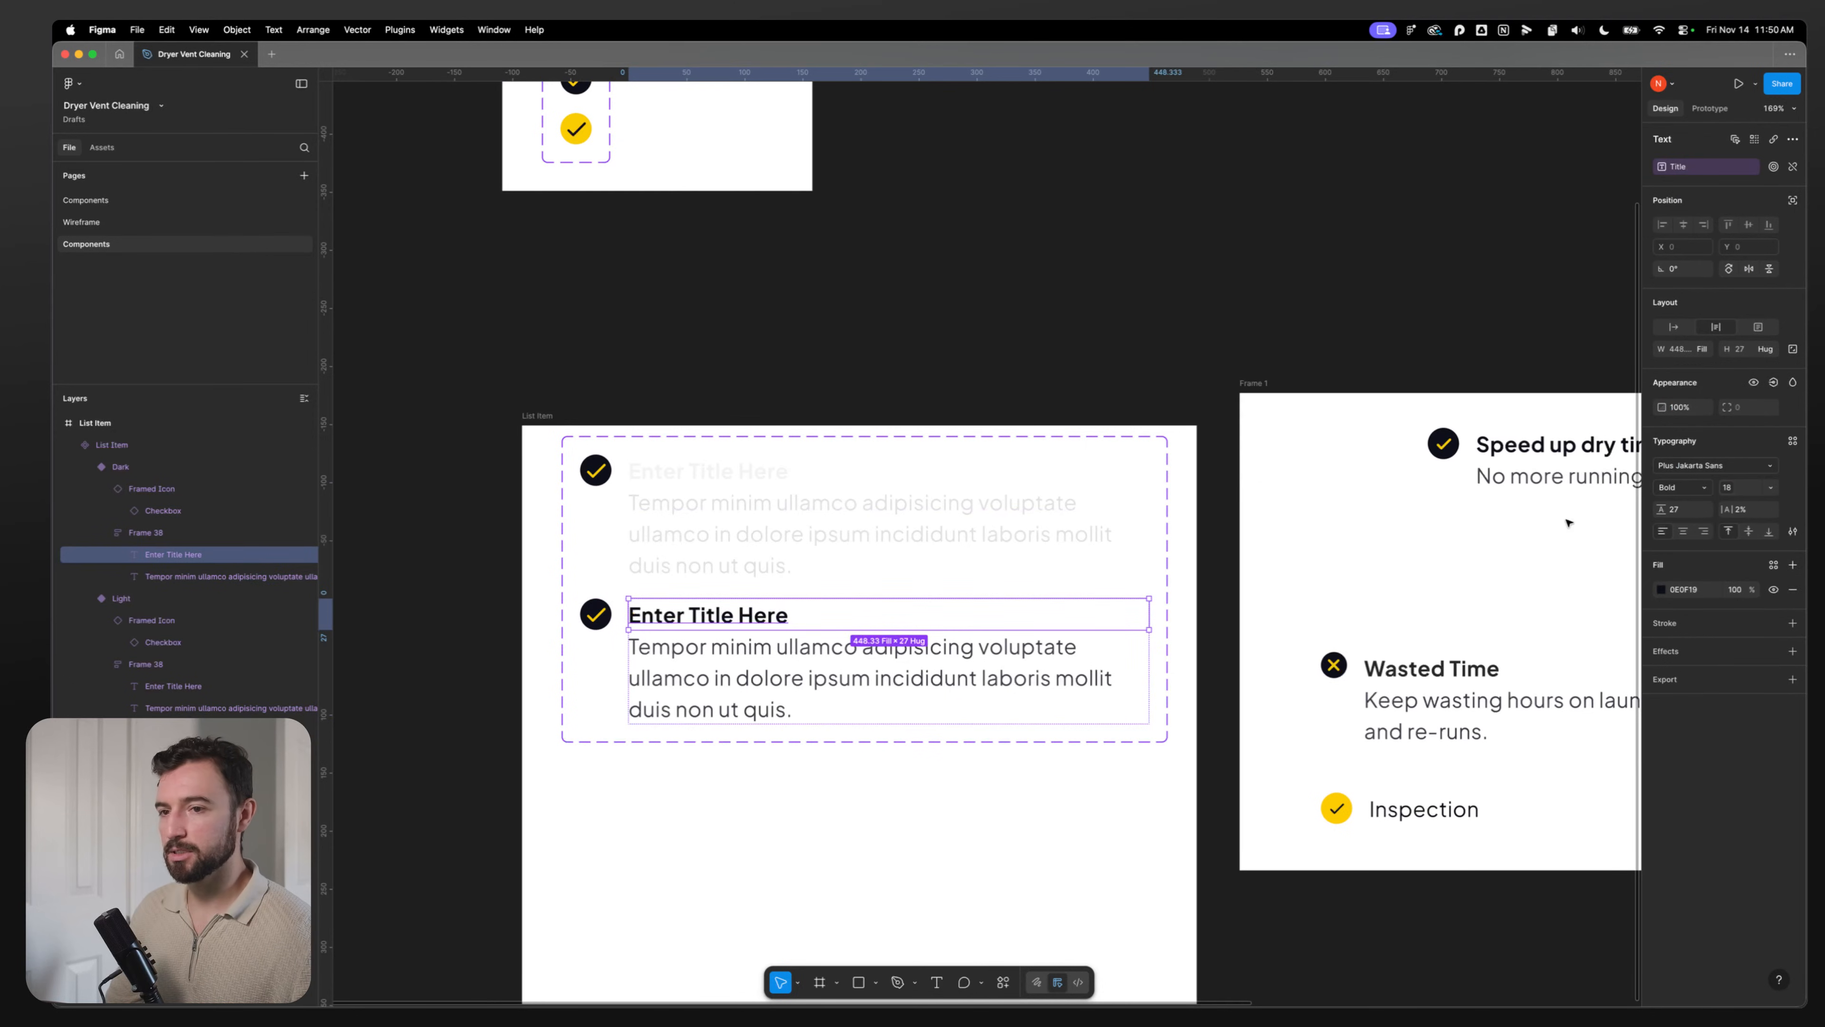
{"action": "left_click", "coordinate": [1772, 566]}
{"action": "left_click", "coordinate": [1560, 697]}
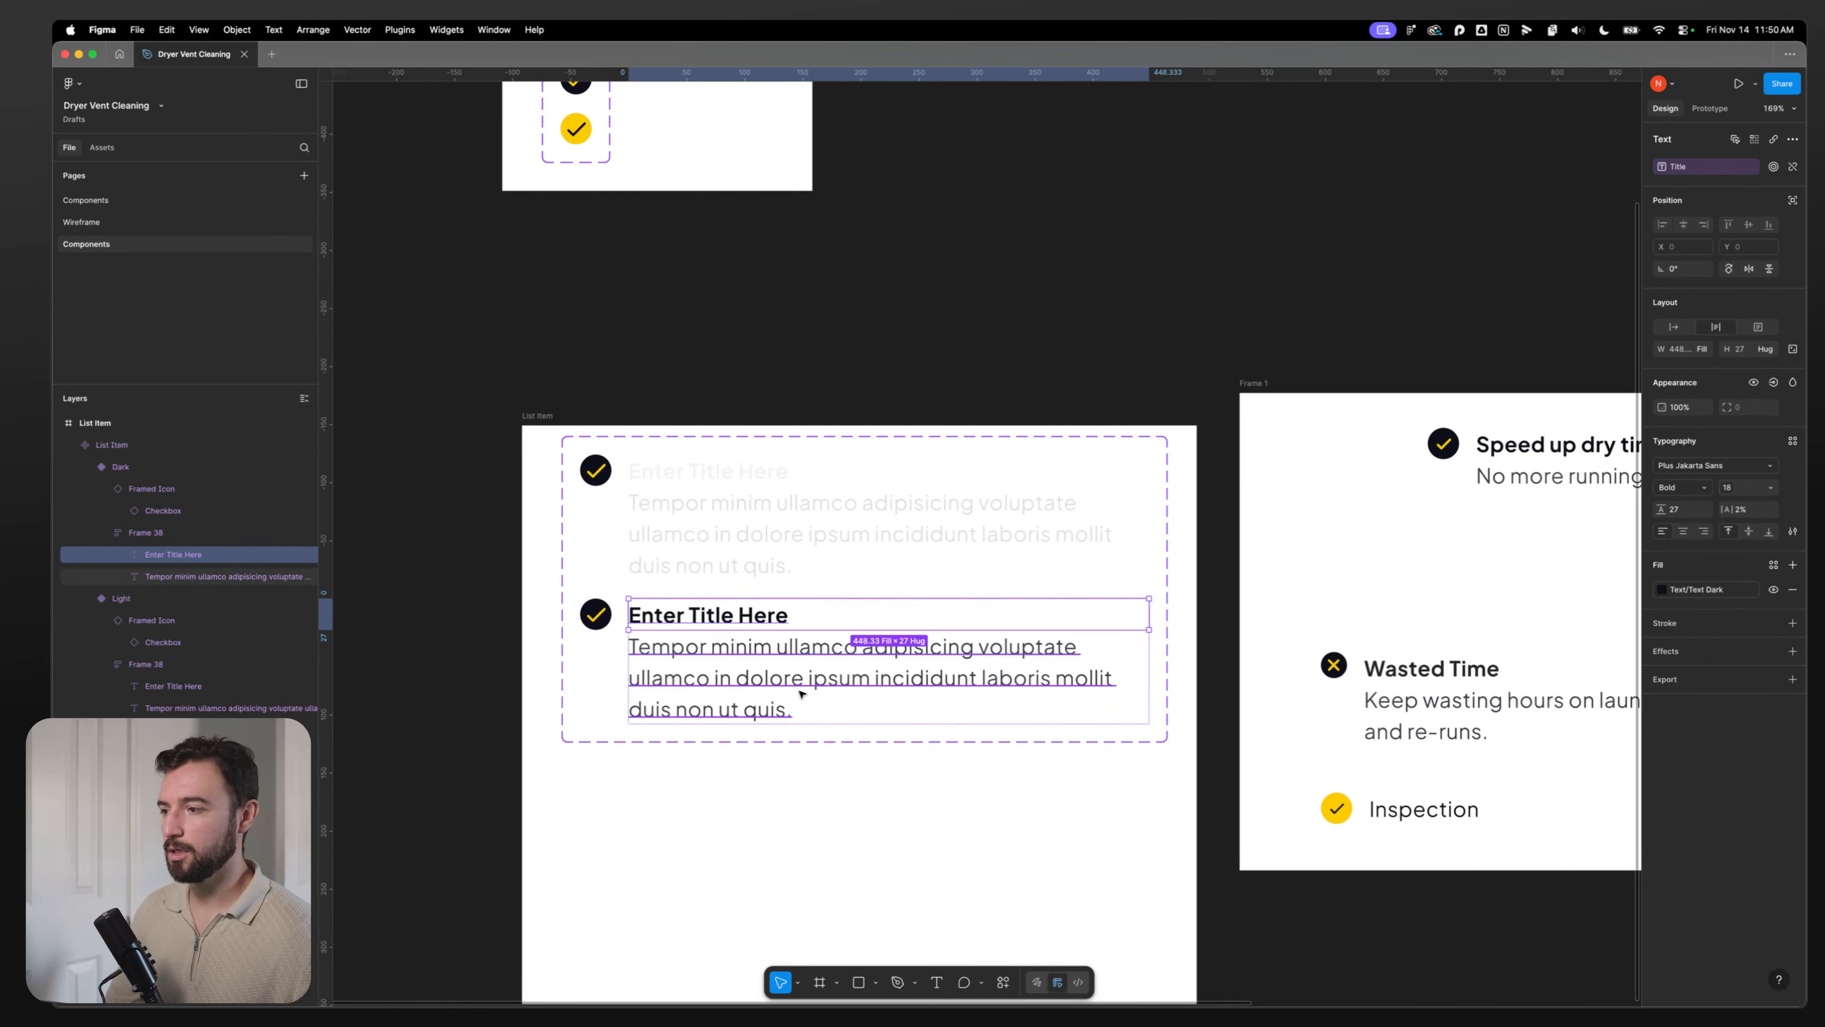
{"action": "left_click", "coordinate": [803, 692]}
{"action": "left_click", "coordinate": [1774, 522]}
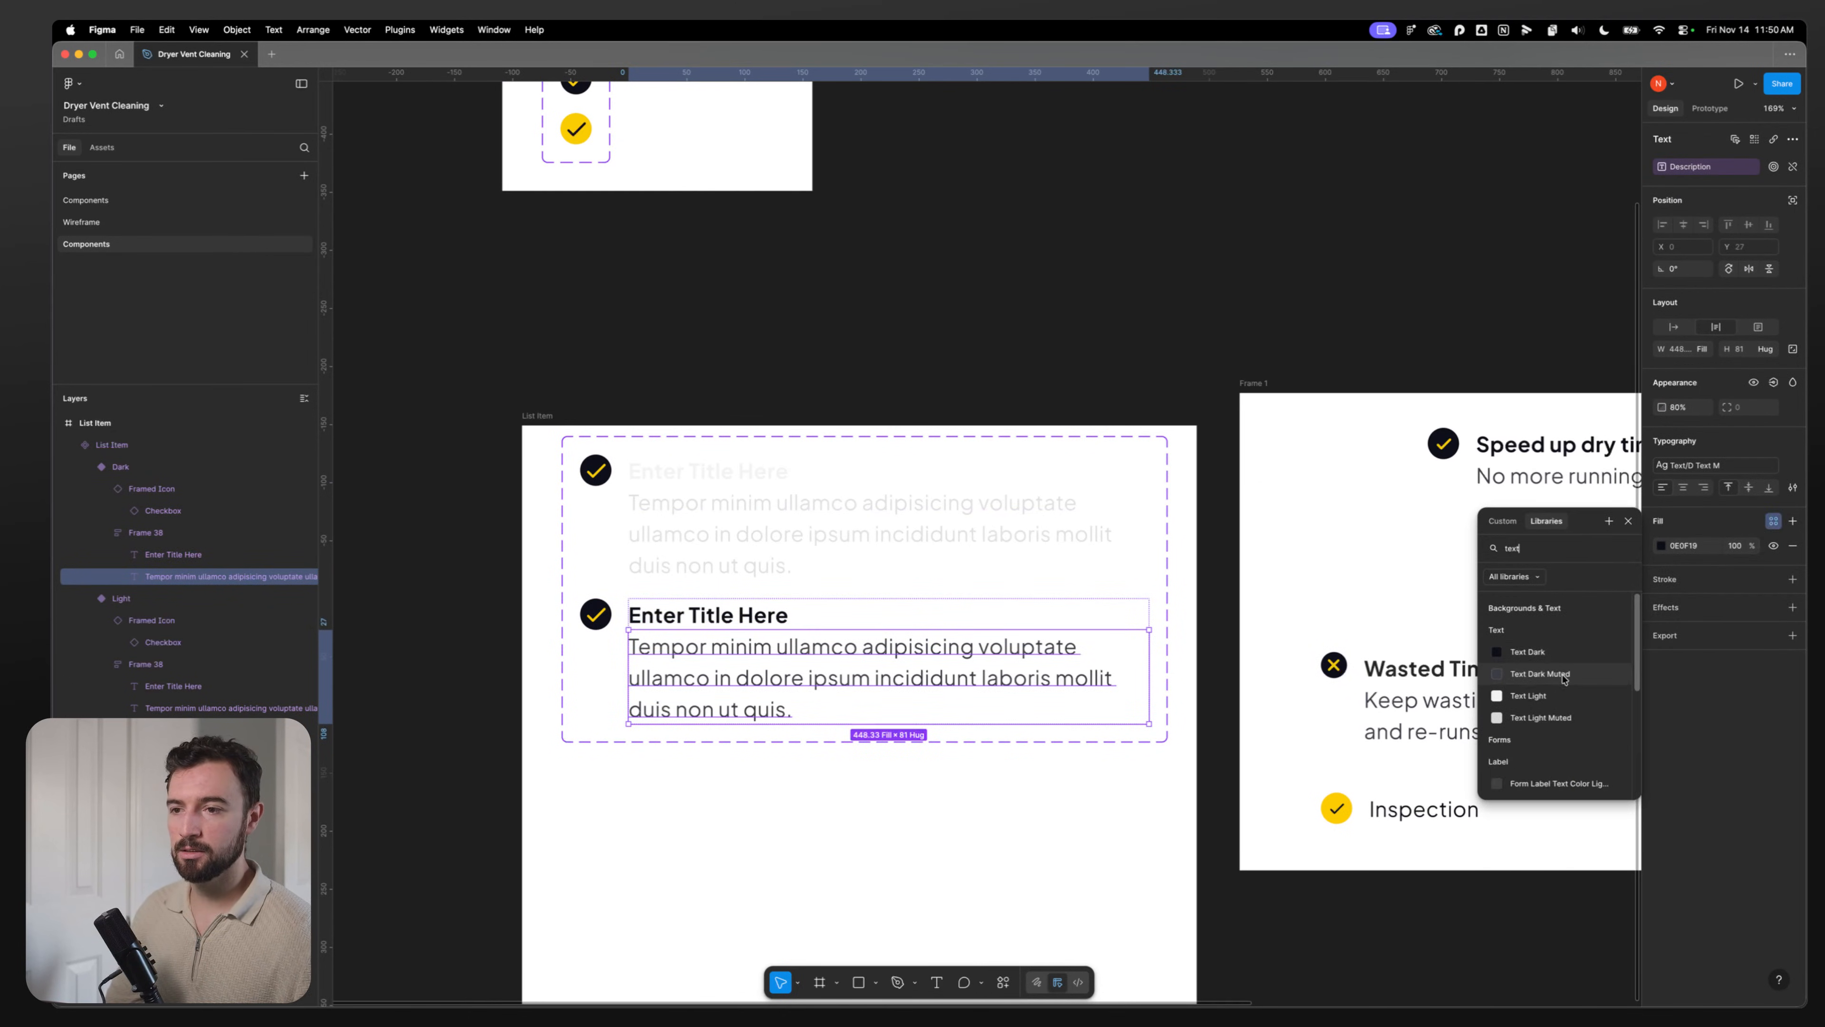
{"action": "left_click", "coordinate": [1545, 679]}
{"action": "left_click", "coordinate": [782, 856]}
Step: Compare the Light and Dark List Item variants with the Inspection list item in Frame 1
{"action": "left_click", "coordinate": [714, 528]}
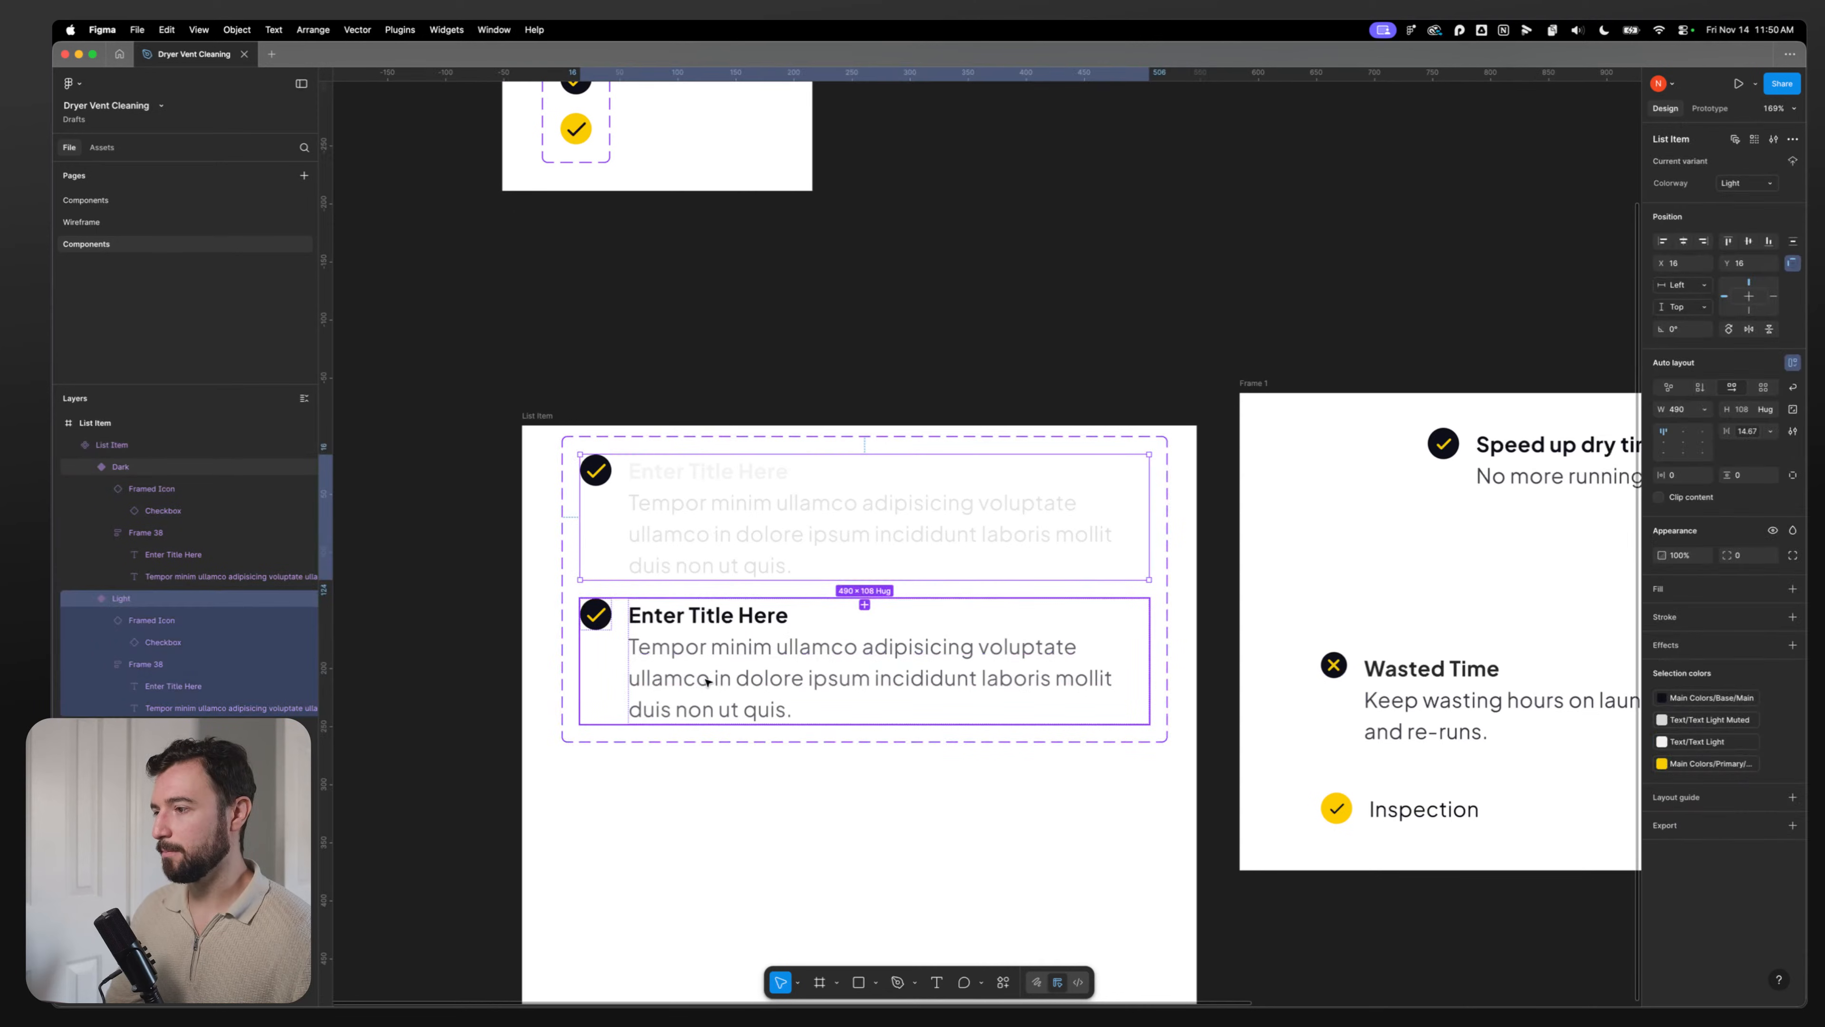
{"action": "left_click", "coordinate": [675, 680]}
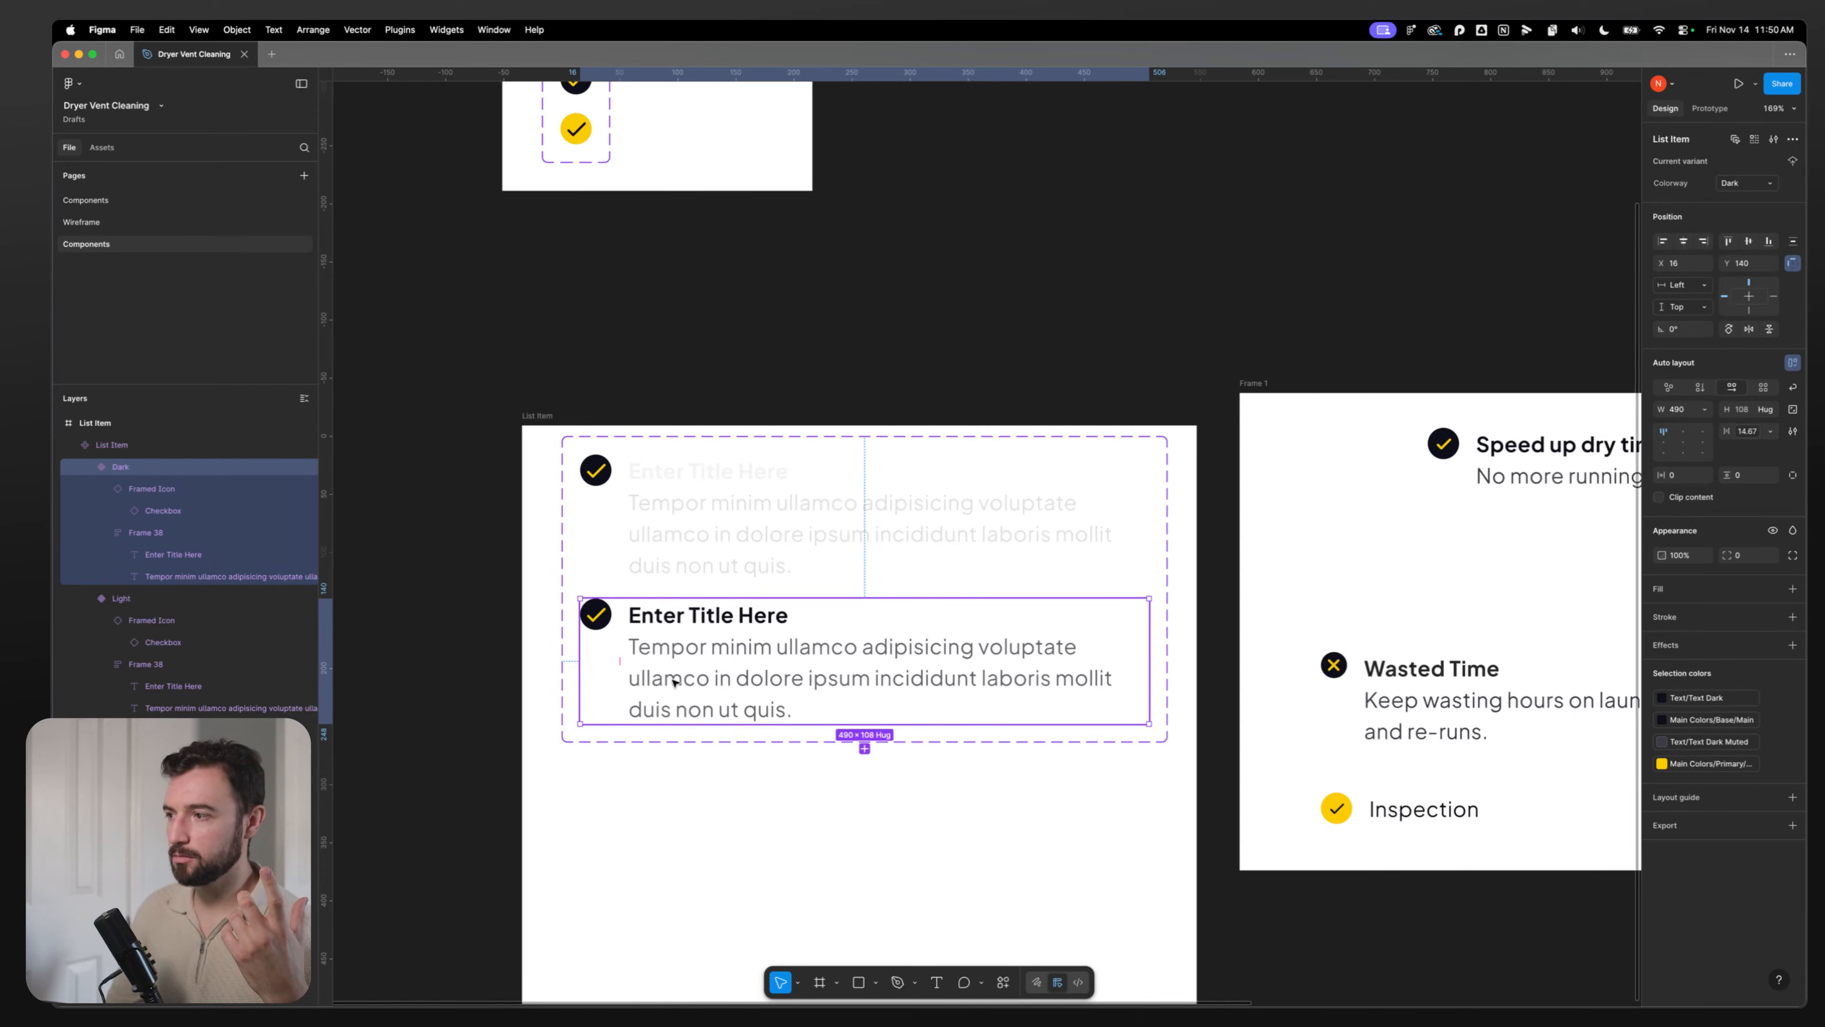
{"action": "left_click", "coordinate": [702, 540]}
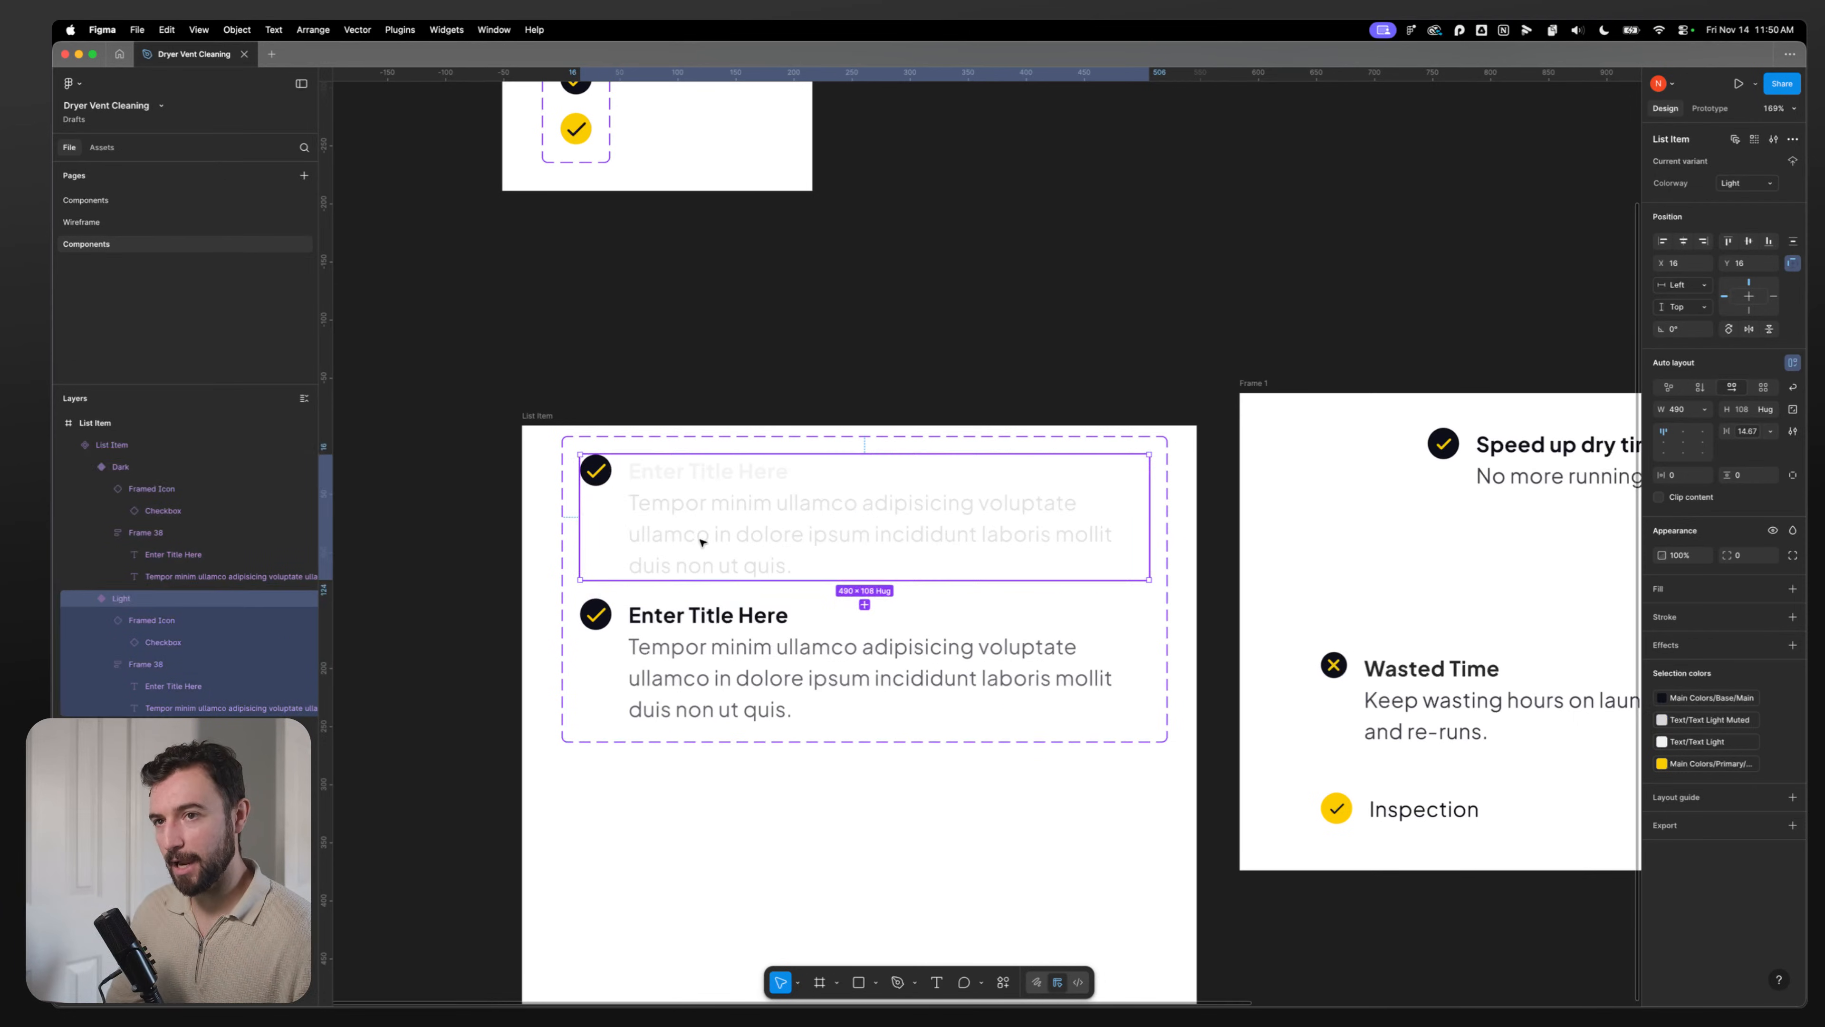
{"action": "double_click", "coordinate": [1412, 812]}
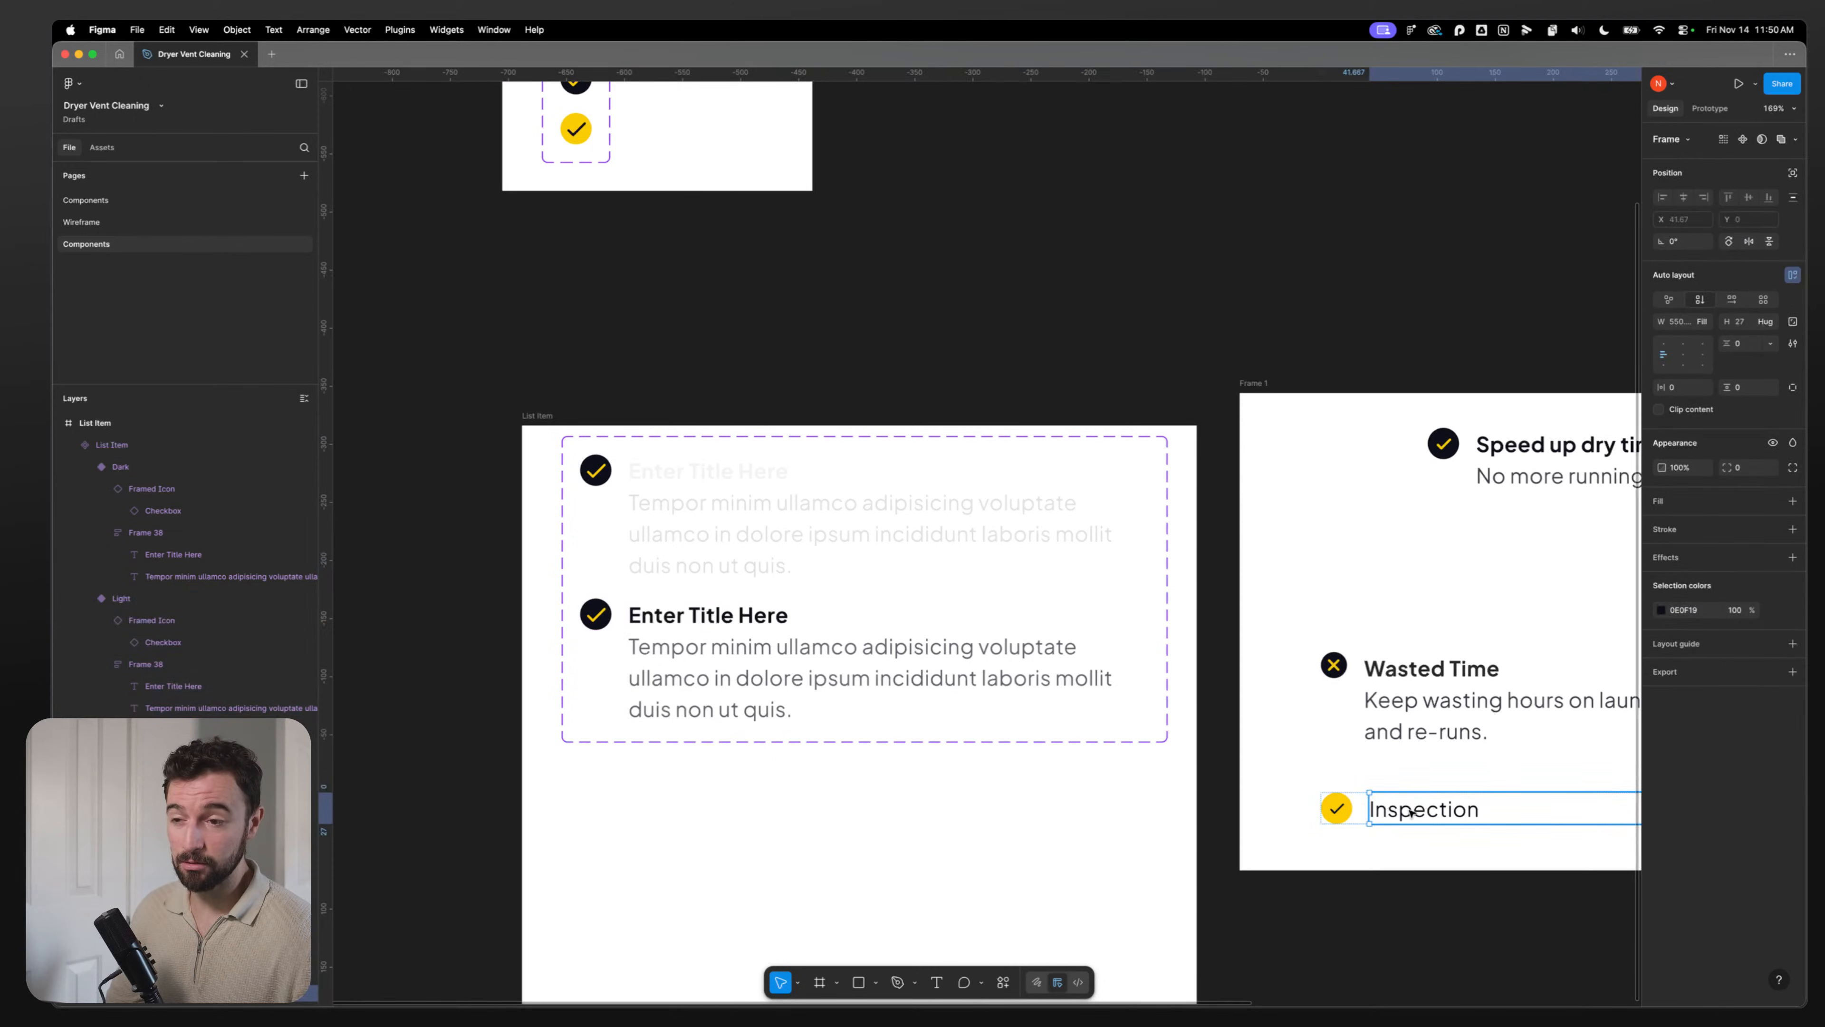
{"action": "left_click", "coordinate": [728, 534]}
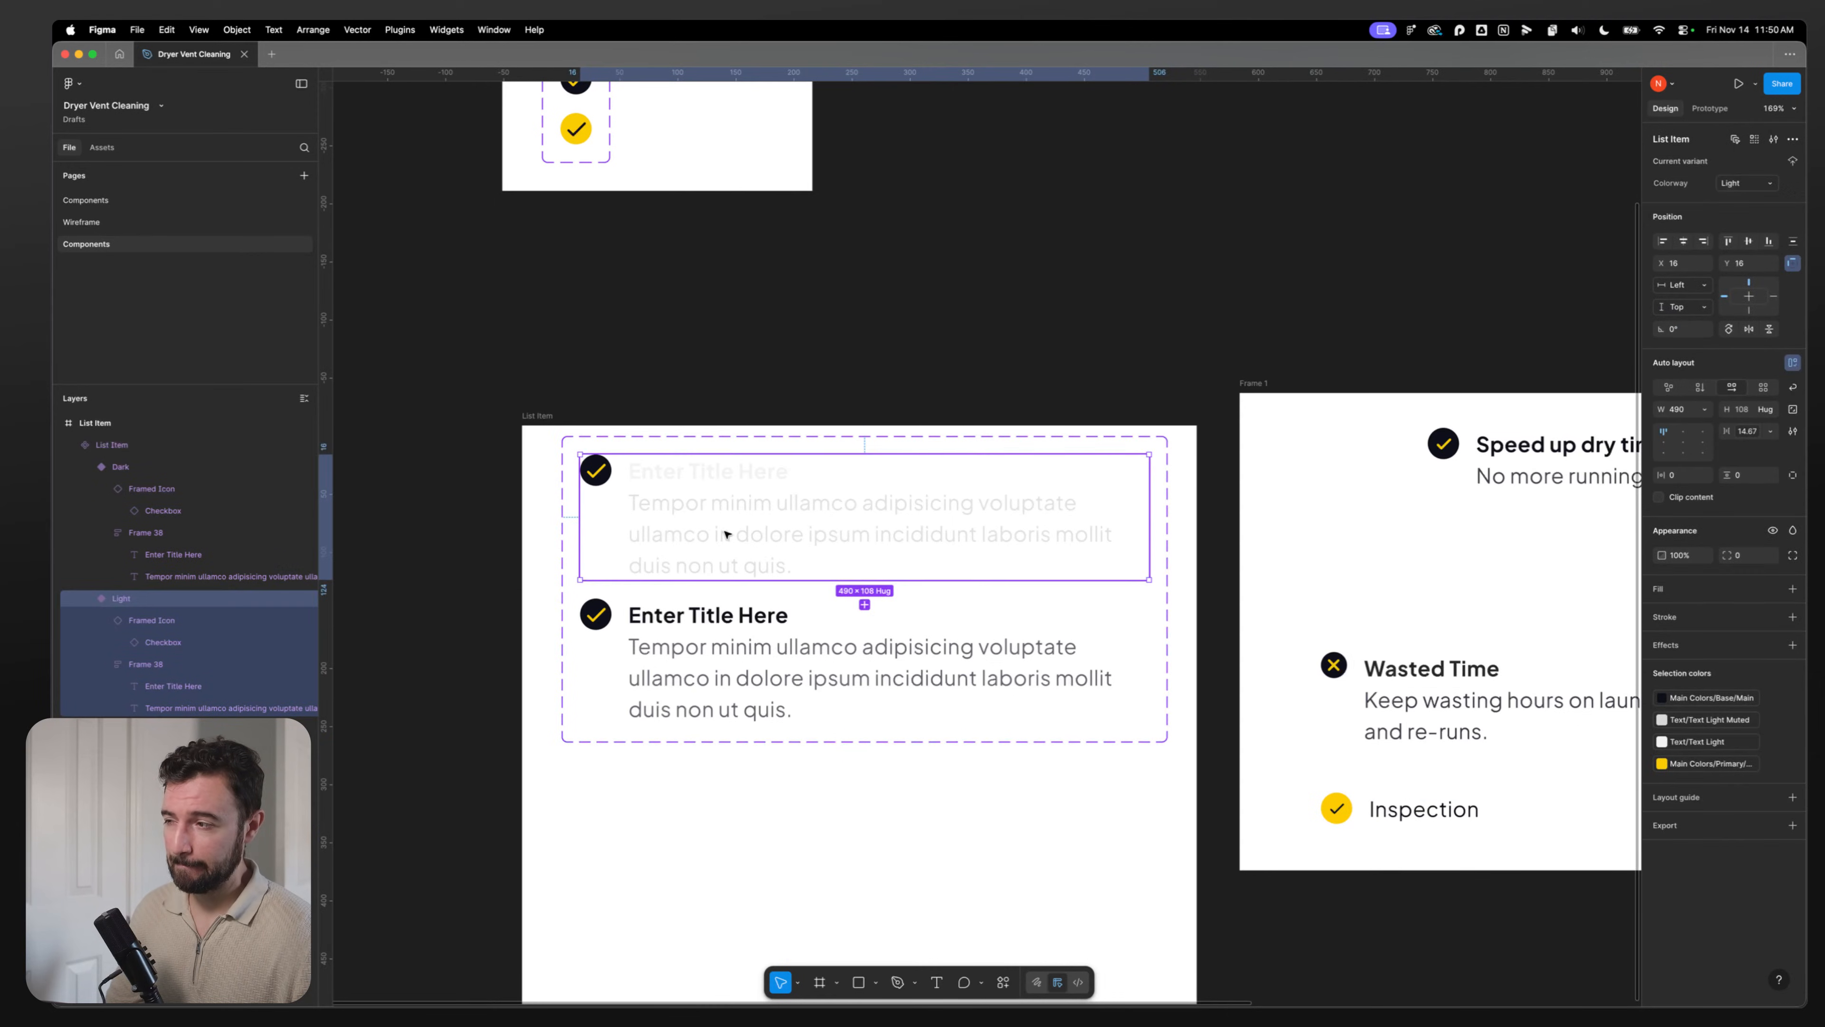
{"action": "double_click", "coordinate": [1418, 810]}
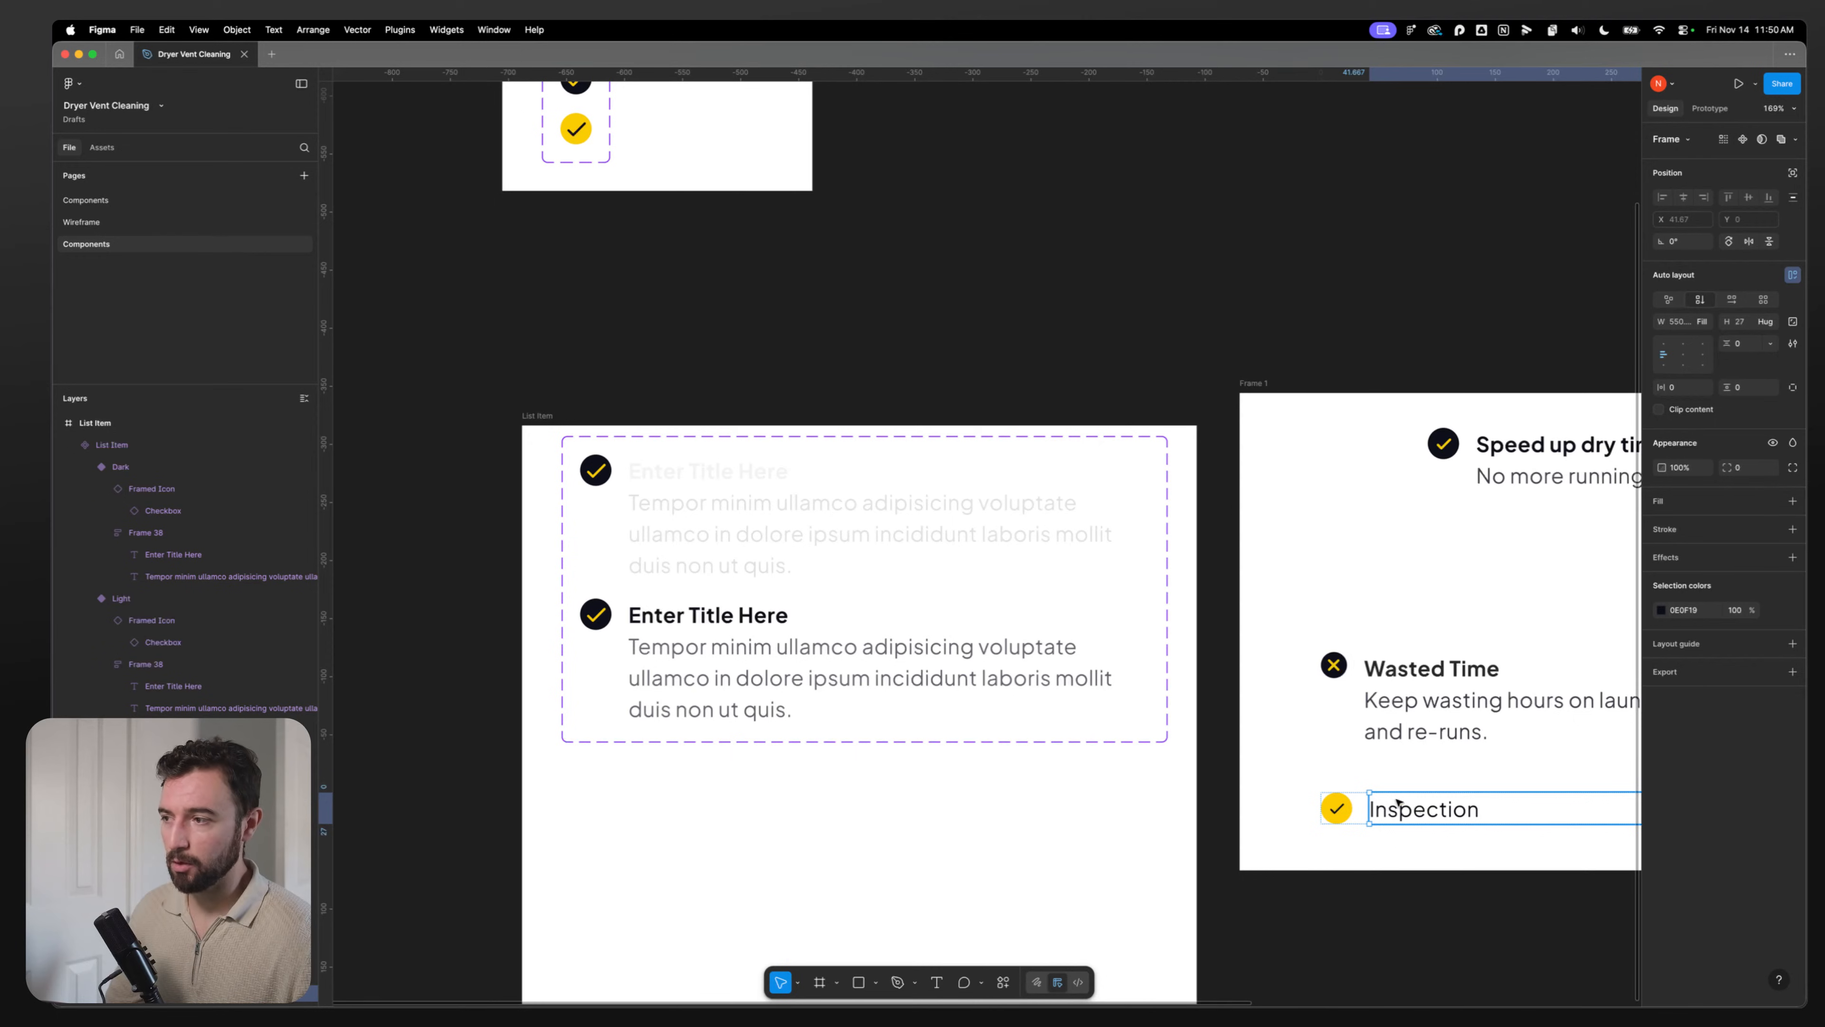
{"action": "left_click", "coordinate": [632, 524]}
{"action": "key", "text": "Return"}
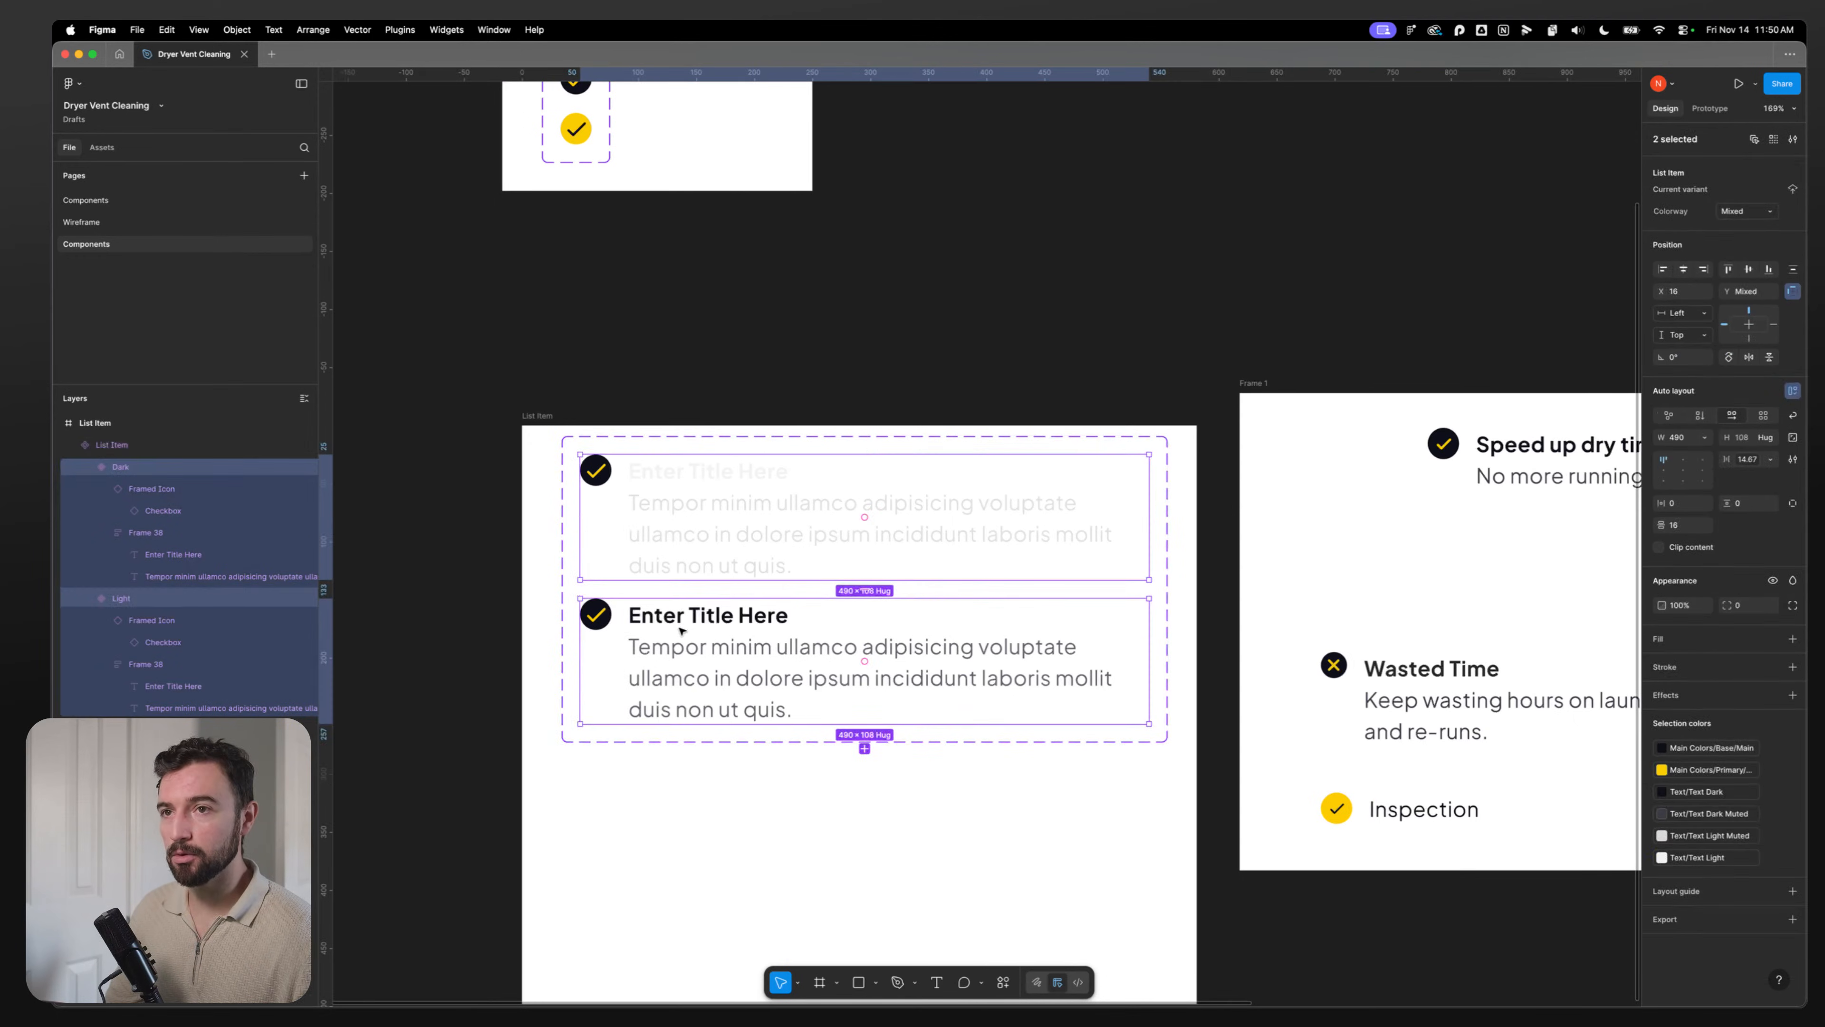
{"action": "left_click", "coordinate": [678, 551]}
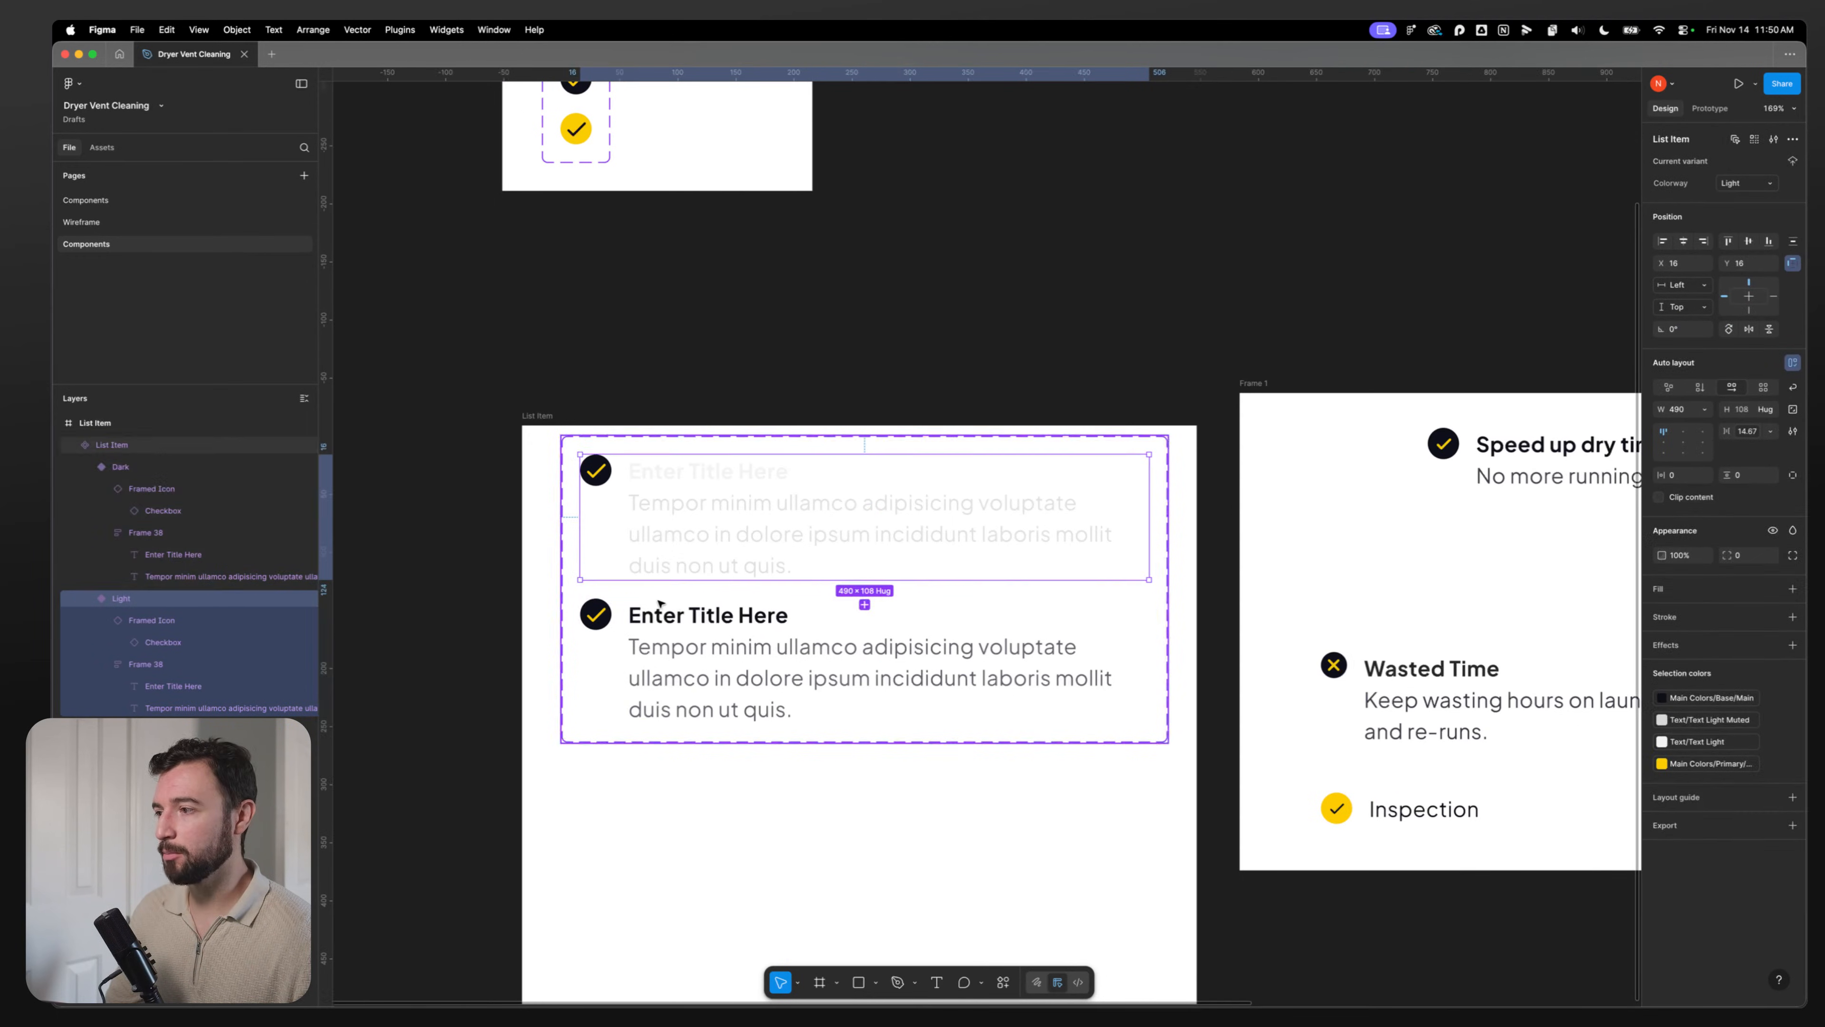
Step: Rename the List Item component set's Title text property as Label
{"action": "left_click", "coordinate": [570, 568]}
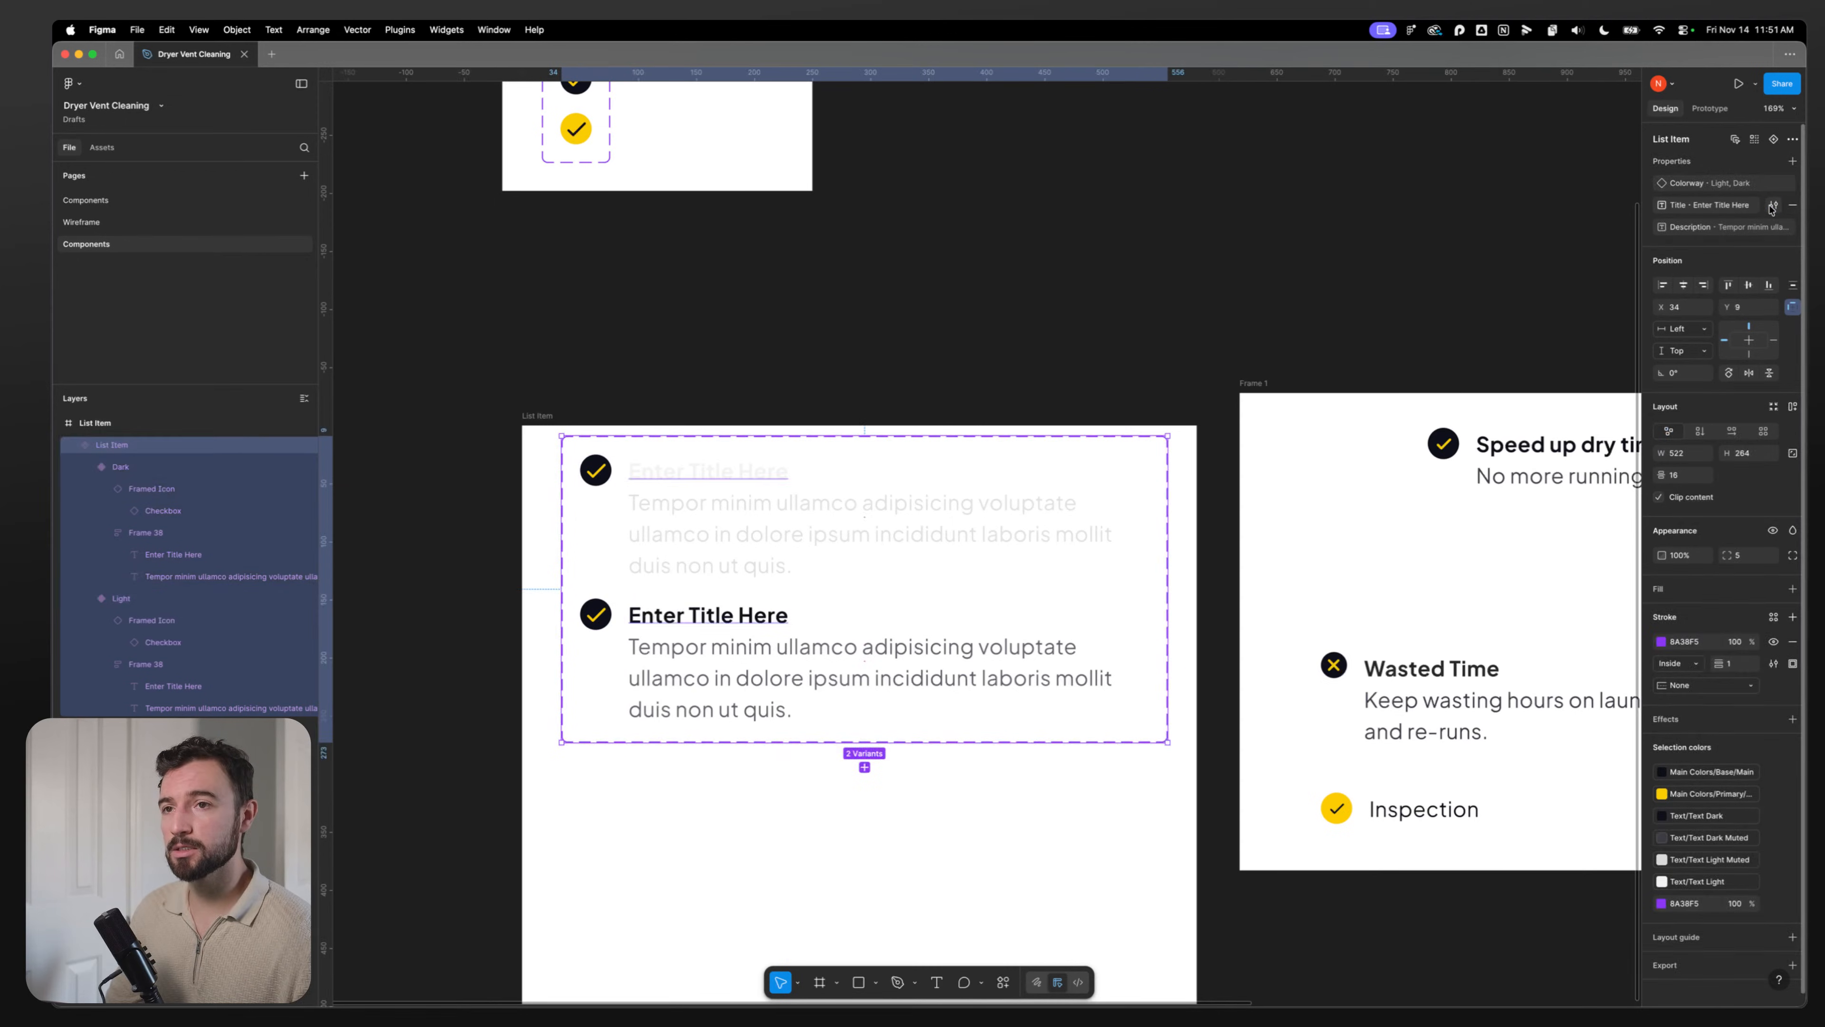
{"action": "left_click", "coordinate": [1773, 205]}
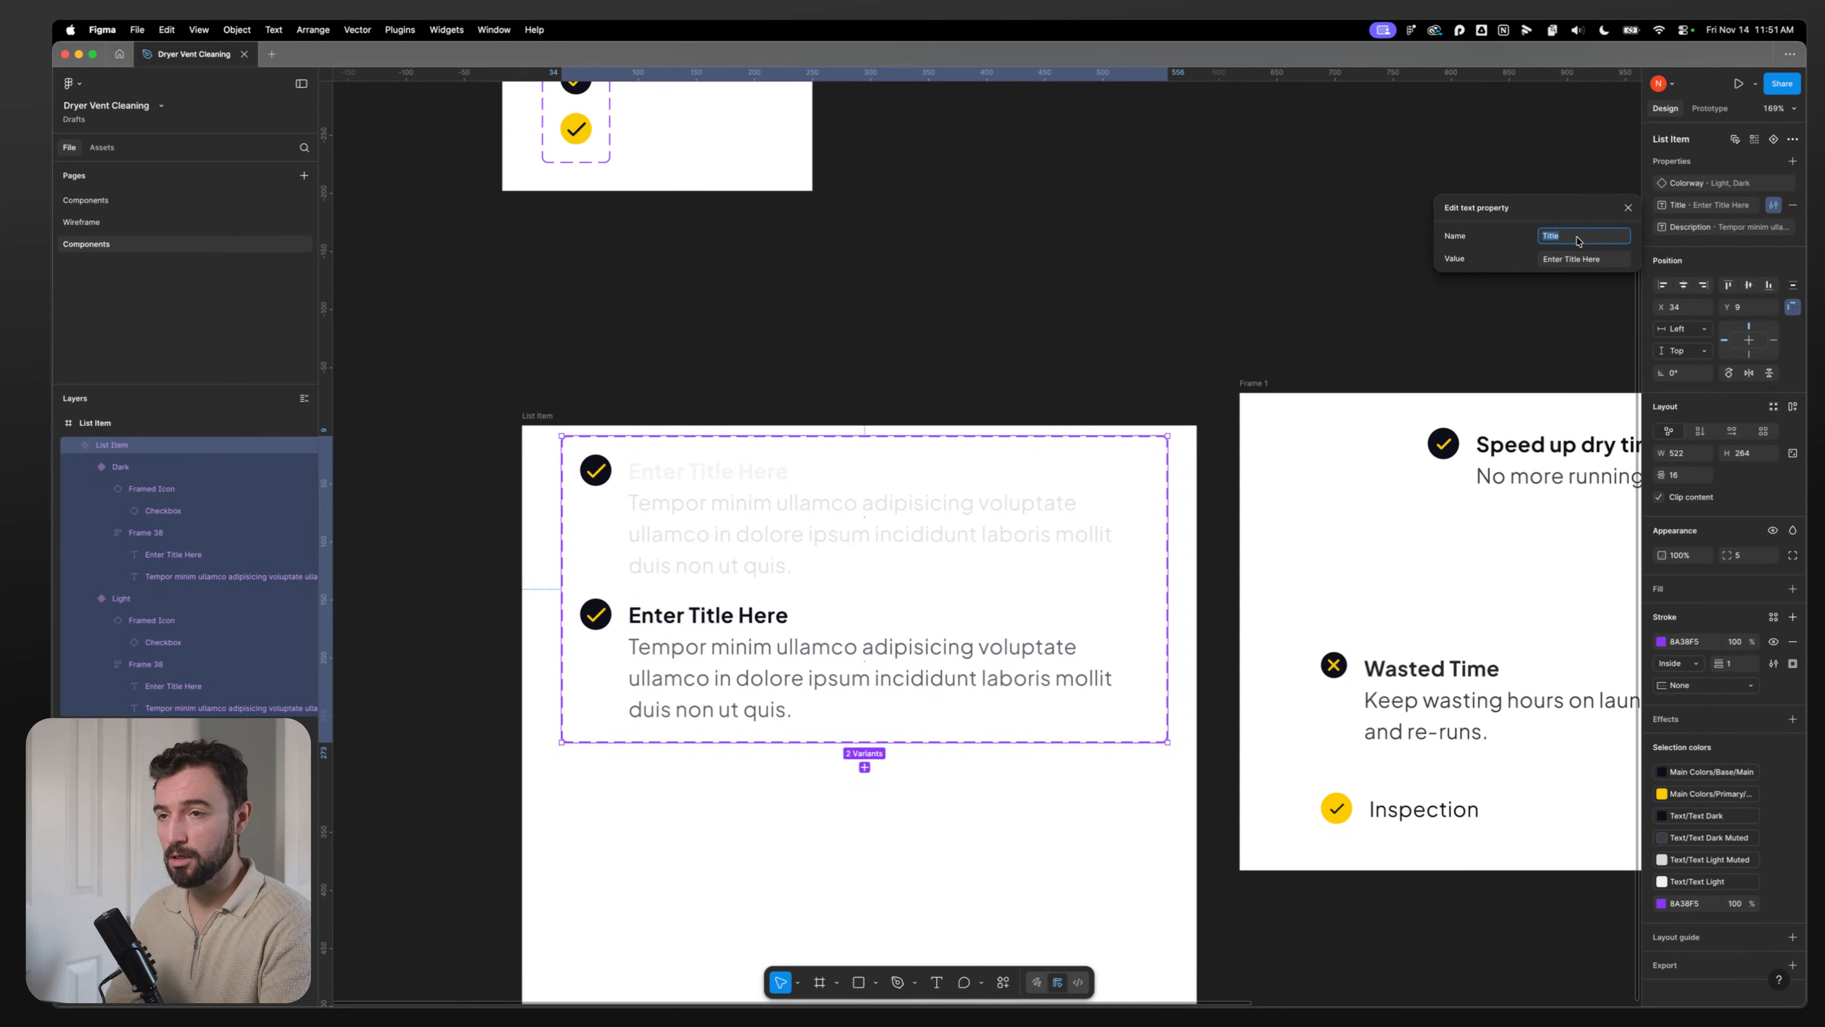
{"action": "type", "text": "Label"}
{"action": "key", "text": "Return"}
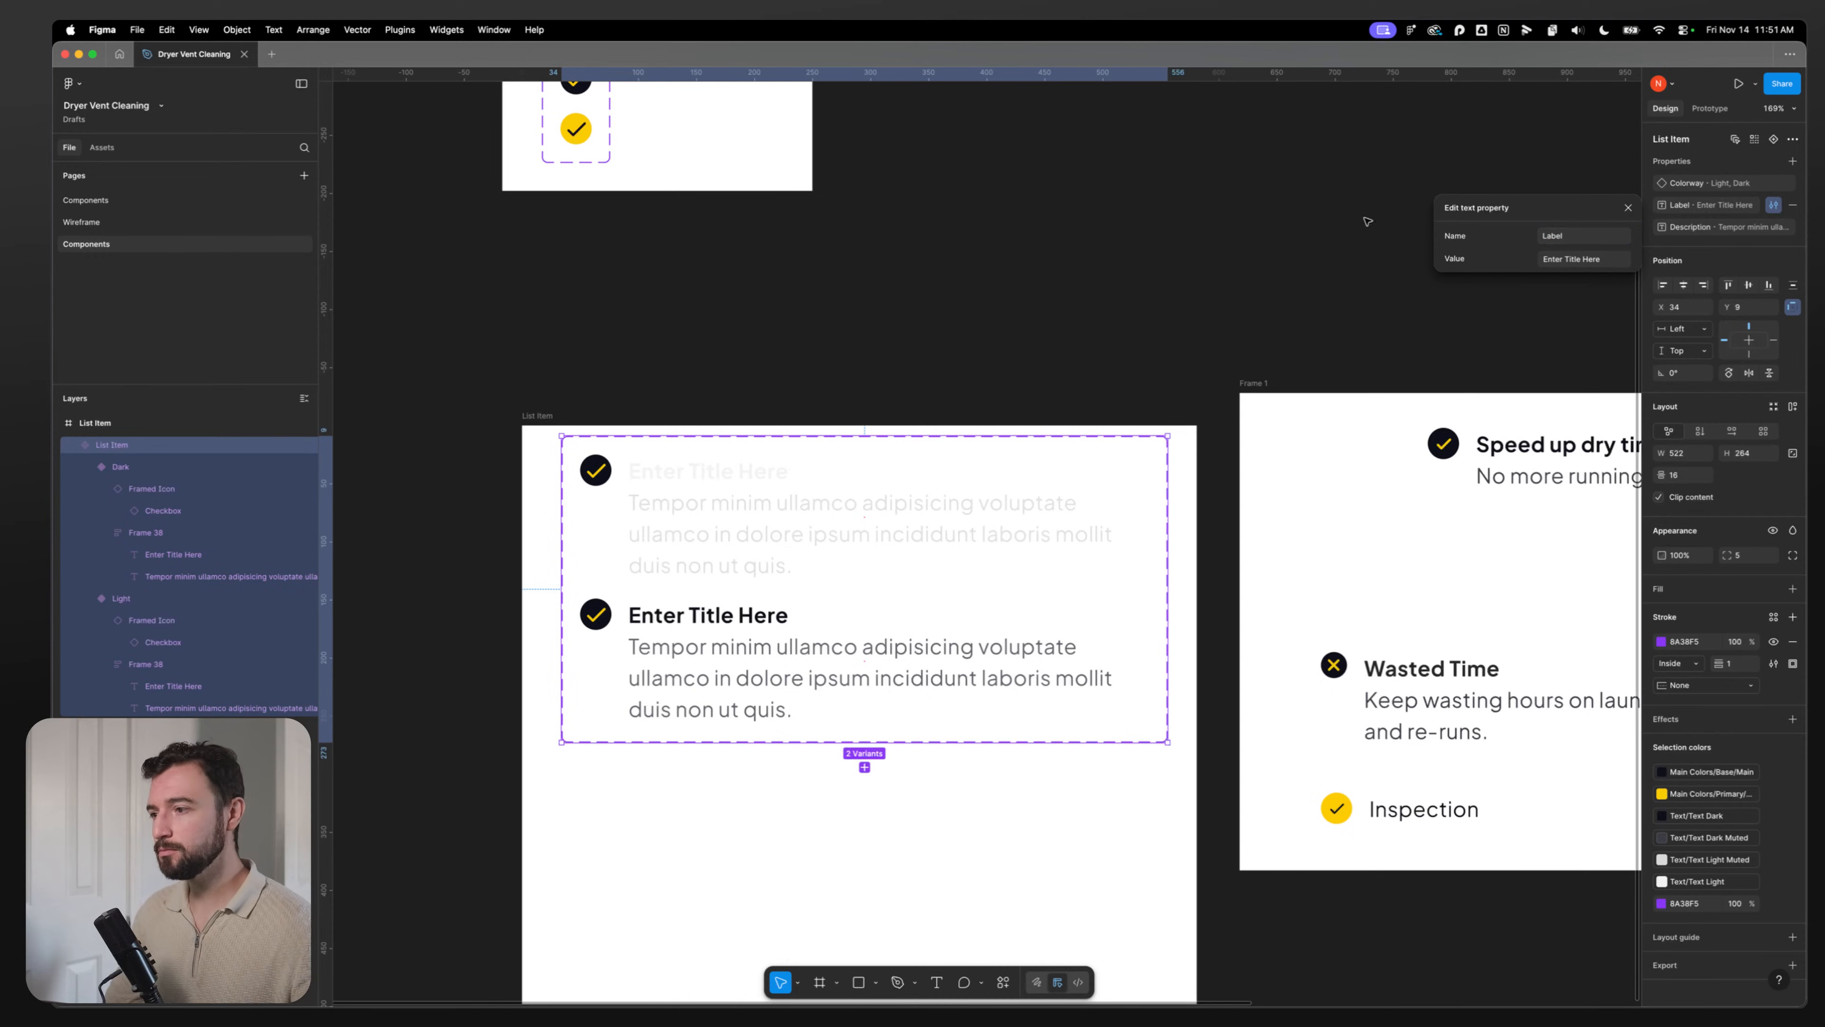
{"action": "left_click", "coordinate": [712, 542]}
{"action": "left_click", "coordinate": [685, 635]}
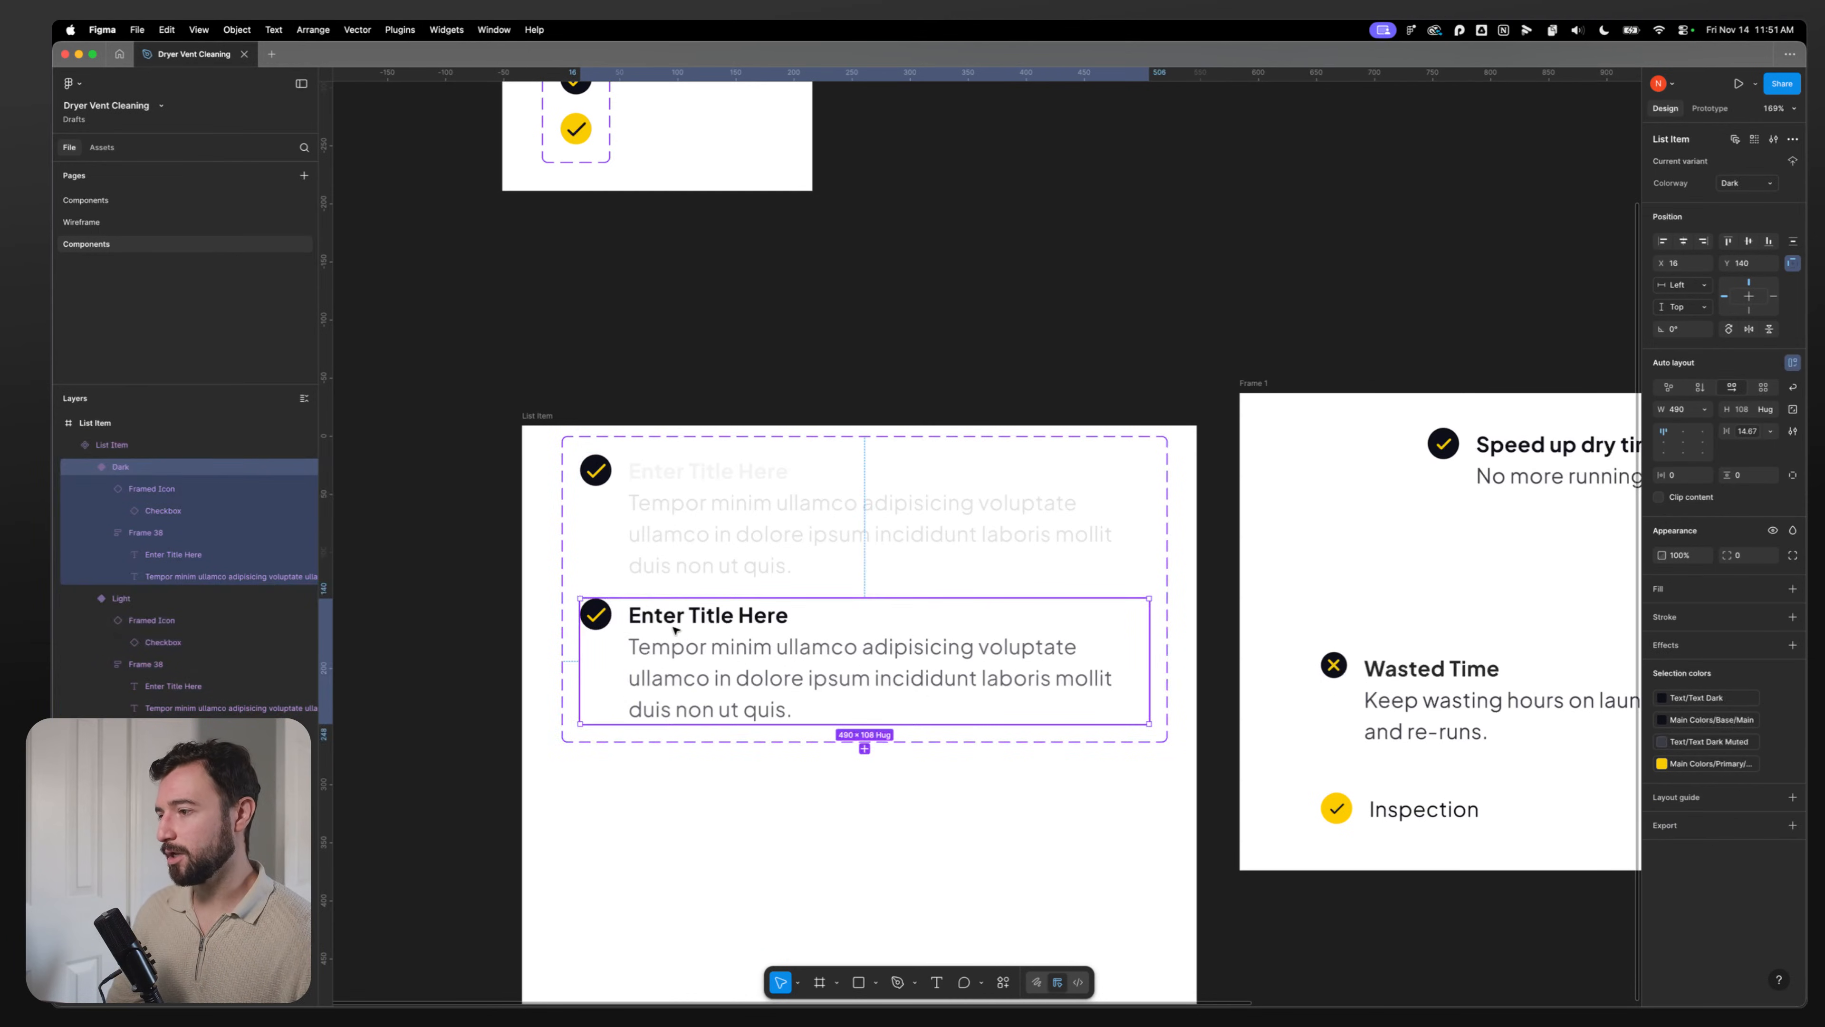
{"action": "left_click", "coordinate": [686, 543], "text": "shift"}
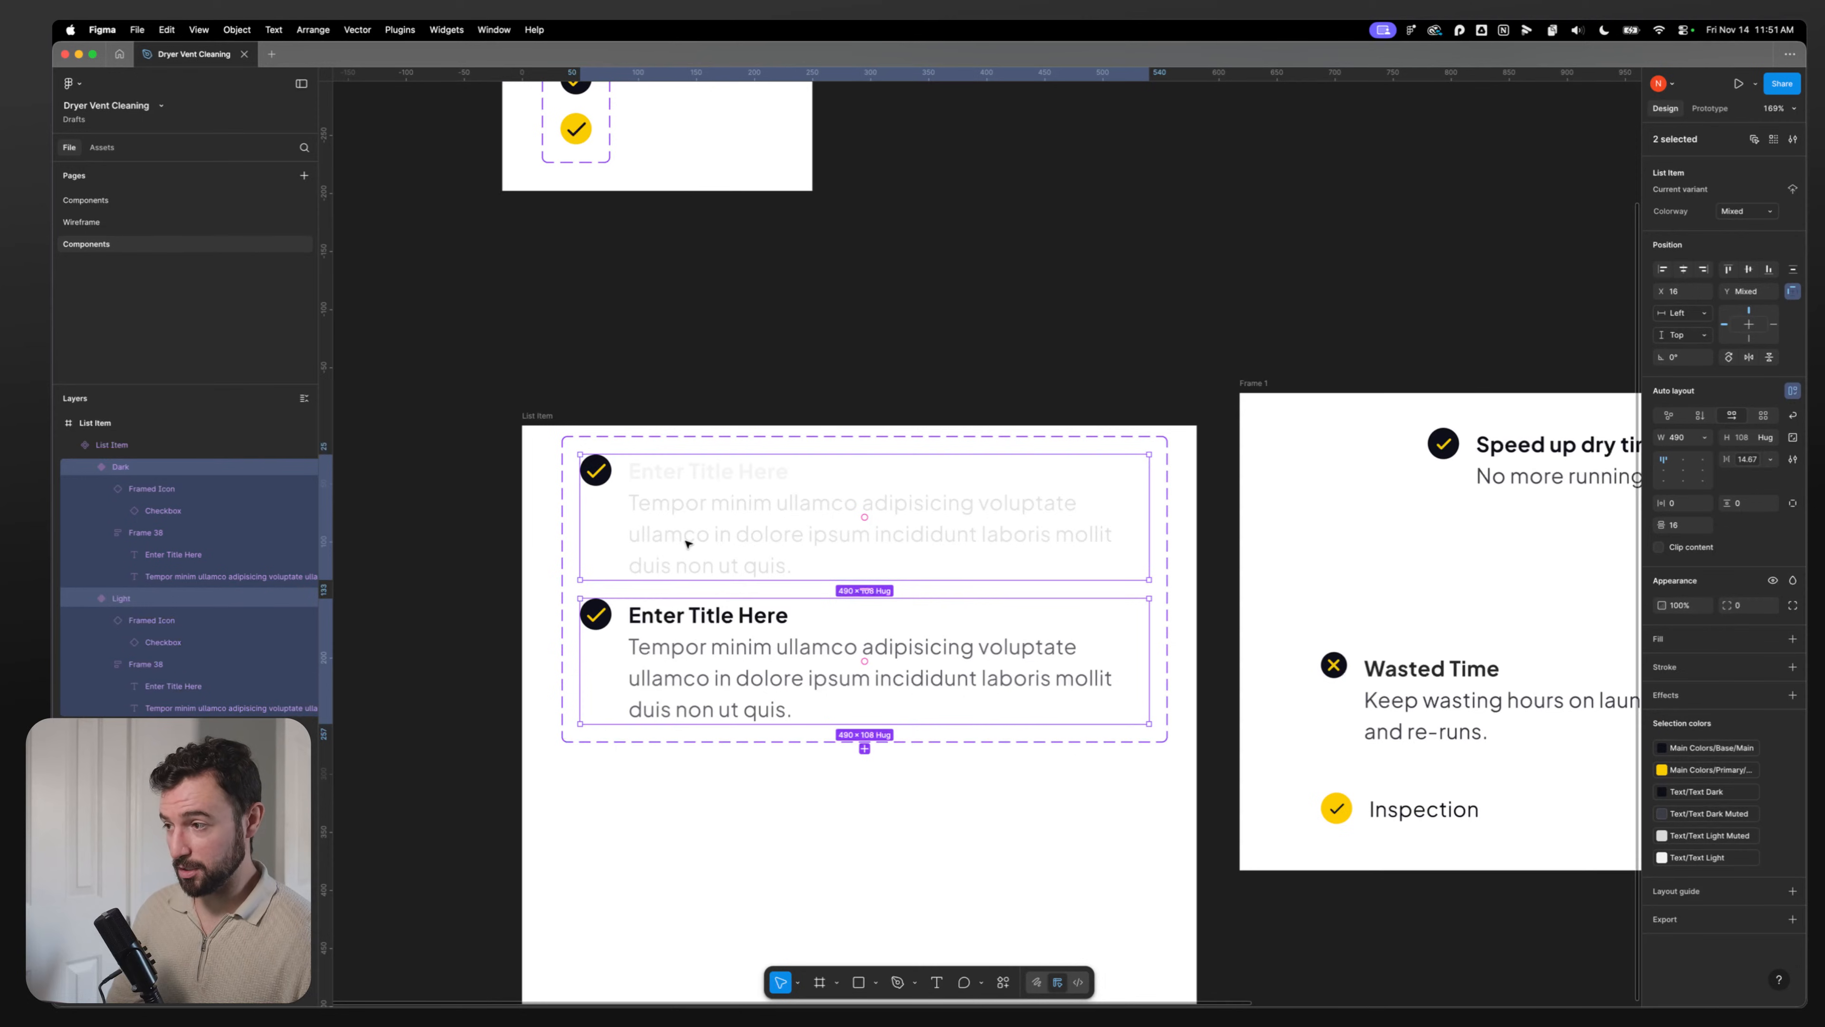
{"action": "left_click", "coordinate": [572, 518]}
{"action": "left_click", "coordinate": [1791, 161]}
{"action": "left_click", "coordinate": [1733, 236]}
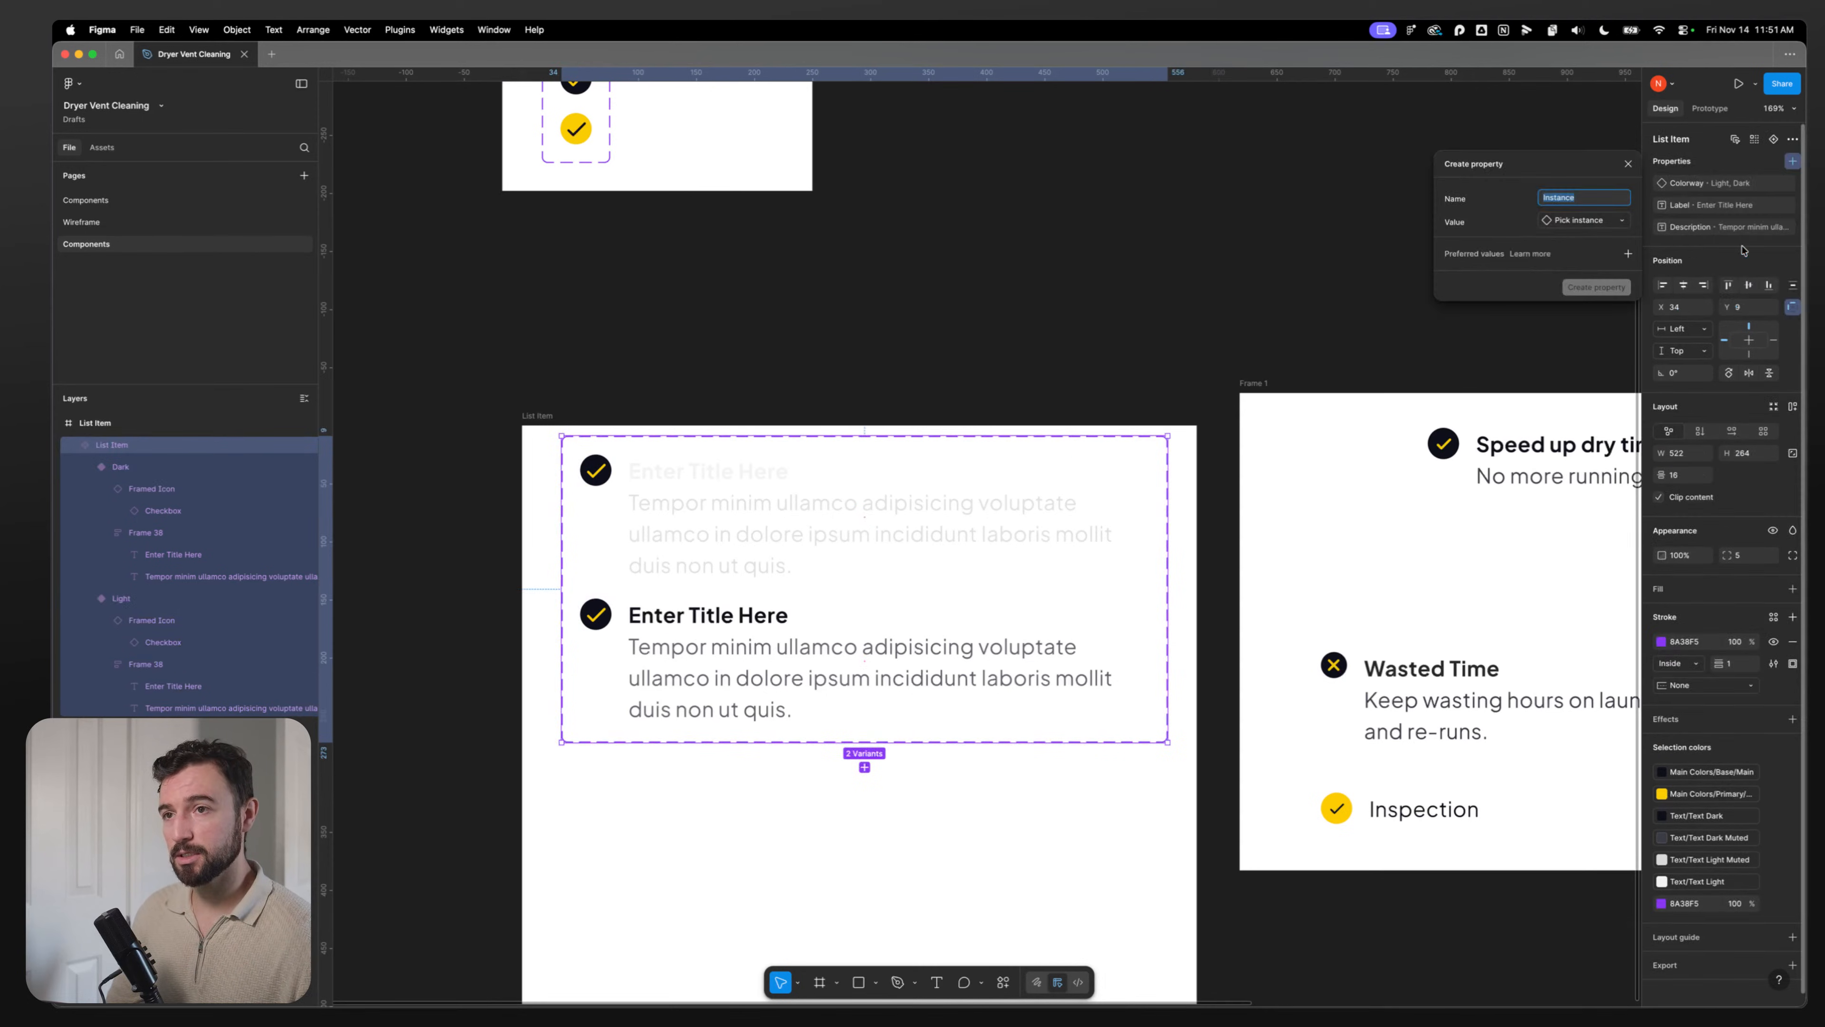
{"action": "left_click", "coordinate": [1630, 166]}
Step: Add a variant property named Type with the value Label + Description to the List Item component set
{"action": "left_click", "coordinate": [1792, 161]}
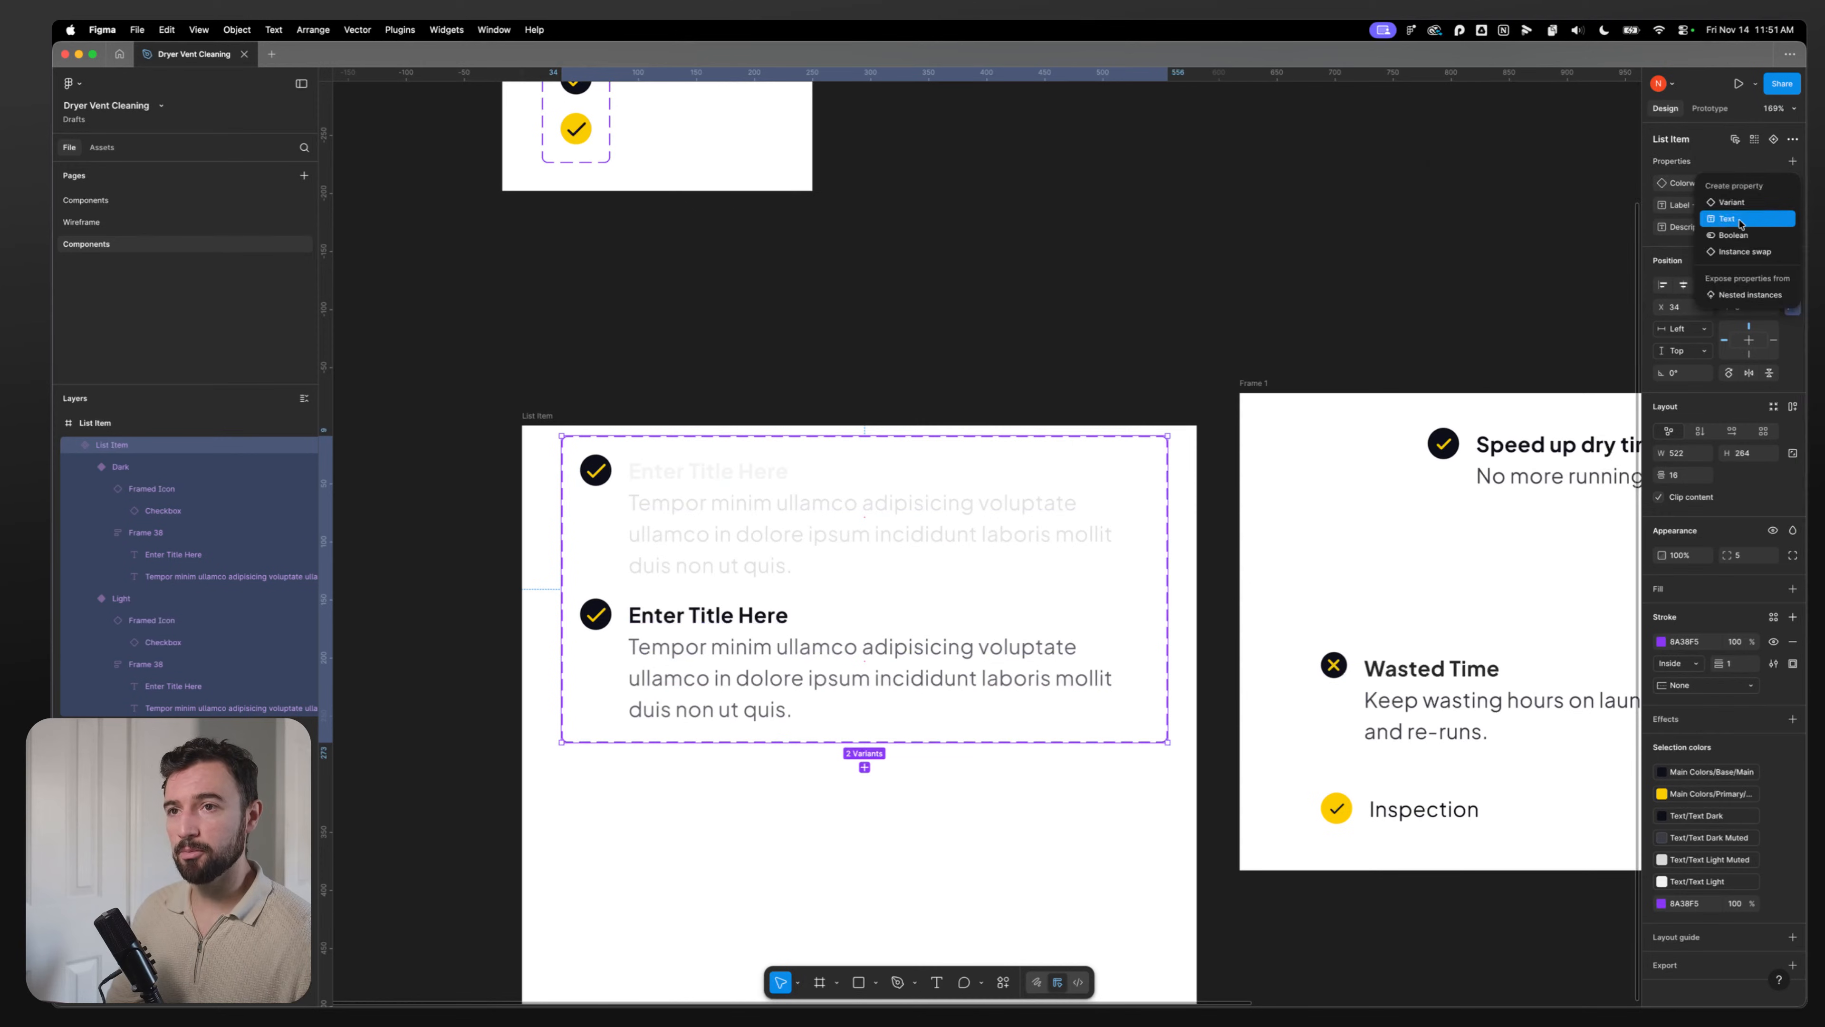
{"action": "left_click", "coordinate": [1739, 206]}
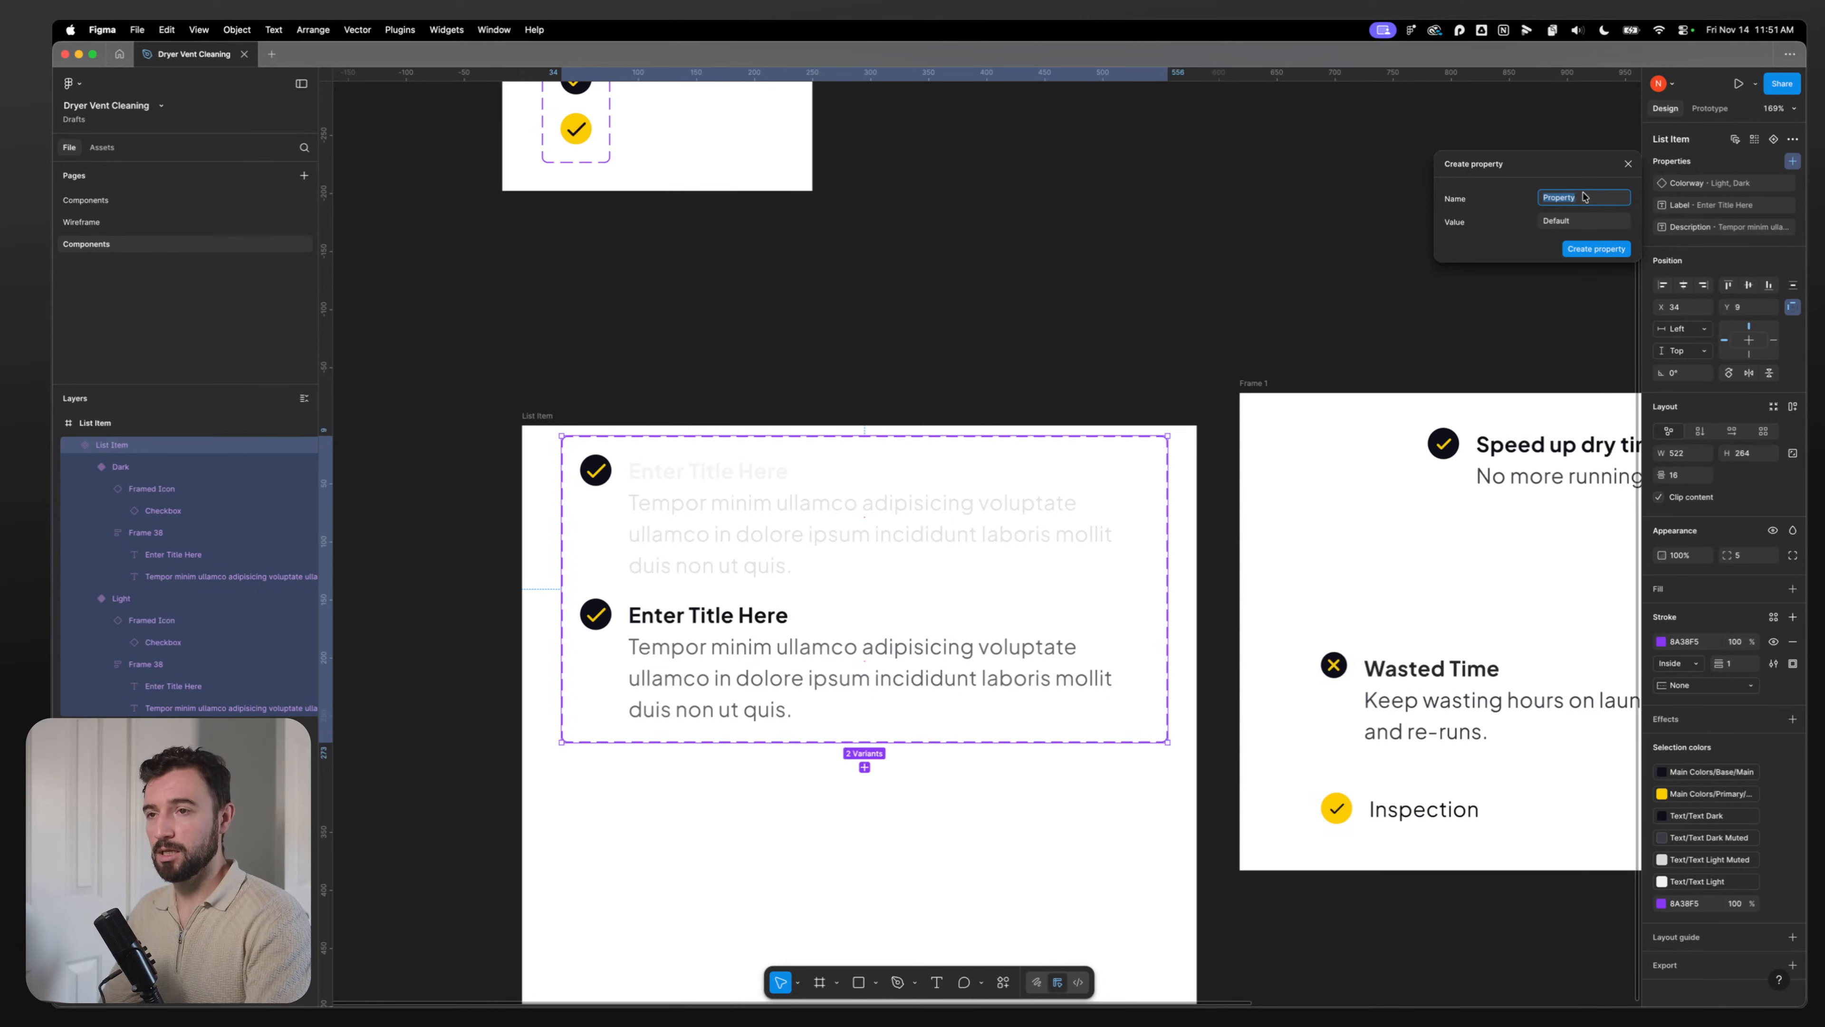
{"action": "left_click", "coordinate": [1564, 222]}
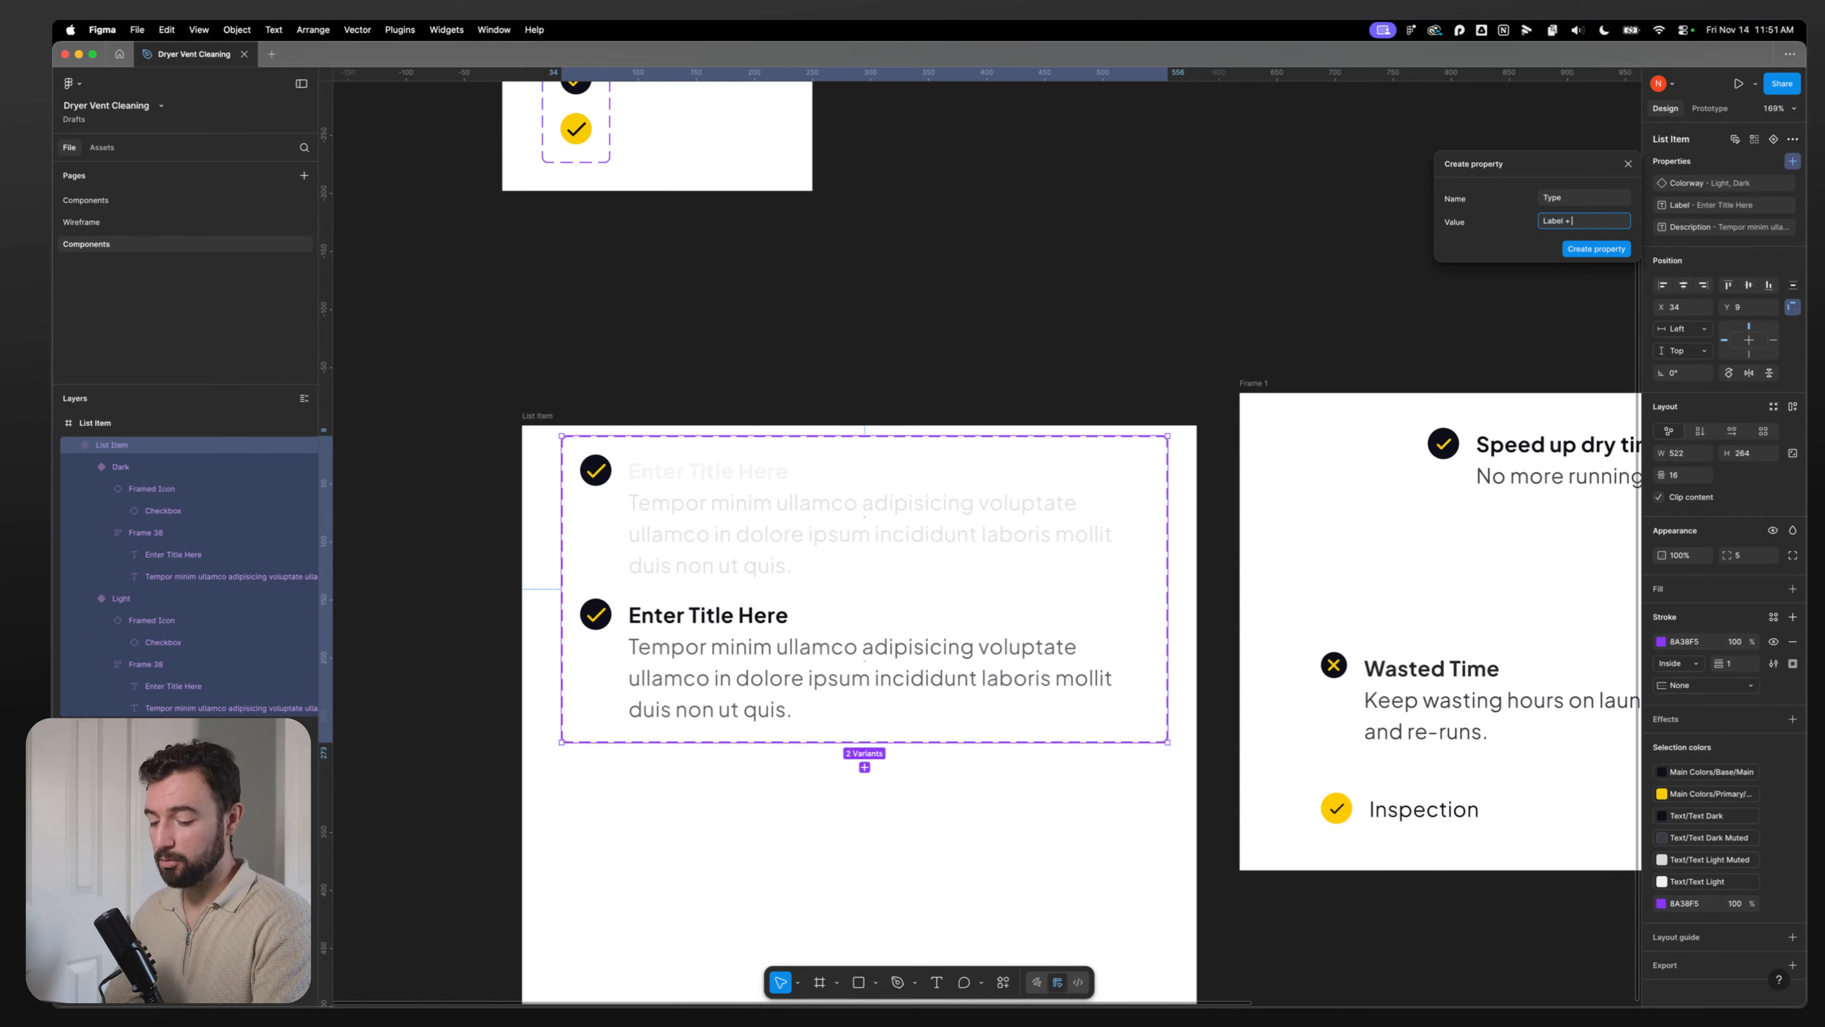
{"action": "type", "text": "Label + Description"}
{"action": "key", "text": "Return"}
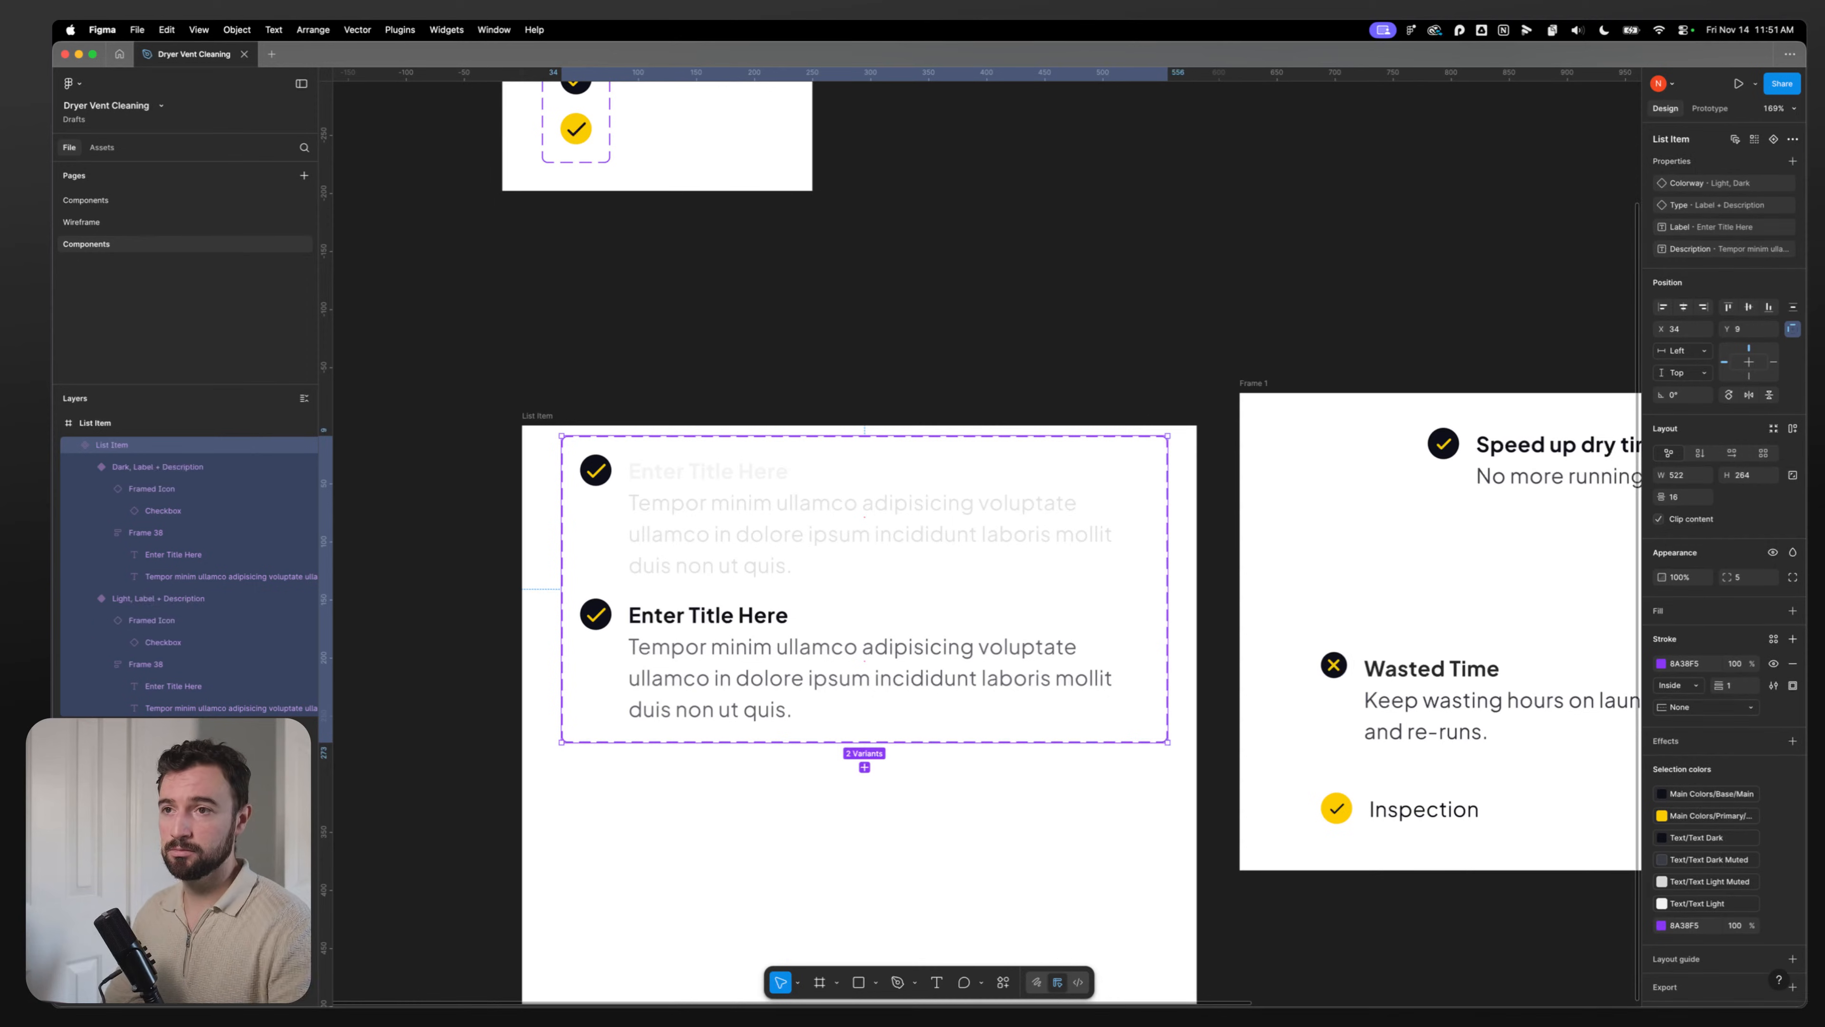
Step: Duplicate both Label + Description variants within the List Item component set
{"action": "left_click", "coordinate": [721, 554]}
{"action": "key", "text": "super+a"}
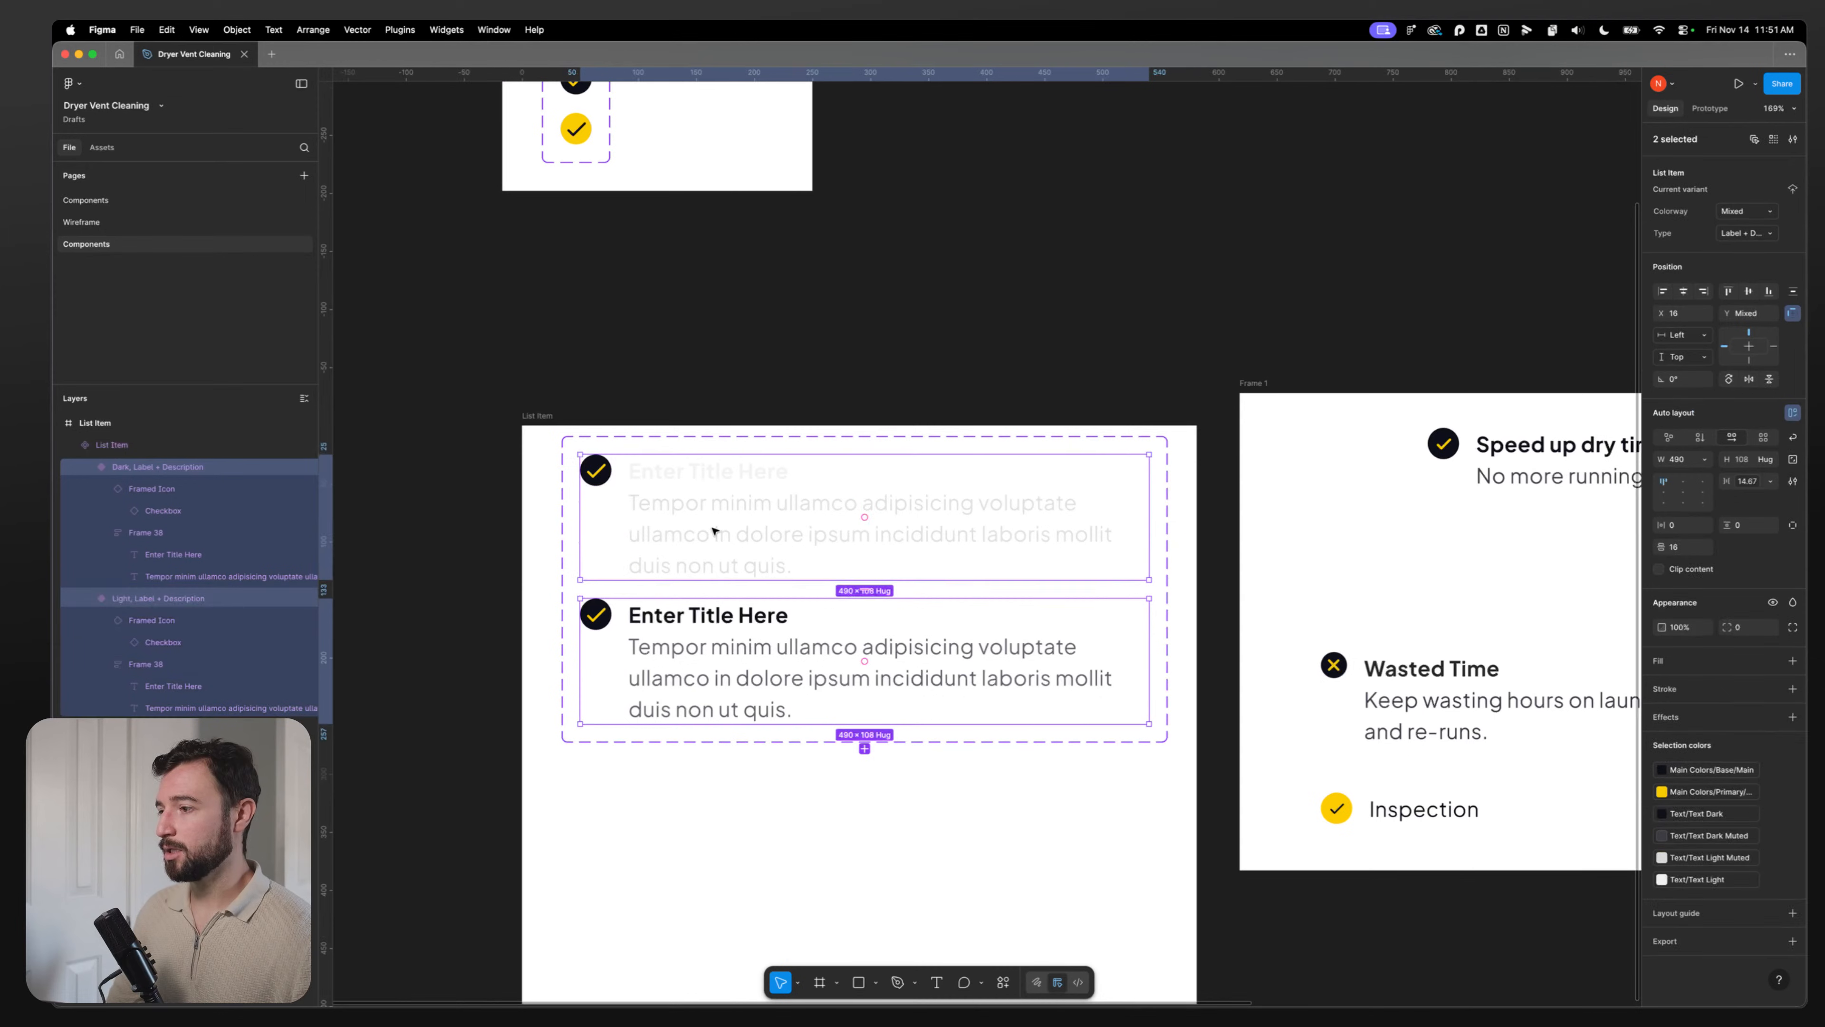
{"action": "key", "text": "super+d"}
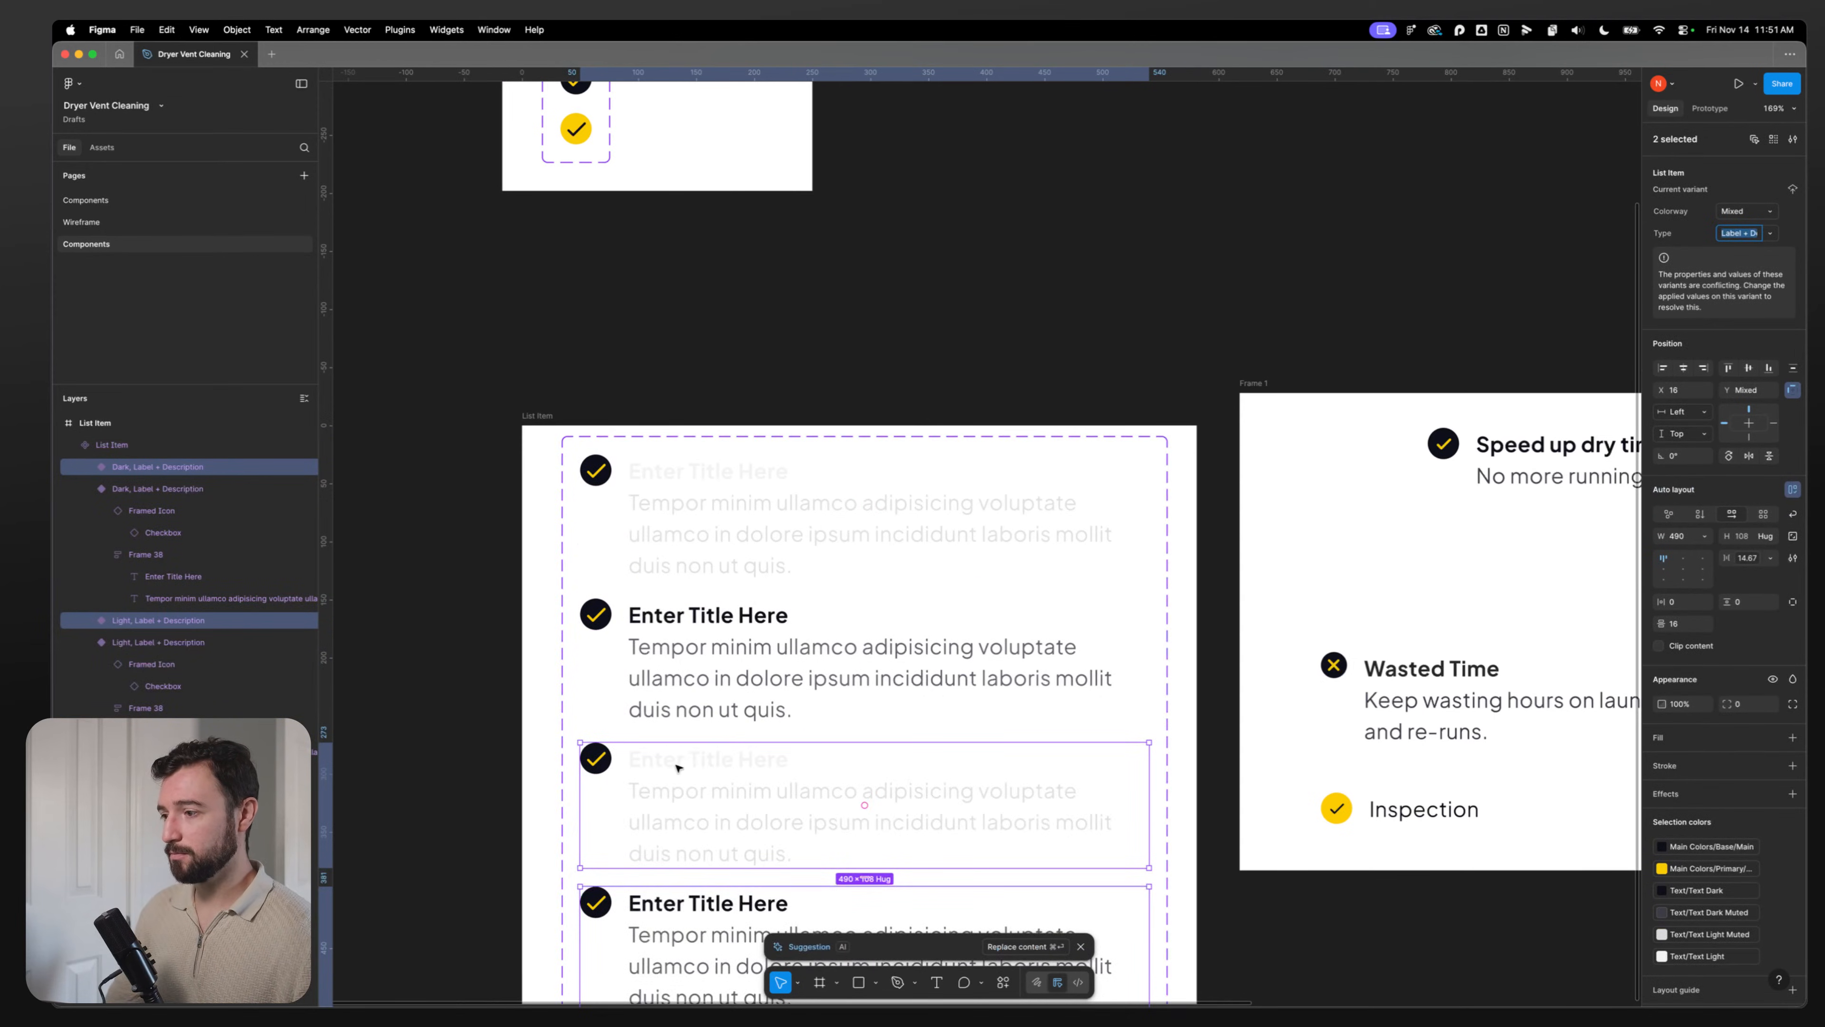
Step: Copy the Inspection label frame from Frame 1 into the text frame of the duplicated Light variant
{"action": "left_click", "coordinate": [1414, 813]}
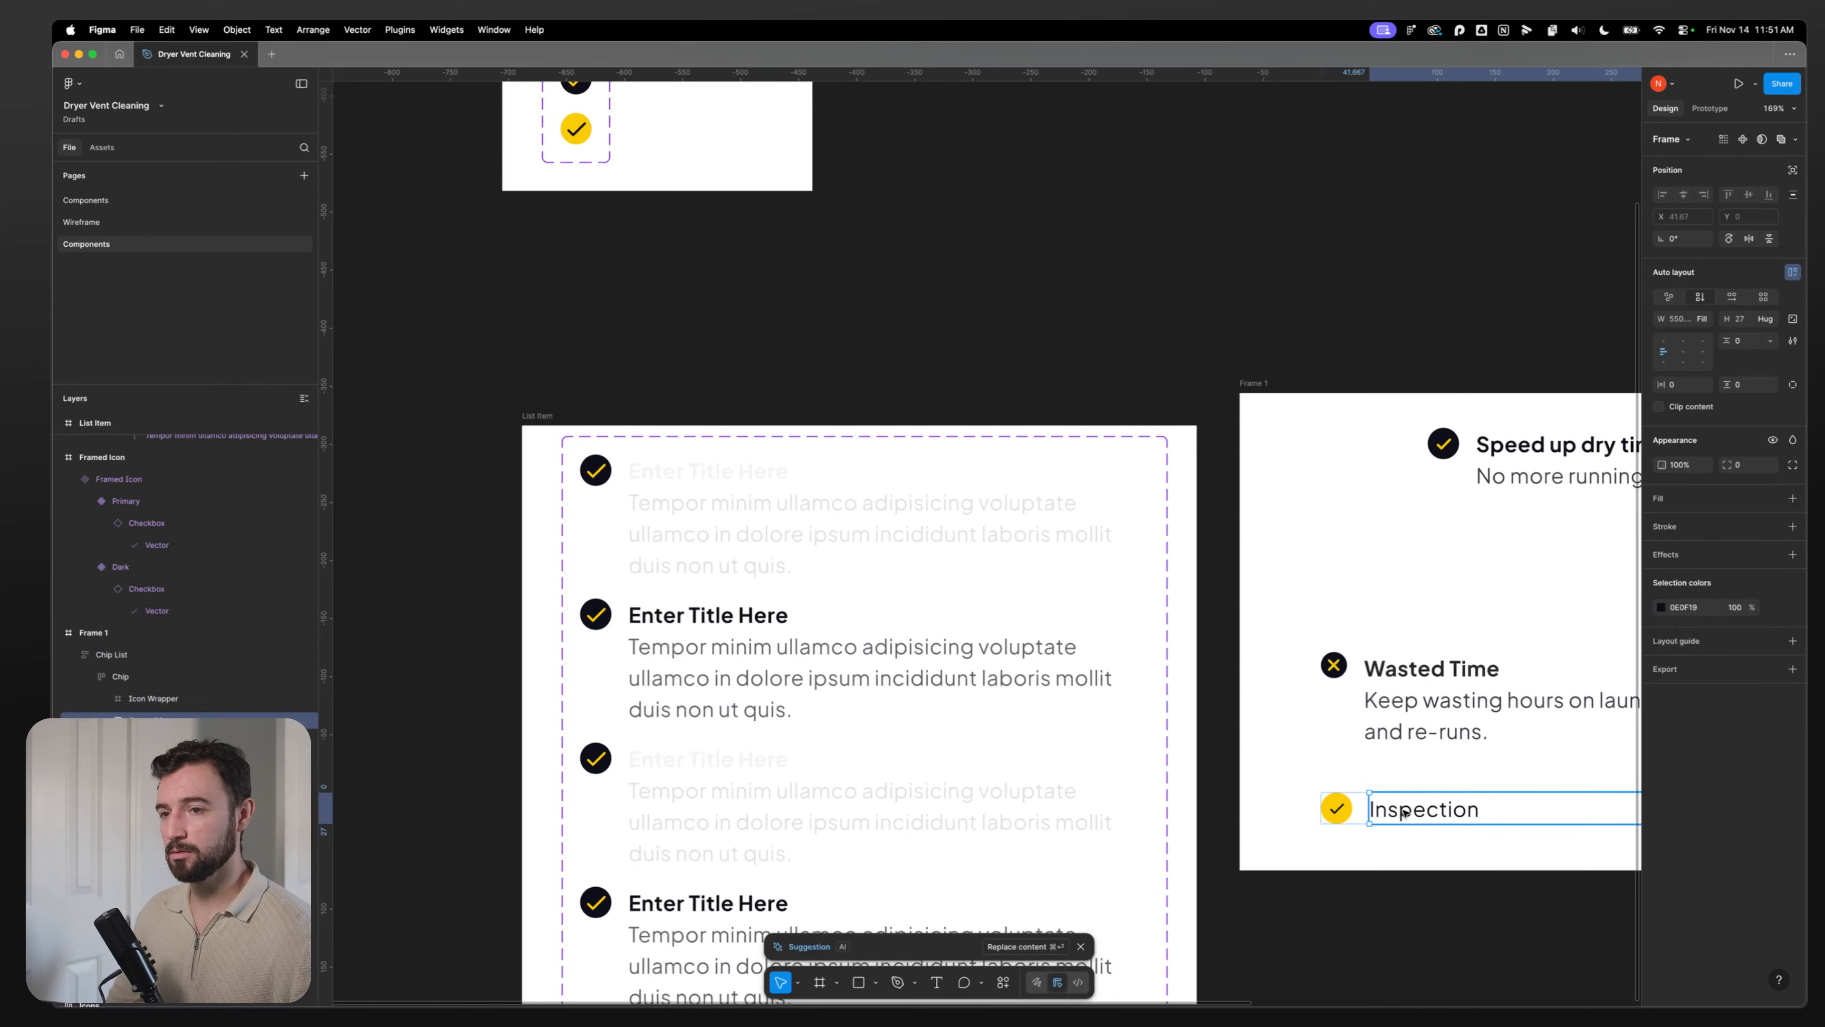
{"action": "left_click", "coordinate": [666, 773]}
{"action": "double_click", "coordinate": [713, 777]}
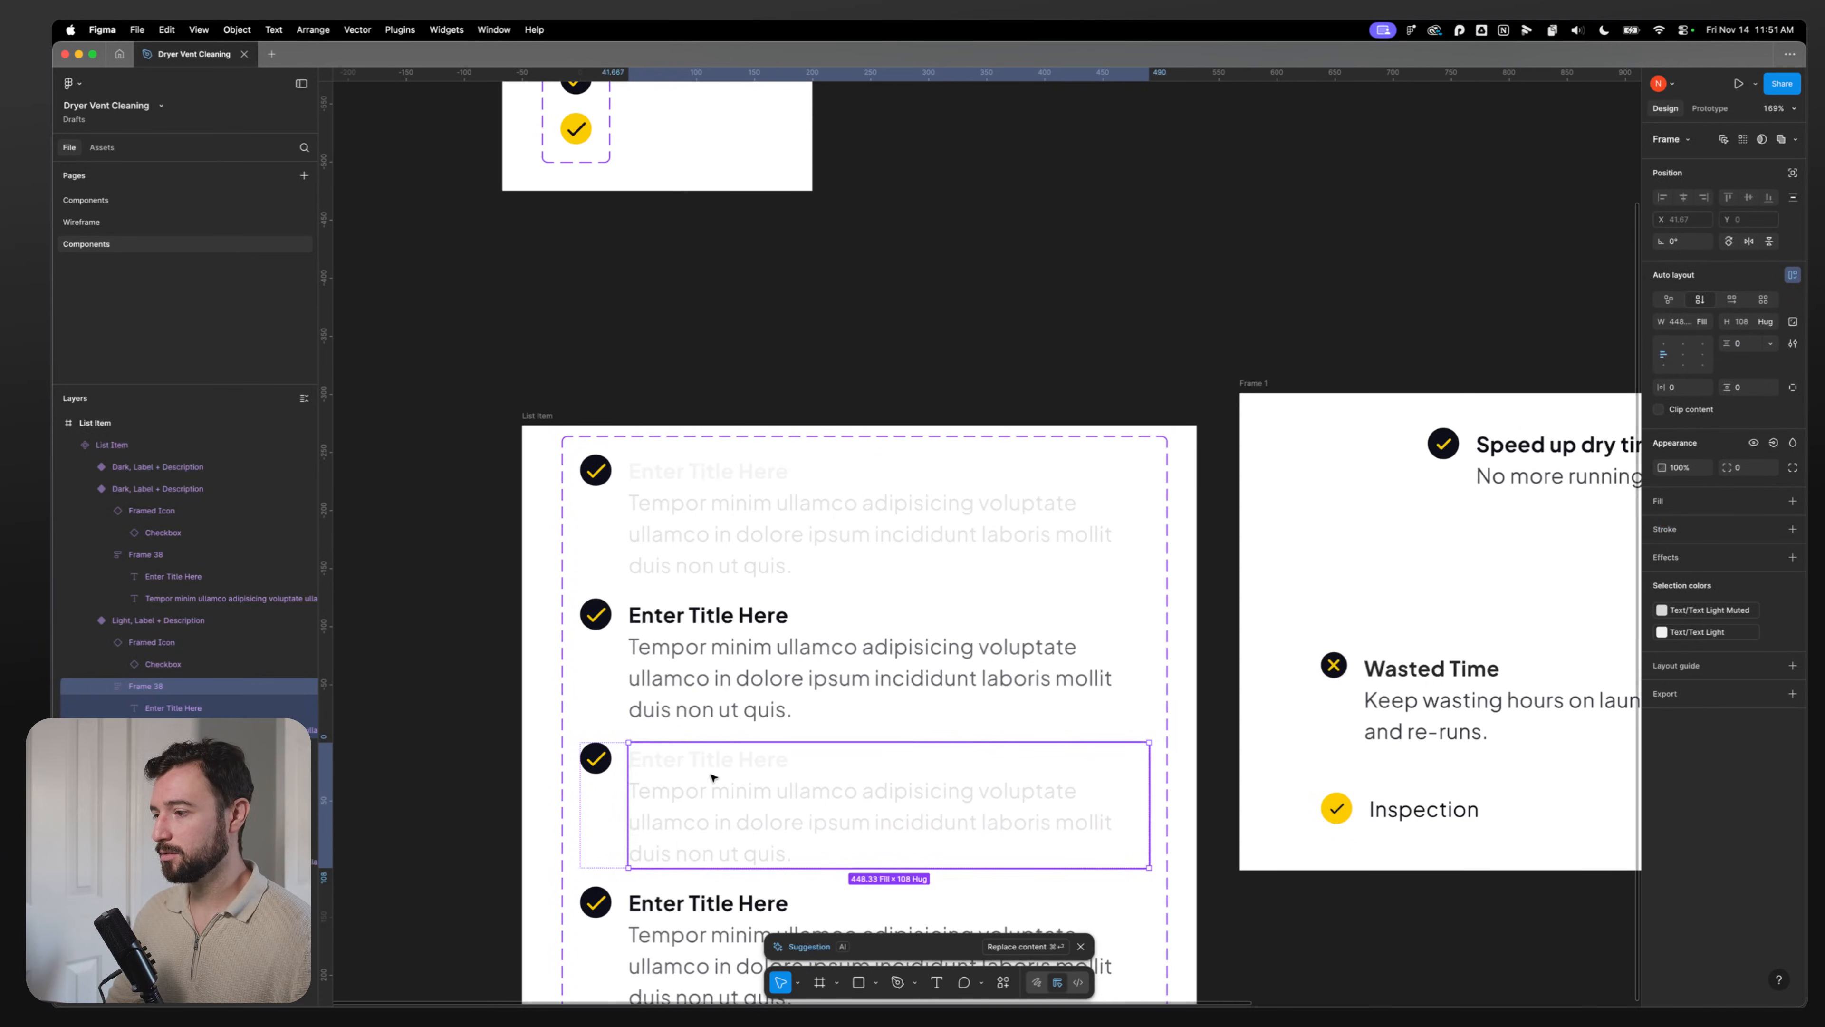
{"action": "key", "text": "super+v"}
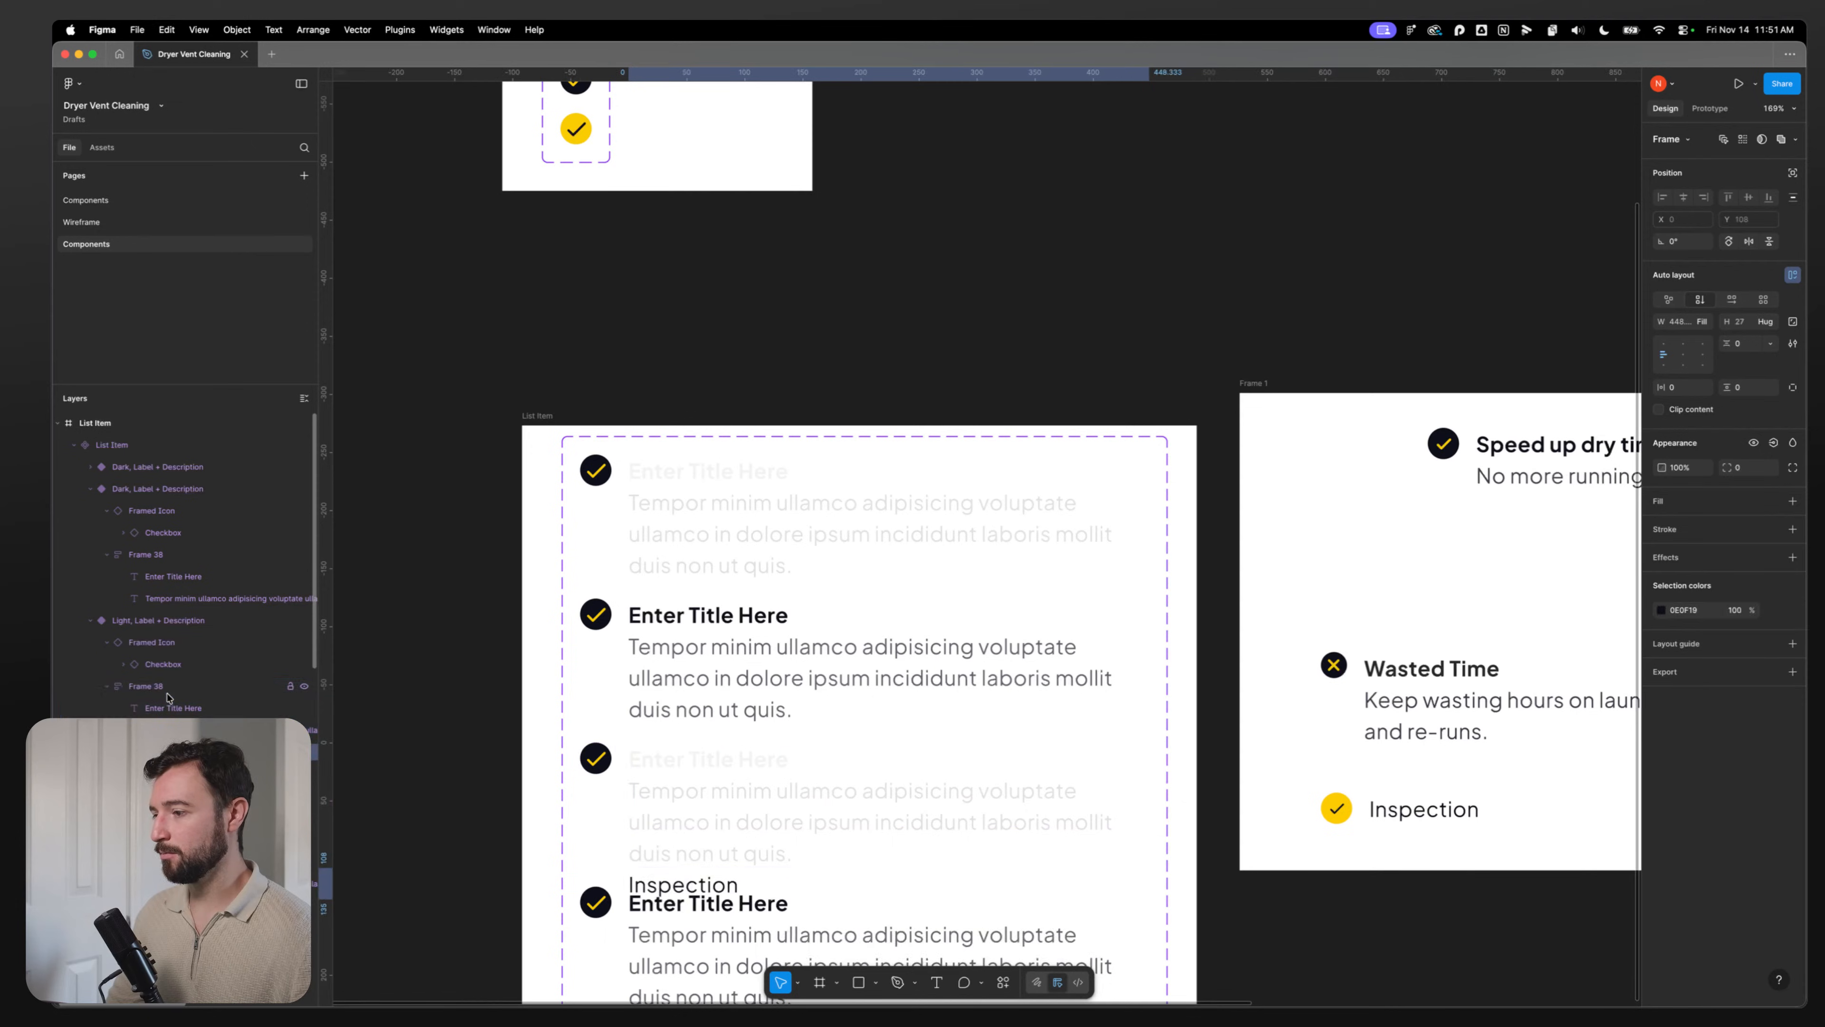
Step: Delete the title and description texts from the duplicated Light variant, leaving the Inspection label
{"action": "left_click", "coordinate": [687, 823]}
{"action": "left_click", "coordinate": [689, 763], "text": "shift"}
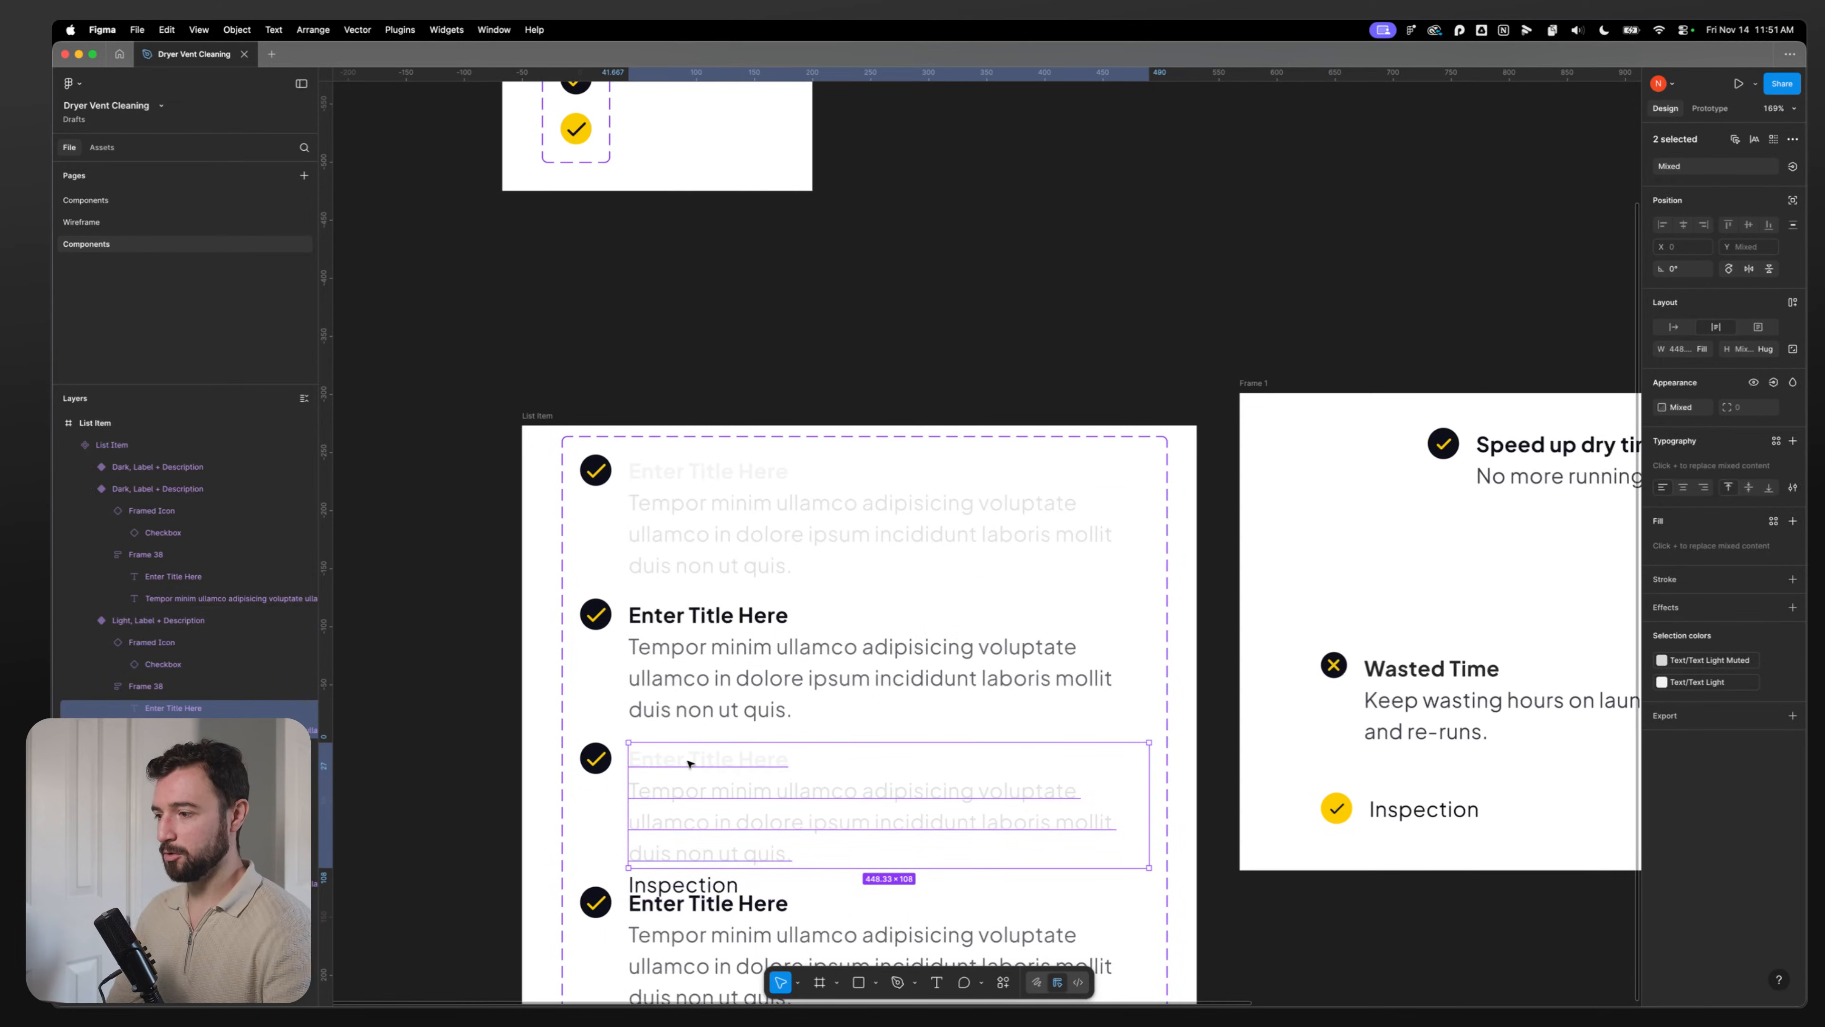
{"action": "key", "text": "Delete"}
{"action": "left_click", "coordinate": [688, 763]}
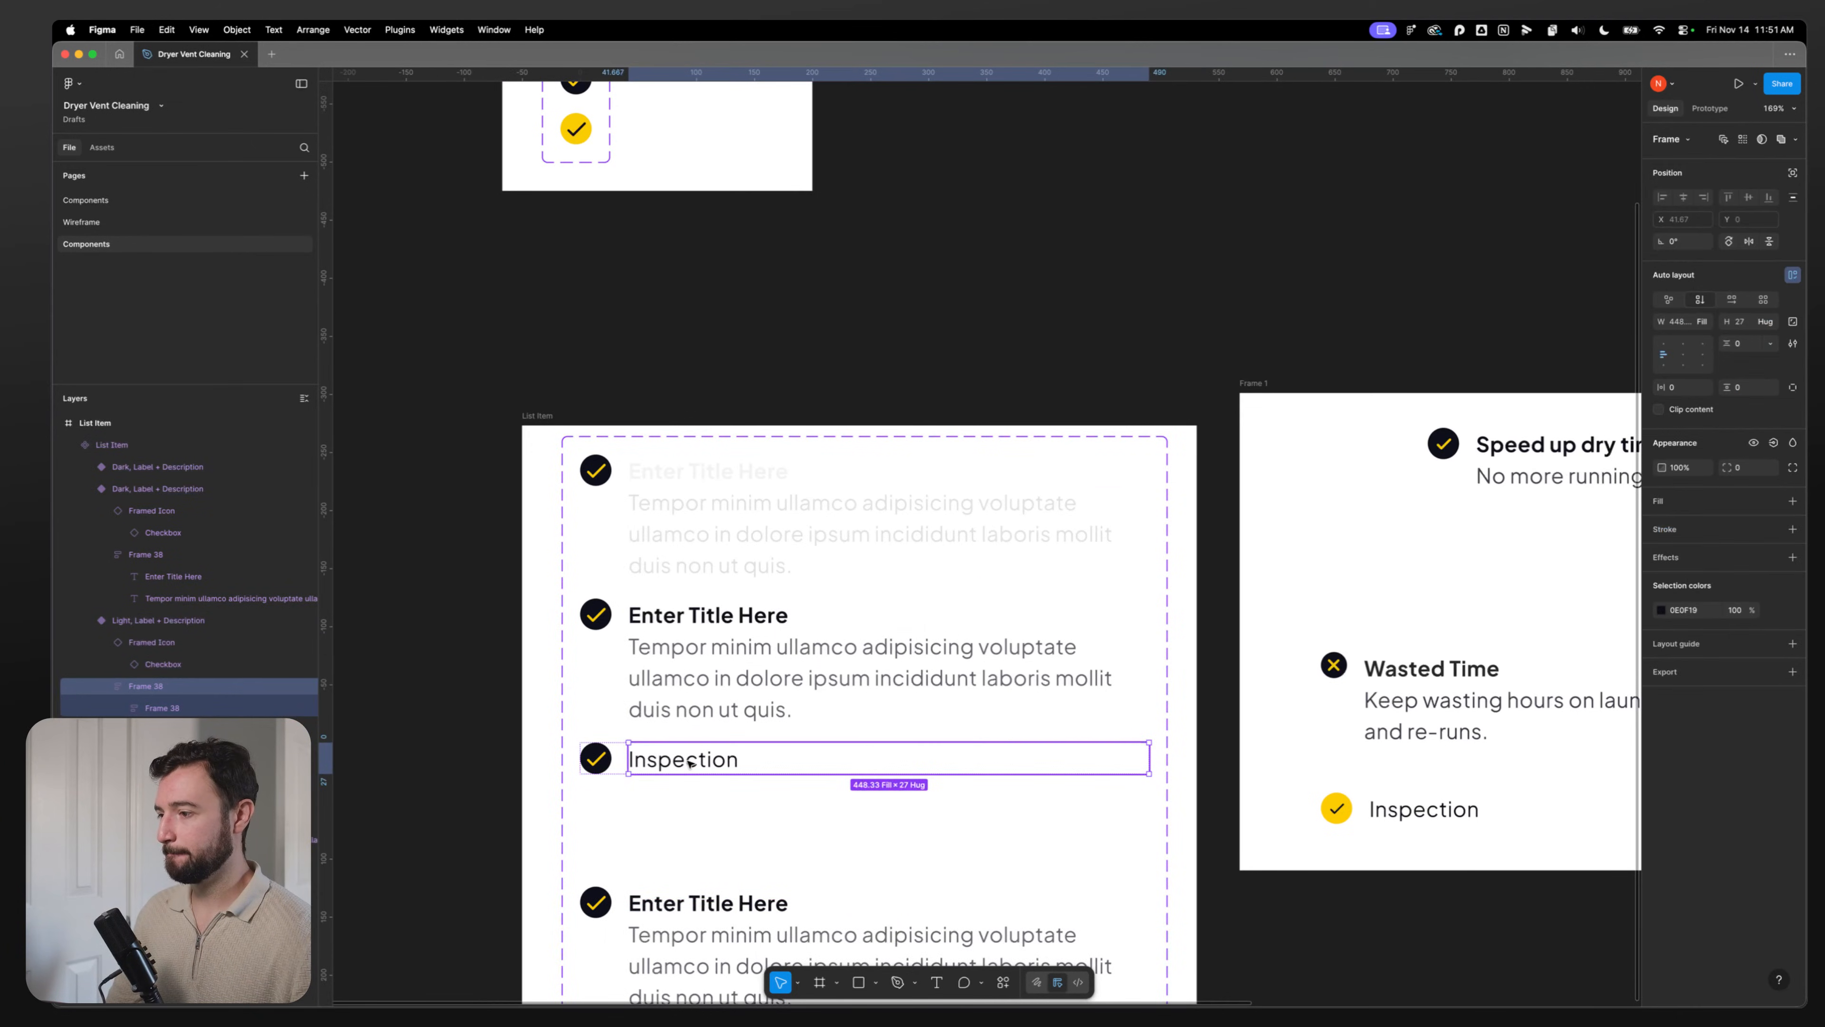
Step: Move the Inspection text out of its nested frame into the variant's text frame and delete the empty frame
{"action": "left_click", "coordinate": [168, 710]}
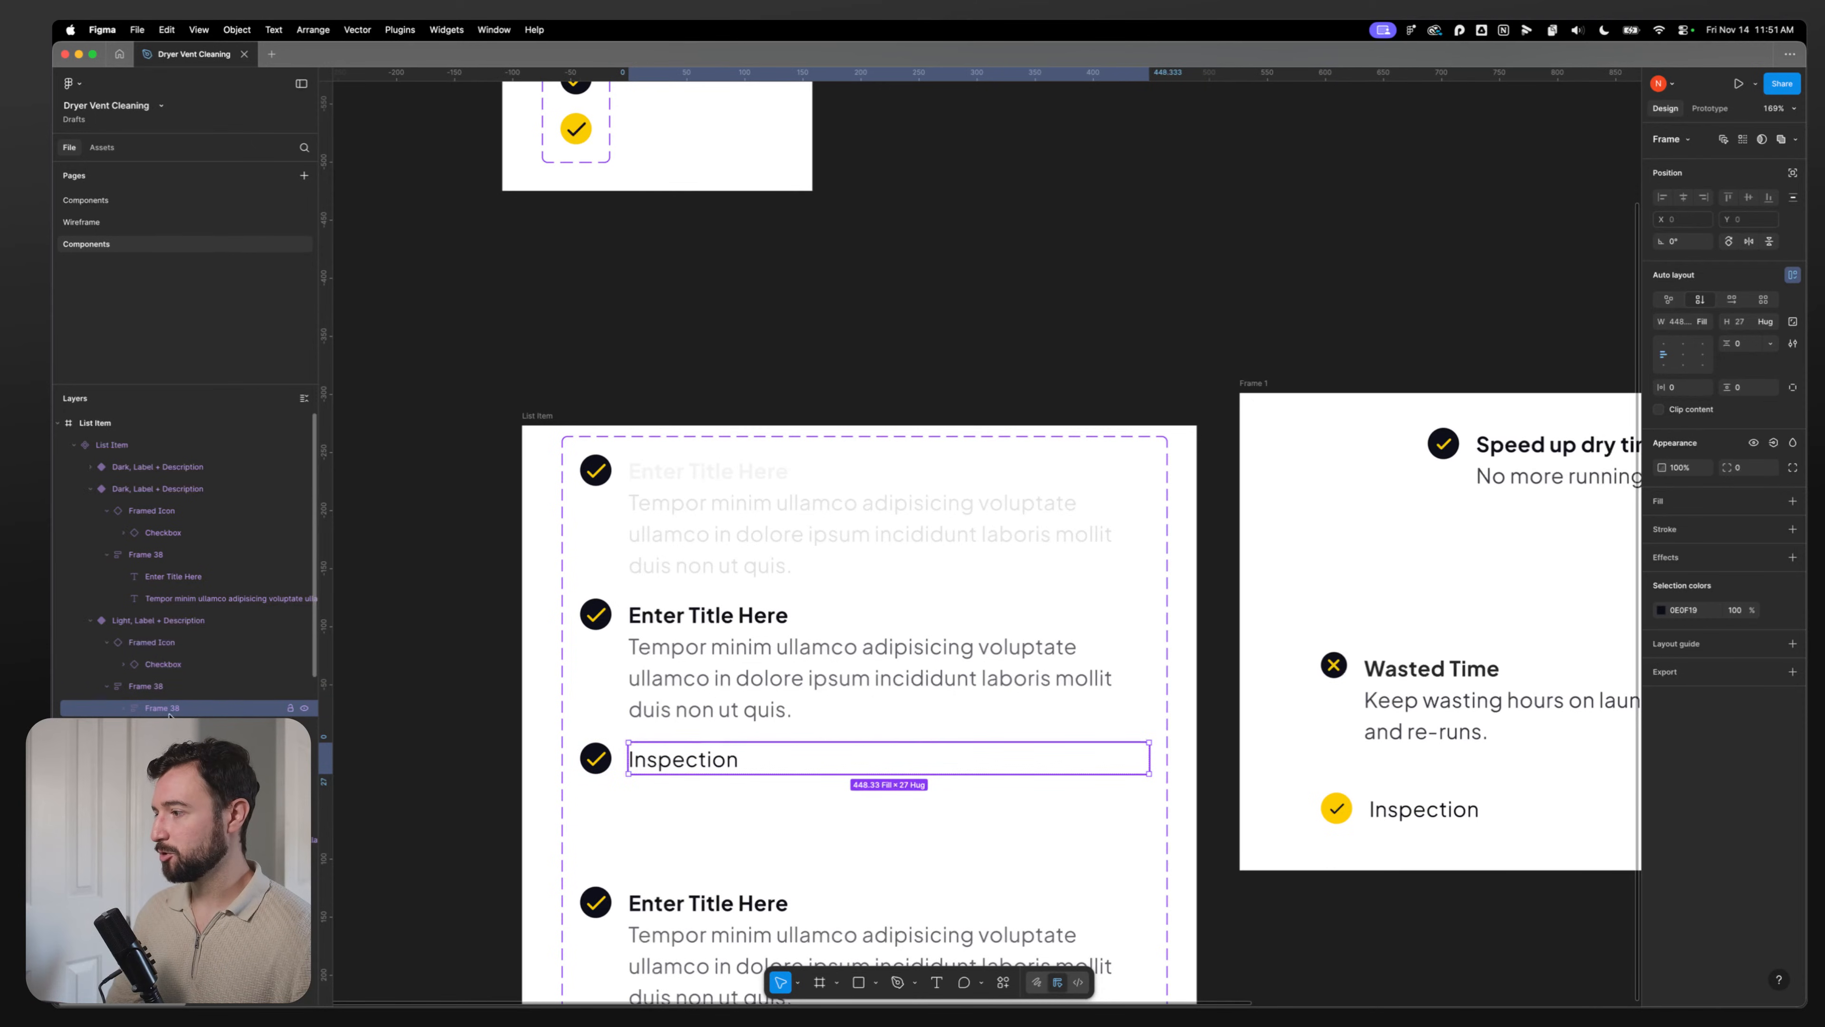
{"action": "left_click", "coordinate": [124, 709]}
{"action": "left_click", "coordinate": [164, 729]}
{"action": "left_click", "coordinate": [163, 687]}
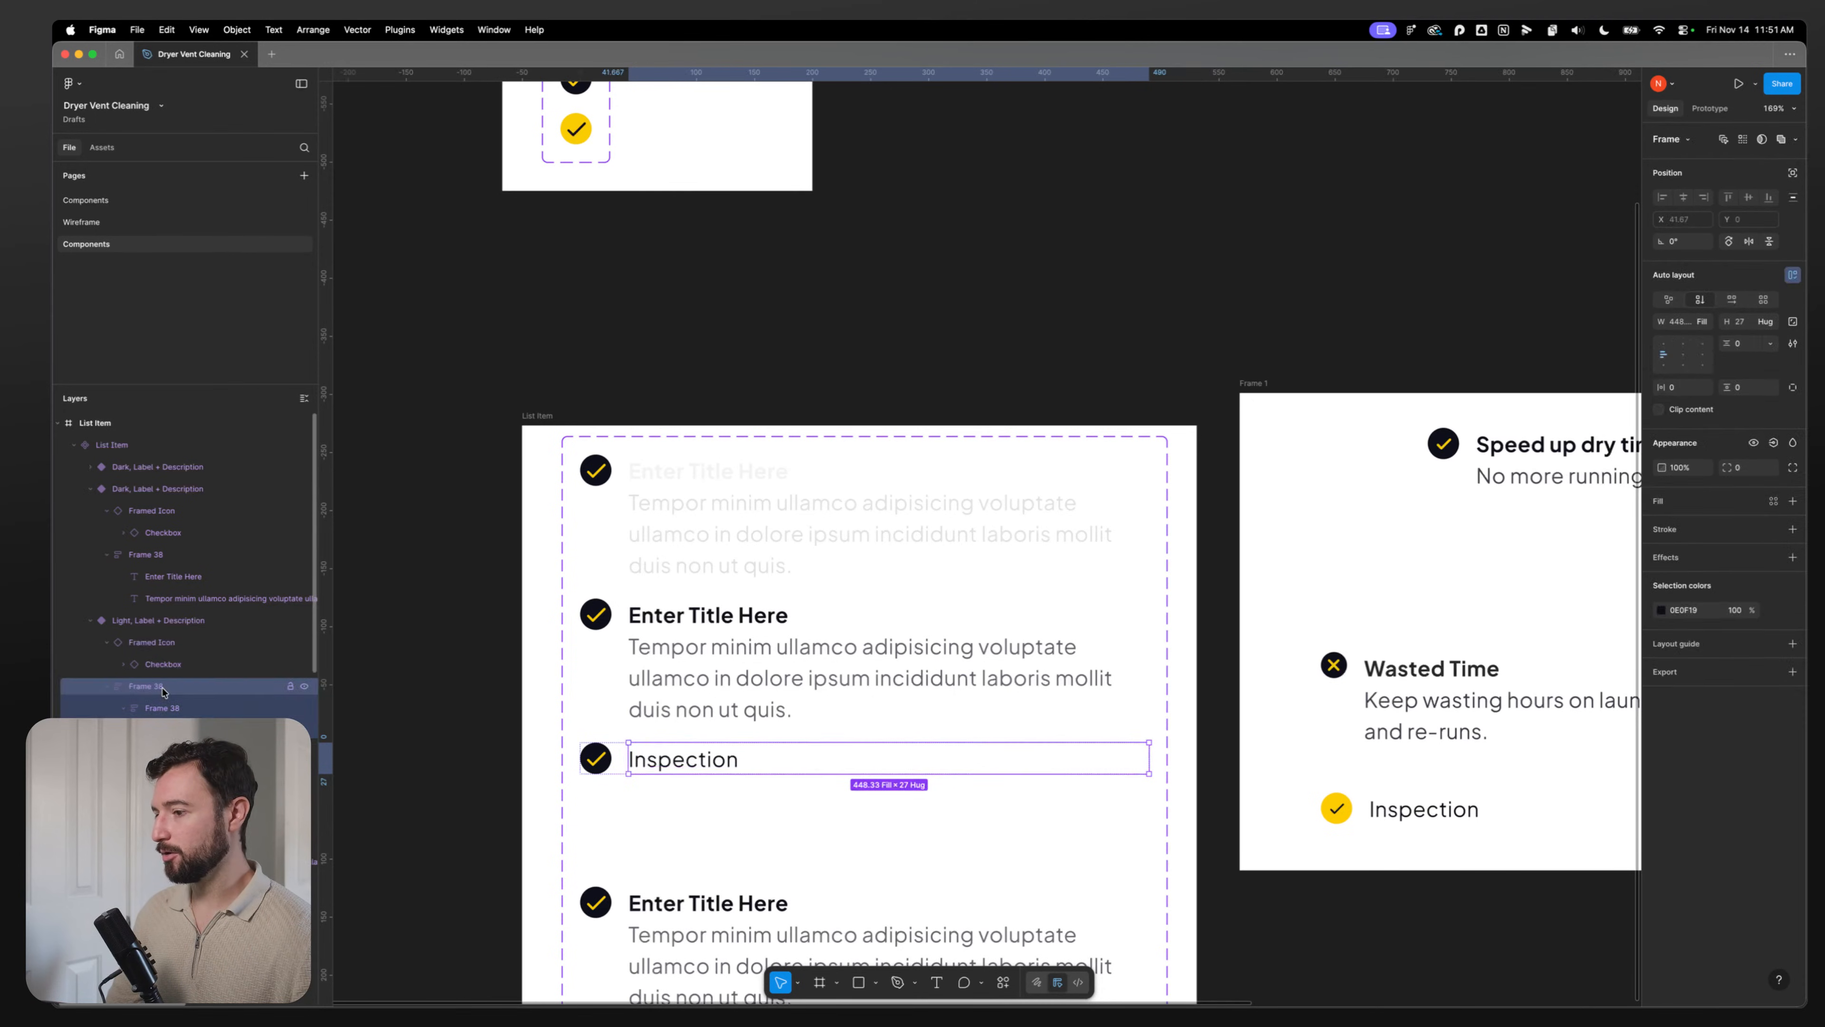
{"action": "left_click_drag", "start_coordinate": [164, 729], "coordinate": [162, 696]}
{"action": "left_click", "coordinate": [162, 729]}
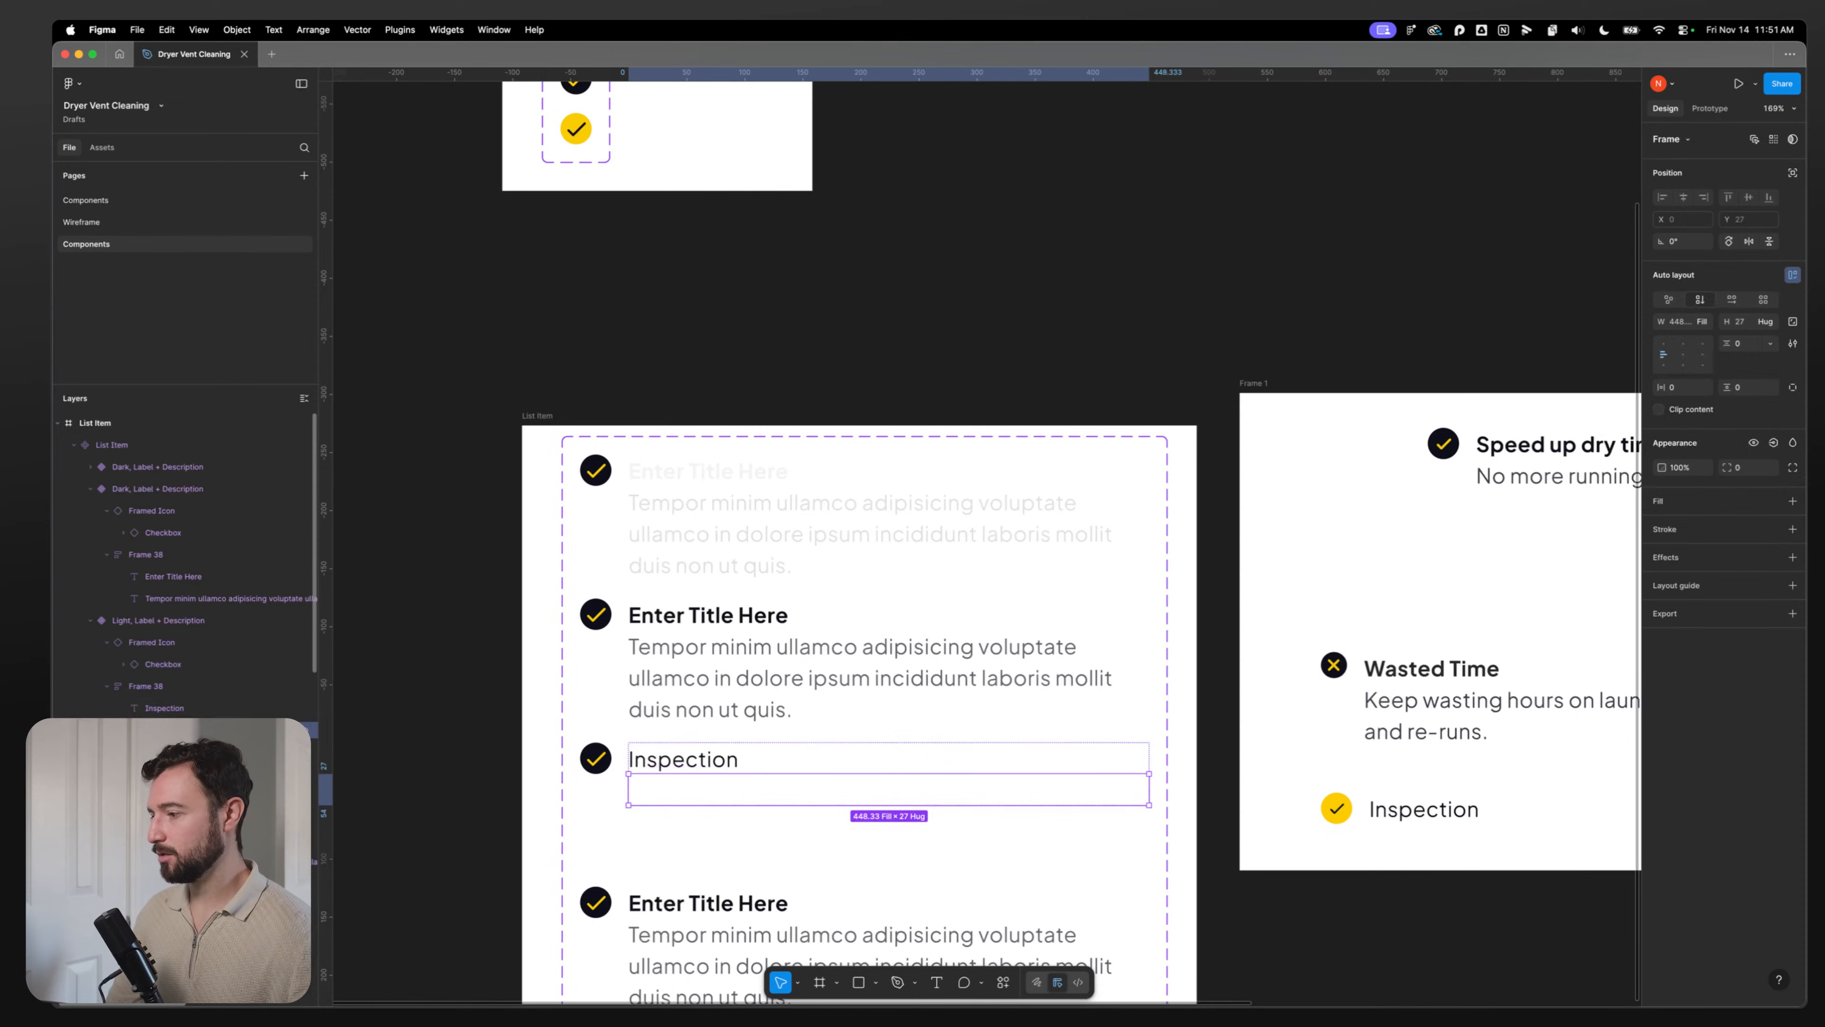
{"action": "key", "text": "Delete"}
Step: Apply the Text Dark Muted colour to the Inspection text in the duplicated Light variant
{"action": "left_click", "coordinate": [687, 768]}
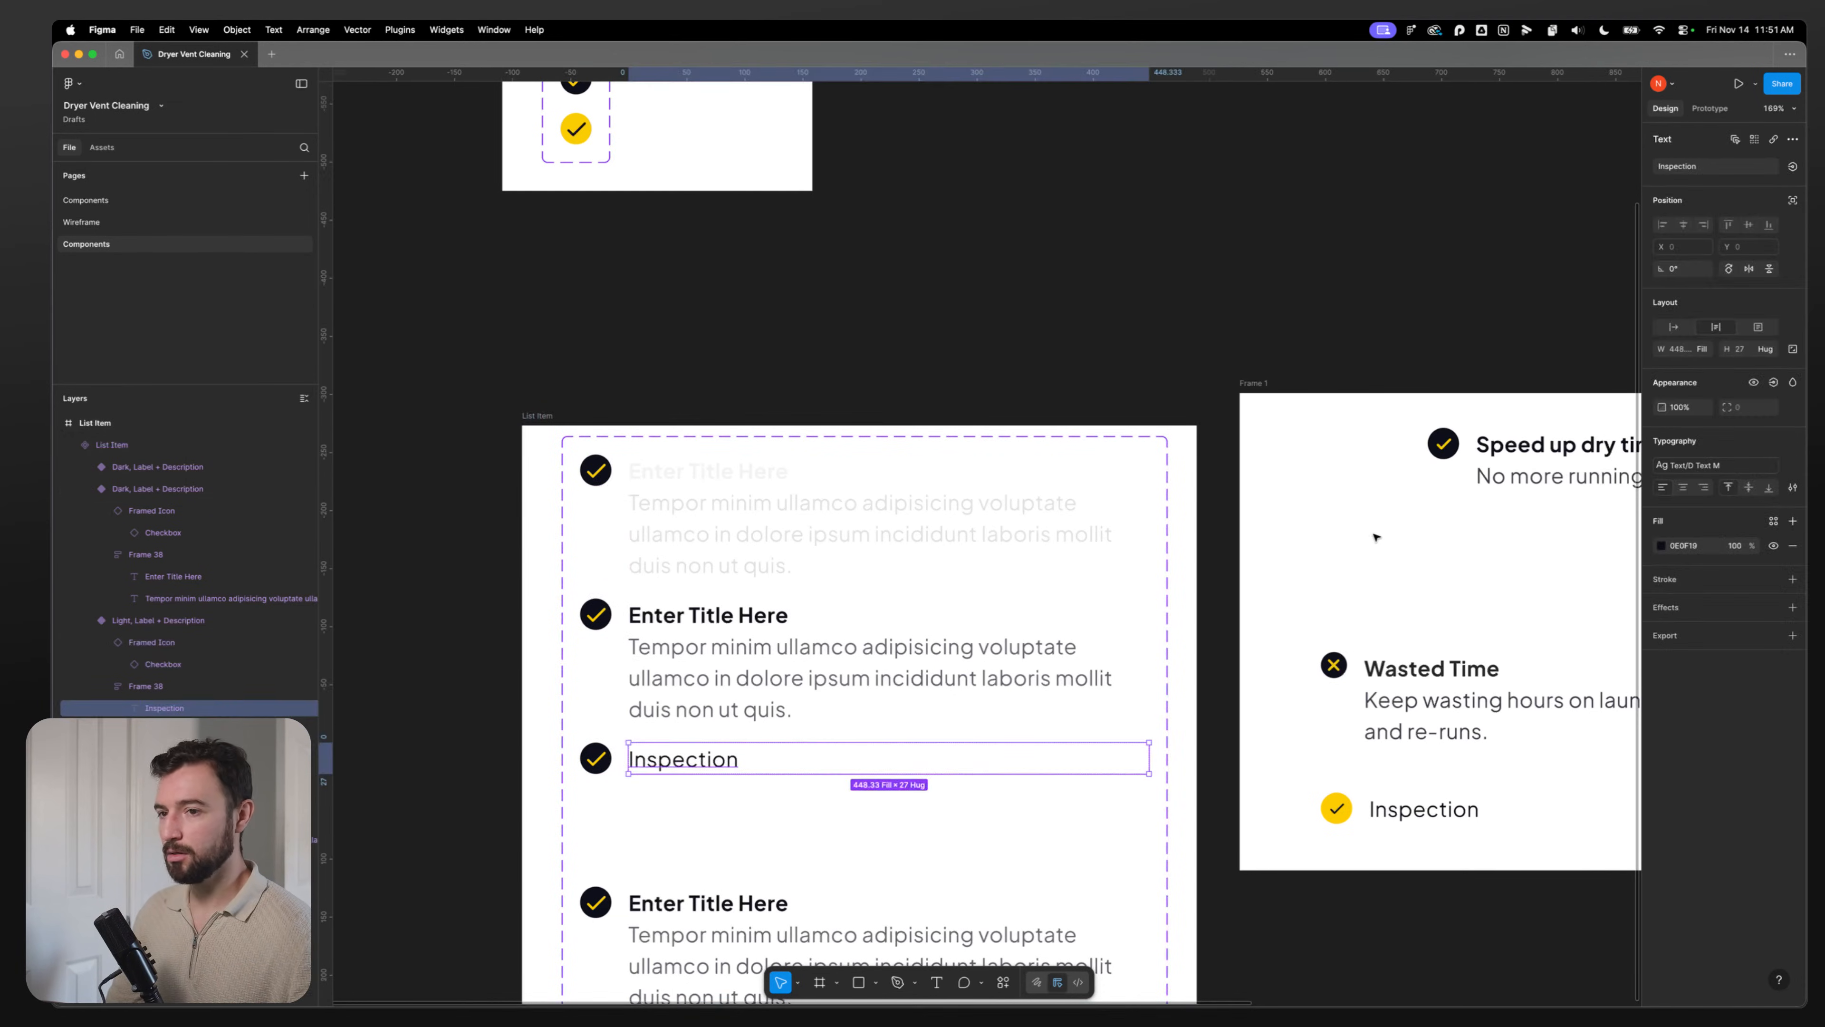
{"action": "left_click", "coordinate": [1774, 521]}
{"action": "type", "text": "text"}
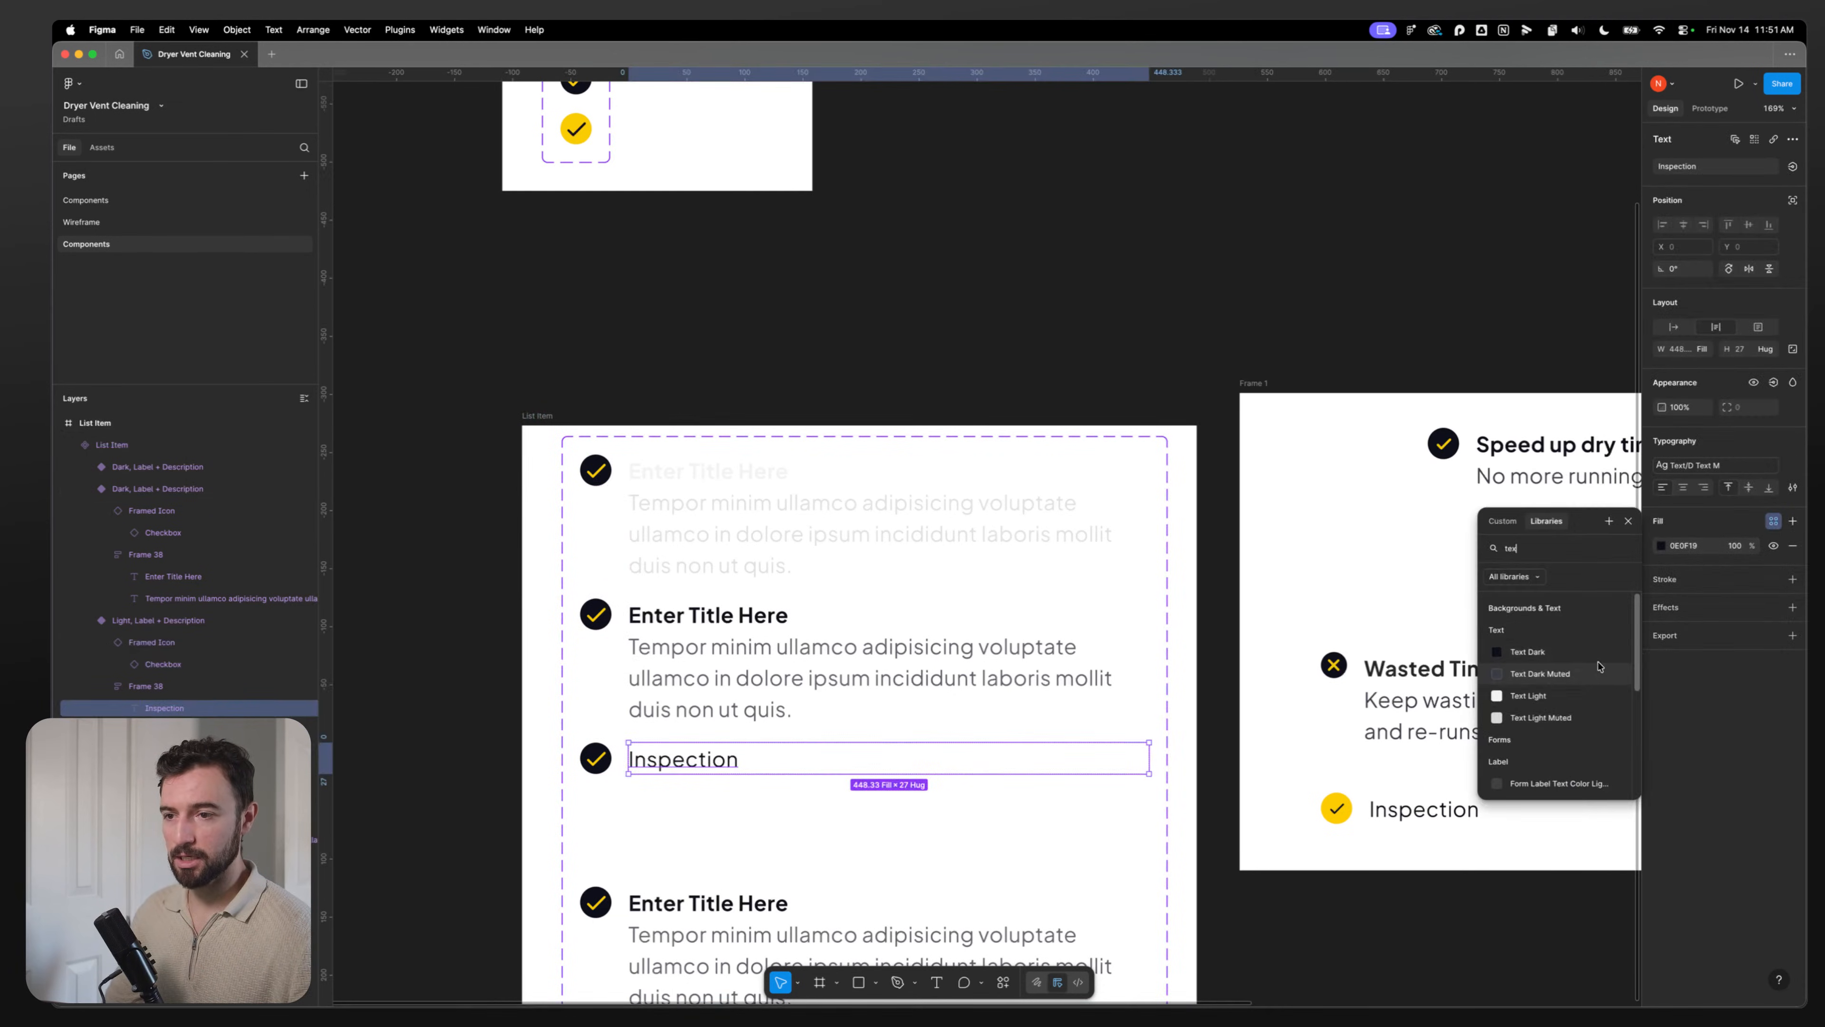
{"action": "left_click", "coordinate": [1570, 675]}
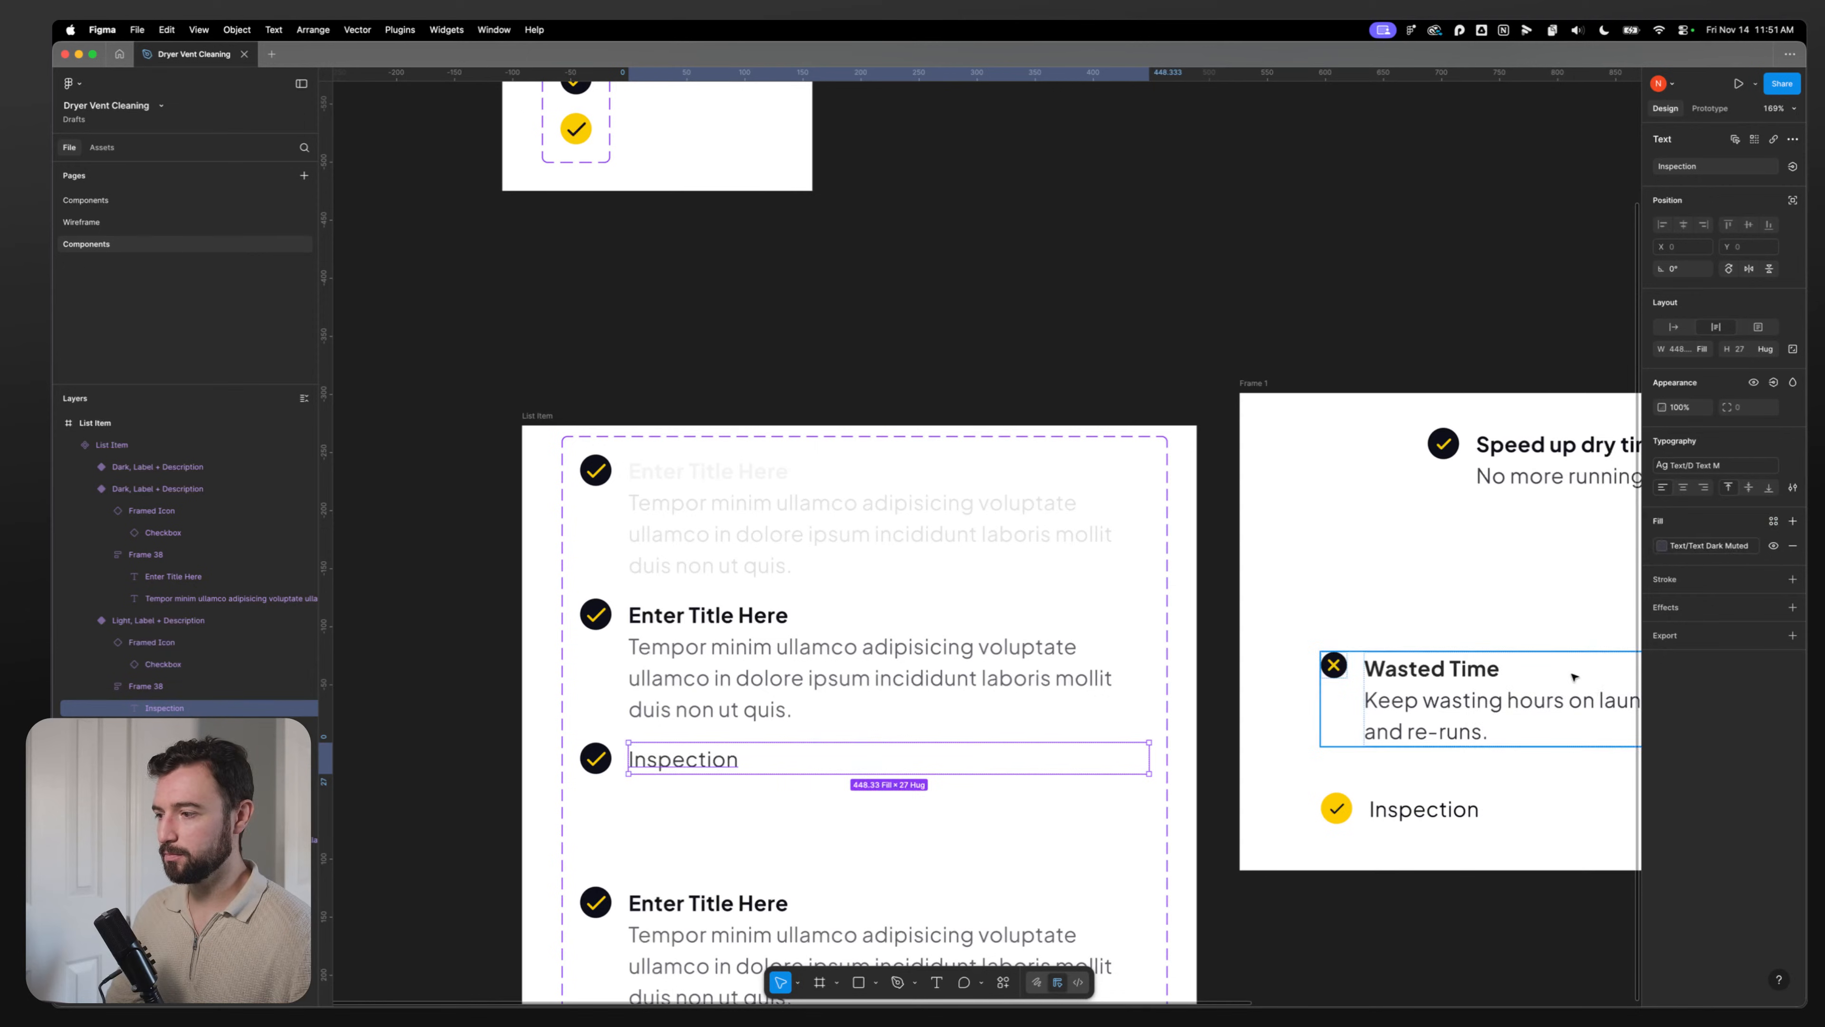
Step: Apply the Text Light Muted colour to the Inspection text in the duplicated Light variant
{"action": "left_click", "coordinate": [484, 793]}
{"action": "scroll", "coordinate": [672, 611], "scroll_direction": "down", "scroll_amount": 3}
{"action": "triple_click", "coordinate": [694, 526]}
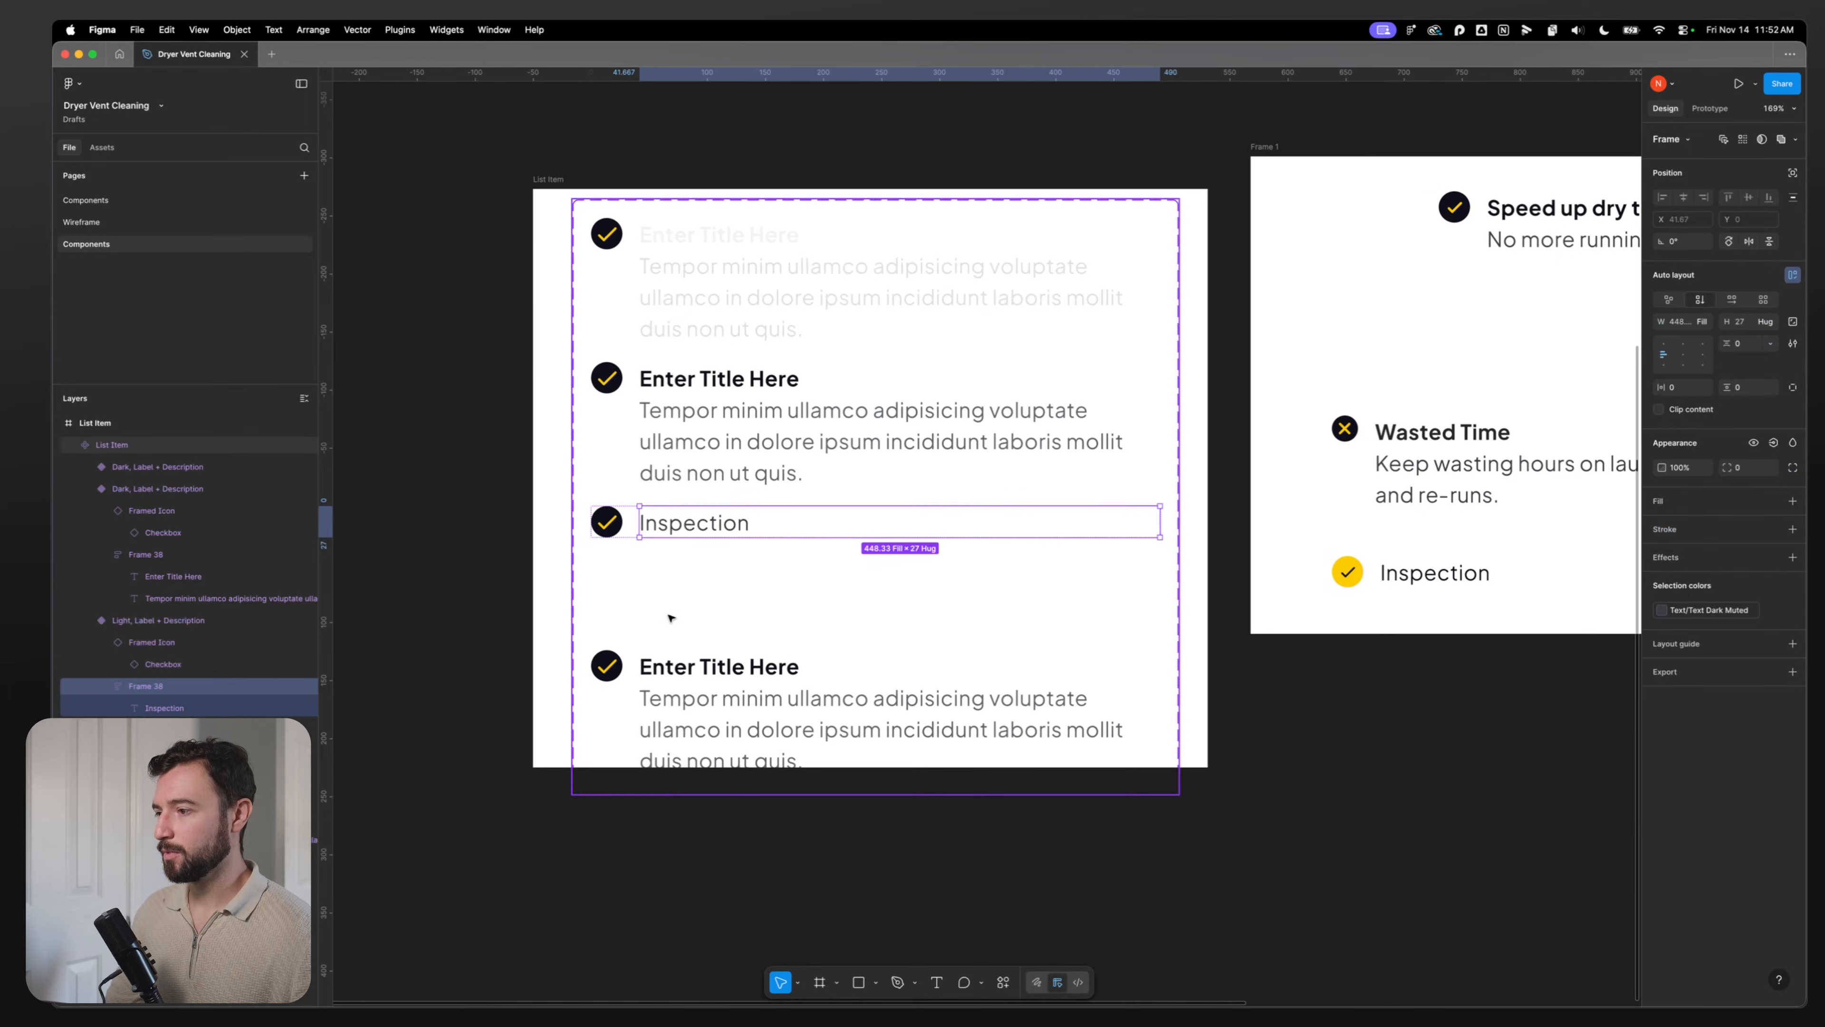
{"action": "key", "text": "Escape"}
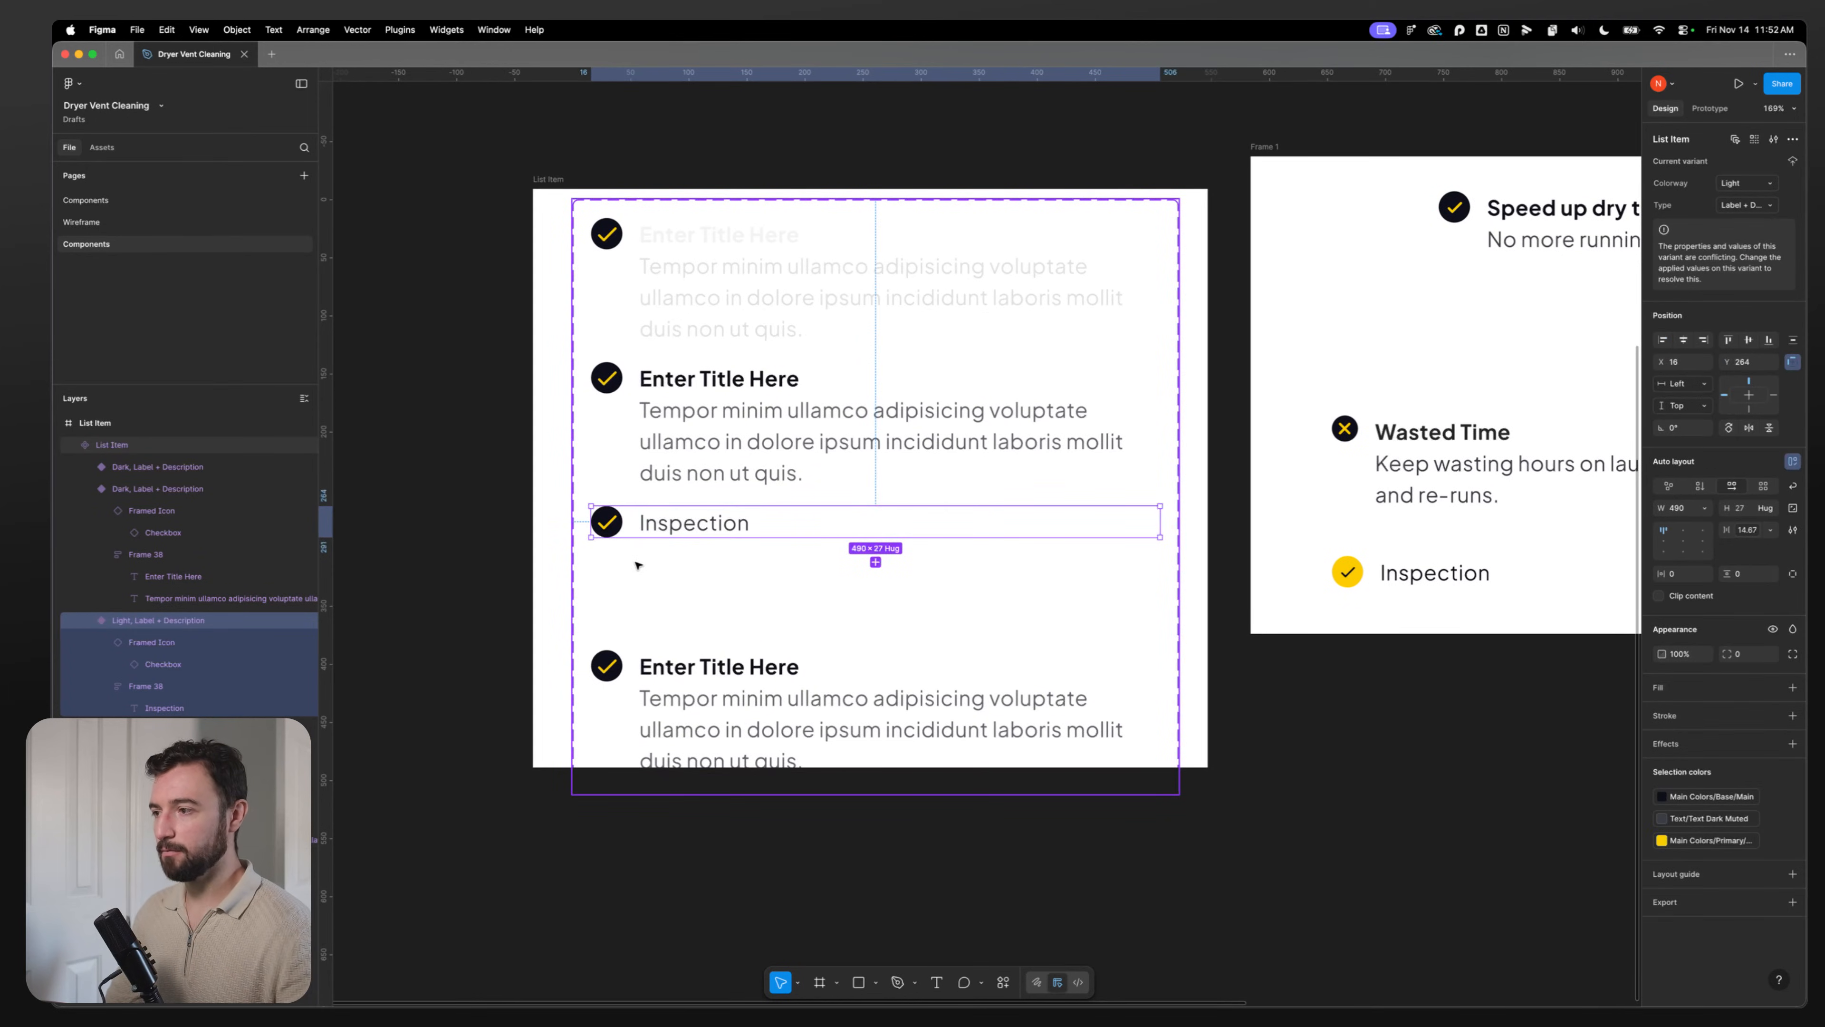
{"action": "left_click", "coordinate": [646, 523]}
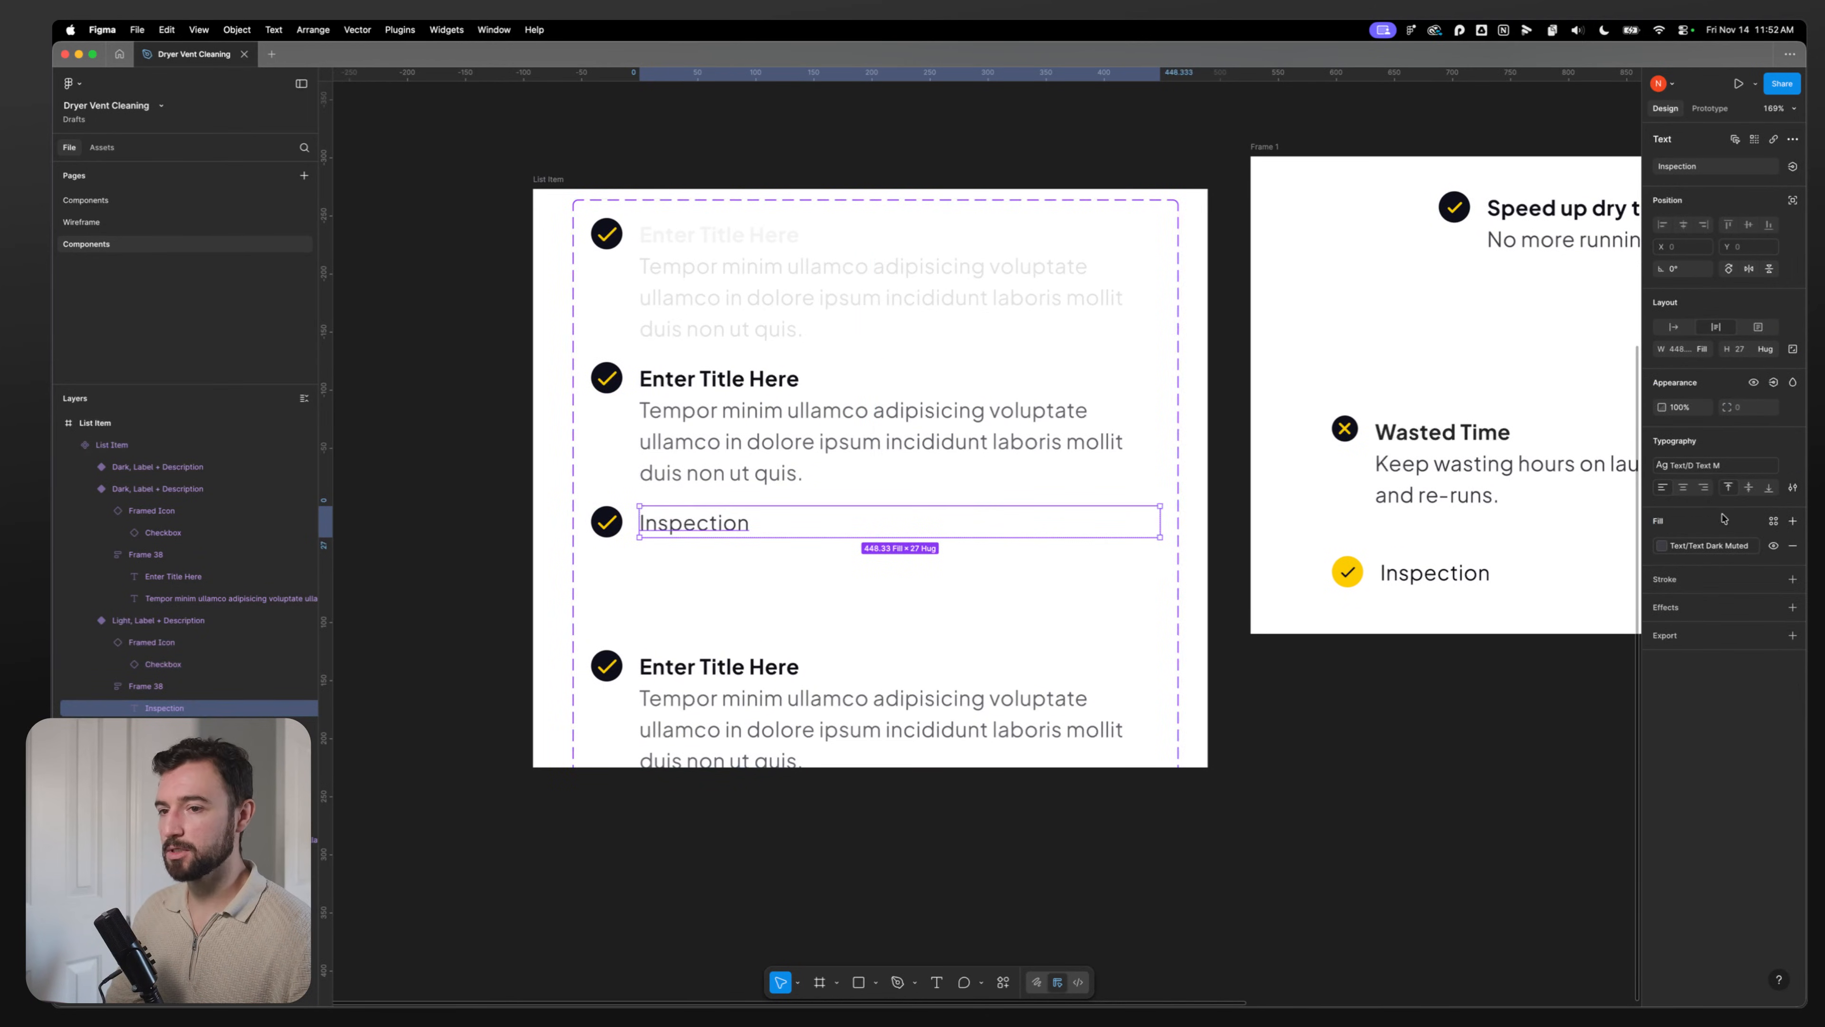
{"action": "left_click", "coordinate": [1708, 545]}
{"action": "left_click", "coordinate": [1540, 743]}
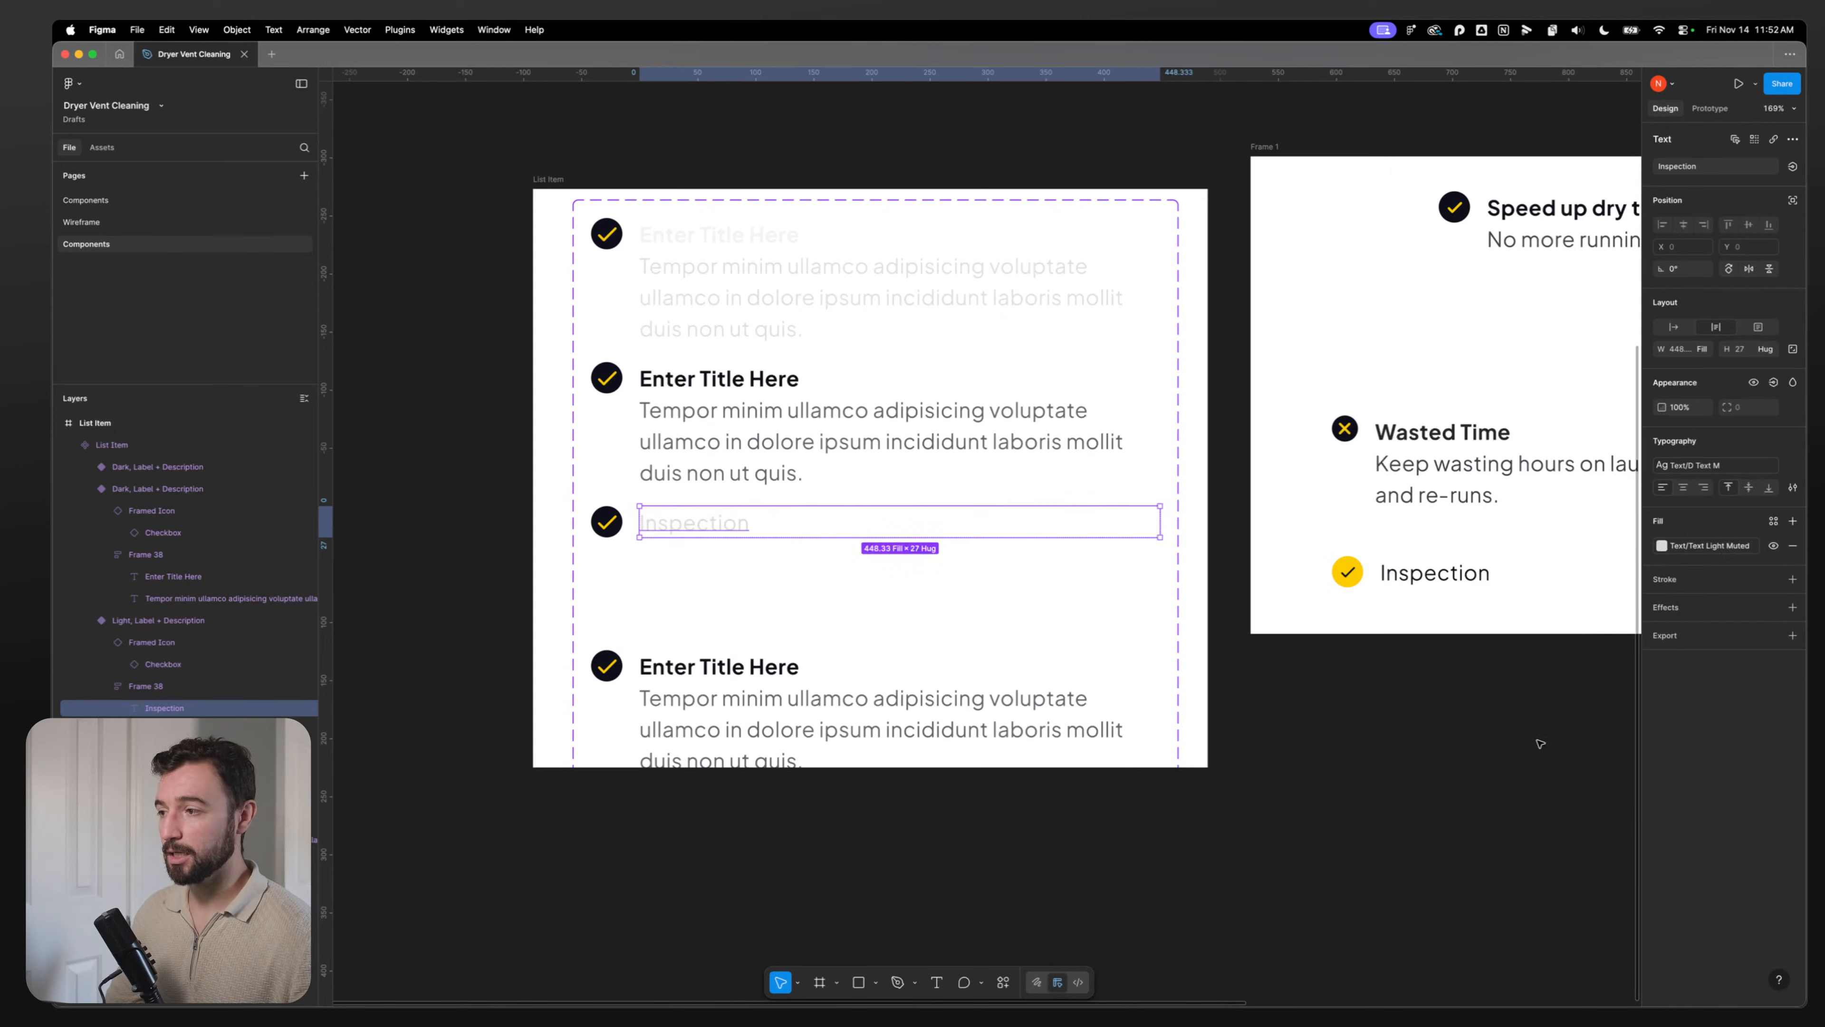
Step: Delete the duplicated Dark variant below the Inspection variant
{"action": "left_click", "coordinate": [644, 663]}
{"action": "key", "text": "Delete"}
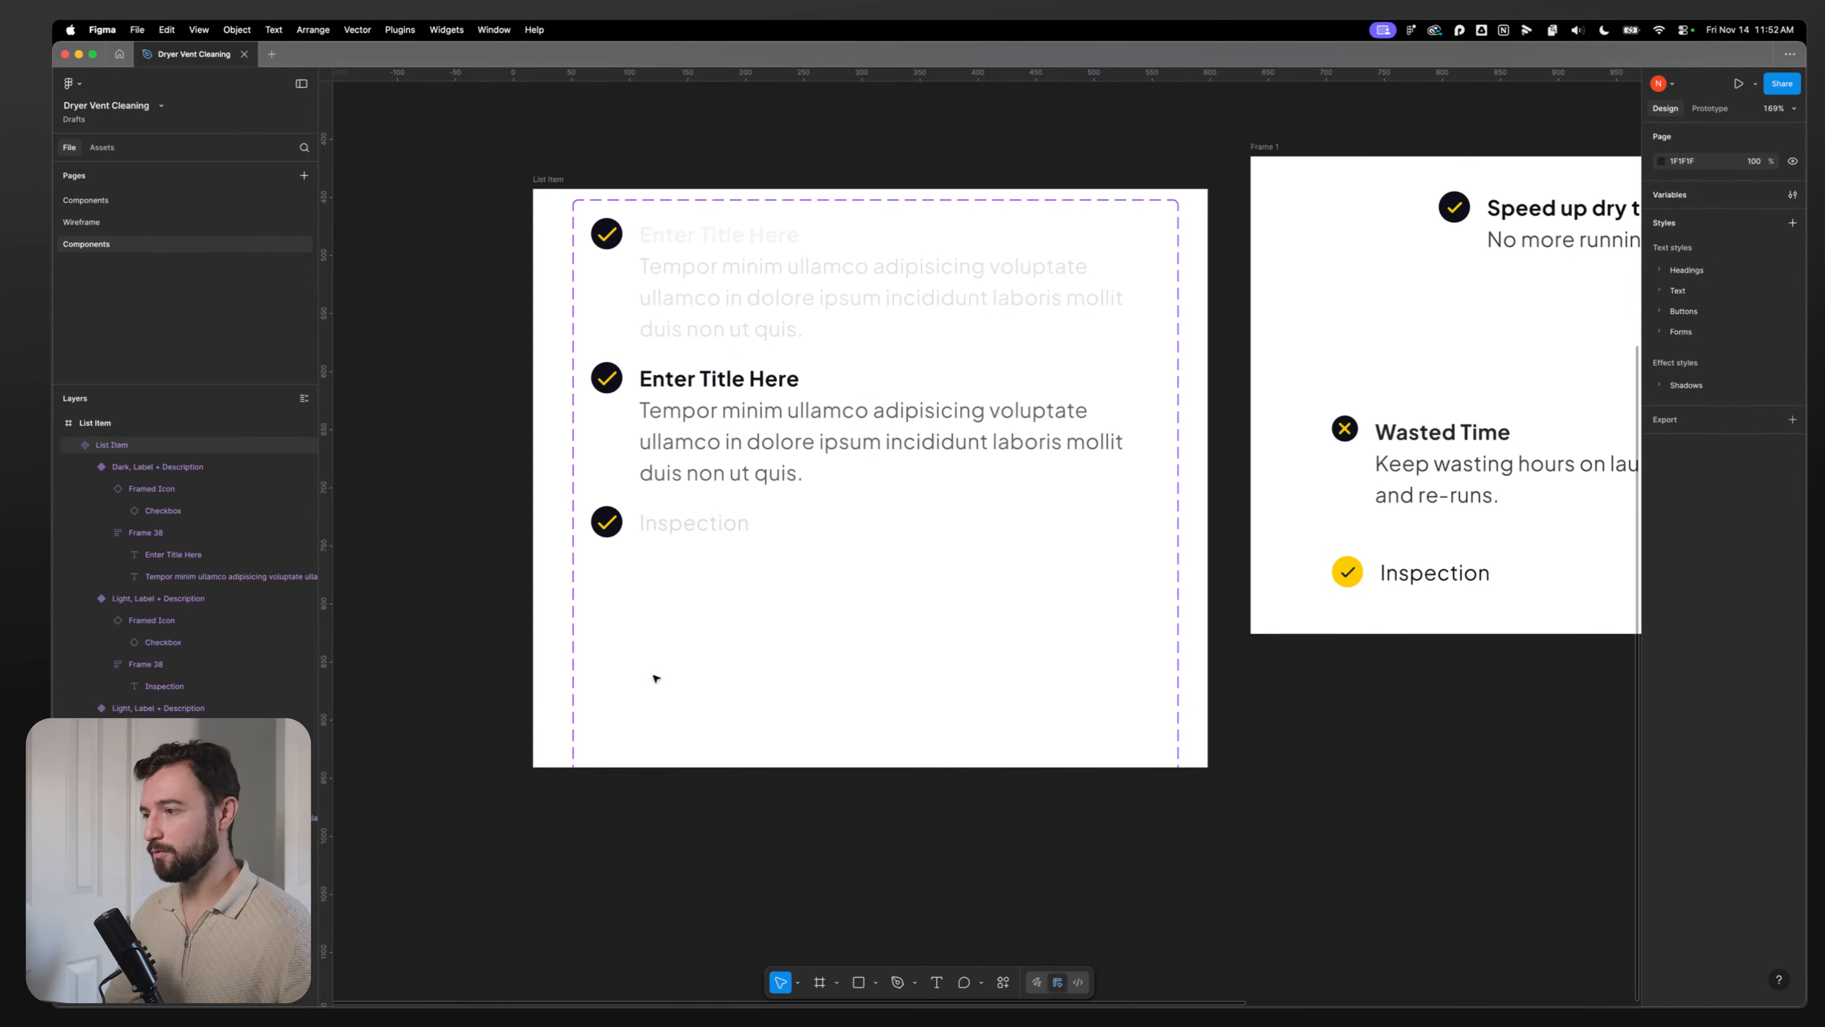
Step: Set the Type property of the Light variant with the Inspection text to Label
{"action": "left_click", "coordinate": [683, 516]}
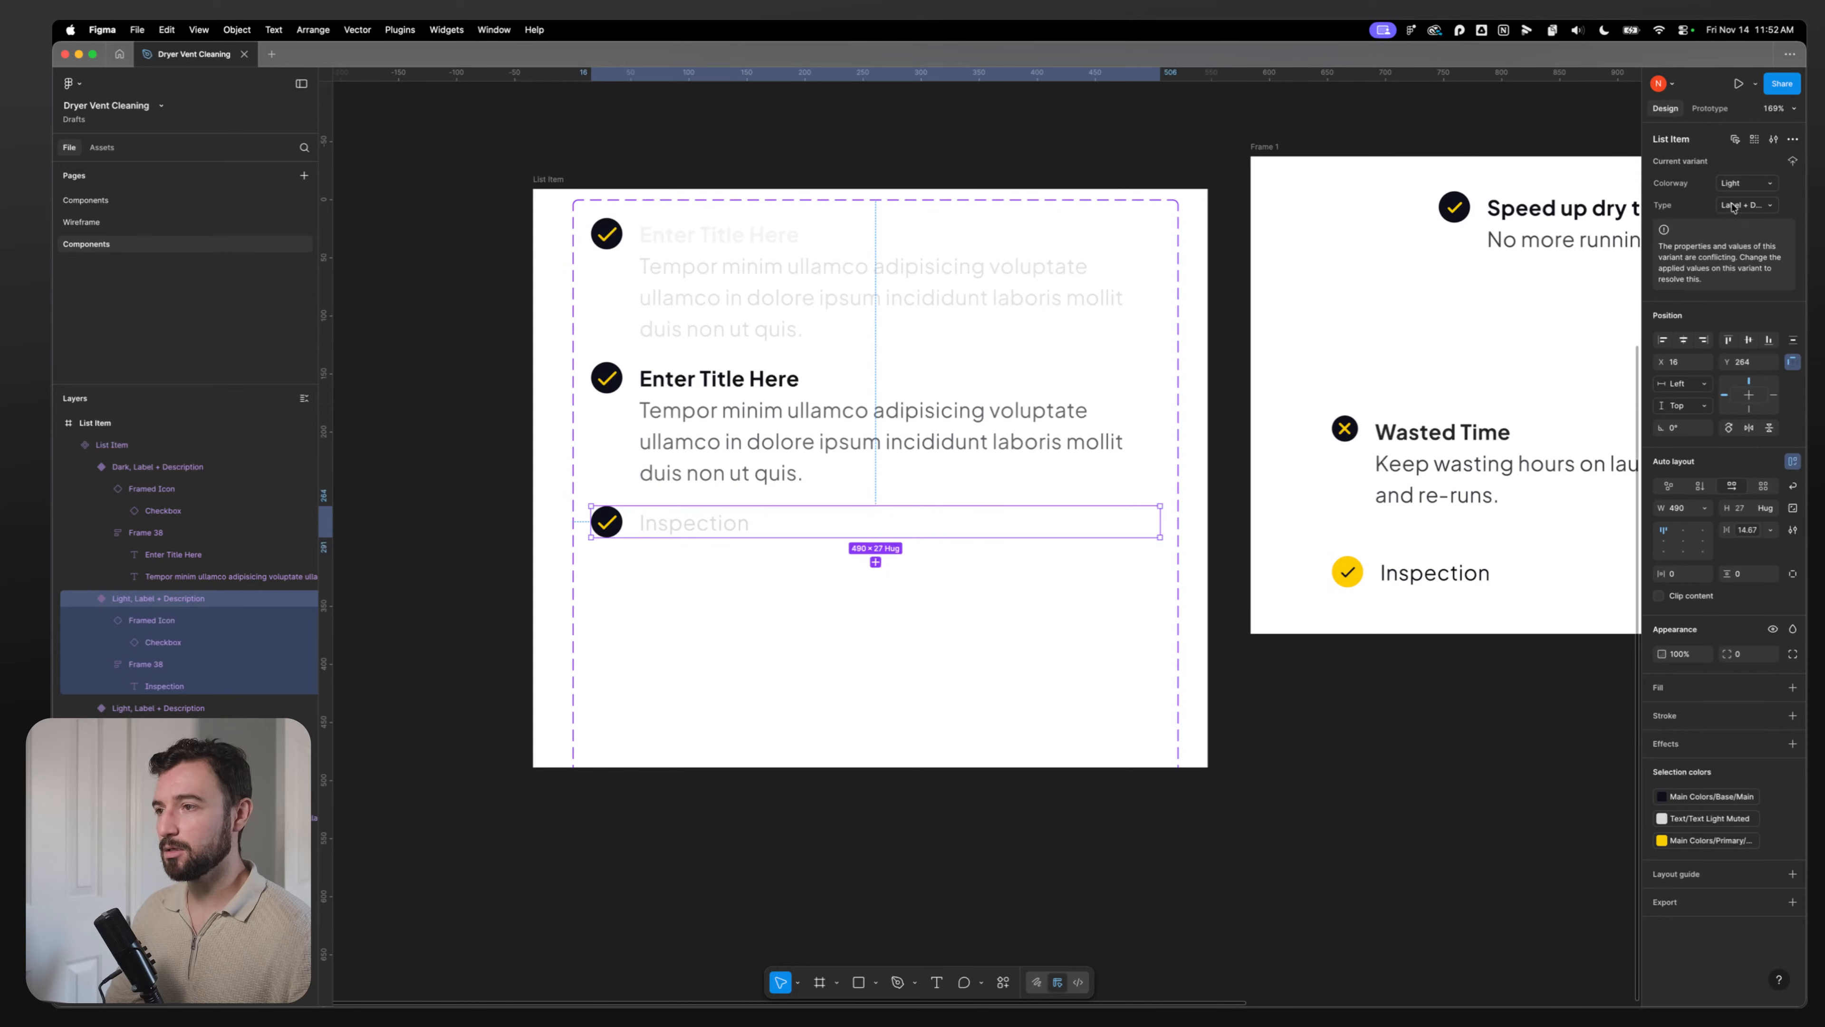
{"action": "left_click", "coordinate": [883, 381]}
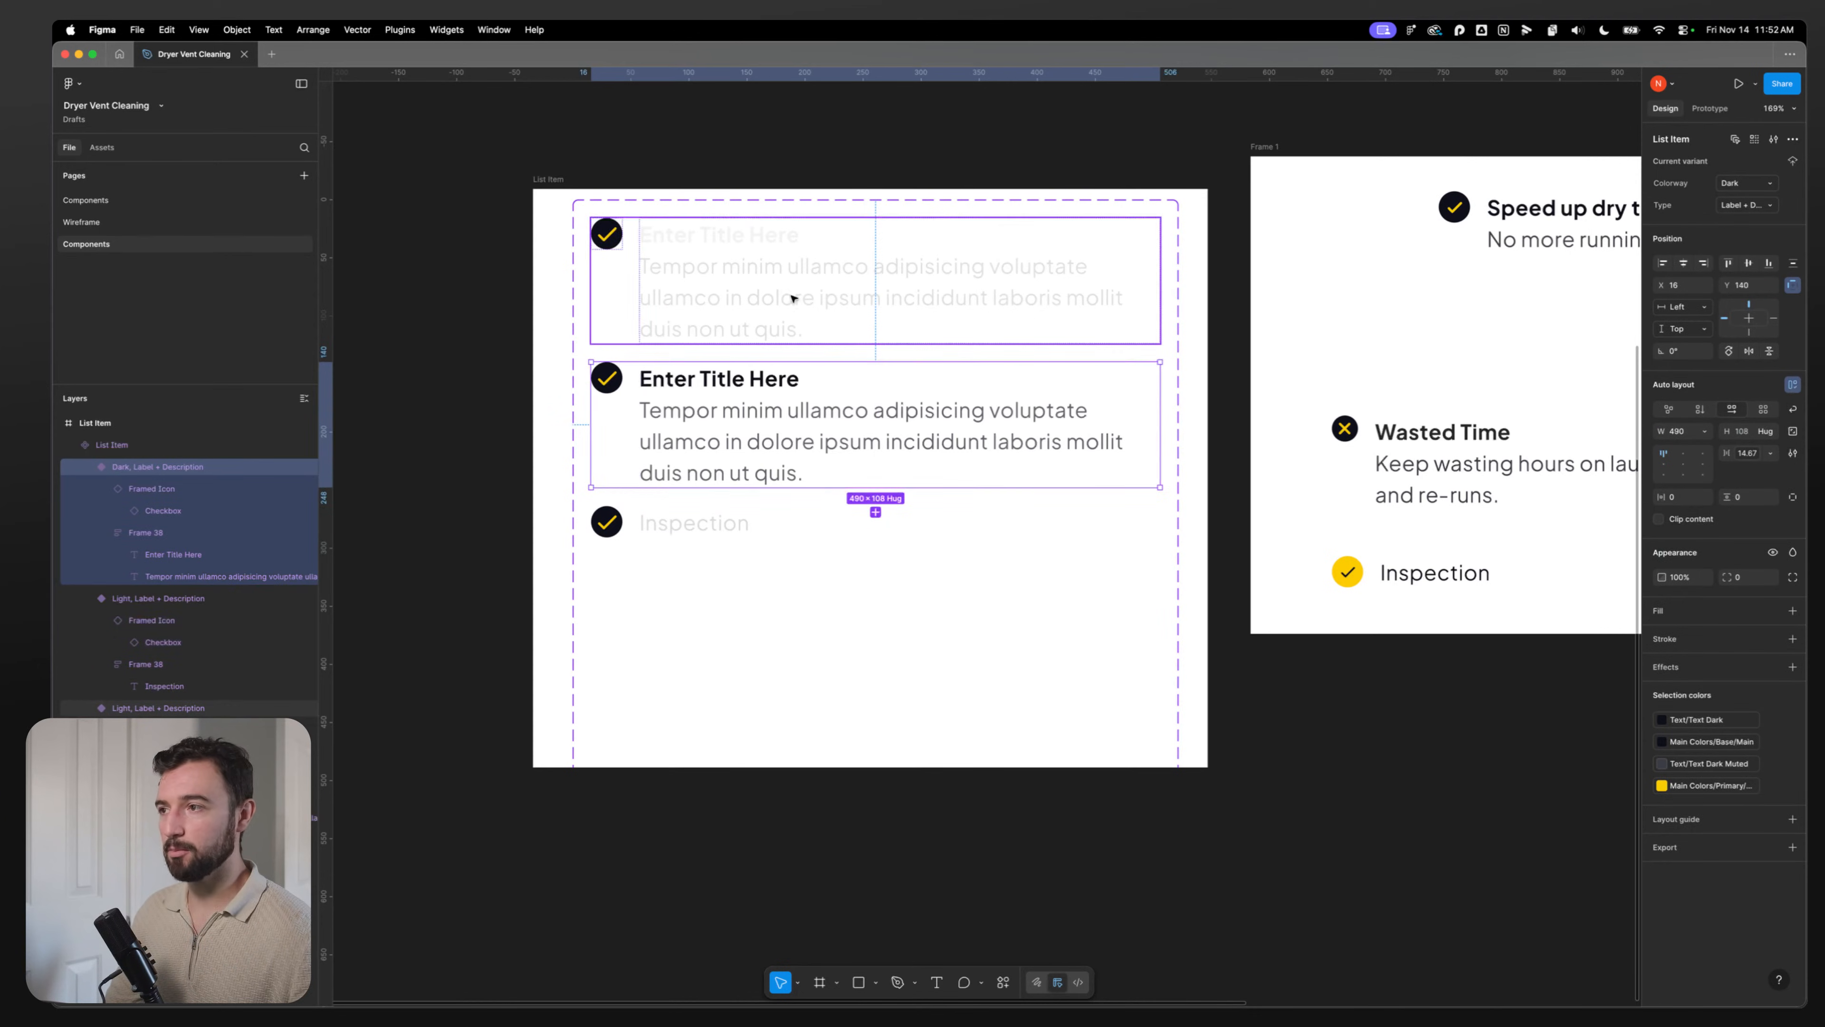
{"action": "left_click", "coordinate": [804, 505]}
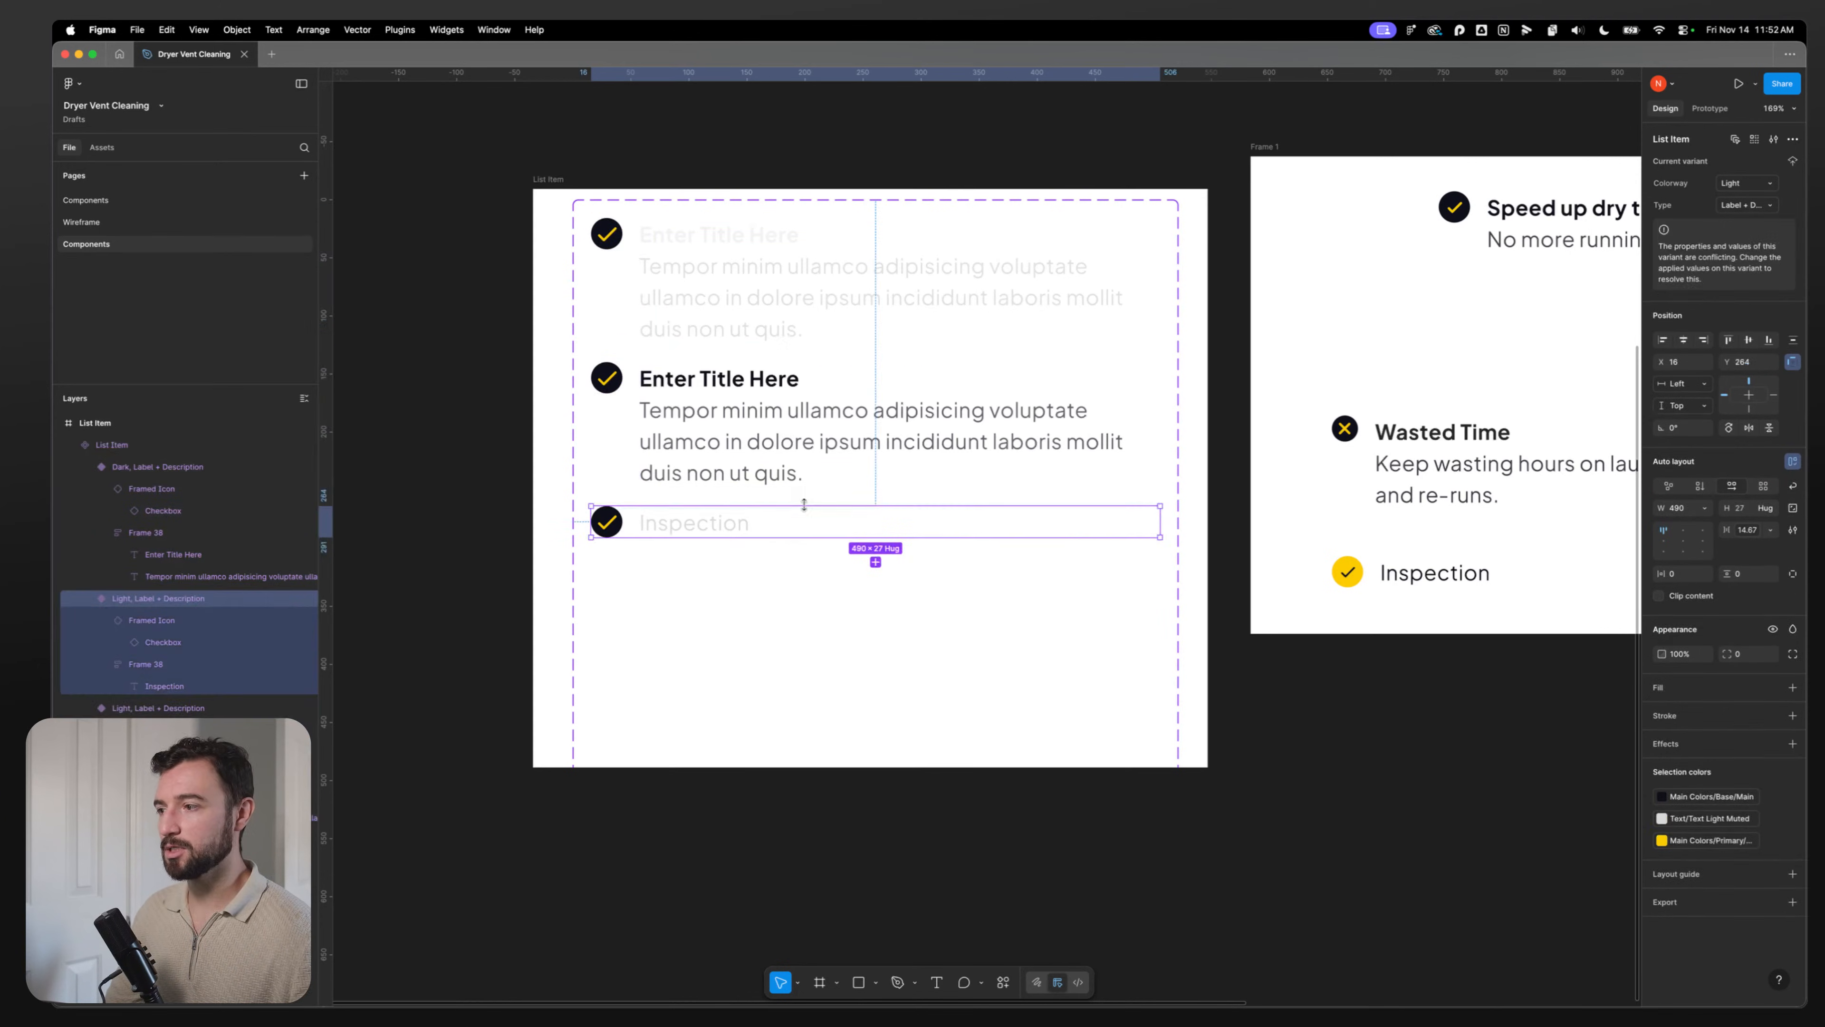
{"action": "left_click", "coordinate": [1742, 207]}
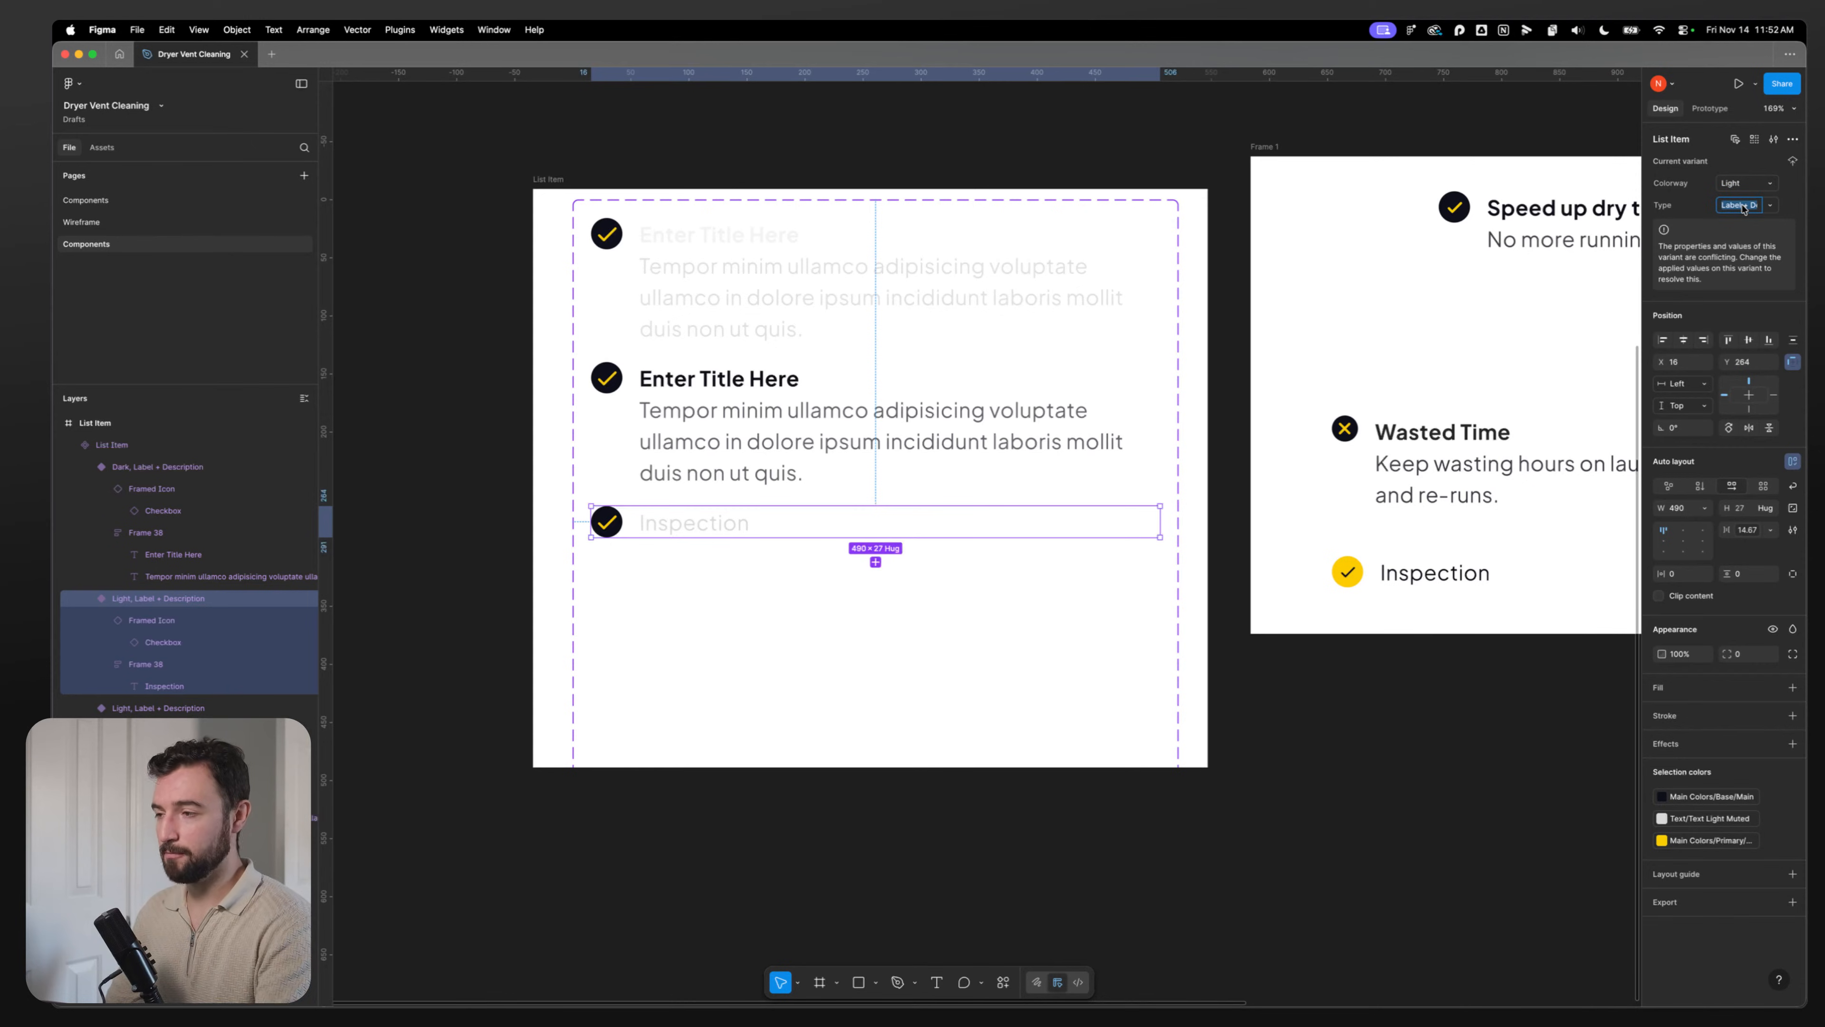
{"action": "type", "text": "Label"}
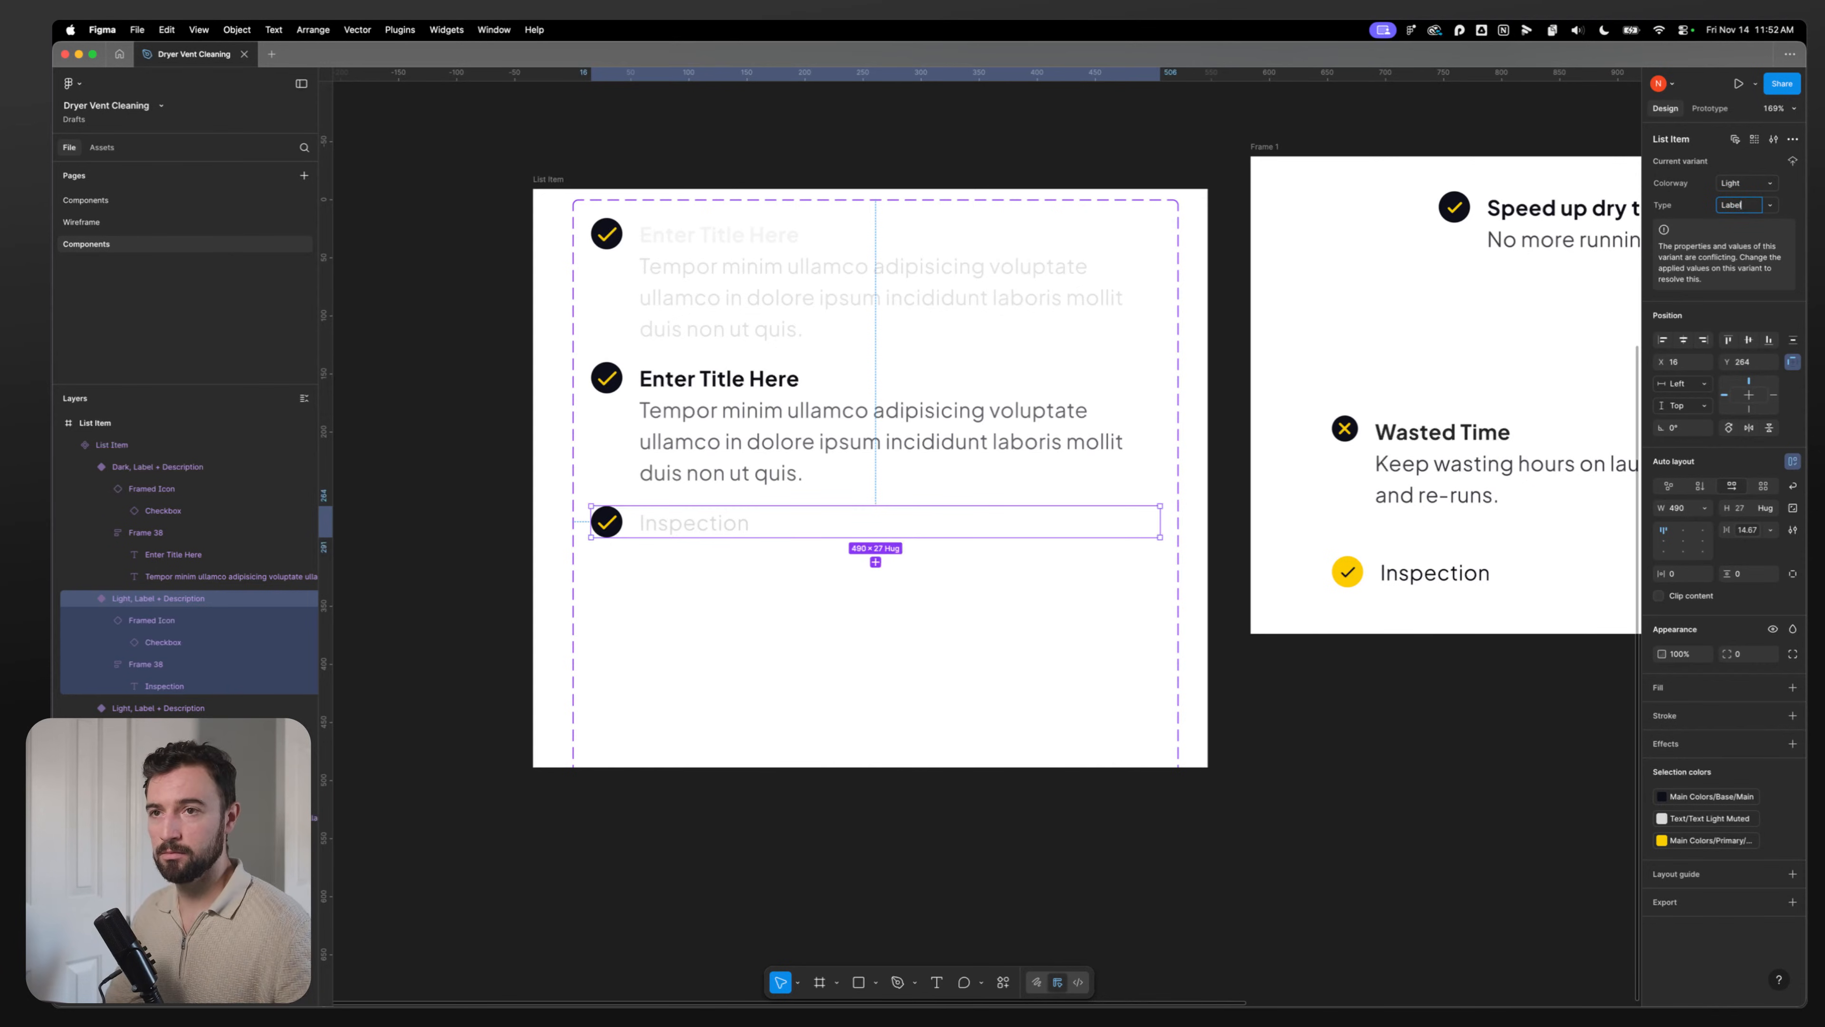
{"action": "key", "text": "Return"}
Step: Duplicate the Light label-only variant within the List Item component set
{"action": "left_click", "coordinate": [684, 589]}
{"action": "double_click", "coordinate": [691, 529]}
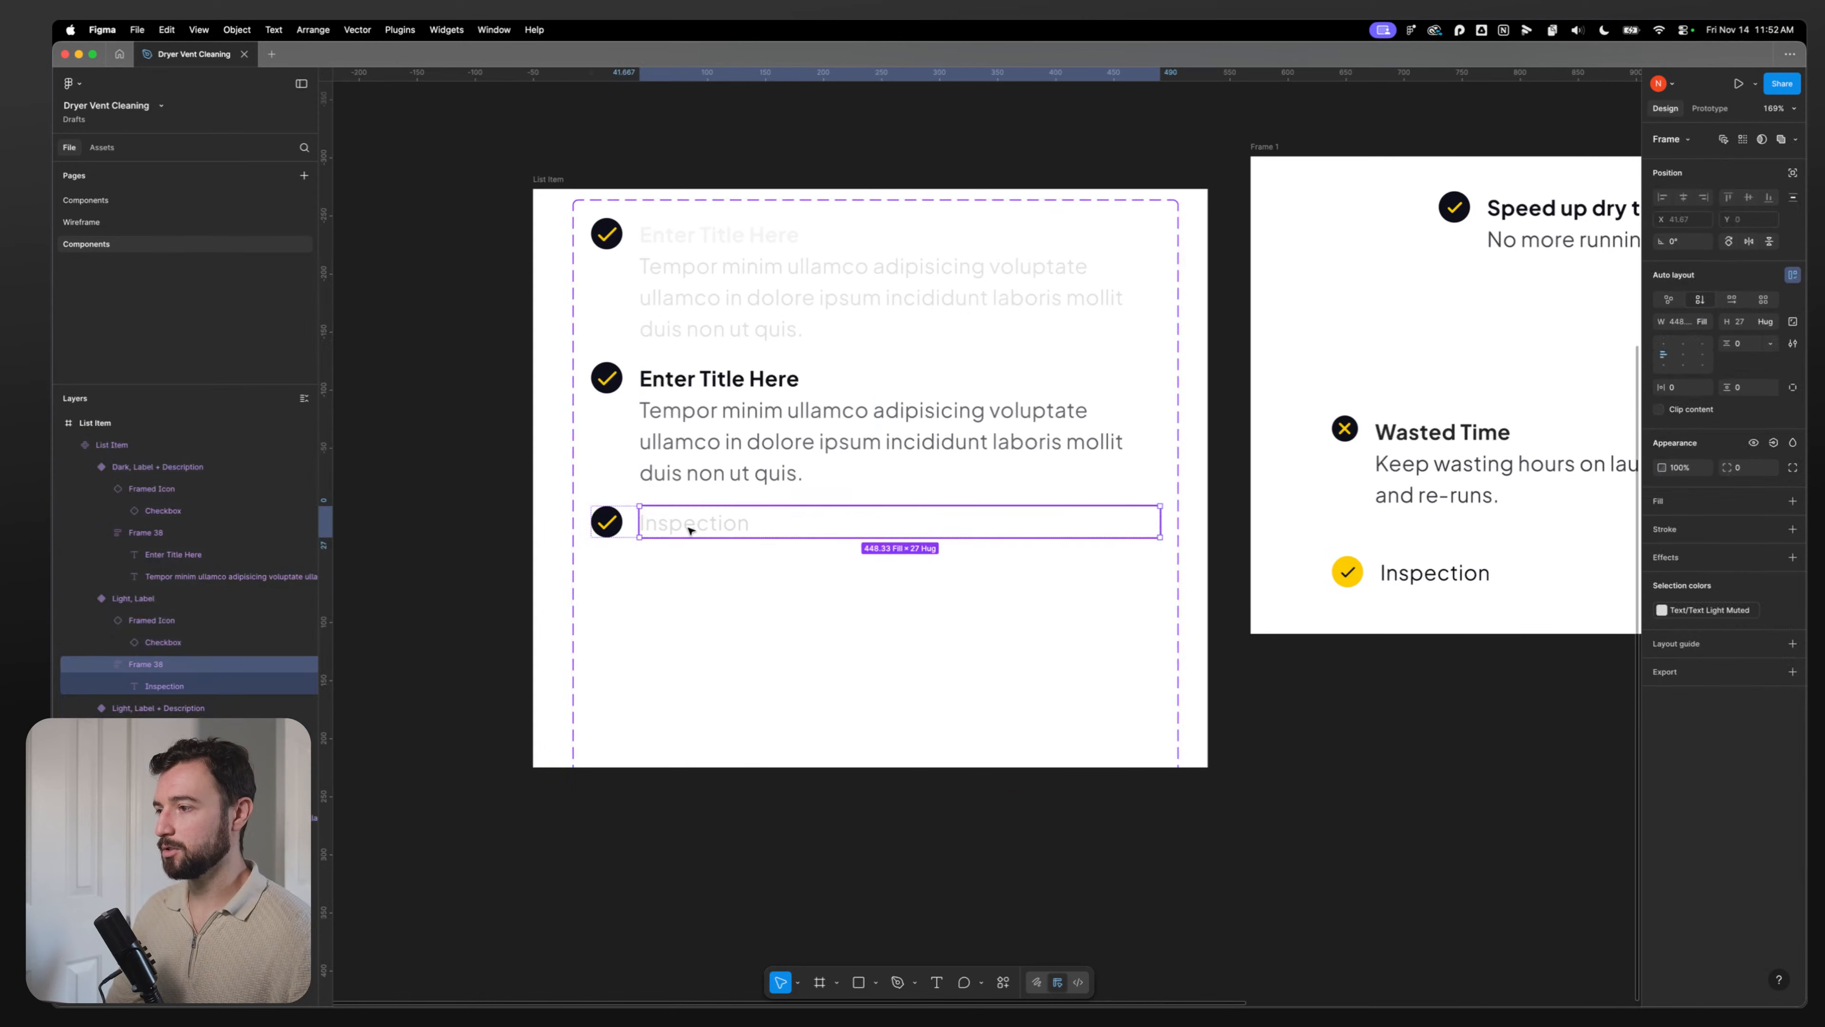
{"action": "left_click", "coordinate": [691, 575]}
{"action": "left_click", "coordinate": [697, 532]}
{"action": "key", "text": "super+d"}
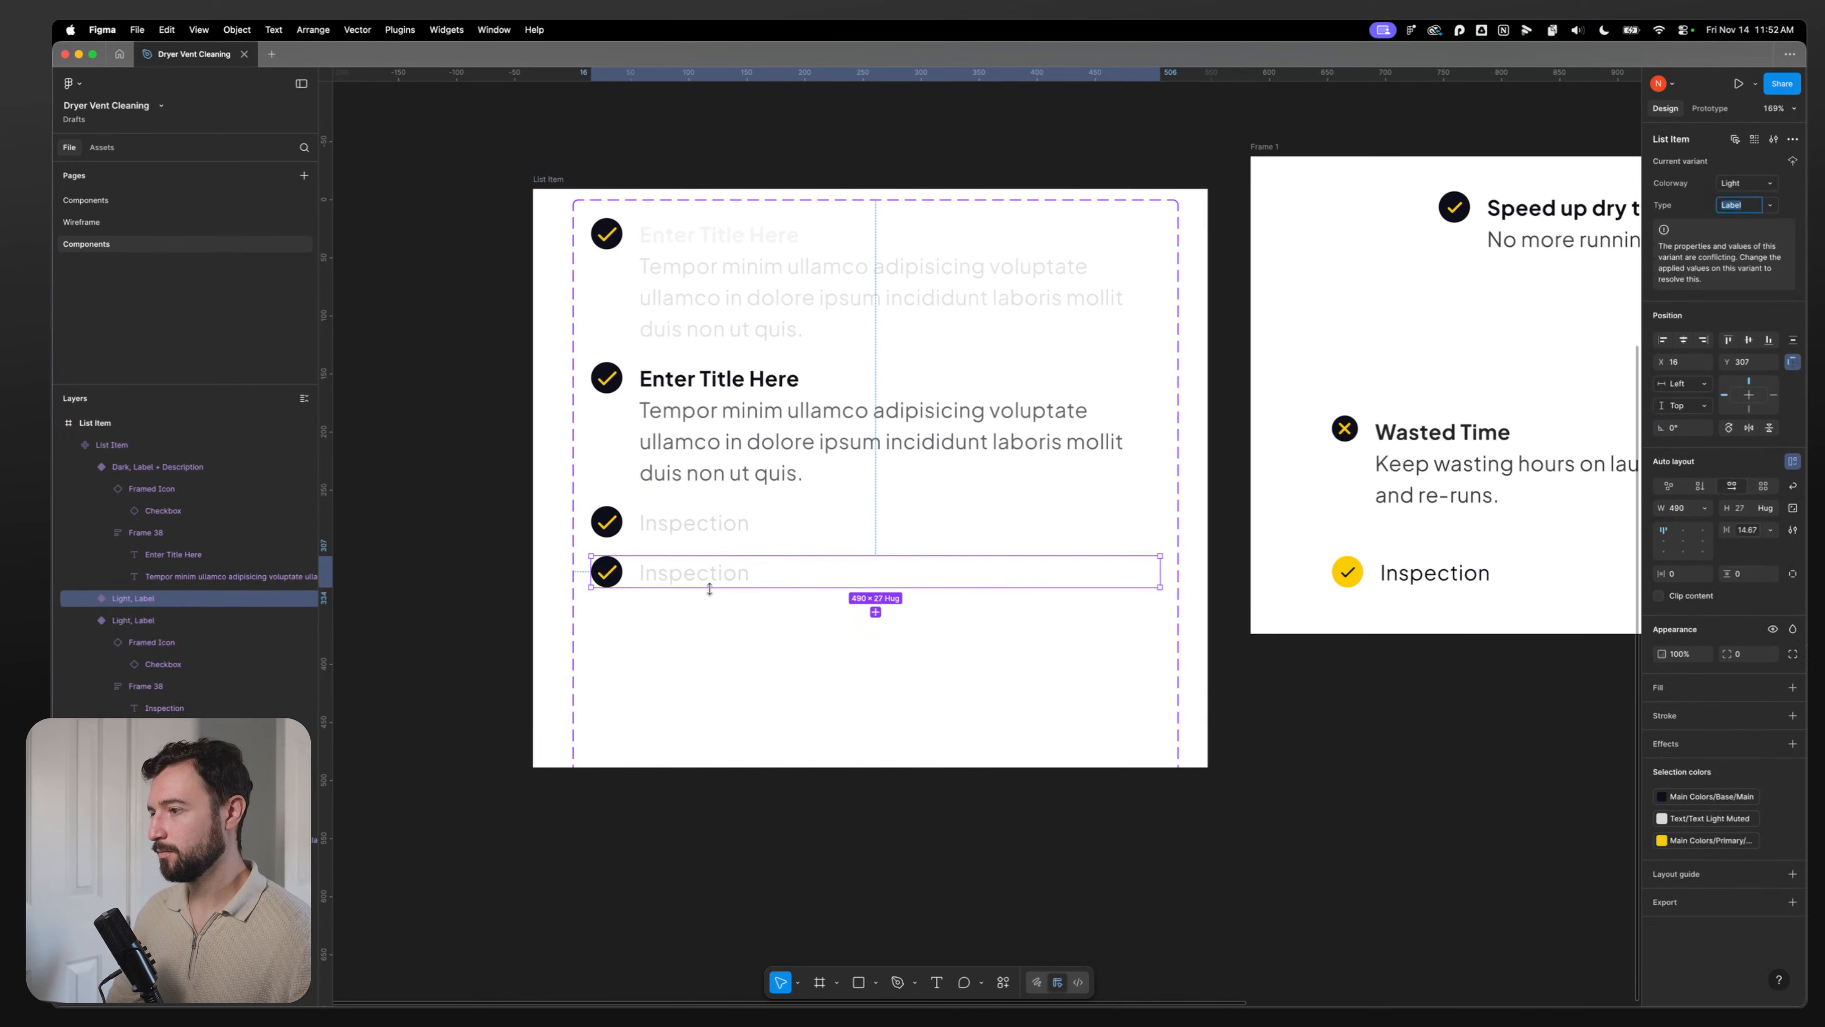
Step: Apply the Text Dark colour to the Inspection text in the copied label-only variant
{"action": "left_click", "coordinate": [691, 568]}
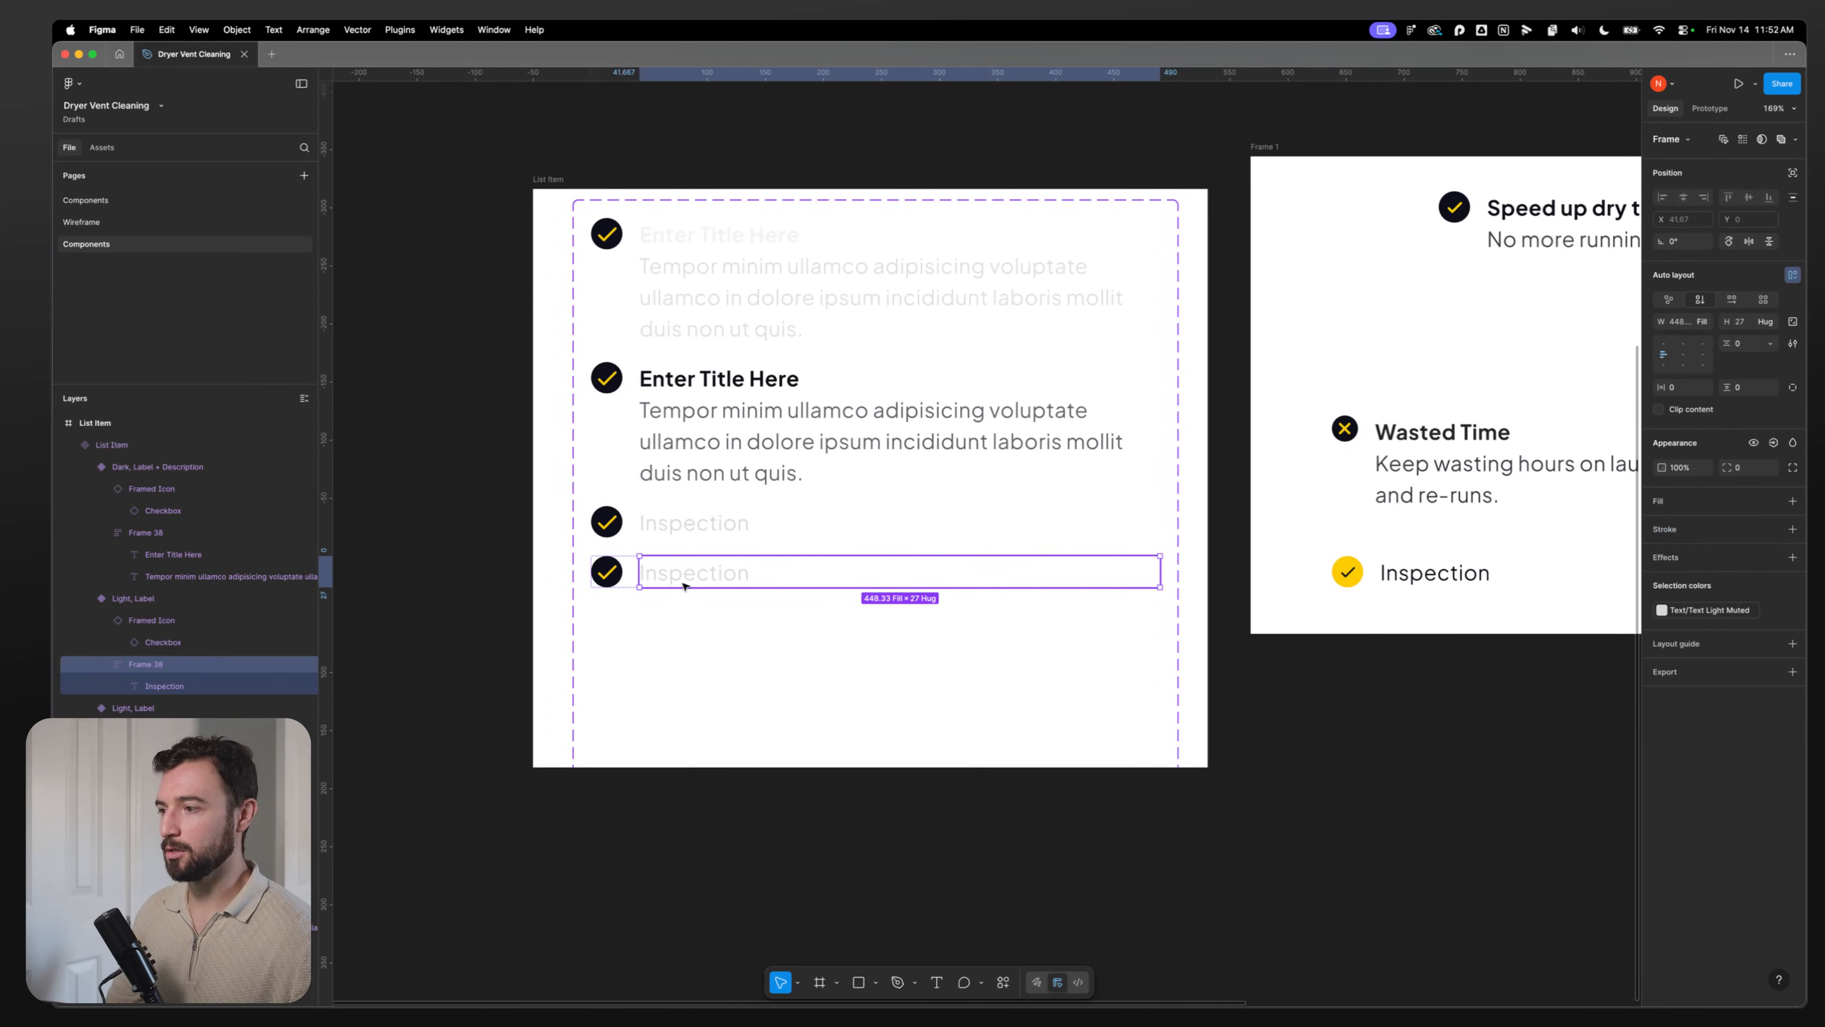
{"action": "left_click", "coordinate": [681, 580]}
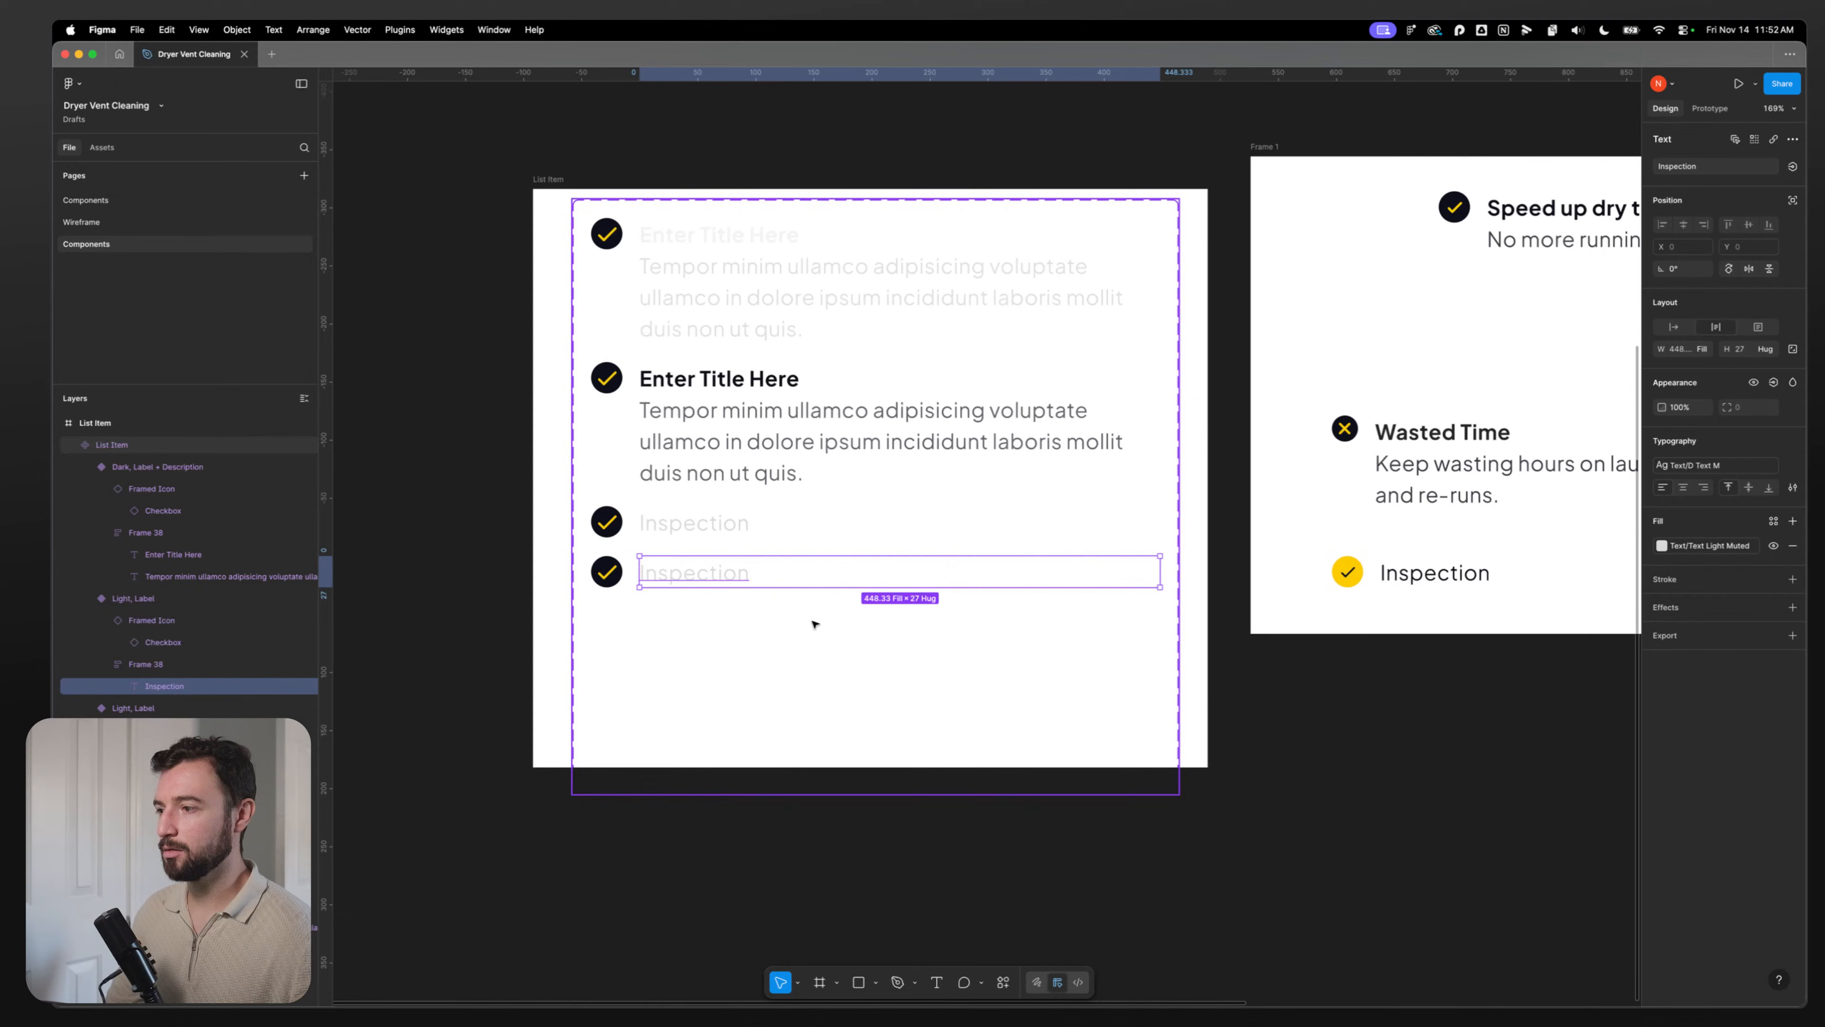
{"action": "left_click", "coordinate": [1714, 544]}
{"action": "left_click", "coordinate": [1555, 744]}
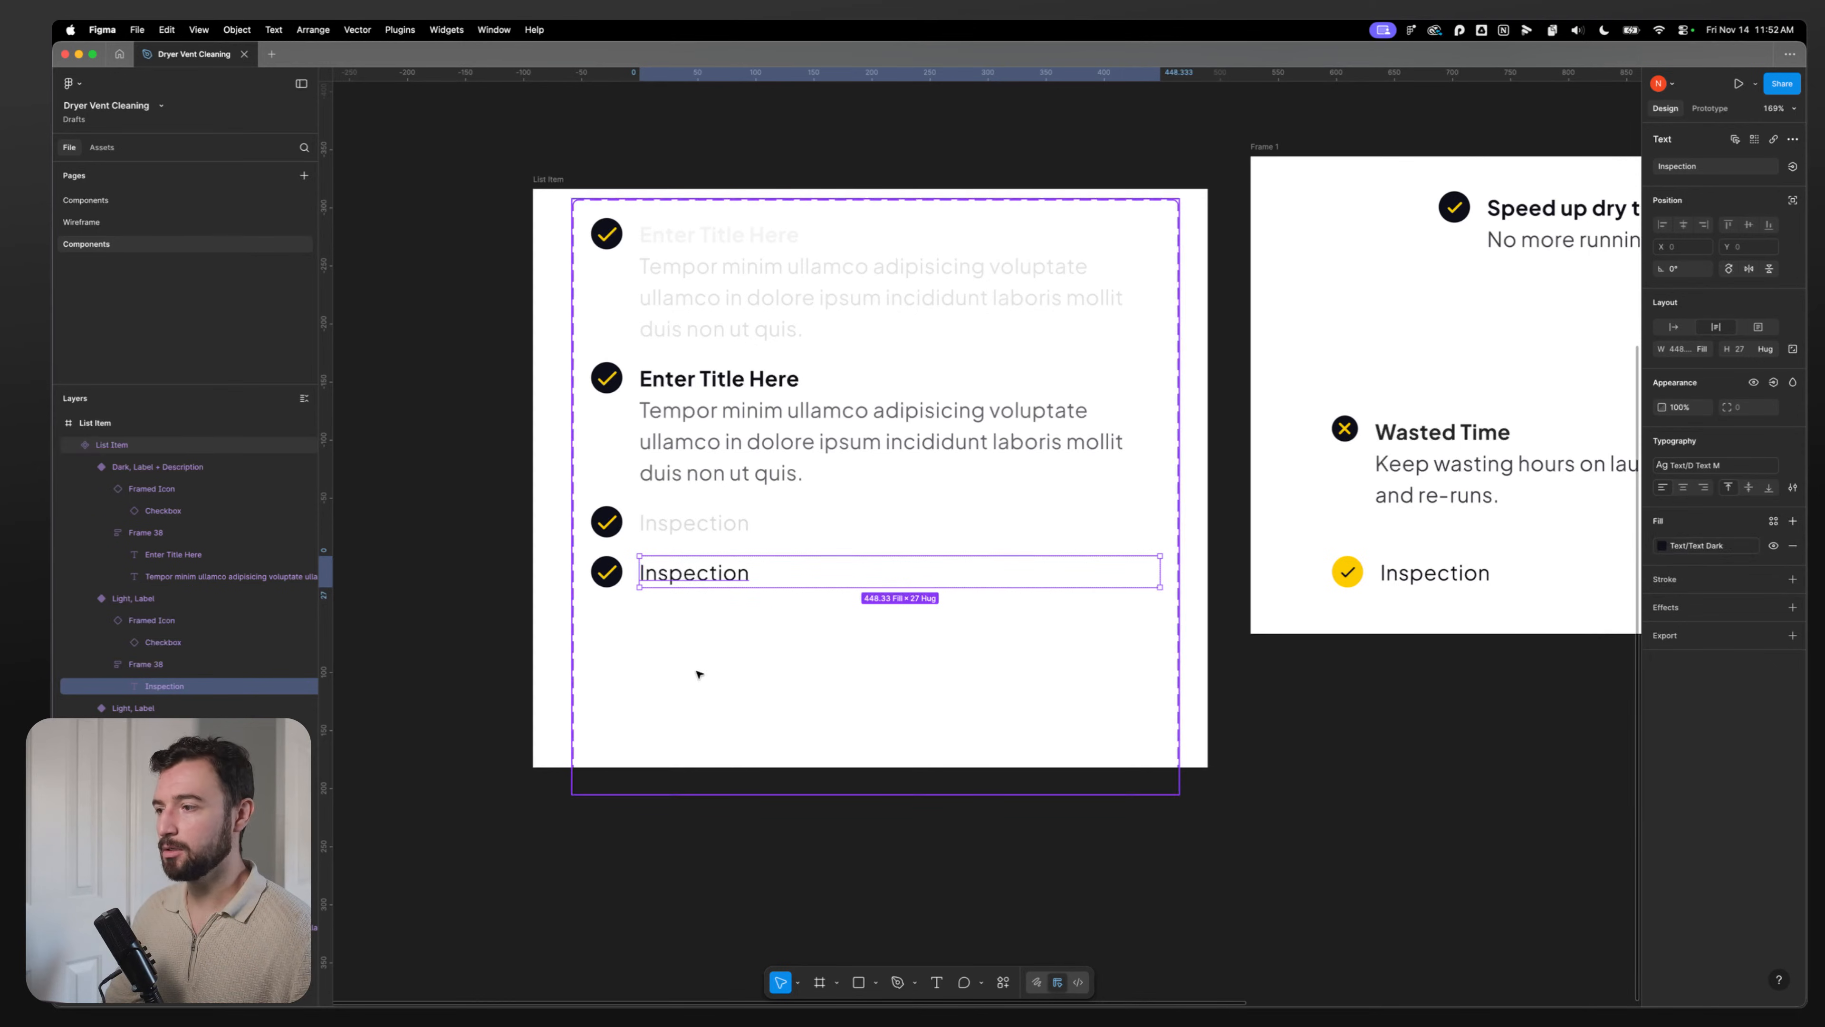
Step: Set the Colorway of the copied label-only variant with the dark text to Dar
{"action": "left_click", "coordinate": [641, 639]}
{"action": "left_click", "coordinate": [607, 573]}
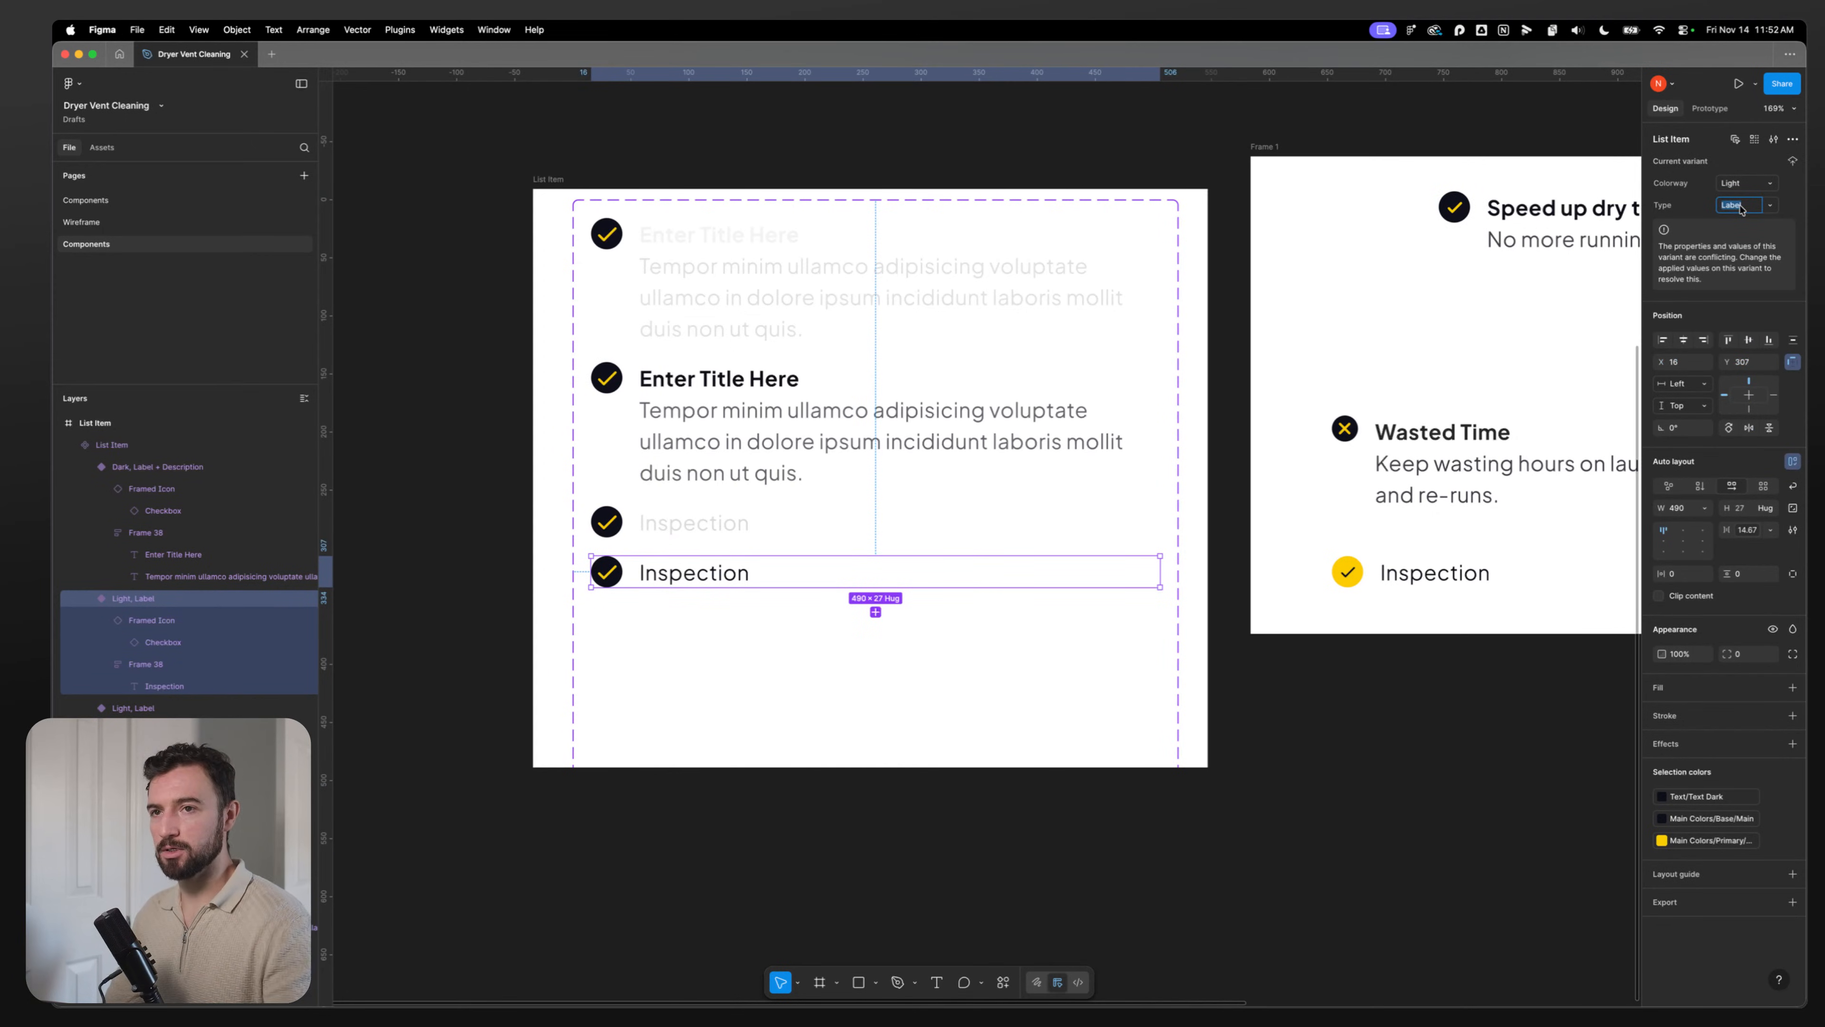
{"action": "left_click", "coordinate": [1731, 183]}
{"action": "type", "text": "Dar"}
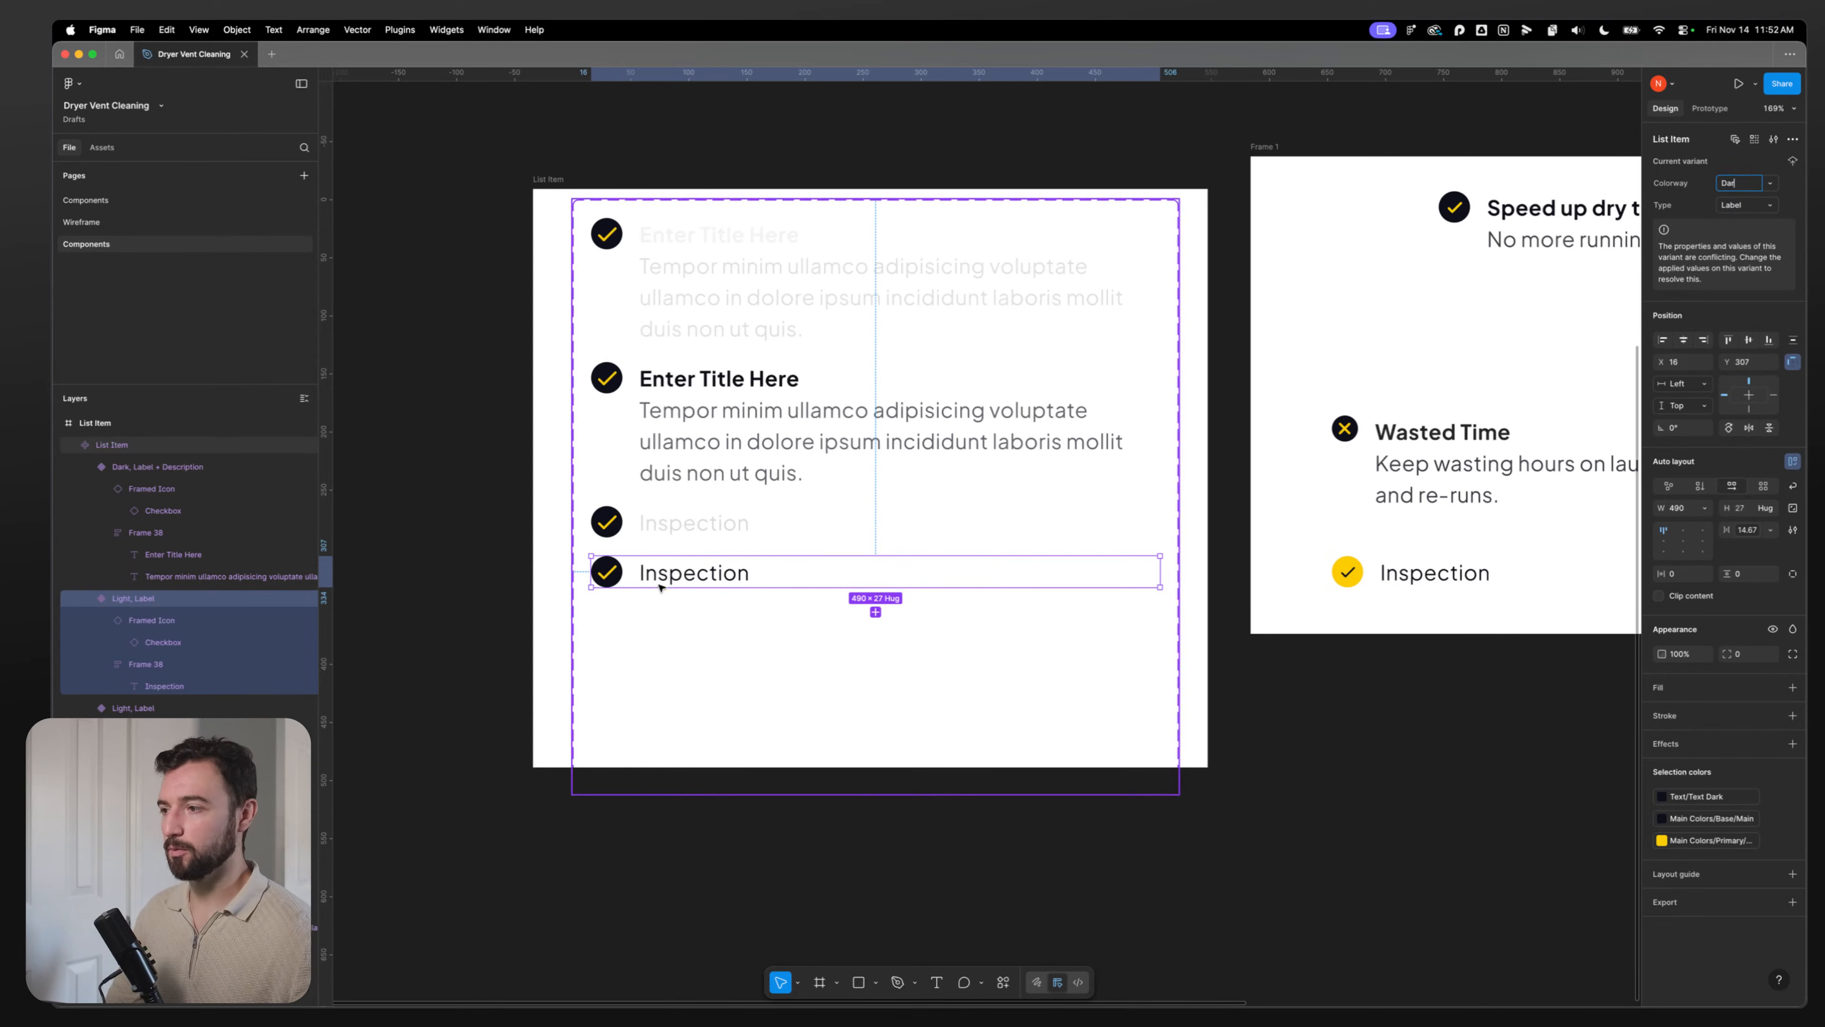
{"action": "left_click", "coordinate": [682, 522]}
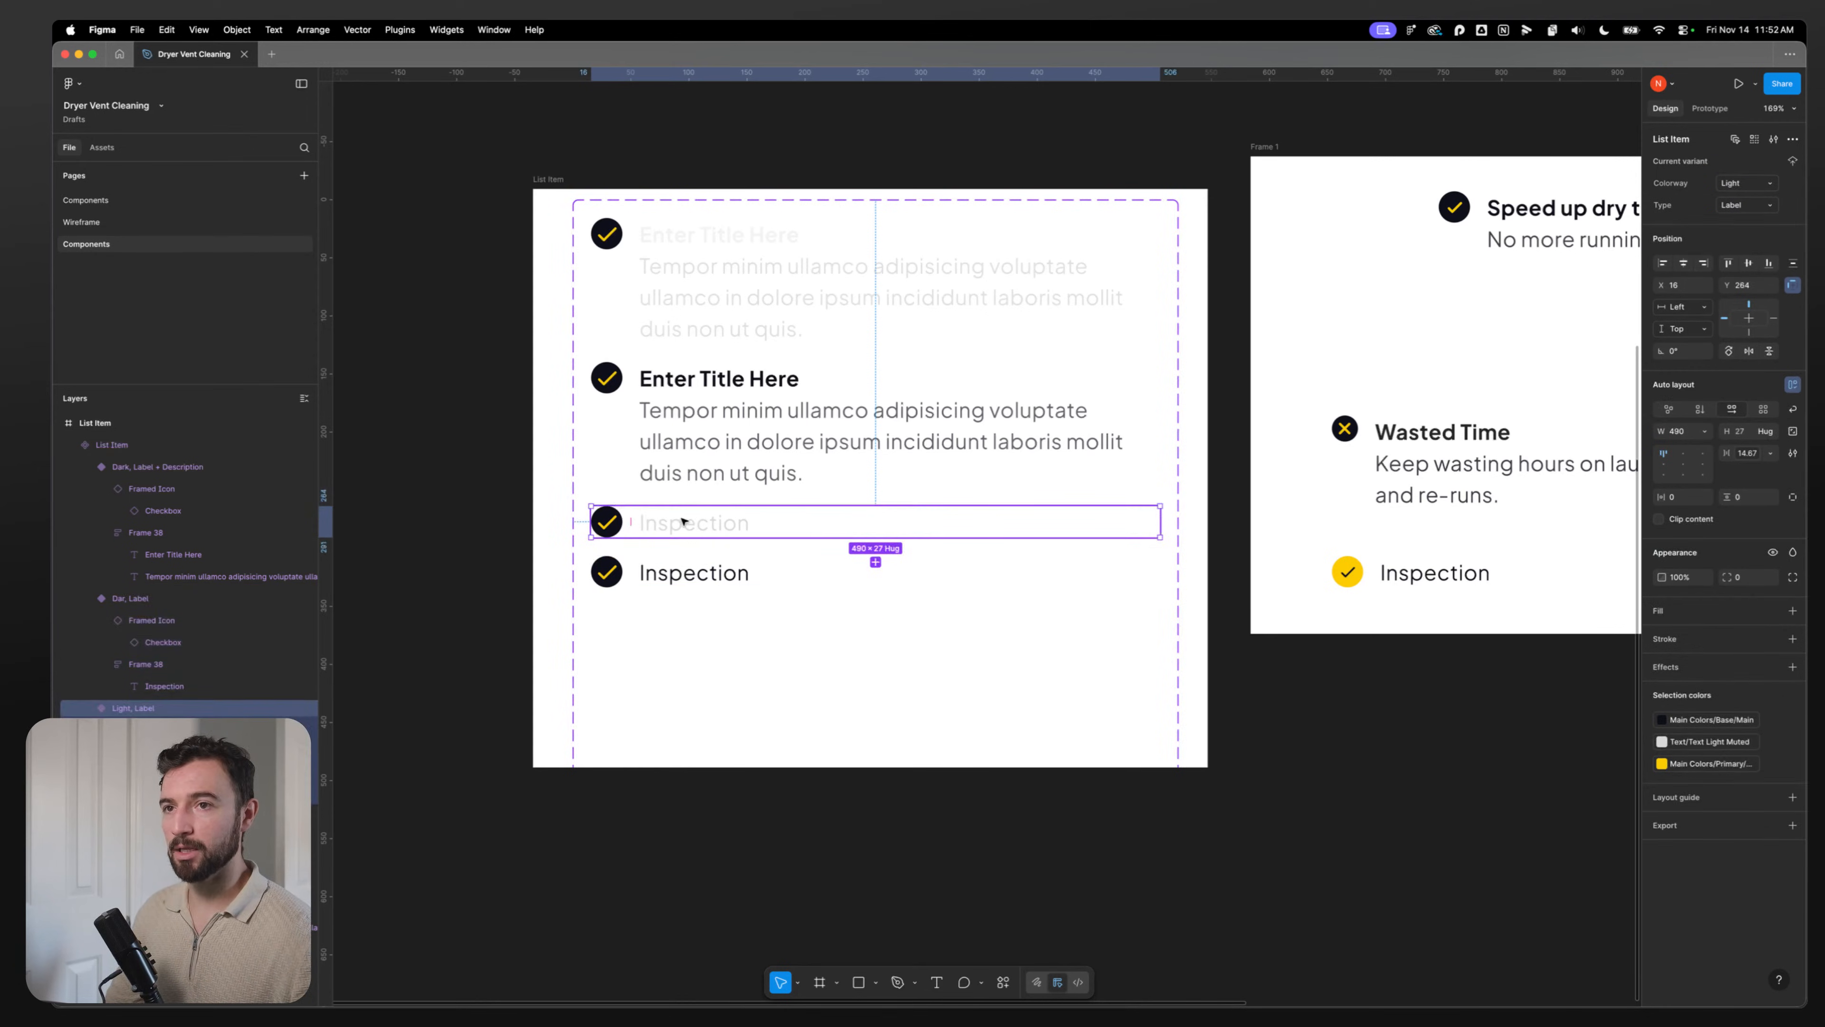
Step: Examine the four List Item variants for their Colorway and Type values, linked text properties and icon sizes
{"action": "left_click", "coordinate": [678, 572]}
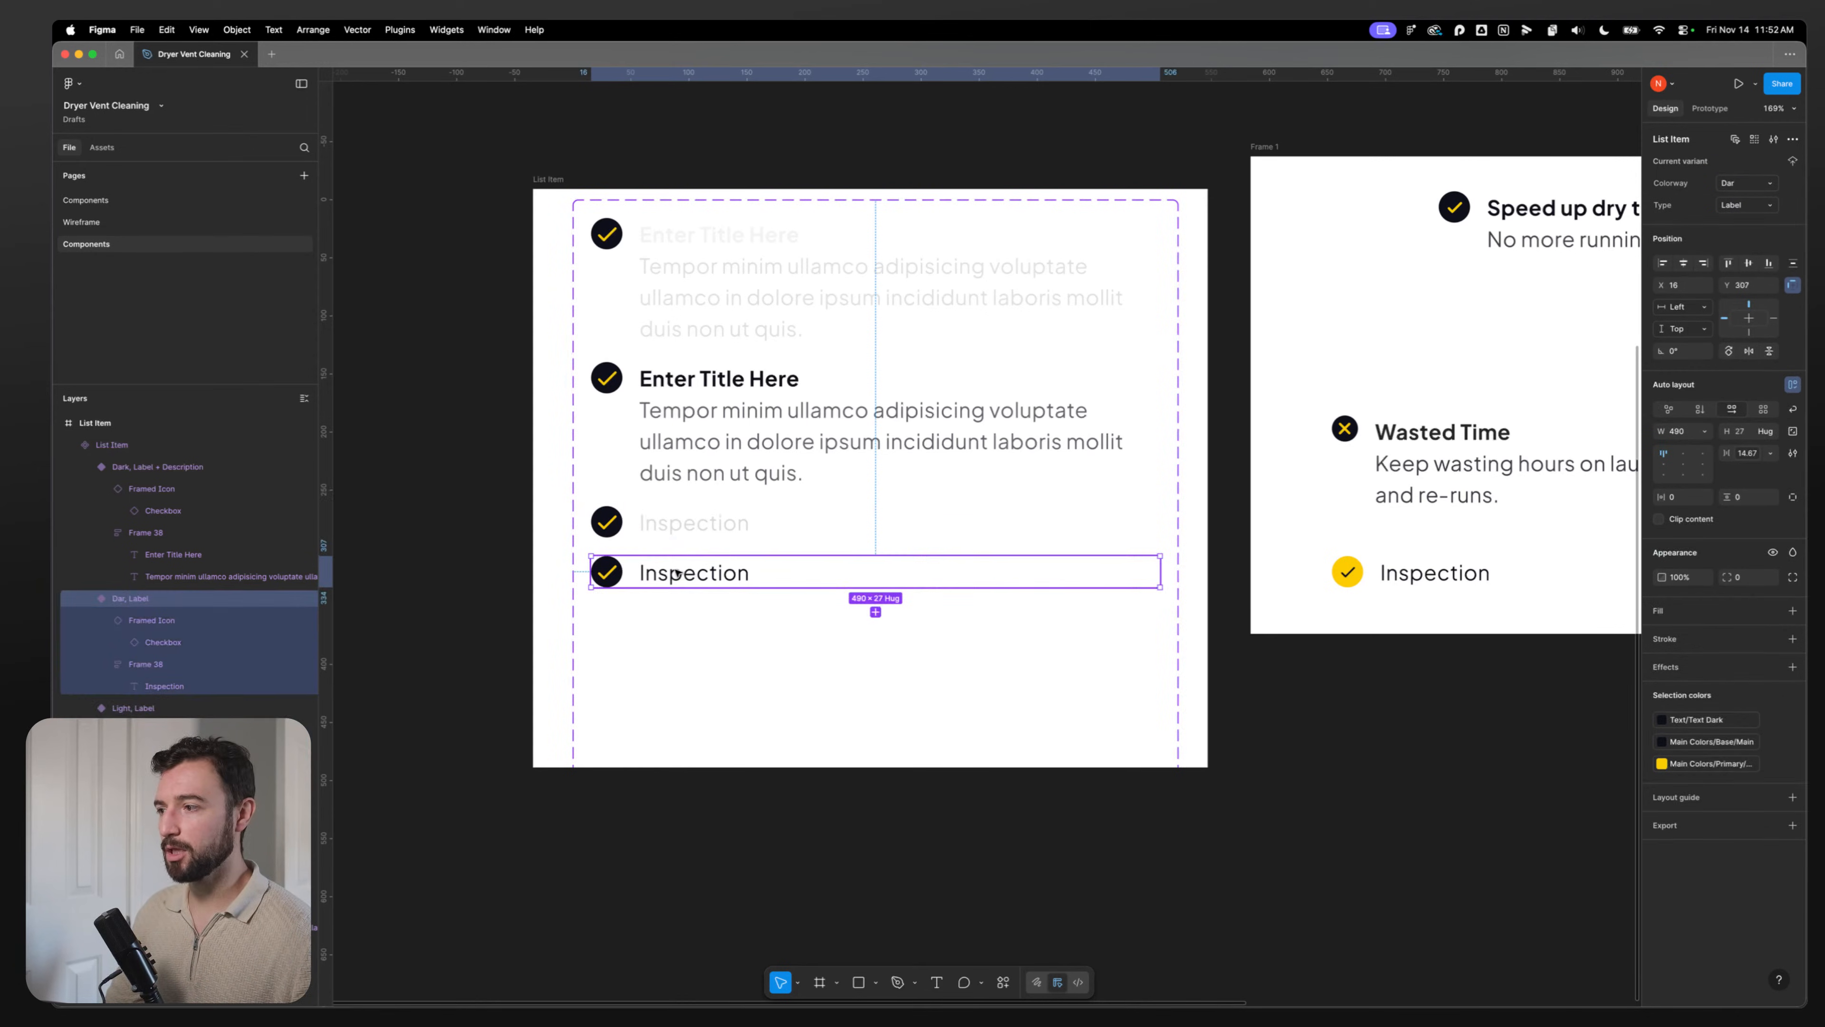
{"action": "left_click", "coordinate": [867, 471]}
{"action": "left_click", "coordinate": [725, 280]}
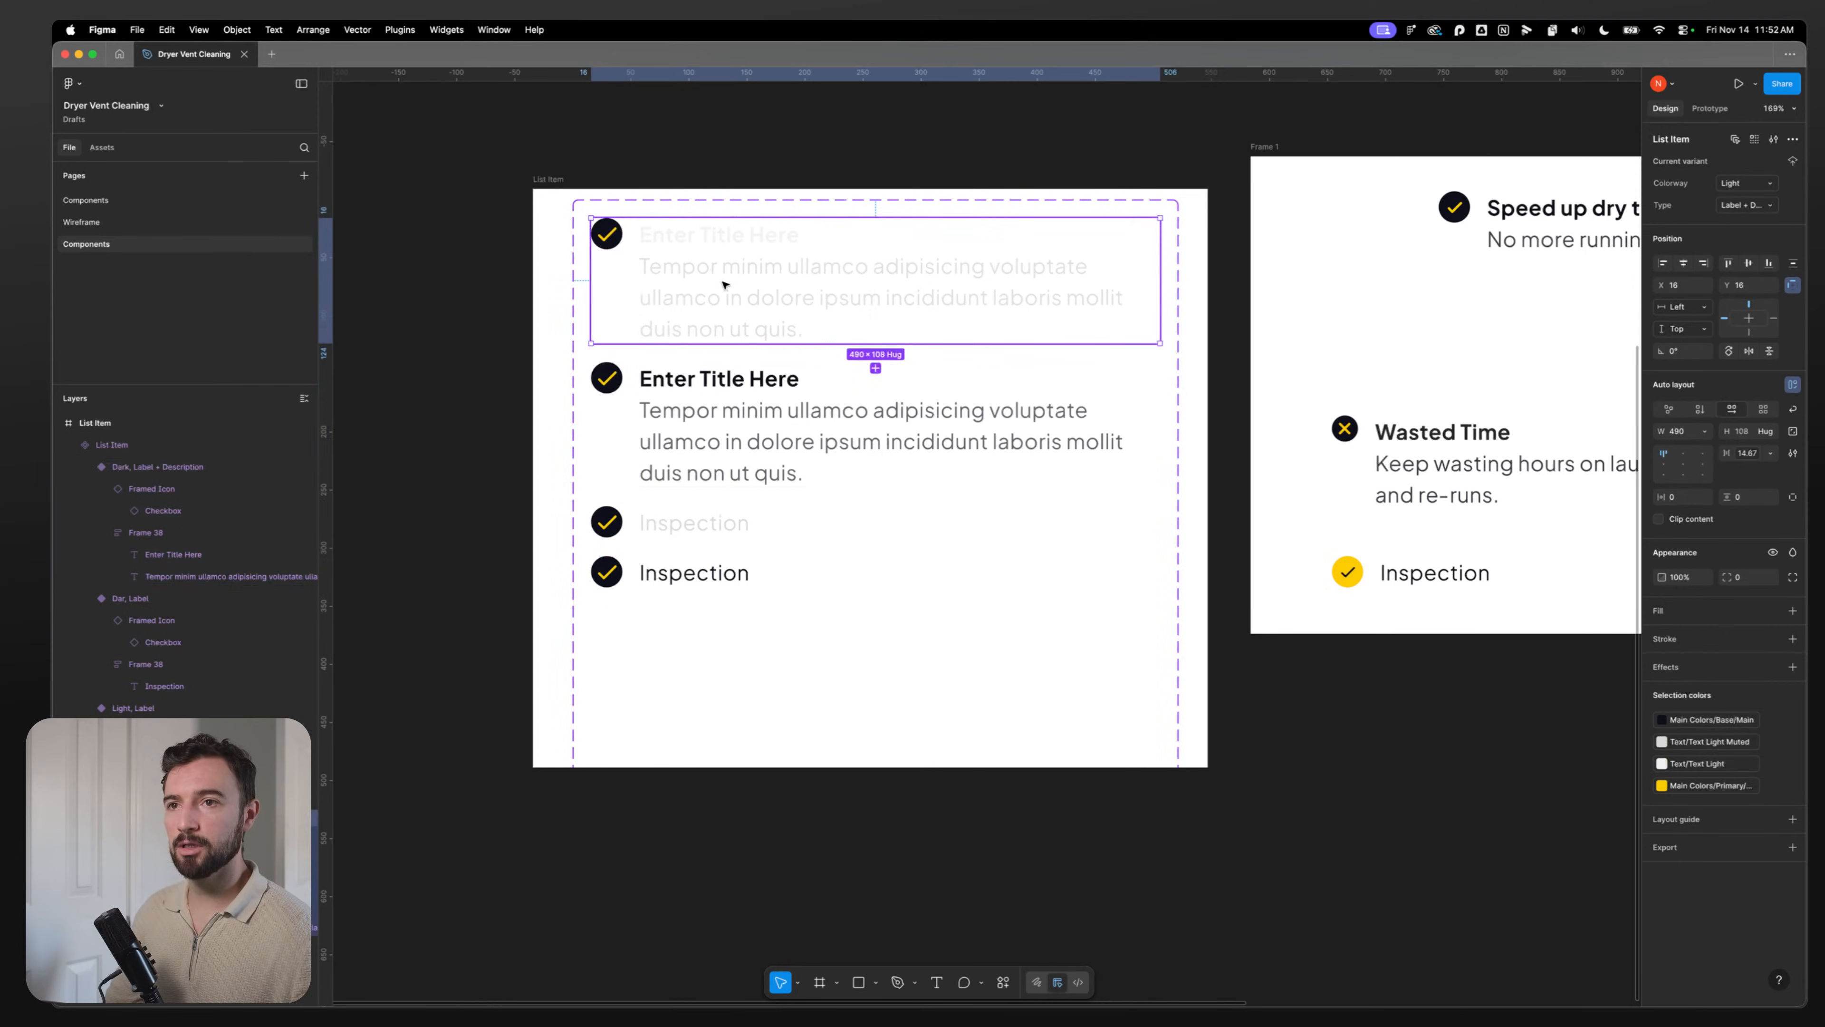
{"action": "left_click", "coordinate": [698, 458]}
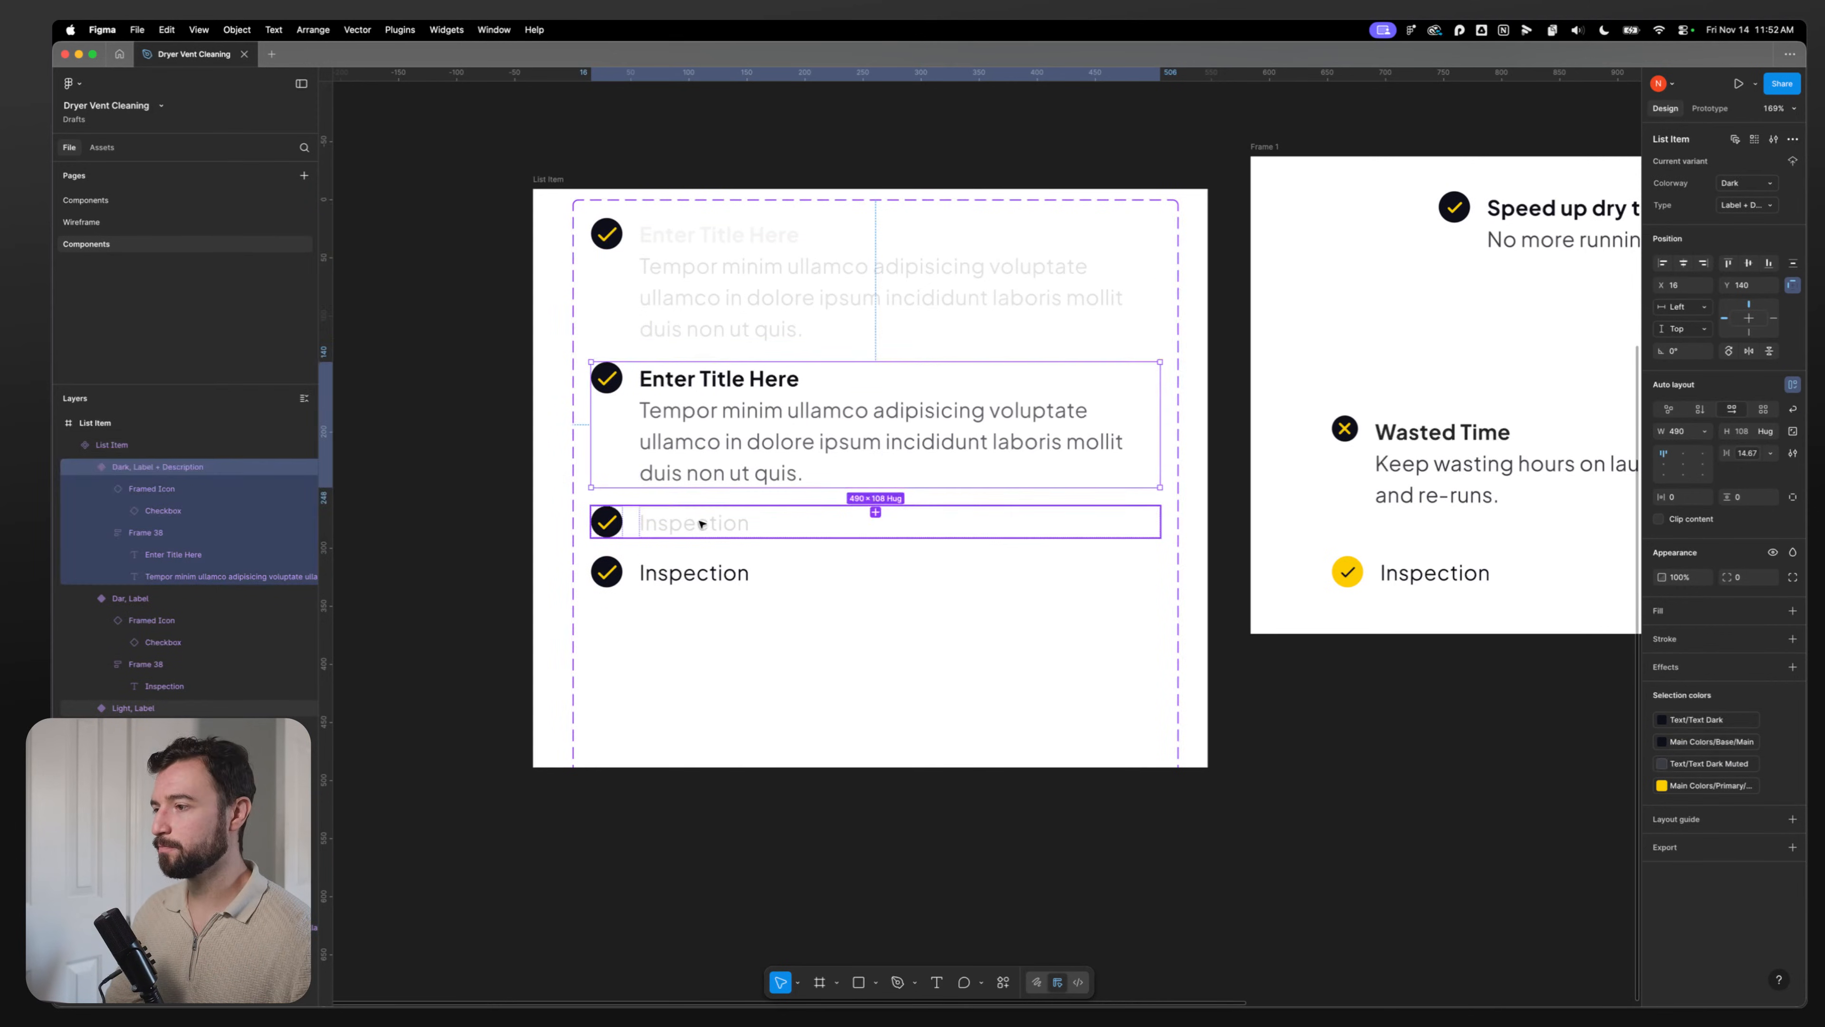
{"action": "left_click", "coordinate": [701, 523]}
{"action": "left_click", "coordinate": [705, 573]}
{"action": "left_click", "coordinate": [795, 705]}
{"action": "left_click", "coordinate": [726, 434], "text": "super"}
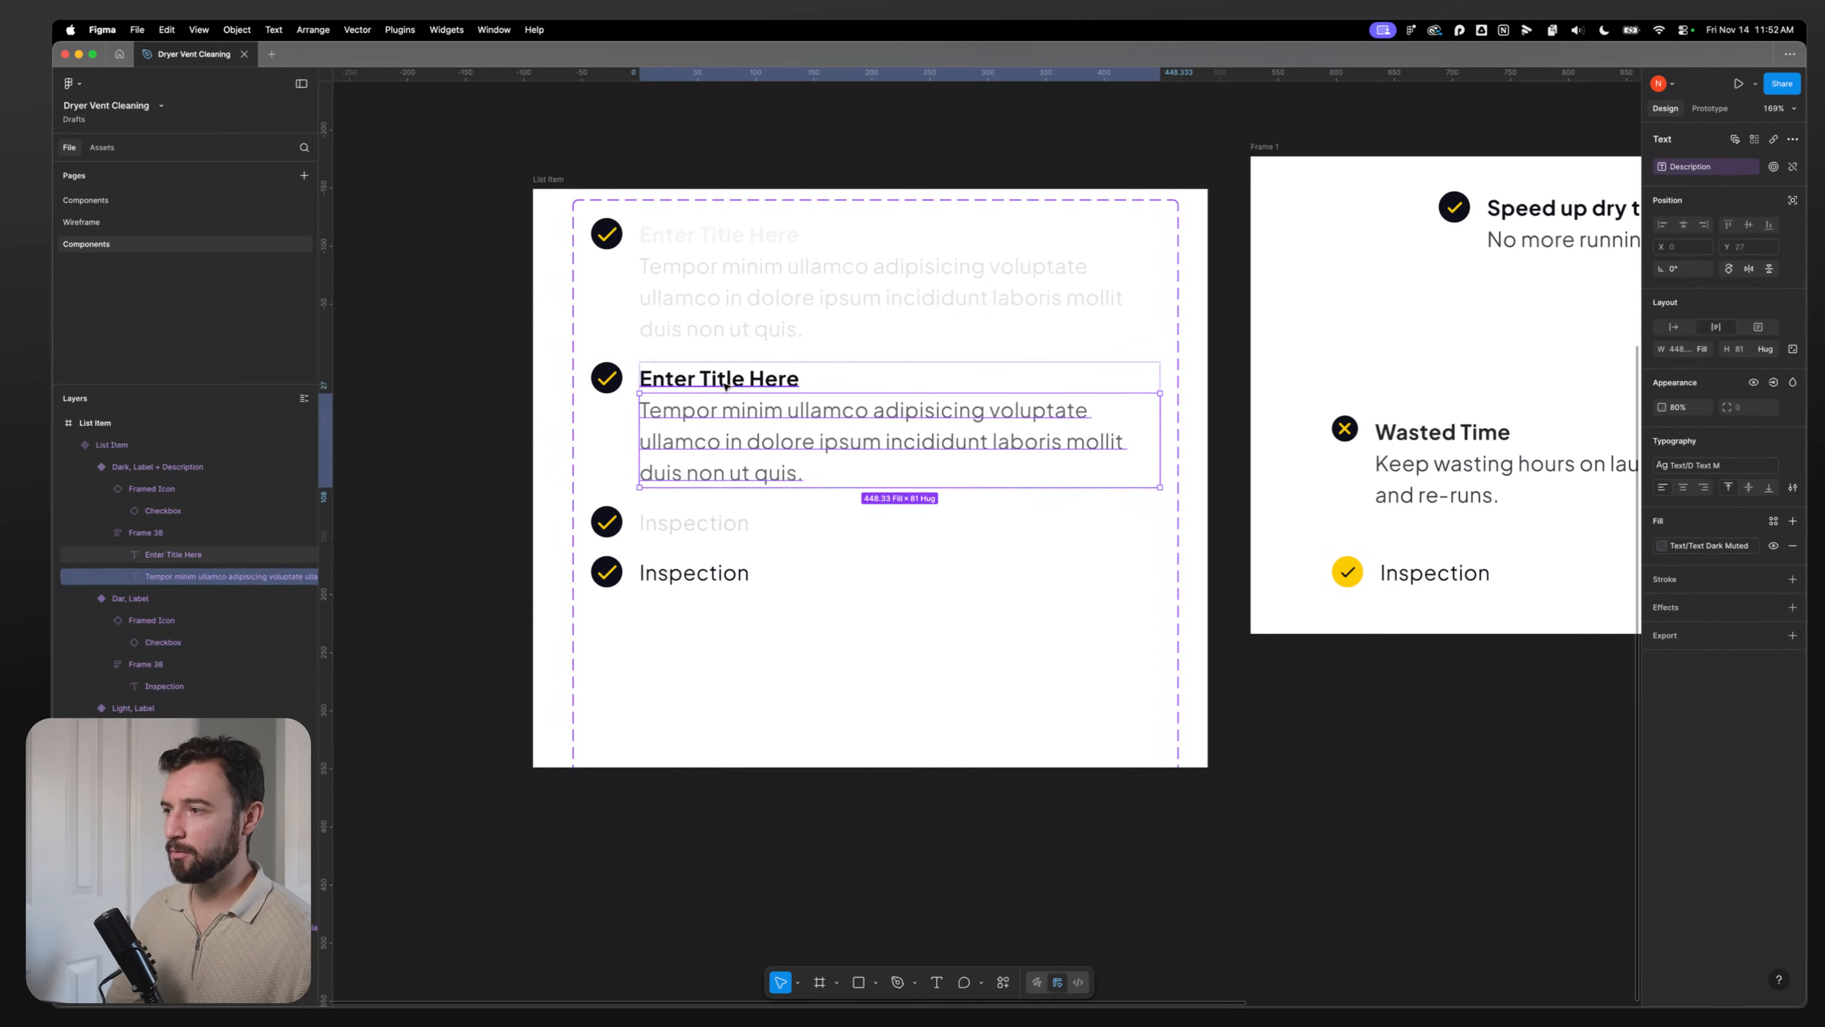
{"action": "left_click", "coordinate": [730, 380], "text": "super"}
{"action": "left_click", "coordinate": [609, 524], "text": "super"}
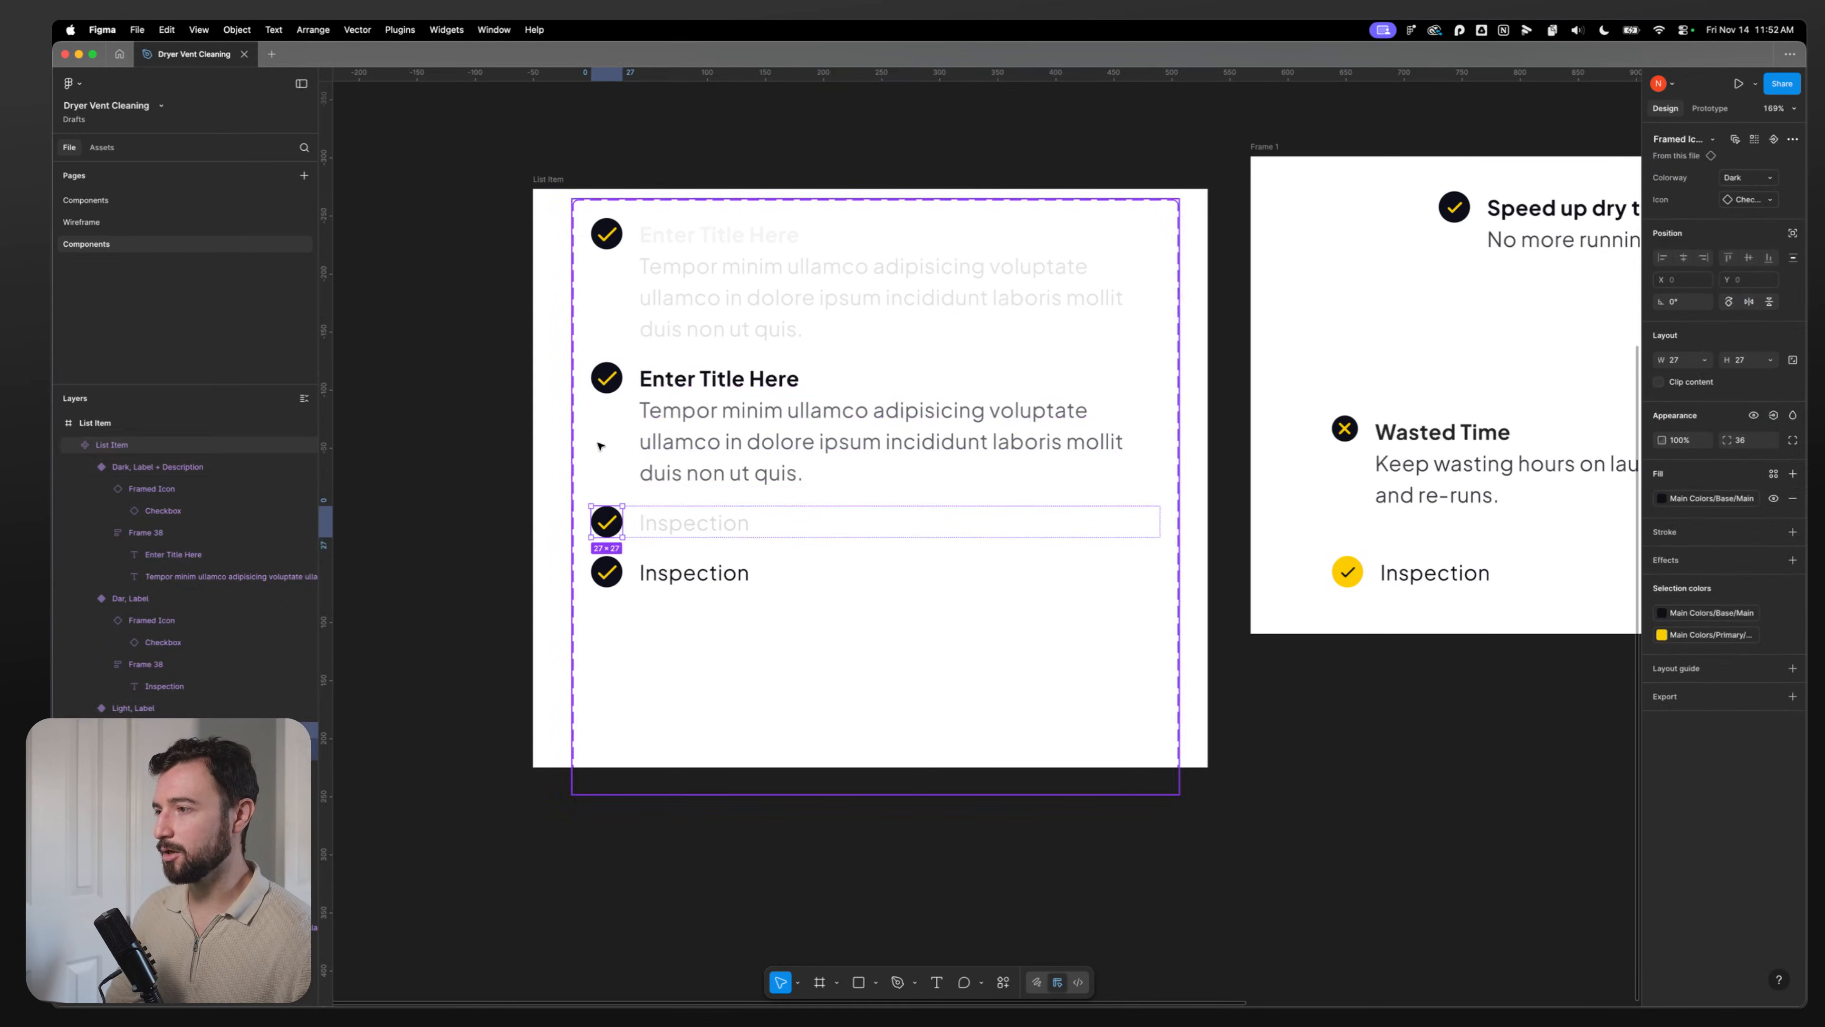
{"action": "left_click", "coordinate": [606, 382], "text": "super"}
{"action": "left_click", "coordinate": [612, 240], "text": "super"}
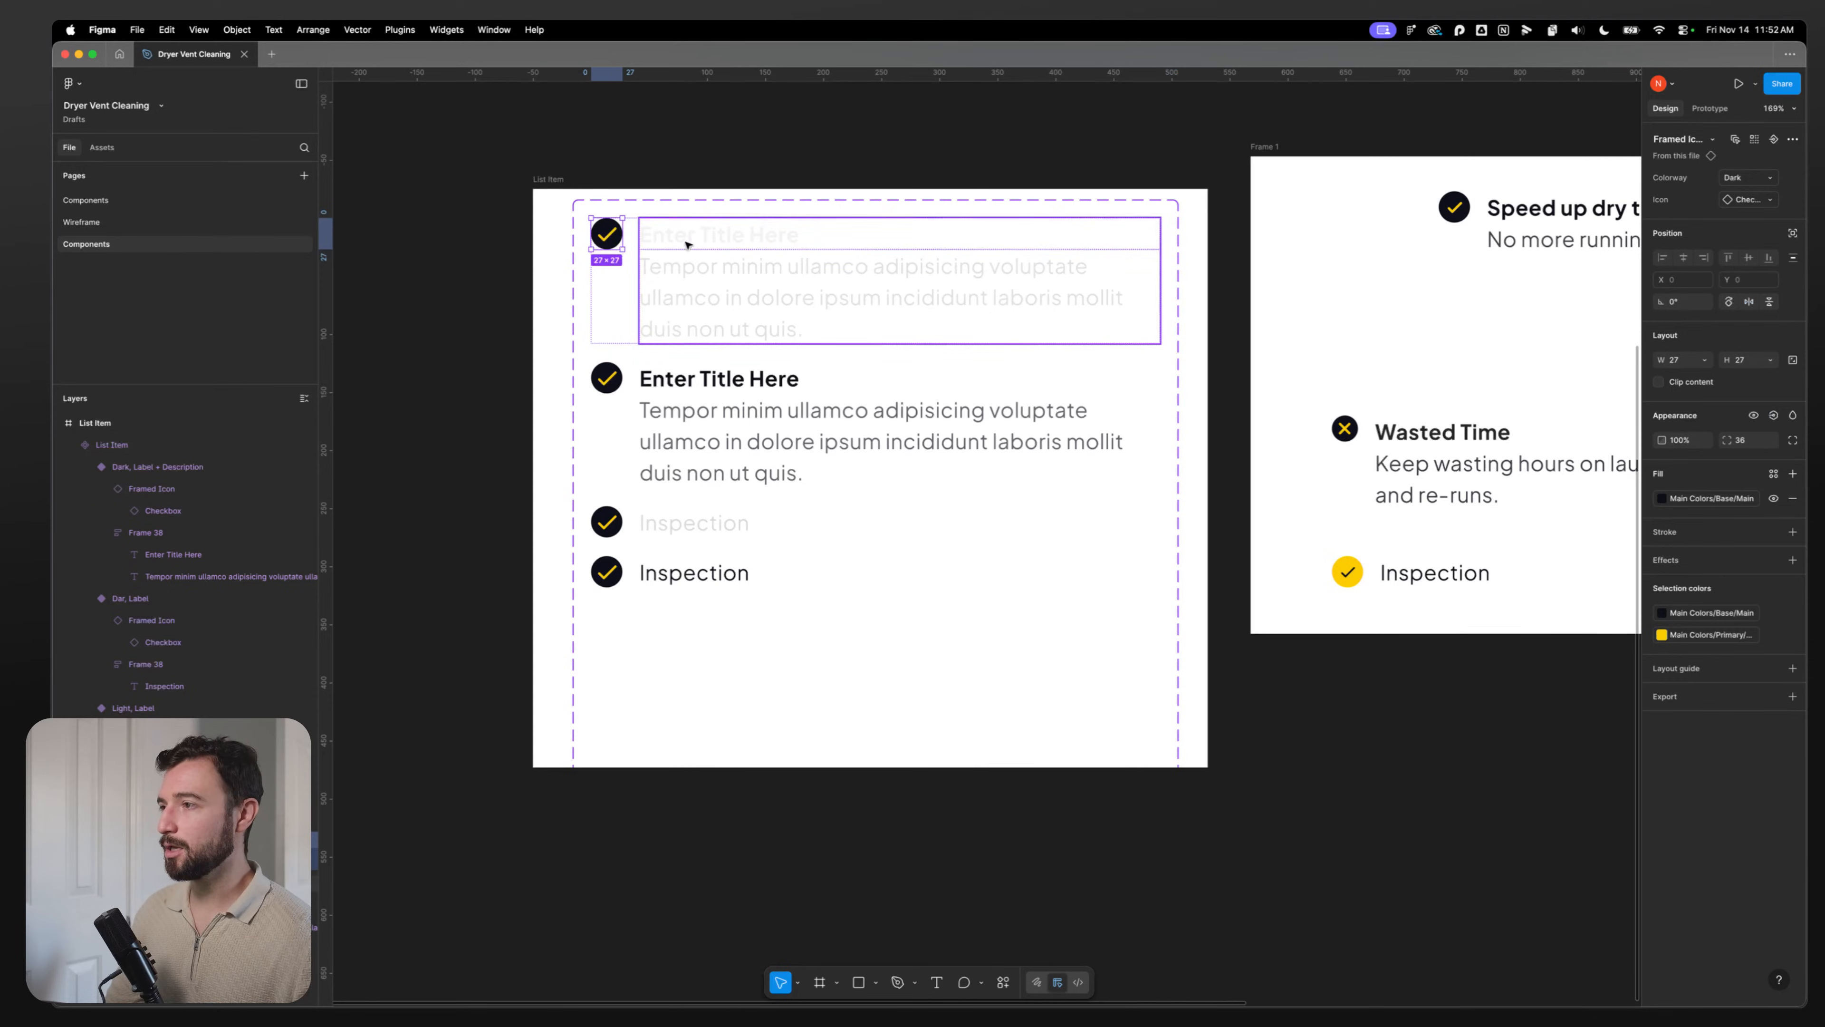
Step: Check the title's font size in the Dark Label + Description variant, then calculate 18*1.62 and copy the answer
{"action": "double_click", "coordinate": [687, 378]}
{"action": "double_click", "coordinate": [688, 377]}
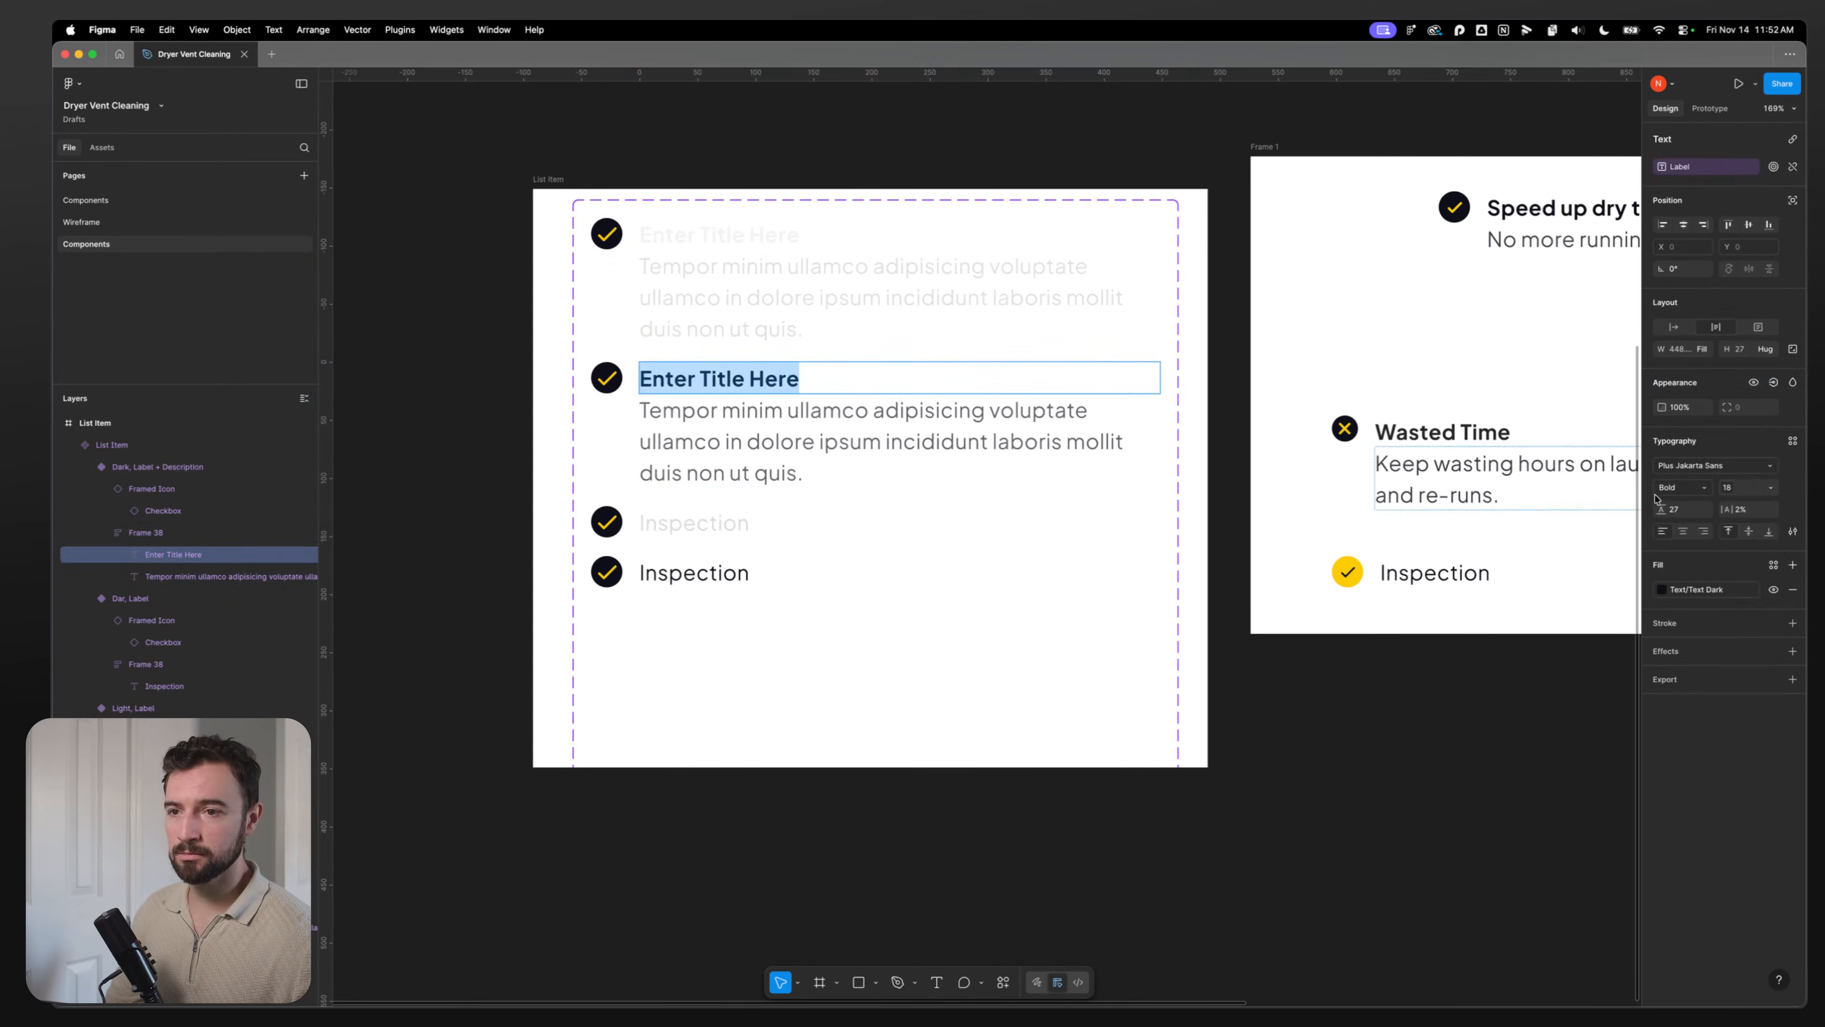
{"action": "left_click", "coordinate": [607, 377]}
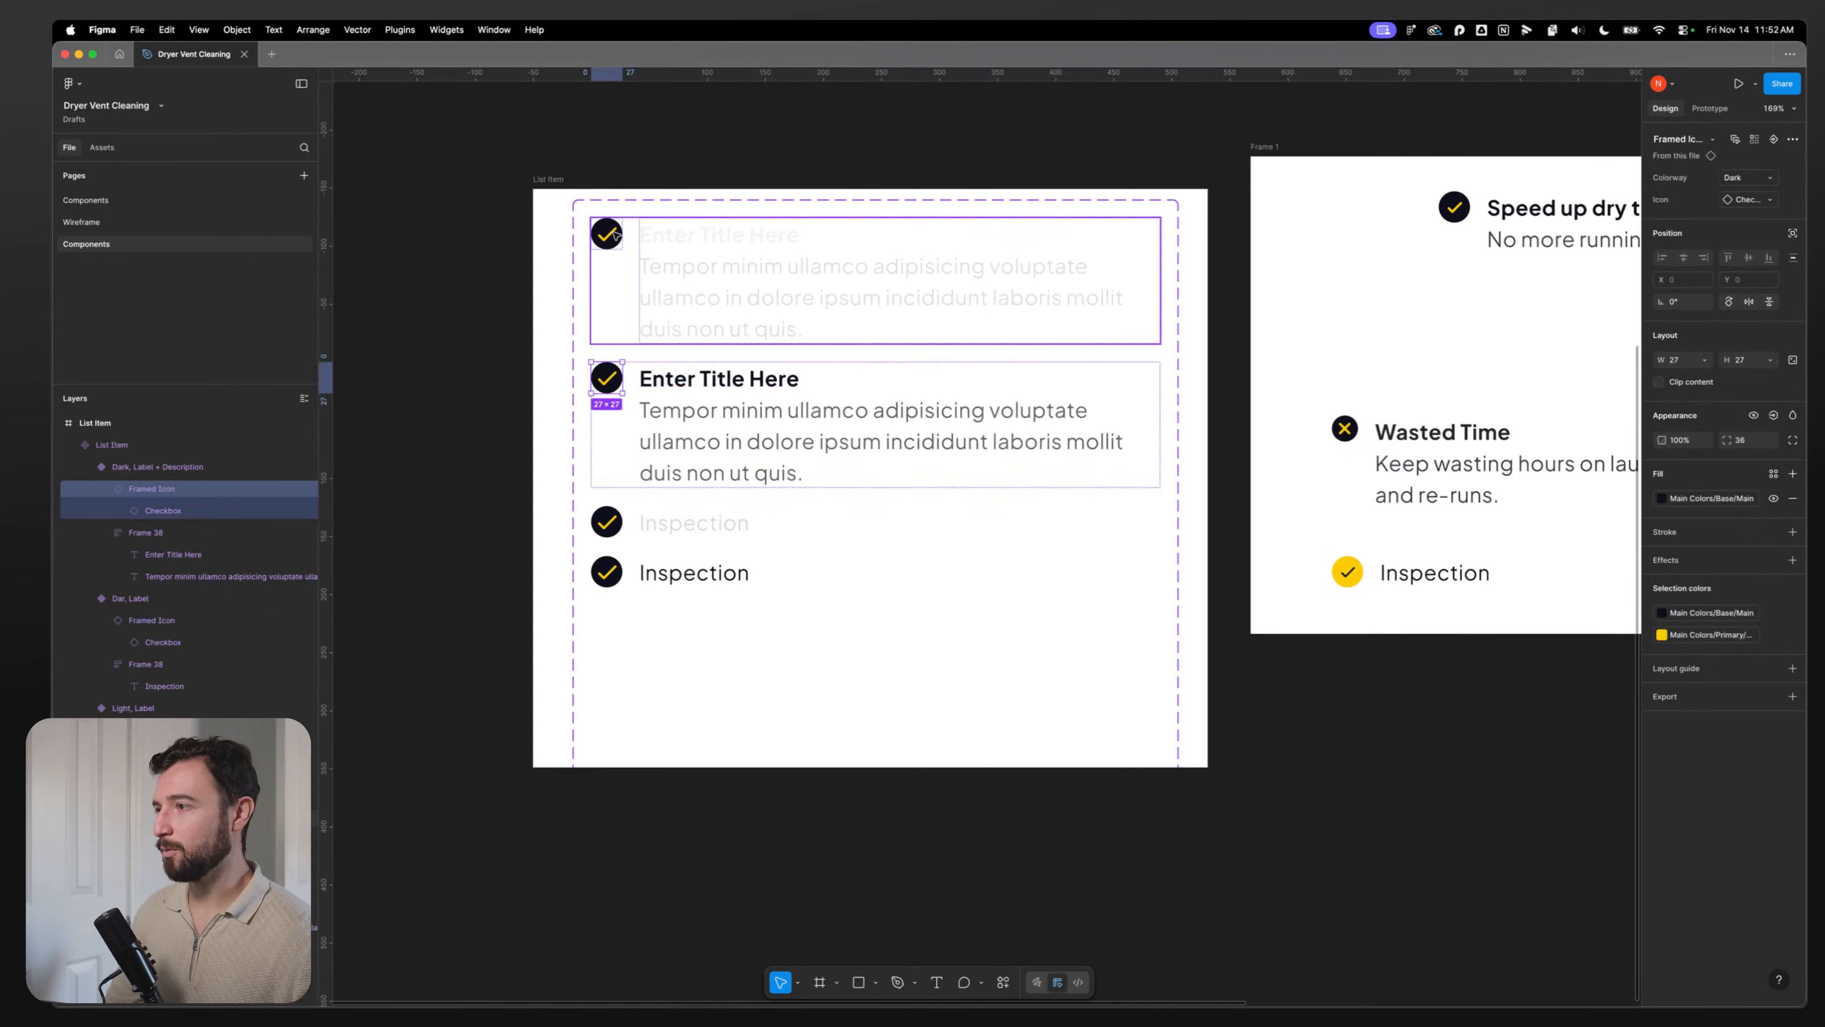
{"action": "key", "text": "alt+space"}
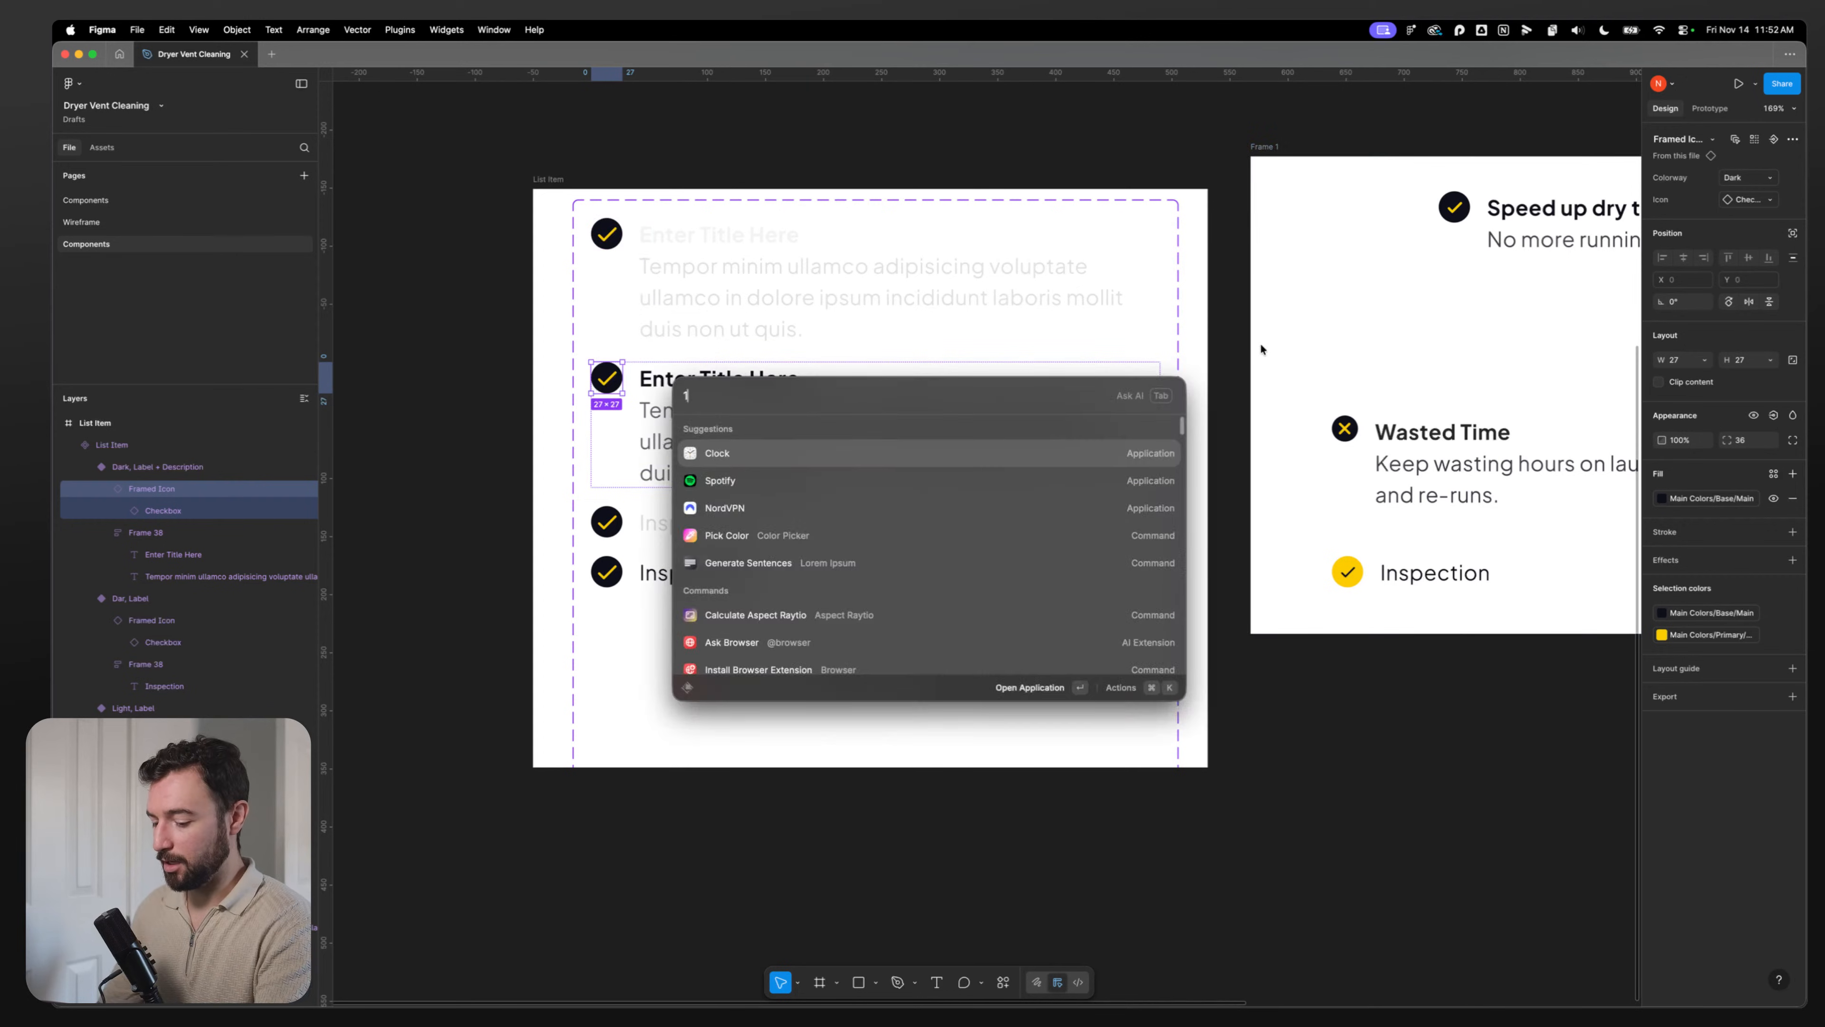
{"action": "type", "text": "18*1."}
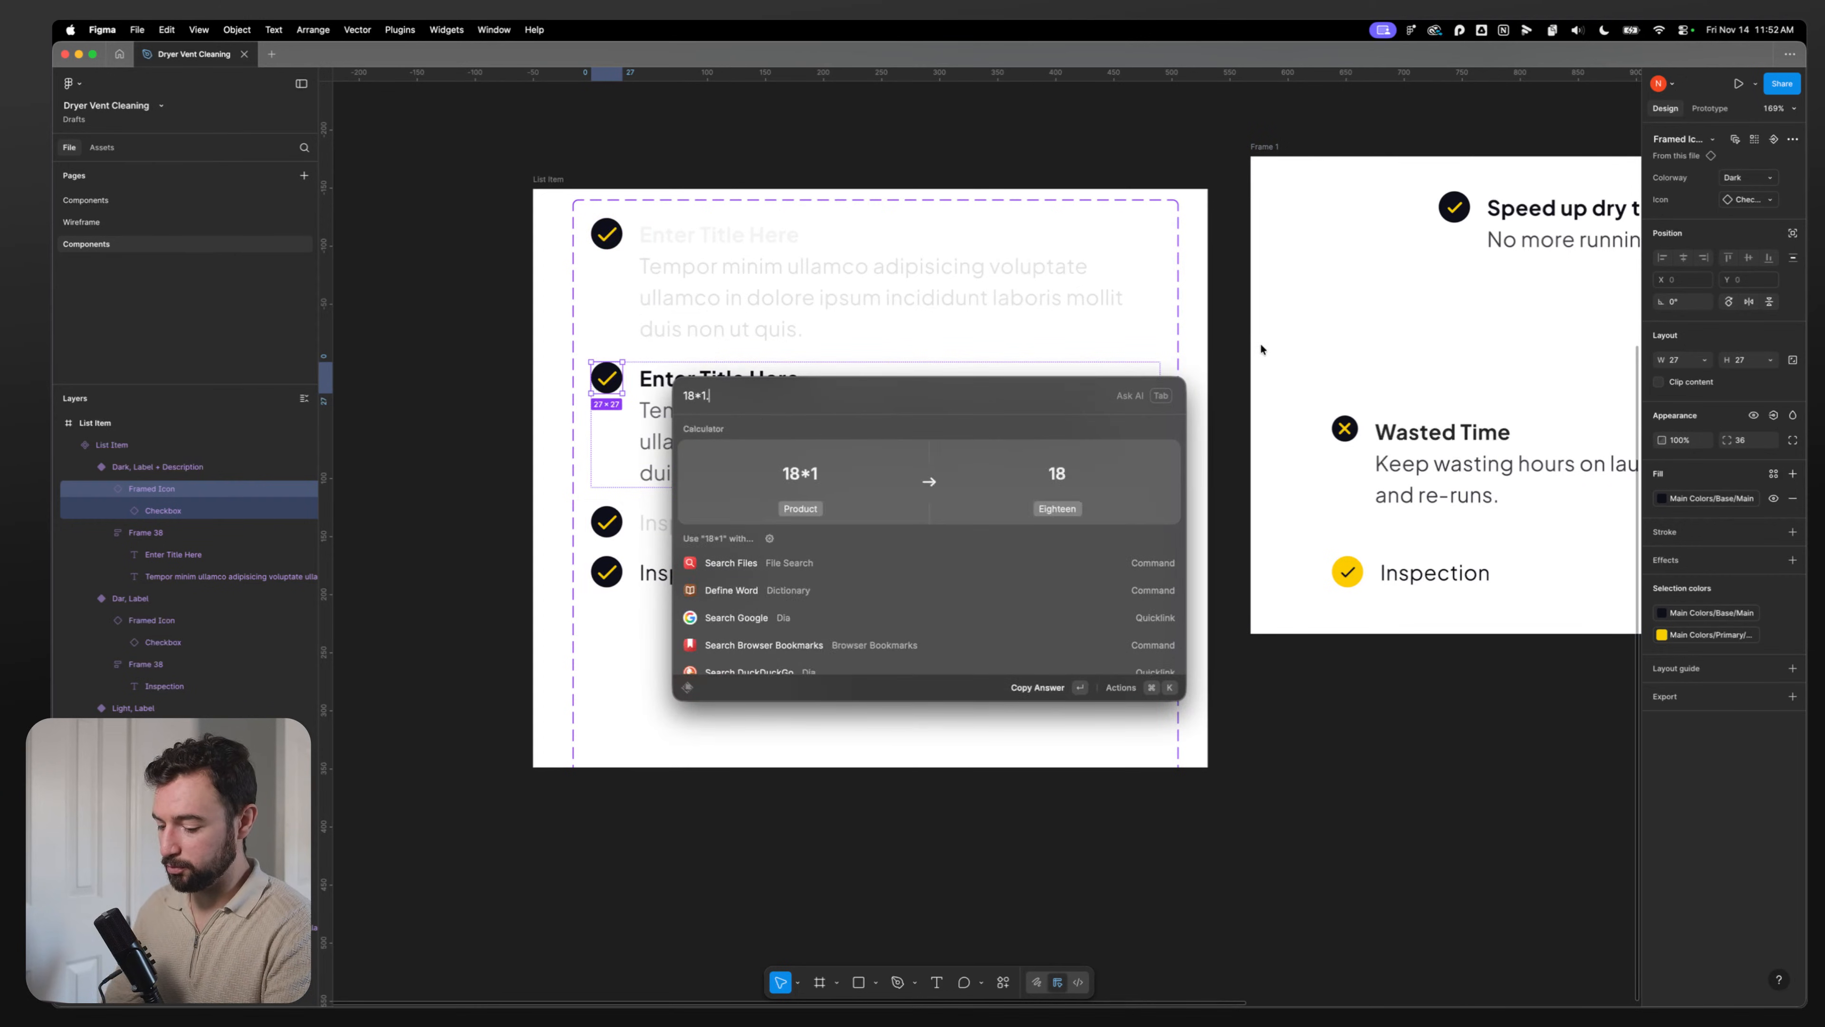
{"action": "type", "text": "62"}
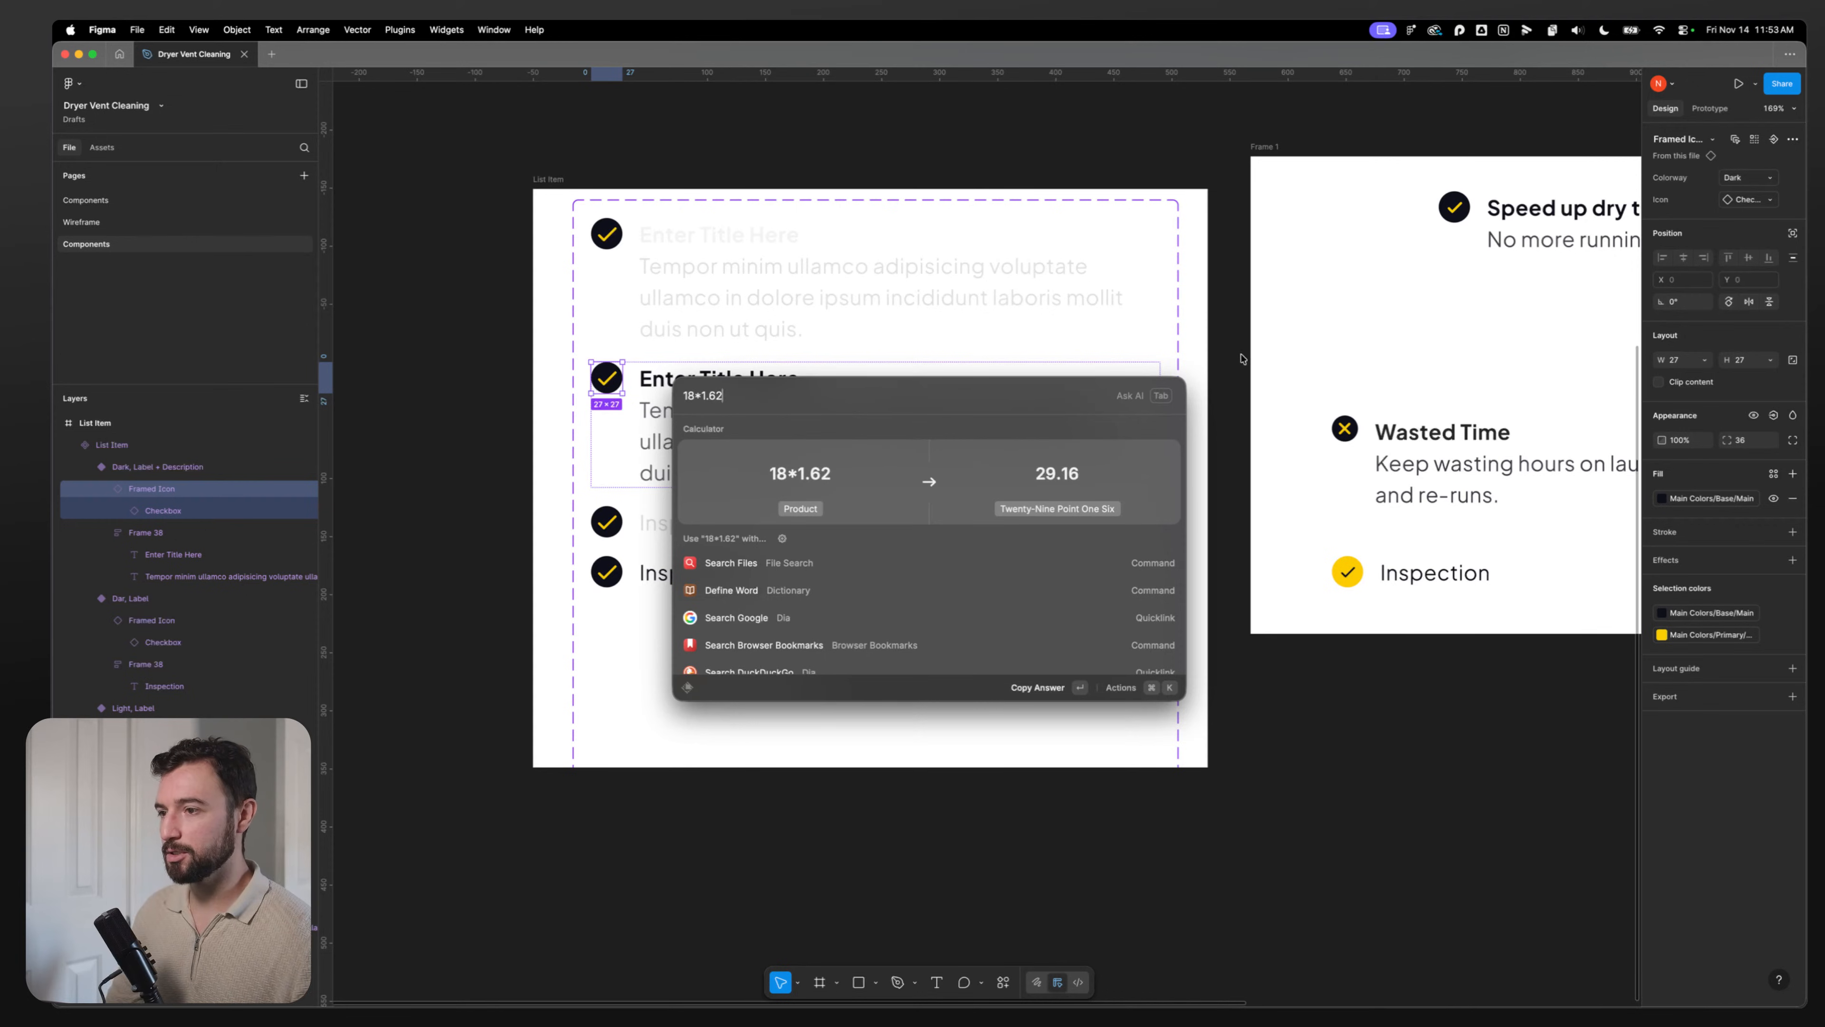
{"action": "key", "text": "Return"}
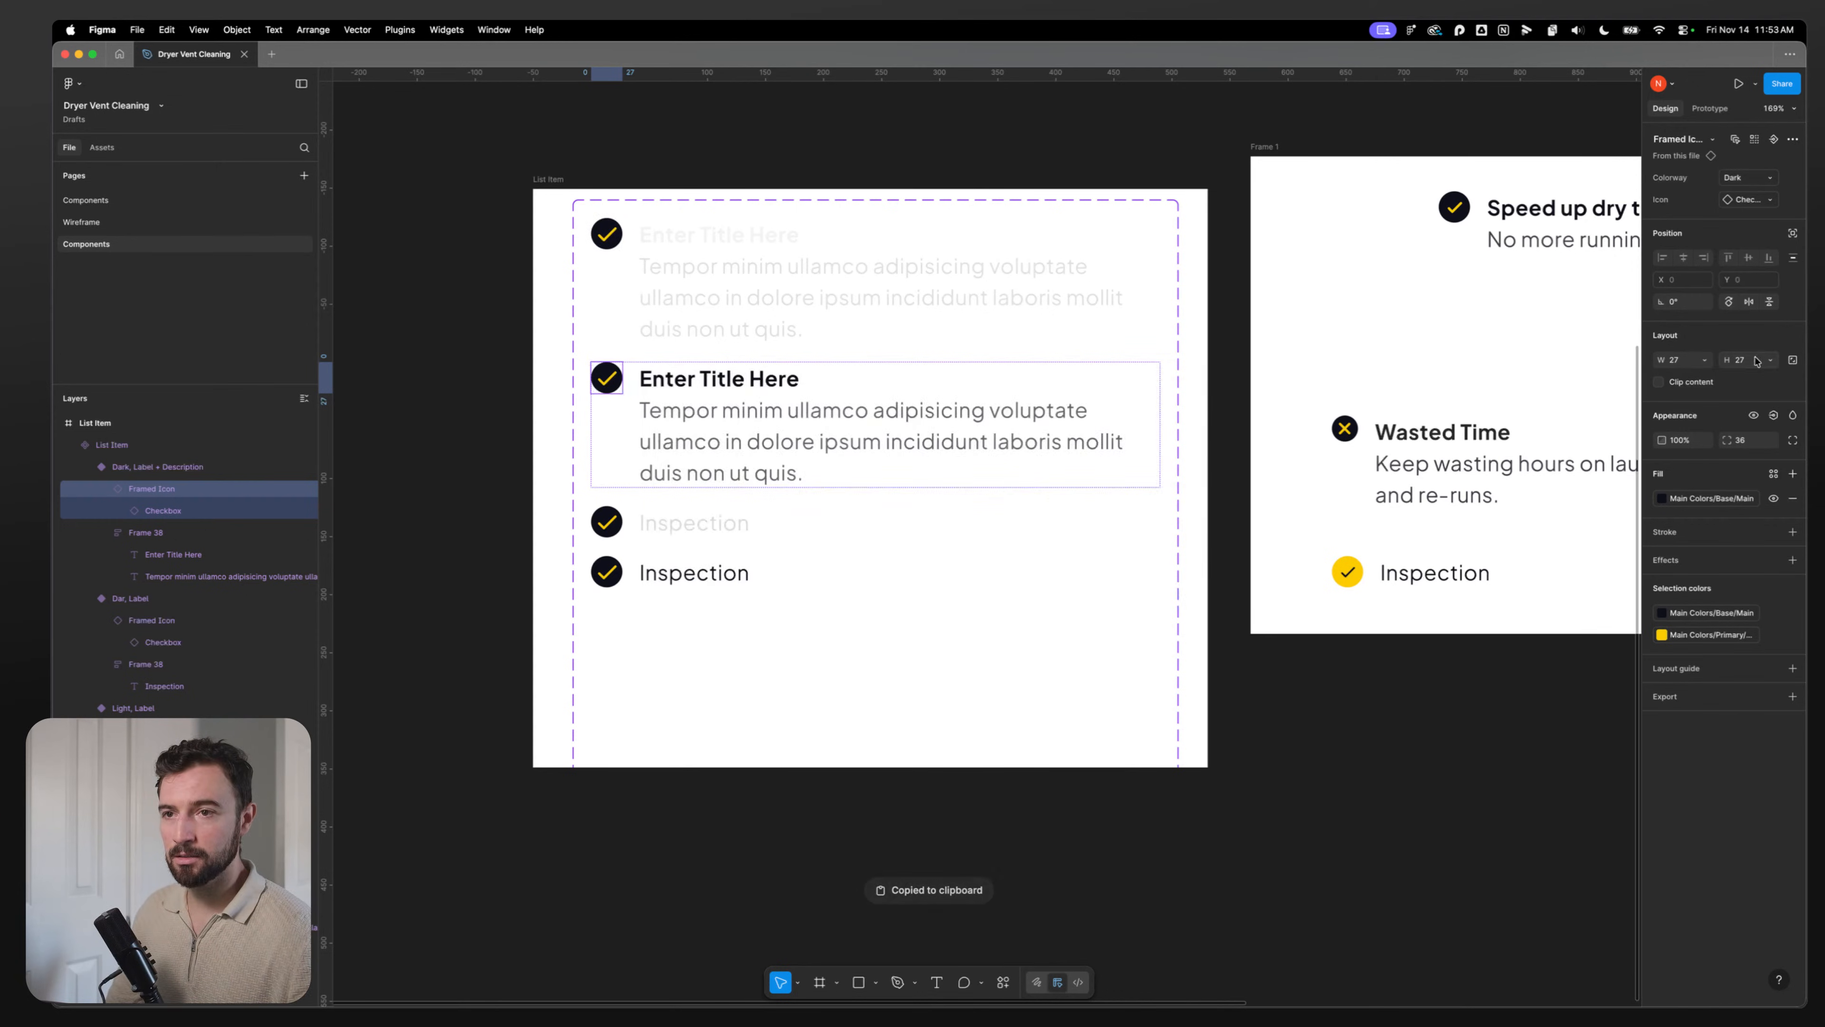
Step: Scale the framed icon in the Dark Label + Description variant proportionally to a width of 29.16
{"action": "key", "text": "k"}
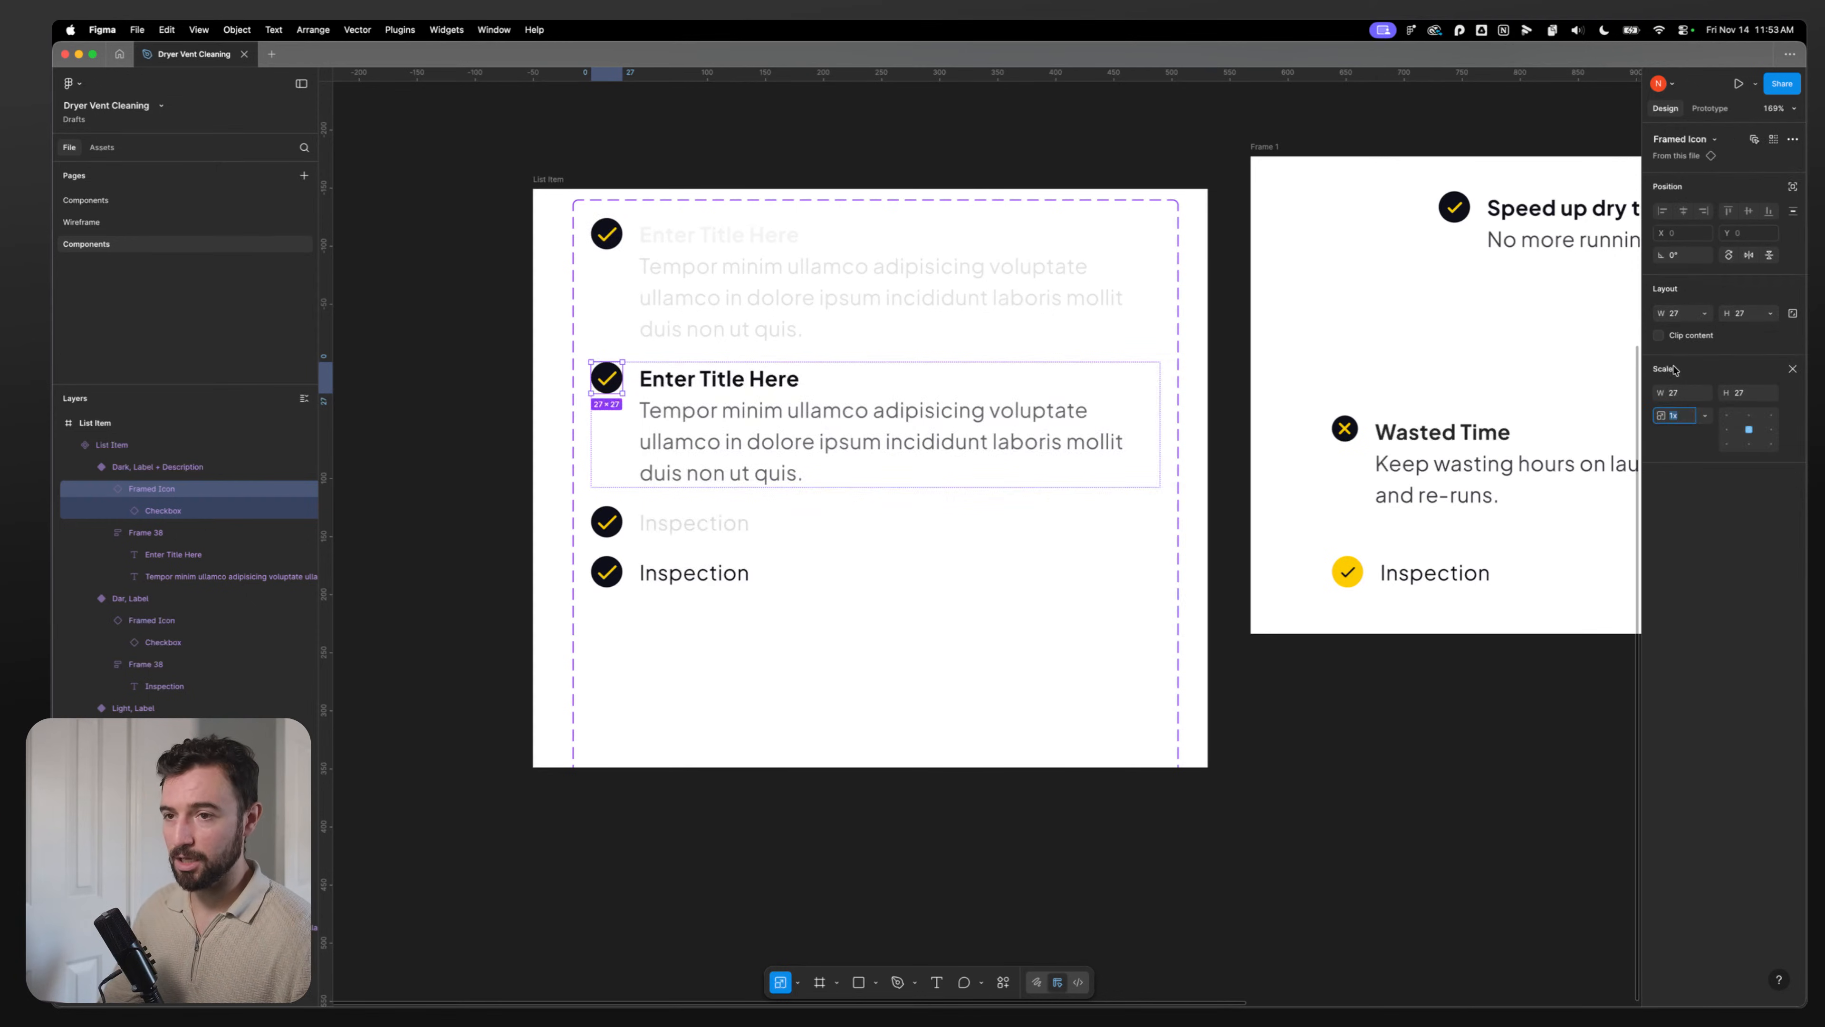
{"action": "left_click", "coordinate": [1679, 393]}
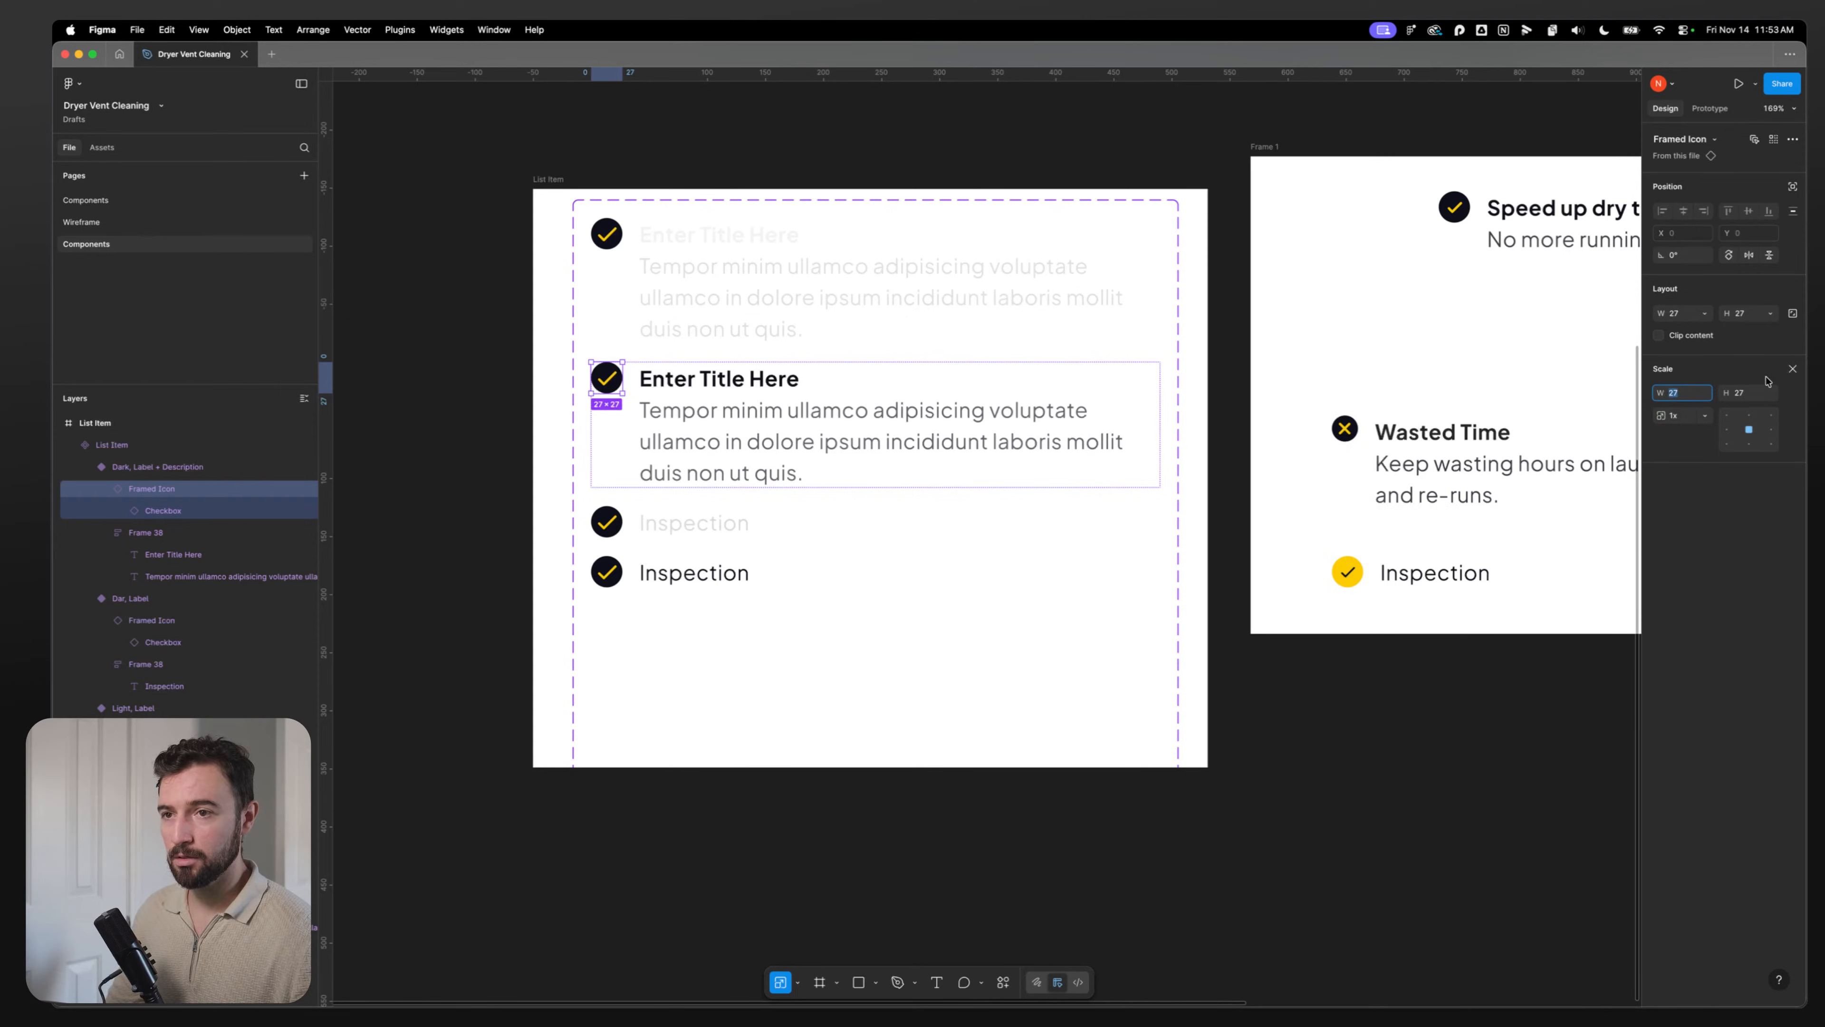
{"action": "key", "text": "Return"}
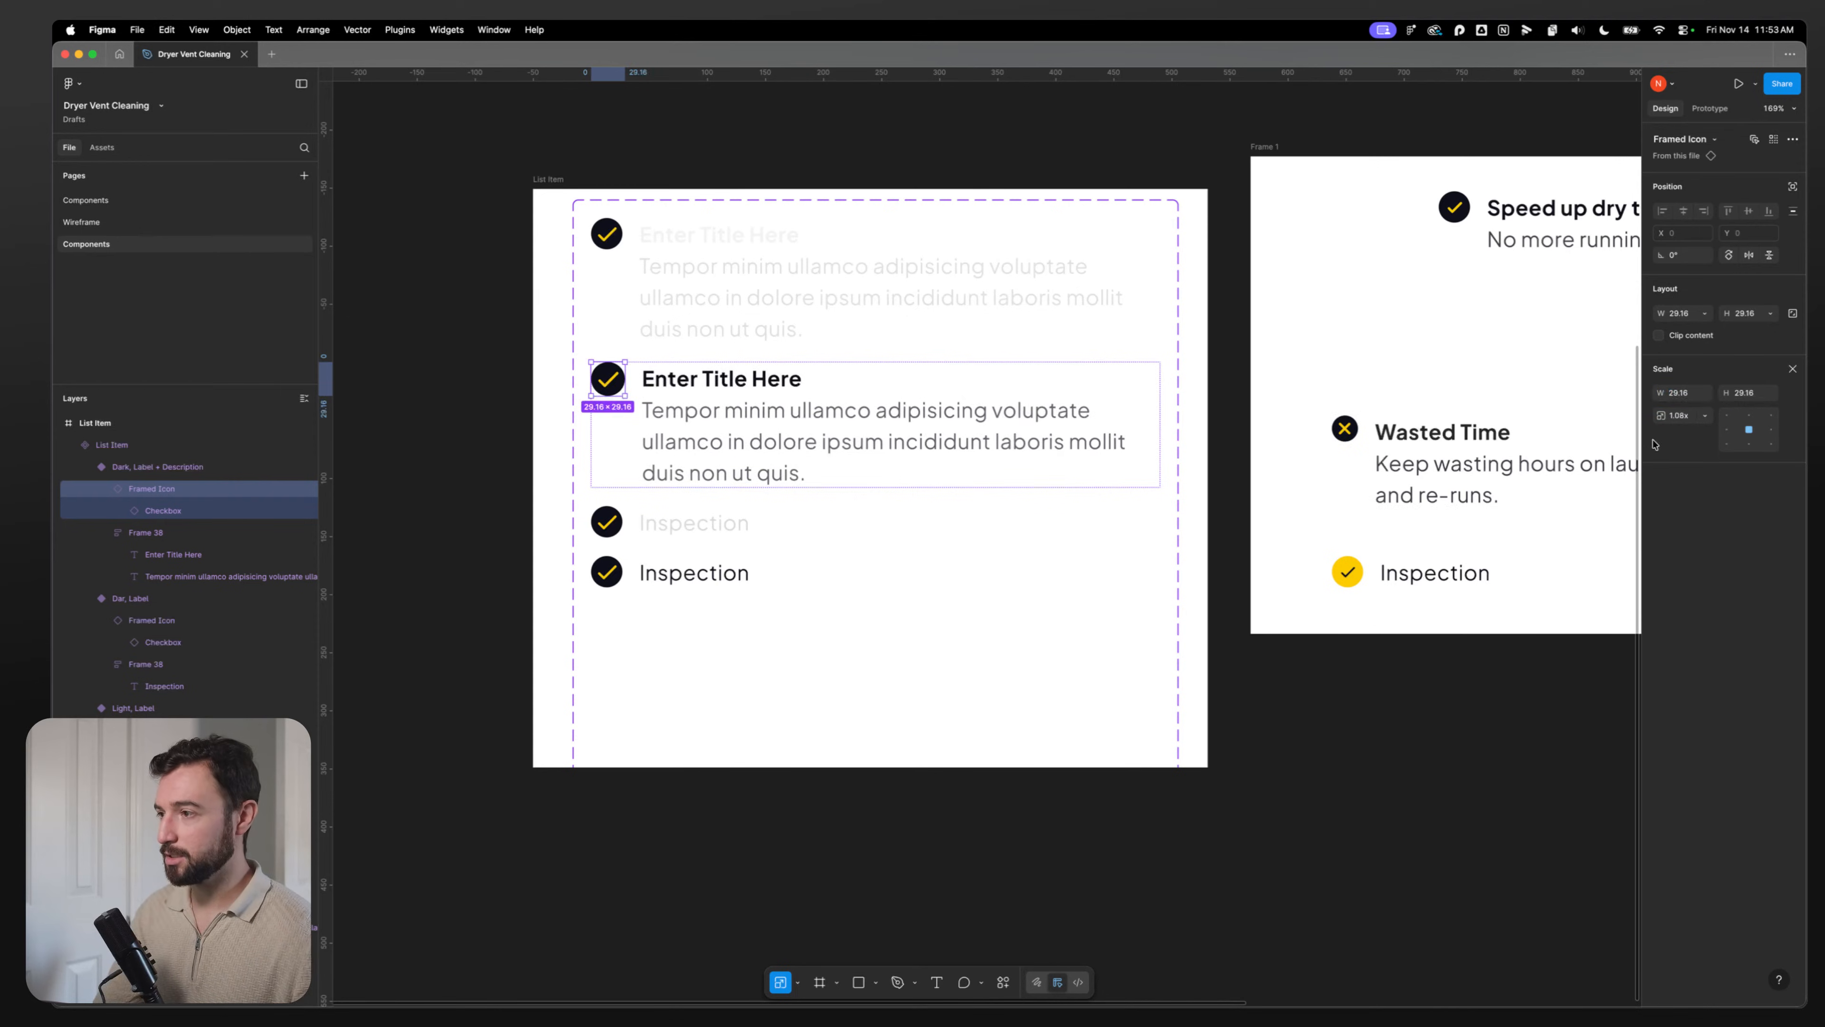
{"action": "left_click", "coordinate": [717, 672]}
Step: Scale the framed icon in the Light Label + Description variant proportionally to a width of 29.16
{"action": "left_click", "coordinate": [608, 238]}
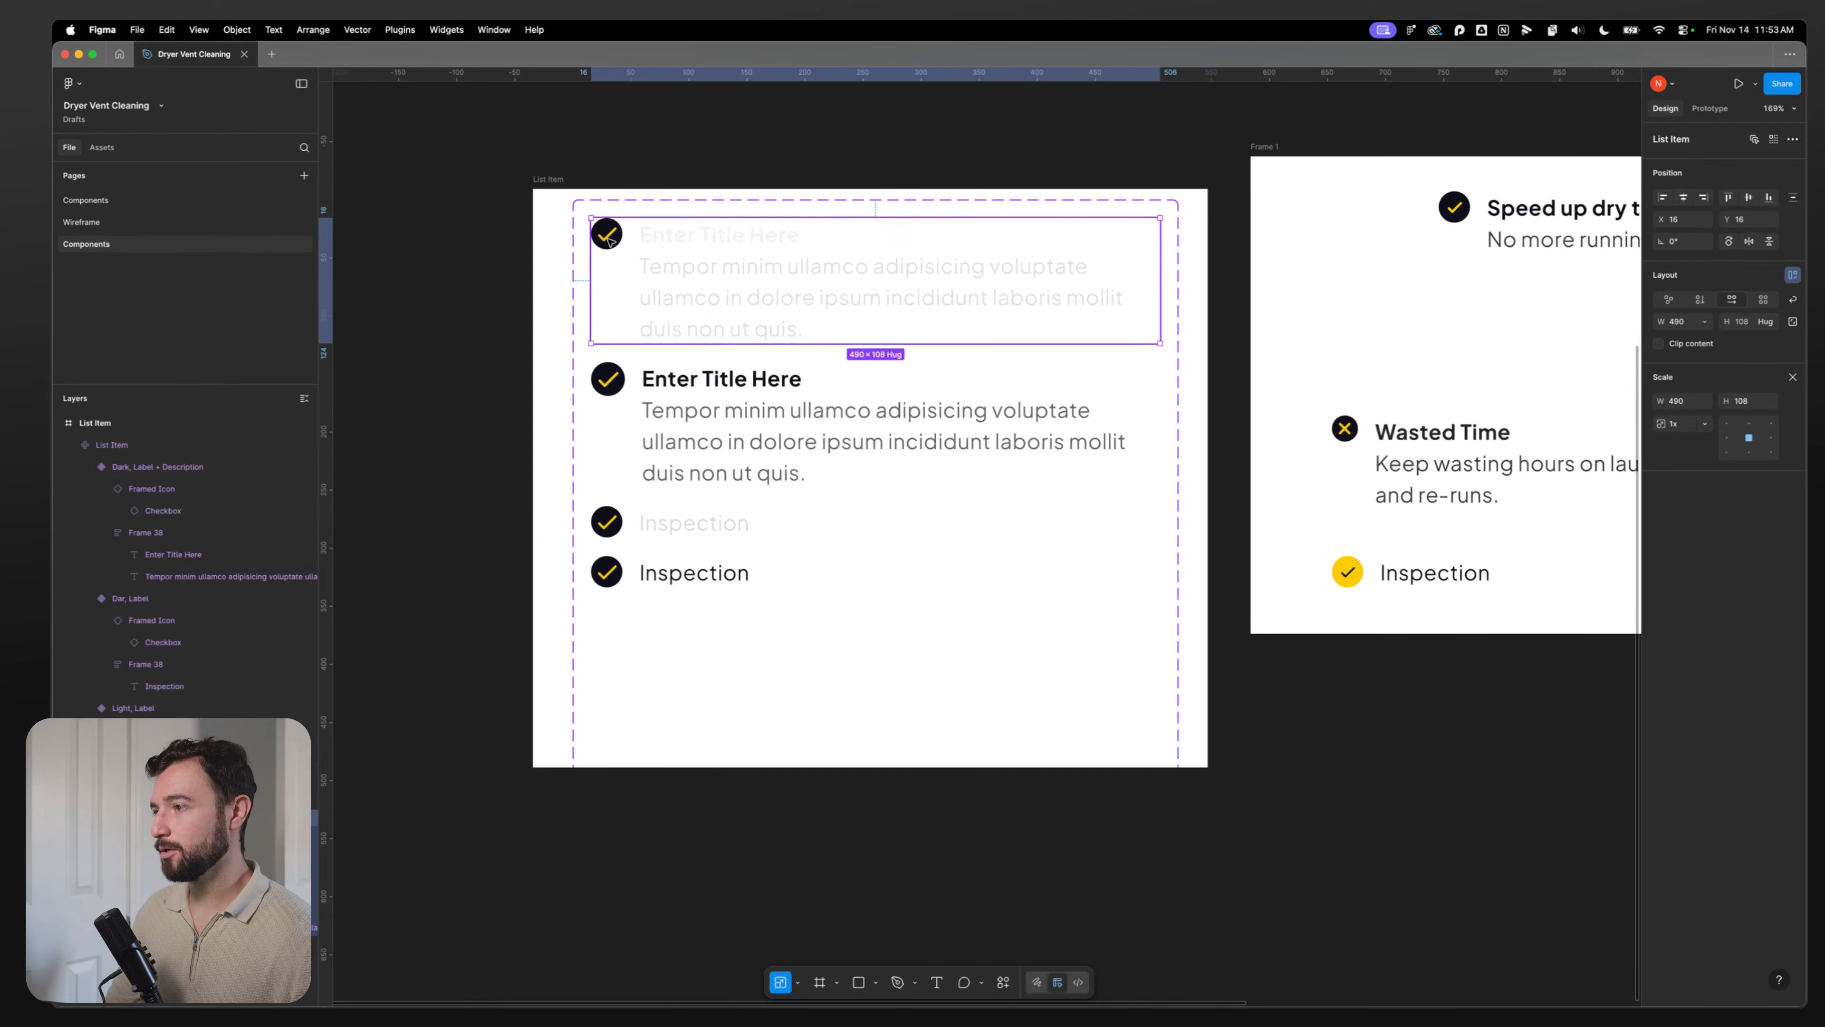
{"action": "double_click", "coordinate": [608, 236]}
{"action": "left_click", "coordinate": [173, 840]}
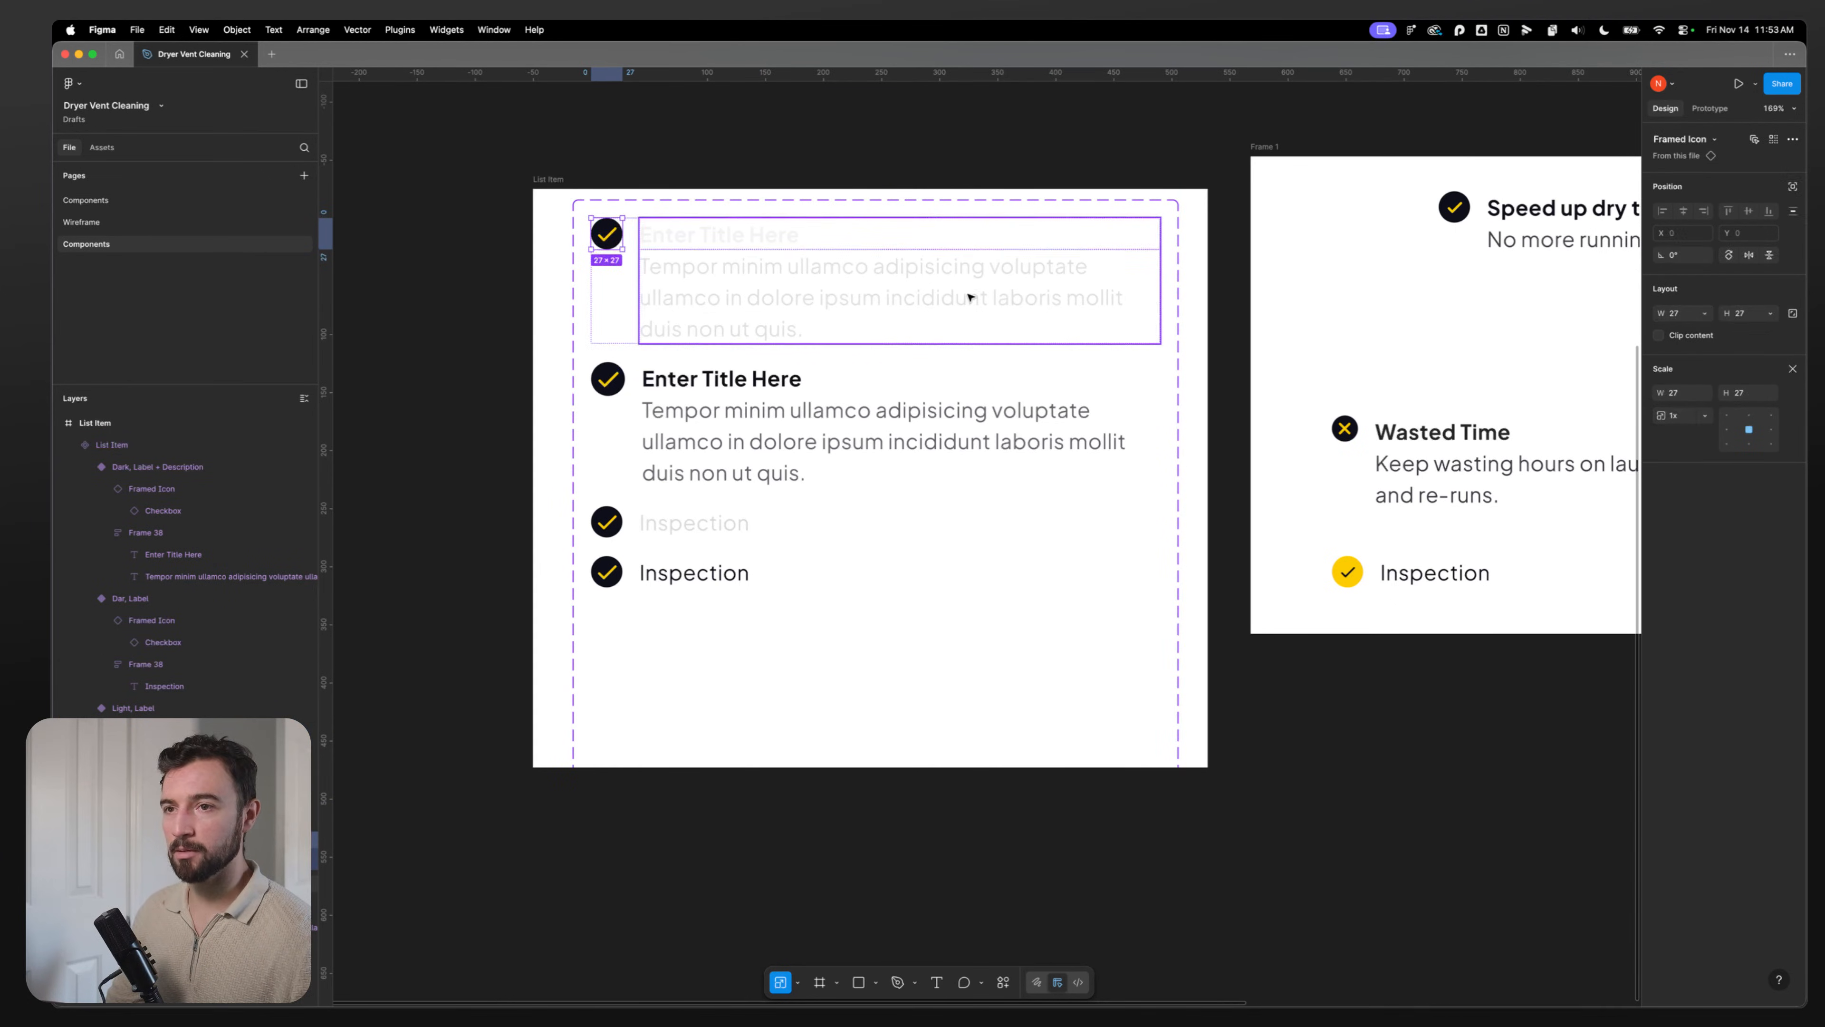
{"action": "left_click", "coordinate": [1686, 397]}
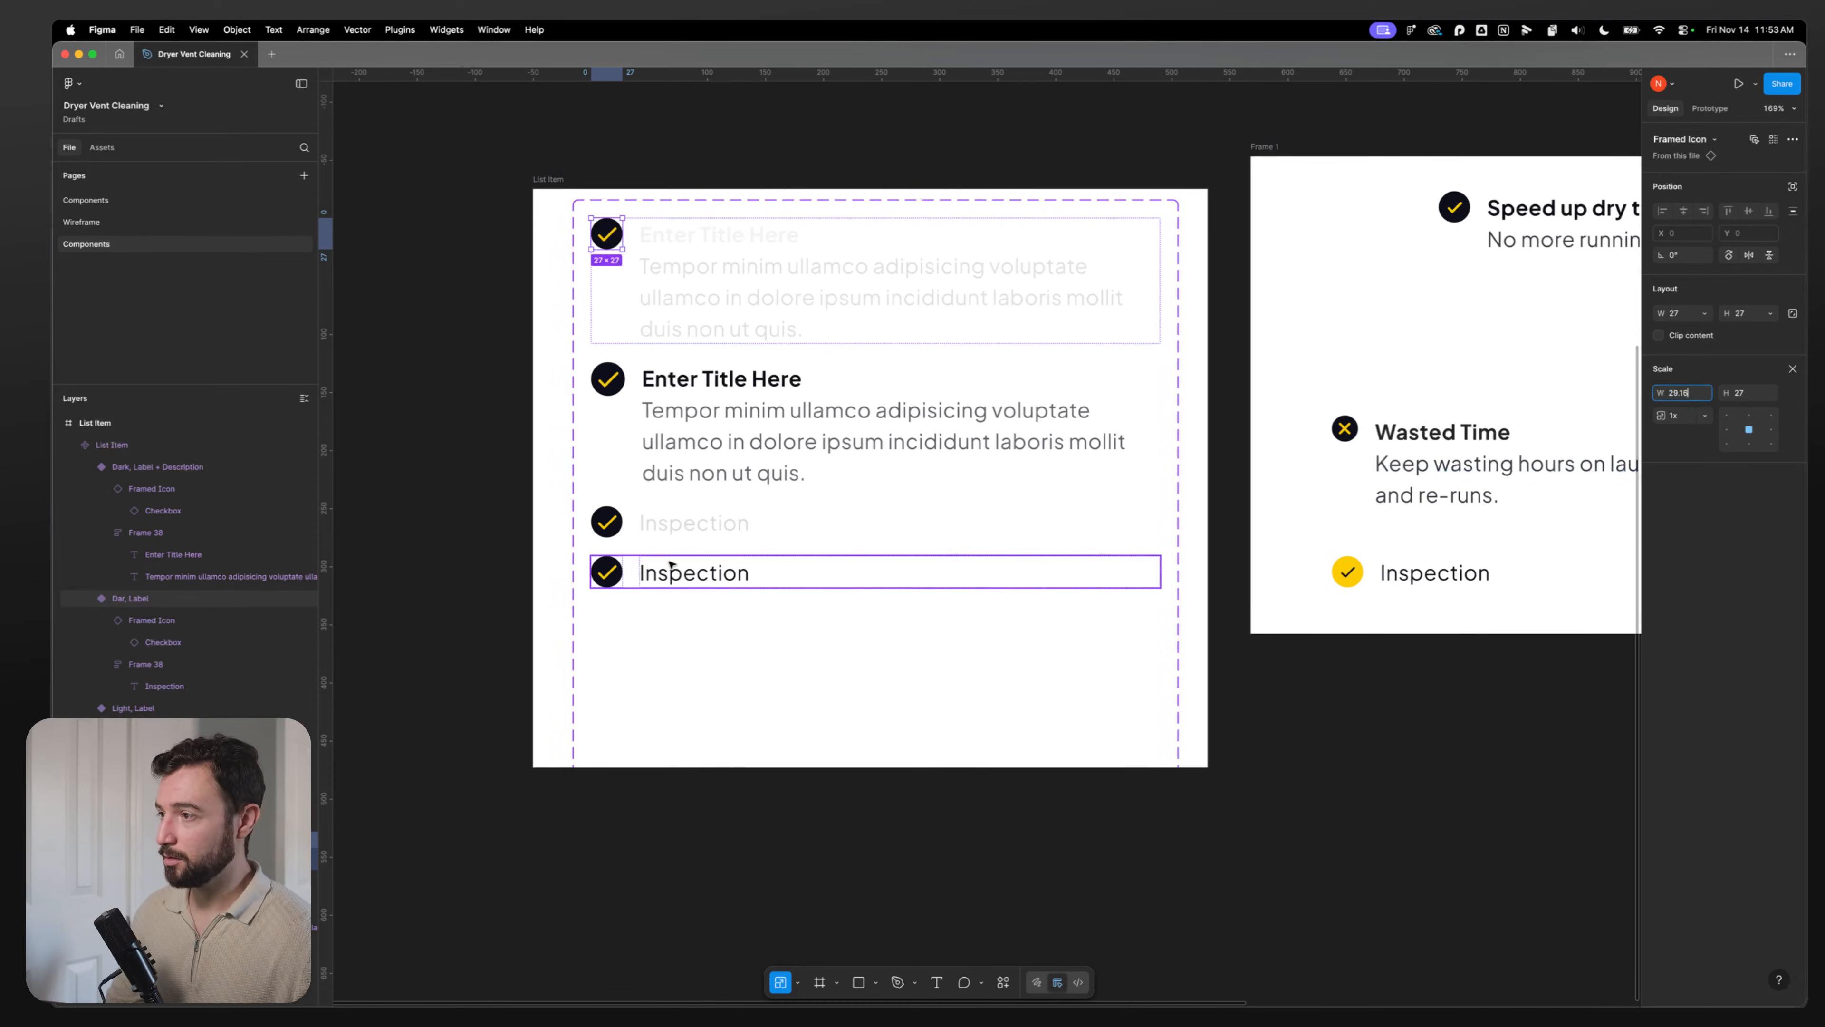
Step: Try to set only the layout width of the icon in the Light label-only variant to 29.16, and undo it
{"action": "left_click", "coordinate": [607, 522]}
{"action": "left_click", "coordinate": [1686, 317]}
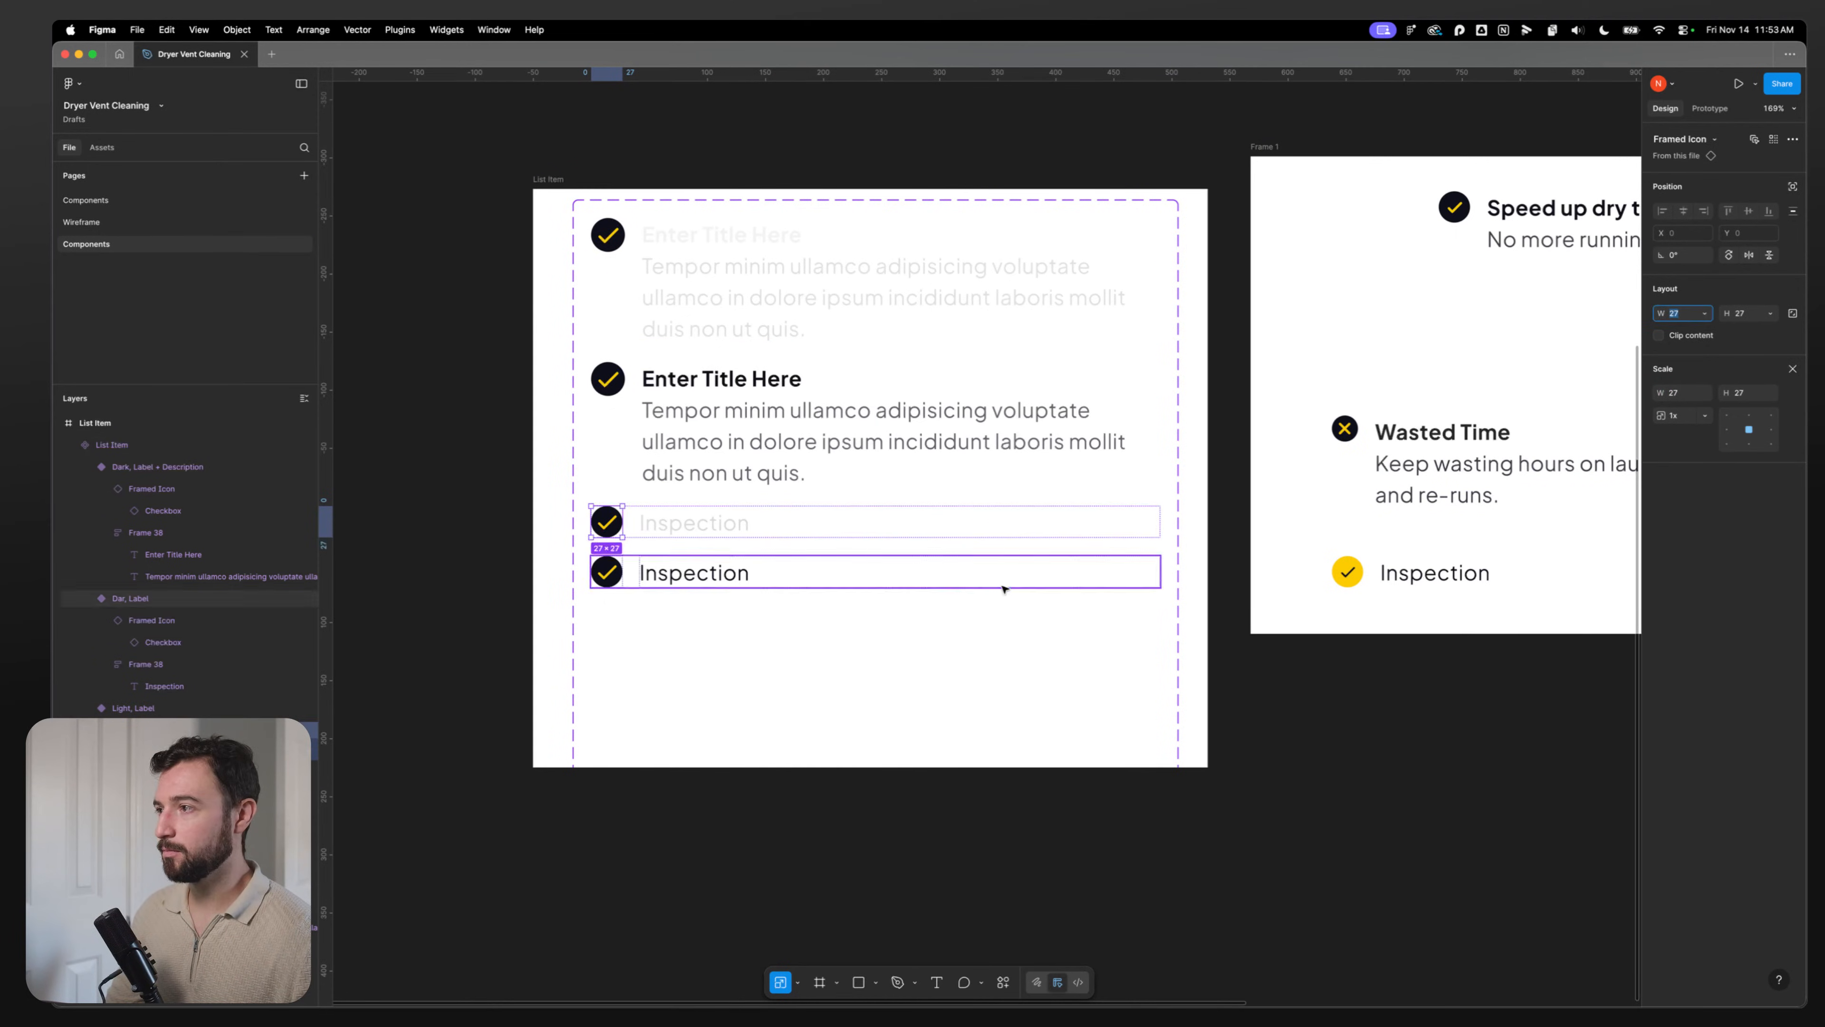
{"action": "left_click", "coordinate": [607, 573]}
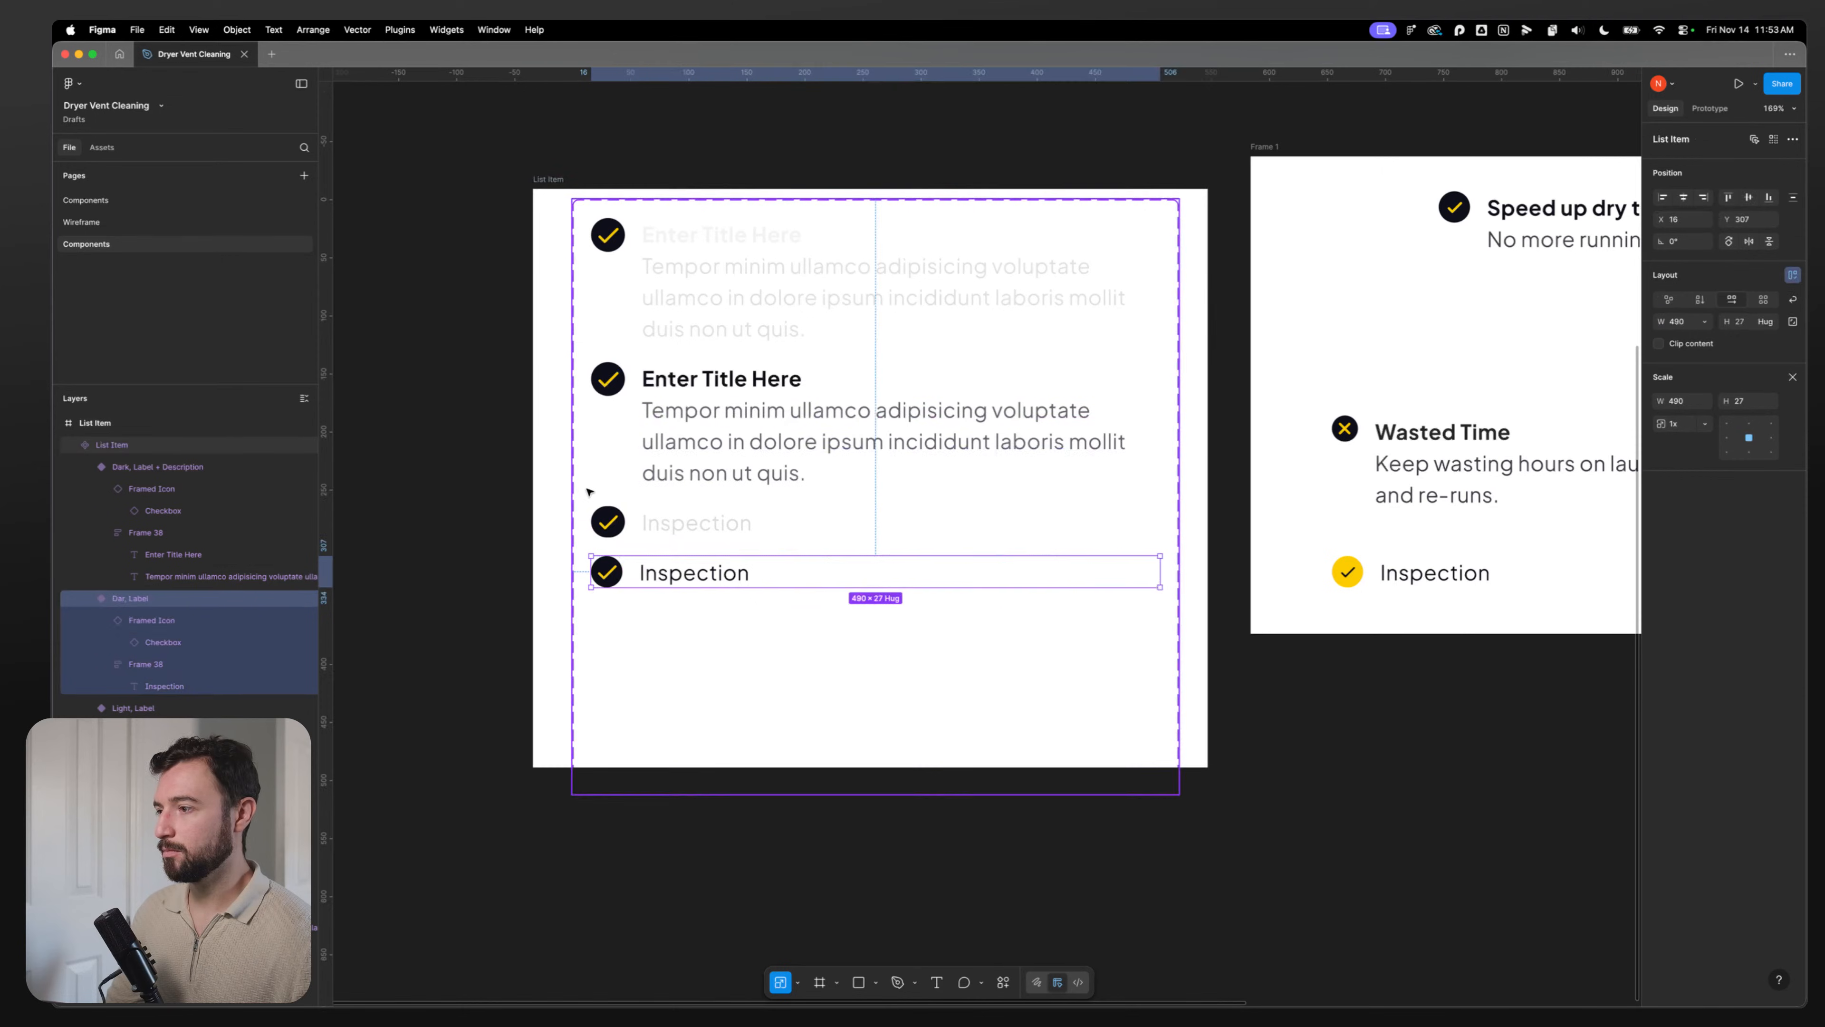
{"action": "left_click", "coordinate": [605, 520]}
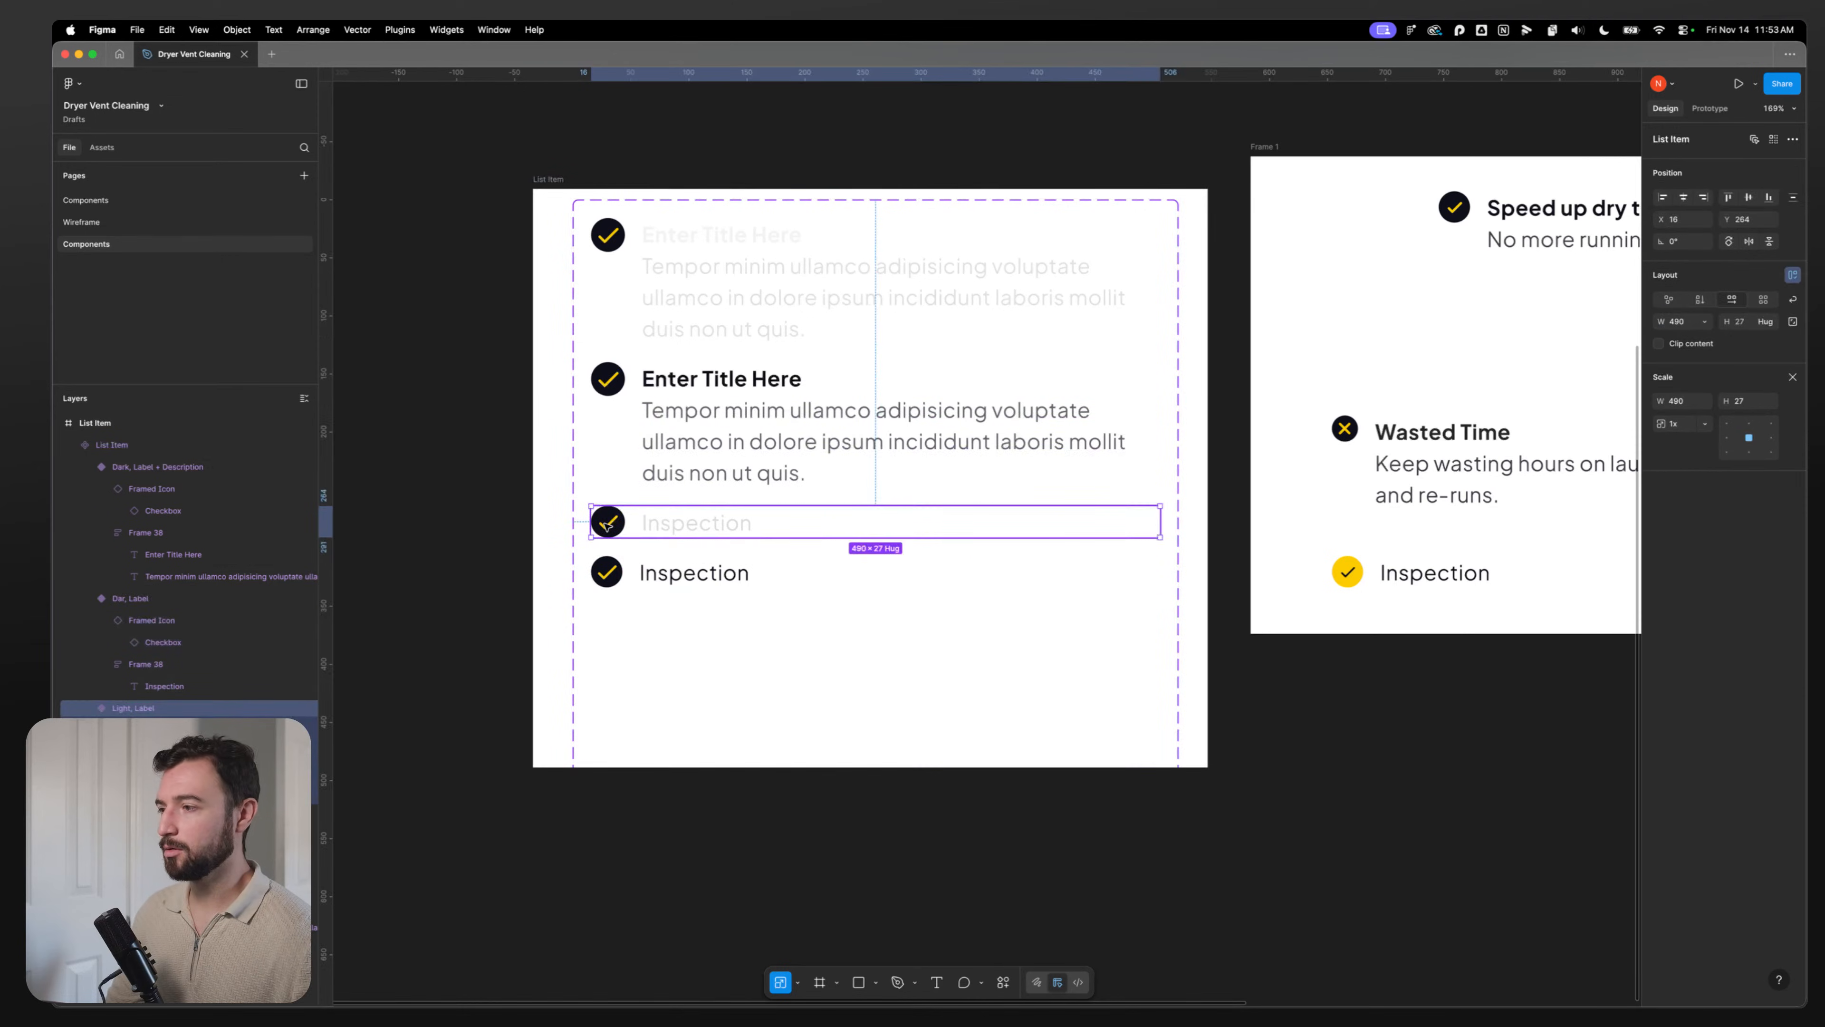
{"action": "left_click", "coordinate": [607, 523]}
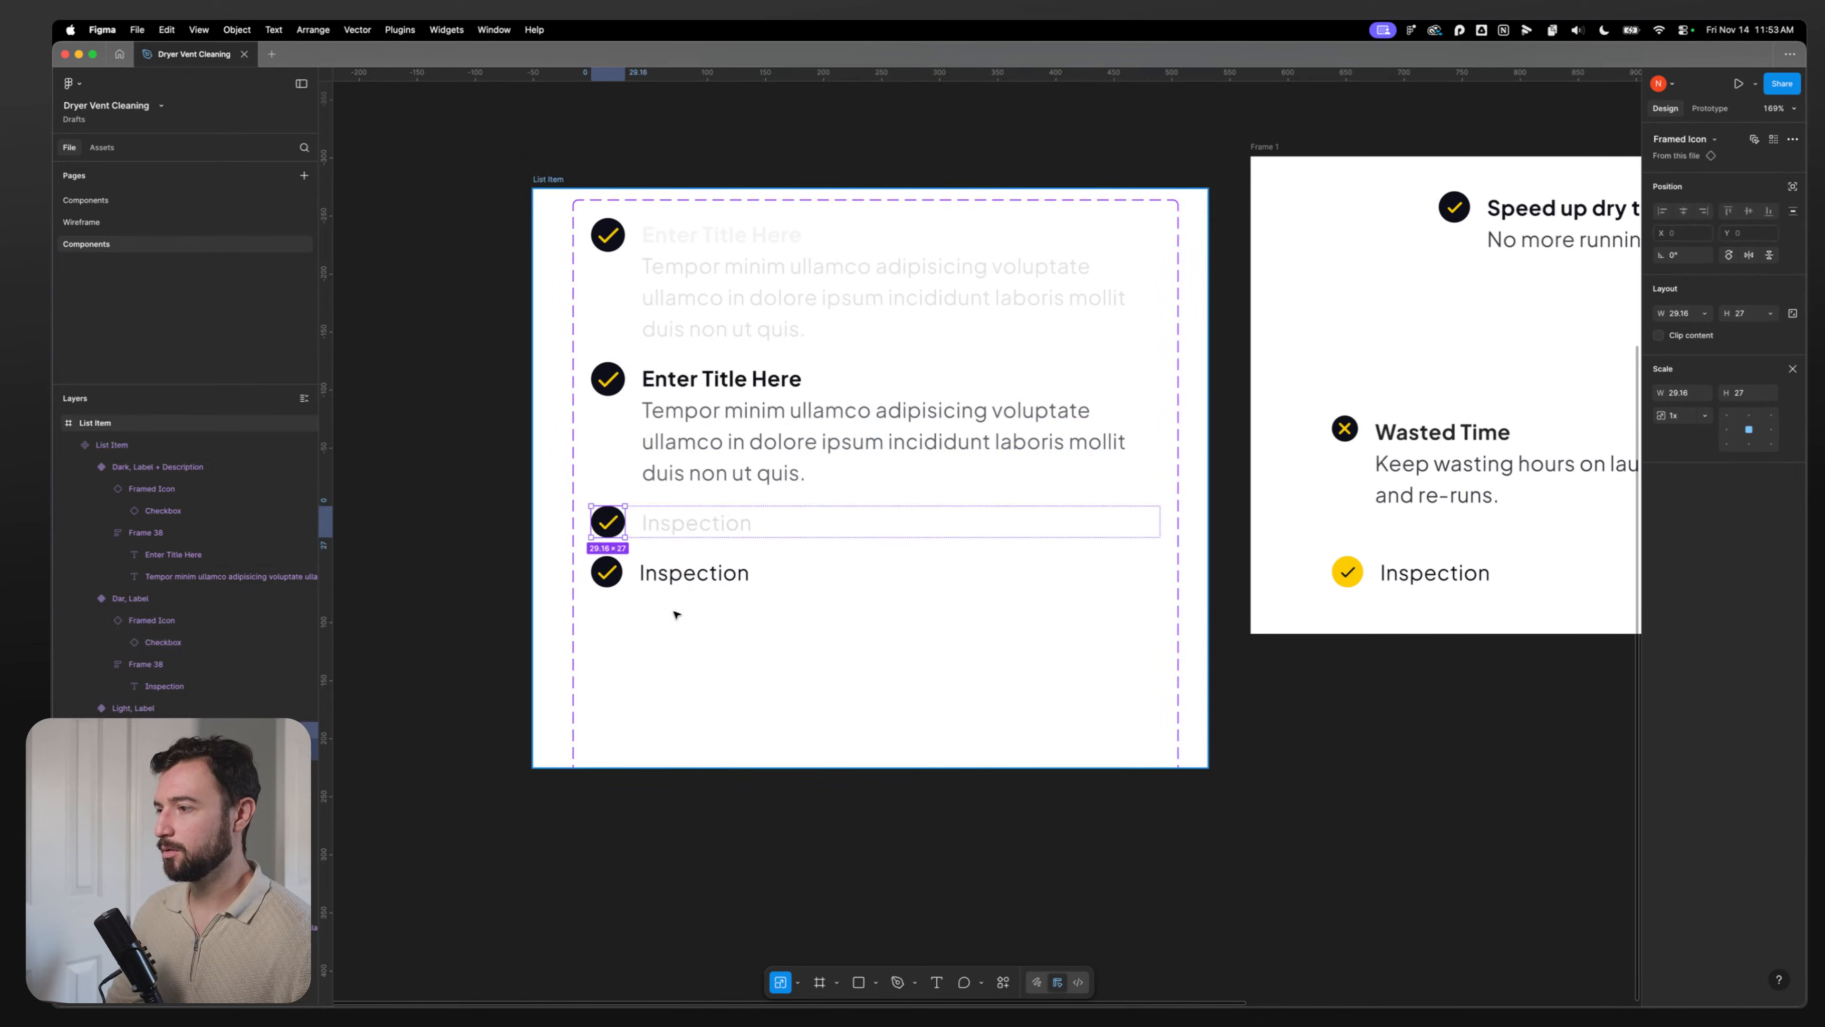
{"action": "key", "text": "super+z"}
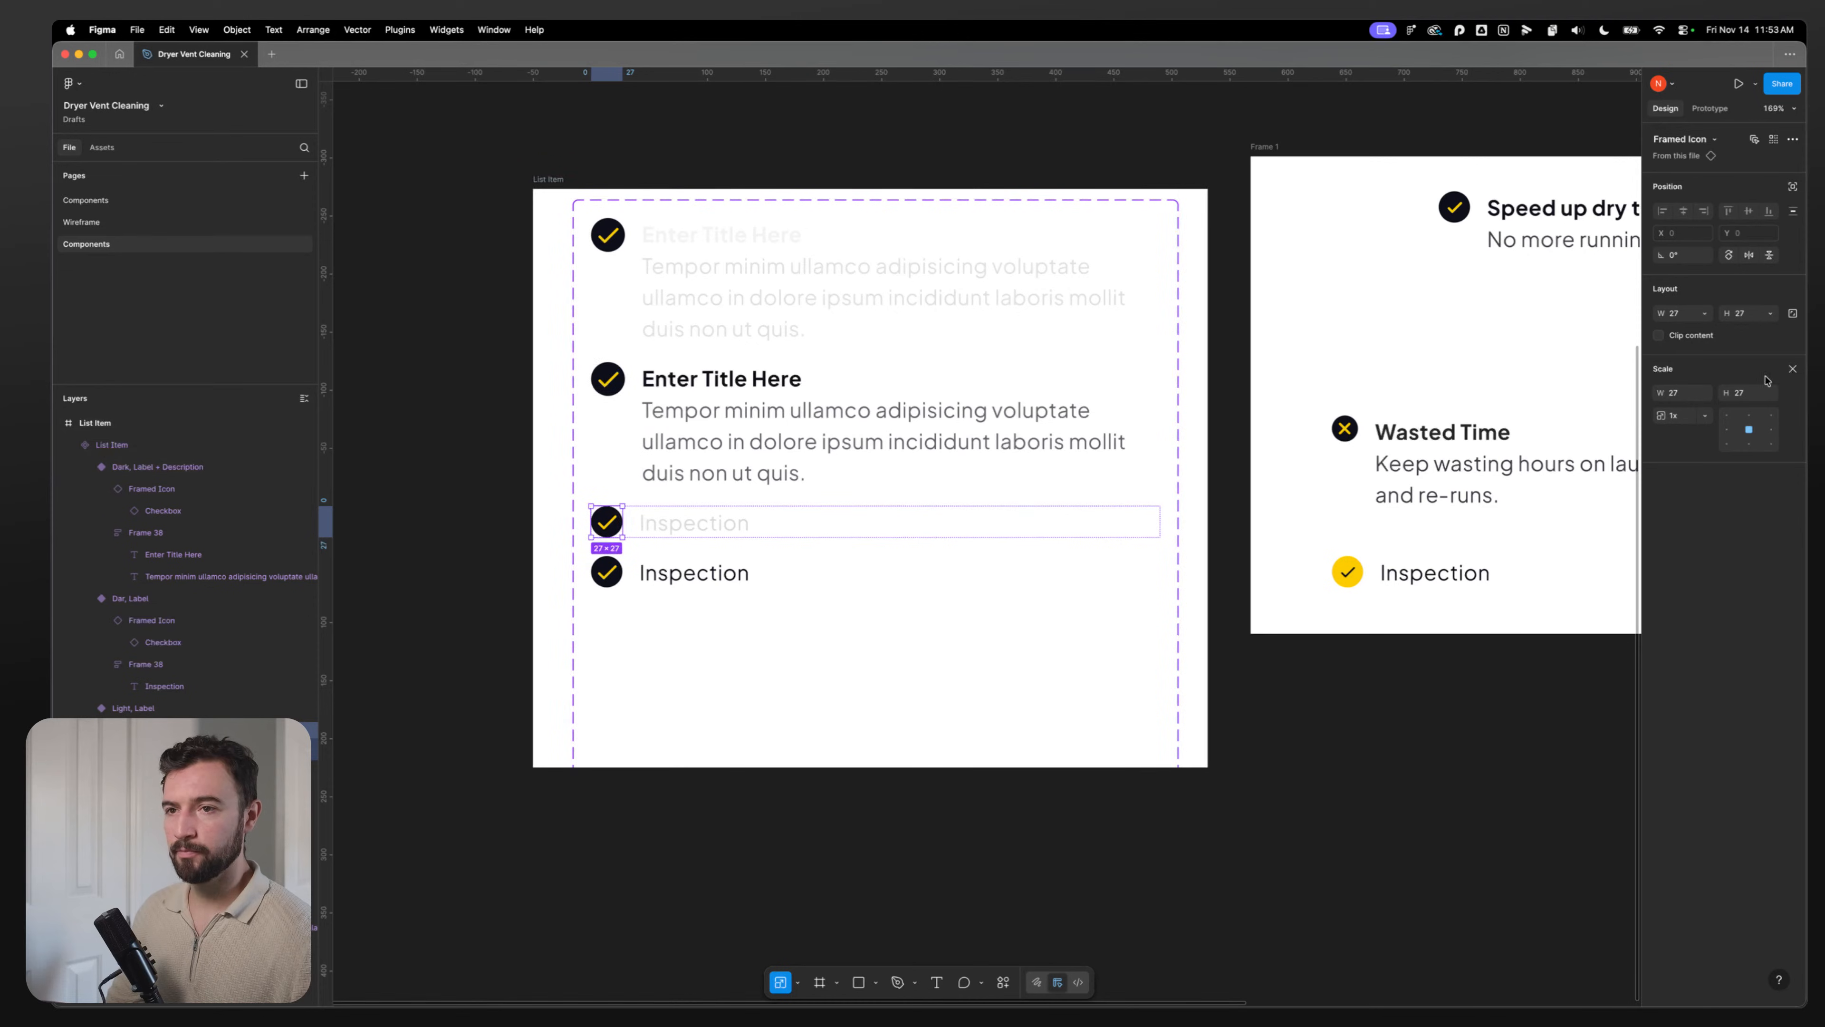
Step: Scale the framed icons in both label-only variants proportionally to a width of 29.16
{"action": "left_click", "coordinate": [1679, 394]}
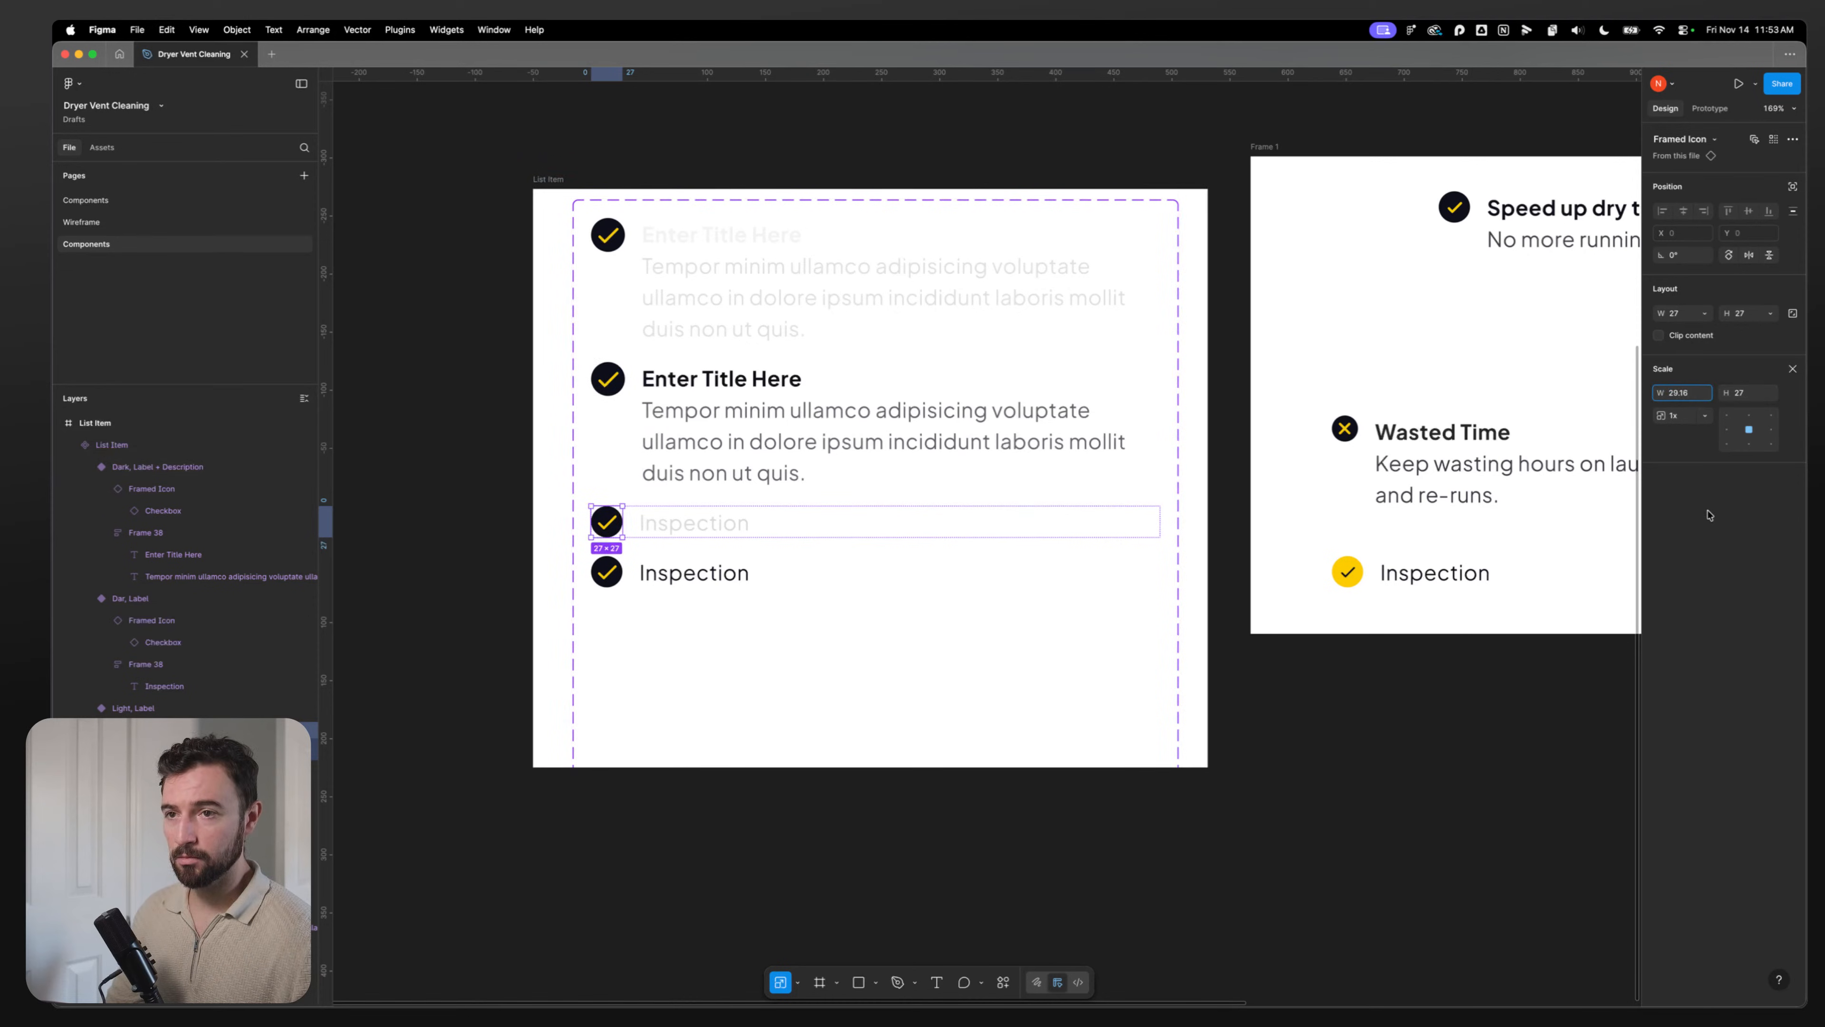
{"action": "key", "text": "Return"}
{"action": "double_click", "coordinate": [608, 573]}
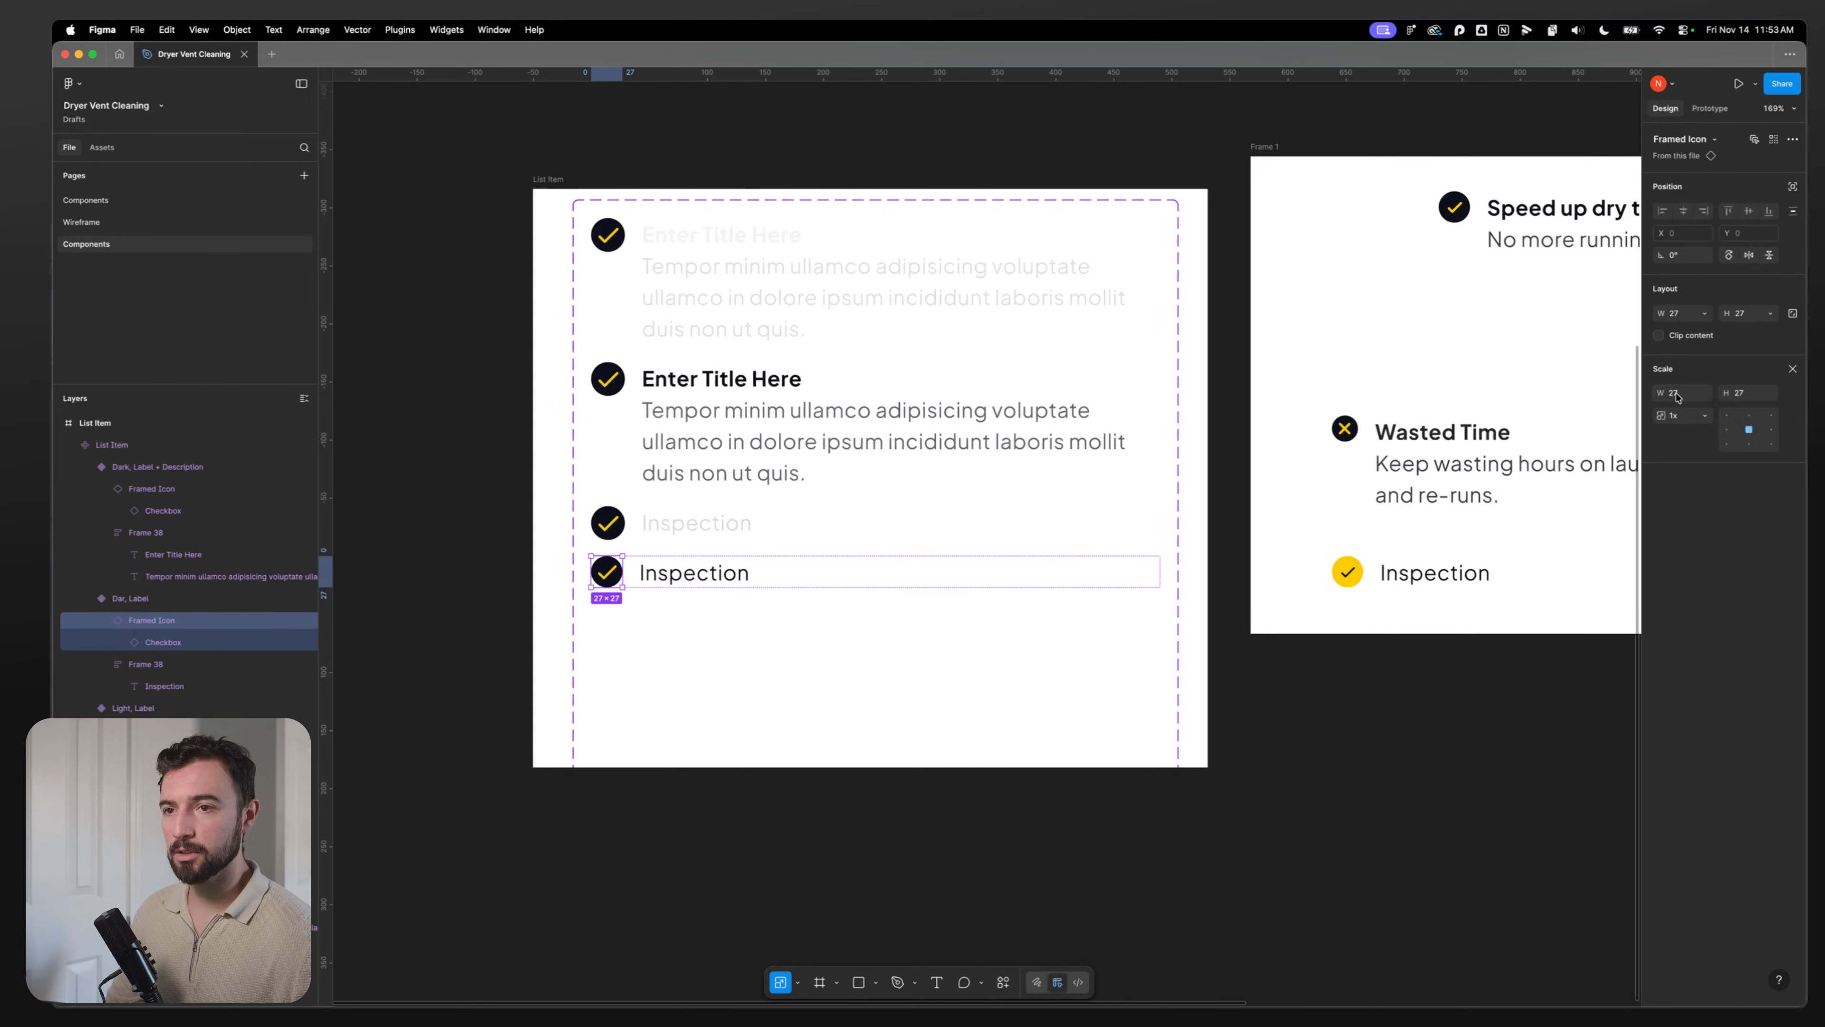
{"action": "left_click", "coordinate": [1258, 576]}
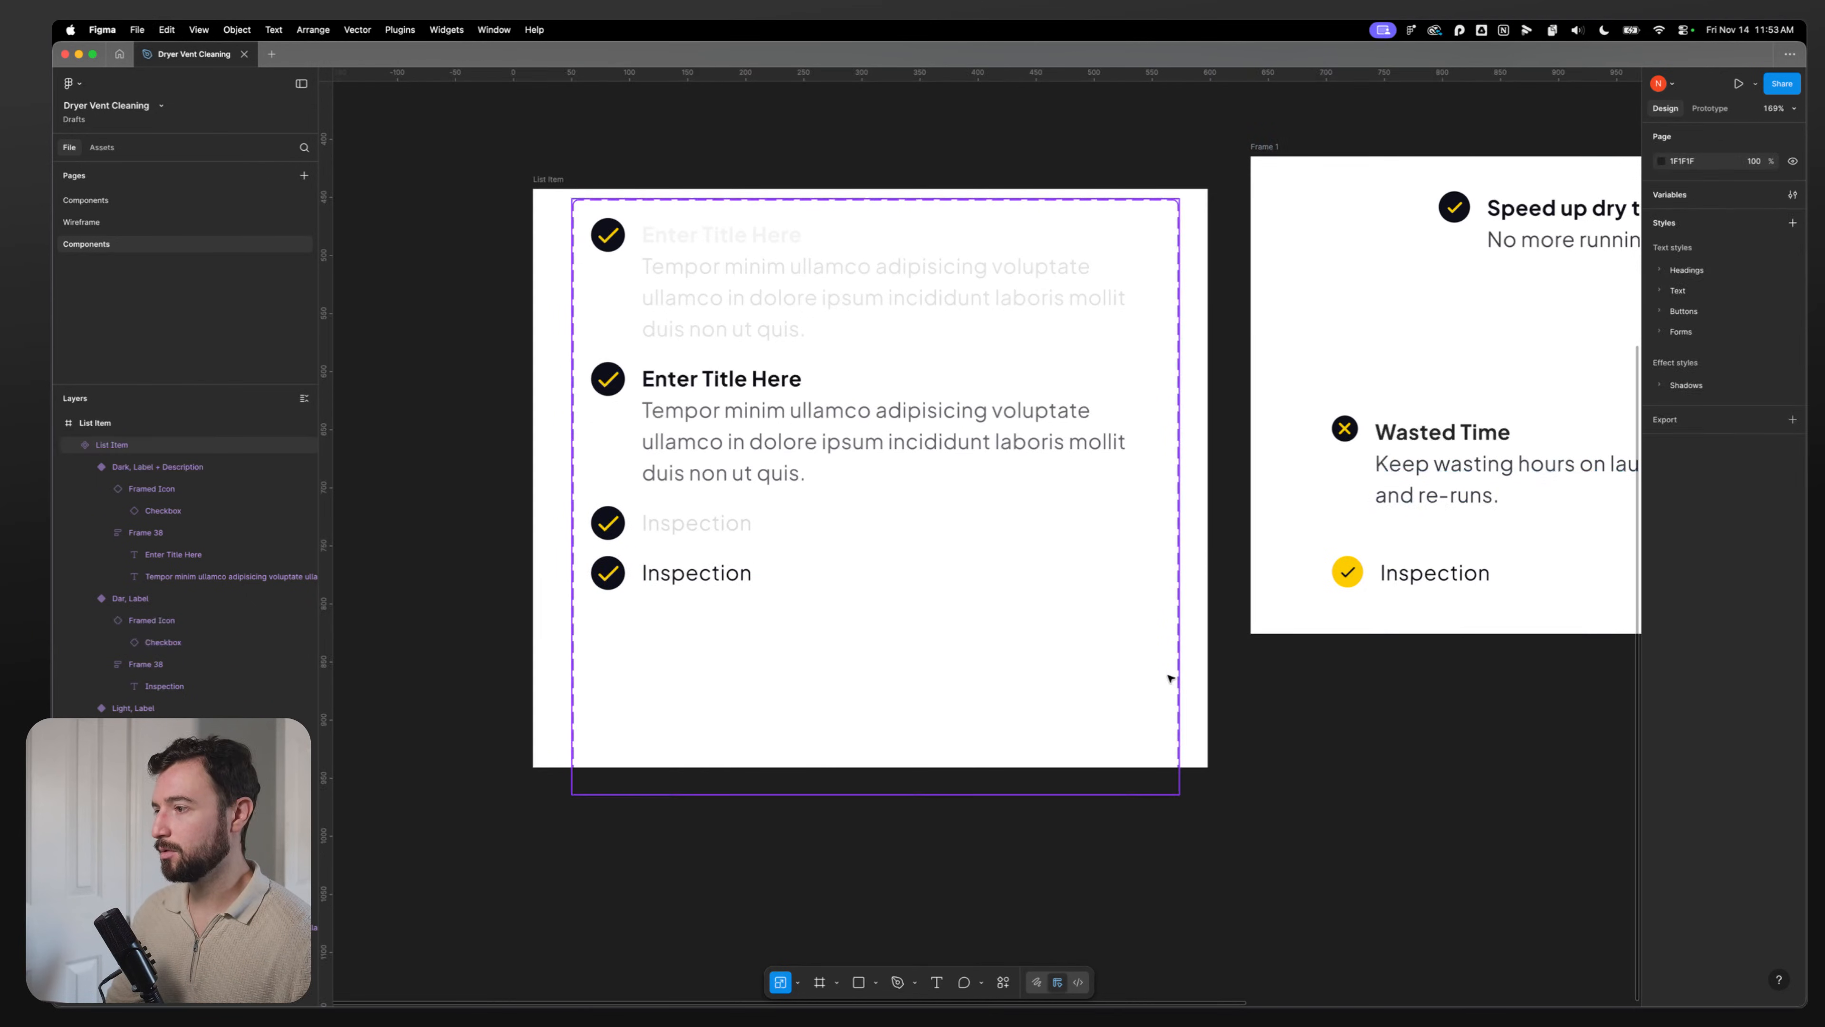
{"action": "left_click", "coordinate": [695, 415]}
{"action": "scroll", "coordinate": [827, 622], "scroll_direction": "down", "scroll_amount": 3}
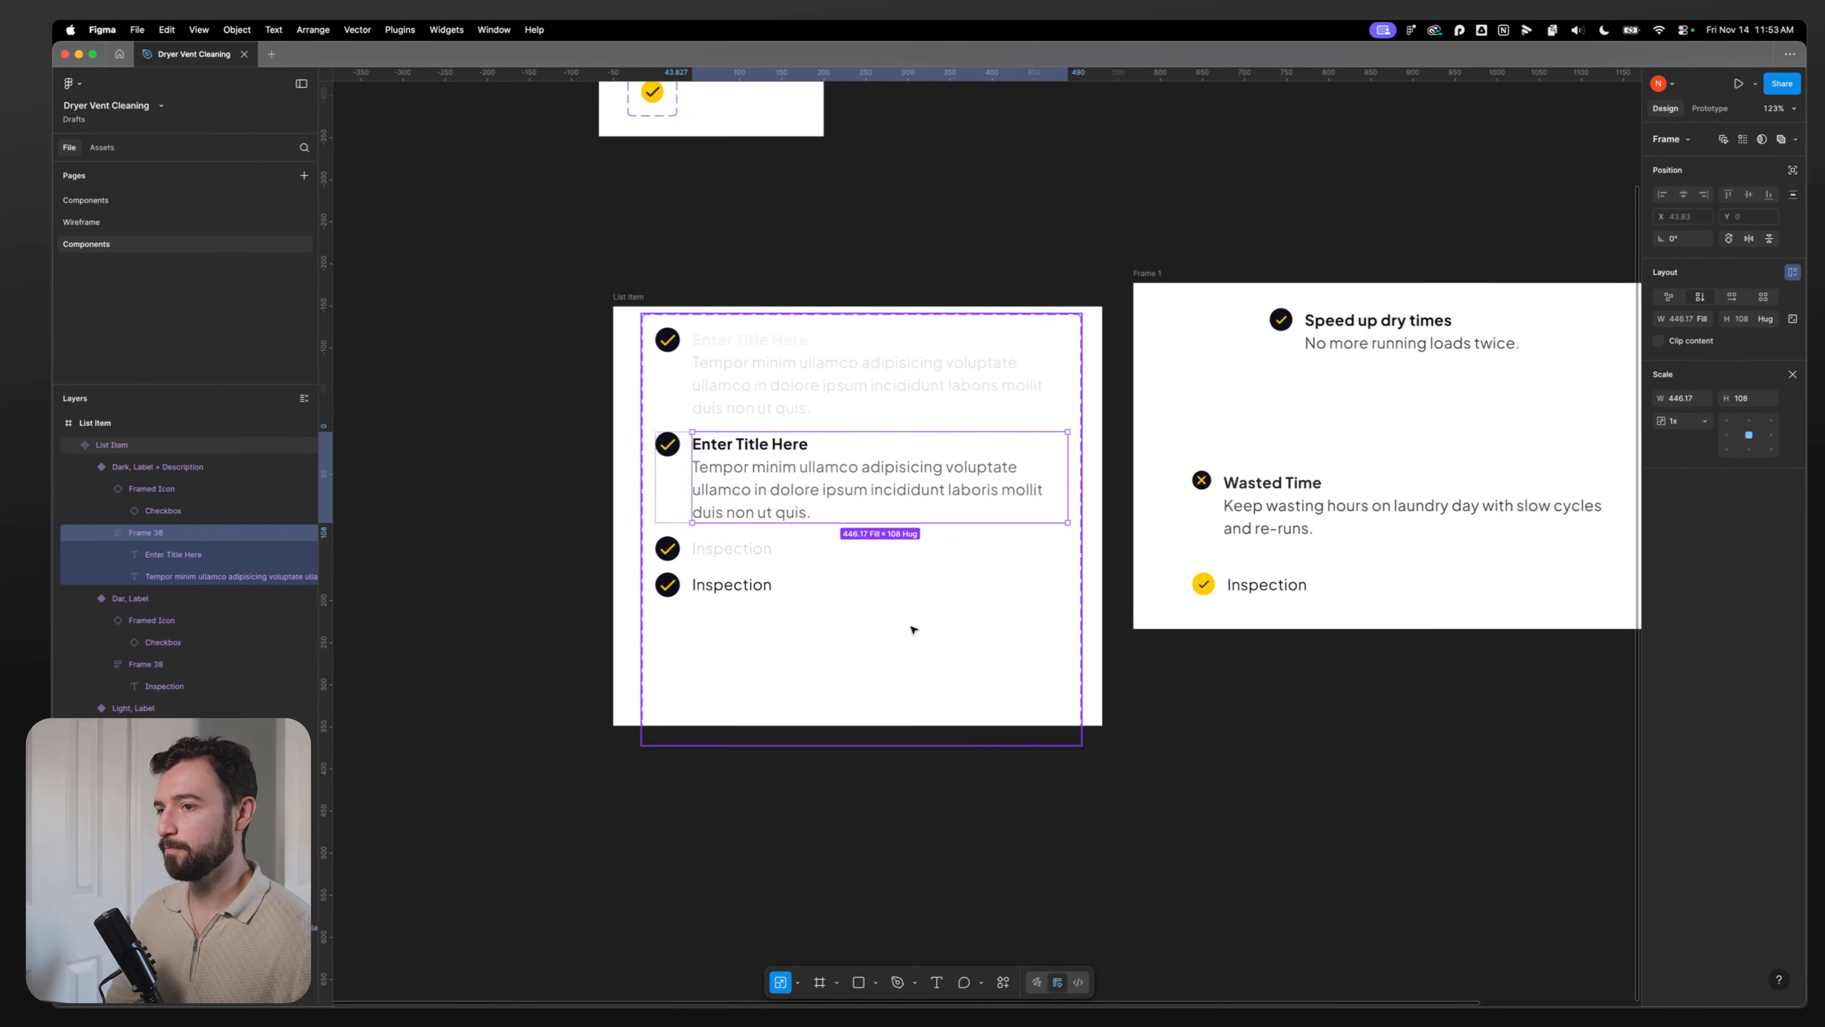
{"action": "left_click", "coordinate": [1286, 345]}
{"action": "left_click", "coordinate": [855, 416]}
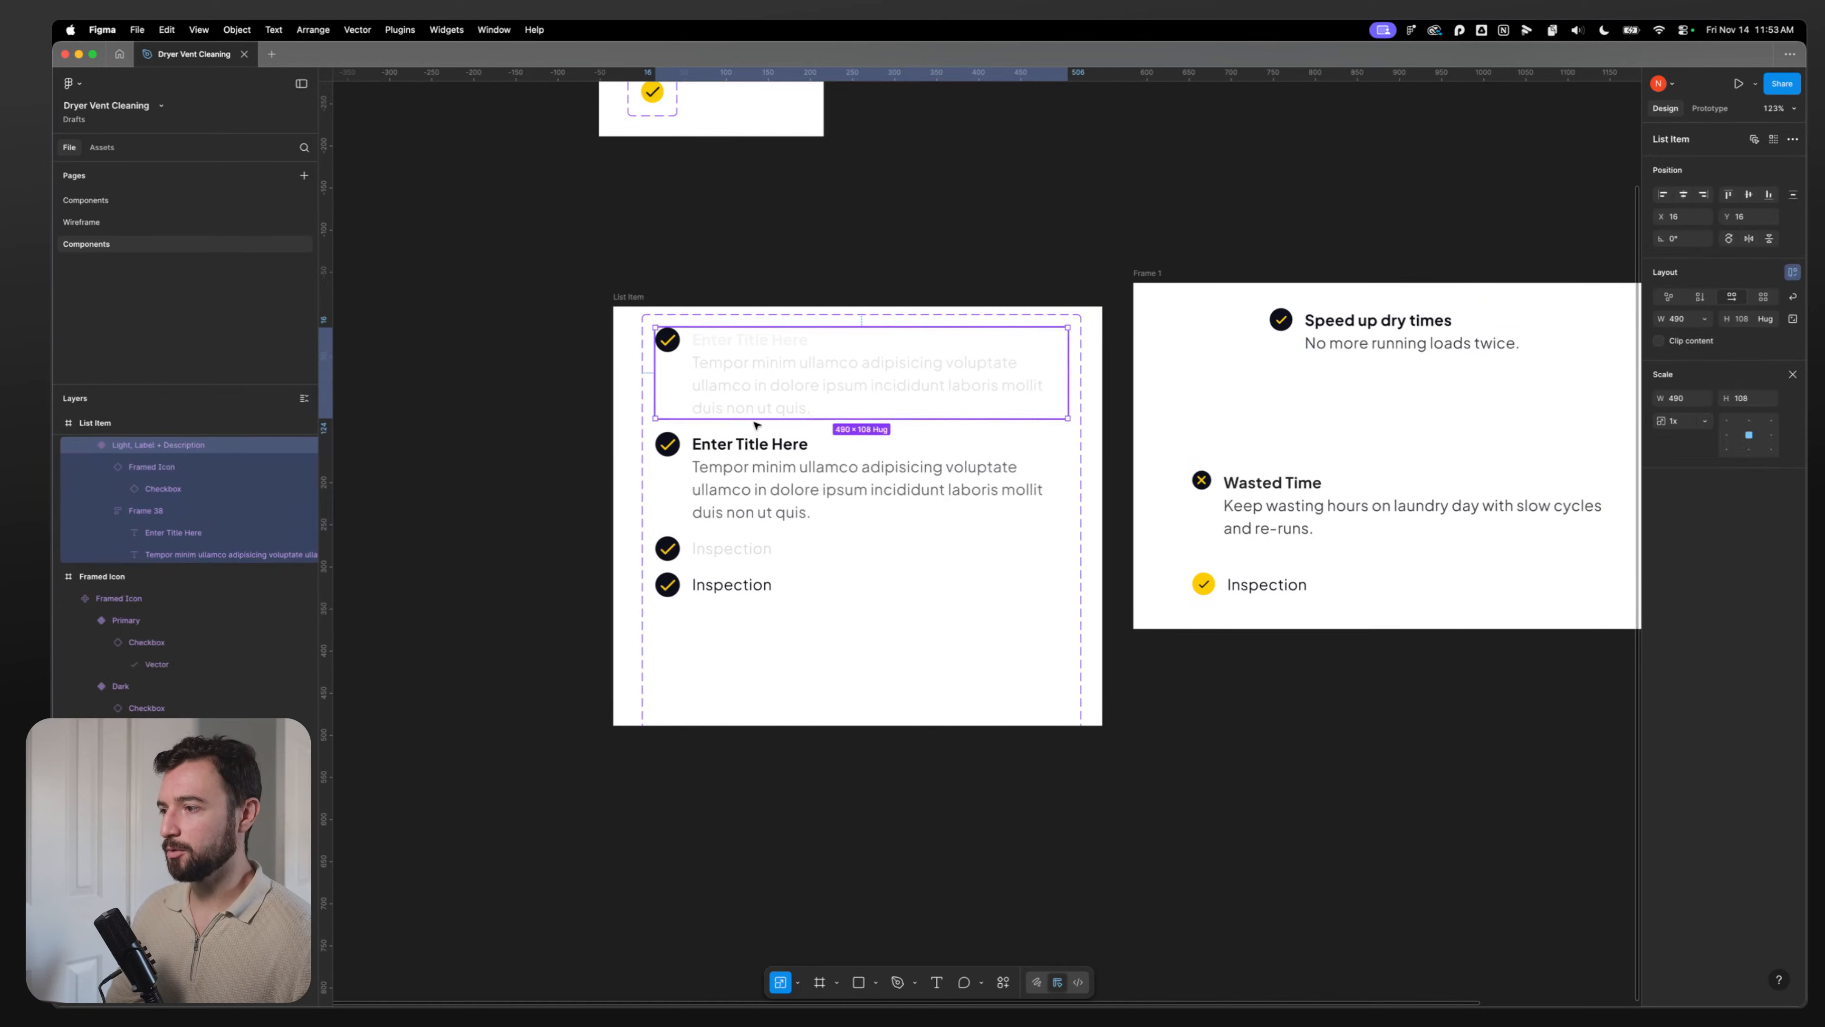
{"action": "left_click", "coordinate": [732, 548]}
{"action": "left_click", "coordinate": [1324, 344]}
Step: Set the auto layout alignment of both label-only variants to left centre so icon and Inspection text line up vertically
{"action": "left_click", "coordinate": [736, 547]}
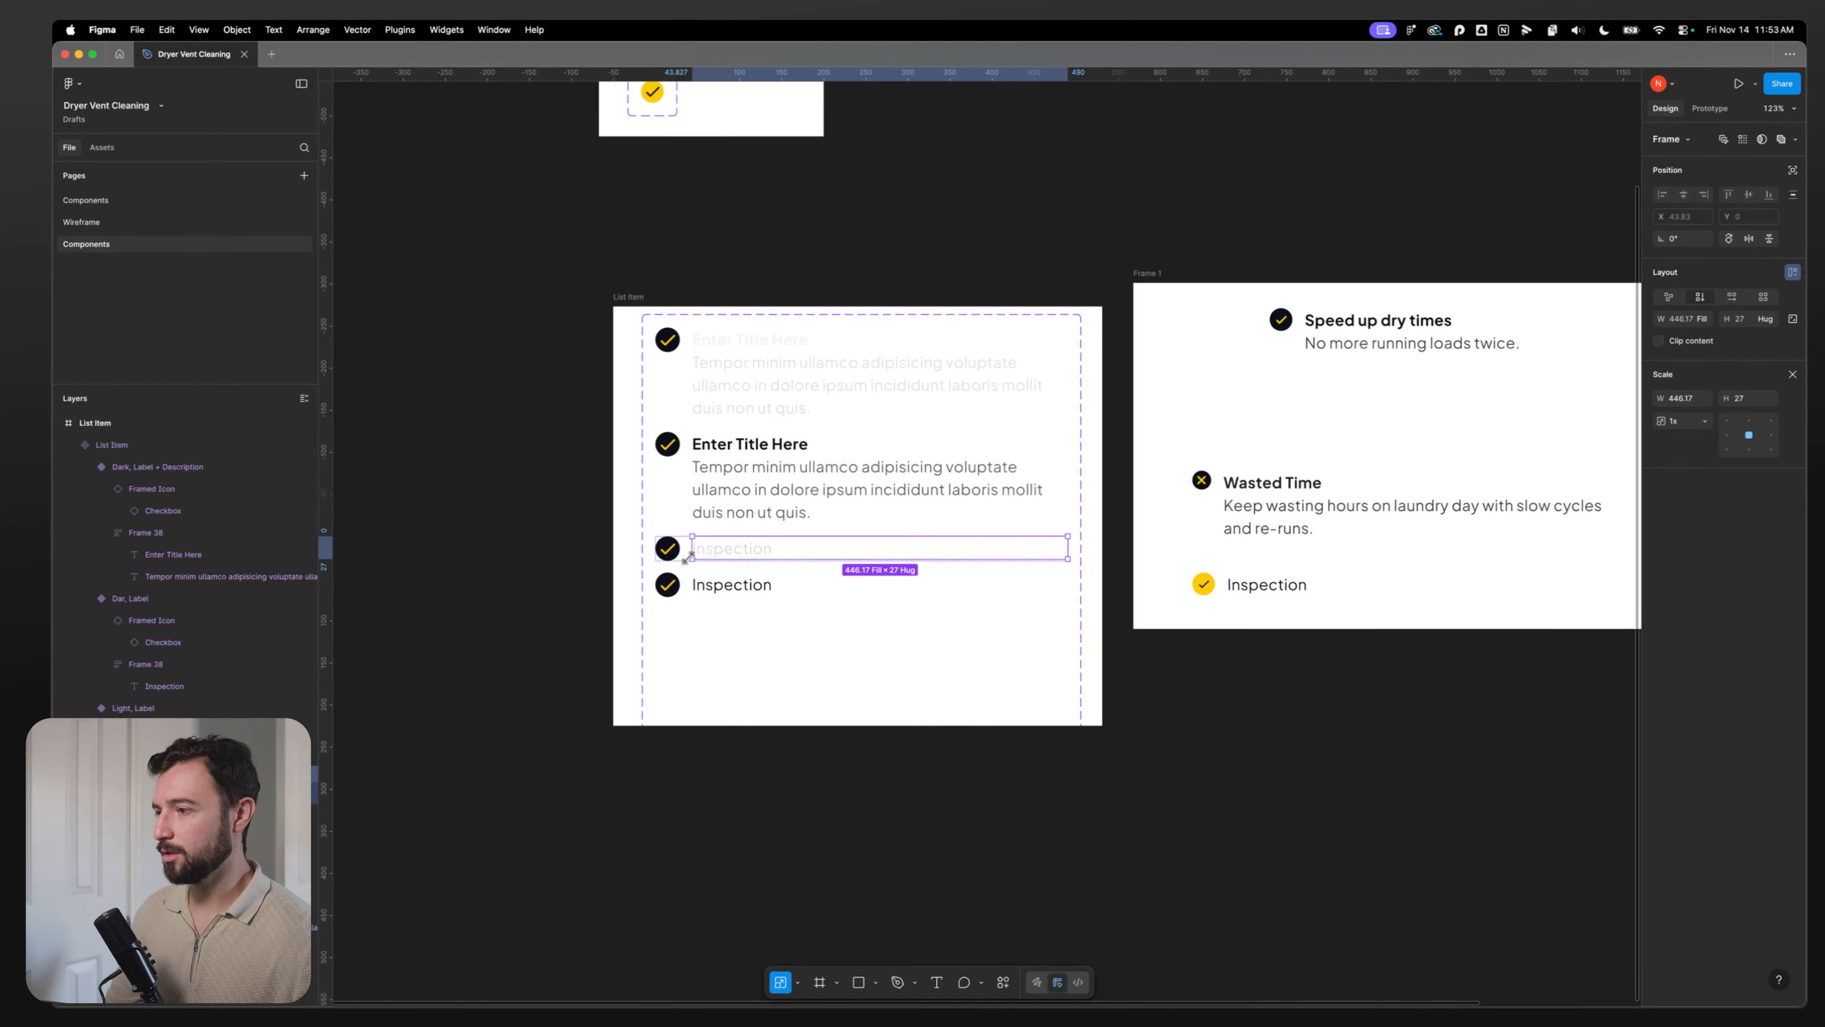
{"action": "key", "text": "shift+Return"}
{"action": "key", "text": "v"}
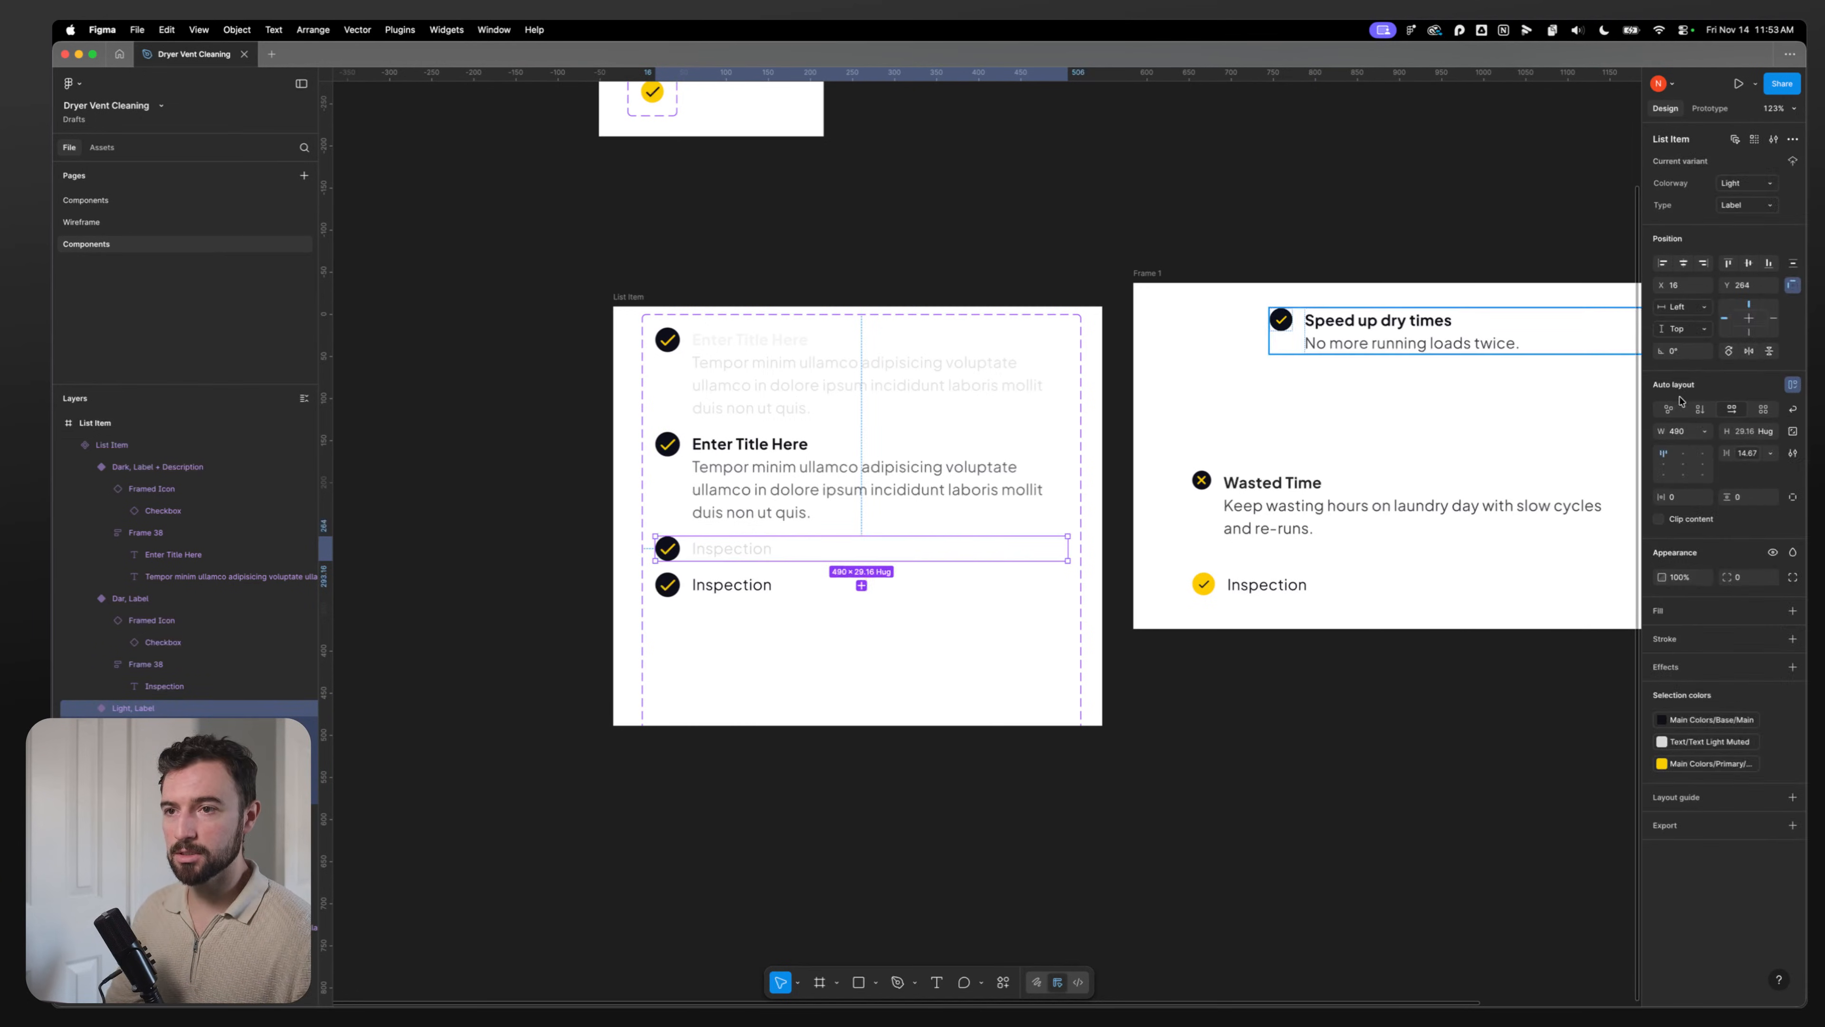
{"action": "left_click", "coordinate": [1020, 583]}
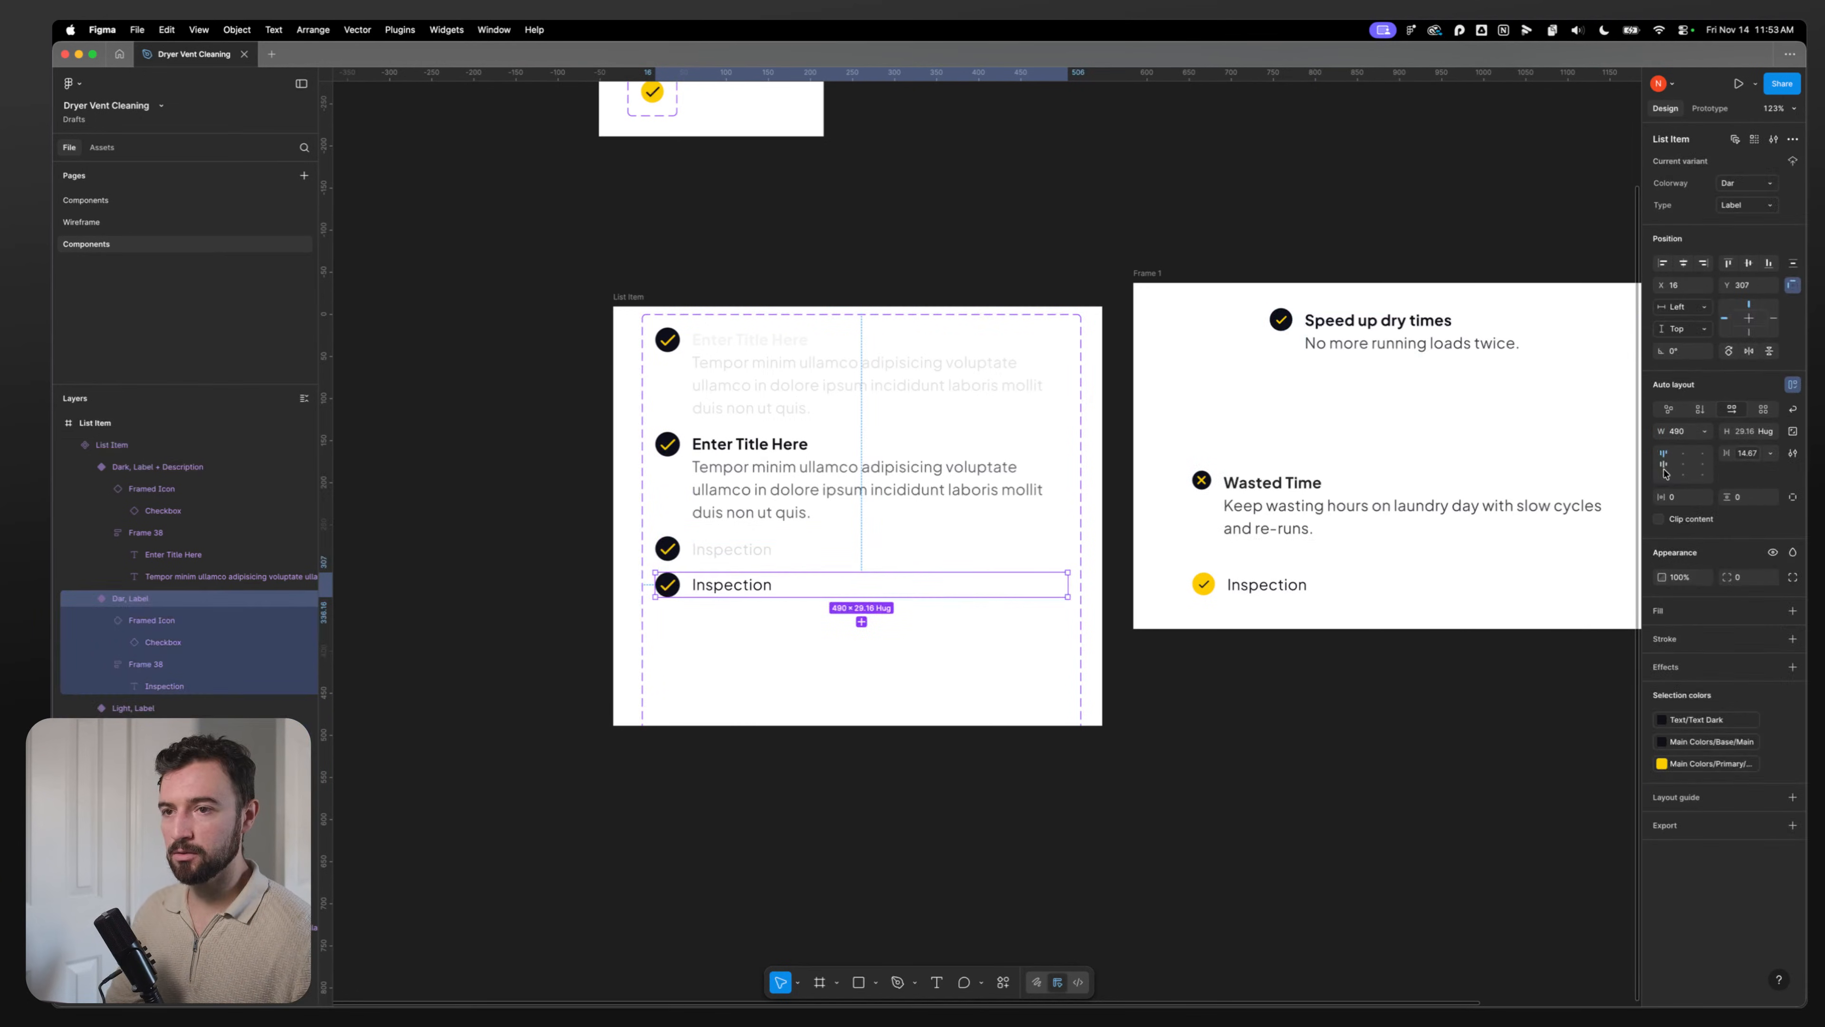
{"action": "left_click", "coordinate": [579, 665]}
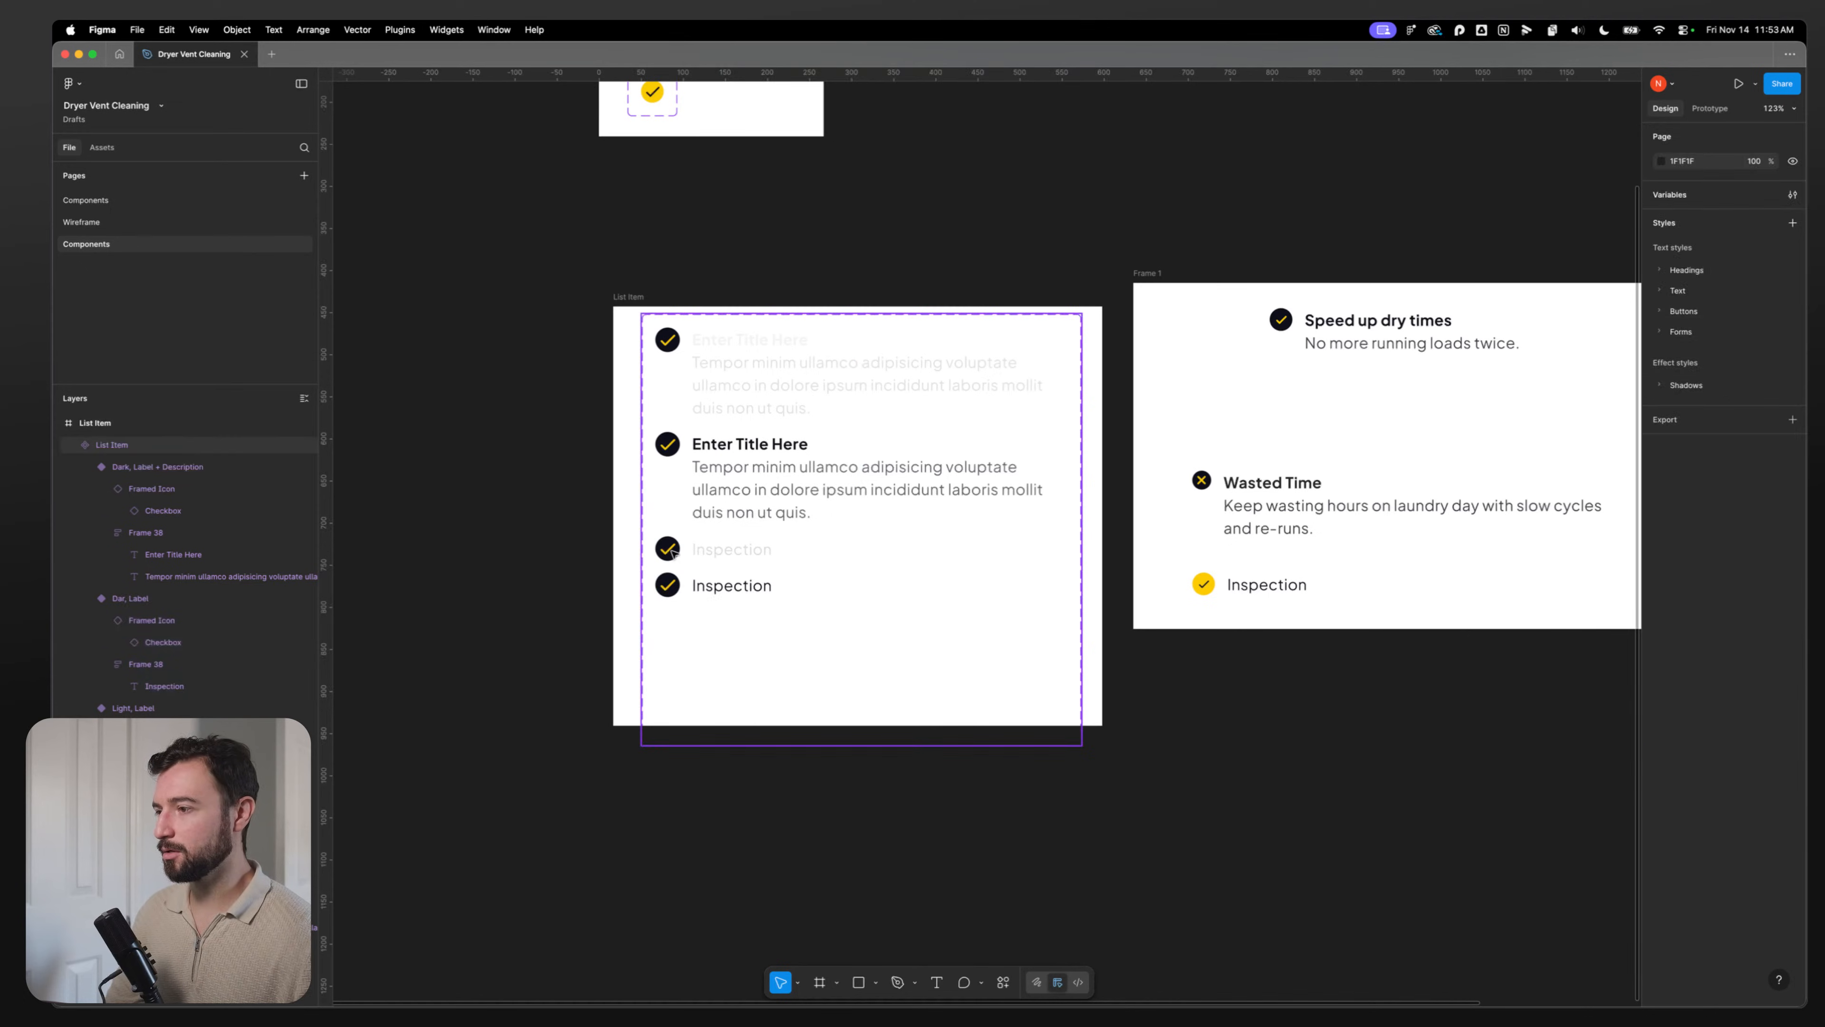
Step: Delete Frame 1 with the reference list items beside the List Item component set
{"action": "double_click", "coordinate": [732, 550]}
{"action": "left_click", "coordinate": [746, 484]}
{"action": "left_click", "coordinate": [769, 367]}
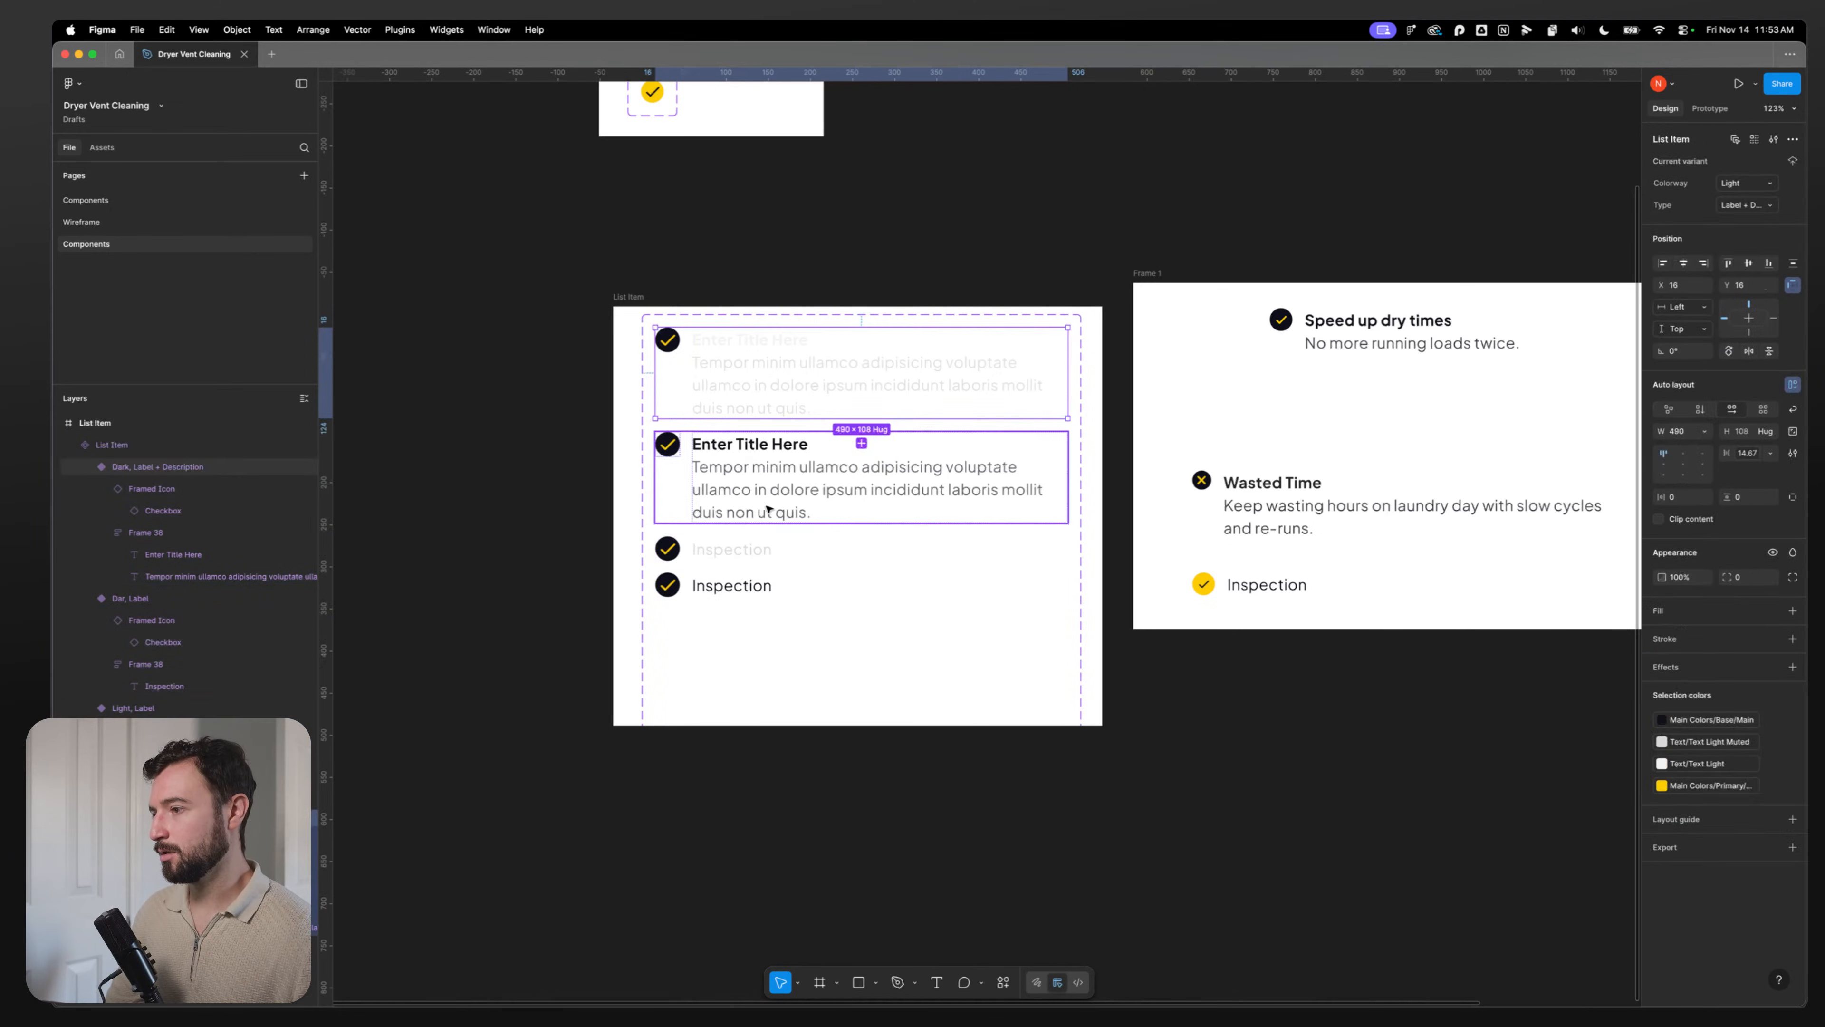
{"action": "left_click", "coordinate": [1266, 438]}
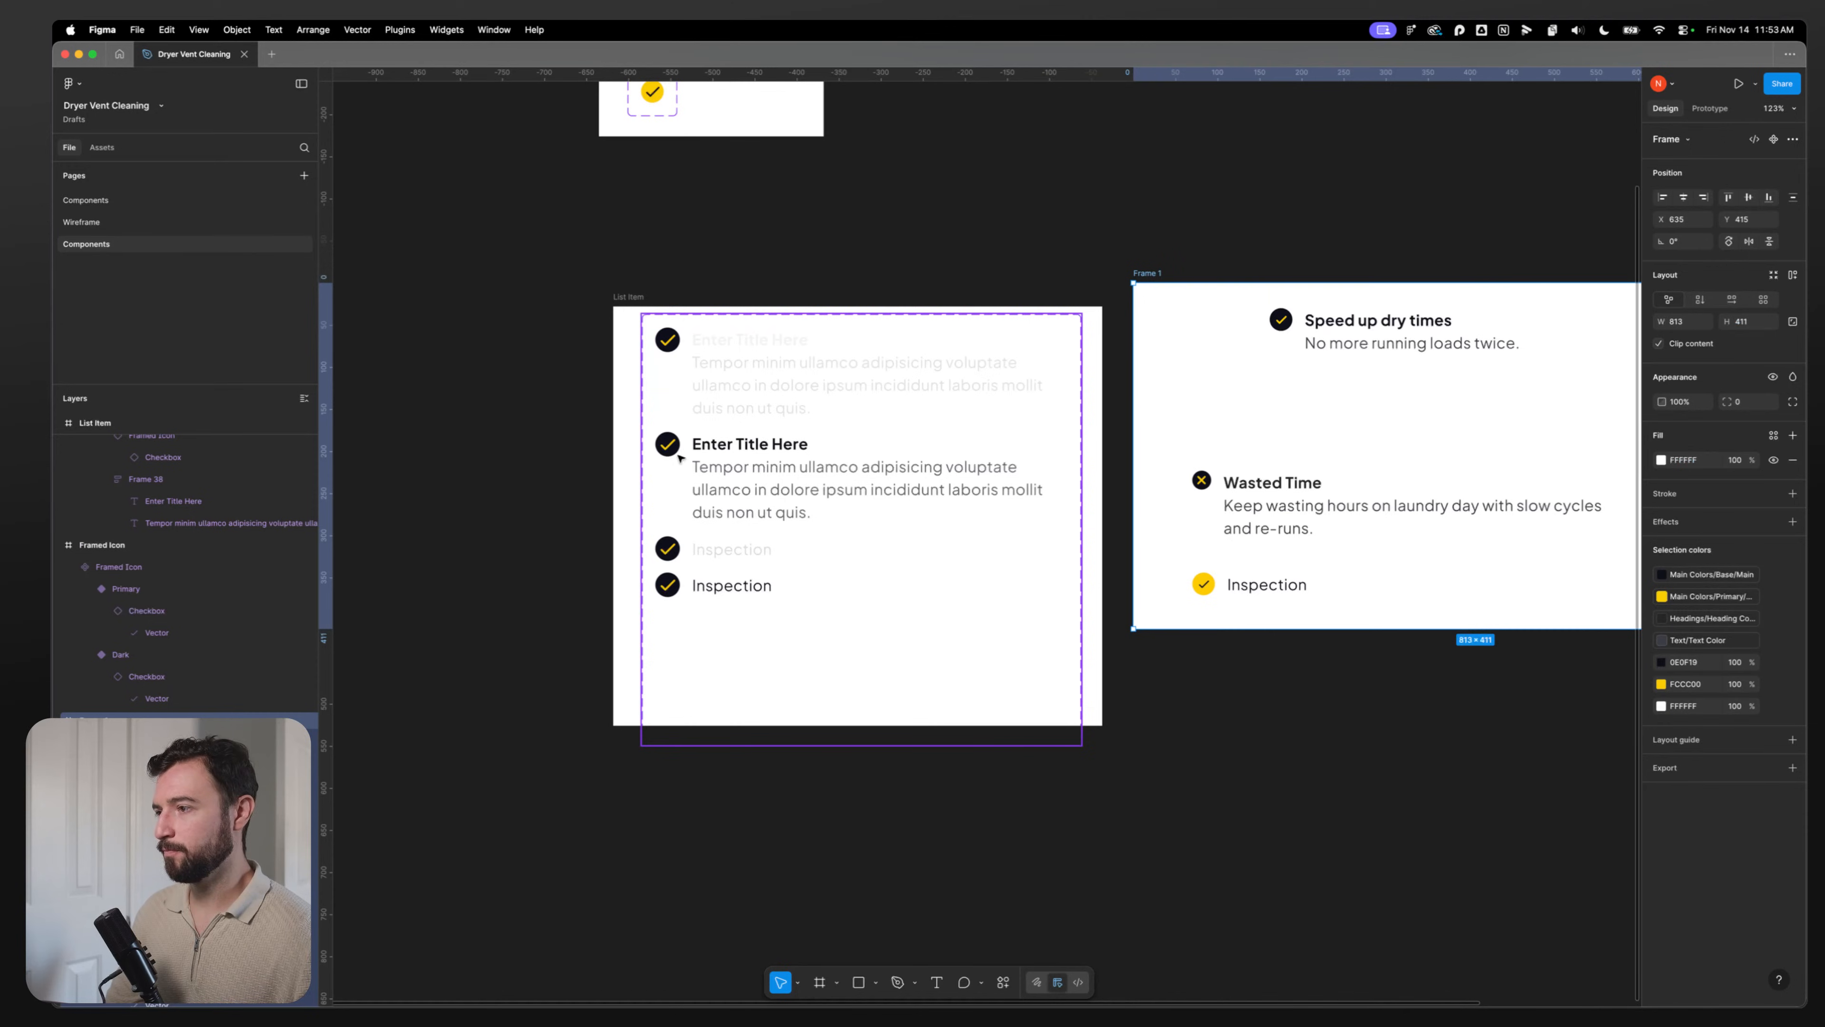
{"action": "key", "text": "Delete"}
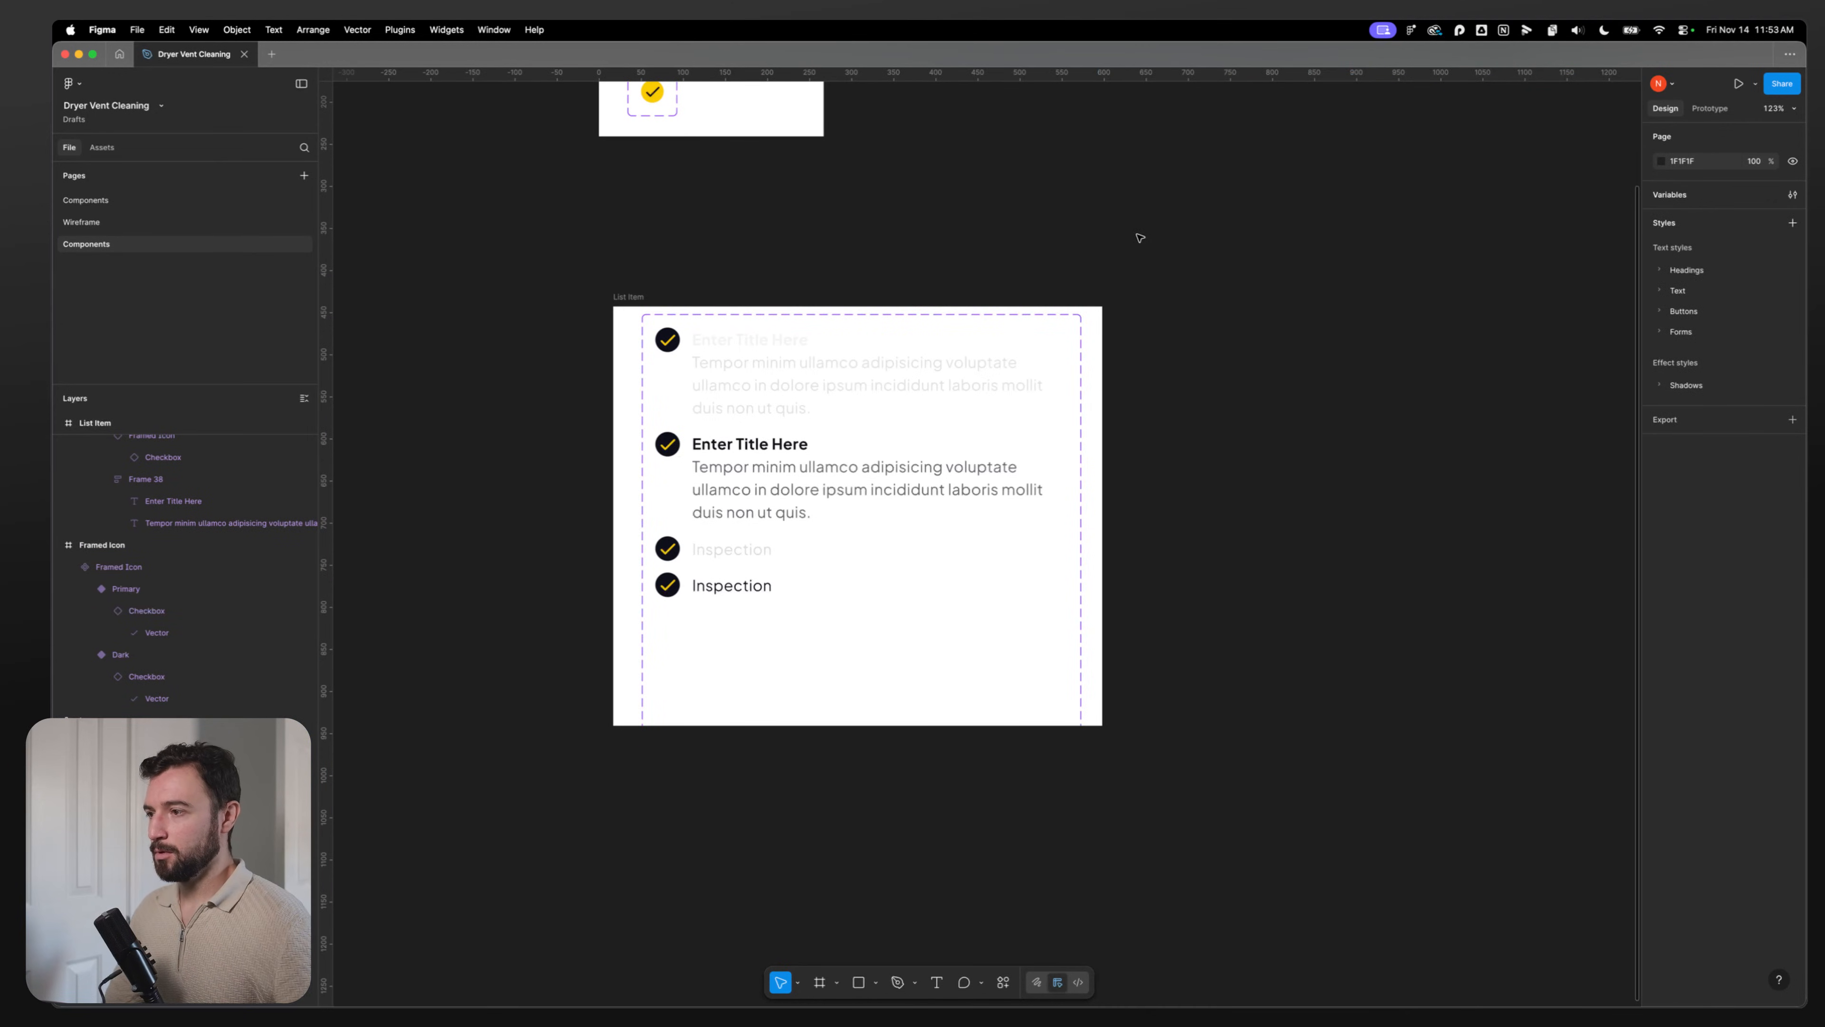
Step: Scale the checkmark inside the Dark Framed Icon variant proportionally from its centre down to 22 × 22
{"action": "scroll", "coordinate": [679, 359], "scroll_direction": "up", "scroll_amount": 3}
{"action": "double_click", "coordinate": [669, 341]}
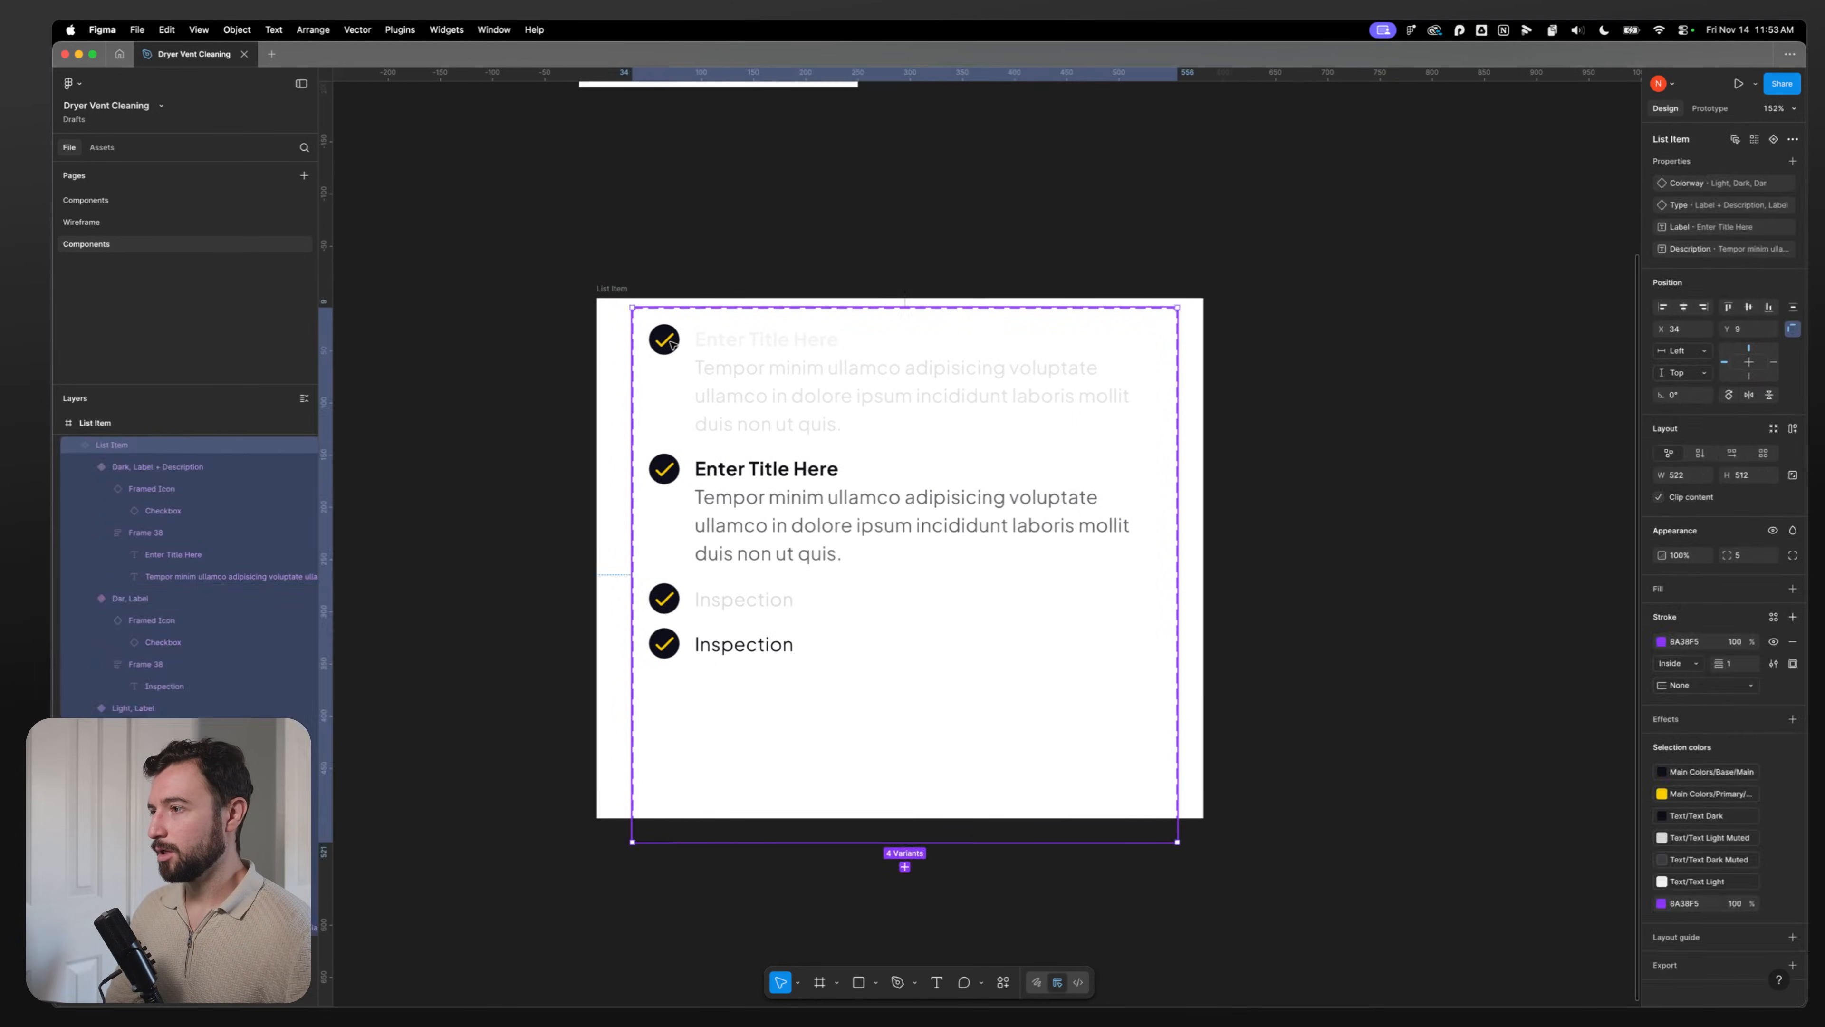
{"action": "double_click", "coordinate": [668, 341]}
{"action": "scroll", "coordinate": [694, 467], "scroll_direction": "up", "scroll_amount": 4}
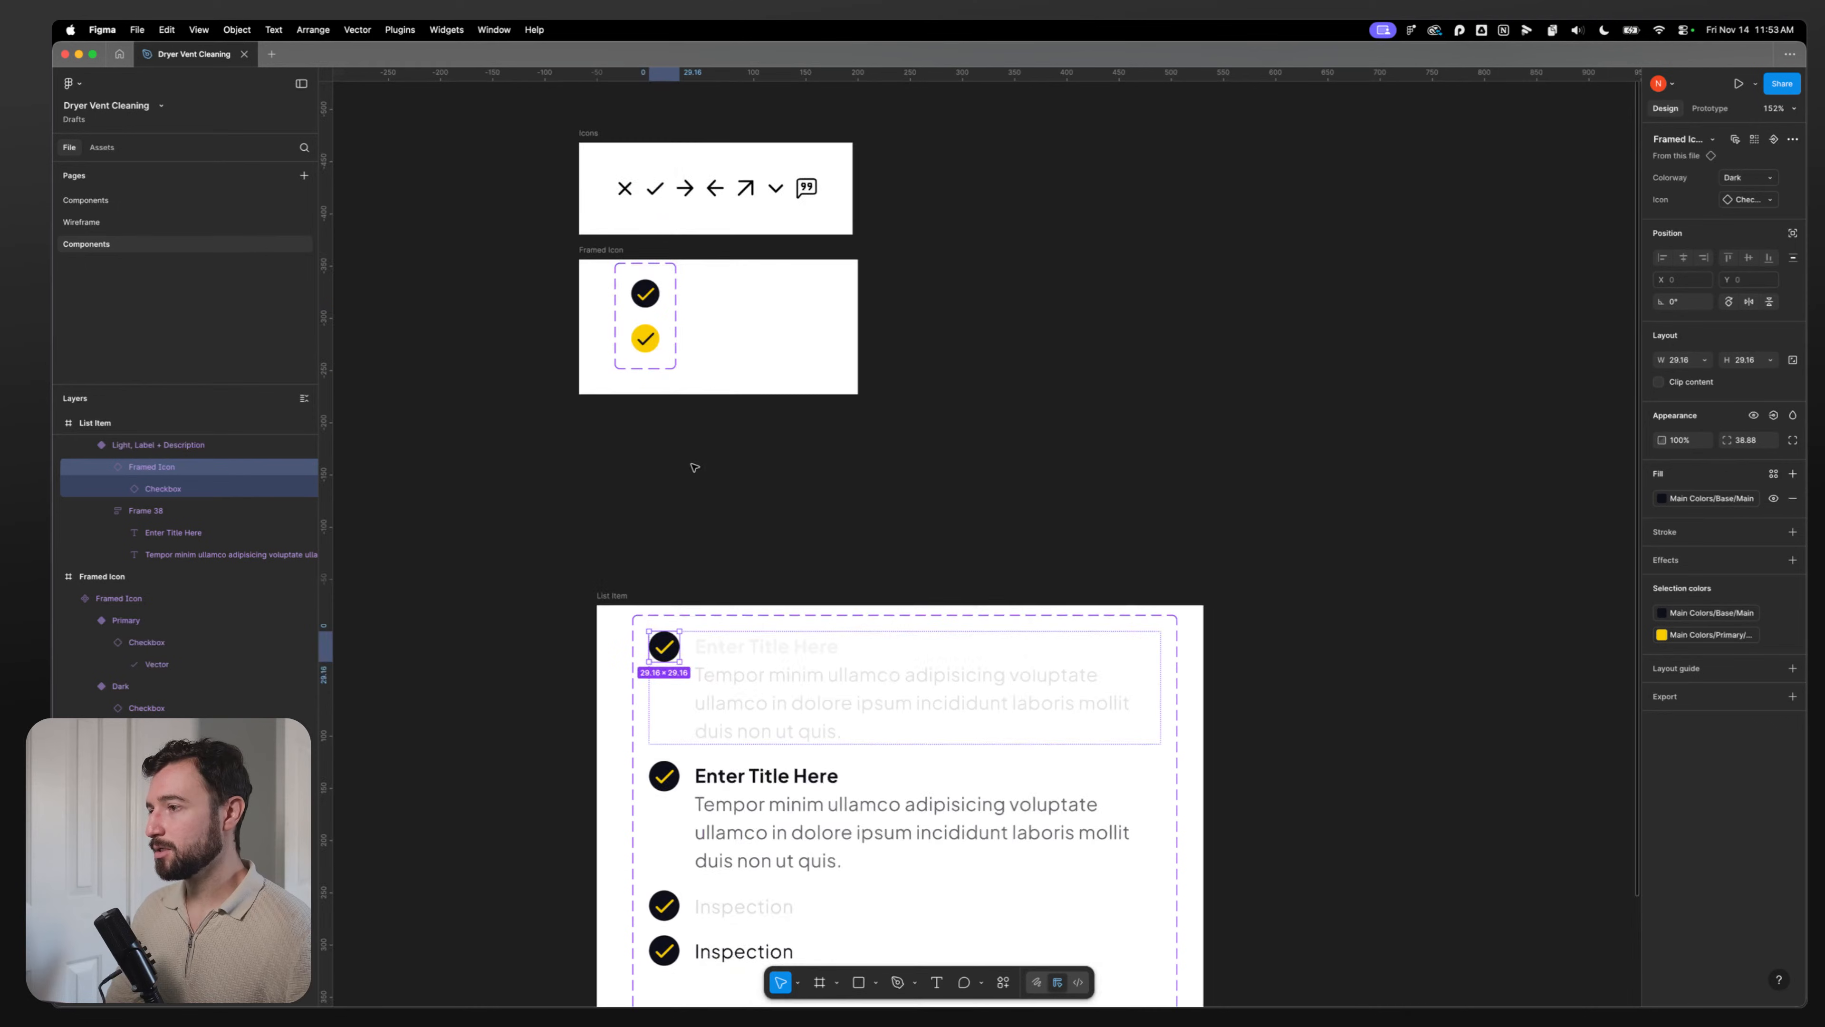
{"action": "double_click", "coordinate": [648, 297]}
{"action": "scroll", "coordinate": [637, 345], "scroll_direction": "up", "scroll_amount": 4}
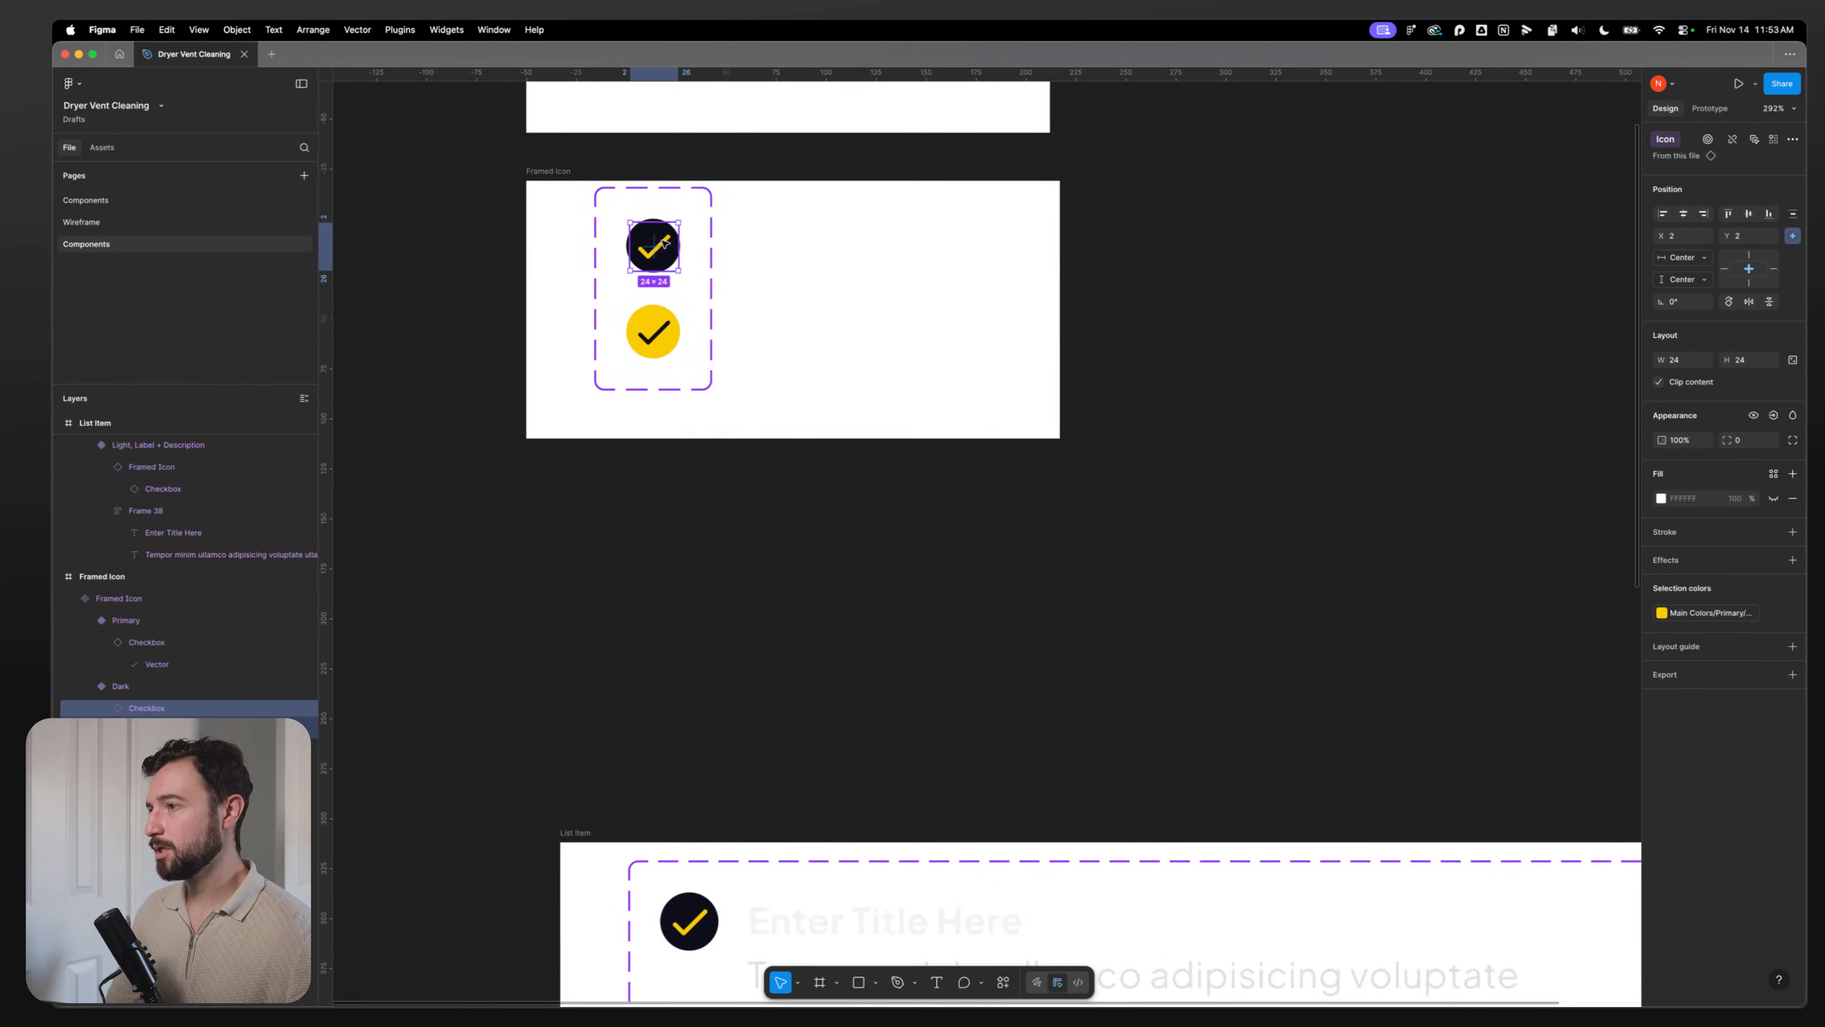
{"action": "key", "text": "k"}
{"action": "scroll", "coordinate": [668, 237], "scroll_direction": "up", "scroll_amount": 4}
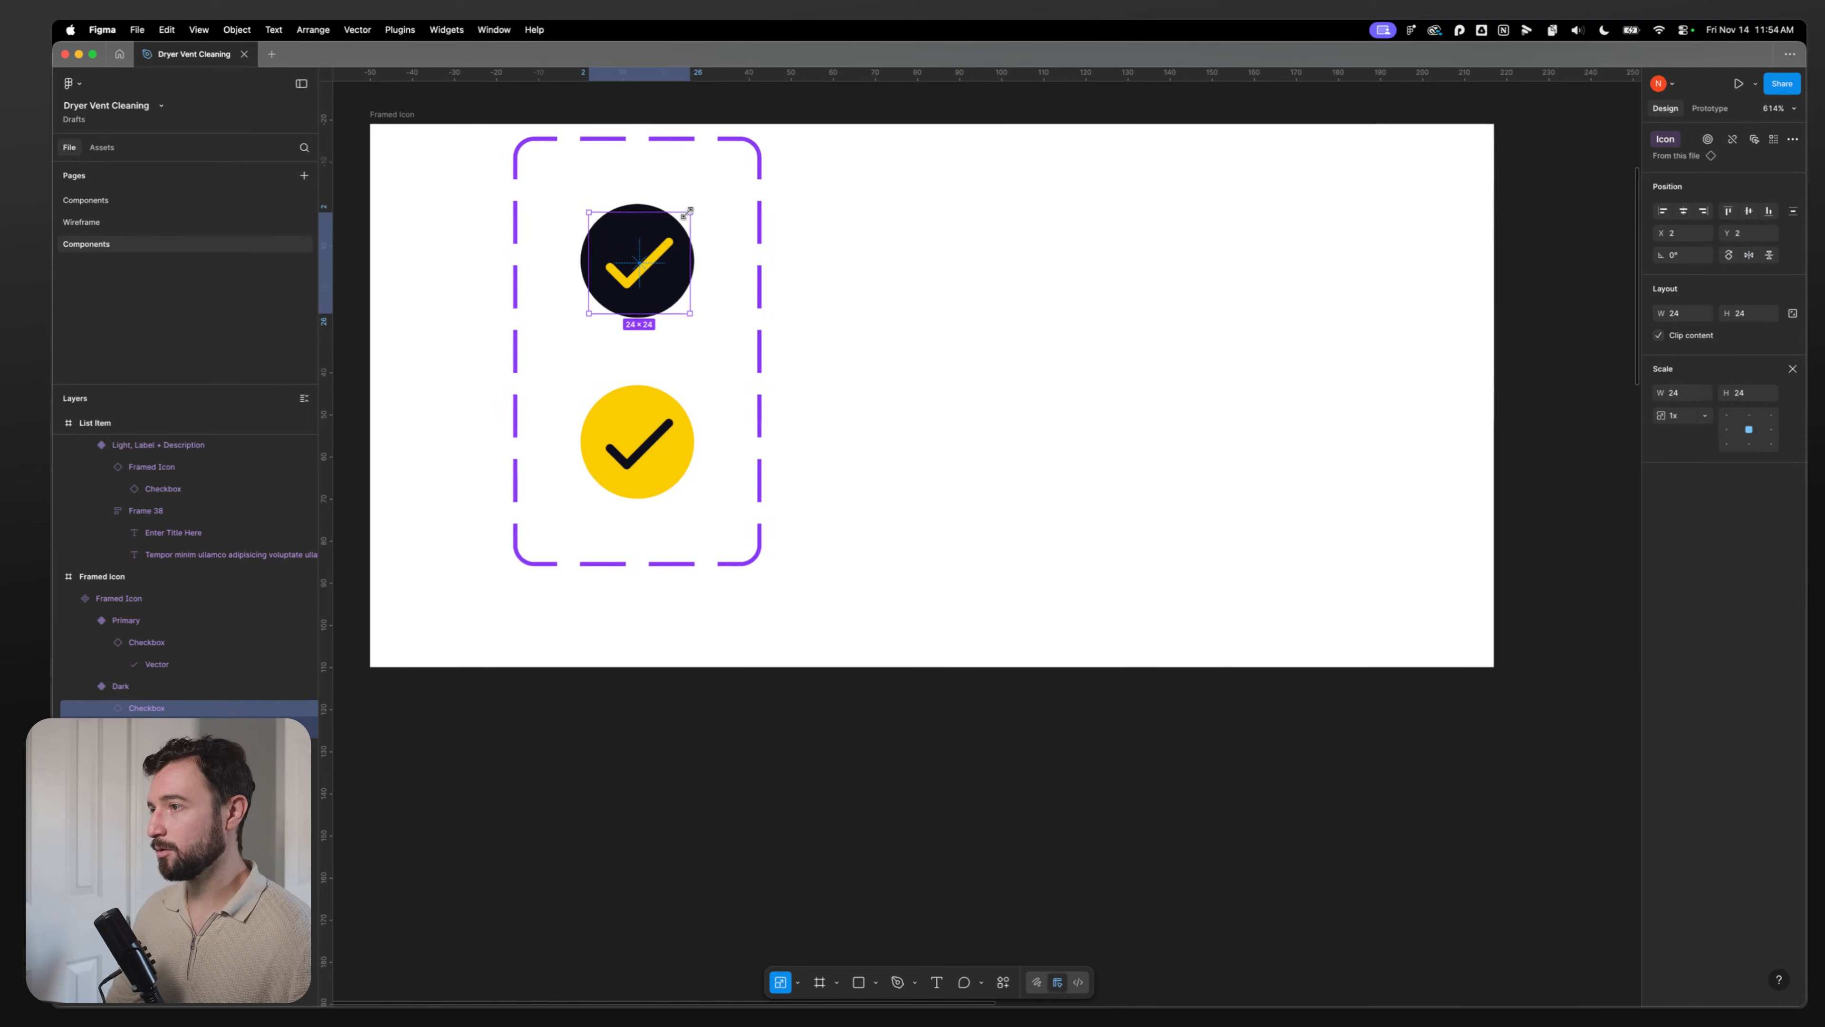
{"action": "left_click_drag", "start_coordinate": [687, 212], "coordinate": [681, 214]}
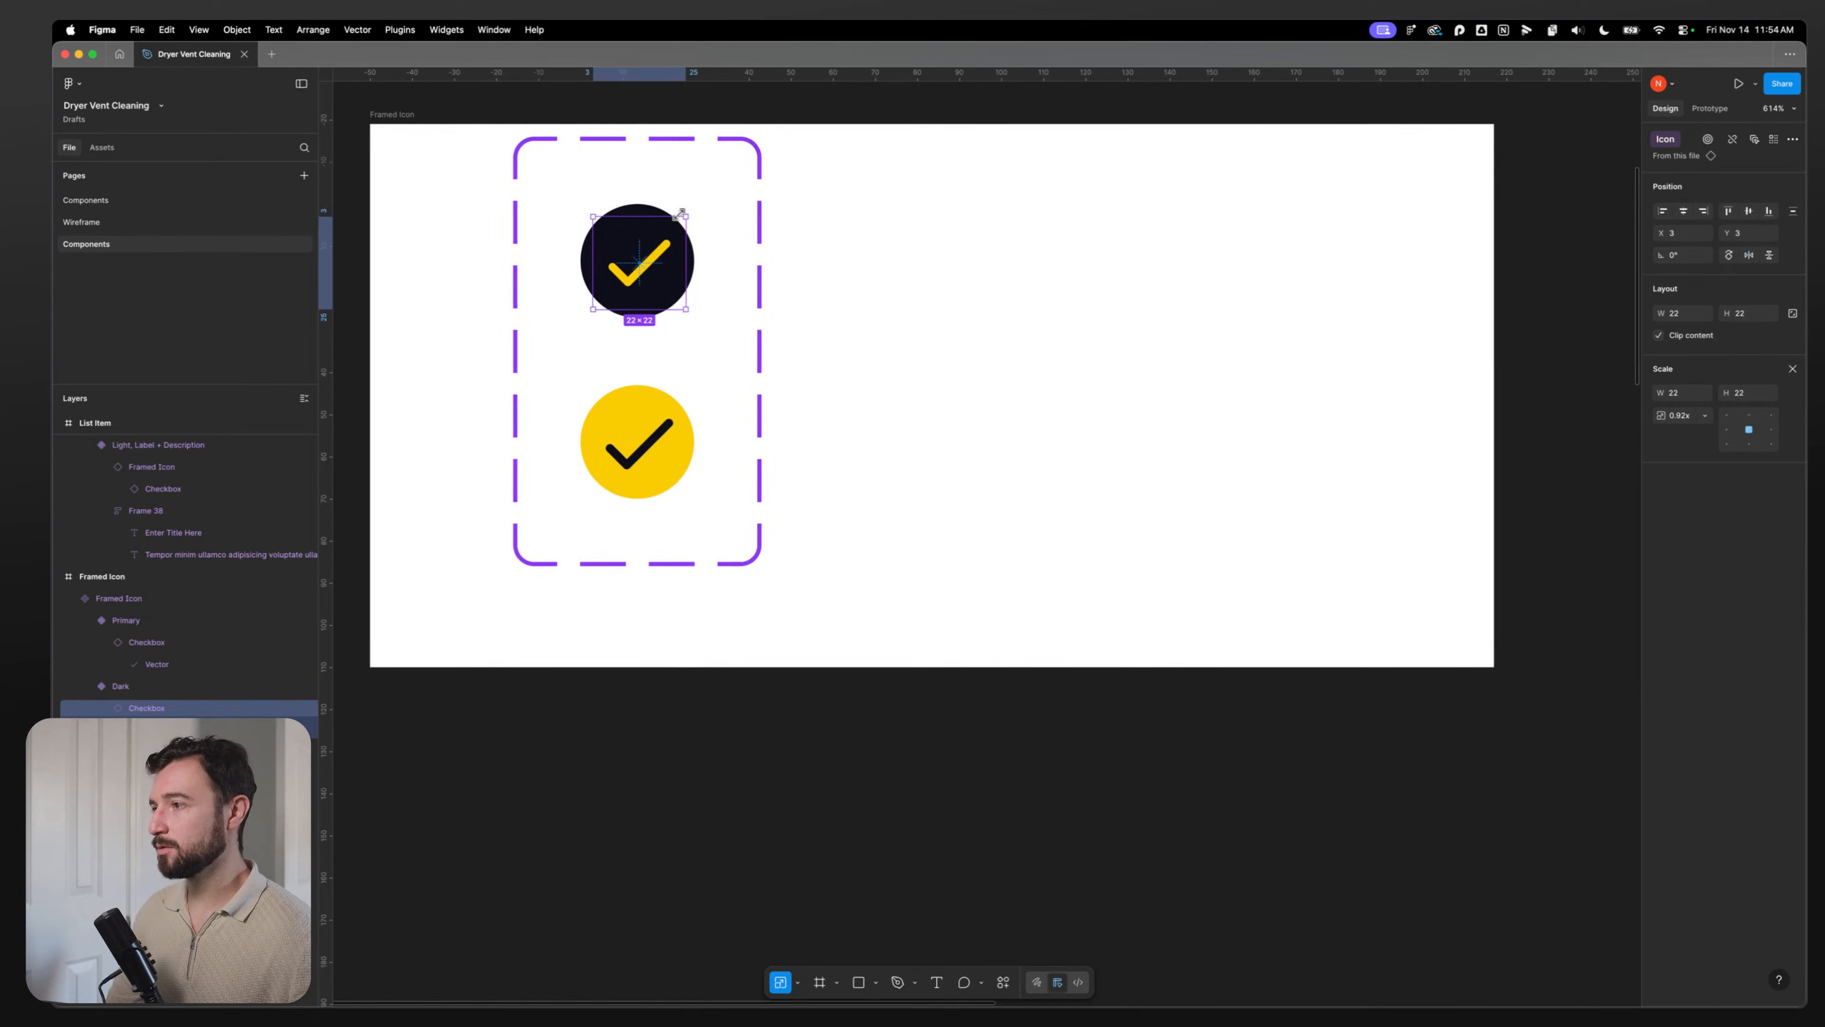
Step: Scale the checkmark inside the yellow Primary Framed Icon variant proportionally from its centre to 22 × 22
{"action": "double_click", "coordinate": [653, 456]}
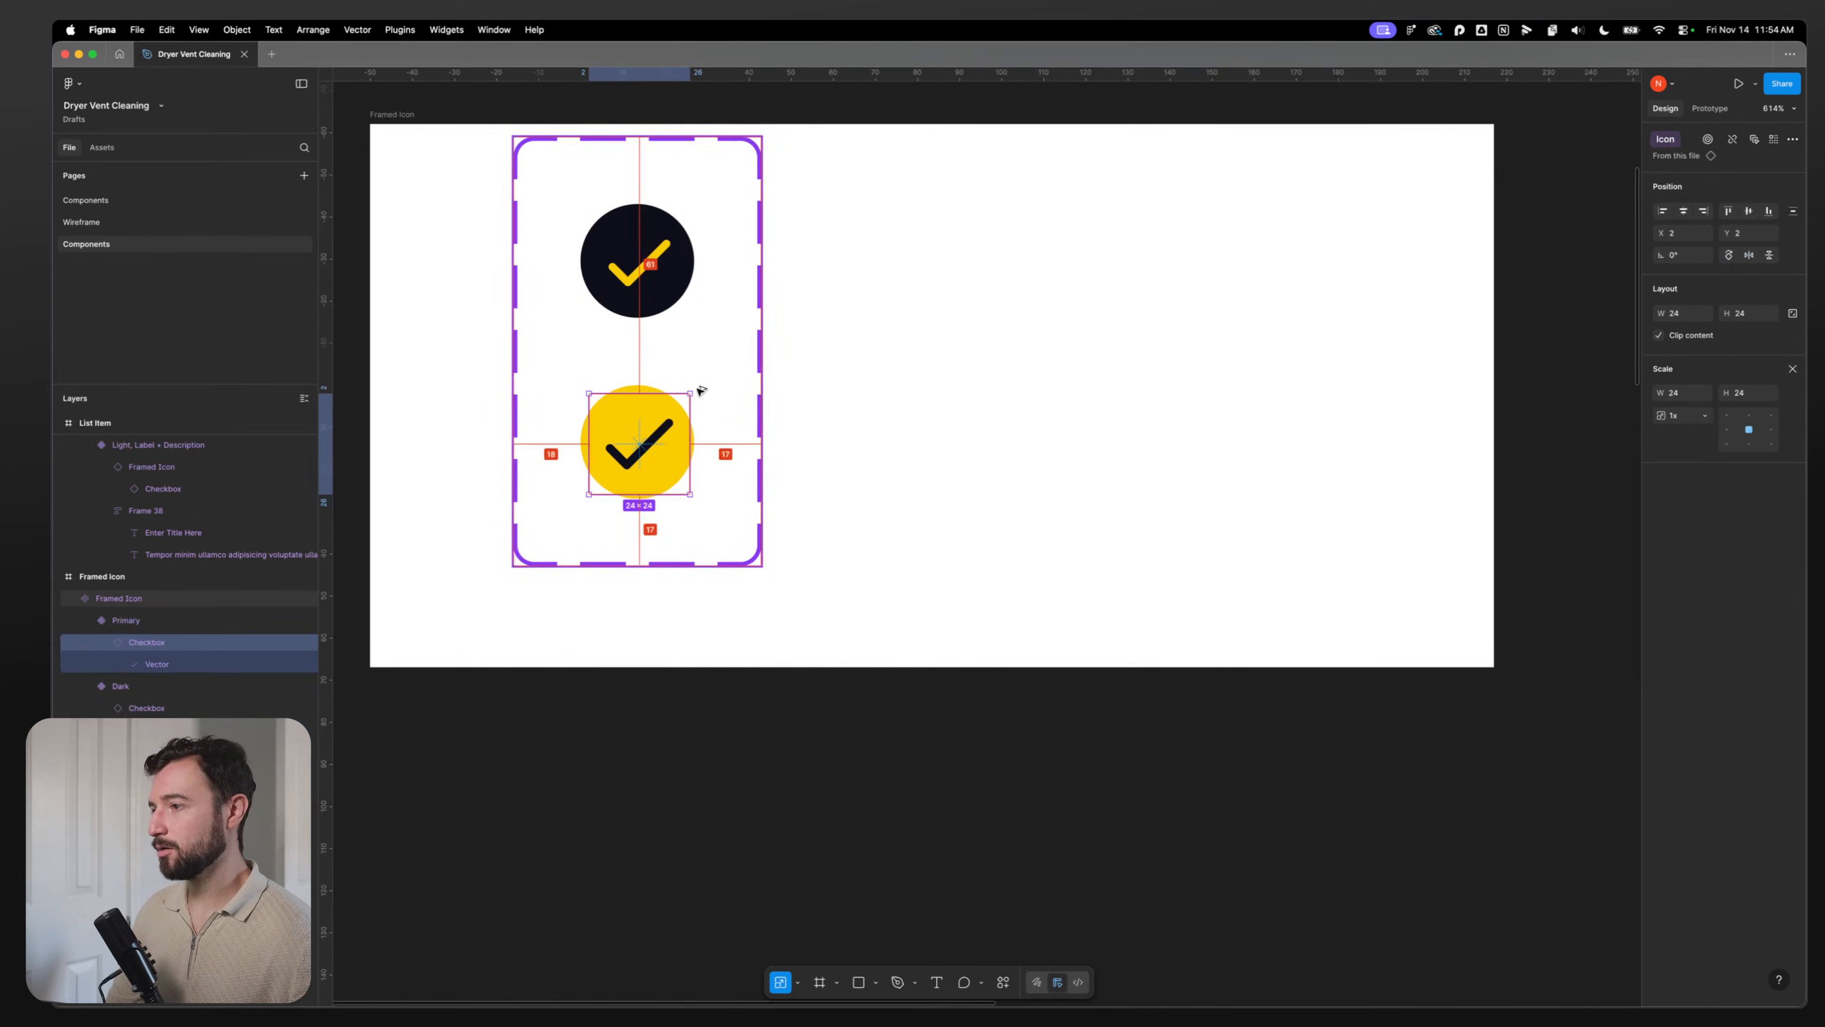
{"action": "left_click_drag", "start_coordinate": [690, 393], "coordinate": [683, 397]}
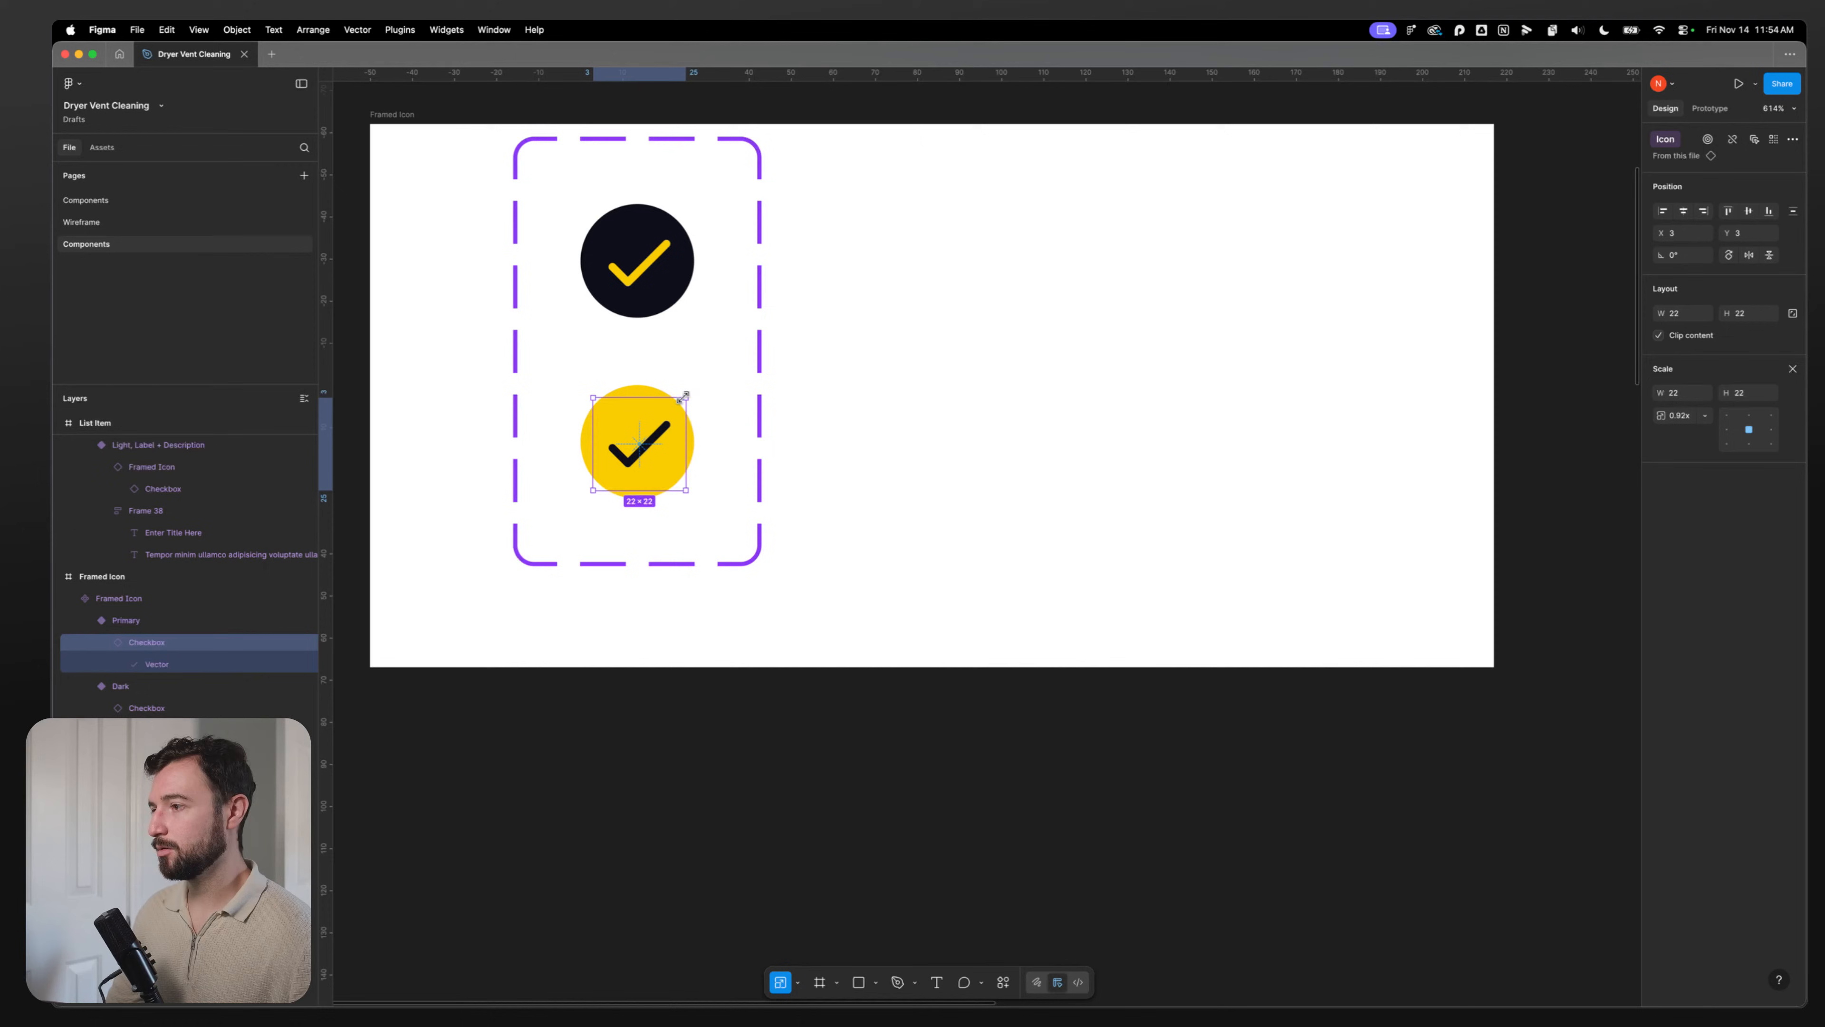
{"action": "left_click", "coordinate": [663, 264]}
{"action": "left_click", "coordinate": [1018, 476]}
Step: Extend the List Item frame's bottom edge downward so the white background contains the whole component set
{"action": "scroll", "coordinate": [1018, 477], "scroll_direction": "down", "scroll_amount": 5}
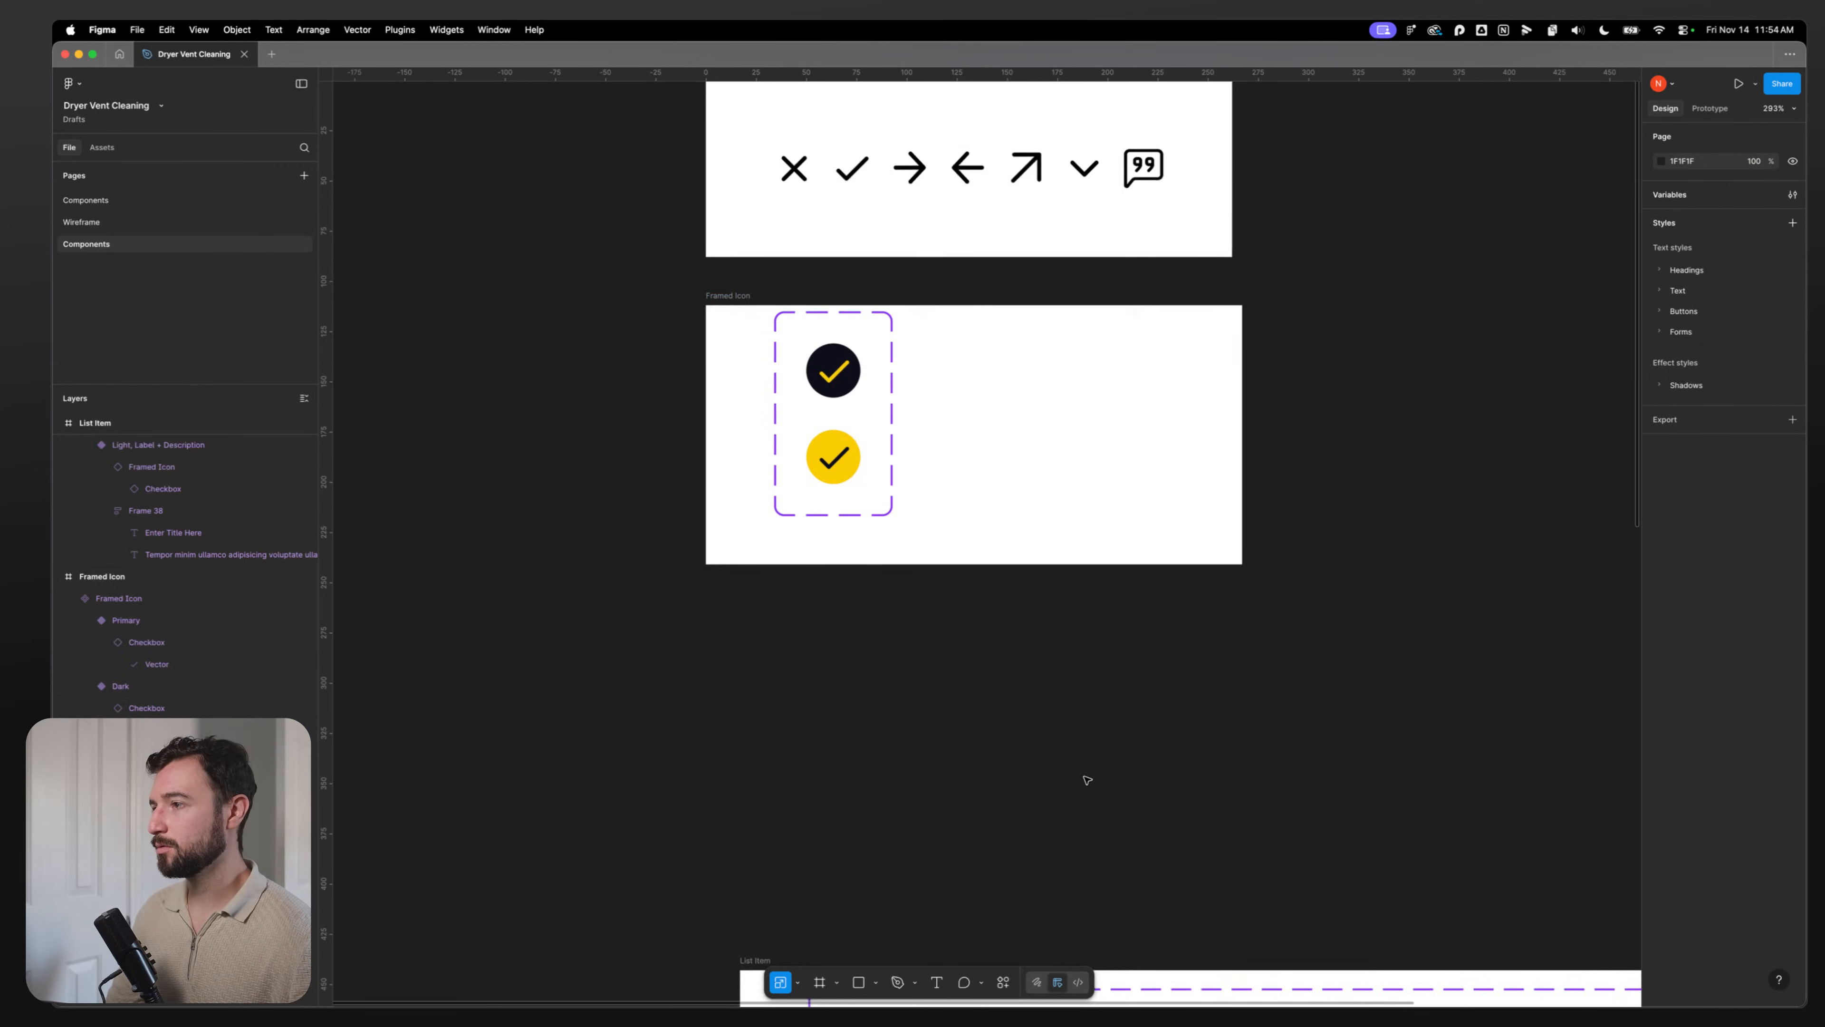
{"action": "left_click_drag", "start_coordinate": [1107, 996], "coordinate": [993, 493]}
{"action": "left_click_drag", "start_coordinate": [1012, 691], "coordinate": [906, 235]}
{"action": "left_click_drag", "start_coordinate": [913, 548], "coordinate": [896, 395]}
{"action": "scroll", "coordinate": [897, 422], "scroll_direction": "down", "scroll_amount": 5}
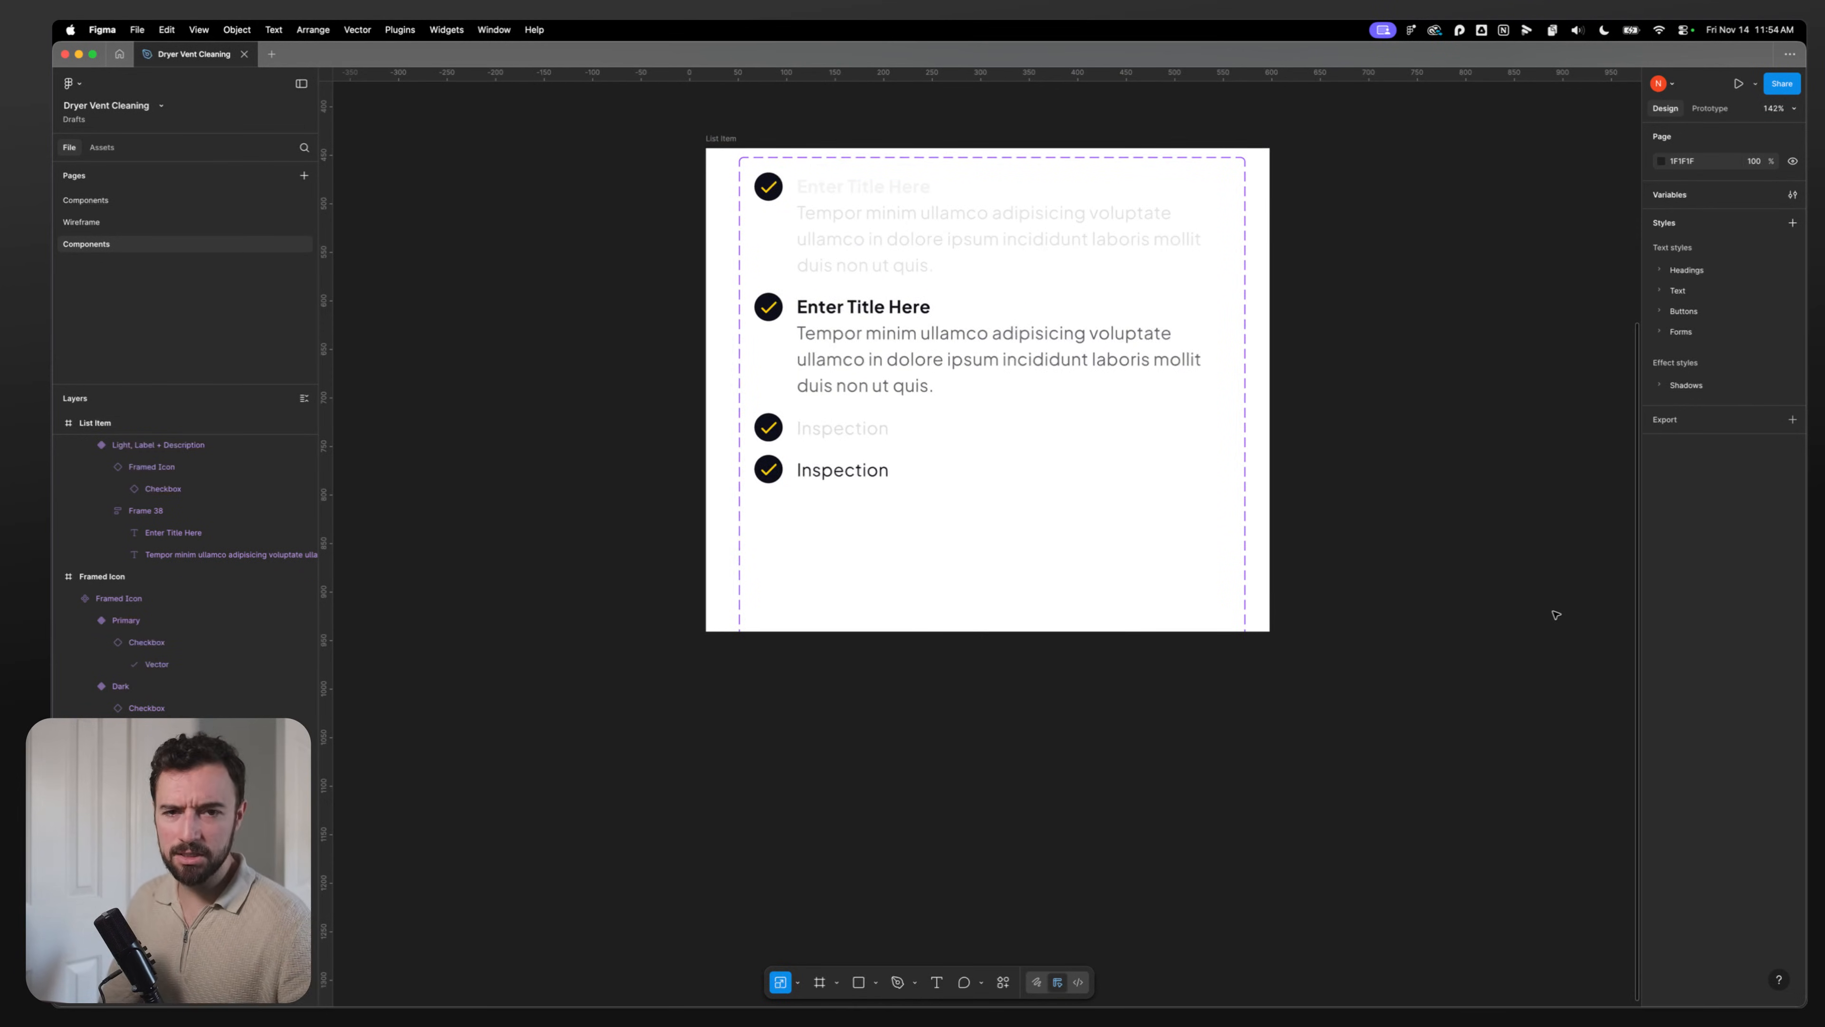
{"action": "scroll", "coordinate": [1221, 575], "scroll_direction": "down", "scroll_amount": 1}
{"action": "left_click", "coordinate": [754, 611]}
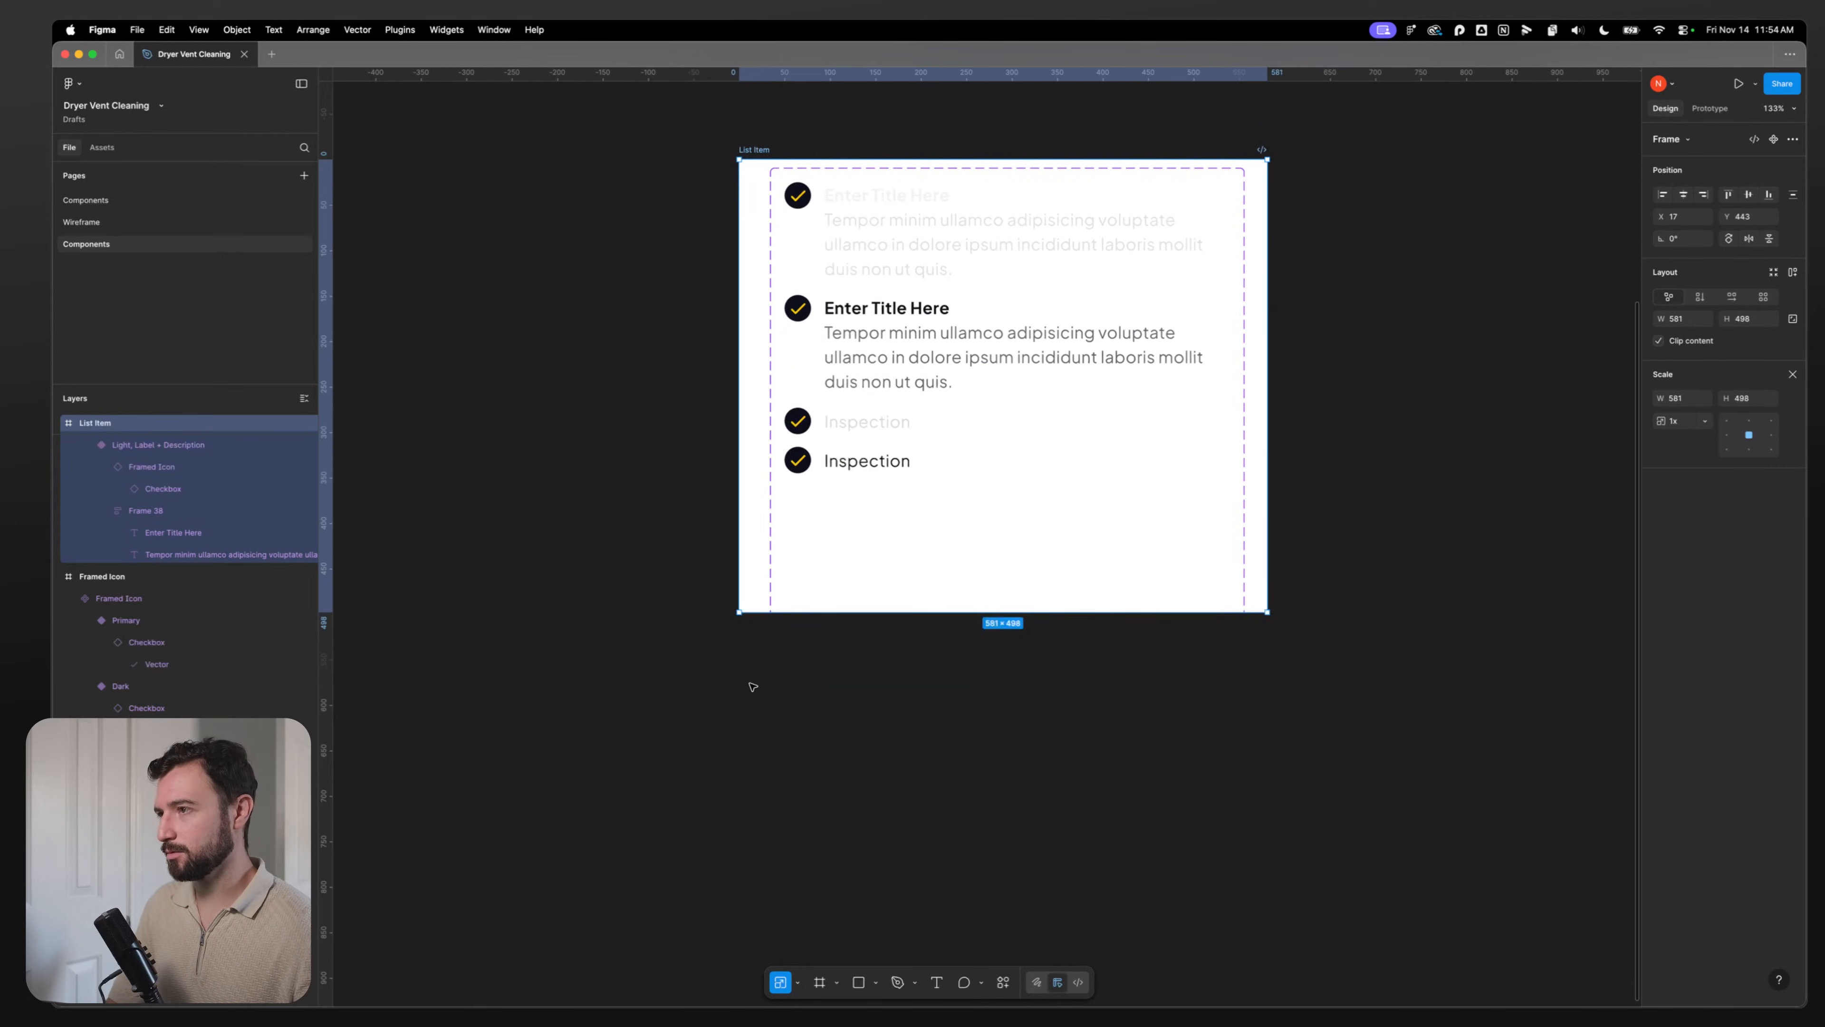
{"action": "left_click", "coordinate": [755, 753]}
{"action": "key", "text": "v"}
{"action": "left_click", "coordinate": [755, 191]}
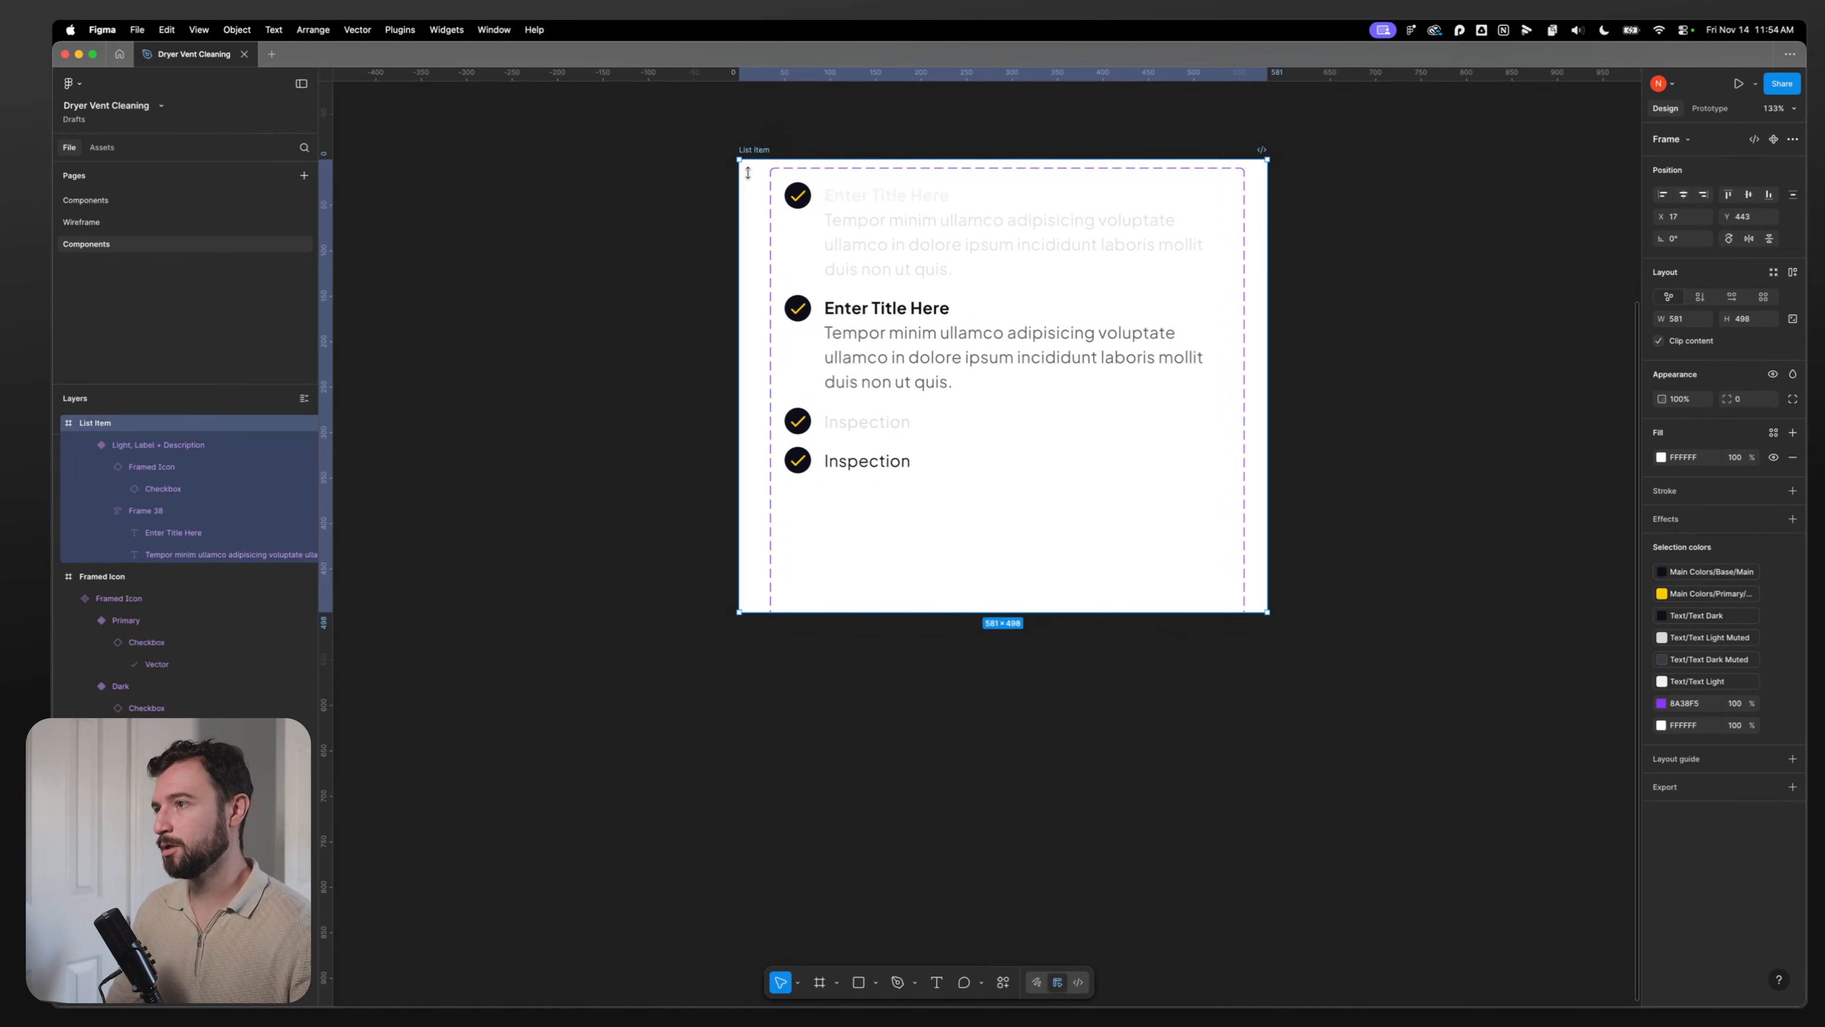
{"action": "left_click_drag", "start_coordinate": [766, 612], "coordinate": [766, 735]}
{"action": "key", "text": "Escape"}
Step: Reduce the List Item component set's height so its lower border sits just below the last Inspection variant
{"action": "left_click", "coordinate": [846, 467]}
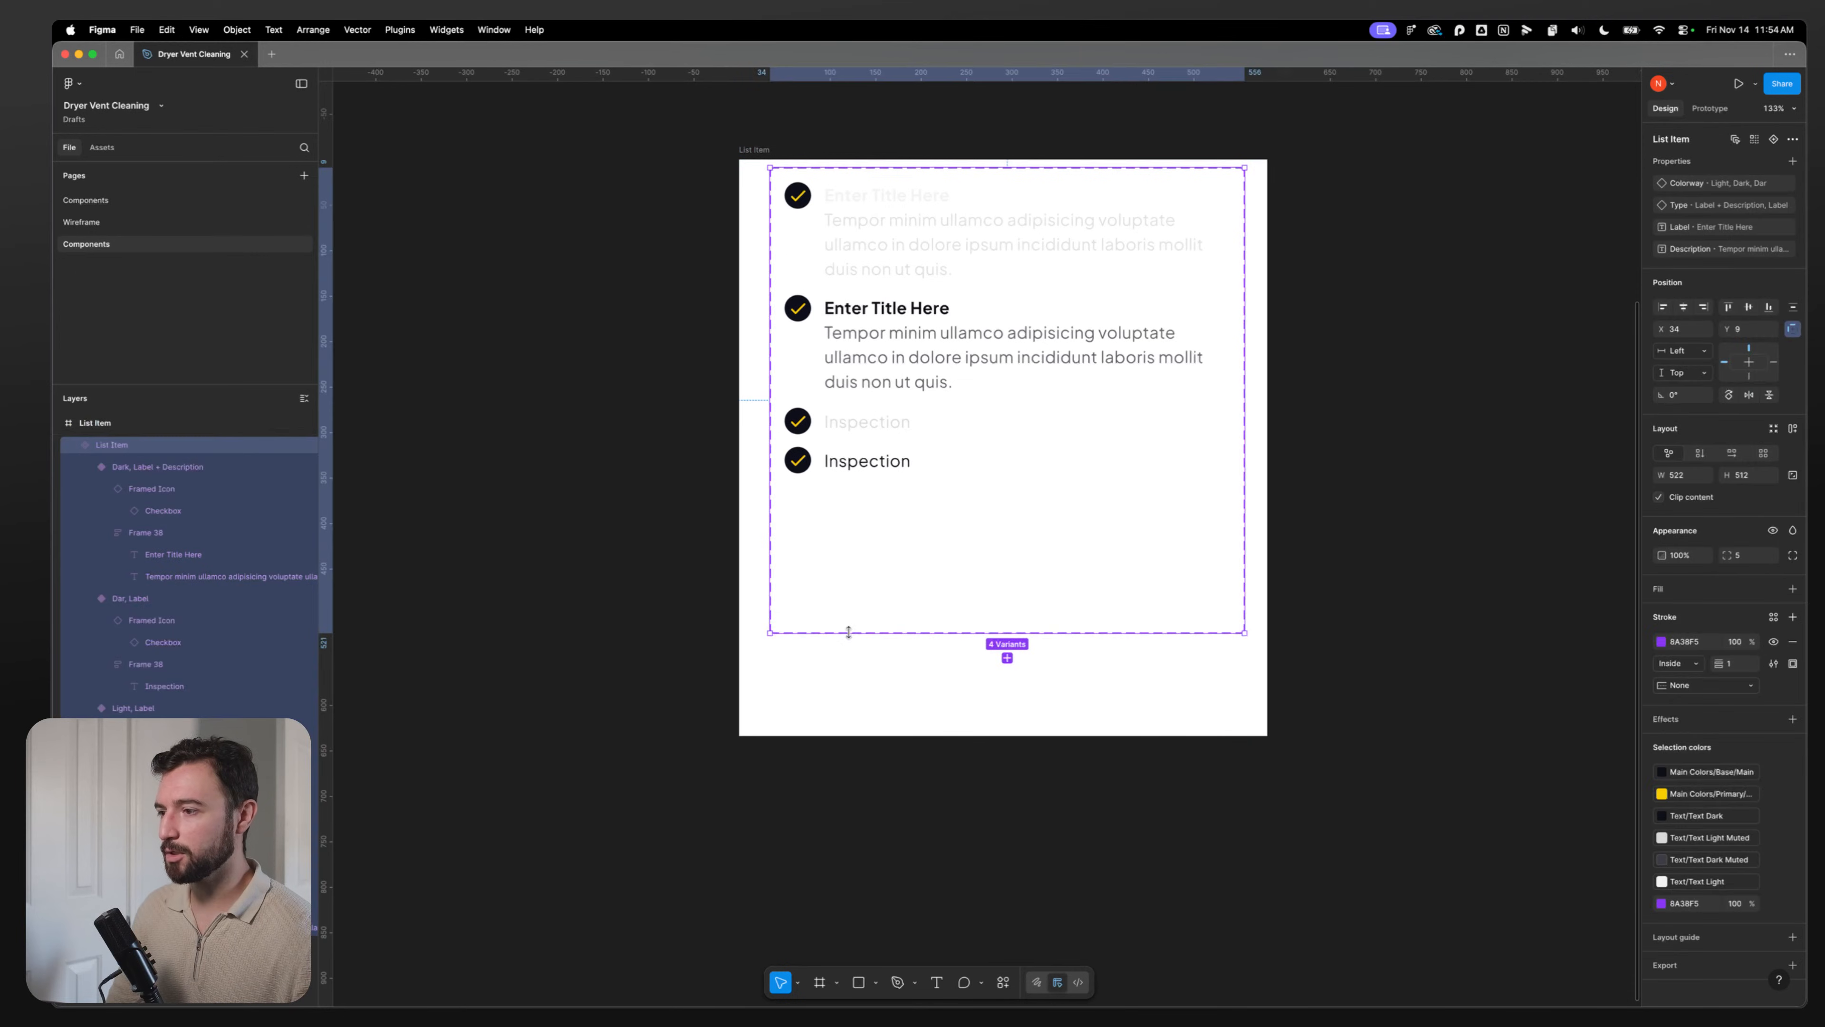
{"action": "left_click_drag", "start_coordinate": [848, 633], "coordinate": [872, 525]}
{"action": "left_click", "coordinate": [1378, 573]}
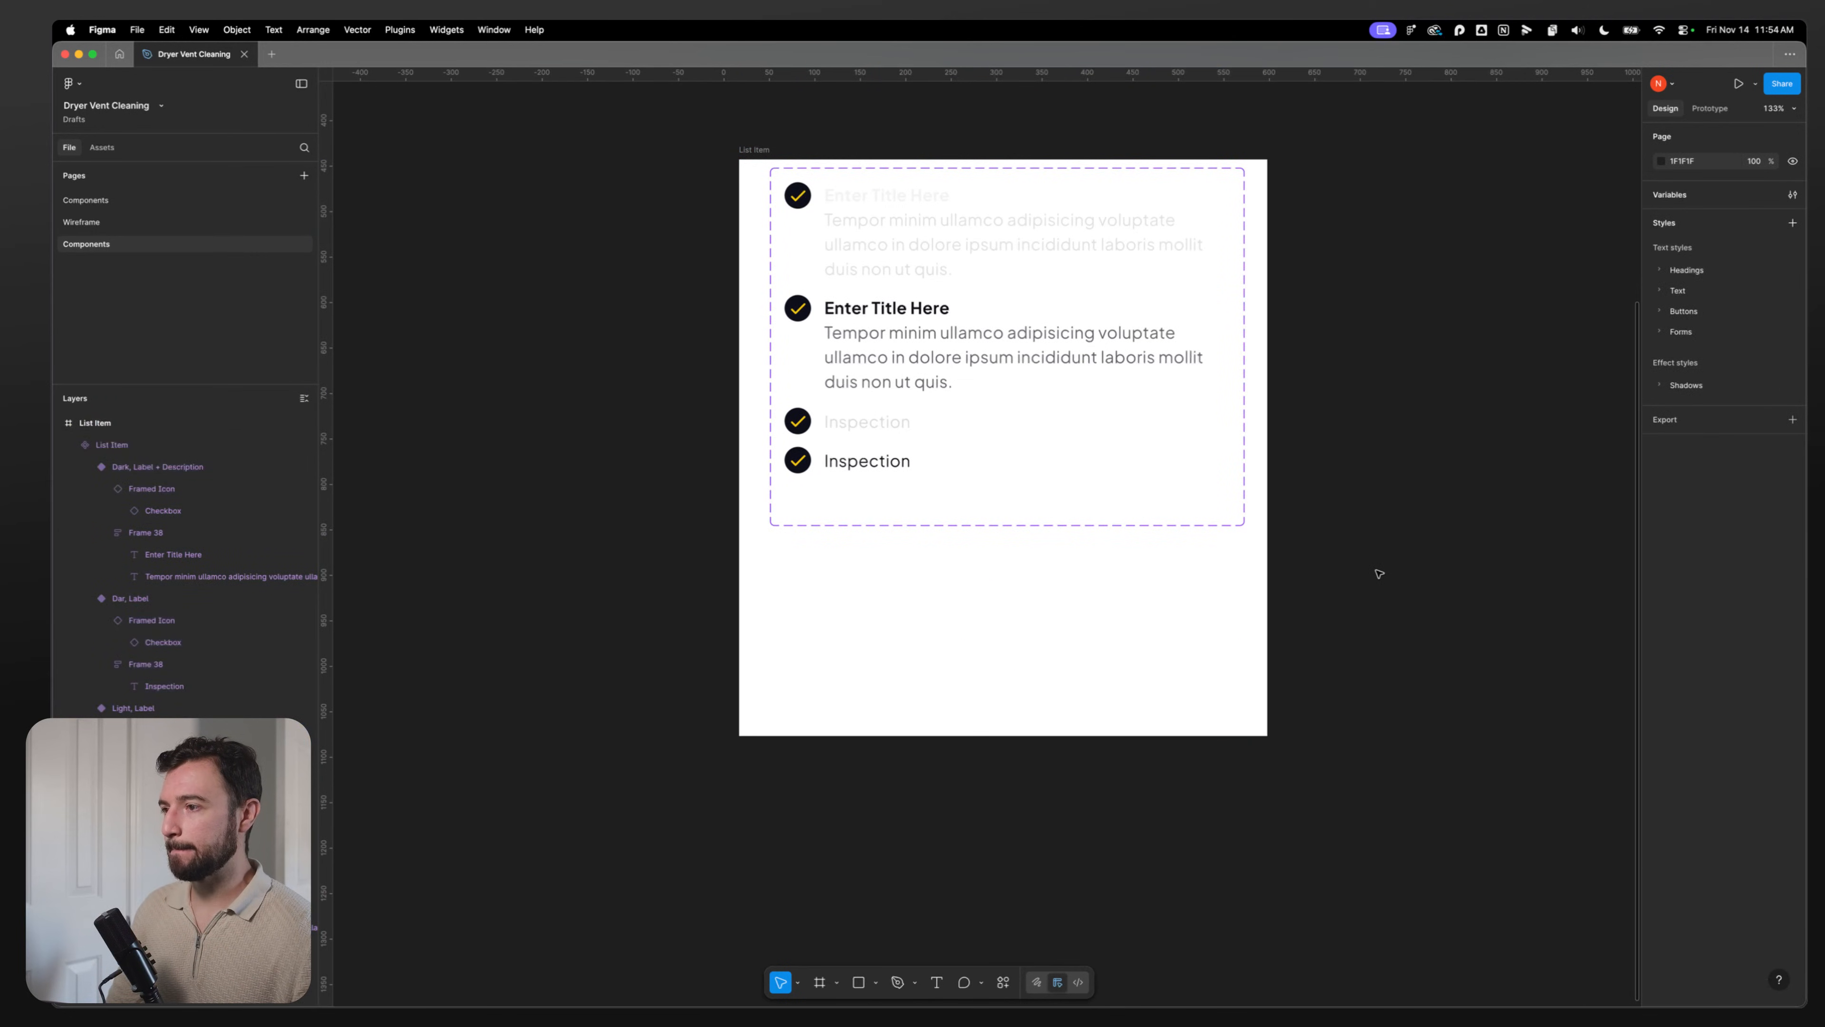
Step: Review the Dark Label + Description list item, the Icons frame and the Framed Icon frame on the Components page
{"action": "left_click", "coordinate": [1006, 345]}
{"action": "scroll", "coordinate": [636, 575], "scroll_direction": "up", "scroll_amount": 5}
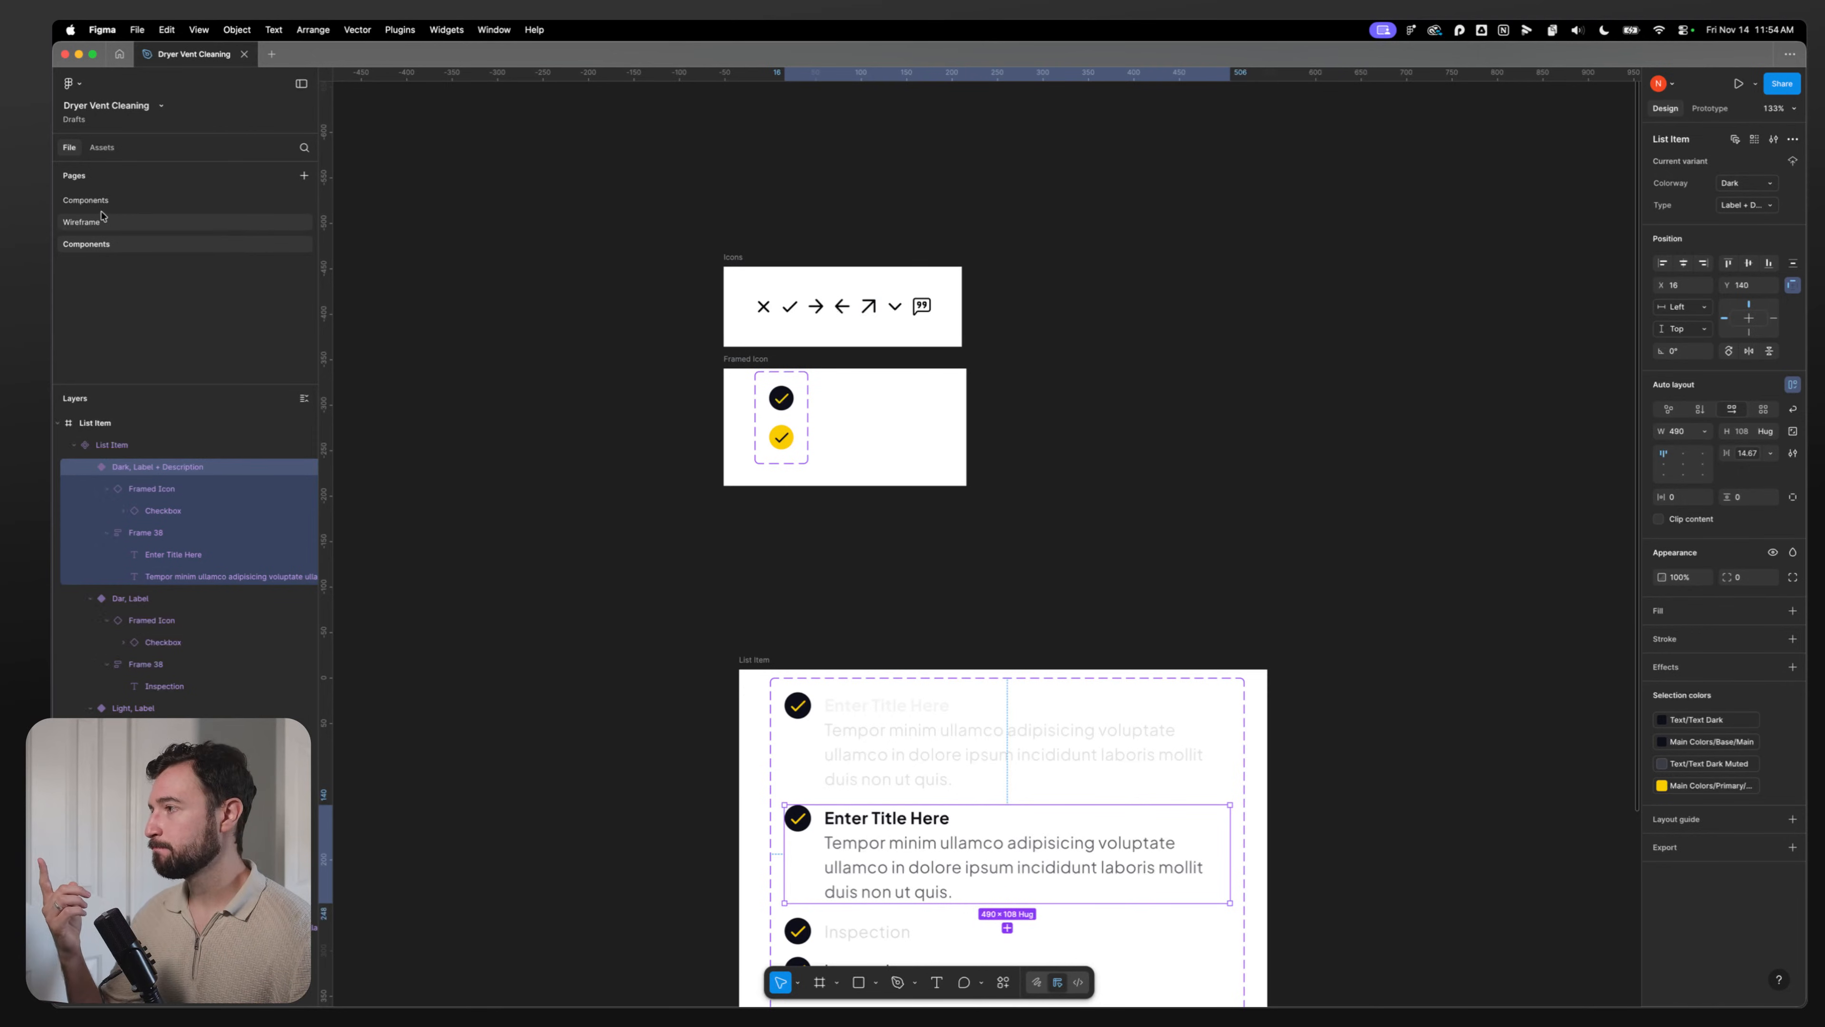
{"action": "left_click", "coordinate": [829, 307]}
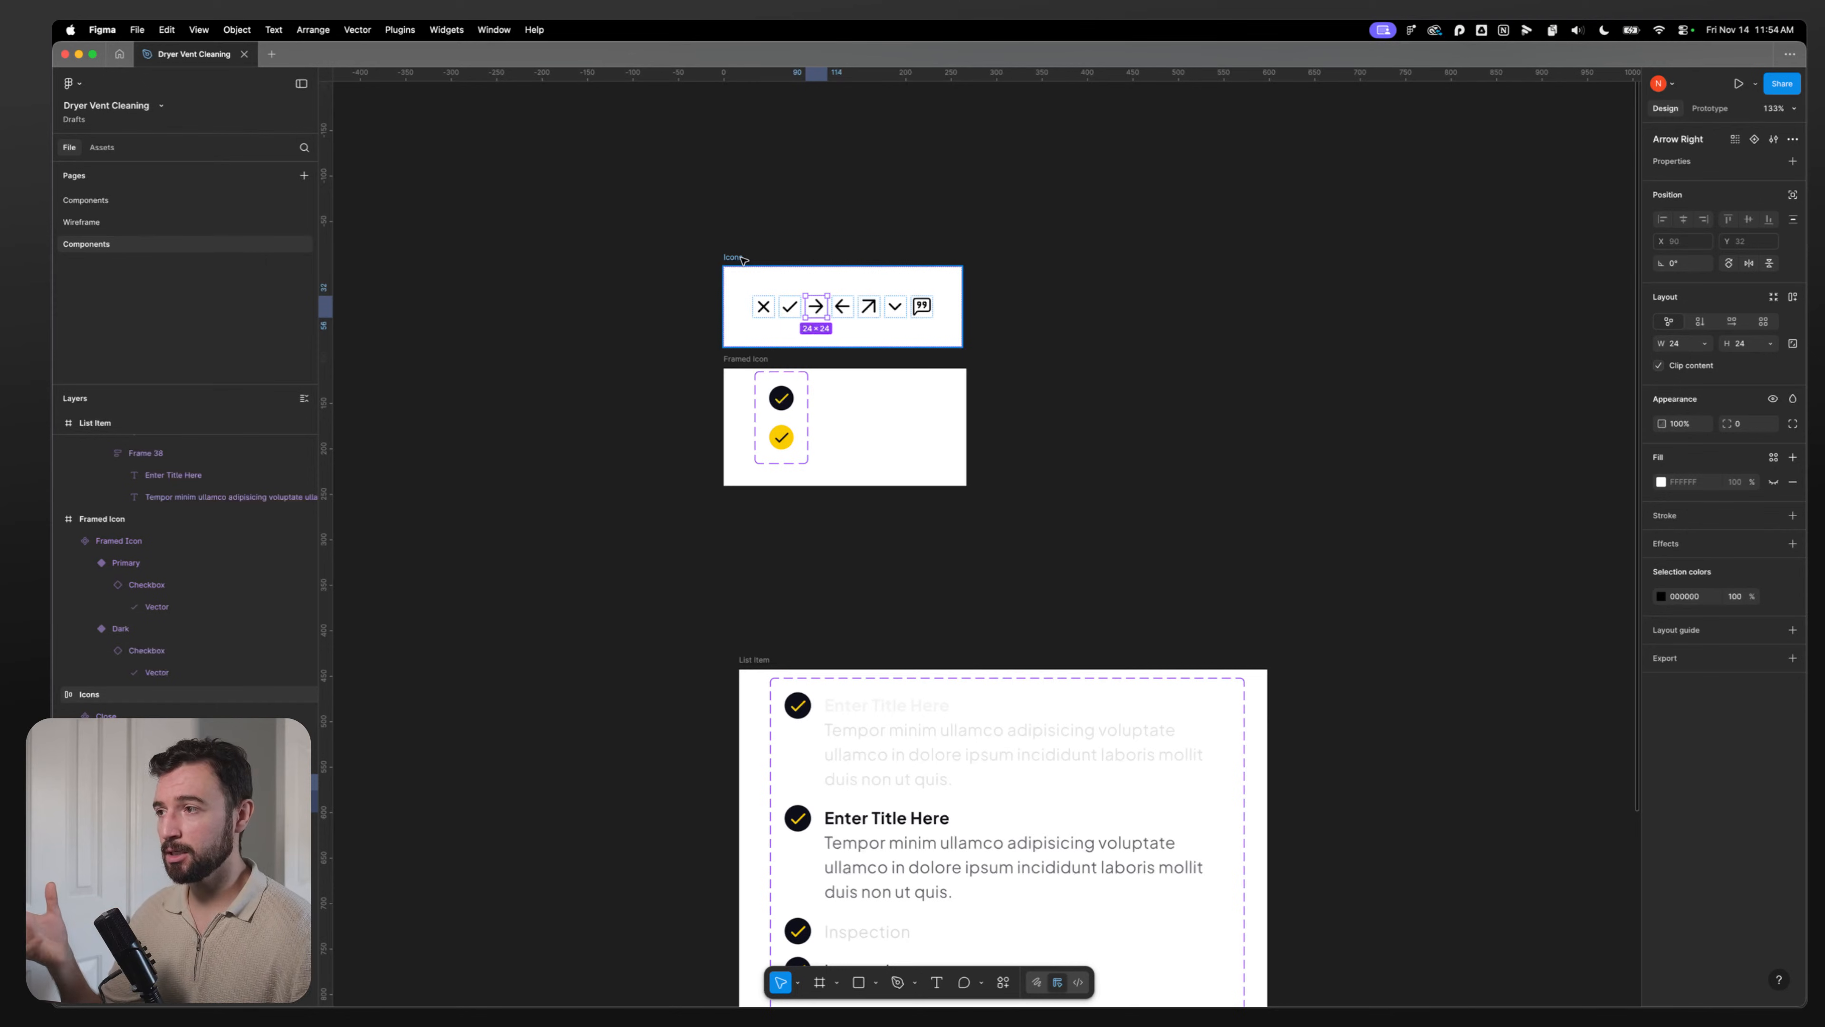
{"action": "left_click", "coordinate": [740, 258]}
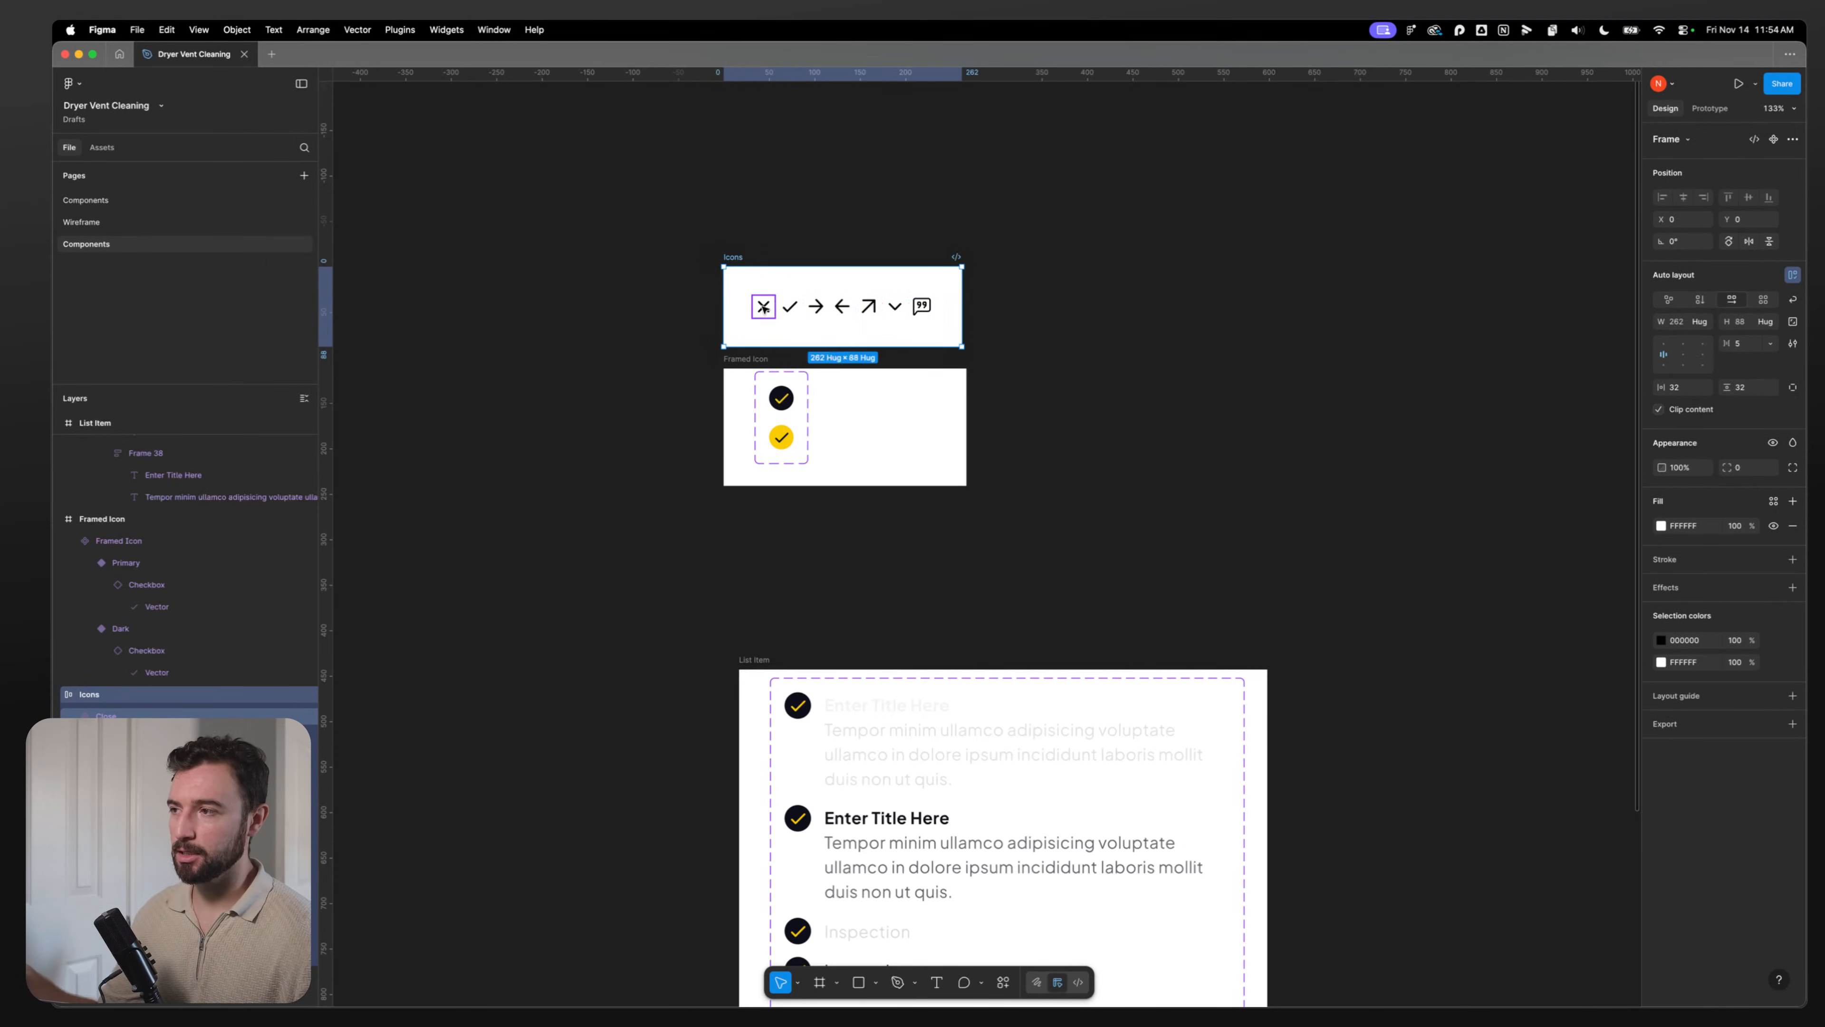
{"action": "left_click", "coordinate": [765, 309]}
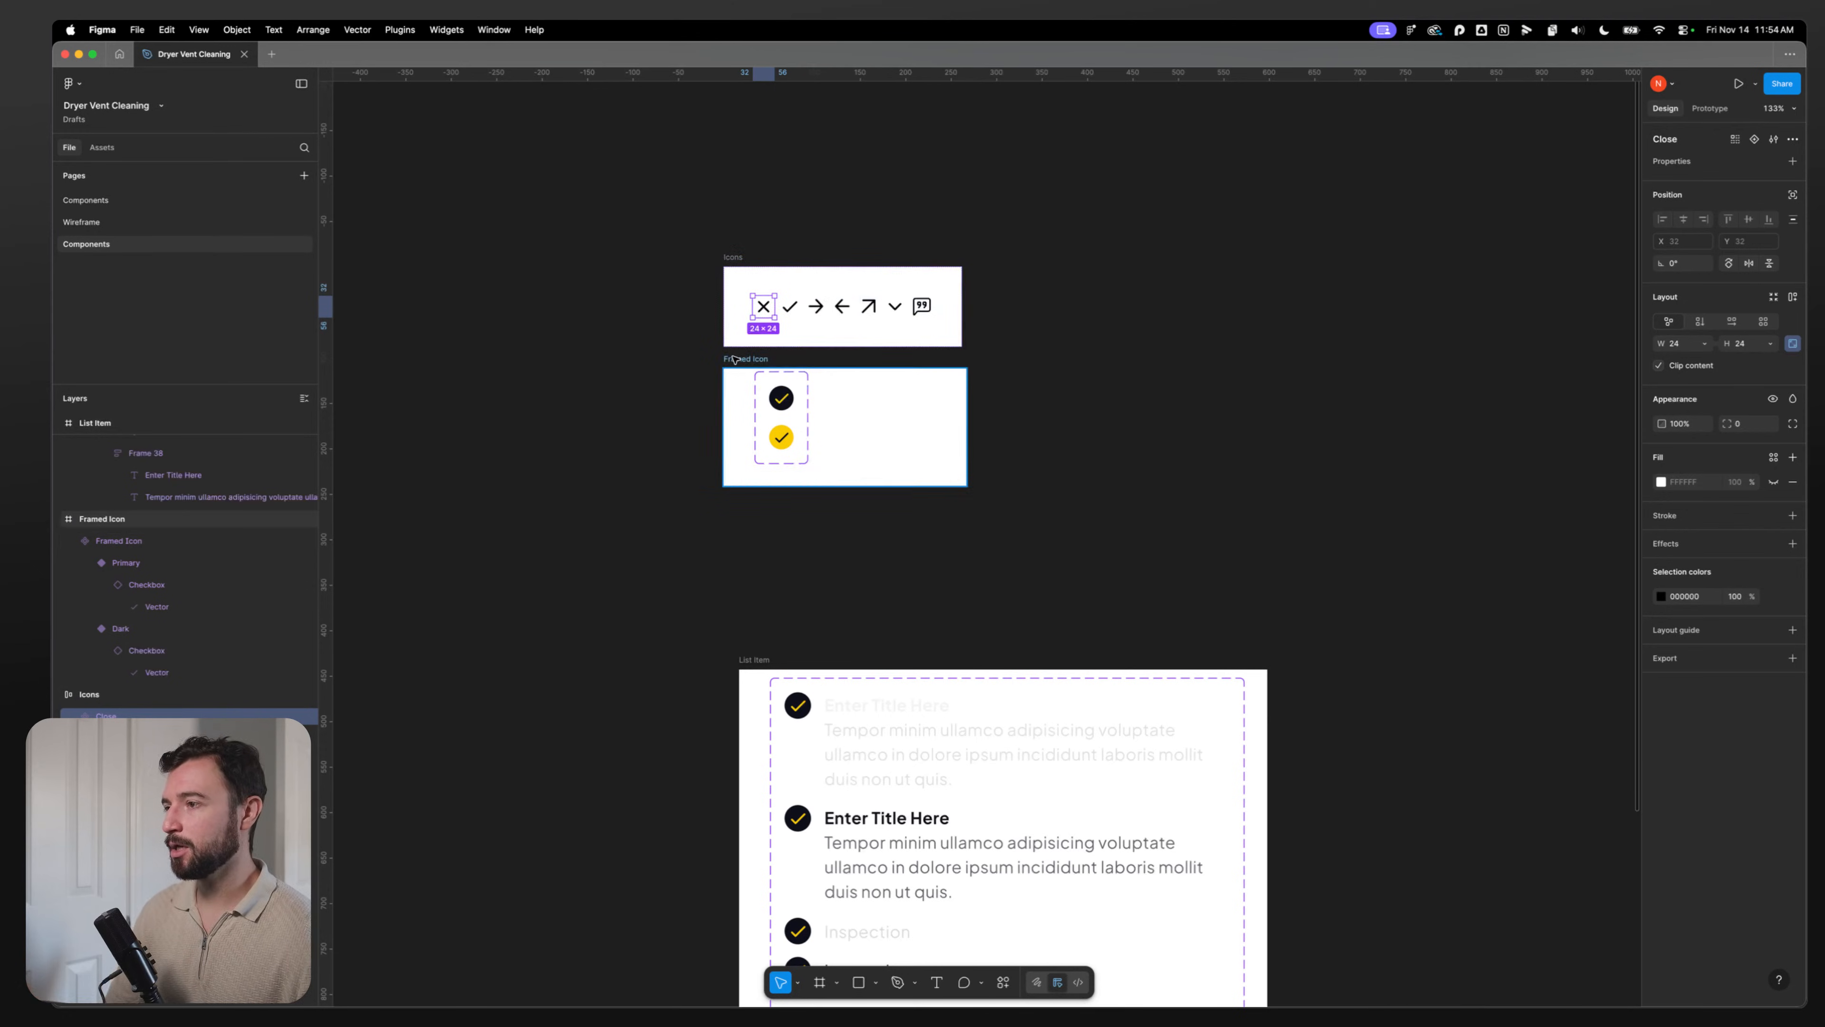
{"action": "left_click", "coordinate": [762, 358]}
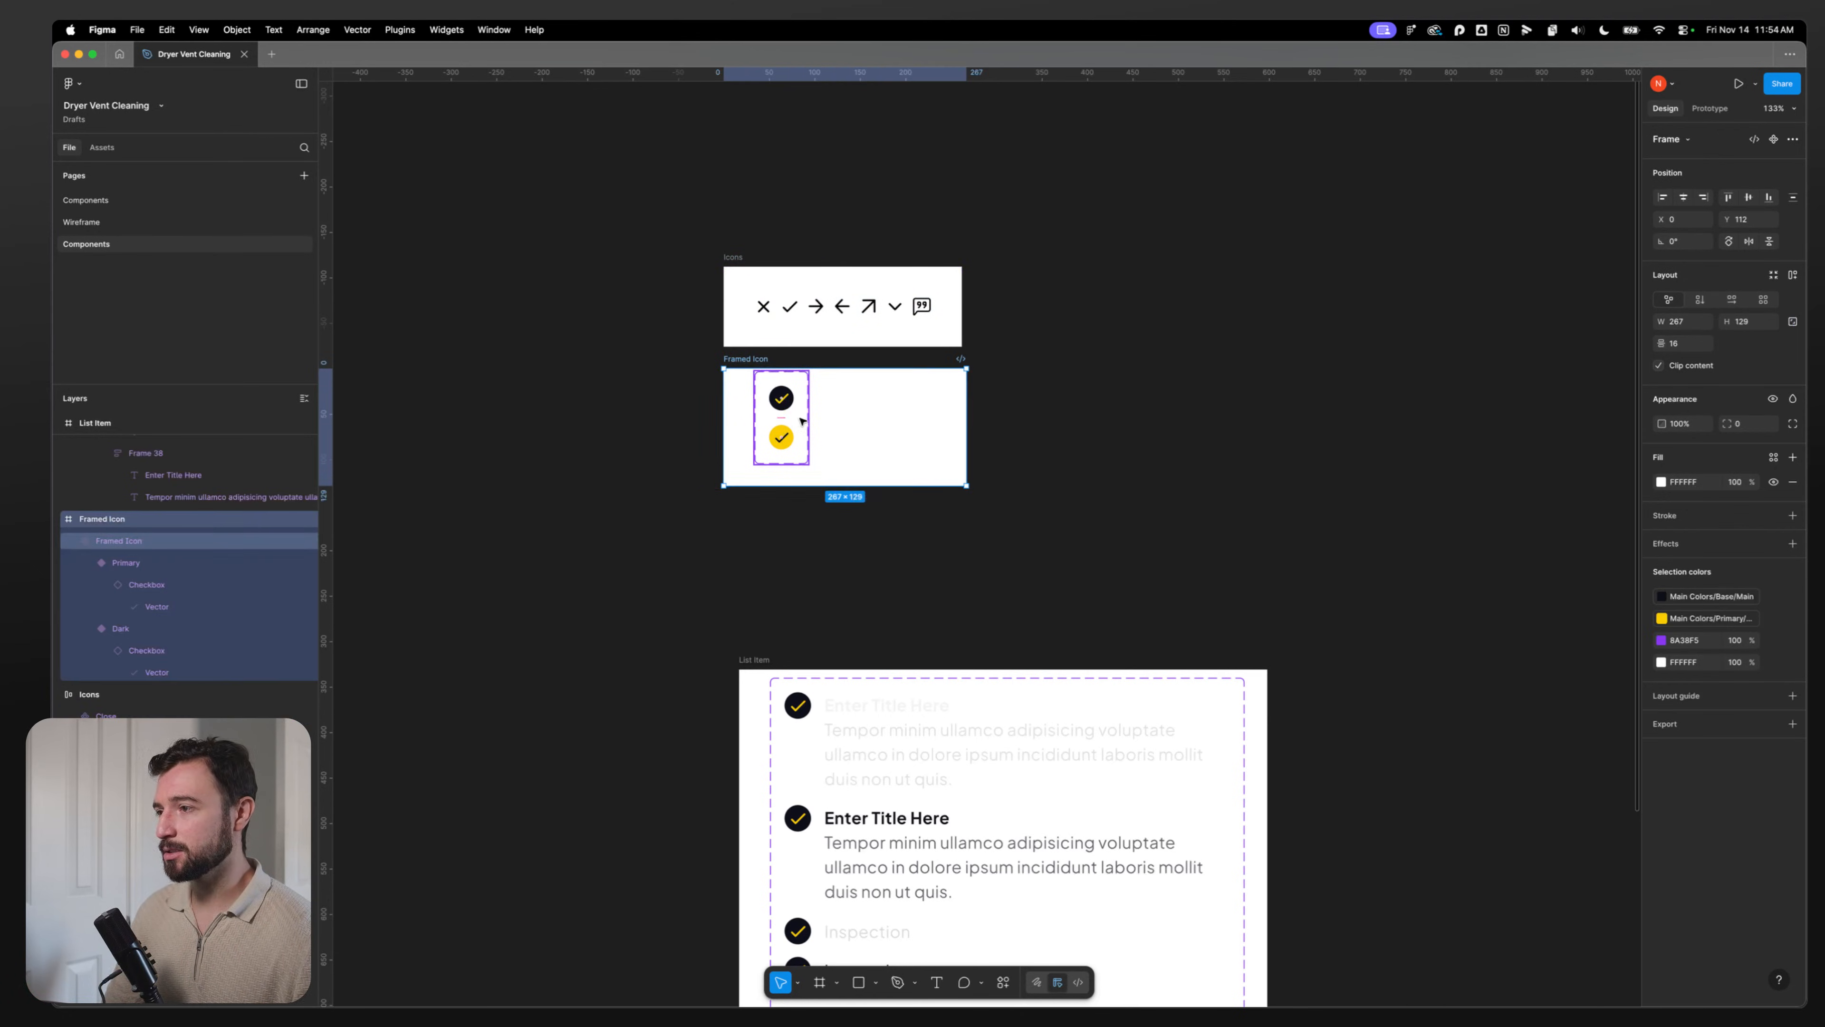
{"action": "scroll", "coordinate": [782, 610], "scroll_direction": "down", "scroll_amount": 3}
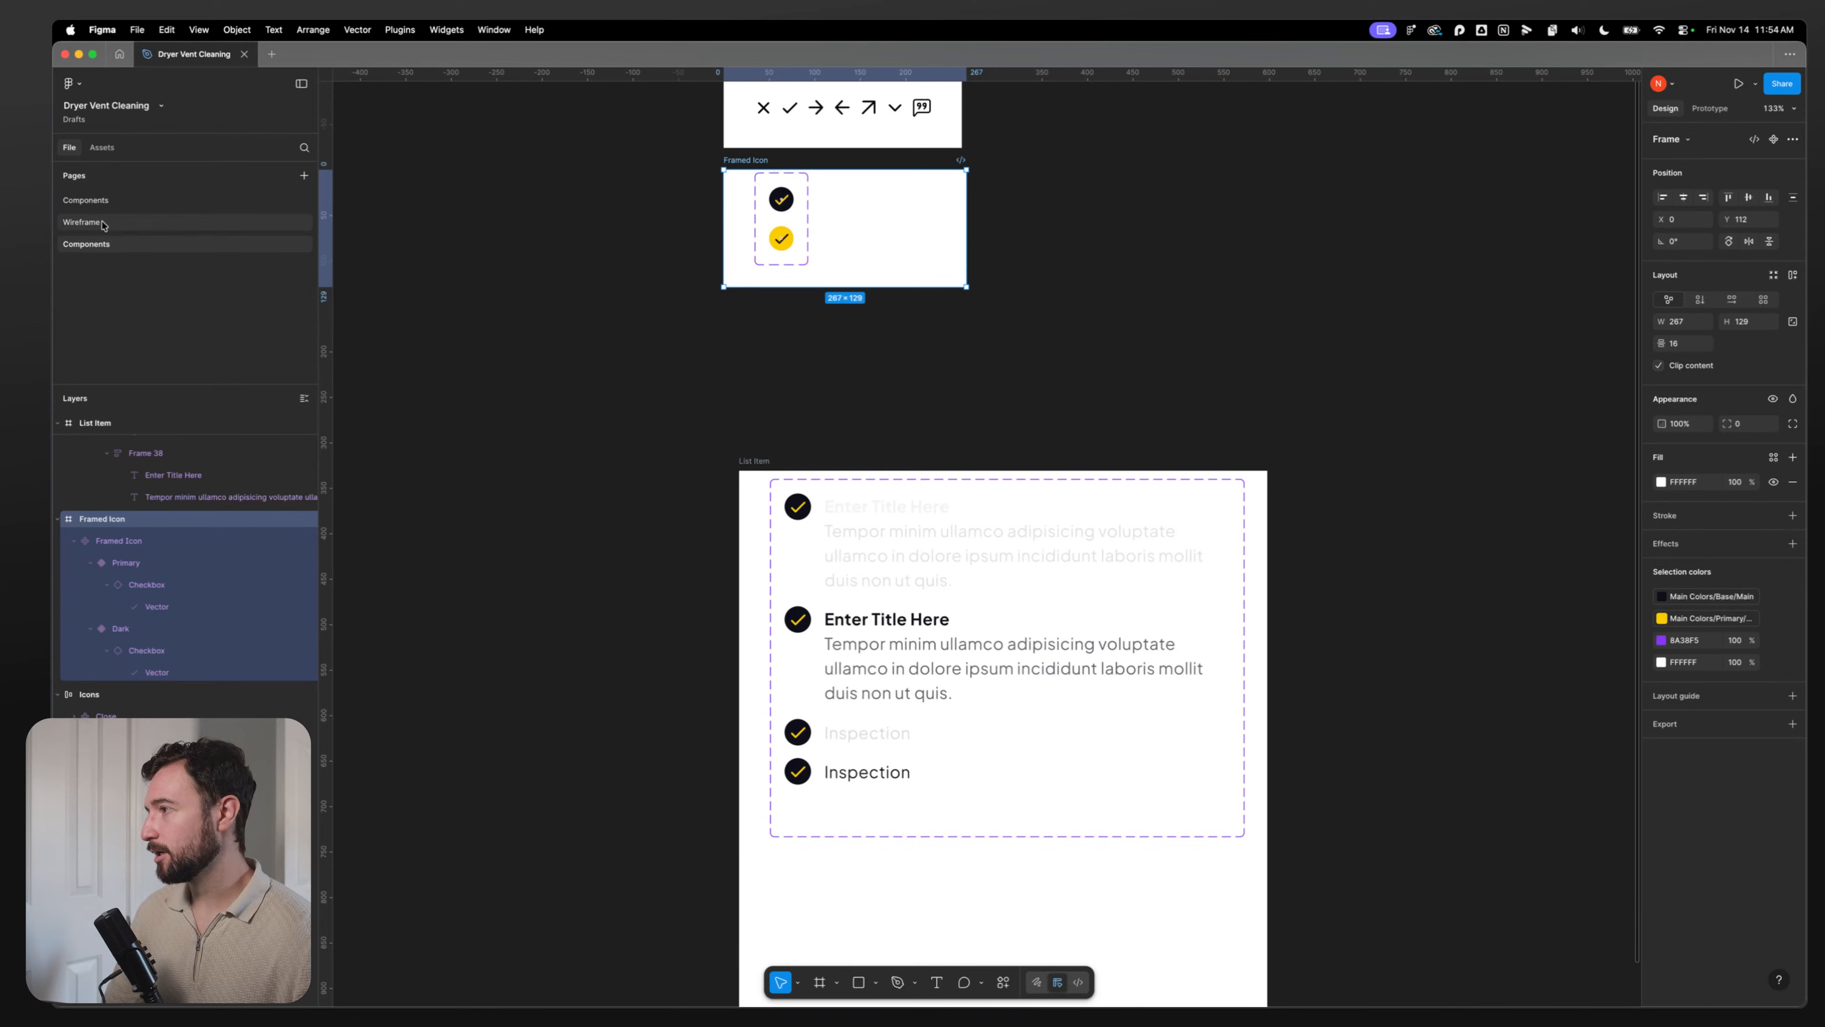
Step: Open the Wireframe page and examine the rightmost Homepage design from the FAQ section up to the hero
{"action": "left_click", "coordinate": [81, 221]}
{"action": "left_click", "coordinate": [1351, 563]}
{"action": "scroll", "coordinate": [1322, 570], "scroll_direction": "down", "scroll_amount": 1}
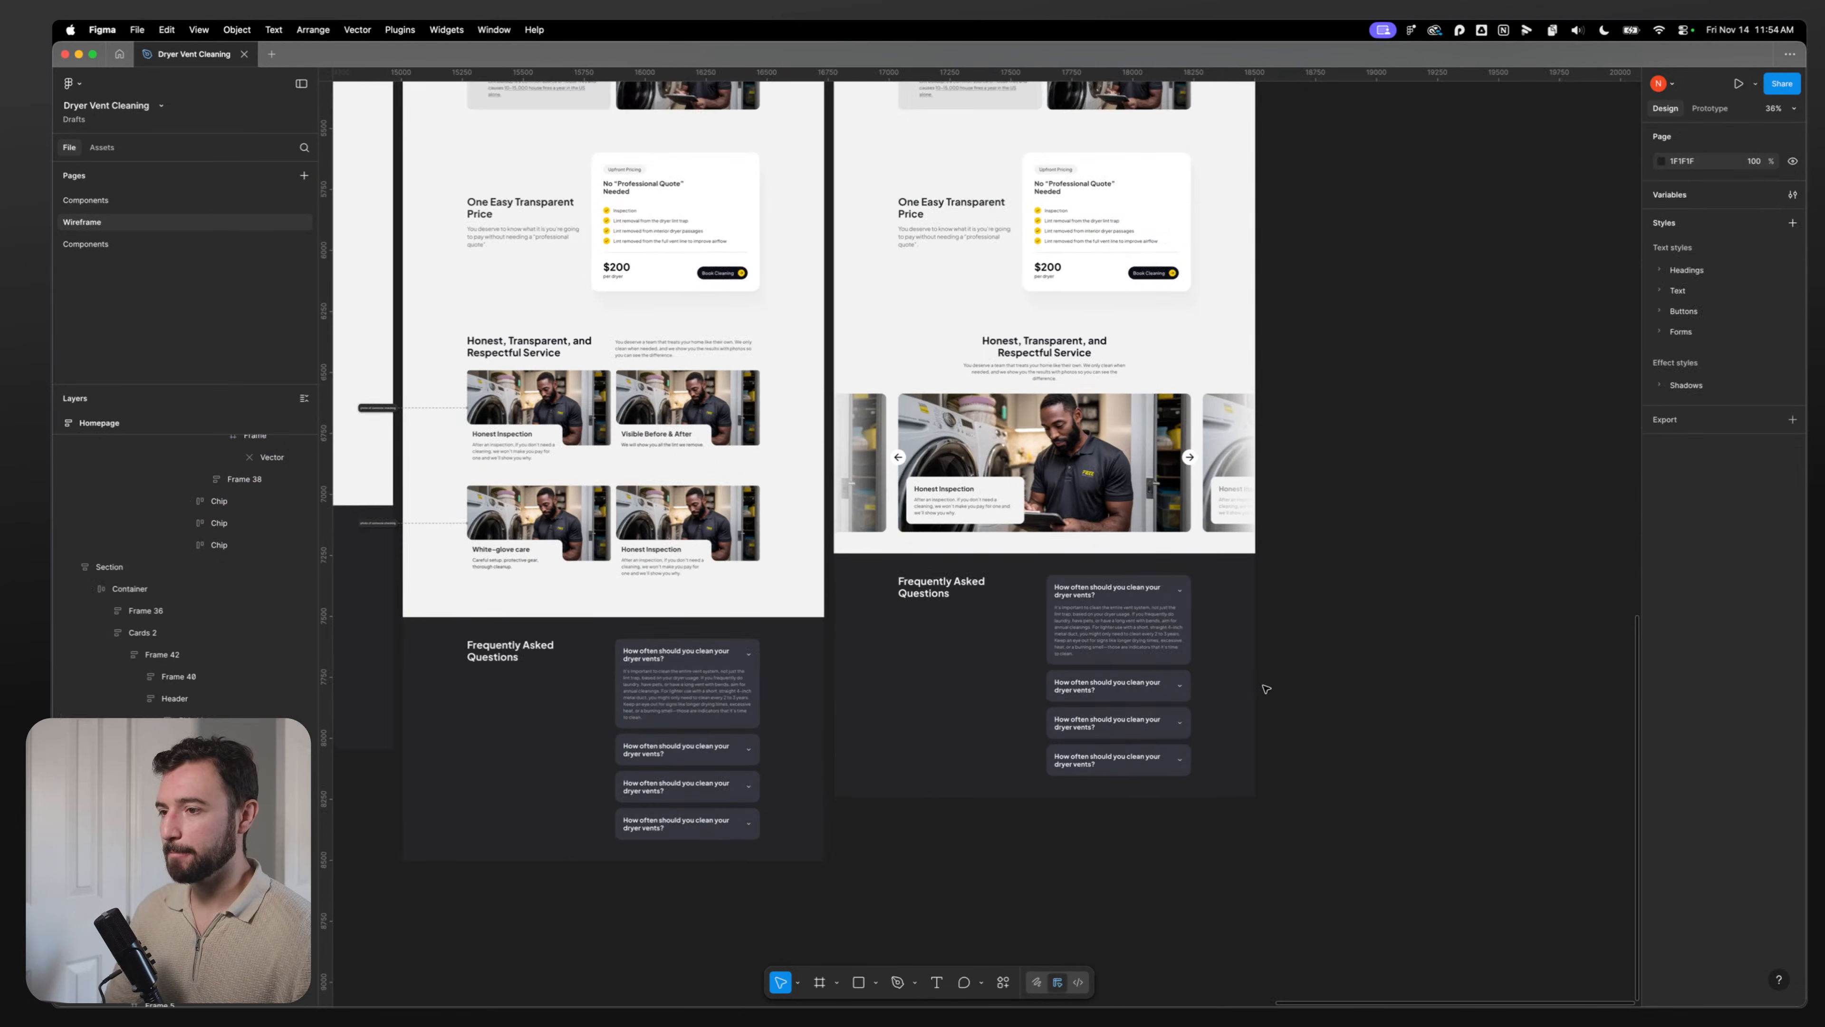
{"action": "left_click_drag", "start_coordinate": [841, 468], "coordinate": [830, 586]}
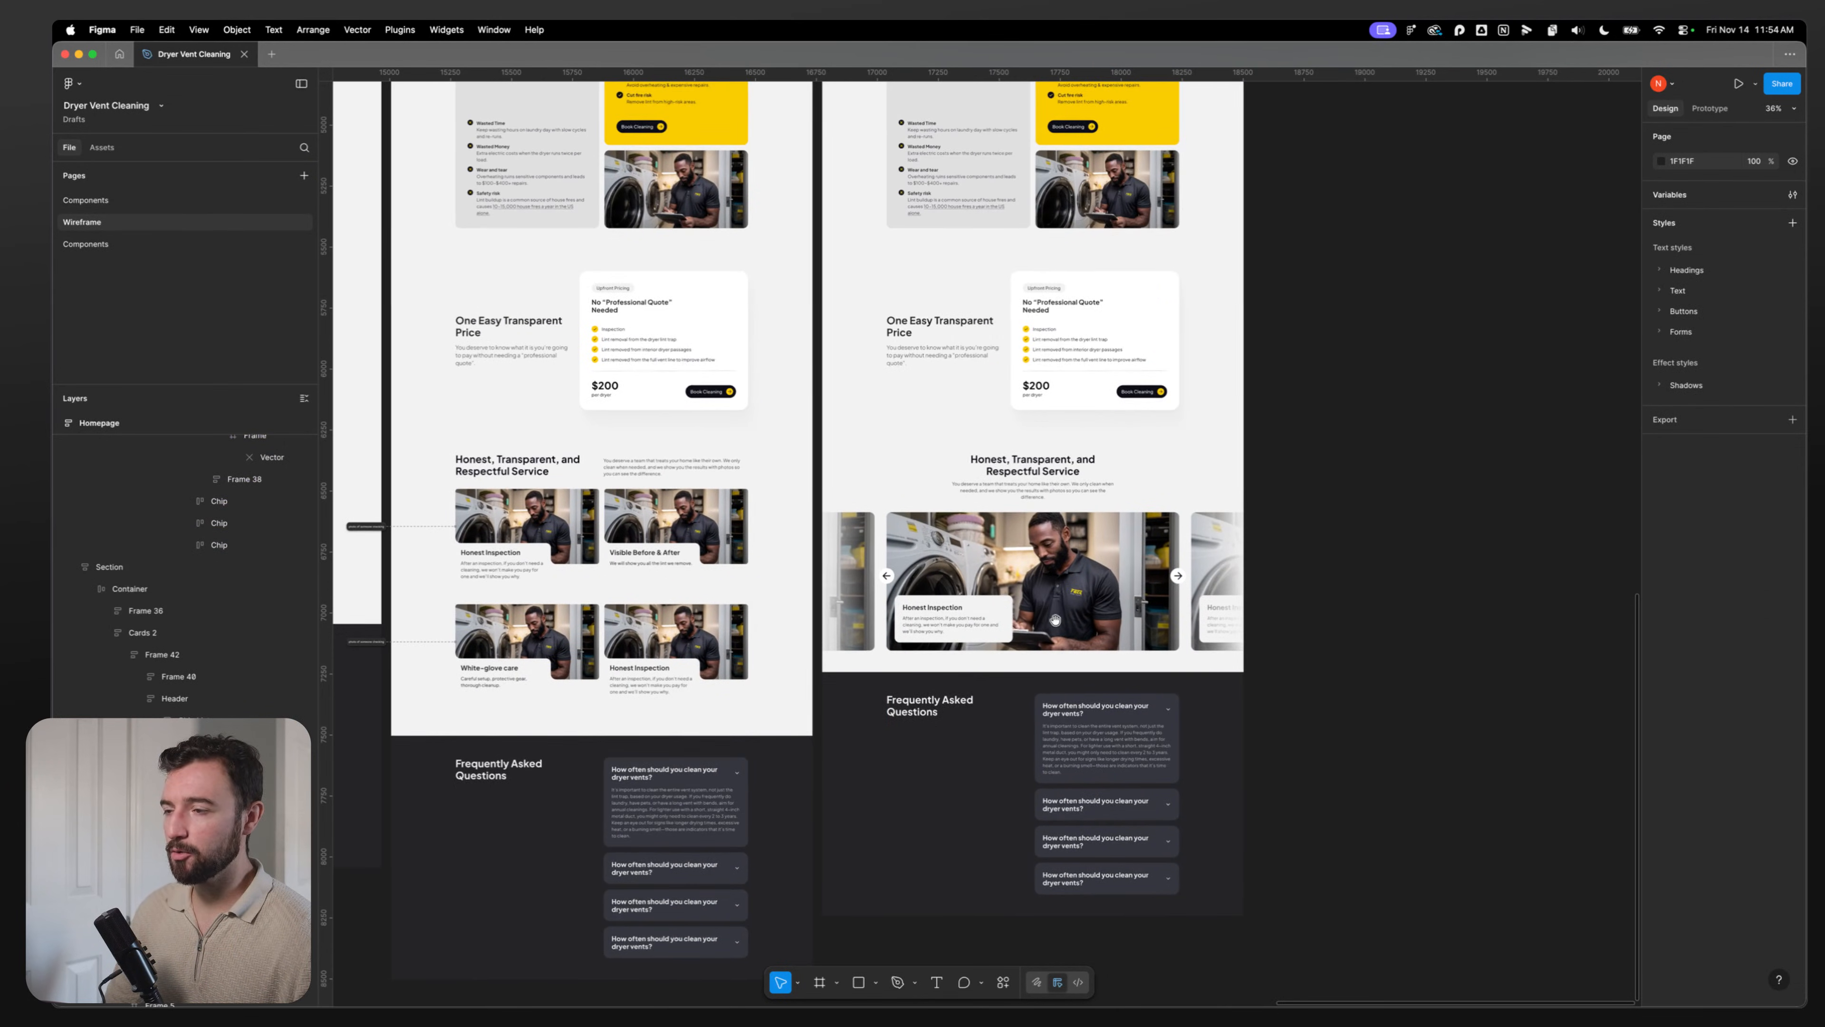
{"action": "scroll", "coordinate": [958, 336], "scroll_direction": "up", "scroll_amount": 5}
{"action": "scroll", "coordinate": [1072, 395], "scroll_direction": "up", "scroll_amount": 3}
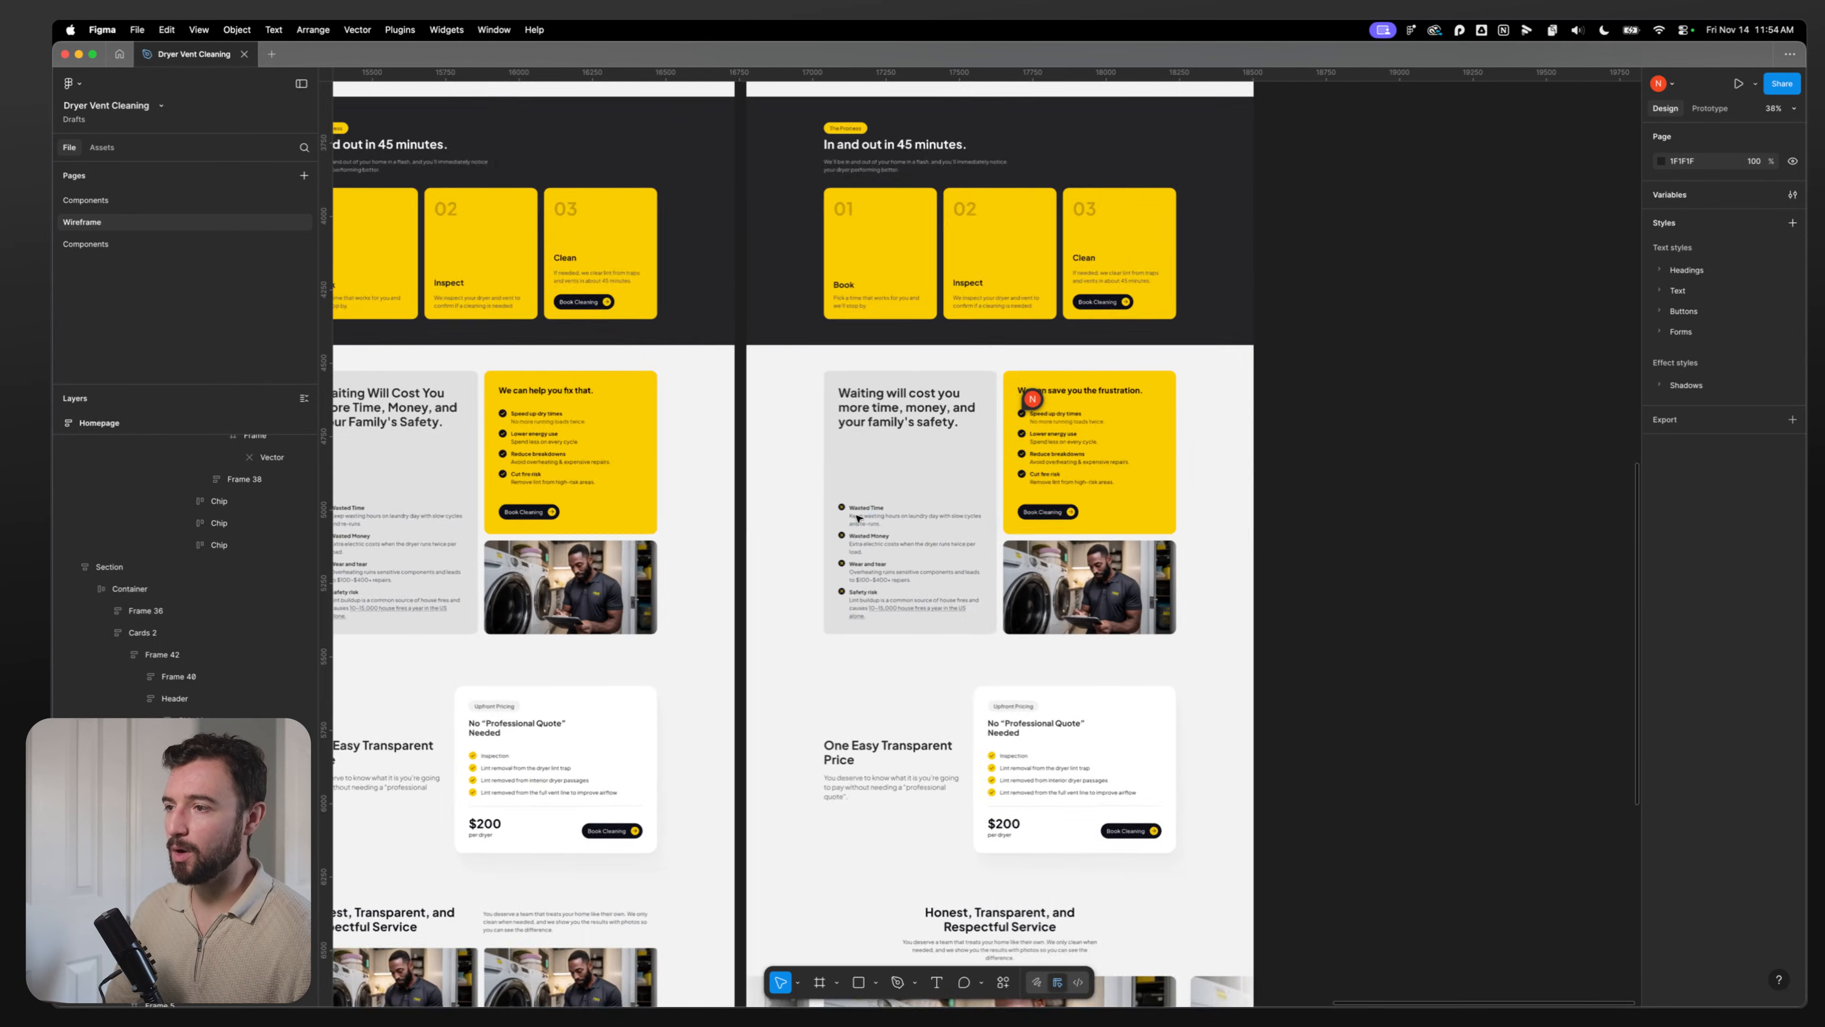
{"action": "scroll", "coordinate": [1031, 575], "scroll_direction": "up", "scroll_amount": 5}
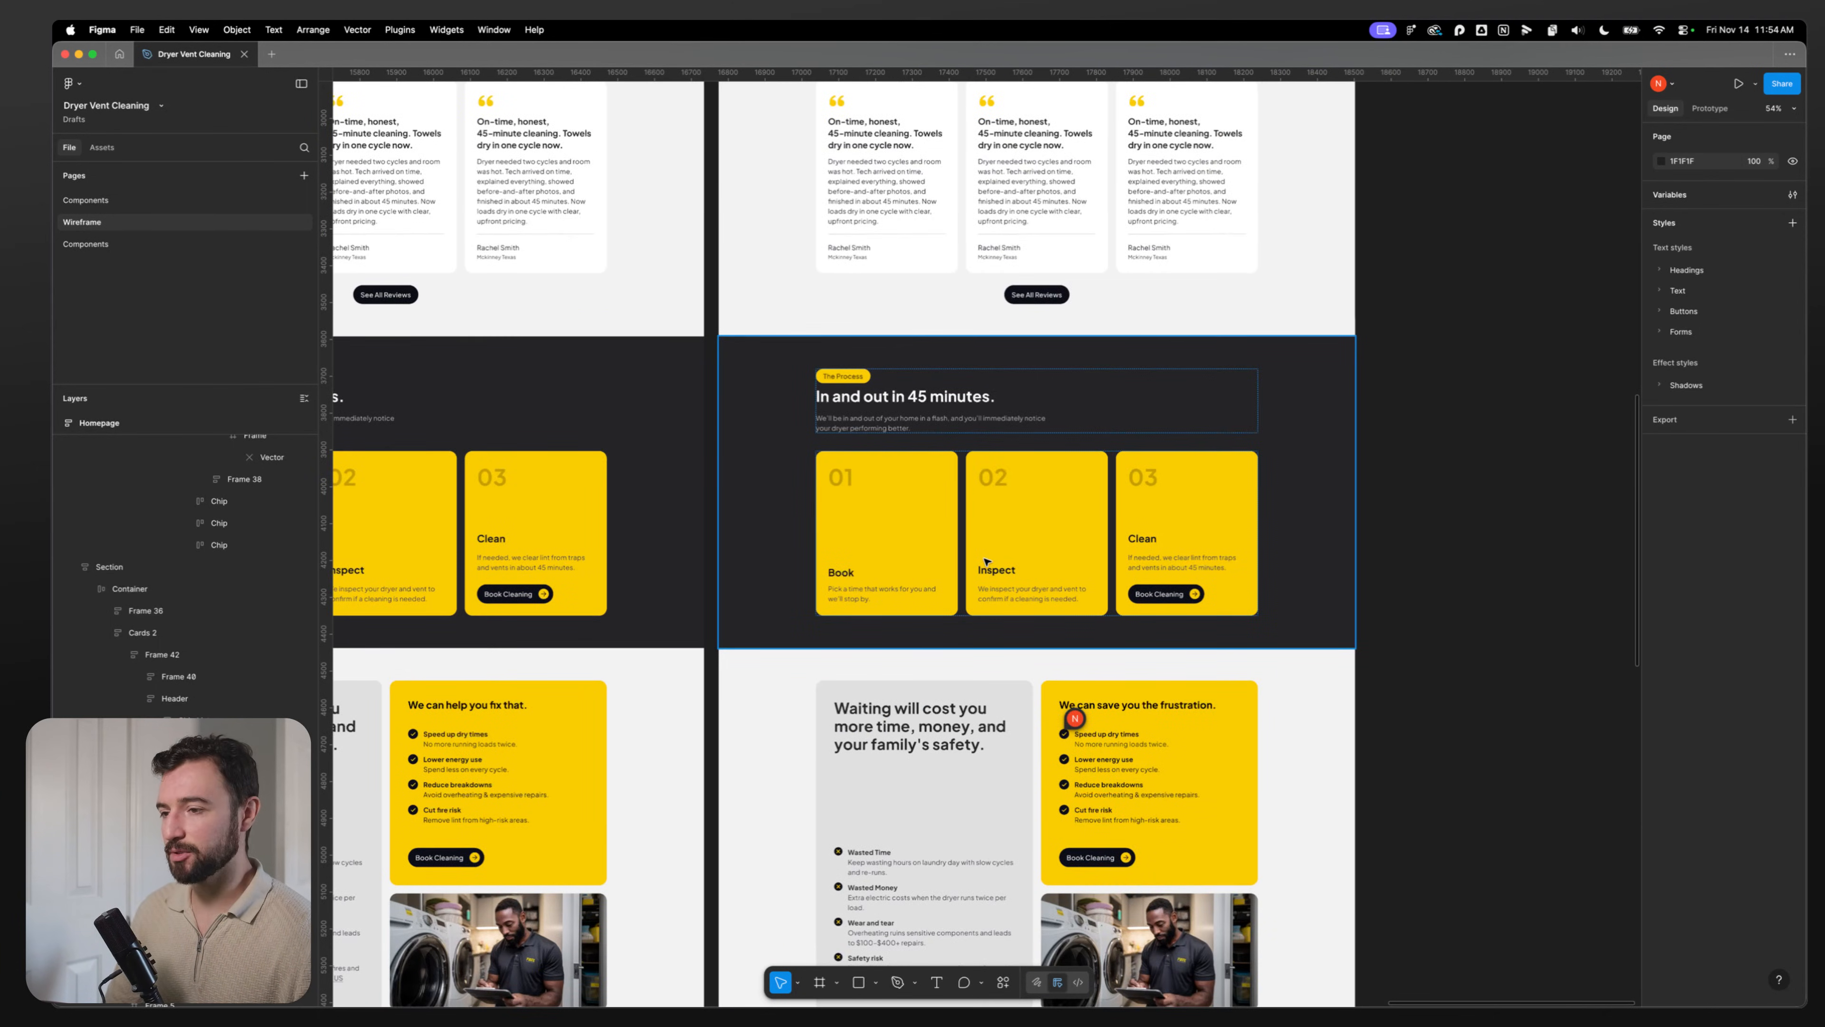
{"action": "scroll", "coordinate": [983, 624], "scroll_direction": "up", "scroll_amount": 8}
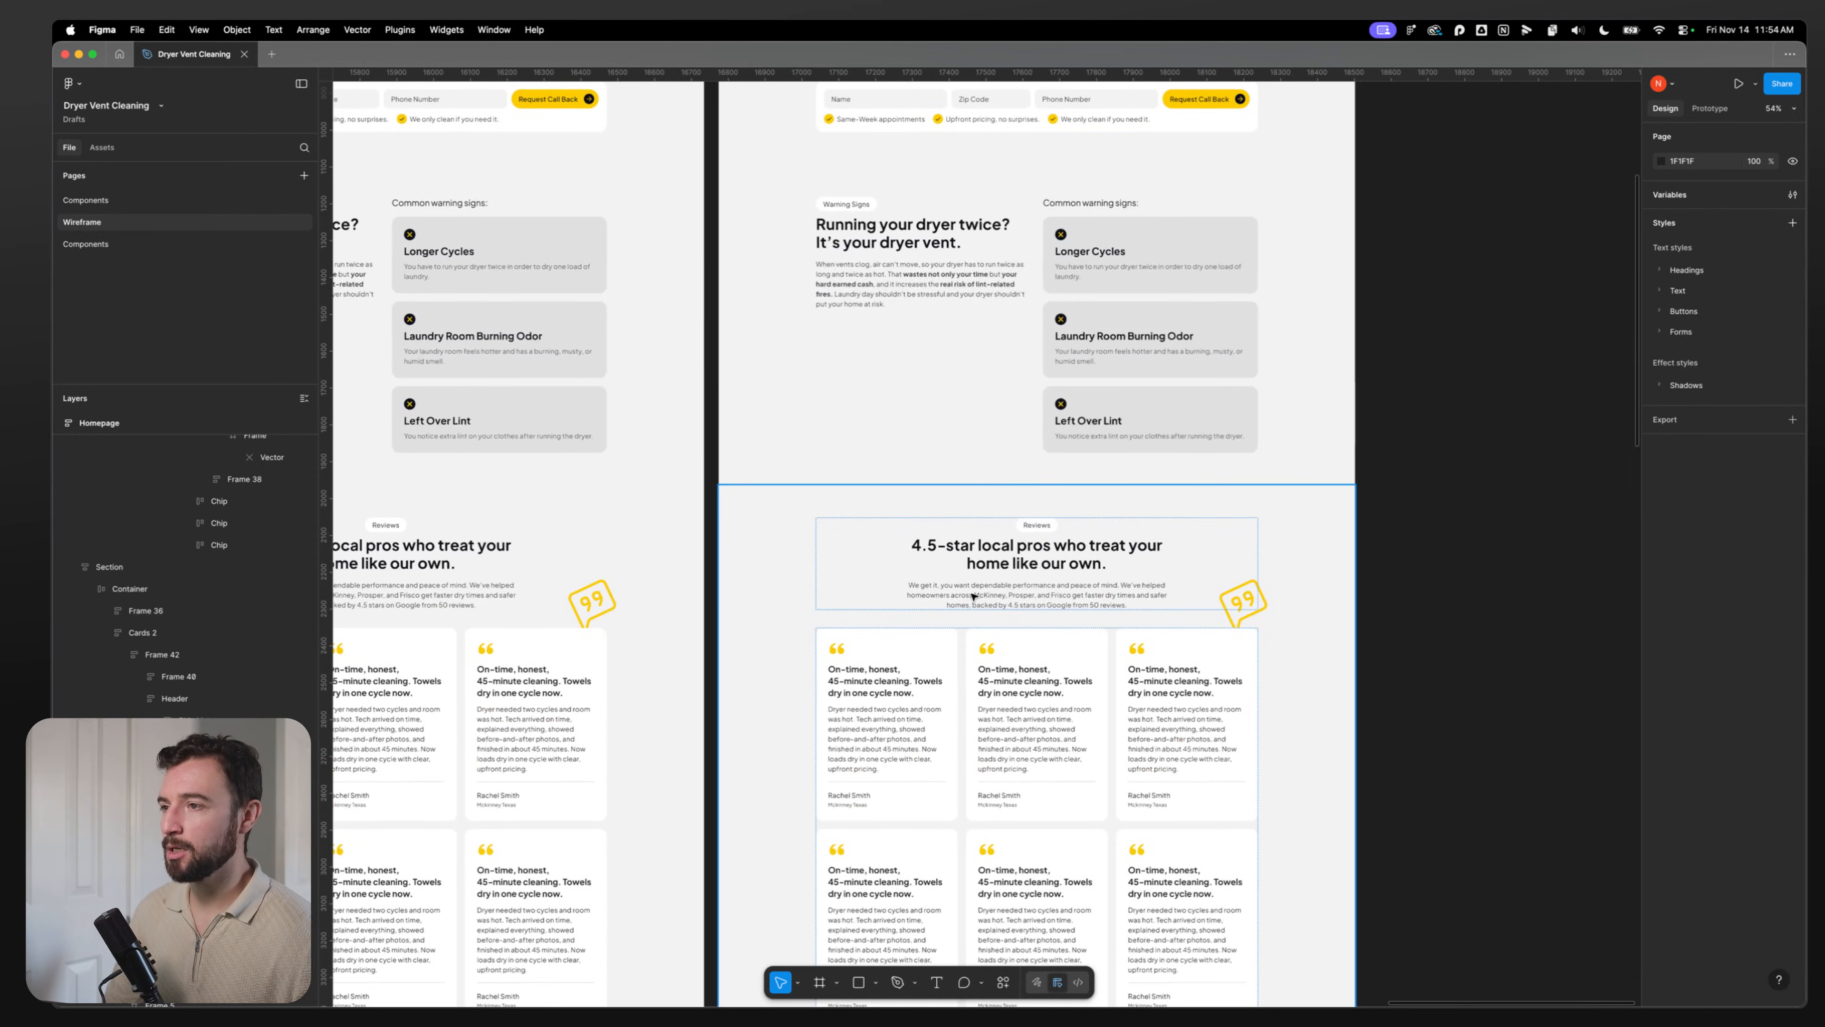
{"action": "scroll", "coordinate": [973, 595], "scroll_direction": "up", "scroll_amount": 6}
Step: Inspect the hero's Book Cleaning button, section and container, and look through the remaining Homepage sections down to the FAQ
{"action": "left_click", "coordinate": [861, 337]}
{"action": "double_click", "coordinate": [860, 338]}
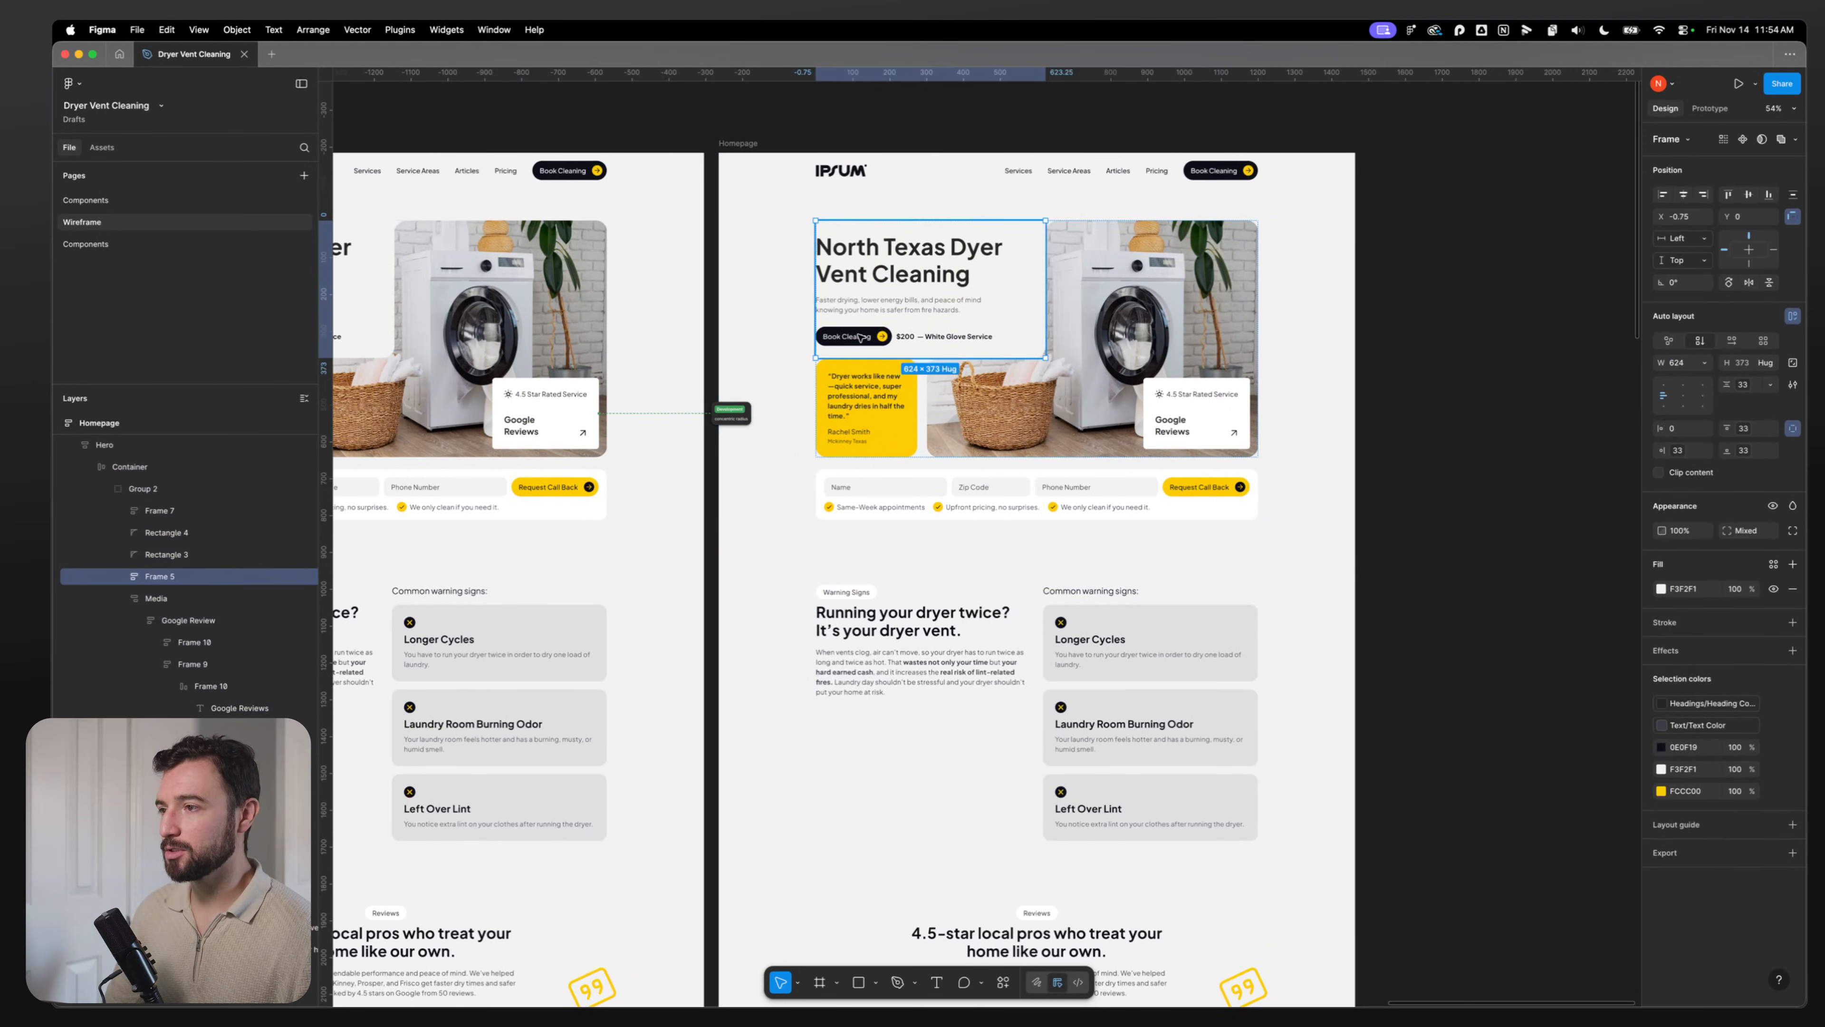
{"action": "double_click", "coordinate": [861, 337]}
{"action": "double_click", "coordinate": [861, 337]}
{"action": "left_click", "coordinate": [1279, 318]}
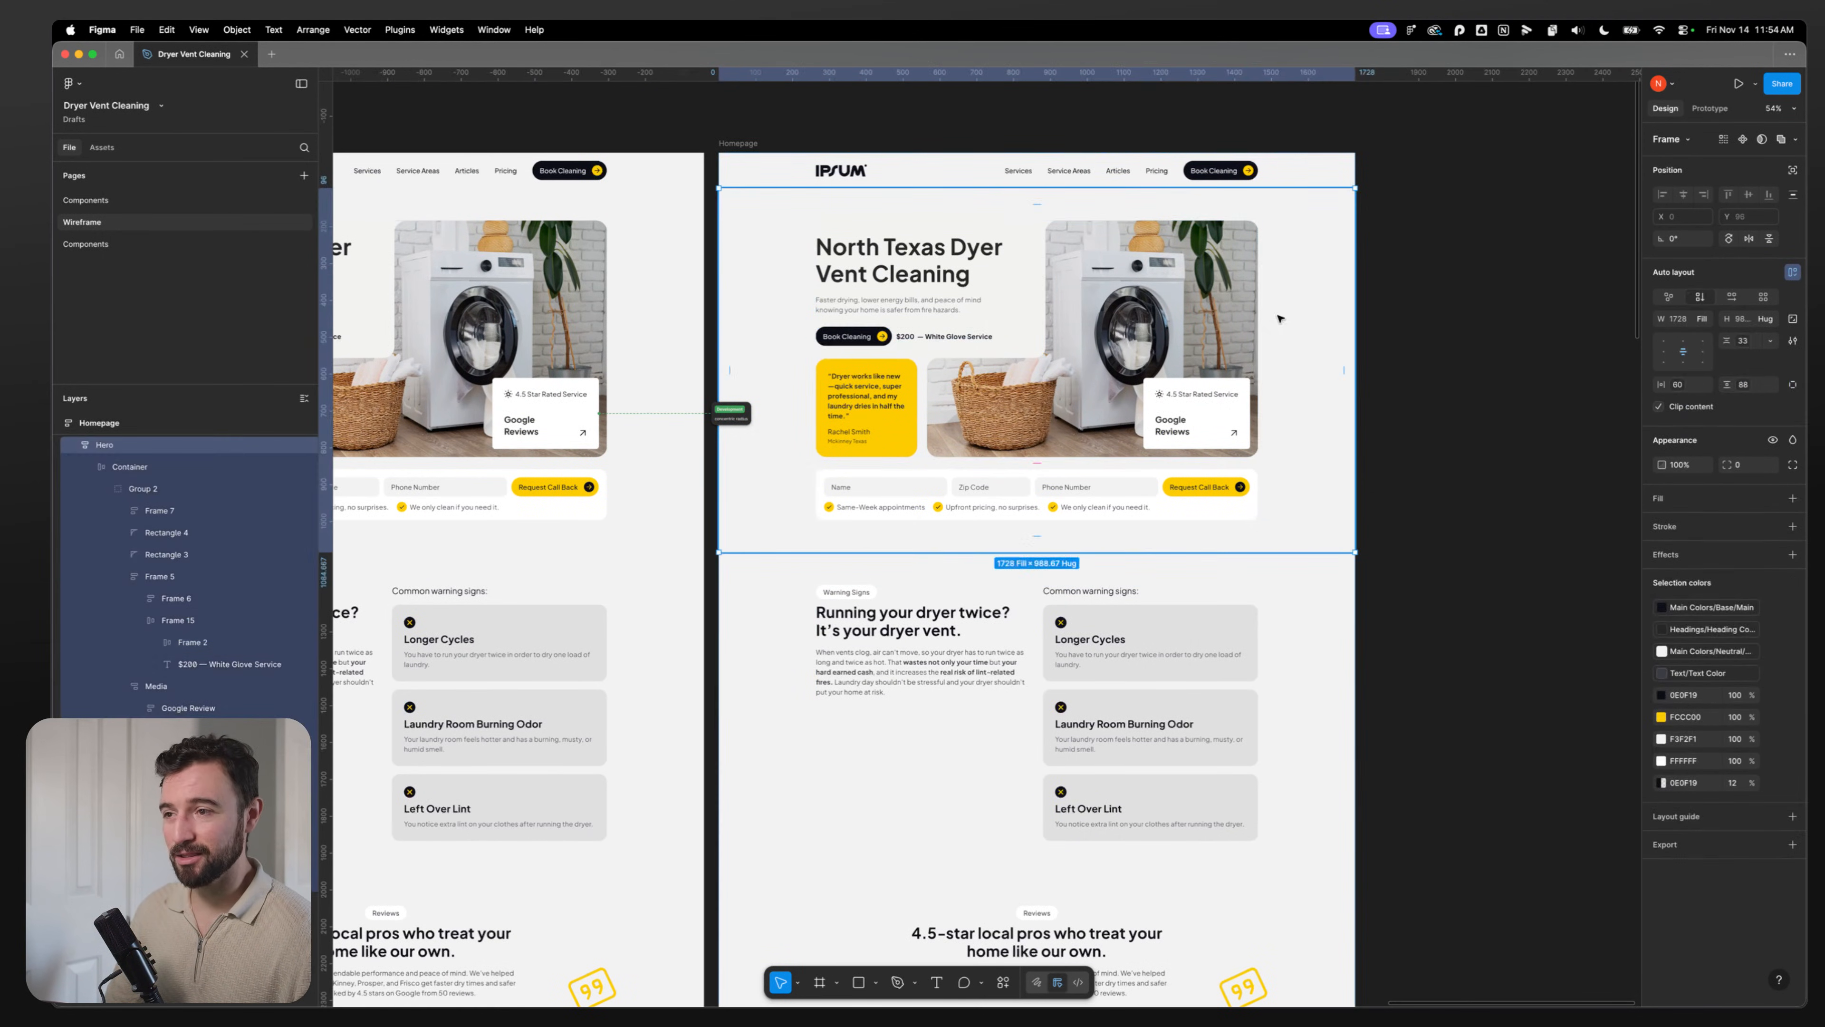
{"action": "double_click", "coordinate": [1212, 364]}
{"action": "scroll", "coordinate": [1287, 522], "scroll_direction": "down", "scroll_amount": 20}
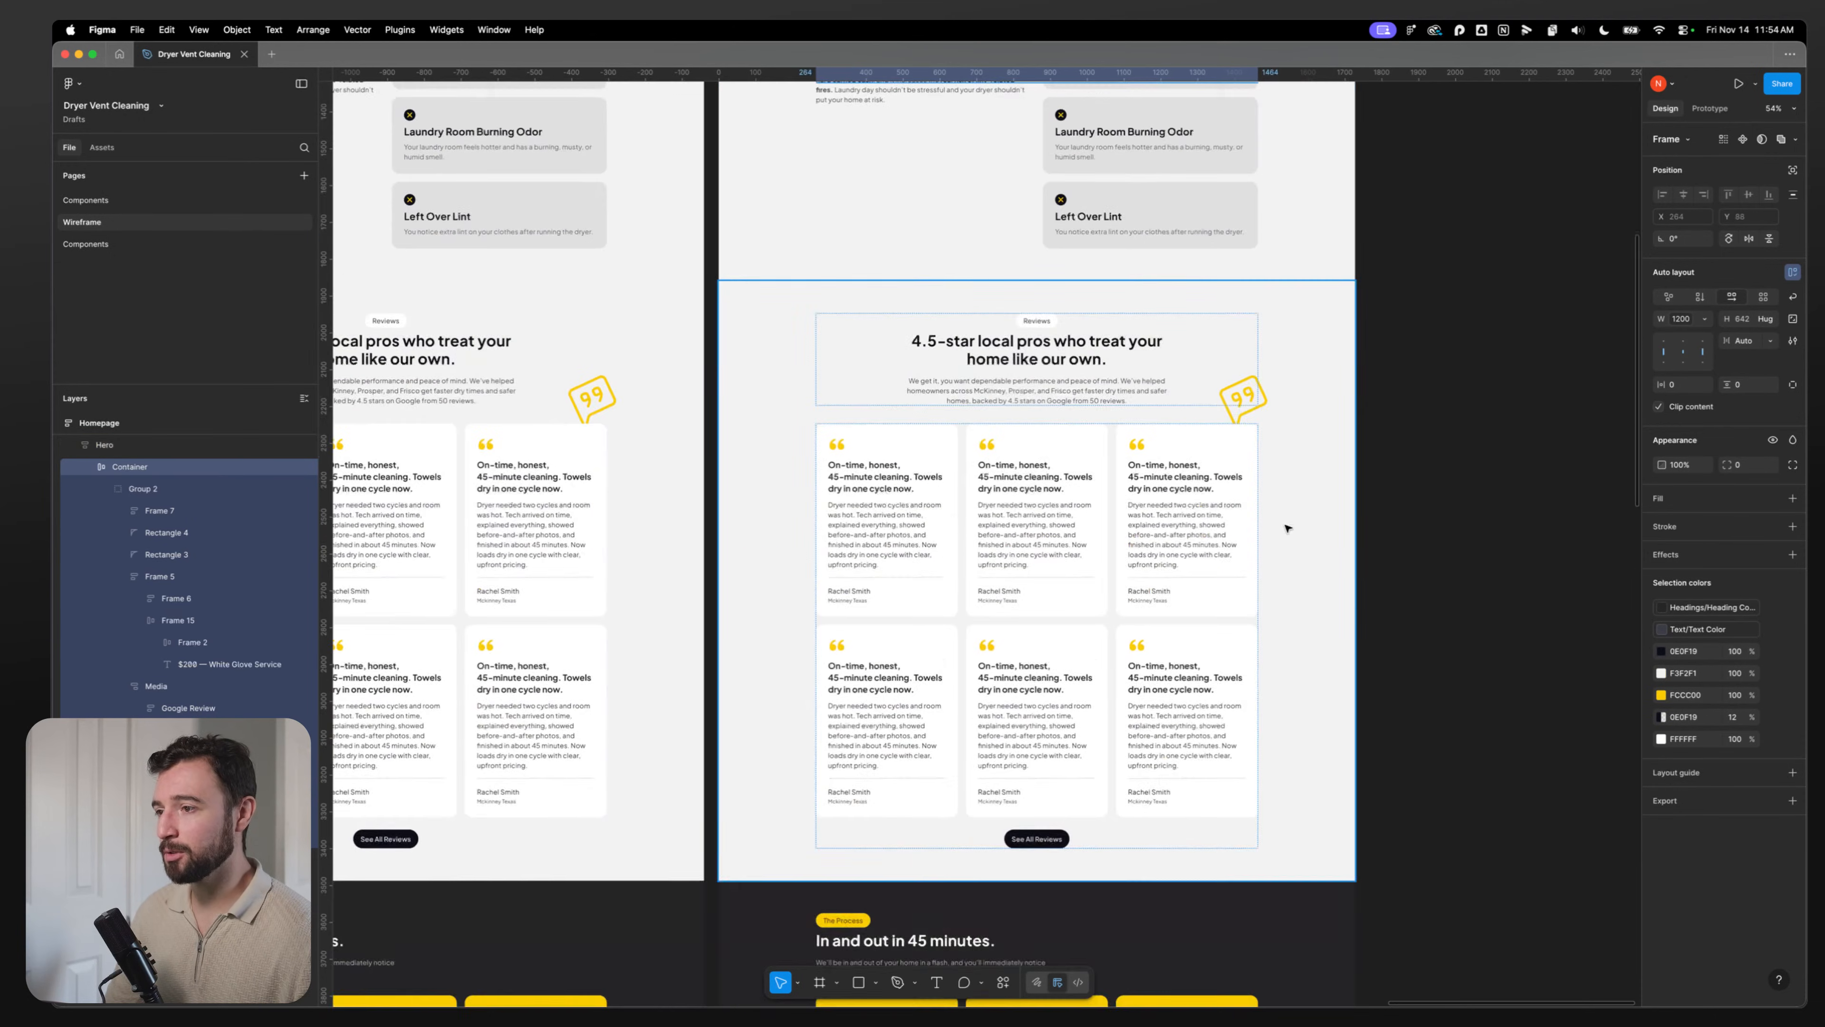
{"action": "scroll", "coordinate": [1102, 529], "scroll_direction": "down", "scroll_amount": 12}
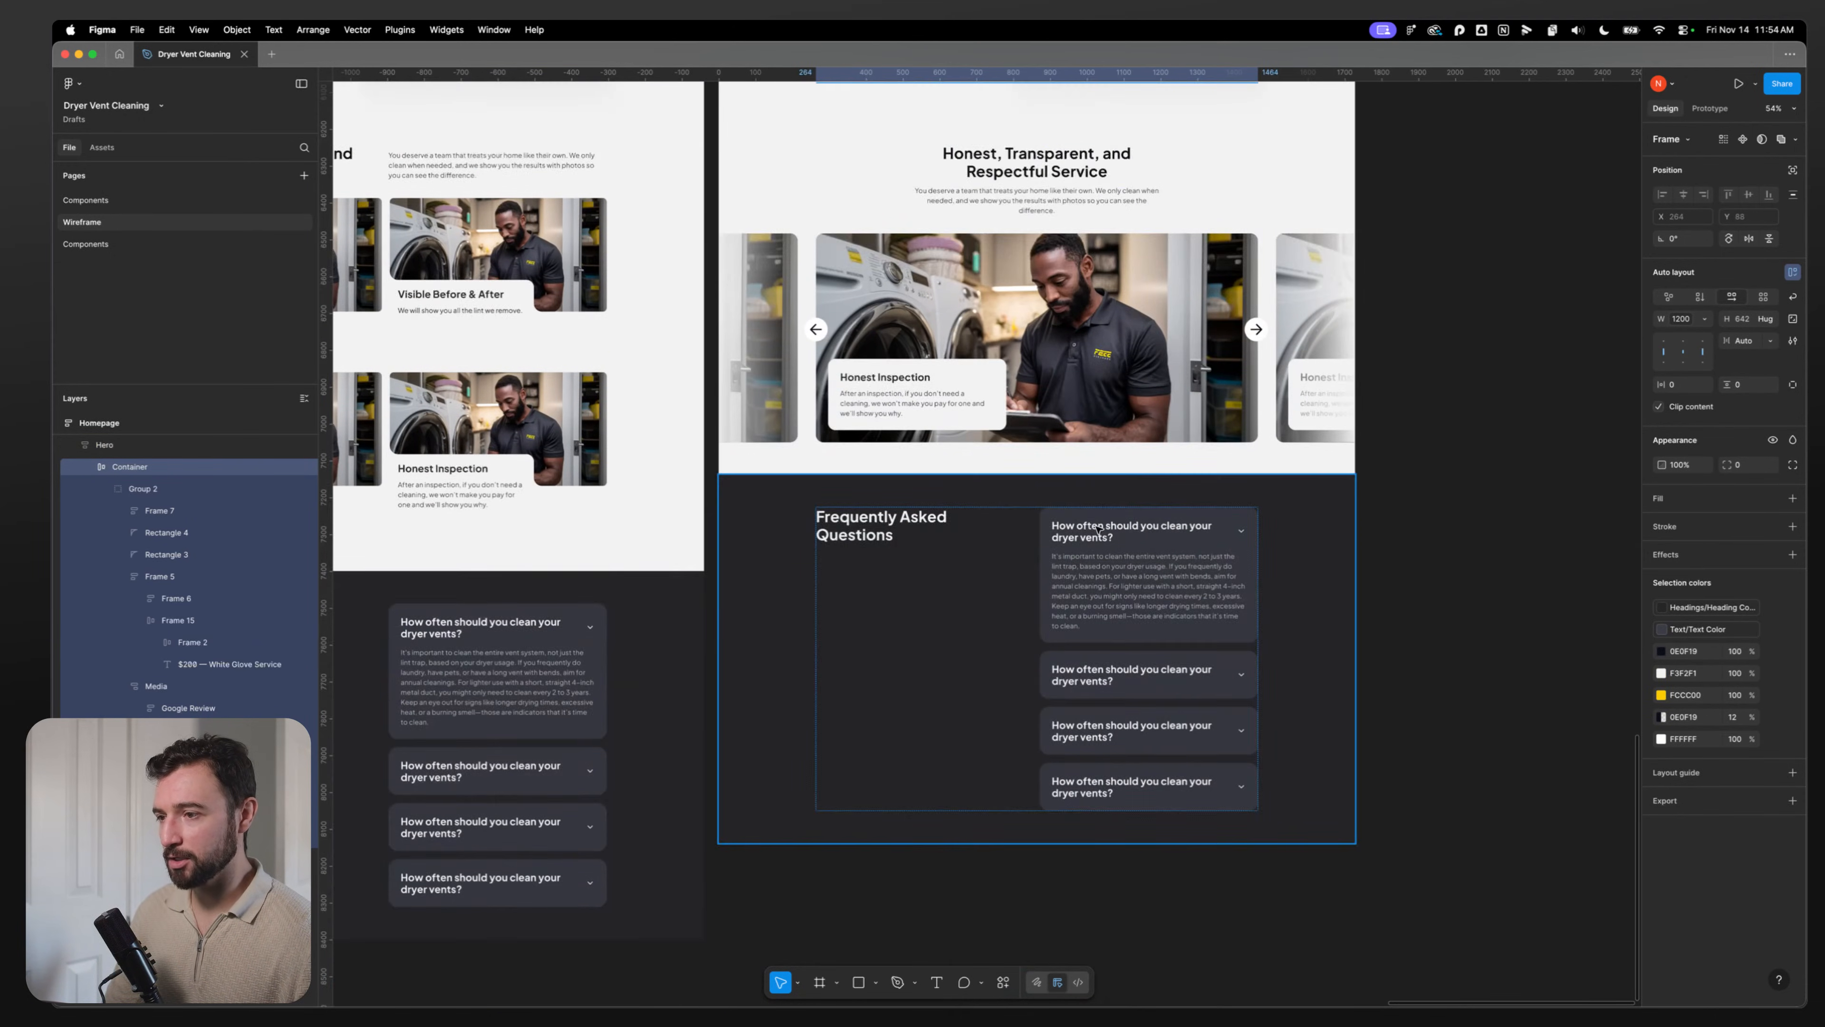
{"action": "scroll", "coordinate": [764, 572], "scroll_direction": "up", "scroll_amount": 5}
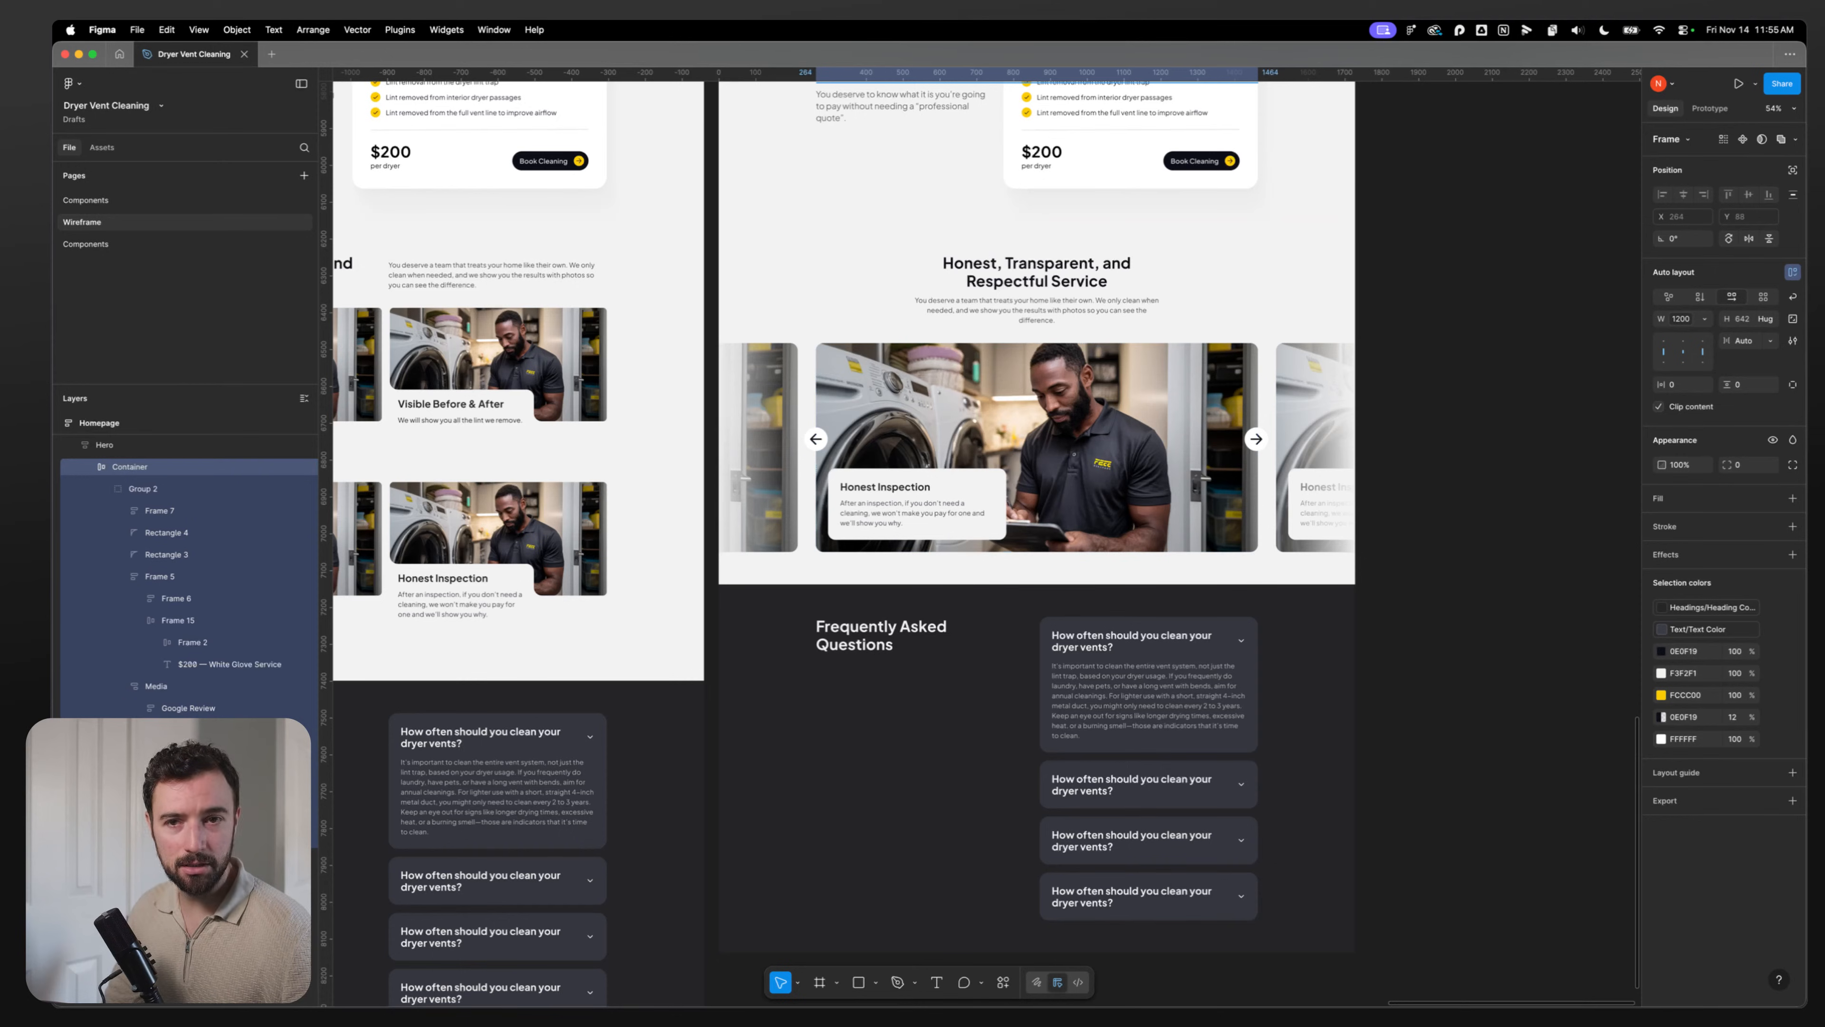
{"action": "key", "text": "ctrl+Up"}
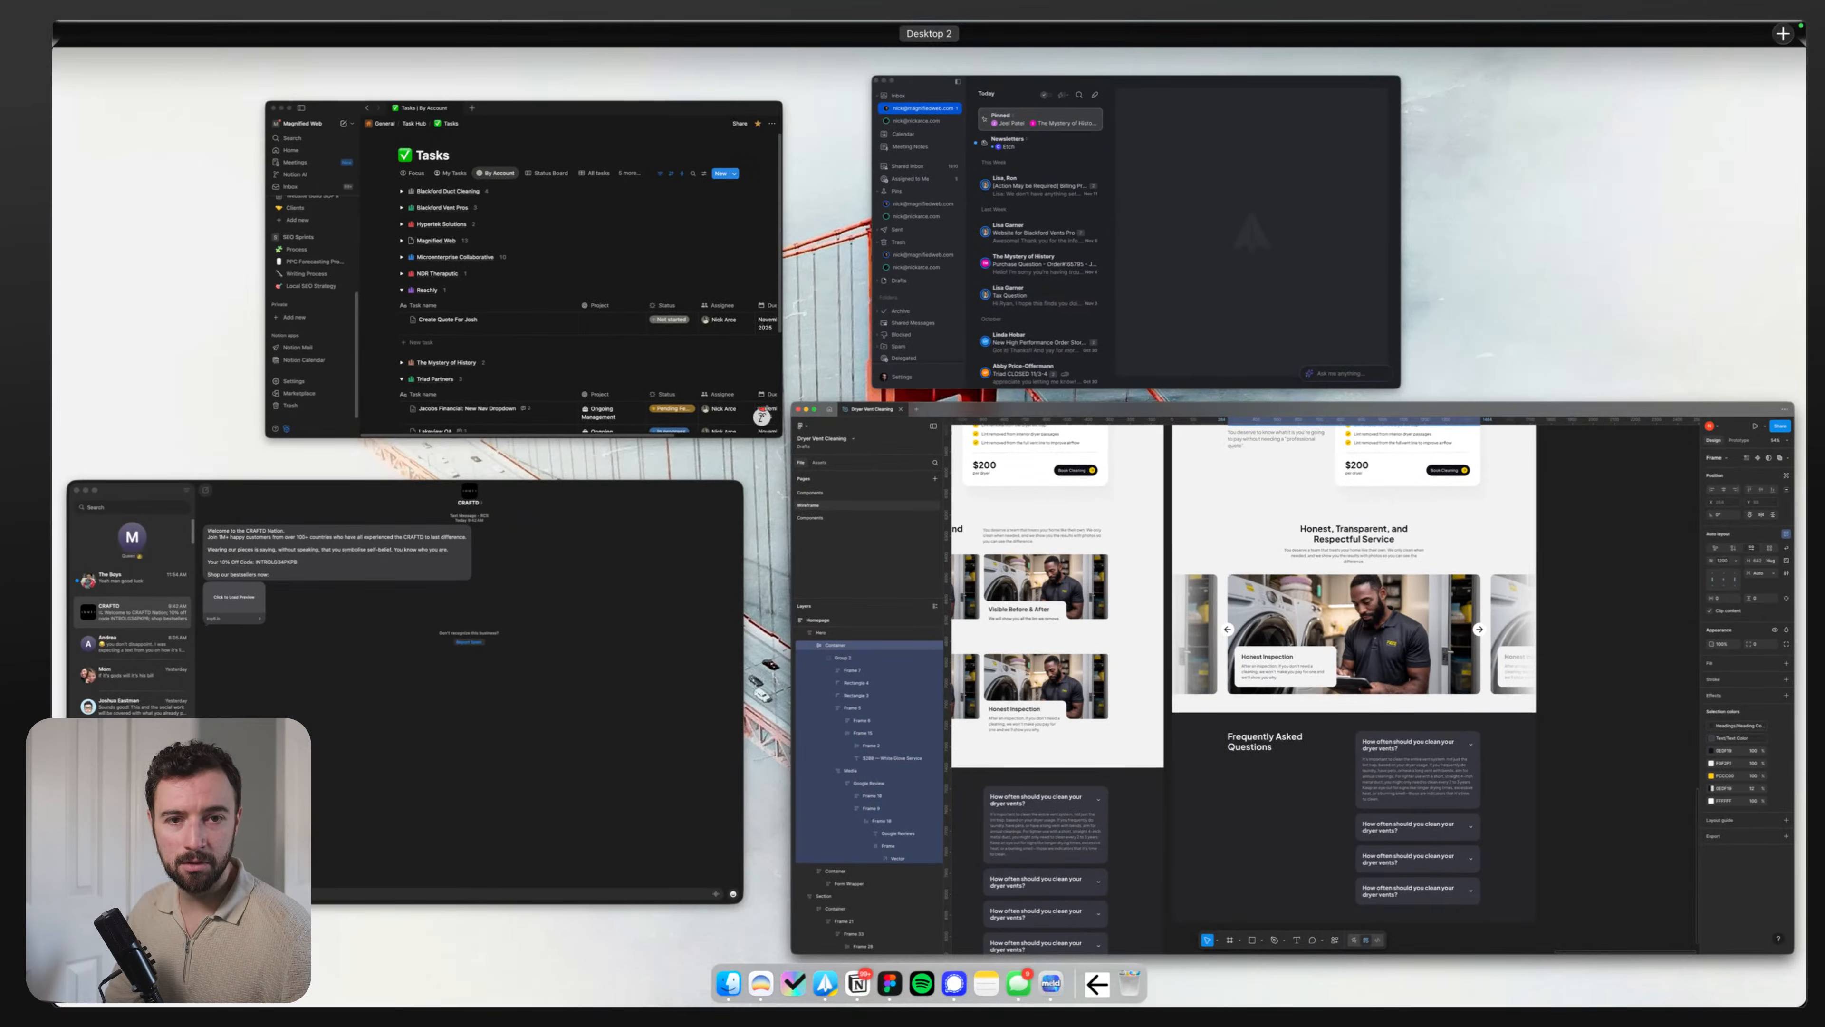
{"action": "key", "text": "ctrl+Up"}
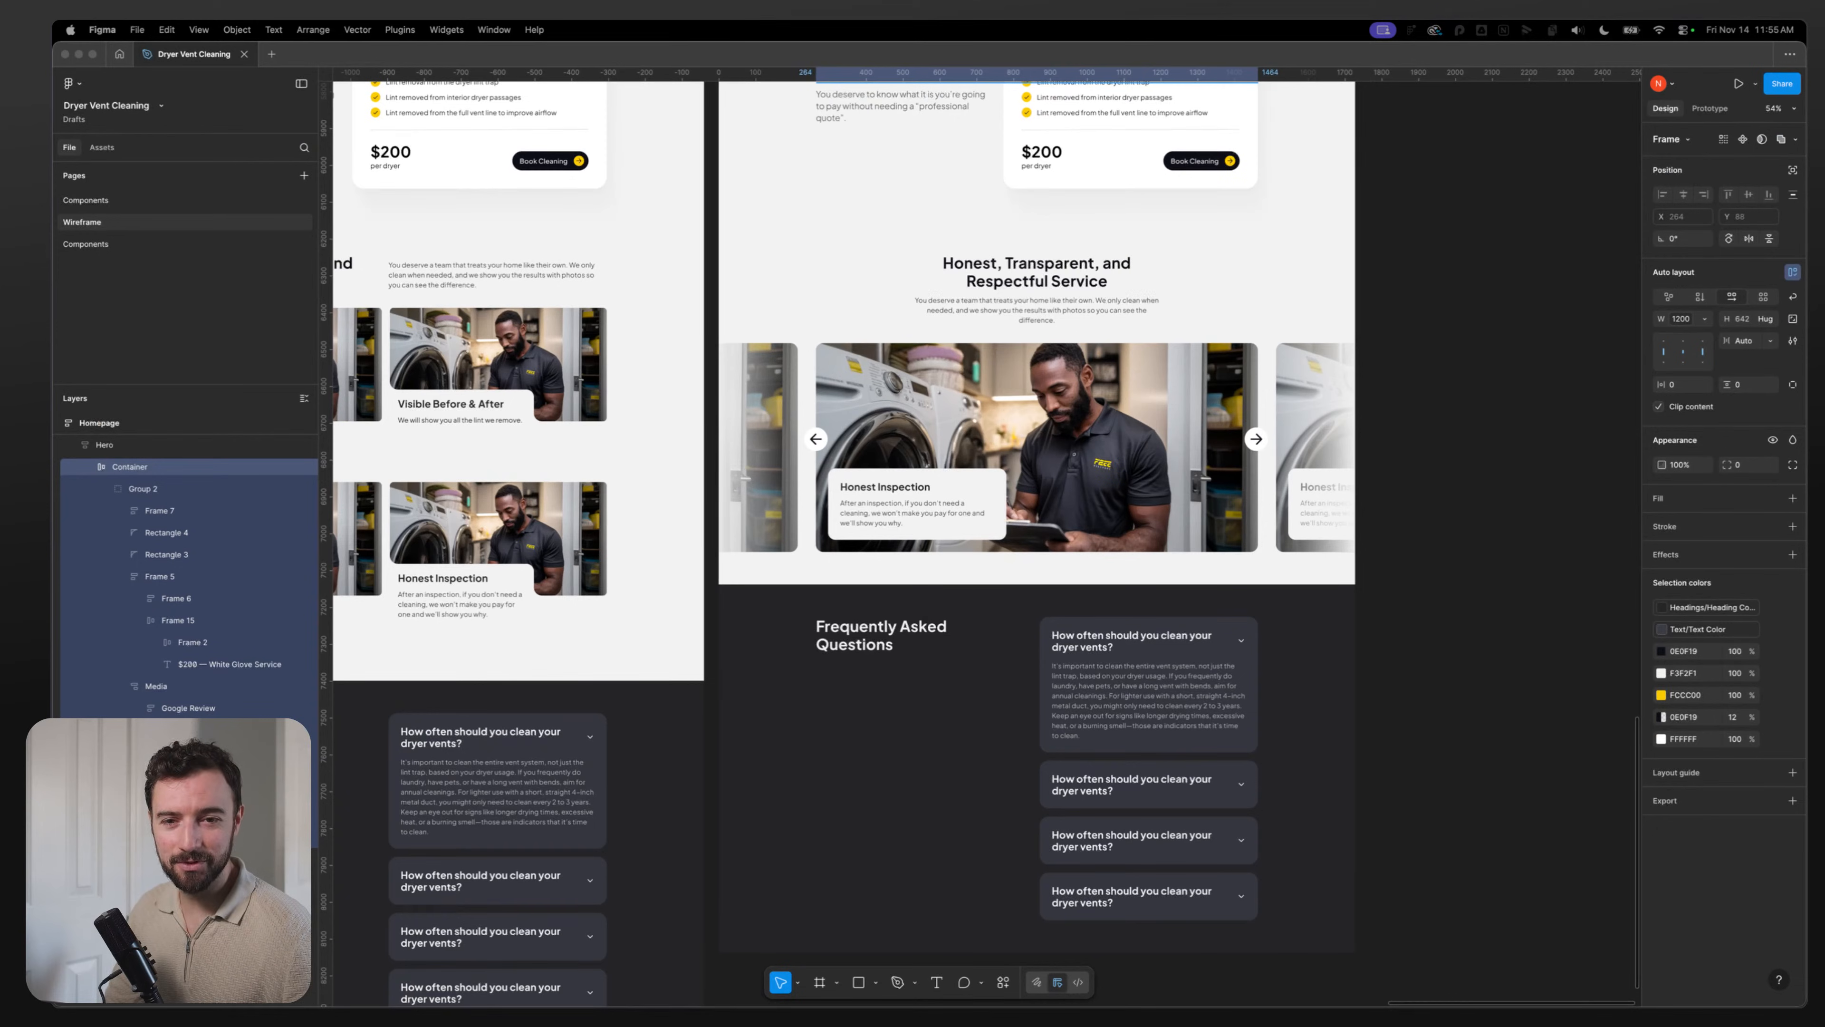
Step: Examine the Frequently Asked Questions section at the end of the rightmost Homepage design
{"action": "left_click", "coordinate": [810, 693]}
{"action": "scroll", "coordinate": [855, 586], "scroll_direction": "down", "scroll_amount": 3}
{"action": "left_click", "coordinate": [739, 474]}
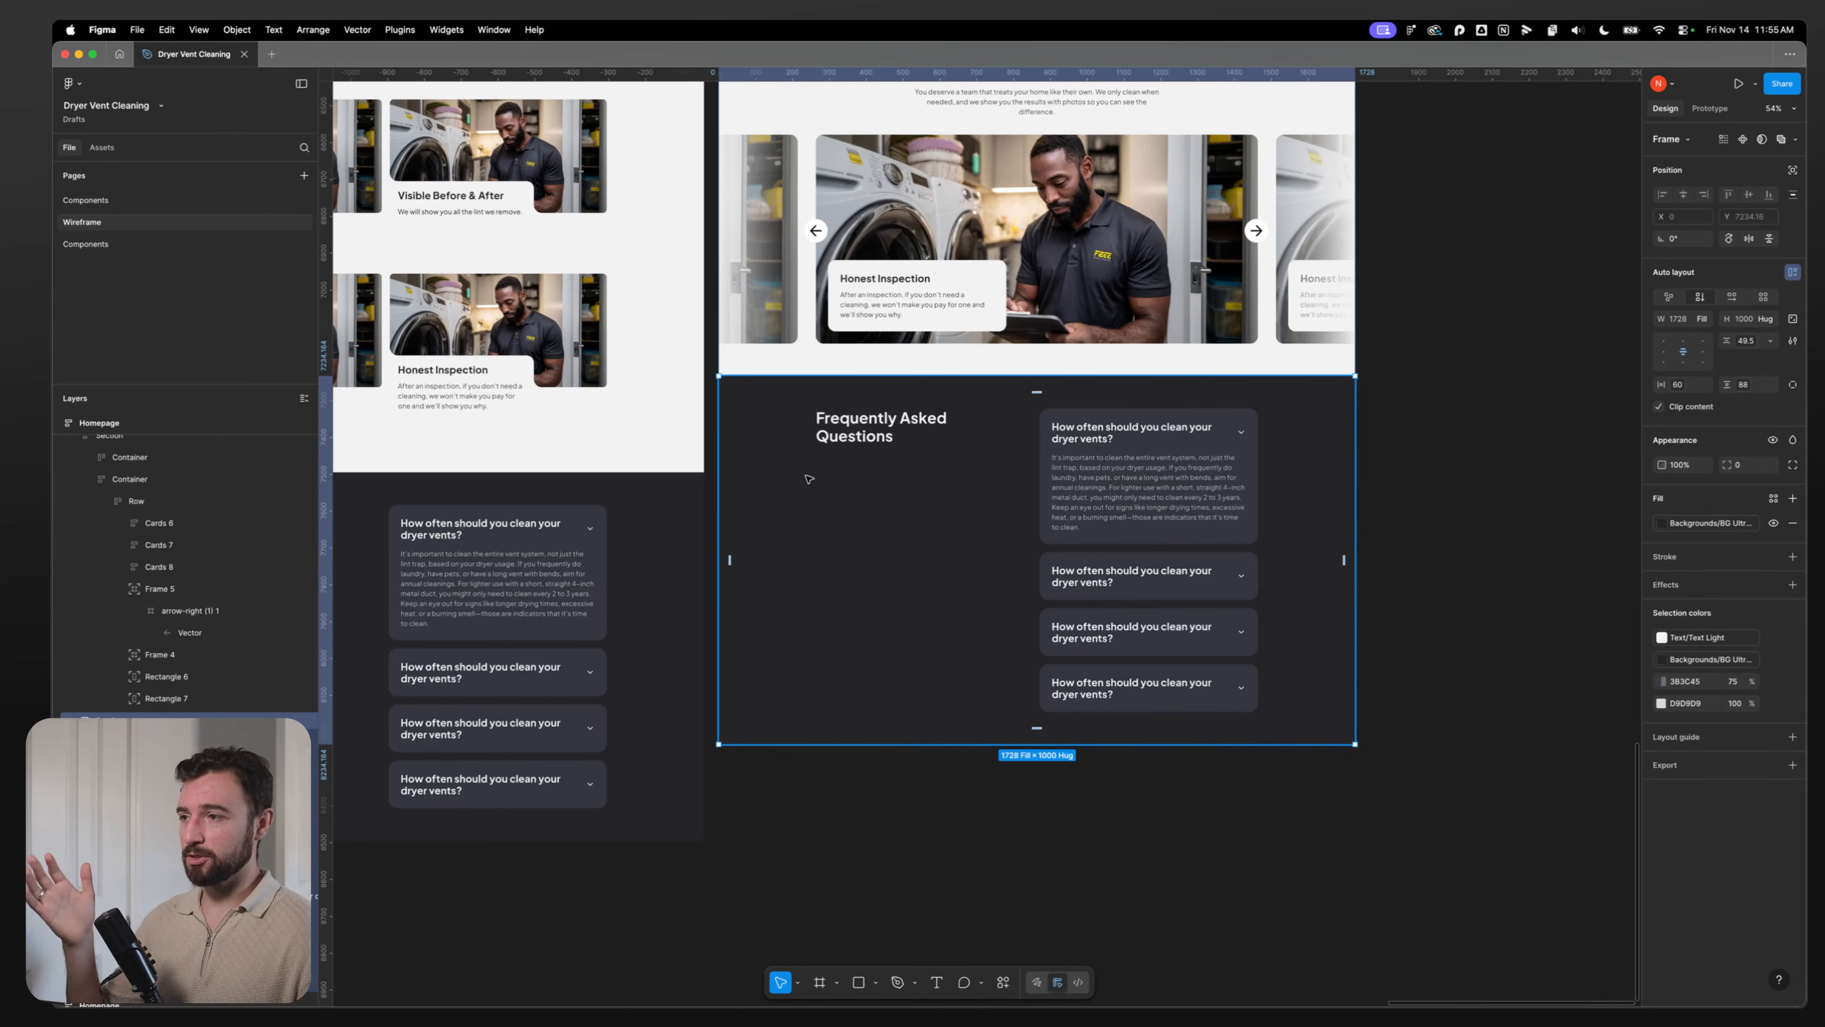
{"action": "key", "text": "Escape"}
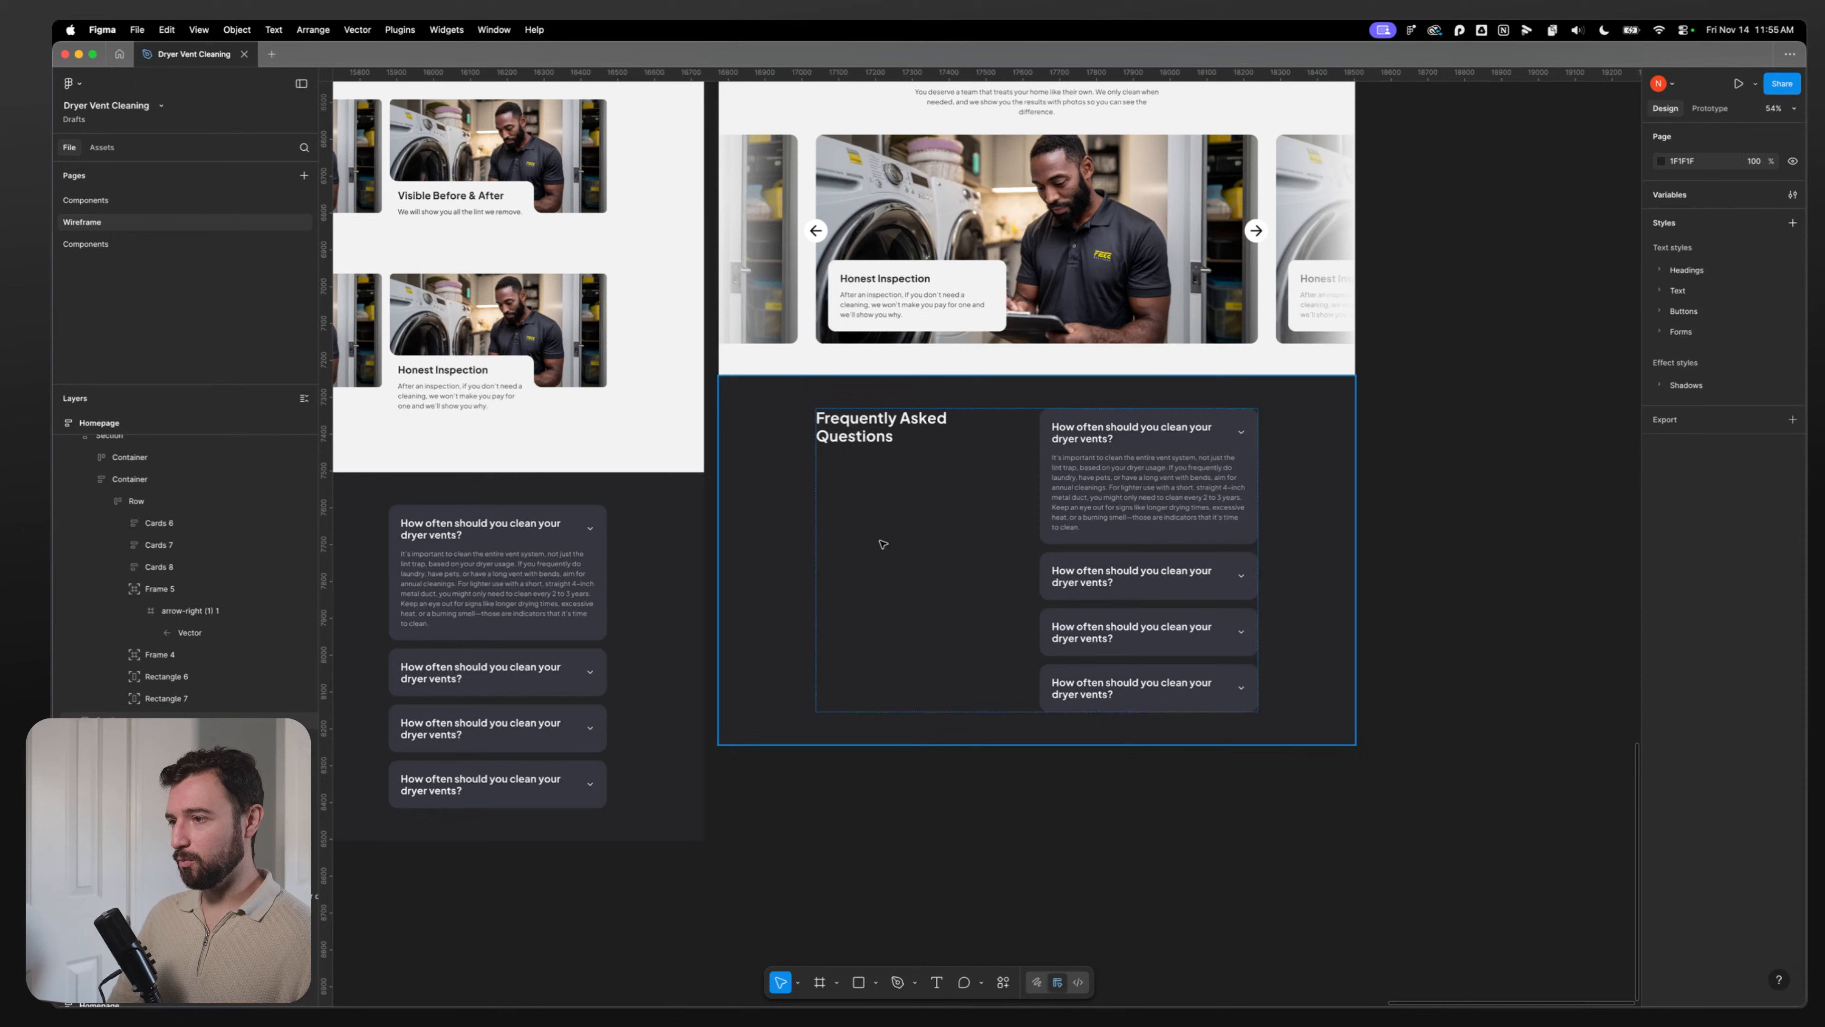
{"action": "left_click", "coordinate": [787, 603]}
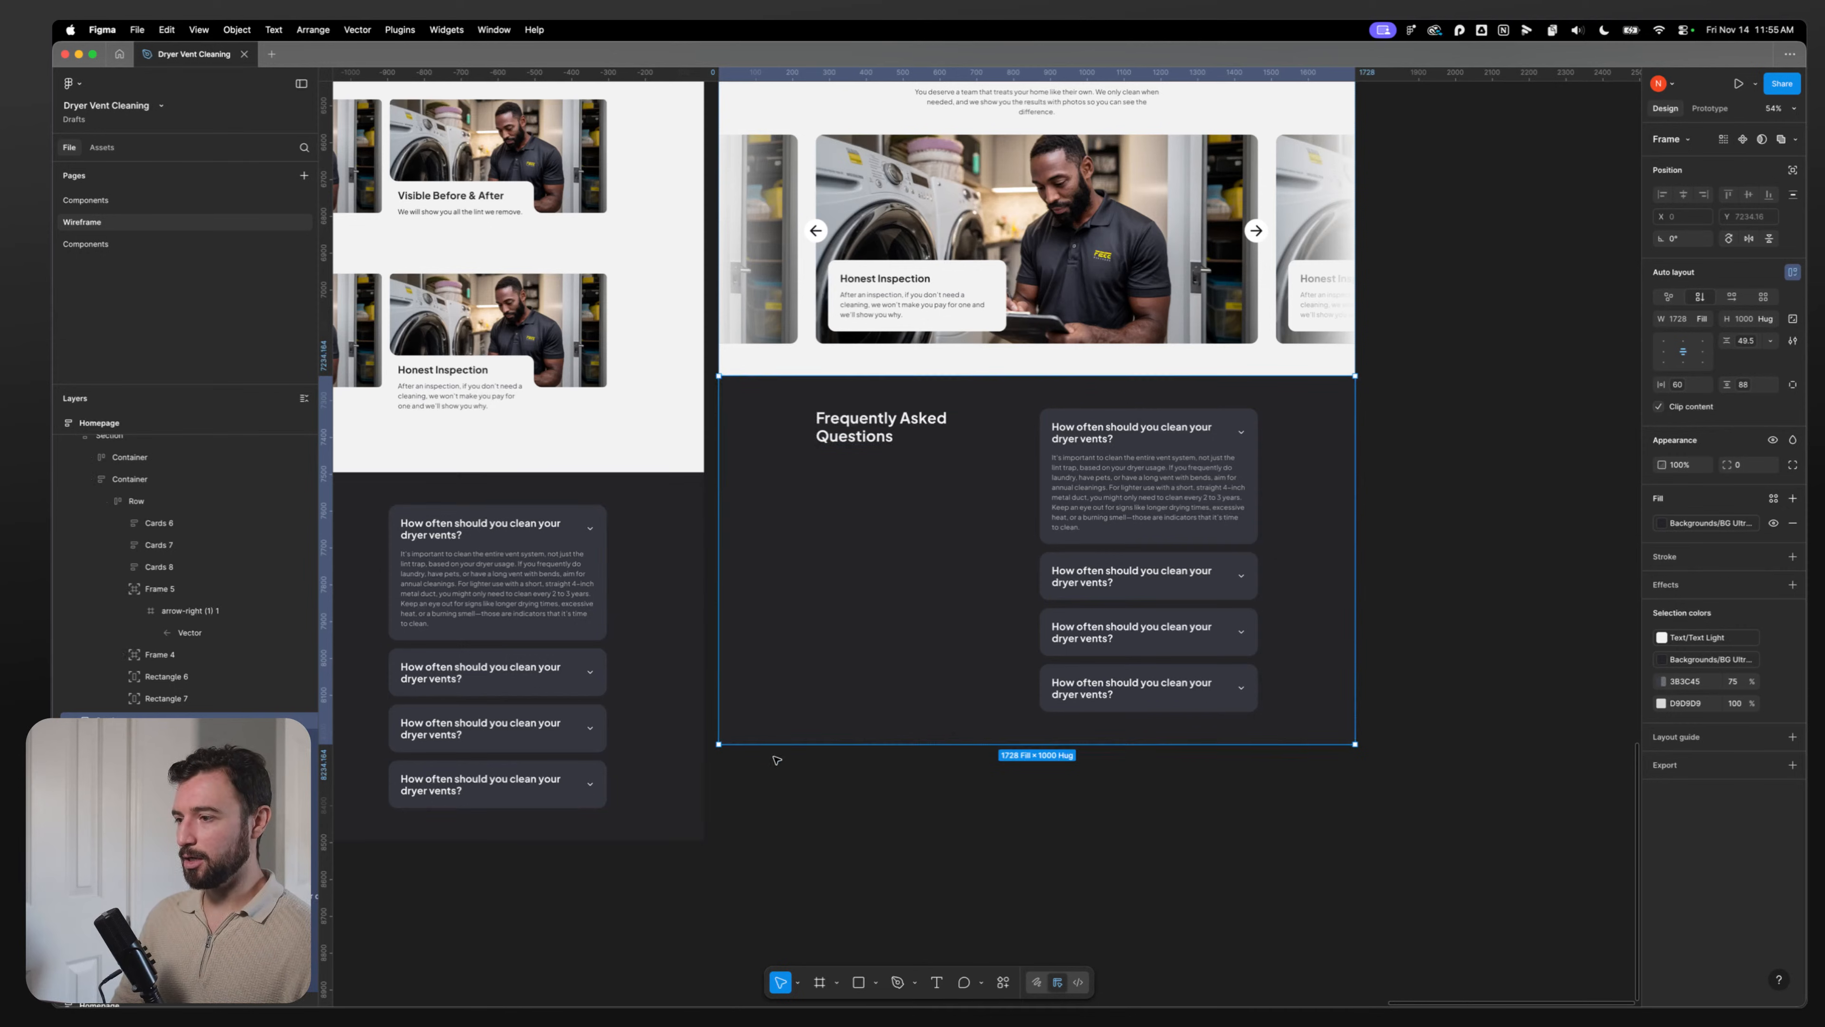
{"action": "left_click", "coordinate": [772, 791]}
{"action": "left_click", "coordinate": [760, 362]}
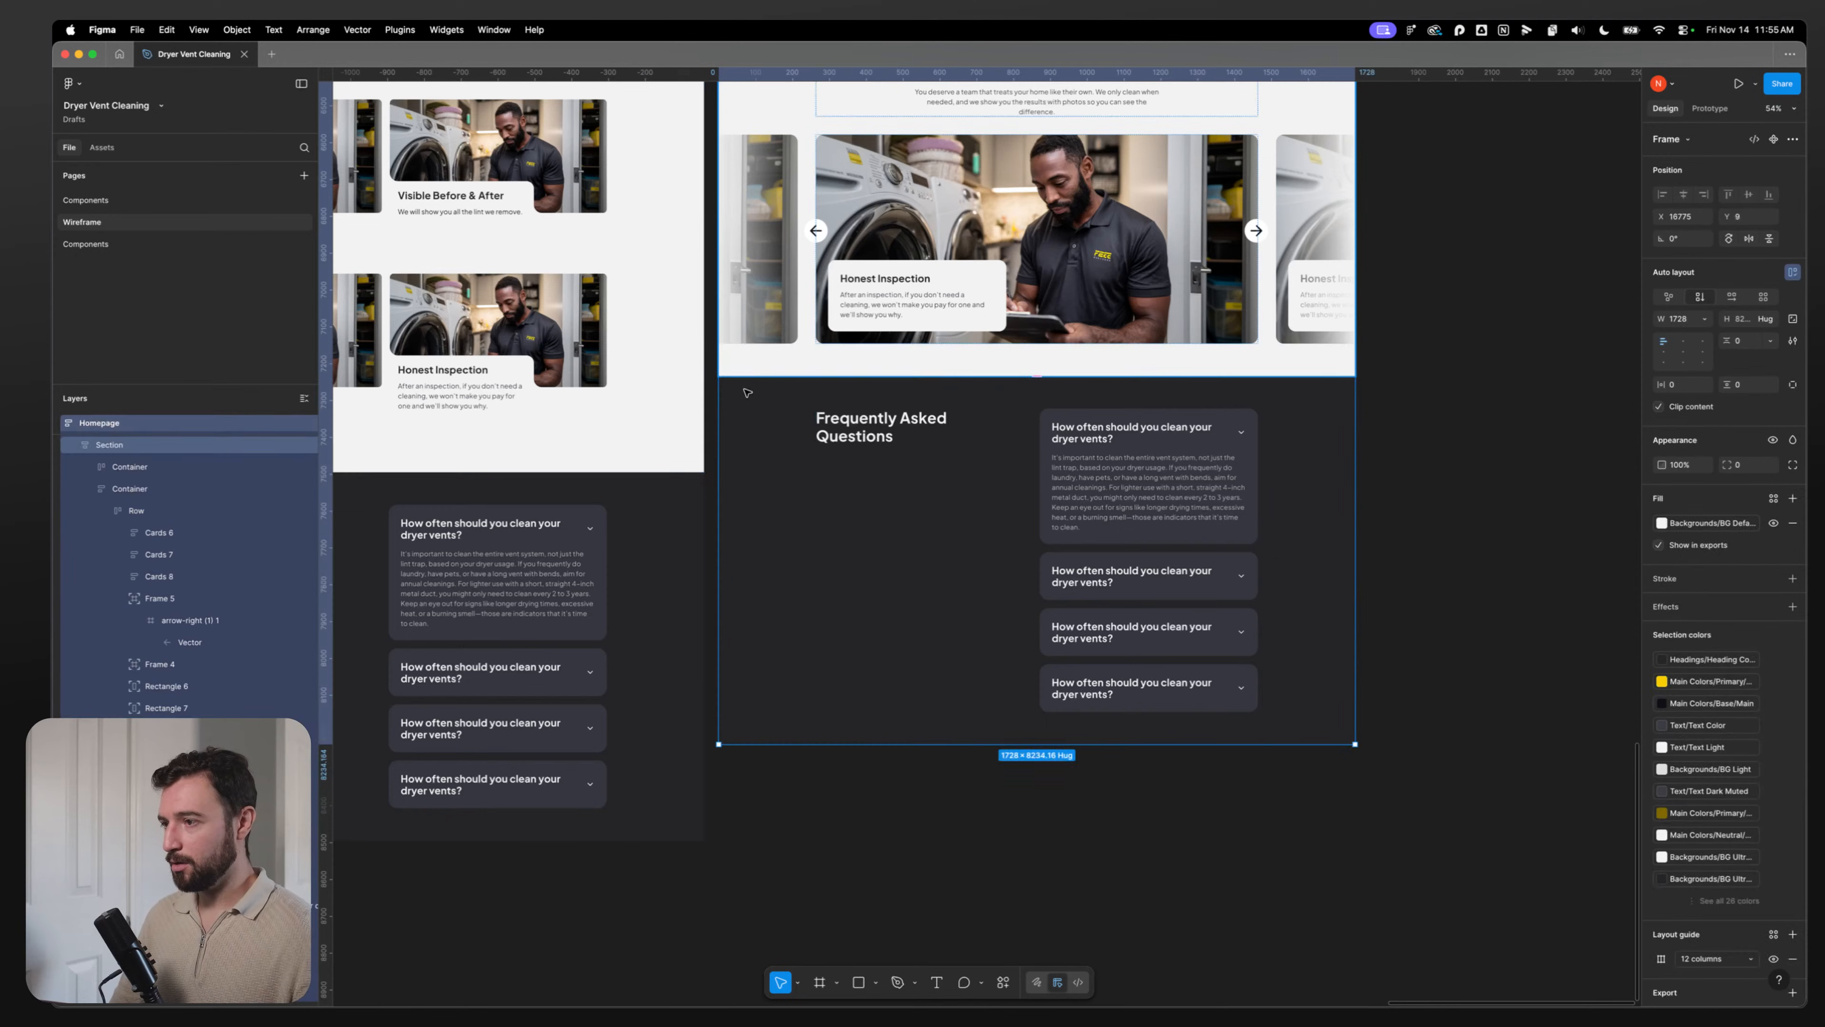
Step: Add a frame directly below the FAQ section of the rightmost Homepage, stretched to the full 1728 width and about 685 high
{"action": "key", "text": "f"}
{"action": "left_click_drag", "start_coordinate": [732, 714], "coordinate": [1022, 860]}
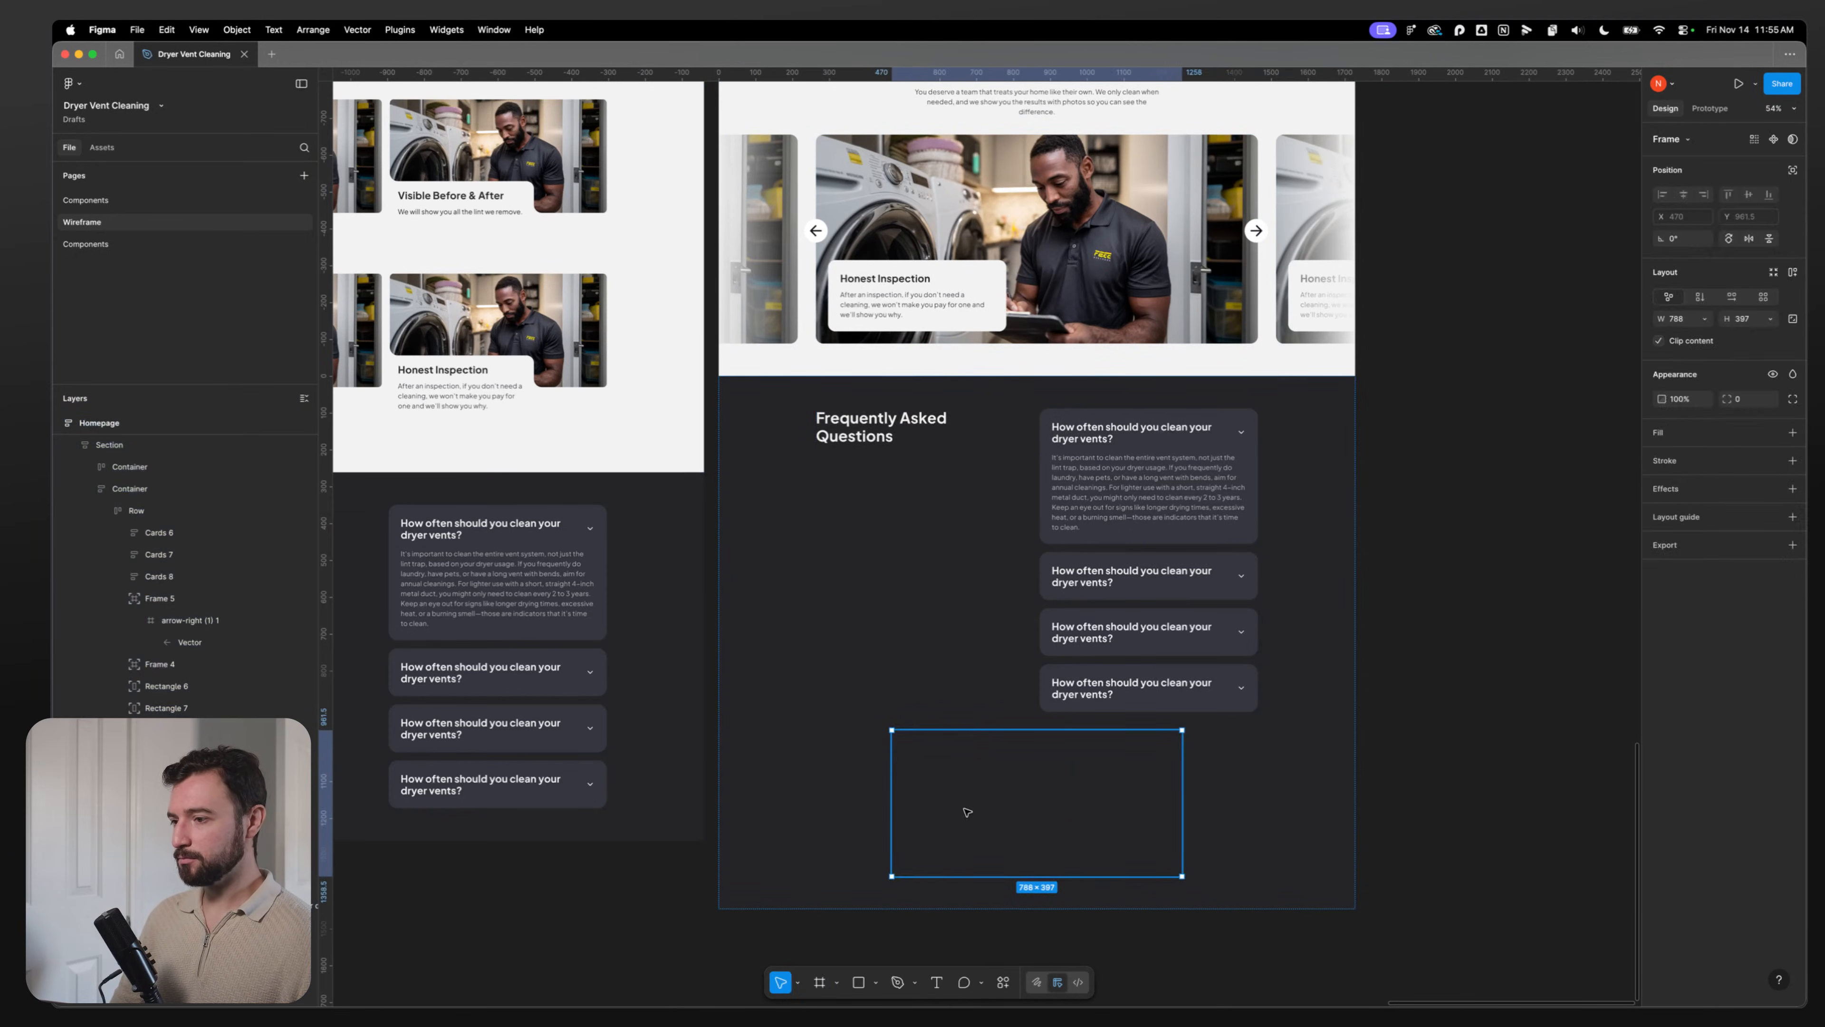
{"action": "key", "text": "Delete"}
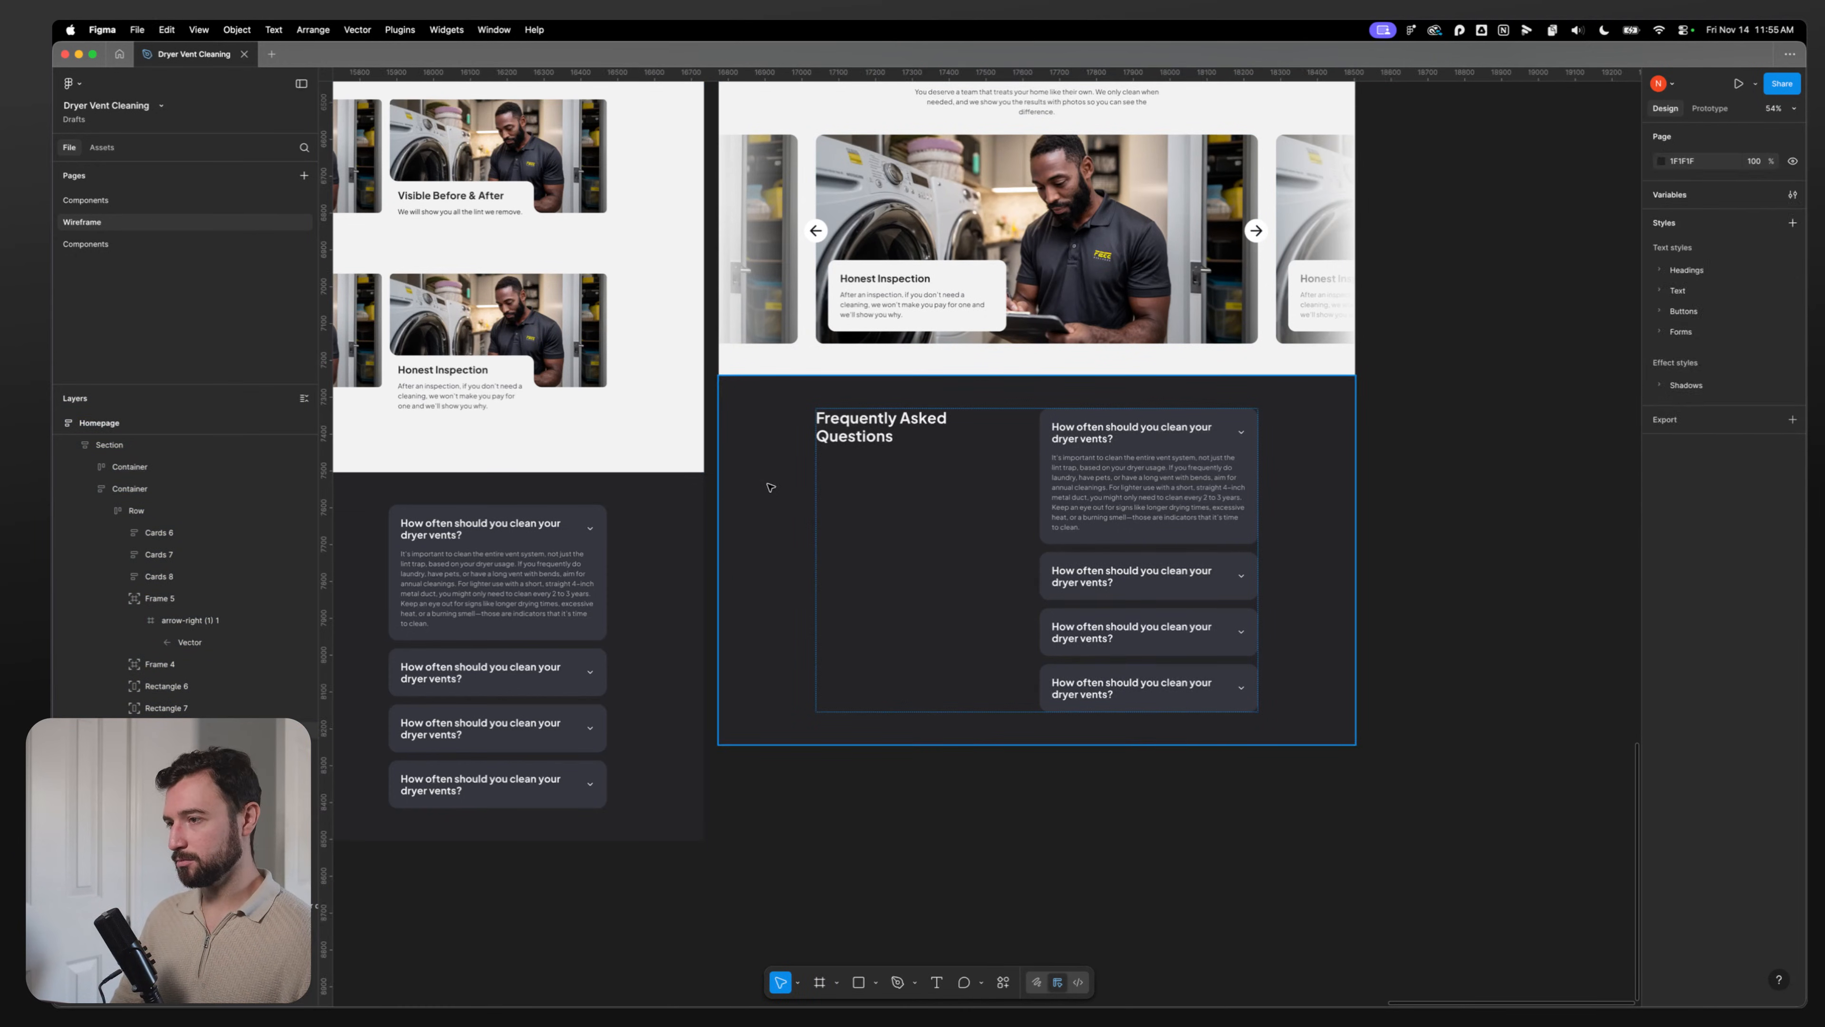
{"action": "left_click", "coordinate": [770, 371]}
{"action": "key", "text": "super+z"}
{"action": "key", "text": "super+z"}
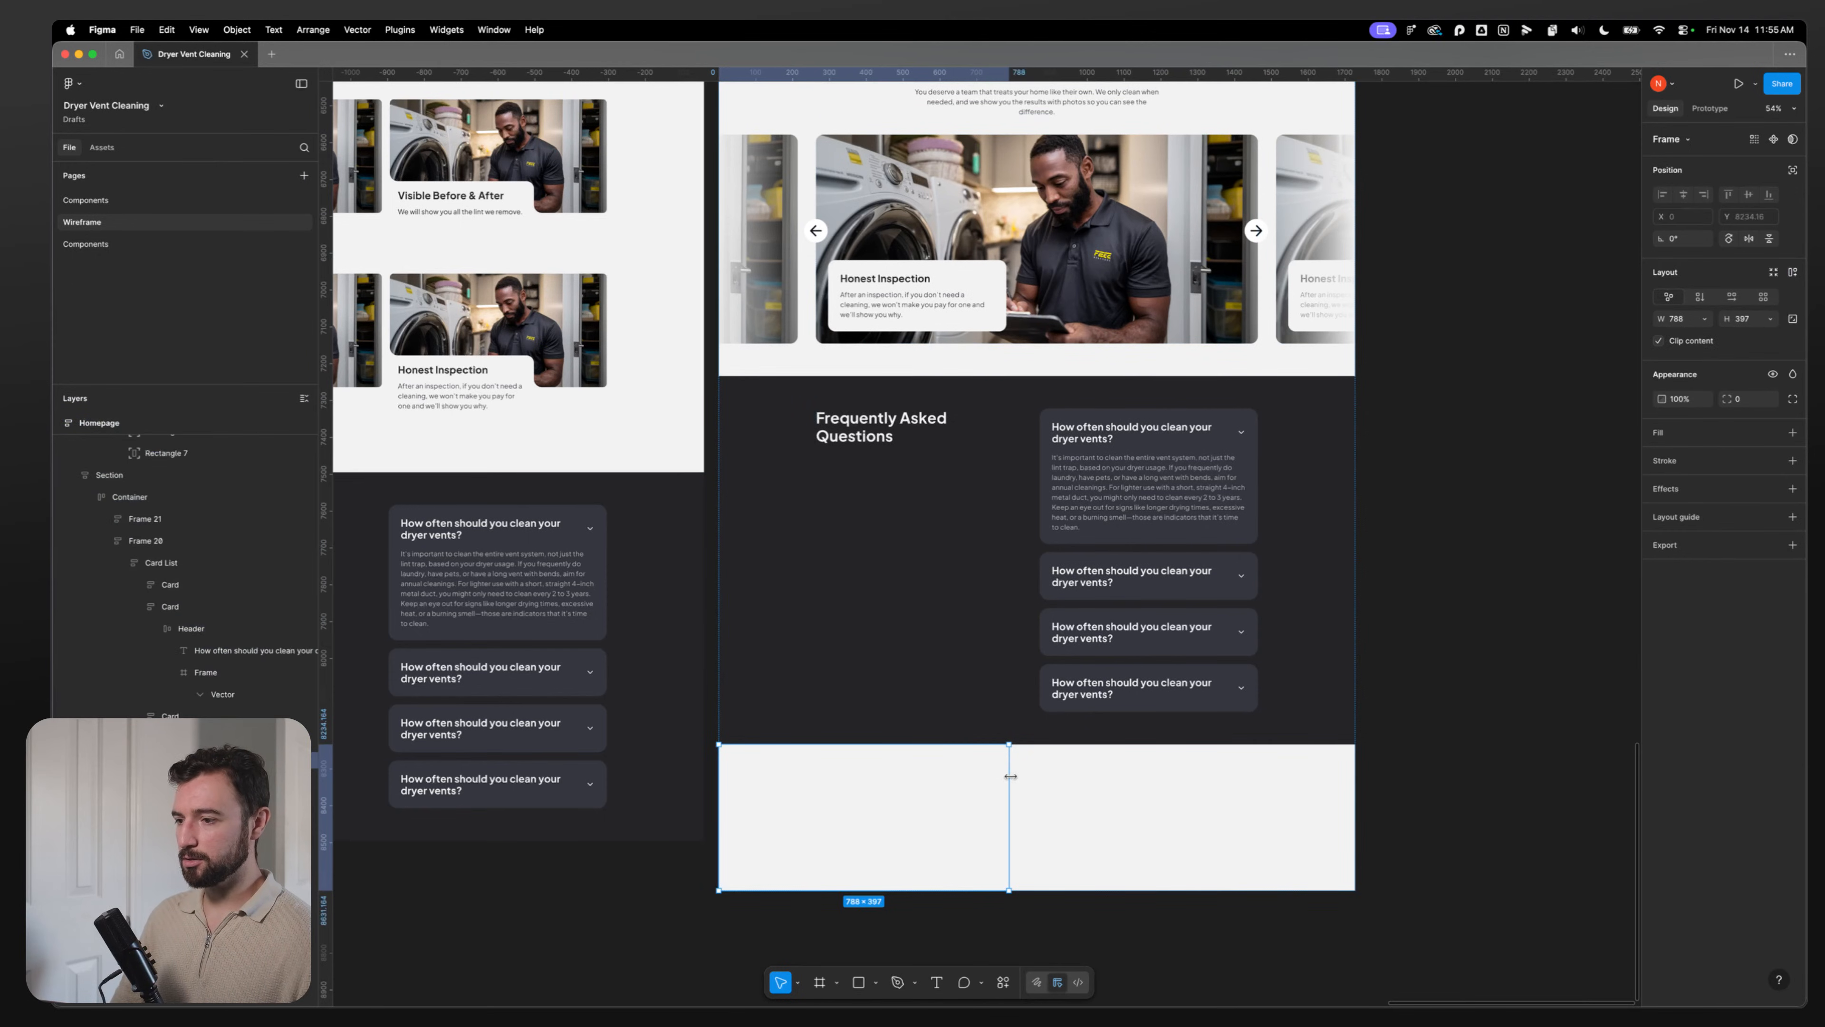
{"action": "left_click_drag", "start_coordinate": [1009, 789], "coordinate": [1358, 786]}
{"action": "left_click_drag", "start_coordinate": [1212, 893], "coordinate": [1214, 1010]}
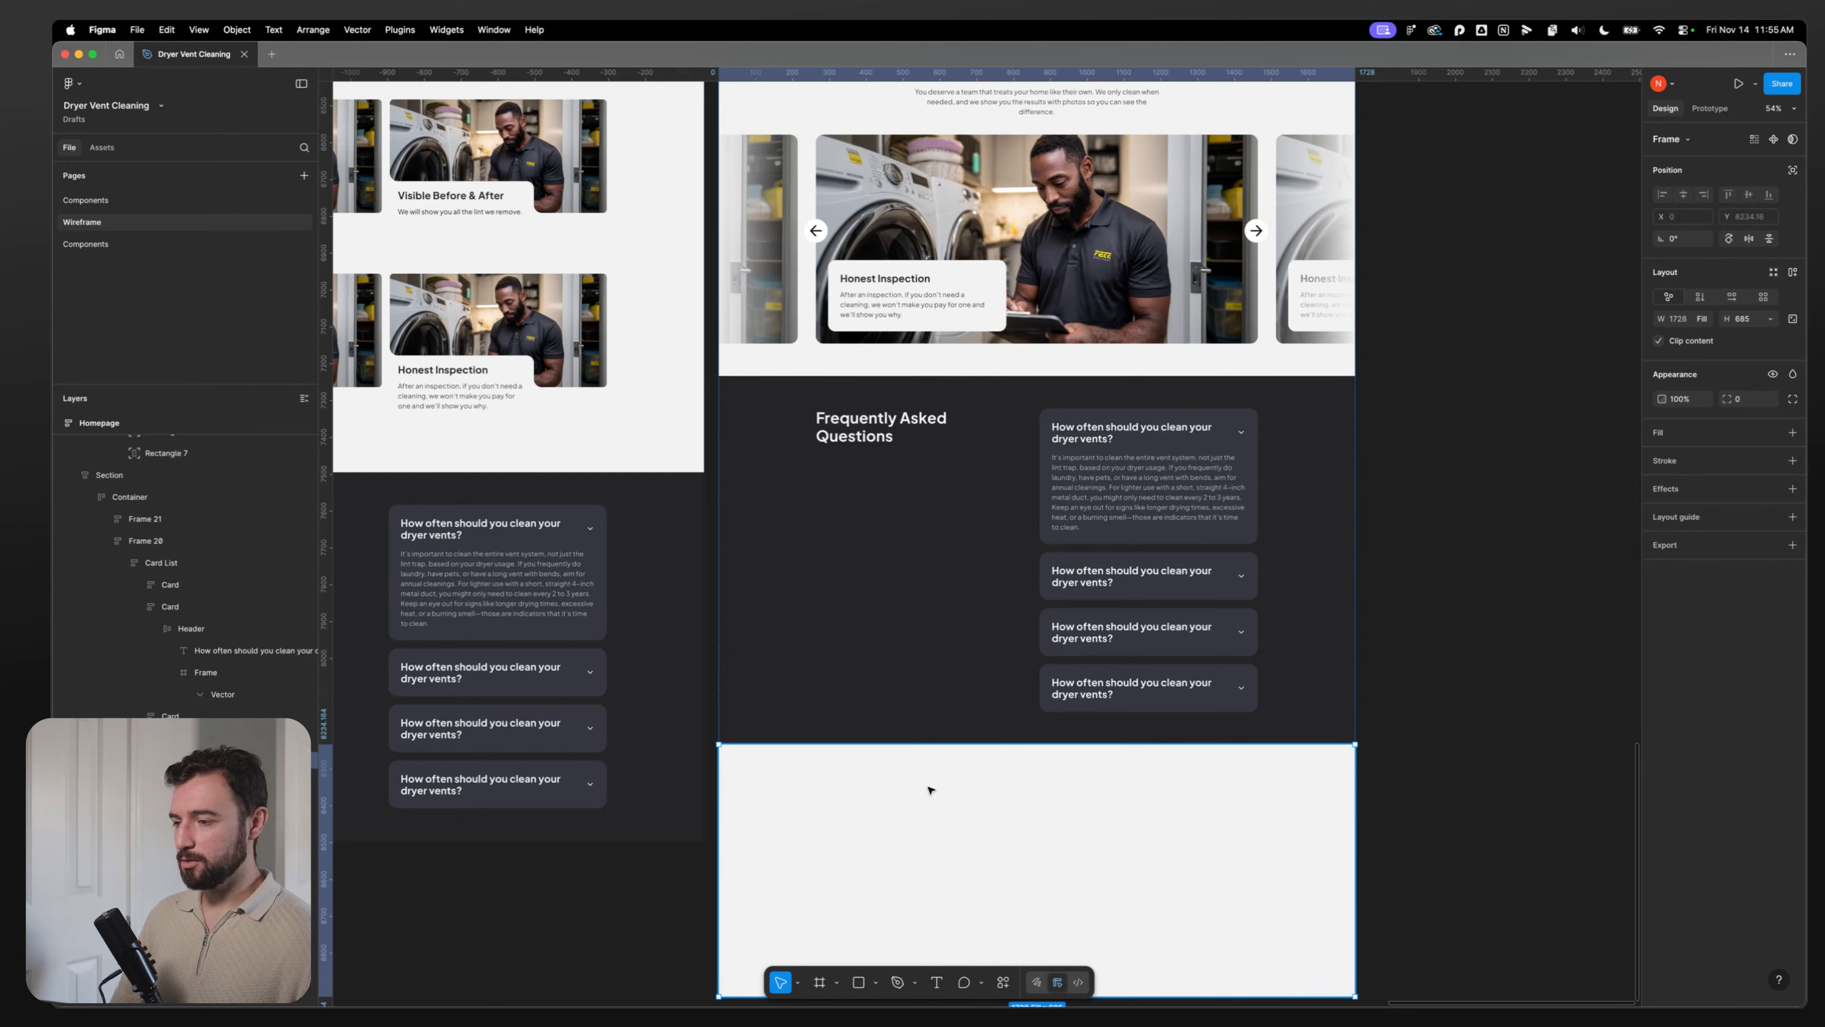
Step: Draw a wide placeholder rectangle near the new frame's upper edge and a longer horizontal divider line below it
{"action": "scroll", "coordinate": [937, 791], "scroll_direction": "down", "scroll_amount": 5}
{"action": "scroll", "coordinate": [1234, 856], "scroll_direction": "down", "scroll_amount": 10}
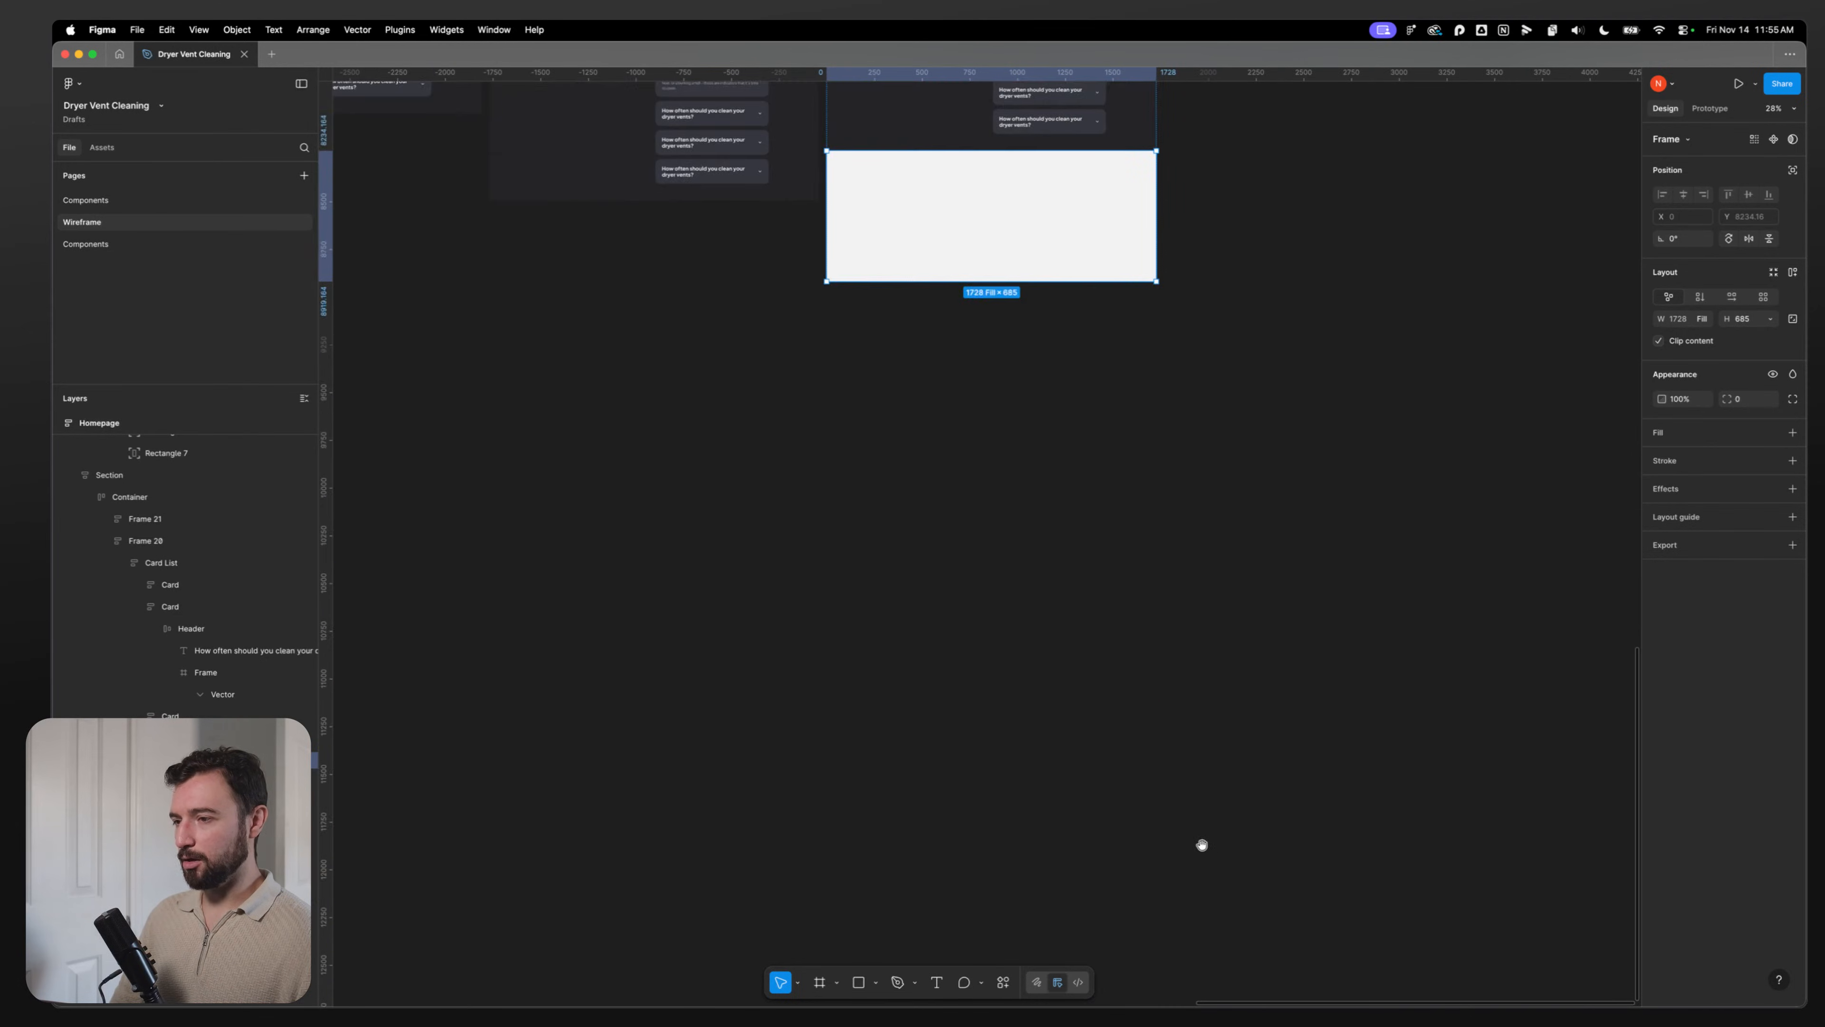
{"action": "scroll", "coordinate": [1116, 559], "scroll_direction": "up", "scroll_amount": 2}
{"action": "scroll", "coordinate": [1045, 662], "scroll_direction": "up", "scroll_amount": 3}
{"action": "key", "text": "r"}
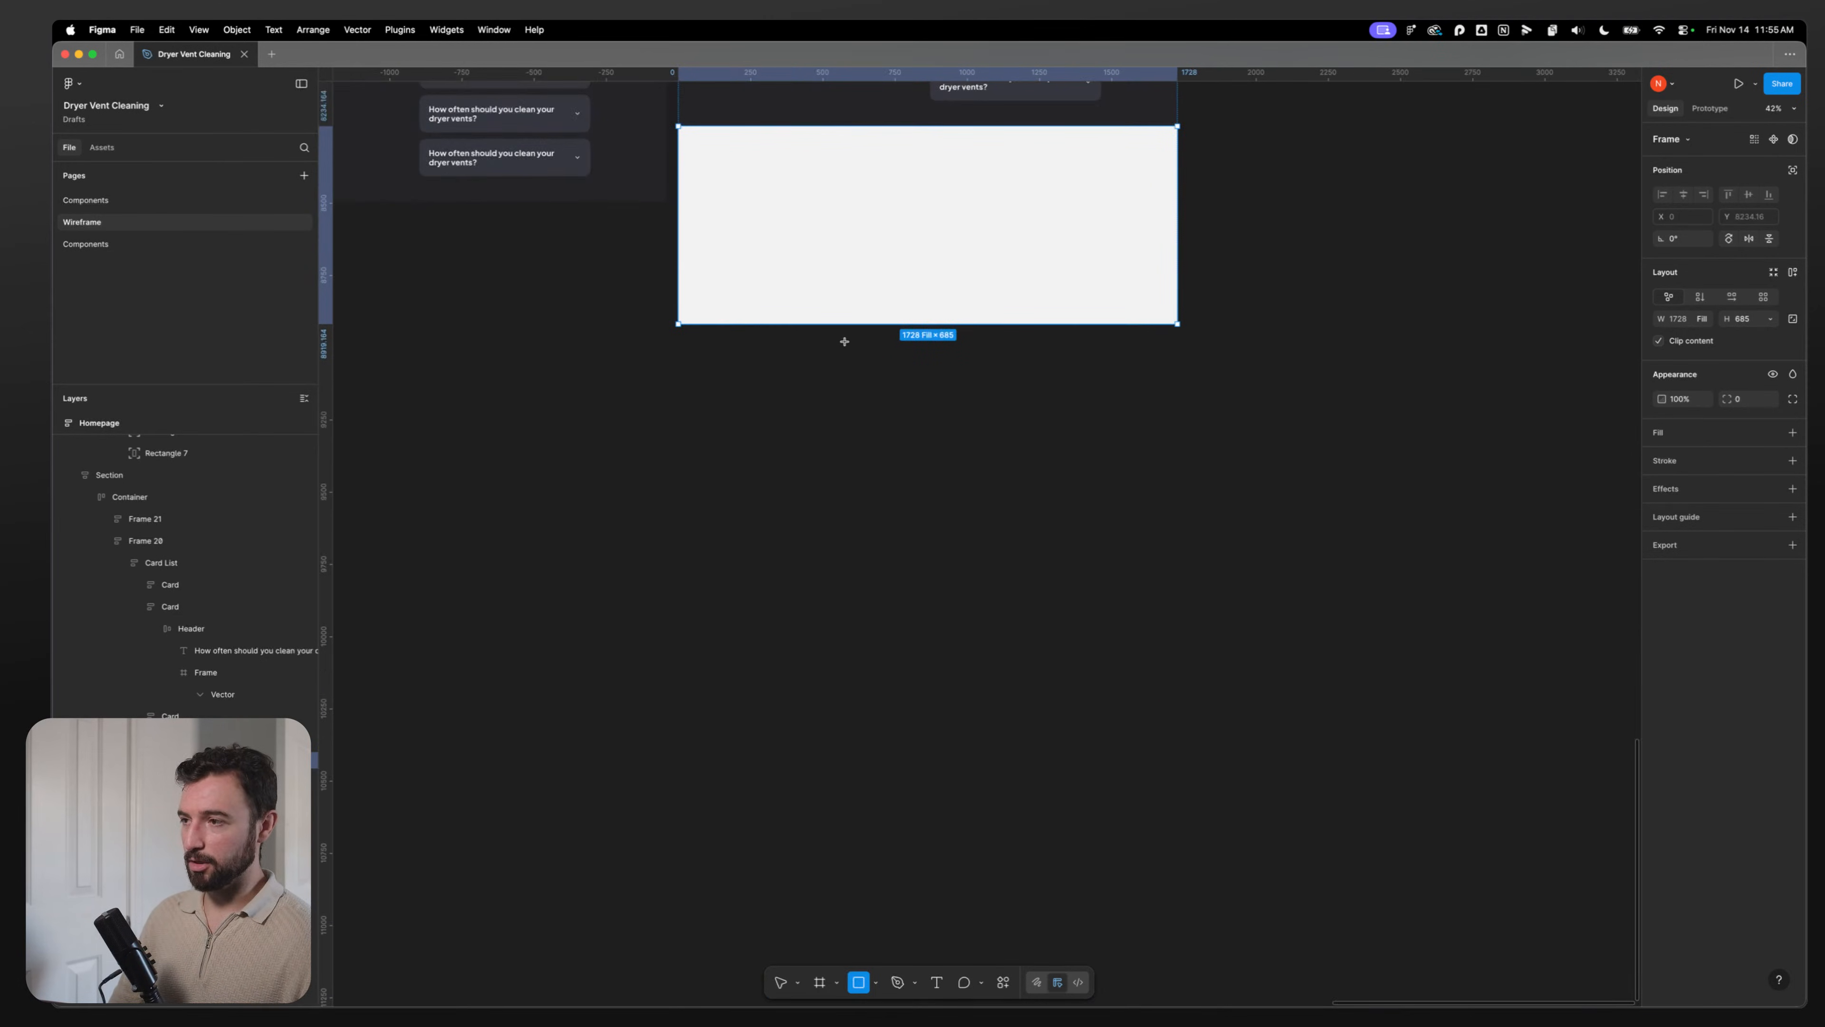
{"action": "scroll", "coordinate": [873, 495], "scroll_direction": "up", "scroll_amount": 2}
{"action": "left_click_drag", "start_coordinate": [806, 250], "coordinate": [1066, 303]}
{"action": "mouse_move", "coordinate": [818, 332]}
{"action": "left_mouse_down"}
{"action": "mouse_move", "coordinate": [797, 331]}
{"action": "mouse_move", "coordinate": [1127, 337]}
{"action": "left_mouse_up"}
{"action": "key", "text": "shift+l"}
{"action": "left_click", "coordinate": [807, 586]}
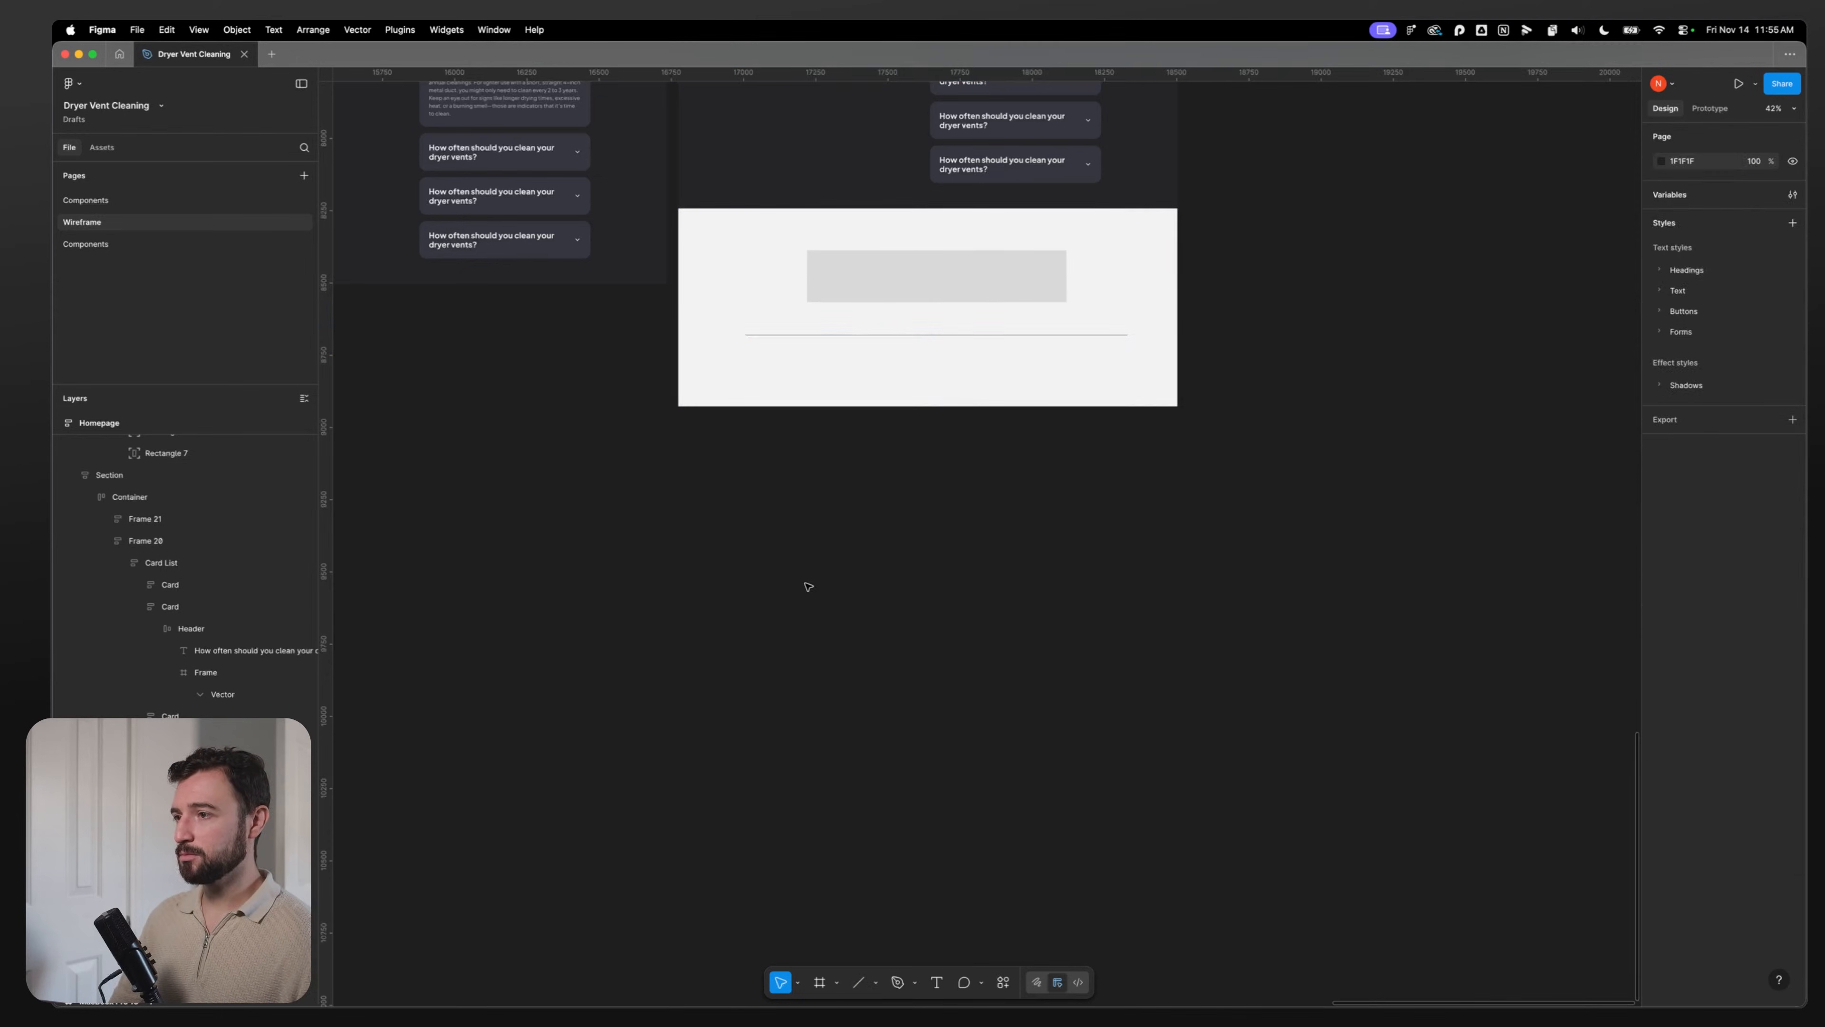
Step: Extend the new frame's height to about 1552 and draw a rectangle about 265 × 128 below the divider's left end
{"action": "left_click", "coordinate": [818, 389]}
{"action": "left_click_drag", "start_coordinate": [829, 411], "coordinate": [844, 656]}
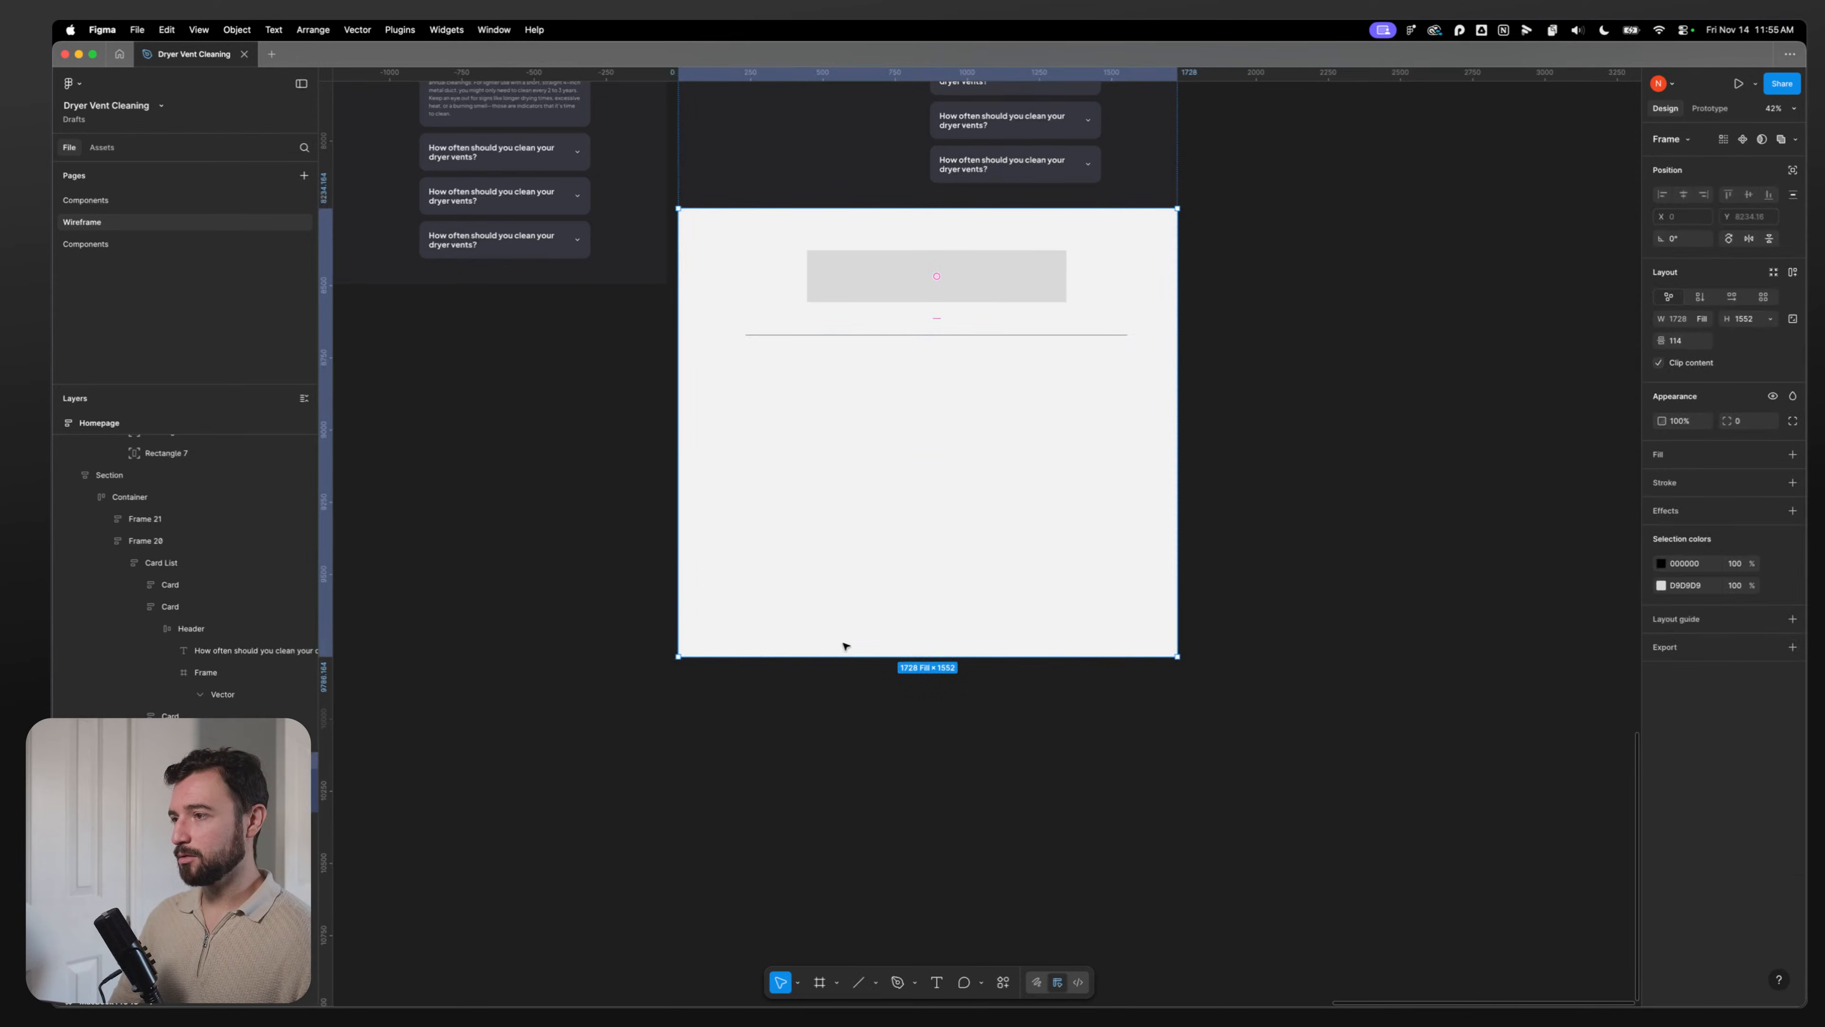
{"action": "key", "text": "r"}
{"action": "left_click_drag", "start_coordinate": [743, 365], "coordinate": [822, 400]}
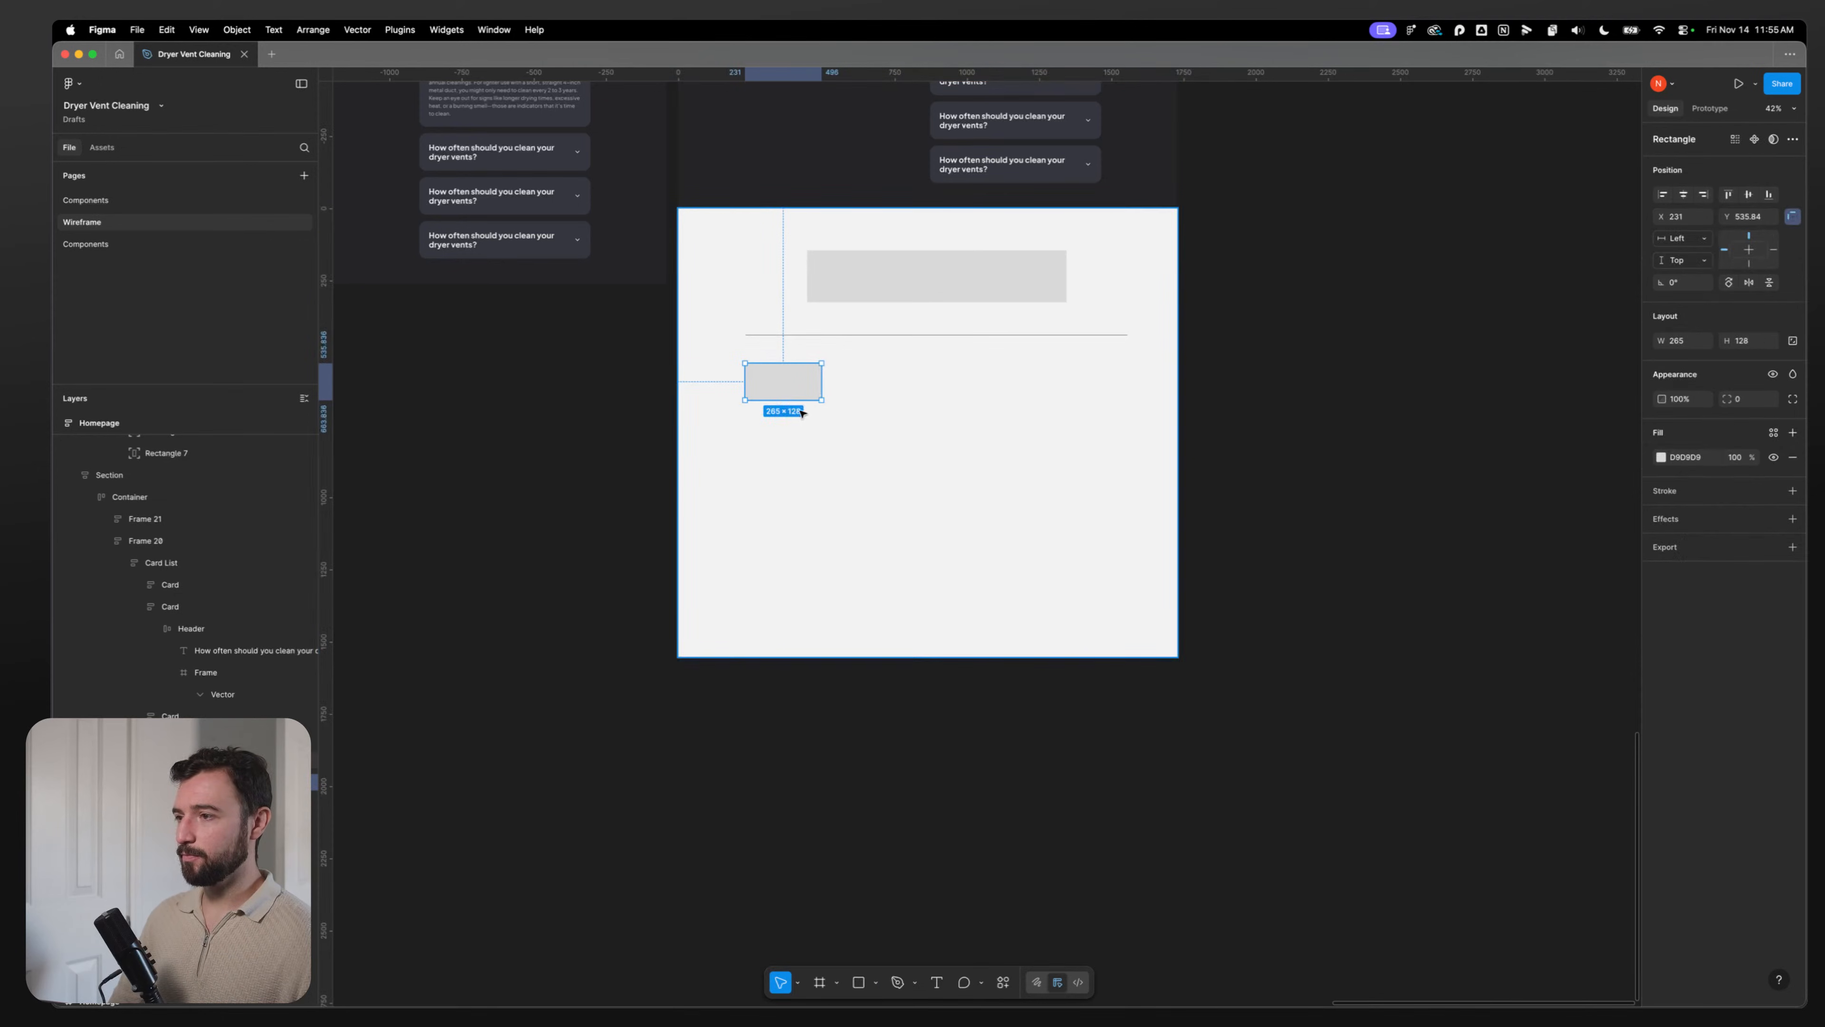
Step: Add three columns right of that rectangle, each a thin heading block above a taller body block, 265 wide with a gap of 10
{"action": "left_click_drag", "start_coordinate": [793, 387], "coordinate": [1037, 390]}
{"action": "left_click", "coordinate": [918, 370]}
{"action": "left_click", "coordinate": [919, 389], "text": "shift"}
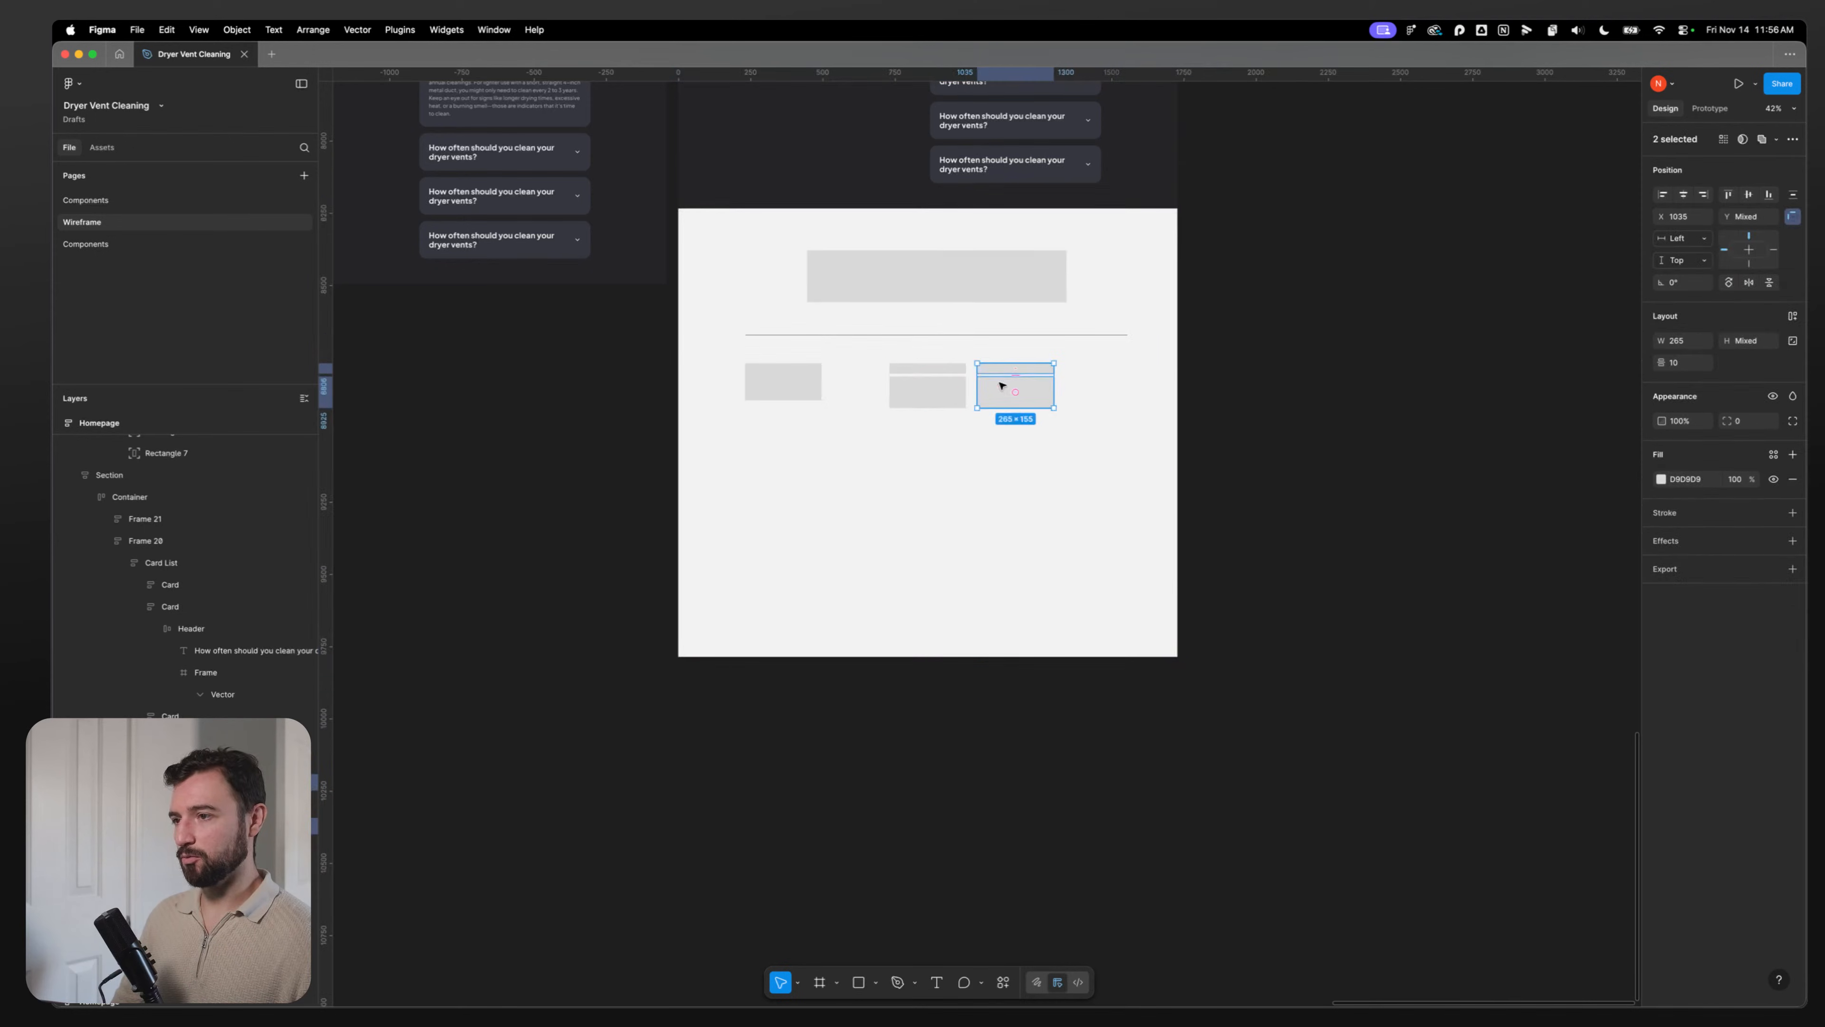
{"action": "key", "text": "super+d"}
{"action": "left_click", "coordinate": [1035, 392], "text": "shift"}
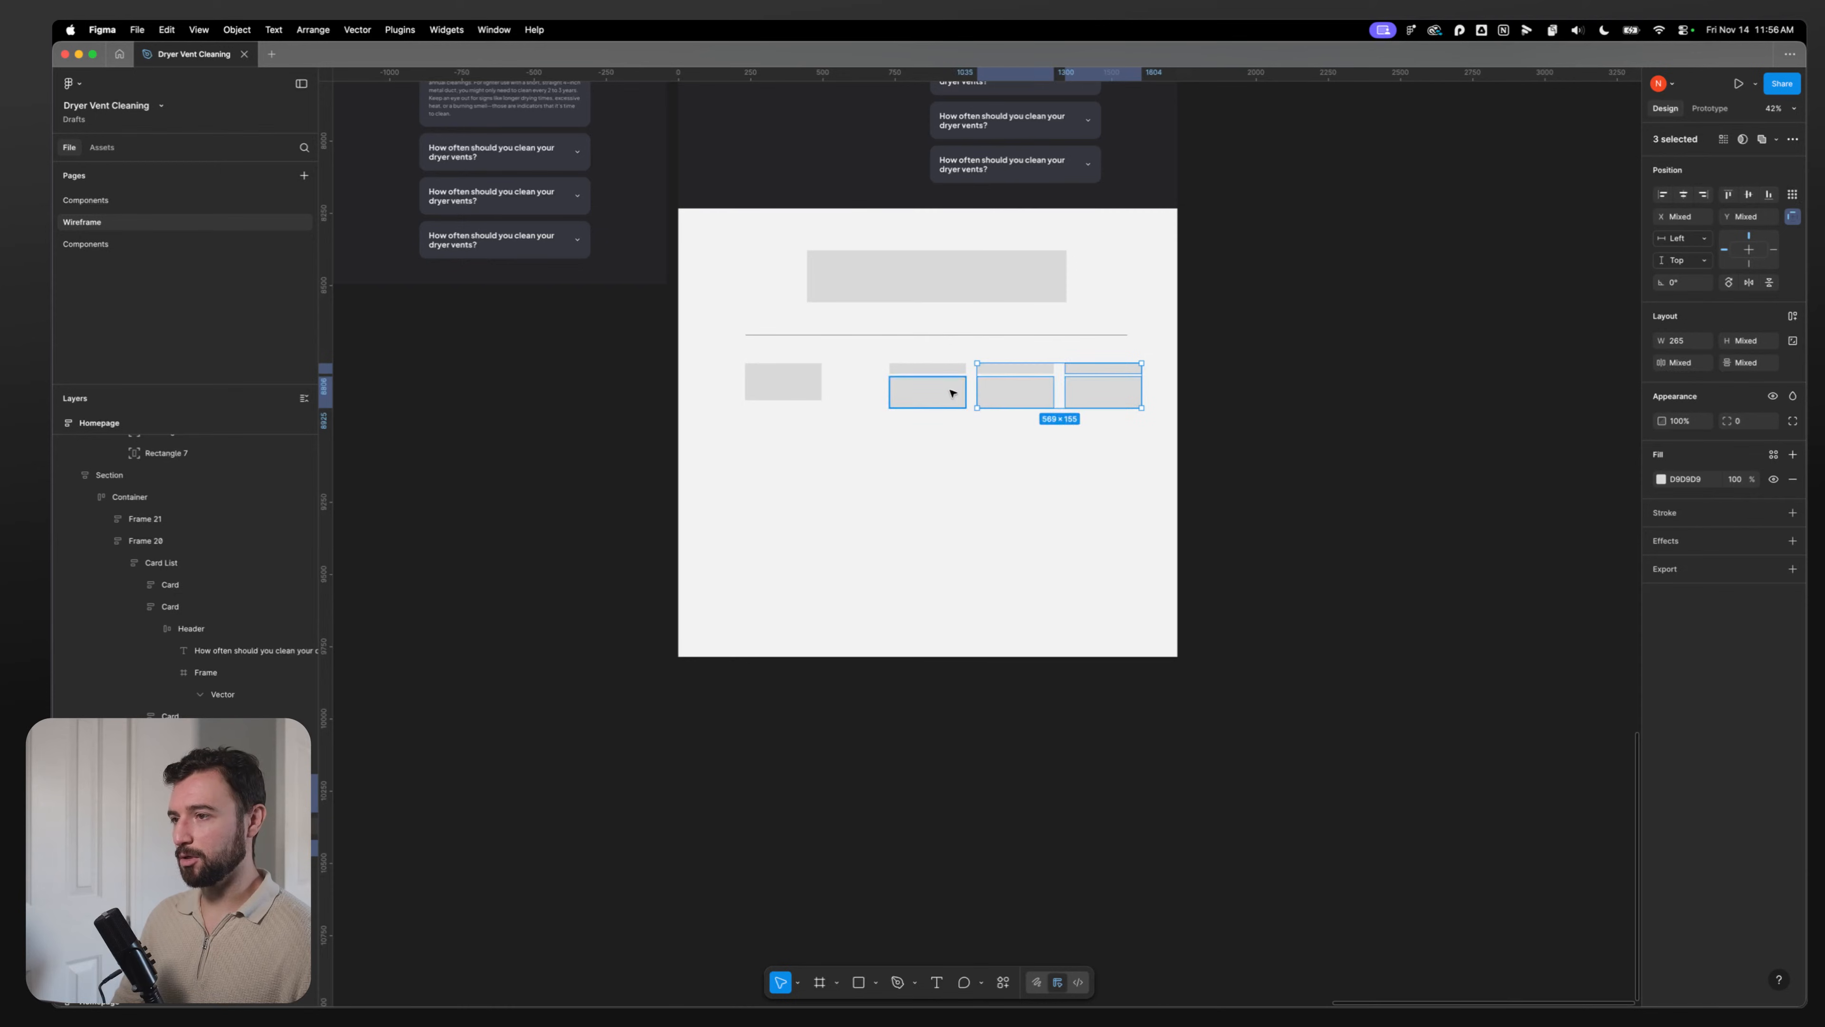
Step: Move all six heading and body blocks together so the third column ends flush with the divider line
{"action": "left_click", "coordinate": [954, 369]}
{"action": "left_click", "coordinate": [1005, 370], "text": "shift"}
{"action": "left_click", "coordinate": [1021, 384], "text": "shift"}
{"action": "left_click", "coordinate": [1087, 369], "text": "shift"}
{"action": "left_click", "coordinate": [1080, 393], "text": "shift"}
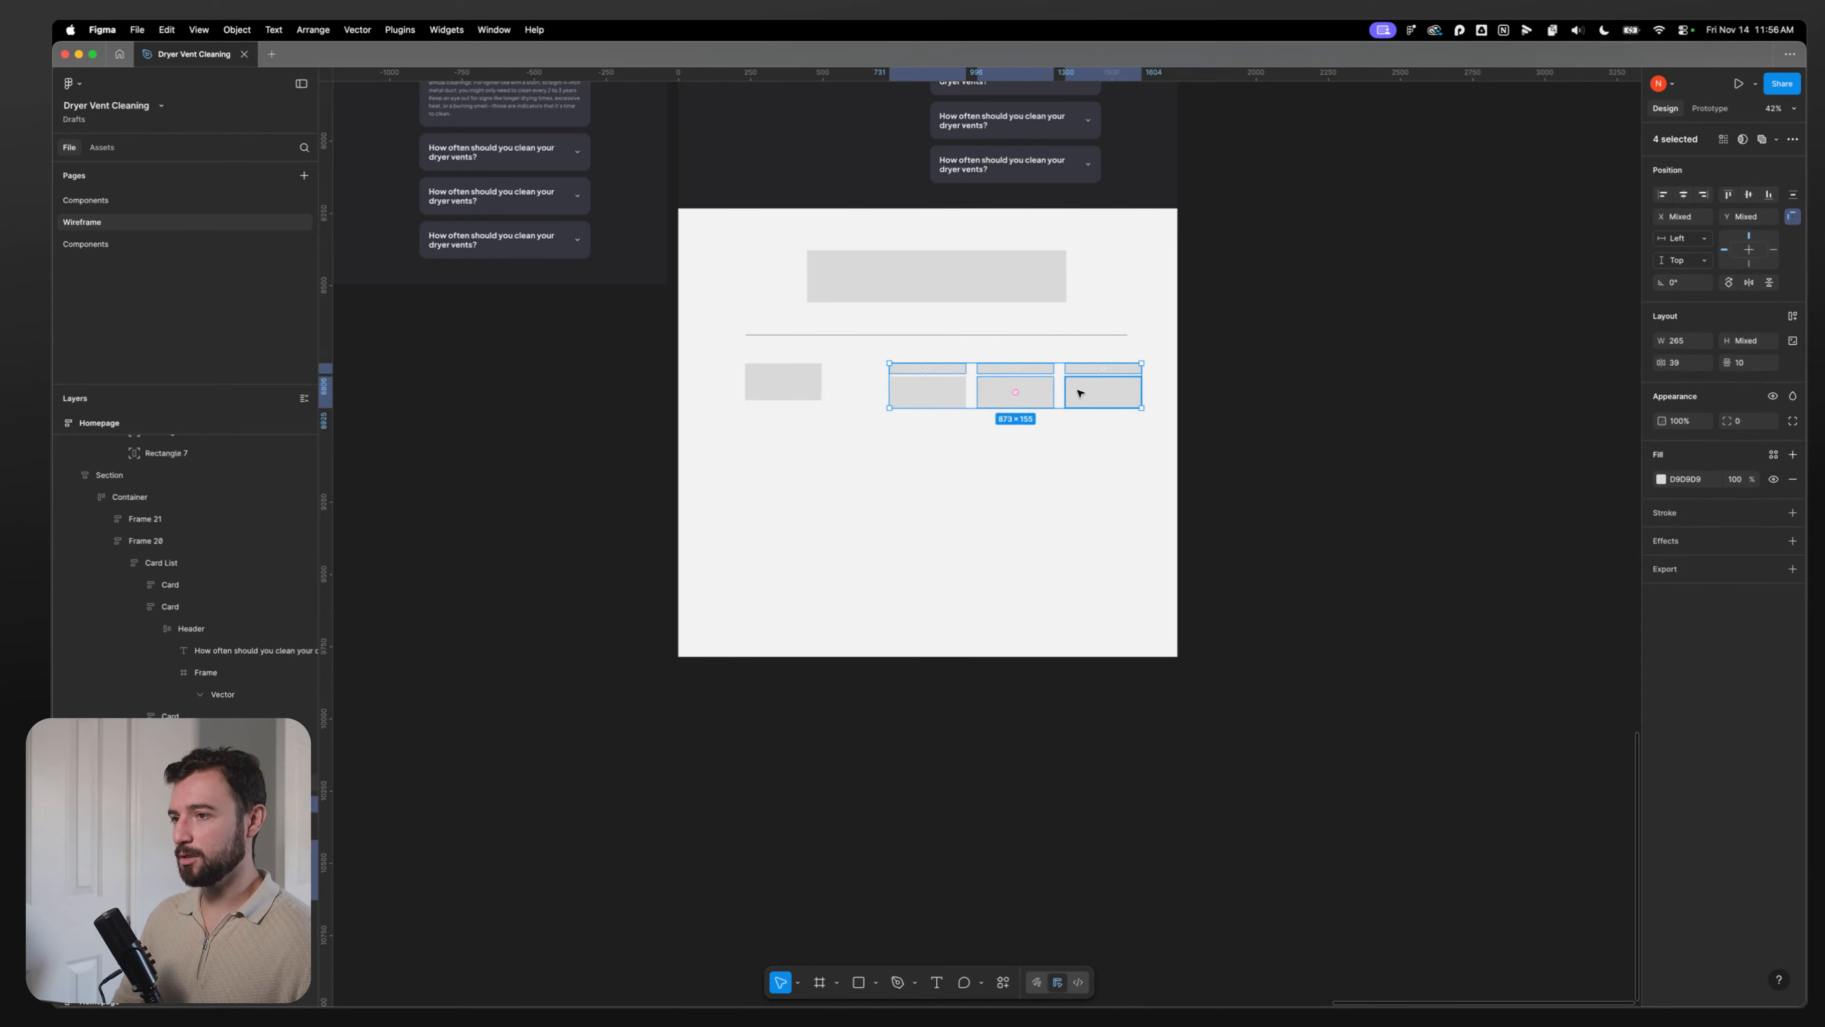
{"action": "left_click", "coordinate": [954, 386], "text": "shift"}
{"action": "left_click_drag", "start_coordinate": [1007, 385], "coordinate": [995, 385]}
Step: Add a second placeholder block about 265 × 79 beneath the first rectangle, aligned with its left edge
{"action": "left_click", "coordinate": [846, 397]}
{"action": "double_click", "coordinate": [888, 403]}
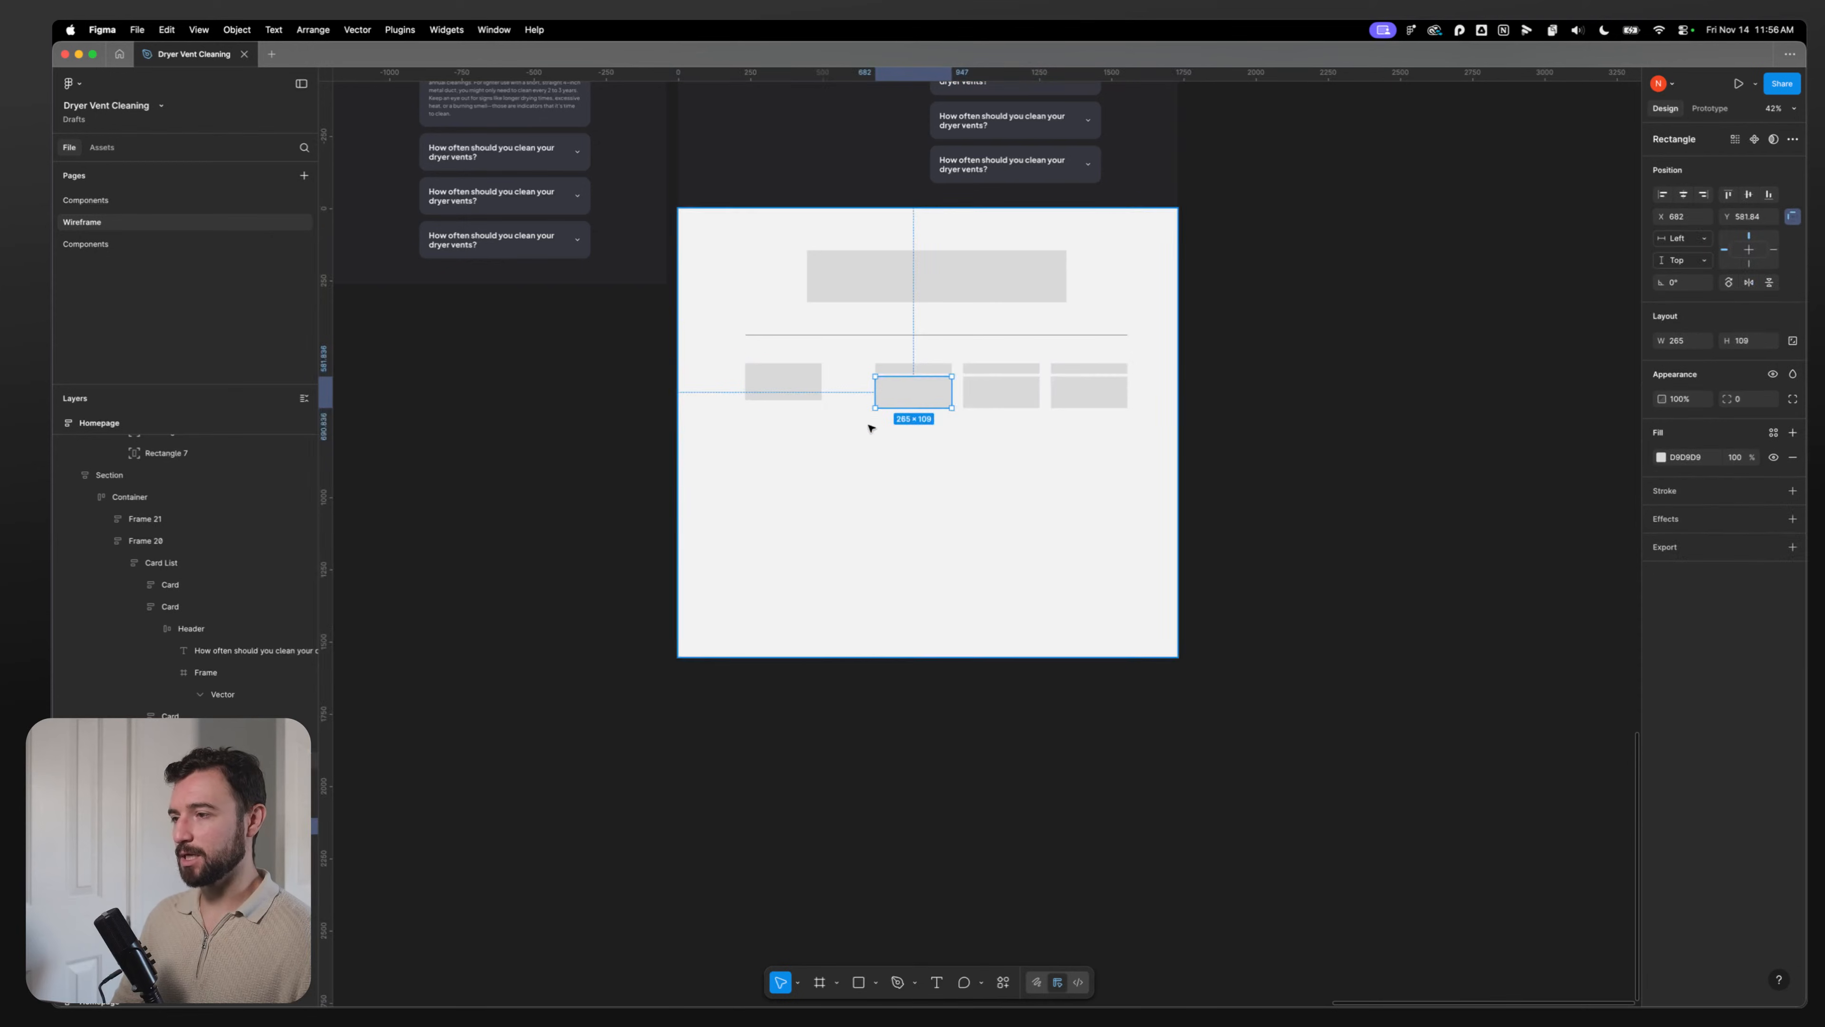
{"action": "left_click_drag", "start_coordinate": [916, 394], "coordinate": [821, 439]}
{"action": "left_click", "coordinate": [808, 505]}
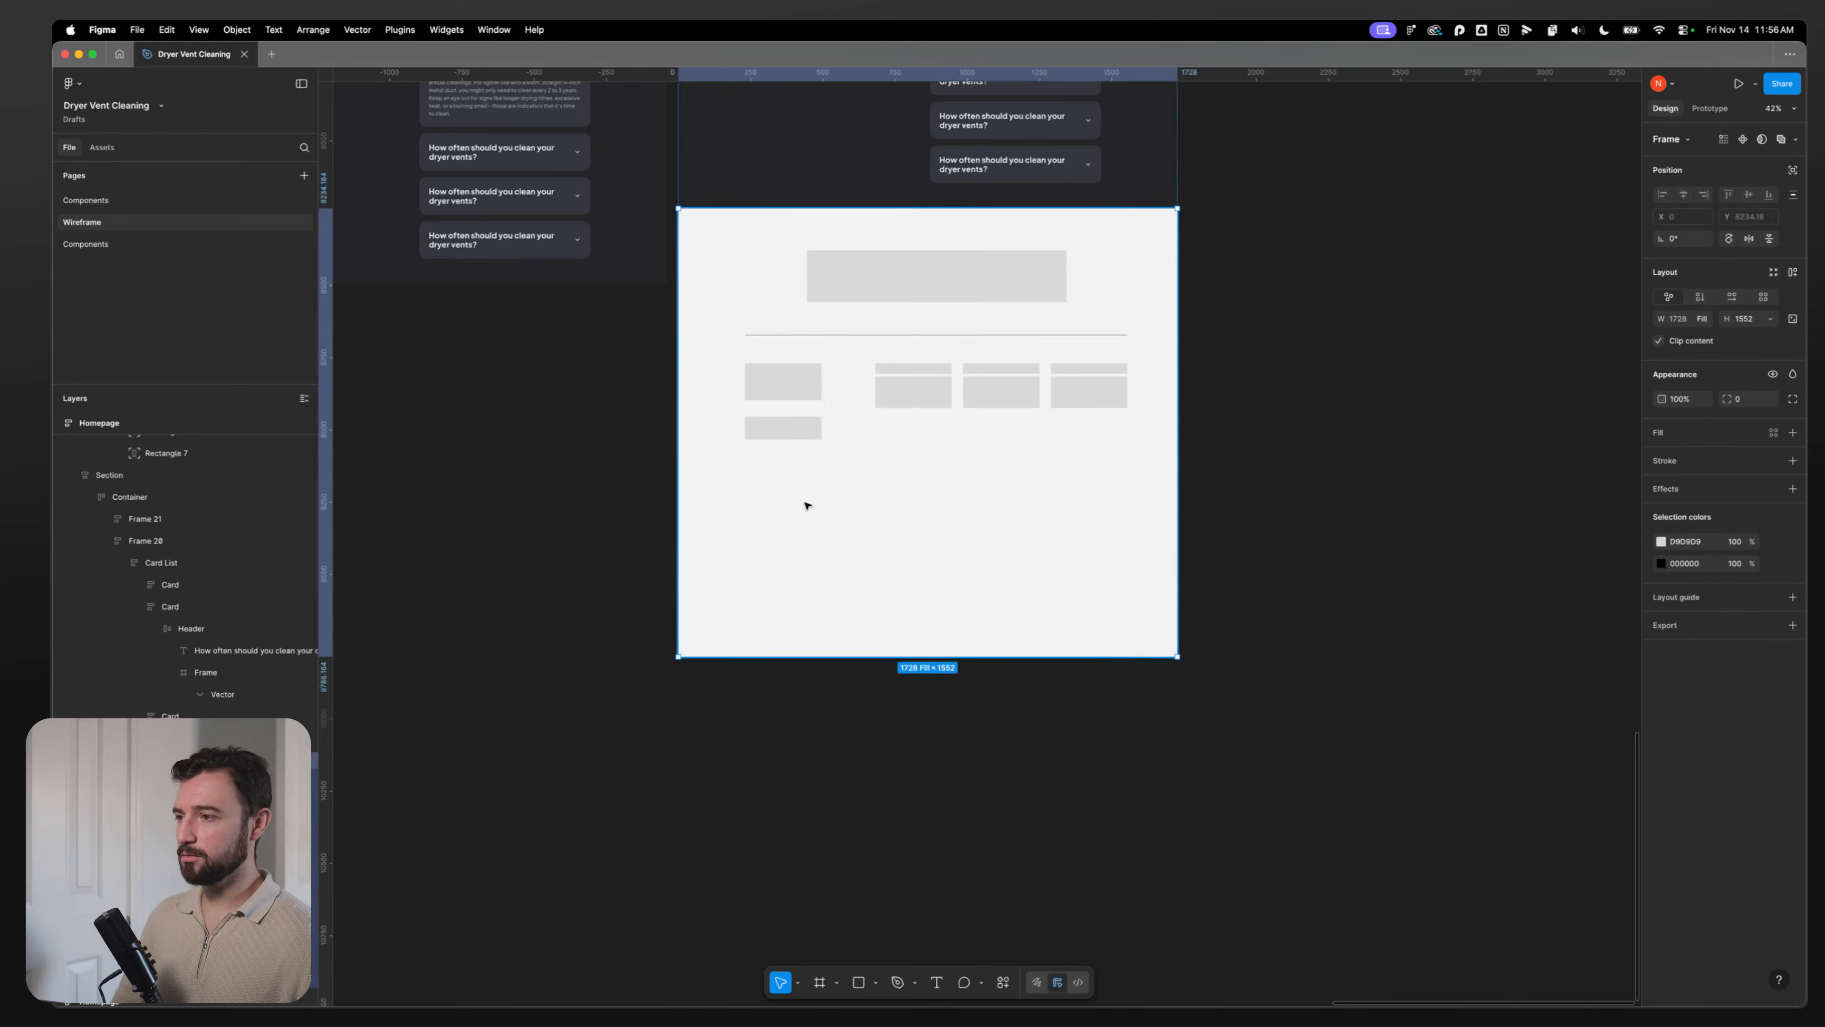
{"action": "left_click", "coordinate": [805, 433]}
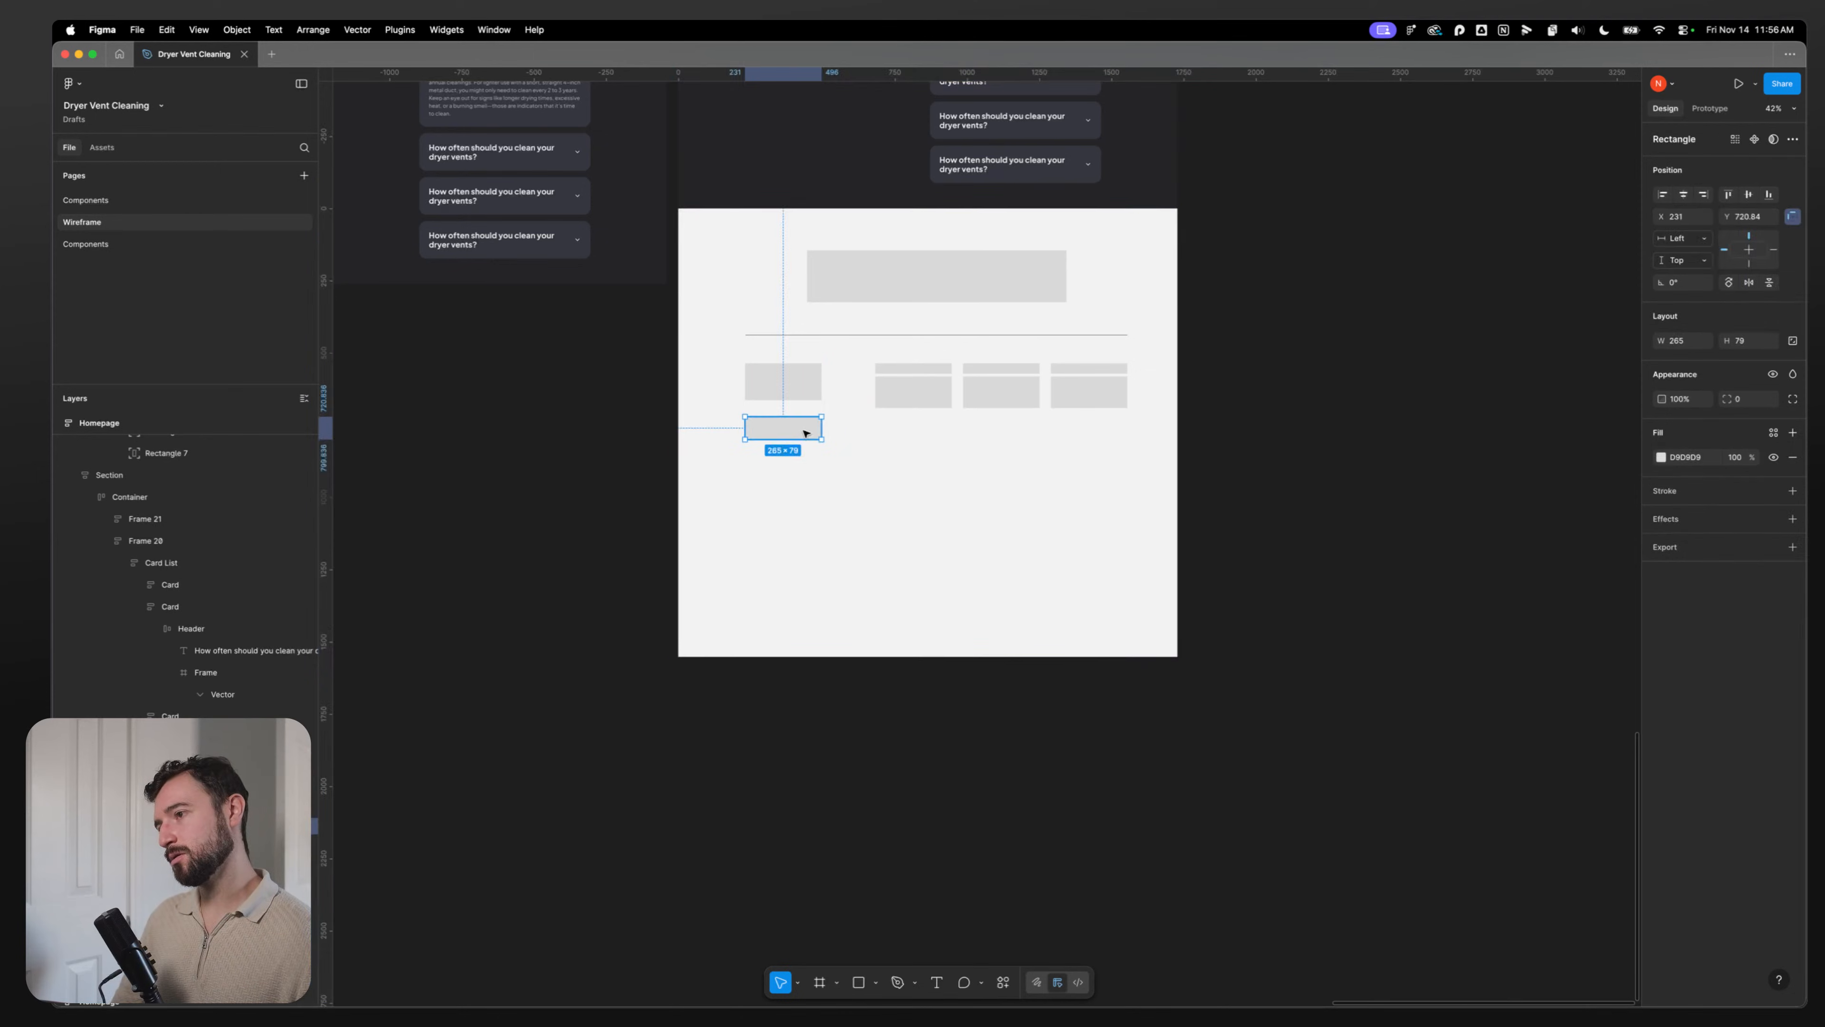
Step: Create a row of four small blocks, each about 40 × 48, beneath the second block of the left column
{"action": "mouse_move", "coordinate": [799, 433]}
{"action": "left_mouse_down", "text": "alt"}
{"action": "mouse_move", "coordinate": [799, 467]}
{"action": "mouse_move", "coordinate": [759, 465]}
{"action": "mouse_move", "coordinate": [770, 451]}
{"action": "left_mouse_up", "text": "alt"}
{"action": "scroll", "coordinate": [764, 457], "scroll_direction": "up", "scroll_amount": 5}
{"action": "left_click_drag", "start_coordinate": [771, 451], "coordinate": [845, 451]}
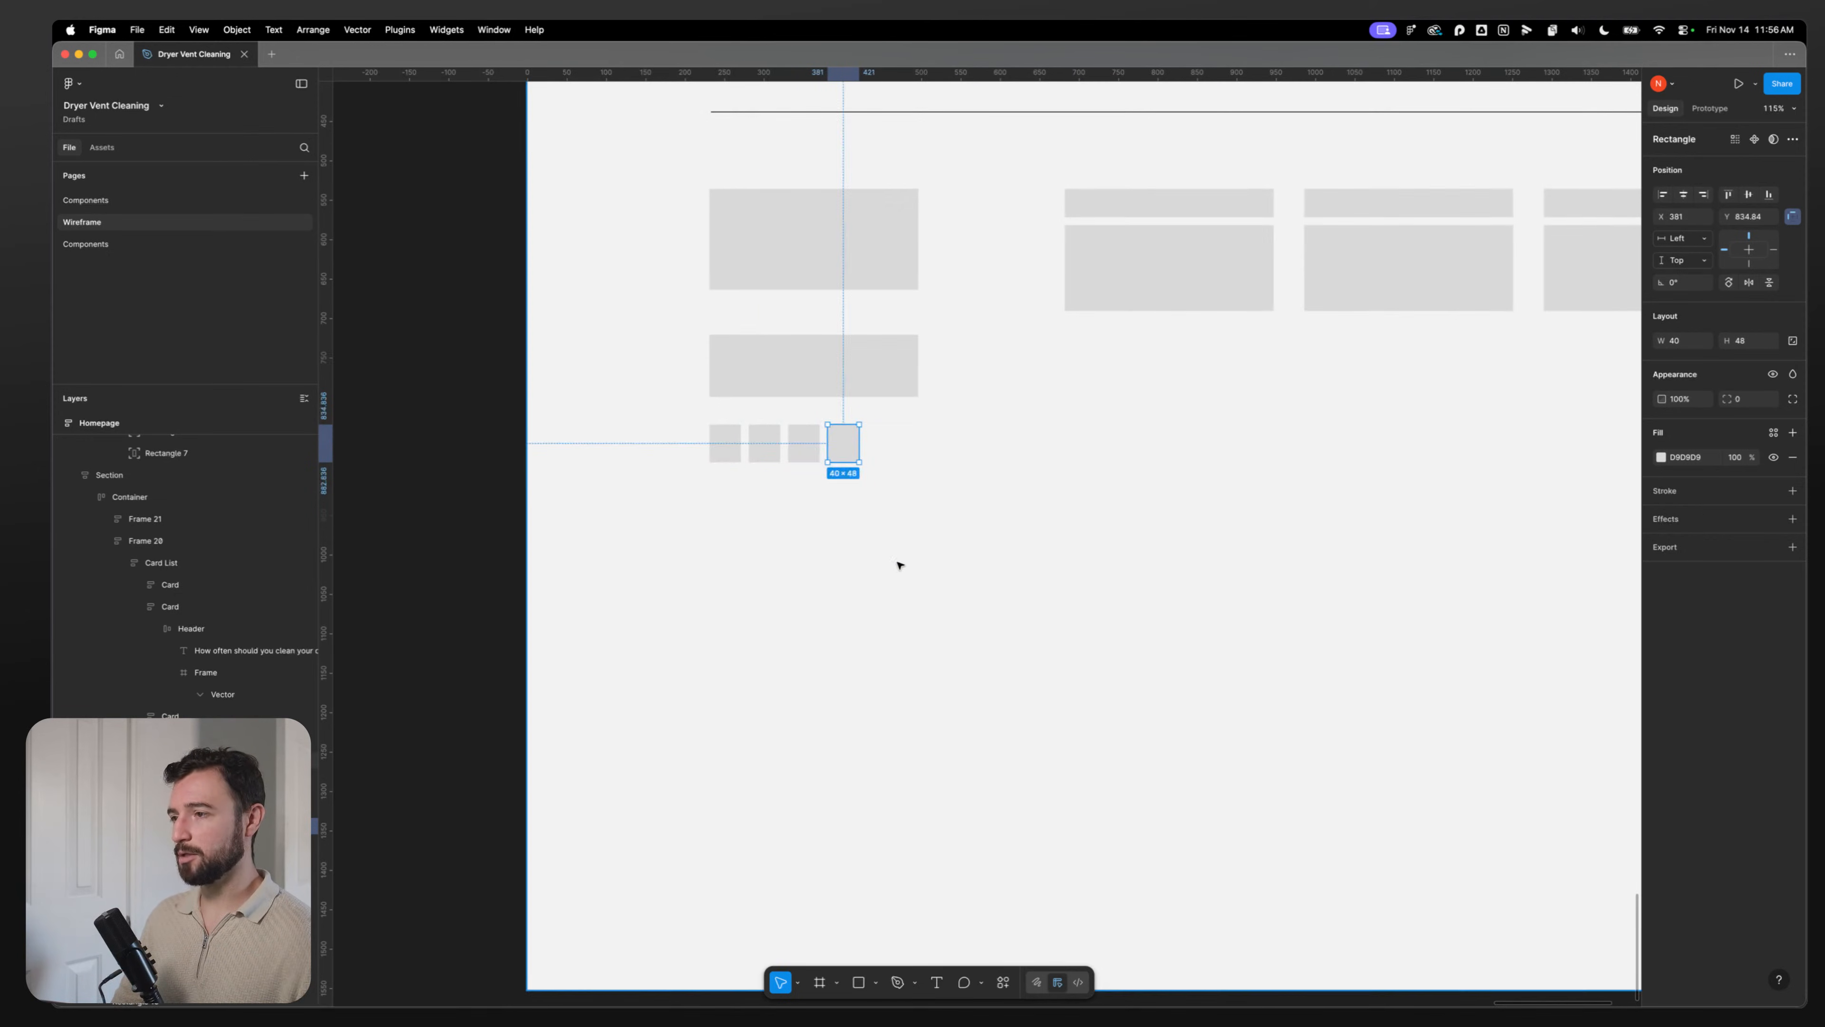
{"action": "left_click", "coordinate": [813, 583]}
{"action": "scroll", "coordinate": [813, 584], "scroll_direction": "down", "scroll_amount": 5}
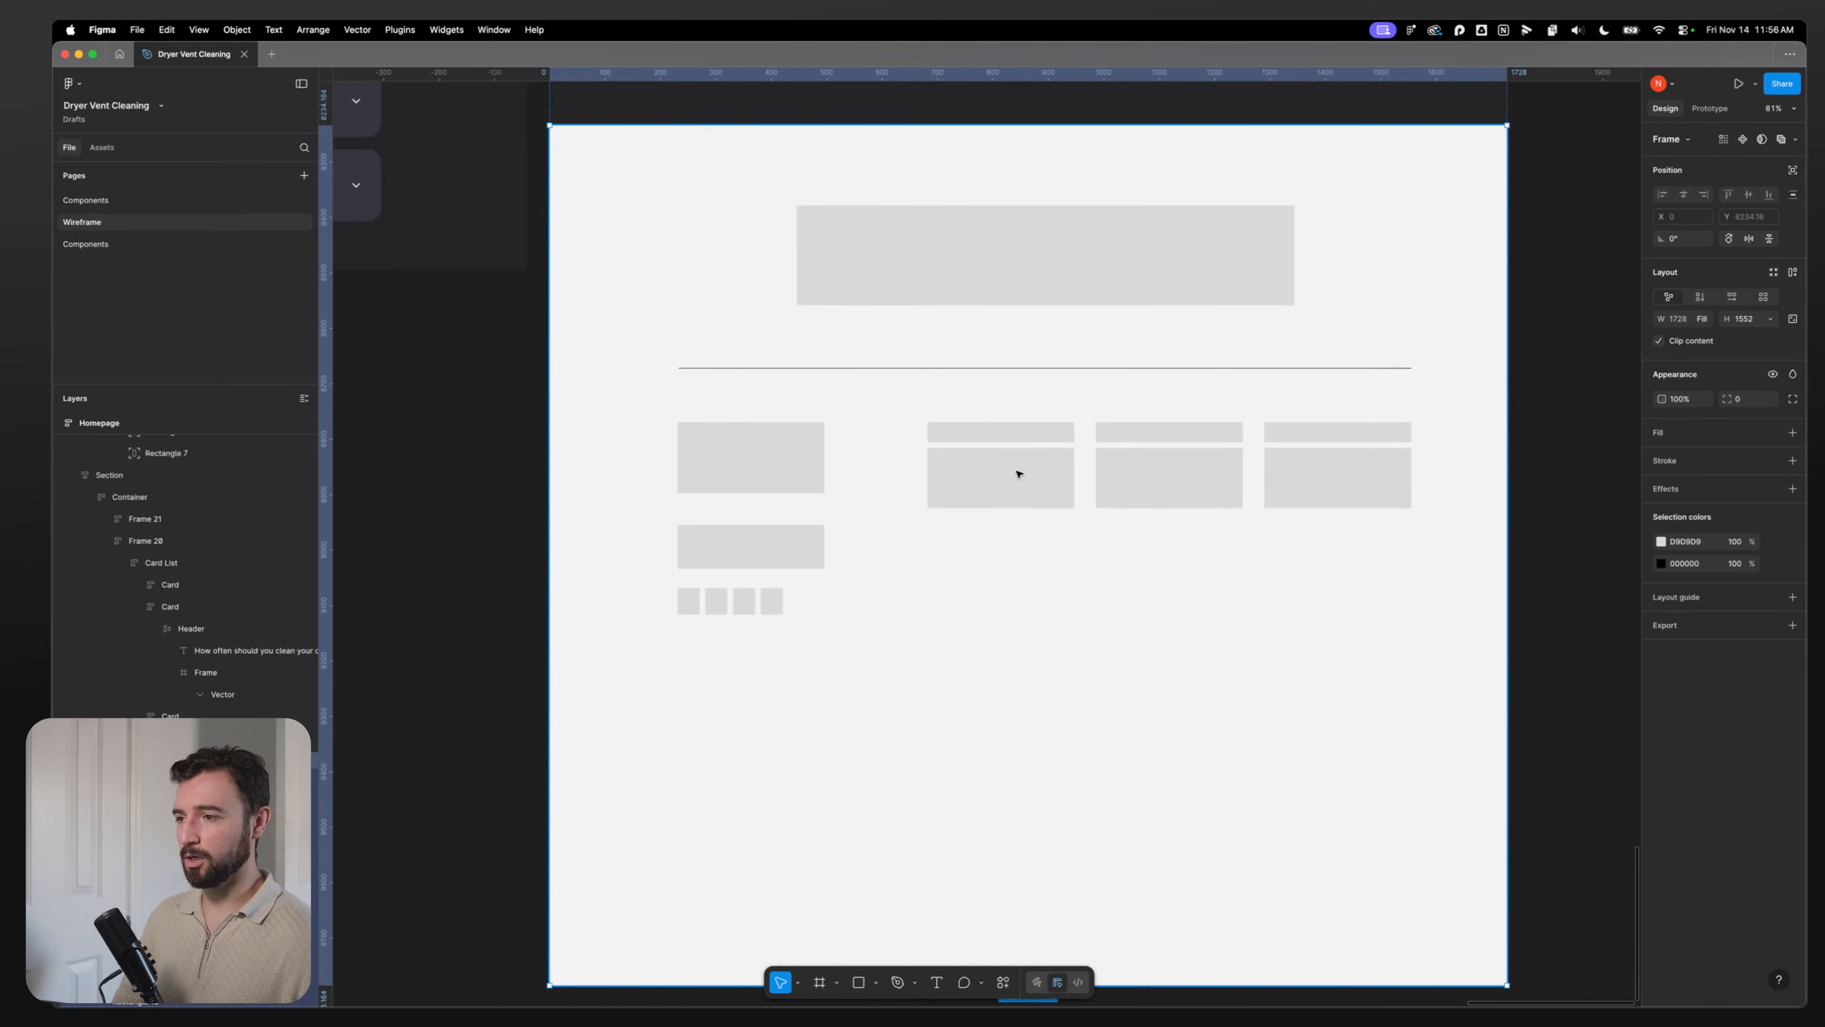
Step: Draw a thin bar about 228 × 8 below the three columns and repeat it to form a row of three bars
{"action": "left_click", "coordinate": [1018, 473]}
{"action": "left_click", "coordinate": [1004, 542]}
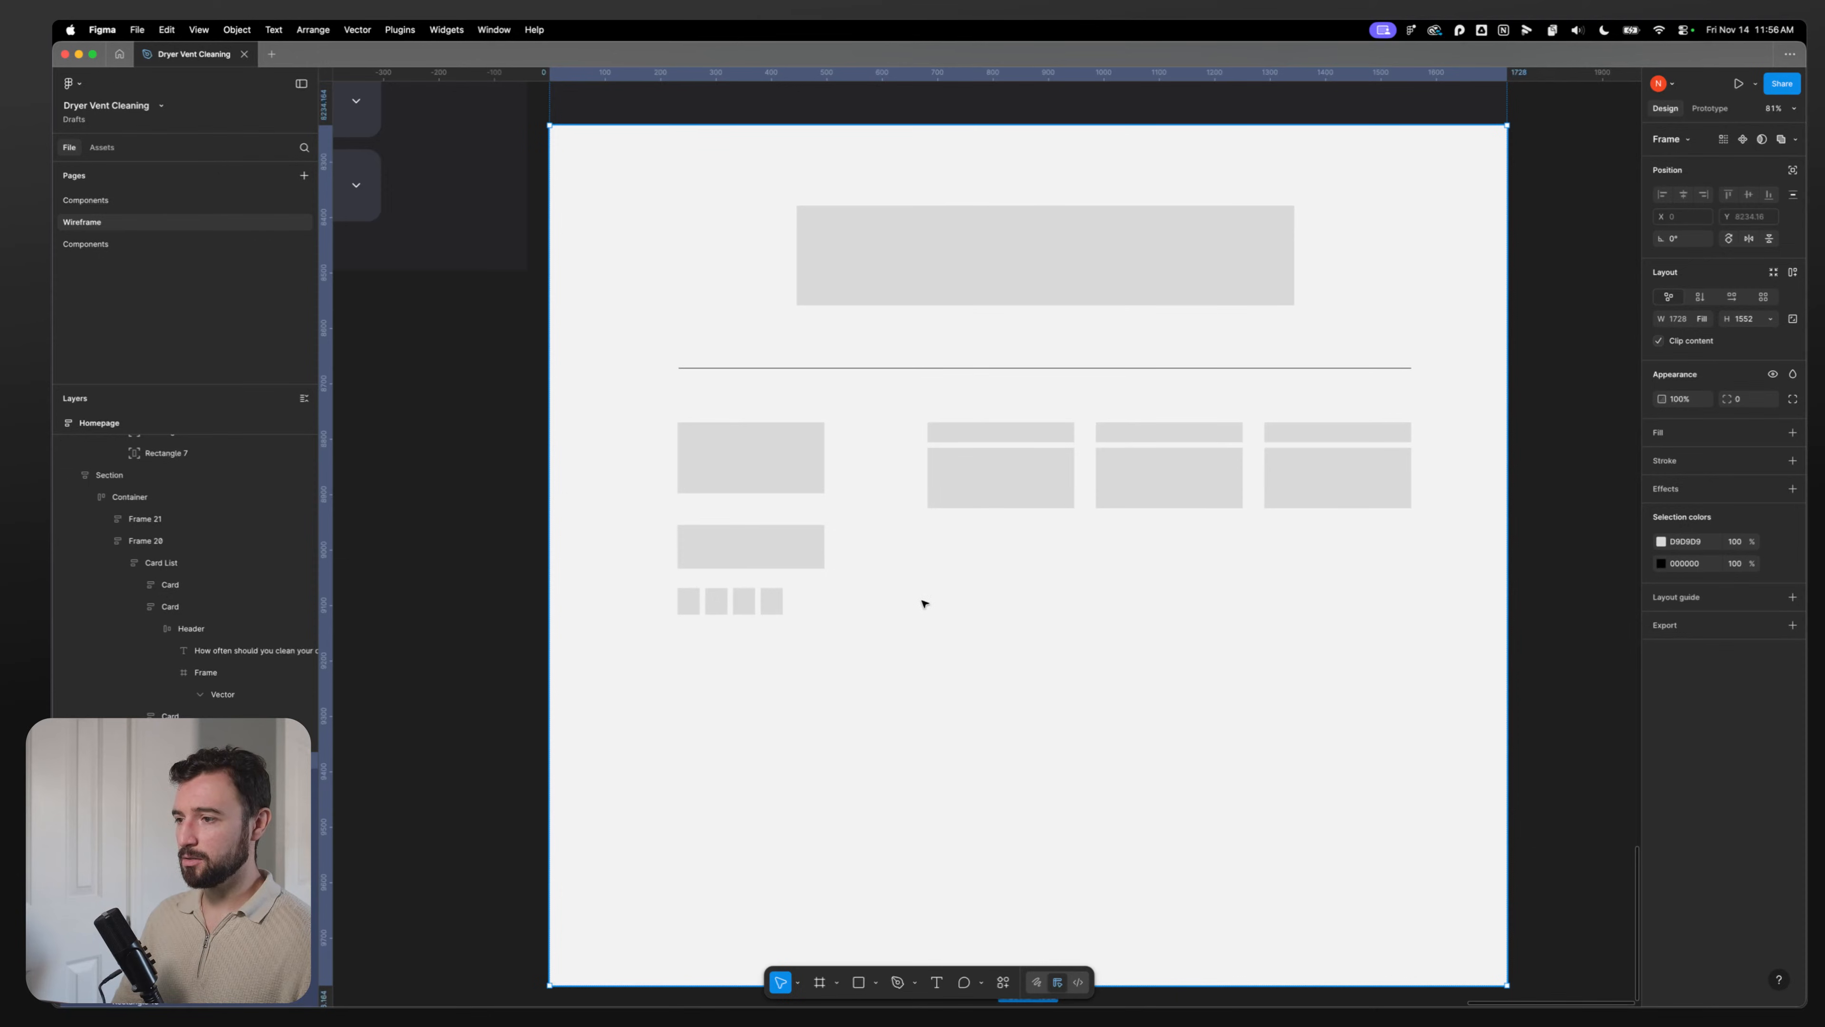
{"action": "key", "text": "r"}
{"action": "left_click_drag", "start_coordinate": [928, 596], "coordinate": [1285, 601]}
{"action": "left_click", "coordinate": [1023, 599]}
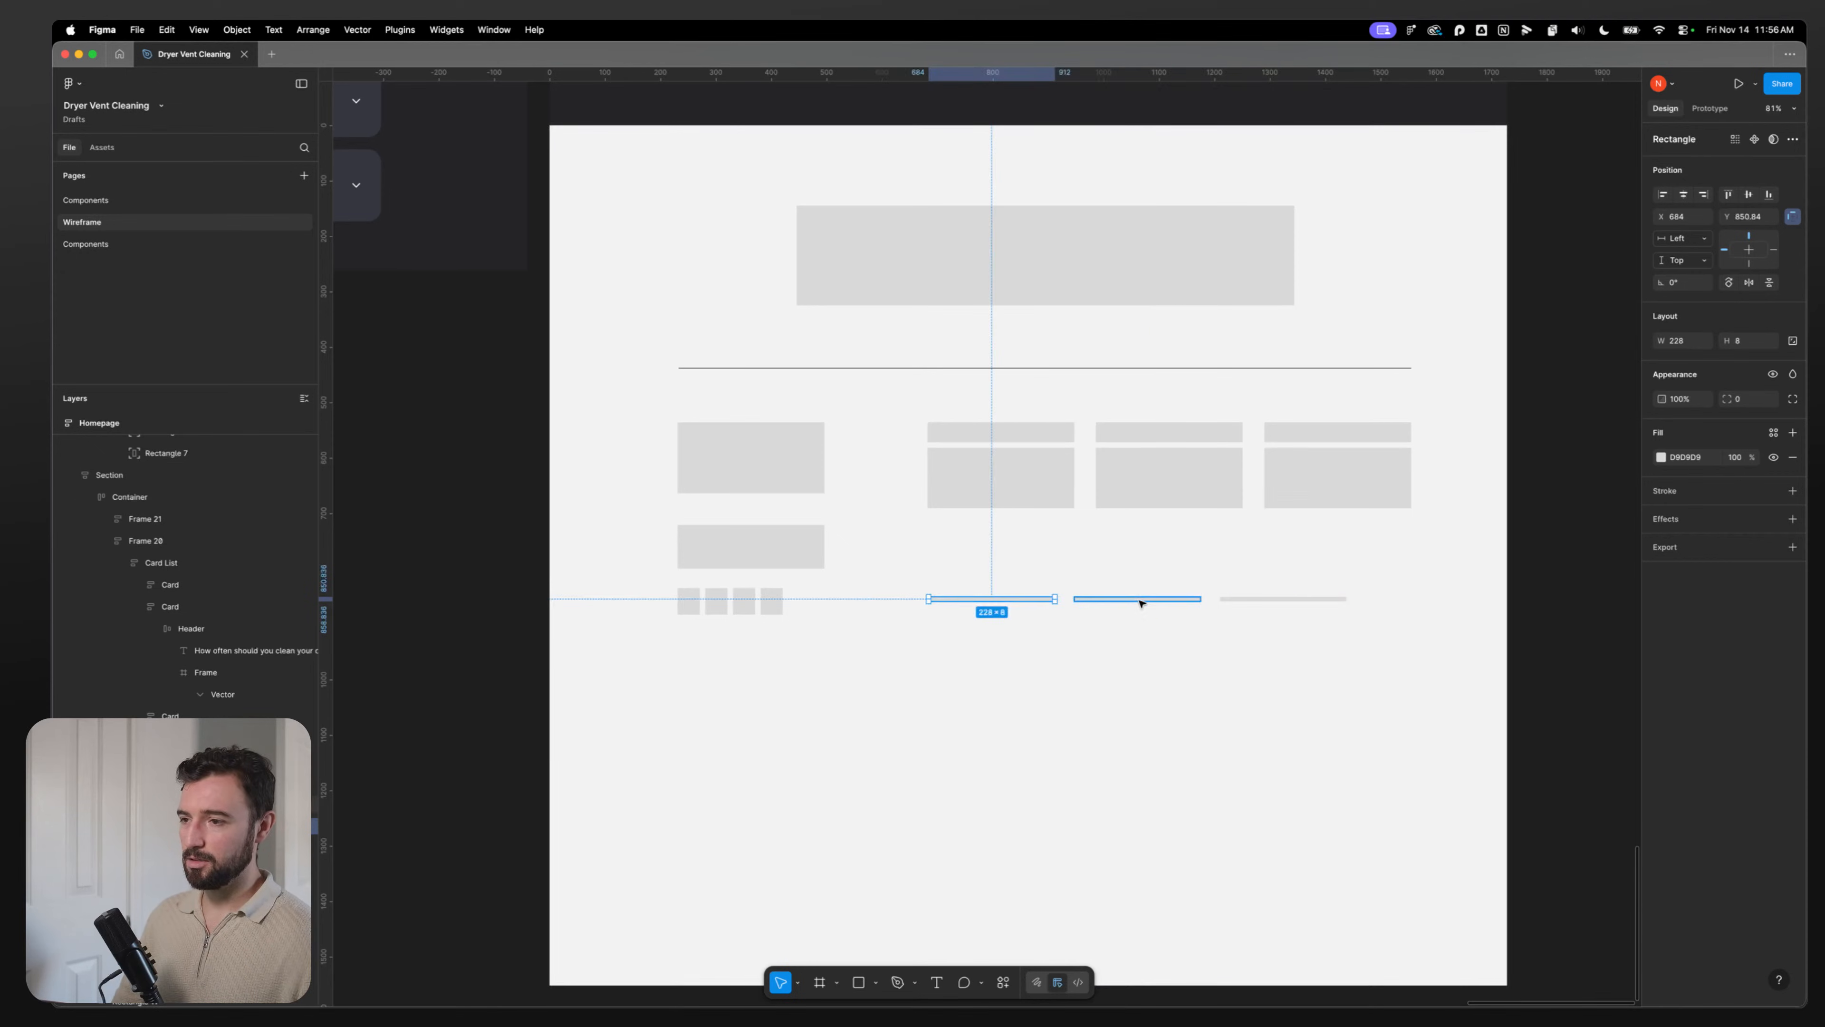
{"action": "left_click", "coordinate": [1144, 601]}
{"action": "left_click", "coordinate": [1250, 600]}
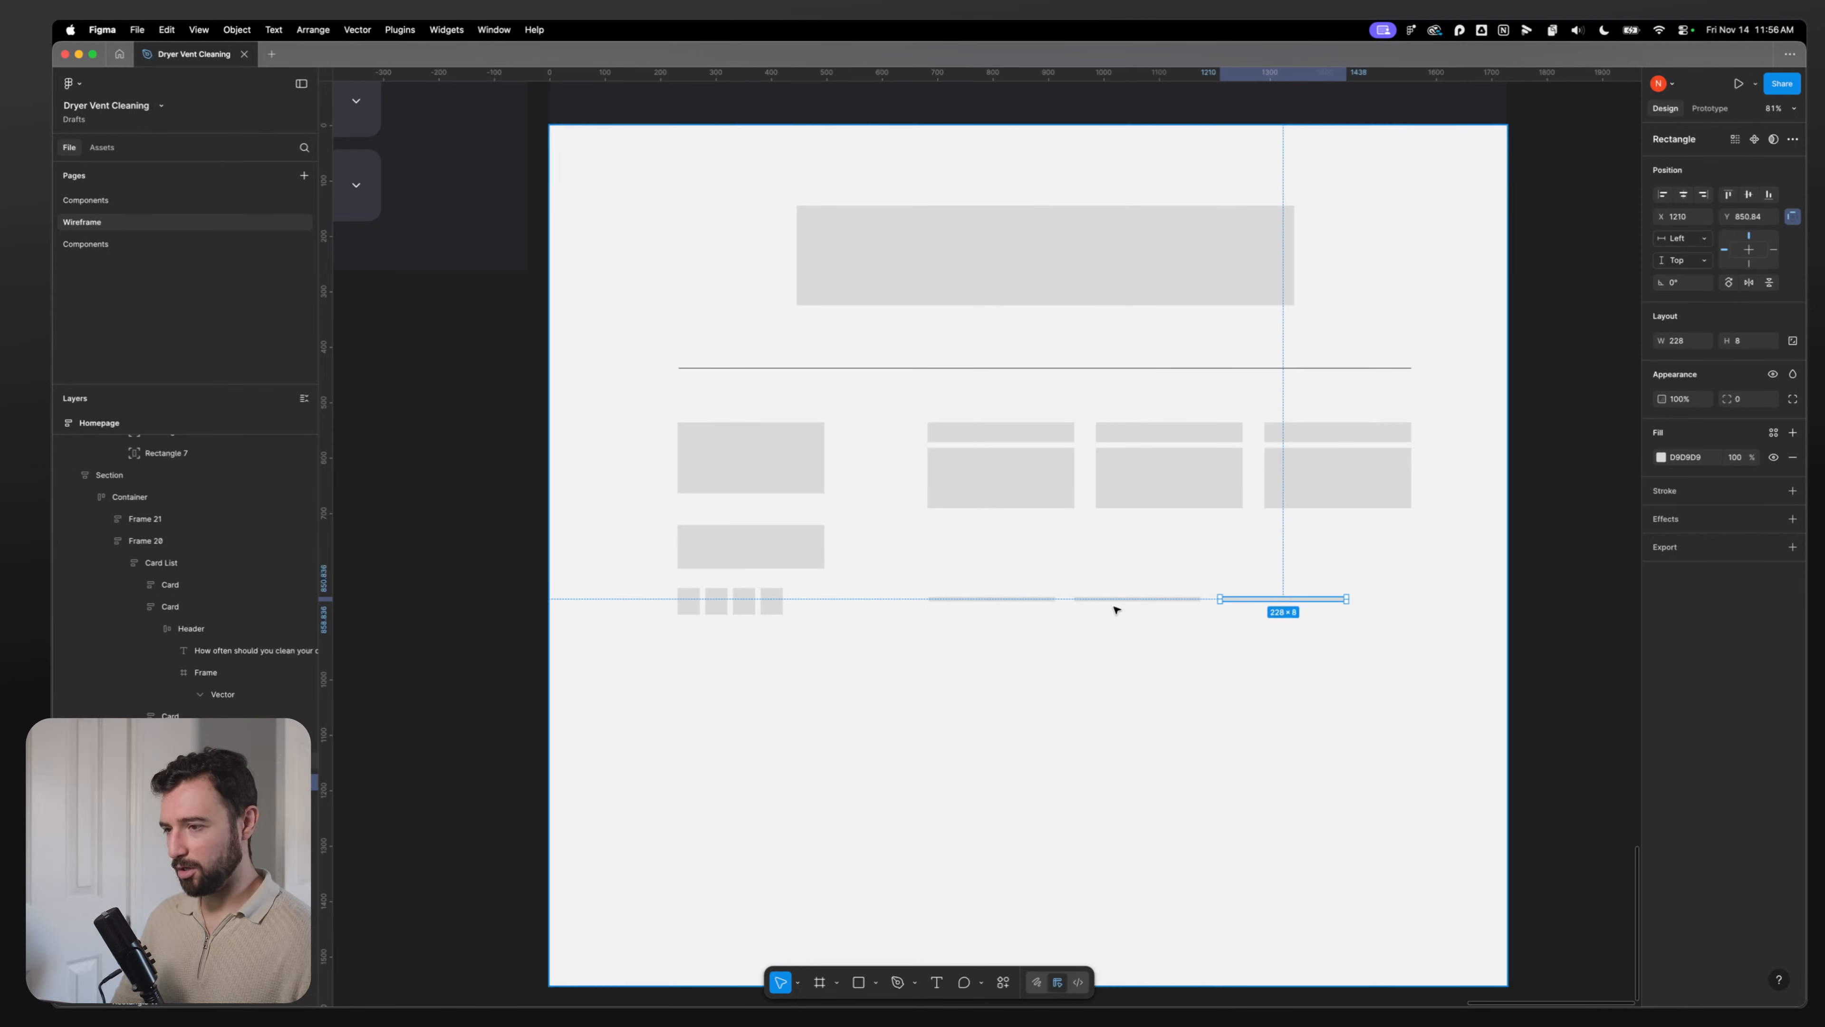
Step: Move the three thin bars down together to line up with the lower edge of the four small blocks
{"action": "left_click", "coordinate": [1024, 600]}
{"action": "left_click", "coordinate": [1111, 601], "text": "shift"}
{"action": "left_click", "coordinate": [1243, 601], "text": "shift"}
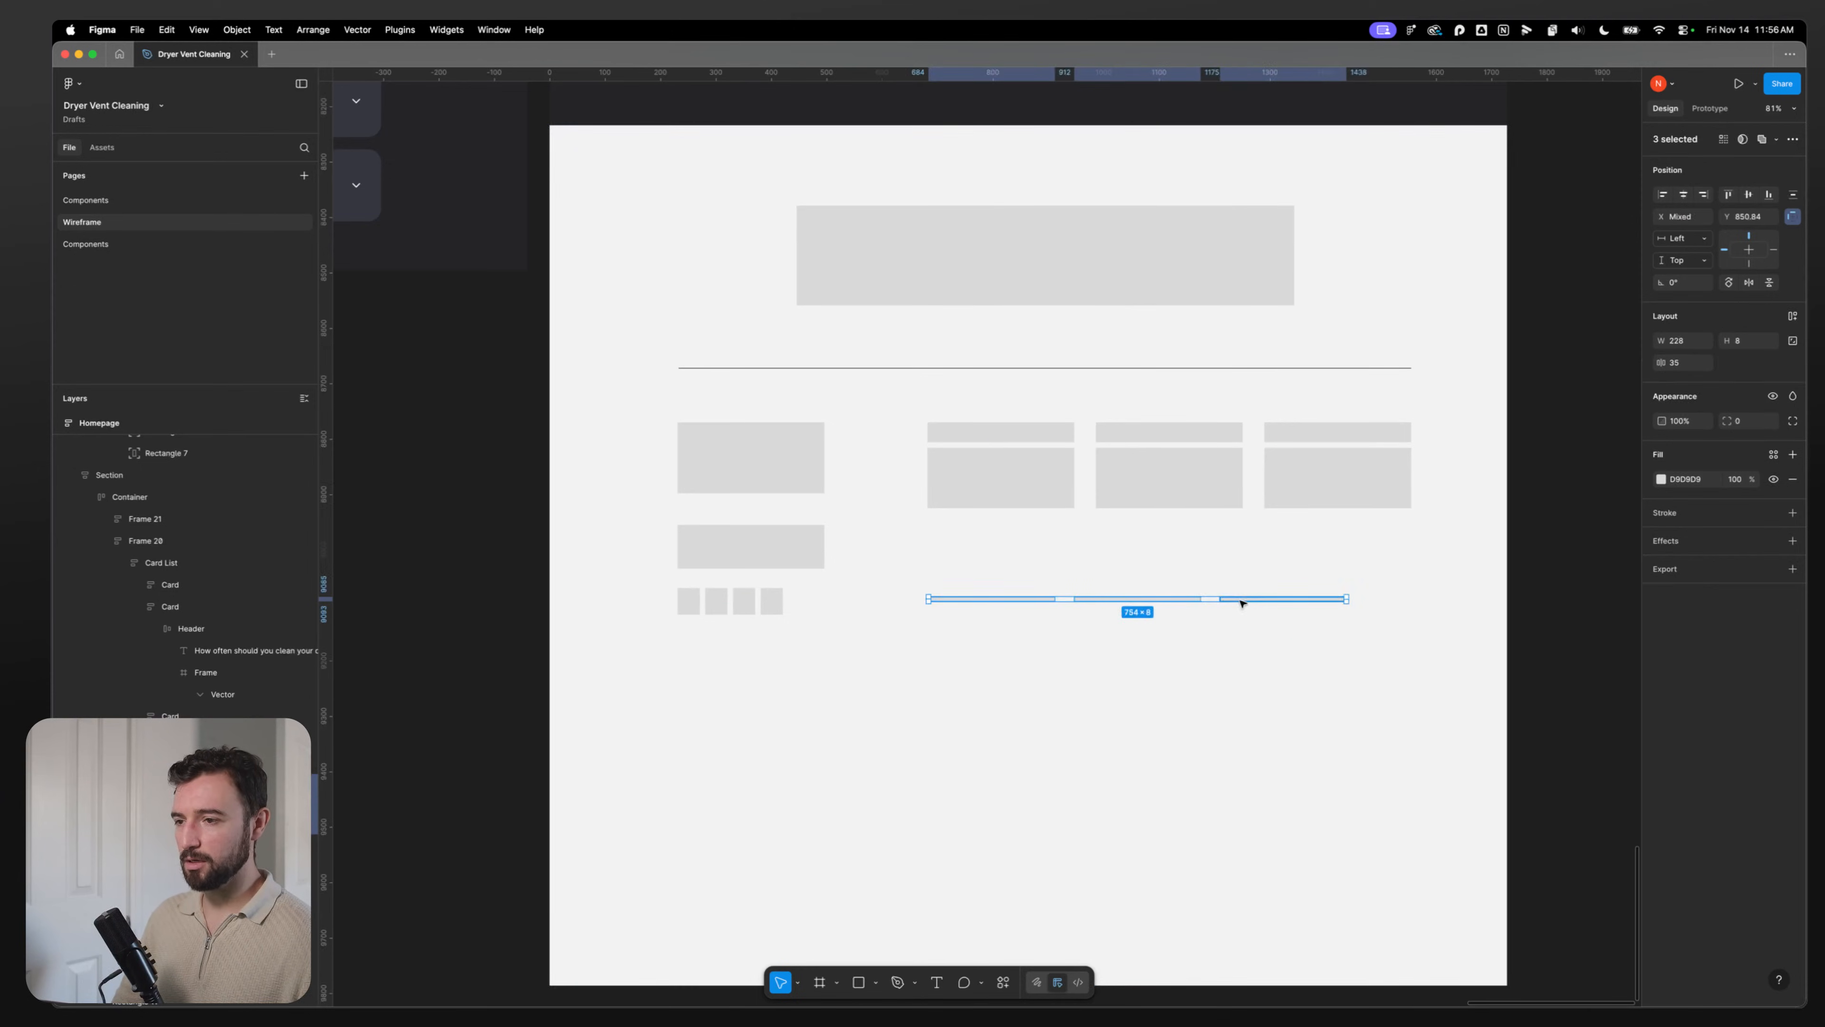
{"action": "left_click_drag", "start_coordinate": [1230, 601], "coordinate": [1182, 612]}
{"action": "left_click", "coordinate": [777, 716]}
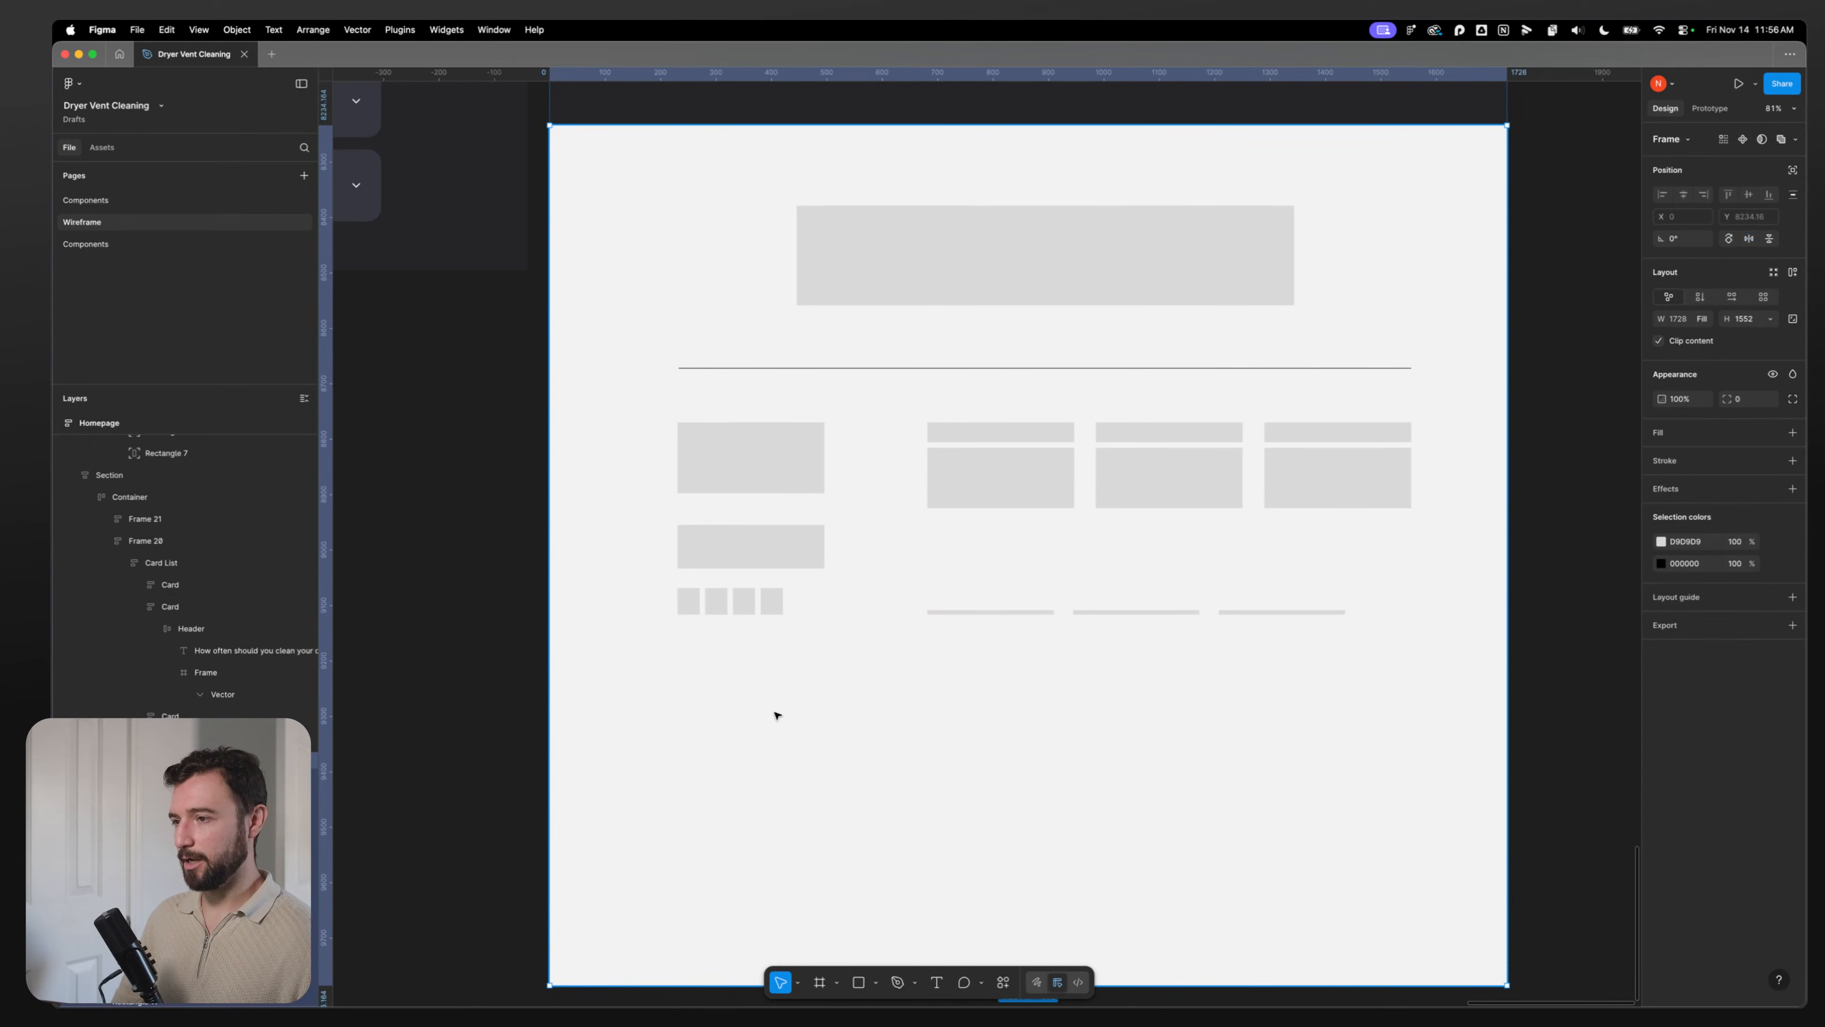
Step: Check the column blocks of the placeholder layout and look back at the Homepage's pricing section for reference
{"action": "left_click", "coordinate": [1000, 482]}
{"action": "left_click", "coordinate": [1150, 433]}
{"action": "left_click", "coordinate": [1373, 459]}
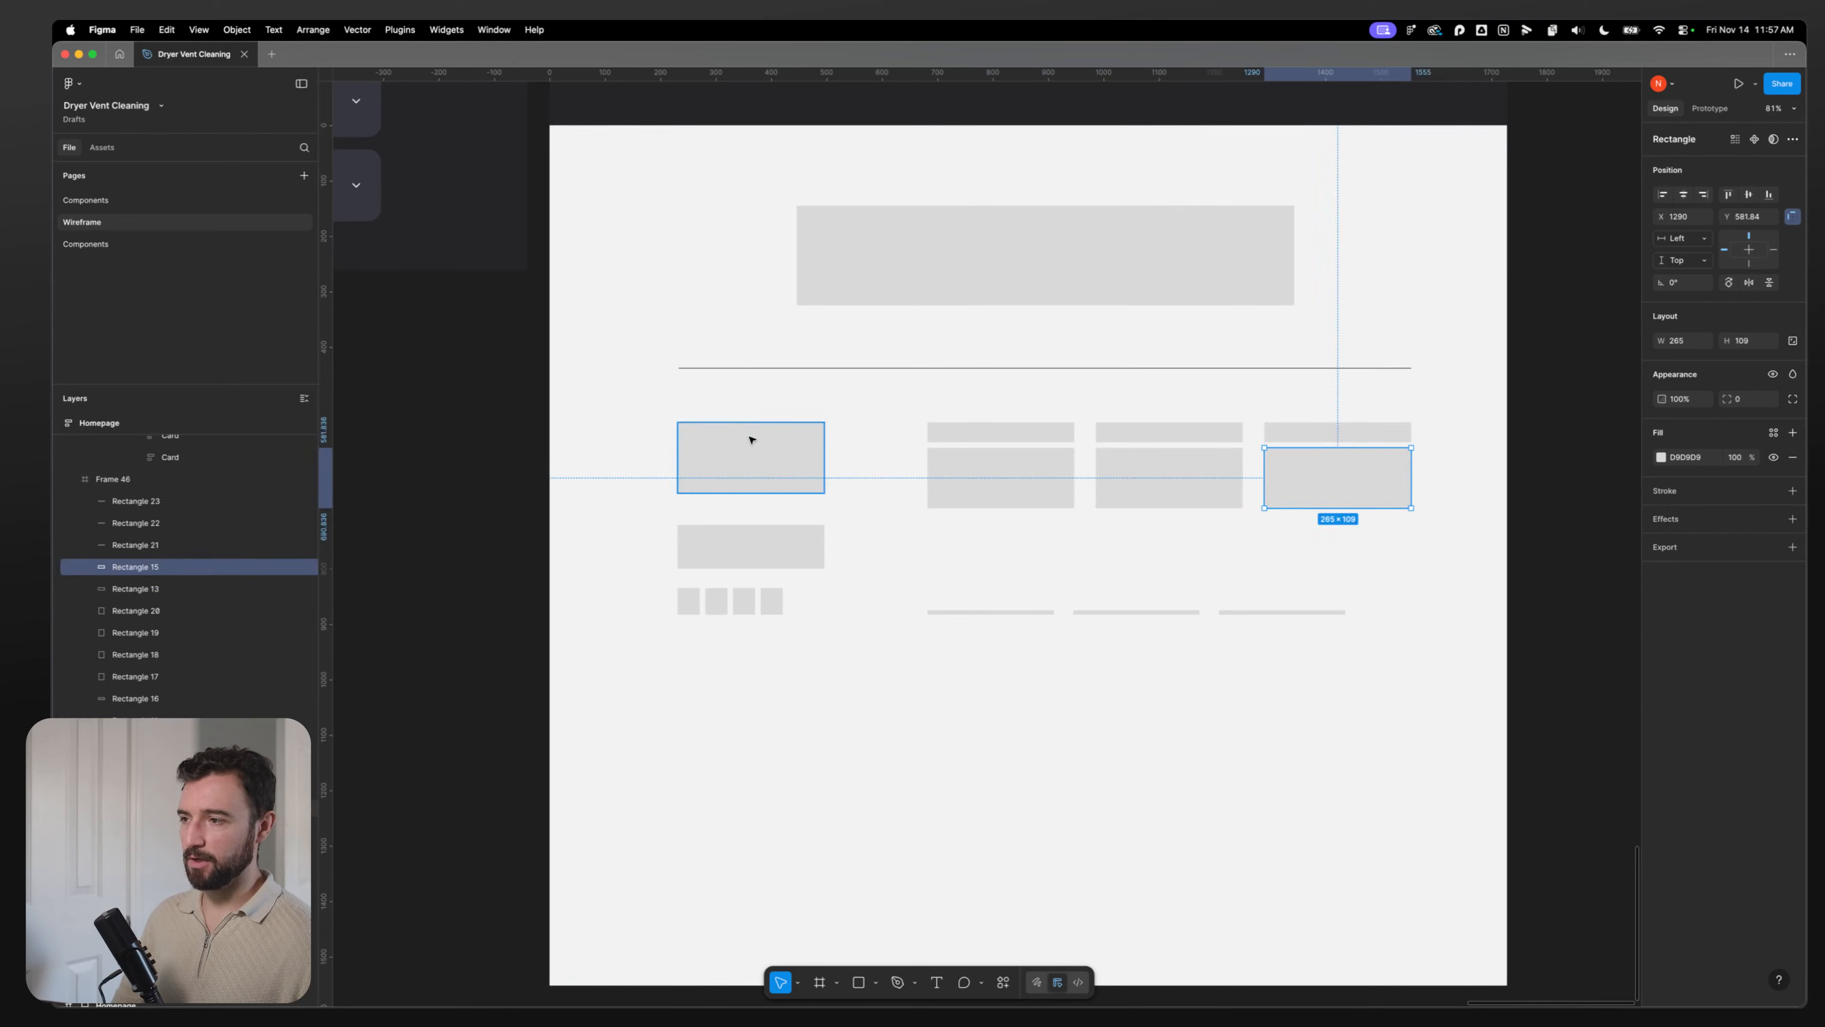
{"action": "scroll", "coordinate": [750, 436], "scroll_direction": "up", "scroll_amount": 20}
{"action": "scroll", "coordinate": [741, 758], "scroll_direction": "up", "scroll_amount": 3}
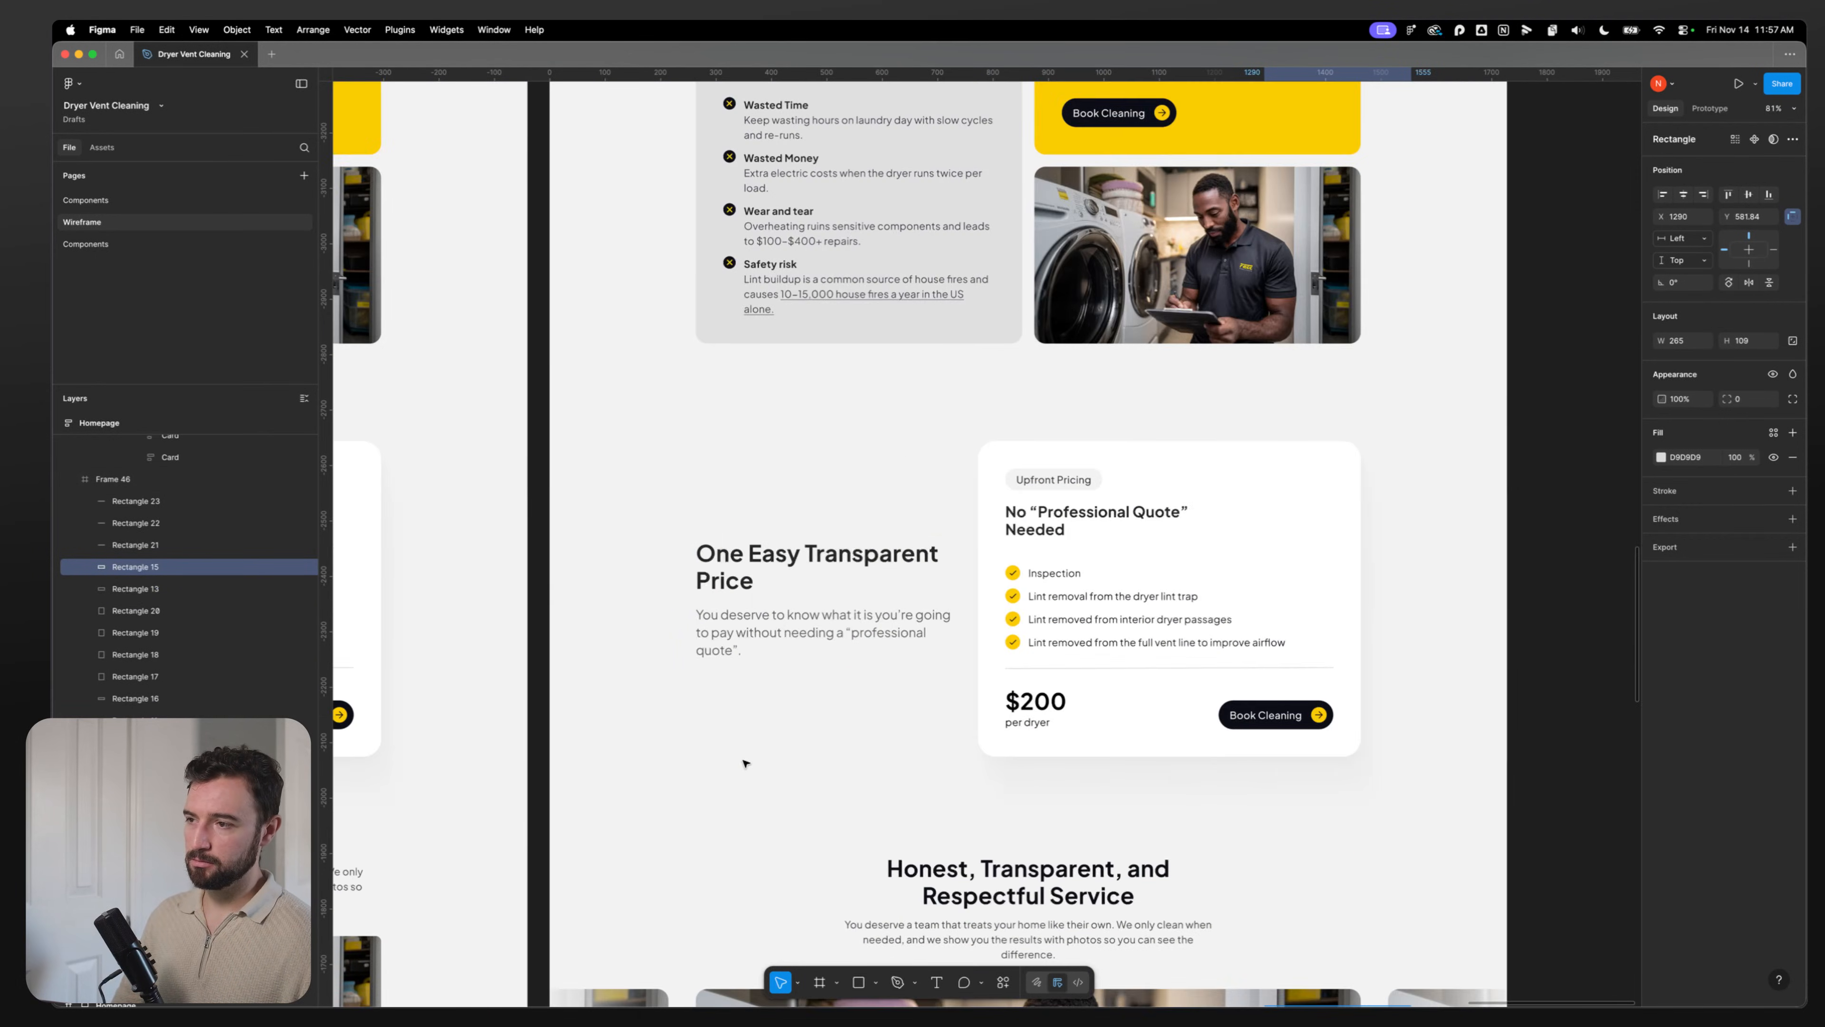
{"action": "scroll", "coordinate": [762, 762], "scroll_direction": "down", "scroll_amount": 20}
{"action": "scroll", "coordinate": [776, 755], "scroll_direction": "down", "scroll_amount": 8}
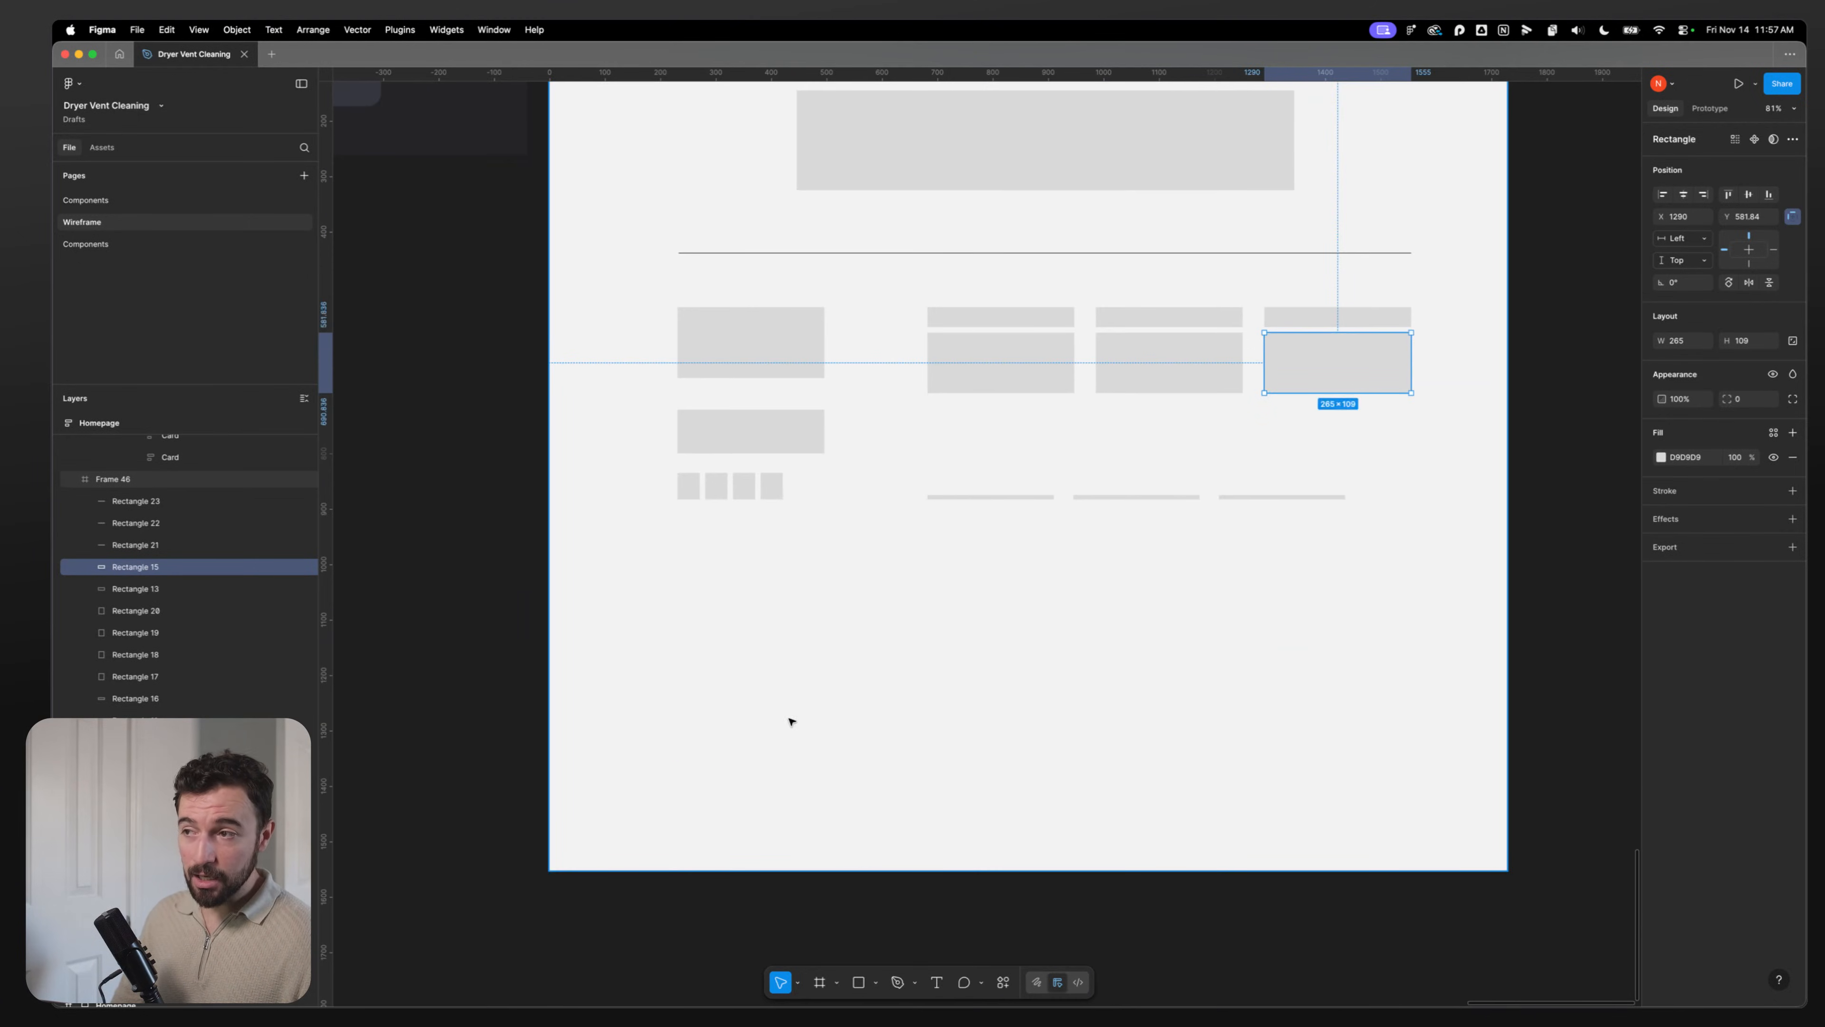
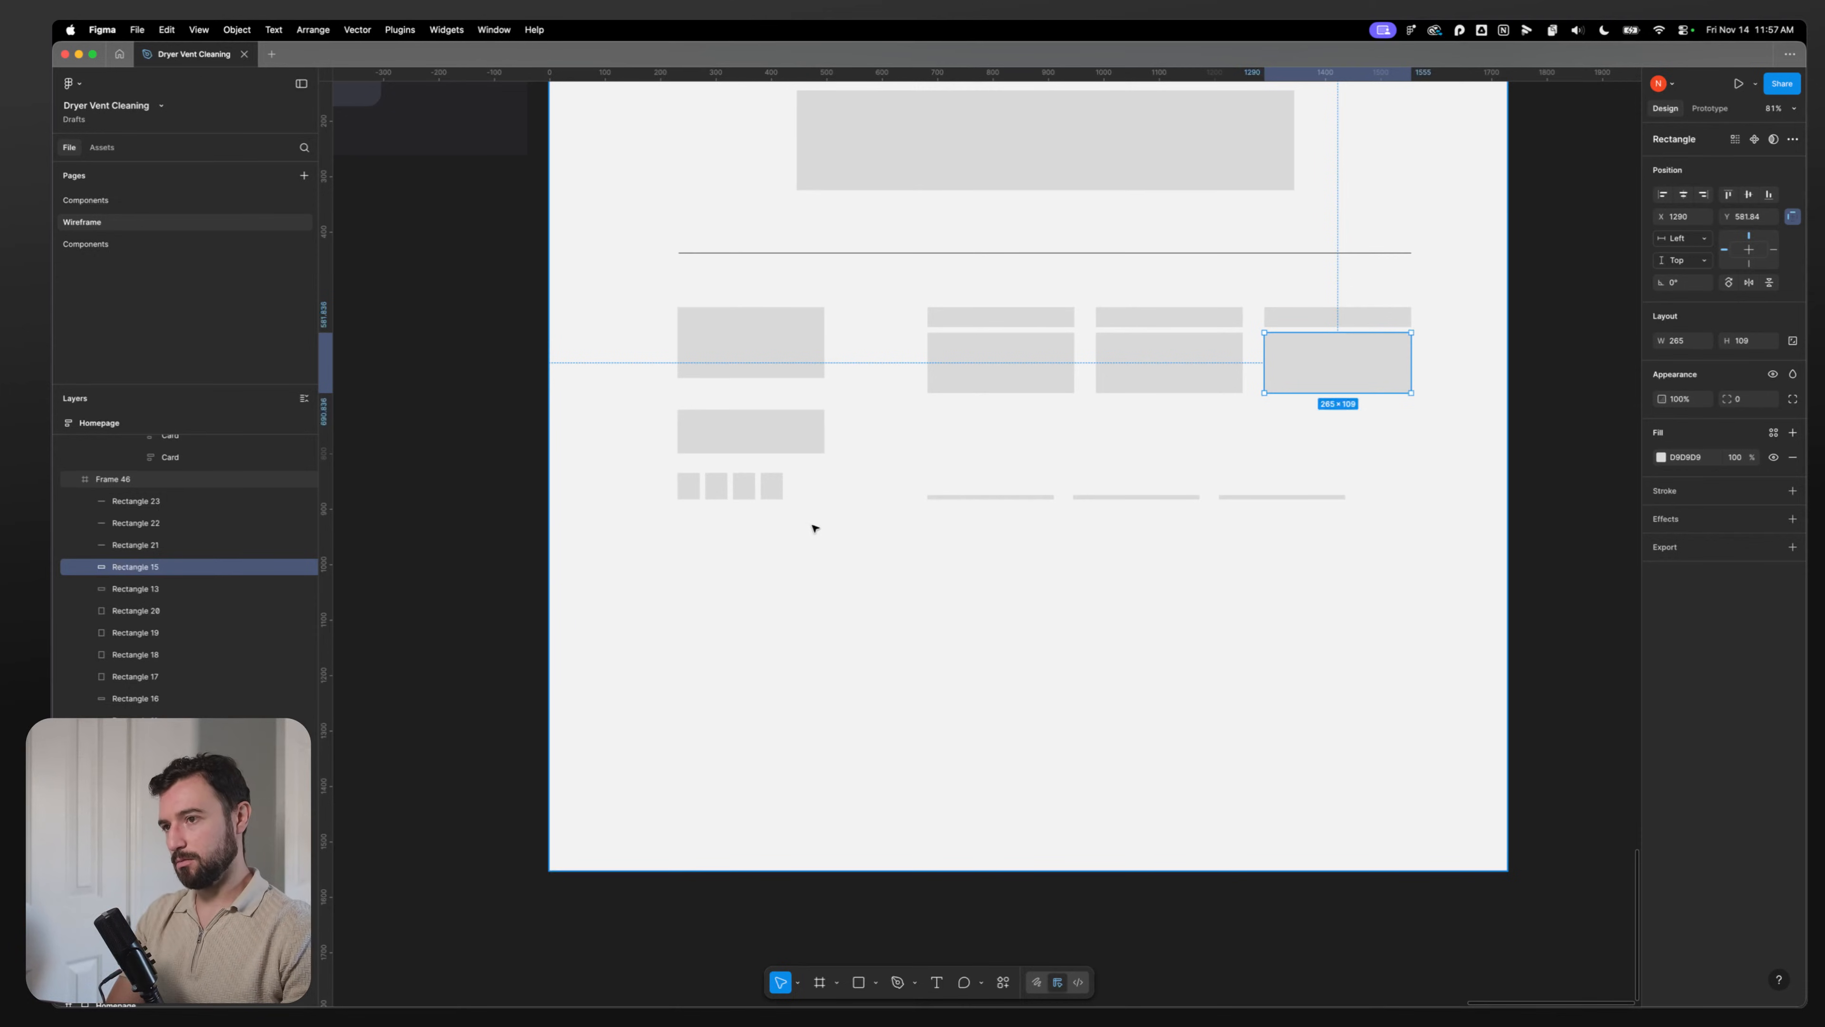
Step: Duplicate the whole placeholder frame so the copy sits directly below the original in the Homepage
{"action": "left_click", "coordinate": [704, 506]}
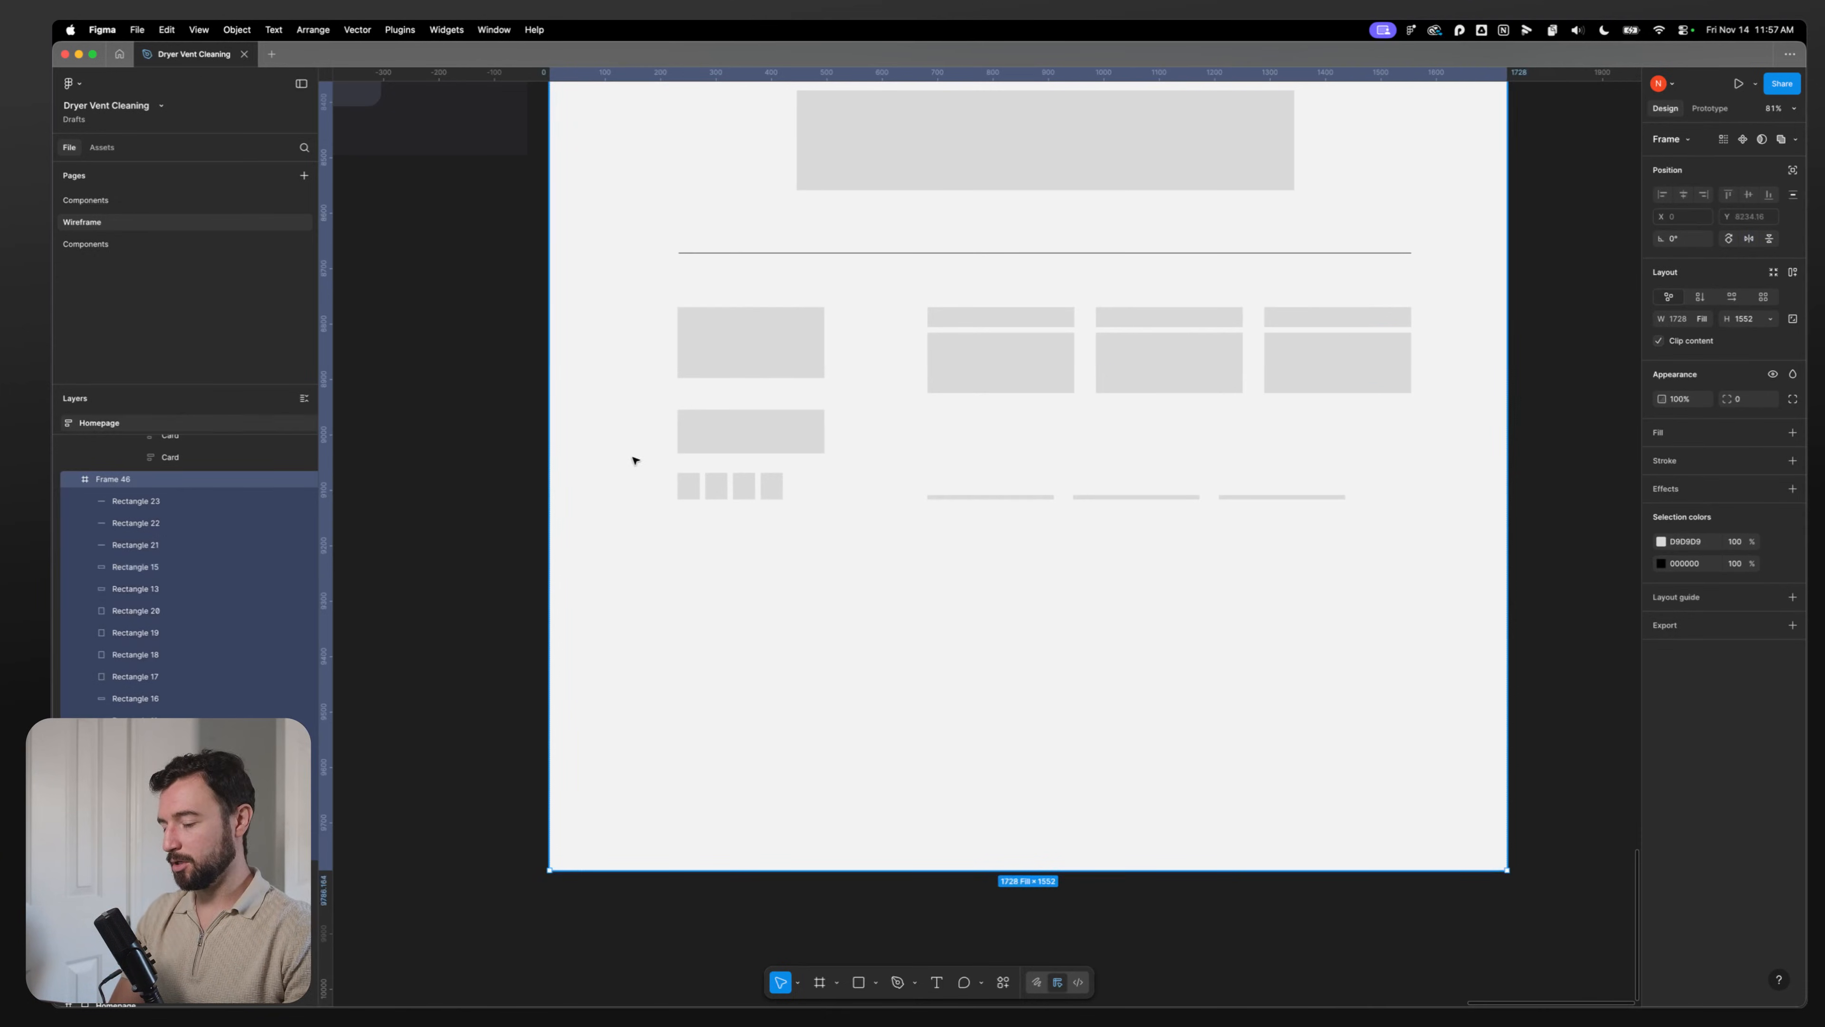
{"action": "key", "text": "super+d"}
{"action": "scroll", "coordinate": [865, 649], "scroll_direction": "down", "scroll_amount": 3}
{"action": "scroll", "coordinate": [865, 650], "scroll_direction": "down", "scroll_amount": 5}
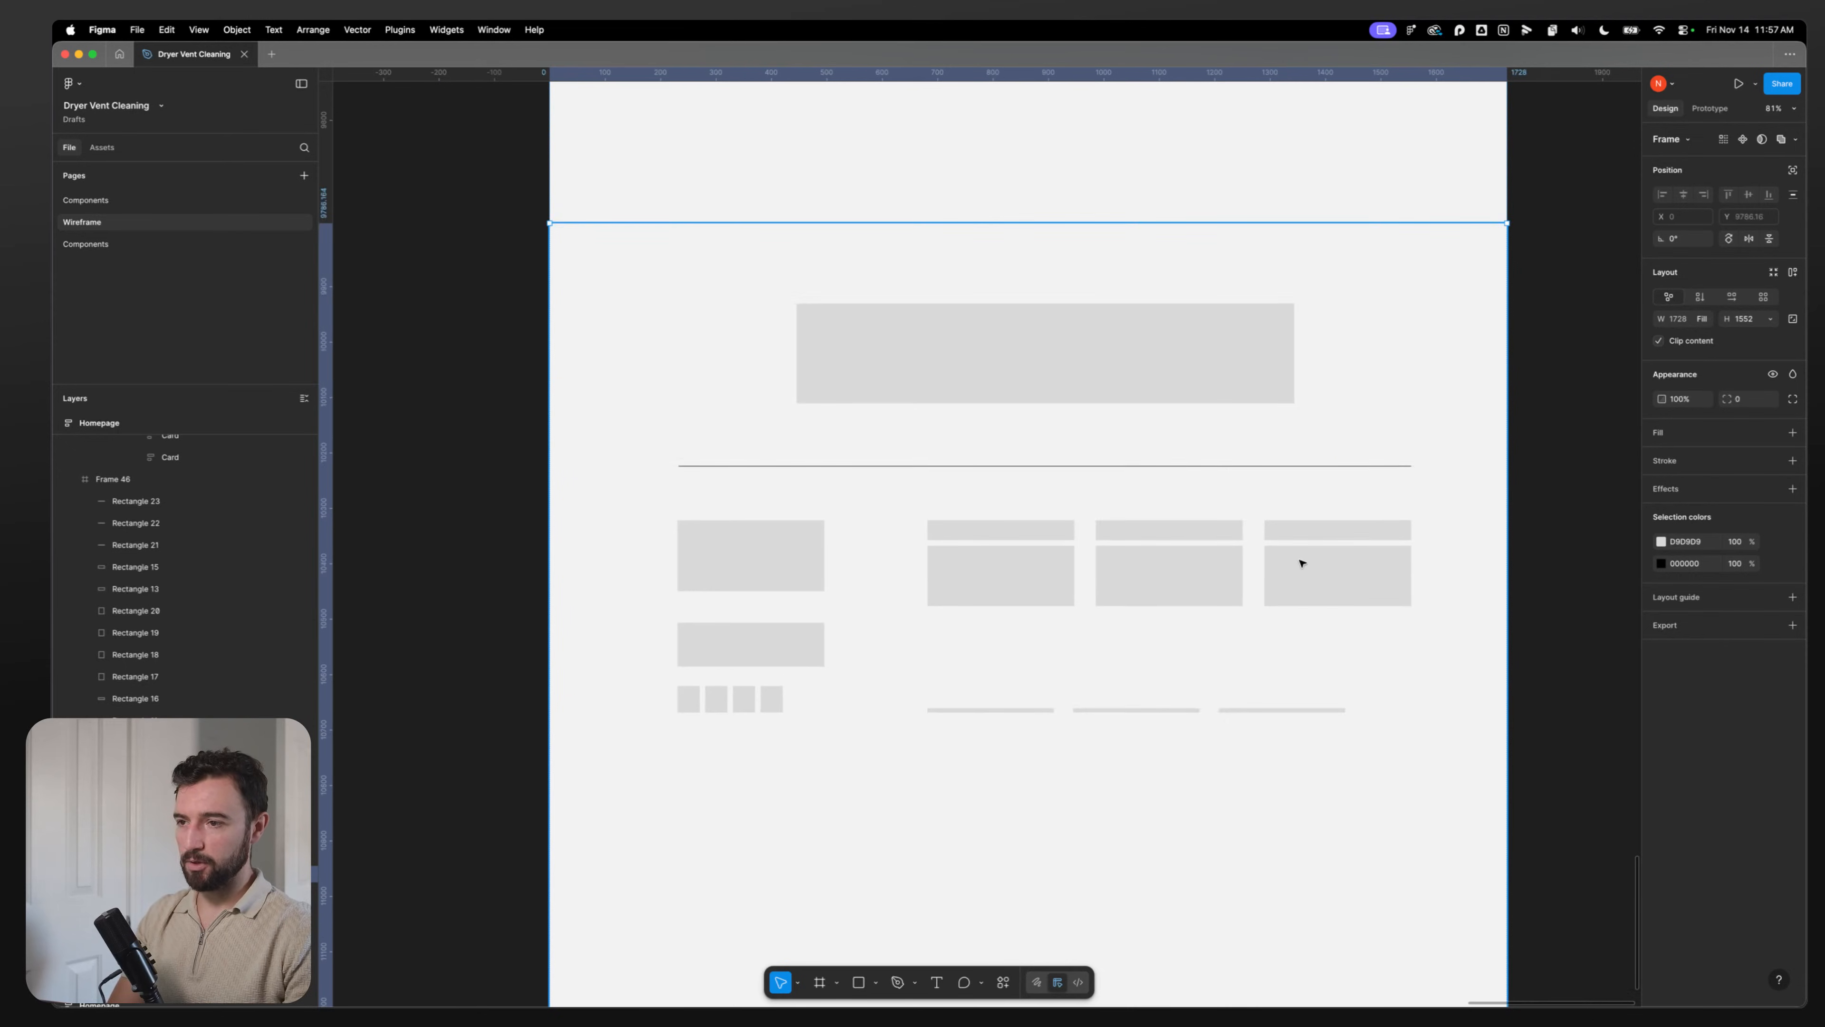
Step: In the duplicated frame, narrow the three heading-and-body columns together from their right side to about 590 wide in total
{"action": "left_click", "coordinate": [1301, 563]}
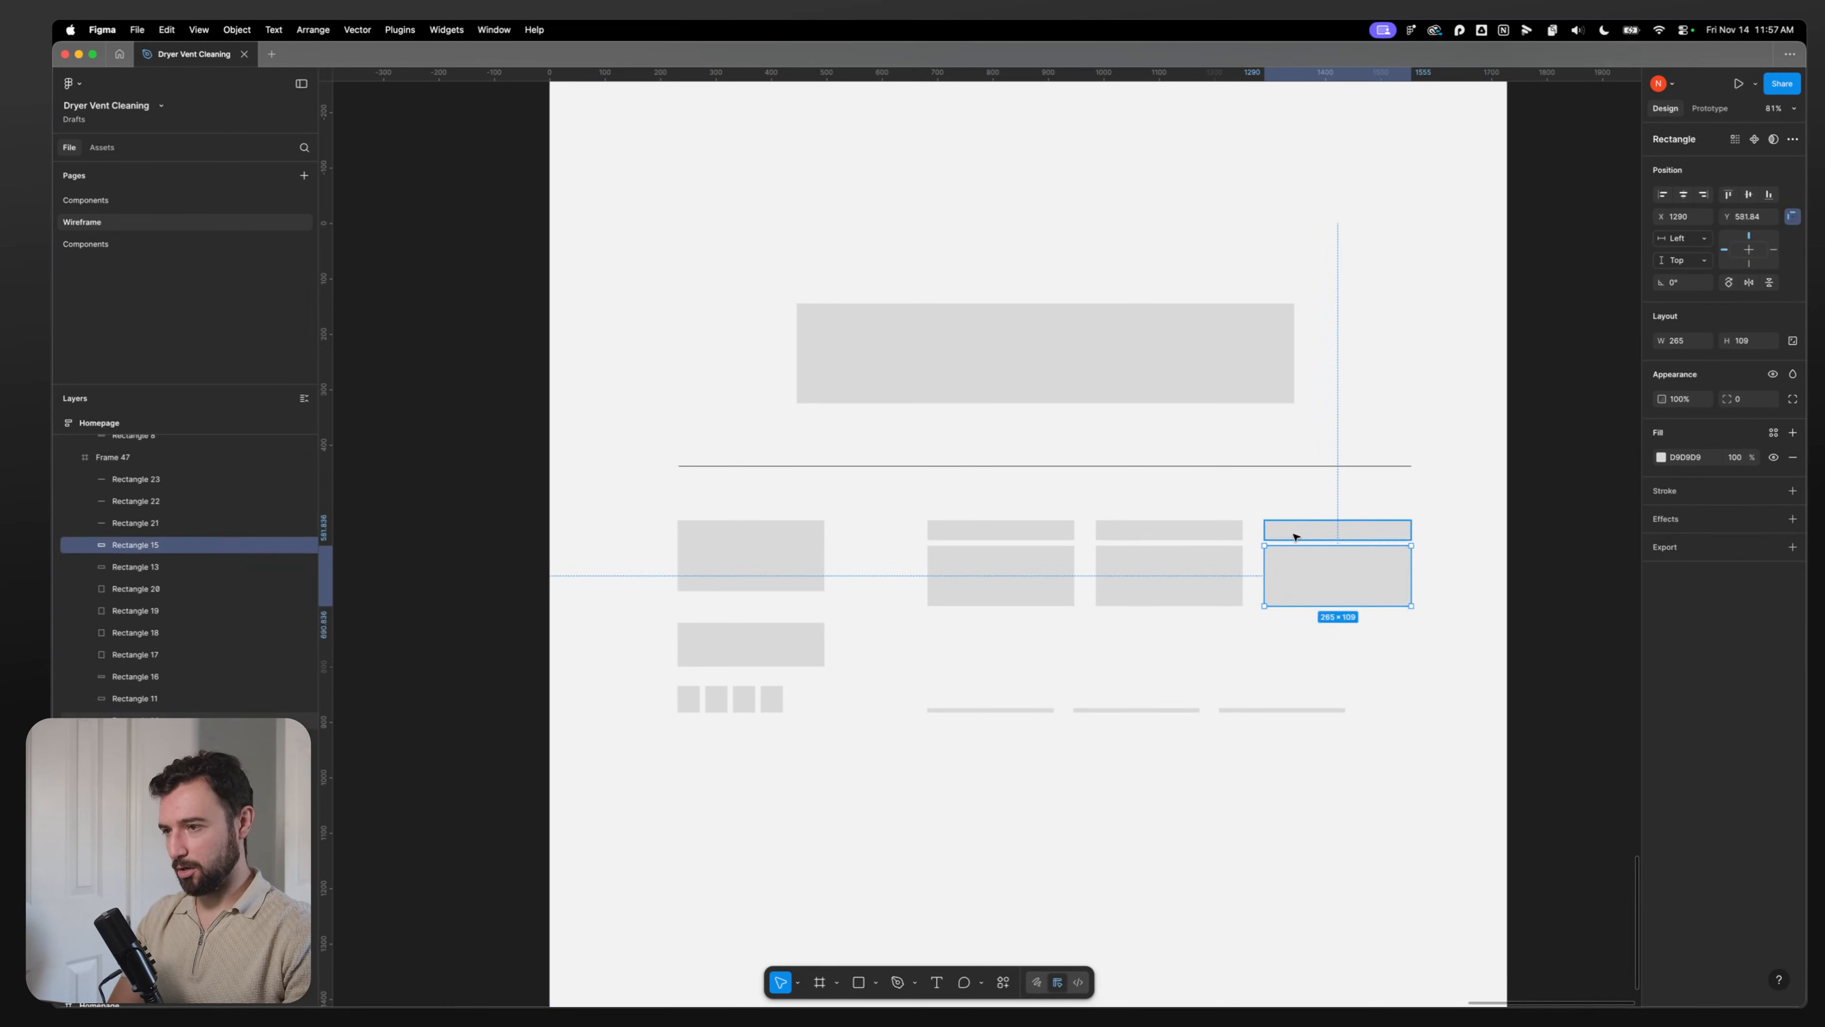
{"action": "left_click", "coordinate": [1303, 534]}
{"action": "left_click", "coordinate": [1300, 575], "text": "shift"}
{"action": "left_click", "coordinate": [1227, 536], "text": "shift"}
{"action": "left_click", "coordinate": [1209, 562], "text": "shift"}
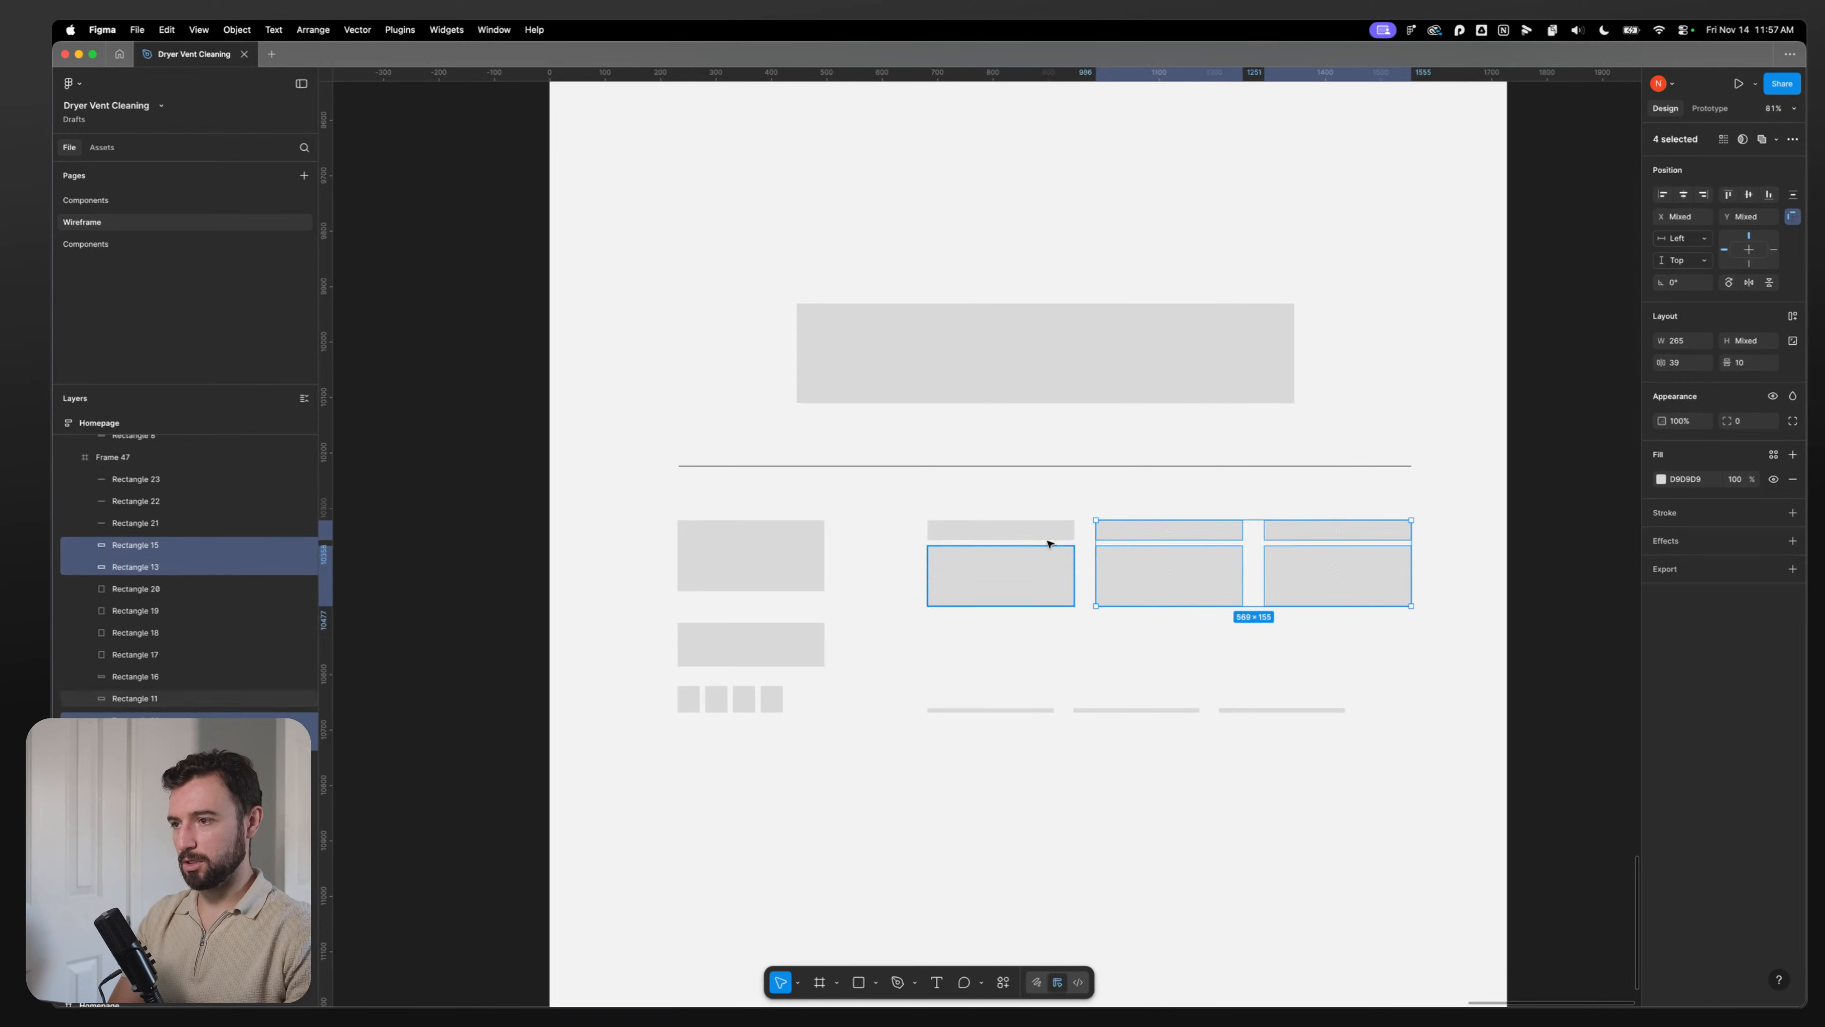
{"action": "left_click", "coordinate": [1049, 531], "text": "shift"}
{"action": "left_click", "coordinate": [1049, 568], "text": "shift"}
{"action": "left_click_drag", "start_coordinate": [1411, 565], "coordinate": [1254, 566]}
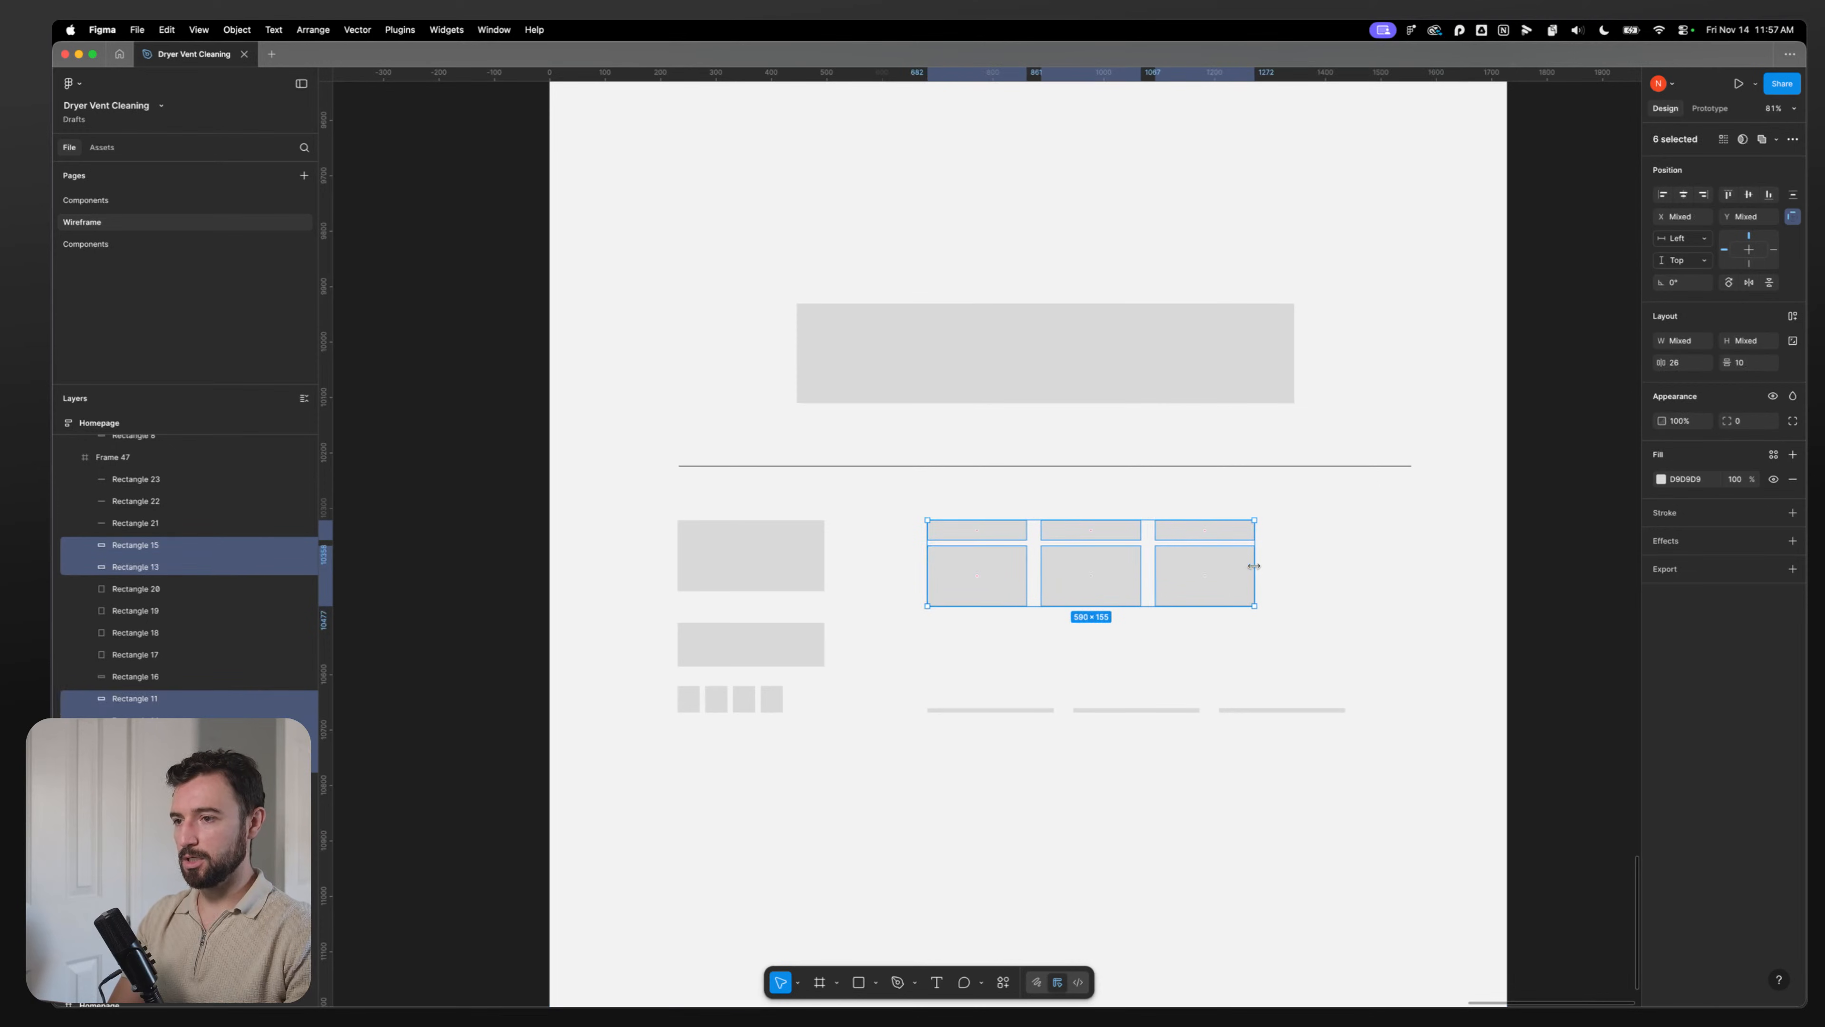
Step: Narrow the row of three thin bars to match the columns' width, keeping it level with the small blocks' lower edge
{"action": "left_click", "coordinate": [1271, 710]}
{"action": "left_click", "coordinate": [1135, 710], "text": "shift"}
{"action": "left_click", "coordinate": [1022, 710], "text": "shift"}
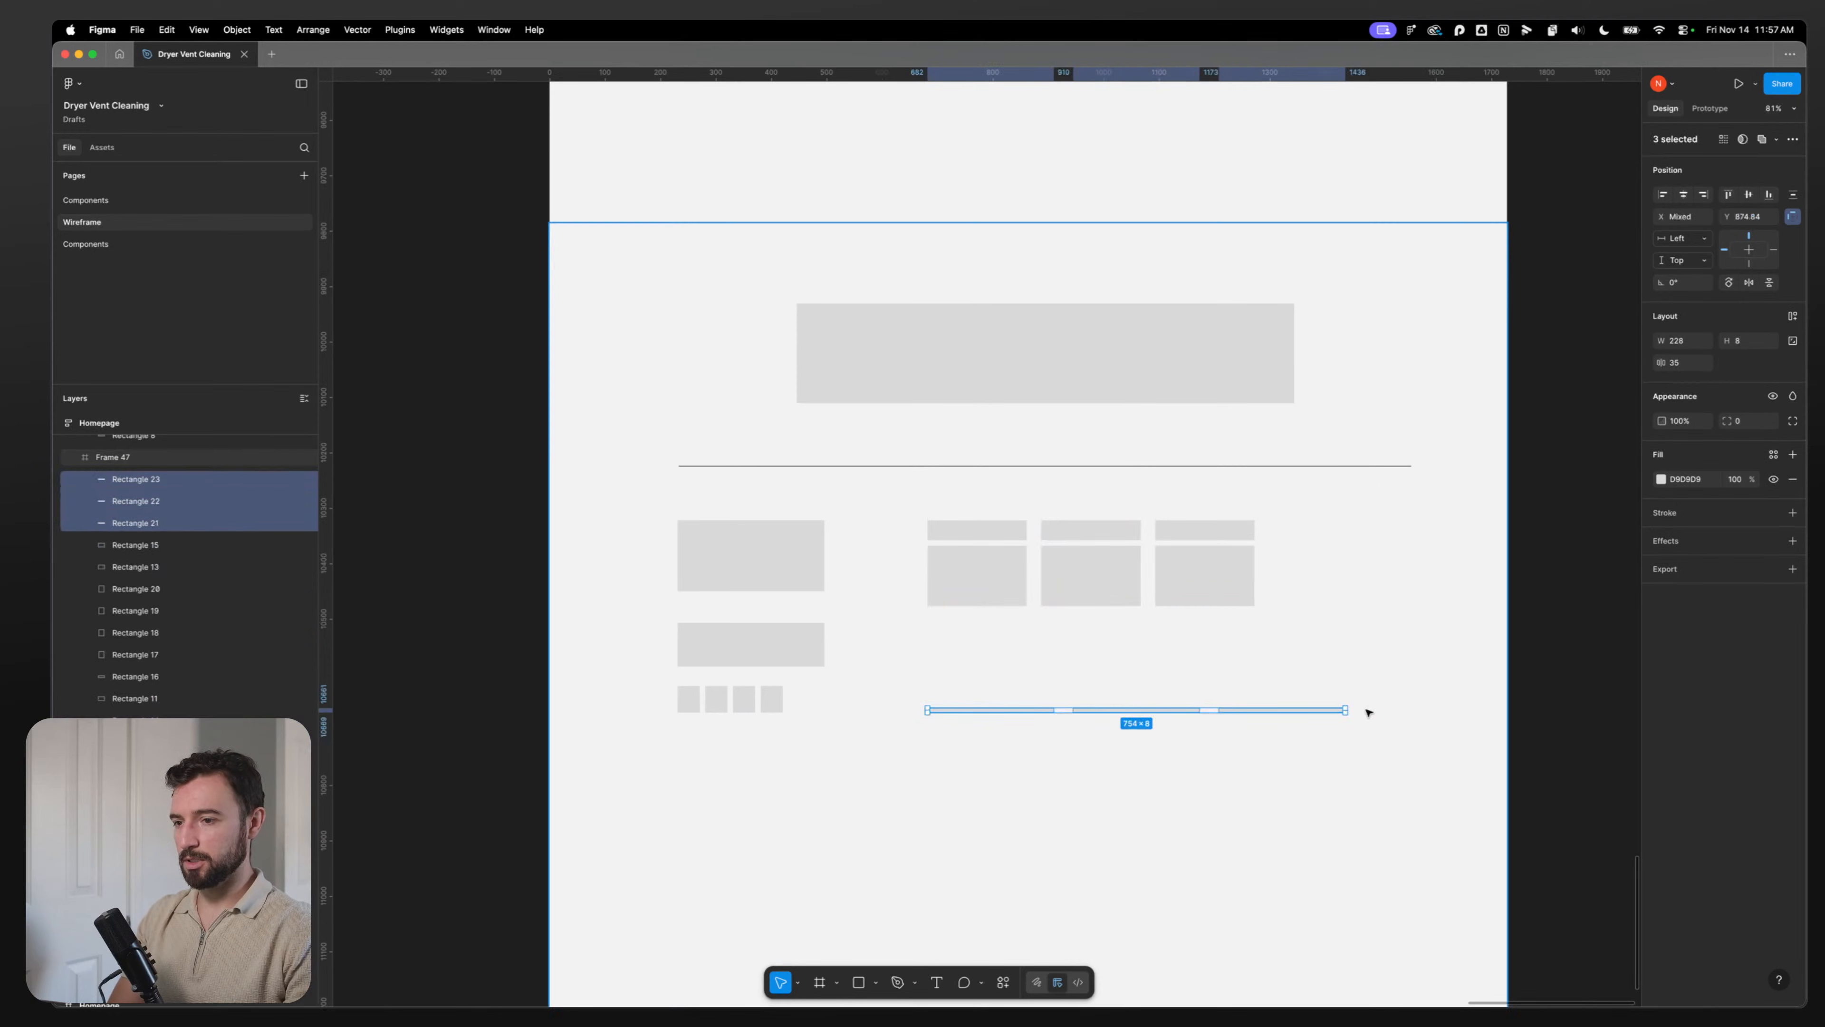
{"action": "left_click_drag", "start_coordinate": [1349, 710], "coordinate": [1254, 705]}
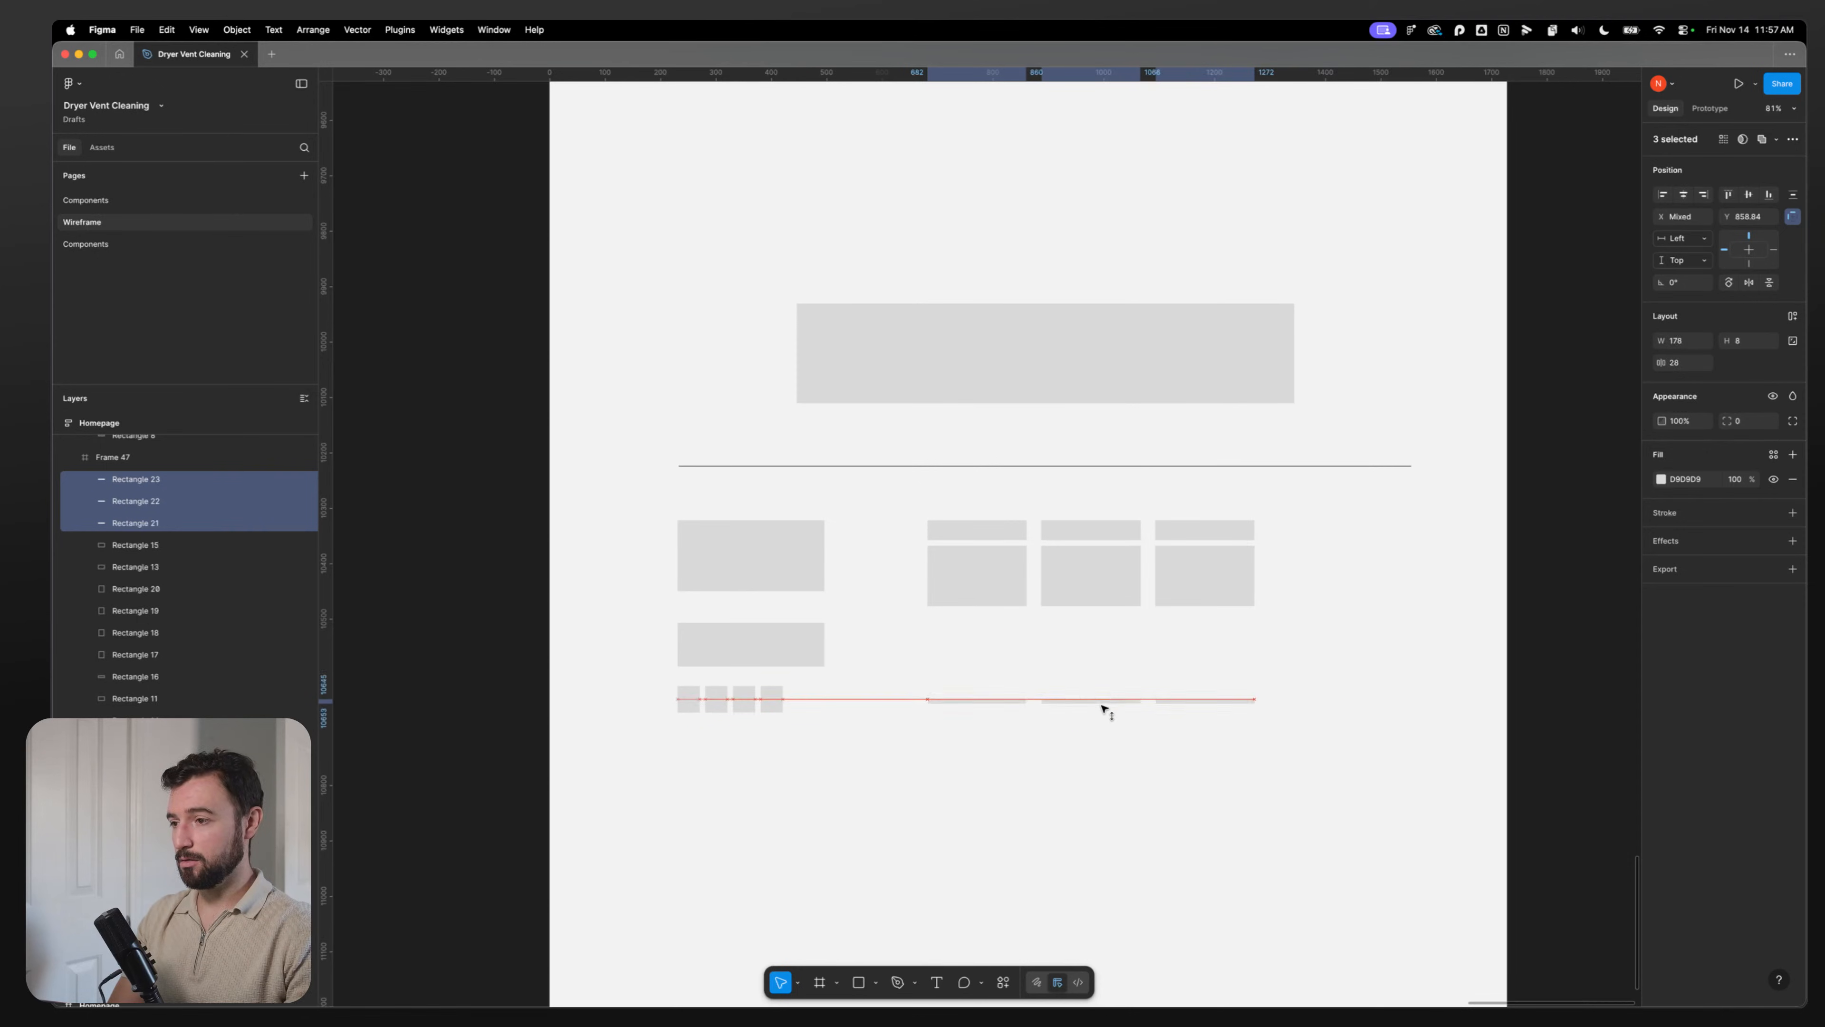
Step: Draw a tall rectangle about 234 × 352 to the right of the narrowed columns in the duplicated frame
{"action": "left_click", "coordinate": [1177, 756]}
{"action": "key", "text": "r"}
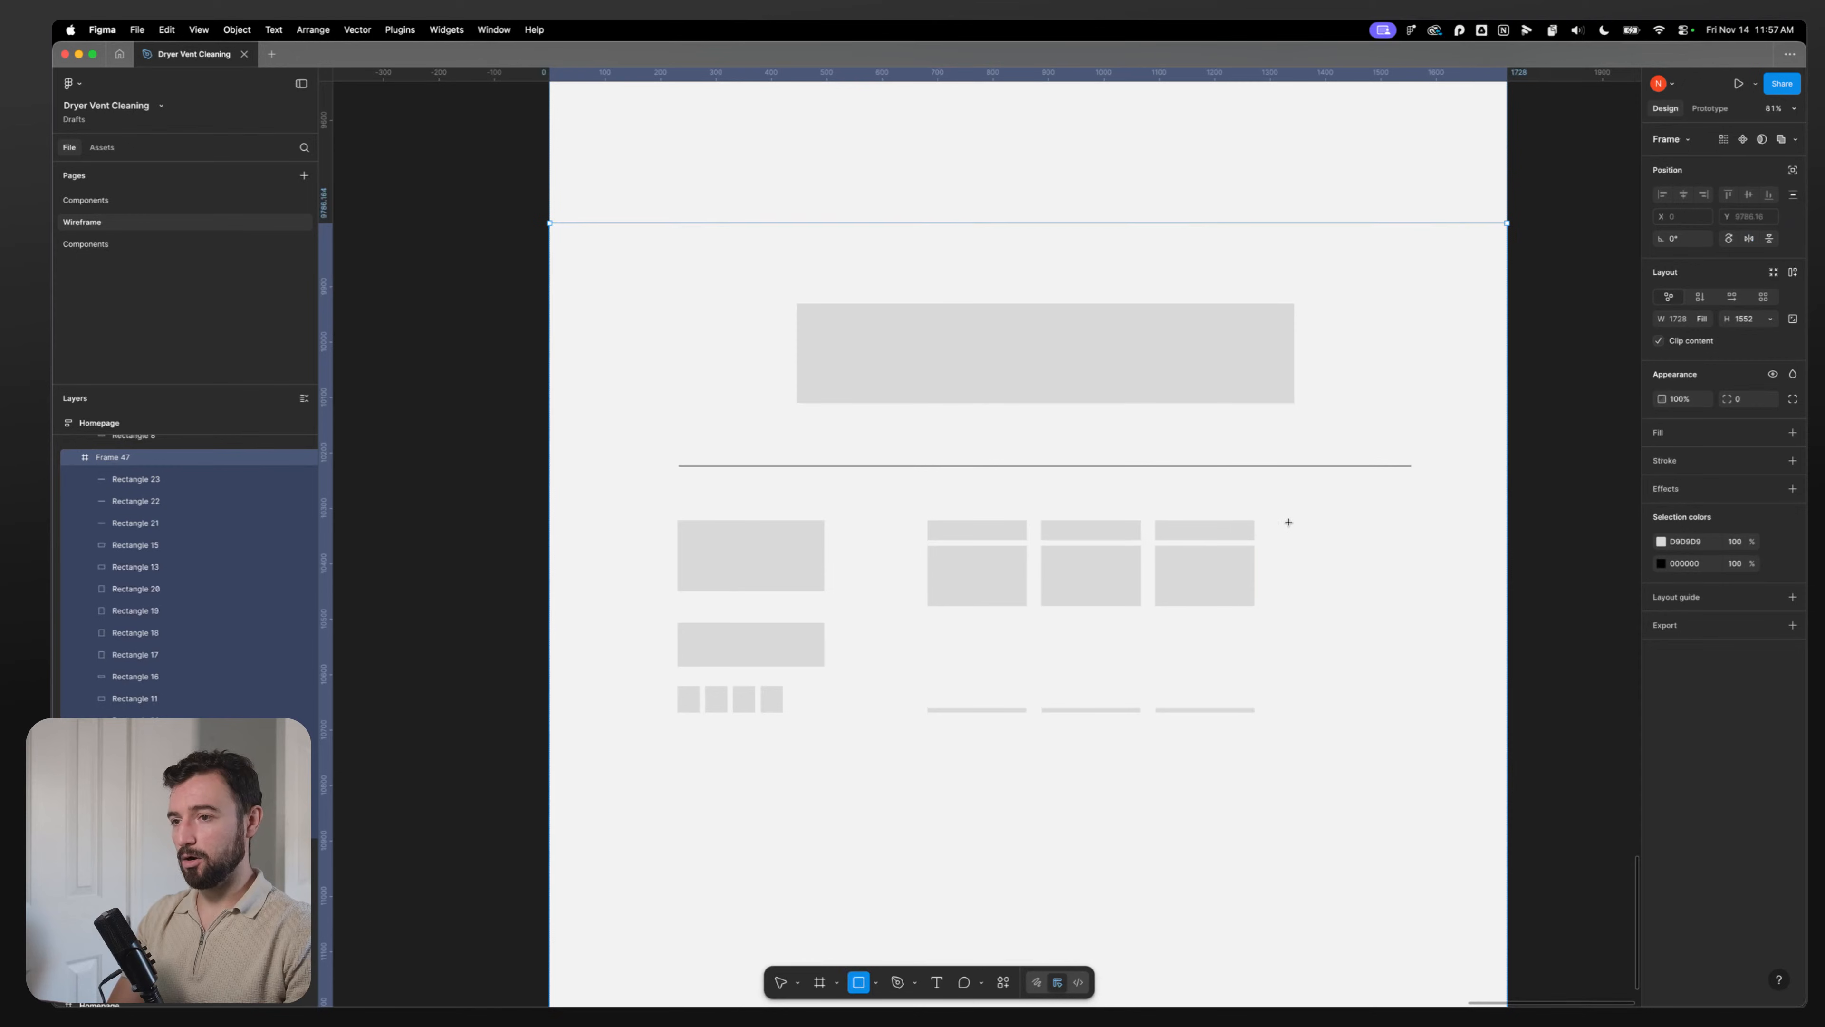
{"action": "left_click_drag", "start_coordinate": [1290, 522], "coordinate": [1419, 719]}
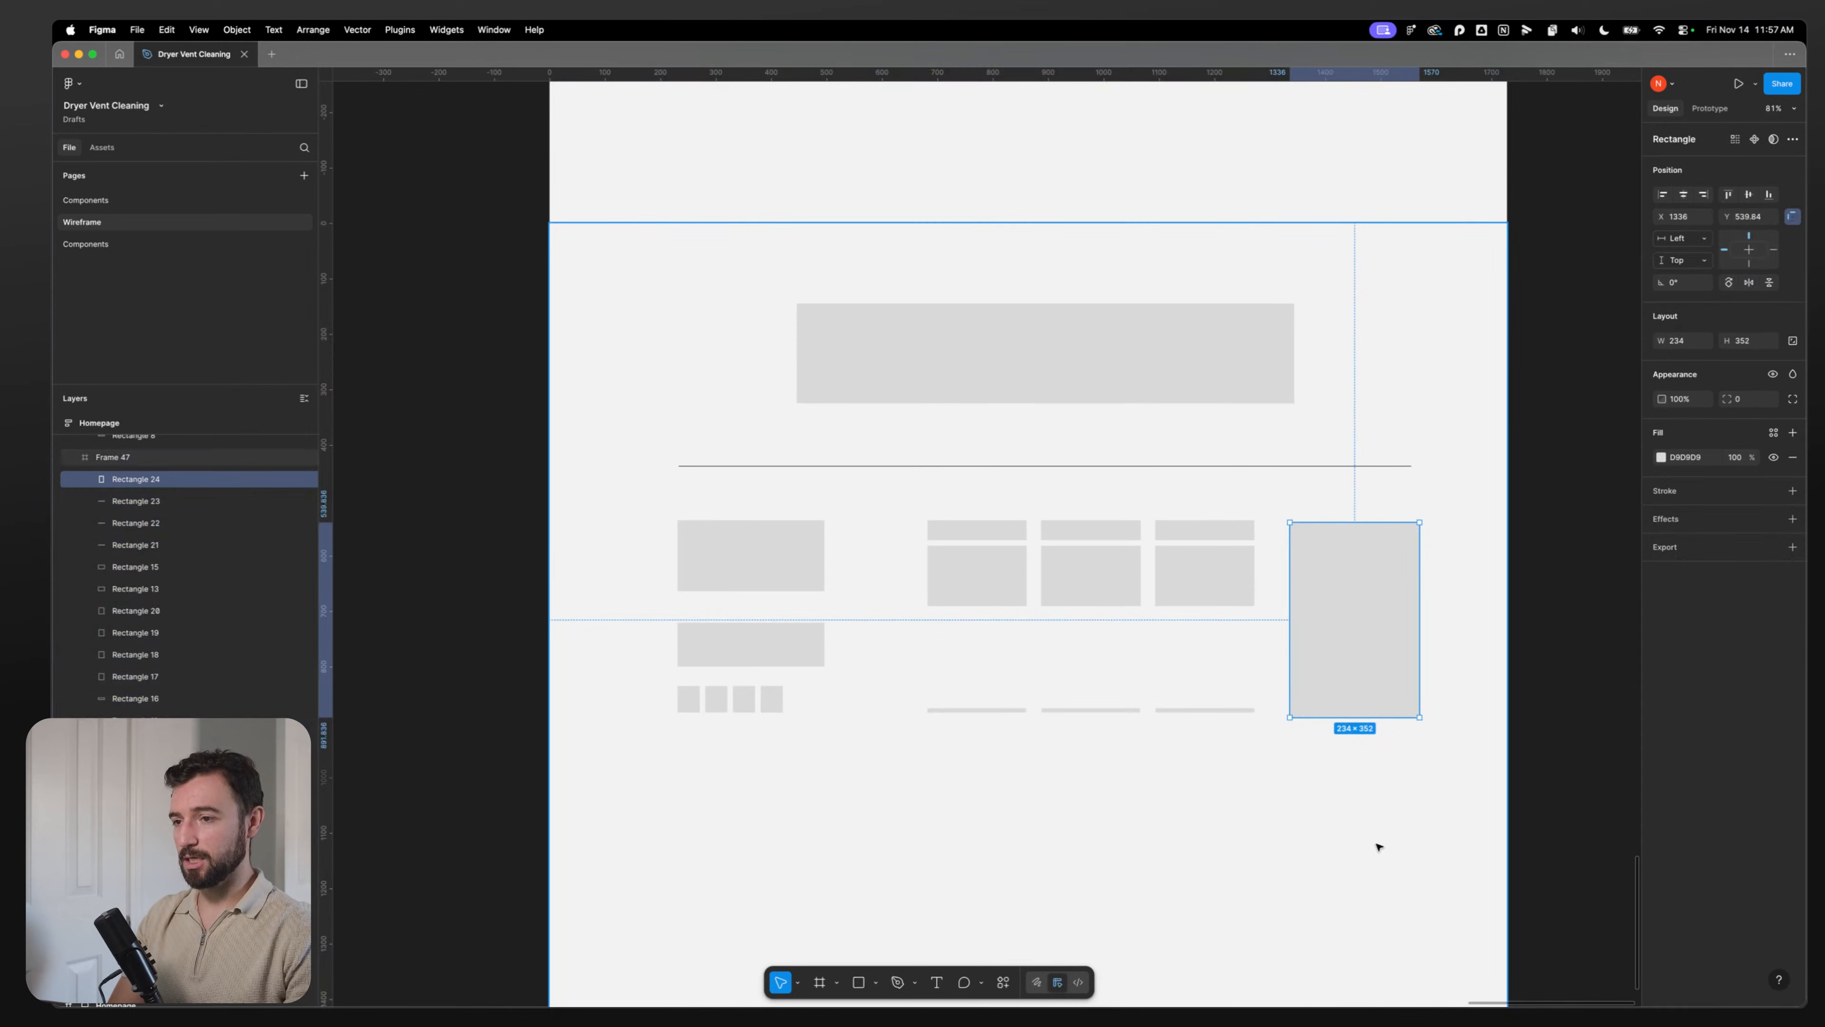
Step: Copy the yellow "01 Book" card from the Homepage's "In and out in 45 minutes." section
{"action": "left_click", "coordinate": [953, 754]}
{"action": "scroll", "coordinate": [1137, 603], "scroll_direction": "up", "scroll_amount": 10}
{"action": "scroll", "coordinate": [1072, 596], "scroll_direction": "down", "scroll_amount": 10}
{"action": "right_click", "coordinate": [1070, 595], "text": "super"}
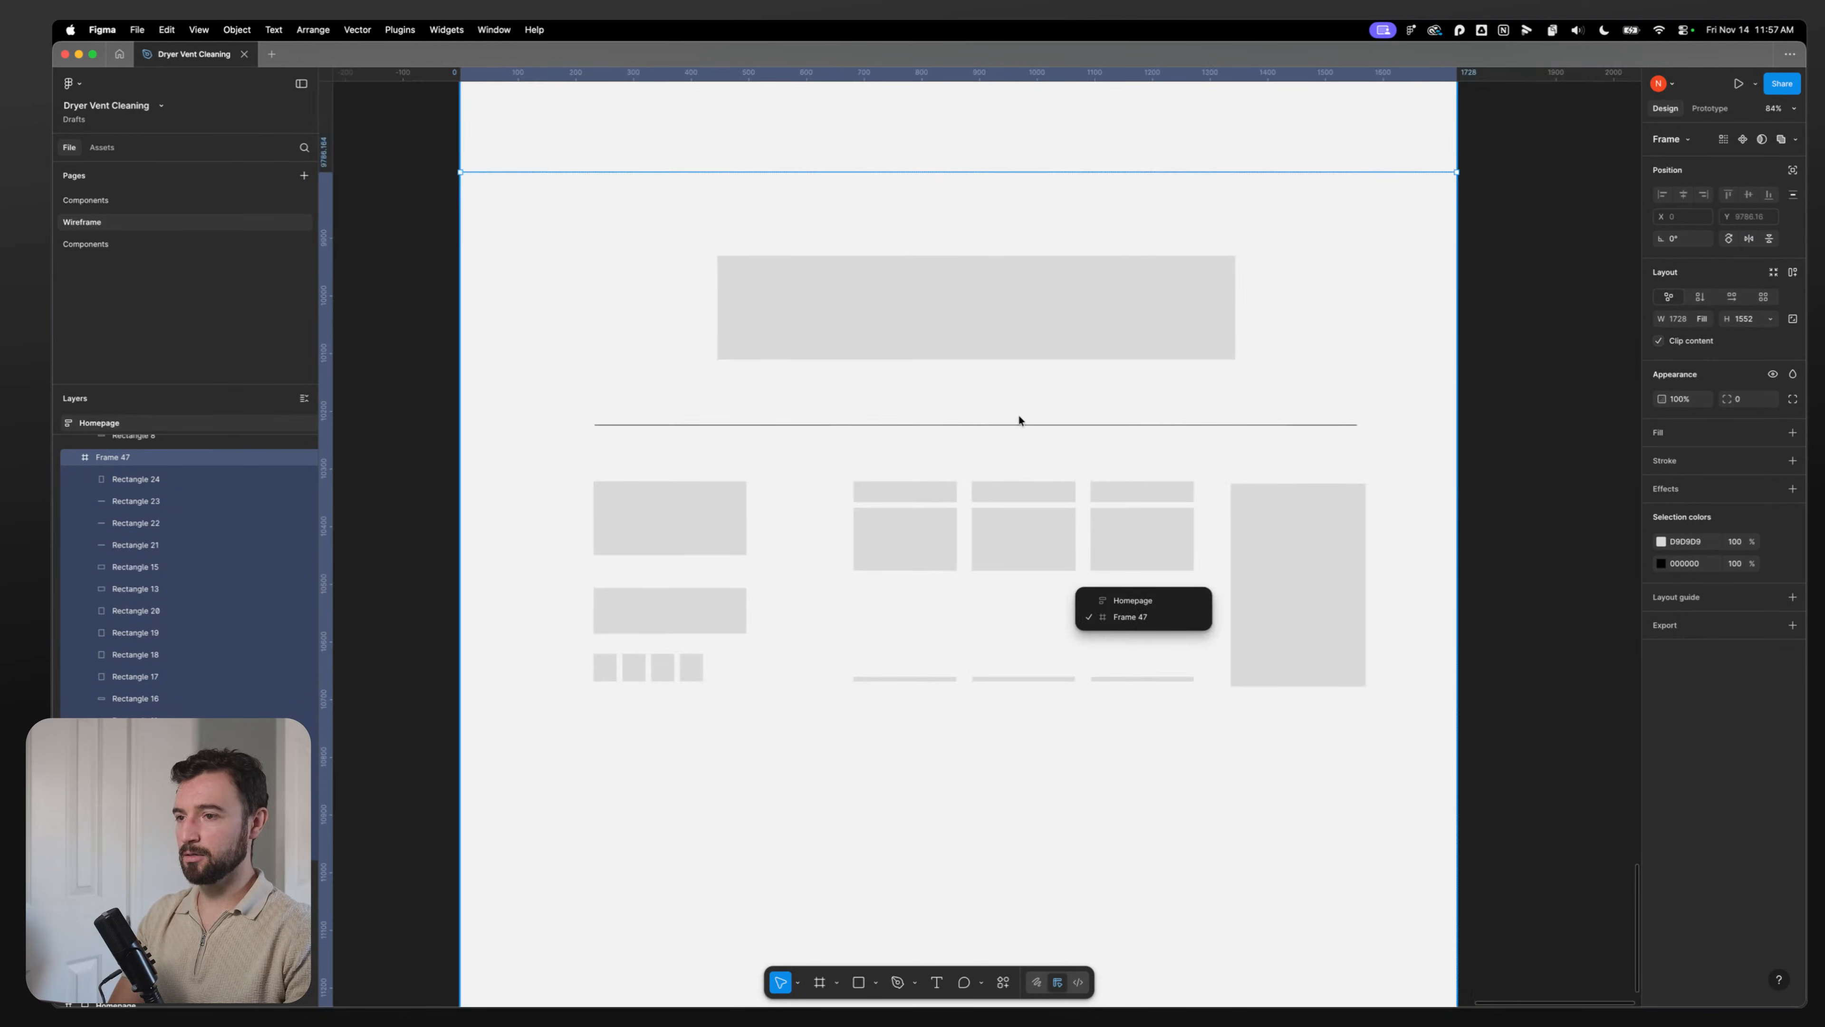
{"action": "left_click", "coordinate": [1548, 355]}
{"action": "left_click", "coordinate": [1545, 354]}
{"action": "scroll", "coordinate": [1519, 349], "scroll_direction": "down", "scroll_amount": 6}
{"action": "left_click_drag", "start_coordinate": [1262, 317], "coordinate": [1208, 474]}
{"action": "scroll", "coordinate": [1206, 475], "scroll_direction": "up", "scroll_amount": 15}
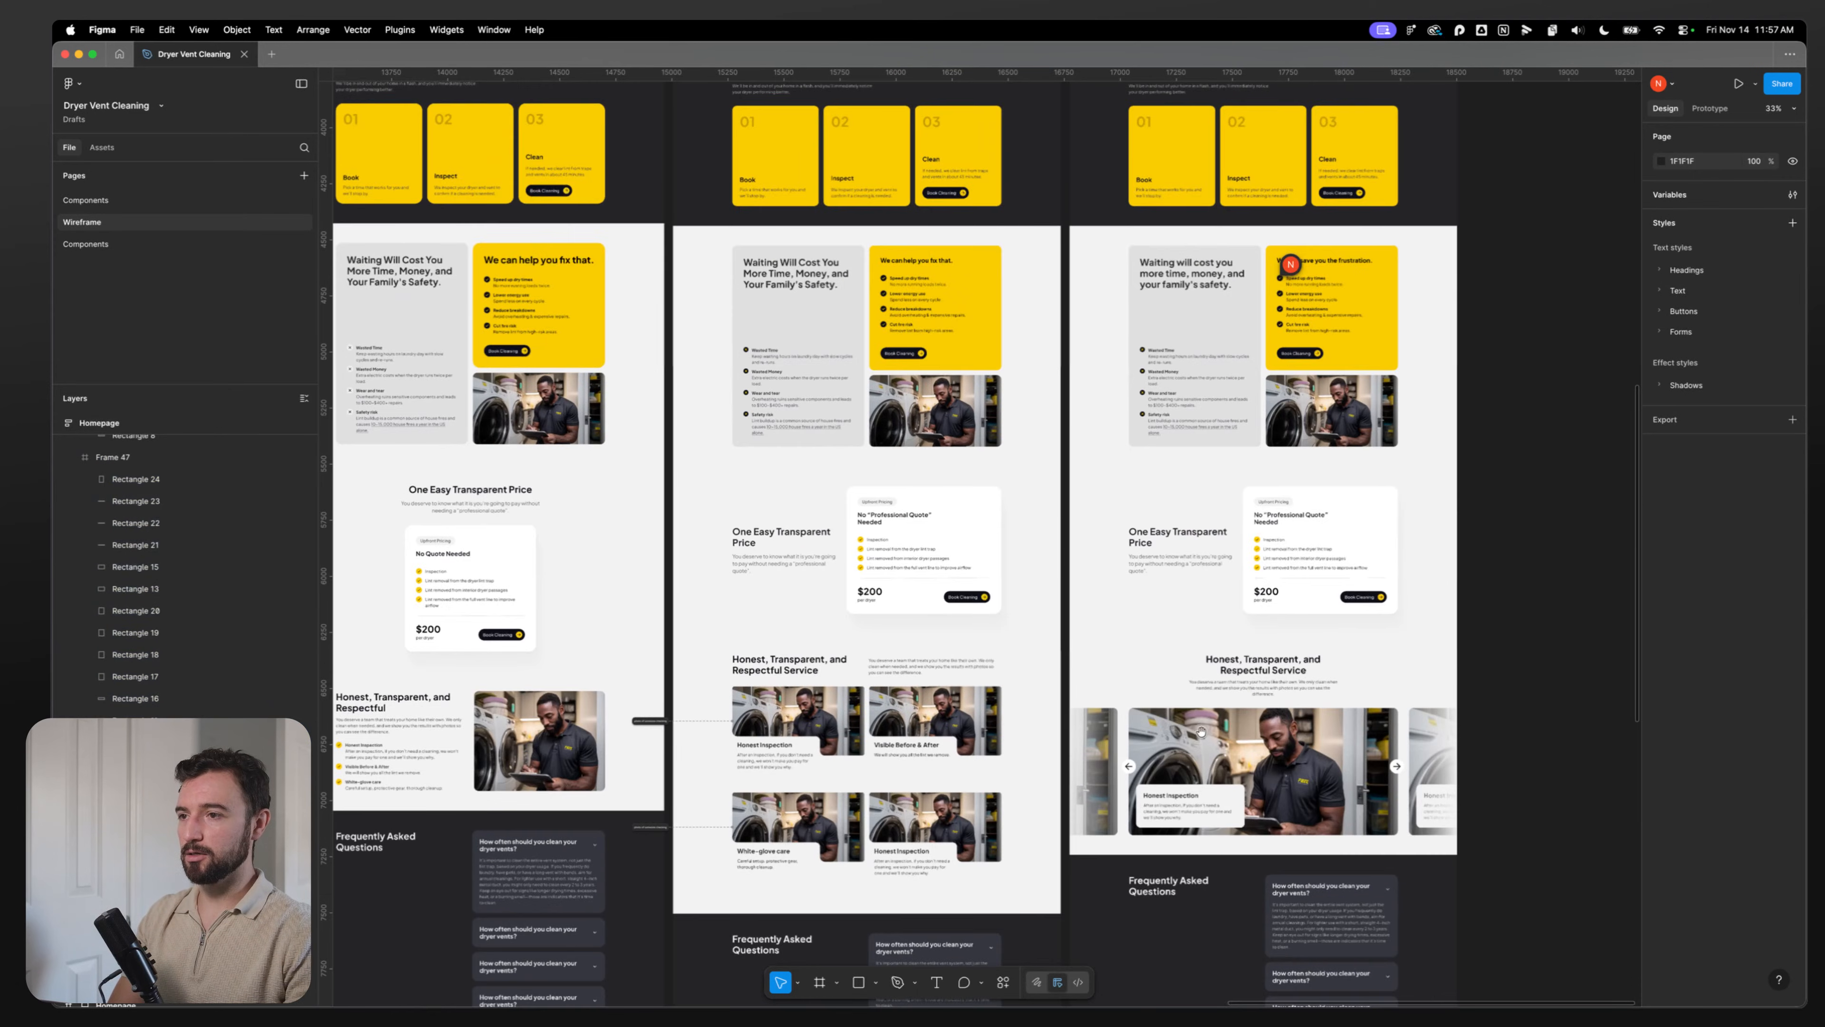
{"action": "left_click", "coordinate": [1094, 501]}
{"action": "left_click", "coordinate": [1094, 501]}
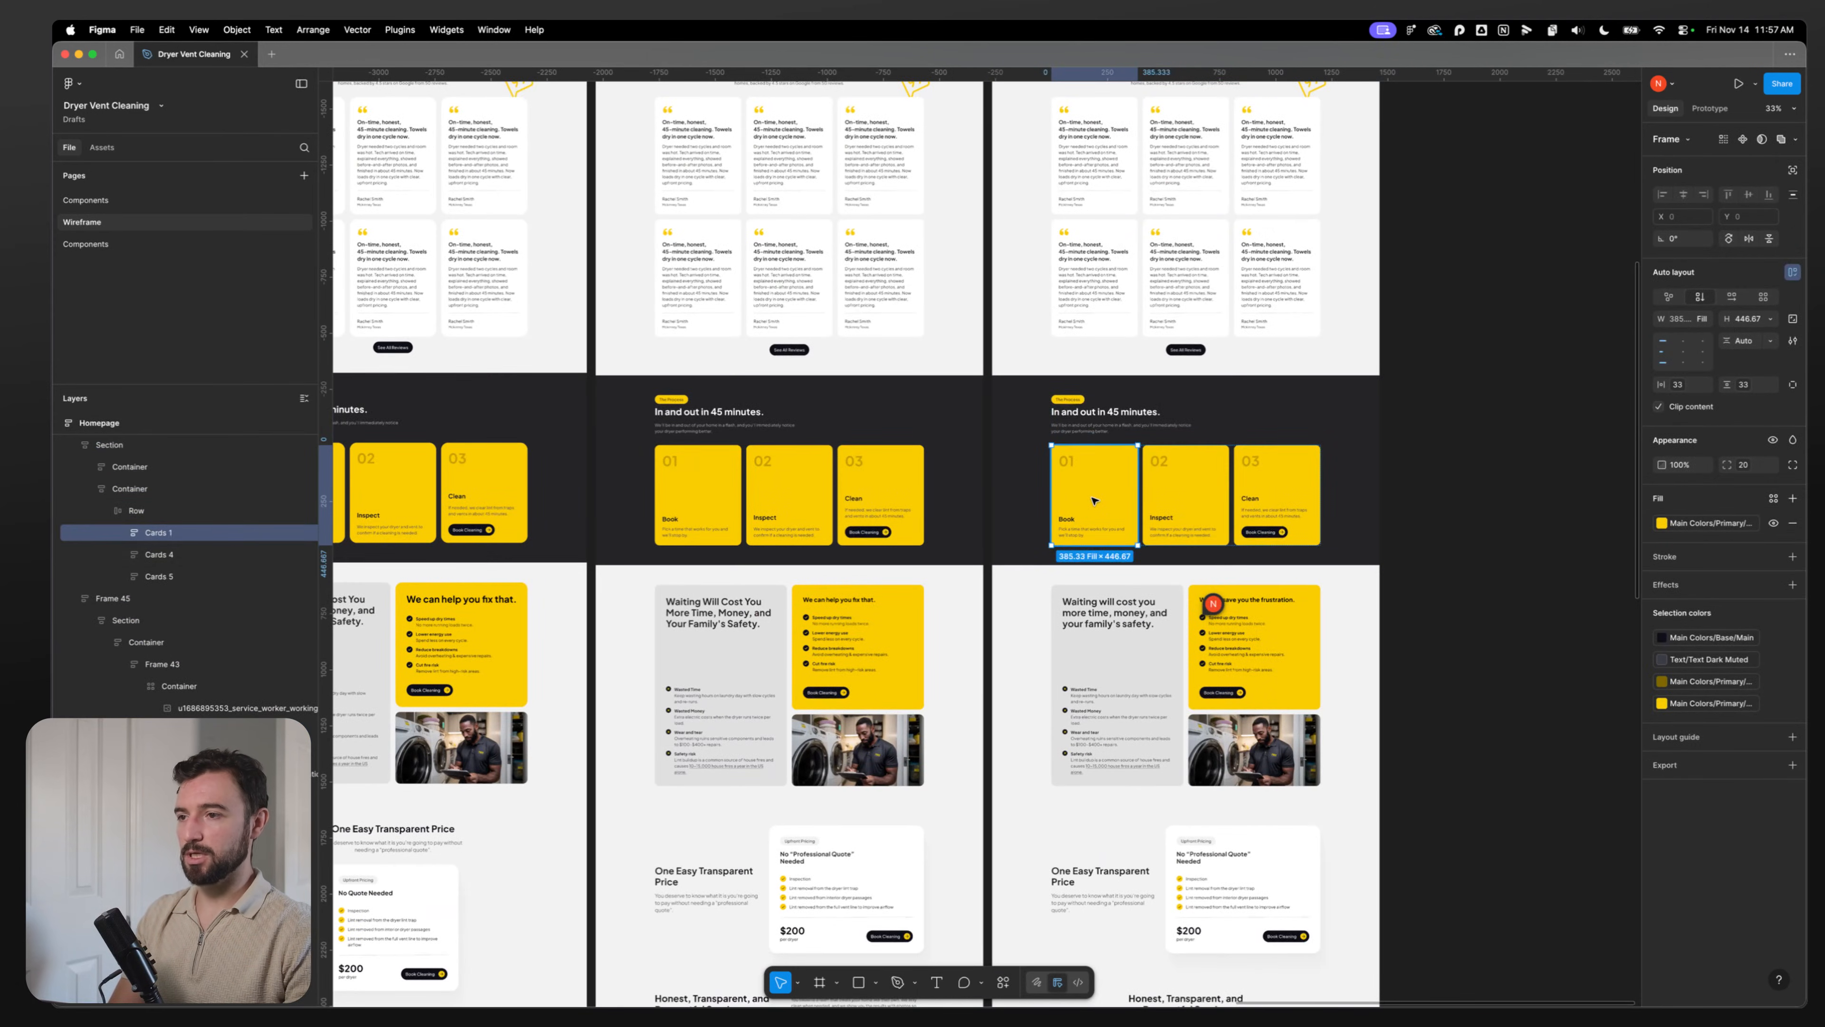
Step: Paste the copied card into the duplicated footer frame and delete the tall grey rectangle beside the columns
{"action": "scroll", "coordinate": [1312, 338], "scroll_direction": "down", "scroll_amount": 15}
{"action": "left_click_drag", "start_coordinate": [1138, 765], "coordinate": [1100, 423]}
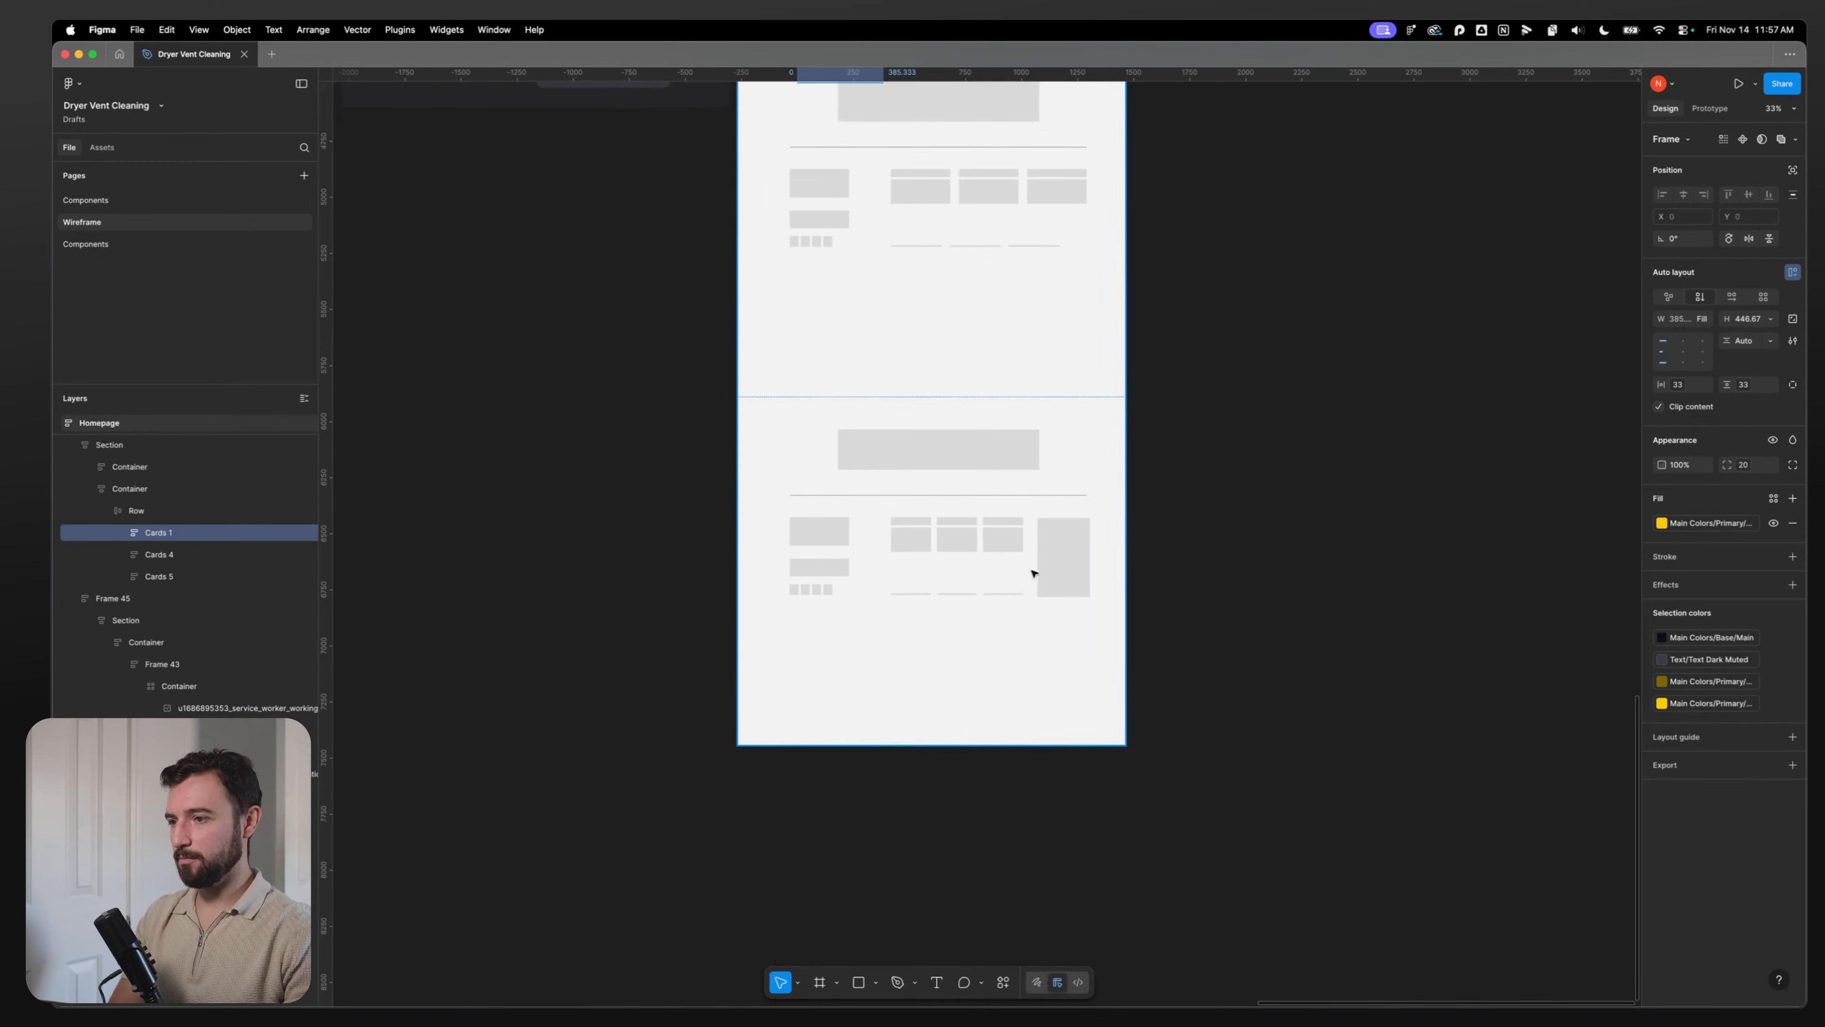
{"action": "left_click", "coordinate": [1000, 633]}
{"action": "key", "text": "super+v"}
{"action": "left_click_drag", "start_coordinate": [786, 449], "coordinate": [1032, 604]}
{"action": "left_click", "coordinate": [1062, 547]}
{"action": "key", "text": "Delete"}
Step: Resize the pasted card to about 251 × 360 and place it to the right of the three columns, level with their tops
{"action": "left_click", "coordinate": [1010, 582]}
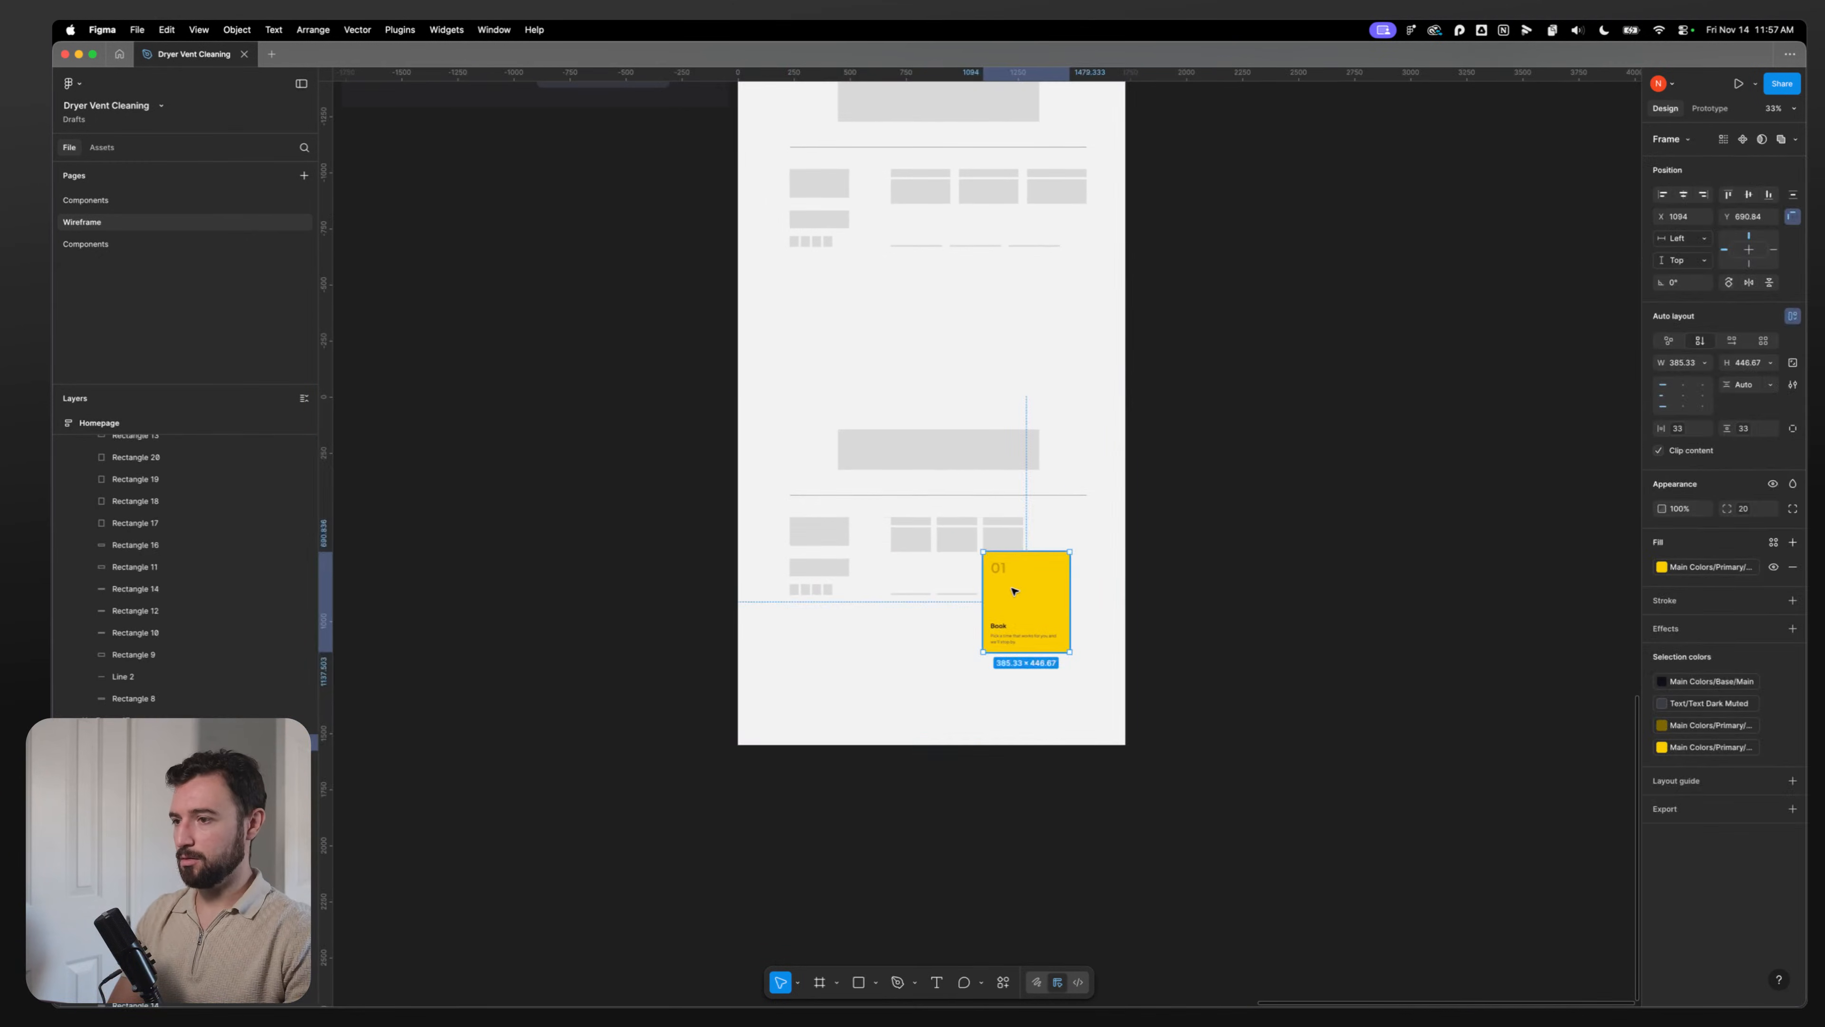
{"action": "left_click_drag", "start_coordinate": [982, 570], "coordinate": [1075, 551]}
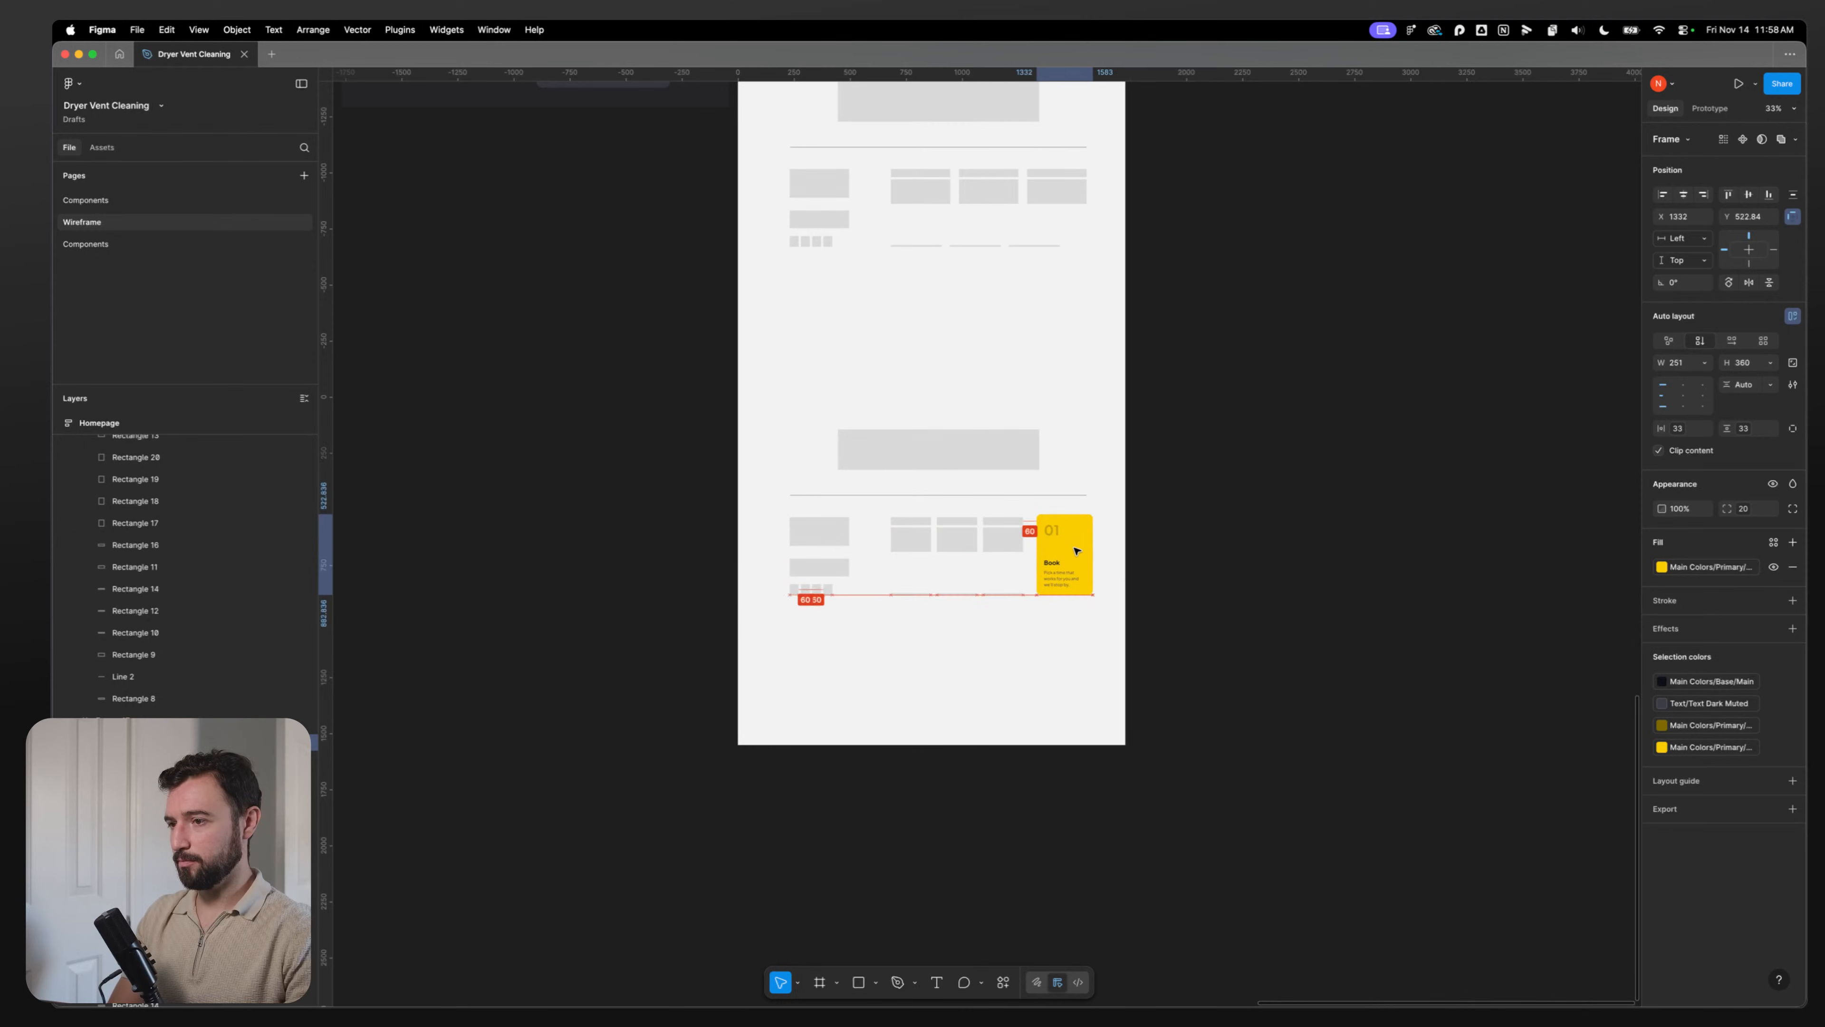
{"action": "left_click", "coordinate": [1312, 611]}
{"action": "scroll", "coordinate": [978, 636], "scroll_direction": "up", "scroll_amount": 8}
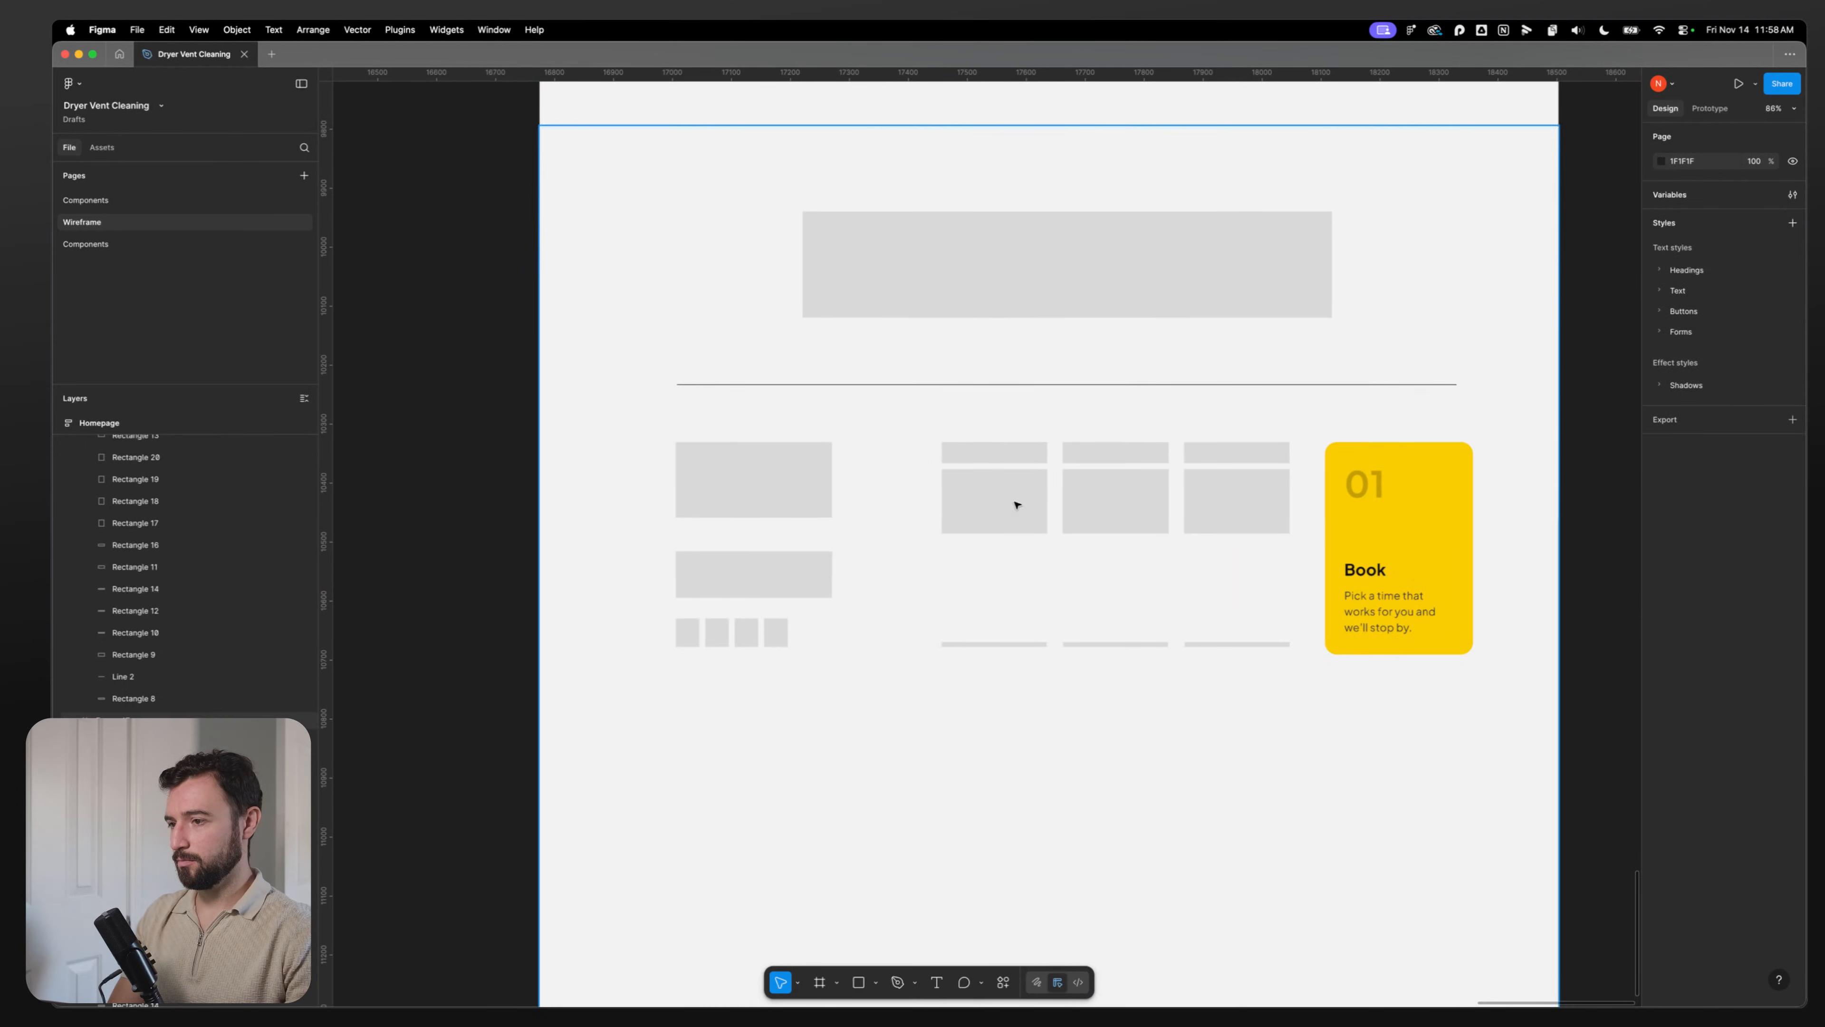
Step: Change the card's heading from "Book" to "DISCOUNT"
{"action": "left_click", "coordinate": [1016, 504]}
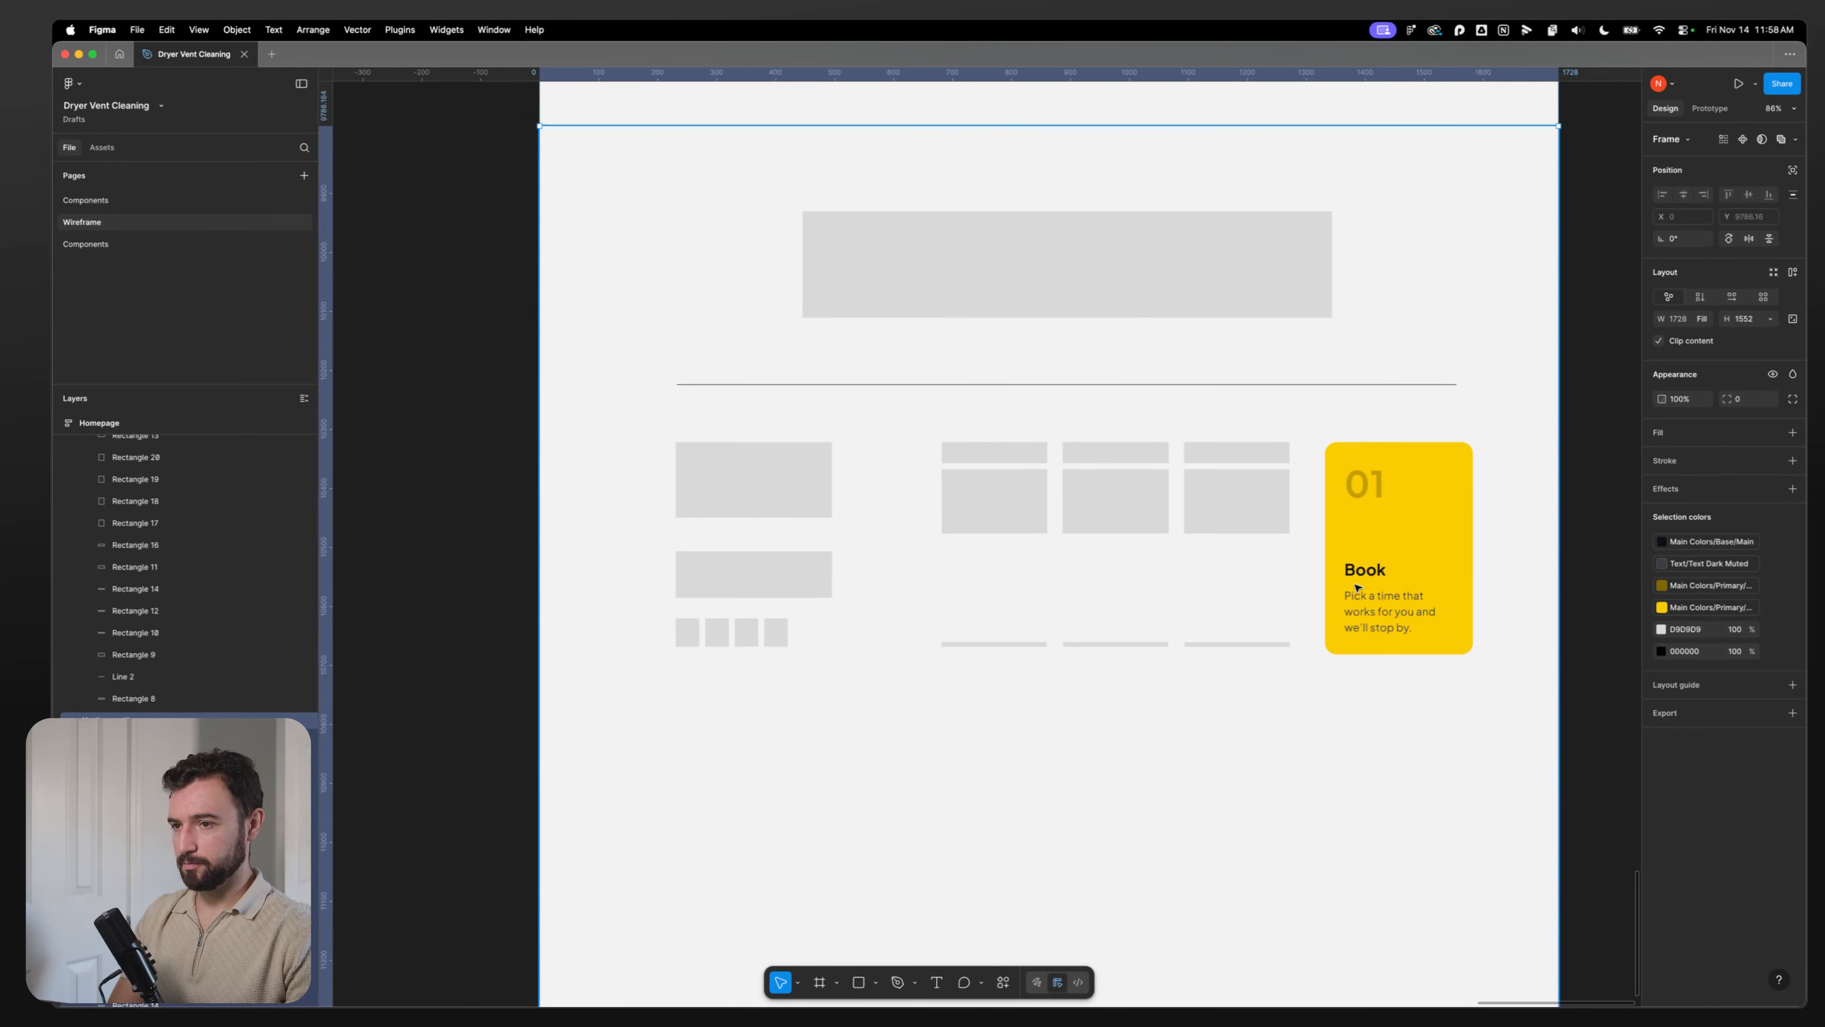
{"action": "double_click", "coordinate": [1364, 570]}
{"action": "double_click", "coordinate": [1365, 569]}
{"action": "type", "text": "DI"}
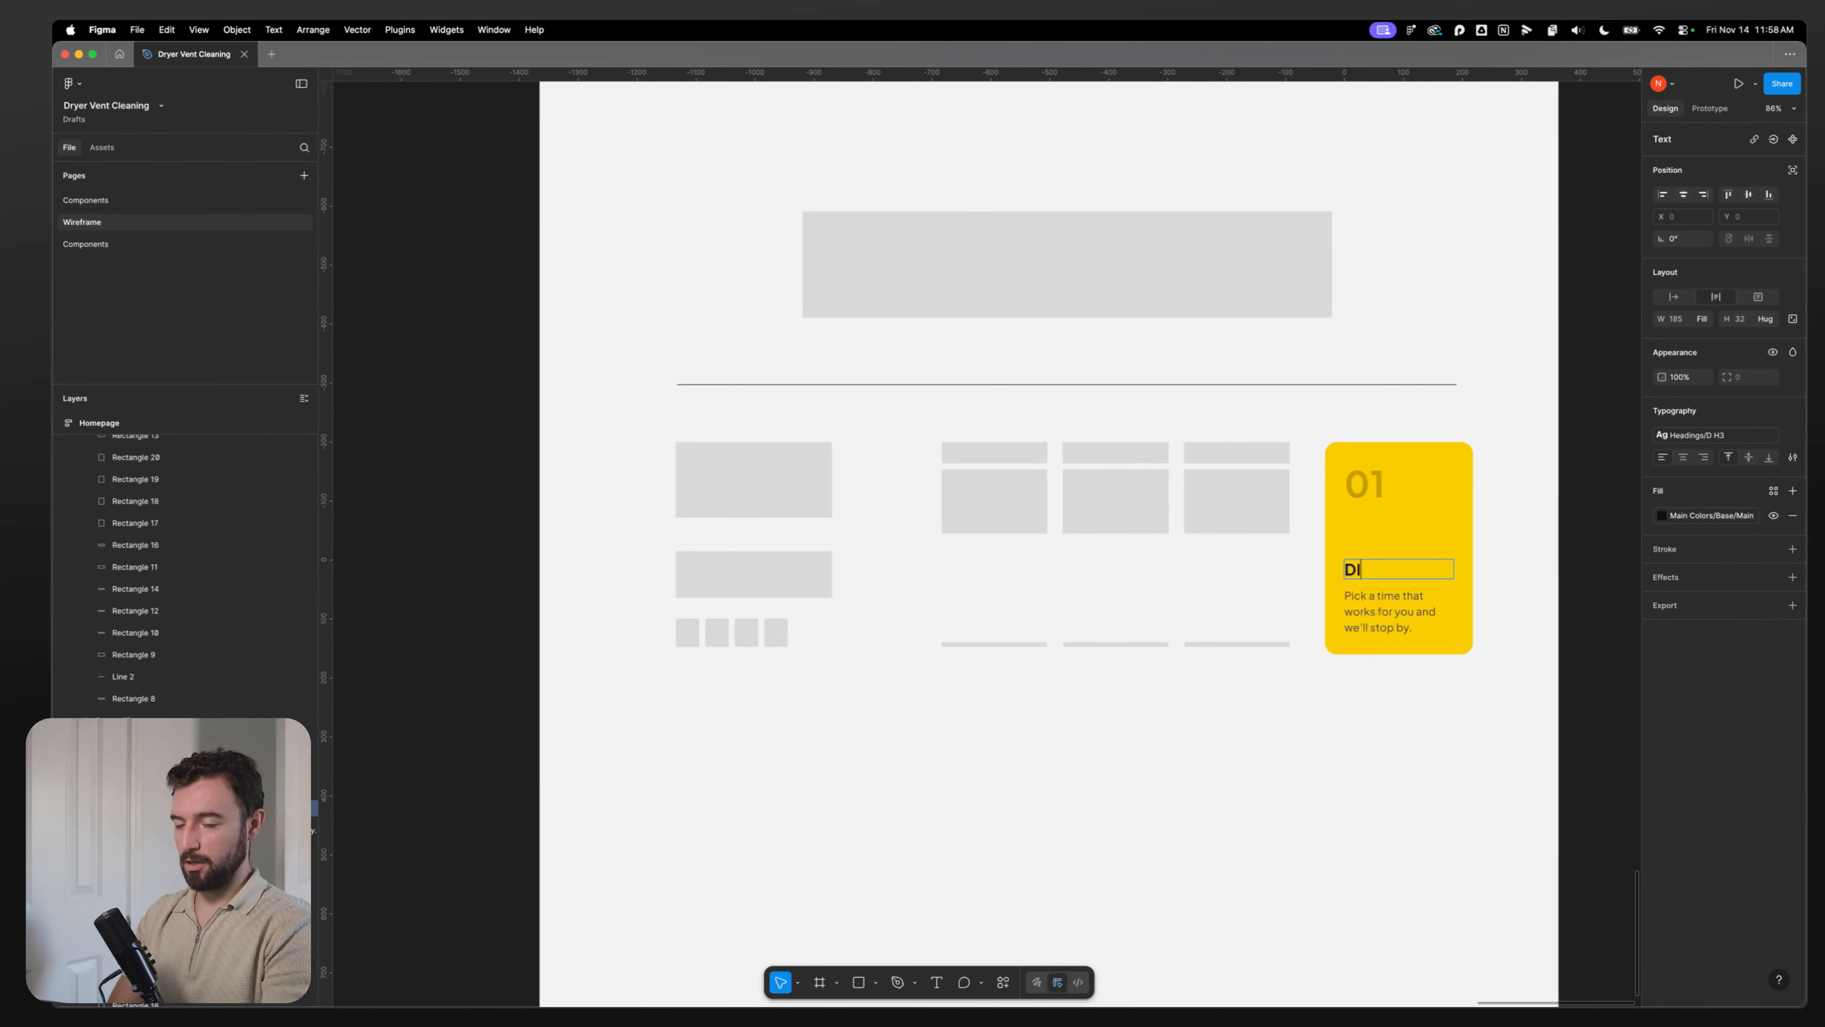
{"action": "type", "text": "SCOUNT"}
{"action": "left_click", "coordinate": [1260, 727]}
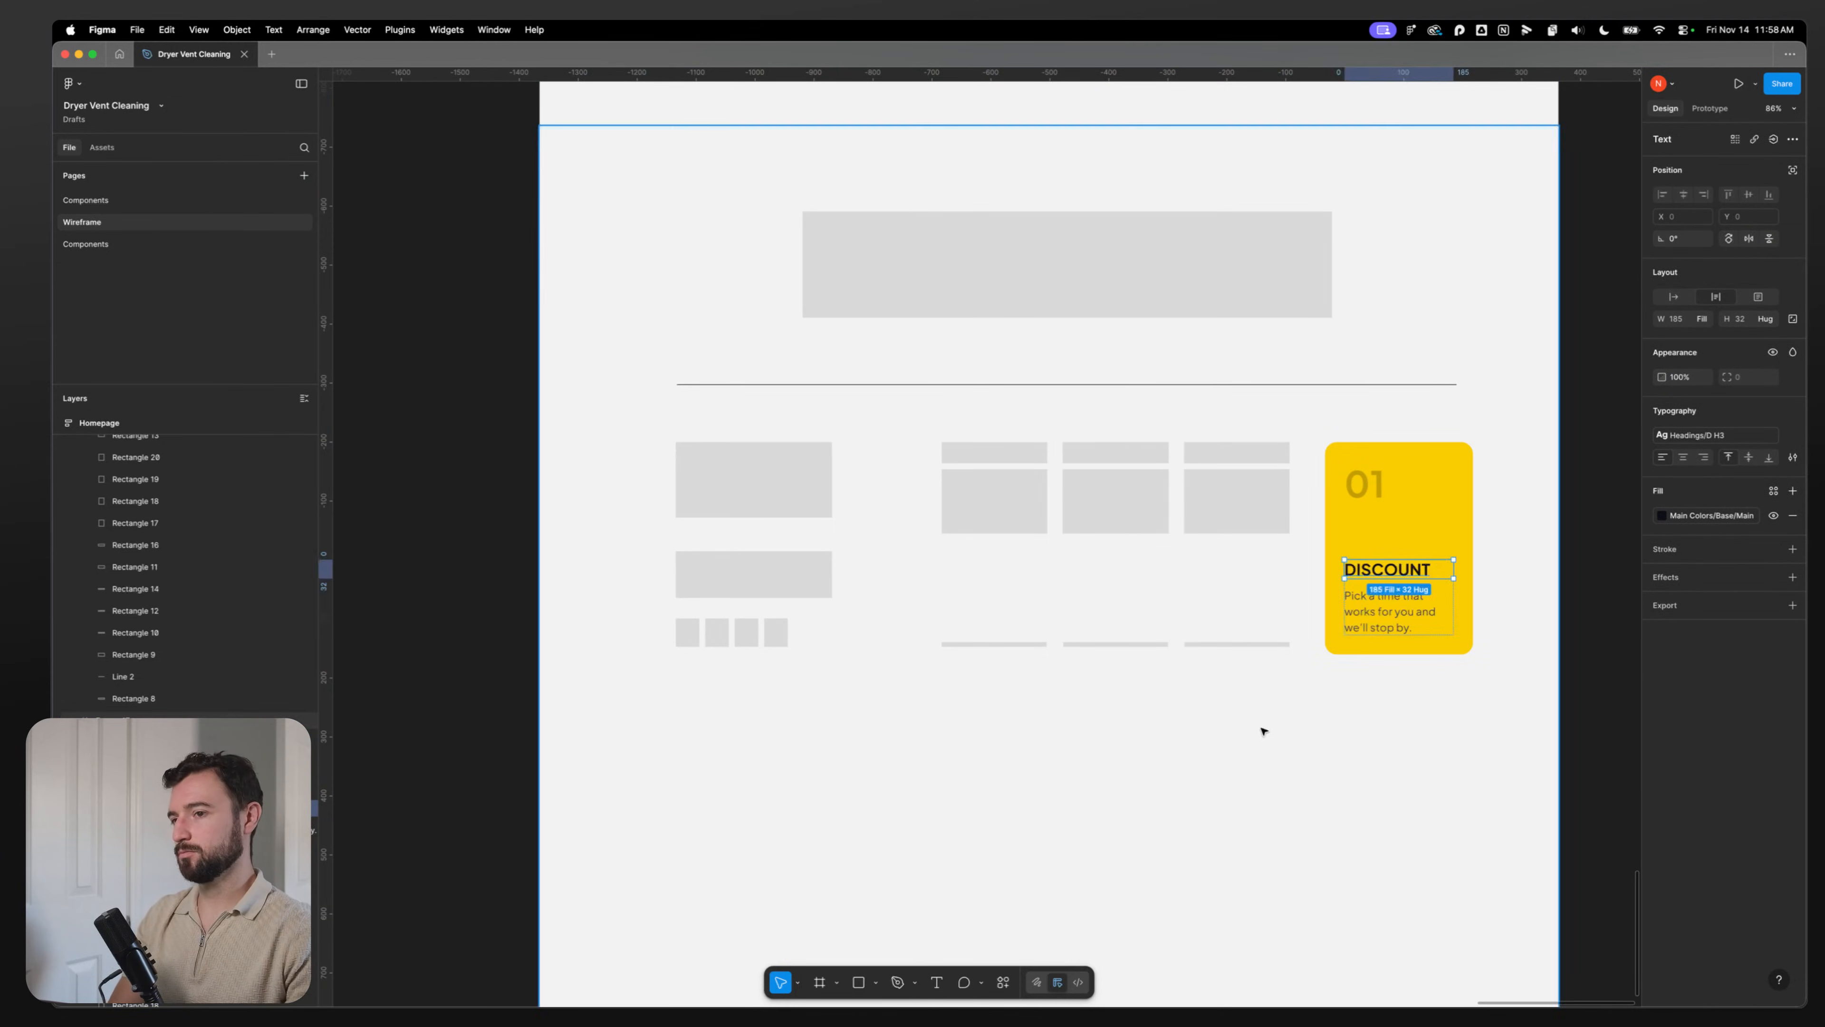
Step: Replace the card's large number with "10% Off" and wrap it onto two lines within the card
{"action": "double_click", "coordinate": [1367, 486]}
{"action": "type", "text": "10%"}
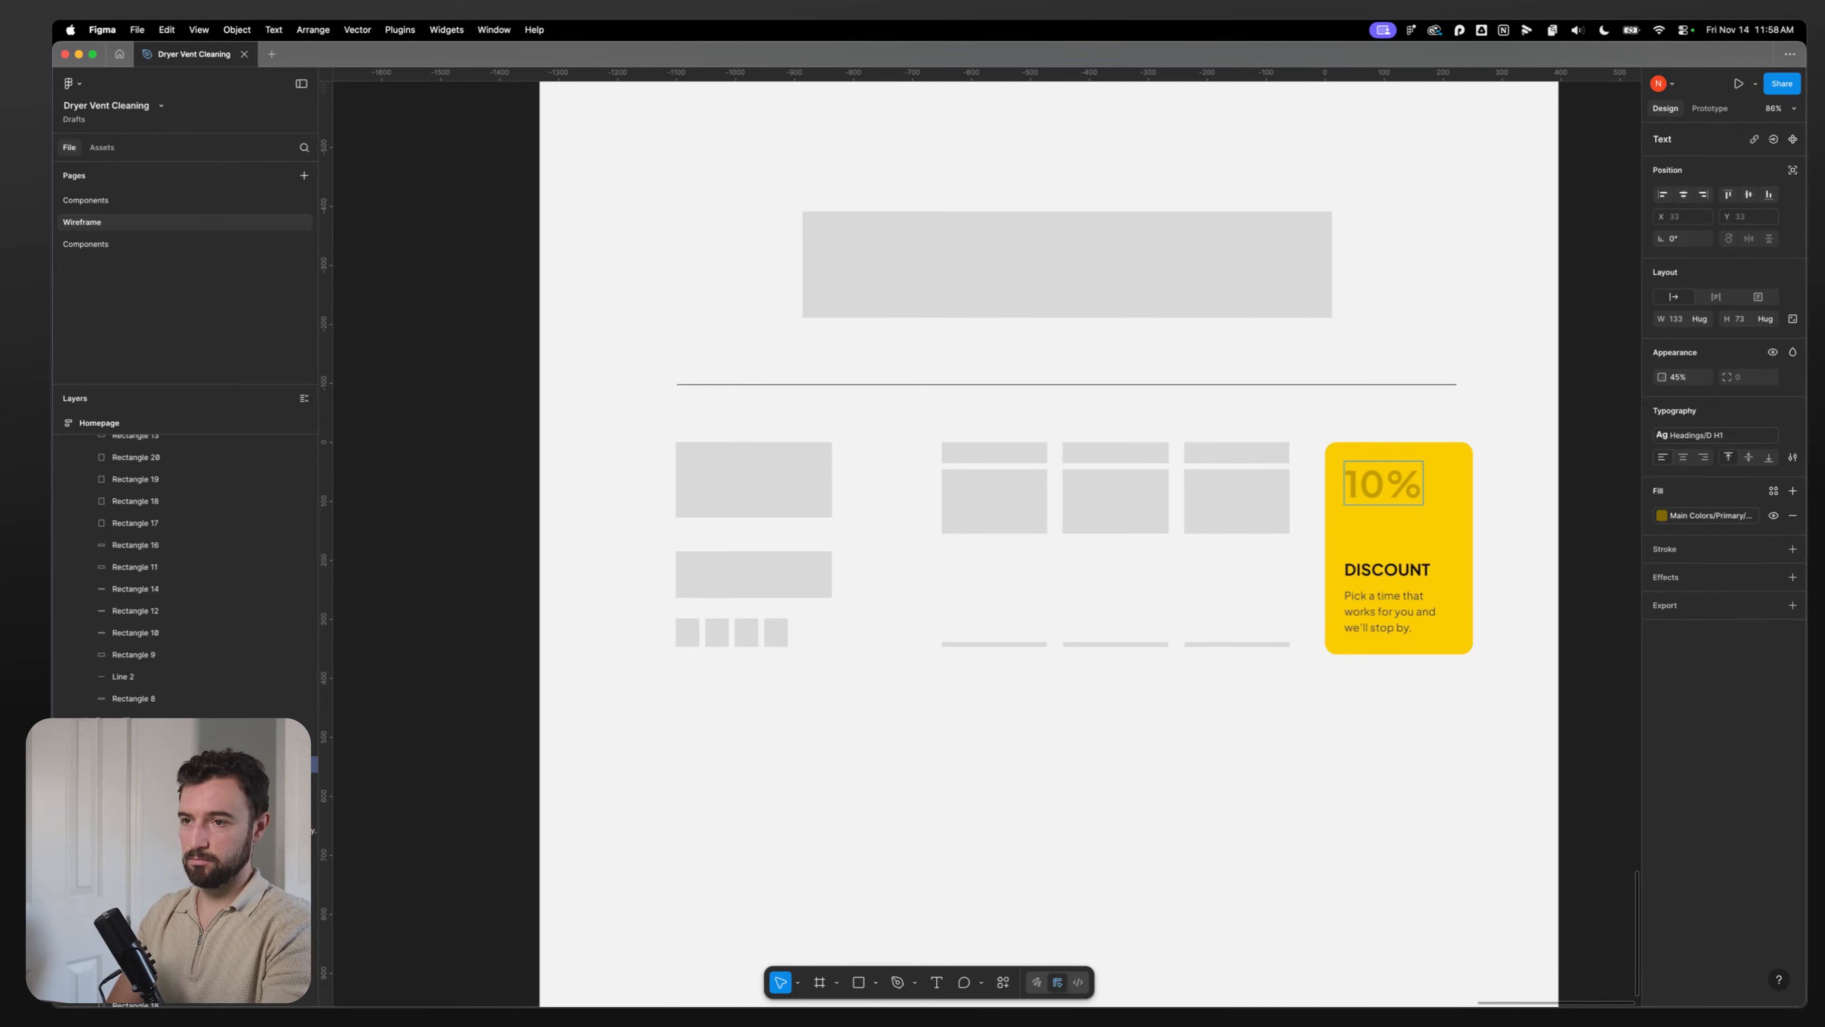
{"action": "type", "text": " Off"}
{"action": "key", "text": "Escape"}
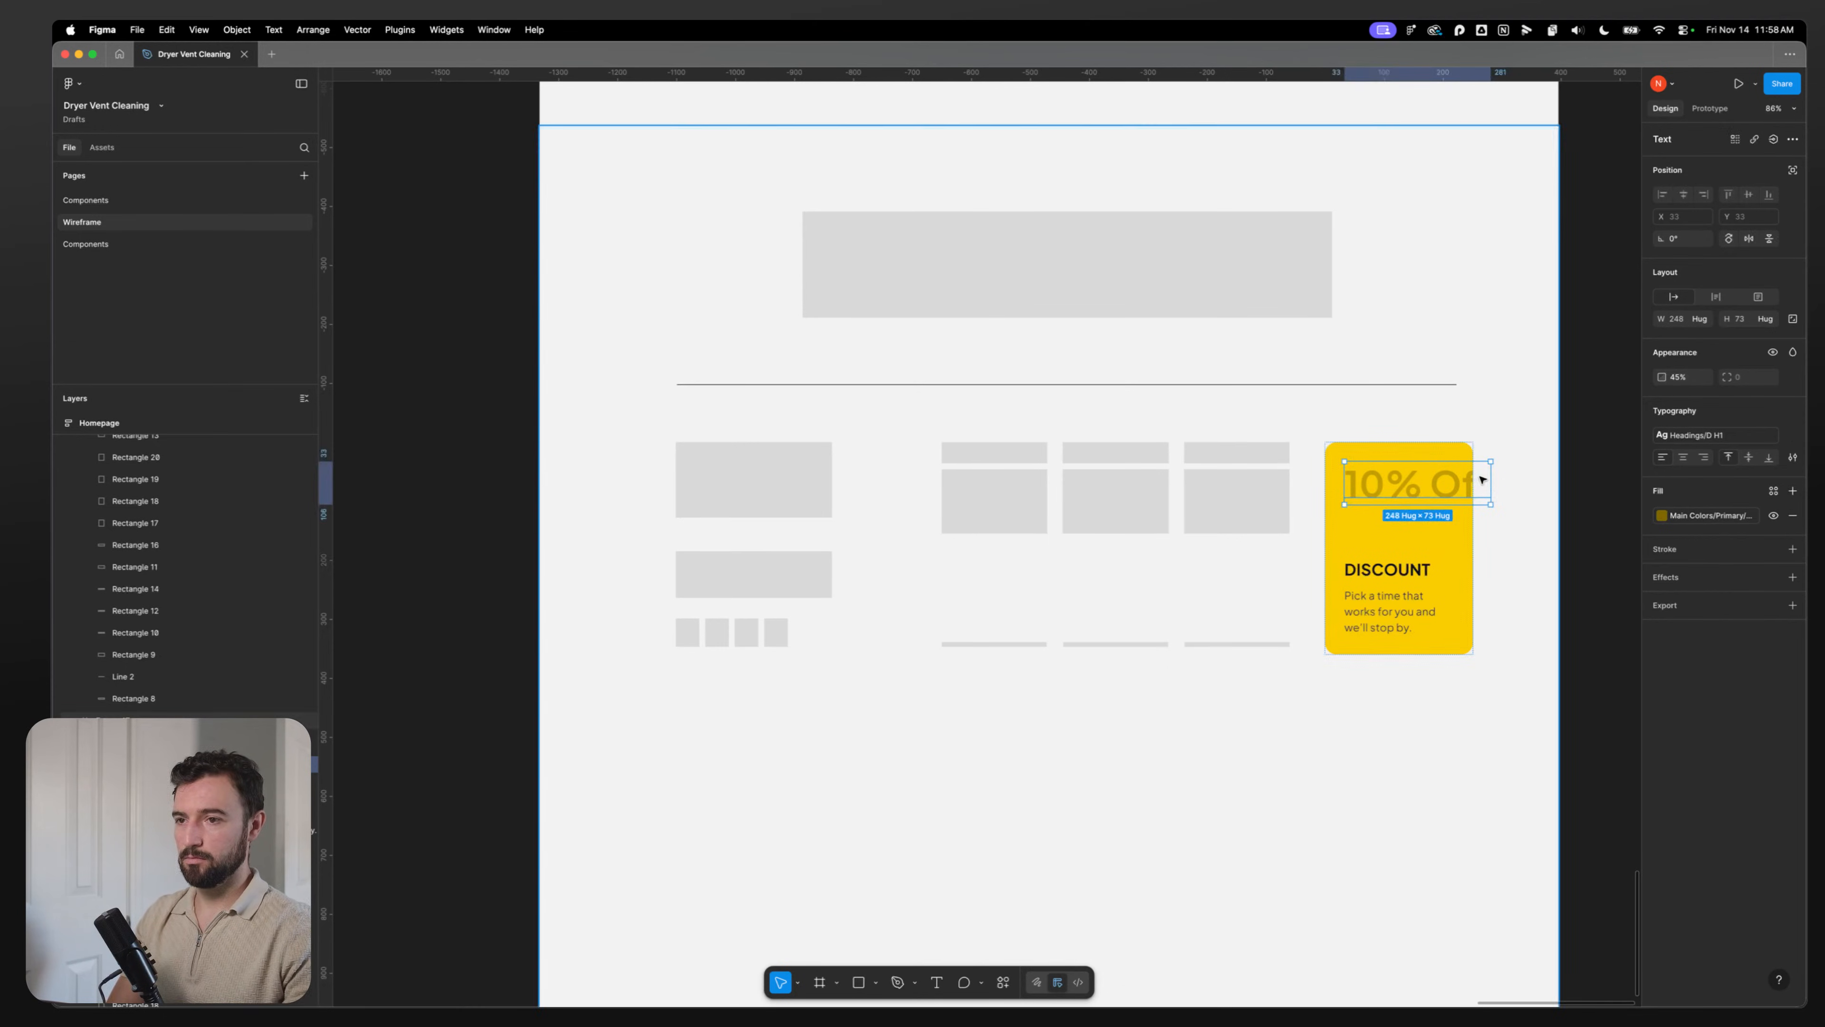
{"action": "left_click", "coordinate": [1414, 876]}
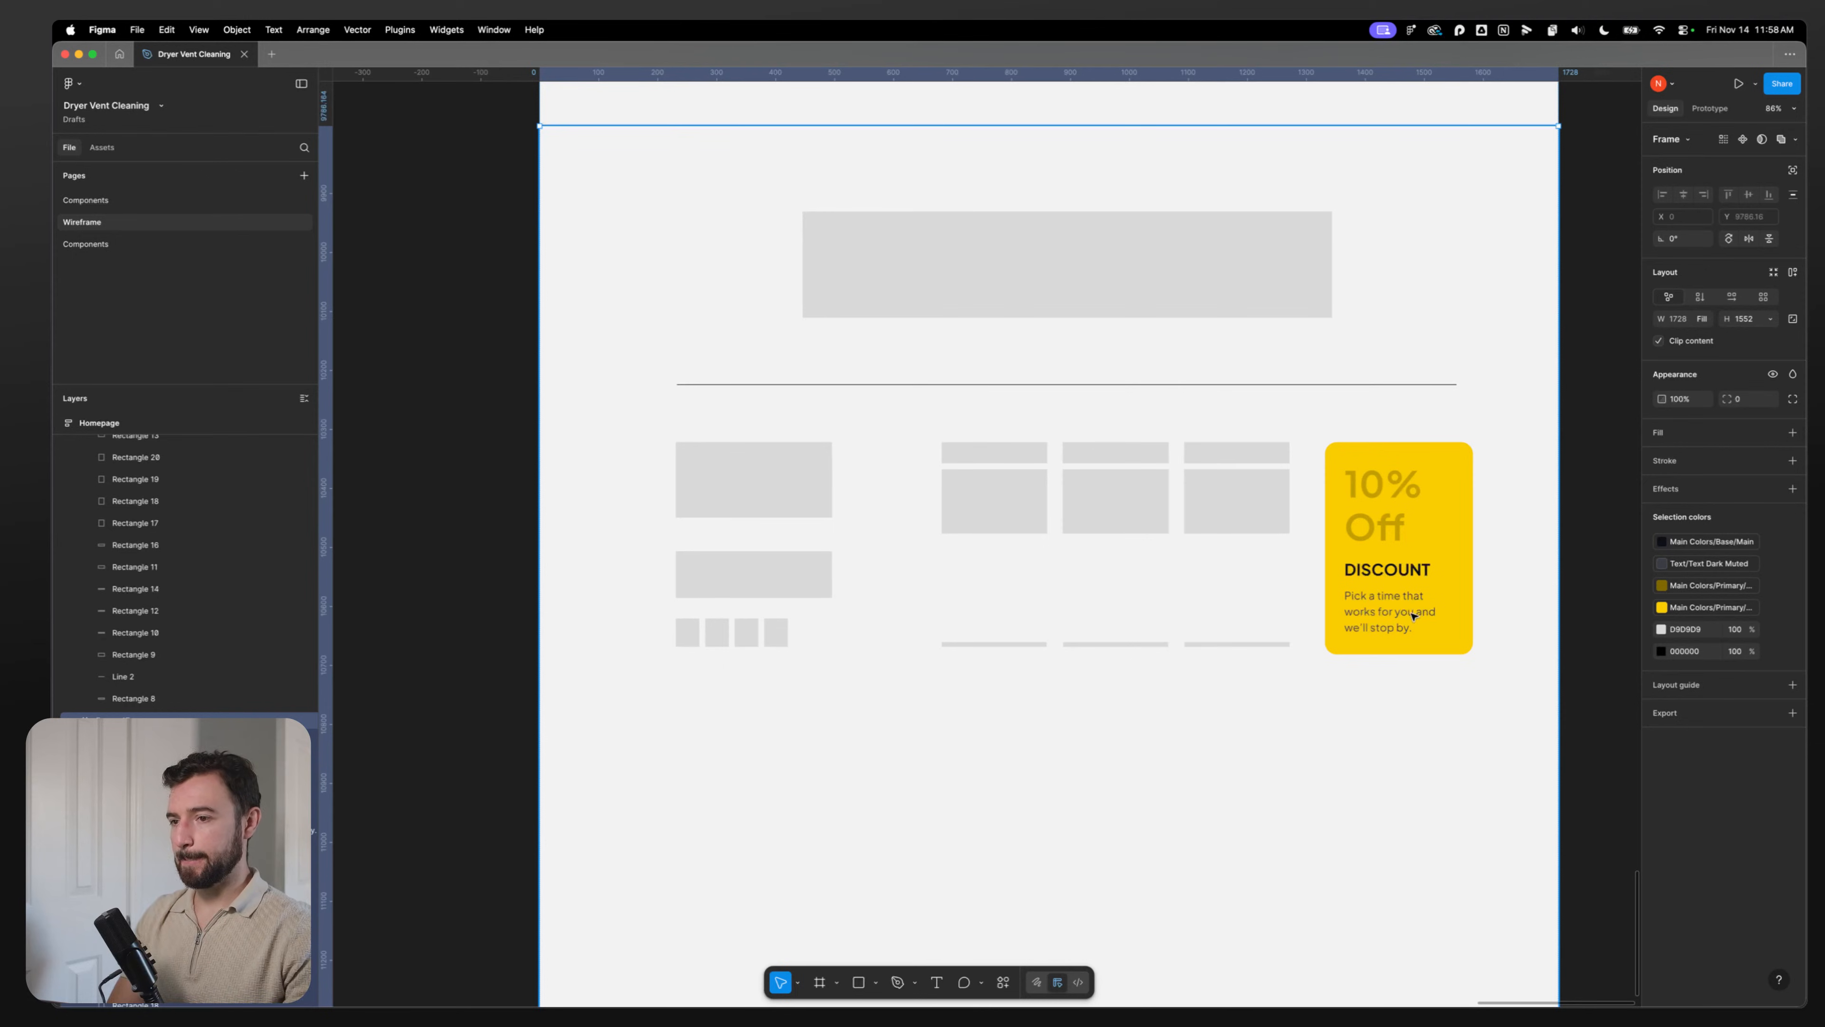
{"action": "double_click", "coordinate": [1365, 614]}
{"action": "double_click", "coordinate": [1365, 614]}
{"action": "double_click", "coordinate": [1365, 614]}
{"action": "left_click", "coordinate": [899, 854]}
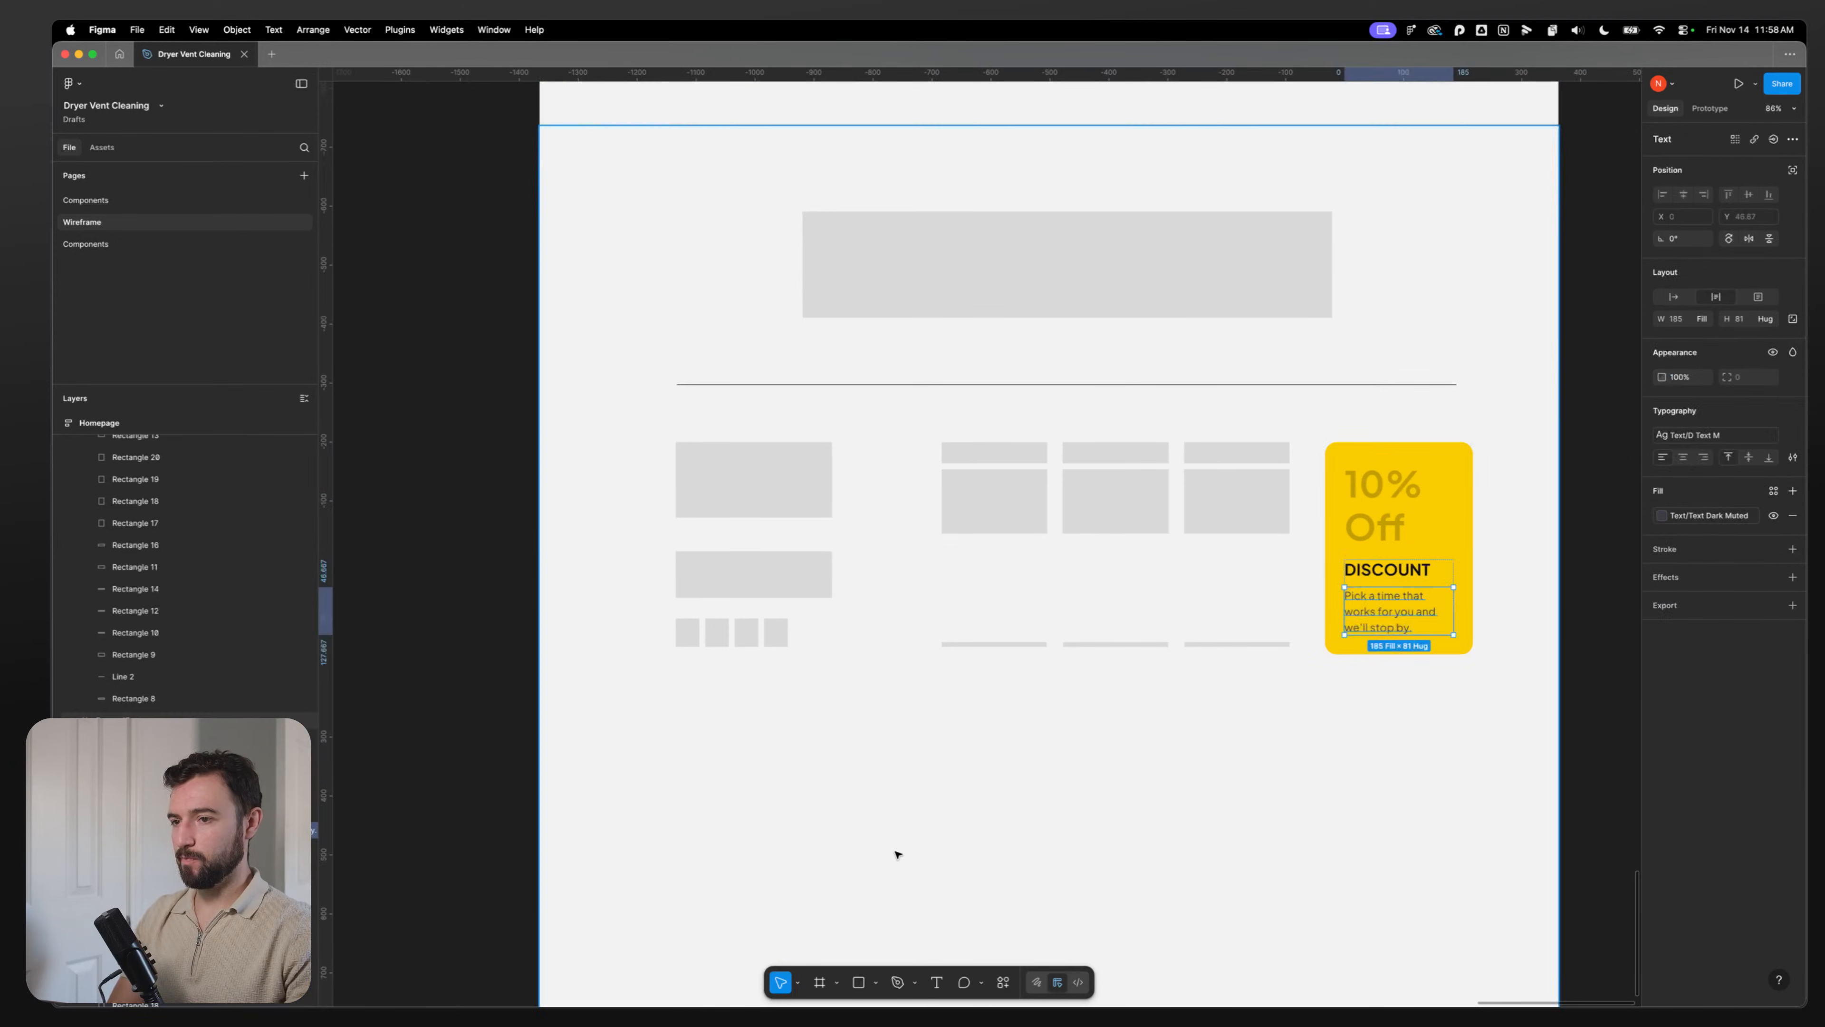
{"action": "left_click", "coordinate": [756, 837]}
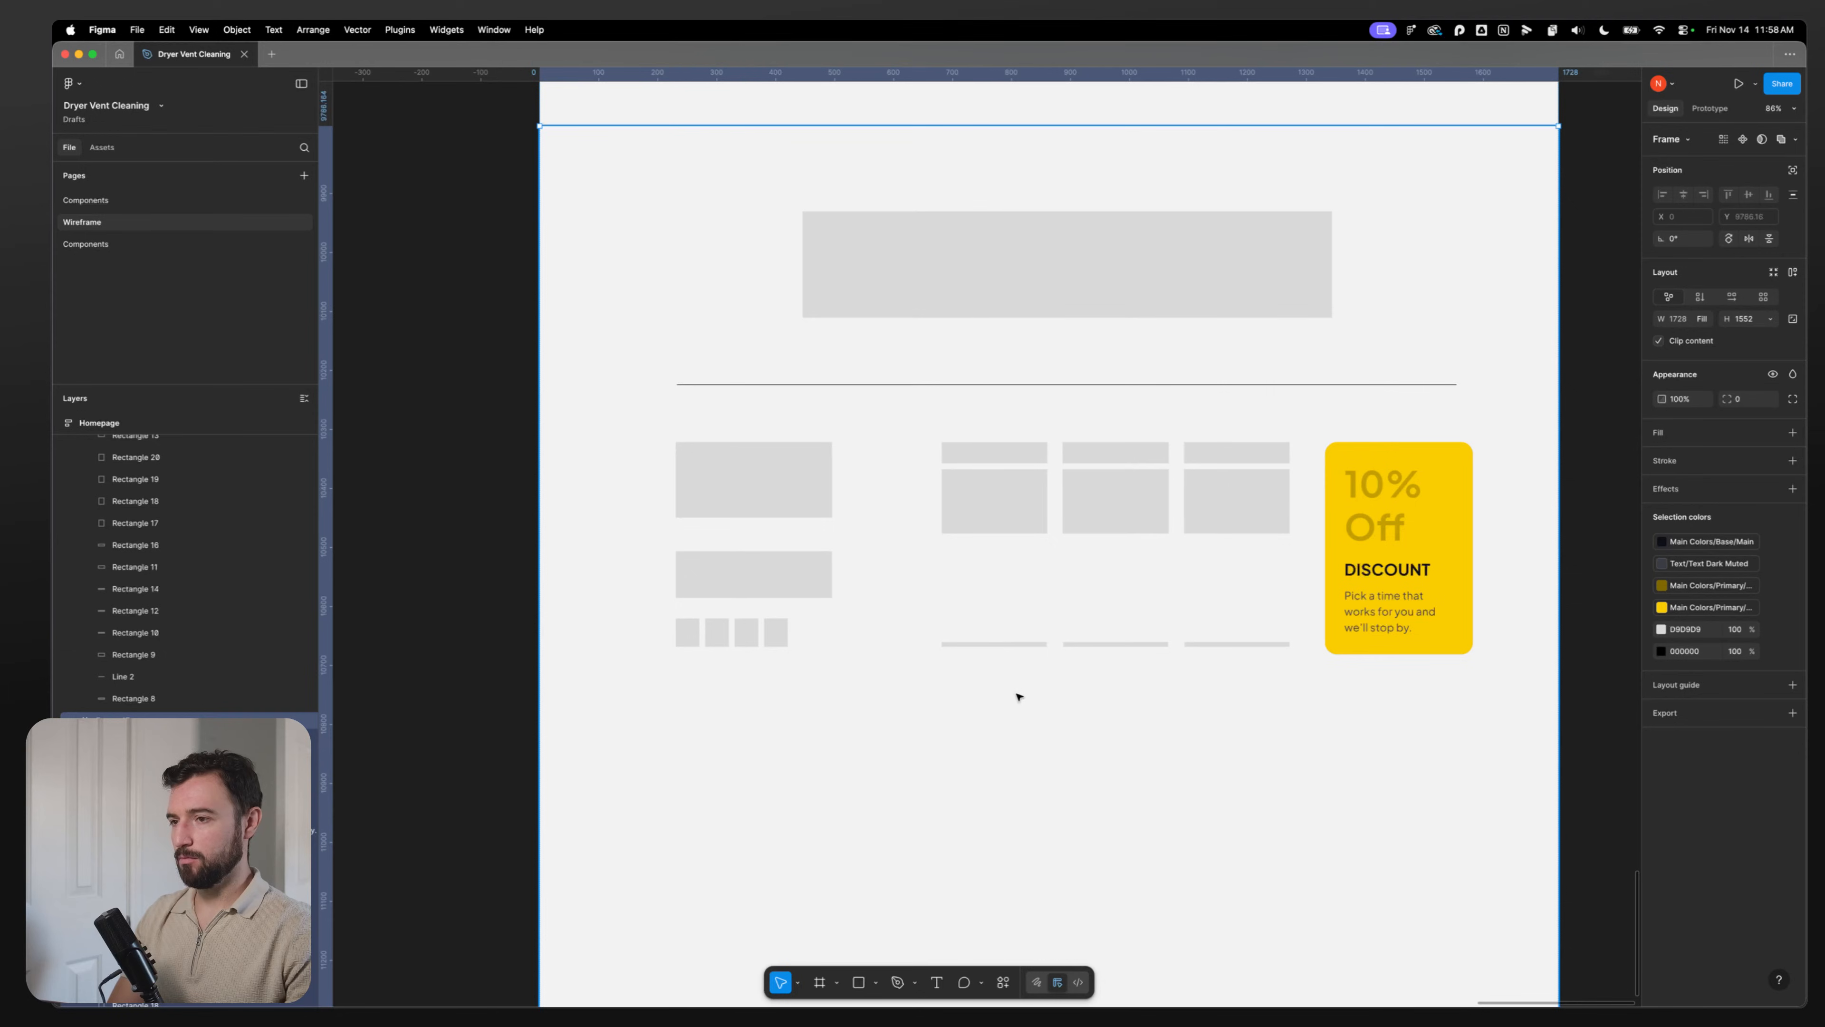
{"action": "scroll", "coordinate": [999, 725], "scroll_direction": "up", "scroll_amount": 5}
{"action": "scroll", "coordinate": [998, 728], "scroll_direction": "down", "scroll_amount": 8}
{"action": "scroll", "coordinate": [1043, 506], "scroll_direction": "up", "scroll_amount": 6}
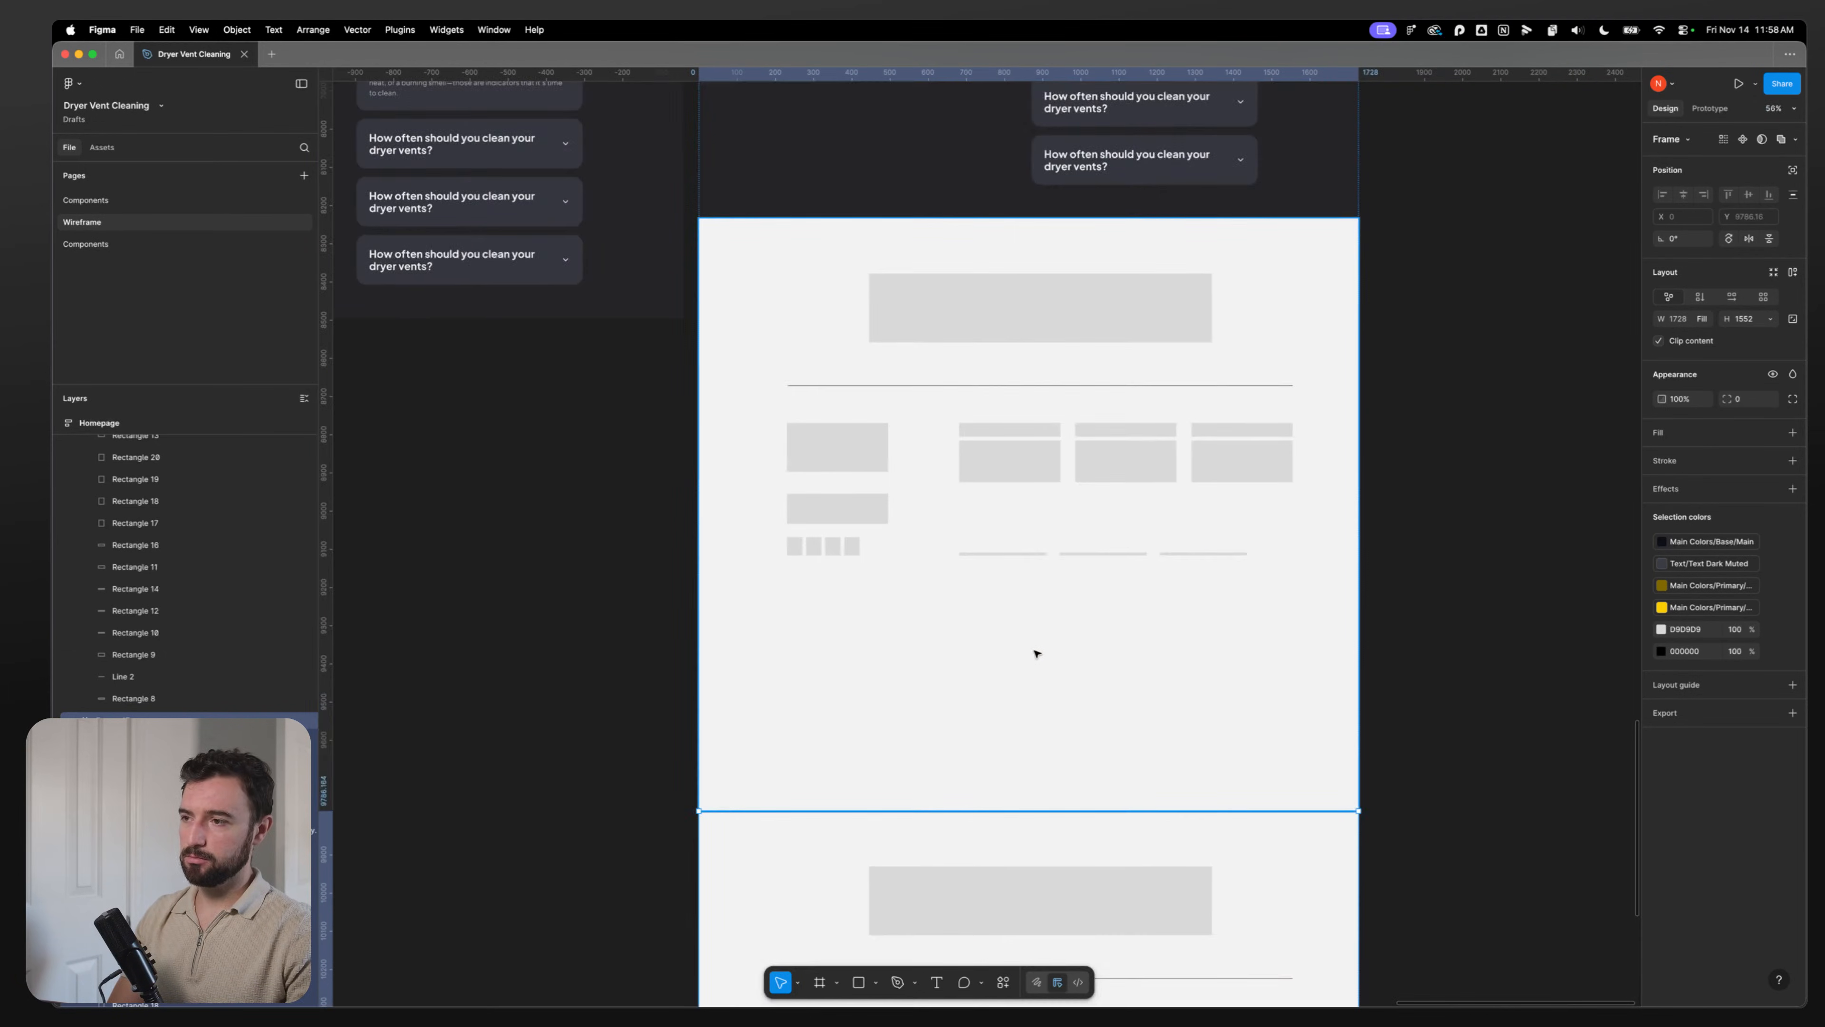
{"action": "scroll", "coordinate": [1037, 653], "scroll_direction": "down", "scroll_amount": 5}
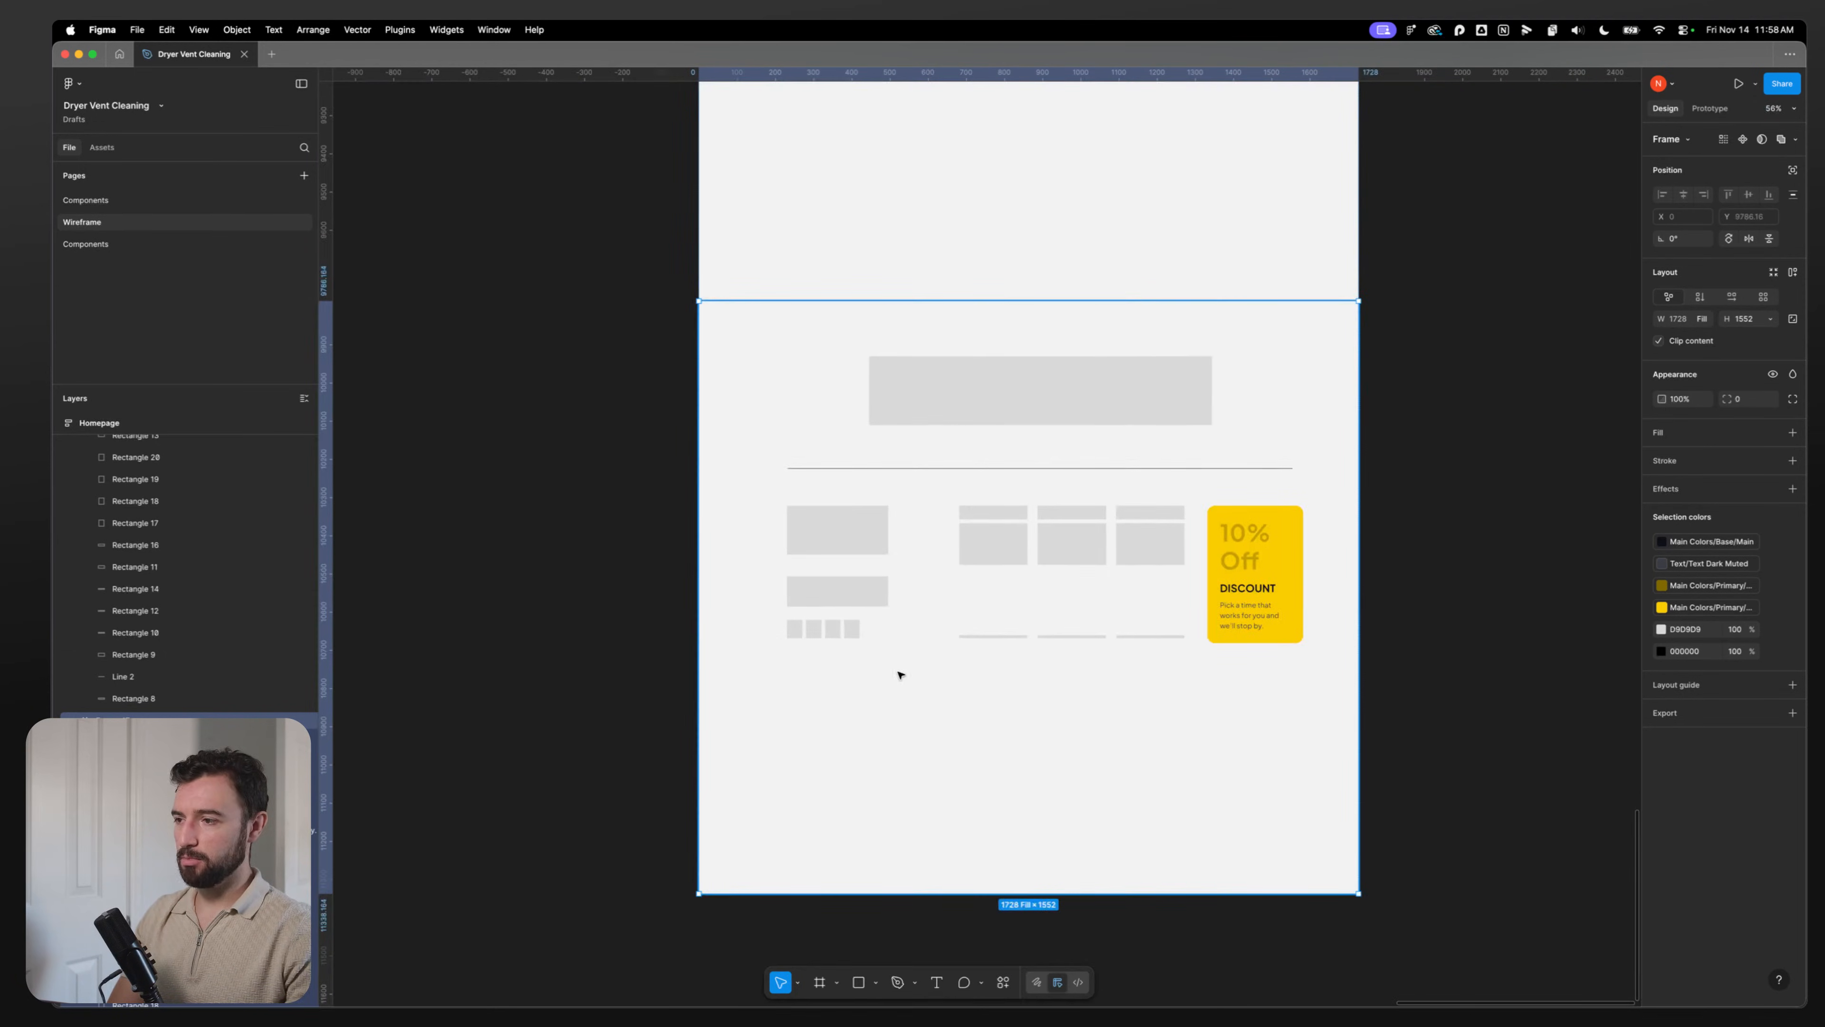
Step: Annotate the first column's heading block in the duplicated footer with "Site Navigation"
{"action": "left_click", "coordinate": [1013, 546]}
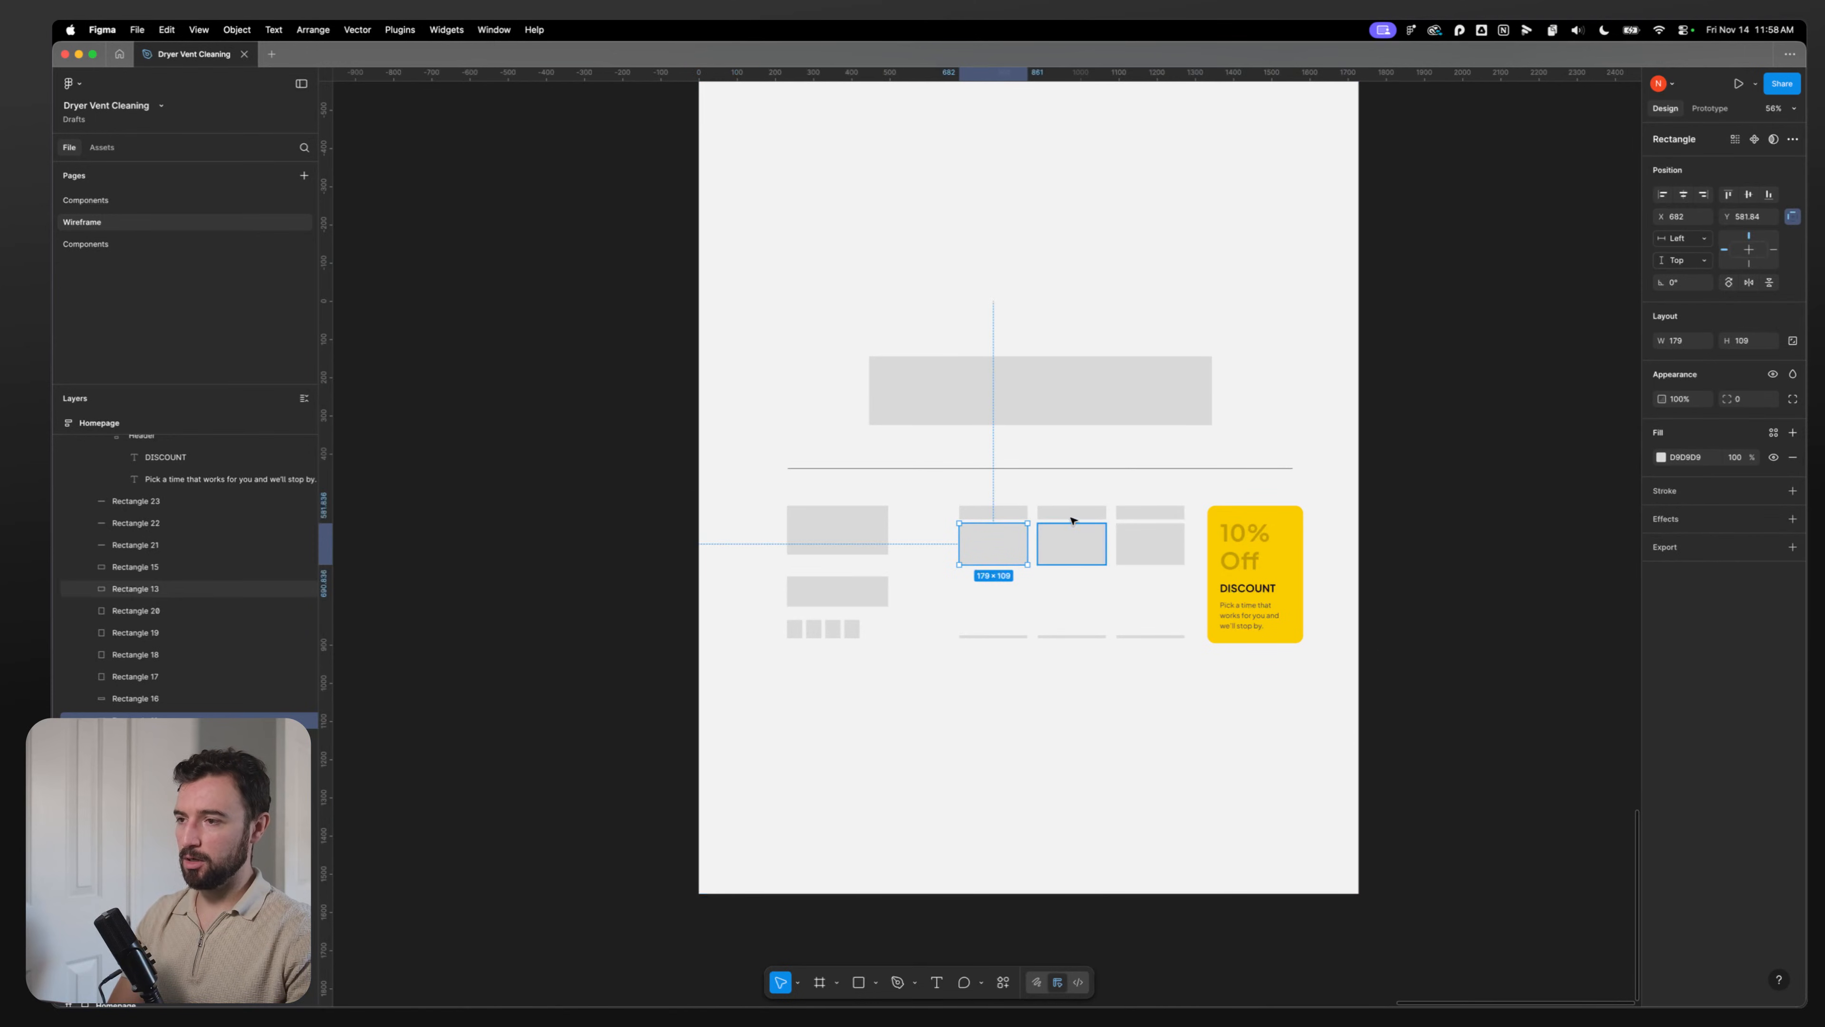
{"action": "left_click", "coordinate": [1068, 532]}
{"action": "left_click", "coordinate": [1018, 515]}
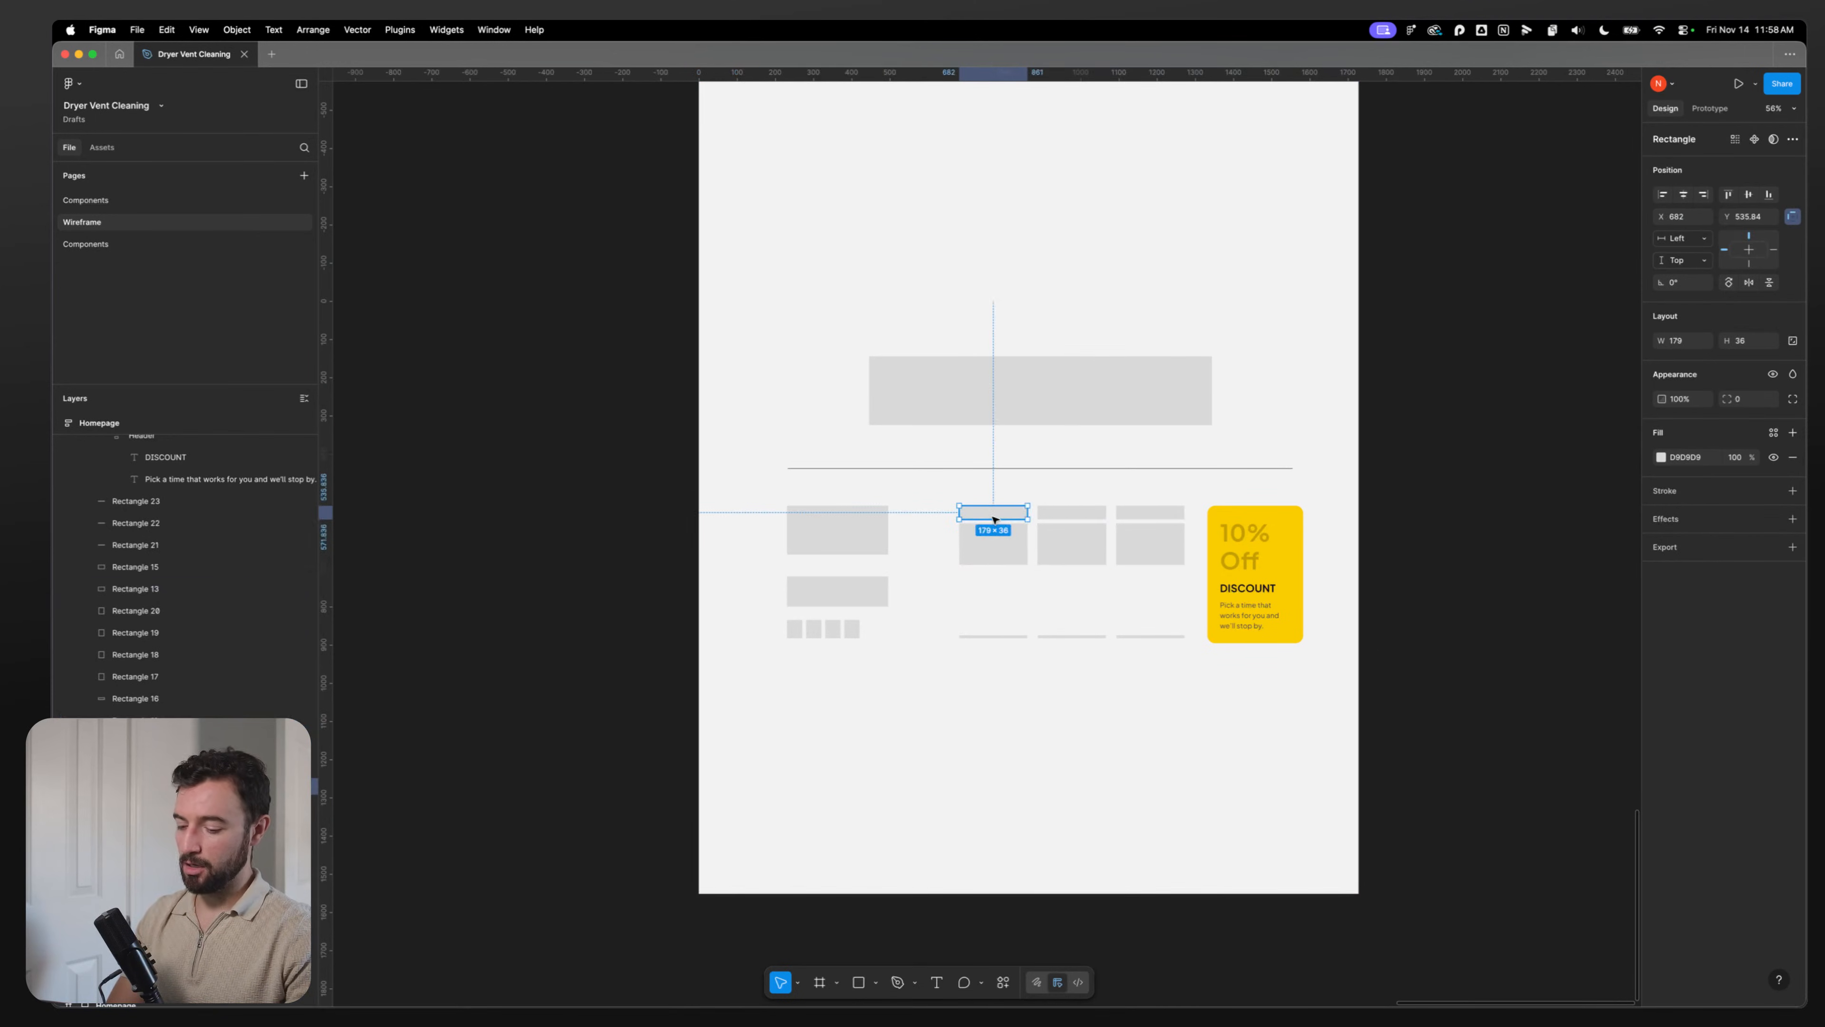
{"action": "key", "text": "shift+y"}
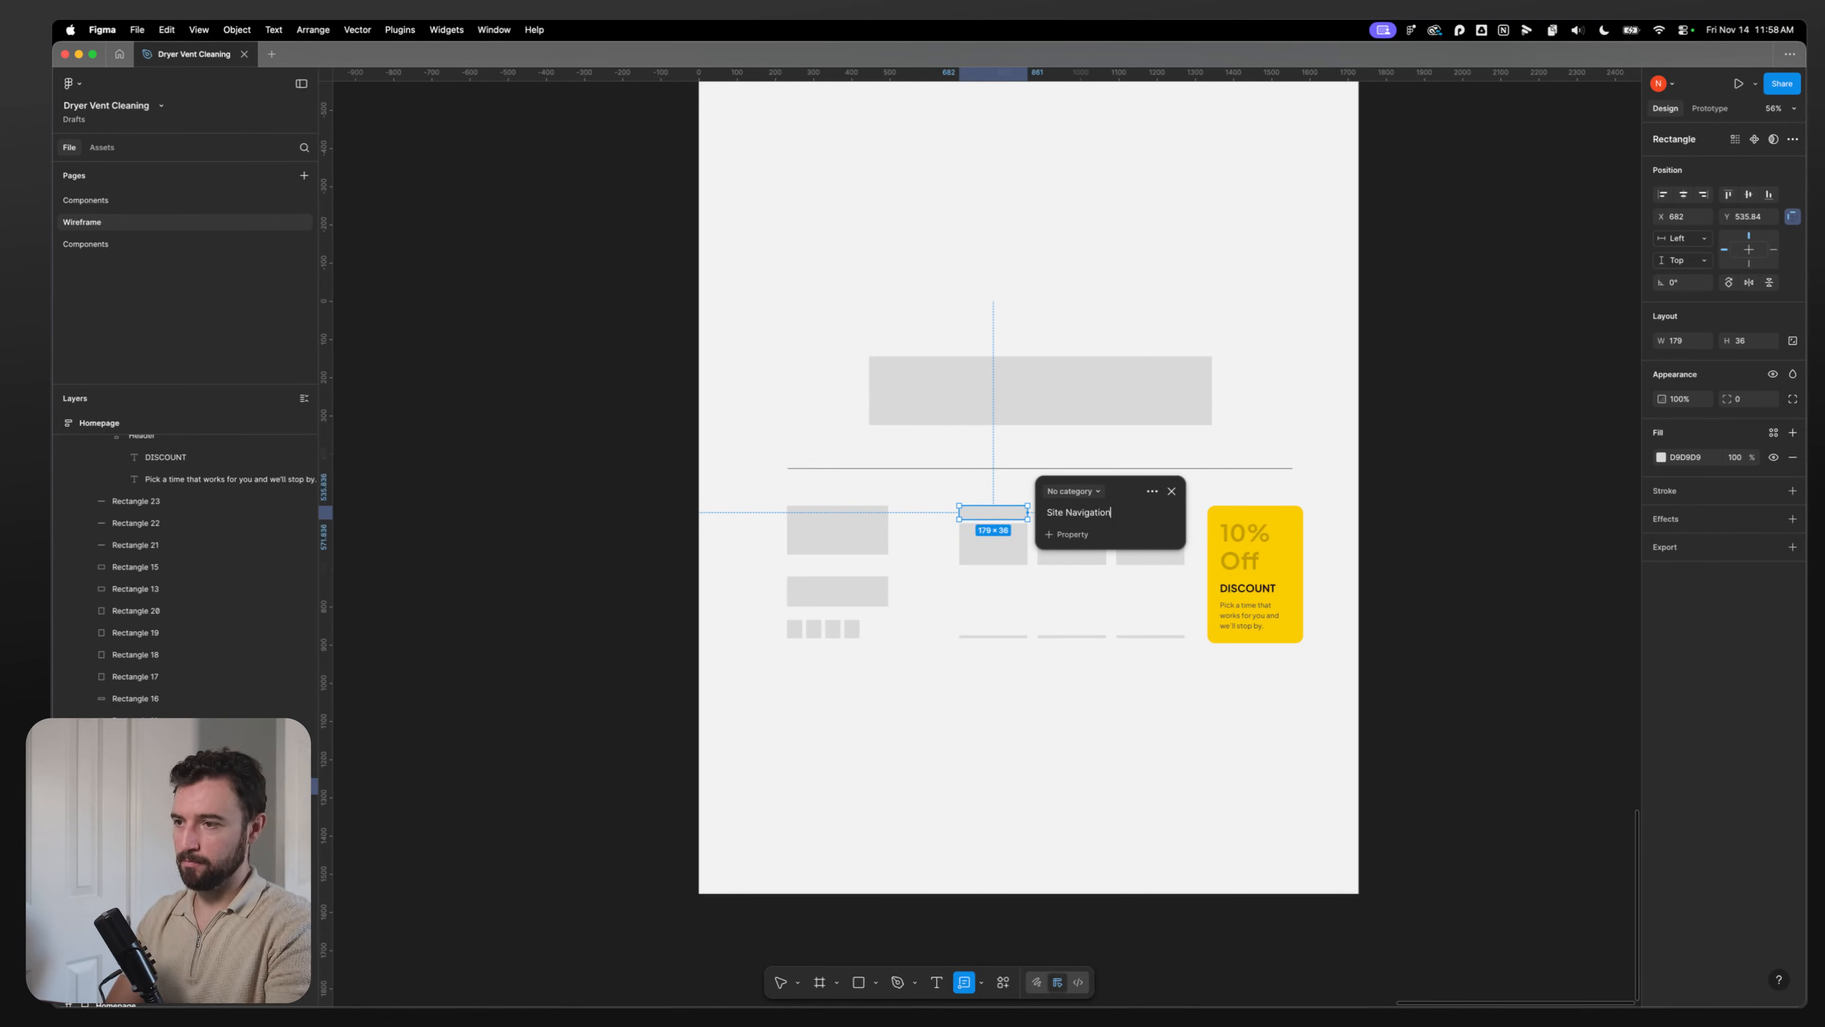
Step: Annotate the second column's heading block with "Locations" and the third column's with "services"
{"action": "left_click", "coordinate": [1089, 512]}
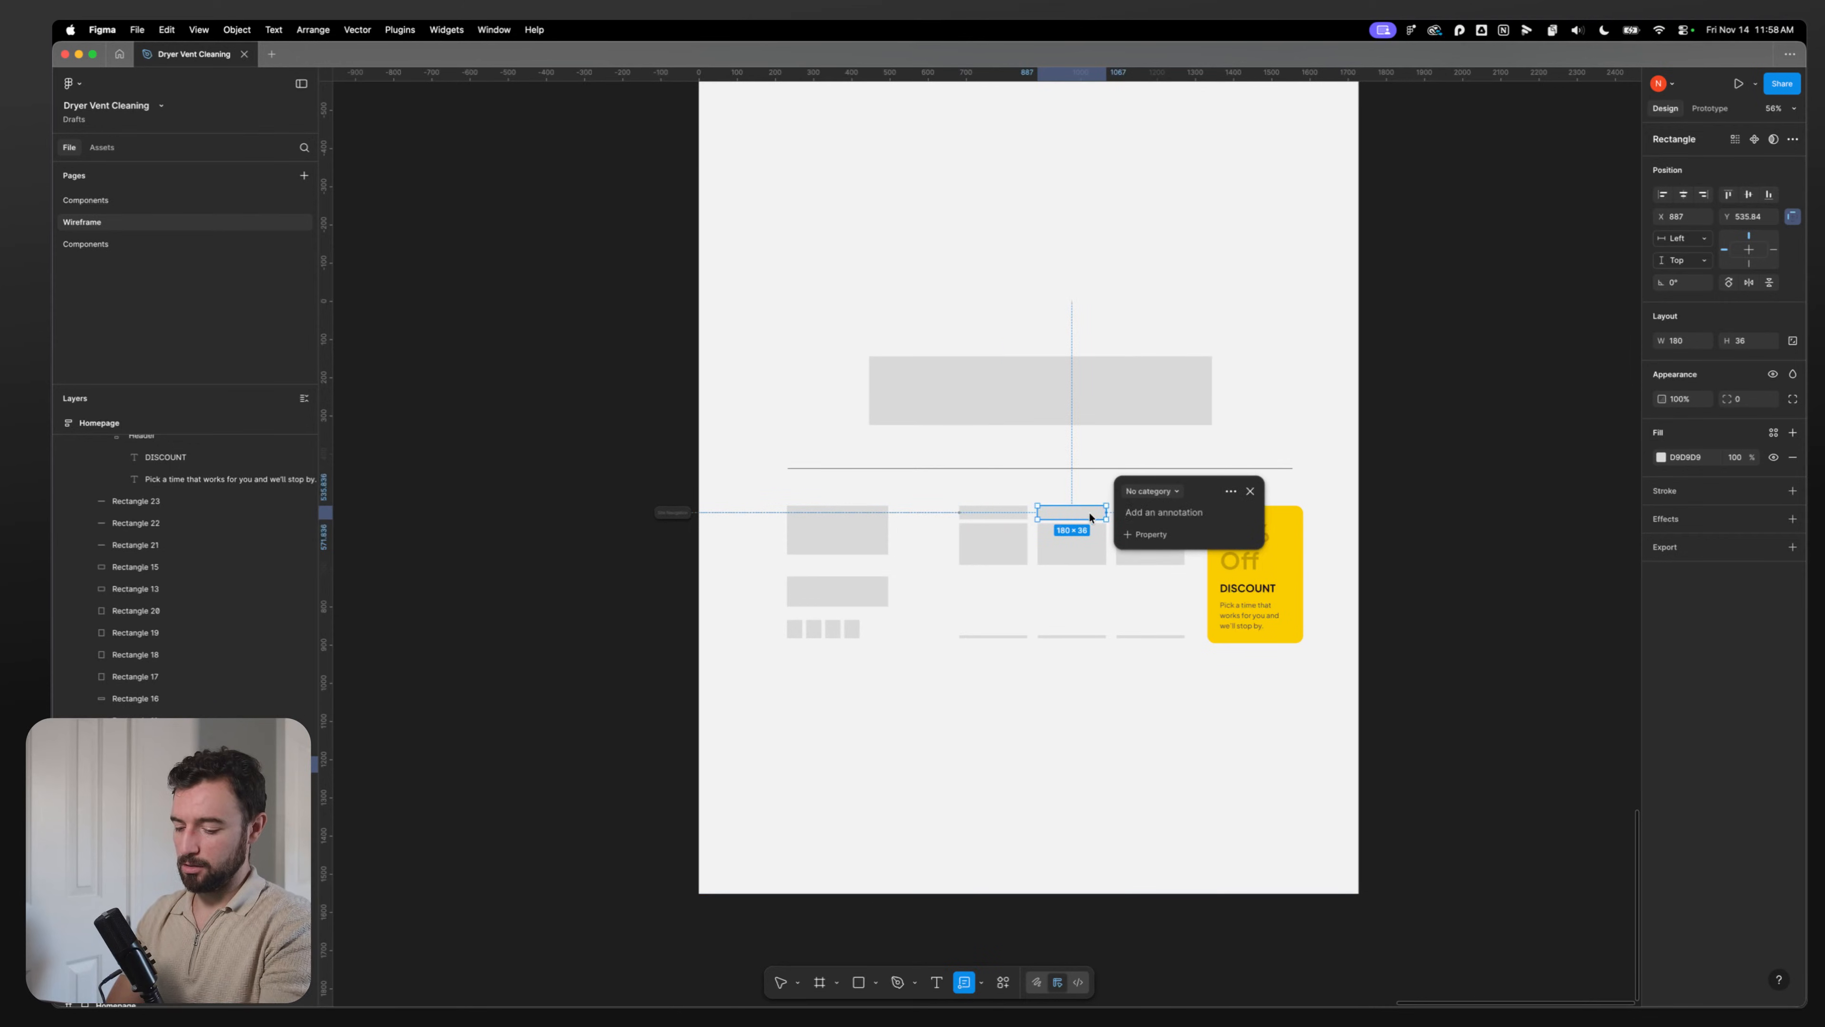
{"action": "type", "text": "Locations"}
{"action": "key", "text": "Escape"}
{"action": "left_click", "coordinate": [1139, 514]}
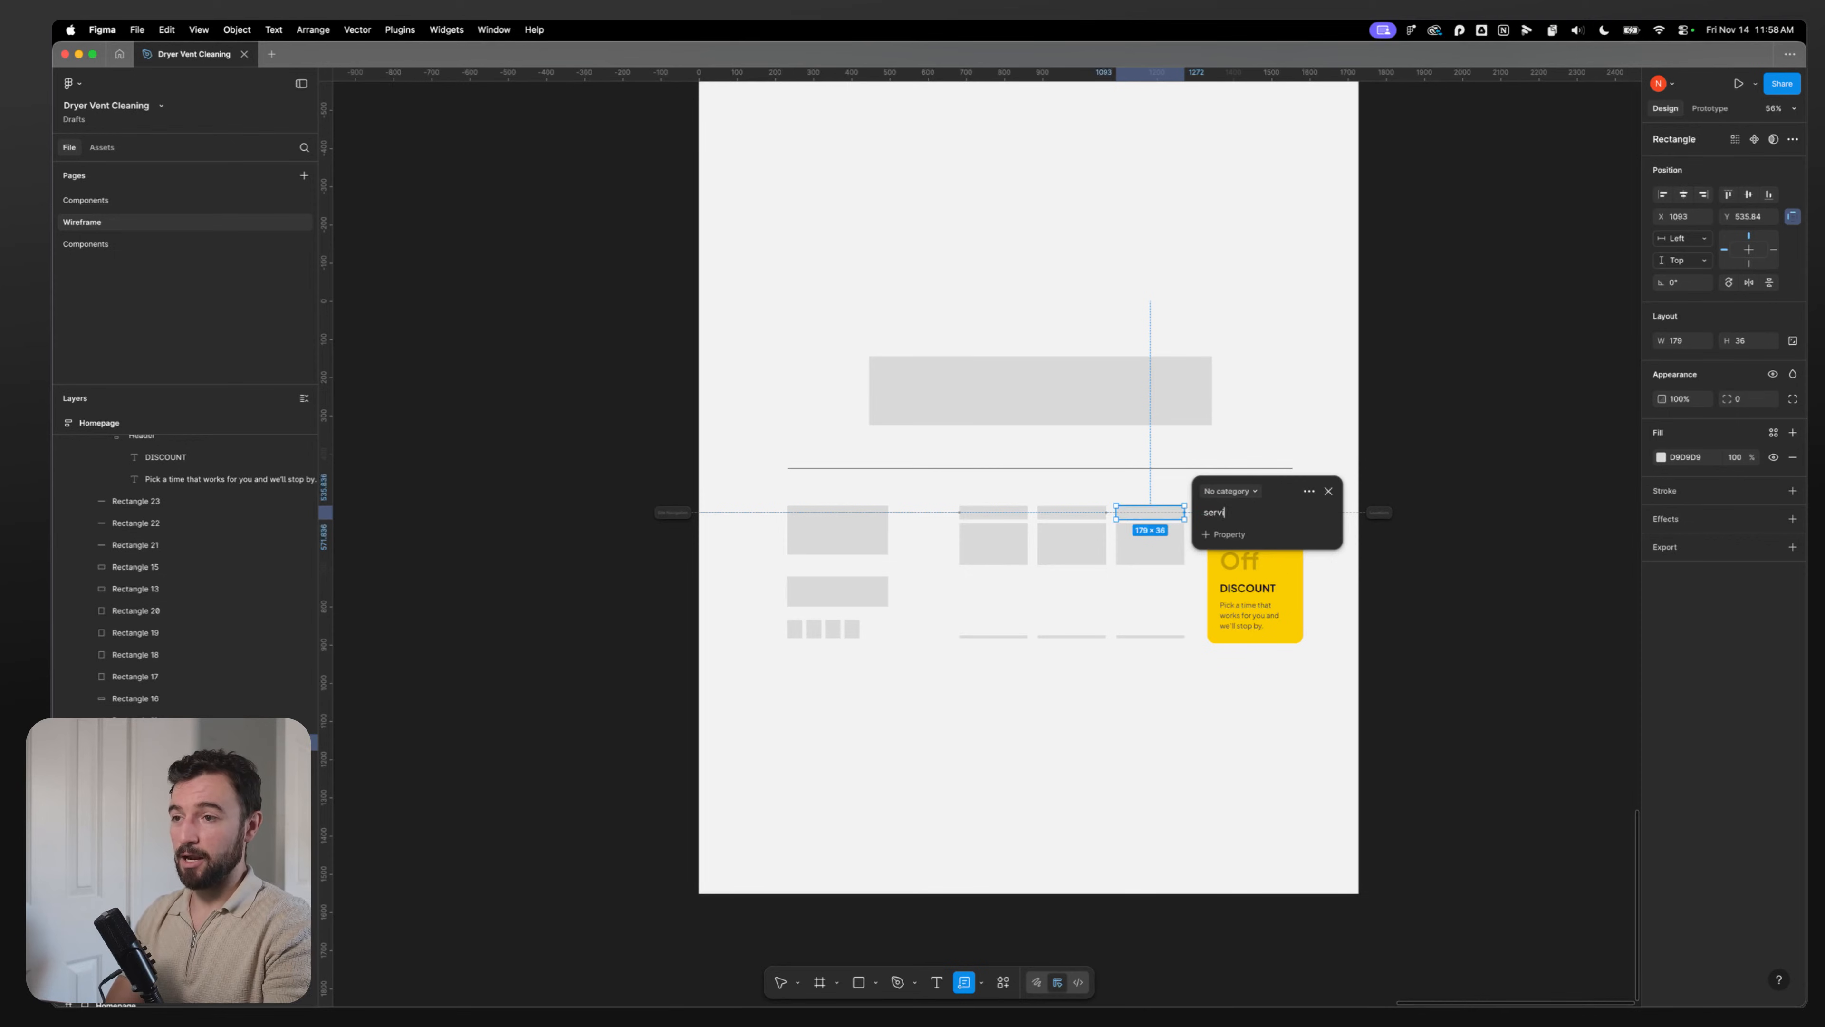
{"action": "key", "text": "Escape"}
{"action": "key", "text": "Escape"}
{"action": "key", "text": "Escape"}
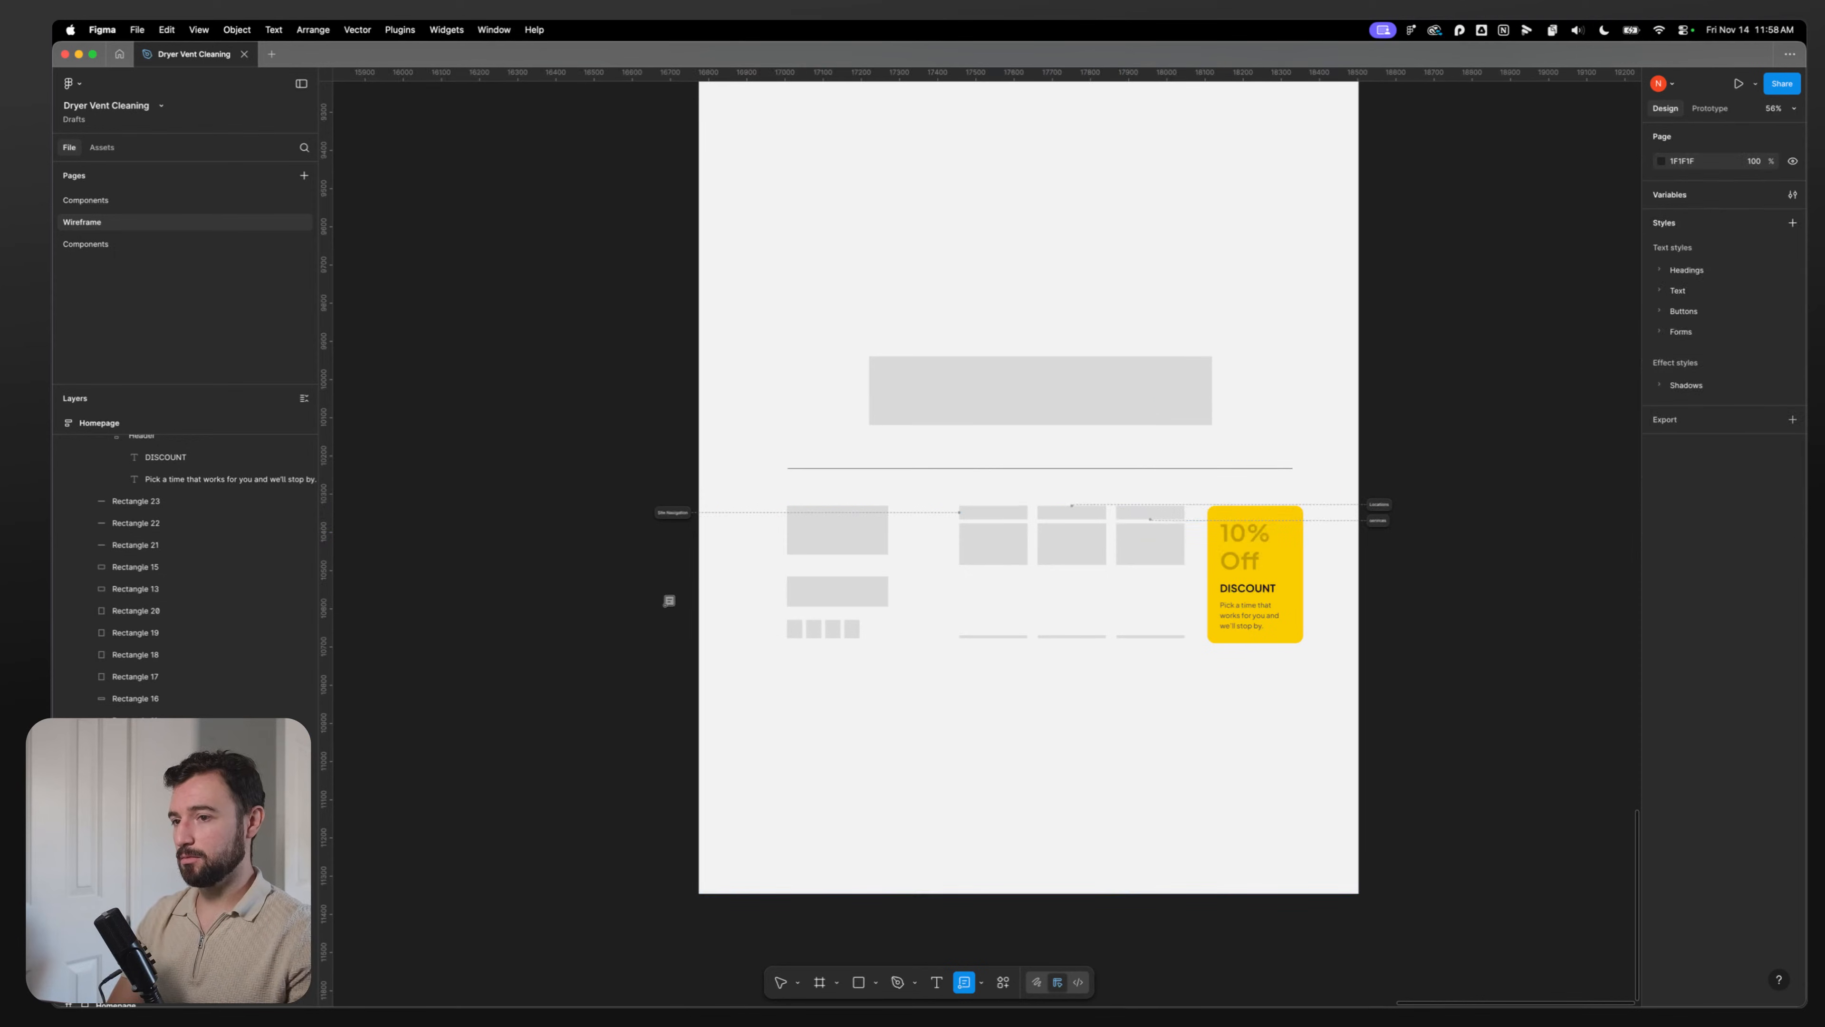
Step: Annotate the large block at the footer's left with "logo" and add a short annotation to the block beneath it
{"action": "scroll", "coordinate": [894, 580], "scroll_direction": "up", "scroll_amount": 2}
{"action": "left_click", "coordinate": [836, 532]}
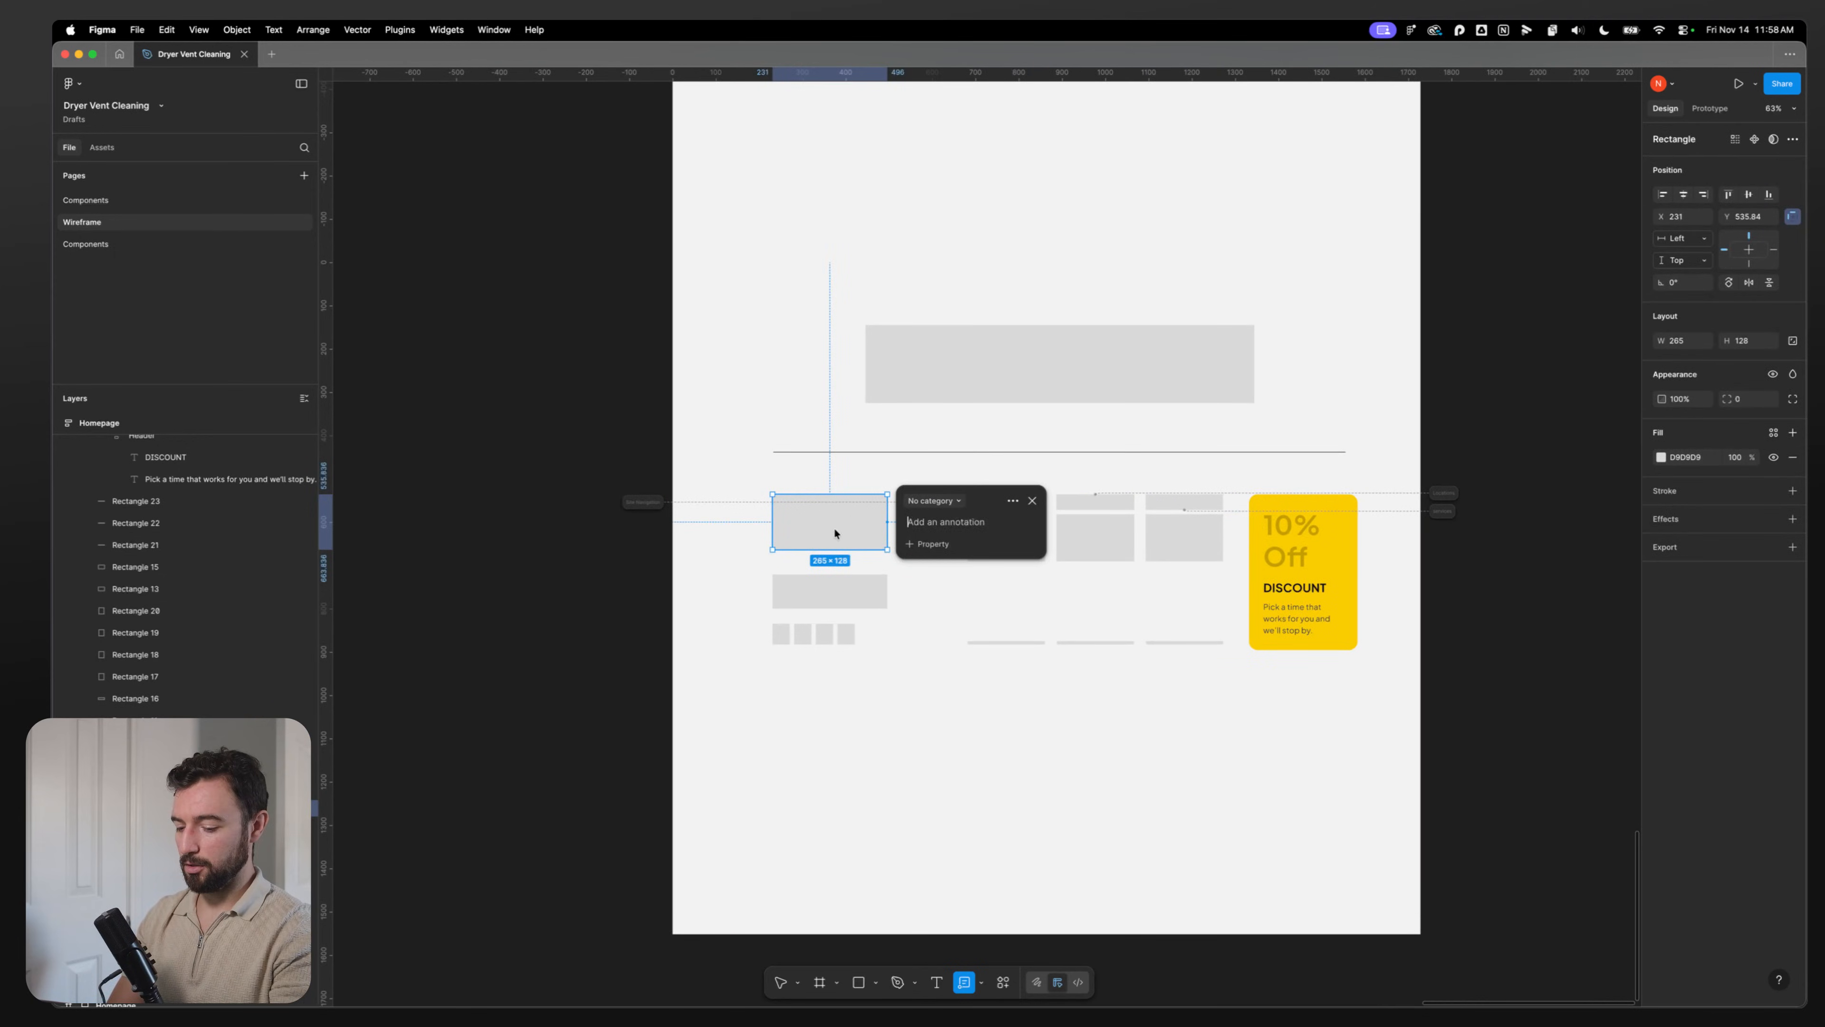
{"action": "key", "text": "Escape"}
{"action": "left_click", "coordinate": [827, 586]}
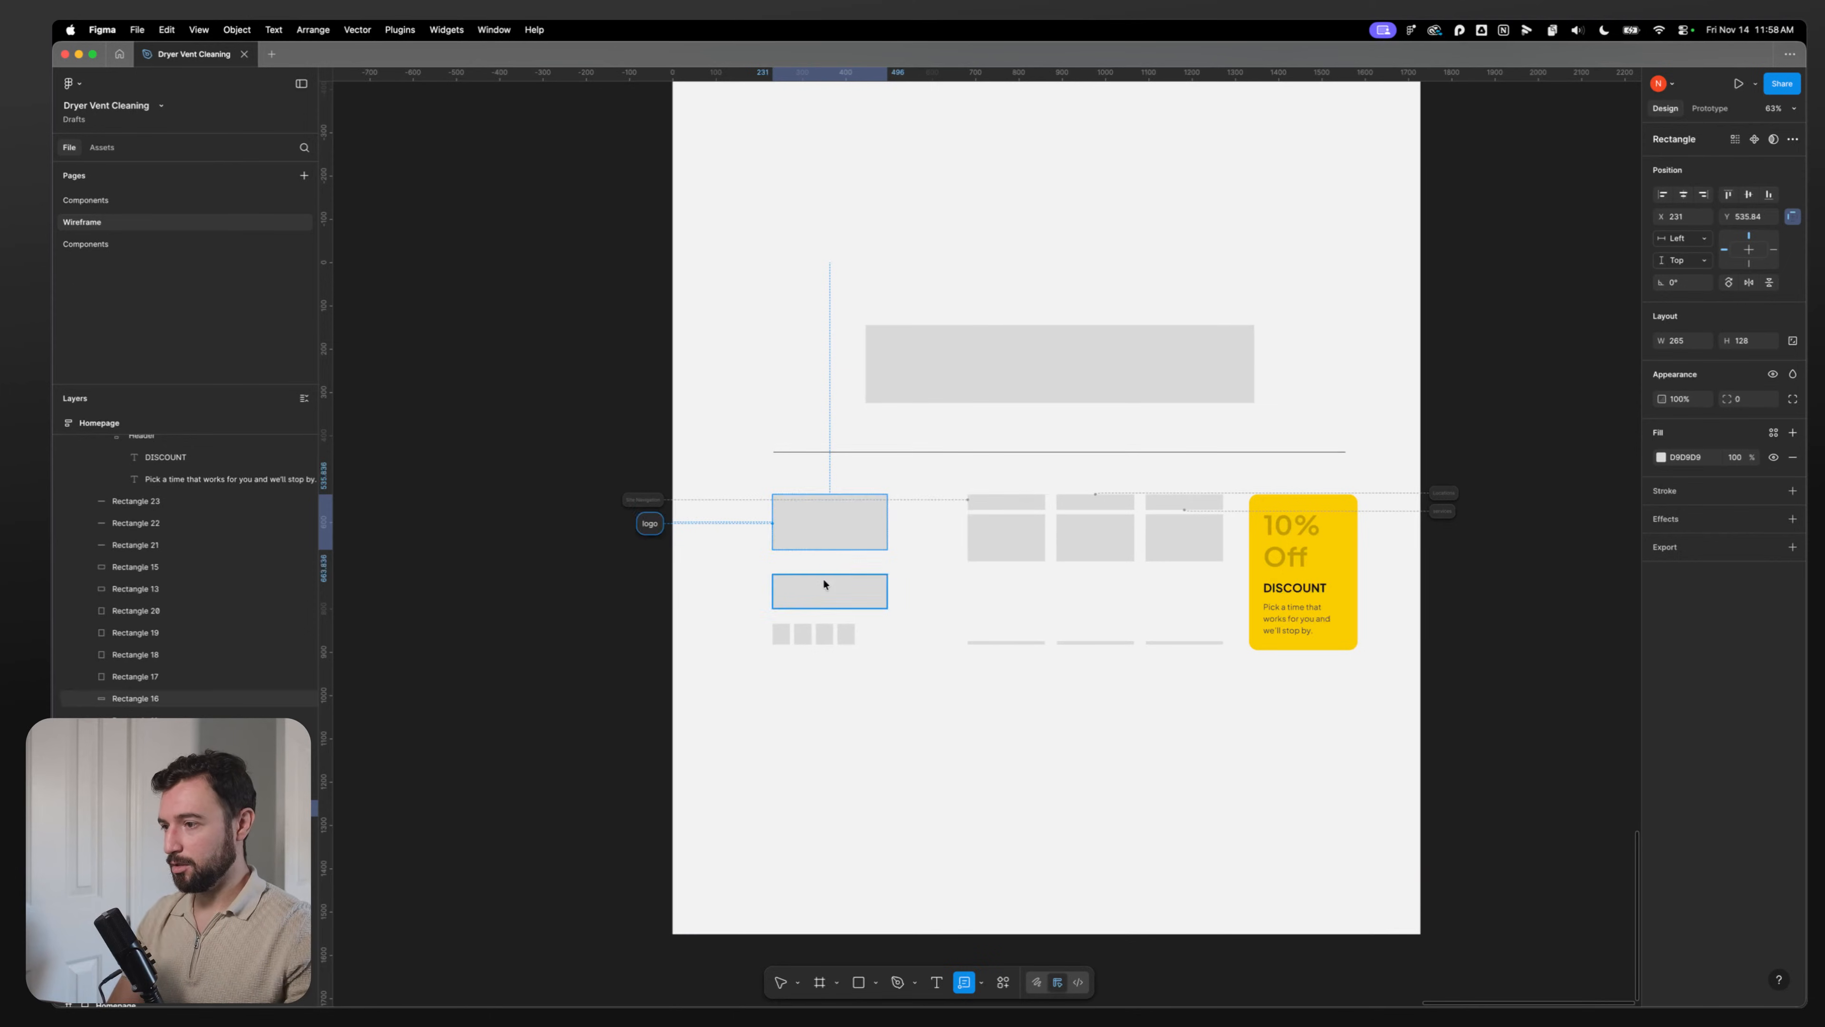
{"action": "key", "text": "Escape"}
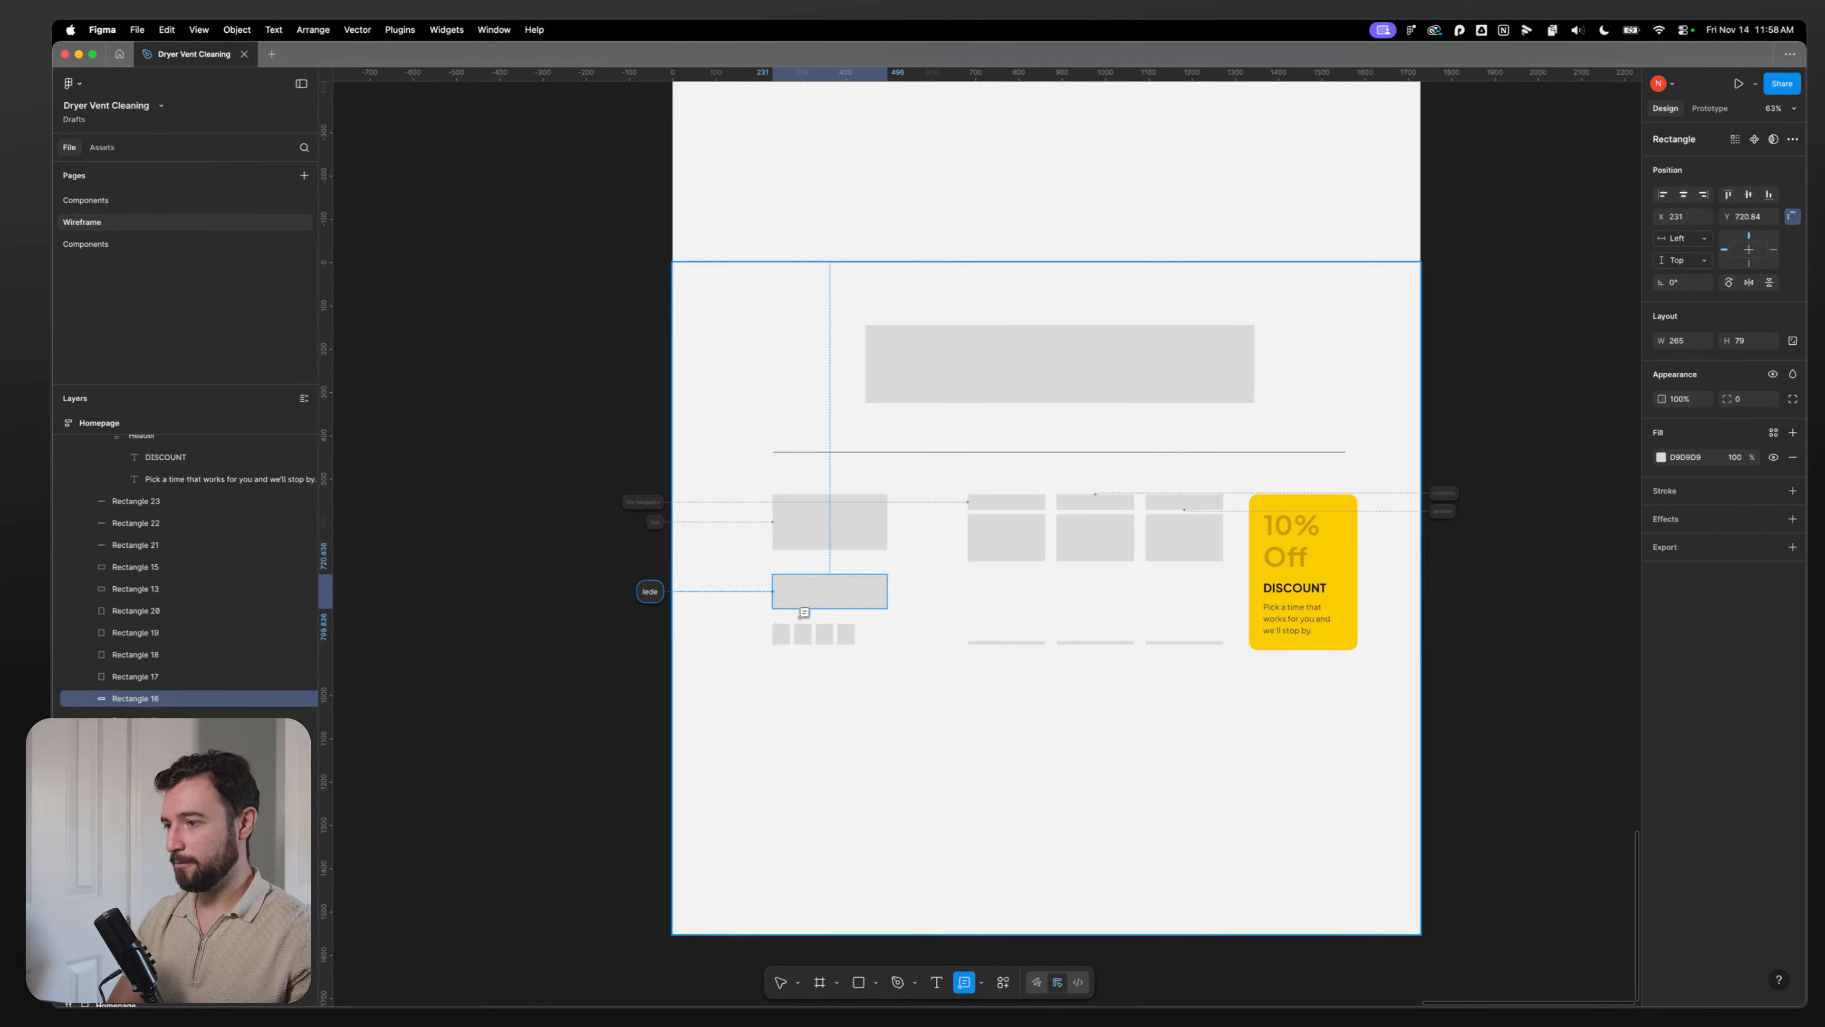
Step: Annotate the first small square with "social icons" and the first thin bar with "boring links"
{"action": "left_click", "coordinate": [784, 633]}
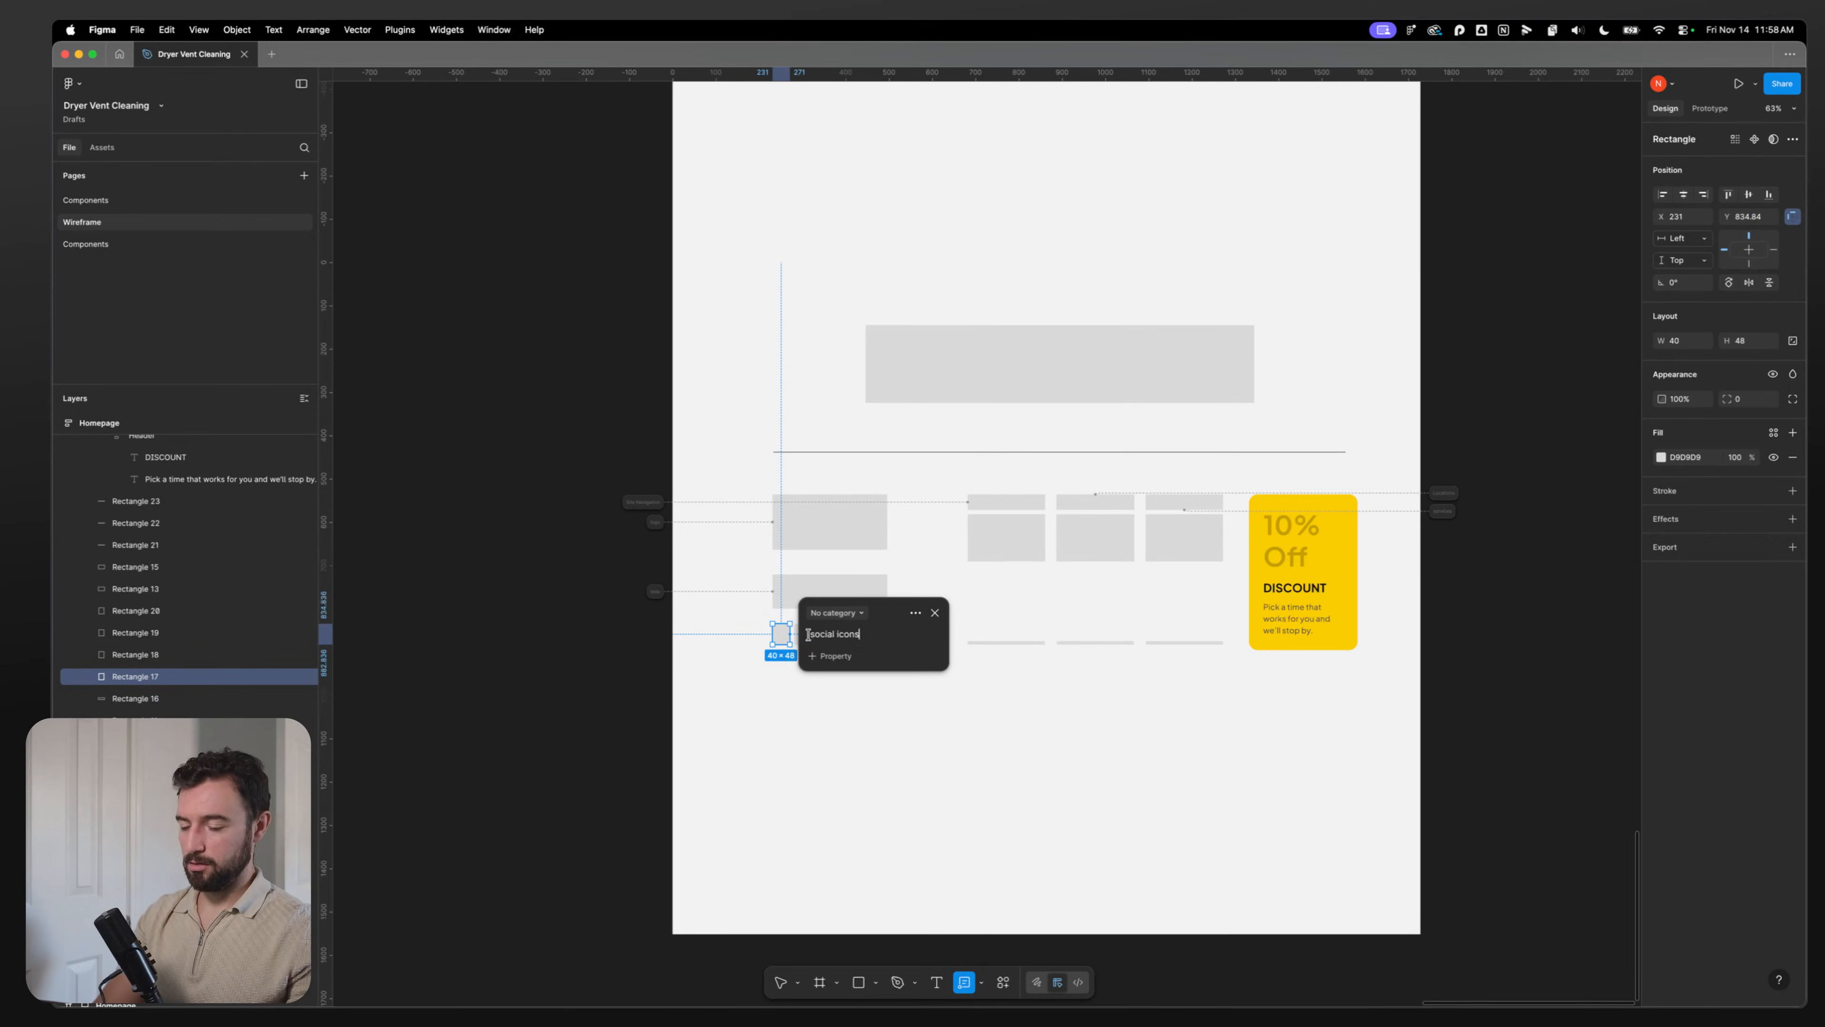
{"action": "key", "text": "Escape"}
{"action": "left_click", "coordinate": [1004, 643]}
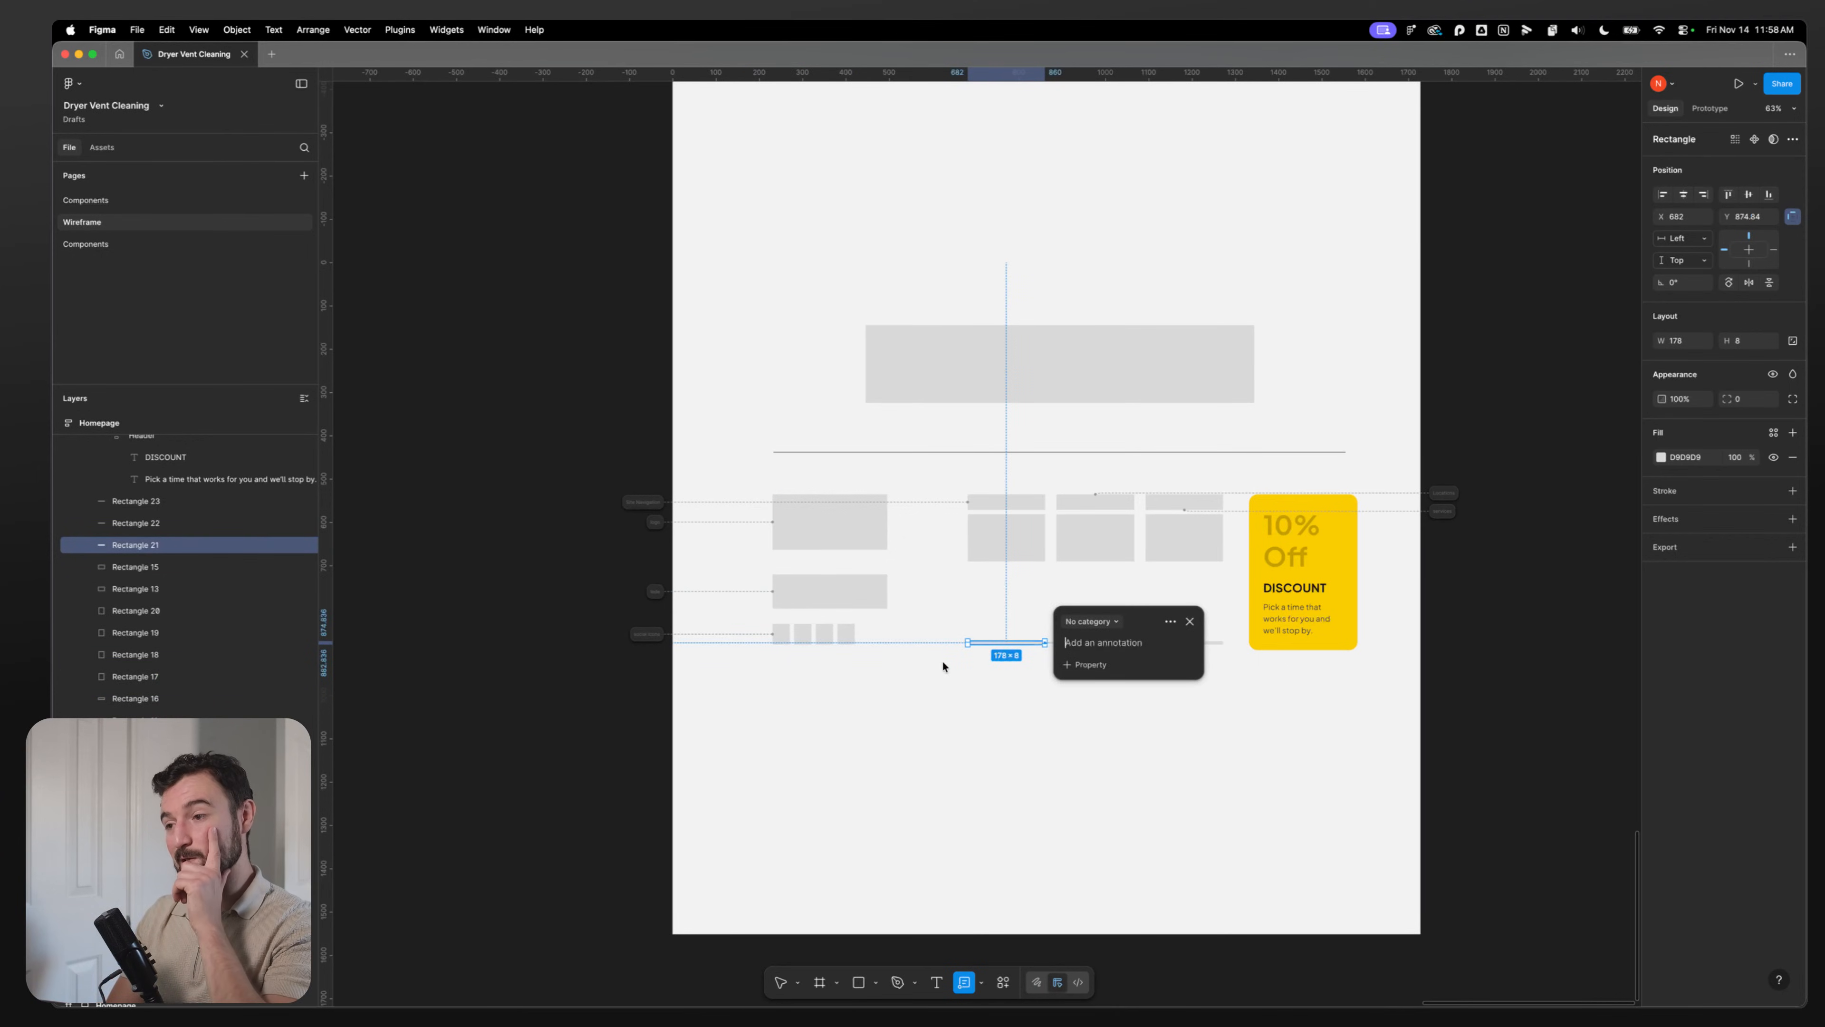
{"action": "type", "text": "starn"}
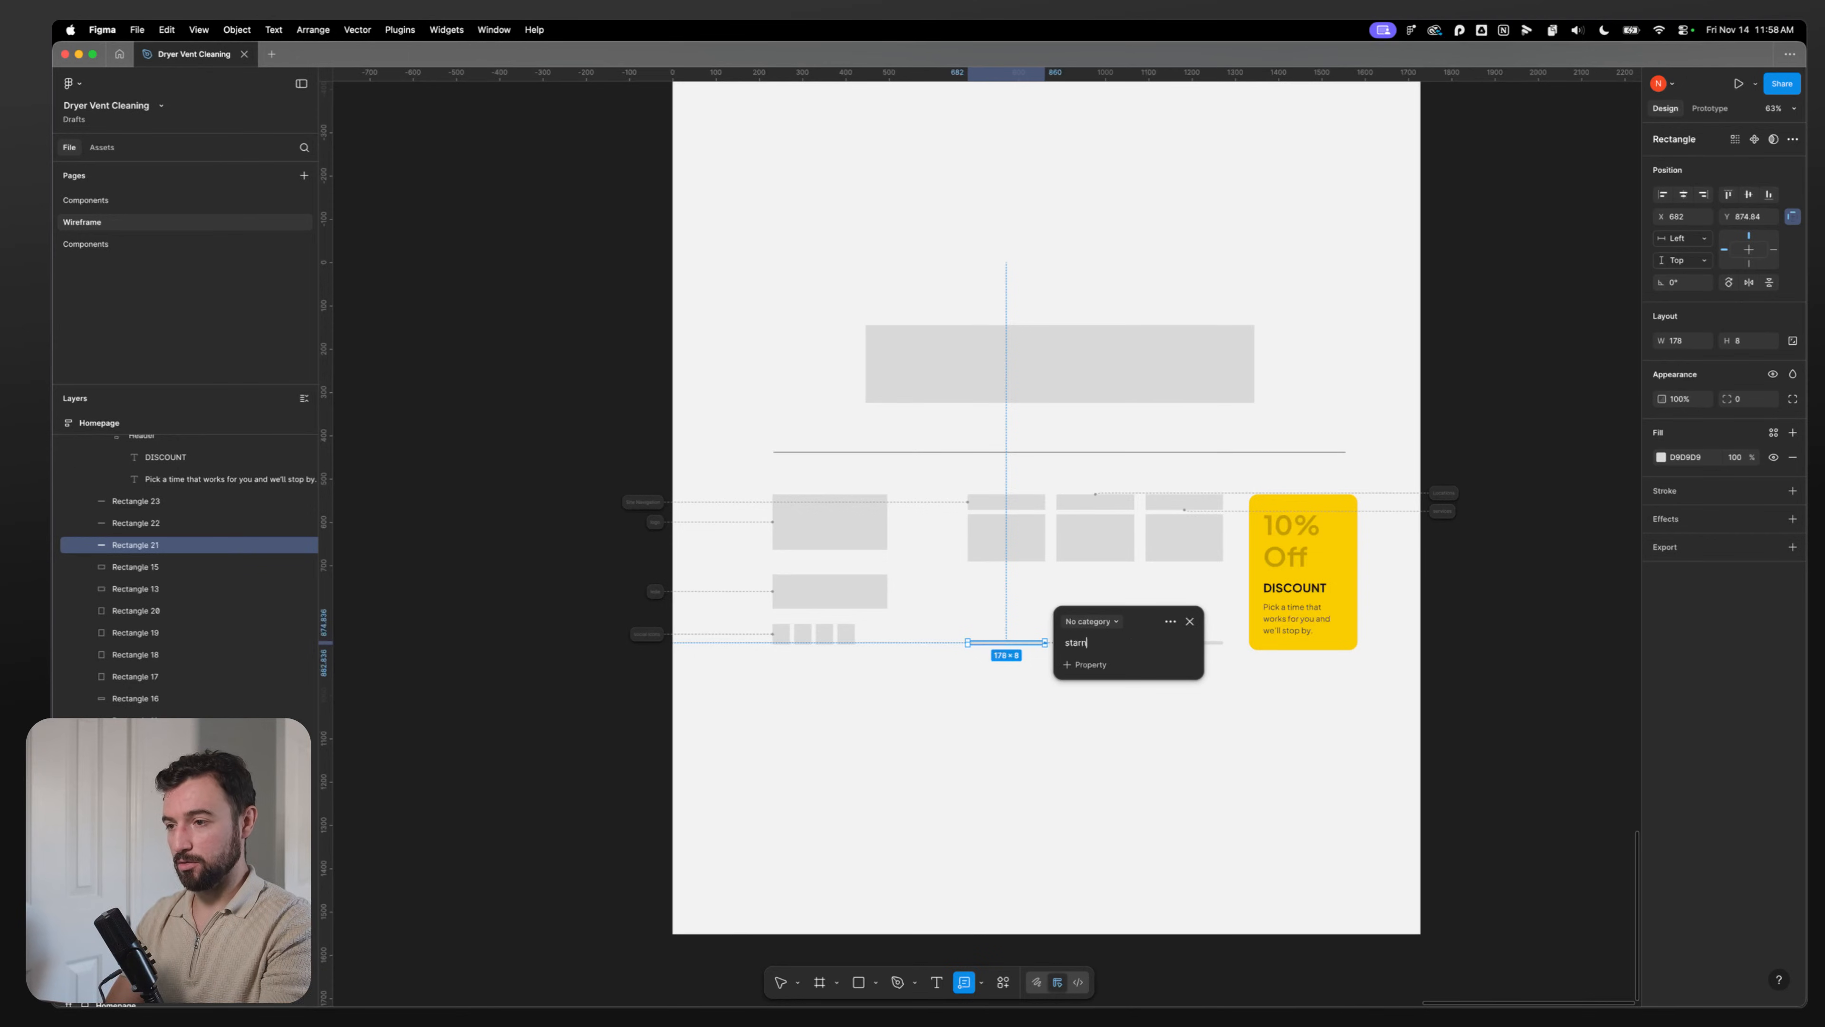
{"action": "key", "text": "BackSpace"}
{"action": "type", "text": "boring links"}
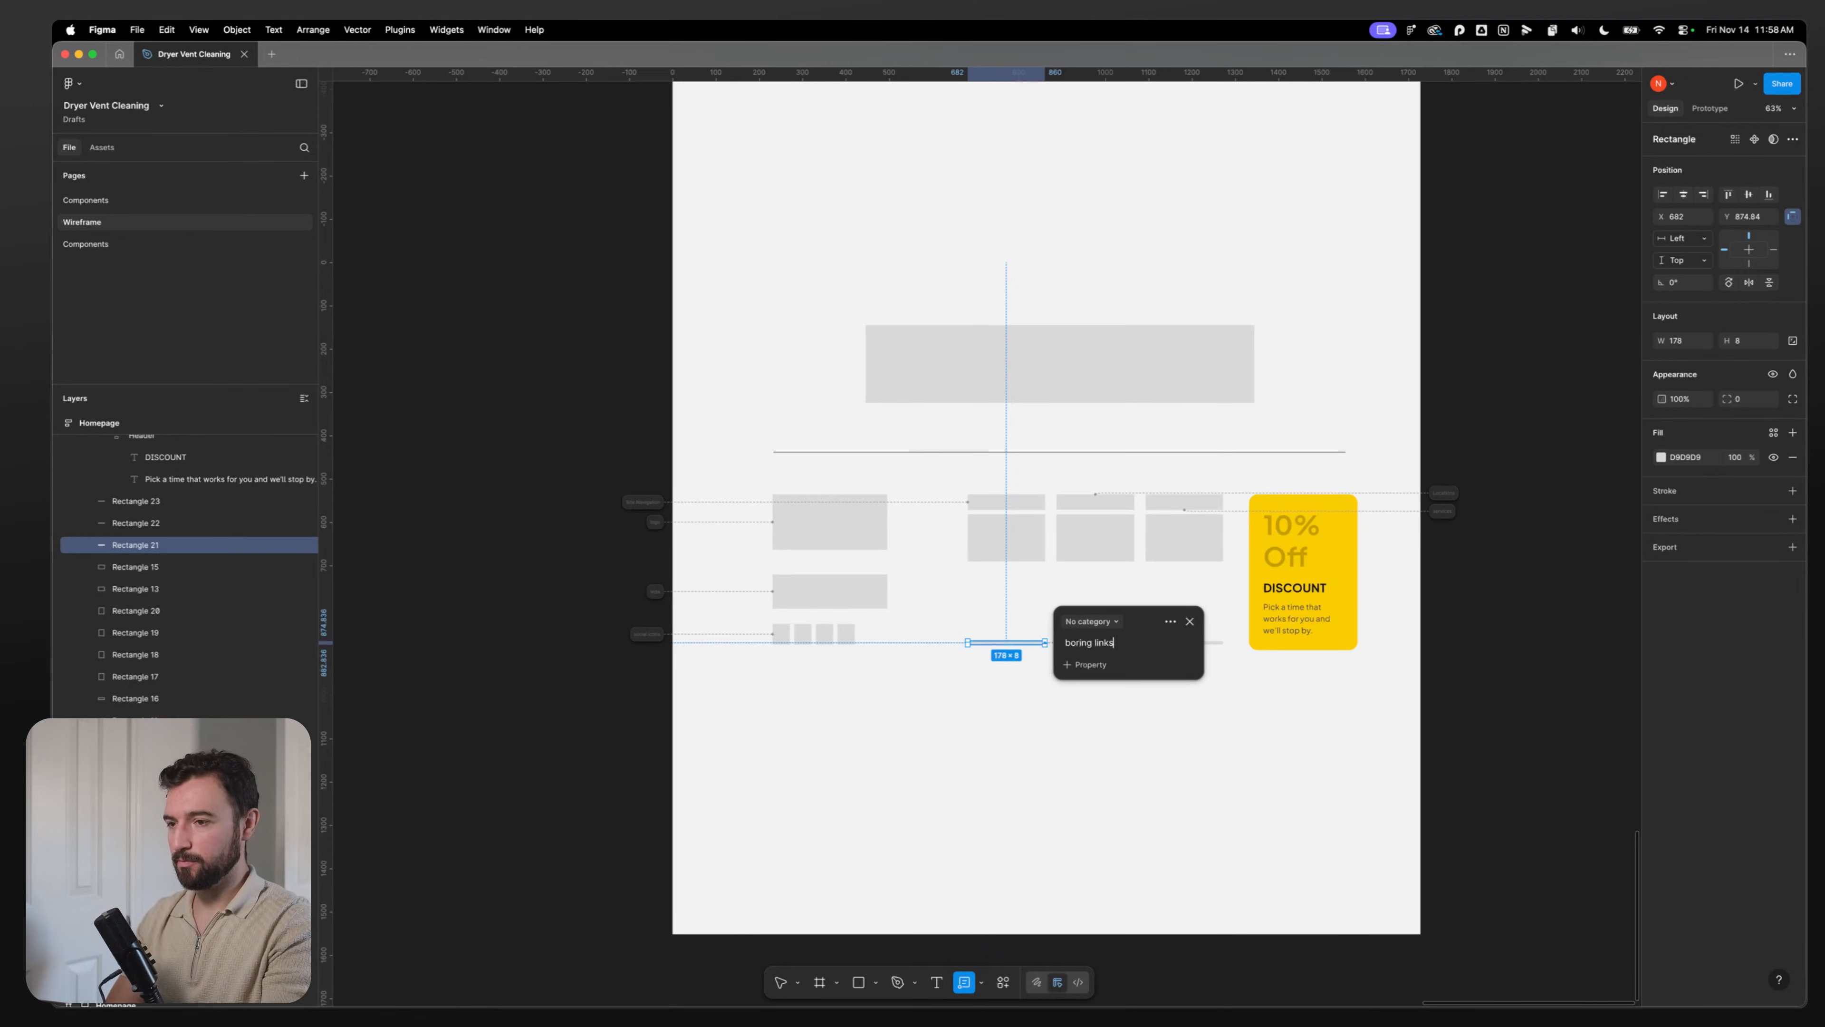
{"action": "key", "text": "Escape"}
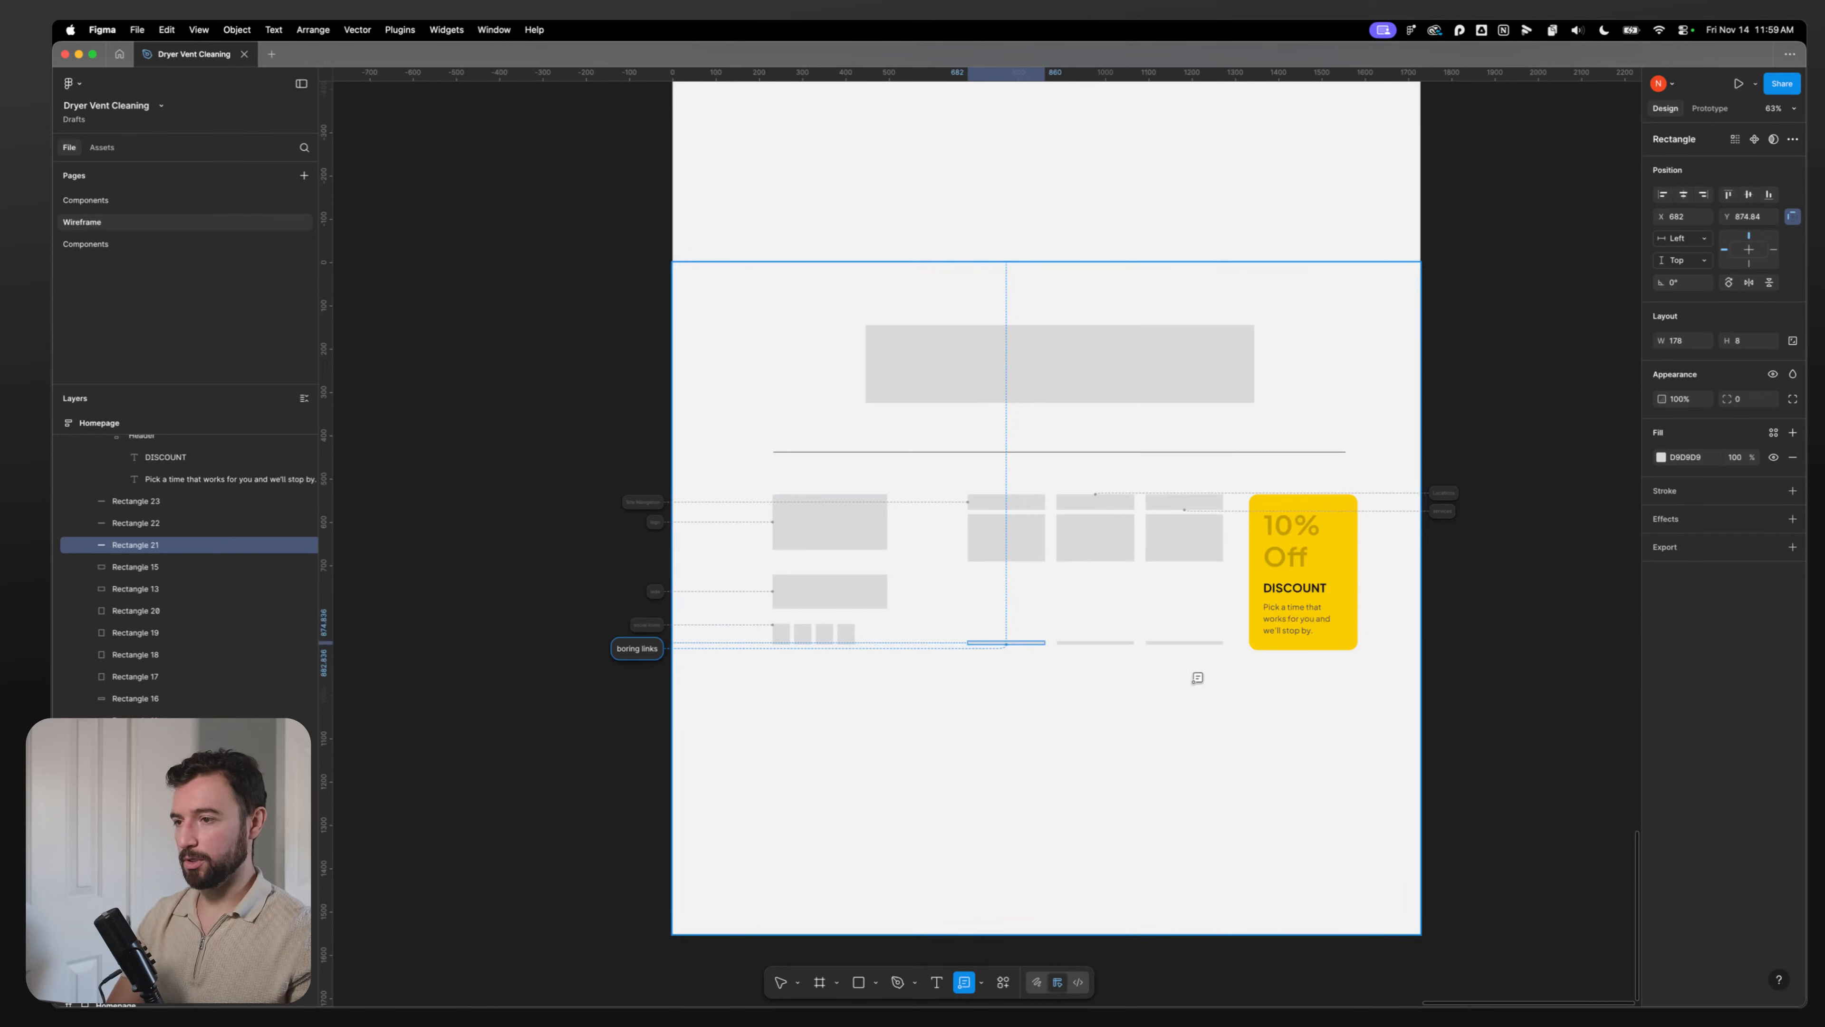
{"action": "key", "text": "Escape"}
Step: Move the three thin bars together below the small squares, aligned with the logo block's left edge
{"action": "left_click", "coordinate": [894, 706]}
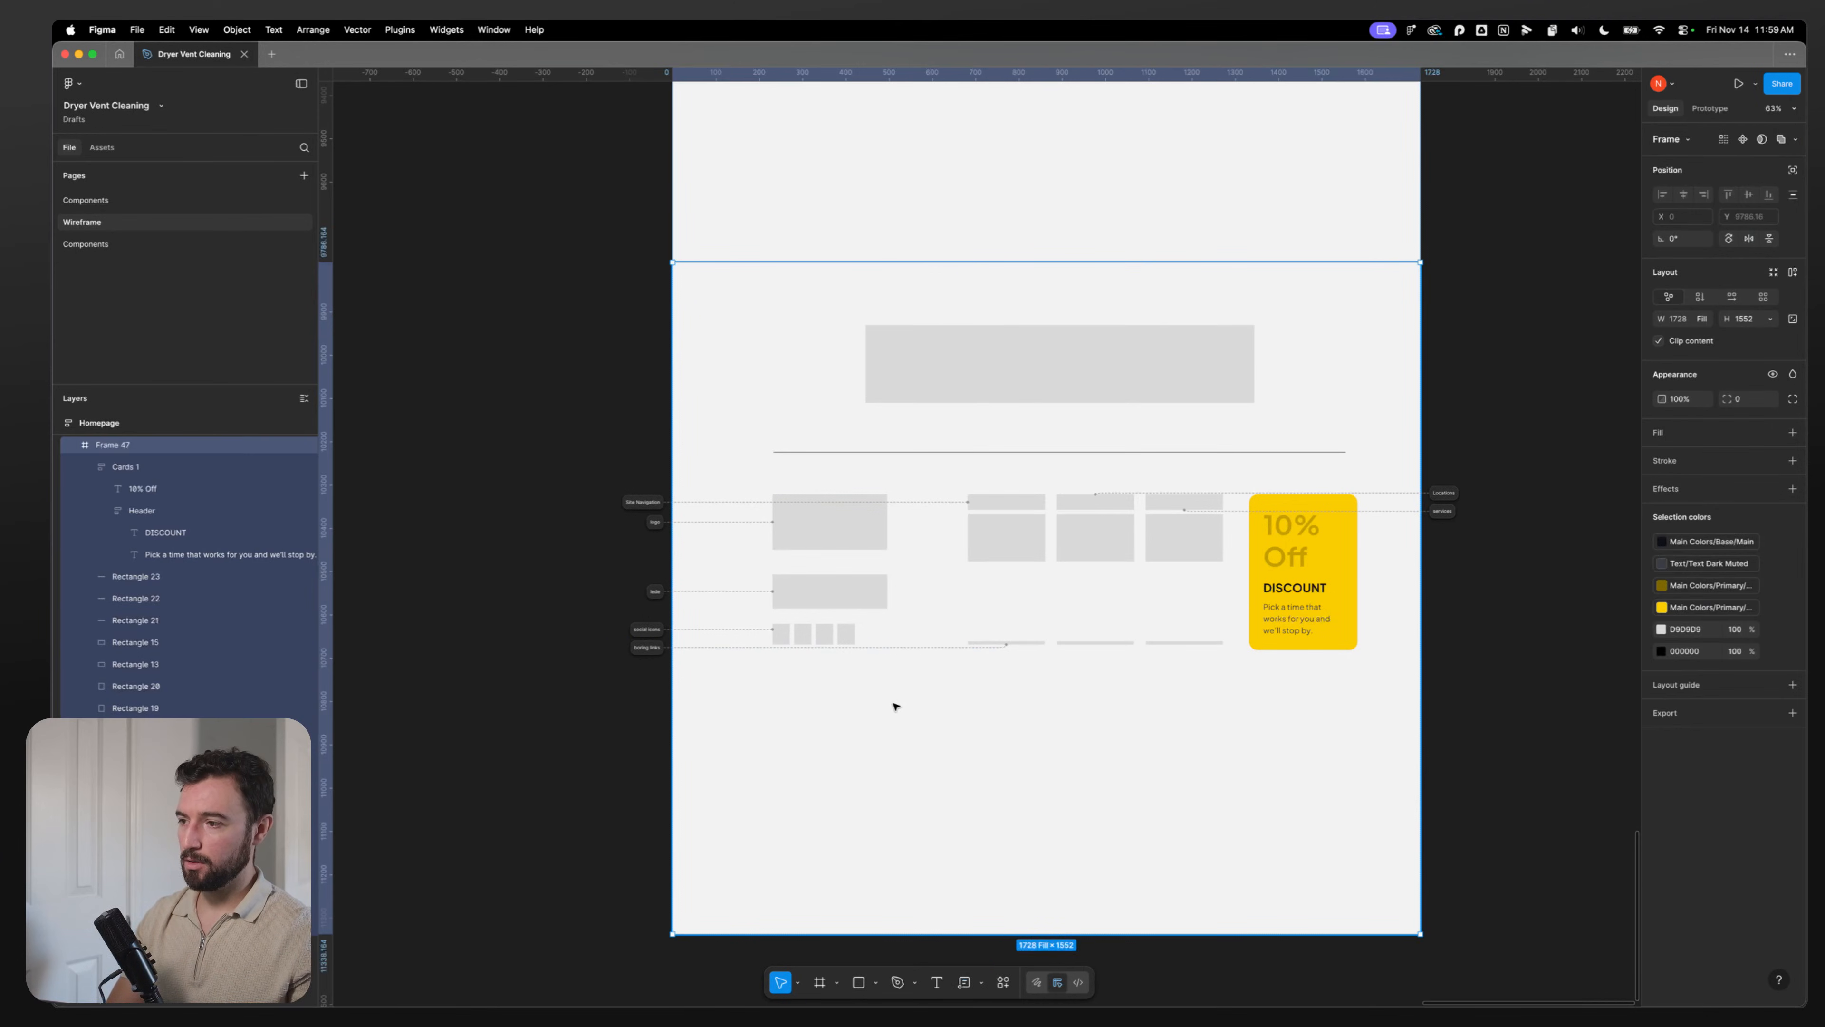
{"action": "left_click", "coordinate": [1021, 643]}
{"action": "left_click", "coordinate": [1094, 642], "text": "shift"}
{"action": "left_click", "coordinate": [1182, 642], "text": "shift"}
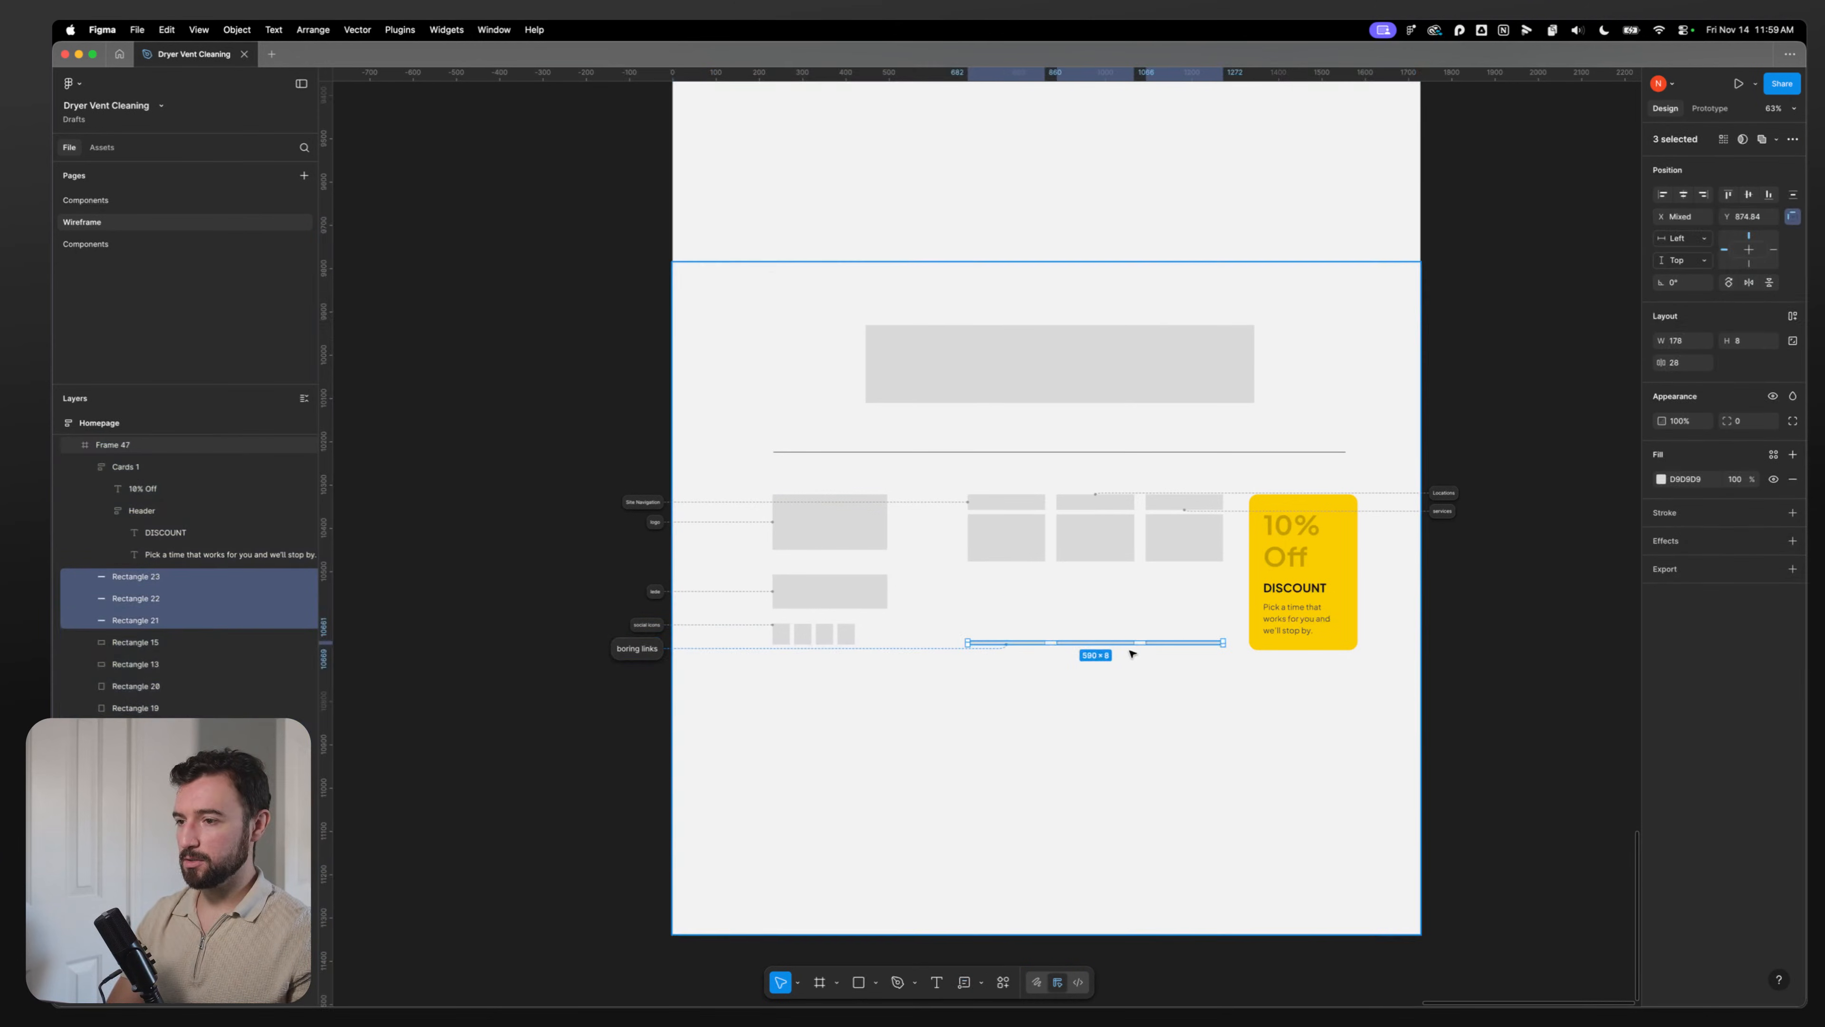
{"action": "left_click_drag", "start_coordinate": [1127, 644], "coordinate": [932, 697]}
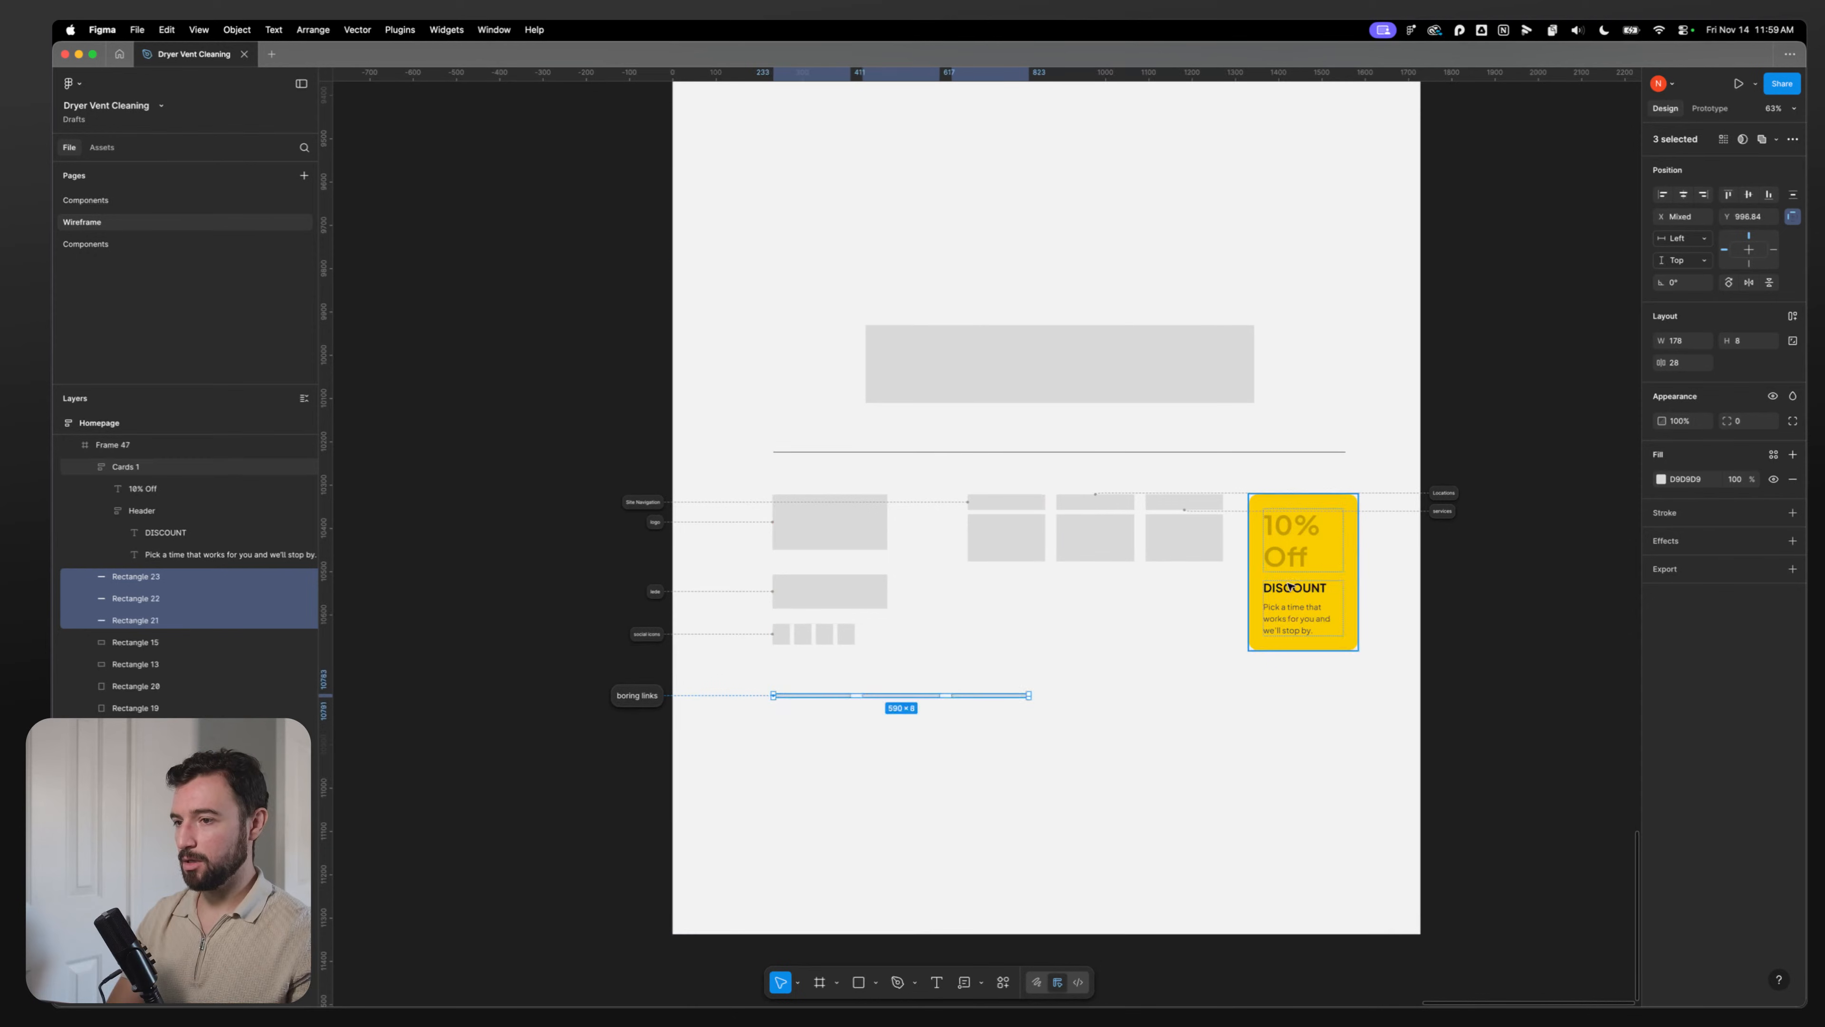
Step: Duplicate the discount-card footer frame, then place the copy's card beneath the three columns, resized to about 684 × 202
{"action": "left_click", "coordinate": [1290, 586]}
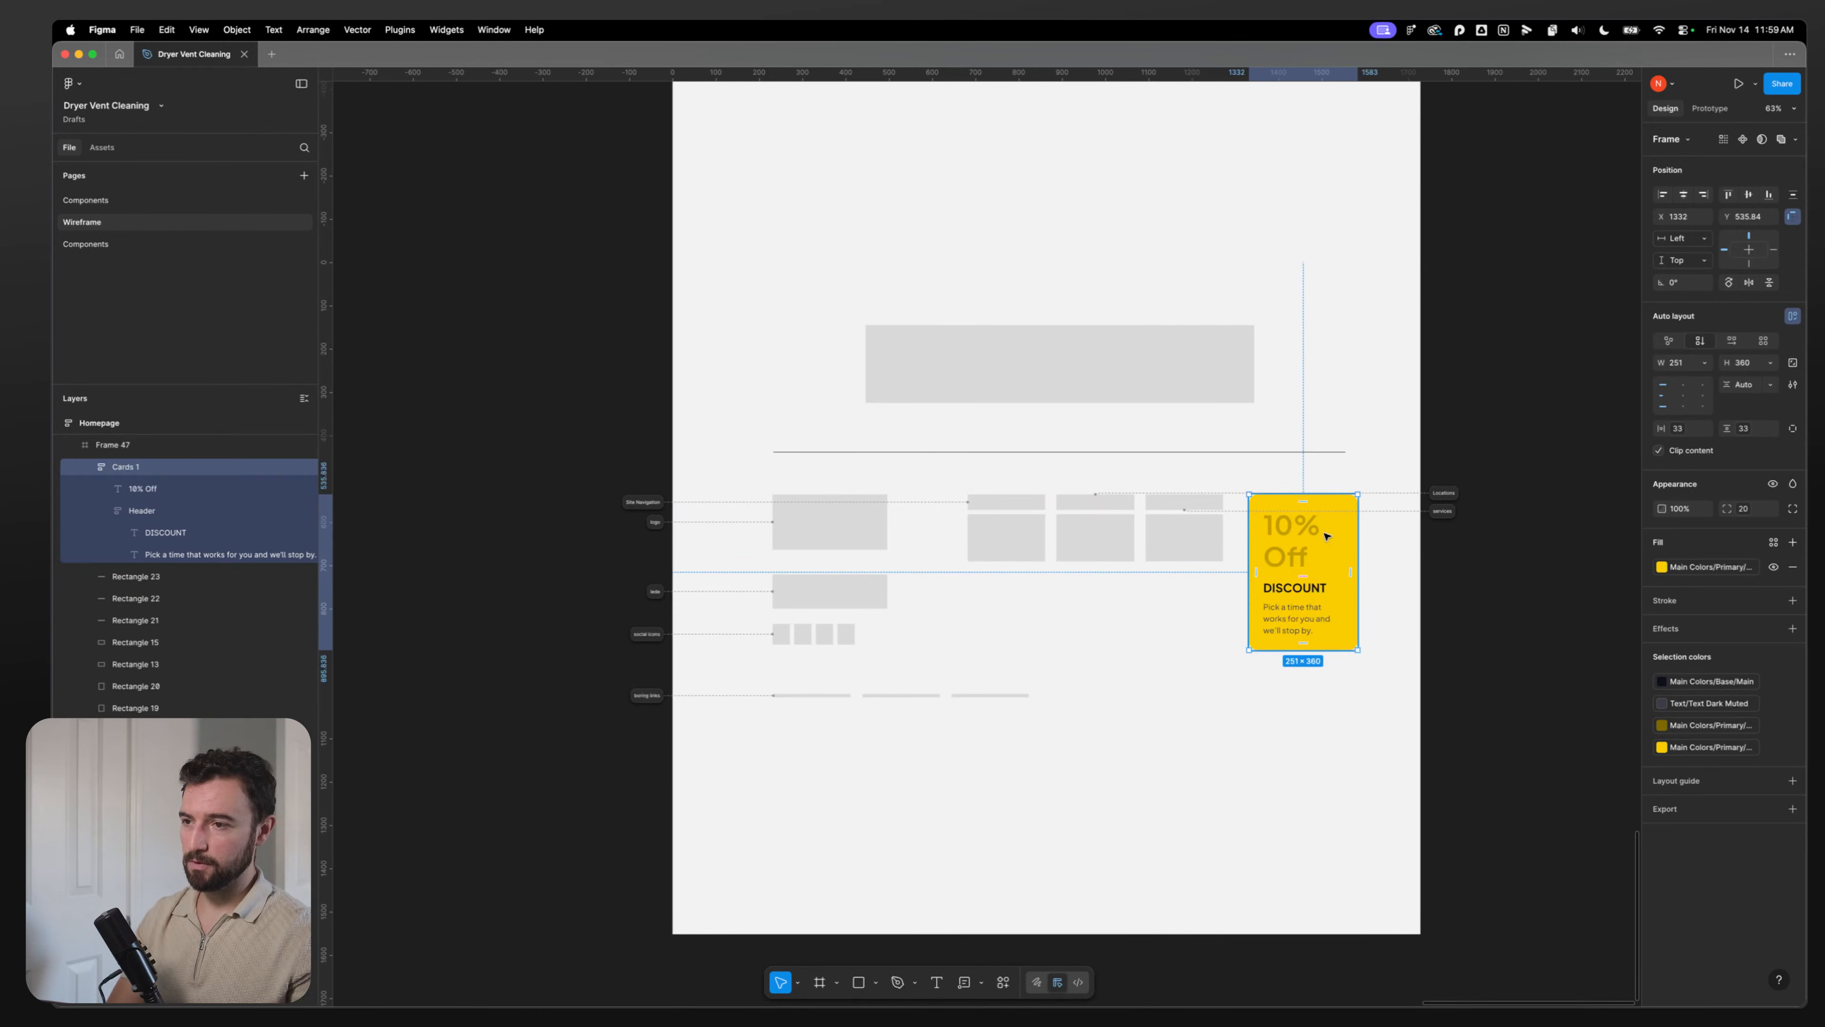
{"action": "left_click", "coordinate": [698, 331]}
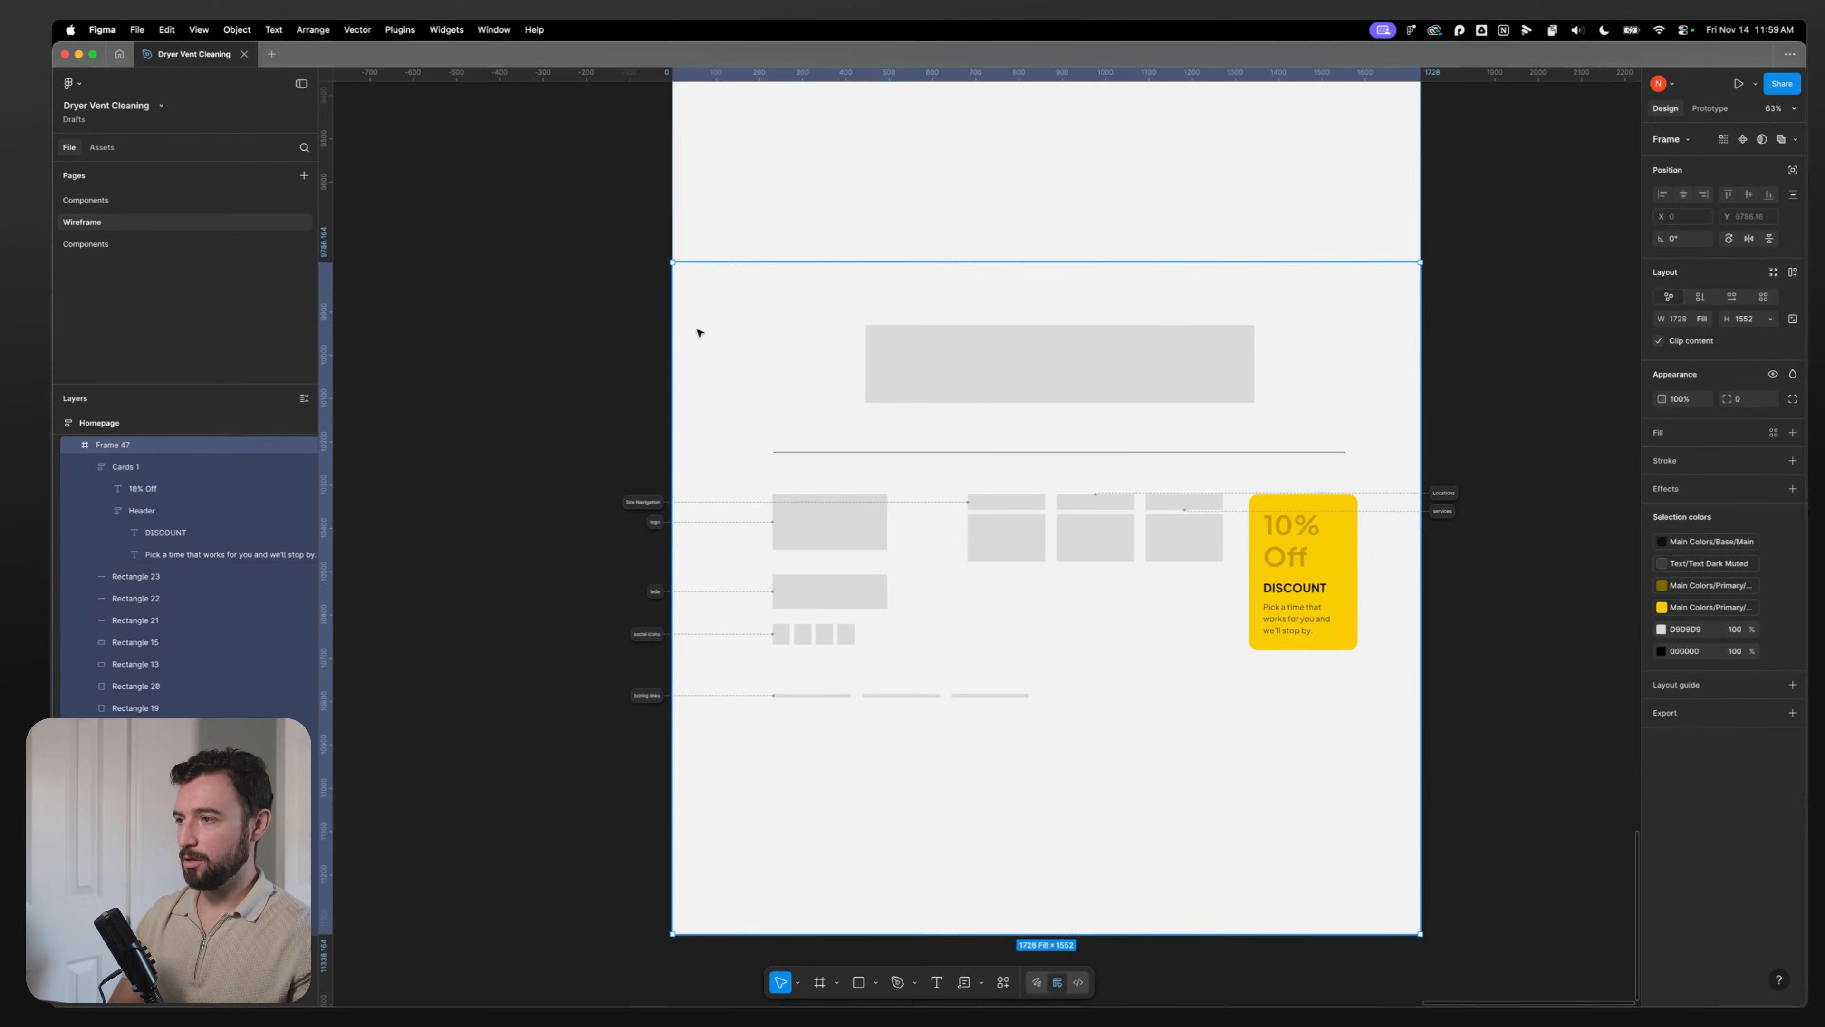
{"action": "key", "text": "super+d"}
{"action": "left_click_drag", "start_coordinate": [1057, 881], "coordinate": [1037, 306]}
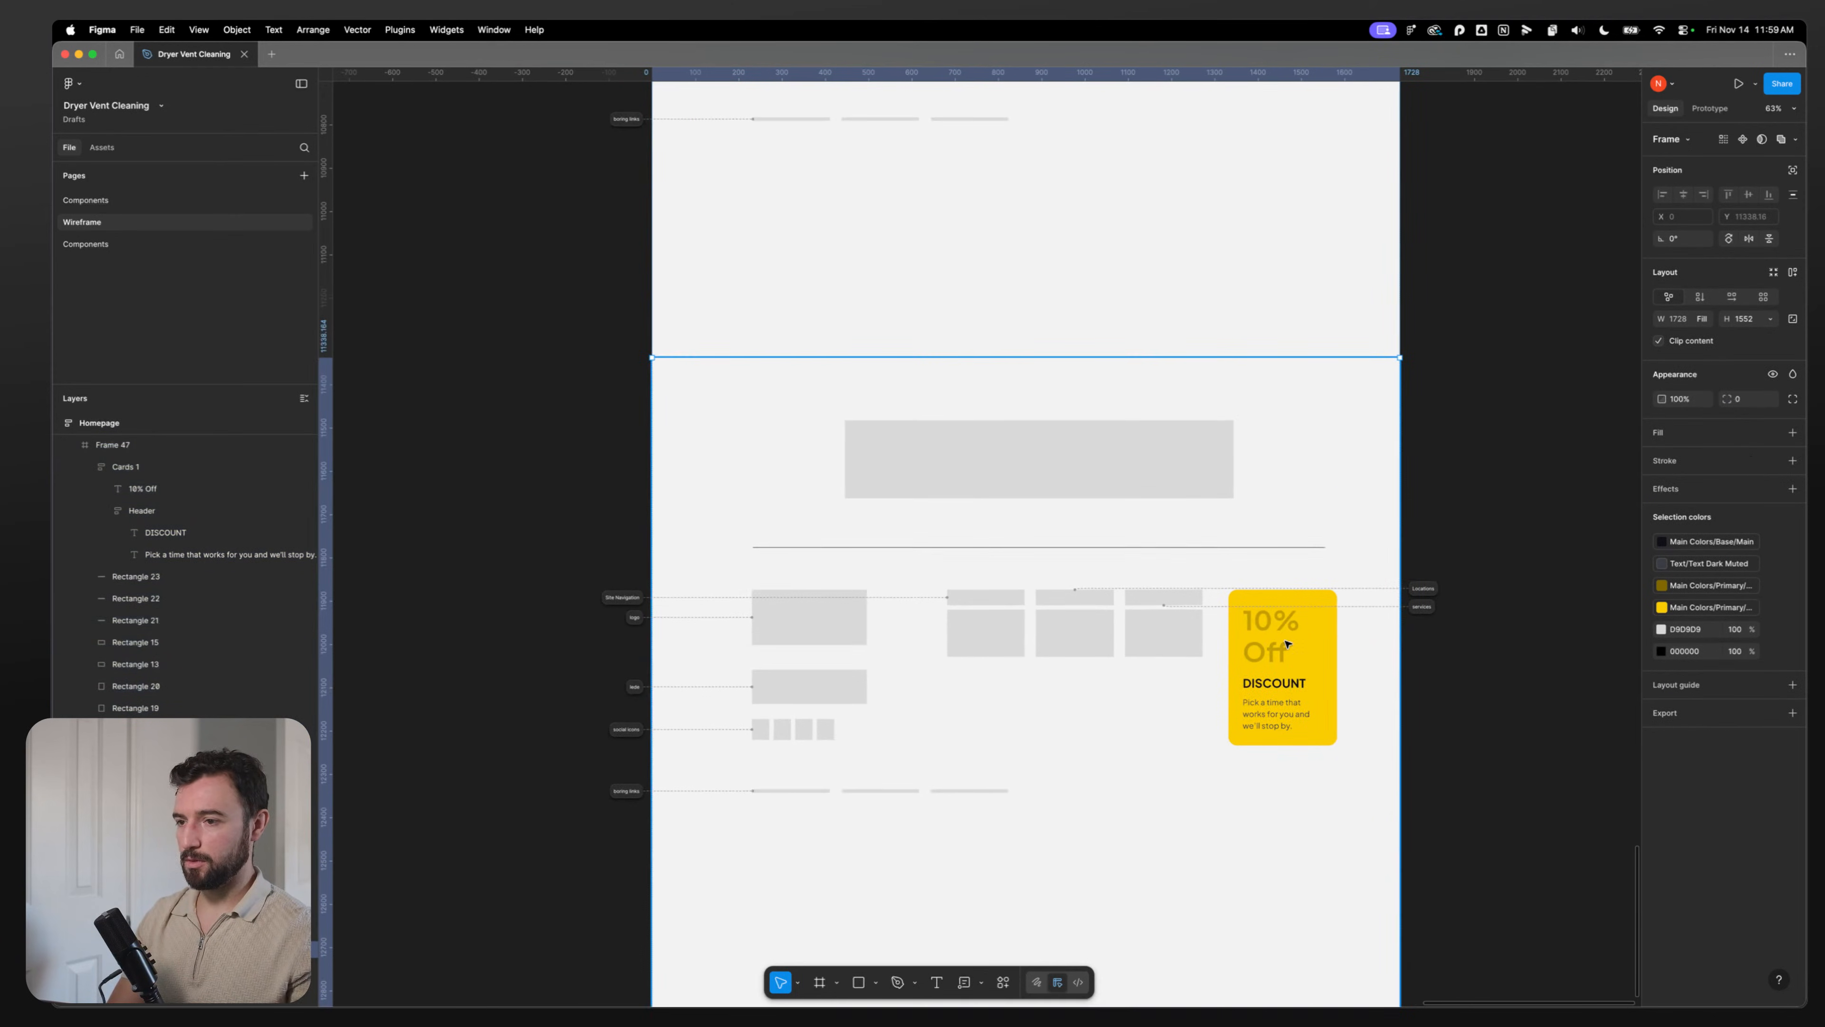
{"action": "left_click_drag", "start_coordinate": [1291, 635], "coordinate": [1241, 708]}
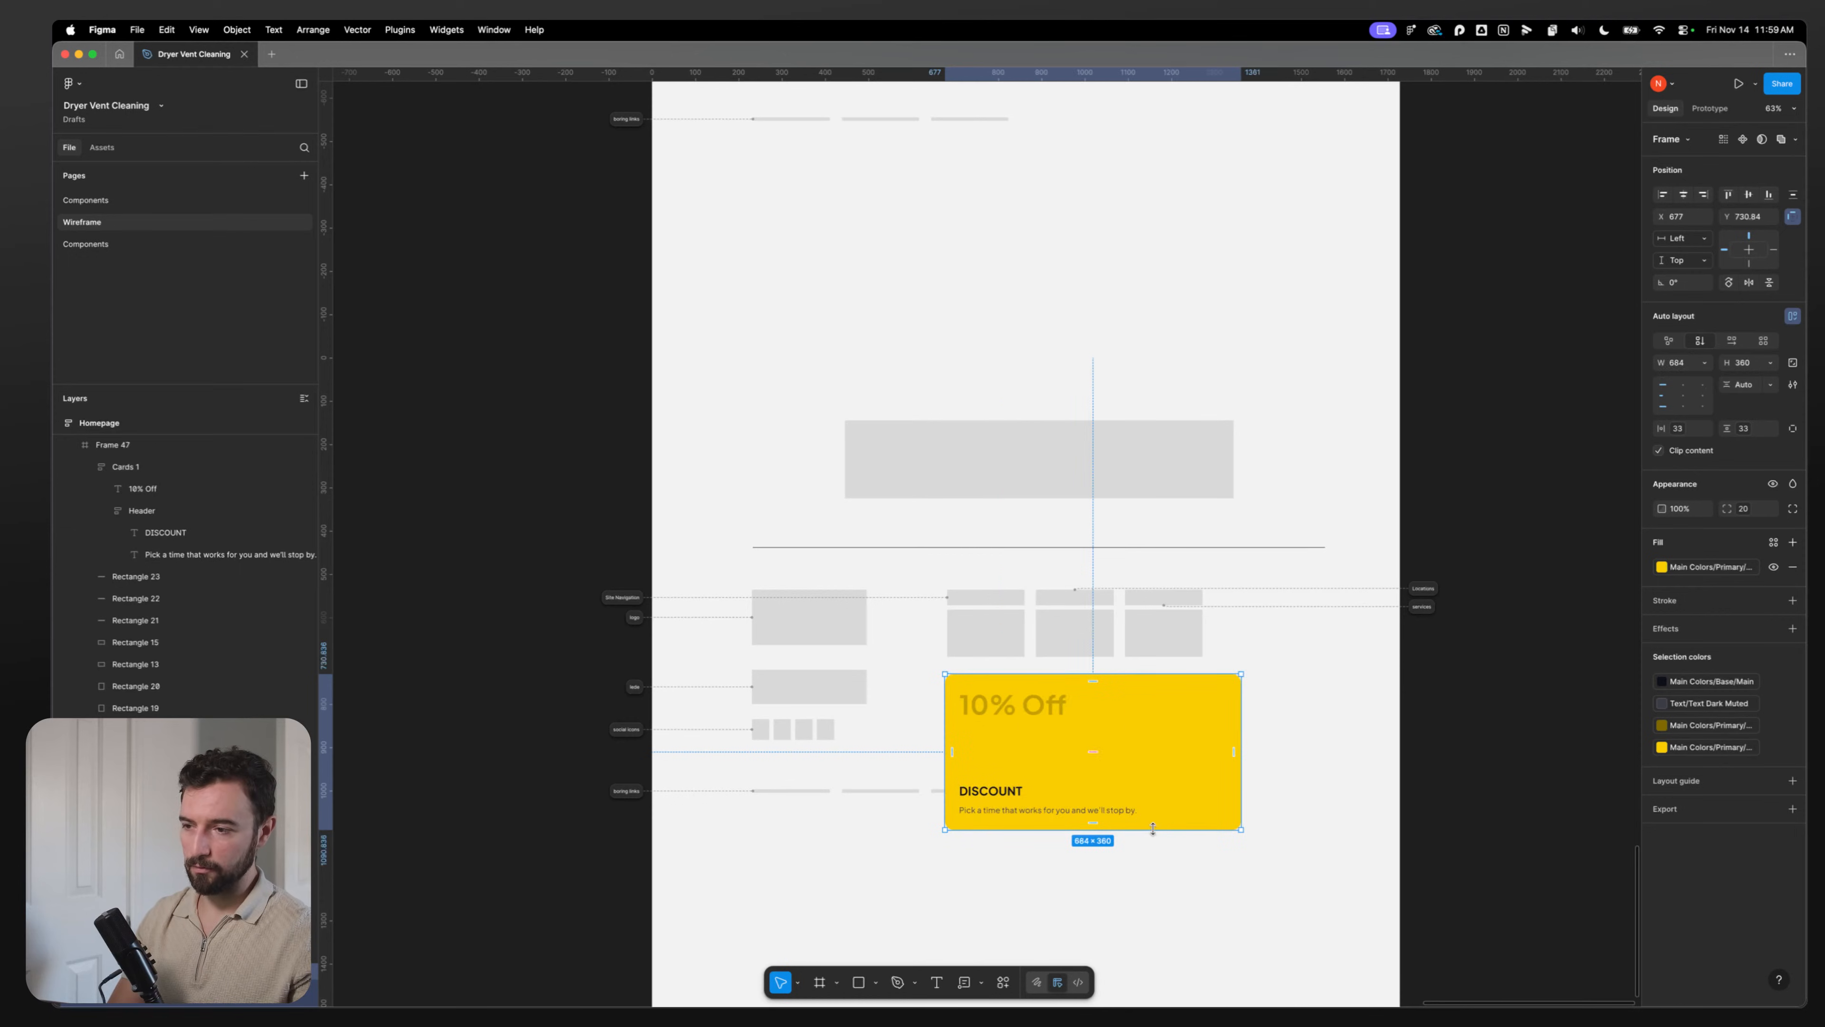
{"action": "left_click_drag", "start_coordinate": [1153, 829], "coordinate": [1160, 760]}
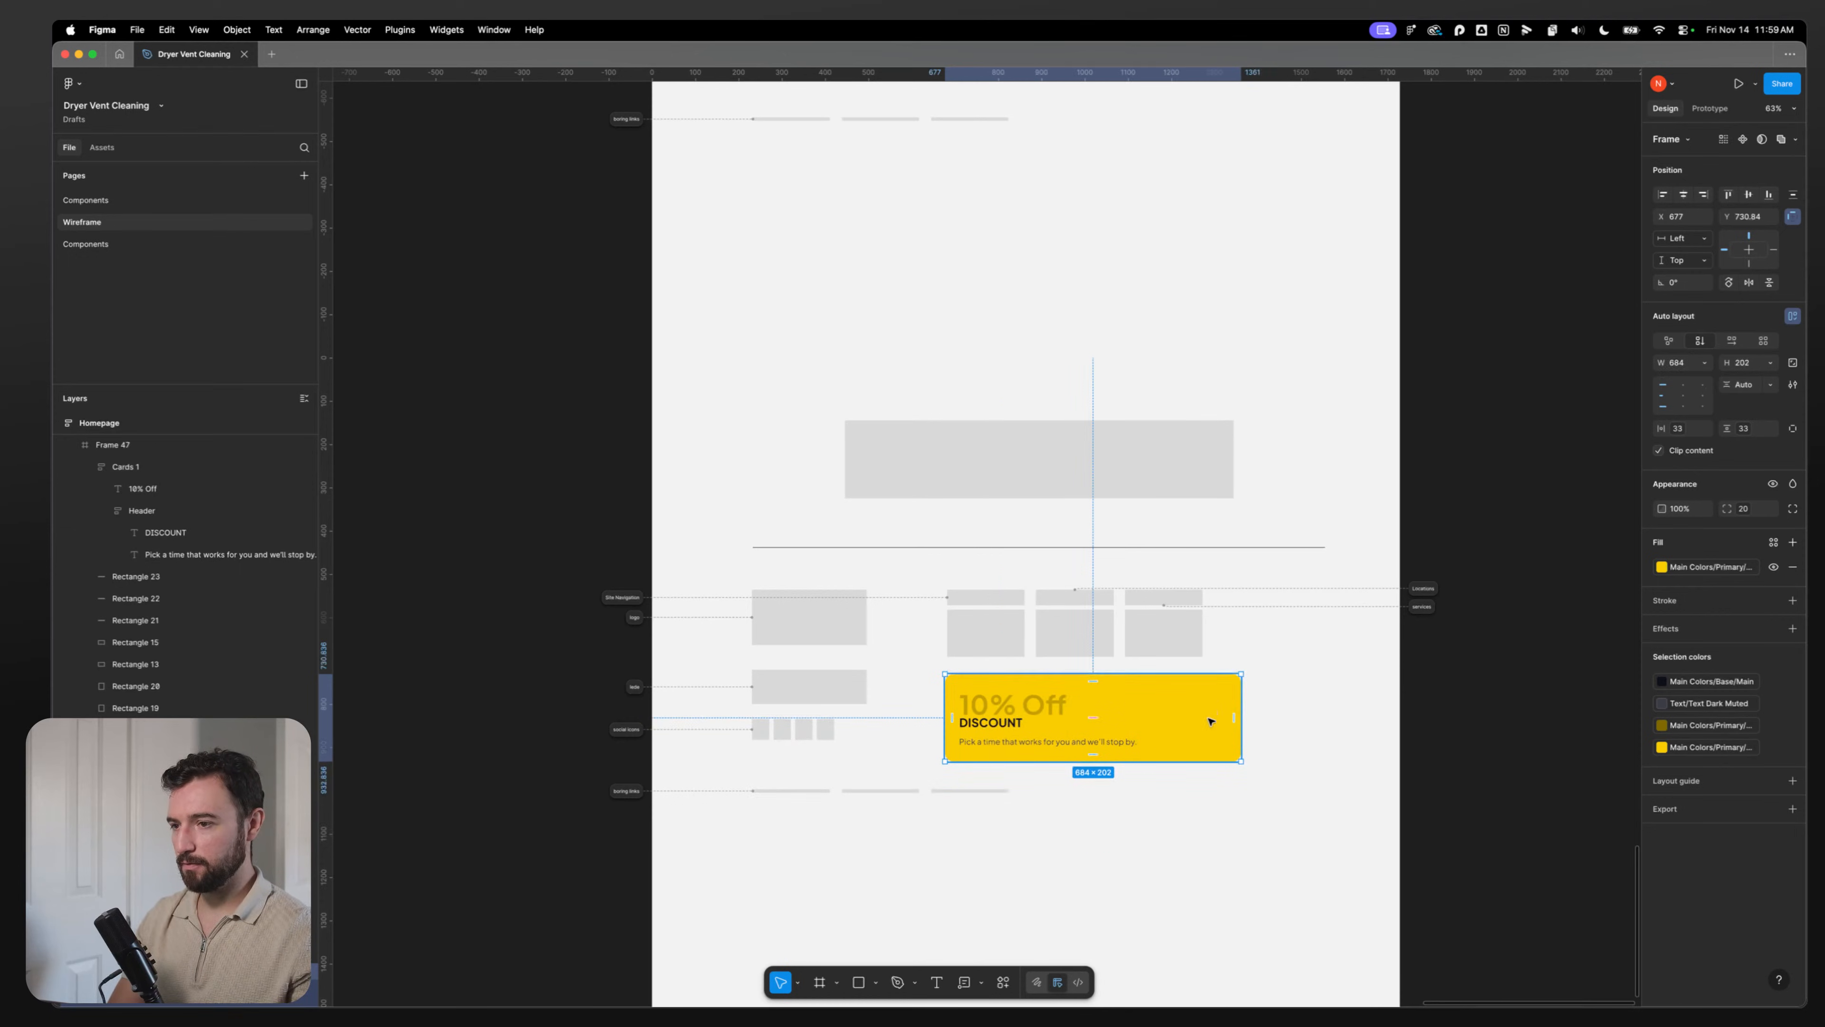
Step: Widen the copied footer's three column blocks together and extend the discount card to match, about 830 wide
{"action": "left_click", "coordinate": [990, 626]}
{"action": "left_click", "coordinate": [1016, 601], "text": "shift"}
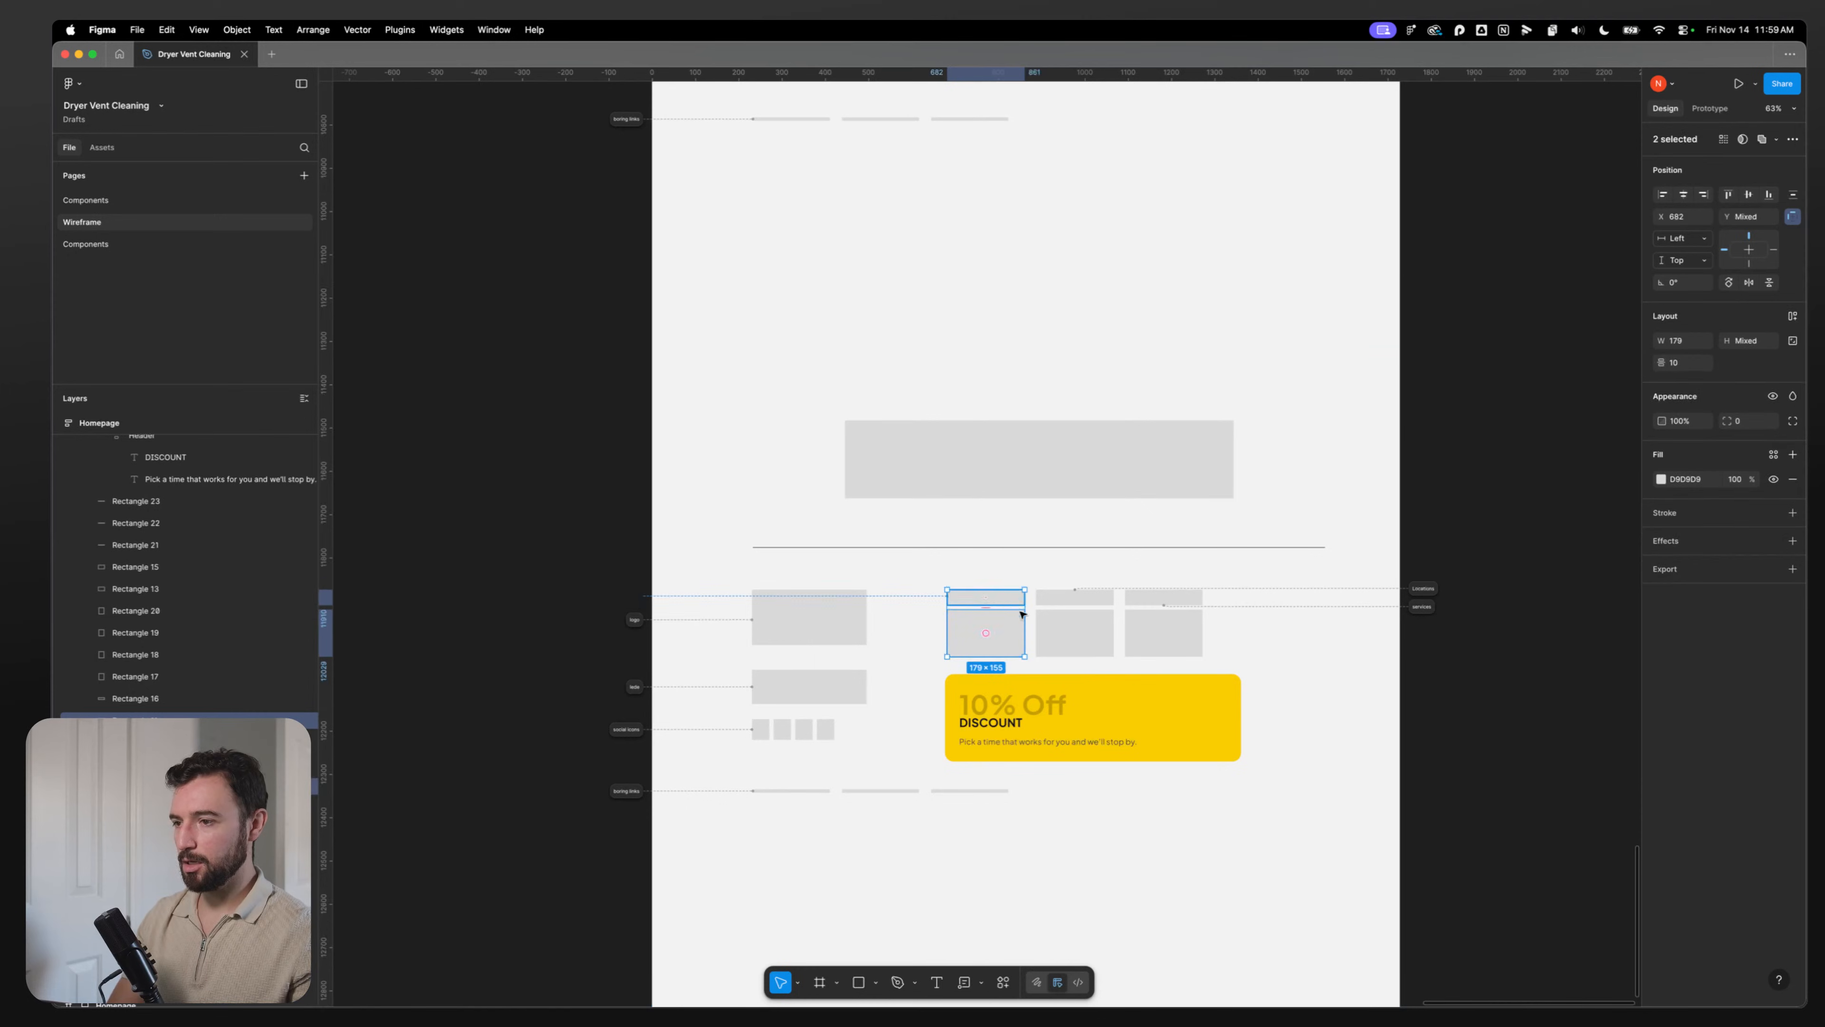
{"action": "left_click", "coordinate": [1081, 605], "text": "shift"}
{"action": "left_click", "coordinate": [1081, 604], "text": "shift"}
{"action": "left_click", "coordinate": [1163, 600], "text": "shift"}
{"action": "left_click", "coordinate": [1177, 624], "text": "shift"}
{"action": "left_click_drag", "start_coordinate": [1203, 613], "coordinate": [1303, 613]}
{"action": "left_click", "coordinate": [1153, 703]}
{"action": "left_click_drag", "start_coordinate": [1241, 681], "coordinate": [1301, 679]}
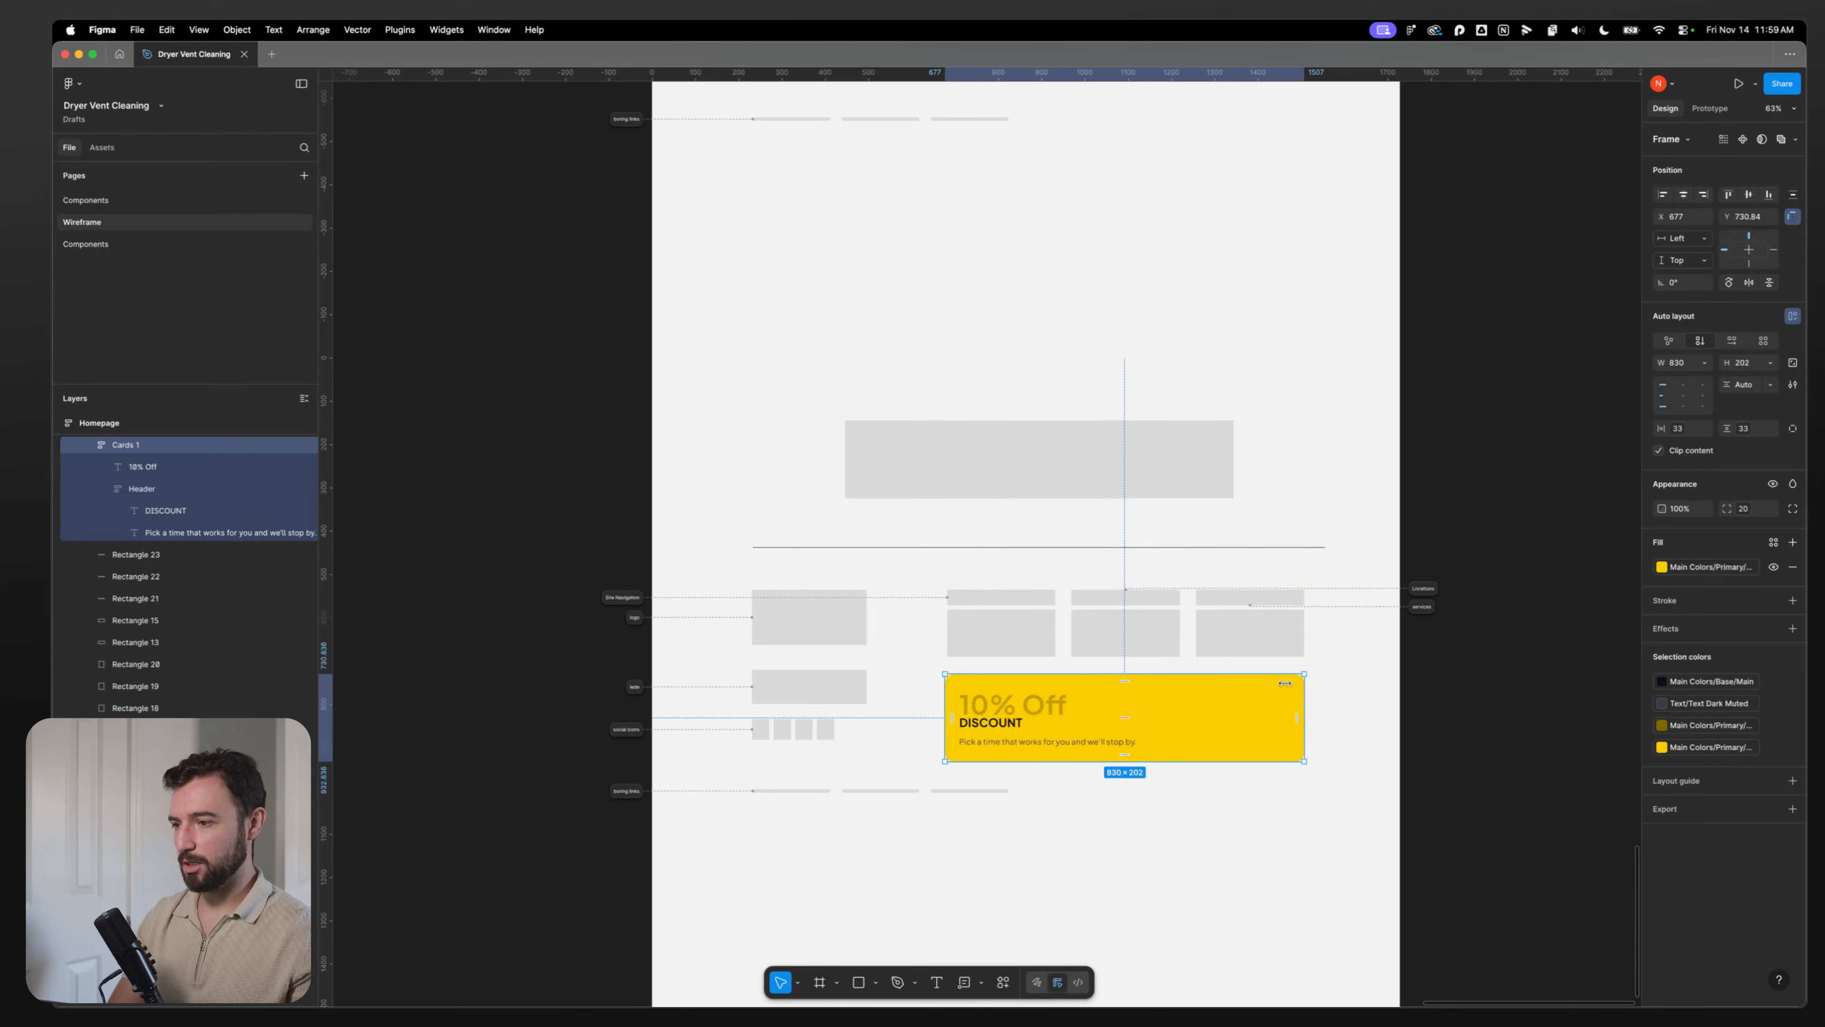
Step: Move the copied footer's four small social squares and the block above them down, toward the discount card's lower edge
{"action": "left_click", "coordinate": [760, 728]}
{"action": "left_click", "coordinate": [782, 729], "text": "shift"}
{"action": "left_click", "coordinate": [803, 729], "text": "shift"}
{"action": "left_click", "coordinate": [825, 729], "text": "shift"}
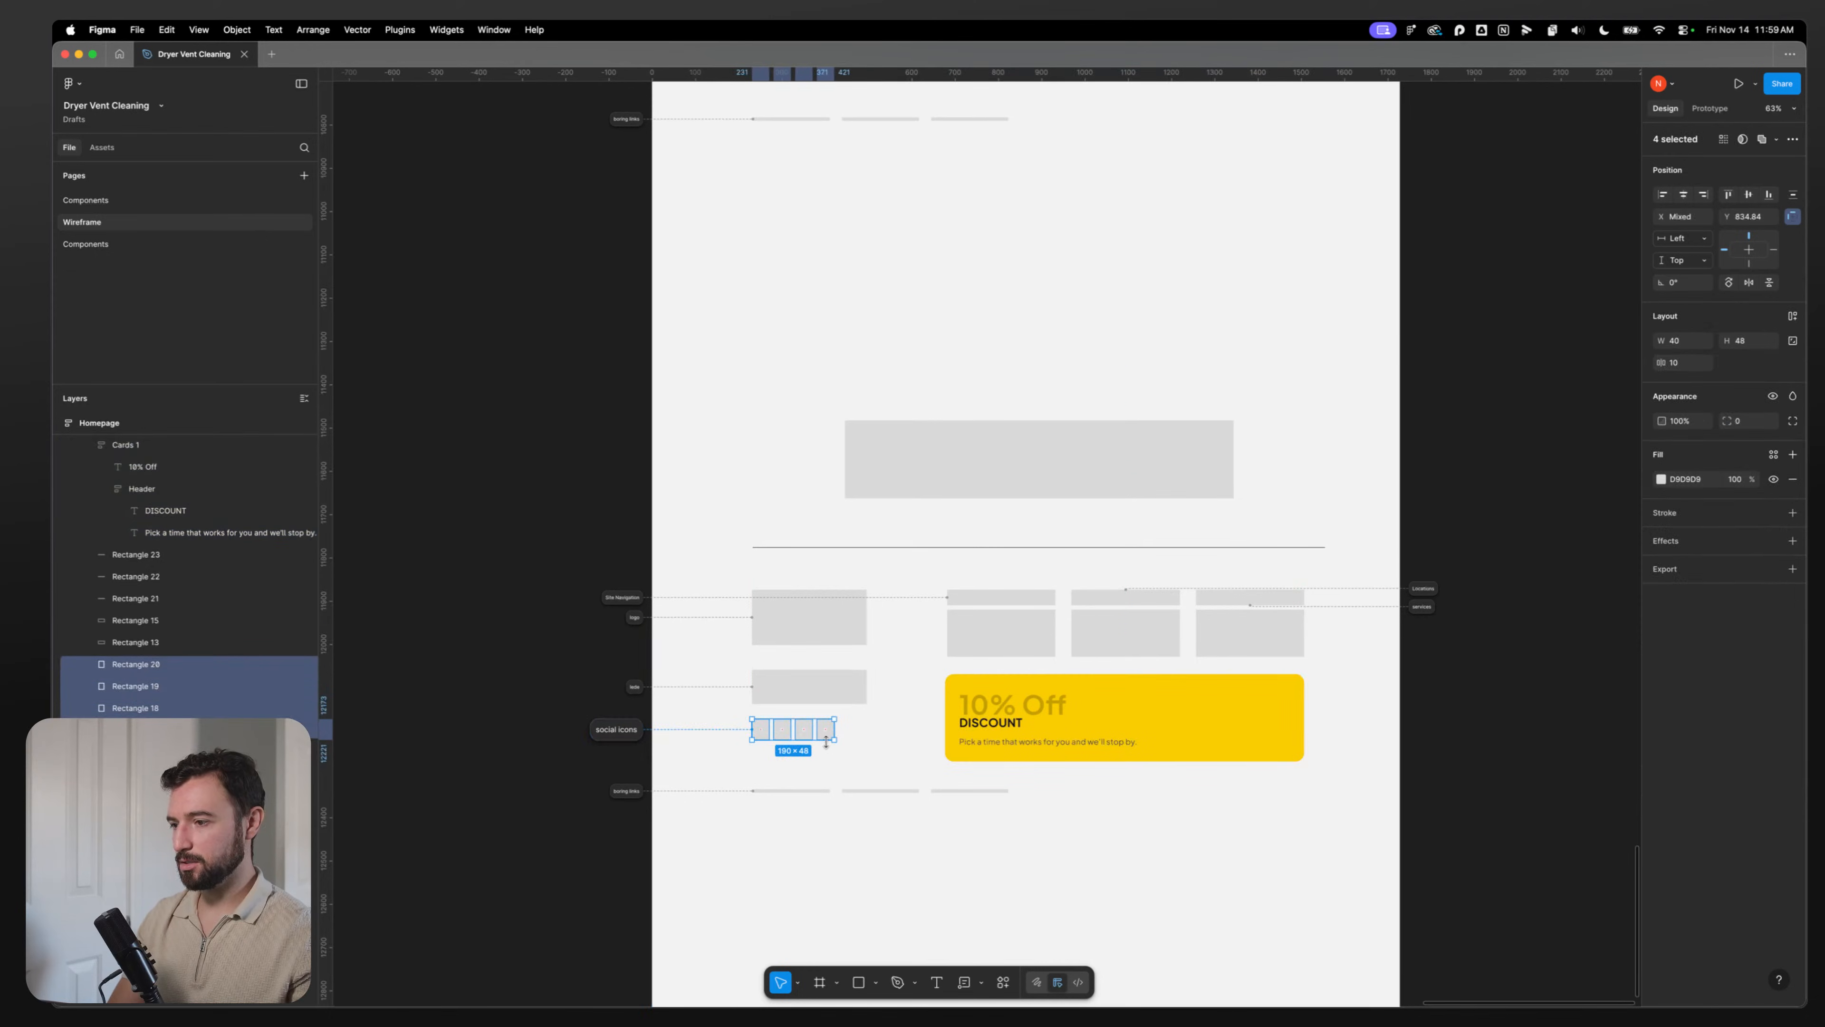
{"action": "left_click_drag", "start_coordinate": [825, 733], "coordinate": [825, 751]}
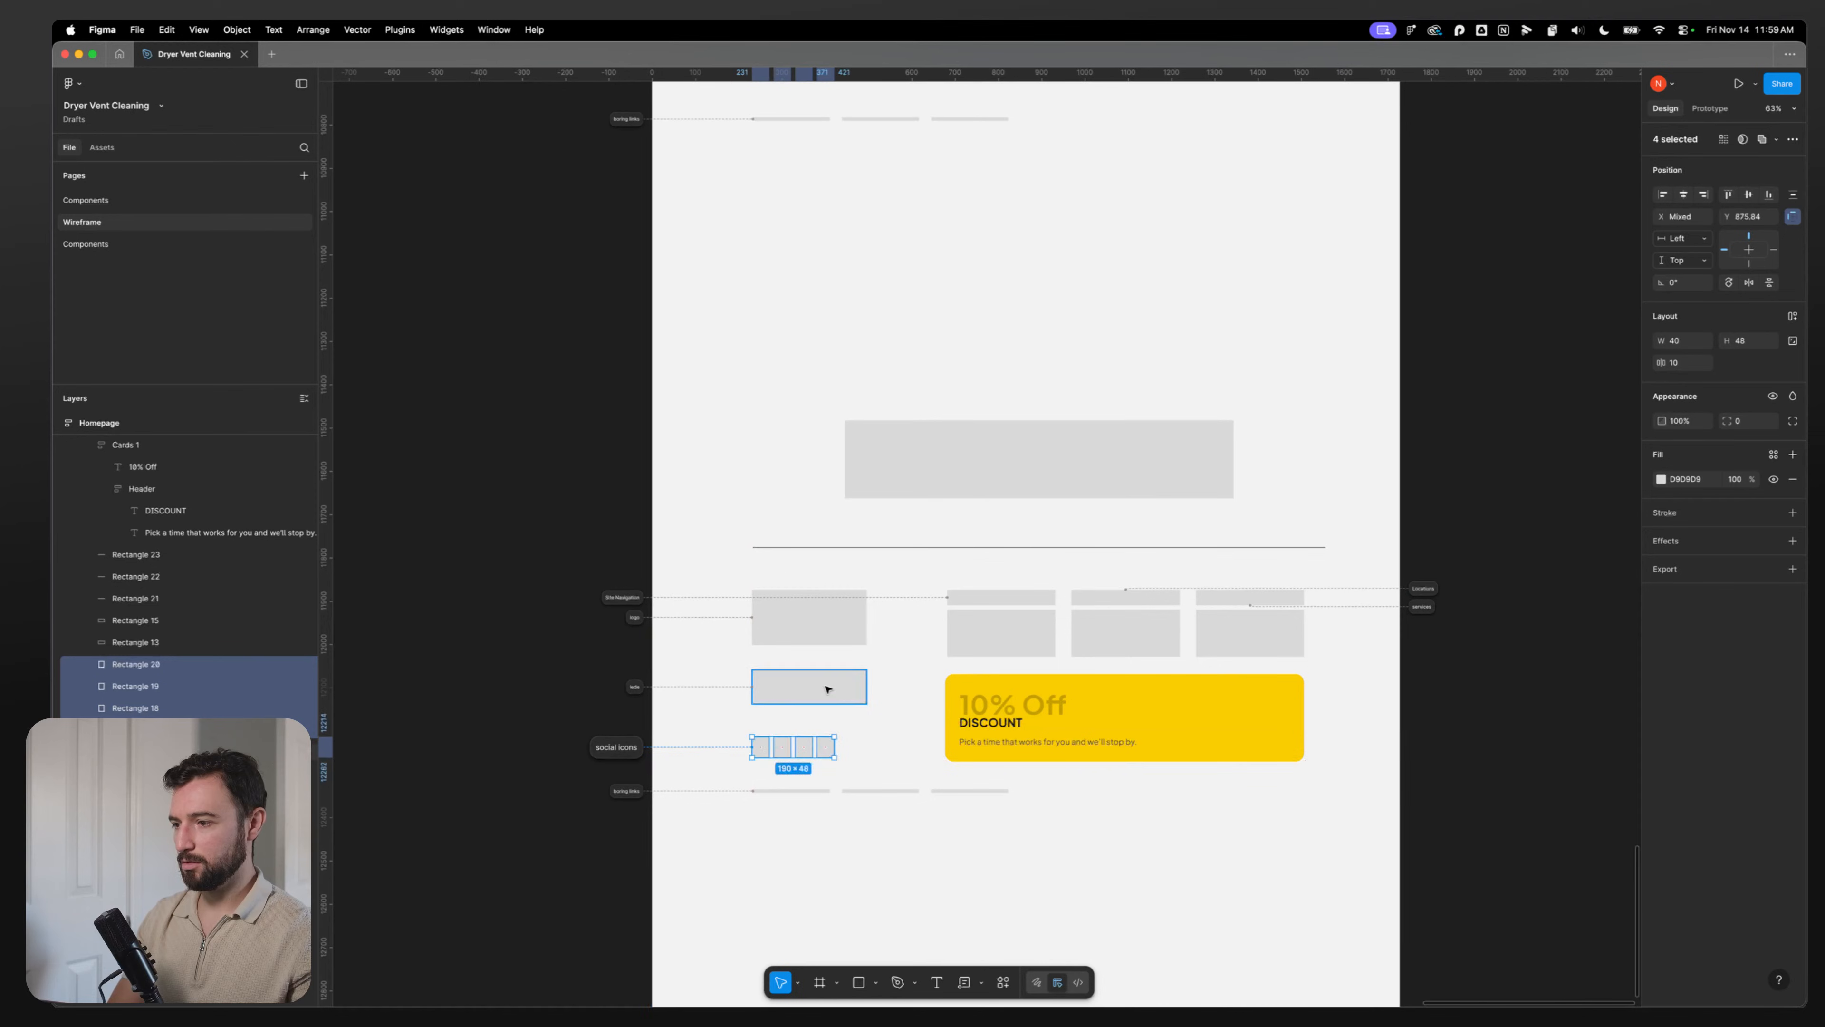
{"action": "left_click_drag", "start_coordinate": [828, 689], "coordinate": [799, 712]}
{"action": "left_click", "coordinate": [770, 893]}
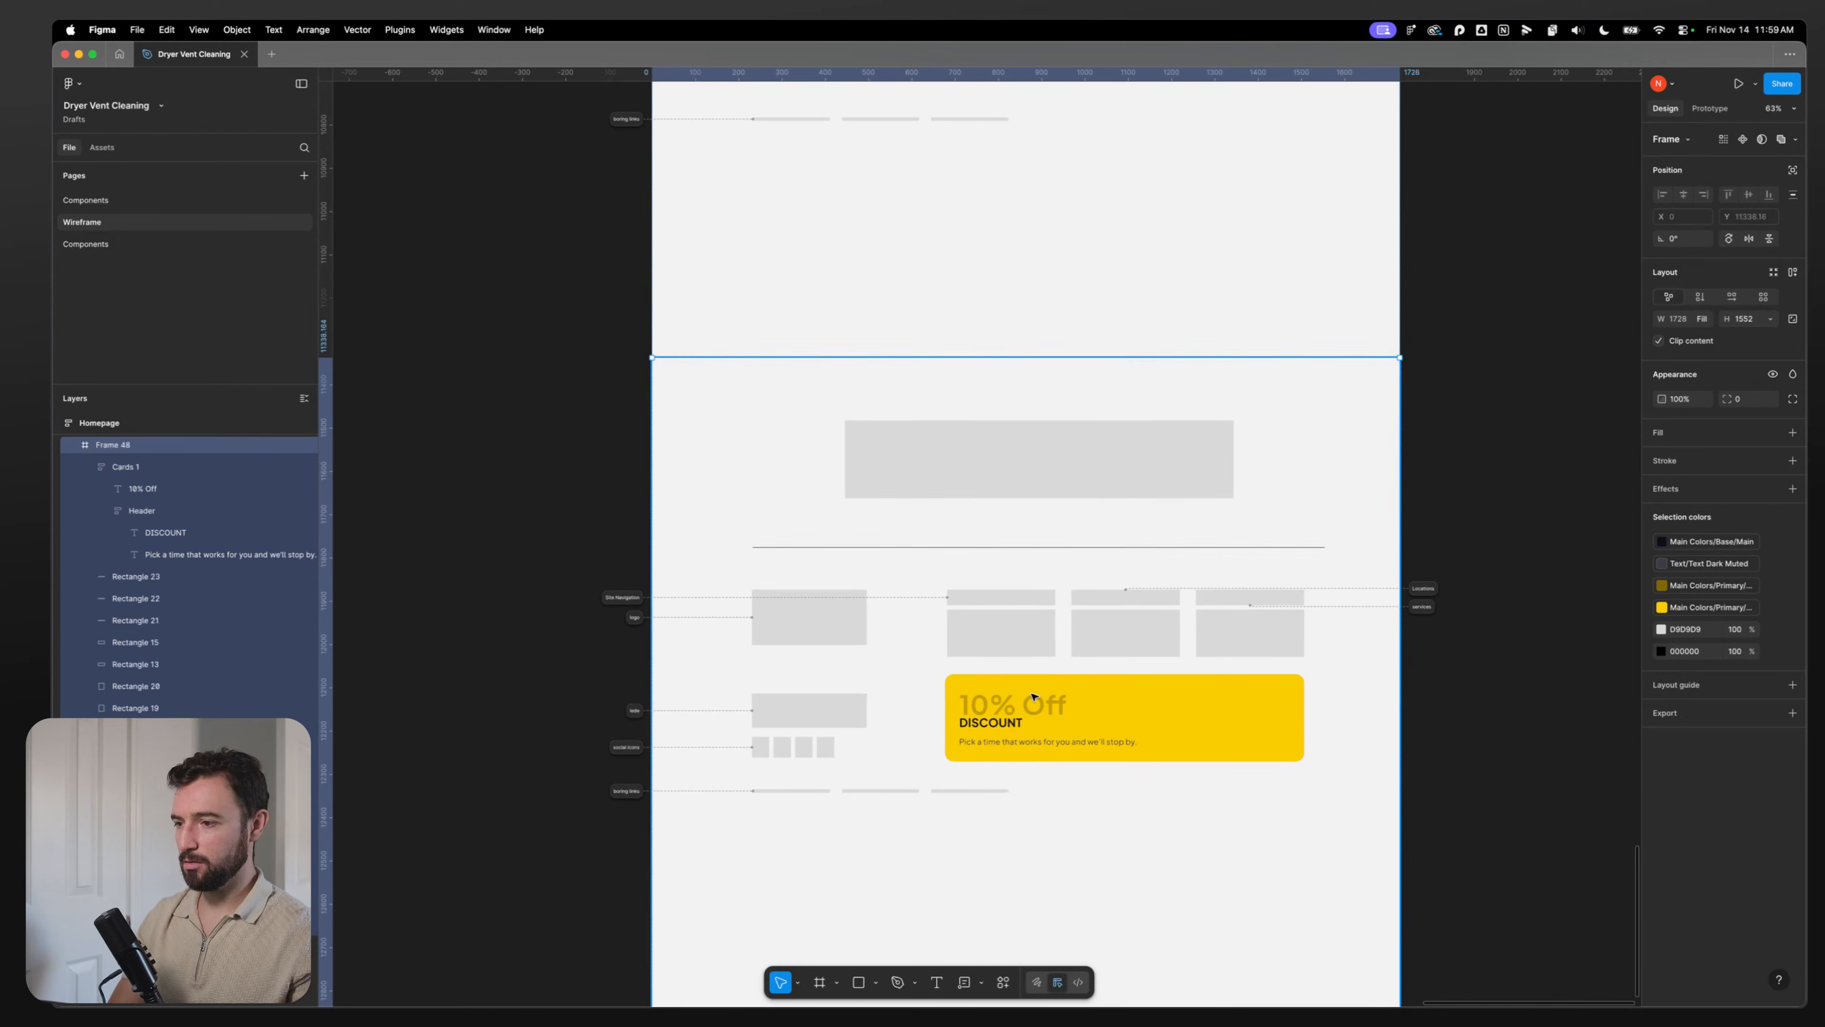
Step: Set the wide discount card's vertical gap to 16 and let its height hug the contents
{"action": "left_click", "coordinate": [1092, 719]}
{"action": "left_click", "coordinate": [1744, 386]}
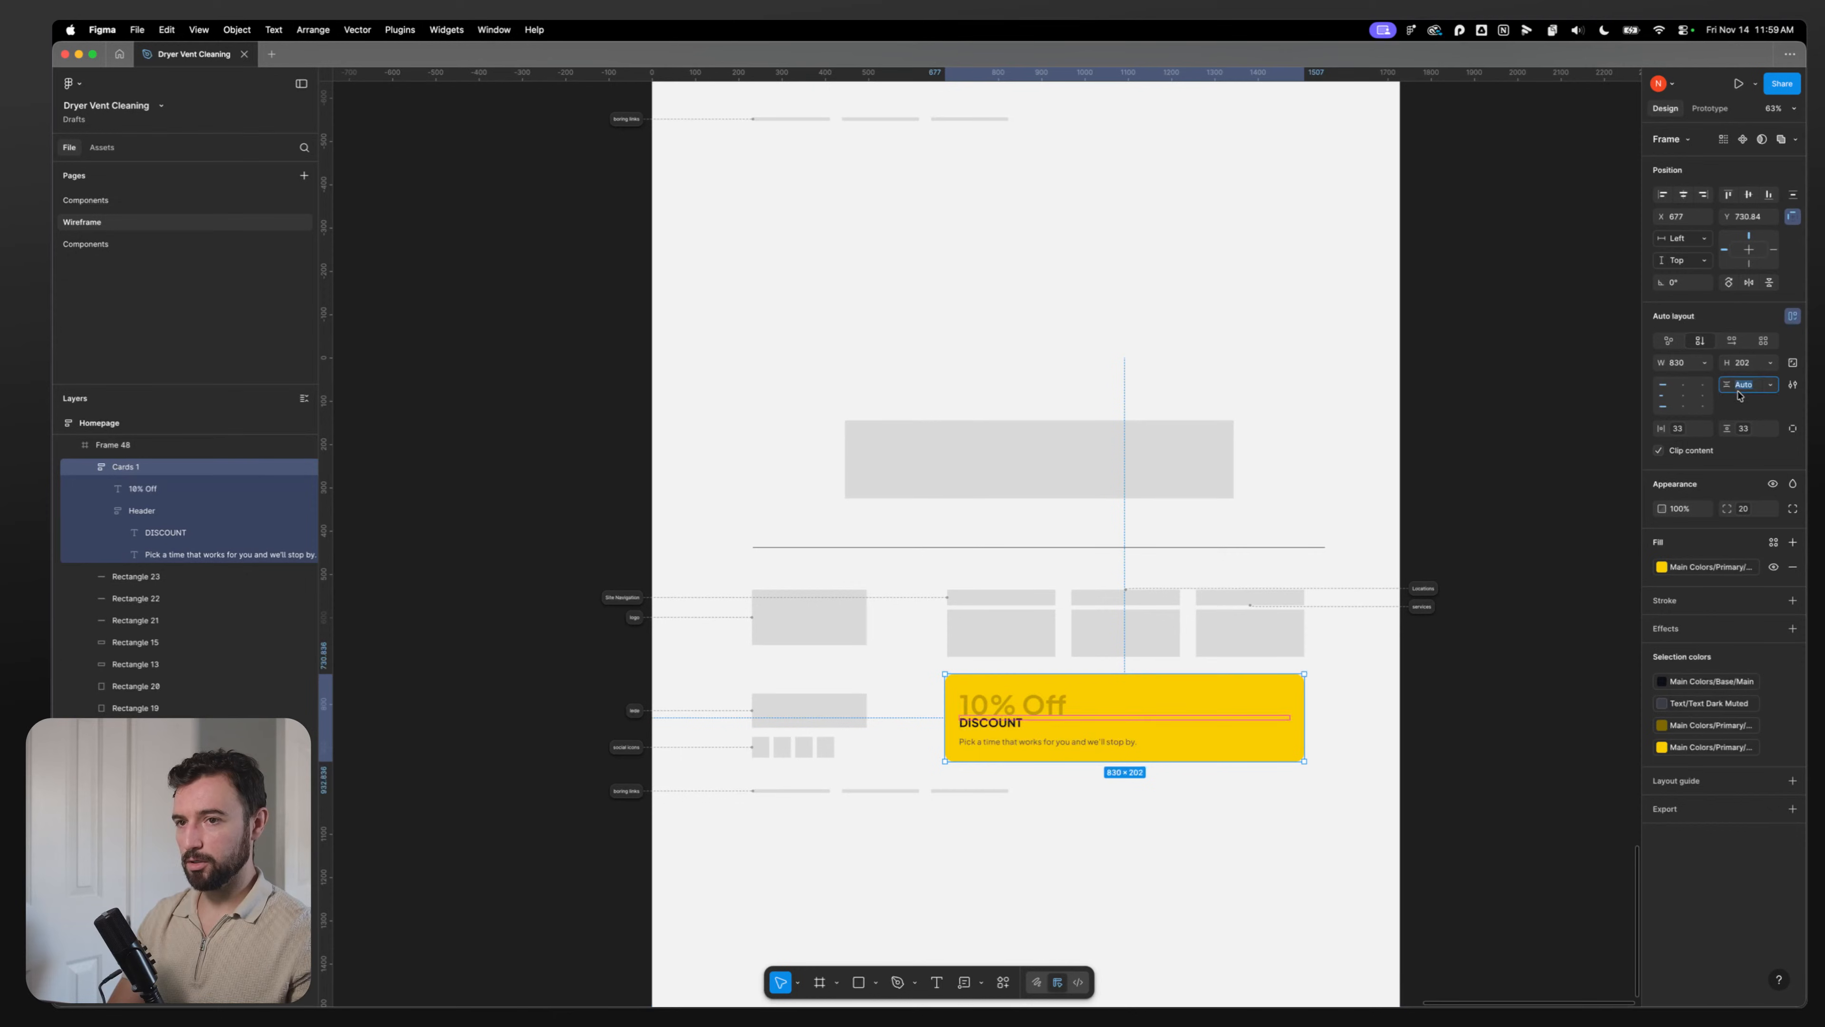
{"action": "type", "text": "16"}
{"action": "key", "text": "Return"}
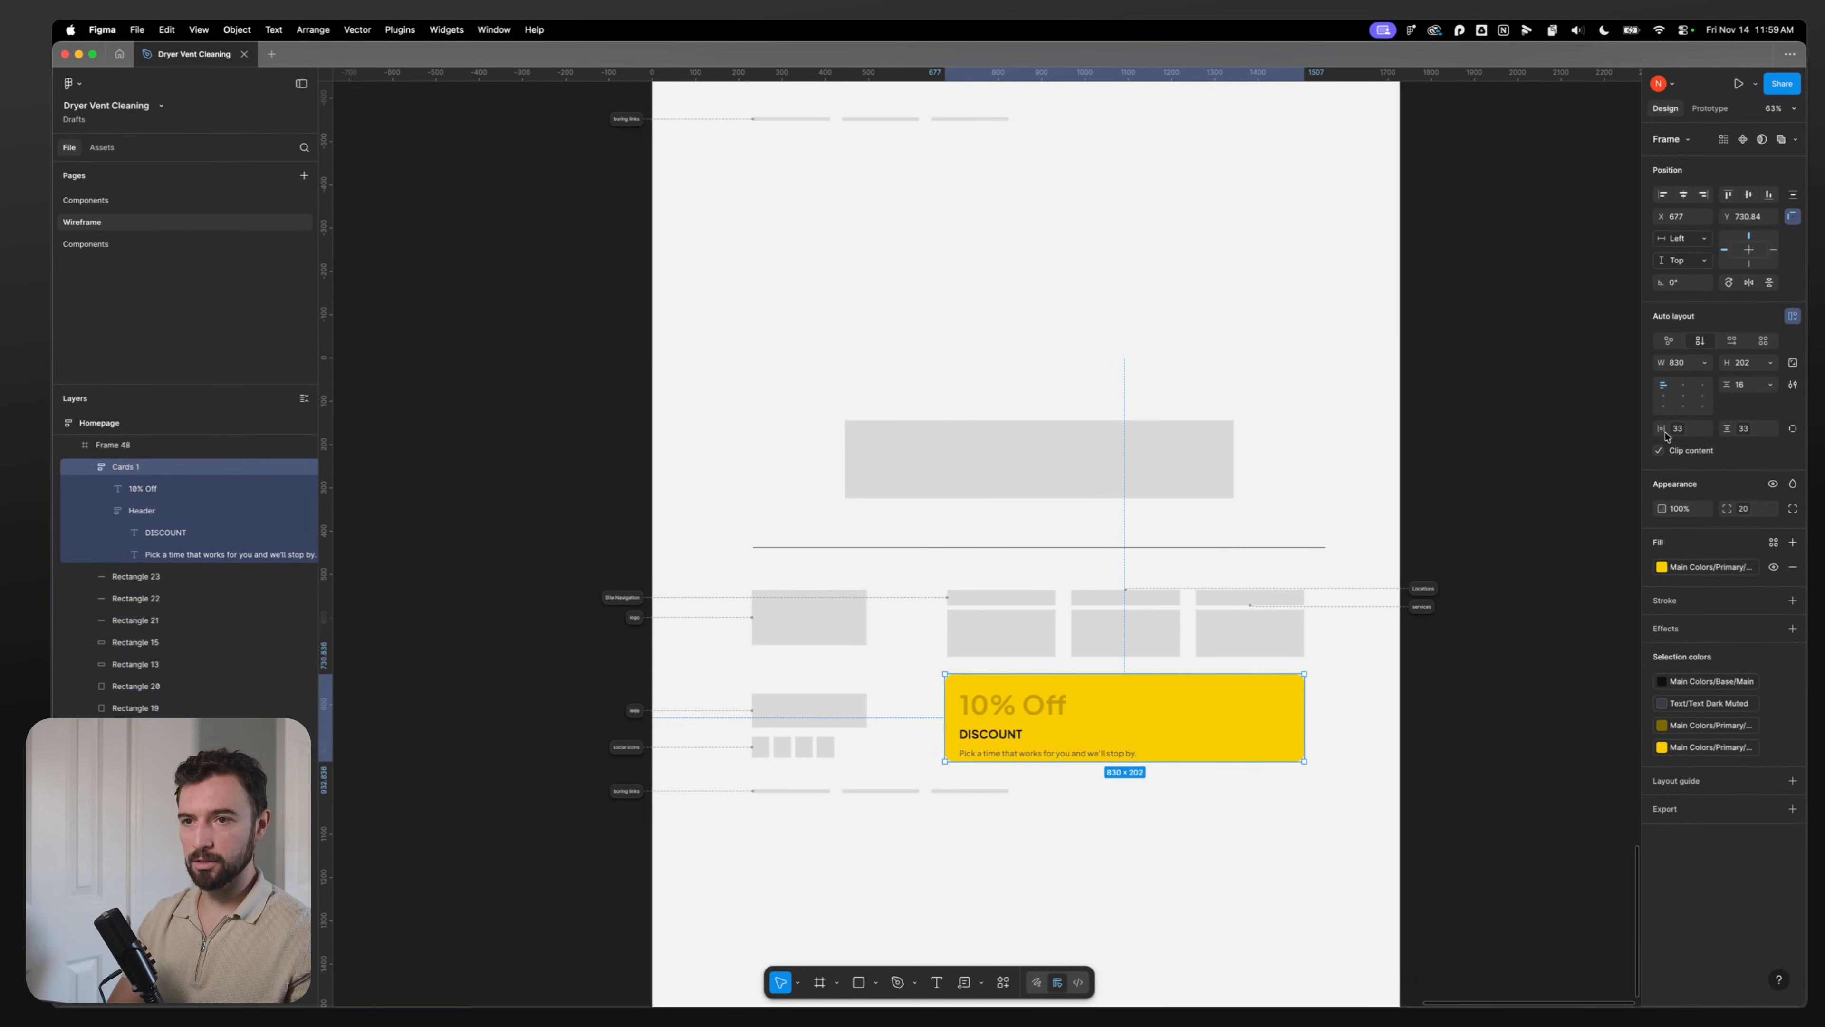
{"action": "left_click", "coordinate": [946, 860]}
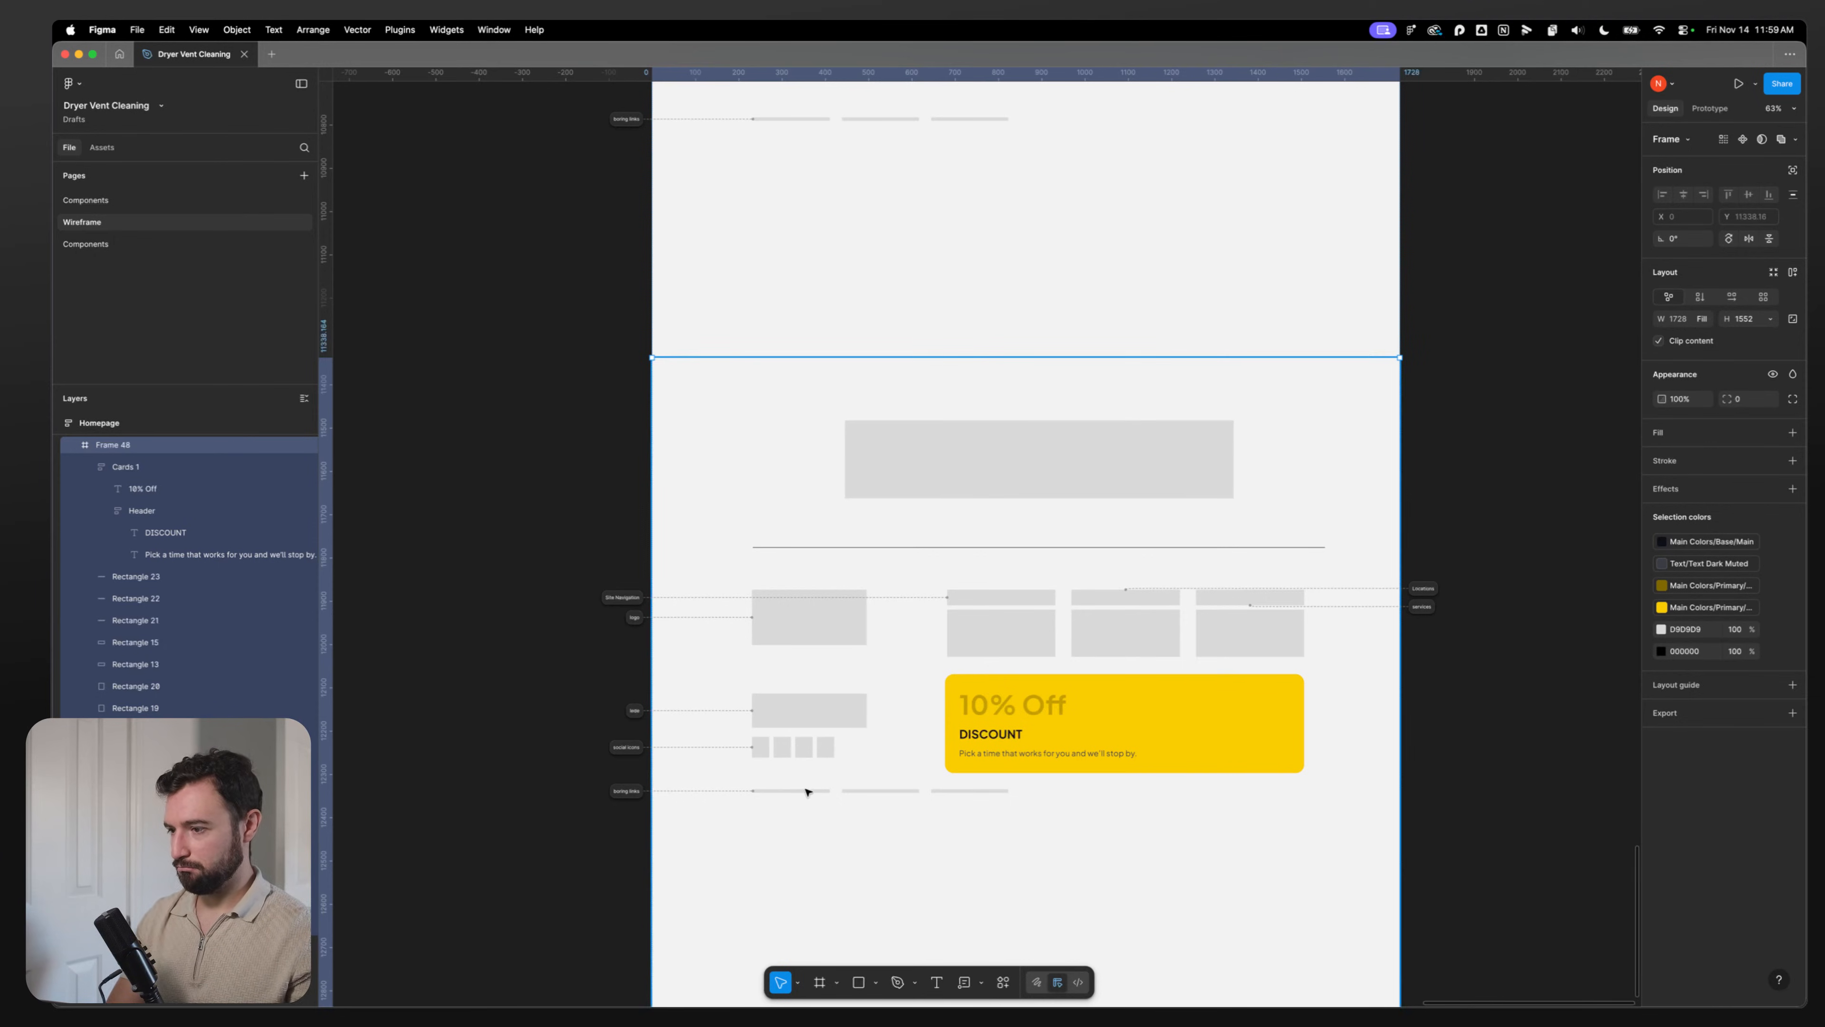
Step: Move the three thin bars beneath the wide discount card, aligned to its right edge, and nudge the card slightly down
{"action": "left_click", "coordinate": [964, 791]}
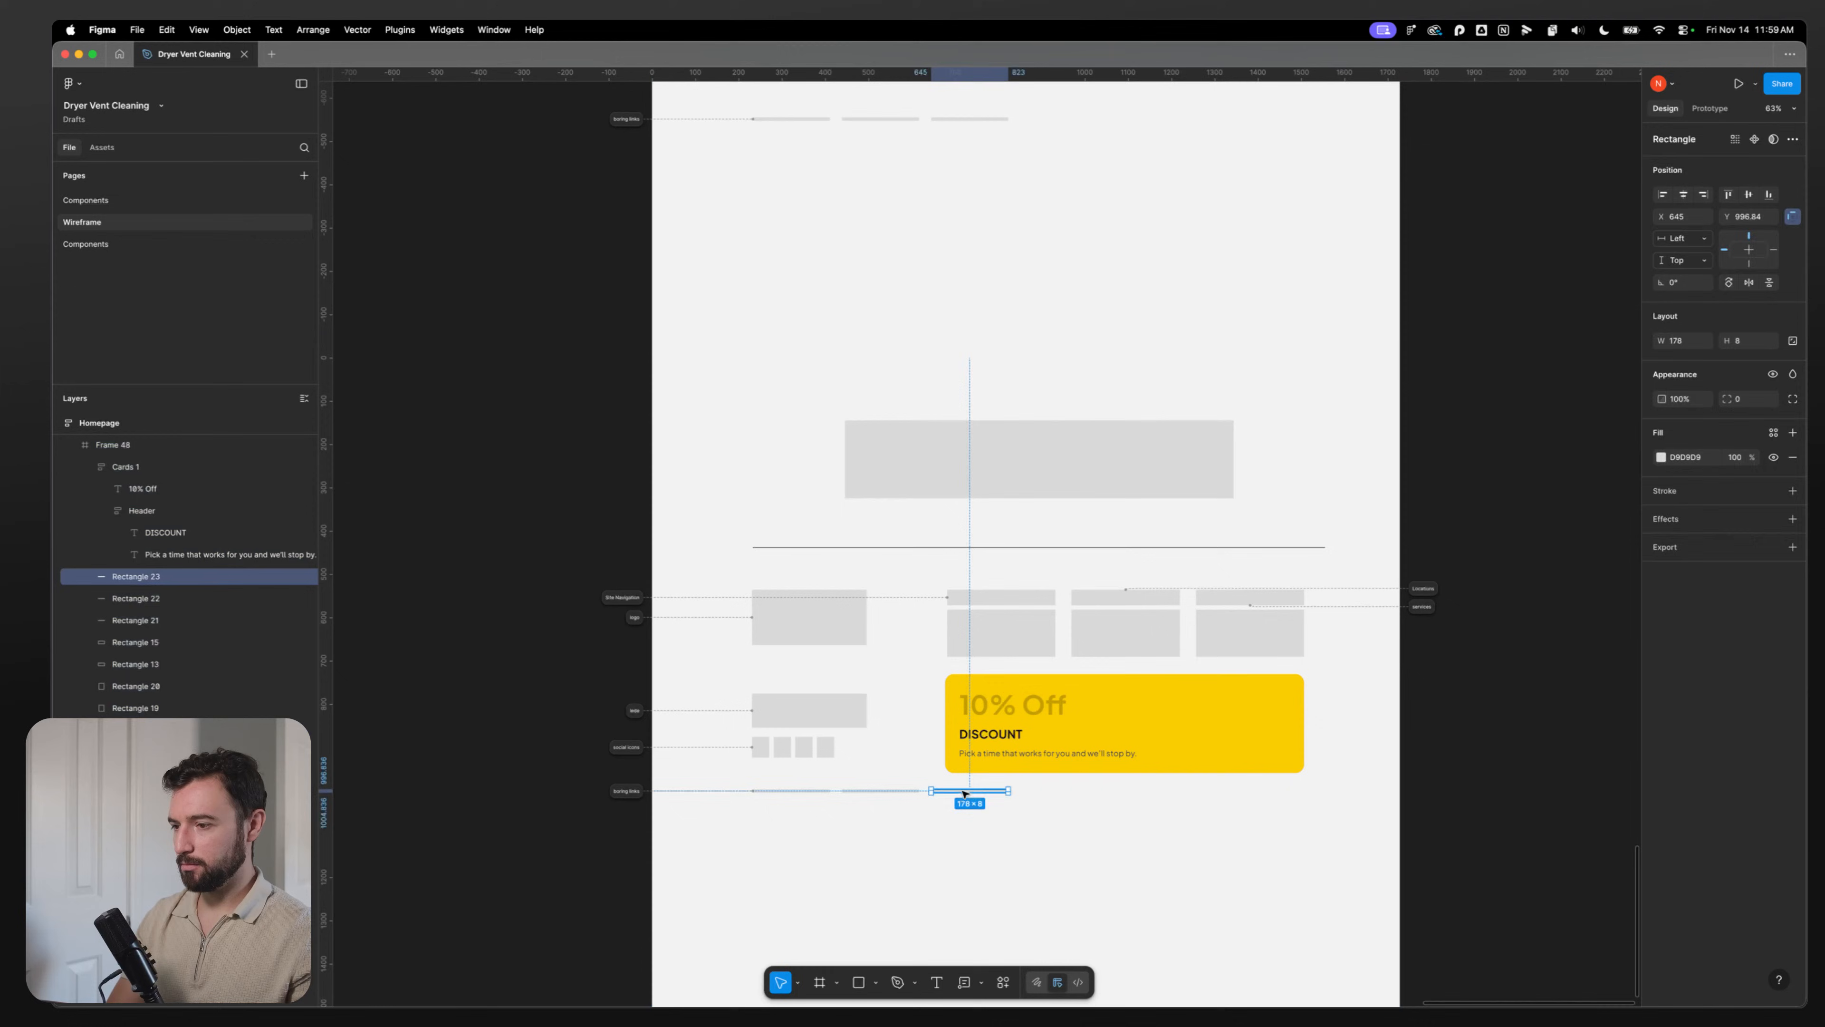
{"action": "left_click", "coordinate": [816, 791], "text": "shift"}
{"action": "left_click", "coordinate": [869, 790], "text": "shift"}
{"action": "left_click_drag", "start_coordinate": [870, 791], "coordinate": [1164, 798]}
{"action": "mouse_move", "coordinate": [1124, 718]}
{"action": "left_mouse_down"}
{"action": "mouse_move", "coordinate": [885, 909]}
{"action": "mouse_move", "coordinate": [1055, 746]}
{"action": "mouse_move", "coordinate": [1124, 721]}
{"action": "left_mouse_up"}
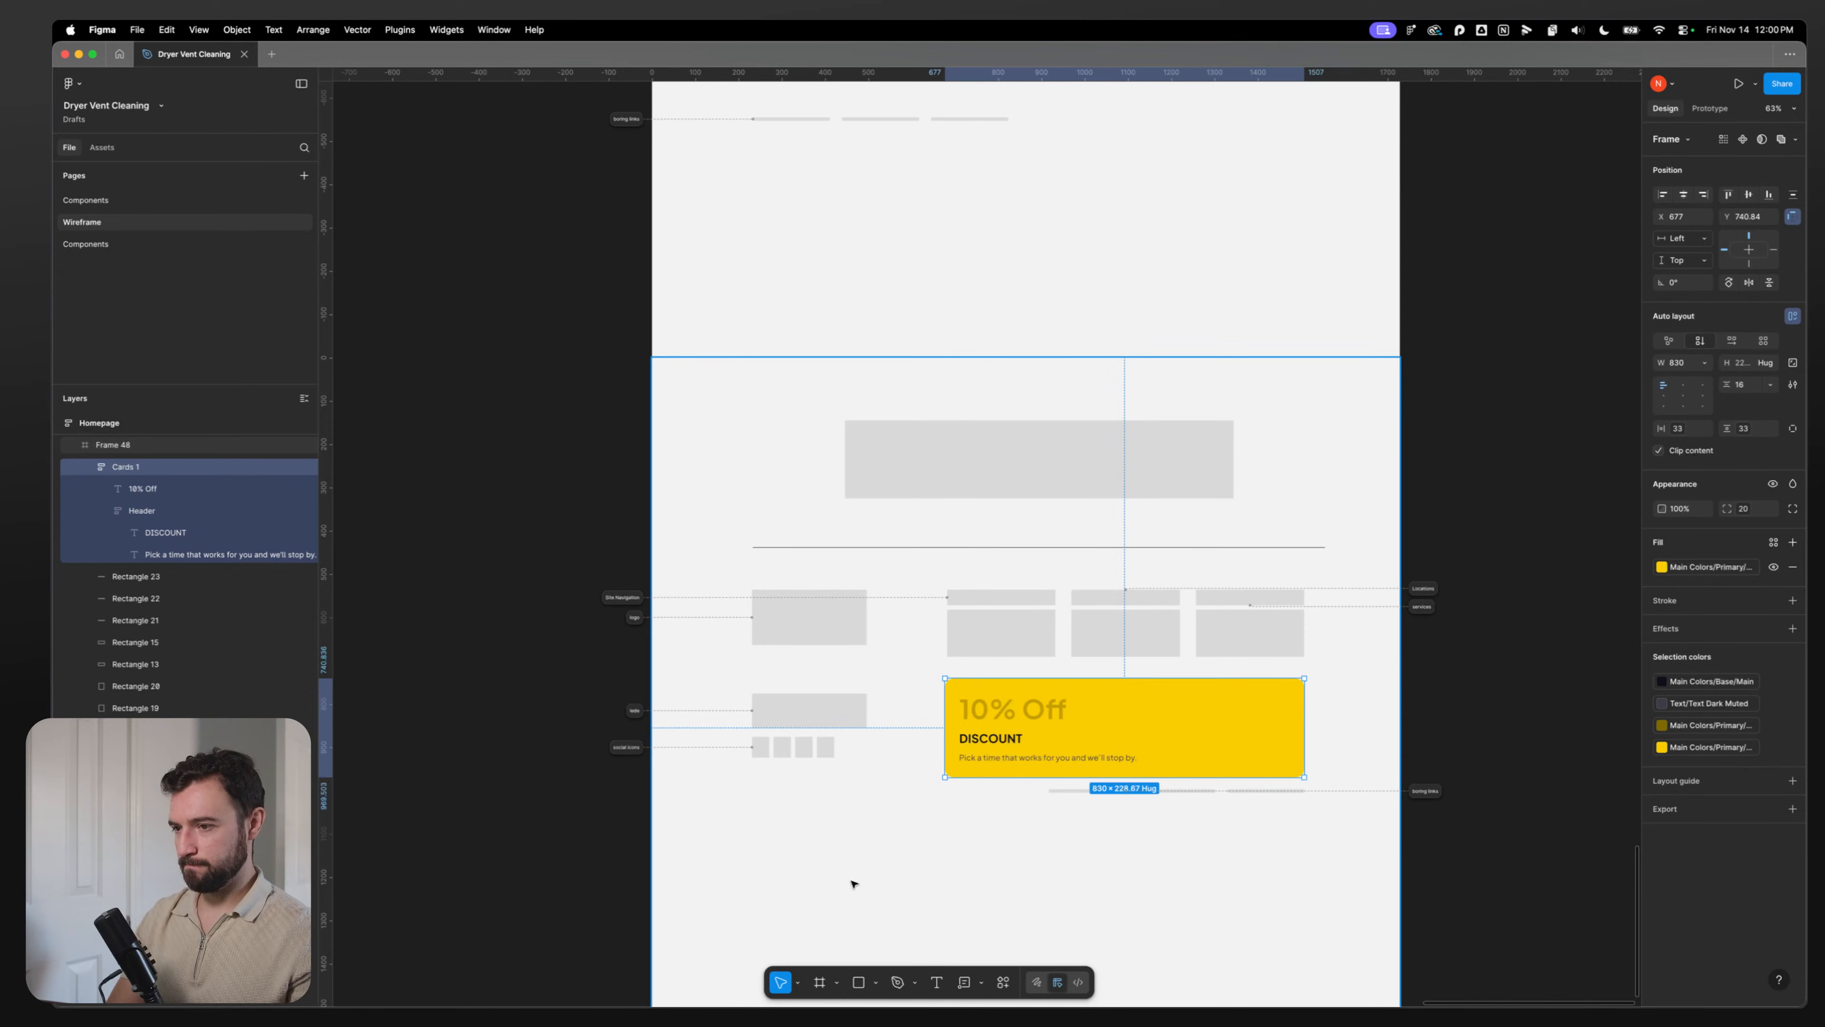
Step: In the first discount footer, align the tall card's right edge with the divider's end and its bottom with the social squares
{"action": "scroll", "coordinate": [869, 883], "scroll_direction": "up", "scroll_amount": 5}
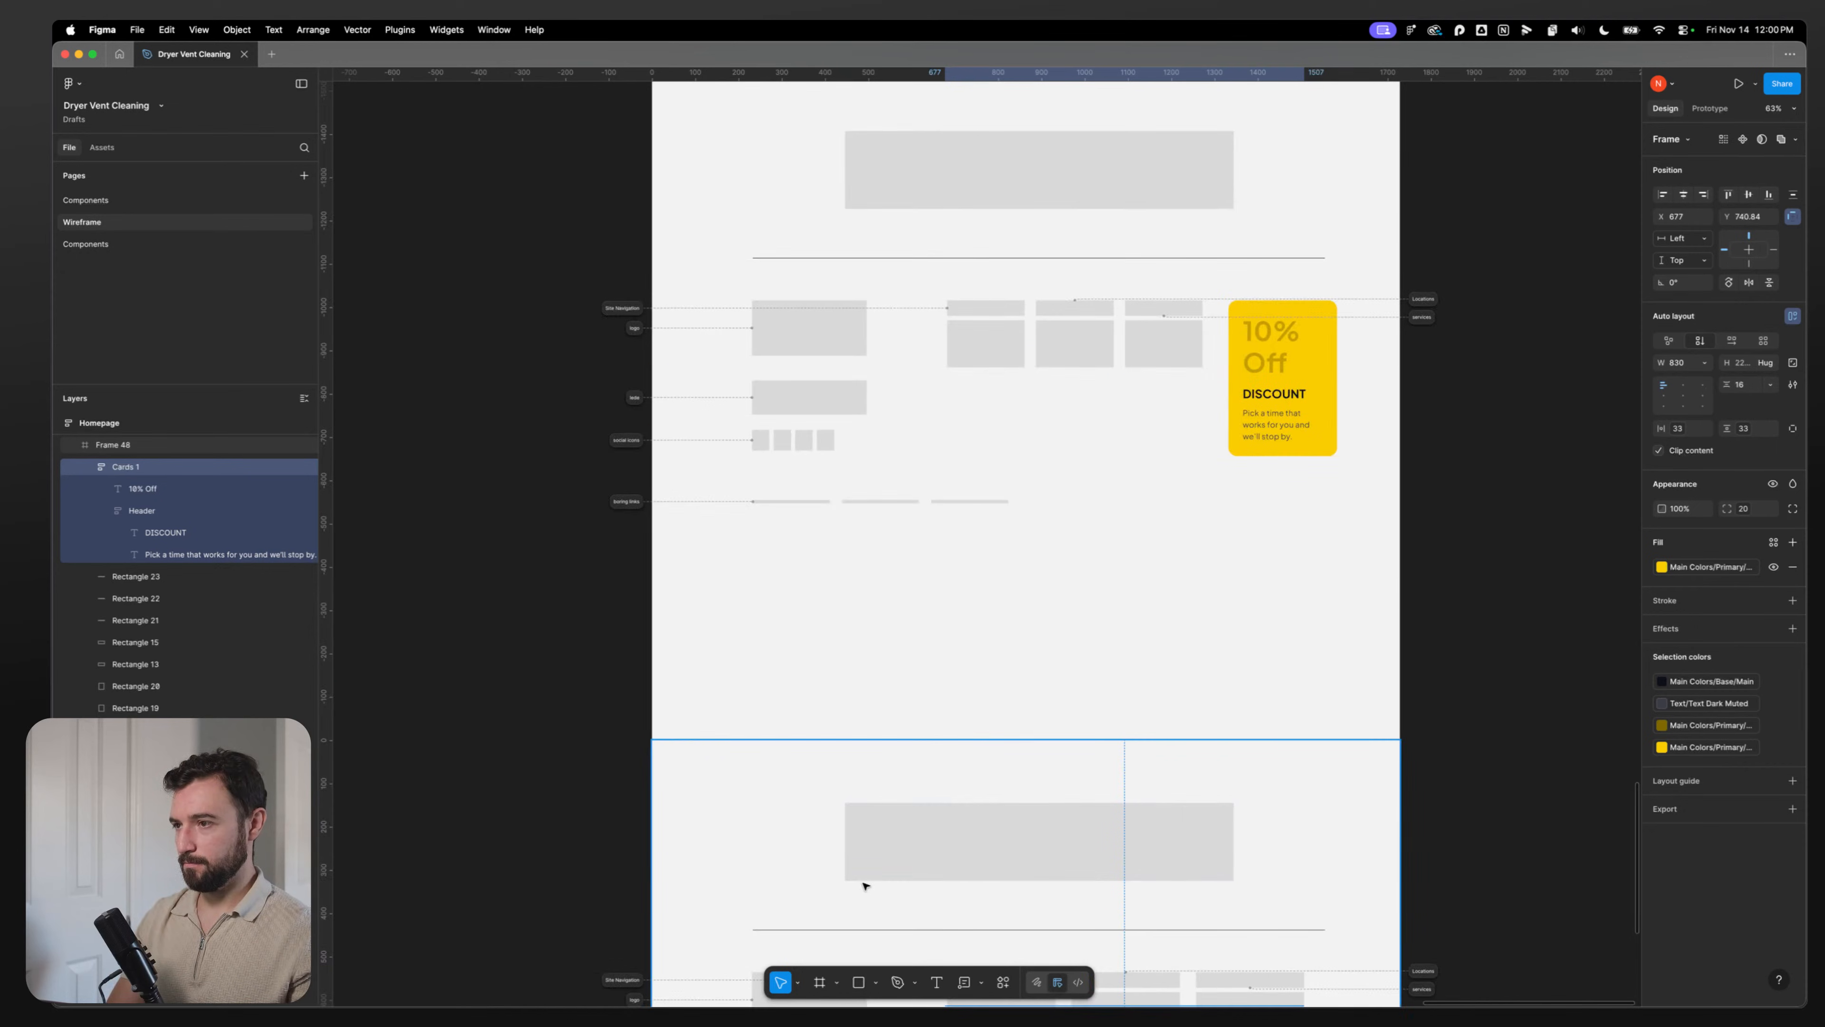
{"action": "left_click", "coordinate": [1079, 562]}
{"action": "left_click", "coordinate": [1254, 414]}
{"action": "left_click", "coordinate": [1247, 397]}
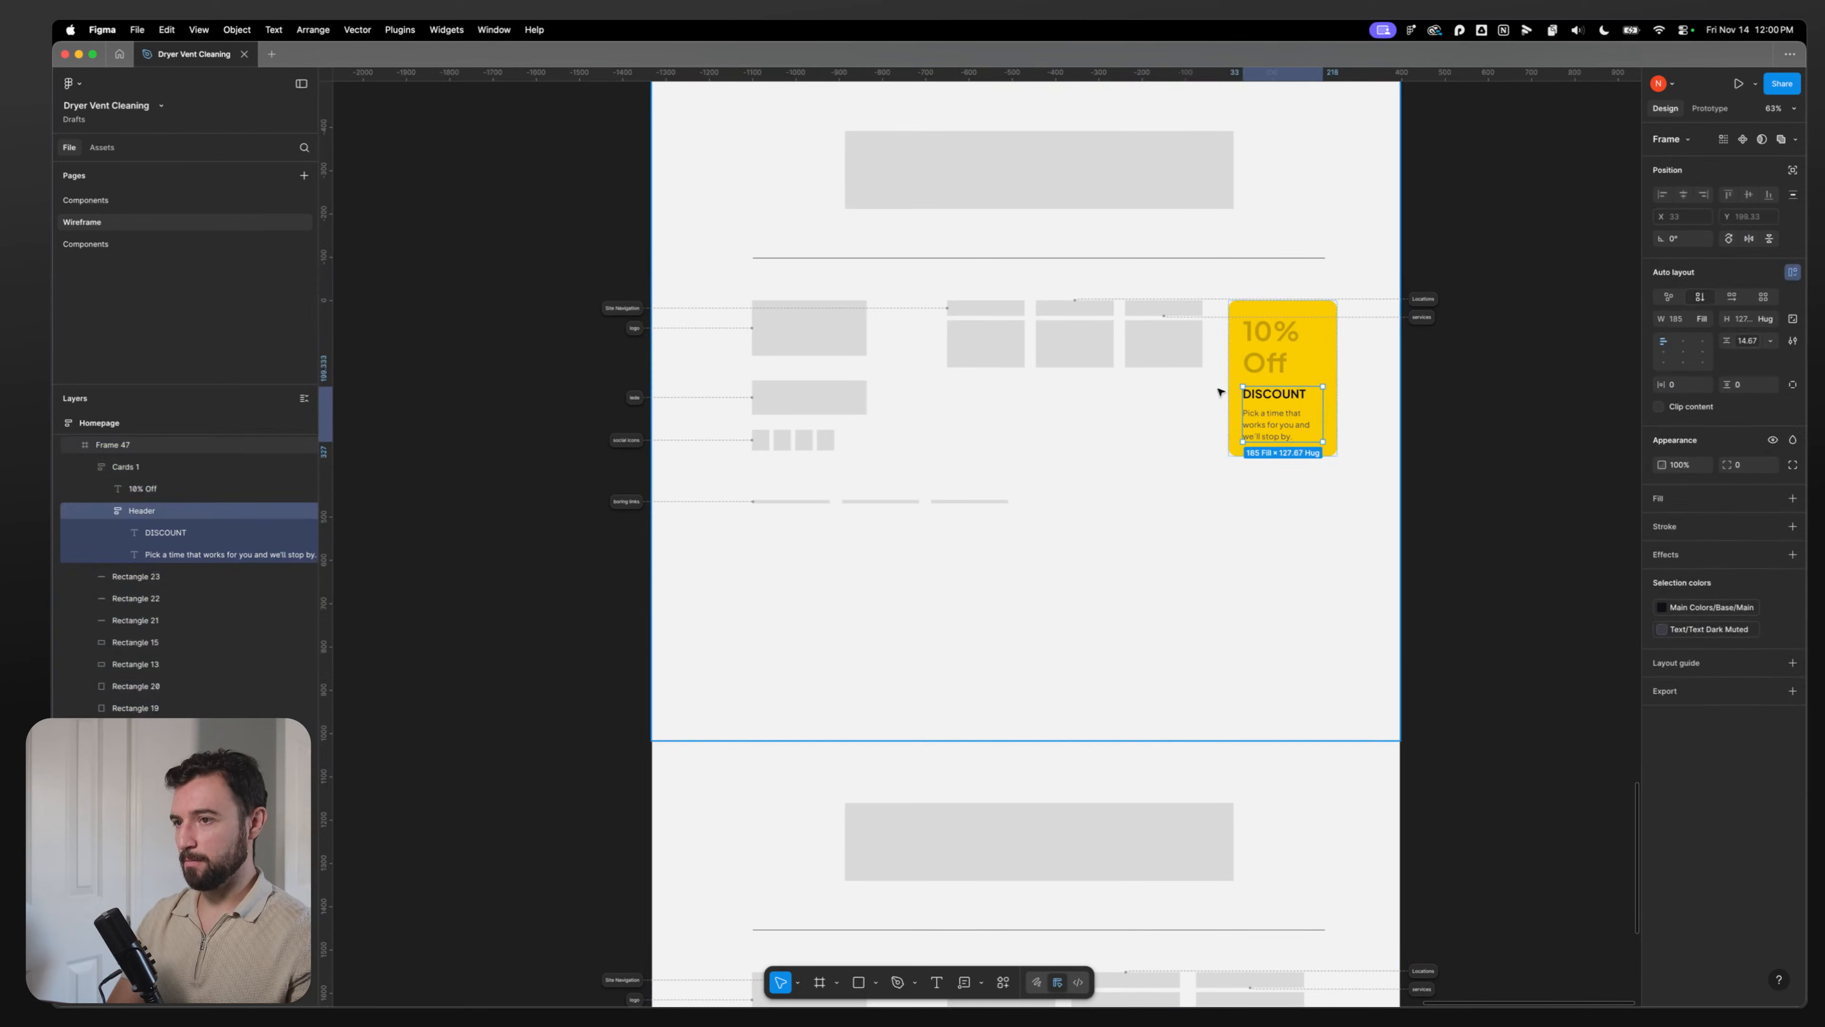
{"action": "left_click", "coordinate": [1235, 373]}
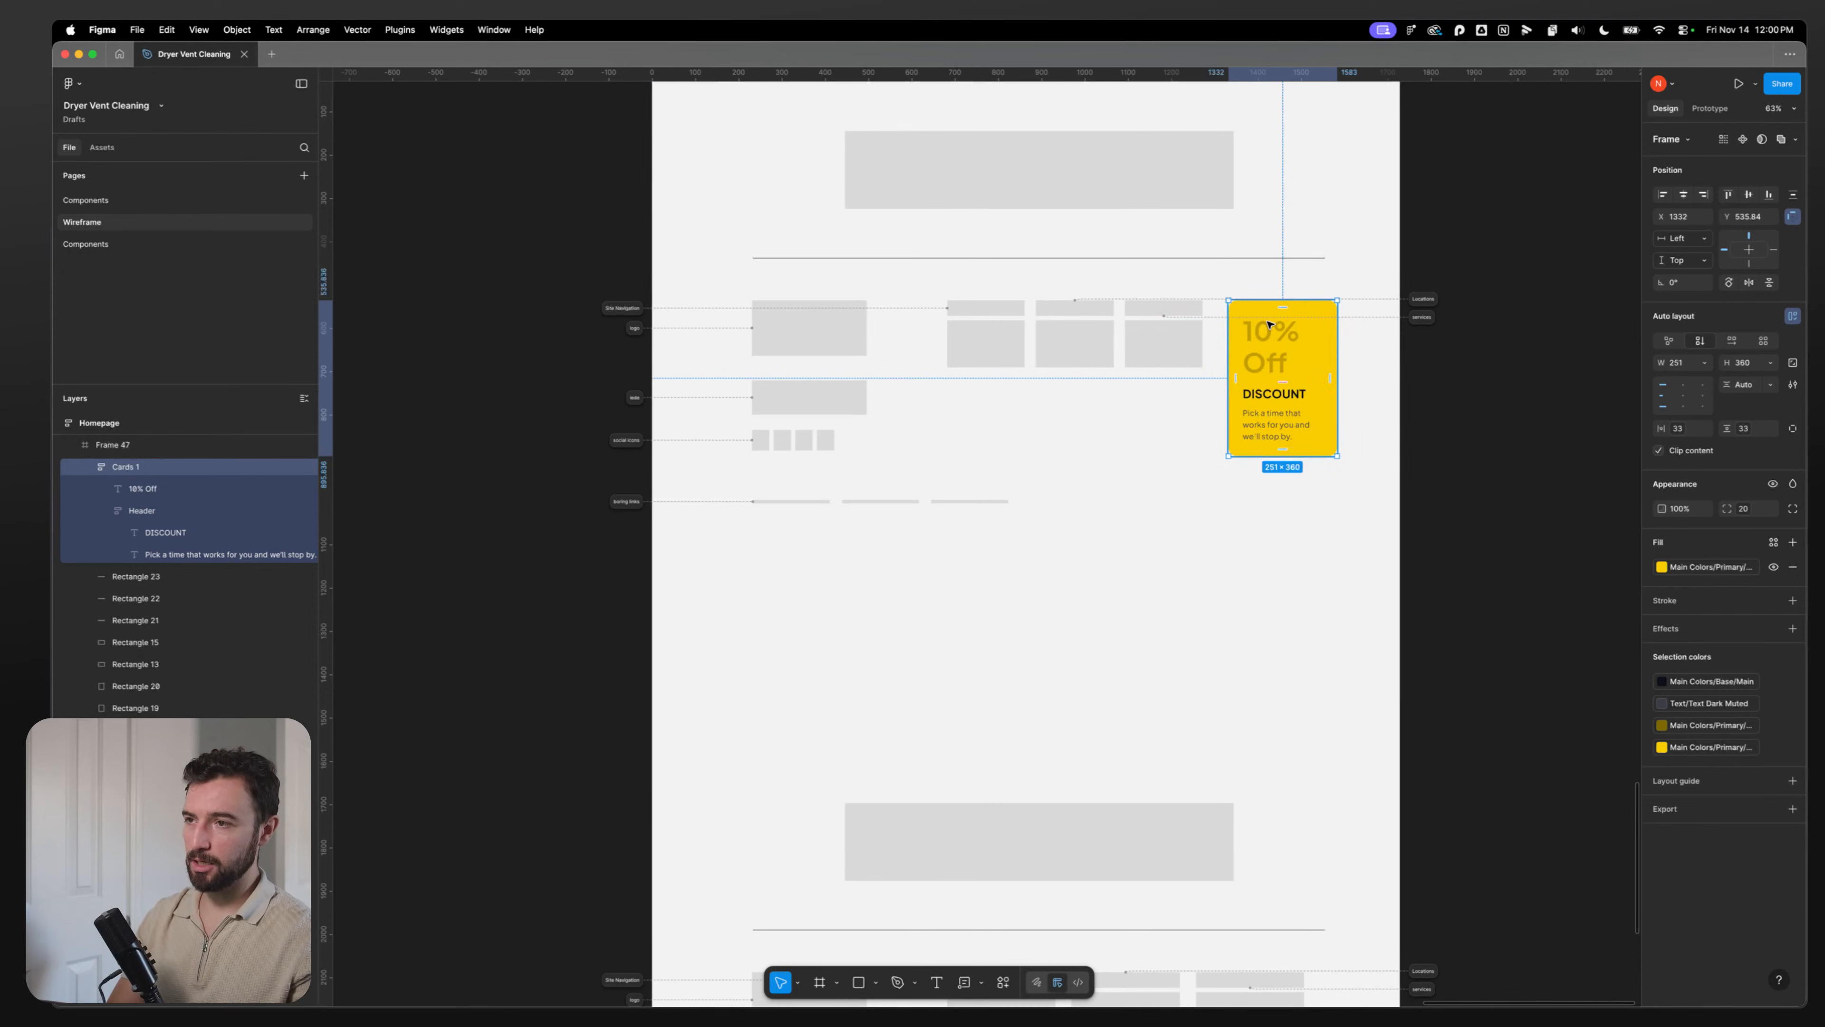
{"action": "mouse_move", "coordinate": [1286, 353]}
{"action": "left_mouse_down"}
{"action": "mouse_move", "coordinate": [861, 191]}
{"action": "mouse_move", "coordinate": [1284, 317]}
{"action": "mouse_move", "coordinate": [1277, 337]}
{"action": "left_mouse_up"}
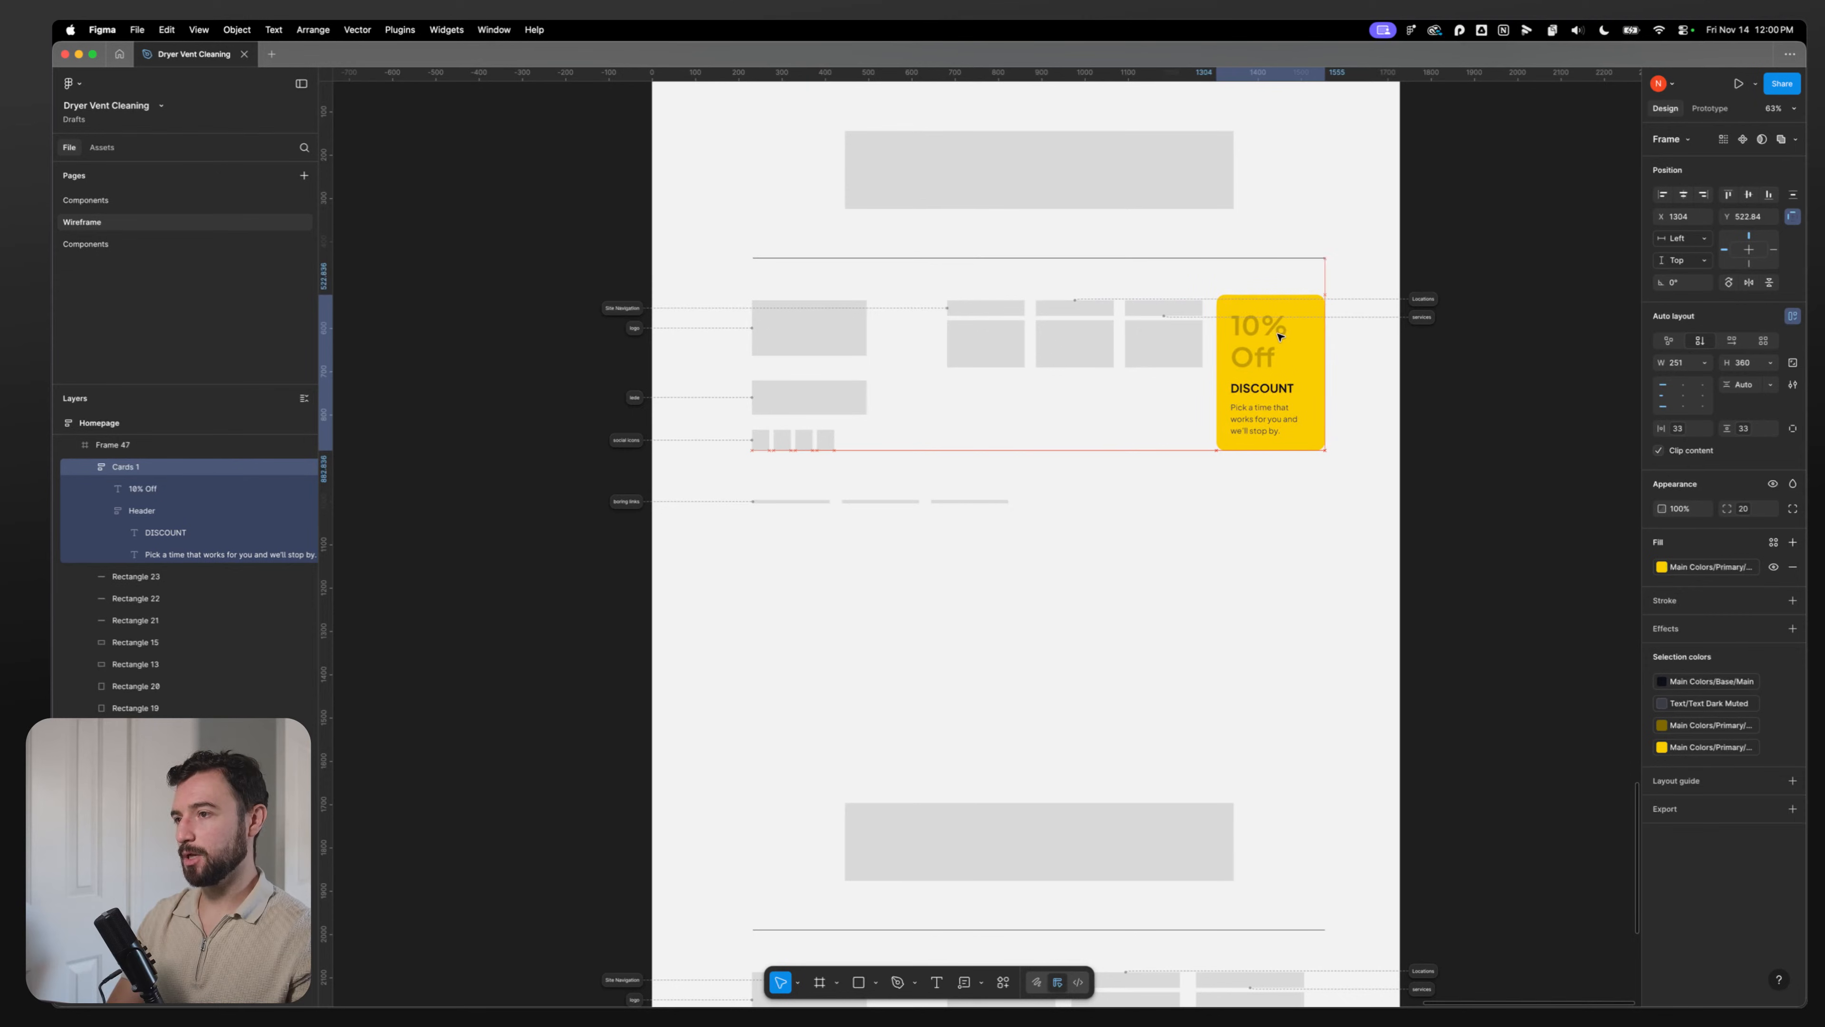
Step: Delete the footer variant with the wide discount card and the unannotated footer without a card
{"action": "left_click", "coordinate": [949, 571]}
{"action": "scroll", "coordinate": [848, 679], "scroll_direction": "down", "scroll_amount": 4}
{"action": "left_click", "coordinate": [739, 632]}
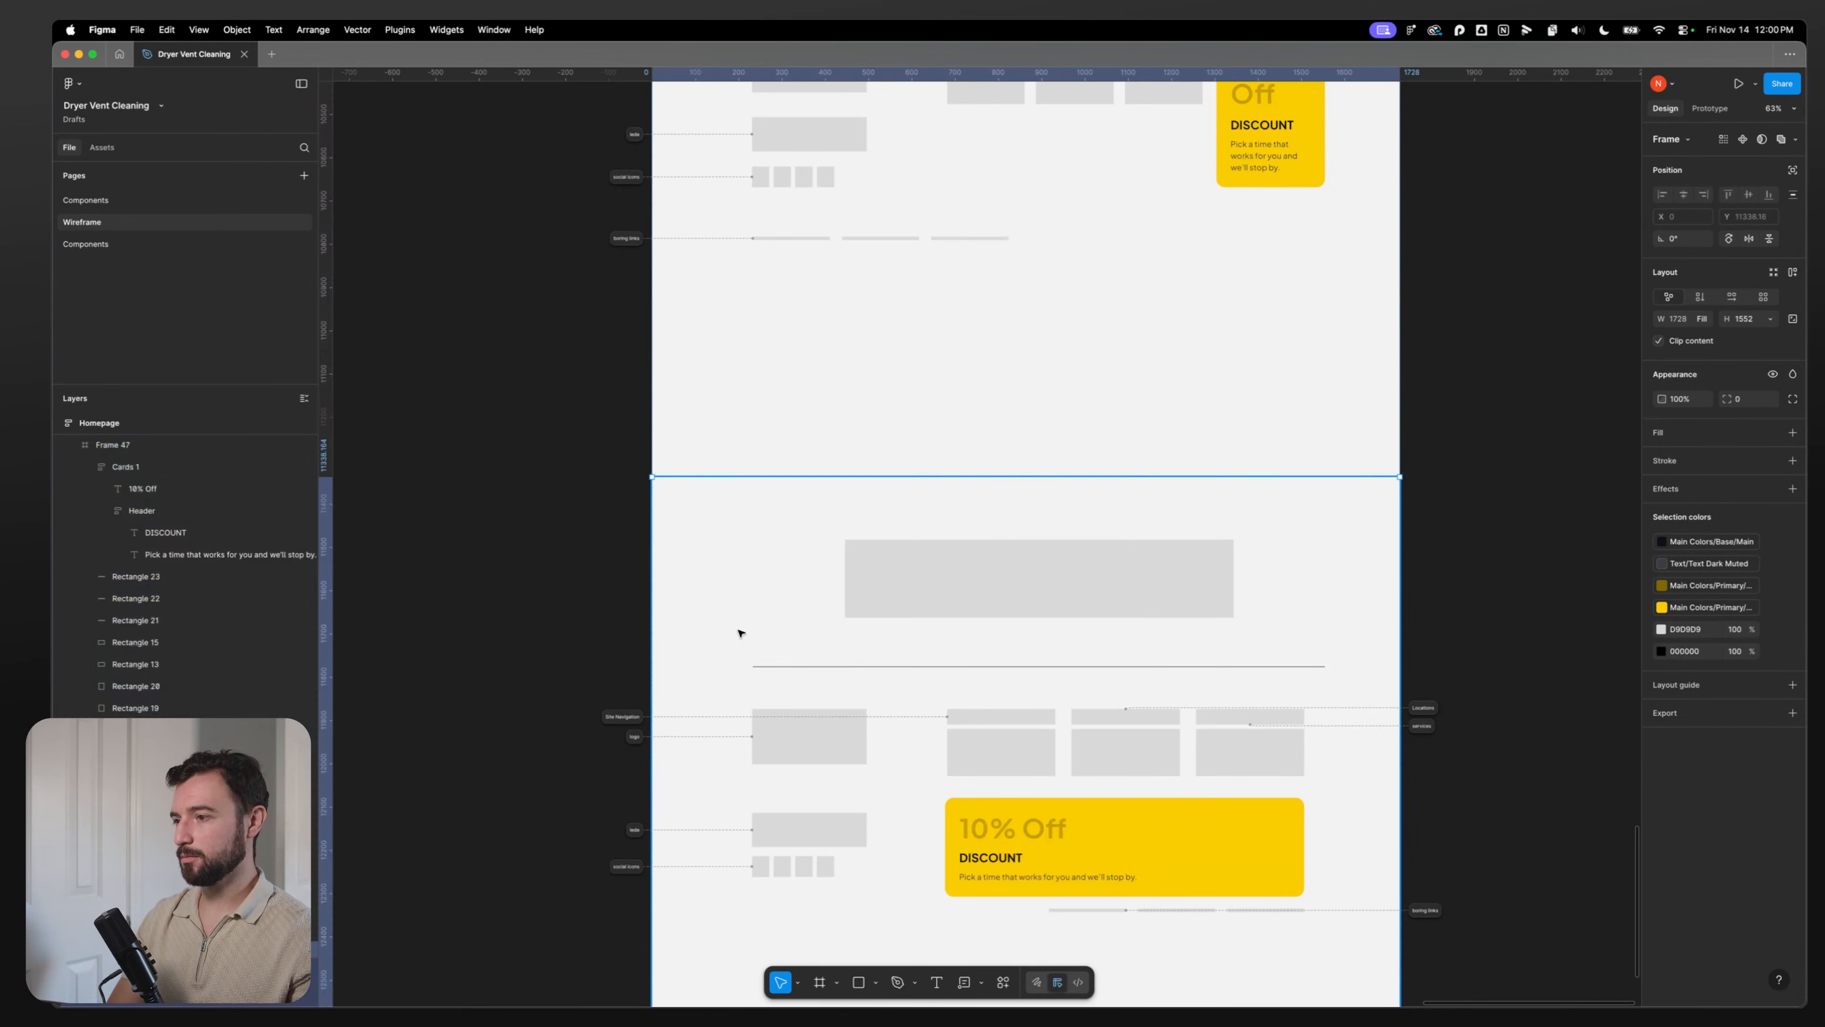
{"action": "key", "text": "Delete"}
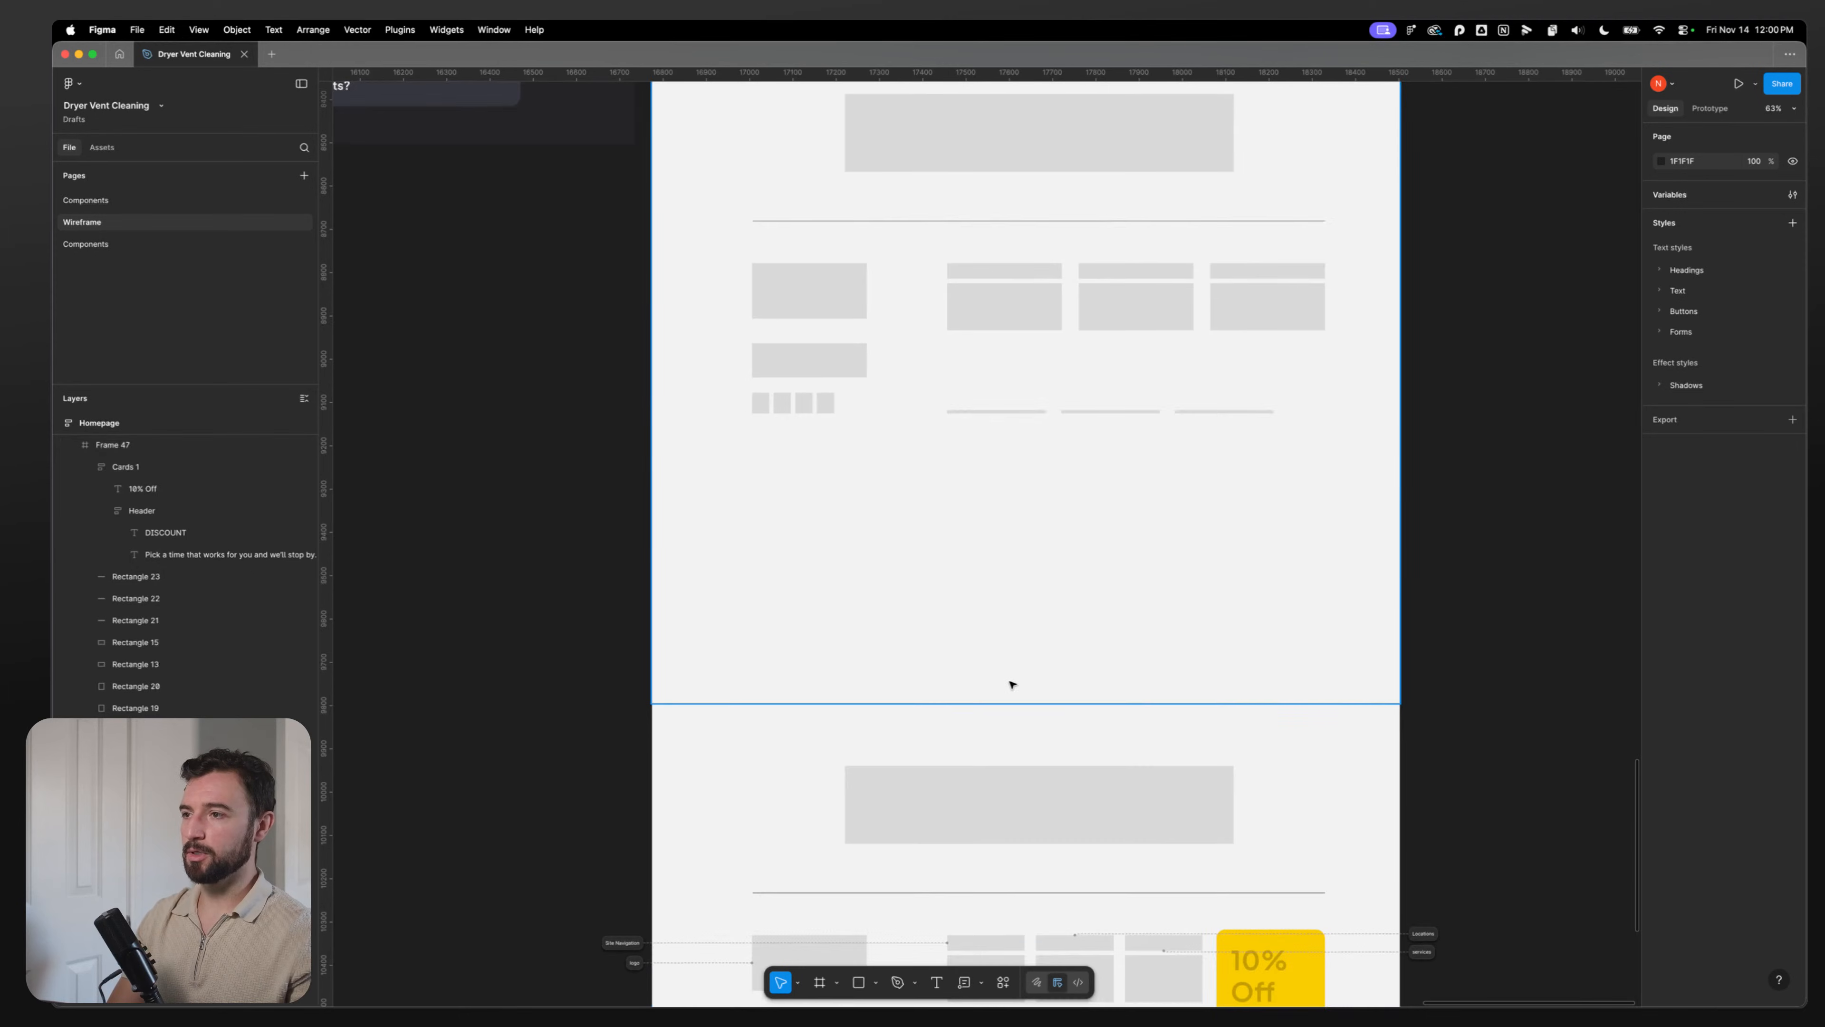
{"action": "left_click", "coordinate": [768, 568]}
{"action": "scroll", "coordinate": [752, 601], "scroll_direction": "up", "scroll_amount": 4}
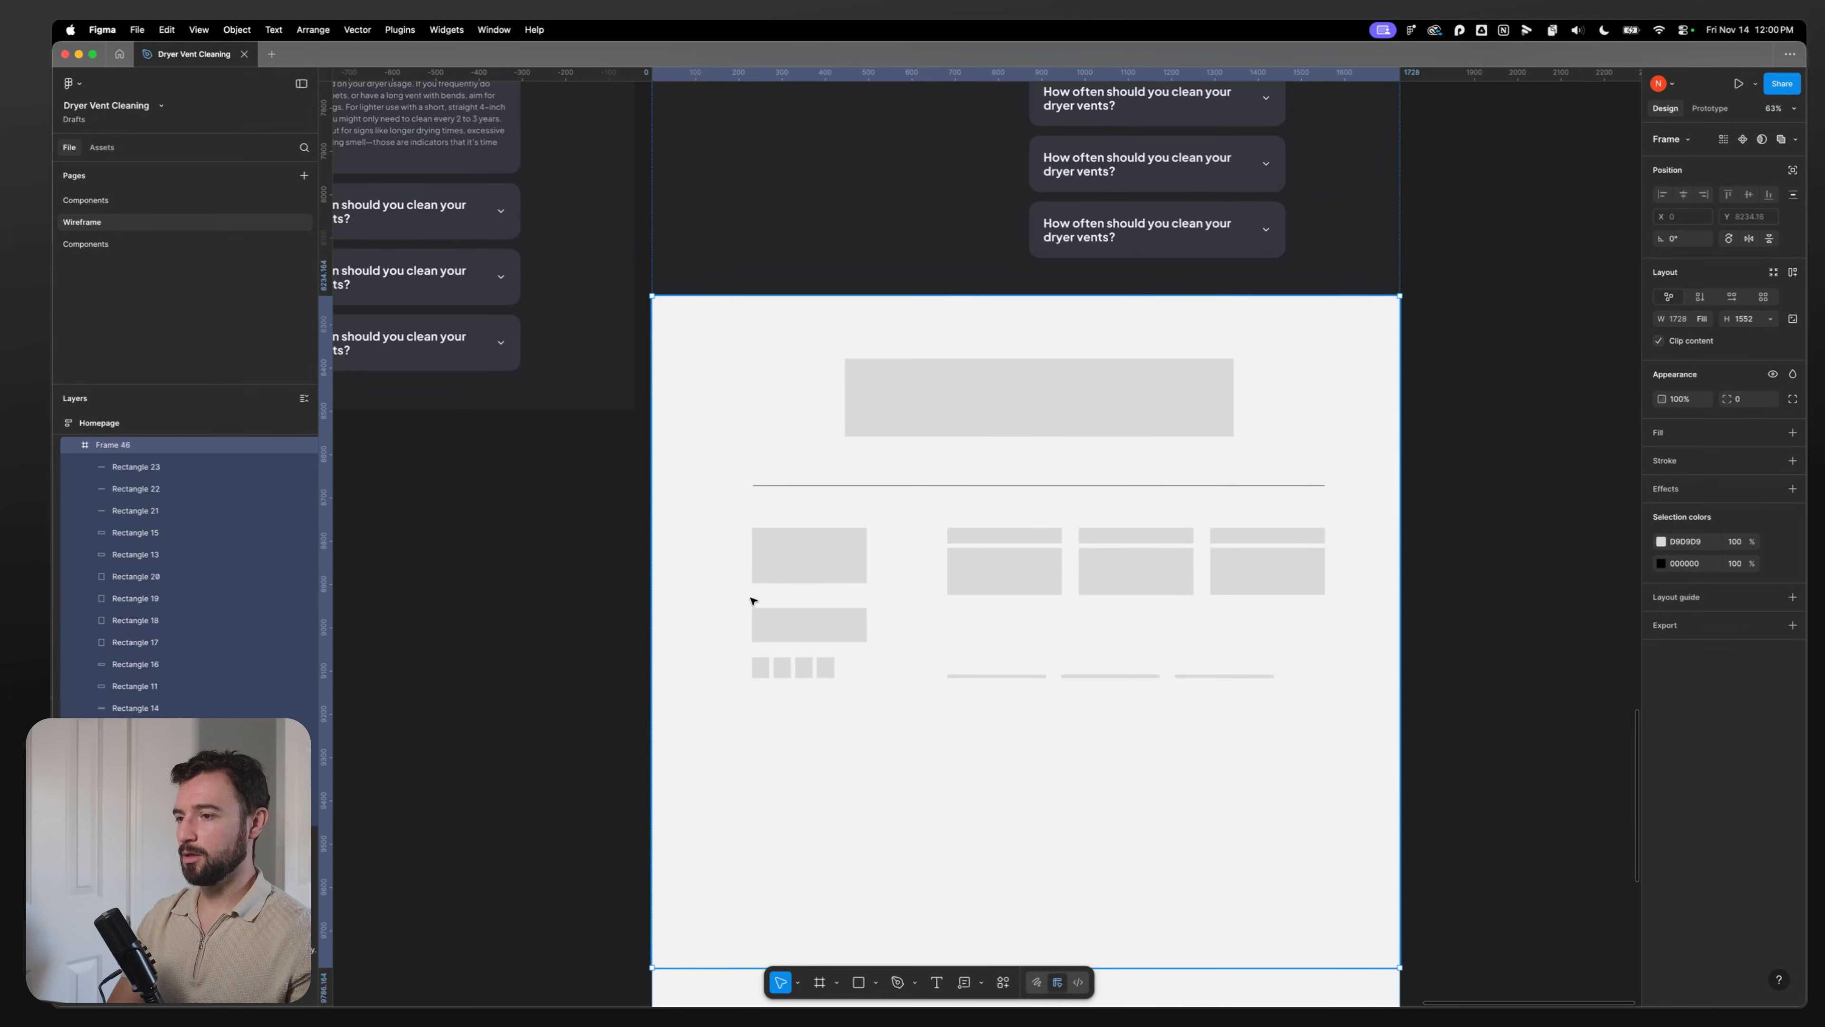
{"action": "key", "text": "Delete"}
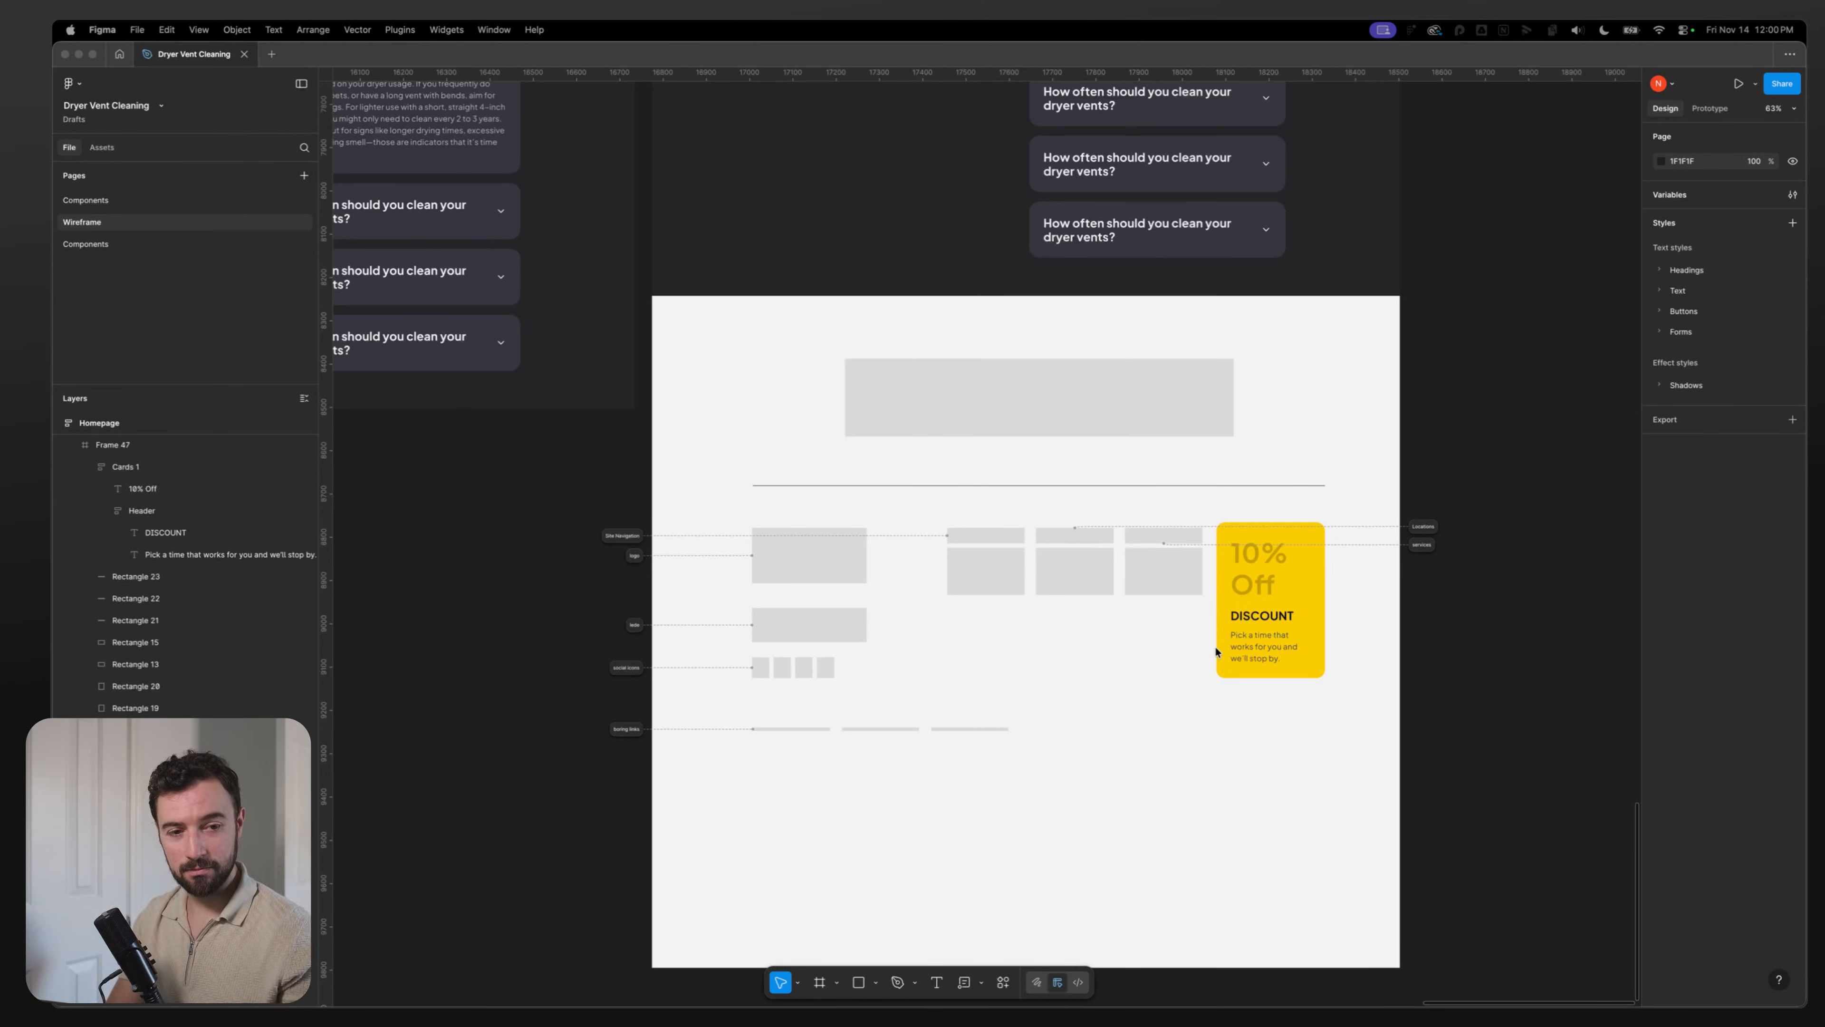
{"action": "left_click", "coordinate": [876, 604]}
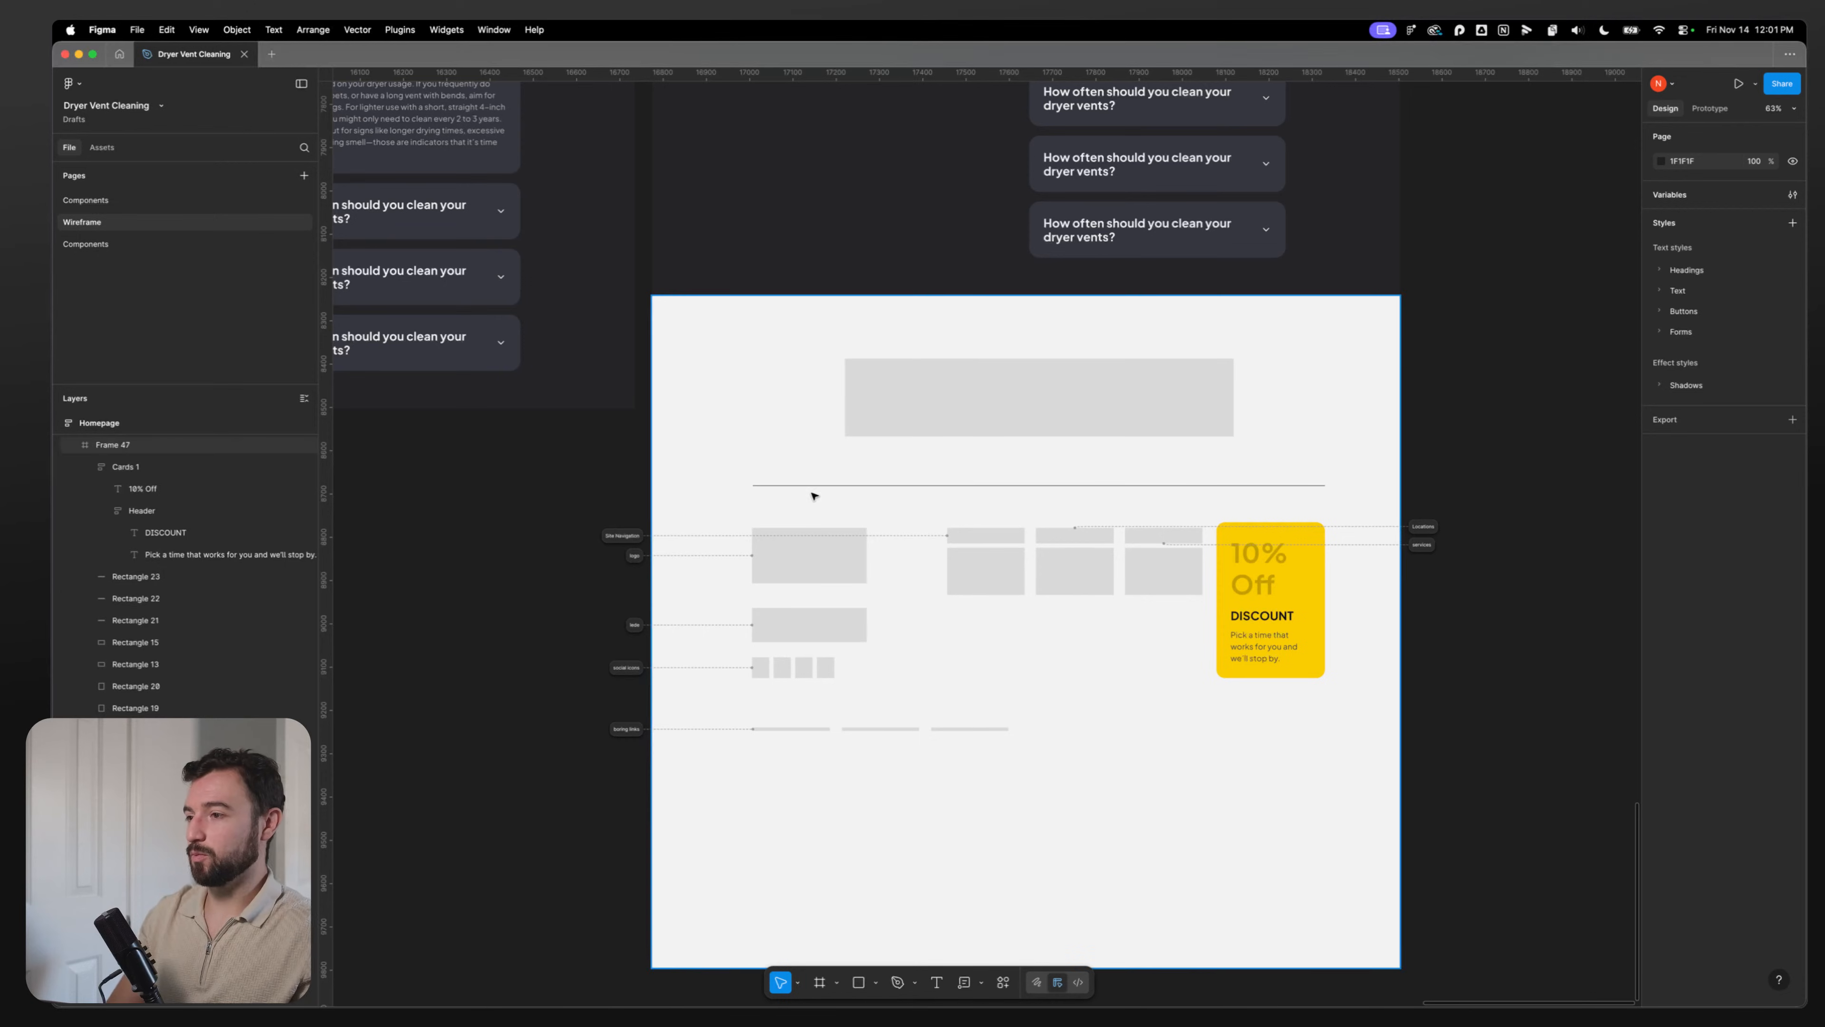
{"action": "left_click", "coordinate": [720, 475]}
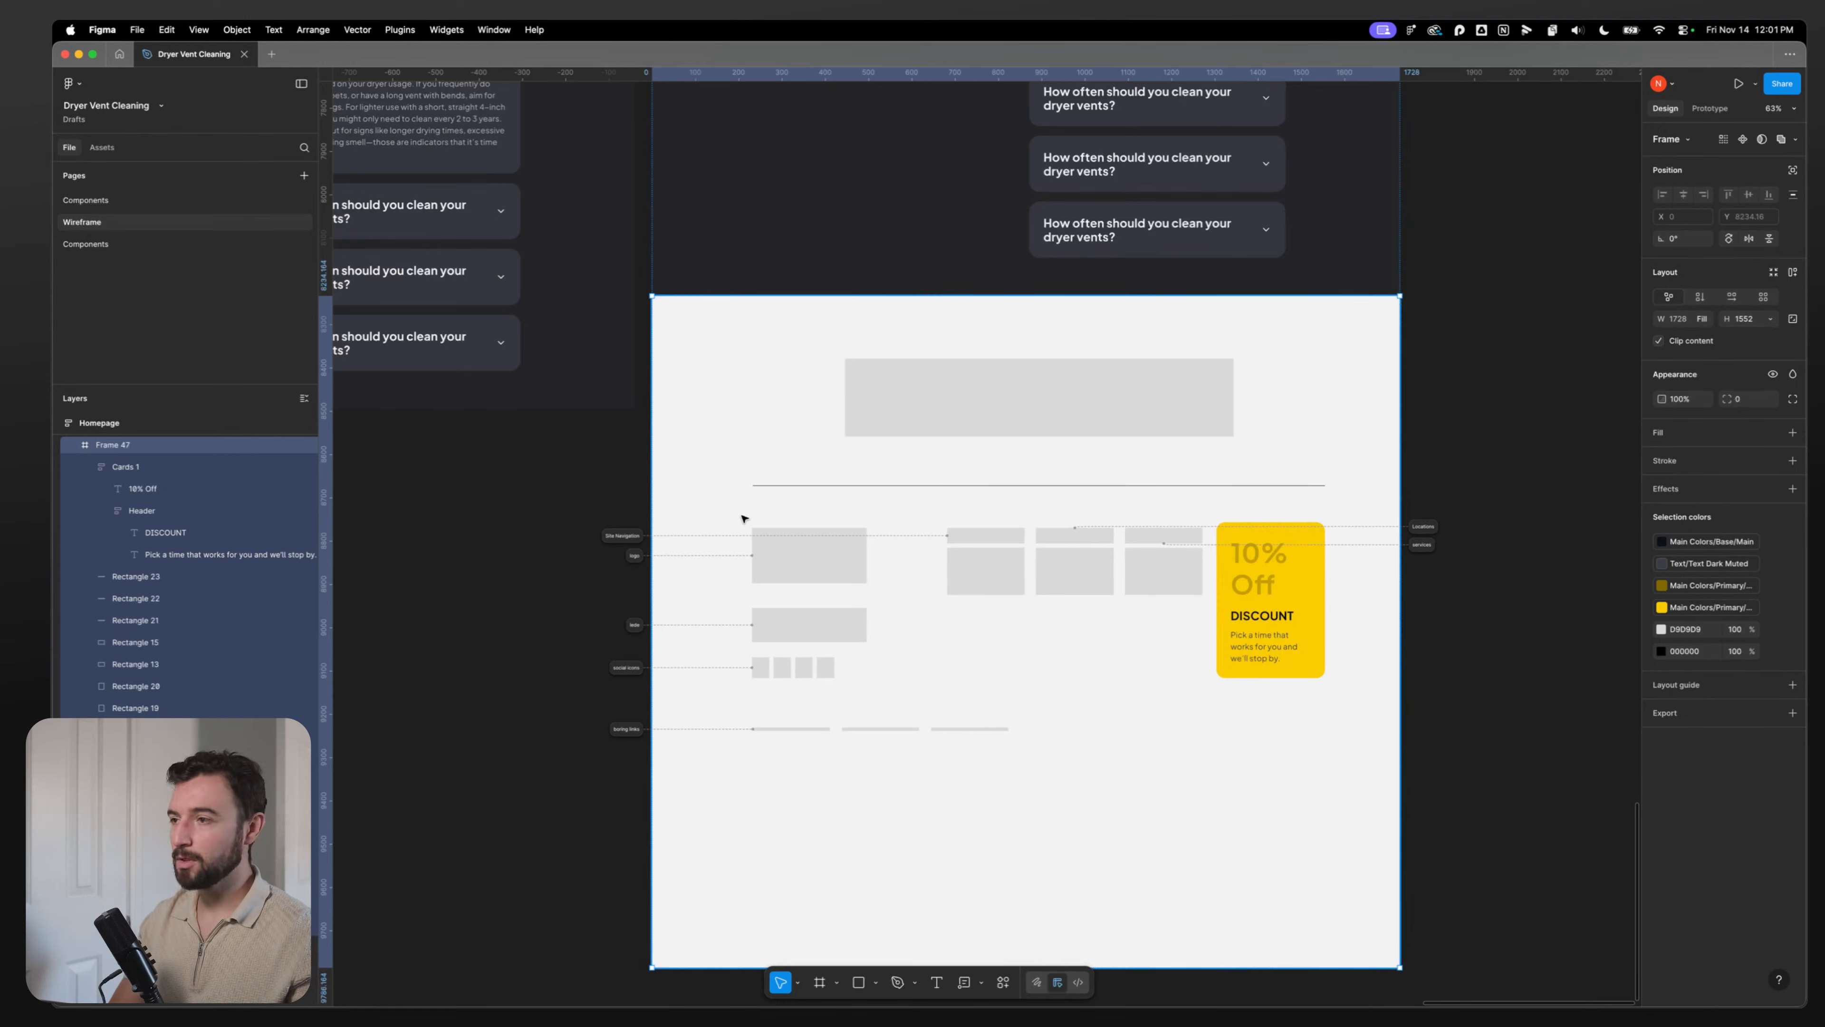
{"action": "scroll", "coordinate": [705, 492], "scroll_direction": "down", "scroll_amount": 3}
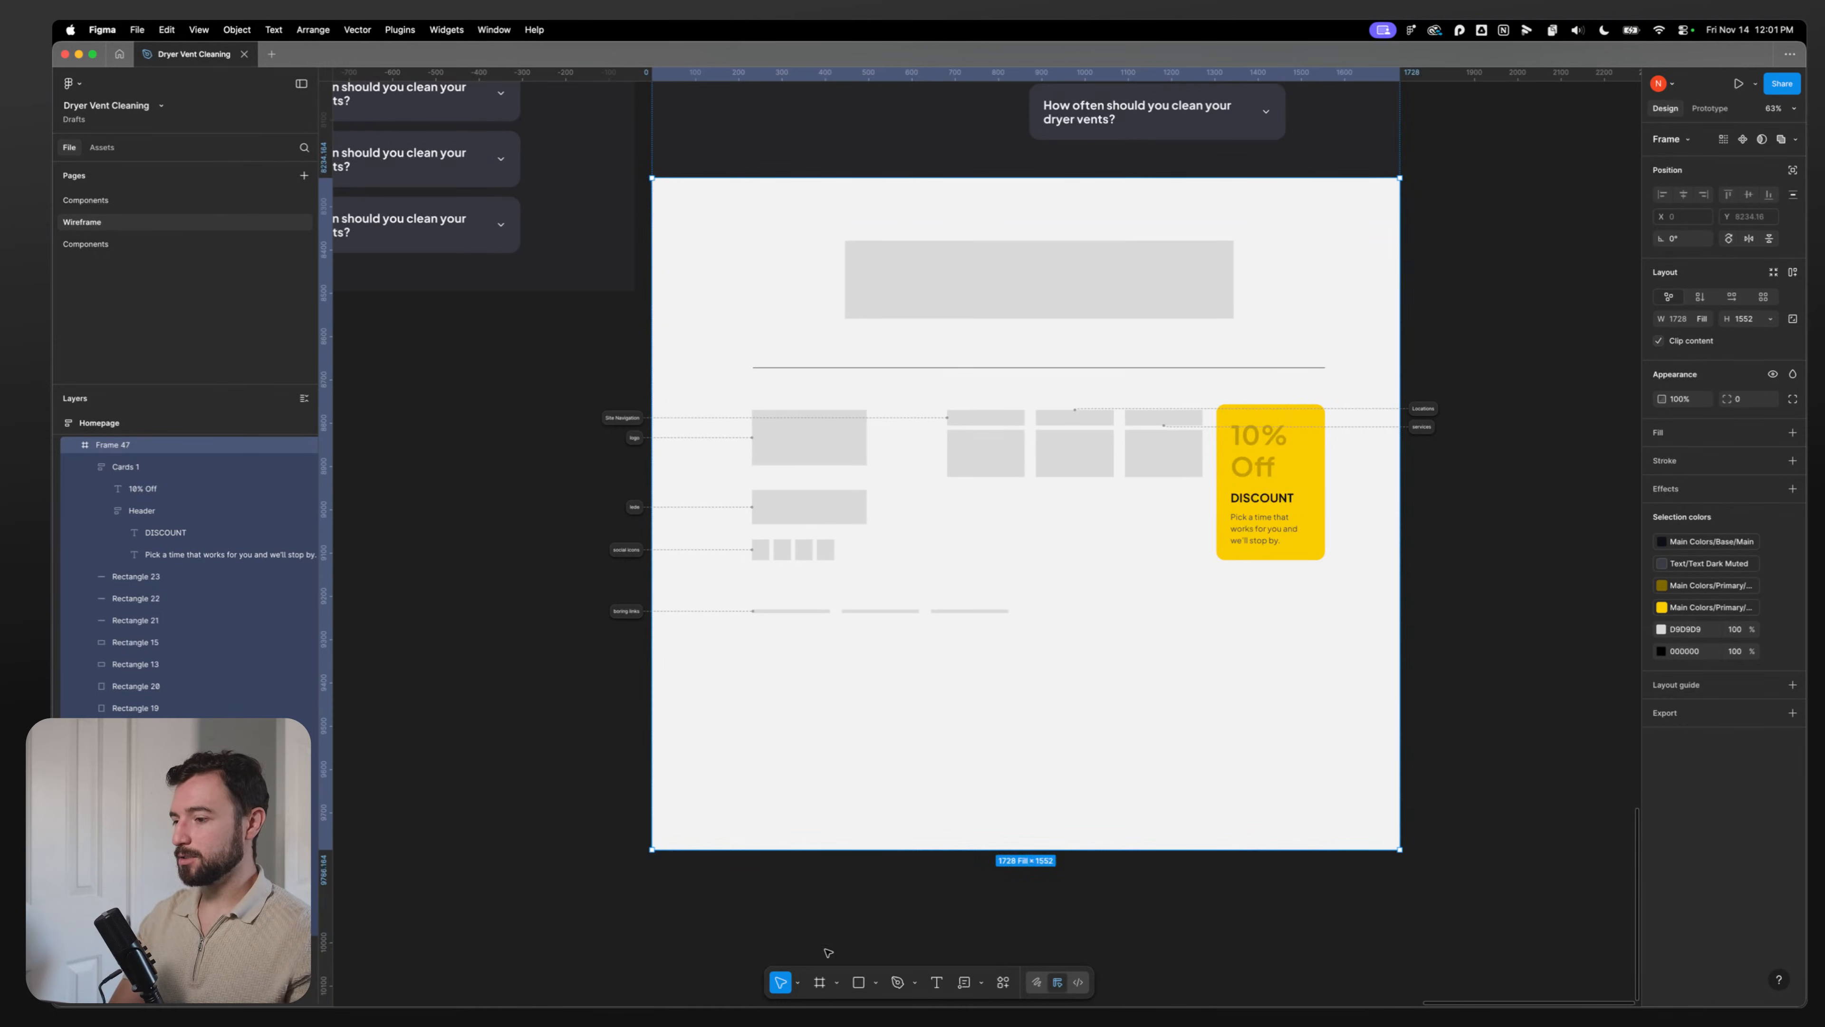
{"action": "left_click", "coordinate": [1005, 982]}
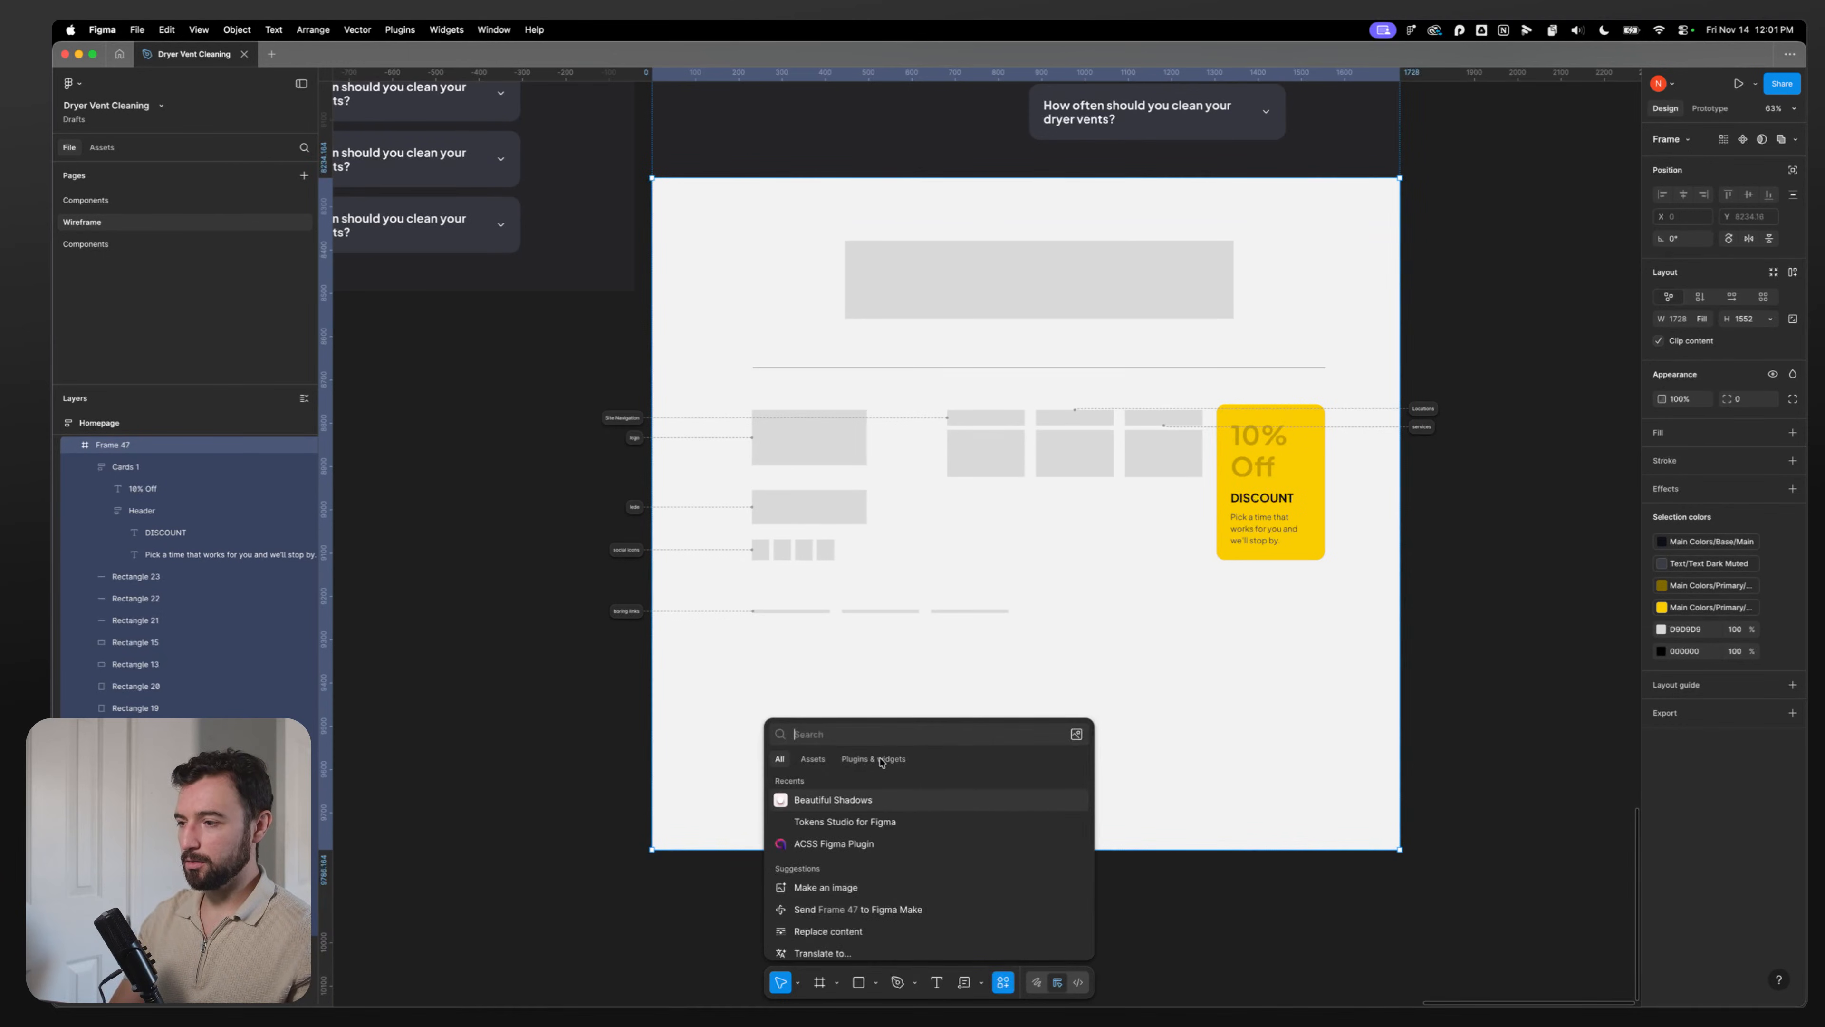
Step: Move the Section component from the first Components page to the other Components page
{"action": "left_click", "coordinate": [86, 243]}
{"action": "left_click", "coordinate": [86, 200]}
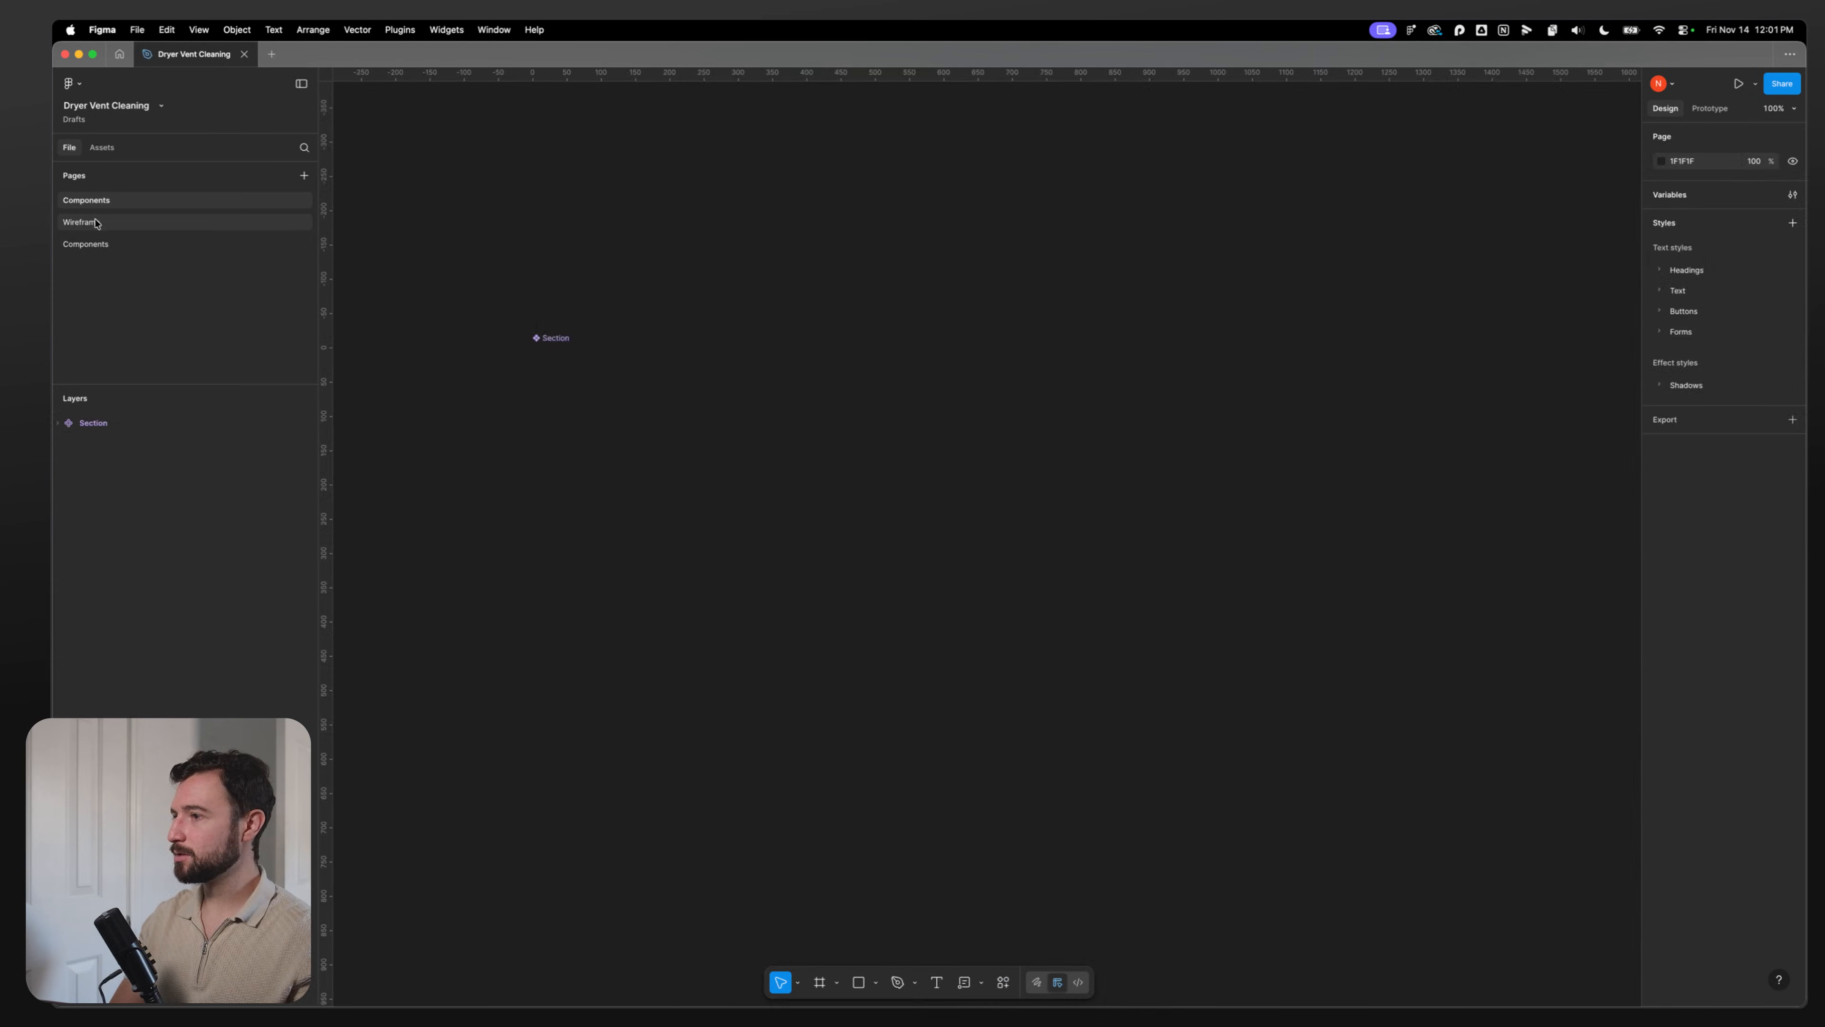
{"action": "left_click", "coordinate": [92, 243]}
{"action": "left_click", "coordinate": [209, 206]}
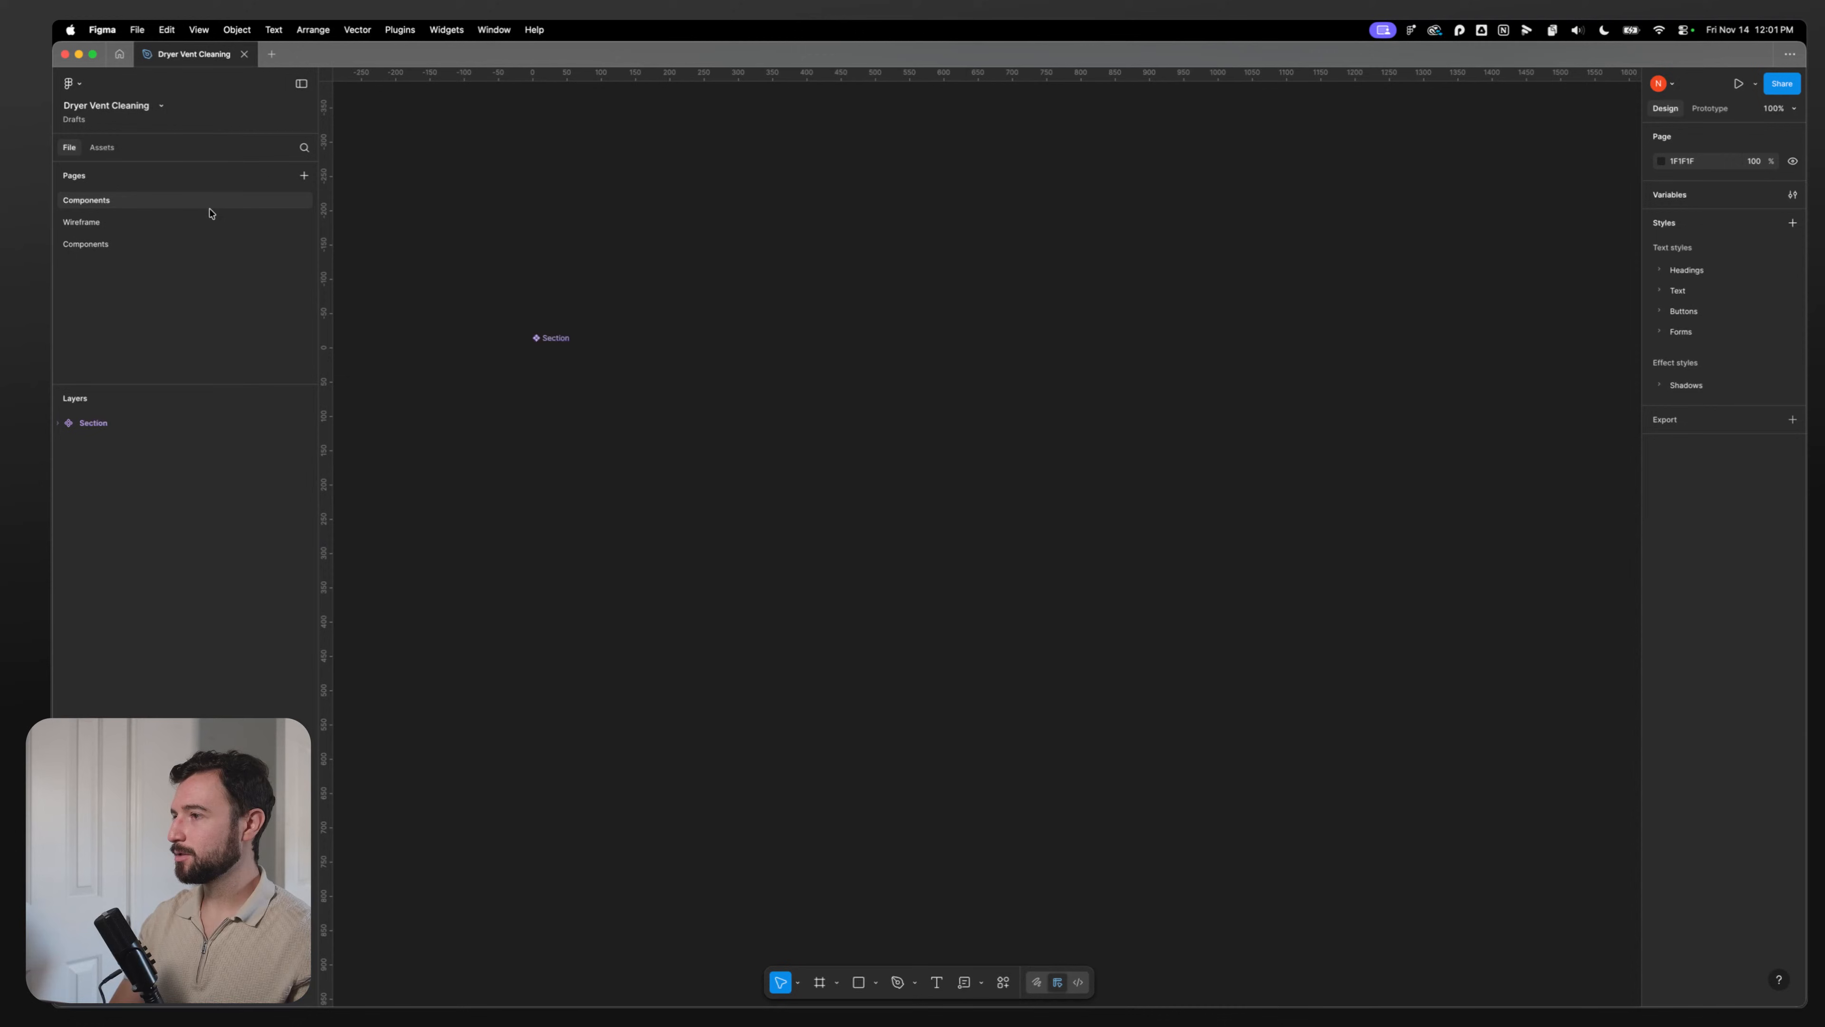
{"action": "right_click", "coordinate": [574, 335]}
{"action": "mouse_move", "coordinate": [644, 474]}
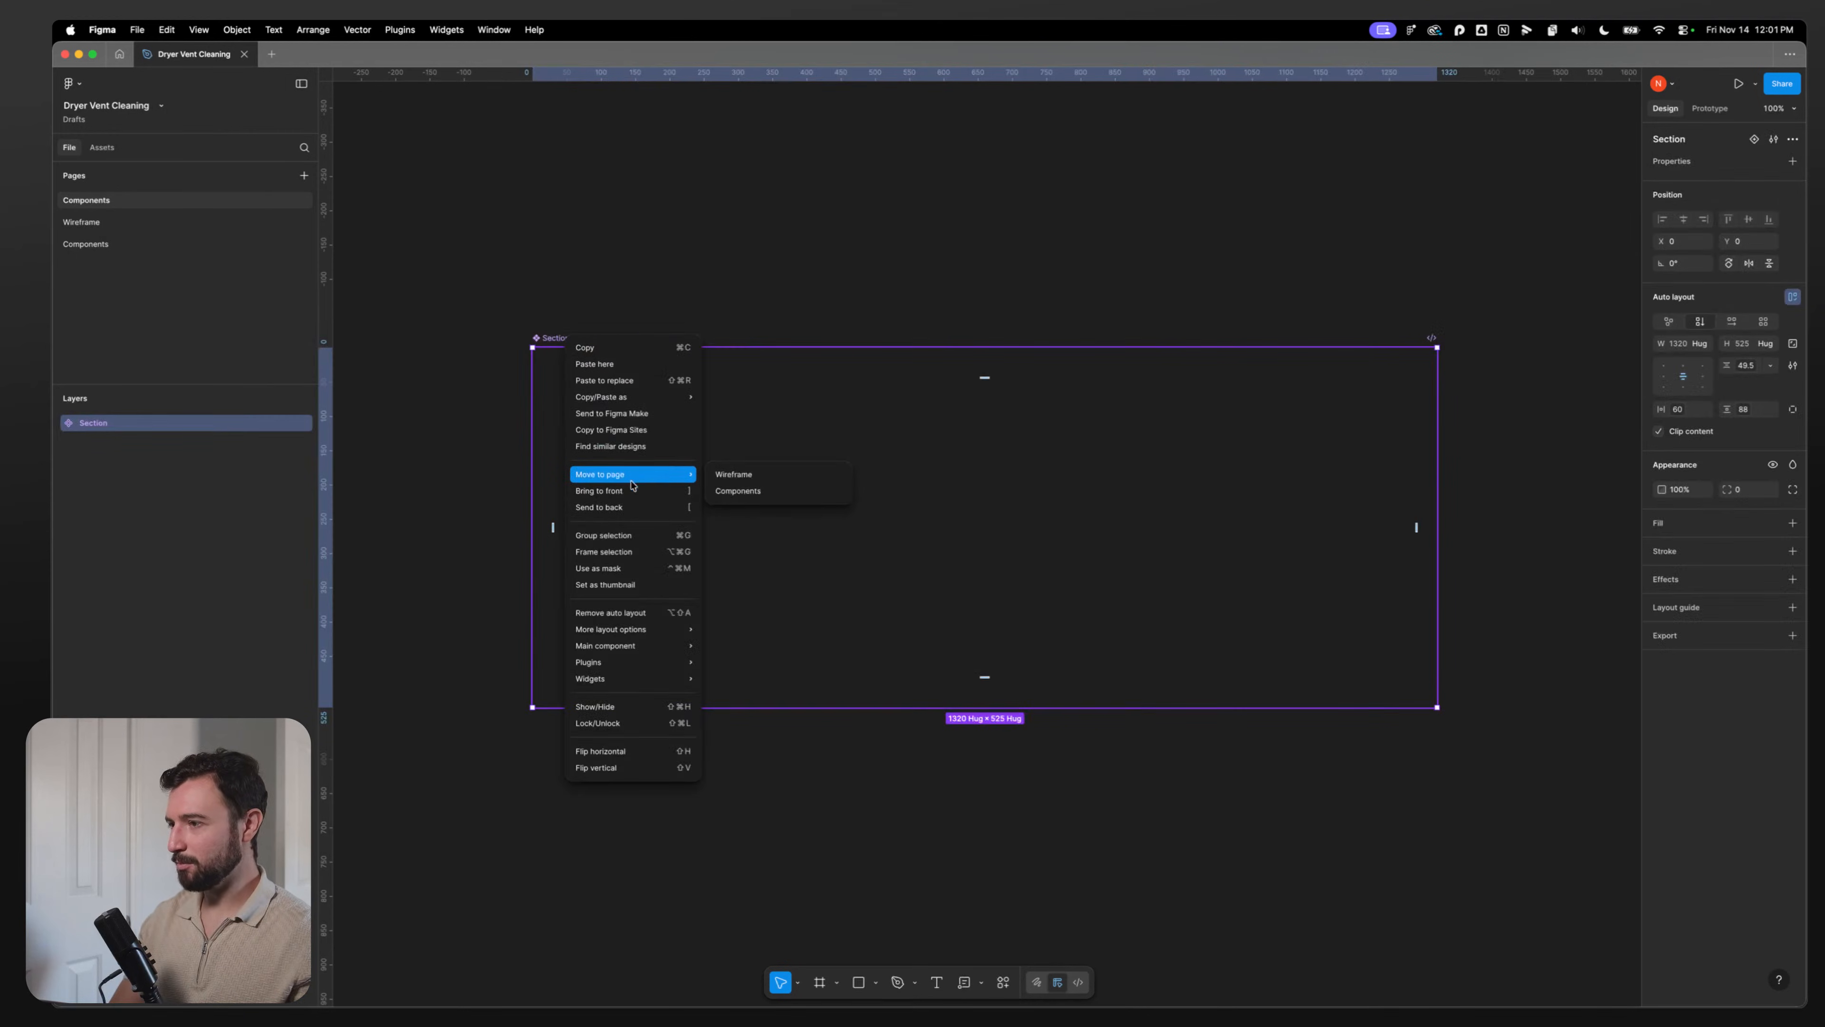
{"action": "left_click", "coordinate": [738, 491]}
Step: Open the Components page holding the icons and position the Section component beside them at about X 628, Y -248
{"action": "left_click", "coordinate": [140, 244]}
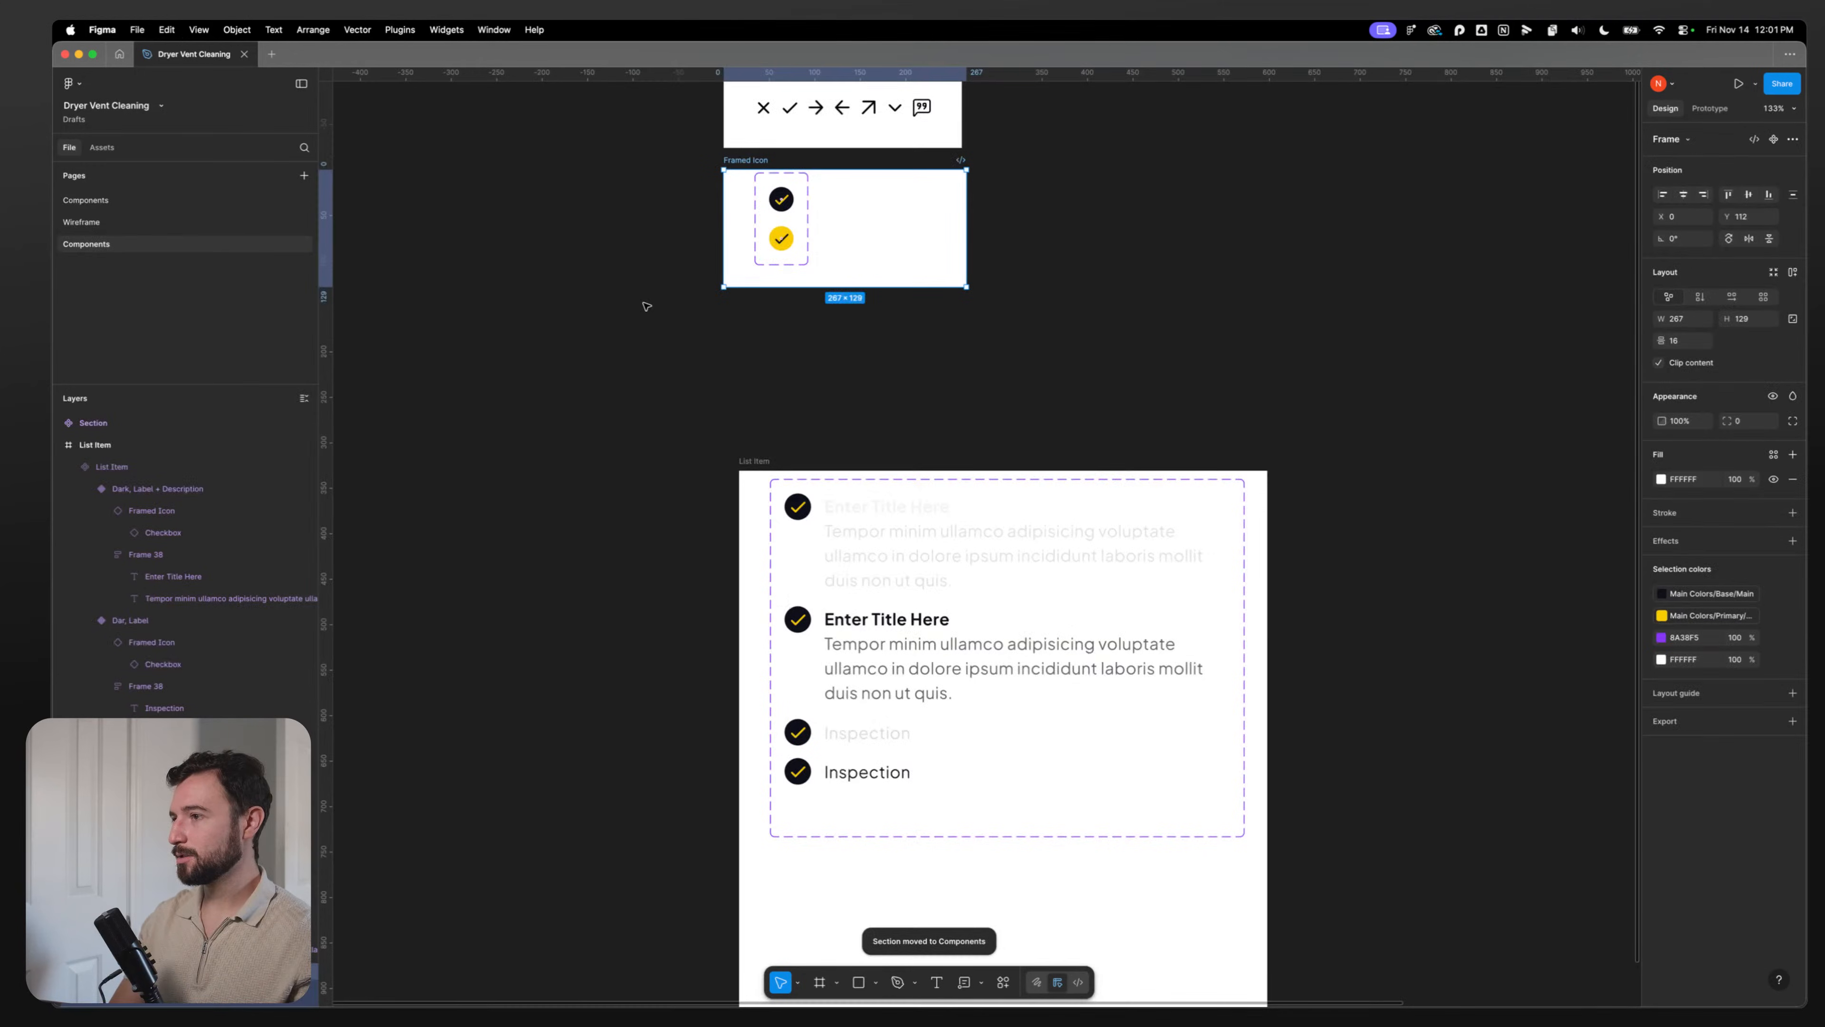
{"action": "scroll", "coordinate": [647, 306], "scroll_direction": "down", "scroll_amount": 5}
{"action": "left_click", "coordinate": [862, 239]}
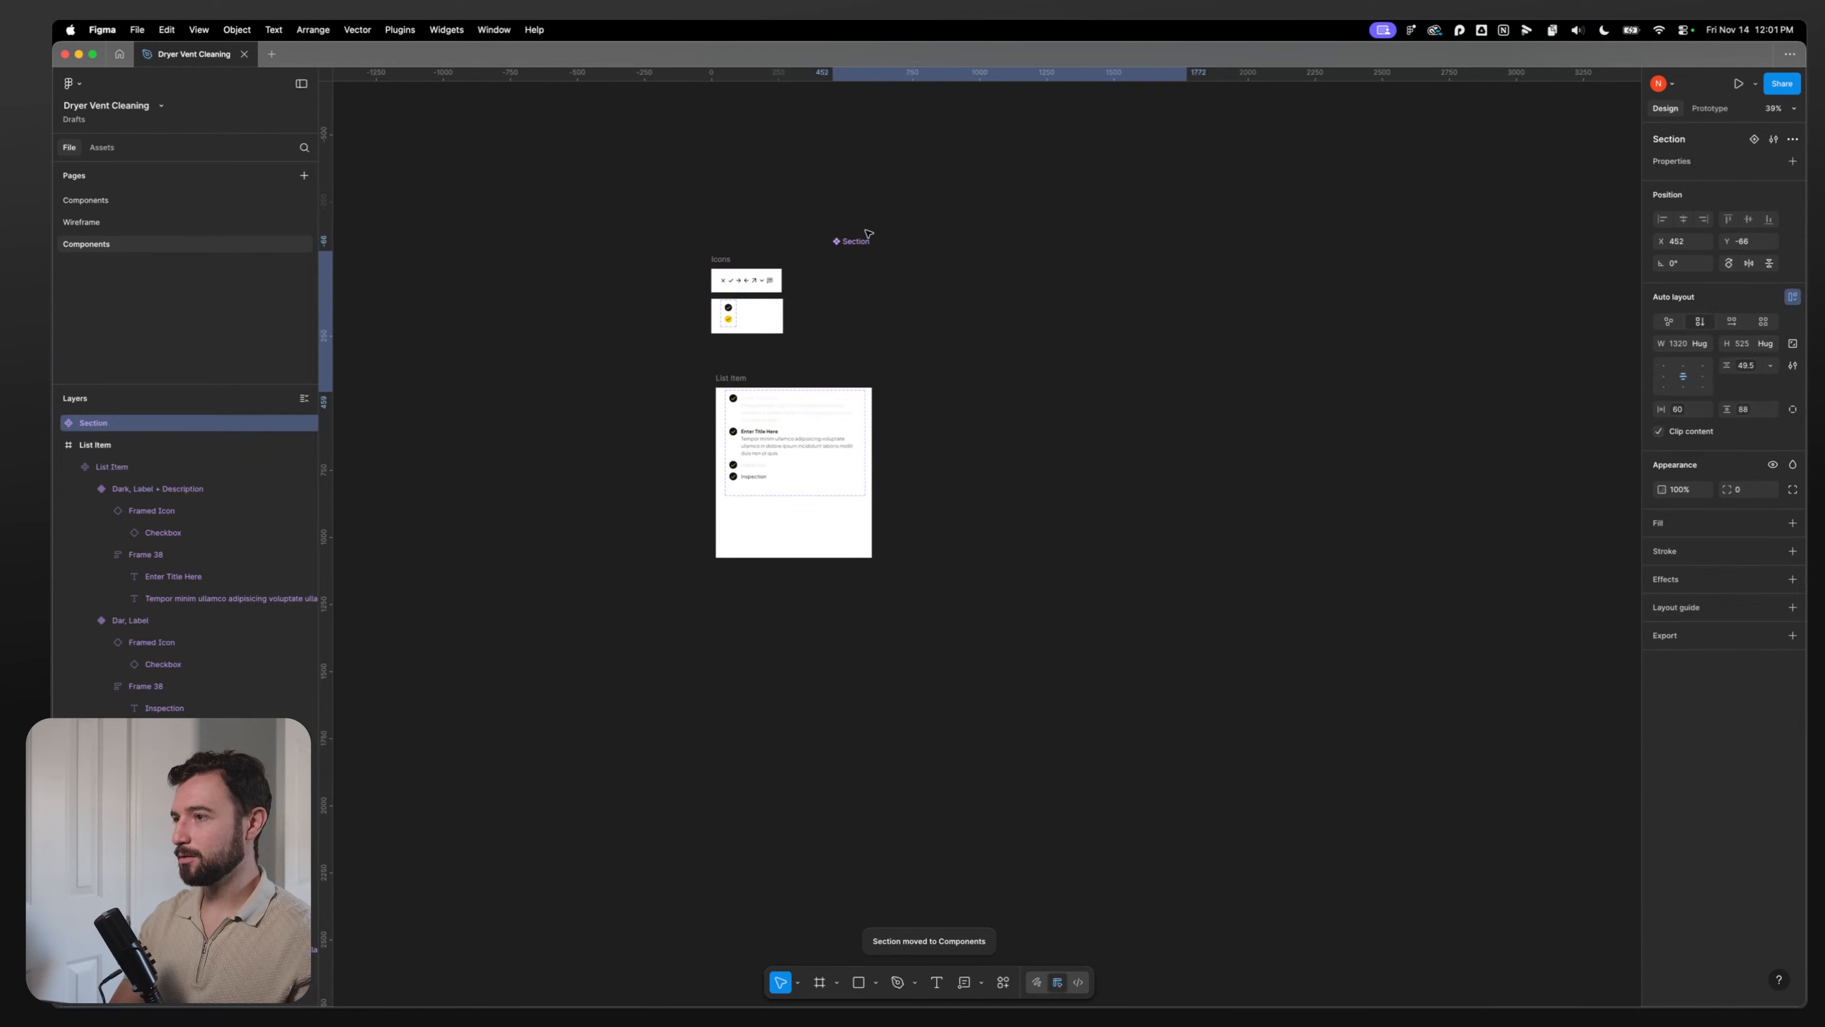
{"action": "left_click_drag", "start_coordinate": [868, 234], "coordinate": [916, 185]}
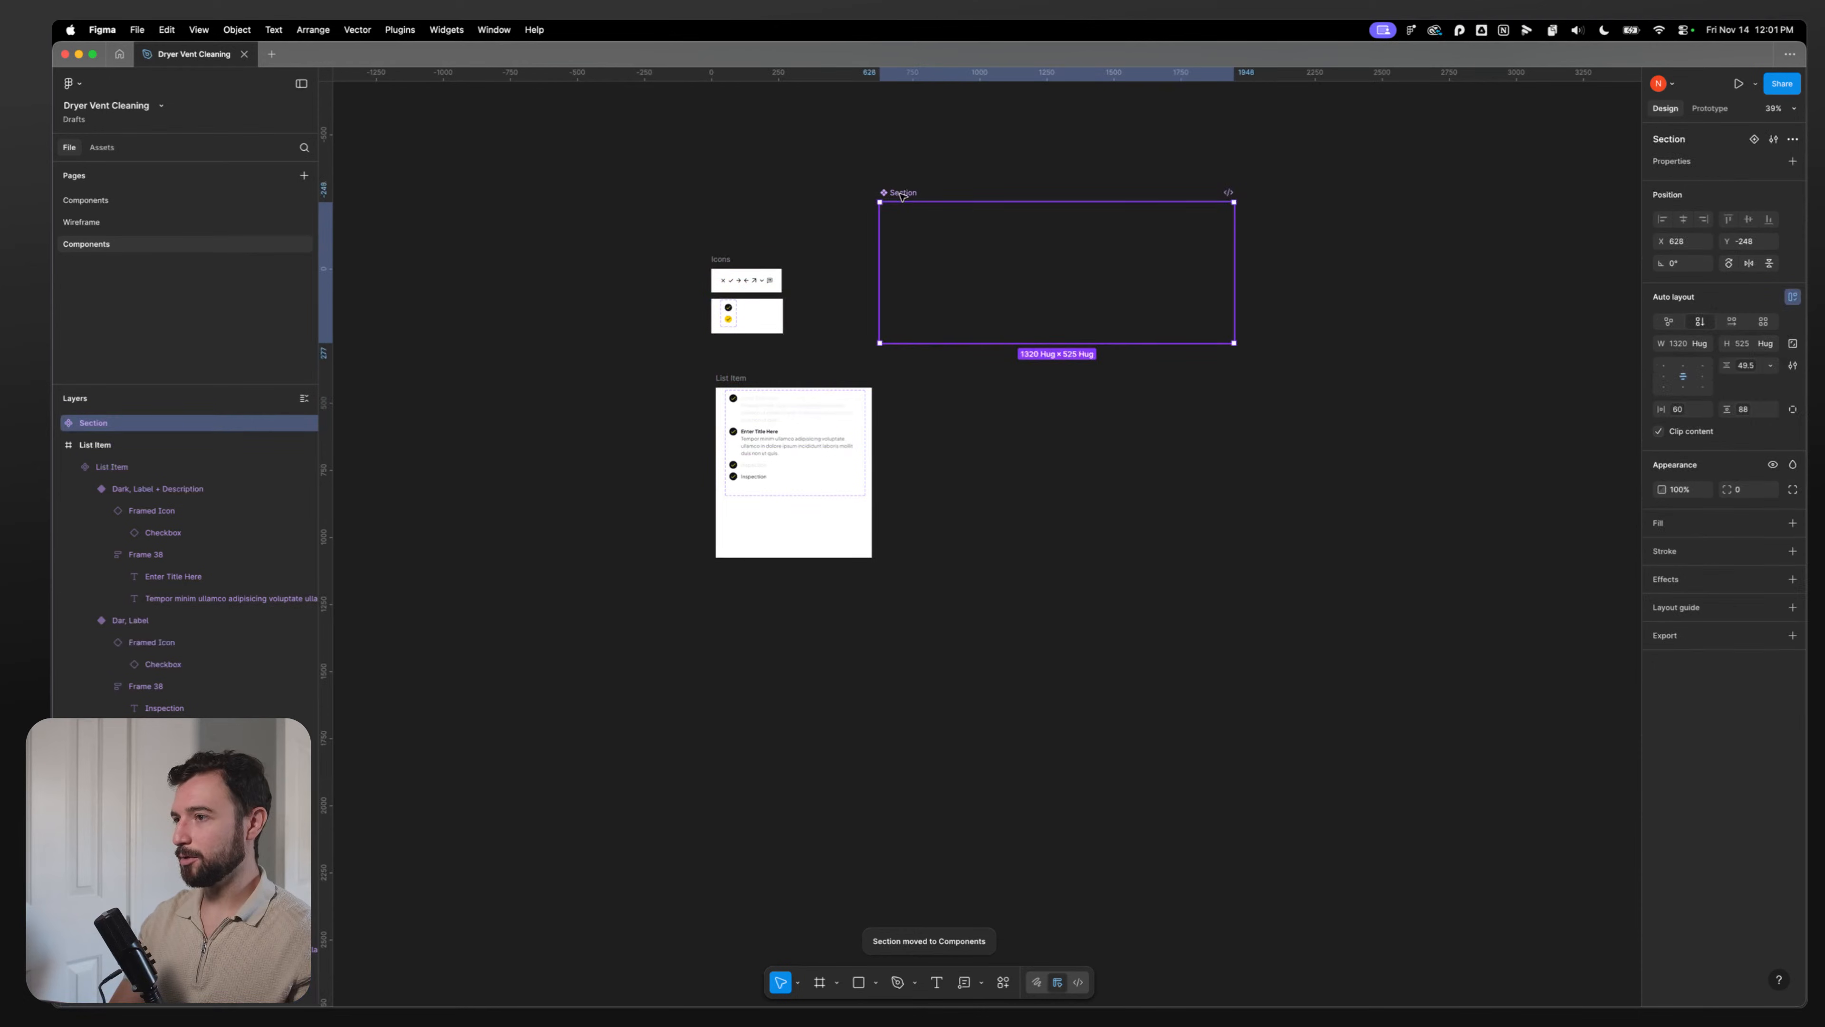
Step: Delete the emptied first Components page and return to the Wireframe page
{"action": "right_click", "coordinate": [104, 207]}
{"action": "left_click", "coordinate": [161, 282]}
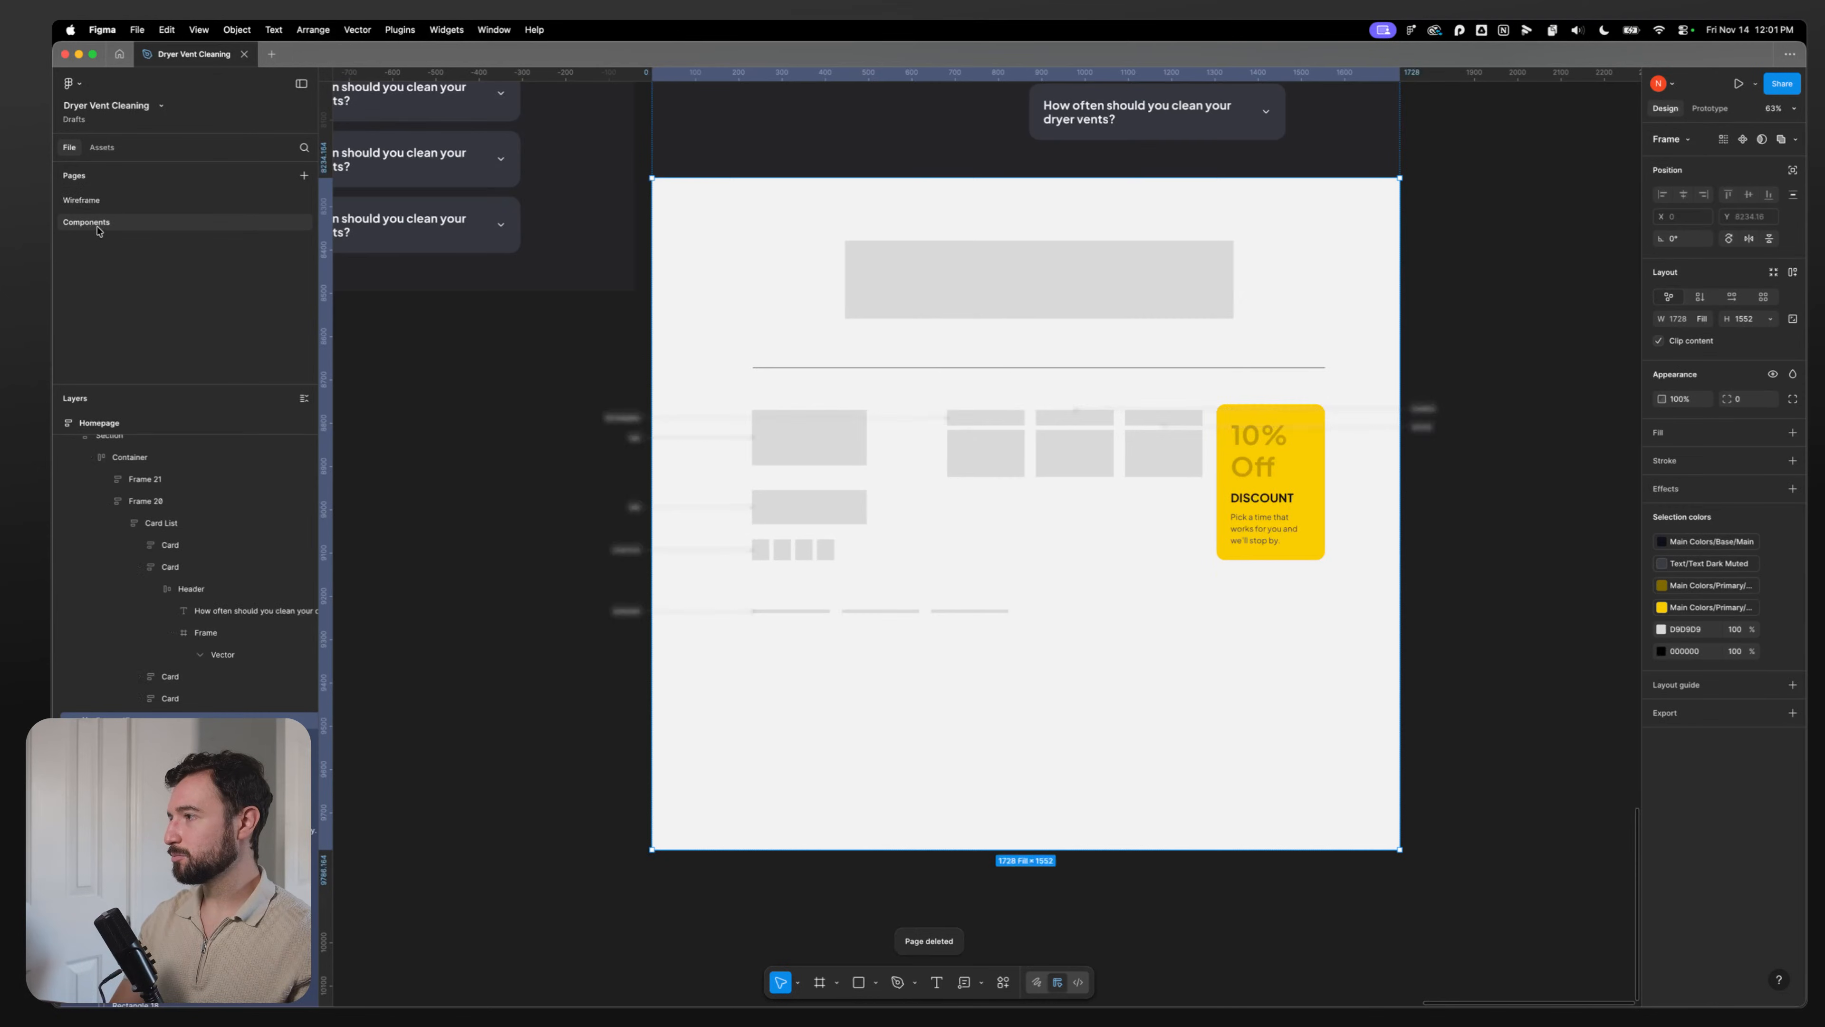
{"action": "left_click", "coordinate": [99, 226]}
{"action": "left_click", "coordinate": [92, 201]}
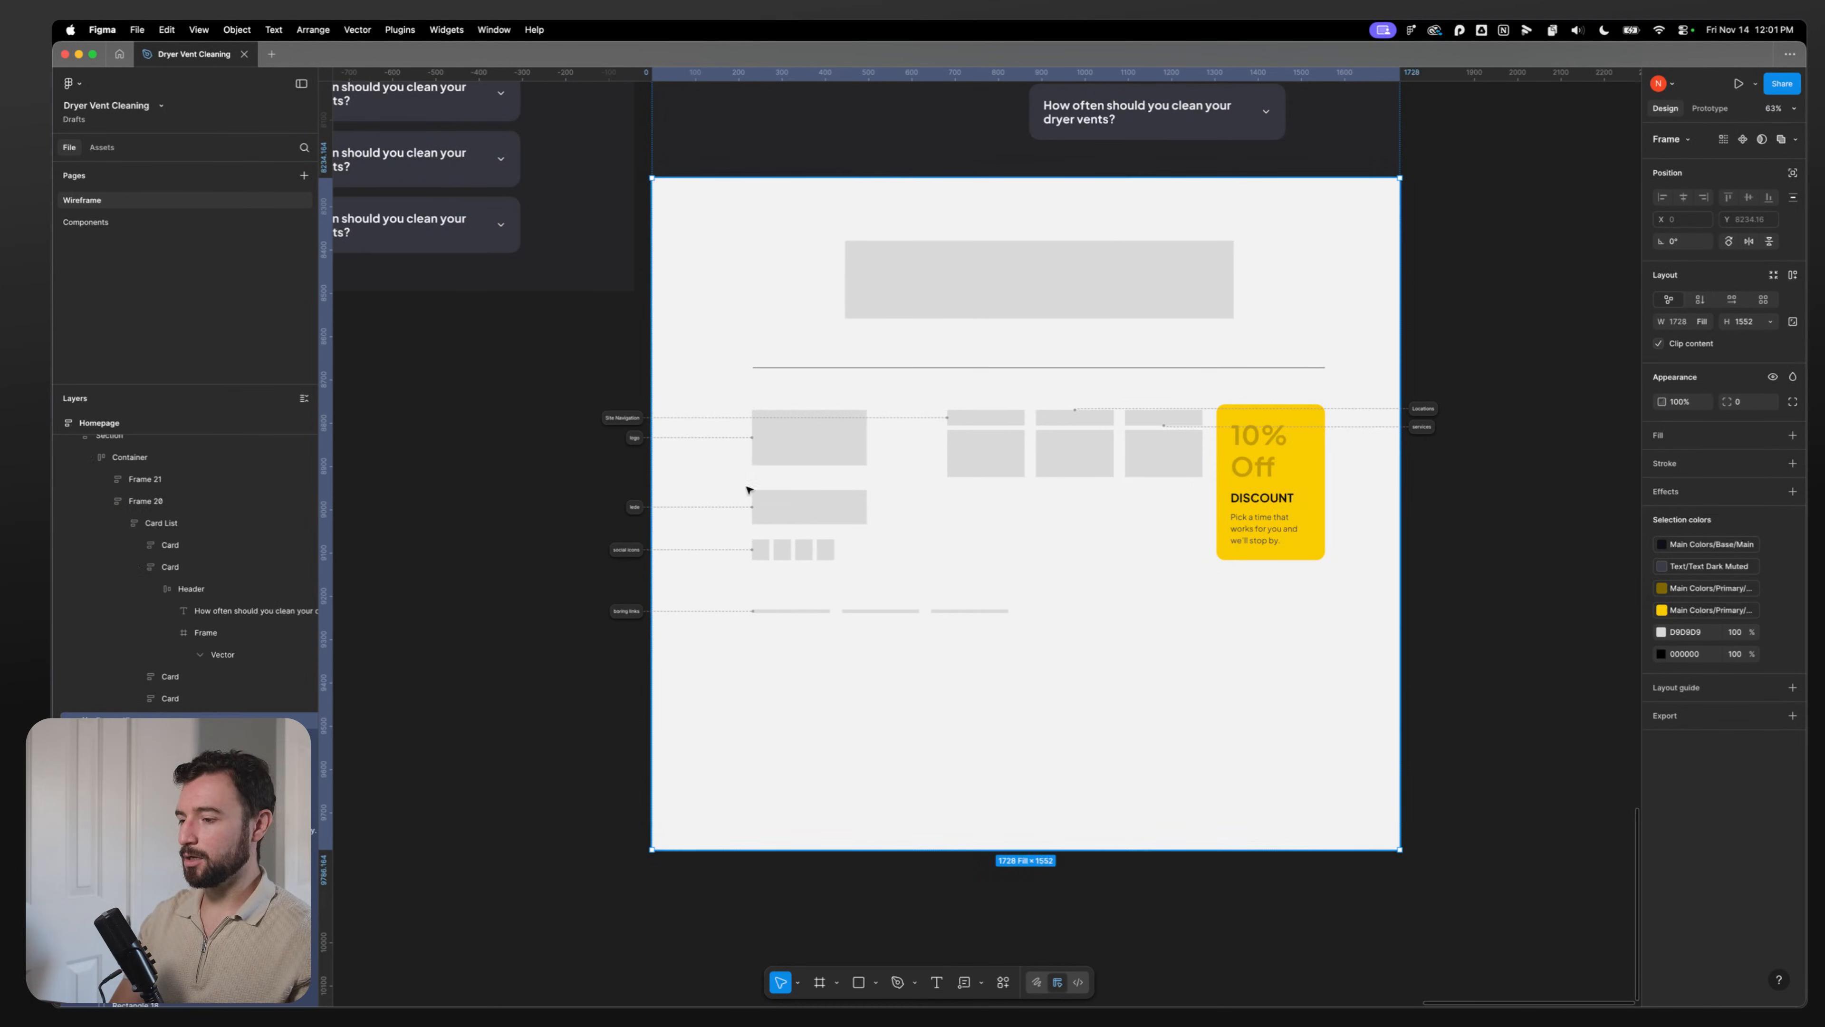
Step: Insert an instance of the Section component into the Homepage frame, directly below the wireframe footer
{"action": "left_click", "coordinate": [1000, 982]}
{"action": "type", "text": "sec"}
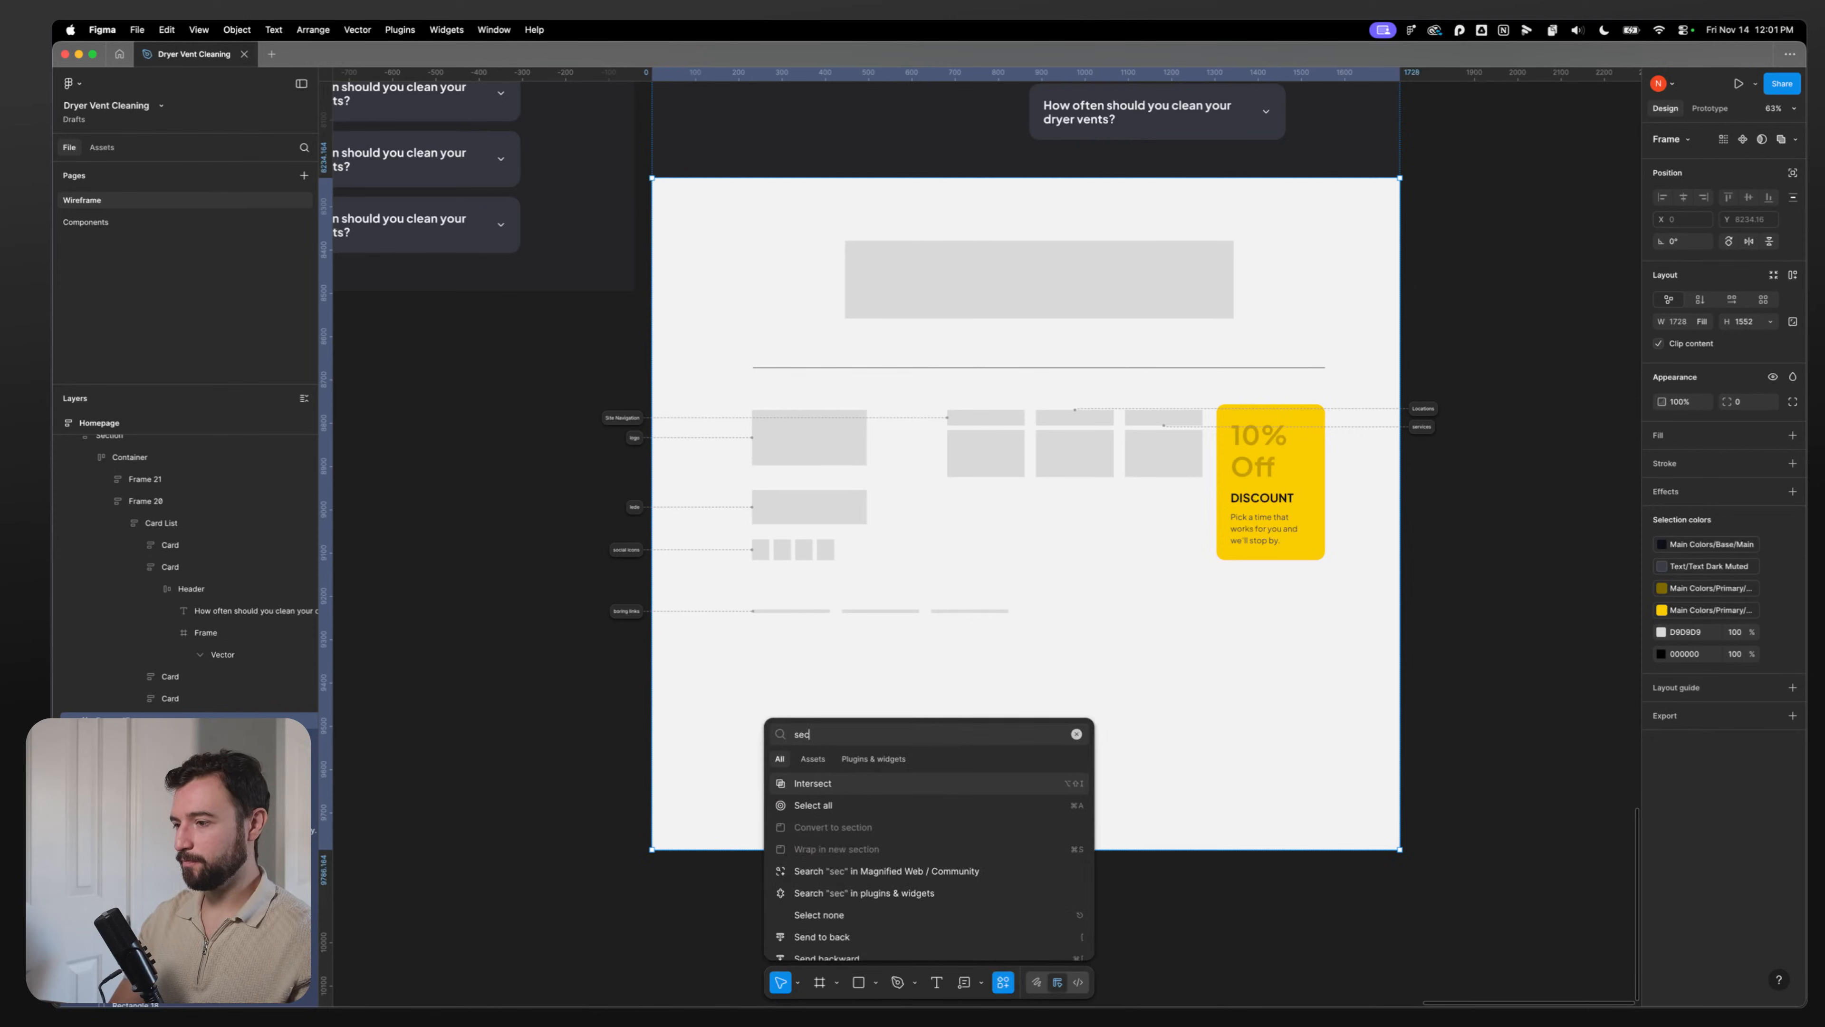
{"action": "left_click", "coordinate": [814, 761]}
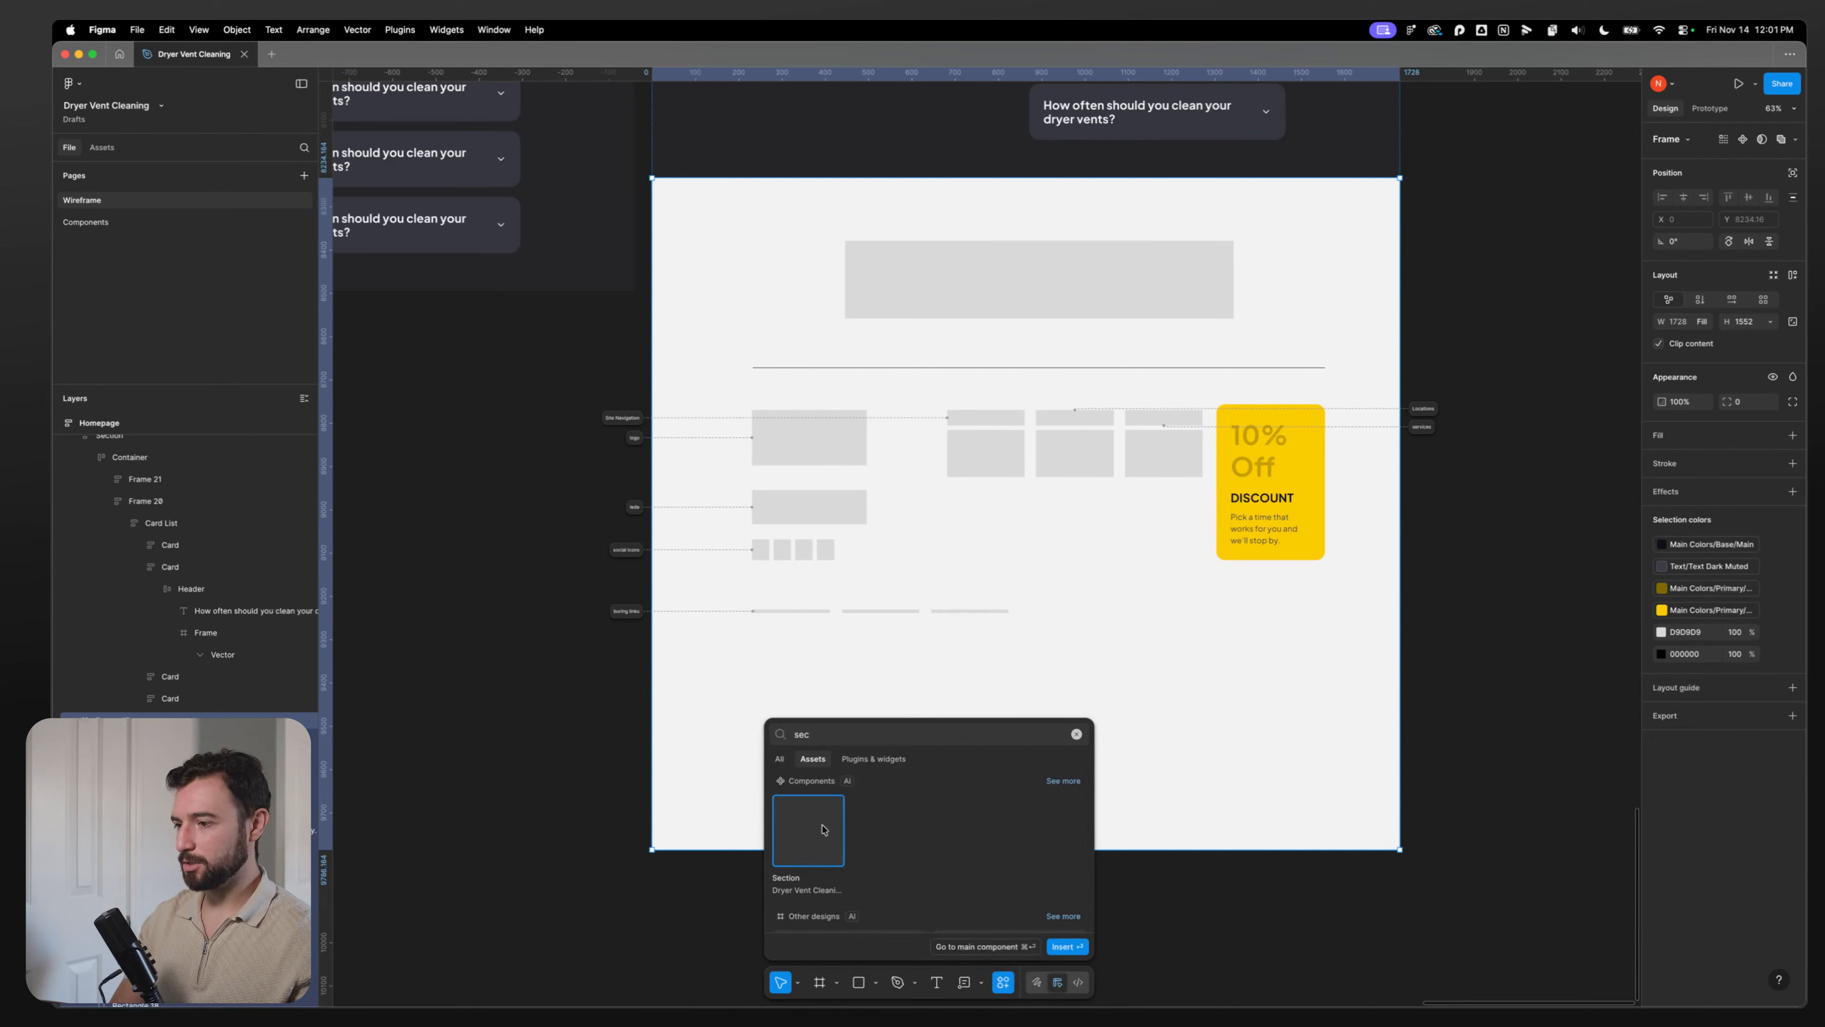
{"action": "left_click", "coordinate": [824, 830]}
{"action": "key", "text": "super+x"}
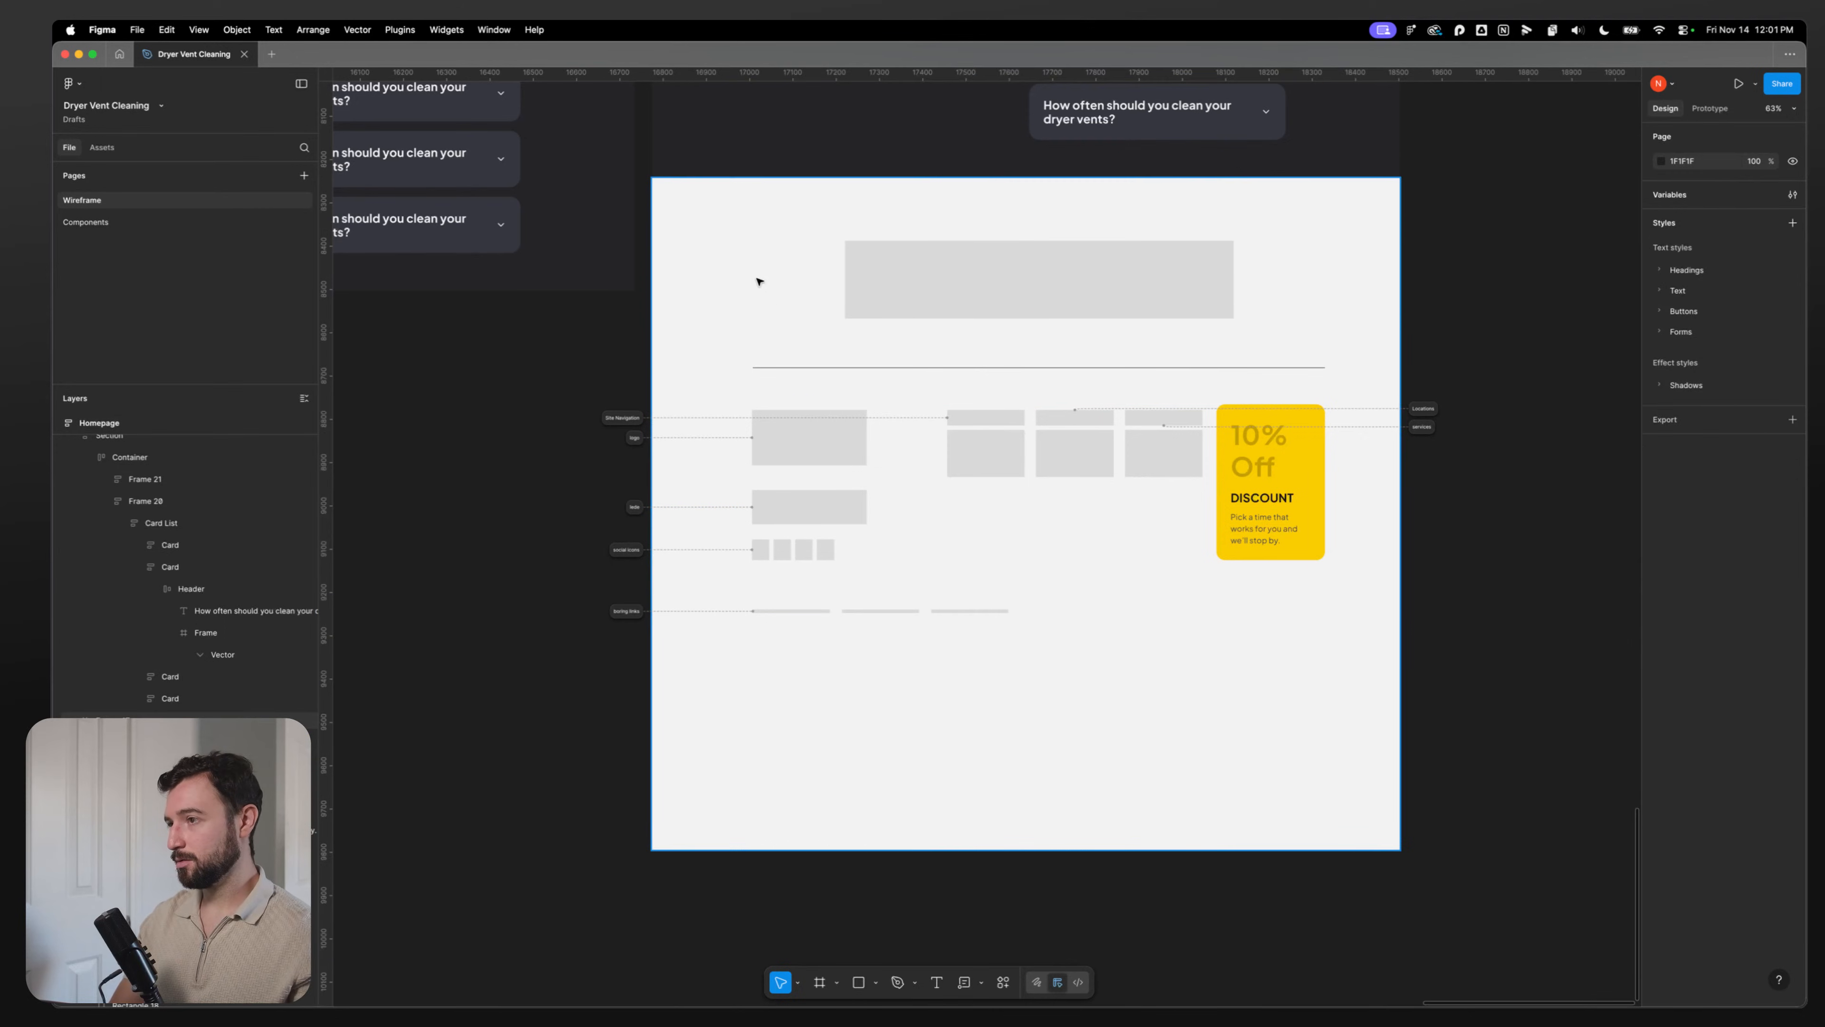
{"action": "left_click", "coordinate": [760, 281]}
{"action": "key", "text": "super+v"}
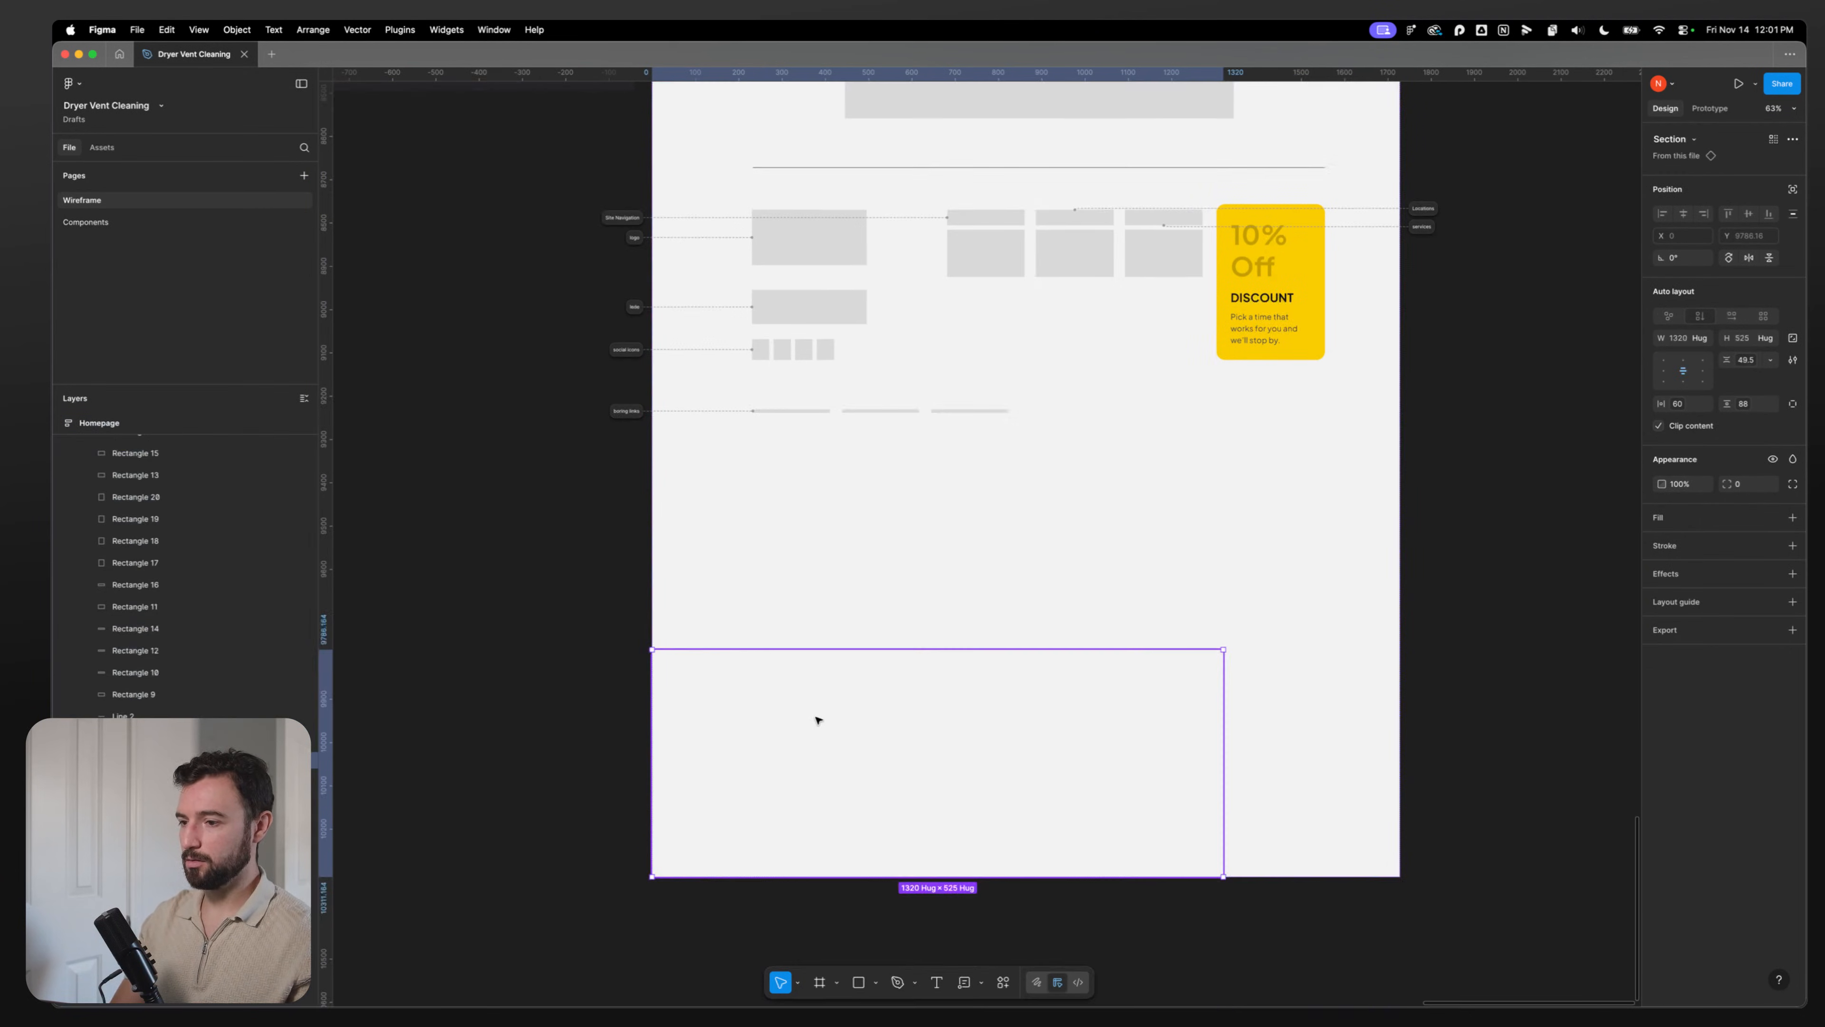
Step: Set the new Section instance's width to fill its container
{"action": "left_click", "coordinate": [1699, 338]}
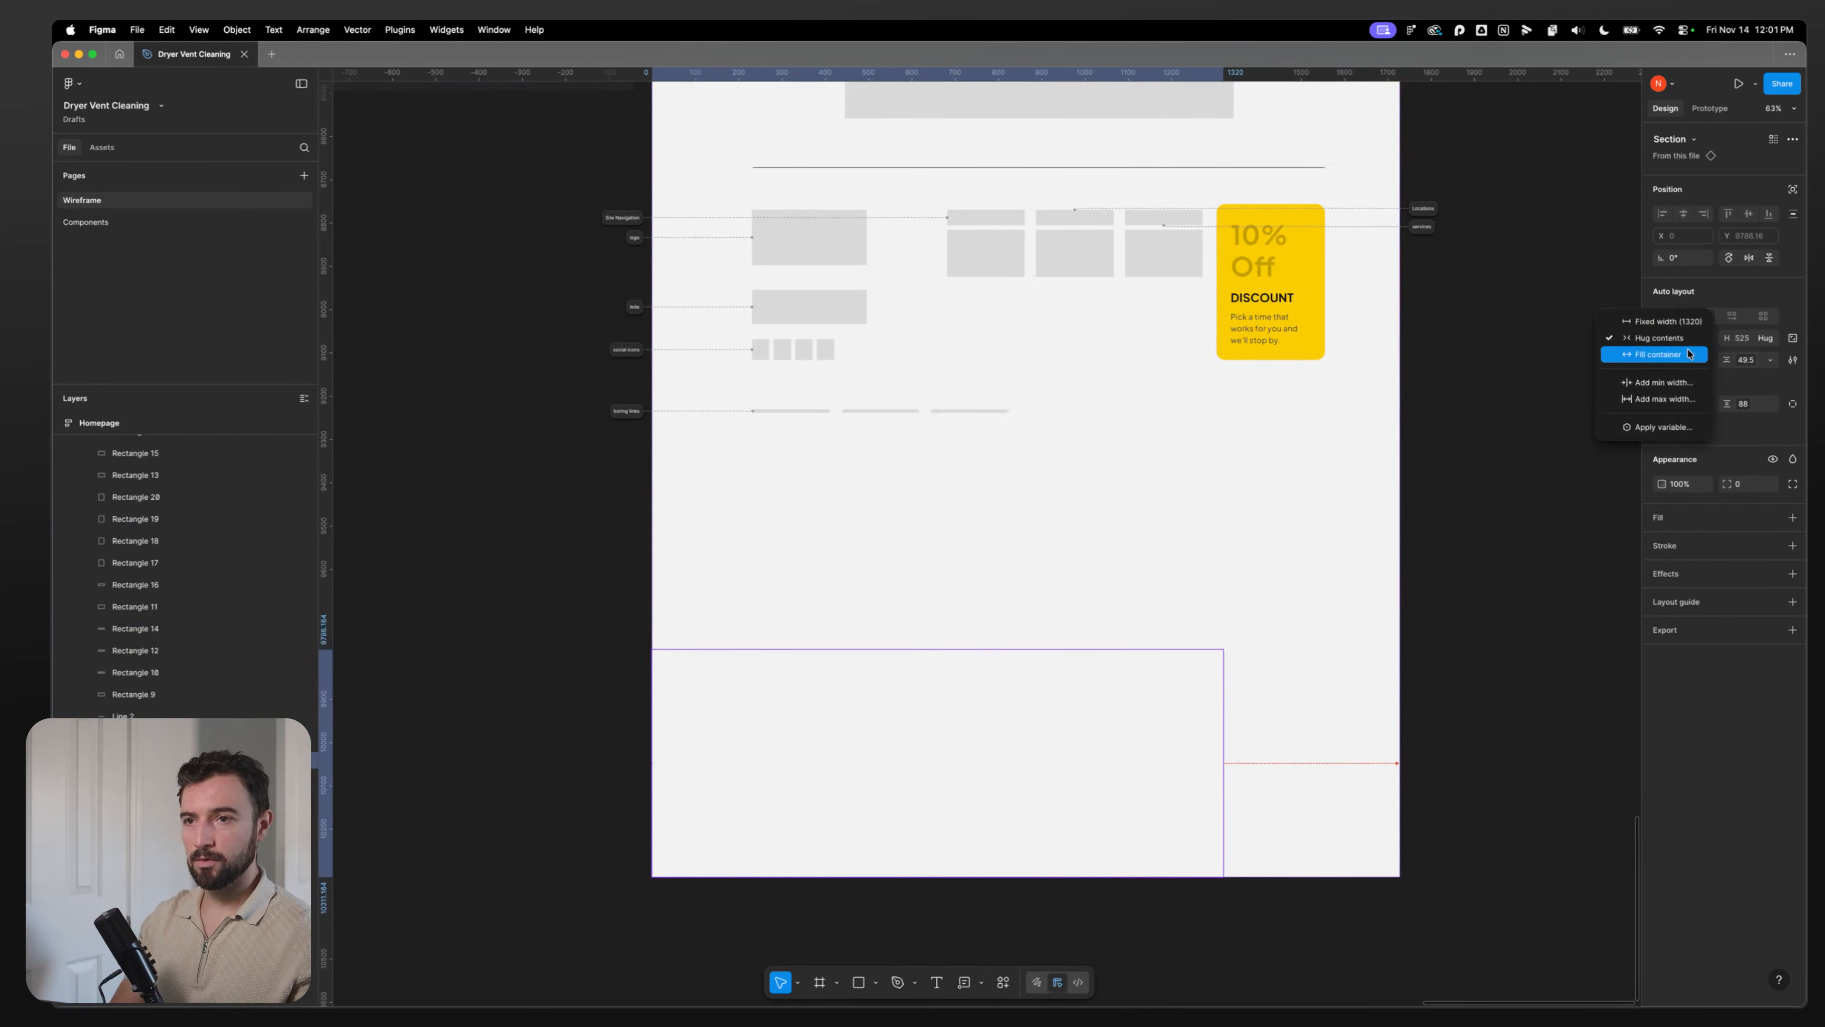
{"action": "left_click", "coordinate": [1667, 367]}
{"action": "scroll", "coordinate": [802, 738], "scroll_direction": "down", "scroll_amount": 3}
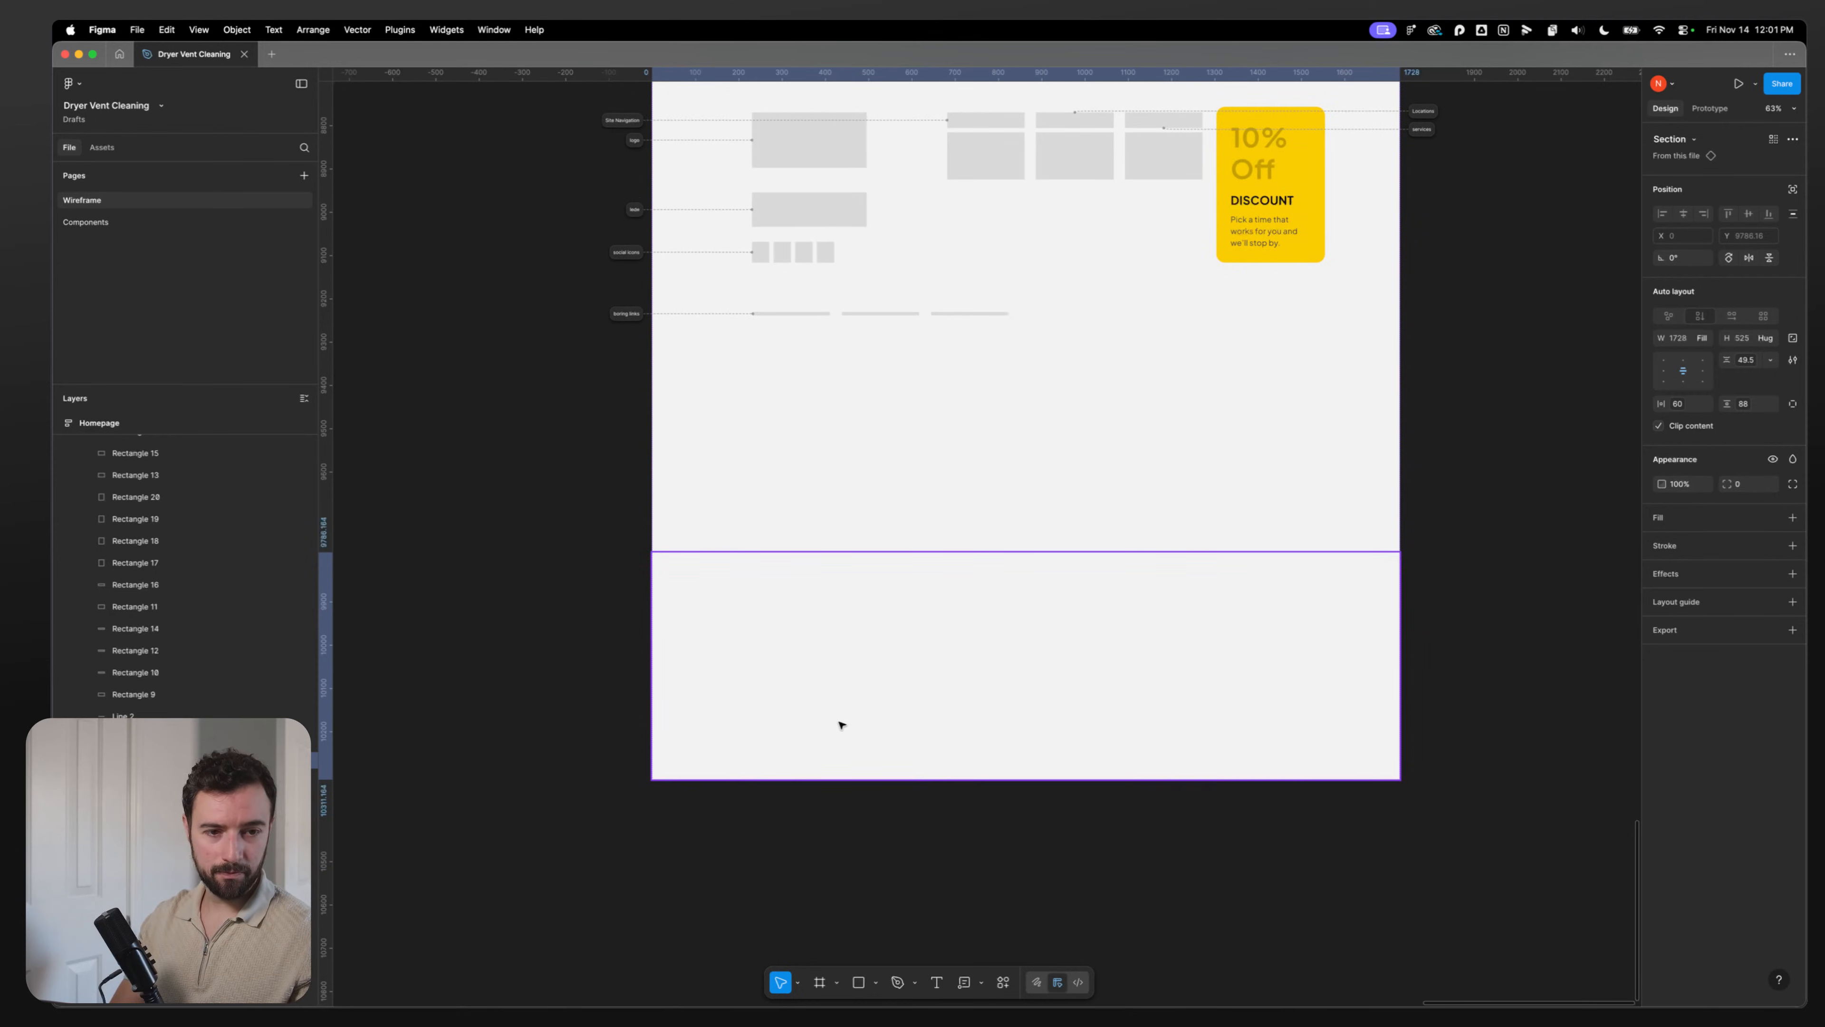
{"action": "scroll", "coordinate": [838, 727], "scroll_direction": "up", "scroll_amount": 3}
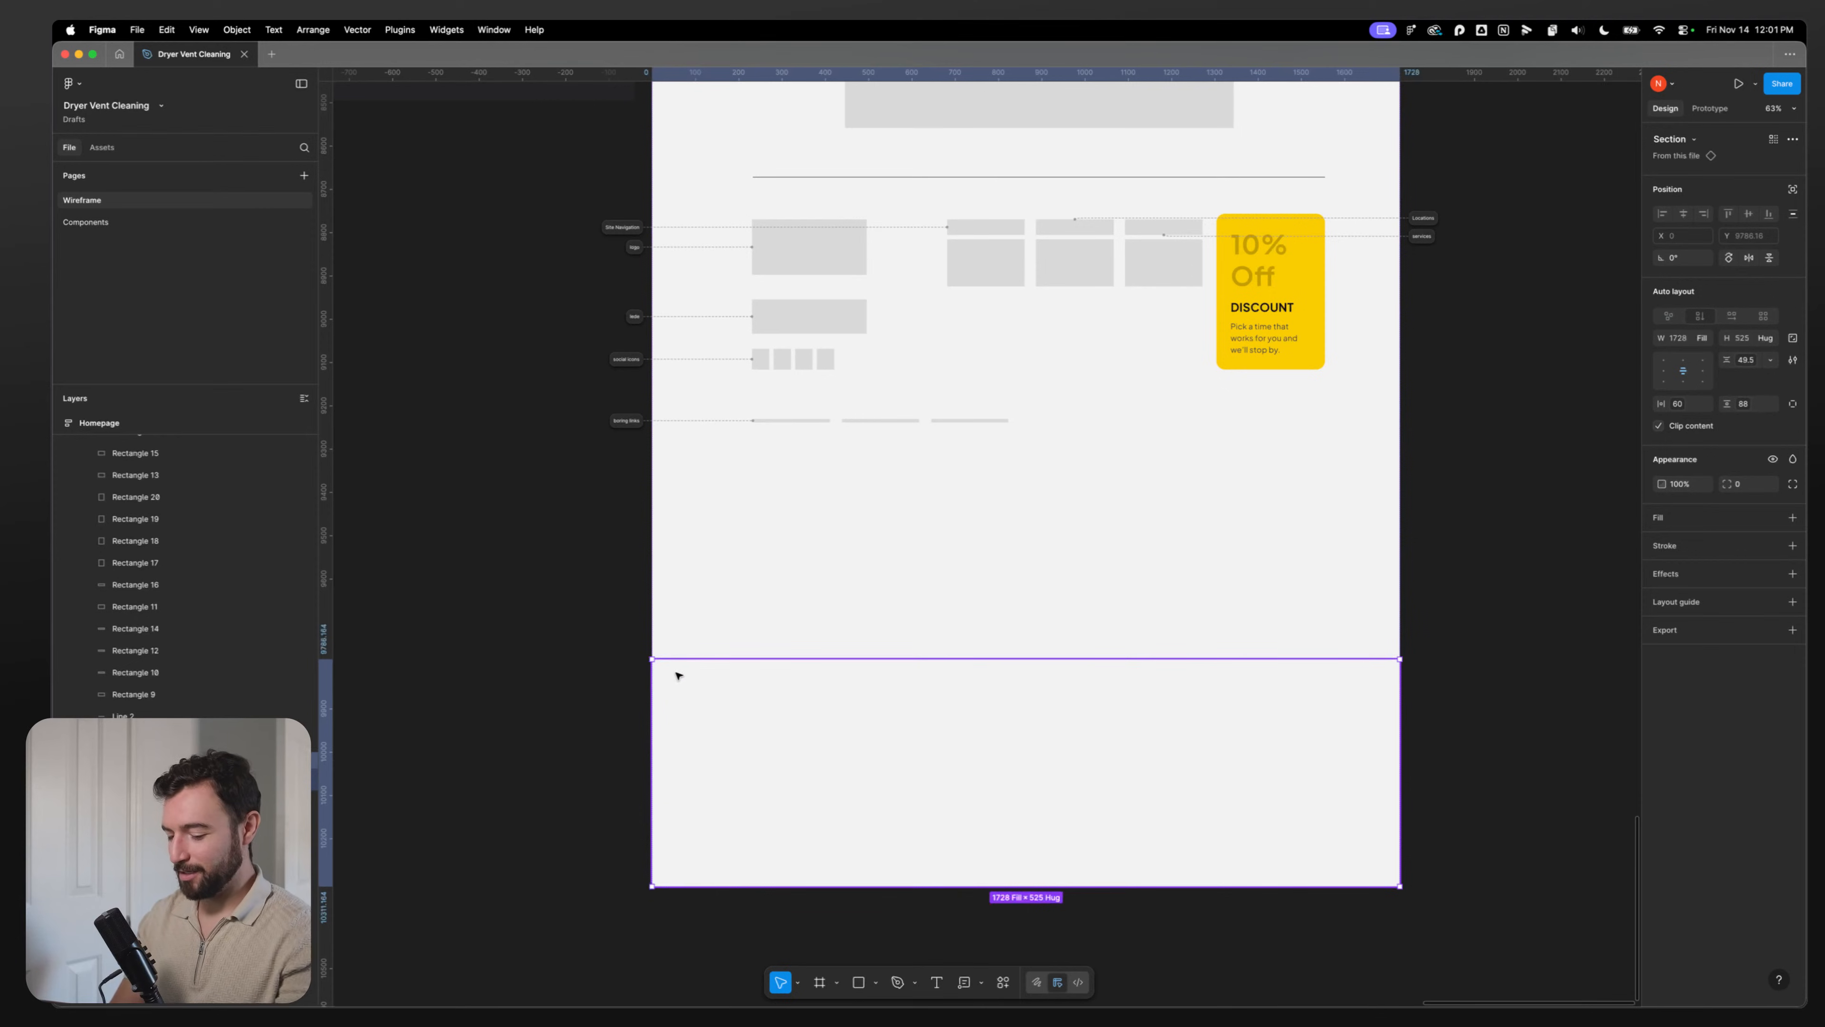
{"action": "key", "text": "alt+super+k"}
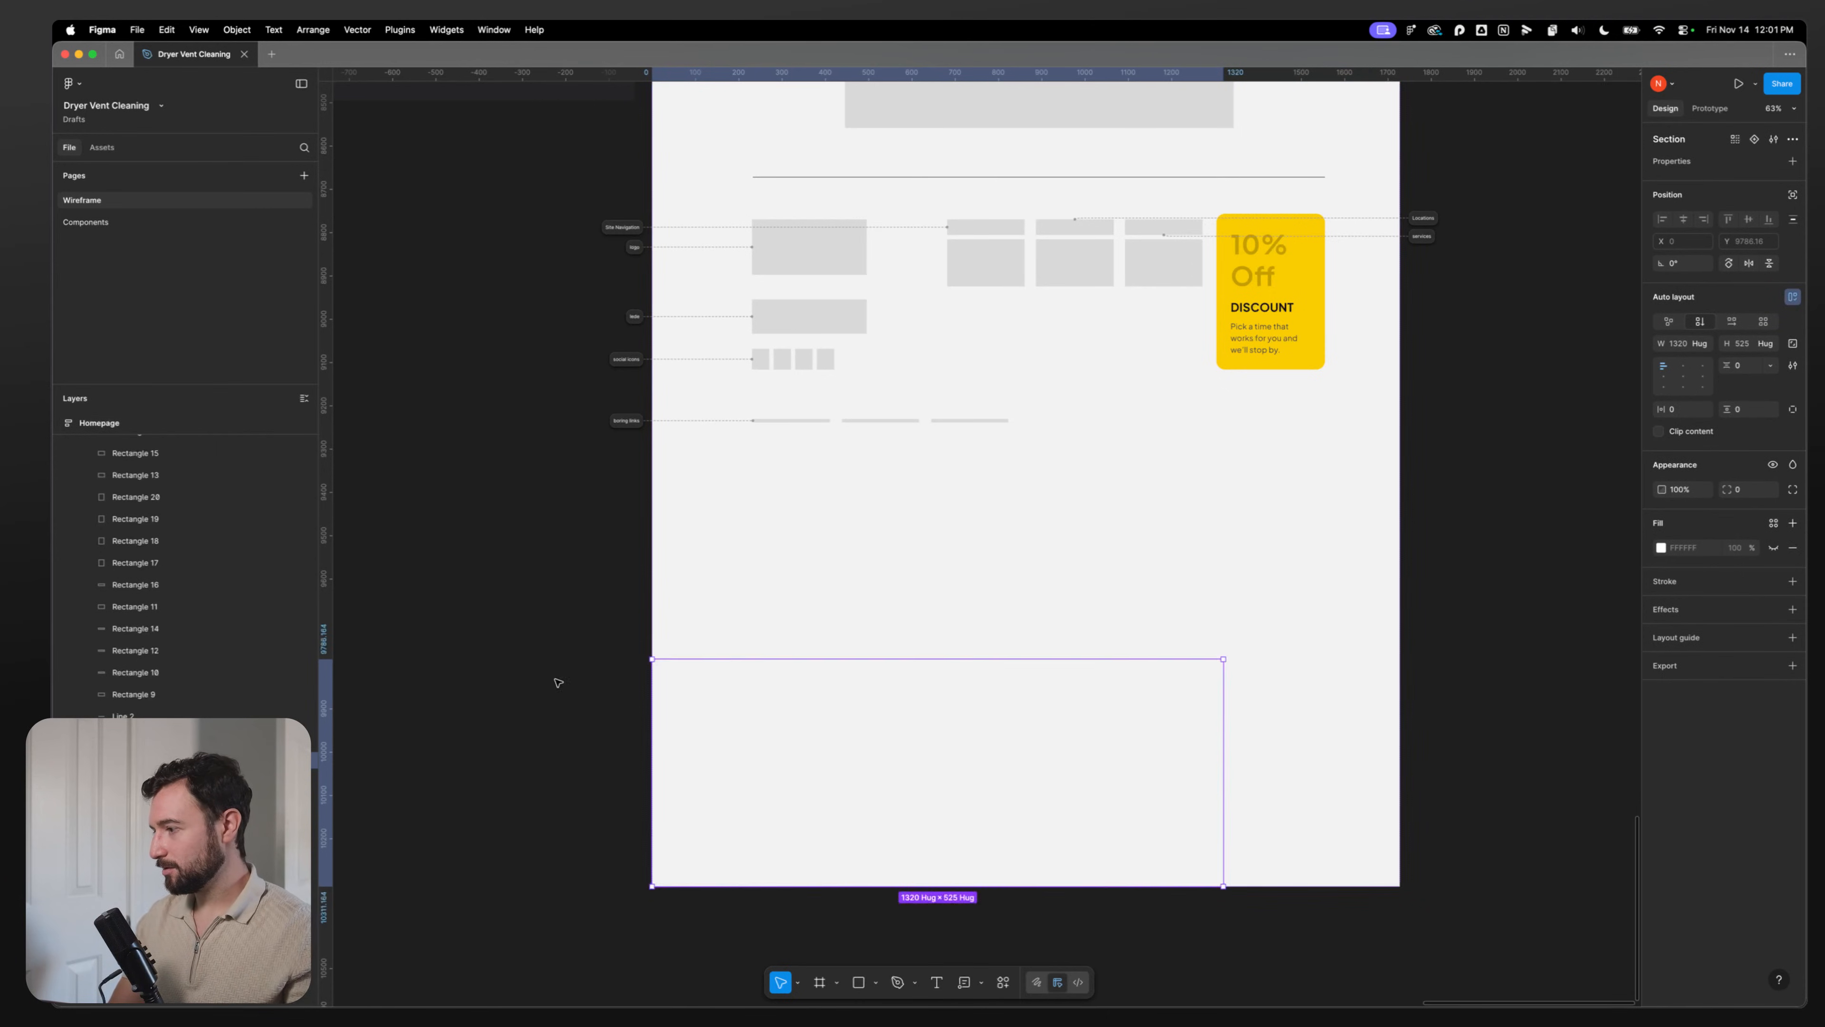
{"action": "key", "text": "super+z"}
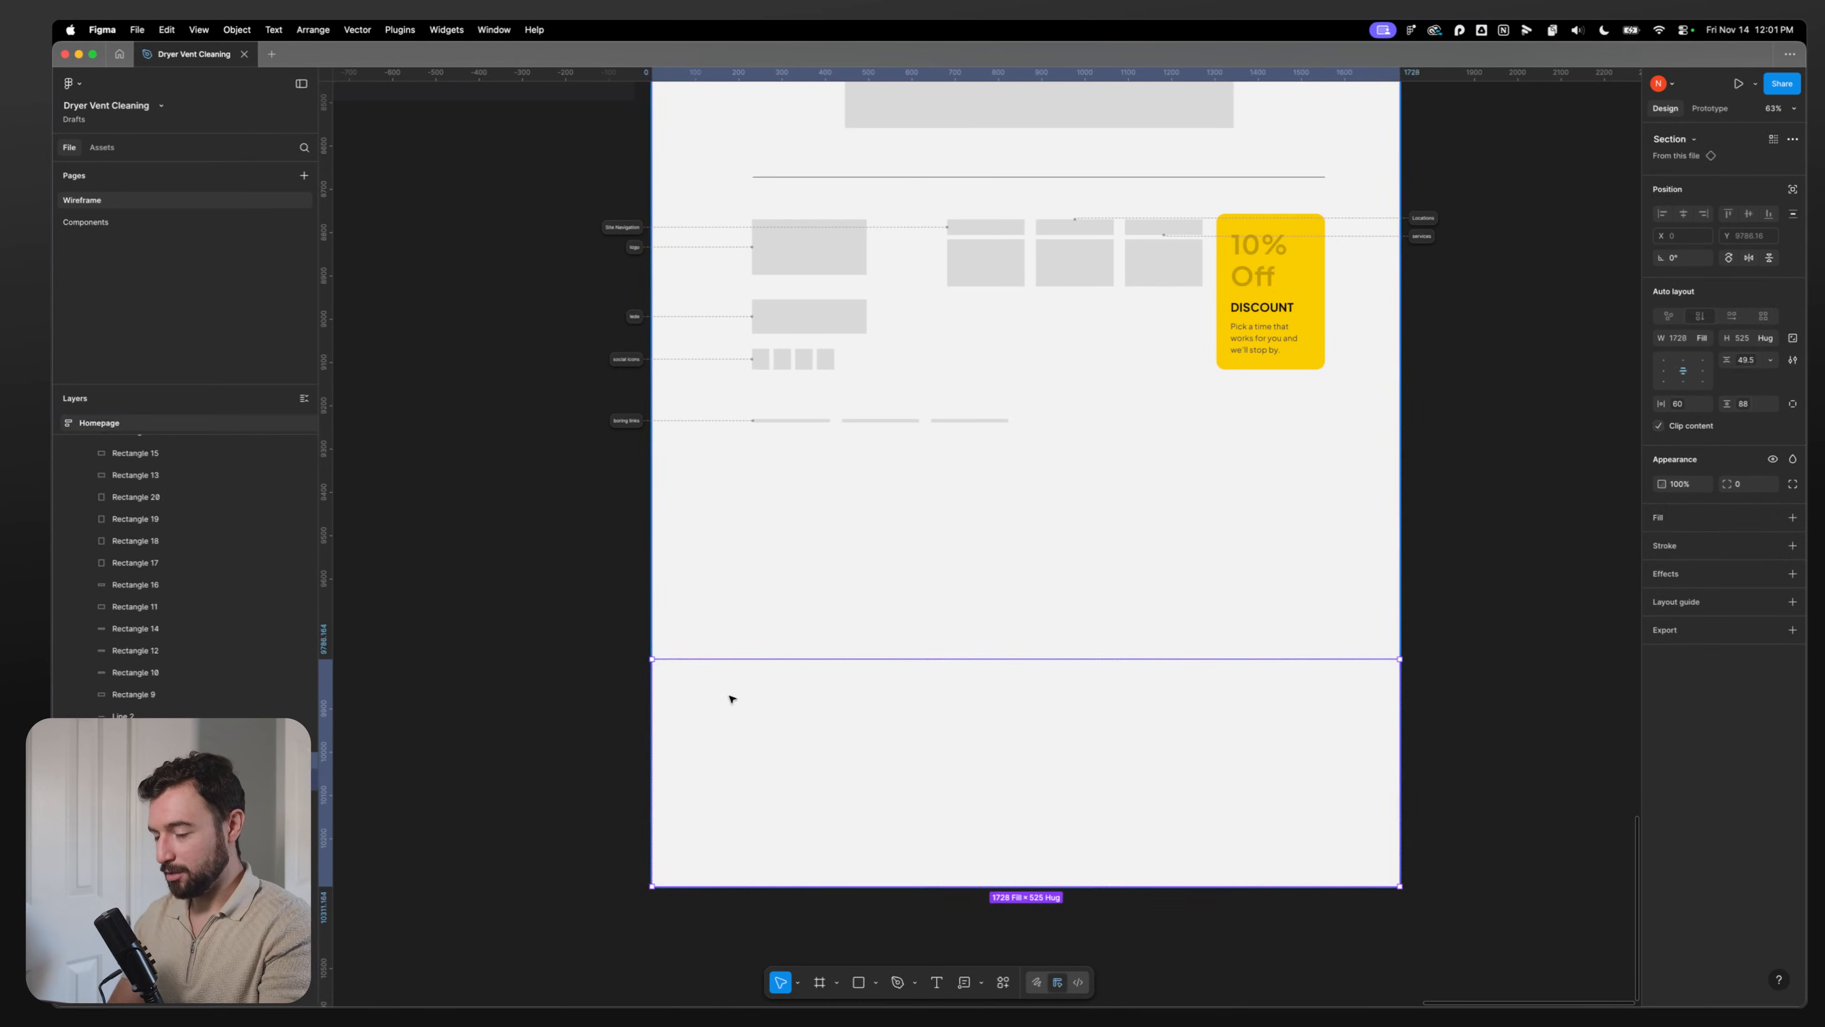
{"action": "key", "text": "alt"}
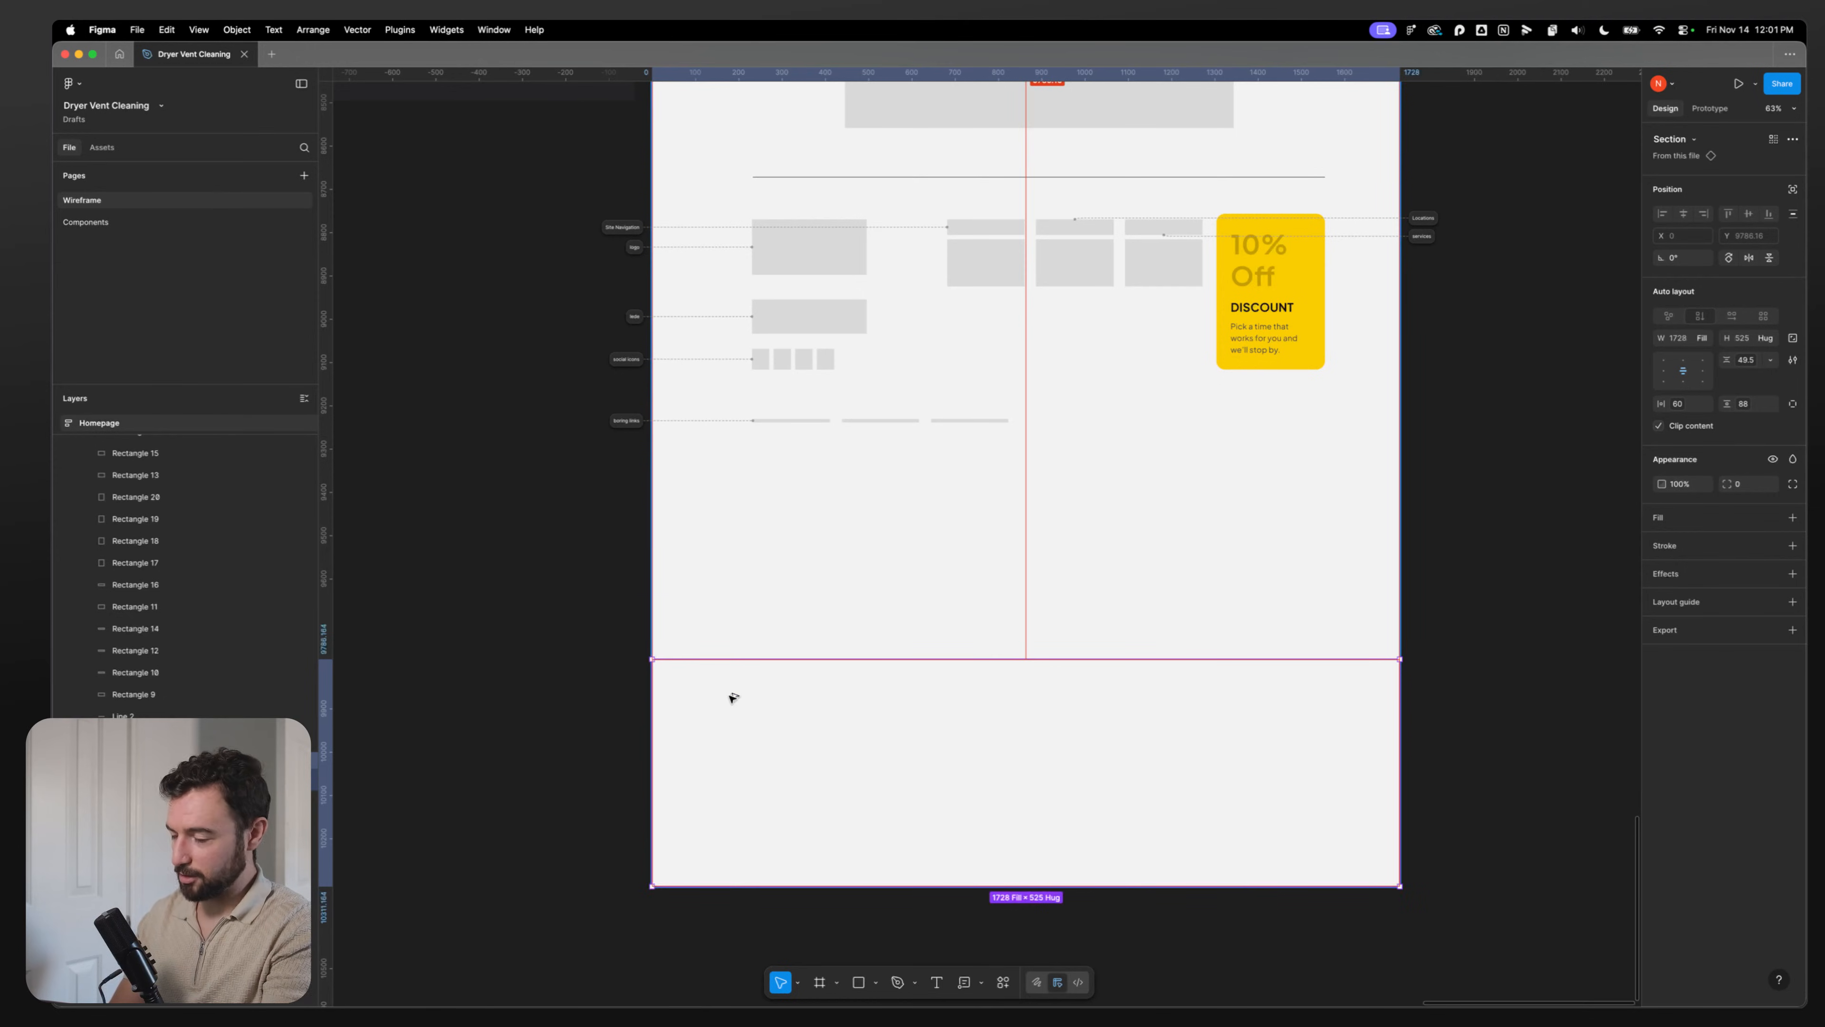
{"action": "key", "text": "super+alt+b"}
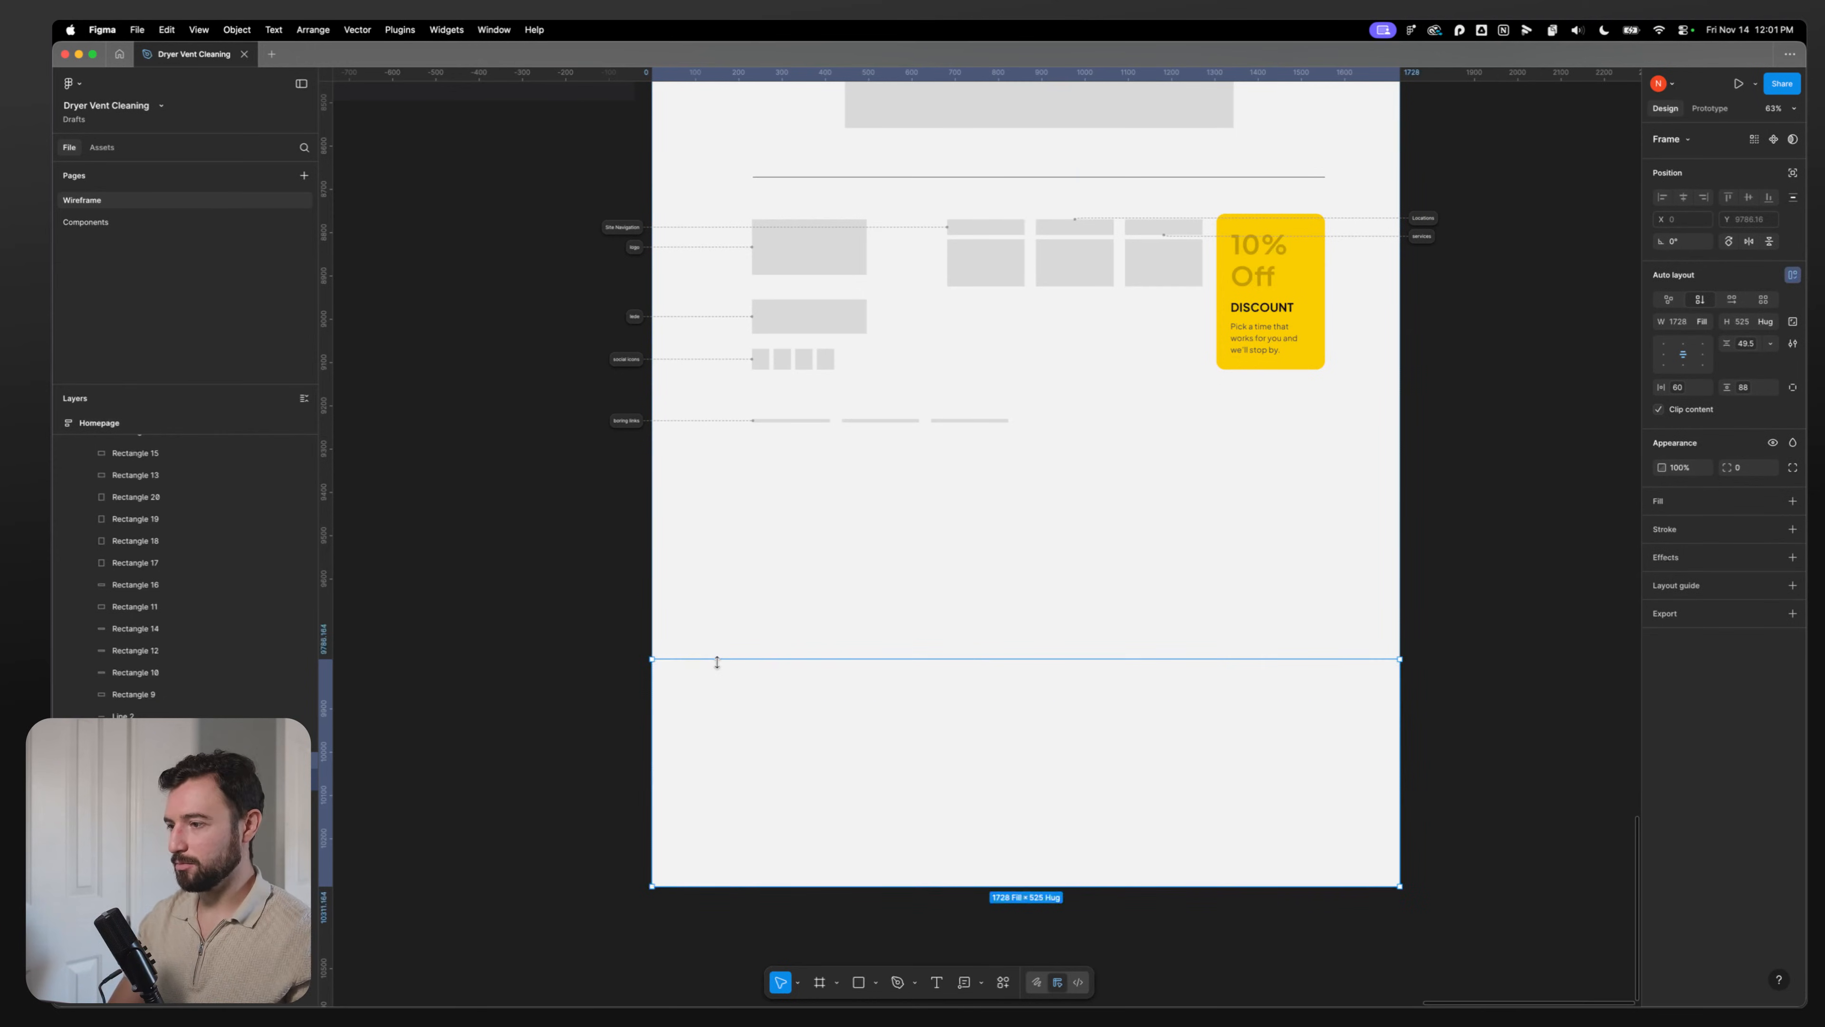
{"action": "key", "text": "super+z"}
Step: Detach the Section instance below the footer from its main component
{"action": "right_click", "coordinate": [800, 697]}
{"action": "mouse_move", "coordinate": [845, 858]}
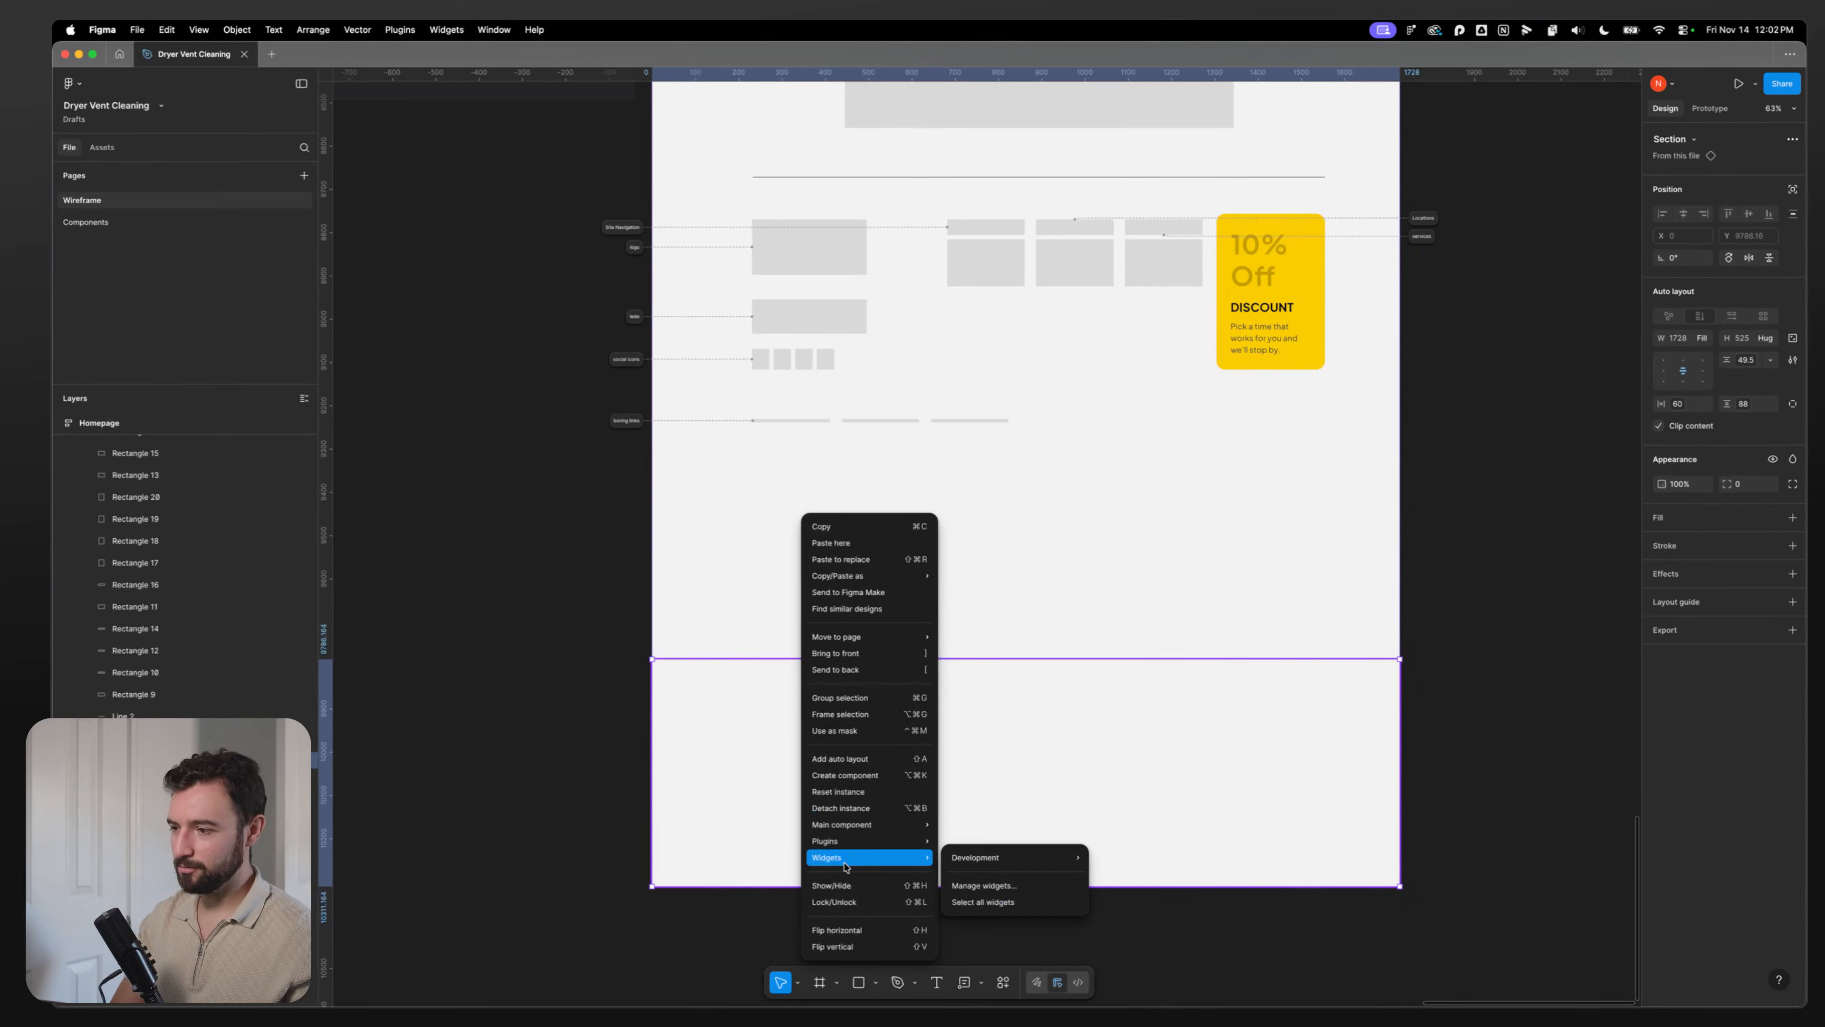
{"action": "left_click", "coordinate": [865, 808]}
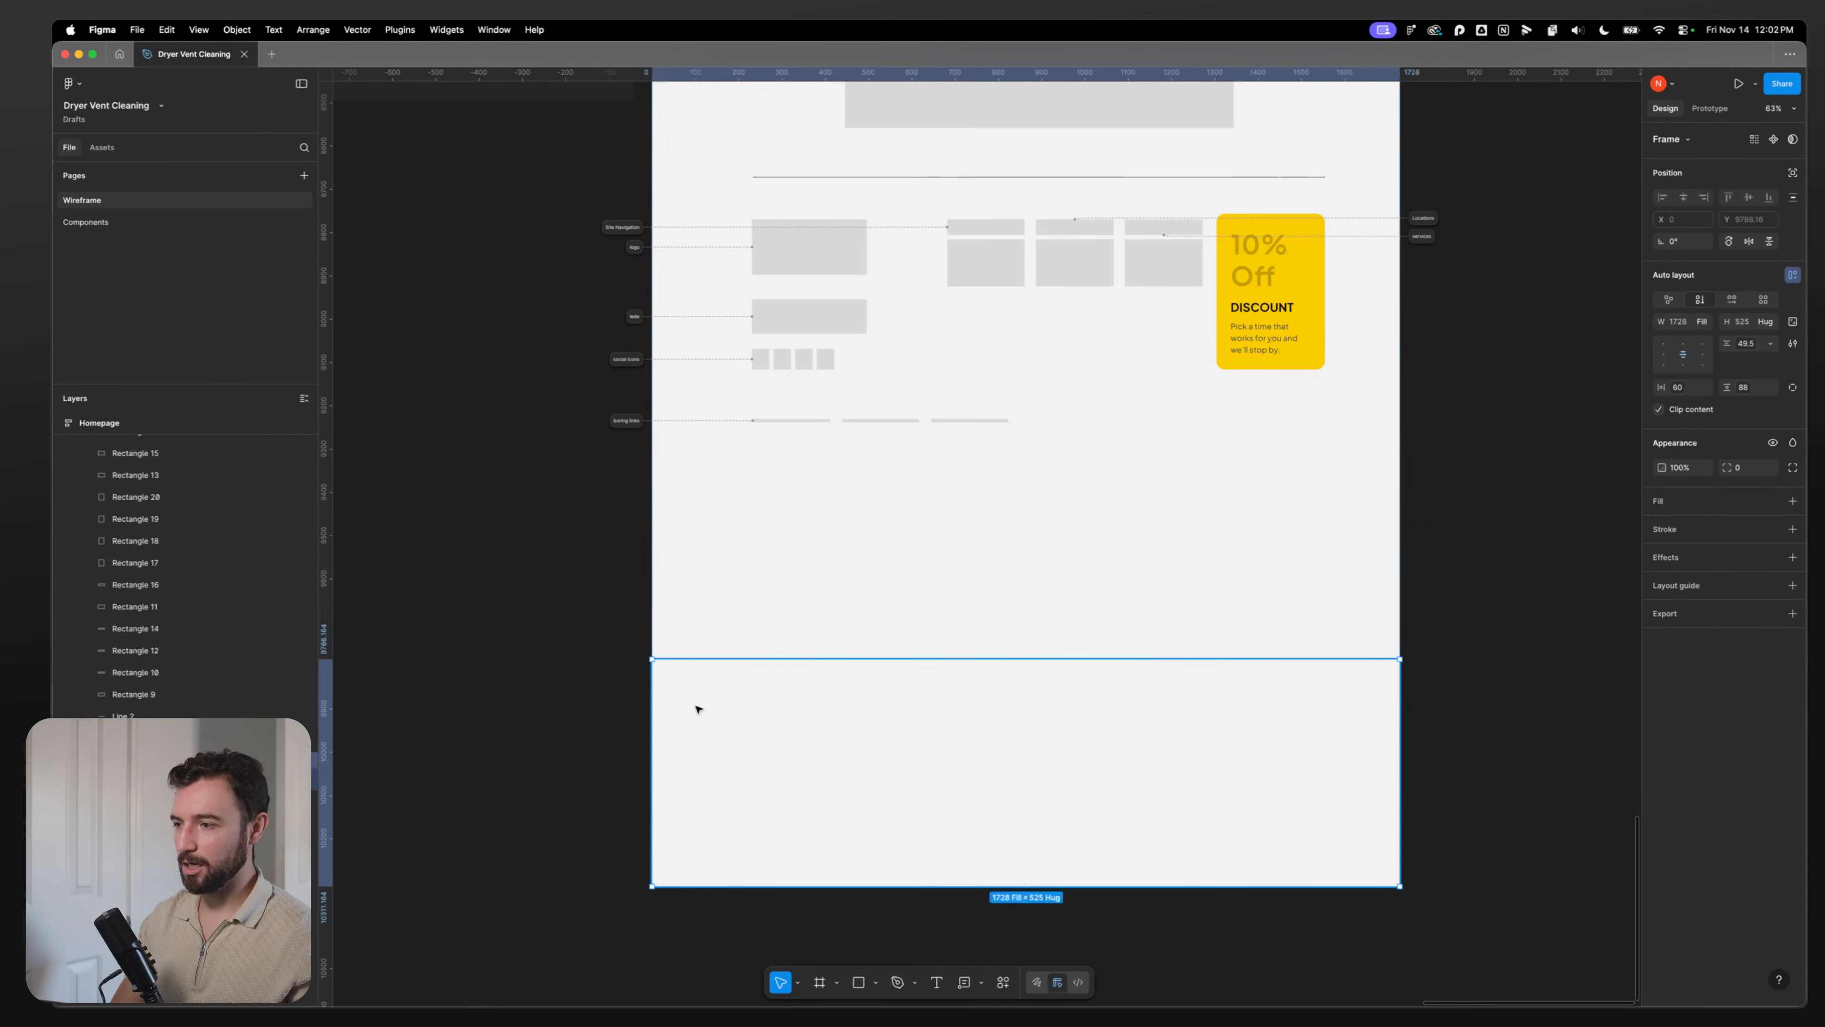
Step: Add a generated lorem ipsum sentence as text in the Section's inner Container and make it fill the container's width
{"action": "left_click", "coordinate": [844, 773]}
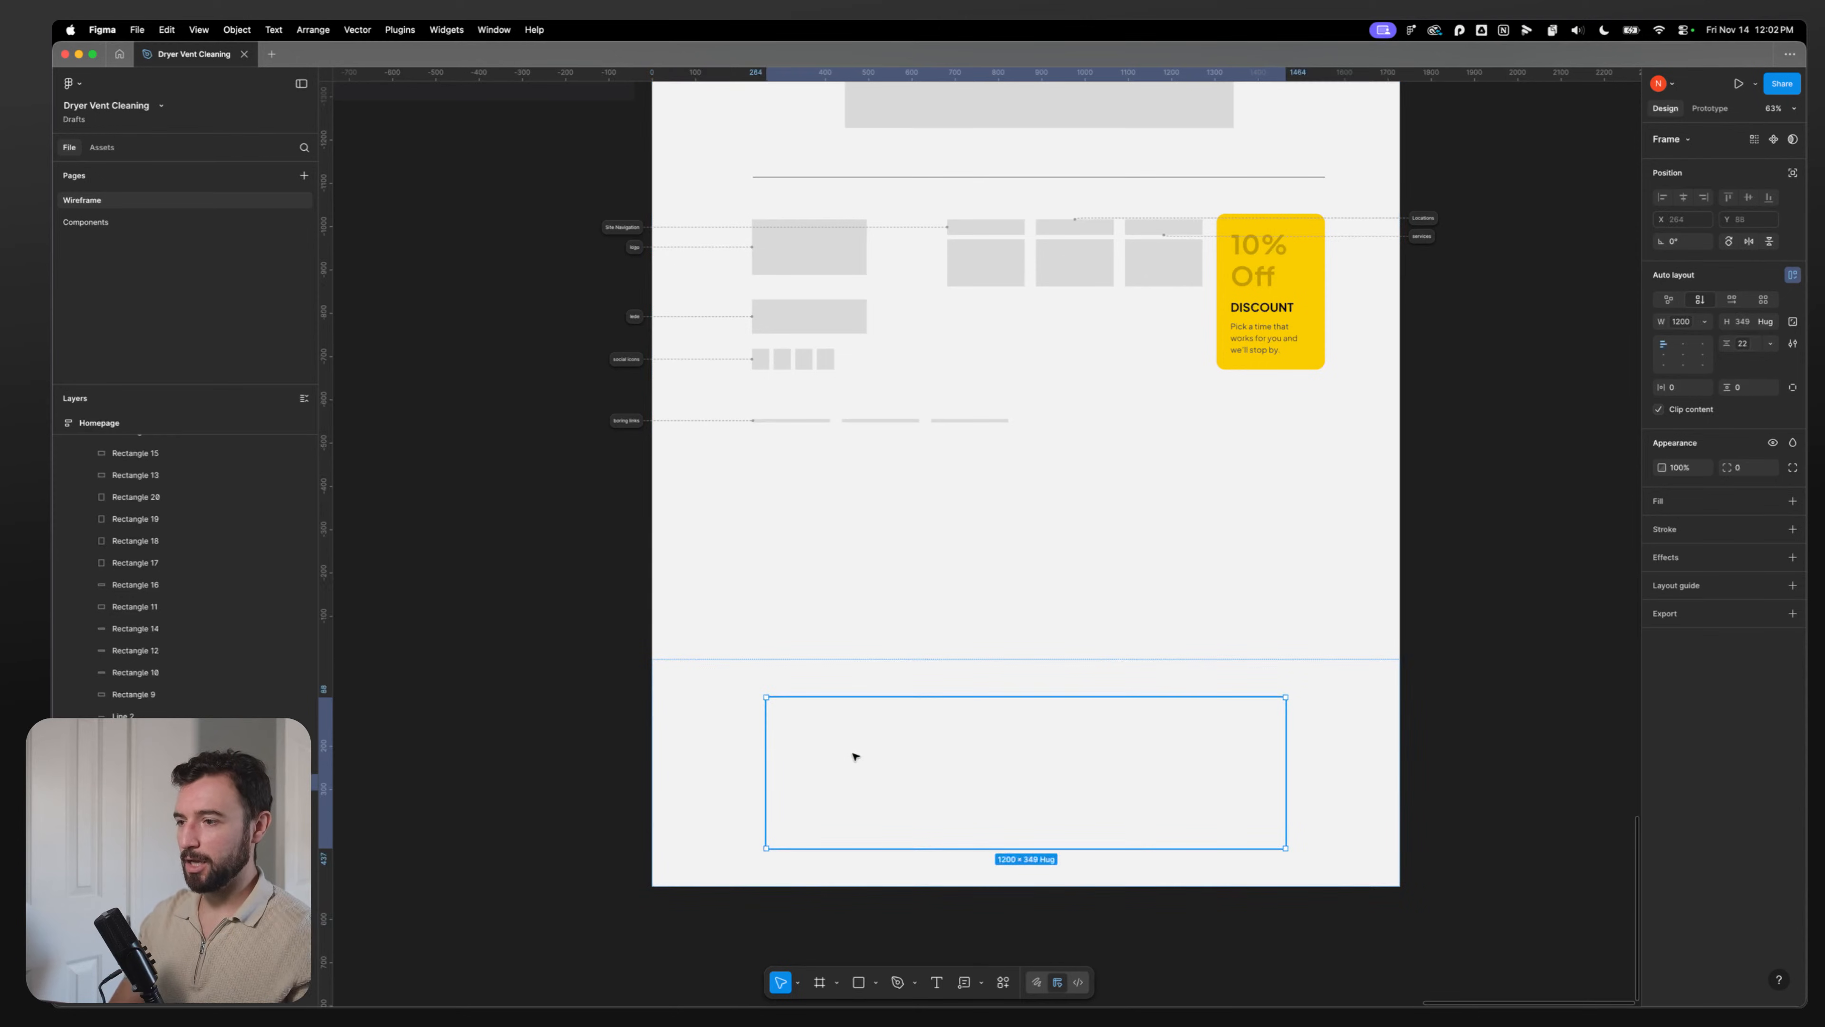
{"action": "key", "text": "t"}
{"action": "left_click", "coordinate": [856, 718]}
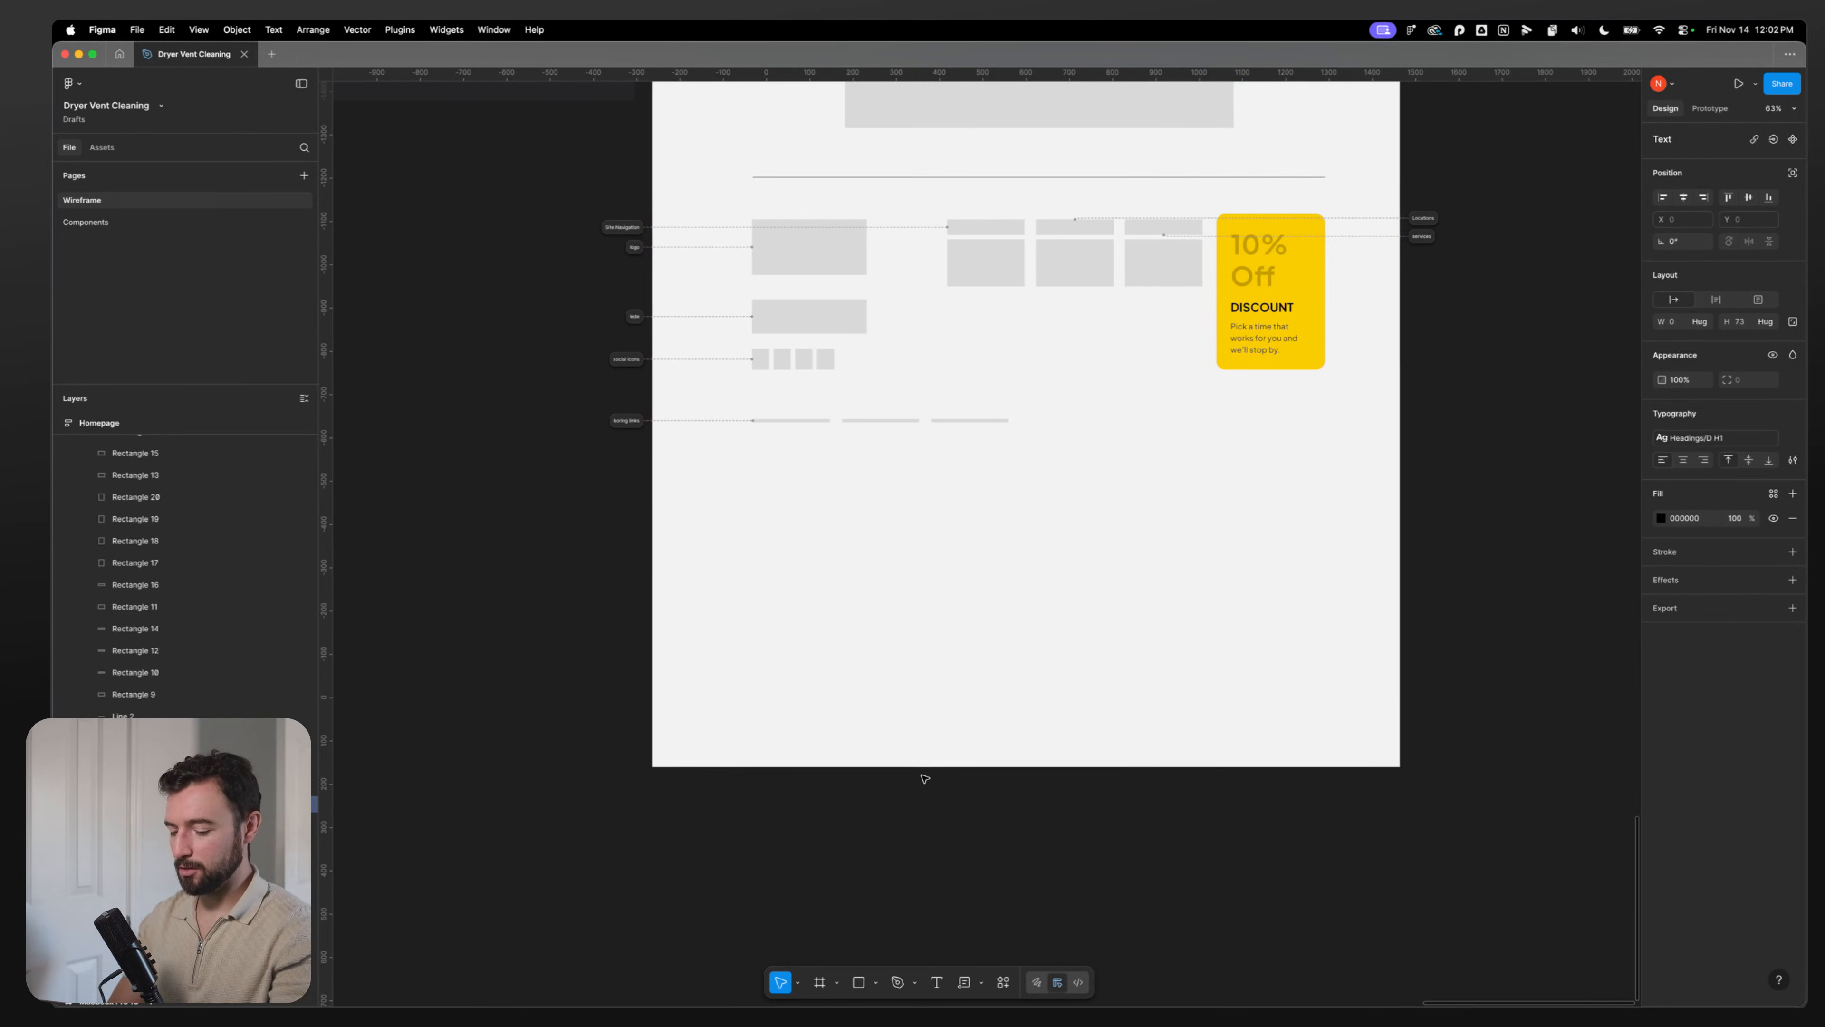
{"action": "key", "text": "super+space"}
{"action": "type", "text": "lo"}
{"action": "key", "text": "Return"}
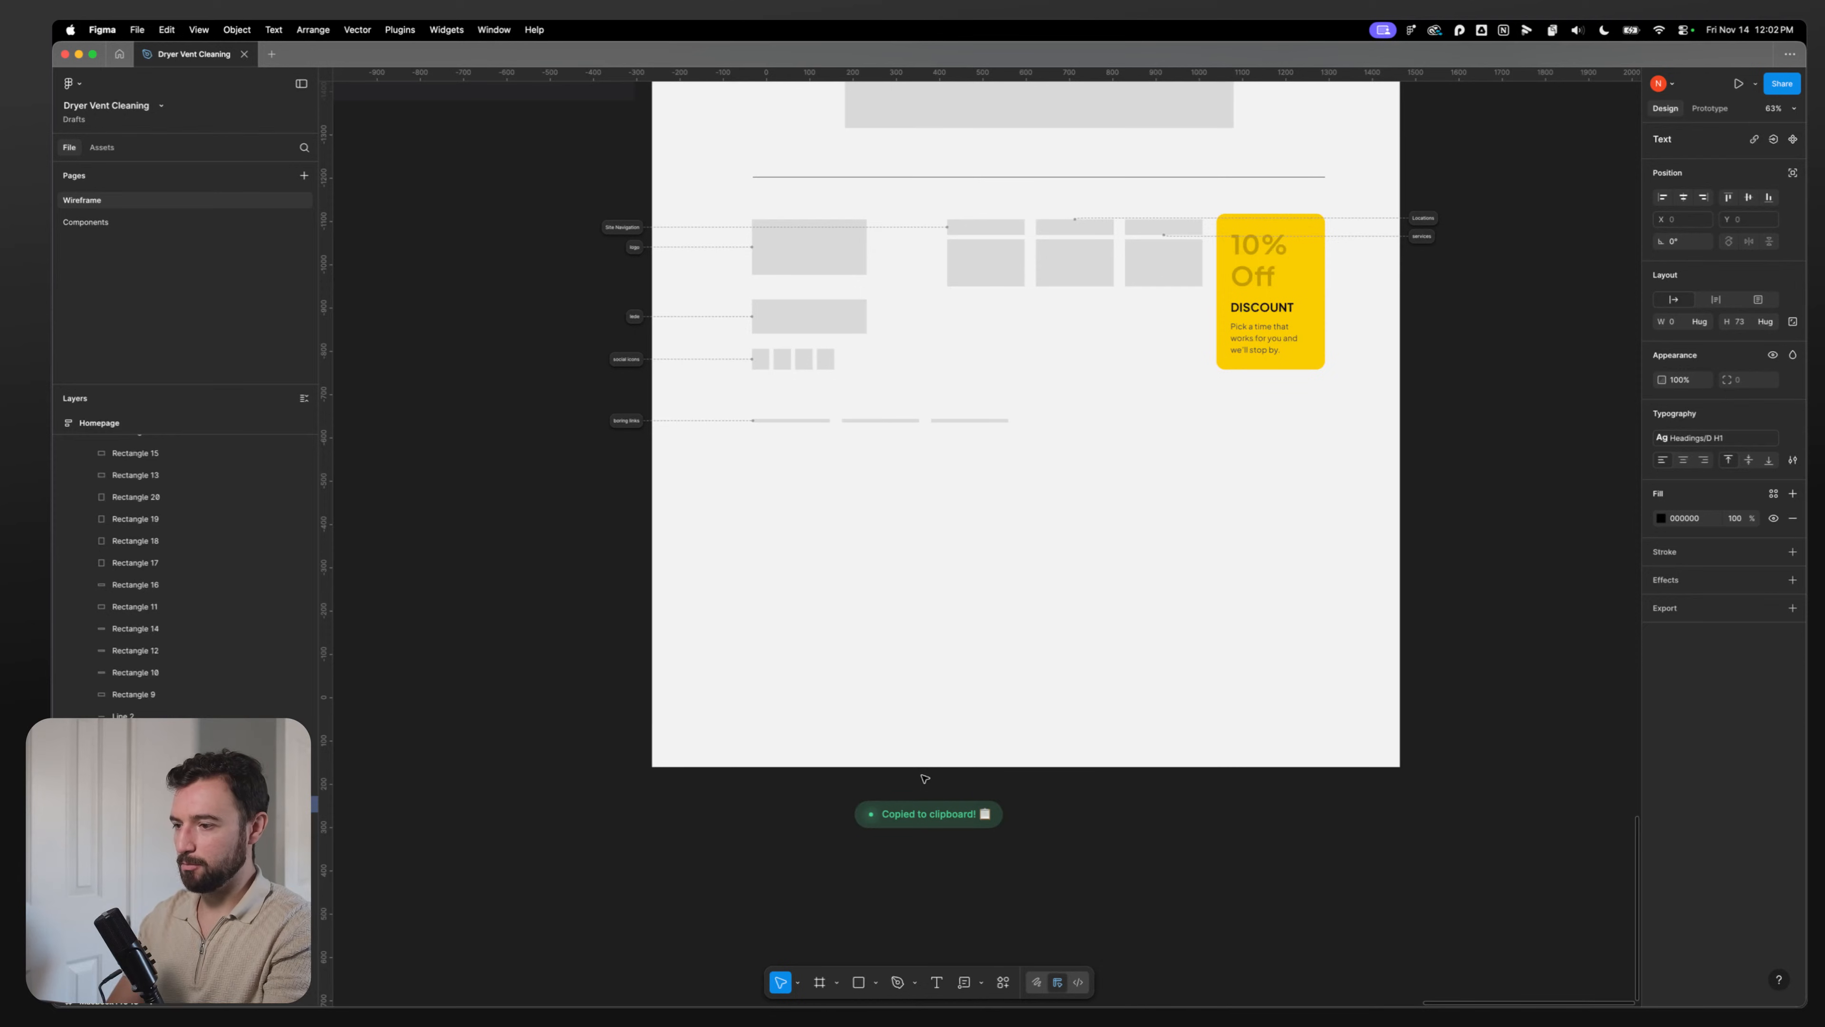
{"action": "key", "text": "super+v"}
{"action": "scroll", "coordinate": [924, 778], "scroll_direction": "down", "scroll_amount": 5}
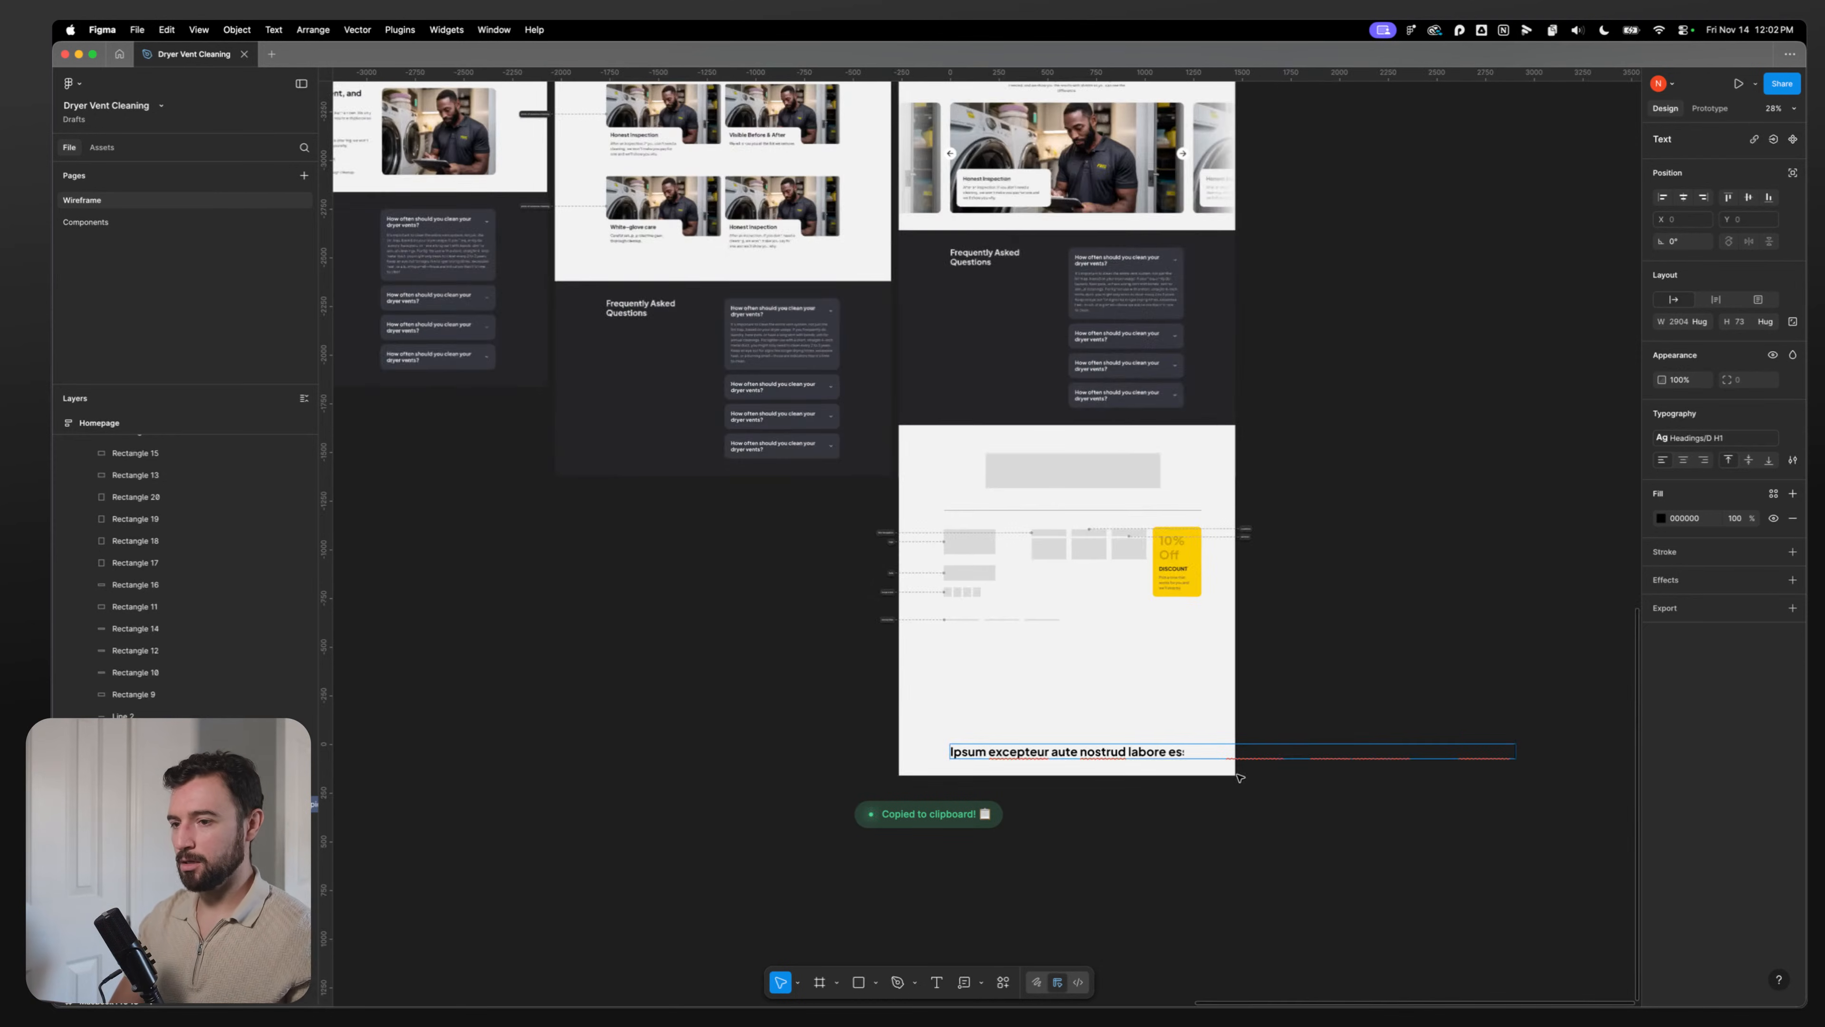
{"action": "left_click", "coordinate": [1411, 825]}
{"action": "double_click", "coordinate": [1516, 750], "text": "alt"}
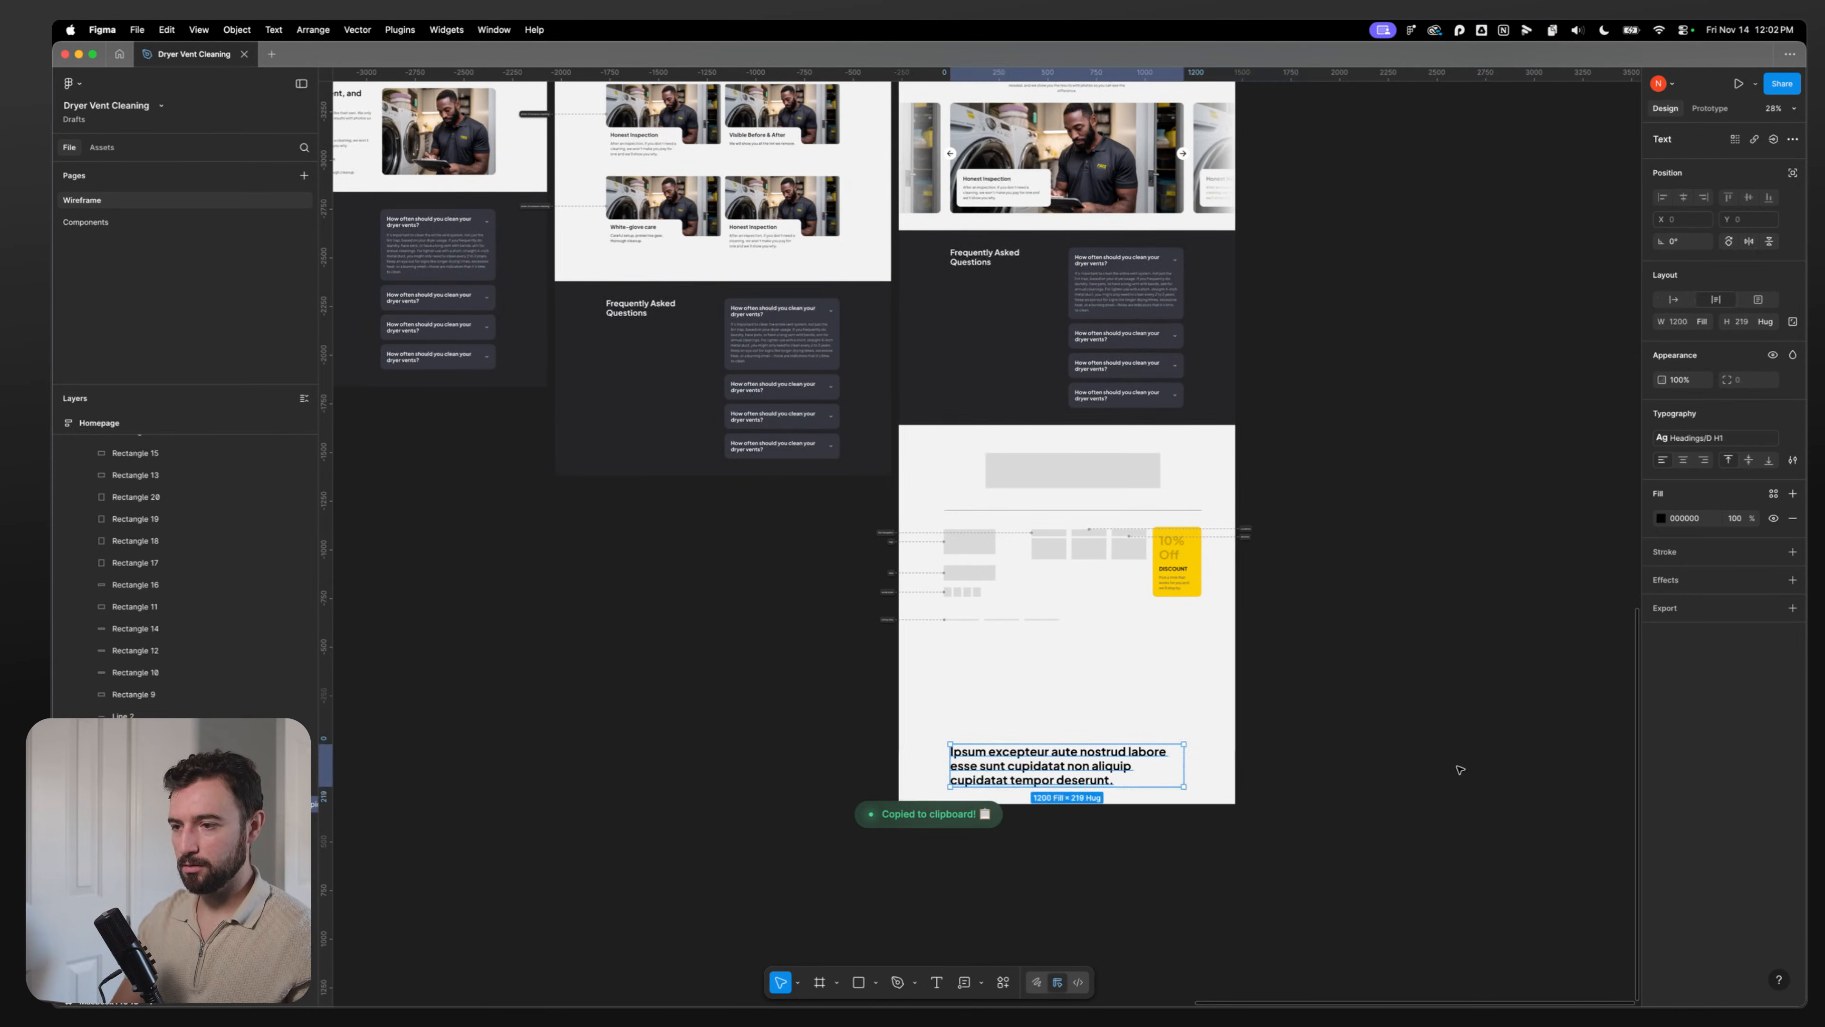
{"action": "scroll", "coordinate": [1121, 830], "scroll_direction": "right", "scroll_amount": 2}
{"action": "scroll", "coordinate": [1085, 776], "scroll_direction": "down", "scroll_amount": 3}
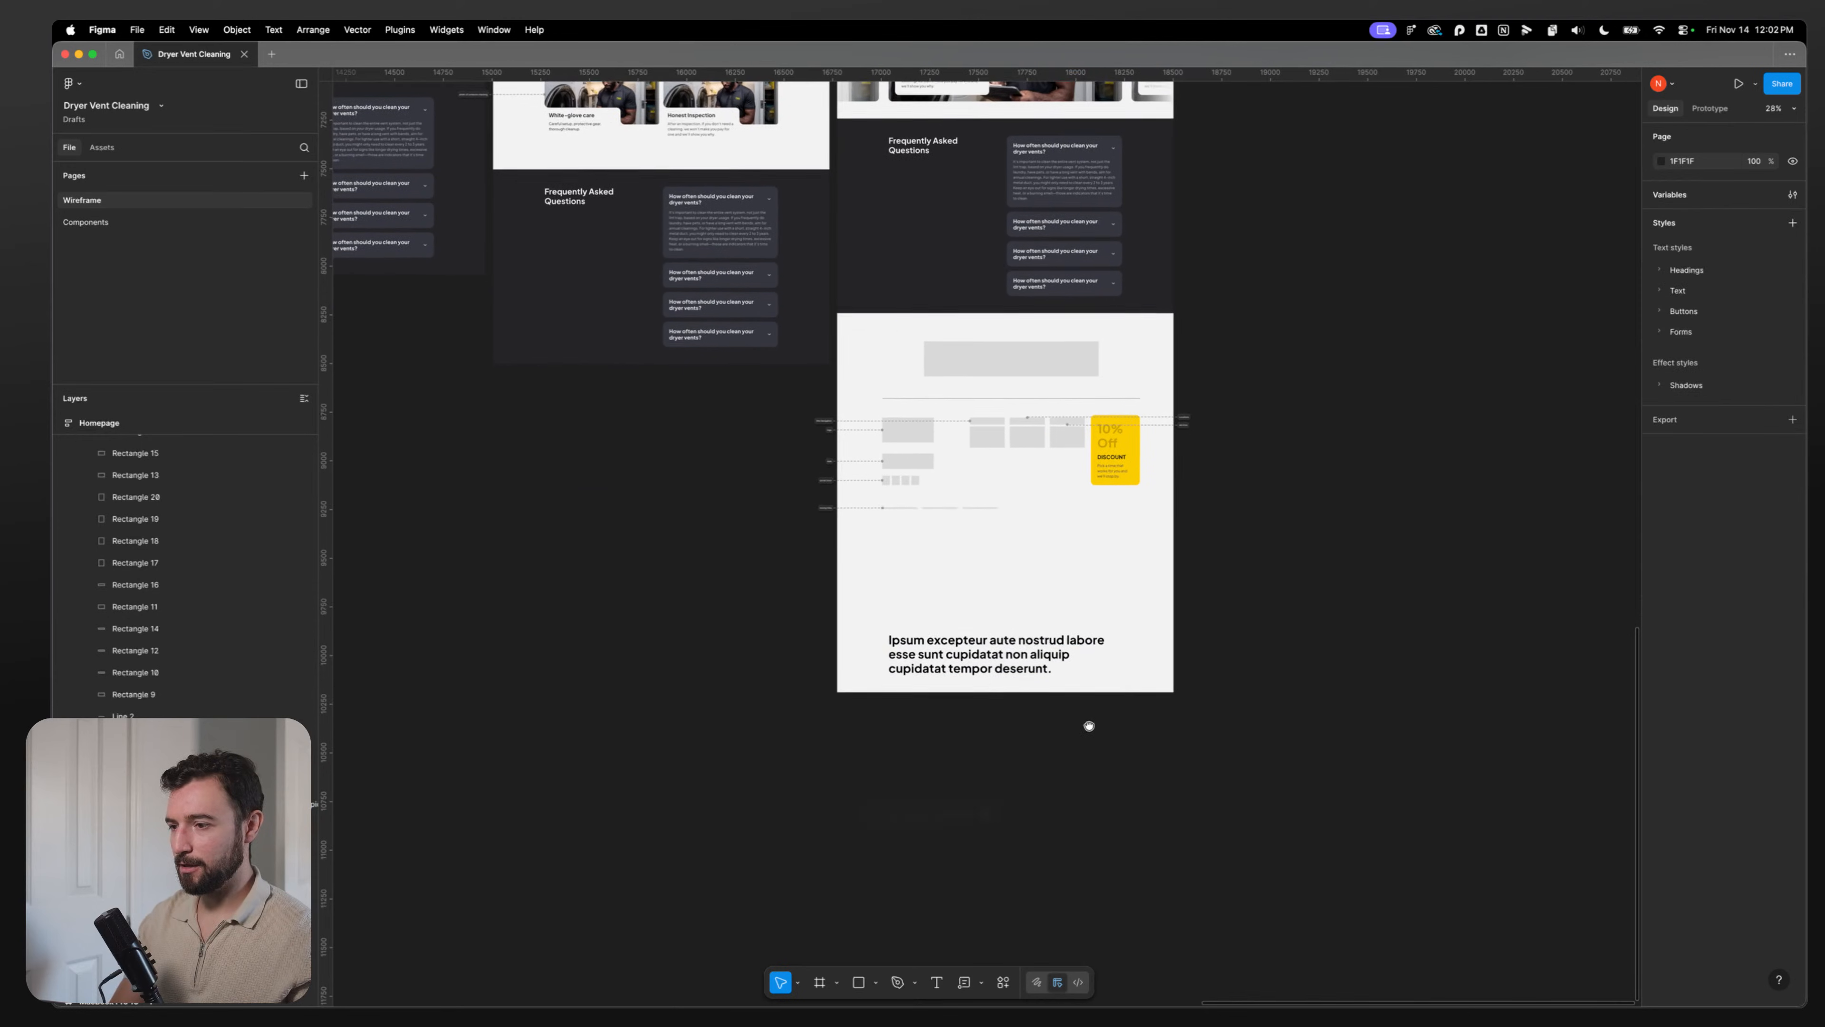
Step: Apply the library's Headings heading color to the fill of the placeholder heading
{"action": "key", "text": "shift+a"}
{"action": "left_click", "coordinate": [920, 647]}
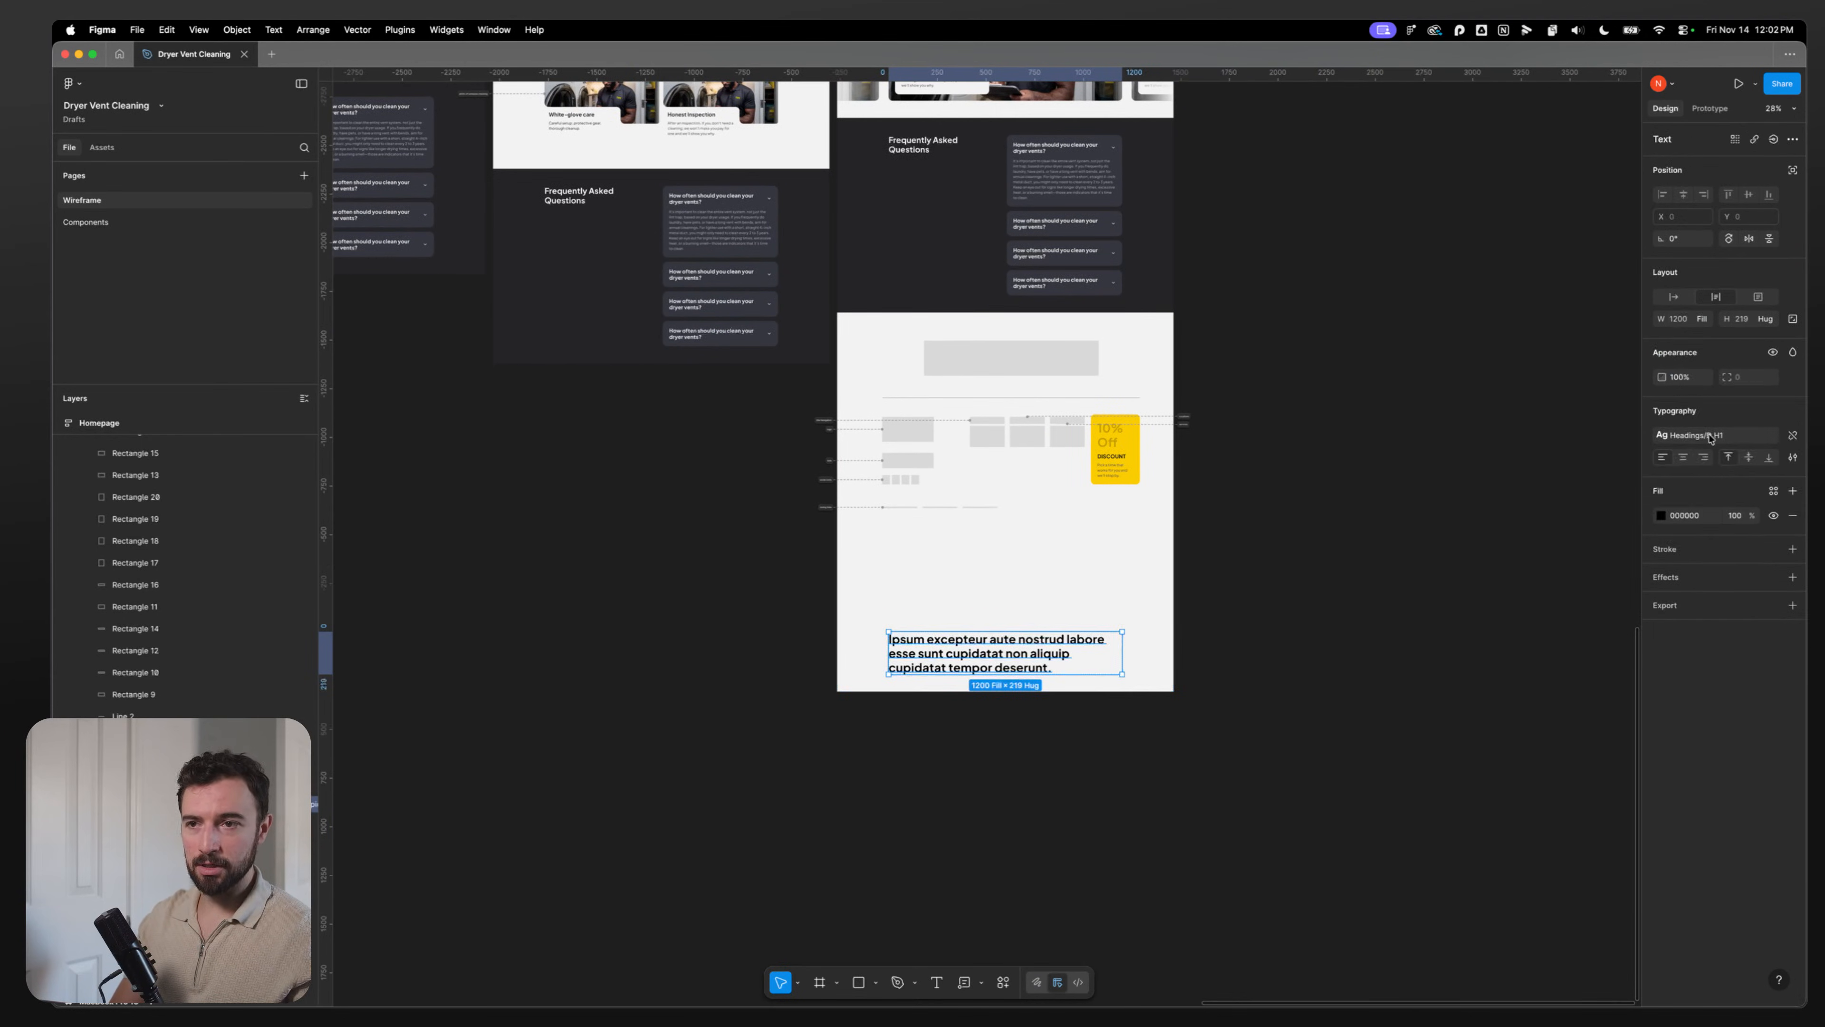
{"action": "left_click", "coordinate": [1773, 492]}
{"action": "left_click", "coordinate": [1544, 610]}
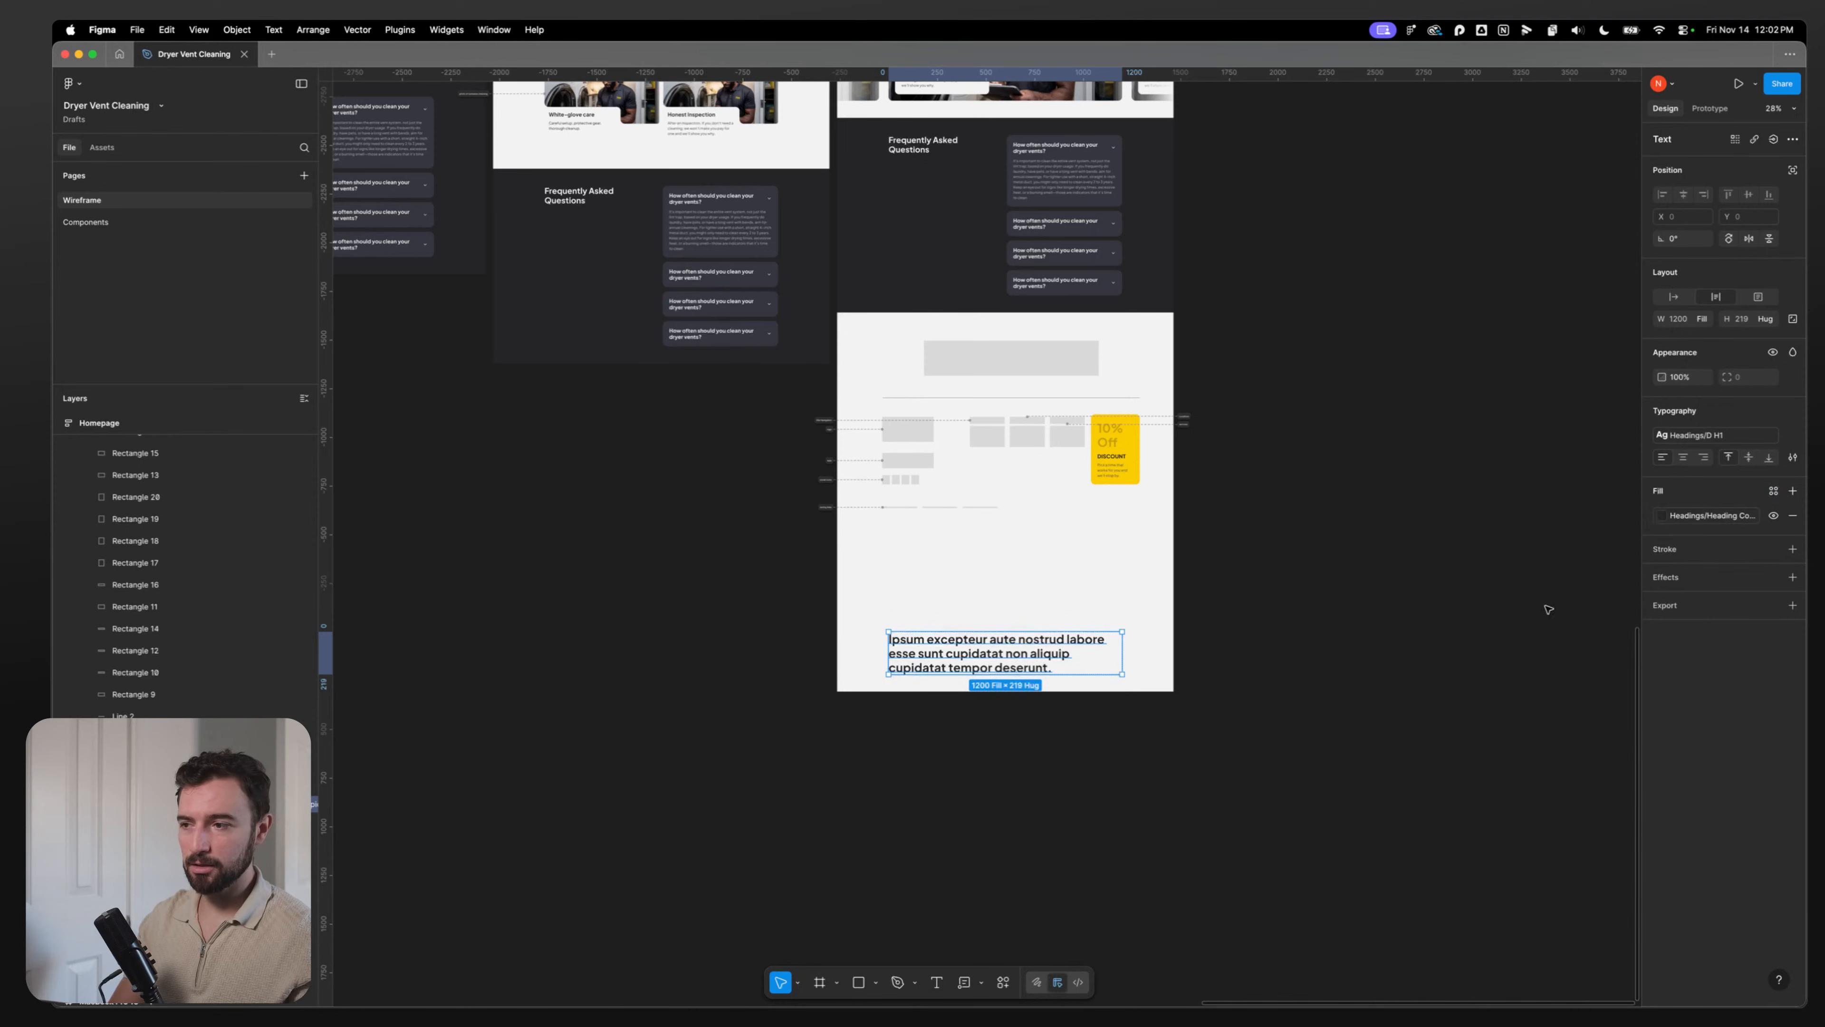
Step: Draw a horizontal line about 1028 wide under the heading and place it inside the Section's inner Container
{"action": "left_click", "coordinate": [970, 706]}
{"action": "scroll", "coordinate": [970, 705], "scroll_direction": "up", "scroll_amount": 3}
{"action": "double_click", "coordinate": [890, 628]}
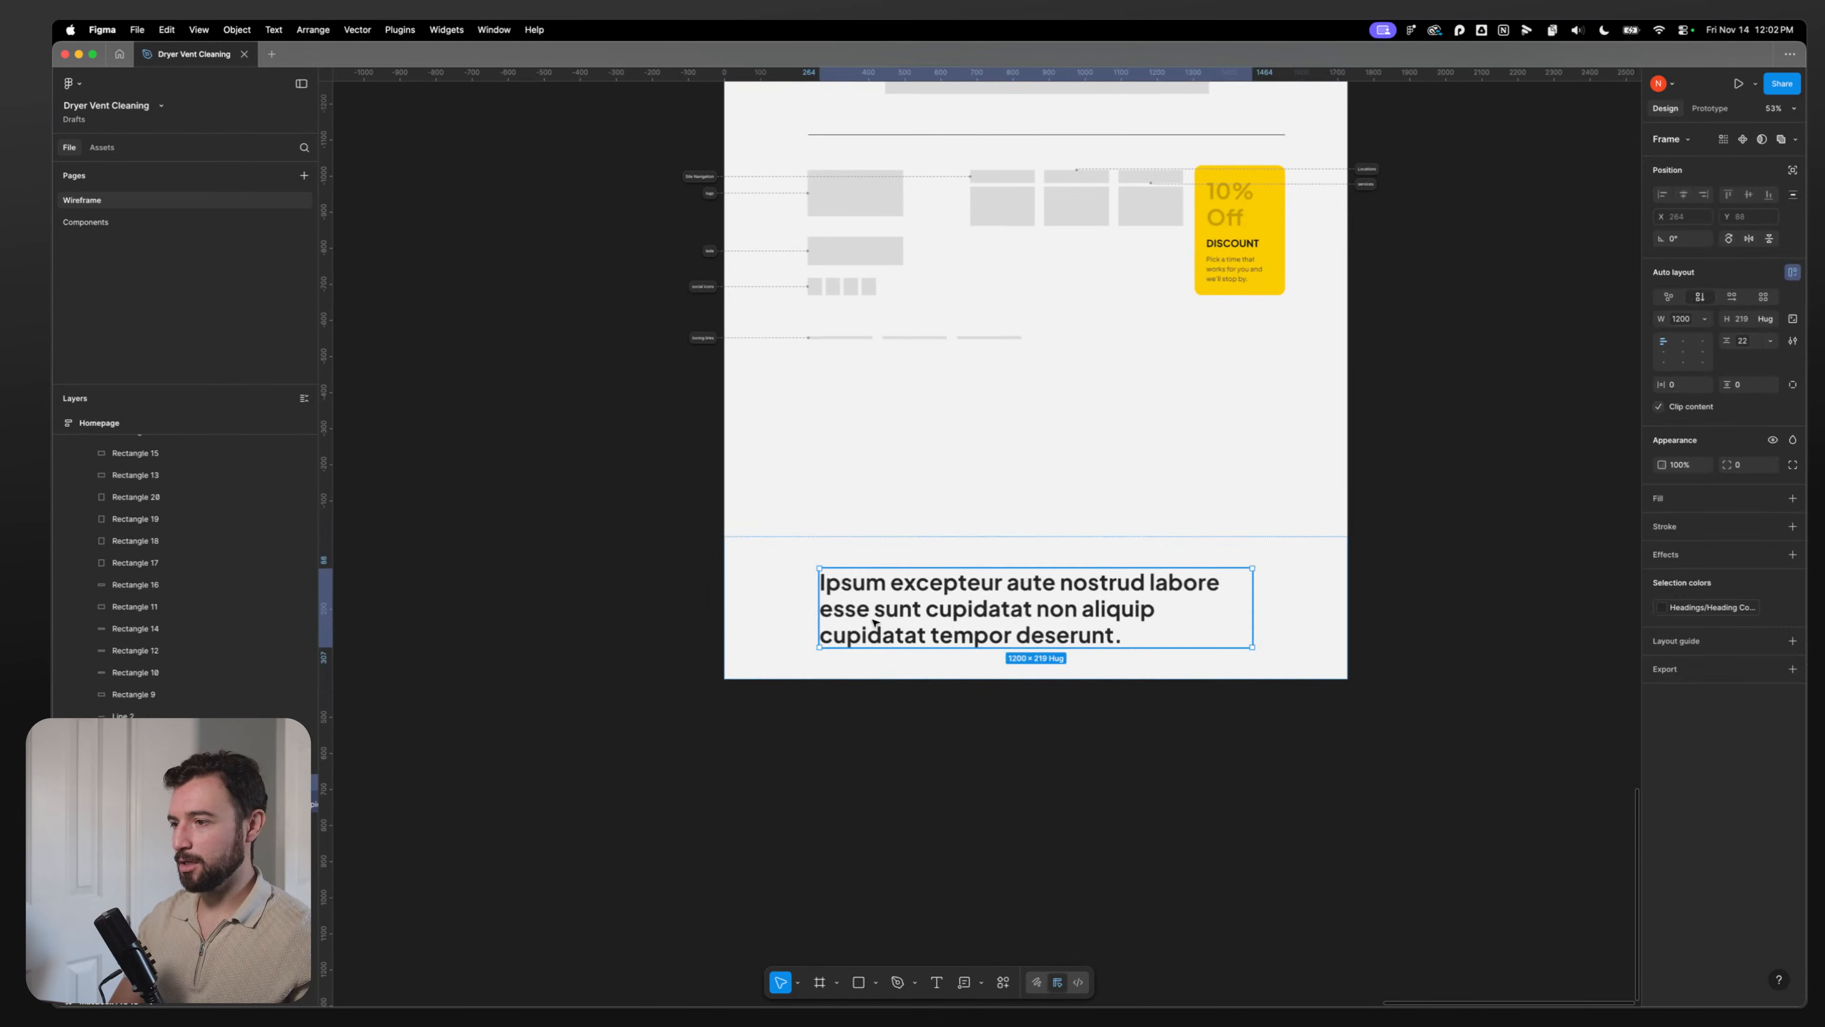
{"action": "left_click", "coordinate": [794, 615]}
{"action": "key", "text": "Return"}
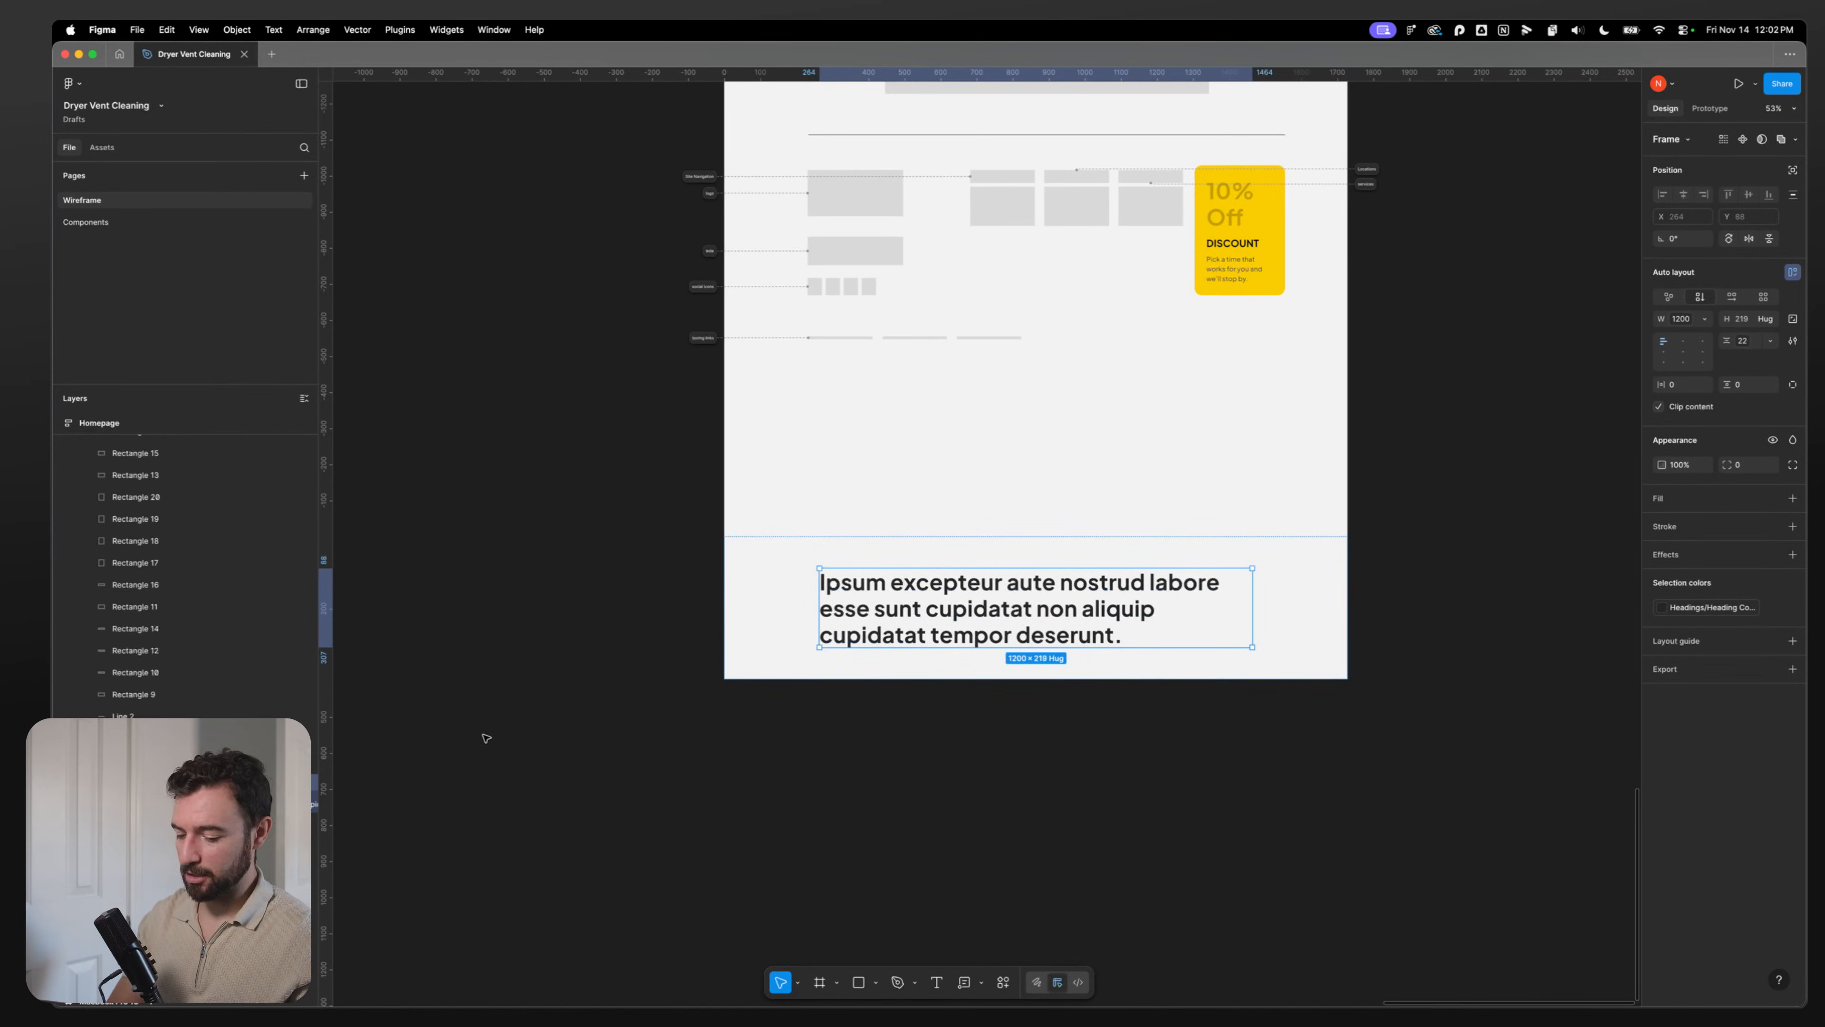
{"action": "key", "text": "l"}
{"action": "left_click_drag", "start_coordinate": [825, 653], "coordinate": [1196, 655]}
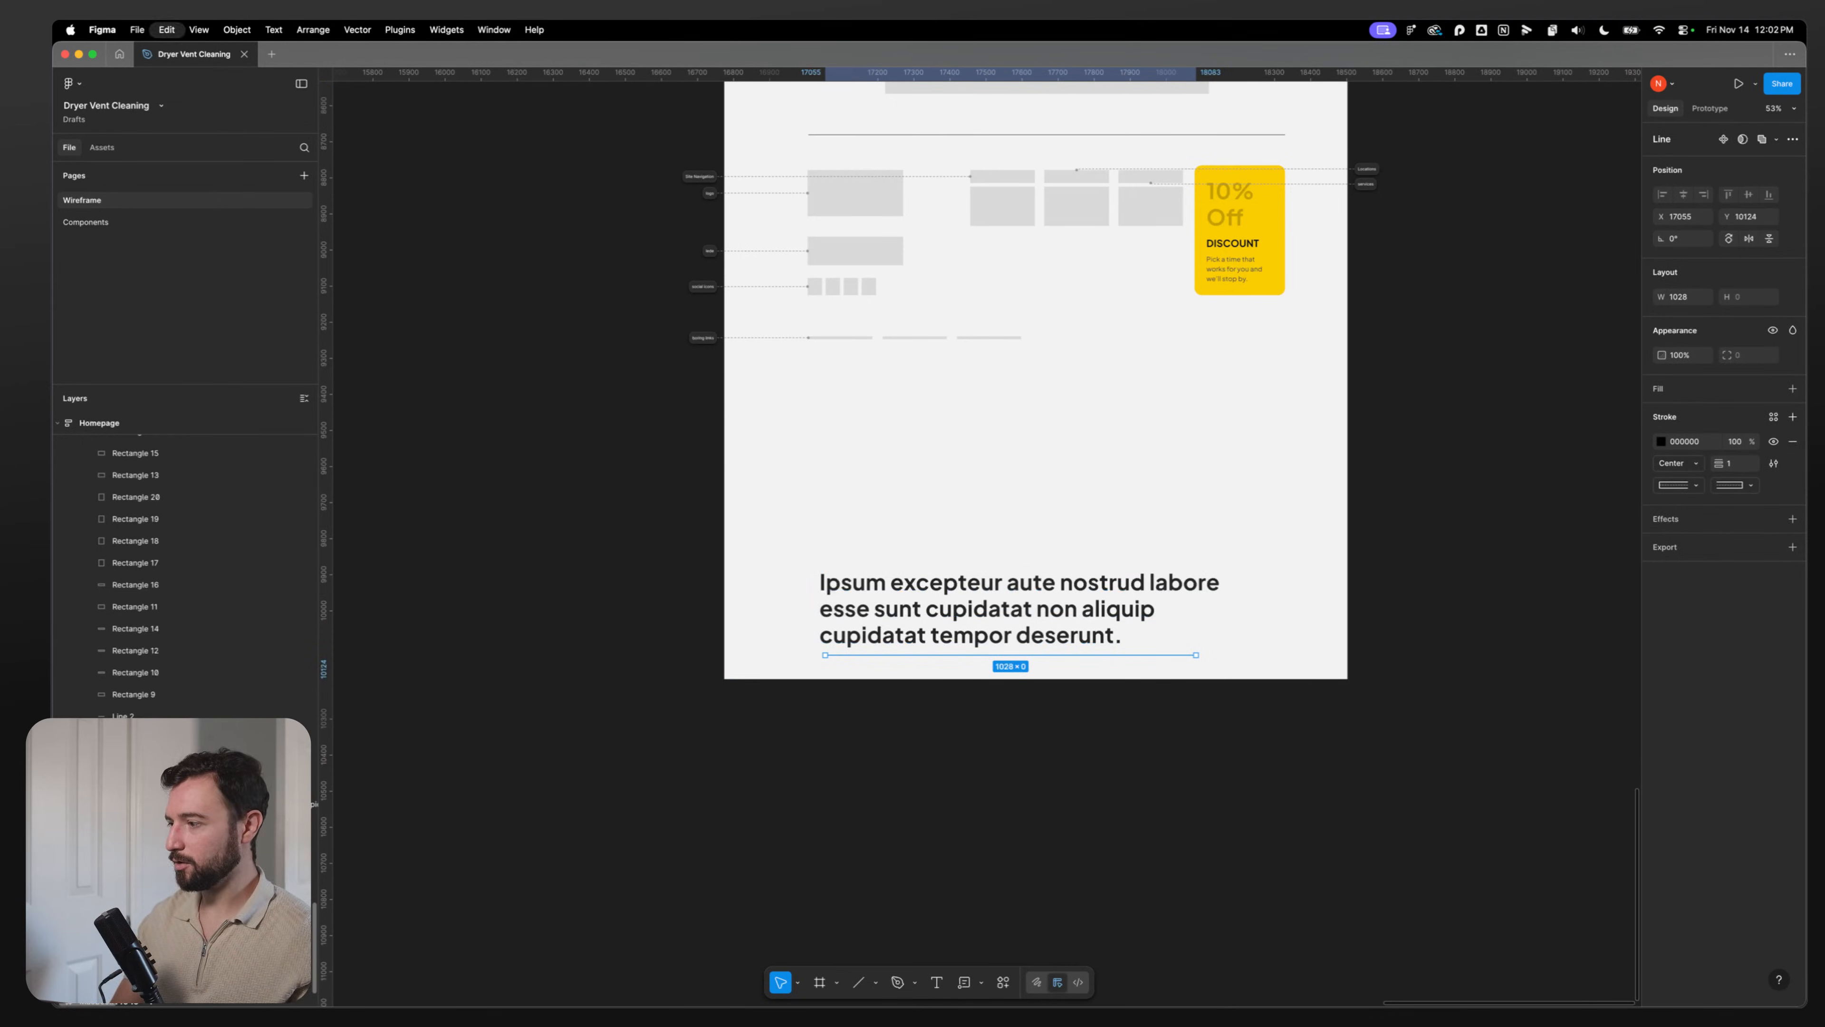
{"action": "key", "text": "cmd+z"}
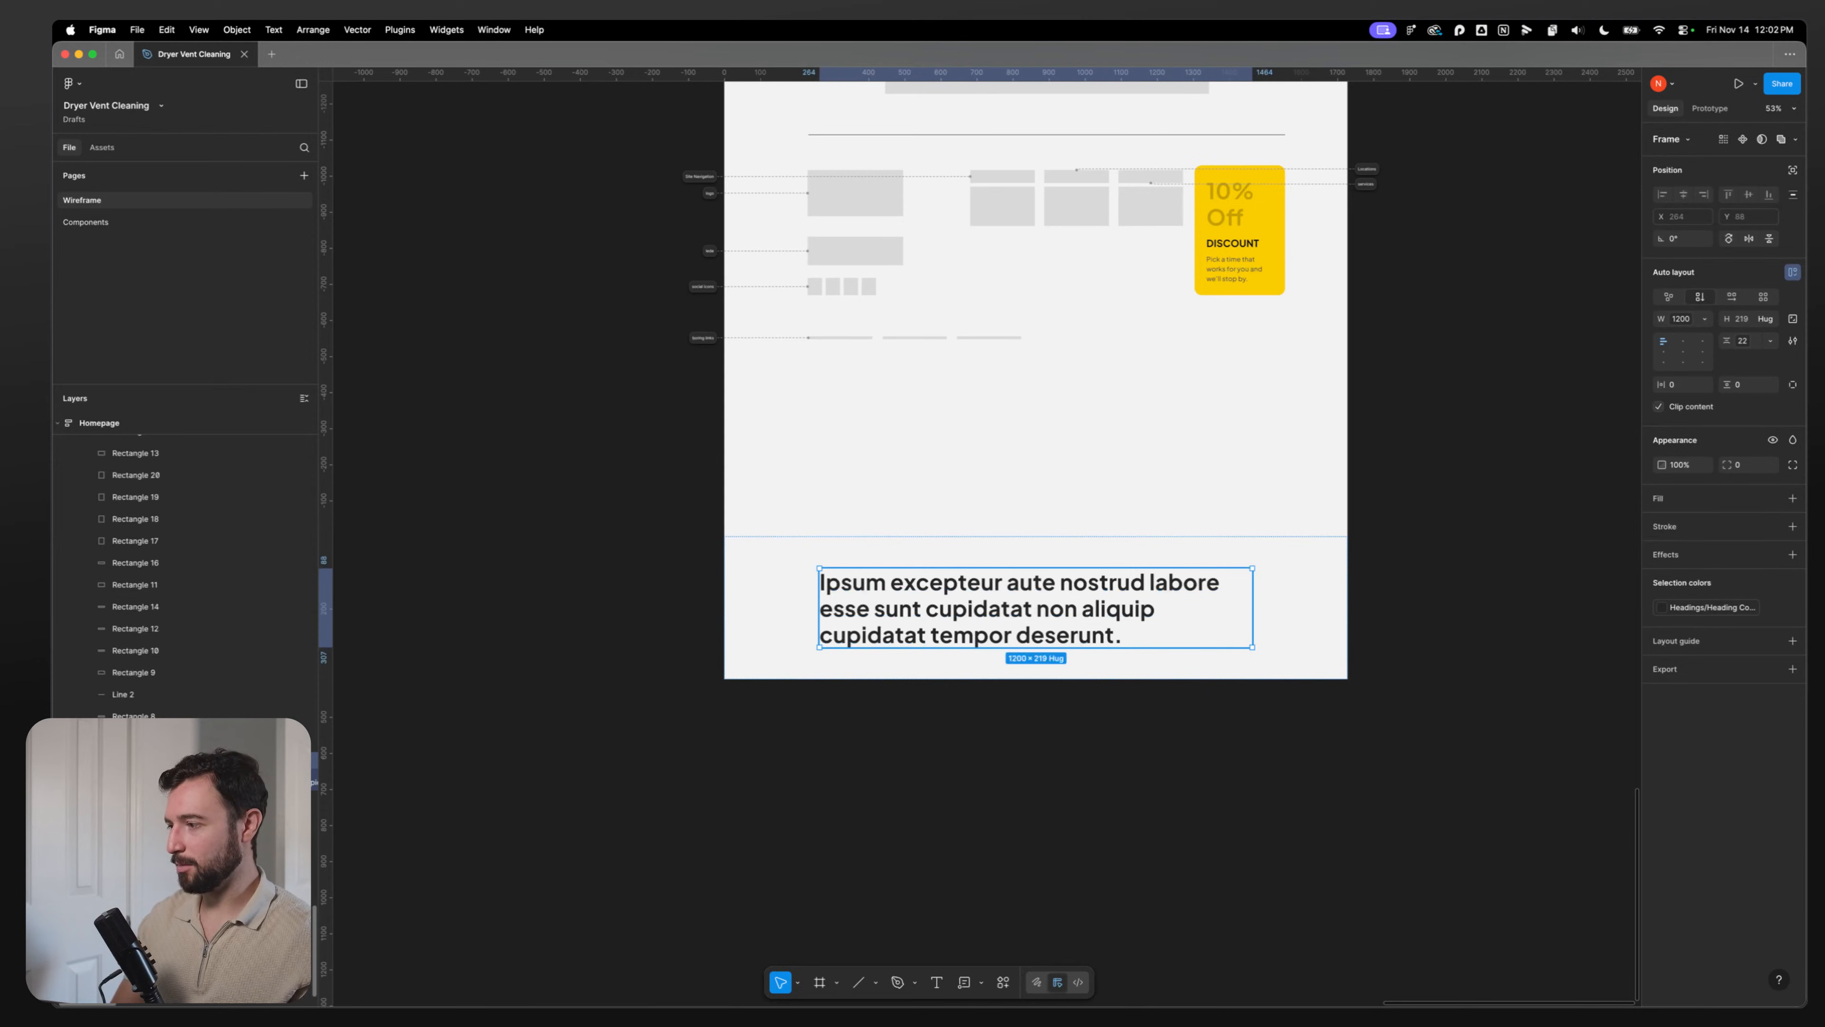
{"action": "key", "text": "cmd+shift+z"}
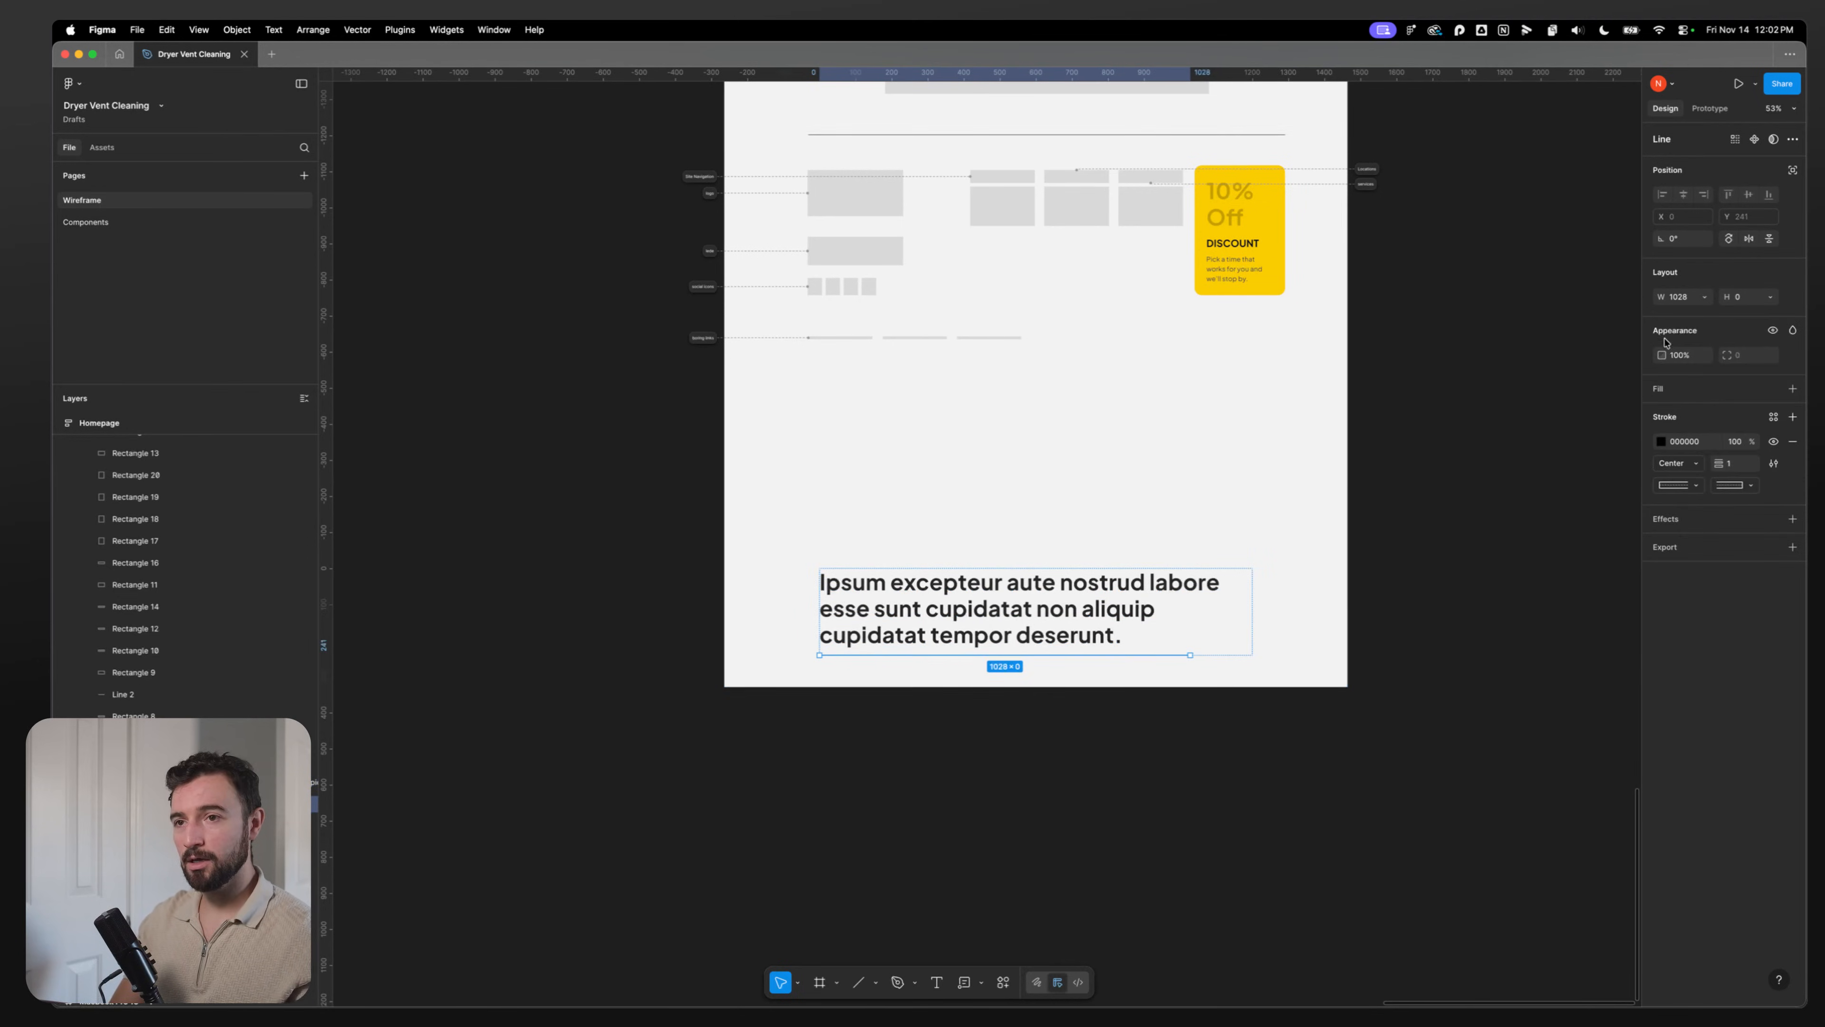
Step: Make the divider line fill the container's width and apply Border Color Dark to its stroke
{"action": "left_click", "coordinate": [1704, 296]}
{"action": "left_click", "coordinate": [1685, 325]}
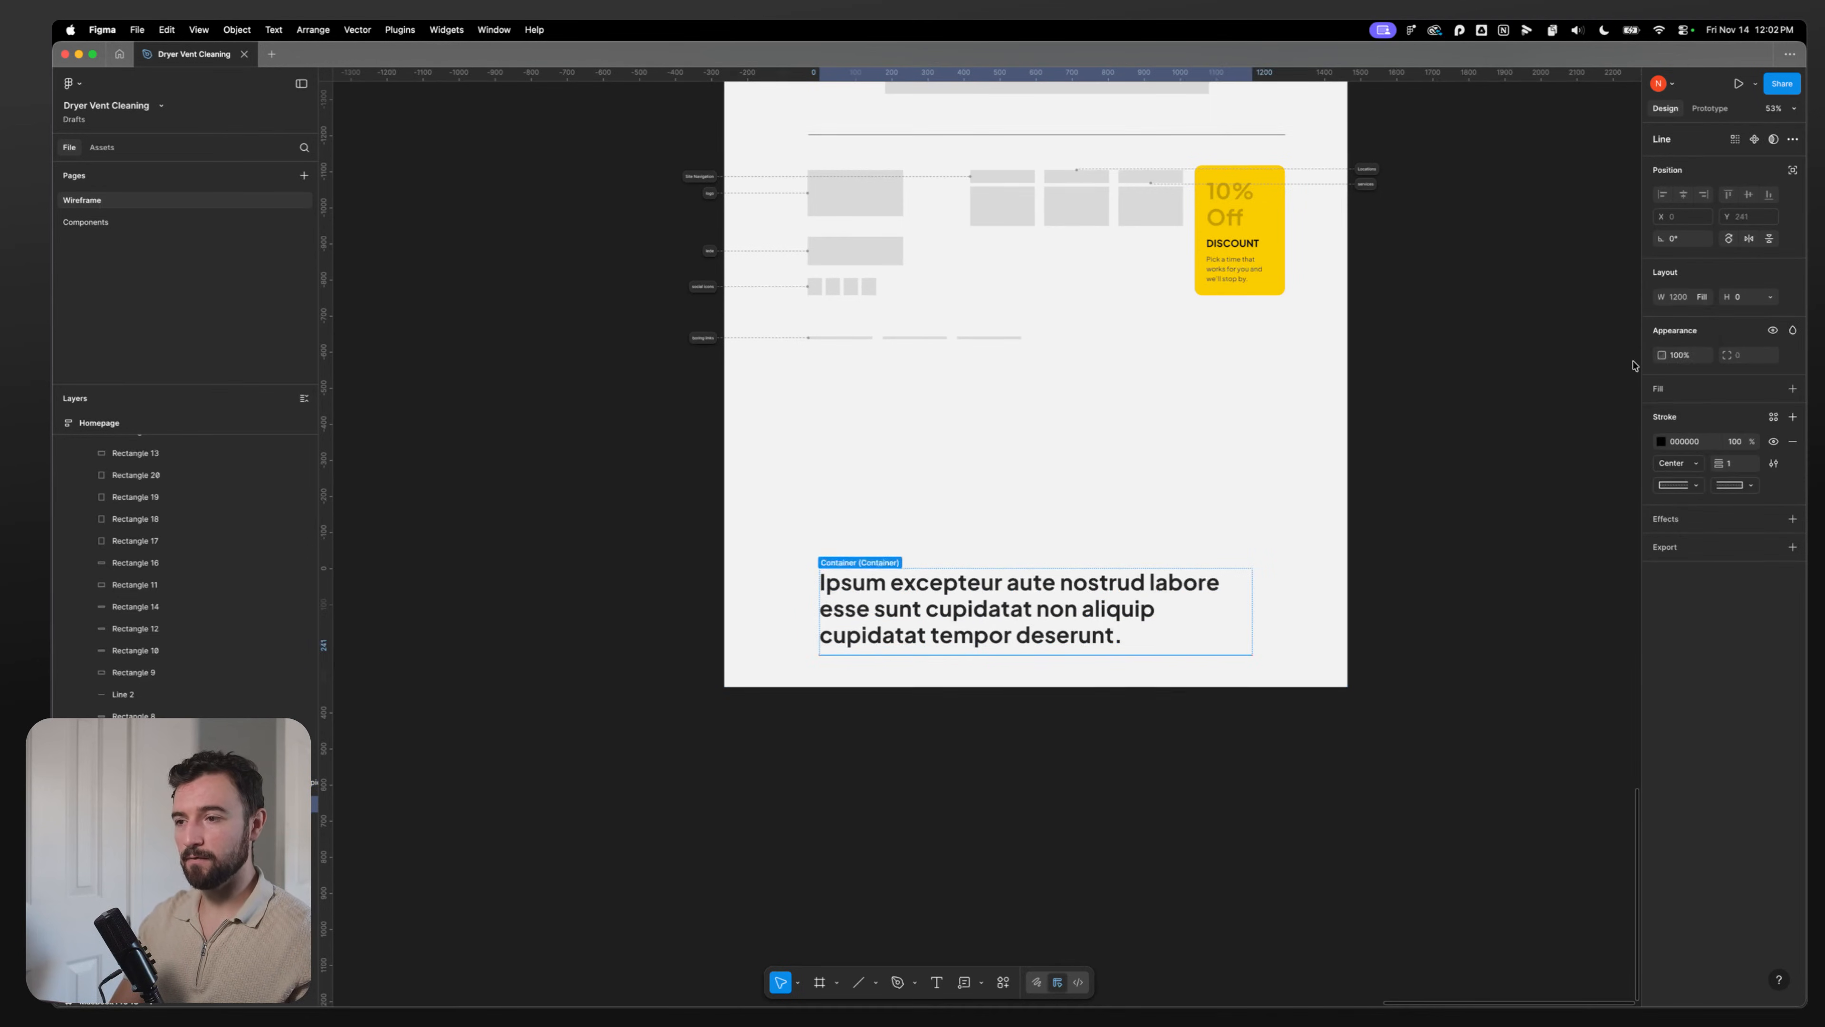
{"action": "left_click", "coordinate": [1773, 417]}
{"action": "type", "text": "border"}
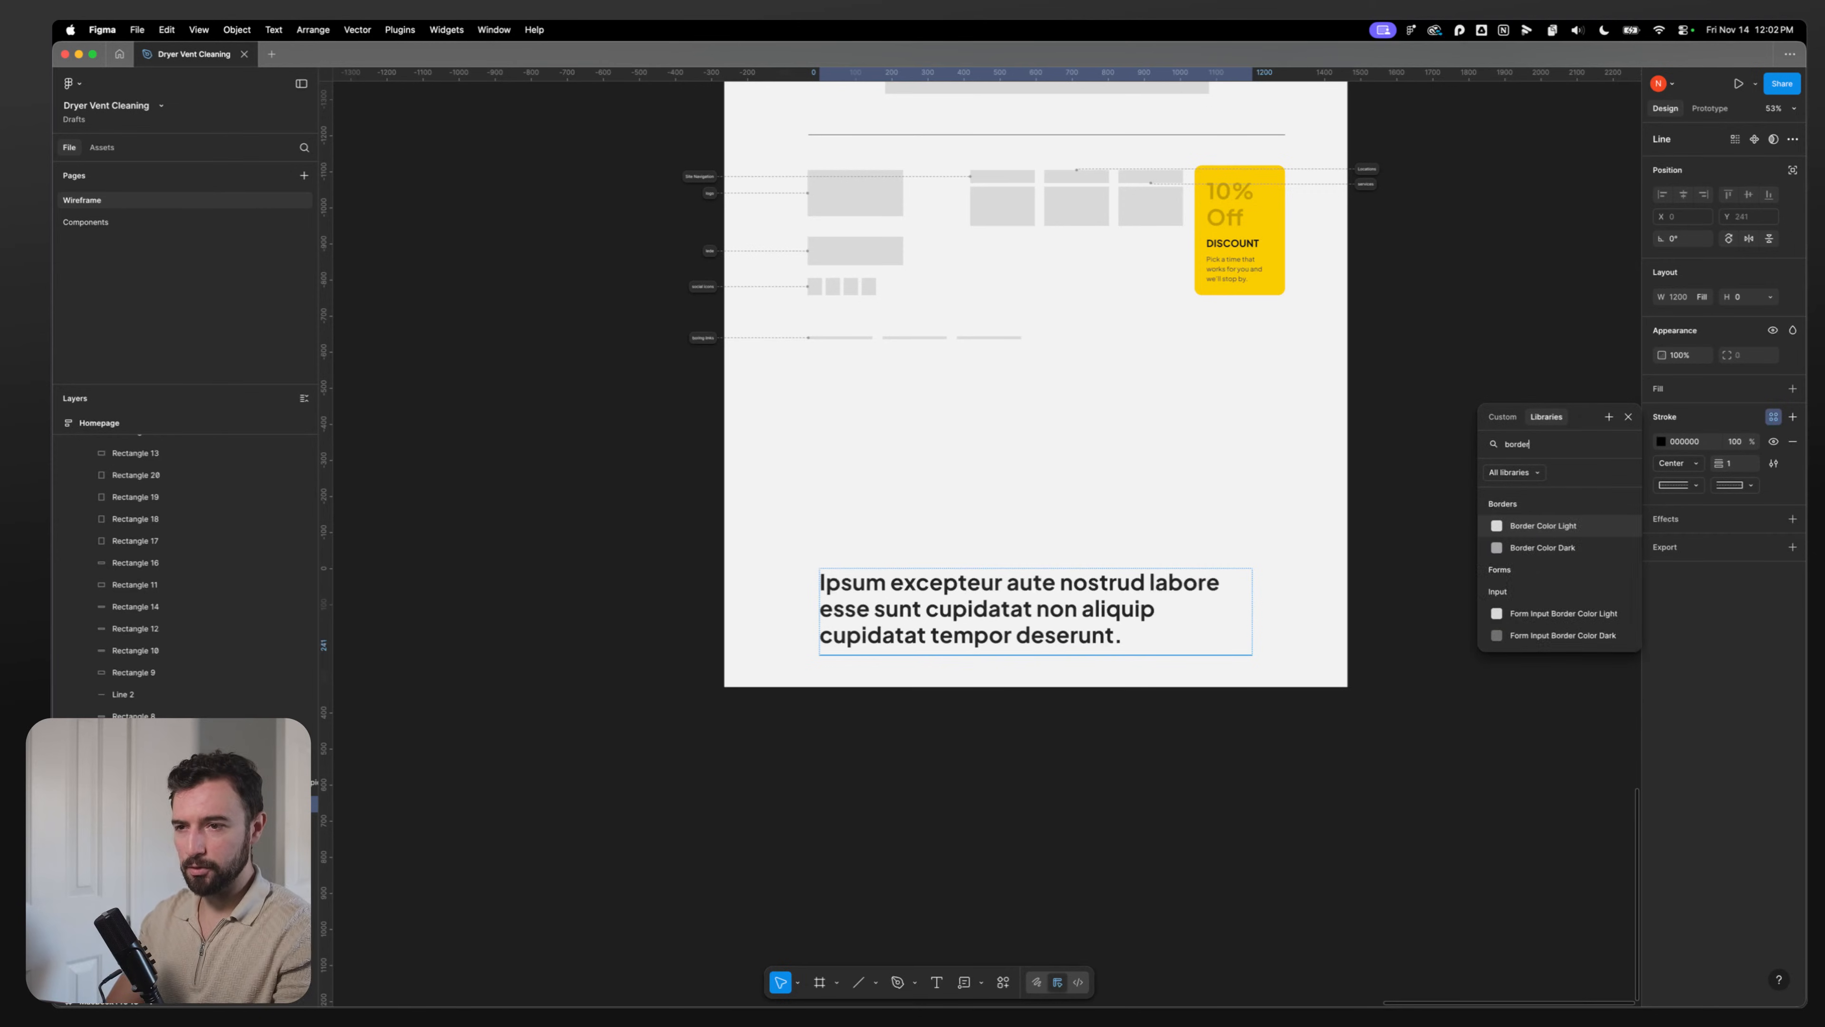
{"action": "left_click", "coordinate": [1543, 547]}
{"action": "left_click", "coordinate": [783, 825]}
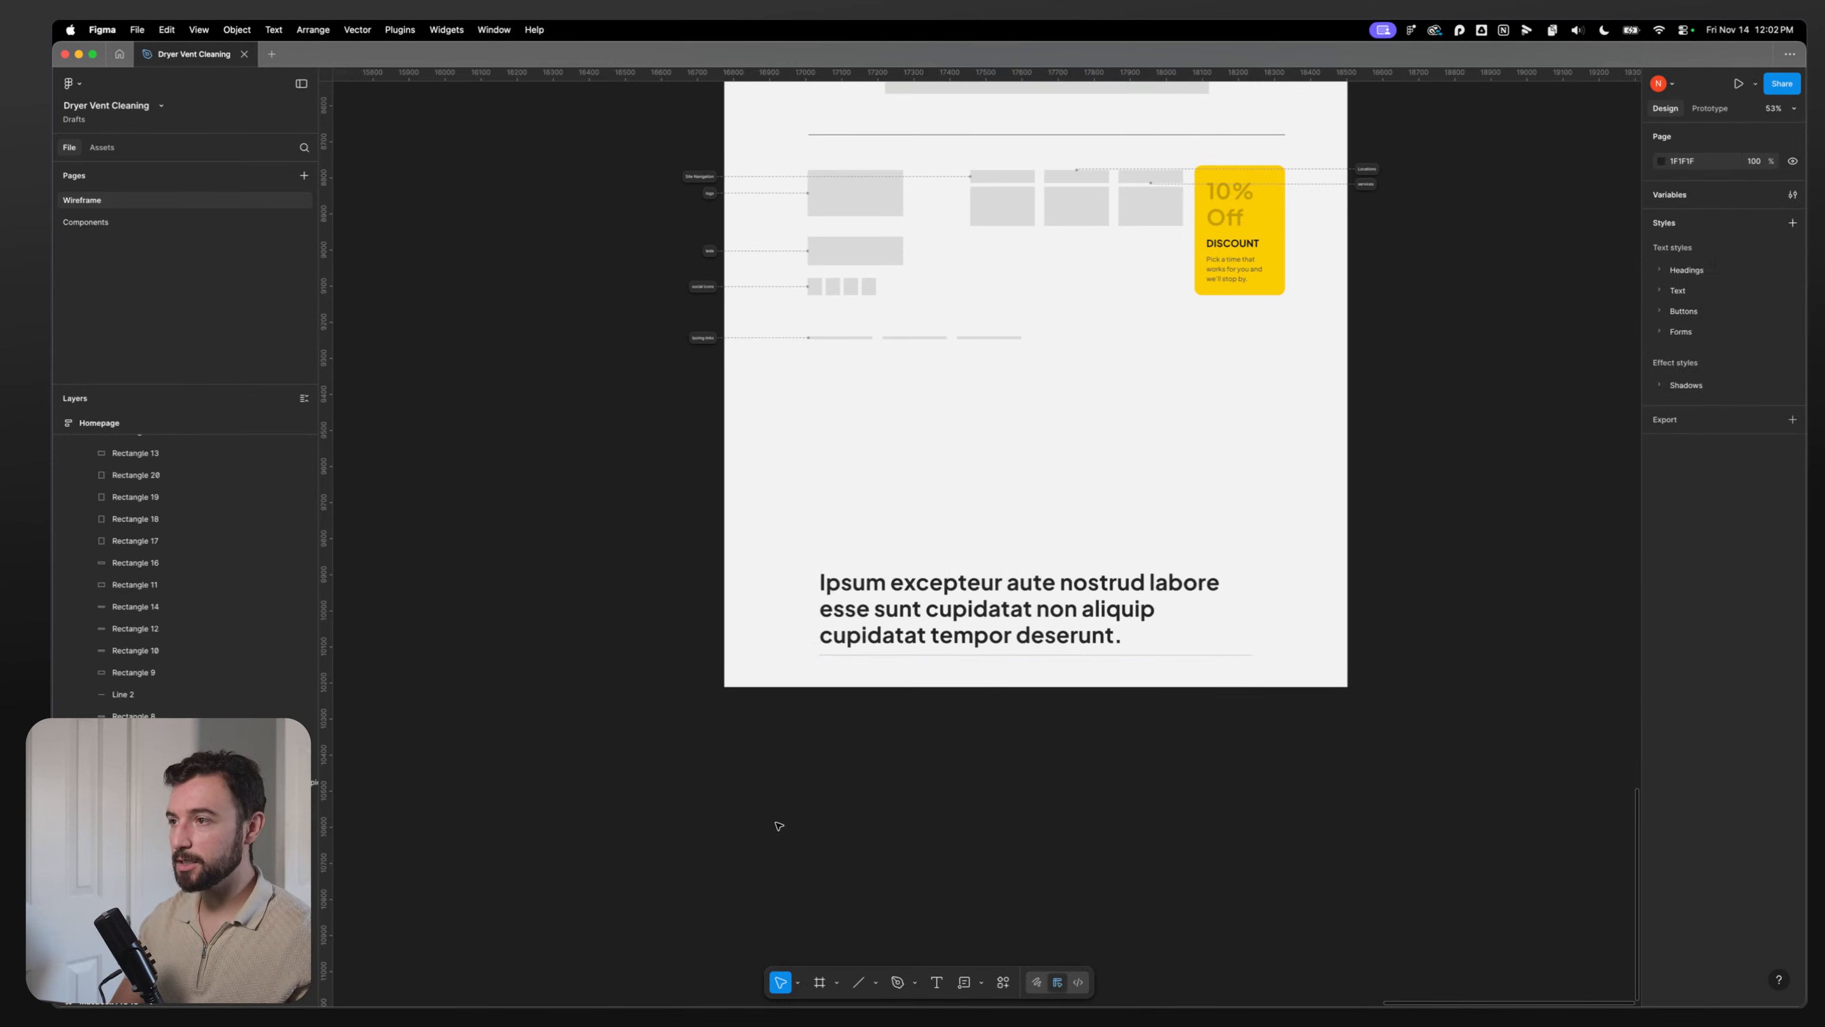
Step: Move the divider line out of the inner Container so it sits directly in the Section below it
{"action": "left_click", "coordinate": [1017, 626]}
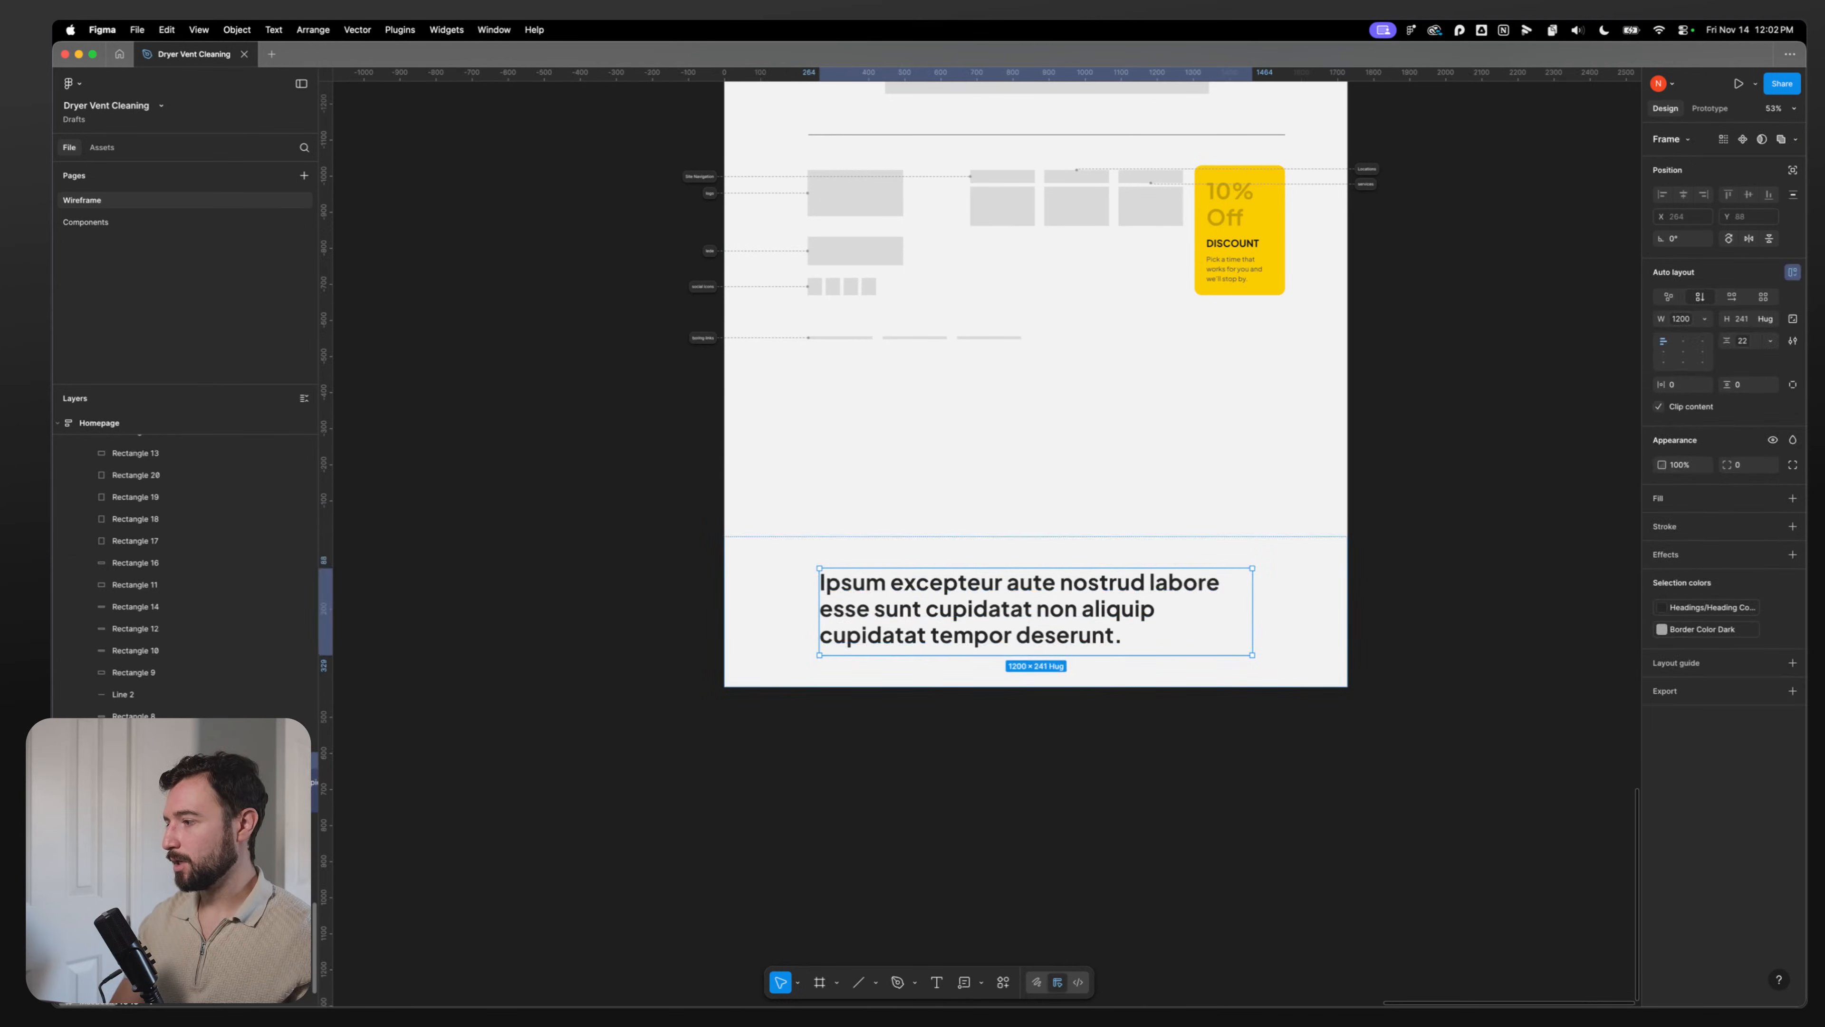
{"action": "scroll", "coordinate": [778, 575], "scroll_direction": "up", "scroll_amount": 5}
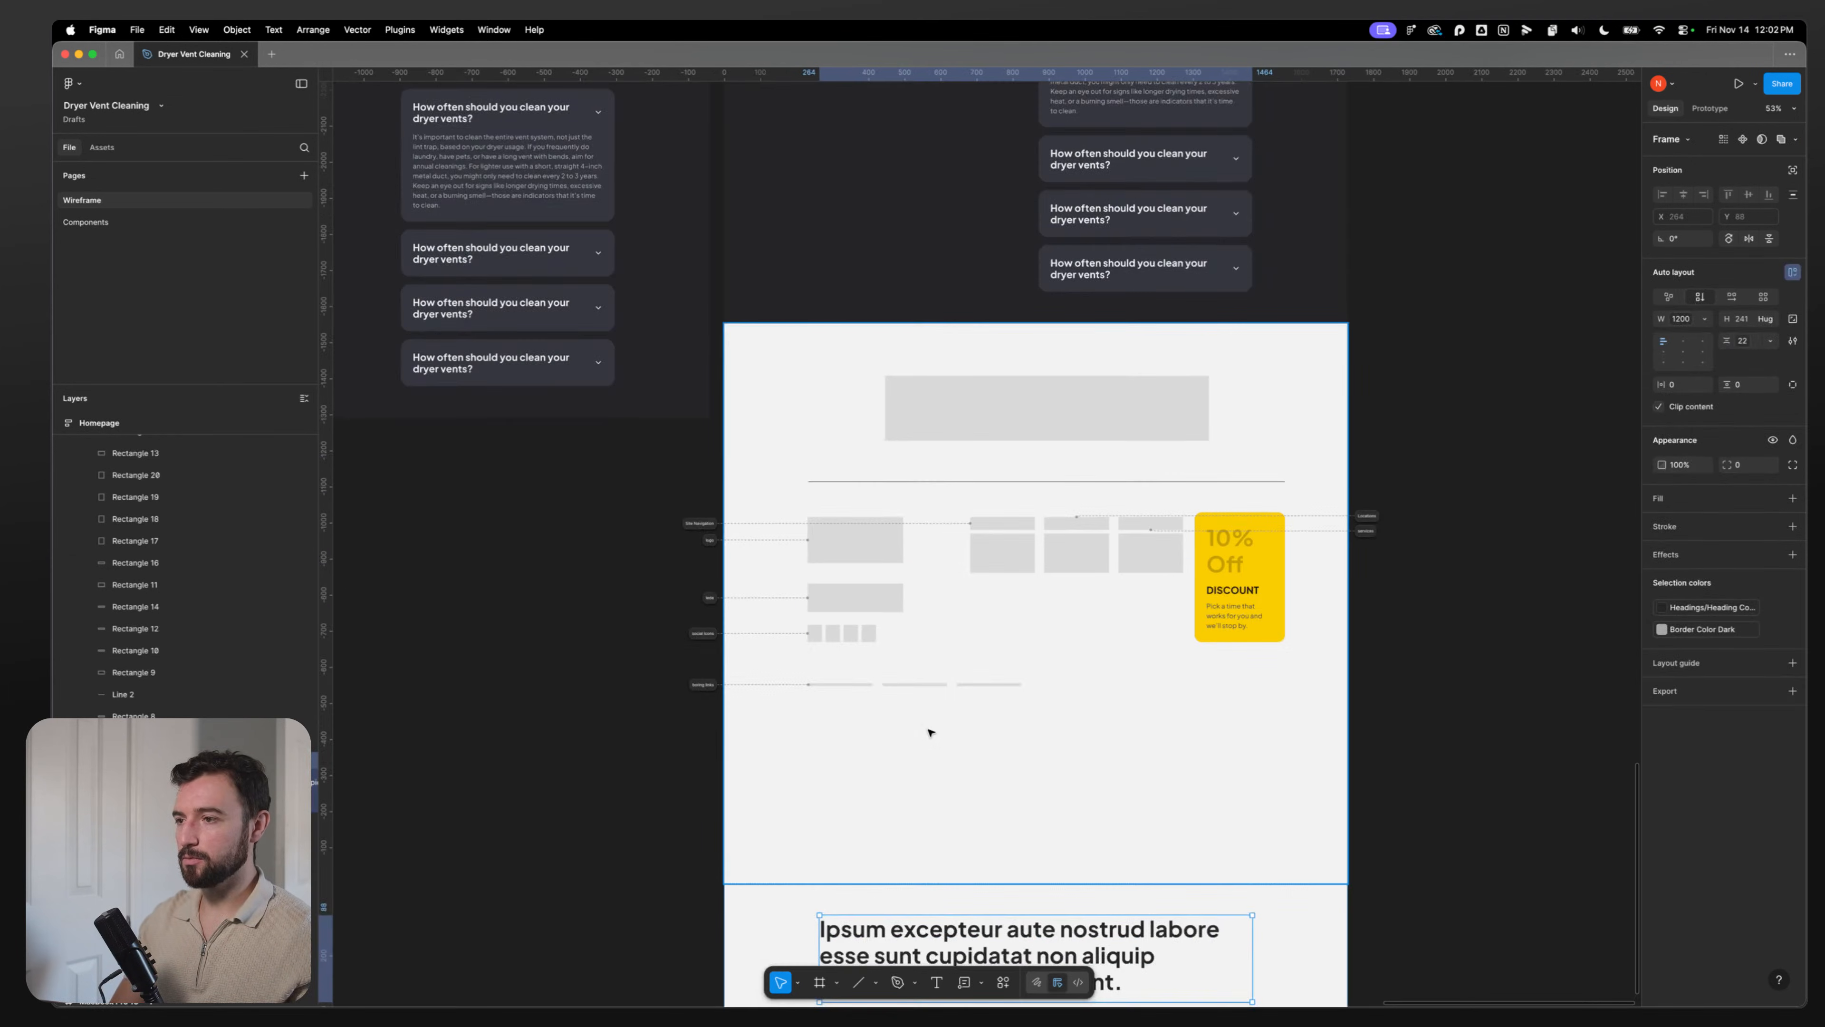
{"action": "scroll", "coordinate": [929, 730], "scroll_direction": "down", "scroll_amount": 4}
{"action": "left_click", "coordinate": [216, 804]}
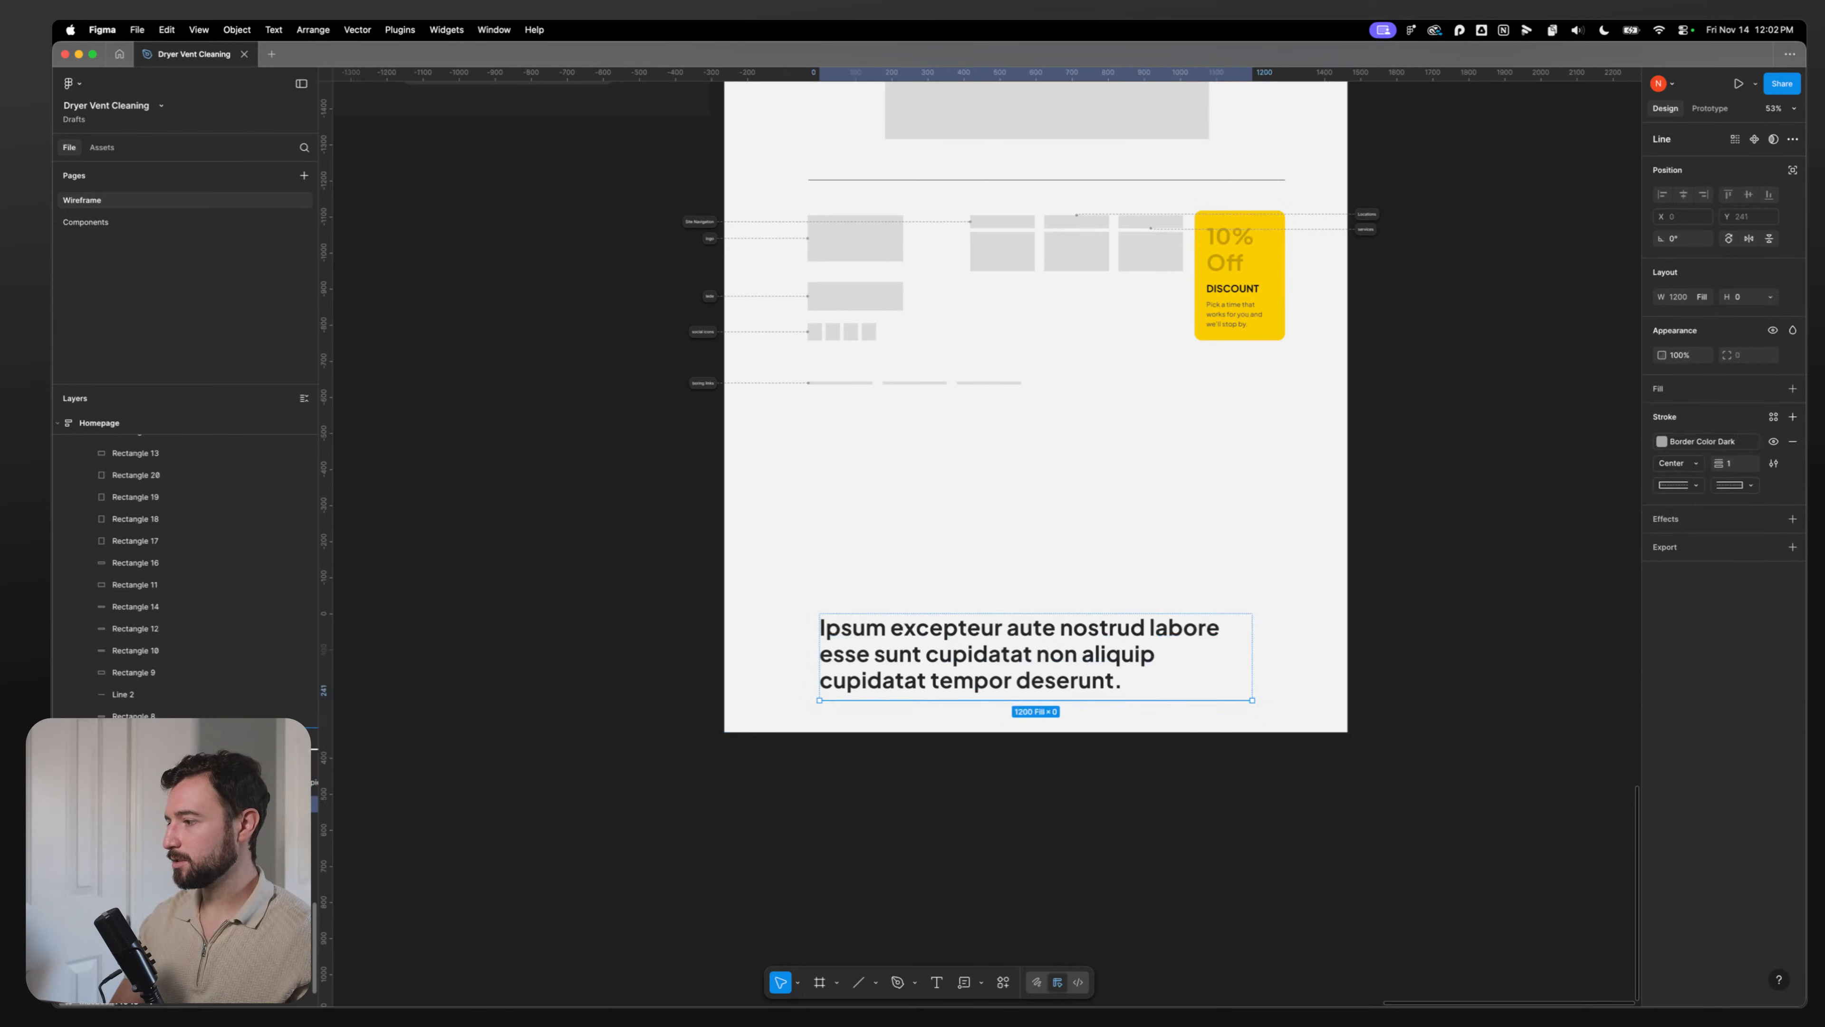
{"action": "left_click_drag", "start_coordinate": [216, 803], "coordinate": [215, 749]}
{"action": "left_click", "coordinate": [216, 781]}
{"action": "left_click", "coordinate": [216, 738]}
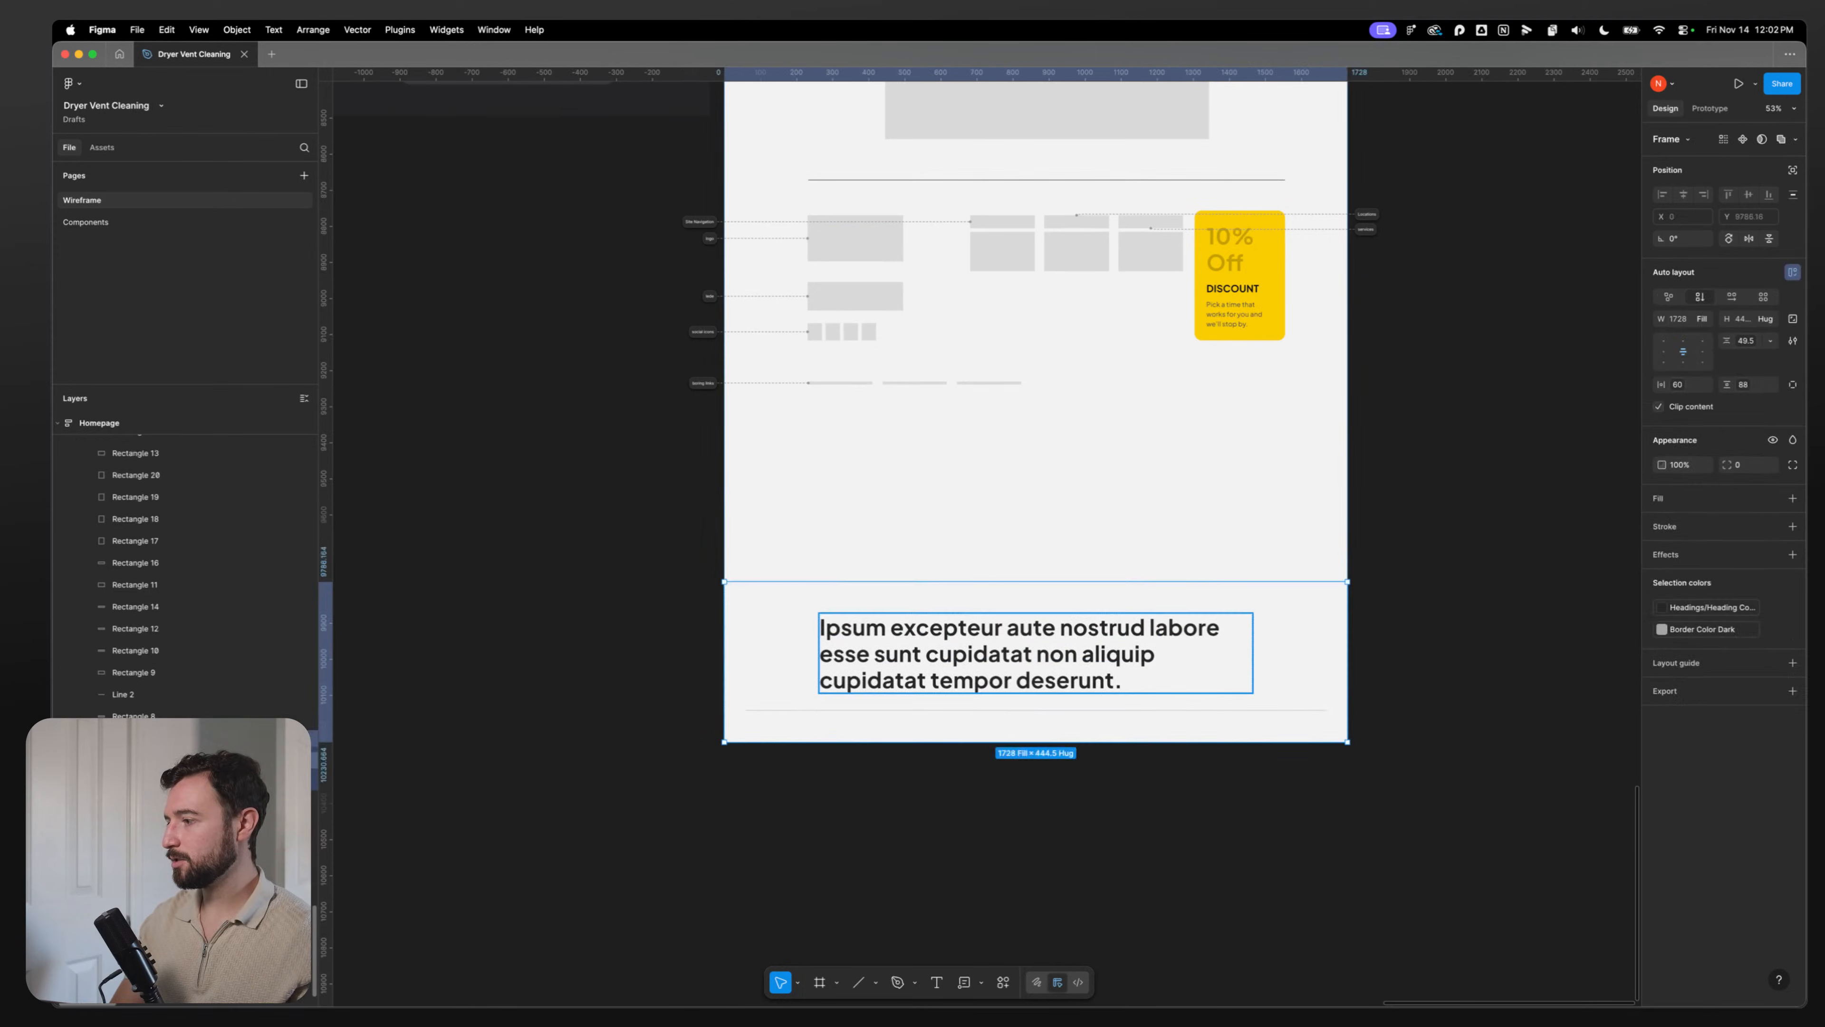
Step: Apply the 1200 width variable to the divider line in the footer section
{"action": "left_click", "coordinate": [216, 760]}
{"action": "left_click", "coordinate": [216, 781]}
{"action": "left_click", "coordinate": [216, 760]}
{"action": "left_click", "coordinate": [216, 782]}
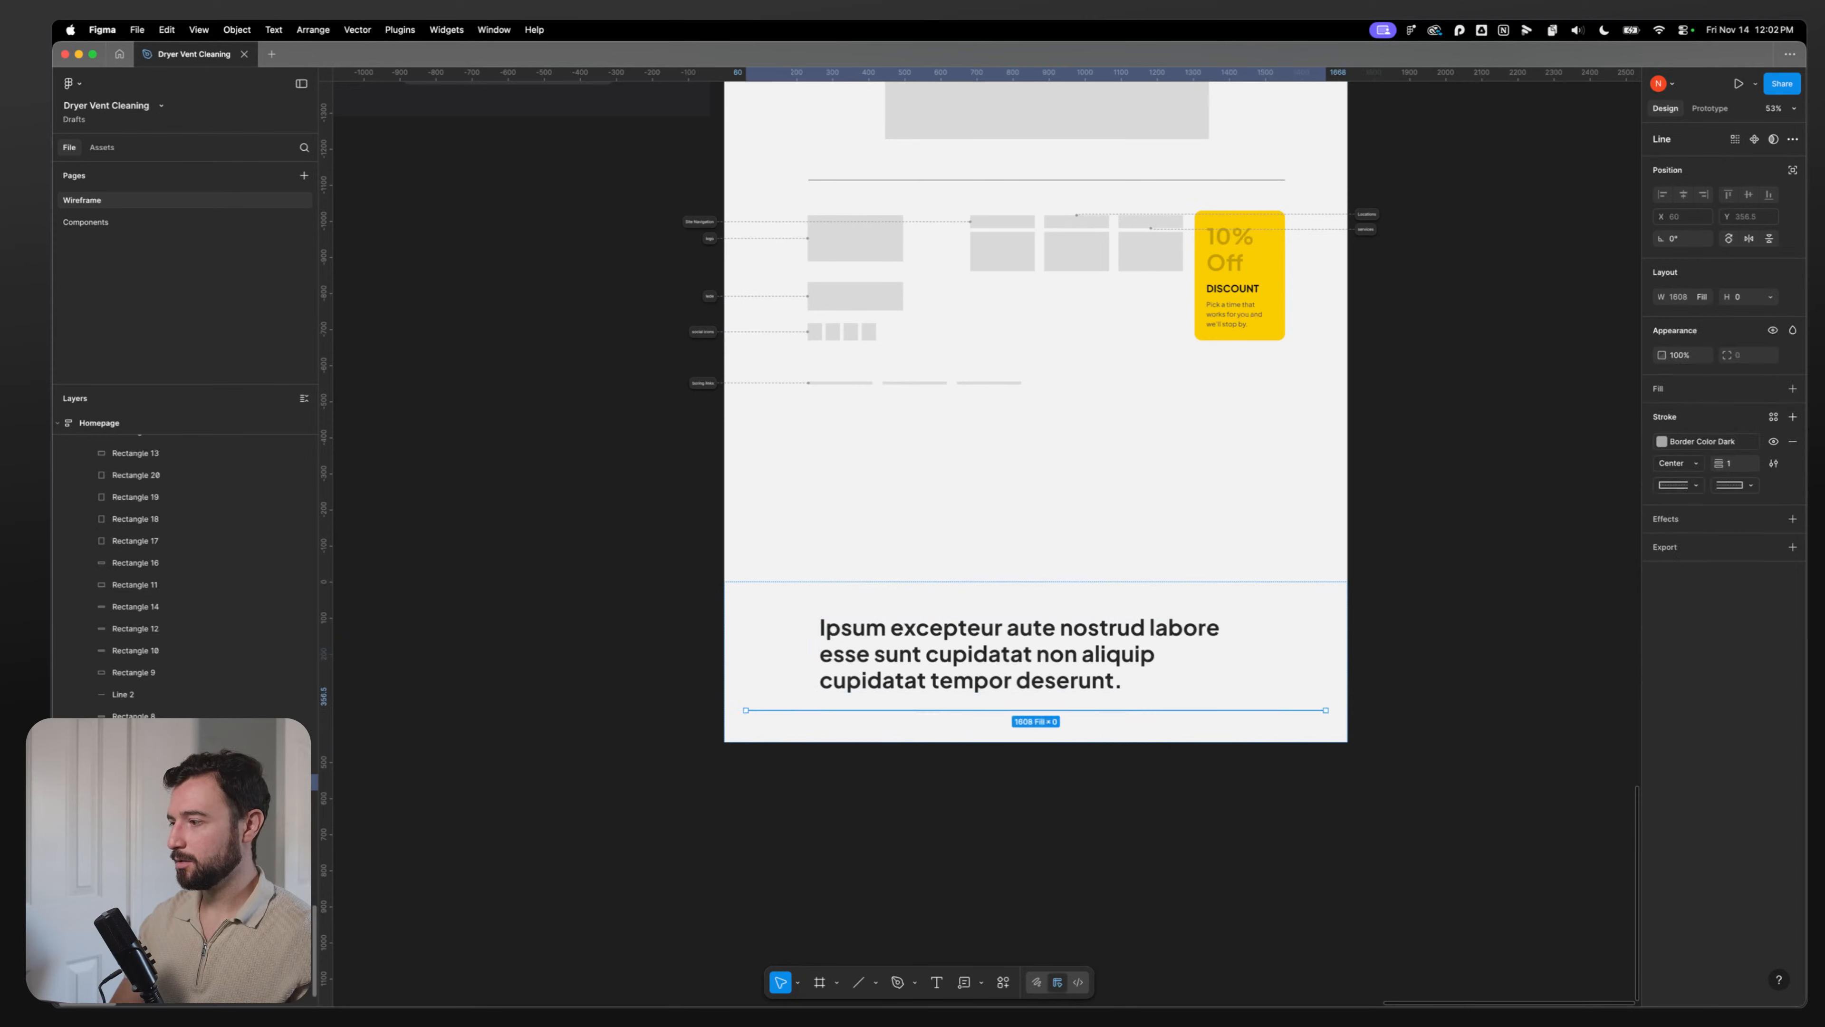
{"action": "left_click", "coordinate": [1707, 299]}
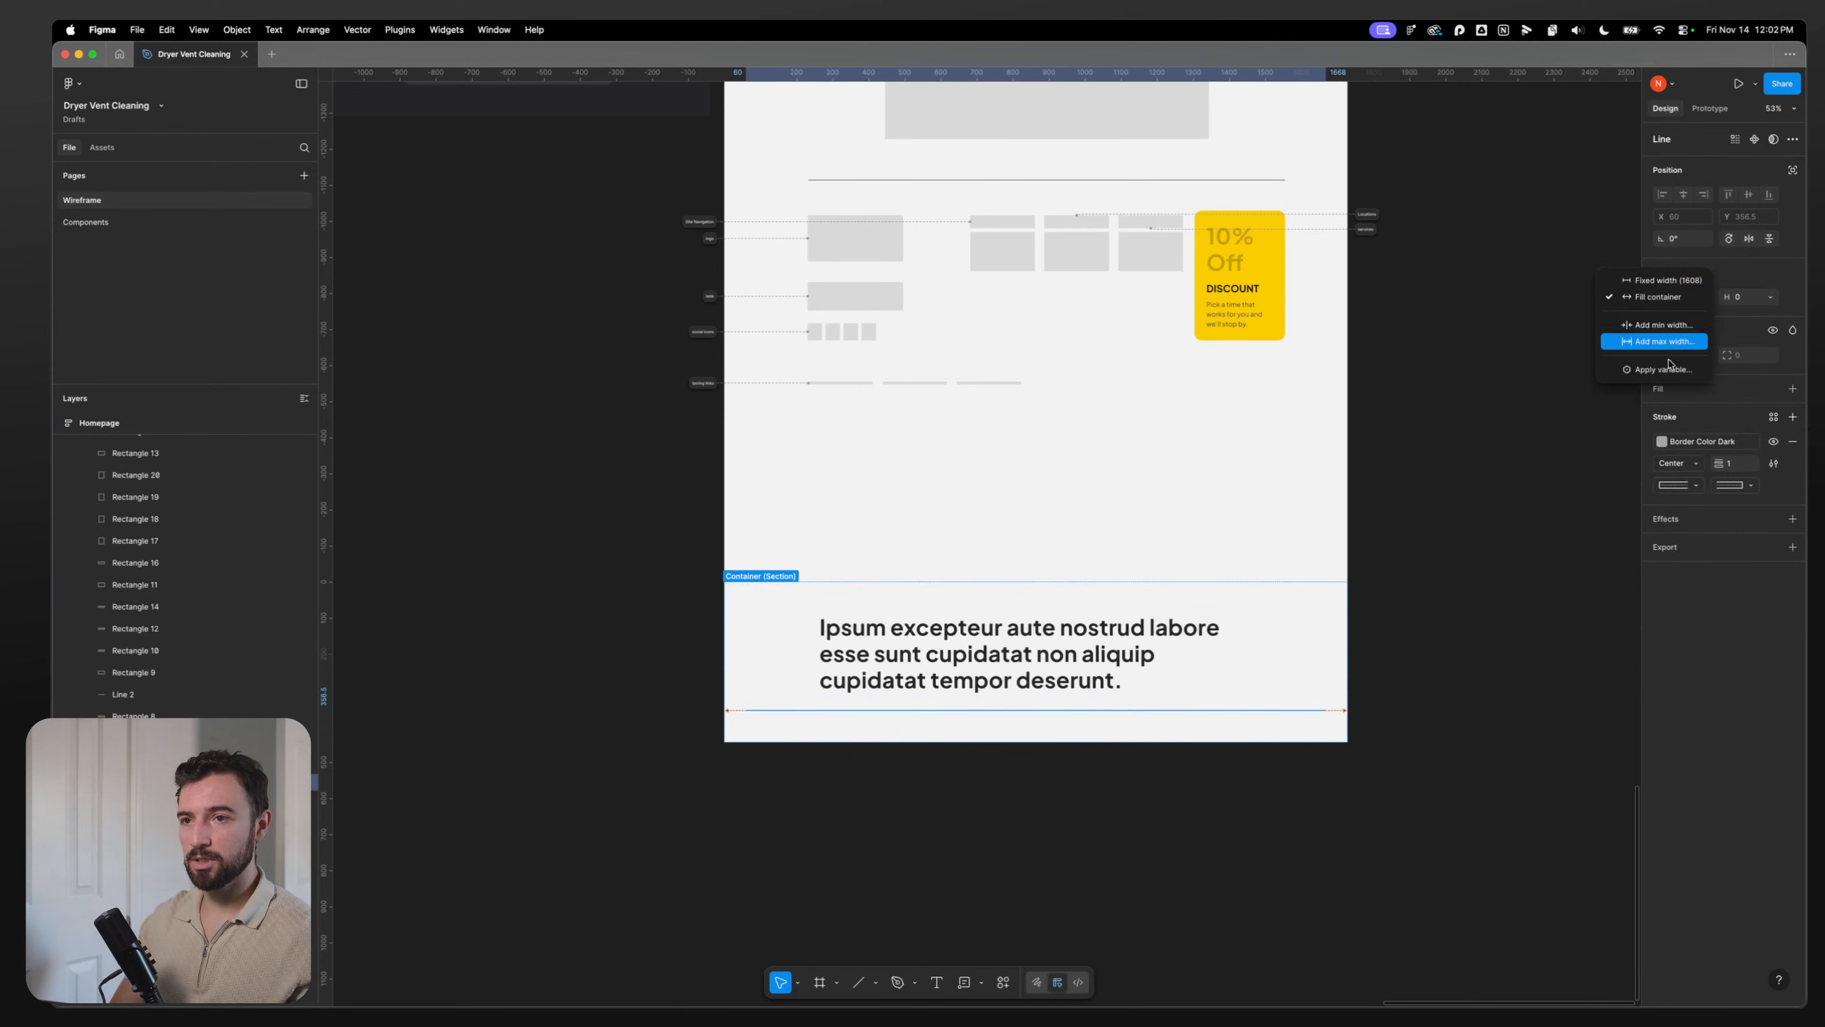
{"action": "left_click", "coordinate": [1656, 368]}
{"action": "left_click", "coordinate": [1609, 465]}
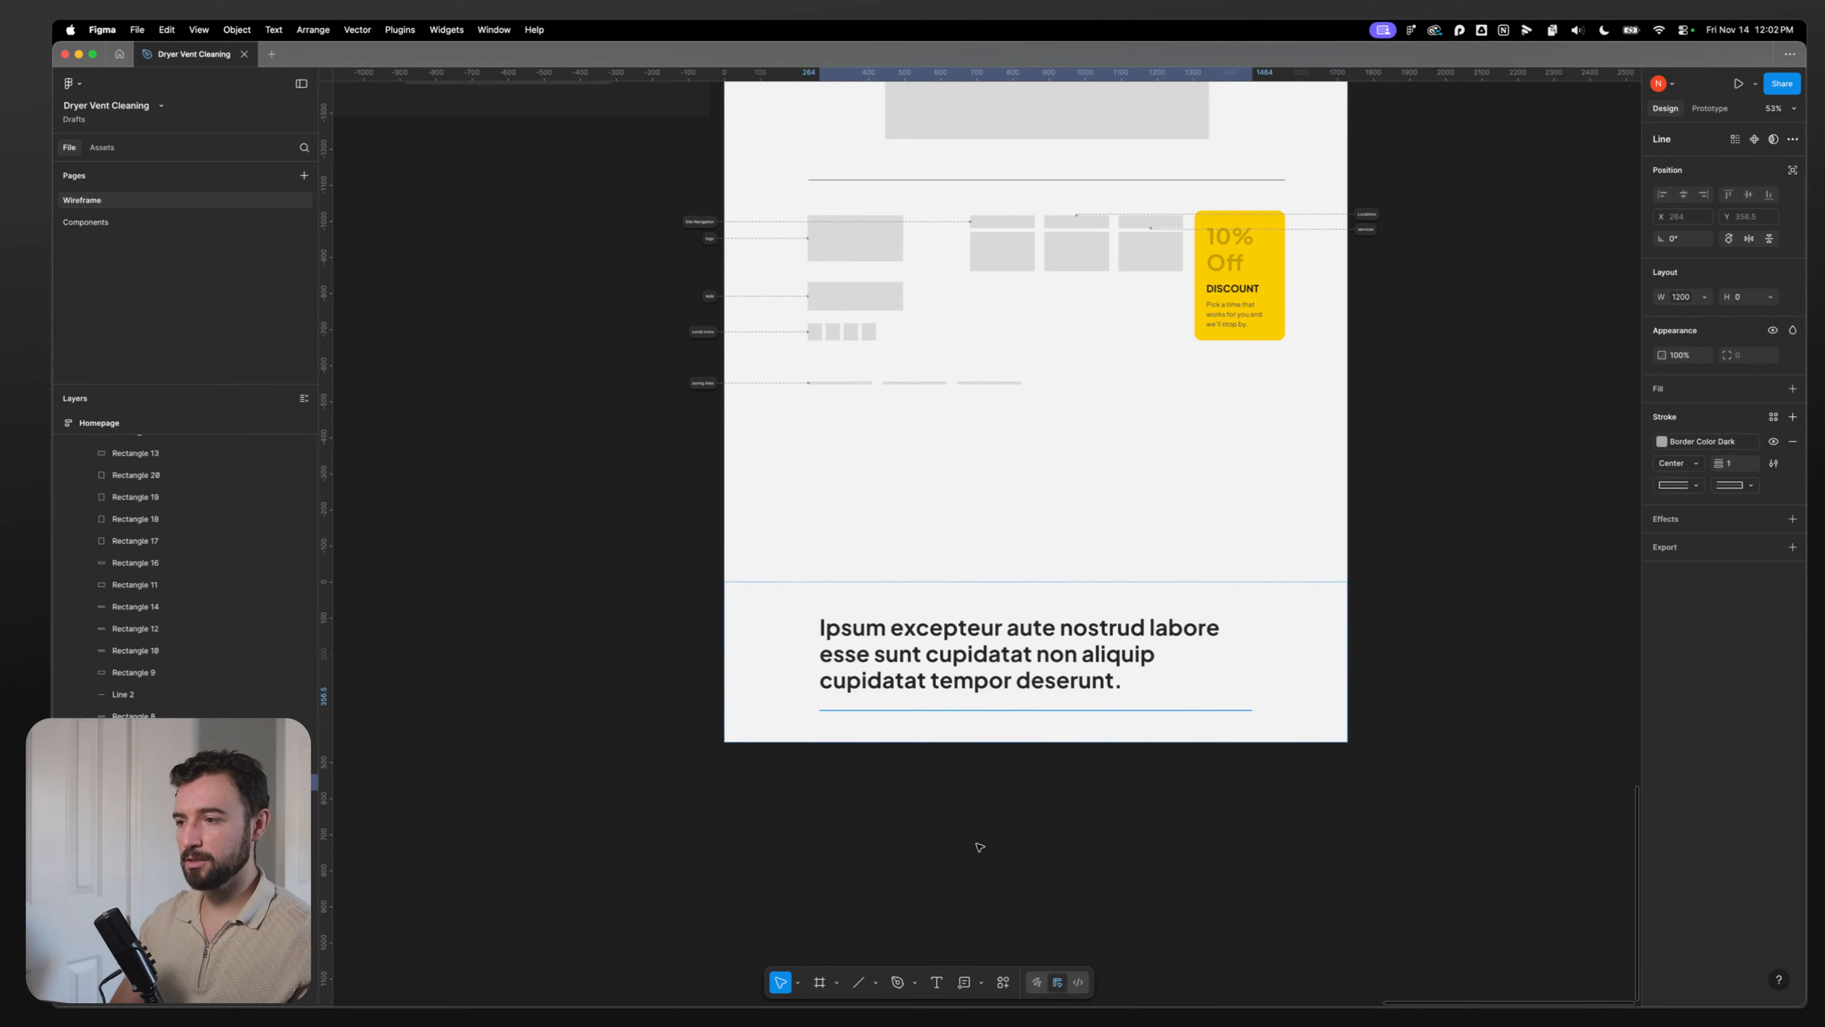
{"action": "left_click", "coordinate": [703, 817]}
Step: Duplicate the heading's Container and place the copy below the divider line
{"action": "left_click", "coordinate": [884, 674]}
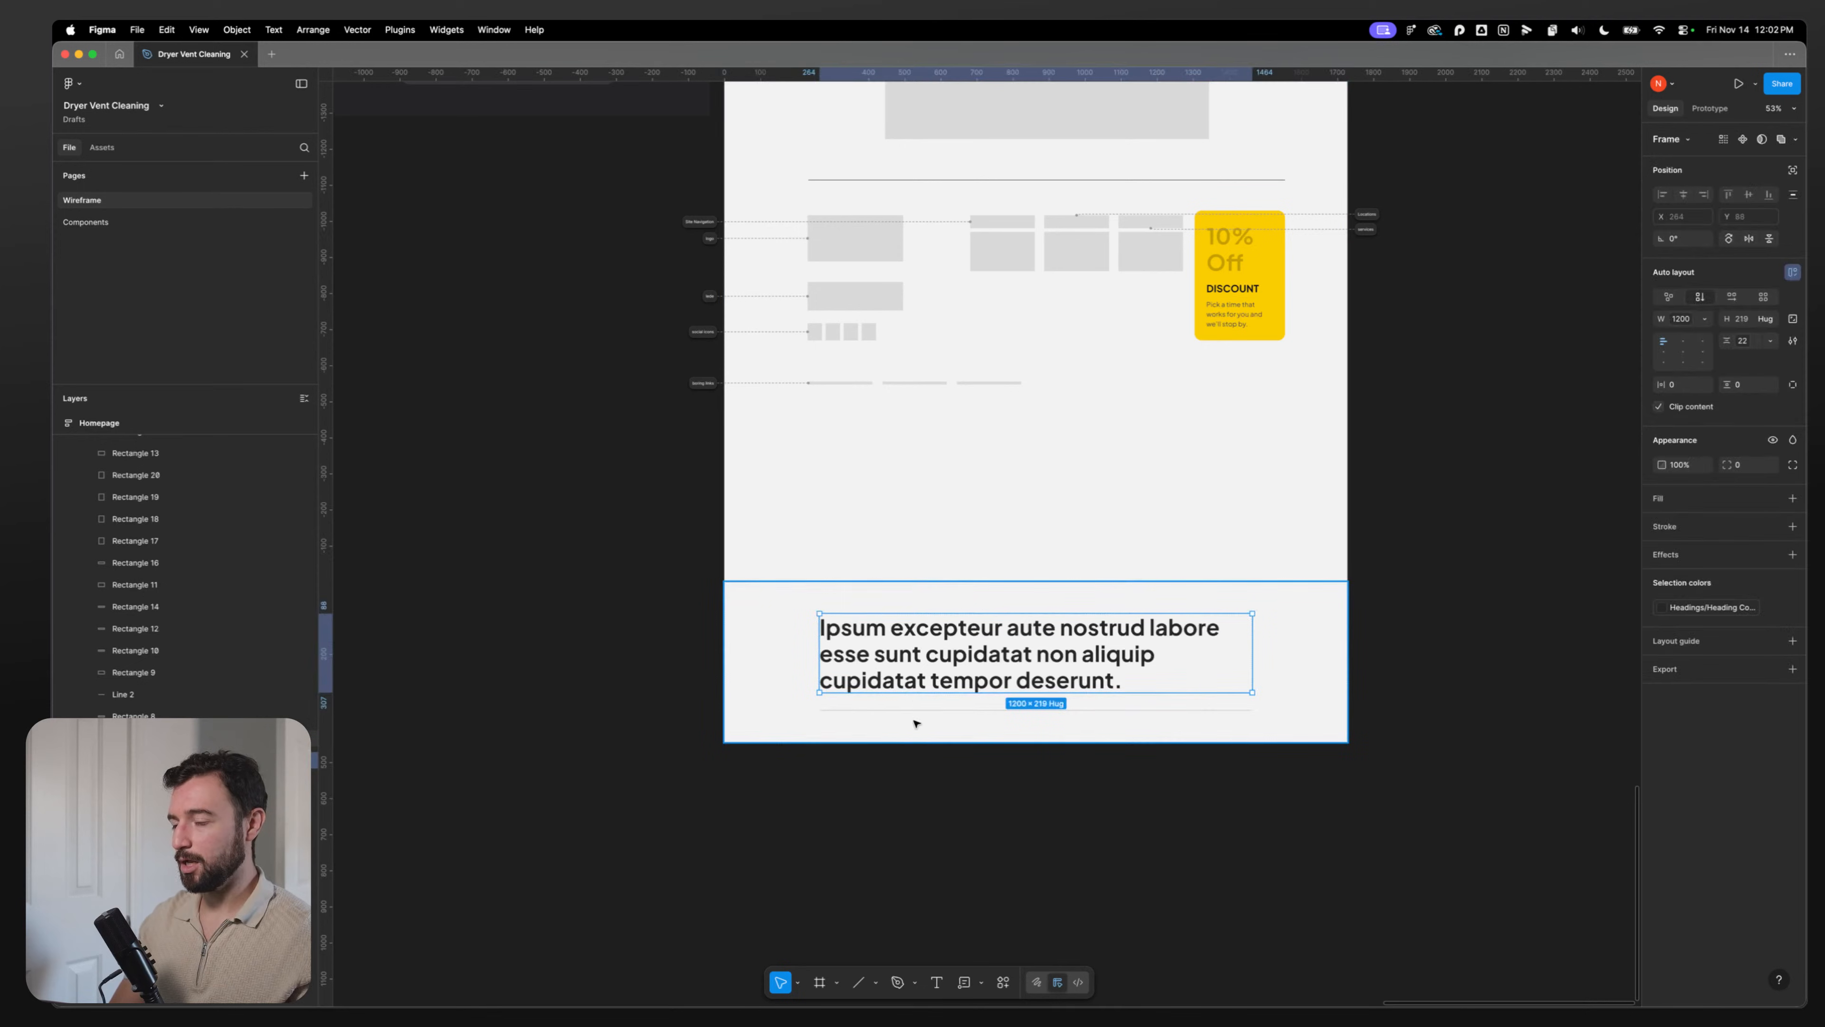
{"action": "key", "text": "super+d"}
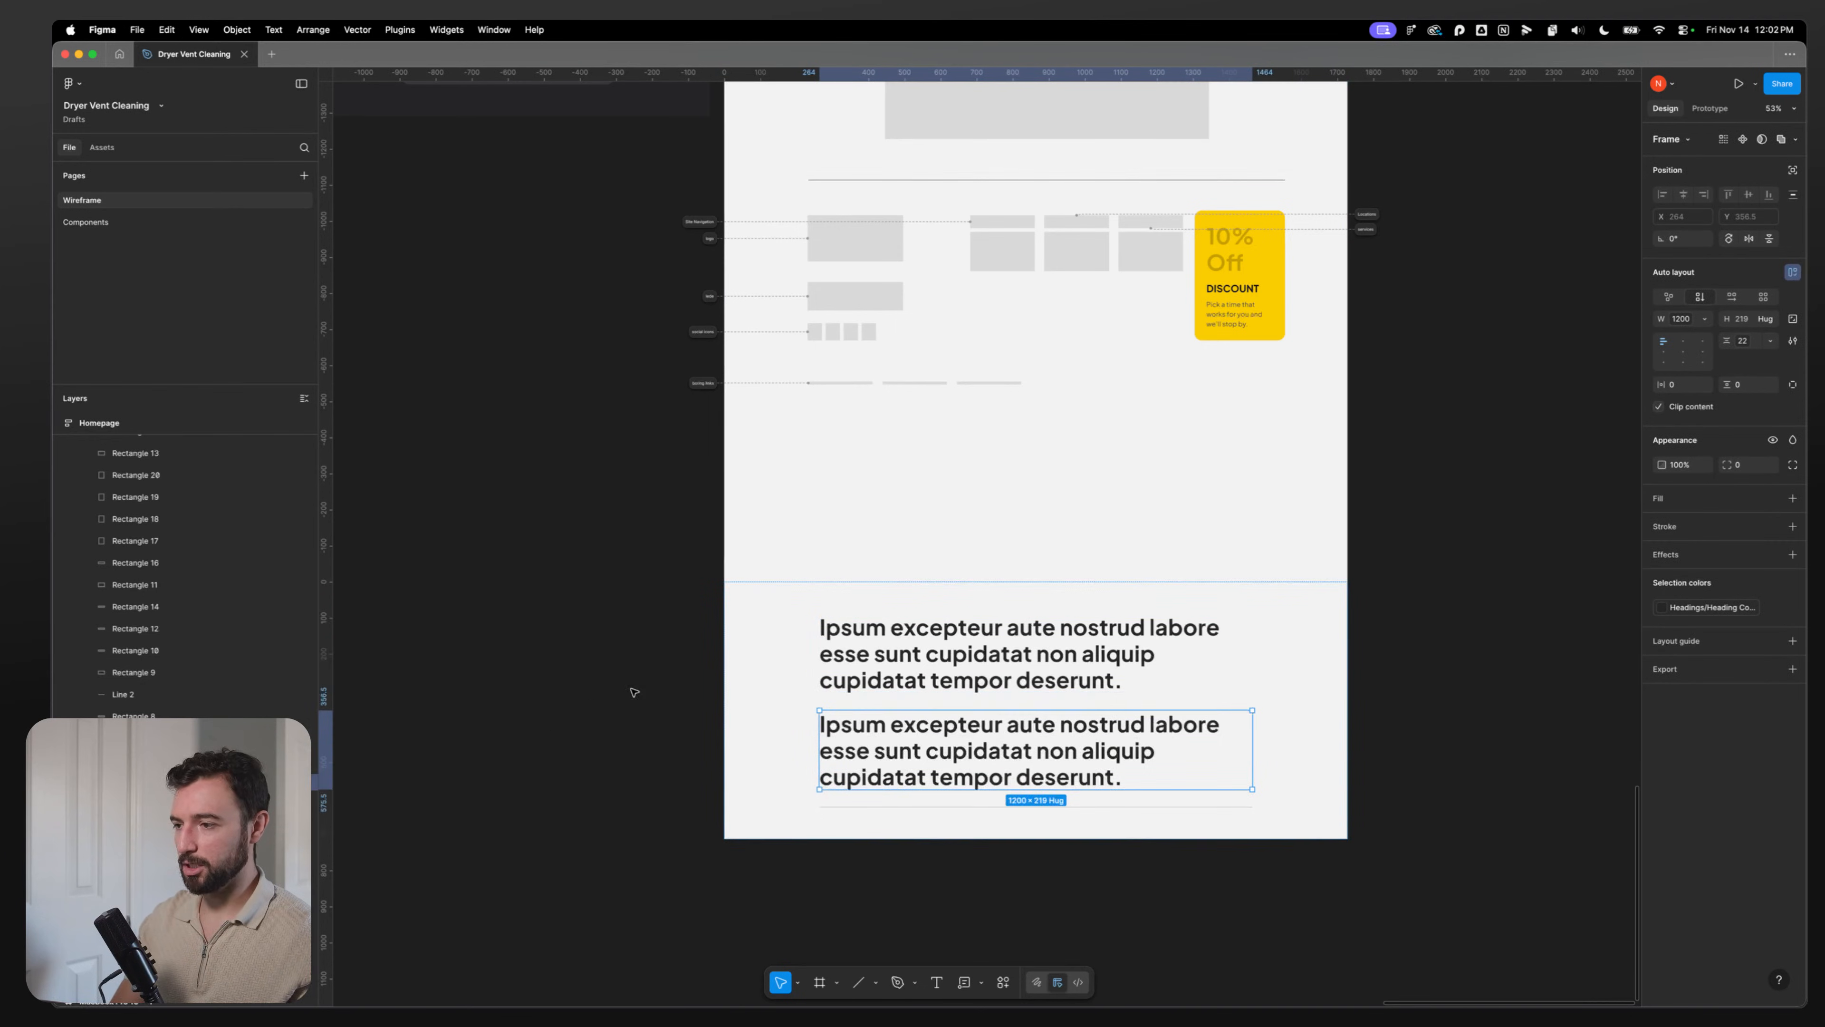
{"action": "mouse_move", "coordinate": [855, 745]}
{"action": "left_mouse_down"}
{"action": "mouse_move", "coordinate": [851, 820]}
{"action": "mouse_move", "coordinate": [853, 693]}
{"action": "mouse_move", "coordinate": [847, 733]}
{"action": "left_mouse_up"}
{"action": "left_click_drag", "start_coordinate": [842, 808], "coordinate": [859, 730]}
{"action": "left_click", "coordinate": [859, 742]}
Step: Copy the IPSUM logo from the homepage header for use in the footer
{"action": "left_click", "coordinate": [863, 245]}
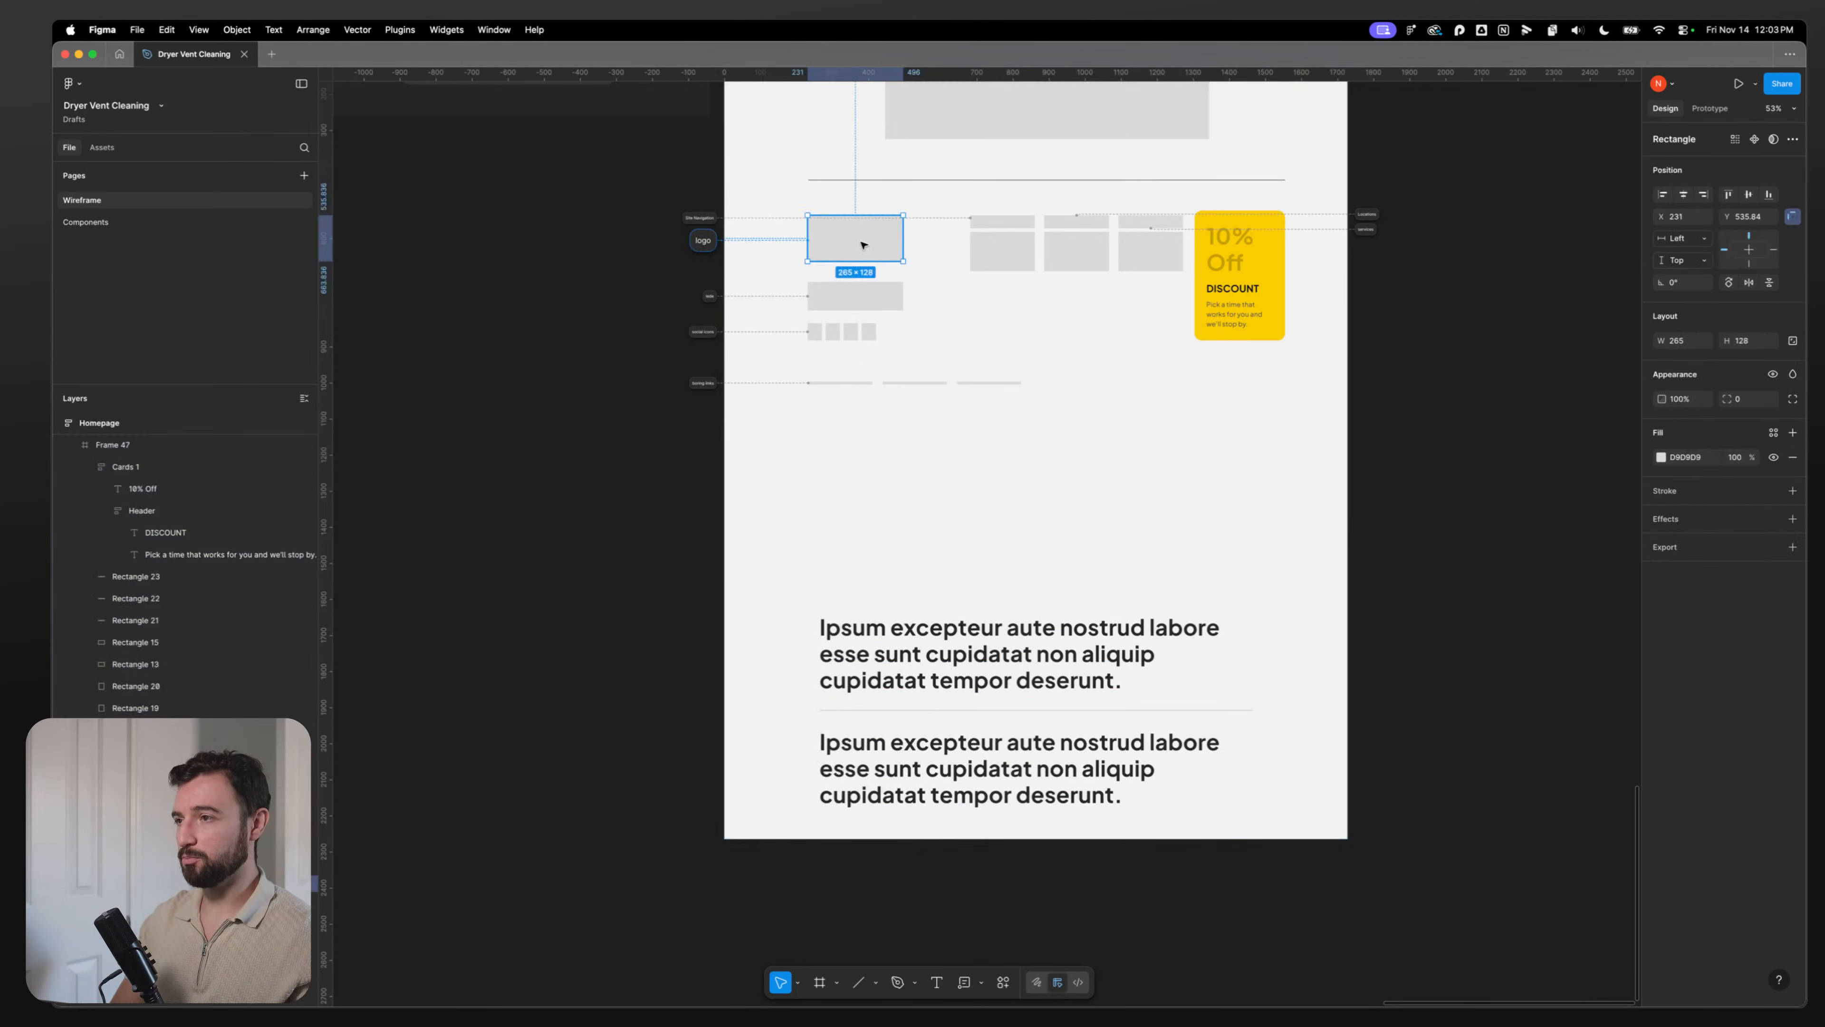
{"action": "scroll", "coordinate": [869, 324], "scroll_direction": "up", "scroll_amount": 20}
{"action": "scroll", "coordinate": [872, 347], "scroll_direction": "up", "scroll_amount": 15}
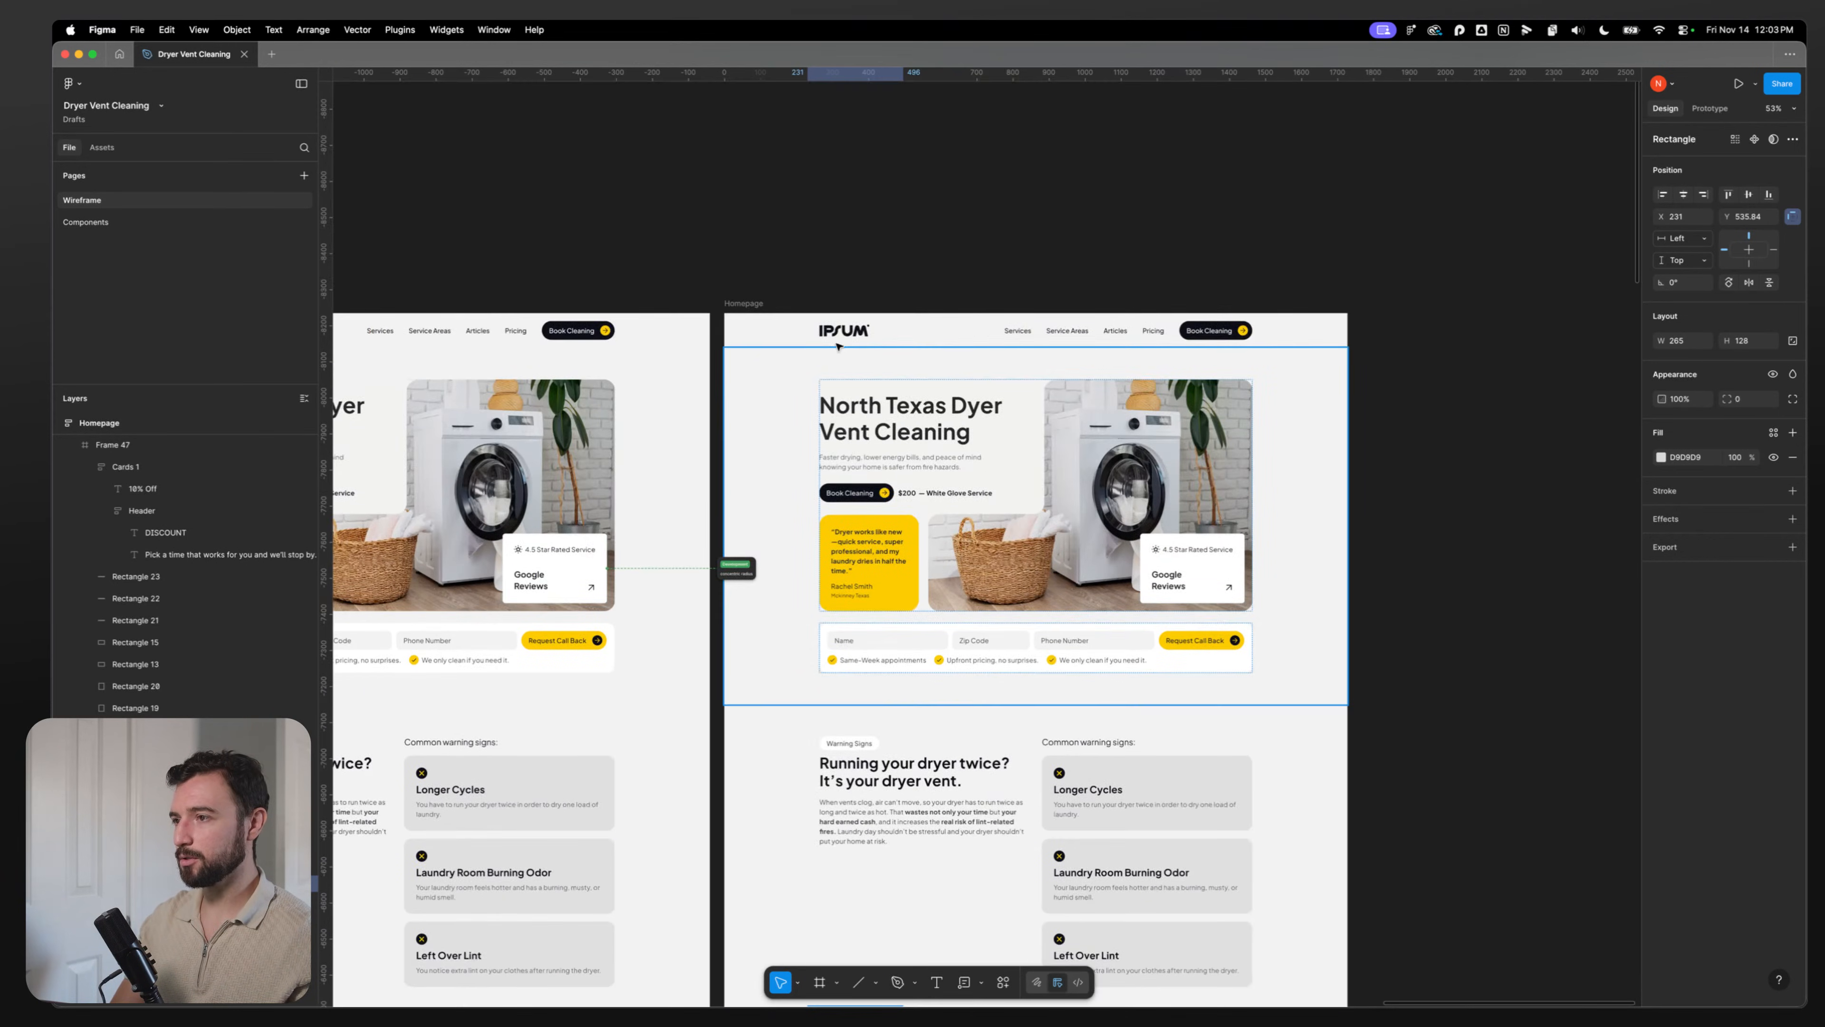
{"action": "key", "text": "Escape"}
{"action": "double_click", "coordinate": [848, 331]}
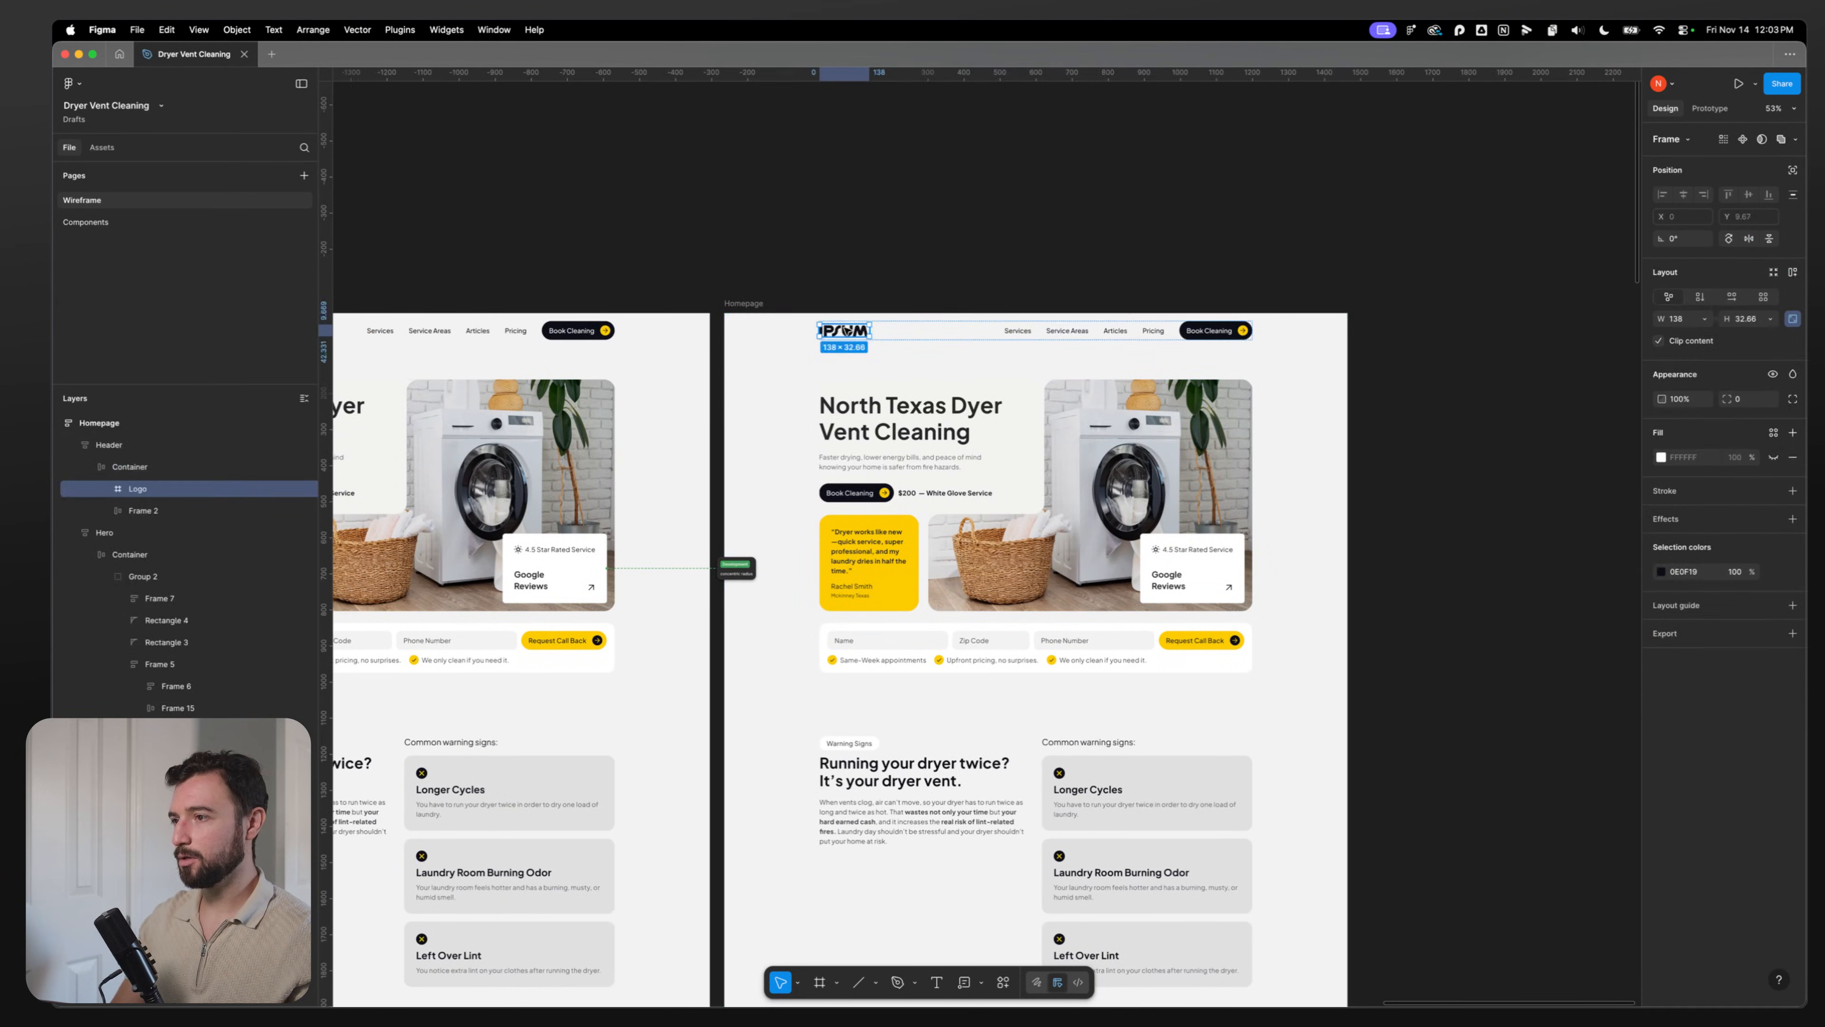
{"action": "scroll", "coordinate": [891, 744], "scroll_direction": "down", "scroll_amount": 20}
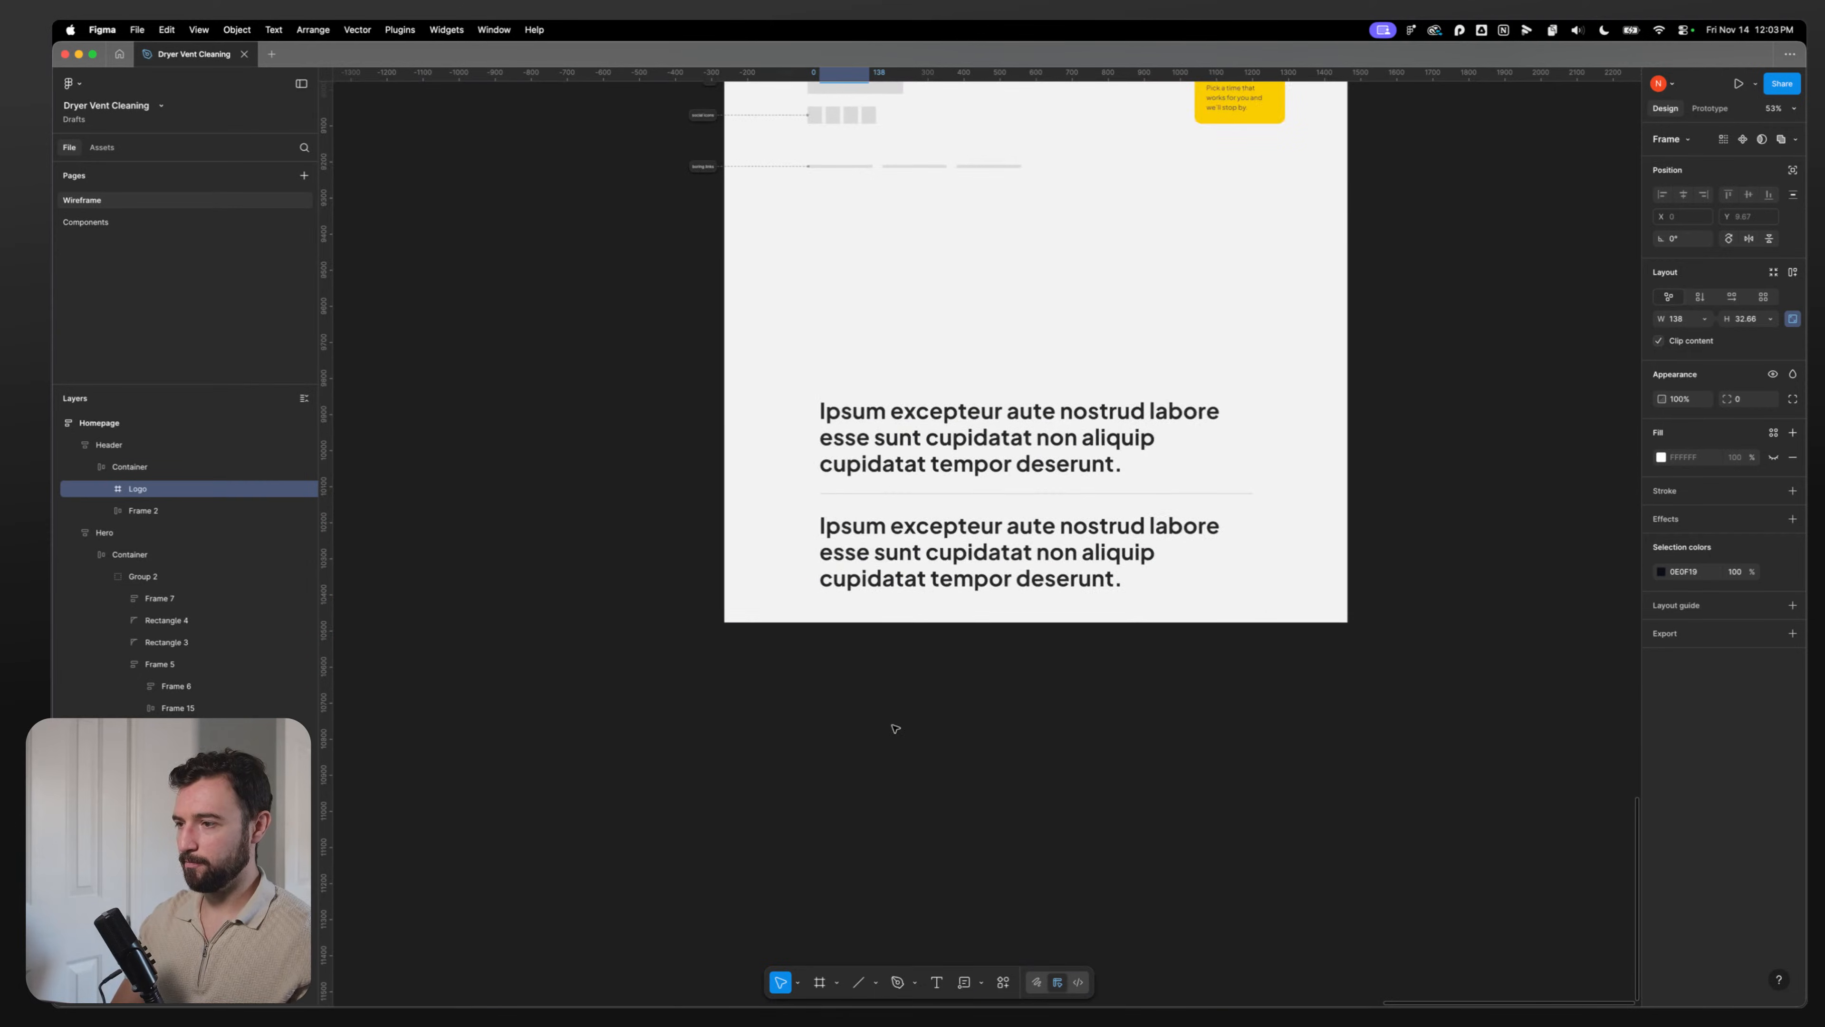
Step: Paste the logo into the Container below the divider and delete that Container's placeholder heading
{"action": "left_click", "coordinate": [1034, 553]}
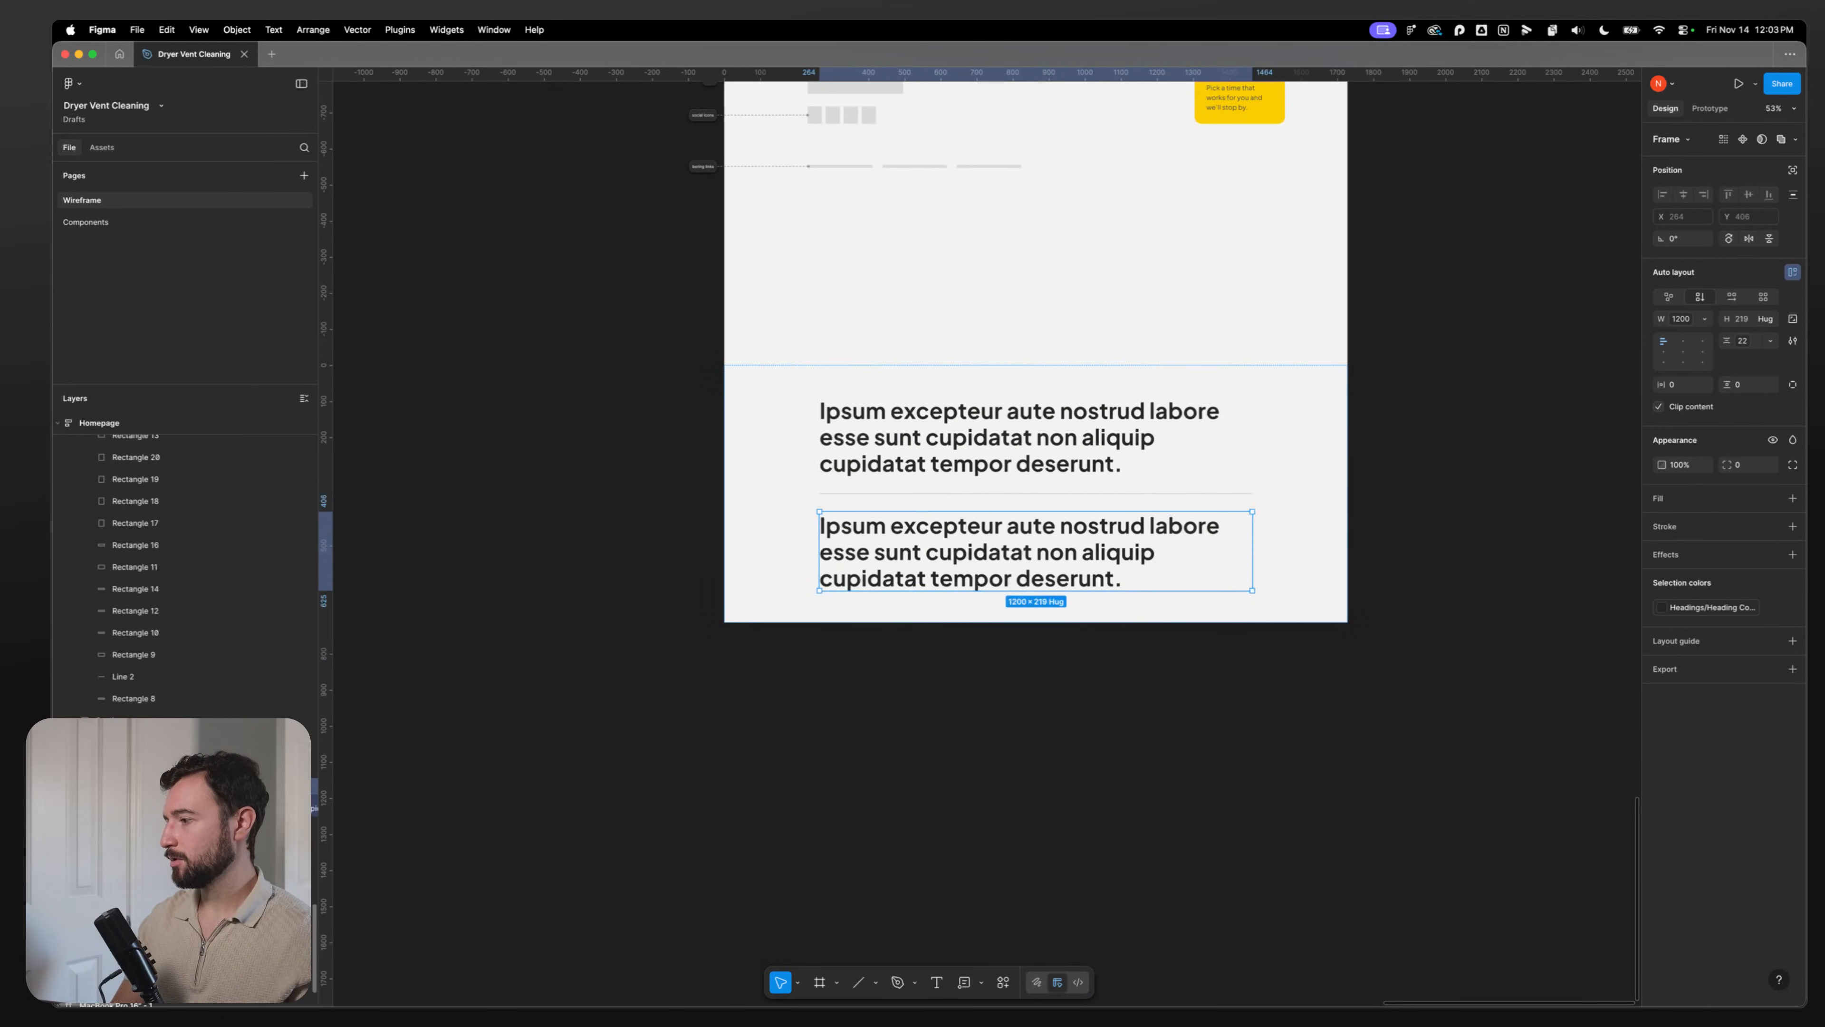
{"action": "key", "text": "super+v"}
{"action": "left_click", "coordinate": [1035, 554]}
{"action": "key", "text": "Delete"}
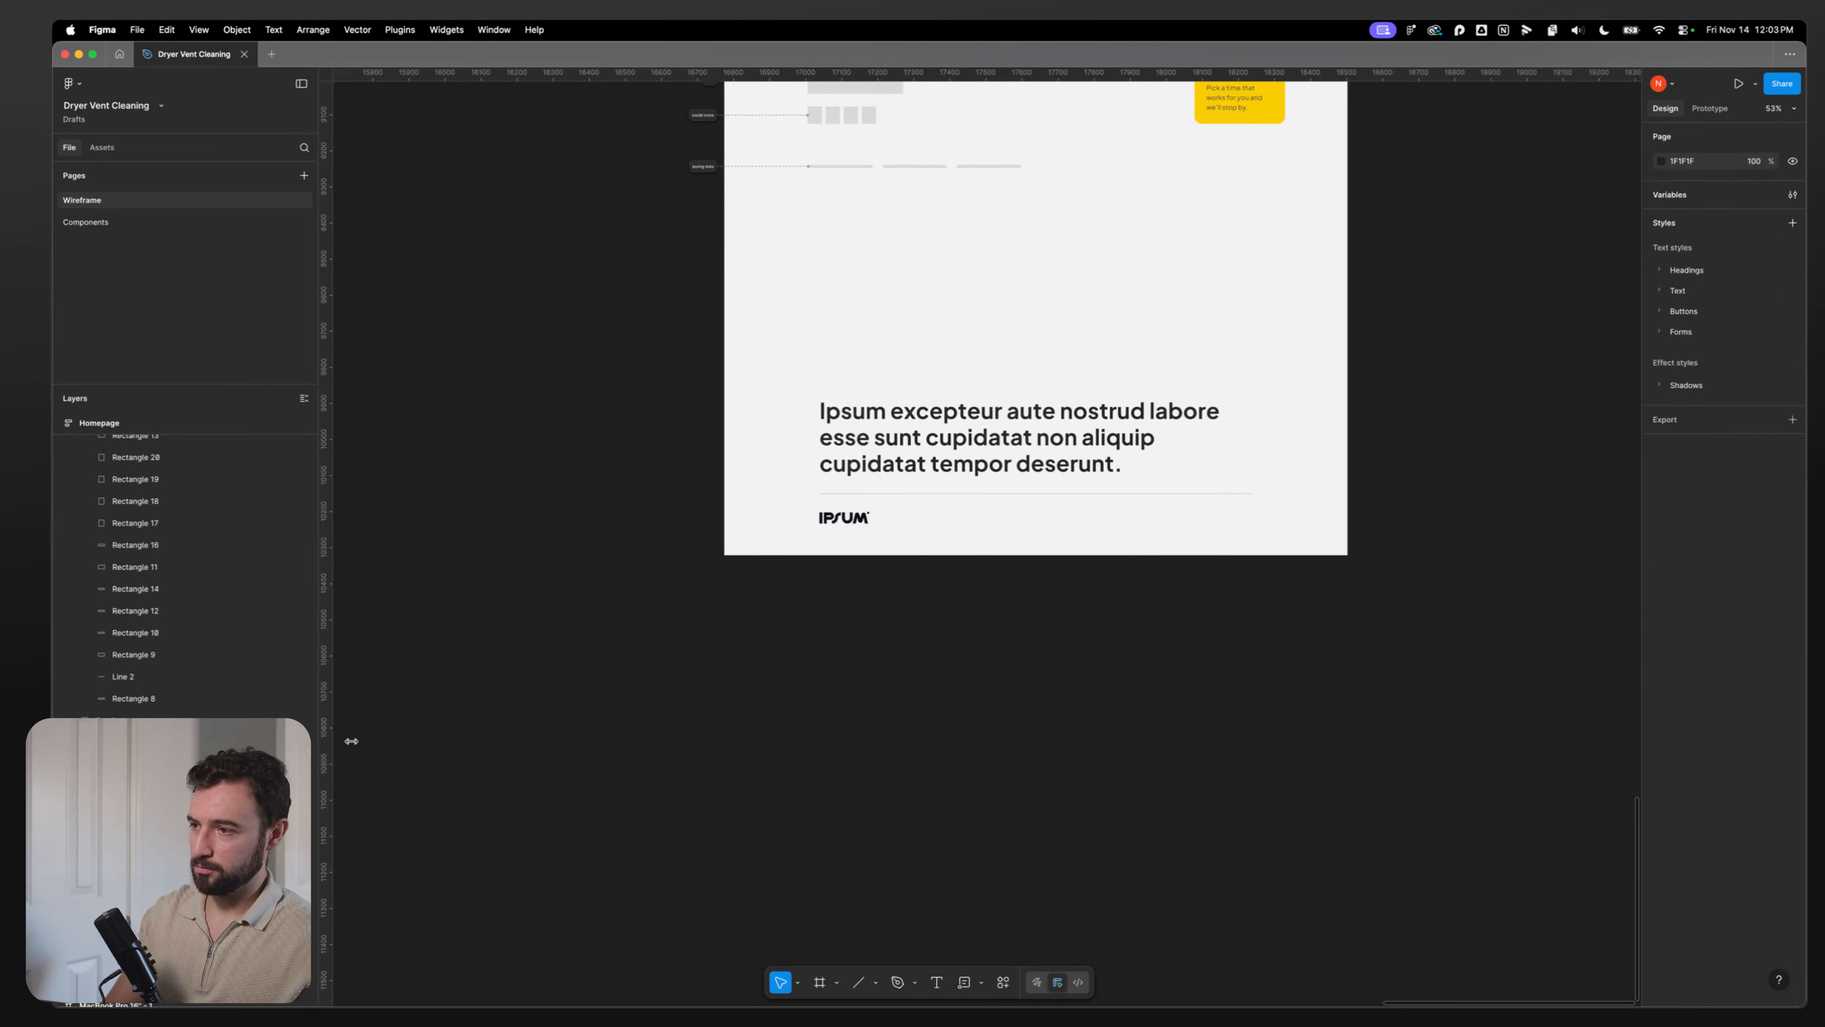
Step: Copy the placeholder heading above the divider and paste it under the logo in the lower Container
{"action": "scroll", "coordinate": [840, 623], "scroll_direction": "up", "scroll_amount": 5}
{"action": "scroll", "coordinate": [864, 592], "scroll_direction": "down", "scroll_amount": 3}
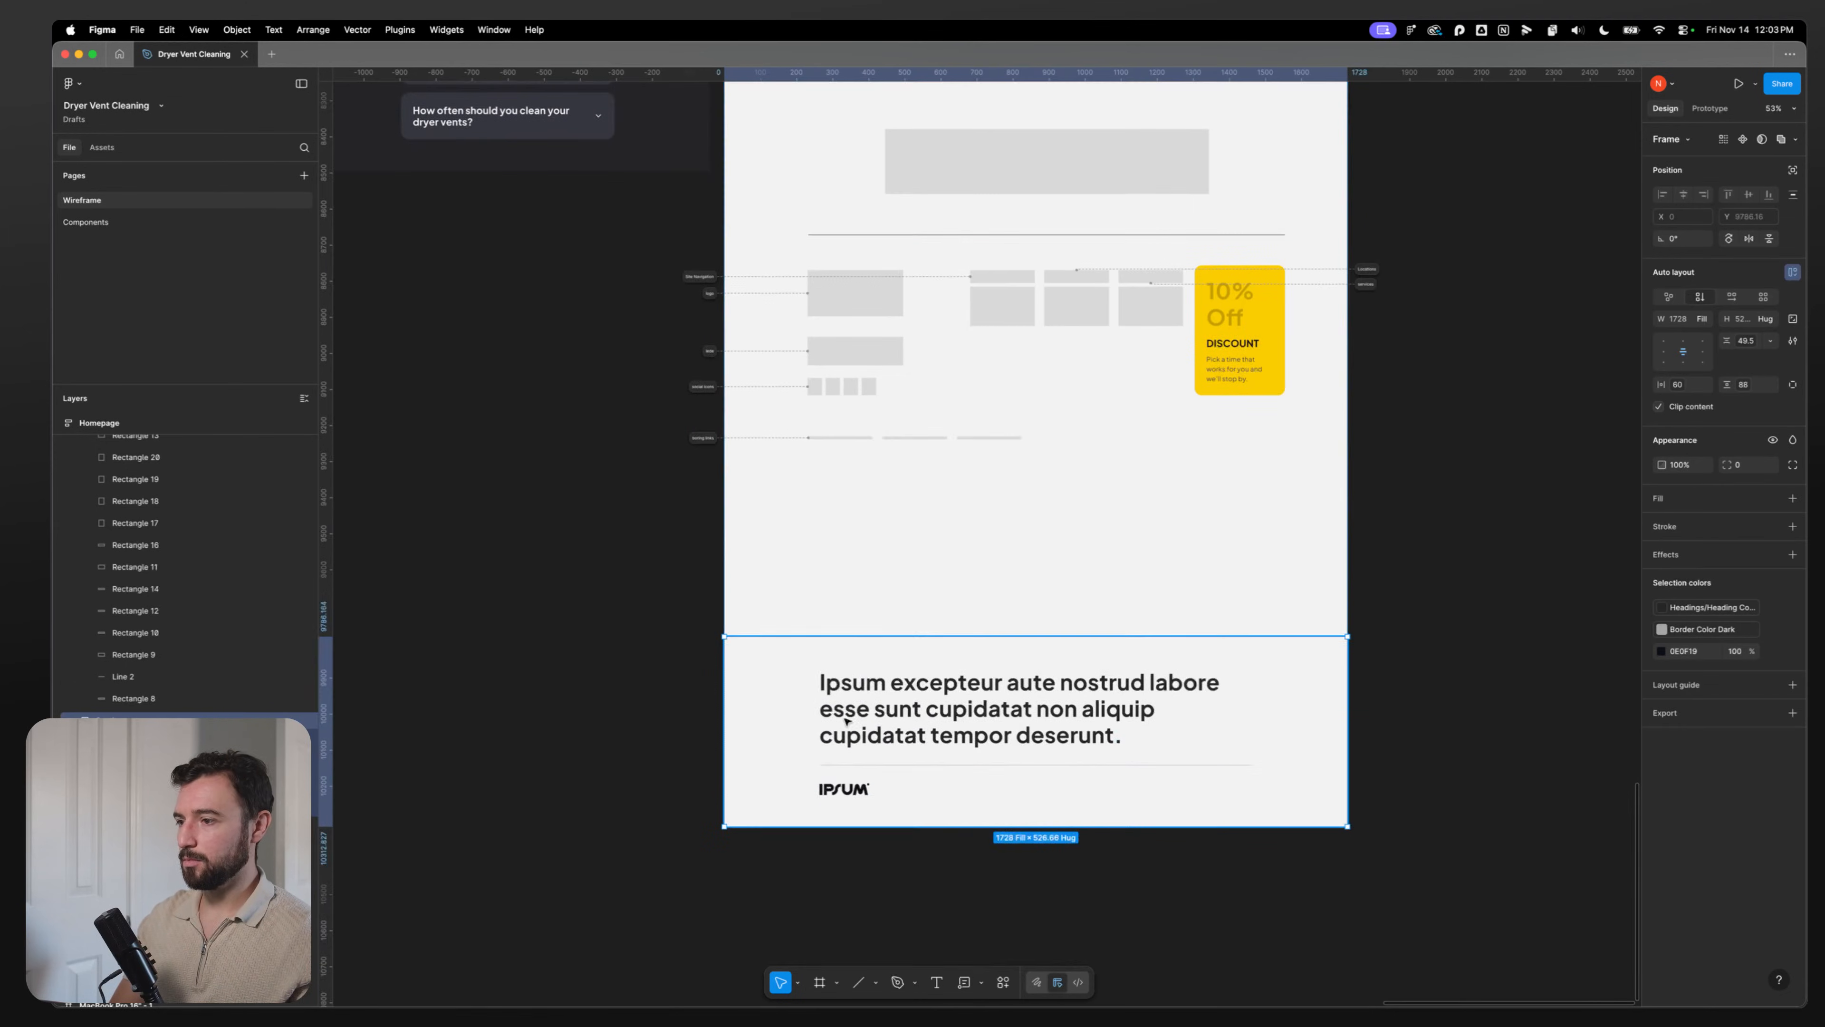
{"action": "left_click", "coordinate": [912, 708]}
{"action": "key", "text": "super+c"}
{"action": "left_click", "coordinate": [848, 791]}
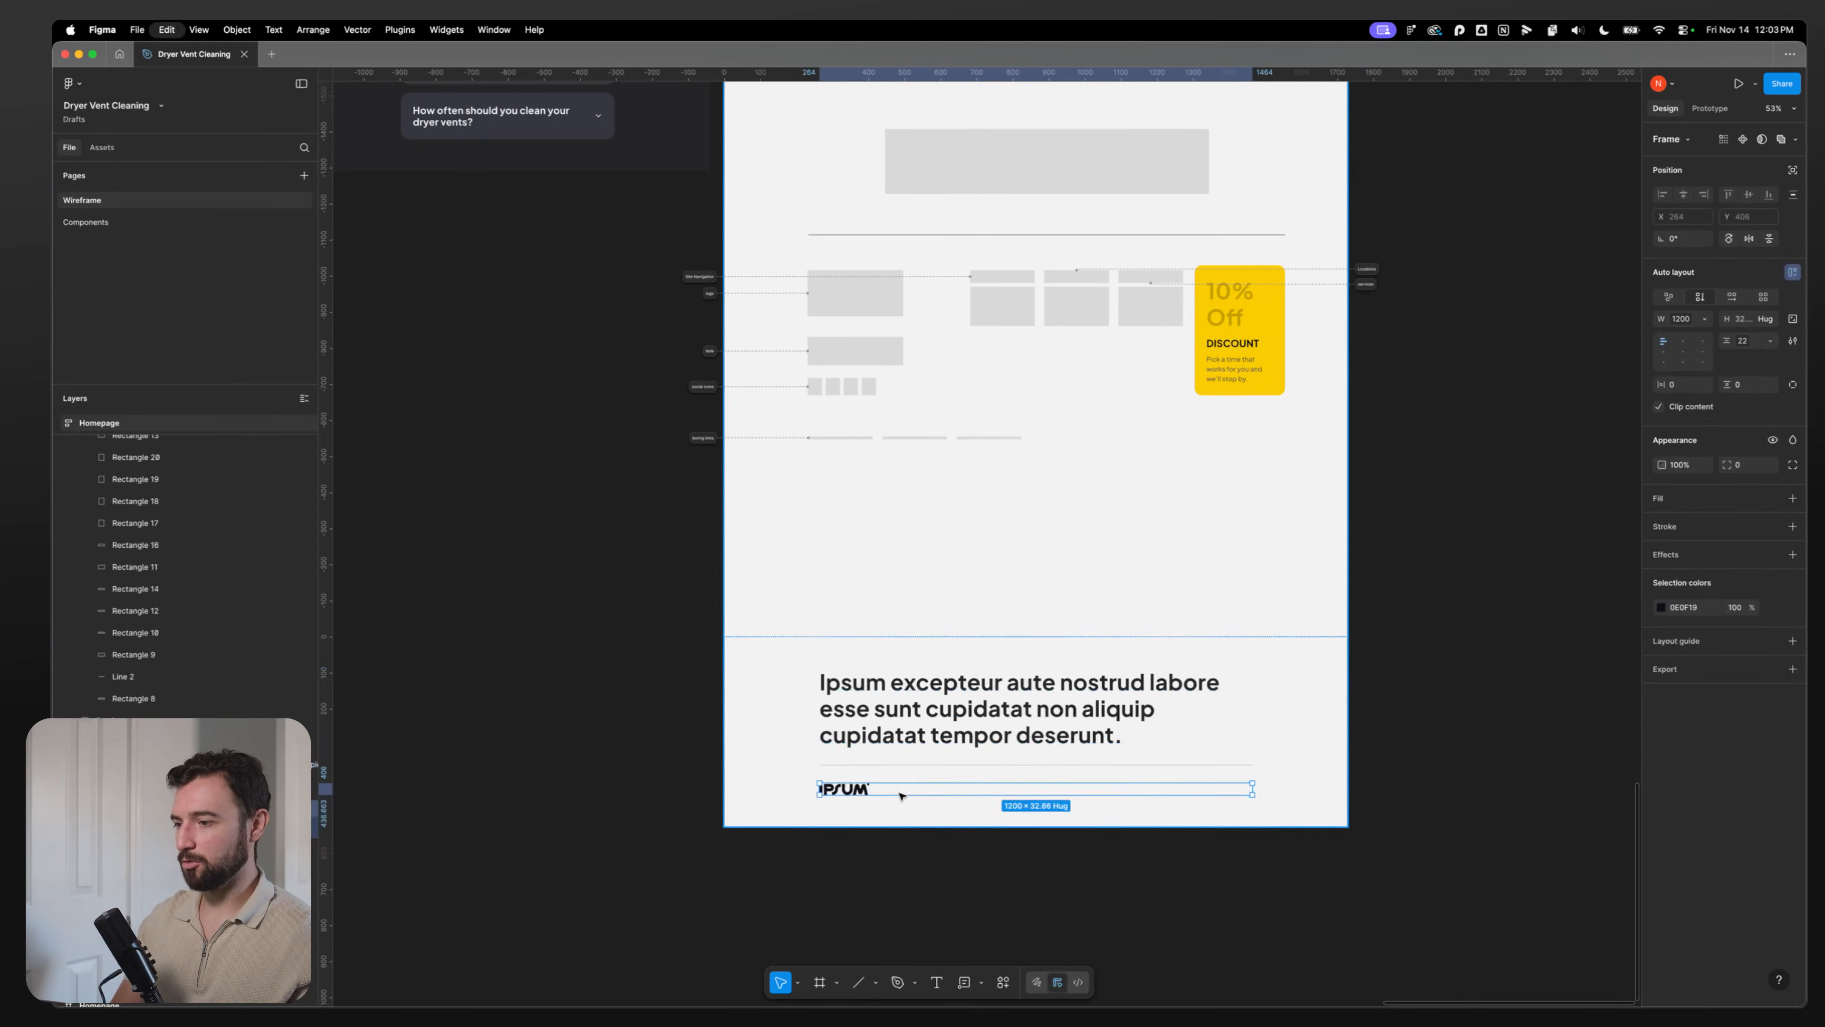
{"action": "key", "text": "super+v"}
Step: Apply the D Text M text style to the text under the logo and narrow it to wrap onto three lines
{"action": "left_click", "coordinate": [1721, 436]}
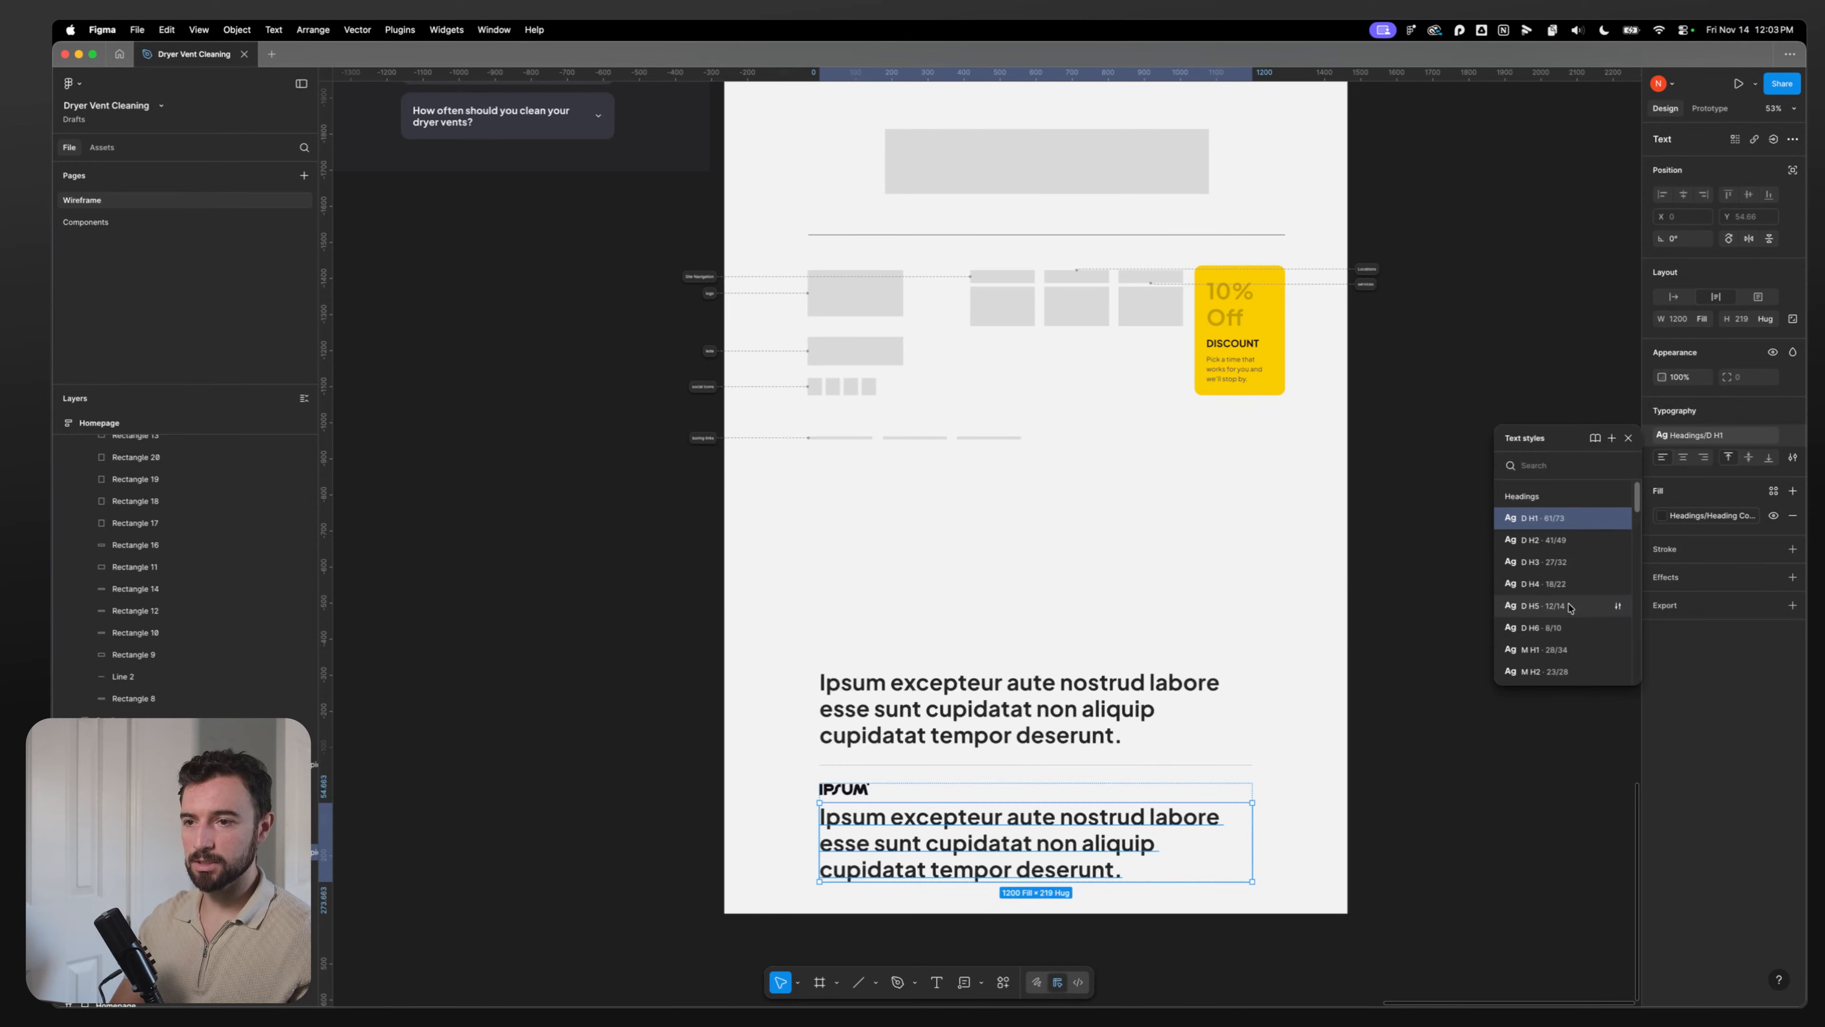
{"action": "type", "text": "text"}
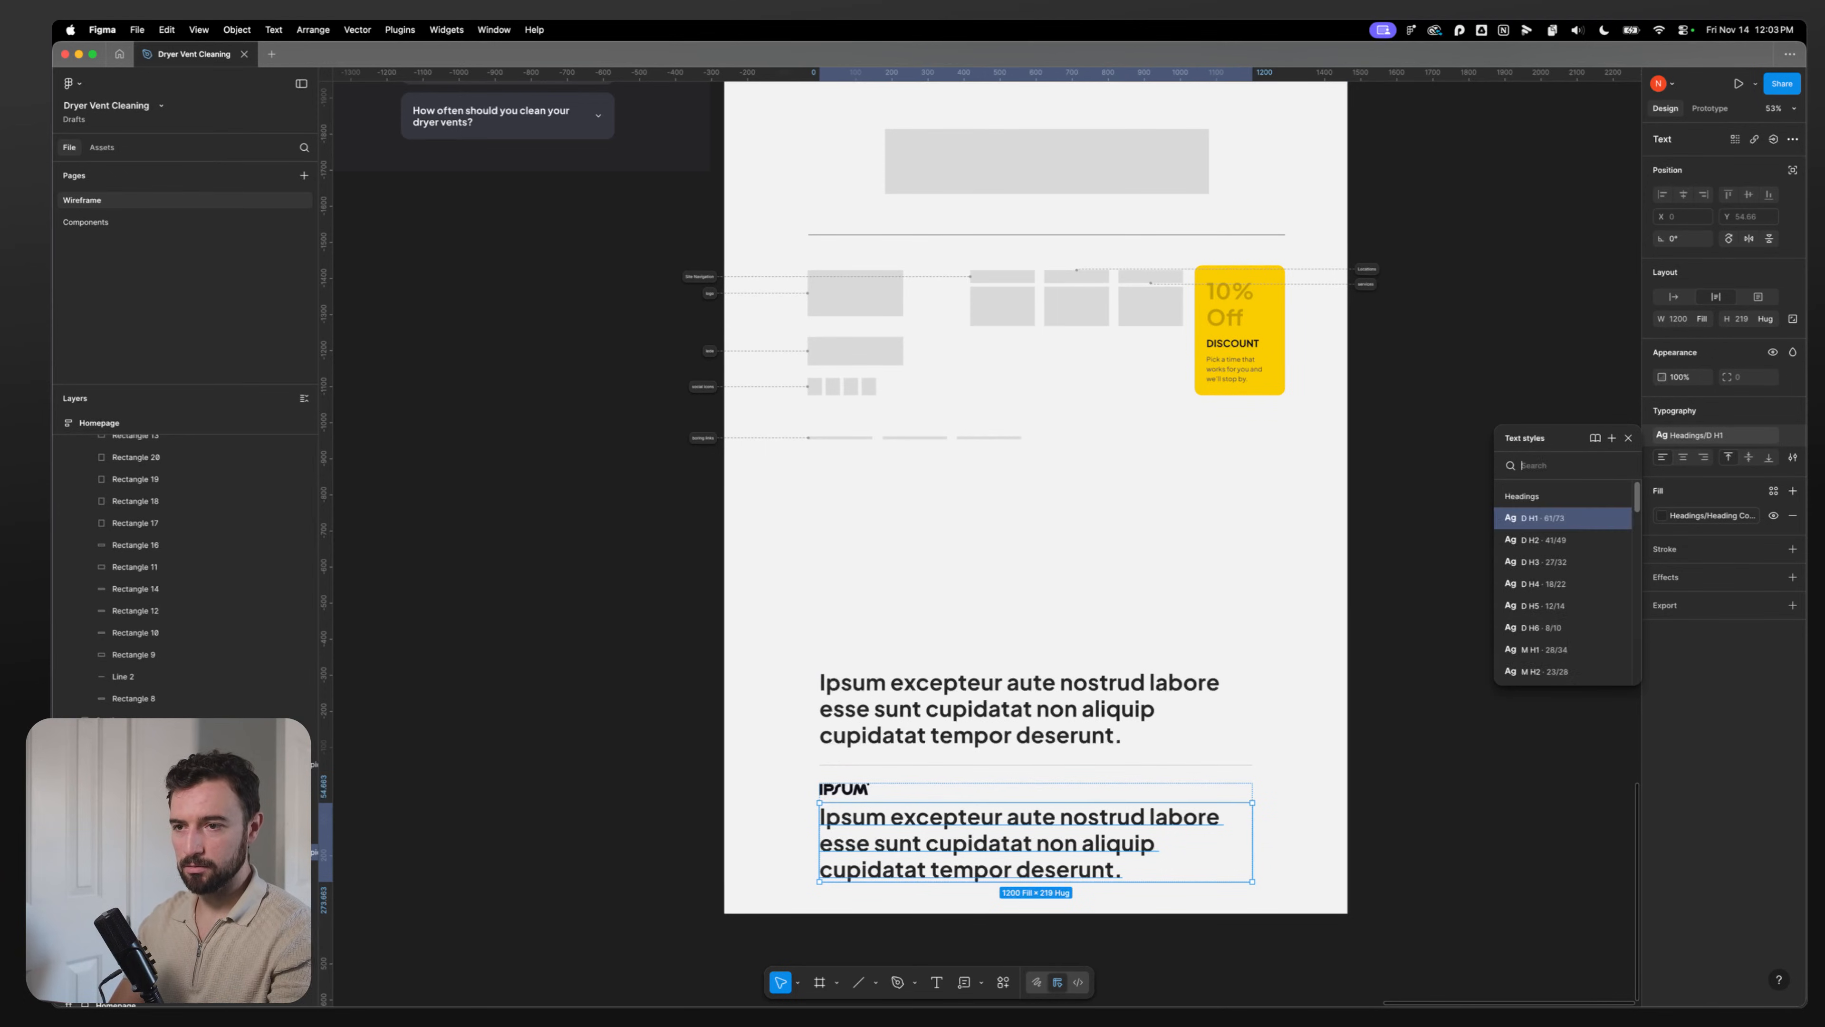
{"action": "left_click", "coordinate": [1548, 583]}
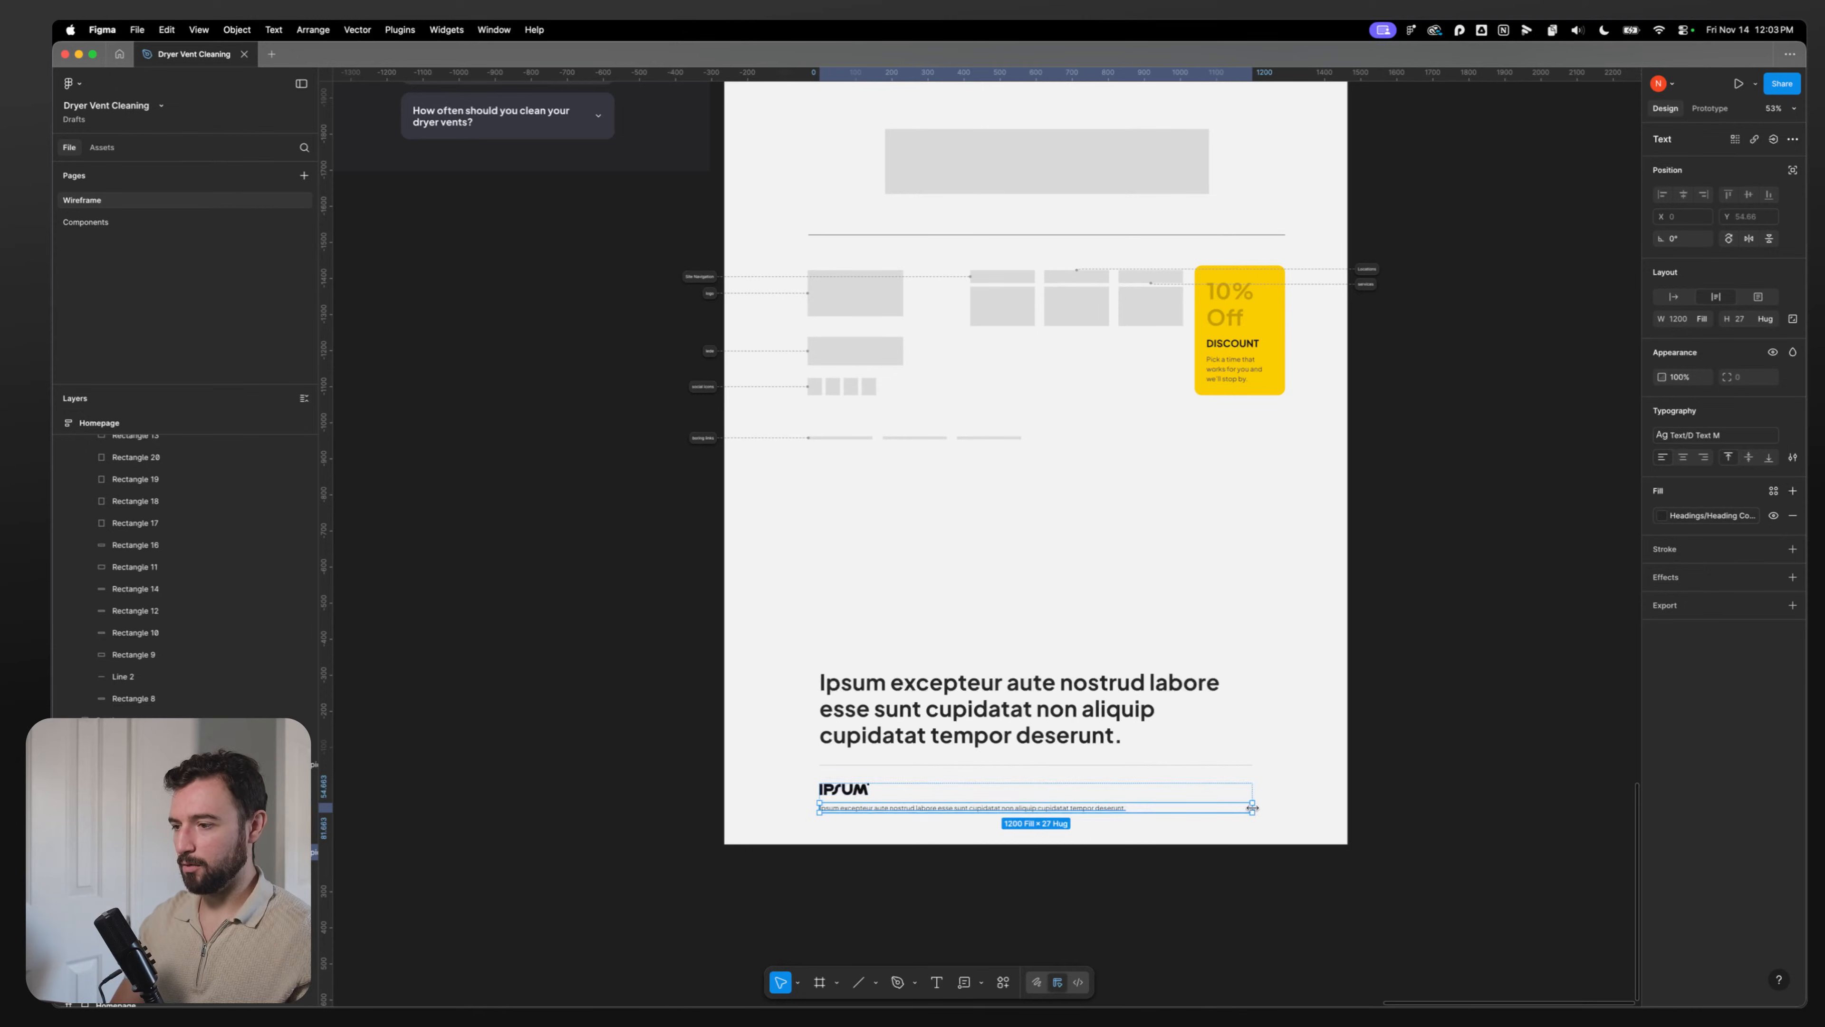
{"action": "left_click_drag", "start_coordinate": [1251, 807], "coordinate": [956, 820]}
{"action": "left_click", "coordinate": [750, 791]}
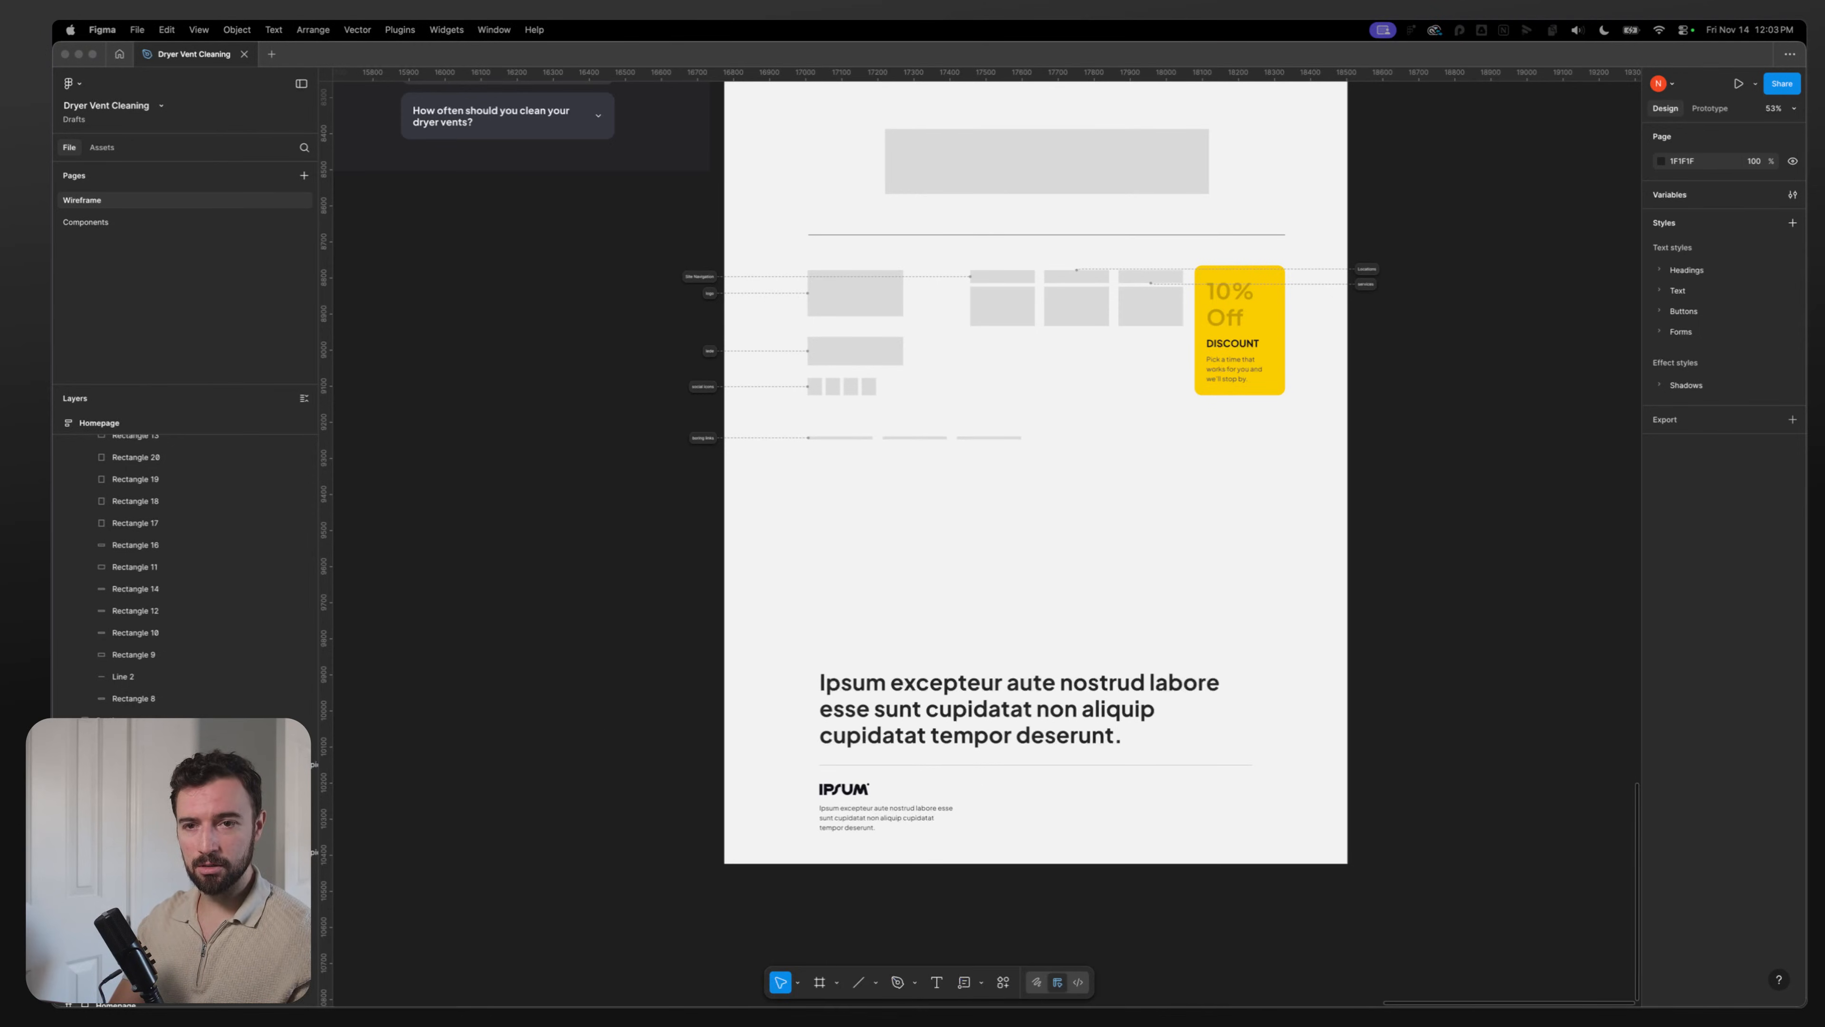
Step: Switch to the Dia browser in a new window and open iconbuddy.app
{"action": "left_click_drag", "start_coordinate": [945, 486], "coordinate": [327, 382]}
{"action": "key", "text": "super+n"}
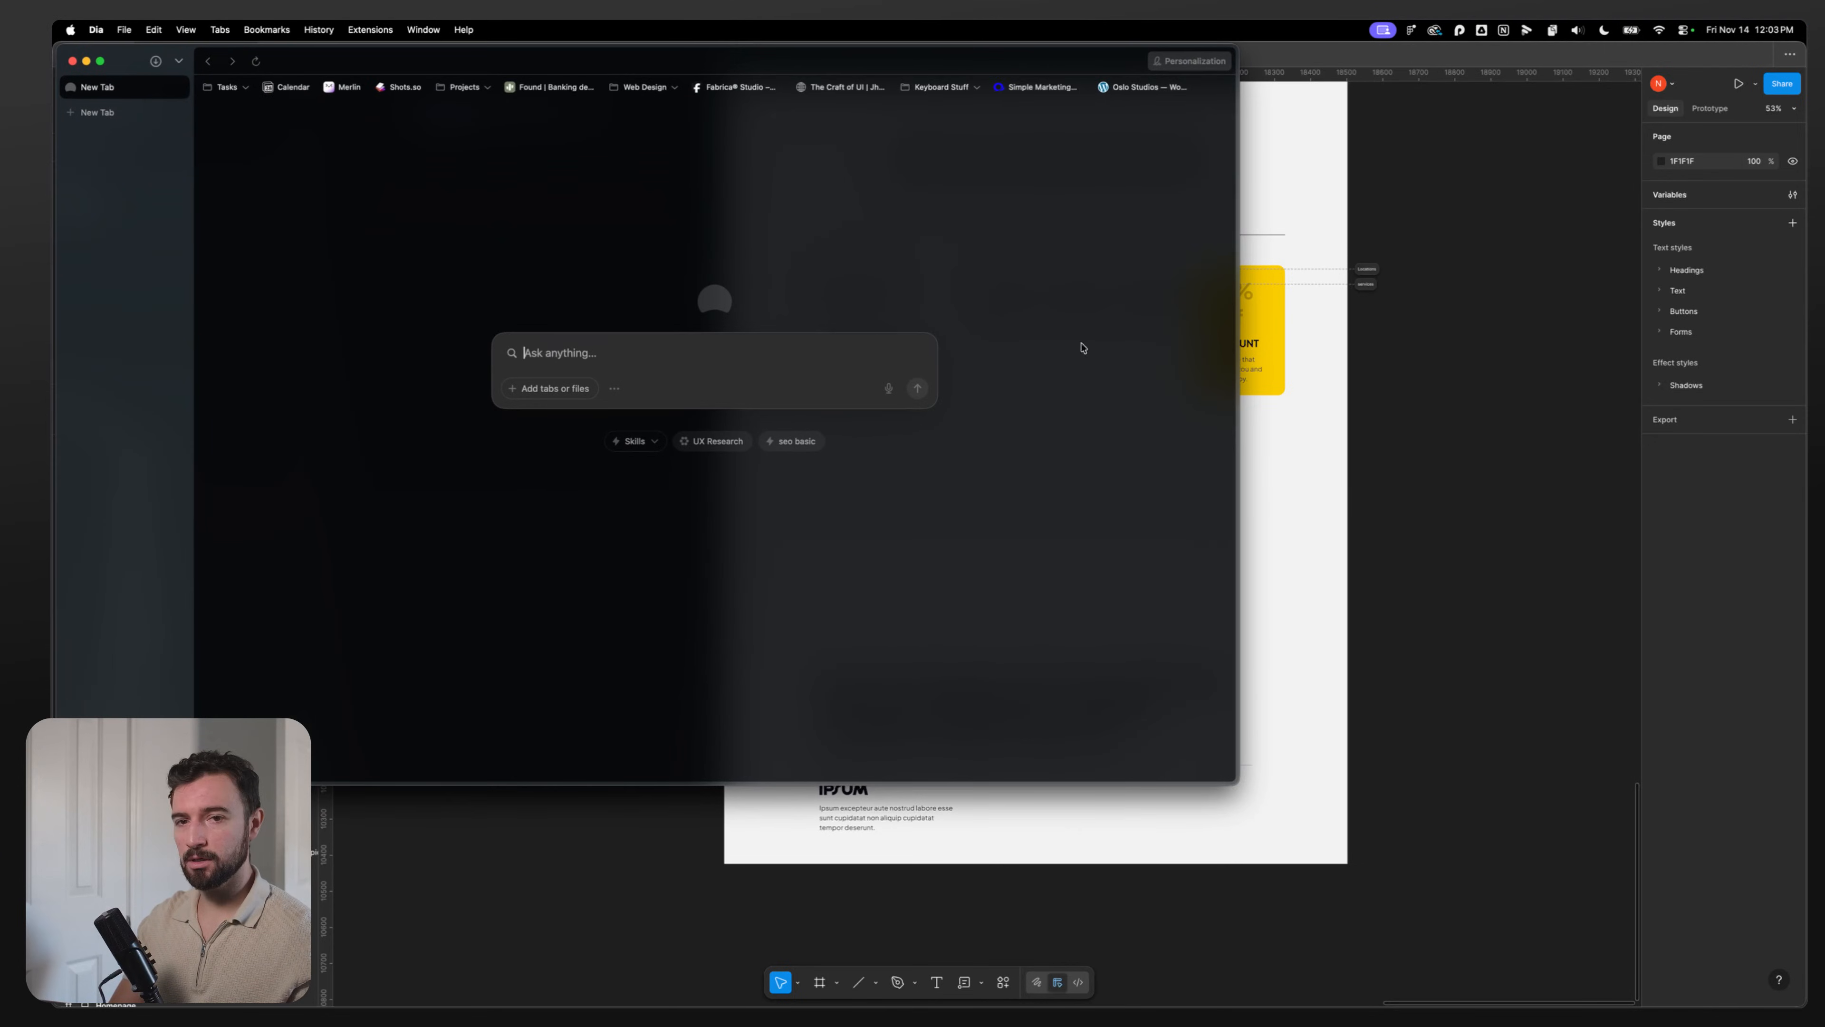
{"action": "left_click_drag", "start_coordinate": [133, 60], "coordinate": [249, 128]}
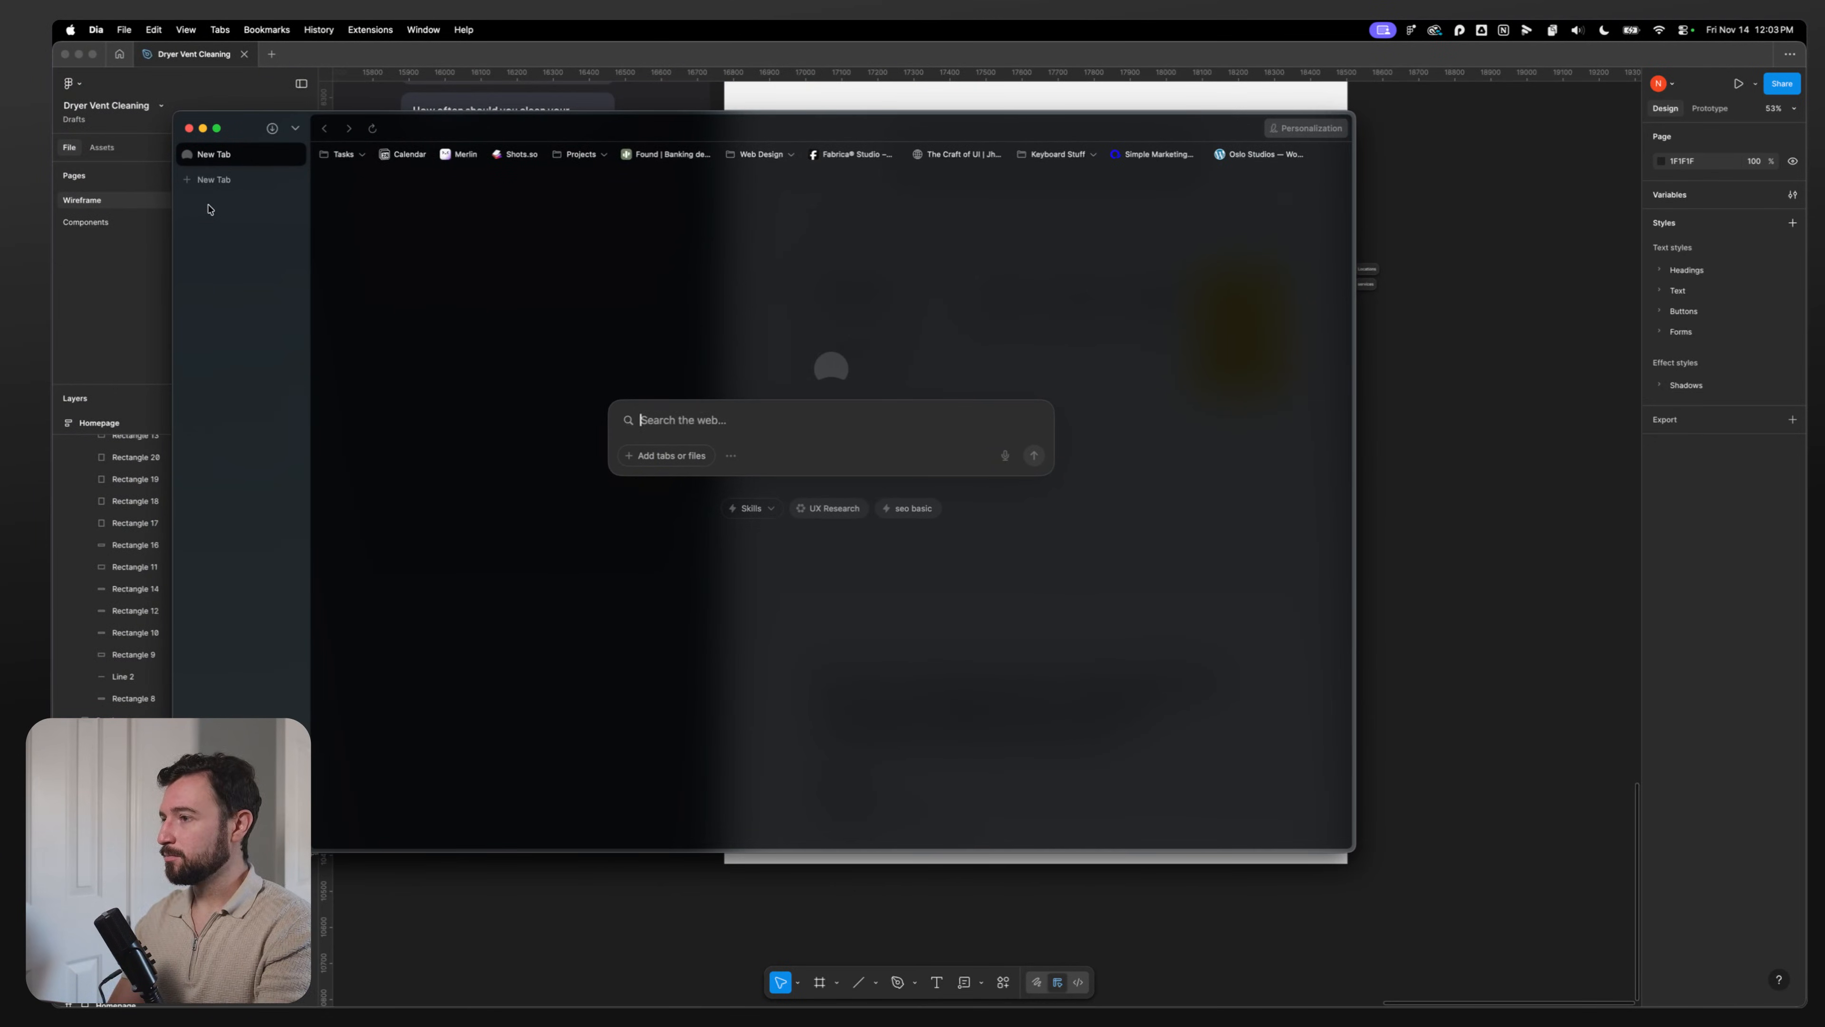
{"action": "type", "text": "iconbuddy.app"}
{"action": "key", "text": "Return"}
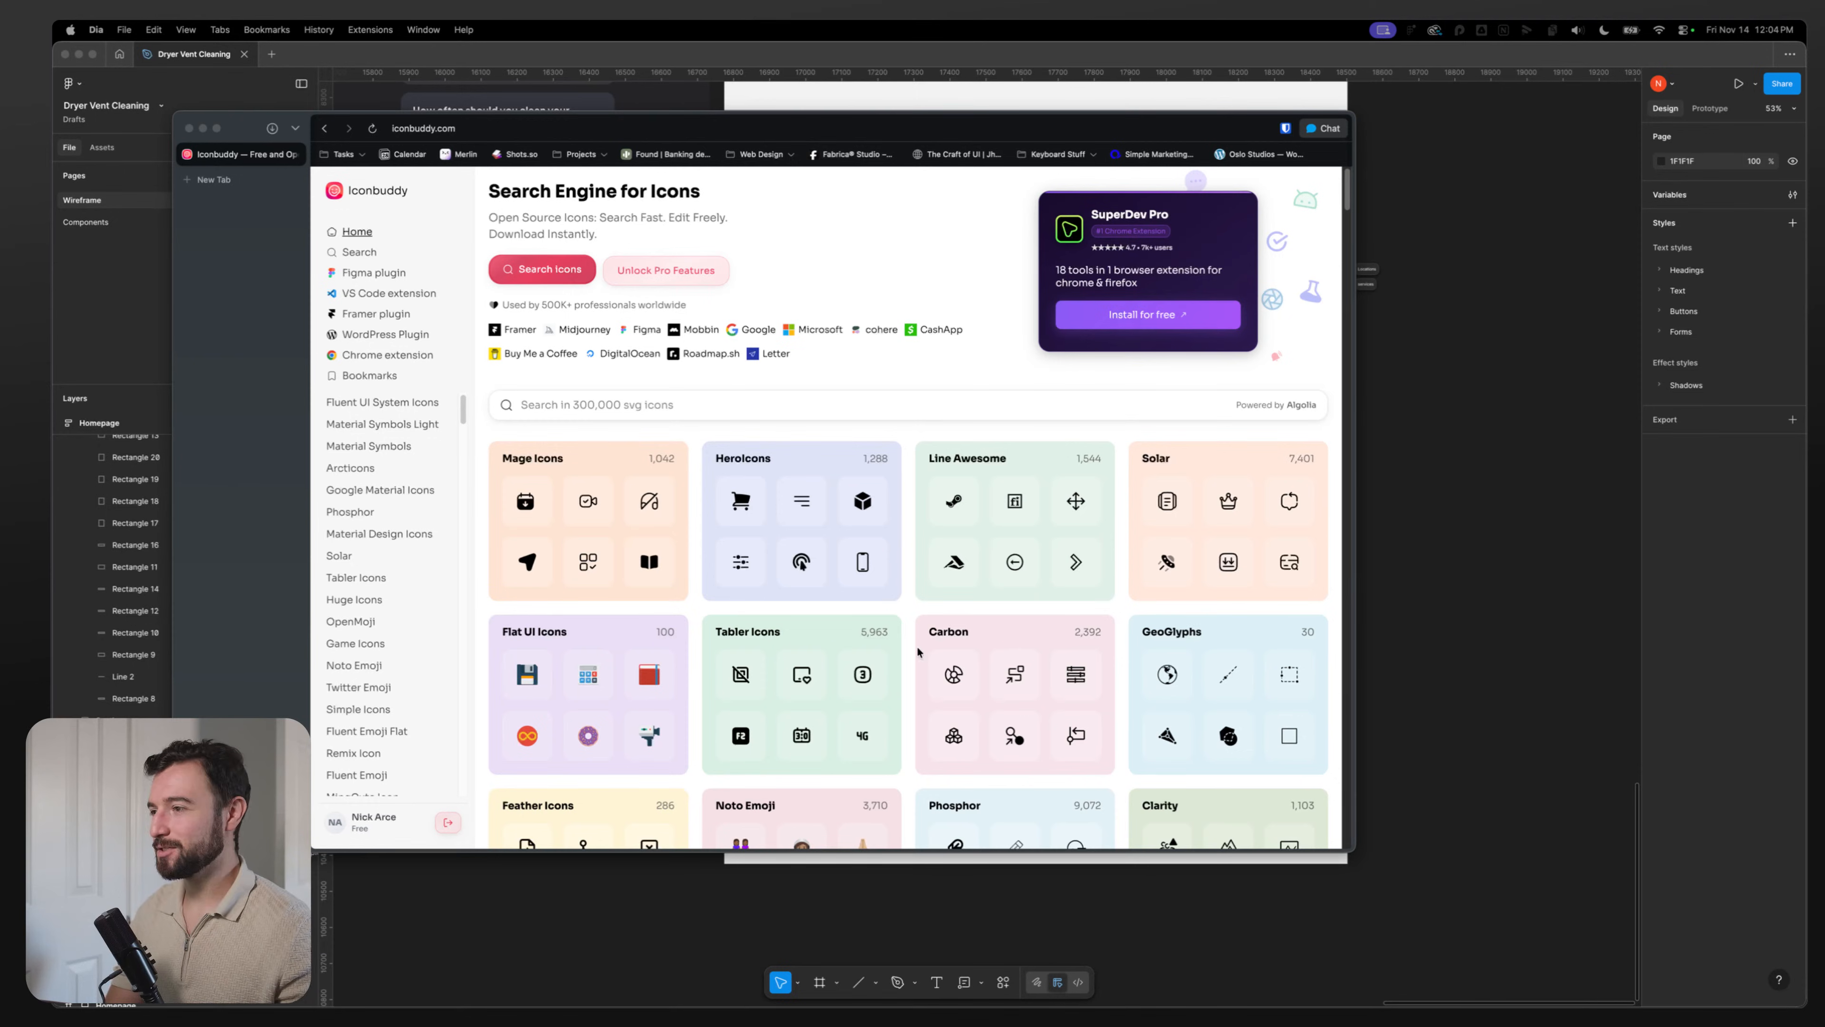
Step: Try to search the Iconbuddy icon library for "tik"
{"action": "left_click", "coordinate": [616, 404]}
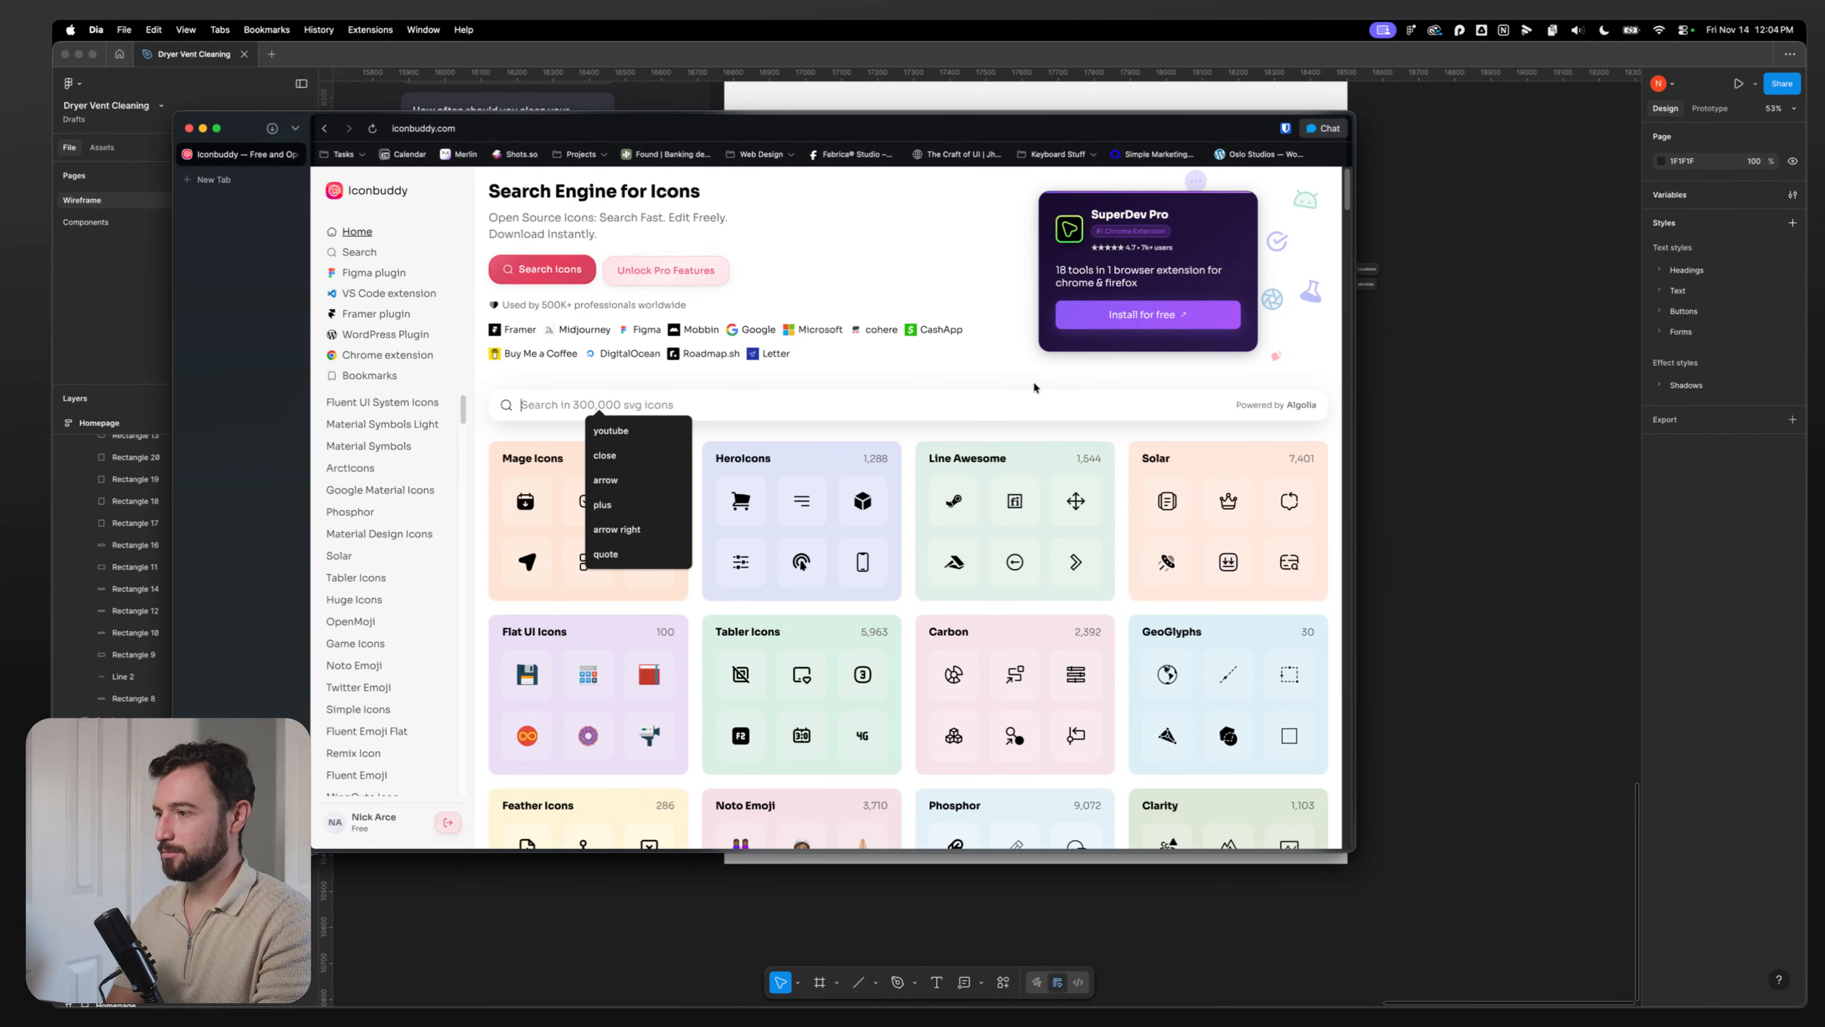
{"action": "type", "text": "tik"}
{"action": "key", "text": "Return"}
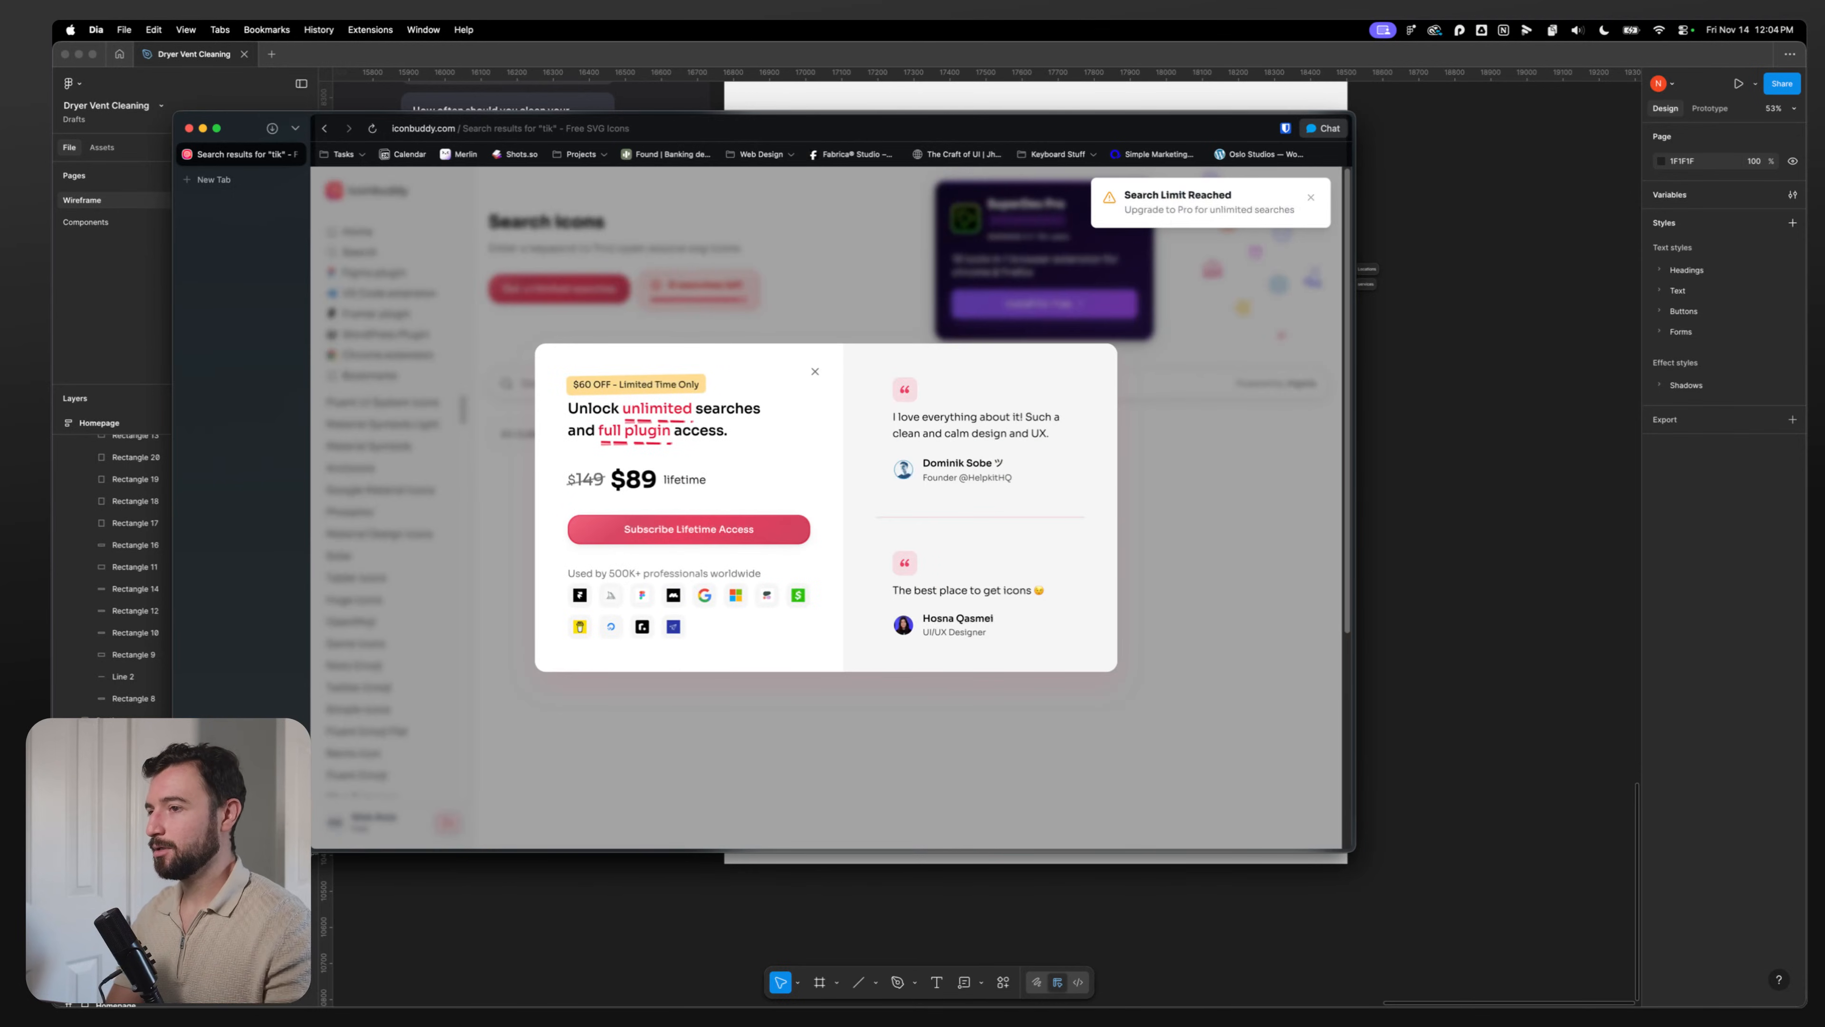
{"action": "left_click", "coordinate": [1310, 198]}
{"action": "left_click_drag", "start_coordinate": [242, 275], "coordinate": [245, 277]}
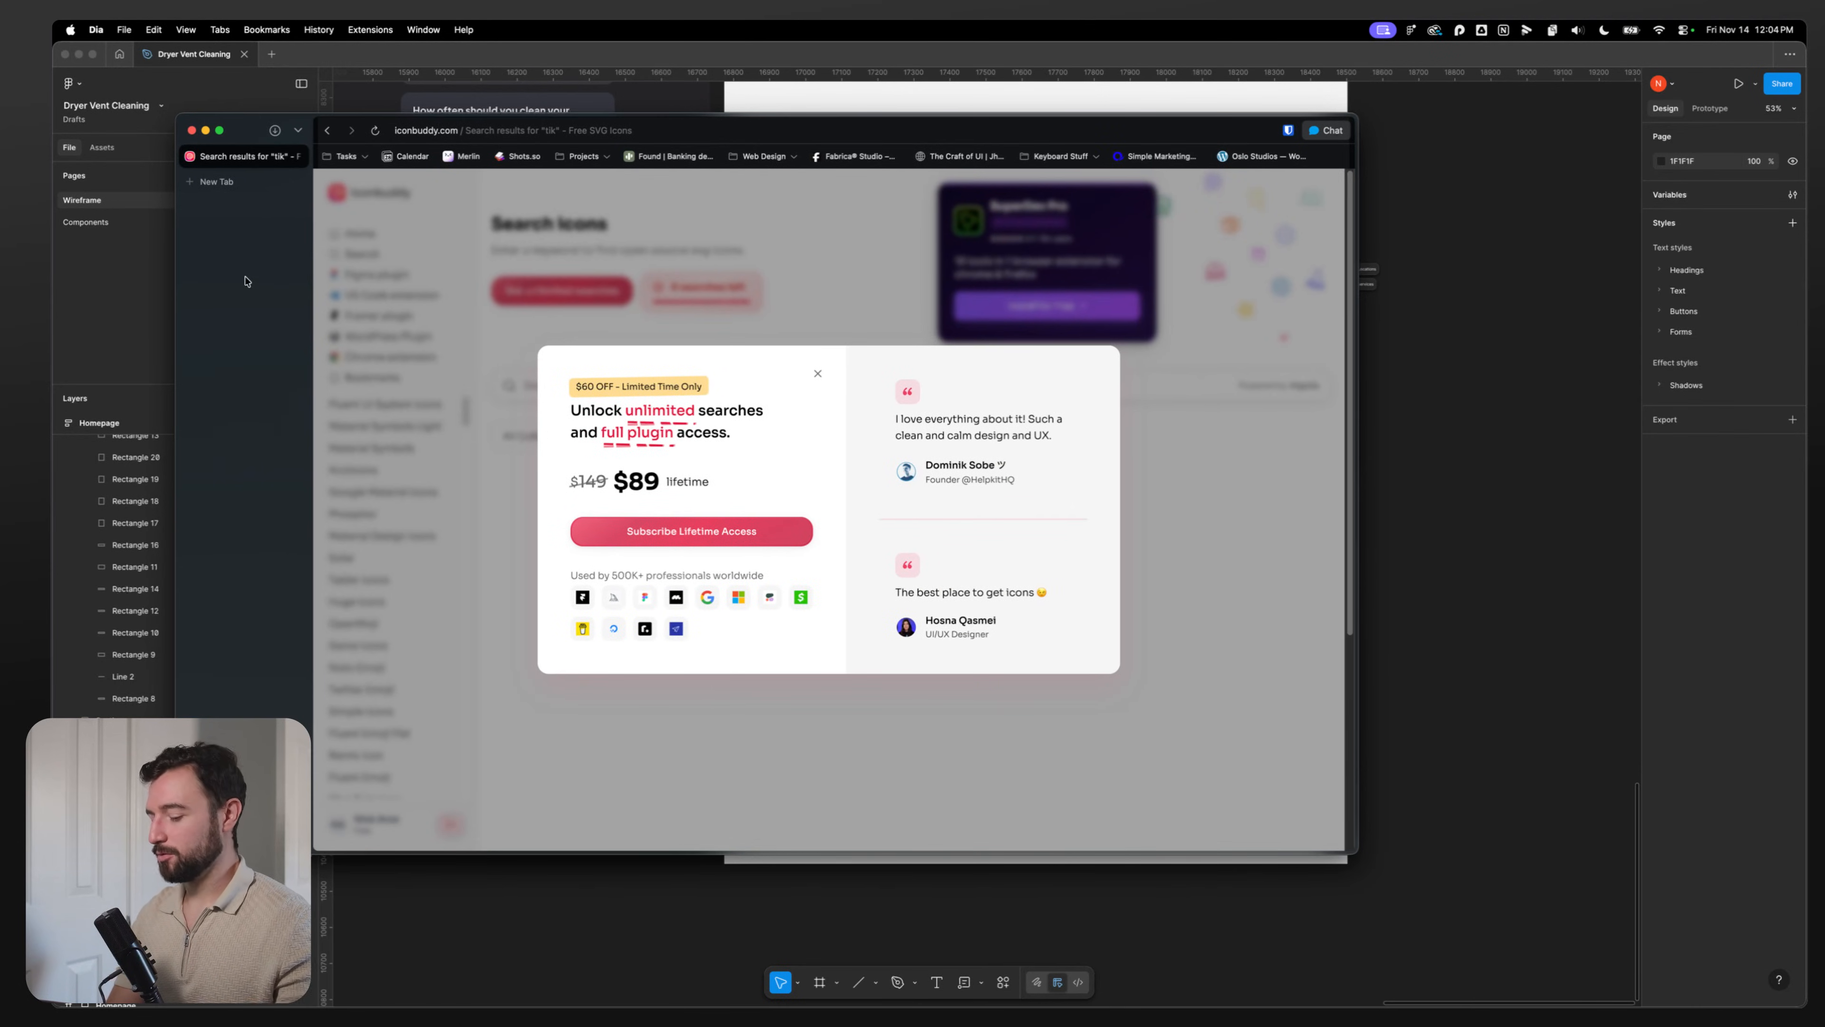
Step: Open iconbuddy.app in a new incognito browser window
{"action": "key", "text": "super+t"}
{"action": "key", "text": "super+shift+n"}
{"action": "type", "text": "iconbuddy.app"}
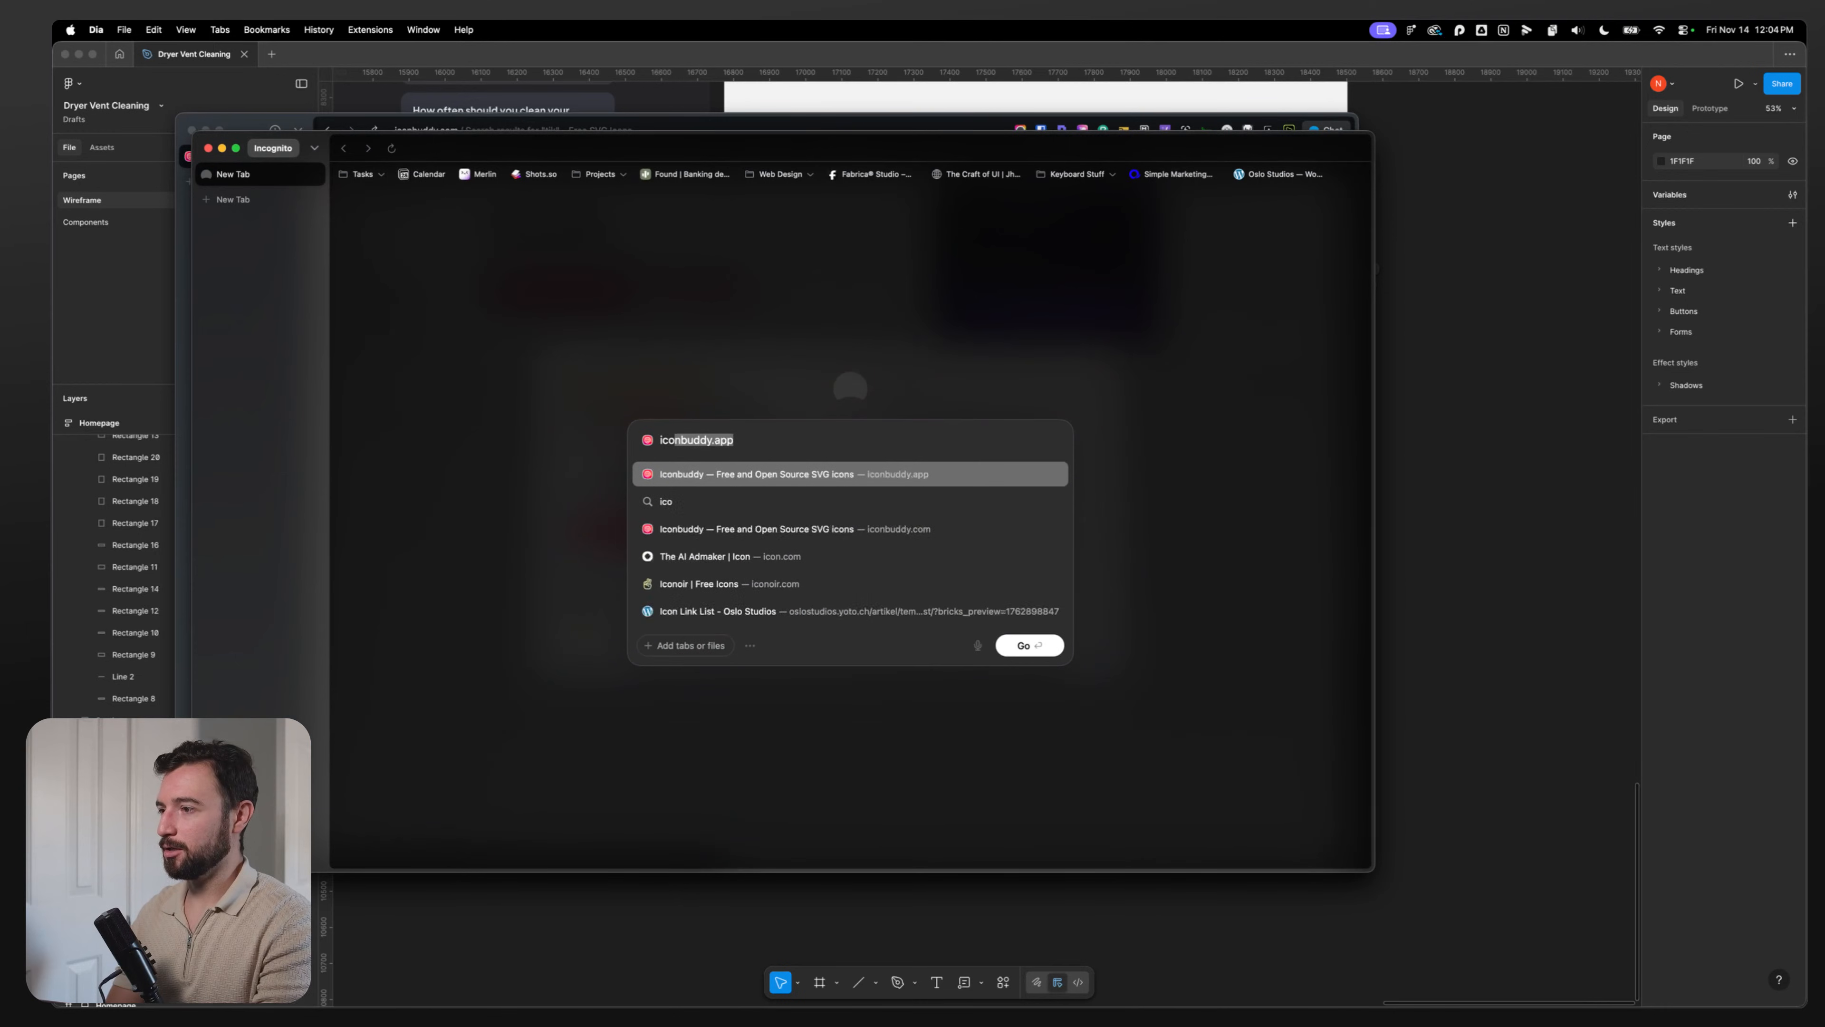
{"action": "key", "text": "Return"}
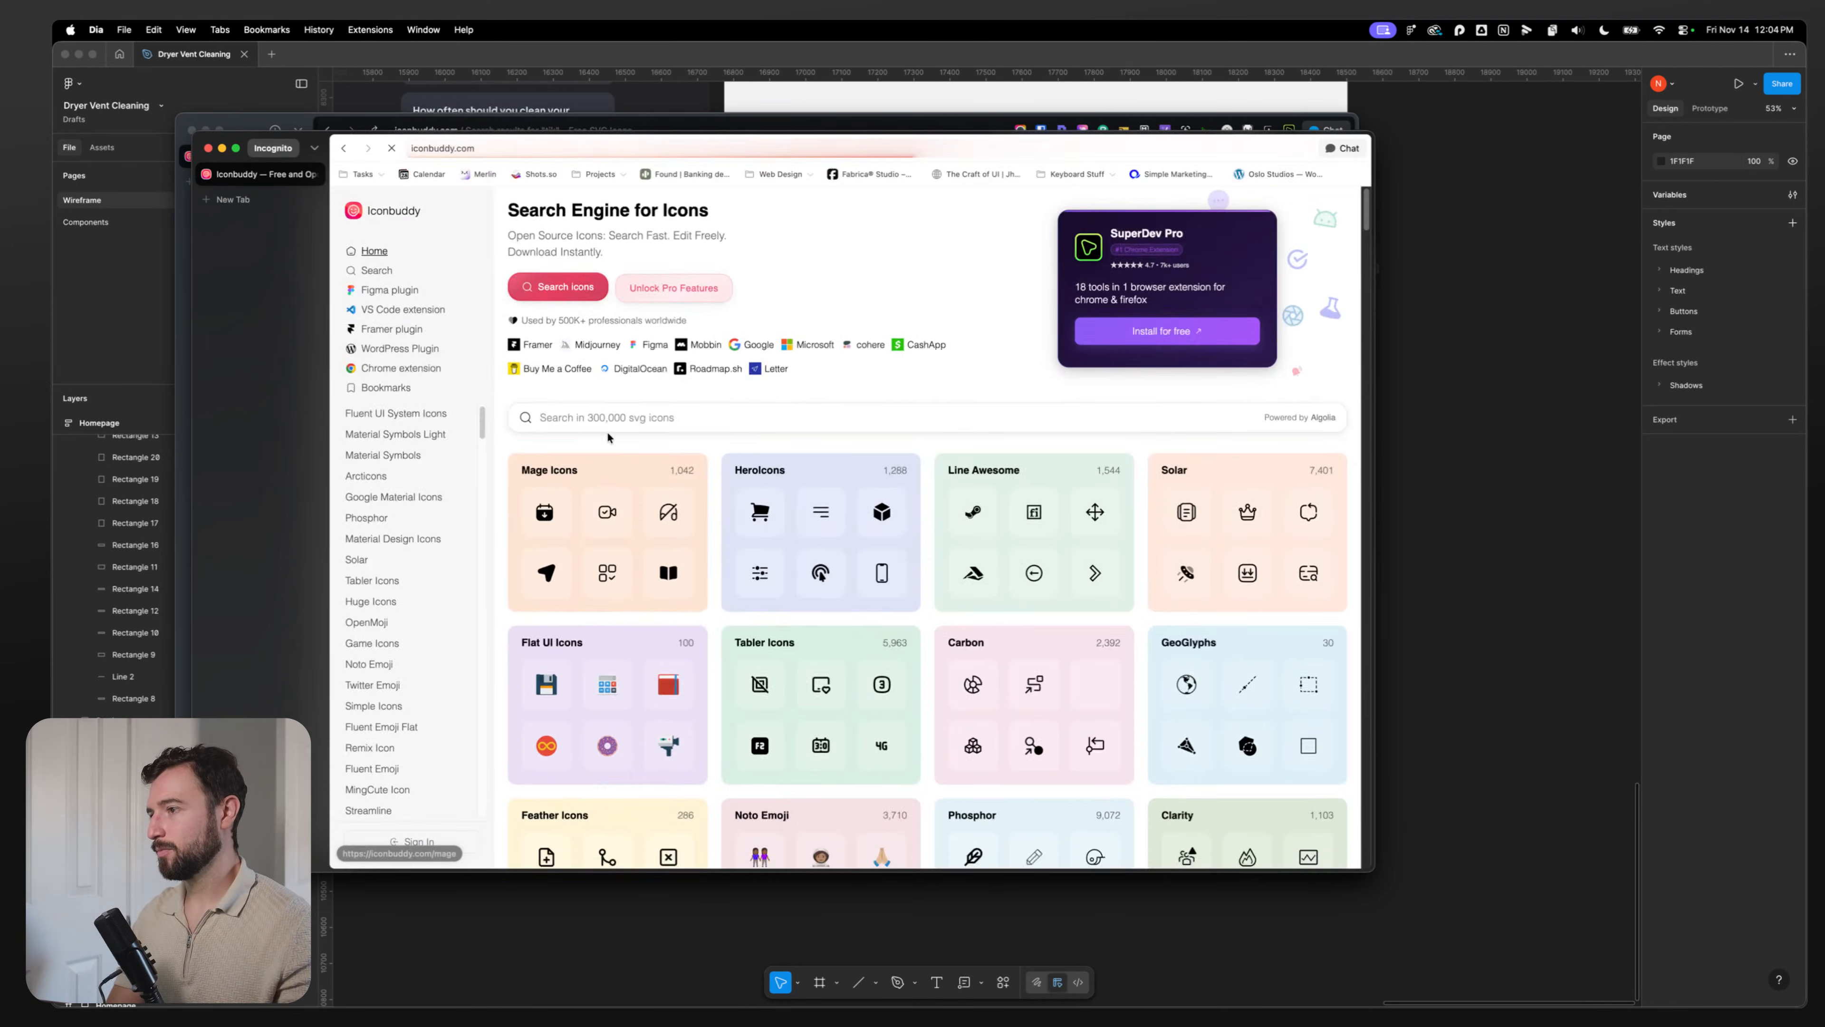
Step: Search the icons for "tiktok" and copy the outlined TikTok icon by ProCode as SVG
{"action": "left_click", "coordinate": [718, 425]}
{"action": "type", "text": "tiktok"}
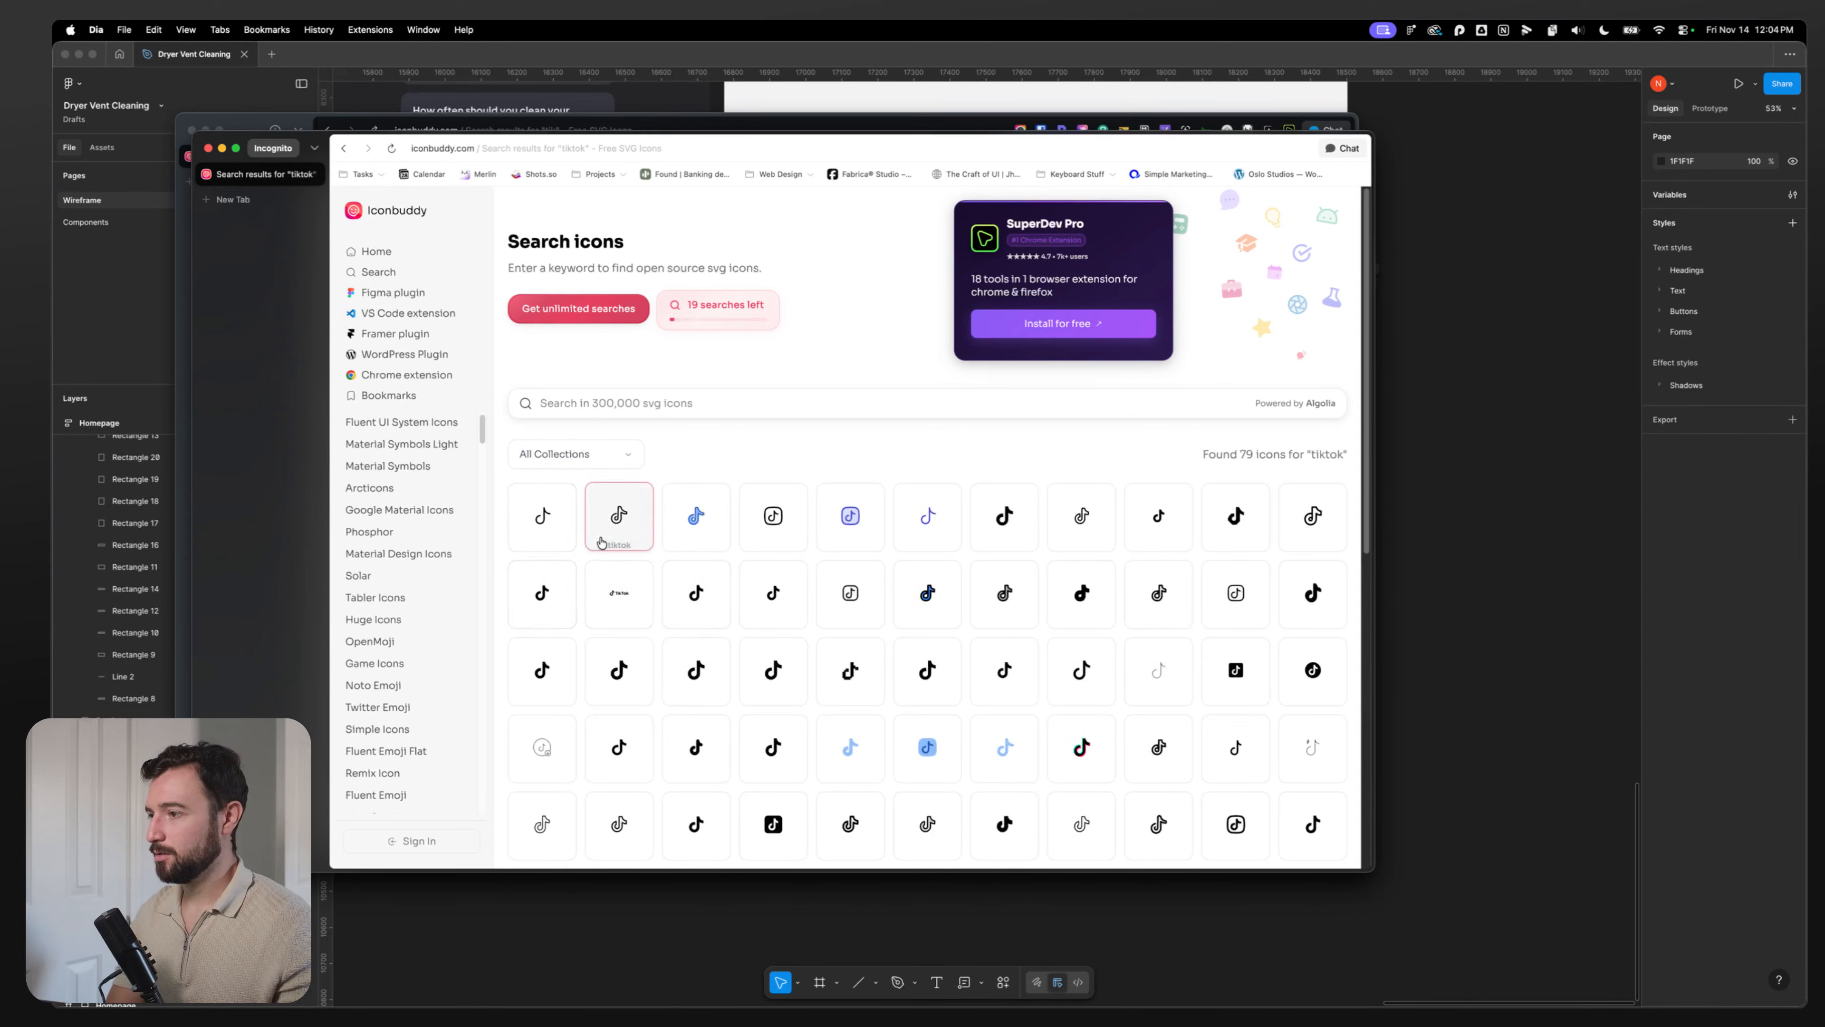
{"action": "left_click", "coordinate": [615, 521]}
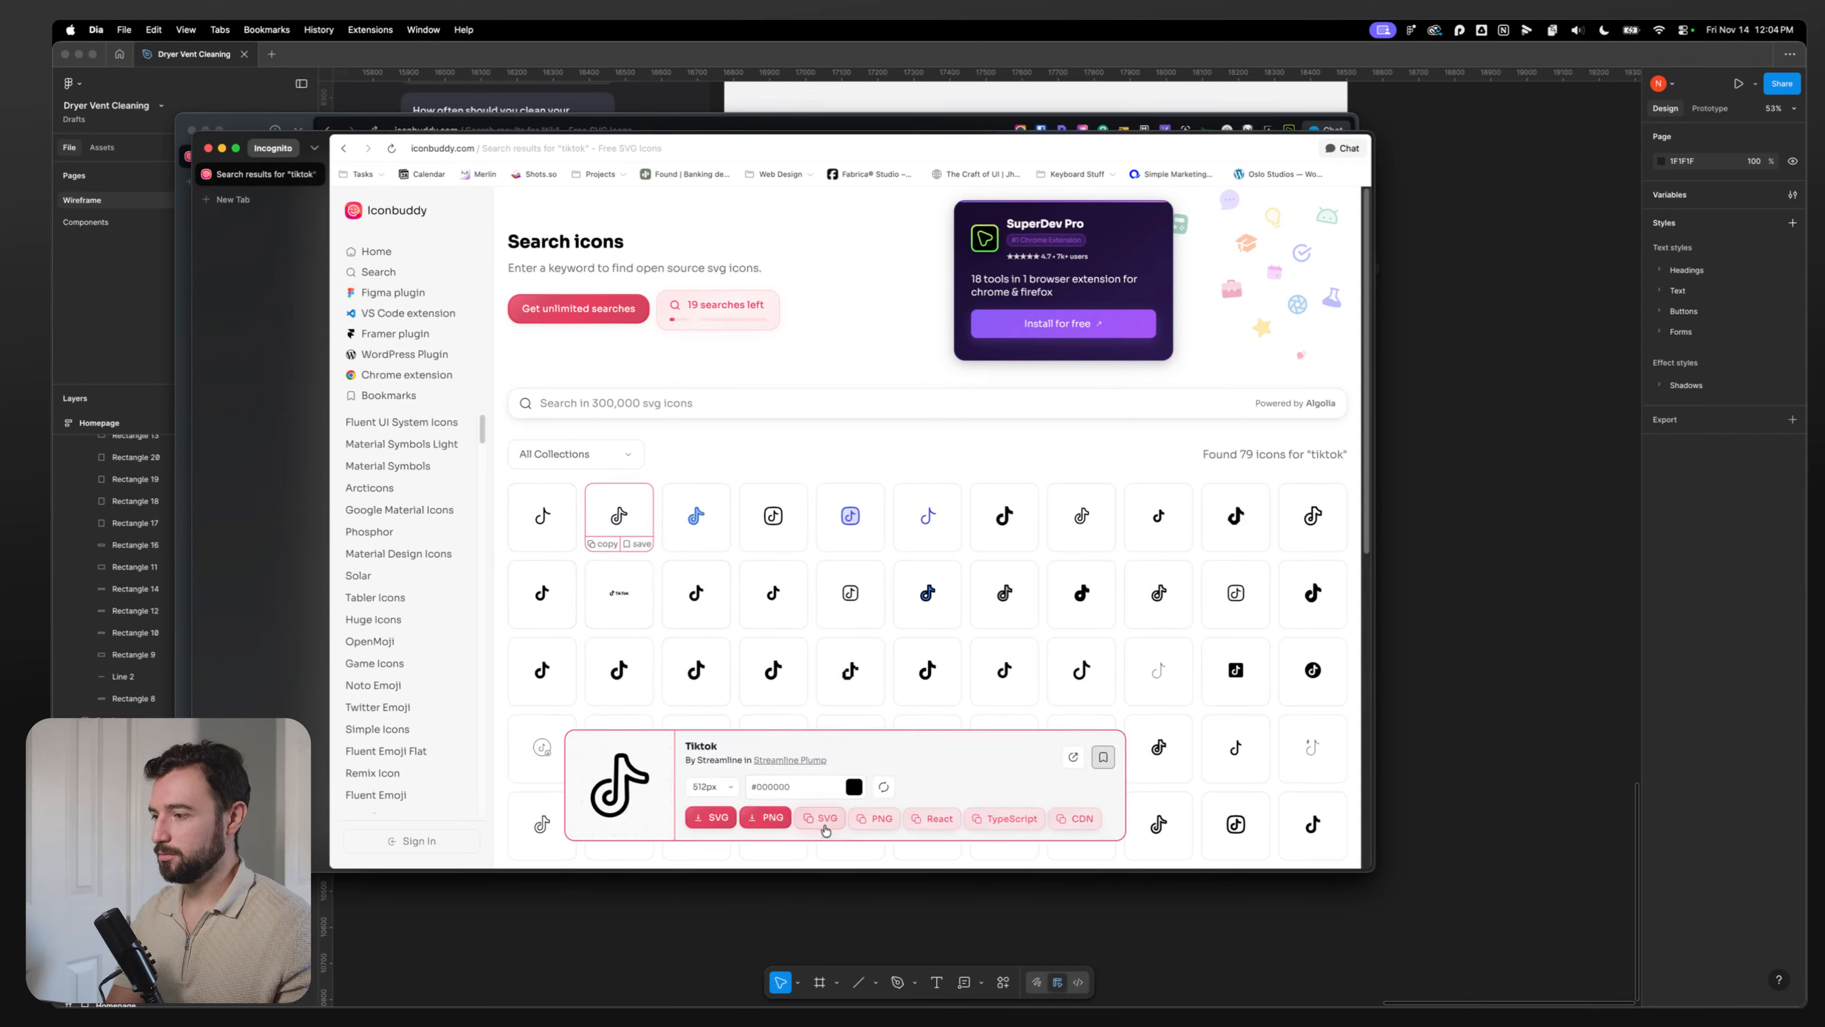
{"action": "left_click", "coordinate": [1081, 515]}
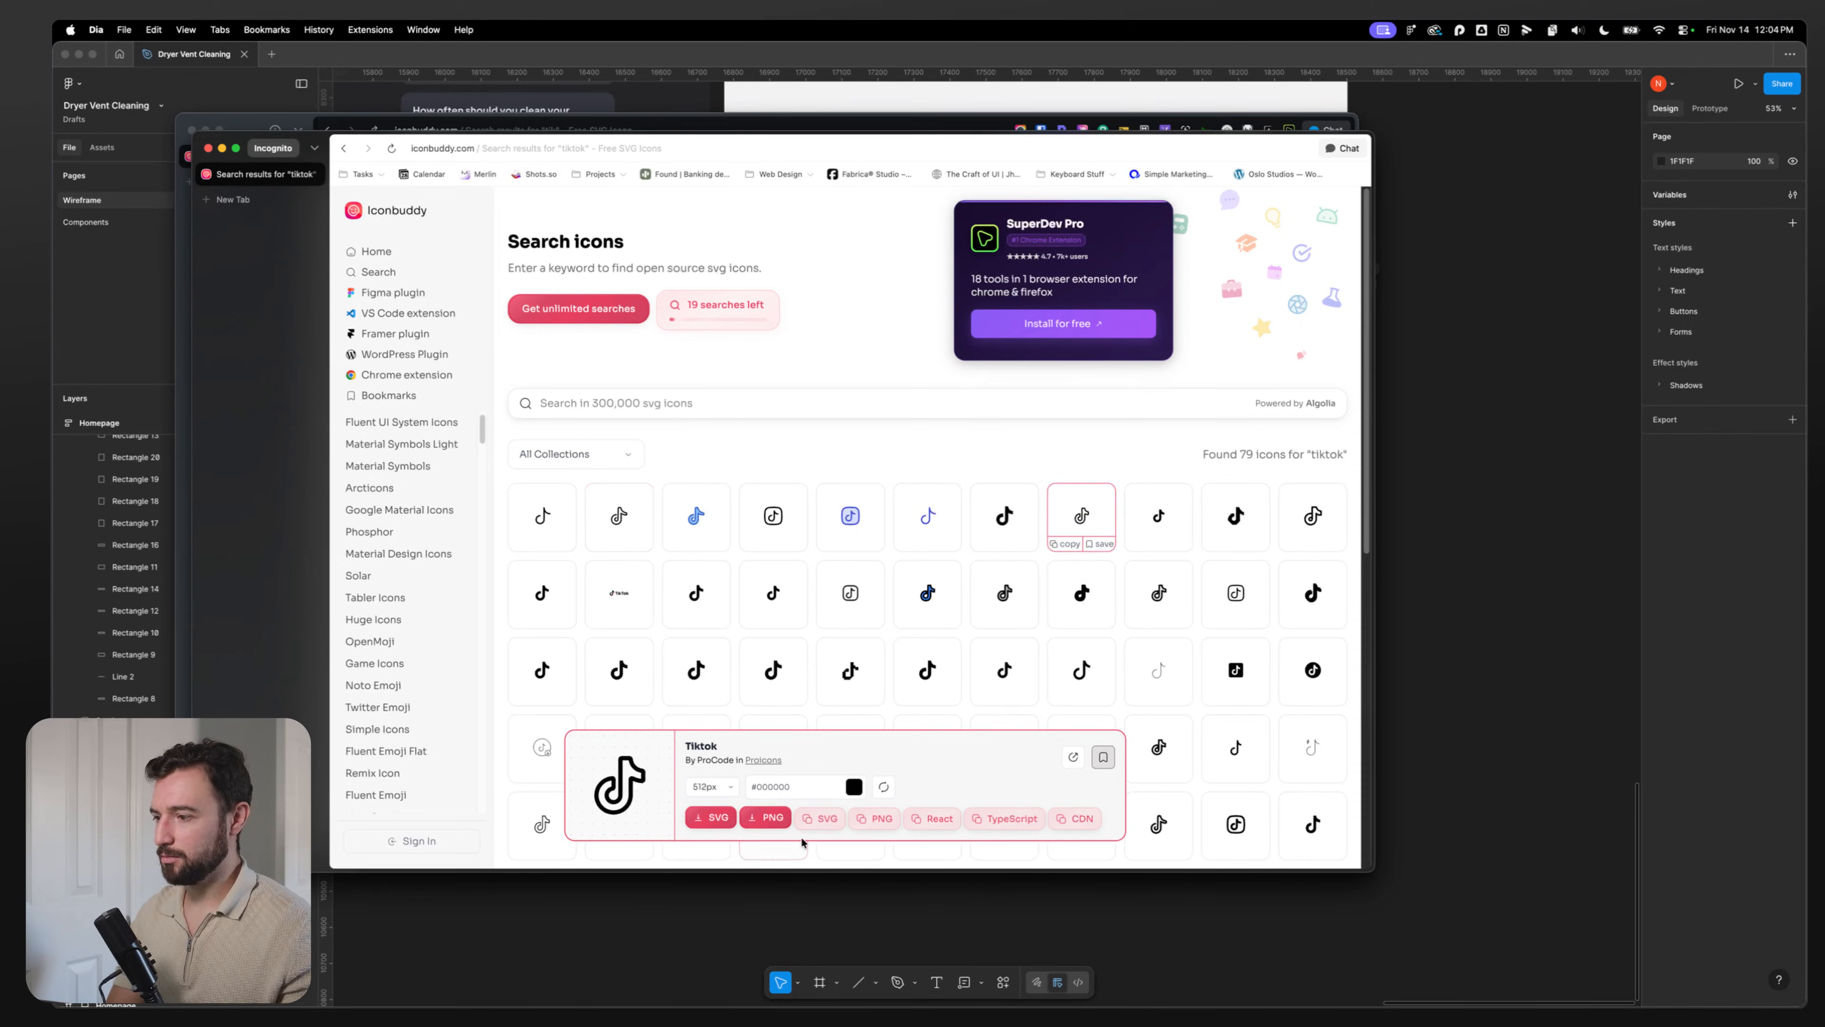
{"action": "left_click", "coordinate": [822, 818]}
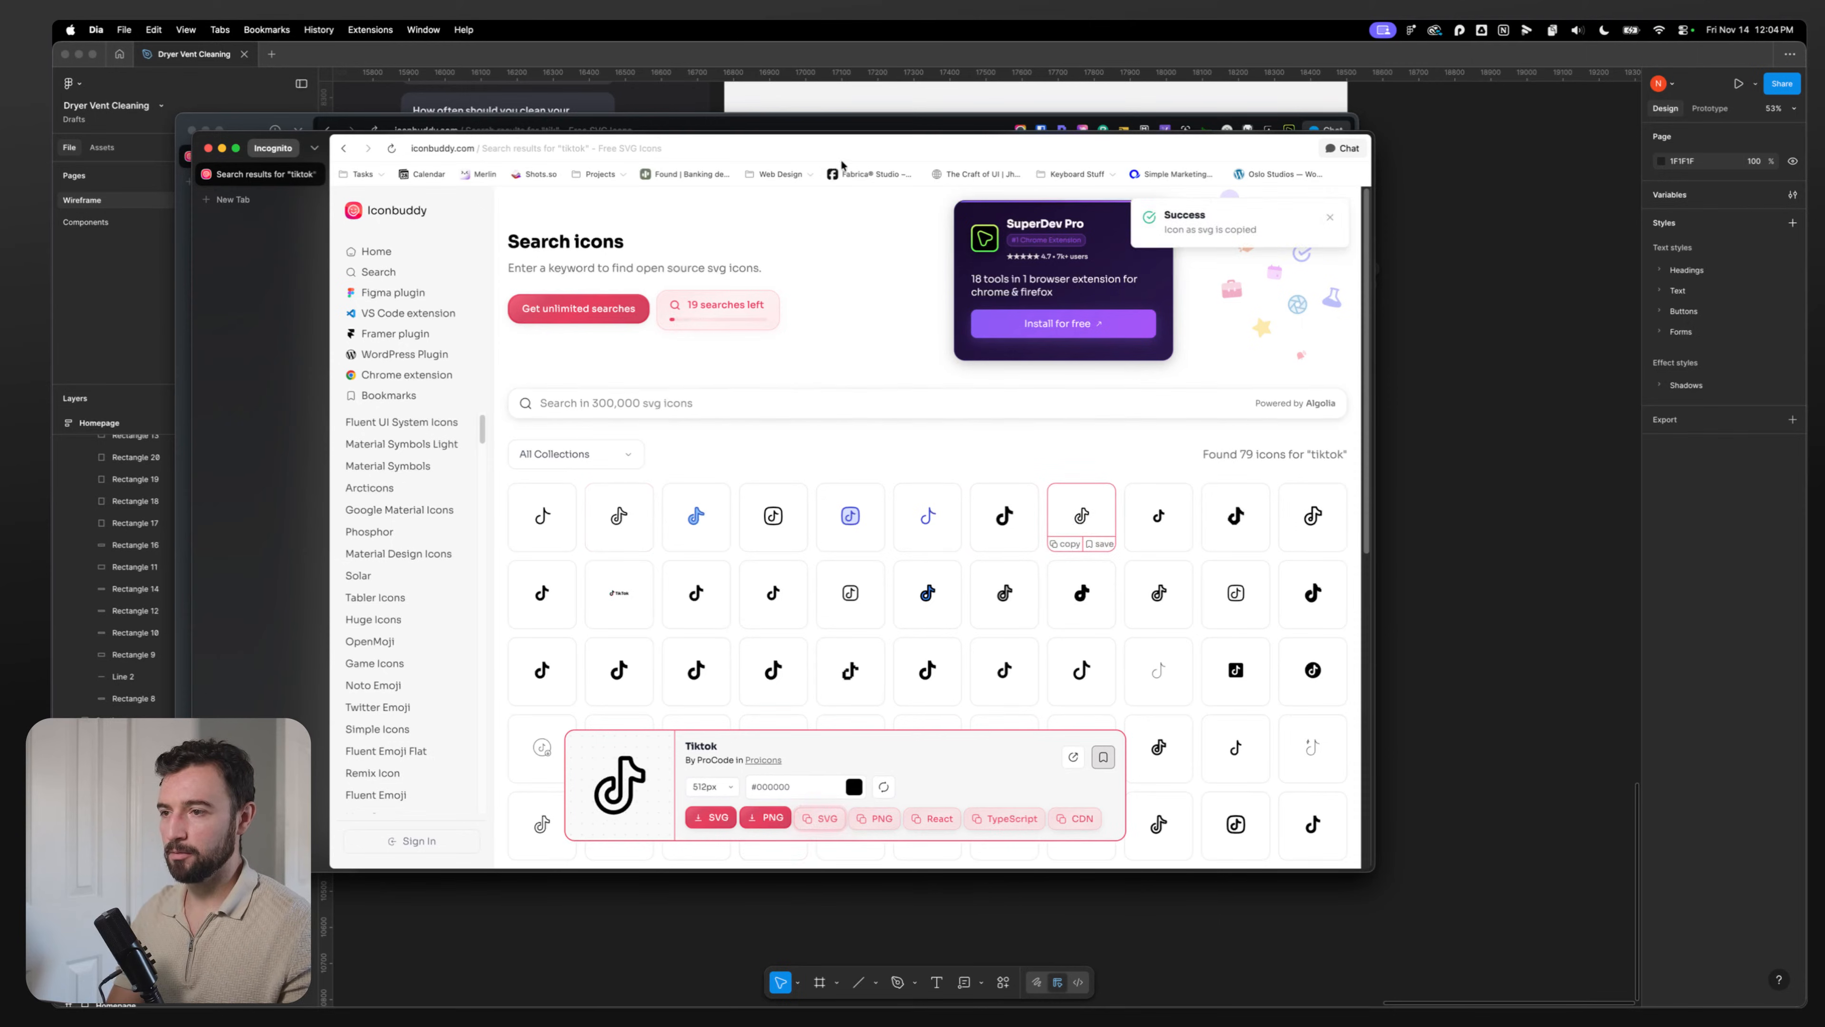
Step: Switch back to Figma and paste the TikTok icon into the footer Container below the small text
{"action": "key", "text": "super+Tab"}
{"action": "left_click", "coordinate": [876, 818]}
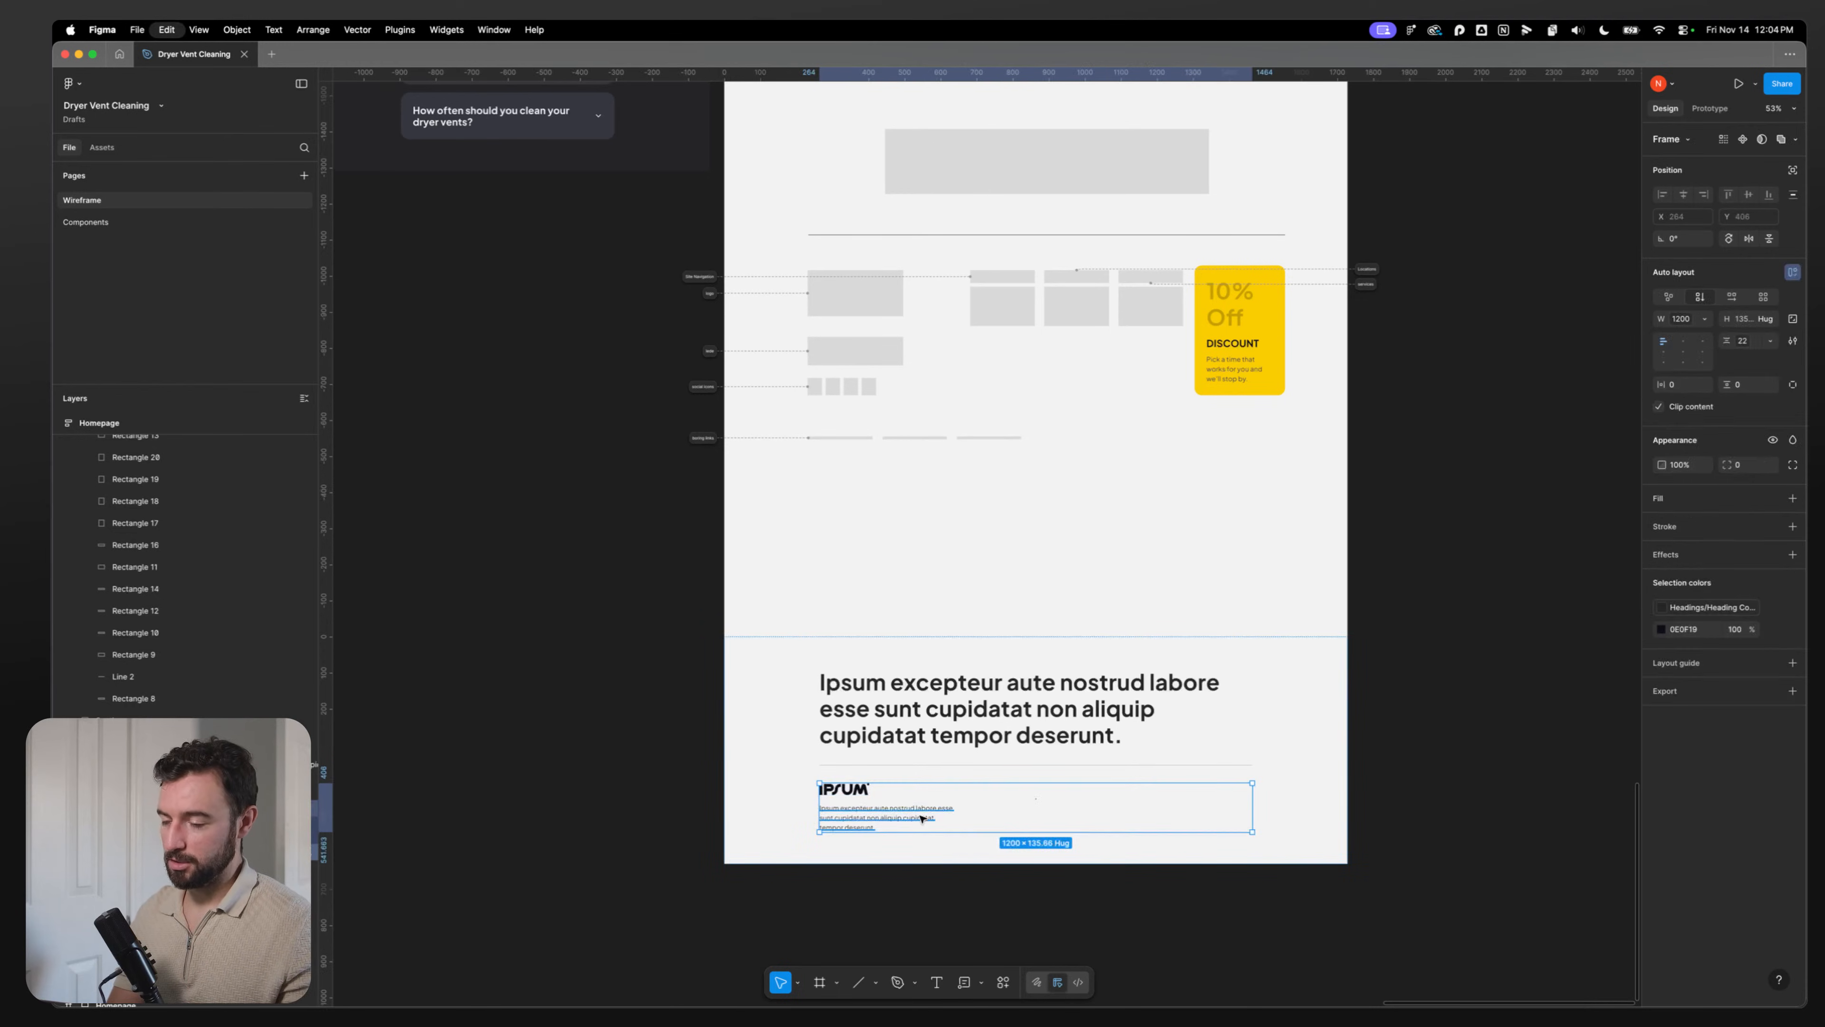
{"action": "key", "text": "super+v"}
Step: Wrap the pasted TikTok icon in its own auto layout frame with 8 horizontal and 8 vertical padding
{"action": "right_click", "coordinate": [157, 453]}
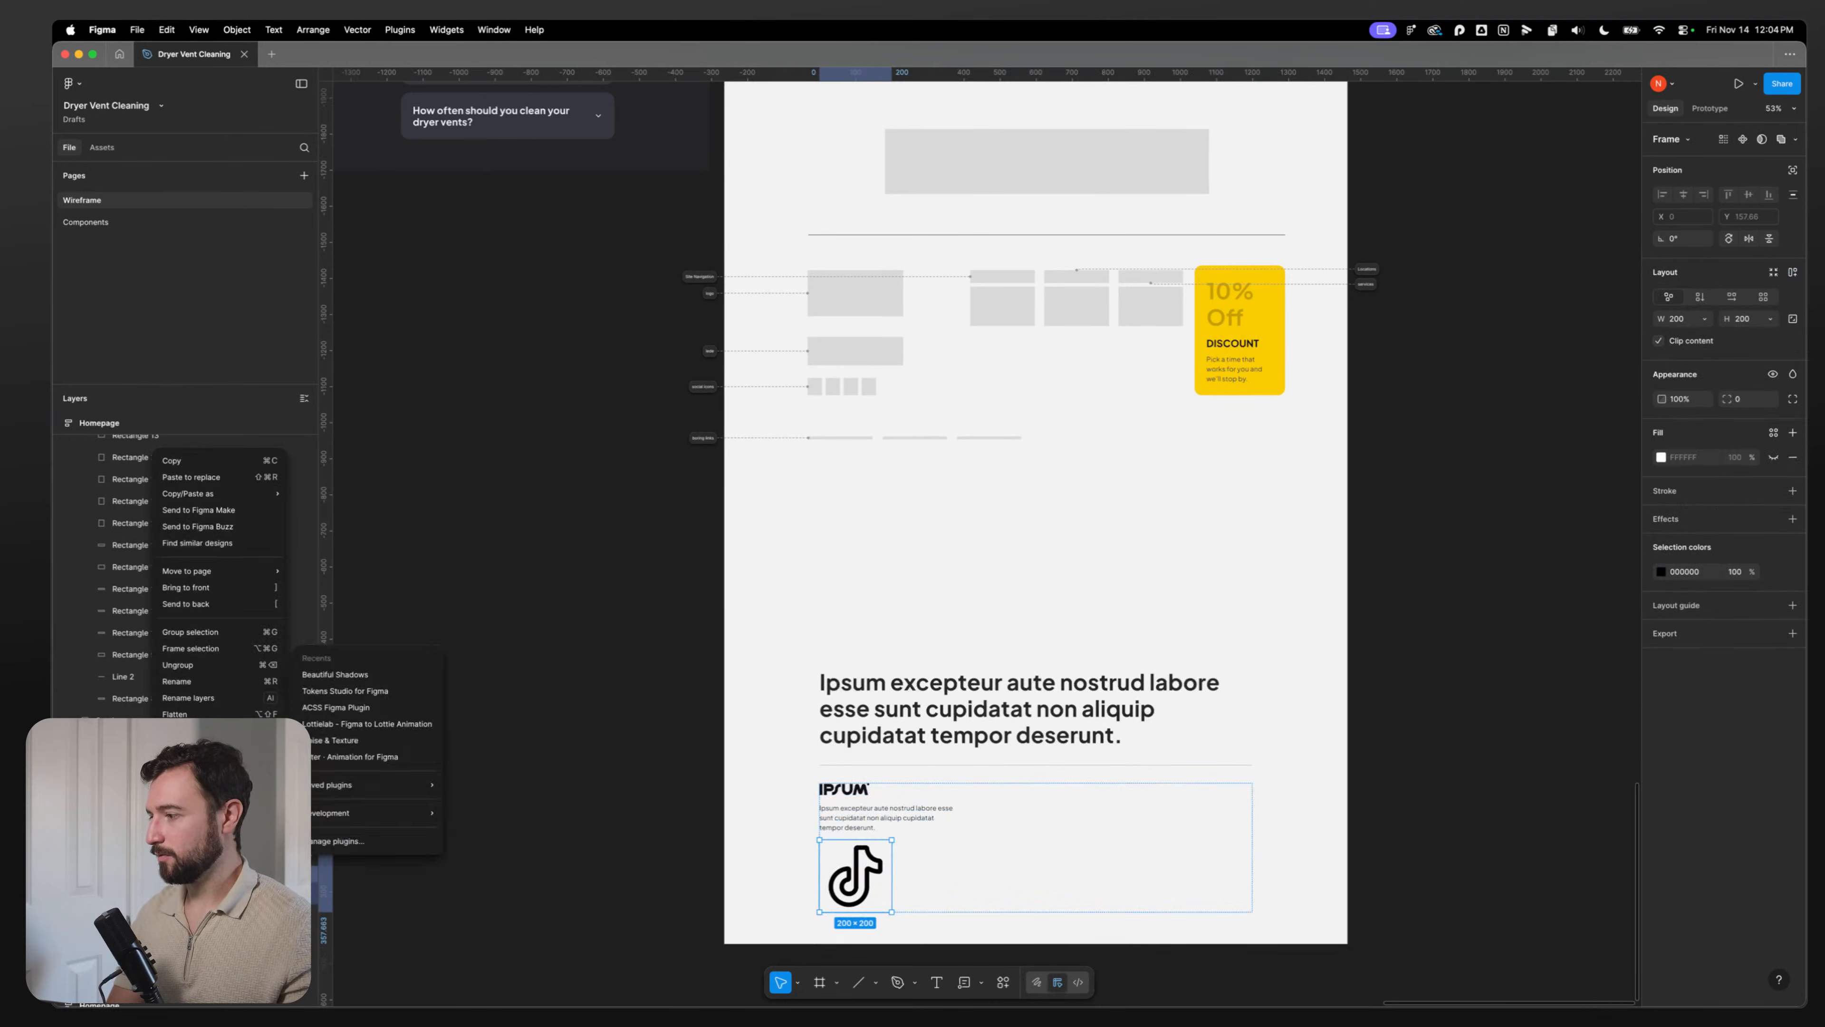
{"action": "left_click", "coordinate": [198, 648]}
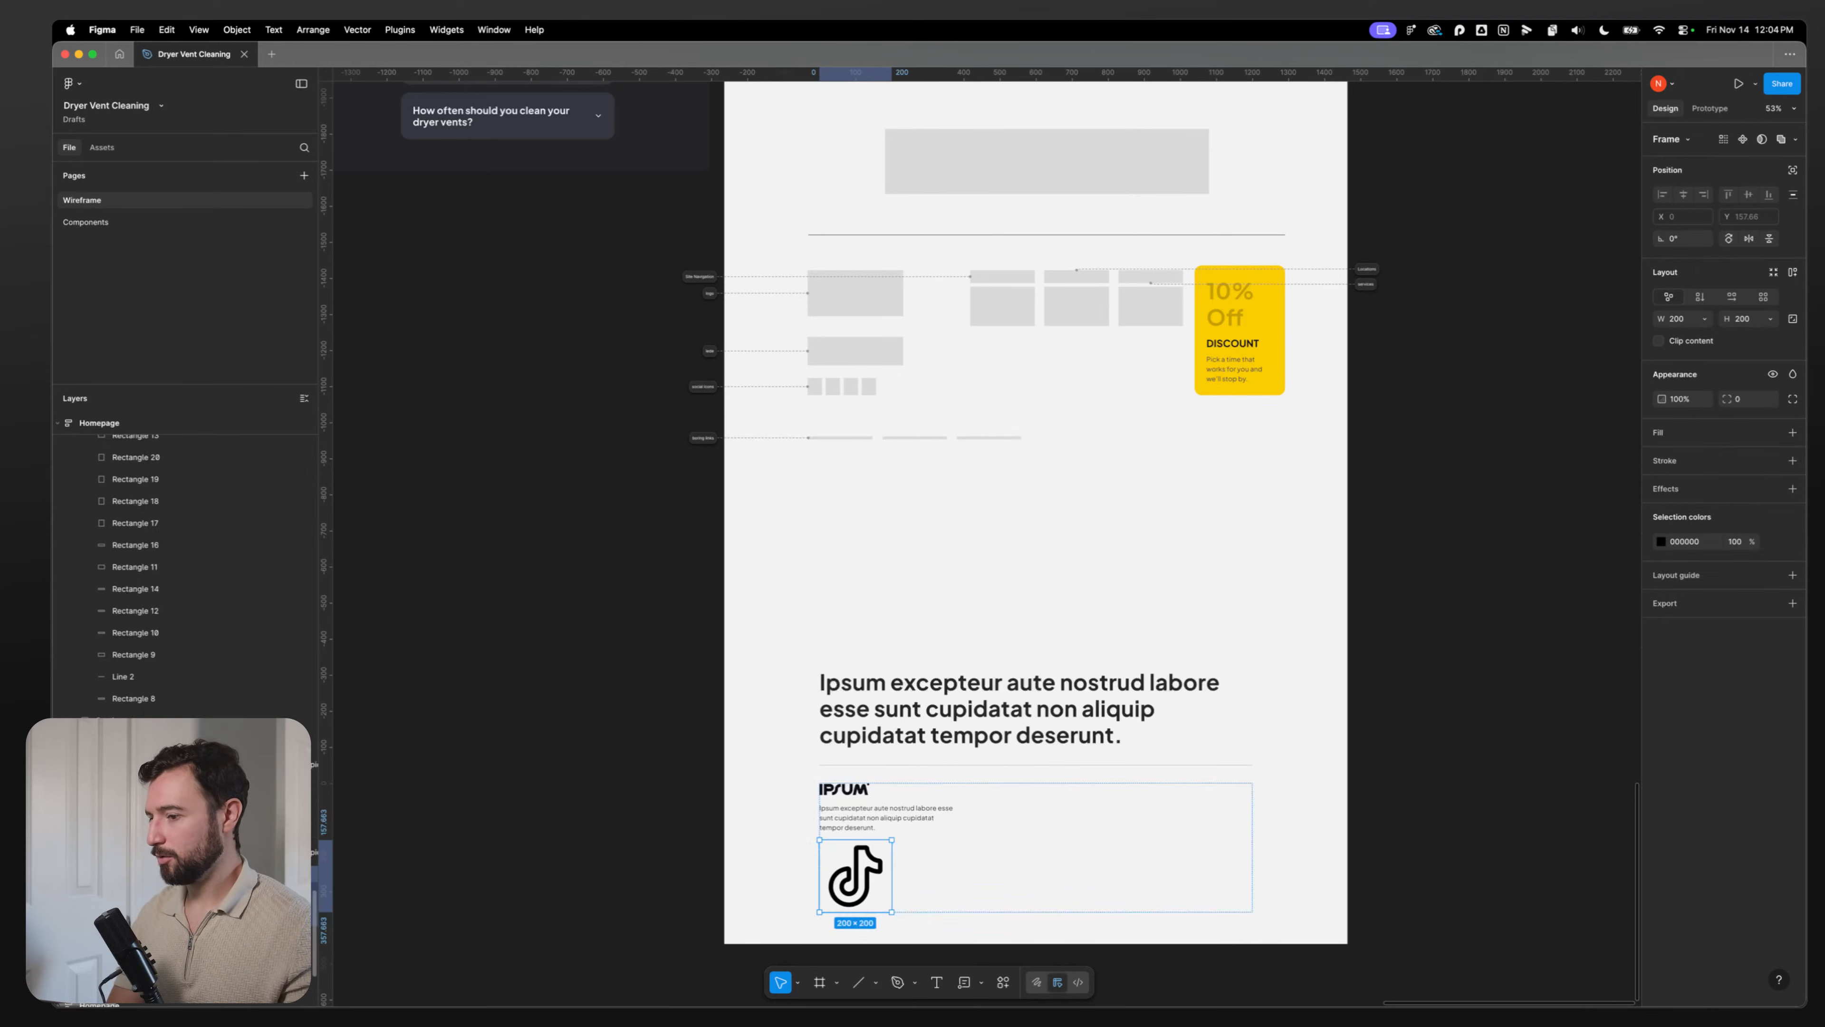
{"action": "key", "text": "shift+a"}
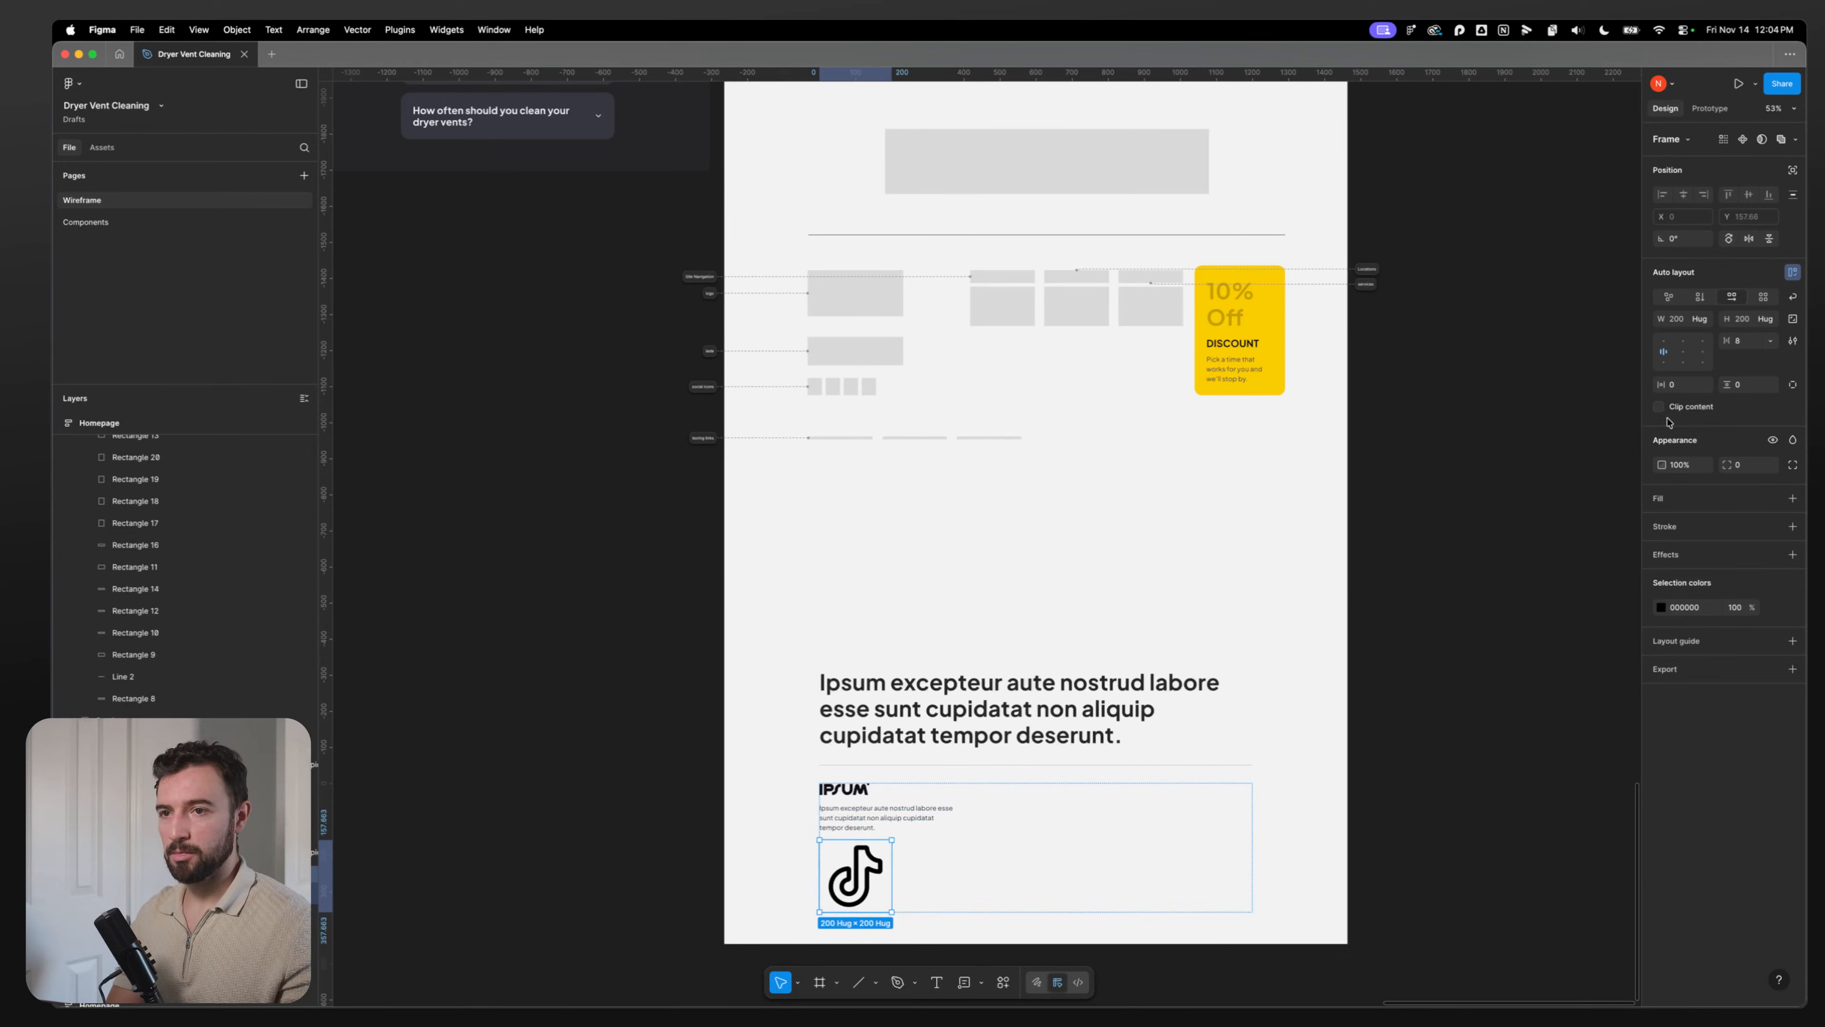
{"action": "left_click", "coordinate": [1767, 386]}
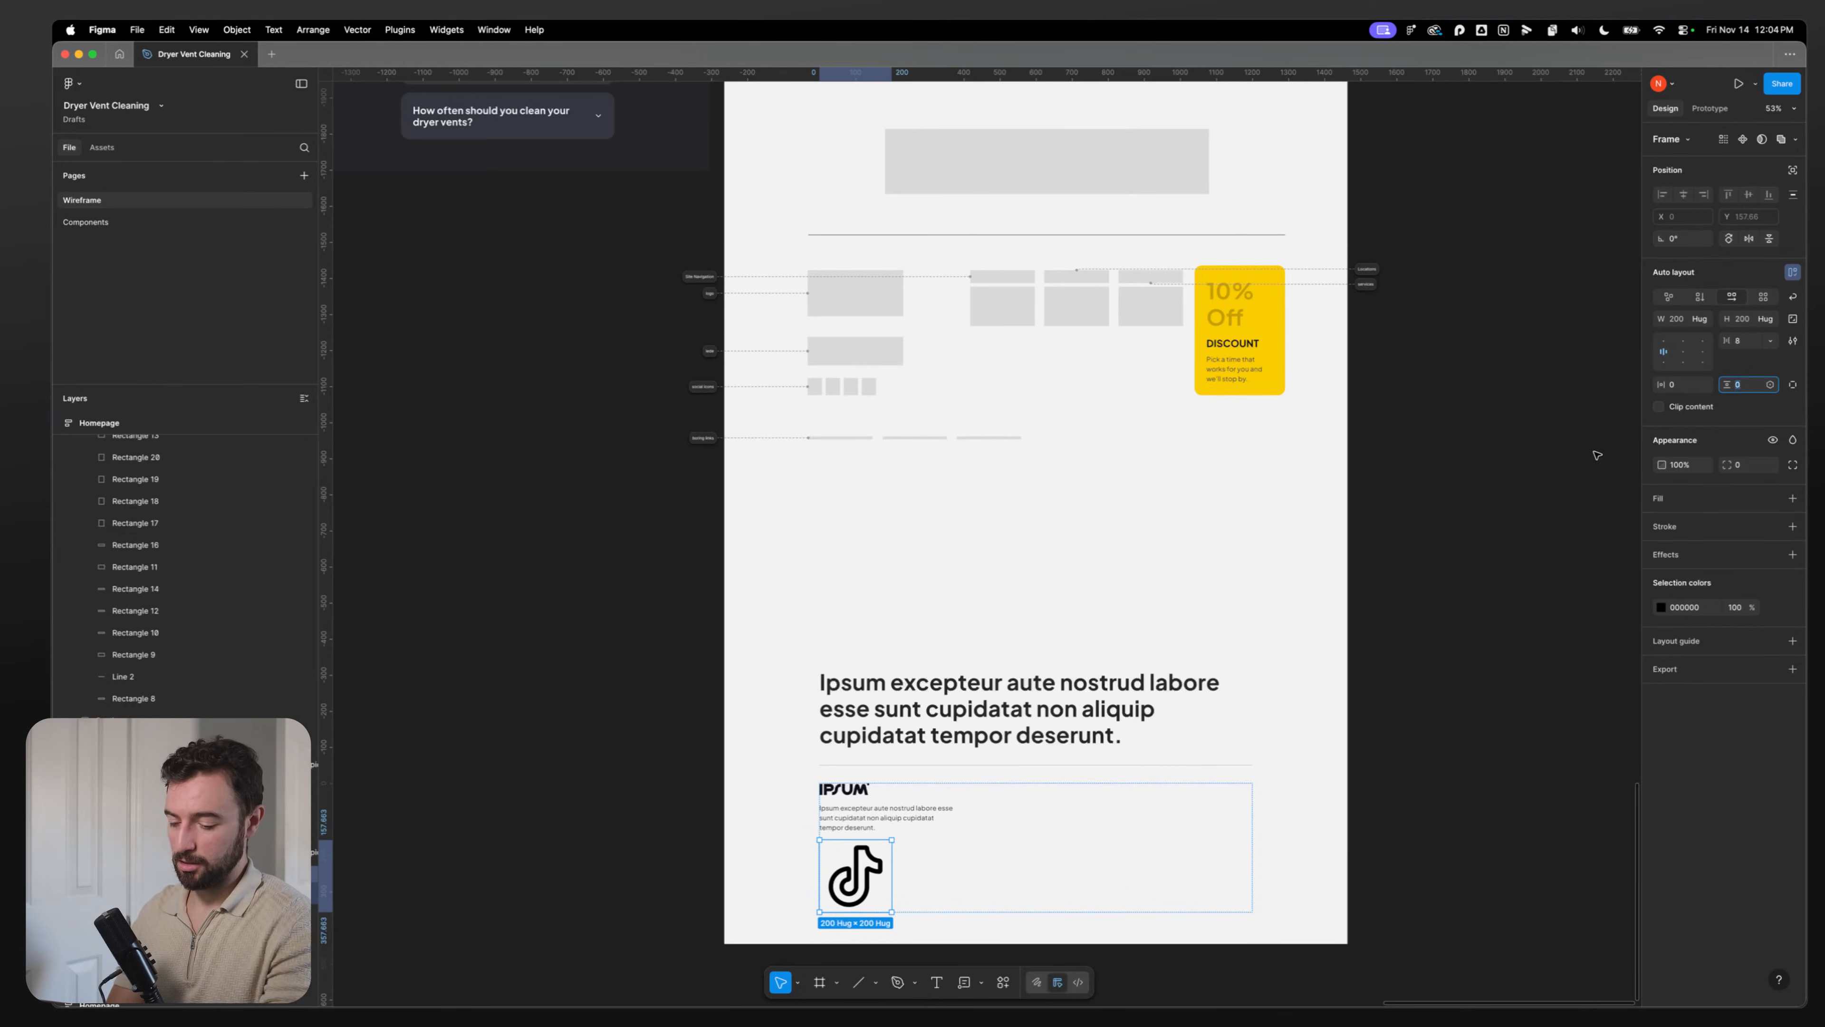
{"action": "left_click", "coordinate": [1681, 389]}
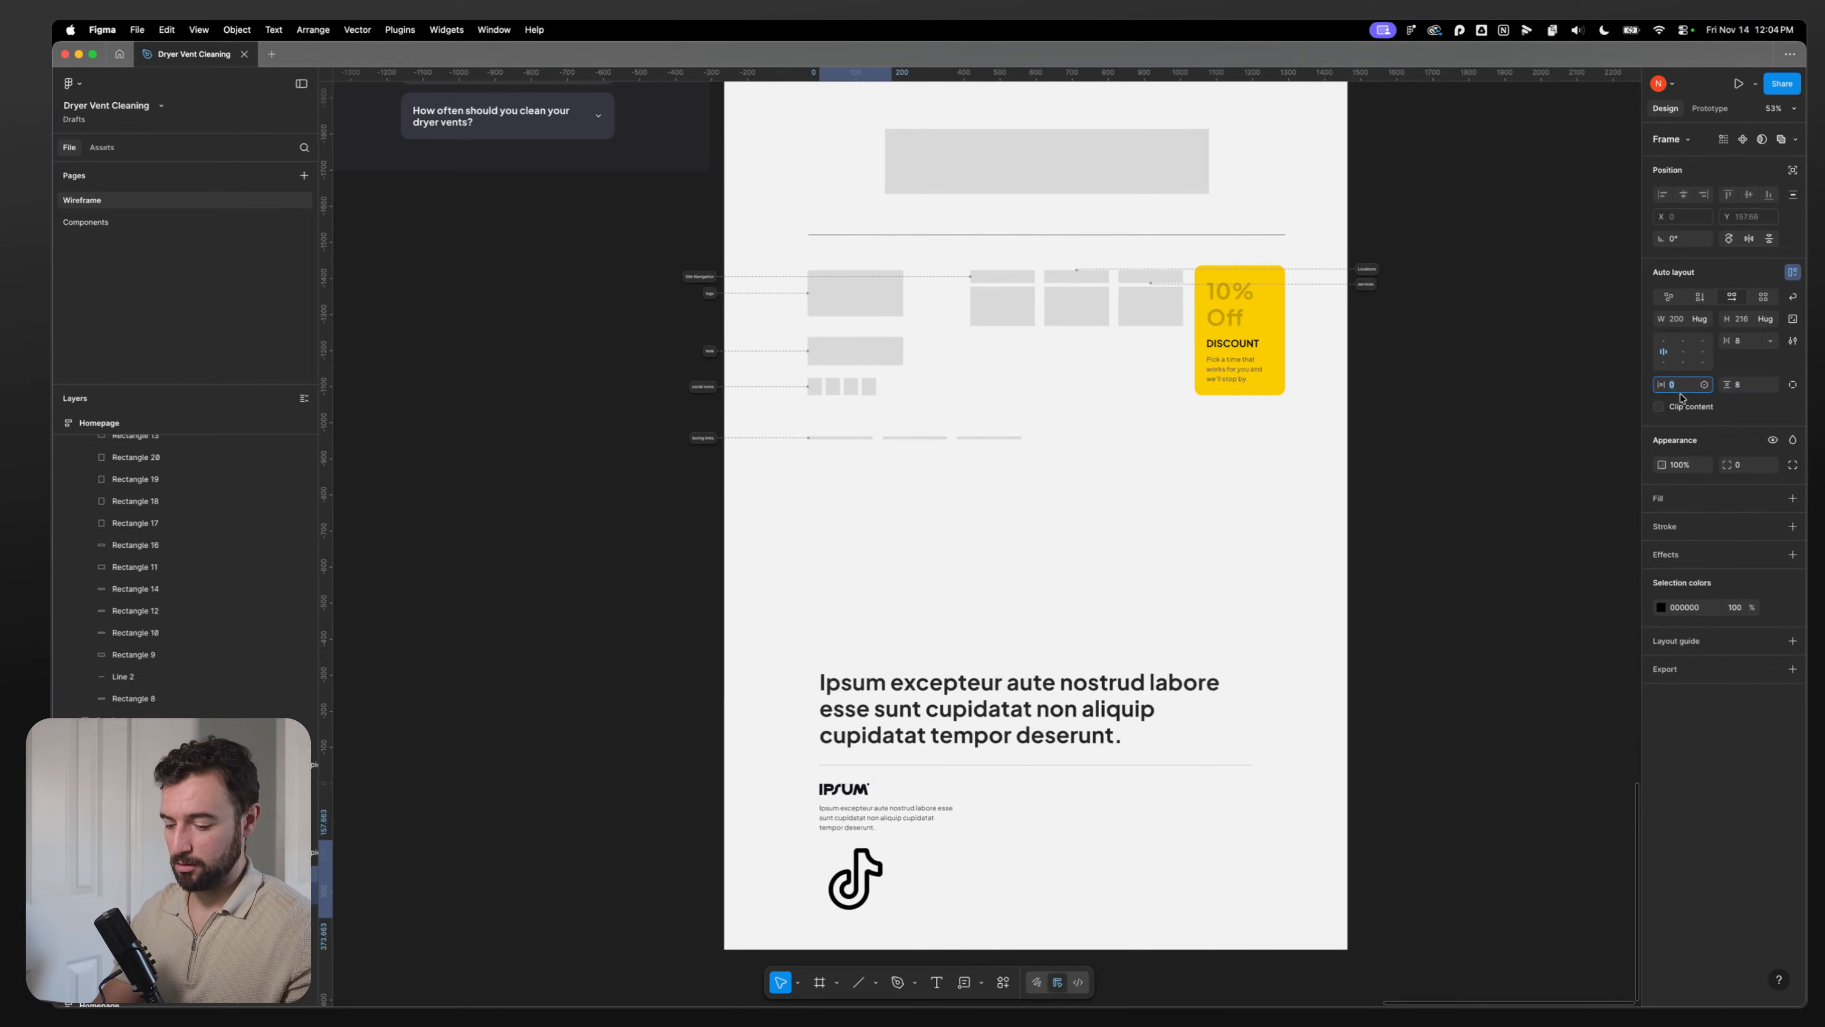
{"action": "type", "text": "8"}
Step: Fill the TikTok icon's frame with the Main Colors/Base/Main library colour
{"action": "left_click", "coordinate": [1770, 500]}
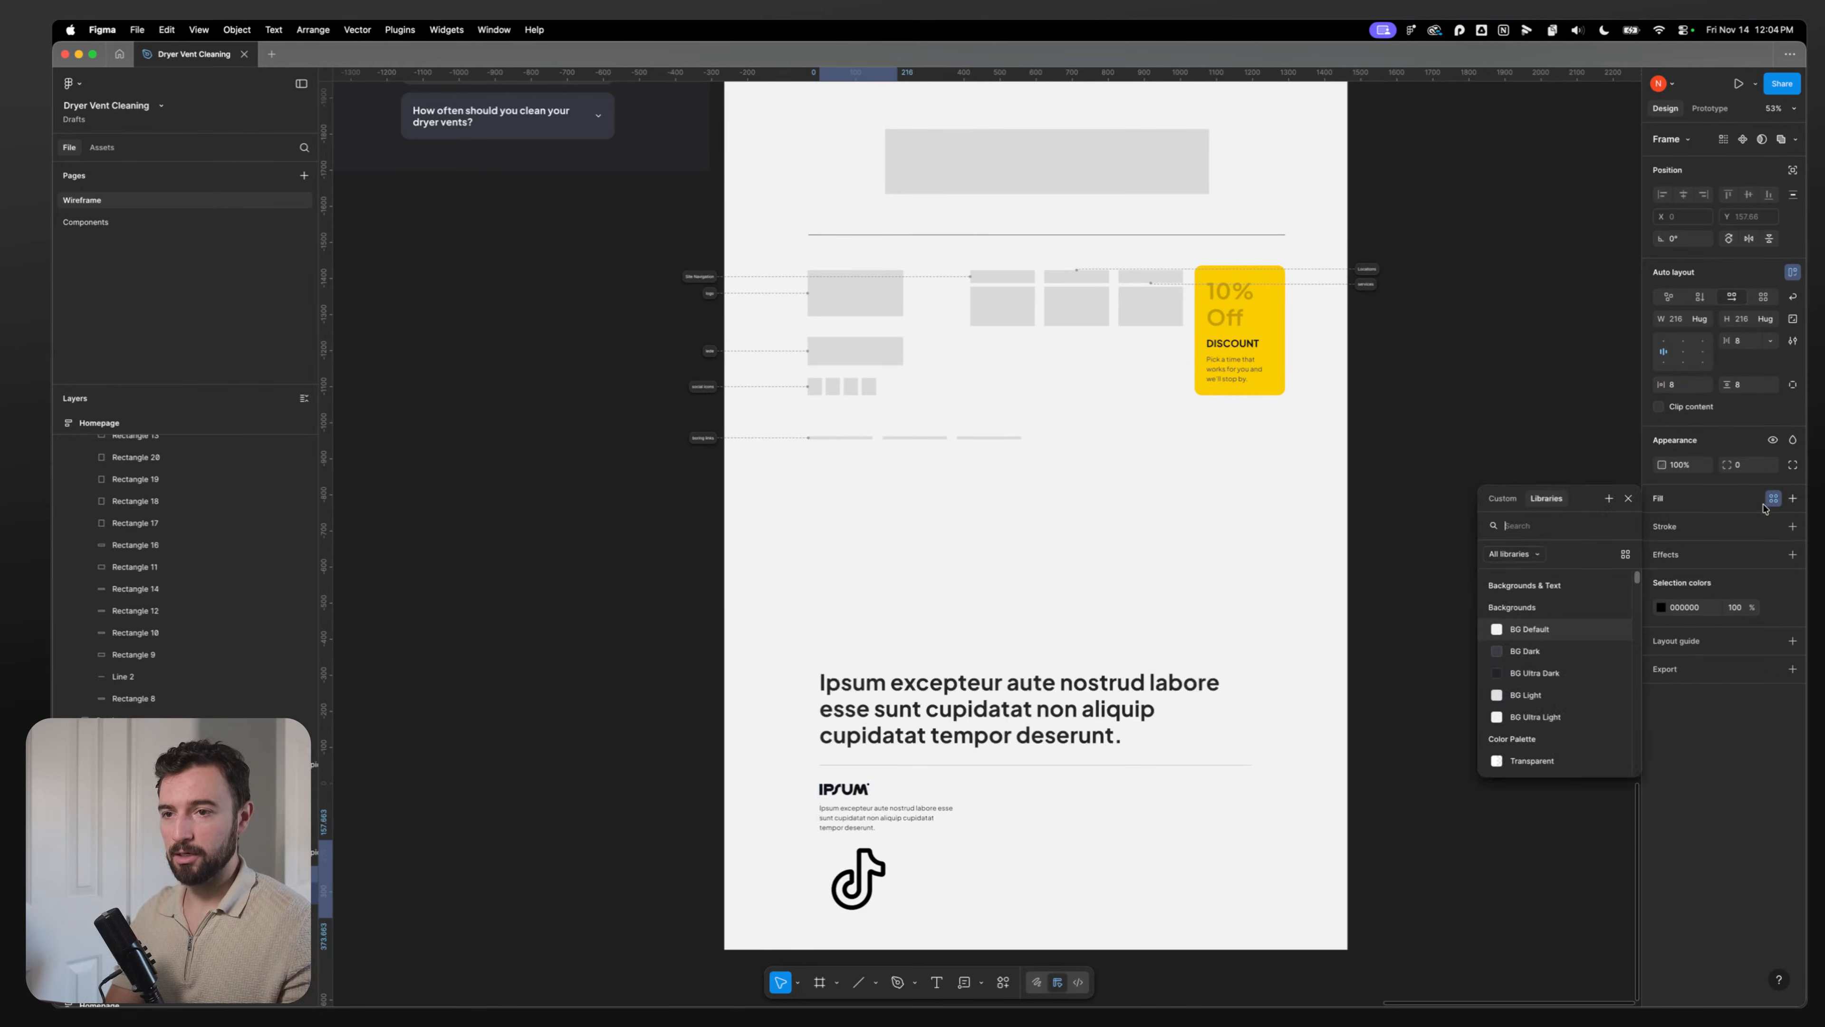
{"action": "scroll", "coordinate": [1568, 573], "scroll_direction": "down", "scroll_amount": 3}
{"action": "left_click", "coordinate": [1558, 612]}
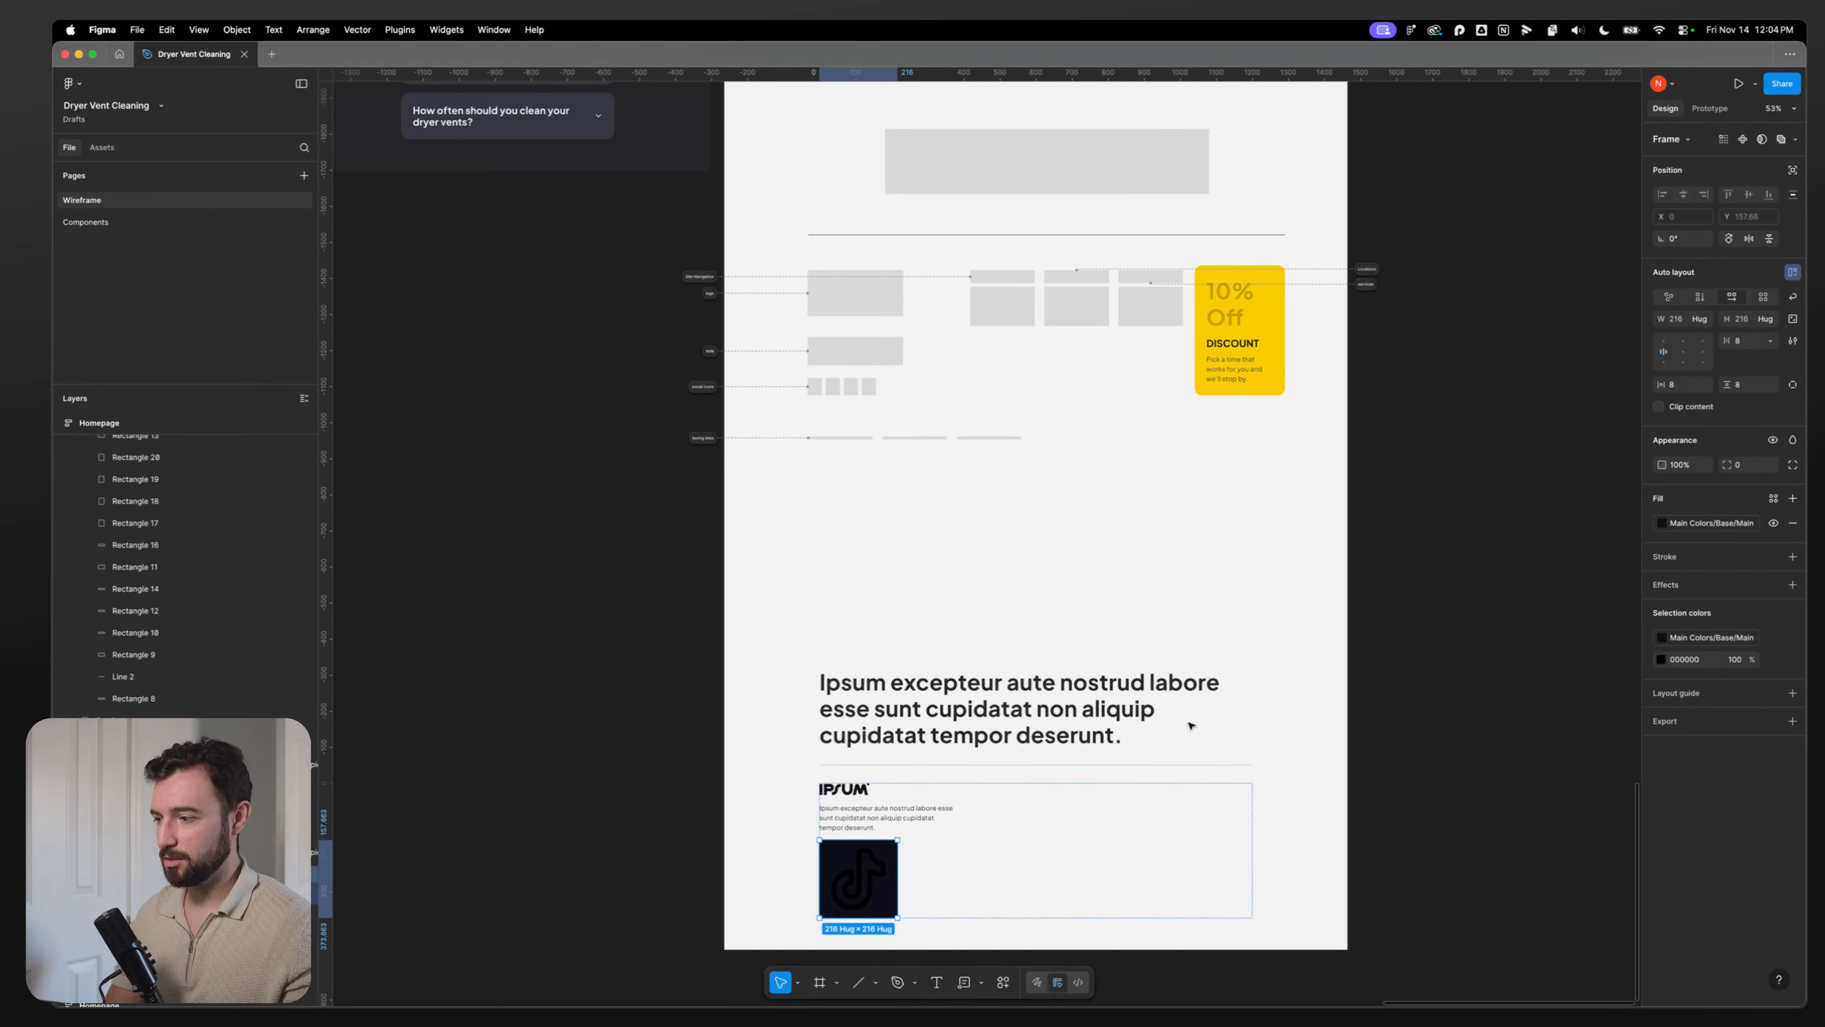
Step: Recolour the TikTok glyph inside the frame with the Main Colors/Primary Main library colour
{"action": "key", "text": "Return"}
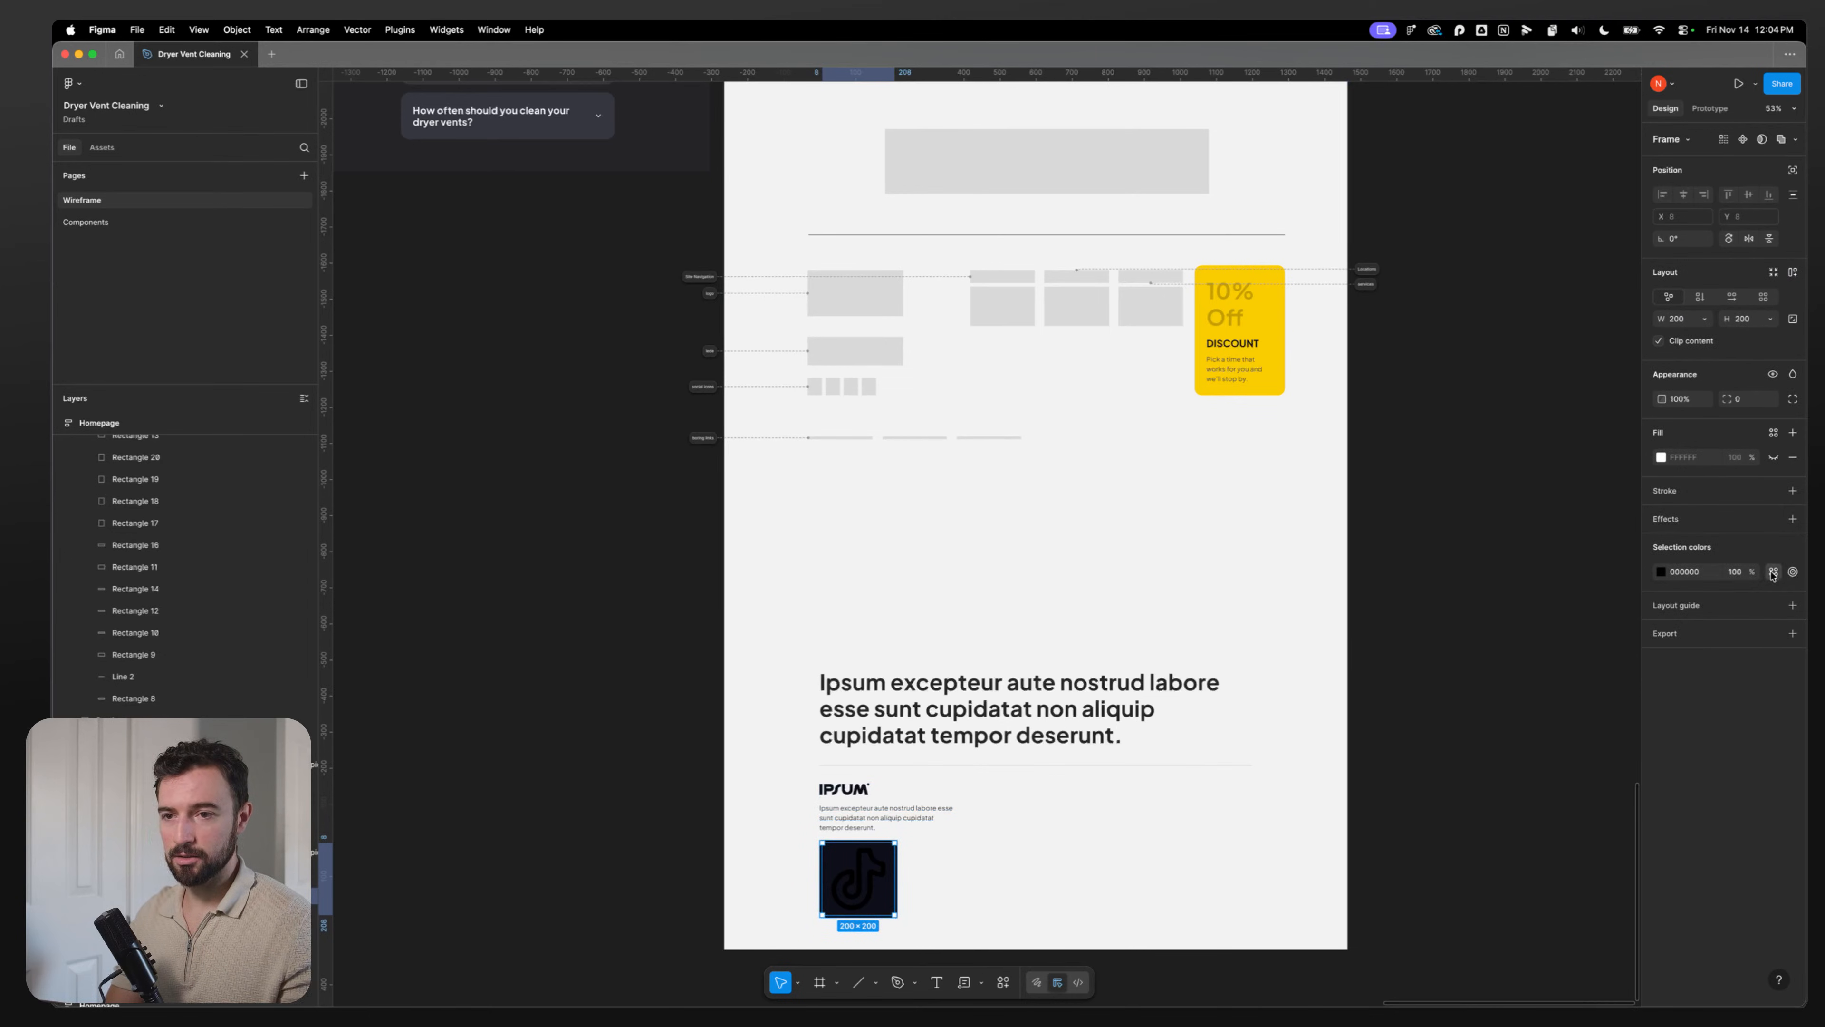
{"action": "left_click", "coordinate": [1772, 573]}
{"action": "type", "text": "primar"}
{"action": "left_click", "coordinate": [1552, 687]}
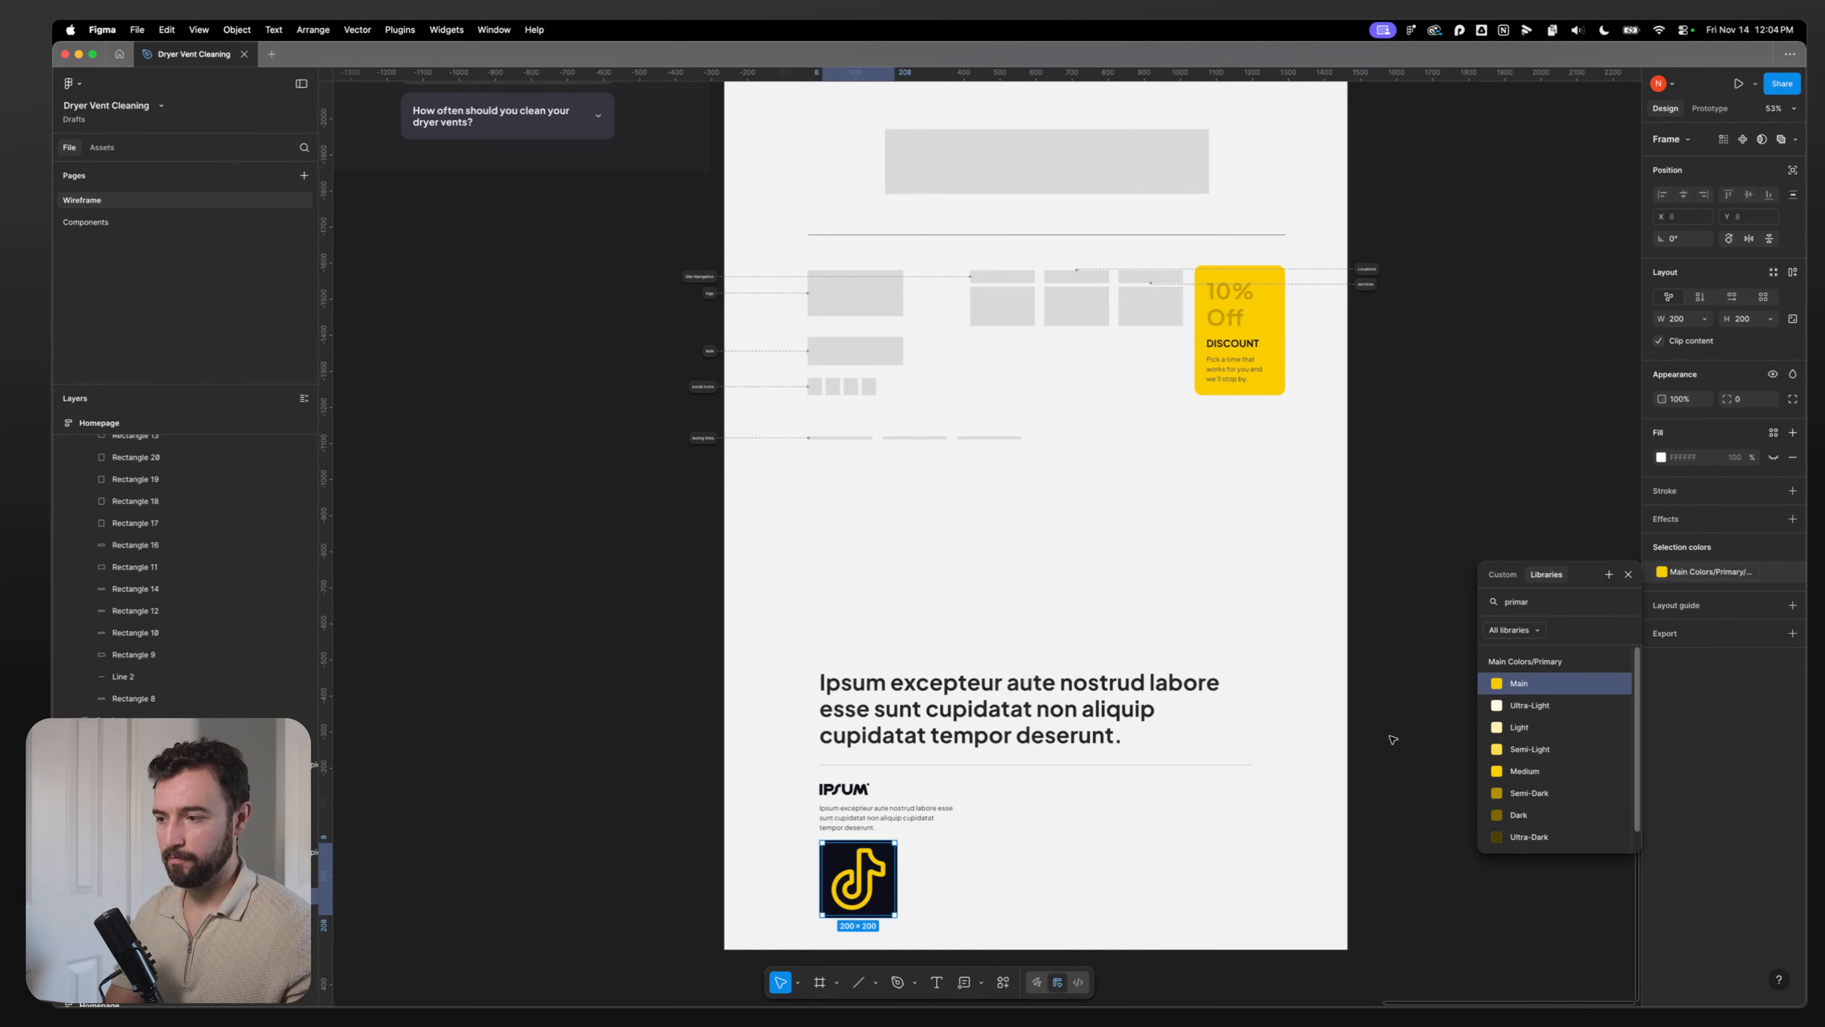
Step: Scale the TikTok icon frame down proportionally to about 72 by 72 px
{"action": "scroll", "coordinate": [855, 872], "scroll_direction": "up", "scroll_amount": 2}
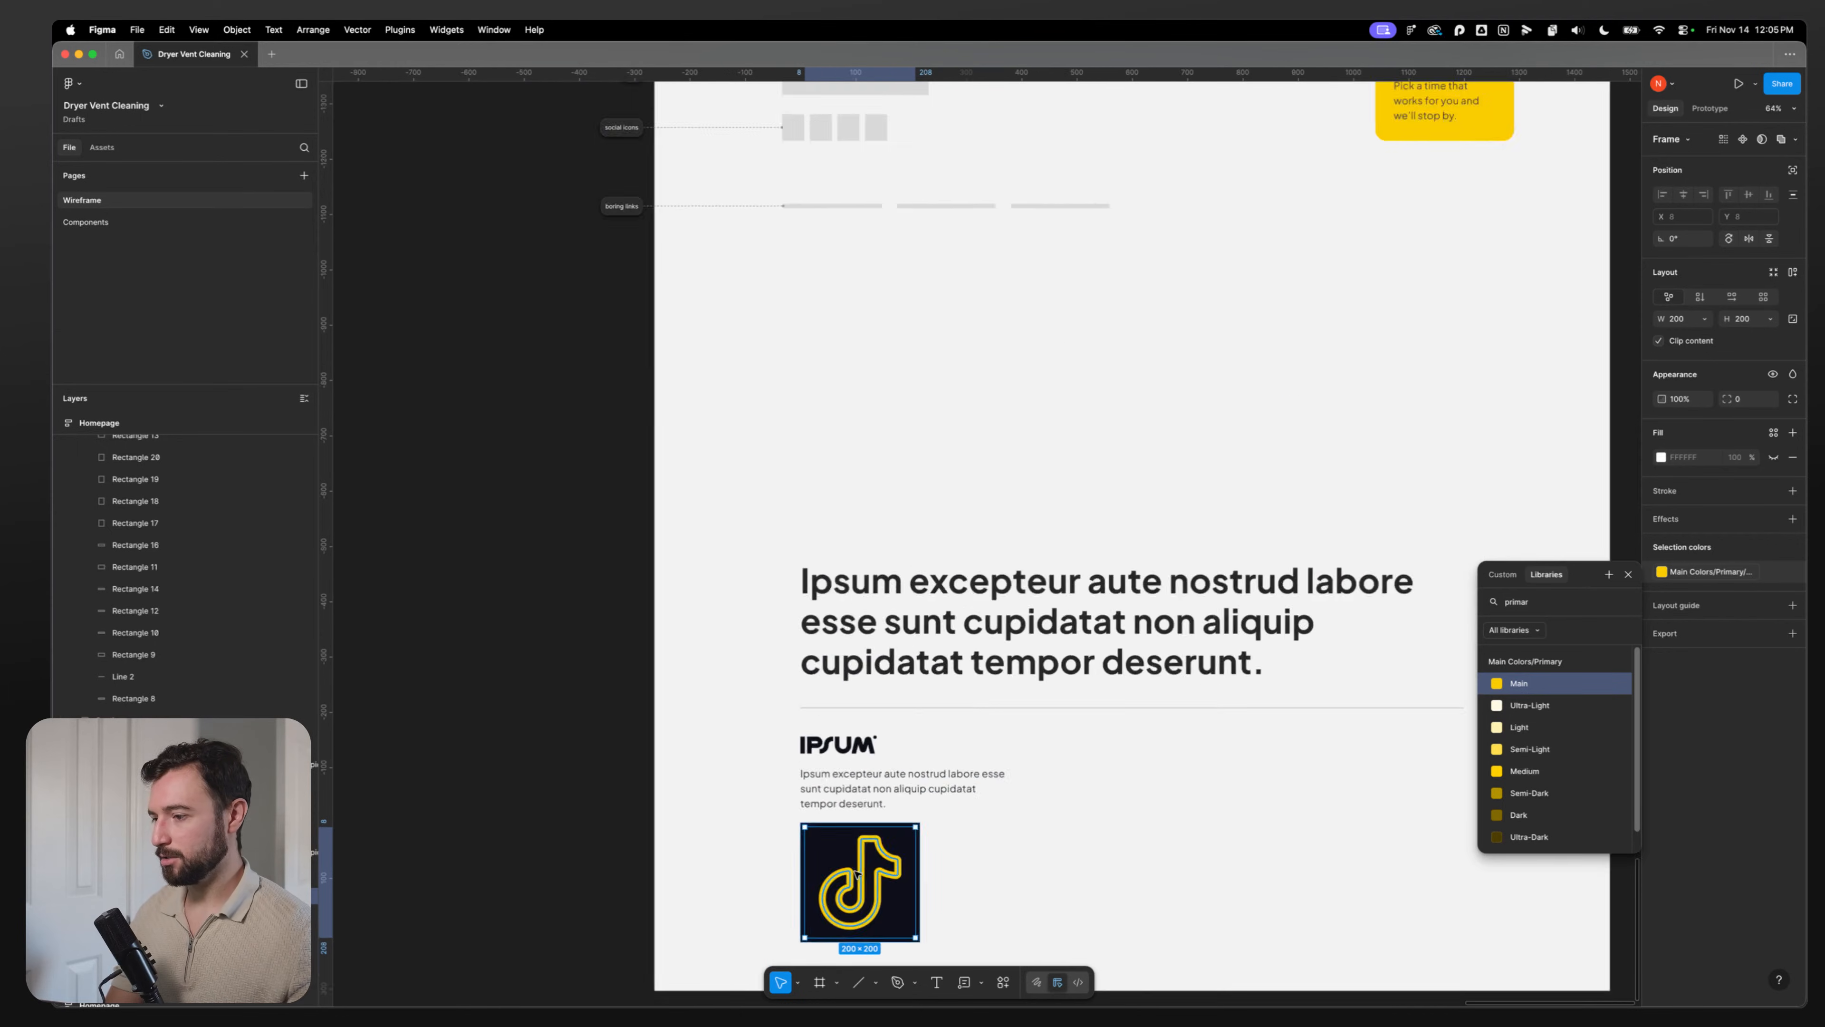
{"action": "scroll", "coordinate": [855, 872], "scroll_direction": "up", "scroll_amount": 3}
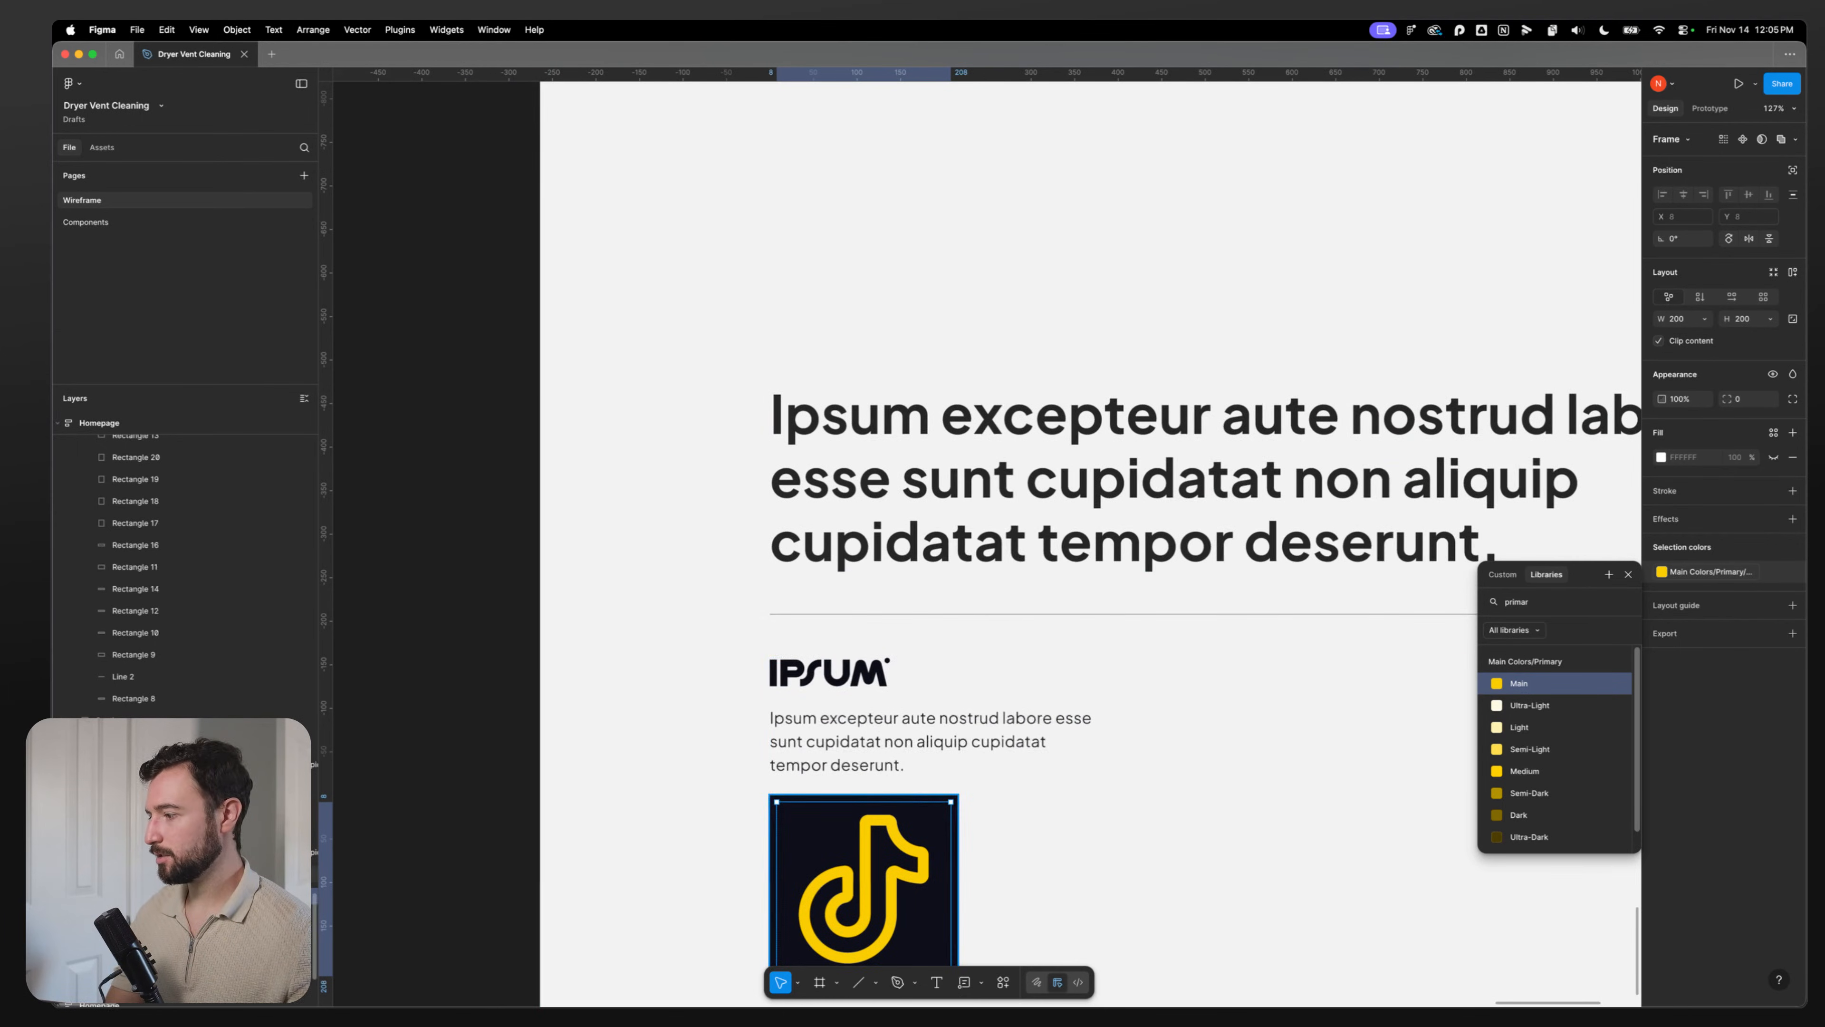
{"action": "key", "text": "shift+a"}
{"action": "left_click", "coordinate": [1739, 386]}
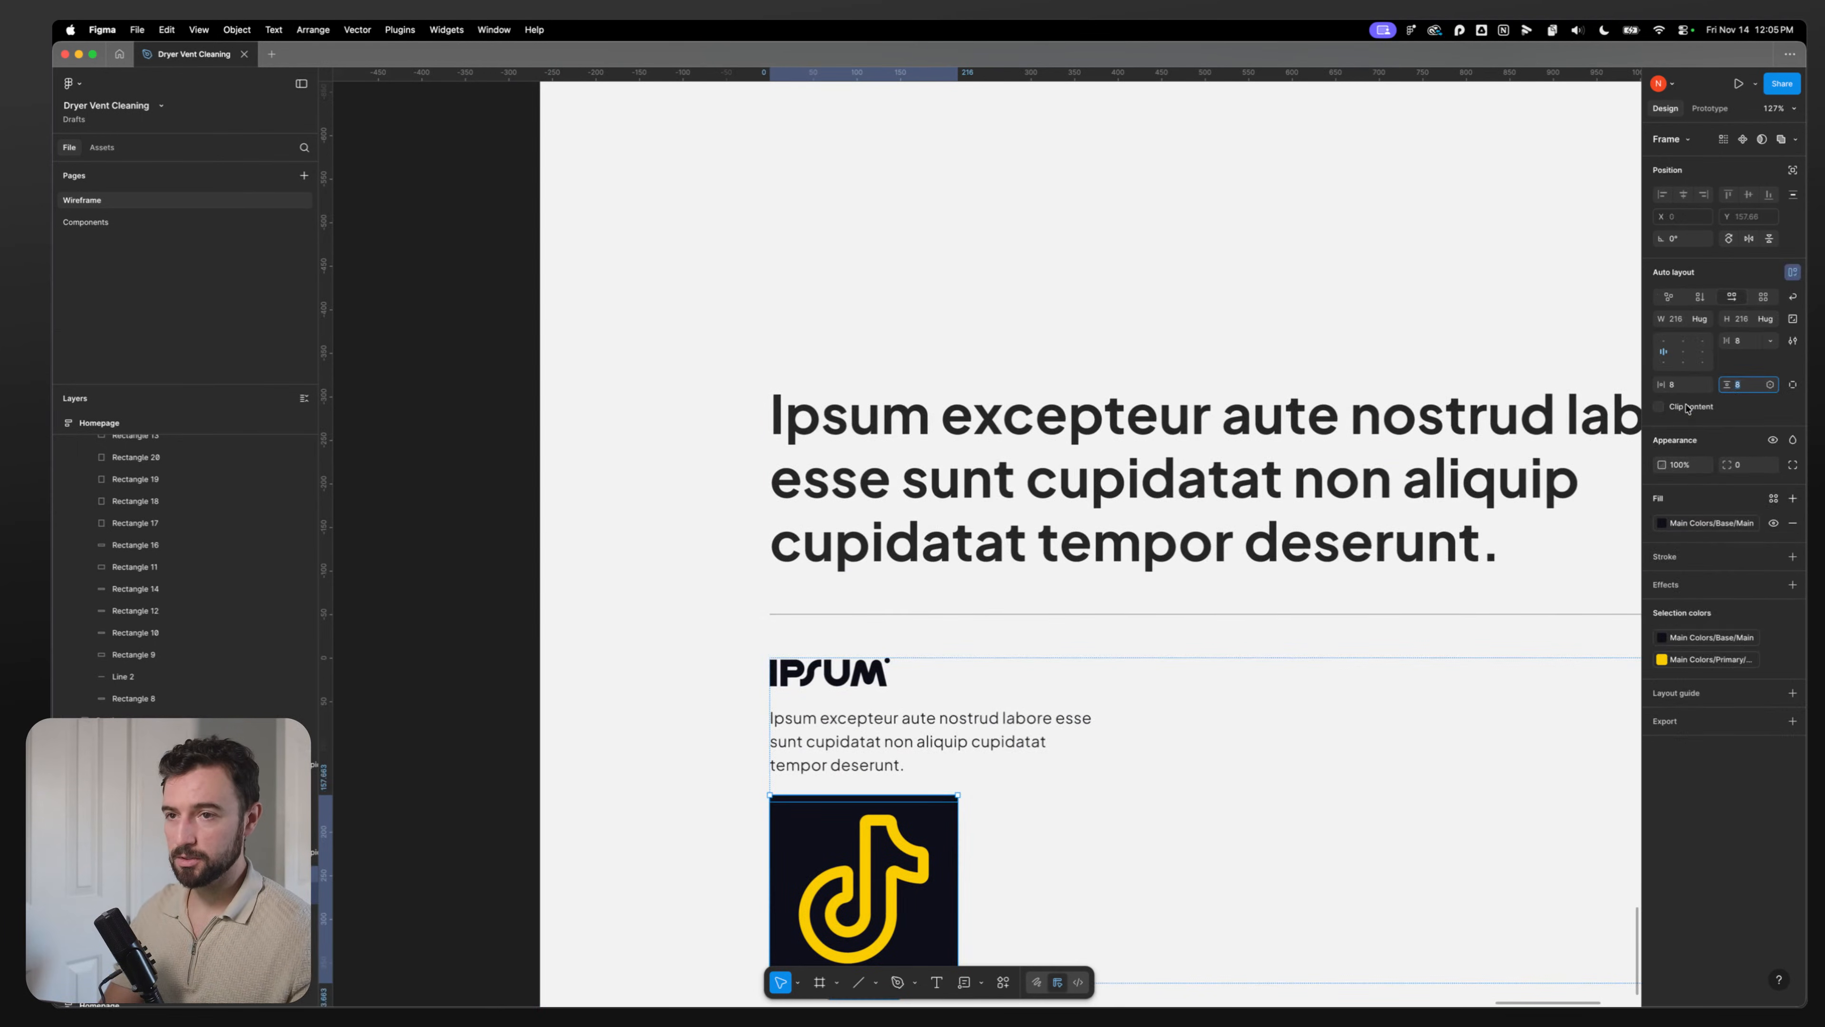
{"action": "left_click", "coordinate": [165, 875]}
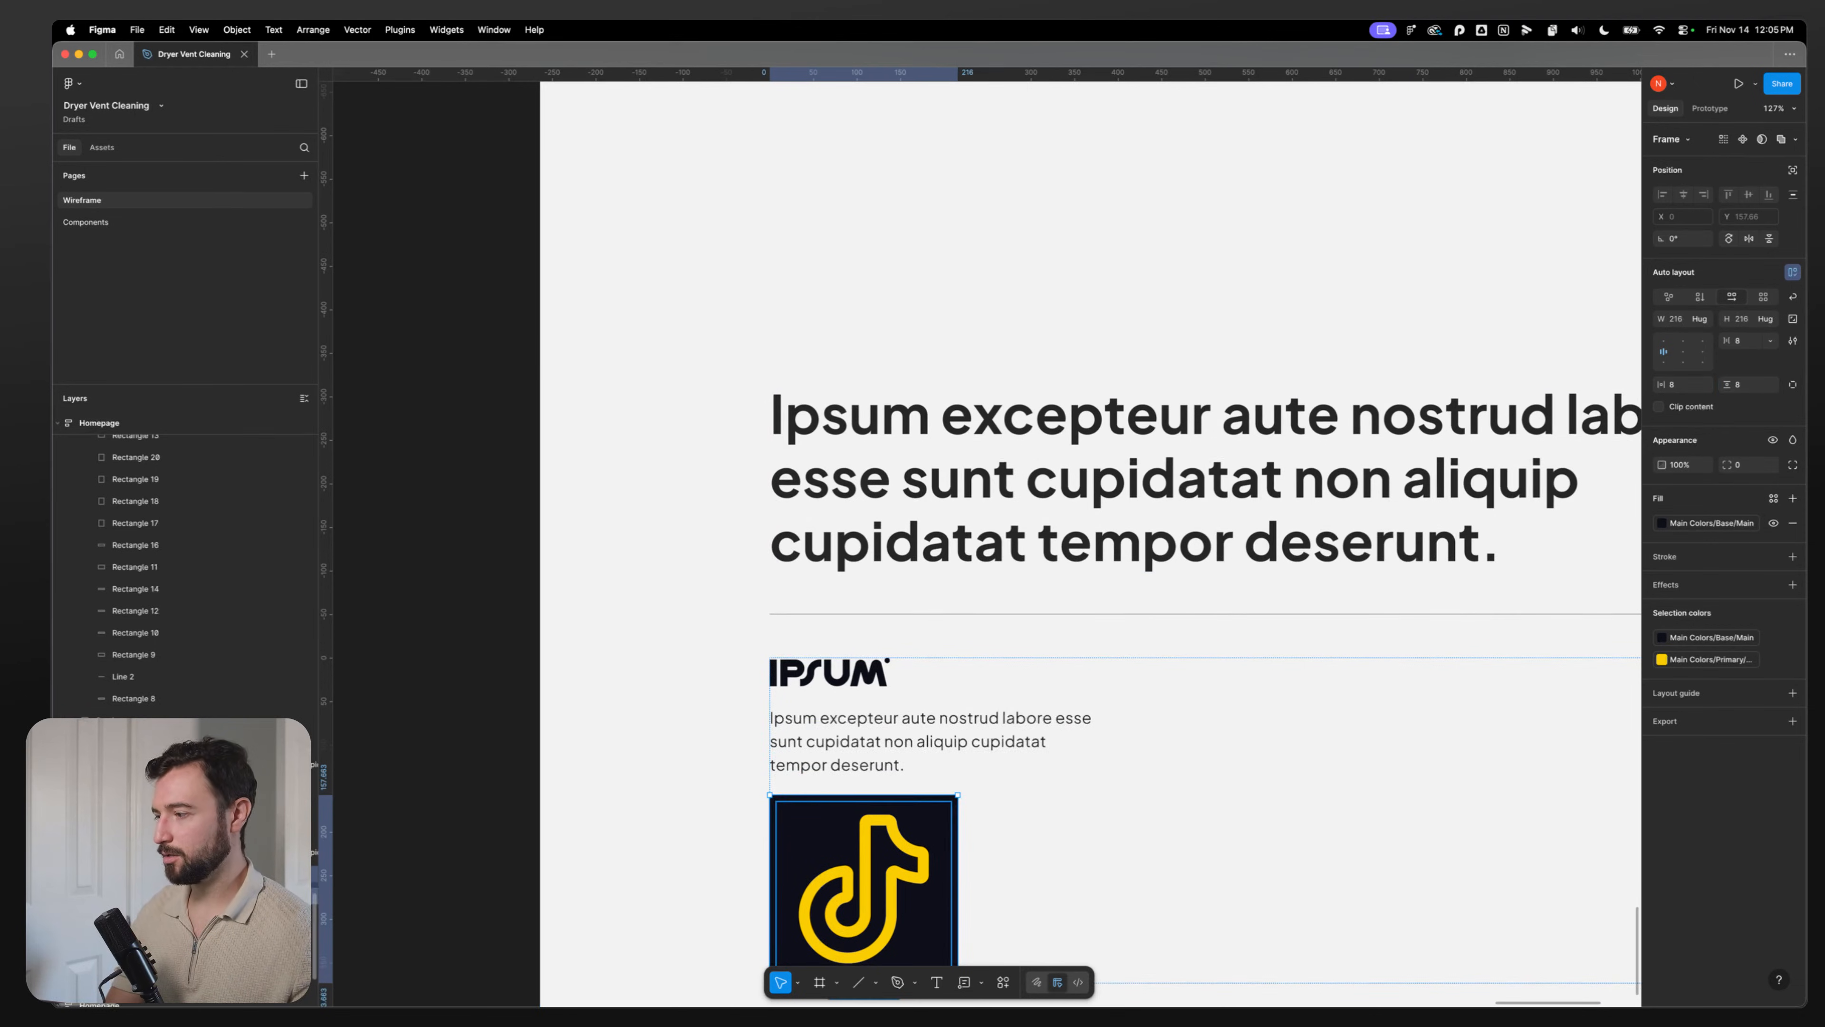
{"action": "key", "text": "k"}
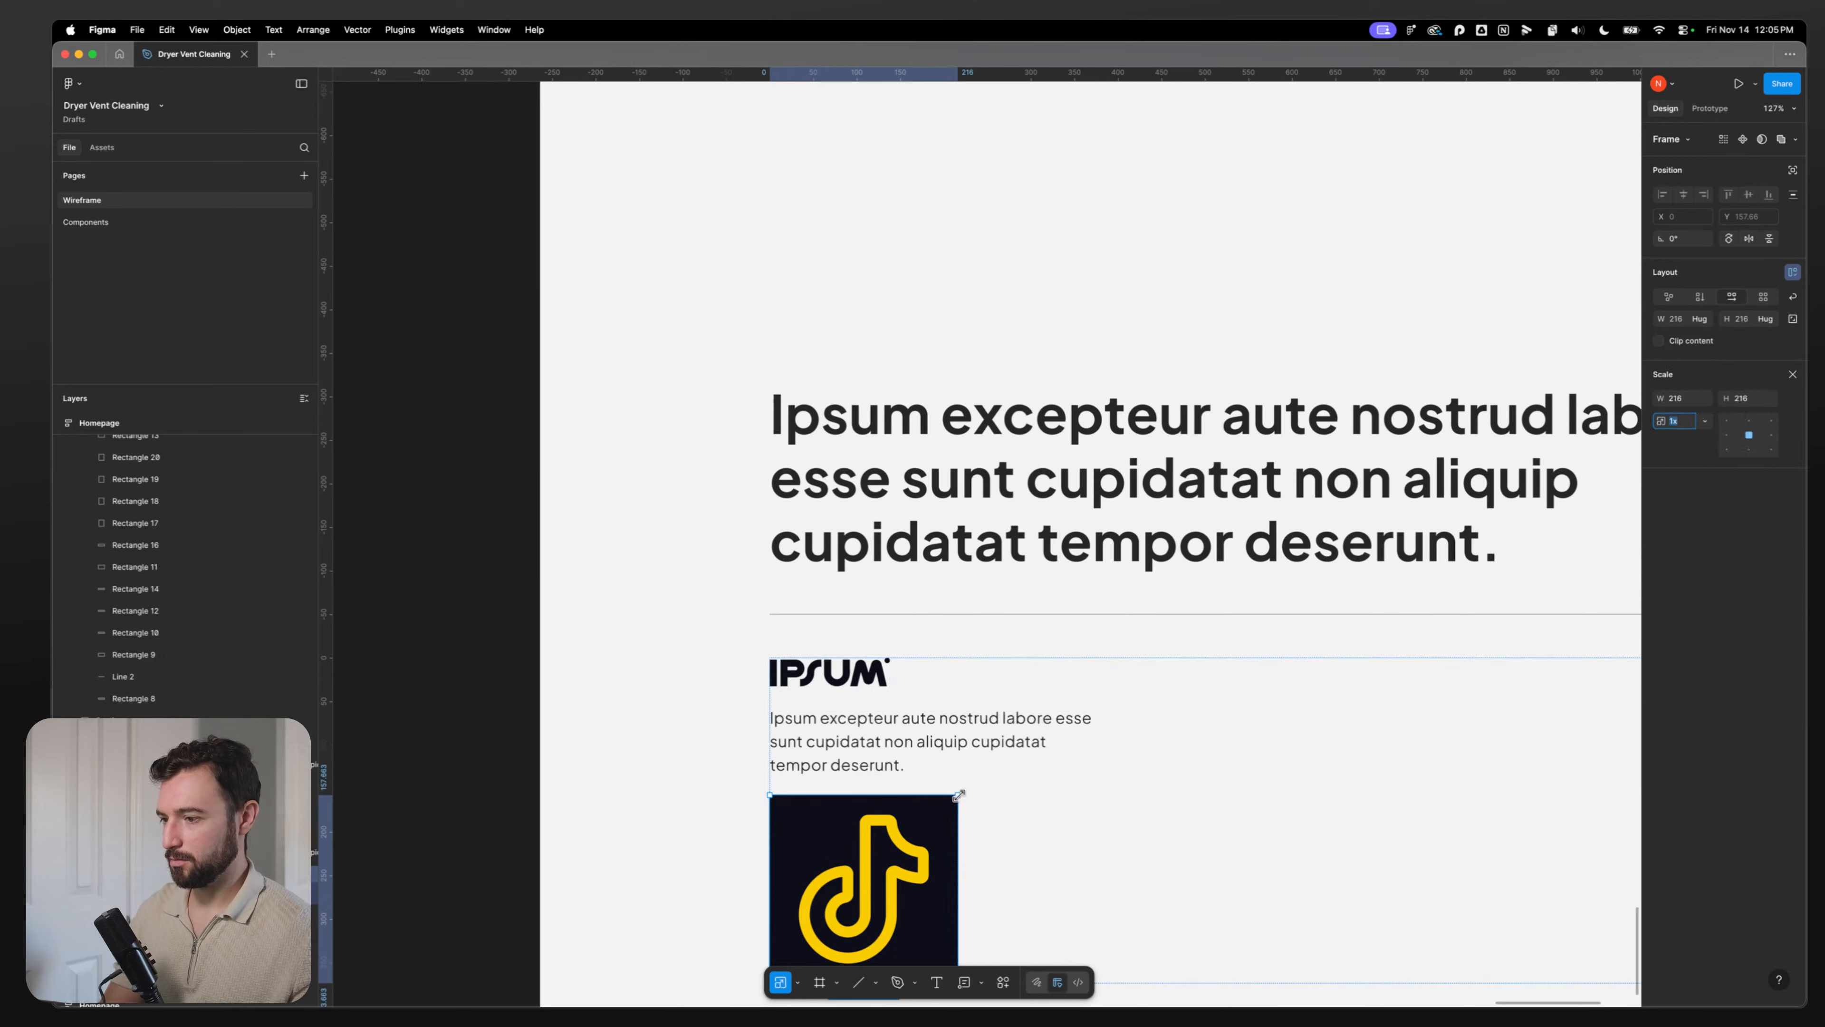
{"action": "left_click_drag", "start_coordinate": [958, 794], "coordinate": [770, 913]}
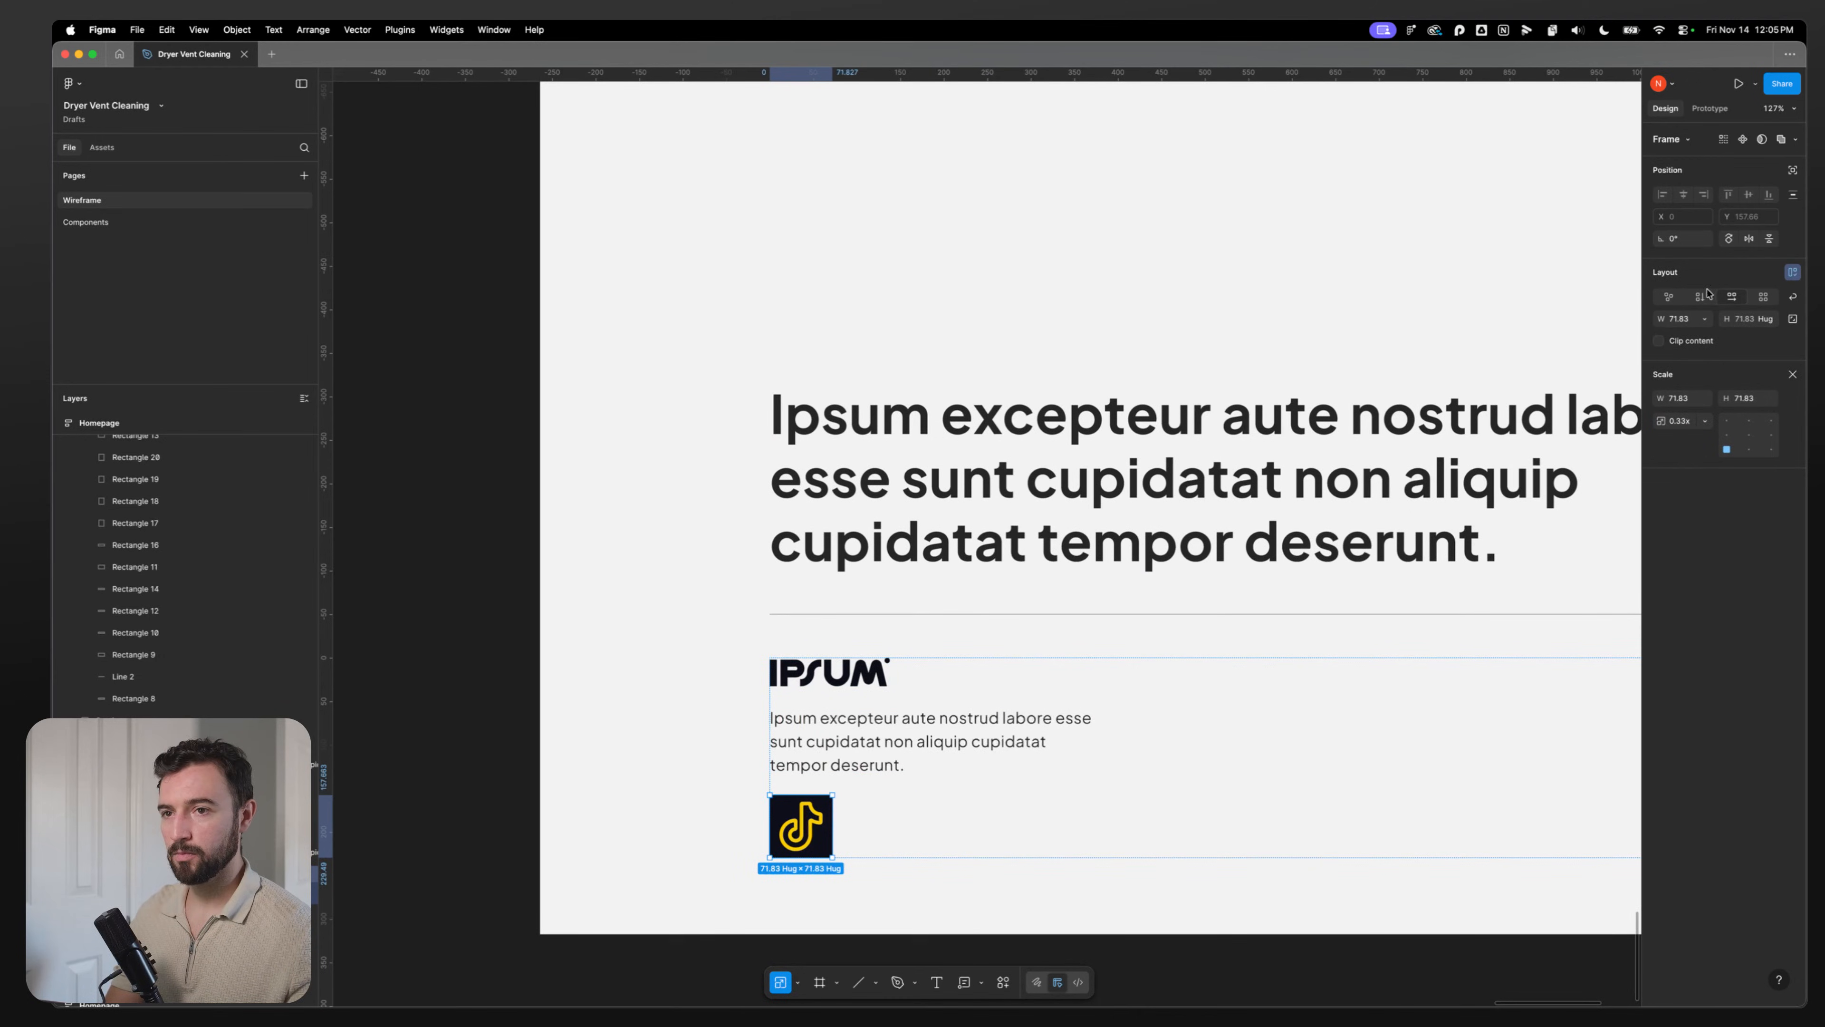
{"action": "key", "text": "v"}
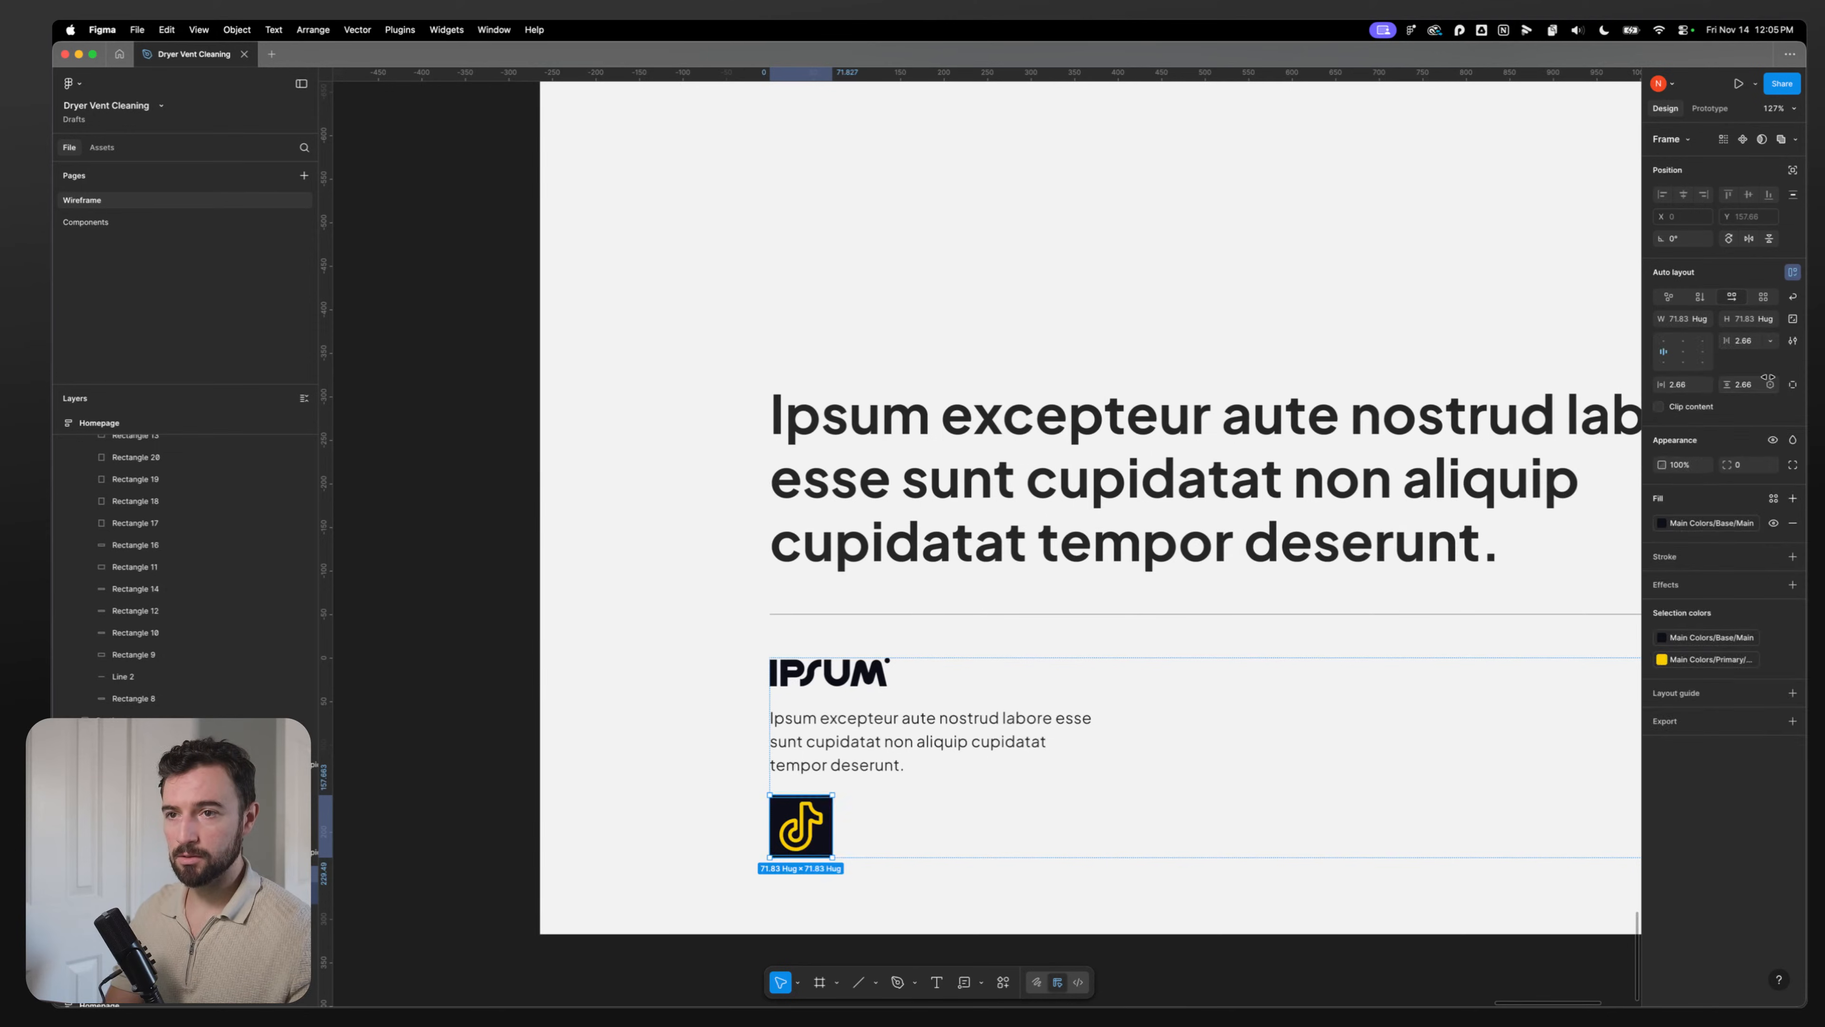
Step: Round the corners of the TikTok icon frame, trying different radii and settling on 13.33
{"action": "left_click", "coordinate": [1769, 468]}
{"action": "left_click", "coordinate": [1712, 569]}
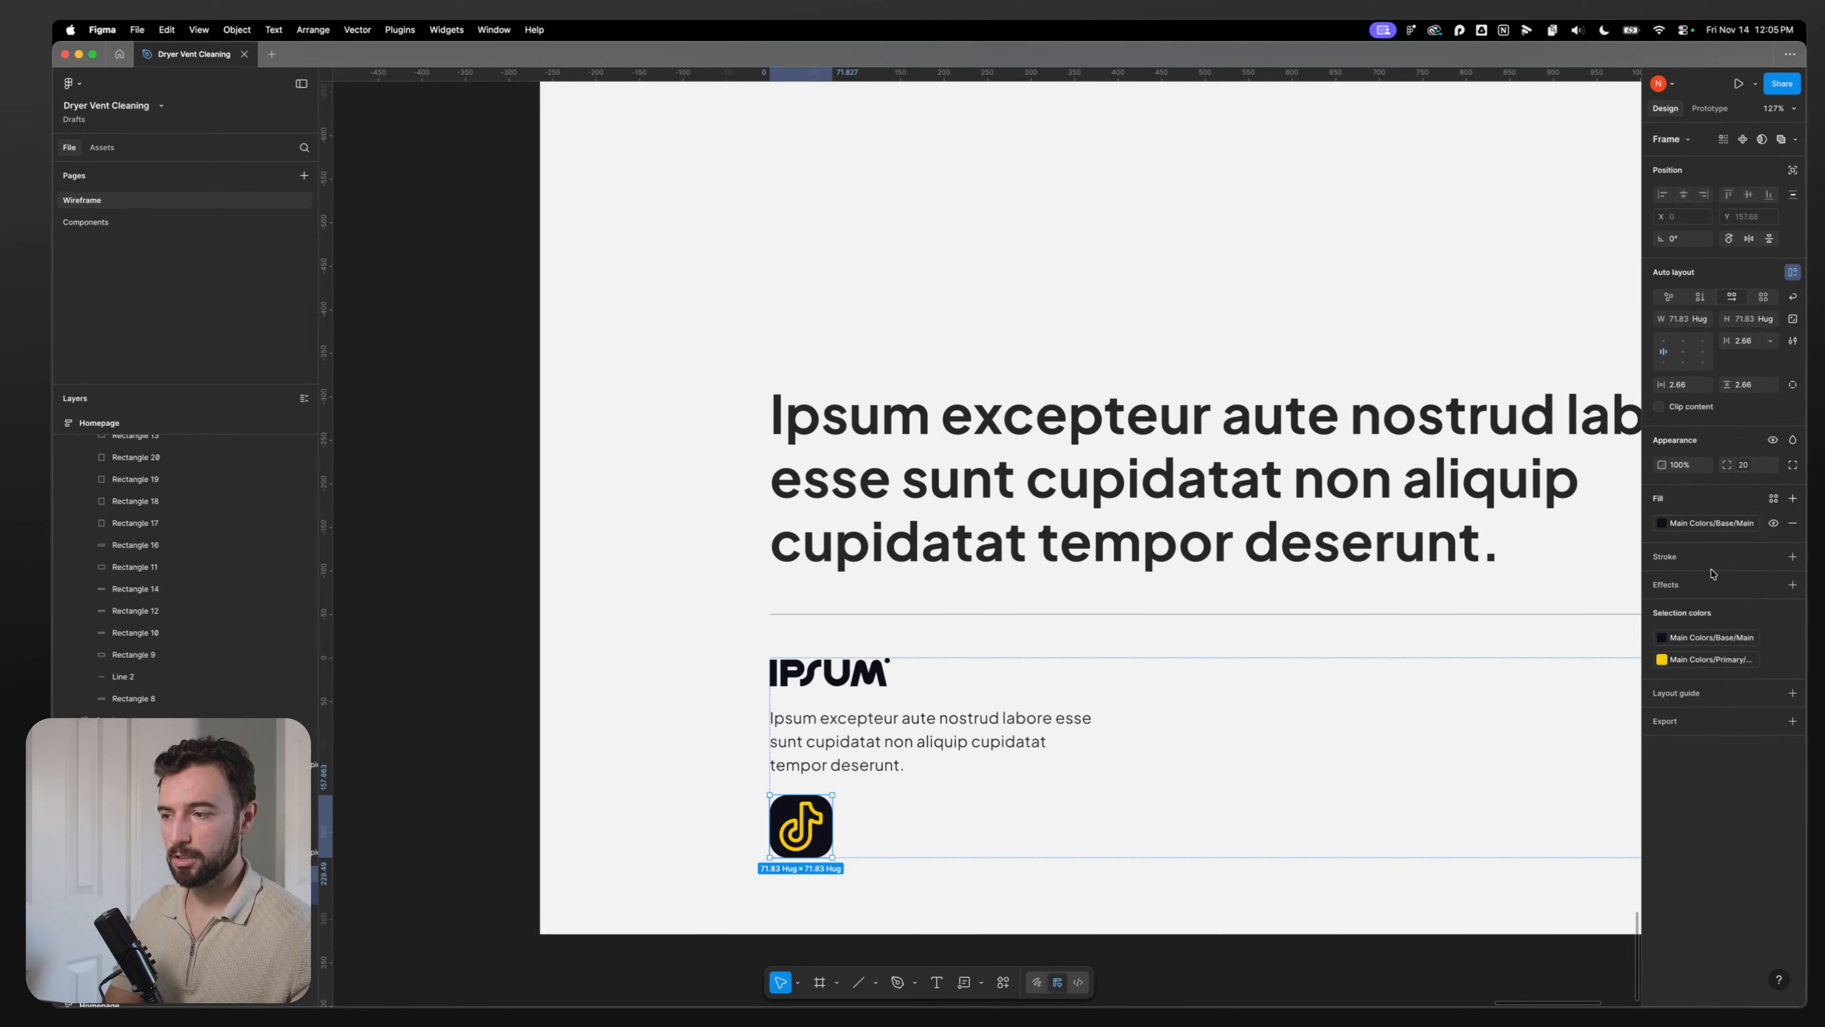
{"action": "left_click", "coordinate": [1754, 461]}
{"action": "left_click", "coordinate": [1709, 595]}
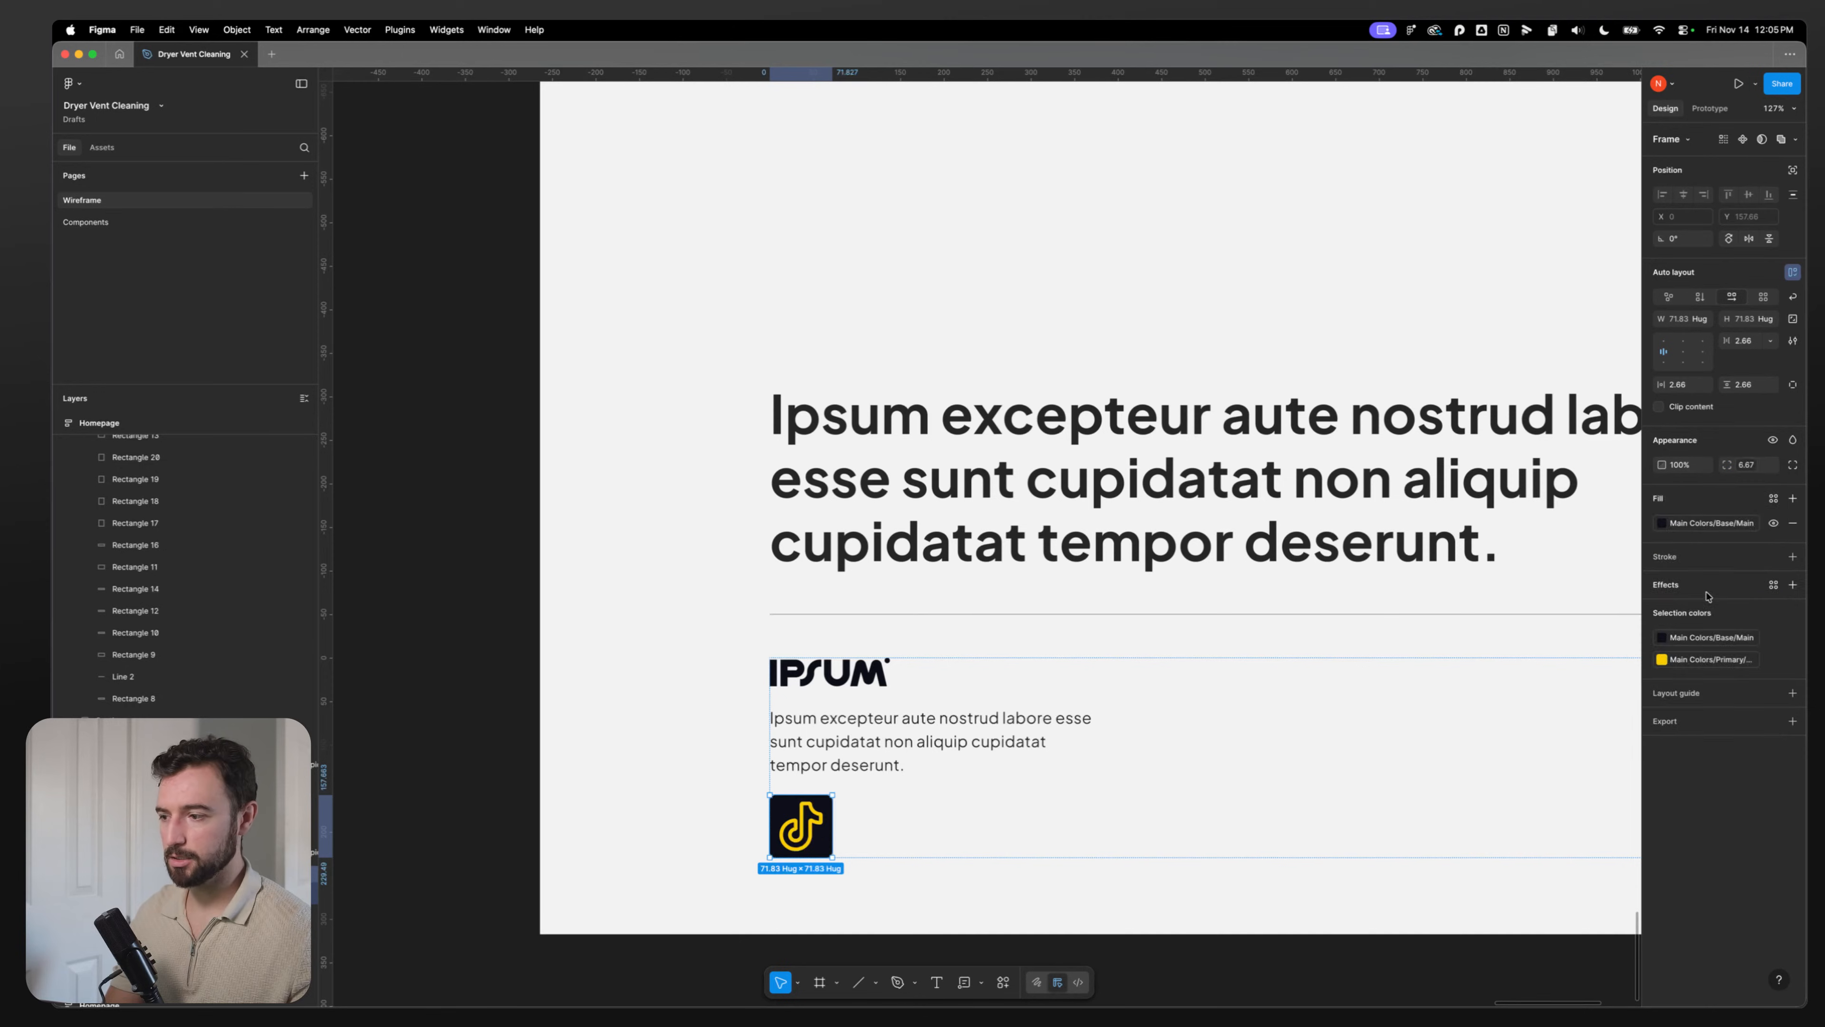
{"action": "left_click", "coordinate": [1747, 464]}
{"action": "left_click", "coordinate": [1703, 631]}
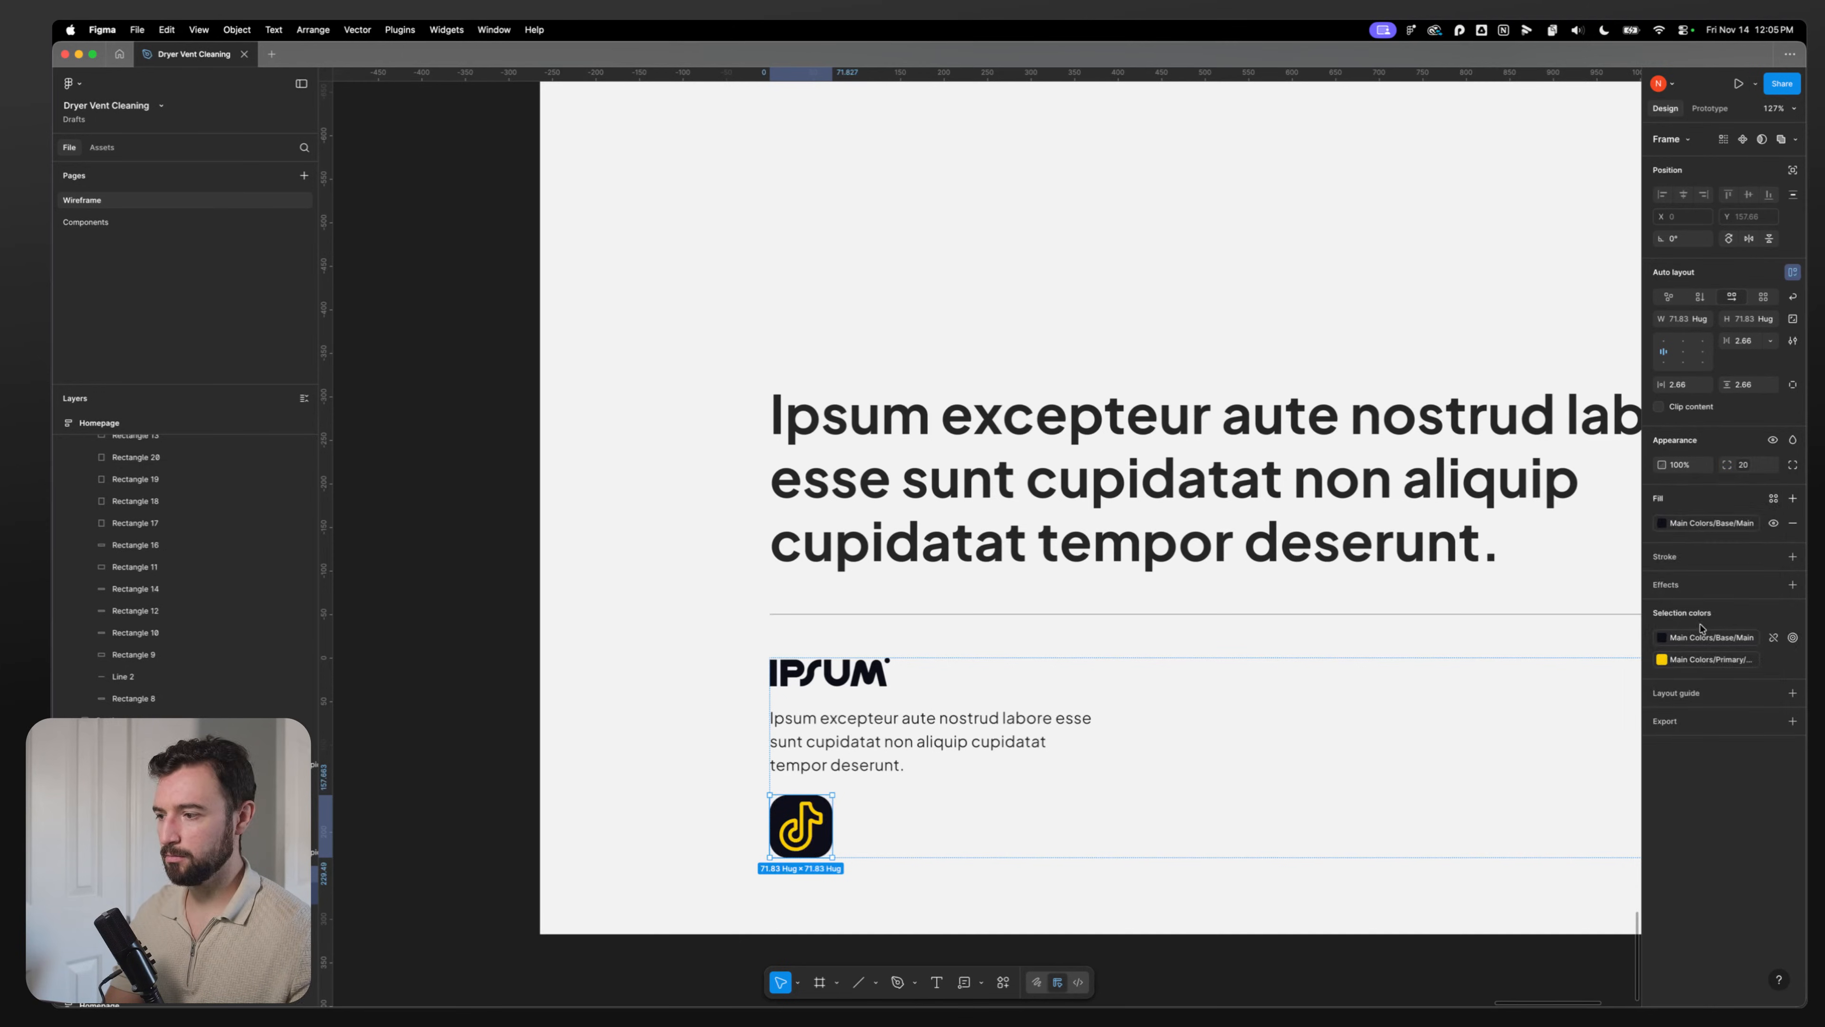
{"action": "left_click", "coordinate": [1737, 465]}
{"action": "left_click", "coordinate": [1703, 614]}
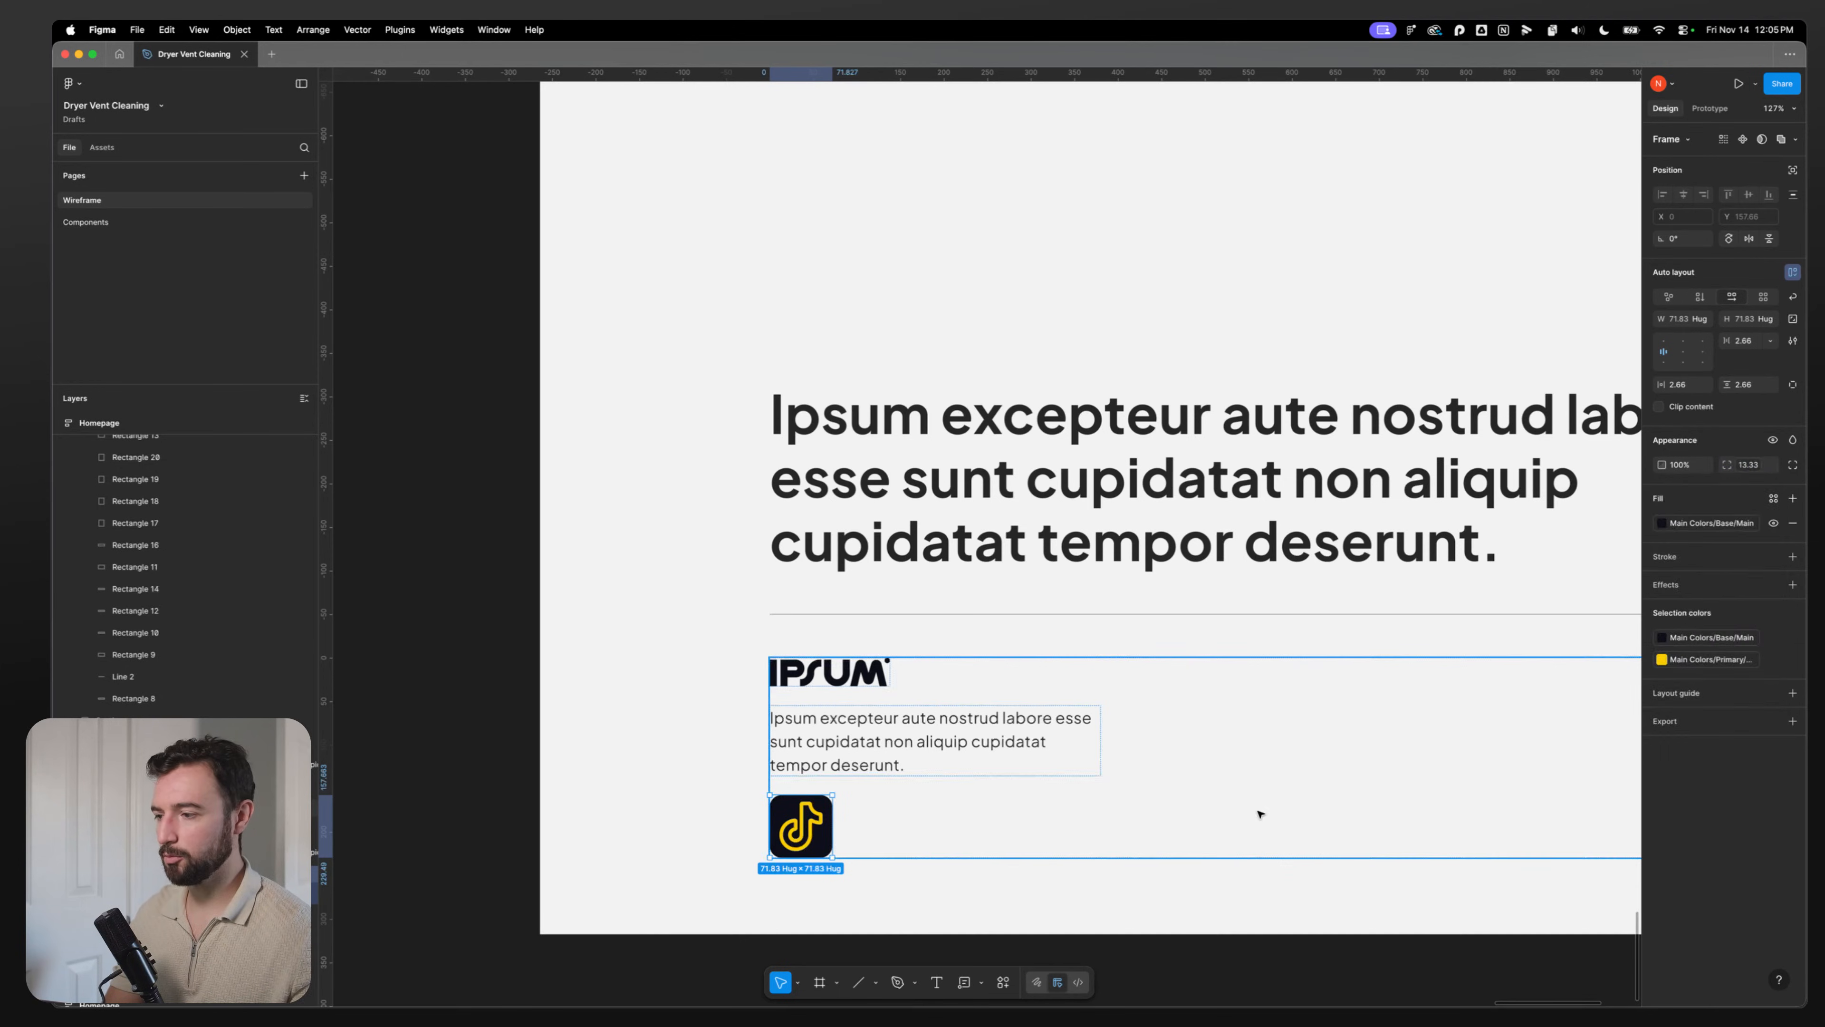
Step: Set the TikTok icon frame's horizontal and vertical padding to 8
{"action": "left_click", "coordinate": [546, 773]}
{"action": "double_click", "coordinate": [810, 837]}
{"action": "double_click", "coordinate": [809, 837]}
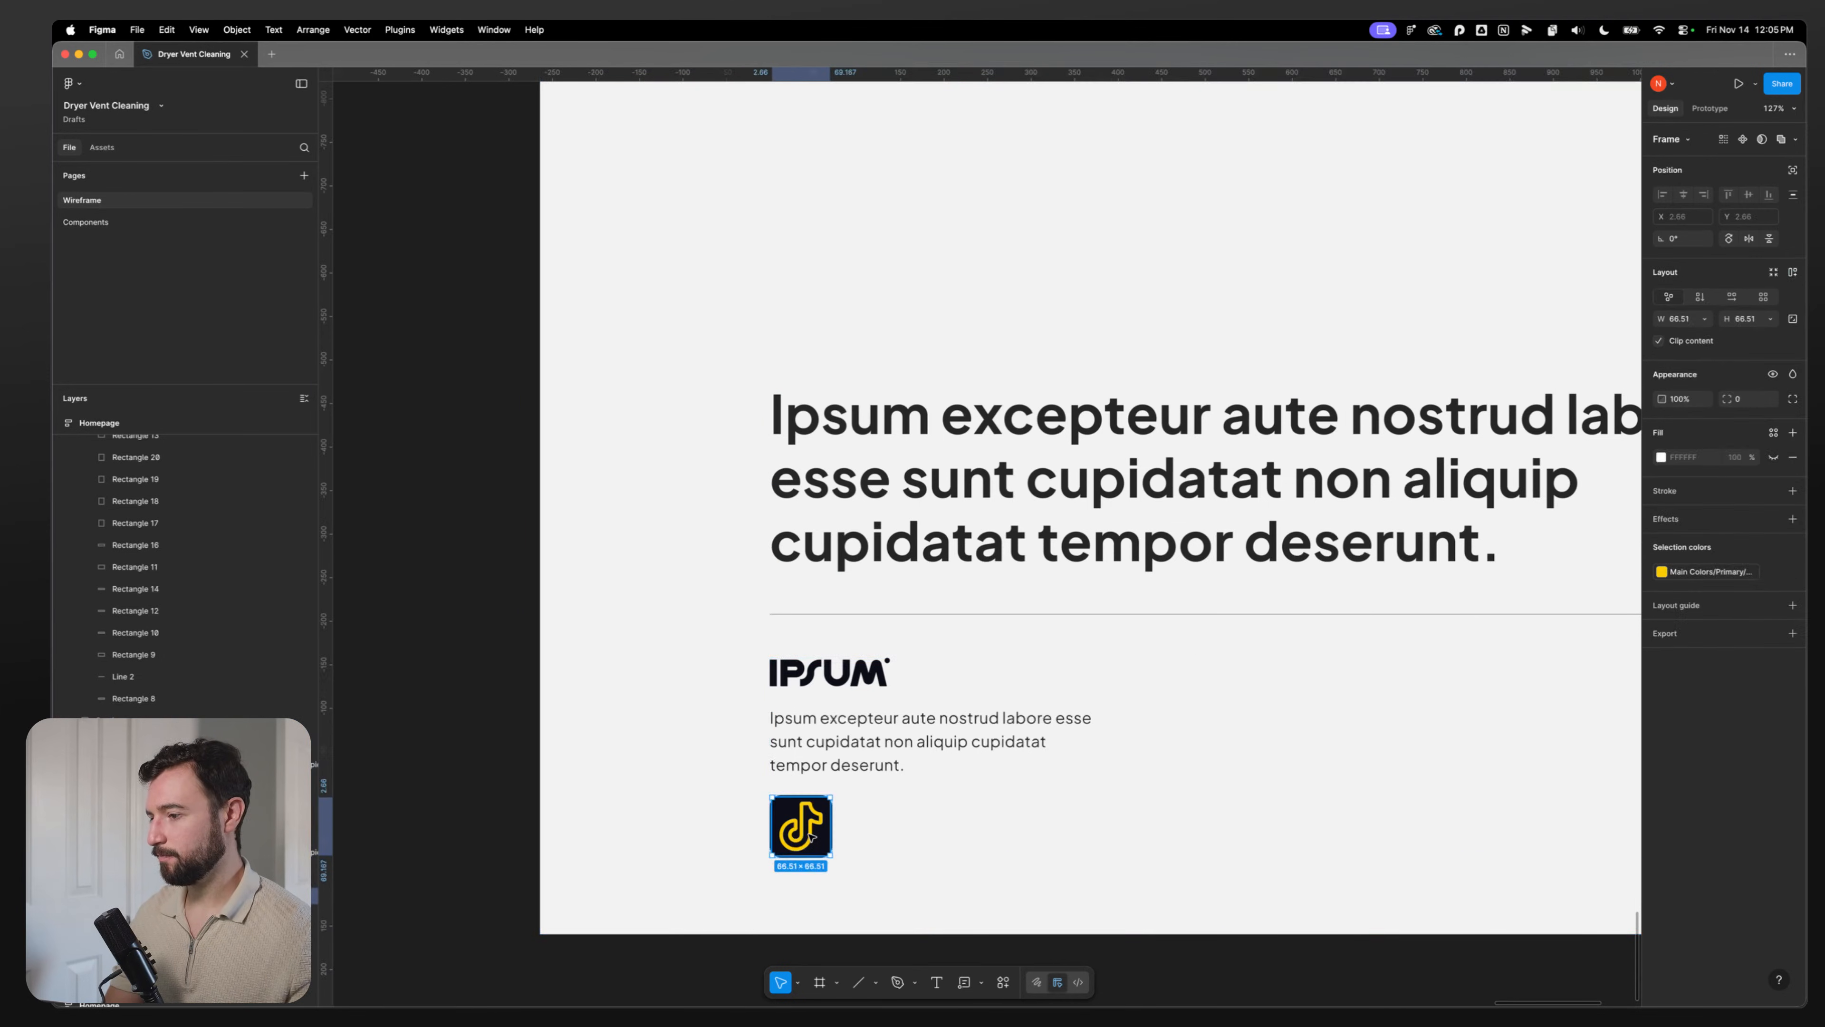
{"action": "key", "text": "Escape"}
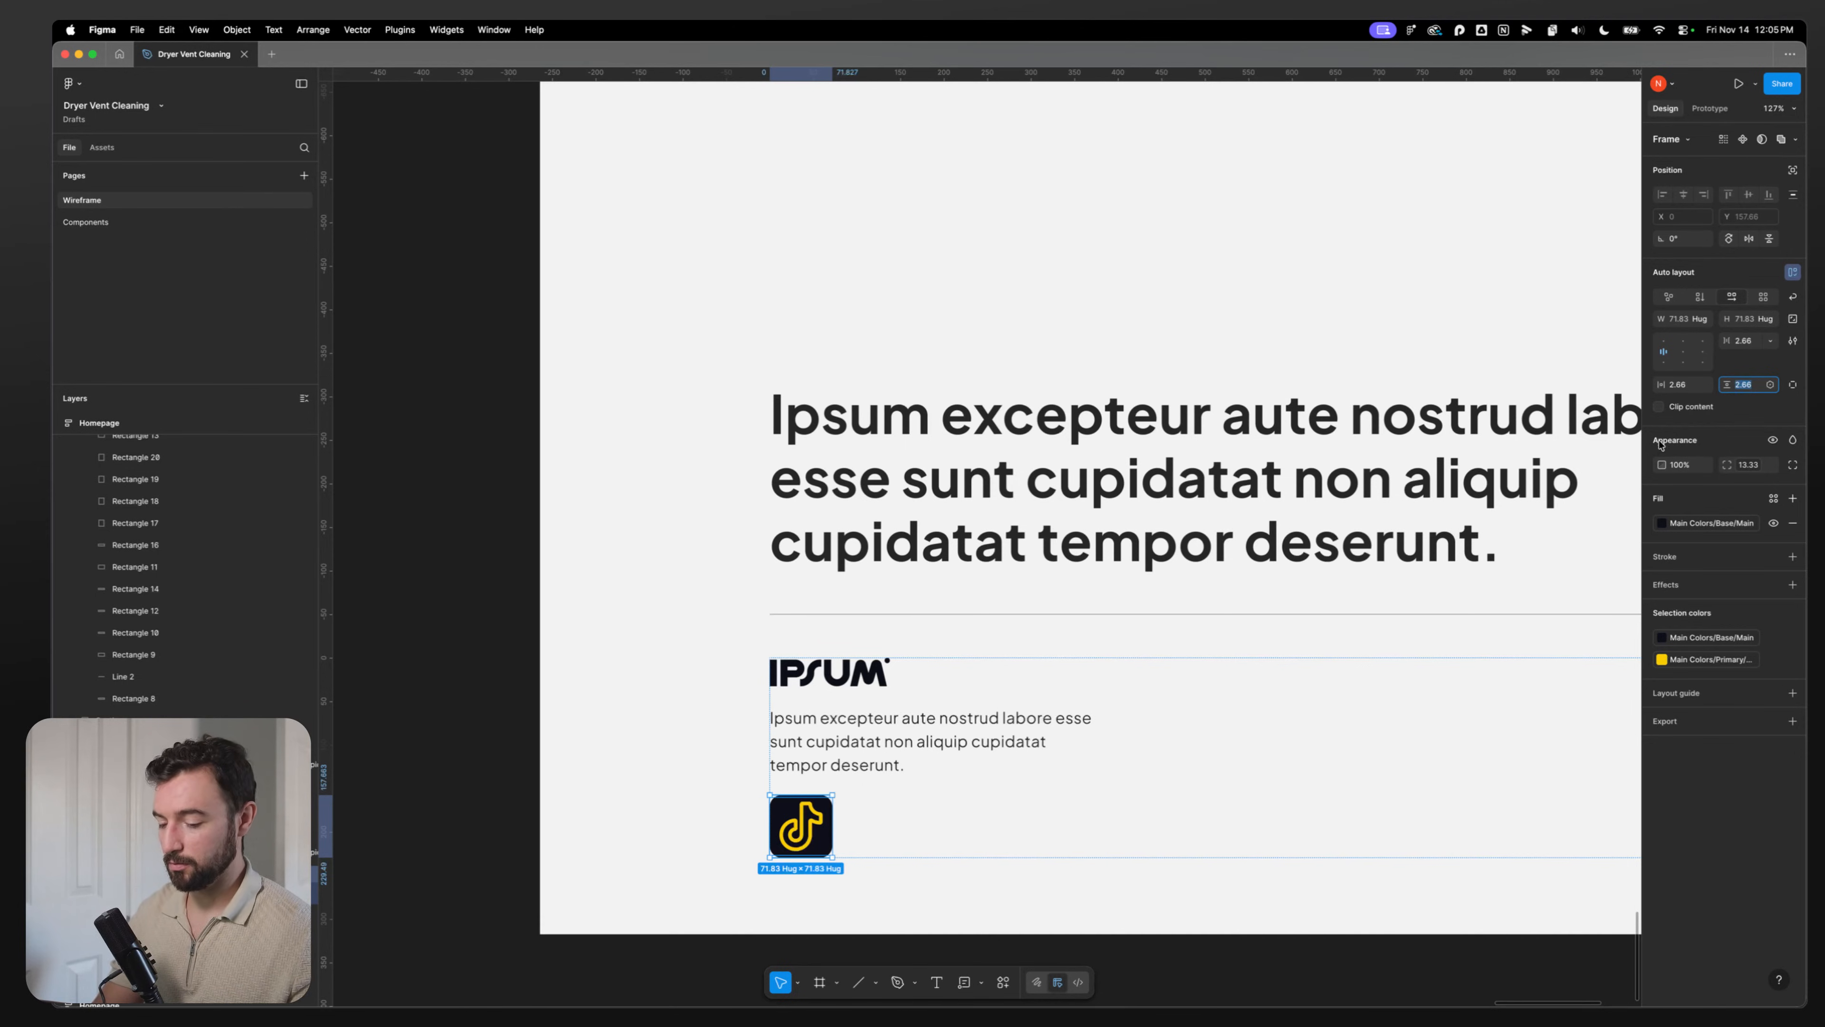
{"action": "type", "text": "78"}
{"action": "type", "text": "7"}
{"action": "left_click", "coordinate": [1680, 386]}
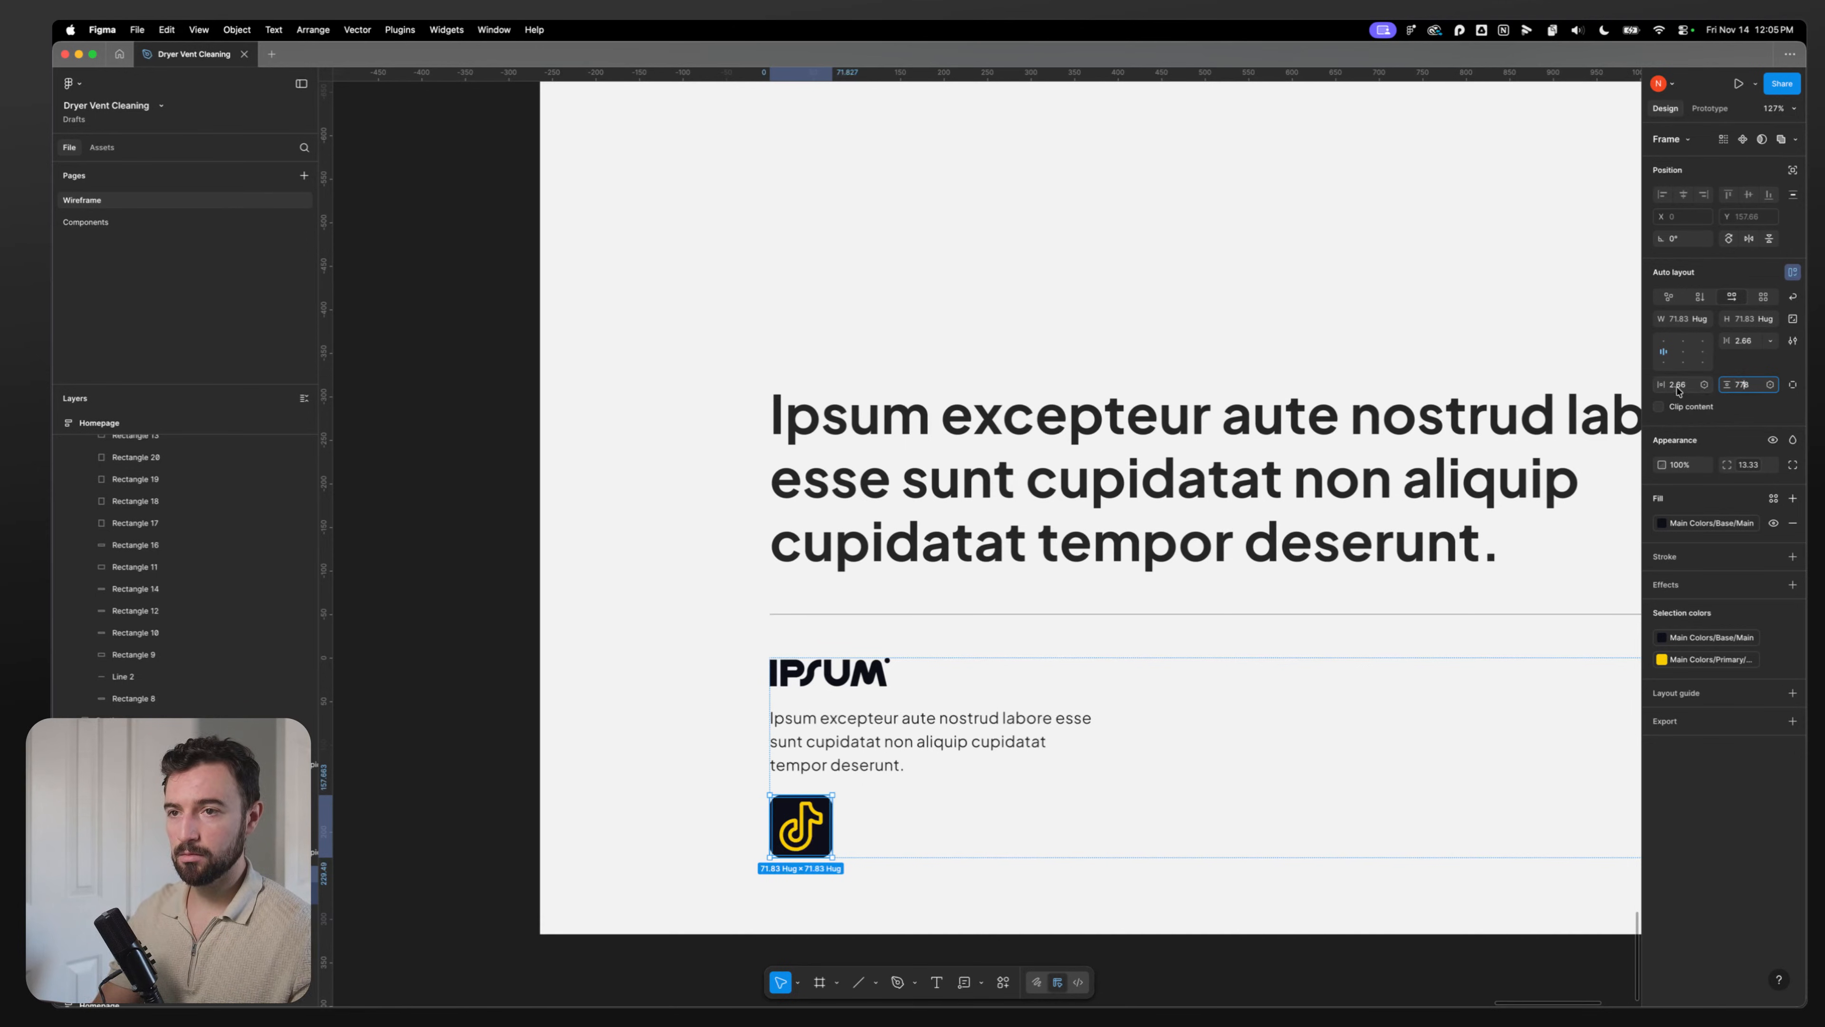
{"action": "type", "text": "8"}
{"action": "left_click", "coordinate": [1765, 383]}
{"action": "type", "text": "8"}
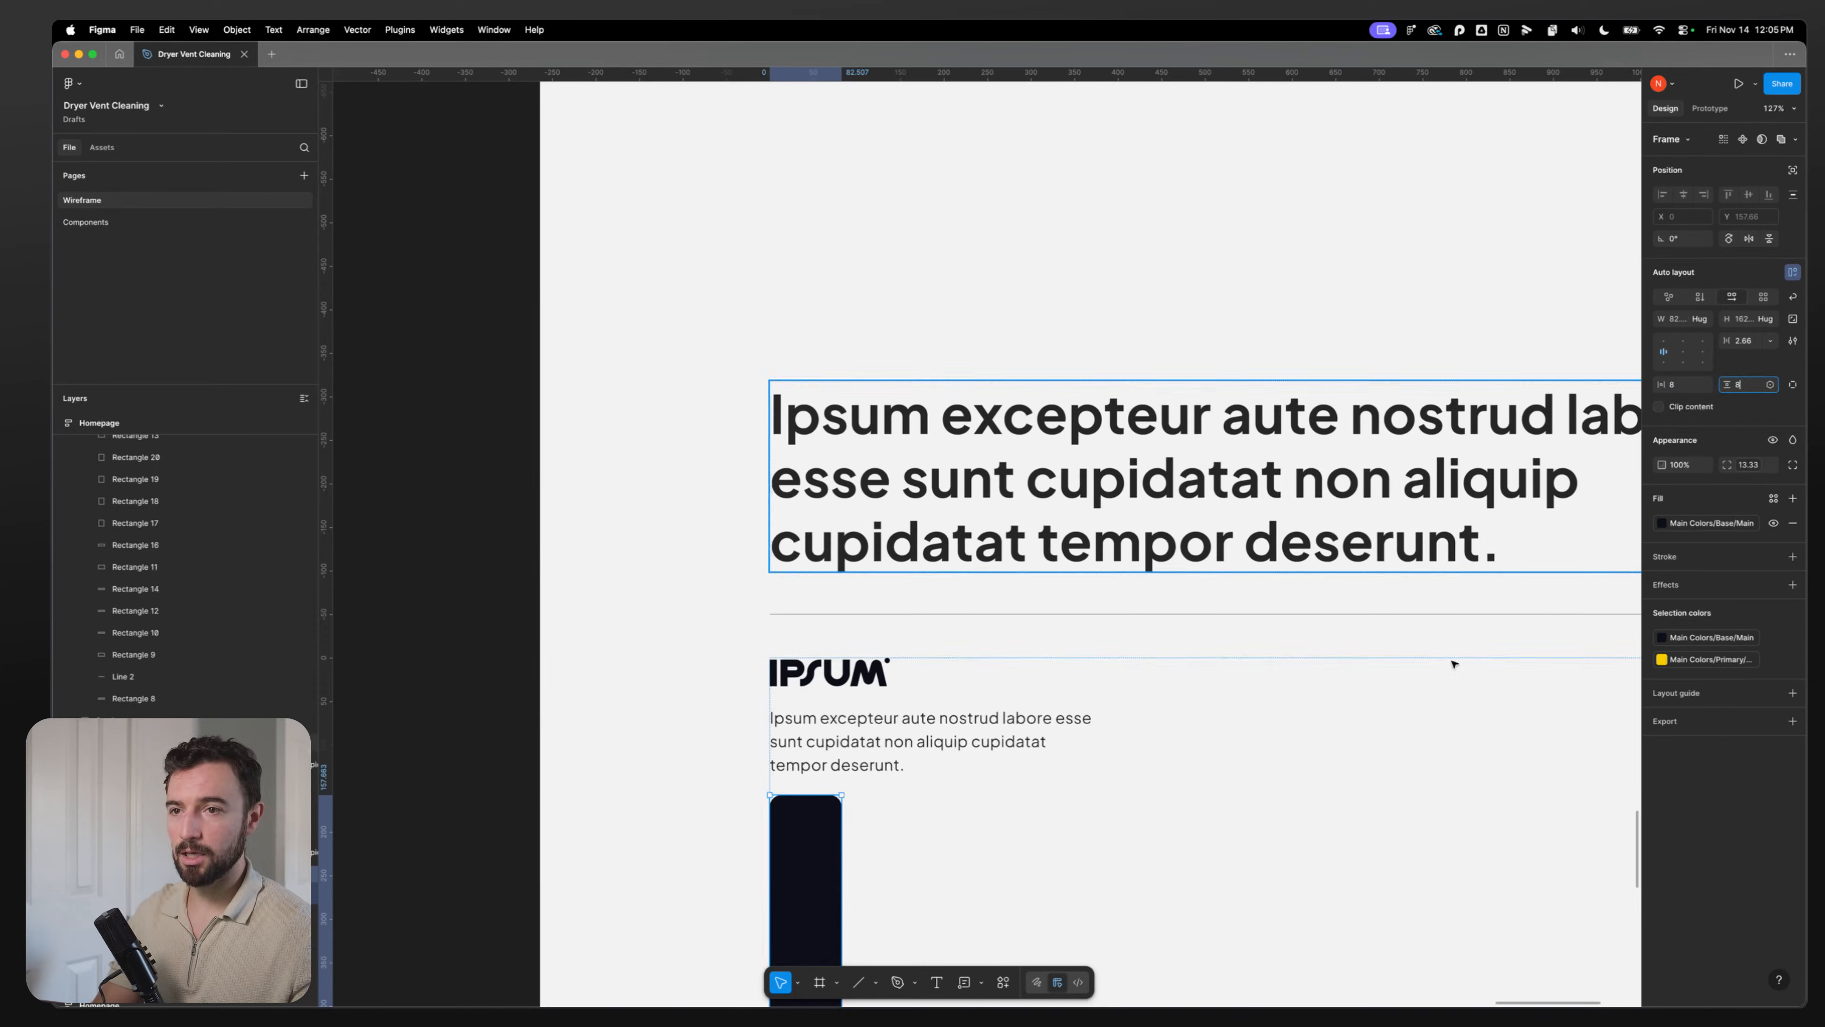
{"action": "left_click", "coordinate": [1204, 857]}
Step: Scale the padded TikTok icon frame down proportionally to about 43 by 43 px
{"action": "double_click", "coordinate": [815, 831]}
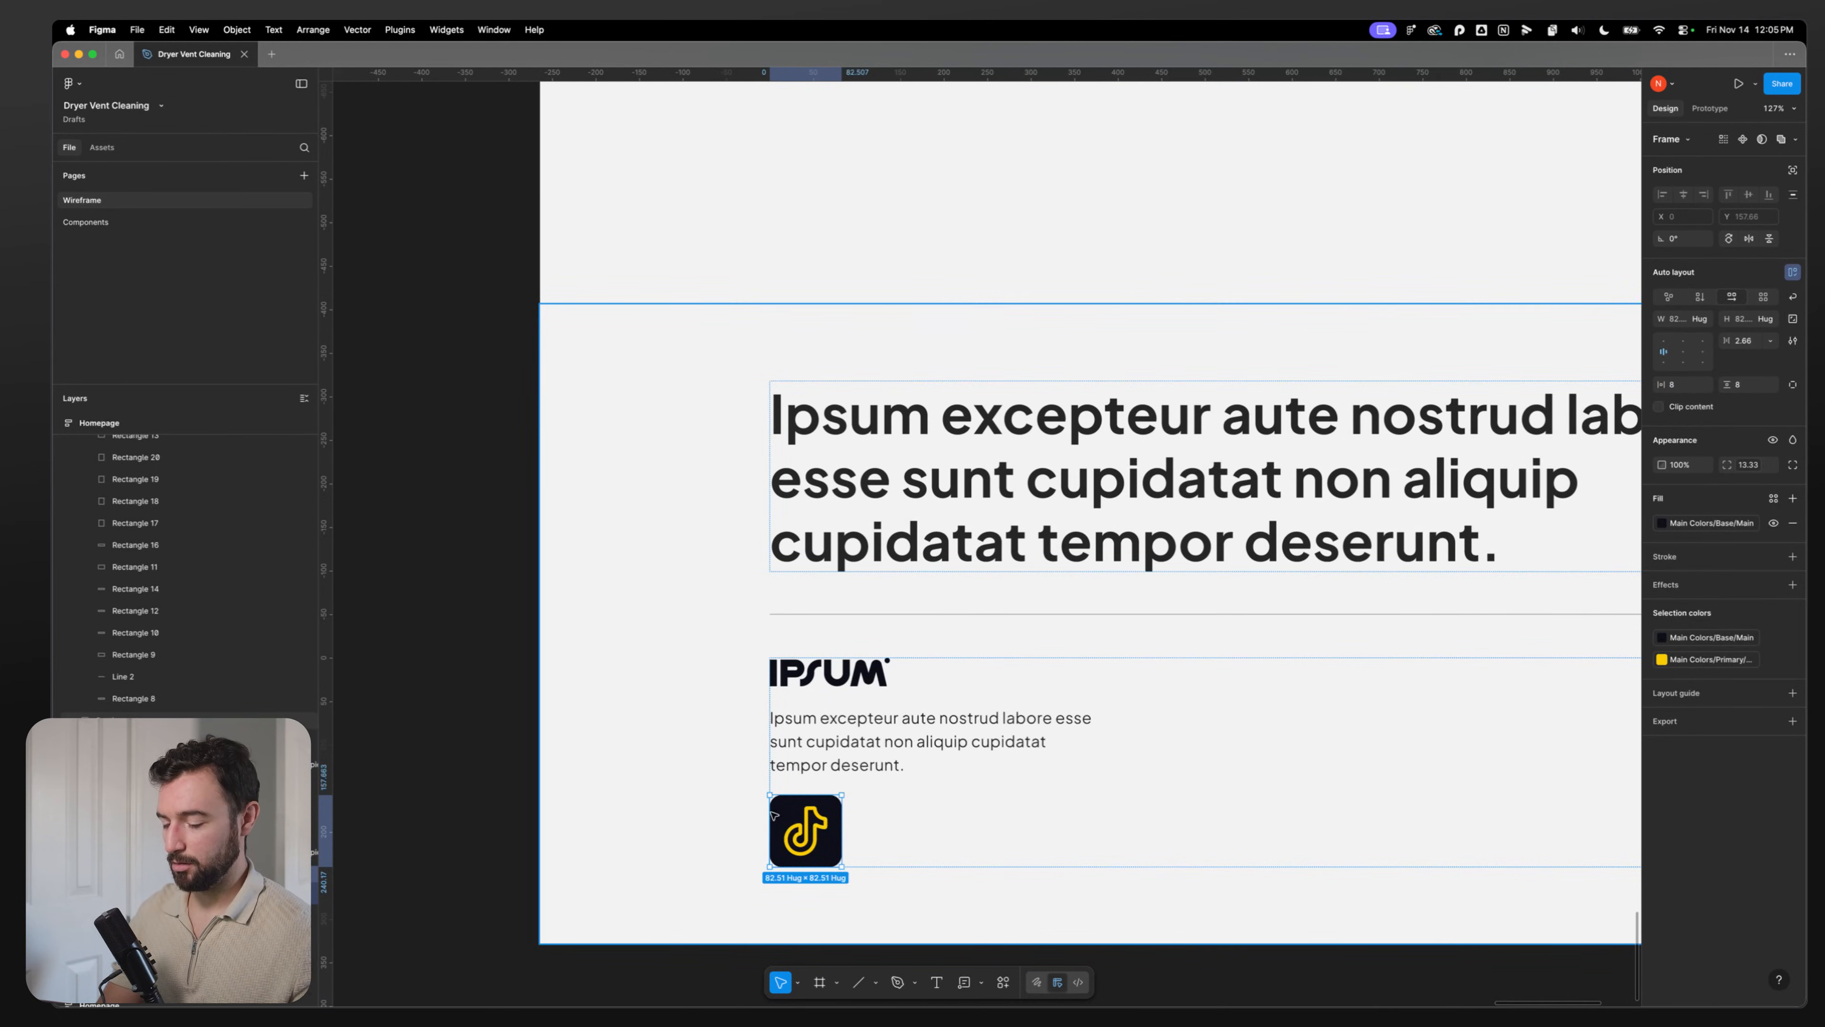
{"action": "key", "text": "k"}
{"action": "left_click_drag", "start_coordinate": [842, 795], "coordinate": [796, 811]}
{"action": "left_click", "coordinate": [668, 798]}
Step: Change the TikTok glyph inside the dark frame to the White library colour
{"action": "double_click", "coordinate": [789, 815]}
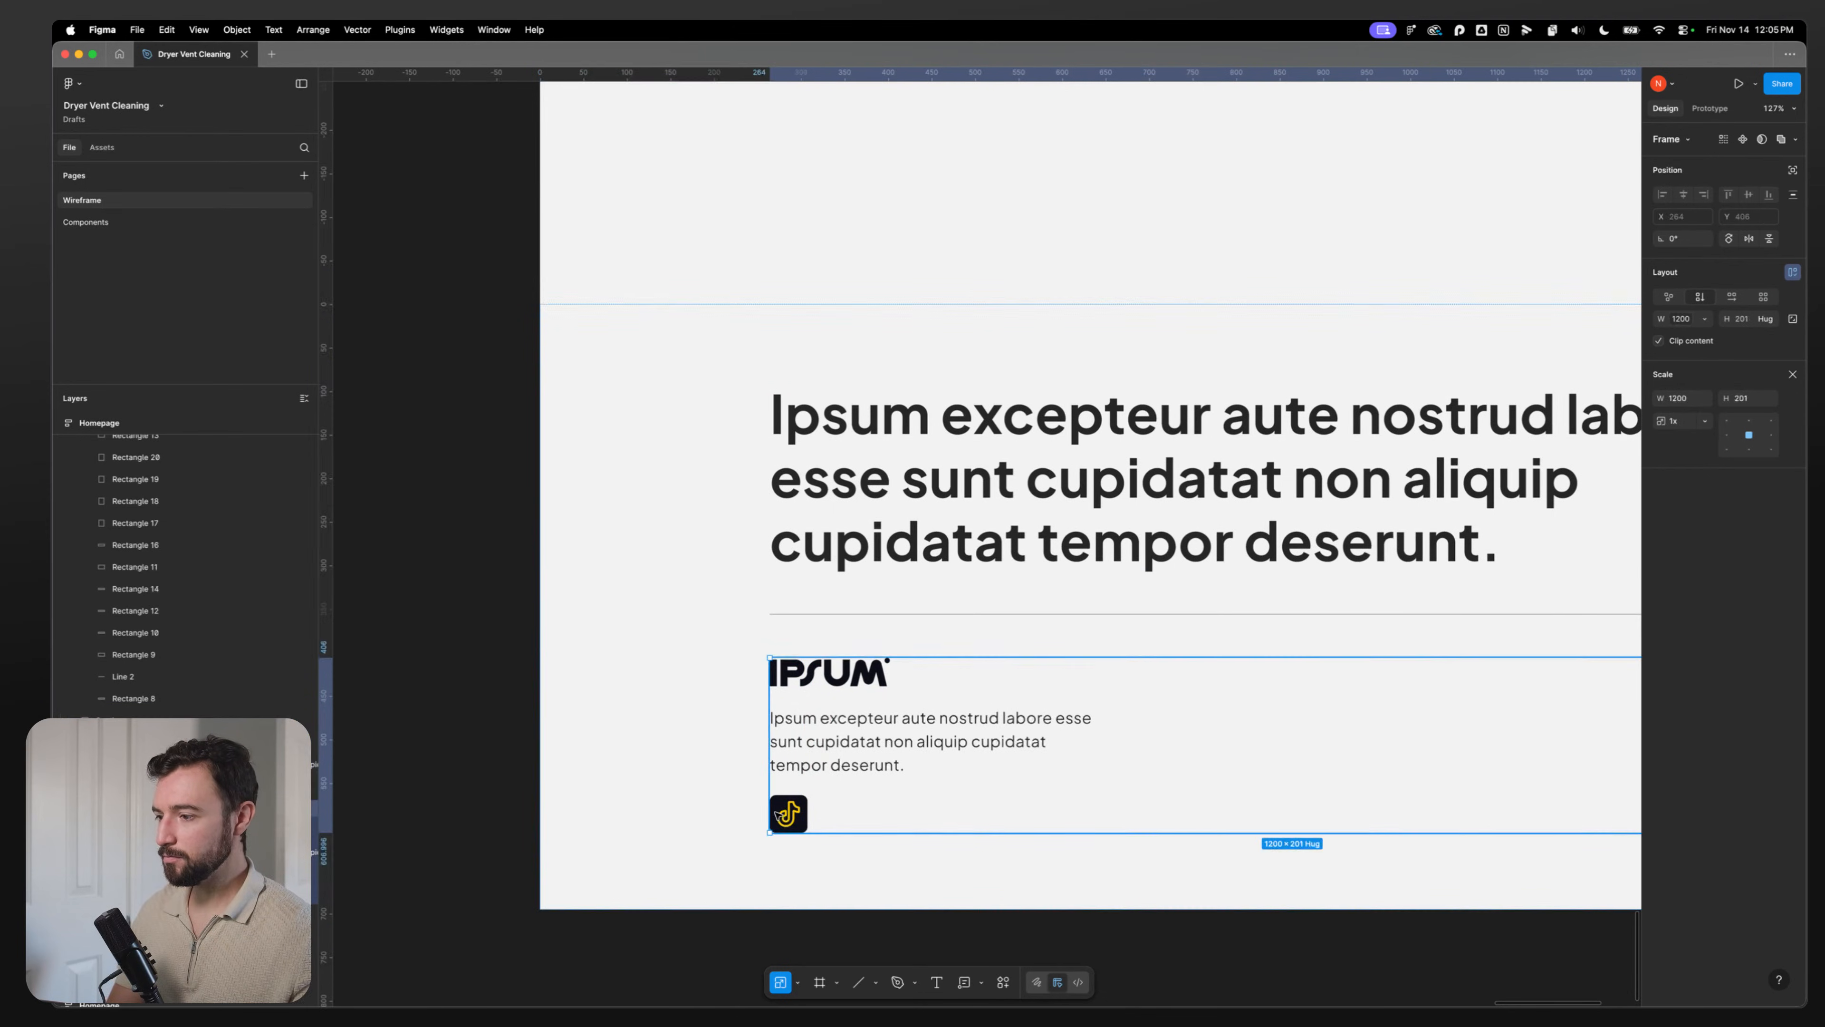
{"action": "double_click", "coordinate": [791, 814]}
{"action": "double_click", "coordinate": [792, 814]}
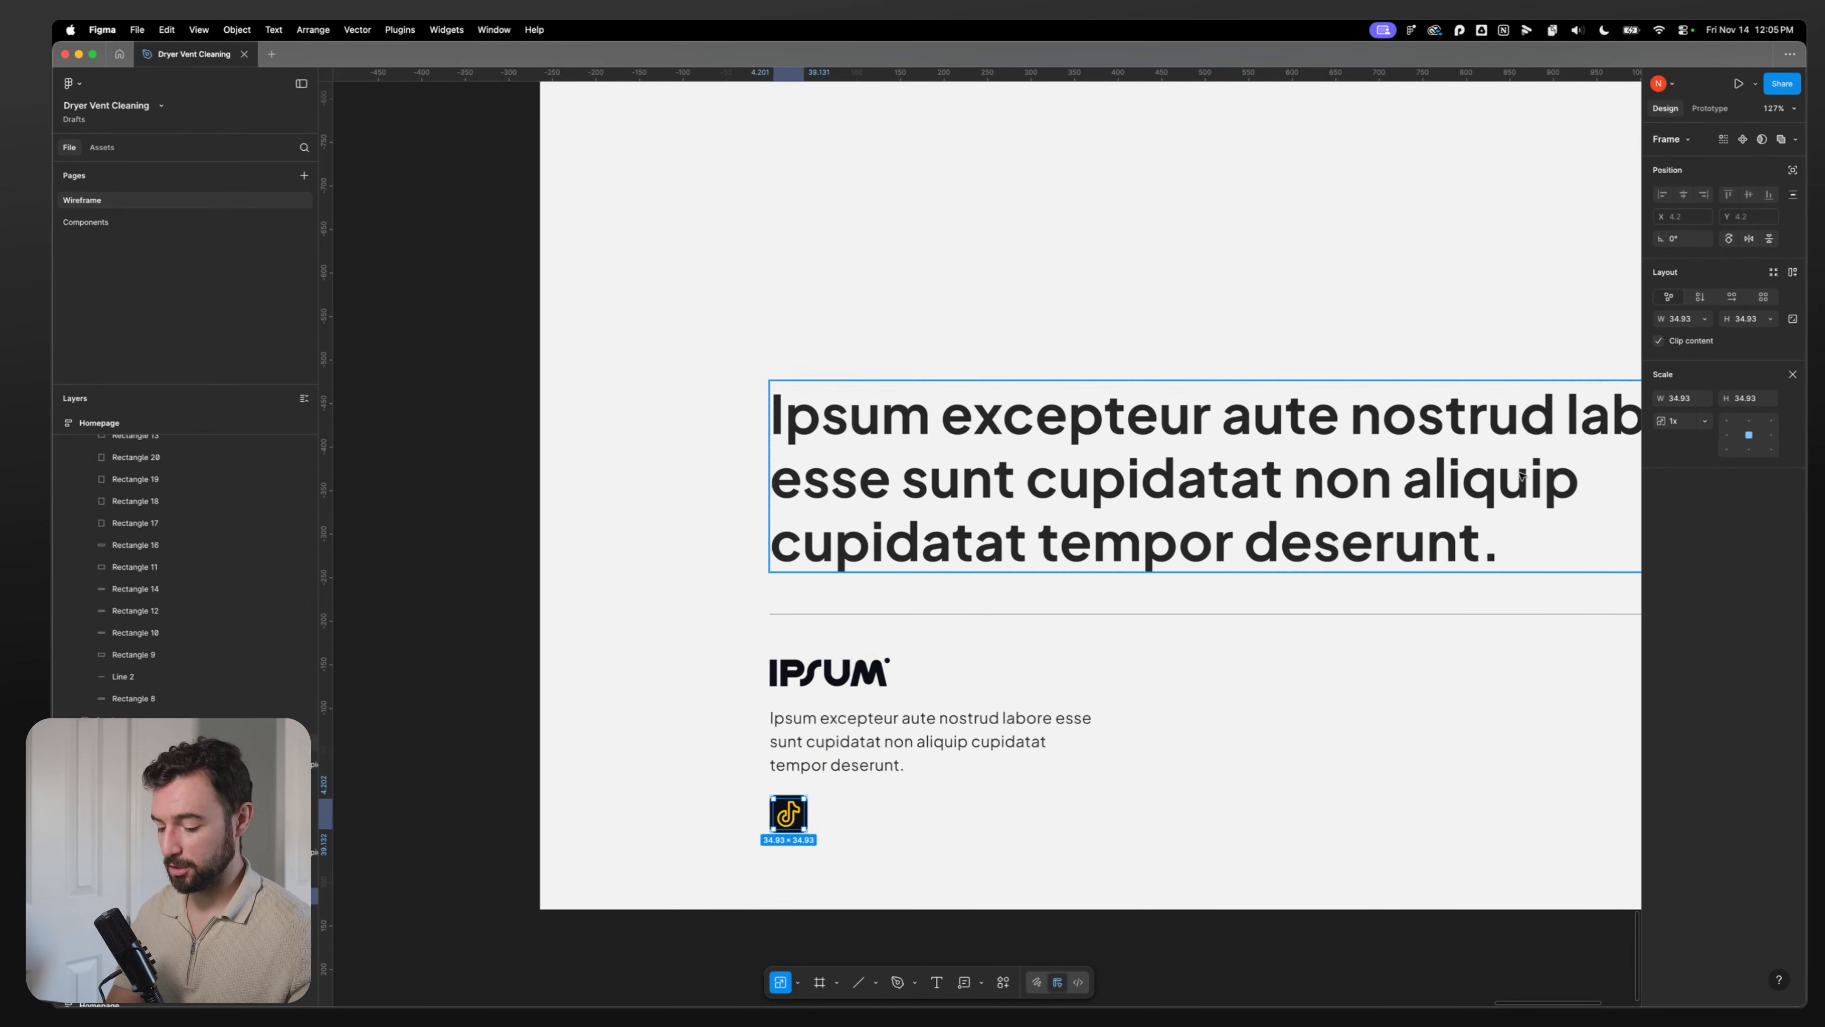
{"action": "key", "text": "v"}
{"action": "left_click", "coordinate": [1698, 573]}
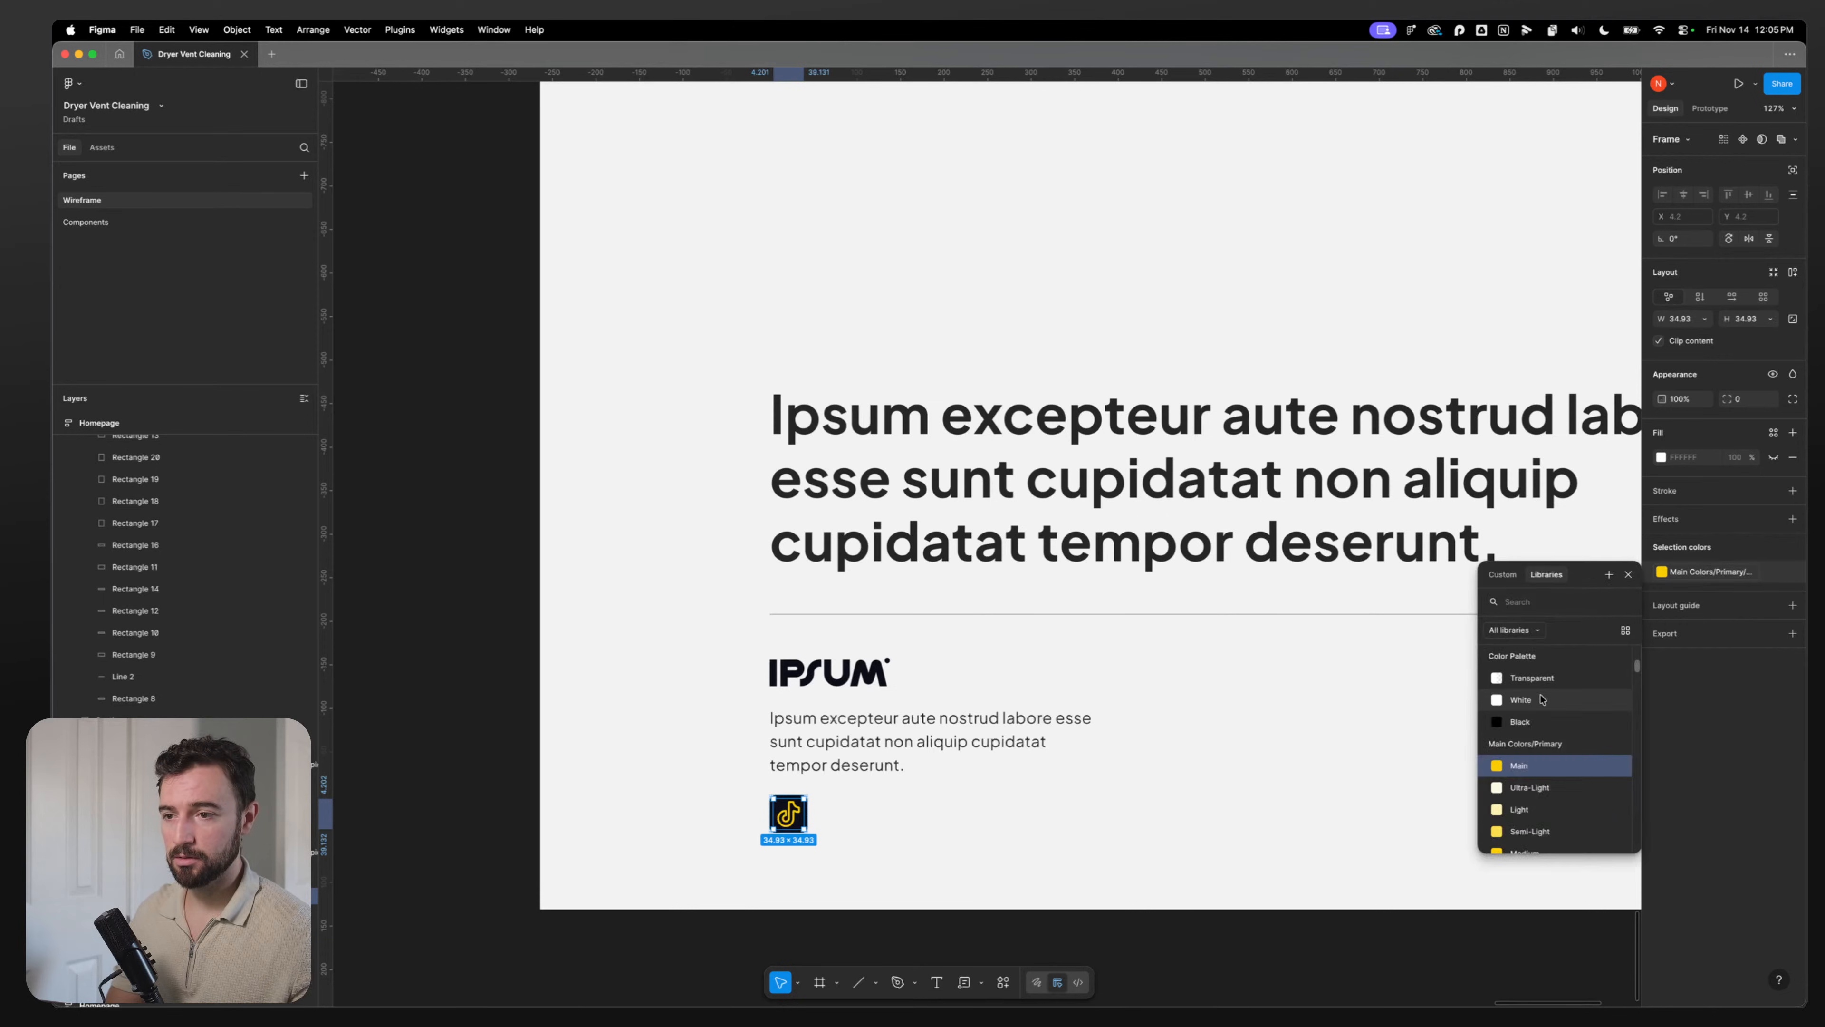
{"action": "left_click", "coordinate": [1520, 699]}
{"action": "left_click", "coordinate": [607, 832]}
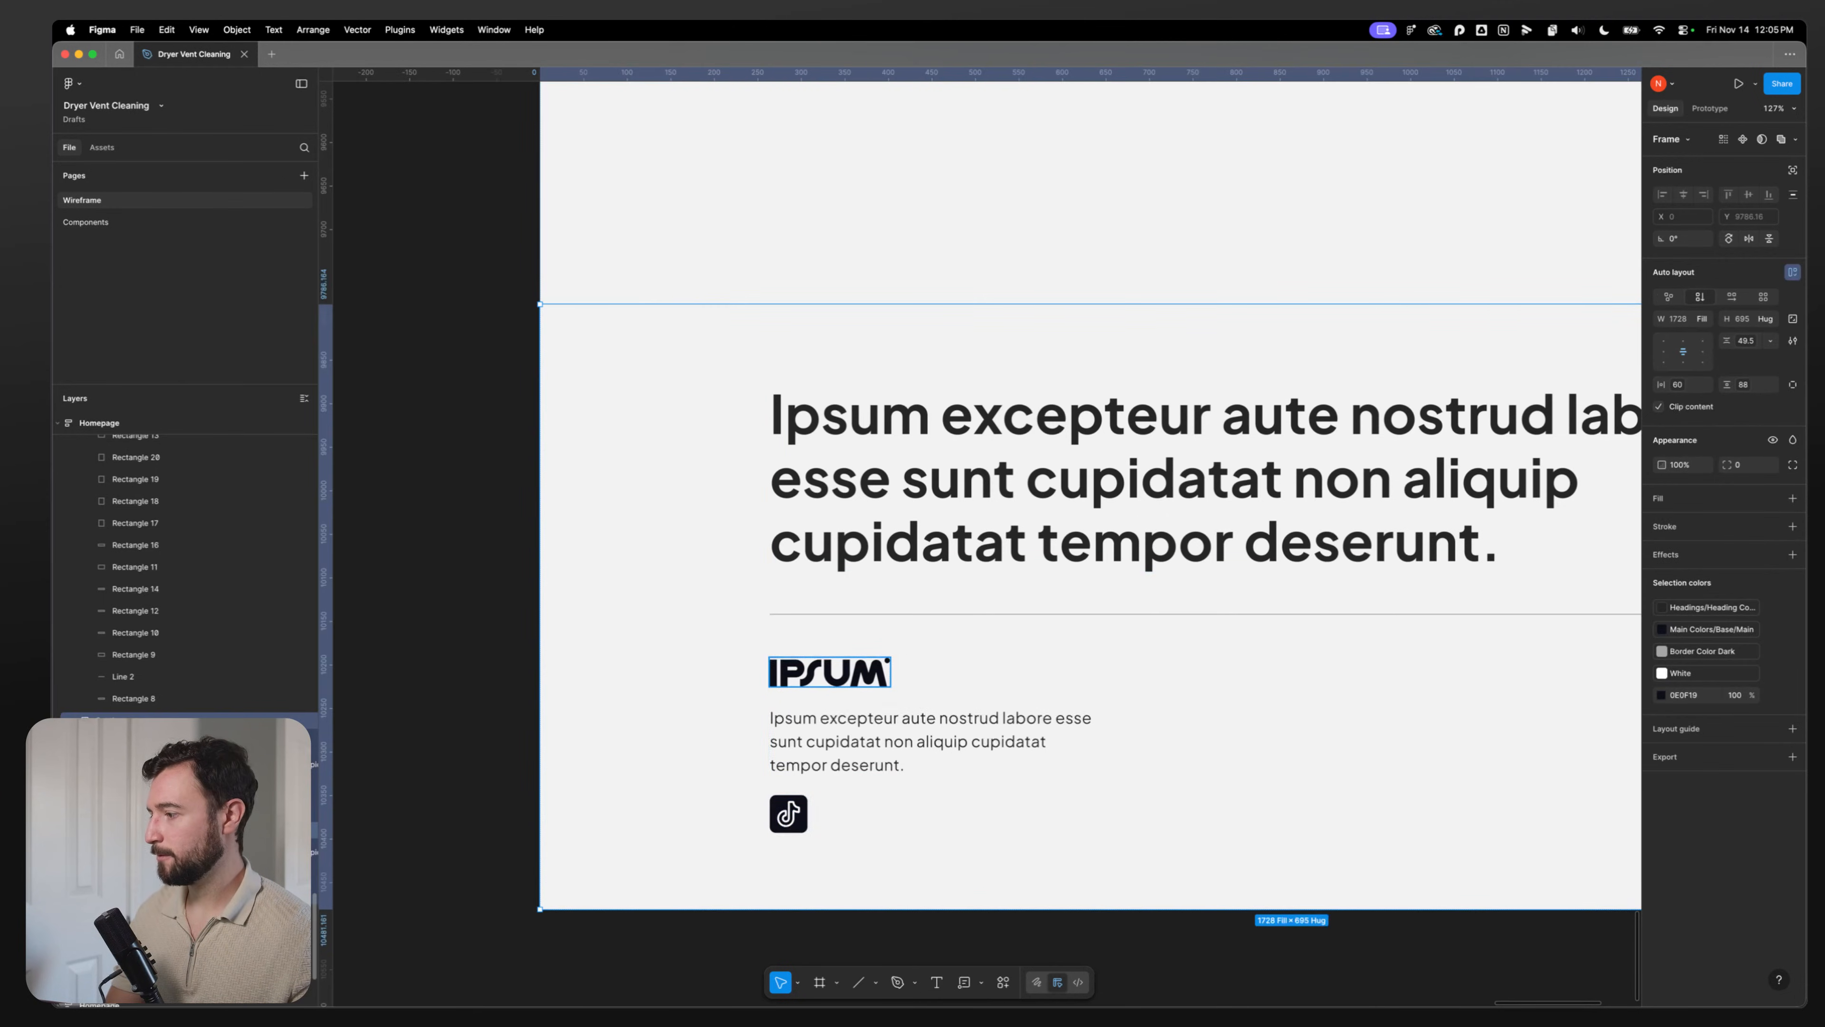
Step: Set the scaled TikTok icon frame's horizontal and vertical padding to 6
{"action": "left_click", "coordinate": [782, 834]}
{"action": "left_click", "coordinate": [784, 829]}
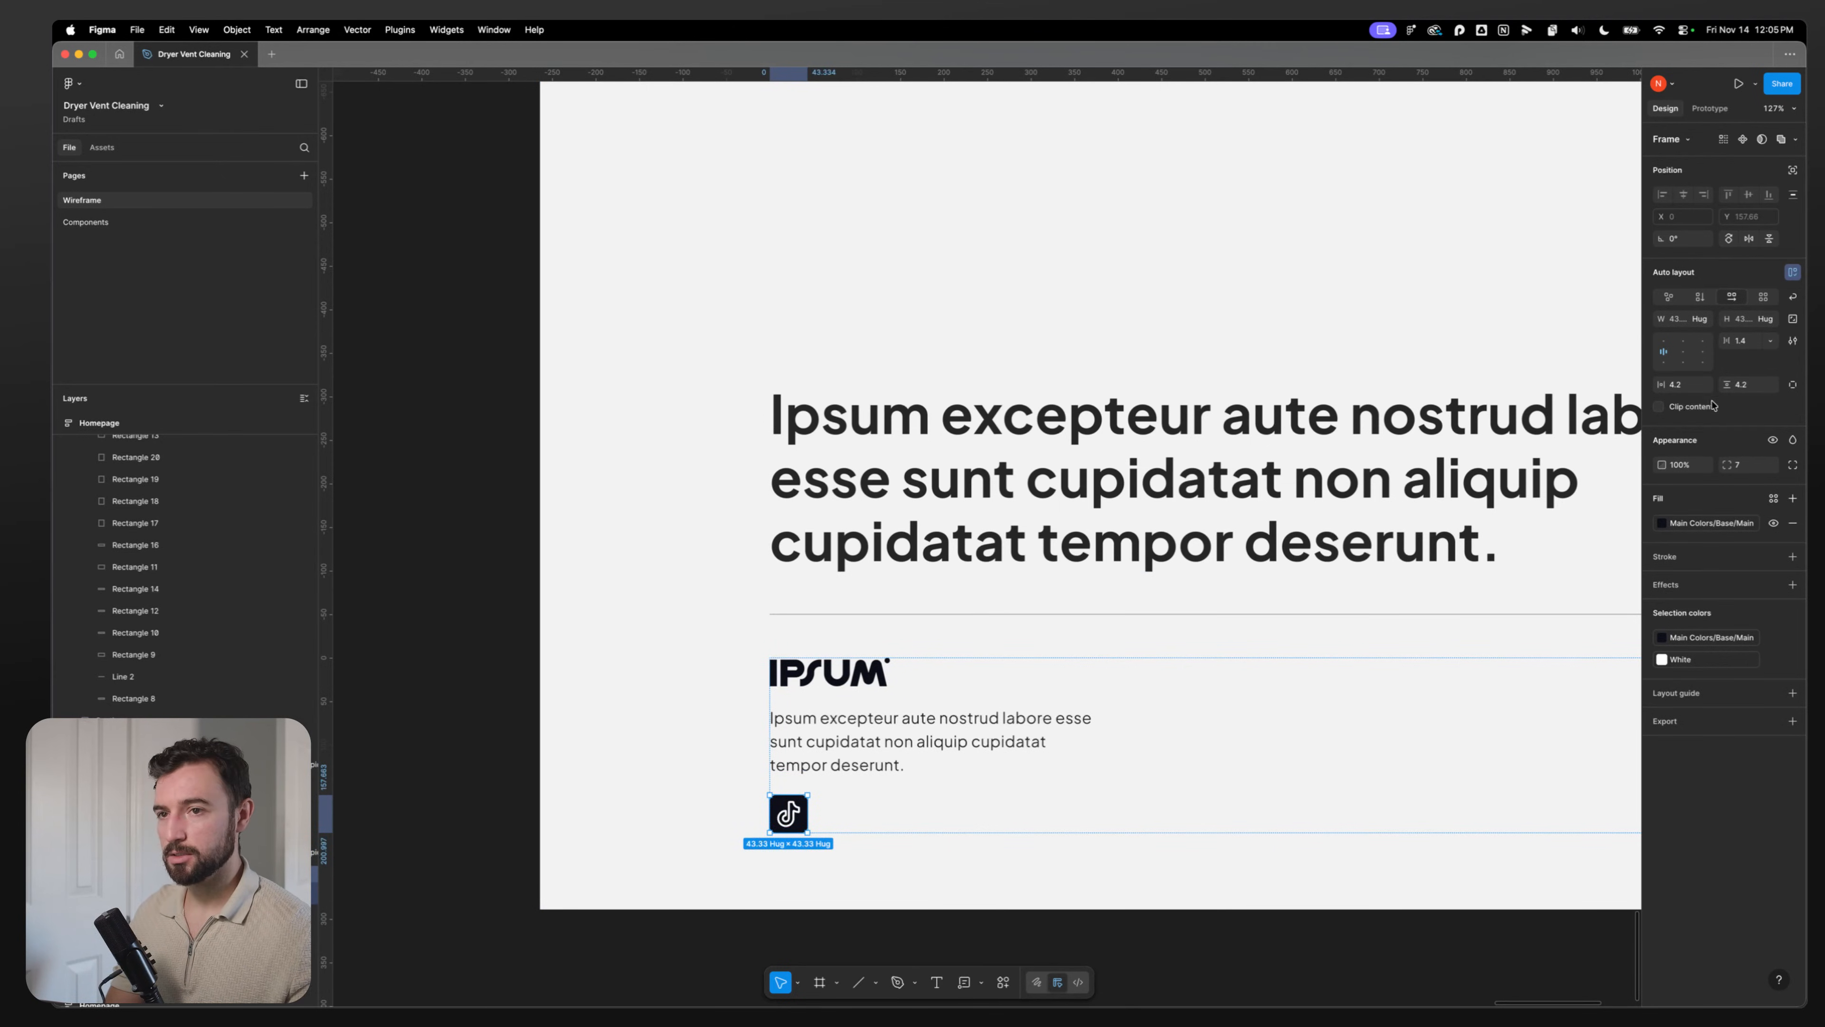
{"action": "left_click", "coordinate": [1753, 386]}
{"action": "type", "text": "6"}
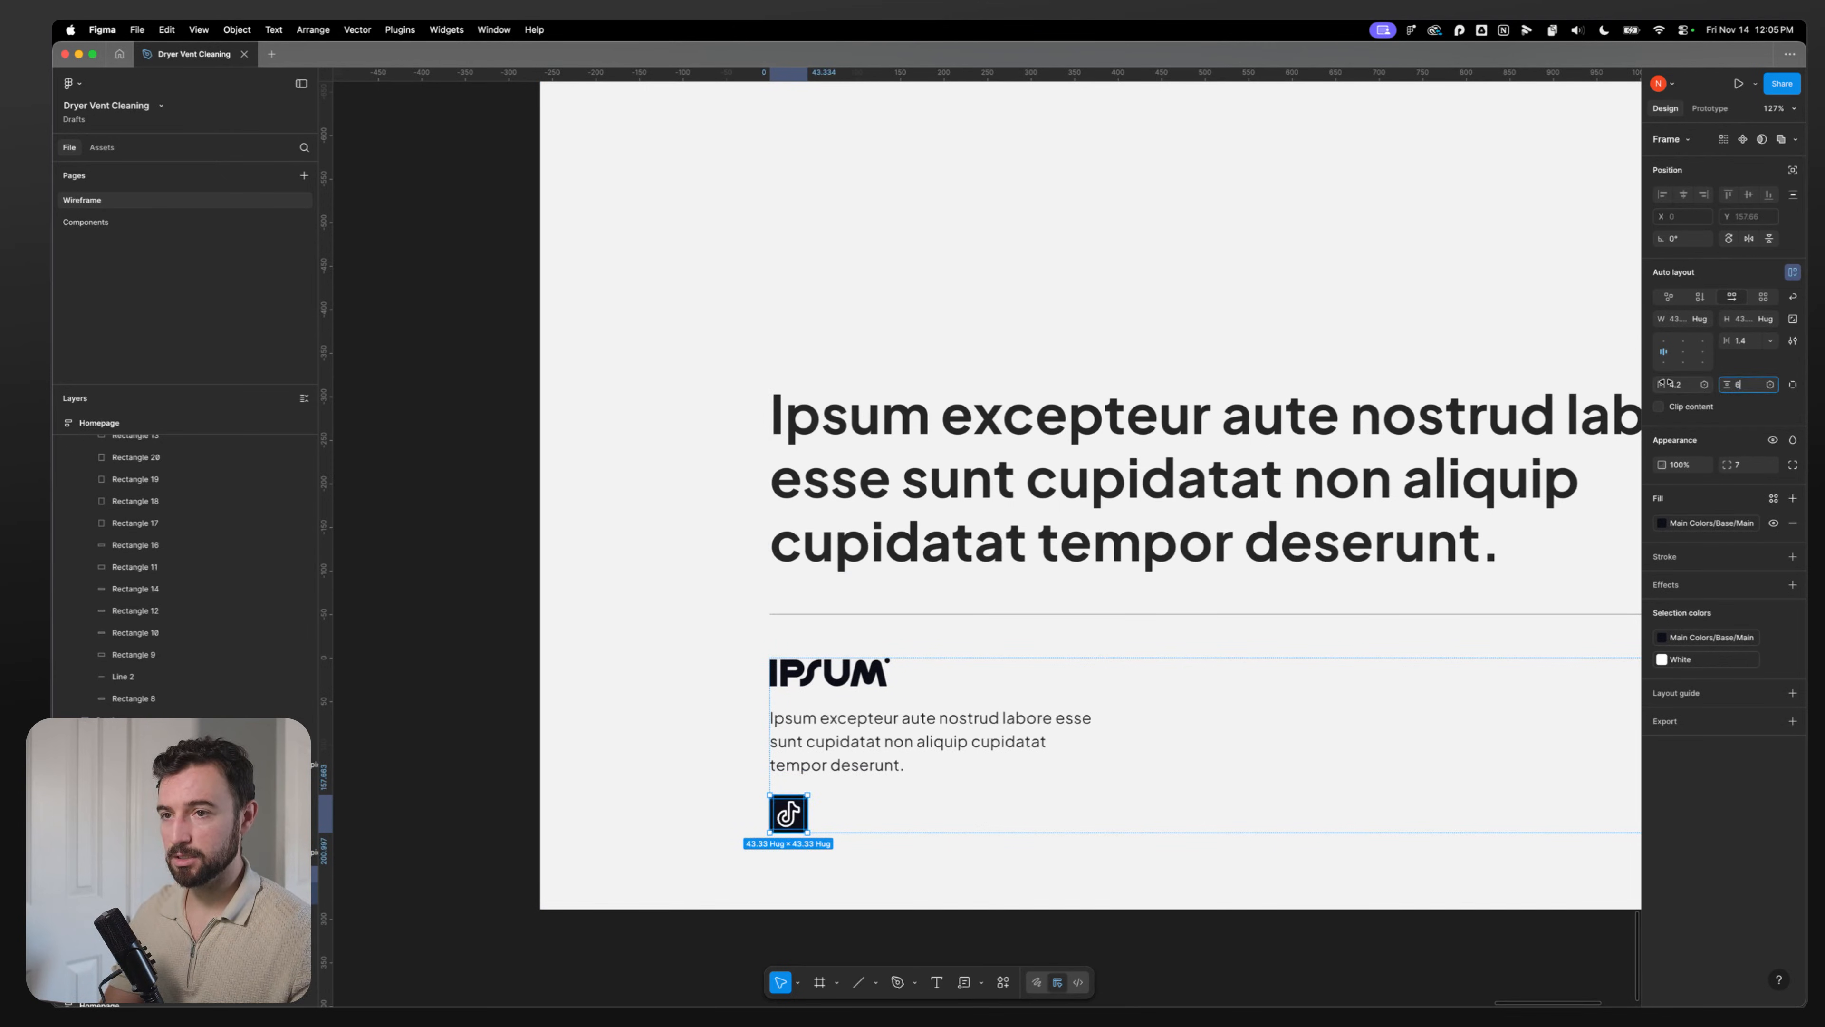
{"action": "left_click", "coordinate": [1687, 386]}
{"action": "type", "text": "6"}
{"action": "key", "text": "Return"}
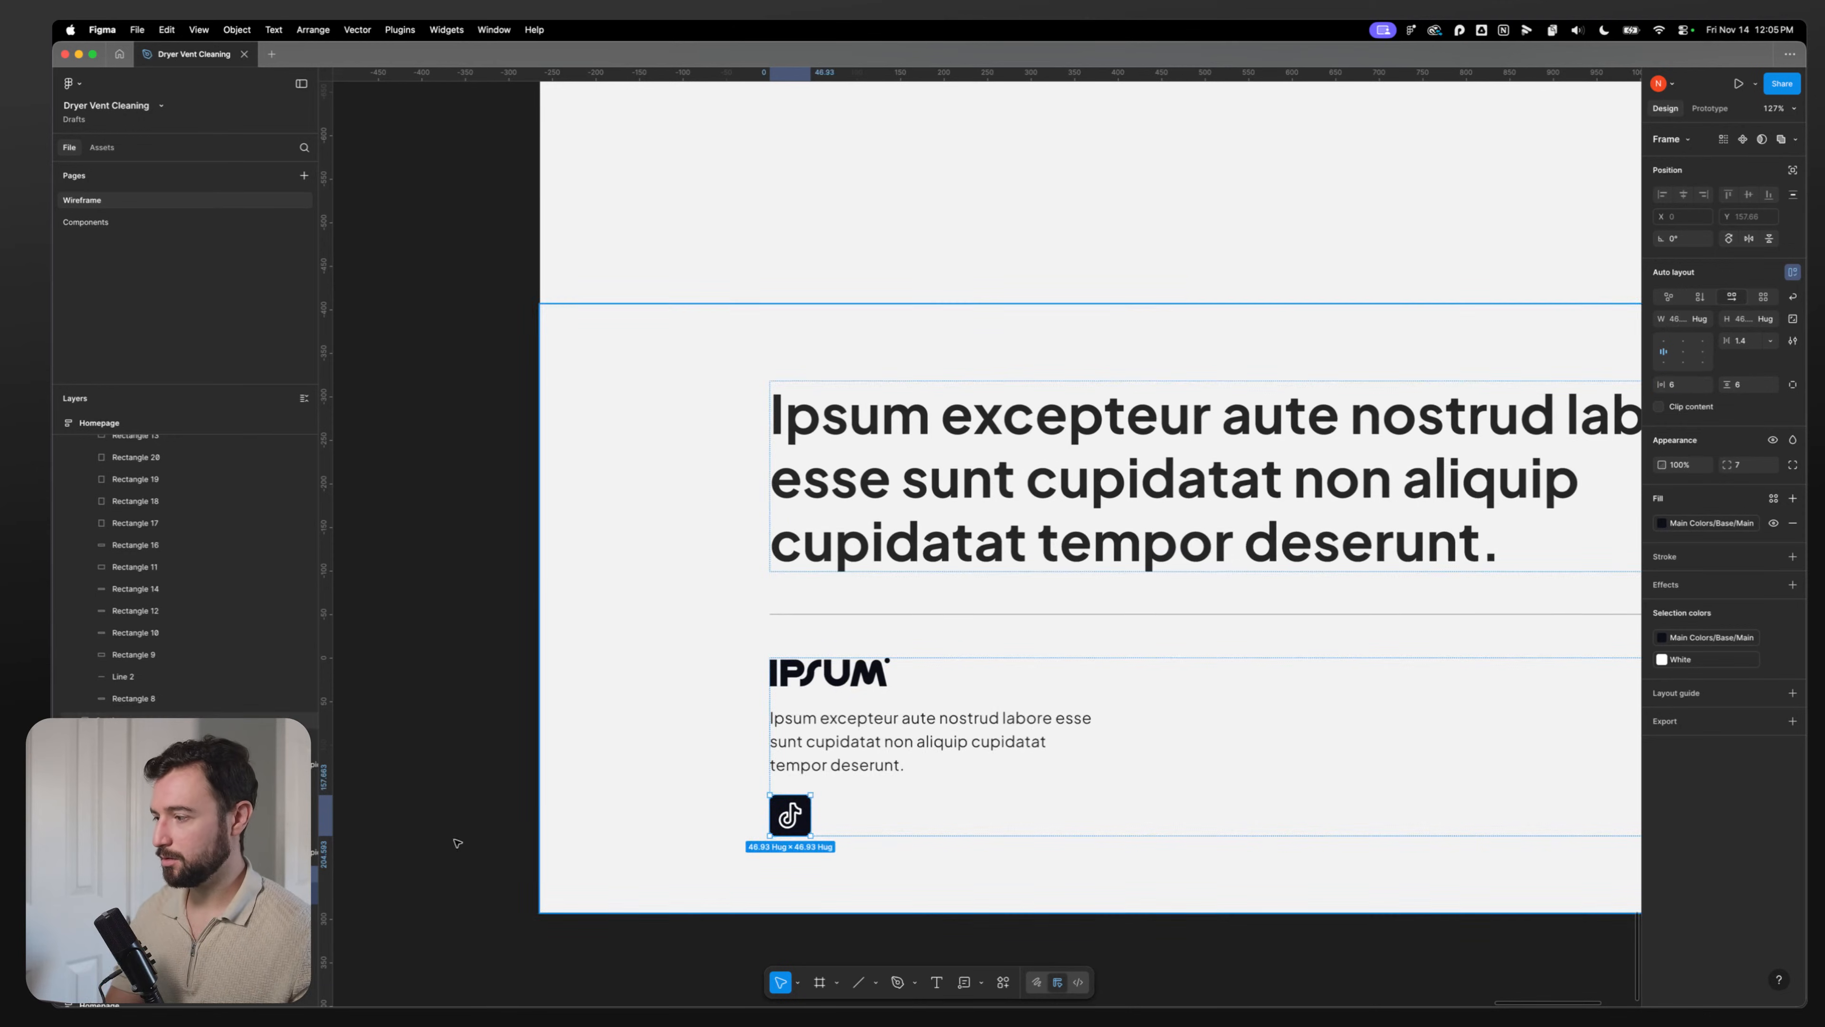
Step: Duplicate the TikTok icon frame twice and arrange all three icons in one horizontal auto layout row
{"action": "key", "text": "super+d"}
{"action": "key", "text": "super+d"}
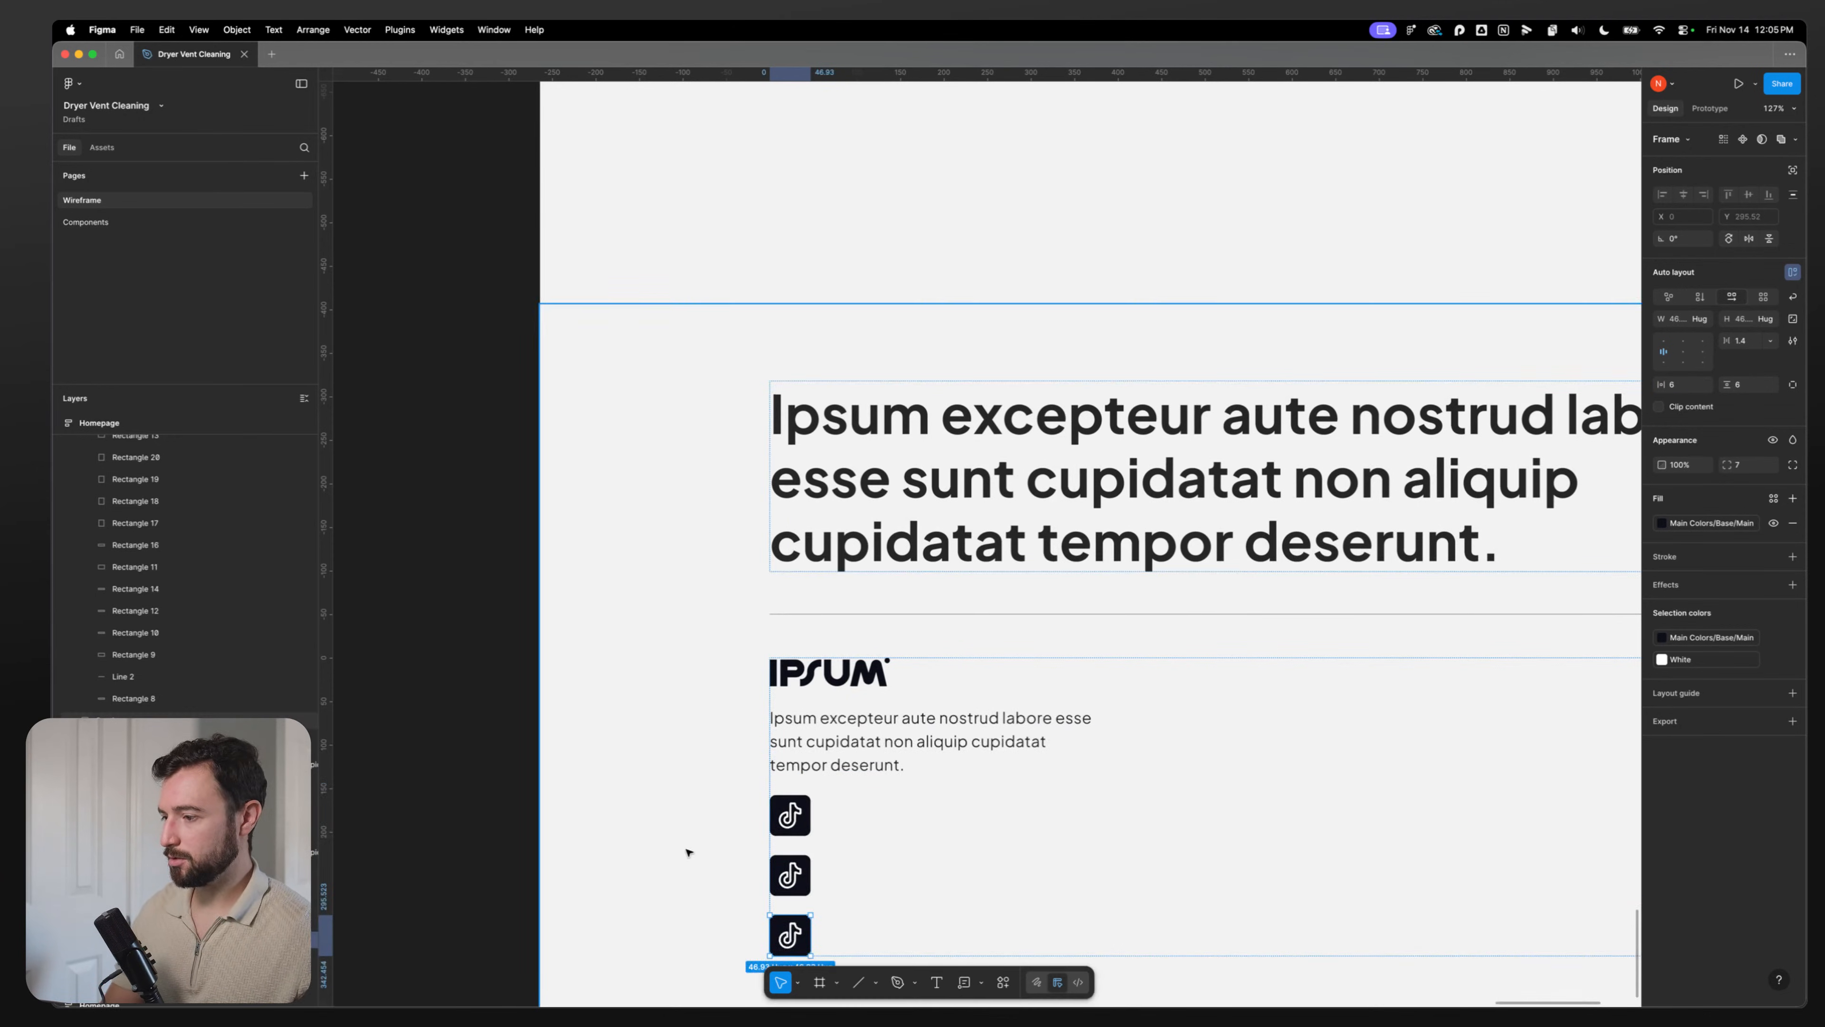
{"action": "left_click", "coordinate": [790, 815]}
{"action": "left_click", "coordinate": [789, 875], "text": "shift"}
{"action": "left_click", "coordinate": [789, 935], "text": "shift"}
{"action": "key", "text": "shift+a"}
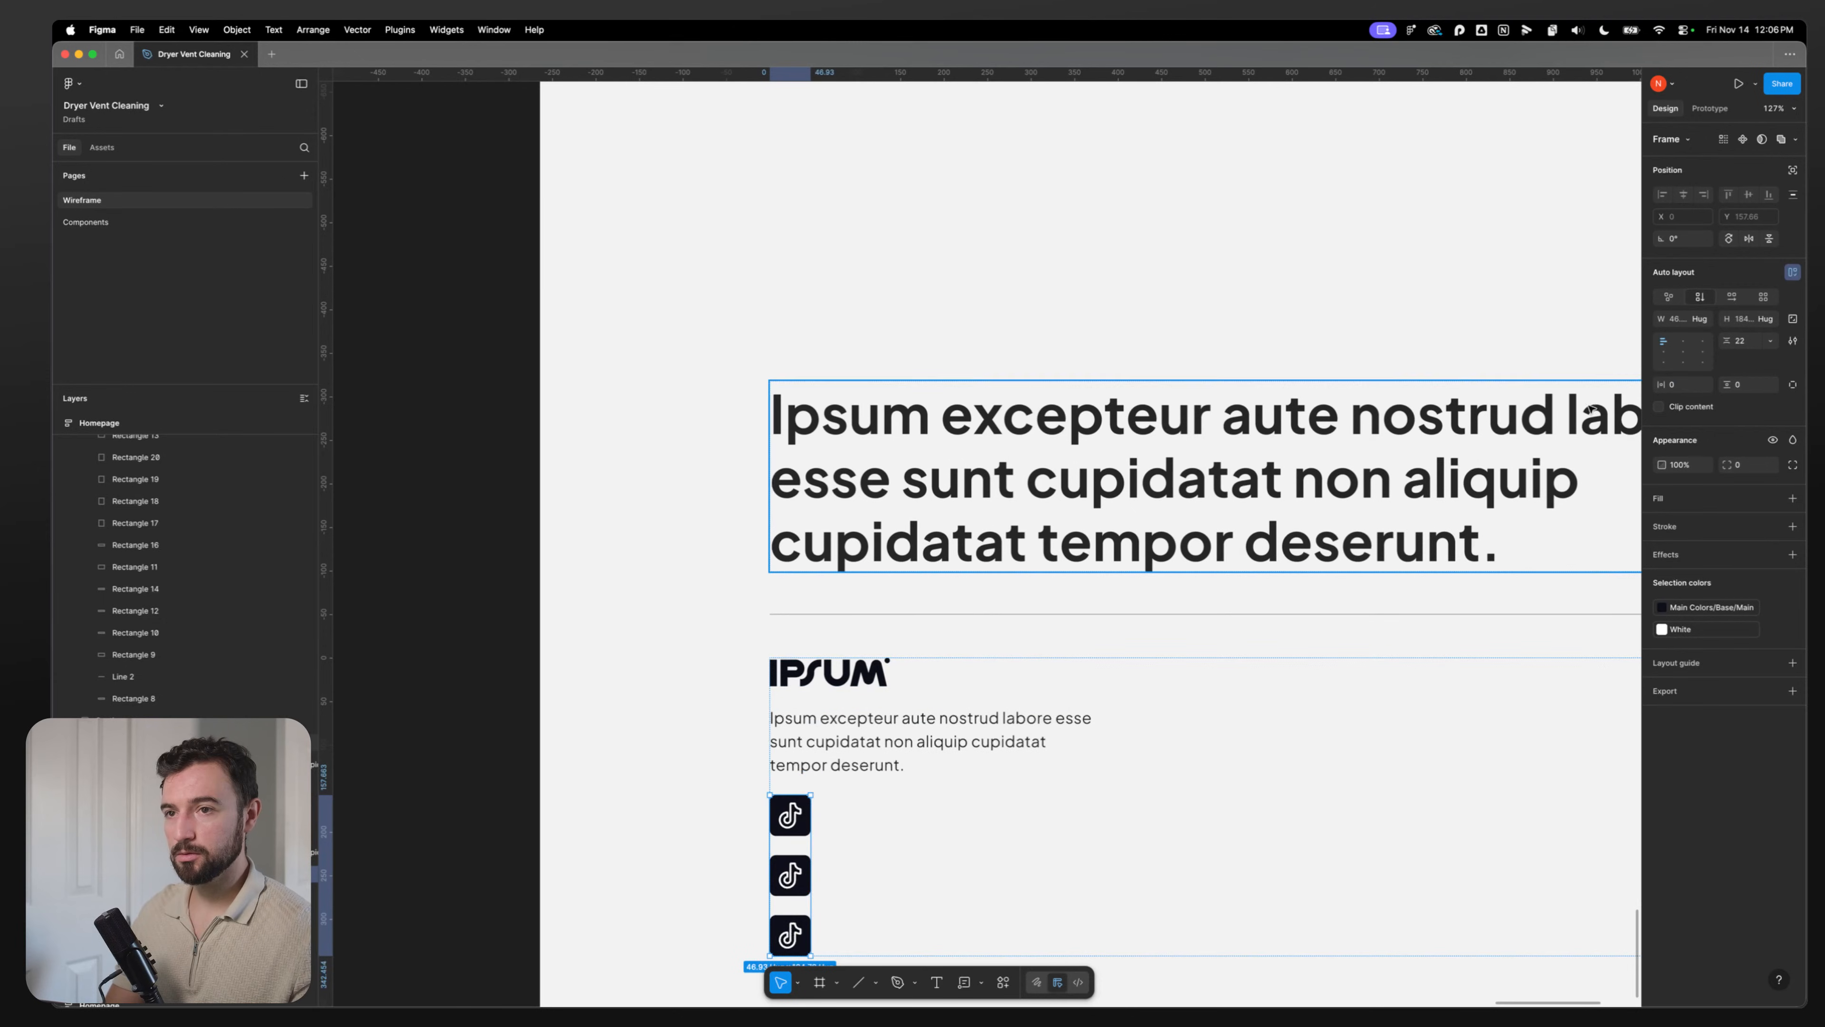
{"action": "left_click", "coordinate": [1731, 296]}
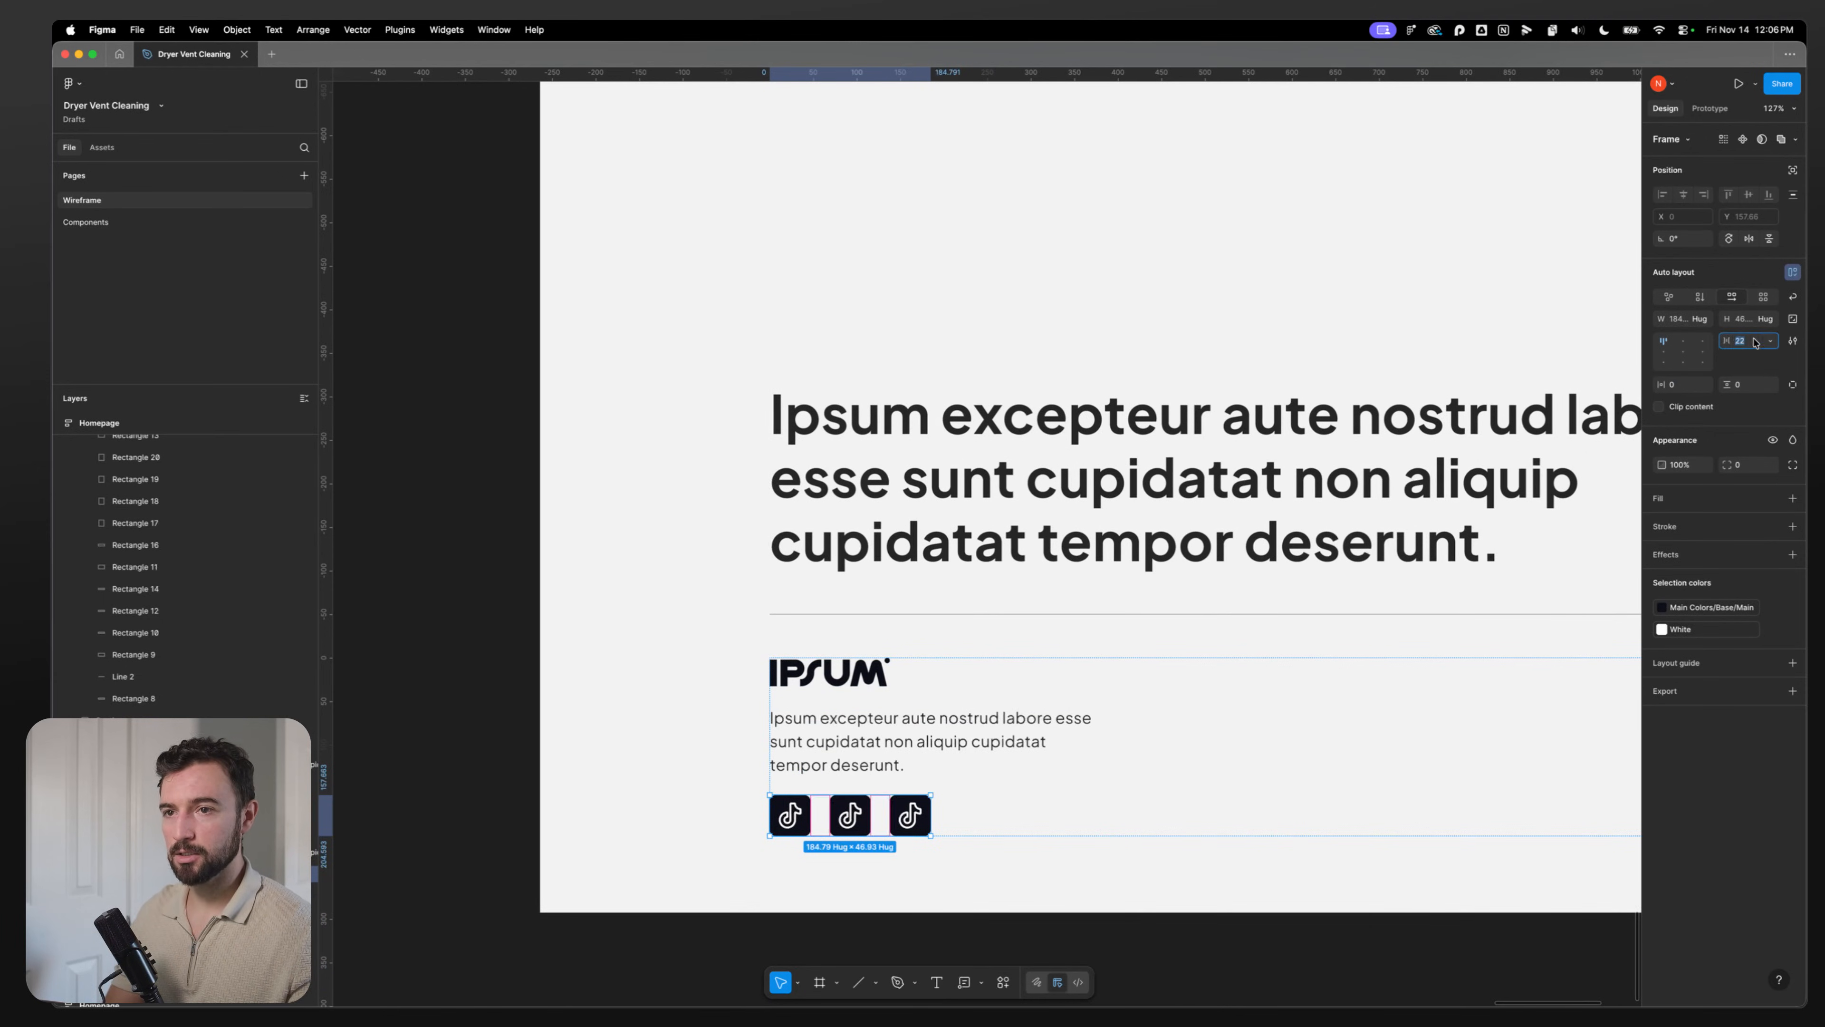
Step: Set the gap of the three-icon TikTok row to a library spacing variable of about 9.8
{"action": "left_click", "coordinate": [1770, 340]}
{"action": "left_click", "coordinate": [1746, 389]}
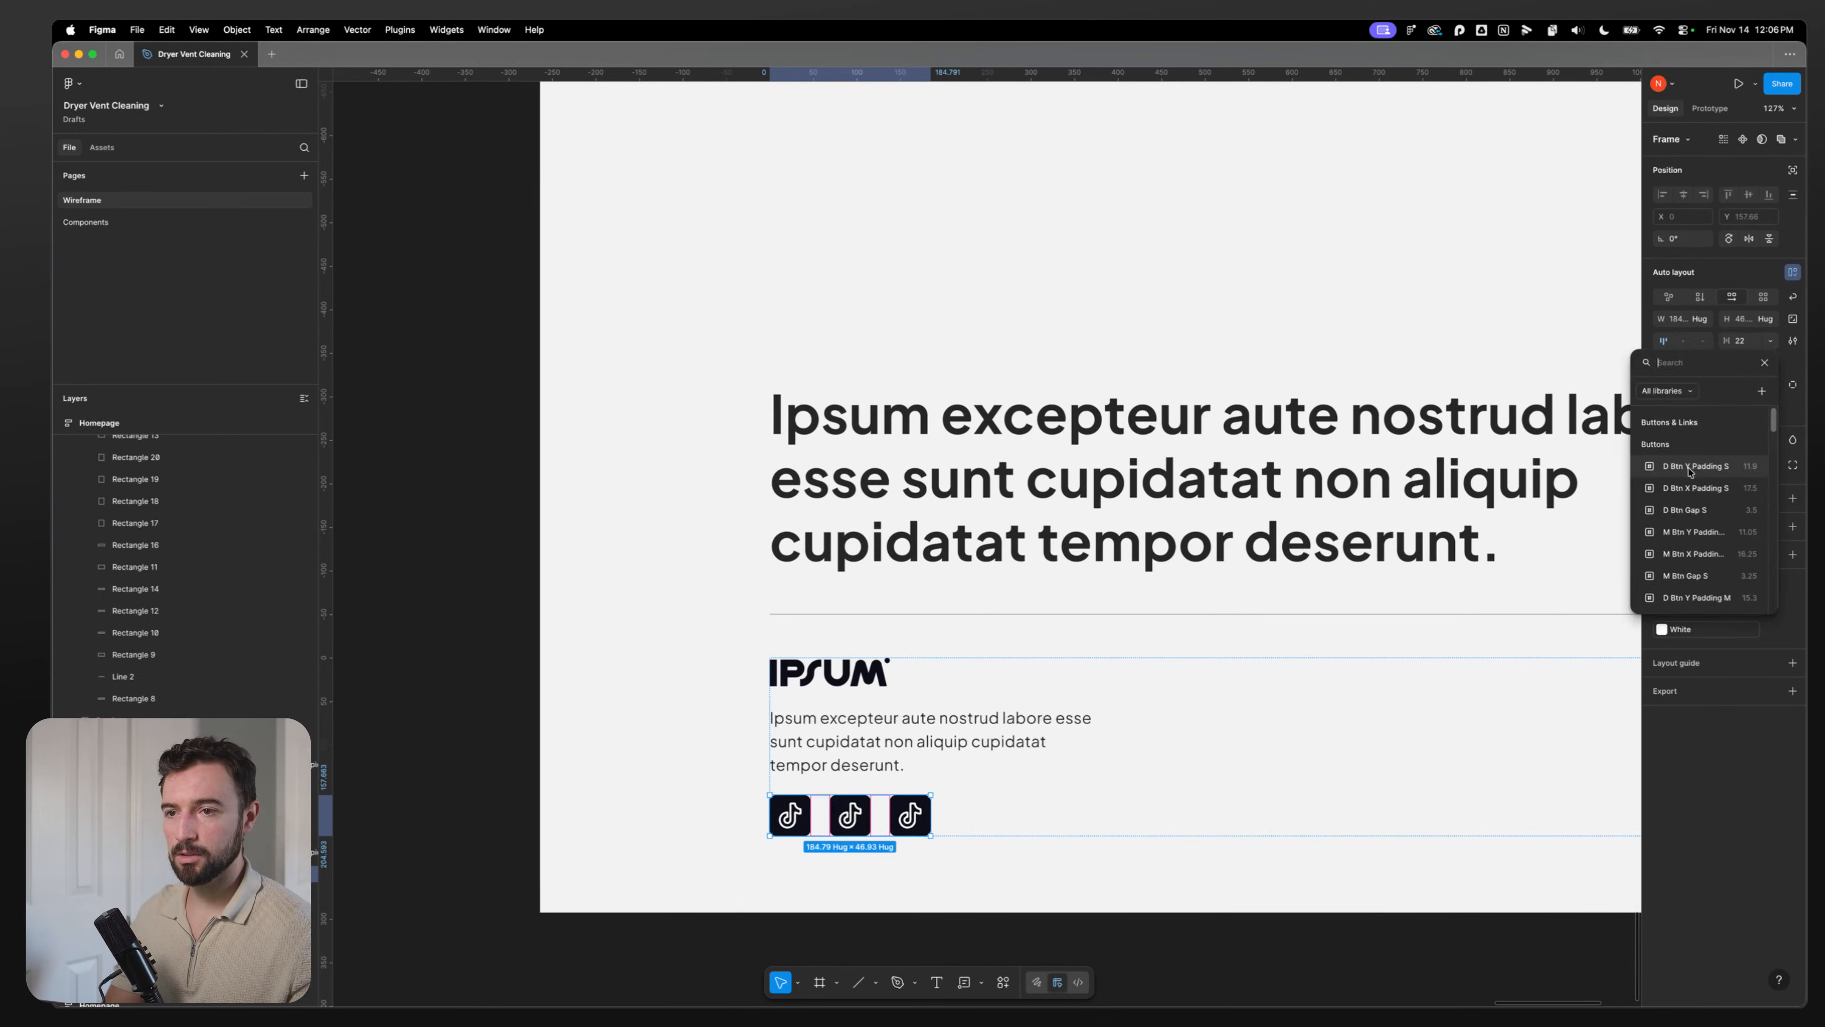
{"action": "type", "text": "space"}
{"action": "left_click", "coordinate": [1696, 445]}
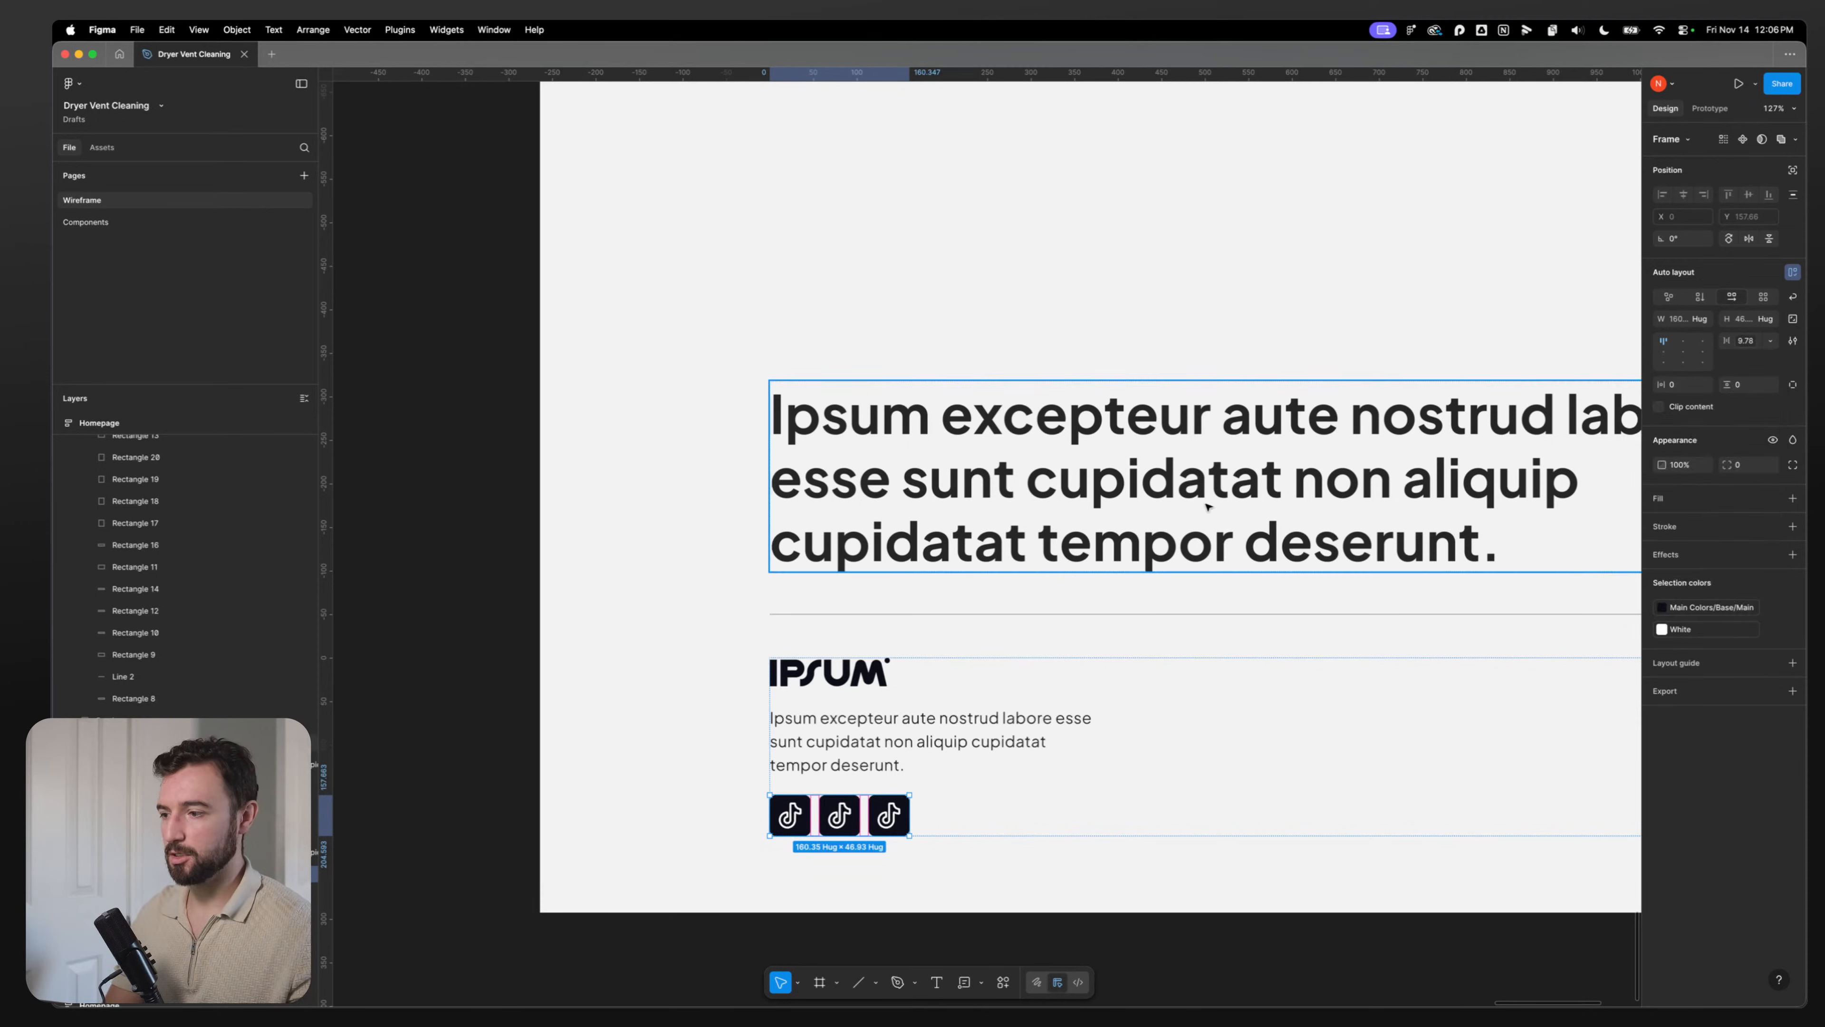
{"action": "left_click", "coordinate": [609, 703]}
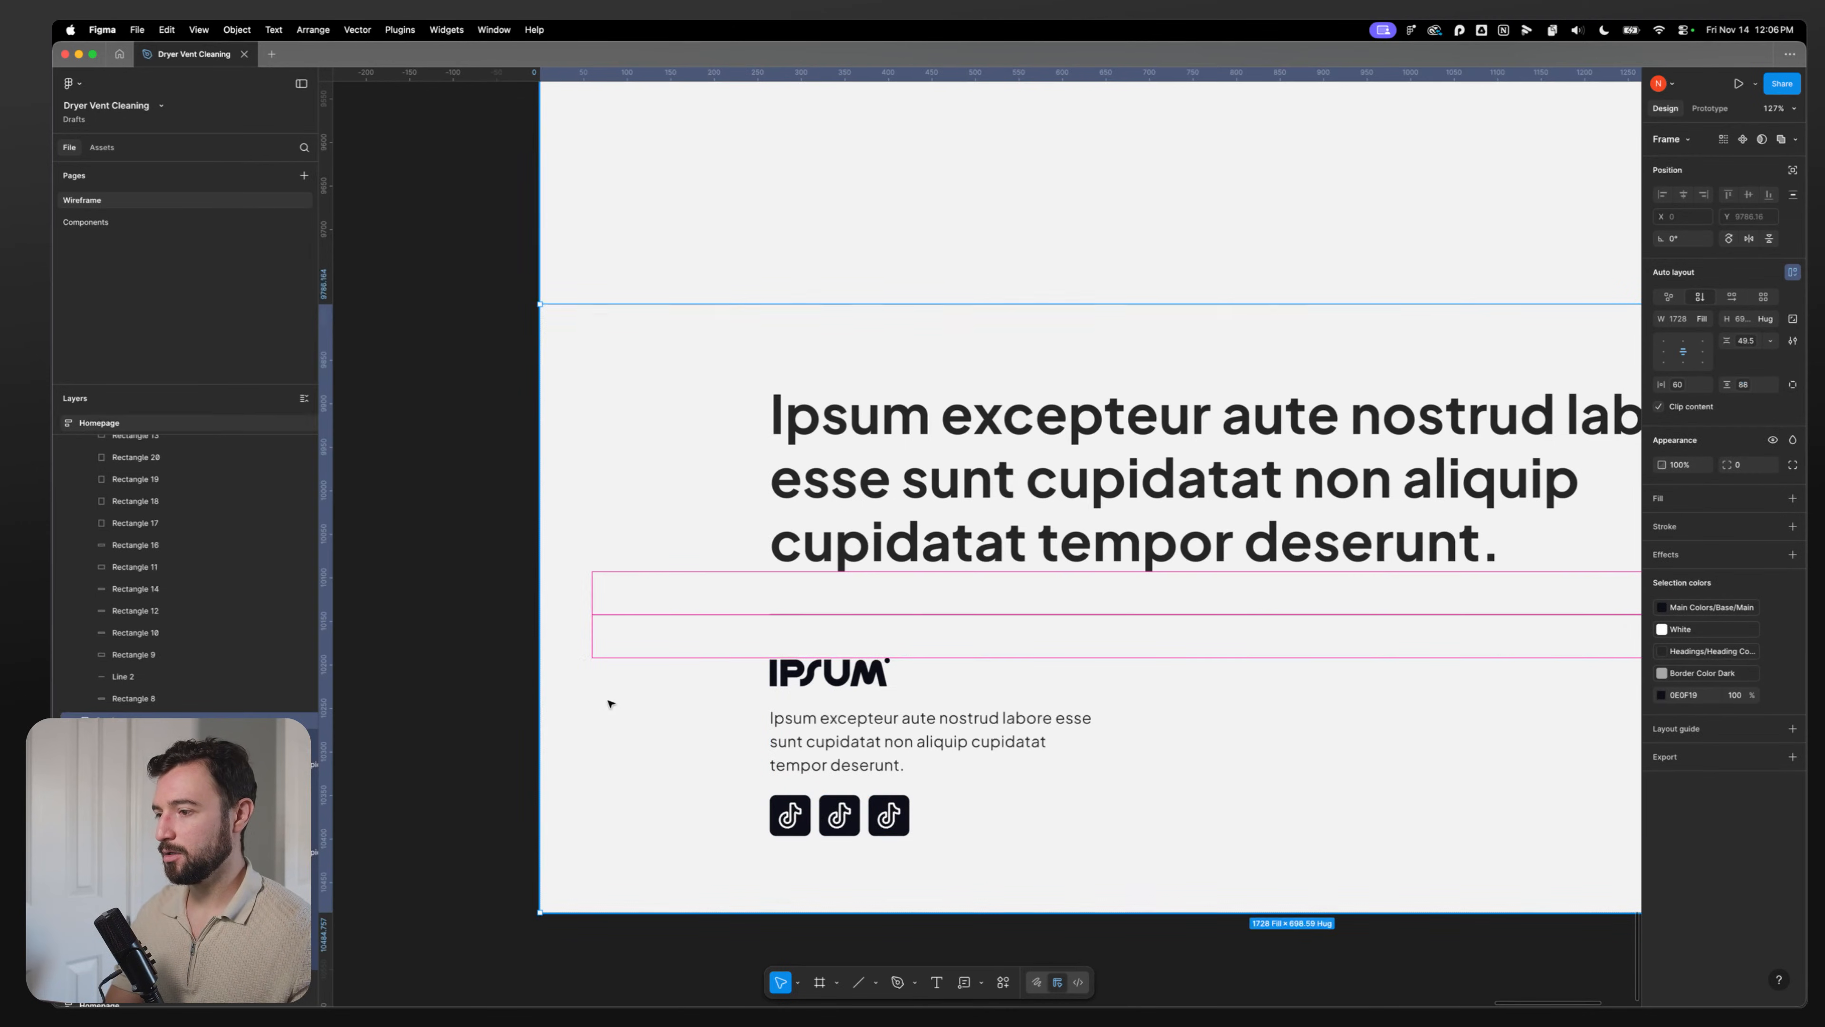
{"action": "scroll", "coordinate": [611, 704], "scroll_direction": "down", "scroll_amount": 5}
{"action": "left_click", "coordinate": [514, 734]}
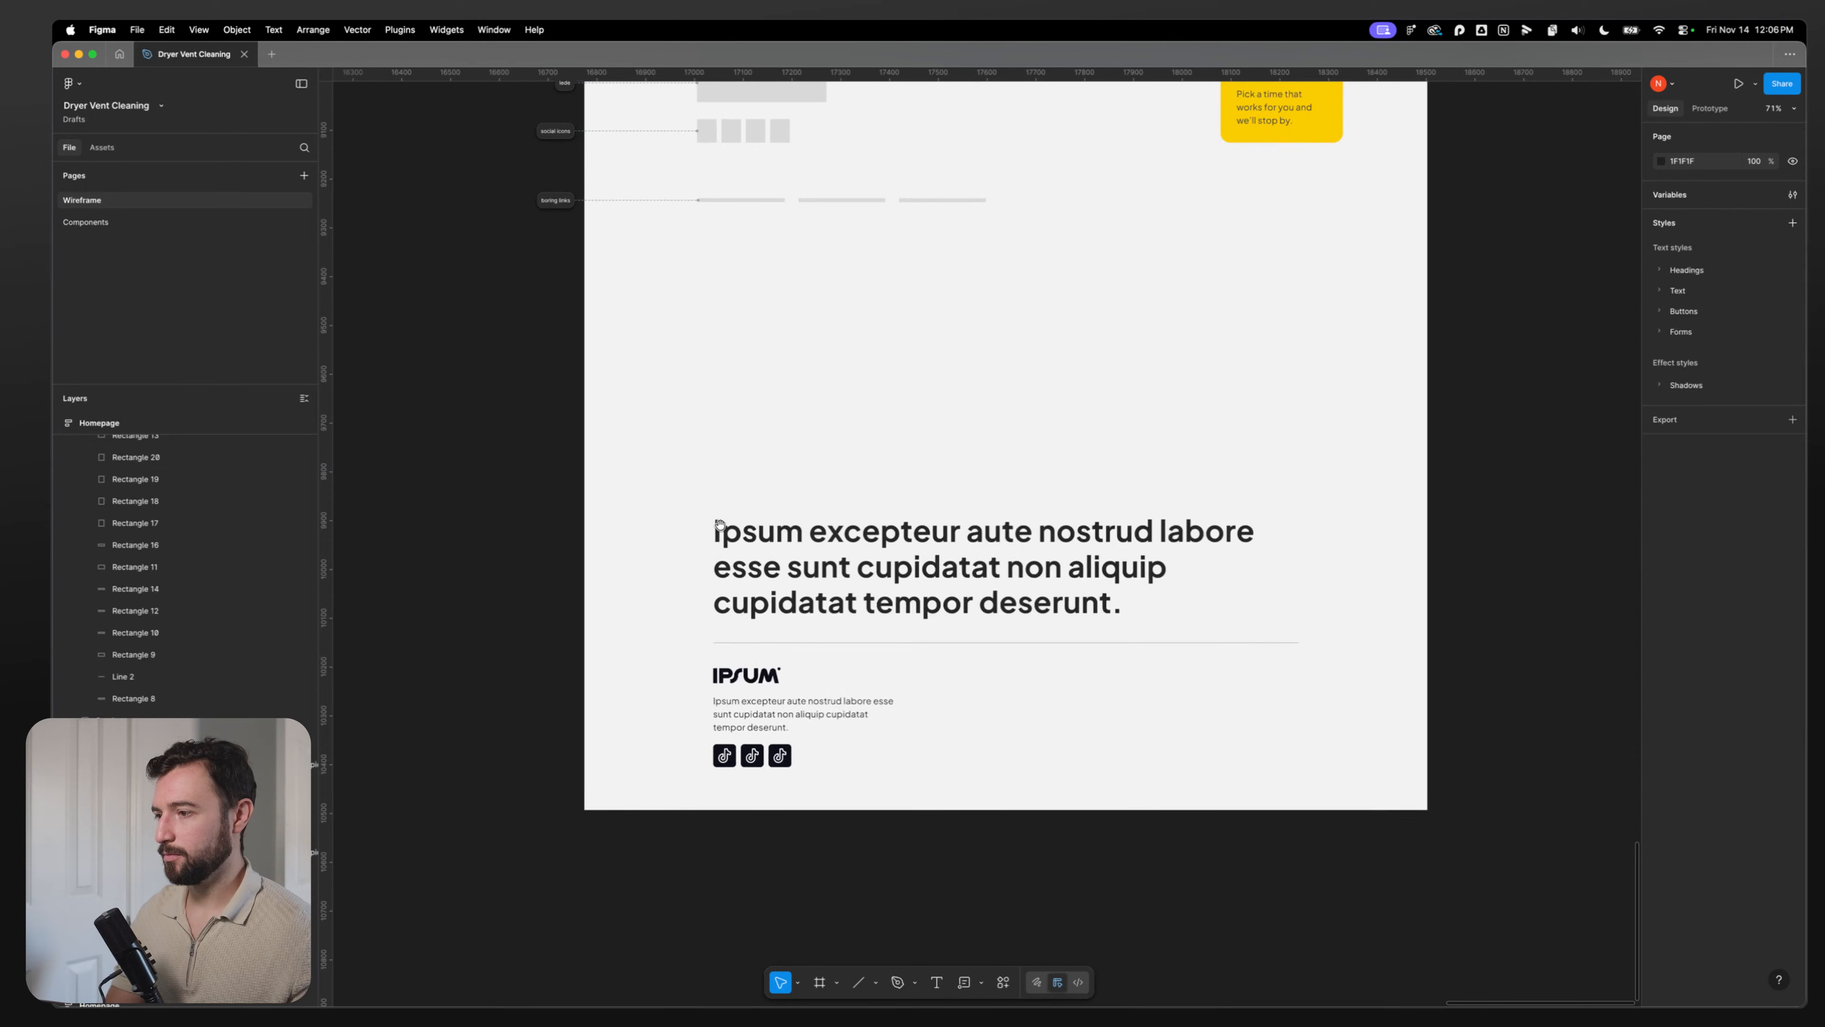
Step: Change the fill of all three TikTok icon frames to the base Light colour and replace it with base Ultra-Light
{"action": "scroll", "coordinate": [737, 773], "scroll_direction": "up", "scroll_amount": 6}
{"action": "left_click", "coordinate": [724, 755]}
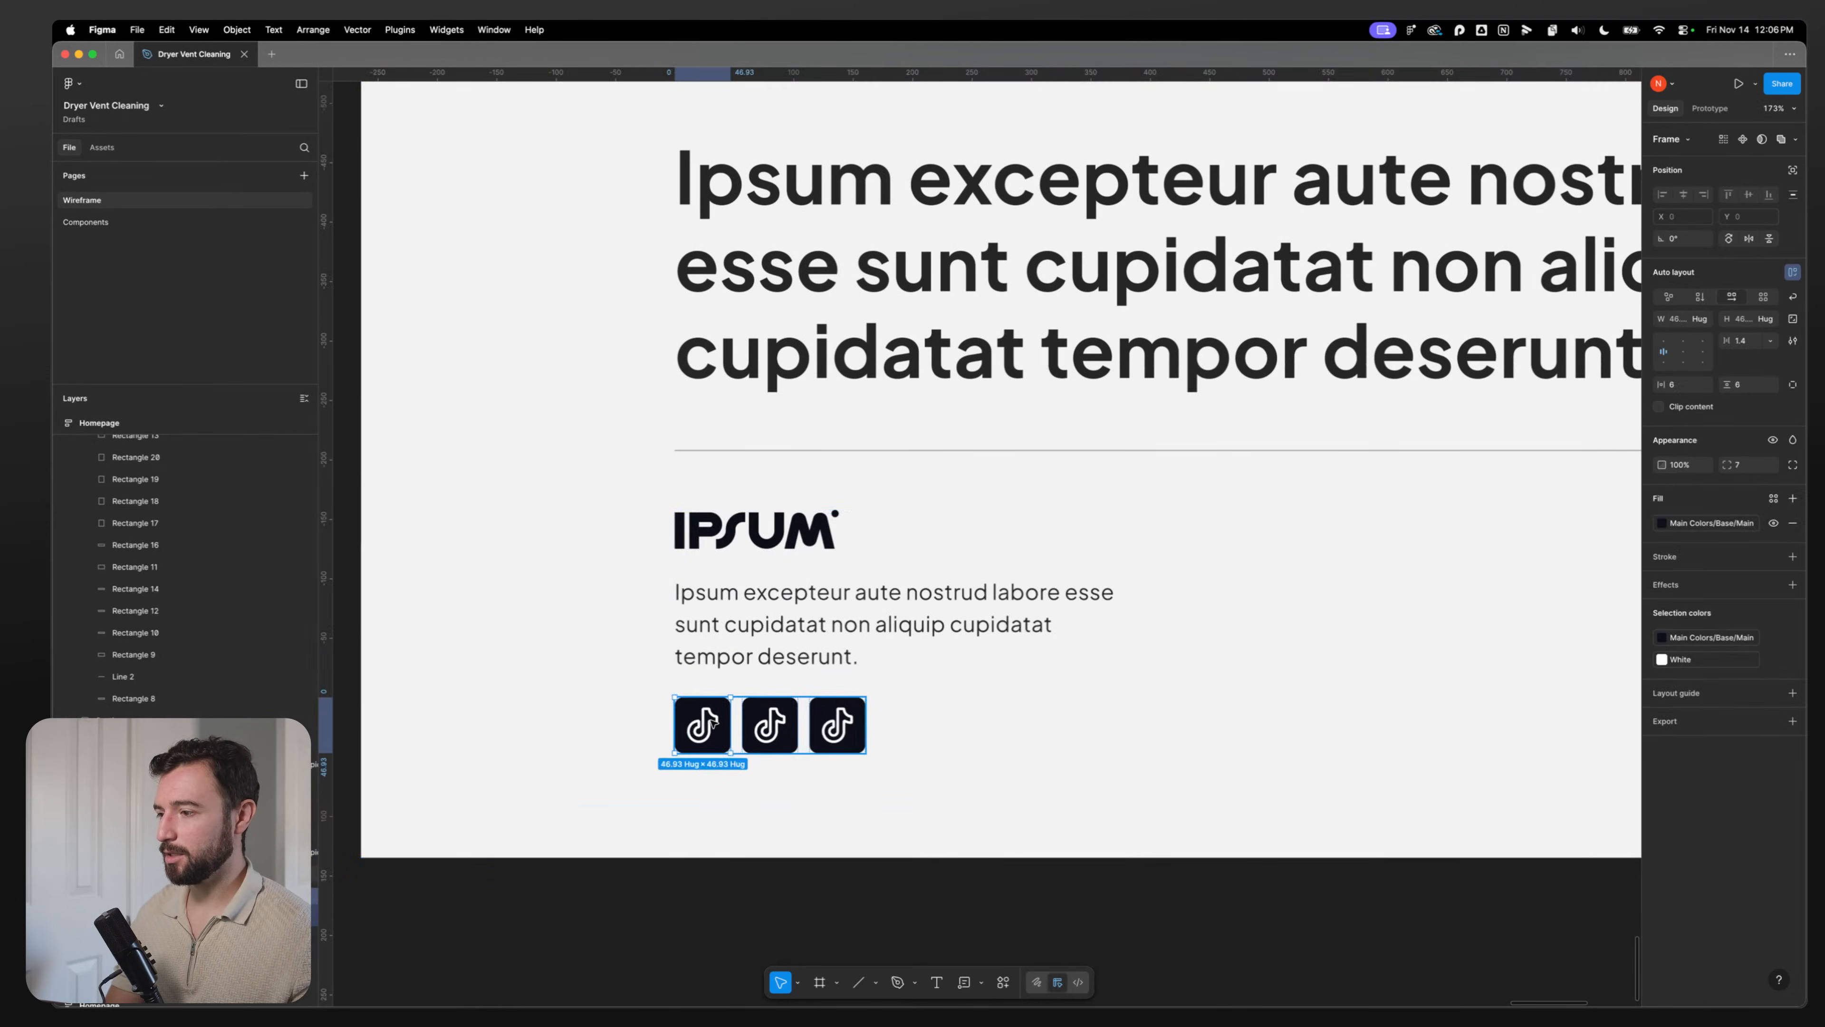
{"action": "left_click", "coordinate": [759, 752], "text": "shift"}
{"action": "left_click", "coordinate": [834, 723], "text": "shift"}
{"action": "left_click", "coordinate": [1662, 522]}
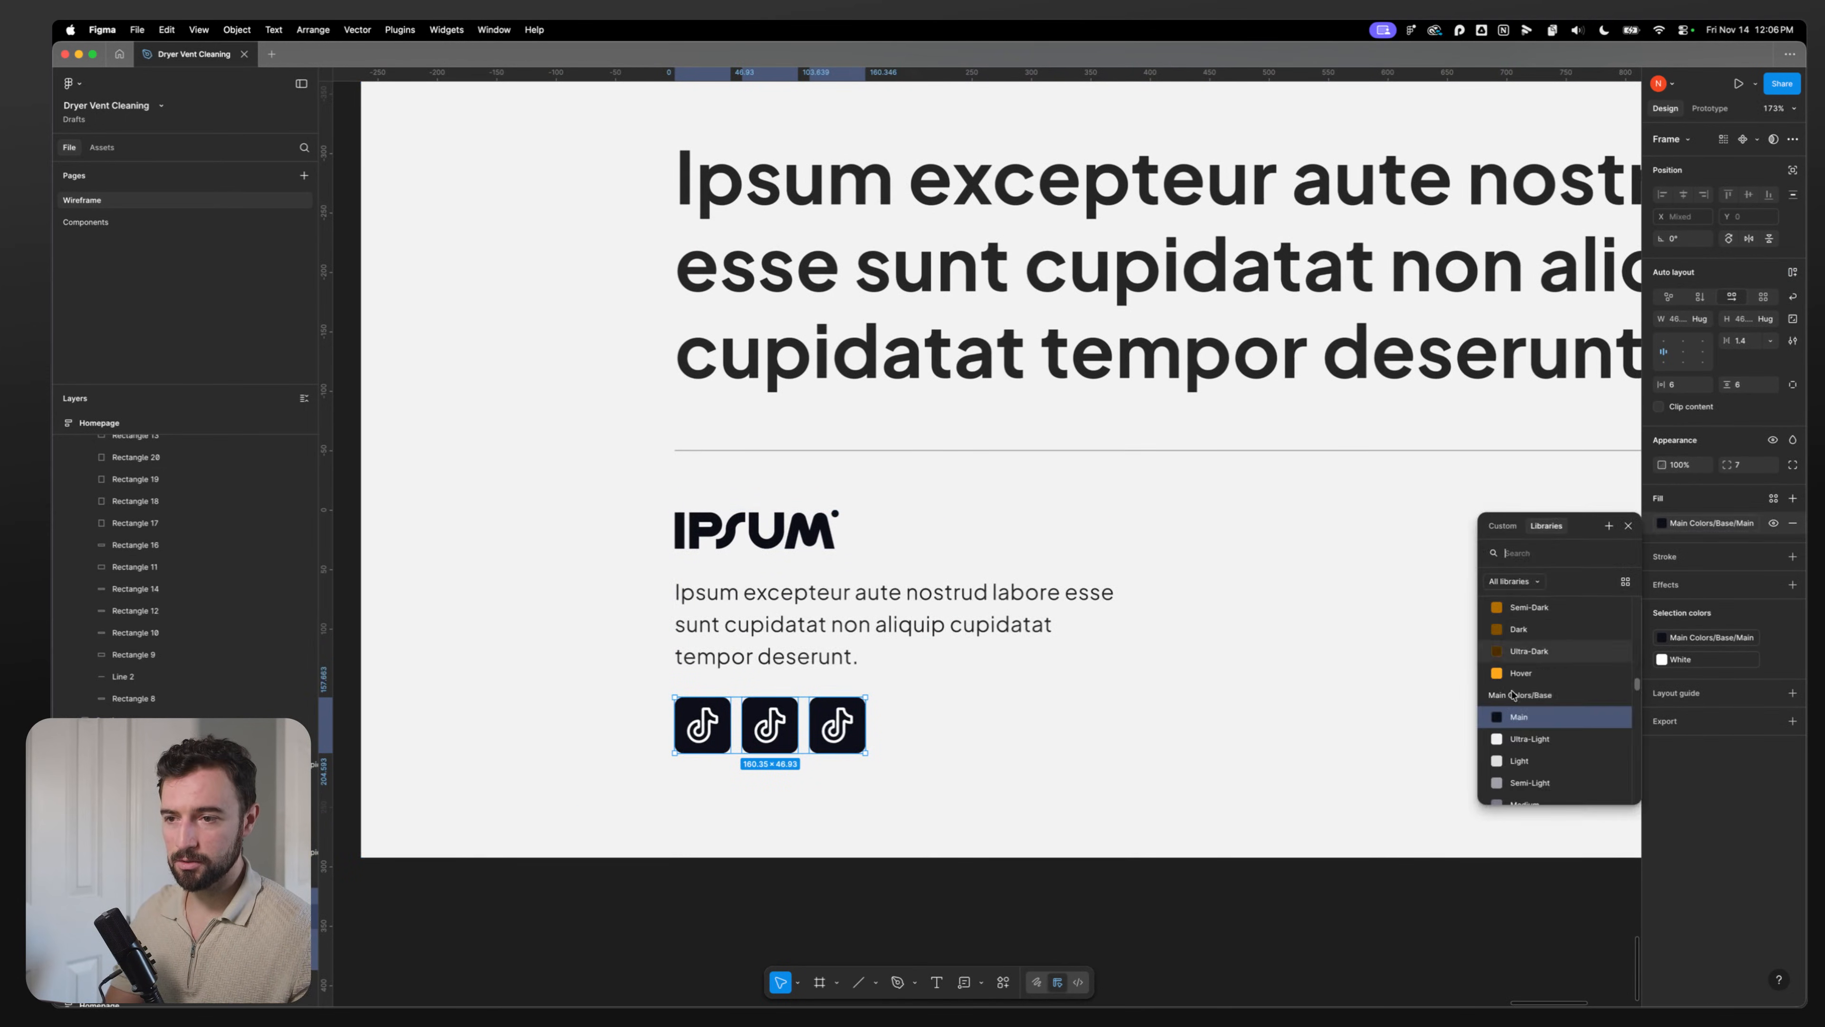
{"action": "left_click", "coordinate": [1541, 758]}
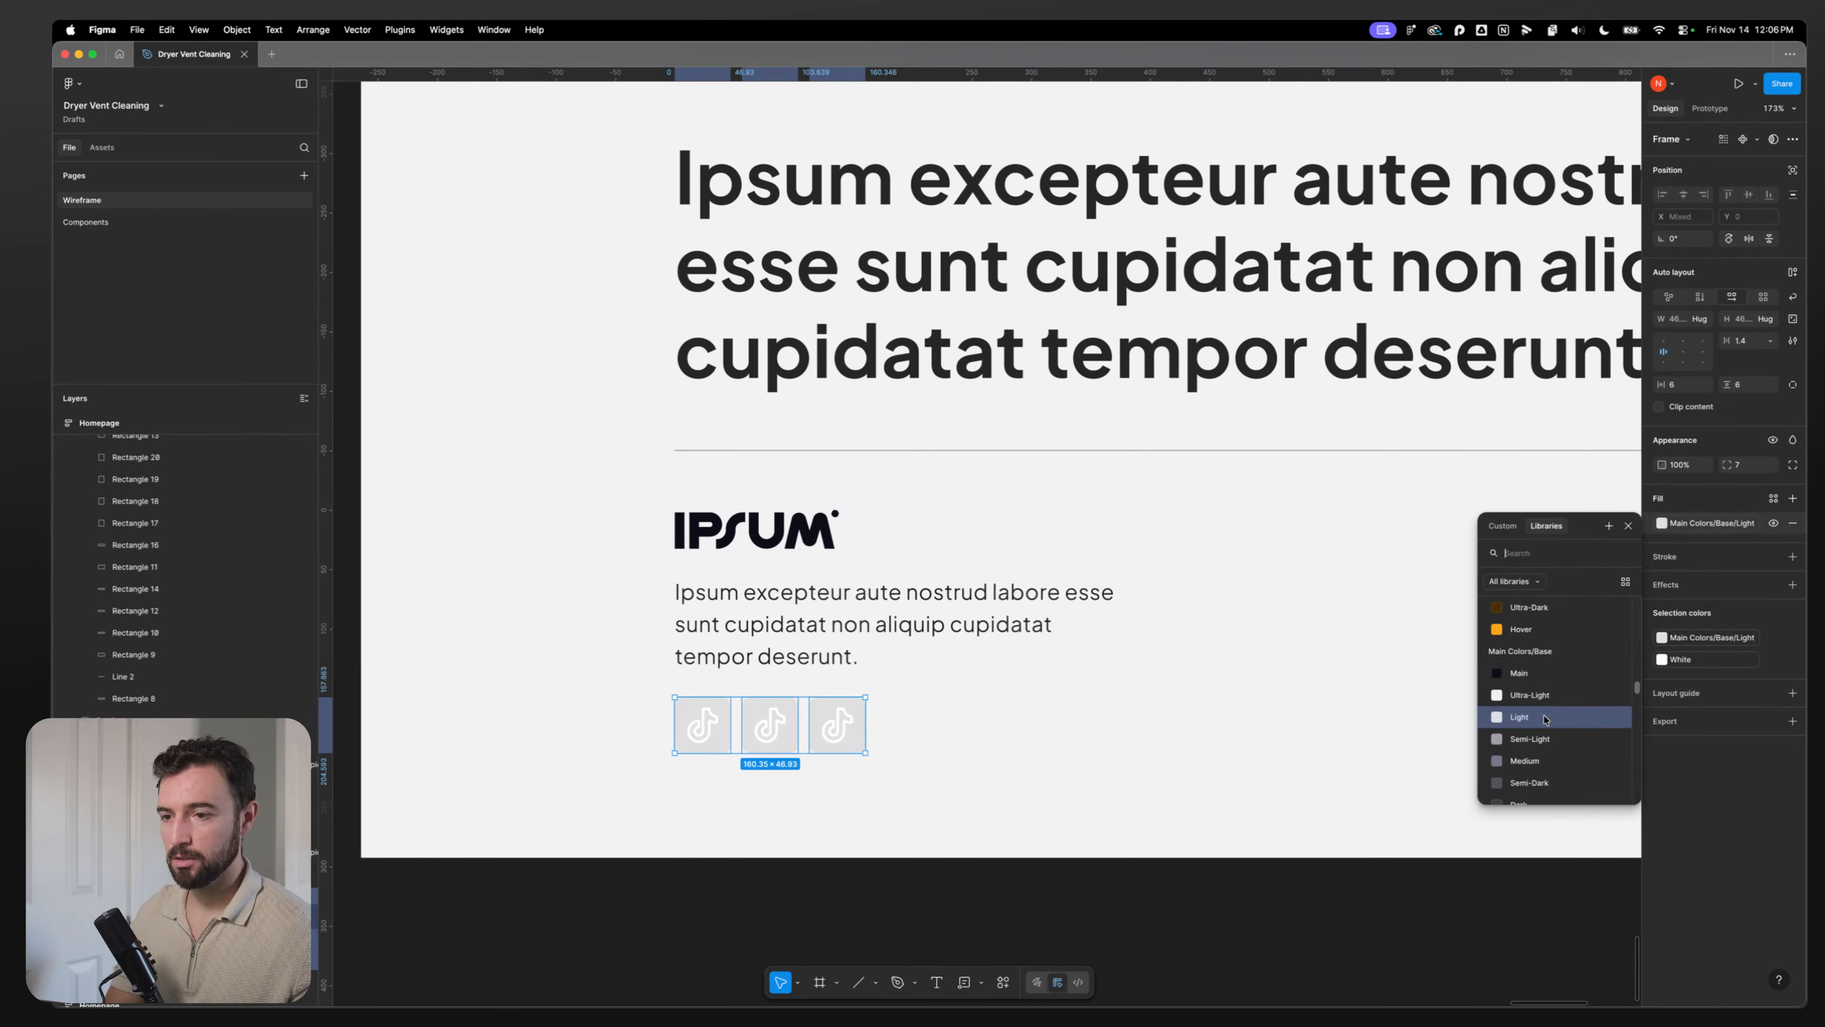
{"action": "left_click", "coordinate": [1547, 694]}
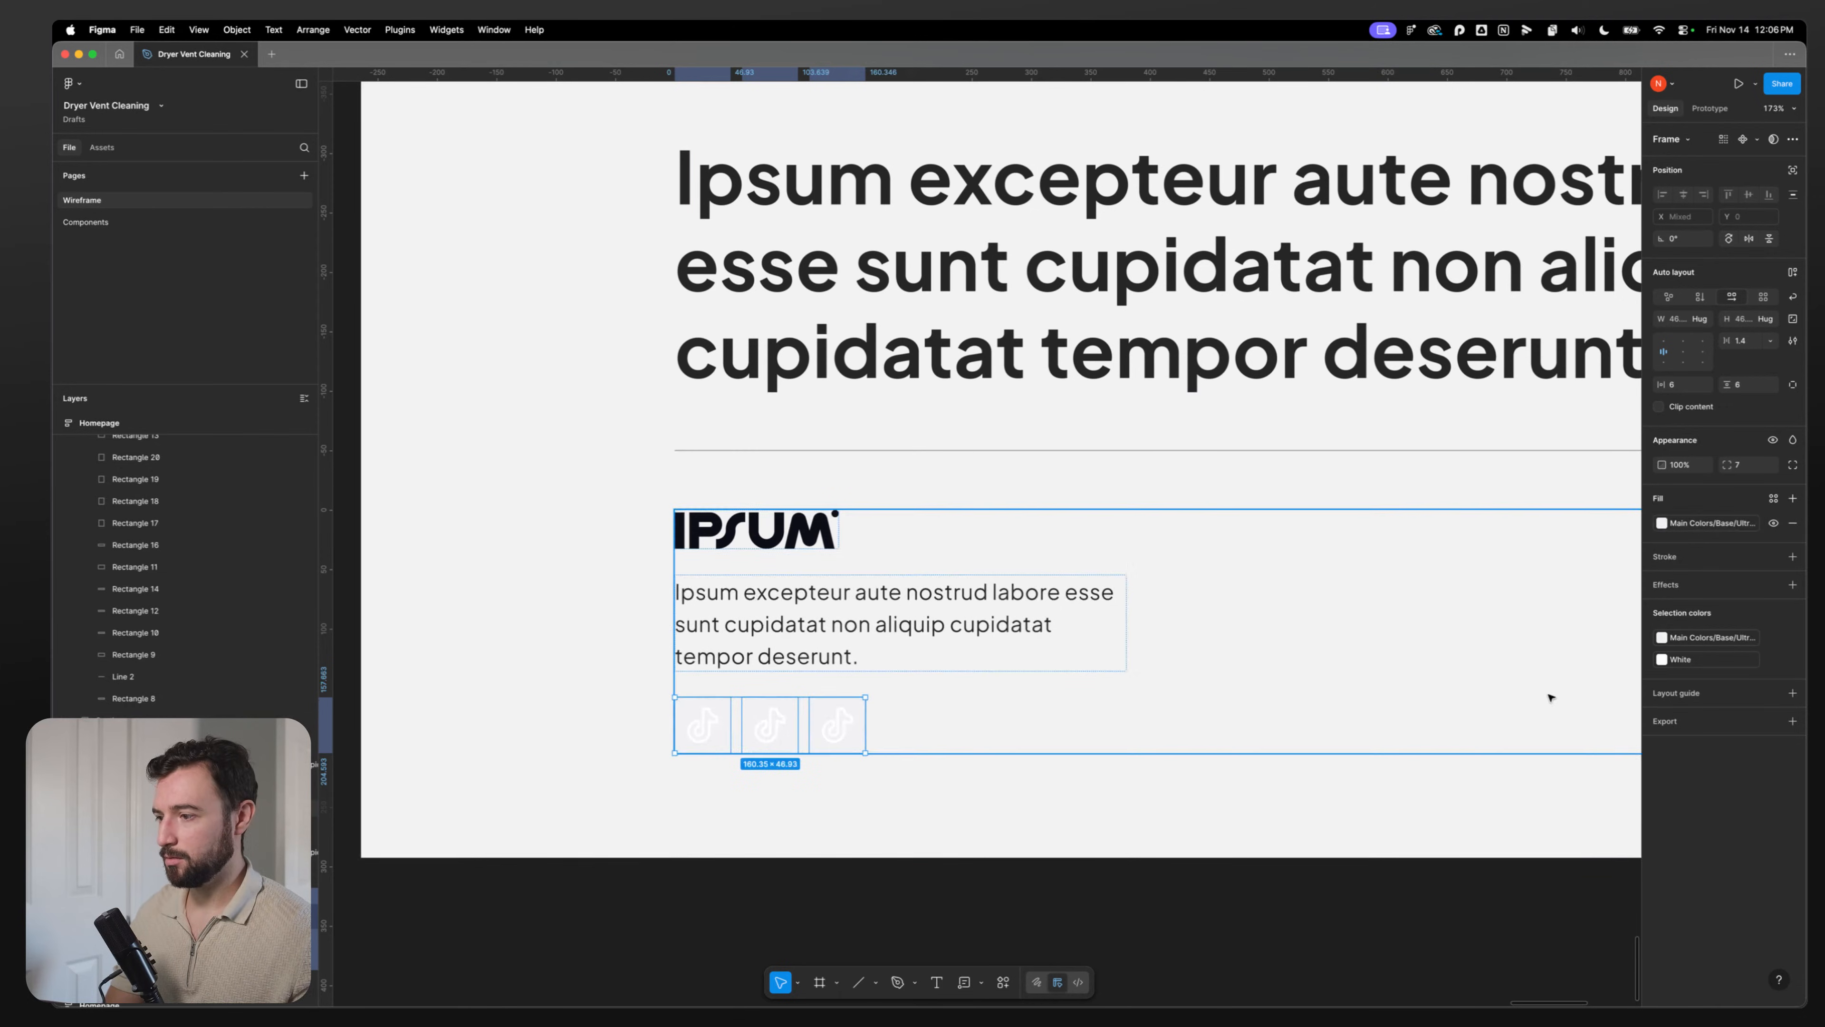
Step: Search the library colours for a background colour for the fill of the three TikTok icon frames
{"action": "left_click", "coordinate": [1692, 525]}
{"action": "type", "text": "b"}
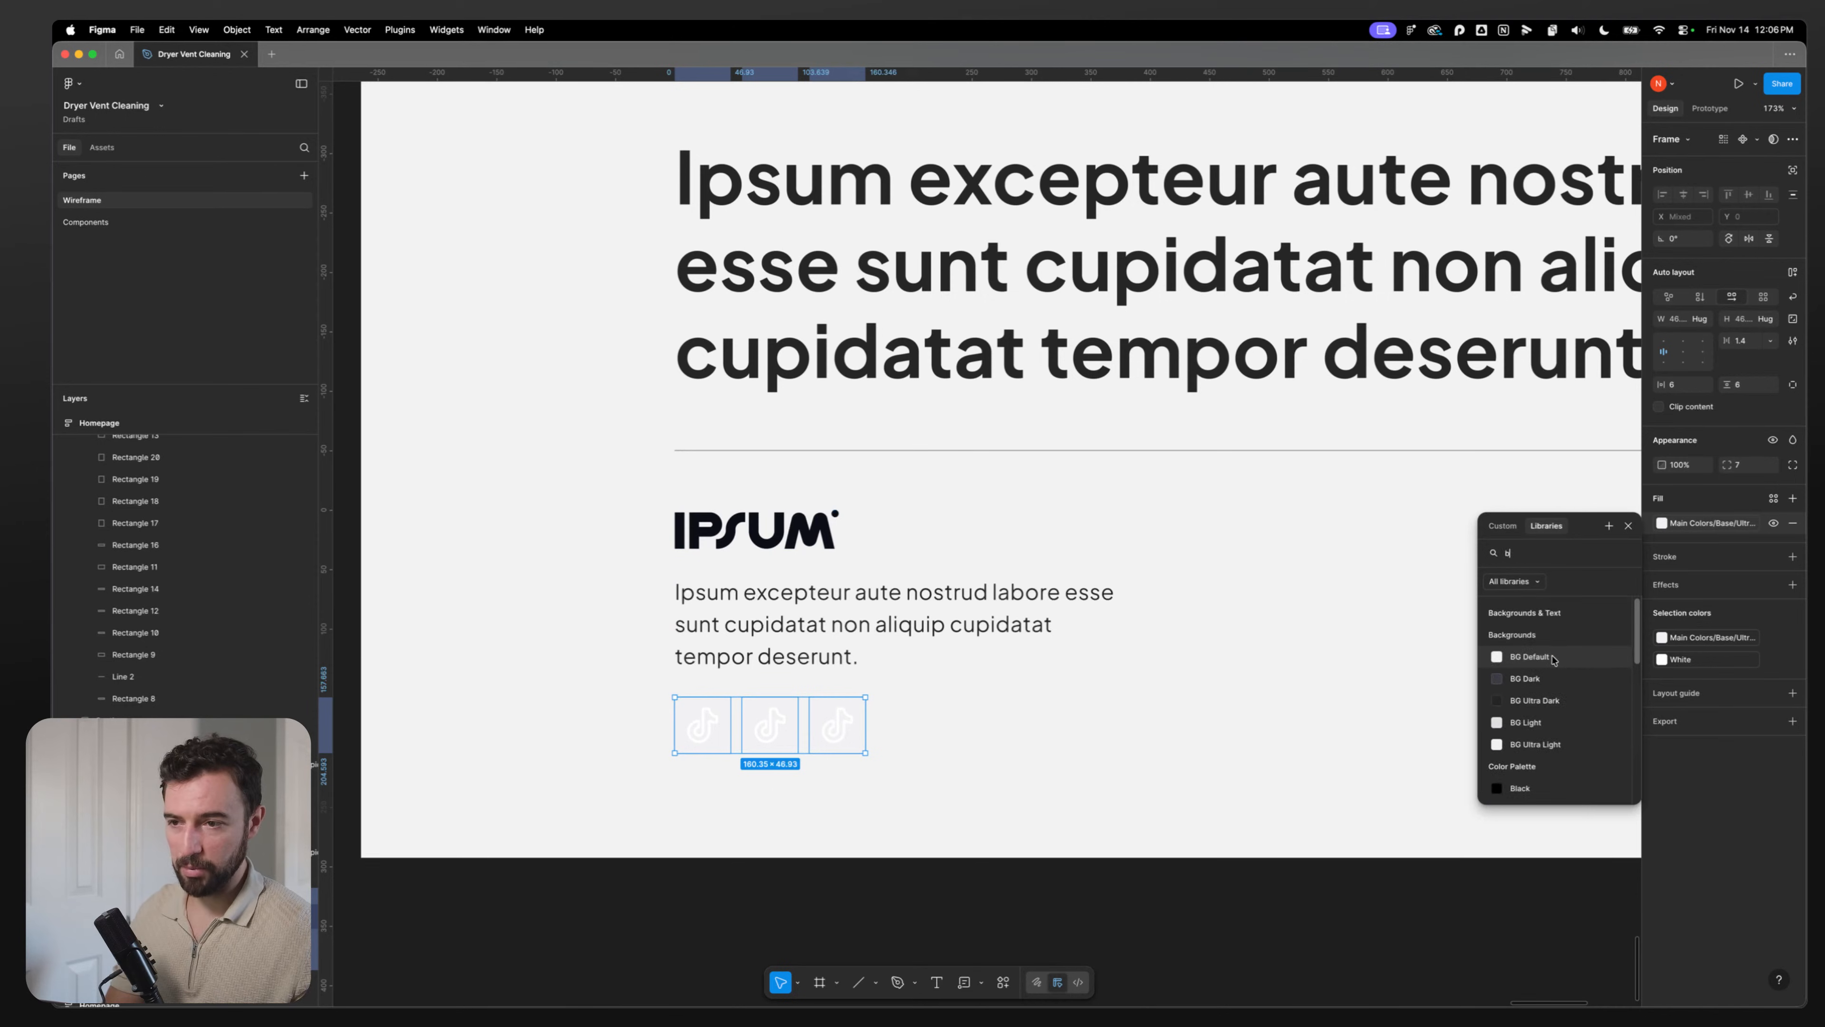
Step: Set the three social icon tiles' fill to BG Light and their icon glyphs to the Main Colors/Base/Main color
{"action": "left_click", "coordinate": [1542, 724]}
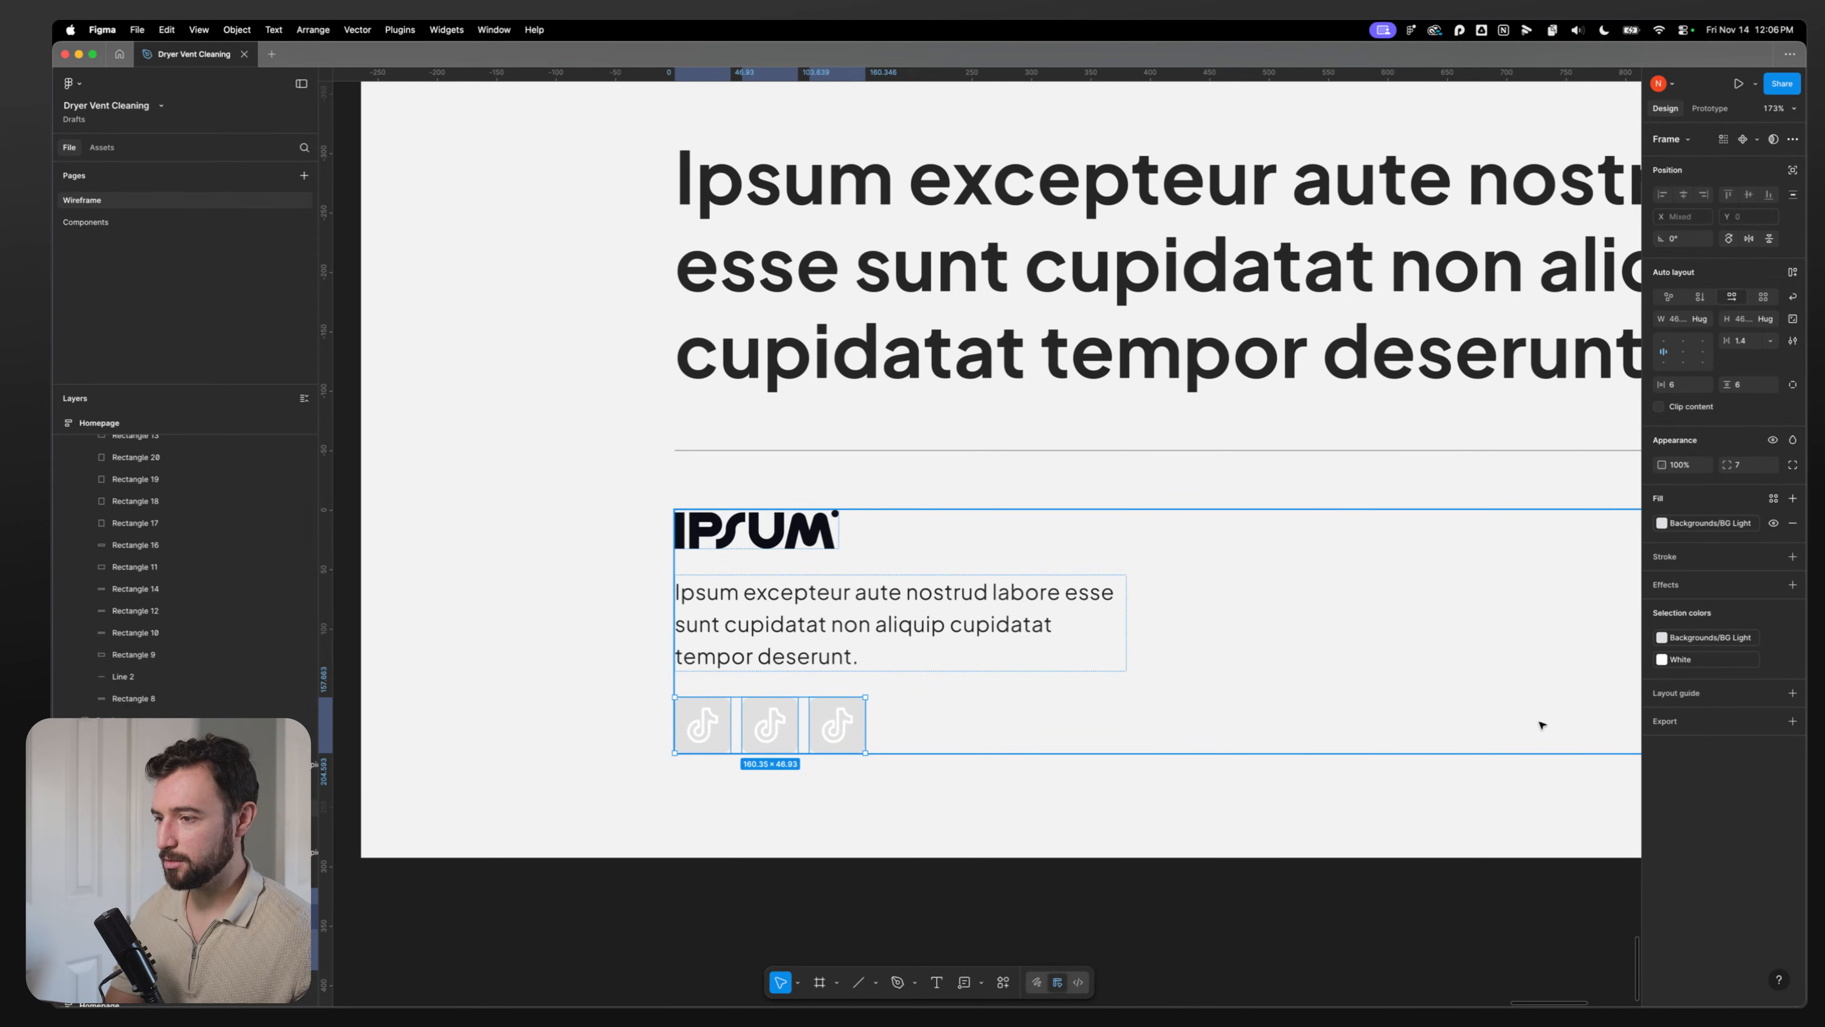
{"action": "left_click", "coordinate": [1697, 662]}
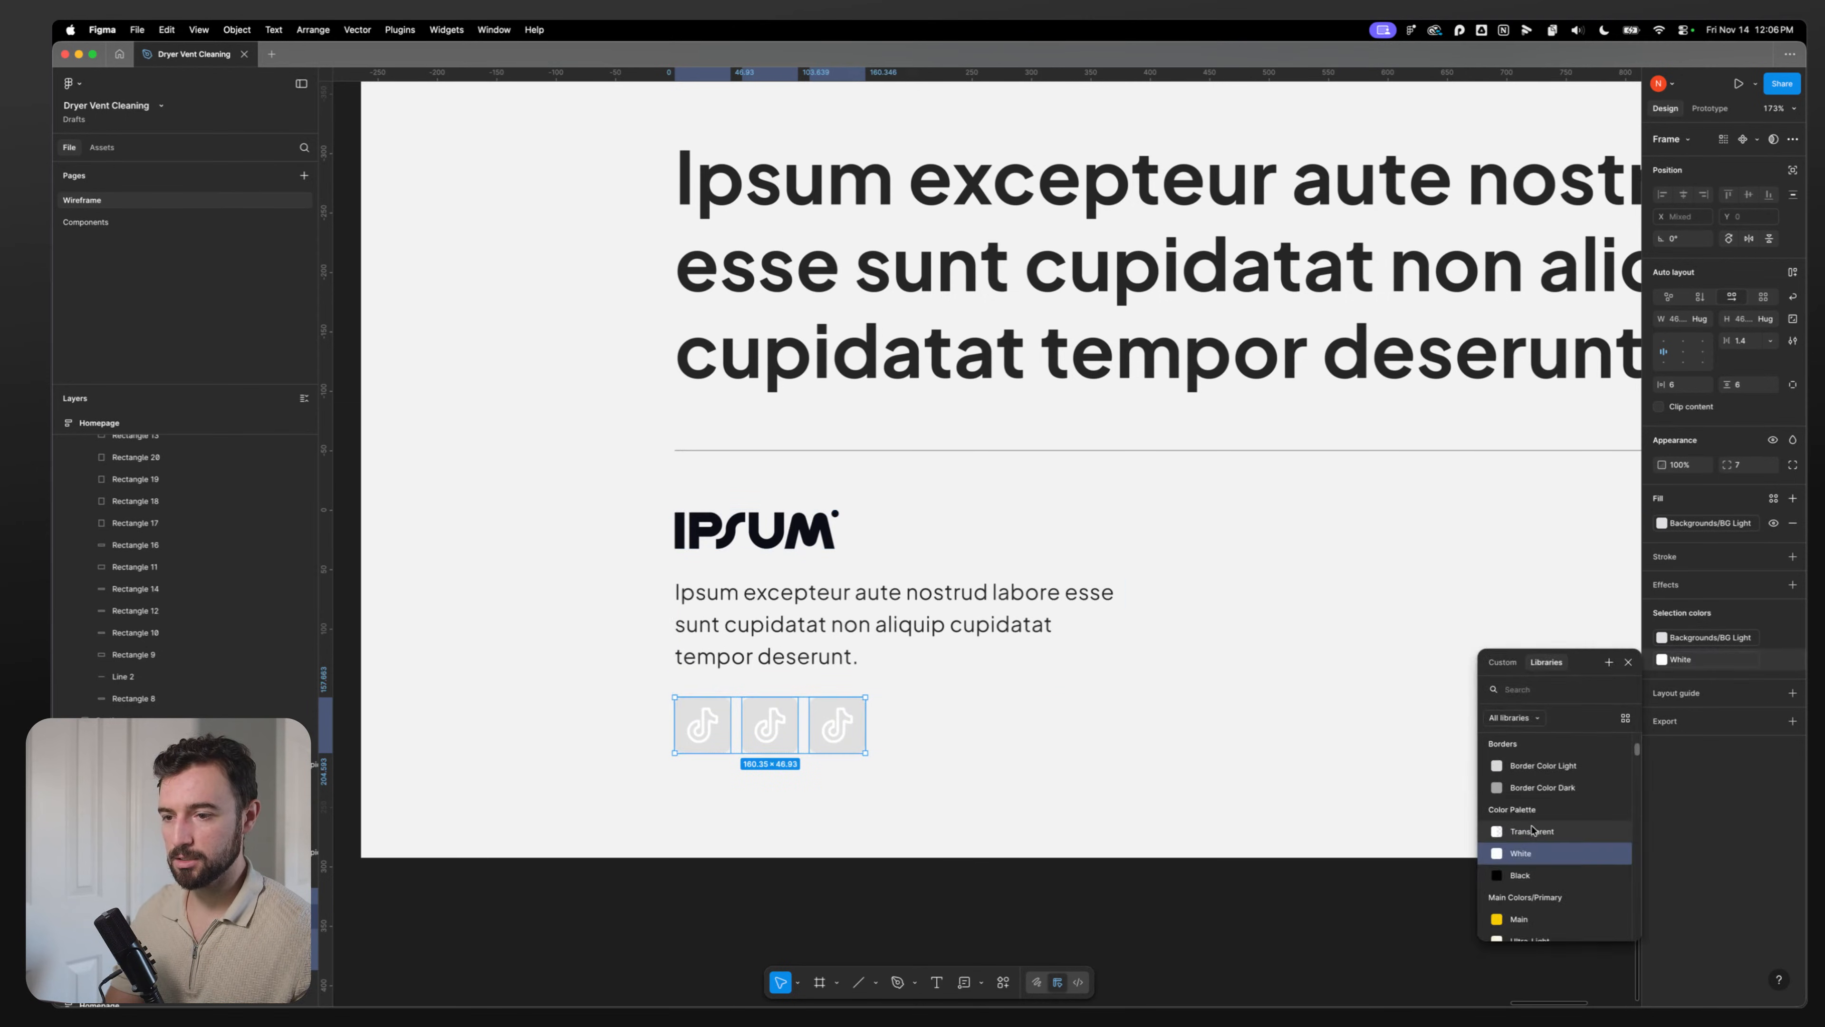
{"action": "type", "text": "base"}
{"action": "left_click", "coordinate": [1554, 772]}
{"action": "left_click", "coordinate": [692, 896]}
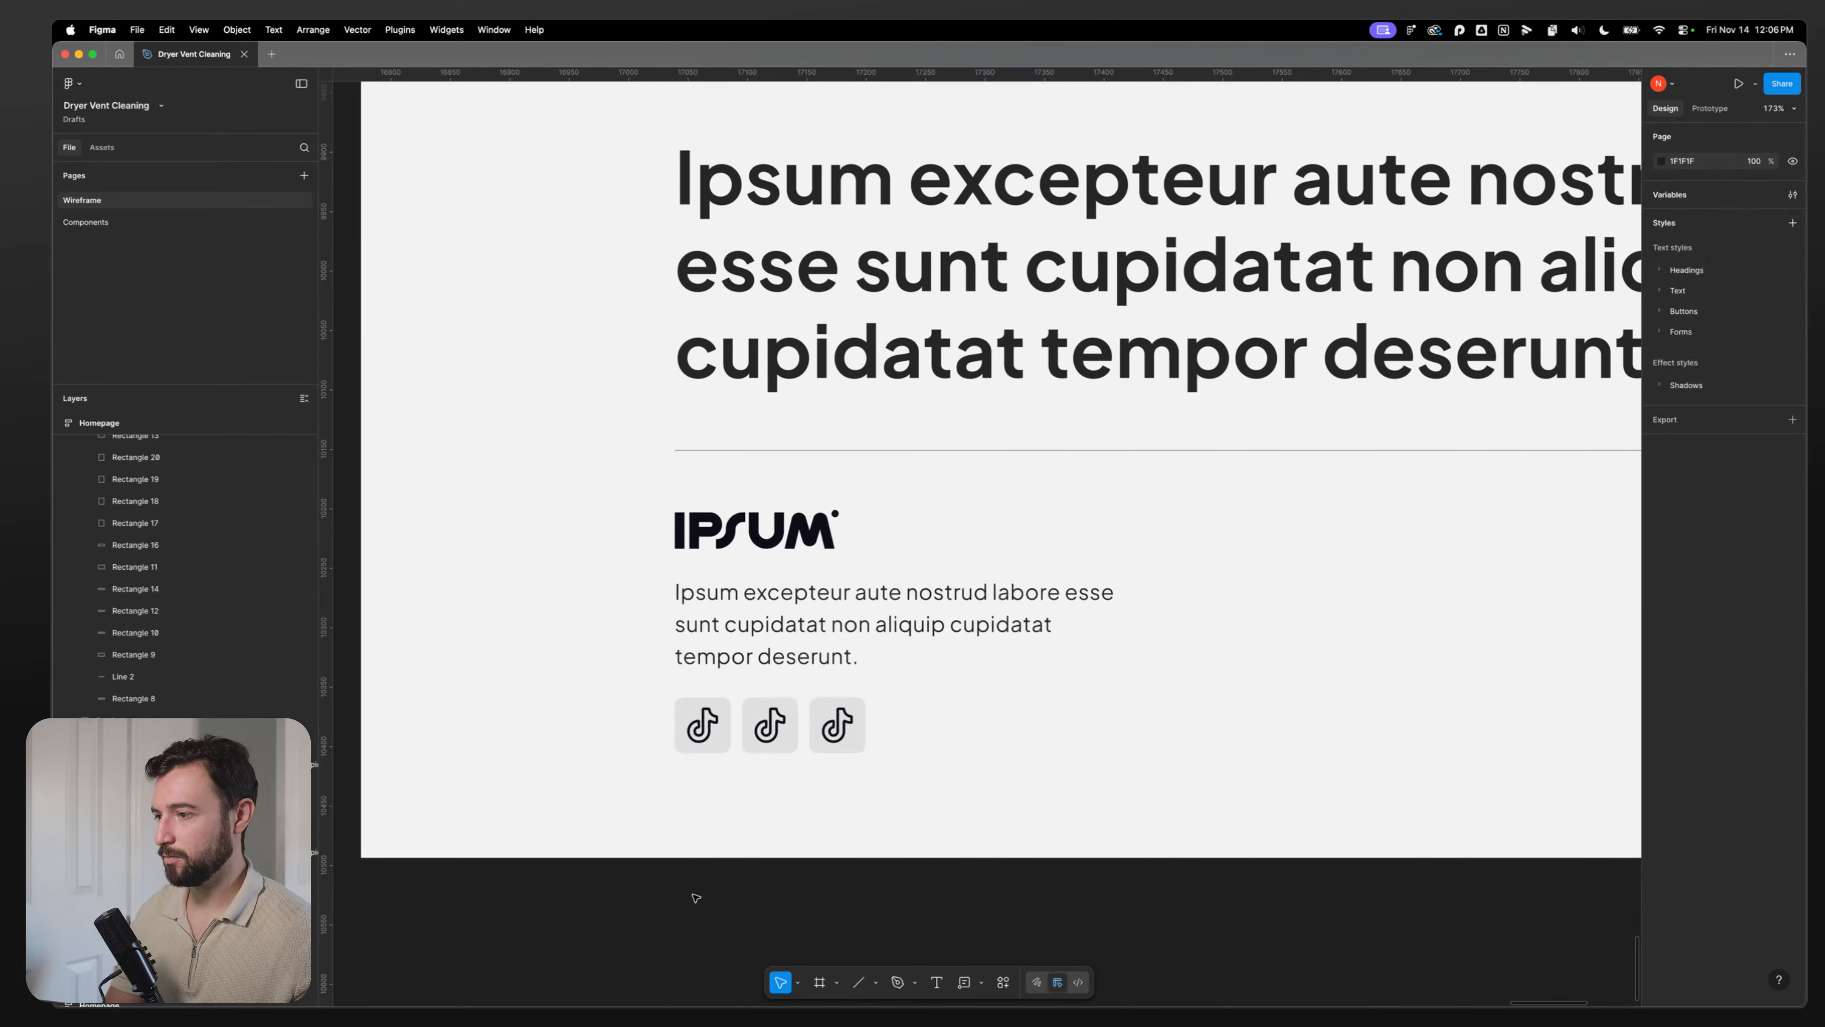
Step: Select the row of social icons in the footer and hide the rulers
{"action": "scroll", "coordinate": [700, 877], "scroll_direction": "down", "scroll_amount": 5}
{"action": "scroll", "coordinate": [680, 799], "scroll_direction": "up", "scroll_amount": 5}
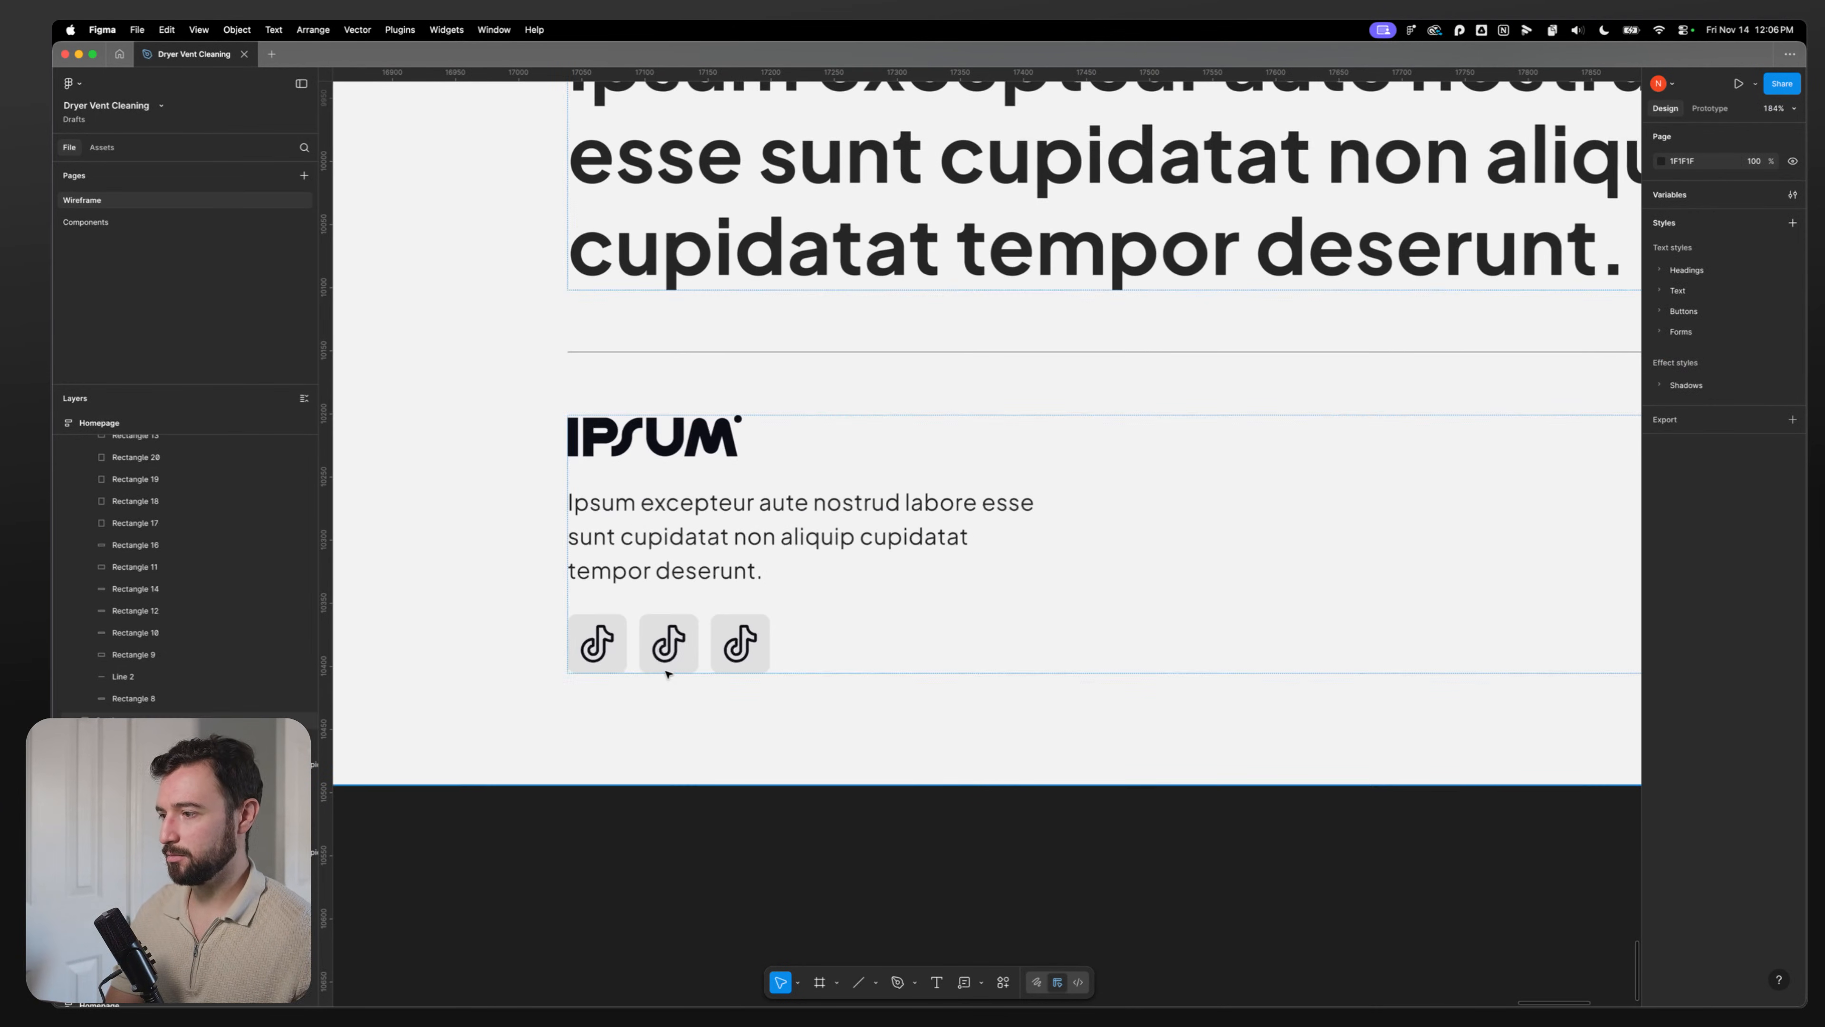
{"action": "left_click", "coordinate": [671, 645]}
{"action": "double_click", "coordinate": [671, 645]}
{"action": "left_click", "coordinate": [776, 564]}
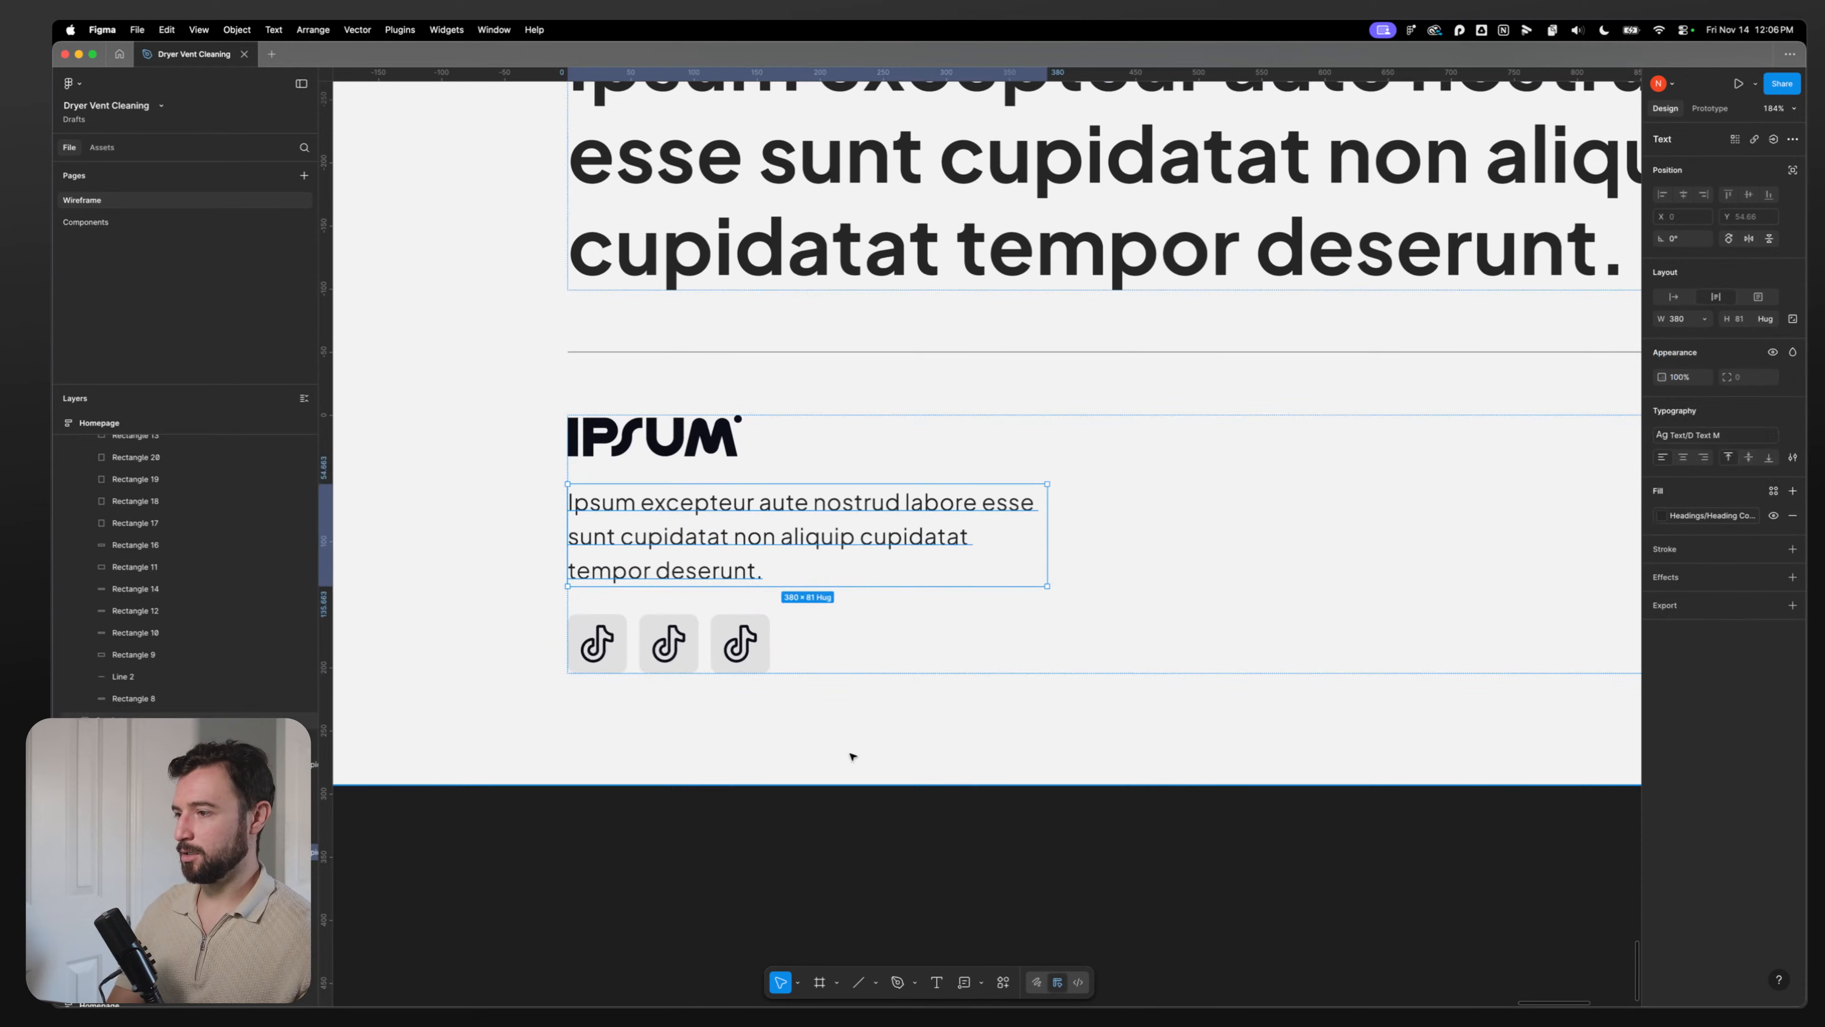
{"action": "scroll", "coordinate": [721, 704], "scroll_direction": "down", "scroll_amount": 4}
{"action": "left_click", "coordinate": [701, 672]}
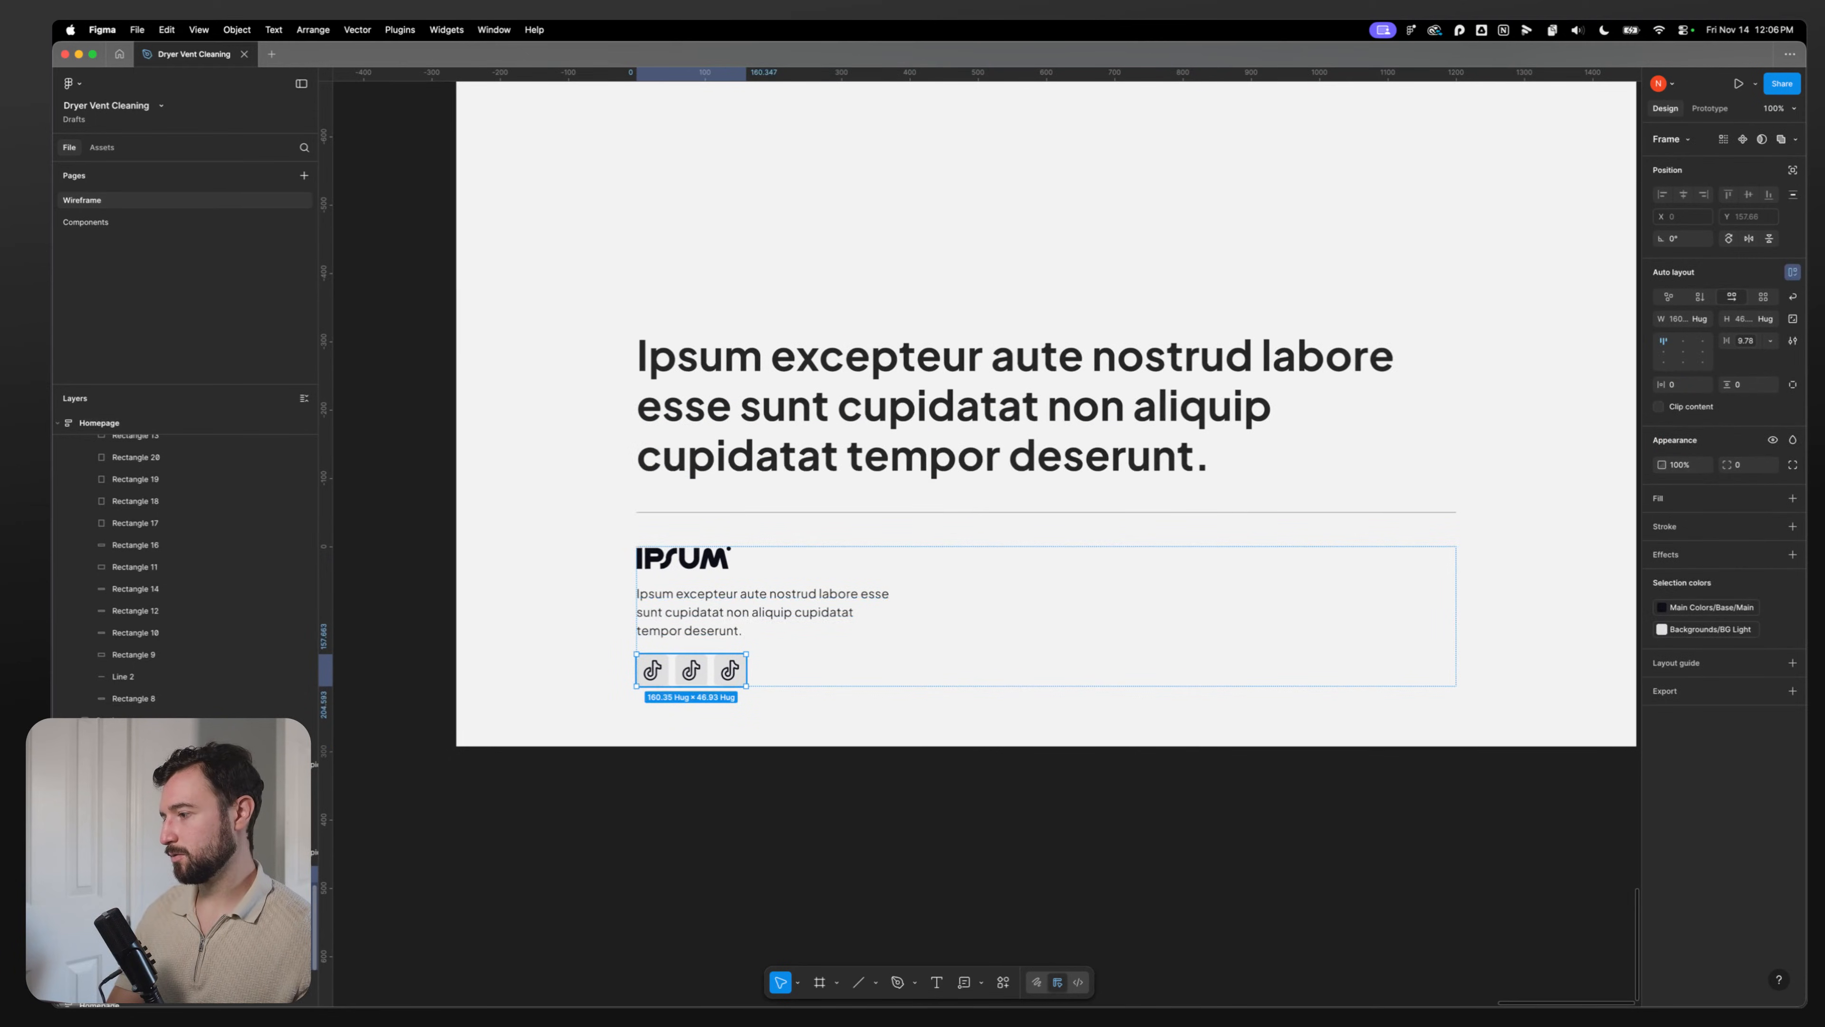
{"action": "key", "text": "shift+r"}
{"action": "key", "text": "shift+s"}
{"action": "key", "text": "f"}
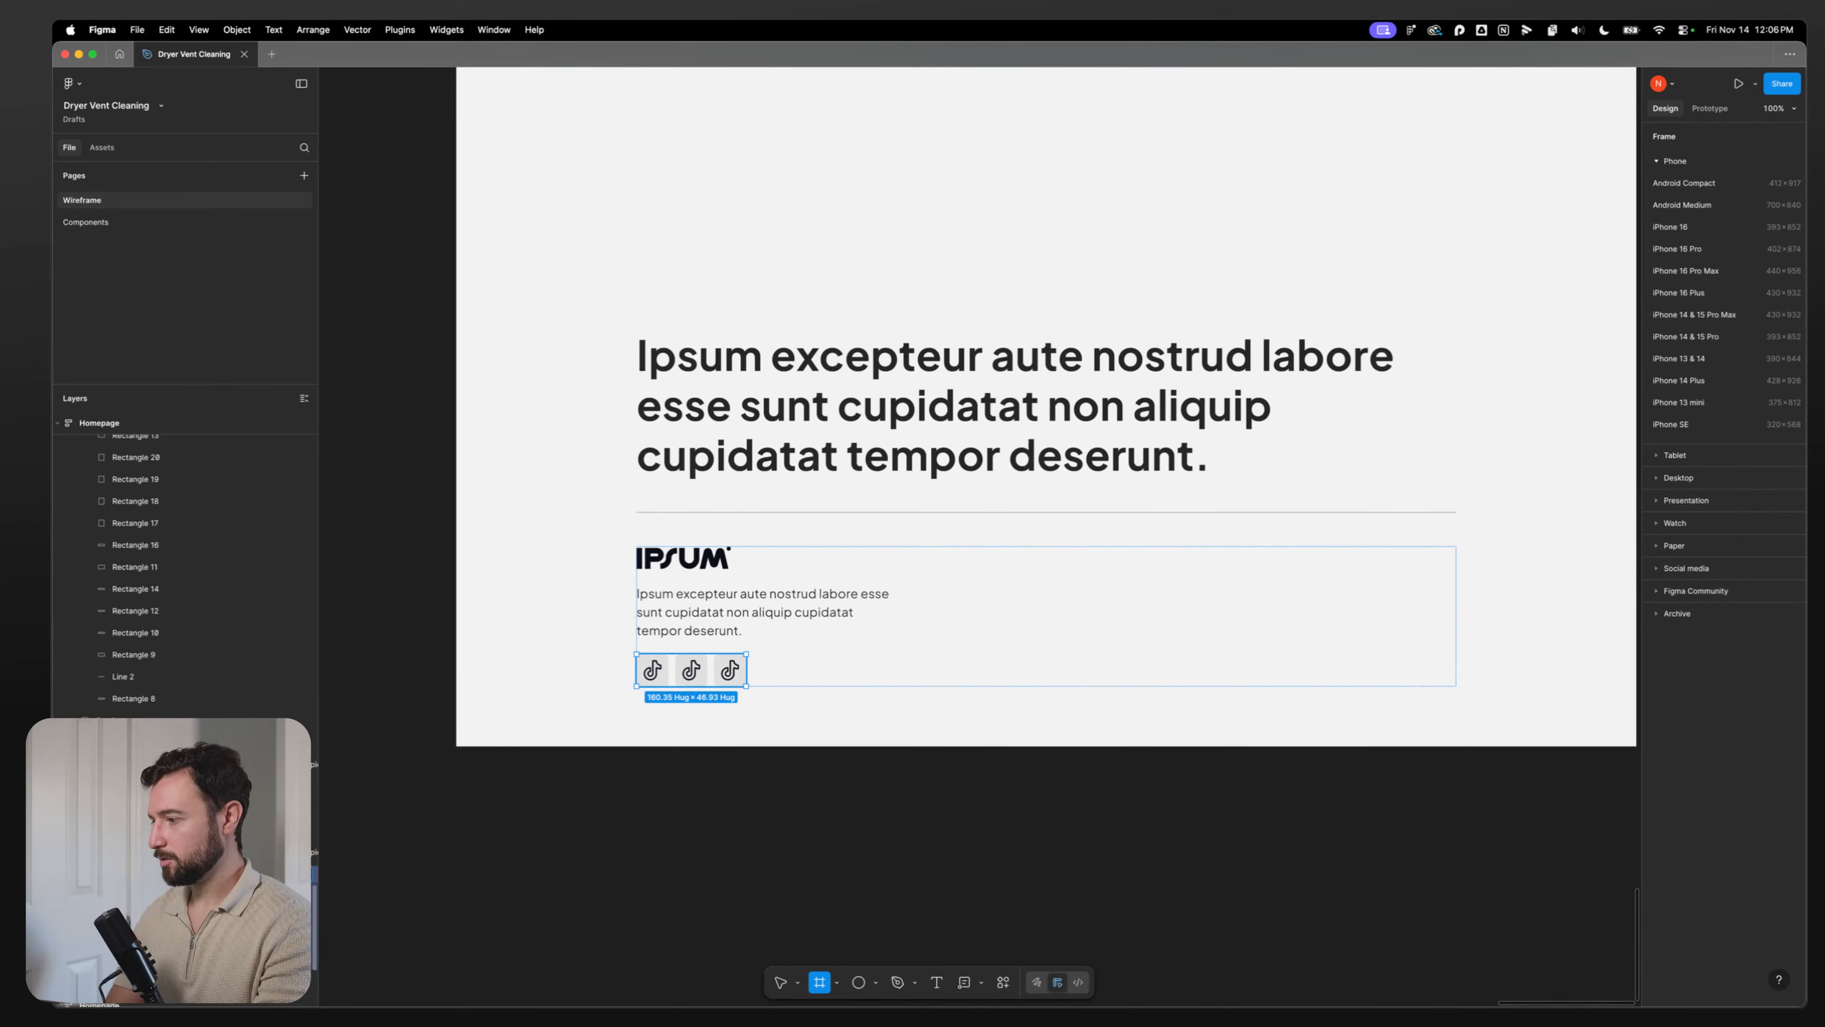
Step: Copy the first social icon tile and replace the second and third tiles with it
{"action": "left_click", "coordinate": [652, 670], "text": "super"}
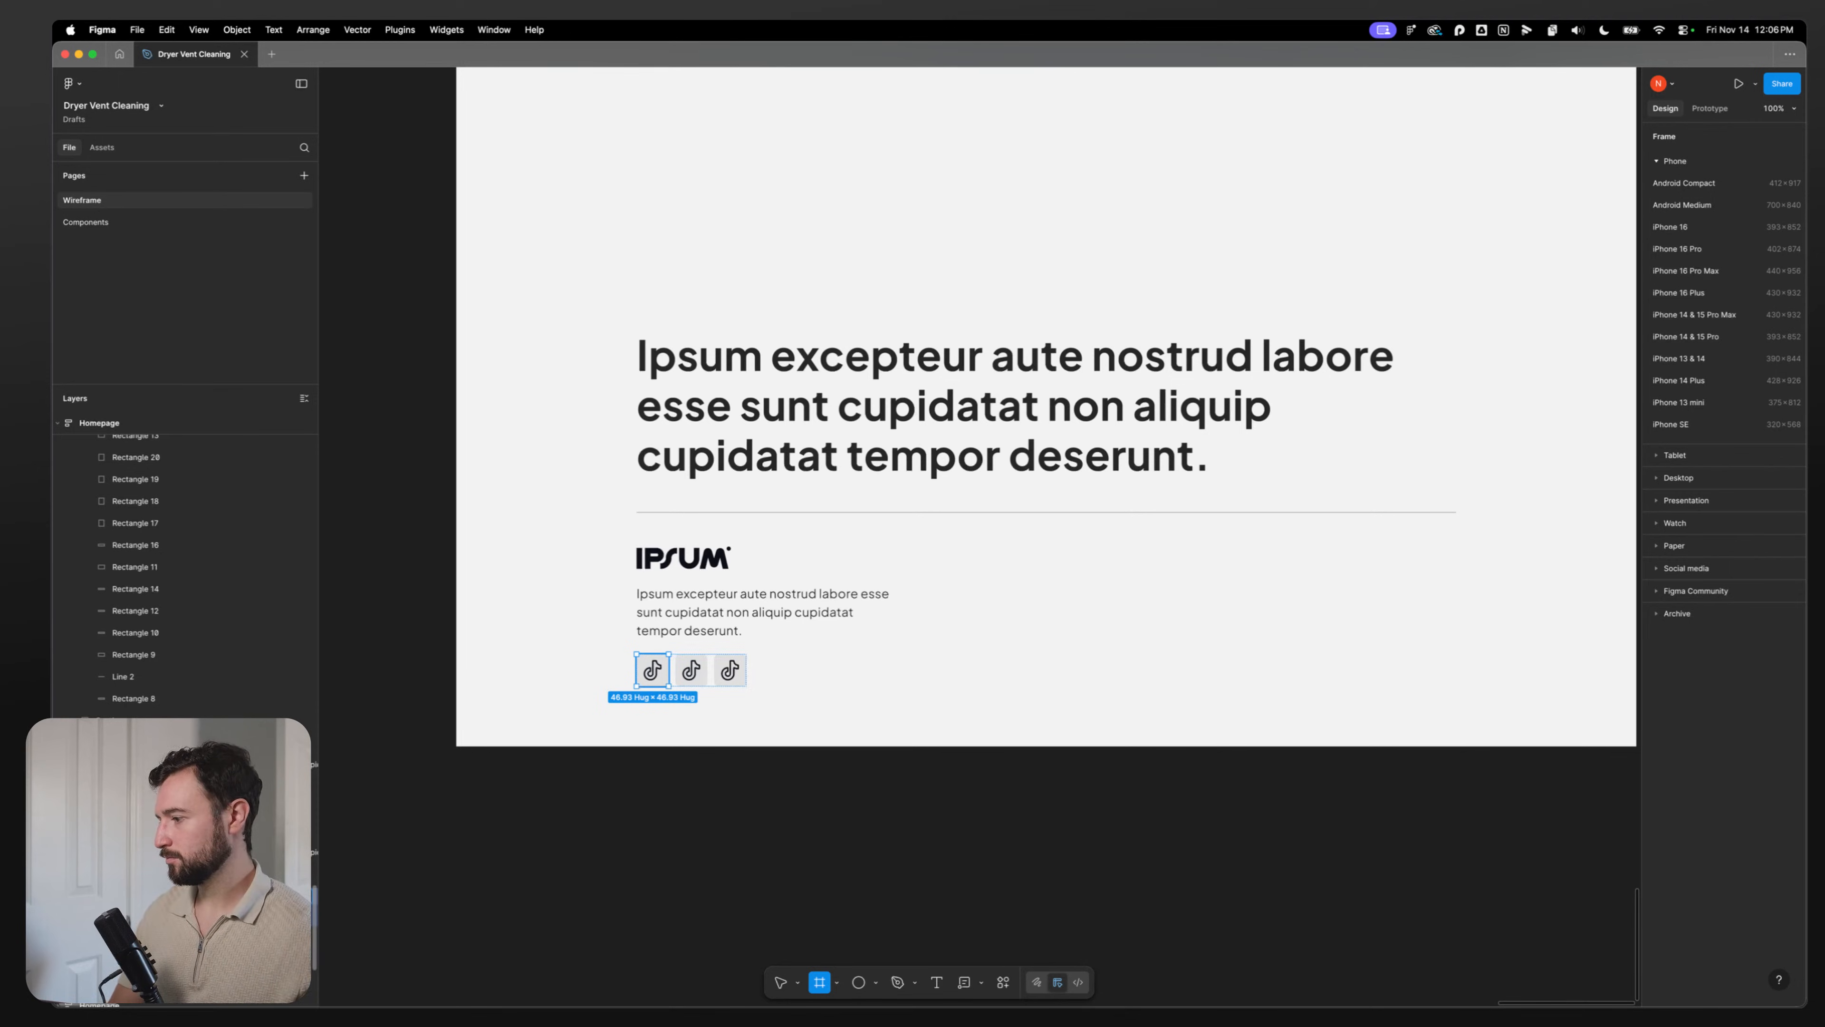
{"action": "key", "text": "super+c"}
{"action": "left_click", "coordinate": [691, 670], "text": "super"}
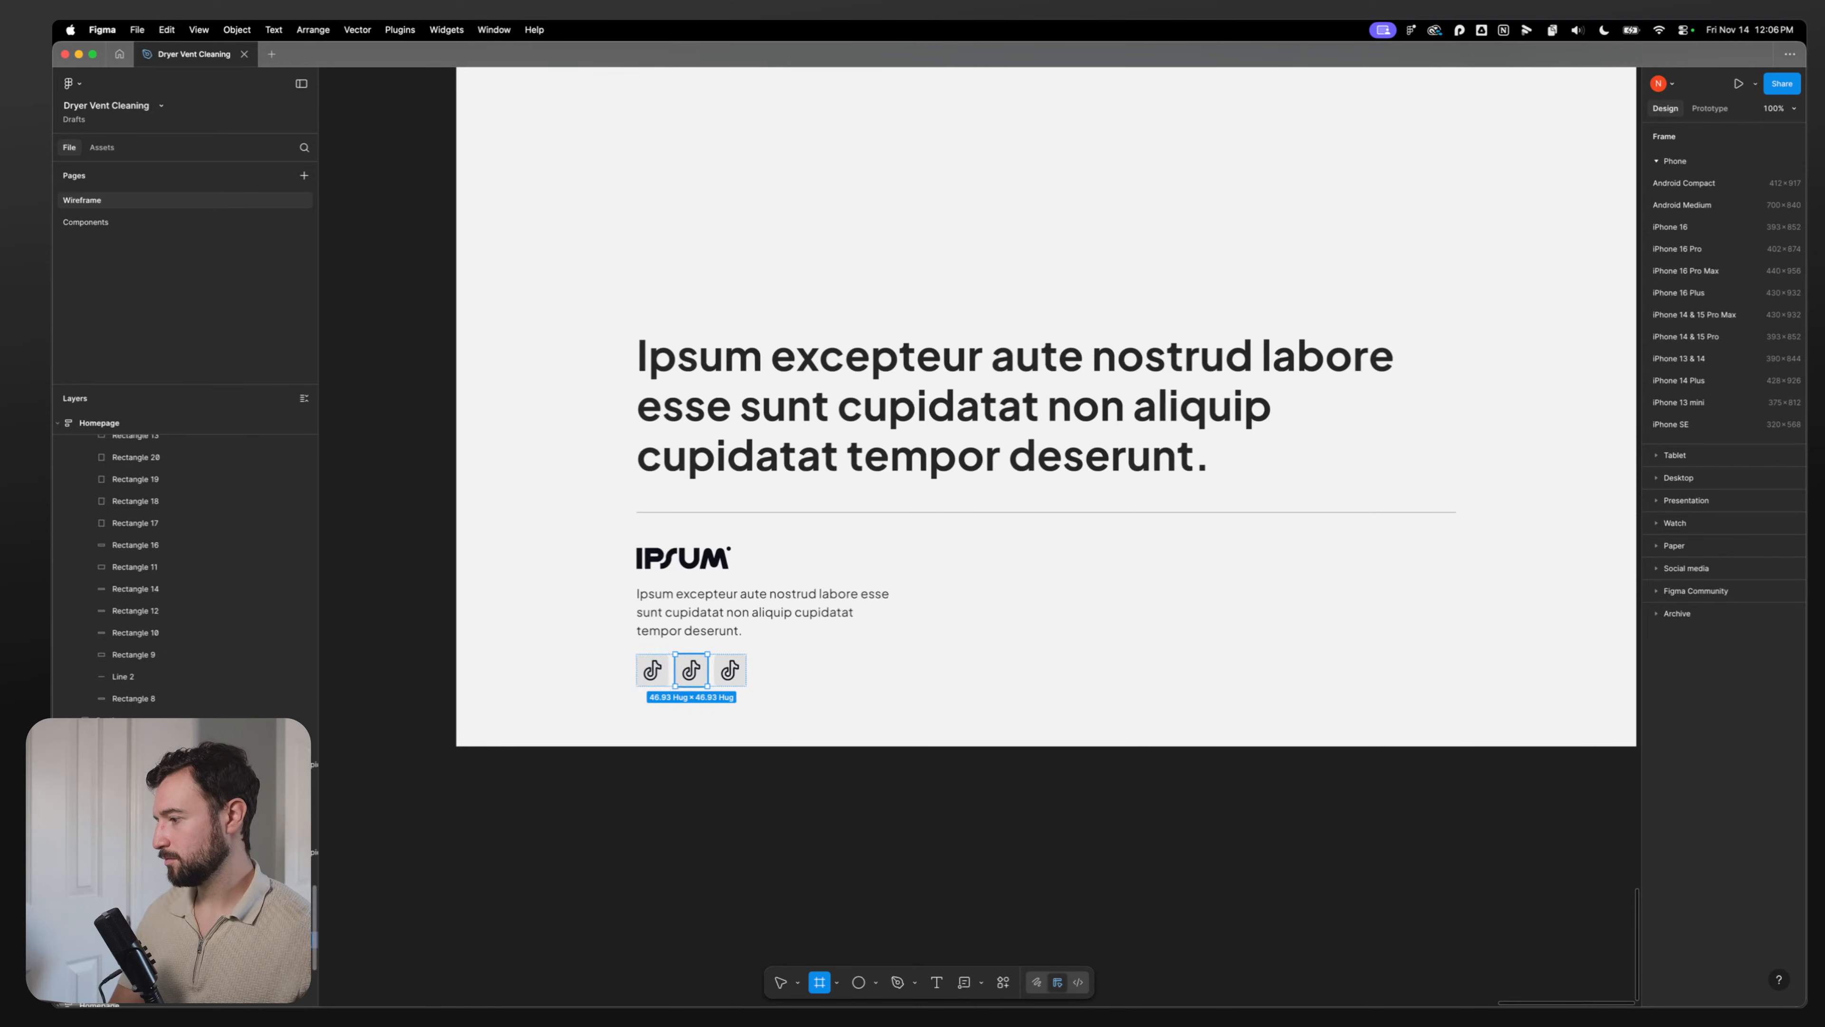
{"action": "key", "text": "super+shift+r"}
{"action": "left_click", "coordinate": [730, 670], "text": "super"}
{"action": "key", "text": "super+shift+r"}
{"action": "left_click", "coordinate": [600, 912]}
{"action": "left_click", "coordinate": [978, 677]}
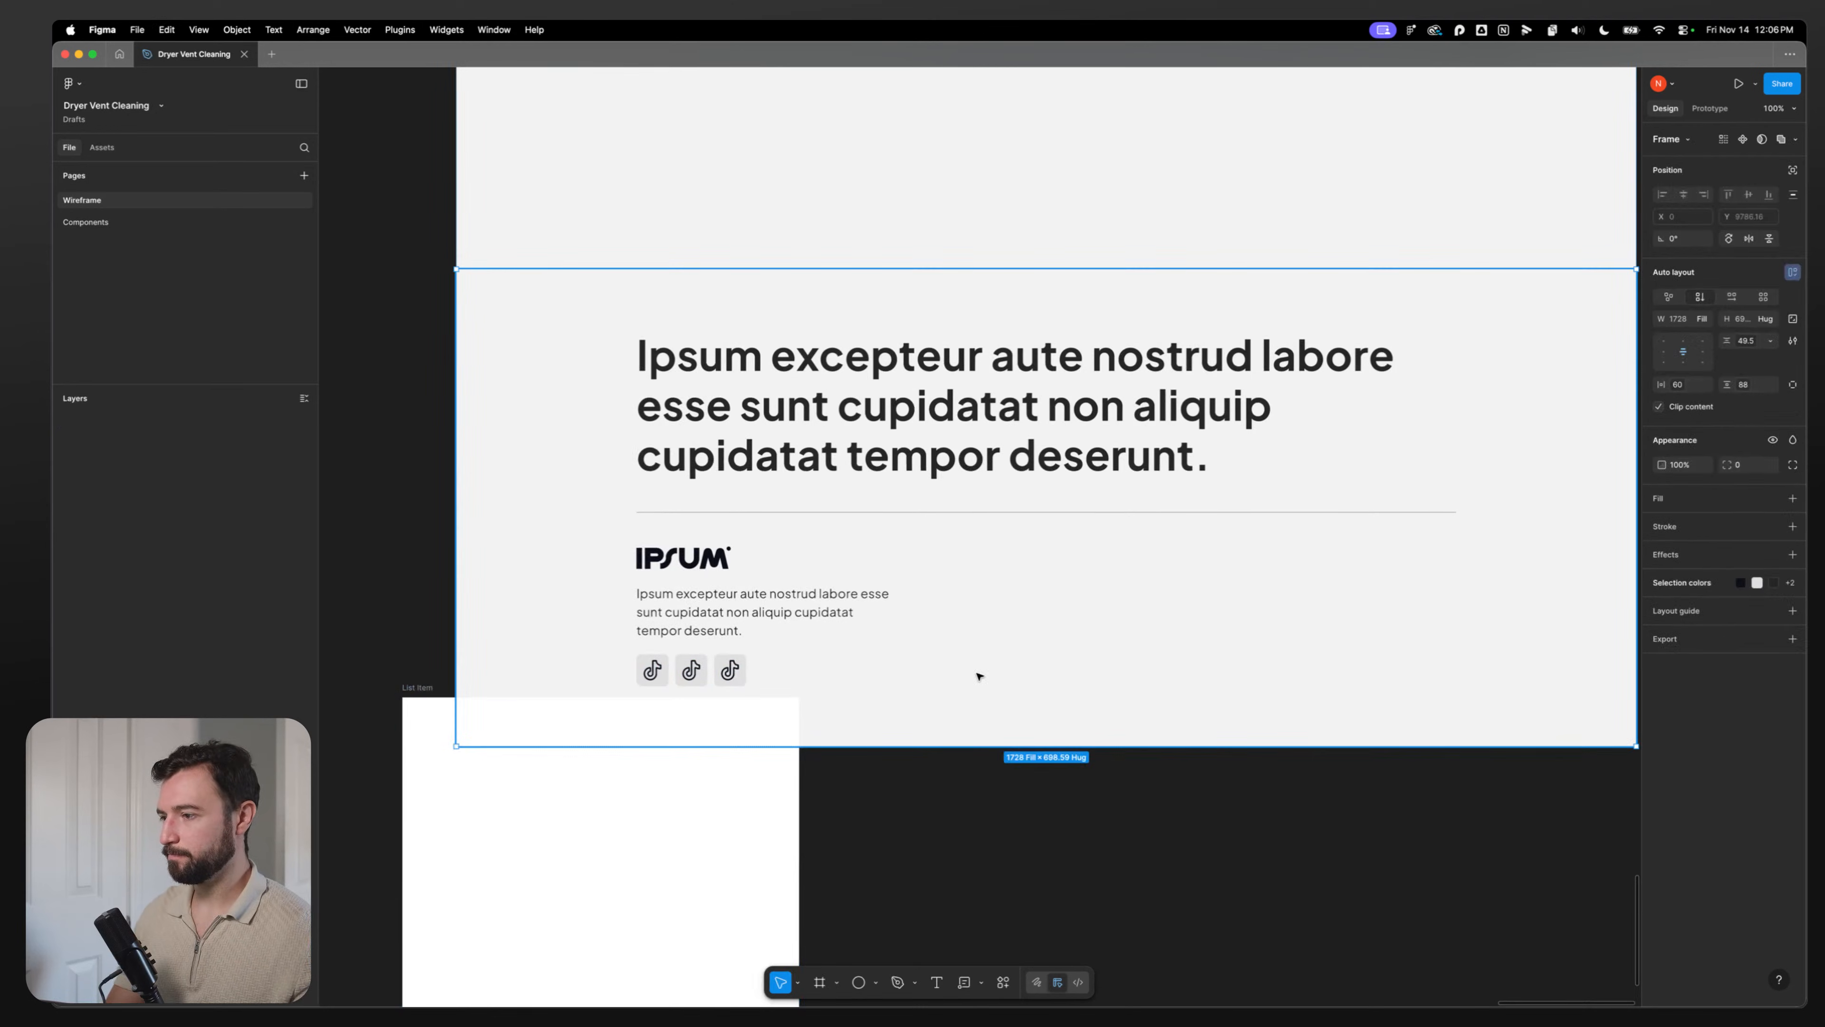
{"action": "left_click", "coordinate": [551, 813]}
{"action": "key", "text": "Delete"}
Step: Review the homepage sections from the footer wireframe up to the hero and back down to the new footer
{"action": "scroll", "coordinate": [785, 728], "scroll_direction": "up", "scroll_amount": 5}
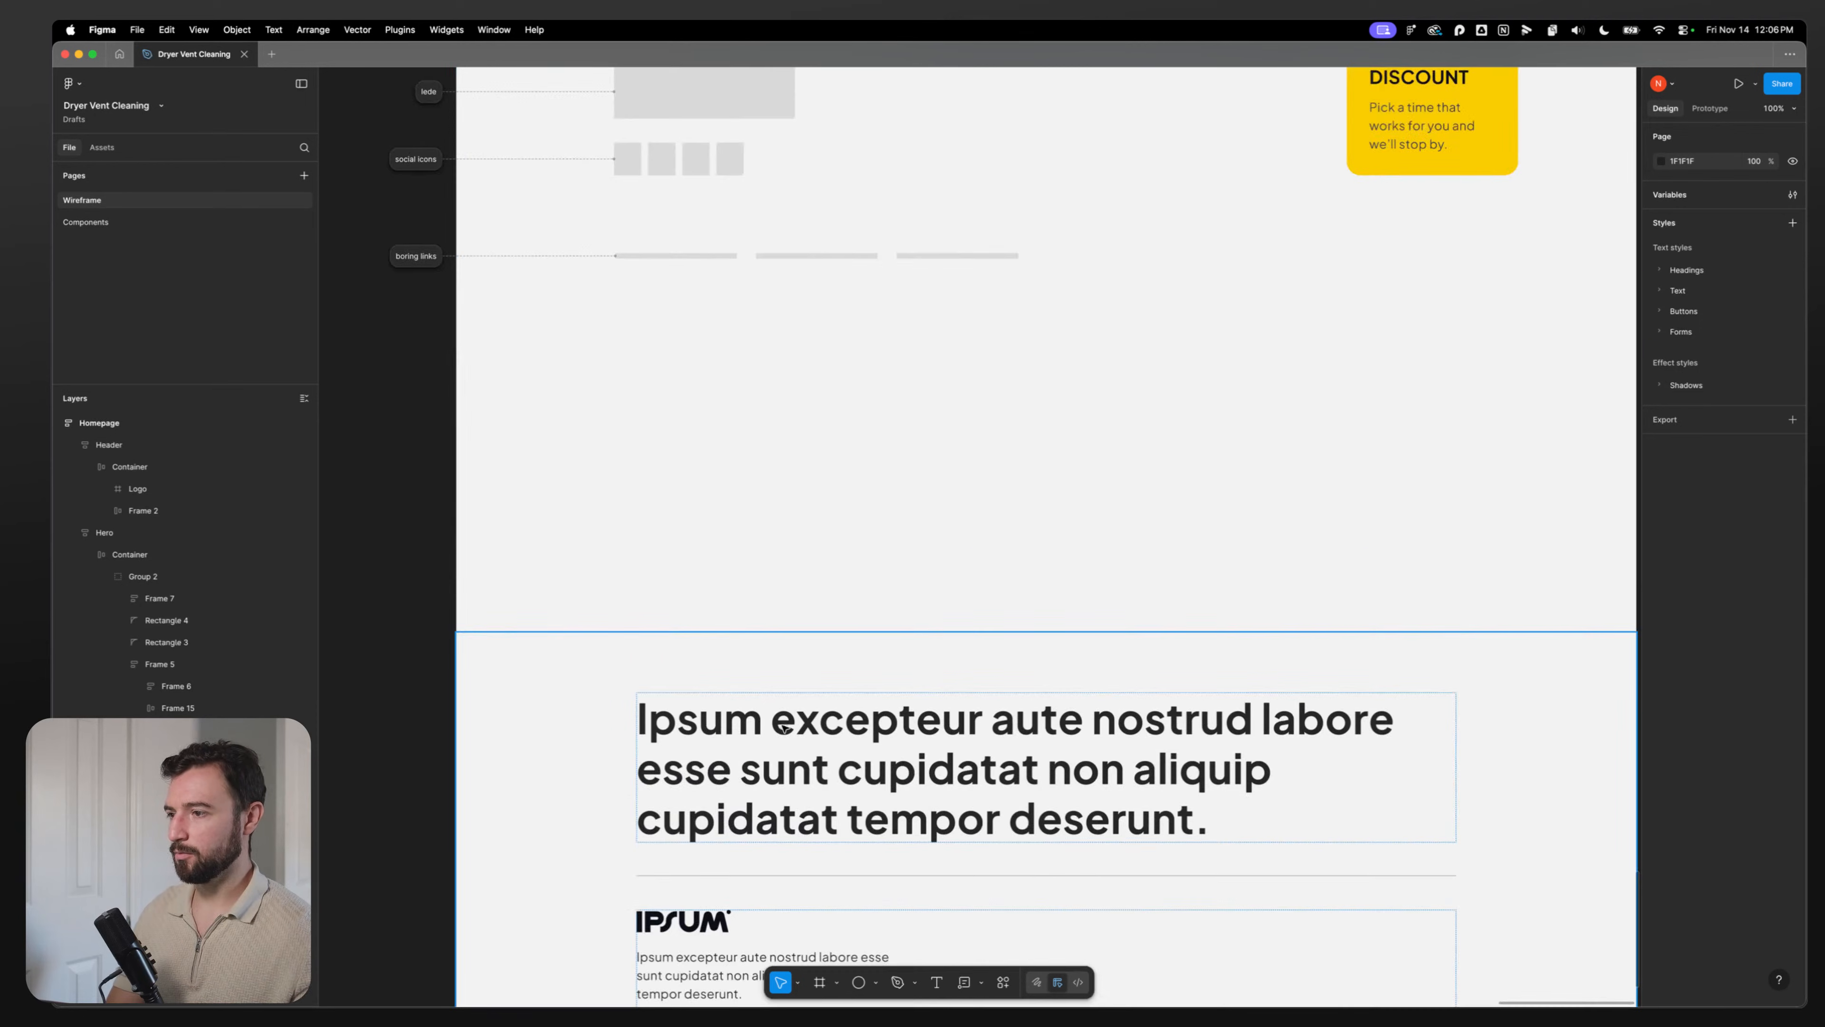
{"action": "scroll", "coordinate": [785, 728], "scroll_direction": "up", "scroll_amount": 5}
{"action": "left_click", "coordinate": [970, 504]}
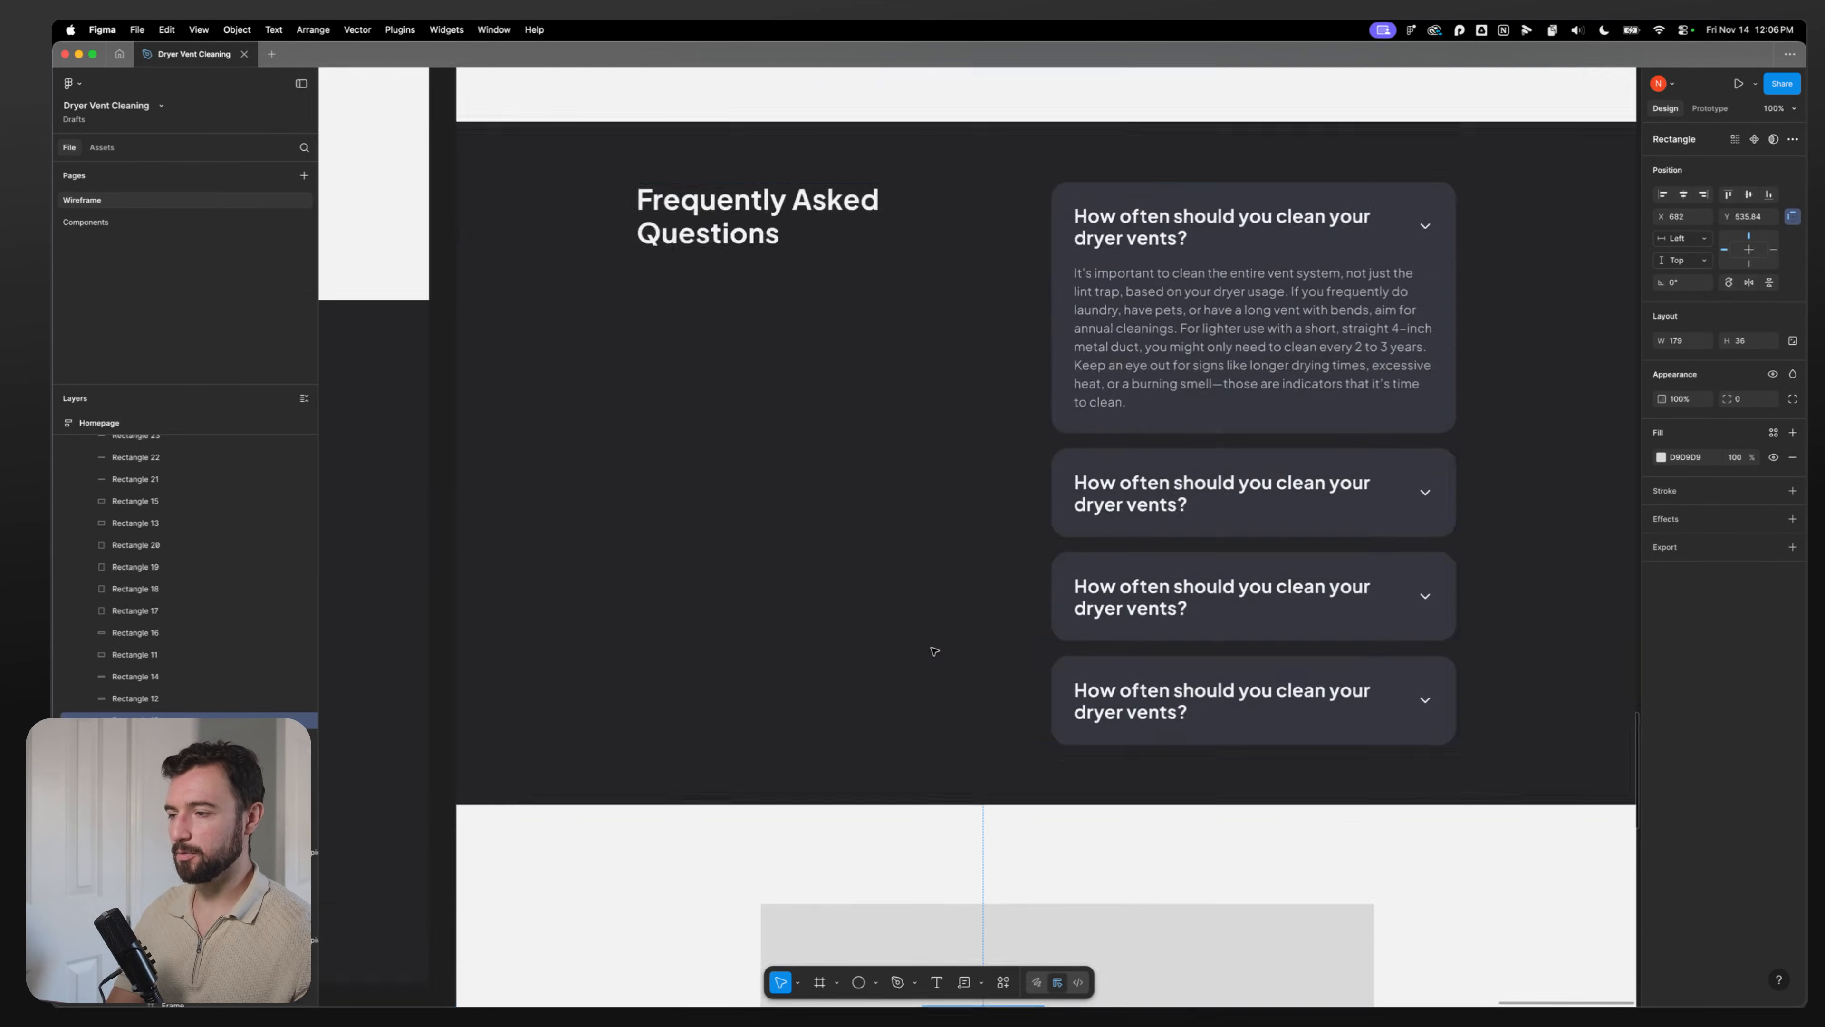
{"action": "scroll", "coordinate": [933, 651], "scroll_direction": "up", "scroll_amount": 10}
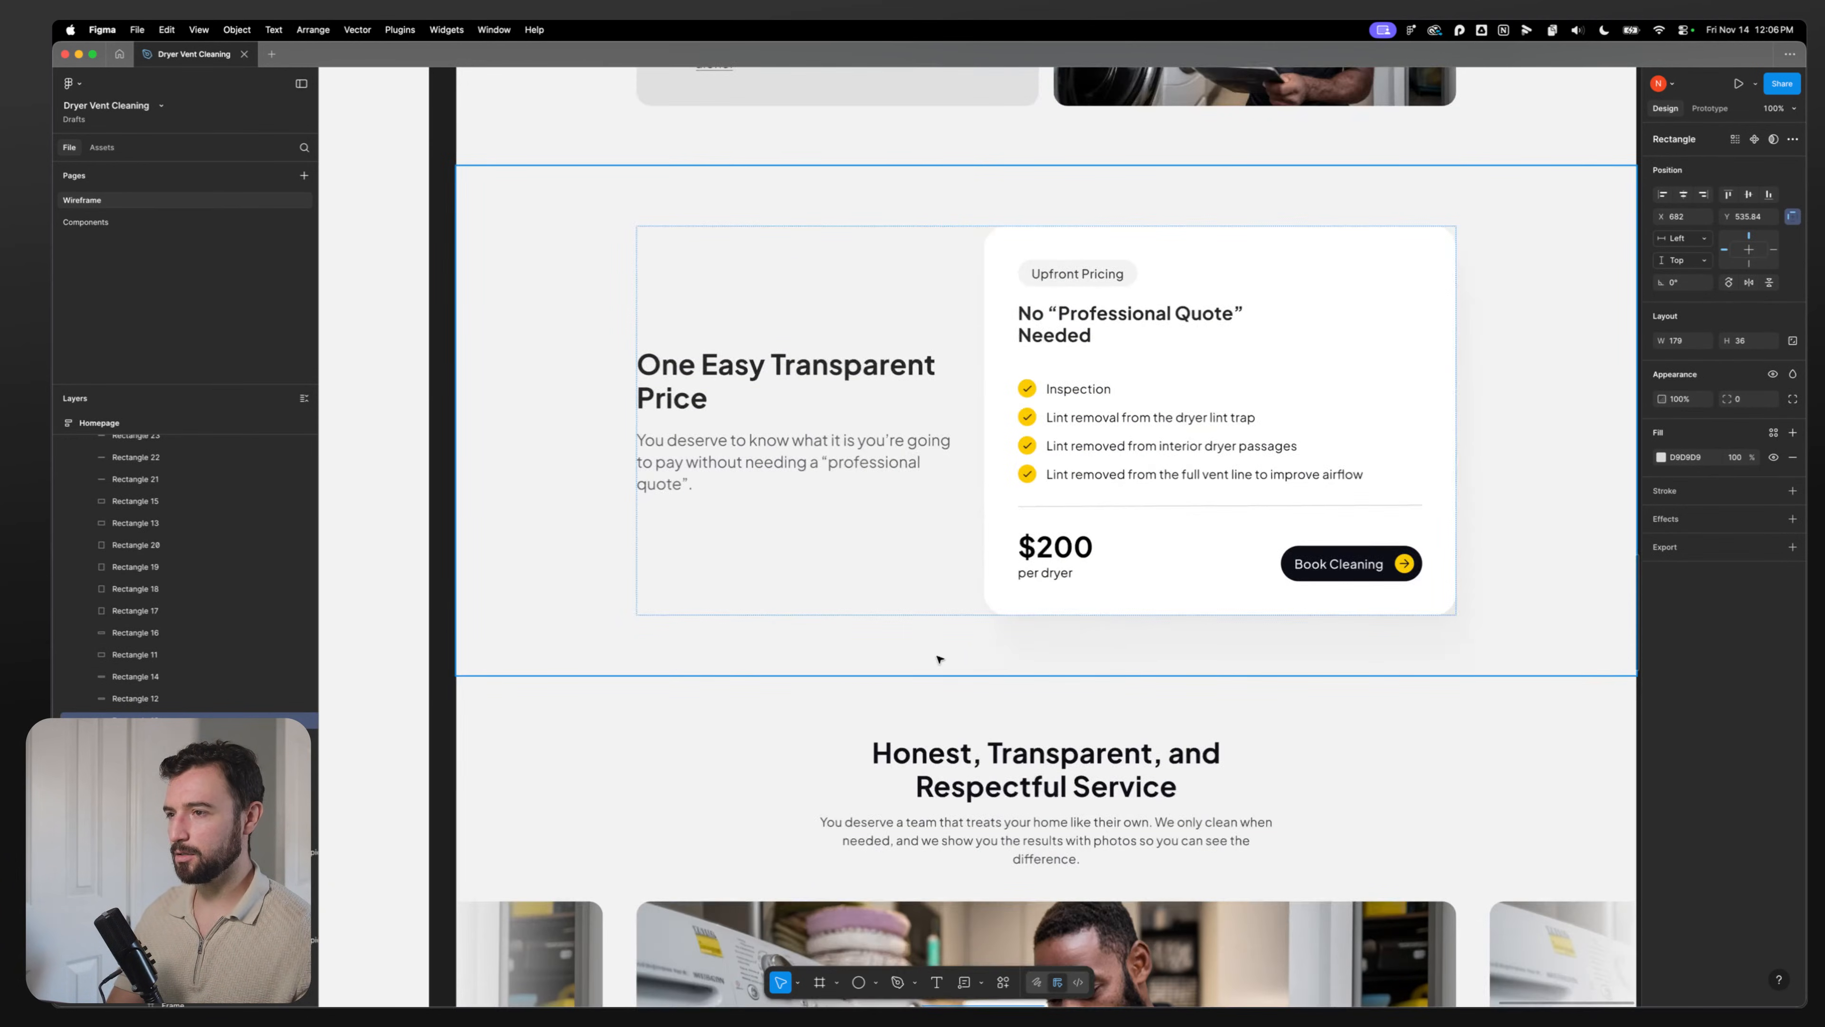
{"action": "scroll", "coordinate": [933, 653], "scroll_direction": "up", "scroll_amount": 10}
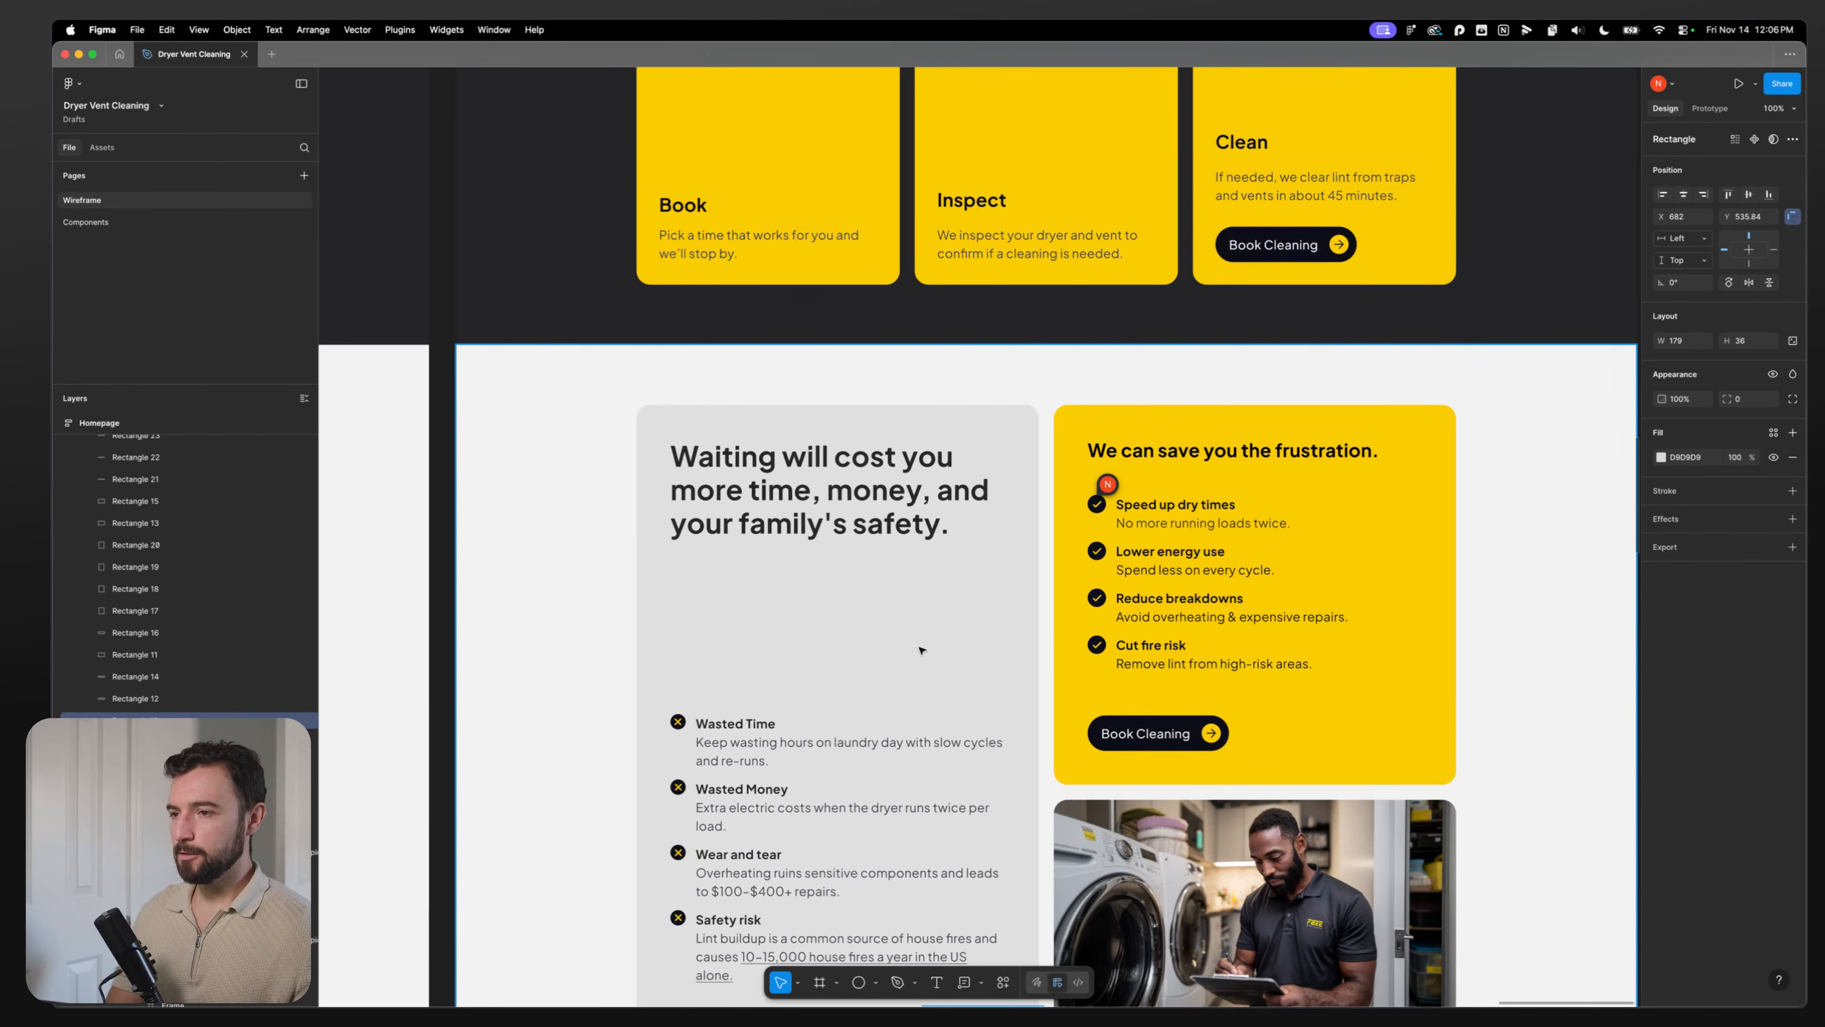
{"action": "scroll", "coordinate": [922, 650], "scroll_direction": "up", "scroll_amount": 12}
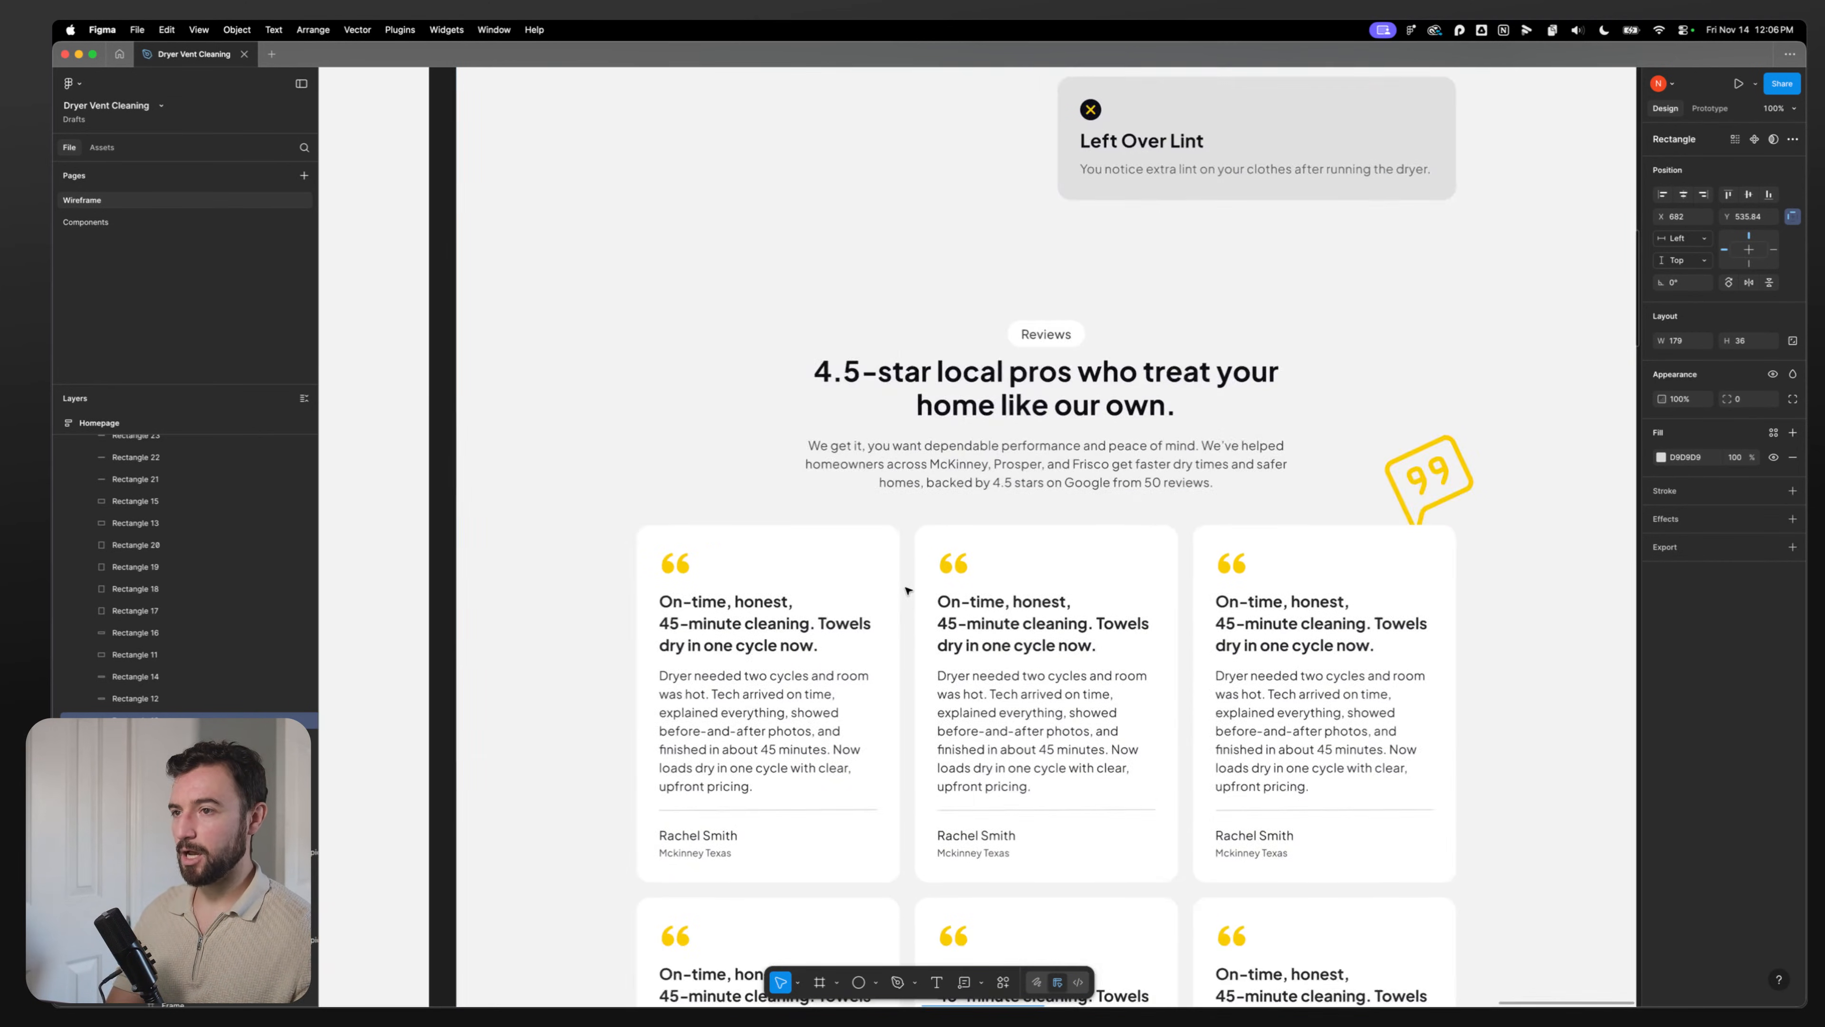
{"action": "scroll", "coordinate": [907, 591], "scroll_direction": "up", "scroll_amount": 10}
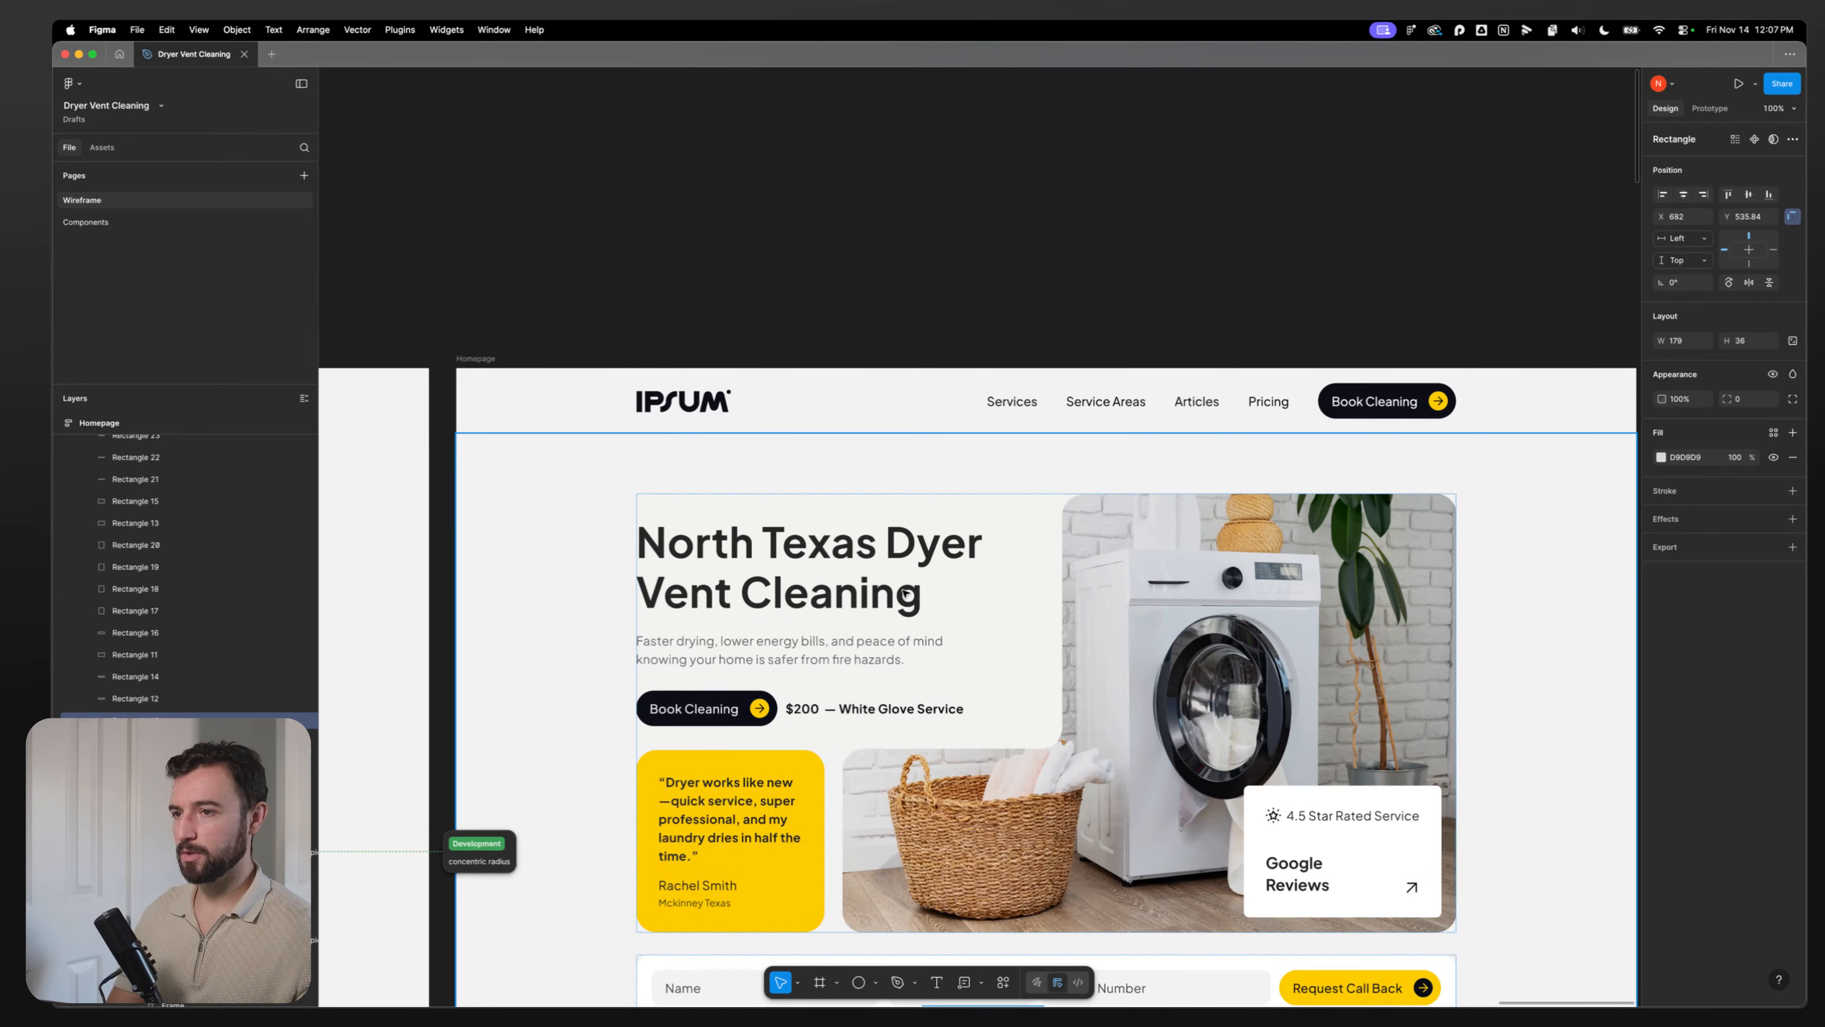
{"action": "scroll", "coordinate": [907, 594], "scroll_direction": "down", "scroll_amount": 20}
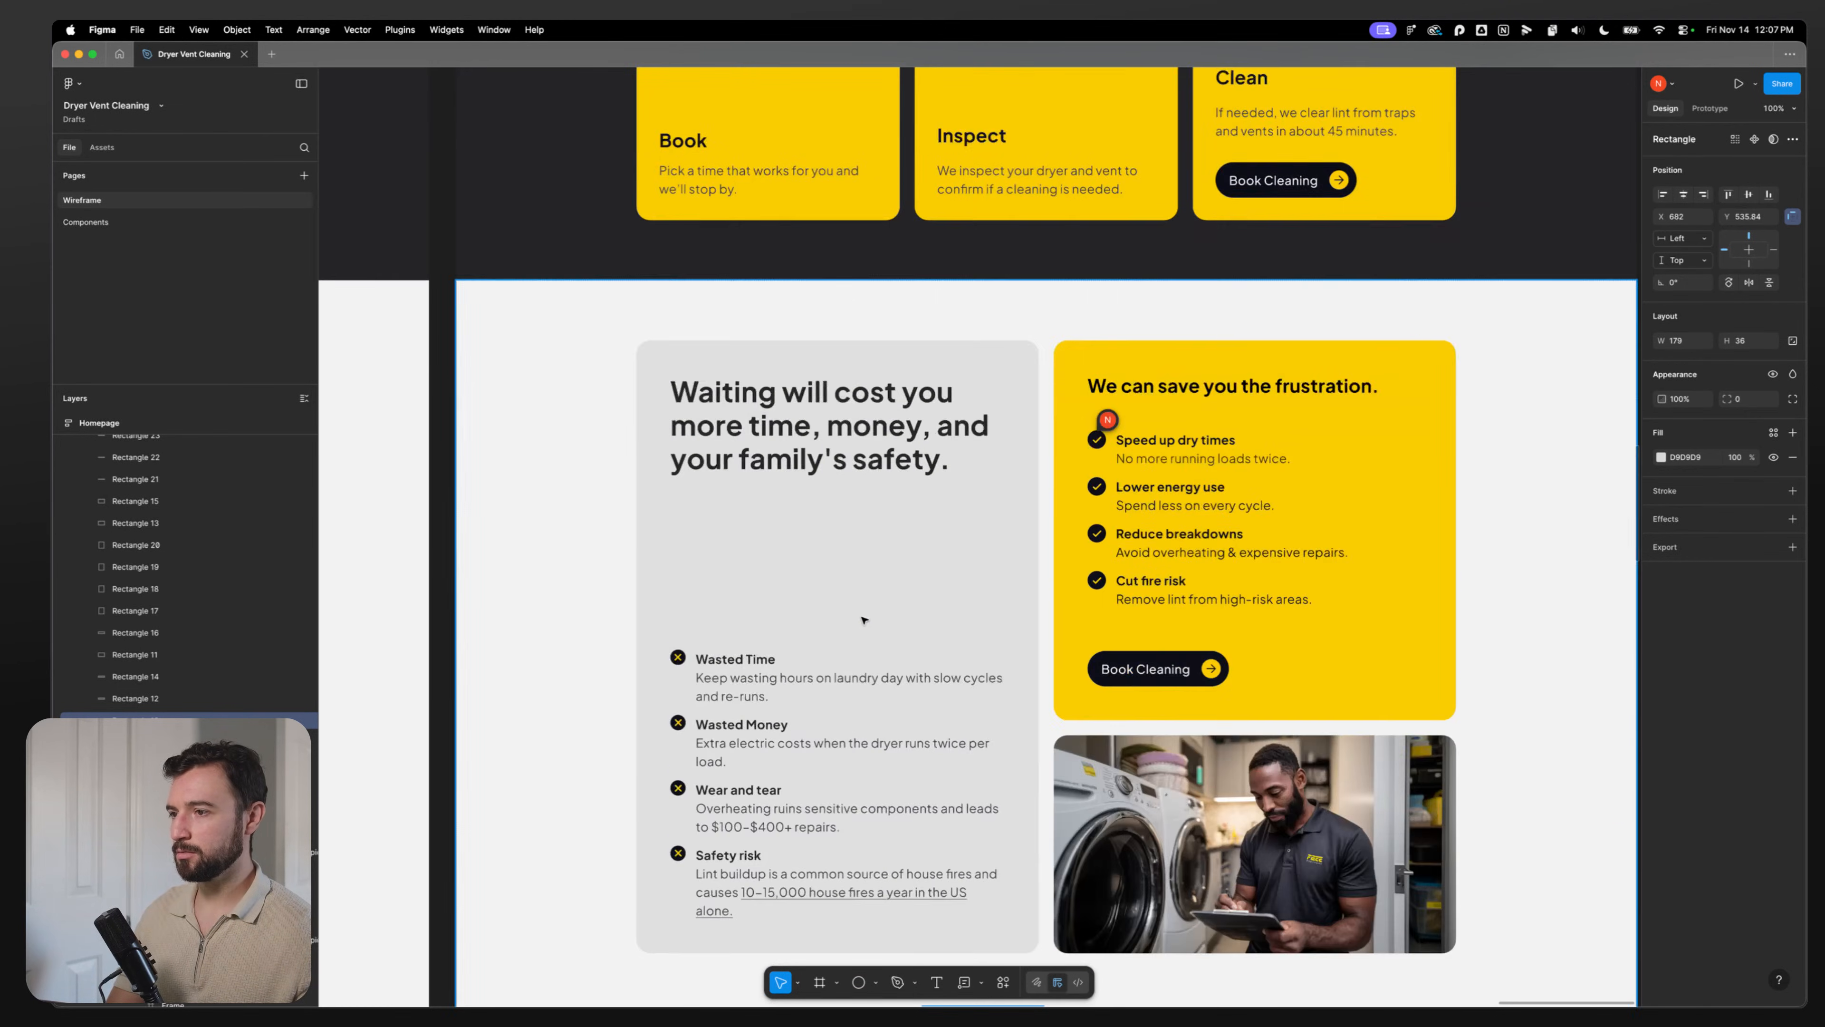
{"action": "scroll", "coordinate": [863, 620], "scroll_direction": "down", "scroll_amount": 20}
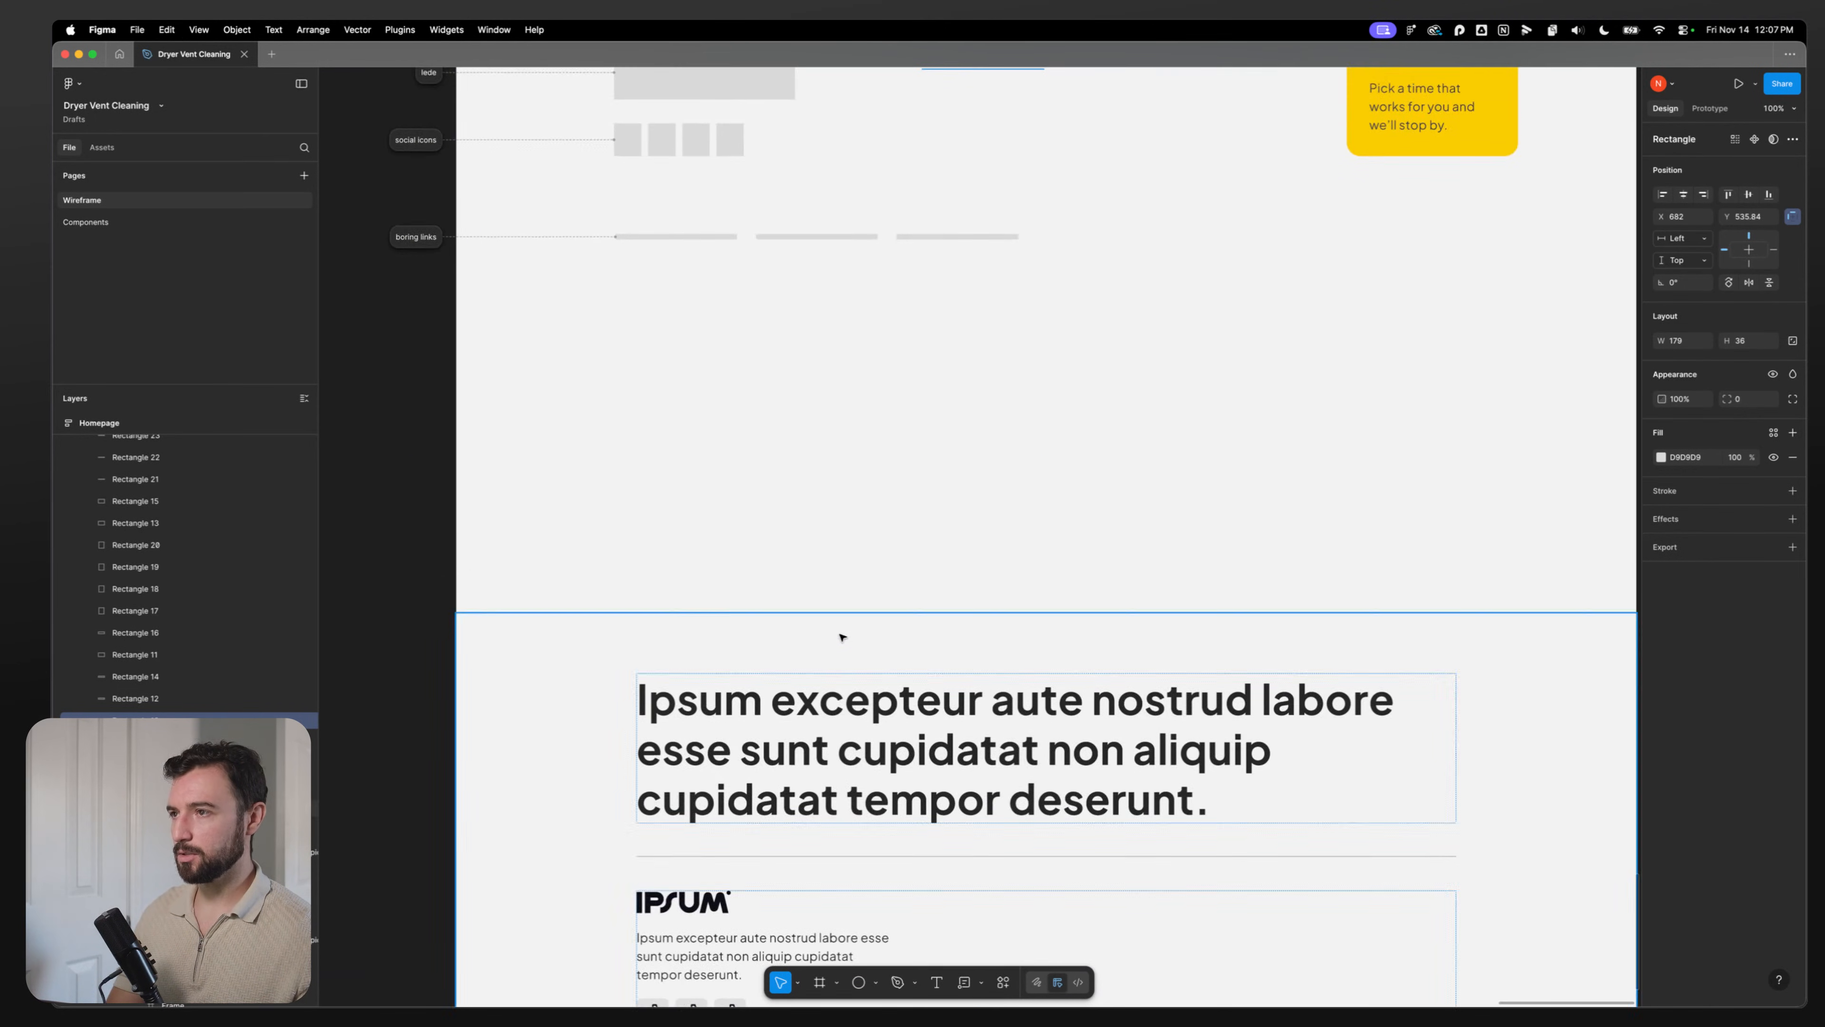
{"action": "scroll", "coordinate": [837, 632], "scroll_direction": "up", "scroll_amount": 6}
{"action": "scroll", "coordinate": [837, 632], "scroll_direction": "down", "scroll_amount": 14}
Step: Wrap the footer's logo, description paragraph and social icons row together in one auto layout frame
{"action": "left_click", "coordinate": [844, 399]}
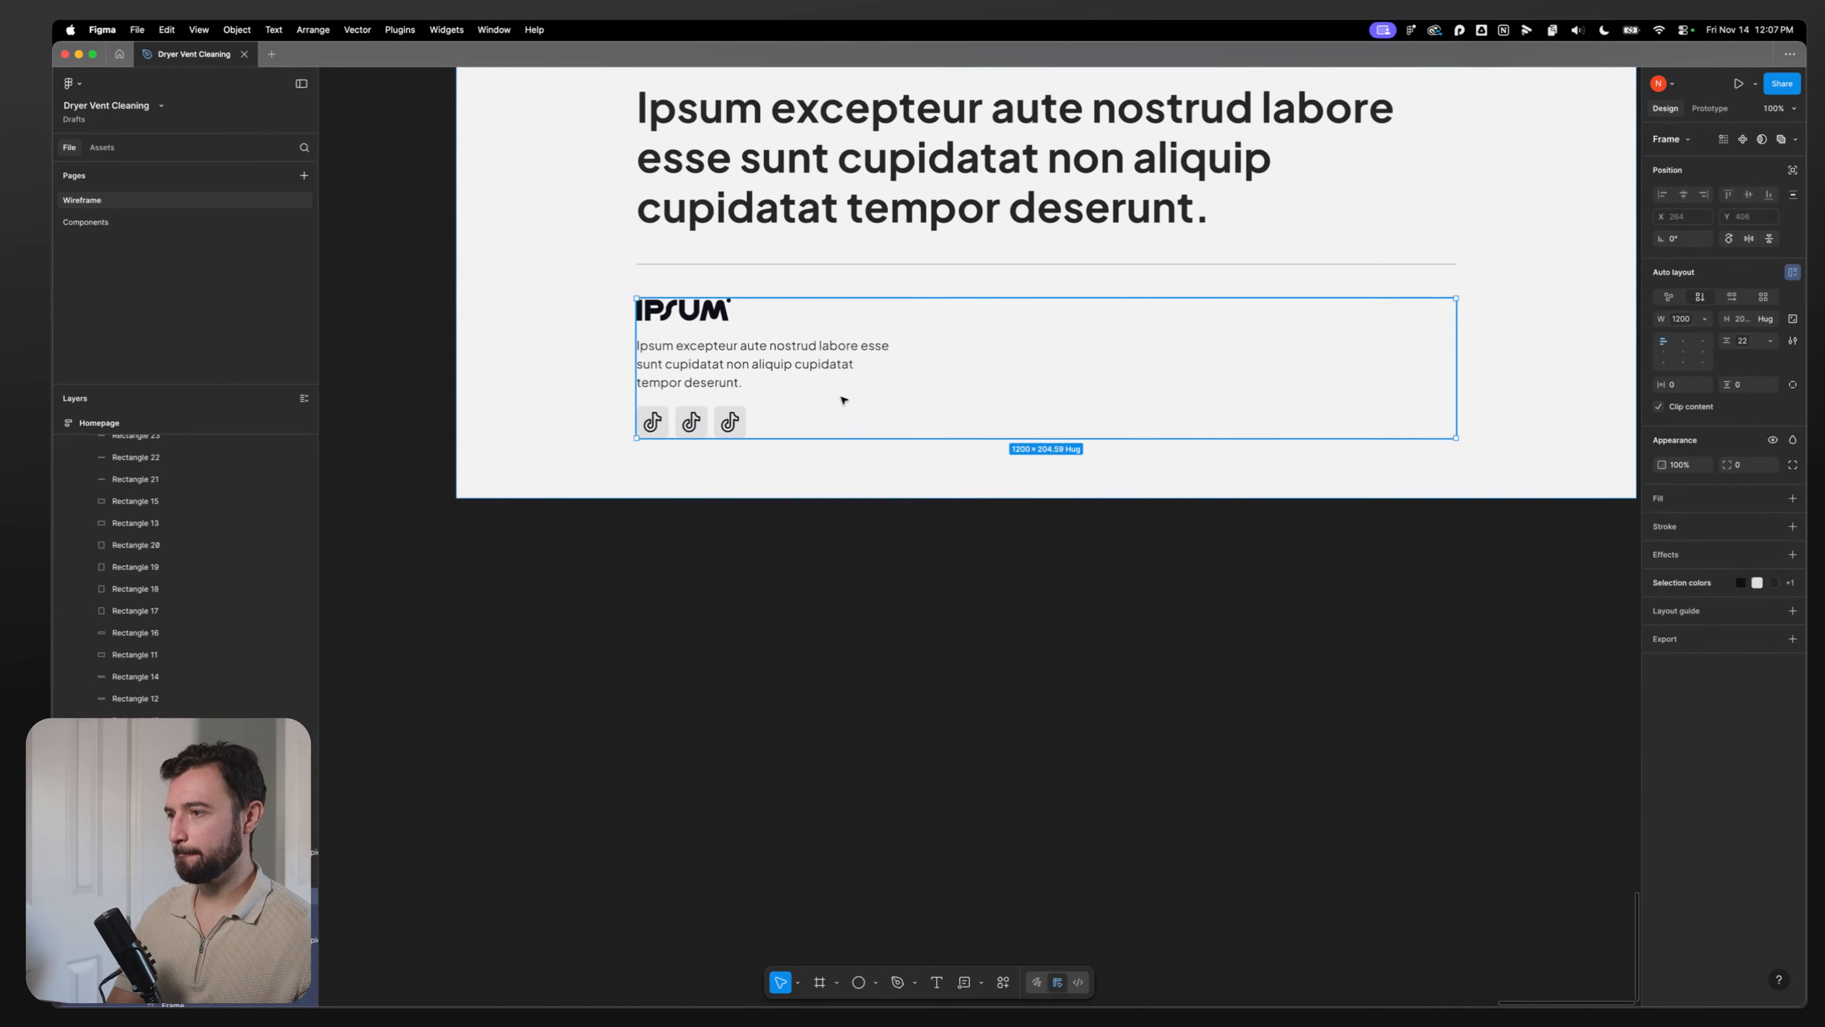
{"action": "left_click", "coordinate": [826, 370]}
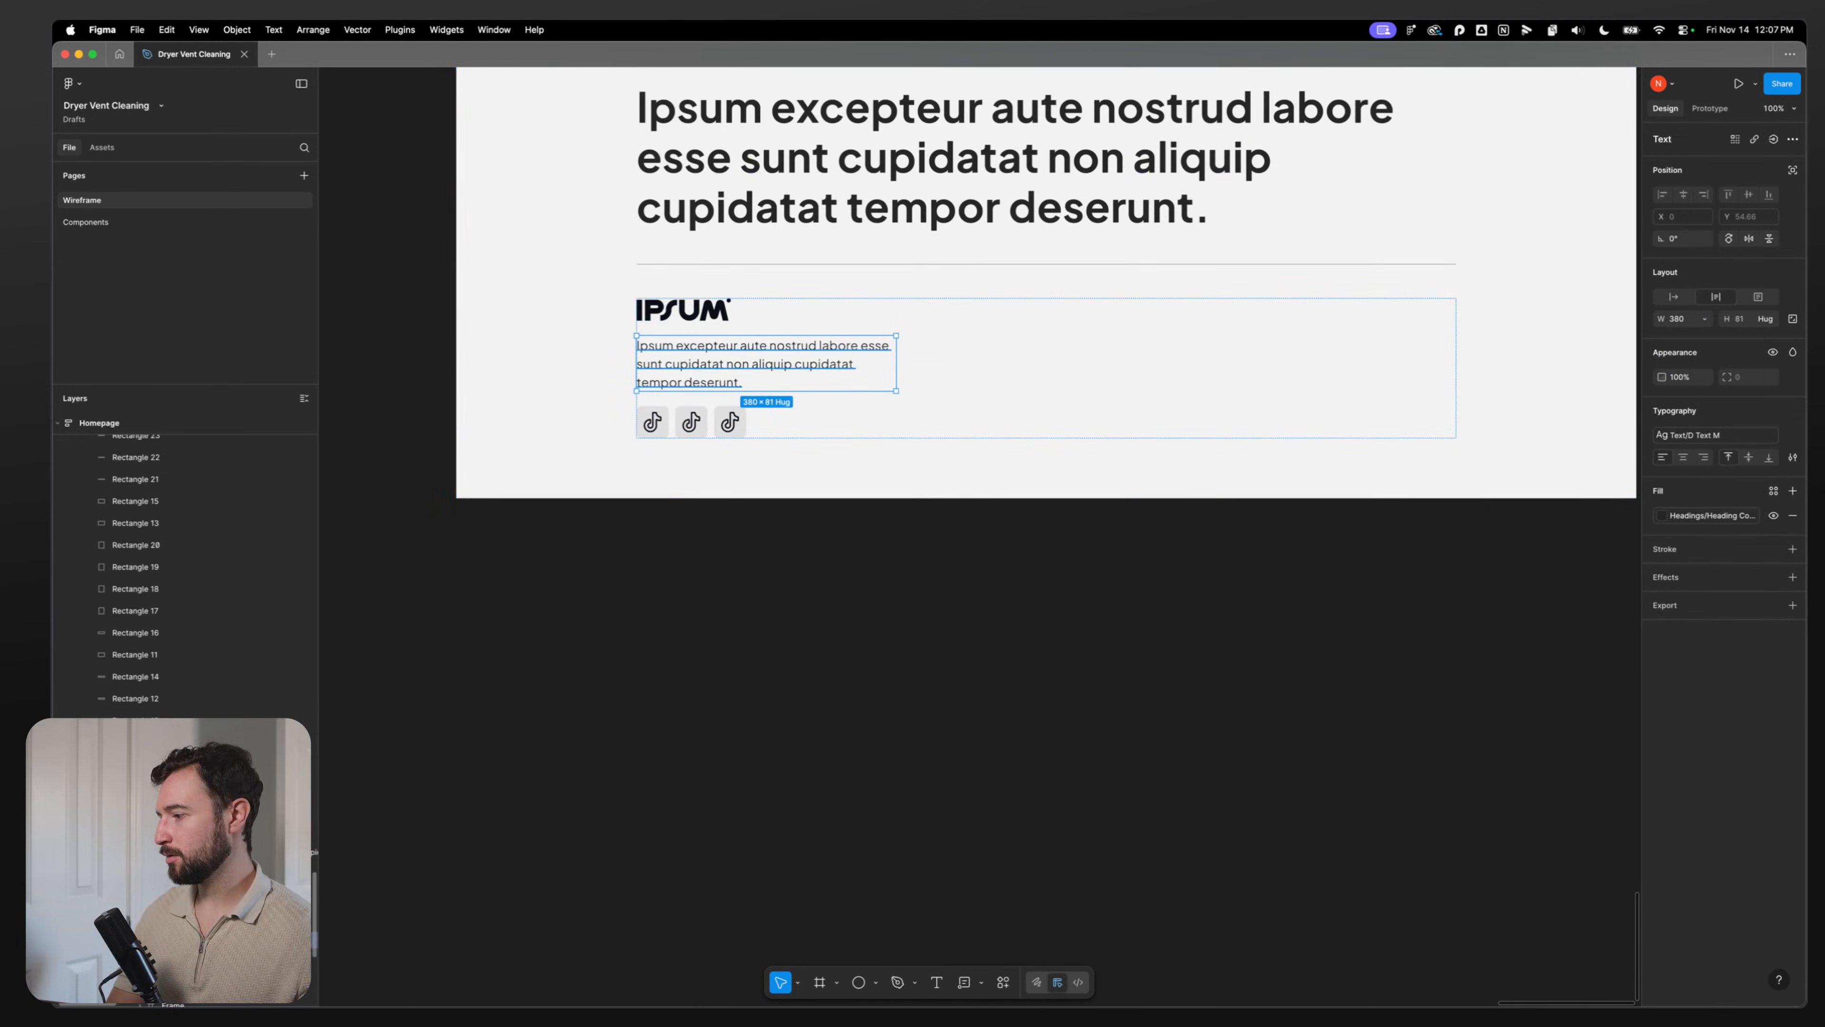
{"action": "left_click", "coordinate": [683, 310]}
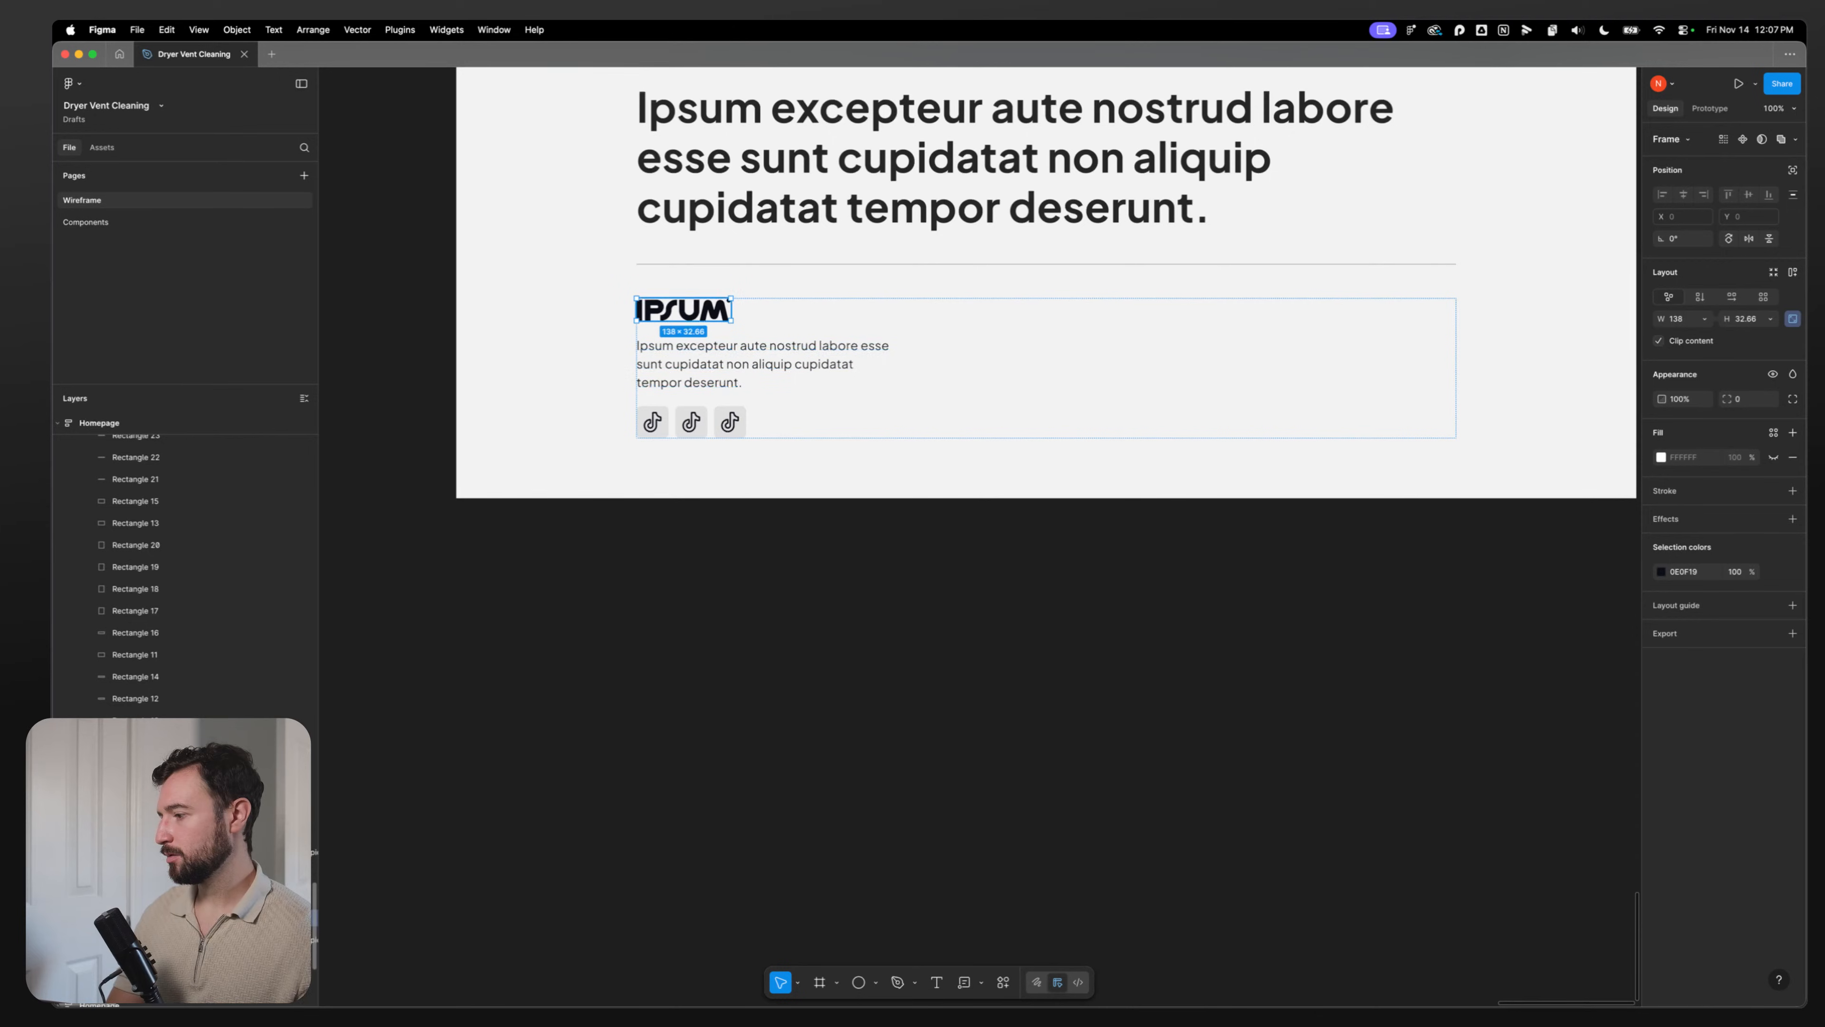
{"action": "left_click", "coordinate": [173, 961], "text": "shift"}
{"action": "scroll", "coordinate": [826, 504], "scroll_direction": "up", "scroll_amount": 14}
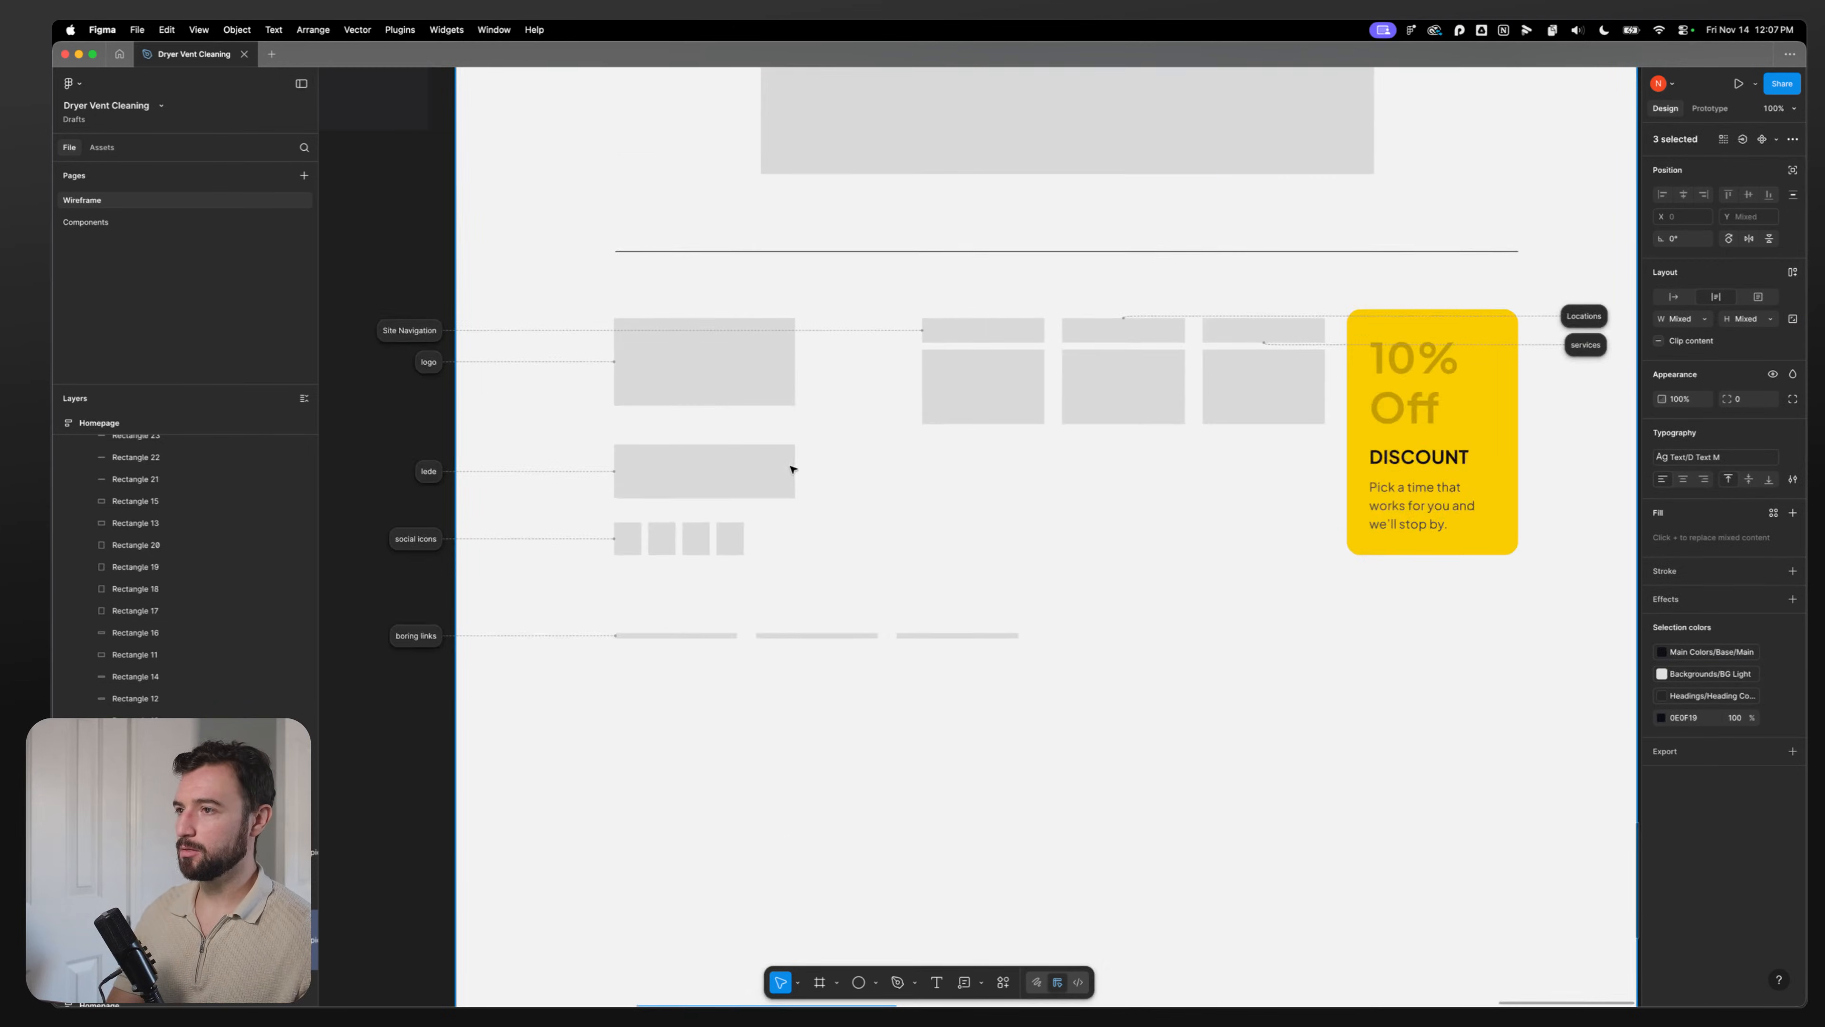
{"action": "scroll", "coordinate": [810, 629], "scroll_direction": "down", "scroll_amount": 12}
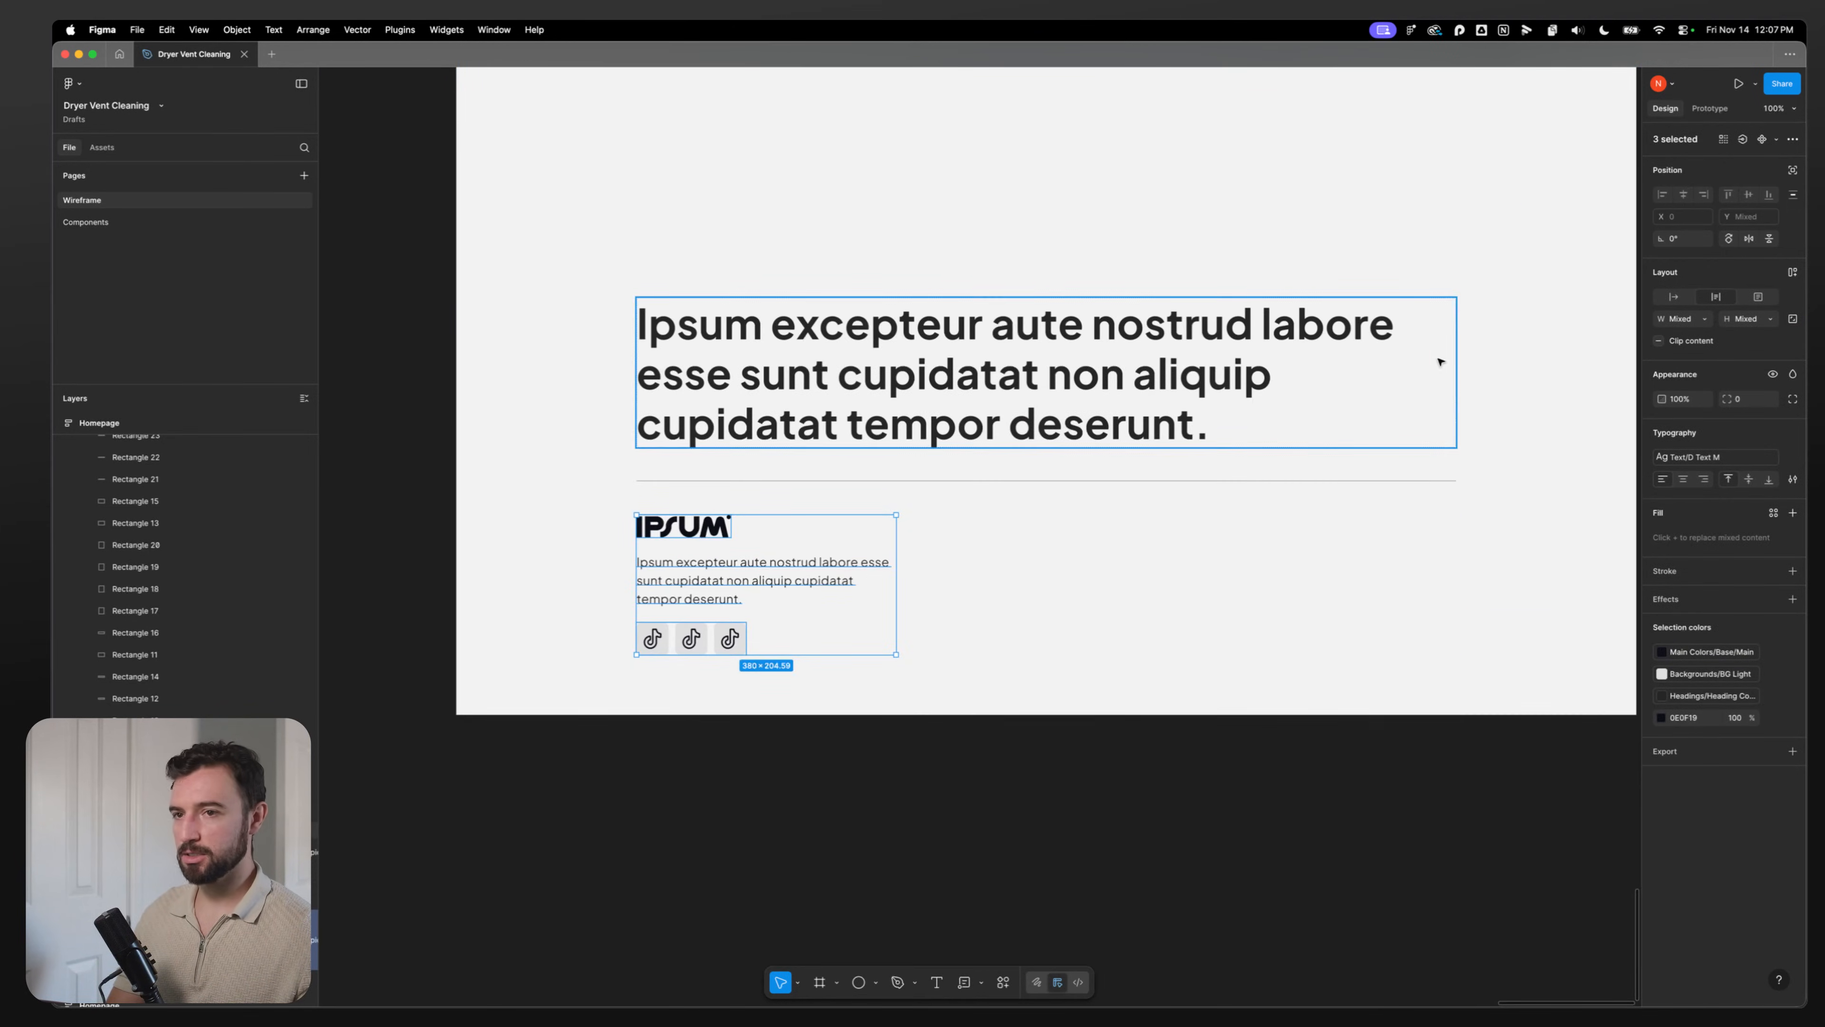
{"action": "key", "text": "shift+a"}
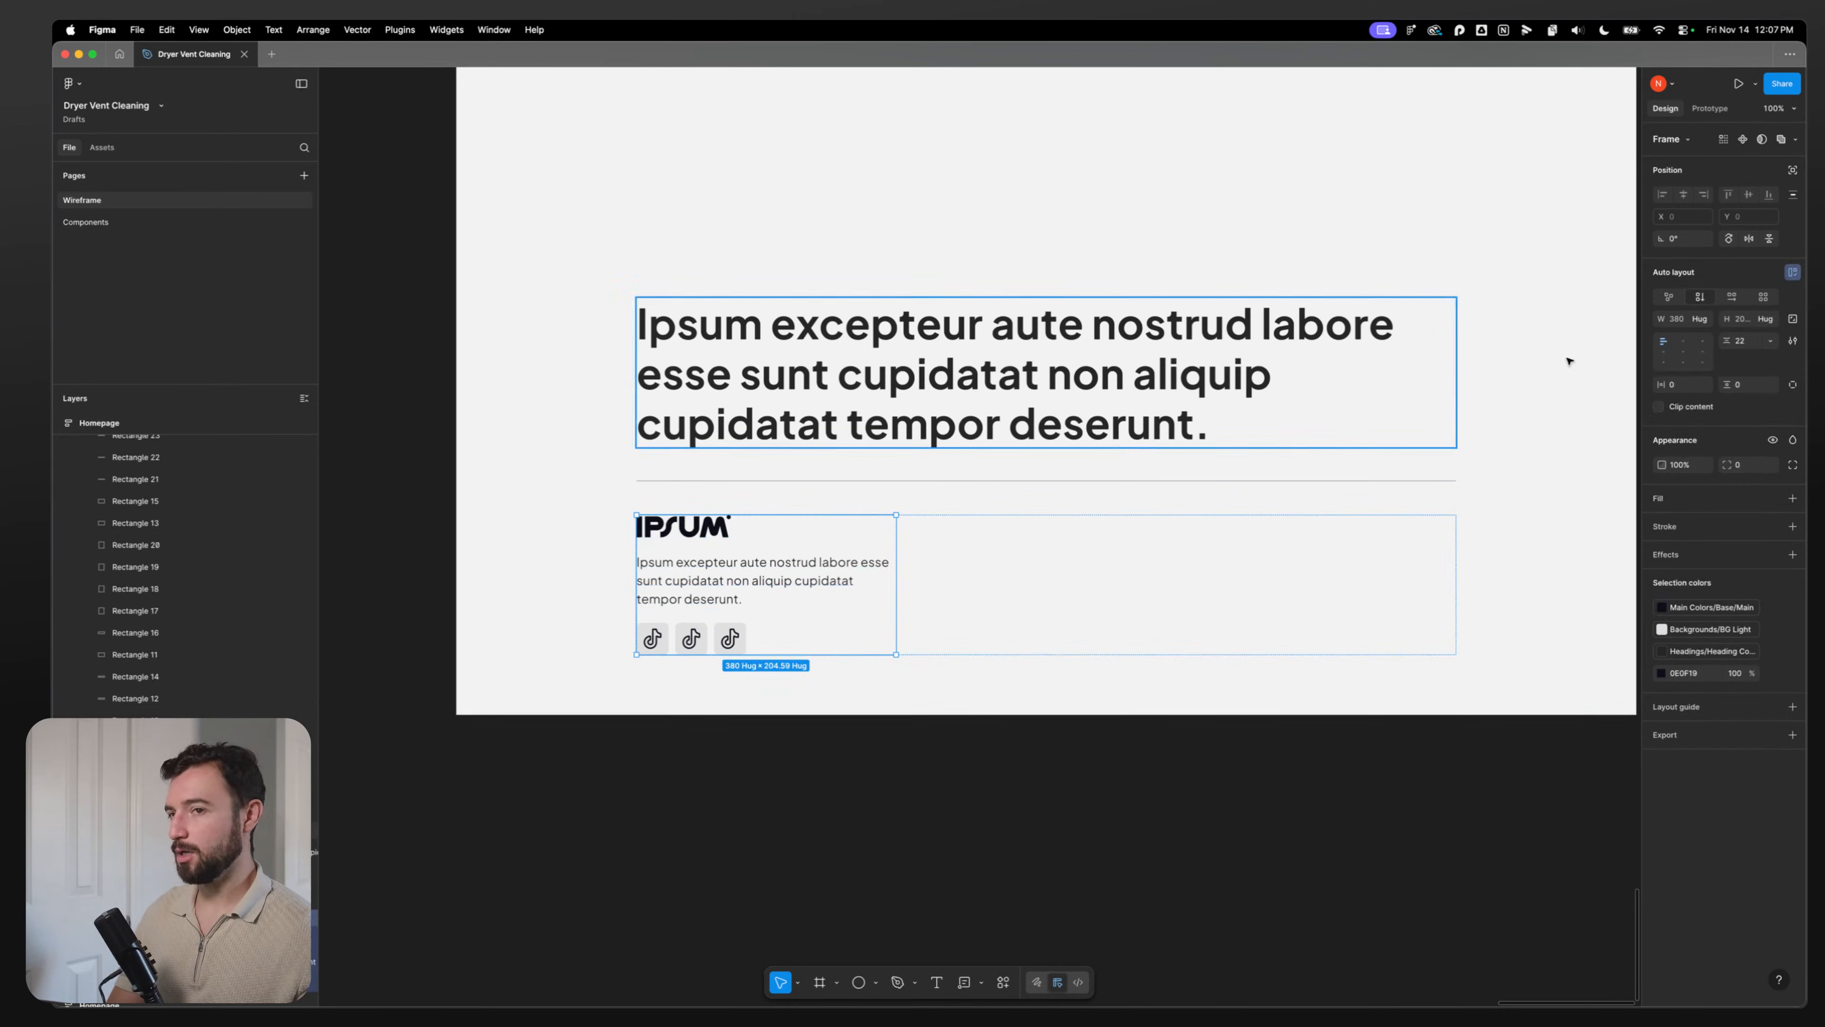
Step: Set the vertical gap of the footer's logo column to the D Content Gap variable
{"action": "left_click", "coordinate": [1753, 341]}
{"action": "left_click", "coordinate": [1746, 386]}
{"action": "type", "text": "content"}
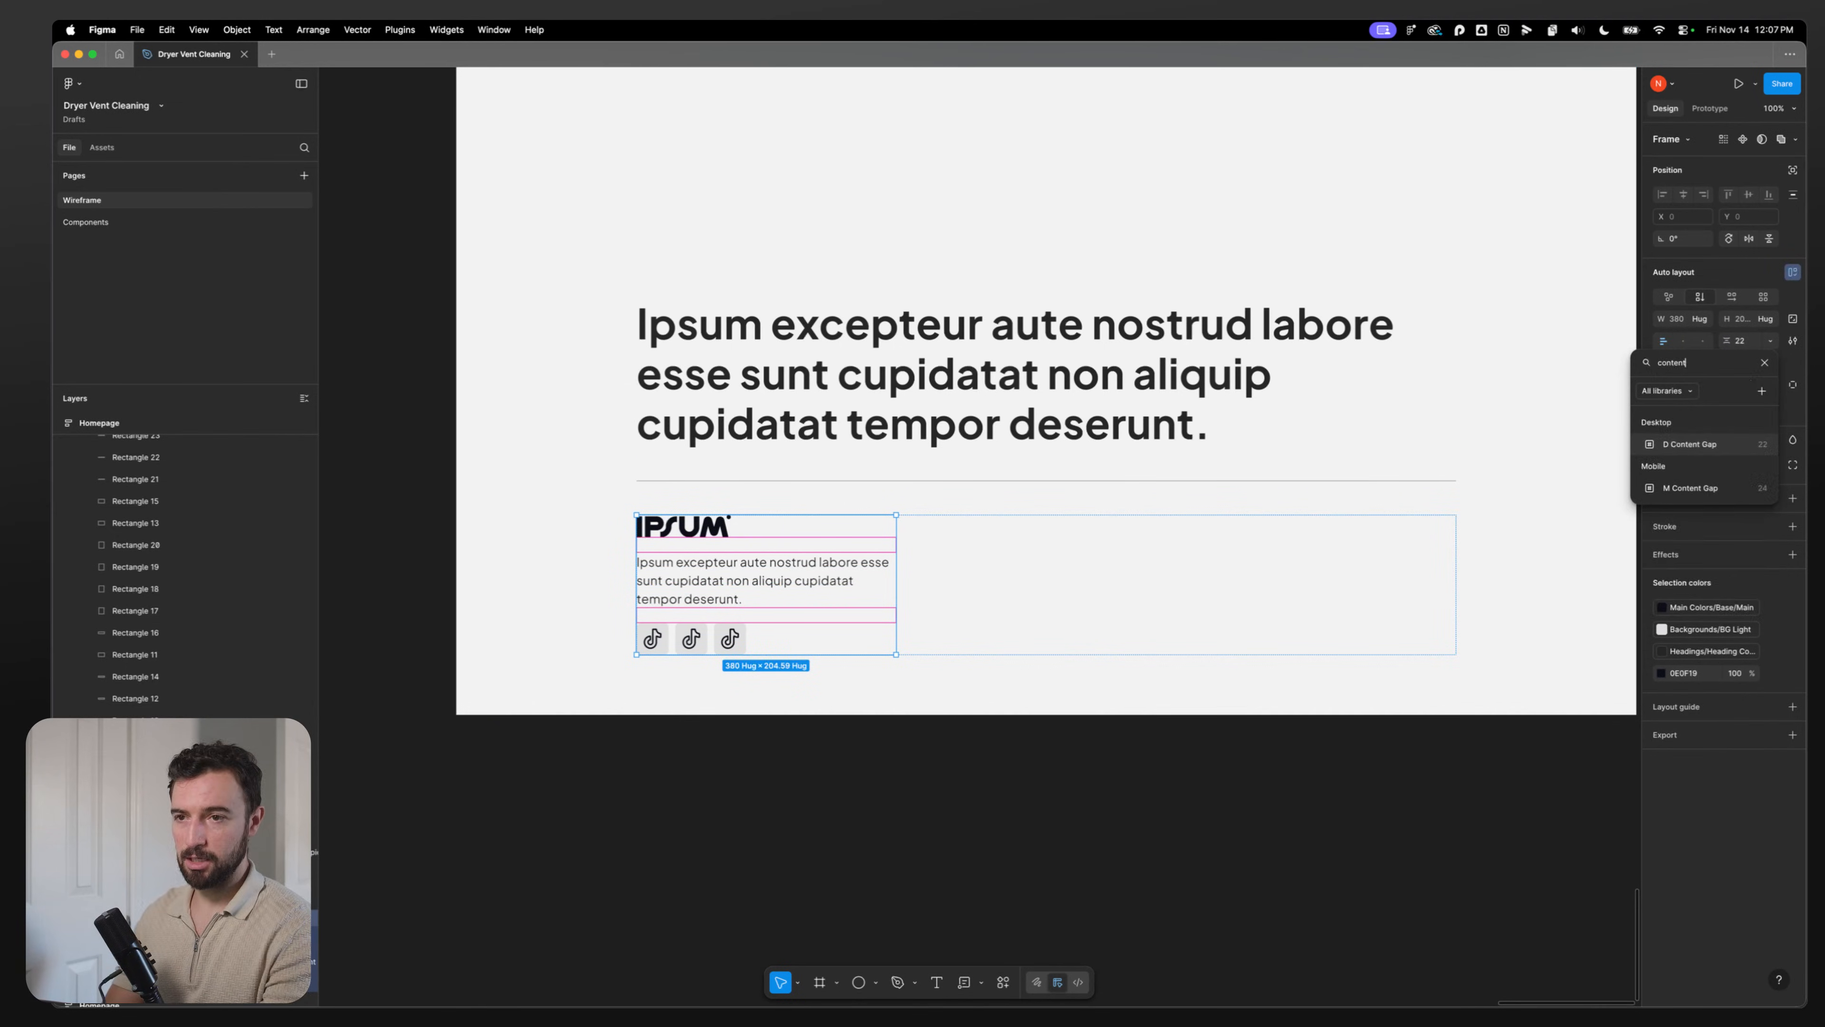
{"action": "left_click", "coordinate": [1690, 444]}
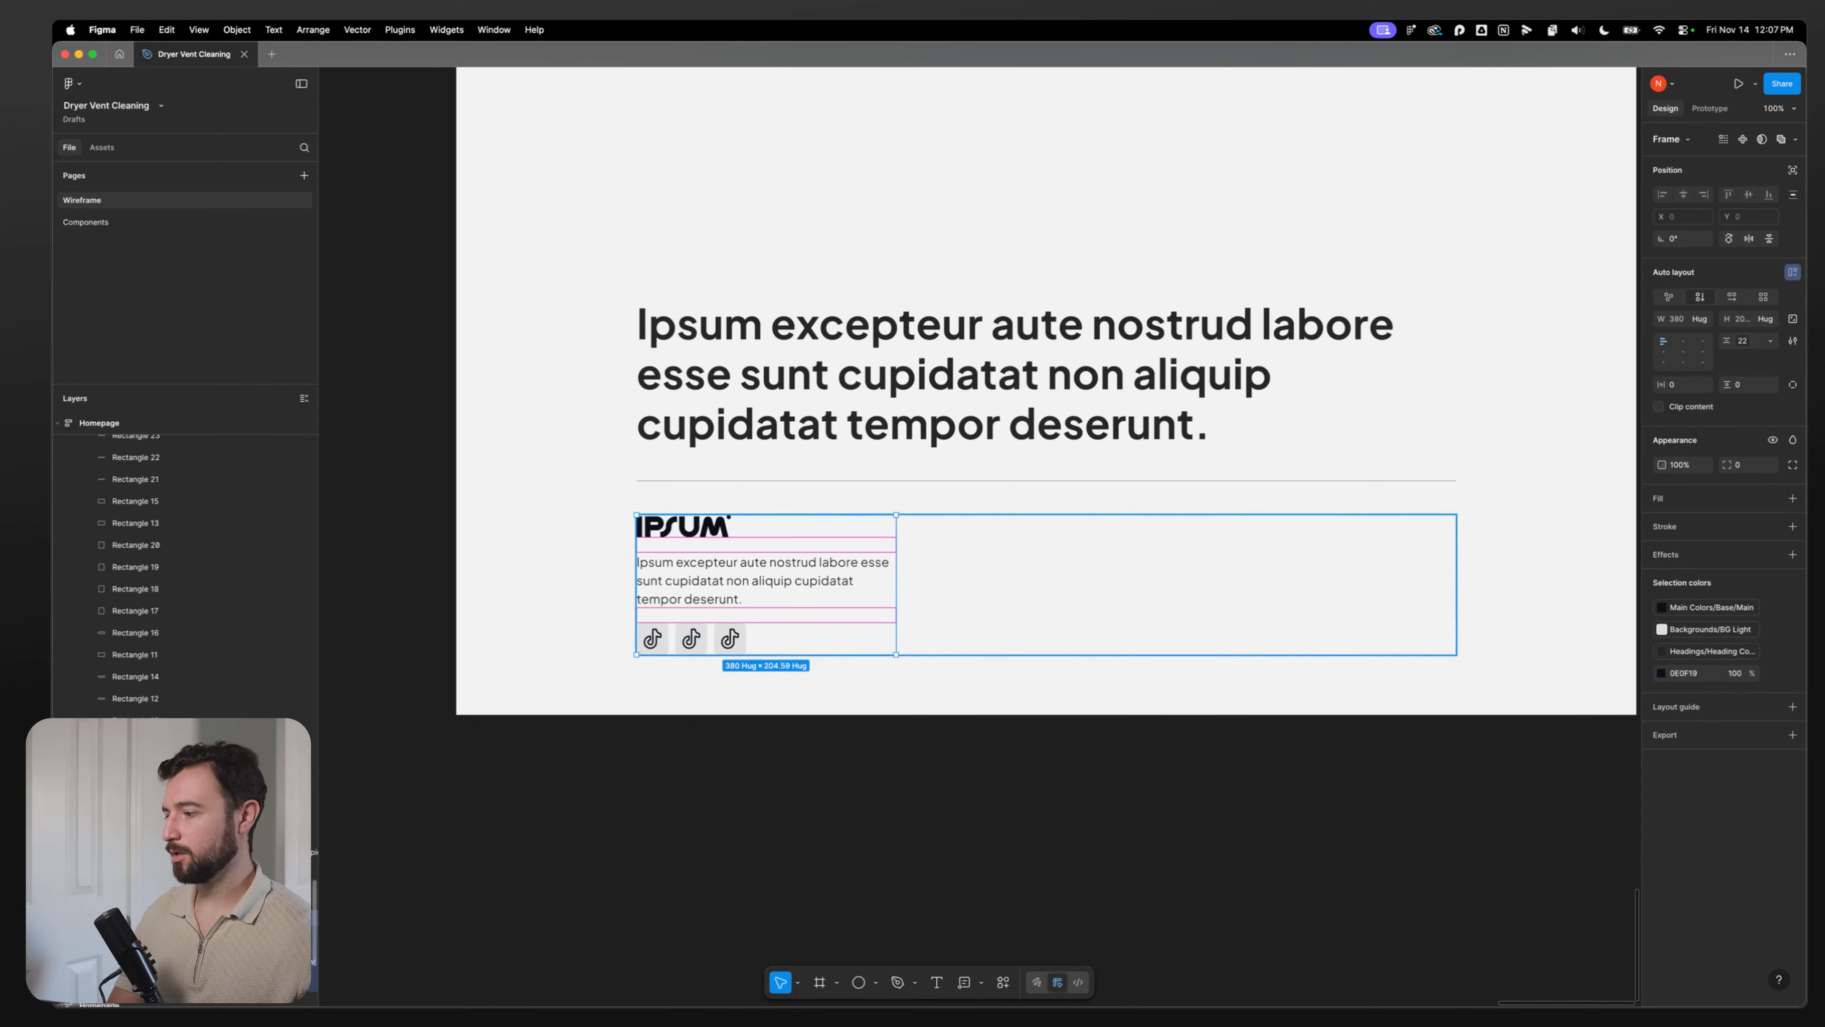
Step: Draw an empty frame about 359 × 133 in the footer container beside the logo column
{"action": "key", "text": "f"}
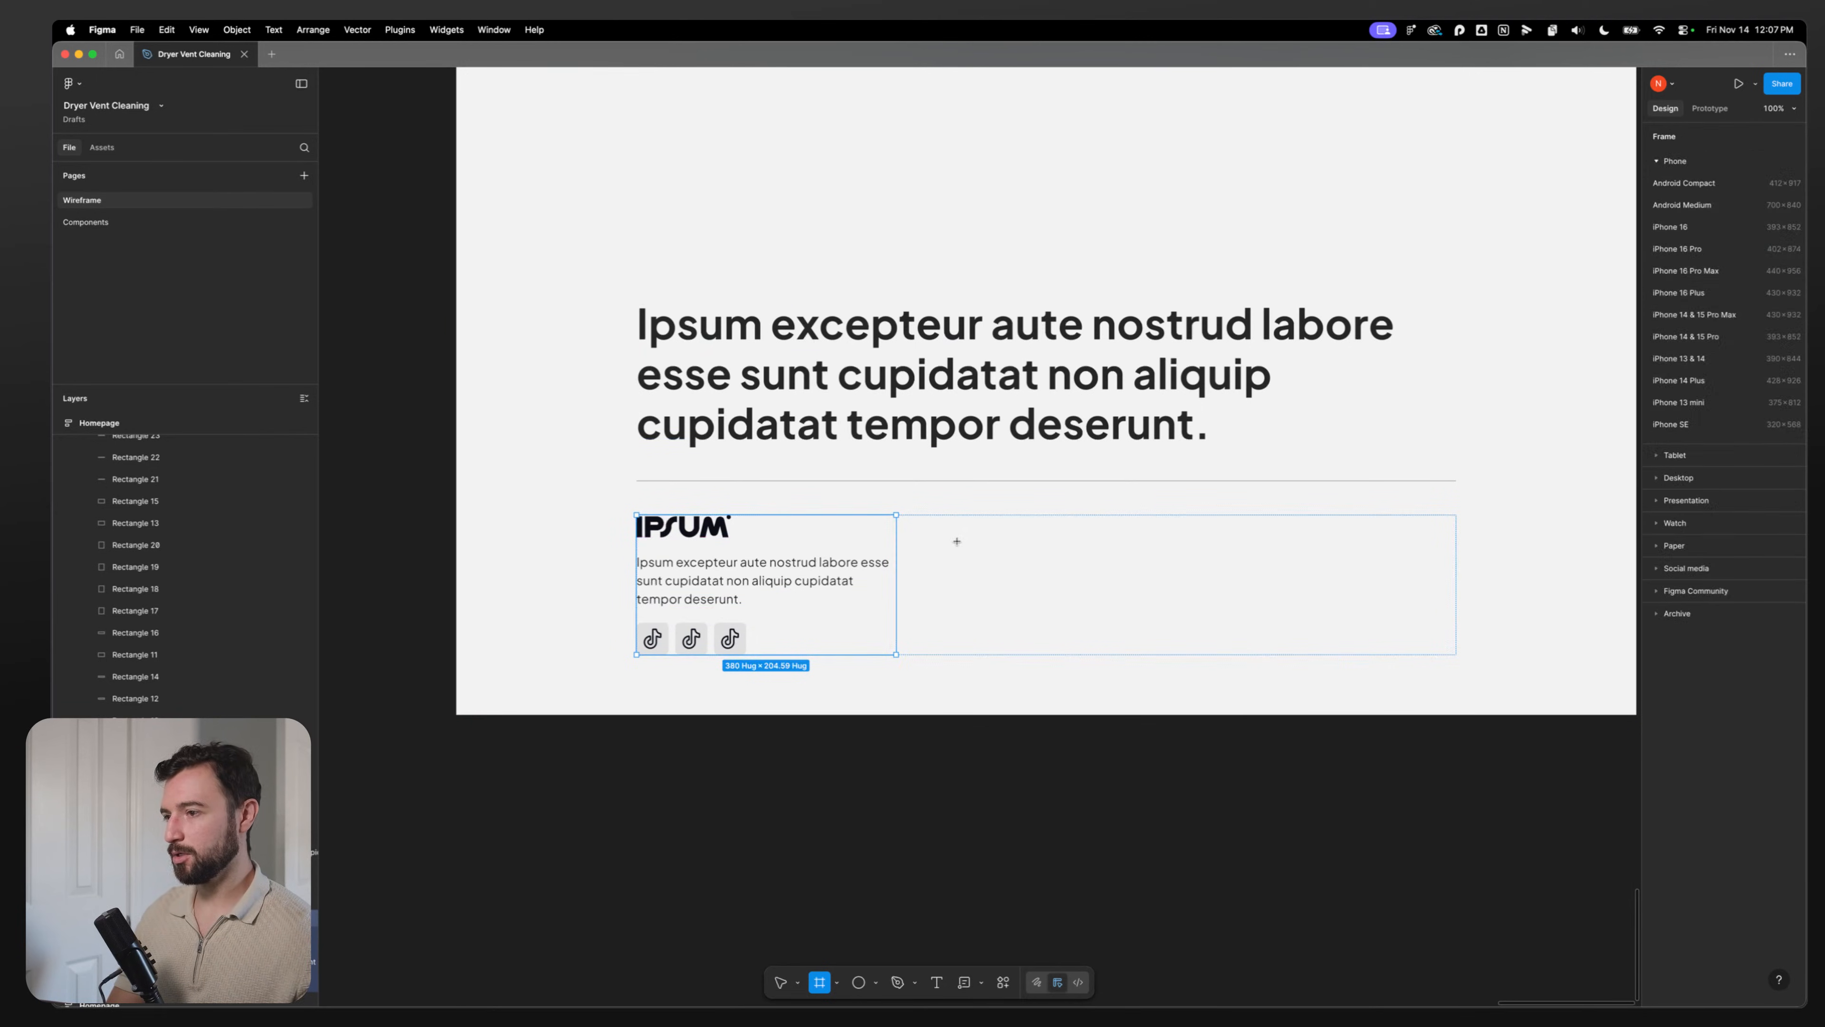
{"action": "left_click_drag", "start_coordinate": [954, 538], "coordinate": [1200, 626]}
{"action": "left_click", "coordinate": [1320, 643]}
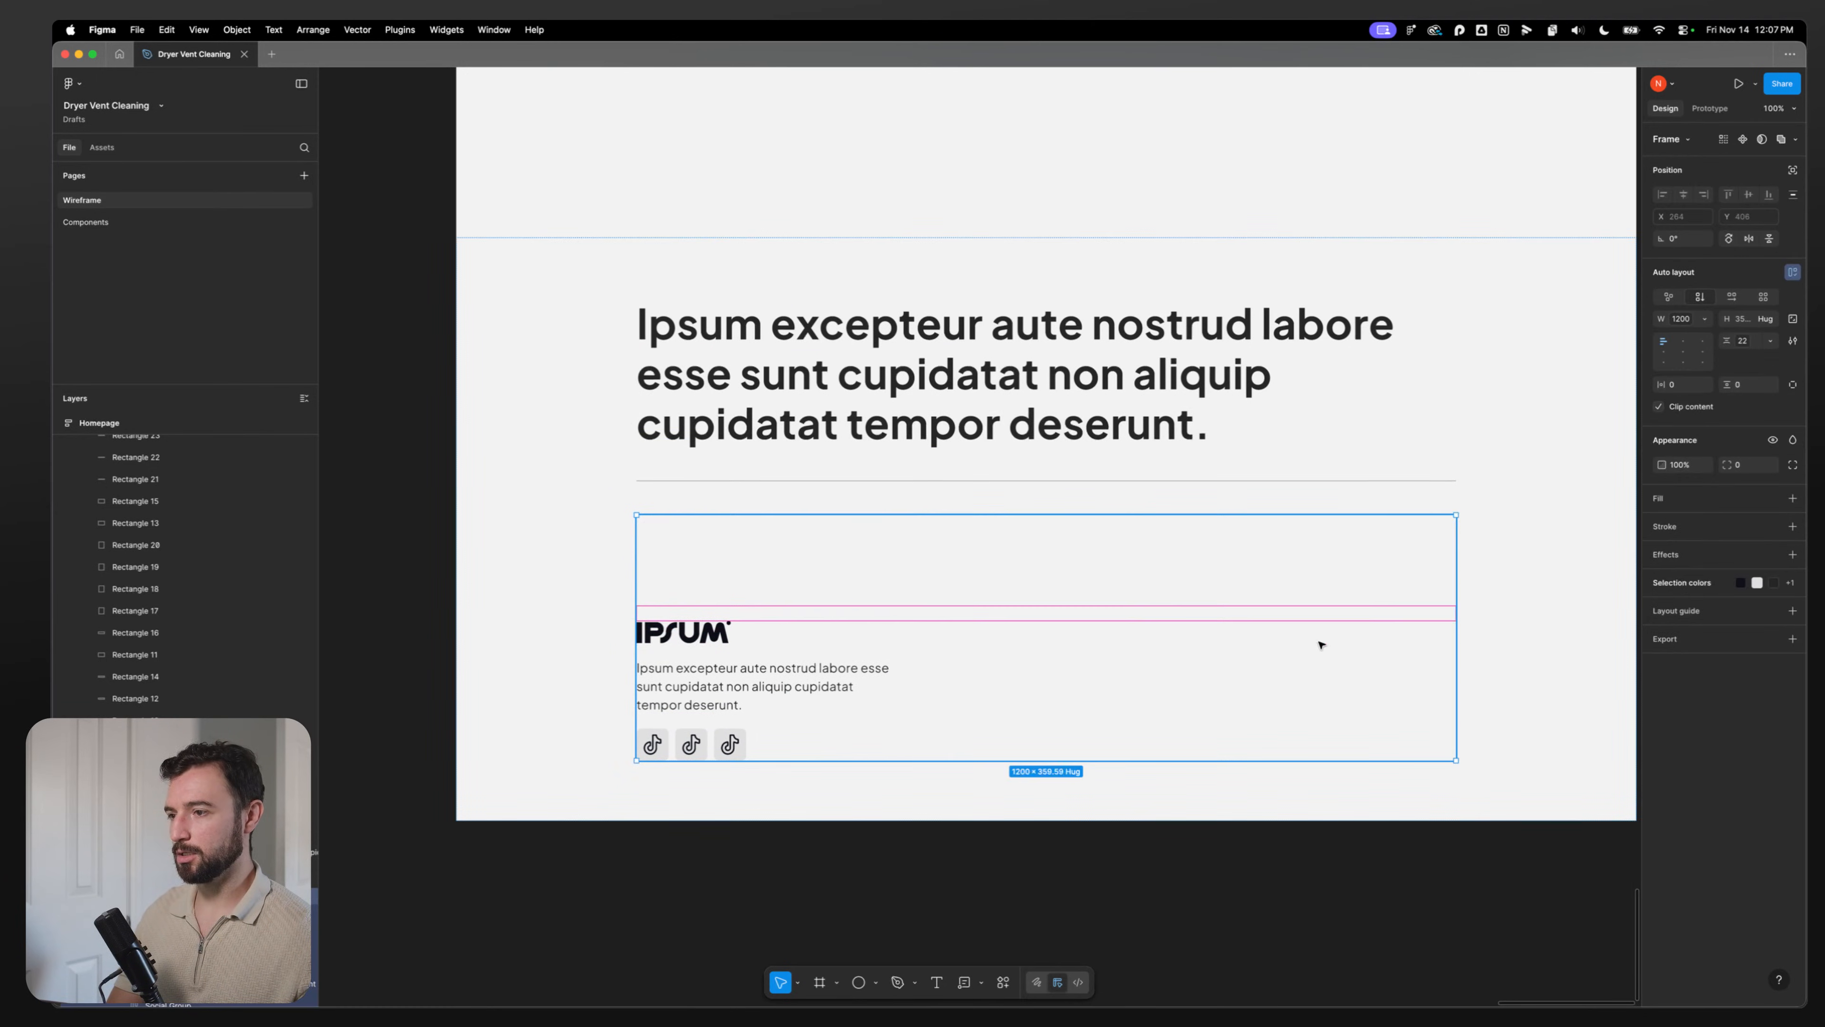
Step: Switch the footer container to a horizontal layout and place the empty frame after the logo column
{"action": "left_click", "coordinate": [1726, 302]}
{"action": "double_click", "coordinate": [1053, 571]}
{"action": "left_click_drag", "start_coordinate": [1052, 571], "coordinate": [833, 573]}
{"action": "left_click", "coordinate": [976, 553]}
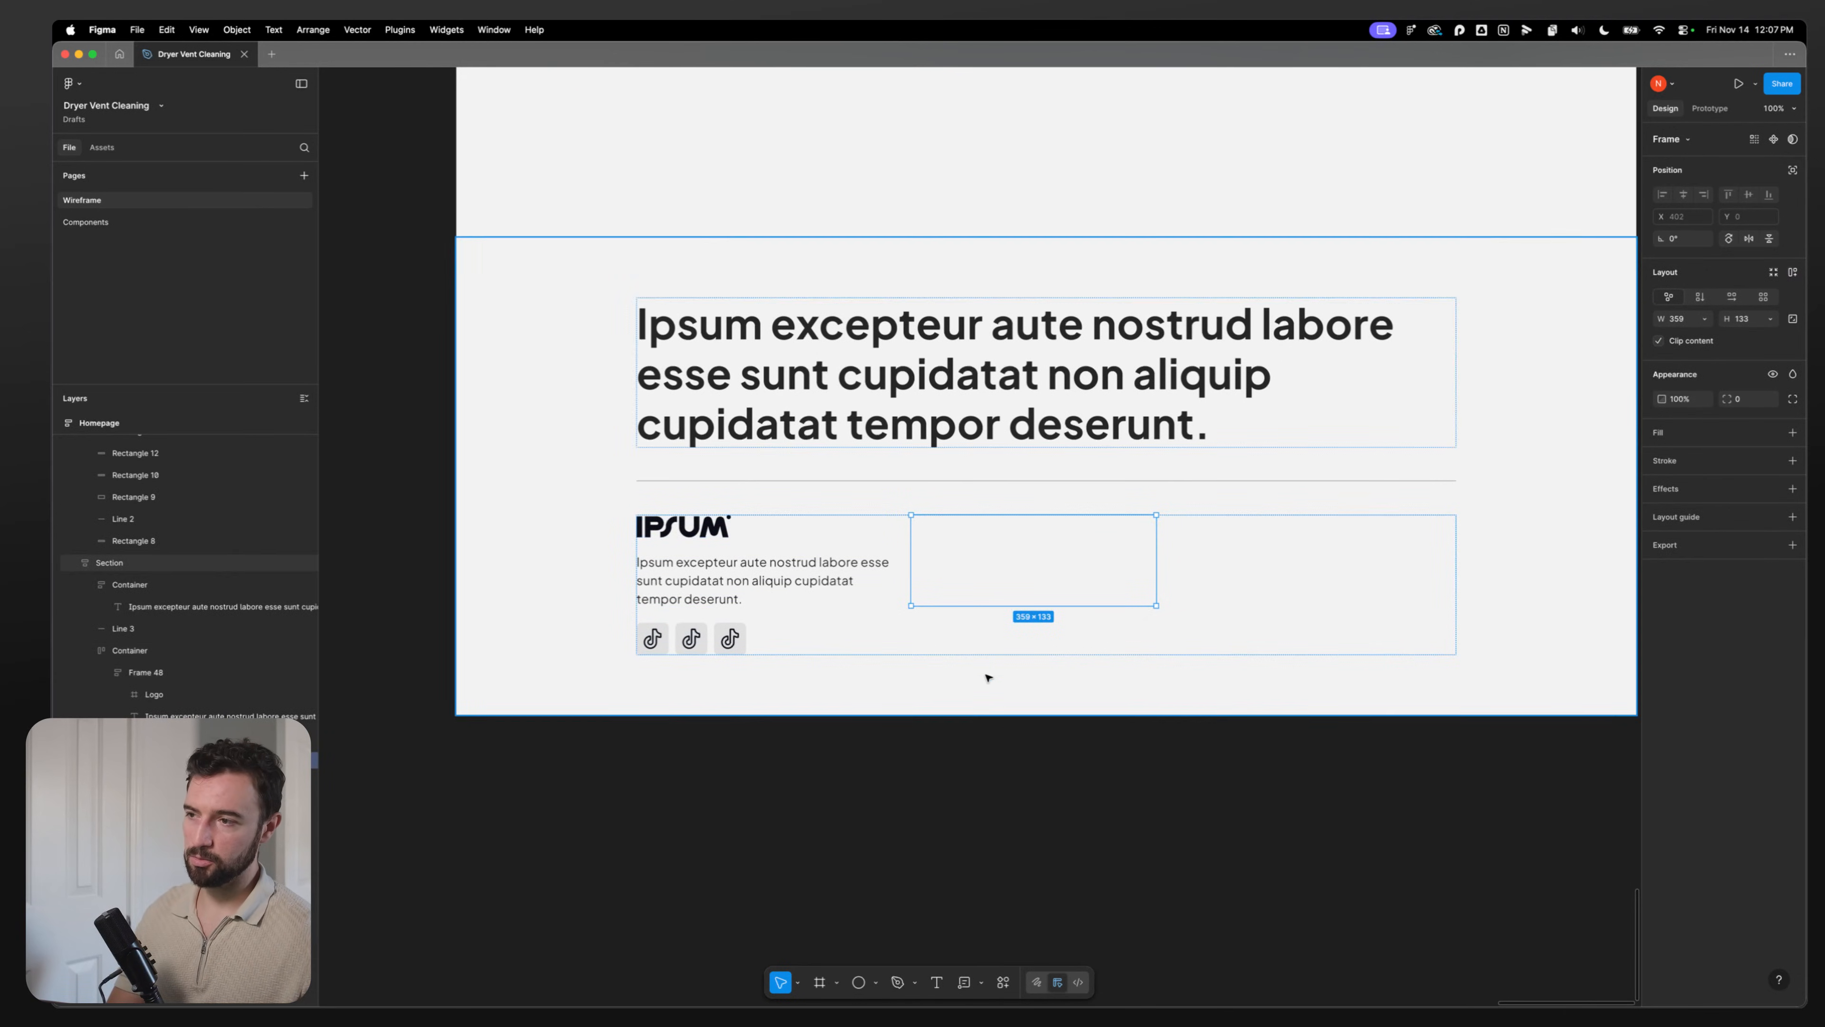
Step: Copy the footer description text into the empty frame and change the copy's text to "Link Item"
{"action": "double_click", "coordinate": [774, 580]}
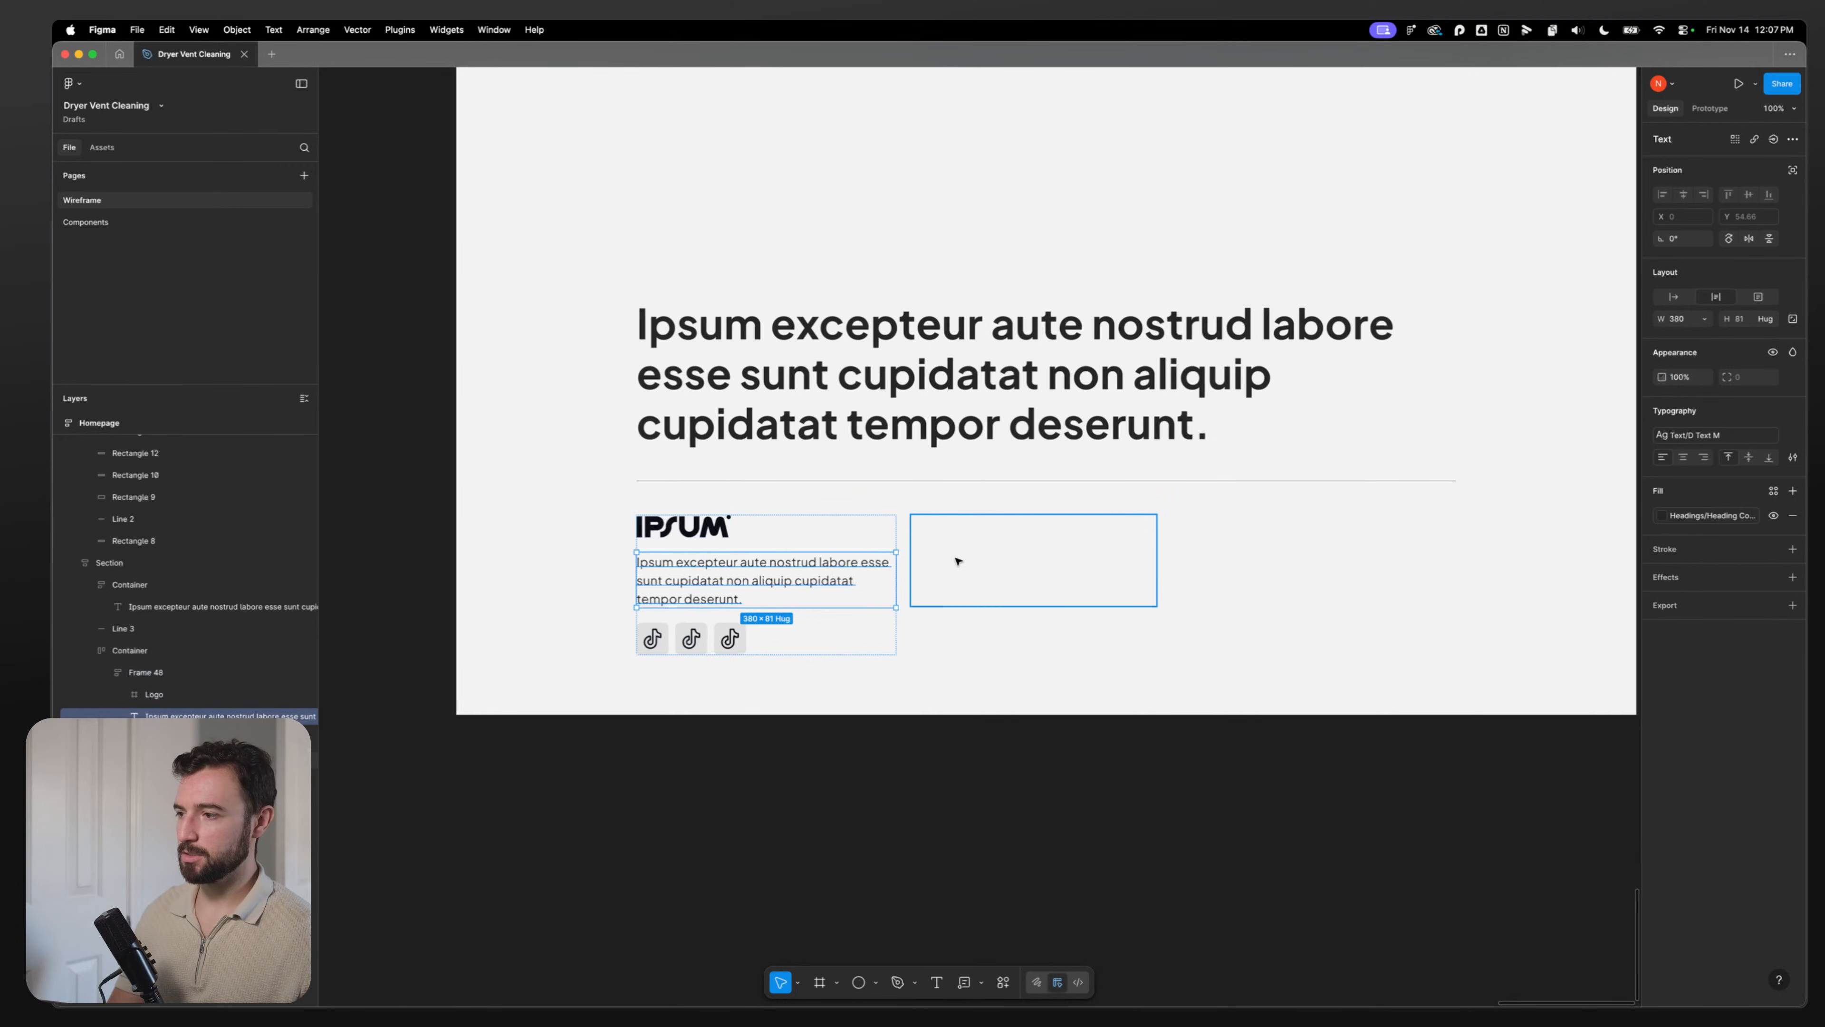
{"action": "key", "text": "super+c"}
{"action": "left_click", "coordinate": [984, 560]}
{"action": "key", "text": "super+v"}
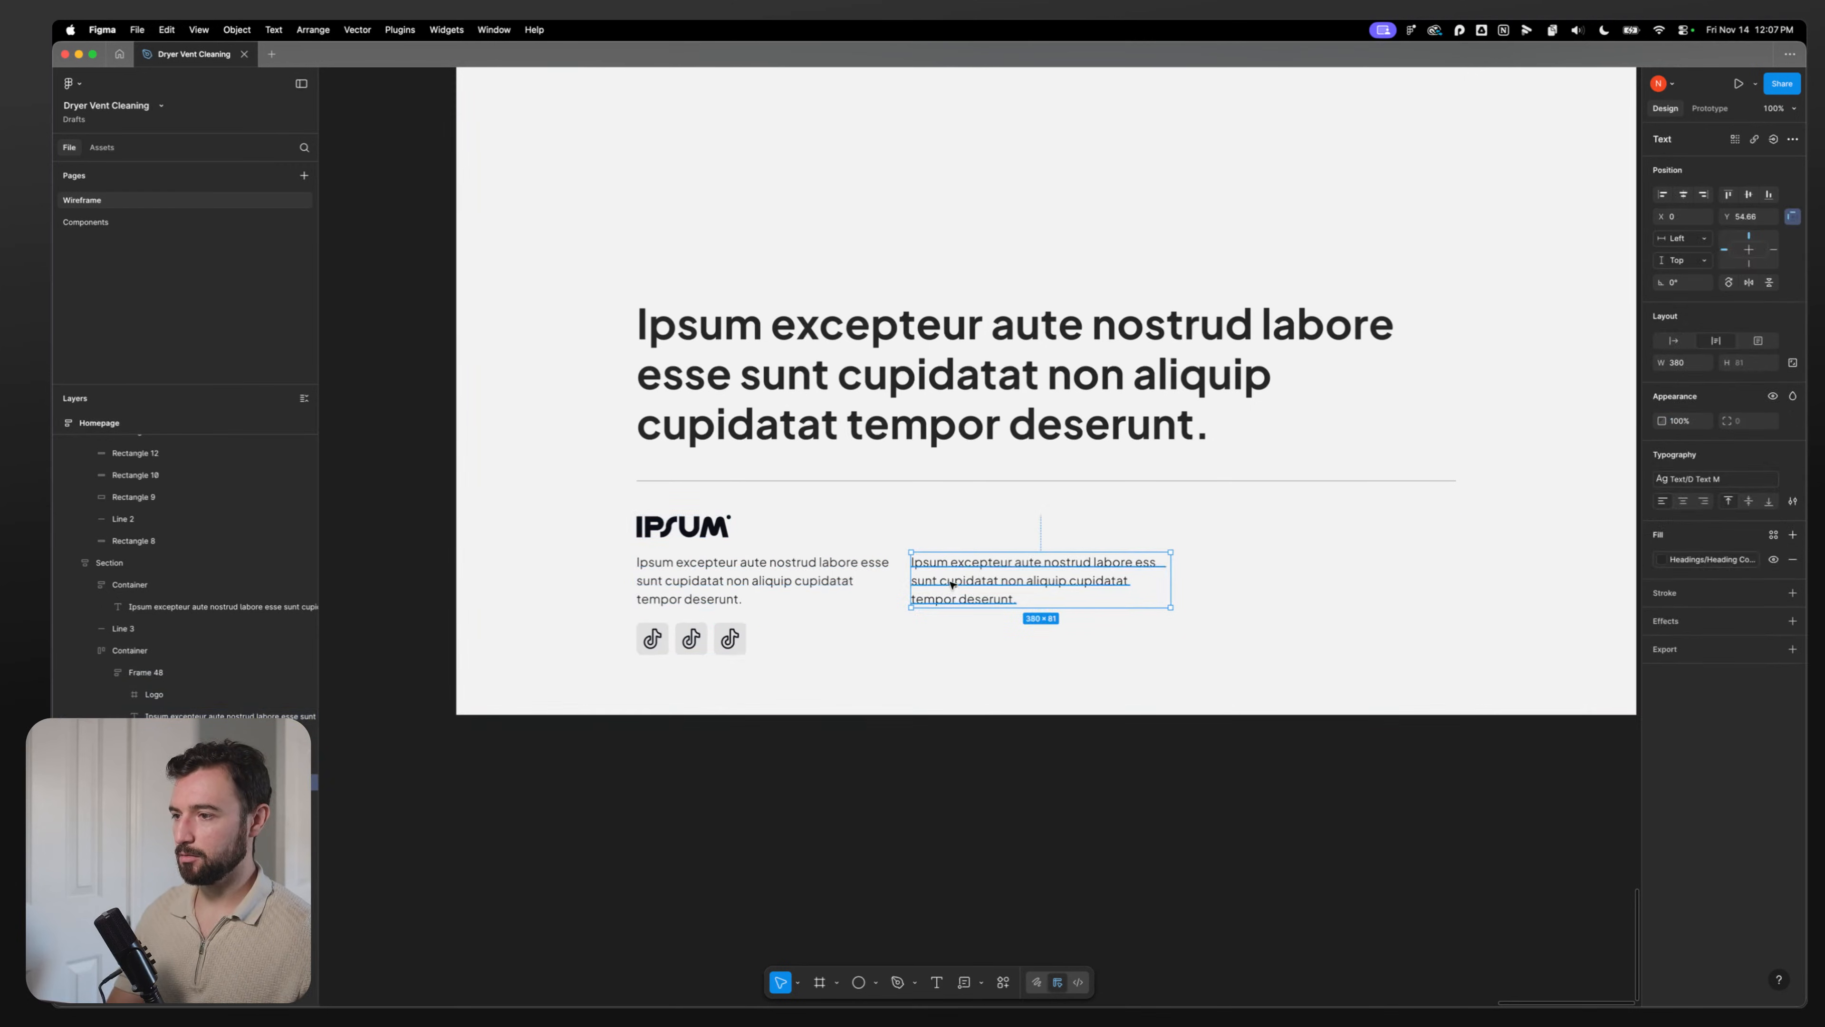
{"action": "double_click", "coordinate": [949, 575]}
{"action": "type", "text": "Link Item"}
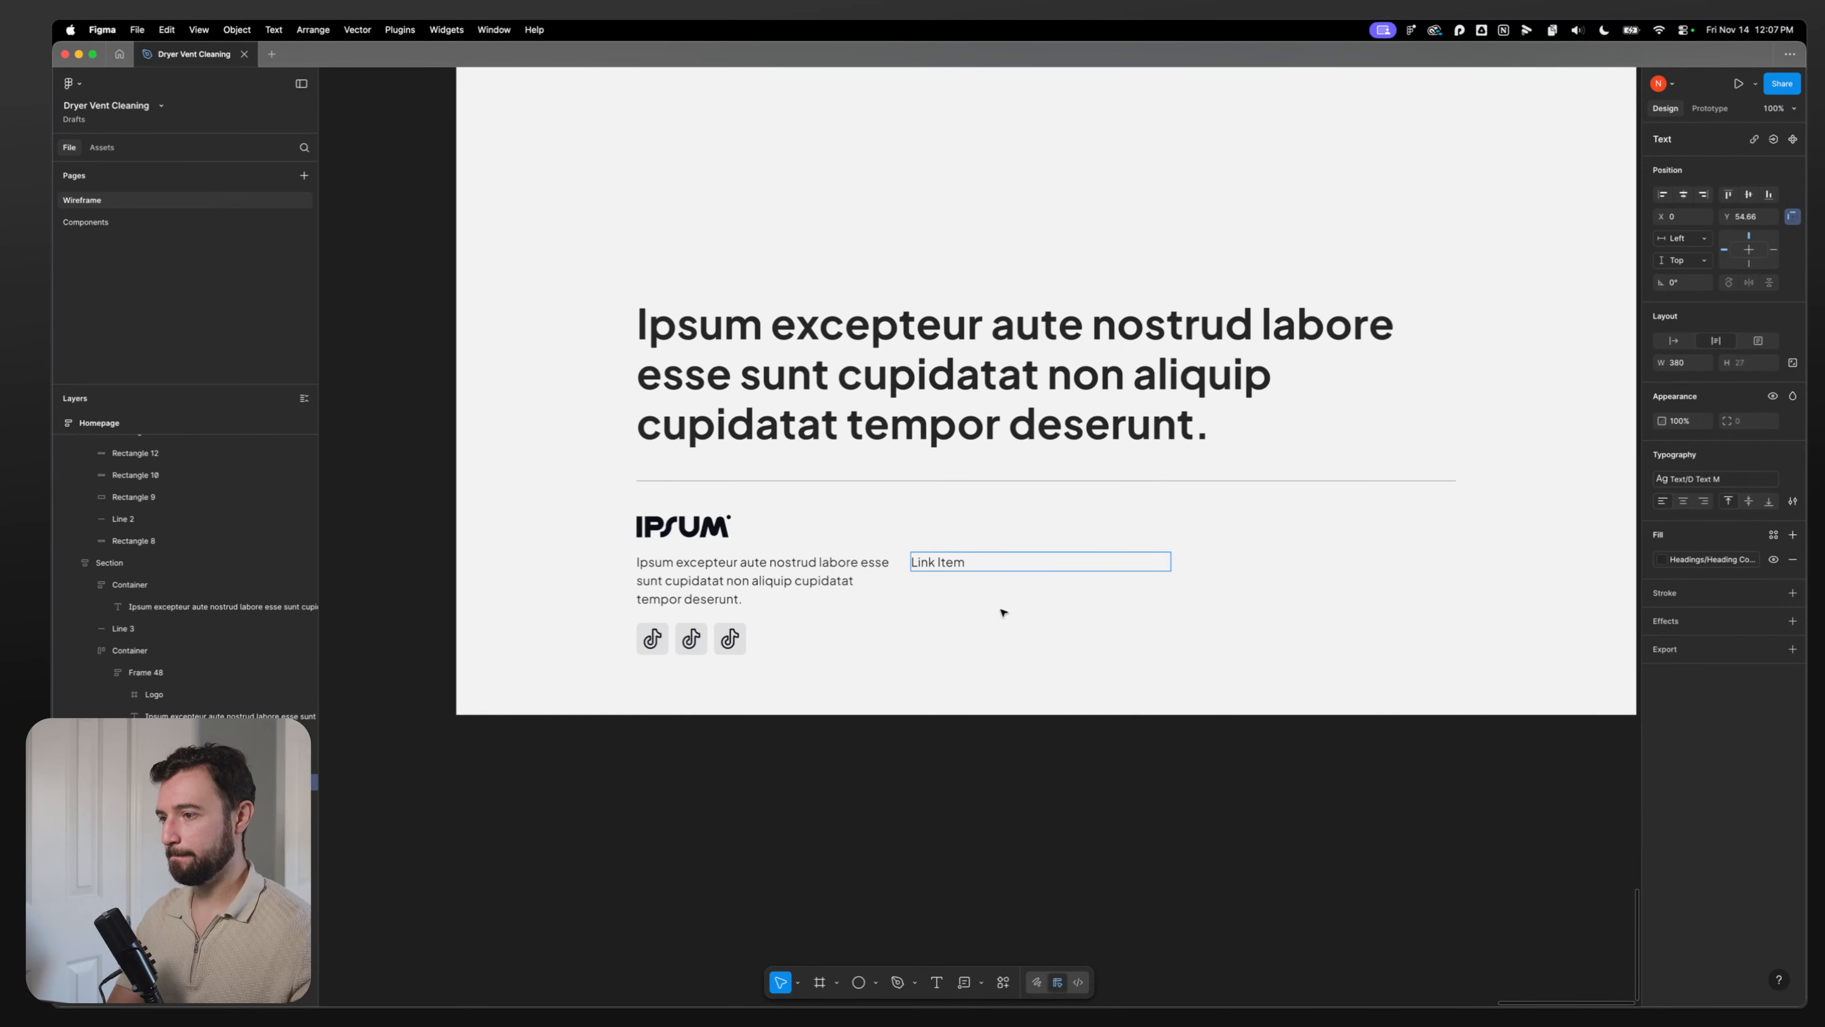
{"action": "key", "text": "Escape"}
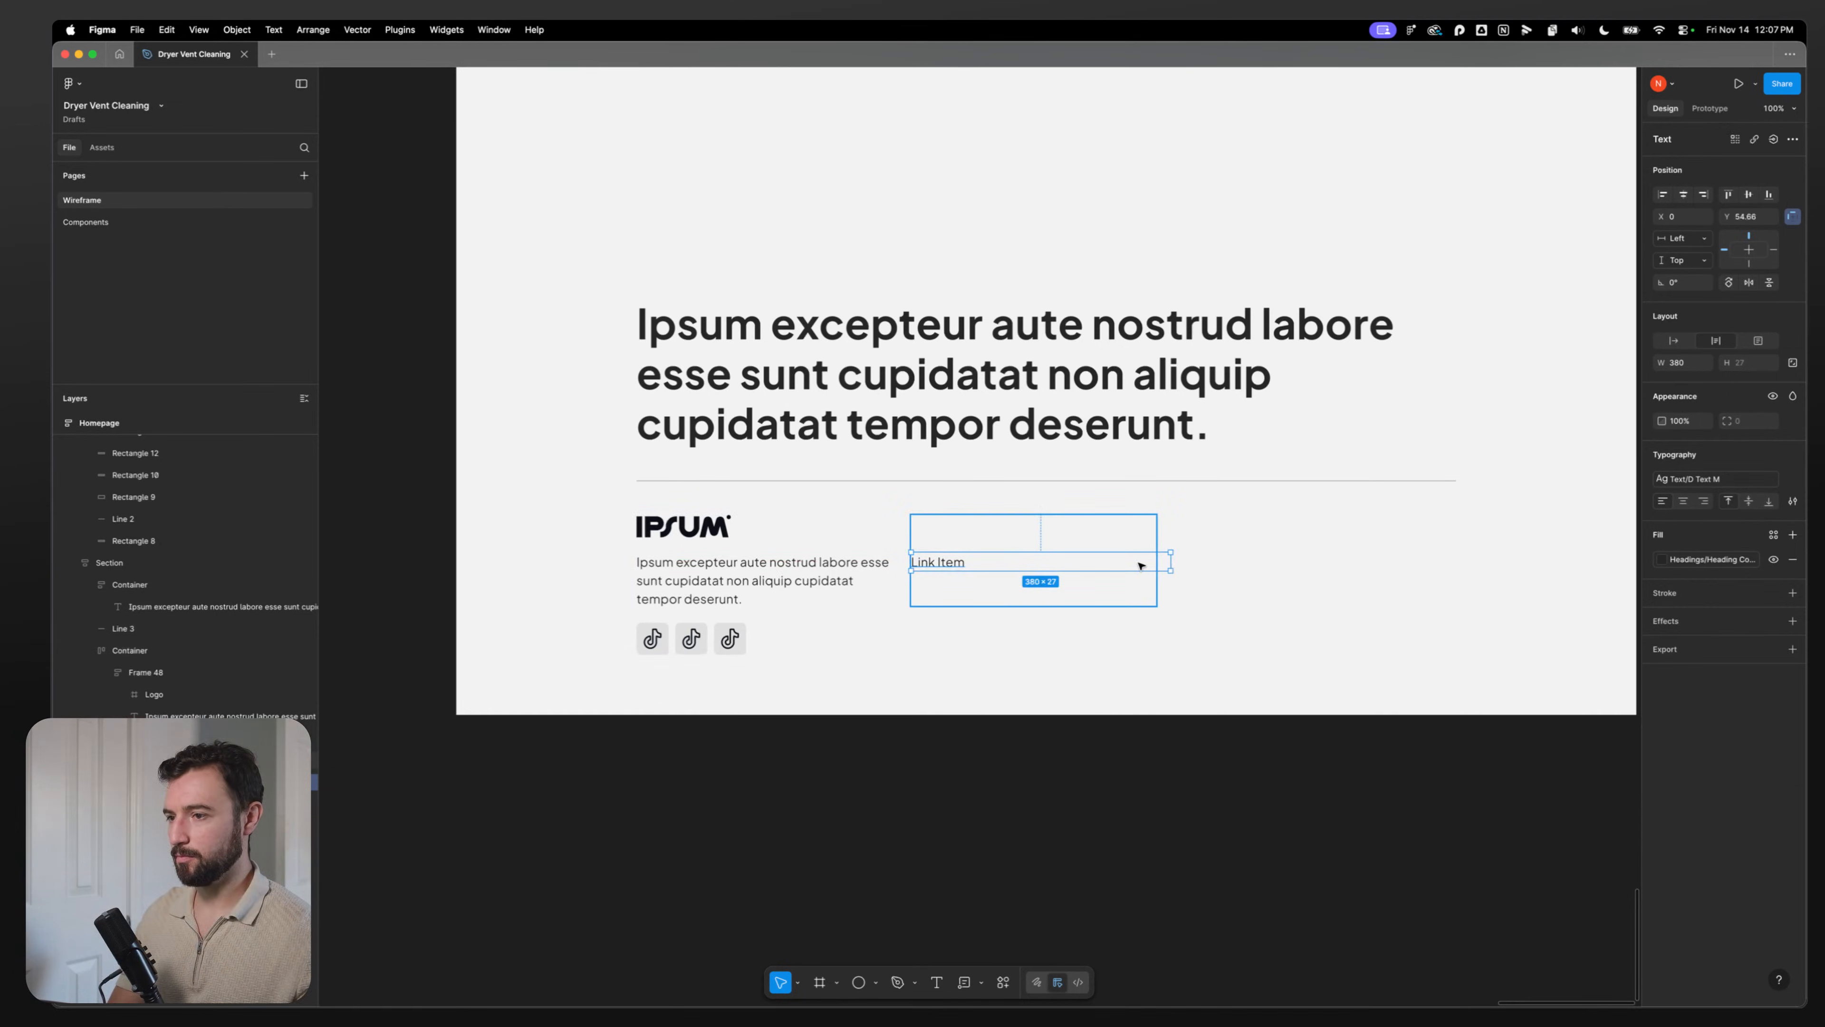
Step: Shrink the "Link Item" text box to auto width and select its parent frame
{"action": "key", "text": "alt"}
{"action": "double_click", "coordinate": [1170, 560]}
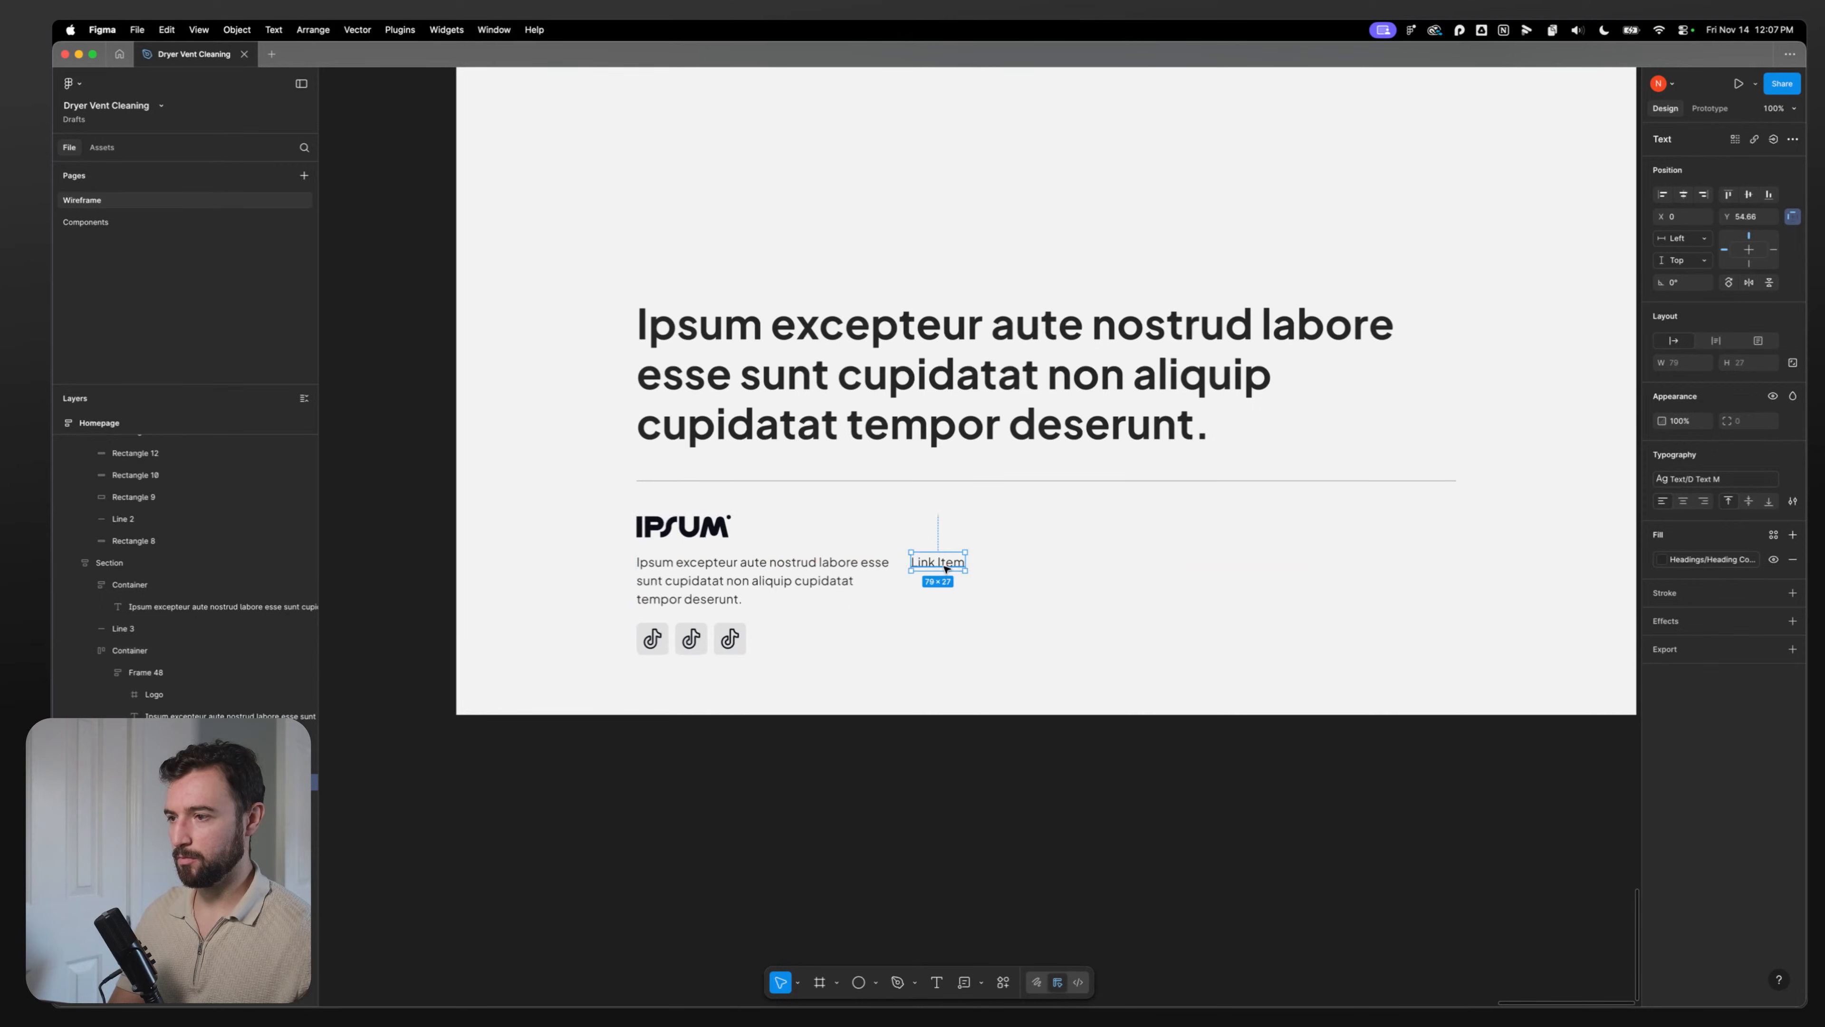
{"action": "left_click", "coordinate": [969, 563]}
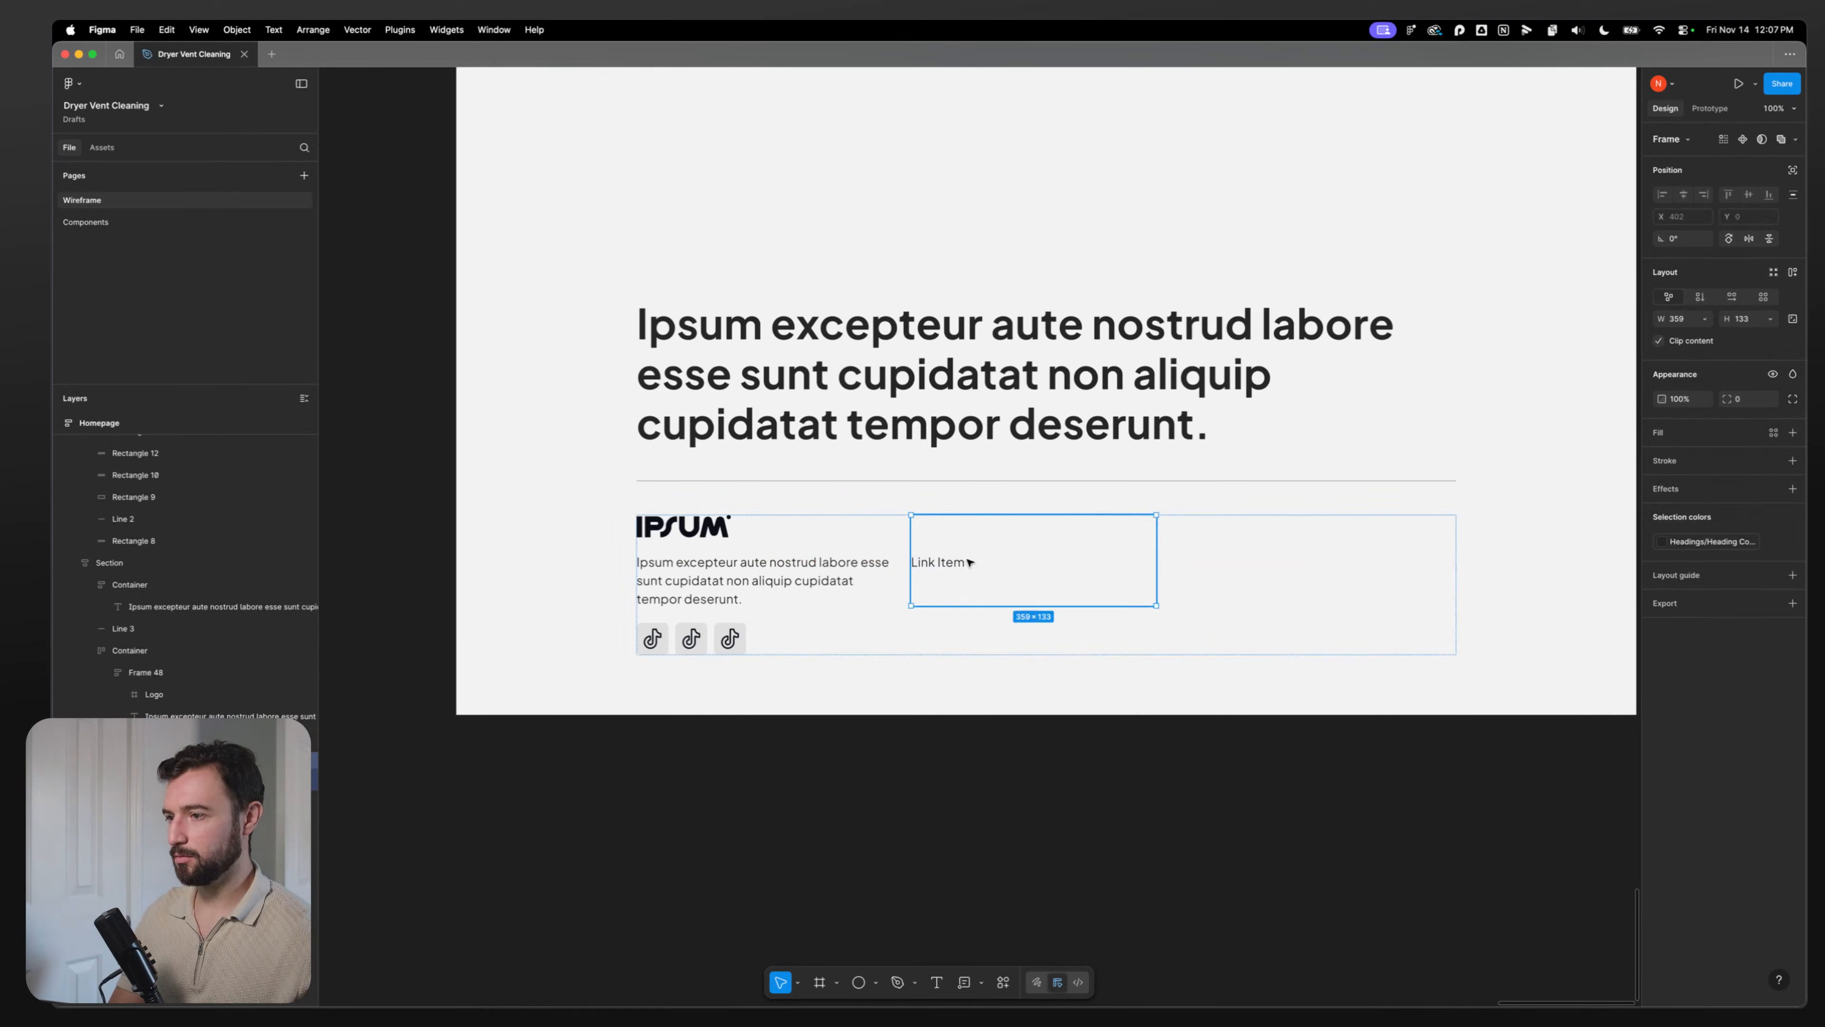
Step: Apply auto layout to the footer frame that holds the "Link Item" text
{"action": "left_click", "coordinate": [955, 565]}
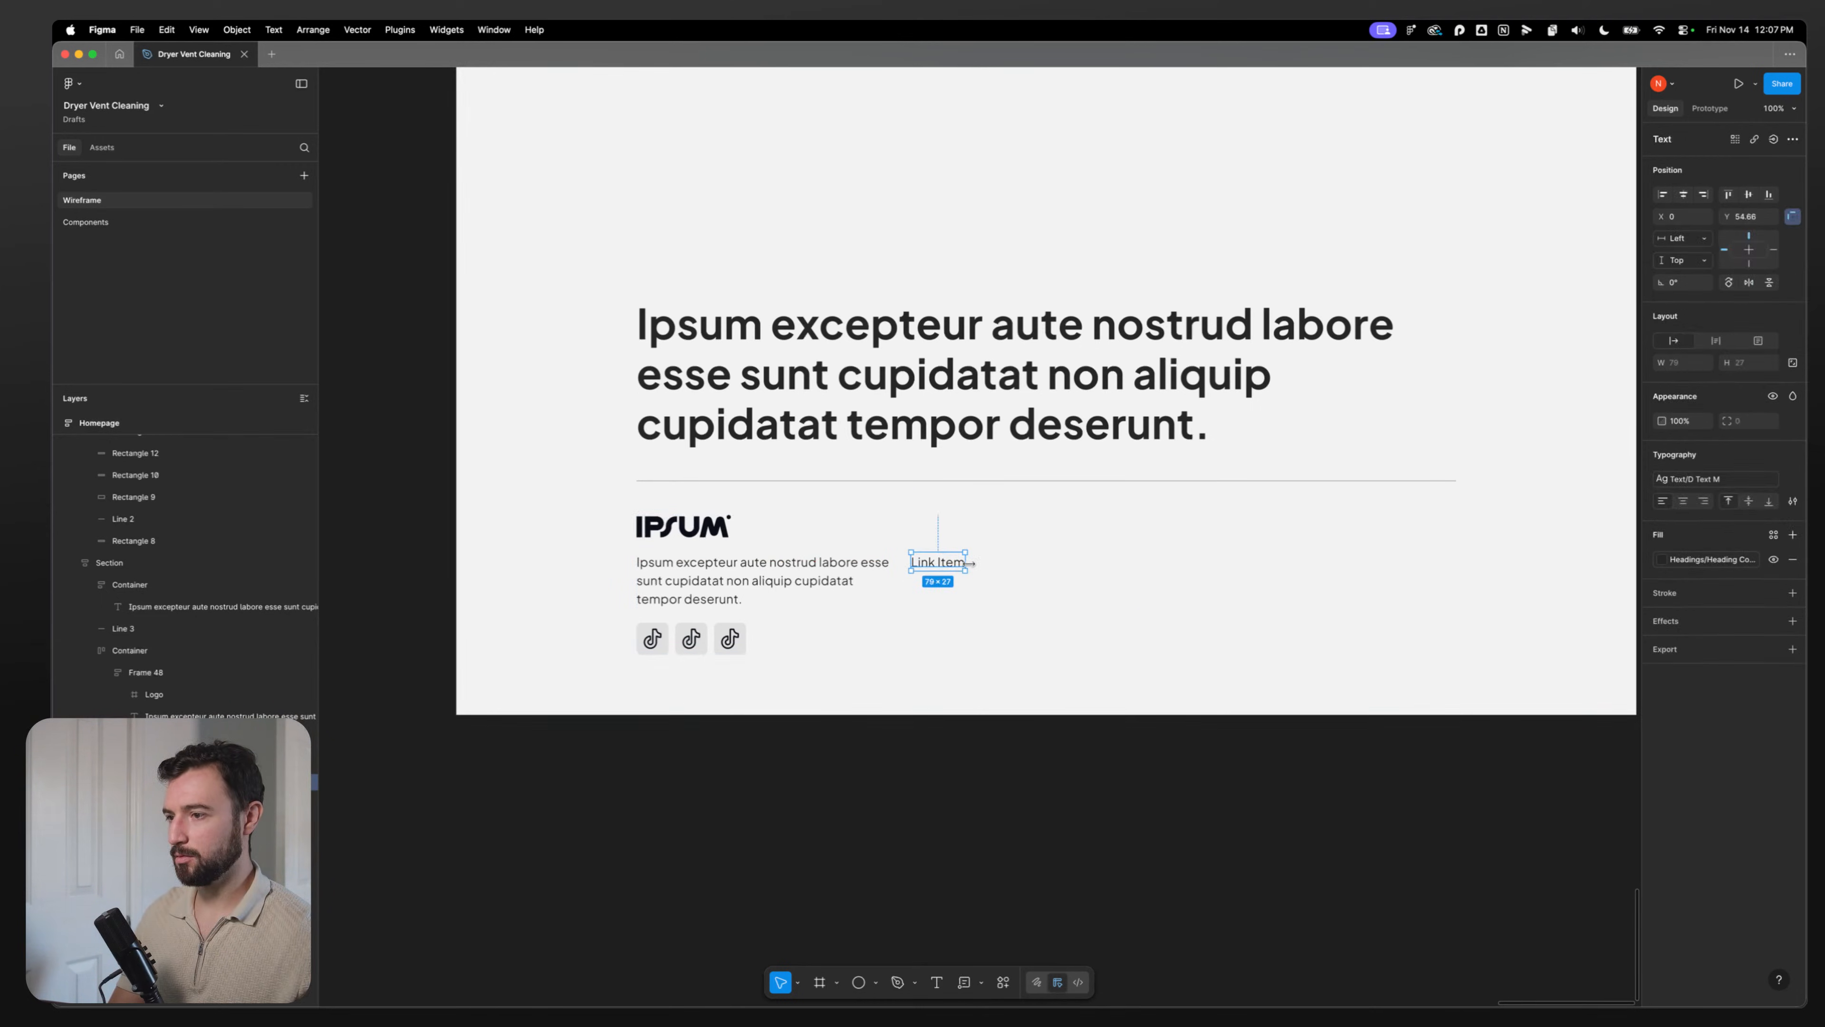
{"action": "left_click", "coordinate": [970, 562]}
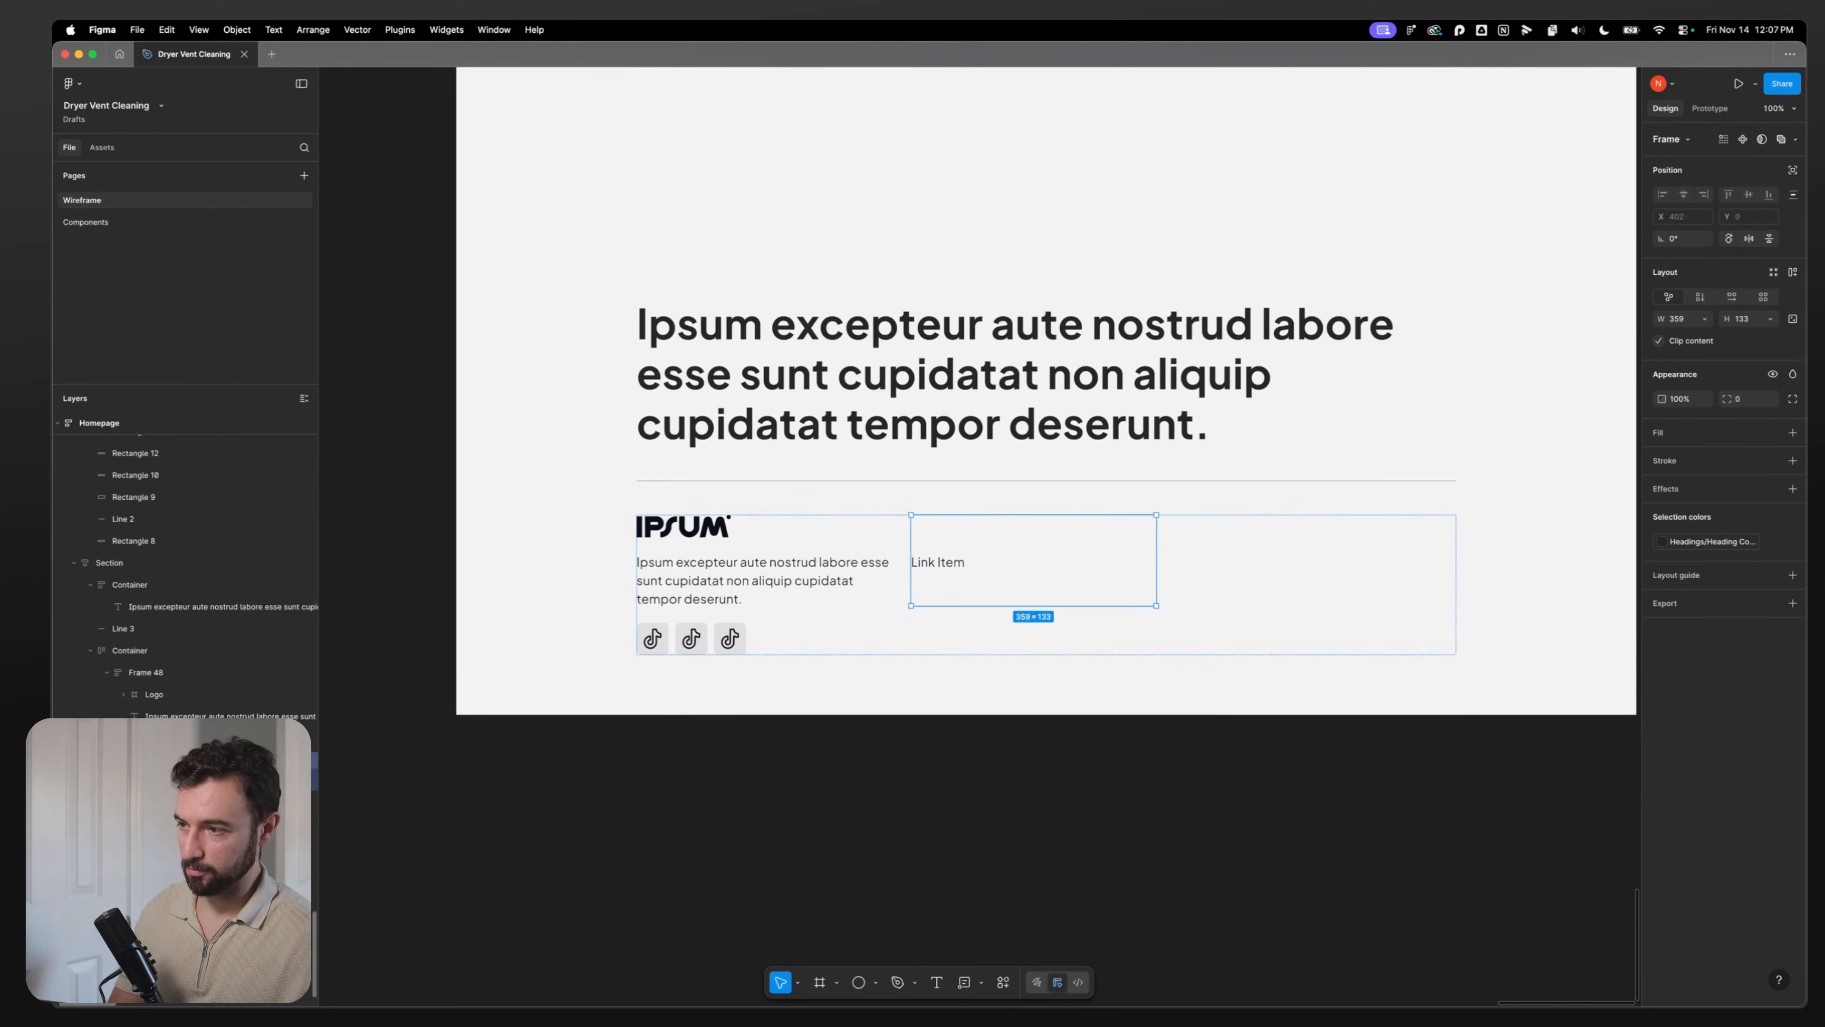
{"action": "key", "text": "shift+a"}
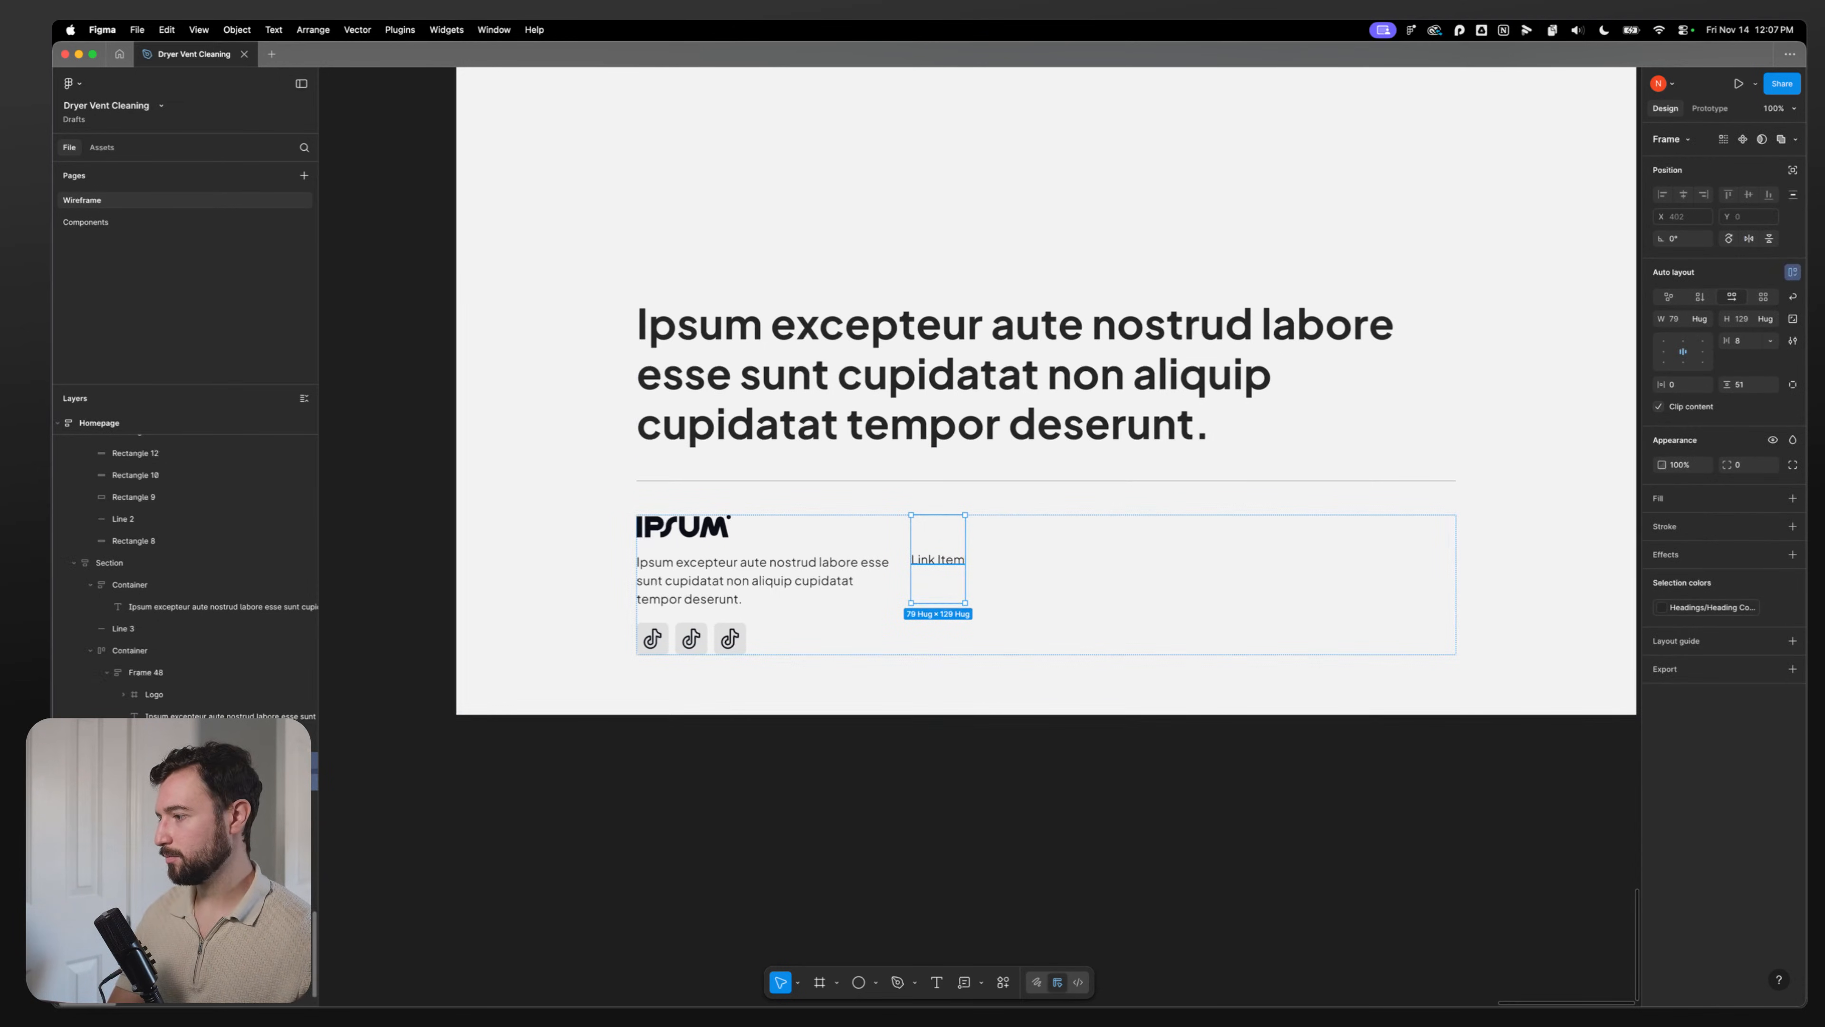
Step: Duplicate the "Link Item" text and stack the two texts vertically inside the frame
{"action": "double_click", "coordinate": [947, 561]}
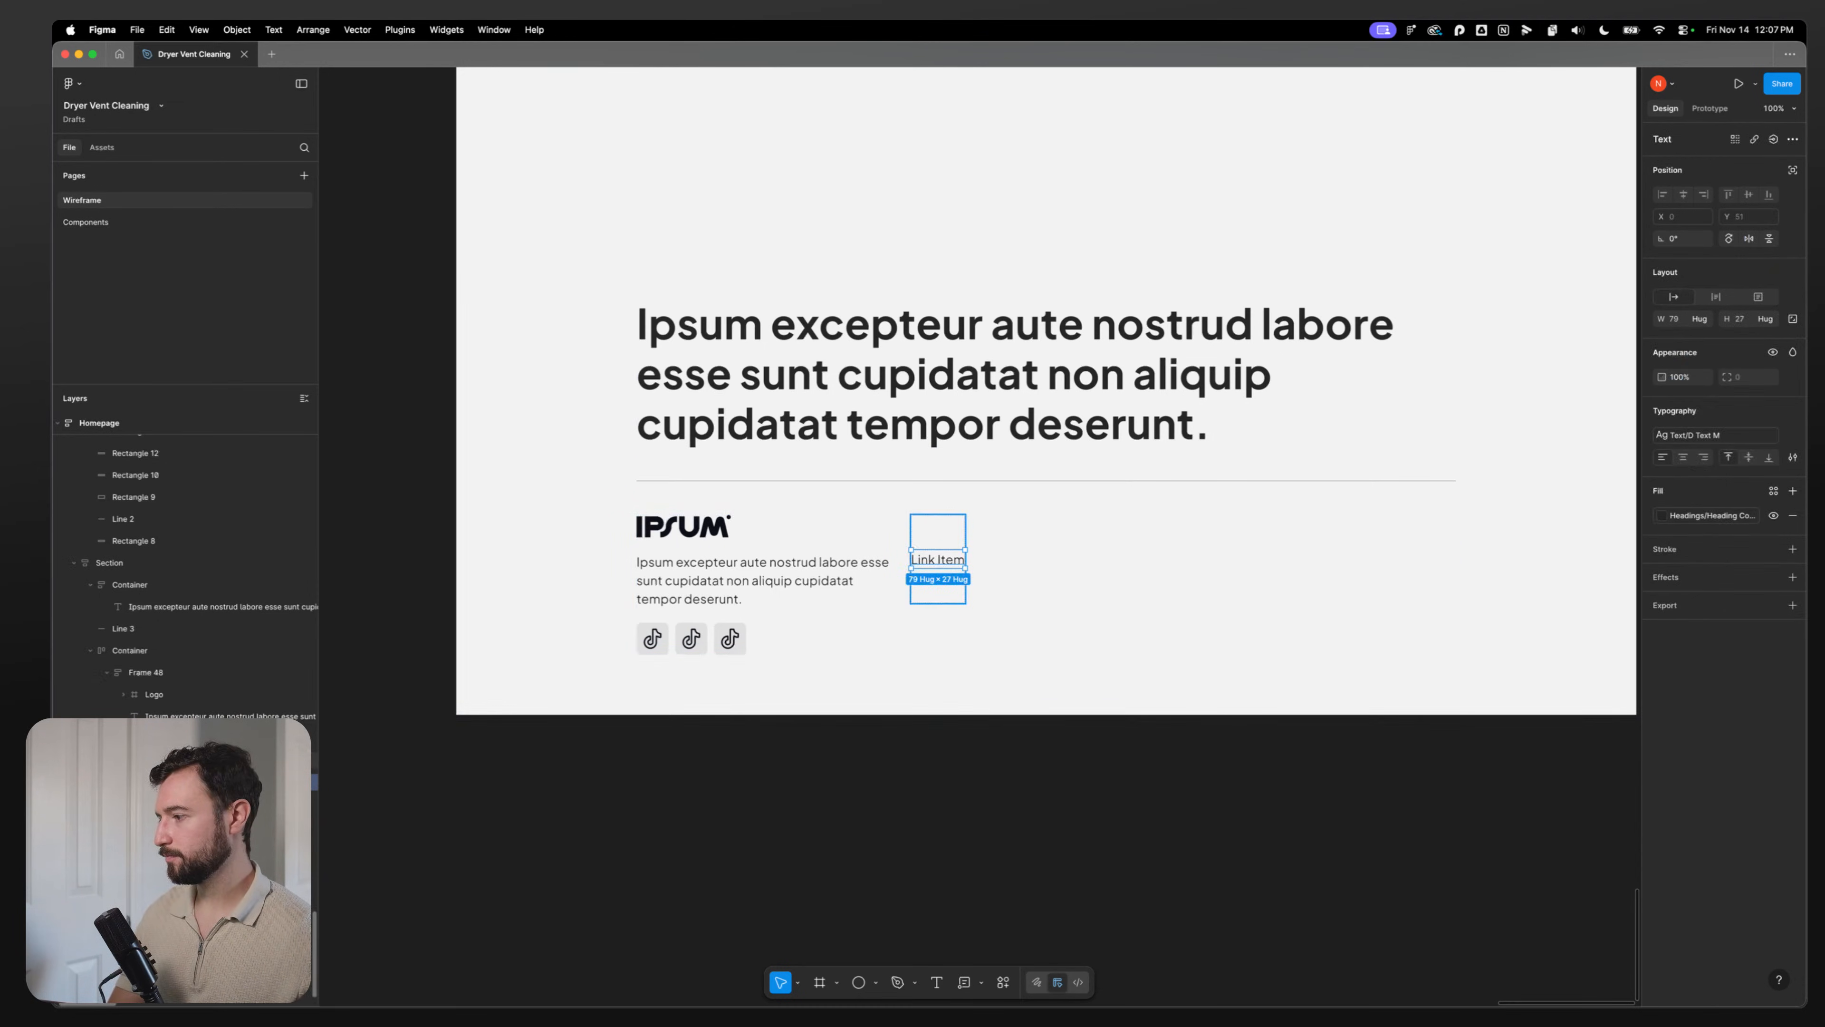
{"action": "key", "text": "super+d"}
{"action": "left_click", "coordinate": [939, 559]}
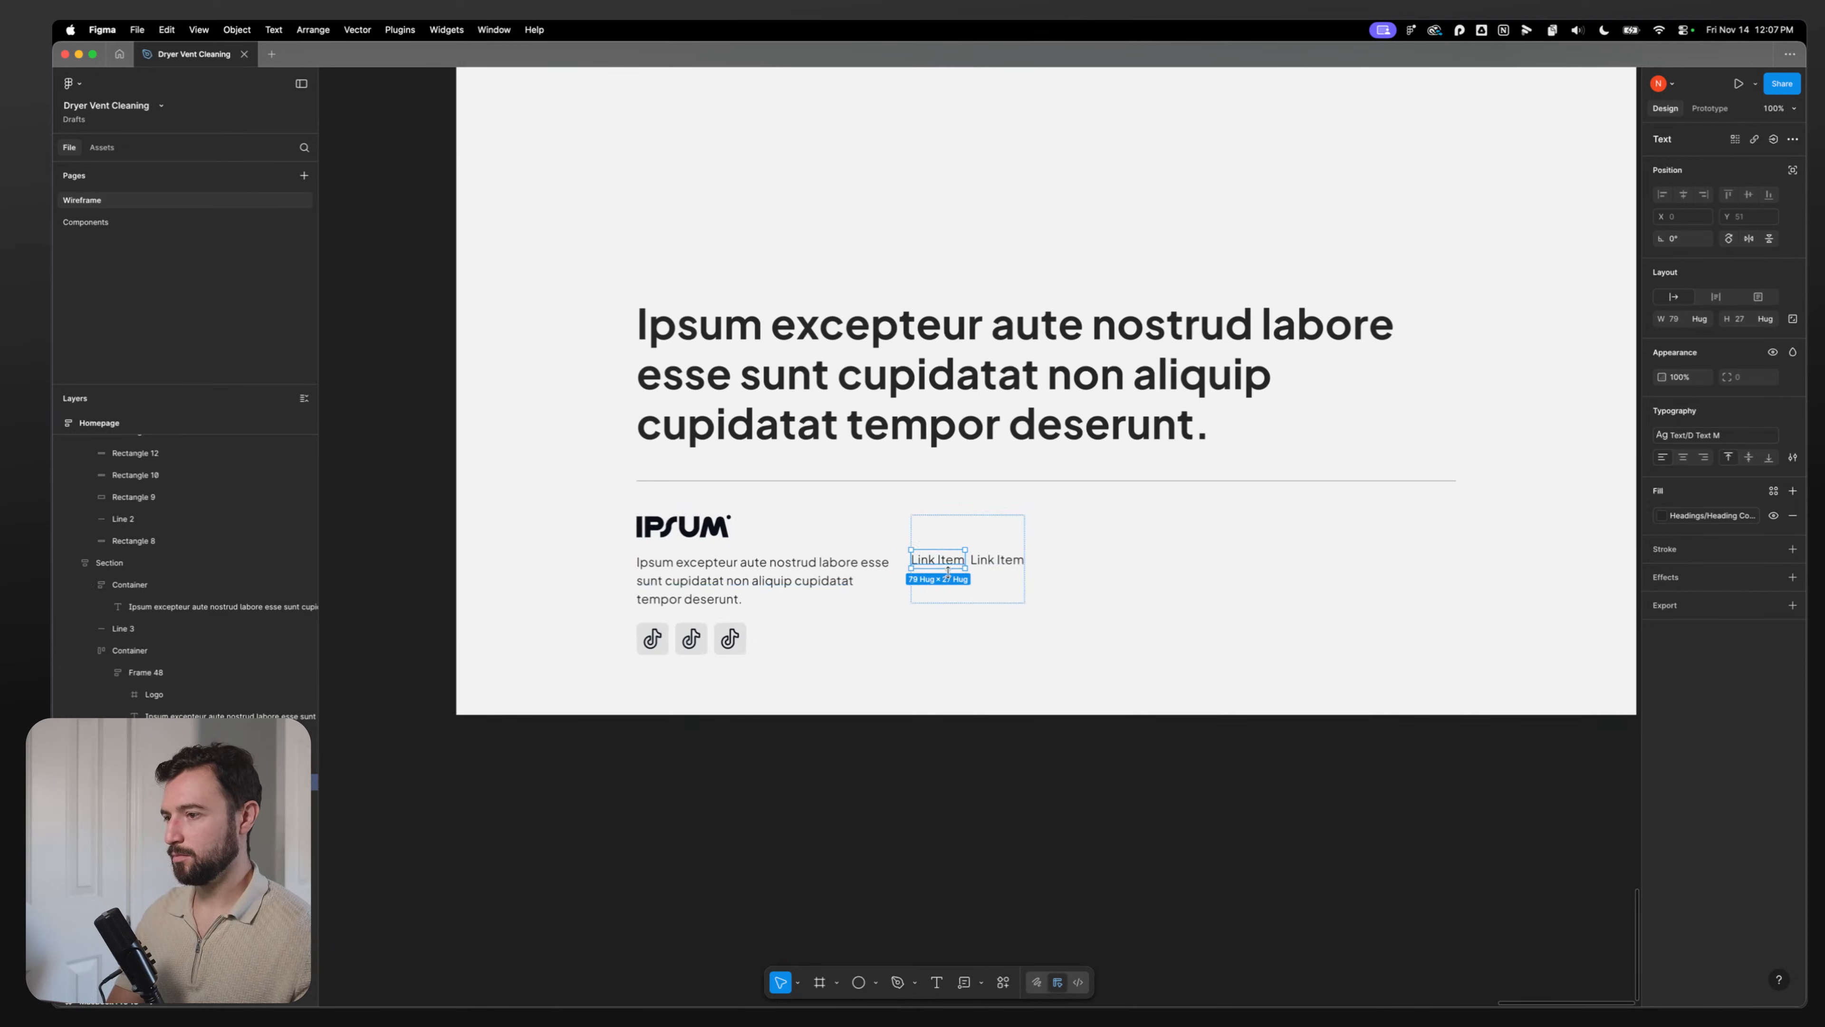
{"action": "key", "text": "Escape"}
{"action": "left_click", "coordinate": [1711, 294]}
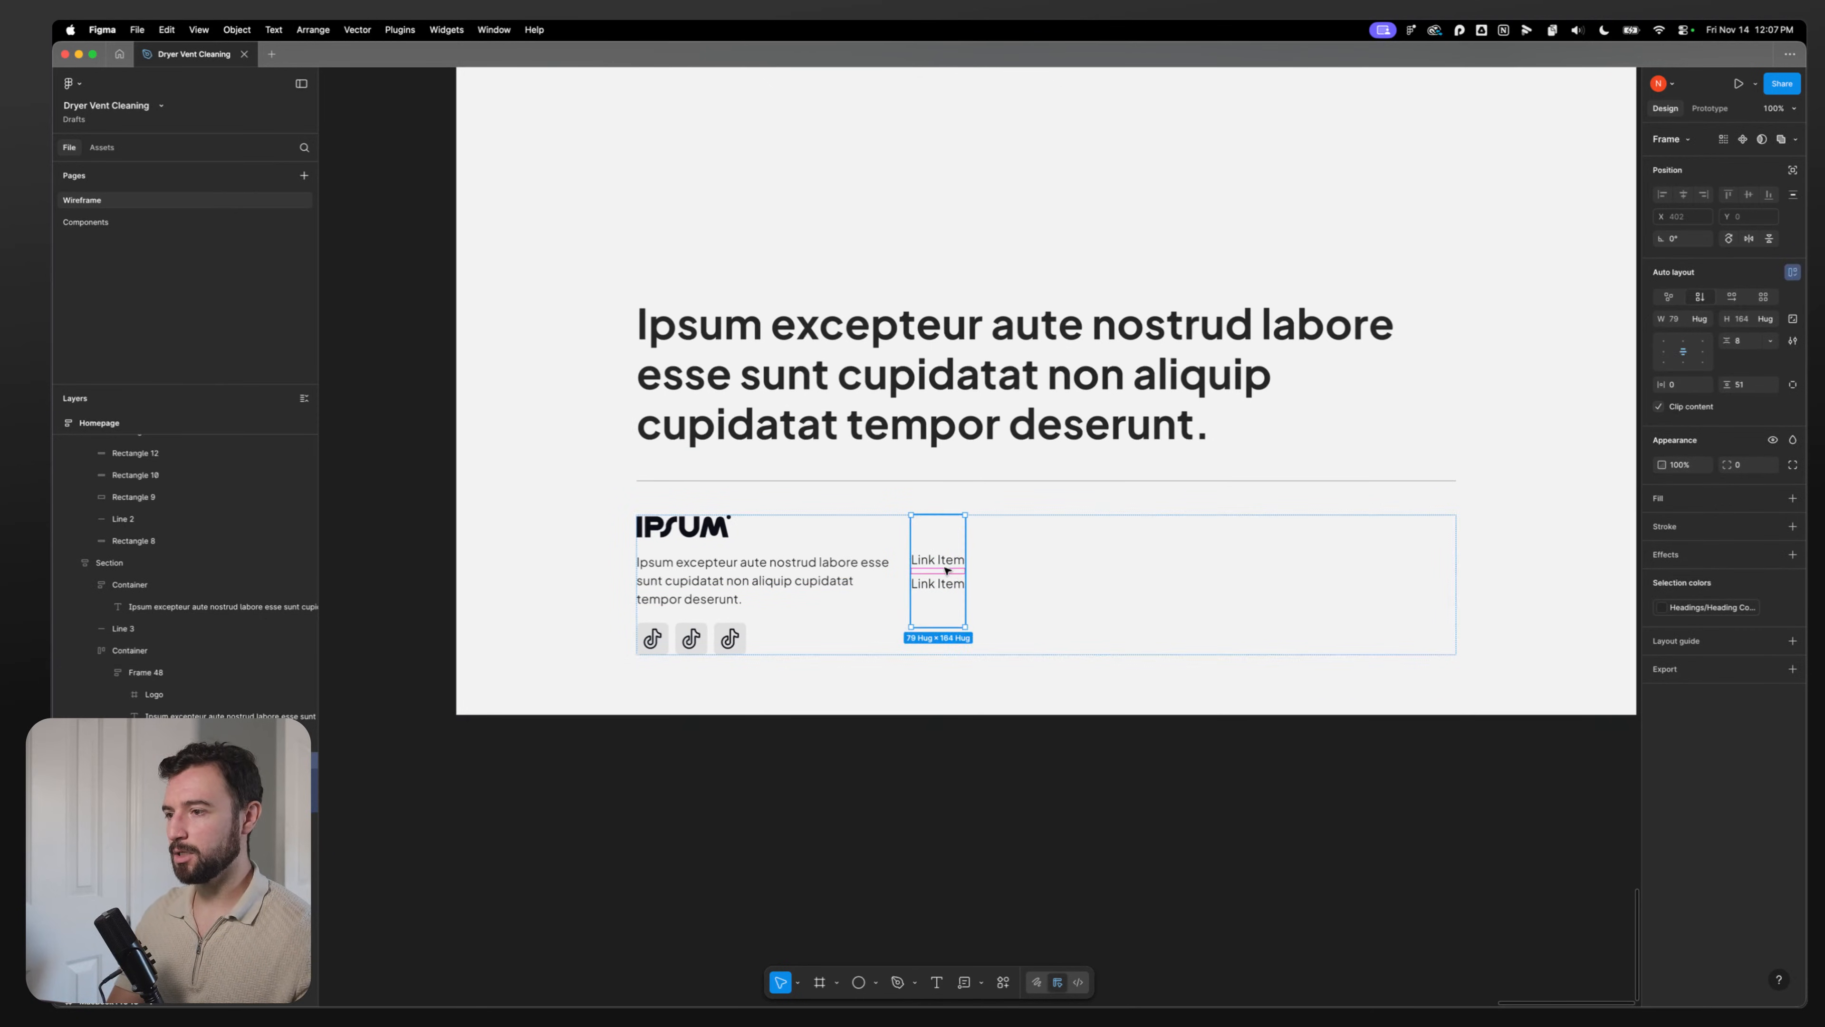
Step: Make the upper "Link Item" text bold and apply the D Text L text style to it
{"action": "left_click", "coordinate": [948, 561]}
{"action": "left_click", "coordinate": [1666, 434]}
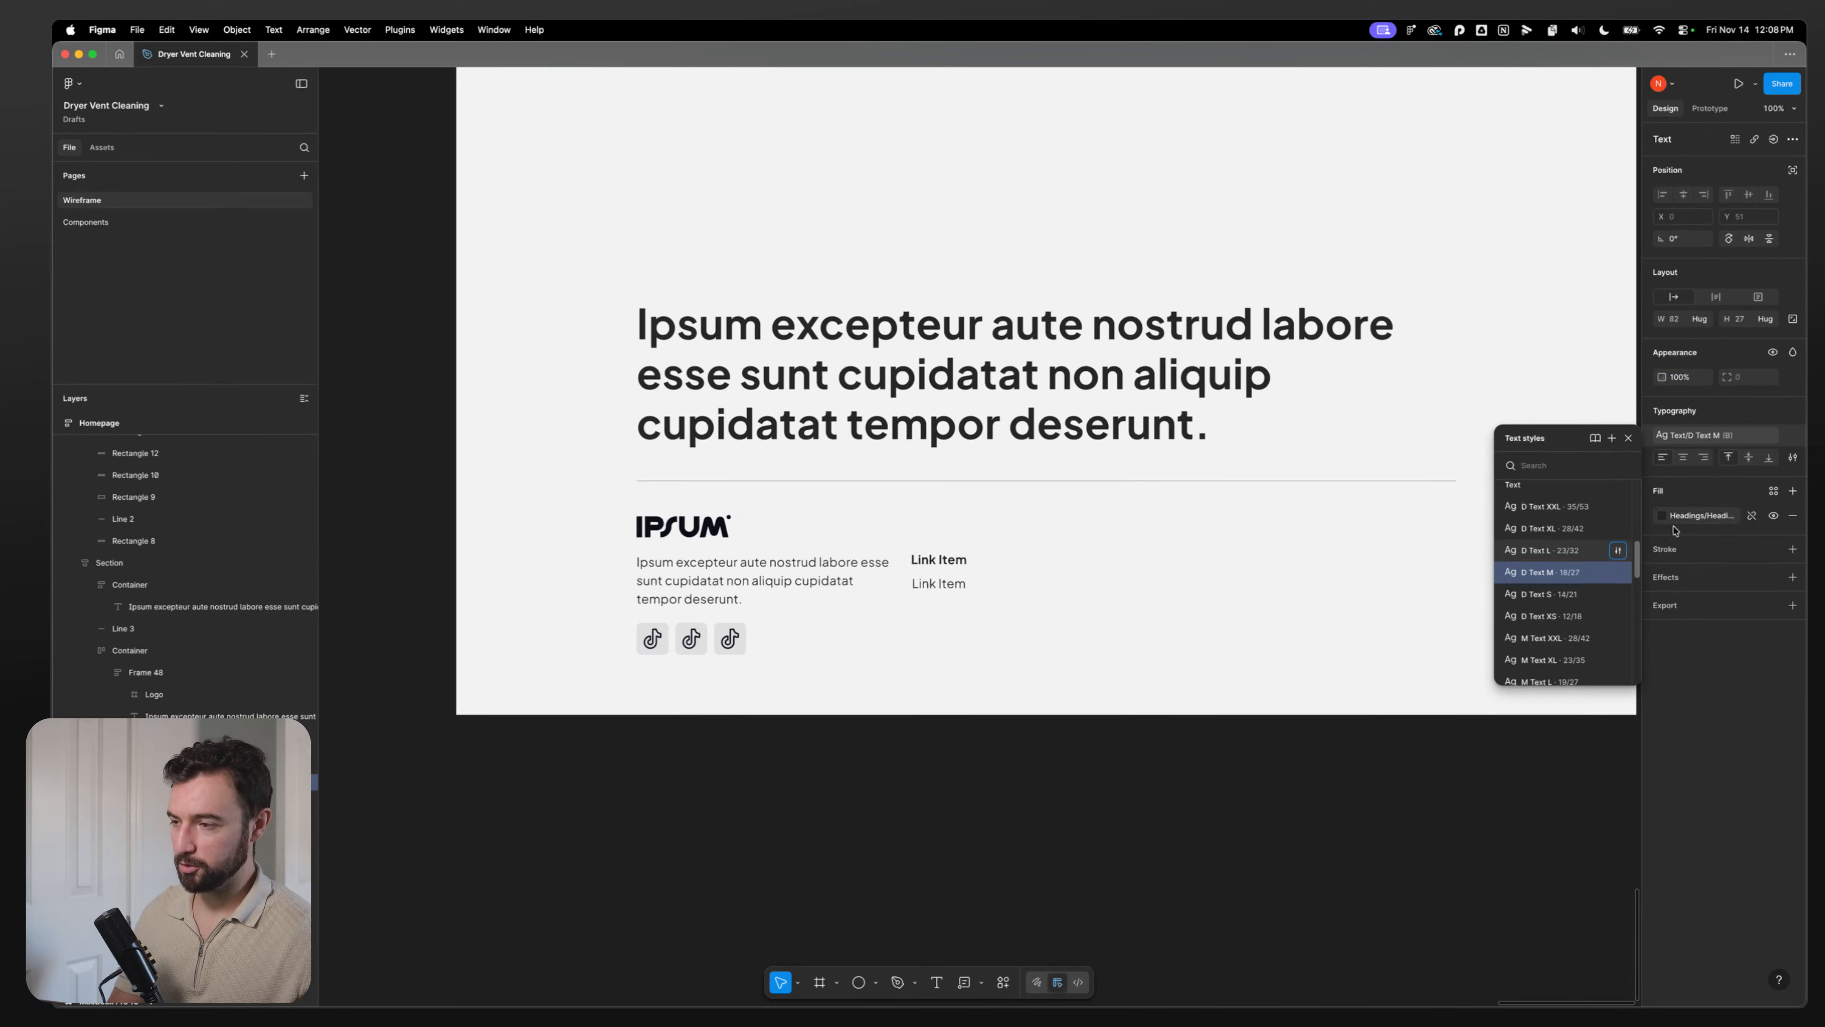
{"action": "double_click", "coordinate": [941, 559]}
{"action": "key", "text": "super+b"}
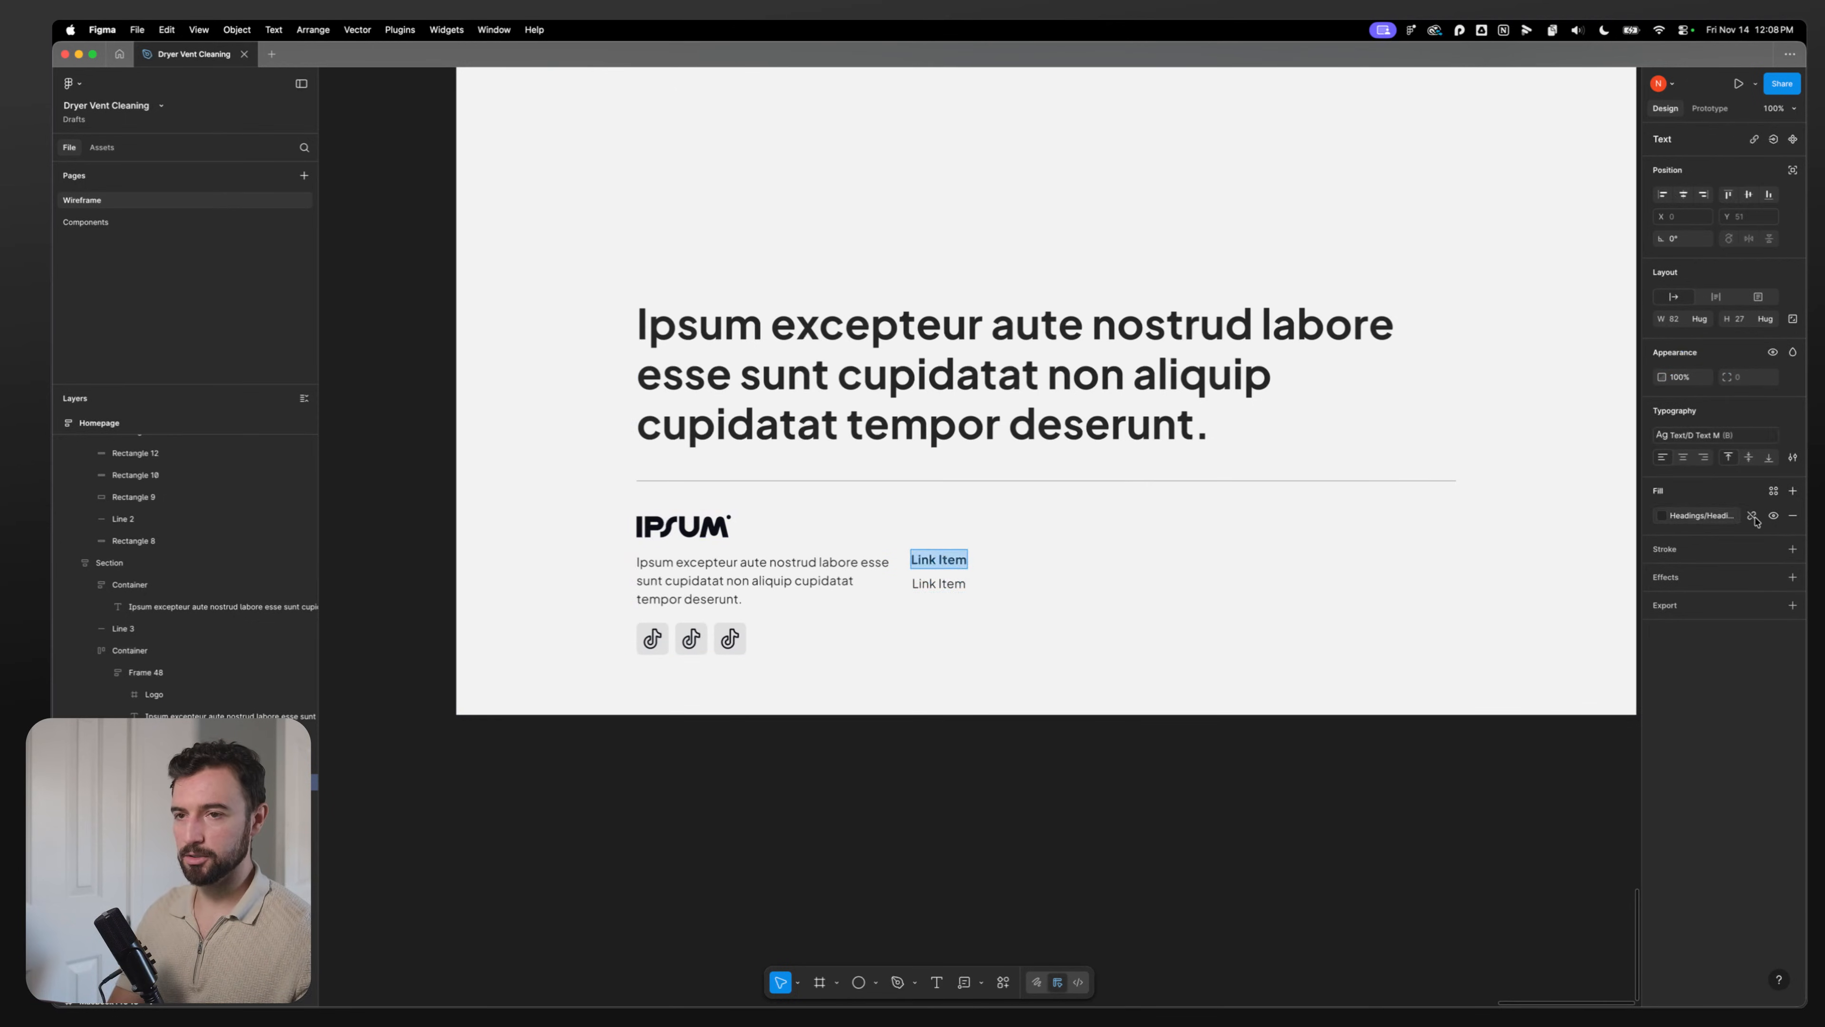
{"action": "left_click", "coordinate": [1691, 435]}
{"action": "left_click", "coordinate": [1545, 549]}
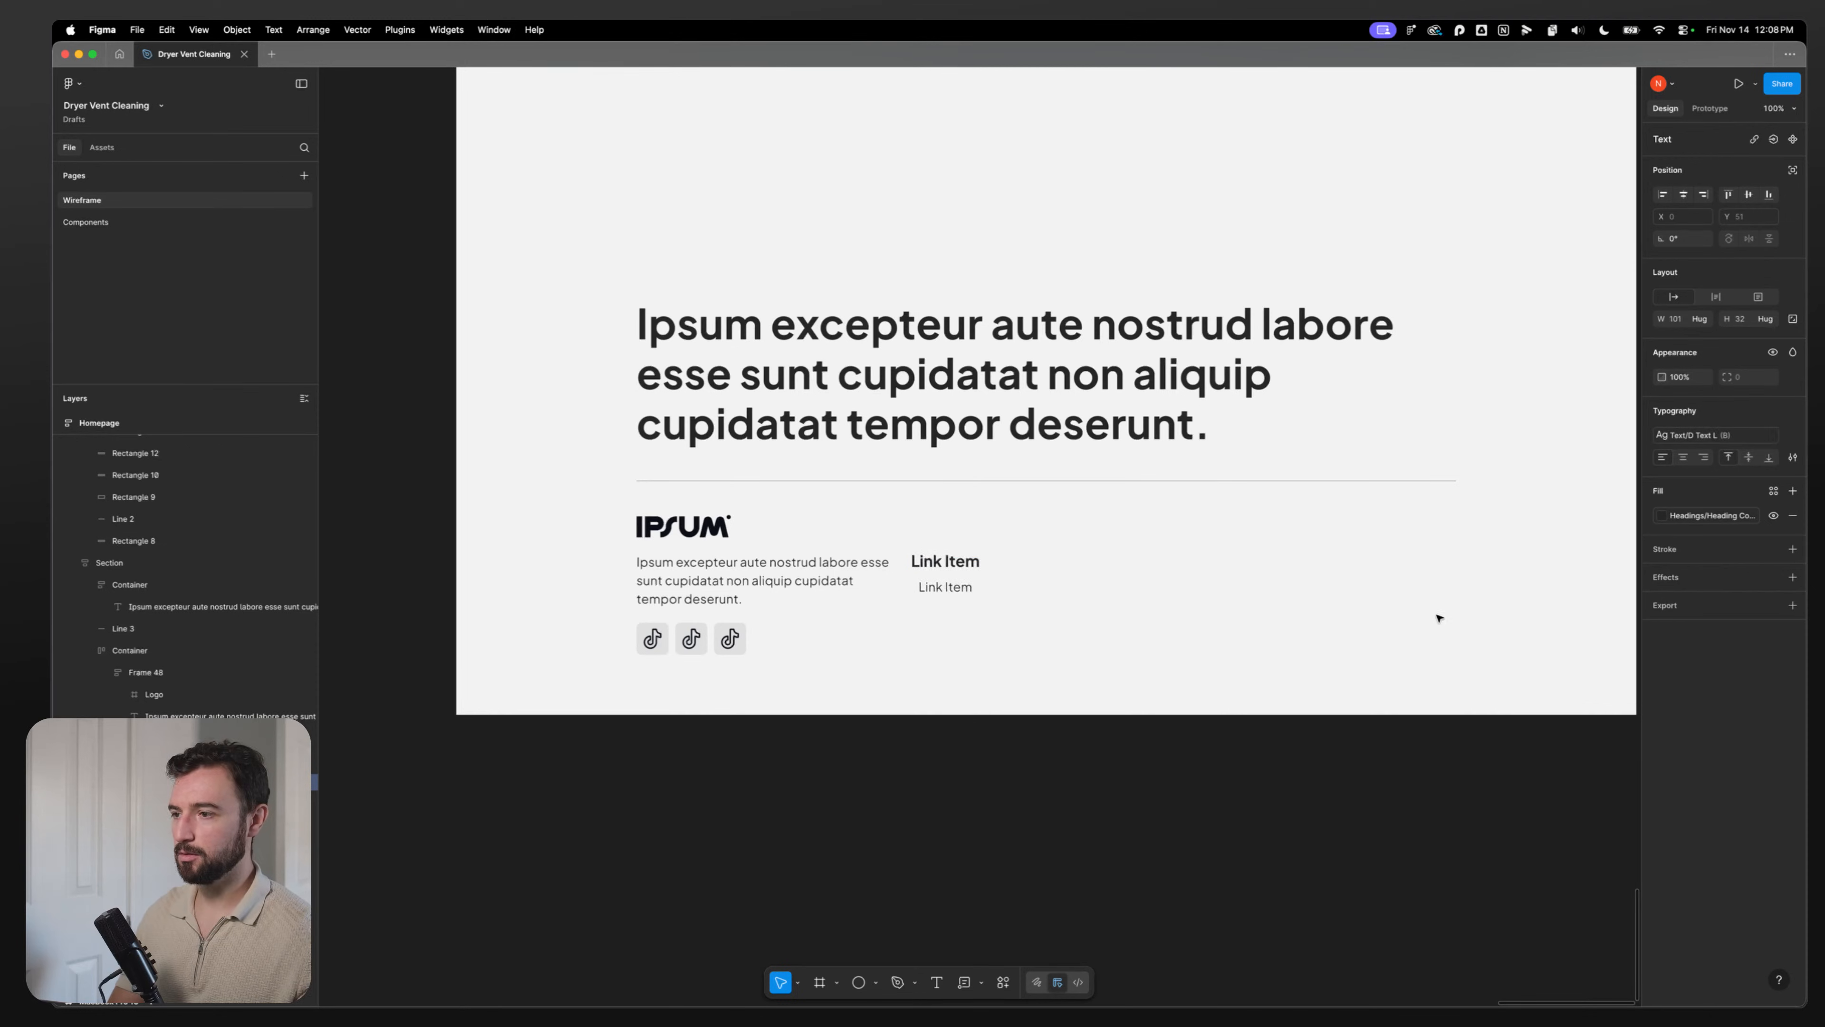
Step: Change the upper "Link Item" text to "Site Navigation" as the column heading
{"action": "double_click", "coordinate": [958, 562]}
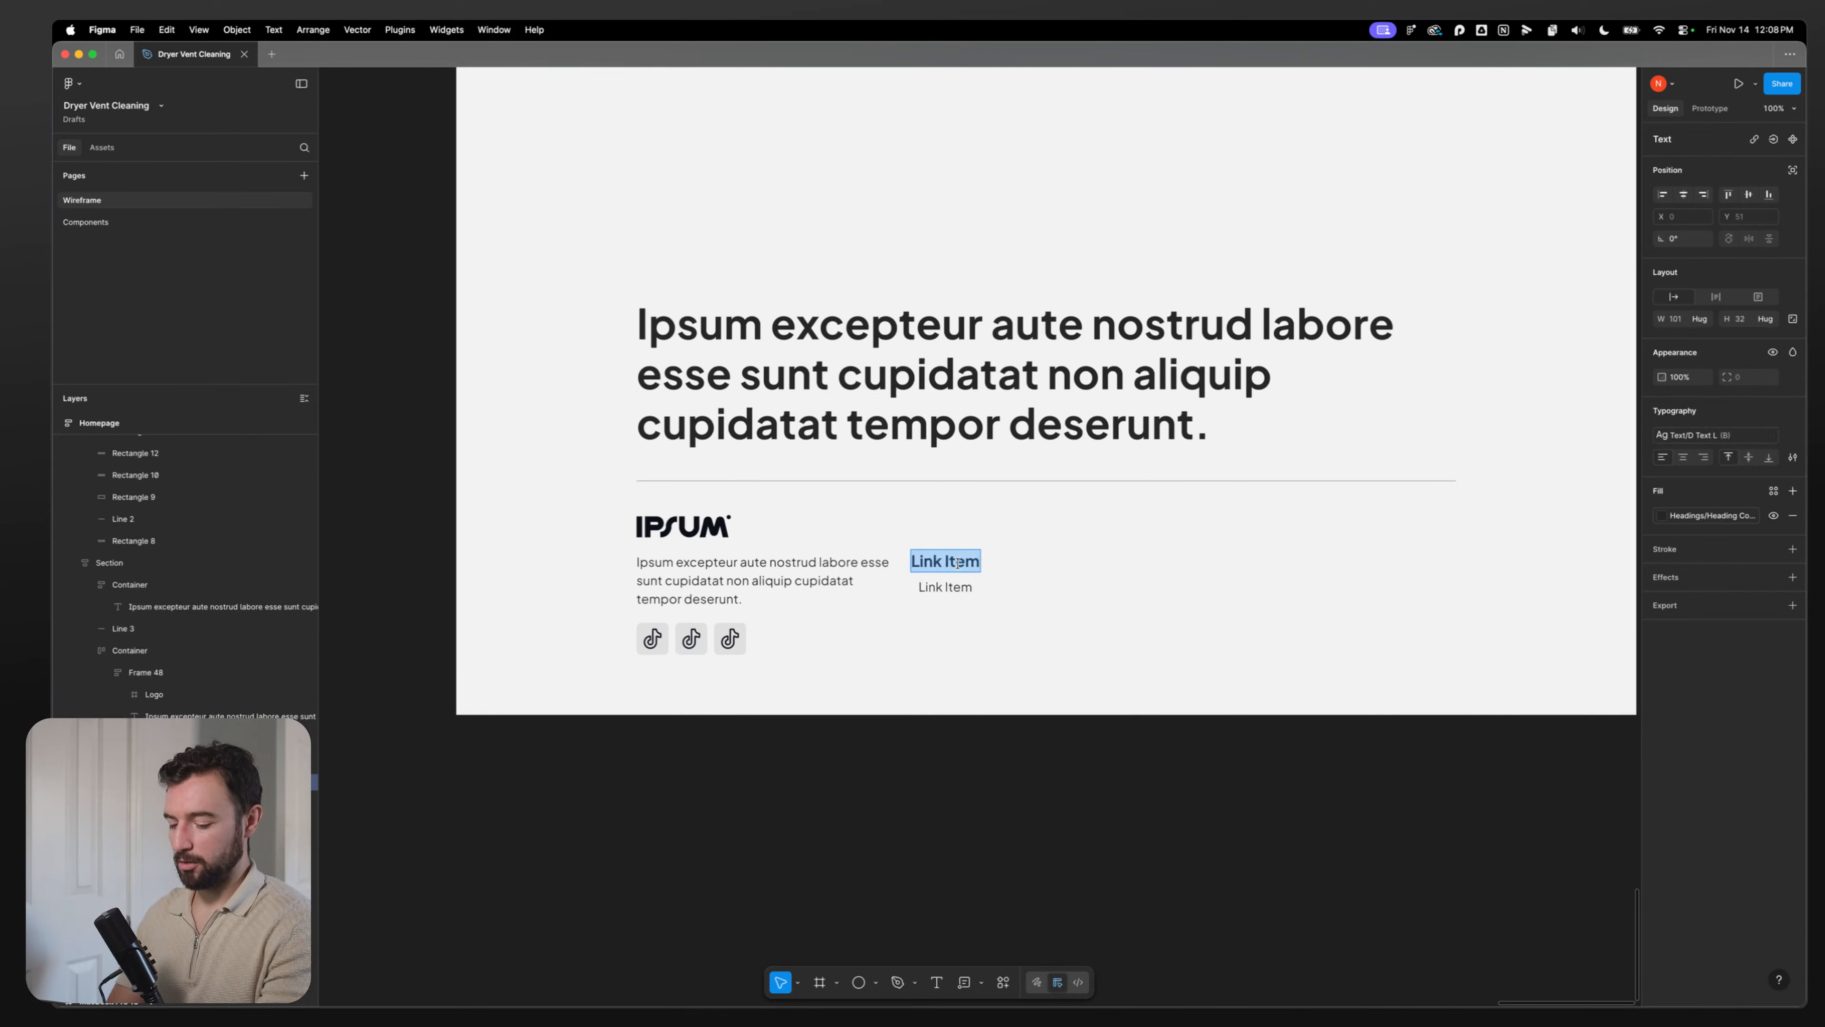
{"action": "type", "text": "N"}
{"action": "type", "text": "ite"}
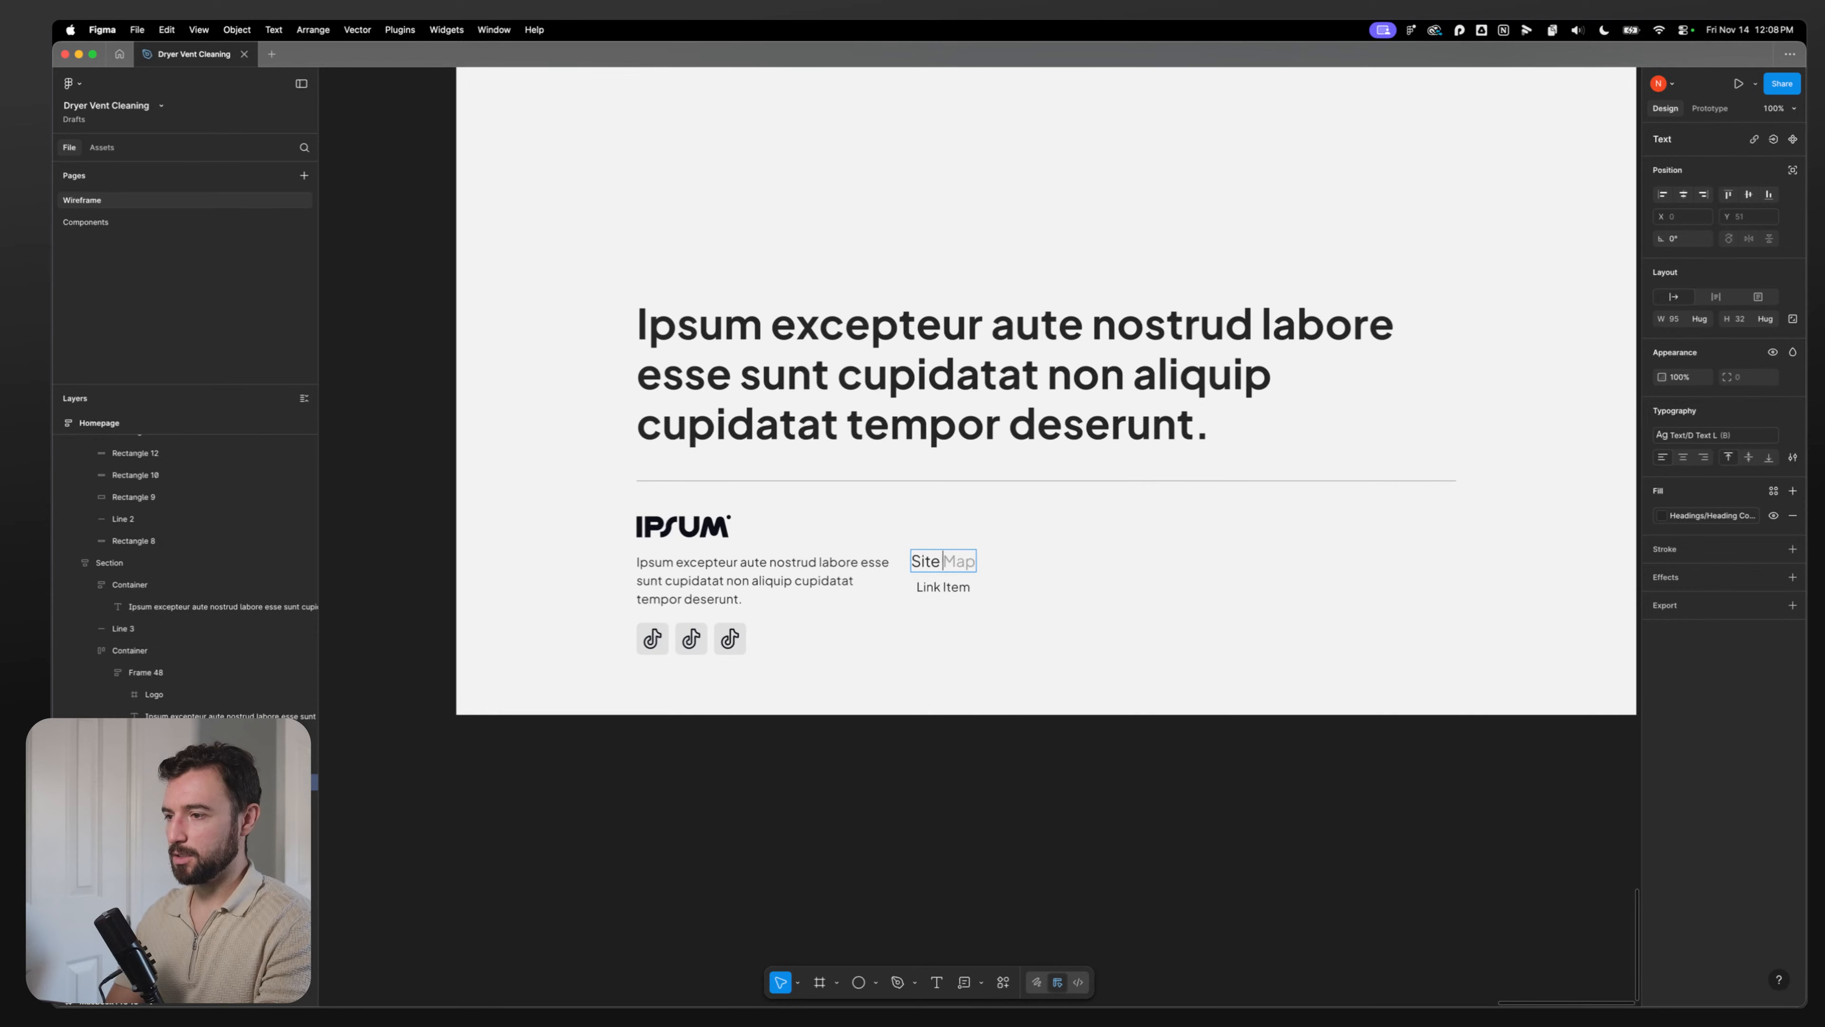
{"action": "type", "text": " Navigation"}
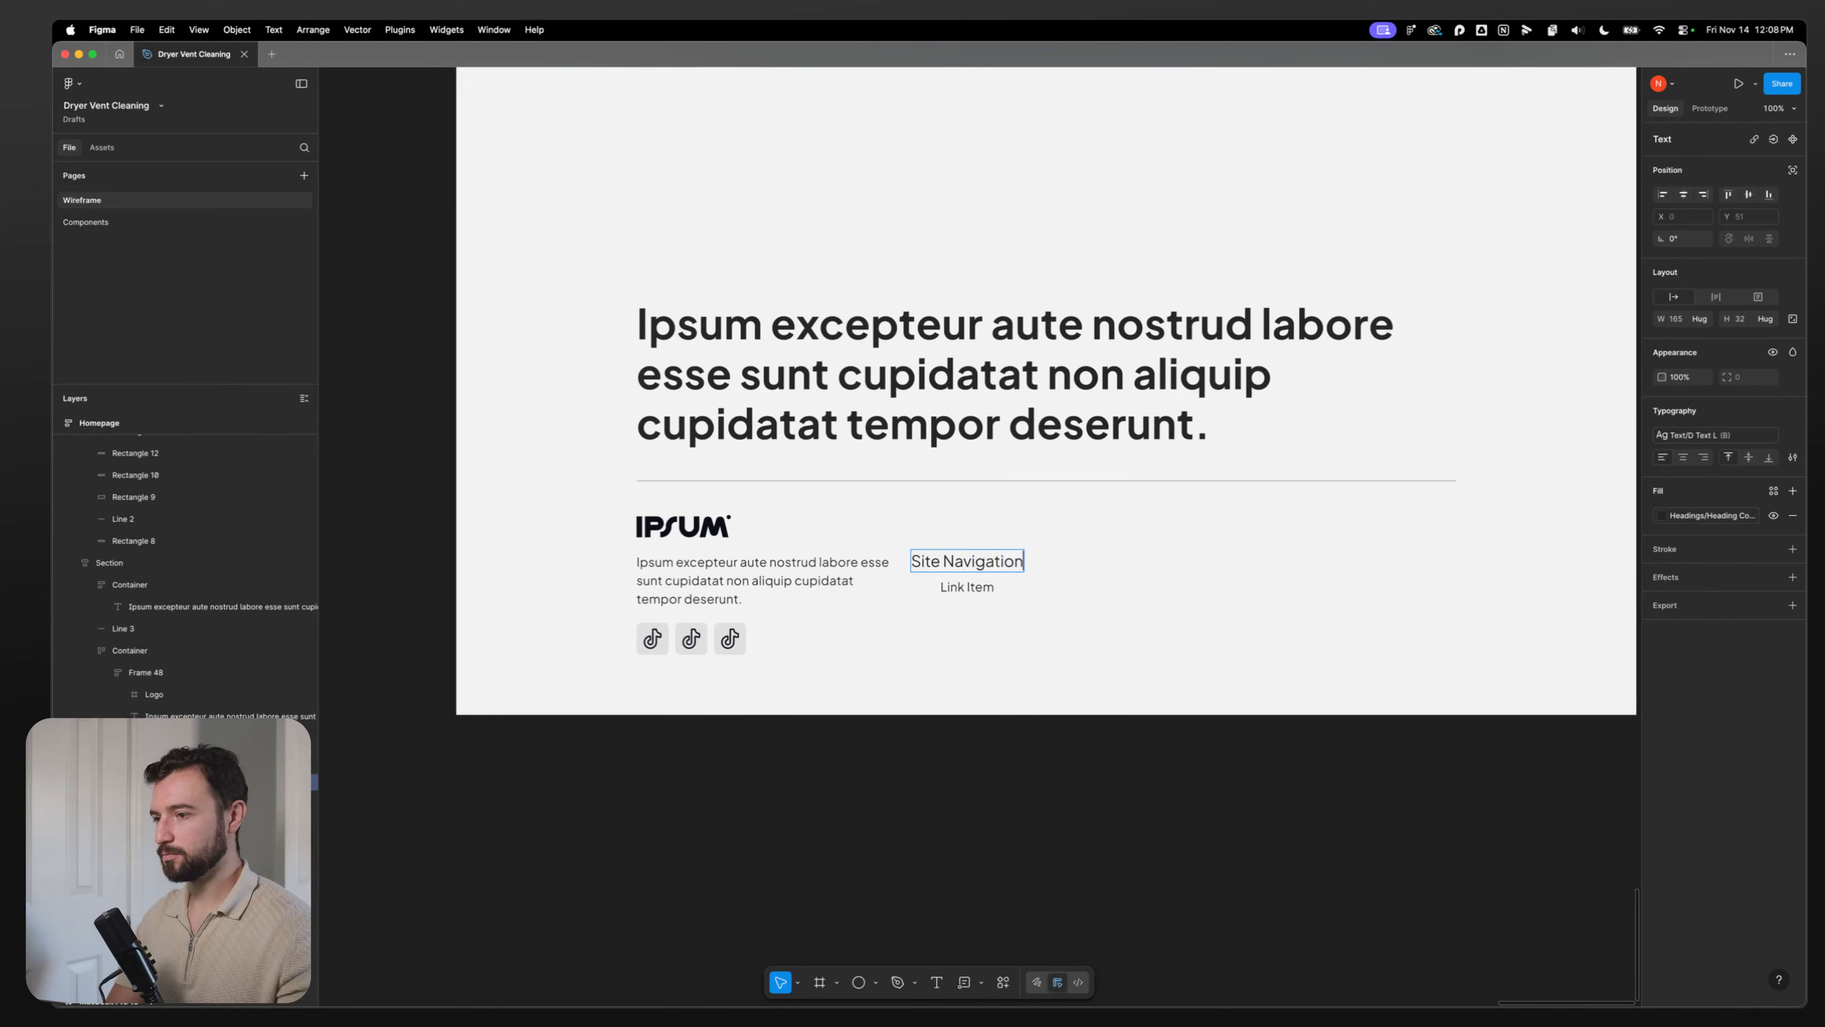
Step: Align the contents of the Site Navigation column to the left
{"action": "left_click", "coordinate": [937, 610]}
{"action": "left_click", "coordinate": [921, 599]}
{"action": "left_click", "coordinate": [1663, 352]}
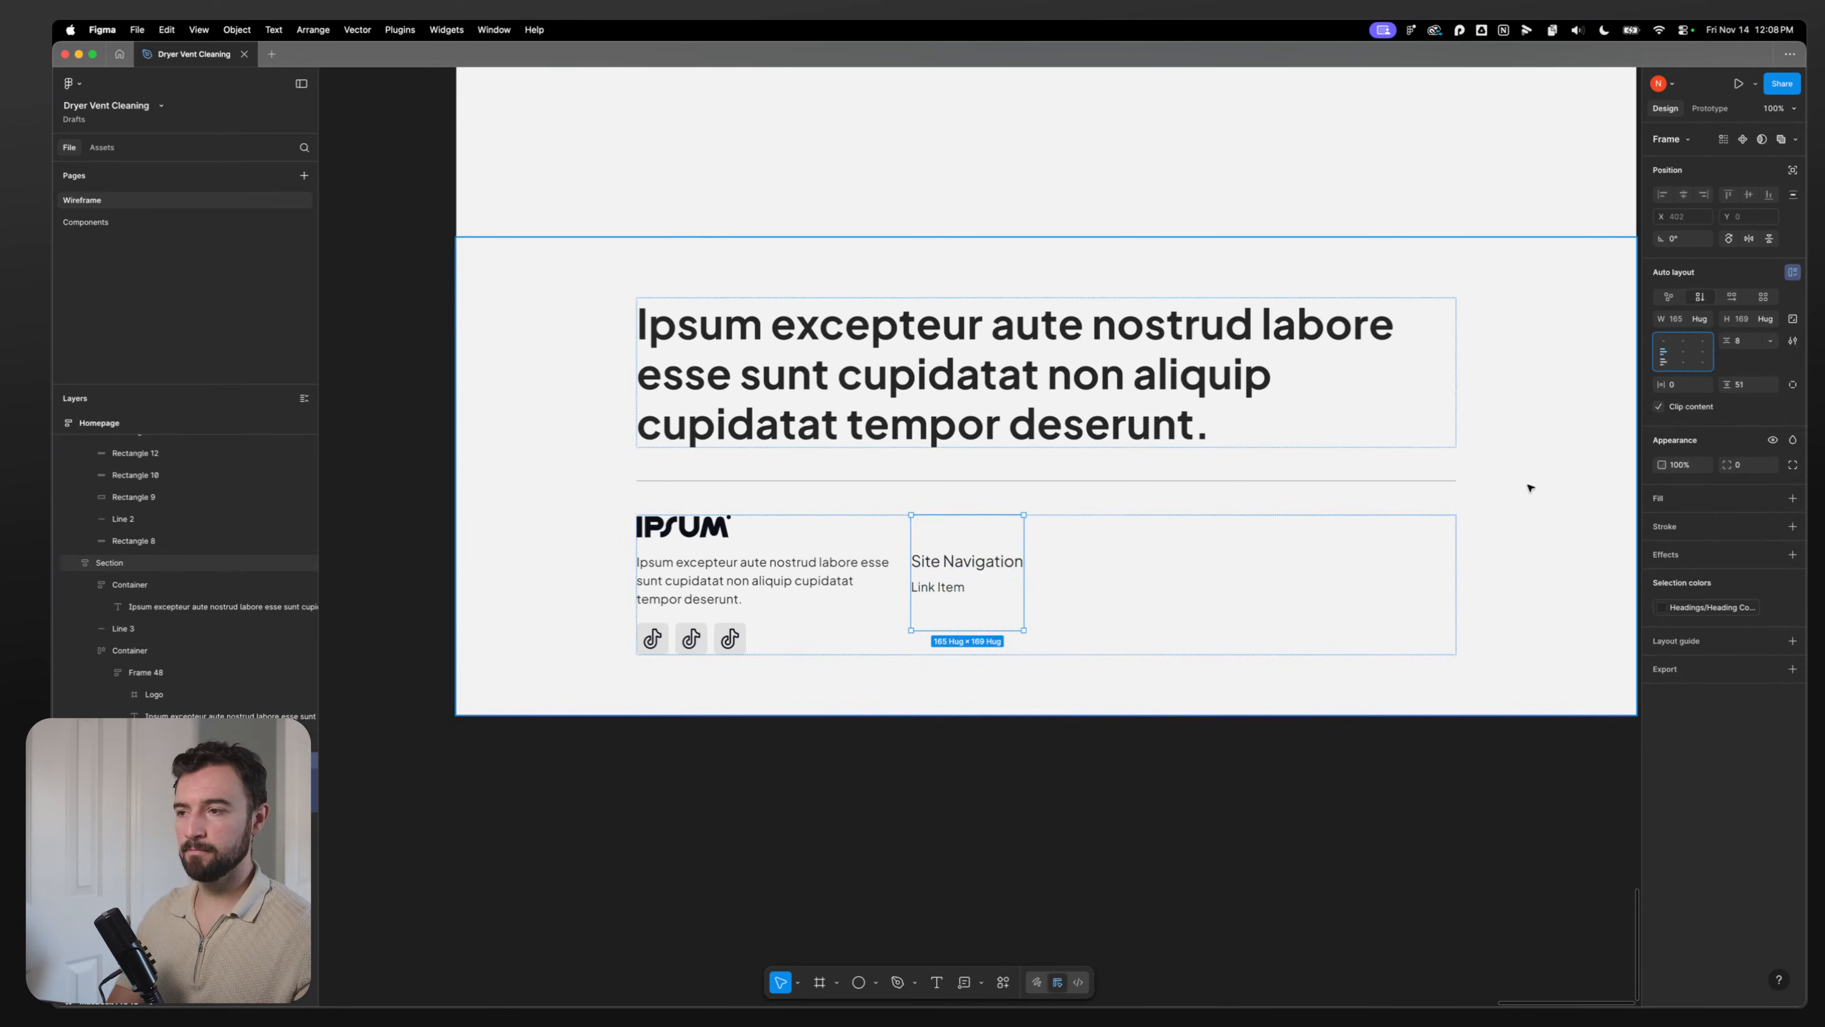
Step: Wrap the remaining "Link Item" in its own auto layout frame, duplicate it twice and stack the three links vertically
{"action": "left_click", "coordinate": [941, 588]}
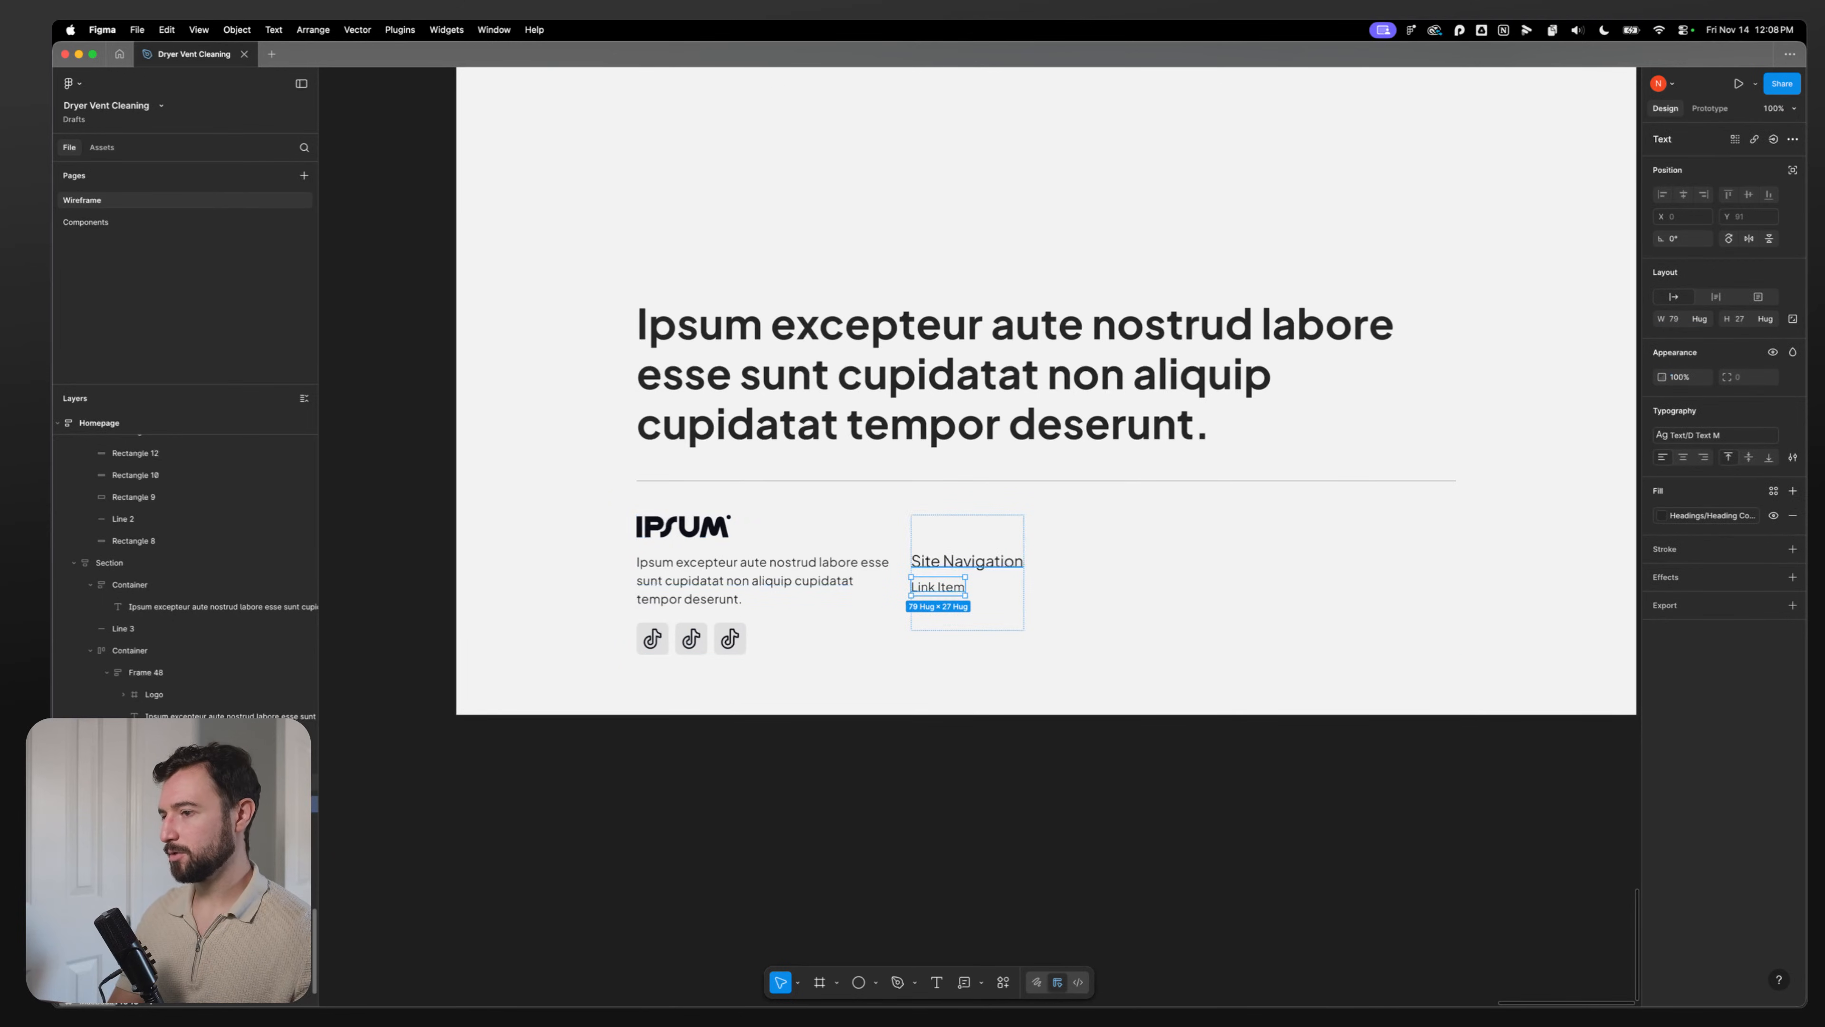
{"action": "key", "text": "shift+a"}
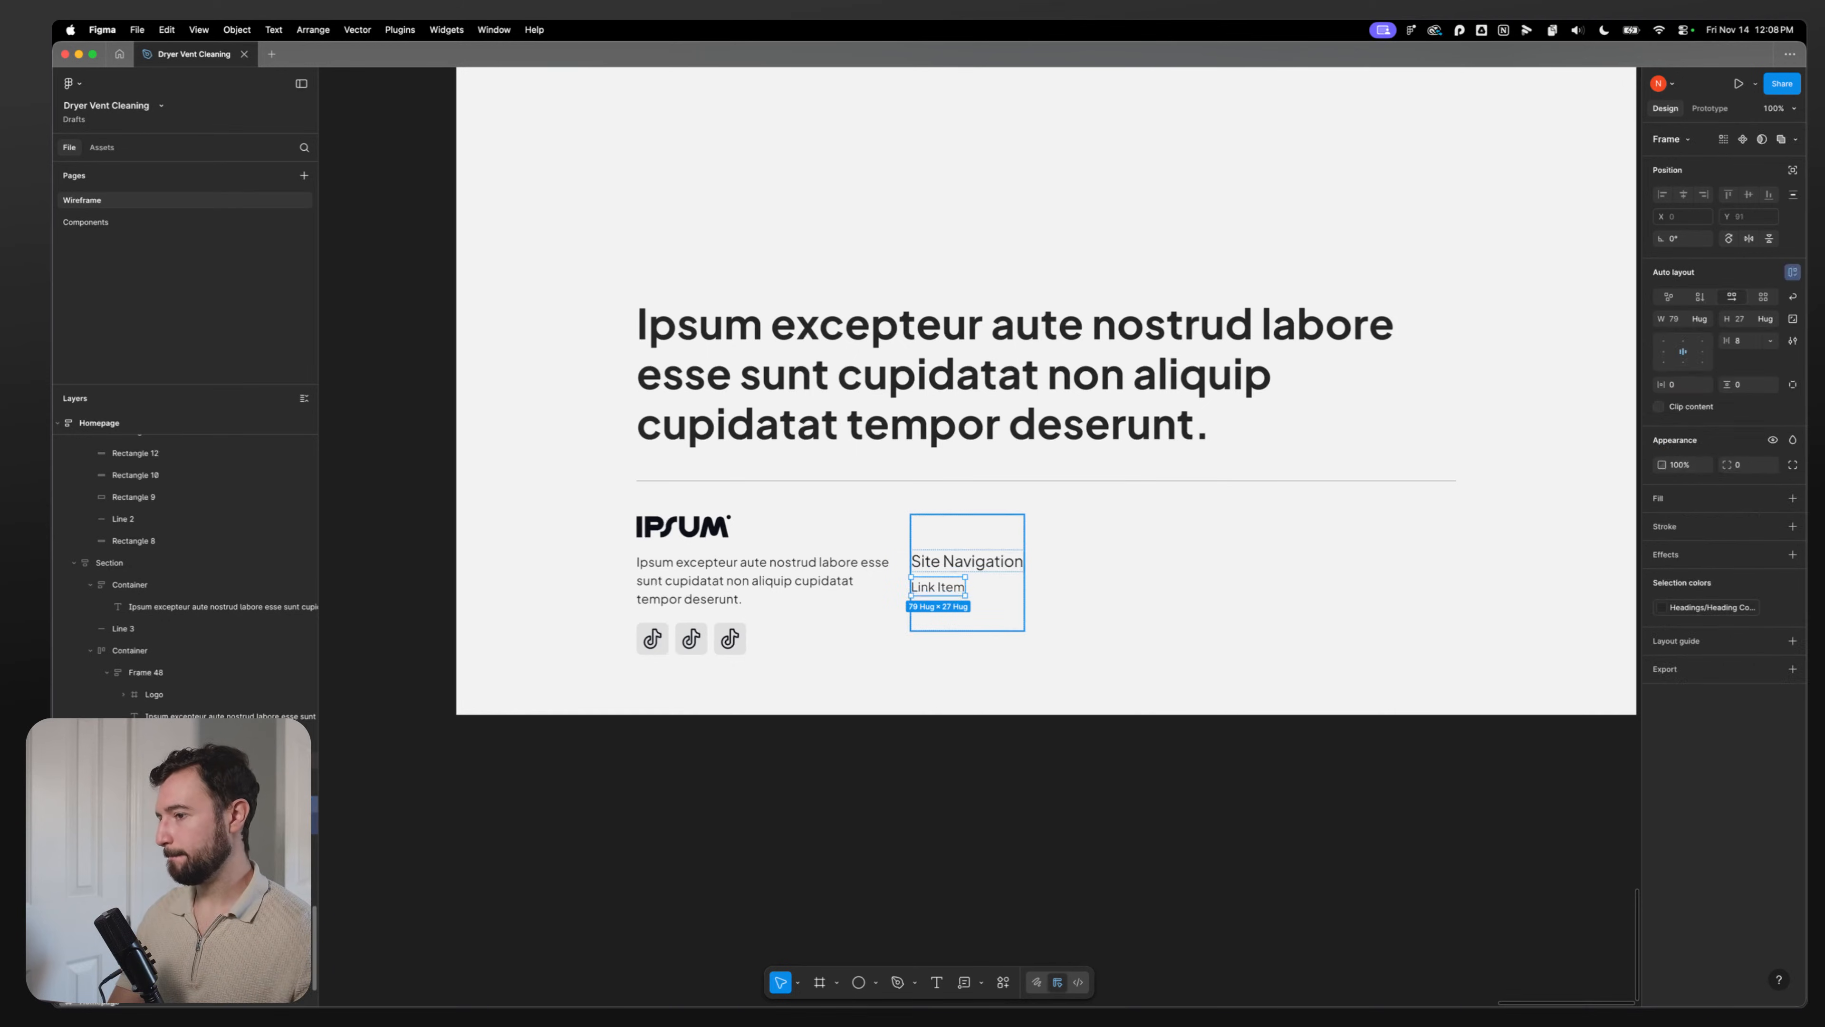
{"action": "key", "text": "Return"}
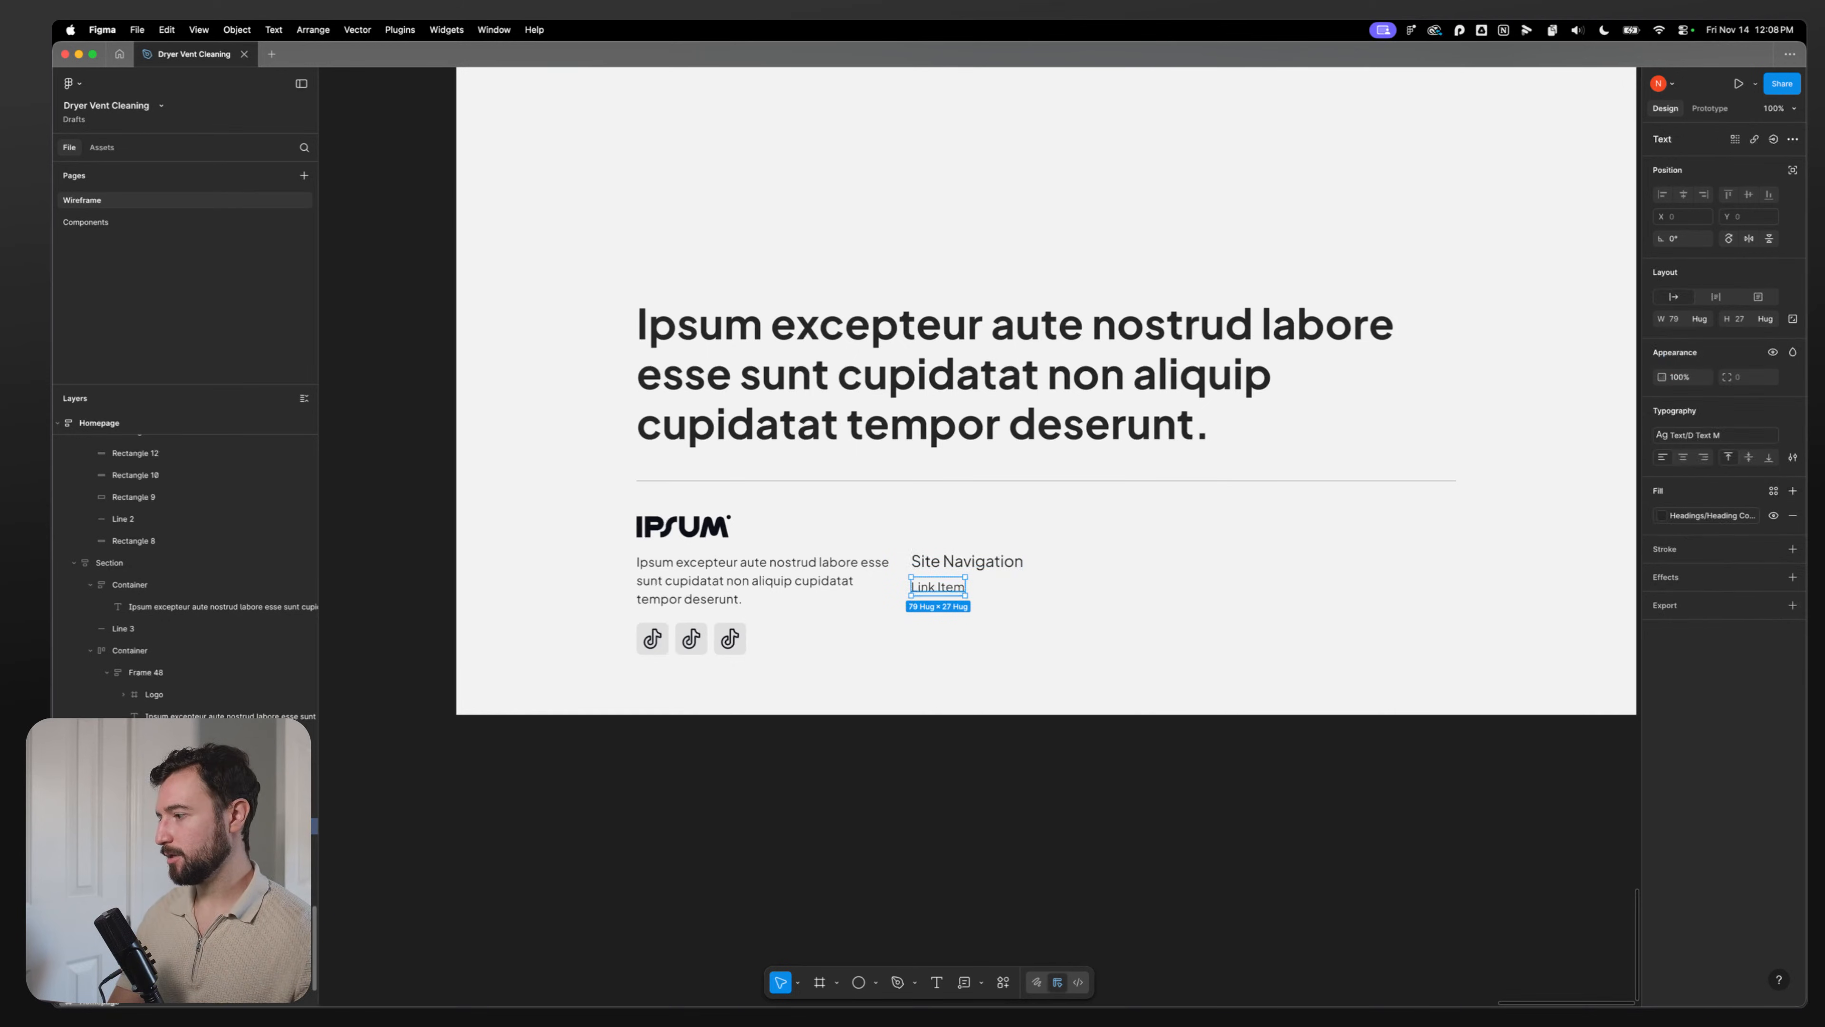
{"action": "key", "text": "super+d"}
{"action": "key", "text": "super+d"}
{"action": "key", "text": "shift+Return"}
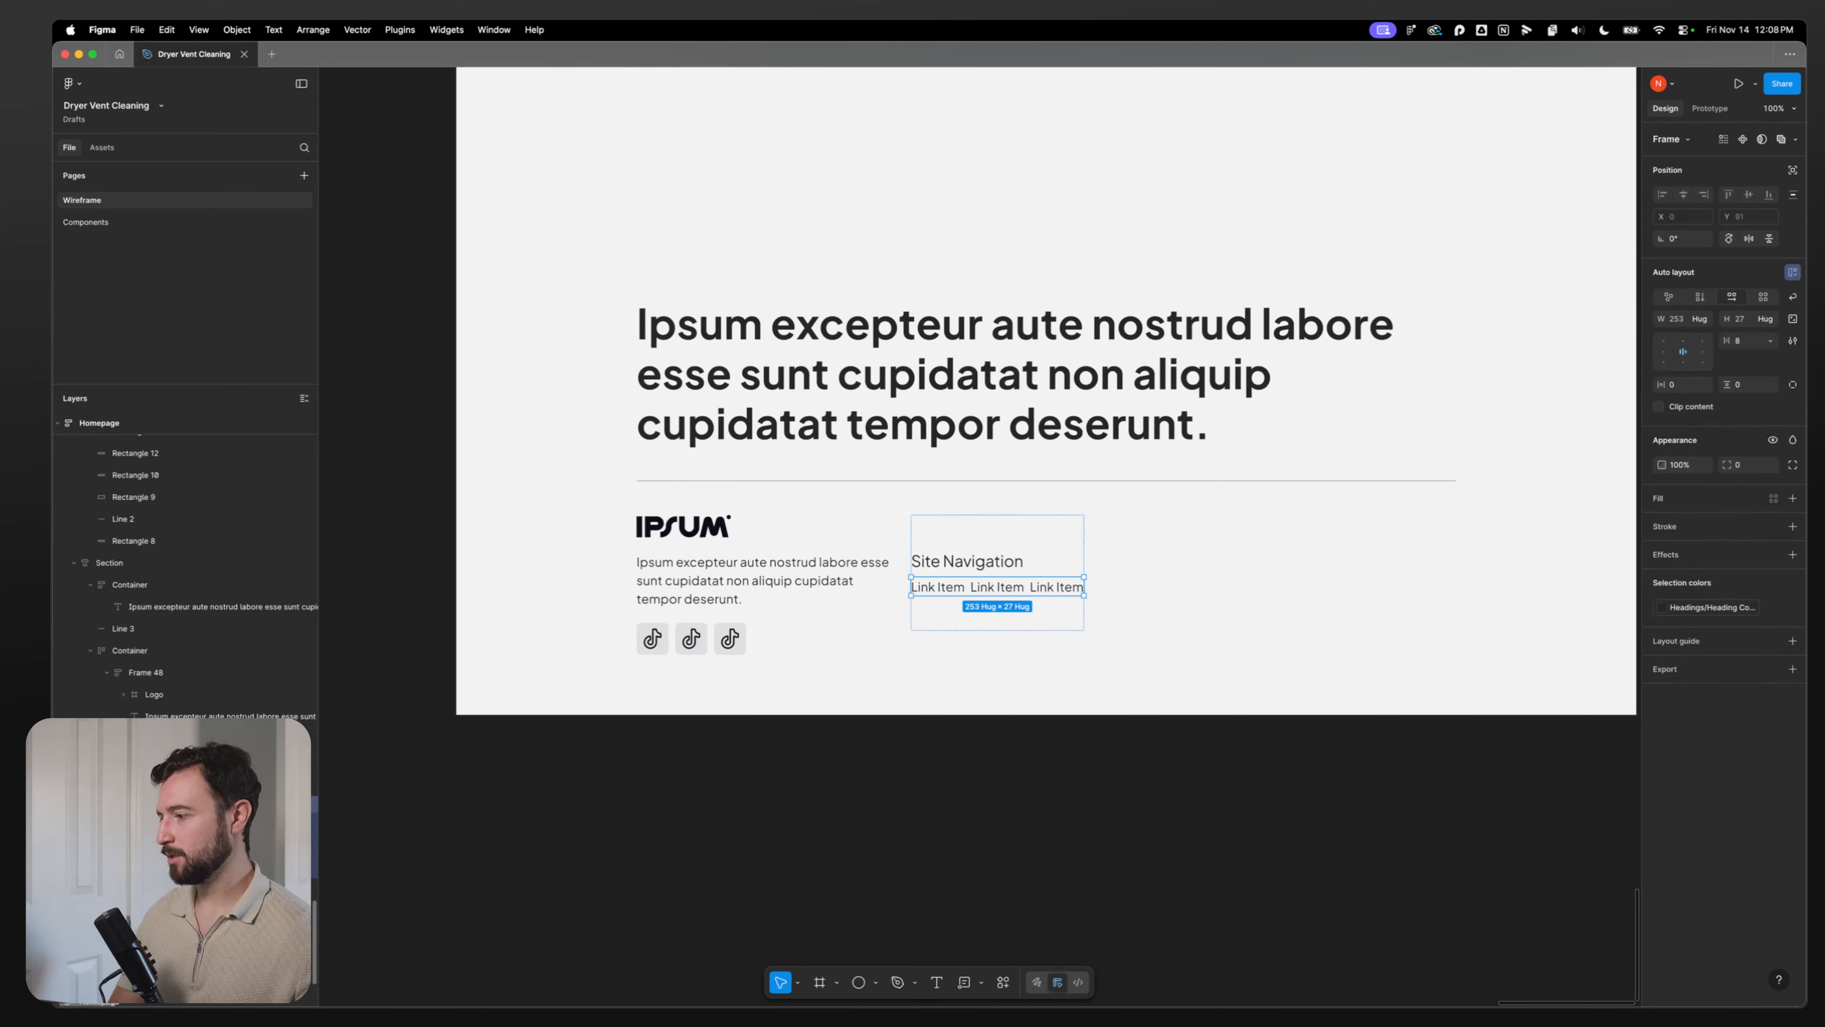
{"action": "left_click", "coordinate": [1700, 296]}
Step: Set the gap between the three link items to the D Space S variable
{"action": "left_click", "coordinate": [1770, 340]}
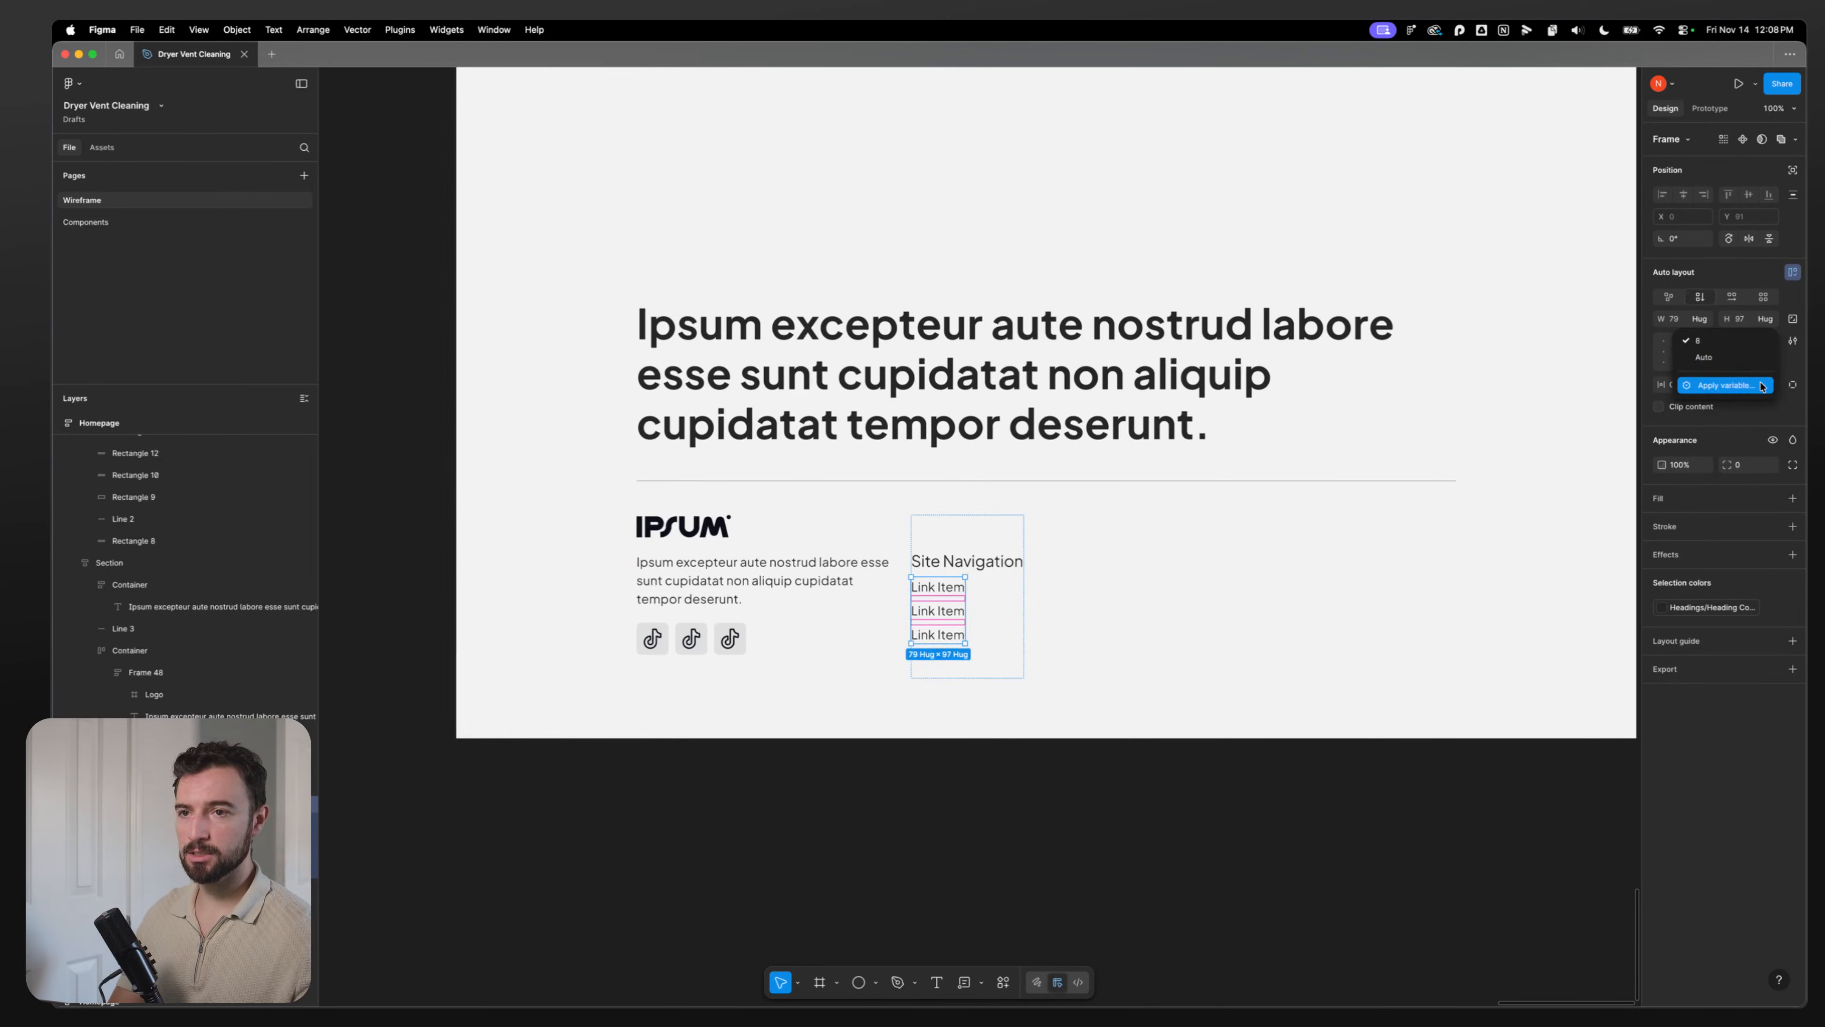
{"action": "left_click", "coordinate": [1725, 383]}
{"action": "type", "text": "space"}
{"action": "left_click", "coordinate": [1681, 466]}
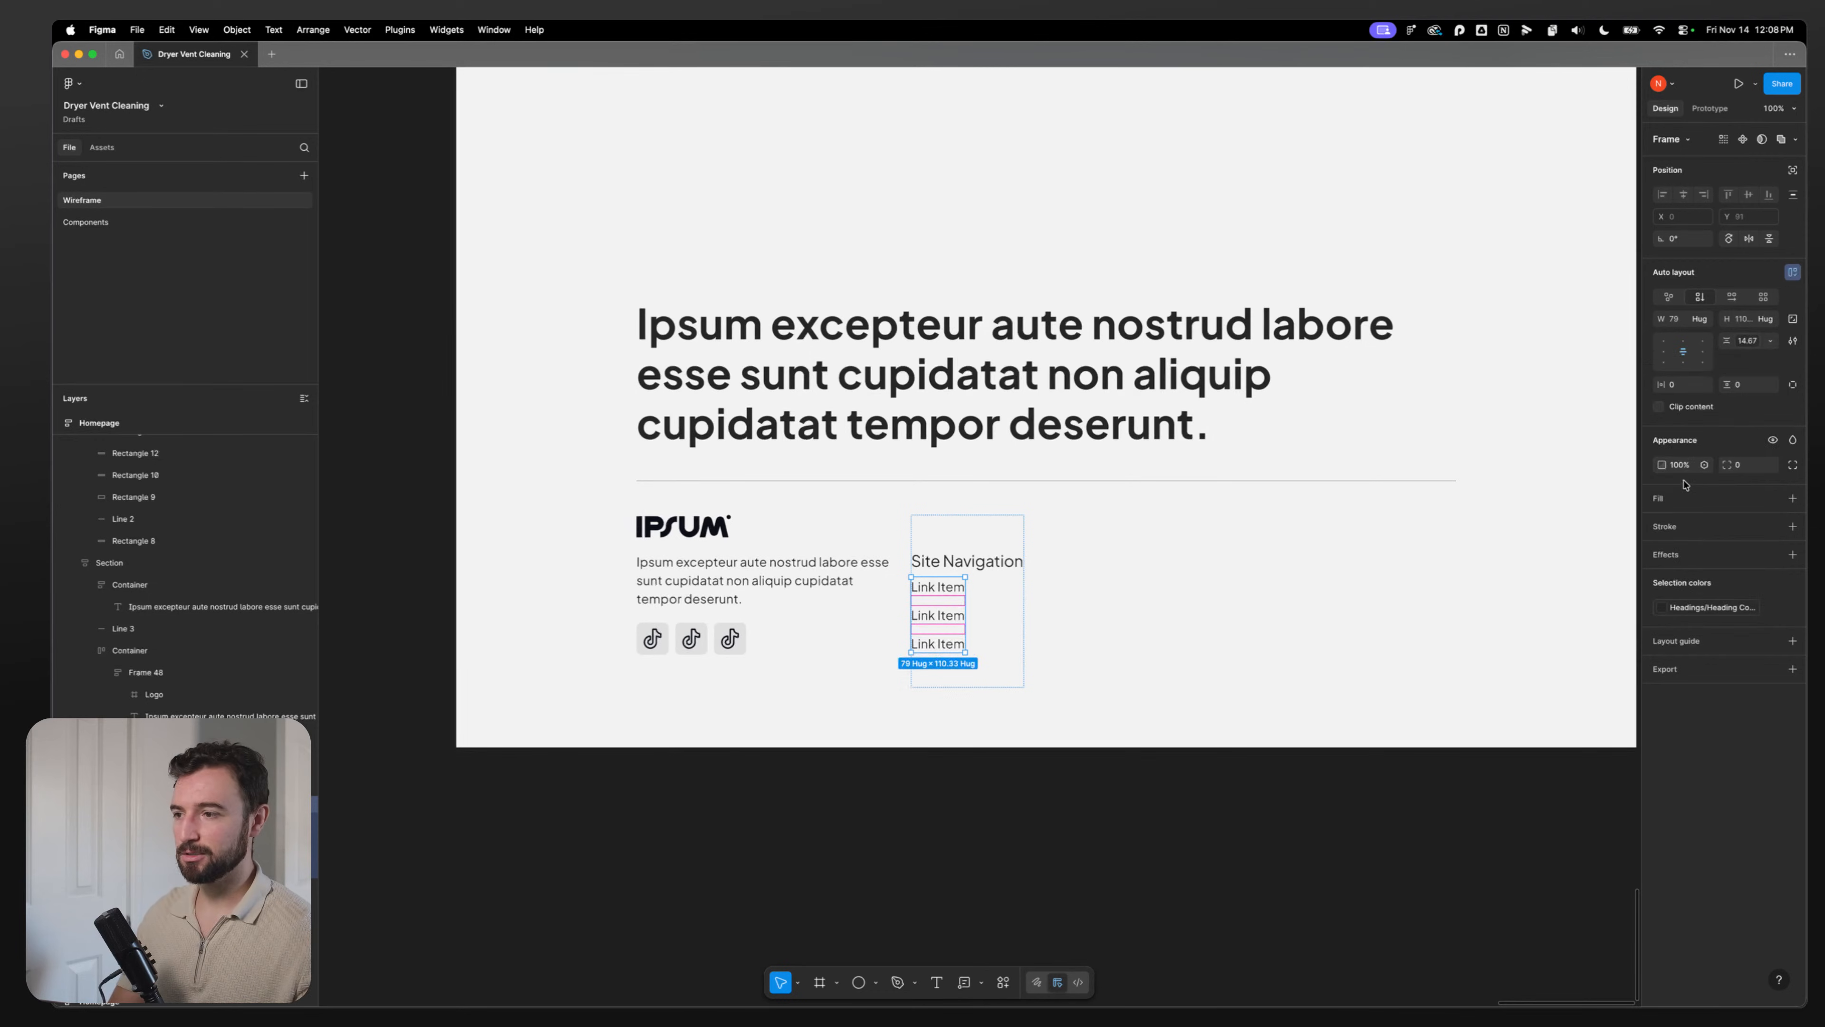
Step: Set the gap between the Site Navigation heading and its link list to the D Space M variable
{"action": "key", "text": "shift+Return"}
{"action": "left_click", "coordinate": [1770, 340]}
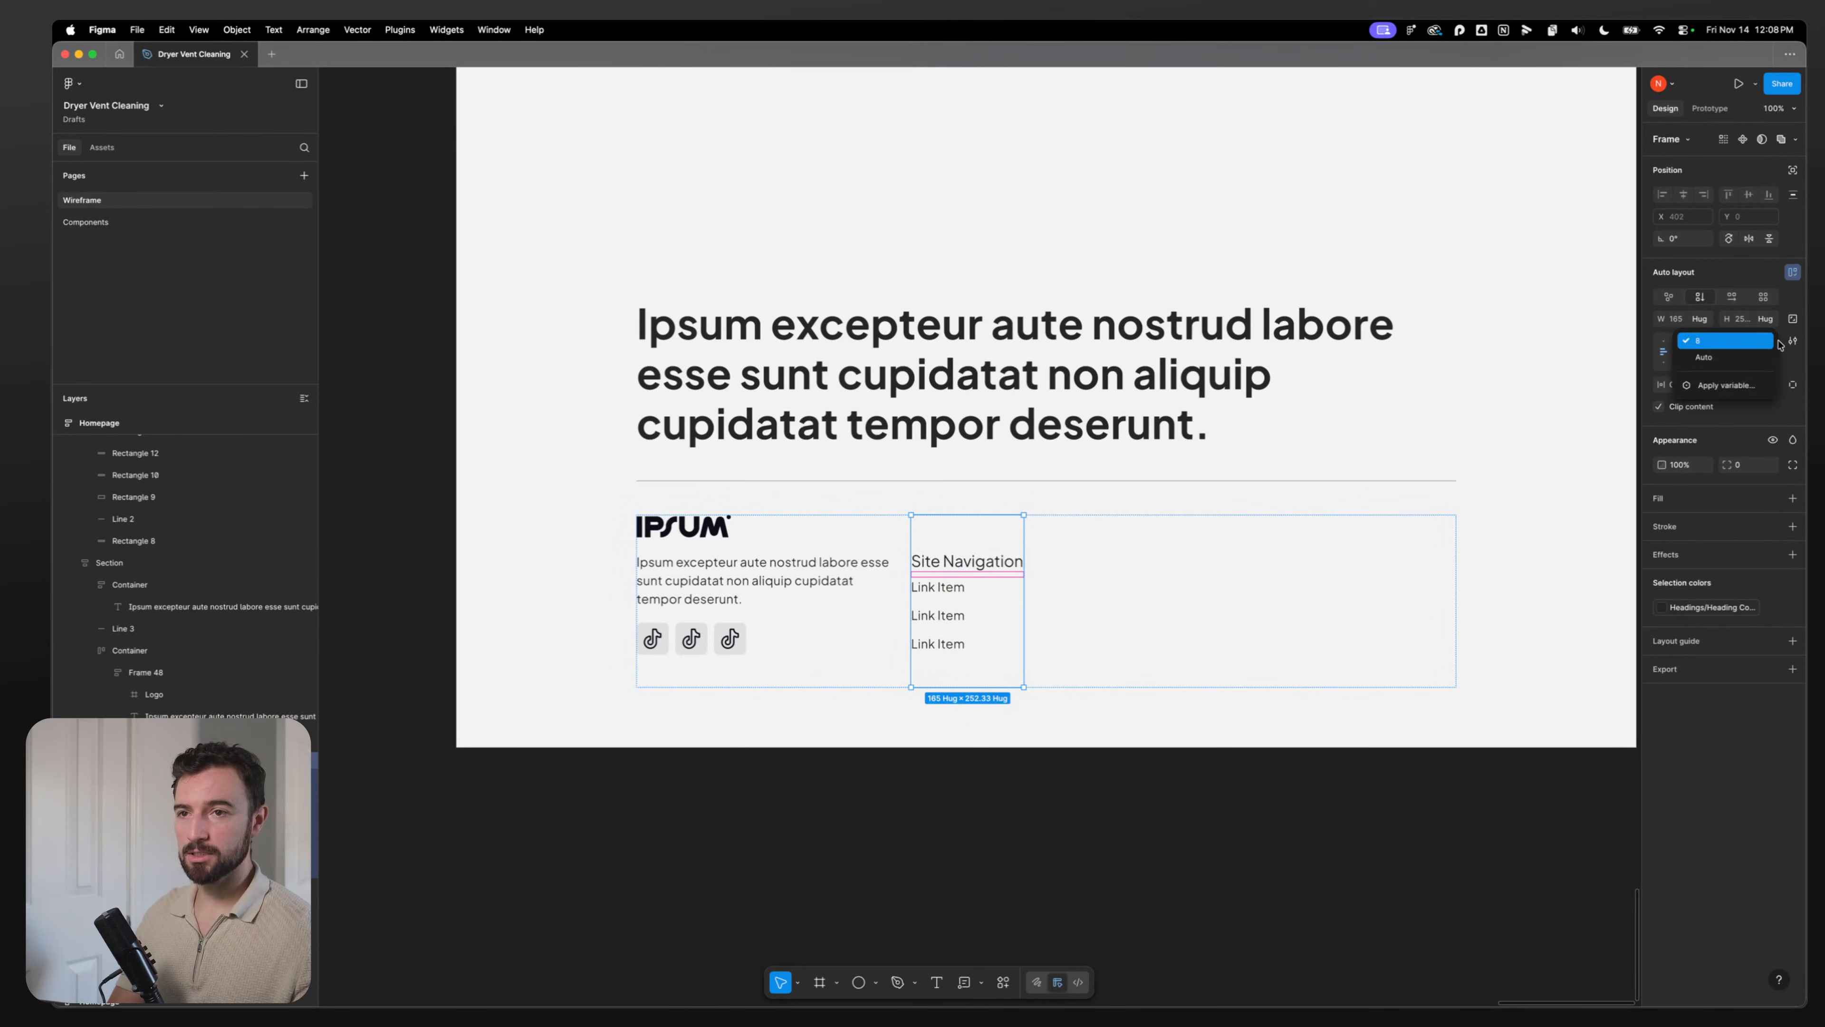
{"action": "left_click", "coordinate": [1724, 382]}
{"action": "type", "text": "space"}
{"action": "left_click", "coordinate": [1683, 488]}
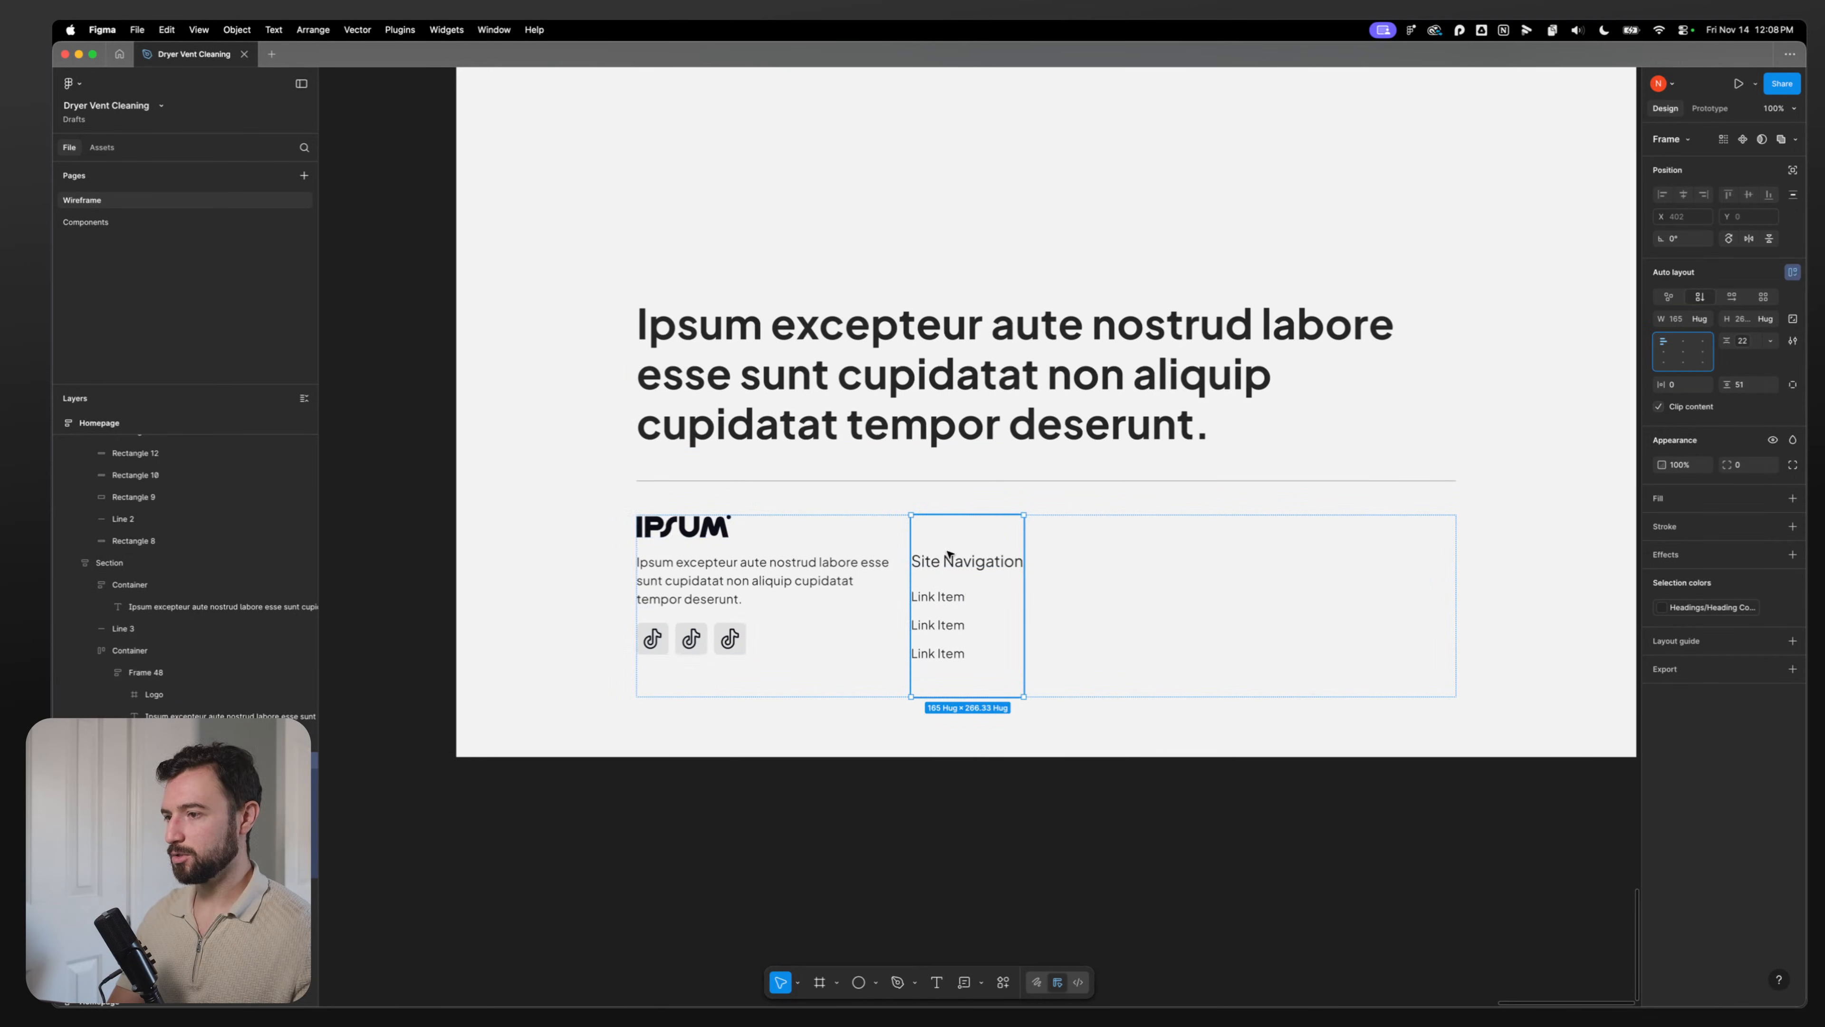
Step: Set the vertical padding of the Site Navigation column to 0
{"action": "left_click", "coordinate": [1744, 389]}
{"action": "type", "text": "0"}
{"action": "key", "text": "Return"}
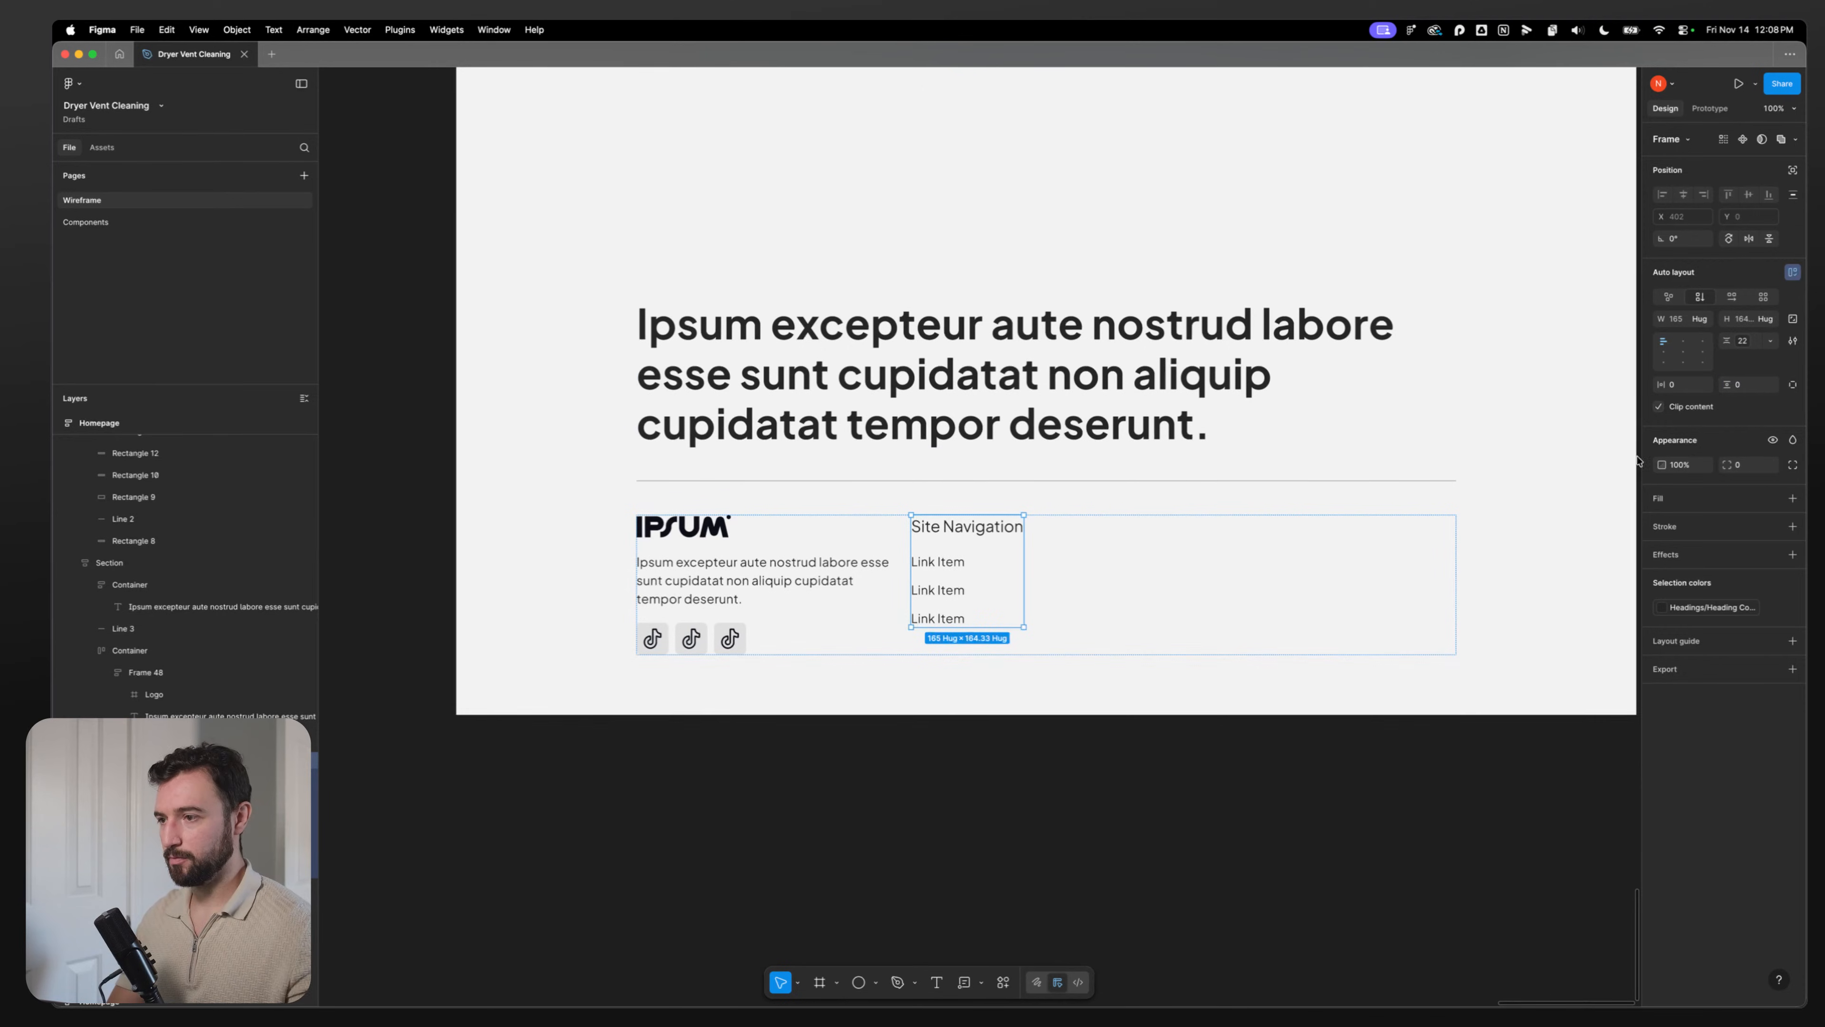
Step: Make the Site Navigation heading bold and duplicate the whole column twice
{"action": "left_click", "coordinate": [1015, 707]}
{"action": "left_click", "coordinate": [952, 533], "text": "super"}
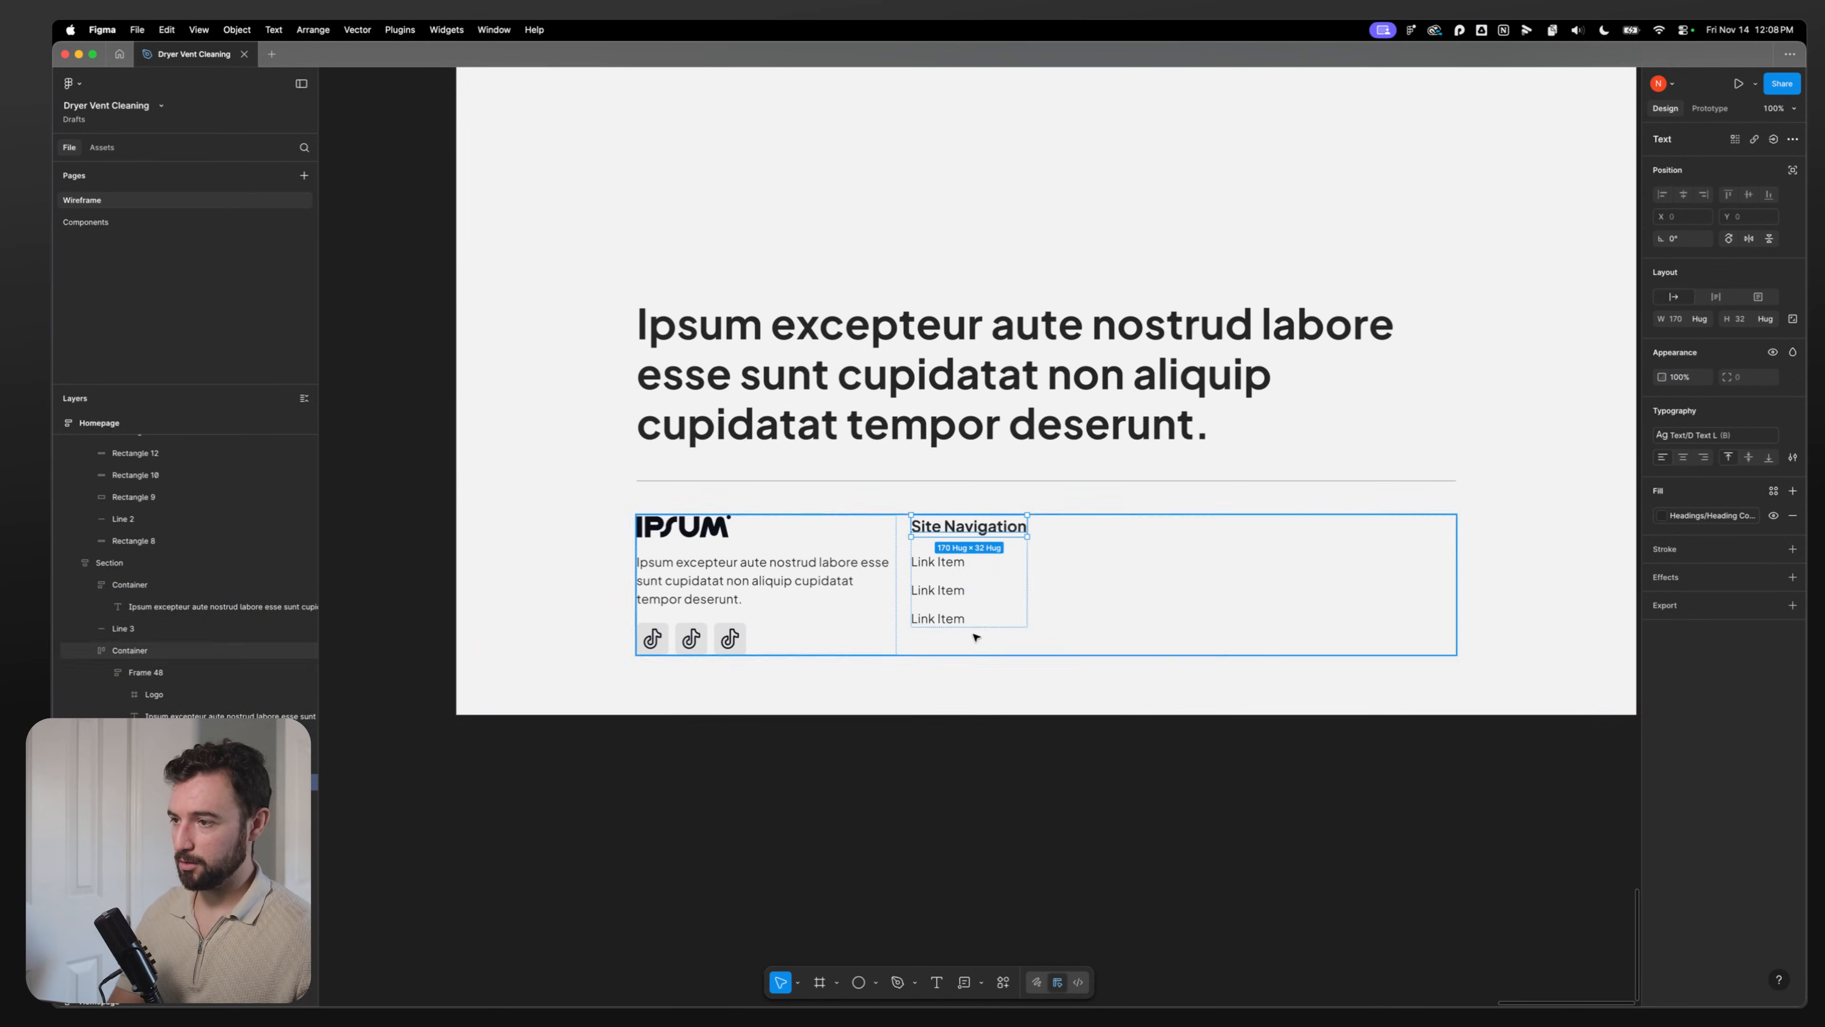
{"action": "key", "text": "Escape"}
{"action": "key", "text": "super+d"}
{"action": "key", "text": "super+d"}
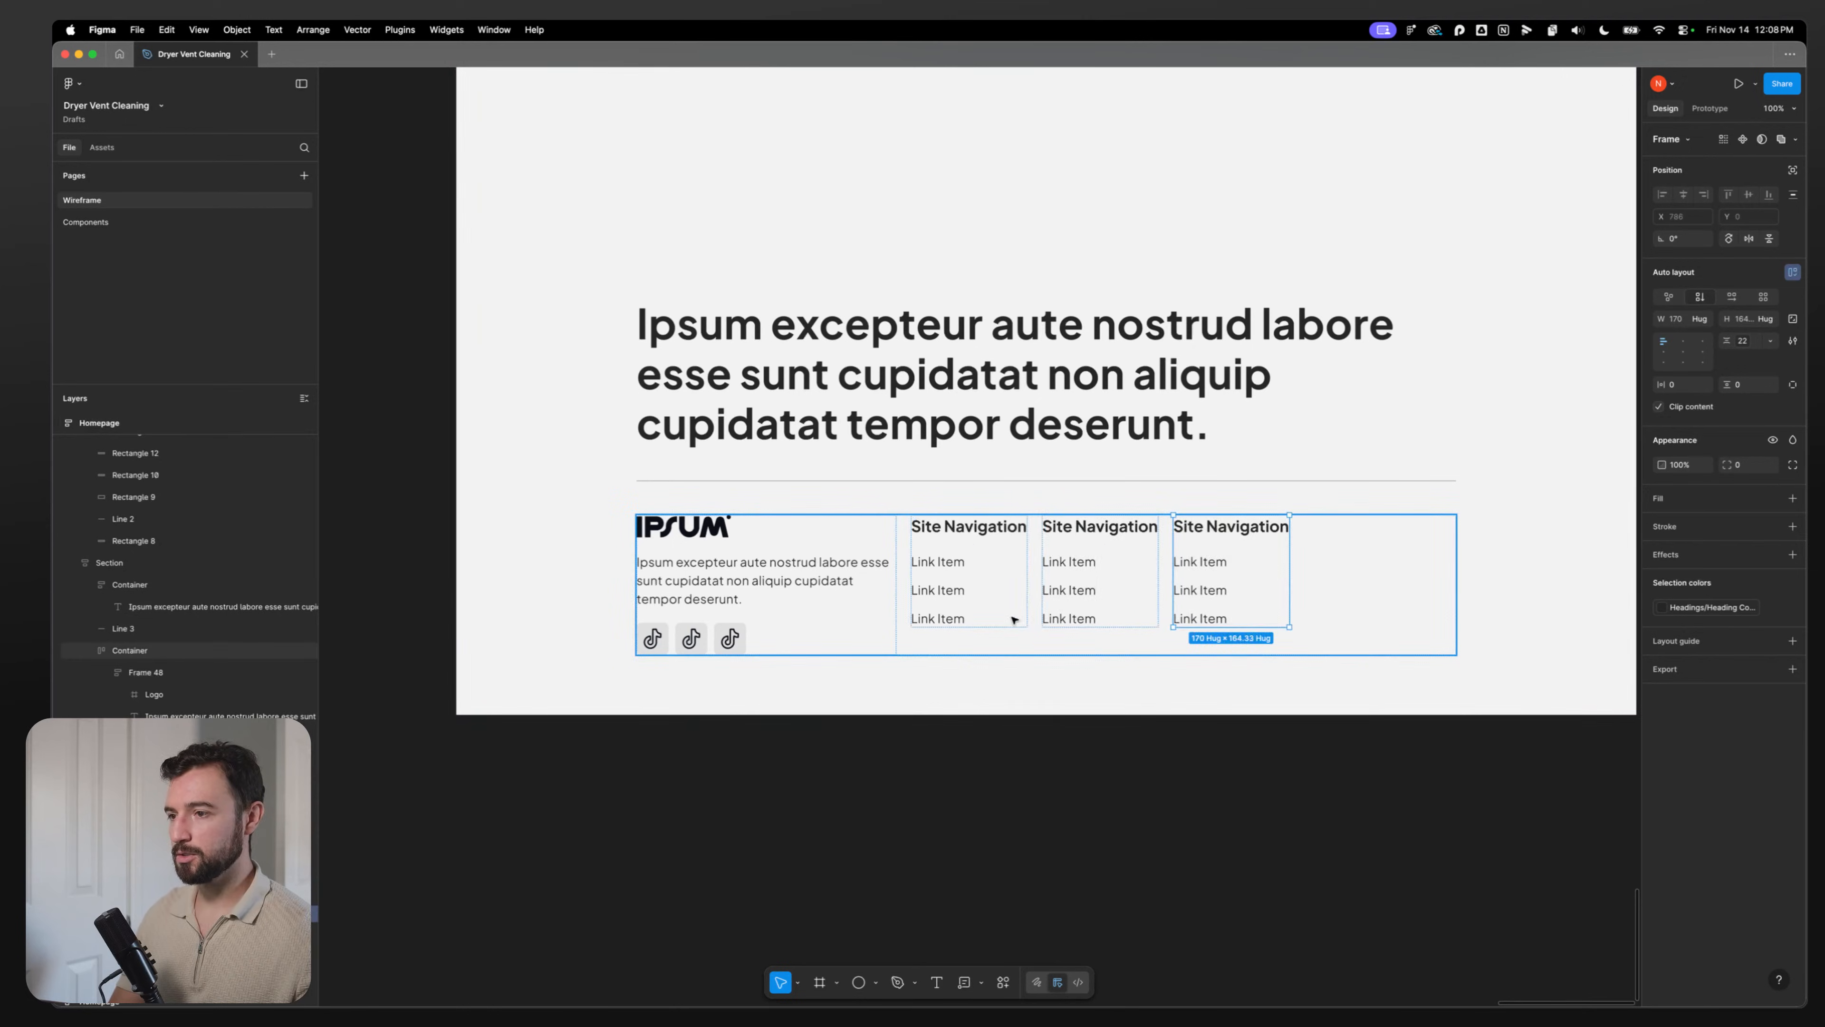
Step: Group the three Site Navigation columns together in a horizontal auto layout frame, checking the wireframe footer for reference
{"action": "left_click", "coordinate": [996, 586]}
{"action": "left_click", "coordinate": [1075, 562], "text": "shift"}
{"action": "left_click", "coordinate": [1212, 559], "text": "shift"}
{"action": "scroll", "coordinate": [966, 571], "scroll_direction": "up", "scroll_amount": 3}
{"action": "scroll", "coordinate": [966, 570], "scroll_direction": "up", "scroll_amount": 10}
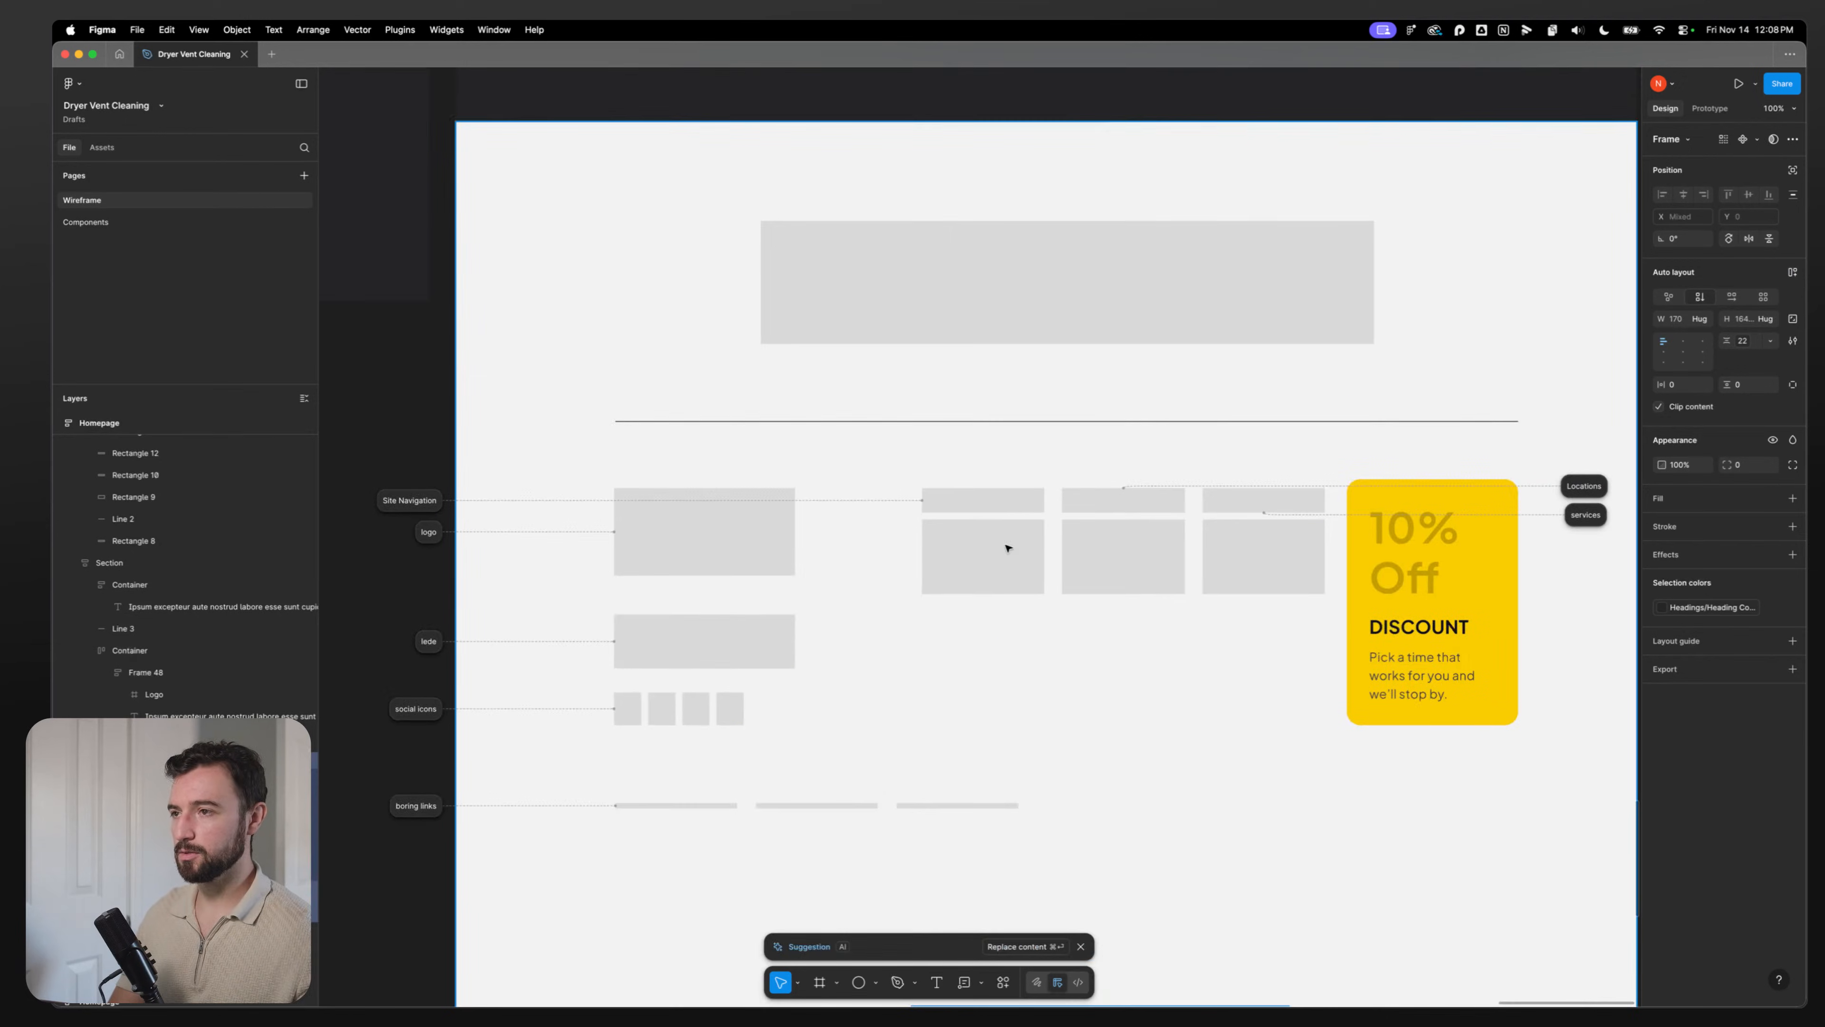
{"action": "scroll", "coordinate": [936, 547], "scroll_direction": "down", "scroll_amount": 12}
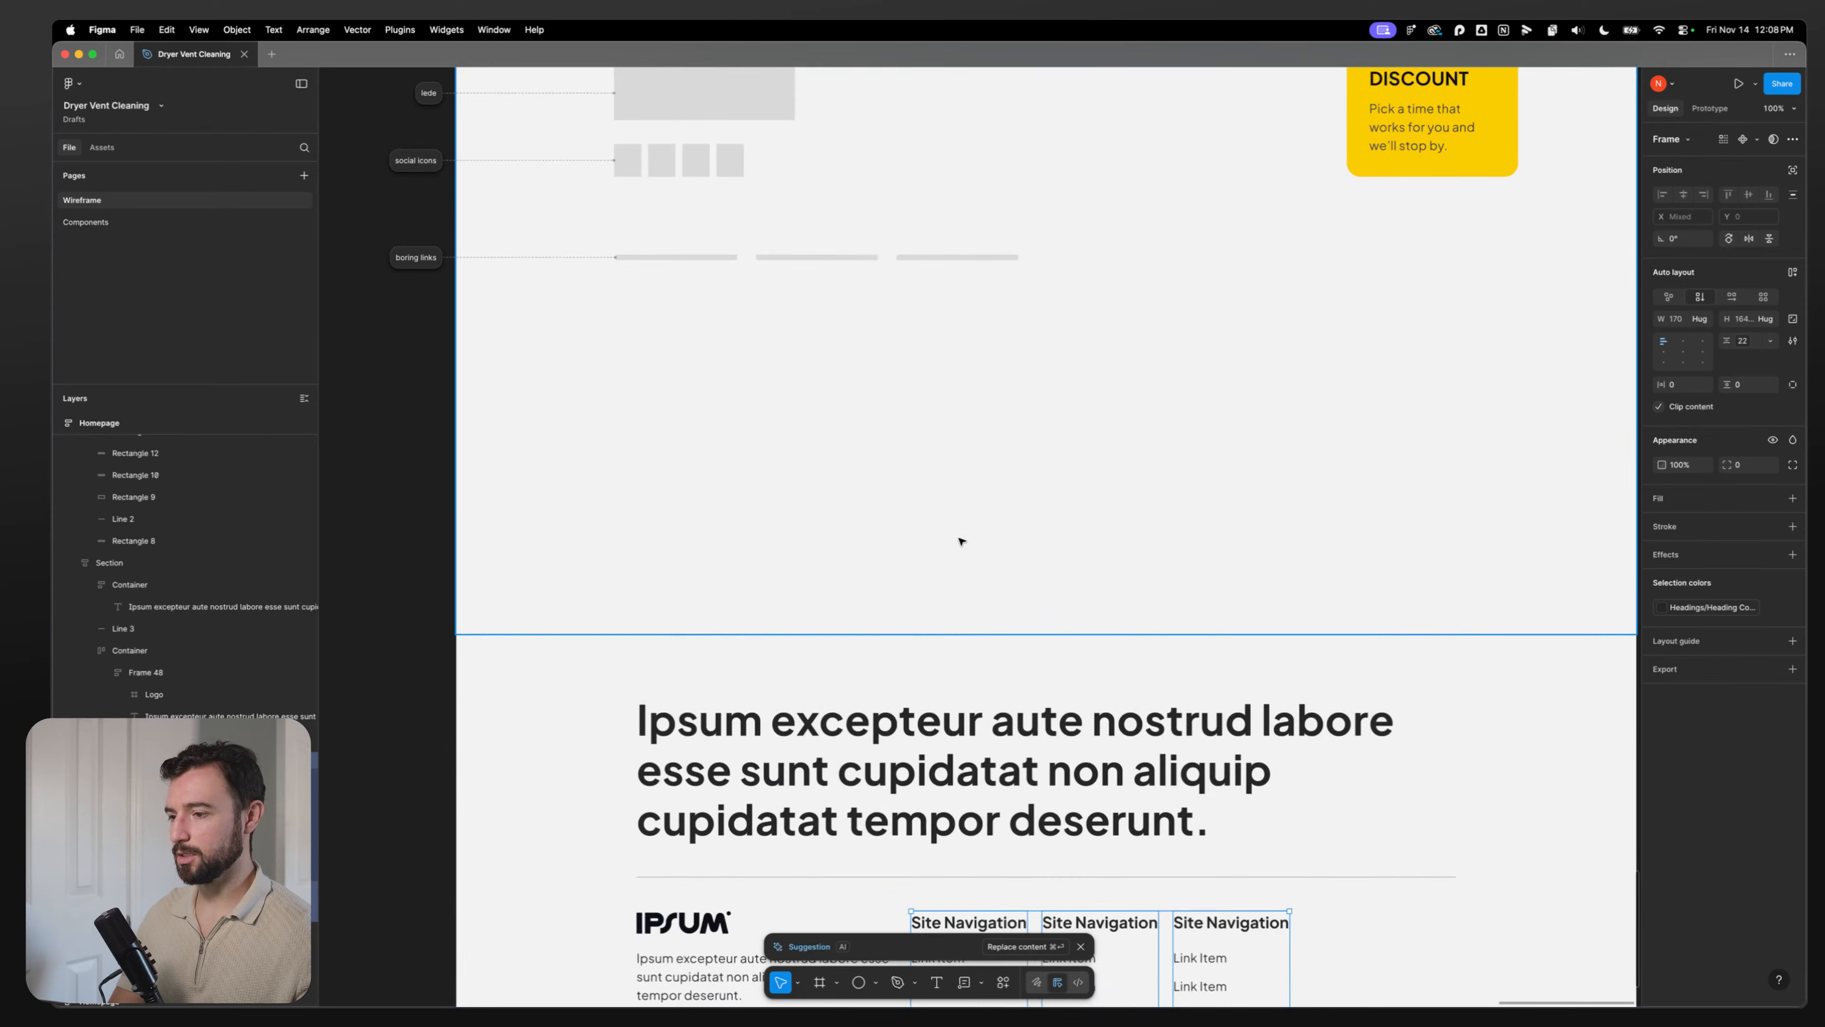
{"action": "key", "text": "shift+a"}
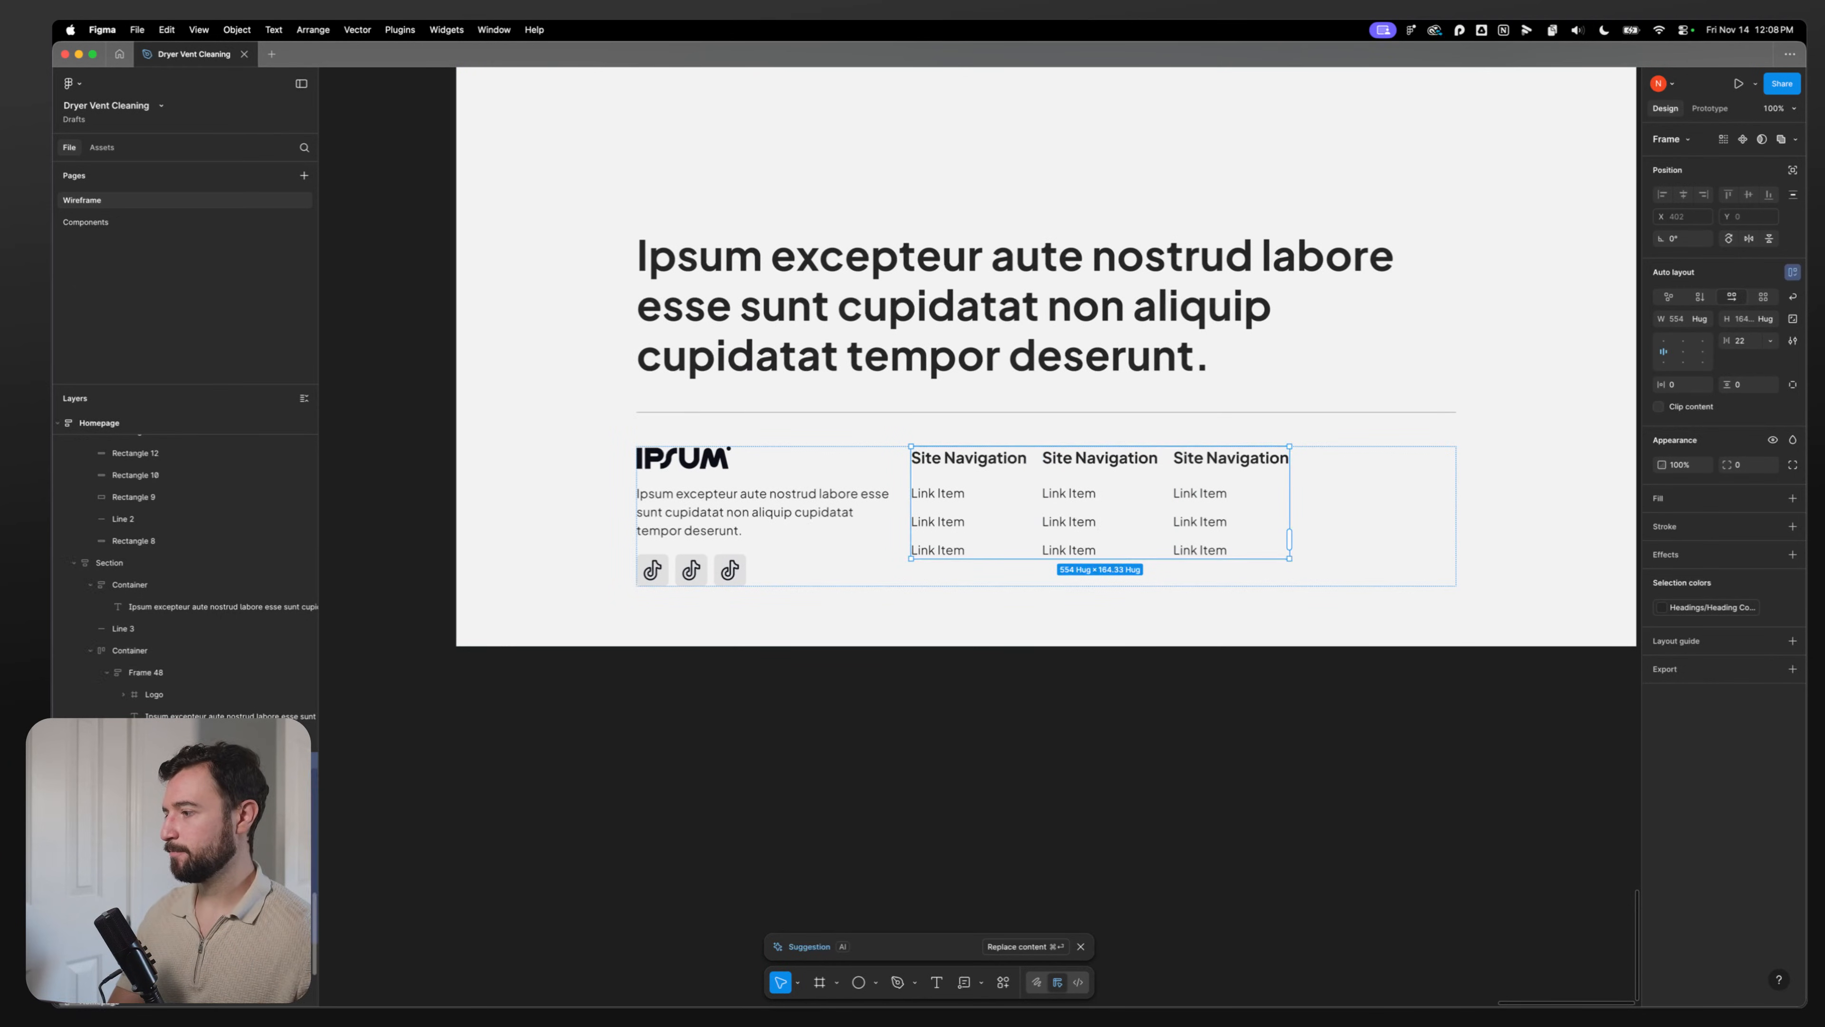
Step: Rename all three navigation column frames to "List Wrapper"
{"action": "double_click", "coordinate": [991, 512]}
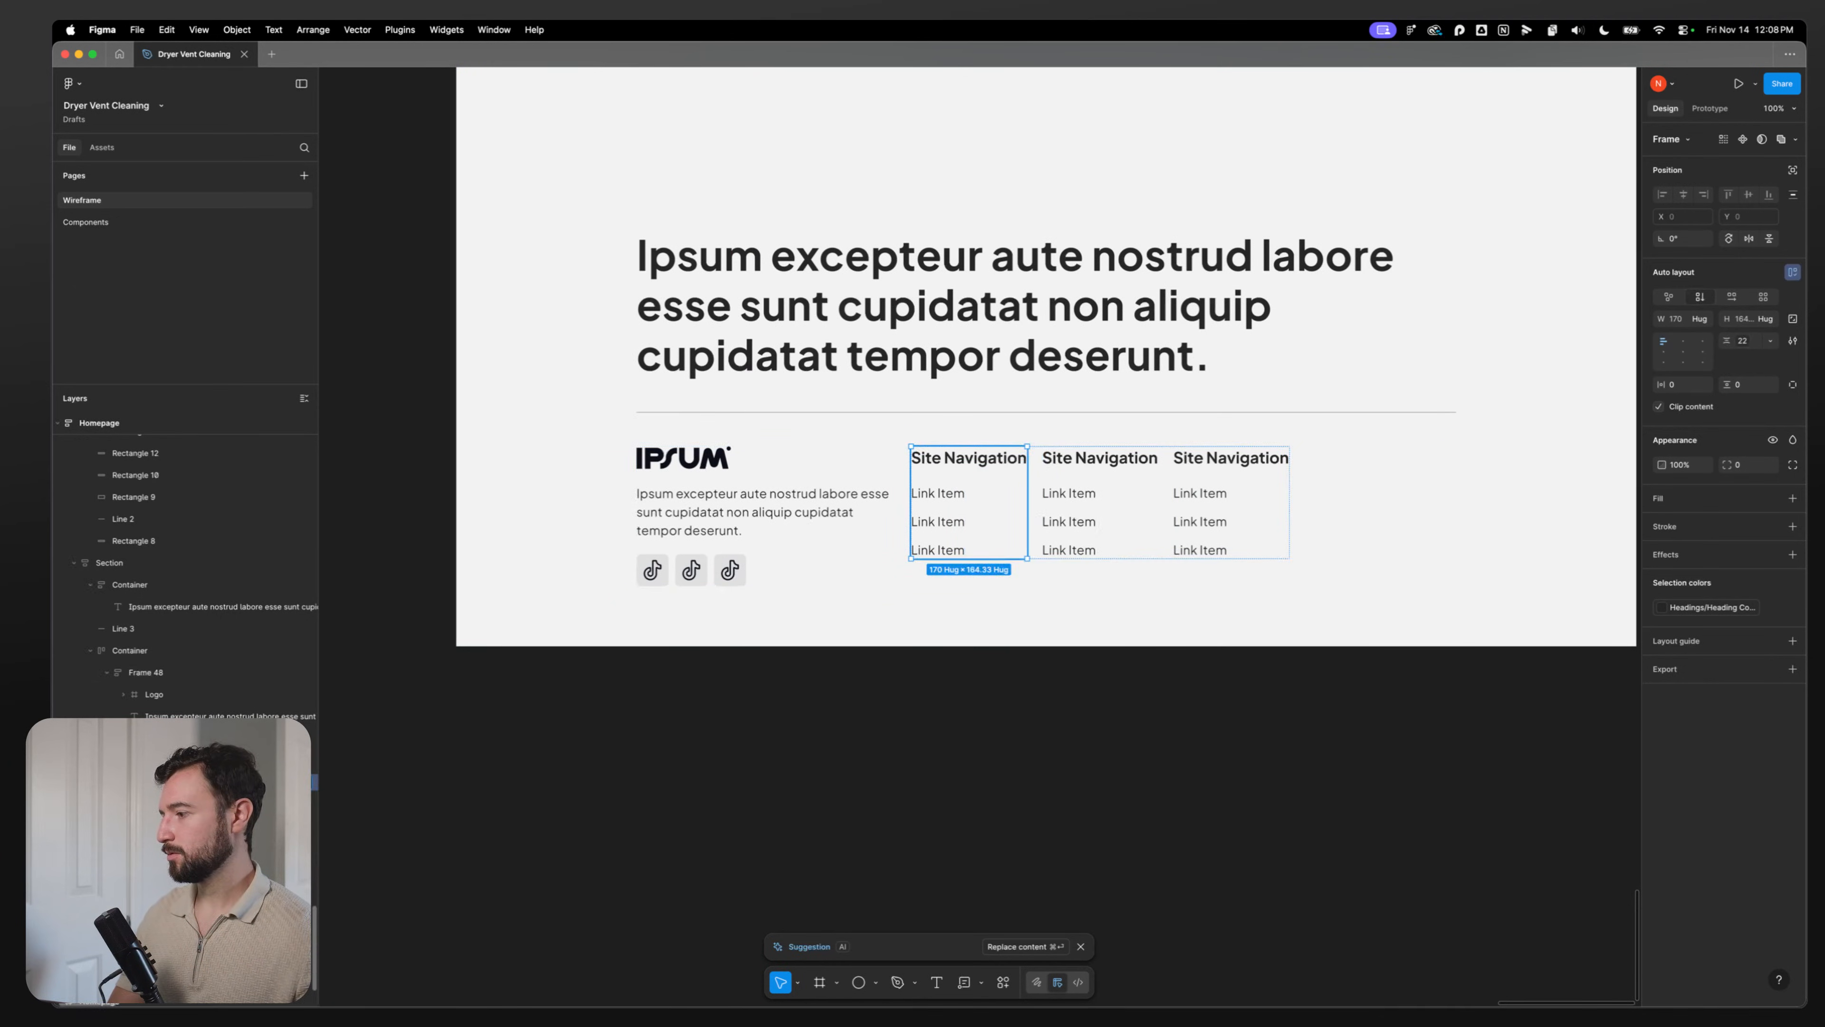
{"action": "key", "text": "super+a"}
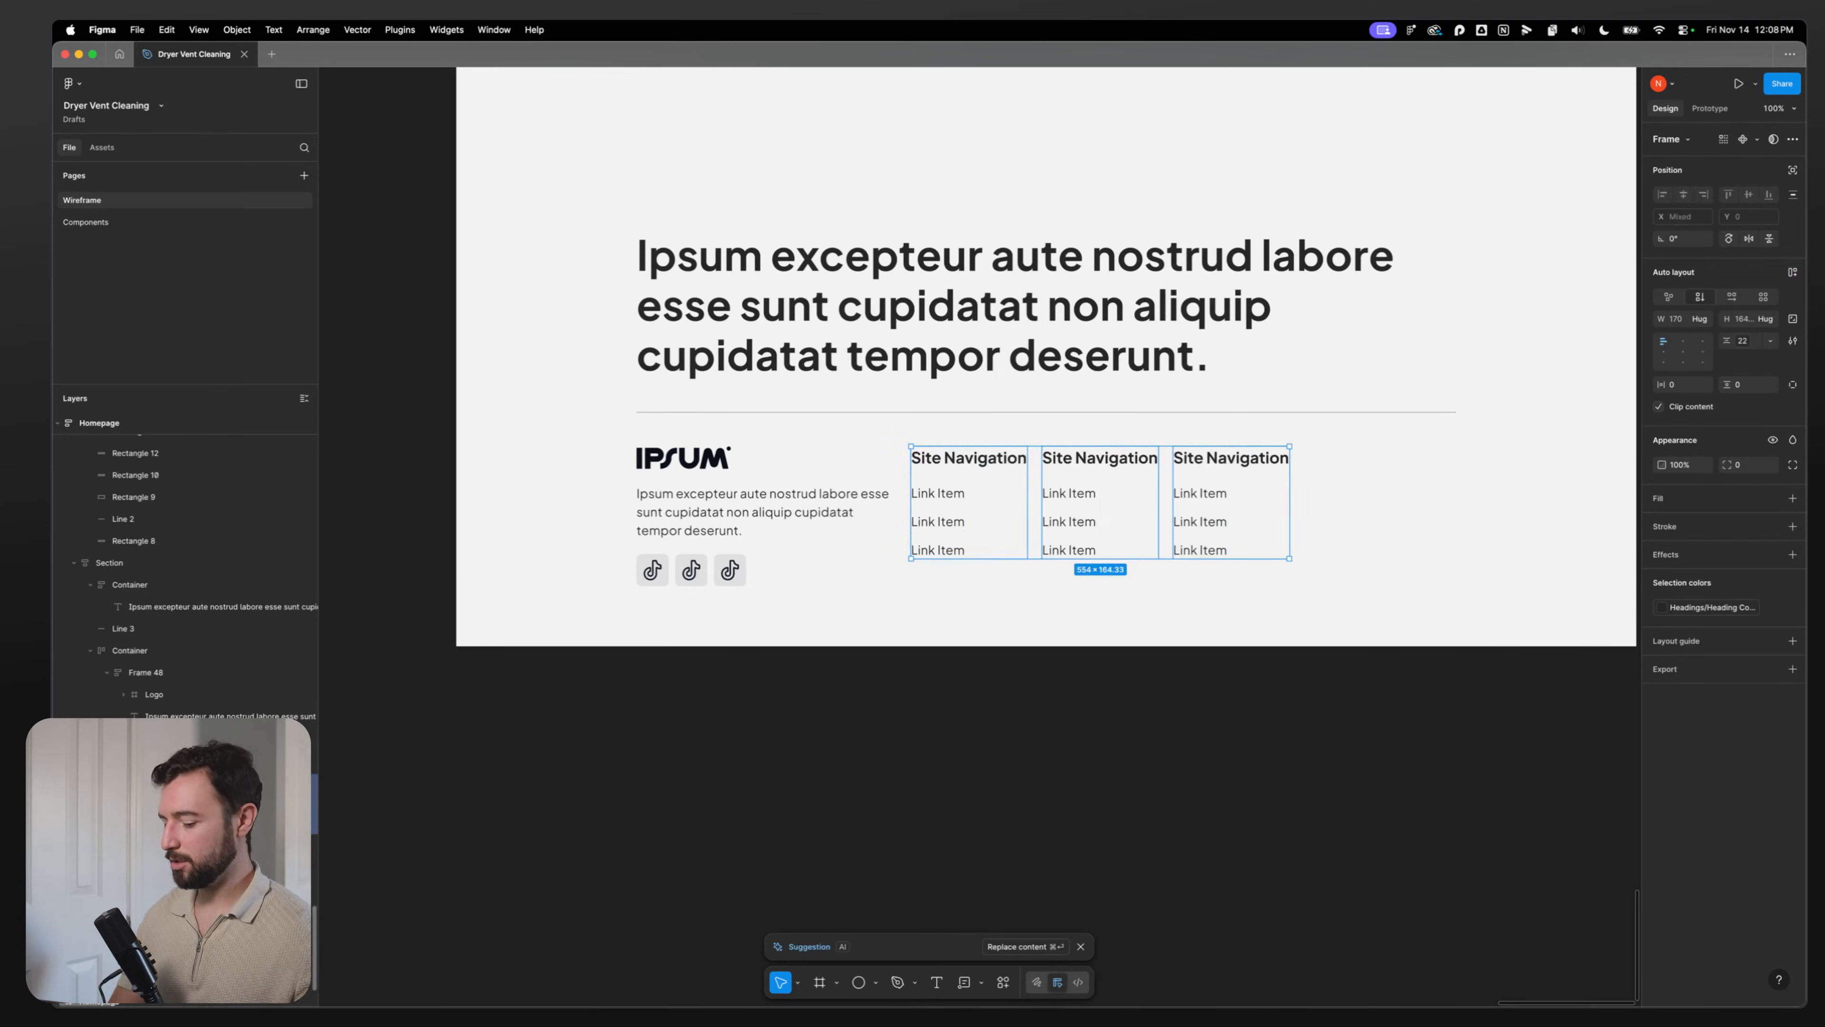
{"action": "key", "text": "super+r"}
{"action": "type", "text": "L"}
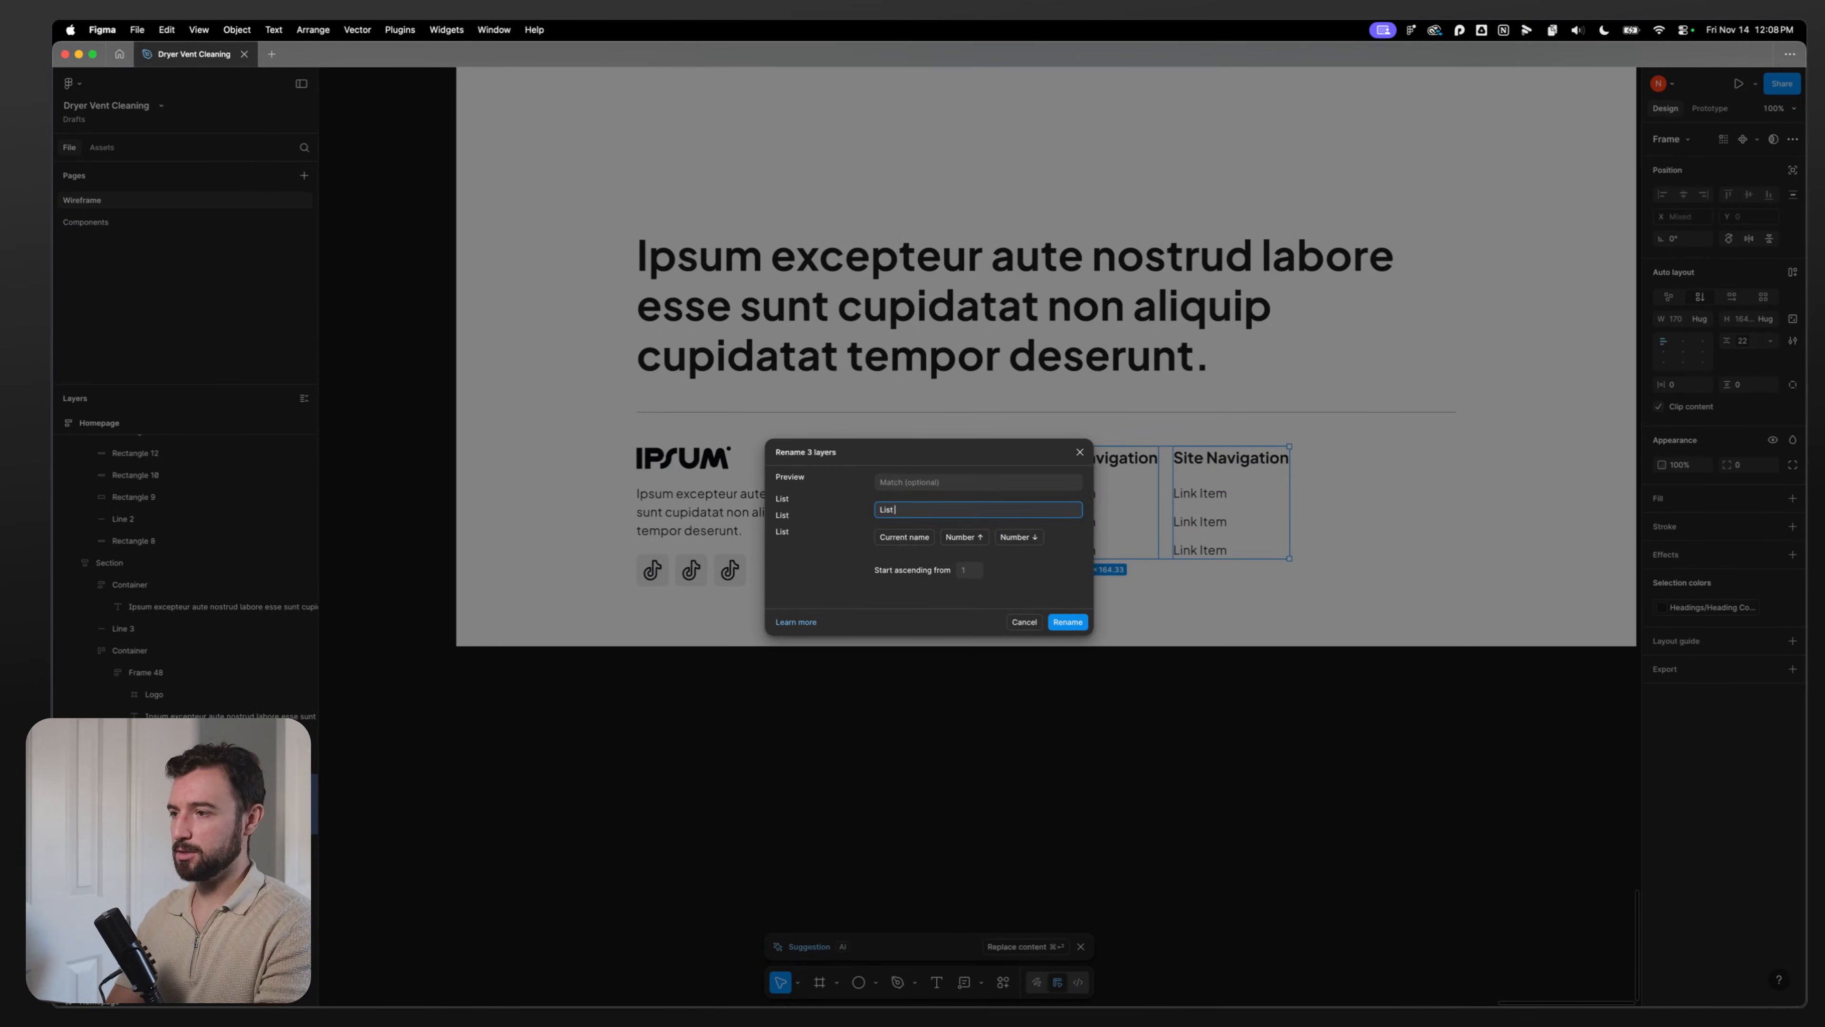
{"action": "type", "text": "ist Wrapper"}
{"action": "key", "text": "Return"}
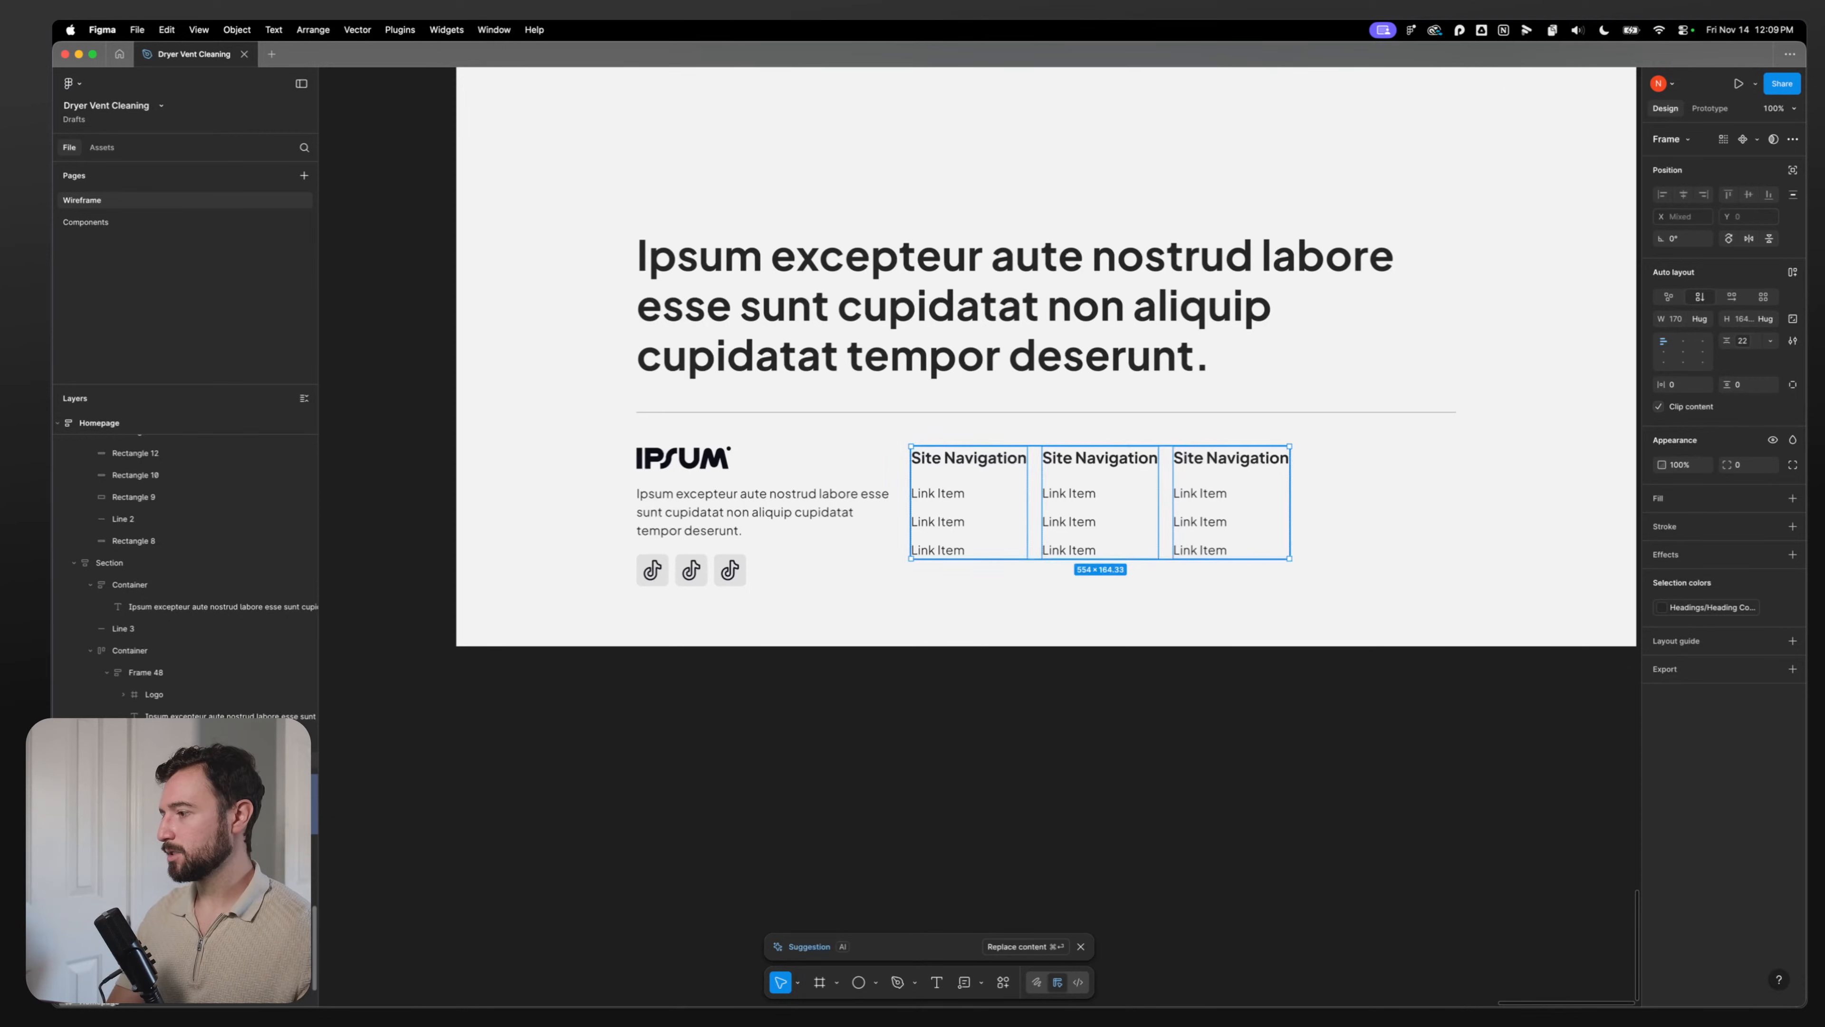
Step: Set the gap between the three Site Navigation columns in their group frame to the D Space L variable
{"action": "left_click", "coordinate": [162, 760]}
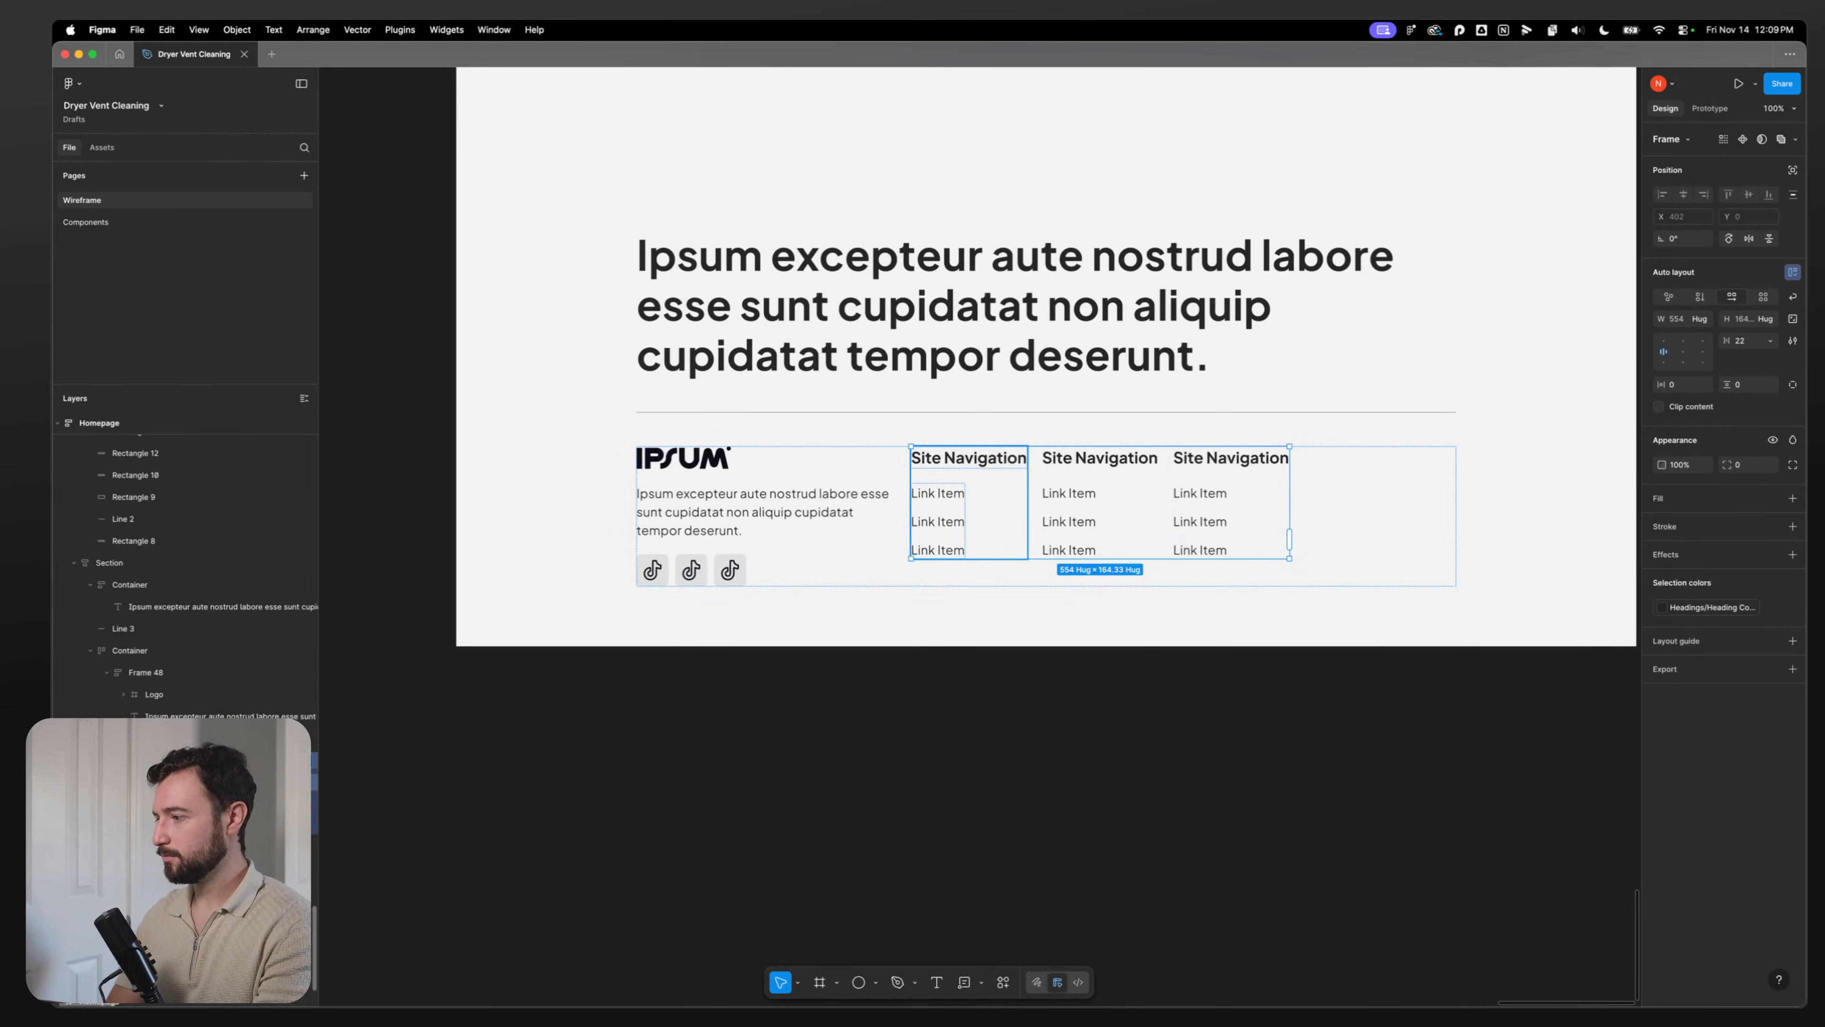
{"action": "left_click", "coordinate": [161, 781]}
{"action": "left_click", "coordinate": [162, 760]}
{"action": "left_click", "coordinate": [161, 782]}
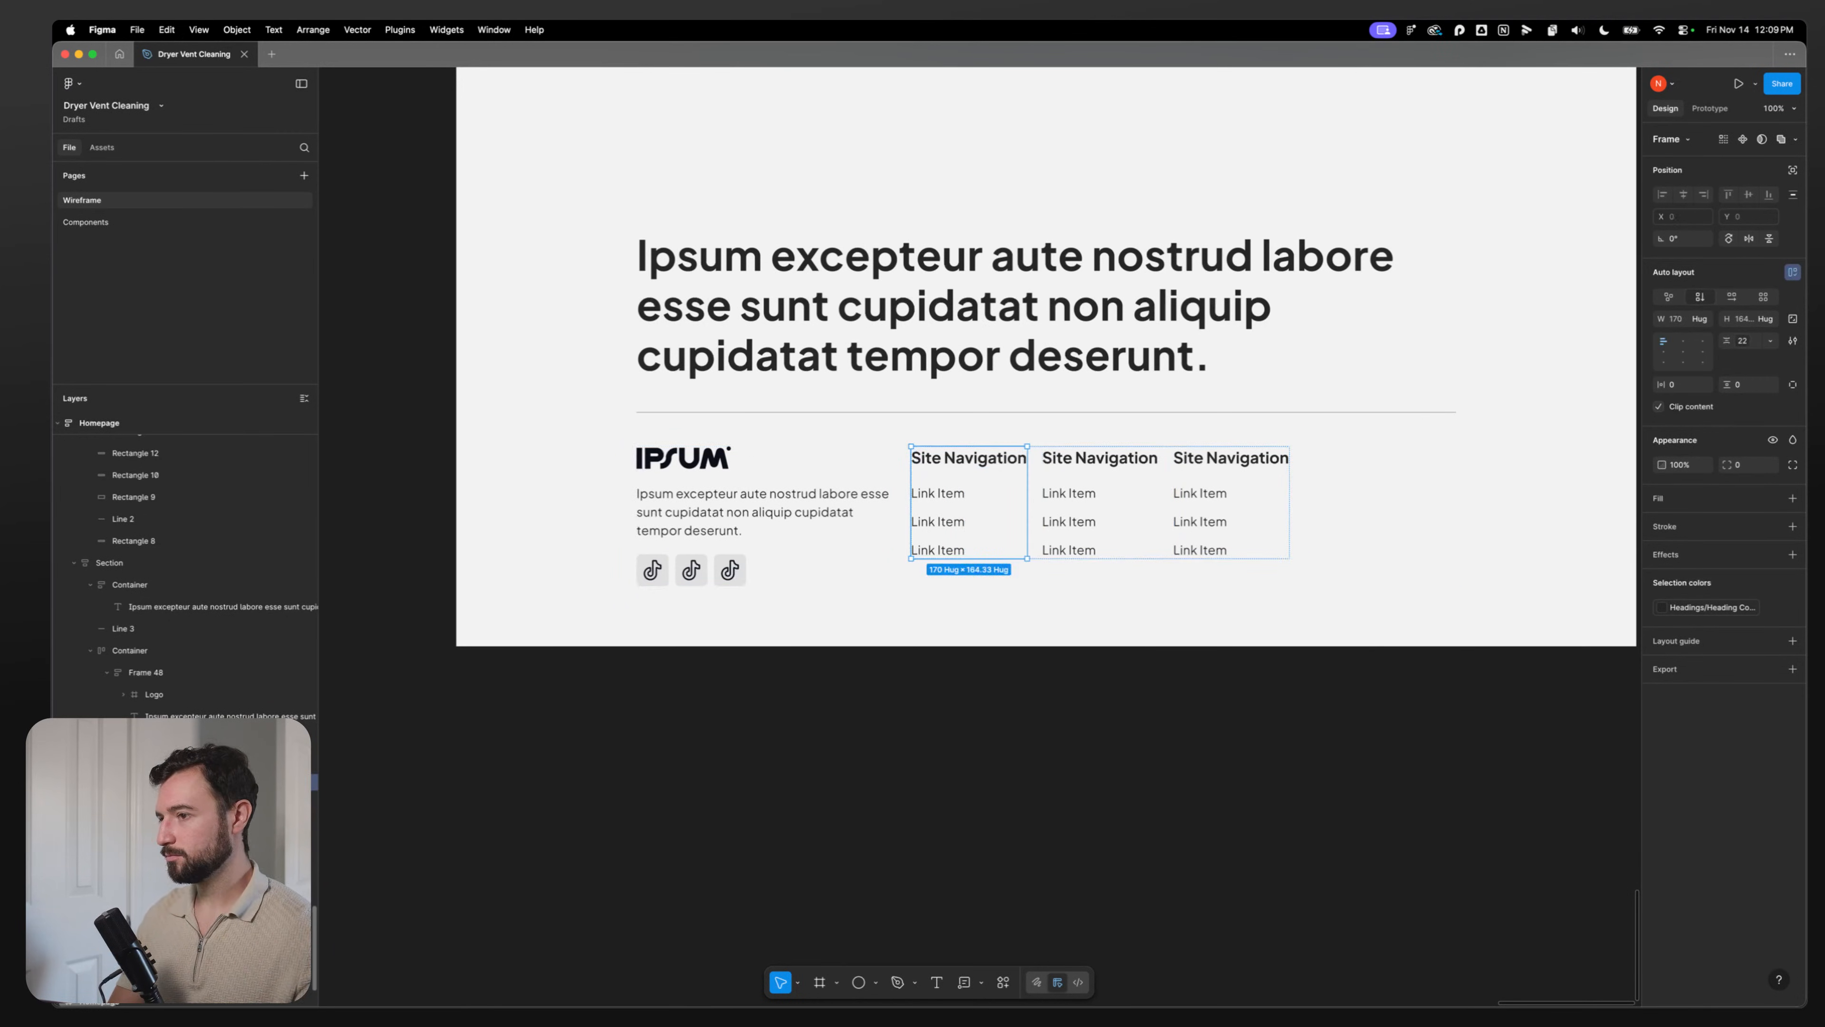
{"action": "left_click", "coordinate": [161, 760]}
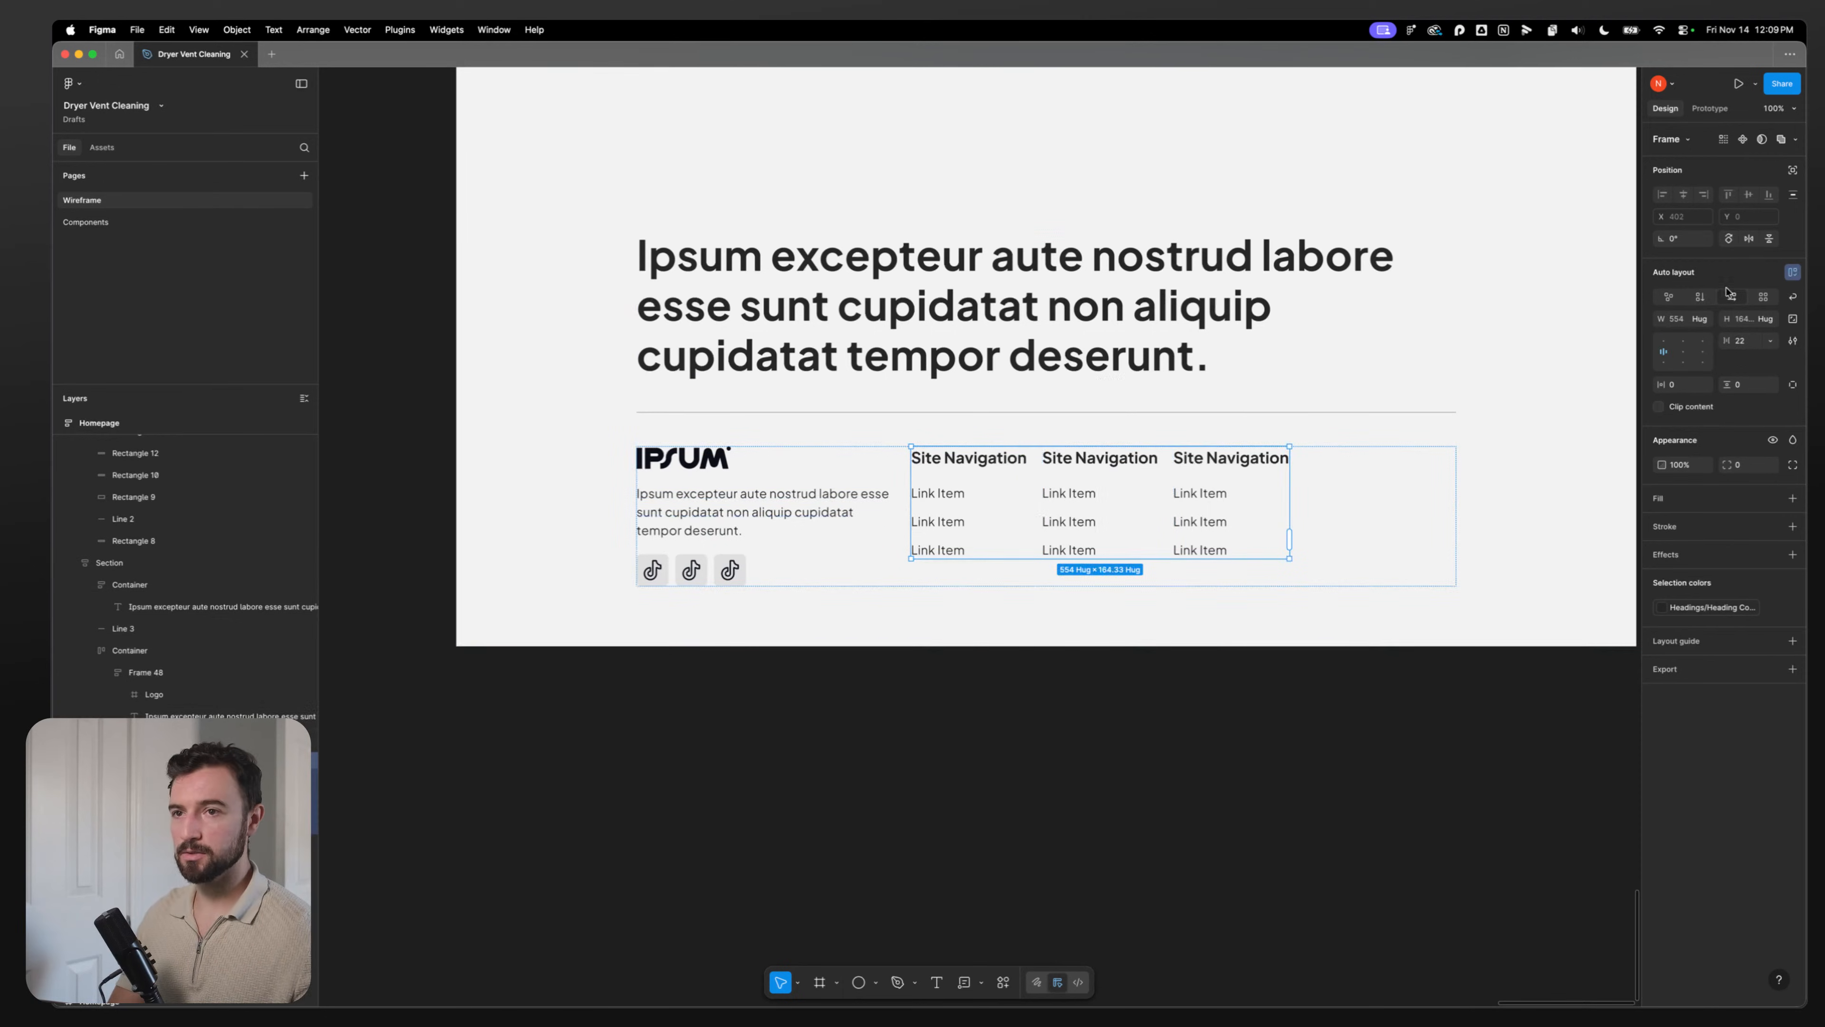
{"action": "left_click", "coordinate": [1770, 342]}
{"action": "left_click", "coordinate": [1726, 384]}
{"action": "type", "text": "space"}
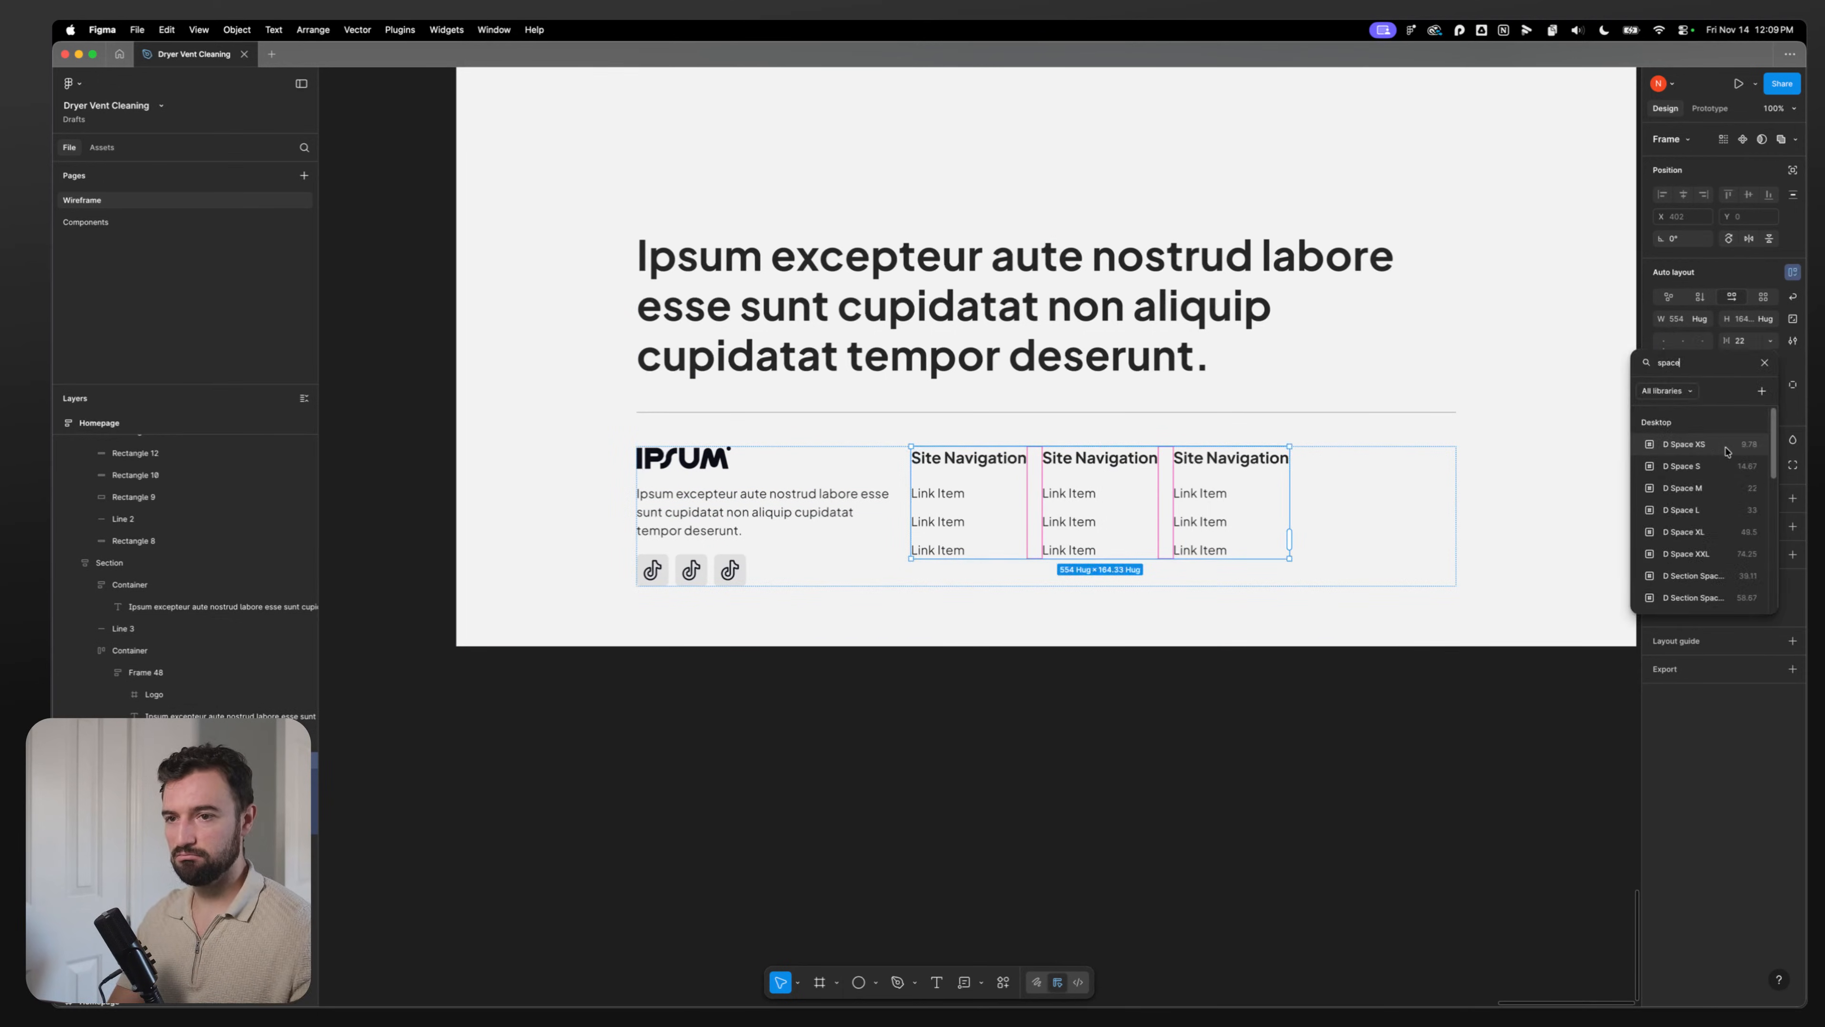
{"action": "left_click", "coordinate": [1705, 493]}
{"action": "left_click", "coordinate": [1742, 342]}
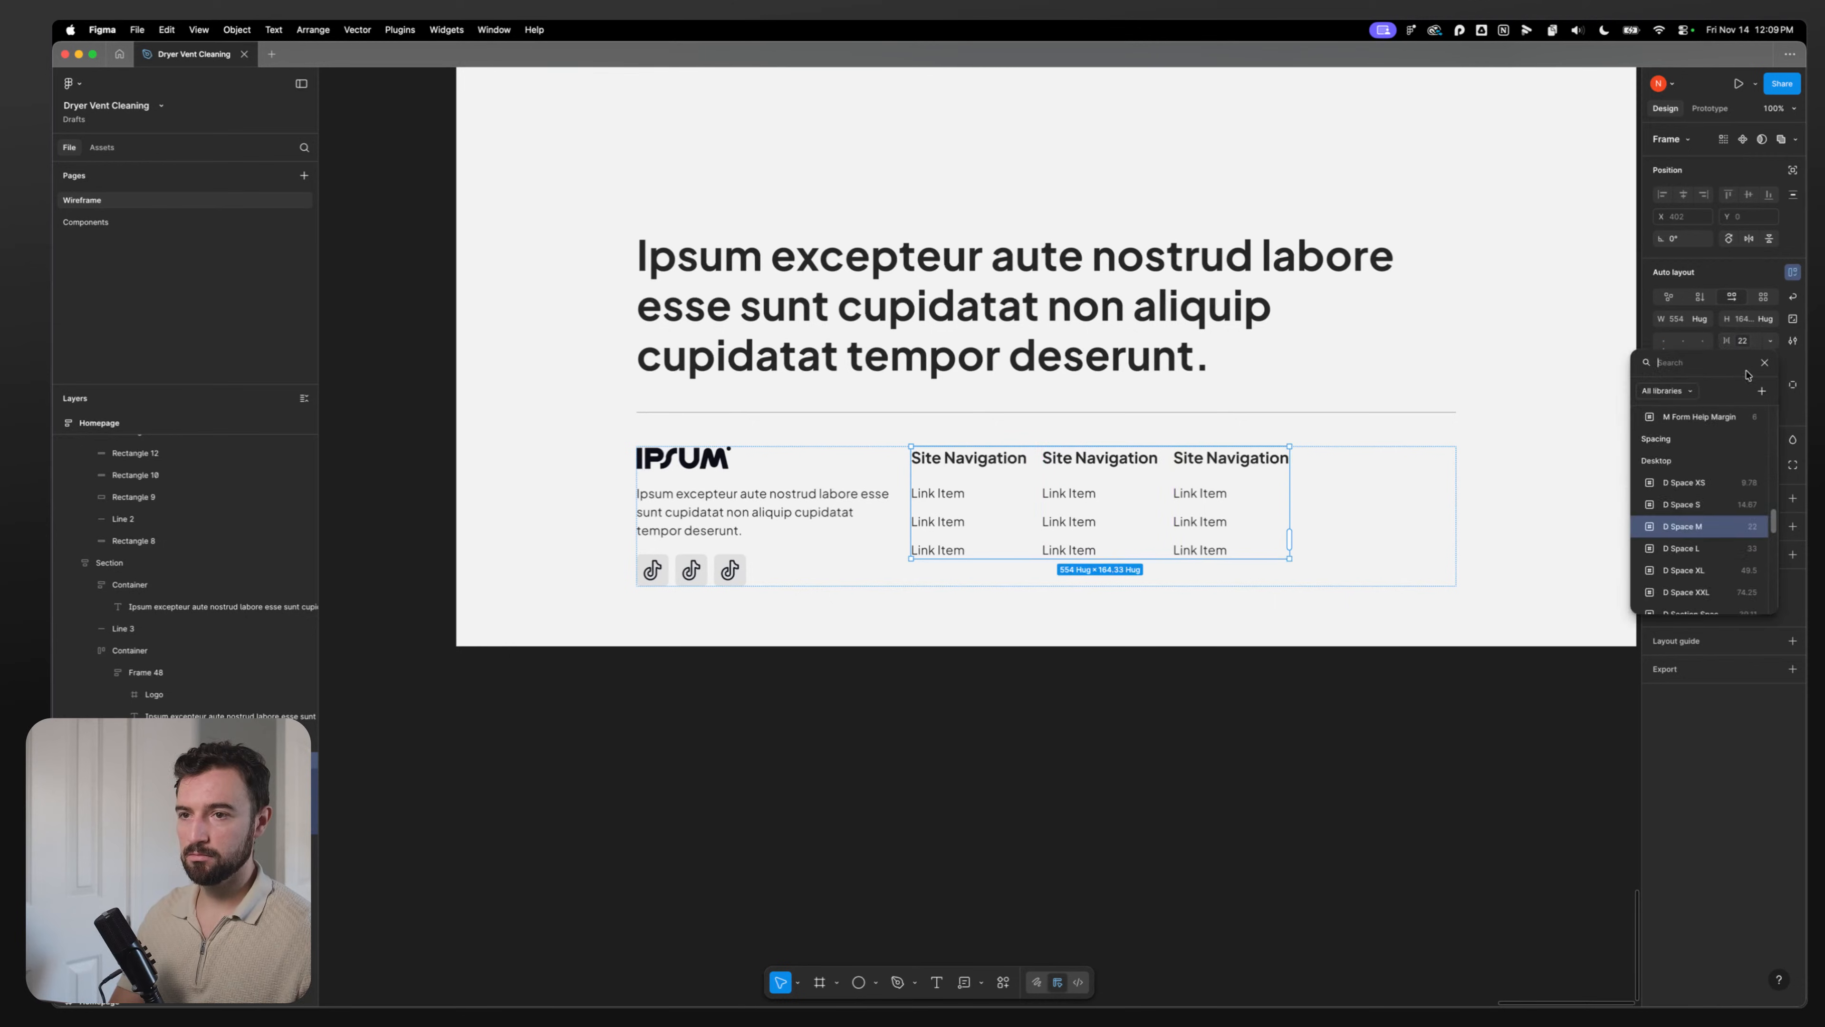
{"action": "left_click", "coordinate": [1681, 548]}
{"action": "left_click", "coordinate": [993, 868]}
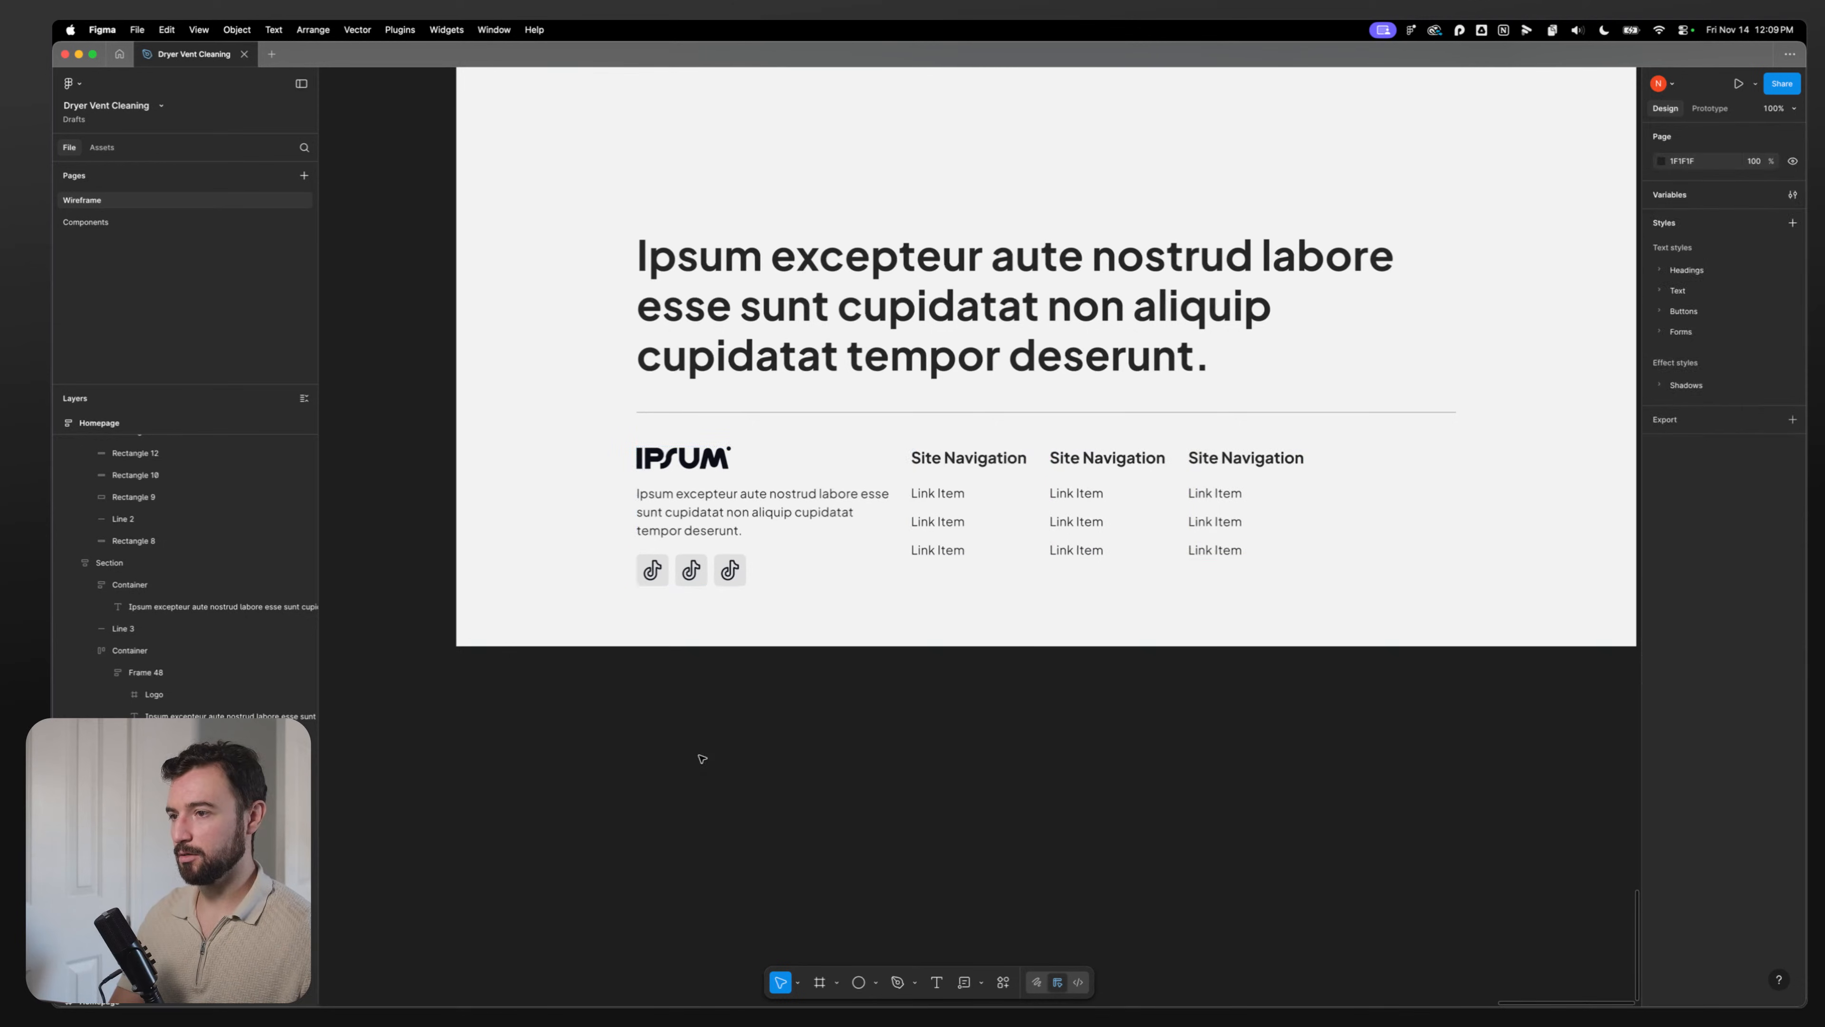
Step: Change the second navigation column's heading to "Locations" and the third column's heading to "Services"
{"action": "double_click", "coordinate": [1093, 463]}
{"action": "type", "text": "Locations"}
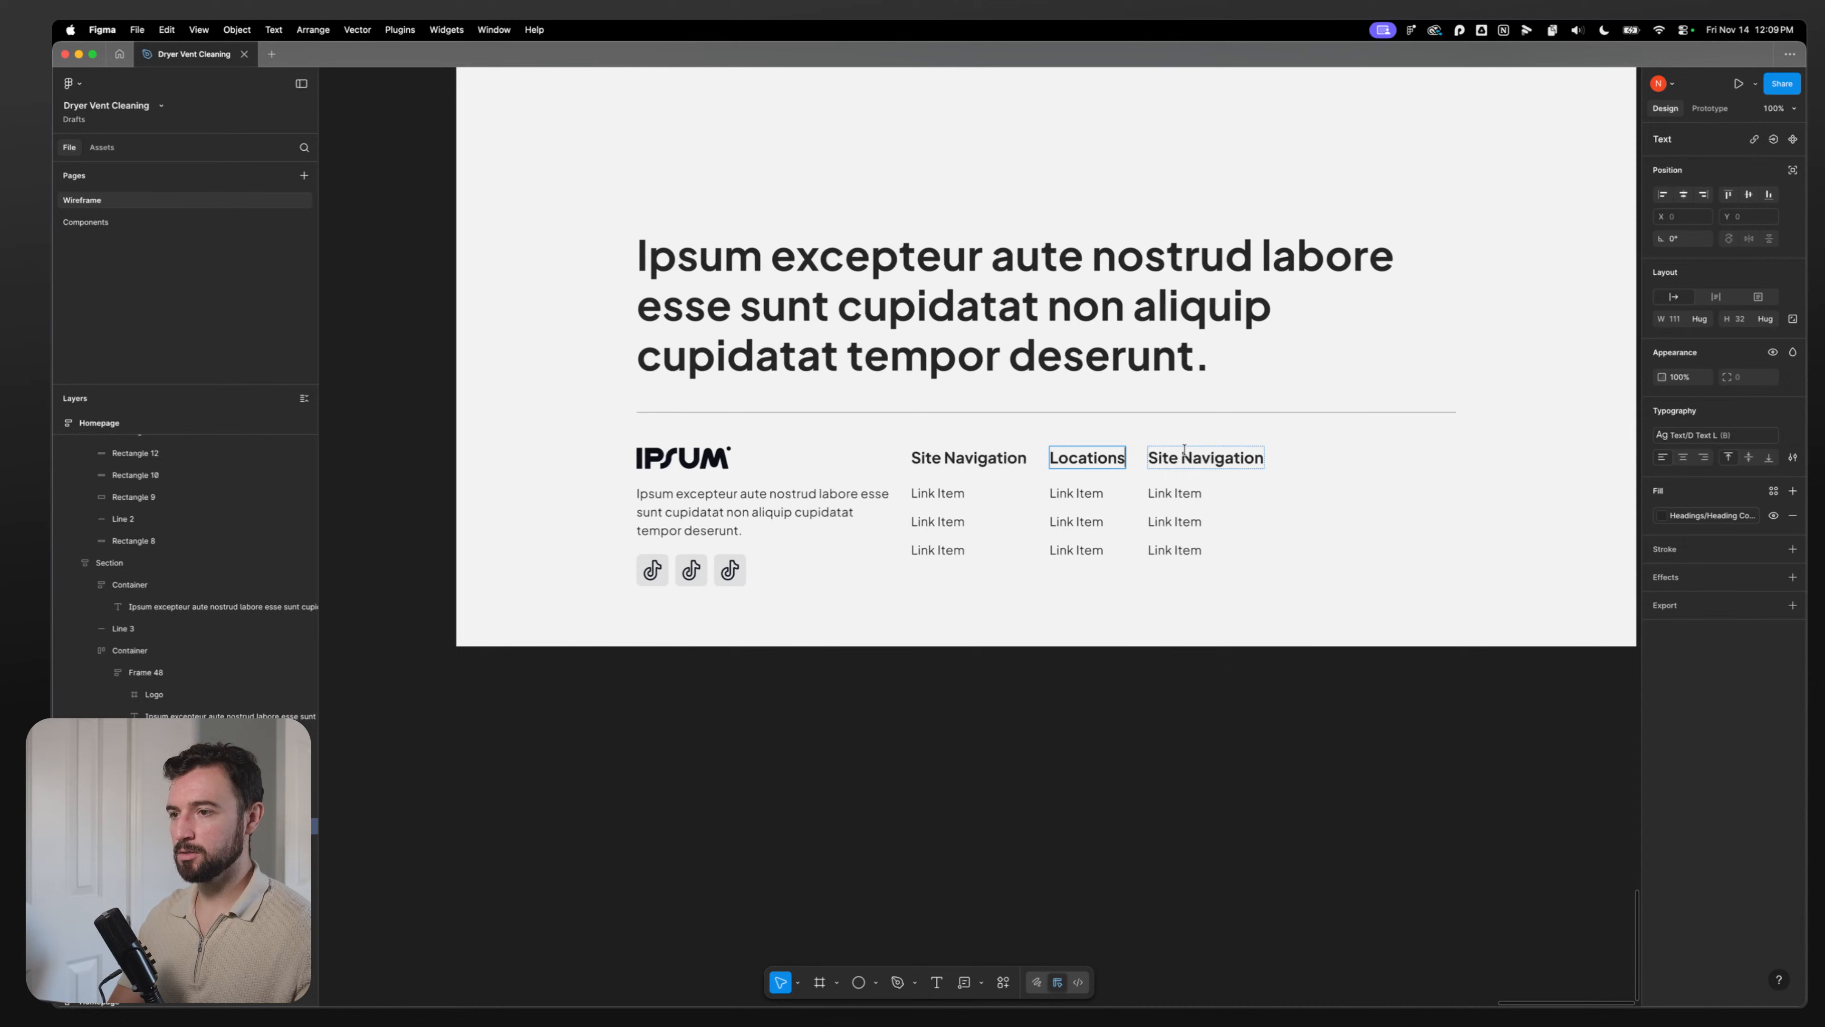
{"action": "key", "text": "Escape"}
{"action": "key", "text": "Tab"}
{"action": "key", "text": "Return"}
{"action": "type", "text": "Services"}
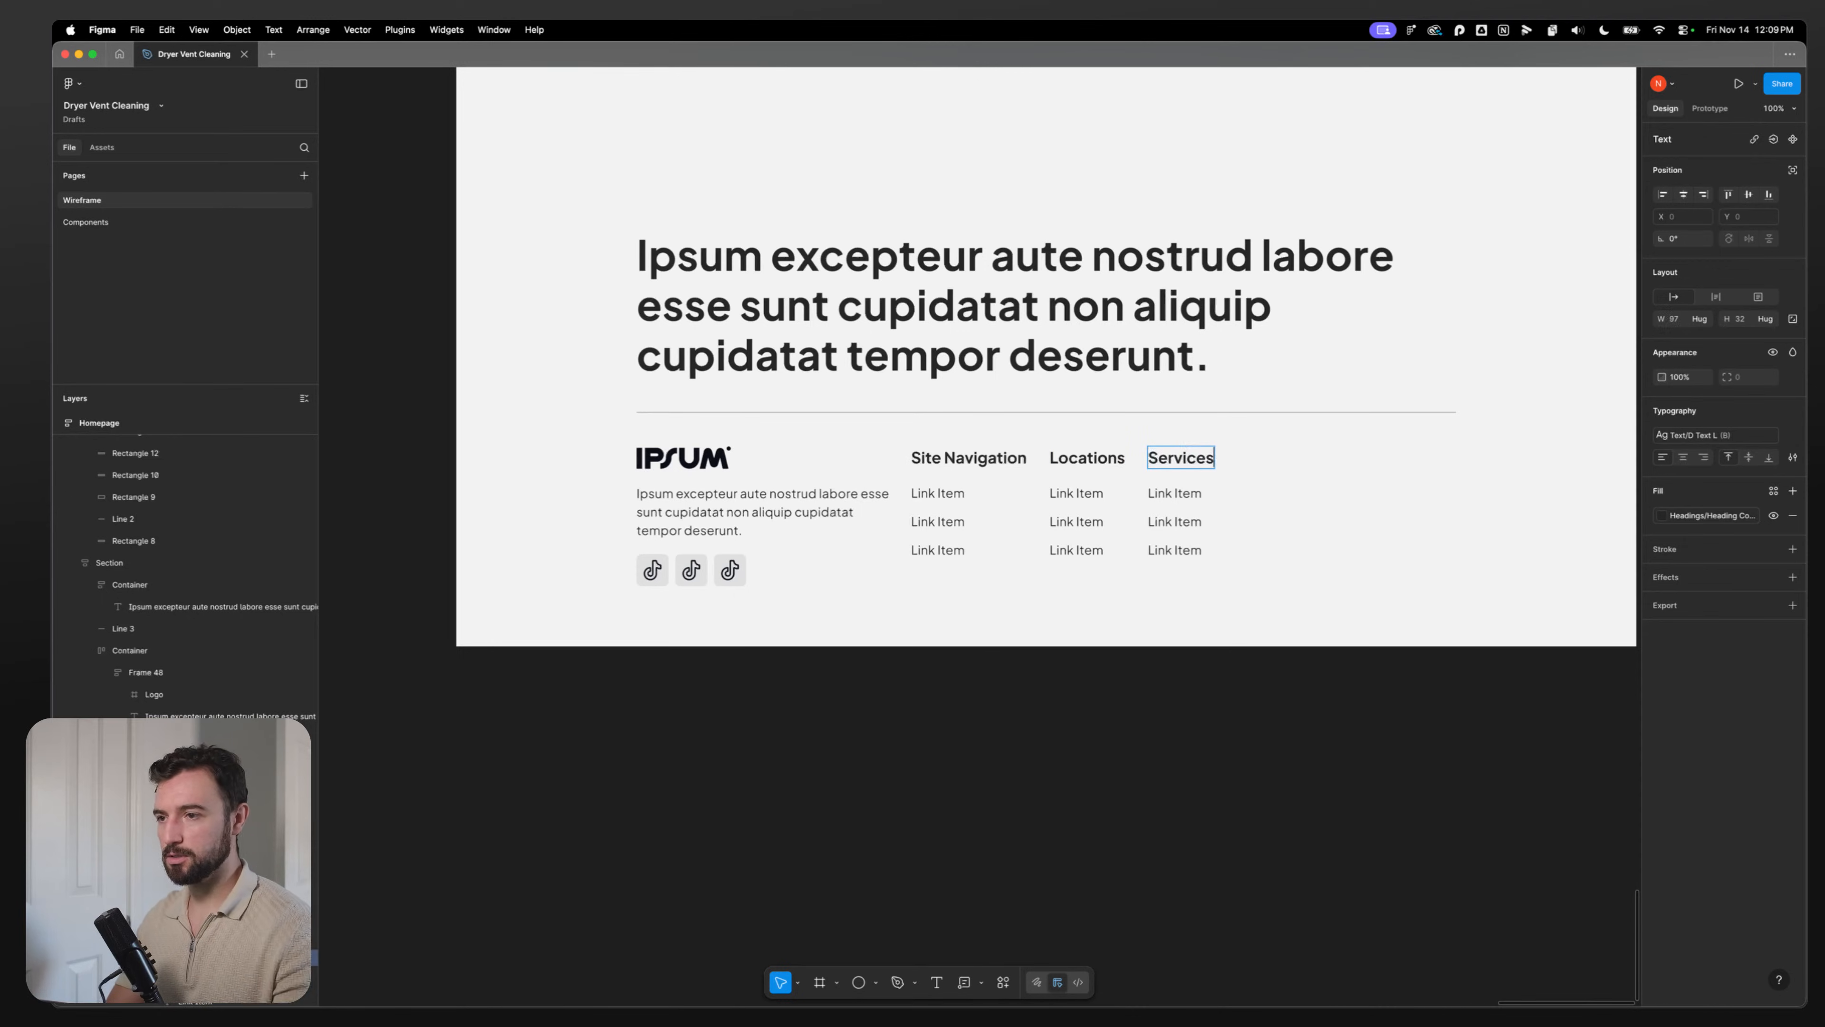
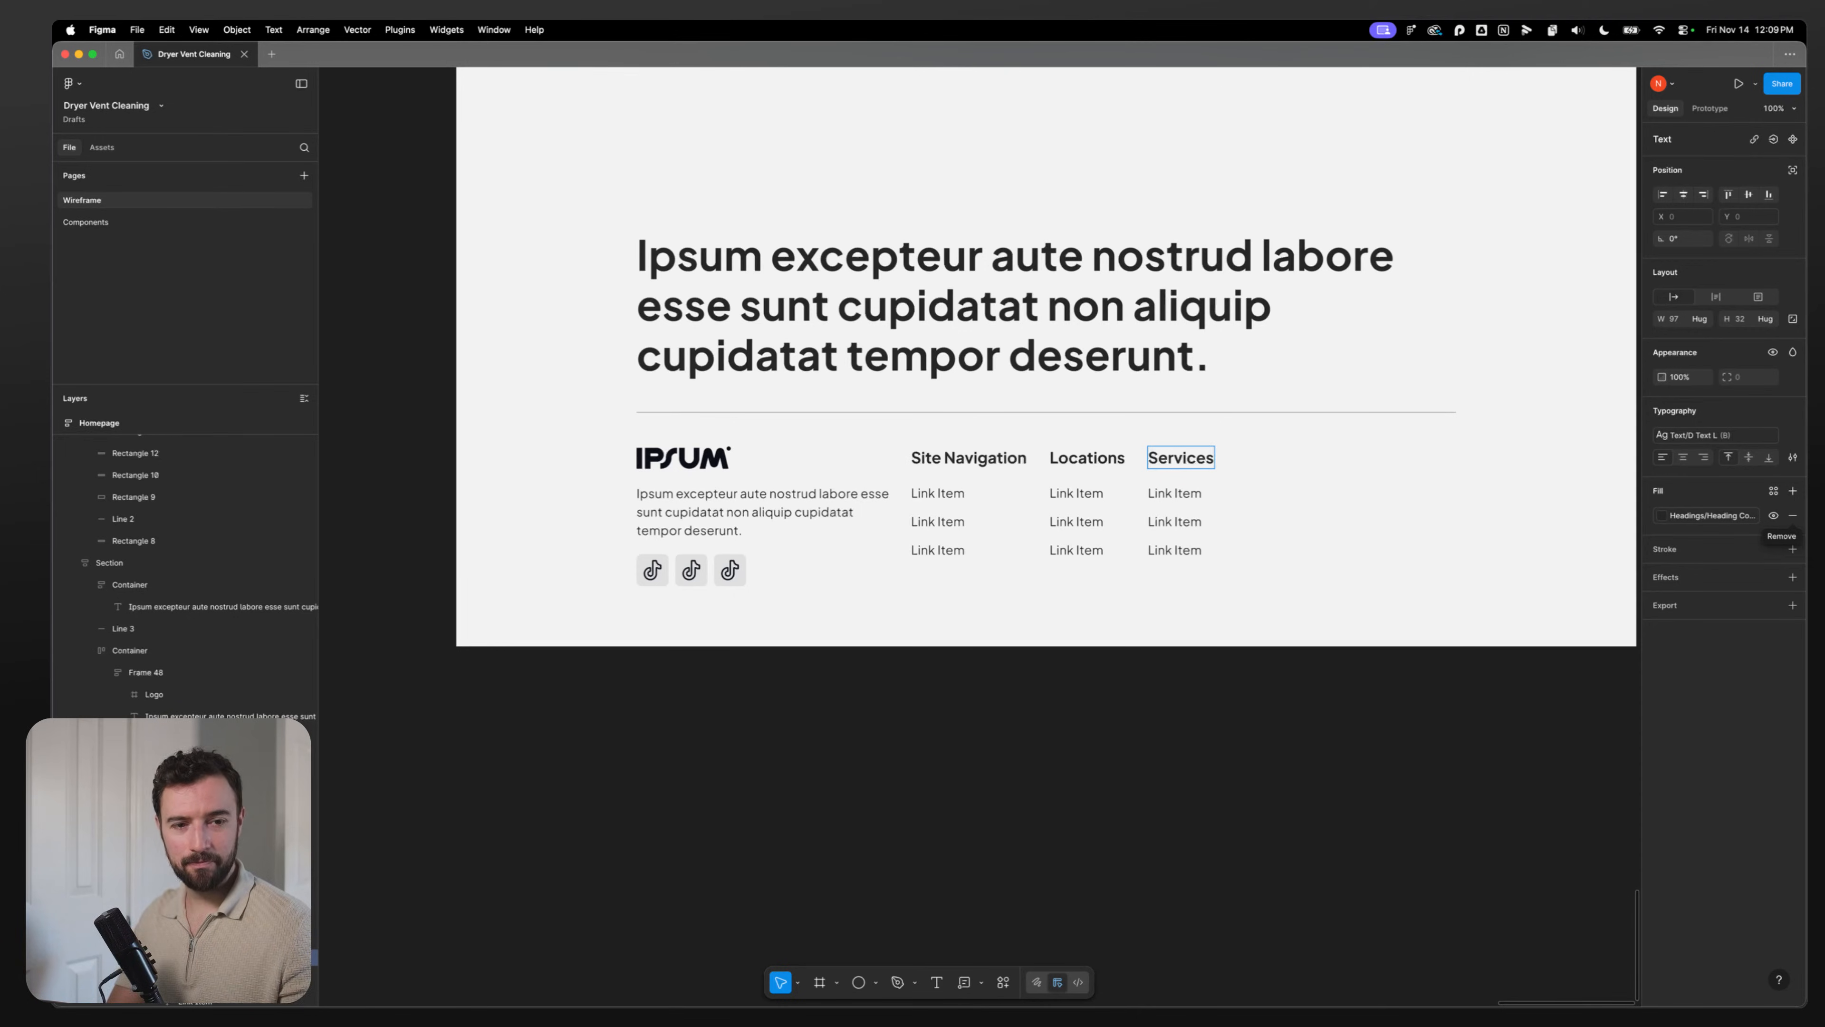
{"action": "left_click", "coordinate": [1191, 498]}
{"action": "left_click", "coordinate": [1303, 554]}
Step: Duplicate the container holding the logo column and navigation lists as a new row below it in the footer
{"action": "scroll", "coordinate": [1303, 554], "scroll_direction": "up", "scroll_amount": 1}
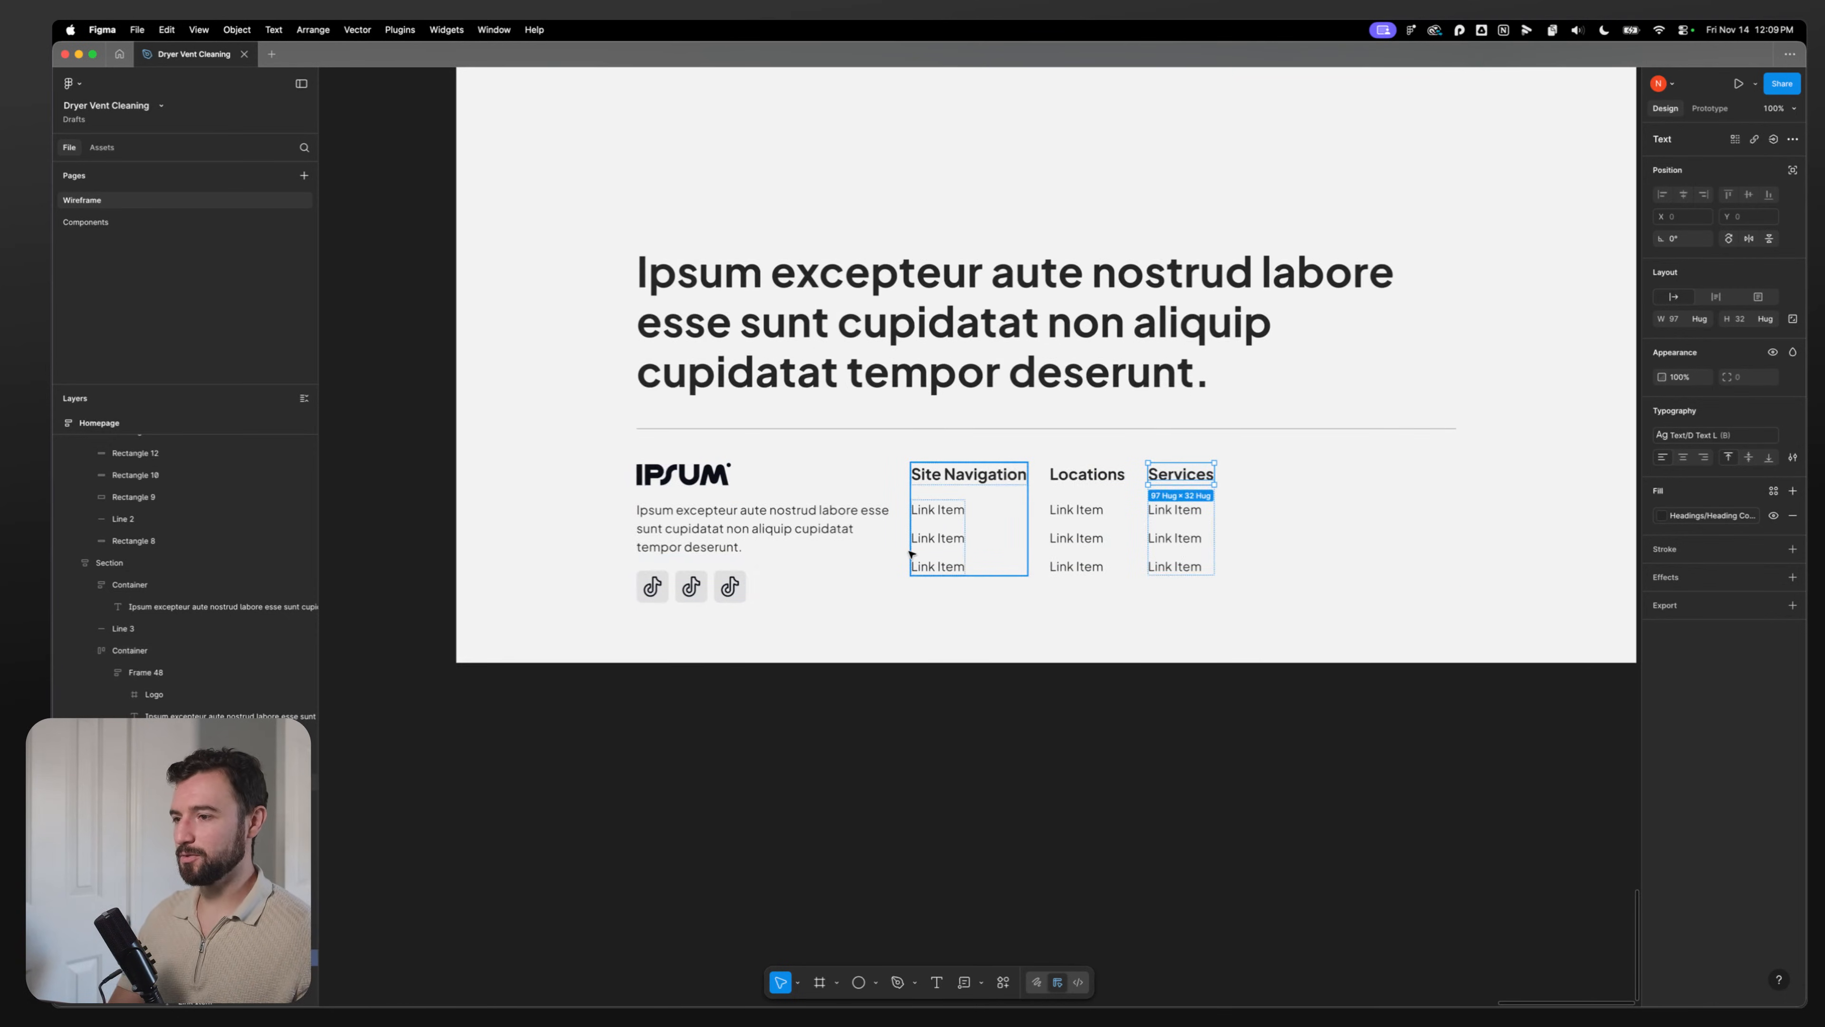
{"action": "scroll", "coordinate": [855, 618], "scroll_direction": "up", "scroll_amount": 10}
{"action": "scroll", "coordinate": [819, 704], "scroll_direction": "down", "scroll_amount": 6}
{"action": "left_click", "coordinate": [868, 774]}
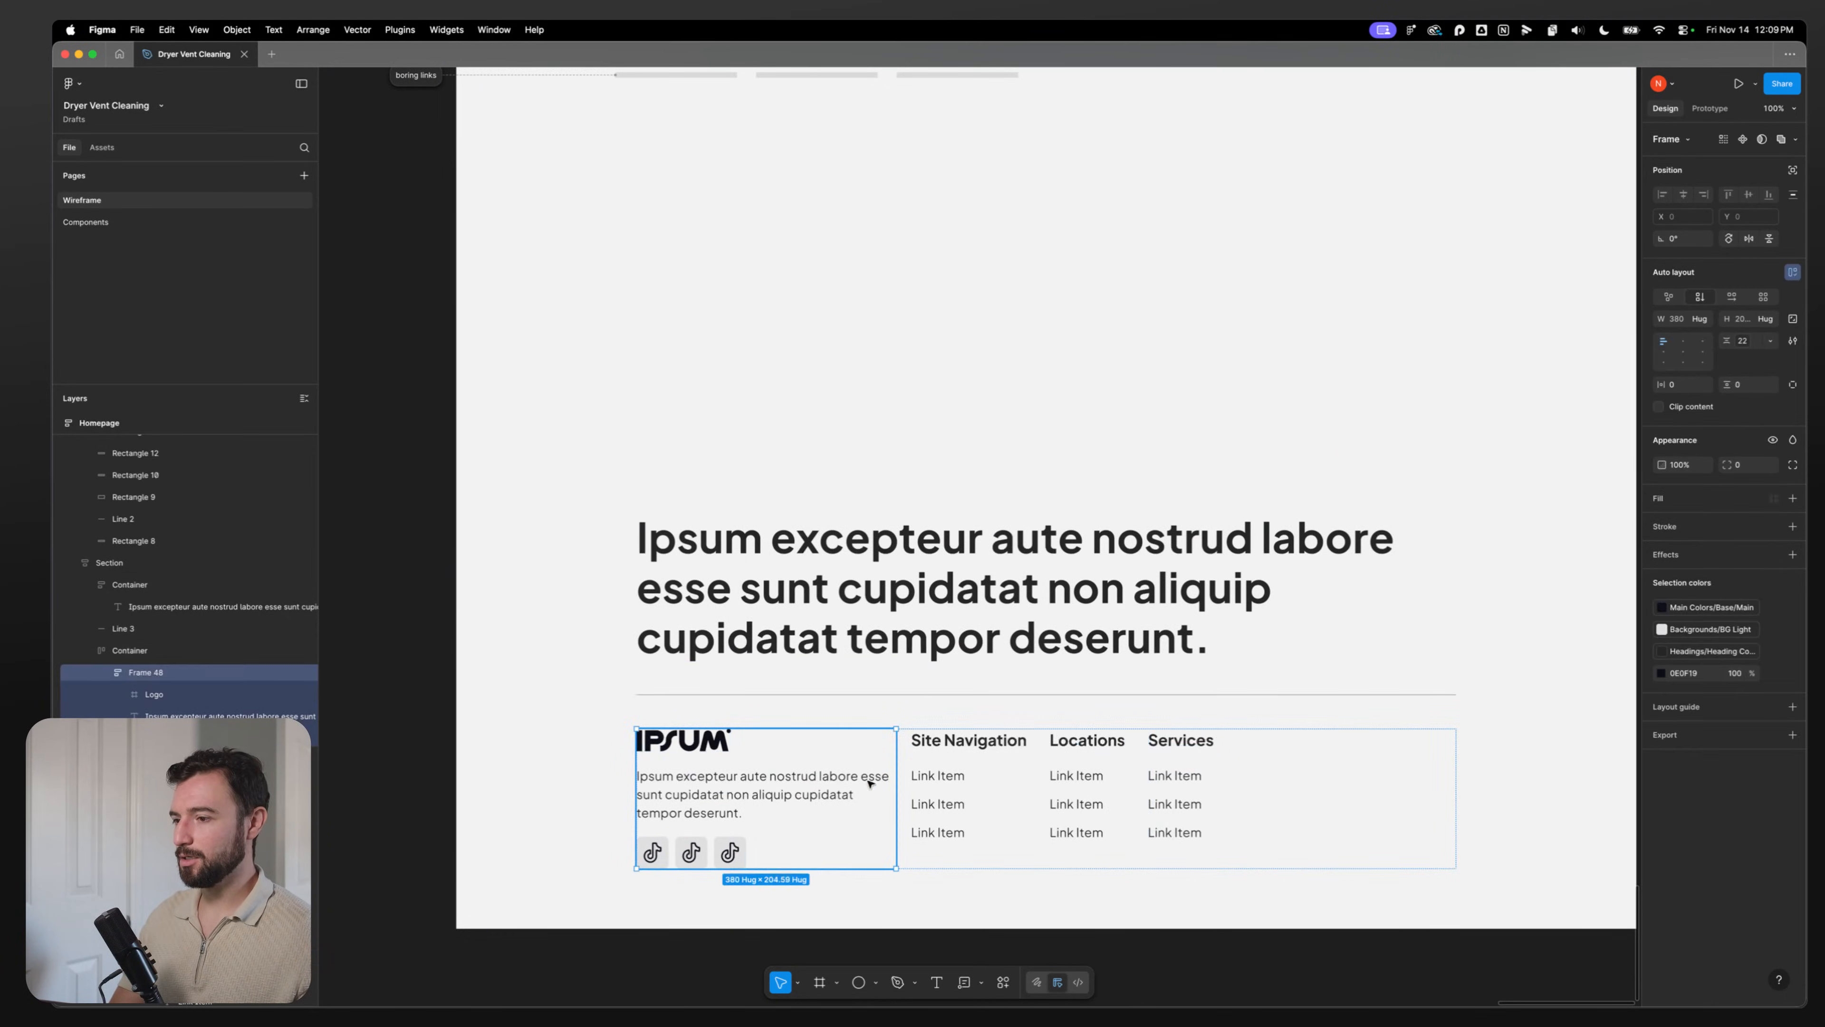
{"action": "left_click", "coordinate": [1275, 804]}
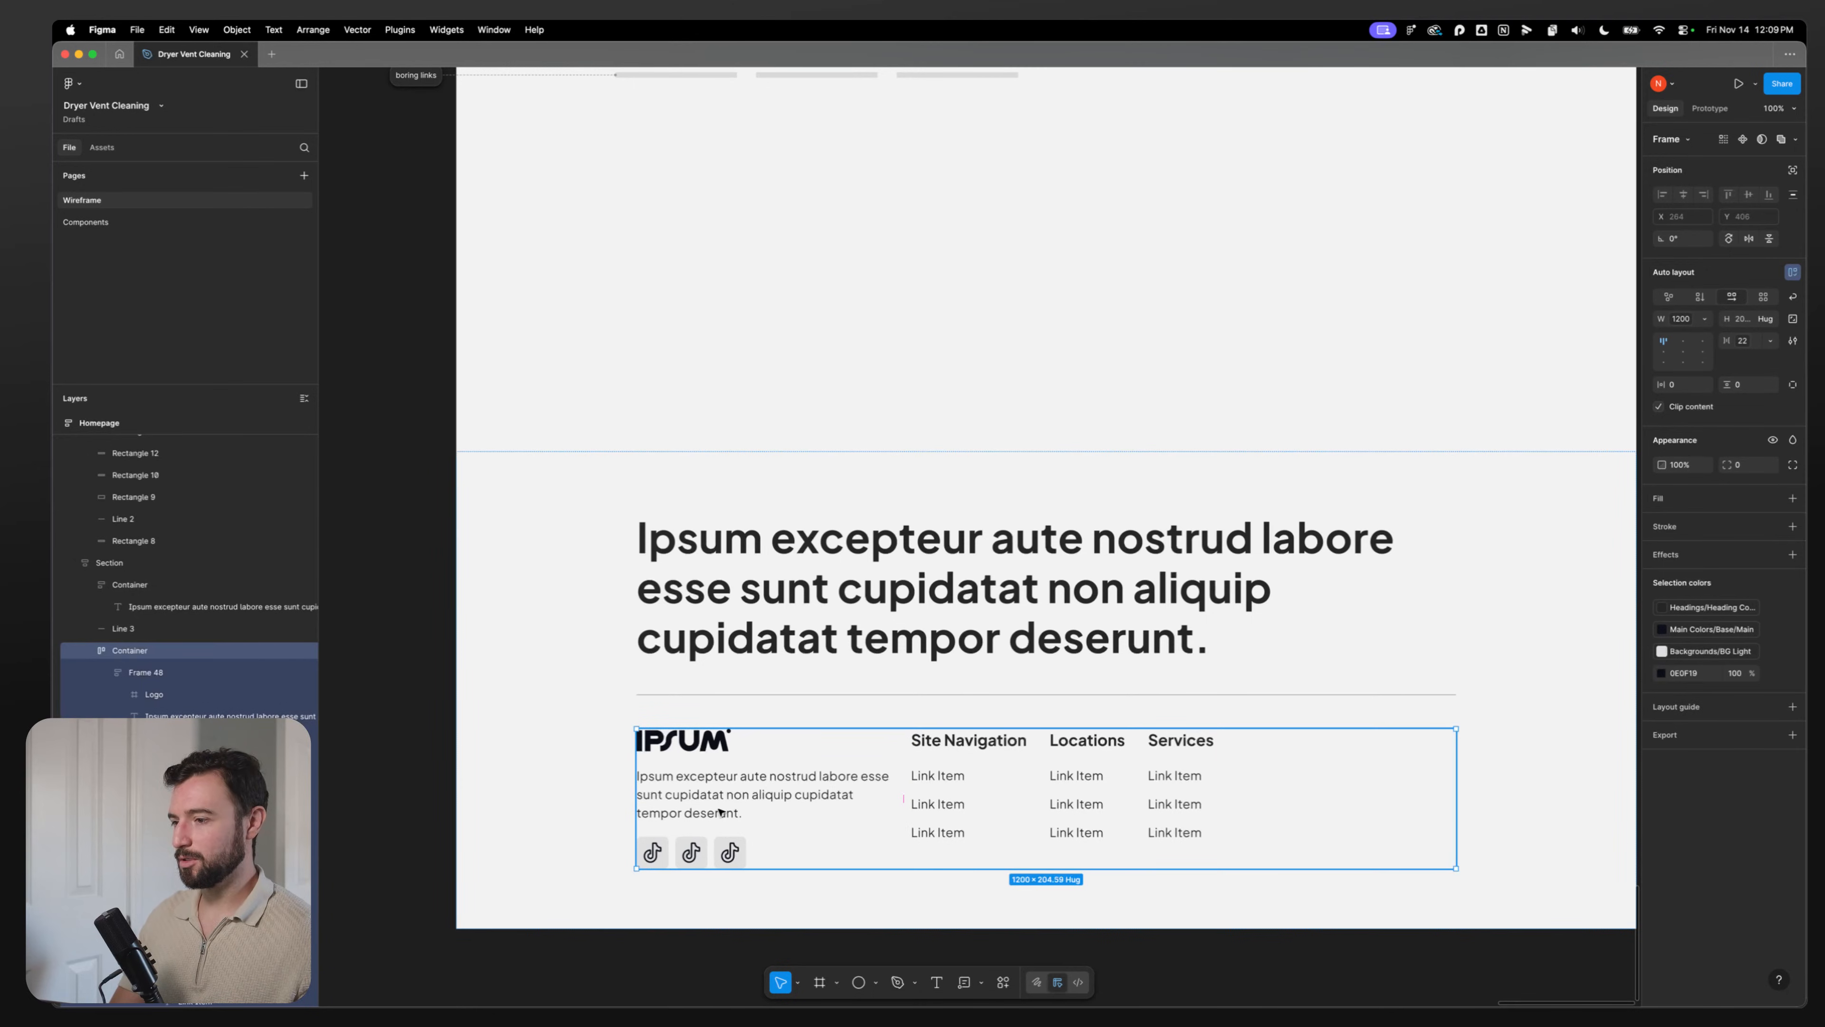
{"action": "key", "text": "super+d"}
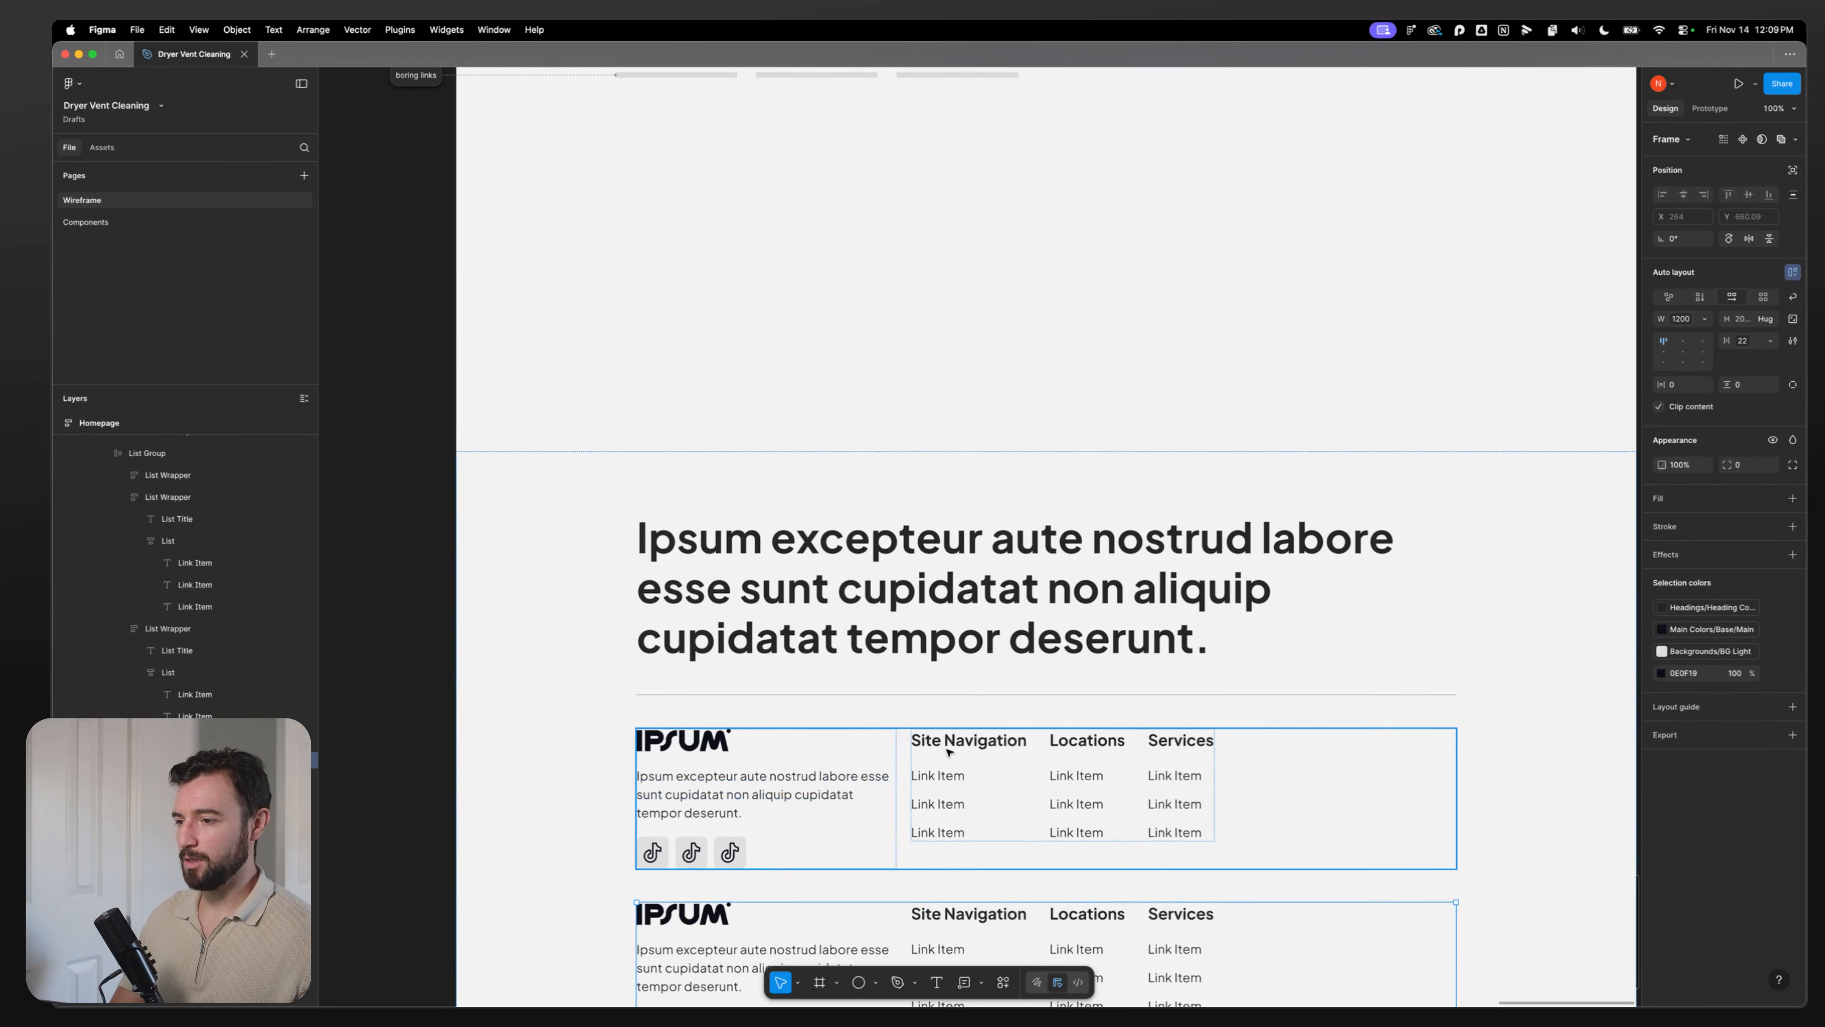
Step: Copy a Link Item from the Site Navigation list and paste it into the duplicated container
{"action": "double_click", "coordinate": [938, 775]}
{"action": "left_click", "coordinate": [941, 776]}
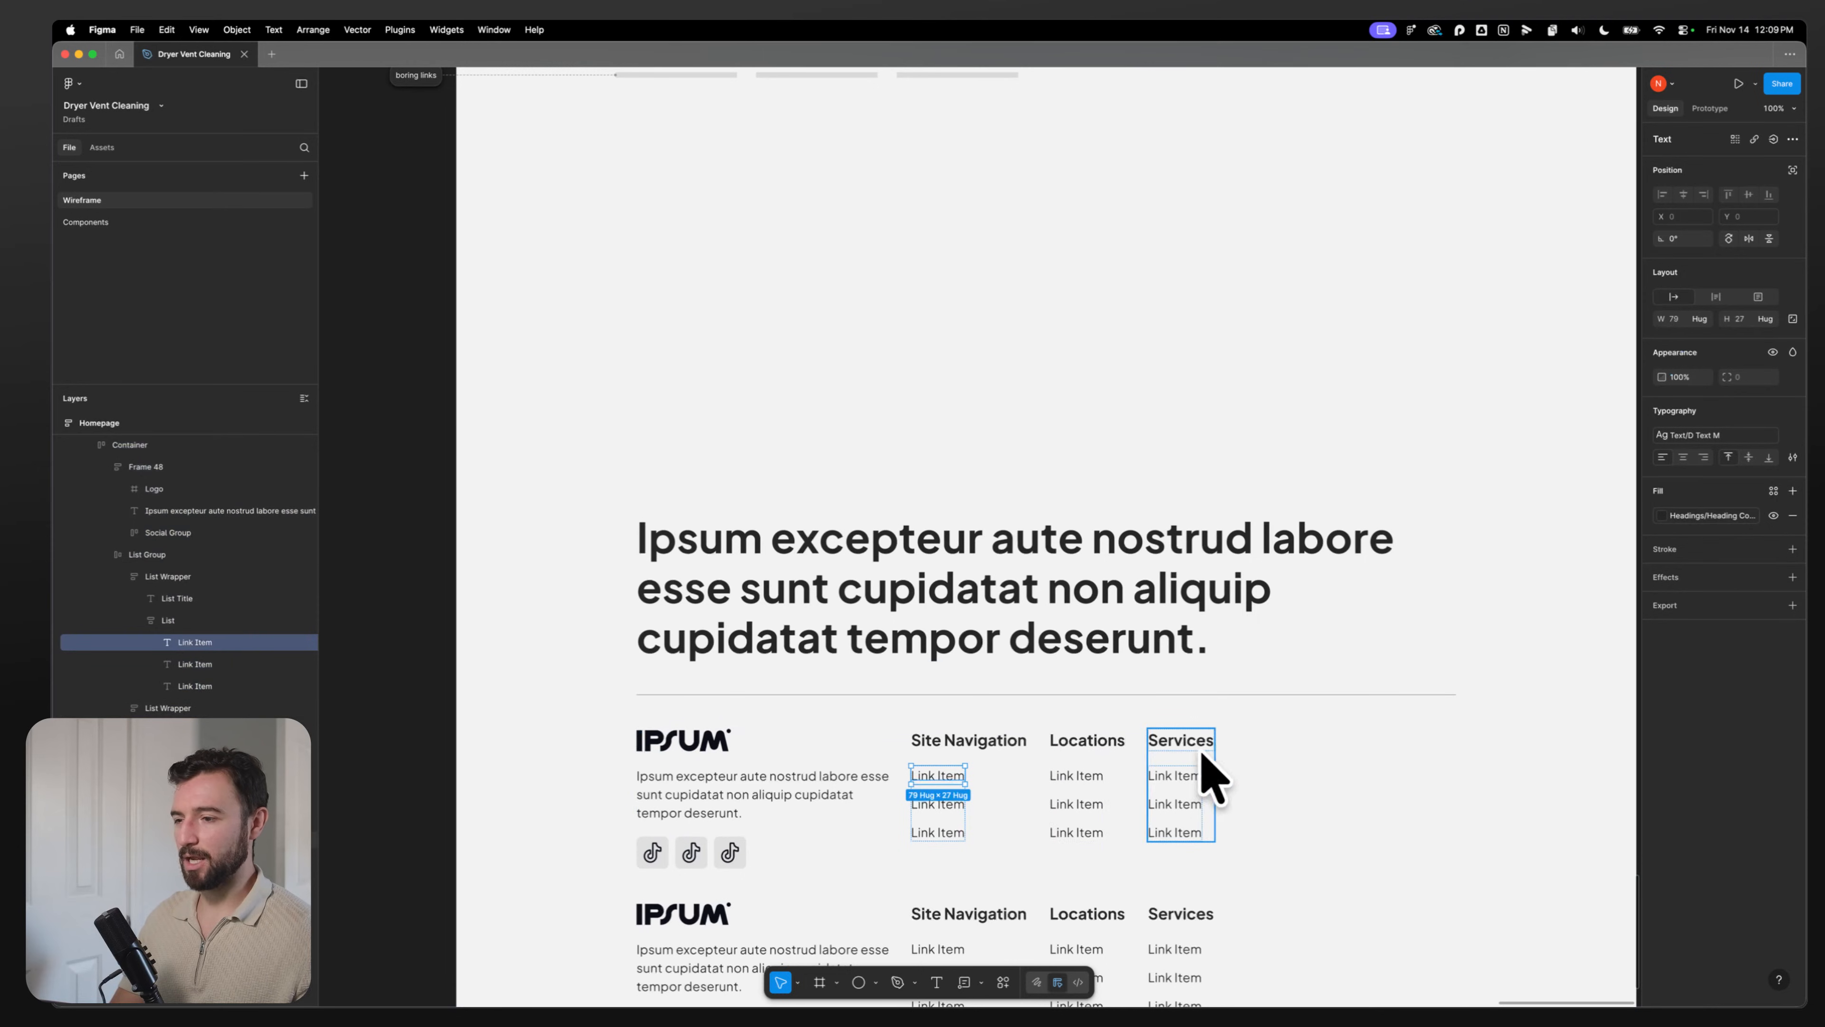
{"action": "scroll", "coordinate": [1006, 862], "scroll_direction": "down", "scroll_amount": 5}
{"action": "left_click", "coordinate": [915, 698]}
{"action": "key", "text": "super+v"}
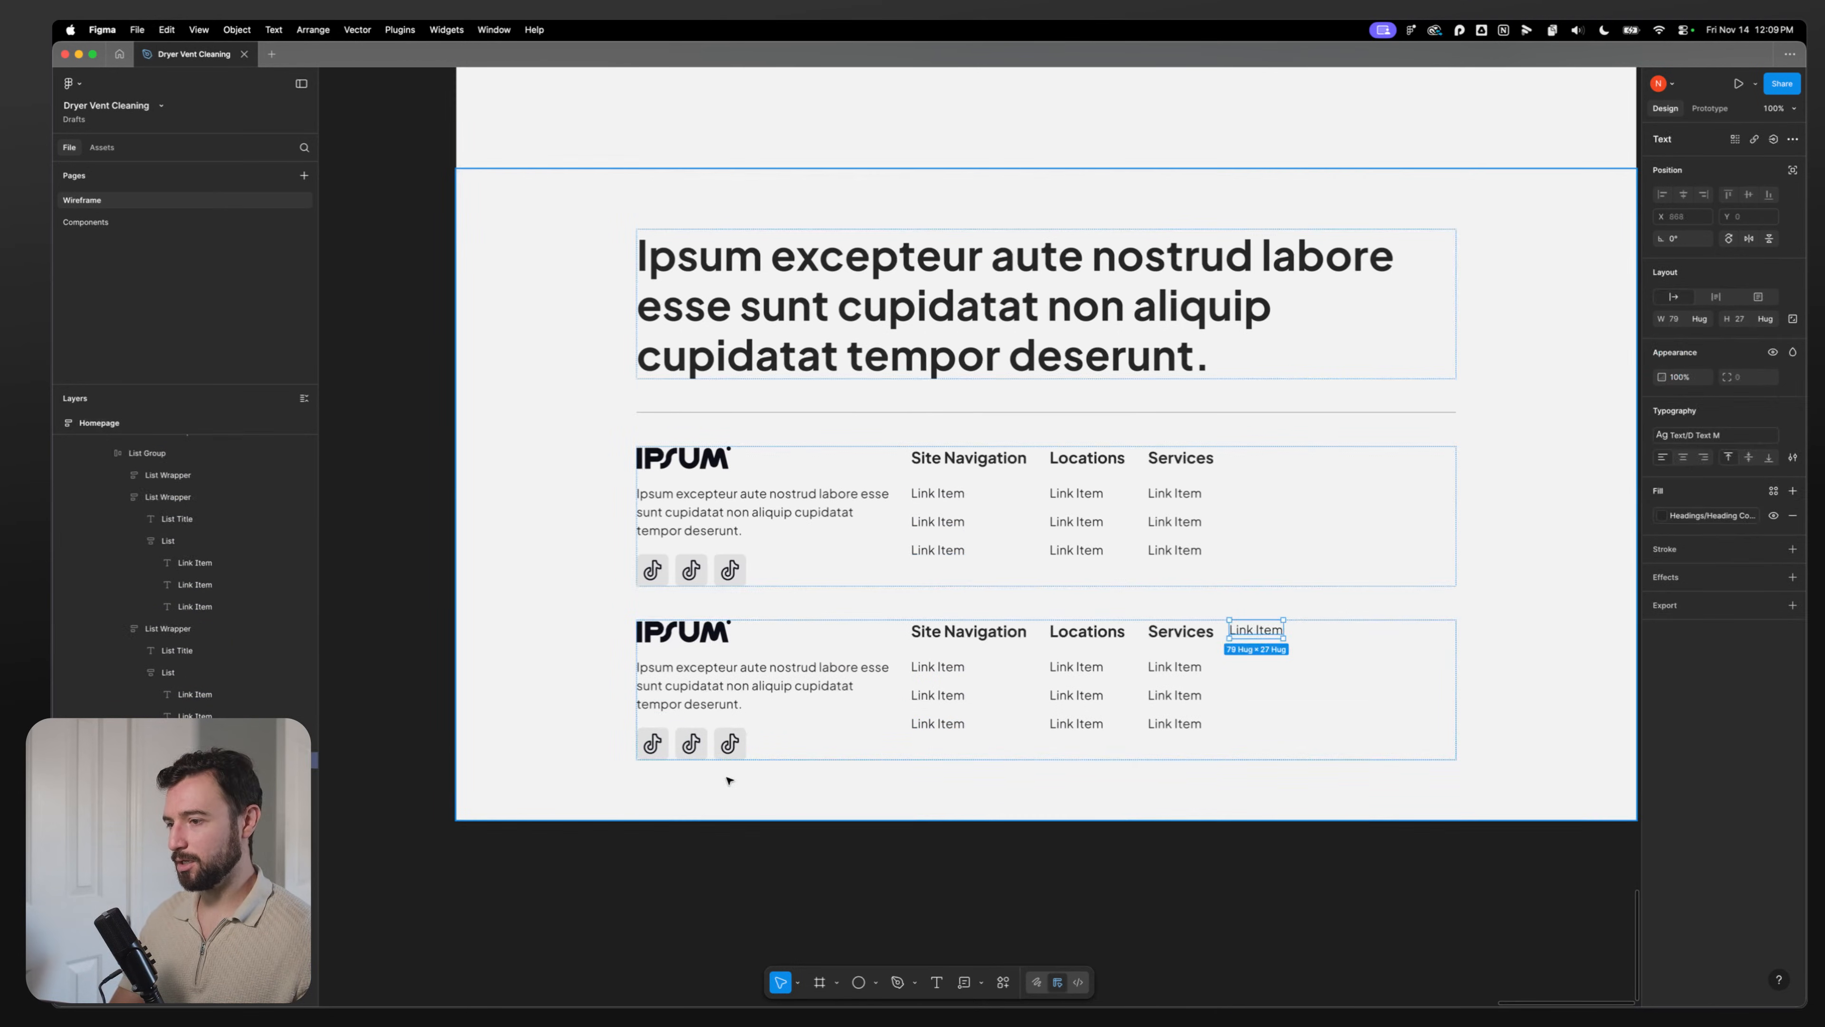
Step: Delete the logo column and the navigation list group from the duplicated container, keeping only the pasted Link Item
{"action": "left_click", "coordinate": [1074, 659]}
{"action": "key", "text": "Escape"}
{"action": "left_click", "coordinate": [903, 676]}
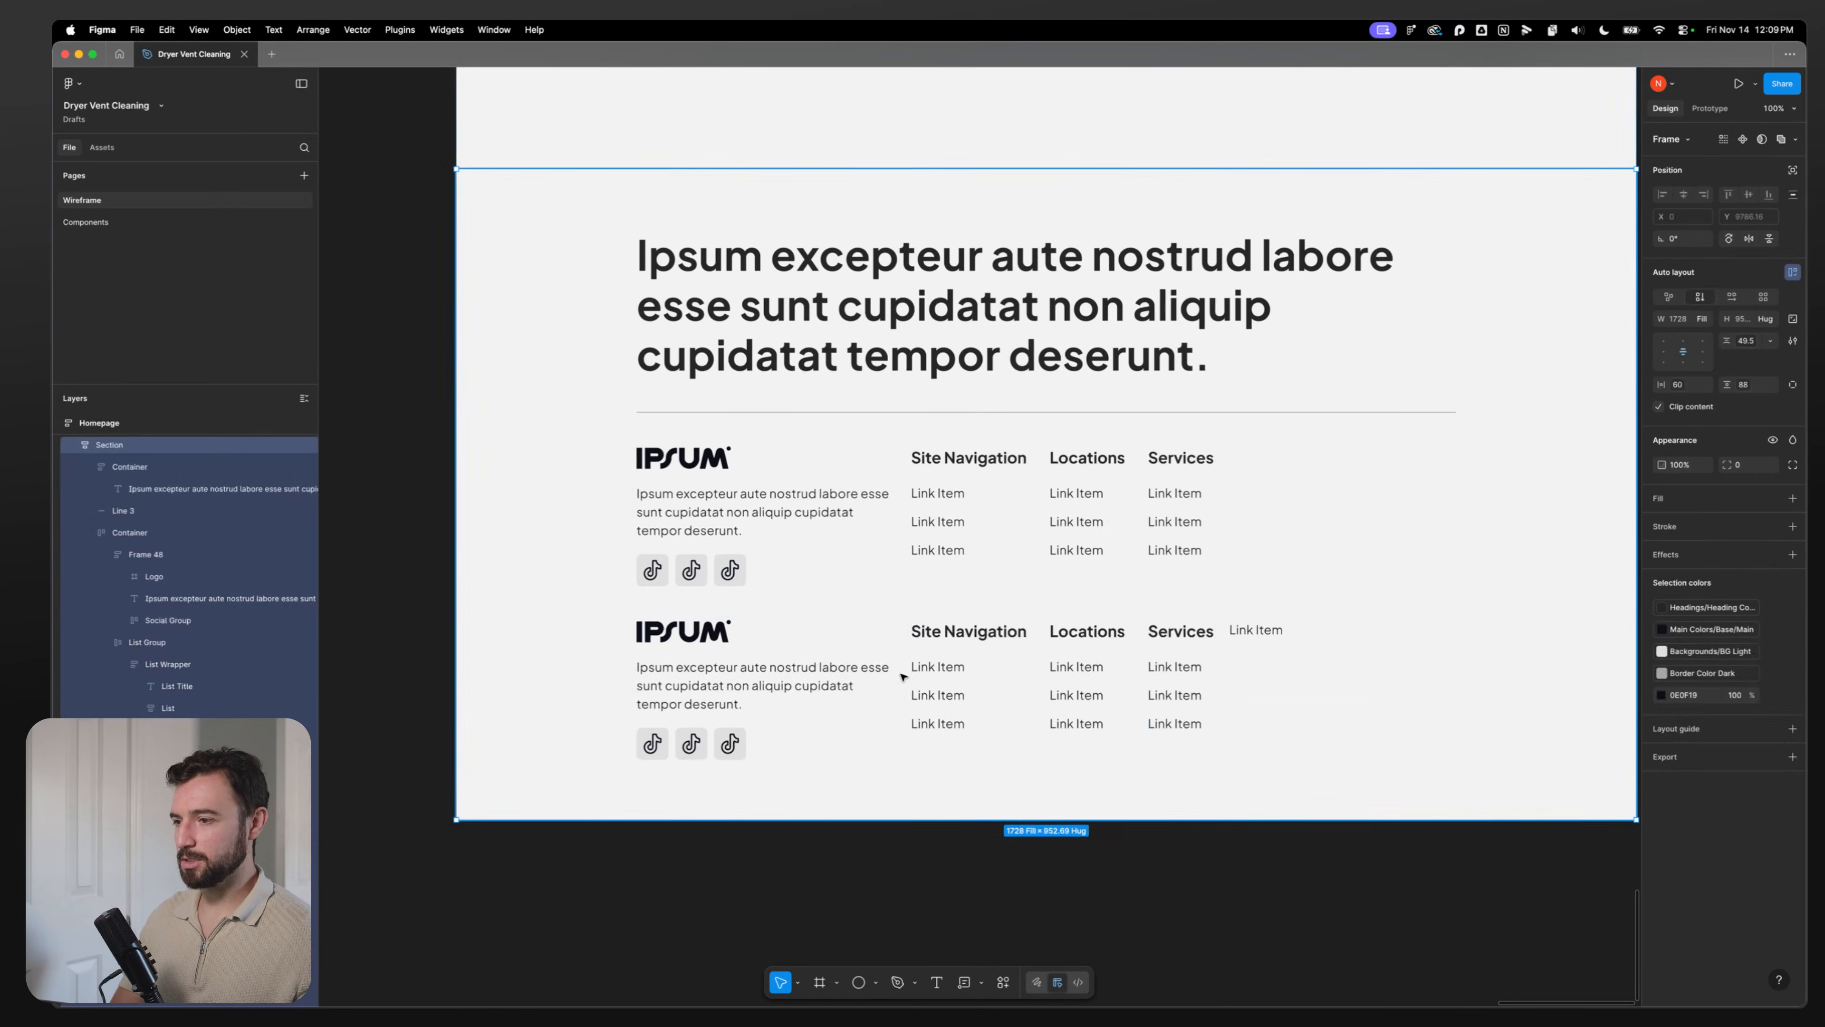
{"action": "left_click", "coordinate": [1026, 675]}
{"action": "left_click", "coordinate": [1161, 662]}
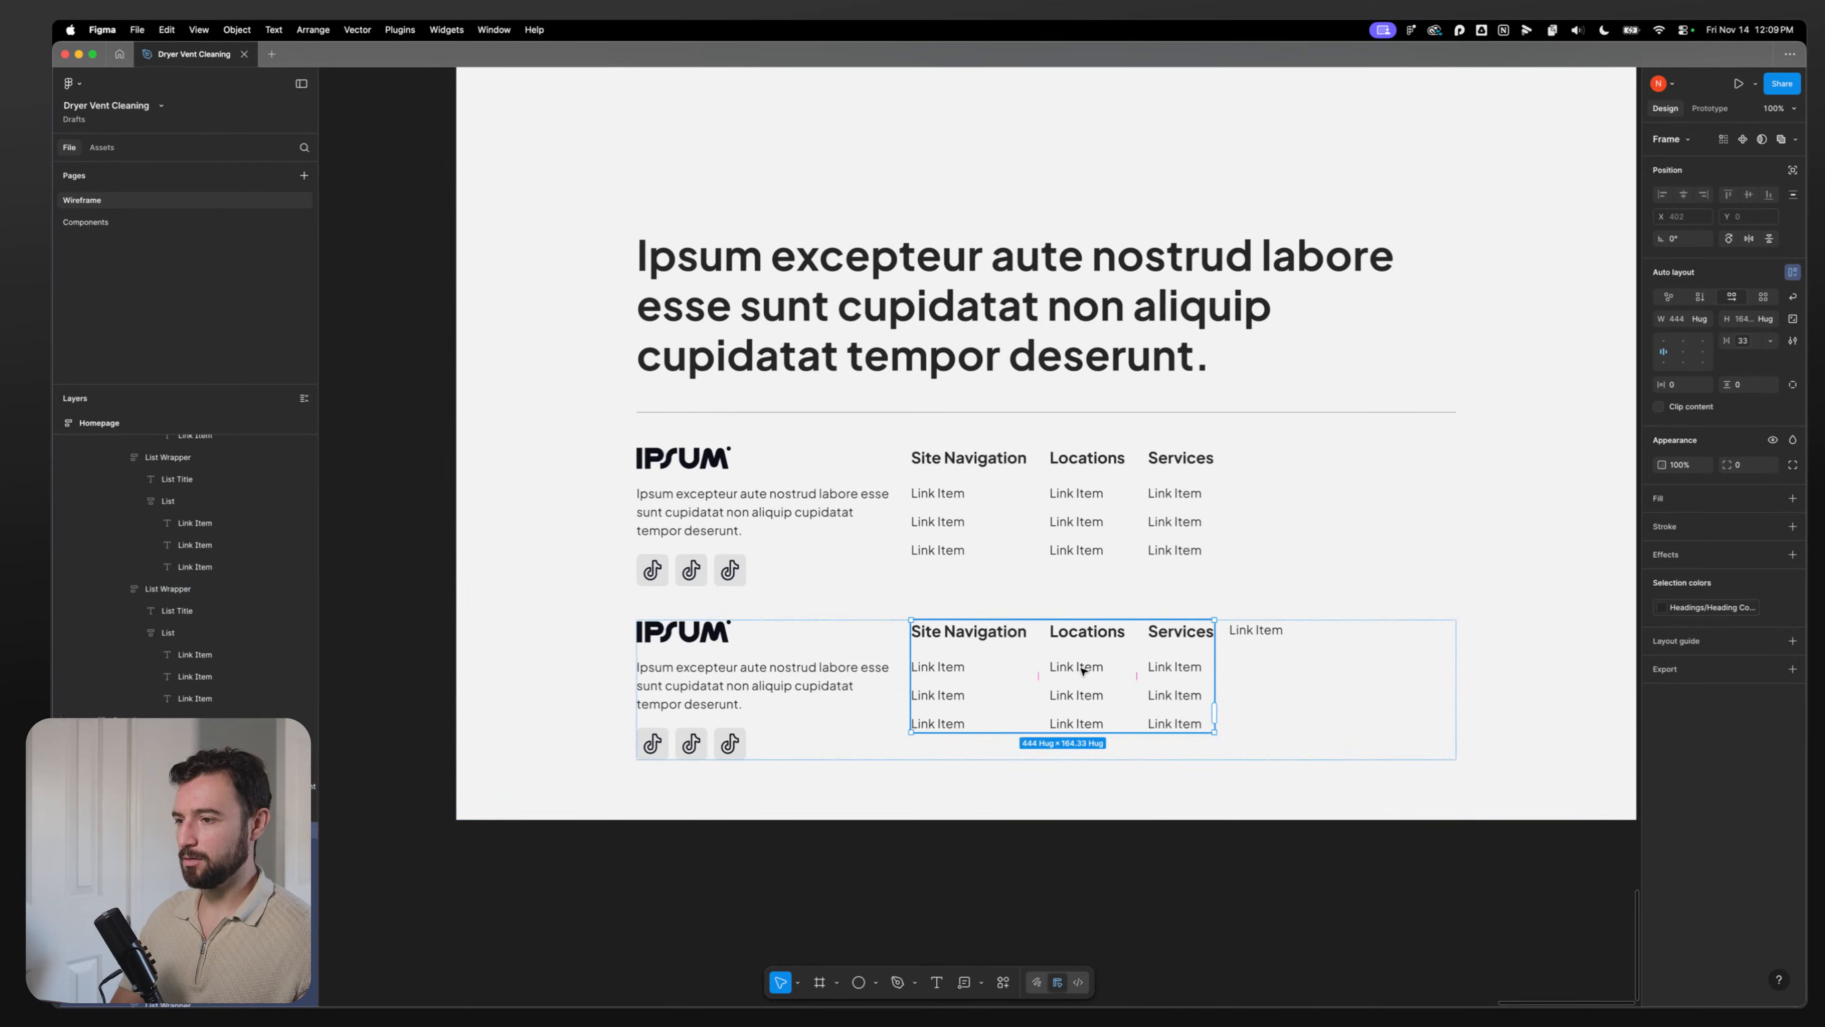
{"action": "left_click", "coordinate": [782, 672], "text": "shift"}
{"action": "key", "text": "BackSpace"}
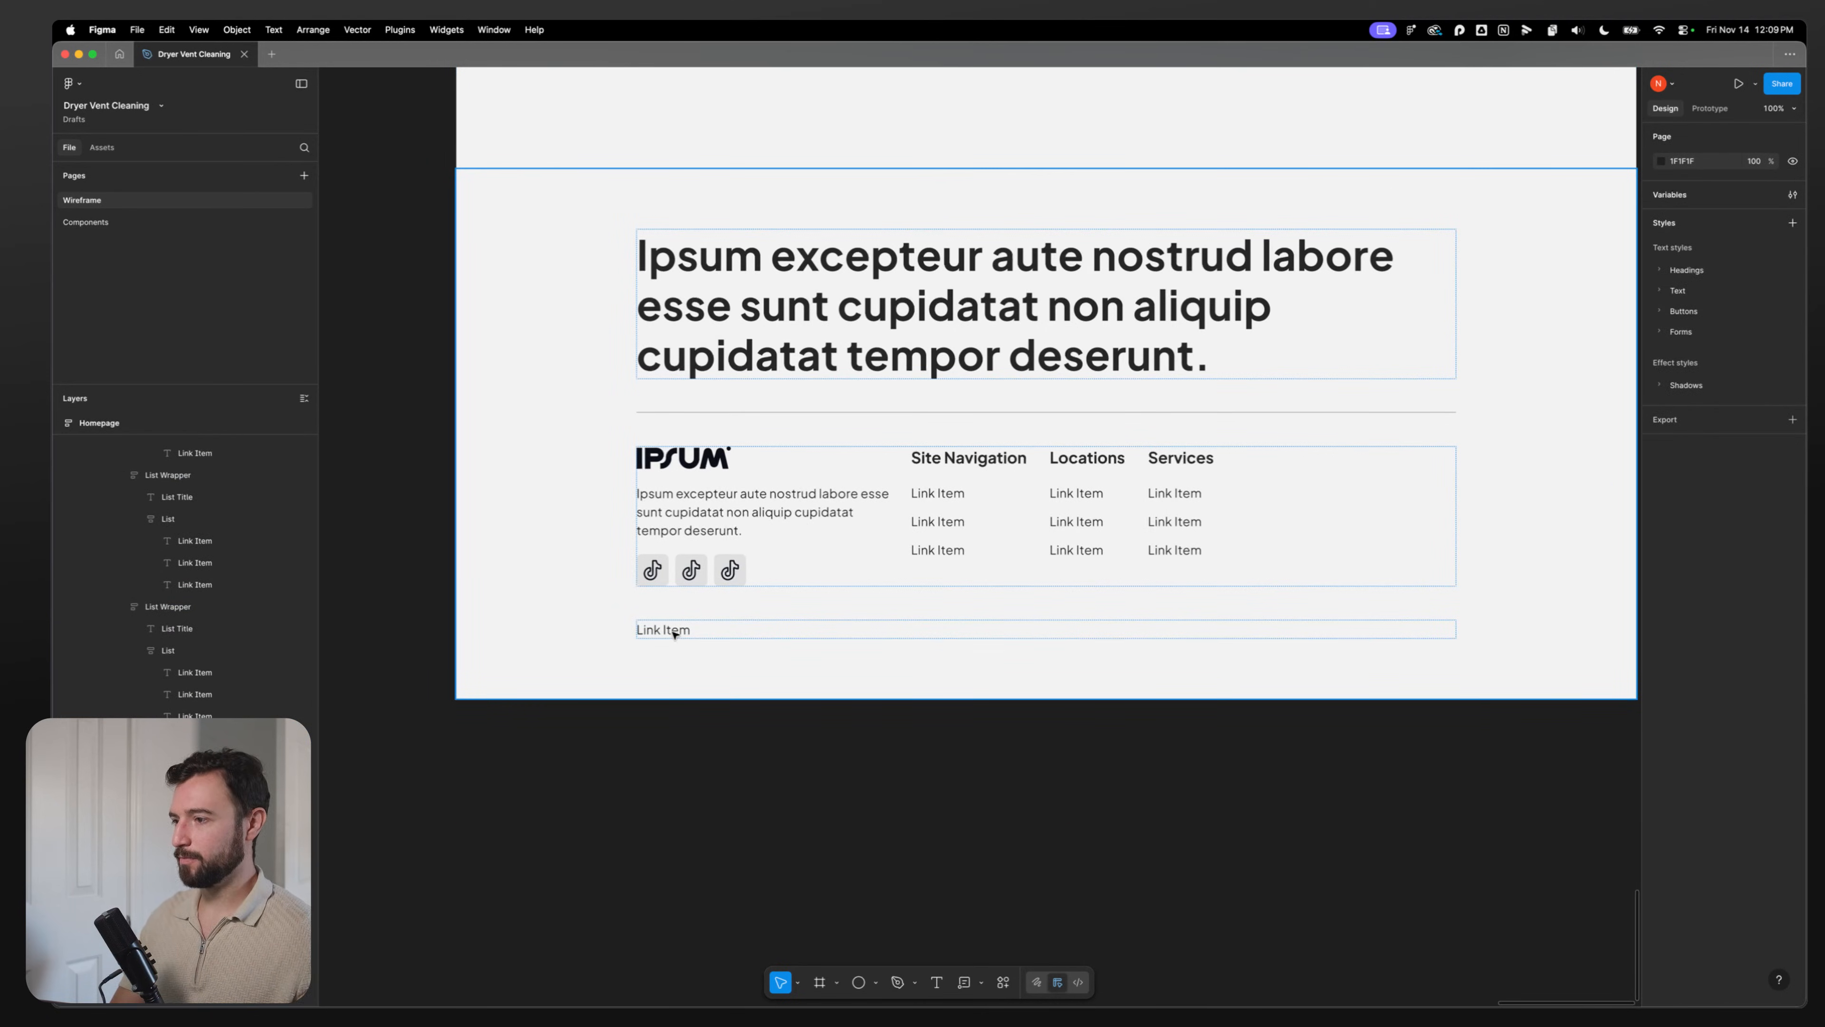
Step: Change the remaining link's text to "Privacy Policy" and duplicate it twice within its row
{"action": "double_click", "coordinate": [673, 632]}
{"action": "triple_click", "coordinate": [675, 633]}
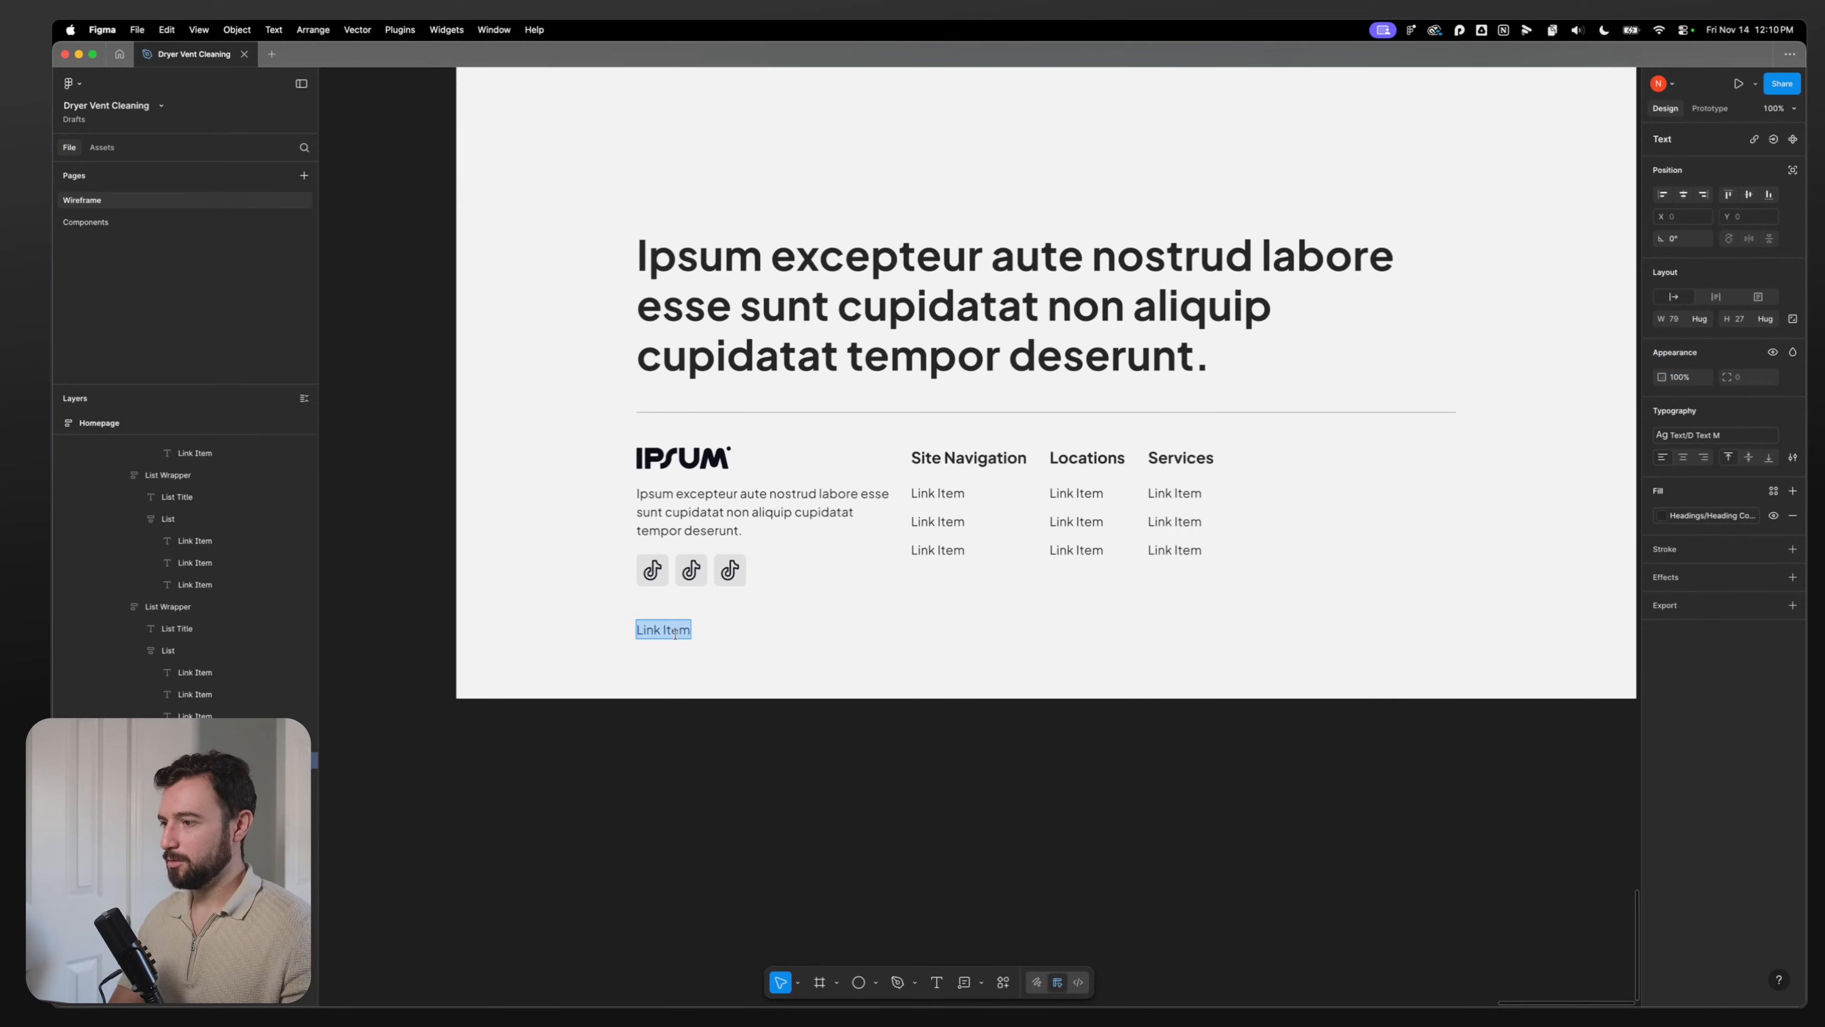
{"action": "type", "text": "Pric"}
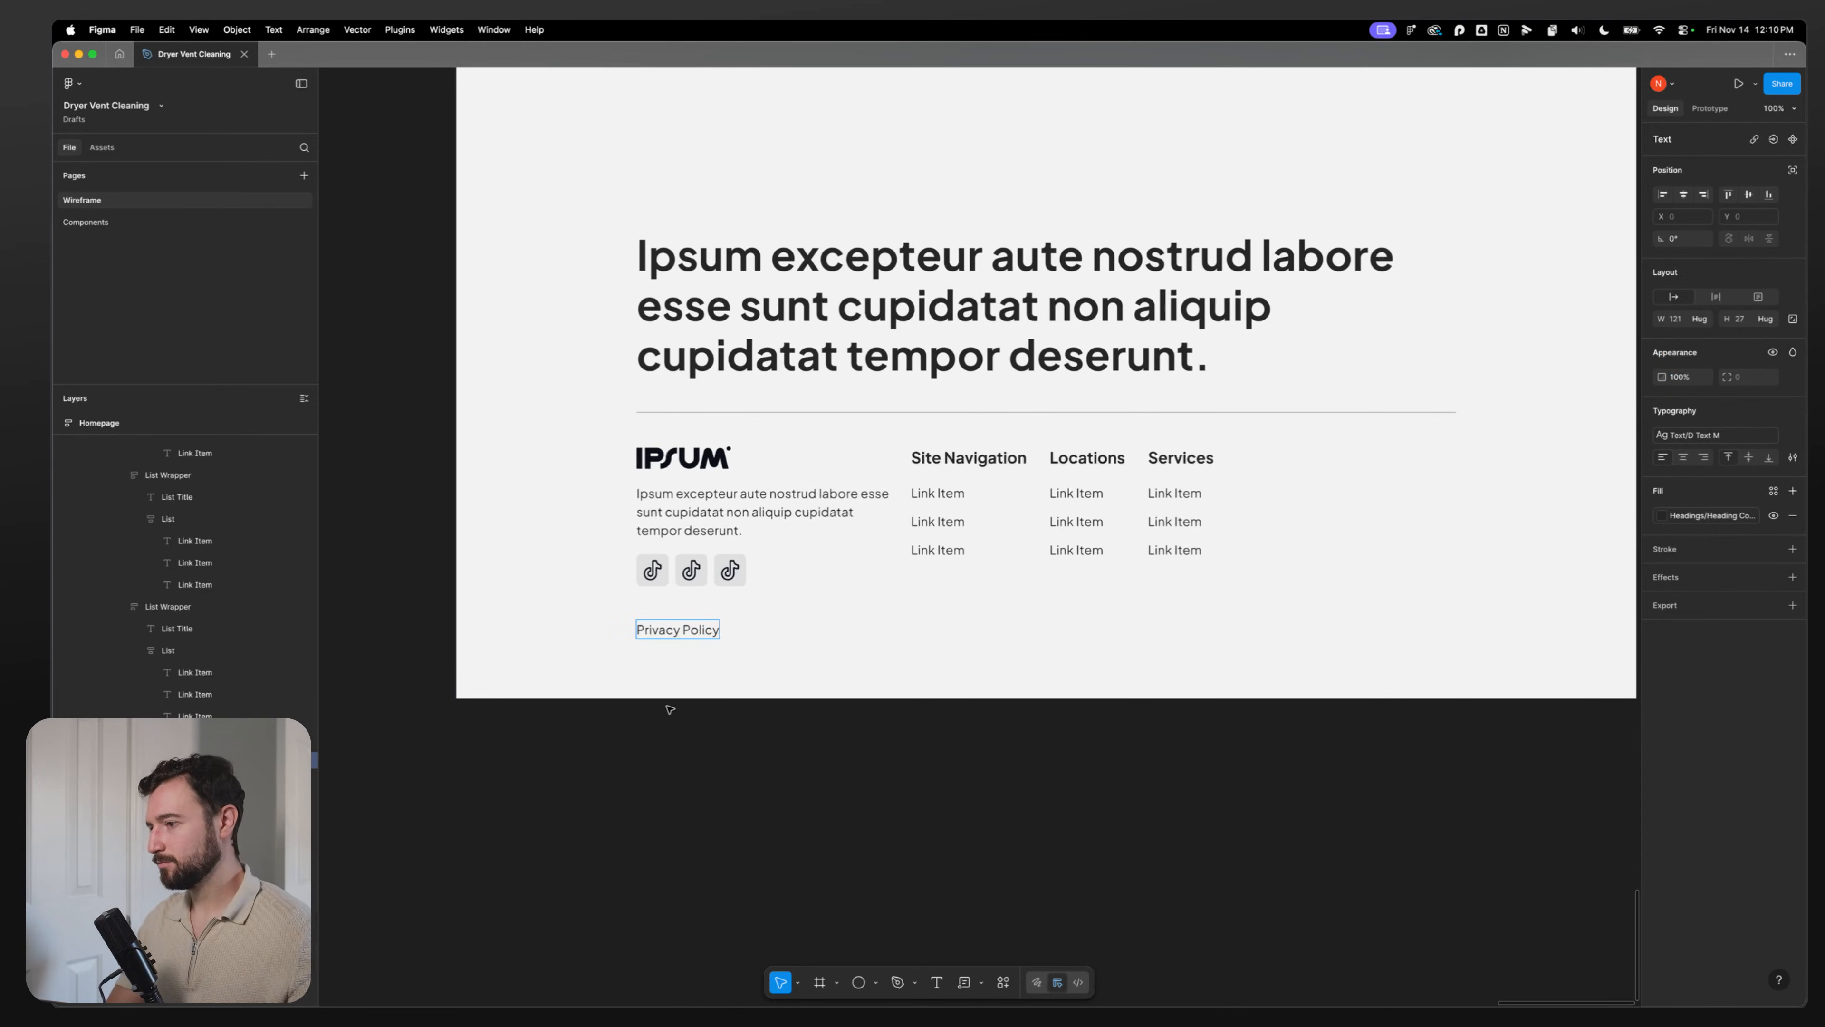
{"action": "key", "text": "Escape"}
{"action": "key", "text": "super+d"}
{"action": "key", "text": "super+d"}
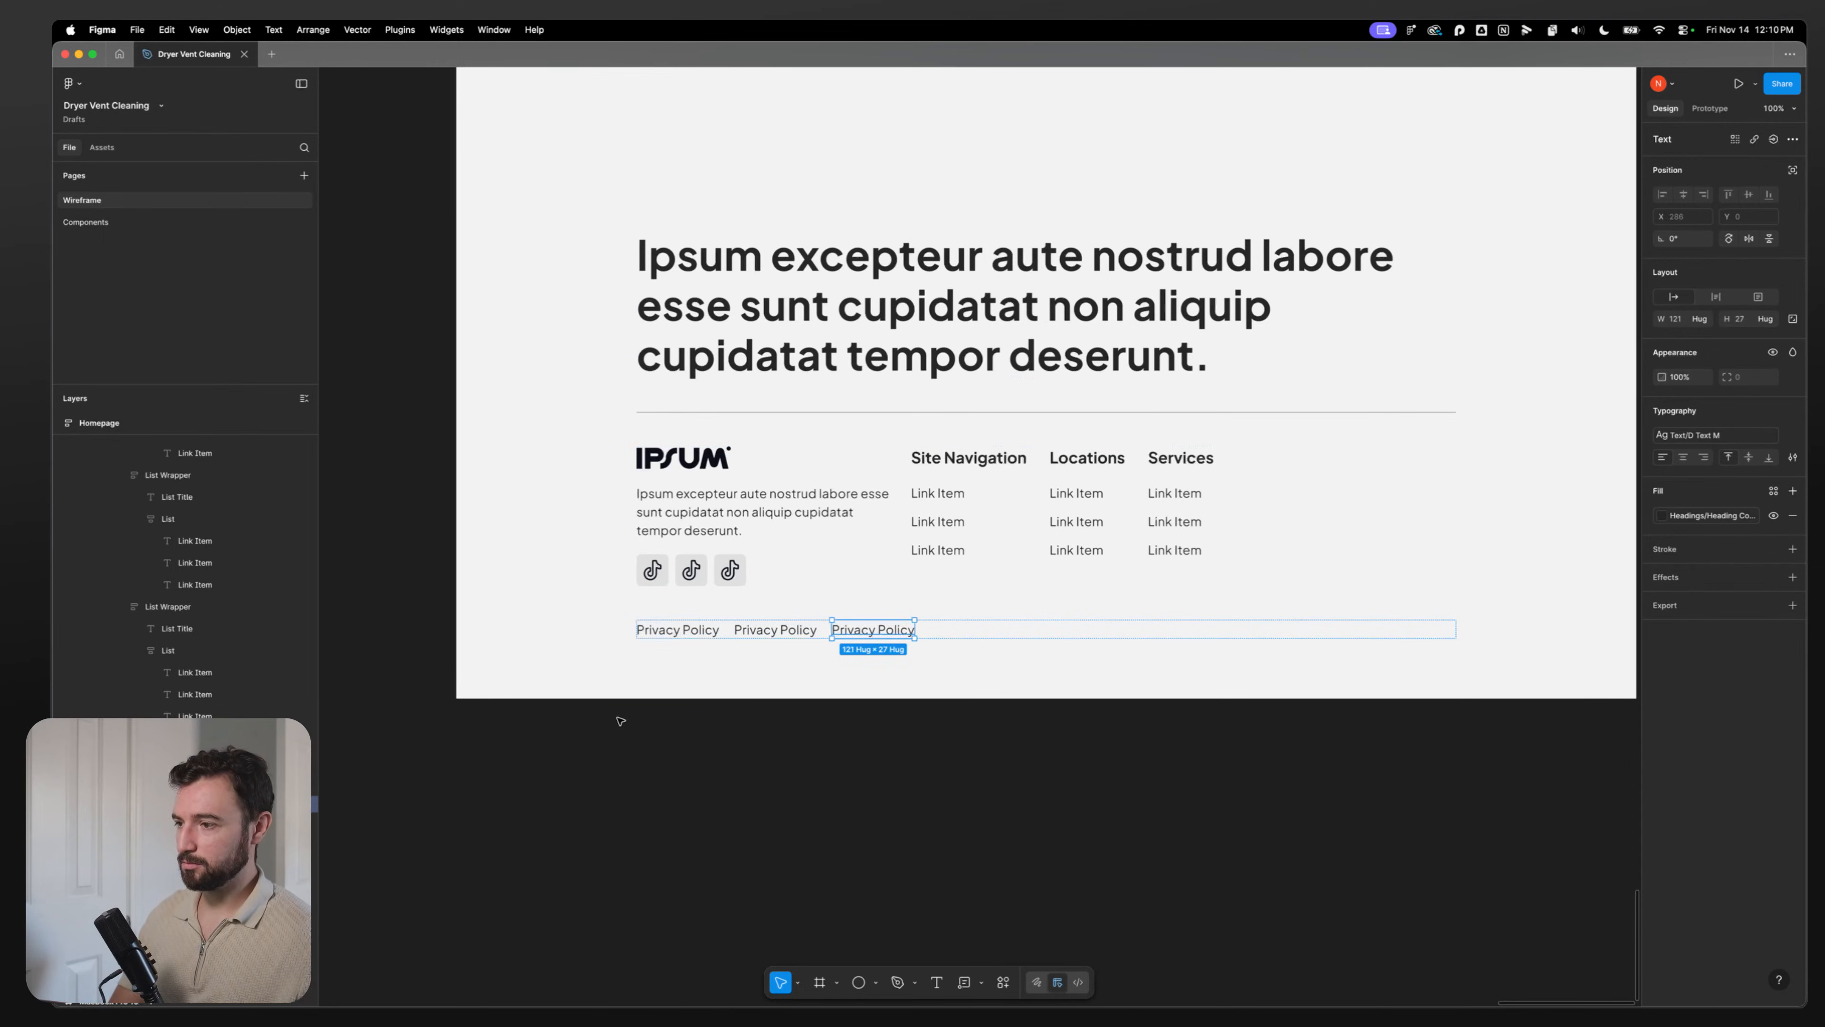
{"action": "left_click", "coordinate": [1097, 630]}
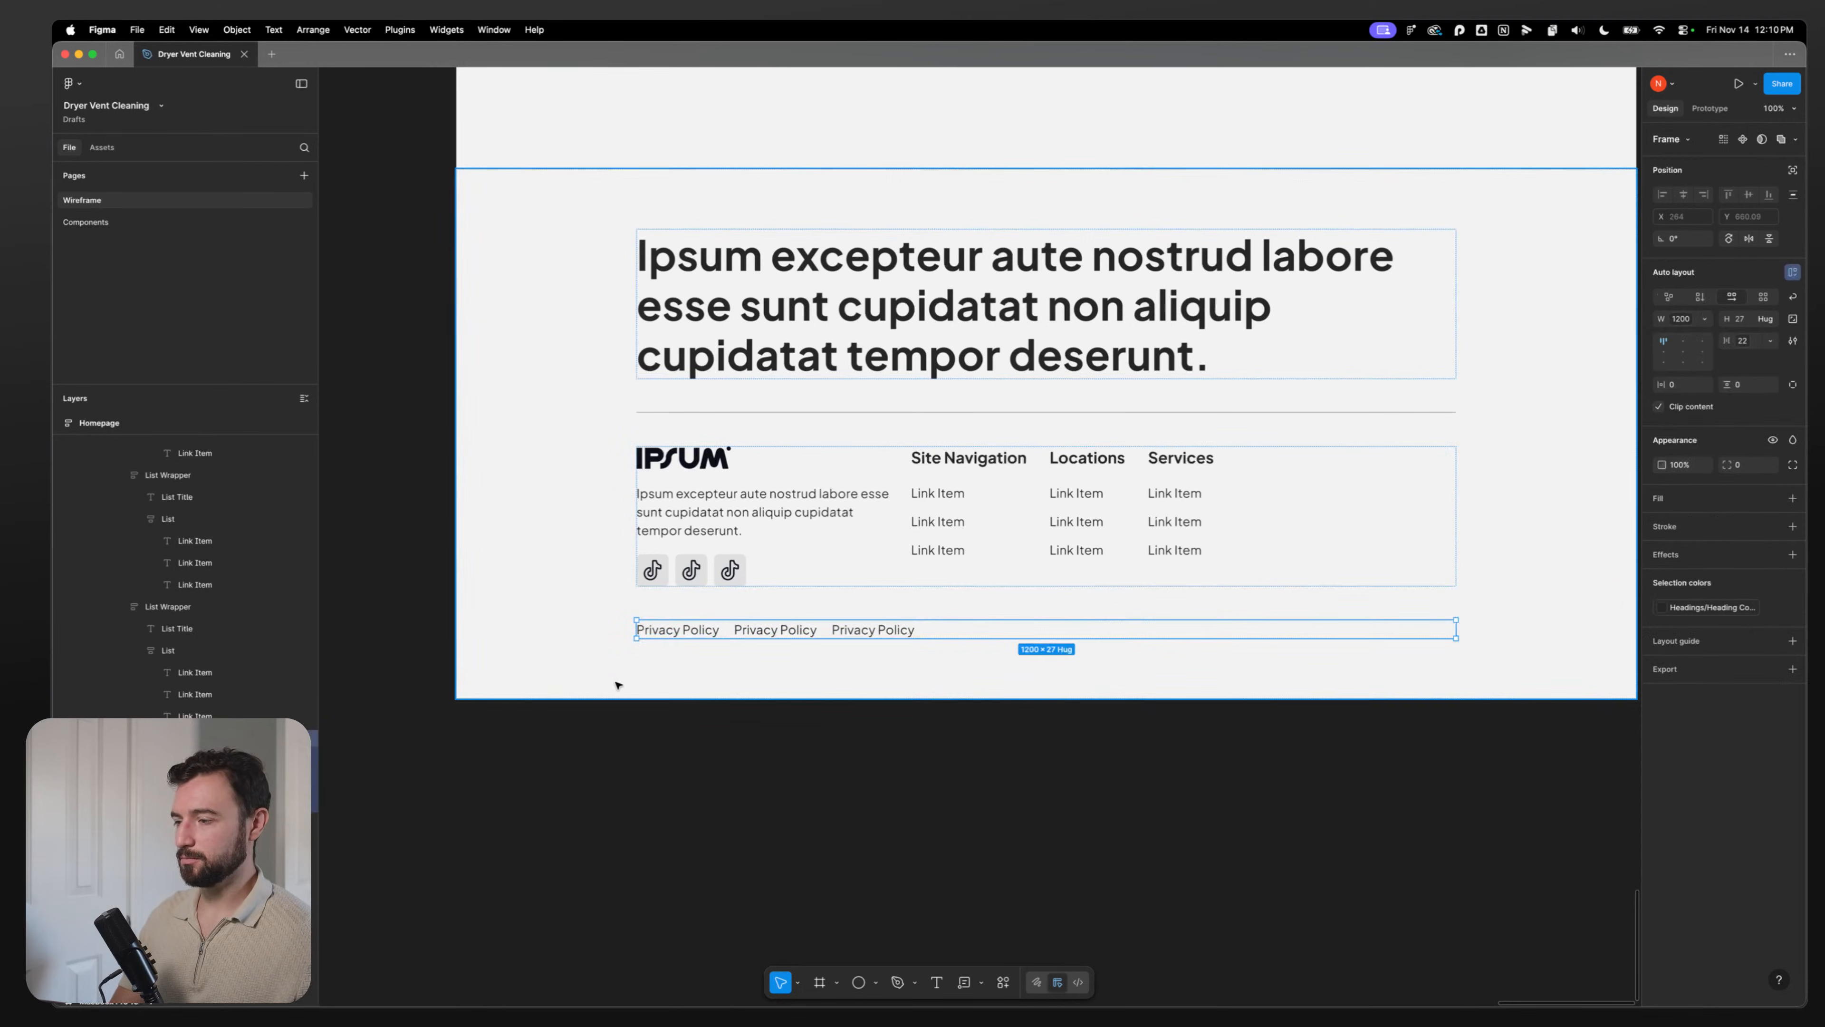
{"action": "scroll", "coordinate": [1097, 836], "scroll_direction": "up", "scroll_amount": 2}
{"action": "left_click", "coordinate": [1034, 855]}
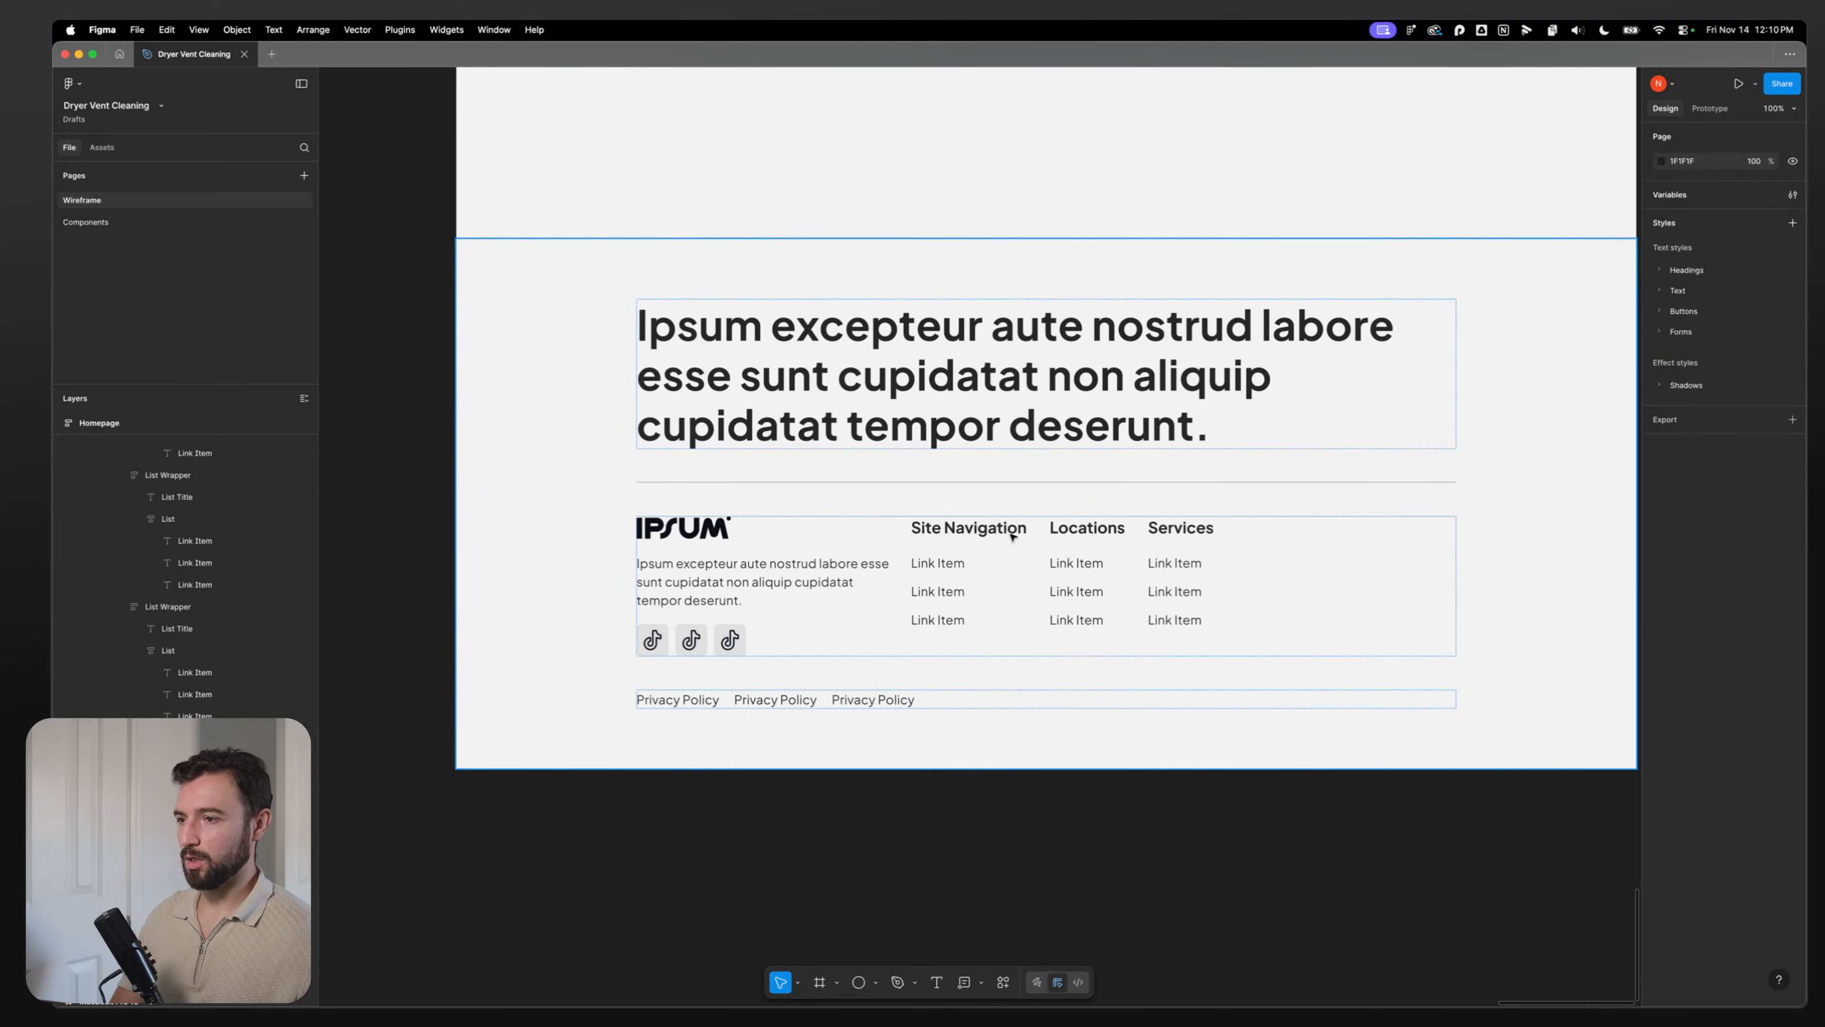
Step: Spread the logo column and the navigation list group to opposite edges of their footer container
{"action": "double_click", "coordinate": [943, 574]}
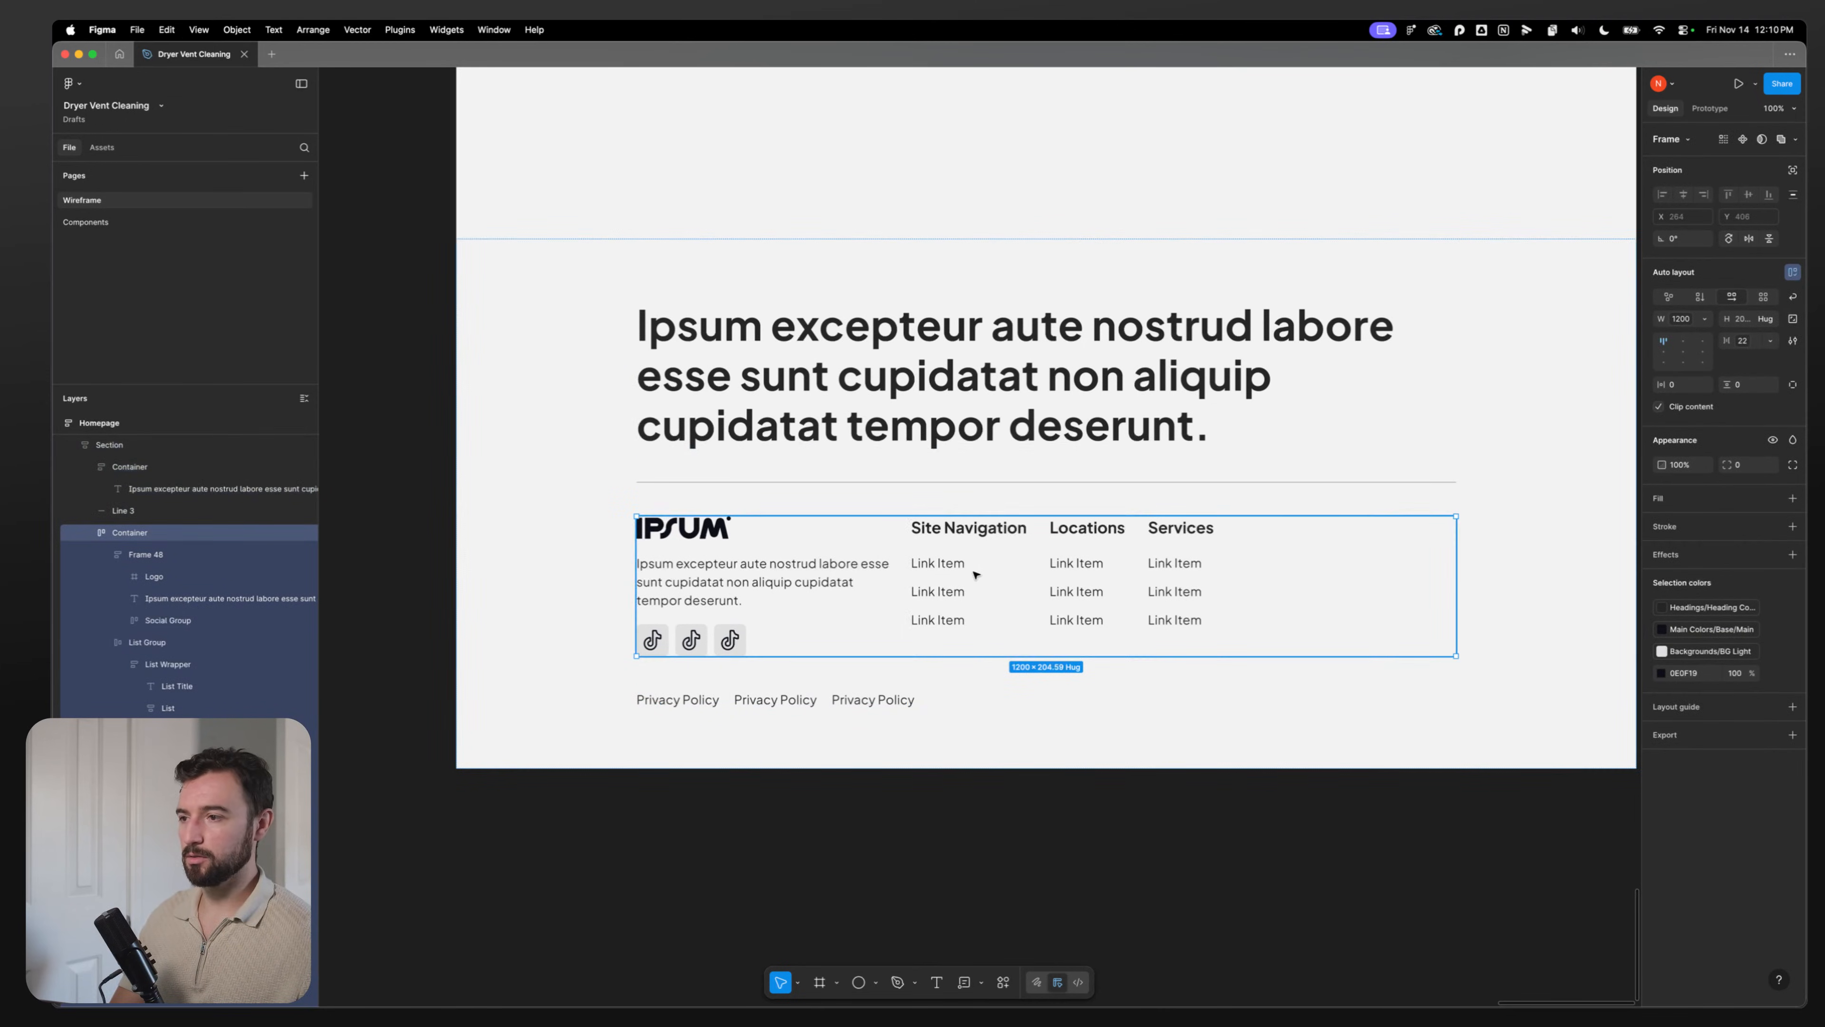
{"action": "left_click", "coordinate": [1662, 345]}
{"action": "left_click", "coordinate": [664, 775]}
{"action": "scroll", "coordinate": [522, 779], "scroll_direction": "up", "scroll_amount": 5}
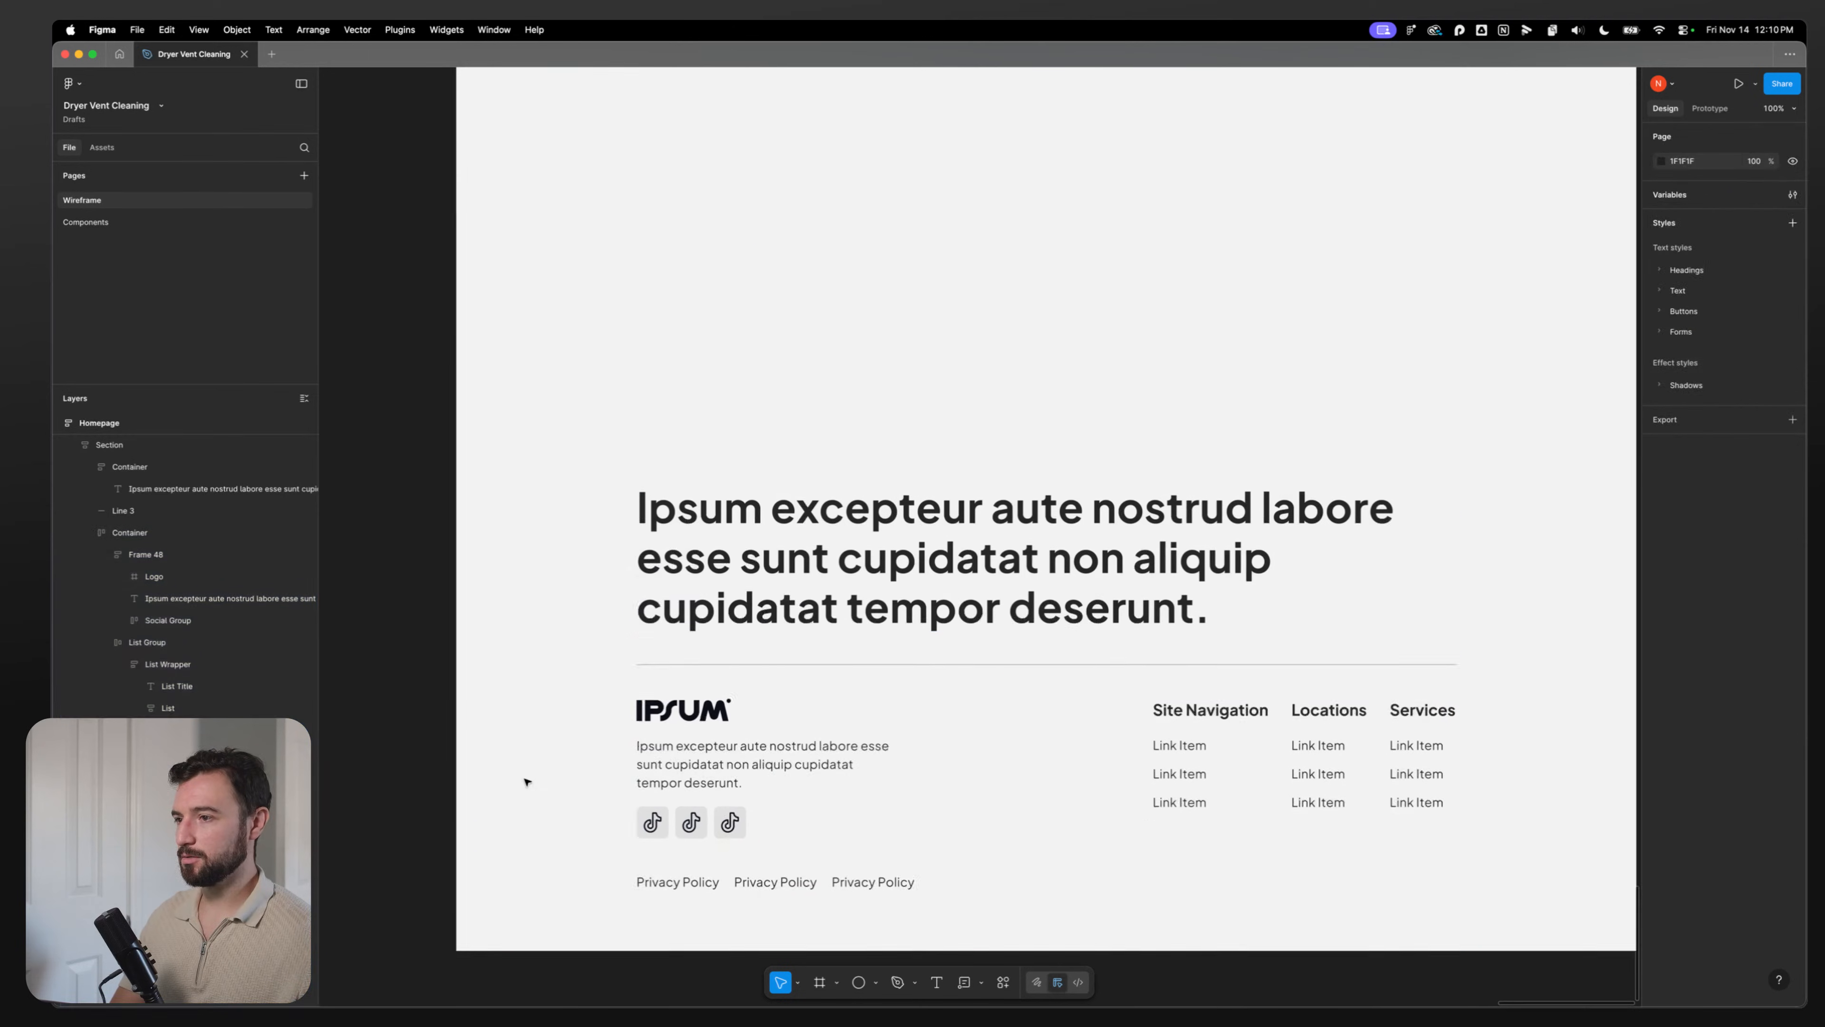
{"action": "scroll", "coordinate": [496, 755], "scroll_direction": "down", "scroll_amount": 7}
Step: Apply the Primary Main color to the words "excepteur aute nostrud labore" in the large footer heading
{"action": "left_click", "coordinate": [1008, 279]}
{"action": "left_click", "coordinate": [1008, 279]}
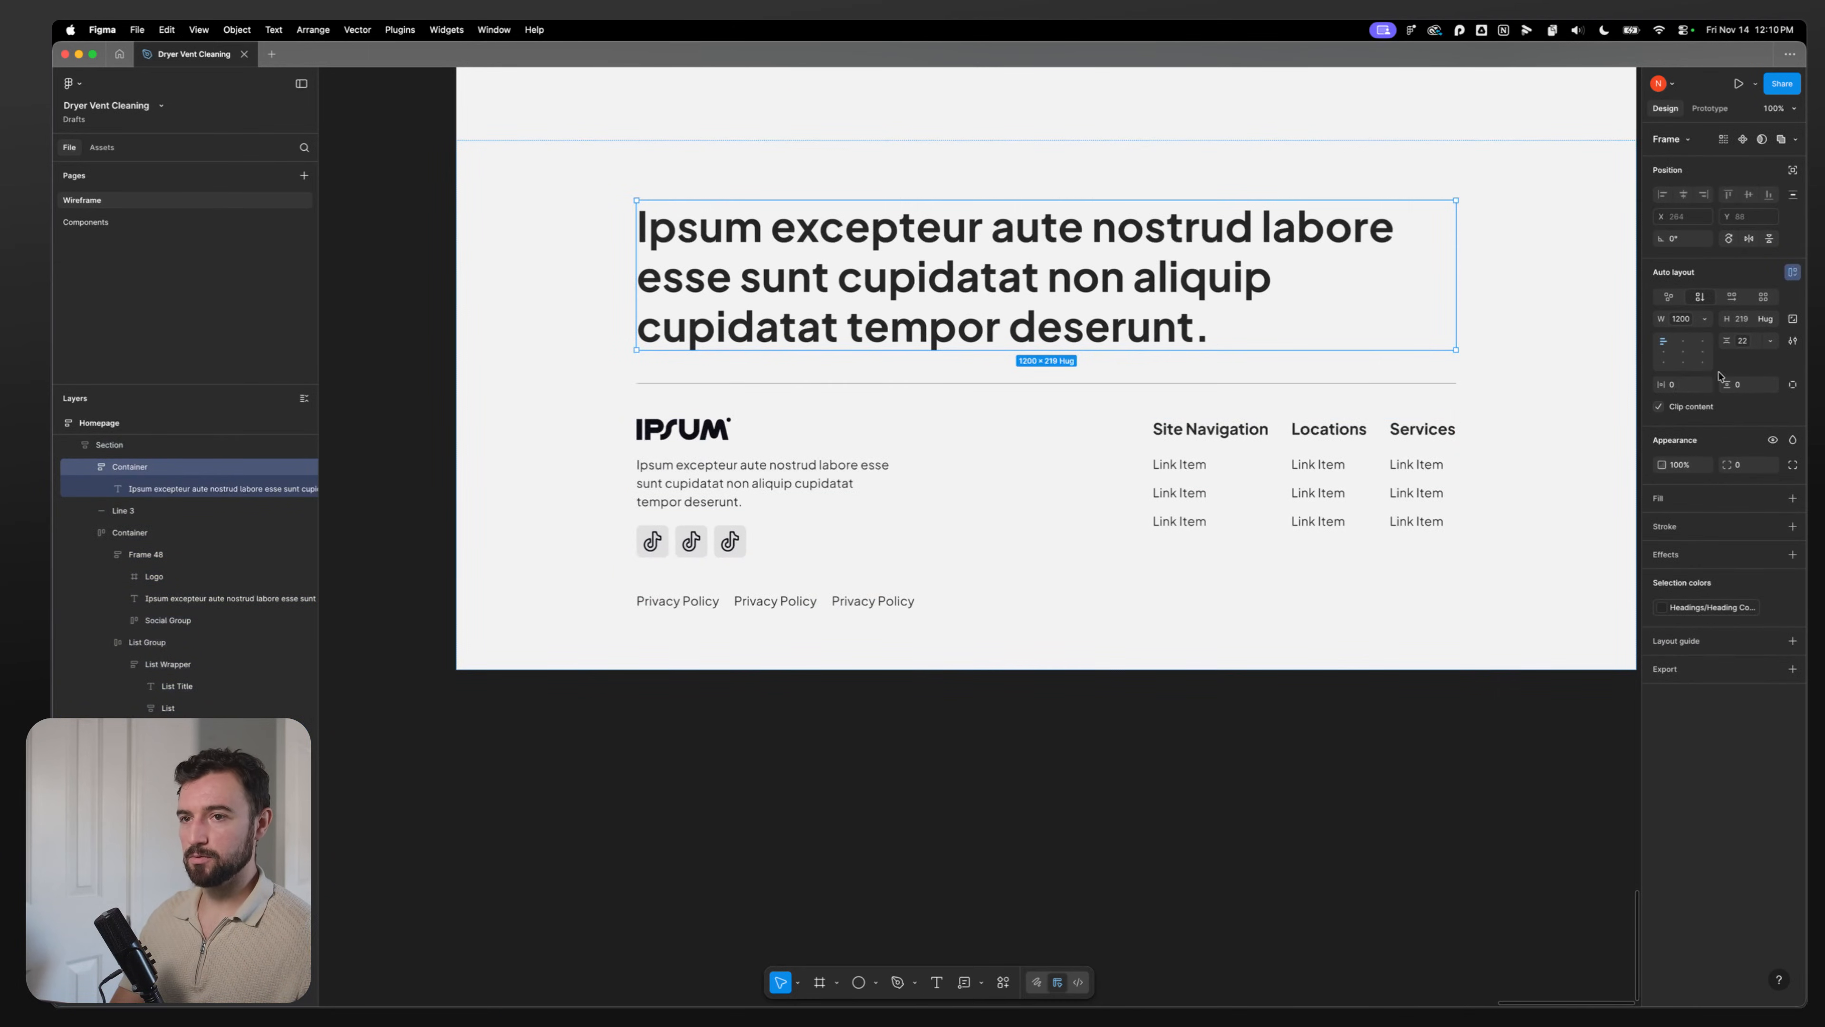
{"action": "scroll", "coordinate": [1008, 264], "scroll_direction": "up", "scroll_amount": 5}
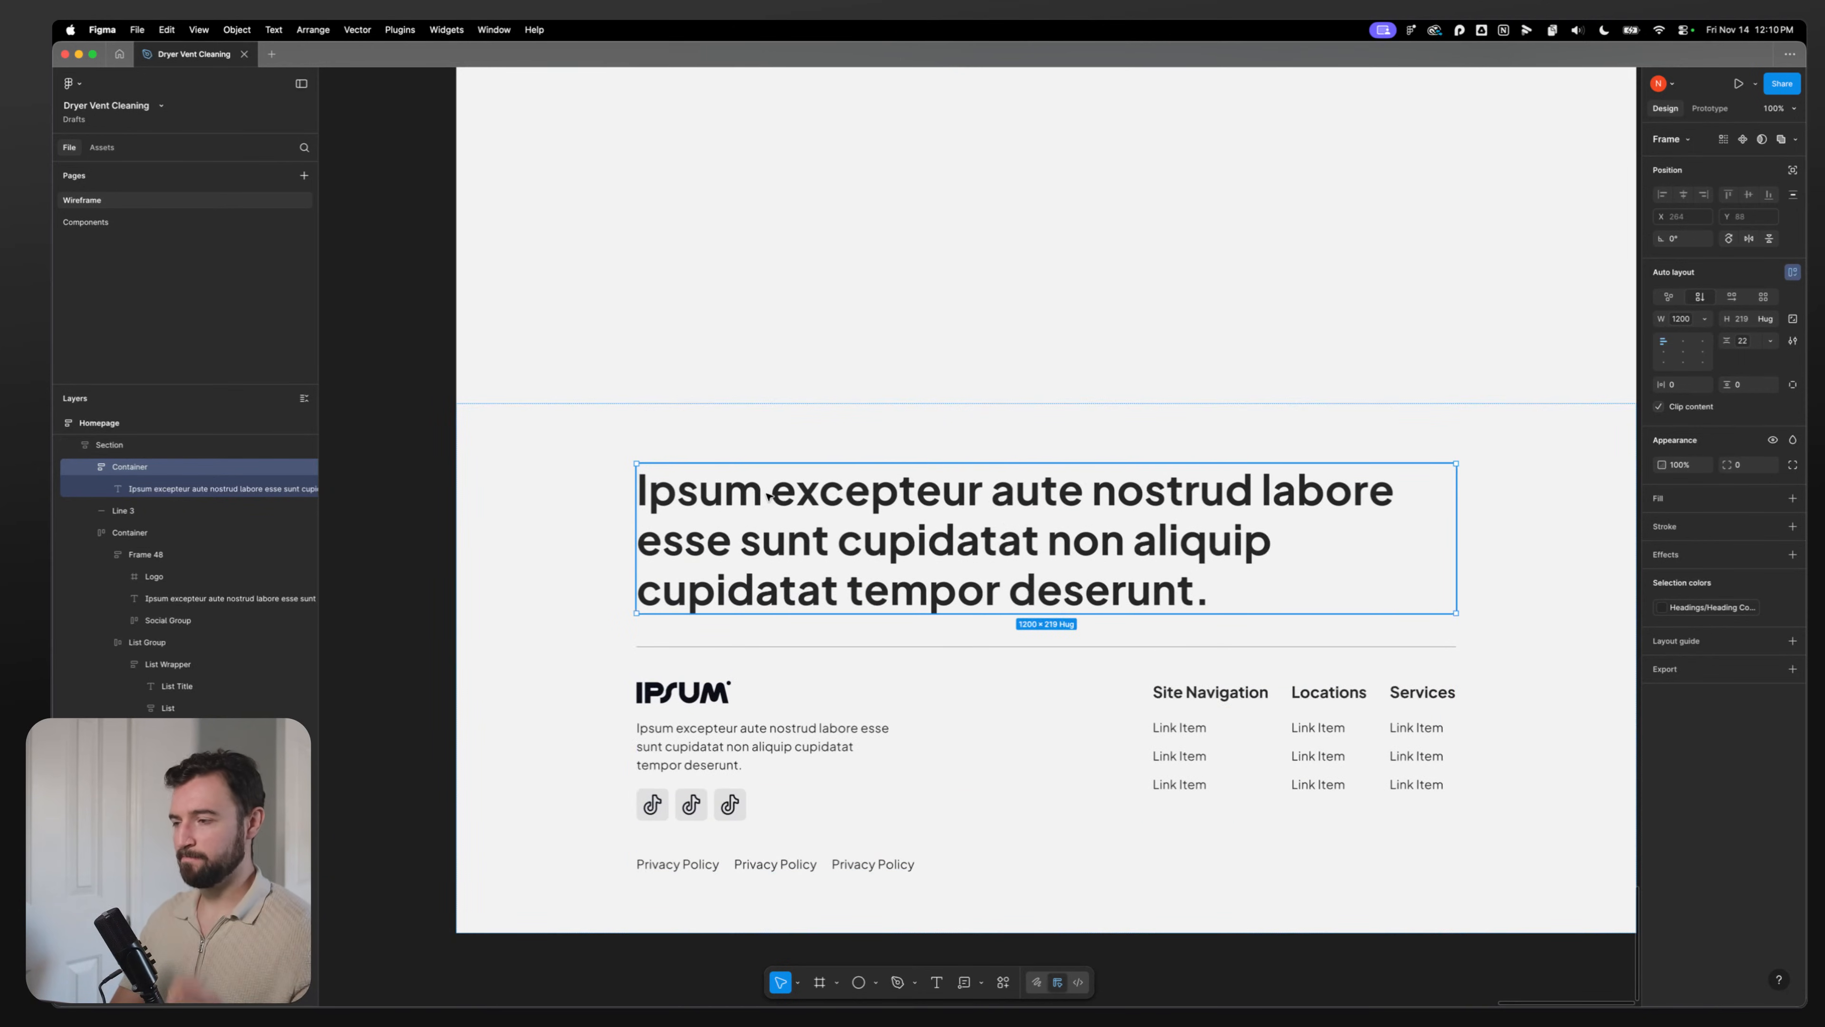
{"action": "left_click", "coordinate": [779, 486]}
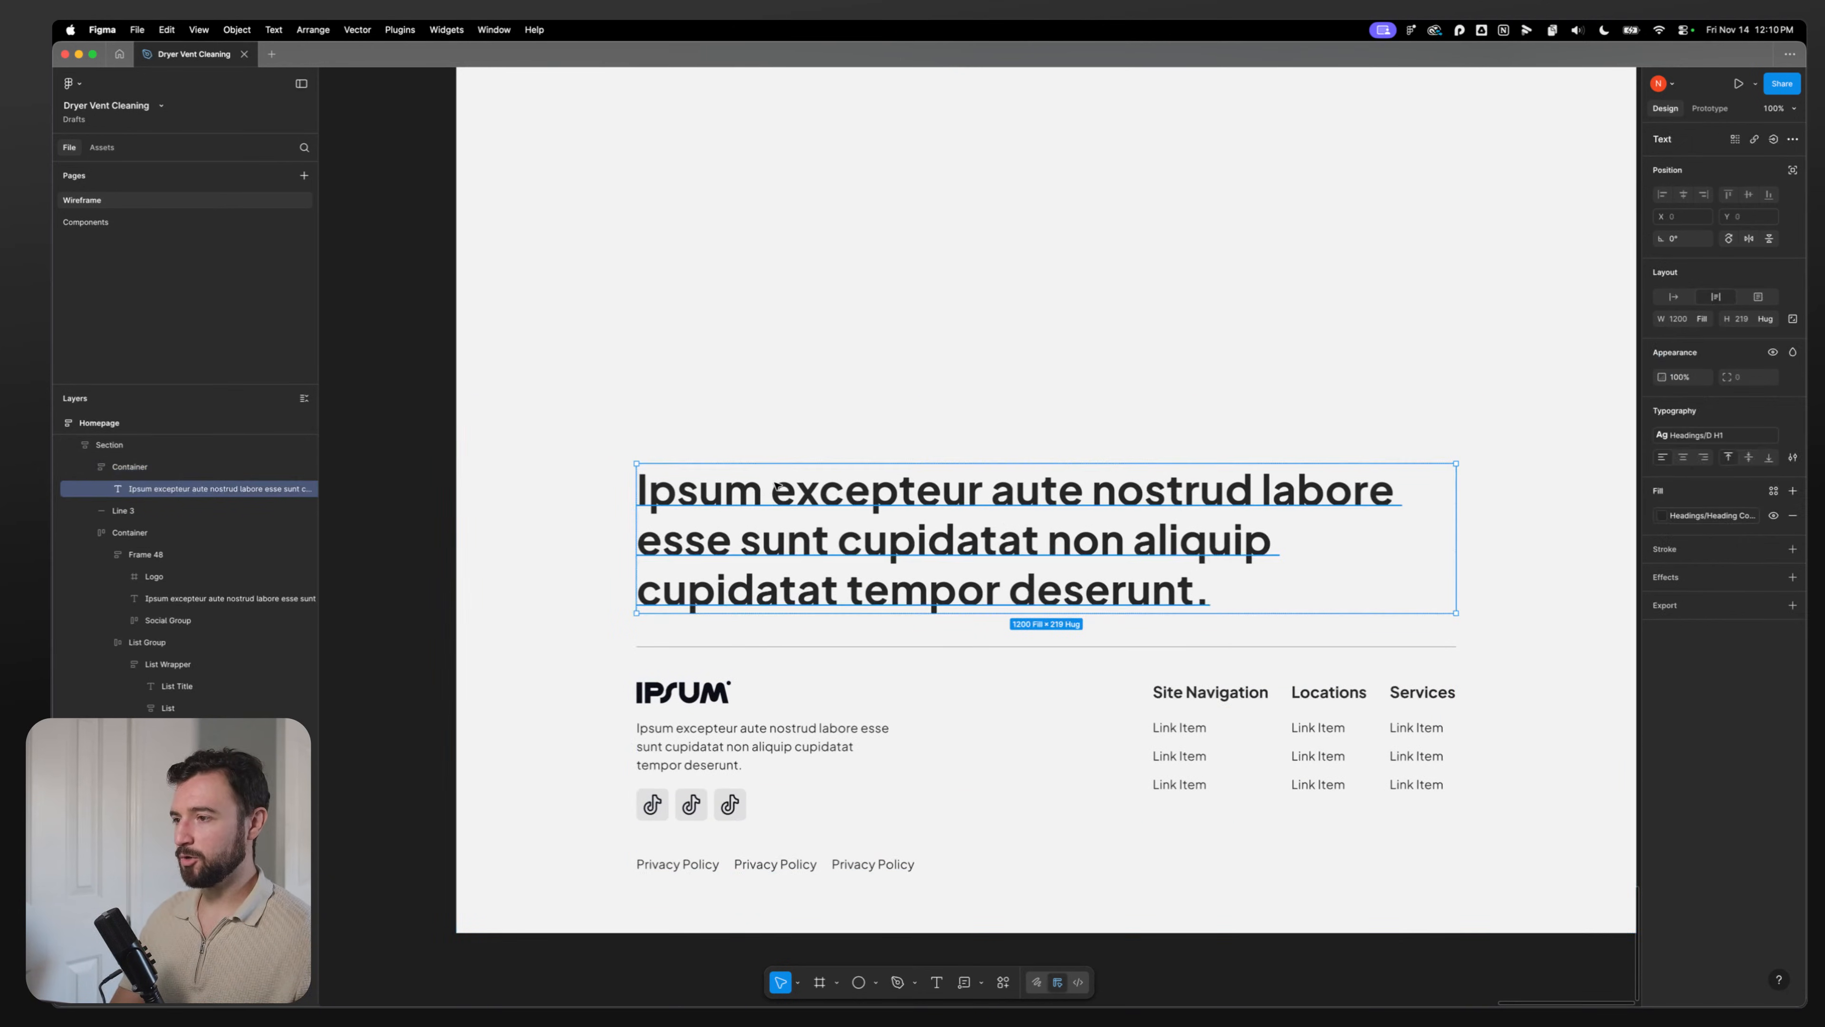
{"action": "double_click", "coordinate": [779, 486]}
{"action": "left_click_drag", "start_coordinate": [779, 489], "coordinate": [1351, 498]}
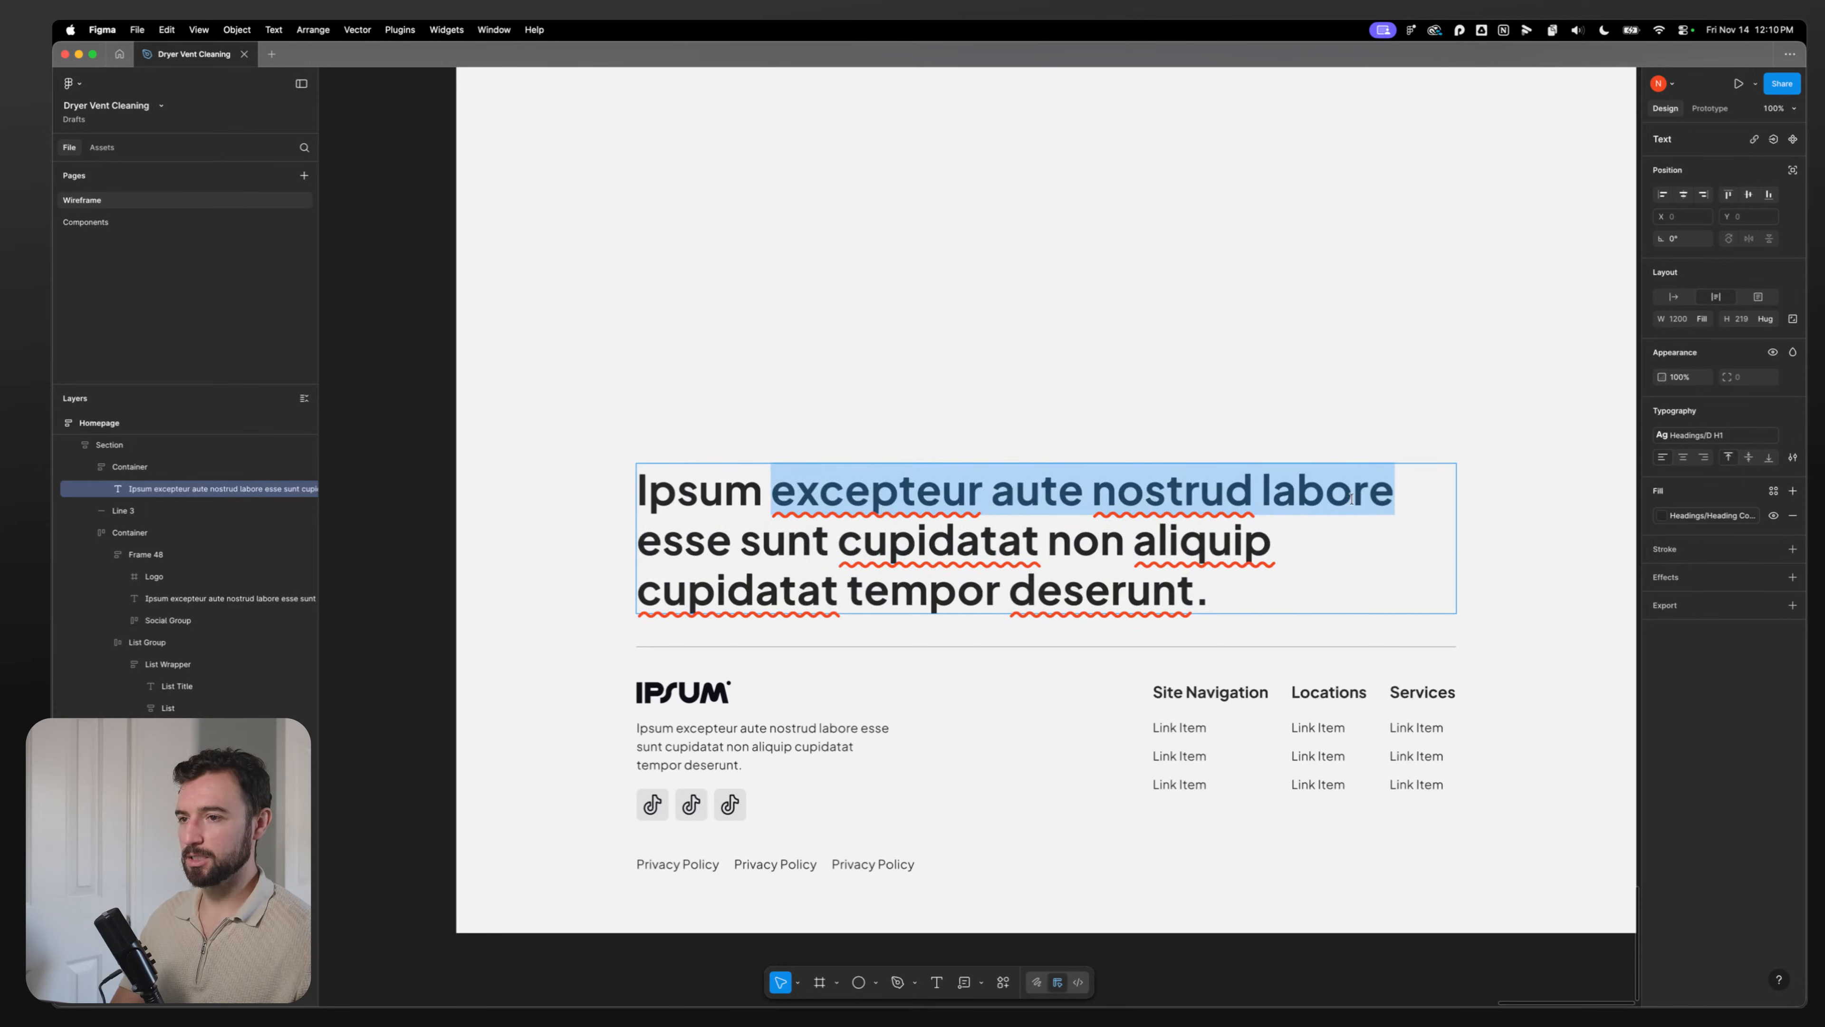
{"action": "left_click", "coordinate": [1683, 516]}
{"action": "type", "text": "prim"}
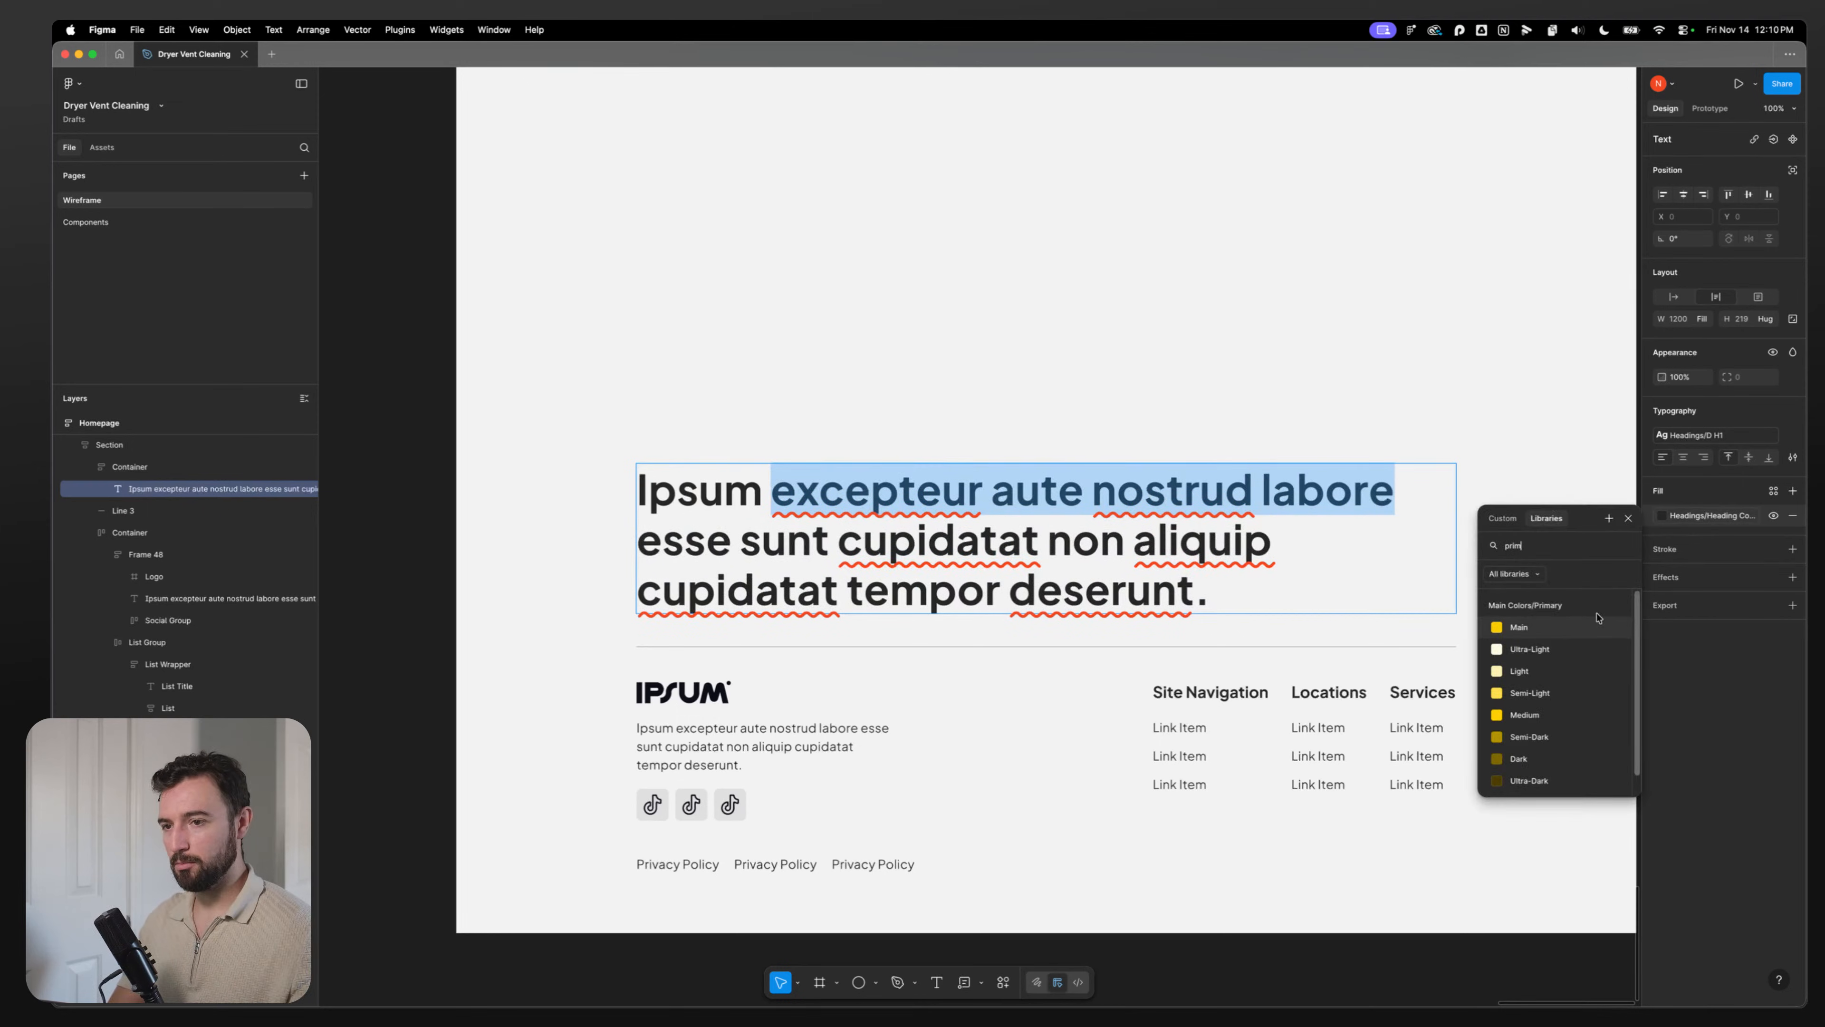
{"action": "left_click", "coordinate": [1597, 626]}
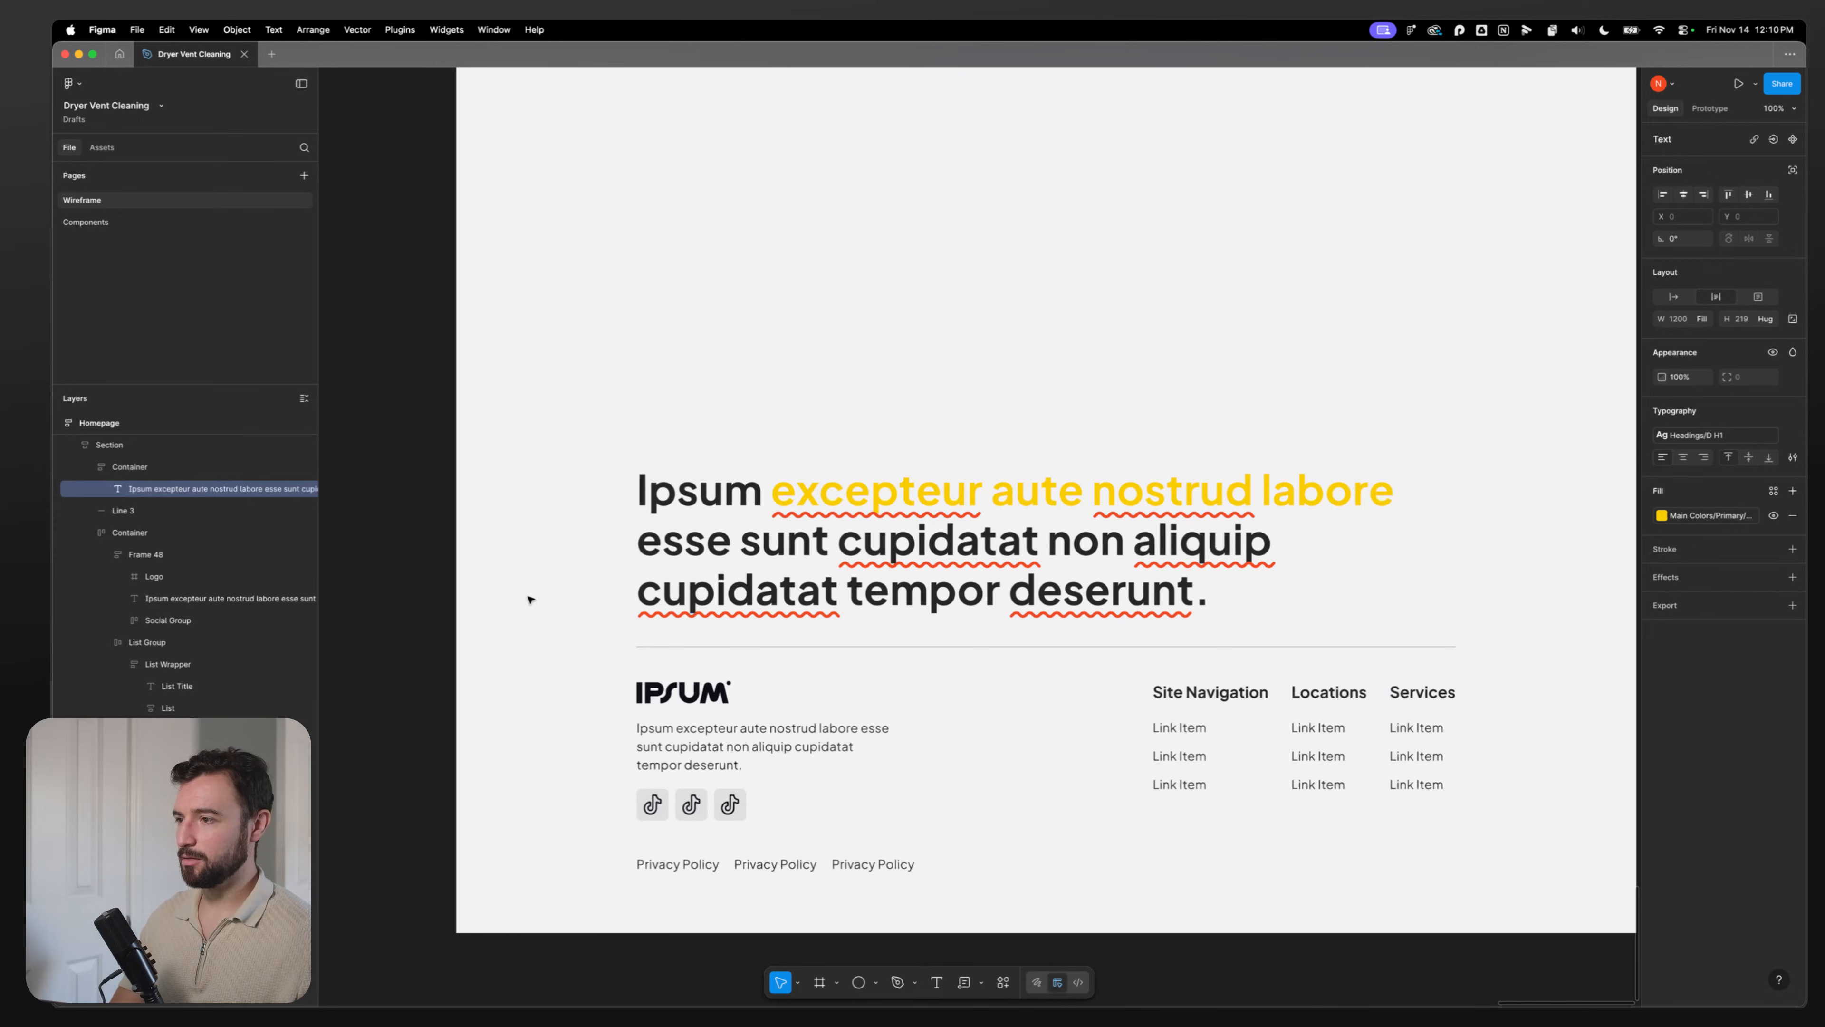
{"action": "key", "text": "Escape"}
{"action": "left_click", "coordinate": [517, 583]}
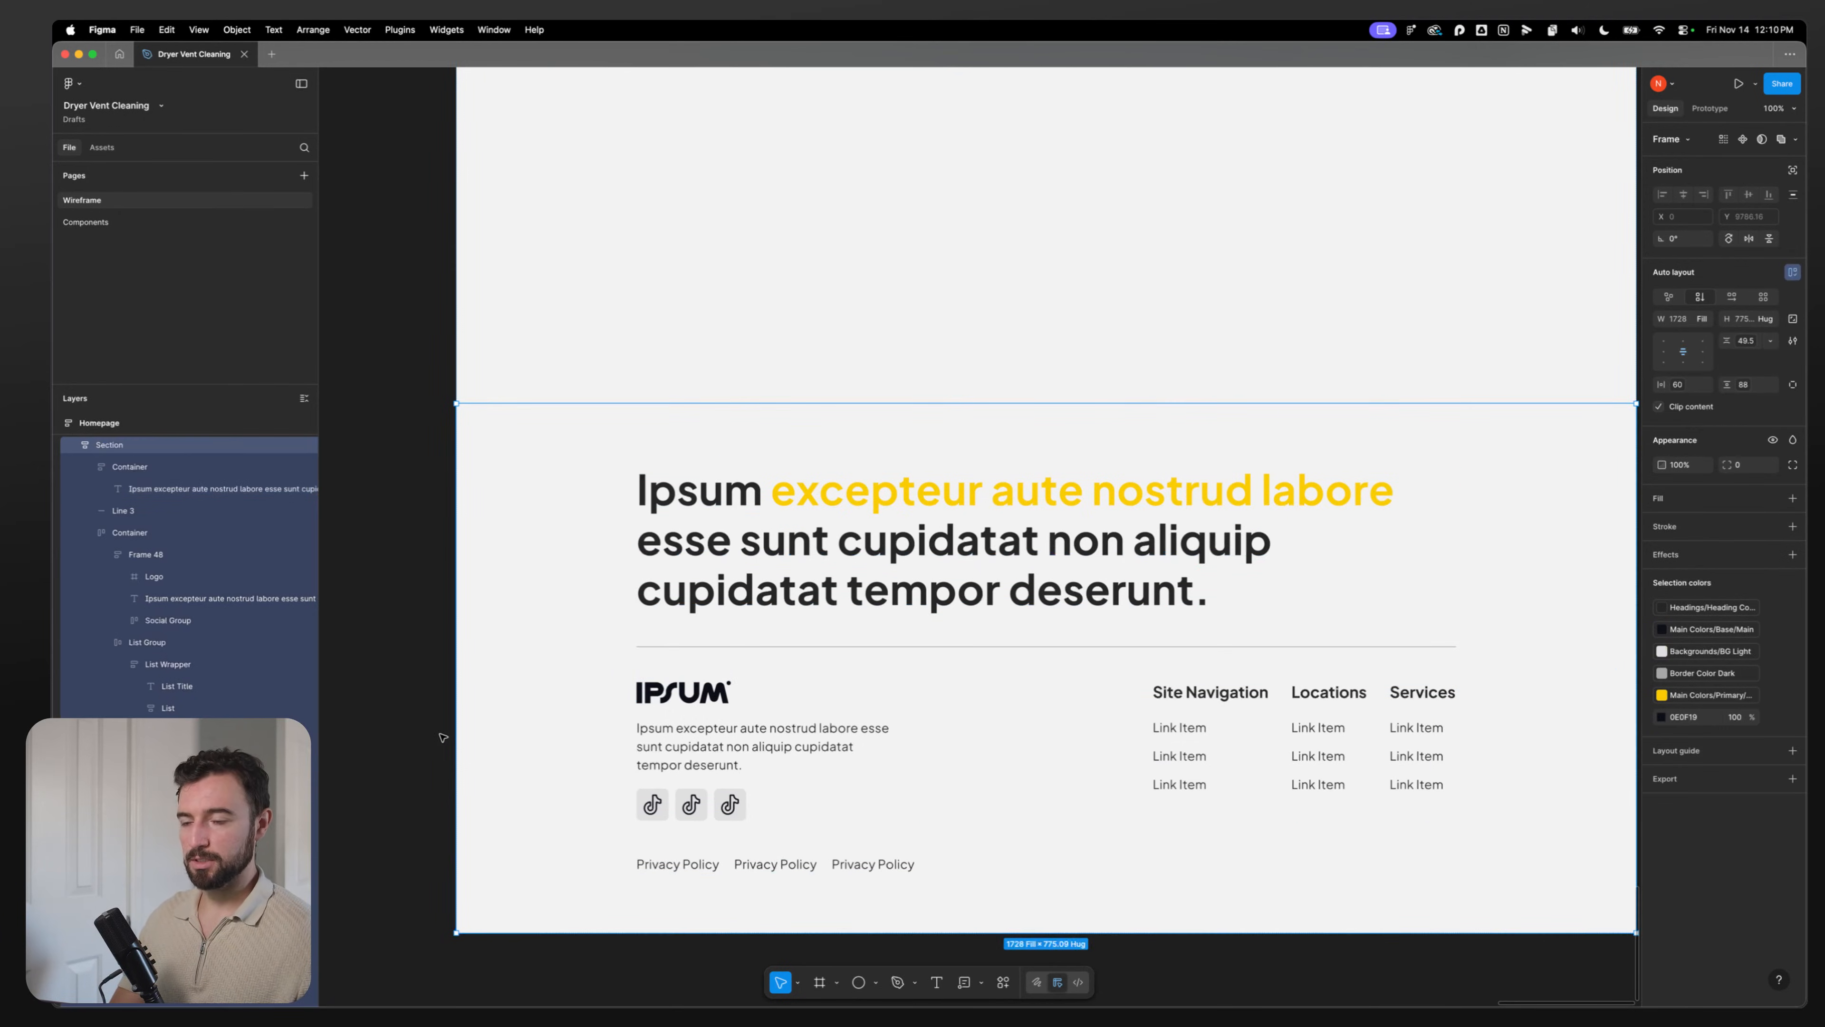
Step: Search the app launcher for "con" and launch the Contrasts app
{"action": "left_click", "coordinate": [403, 636]}
{"action": "key", "text": "alt+space"}
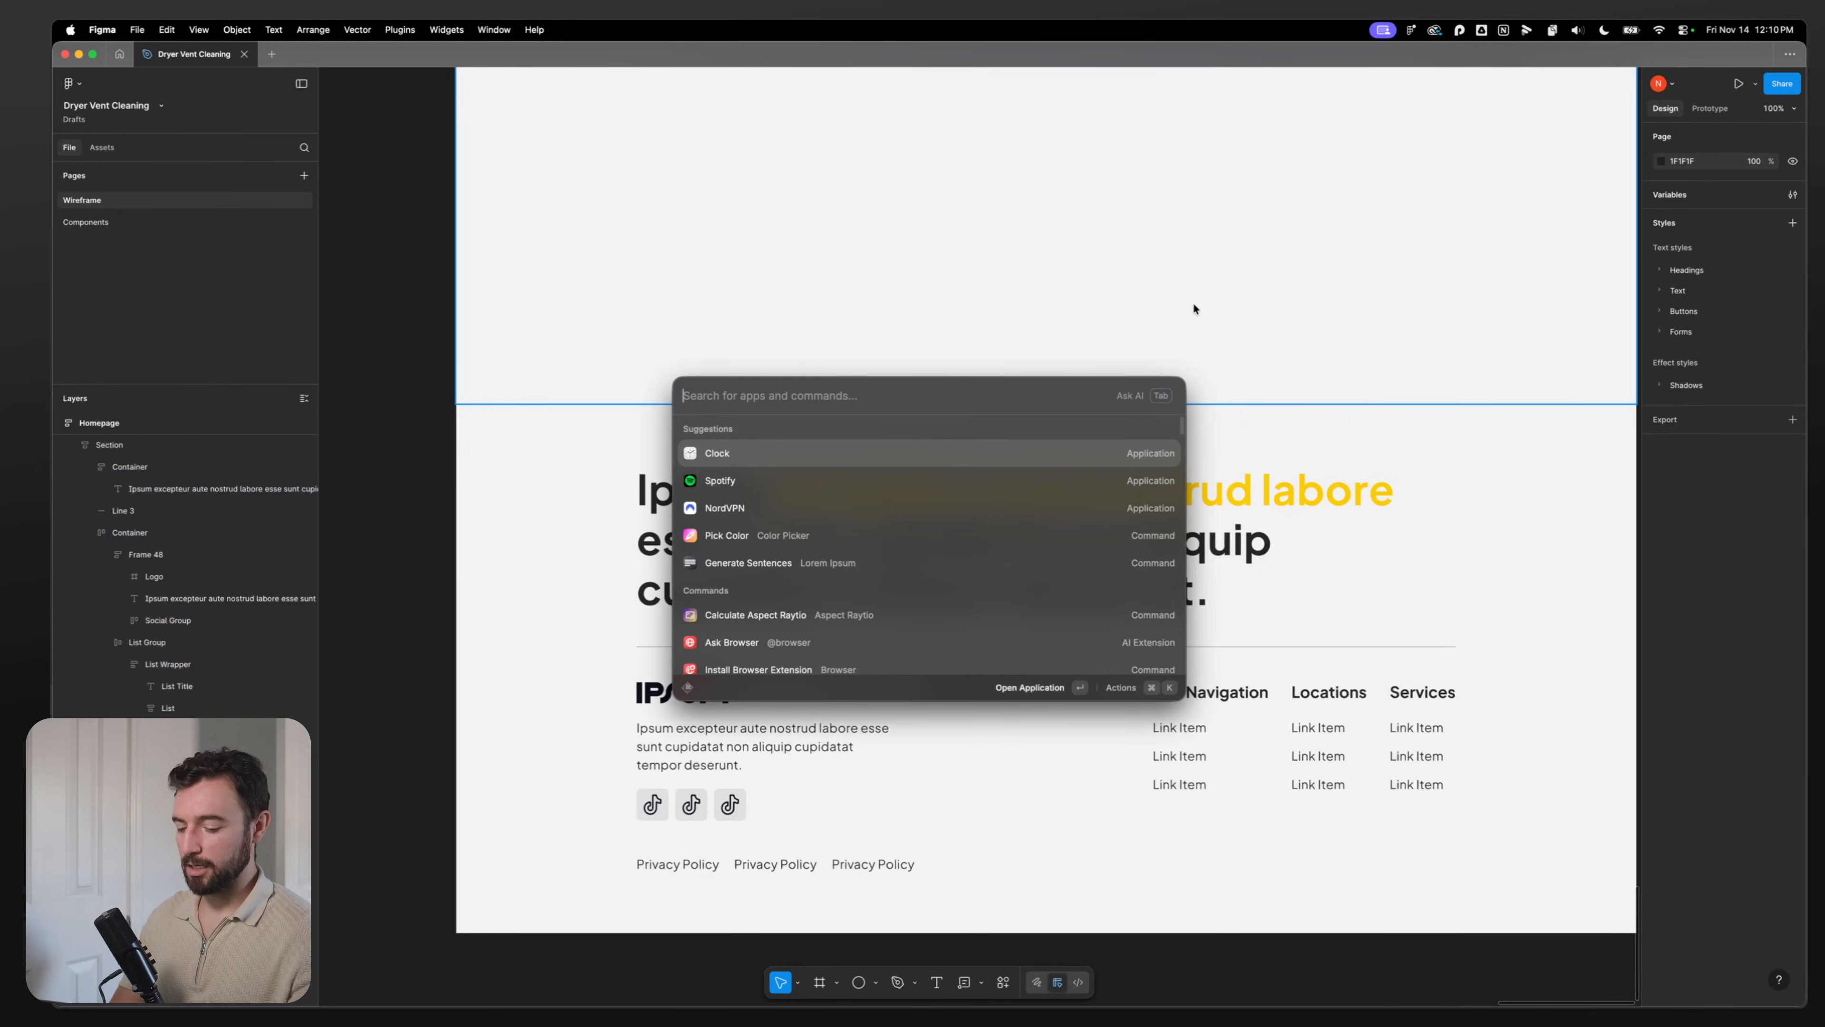
{"action": "type", "text": "con"}
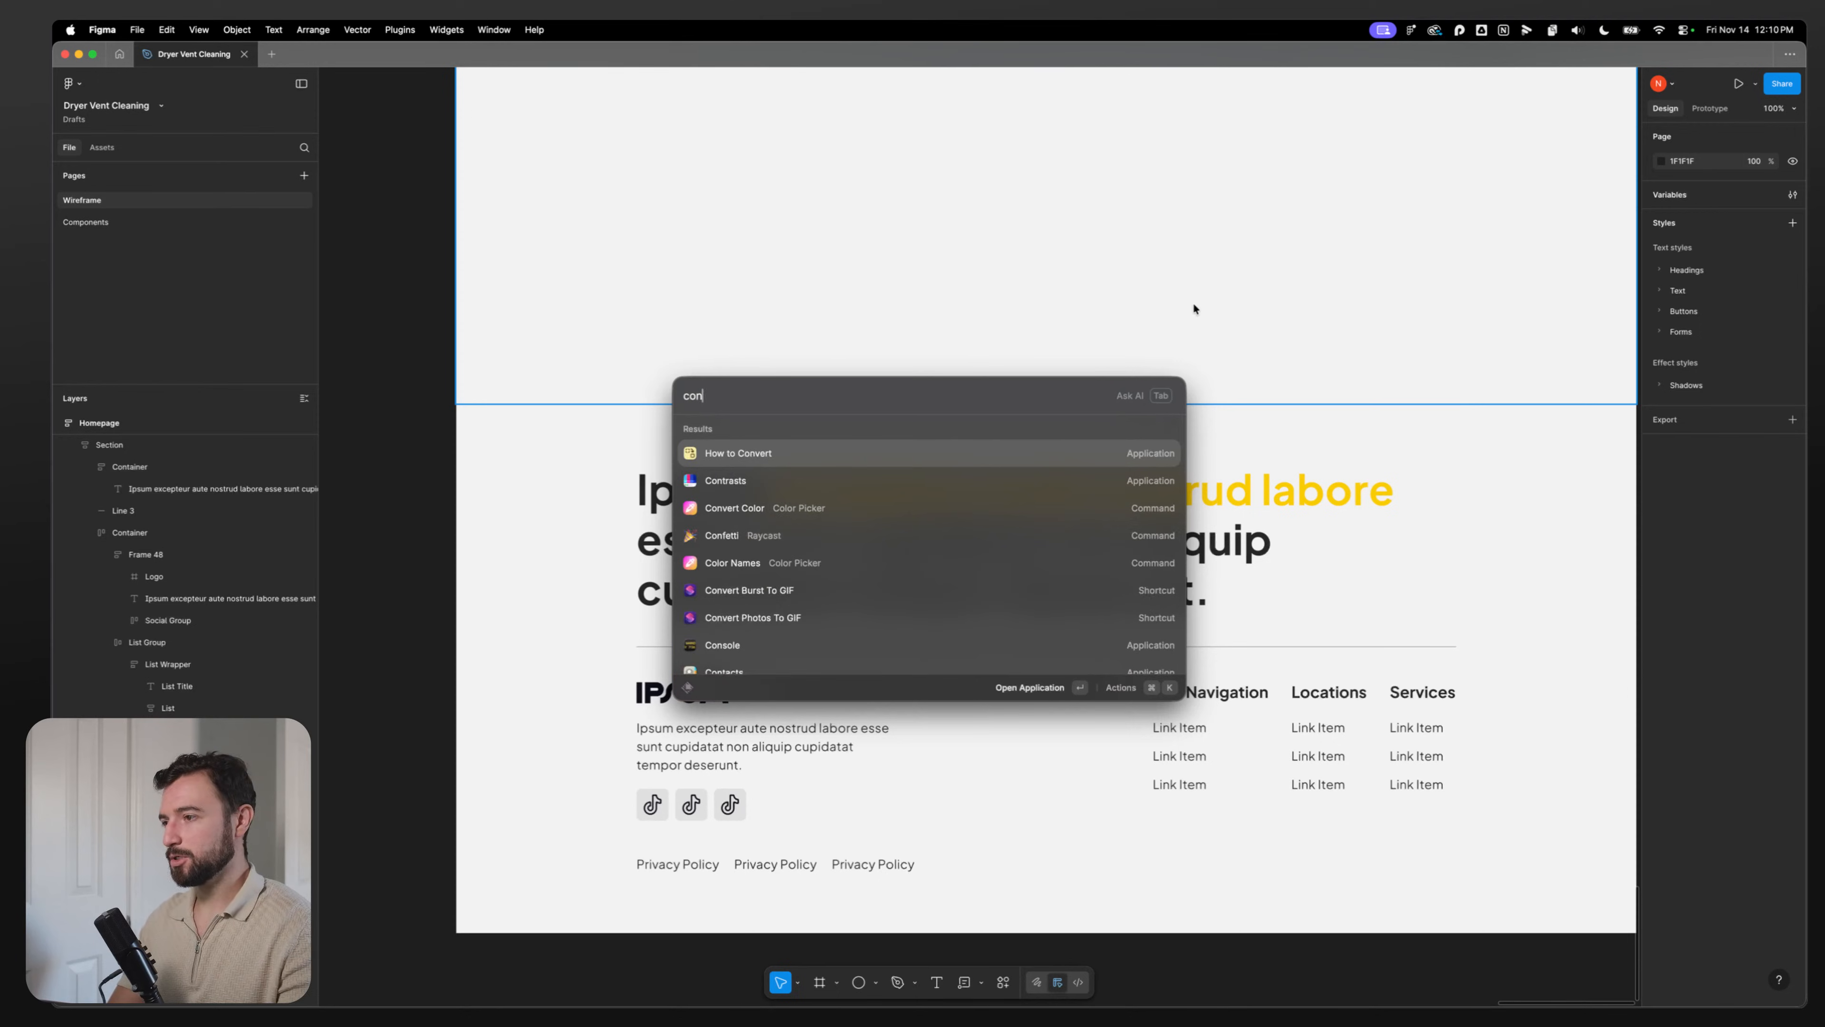
{"action": "key", "text": "Return"}
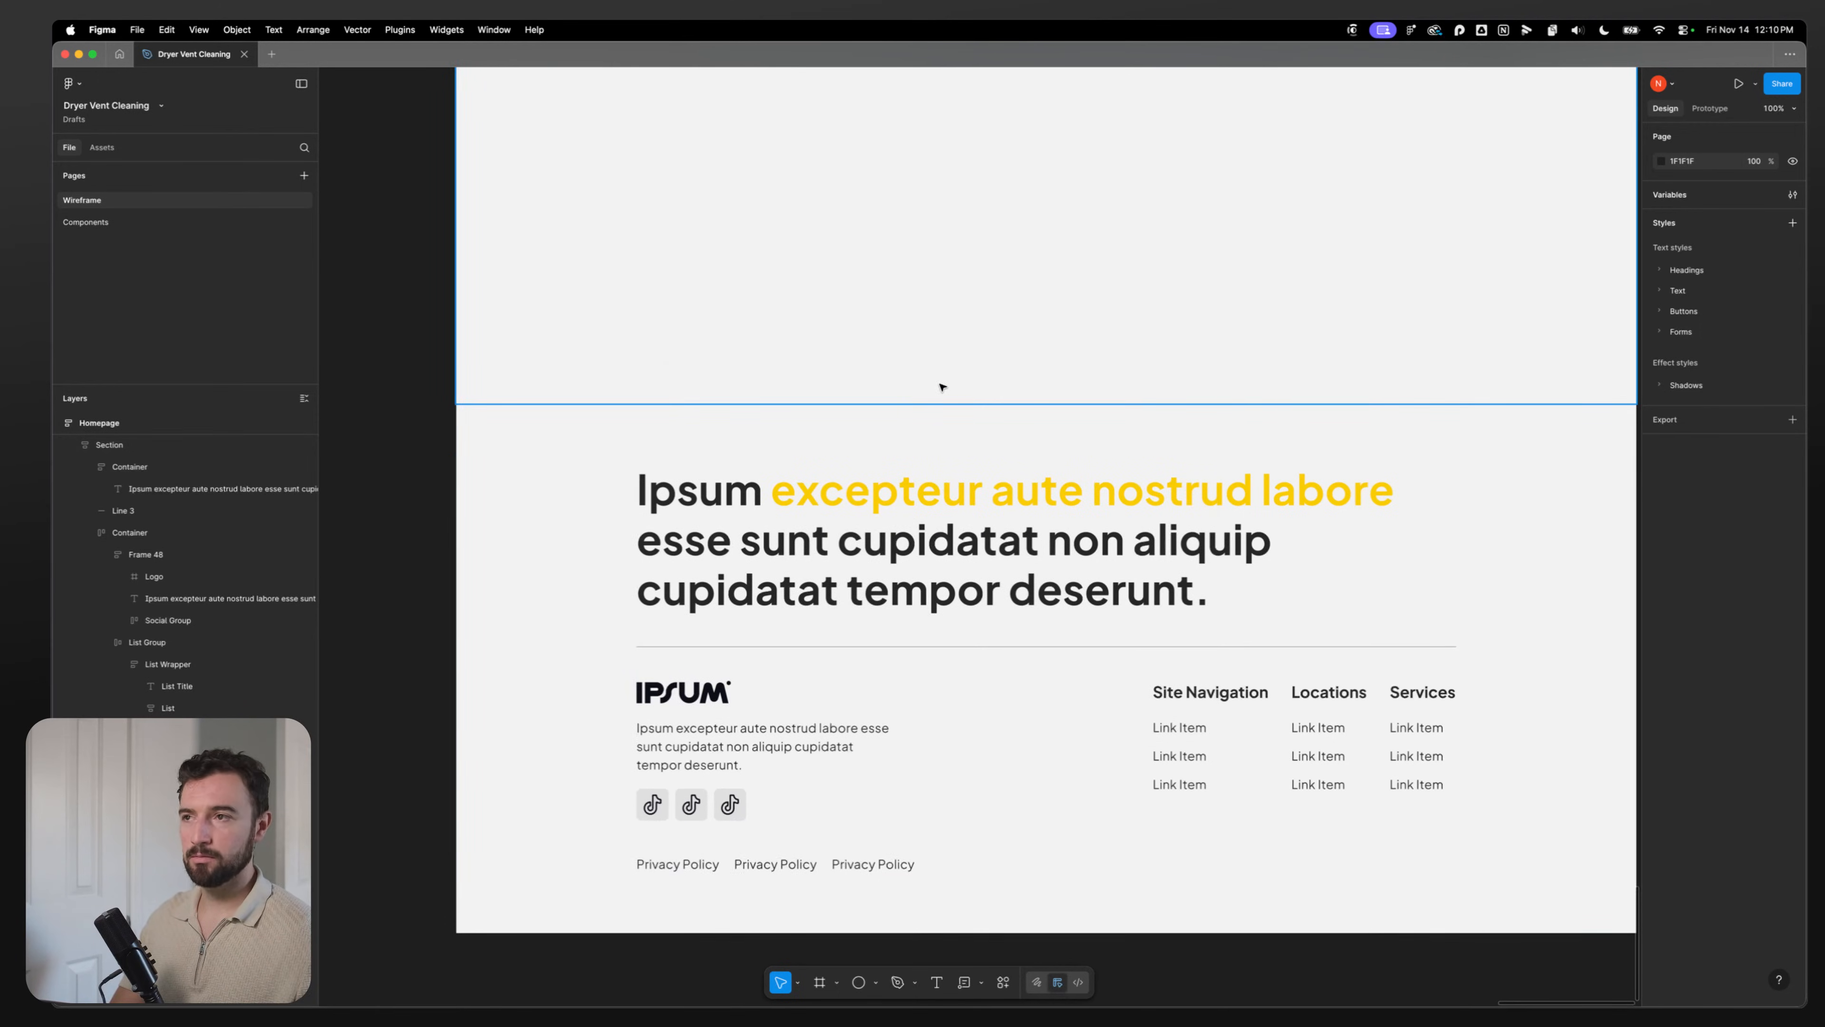
Step: Bring up the Contrasts checker and sample the heading's yellow as foreground and the light page color as background to check their contrast
{"action": "key", "text": "alt+space"}
{"action": "type", "text": "cont"}
{"action": "key", "text": "Return"}
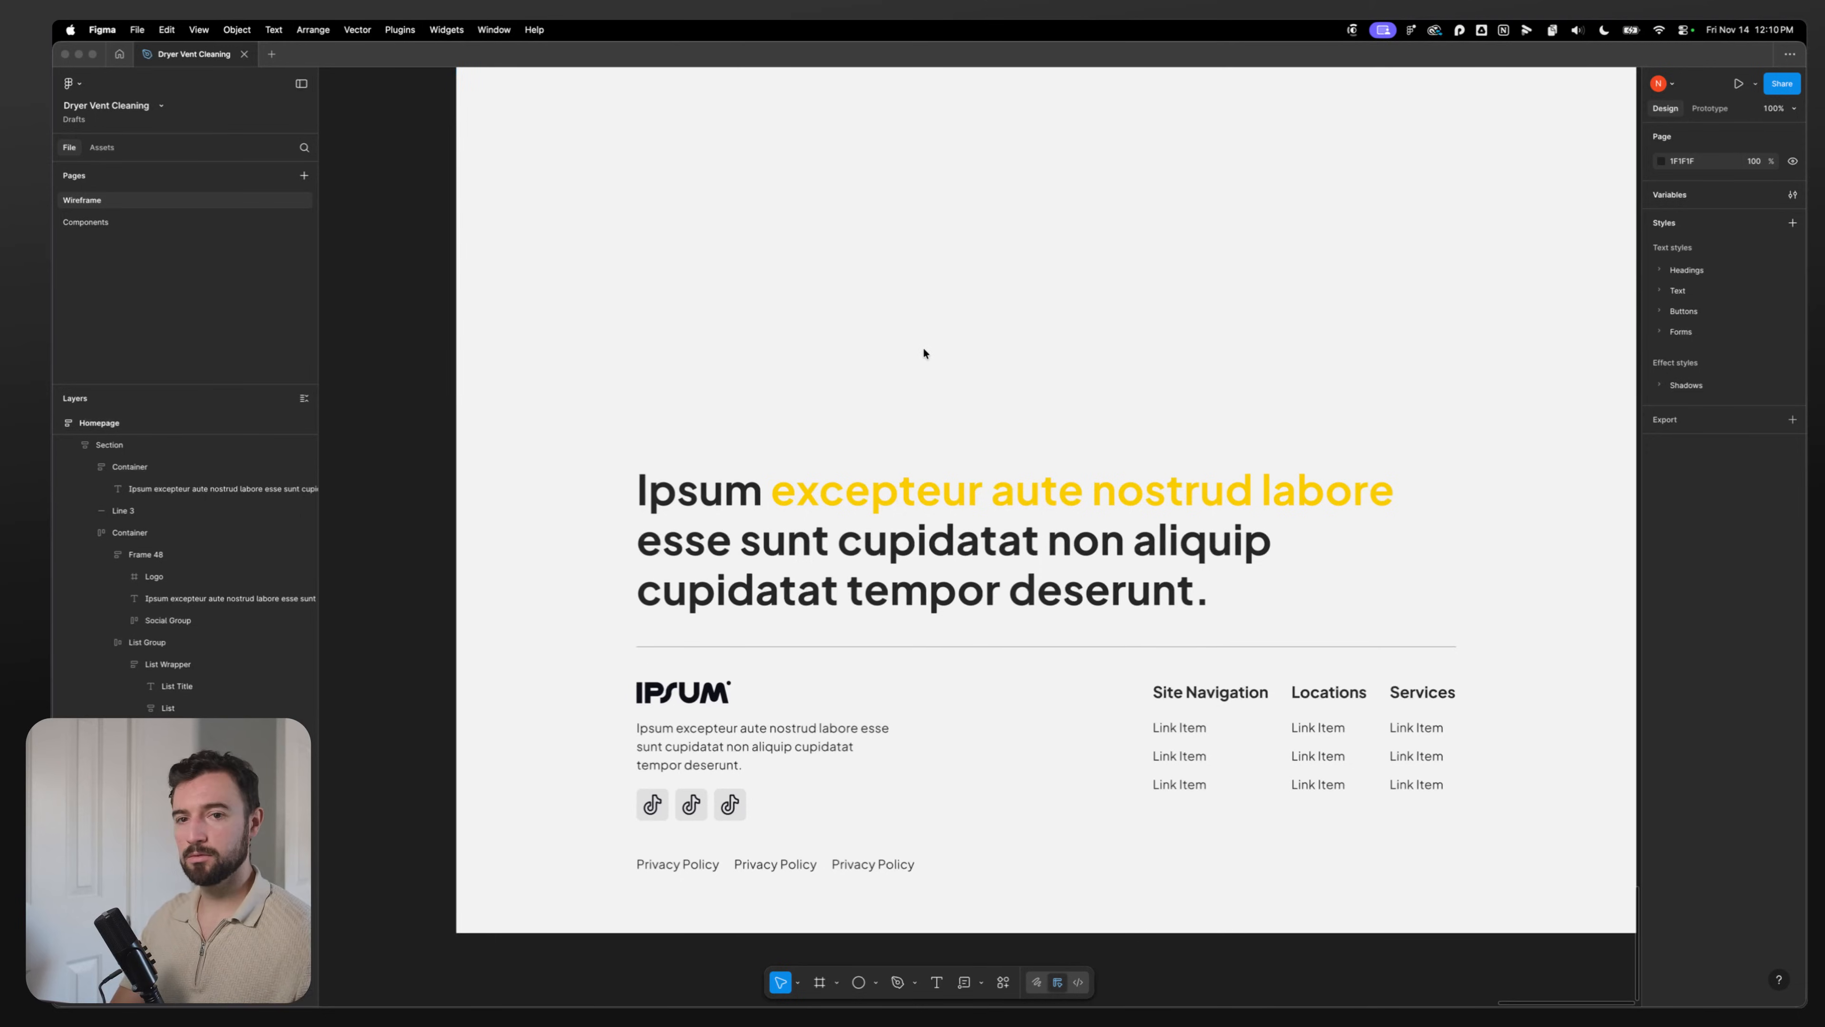
{"action": "left_click", "coordinate": [1355, 31]}
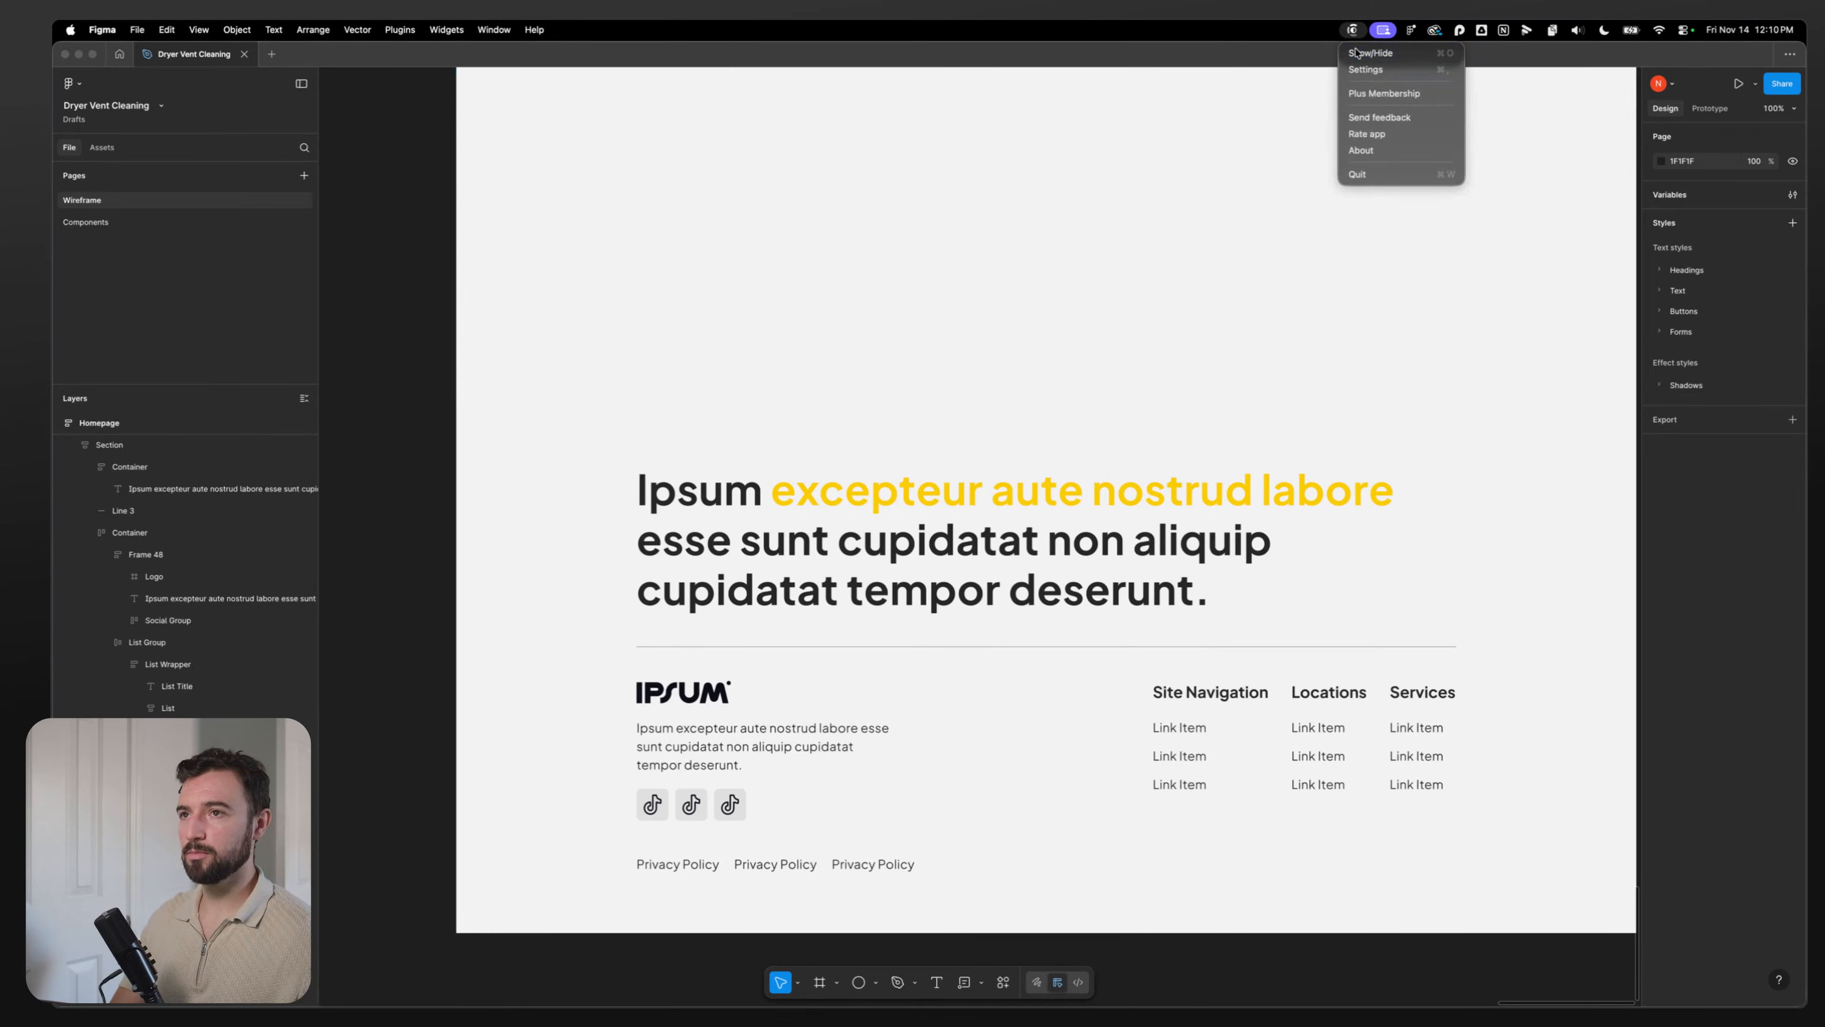
{"action": "left_click", "coordinate": [1352, 54]}
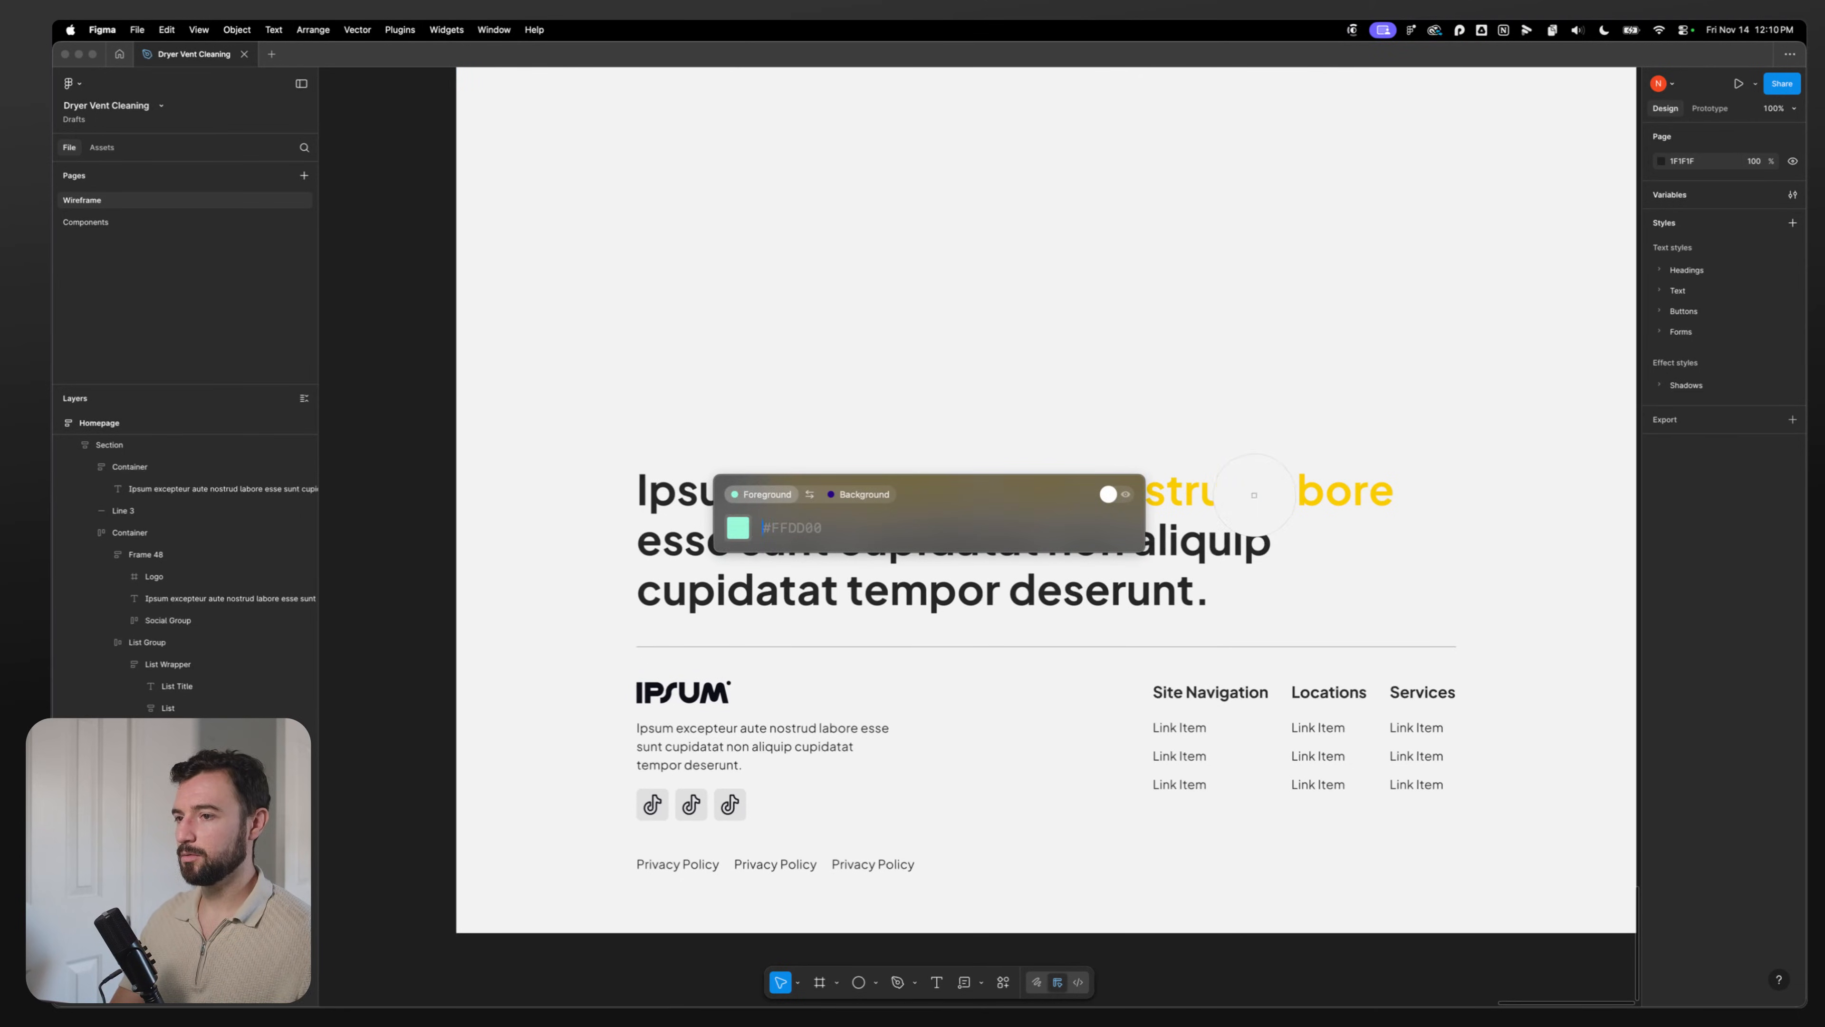
{"action": "left_click", "coordinate": [1228, 492]}
{"action": "left_click", "coordinate": [848, 495]}
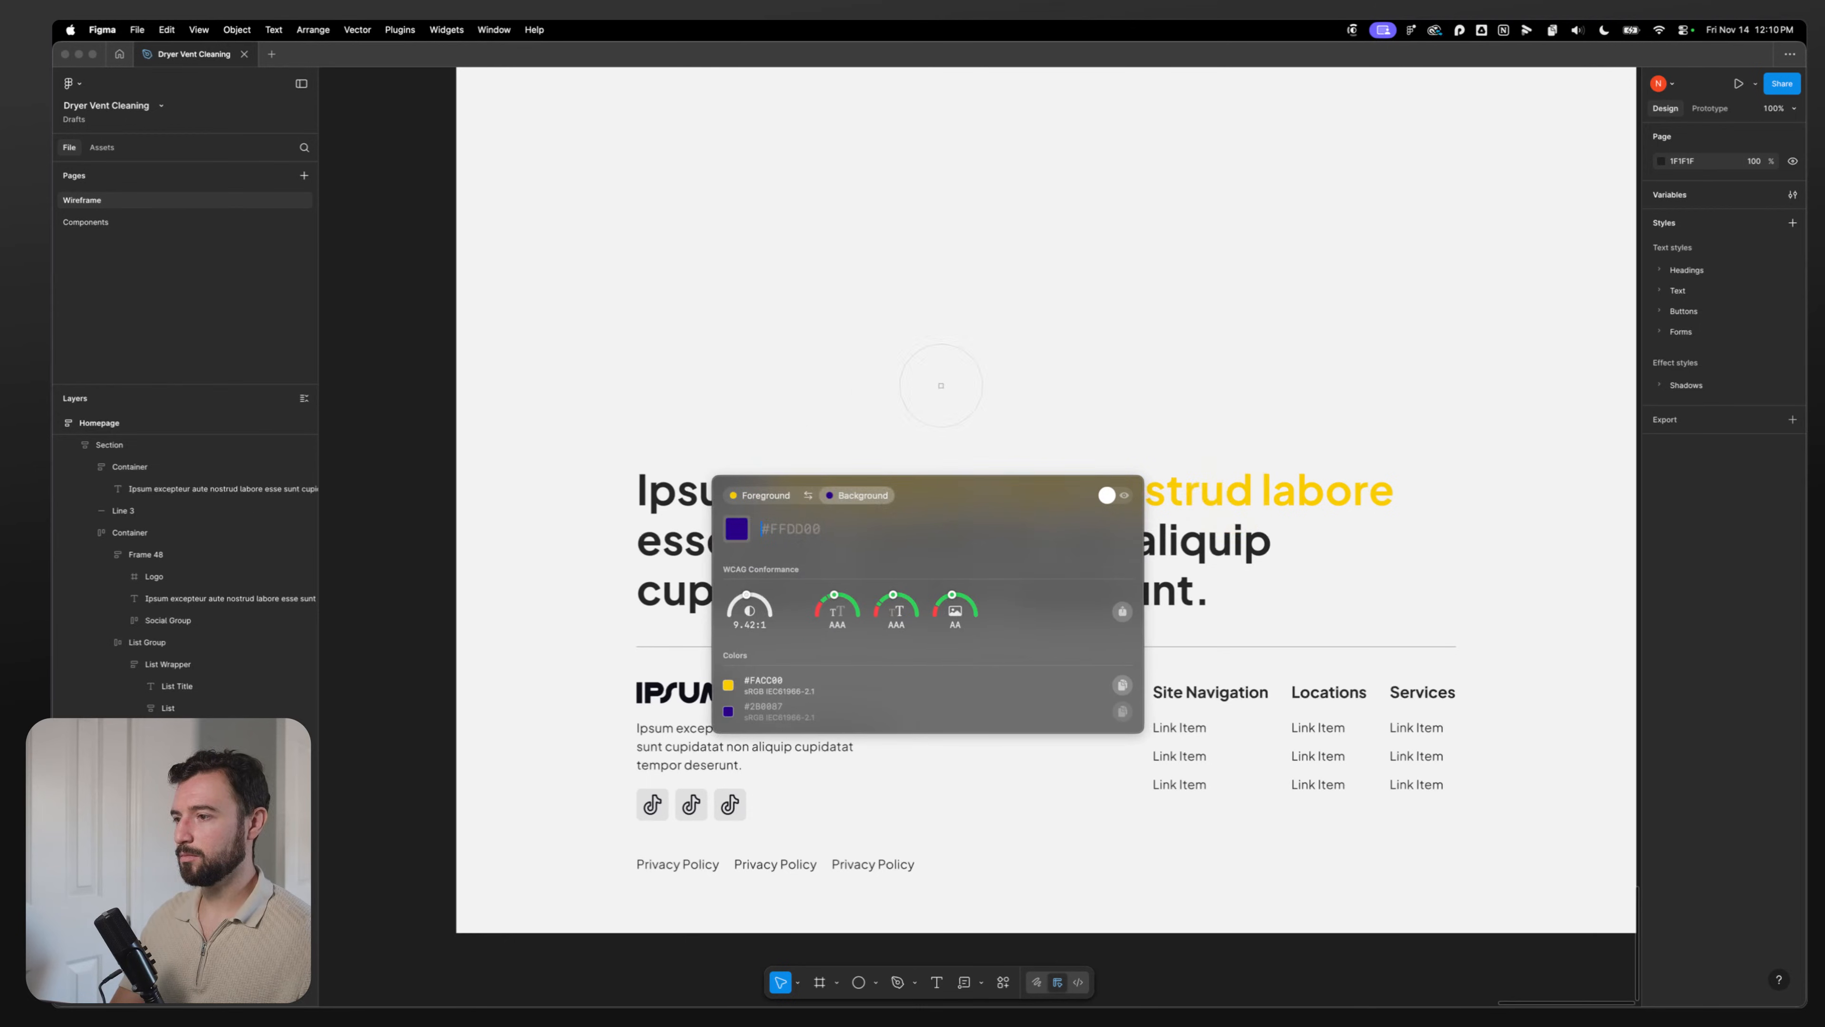
{"action": "left_click", "coordinate": [947, 386]}
{"action": "left_click", "coordinate": [634, 516]}
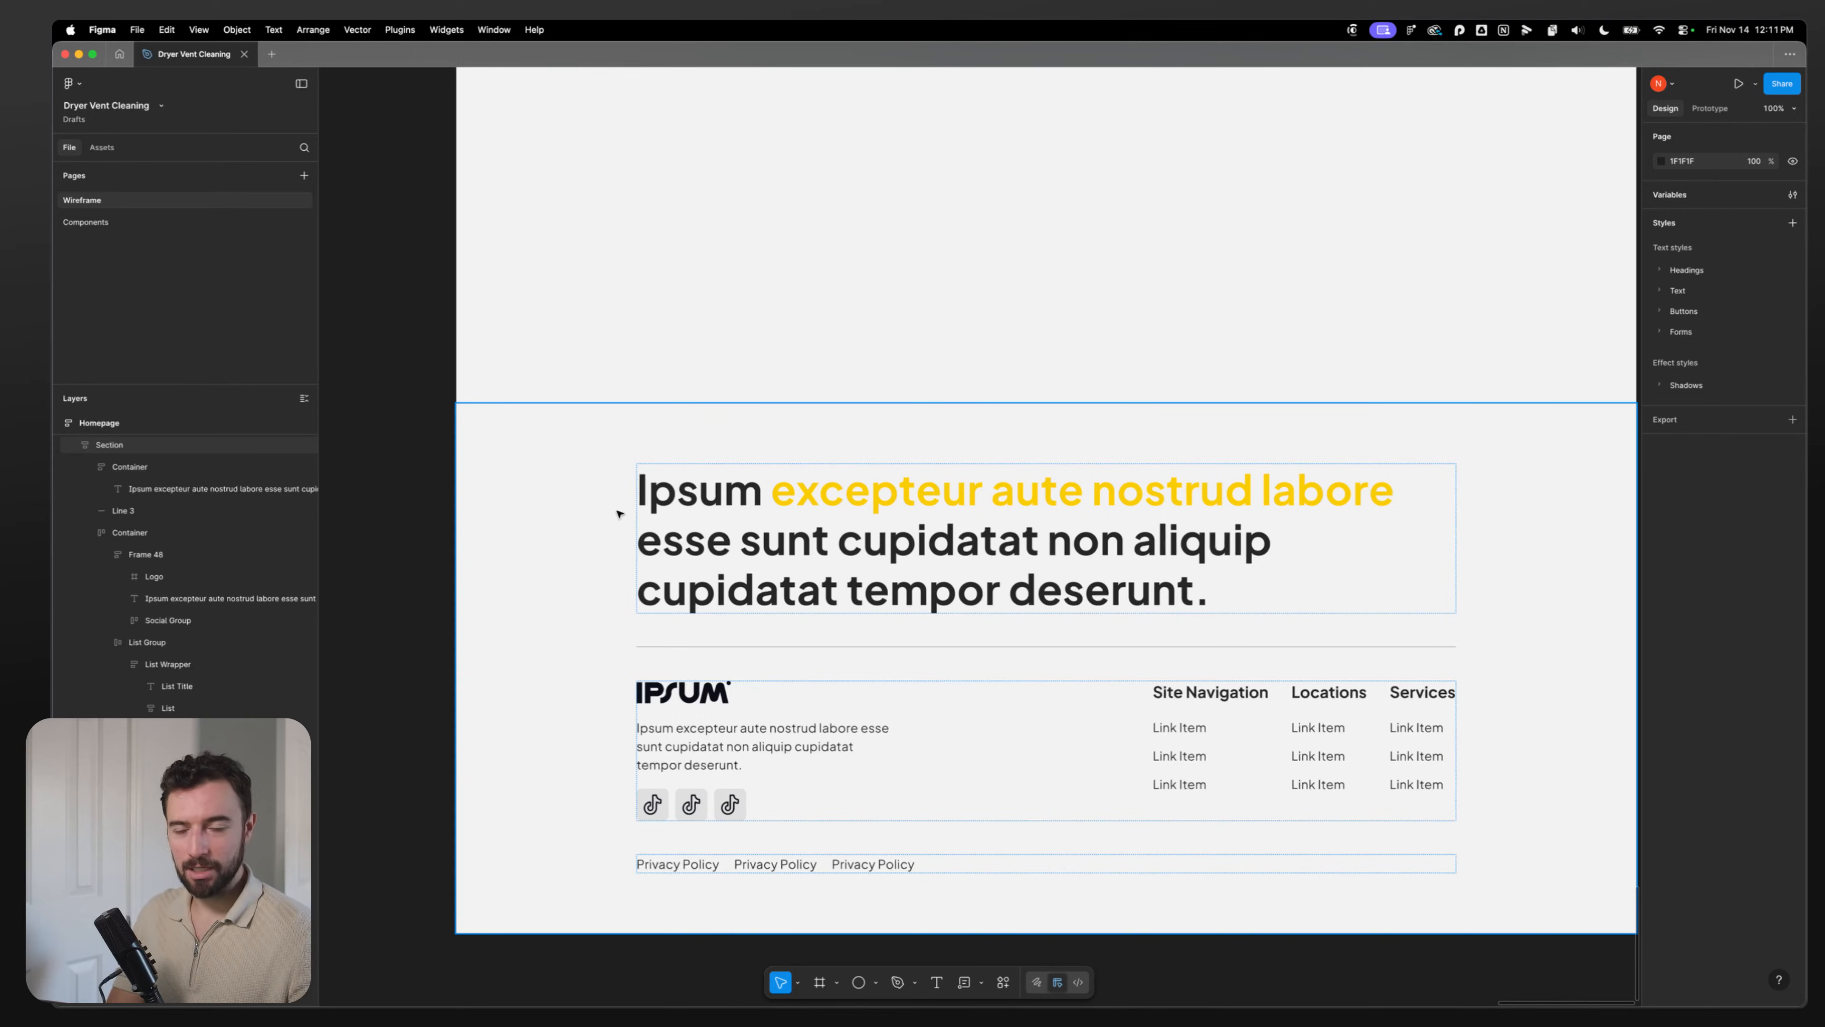
Step: Replace the yellow Primary color in the large footer heading with the Heading Color library color
{"action": "left_click", "coordinate": [741, 508]}
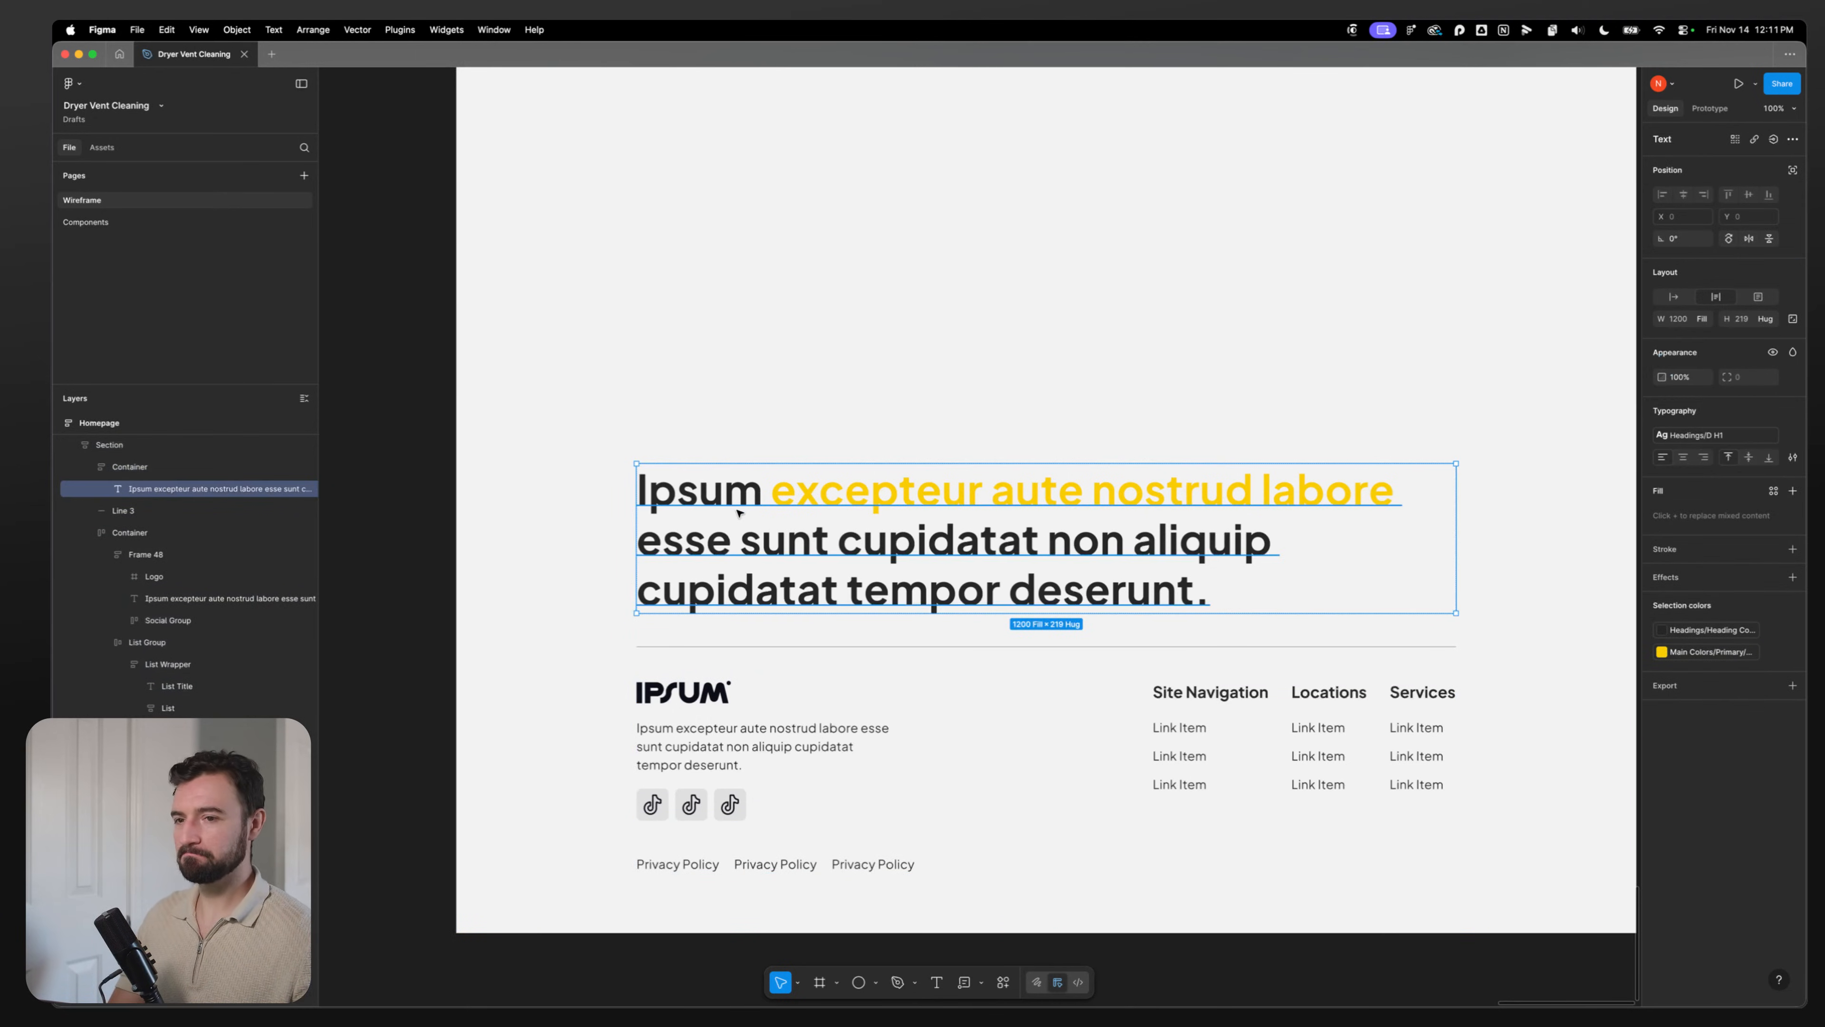
{"action": "left_click", "coordinate": [1708, 653]}
{"action": "type", "text": "head"}
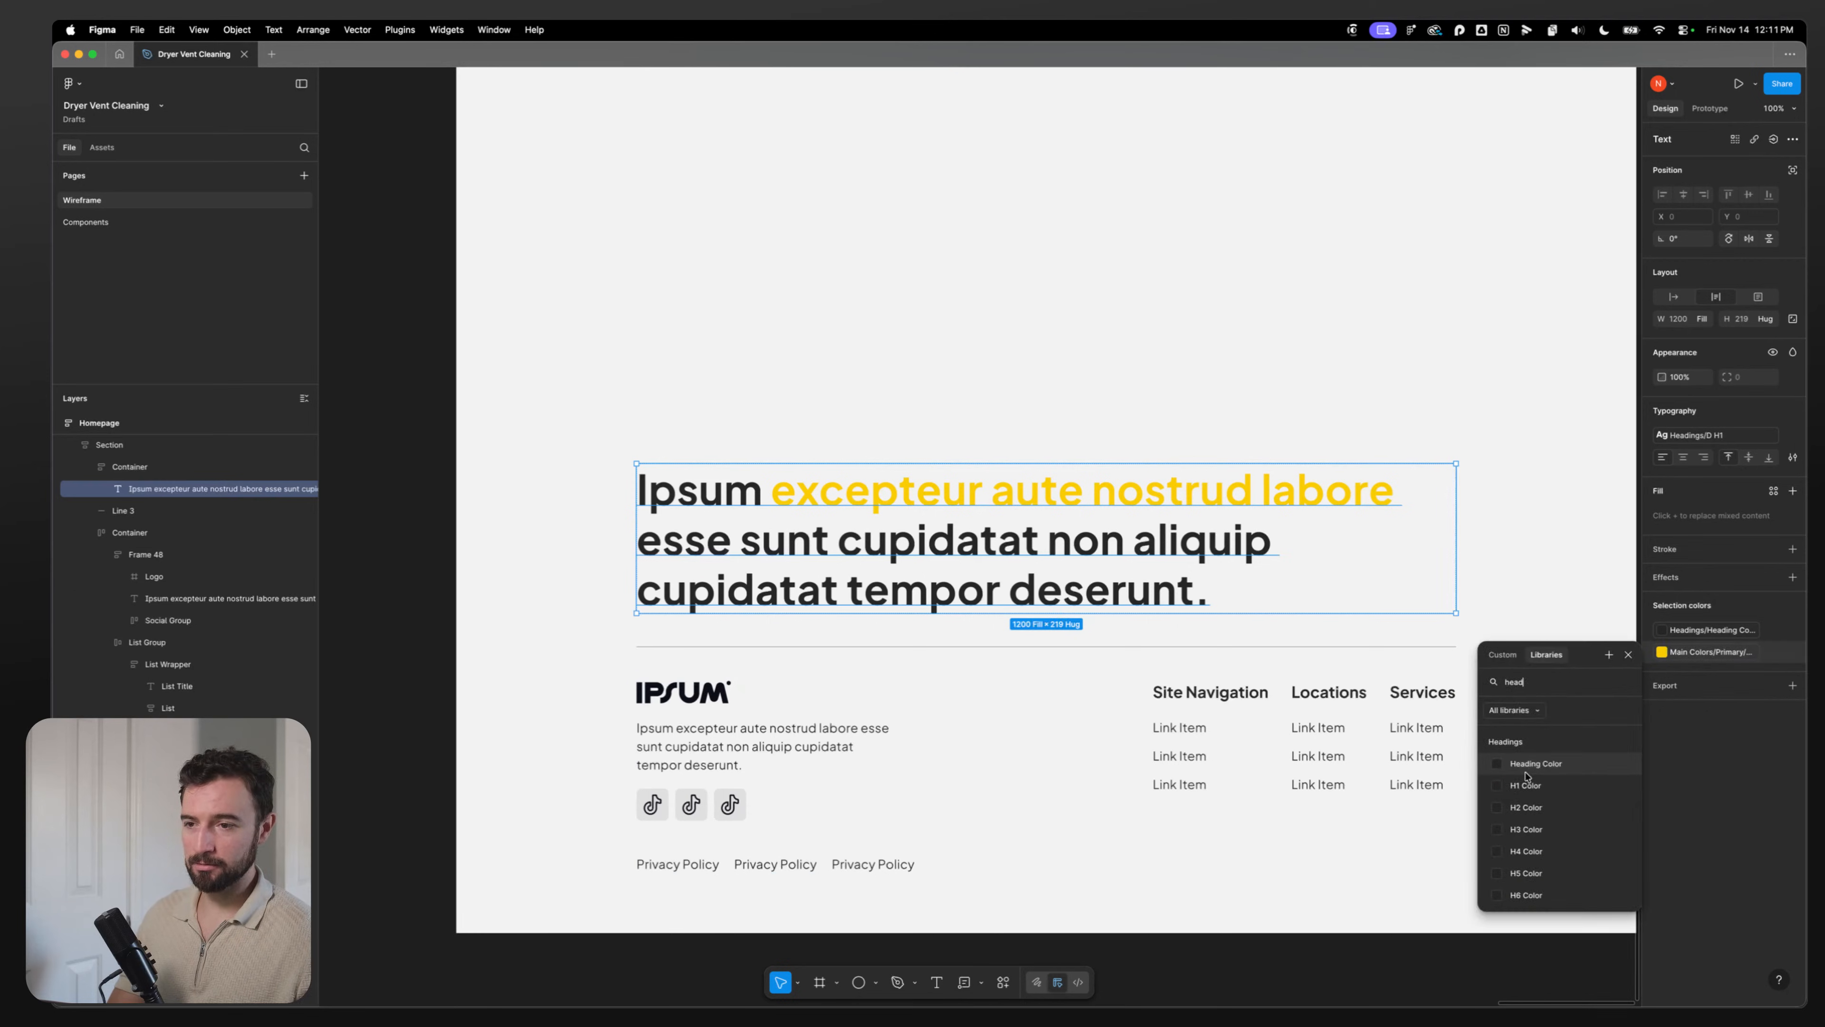
{"action": "left_click", "coordinate": [1525, 769]}
{"action": "left_click", "coordinate": [782, 293]}
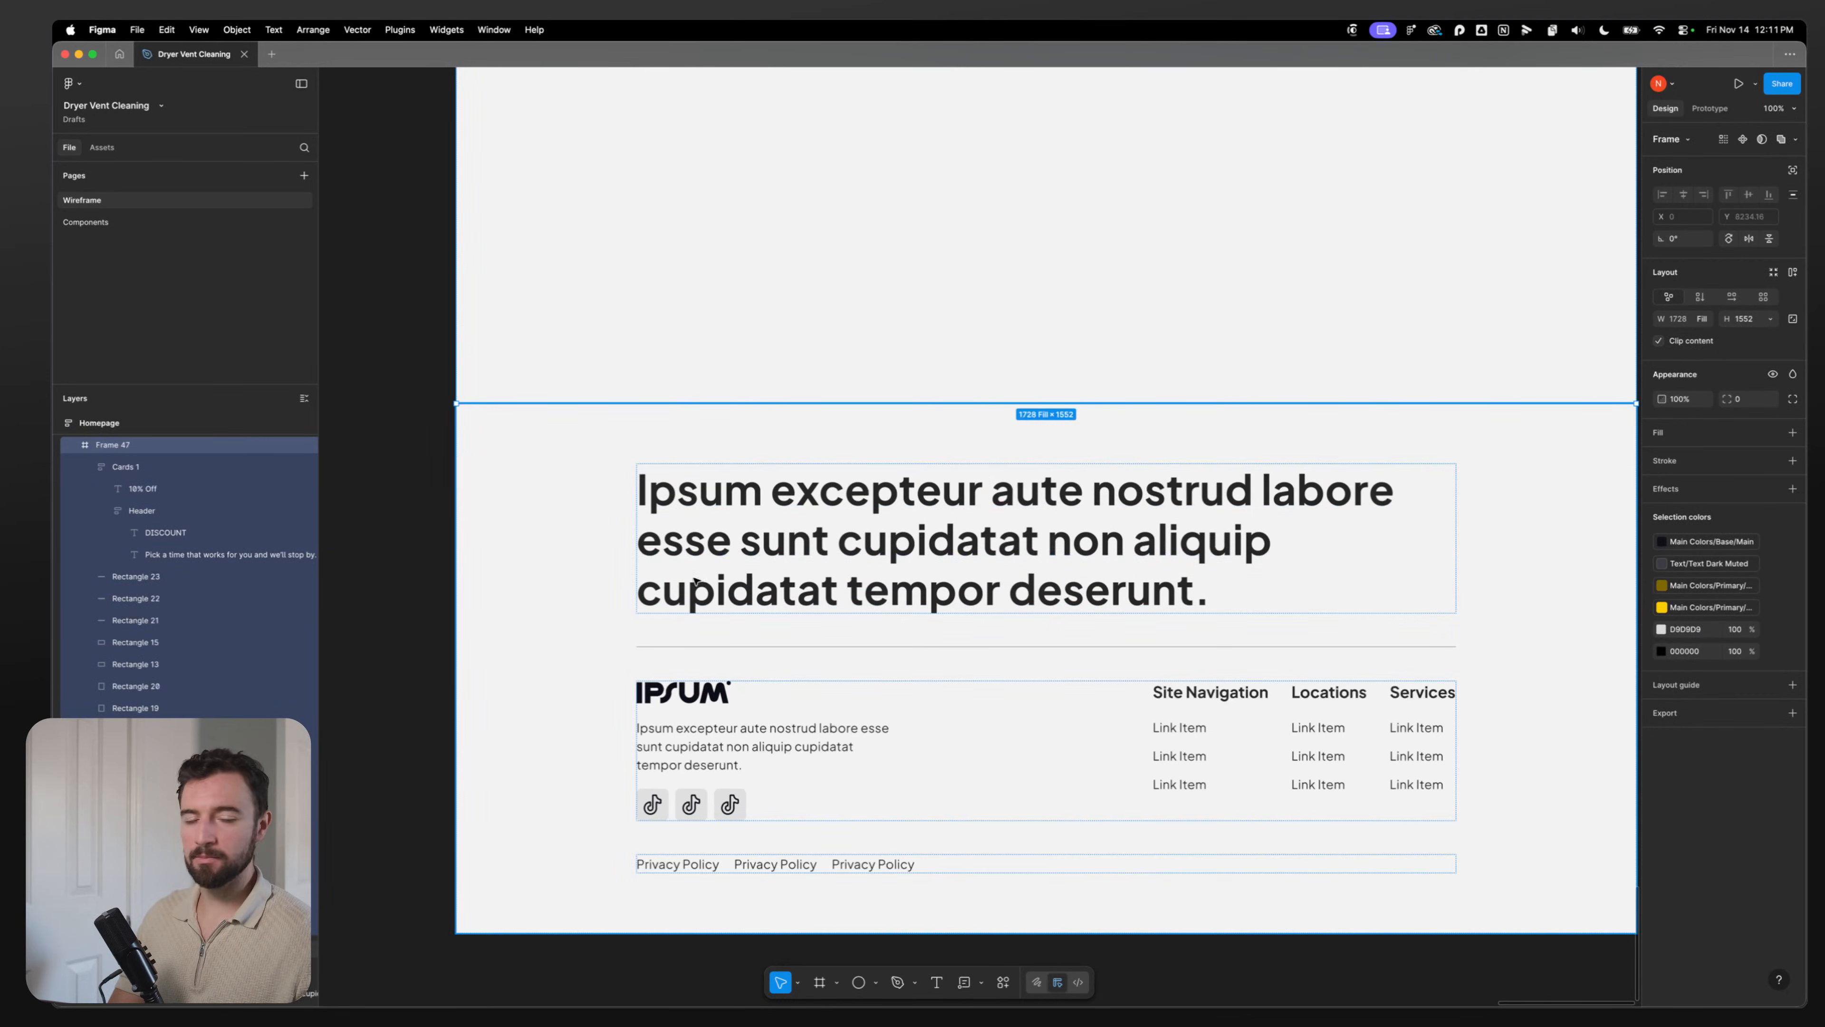
Step: Recolor the IPSUM logo in the footer with the Main color from the Base library group
{"action": "double_click", "coordinate": [699, 697]}
{"action": "double_click", "coordinate": [698, 698]}
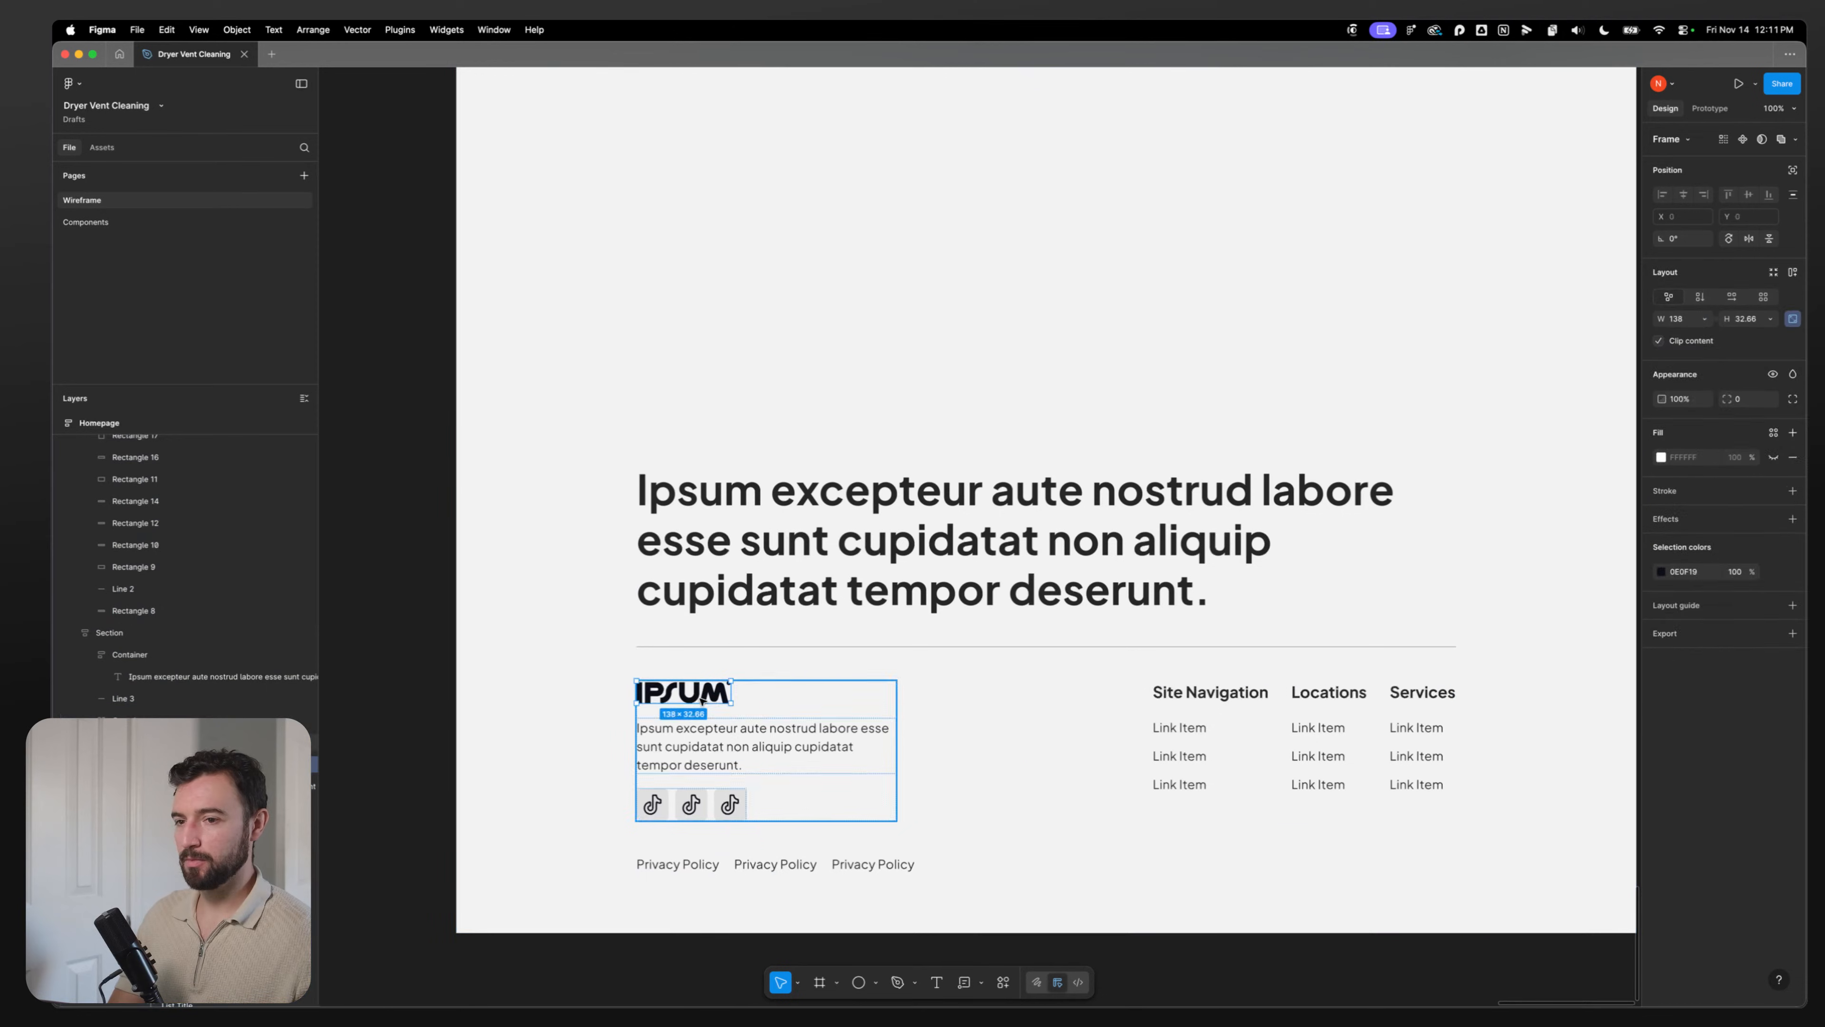
{"action": "double_click", "coordinate": [698, 697]}
{"action": "left_click", "coordinate": [1661, 572]}
{"action": "type", "text": "base"}
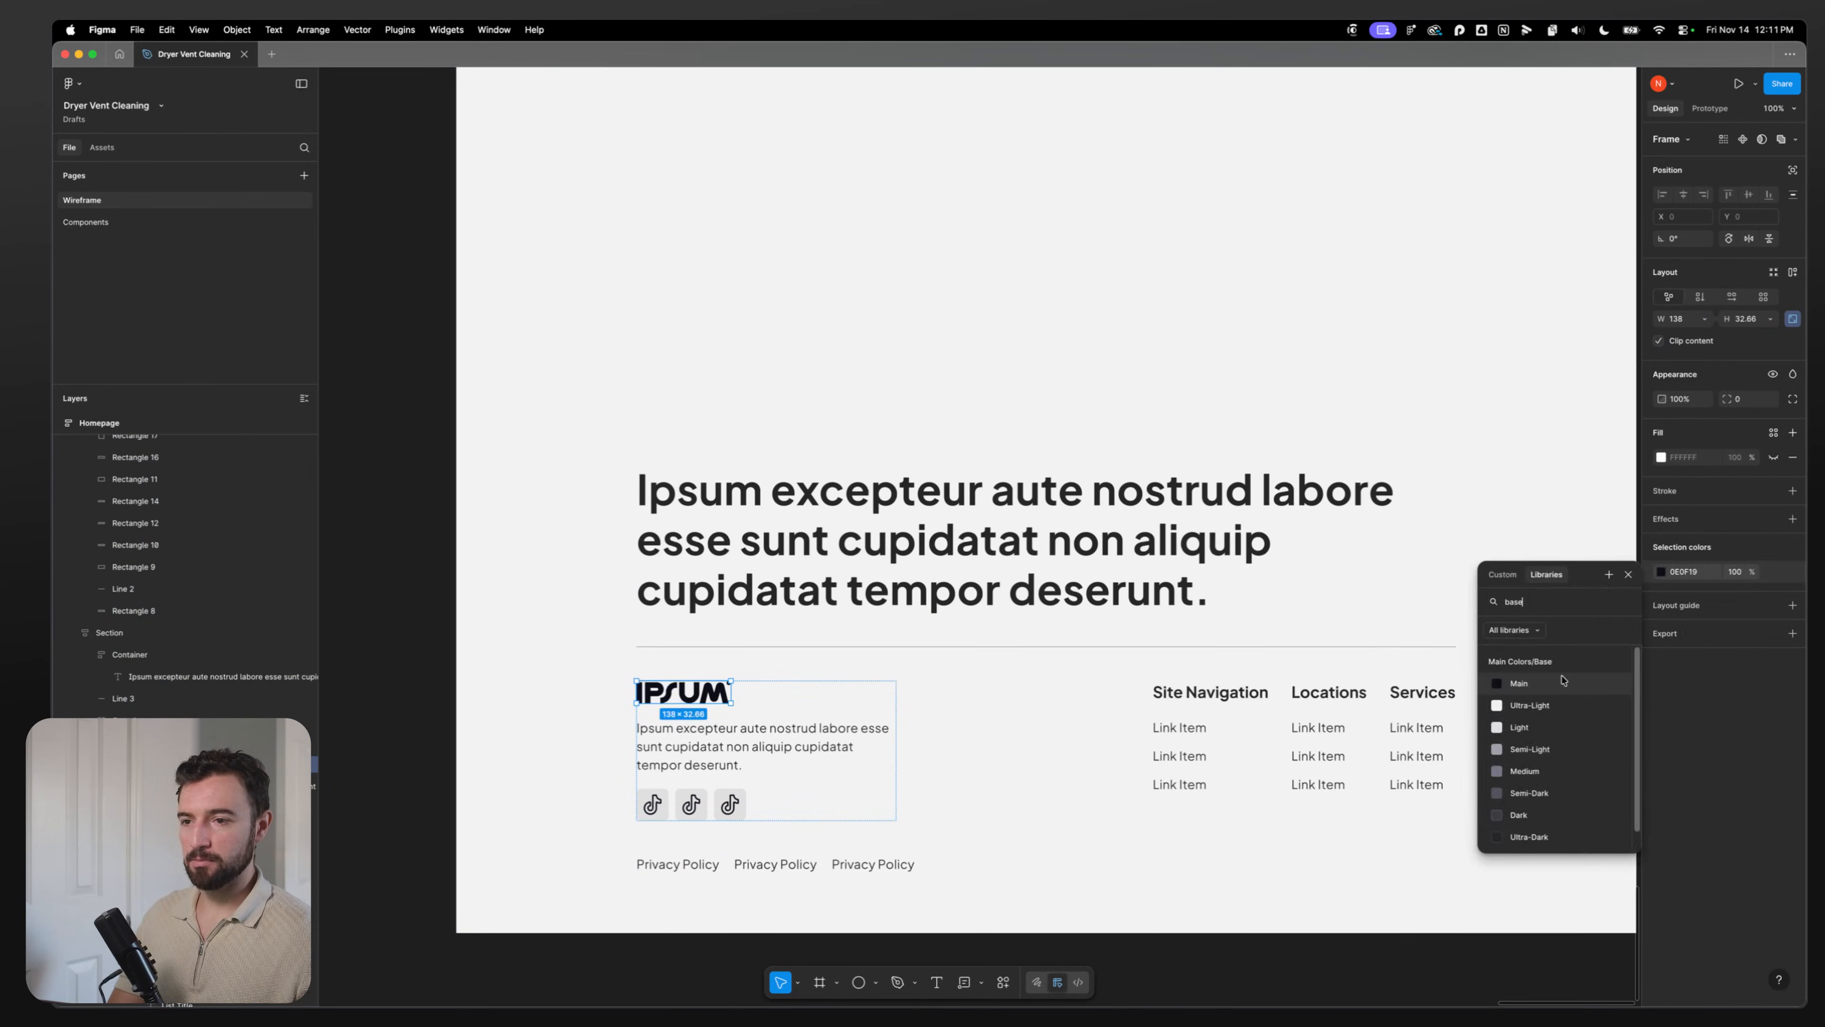
{"action": "left_click", "coordinate": [1518, 683]}
{"action": "left_click", "coordinate": [591, 633]}
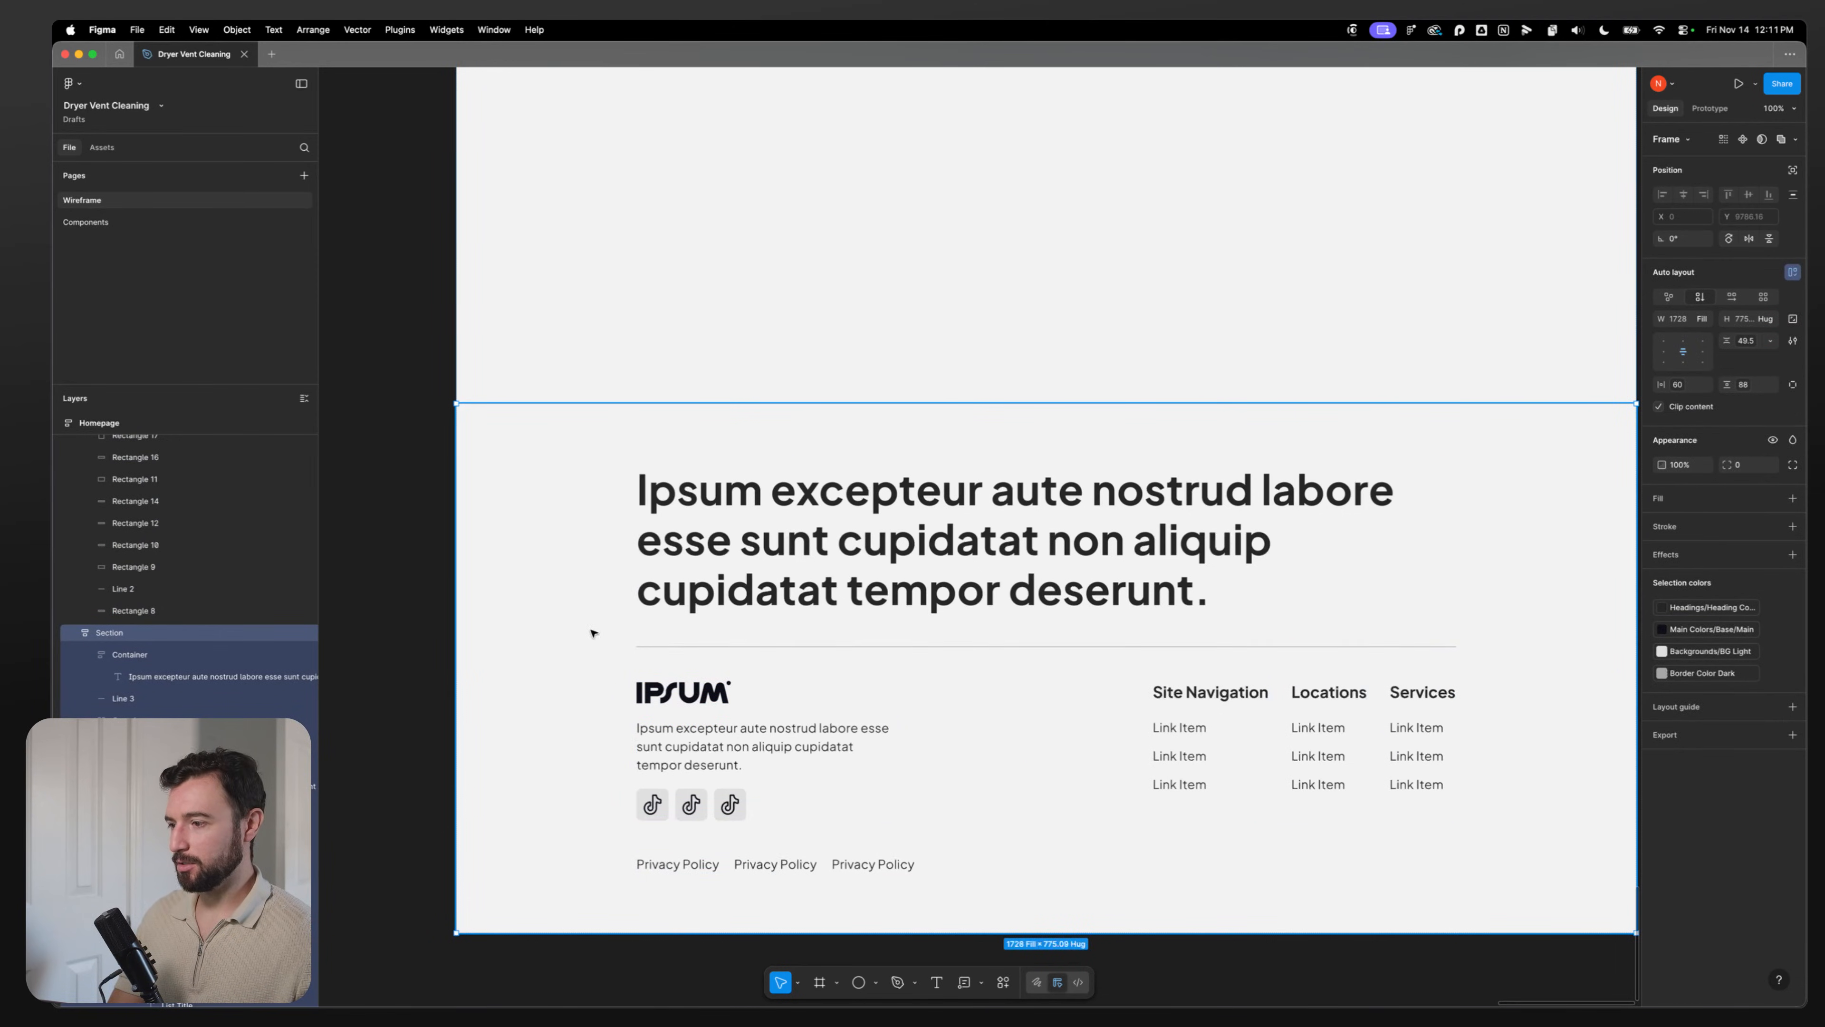
Step: Set the link lists under Site Navigation, Locations and Services to fill their column width and align their items left
{"action": "double_click", "coordinate": [1194, 700]}
{"action": "double_click", "coordinate": [1299, 704]}
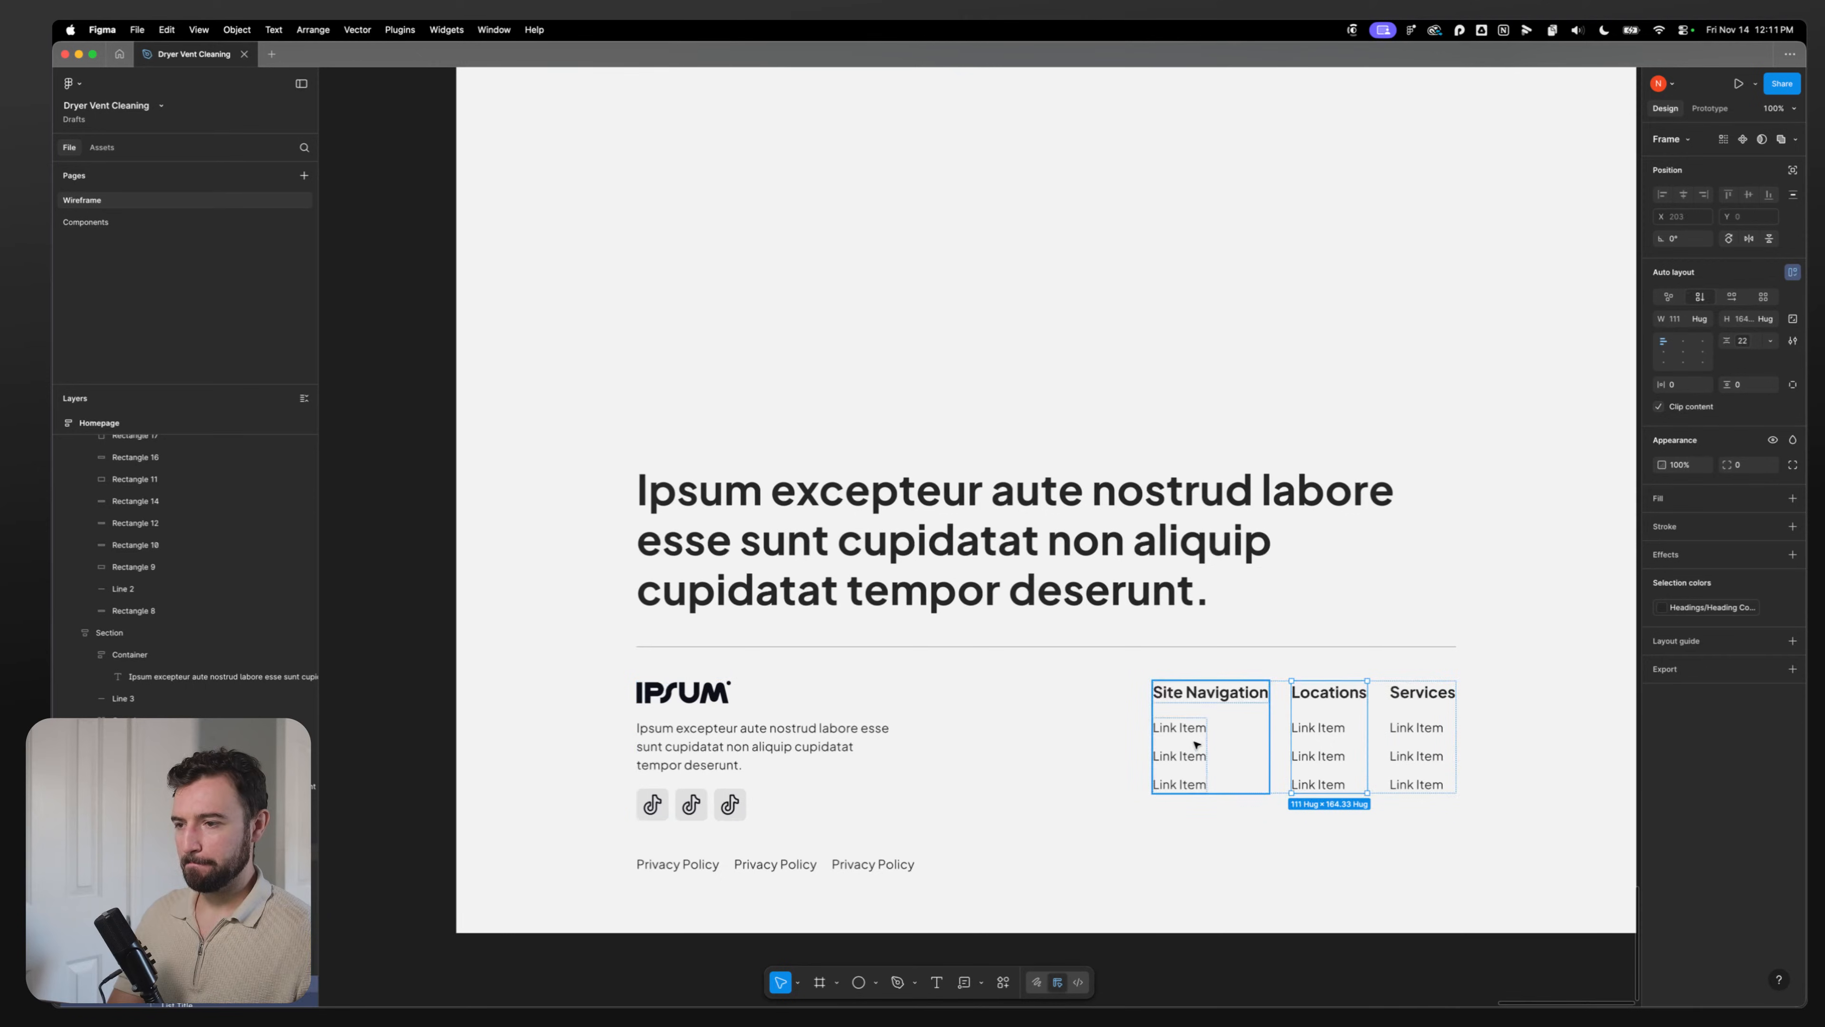
{"action": "left_click", "coordinate": [1178, 726]}
{"action": "left_click", "coordinate": [1179, 726]}
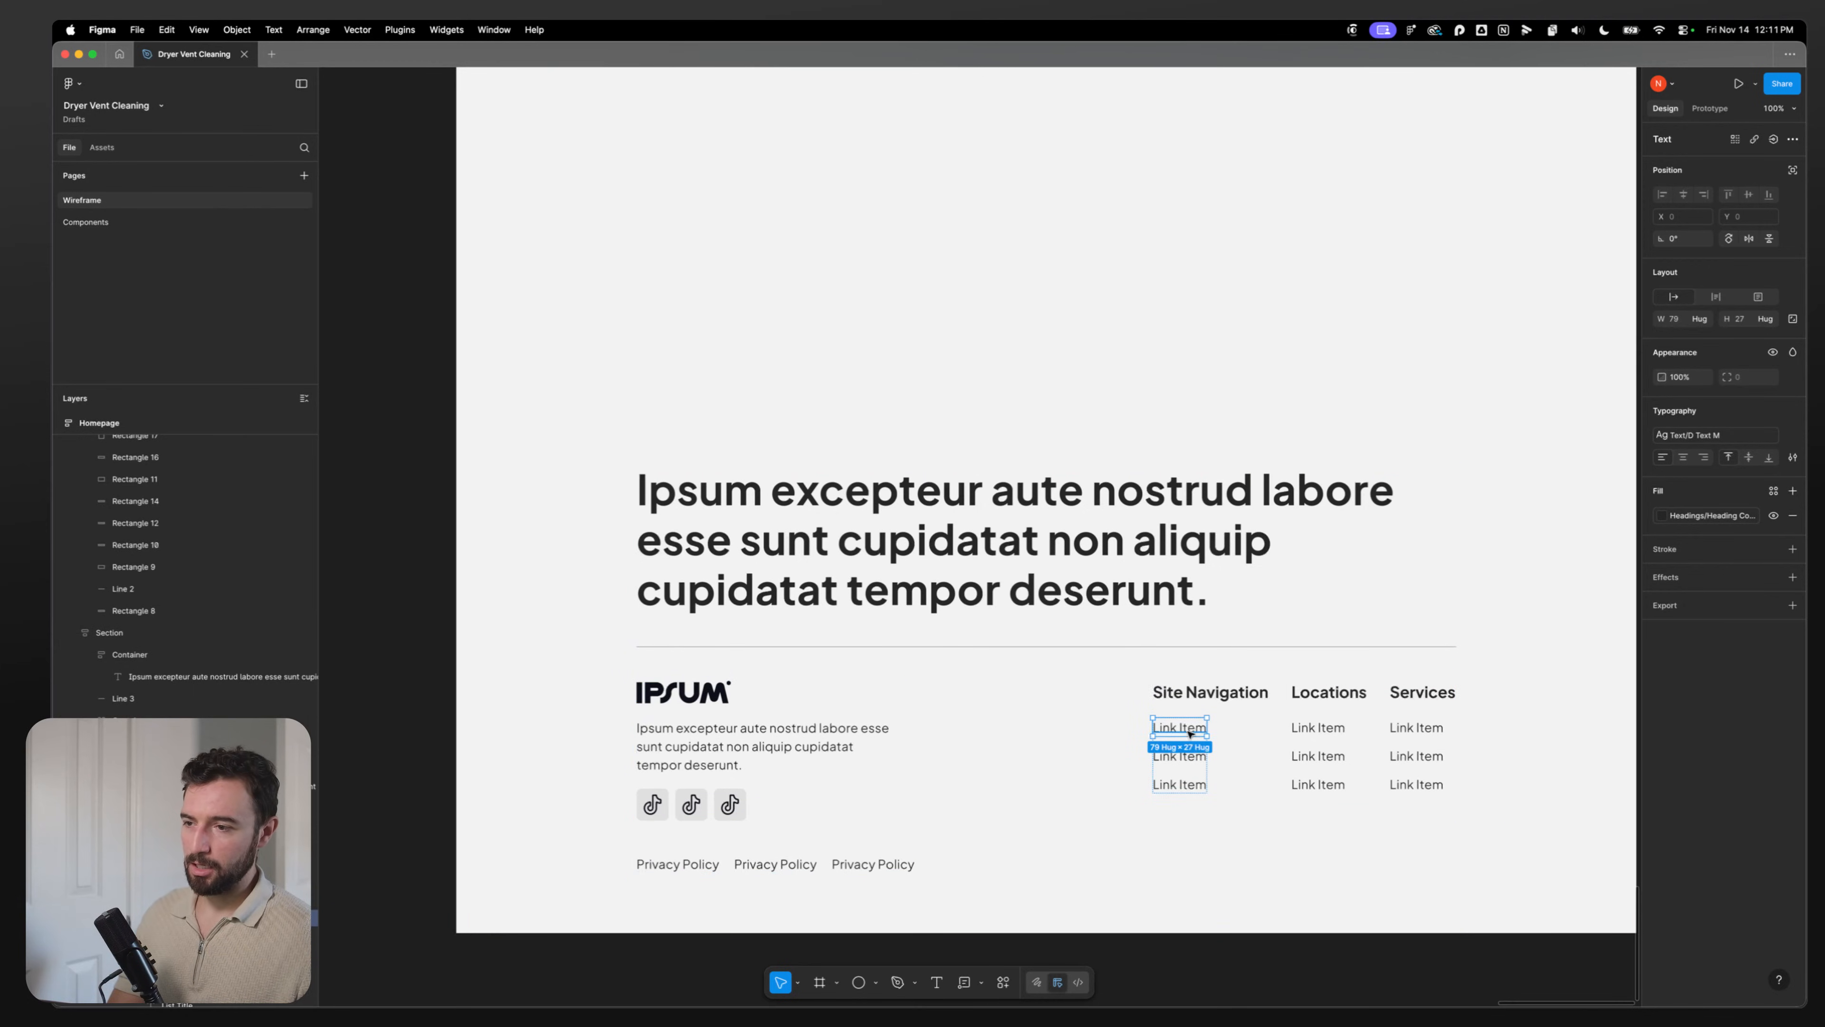
{"action": "key", "text": "shift+Return"}
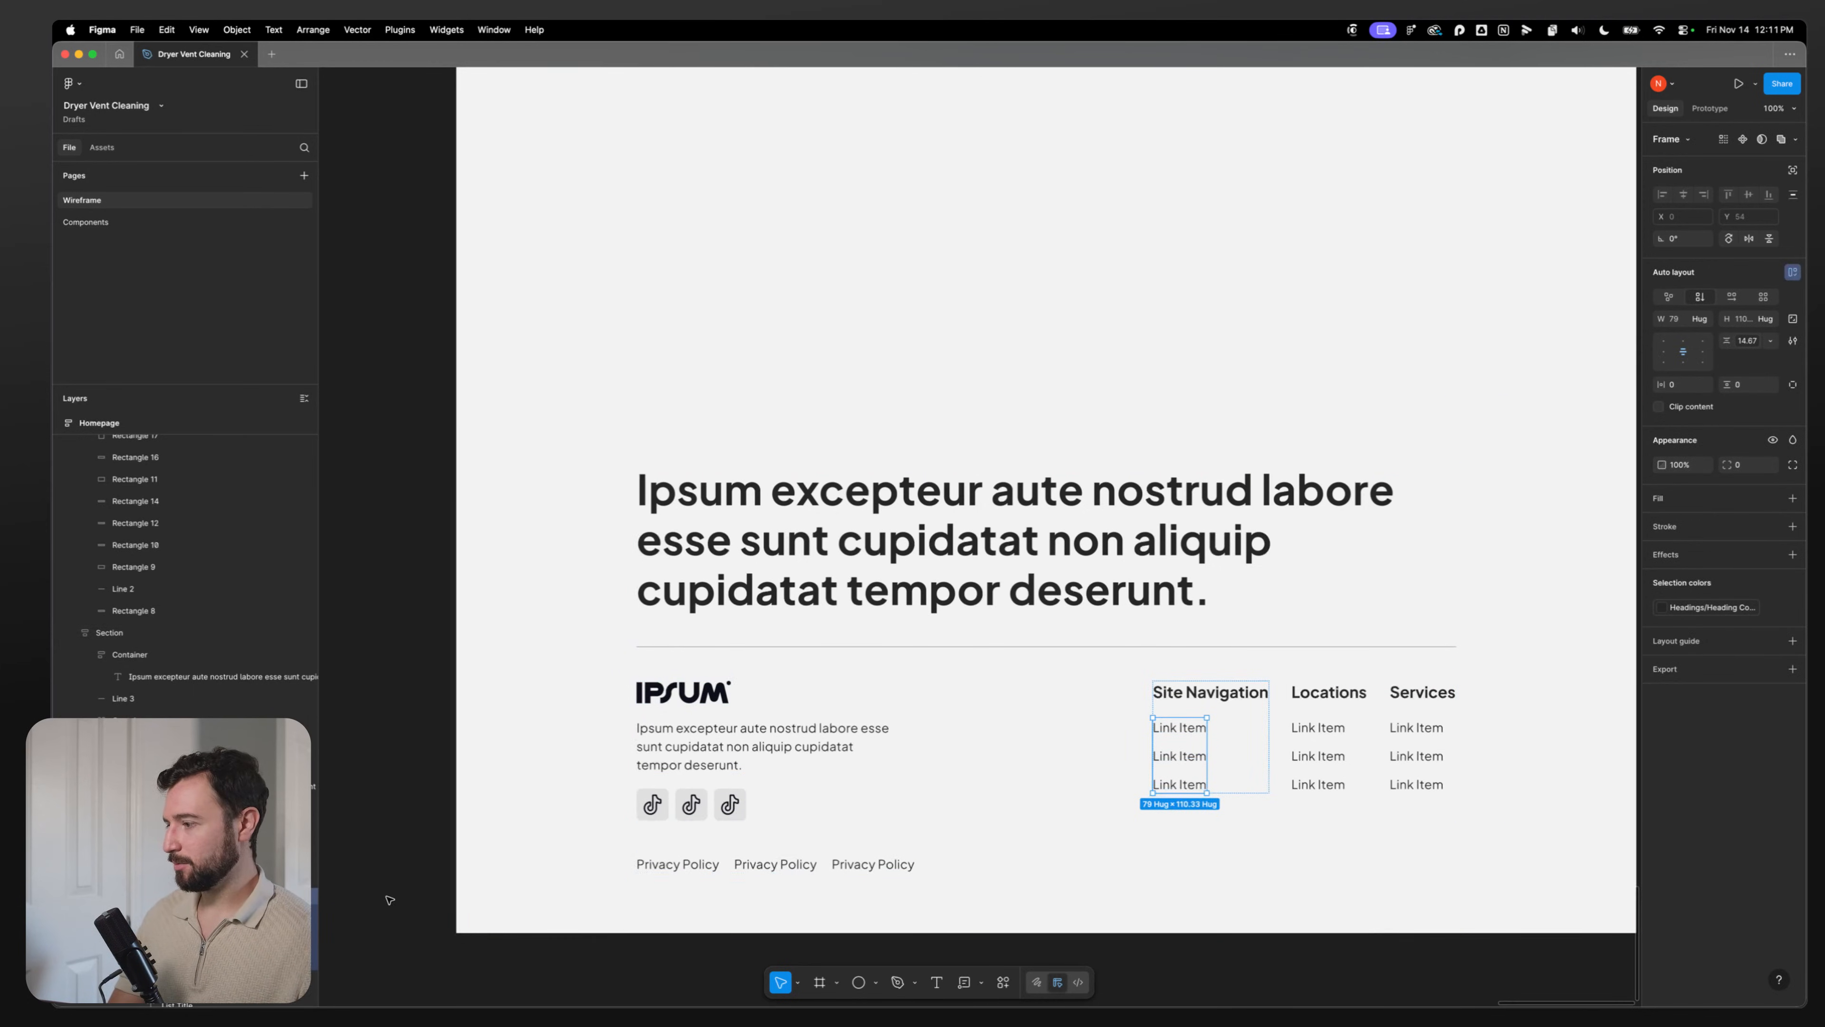
{"action": "scroll", "coordinate": [1318, 489], "scroll_direction": "down", "scroll_amount": 5}
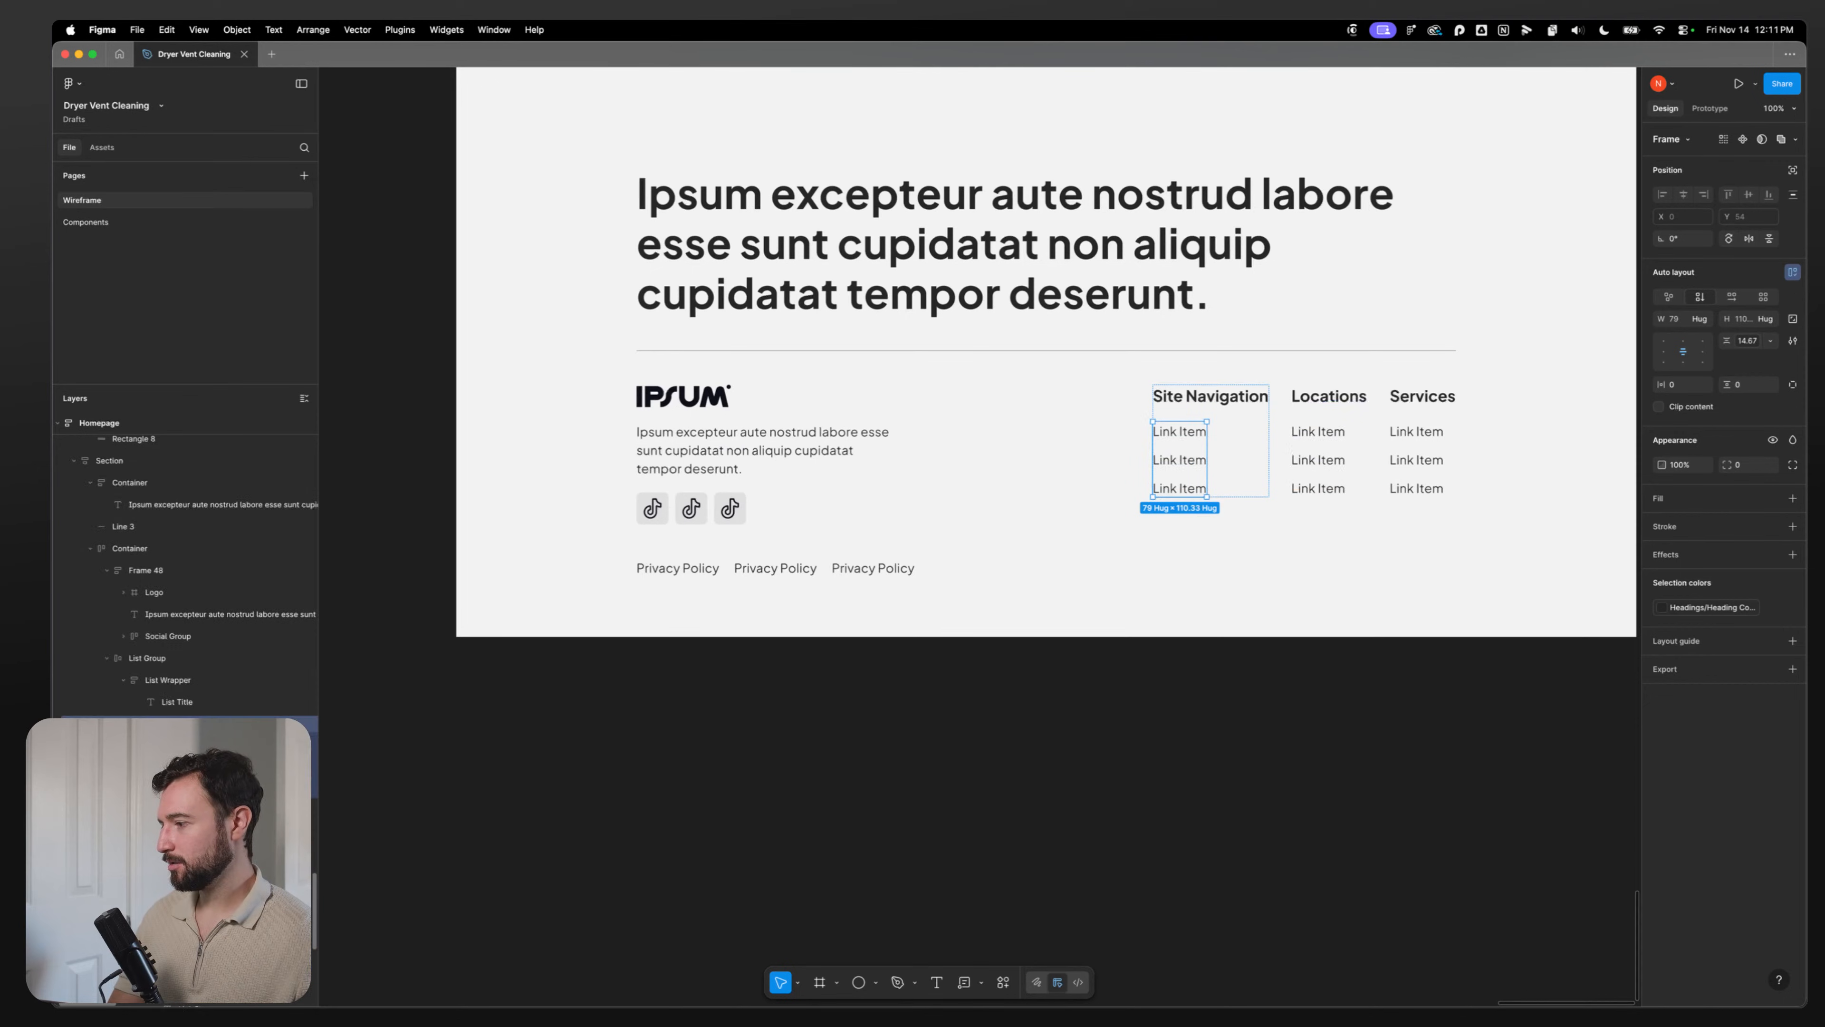
{"action": "left_click", "coordinate": [1318, 460], "text": "shift"}
{"action": "left_click", "coordinate": [1415, 460], "text": "shift"}
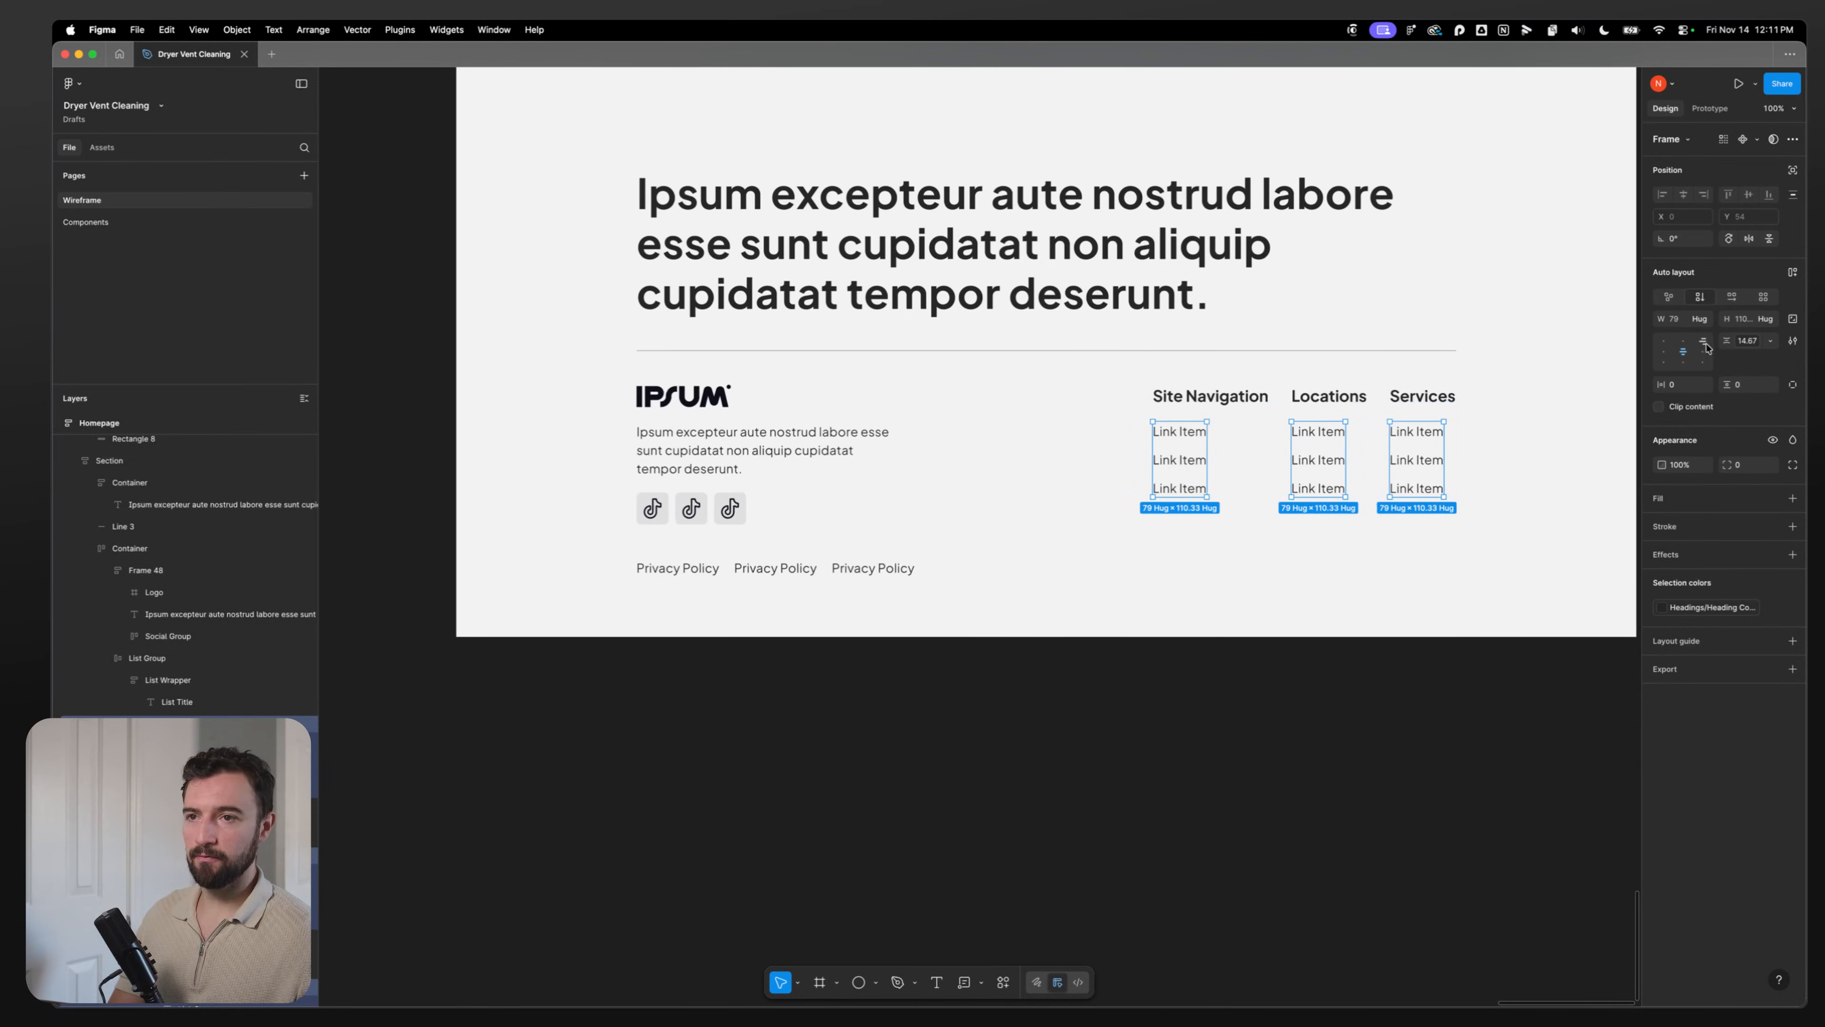
{"action": "left_click", "coordinate": [1699, 318]}
{"action": "left_click", "coordinate": [1653, 338]}
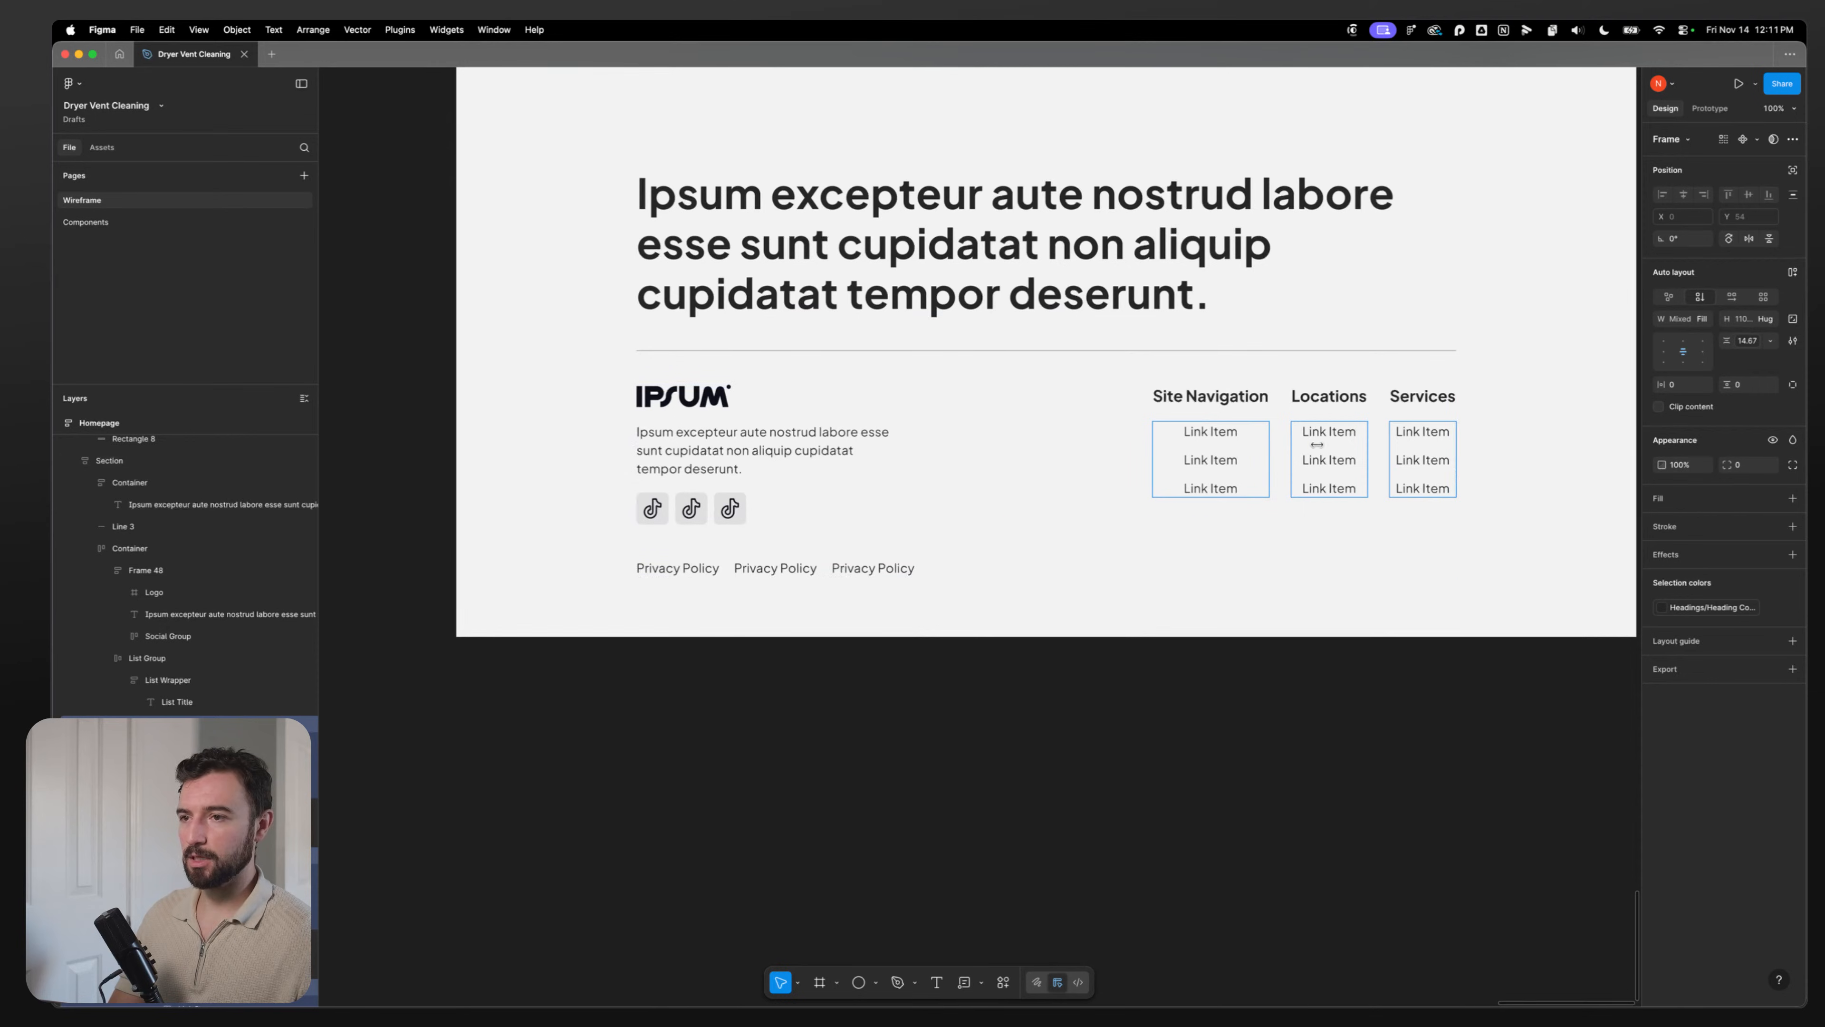
{"action": "key", "text": "alt+a"}
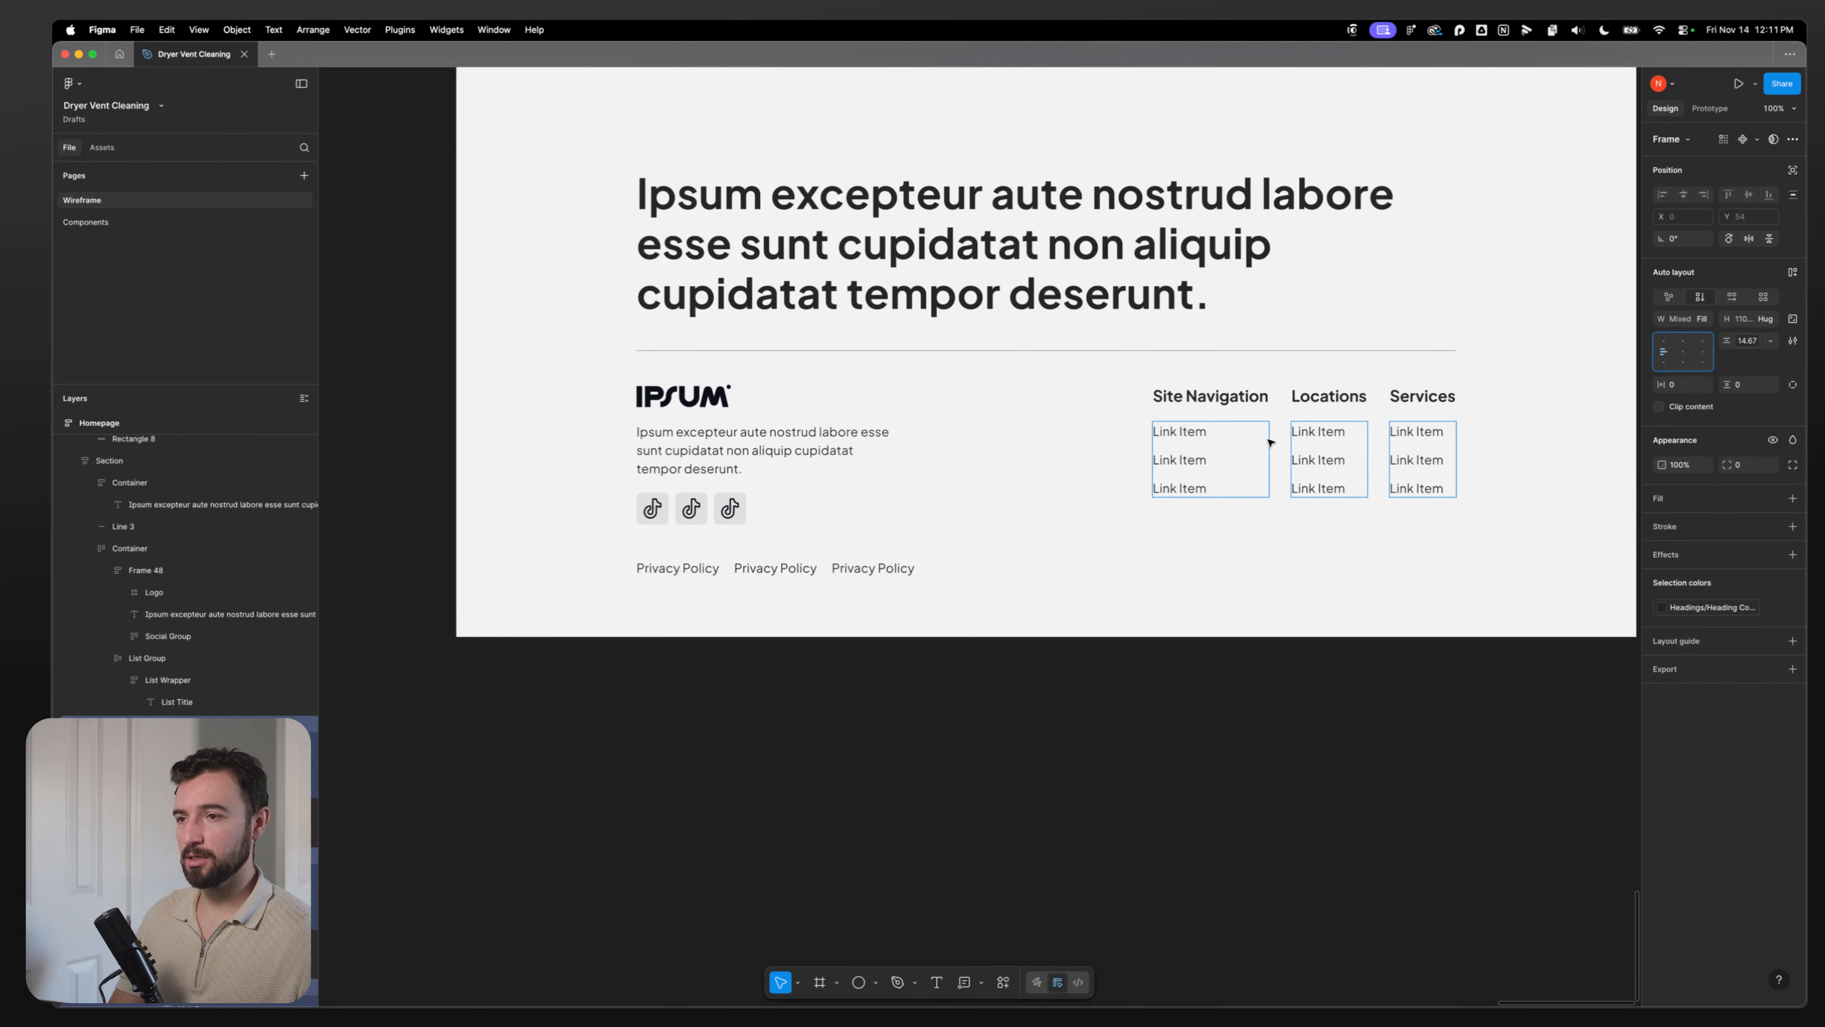
Step: Set the width of all nine Link Item texts in the three navigation columns to Fill
{"action": "double_click", "coordinate": [1198, 434]}
{"action": "left_click", "coordinate": [1191, 461], "text": "shift"}
{"action": "left_click", "coordinate": [1188, 489], "text": "shift"}
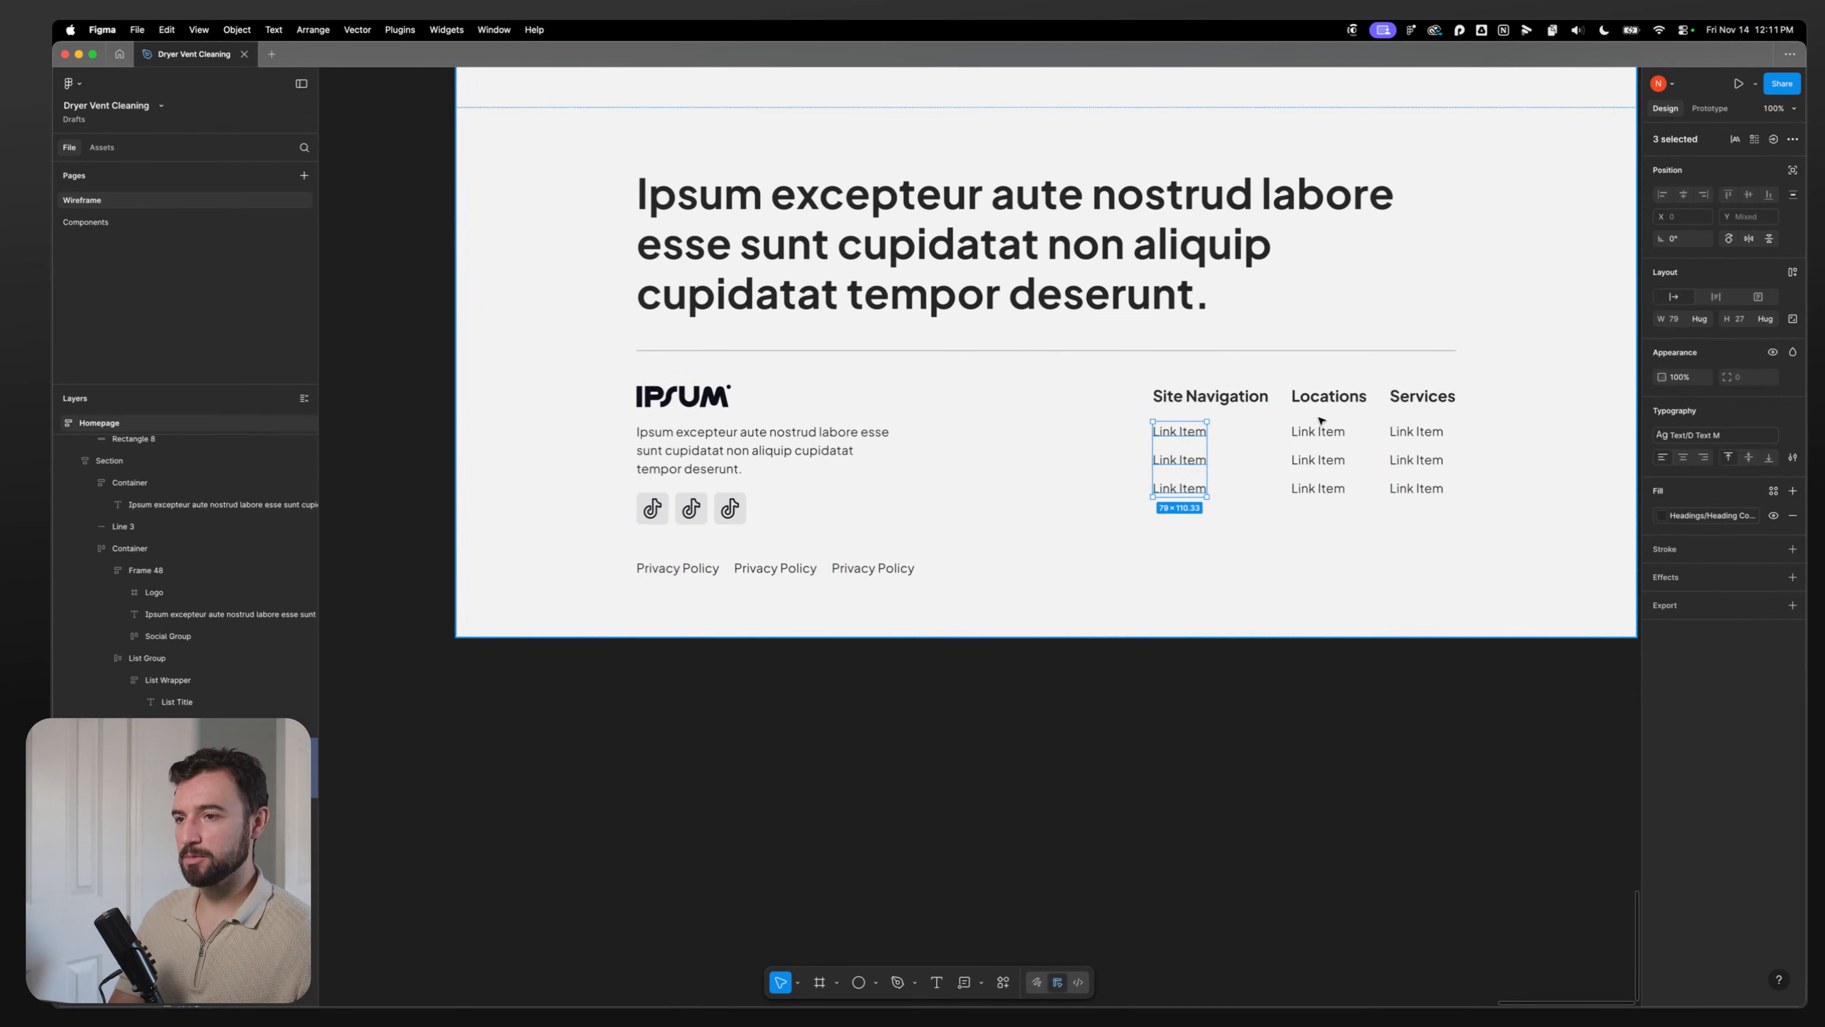
{"action": "left_click", "coordinate": [1319, 433], "text": "shift+super"}
{"action": "left_click", "coordinate": [1316, 460], "text": "shift"}
{"action": "left_click", "coordinate": [1318, 489], "text": "shift"}
{"action": "left_click", "coordinate": [1415, 431], "text": "shift+super"}
{"action": "left_click", "coordinate": [1415, 461], "text": "shift"}
{"action": "left_click", "coordinate": [1415, 489], "text": "shift"}
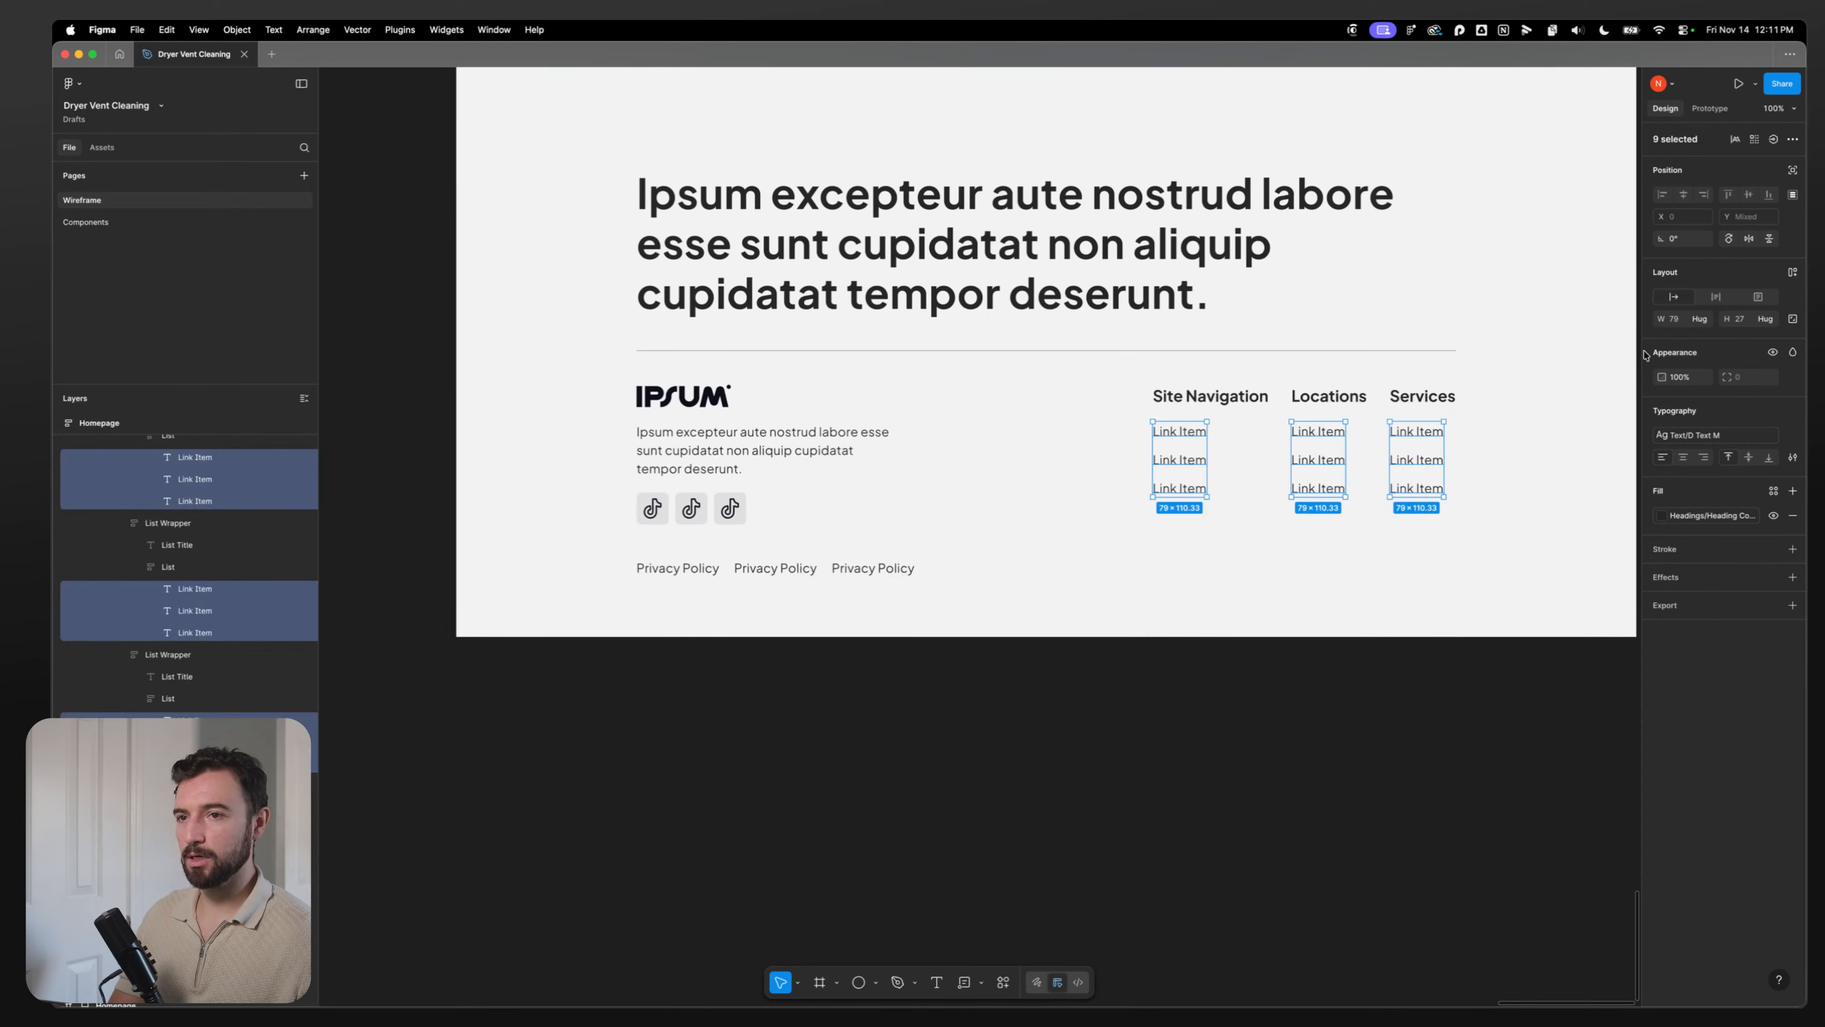
{"action": "left_click", "coordinate": [1703, 321]}
{"action": "left_click", "coordinate": [1668, 335]}
{"action": "left_click", "coordinate": [1291, 650]}
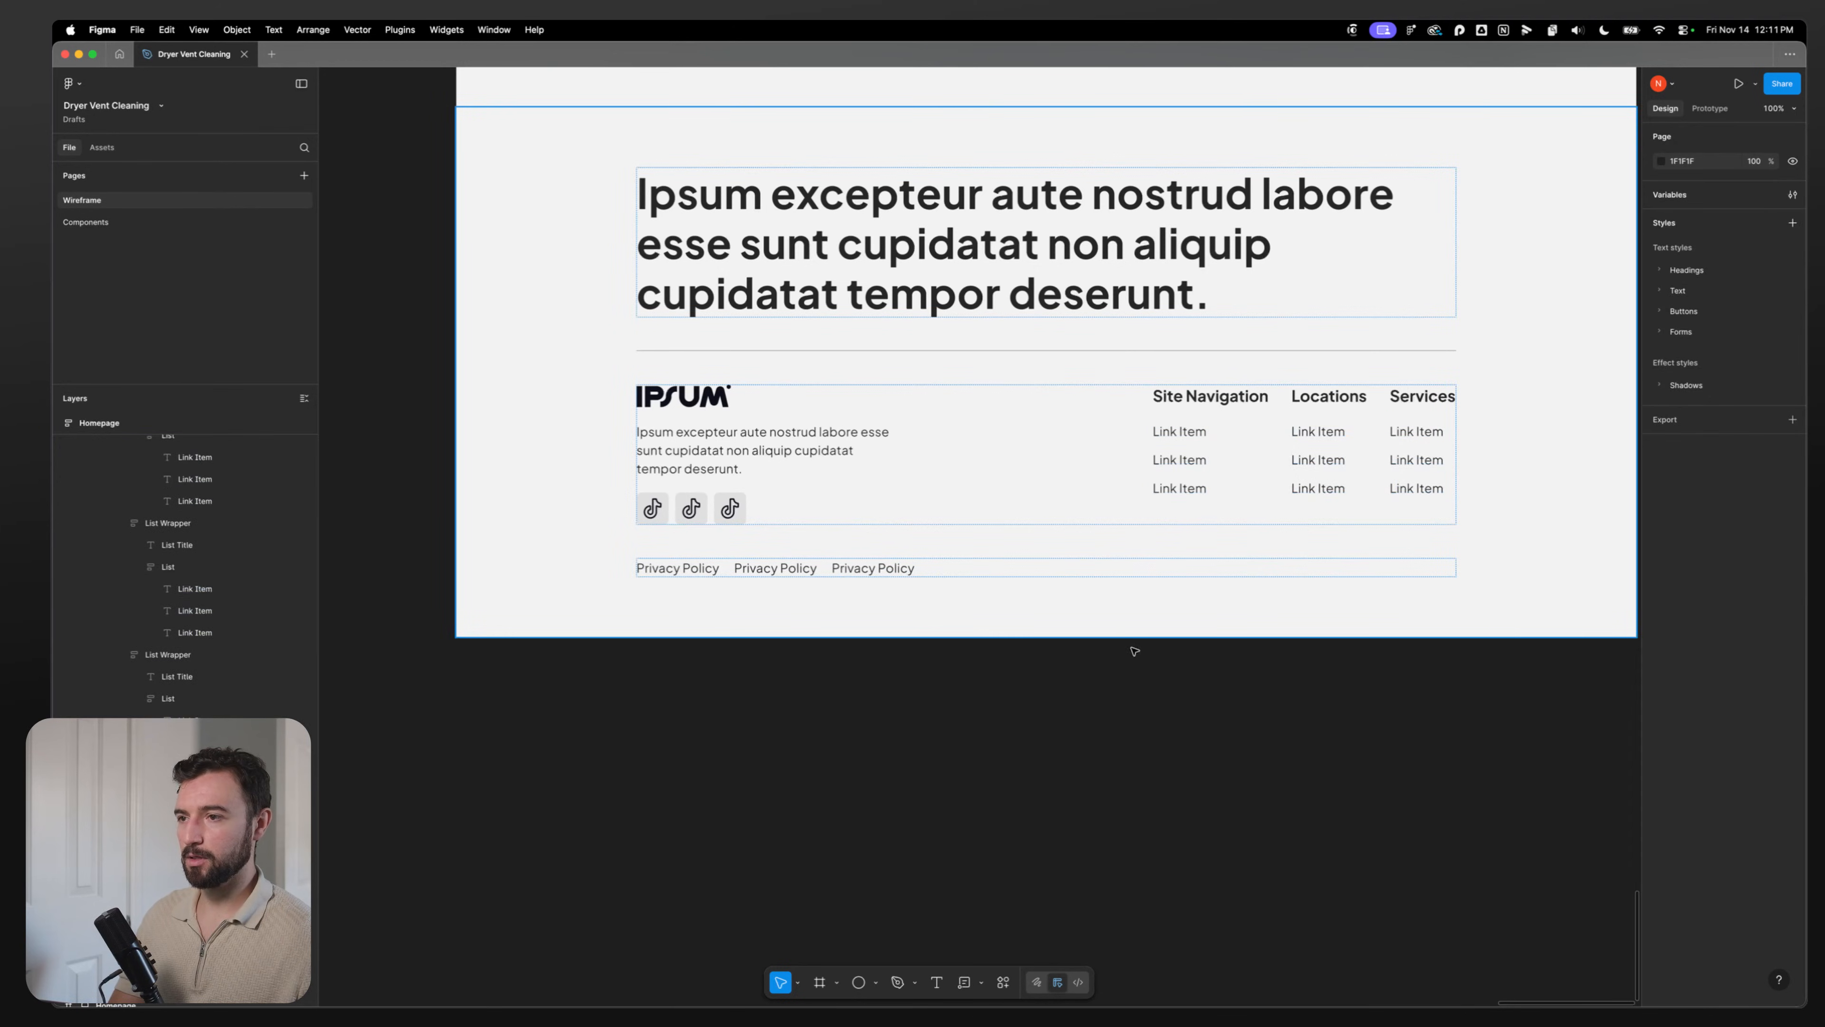
{"action": "scroll", "coordinate": [1131, 651], "scroll_direction": "up", "scroll_amount": 1}
{"action": "double_click", "coordinate": [1196, 469]}
{"action": "left_click", "coordinate": [806, 800]}
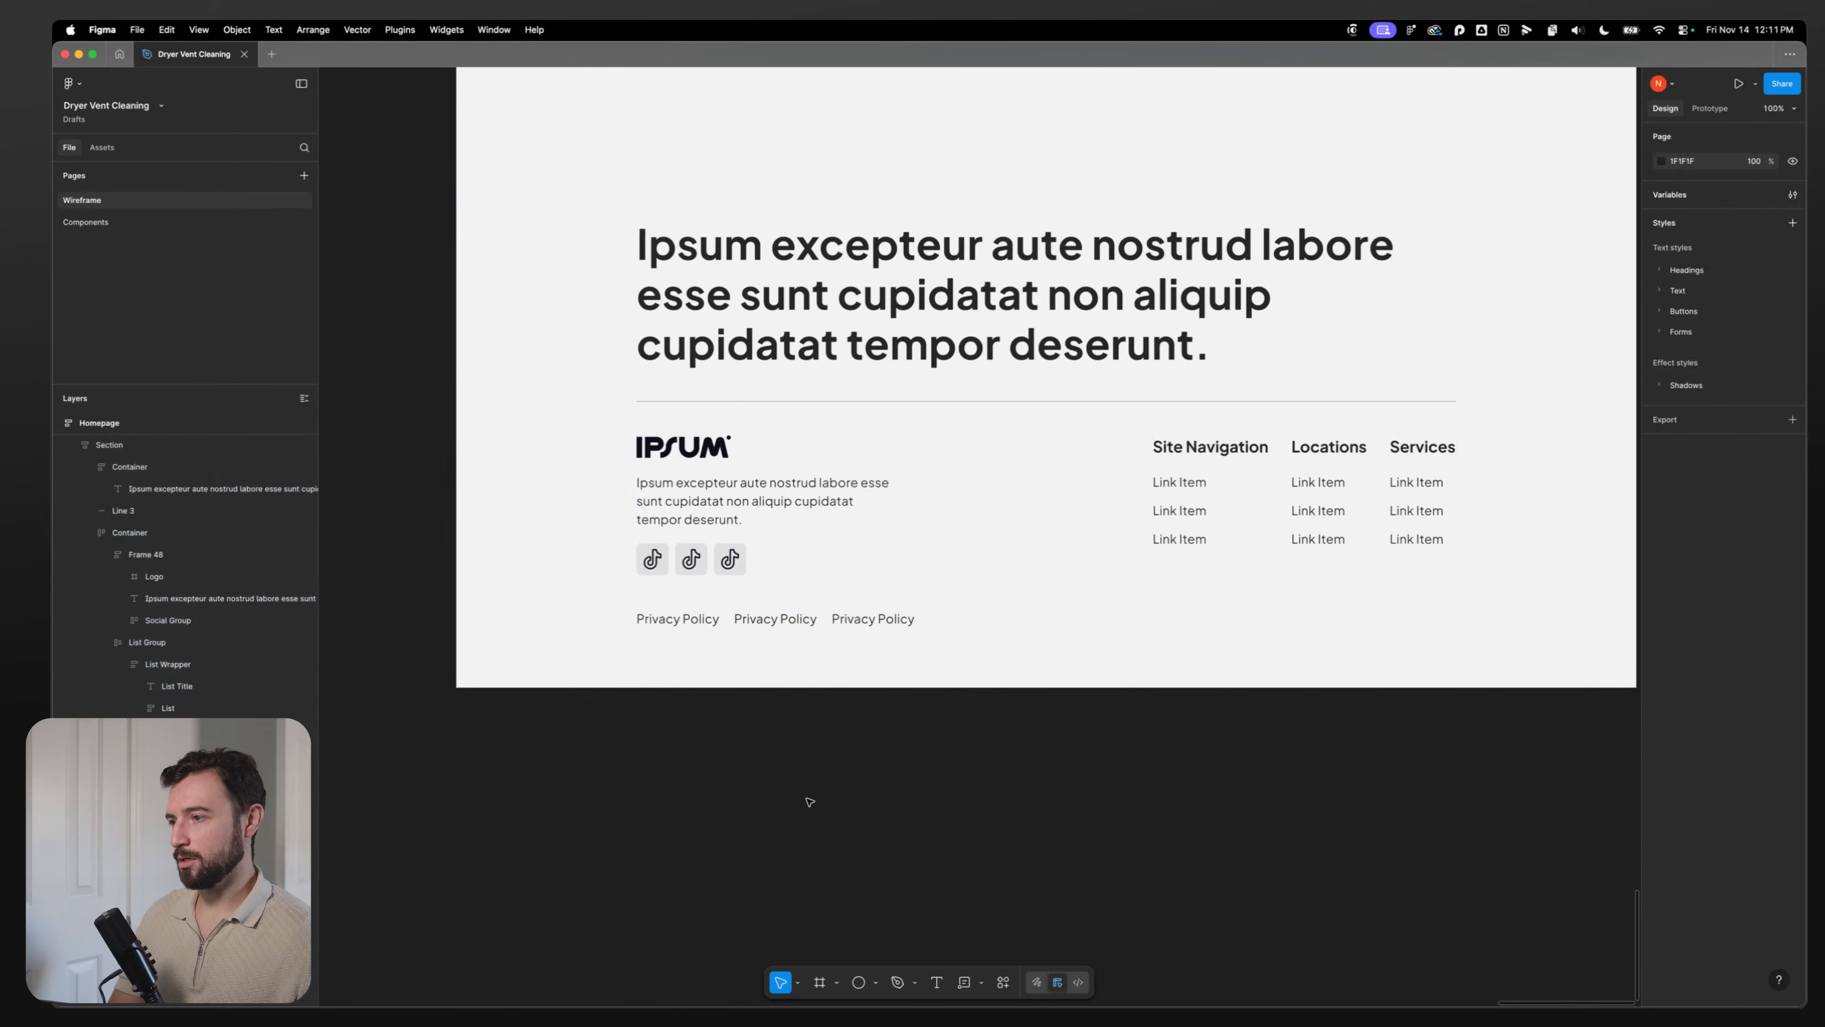
Step: Copy the yellow 10% Off discount card from the frame above into the footer container with the logo and navigation columns
{"action": "left_click_drag", "start_coordinate": [902, 531], "coordinate": [843, 929]}
{"action": "left_click_drag", "start_coordinate": [1033, 851], "coordinate": [958, 857]}
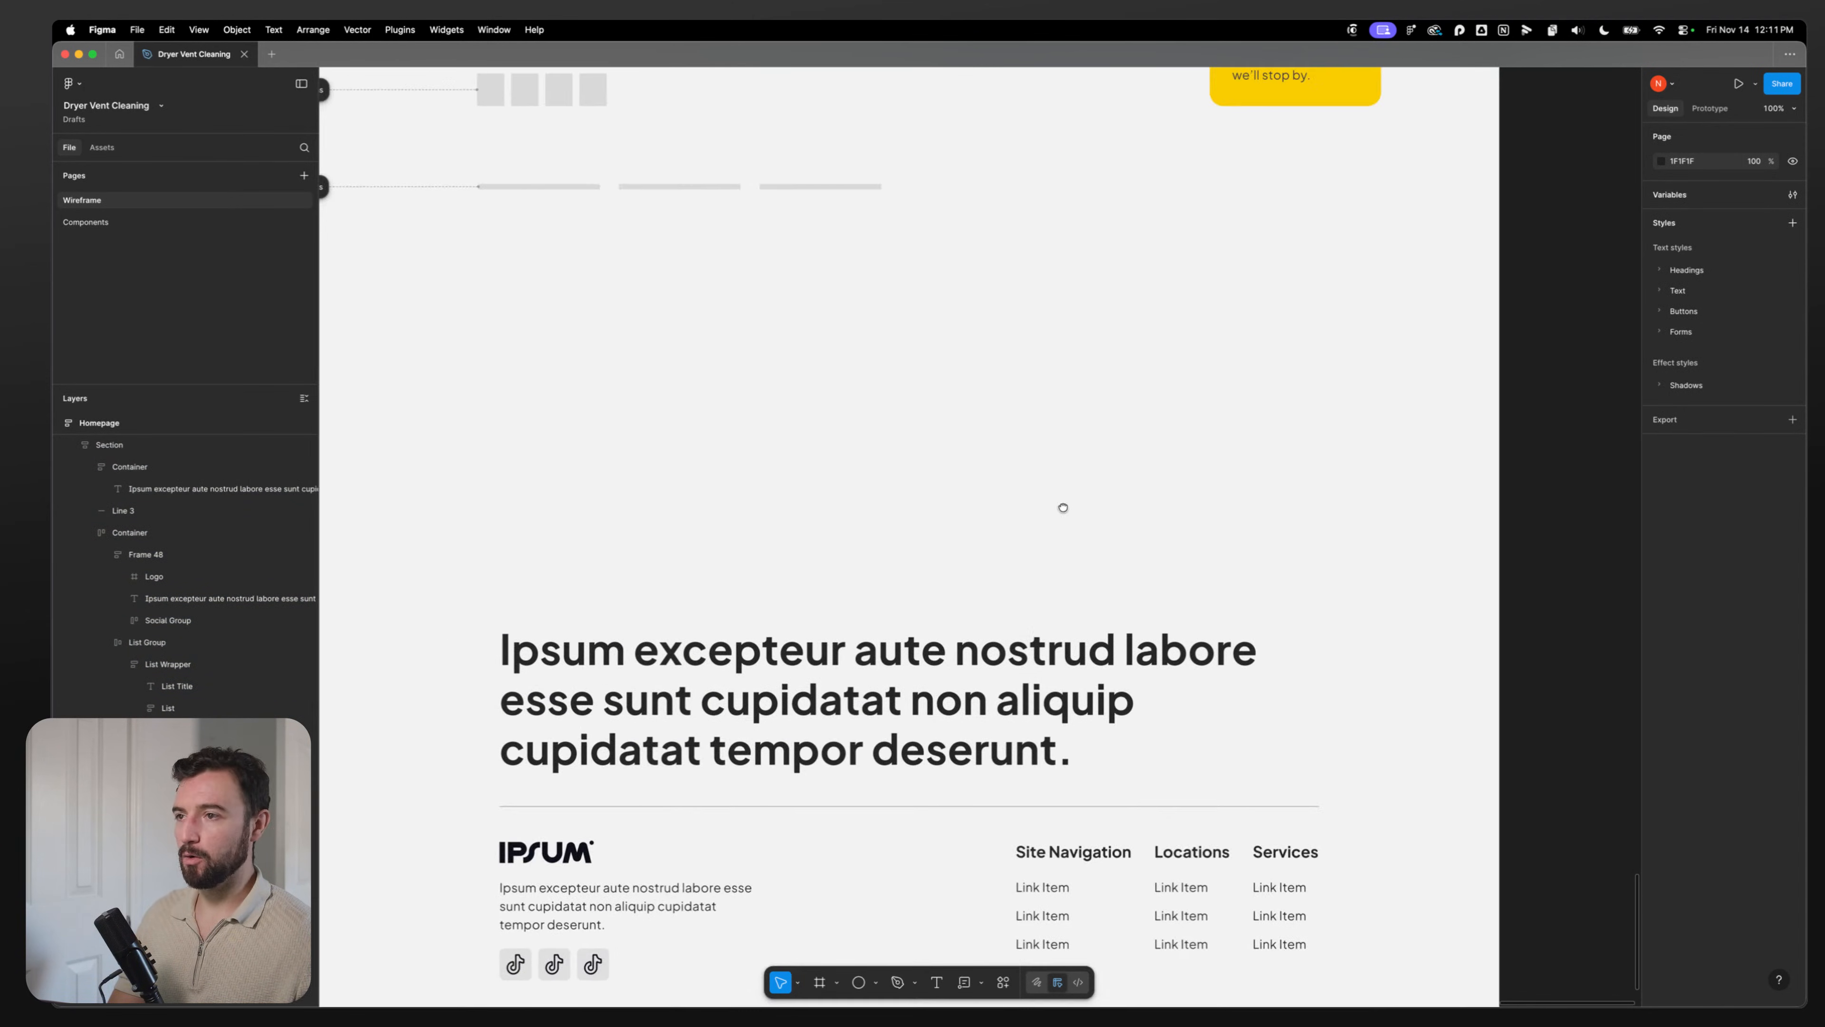
{"action": "left_click_drag", "start_coordinate": [1063, 509], "coordinate": [1006, 819]}
{"action": "double_click", "coordinate": [1184, 326]}
{"action": "double_click", "coordinate": [1184, 325]}
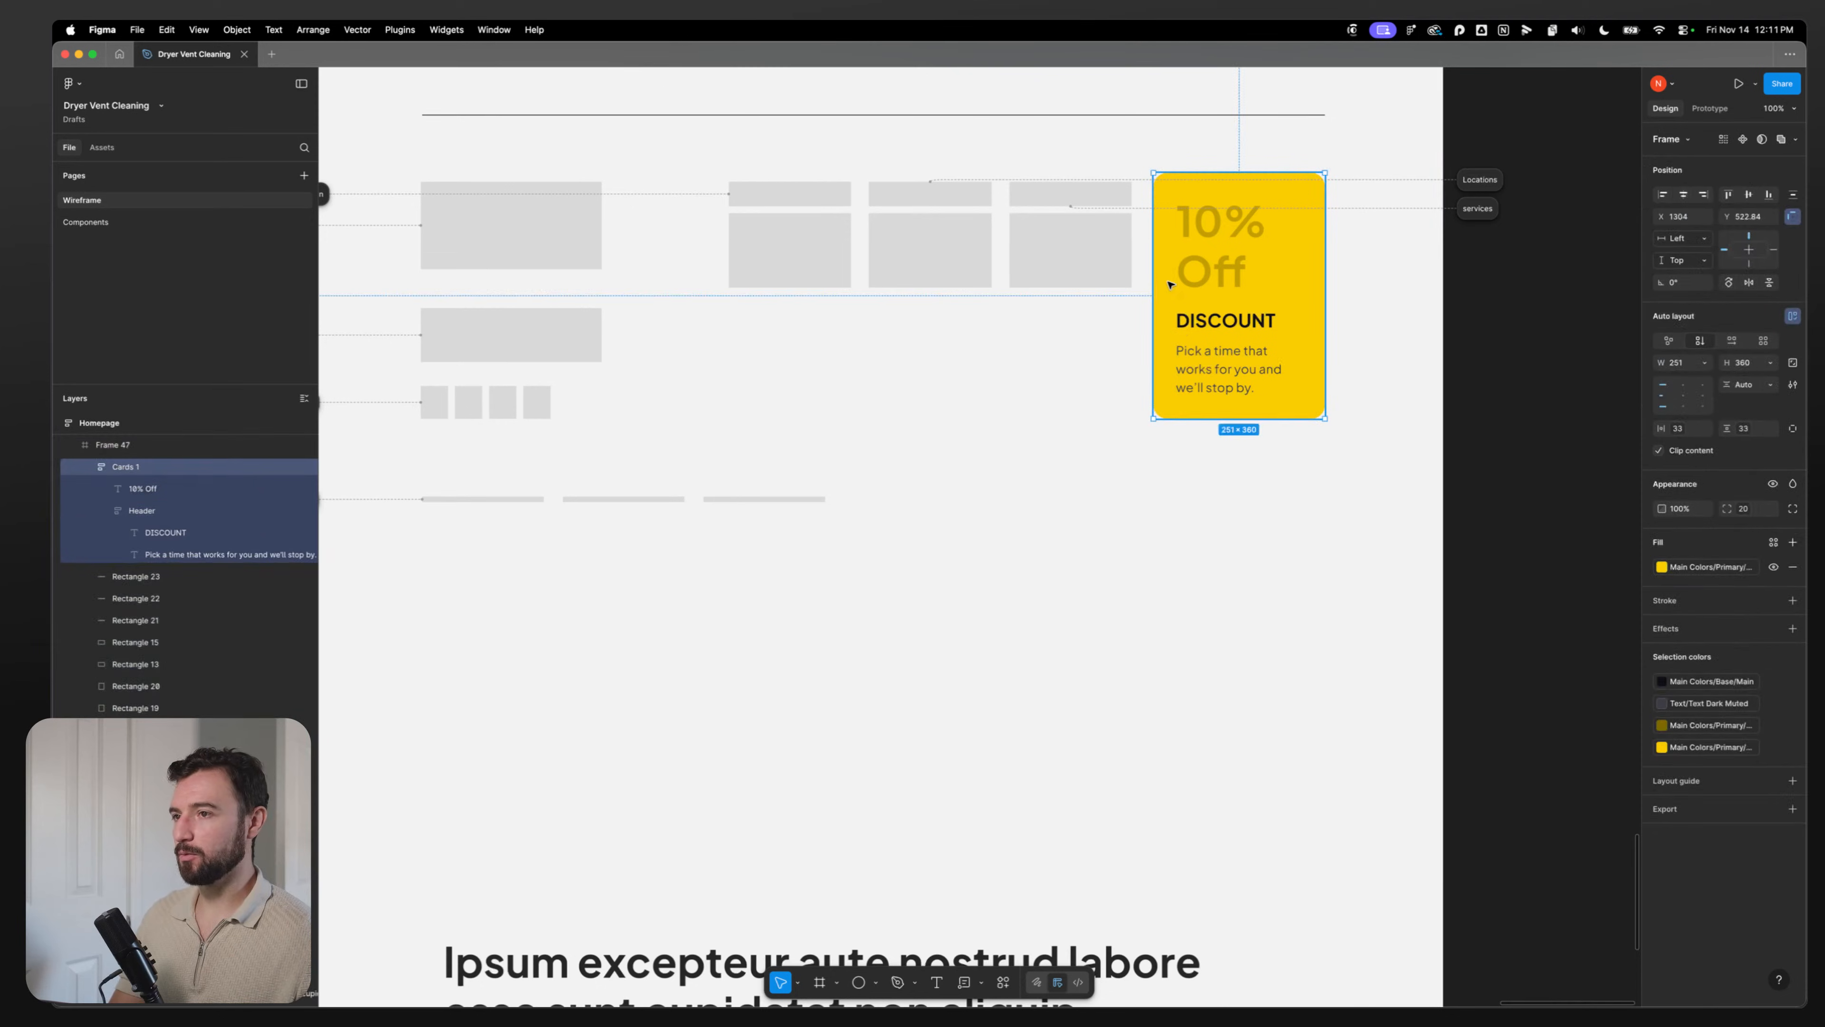
{"action": "scroll", "coordinate": [1100, 803], "scroll_direction": "down", "scroll_amount": 10}
{"action": "left_click", "coordinate": [1007, 530]}
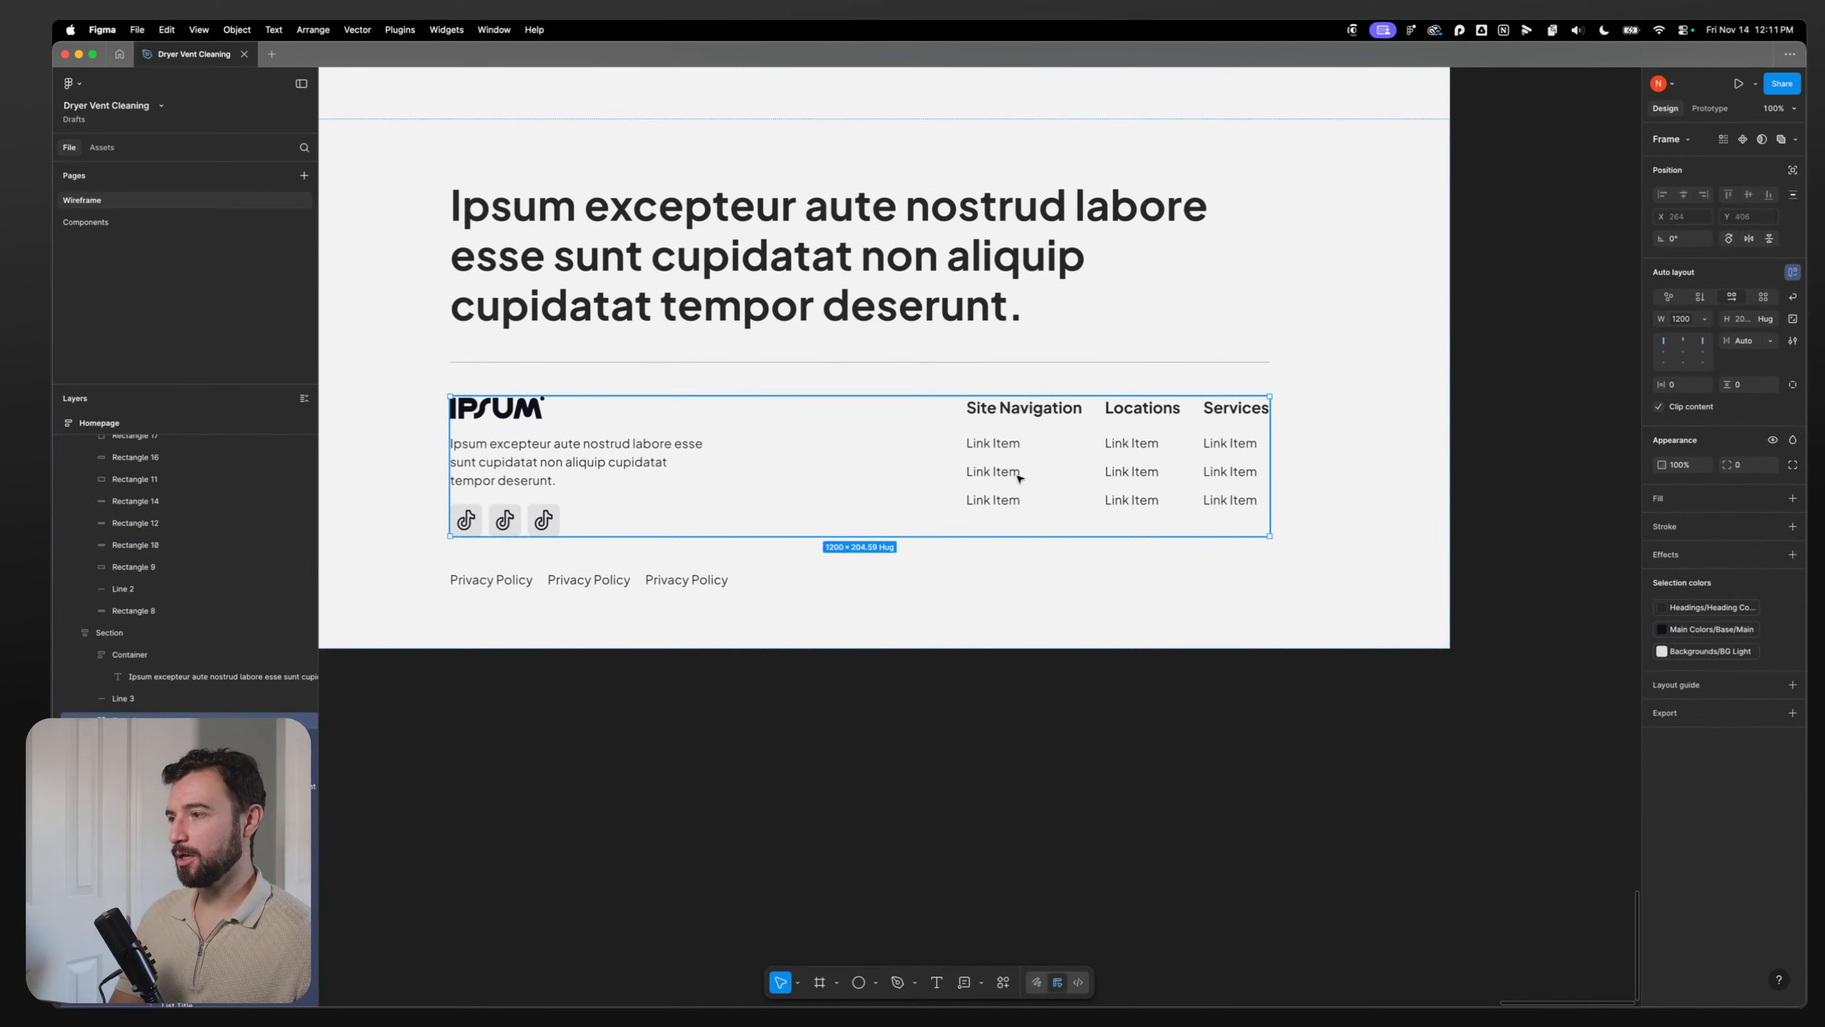
{"action": "key", "text": "cmd+v"}
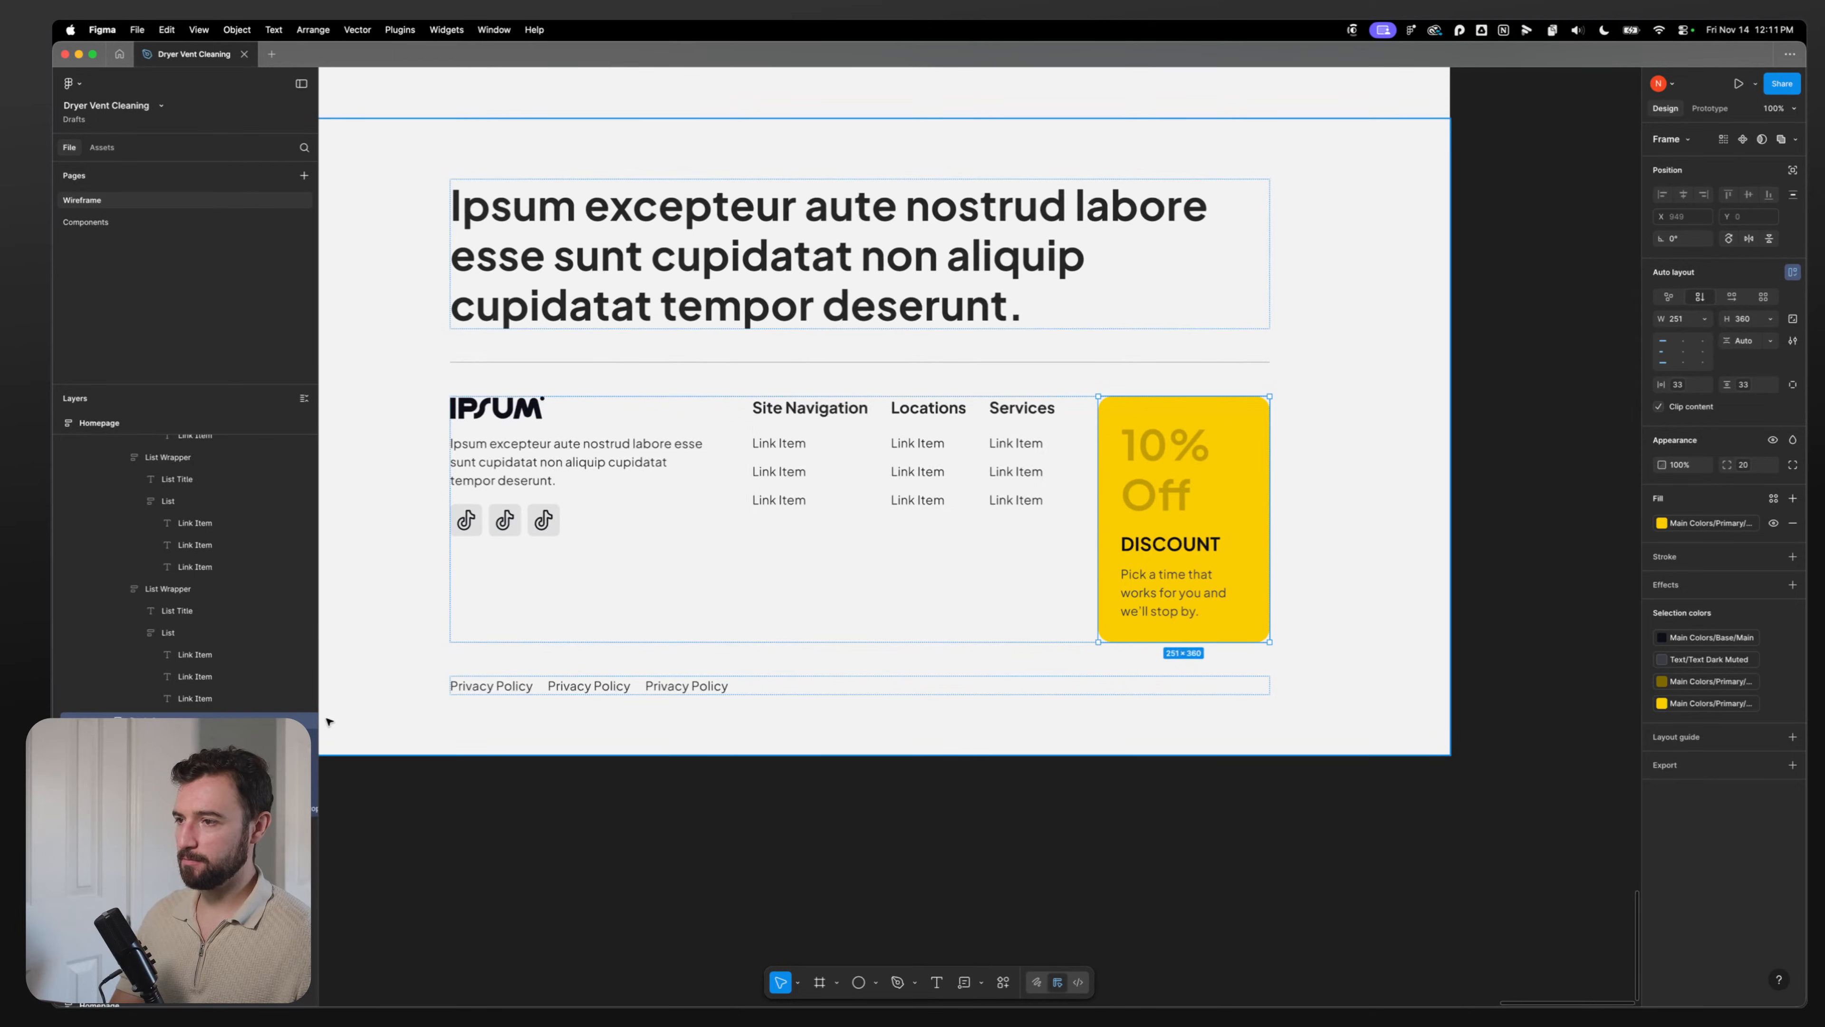
Step: Try narrowing the container around the footer columns to 1006 px wide and undo the resize
{"action": "left_click", "coordinate": [774, 571]}
{"action": "left_click_drag", "start_coordinate": [1269, 443], "coordinate": [1202, 440]}
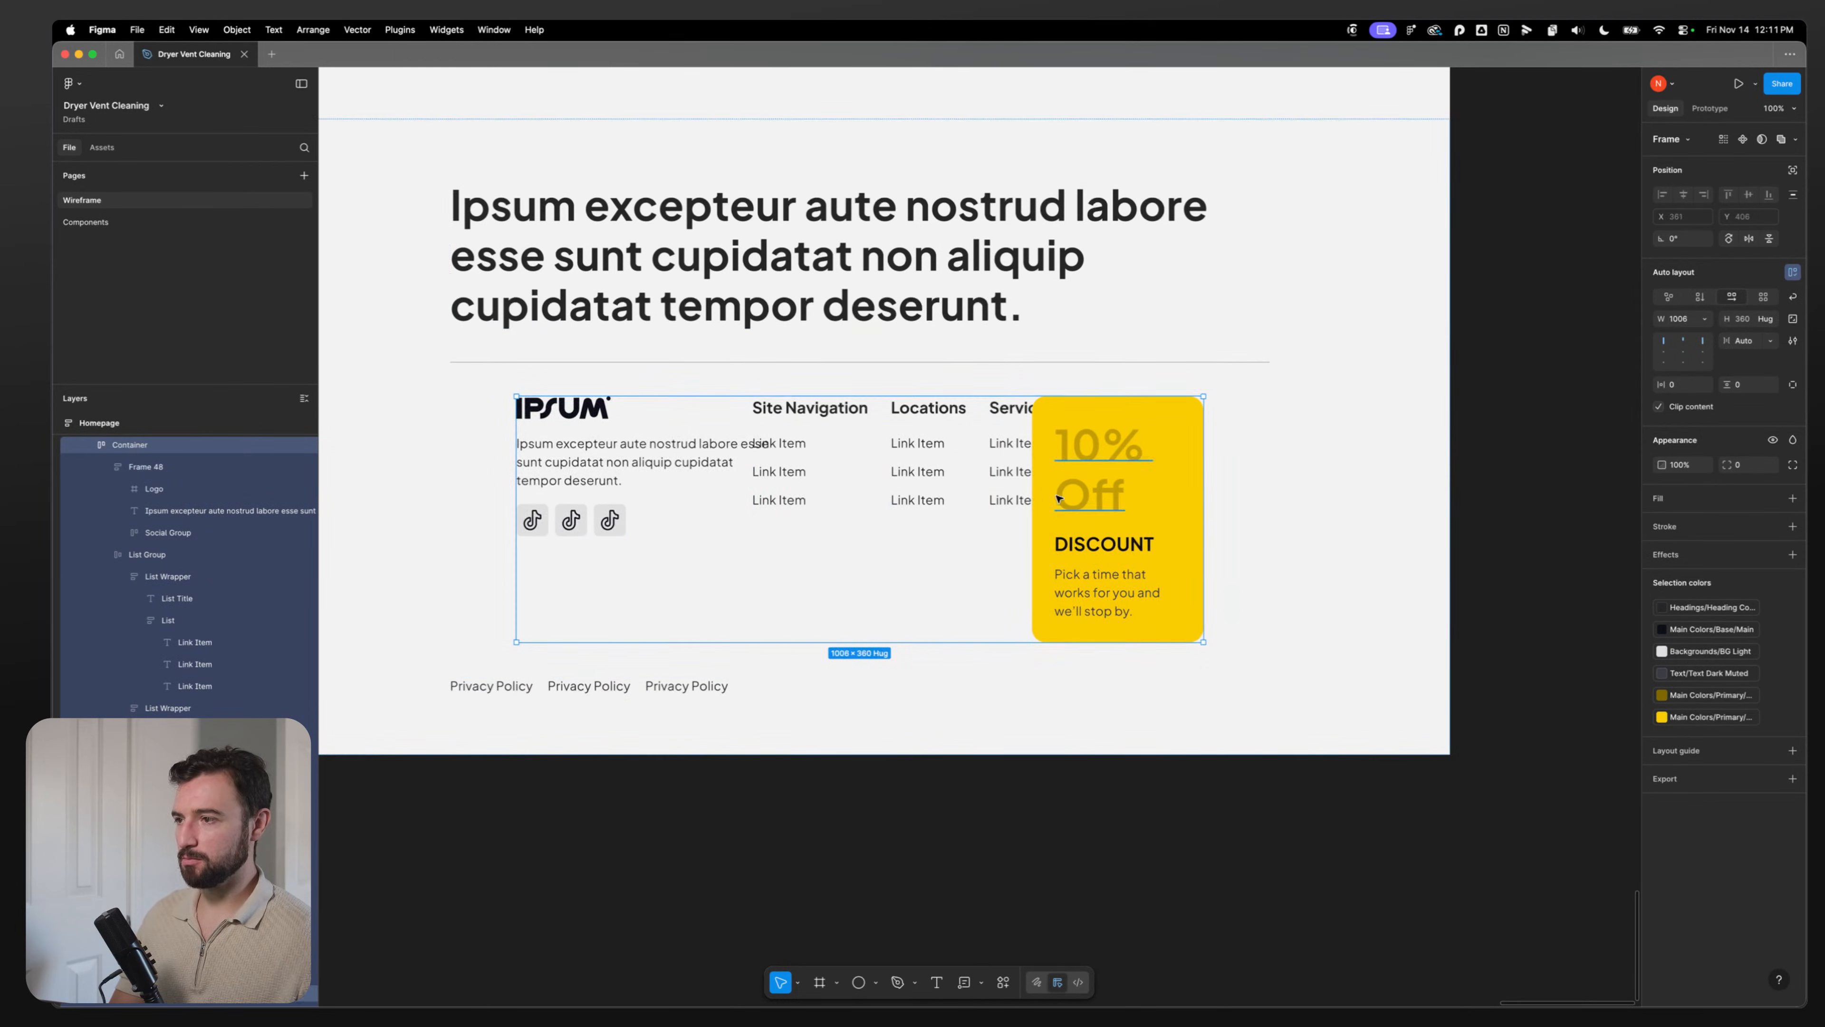
{"action": "key", "text": "super+z"}
Step: Try stacking the navigation lists vertically and narrowing their container, and return the lists to a horizontal row at the original container width
{"action": "double_click", "coordinate": [796, 435]}
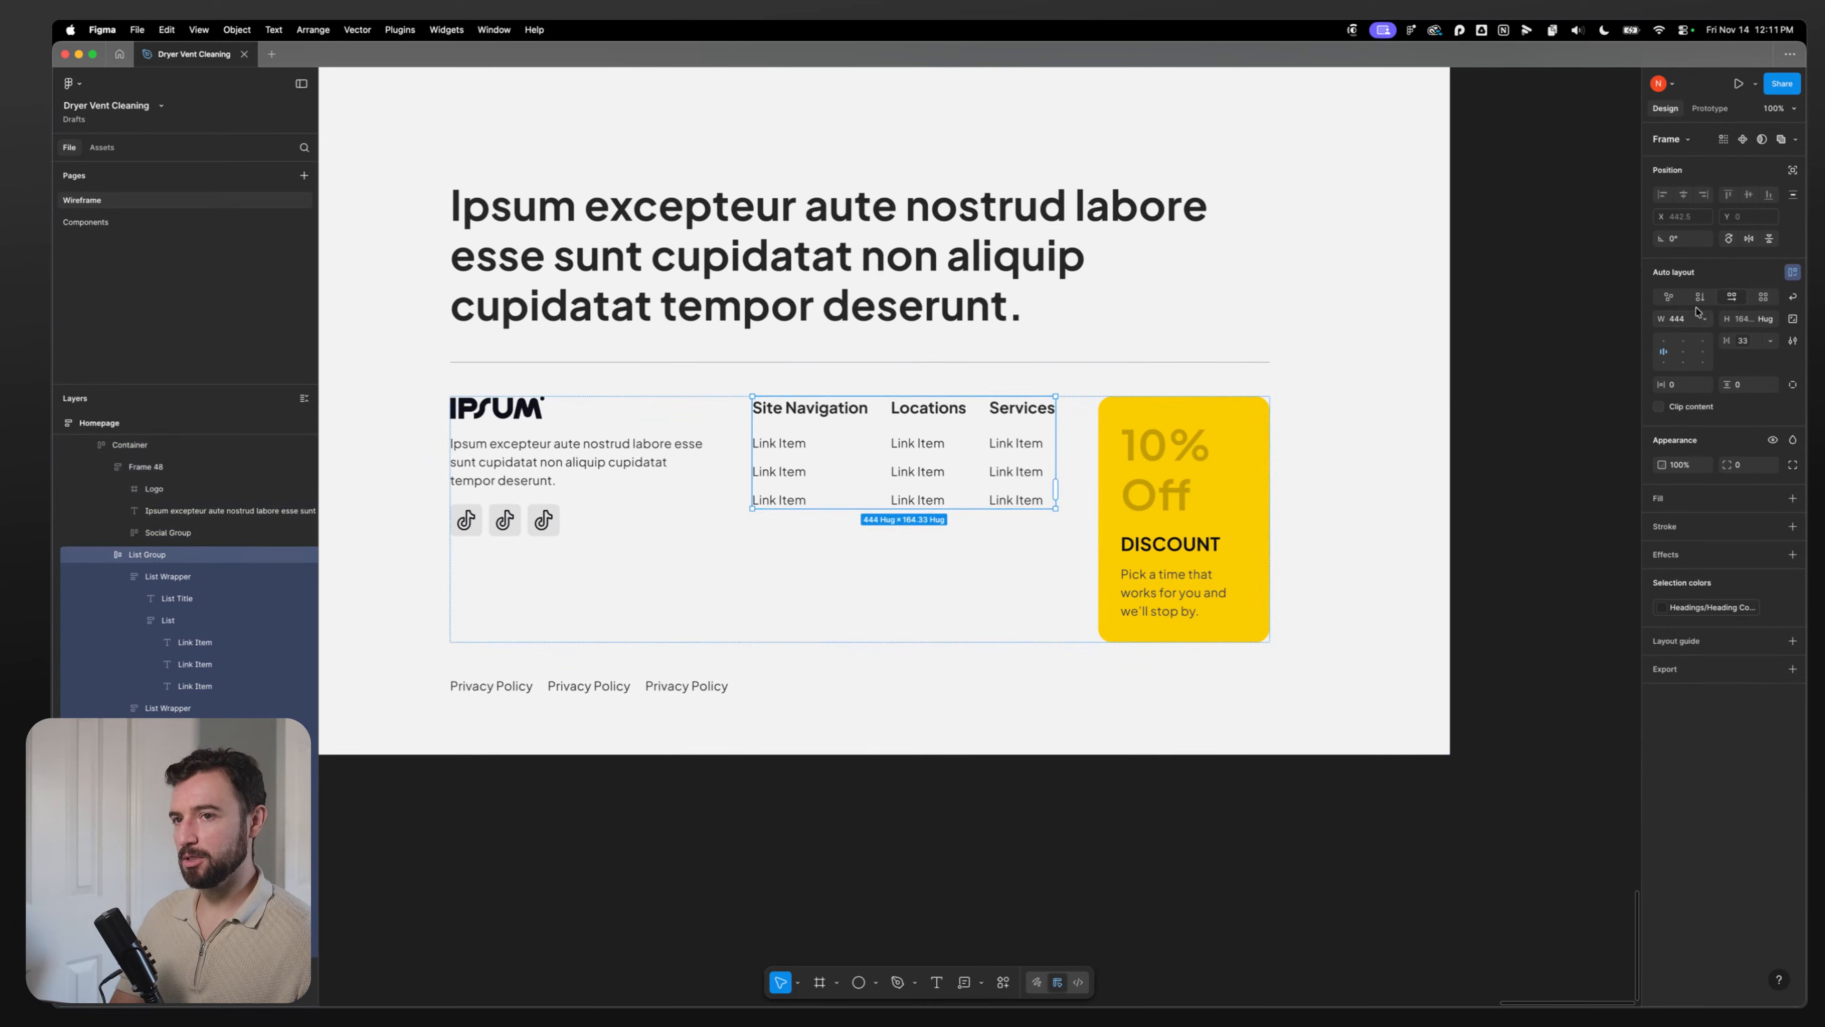
{"action": "key", "text": "shift+v"}
{"action": "left_click", "coordinate": [1059, 561]}
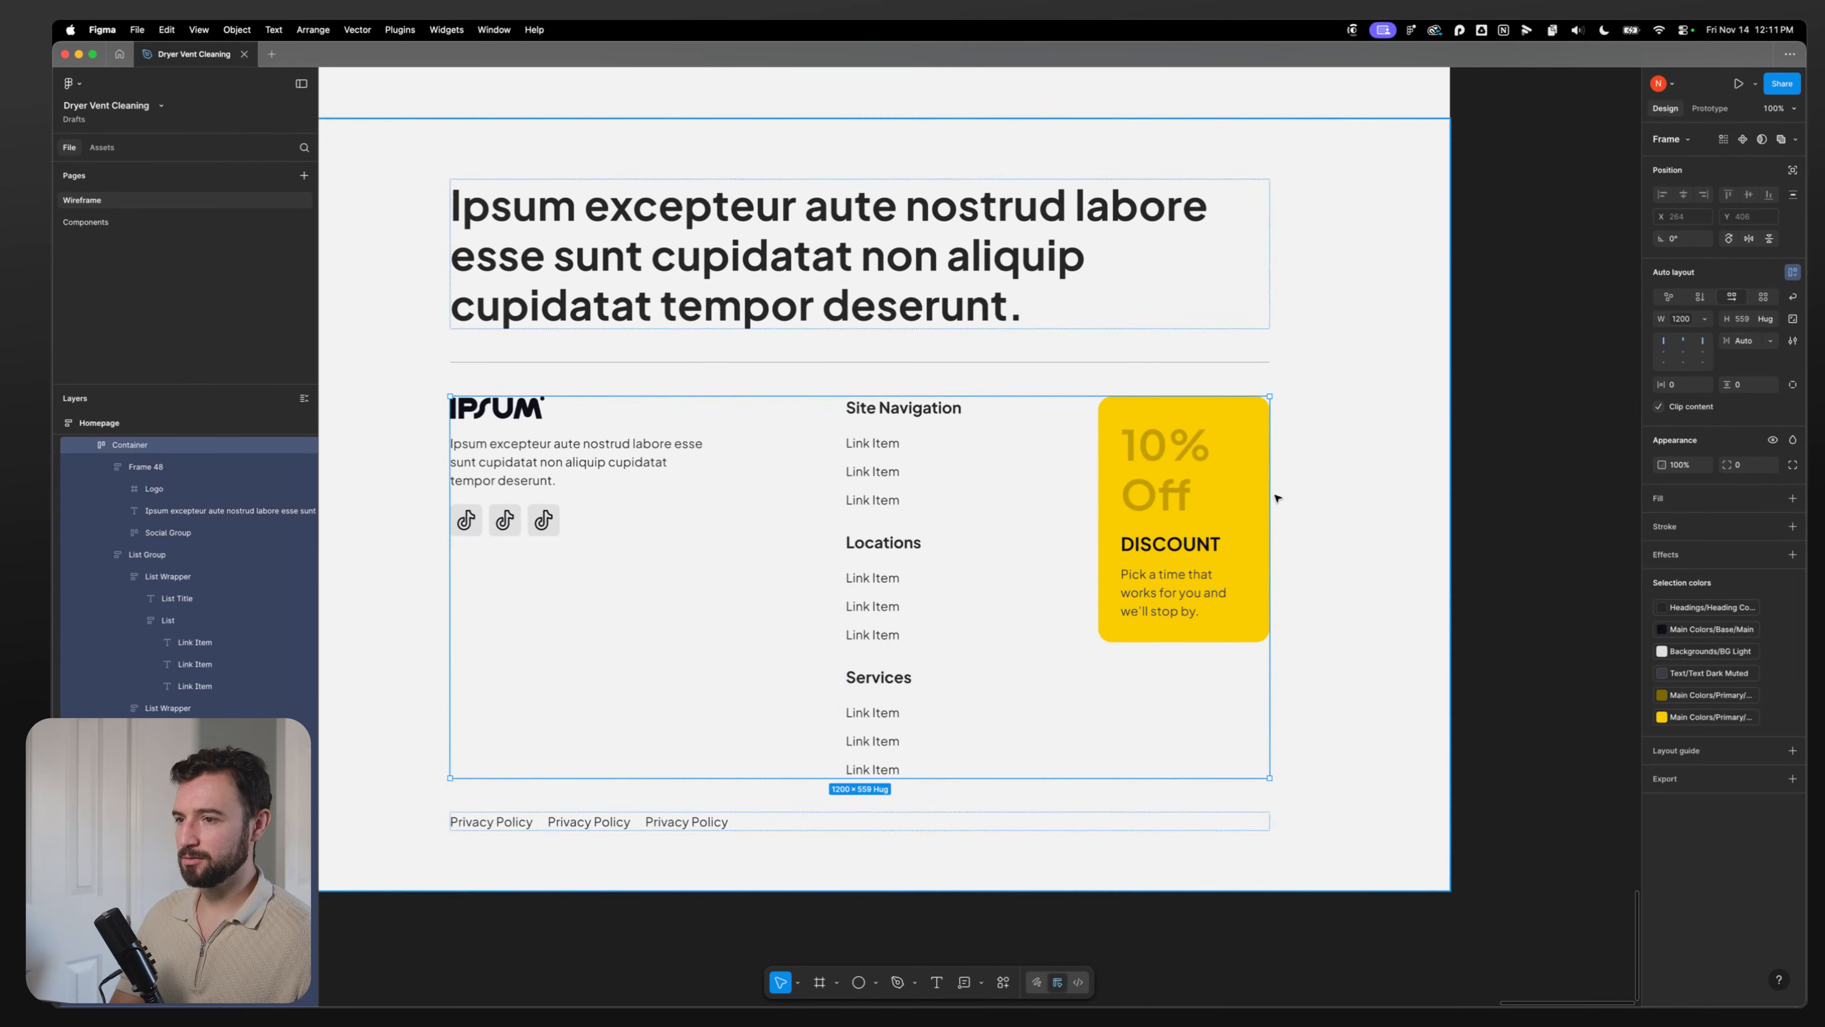
{"action": "left_click_drag", "start_coordinate": [1271, 498], "coordinate": [1167, 501]}
{"action": "key", "text": "super+z"}
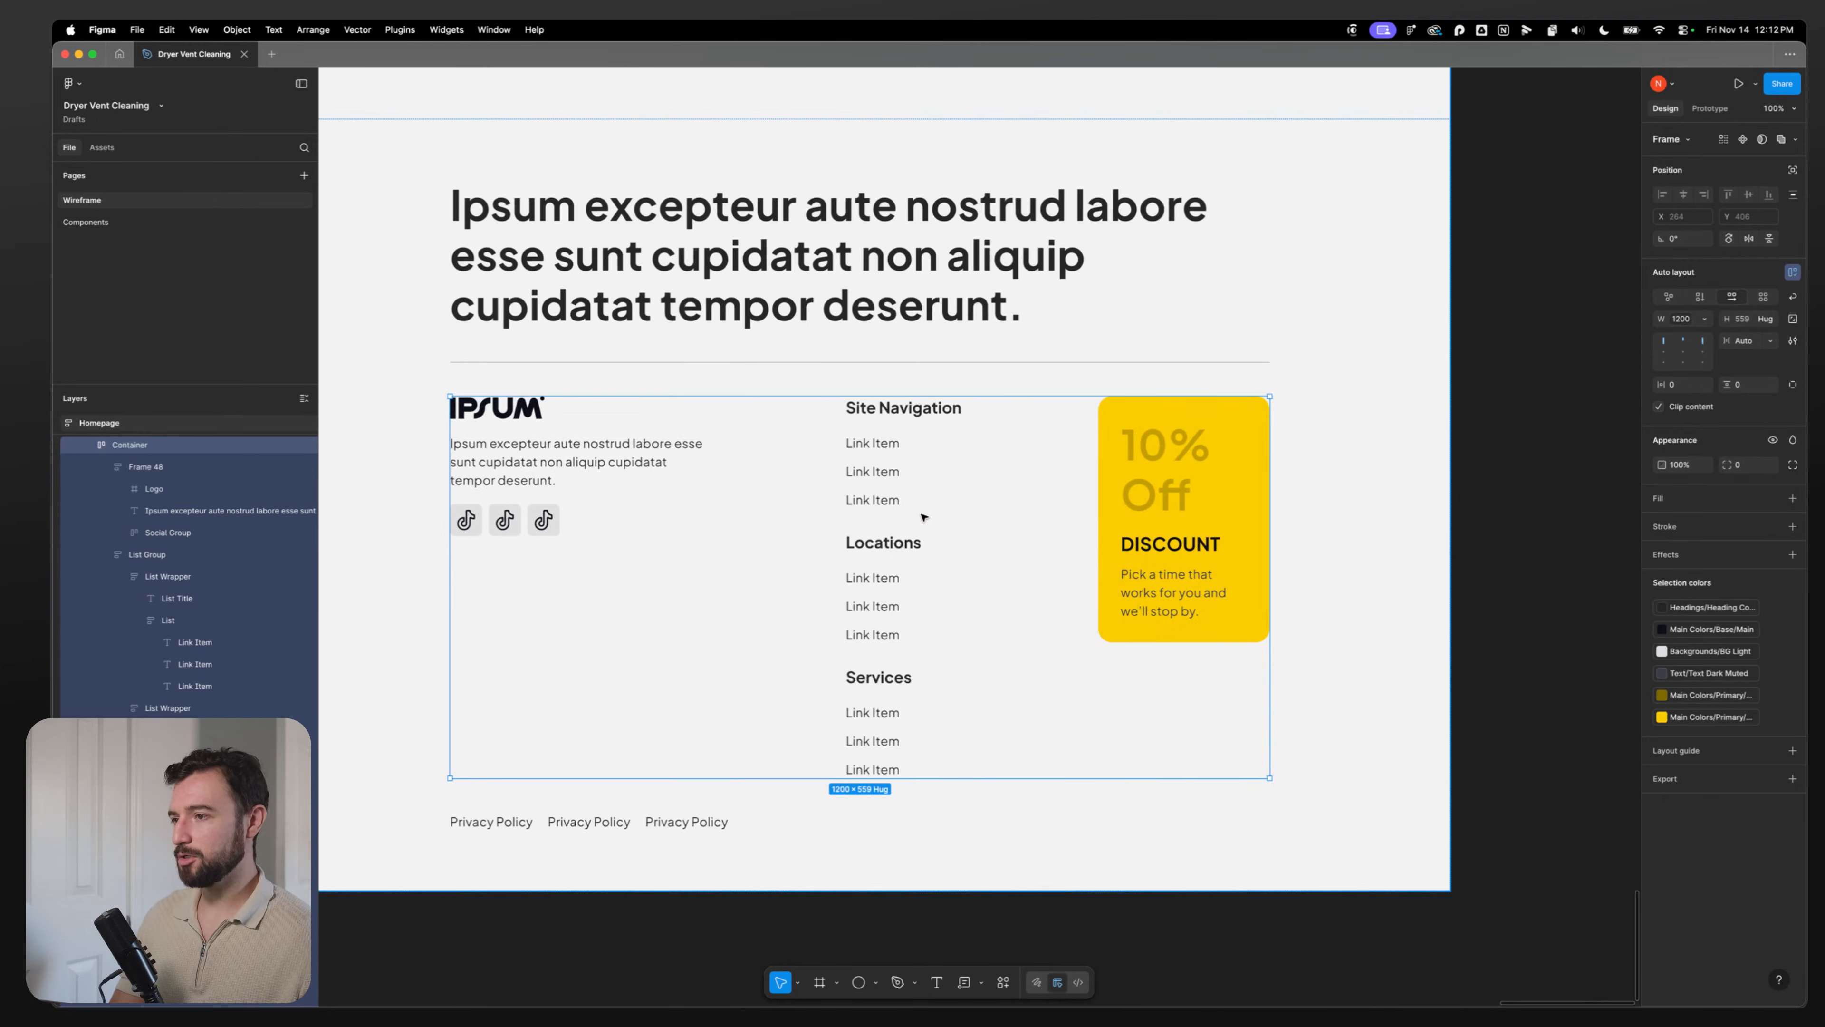
{"action": "left_click", "coordinate": [925, 518]}
{"action": "key", "text": "shift+h"}
{"action": "key", "text": "Escape"}
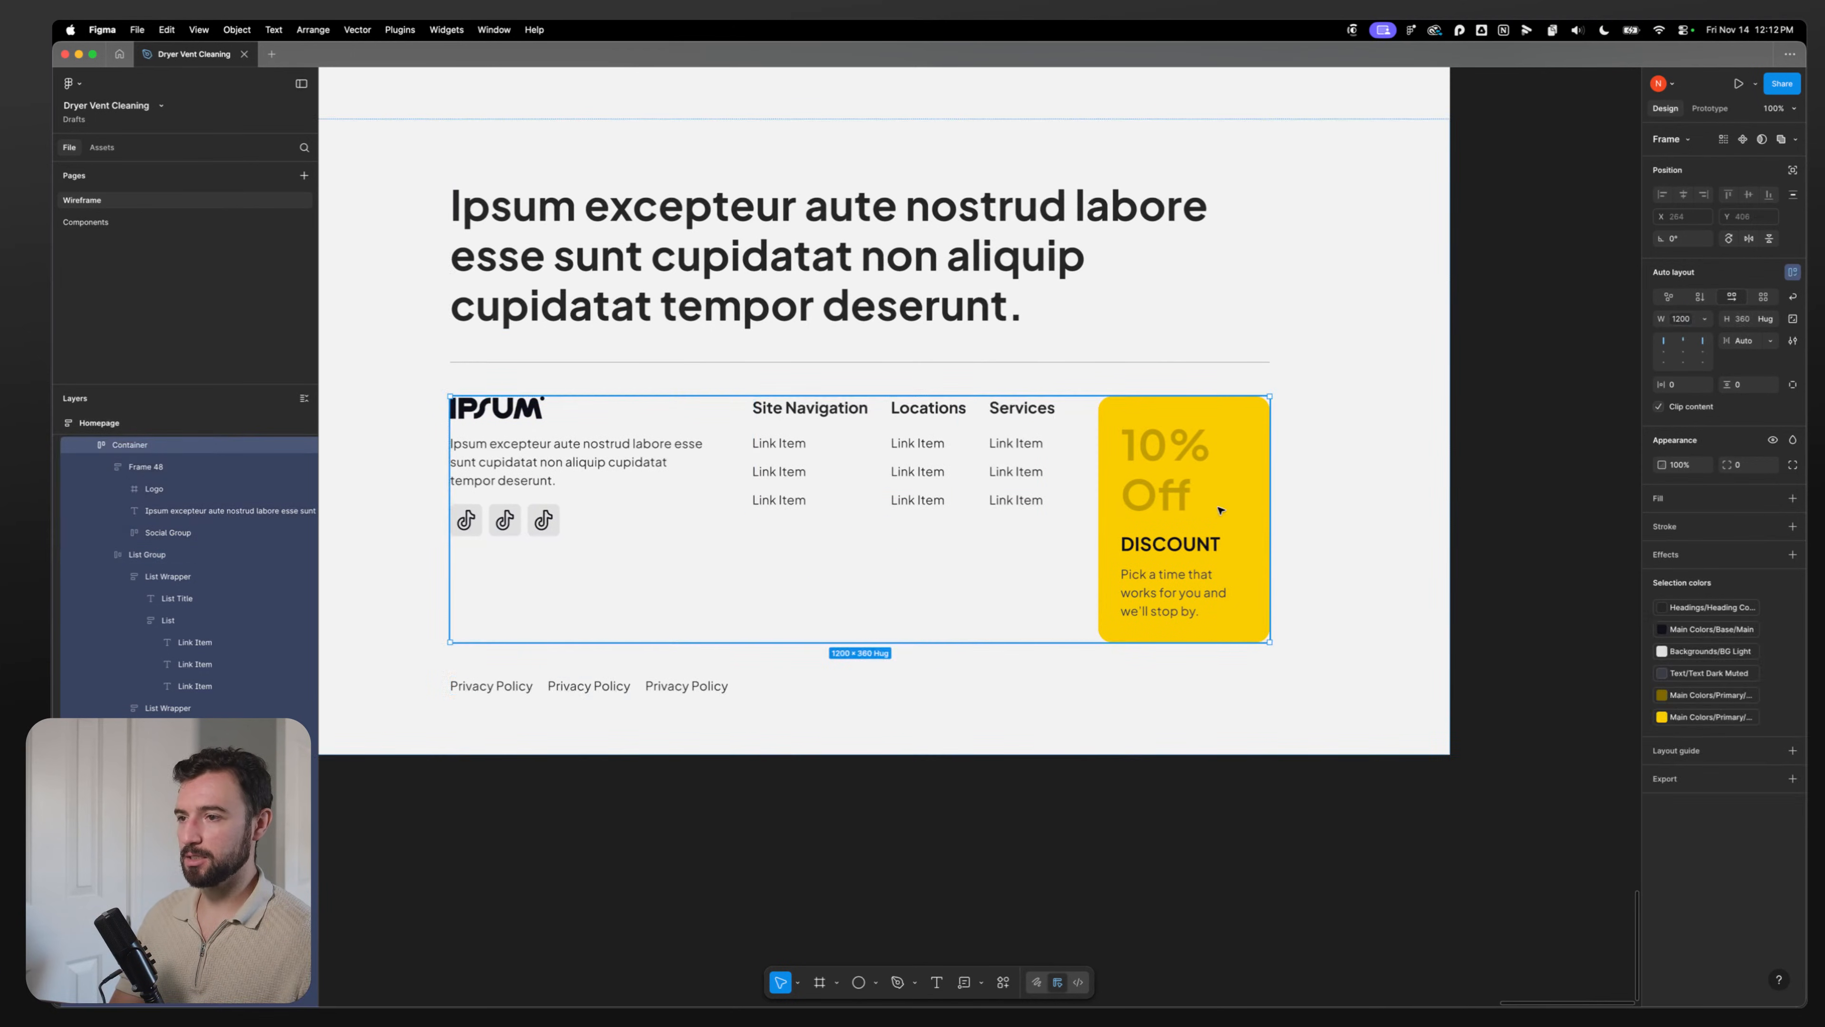
Step: Try narrowing the container around the footer columns to 1152 px wide and undo the resize
{"action": "mouse_move", "coordinate": [1269, 480]}
{"action": "left_mouse_down"}
{"action": "mouse_move", "coordinate": [1208, 482]}
{"action": "mouse_move", "coordinate": [1252, 482]}
{"action": "left_mouse_up"}
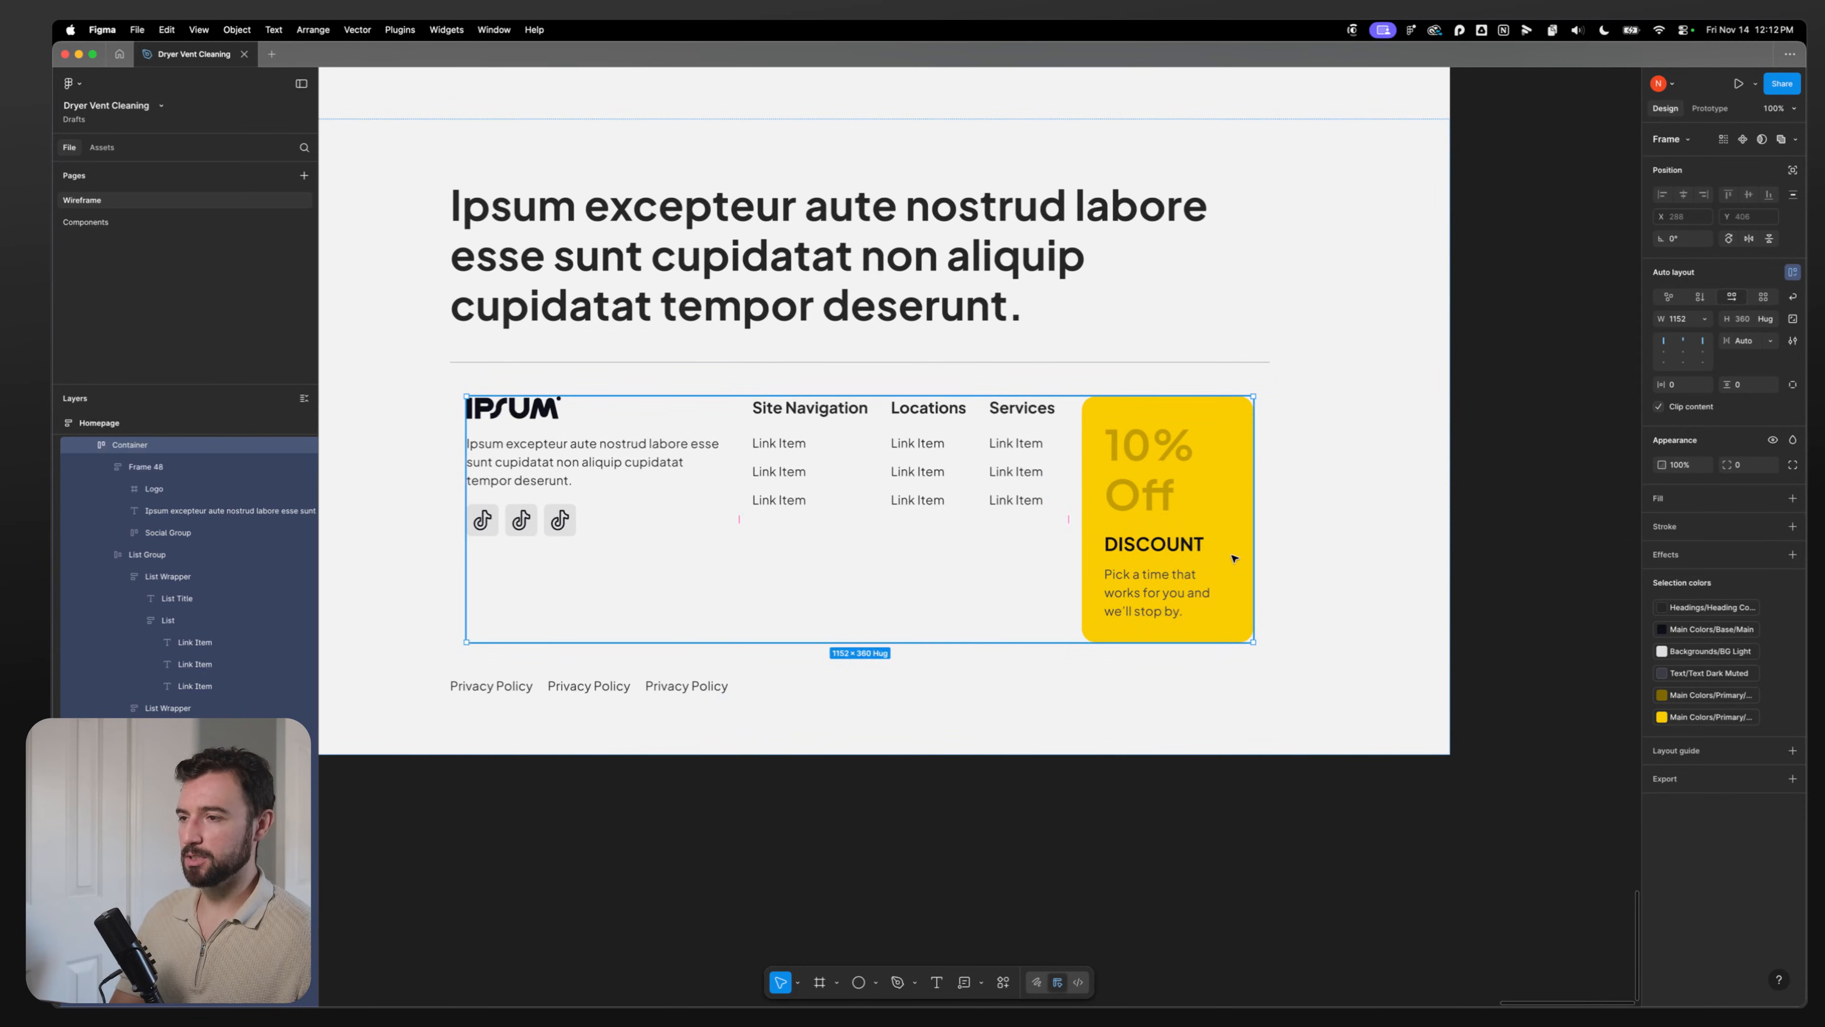
{"action": "key", "text": "super+z"}
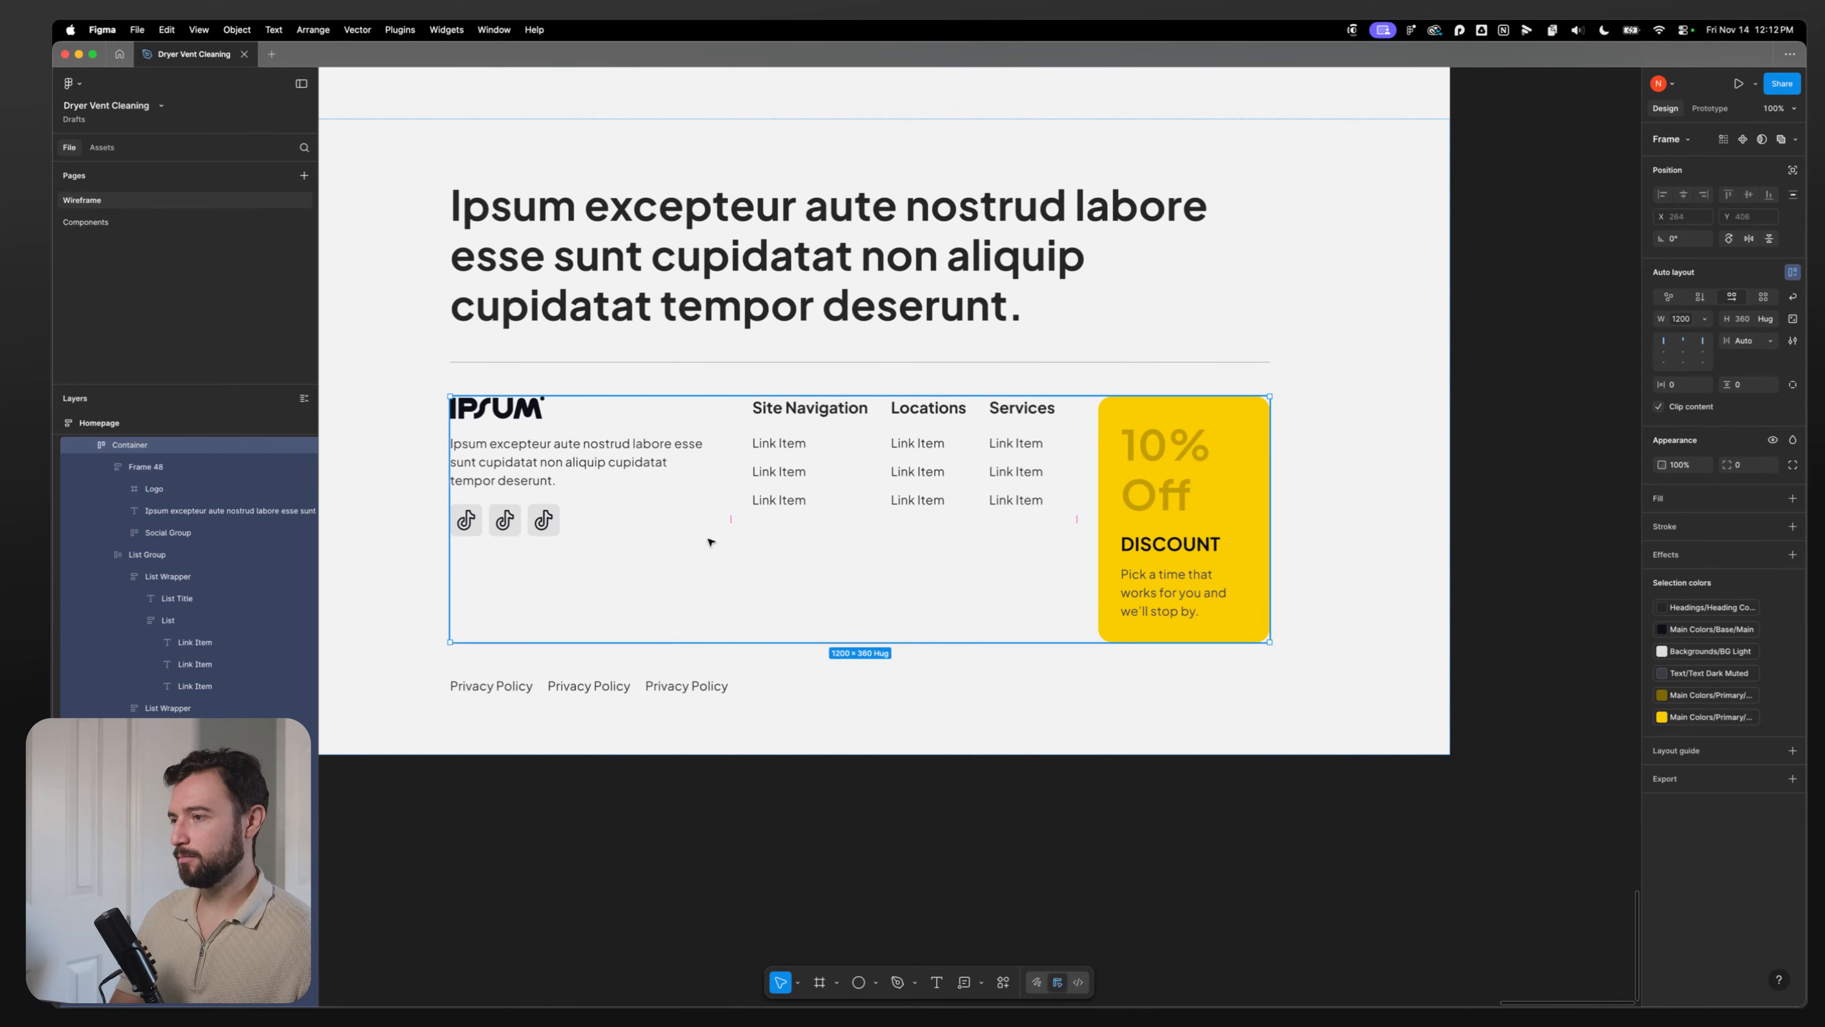
{"action": "left_click", "coordinate": [756, 772]}
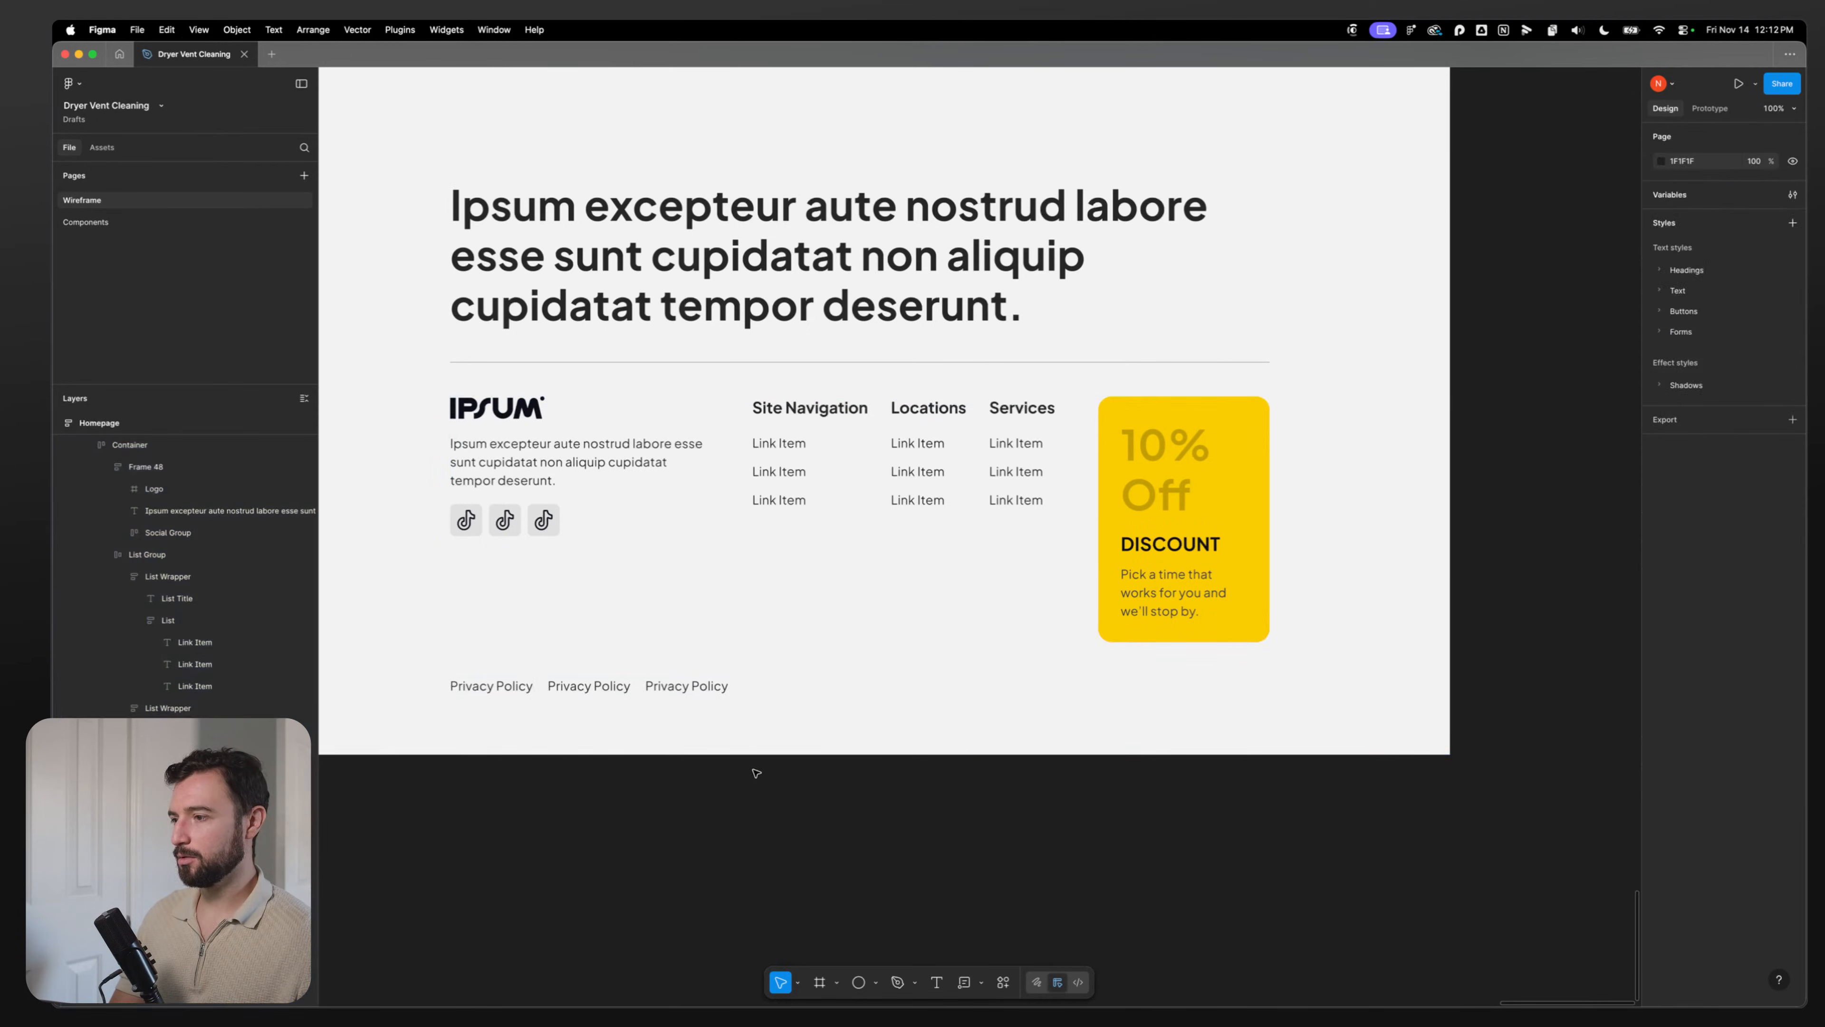
Step: Try placing a copy of the policy links row inside the container with the footer columns and undo it
{"action": "double_click", "coordinate": [634, 687]}
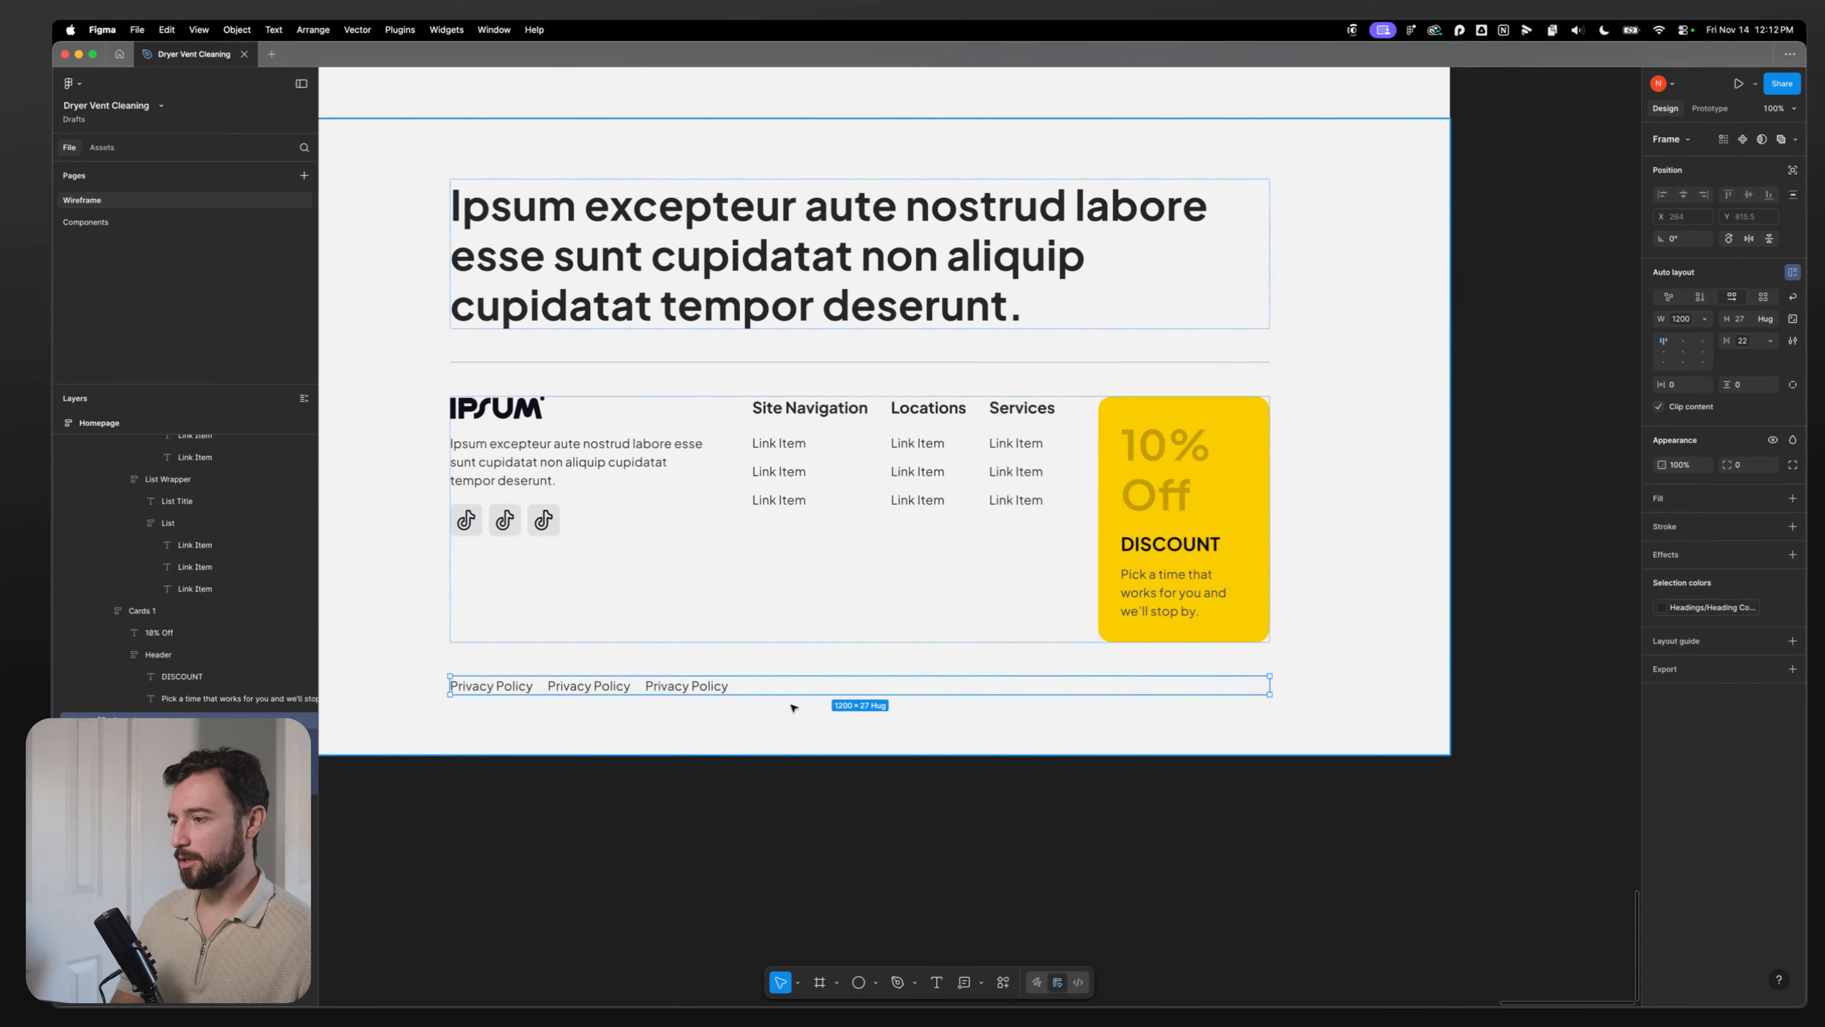
{"action": "left_click", "coordinate": [681, 612]}
{"action": "key", "text": "super+v"}
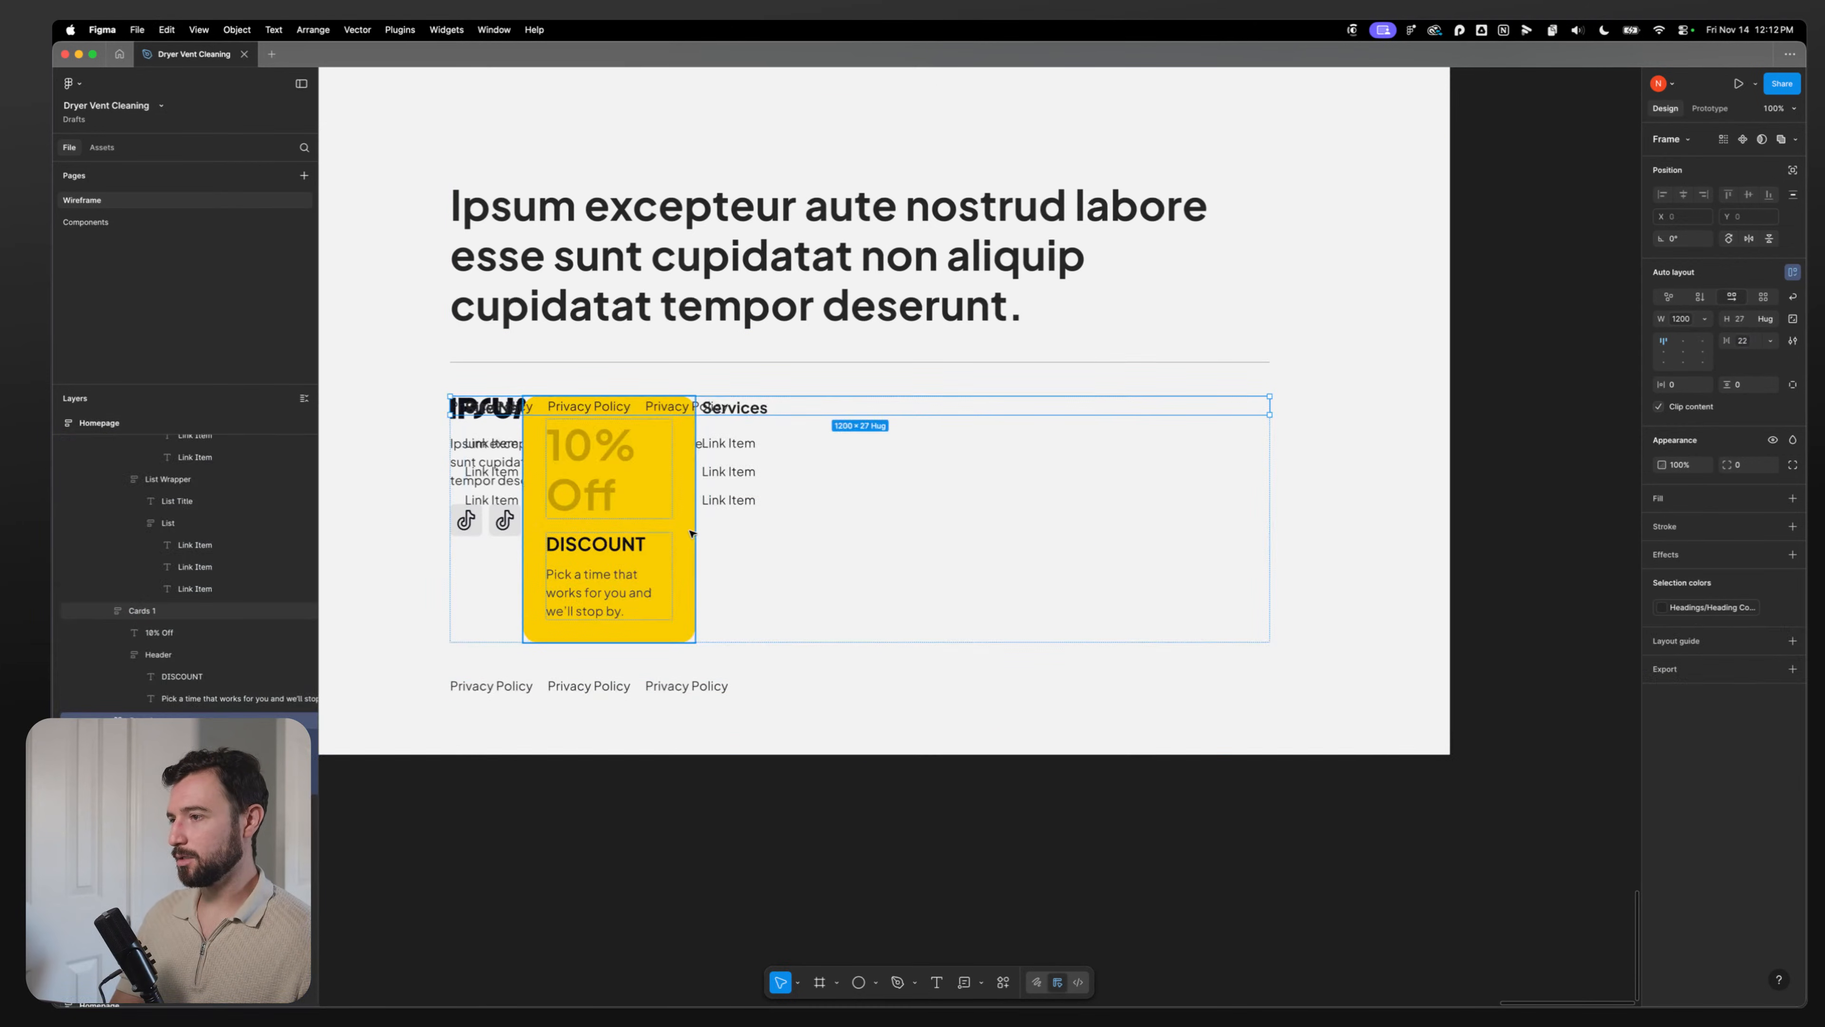
{"action": "key", "text": "super+z"}
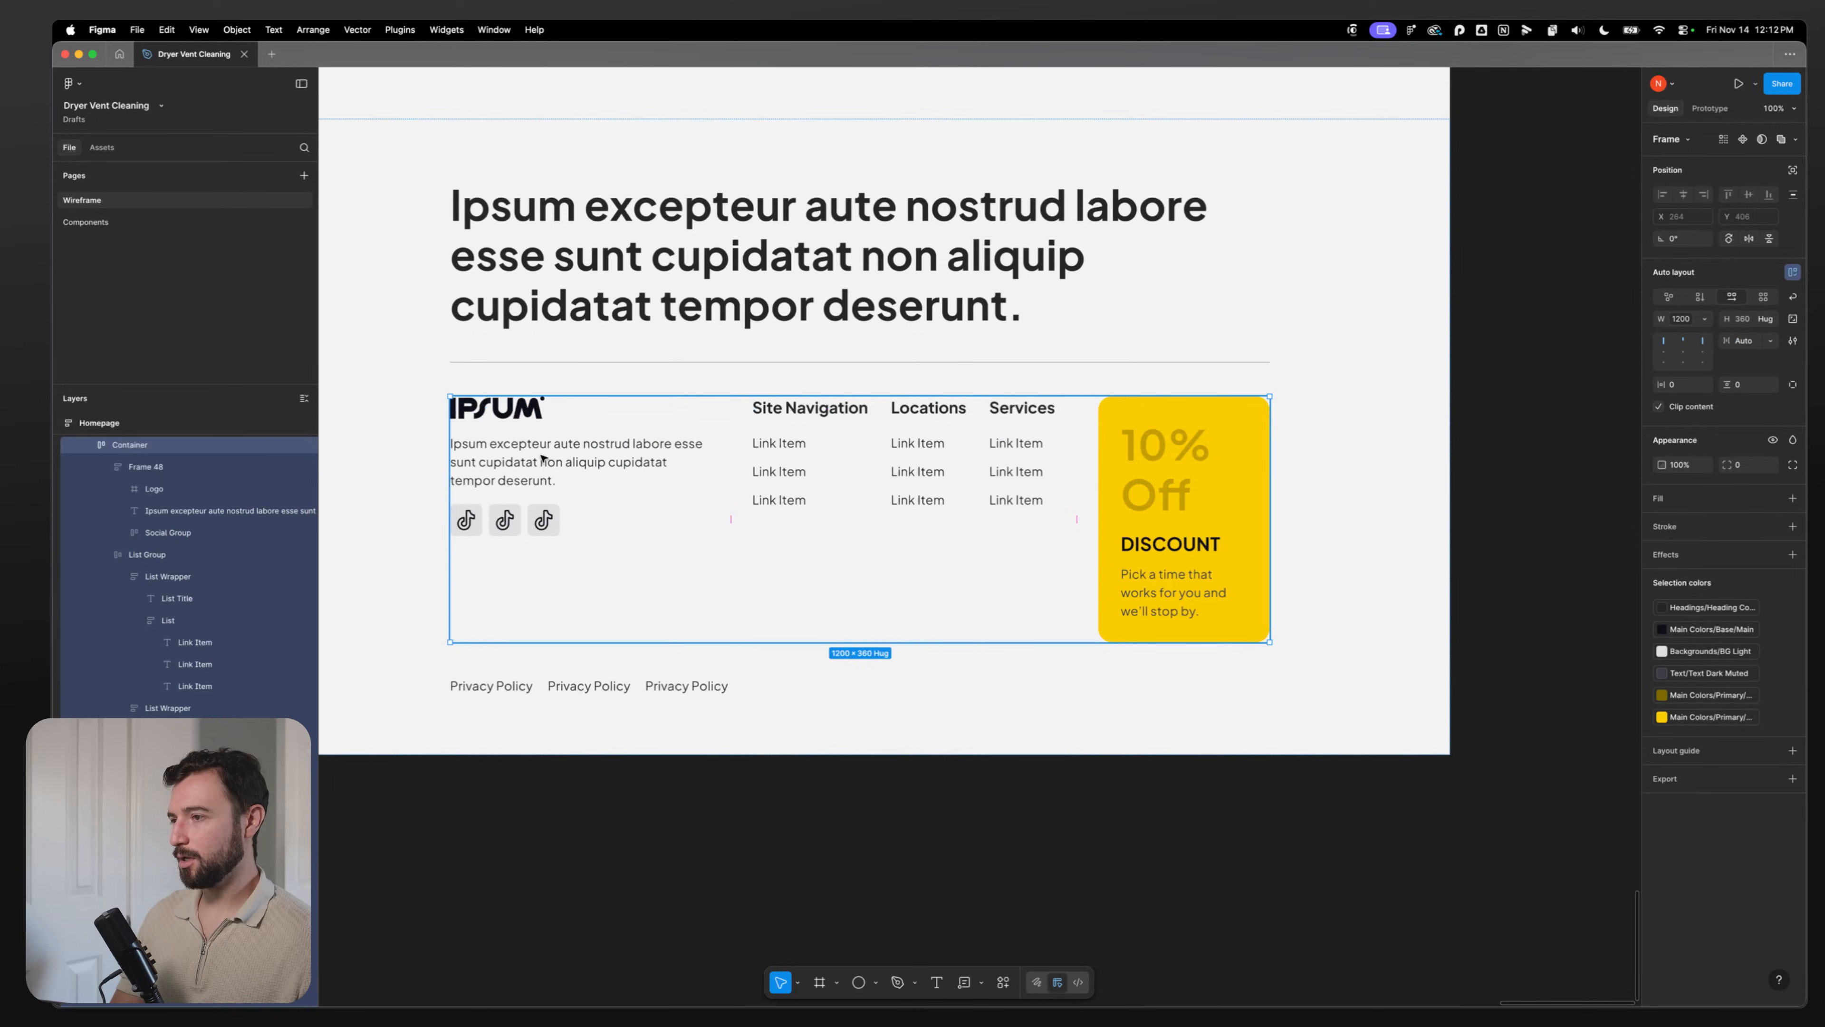
Step: Wrap the logo column frame and the List Group together in one auto layout frame beside the discount card
{"action": "left_click", "coordinate": [542, 458]}
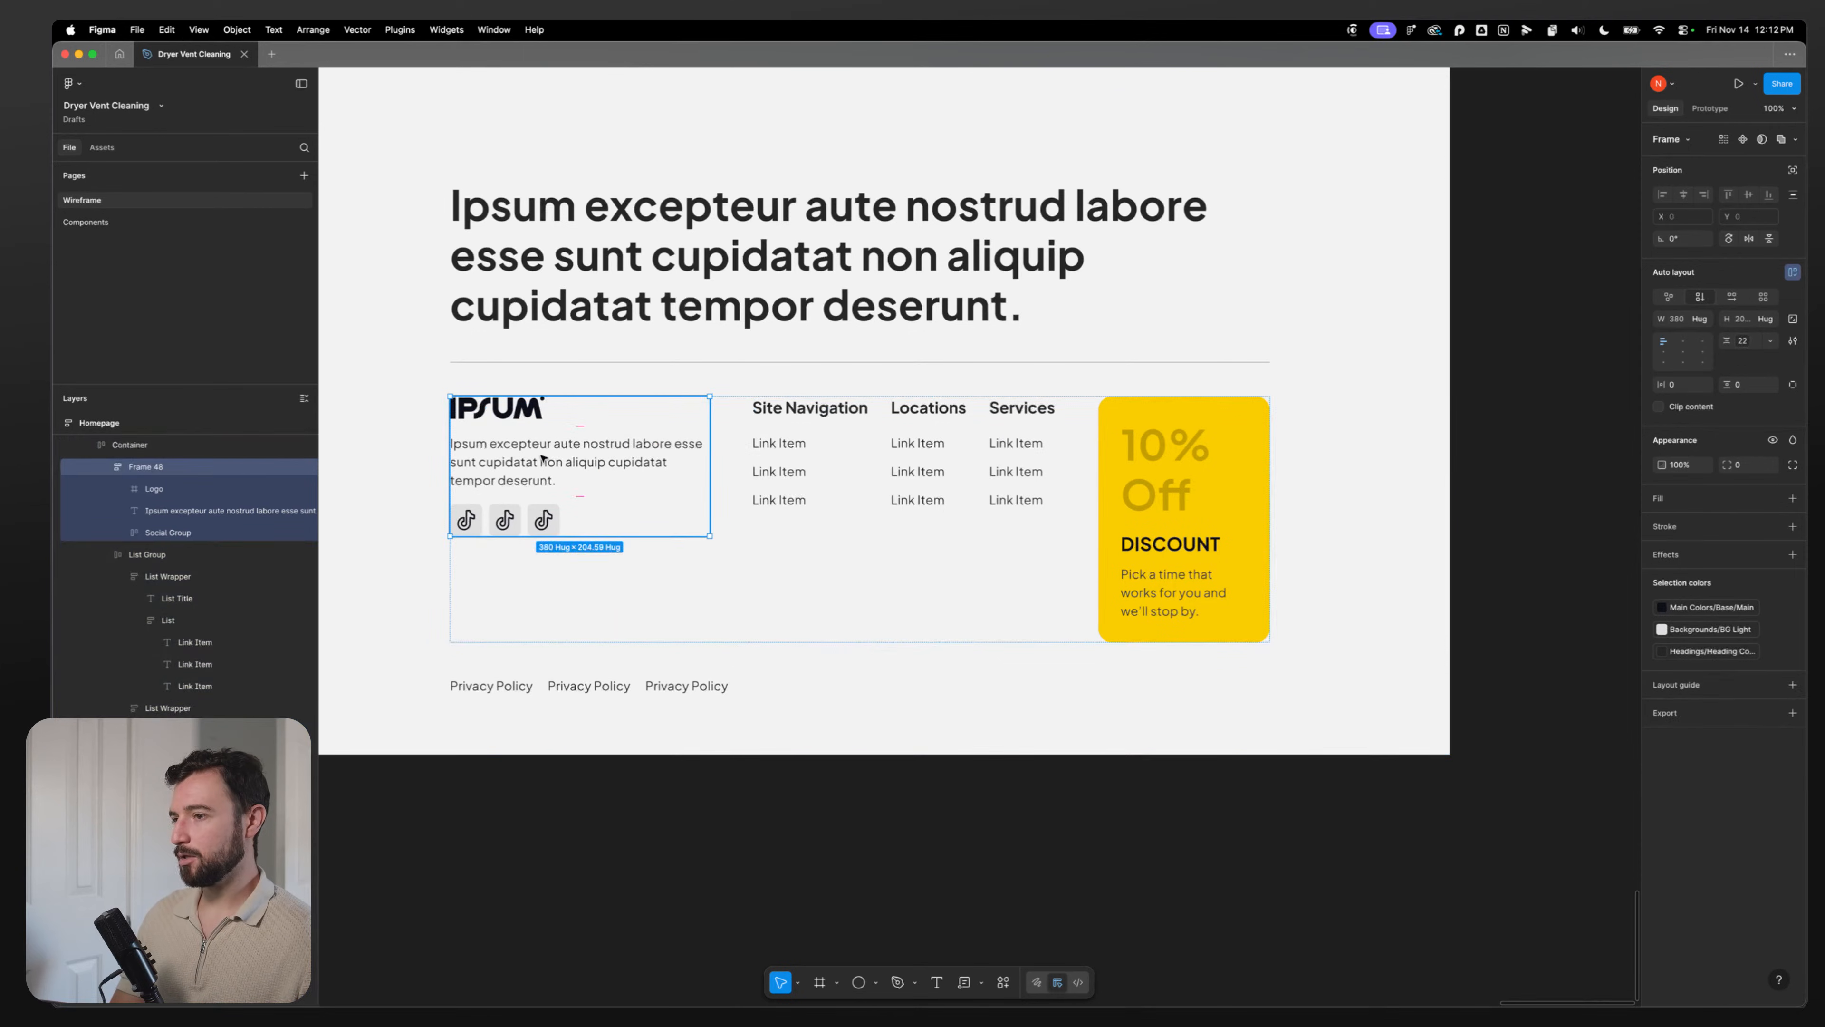
{"action": "left_click", "coordinate": [816, 445], "text": "shift"}
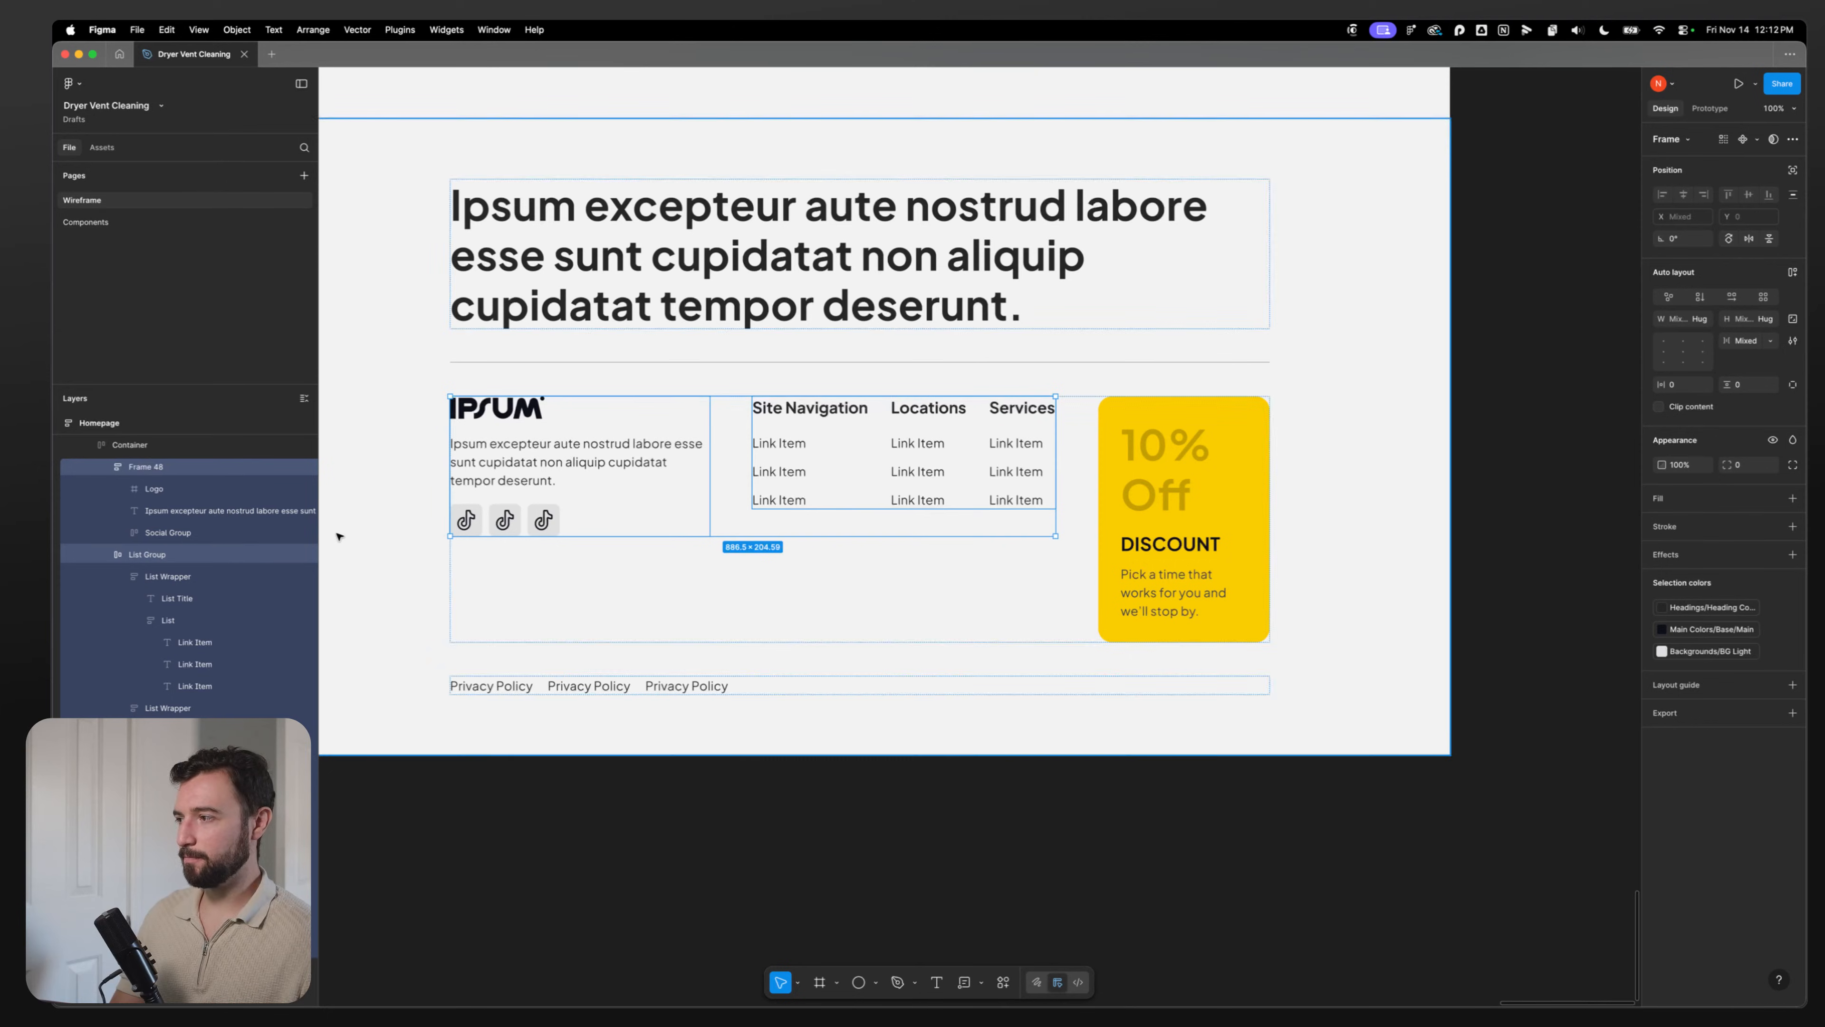
{"action": "left_click", "coordinate": [108, 475]}
{"action": "left_click", "coordinate": [107, 497]}
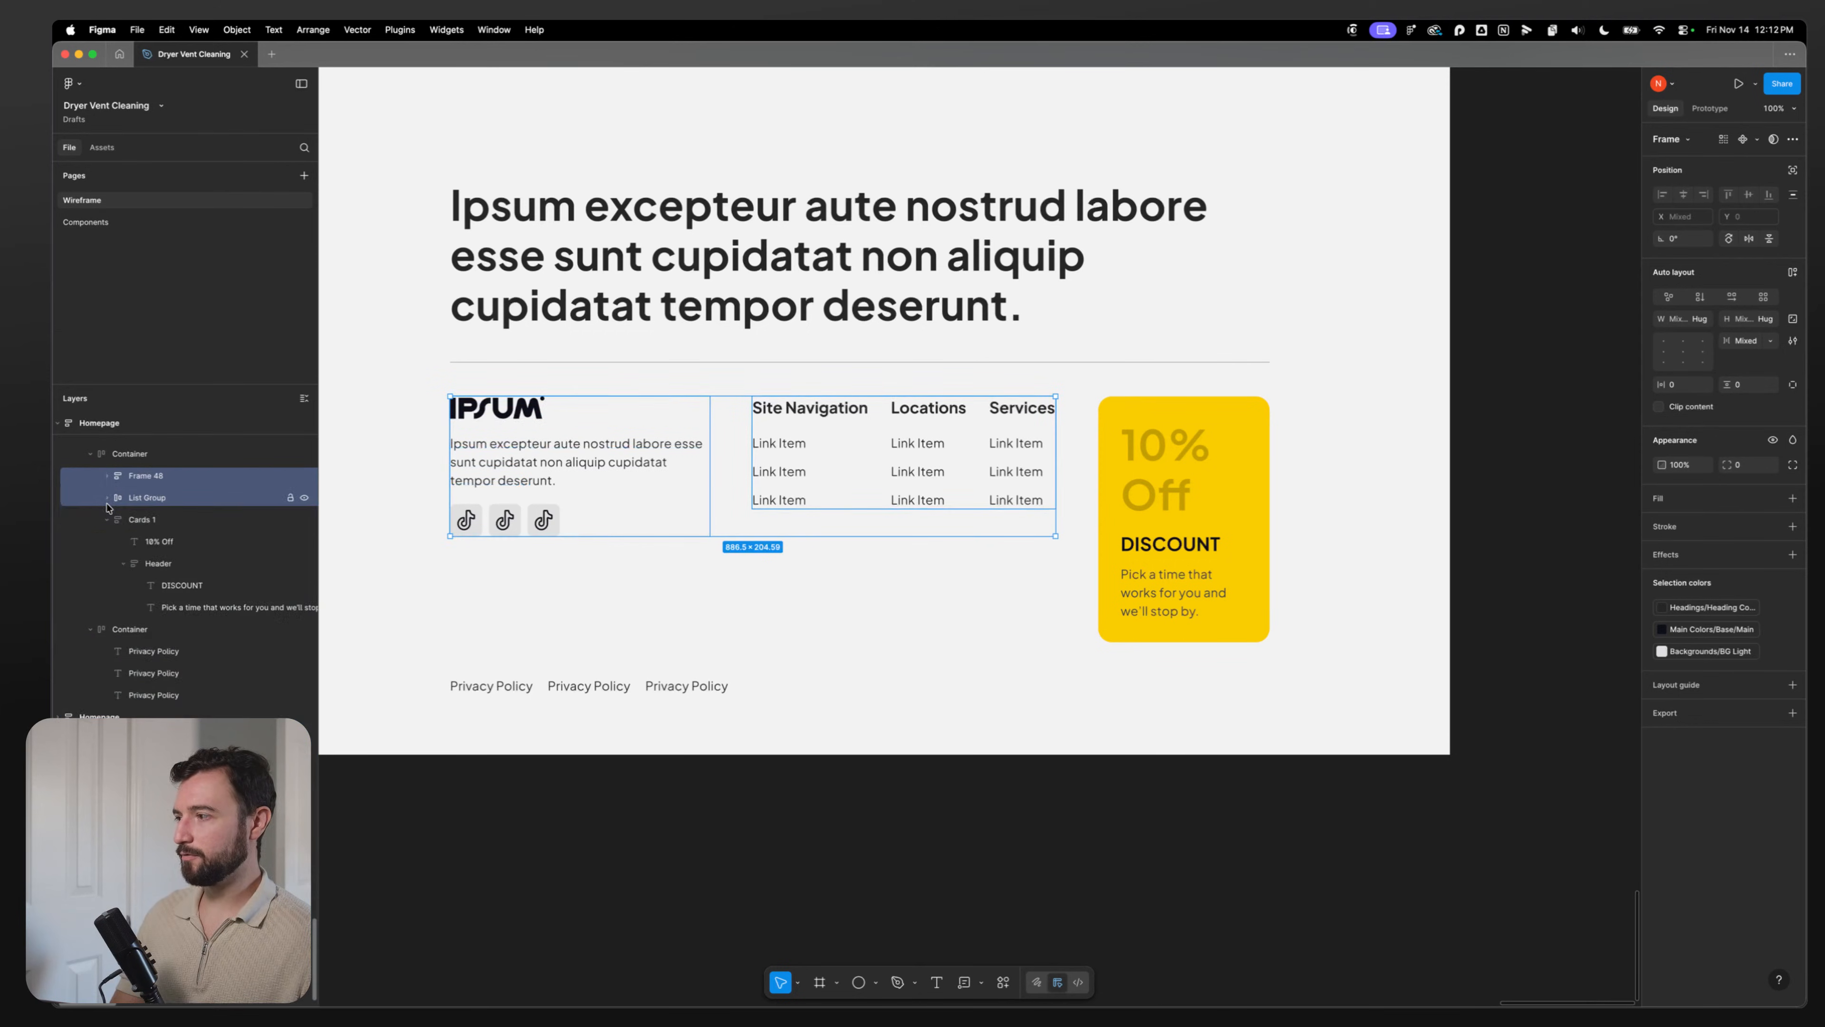
{"action": "left_click", "coordinate": [129, 523]}
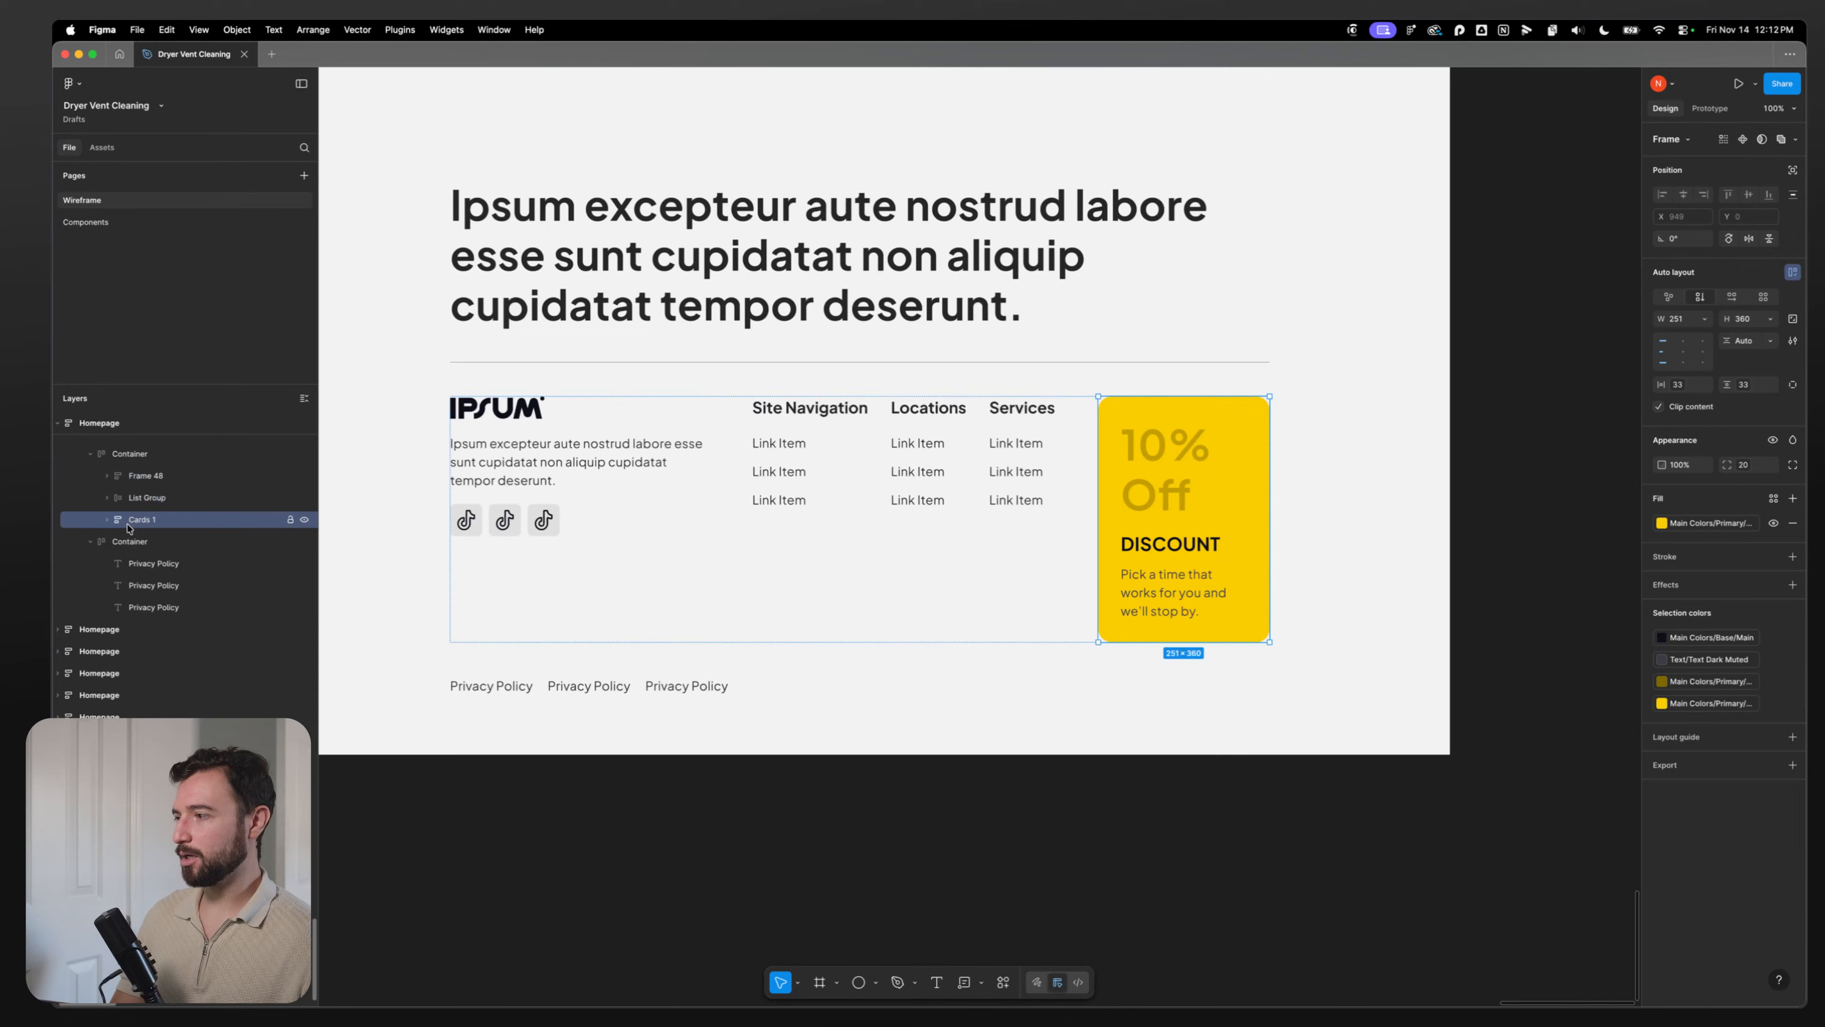
{"action": "left_click", "coordinate": [144, 475]}
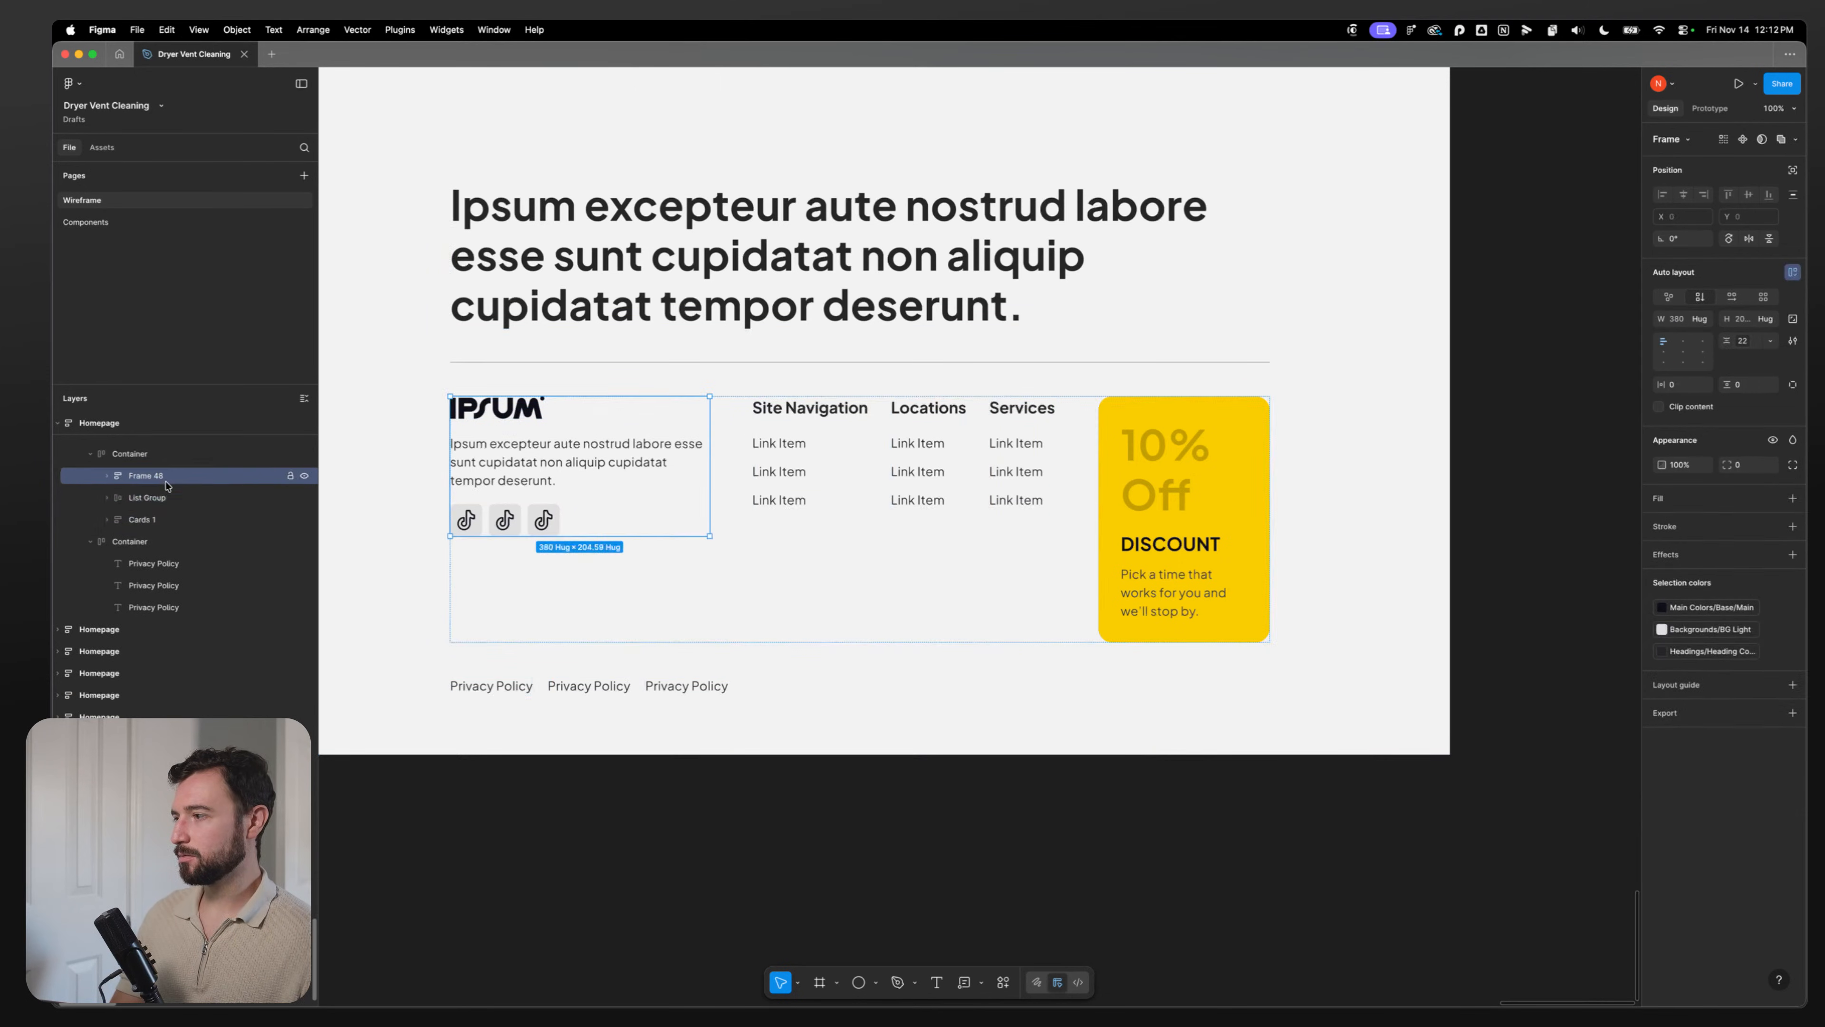
{"action": "left_click", "coordinate": [161, 501], "text": "shift"}
{"action": "key", "text": "shift+a"}
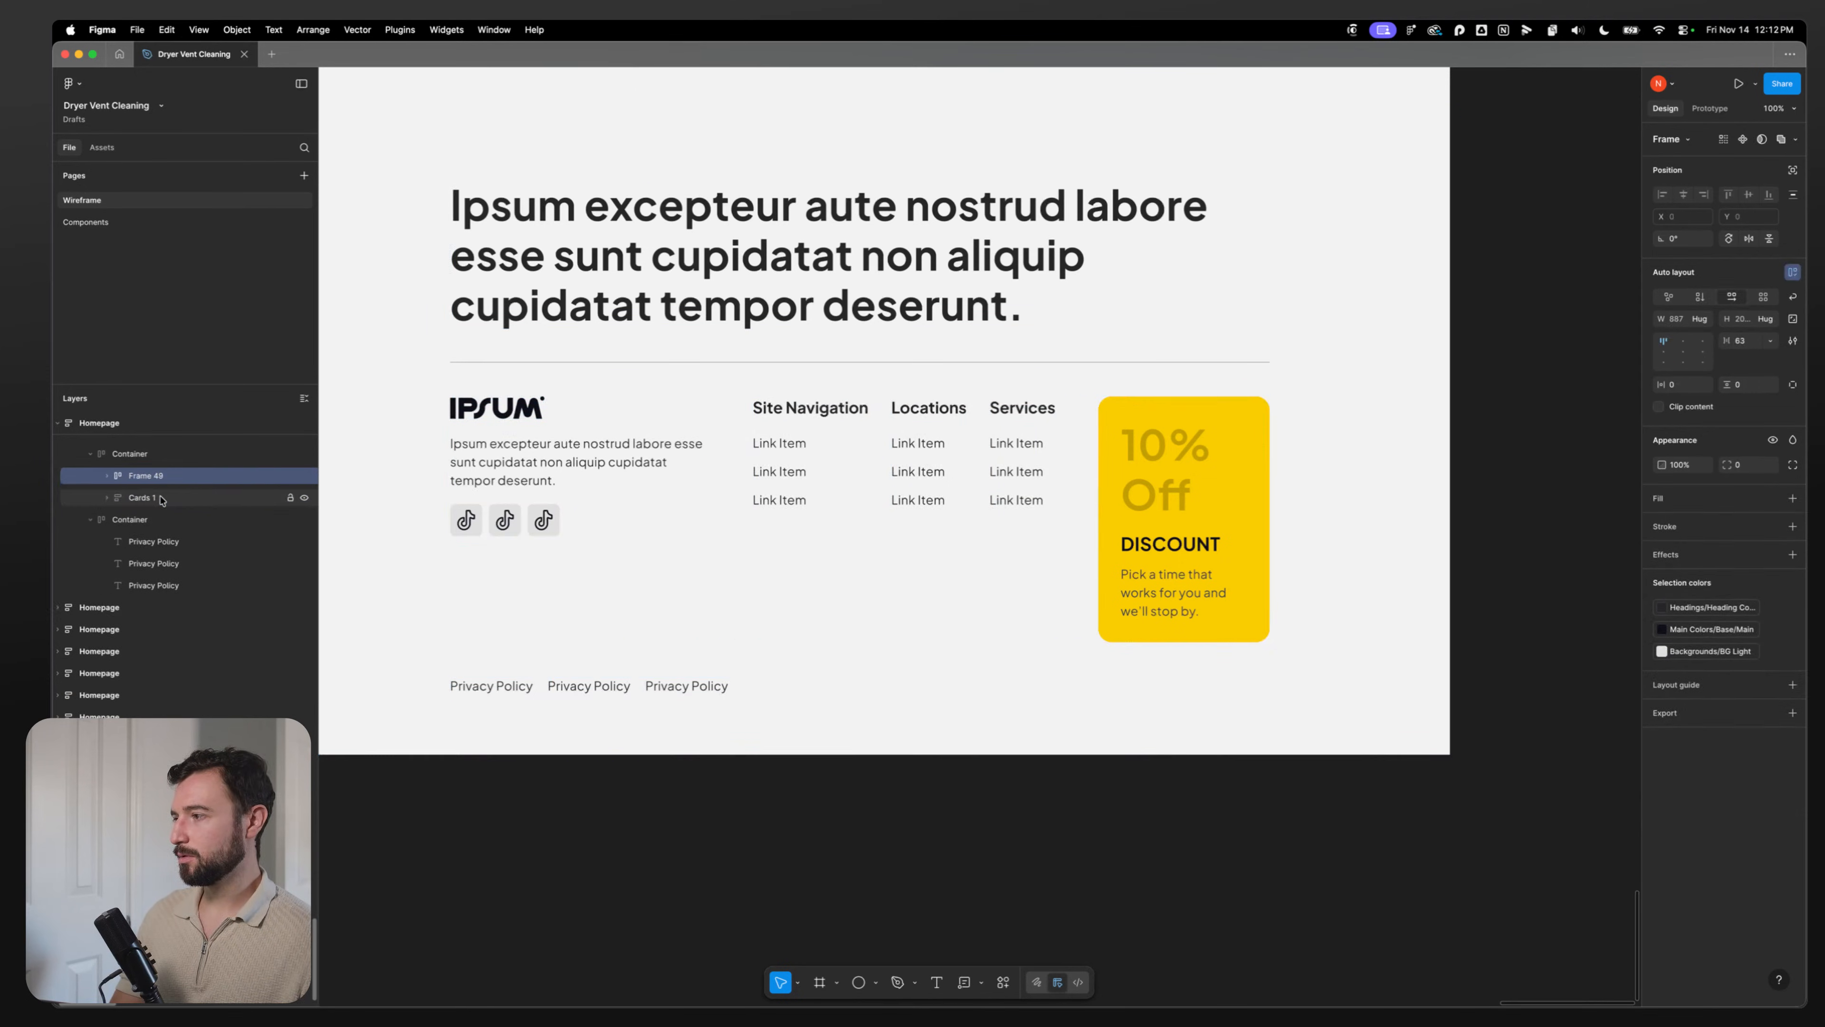
Step: Rename the new auto layout frame as Left Column and the discount card frame as Right Column
{"action": "double_click", "coordinate": [154, 480]}
{"action": "type", "text": "Left Con"}
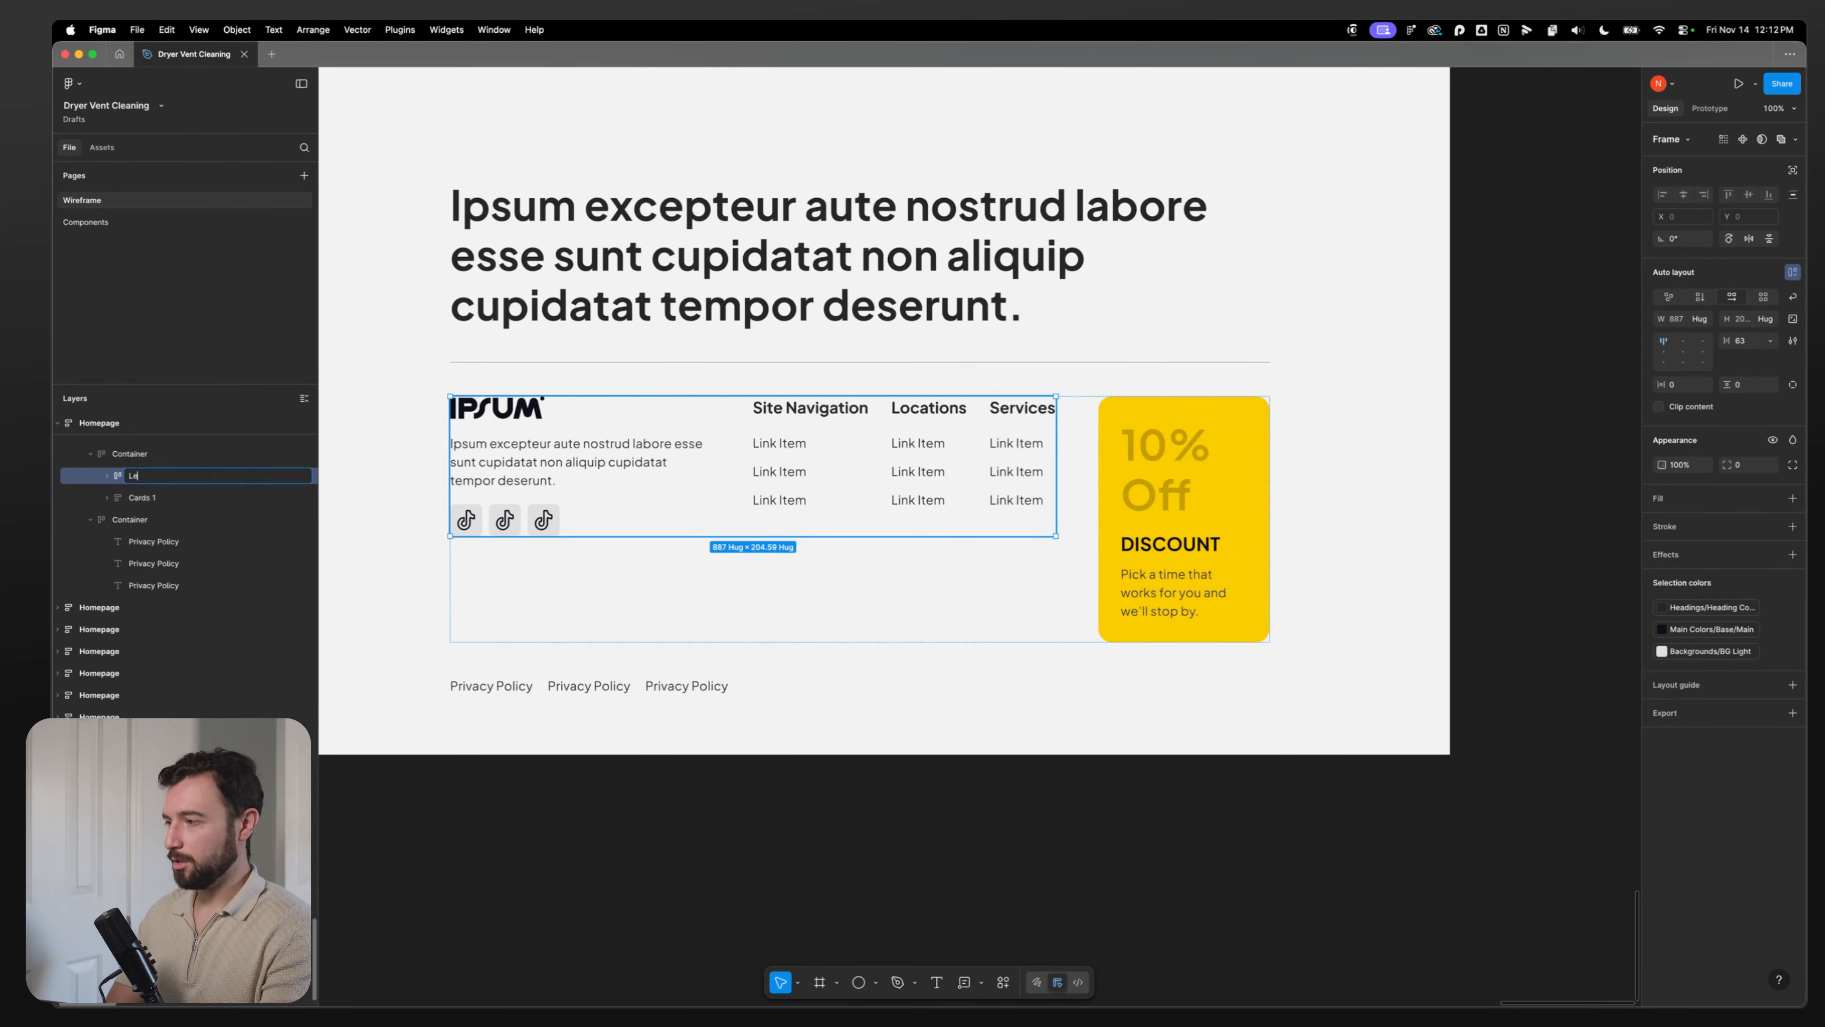
{"action": "key", "text": "BackSpace"}
{"action": "key", "text": "BackSpace"}
{"action": "key", "text": "BackSpace"}
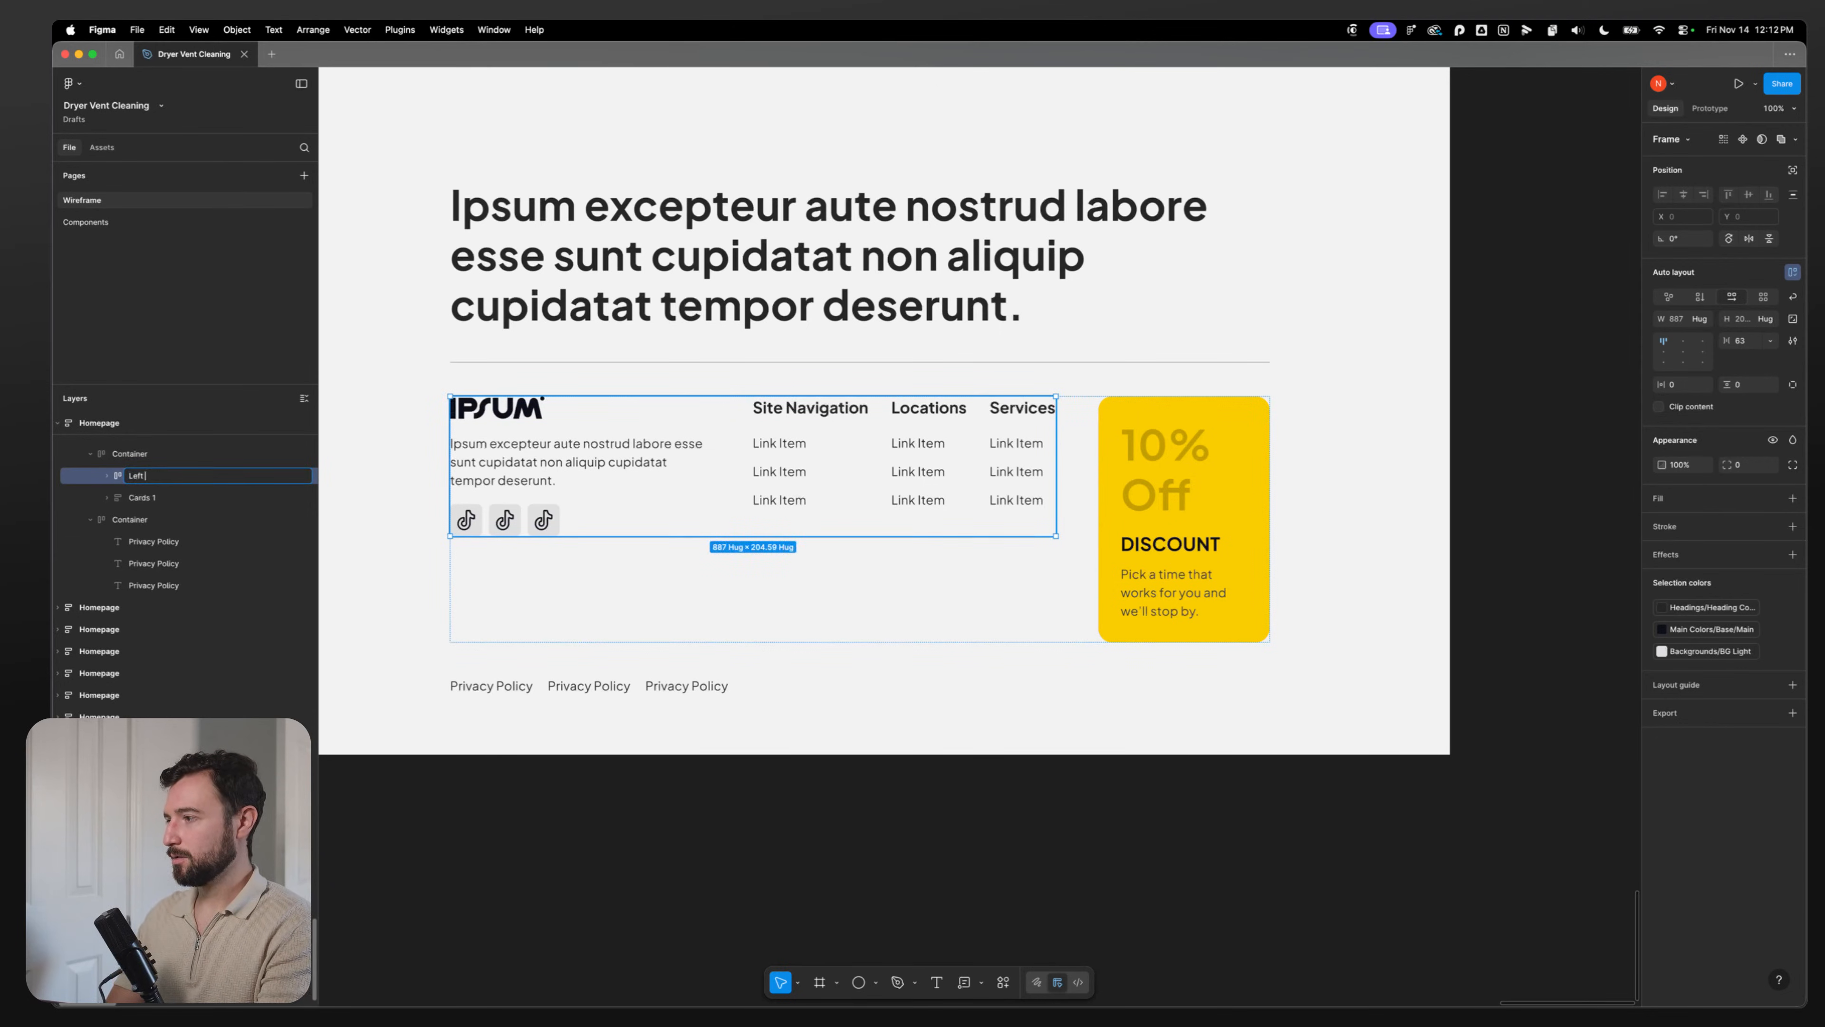
{"action": "type", "text": "Column"}
{"action": "key", "text": "Tab"}
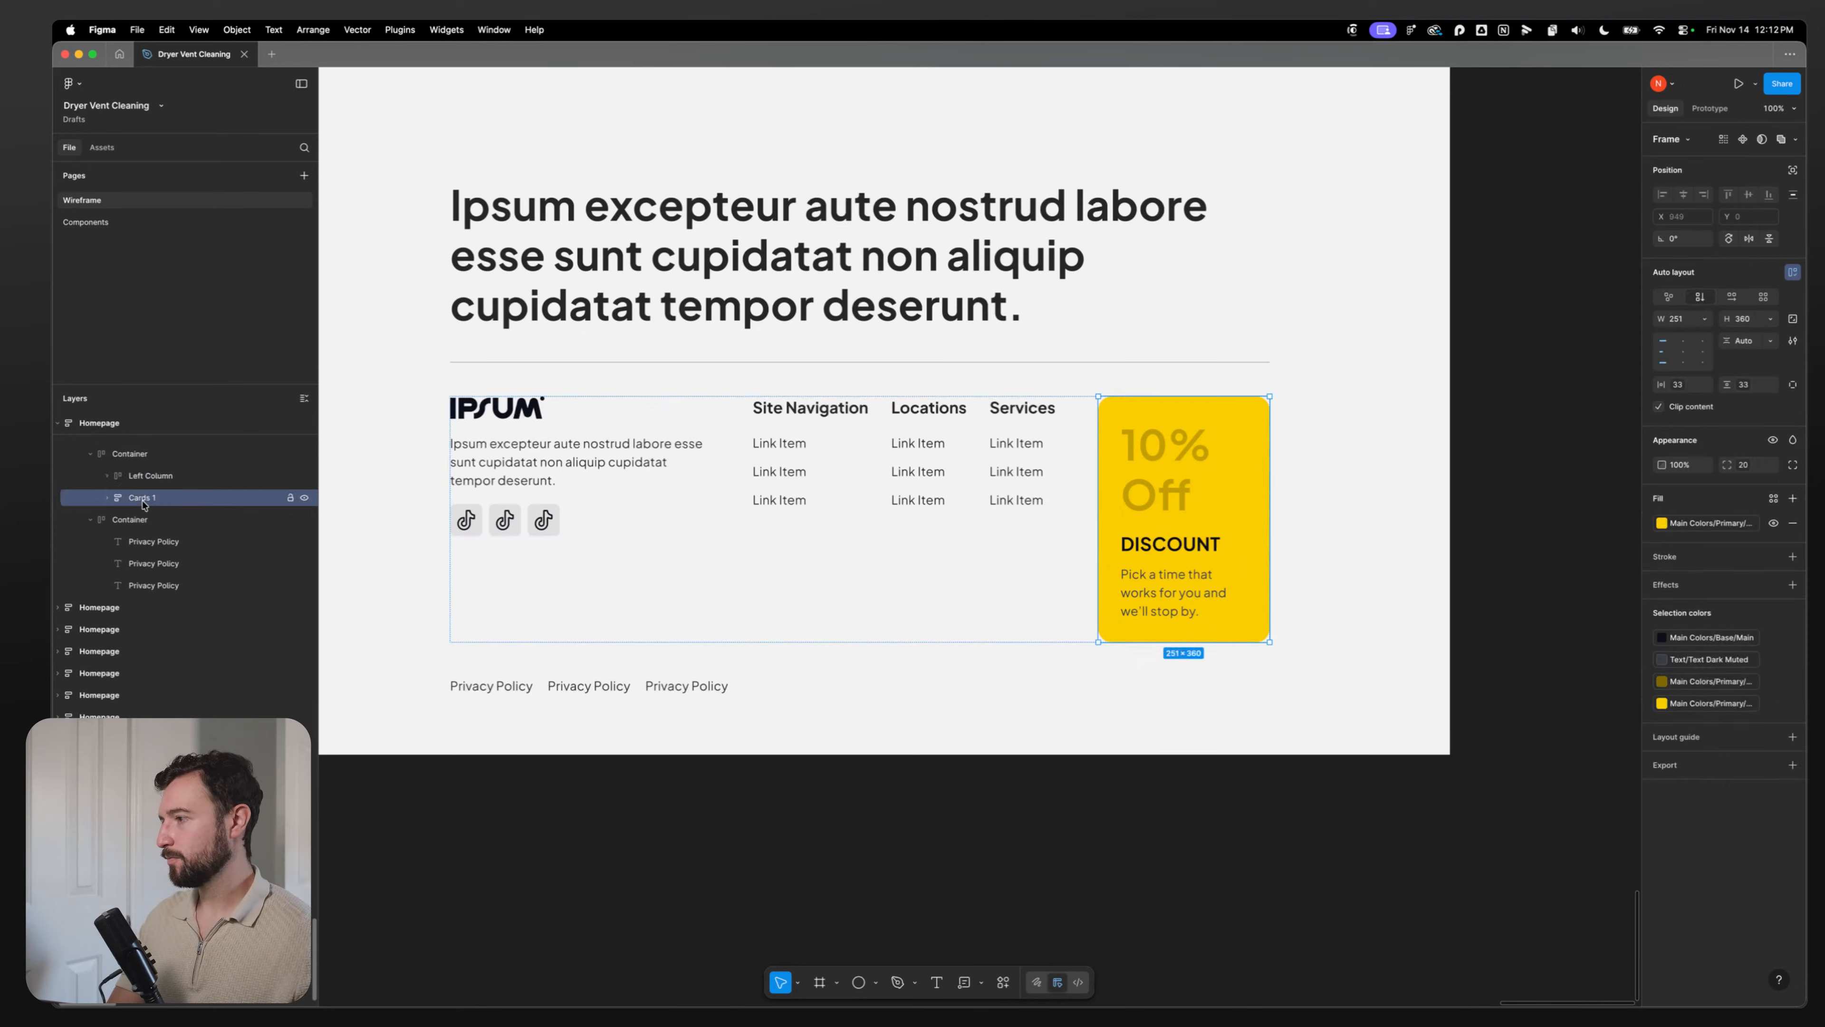
{"action": "type", "text": "Right"}
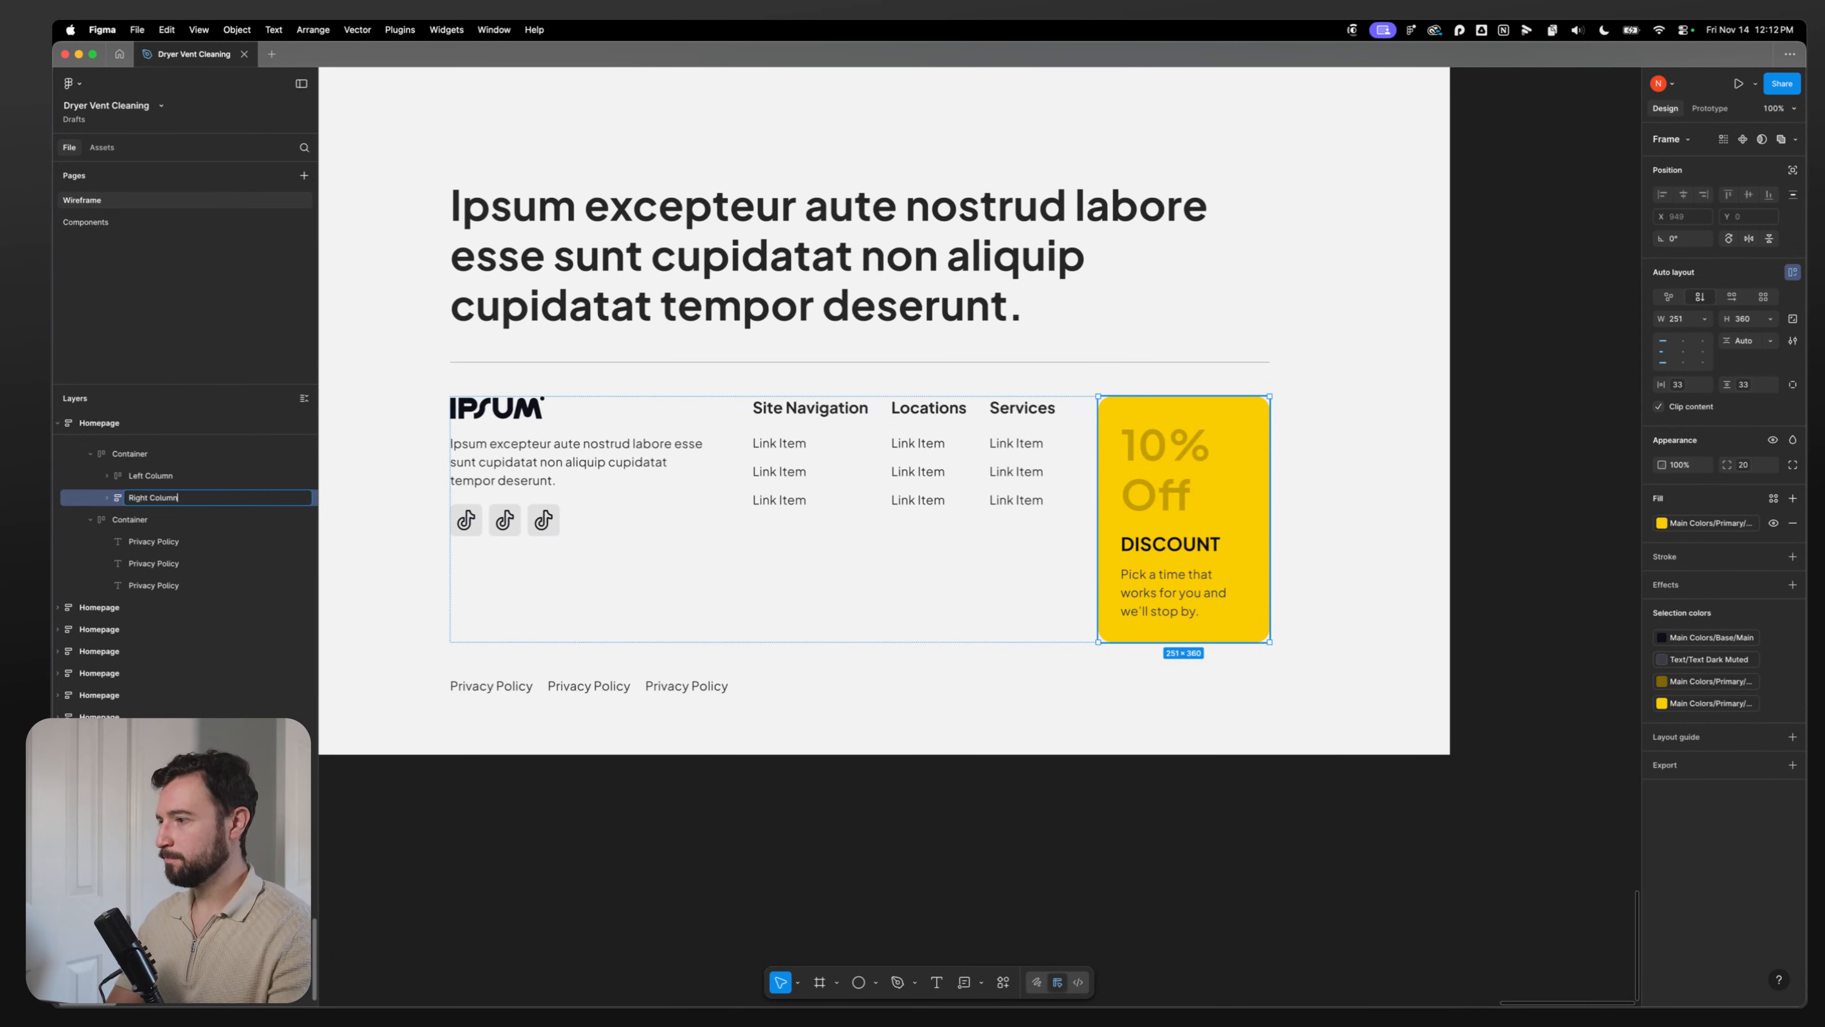
{"action": "type", "text": " Column"}
Step: Set the Left Column's height to fill its container
{"action": "left_click", "coordinate": [794, 532]}
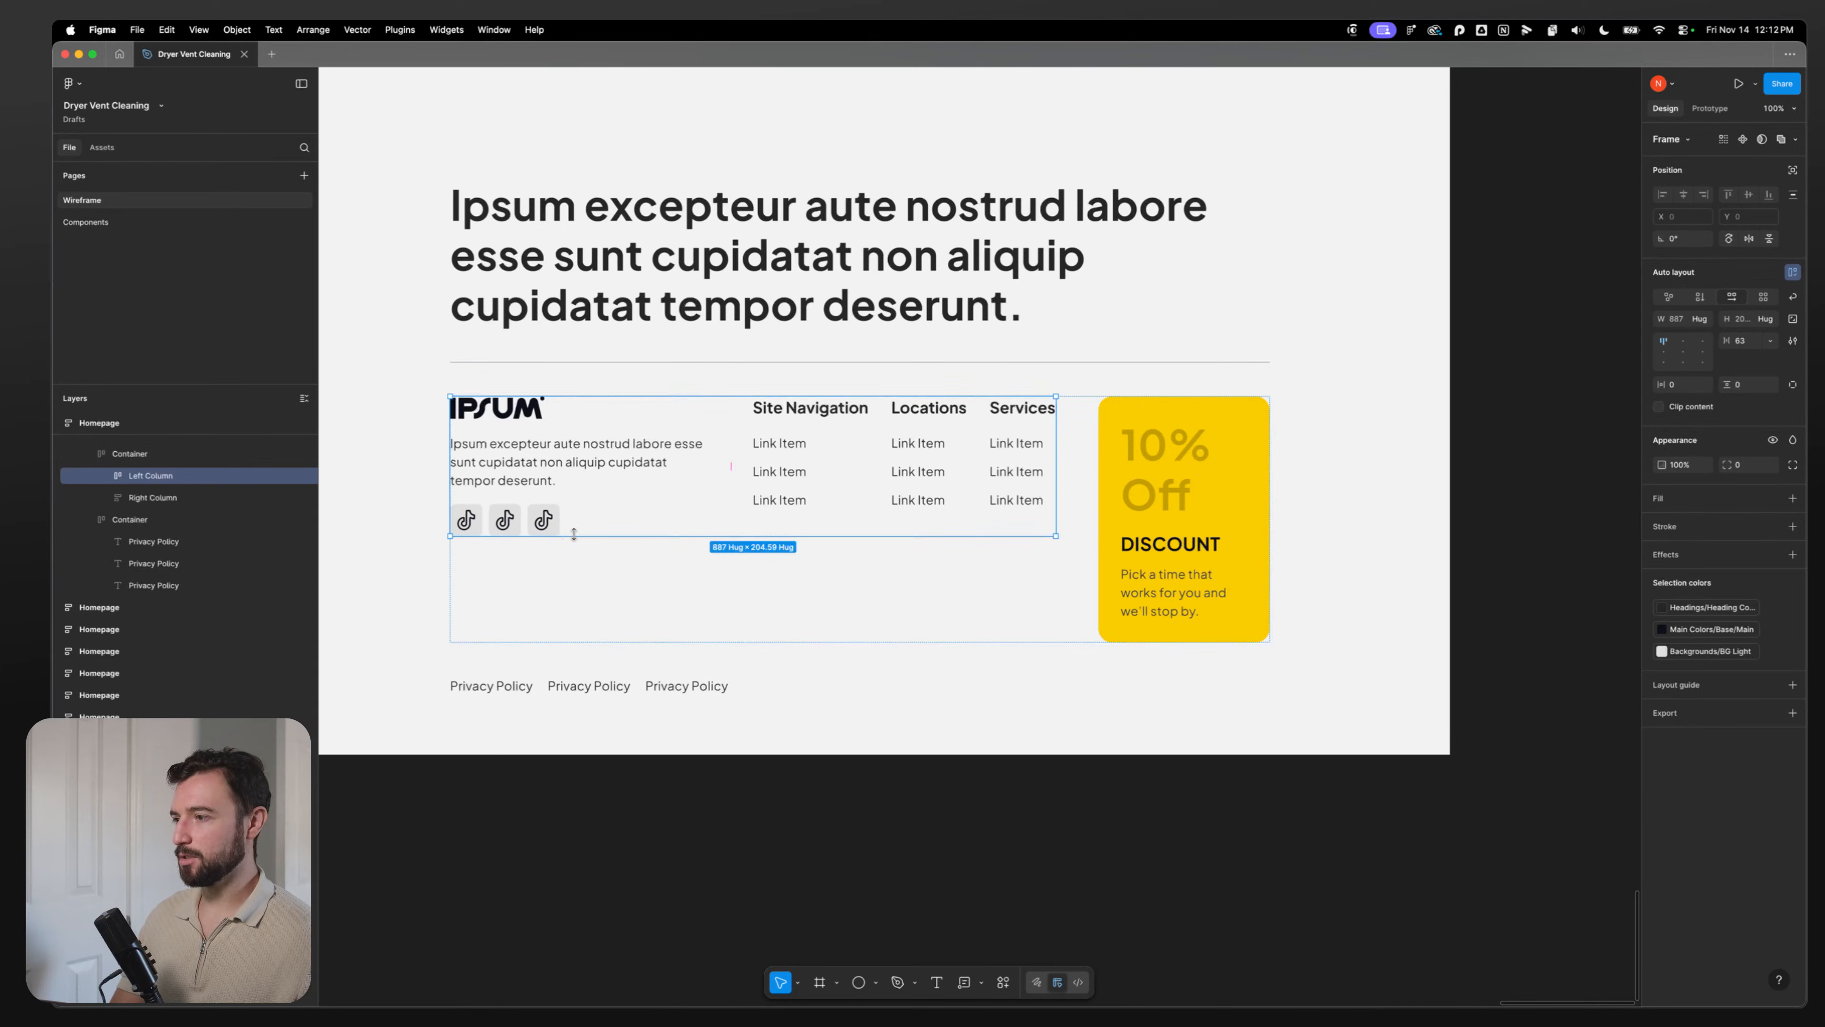
{"action": "left_click", "coordinate": [1765, 318]}
{"action": "left_click", "coordinate": [1730, 335]}
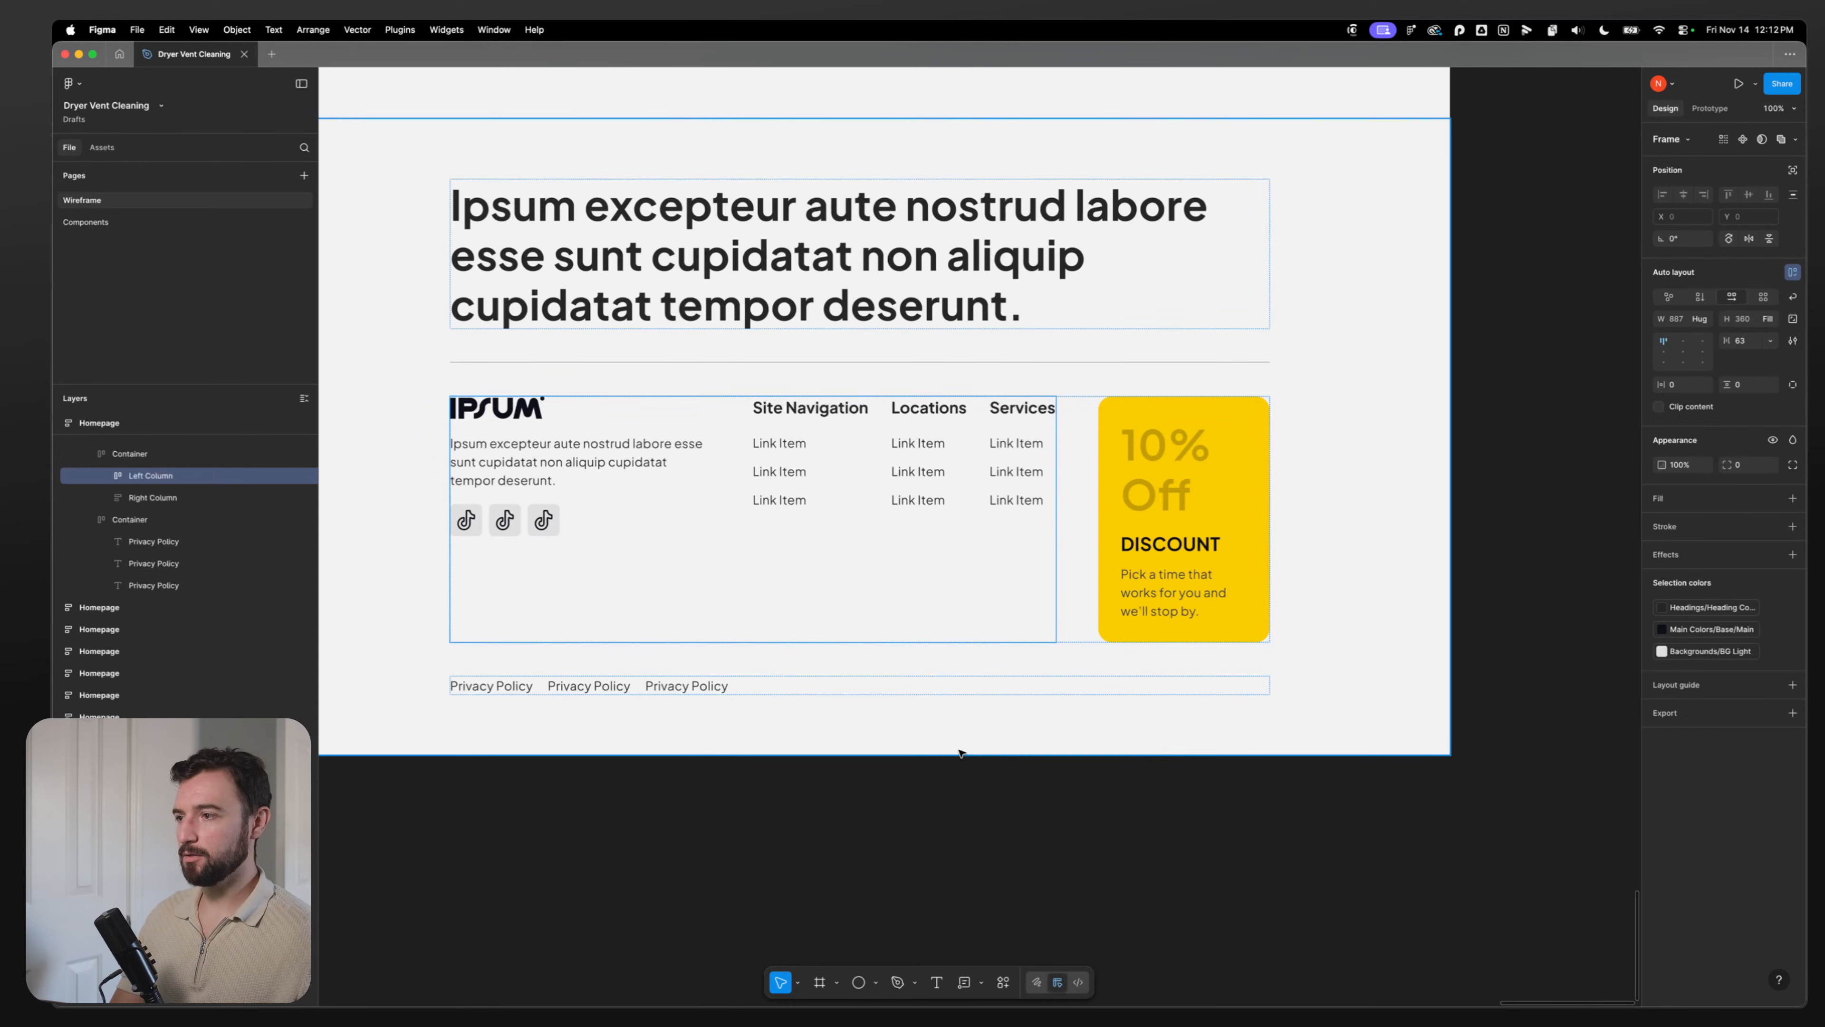
Step: Wrap the logo frame and List Group inside the Left Column in an auto layout frame named Top Row
{"action": "left_click", "coordinate": [535, 677]}
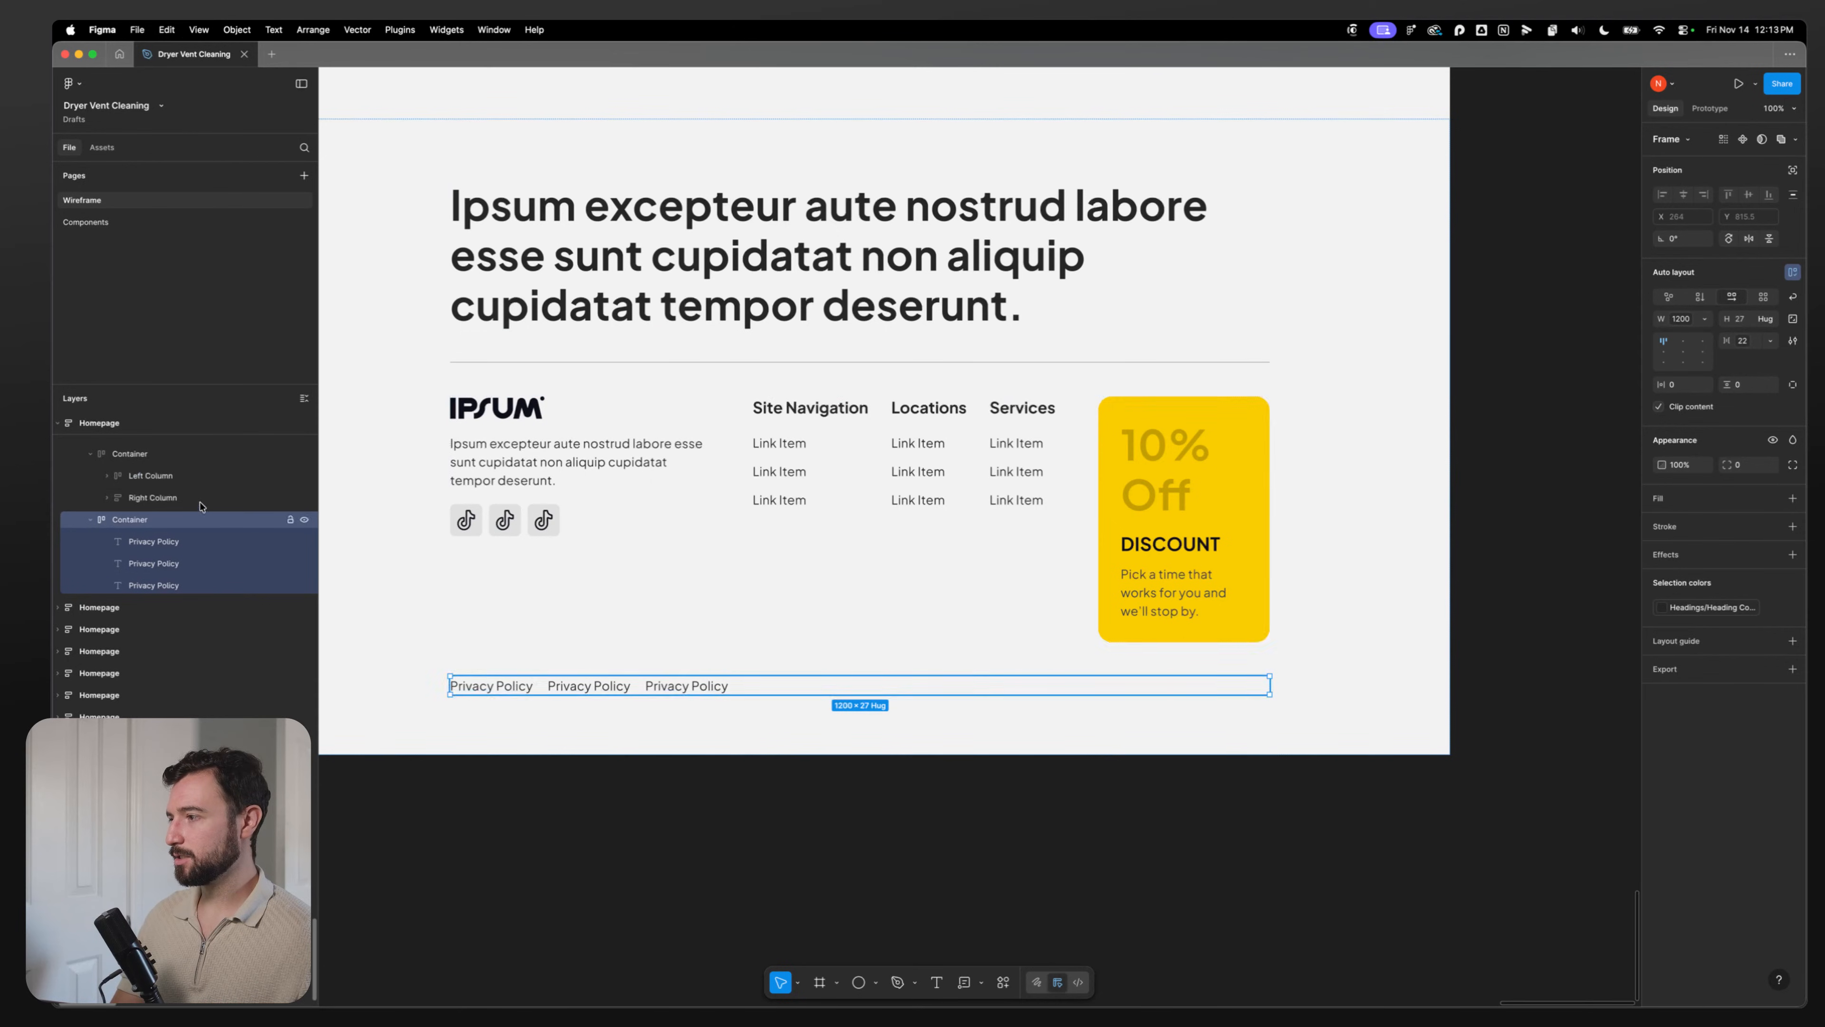
{"action": "left_click", "coordinate": [105, 479]}
{"action": "left_click", "coordinate": [162, 497]}
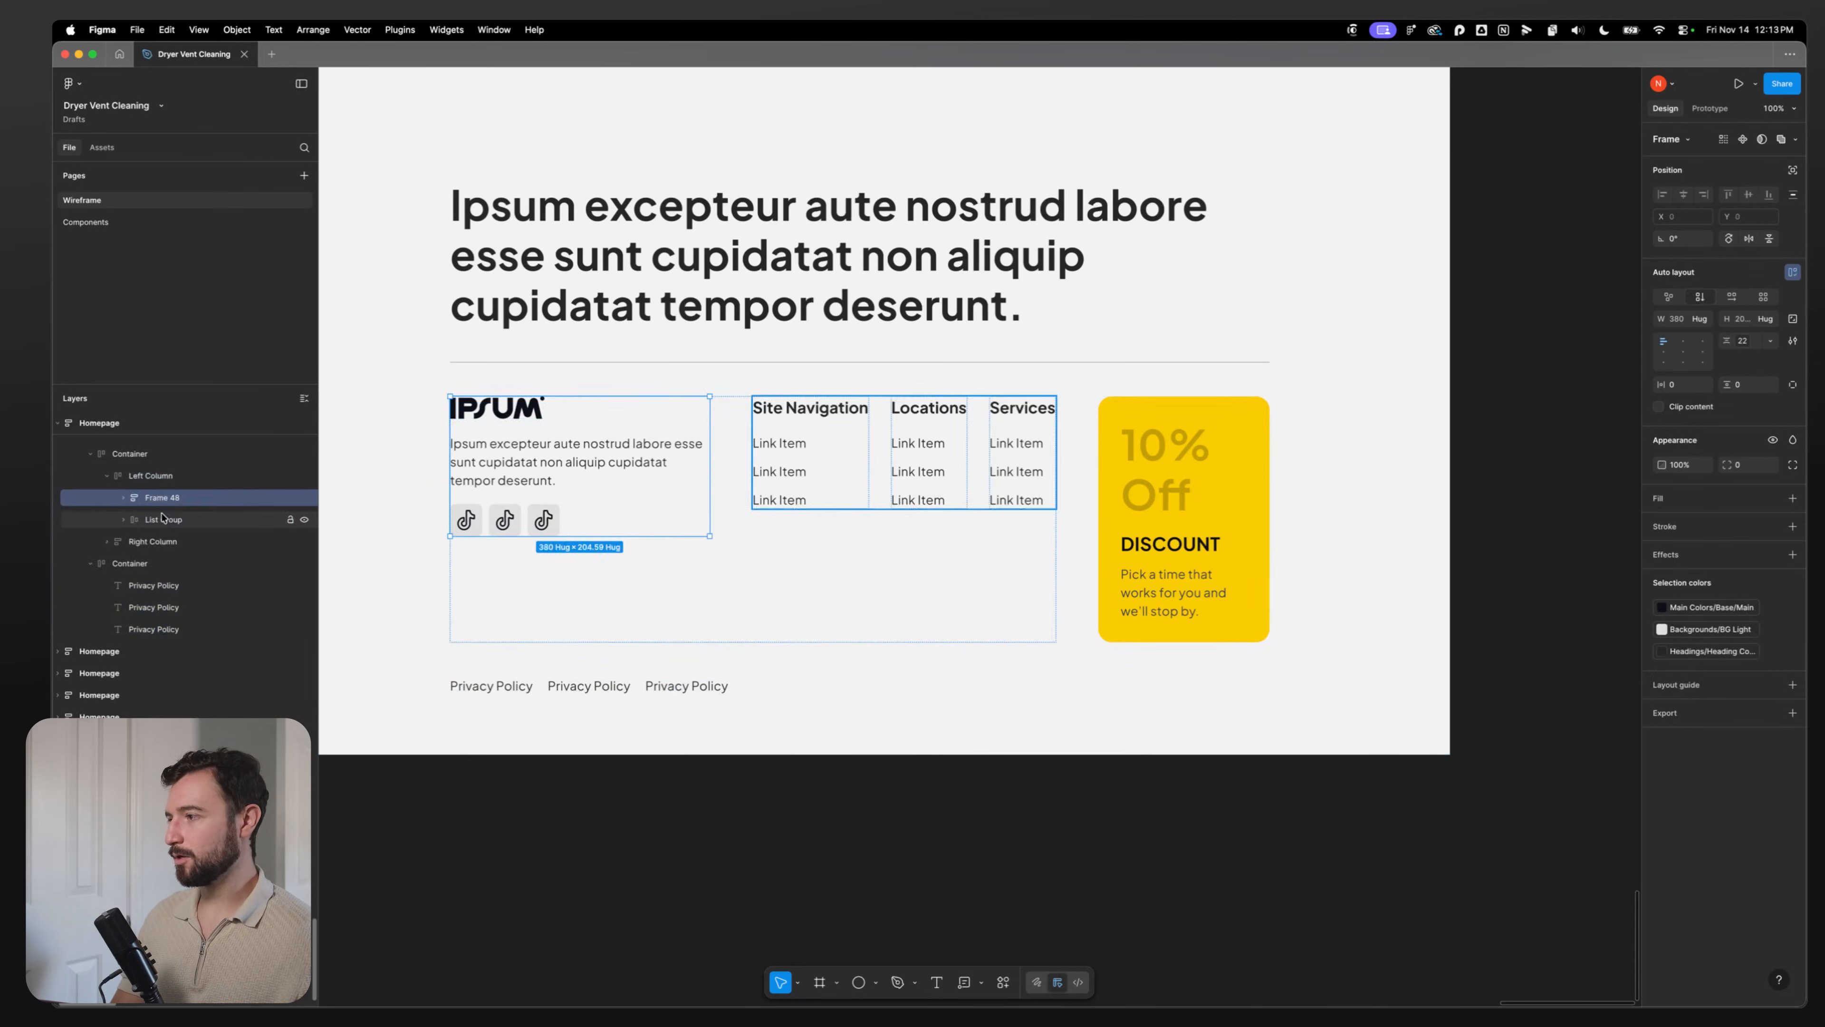
{"action": "left_click", "coordinate": [164, 519], "text": "shift"}
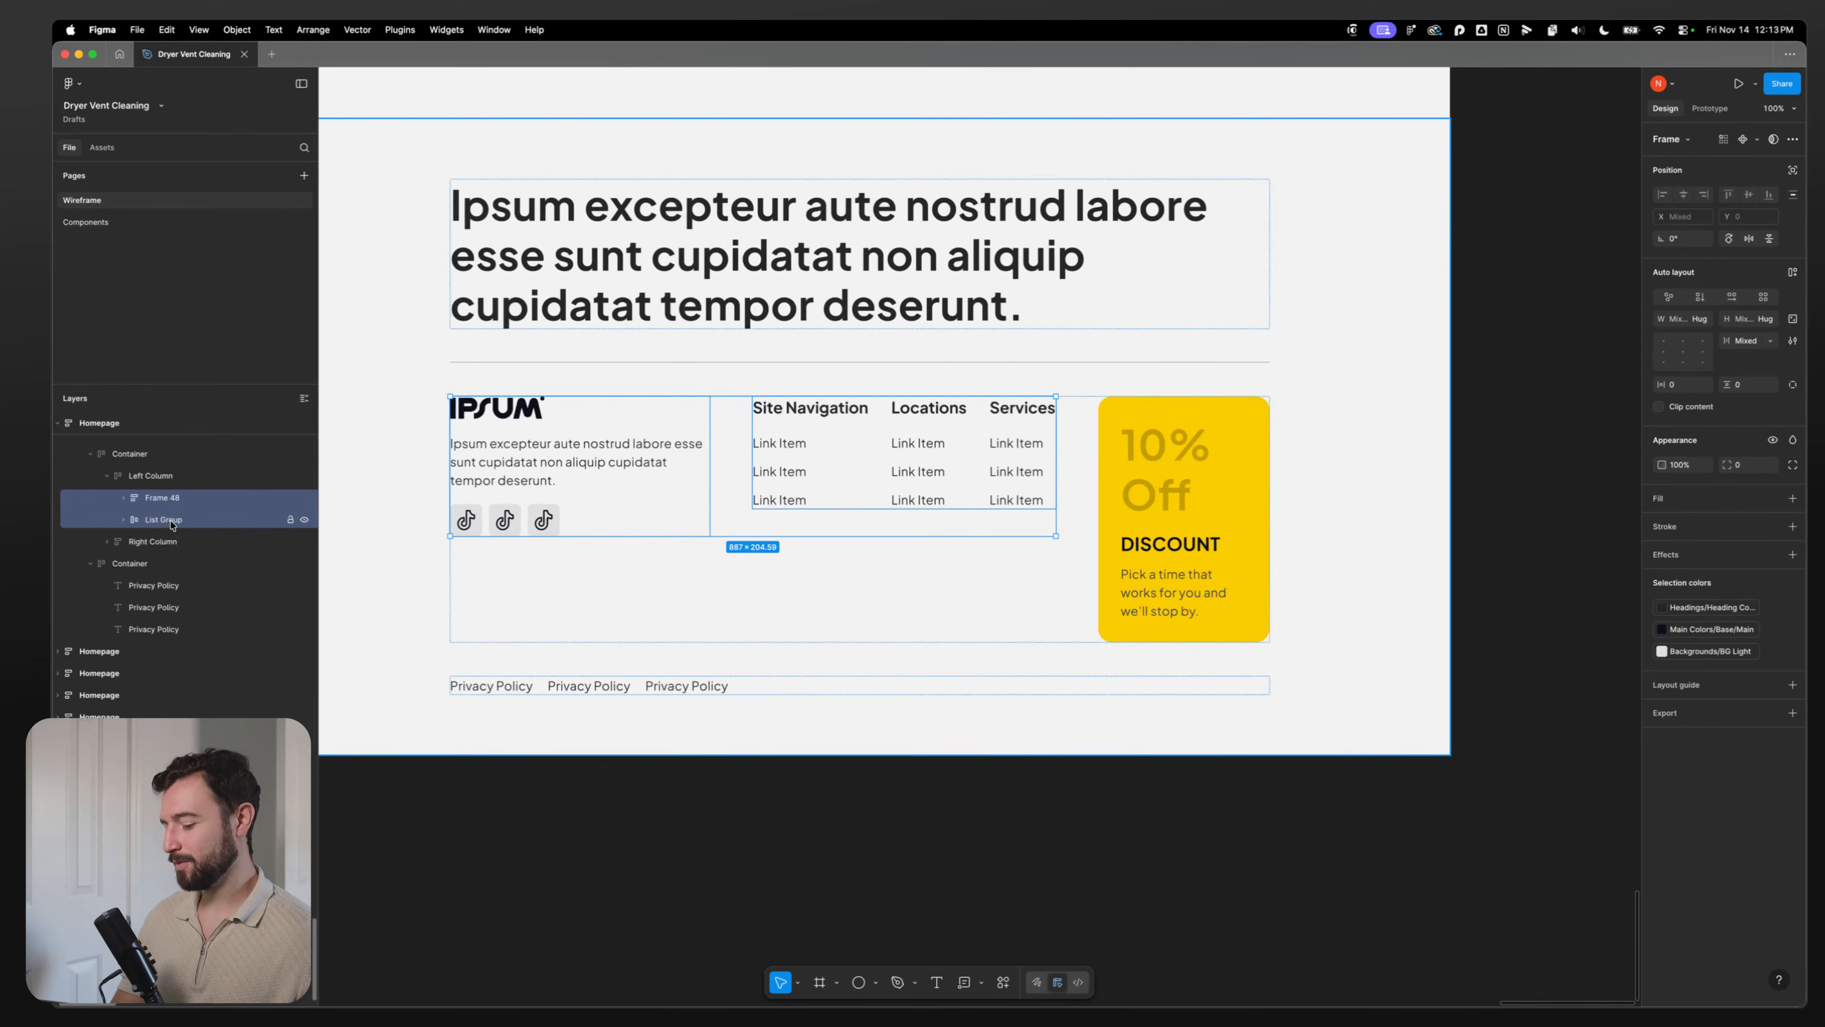
{"action": "key", "text": "shift+a"}
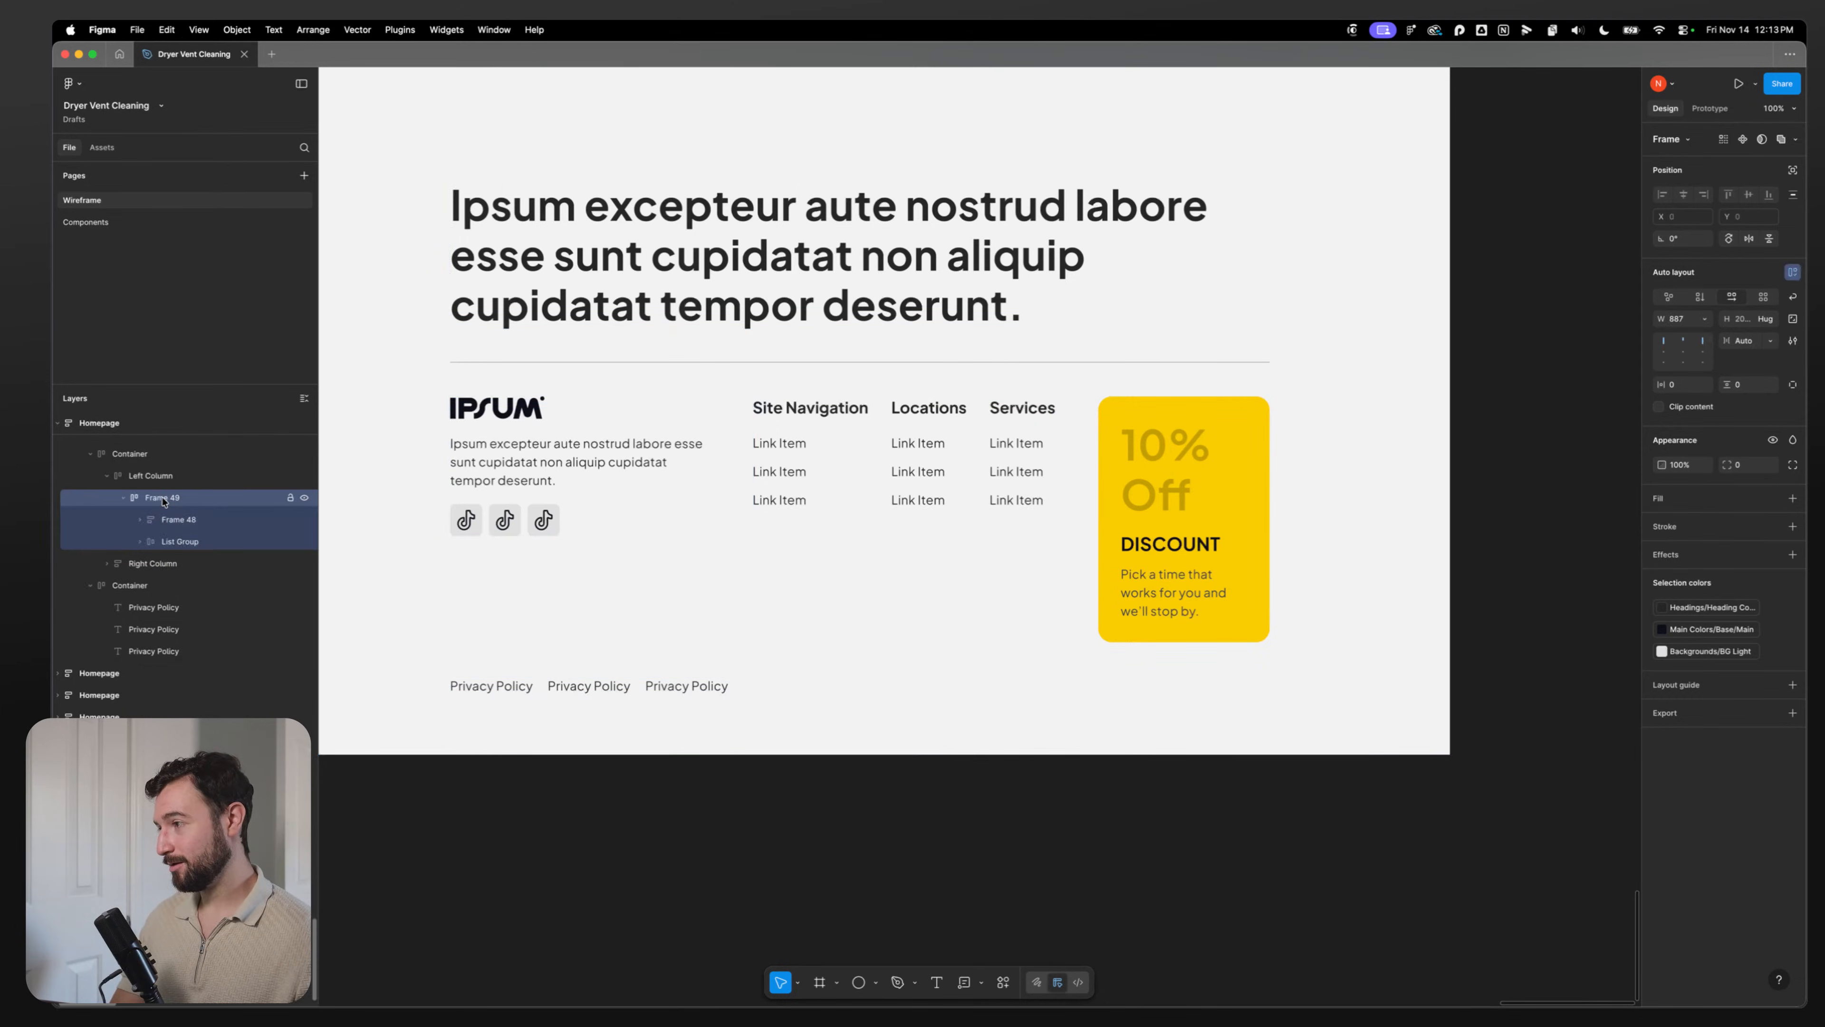
{"action": "double_click", "coordinate": [163, 498]}
{"action": "type", "text": "Top Row"}
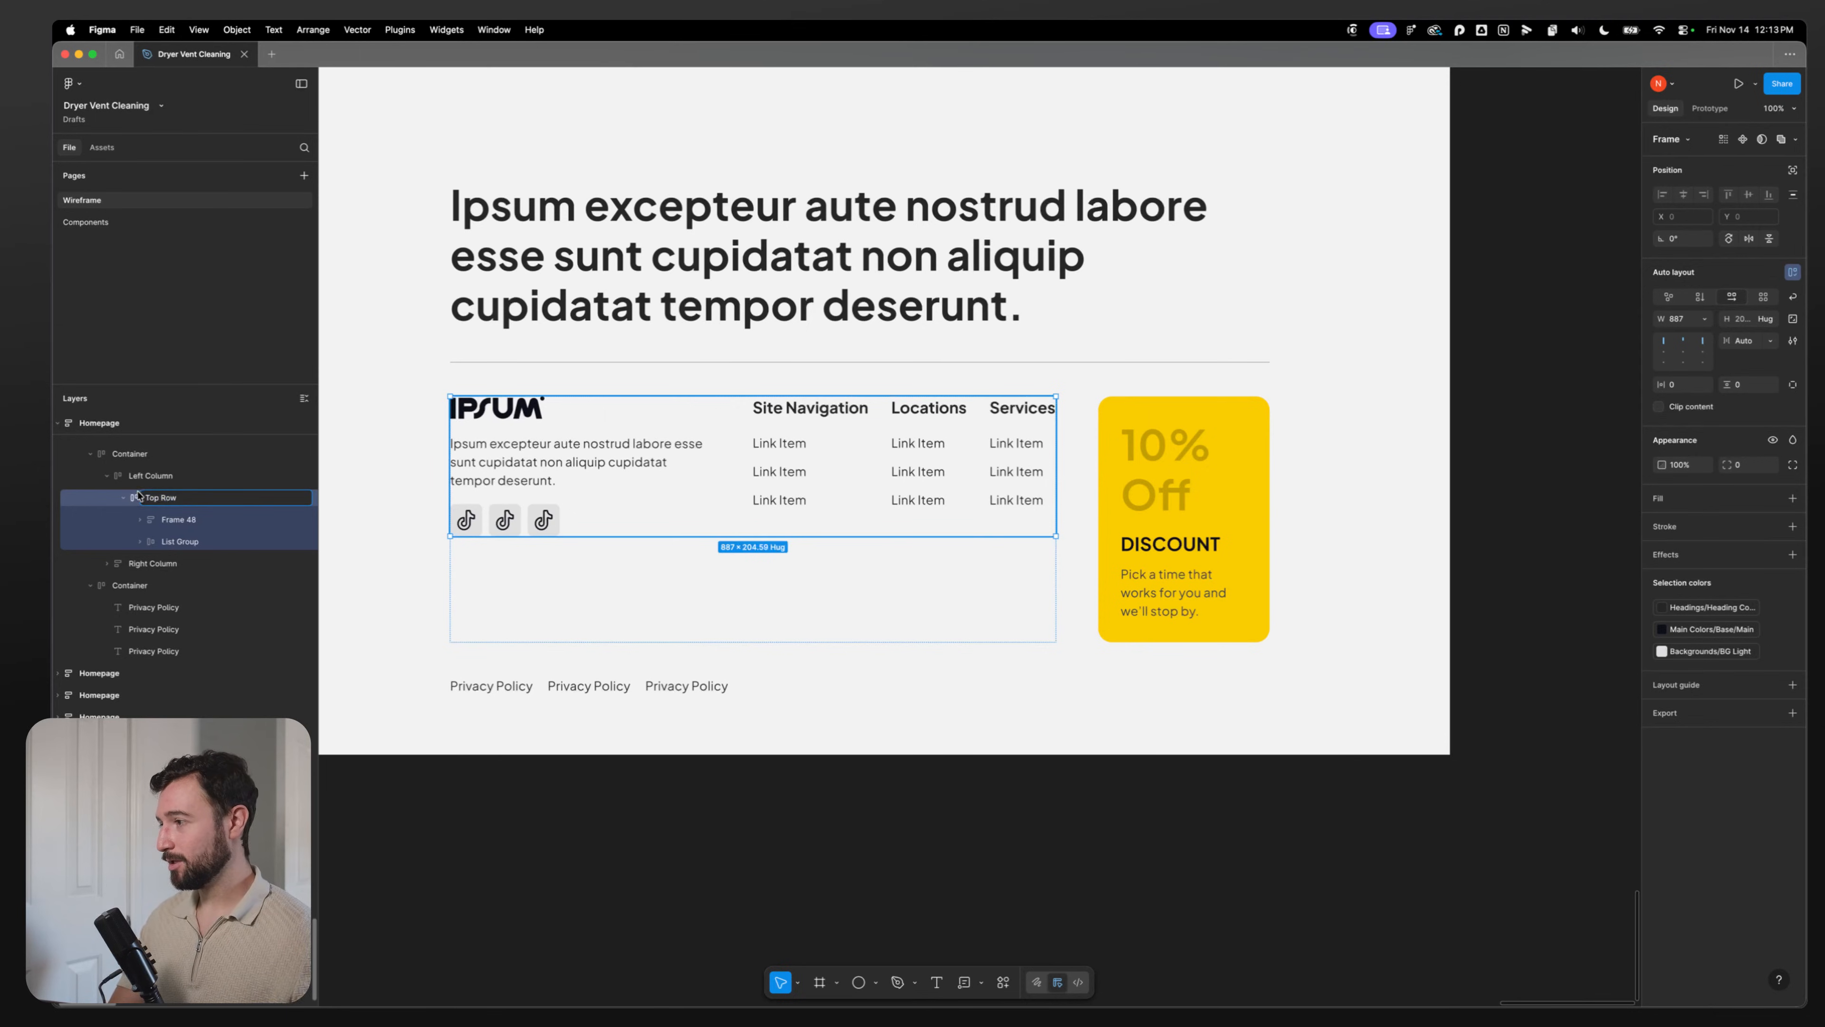
Step: Move the policy links container into the Left Column below the Top Row and rename it Bottom Row
{"action": "left_click", "coordinate": [123, 496]}
{"action": "left_click_drag", "start_coordinate": [123, 543], "coordinate": [159, 513]}
{"action": "double_click", "coordinate": [159, 519]}
{"action": "type", "text": "Bottom Row"}
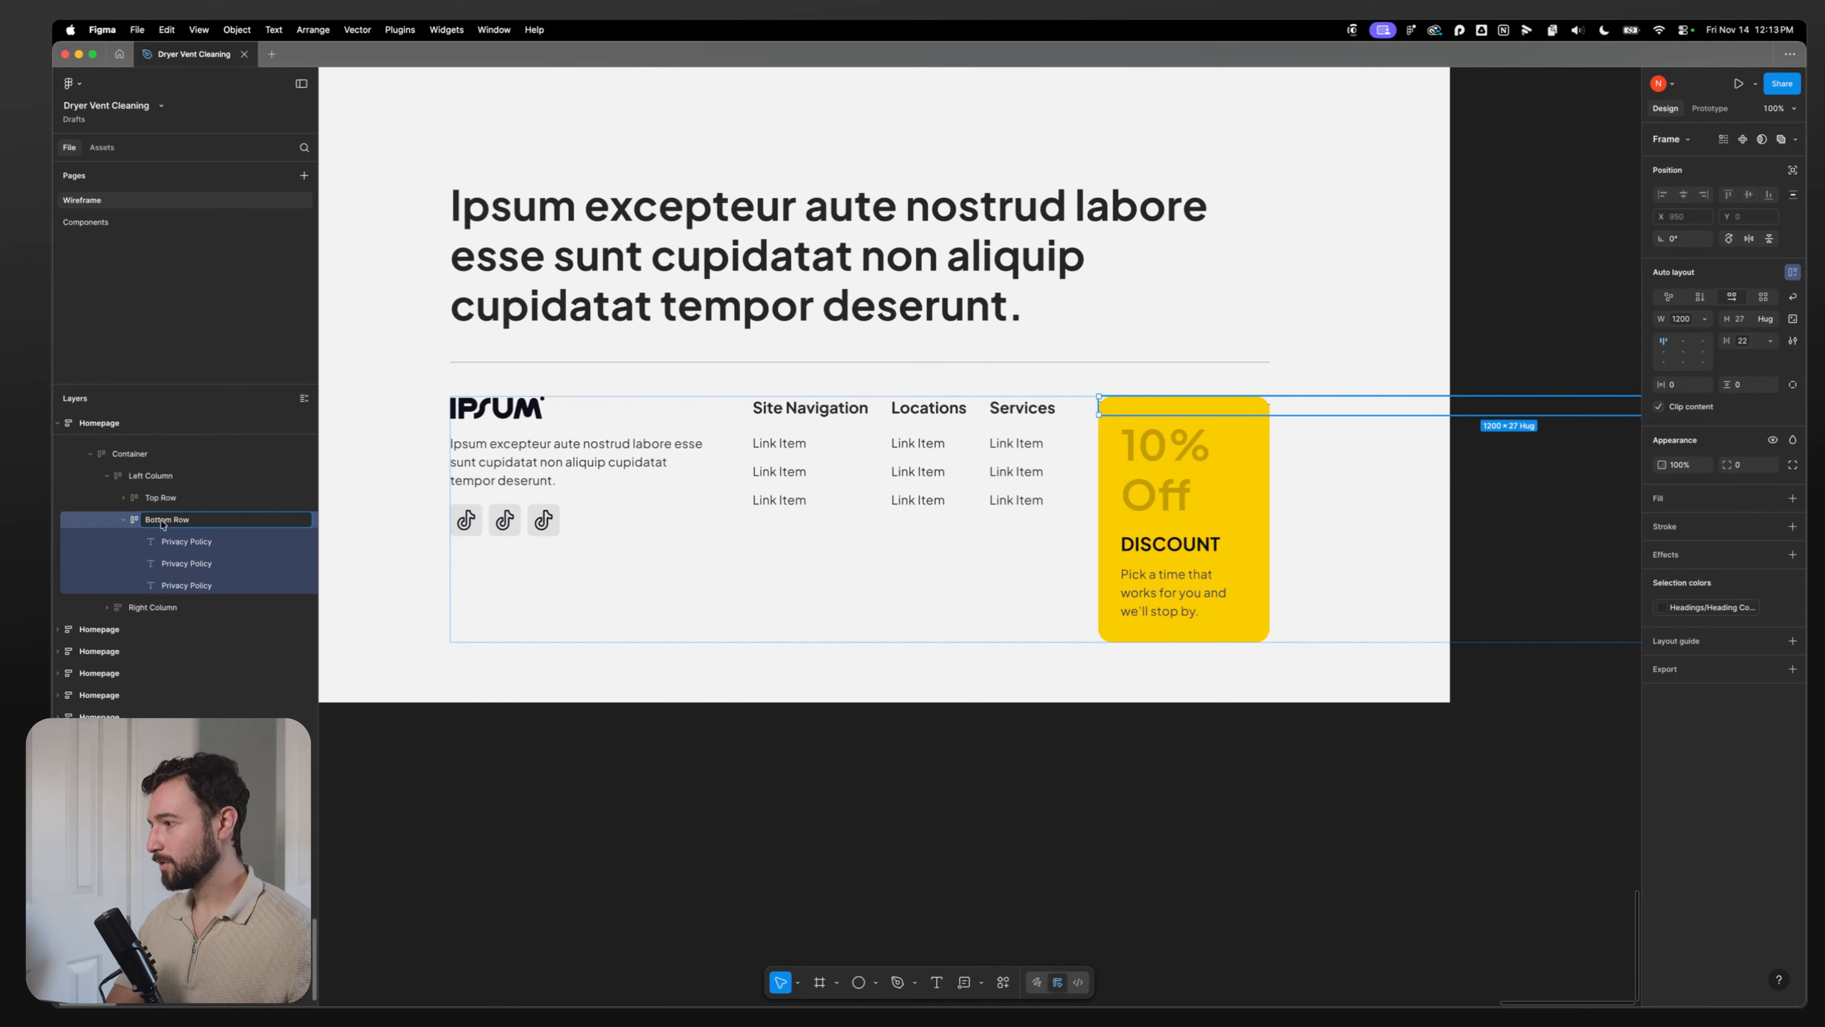
Step: Switch the Left Column to a vertical layout with automatic spacing between its two rows
{"action": "left_click", "coordinate": [153, 476]}
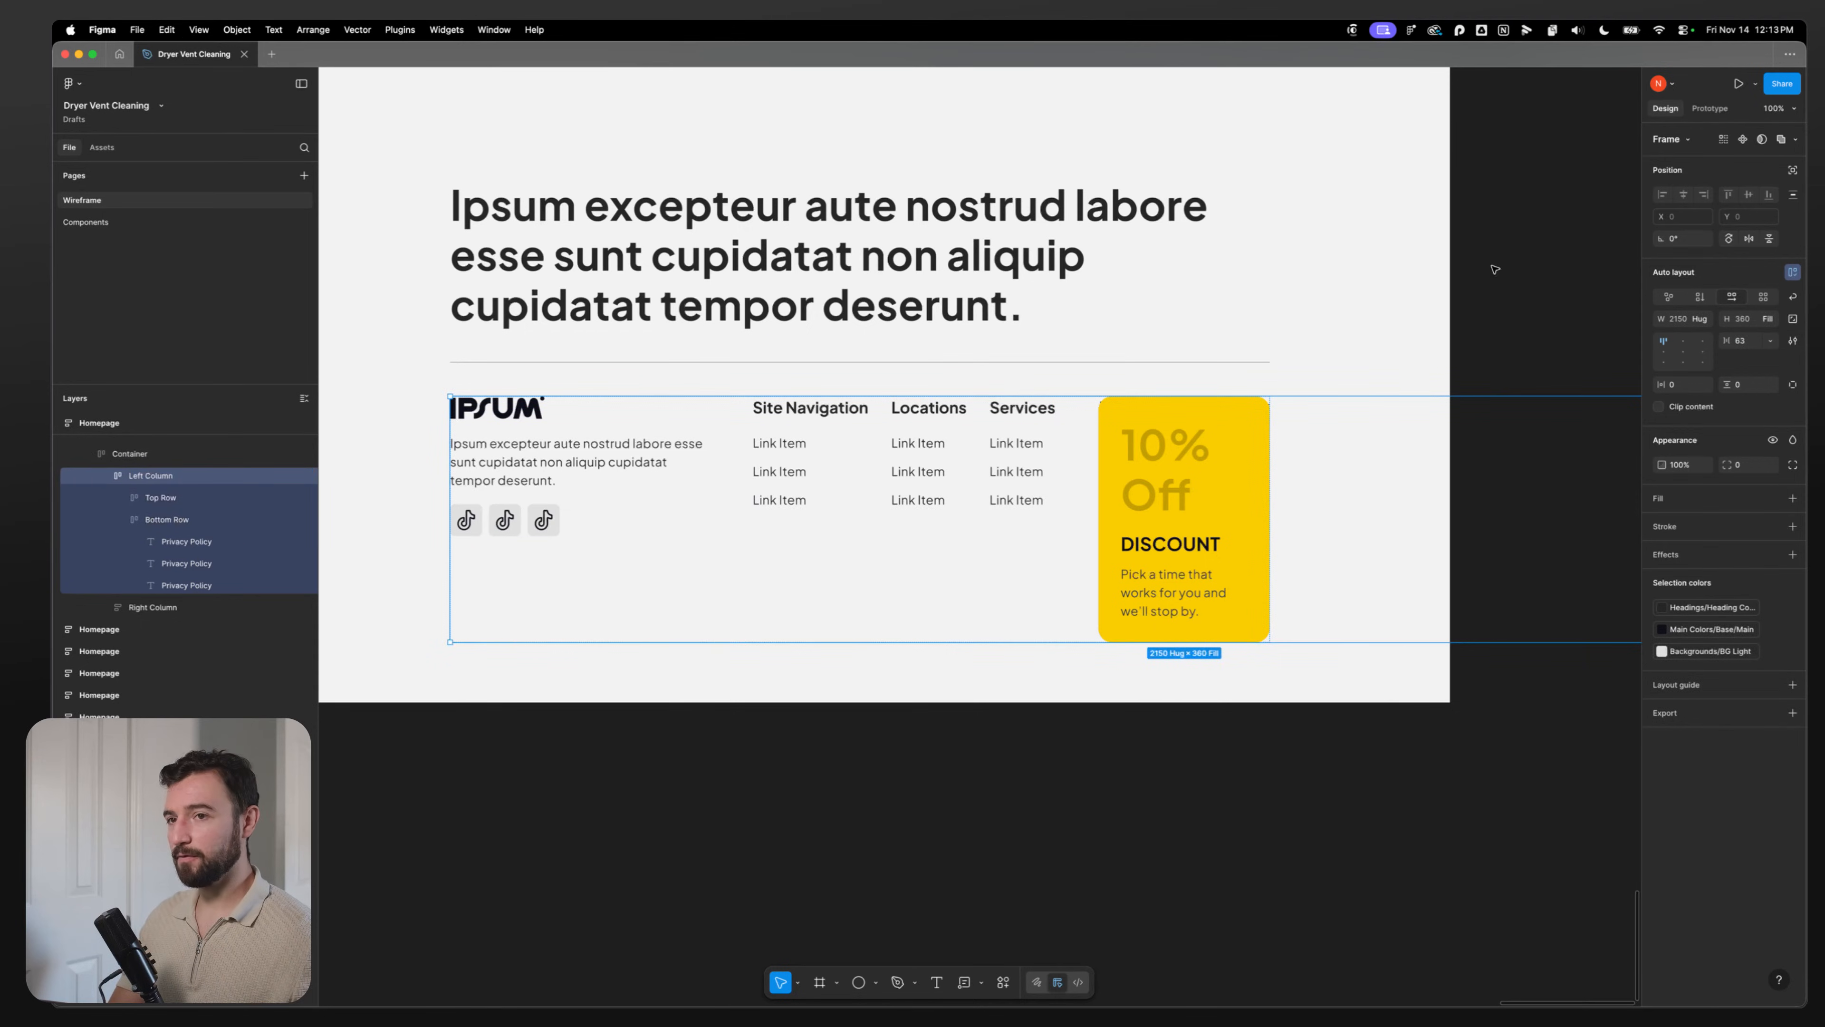
{"action": "left_click", "coordinate": [1700, 297]}
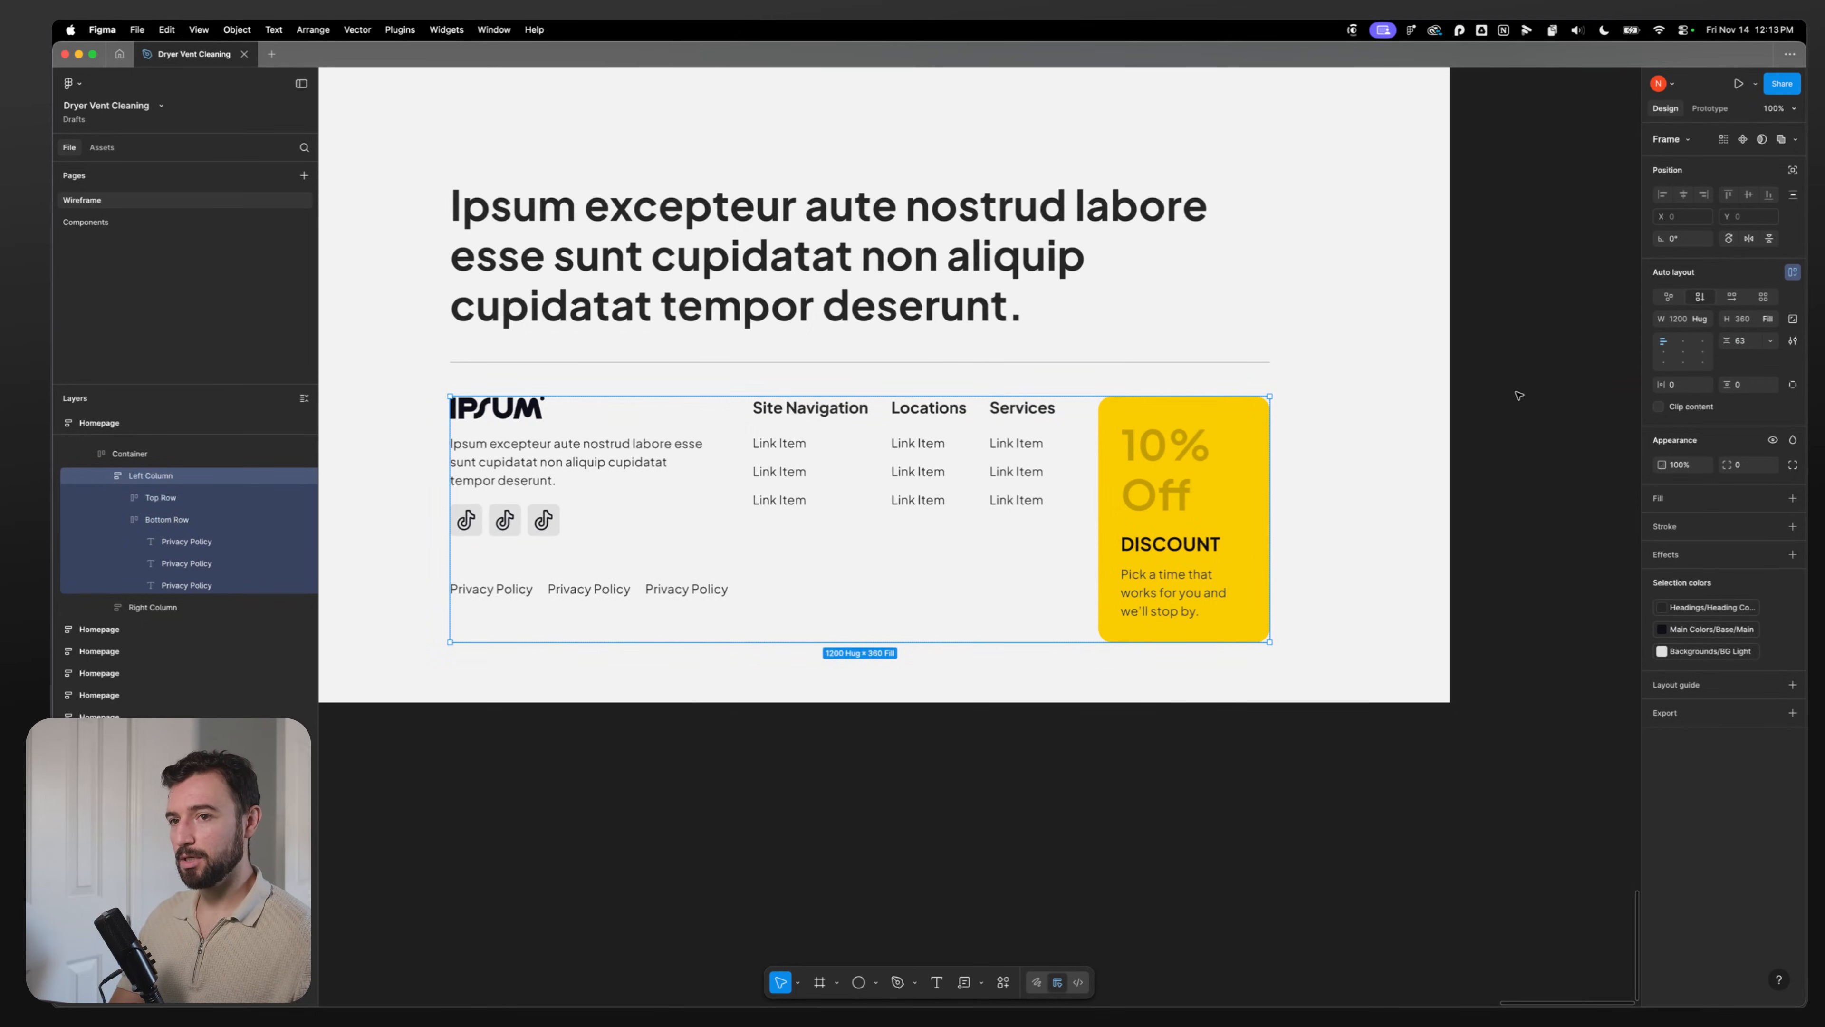
{"action": "left_click", "coordinate": [1670, 339]}
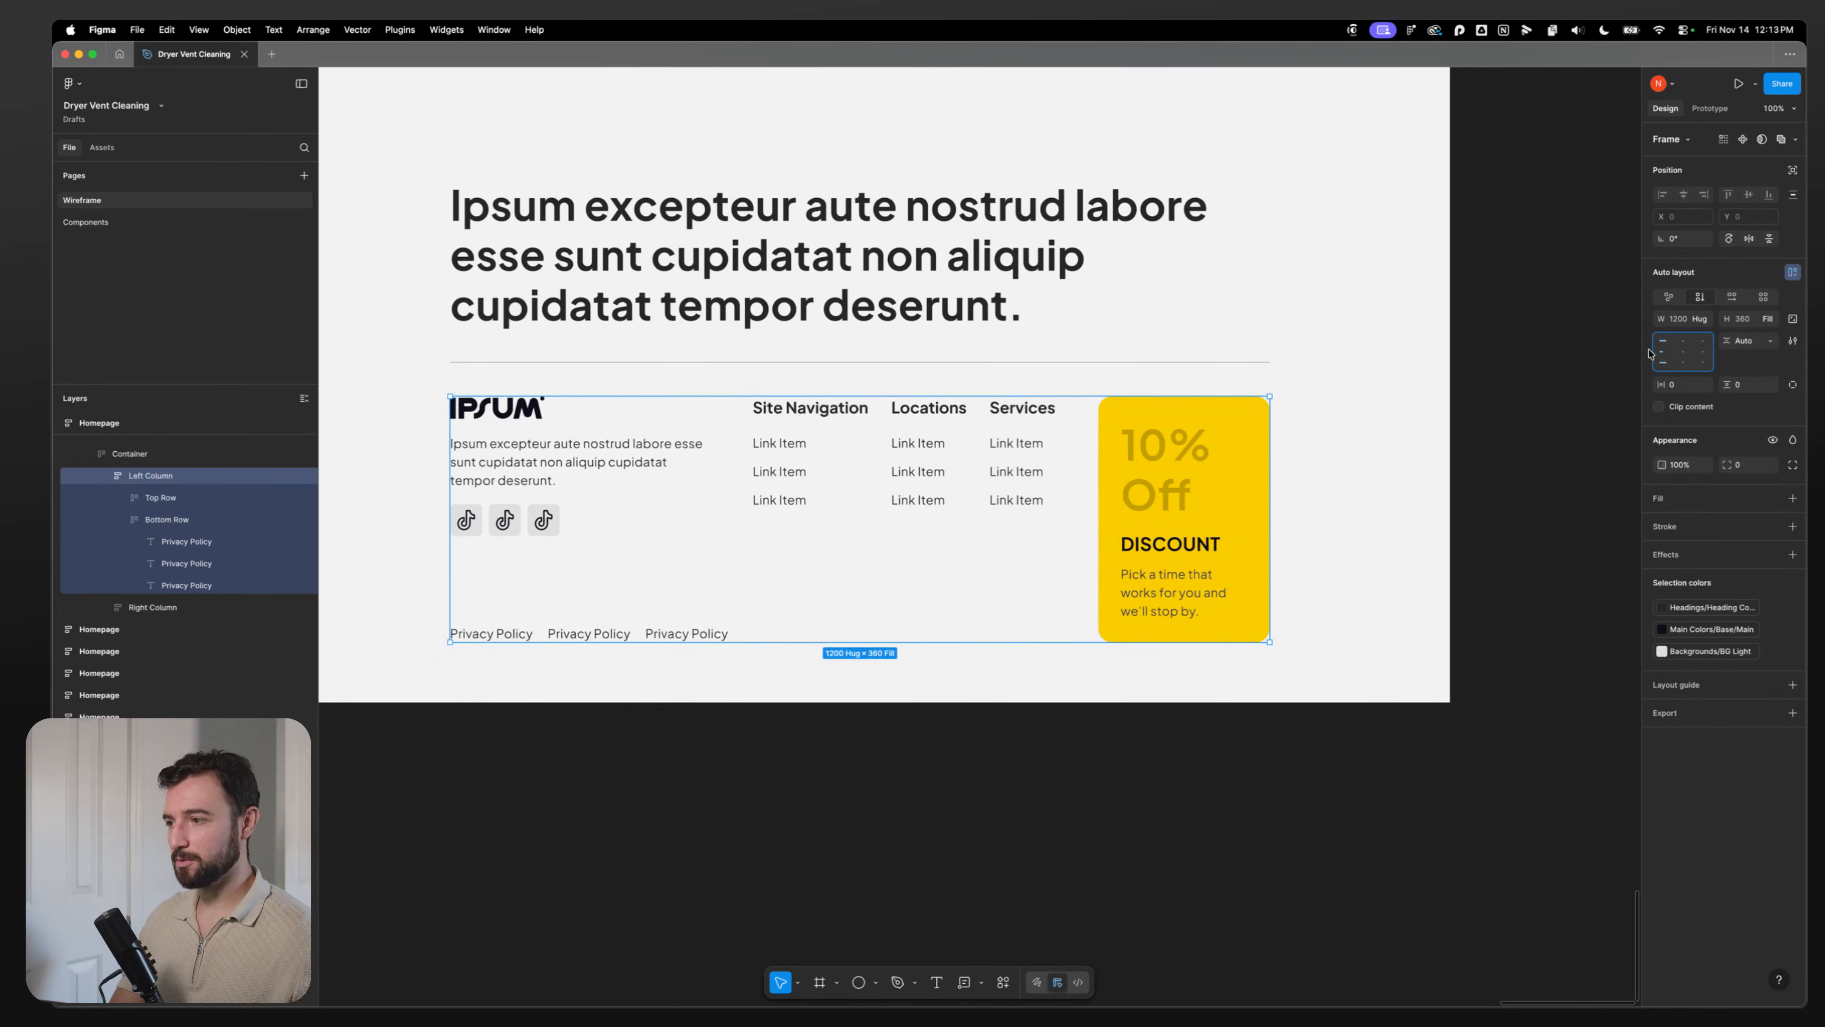
Step: Try applying the D Grid Gap variable to the outer footer container's horizontal gap and undo it
{"action": "left_click", "coordinate": [825, 452]}
{"action": "left_click", "coordinate": [1078, 469]}
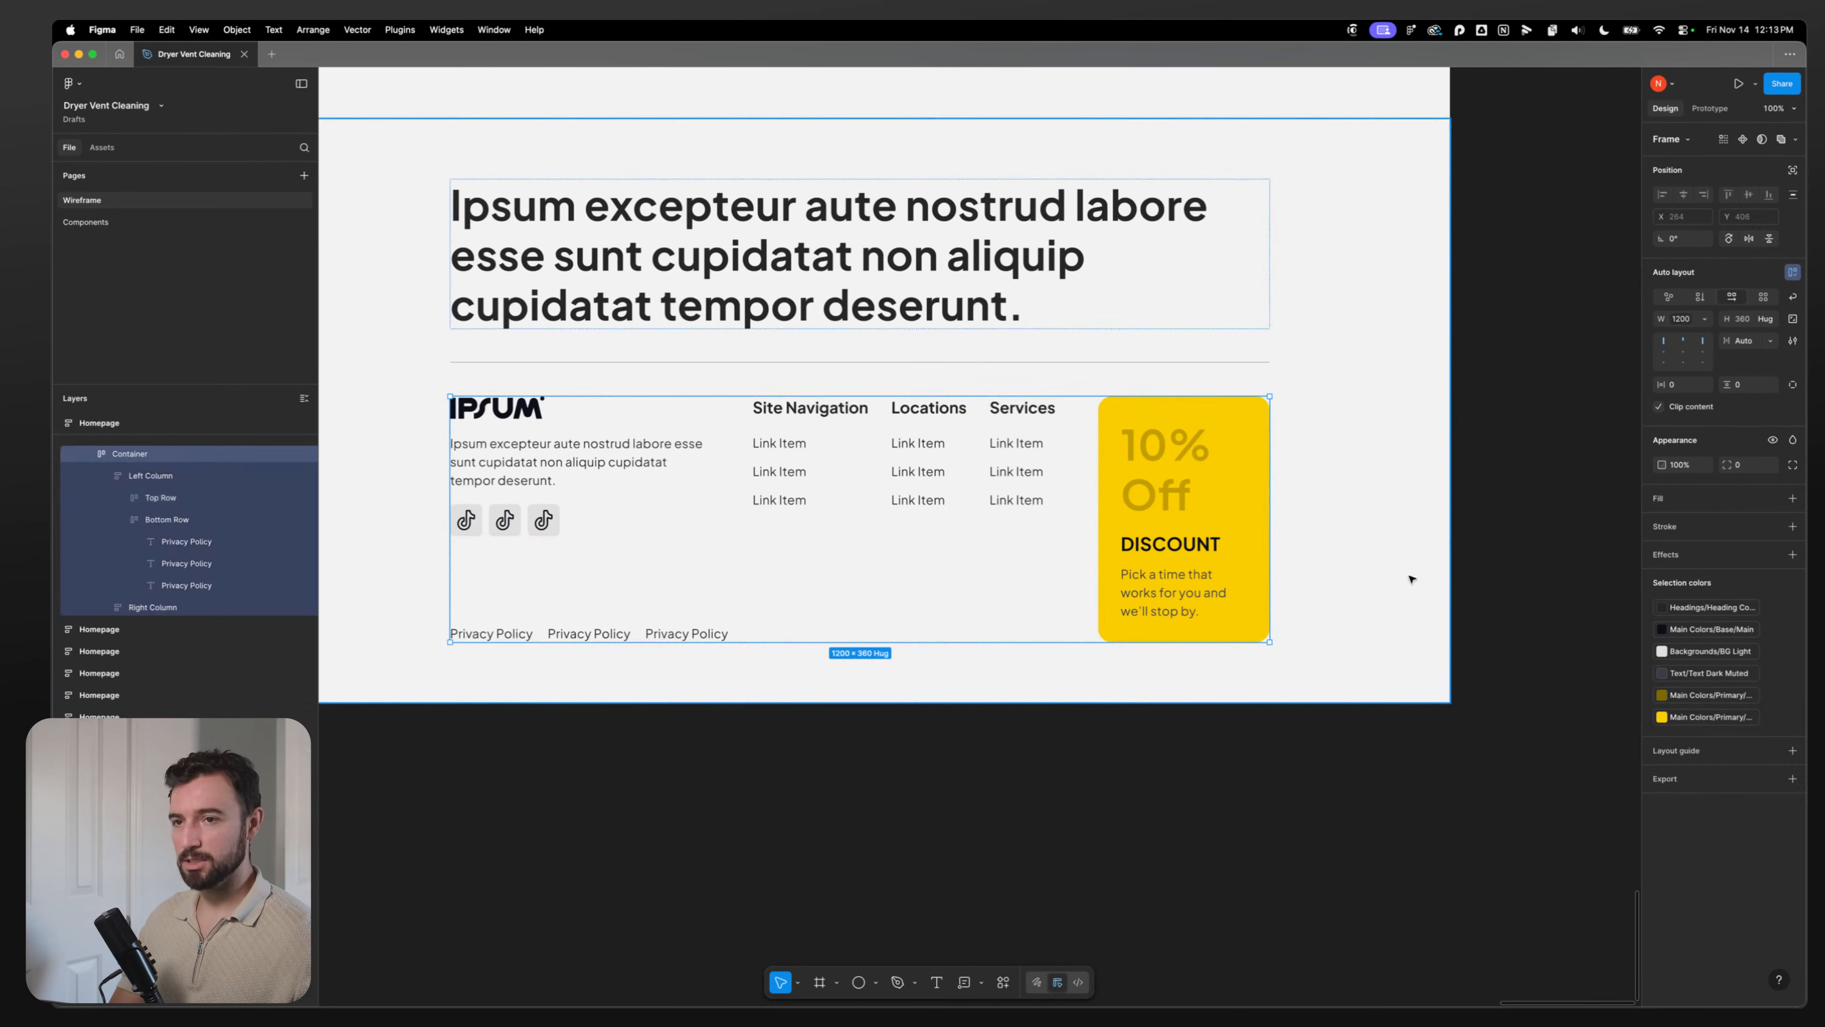
{"action": "left_click", "coordinate": [1772, 341]}
{"action": "left_click", "coordinate": [1725, 368]}
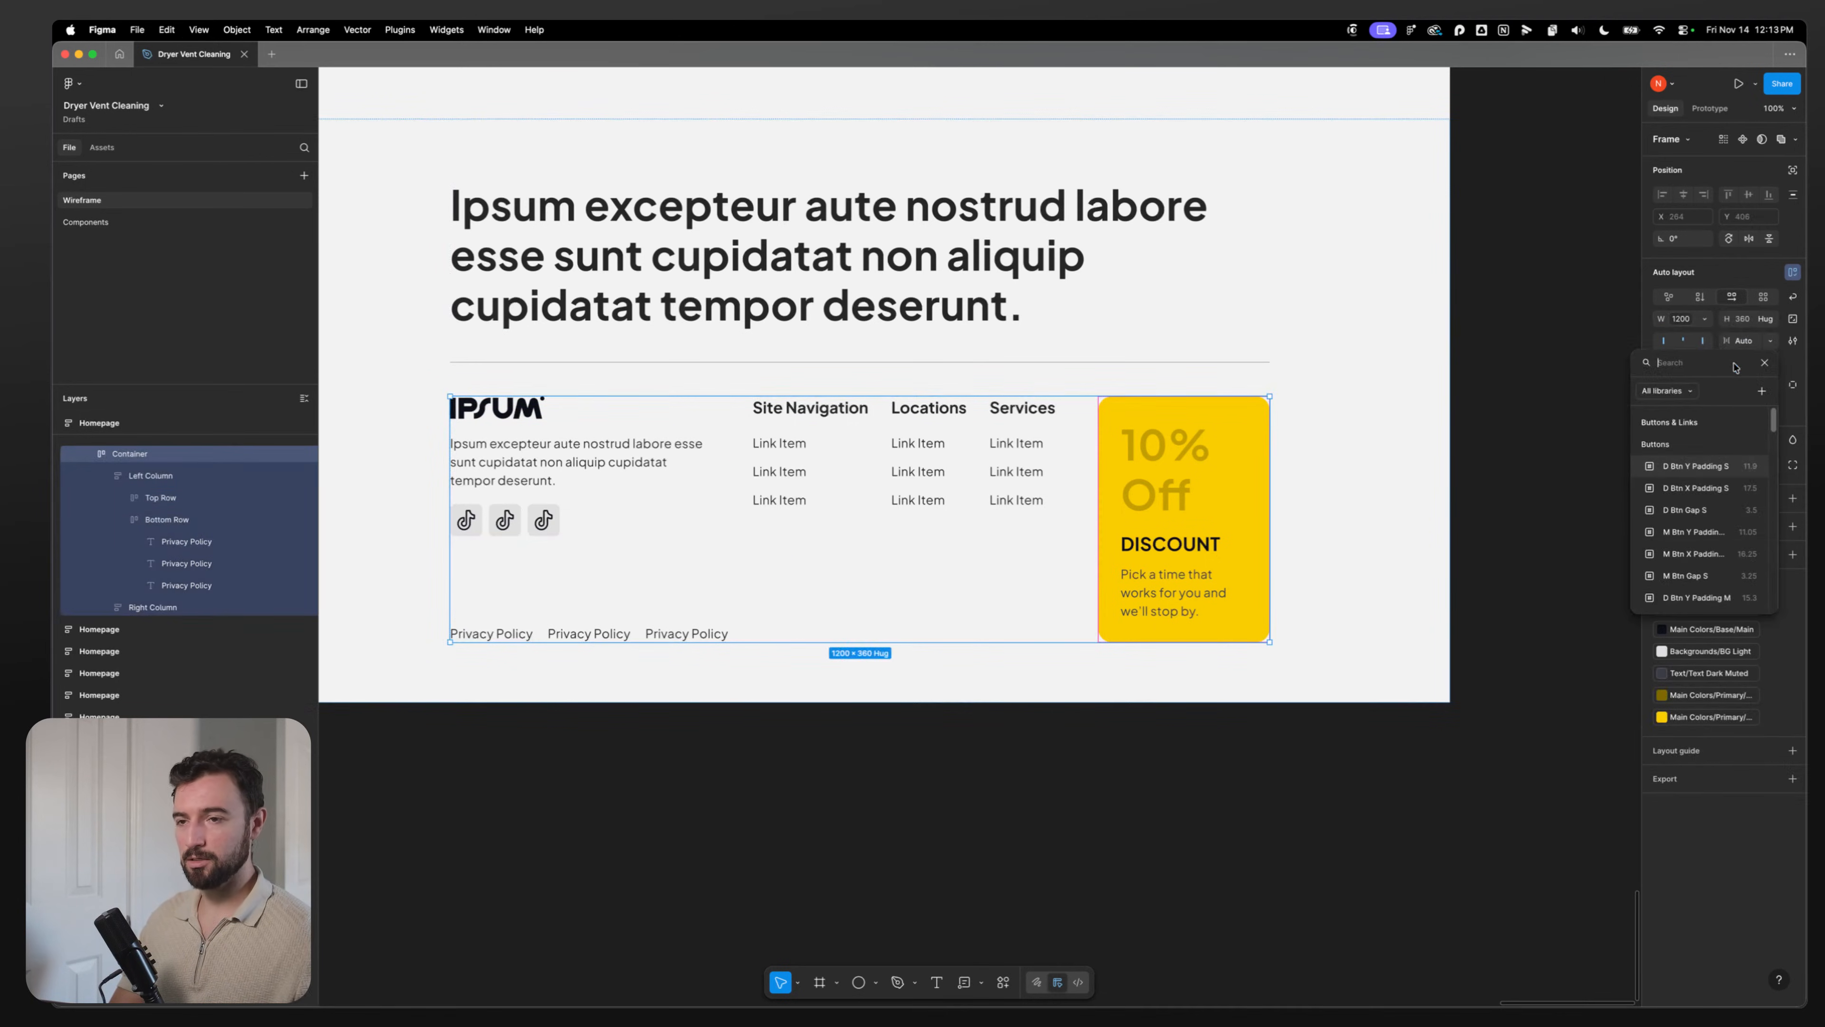
{"action": "type", "text": "grid"}
{"action": "left_click", "coordinate": [1689, 444]}
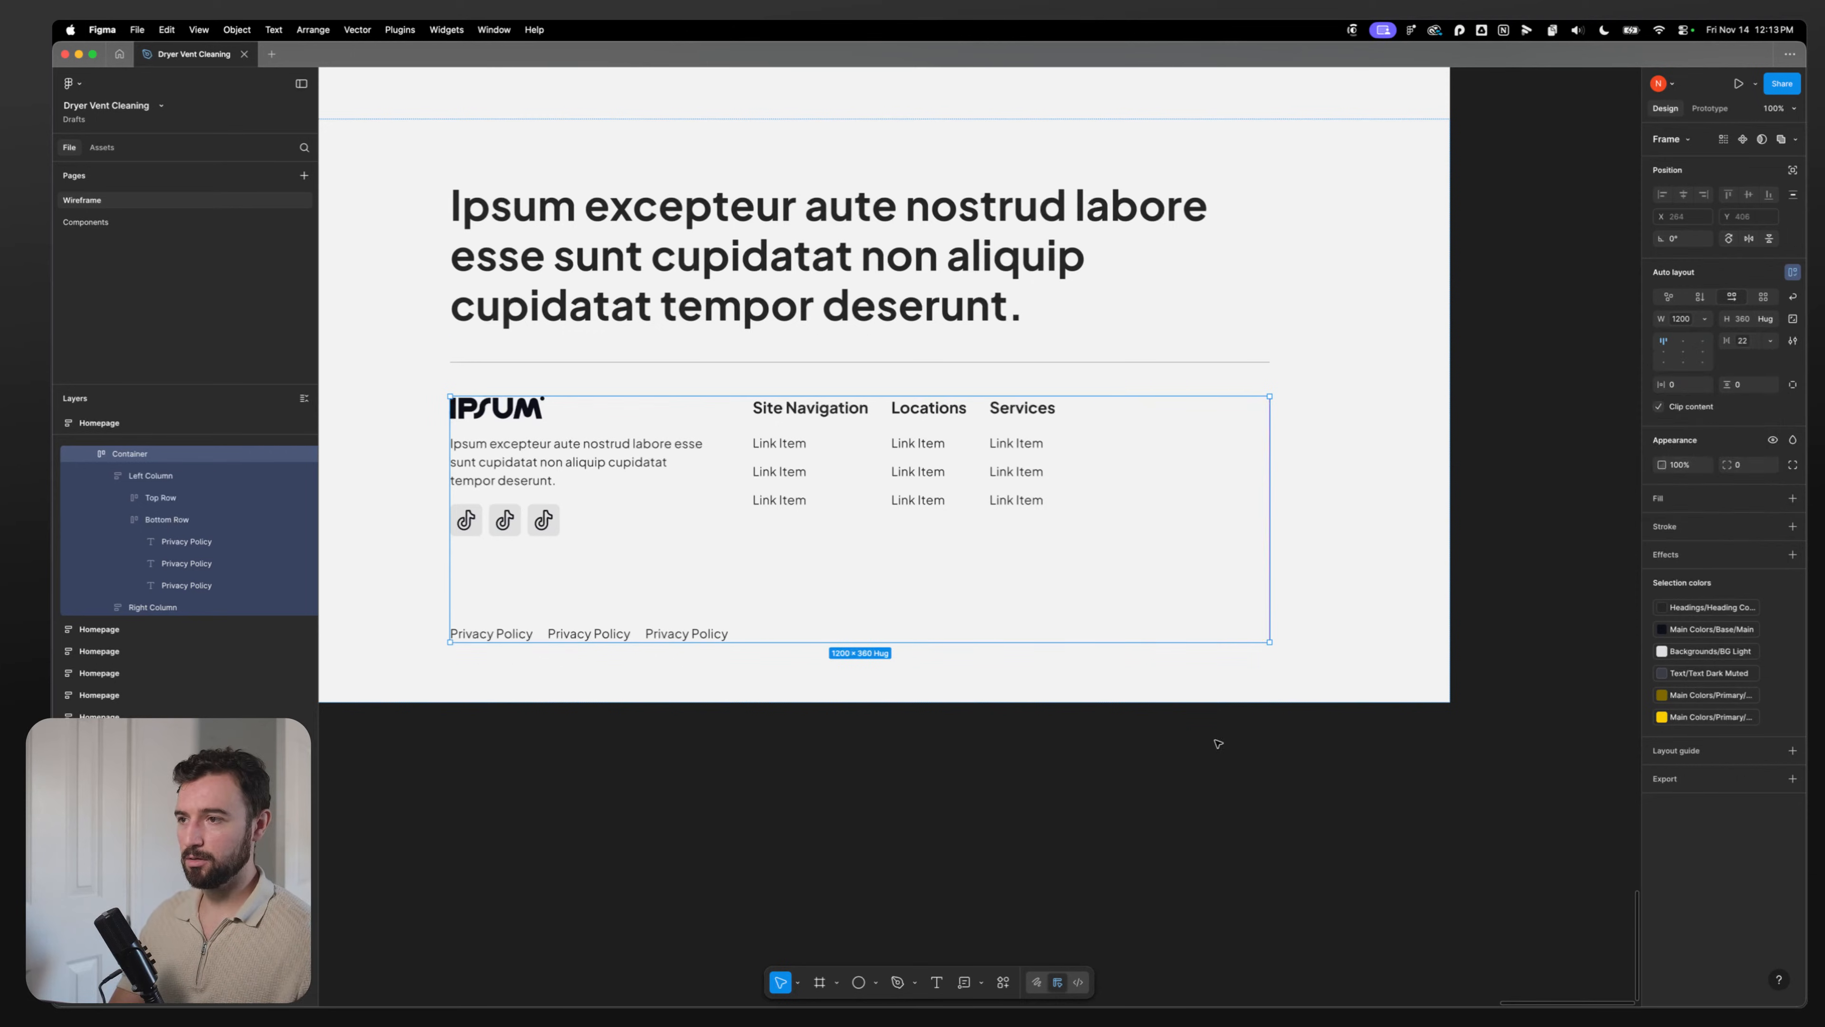
{"action": "key", "text": "super+z"}
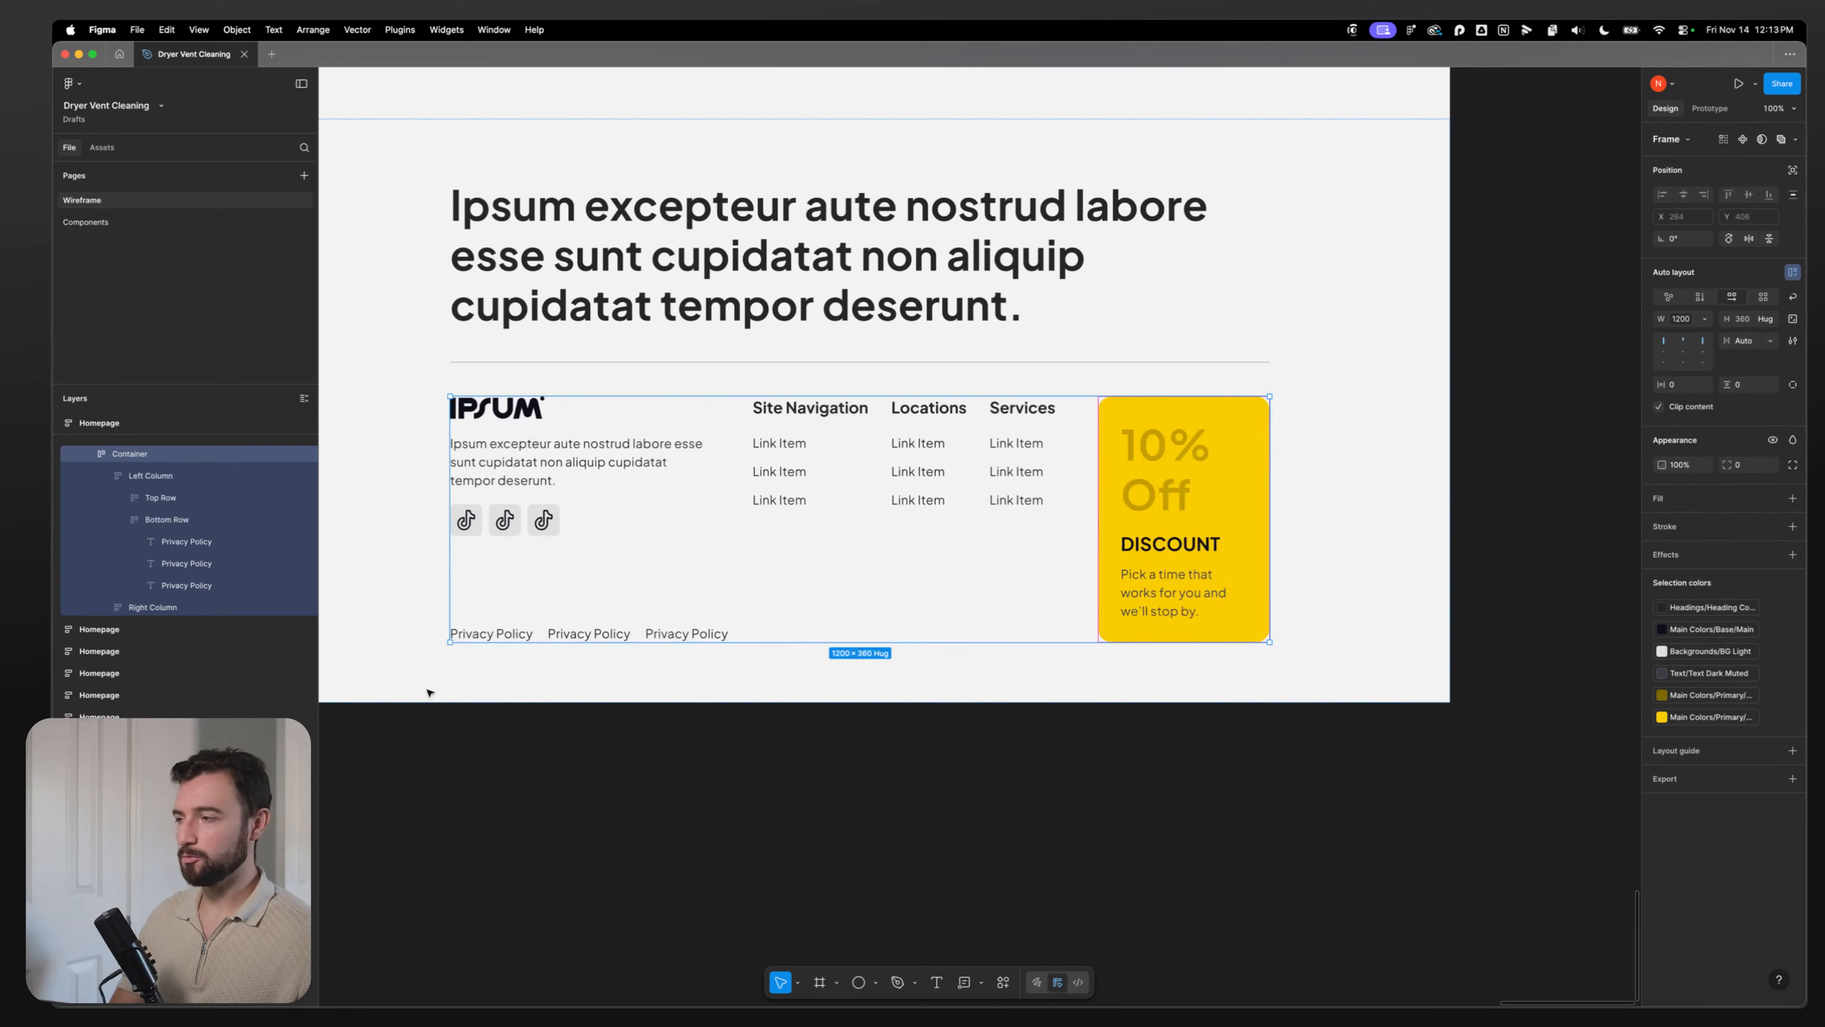
Step: Apply the D Grid Gap variable as the horizontal gap between the Left Column and Right Column
{"action": "left_click", "coordinate": [102, 476]}
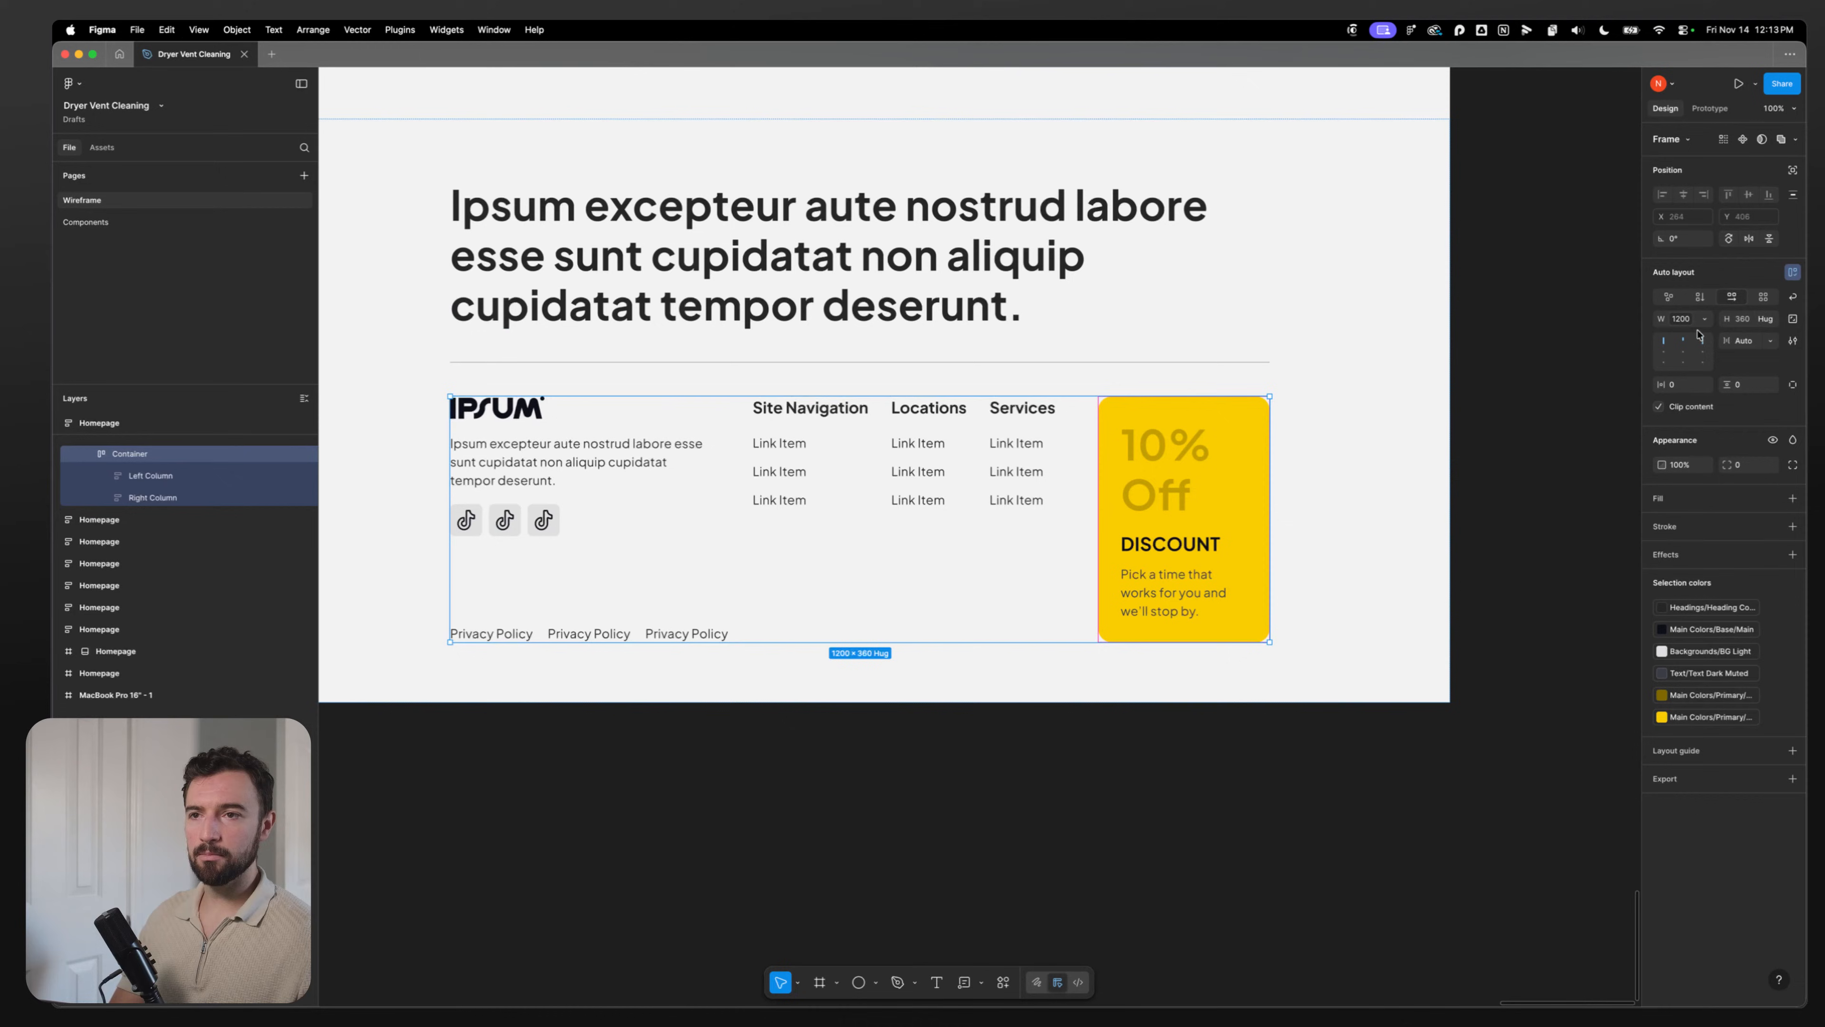
{"action": "left_click", "coordinate": [1770, 340]}
{"action": "left_click", "coordinate": [1734, 380]}
{"action": "type", "text": "grid"}
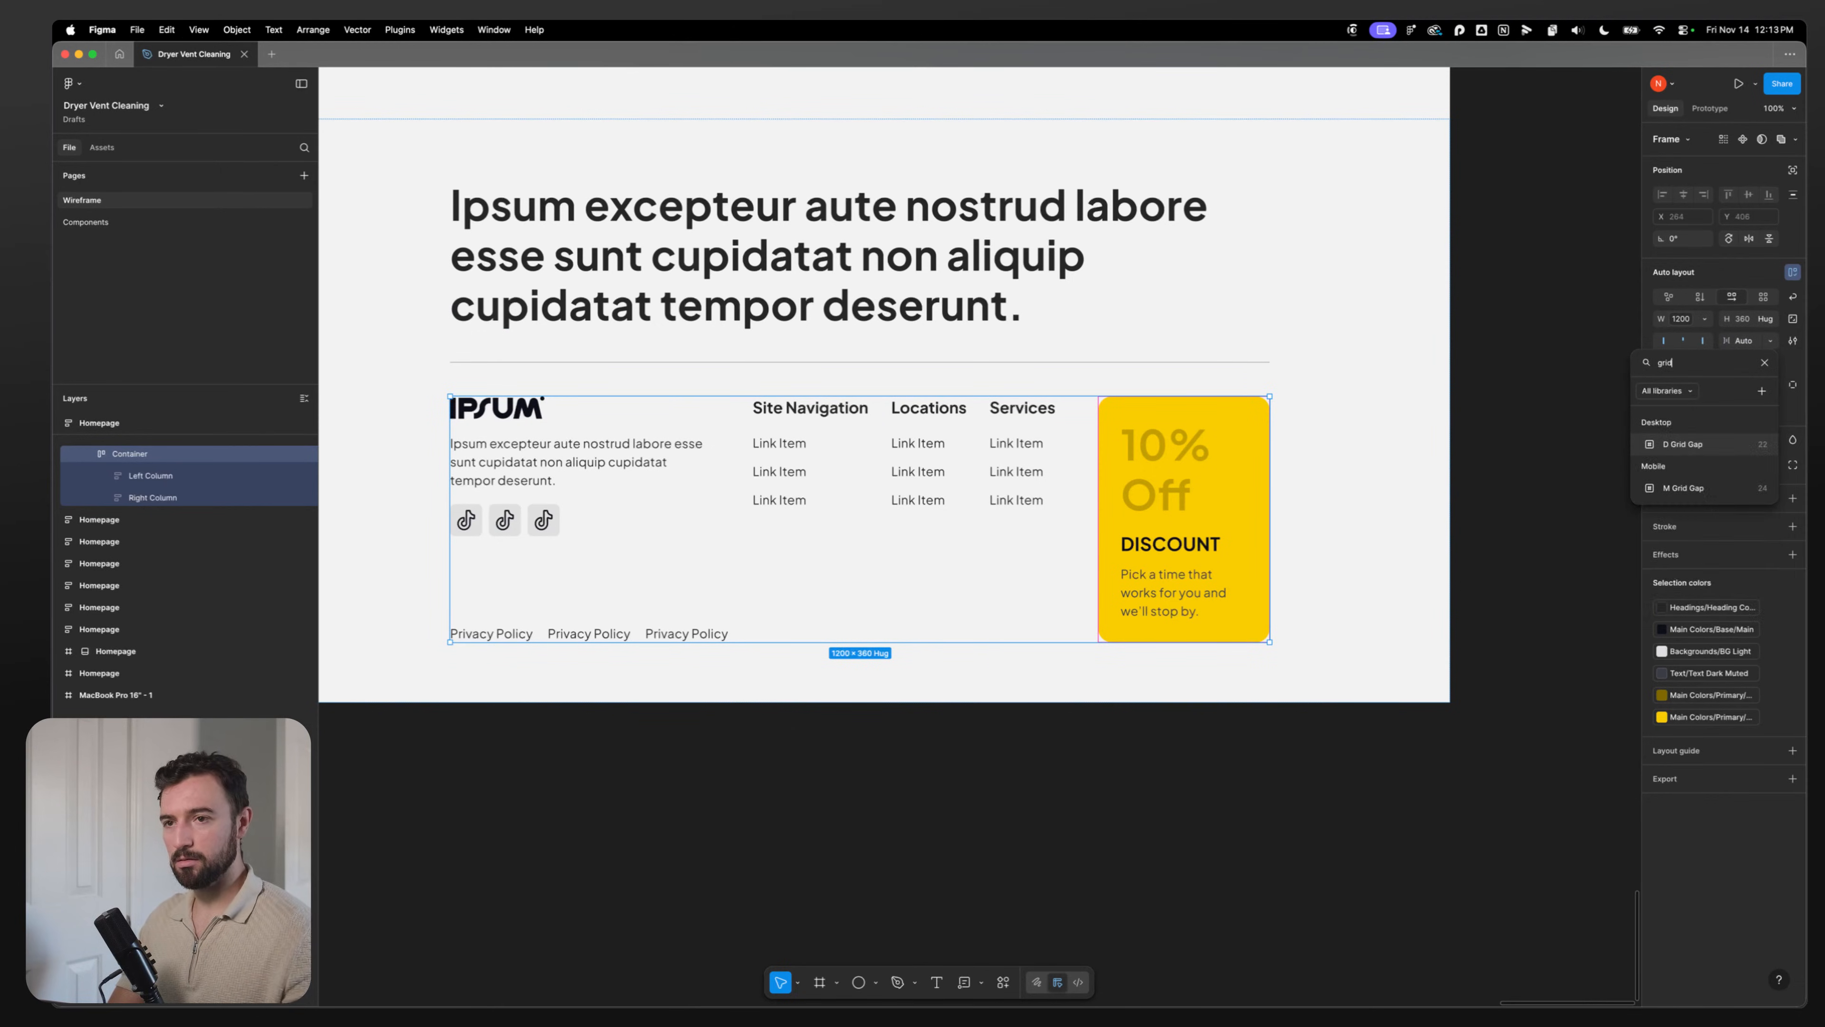
{"action": "left_click", "coordinate": [1683, 443]}
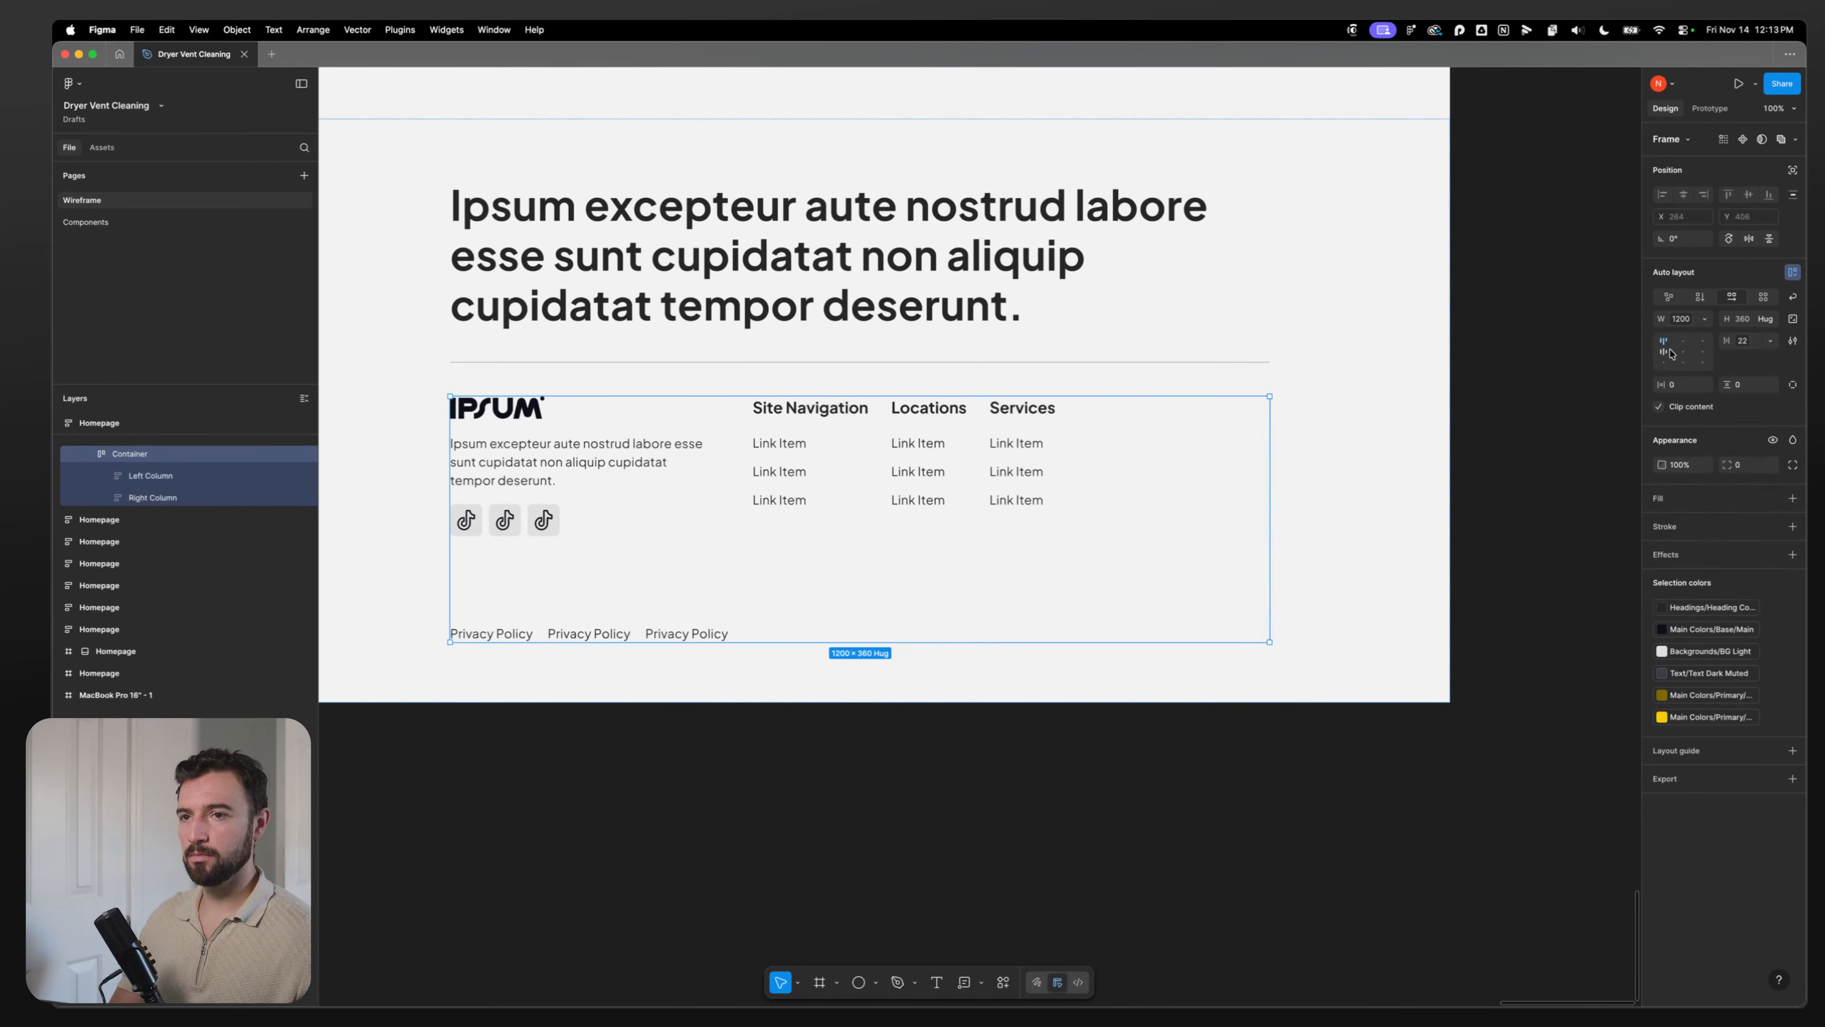
Step: Set the Left Column's width to fill the container
{"action": "left_click", "coordinate": [191, 481]}
{"action": "left_click", "coordinate": [1703, 319]}
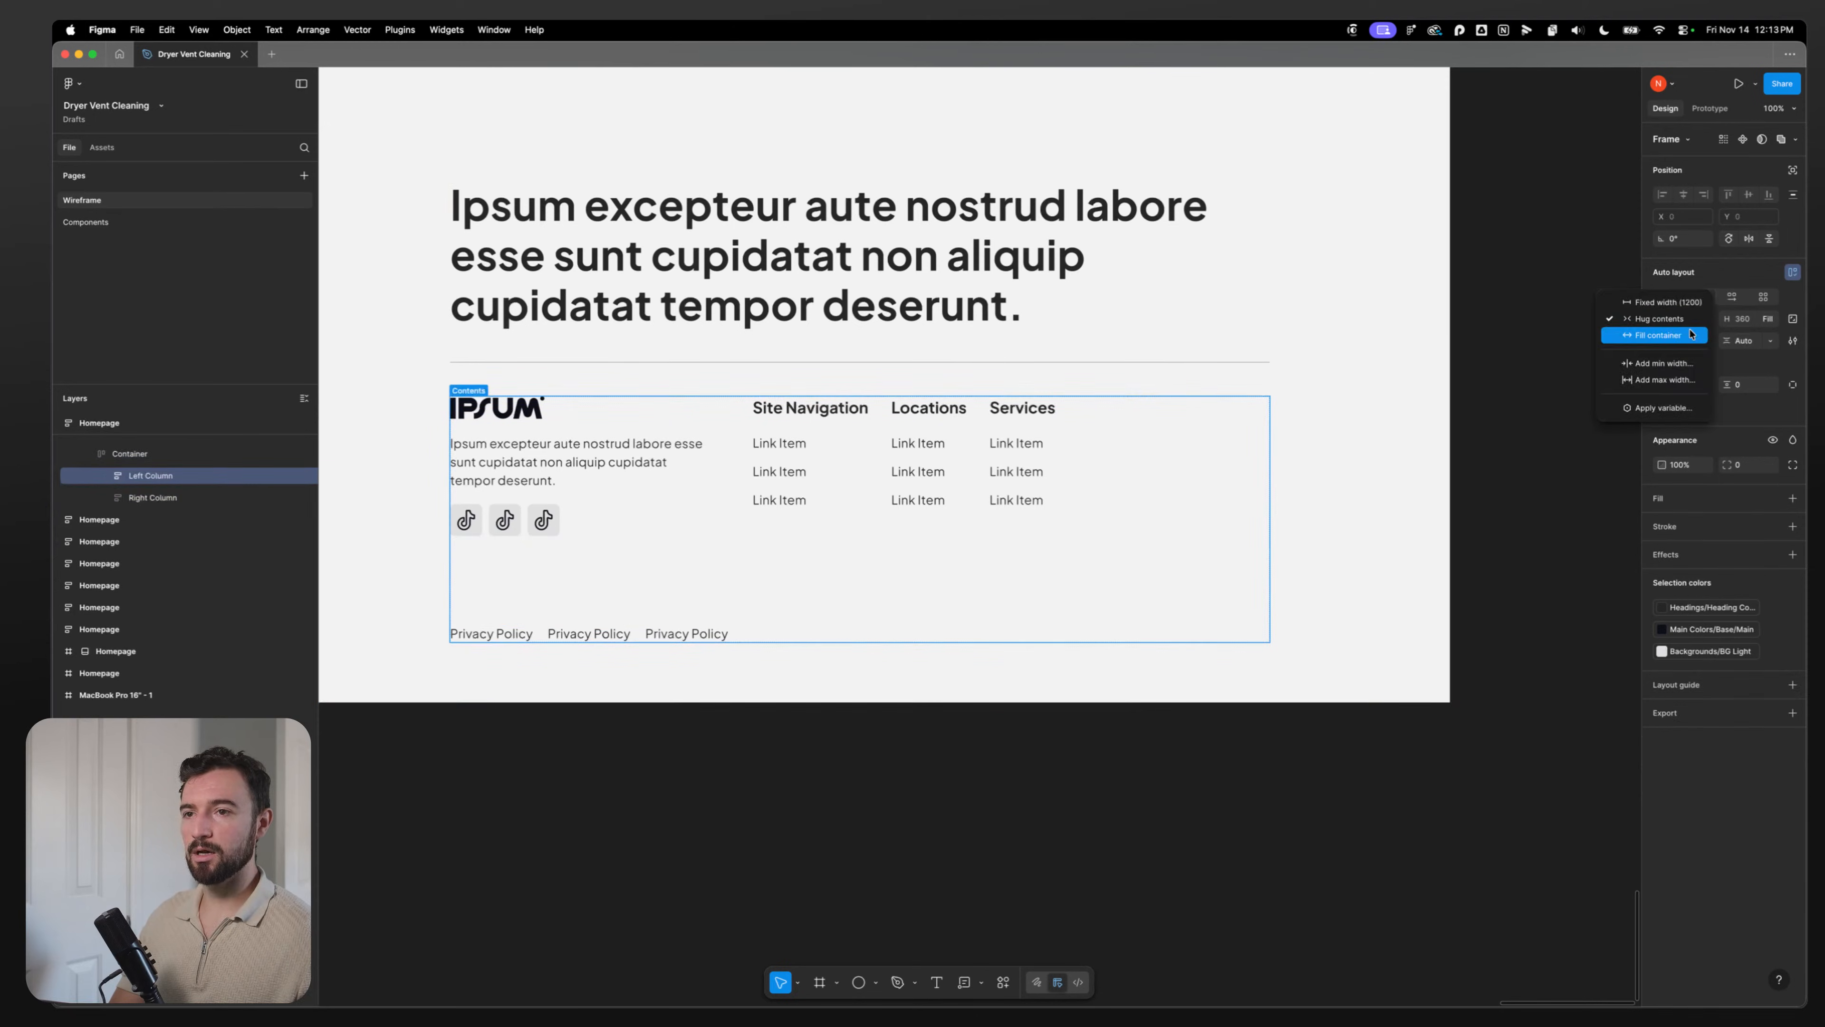
{"action": "left_click", "coordinate": [1690, 334]}
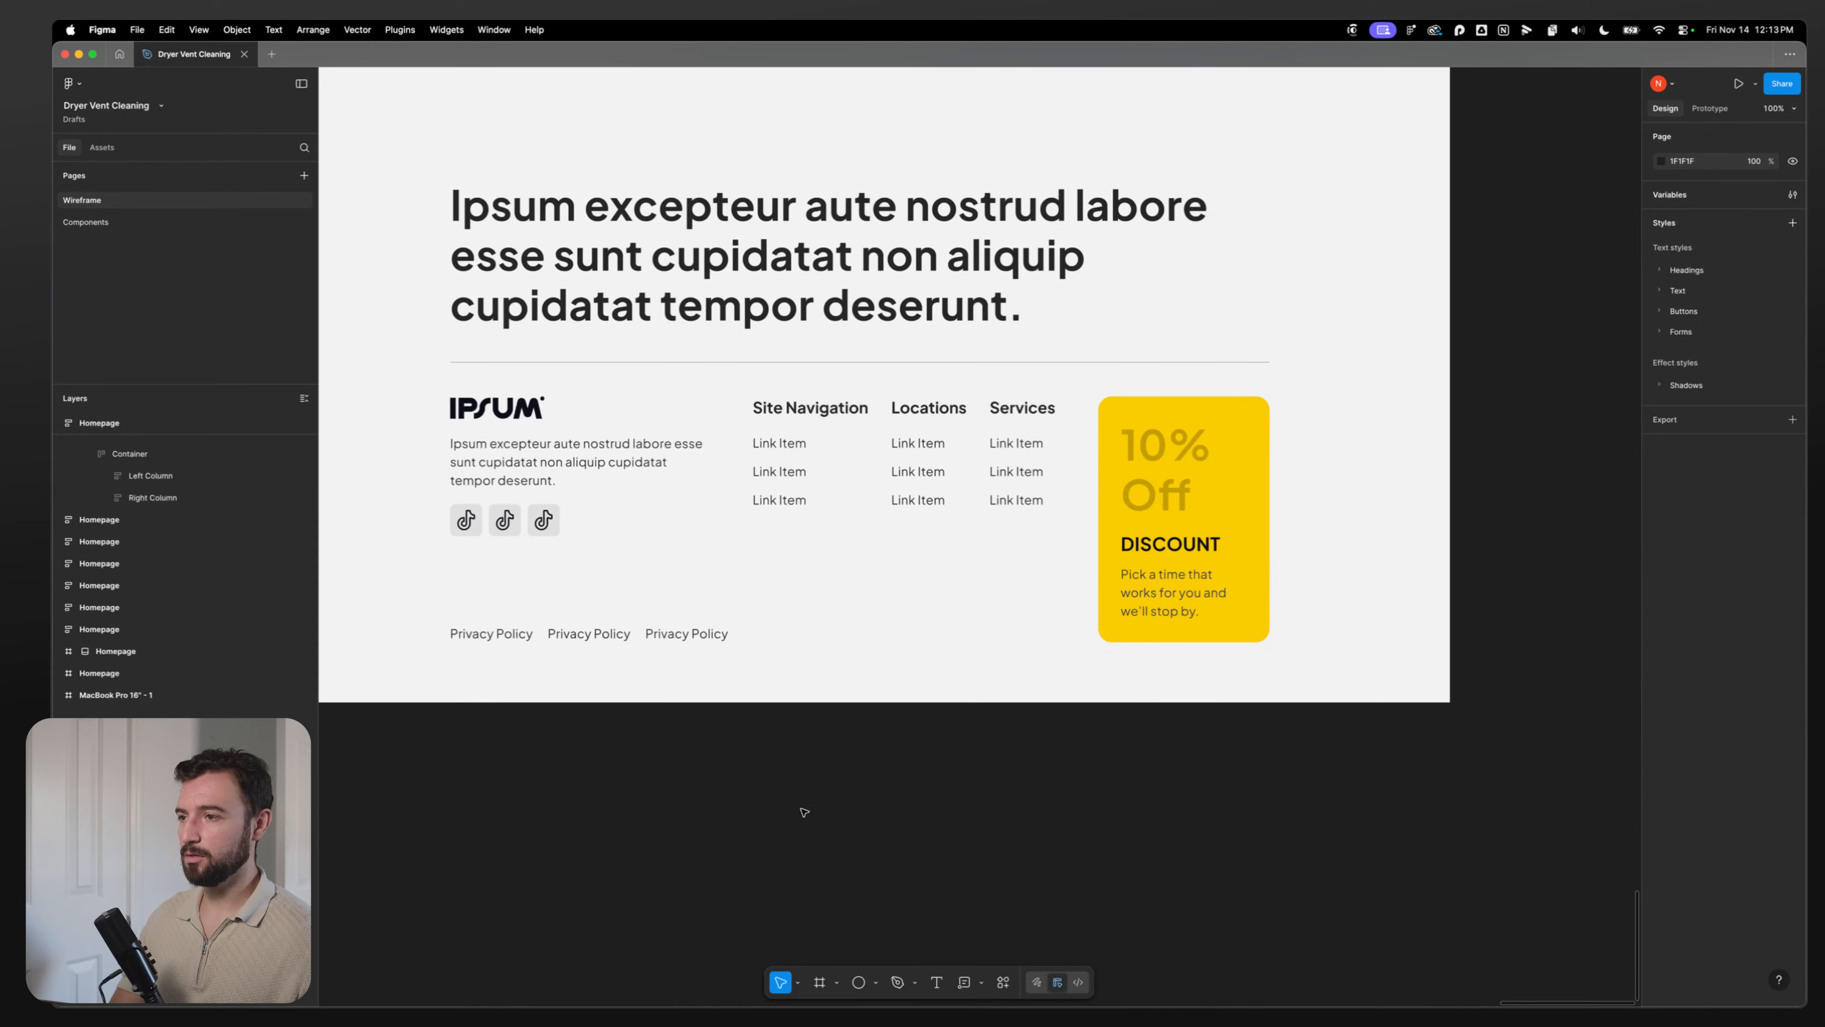
Step: Widen the Top Row with the logo and navigation lists to the full width of the Left Column
{"action": "double_click", "coordinate": [978, 445]}
{"action": "double_click", "coordinate": [981, 443]}
{"action": "double_click", "coordinate": [1020, 433]}
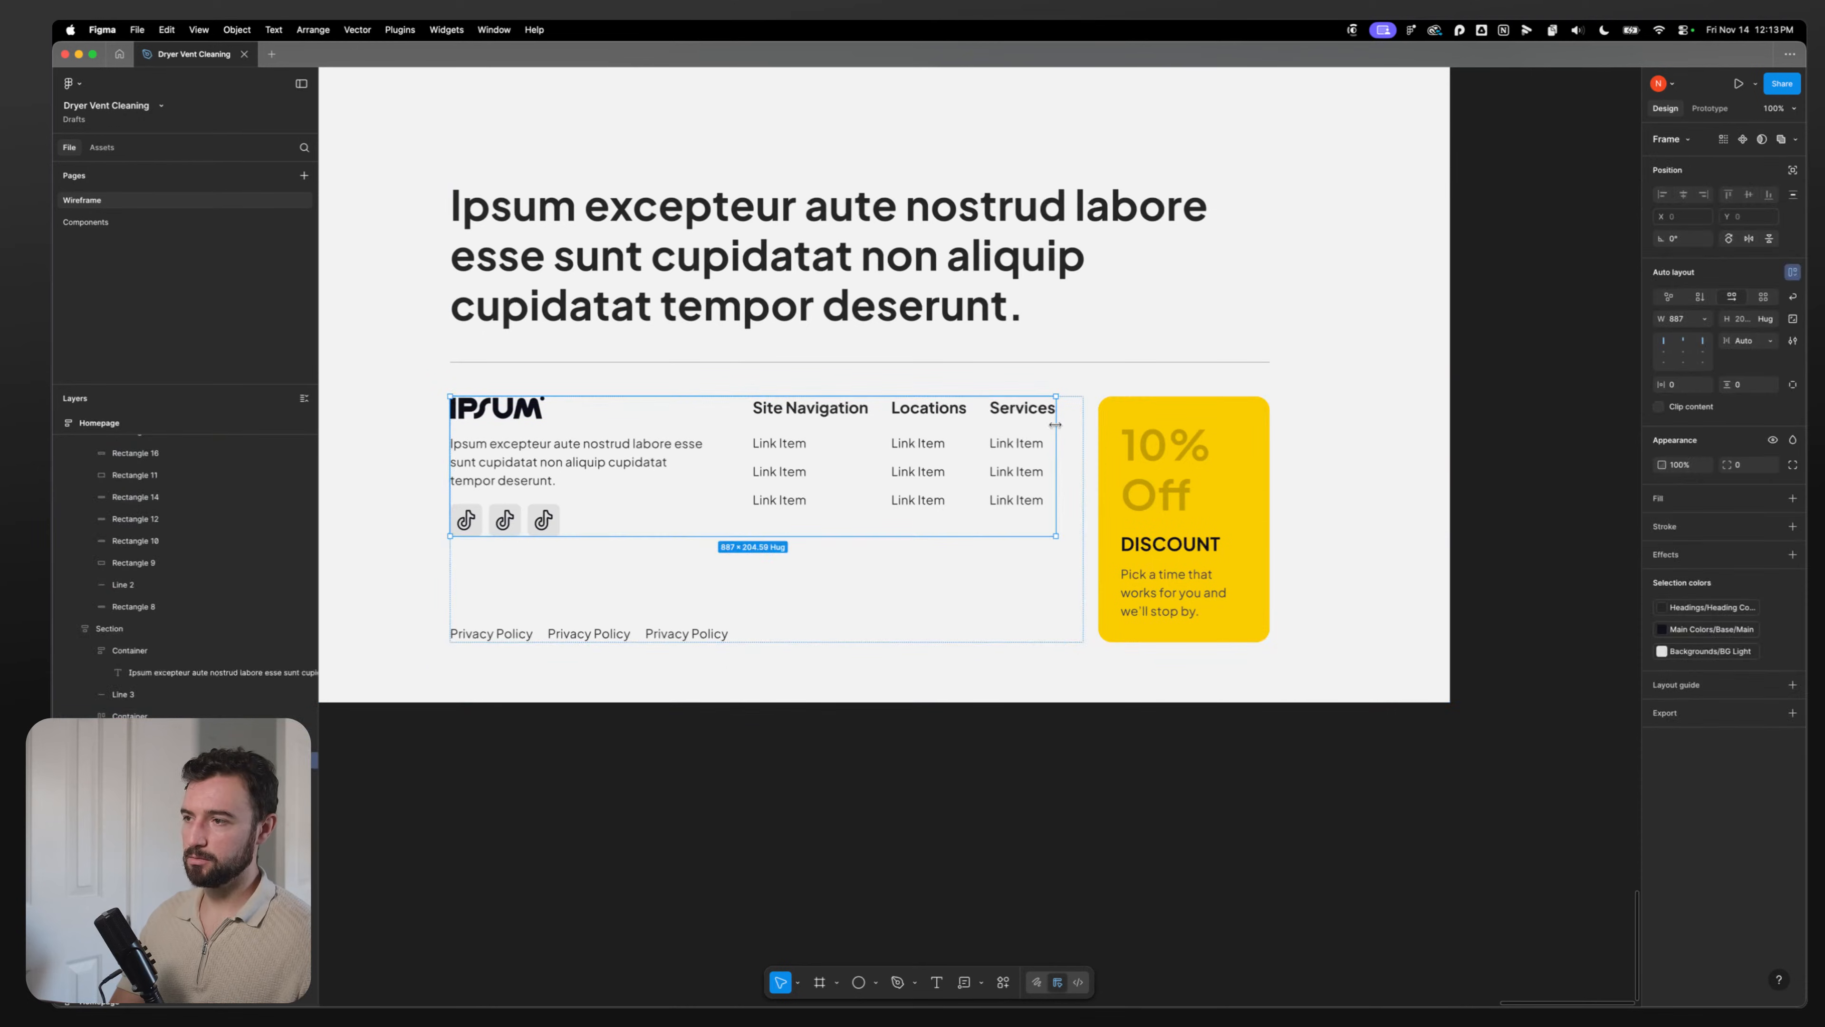
{"action": "left_click_drag", "start_coordinate": [1054, 431], "coordinate": [1083, 431]}
{"action": "left_click", "coordinate": [812, 772]}
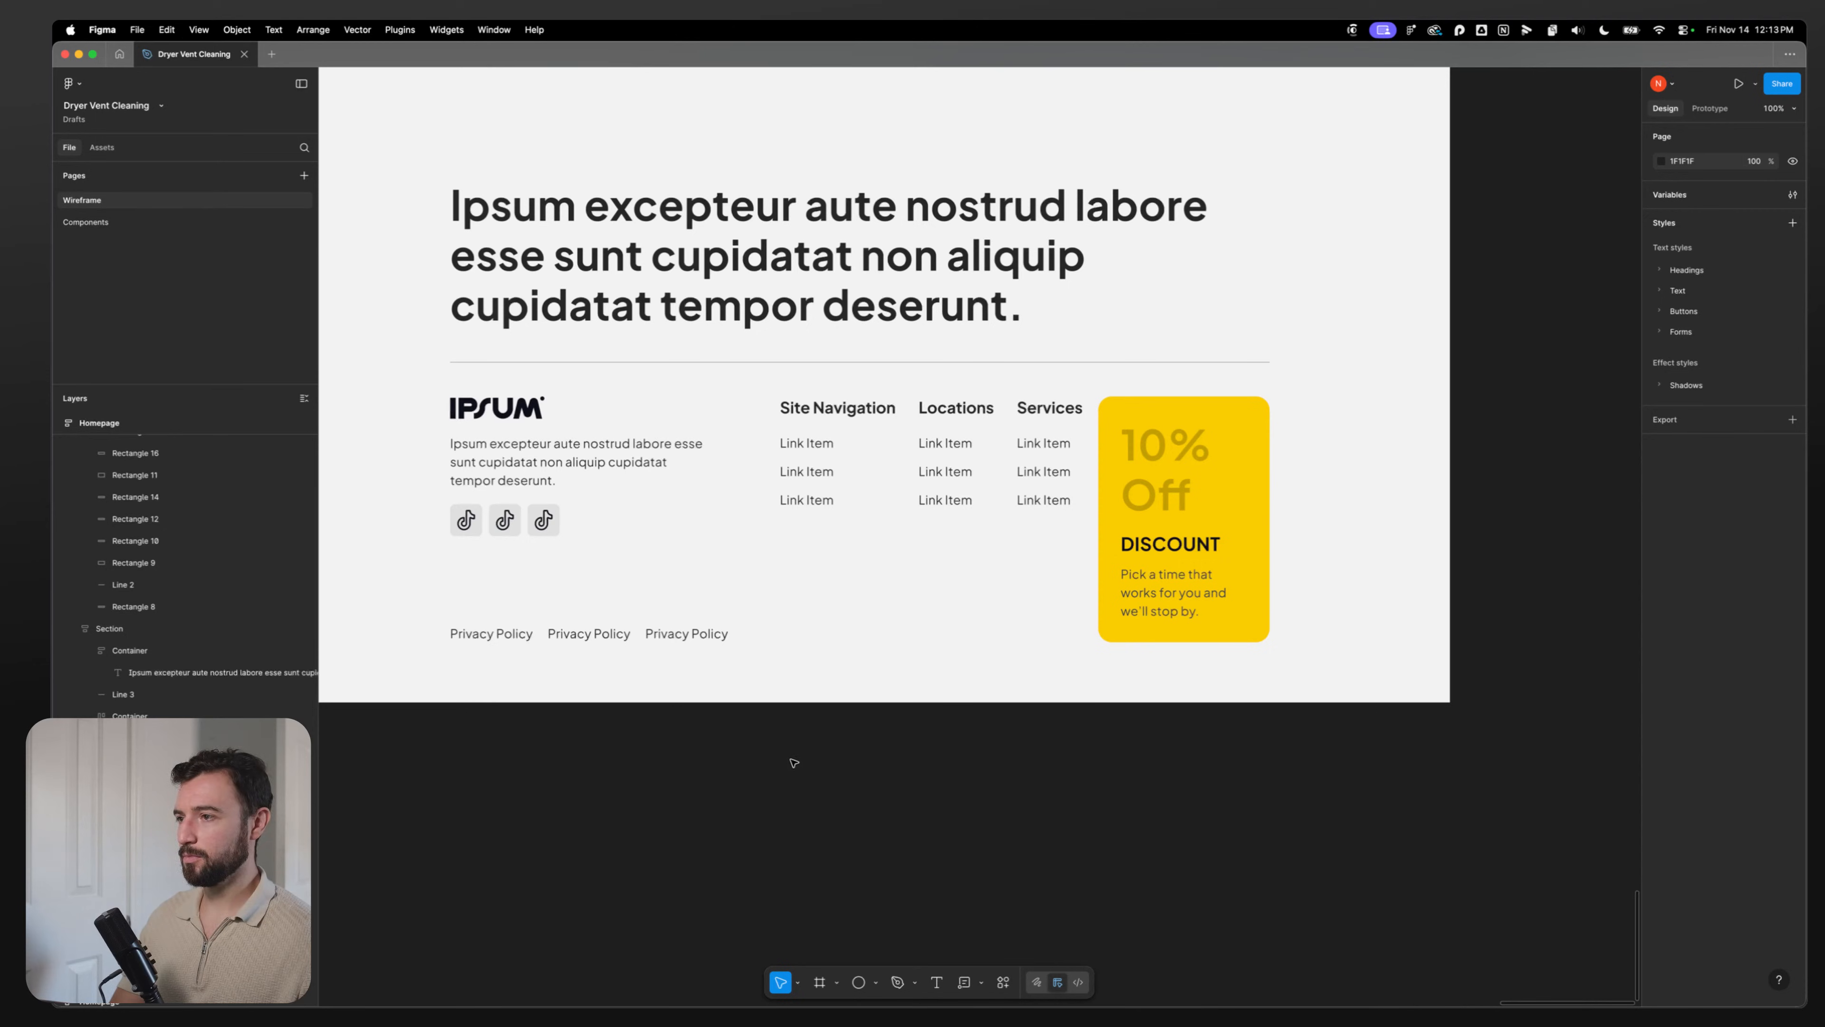
Step: Try deleting the yellow discount card to test the footer layout, and undo the deletion
{"action": "scroll", "coordinate": [809, 733], "scroll_direction": "up", "scroll_amount": 4}
{"action": "double_click", "coordinate": [1112, 619]}
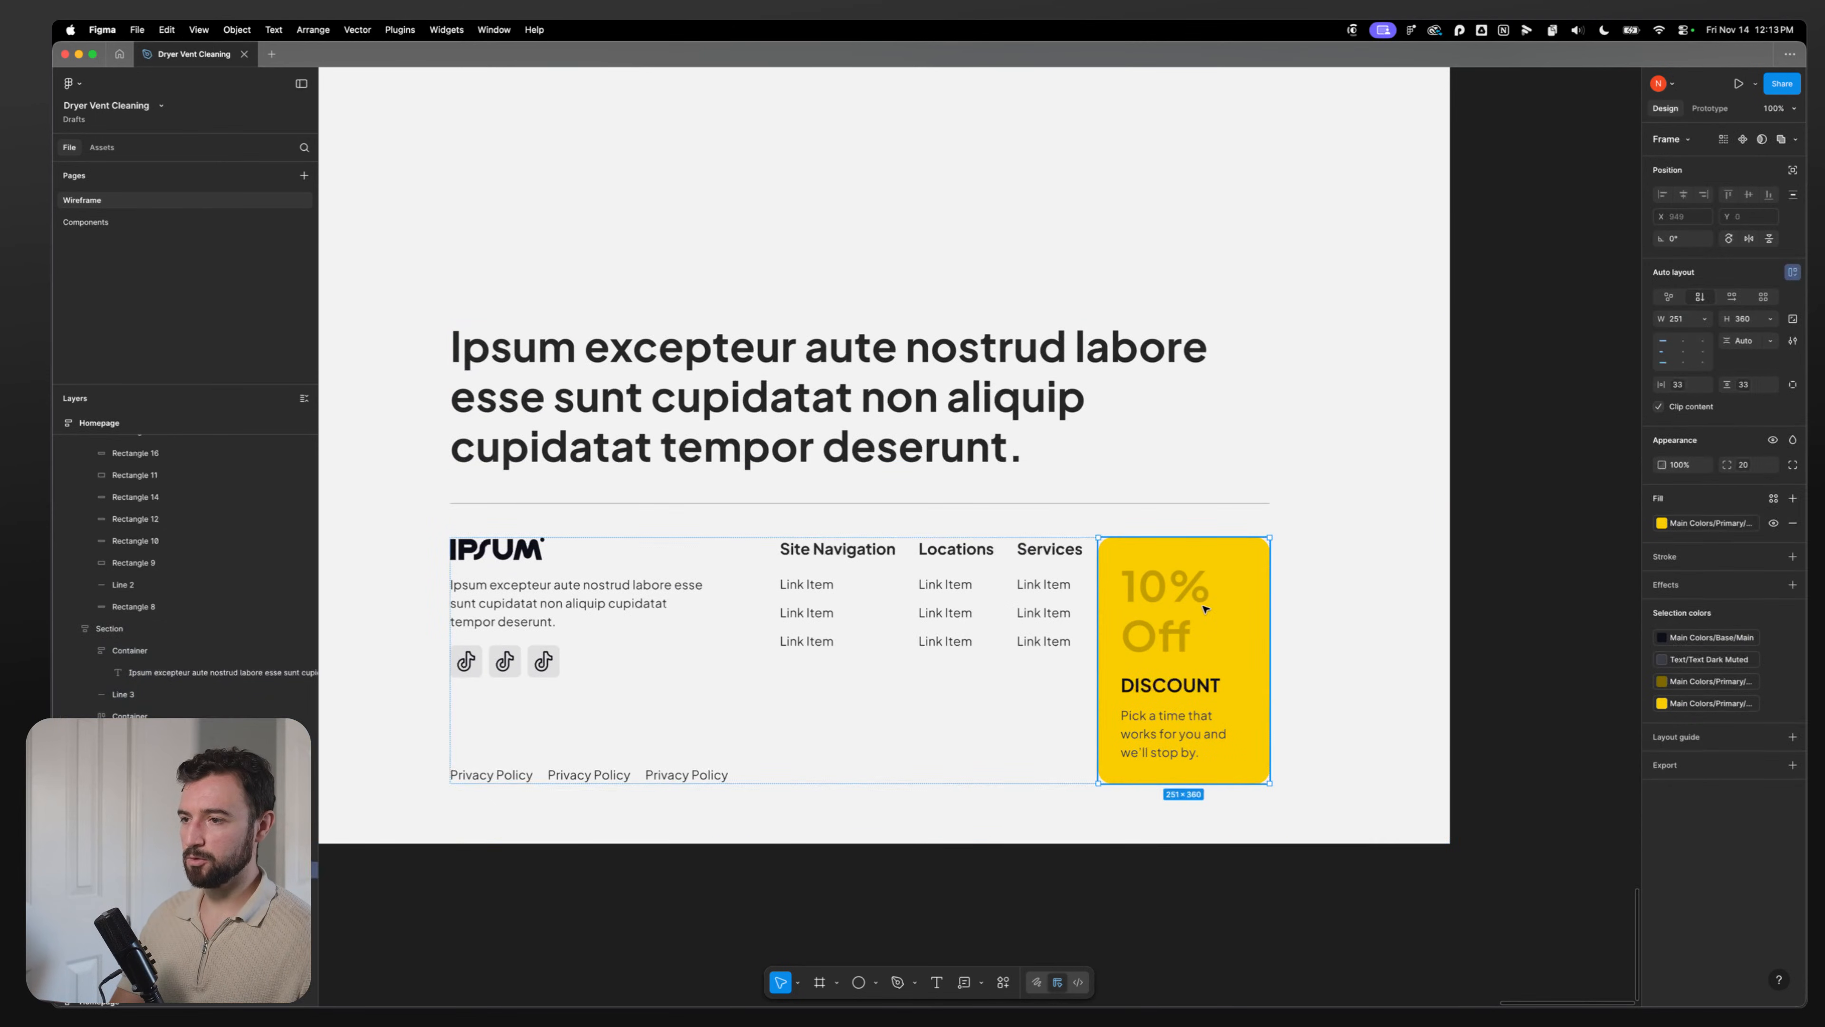
{"action": "key", "text": "Delete"}
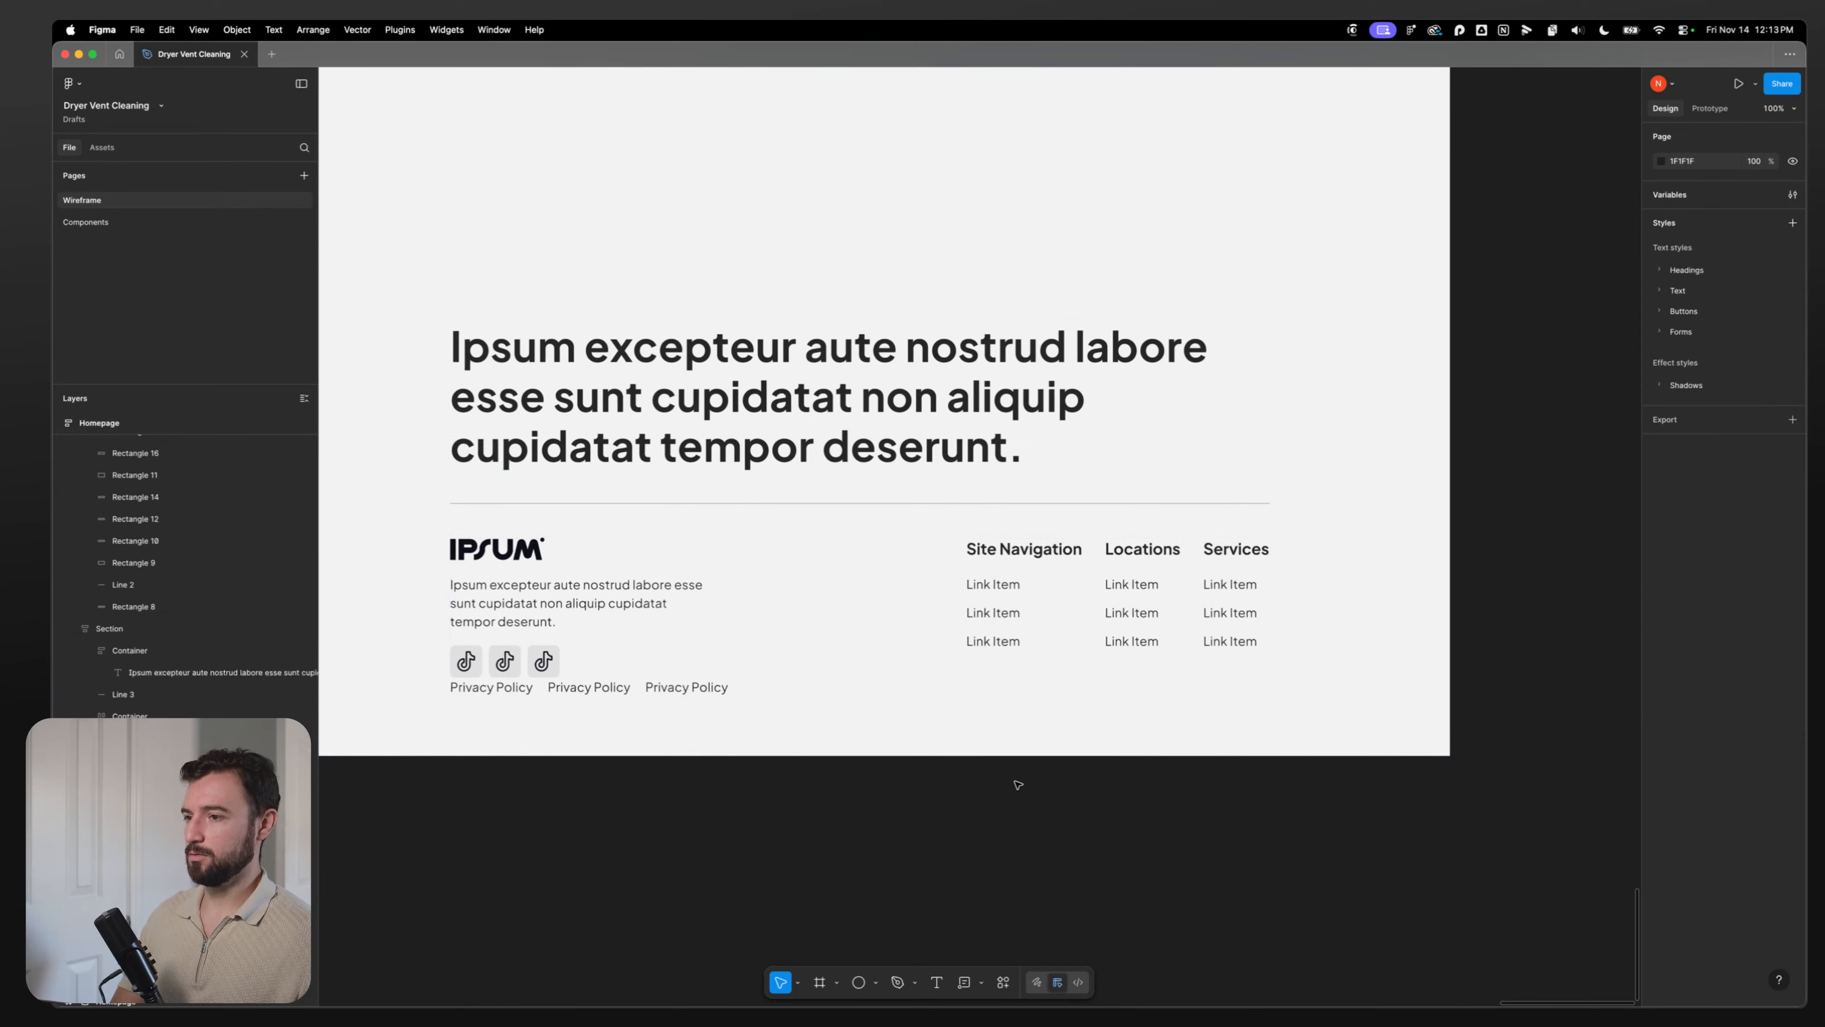
{"action": "double_click", "coordinate": [523, 602]}
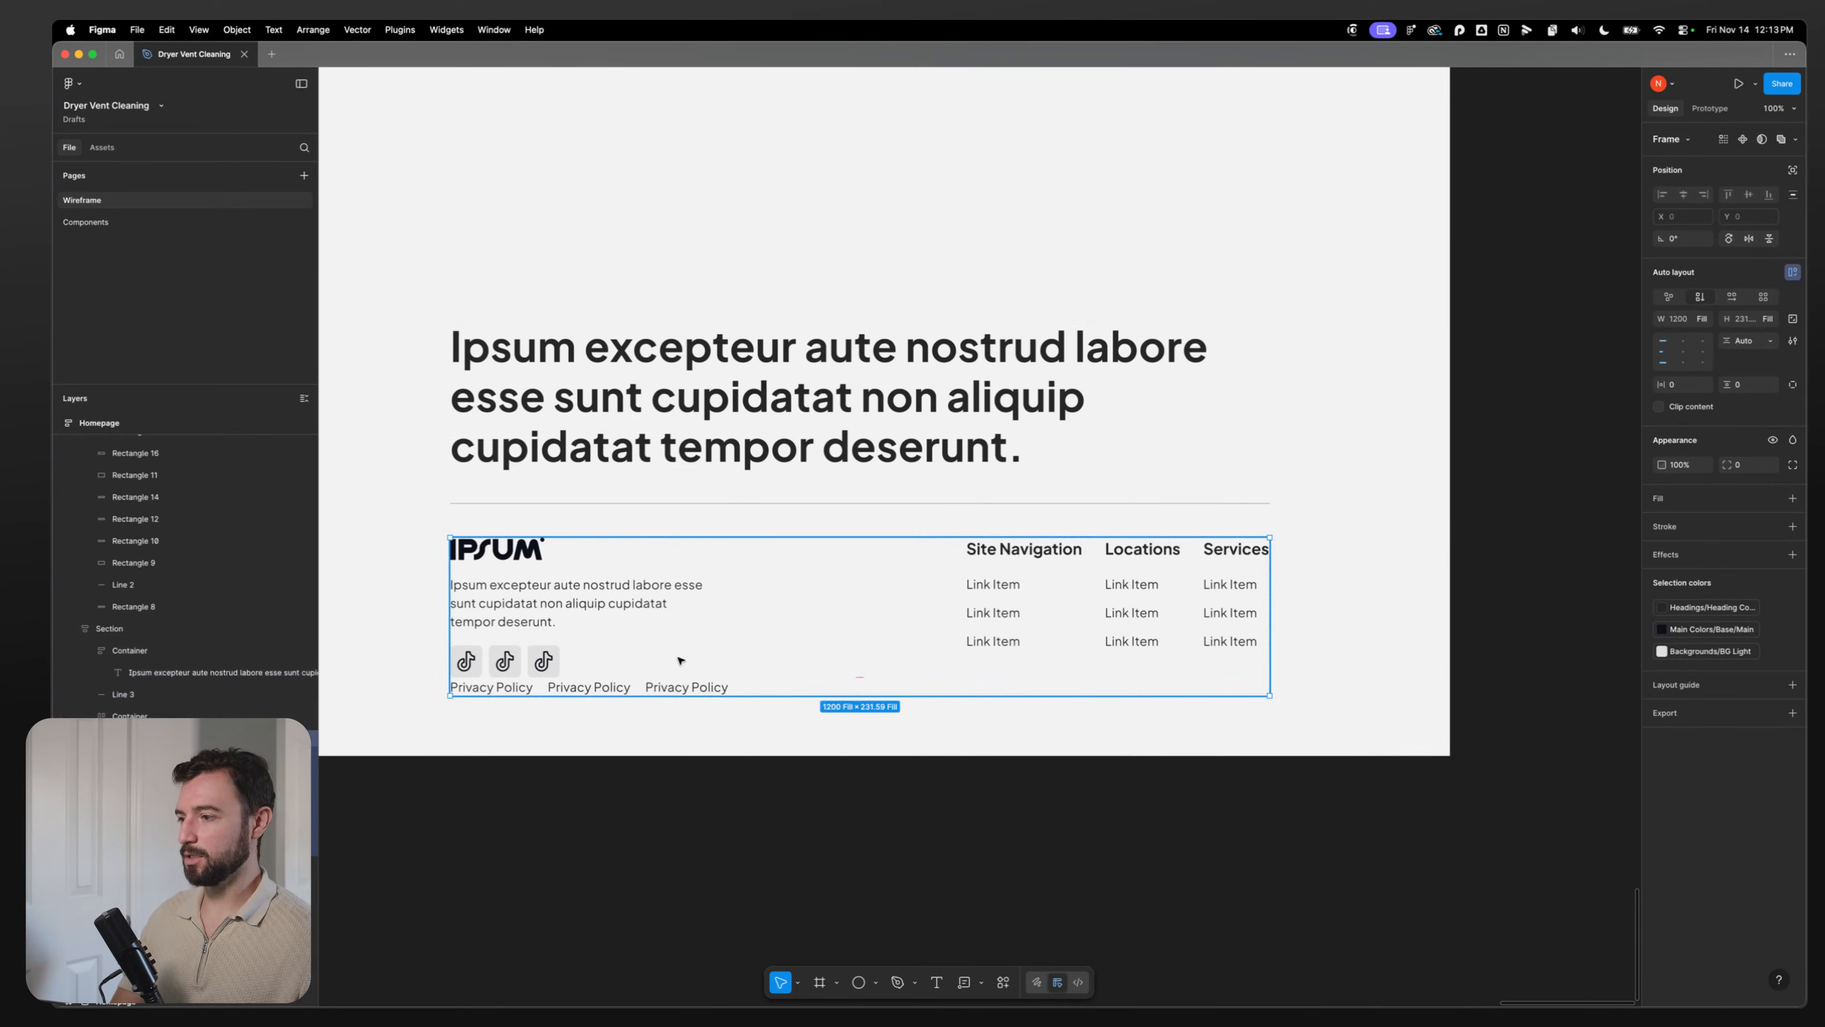
{"action": "key", "text": "super+z"}
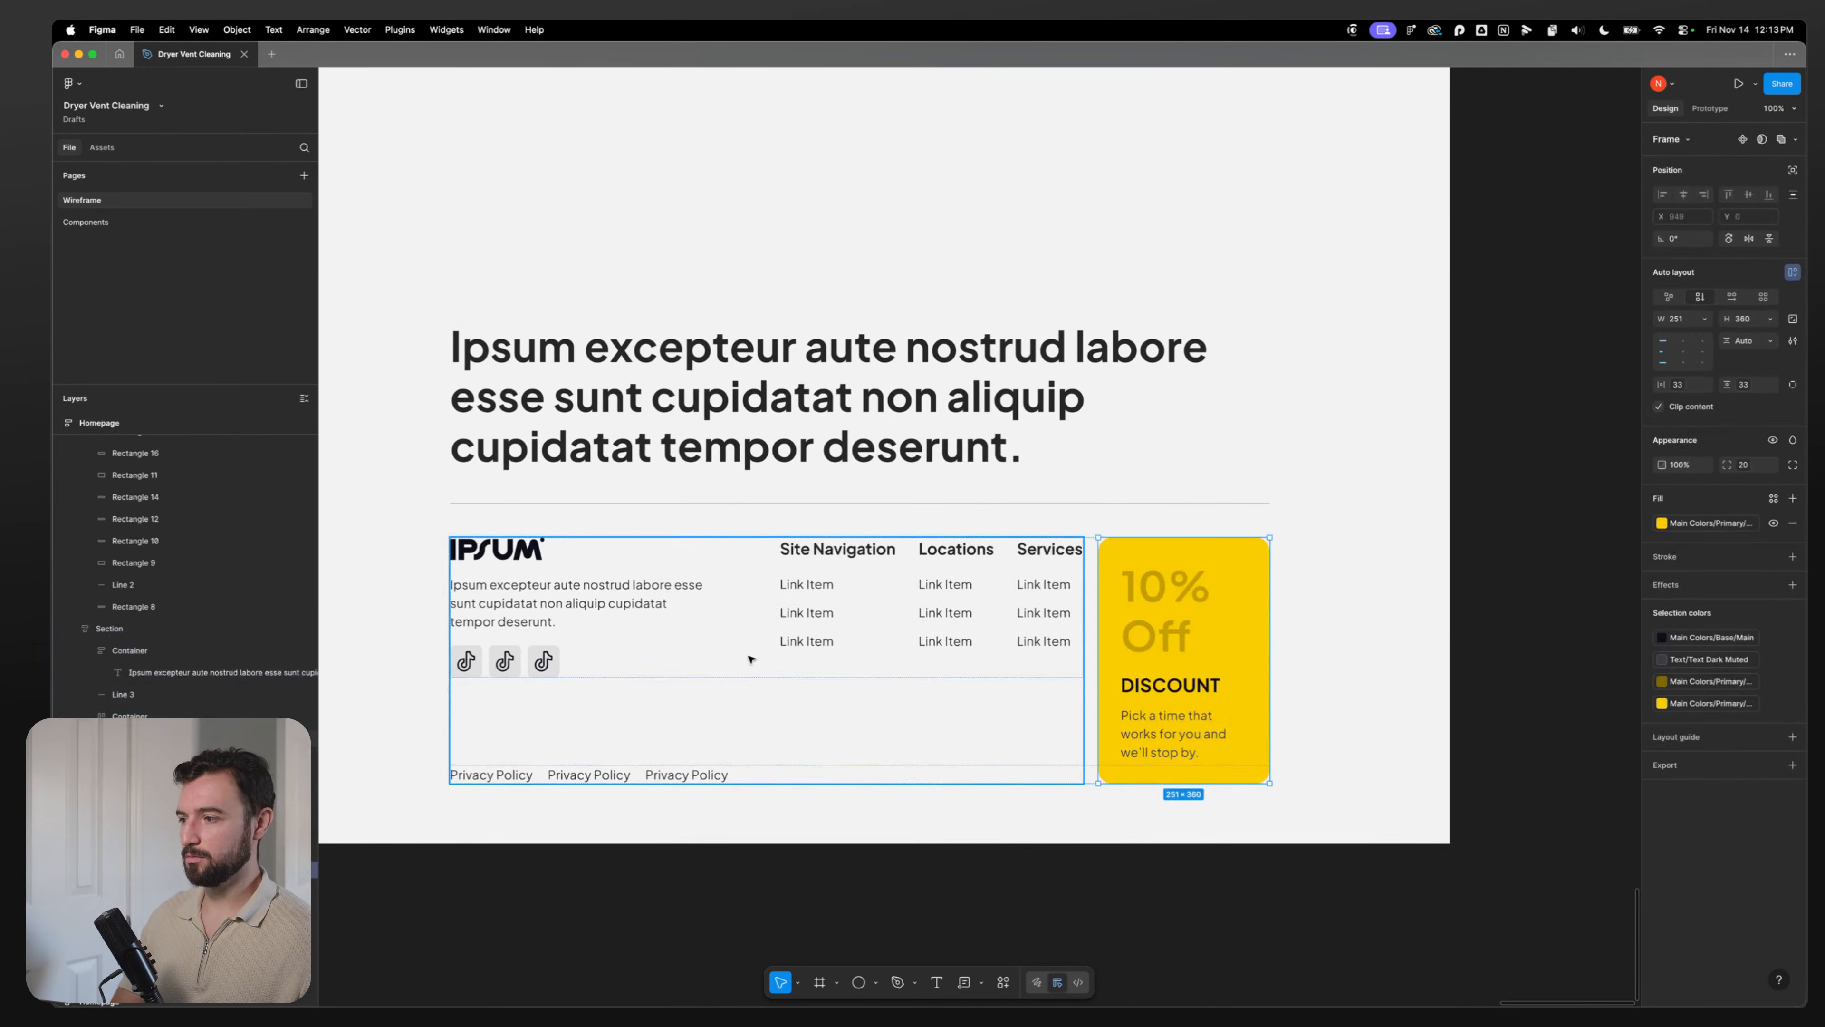
Step: Apply the D Space XL variable as the vertical gap between the Left Column's two rows
{"action": "left_click", "coordinate": [702, 679]}
{"action": "left_click", "coordinate": [1769, 341]}
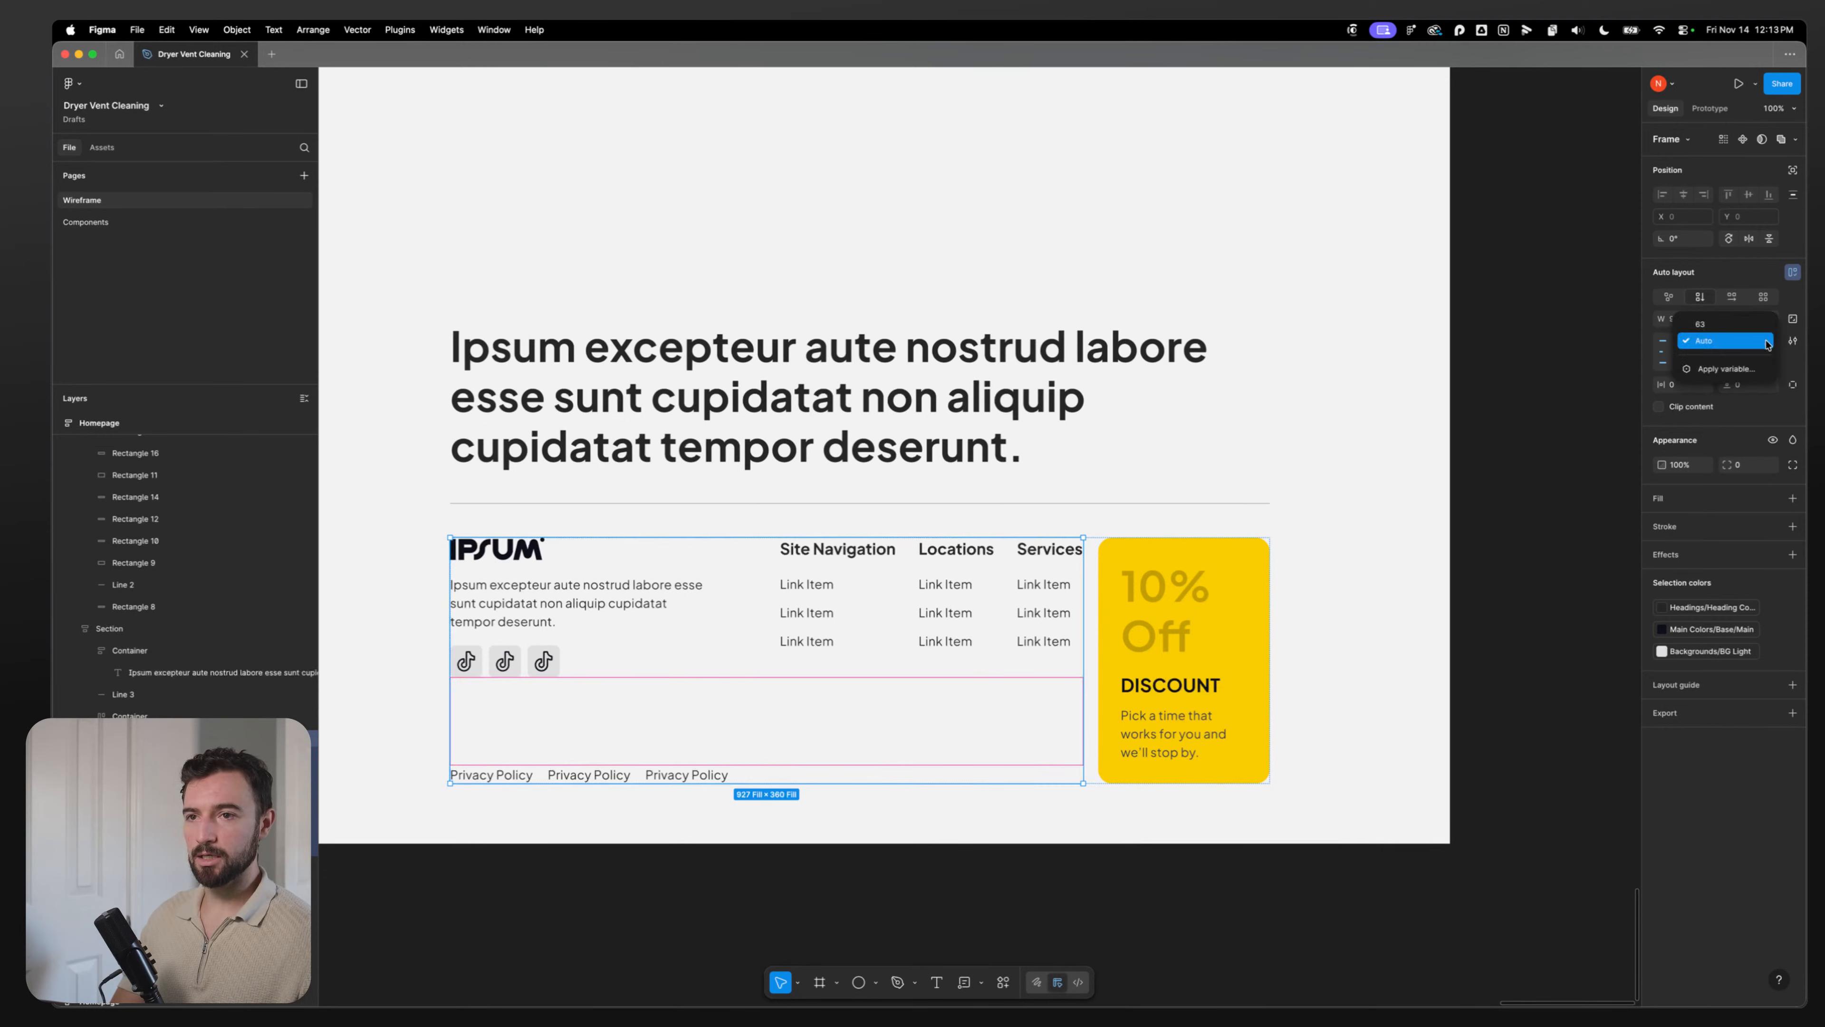
{"action": "left_click", "coordinate": [1751, 371]}
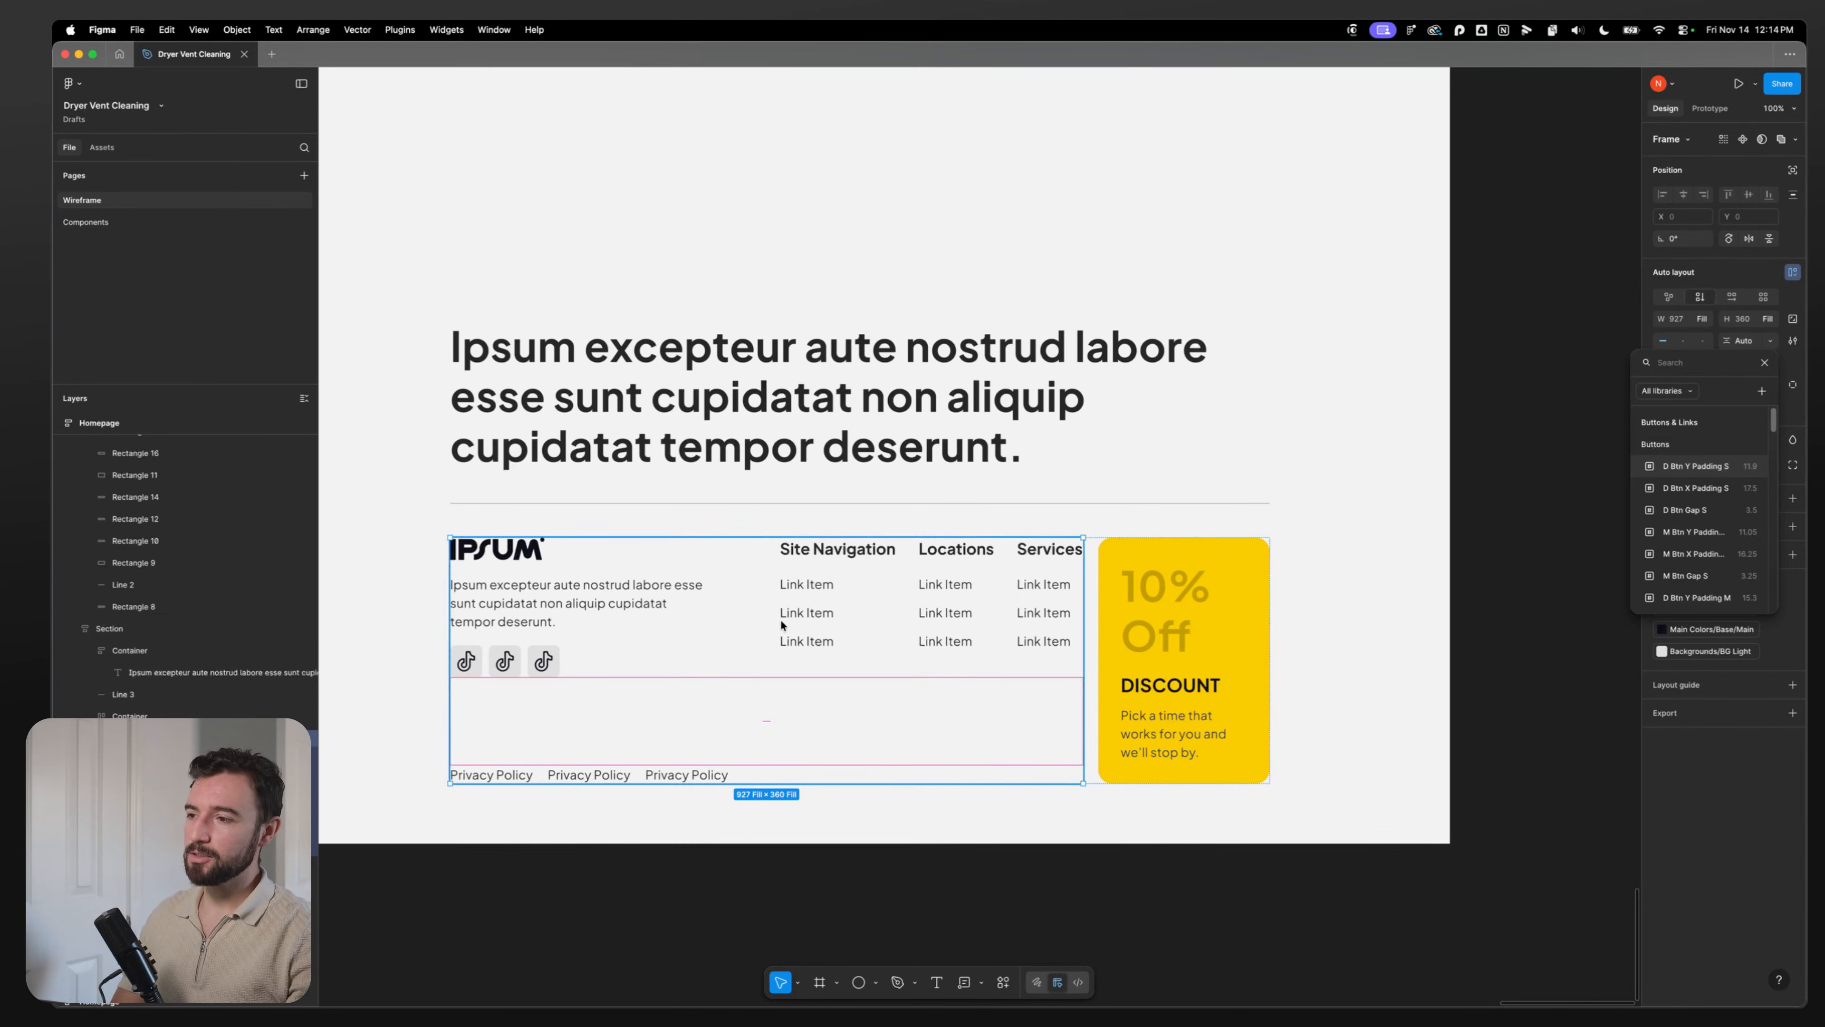
{"action": "type", "text": "space"}
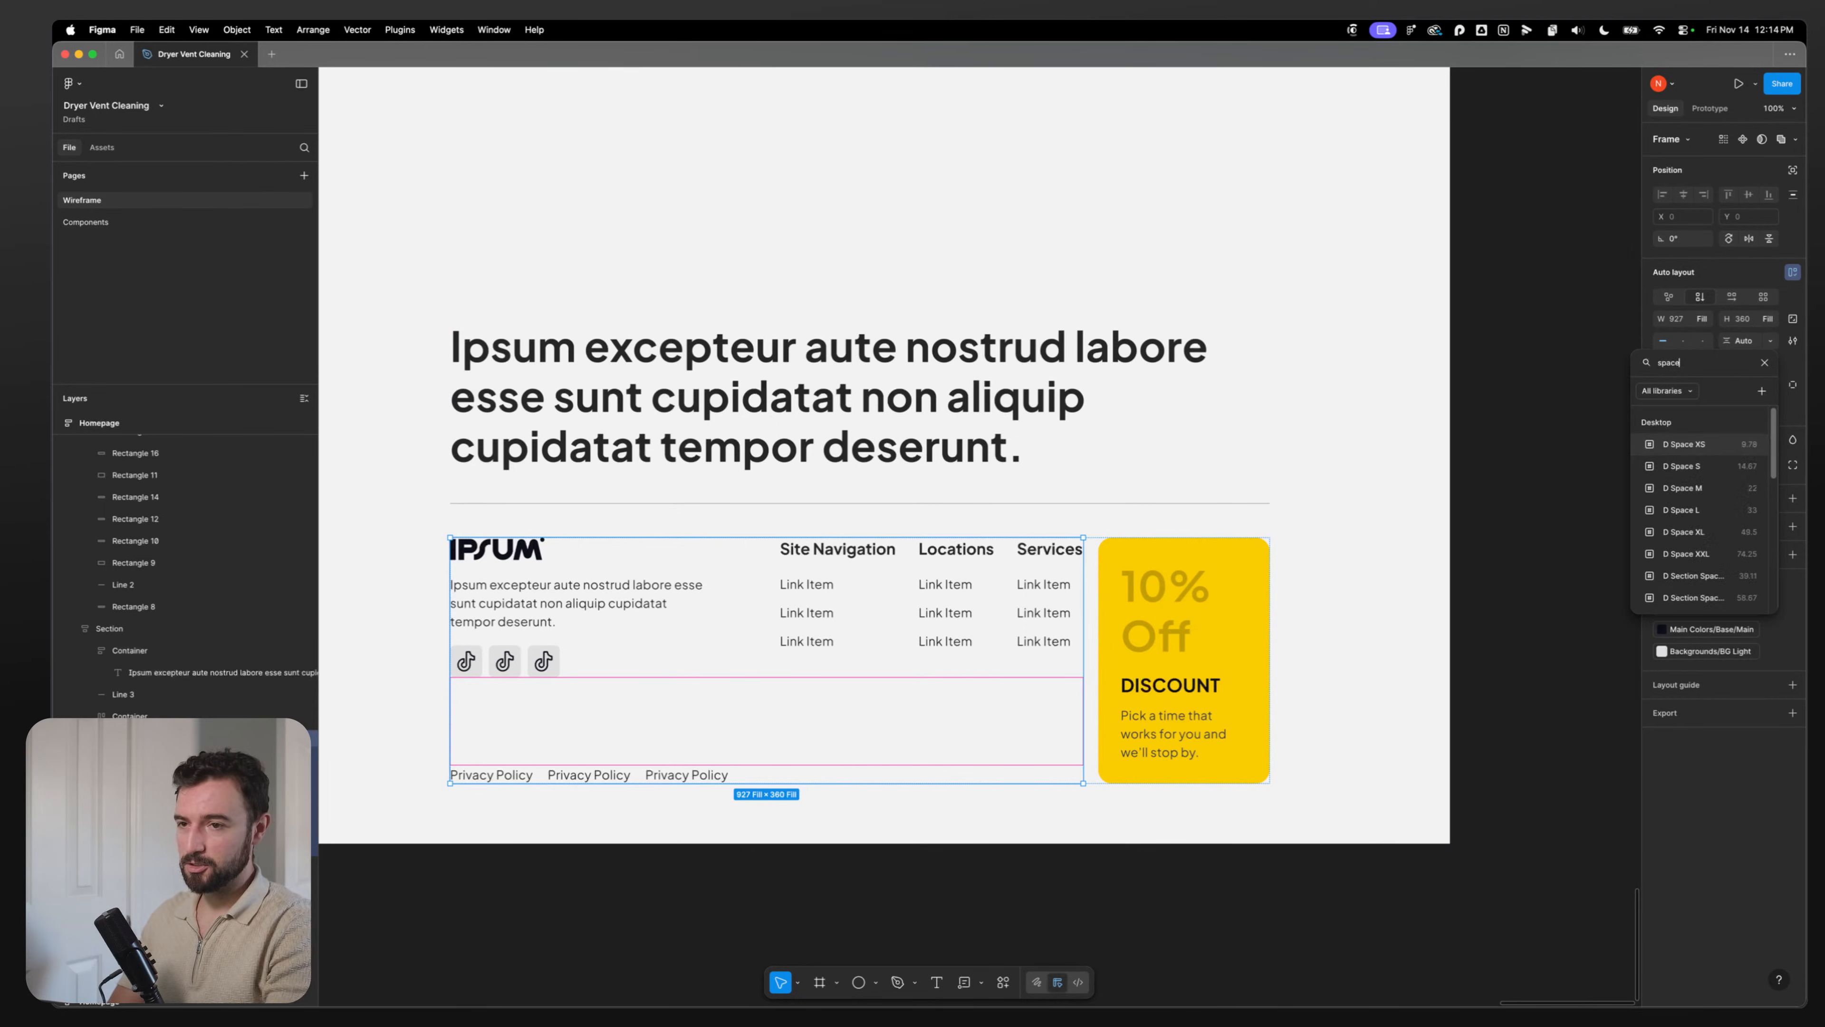
{"action": "left_click", "coordinate": [1677, 509]}
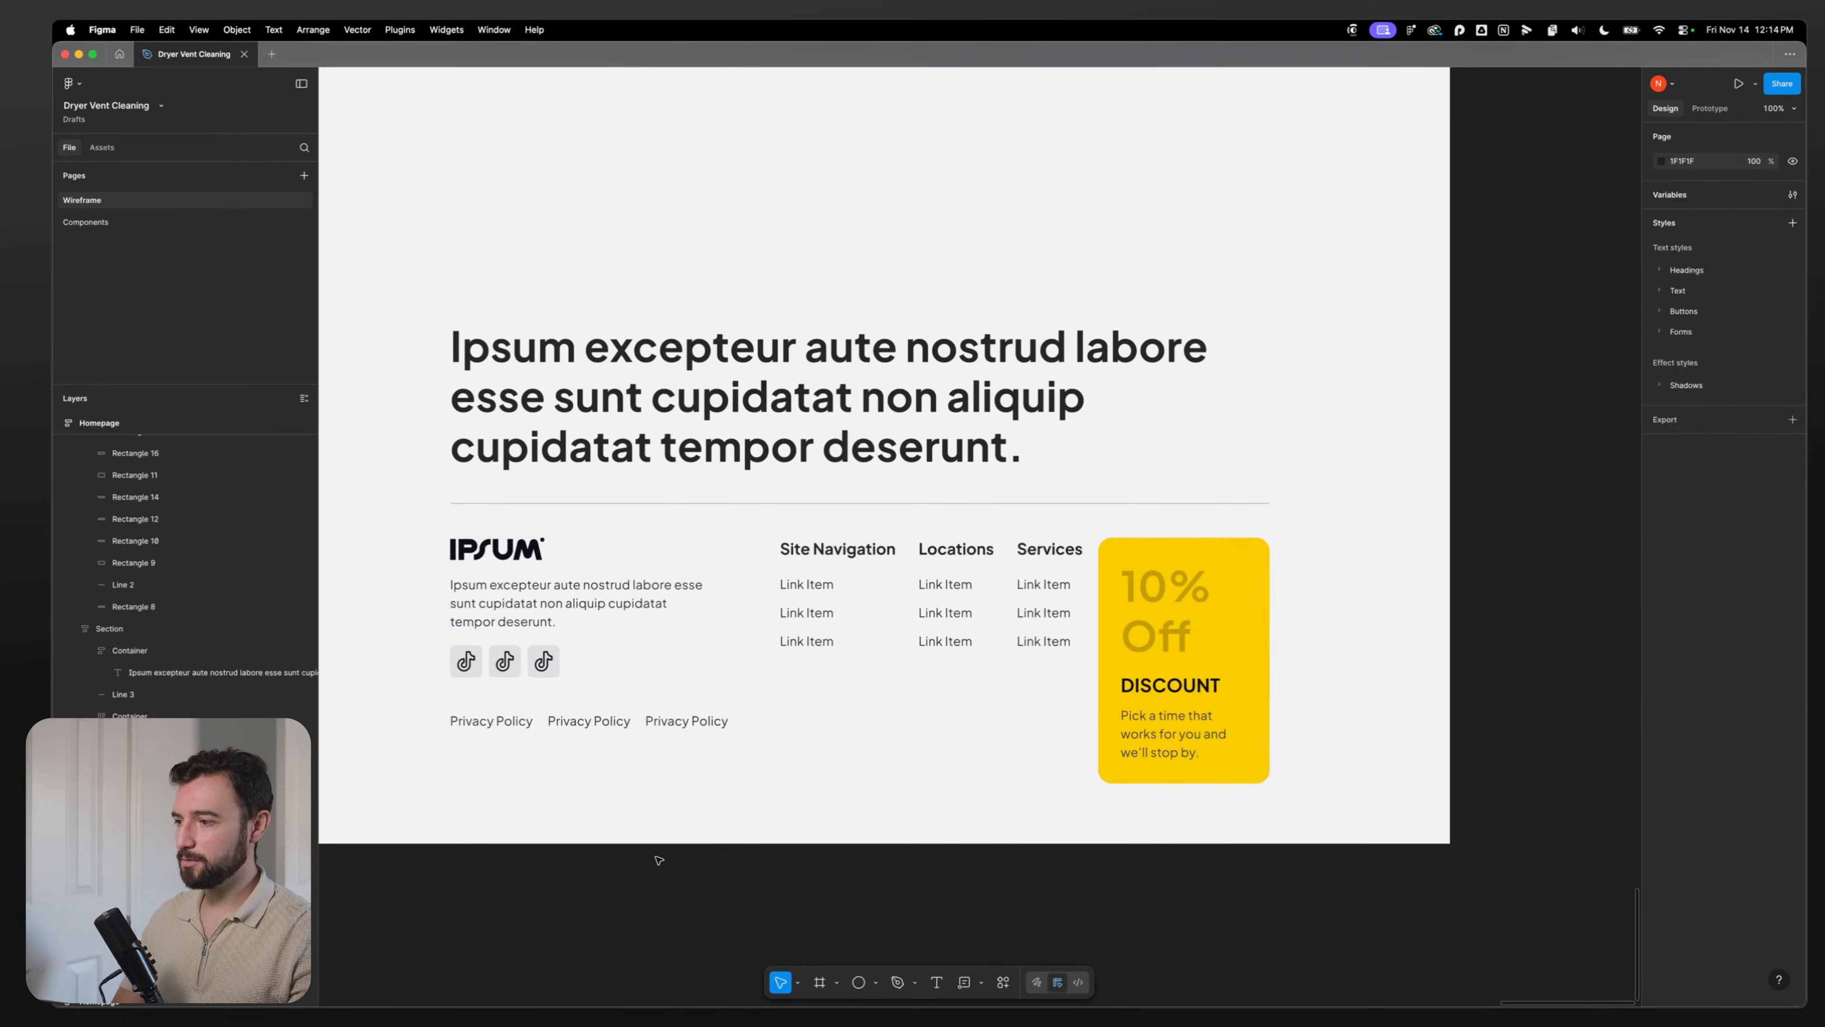
Step: Make the Privacy Policy links row fill the Left Column's width and wrap it in an auto layout frame
{"action": "left_click", "coordinate": [588, 722]}
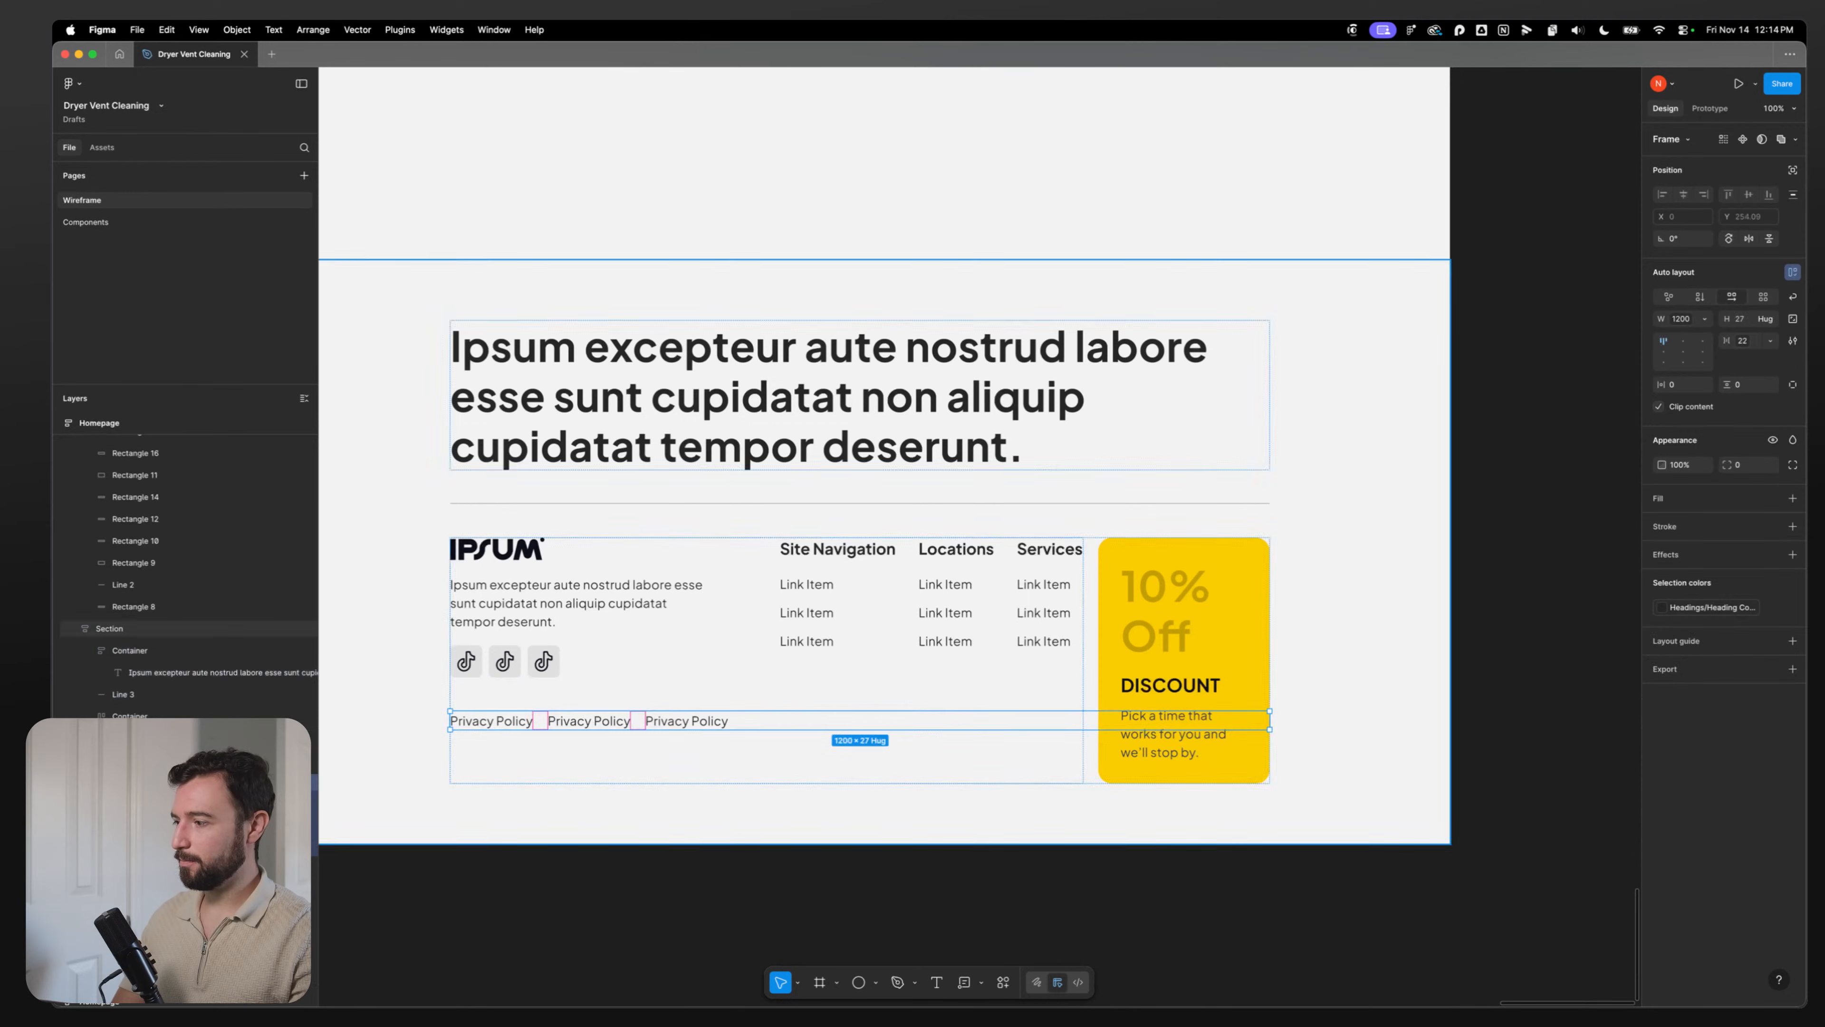
{"action": "double_click", "coordinate": [1268, 719]}
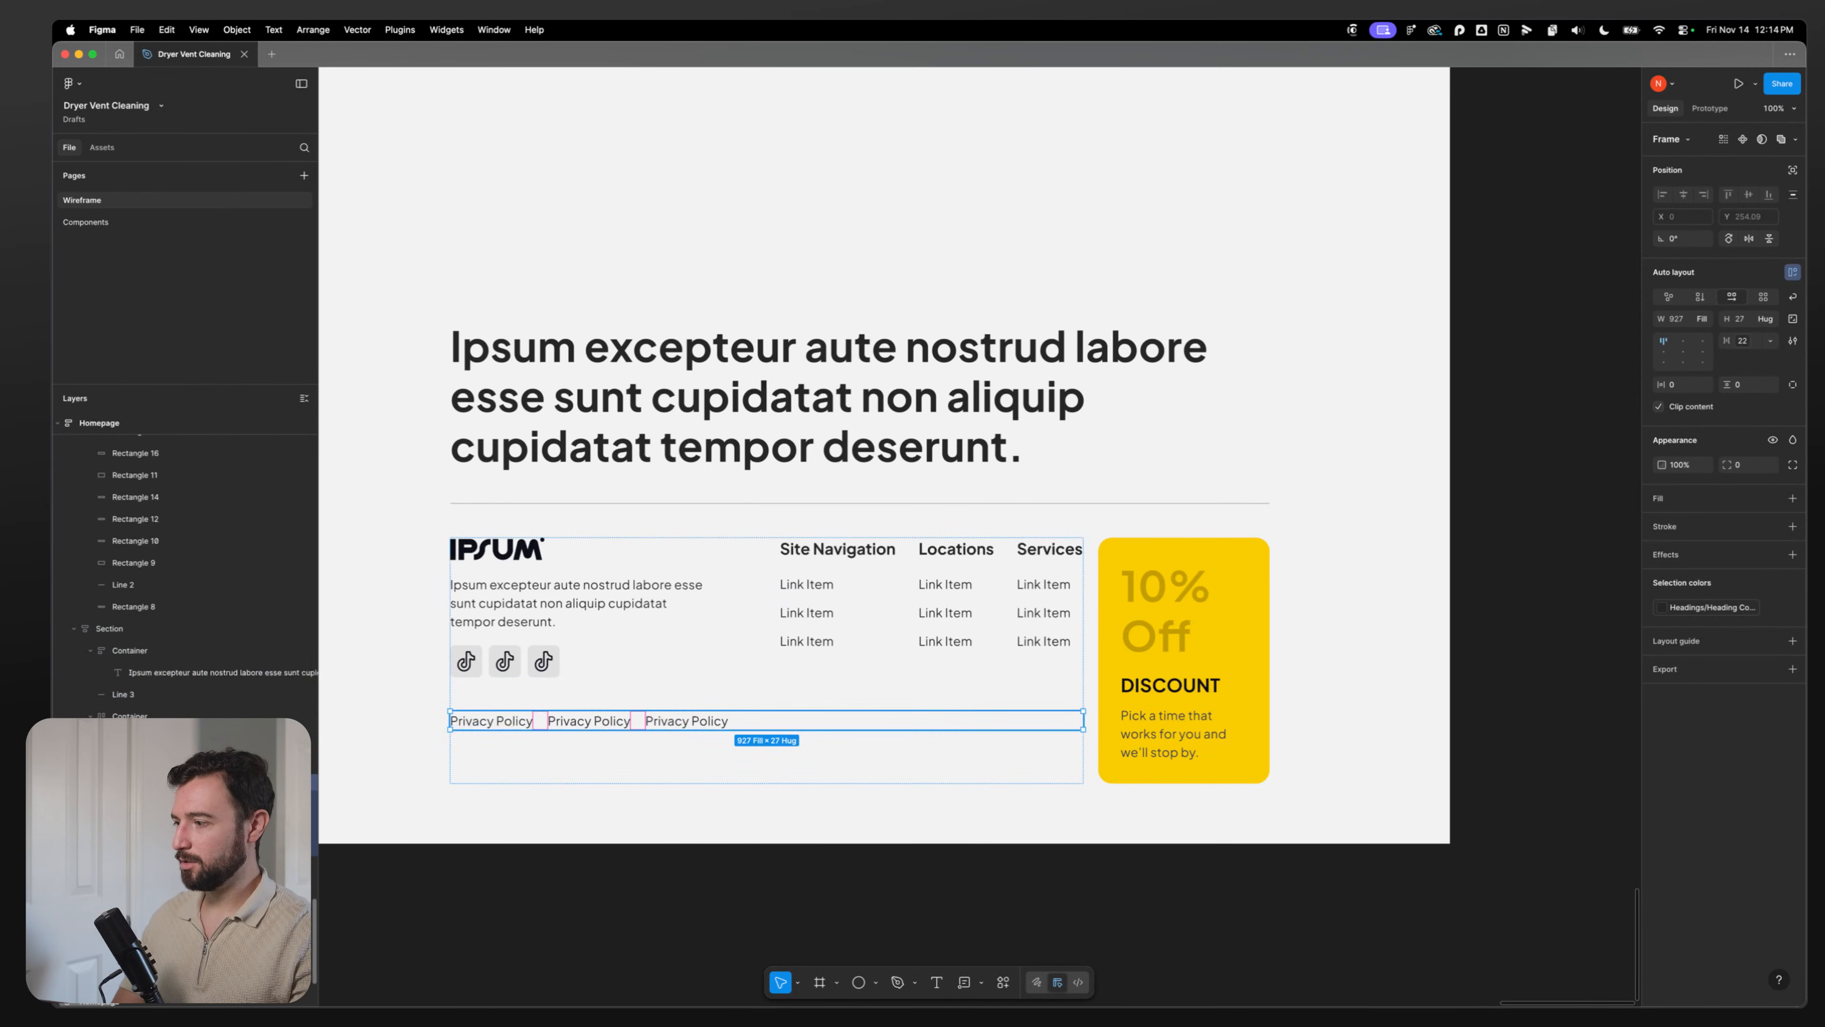
{"action": "key", "text": "shift+a"}
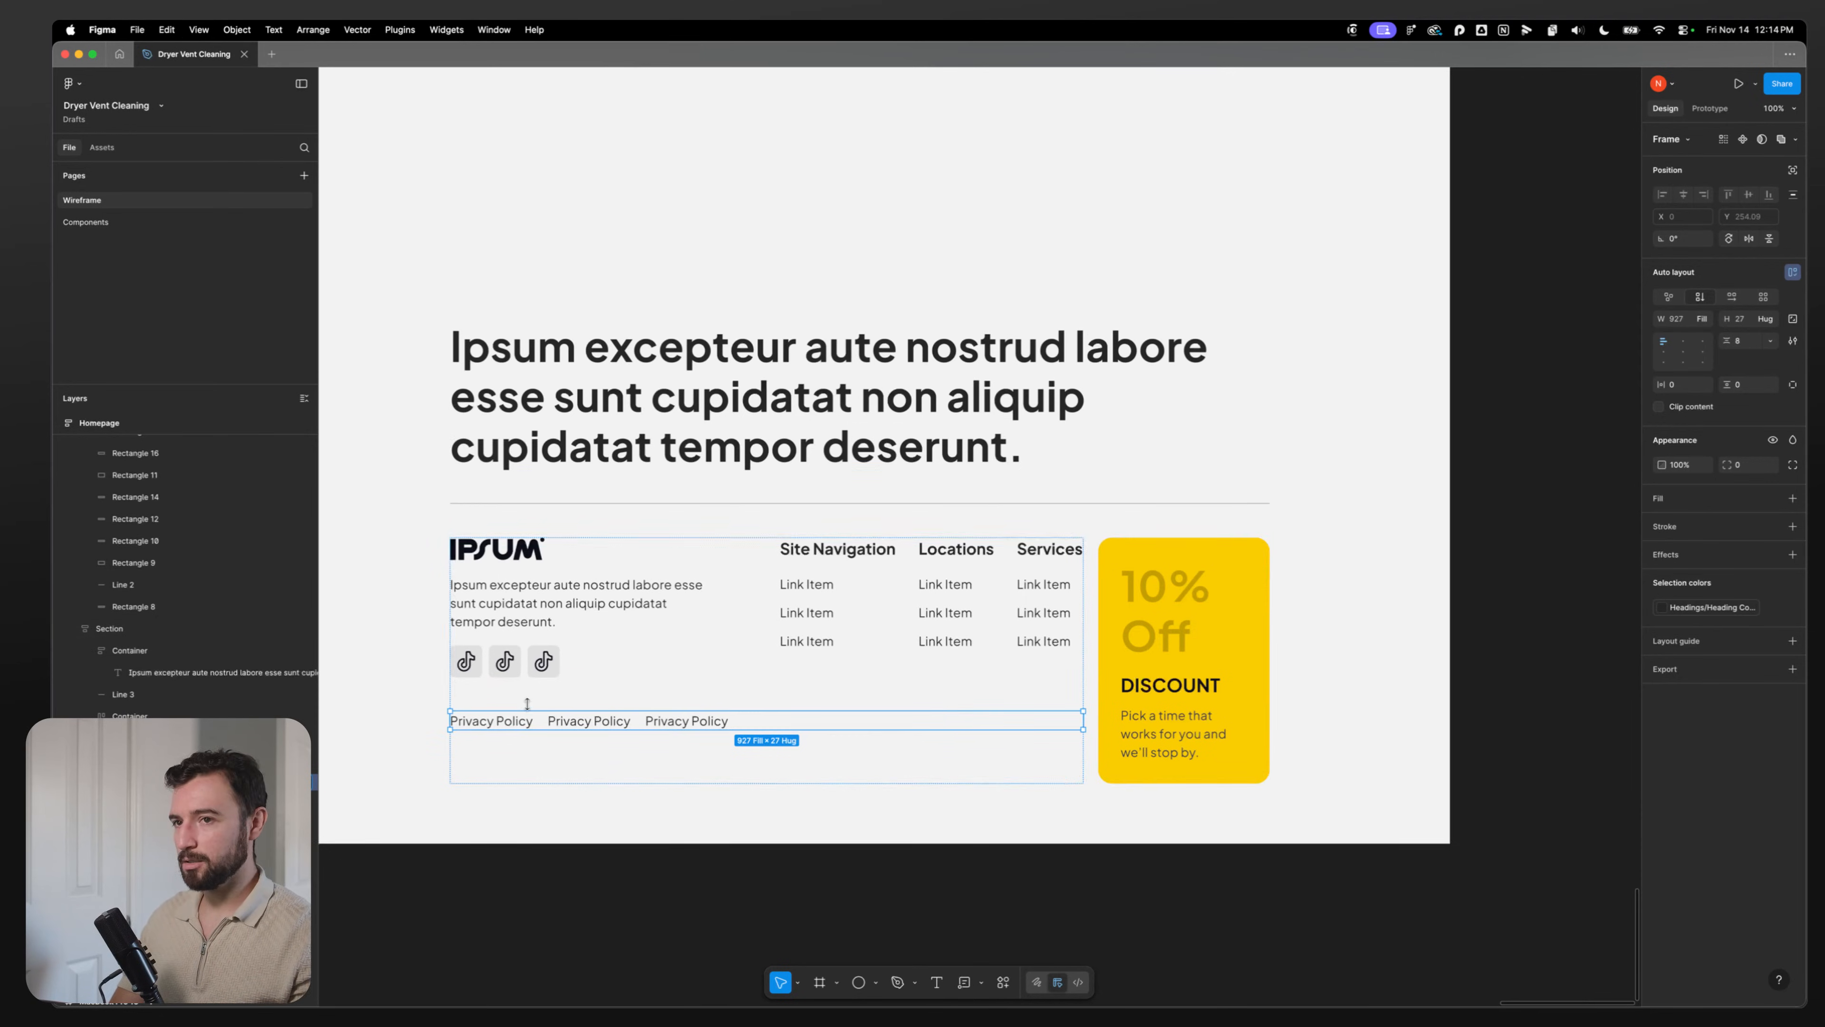
Step: Set the height of the frame wrapping the policy links to fill the container and align its content bottom left
{"action": "left_click", "coordinate": [1762, 320]}
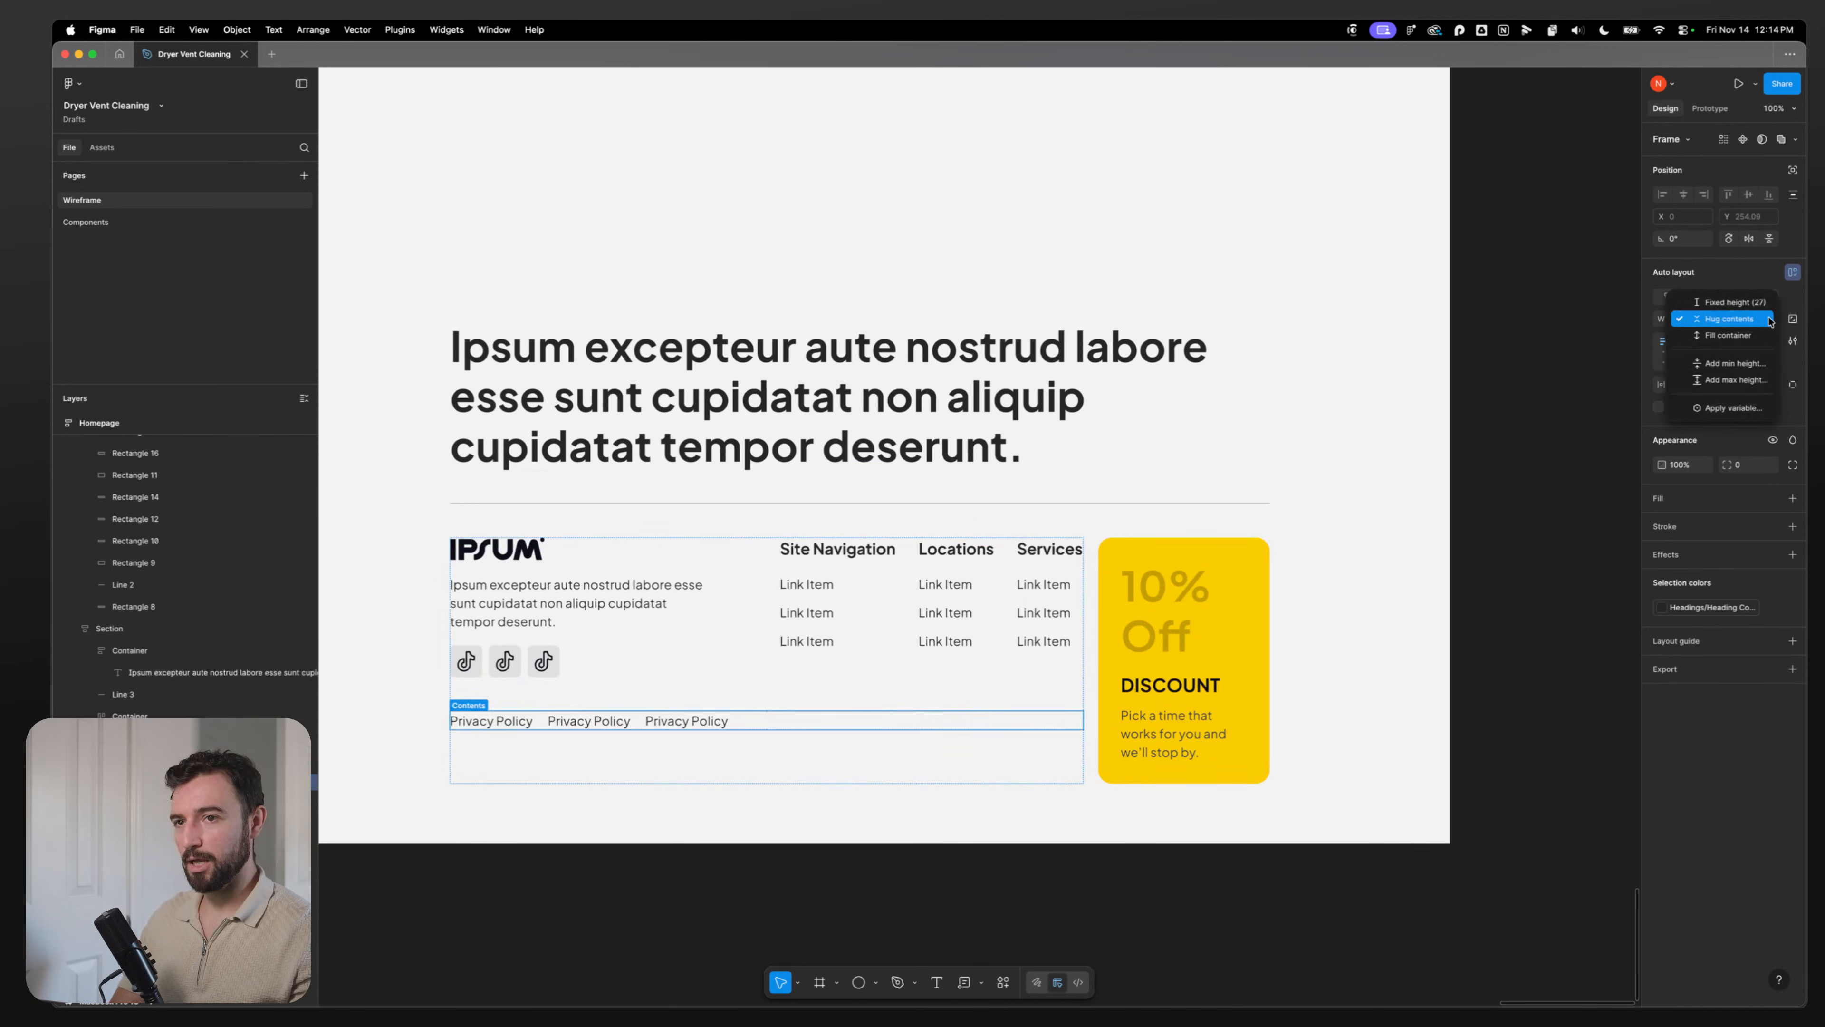
{"action": "left_click", "coordinate": [1753, 336]}
{"action": "left_click", "coordinate": [1663, 362]}
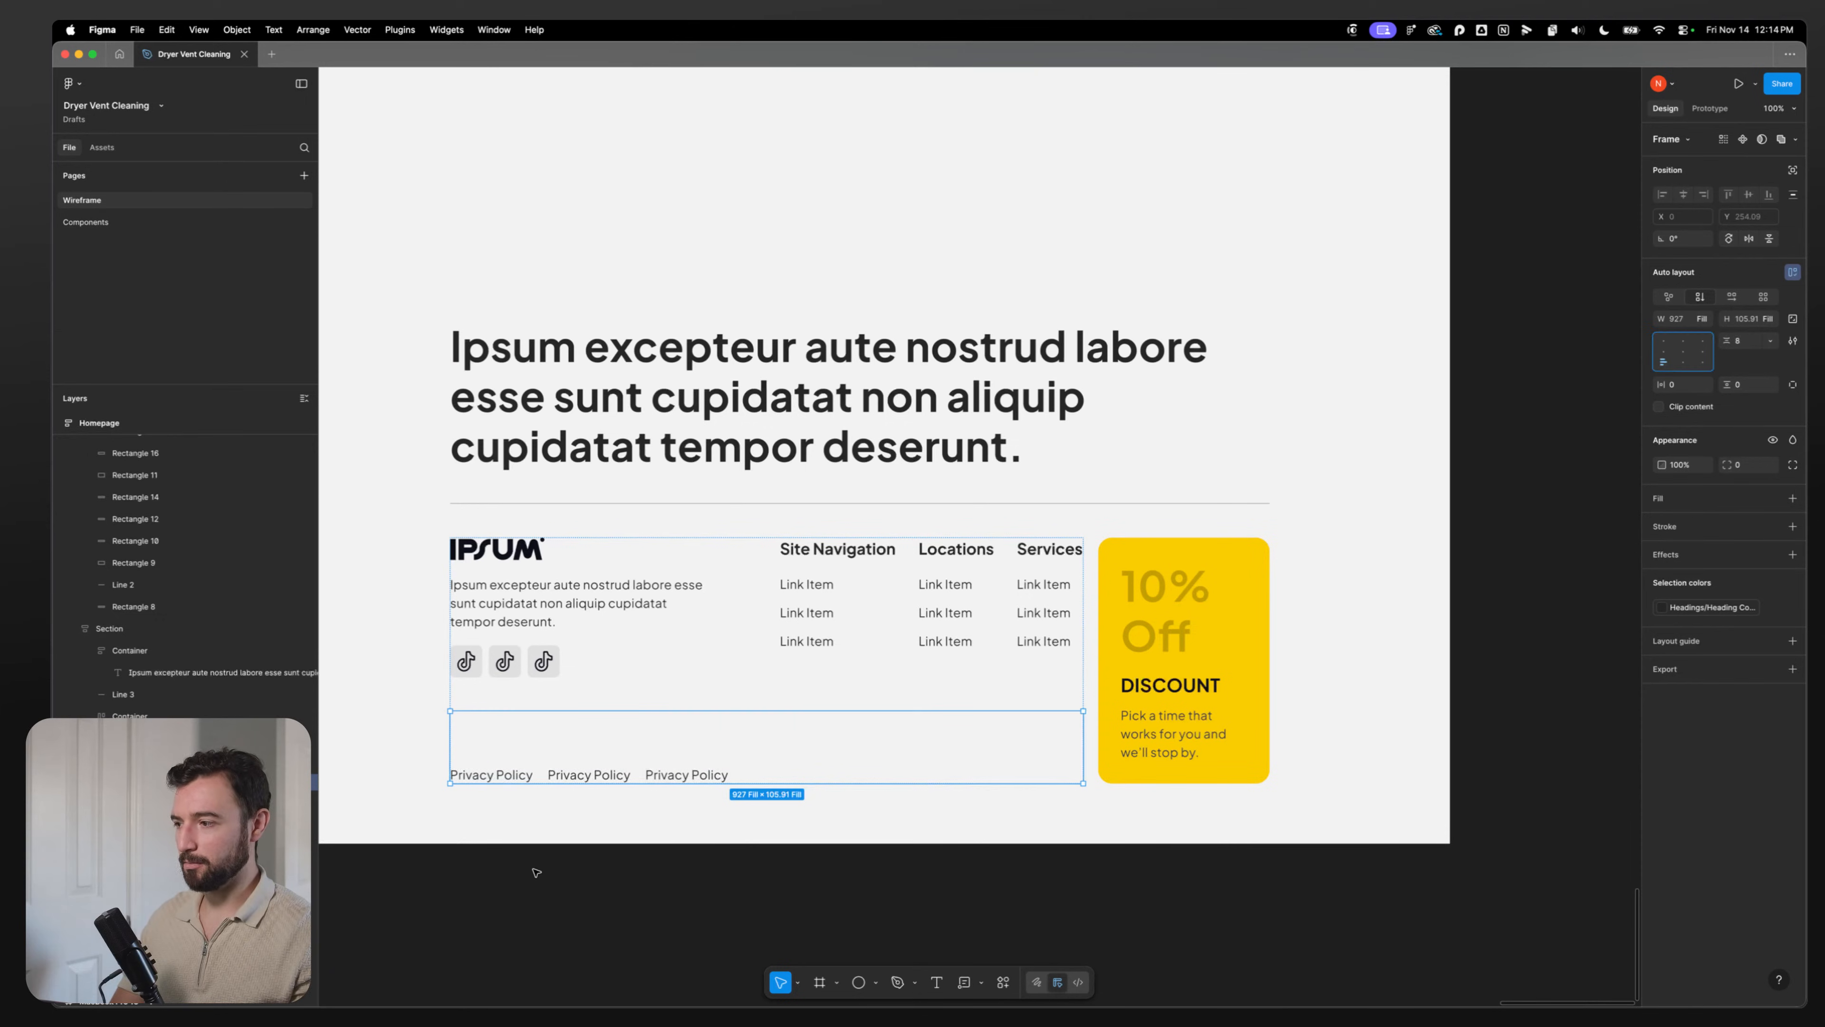
Step: Try removing the discount card to test the bottom-aligned policy links, and restore it
{"action": "left_click", "coordinate": [1113, 666]}
{"action": "key", "text": "Delete"}
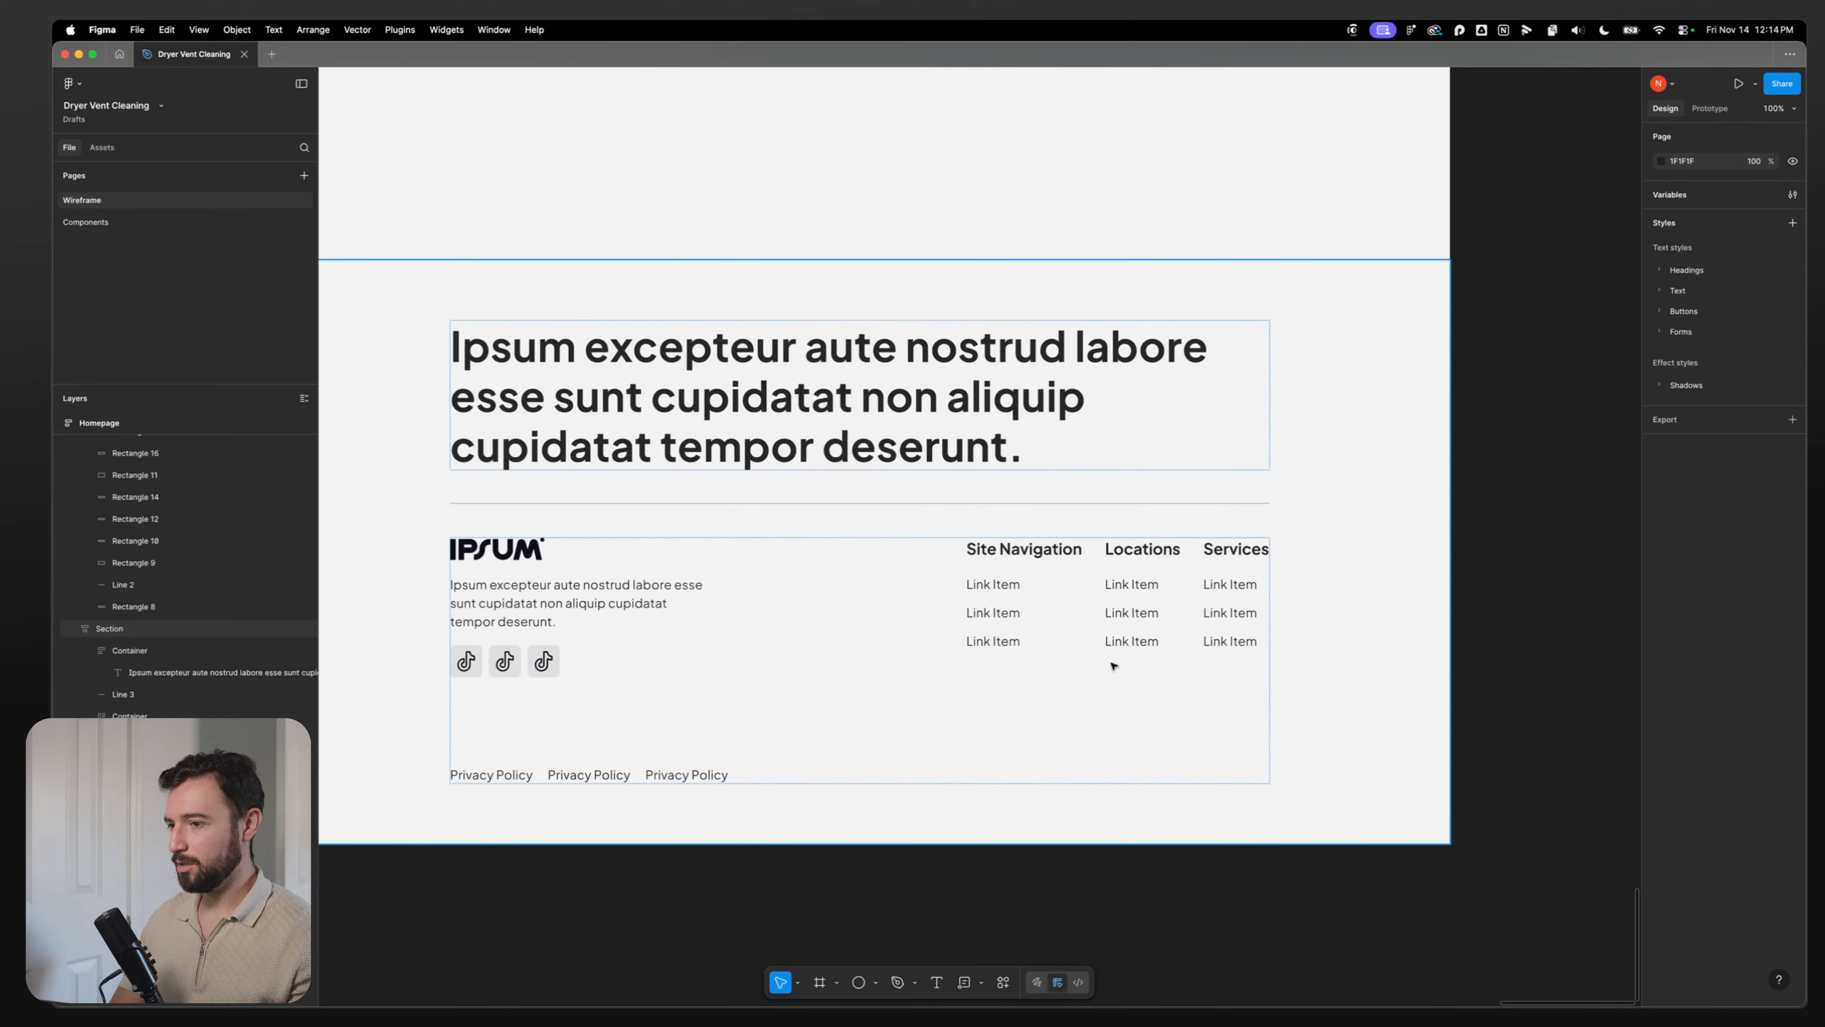
{"action": "key", "text": "super+z"}
Step: Set the Left Column's height to hug its contents and test it by deleting and restoring the discount card
{"action": "left_click", "coordinate": [821, 703]}
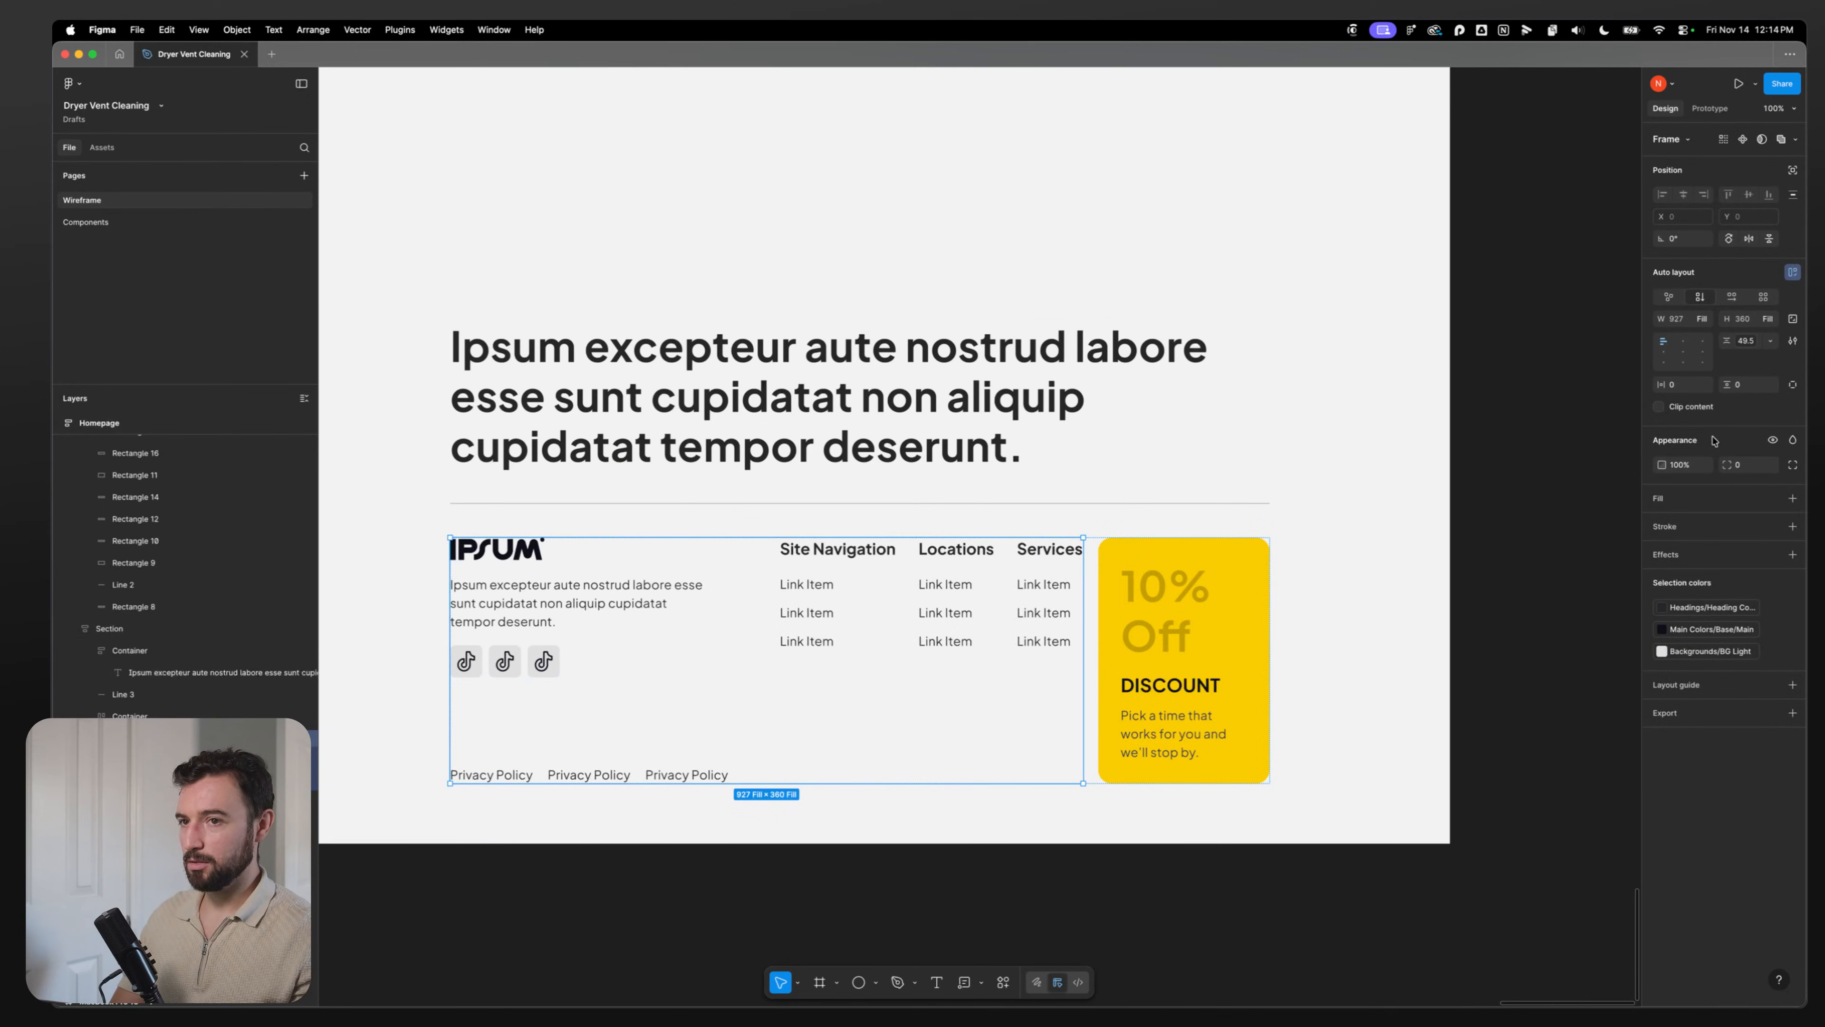
{"action": "left_click", "coordinate": [1770, 318]}
{"action": "left_click", "coordinate": [1736, 303]}
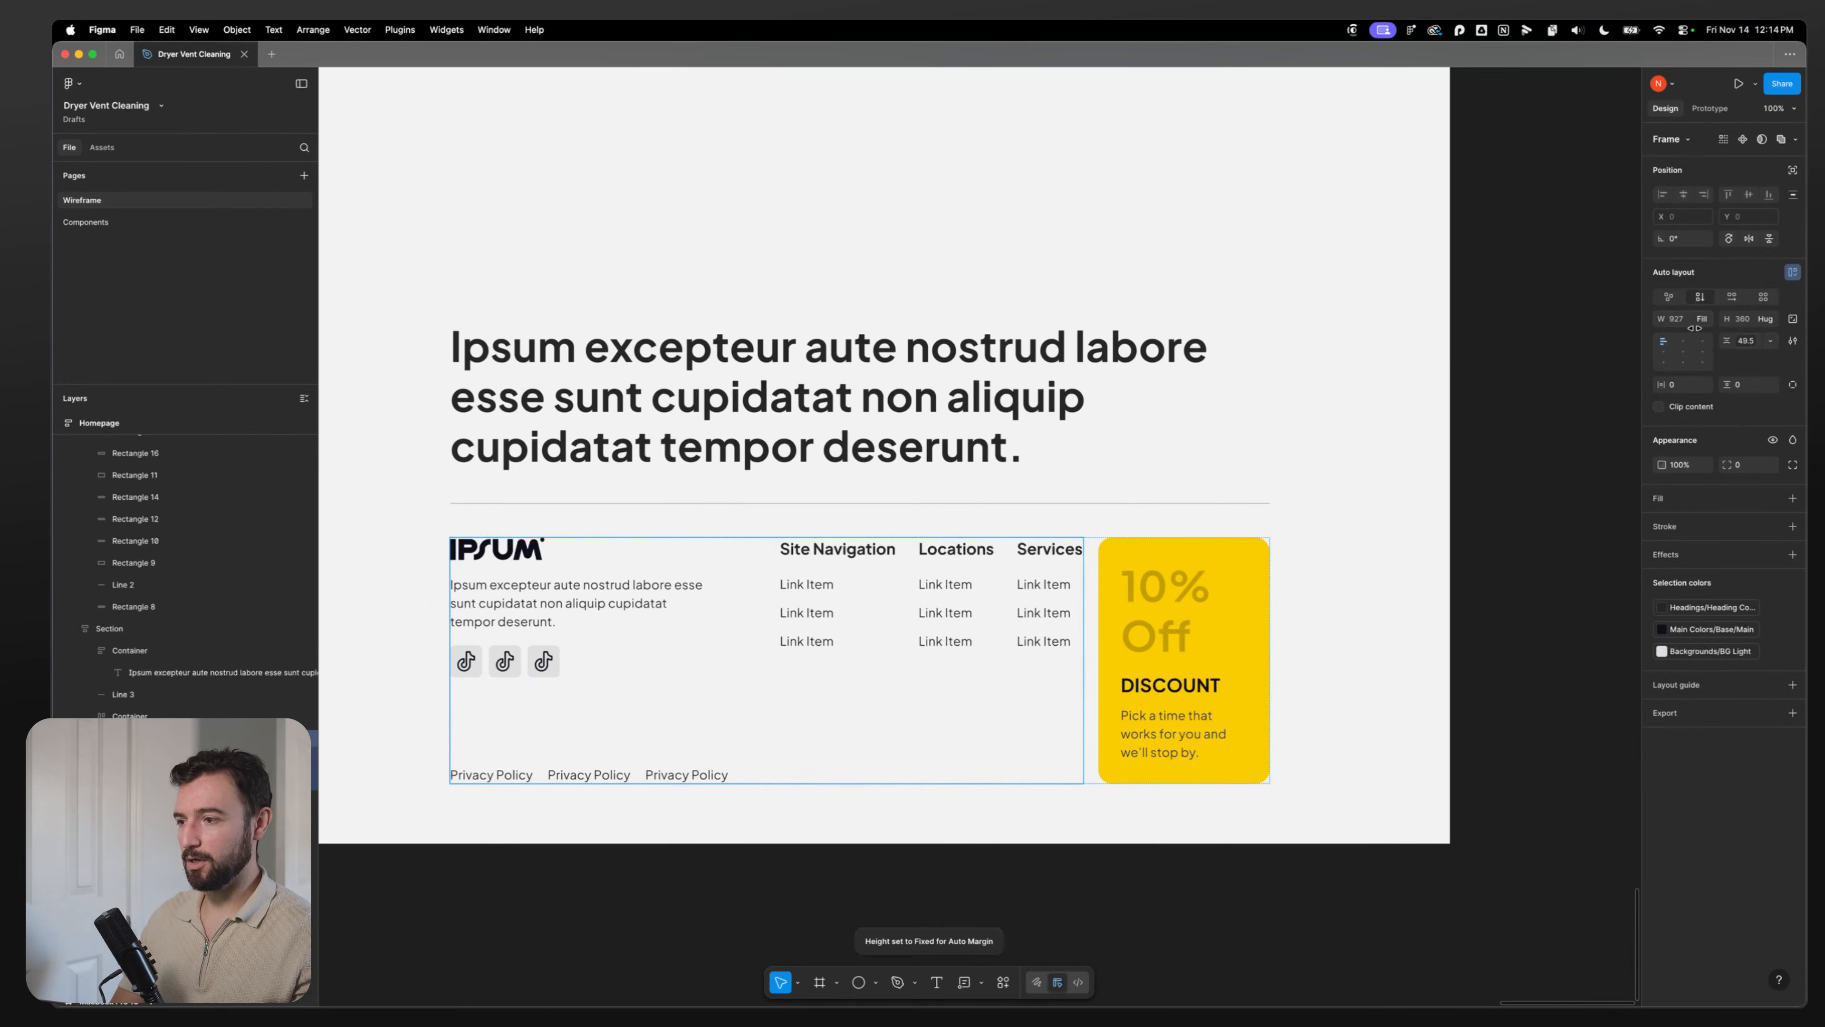
{"action": "left_click", "coordinate": [1138, 637]}
{"action": "key", "text": "Delete"}
{"action": "key", "text": "super+z"}
Step: Set the height of the Auto Margin frame around the policy links back to fill the container
{"action": "left_click", "coordinate": [719, 733]}
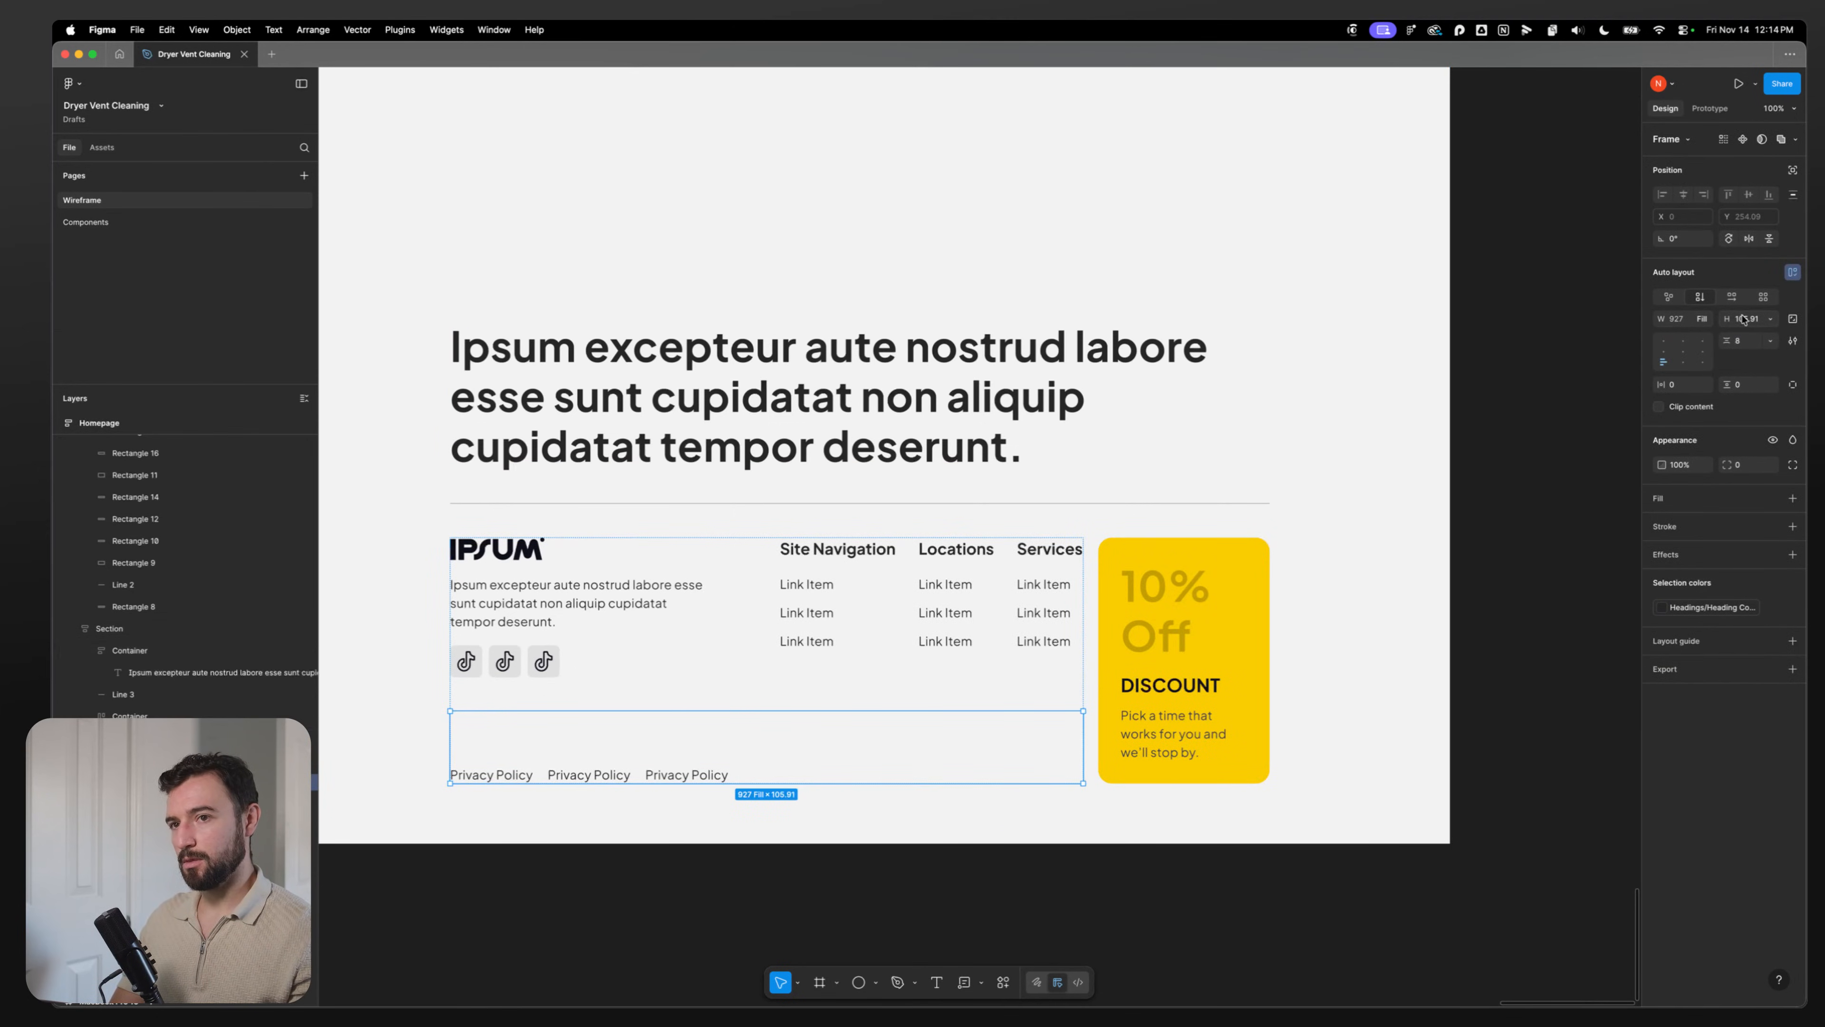
{"action": "left_click", "coordinate": [1770, 318]}
{"action": "left_click", "coordinate": [1728, 352]}
Step: Delete the discount card and inspect the sizing of the Left Column, its rows and the footer container without it
{"action": "left_click", "coordinate": [1162, 683]}
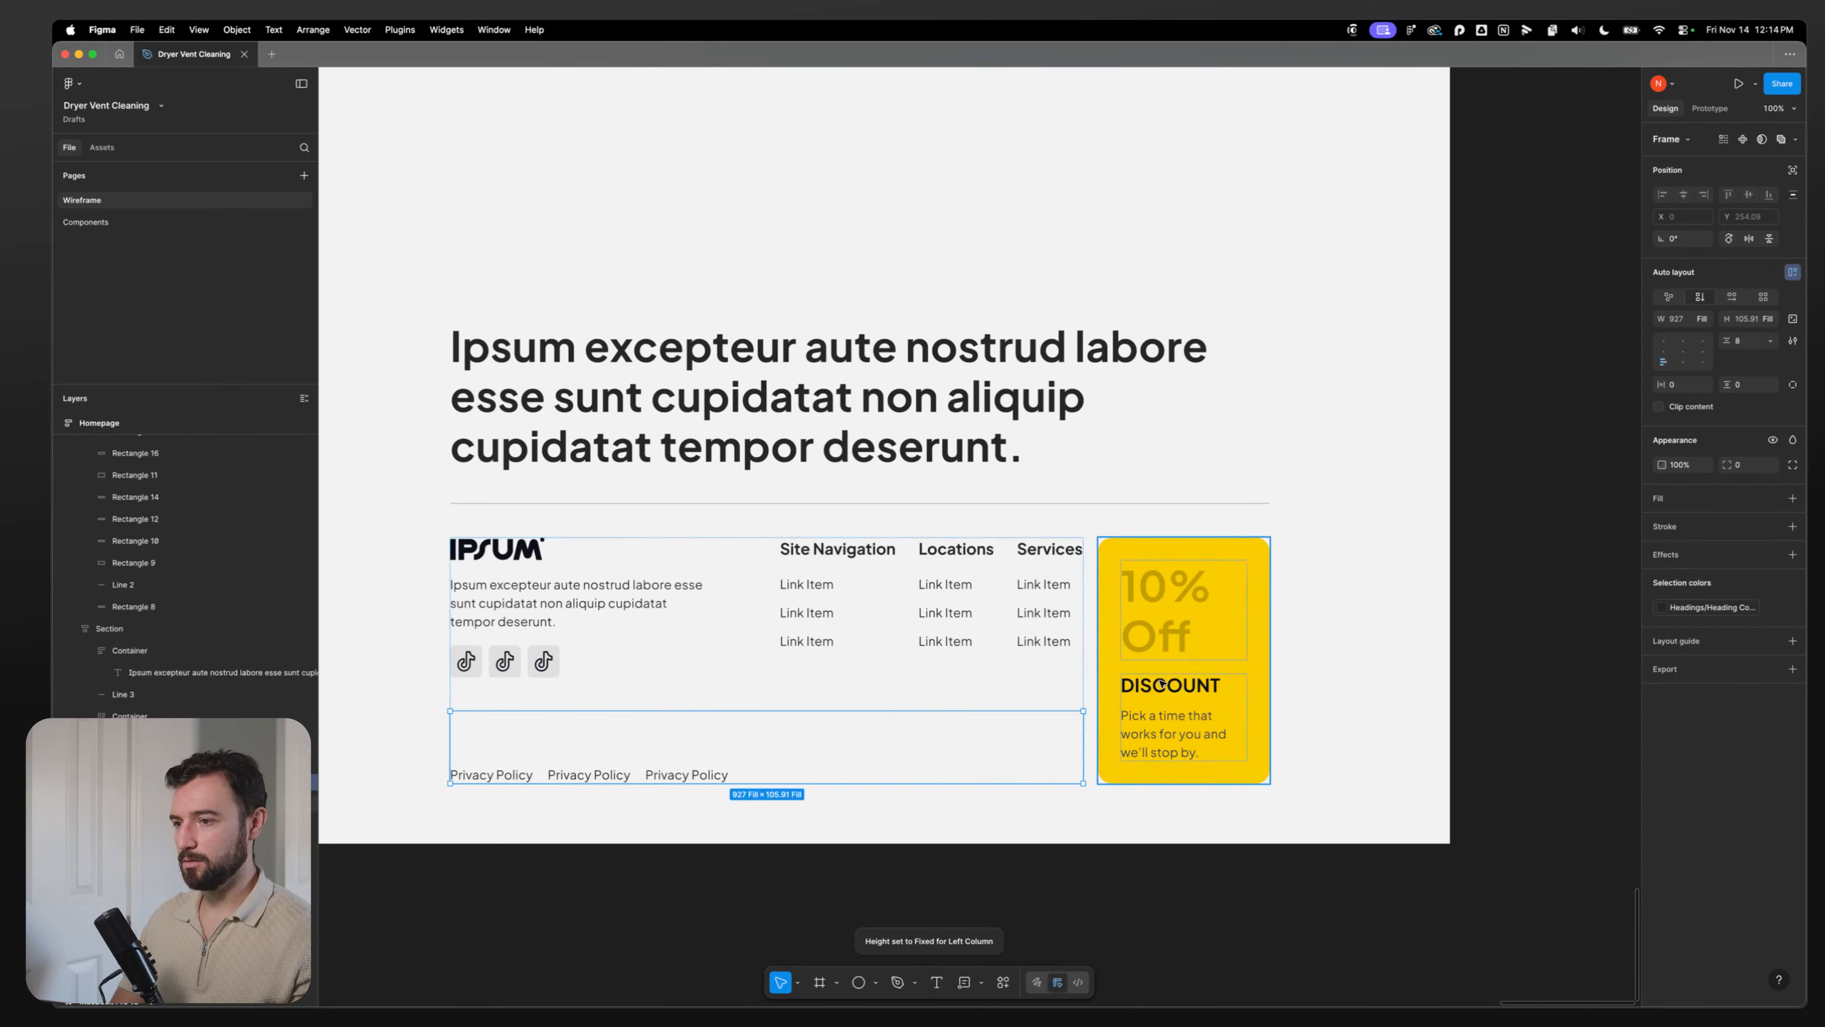
{"action": "key", "text": "Delete"}
{"action": "left_click", "coordinate": [929, 644]}
{"action": "double_click", "coordinate": [766, 737]}
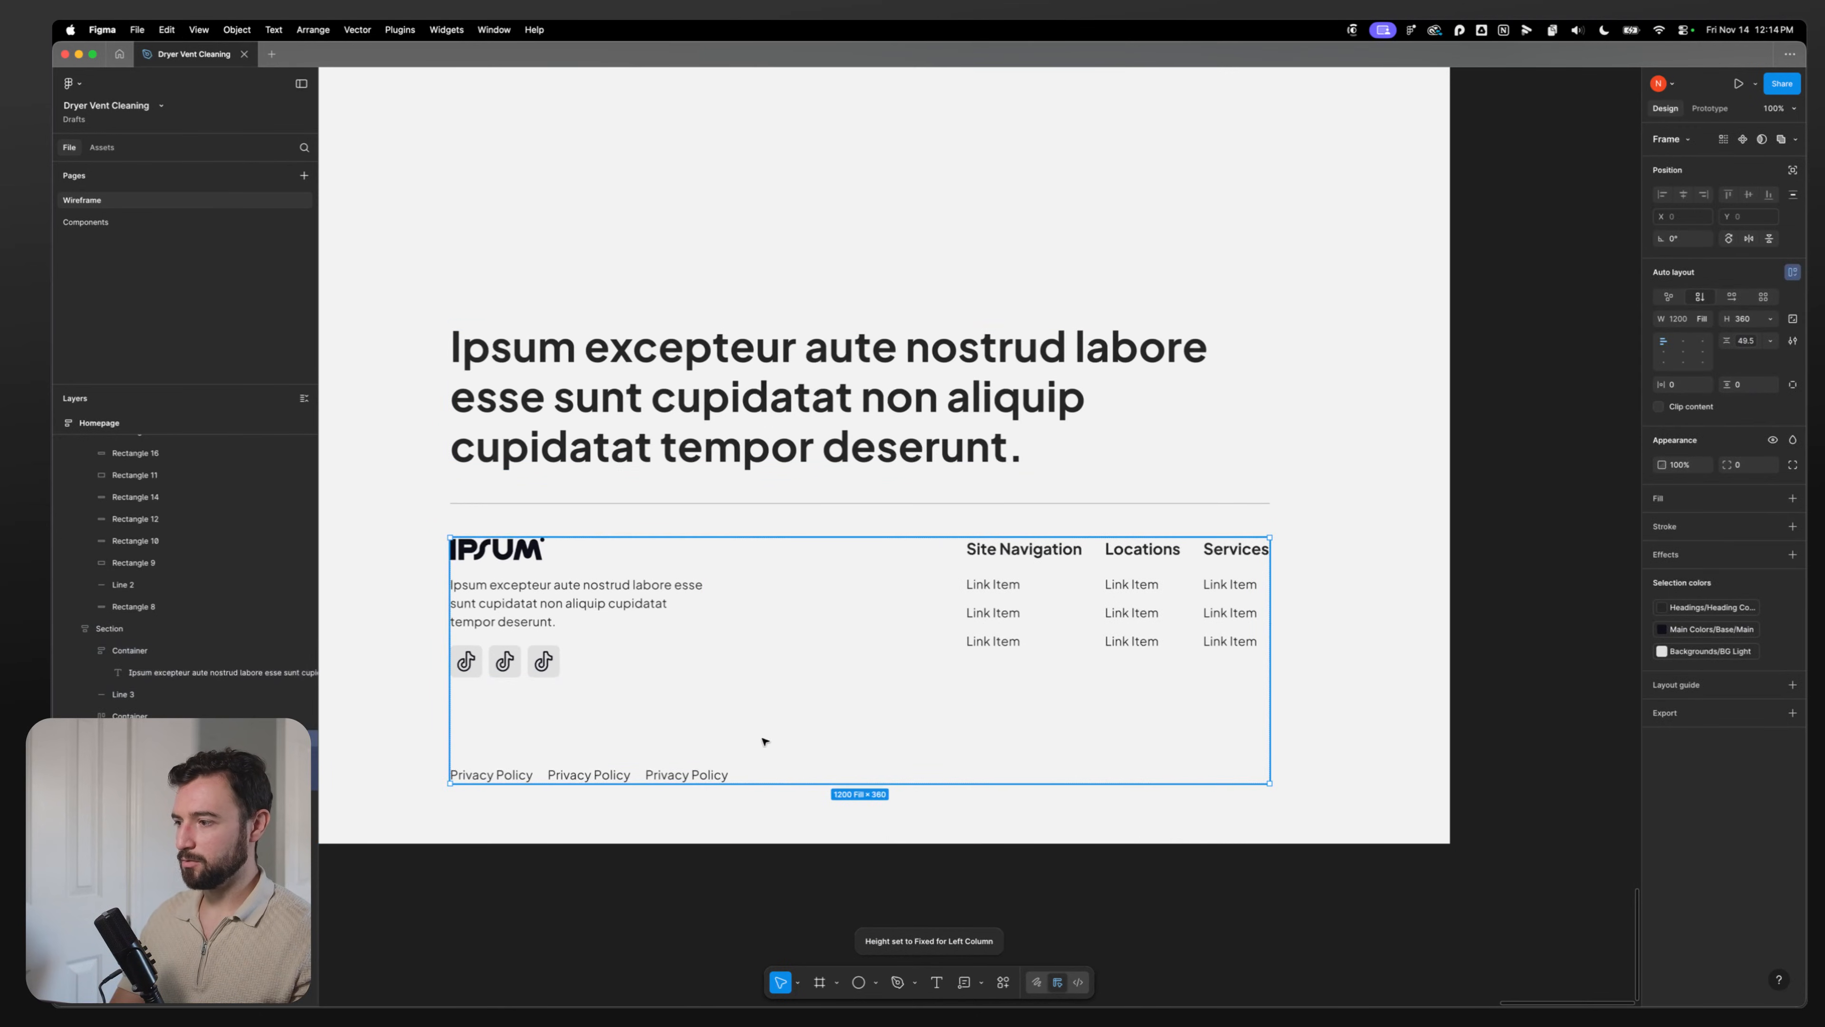
{"action": "double_click", "coordinate": [766, 738]}
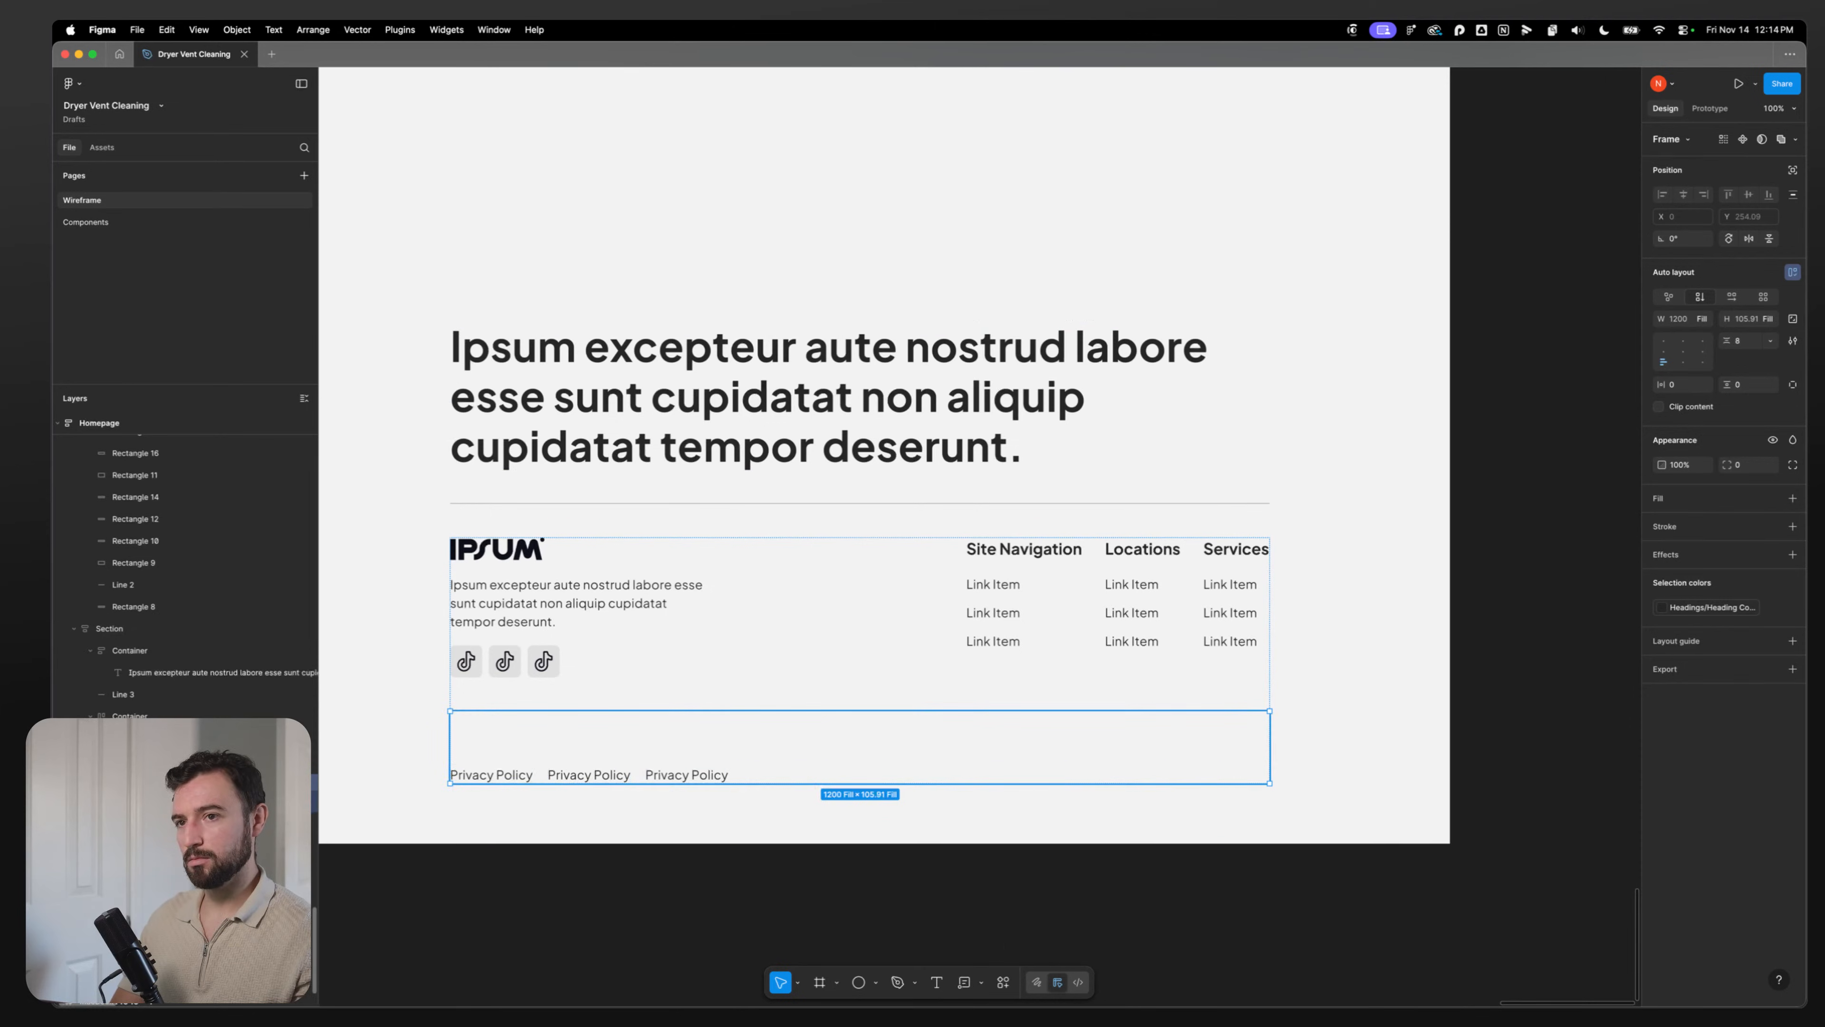
{"action": "left_click", "coordinate": [563, 709]}
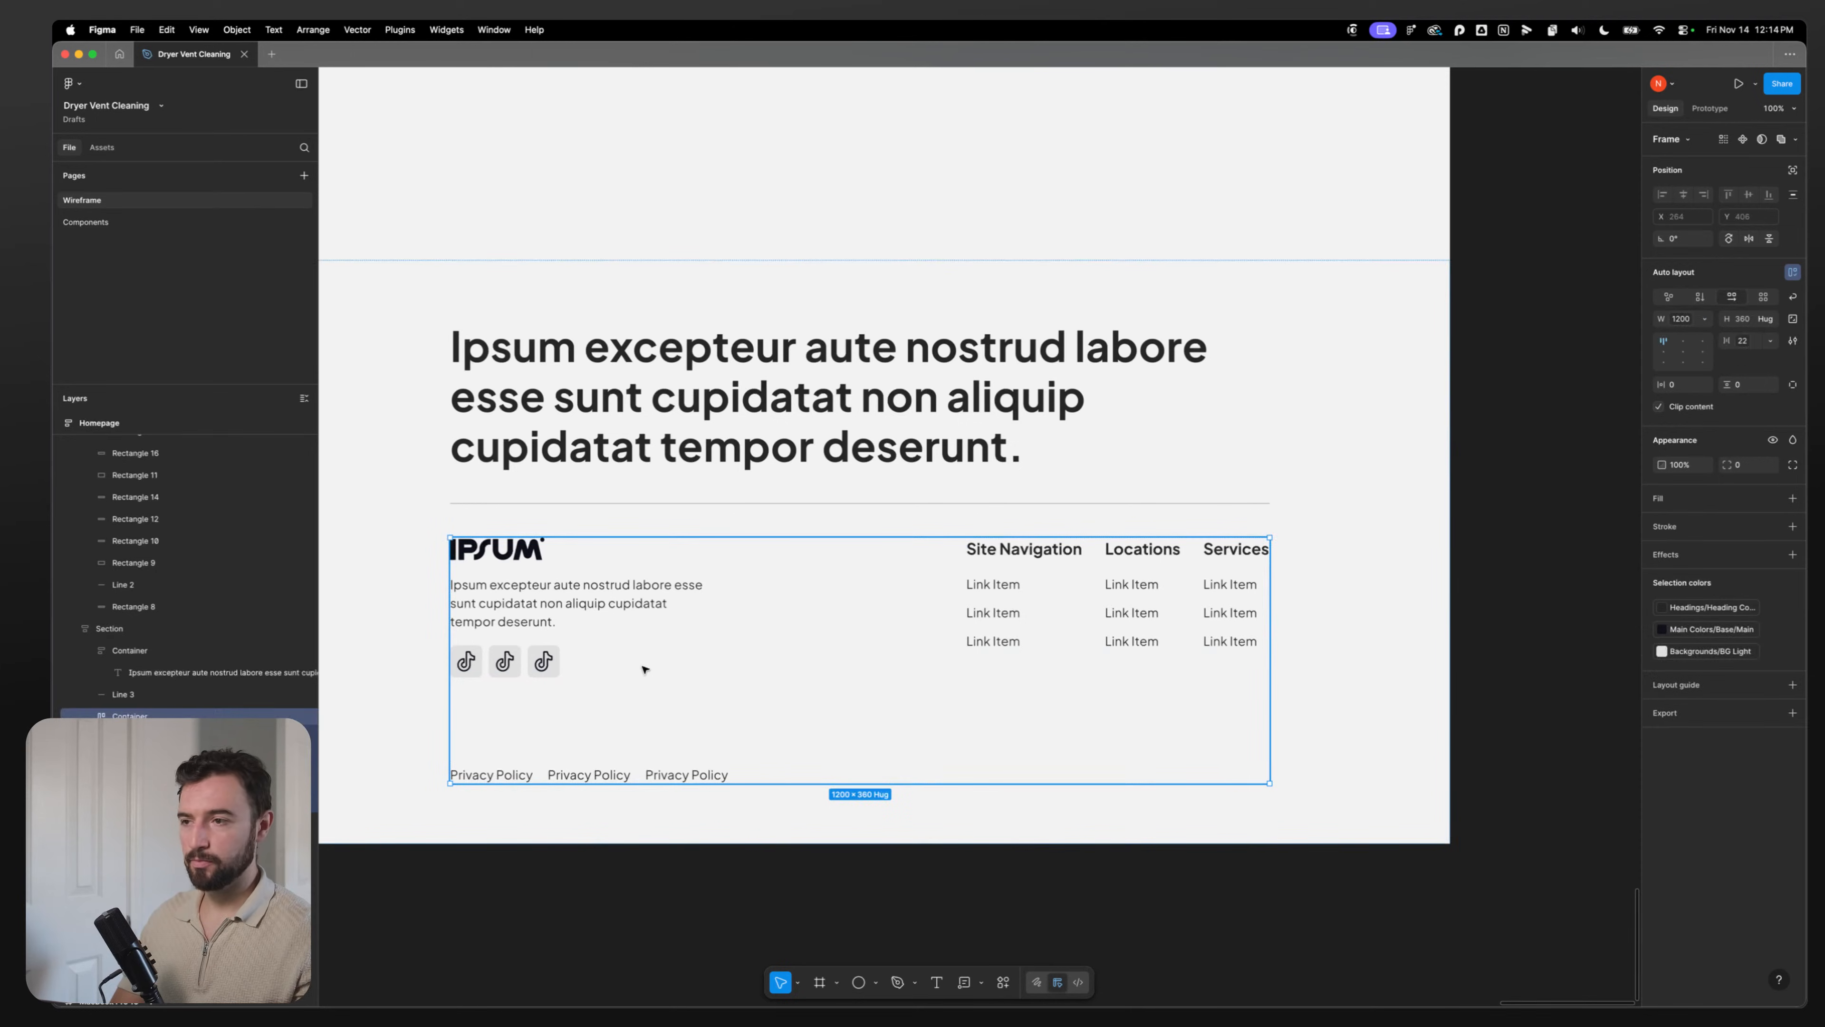
{"action": "left_click", "coordinate": [855, 647]}
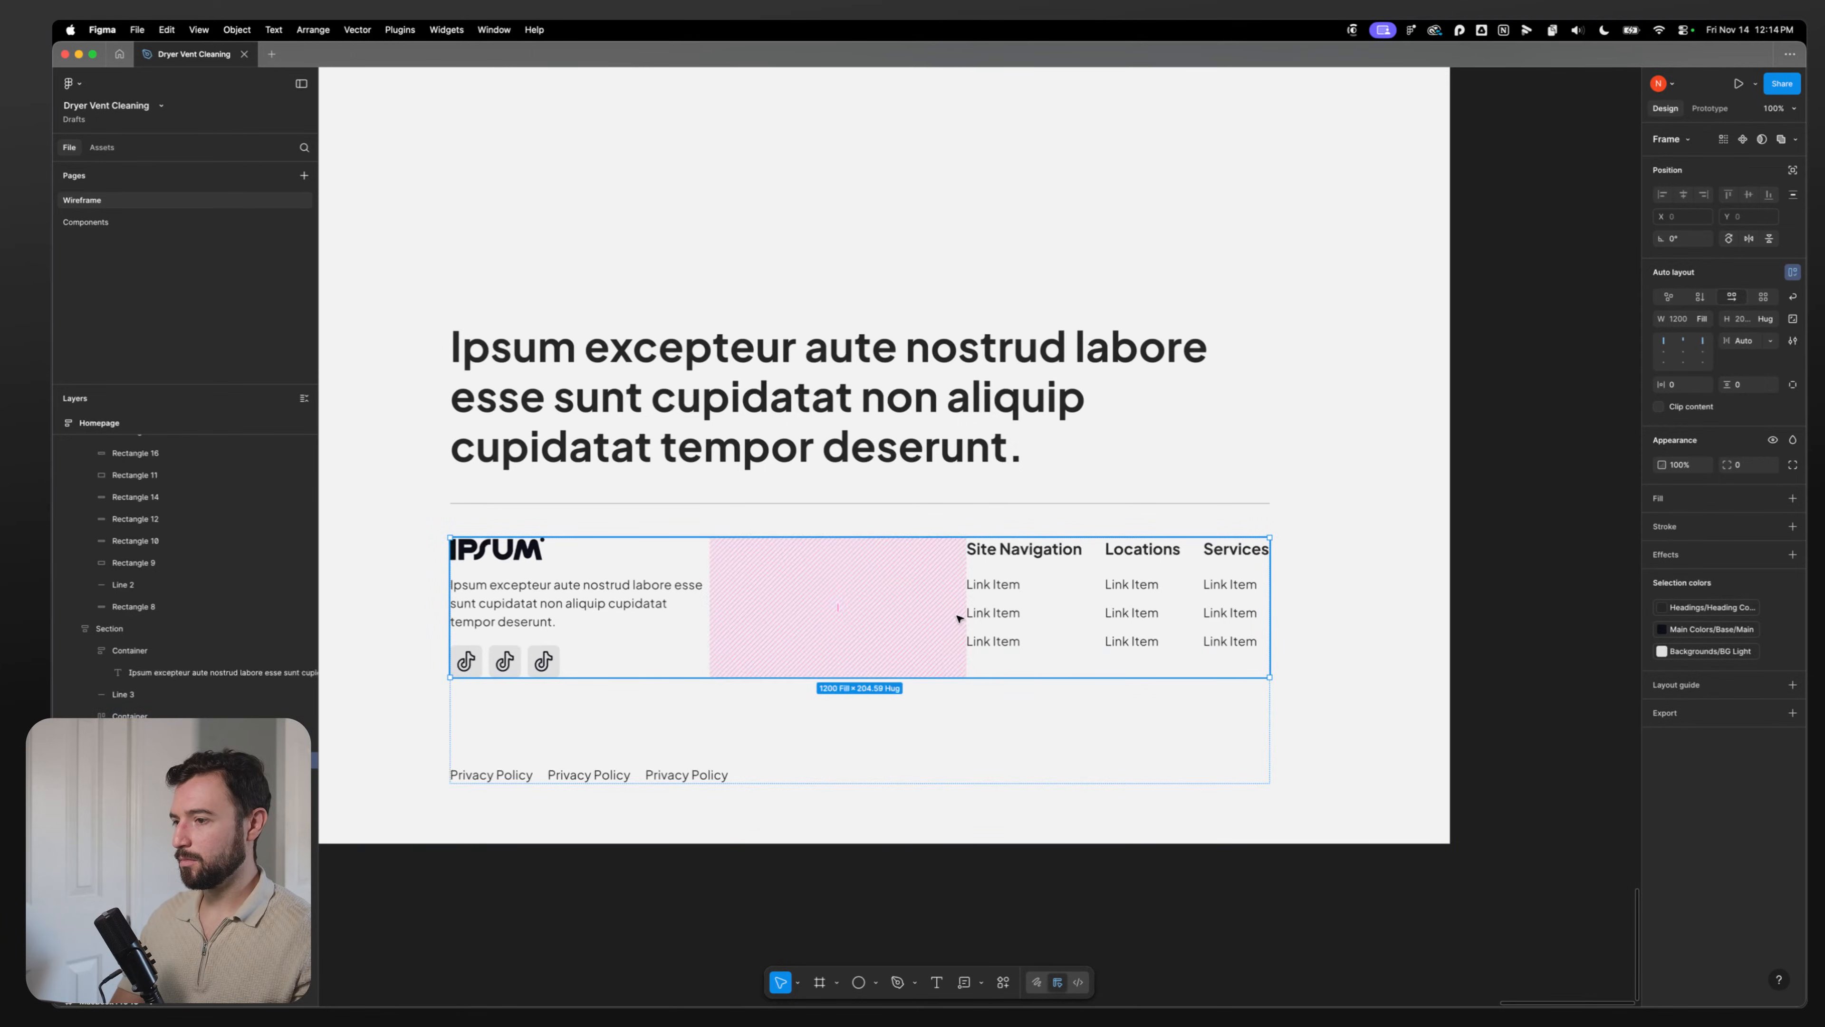
{"action": "left_click", "coordinate": [900, 729]}
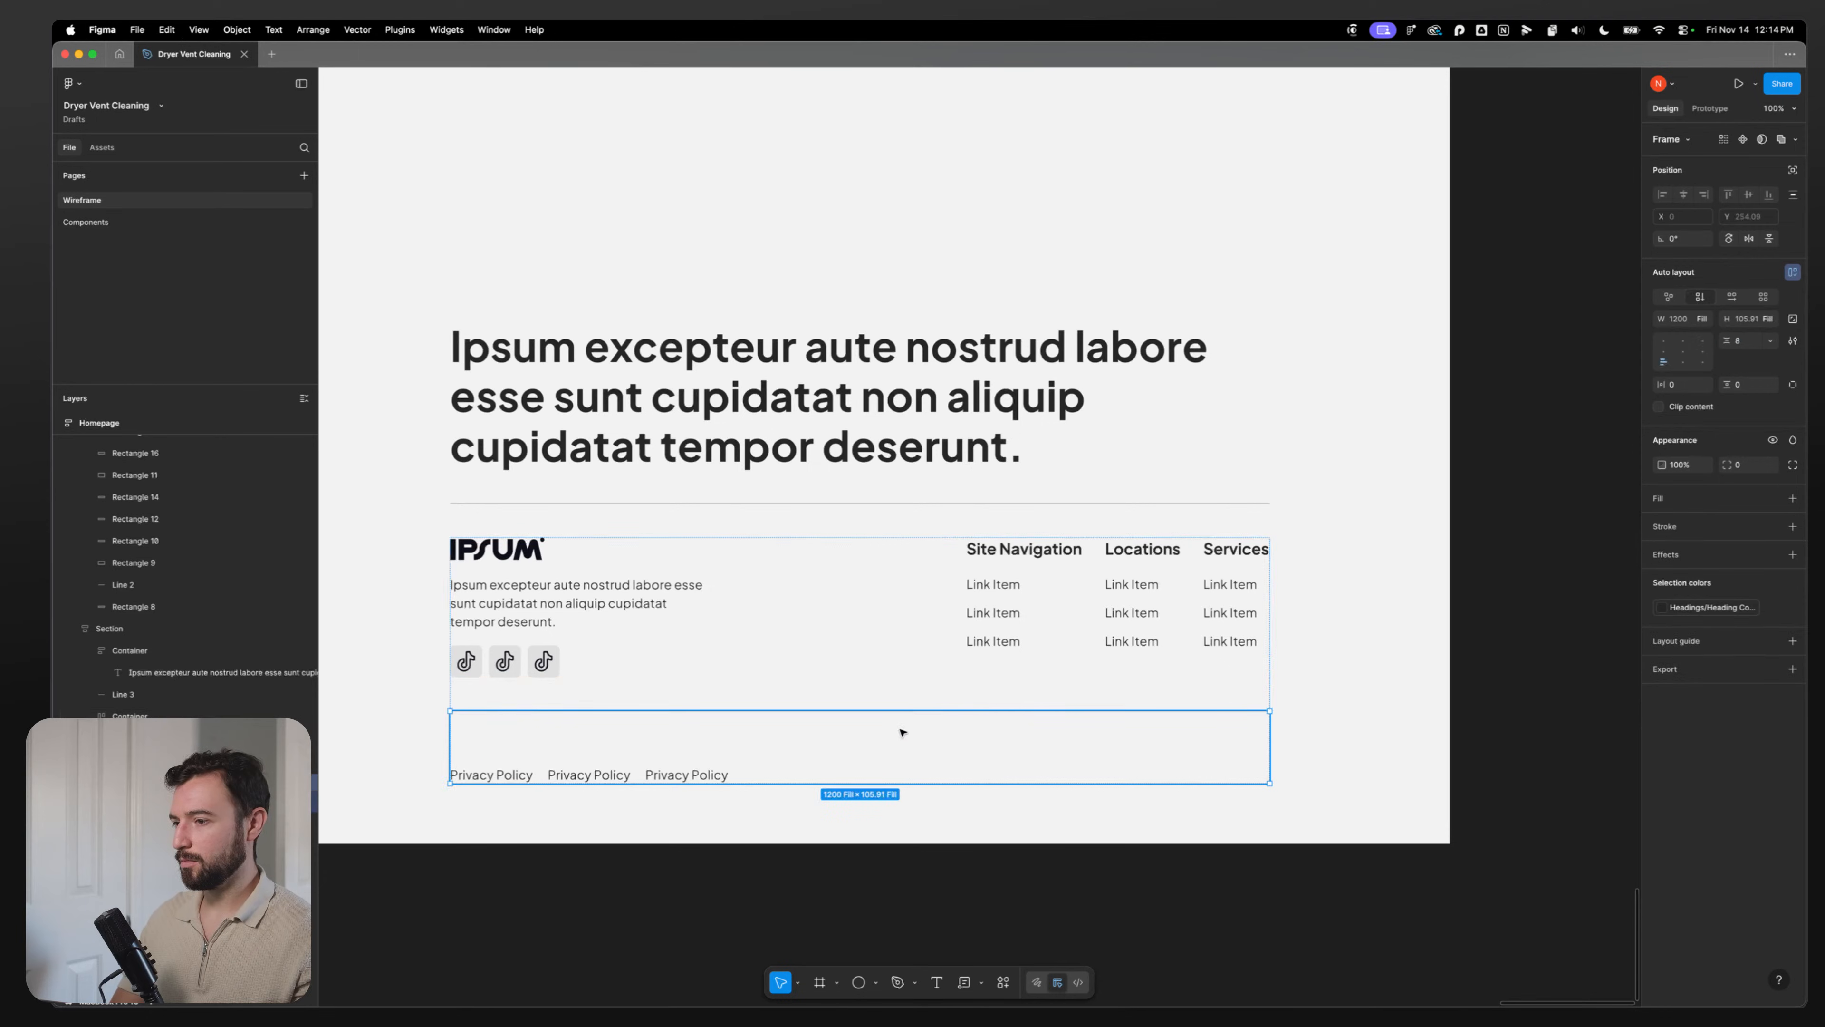
{"action": "left_click", "coordinate": [966, 690]}
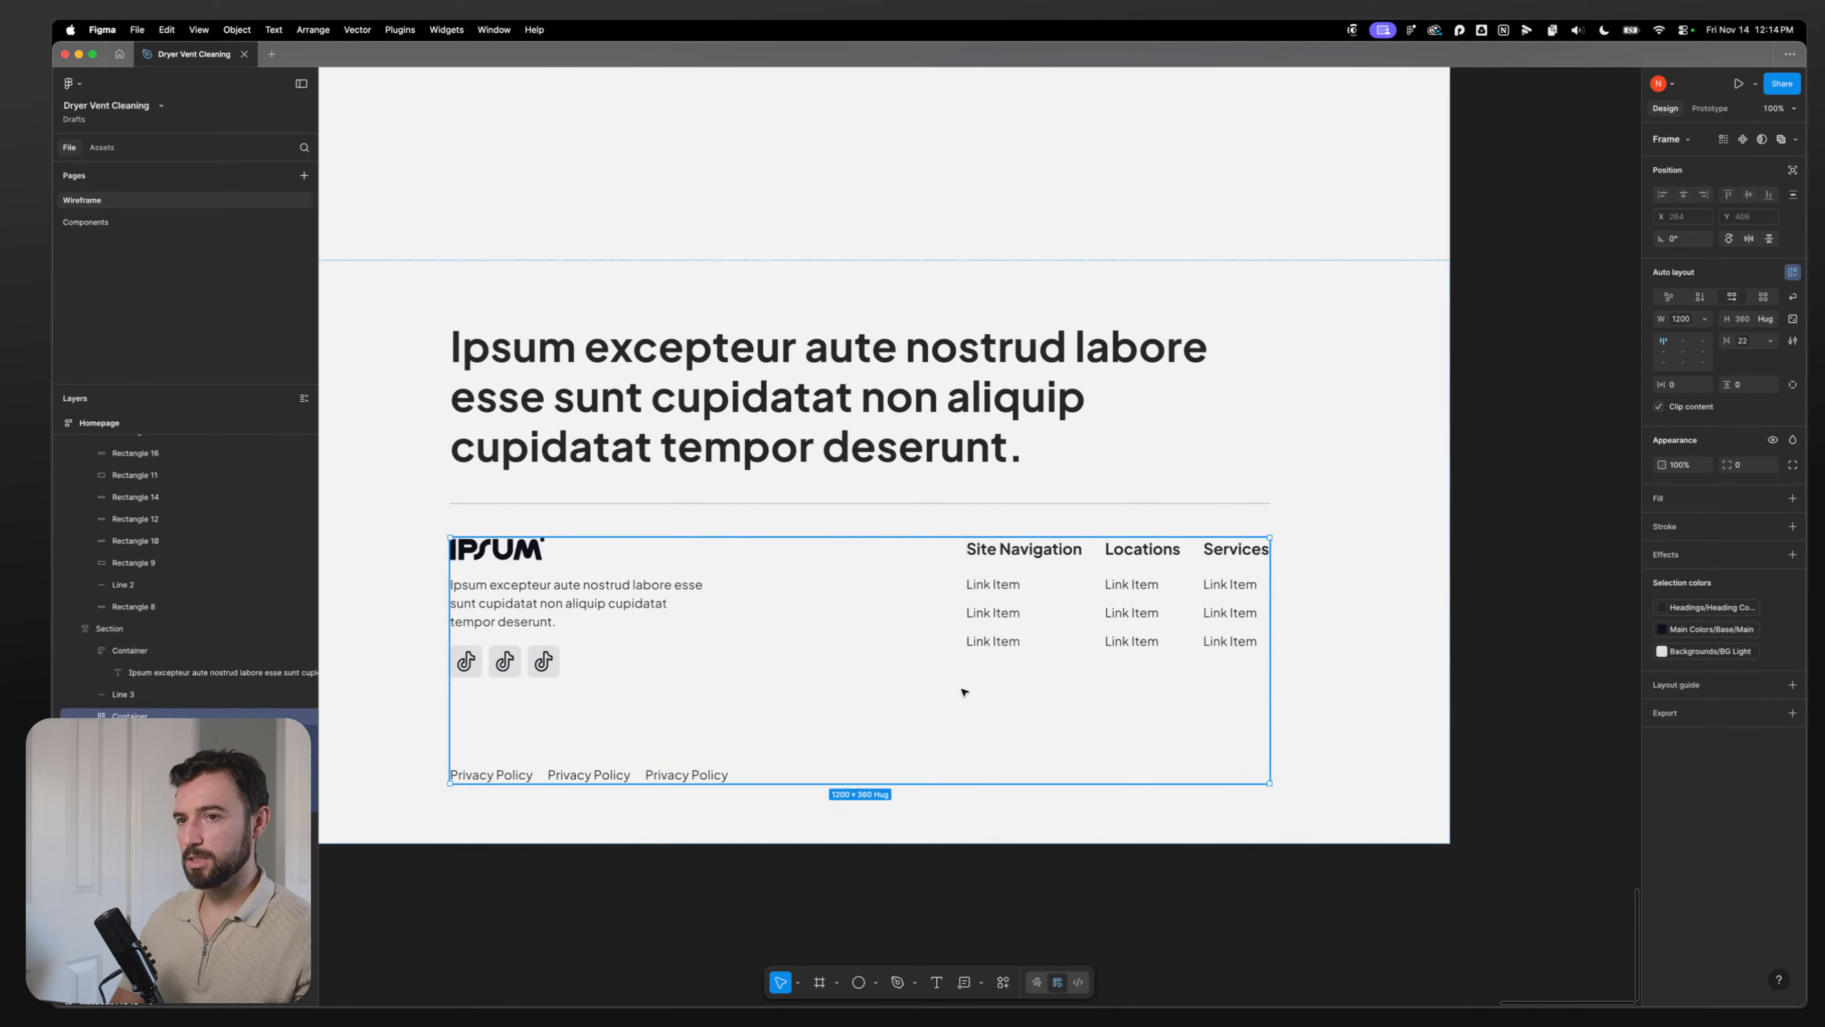
Step: Try setting the lower footer container's height to fill, and undo back to before the discount card was deleted
{"action": "left_click", "coordinate": [1766, 318]}
{"action": "left_click", "coordinate": [1751, 333]}
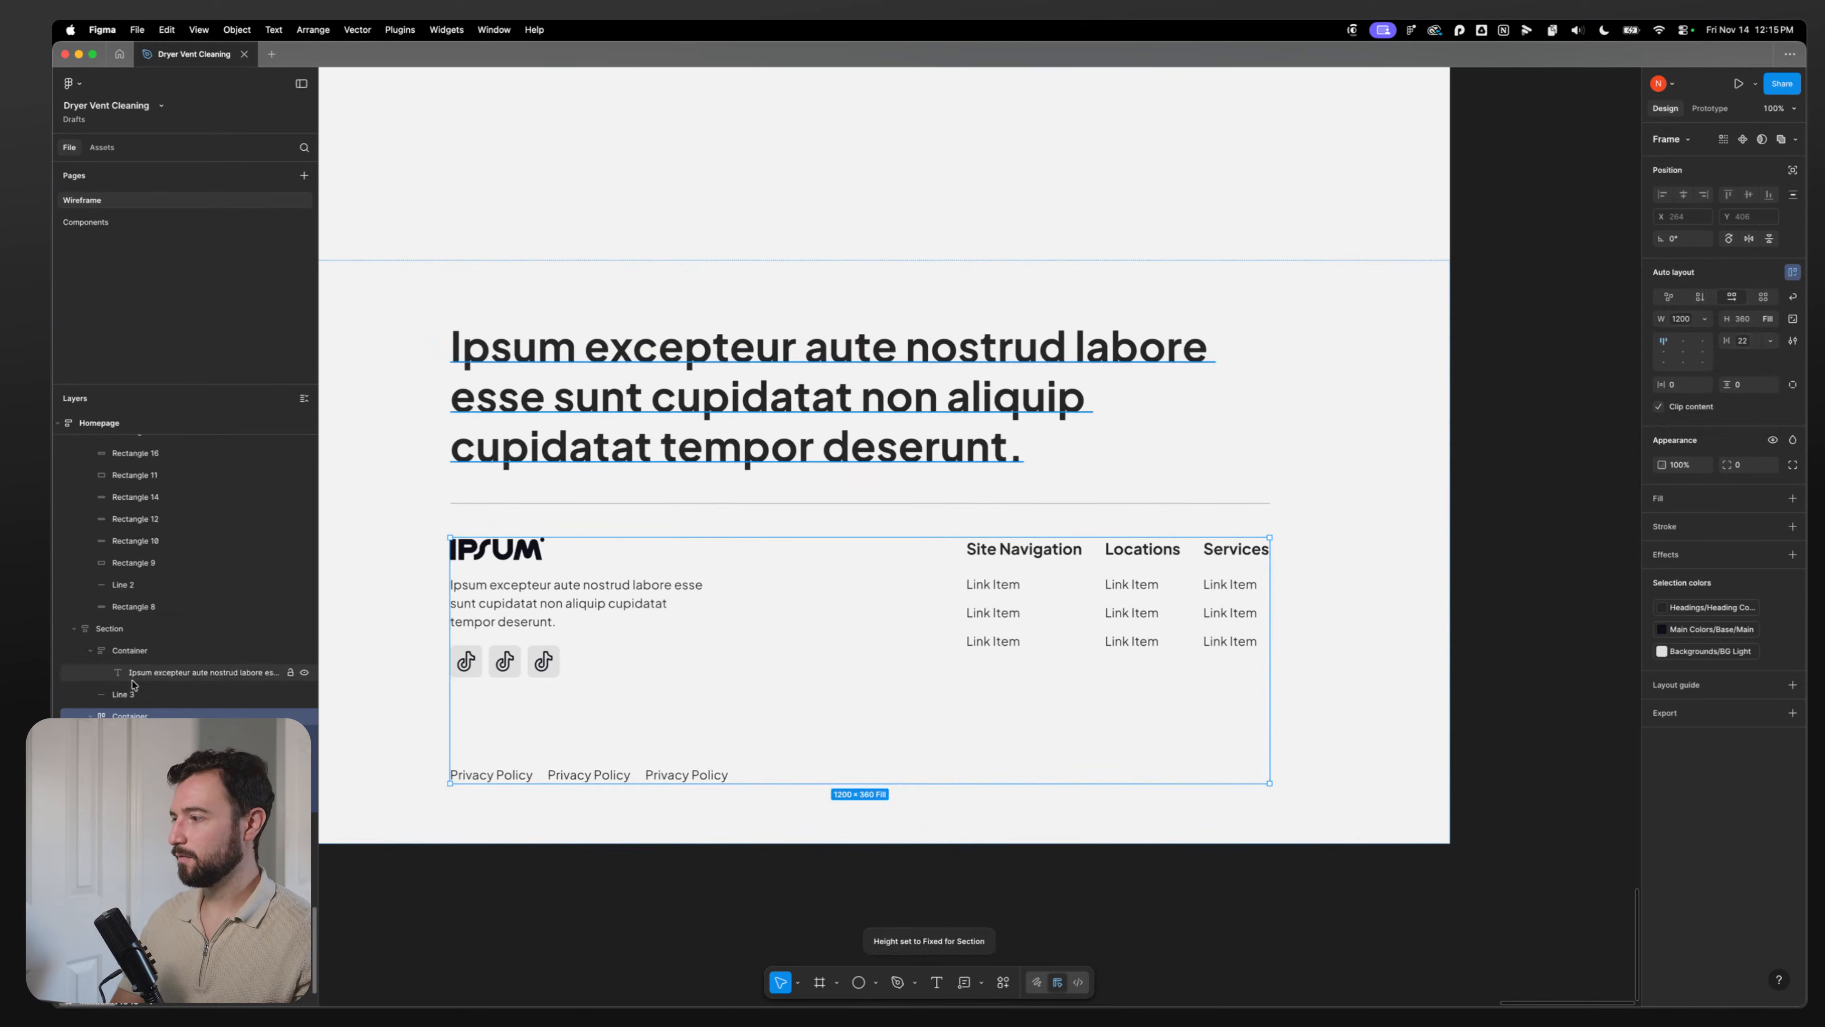
{"action": "left_click", "coordinate": [136, 628]}
{"action": "left_click", "coordinate": [131, 650]}
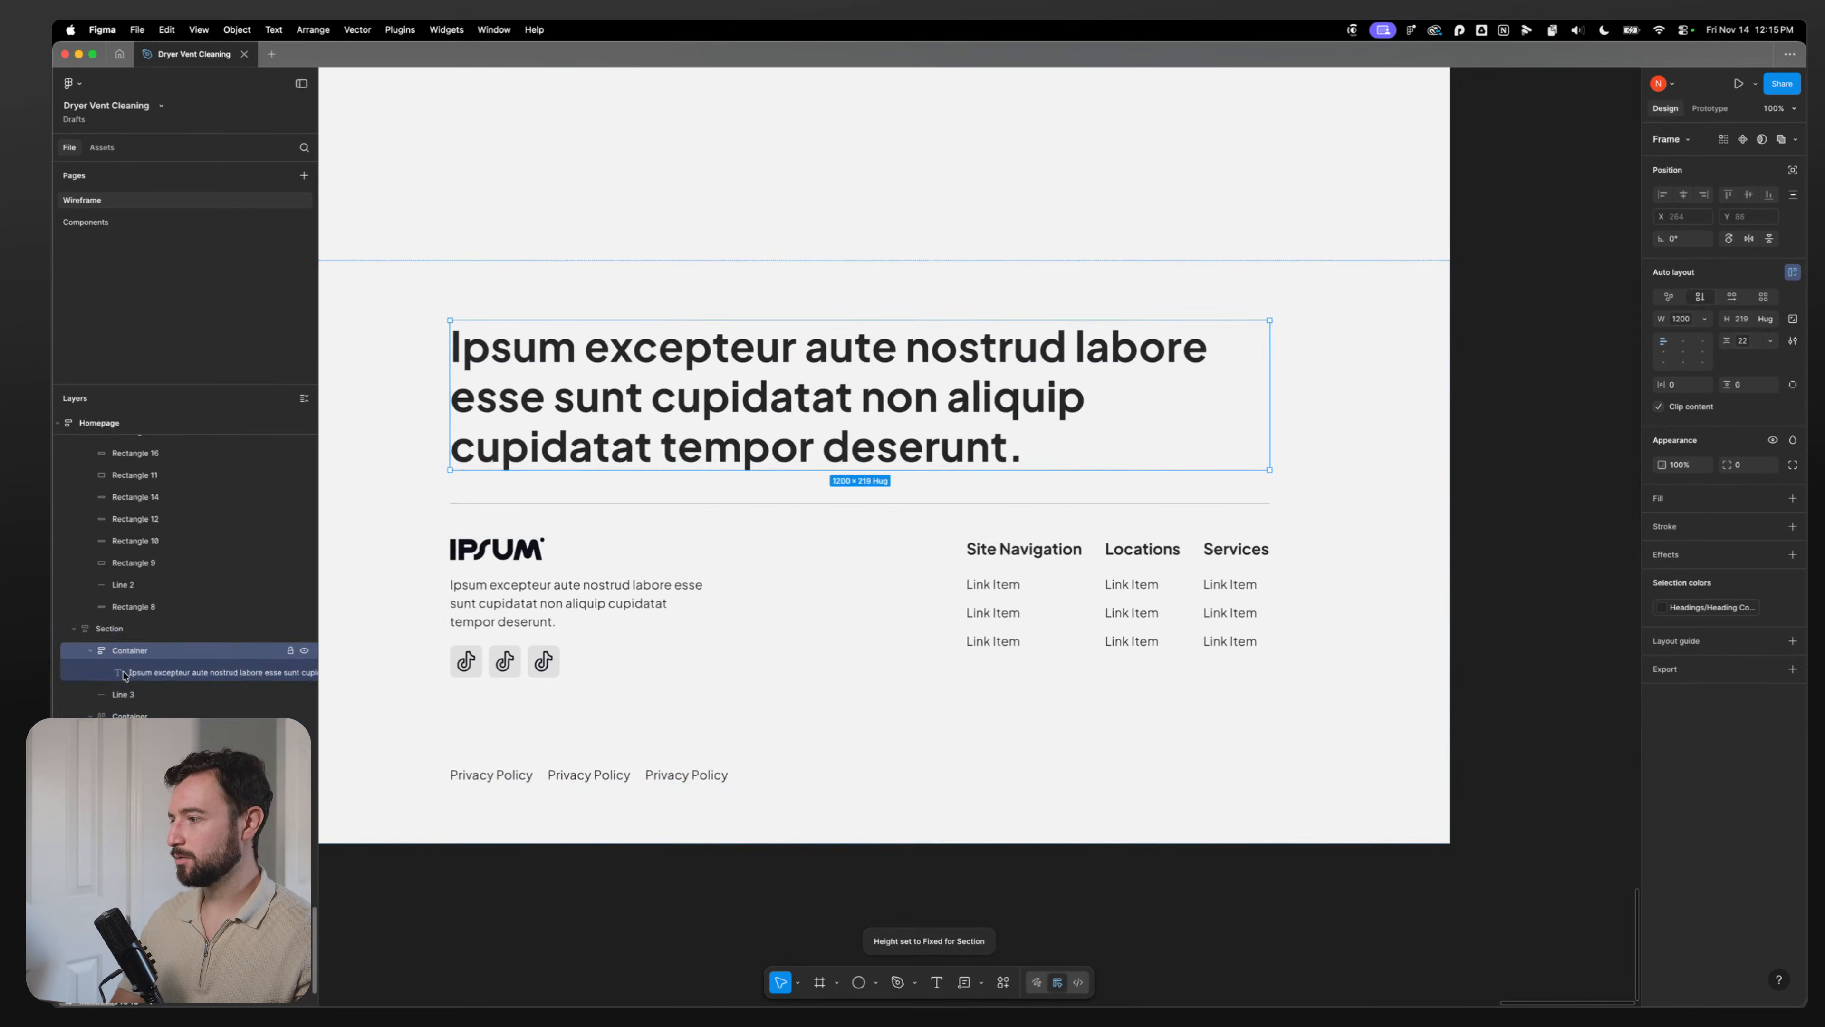
{"action": "left_click", "coordinate": [128, 713]}
{"action": "key", "text": "super+z"}
{"action": "key", "text": "super+z"}
{"action": "key", "text": "super+z"}
{"action": "key", "text": "super+z"}
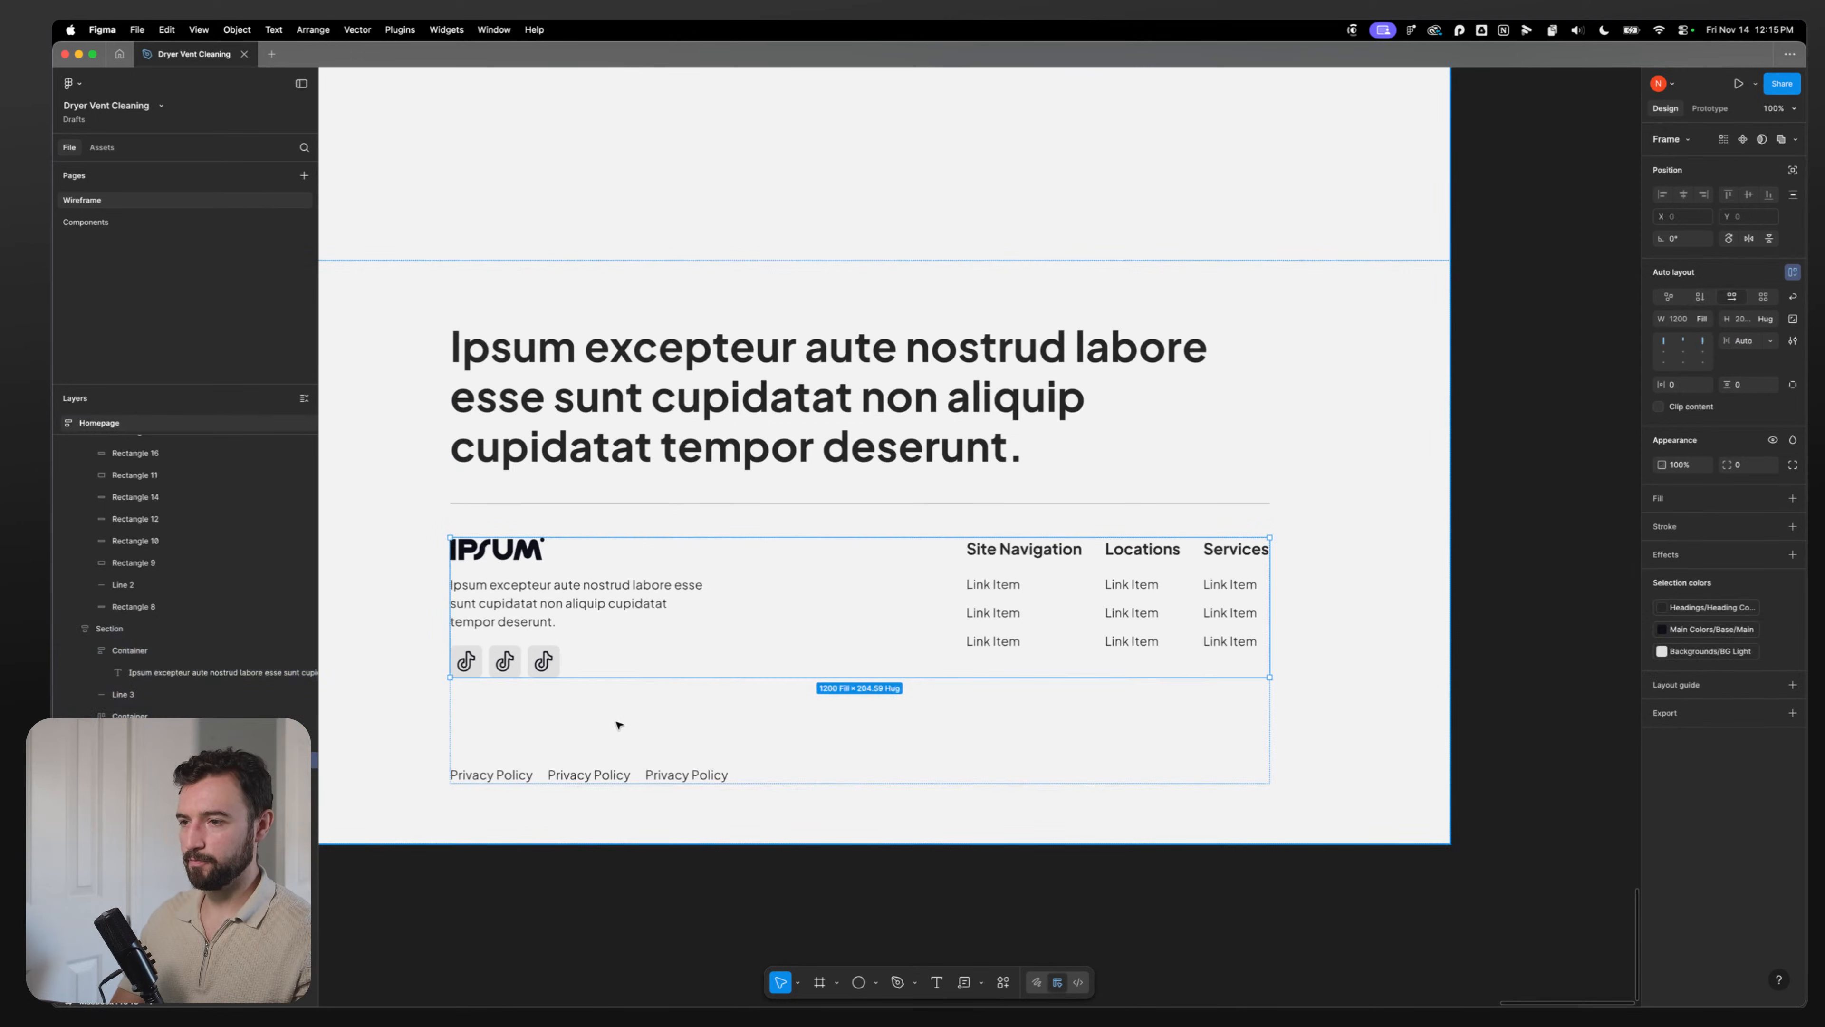
{"action": "key", "text": "super+v"}
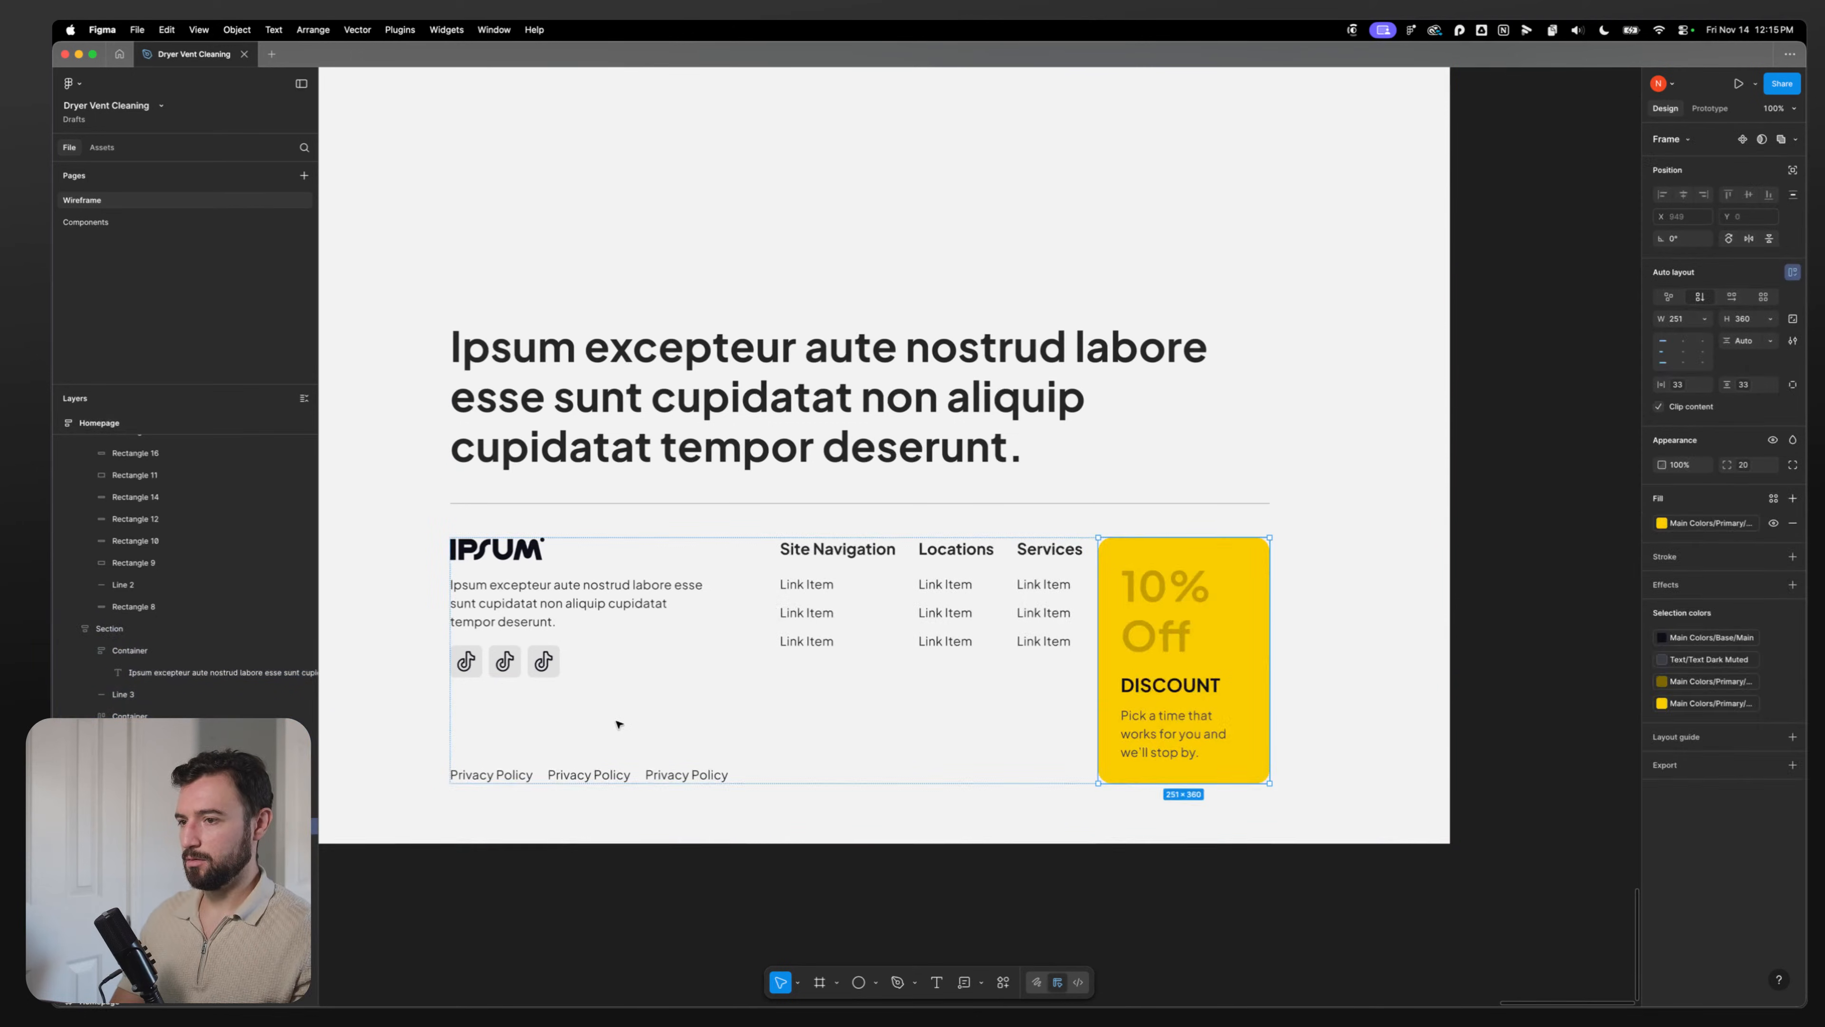
Step: Apply the D H2 heading text style to the "10% Off" text in the discount card
{"action": "left_click", "coordinate": [619, 725], "text": "super"}
{"action": "left_click", "coordinate": [1174, 568]}
{"action": "left_click", "coordinate": [1172, 623], "text": "super"}
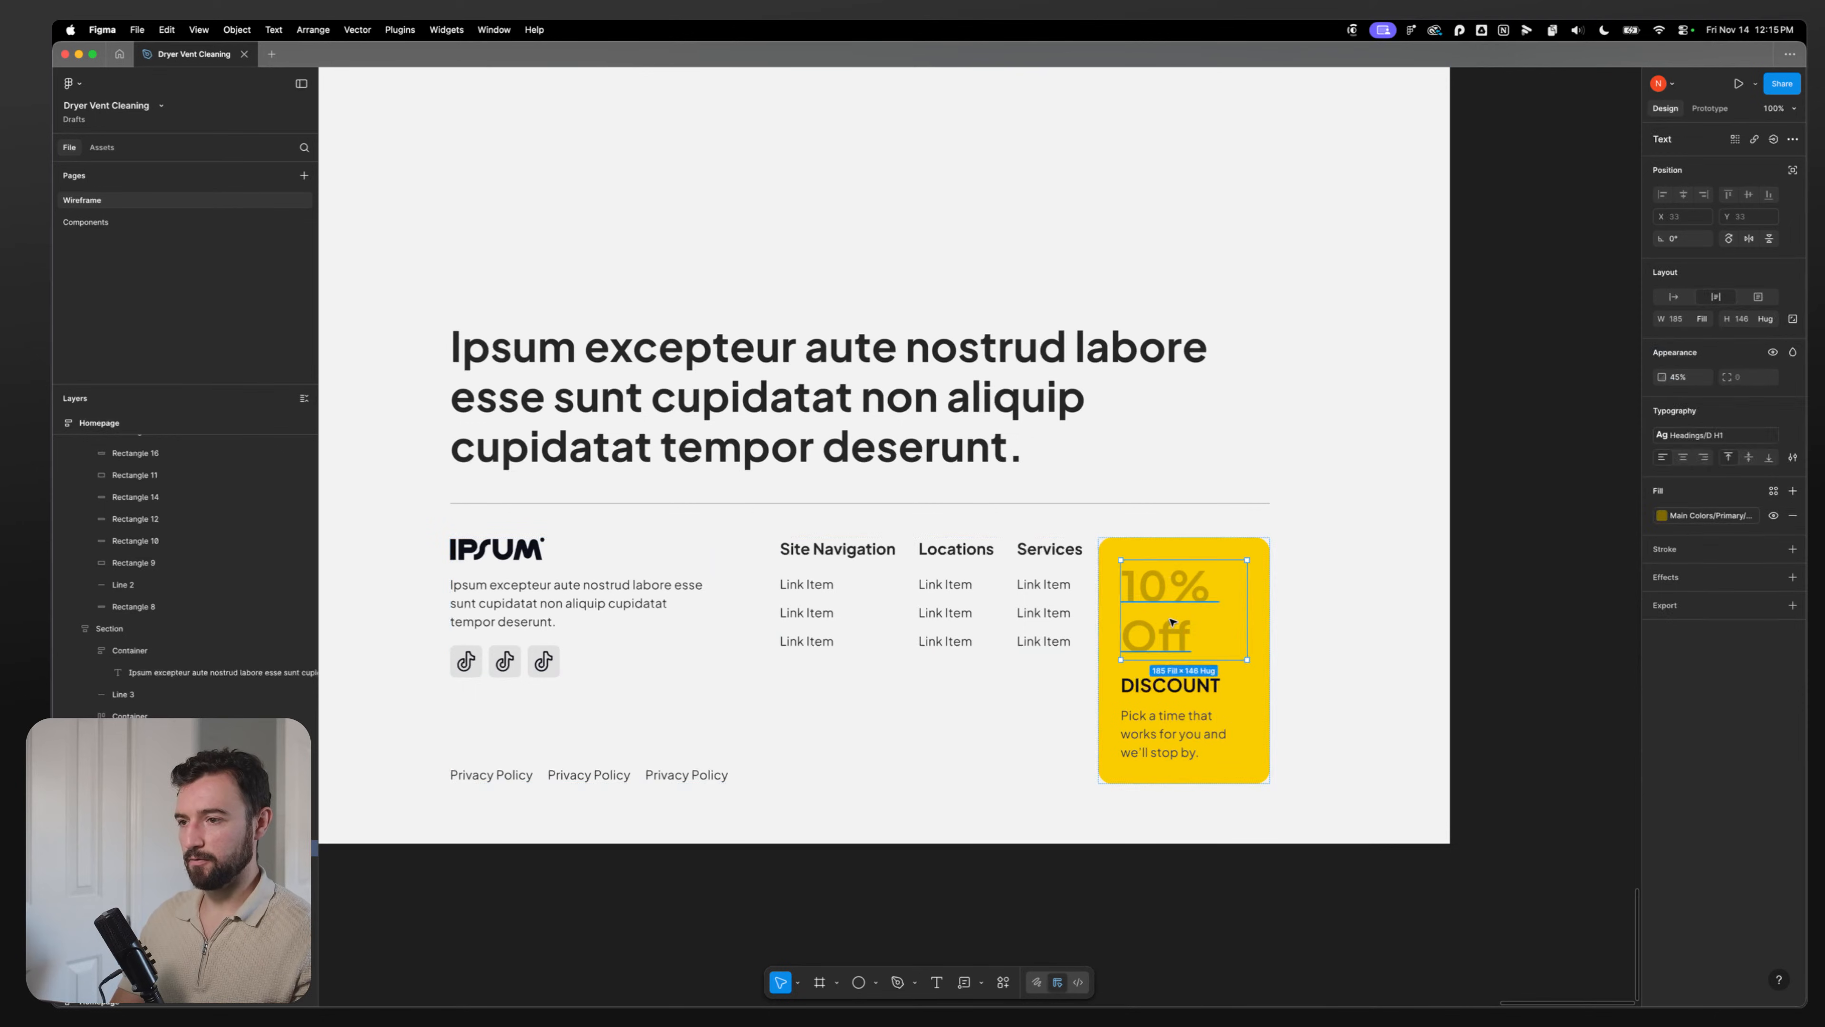
{"action": "left_click", "coordinate": [1714, 435]}
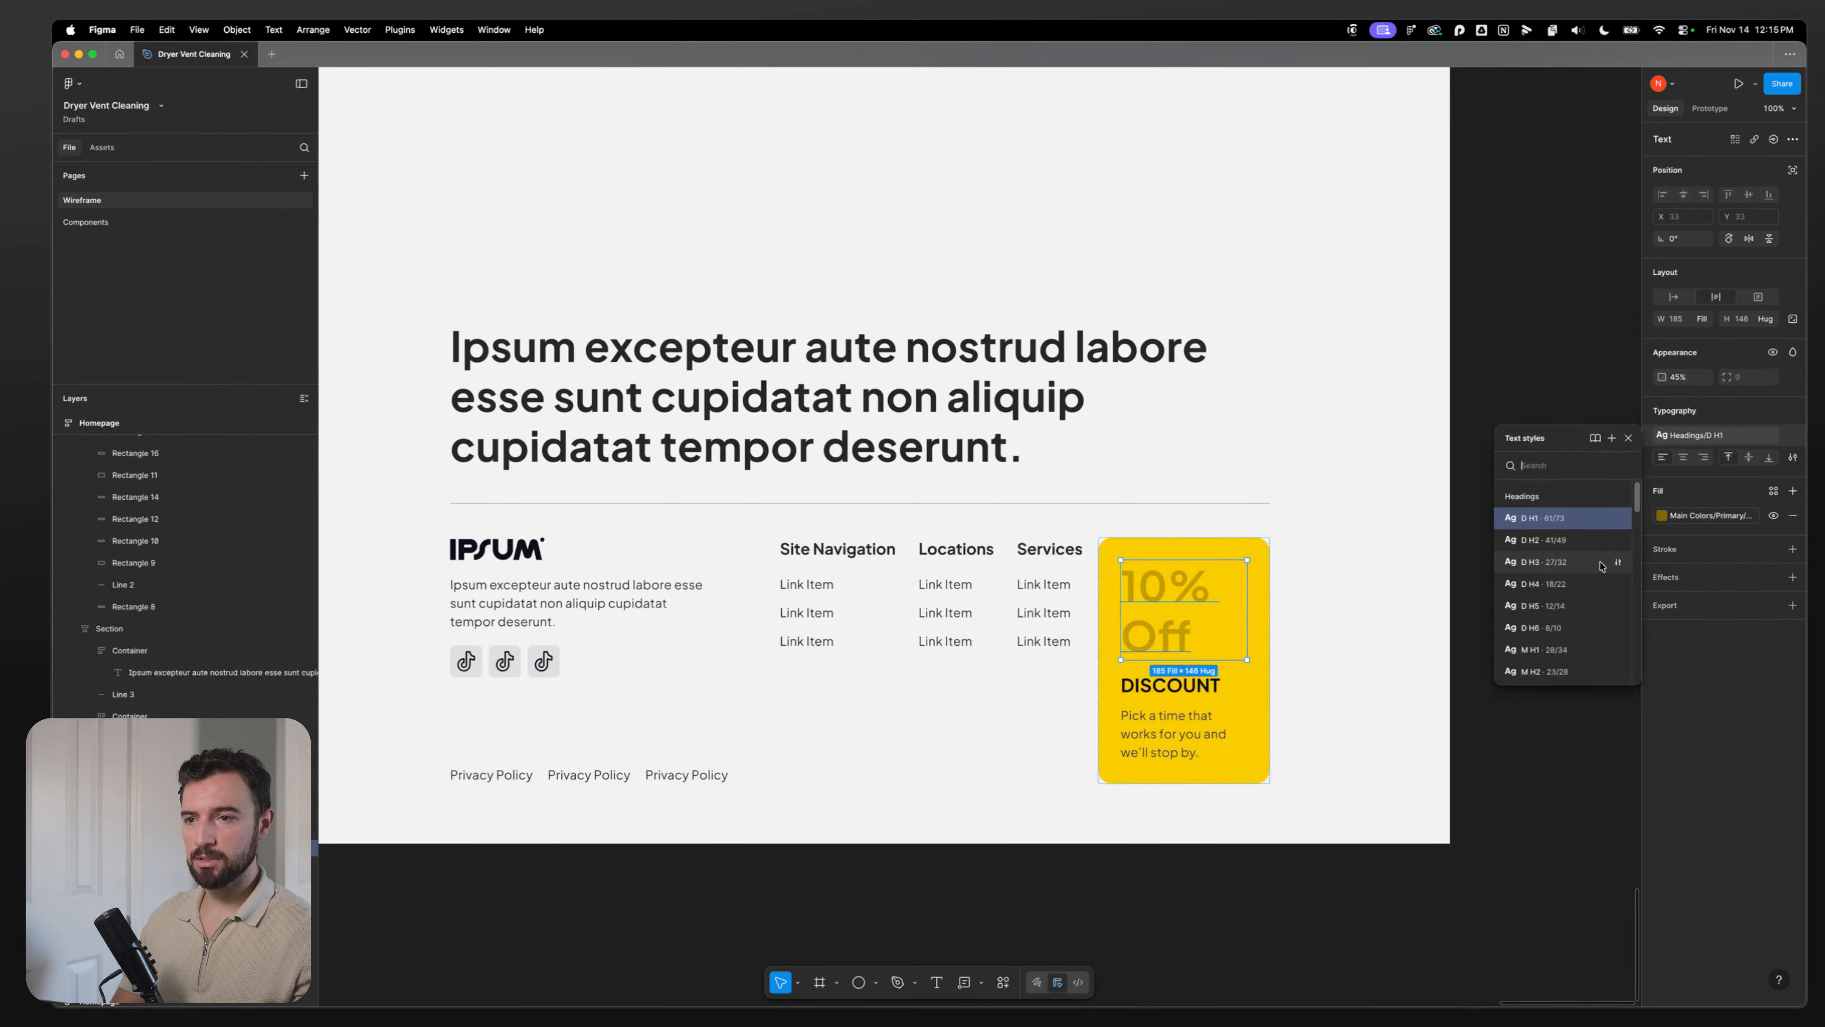
{"action": "left_click", "coordinate": [1580, 540]}
{"action": "left_click", "coordinate": [1167, 687]}
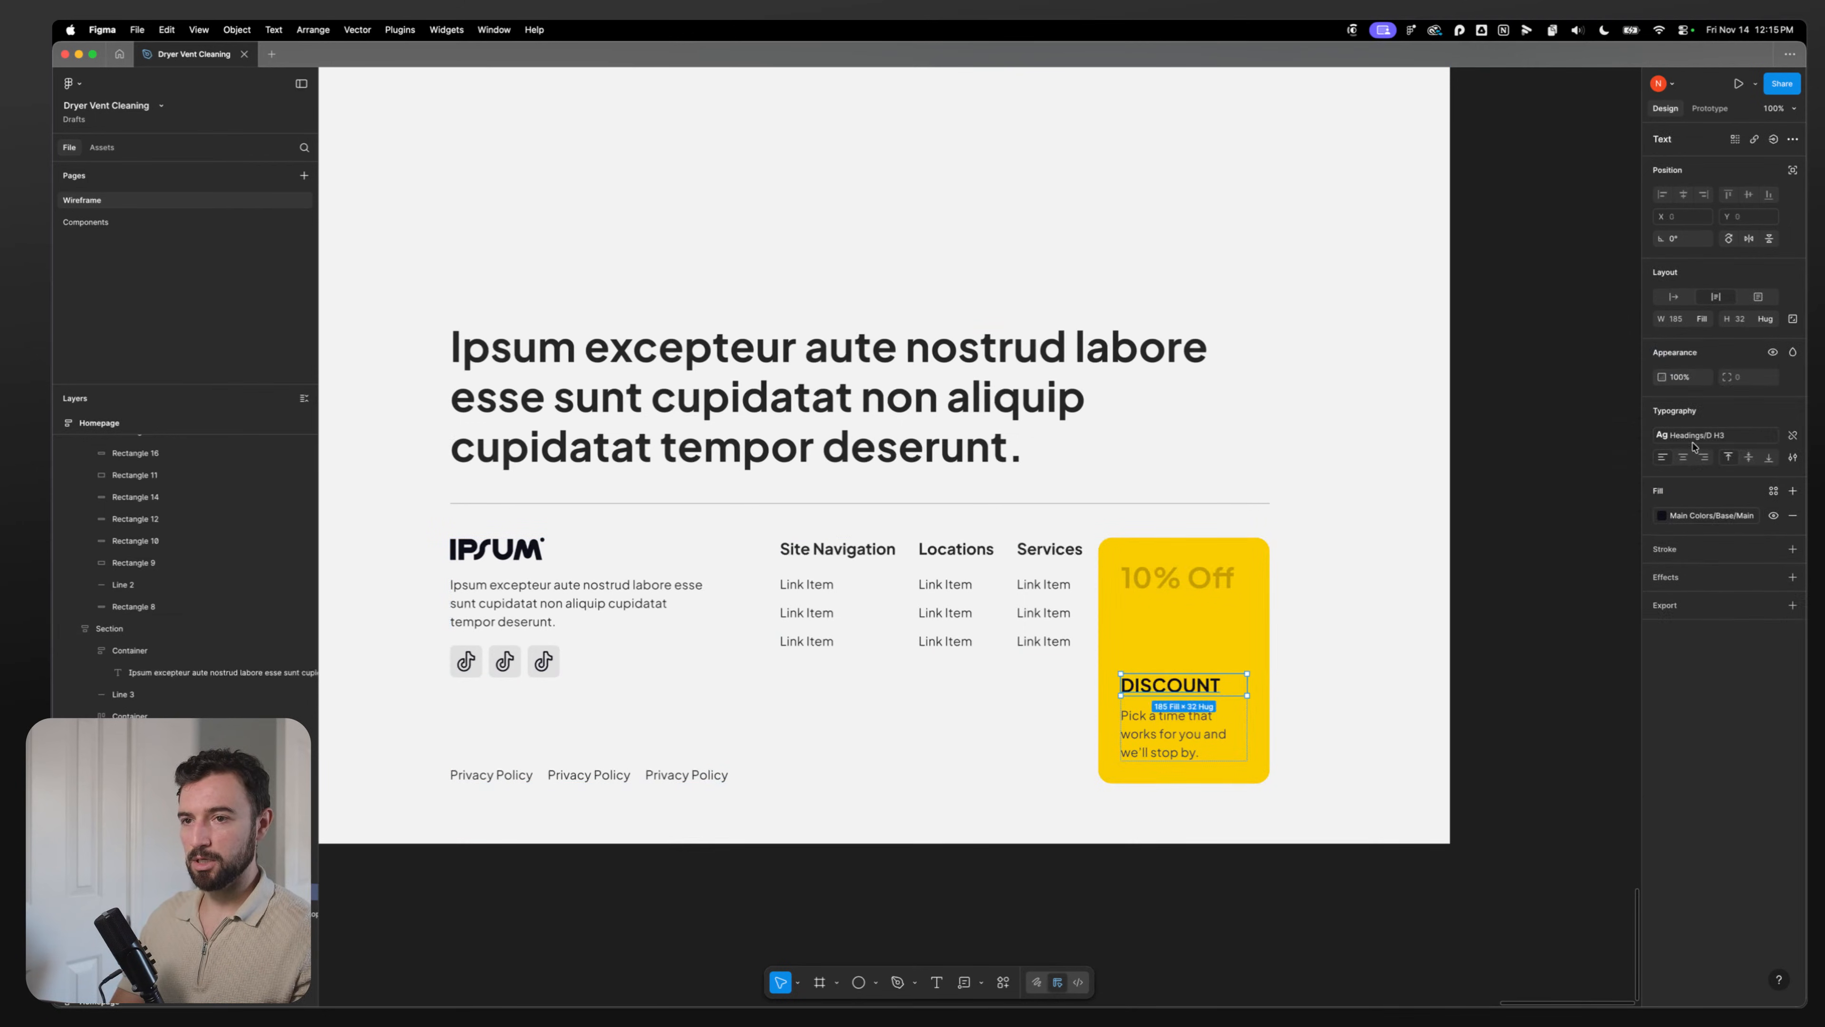
Step: Change the "10% Off" text fill to the primary Ultra-Dark colour
{"action": "left_click", "coordinate": [1195, 582]}
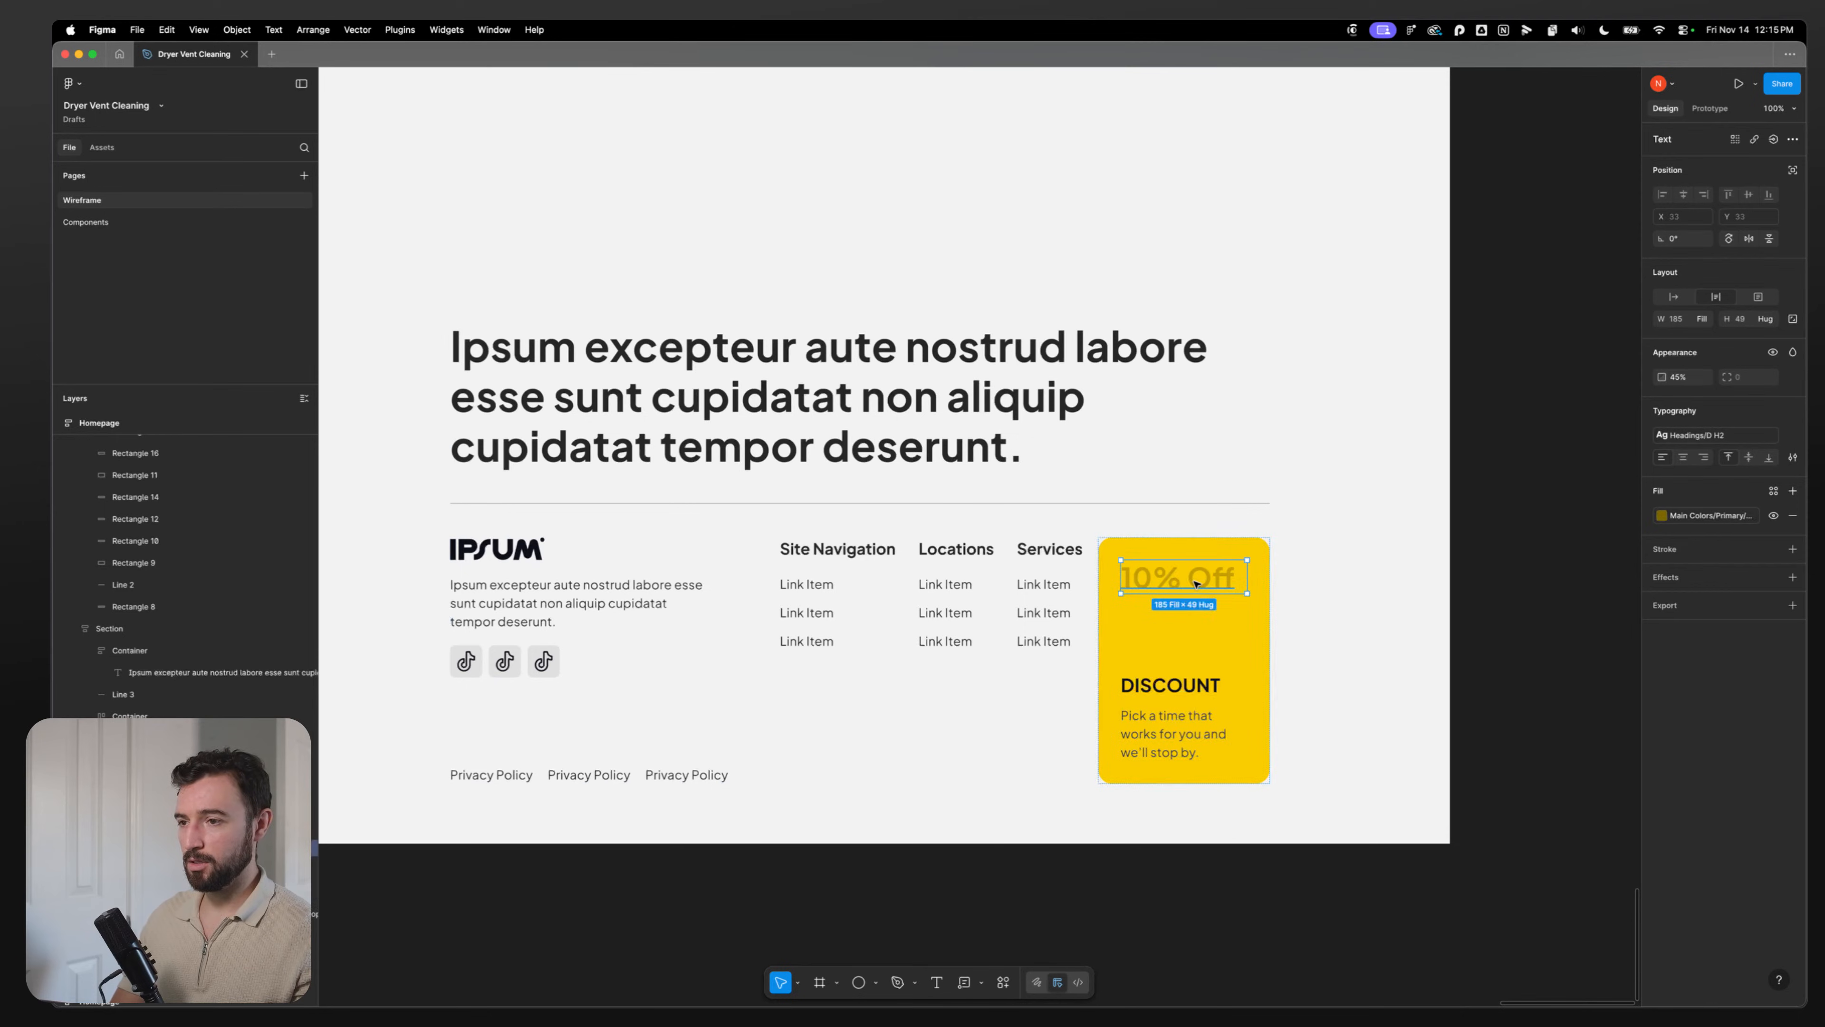
{"action": "left_click", "coordinate": [1661, 516]}
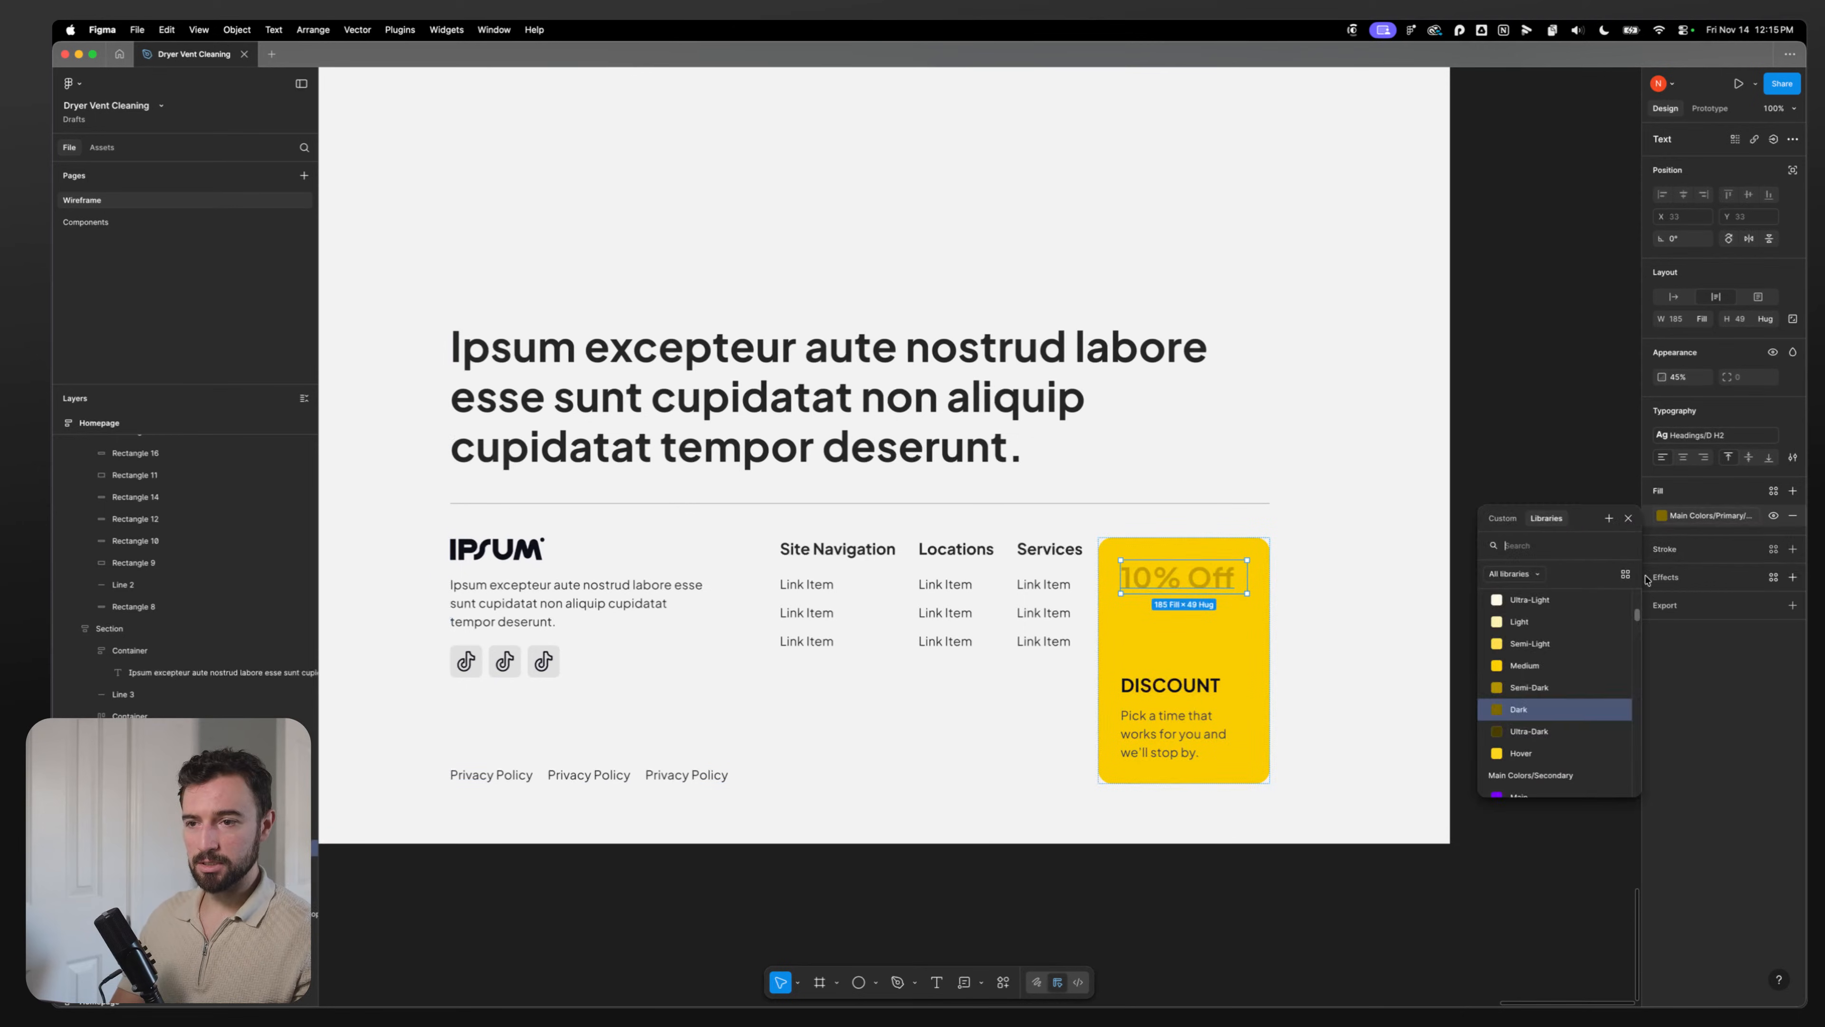
{"action": "left_click", "coordinate": [1552, 732]}
{"action": "left_click", "coordinate": [1510, 680]}
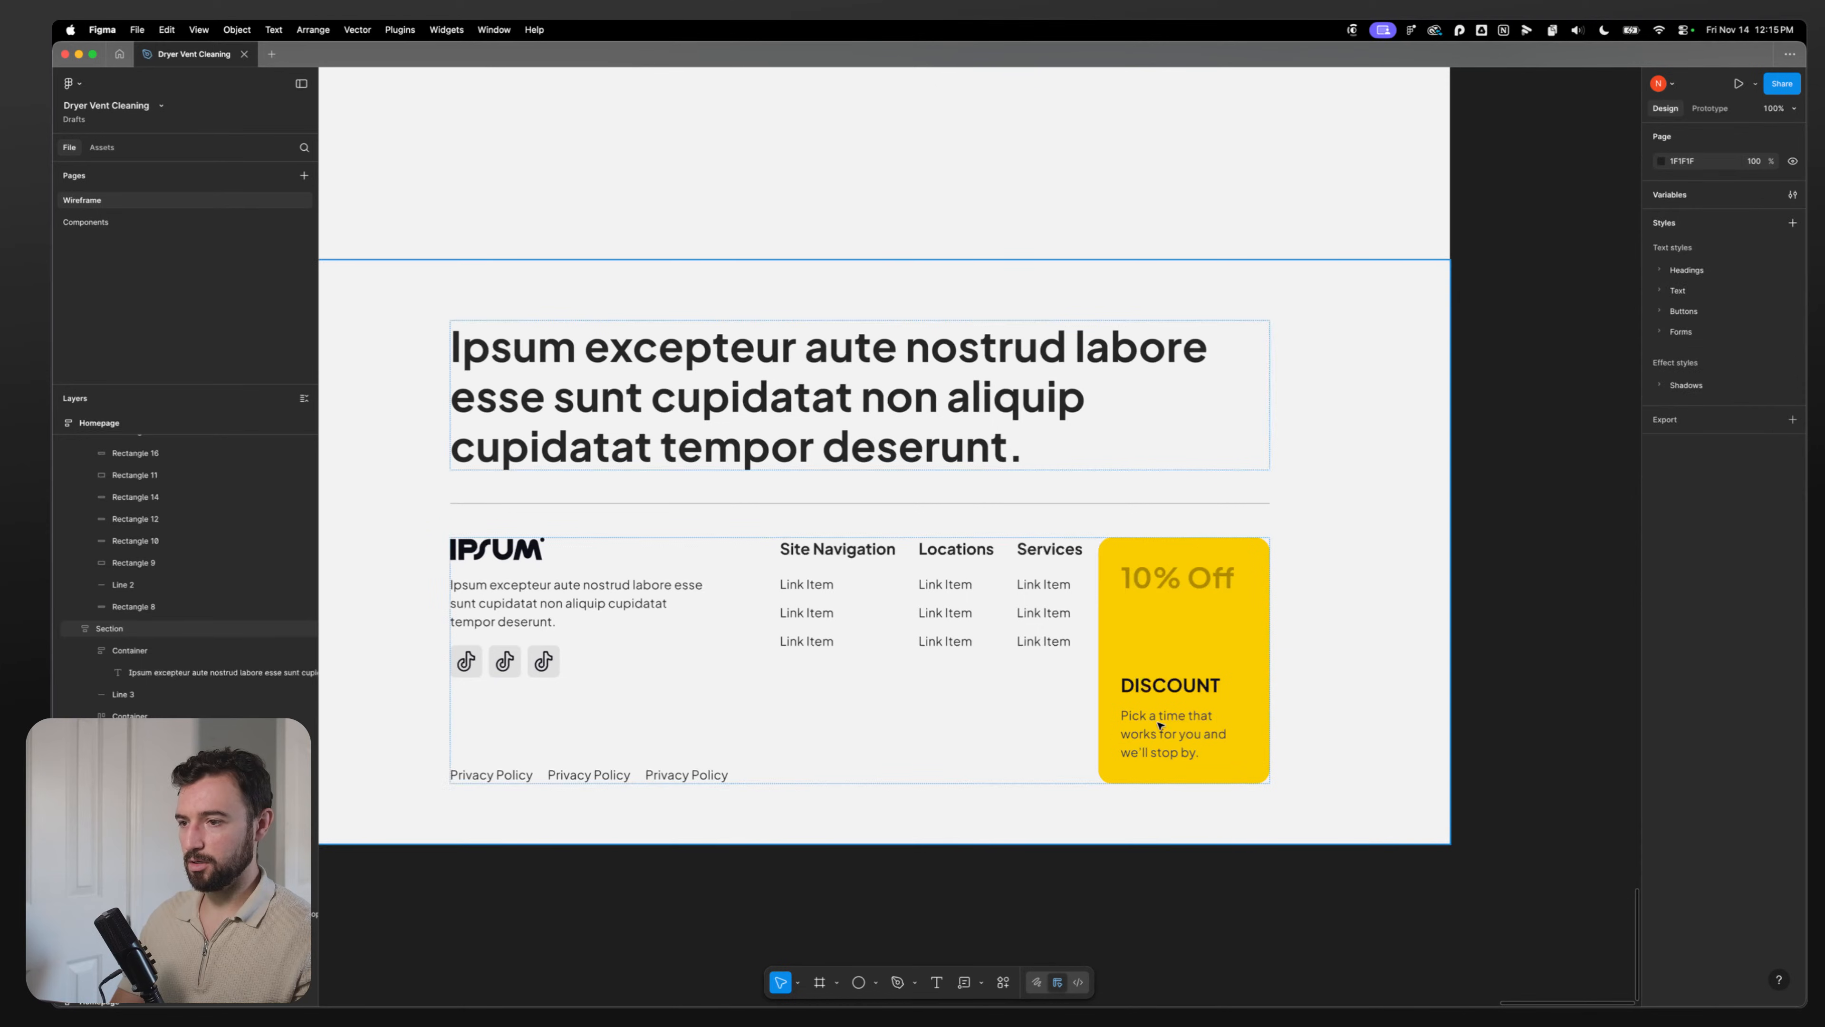
Step: Replace the discount card's description with "Valid for all customers between Nov. 16th - Dec. 18th"
{"action": "left_click", "coordinate": [1160, 727]}
{"action": "double_click", "coordinate": [1164, 686]}
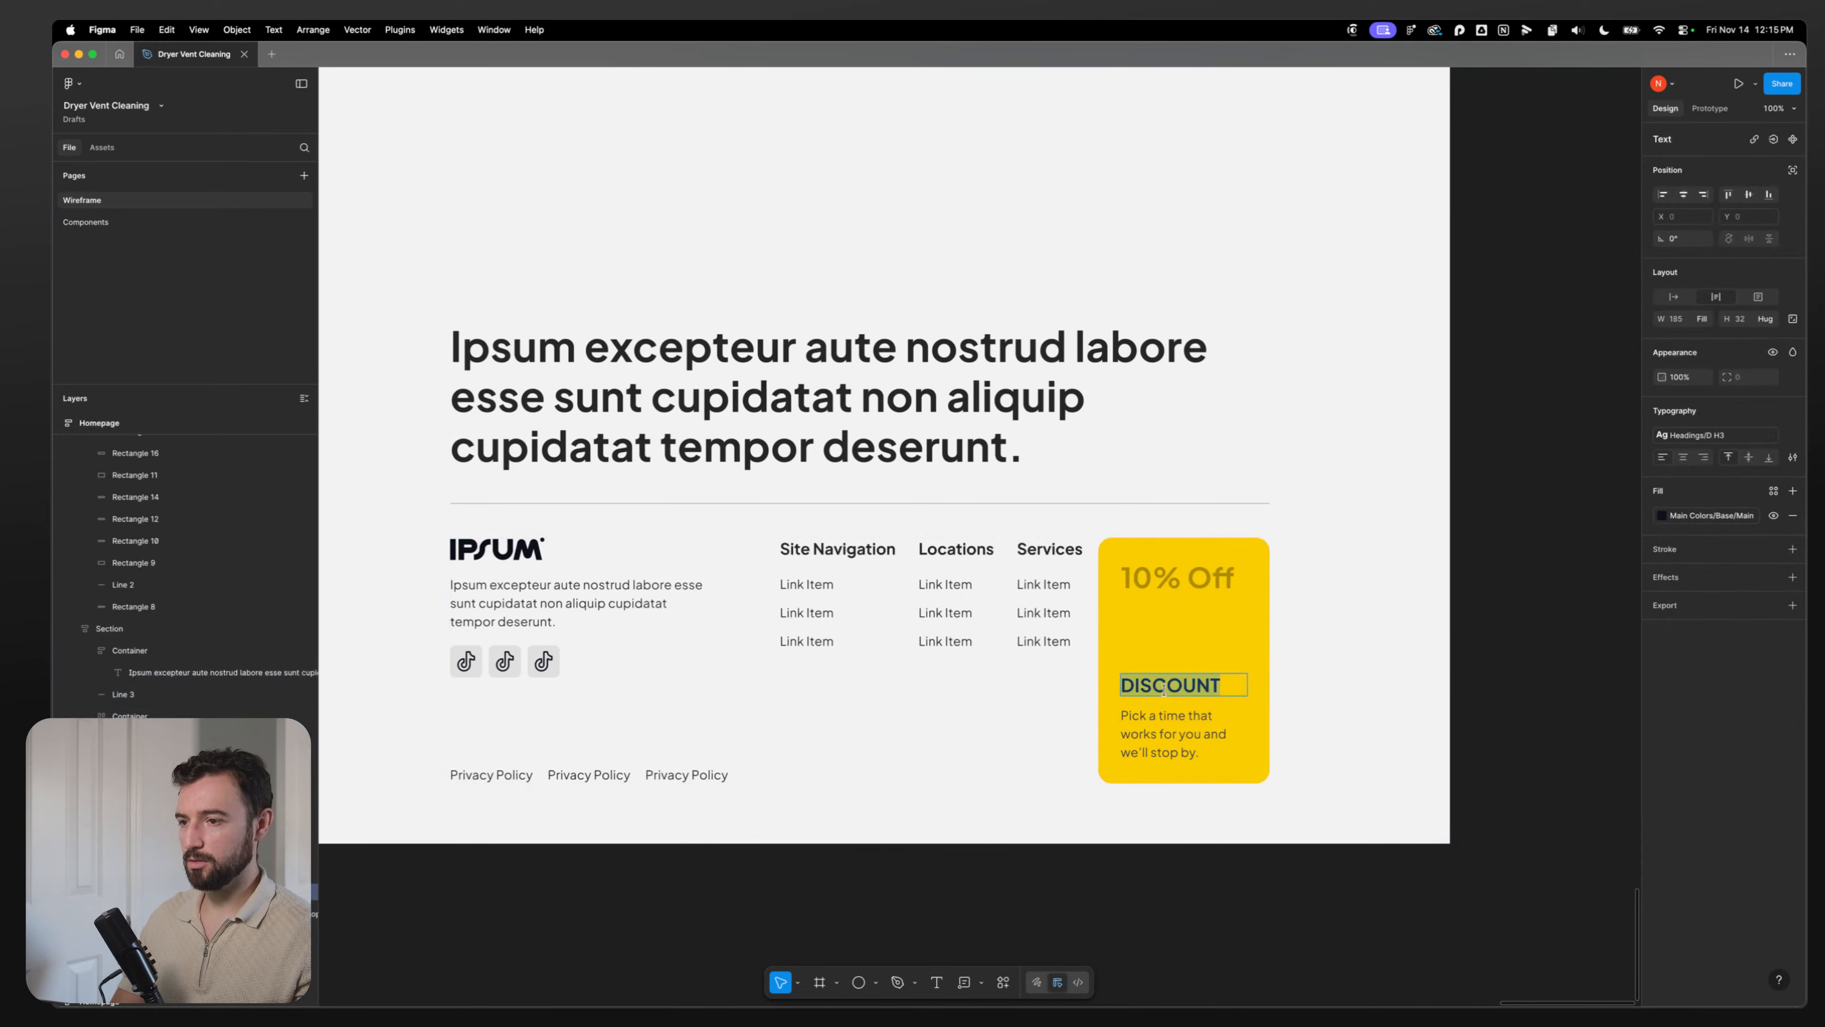
{"action": "left_click", "coordinate": [1154, 712]}
{"action": "double_click", "coordinate": [1154, 737]}
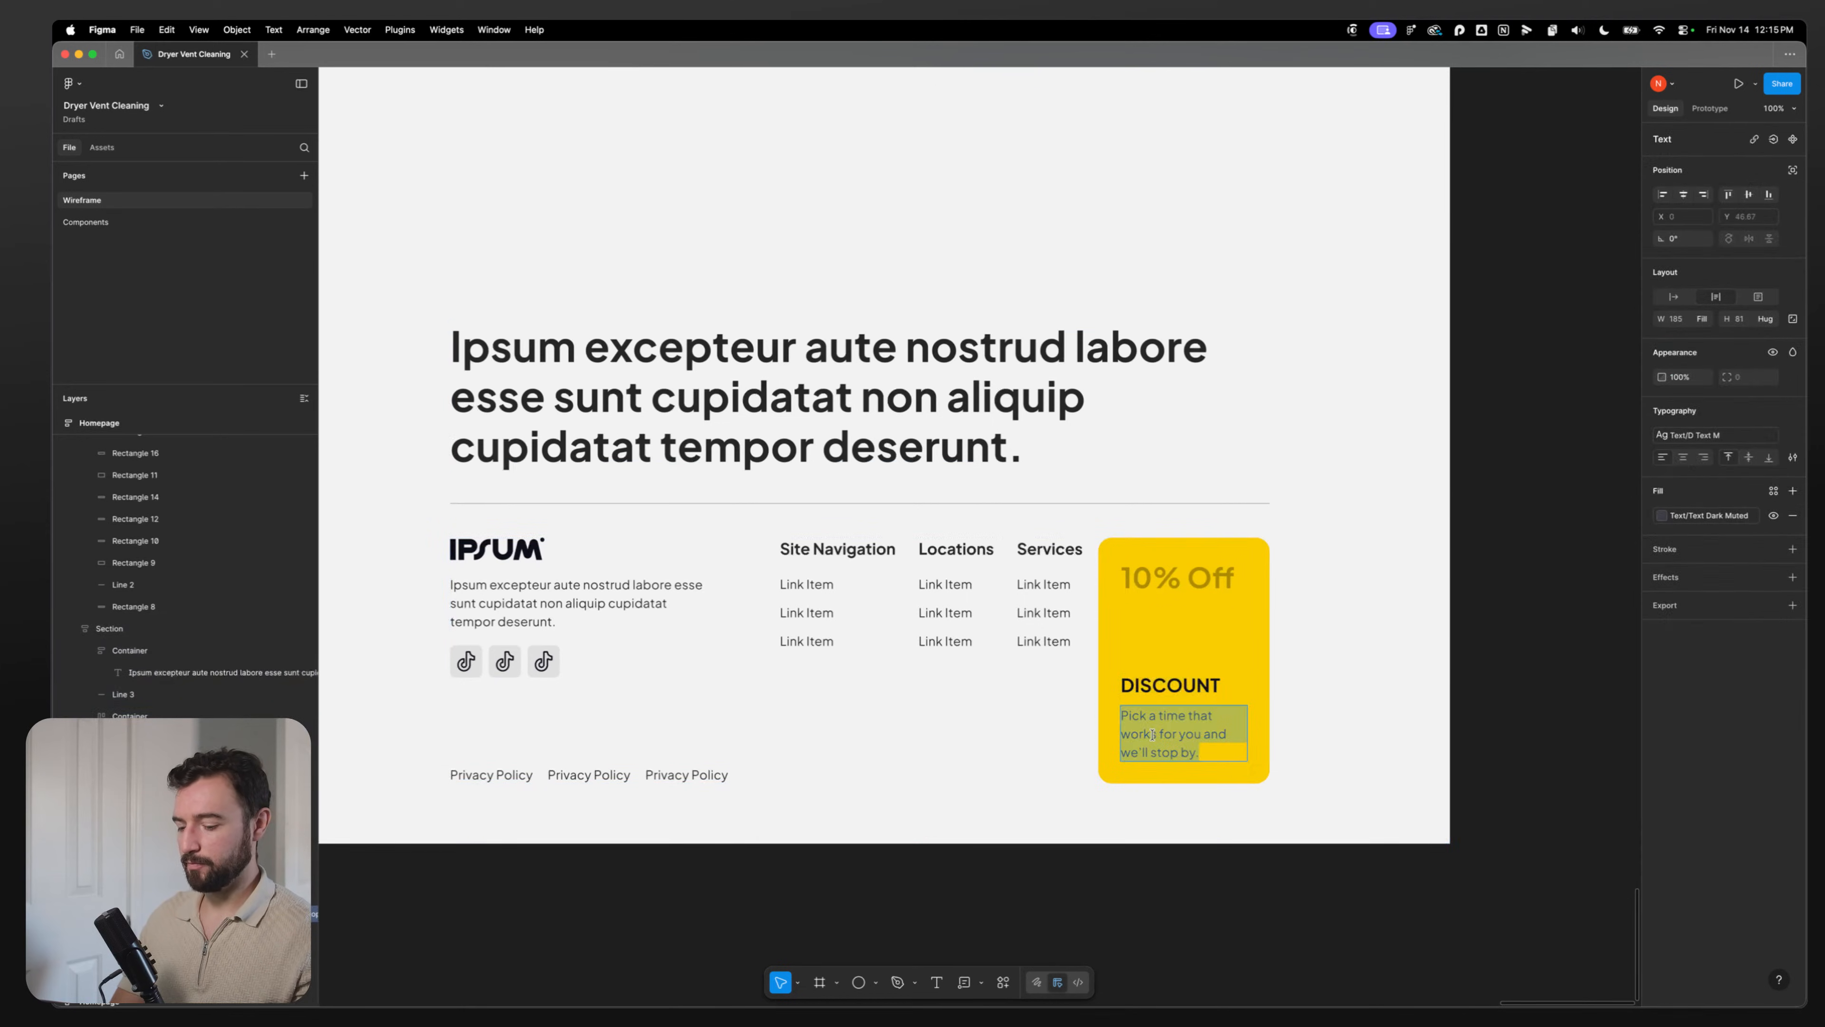
{"action": "type", "text": "Valid"}
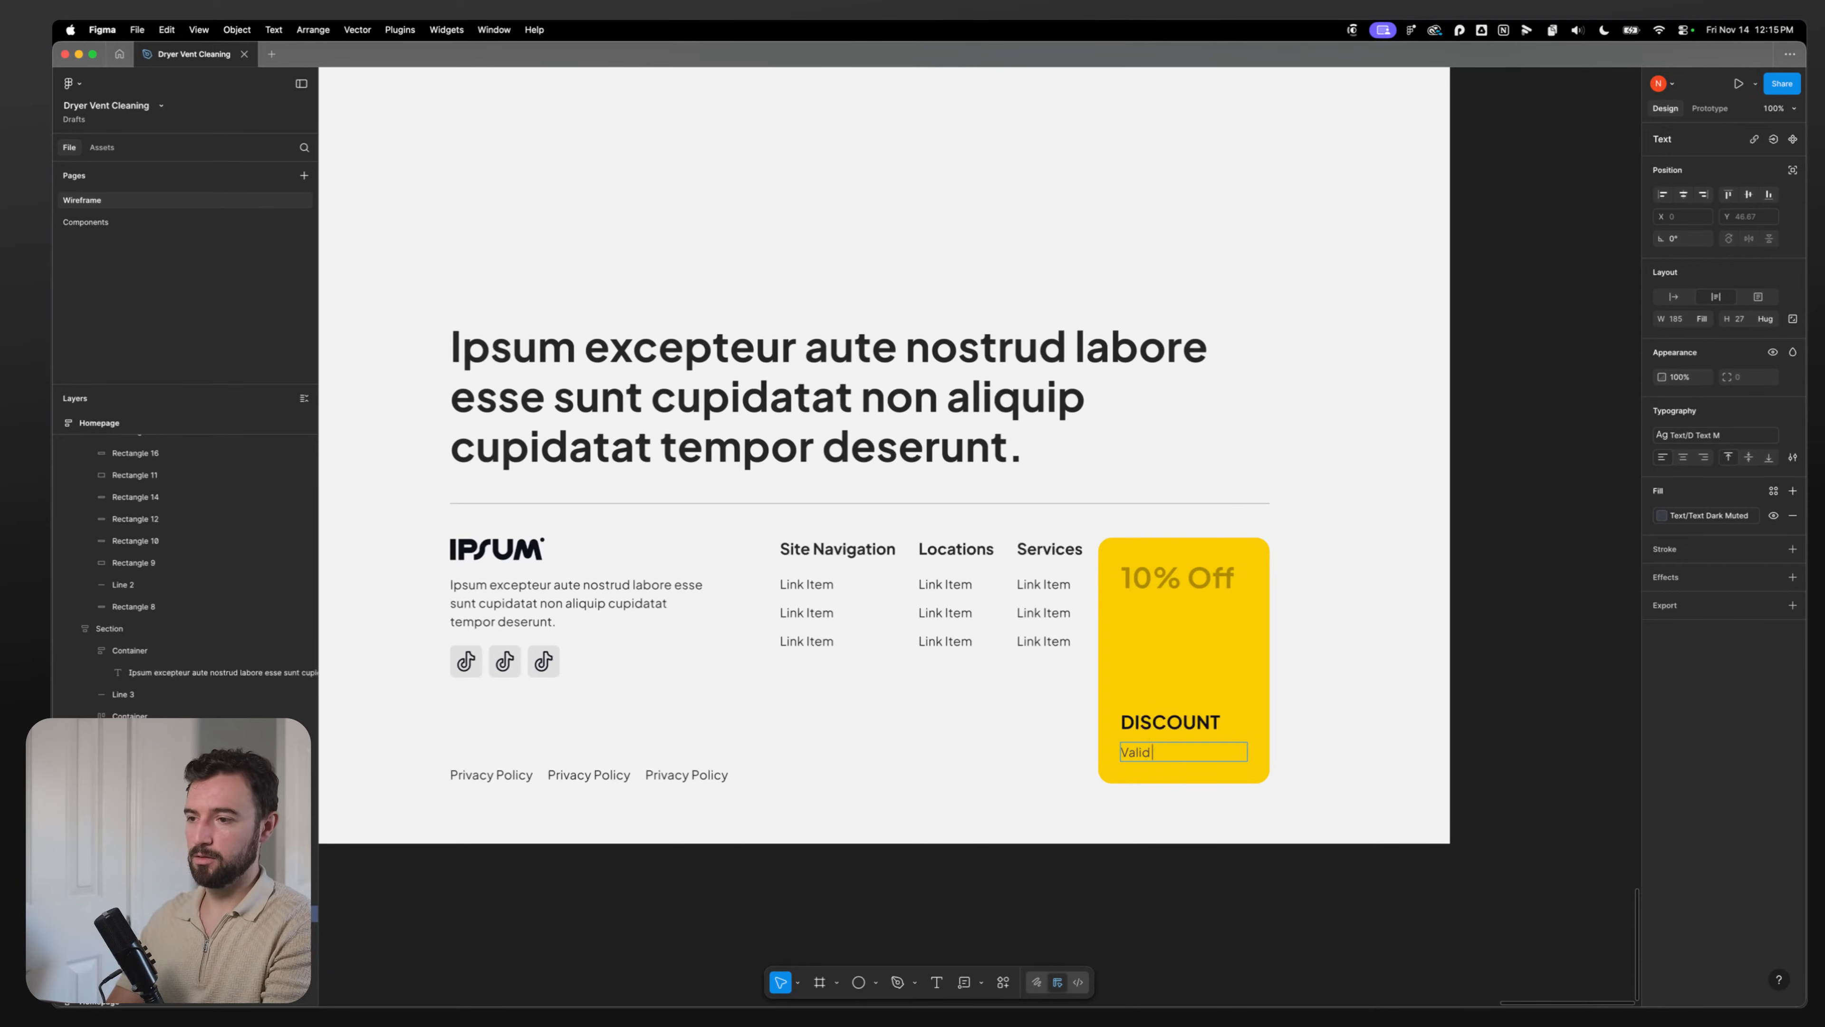
{"action": "type", "text": " for all customers between"}
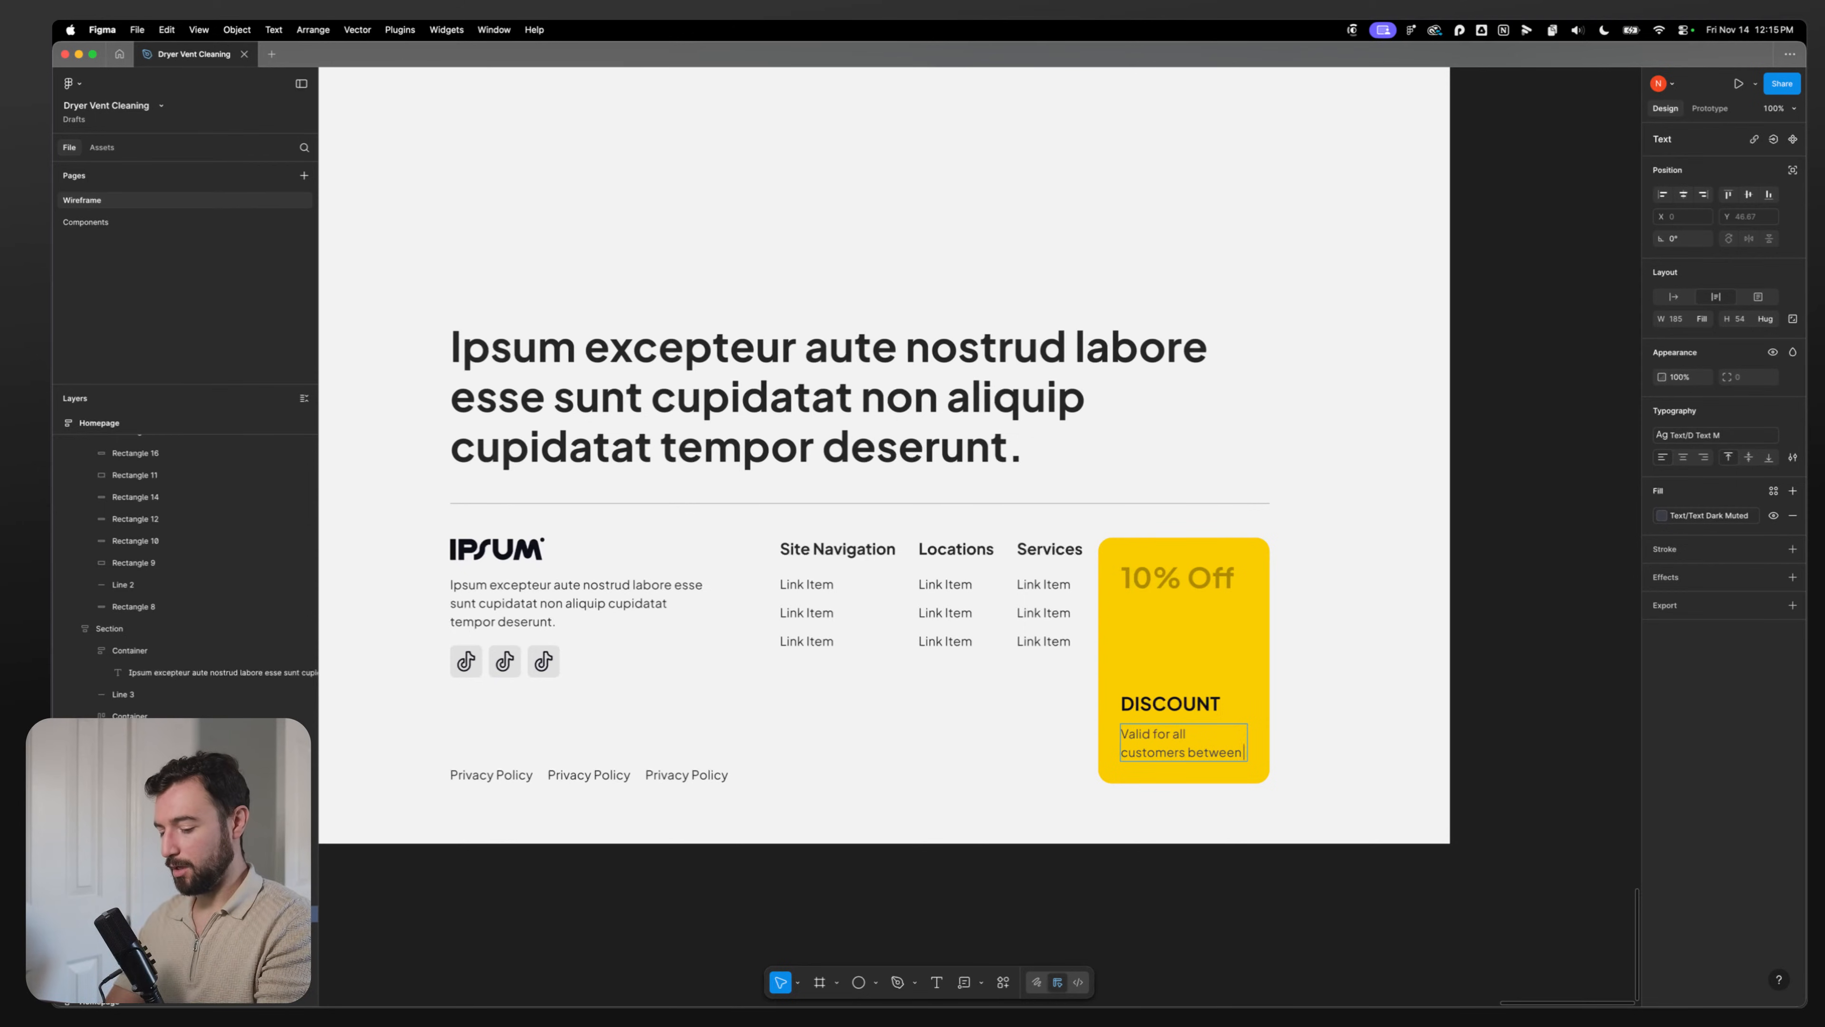
{"action": "type", "text": " Nov"}
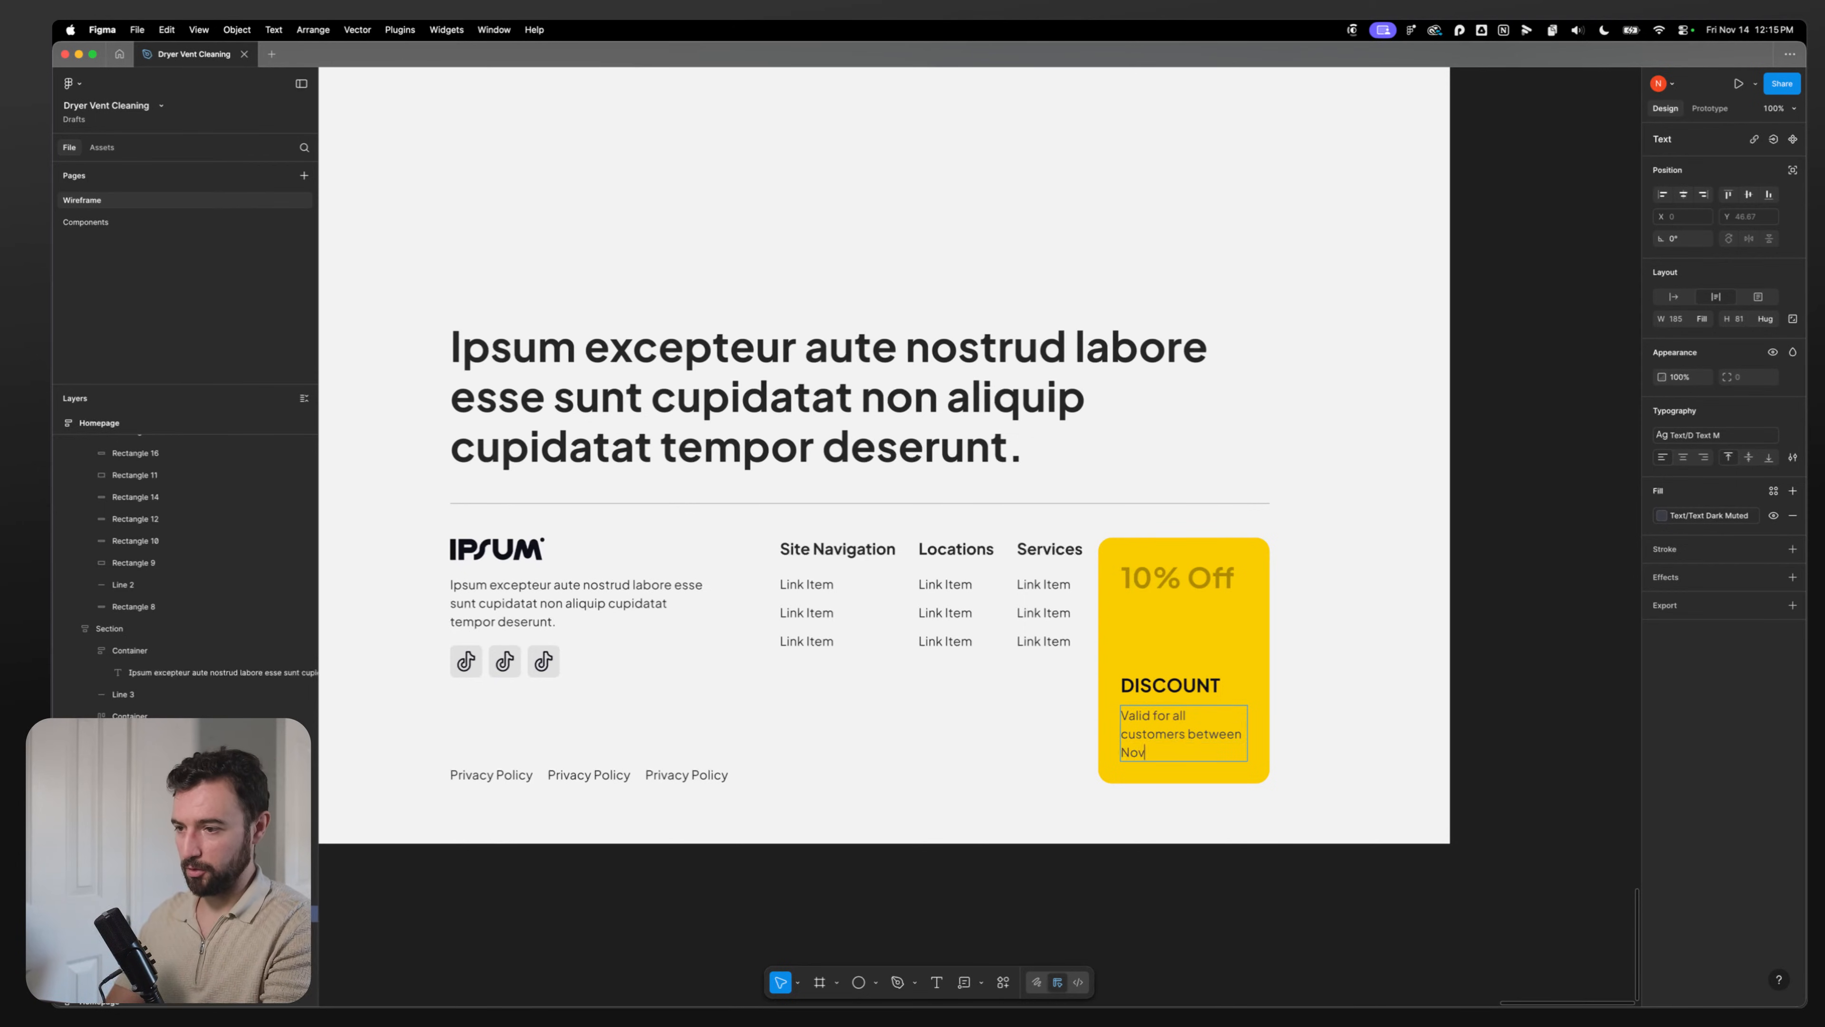
{"action": "type", "text": ". 16th"}
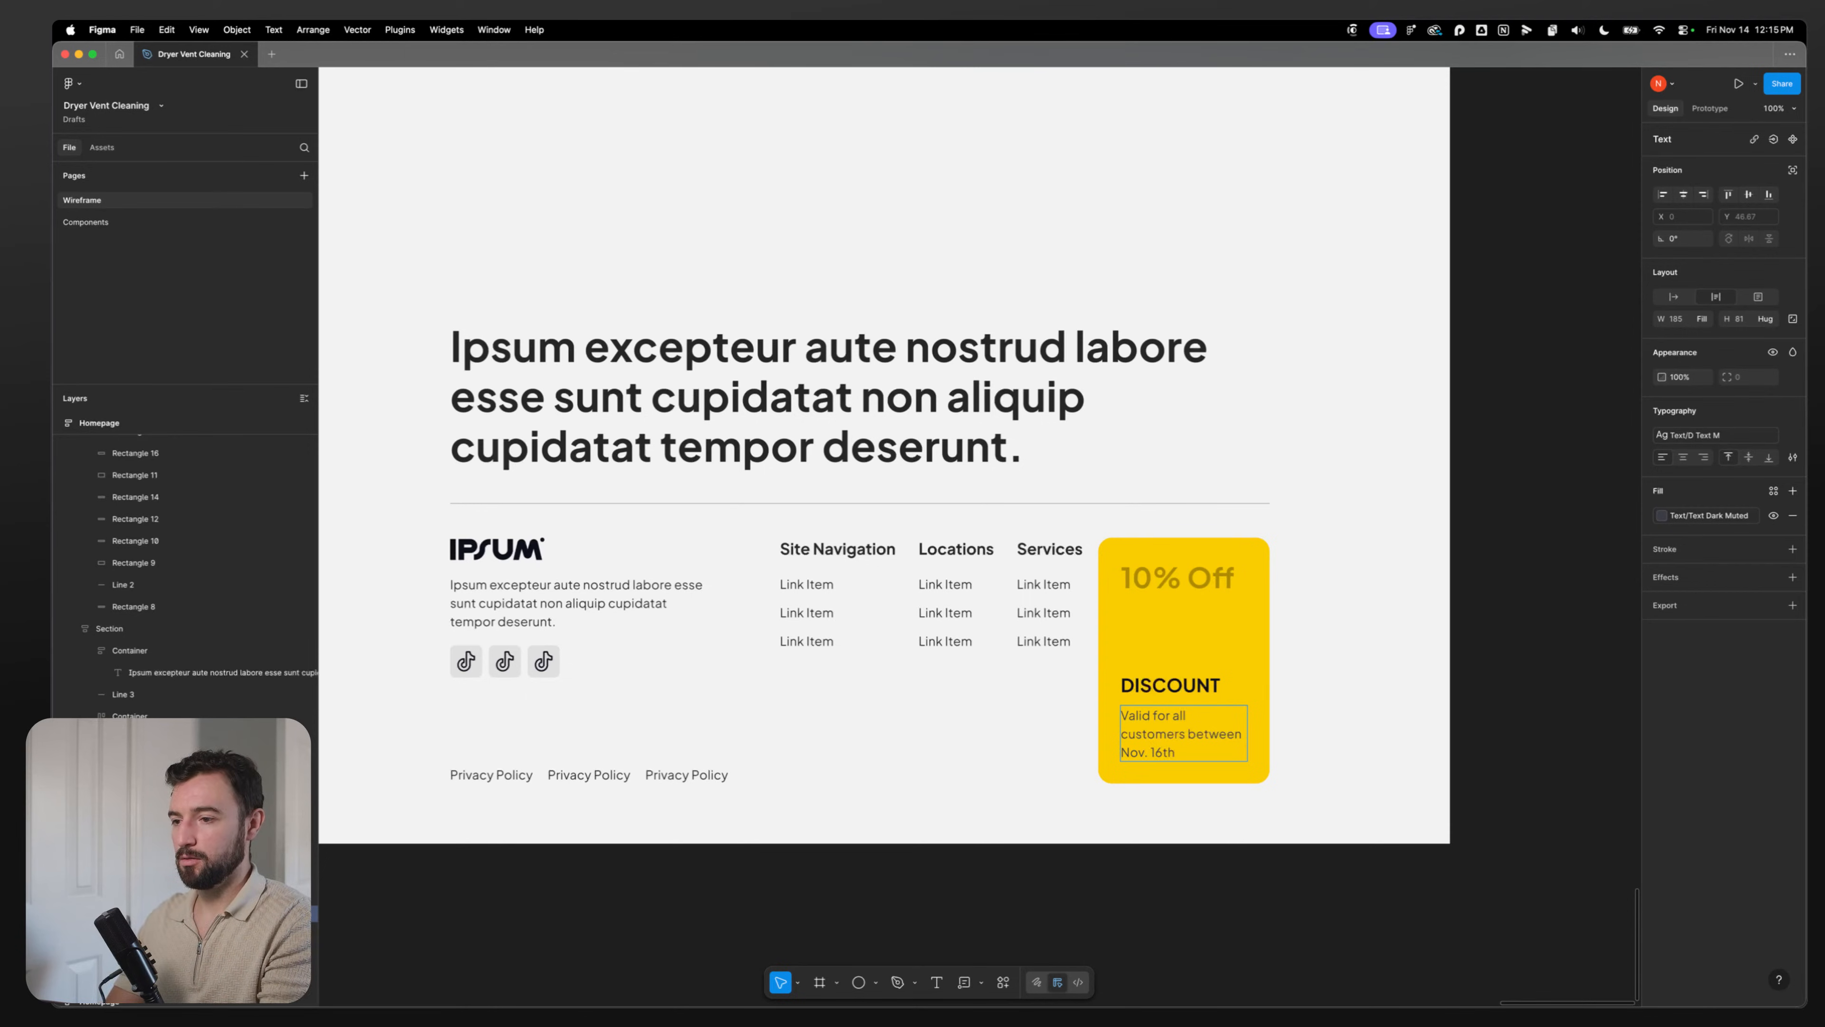
{"action": "type", "text": " - December"}
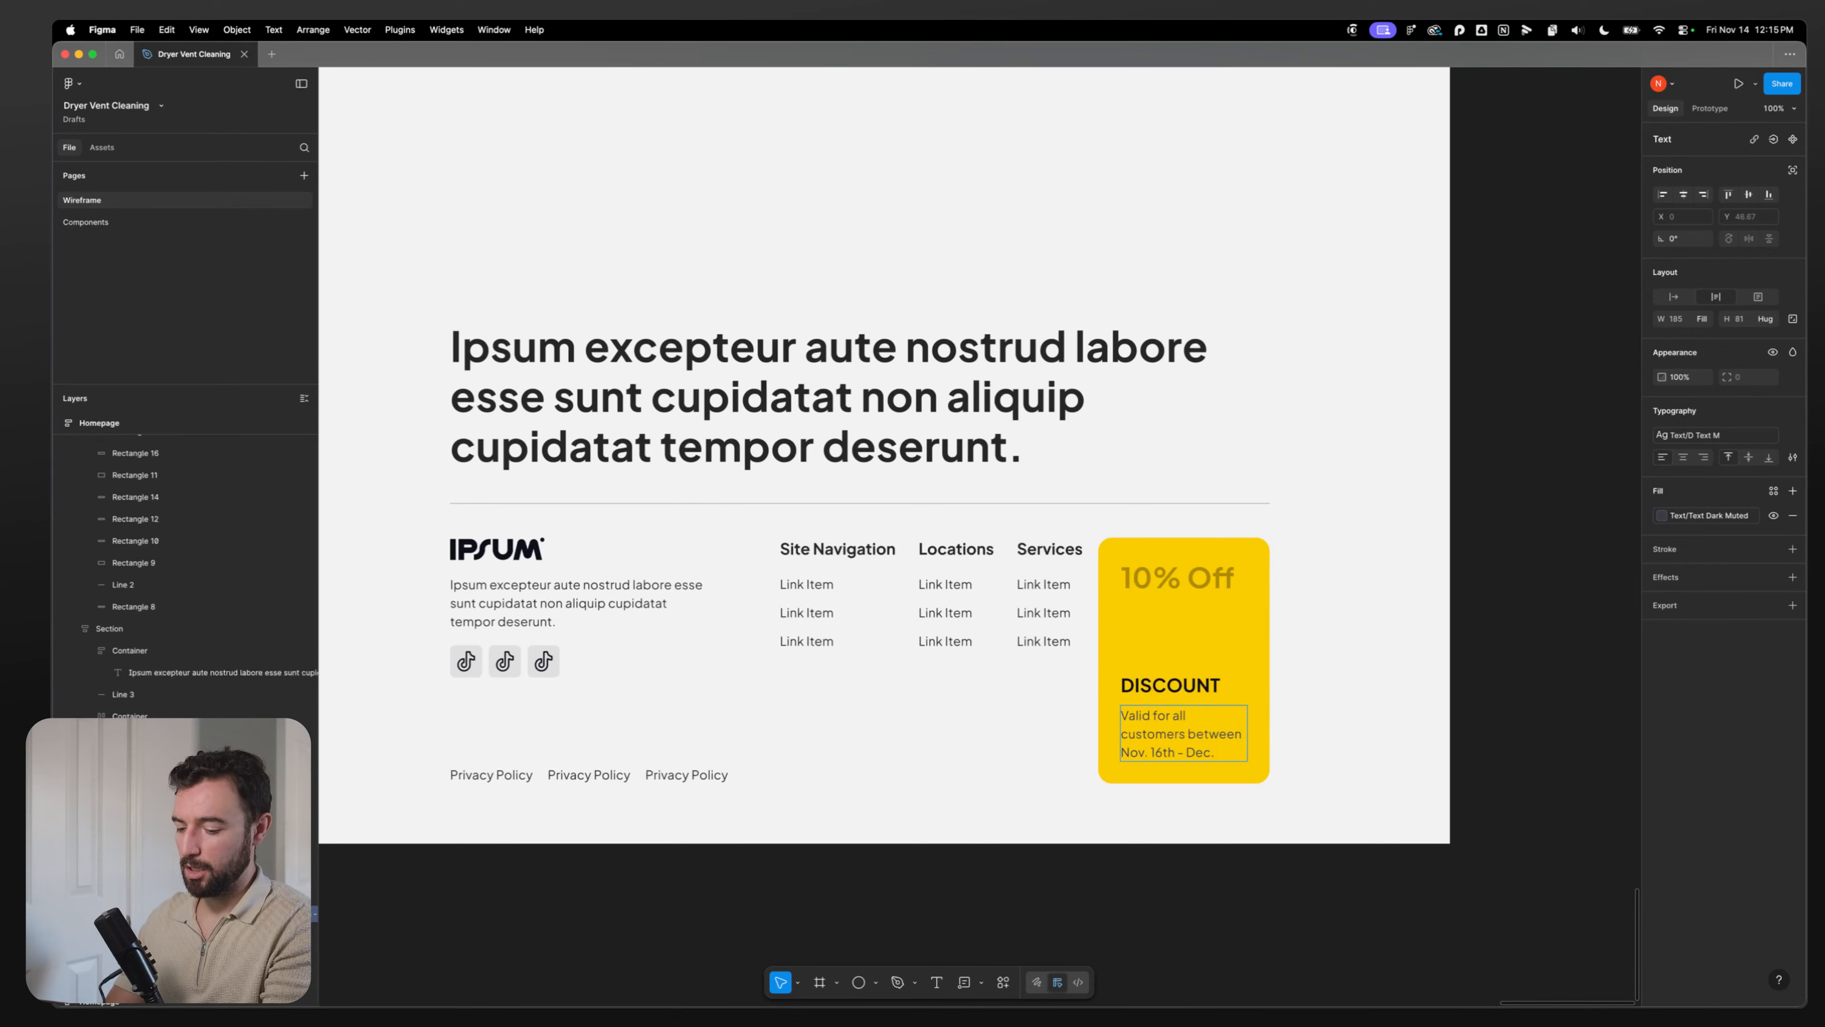
{"action": "type", "text": "18th"}
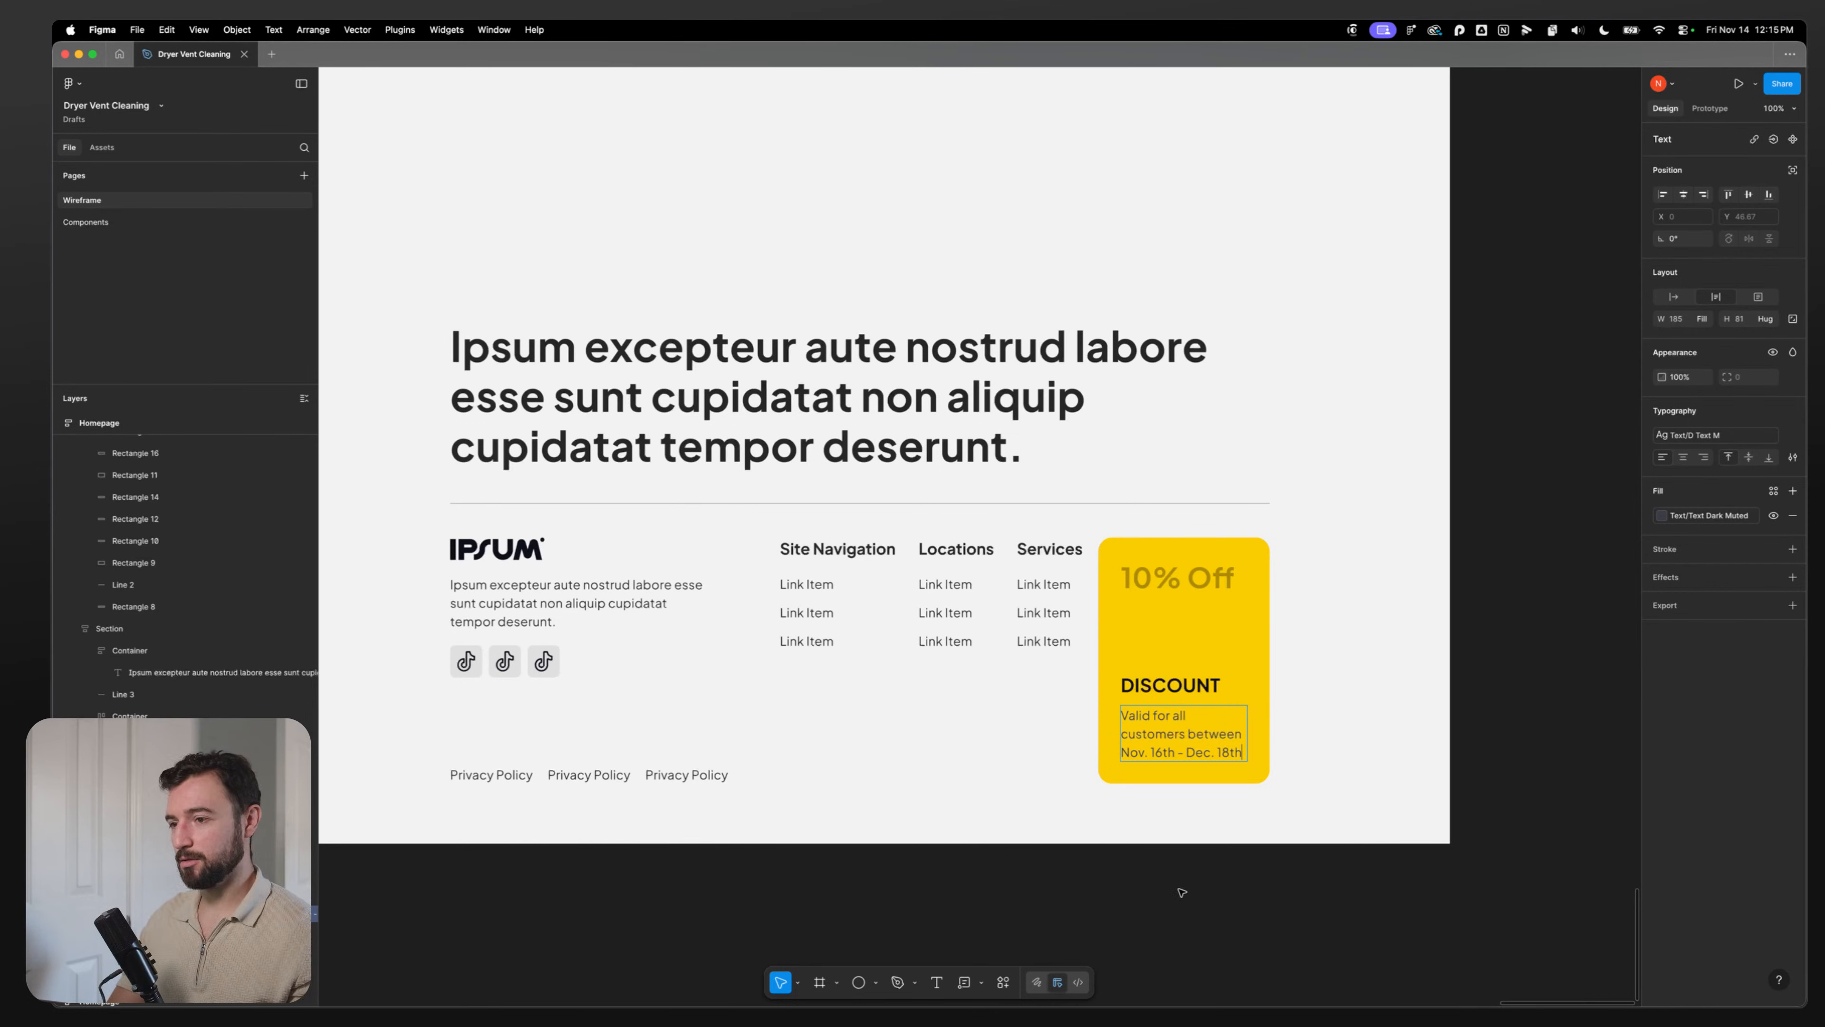
{"action": "key", "text": "Escape"}
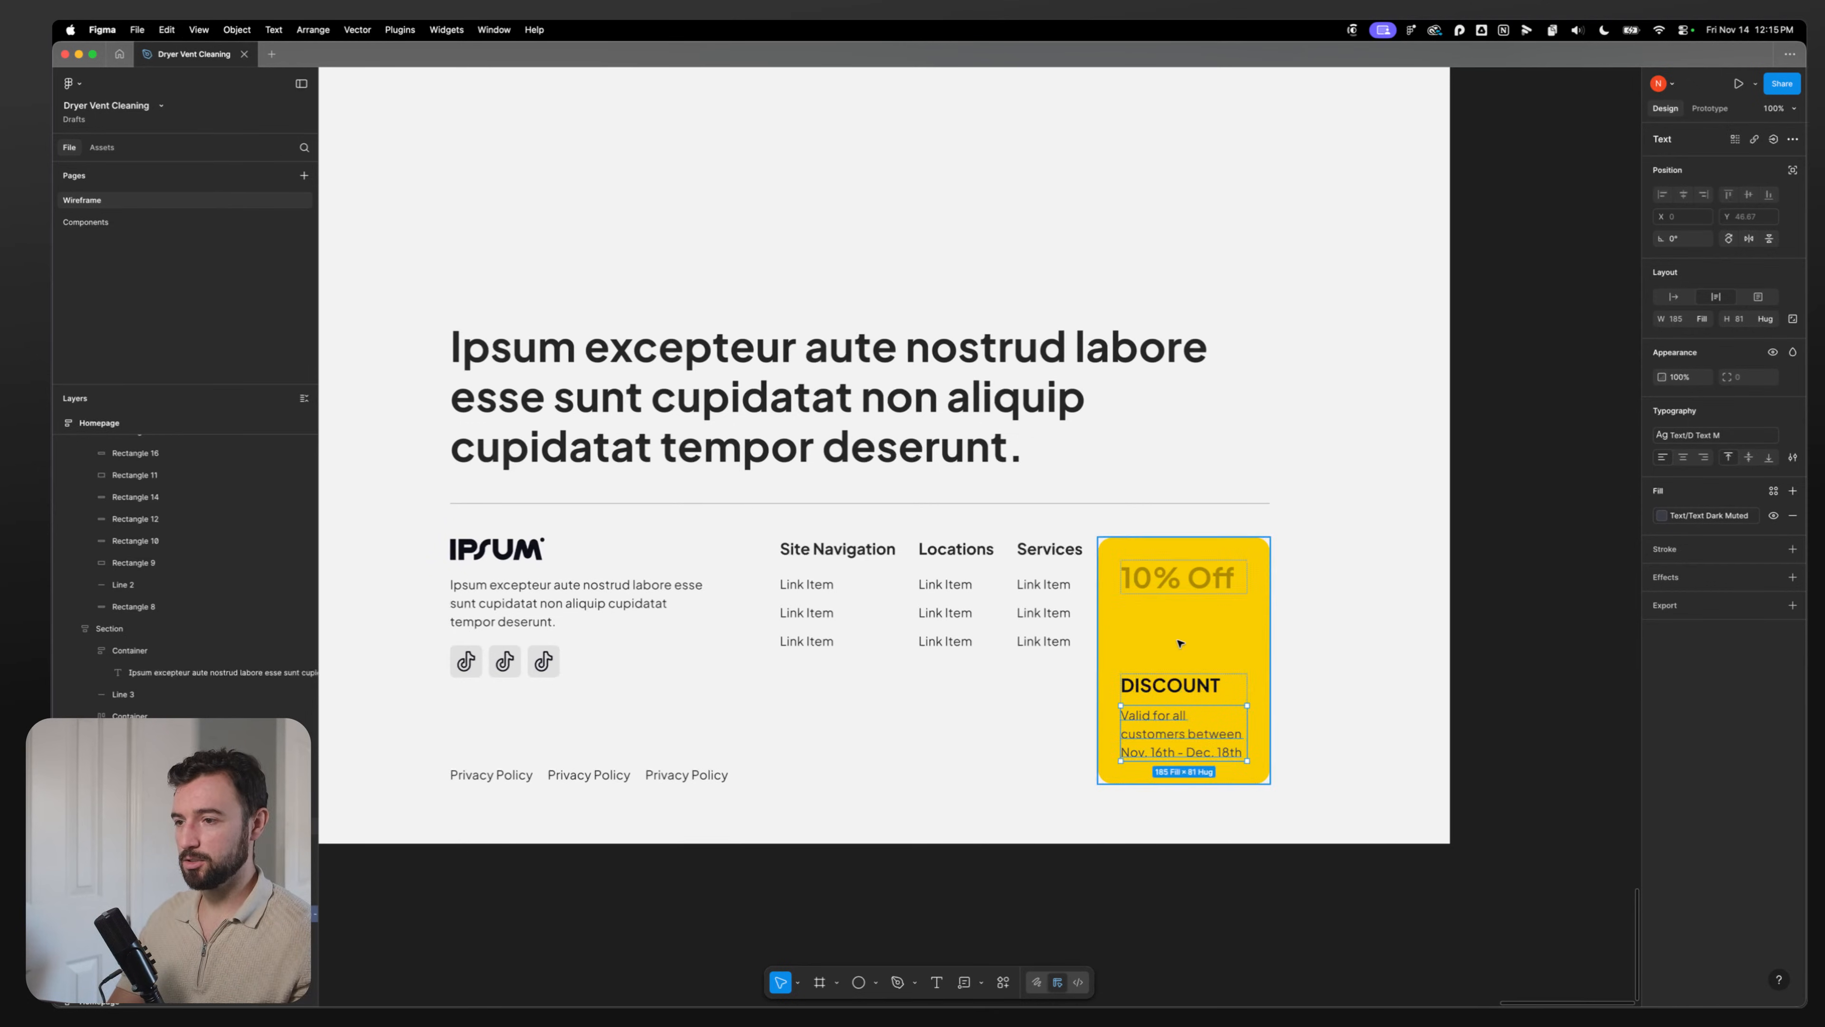
{"action": "left_click", "coordinate": [1170, 575]}
{"action": "key", "text": "Escape"}
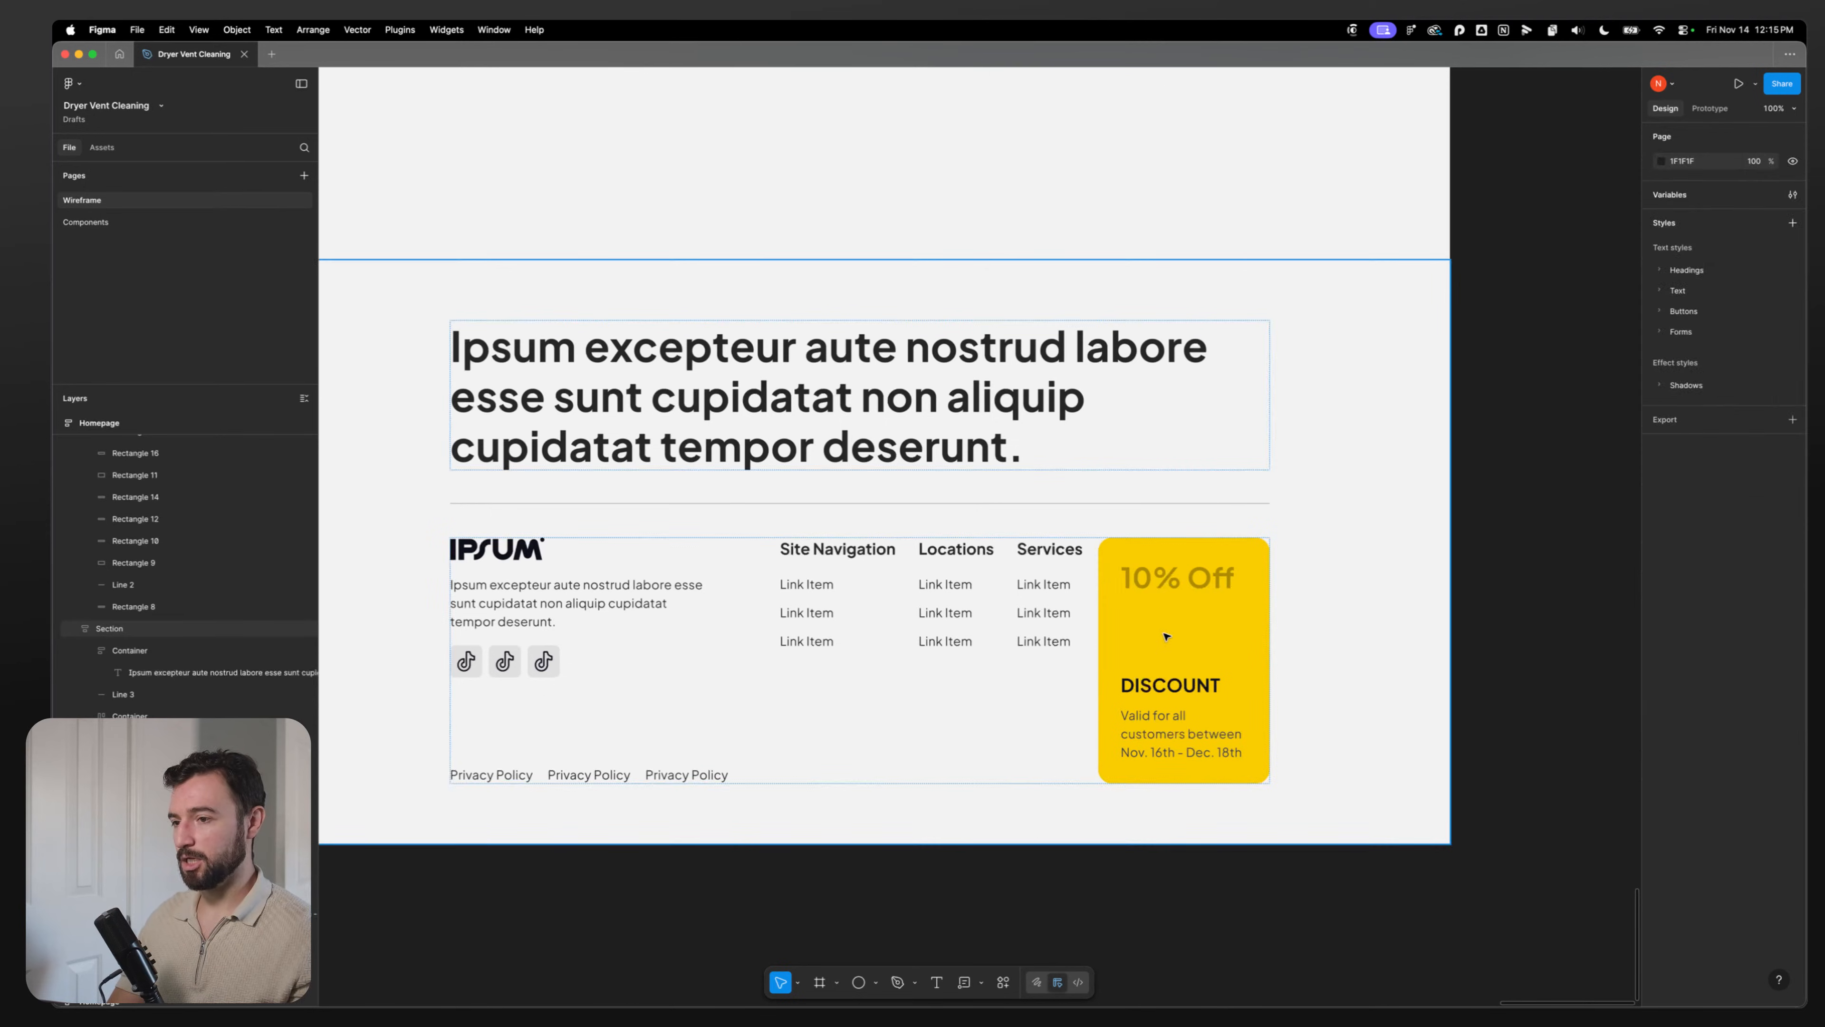
{"action": "left_click", "coordinate": [1164, 691]}
{"action": "left_click", "coordinate": [1164, 691]}
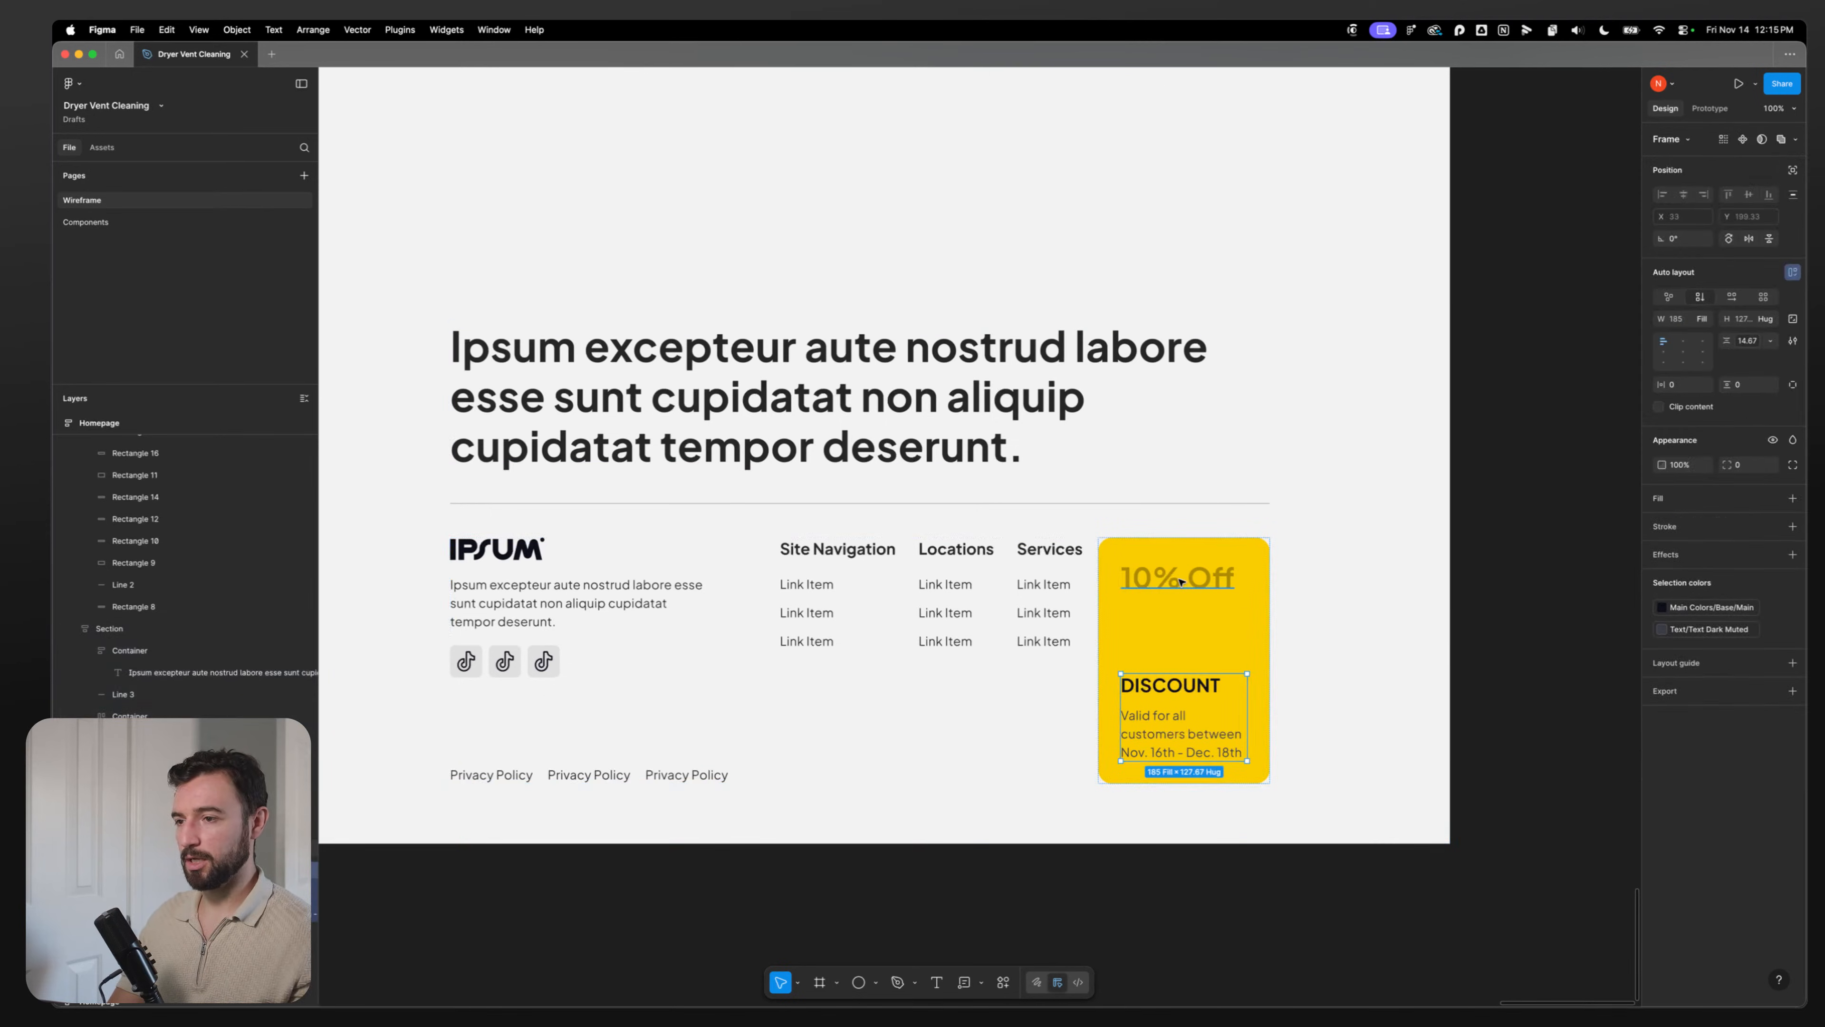
Step: Set the gap between the footer's left column and the discount card to the D Space L variable
{"action": "scroll", "coordinate": [934, 812], "scroll_direction": "up", "scroll_amount": 2}
{"action": "left_click", "coordinate": [671, 797]}
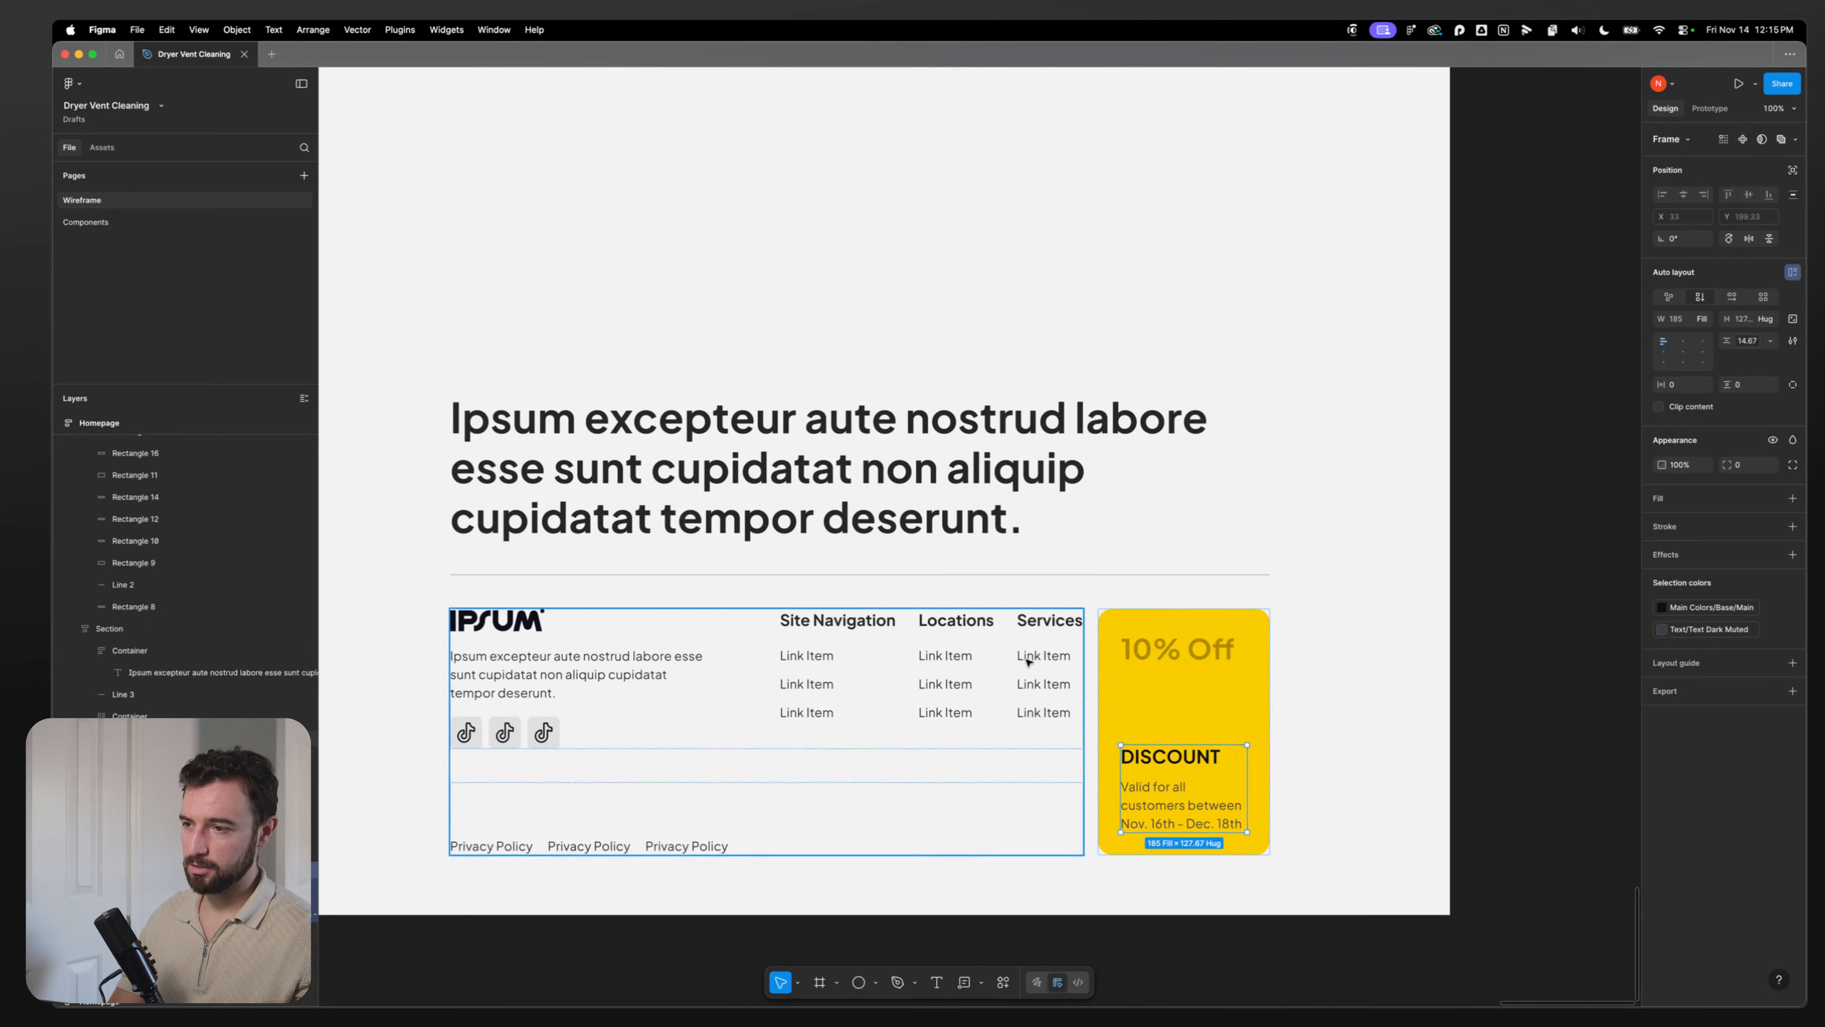
{"action": "key", "text": "shift+Return"}
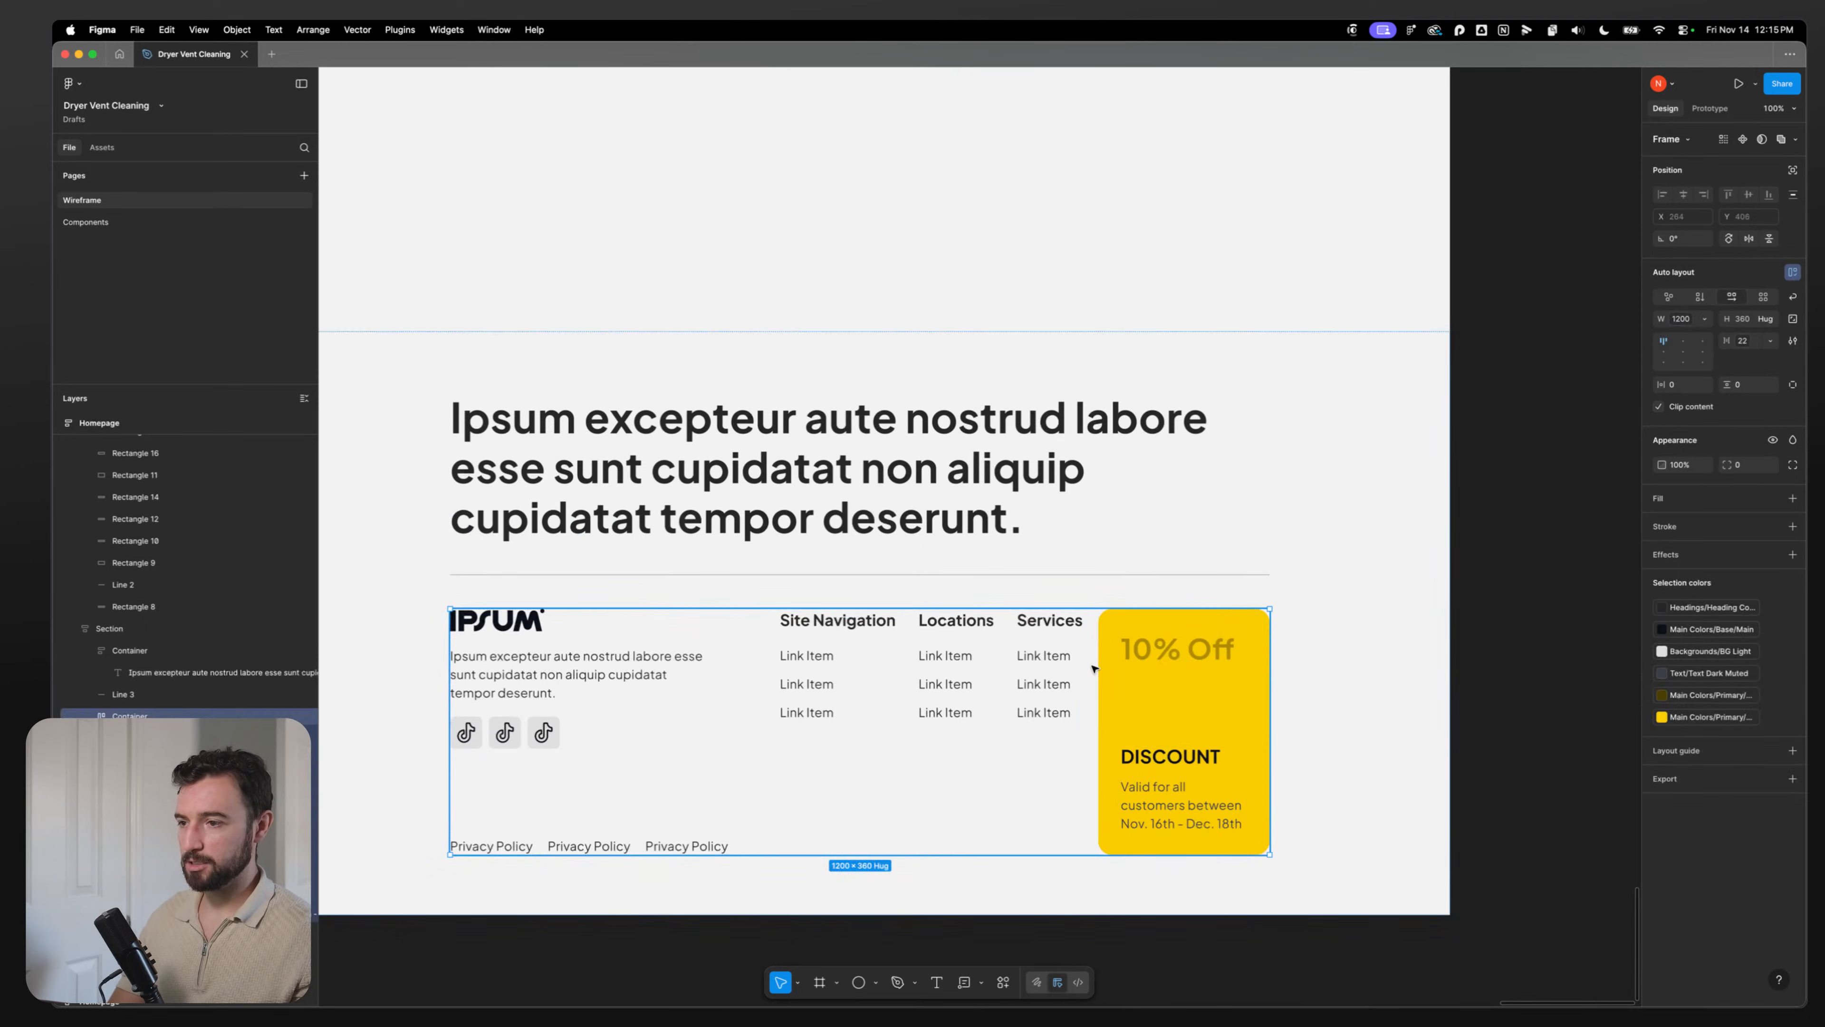
{"action": "left_click", "coordinate": [1740, 345]}
{"action": "type", "text": "space"}
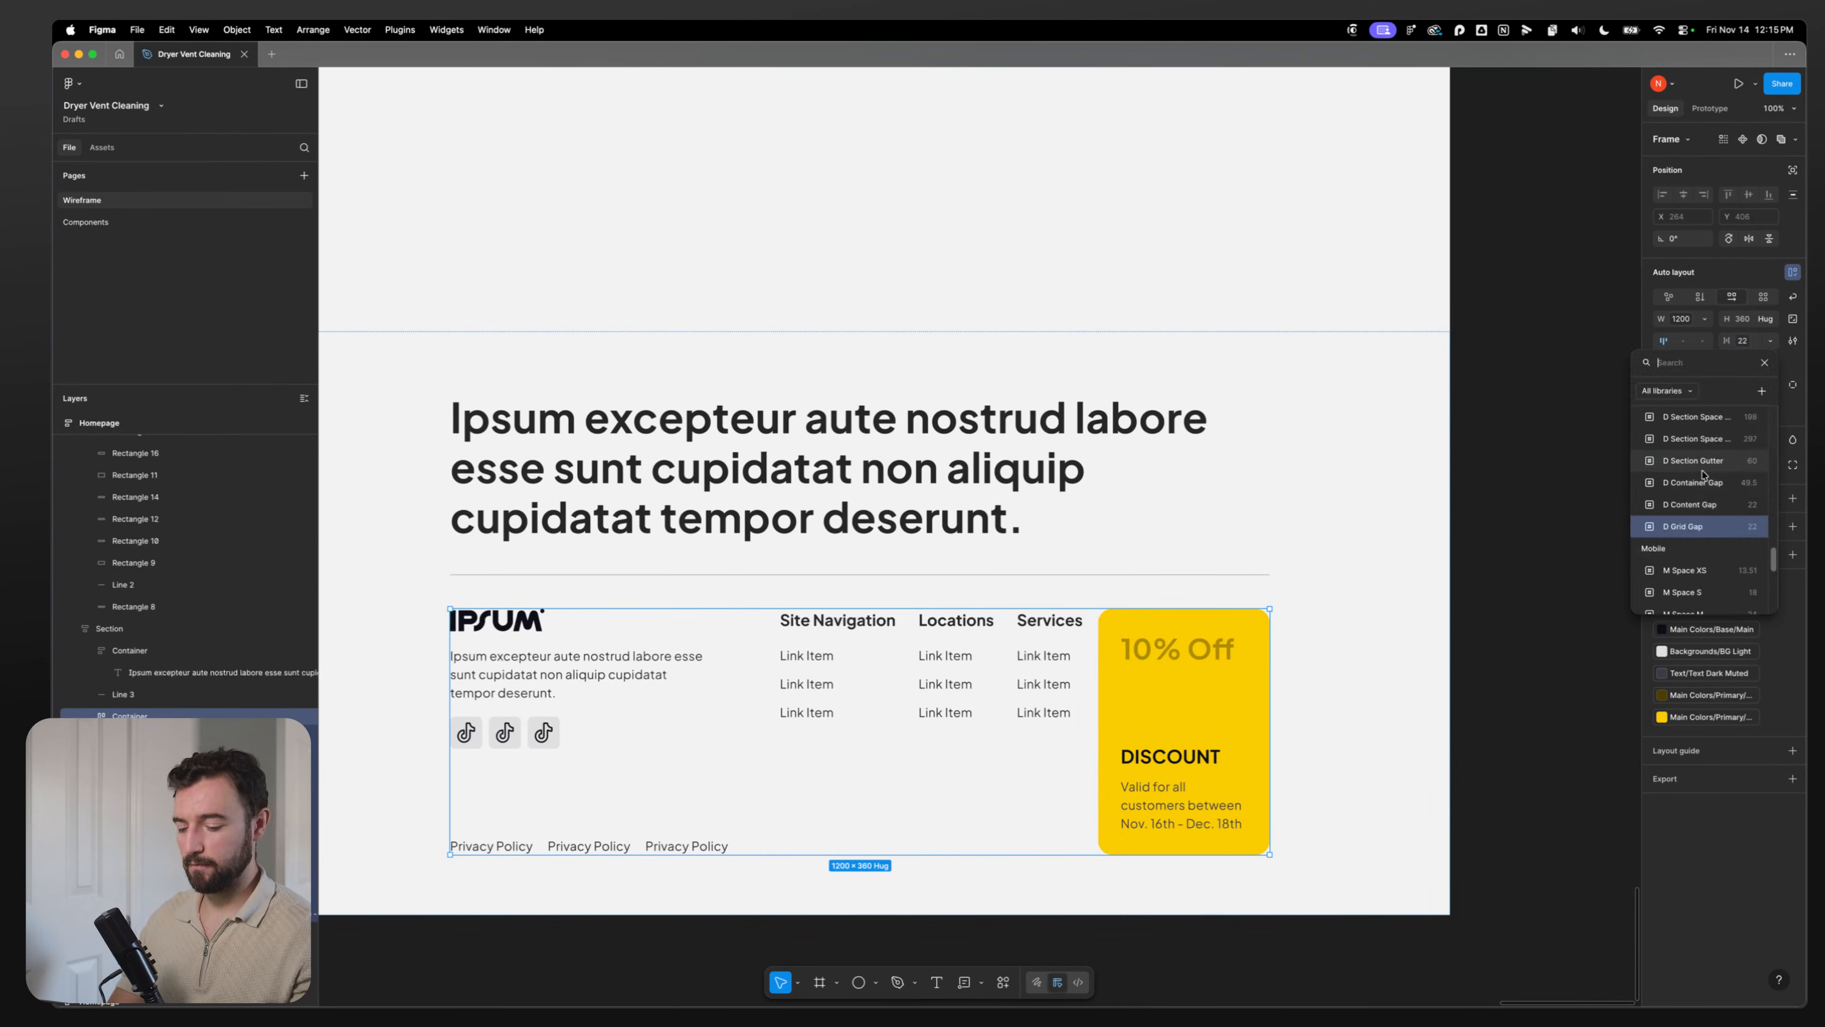
{"action": "left_click", "coordinate": [1681, 509]}
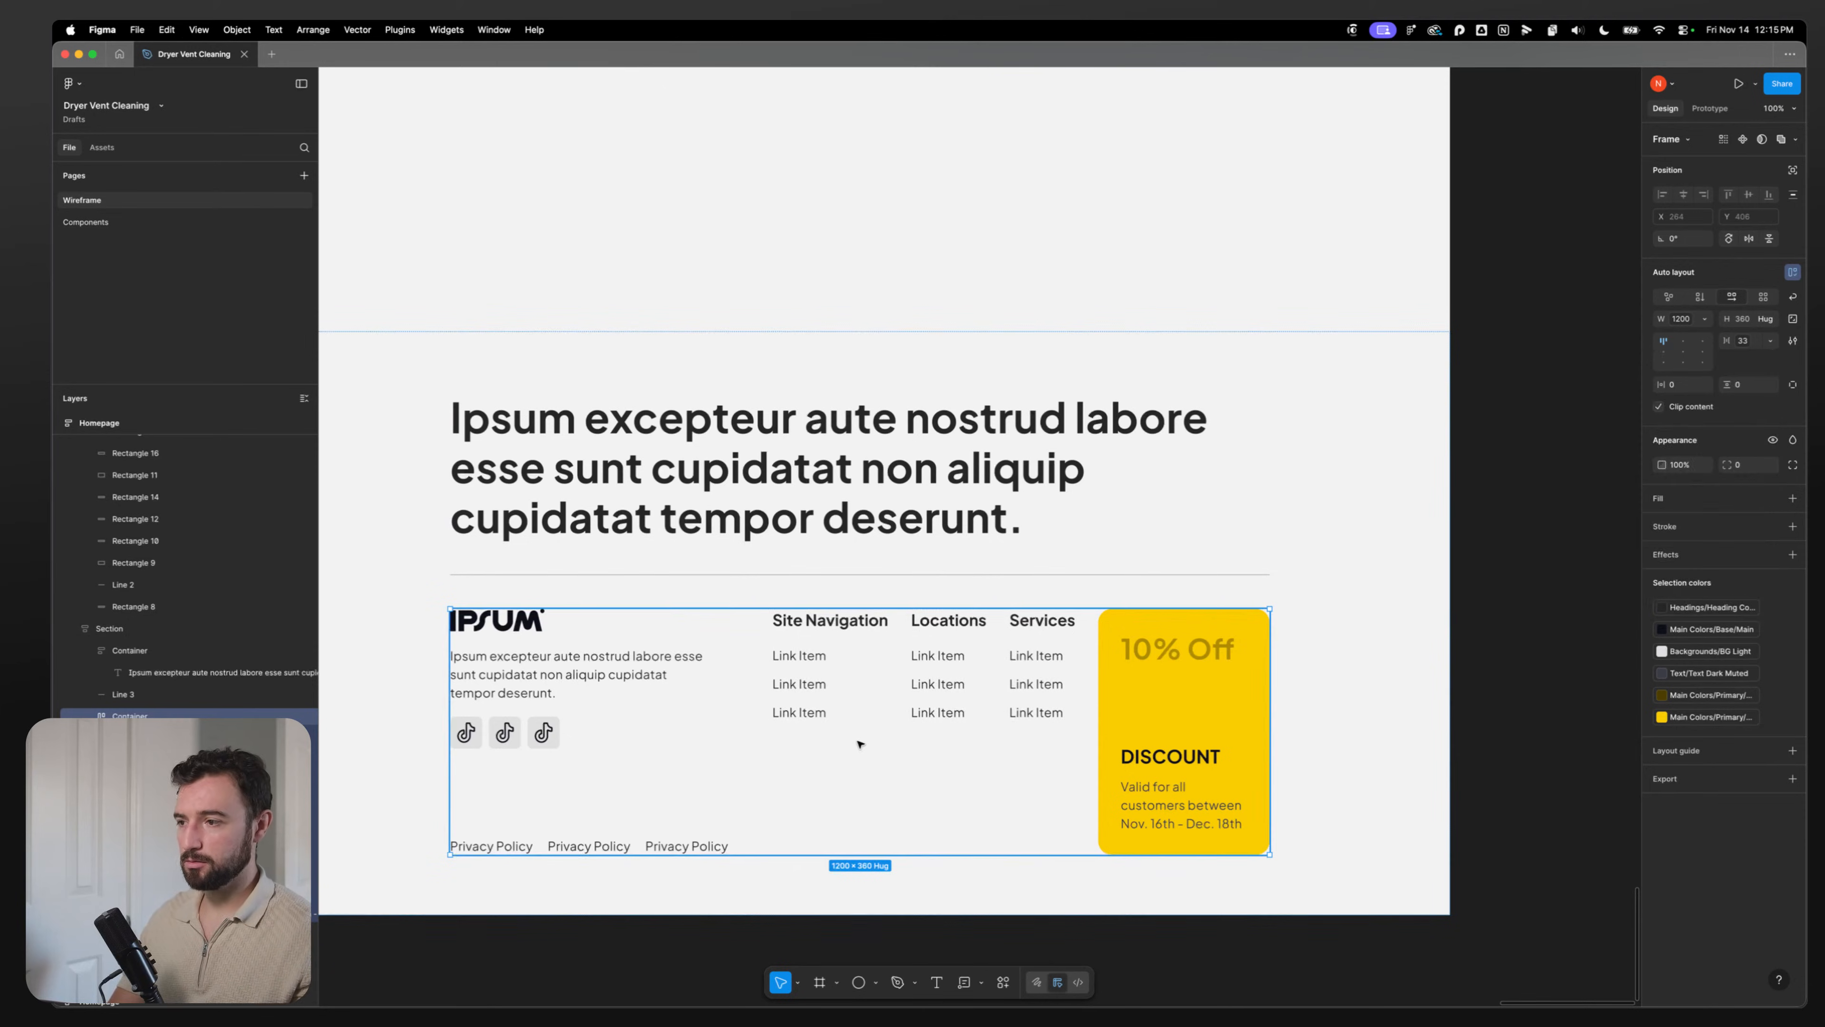
Step: Replace the automatic gap in the logo-and-navigation row with the D Space L variable
{"action": "left_click", "coordinate": [688, 665]}
{"action": "left_click", "coordinate": [681, 663]}
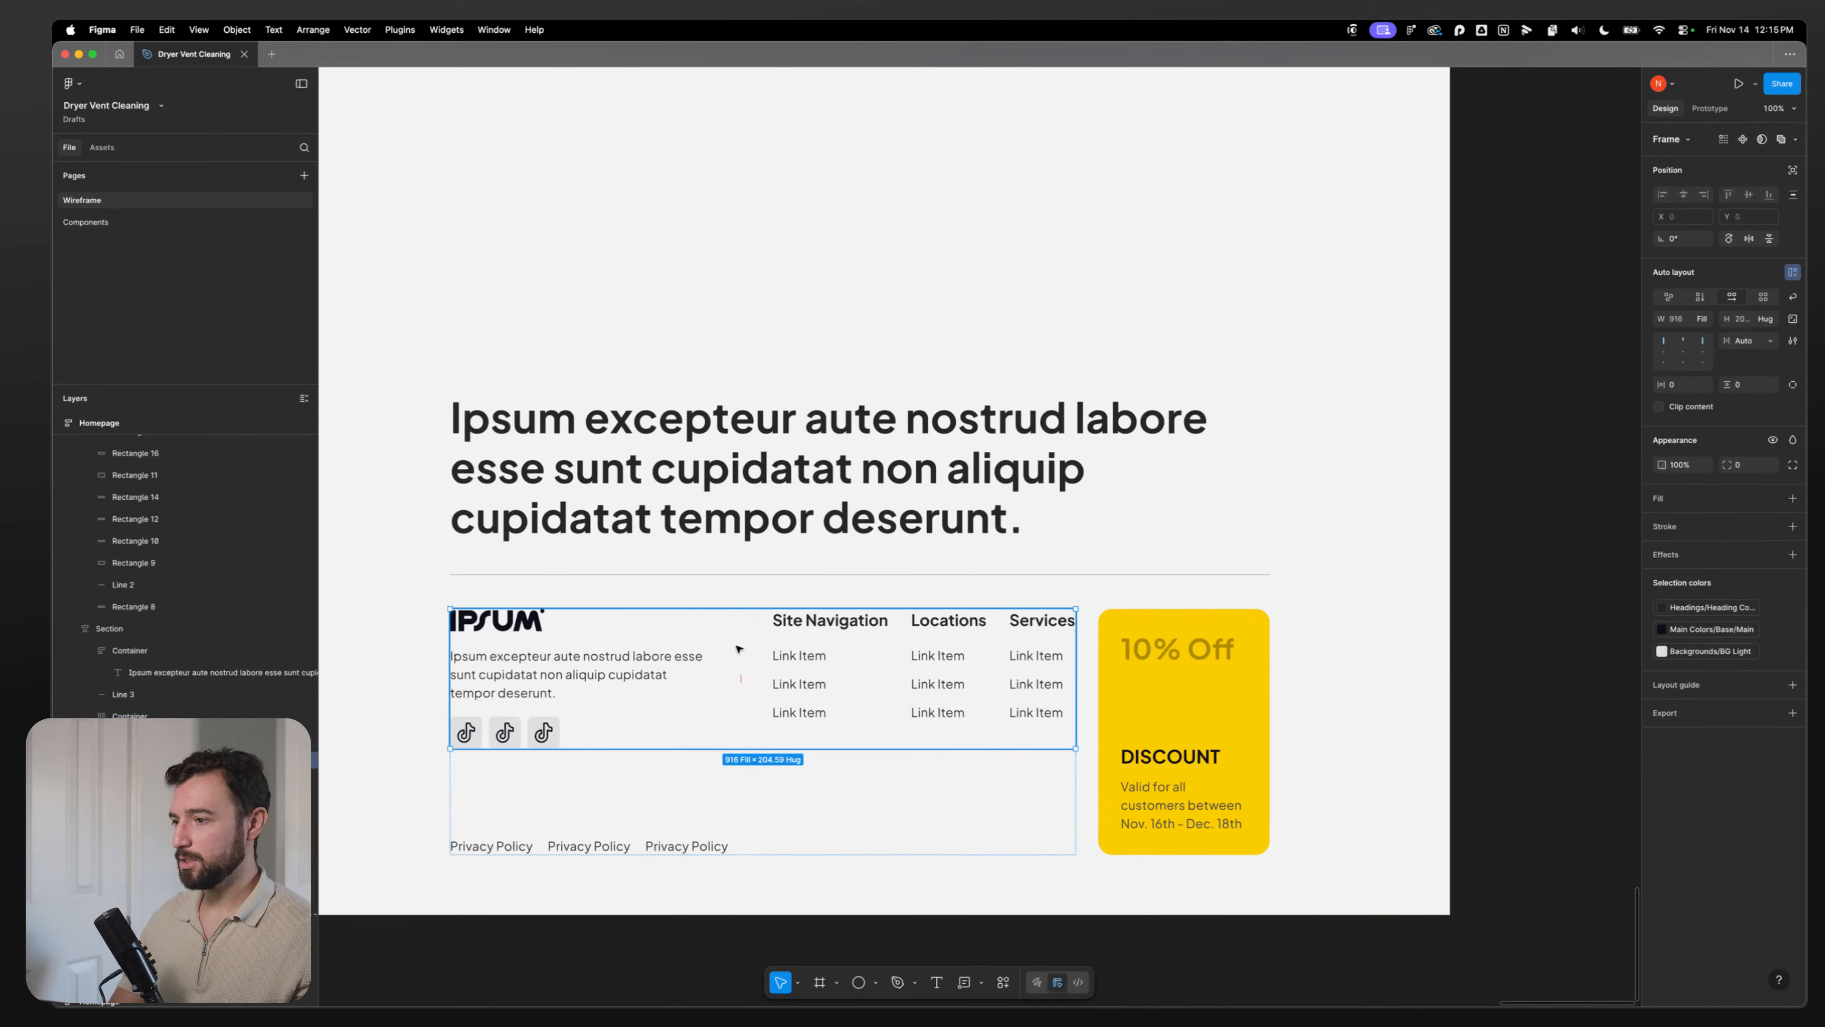
{"action": "left_click", "coordinate": [1770, 340]}
{"action": "left_click", "coordinate": [1744, 369]}
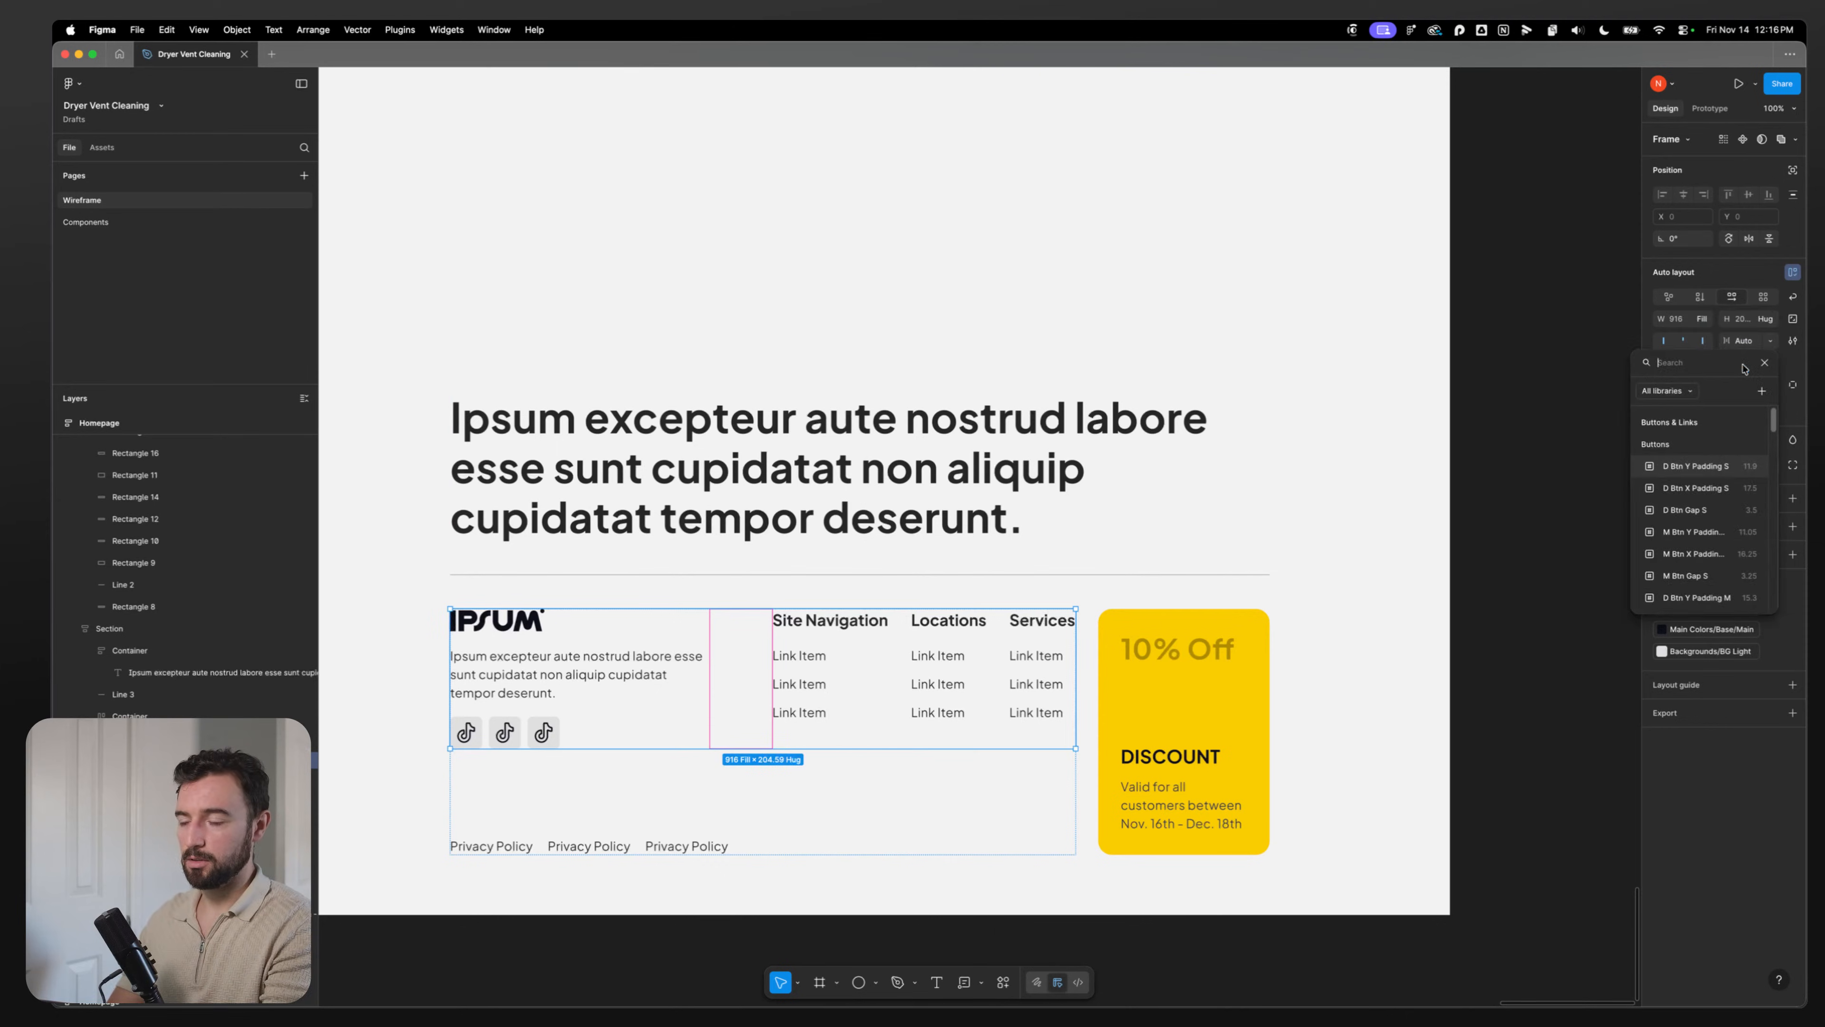
{"action": "type", "text": "space"}
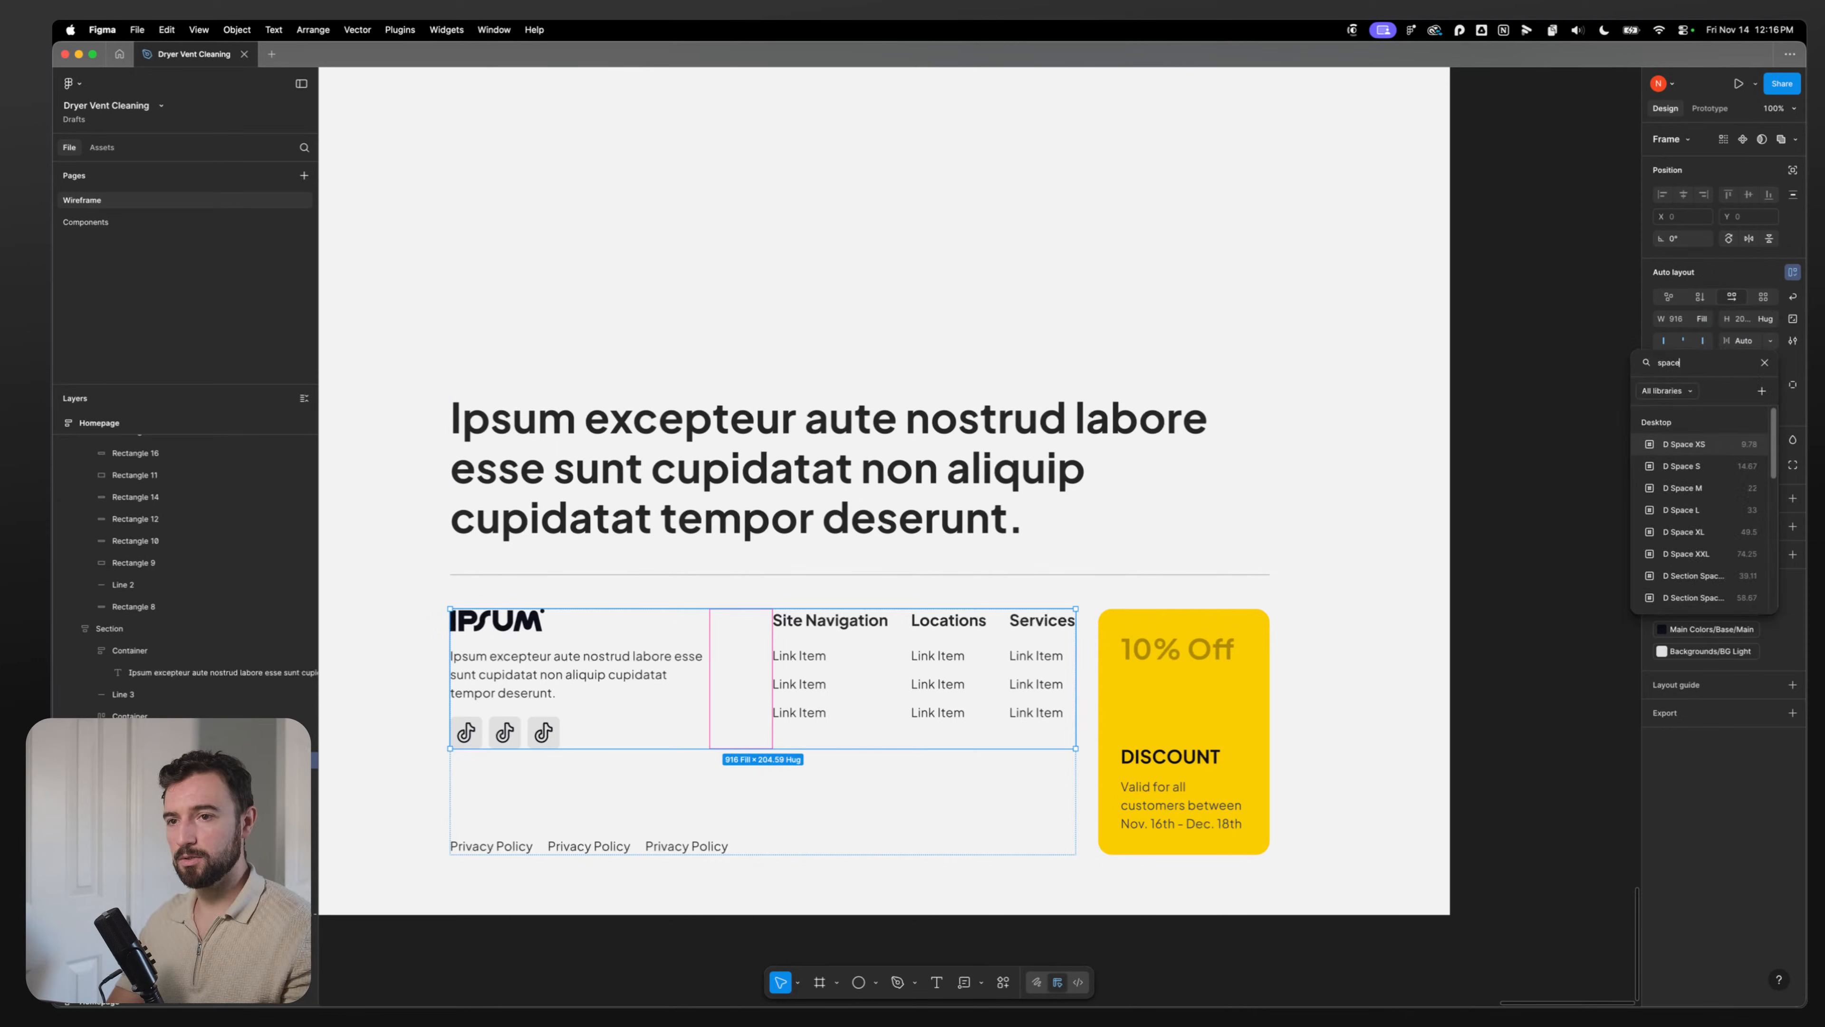
{"action": "left_click", "coordinate": [1681, 509]}
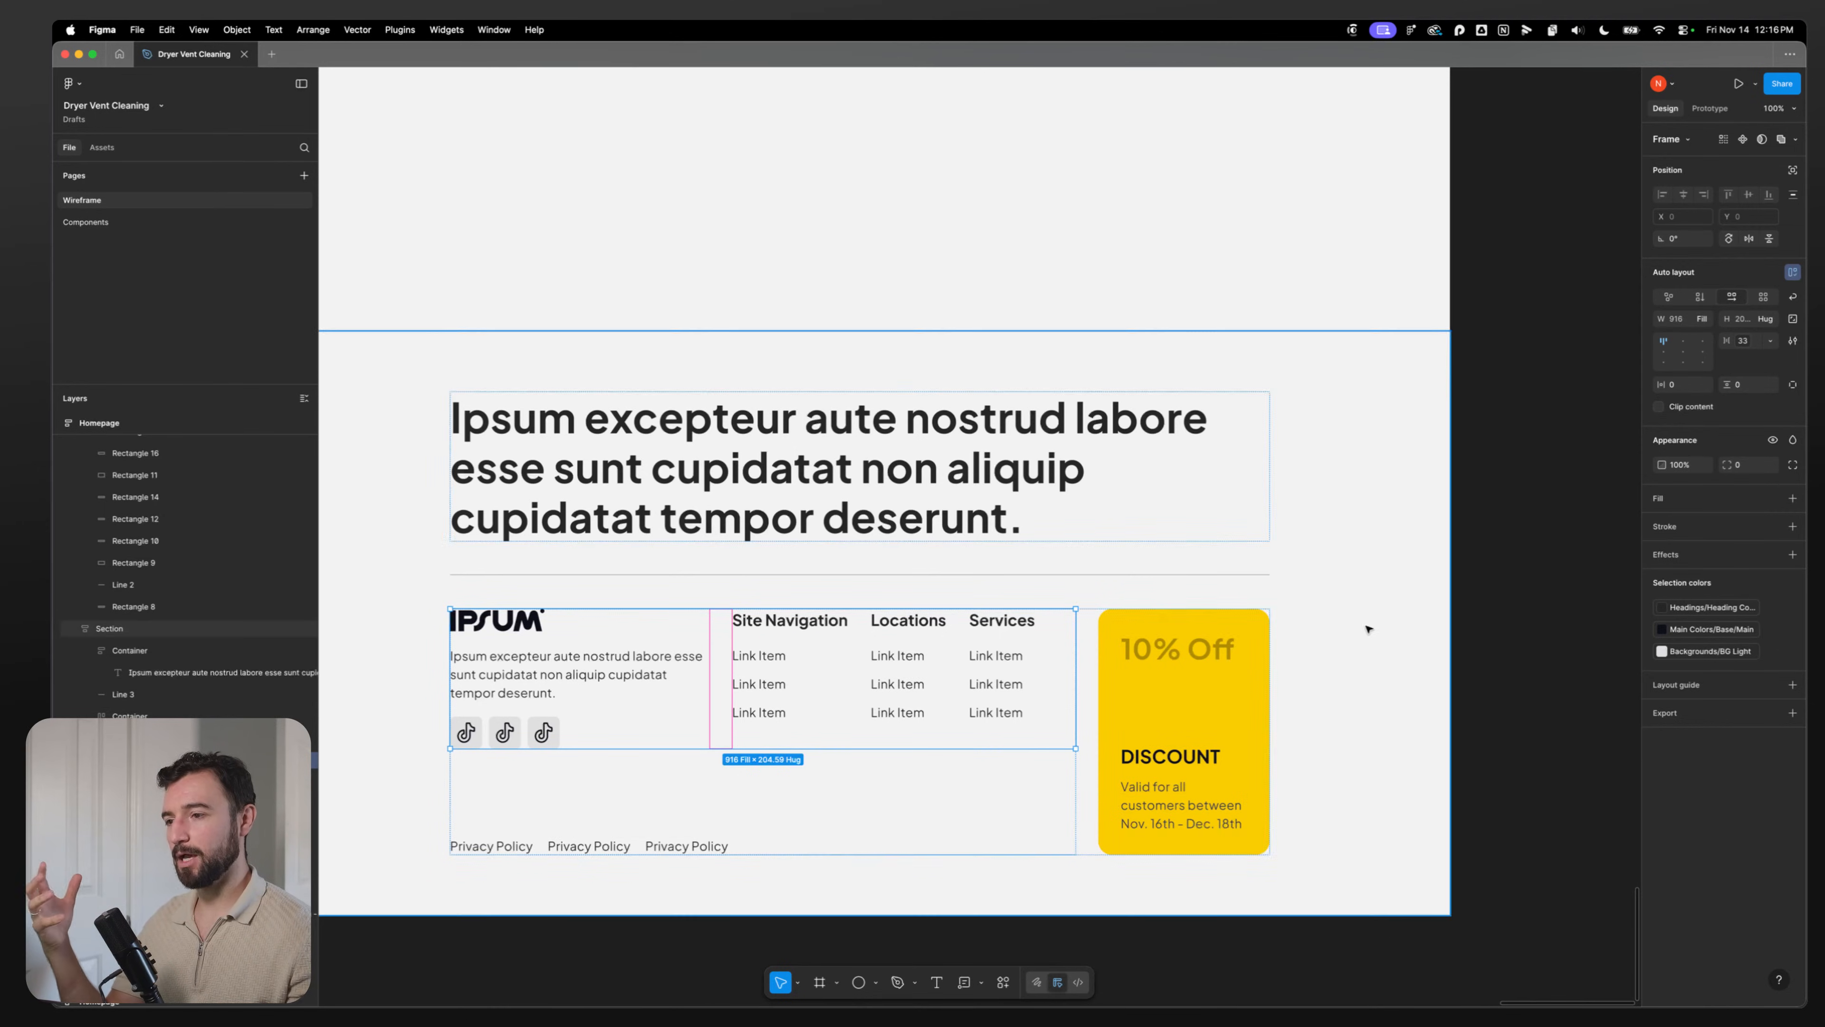
{"action": "left_click", "coordinate": [1519, 571]}
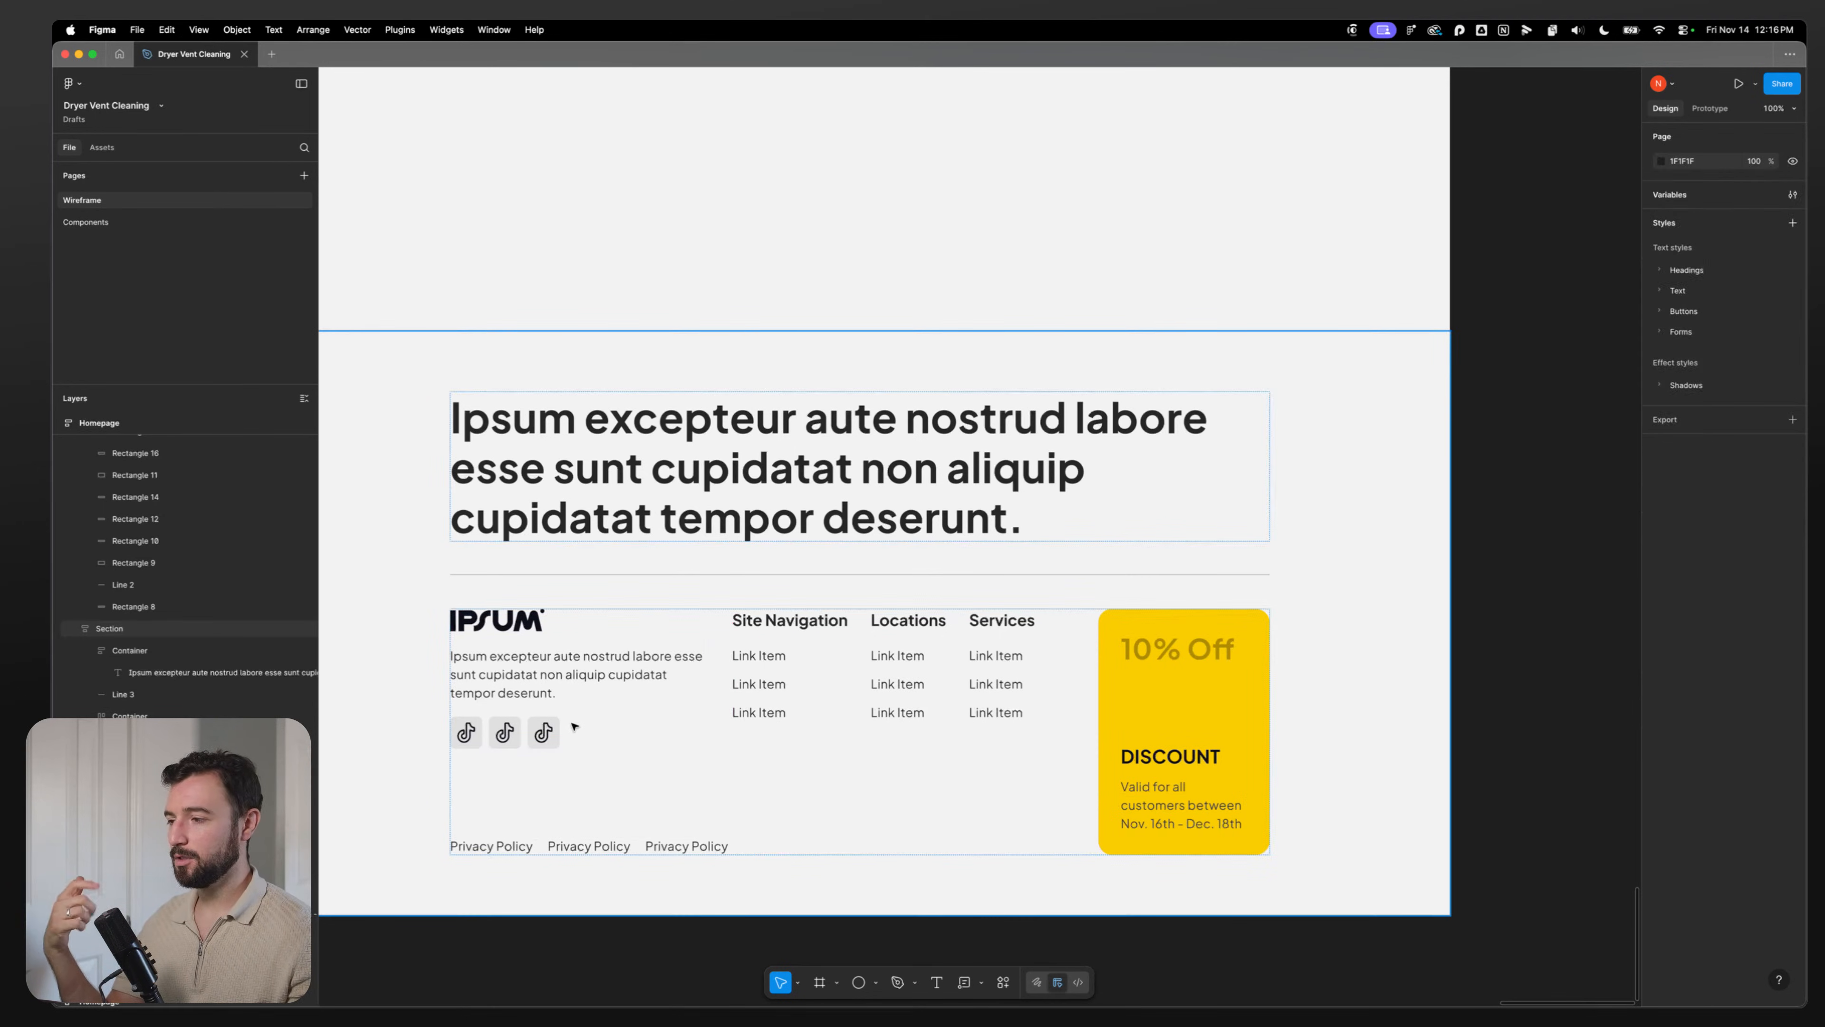
Step: Increase the gap to 49.5 in both the logo-and-navigation row and the lower footer container holding the discount card
{"action": "double_click", "coordinate": [759, 656]}
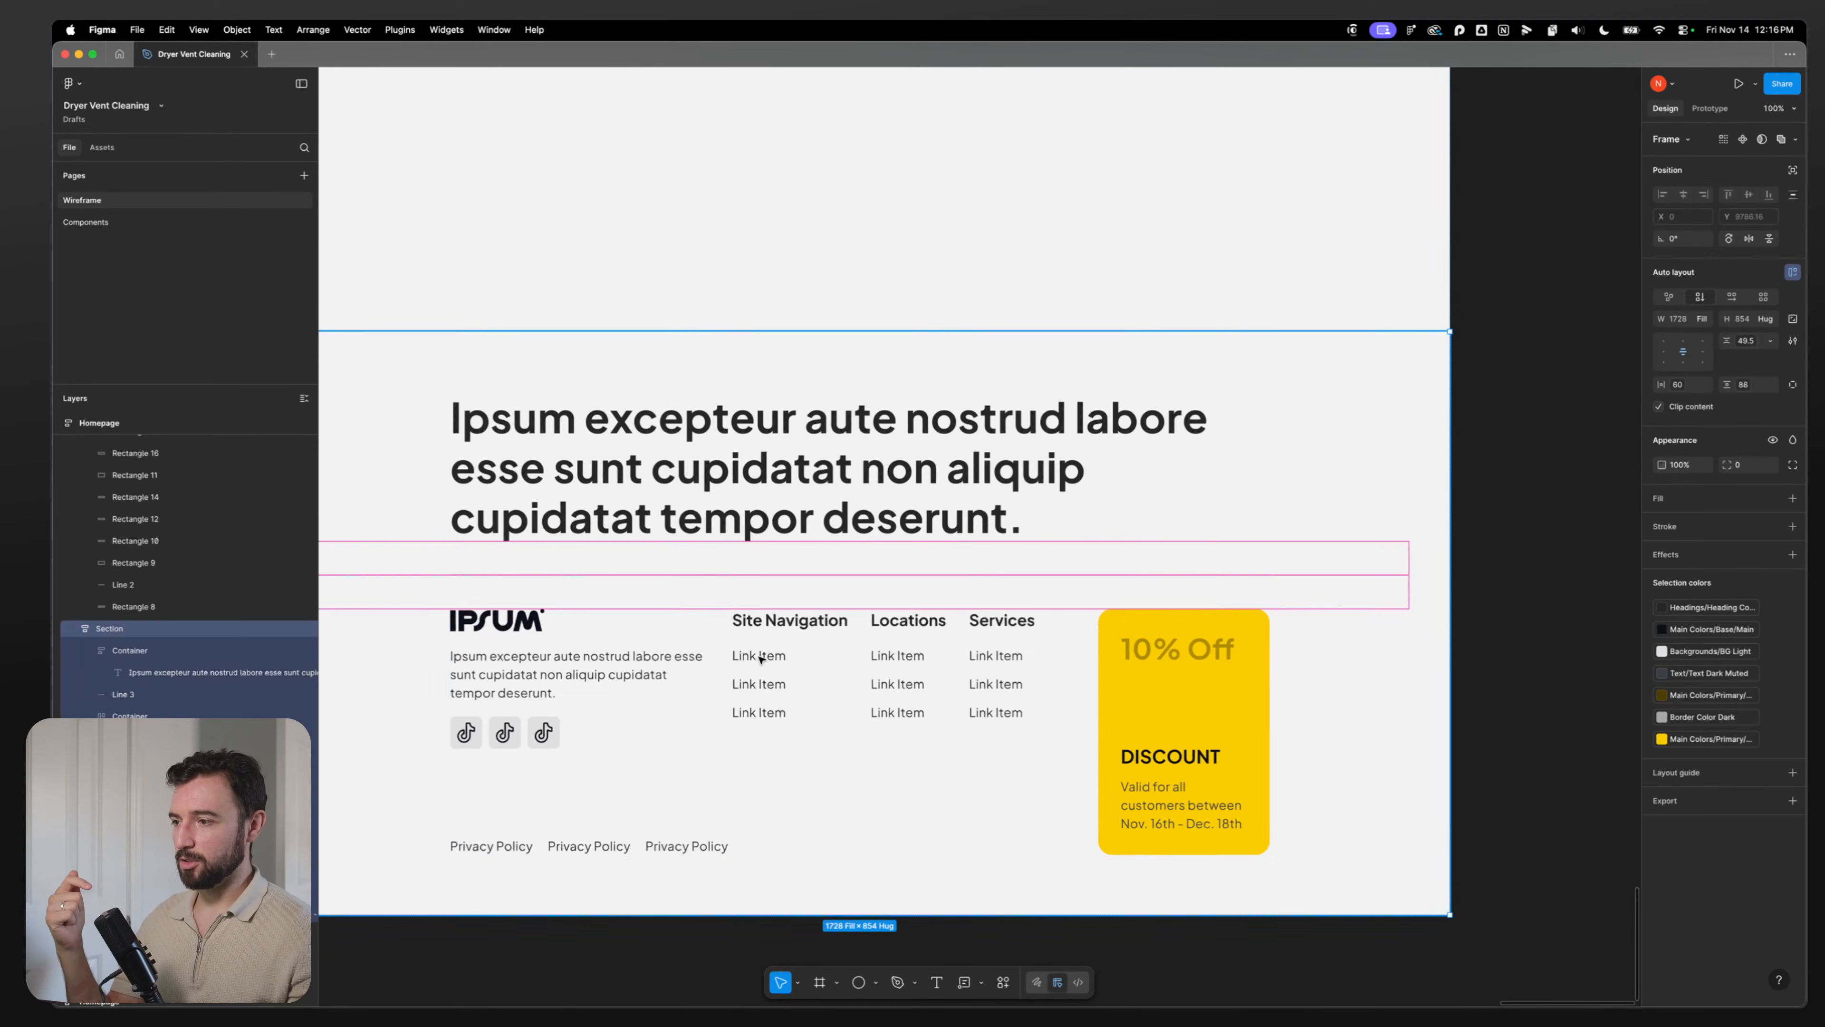
{"action": "double_click", "coordinate": [759, 655]}
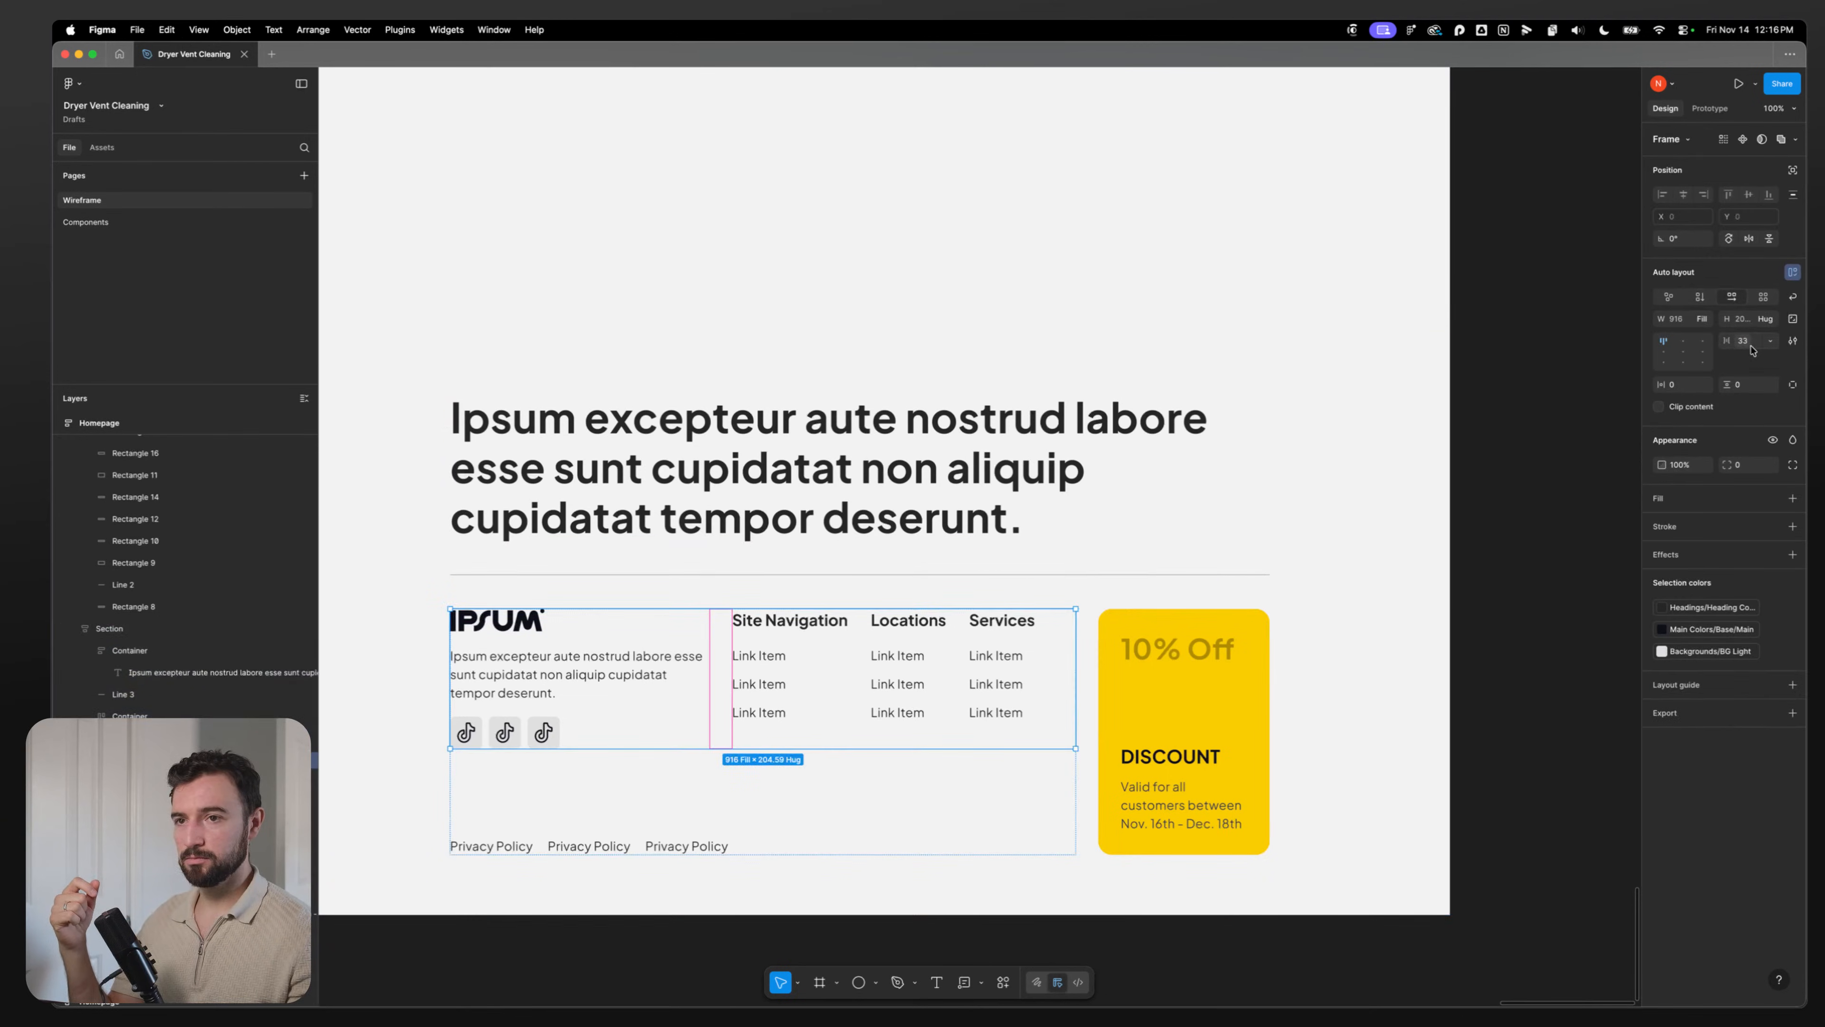
{"action": "left_click", "coordinate": [1746, 343]}
{"action": "left_click", "coordinate": [1666, 548]}
{"action": "left_click", "coordinate": [1087, 647]}
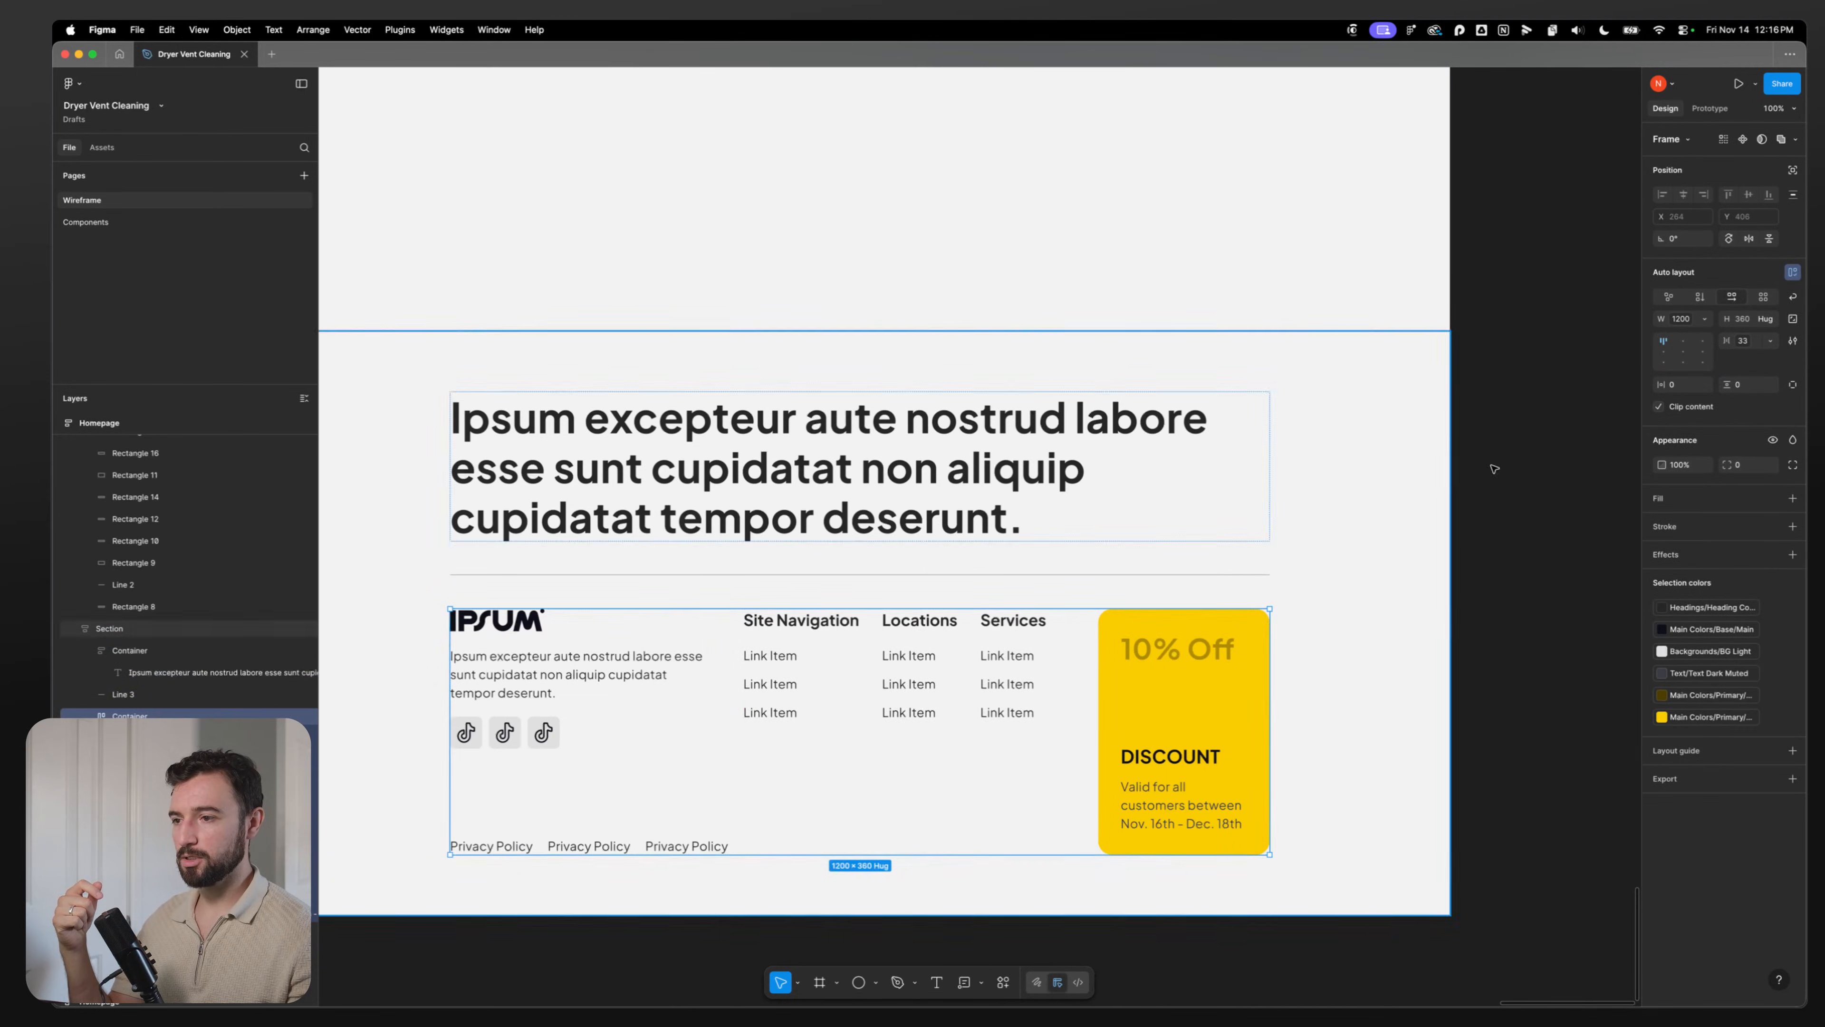
{"action": "left_click", "coordinate": [1743, 342]}
{"action": "left_click", "coordinate": [1683, 548]}
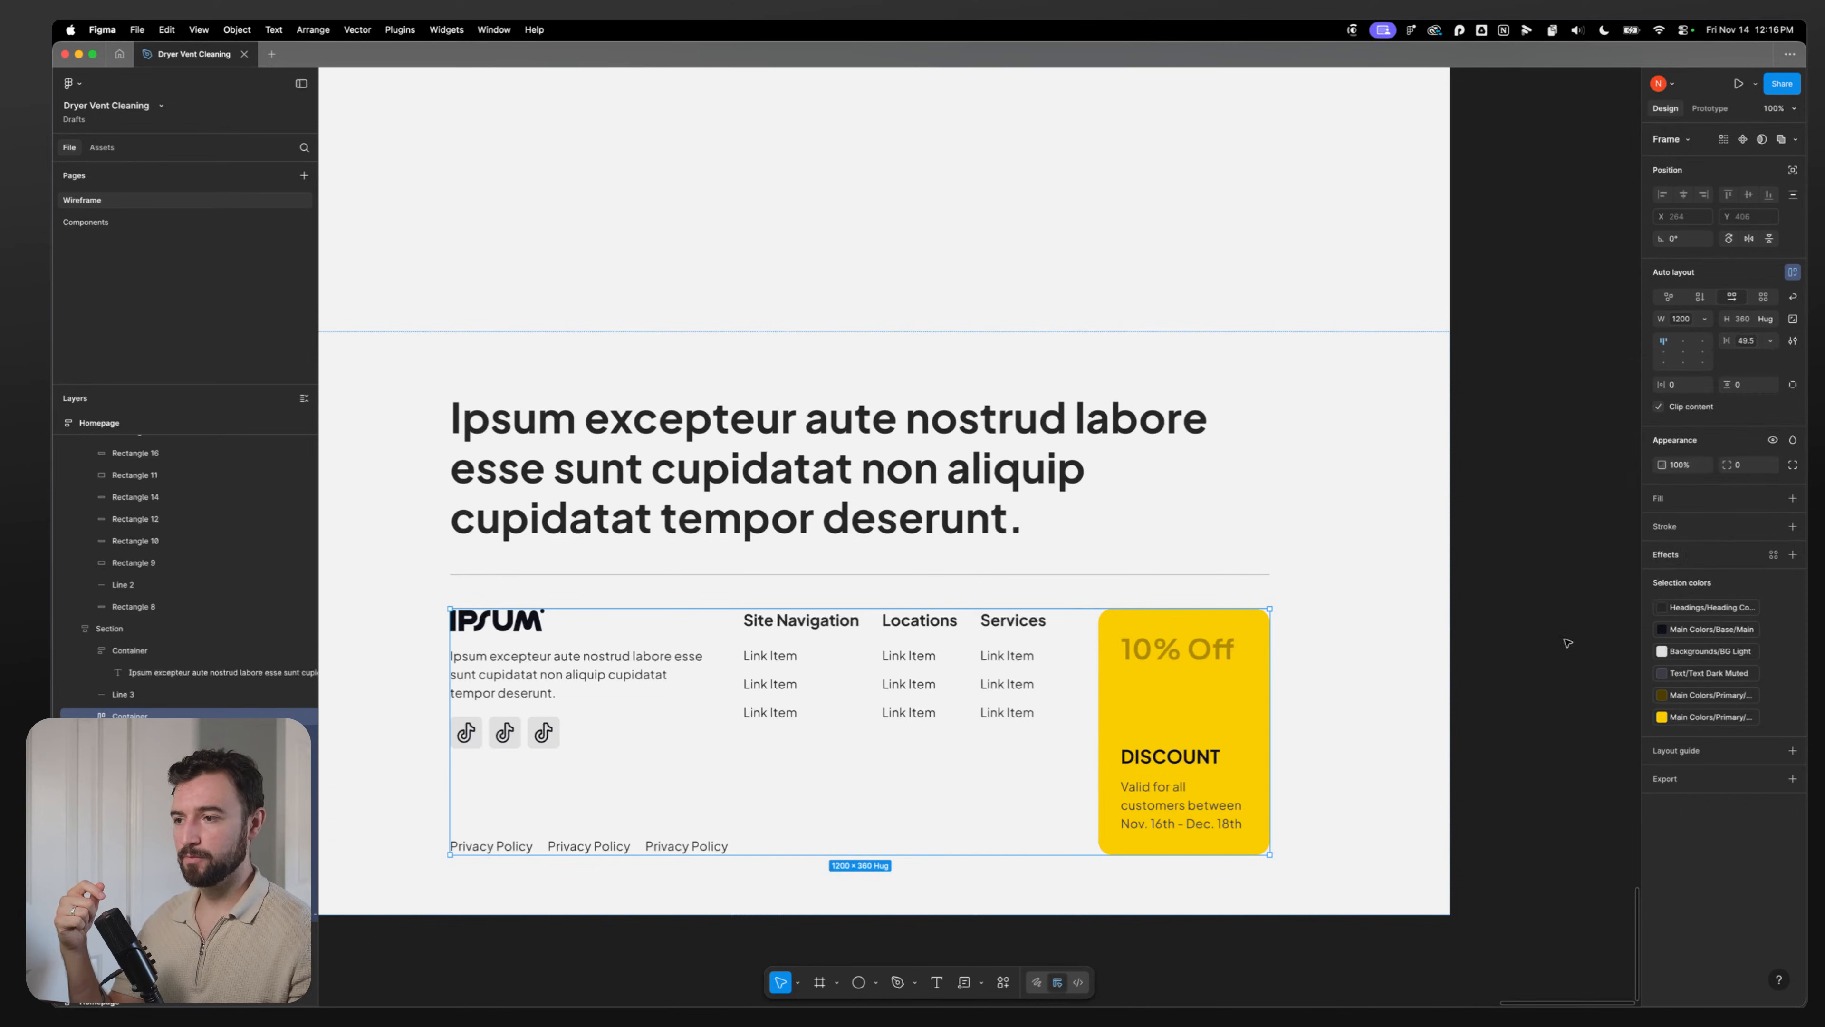
{"action": "left_click", "coordinate": [1020, 691]}
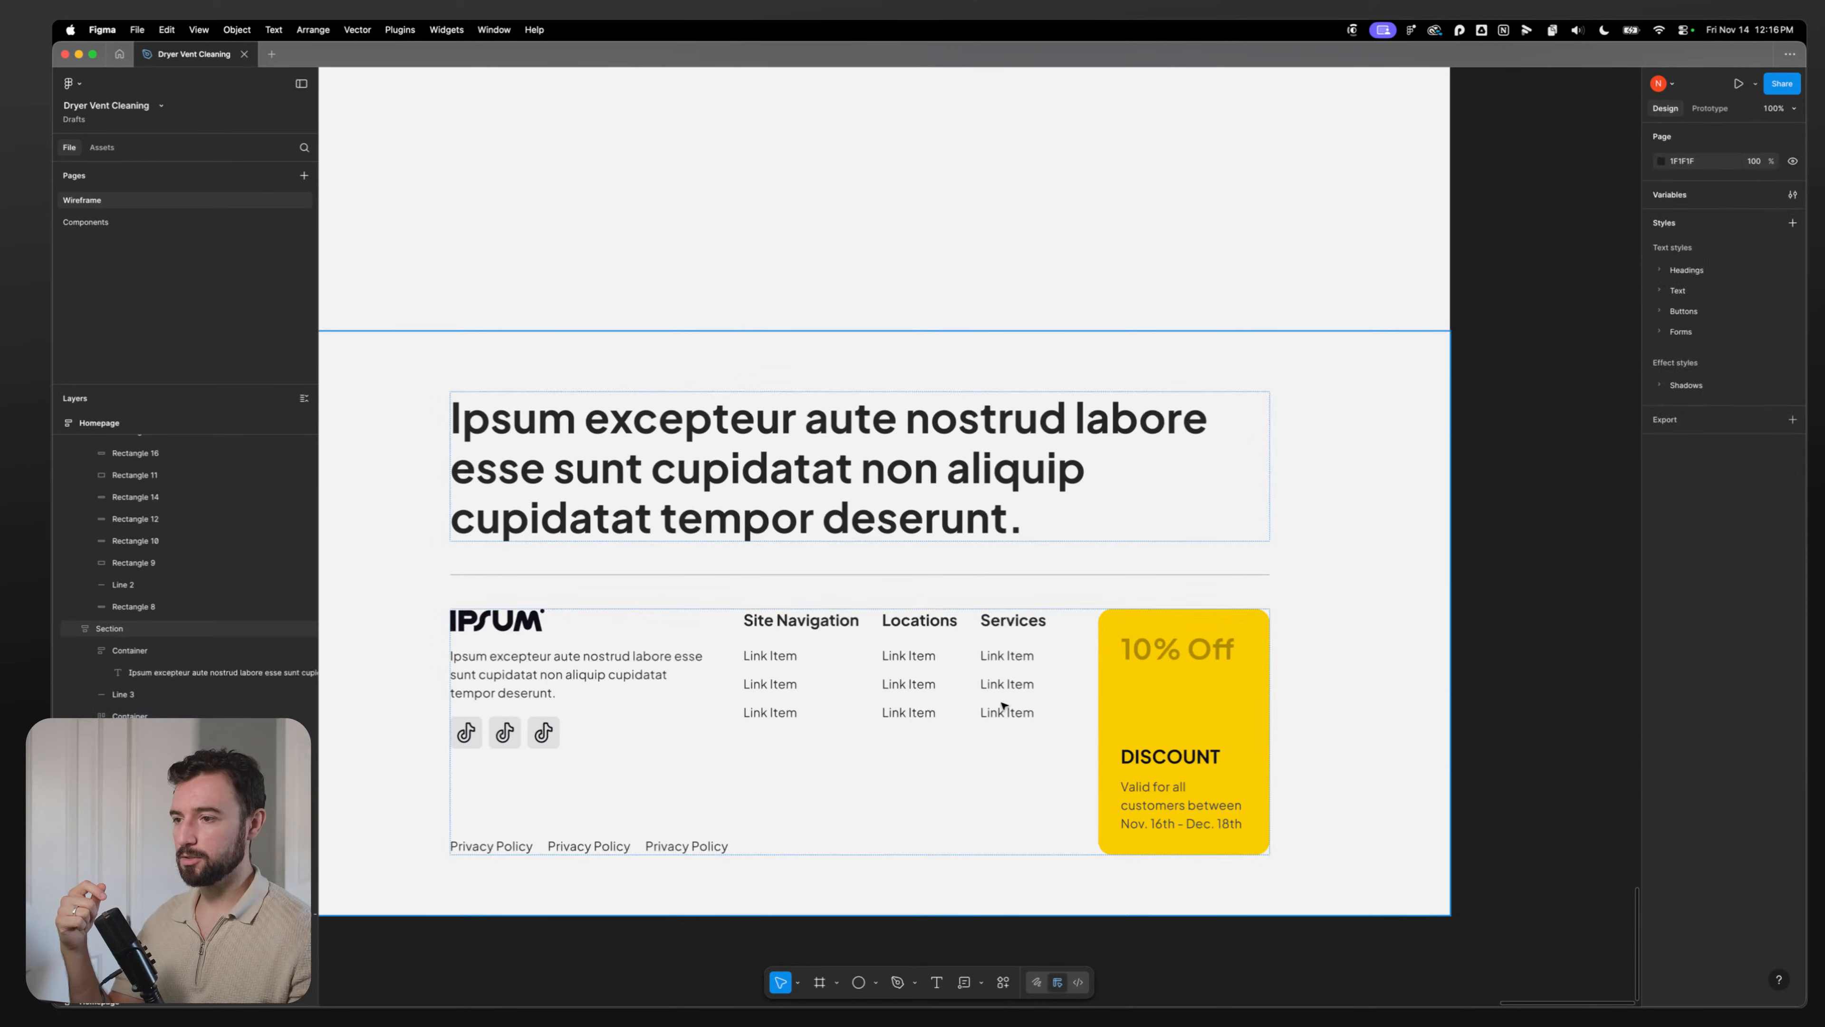
{"action": "left_click", "coordinate": [1091, 652]}
{"action": "left_click", "coordinate": [1491, 655]}
Step: Set the discount card's height to fill its container
{"action": "double_click", "coordinate": [1148, 680]}
{"action": "left_click", "coordinate": [1147, 680]}
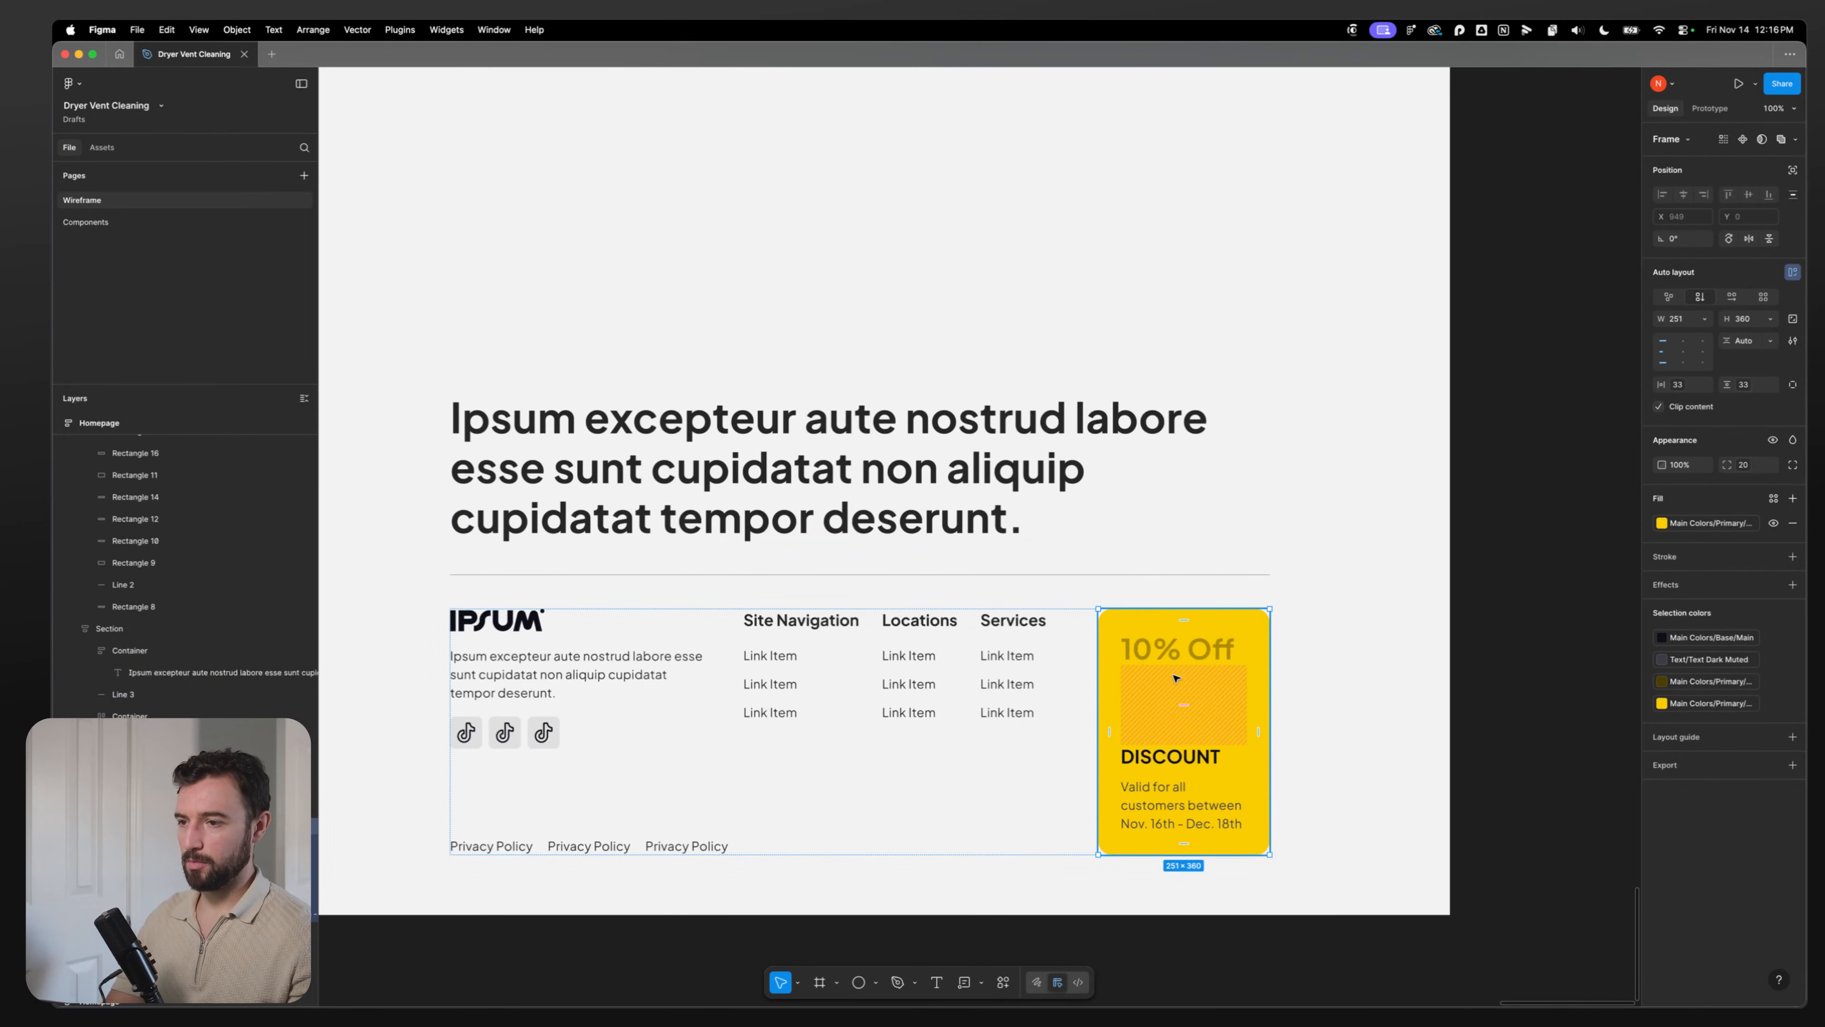
{"action": "left_click", "coordinate": [1770, 319]}
{"action": "left_click", "coordinate": [1733, 352]}
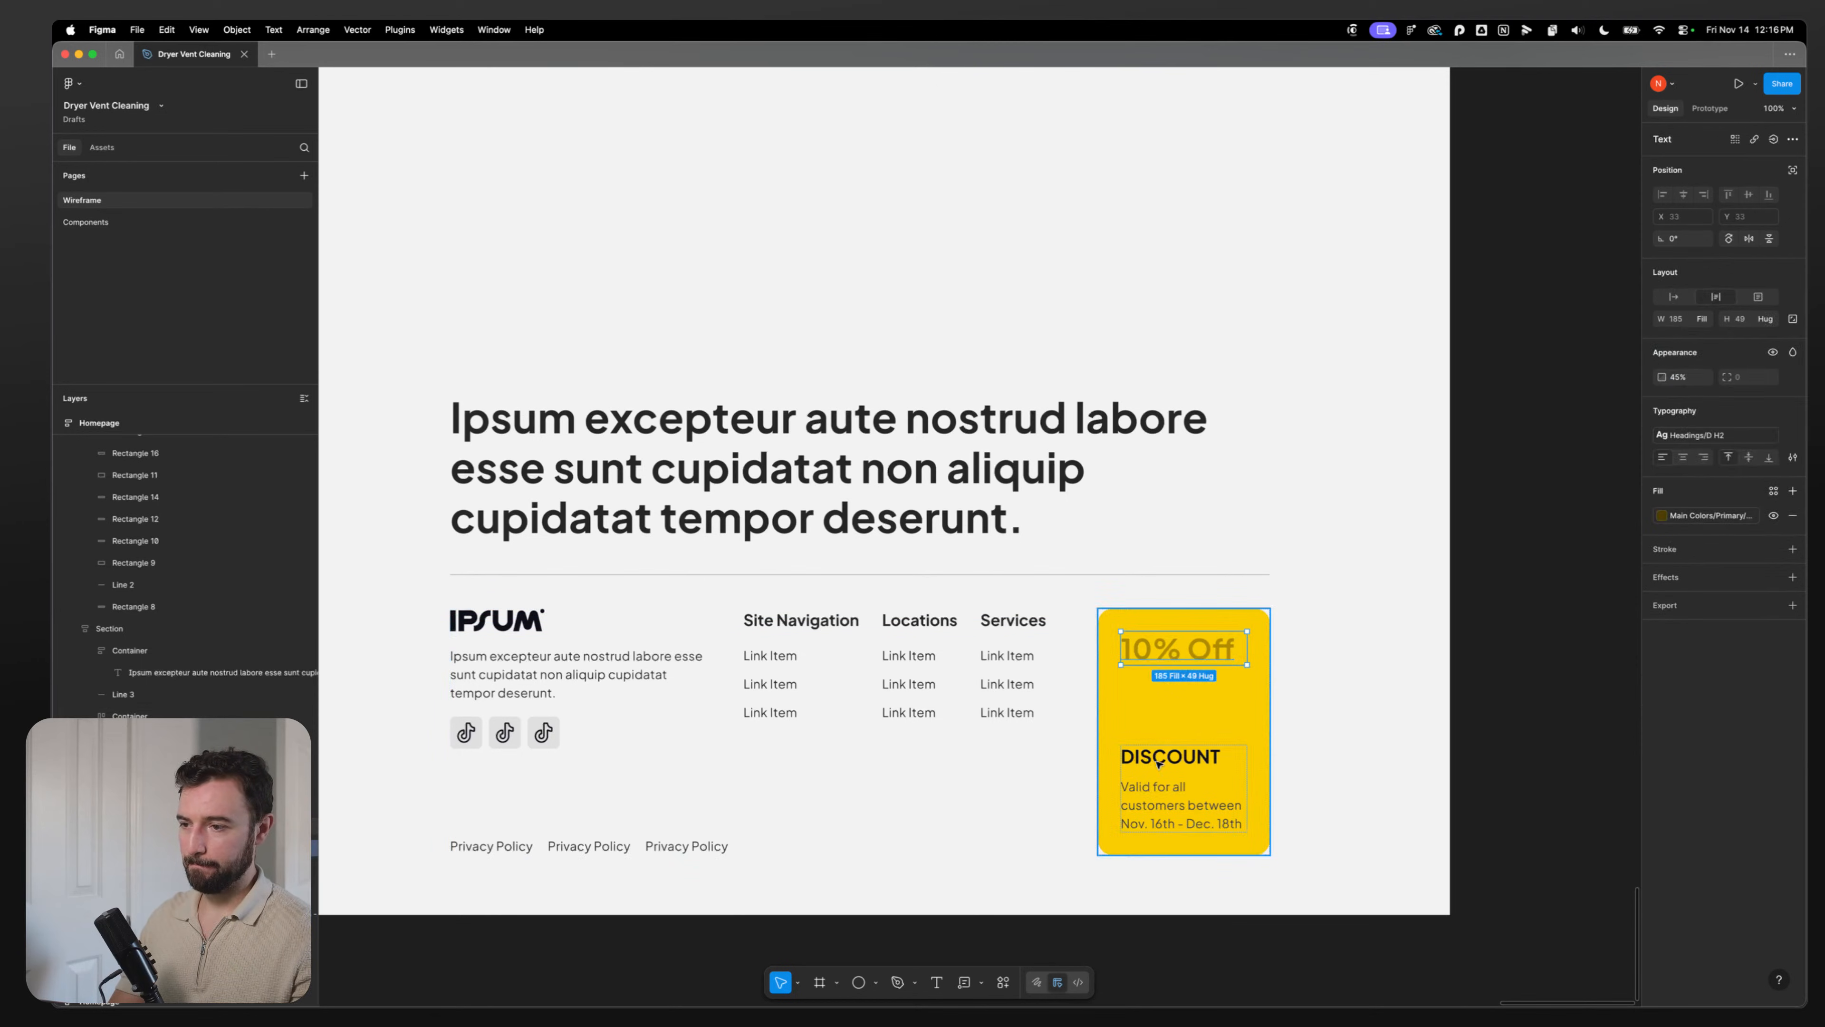
Step: End the discount description's date range with a period and append the sentence "Just mention the deal to us."
{"action": "left_click", "coordinate": [1159, 809]}
{"action": "double_click", "coordinate": [1159, 810]}
{"action": "double_click", "coordinate": [1158, 809]}
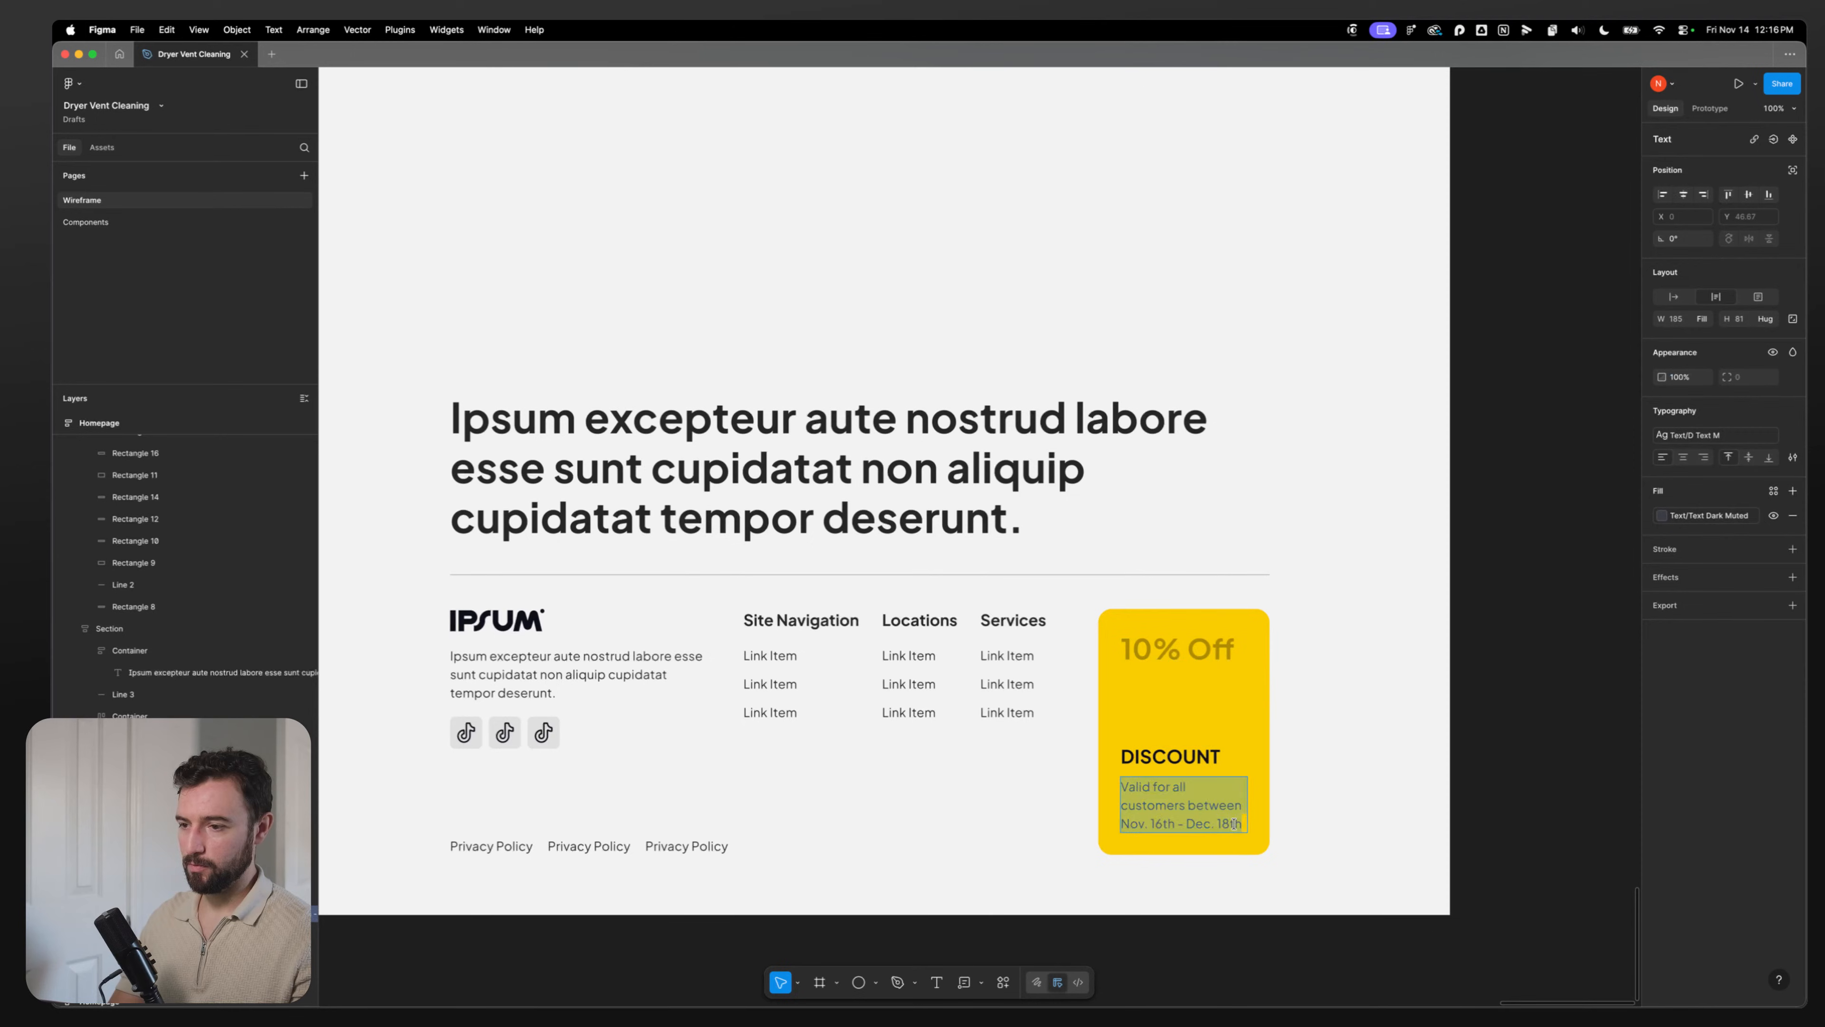
{"action": "left_click", "coordinate": [1243, 828]}
{"action": "type", "text": "Just menti"}
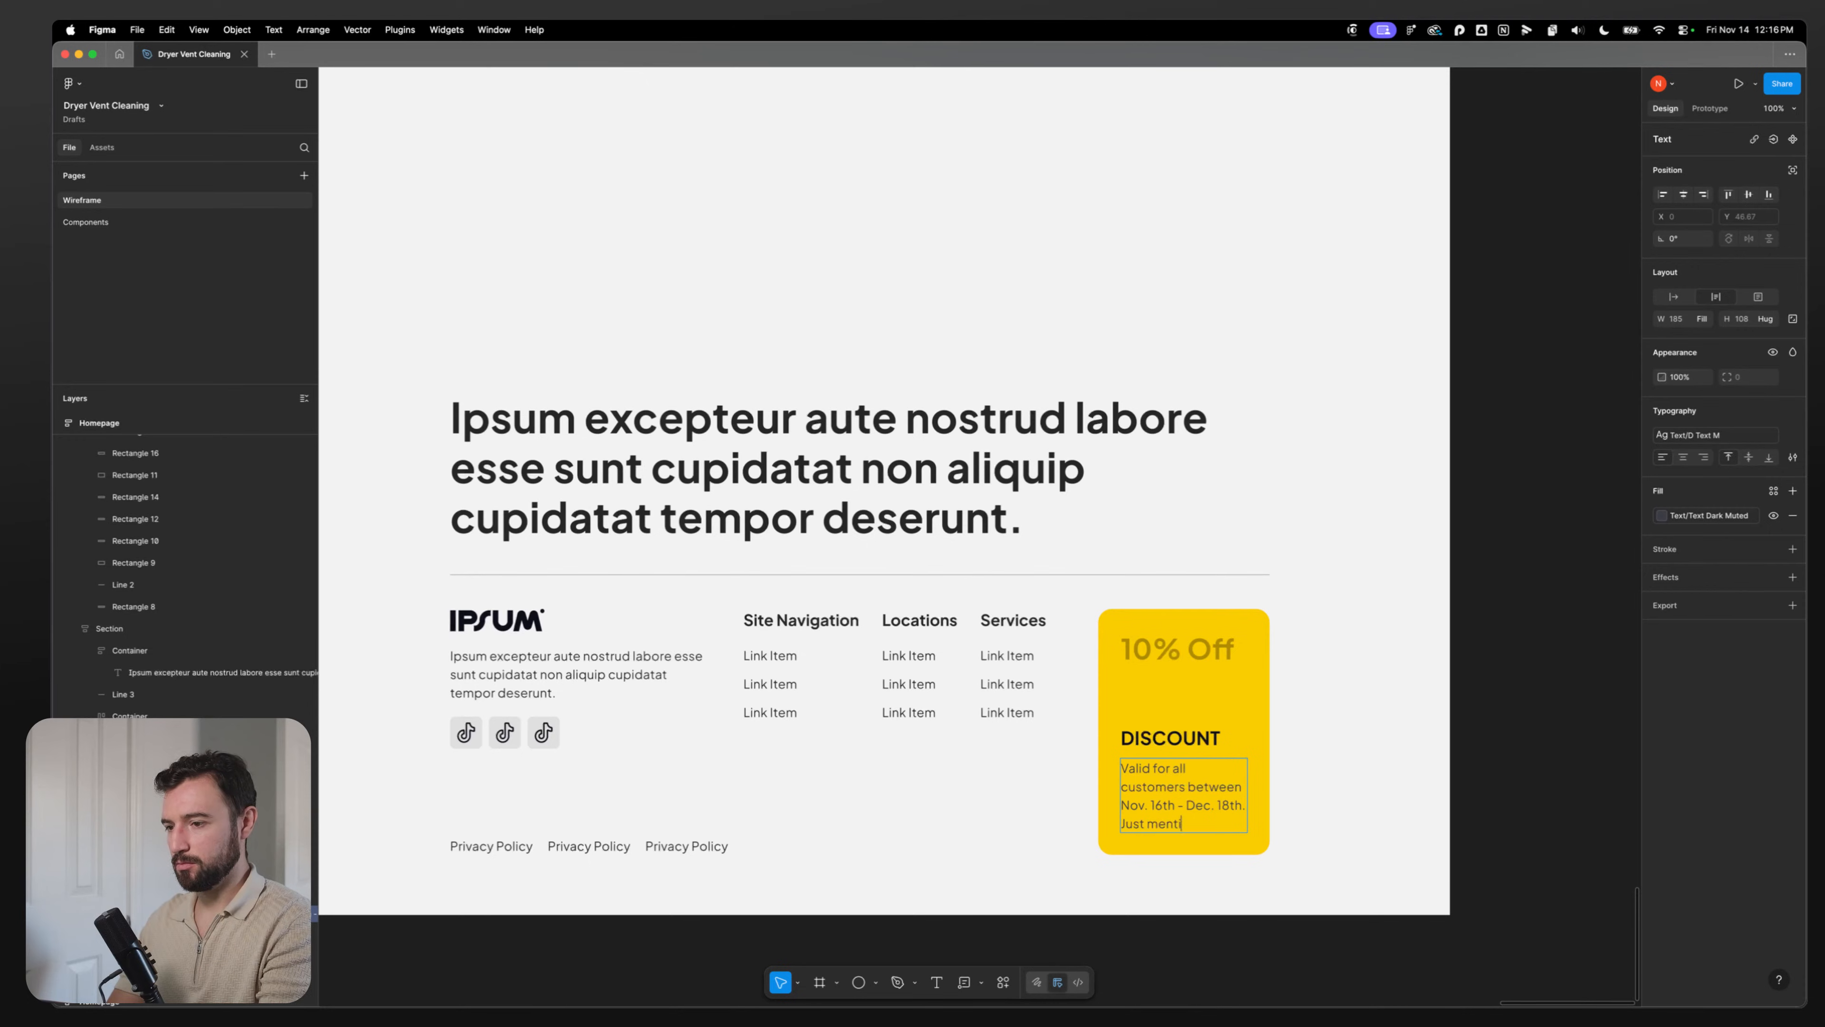
{"action": "type", "text": "on the deal to us."}
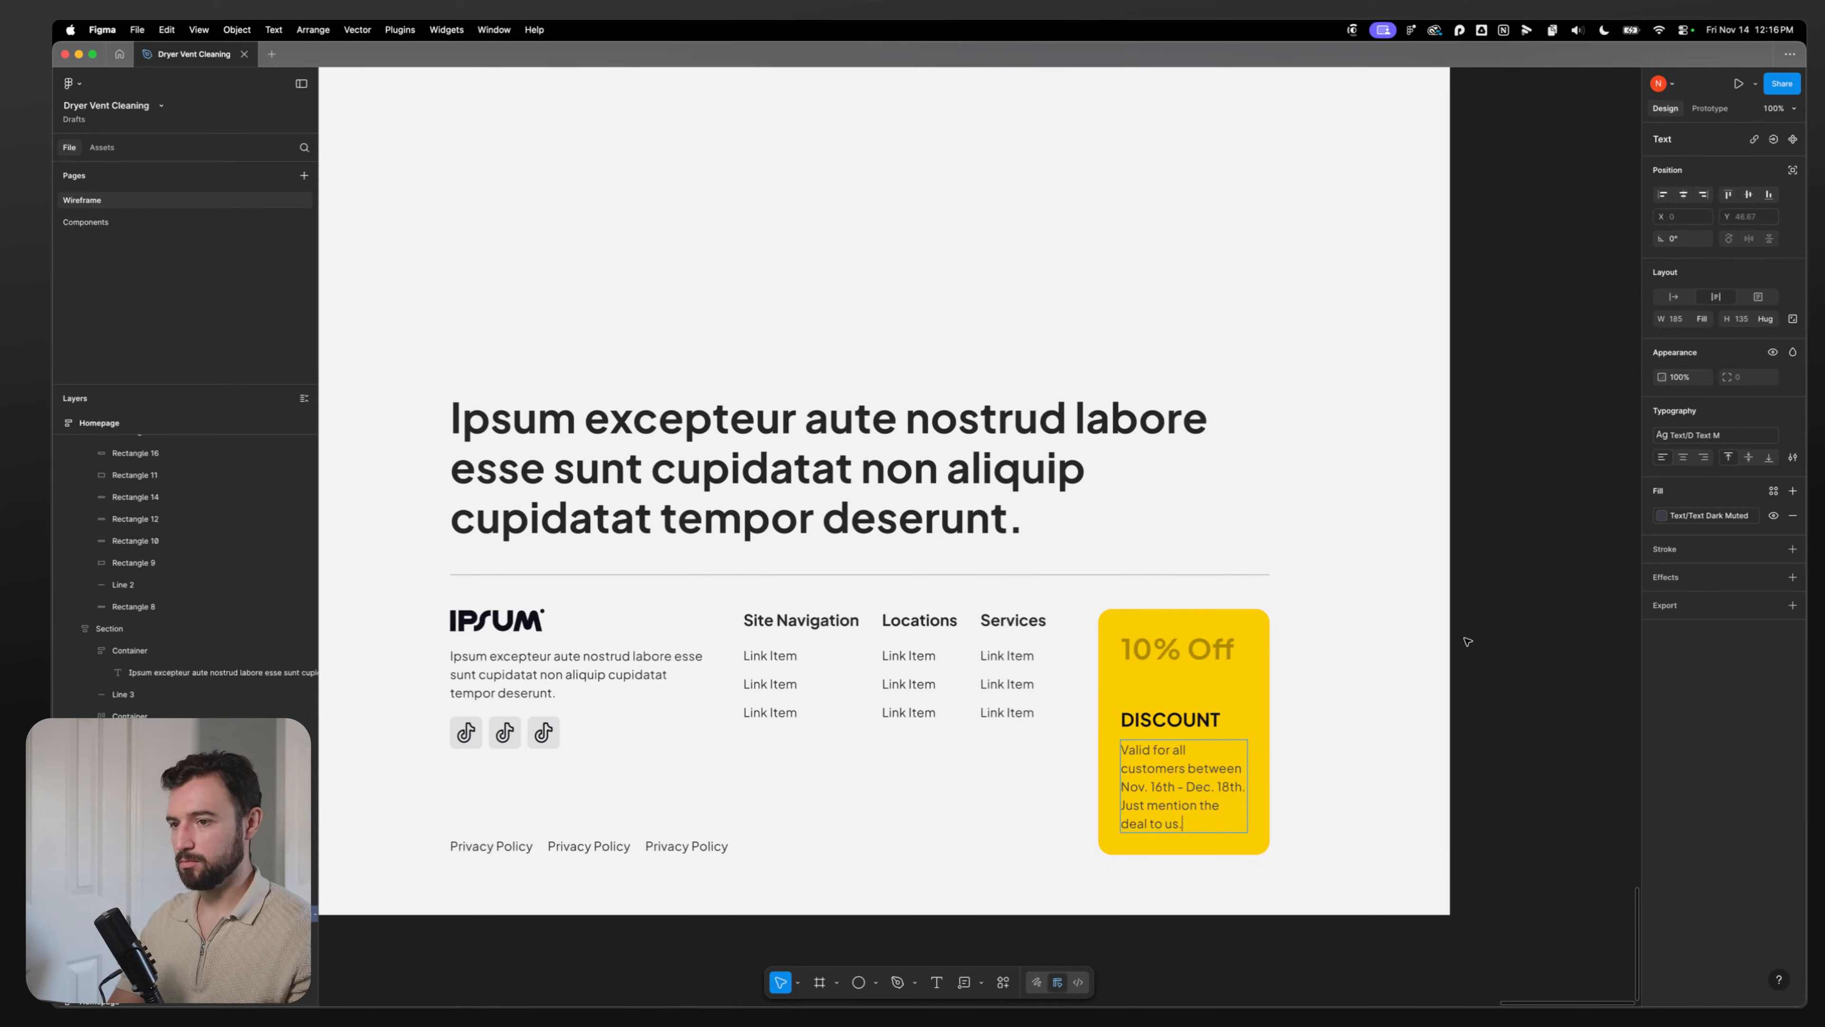
{"action": "left_click", "coordinate": [1516, 701]}
Step: Delete the sentence "Just mention the deal to us." from the discount card's description, keeping the period after "Dec. 18th"
{"action": "double_click", "coordinate": [1161, 794]}
{"action": "double_click", "coordinate": [1161, 794]}
{"action": "double_click", "coordinate": [1161, 793]}
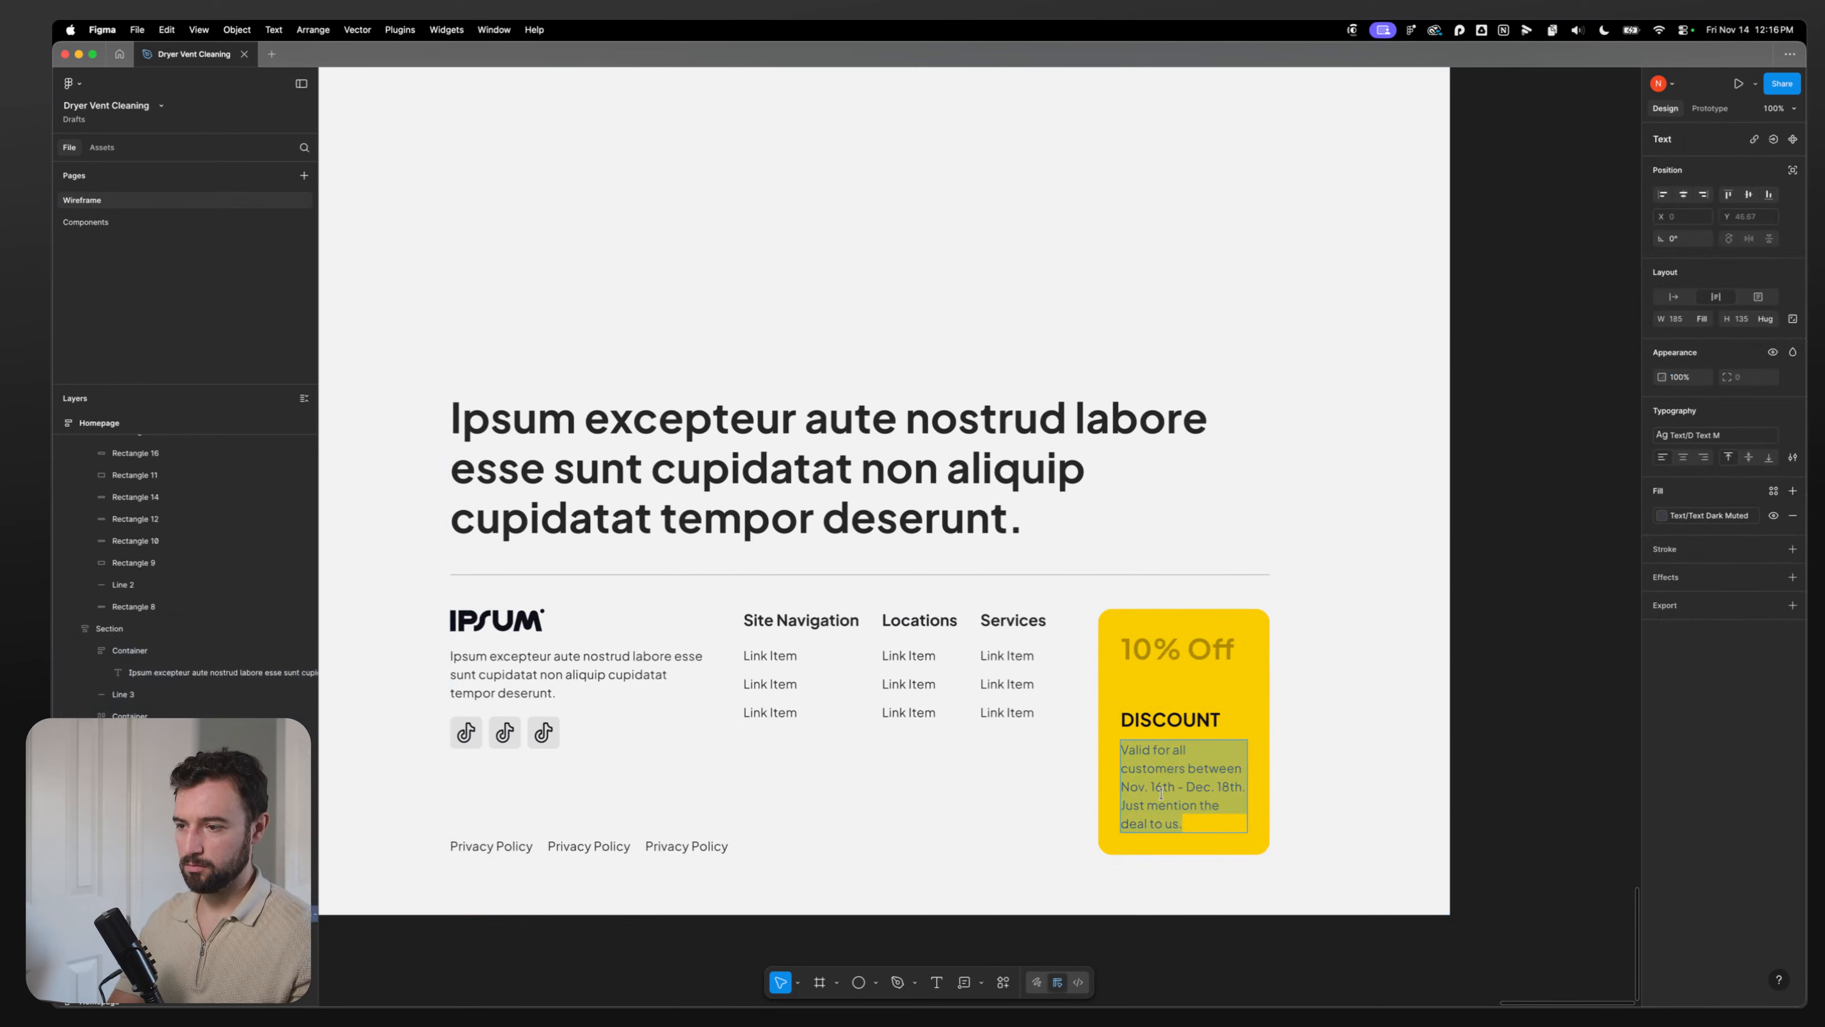
{"action": "left_click", "coordinate": [1161, 793]}
{"action": "left_click_drag", "start_coordinate": [1184, 825], "coordinate": [1122, 810]}
{"action": "key", "text": "BackSpace"}
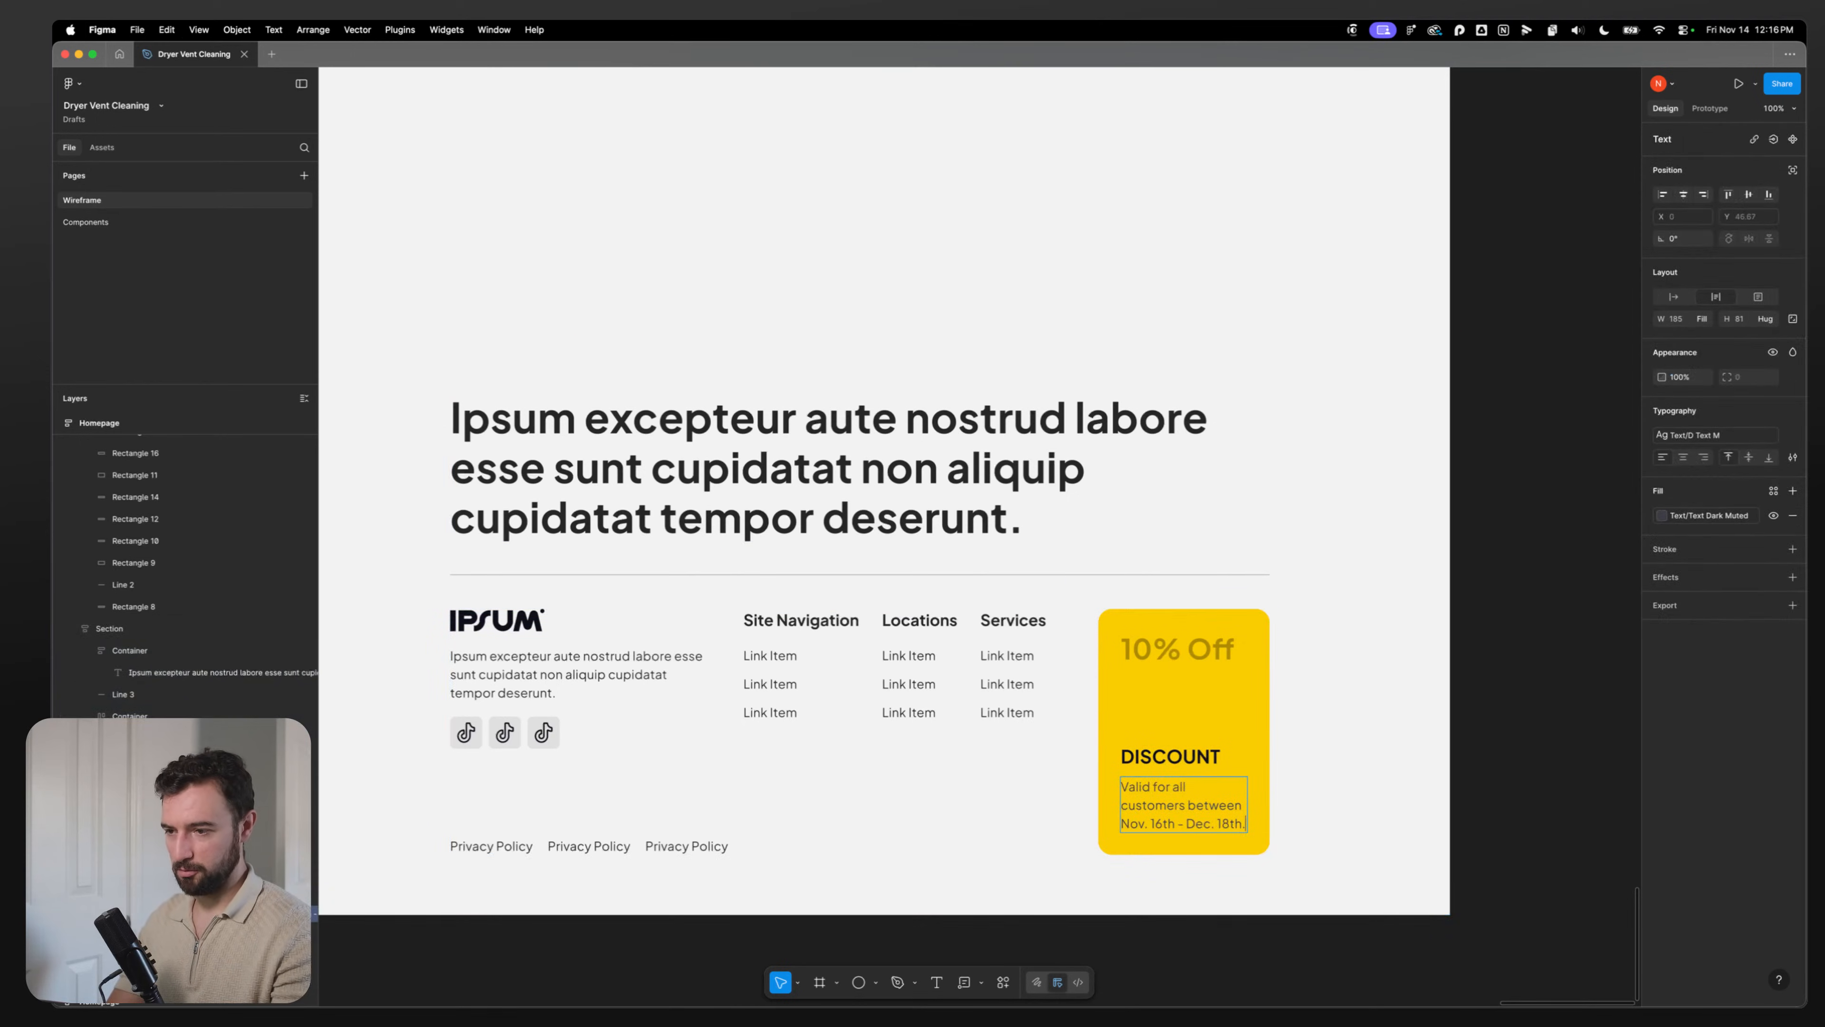
{"action": "double_click", "coordinate": [1473, 633]}
{"action": "double_click", "coordinate": [1164, 654]}
{"action": "double_click", "coordinate": [1164, 654]}
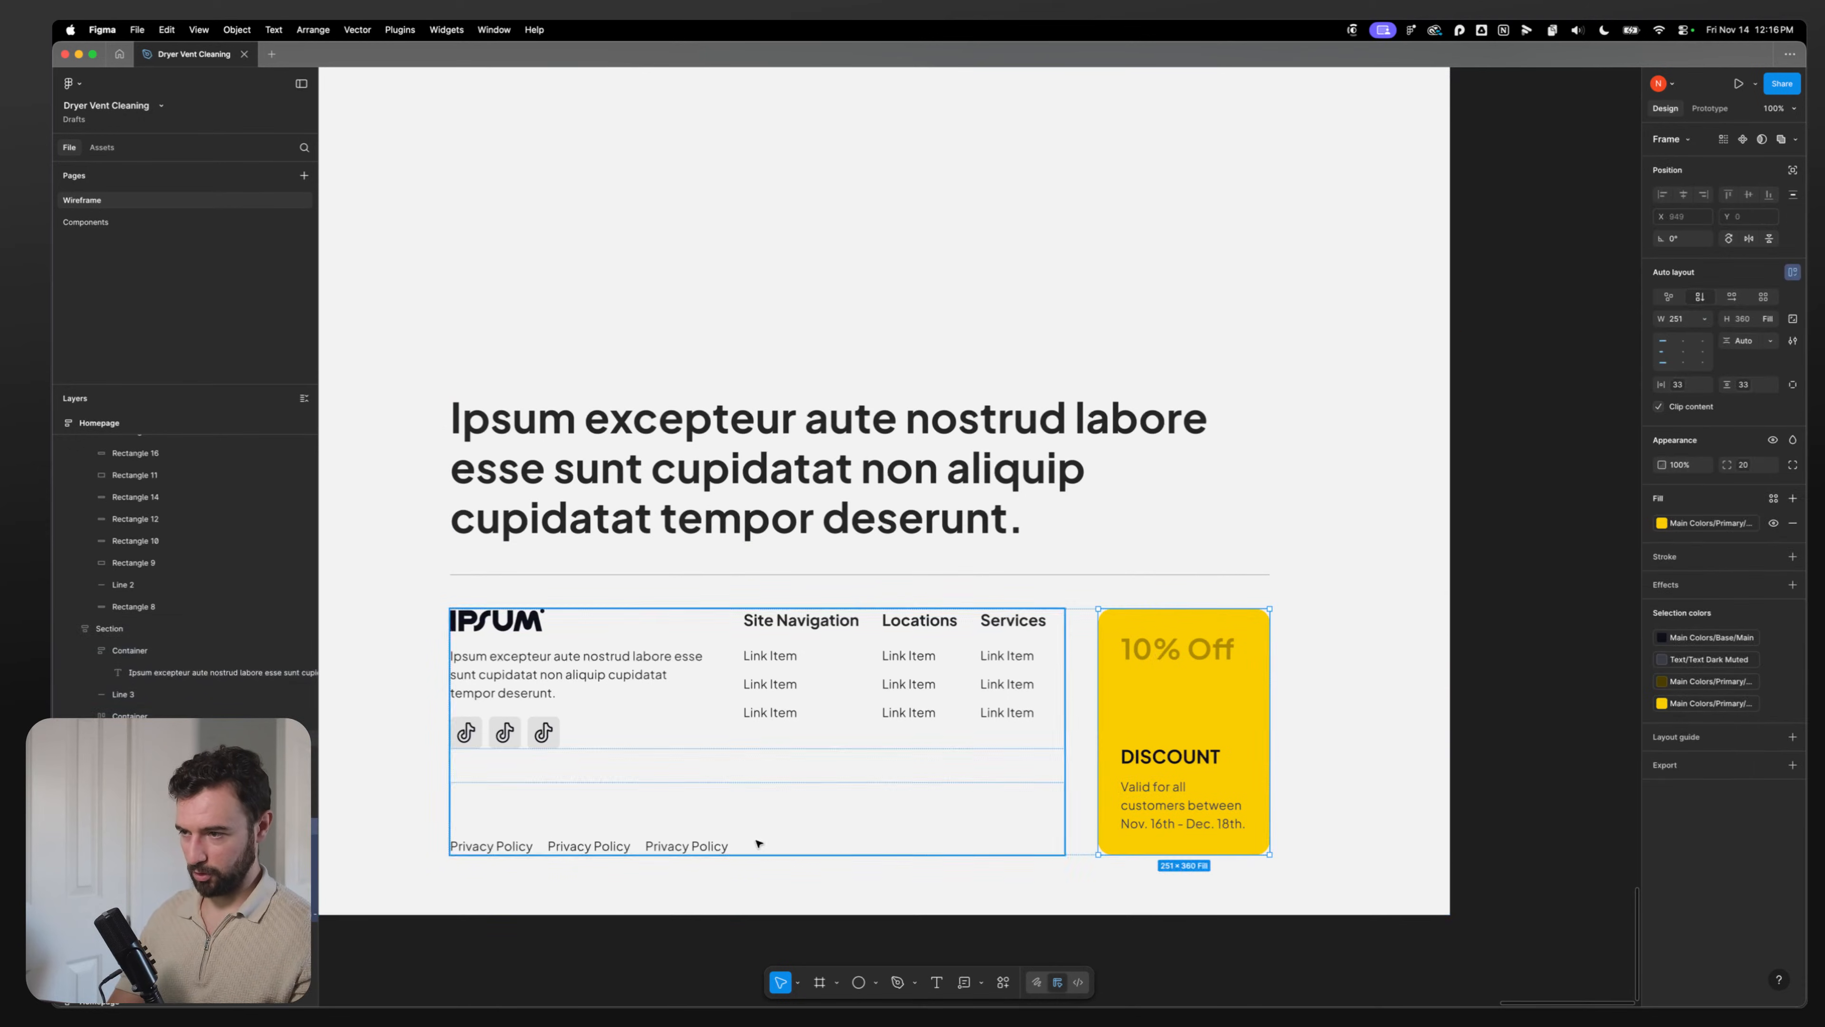
{"action": "key", "text": "Escape"}
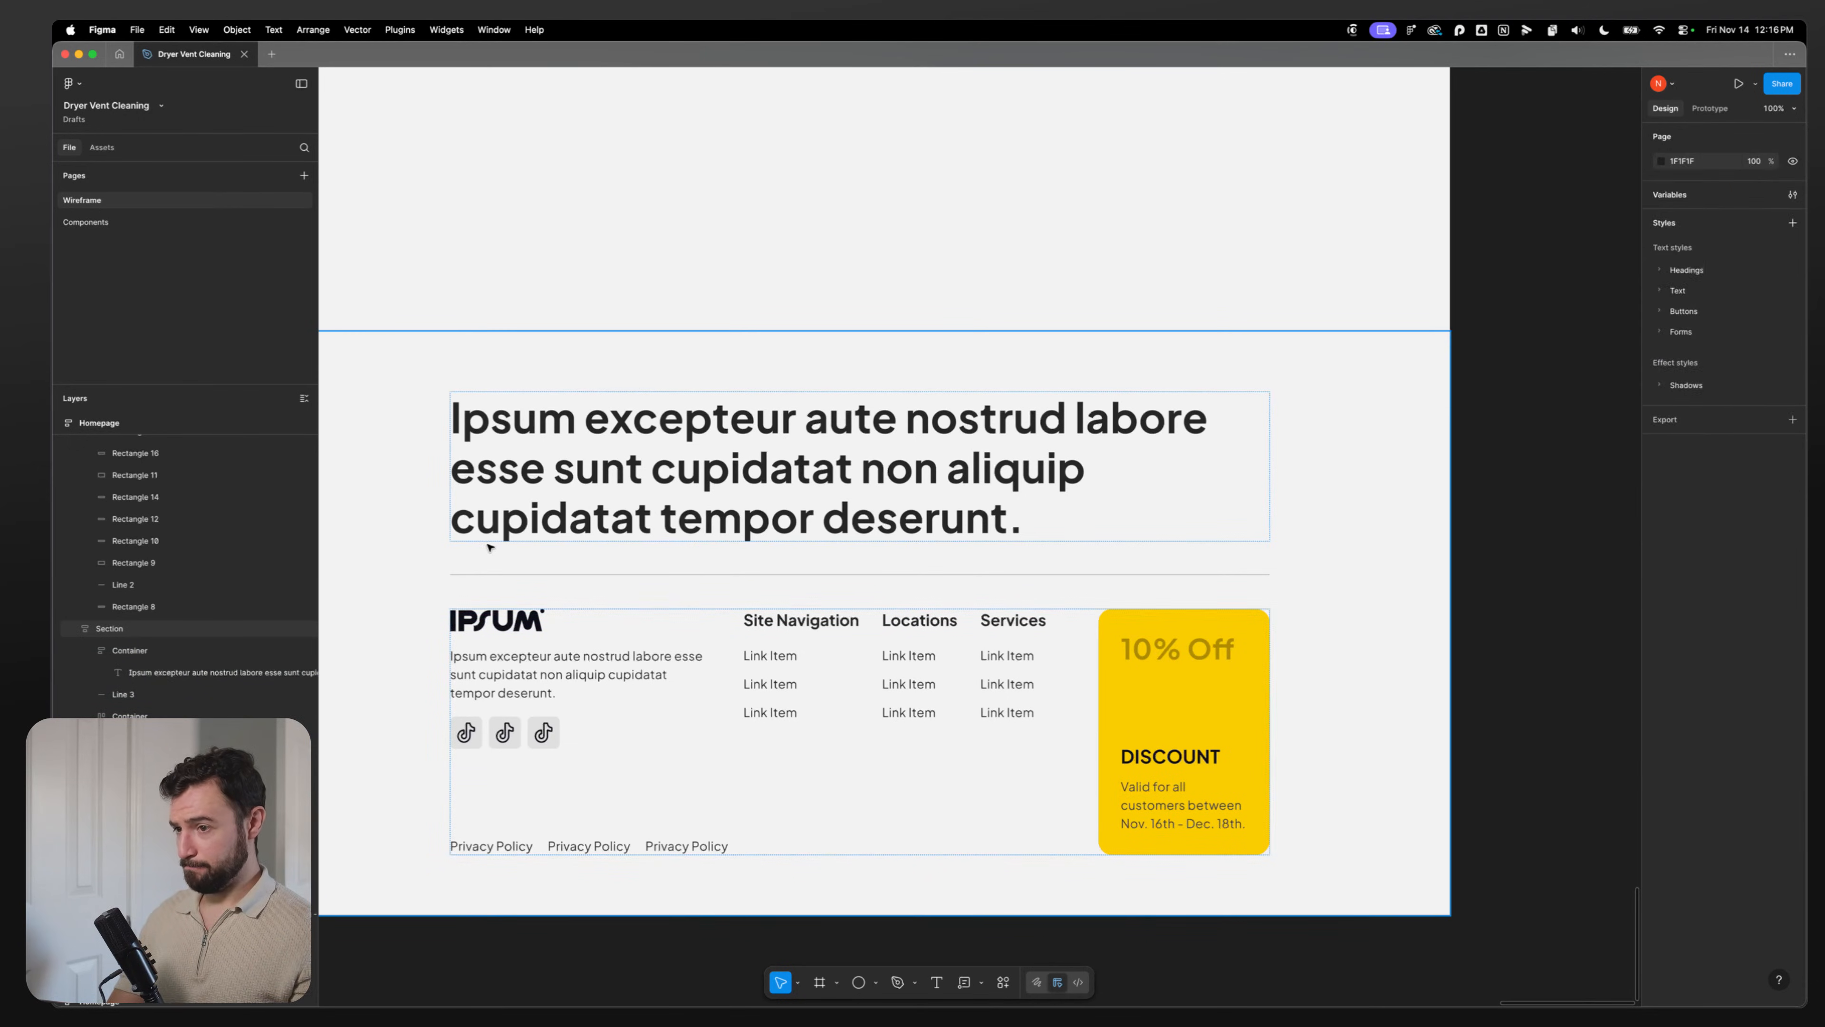
{"action": "scroll", "coordinate": [722, 705], "scroll_direction": "up", "scroll_amount": 2}
{"action": "scroll", "coordinate": [1144, 743], "scroll_direction": "up", "scroll_amount": 20}
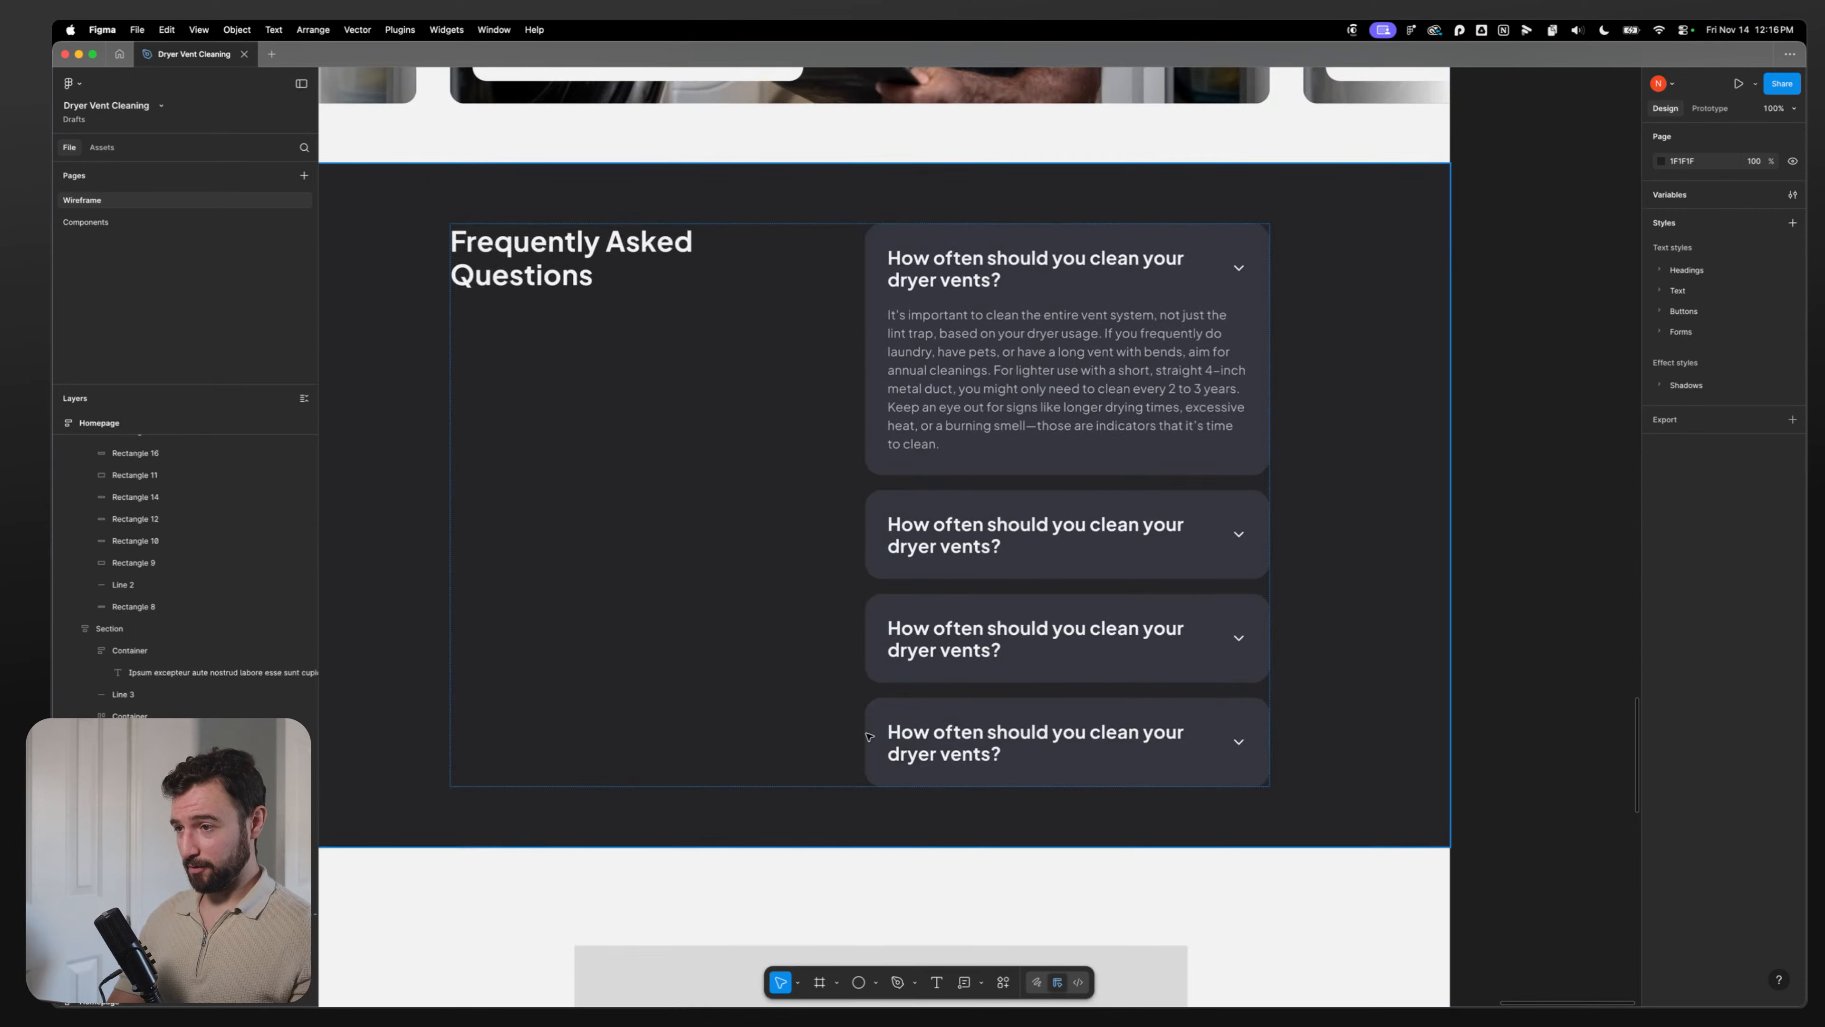
Step: Duplicate the whole footer section so a copy sits directly below the original
{"action": "scroll", "coordinate": [875, 747], "scroll_direction": "up", "scroll_amount": 20}
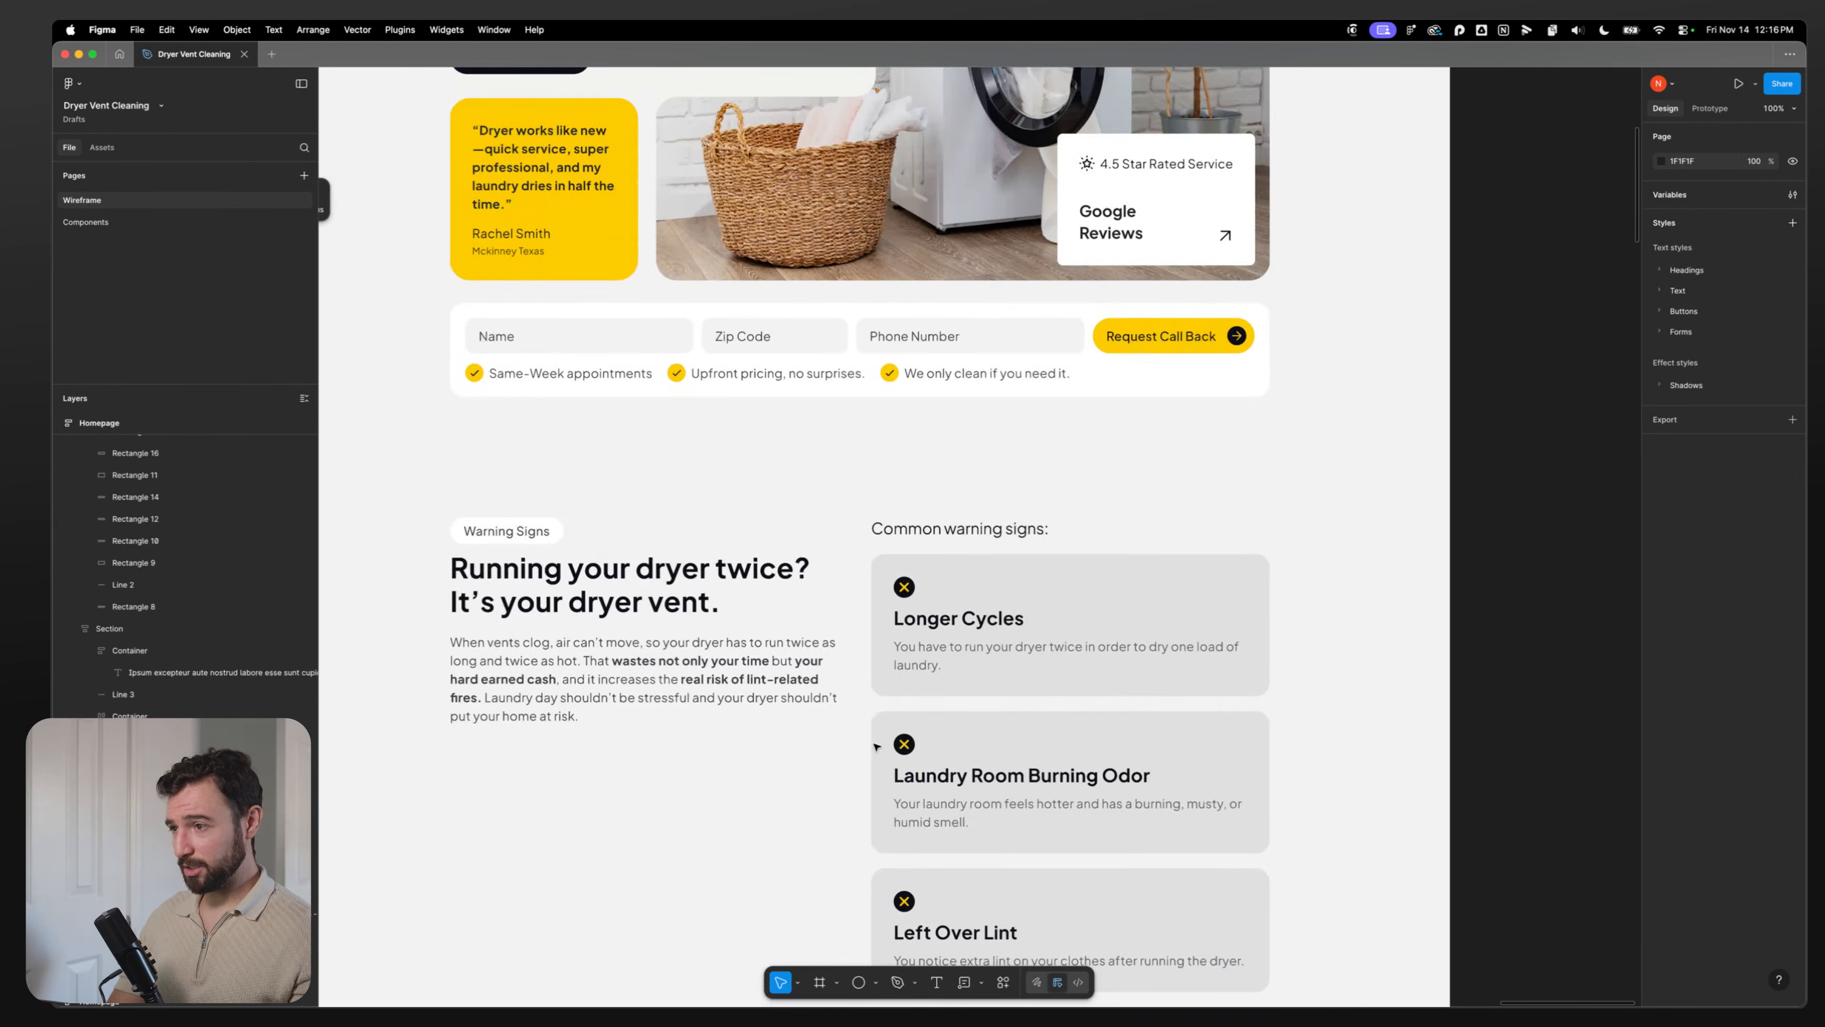
{"action": "scroll", "coordinate": [875, 746], "scroll_direction": "down", "scroll_amount": 3}
{"action": "scroll", "coordinate": [875, 746], "scroll_direction": "down", "scroll_amount": 20}
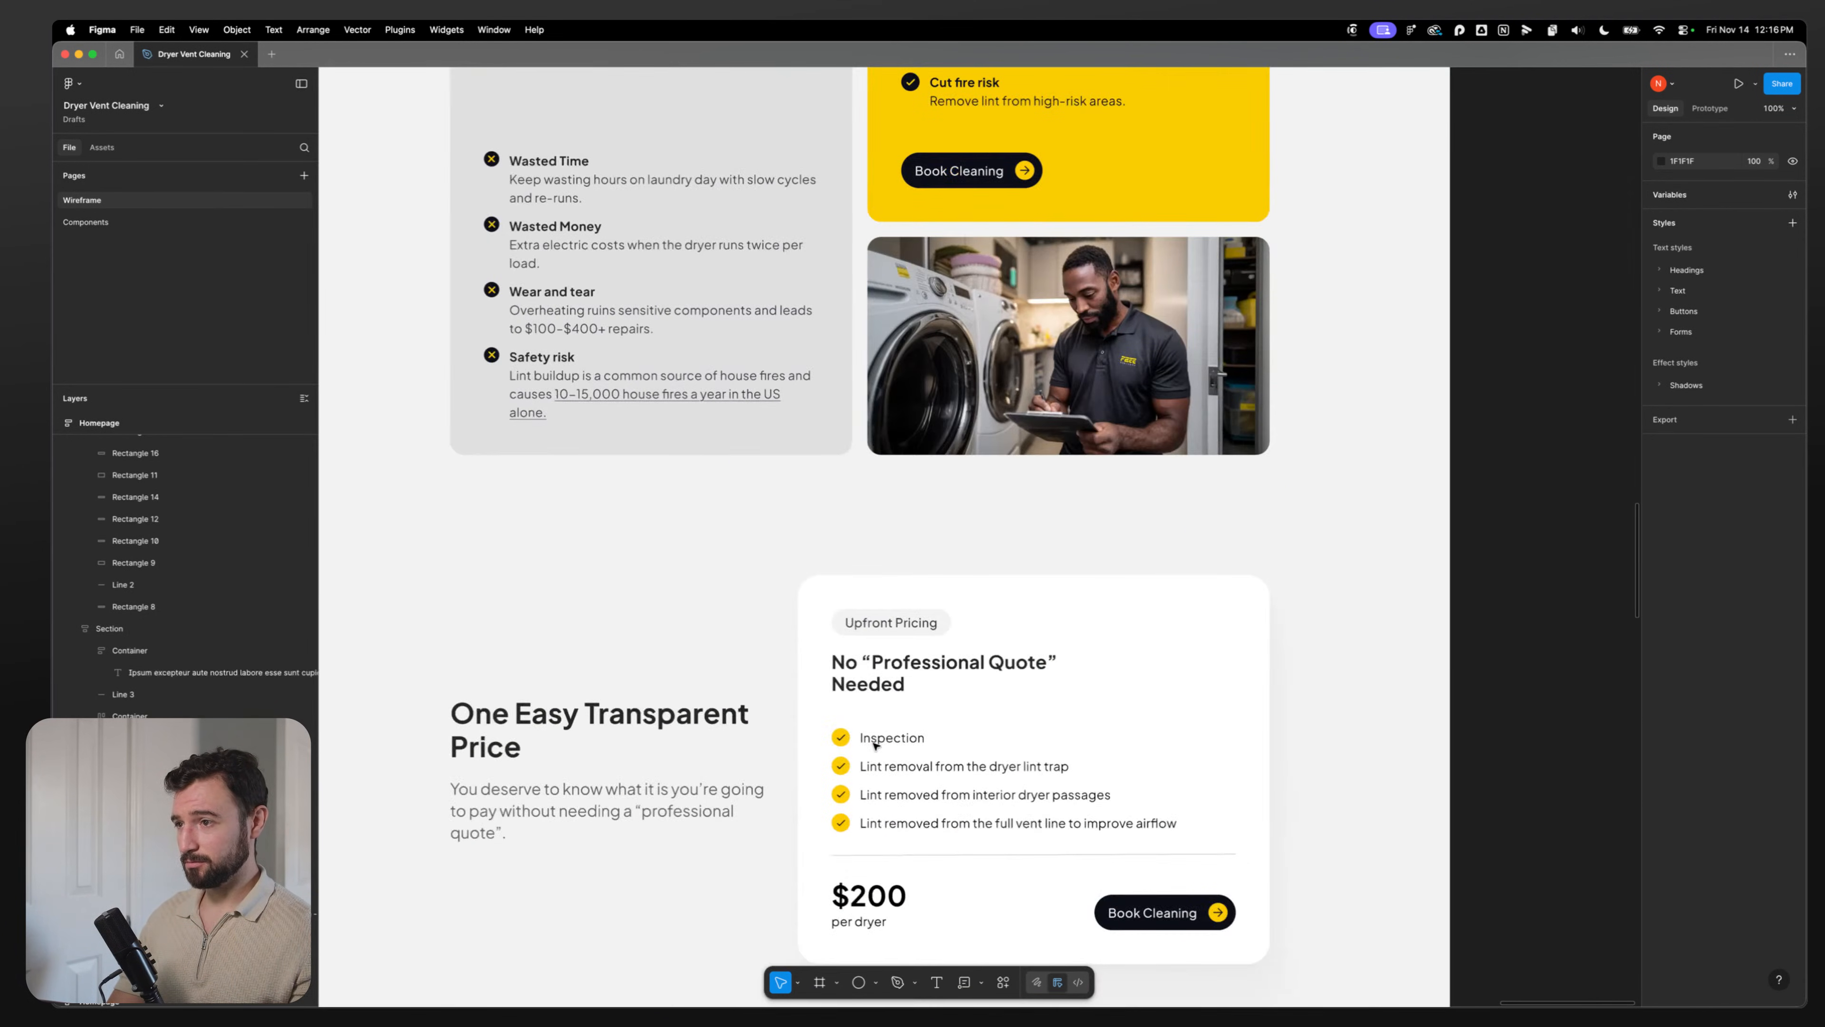
{"action": "scroll", "coordinate": [875, 745], "scroll_direction": "down", "scroll_amount": 10}
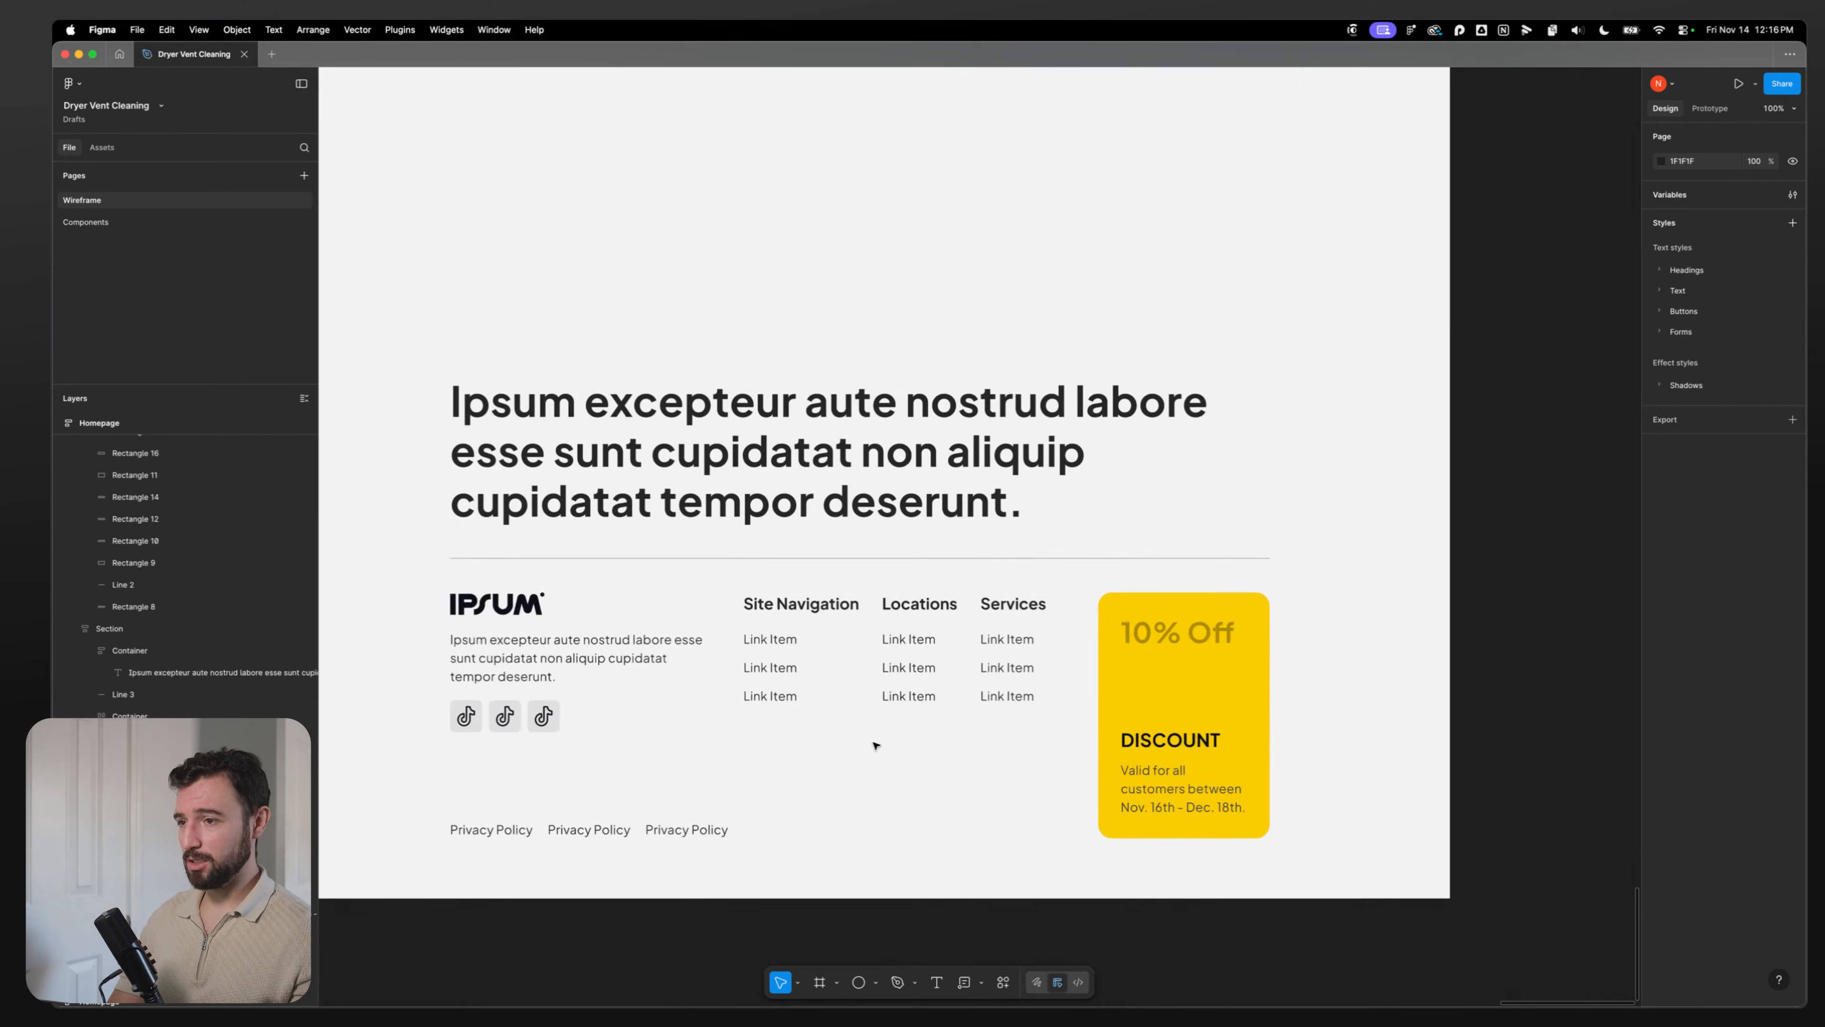
{"action": "left_click", "coordinate": [1094, 637]}
{"action": "double_click", "coordinate": [1059, 642]}
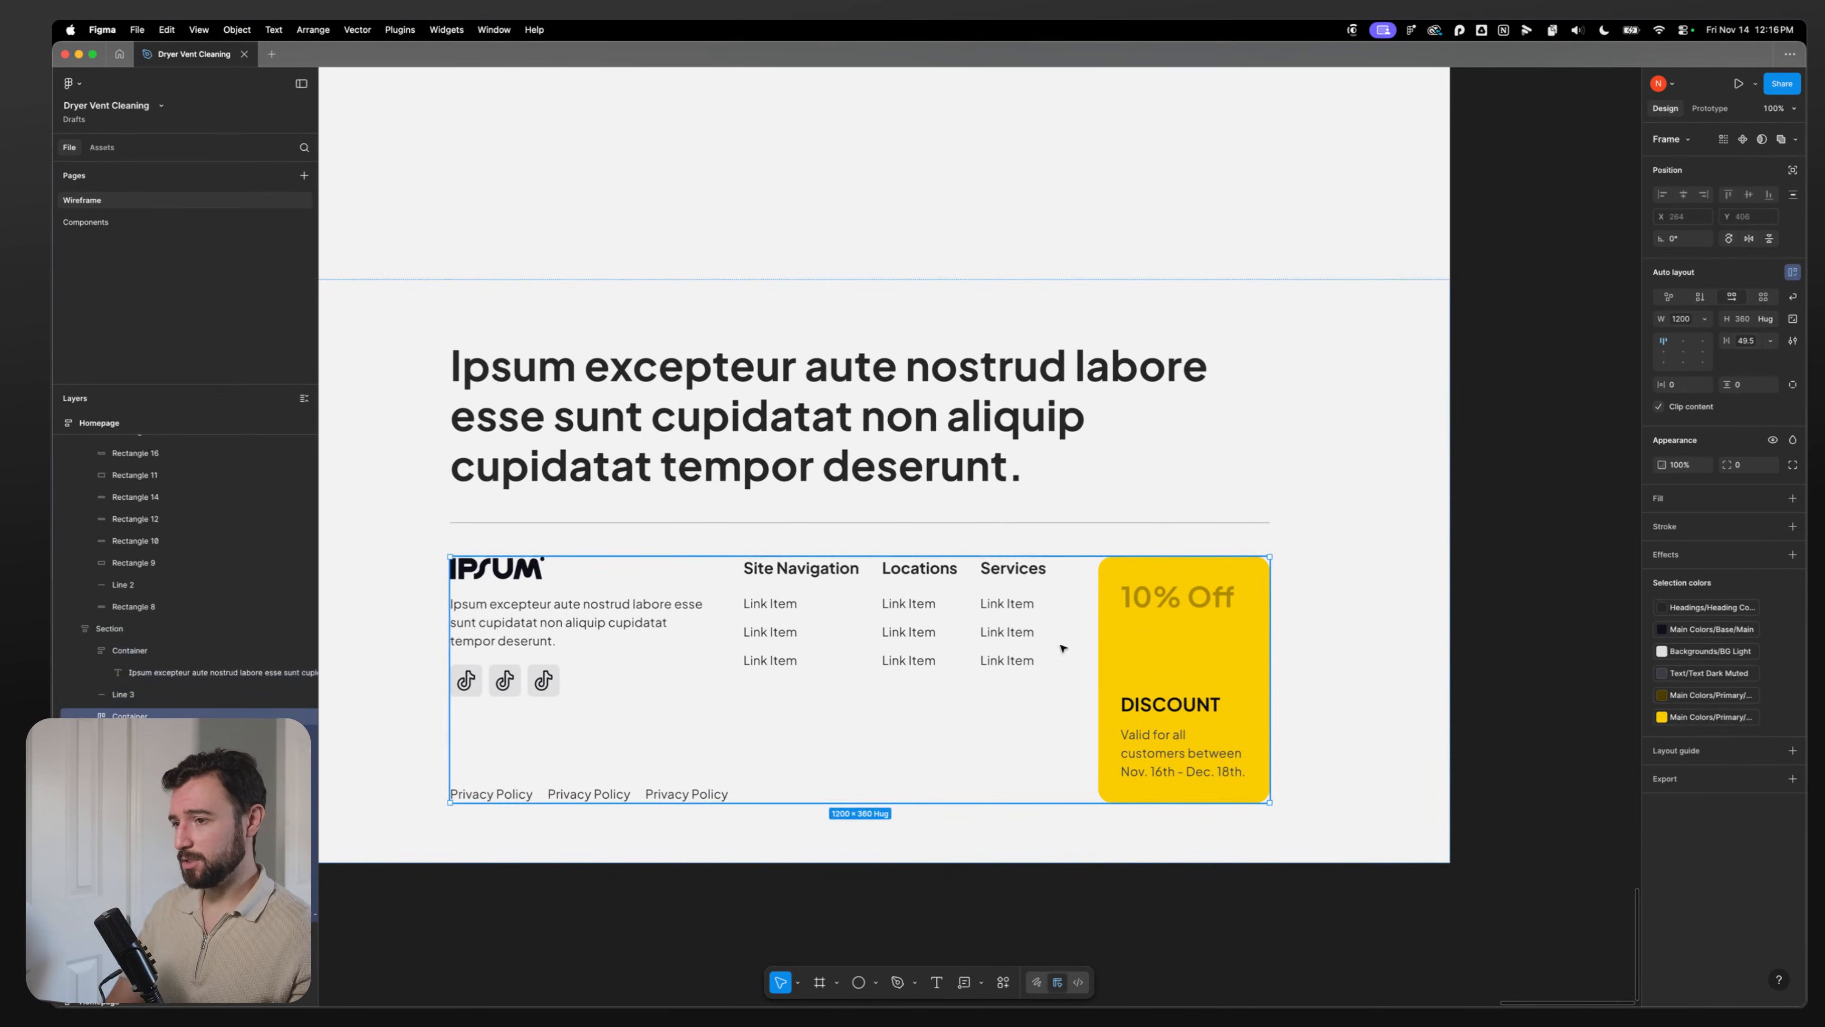
{"action": "left_click", "coordinate": [414, 443]}
{"action": "key", "text": "super+d"}
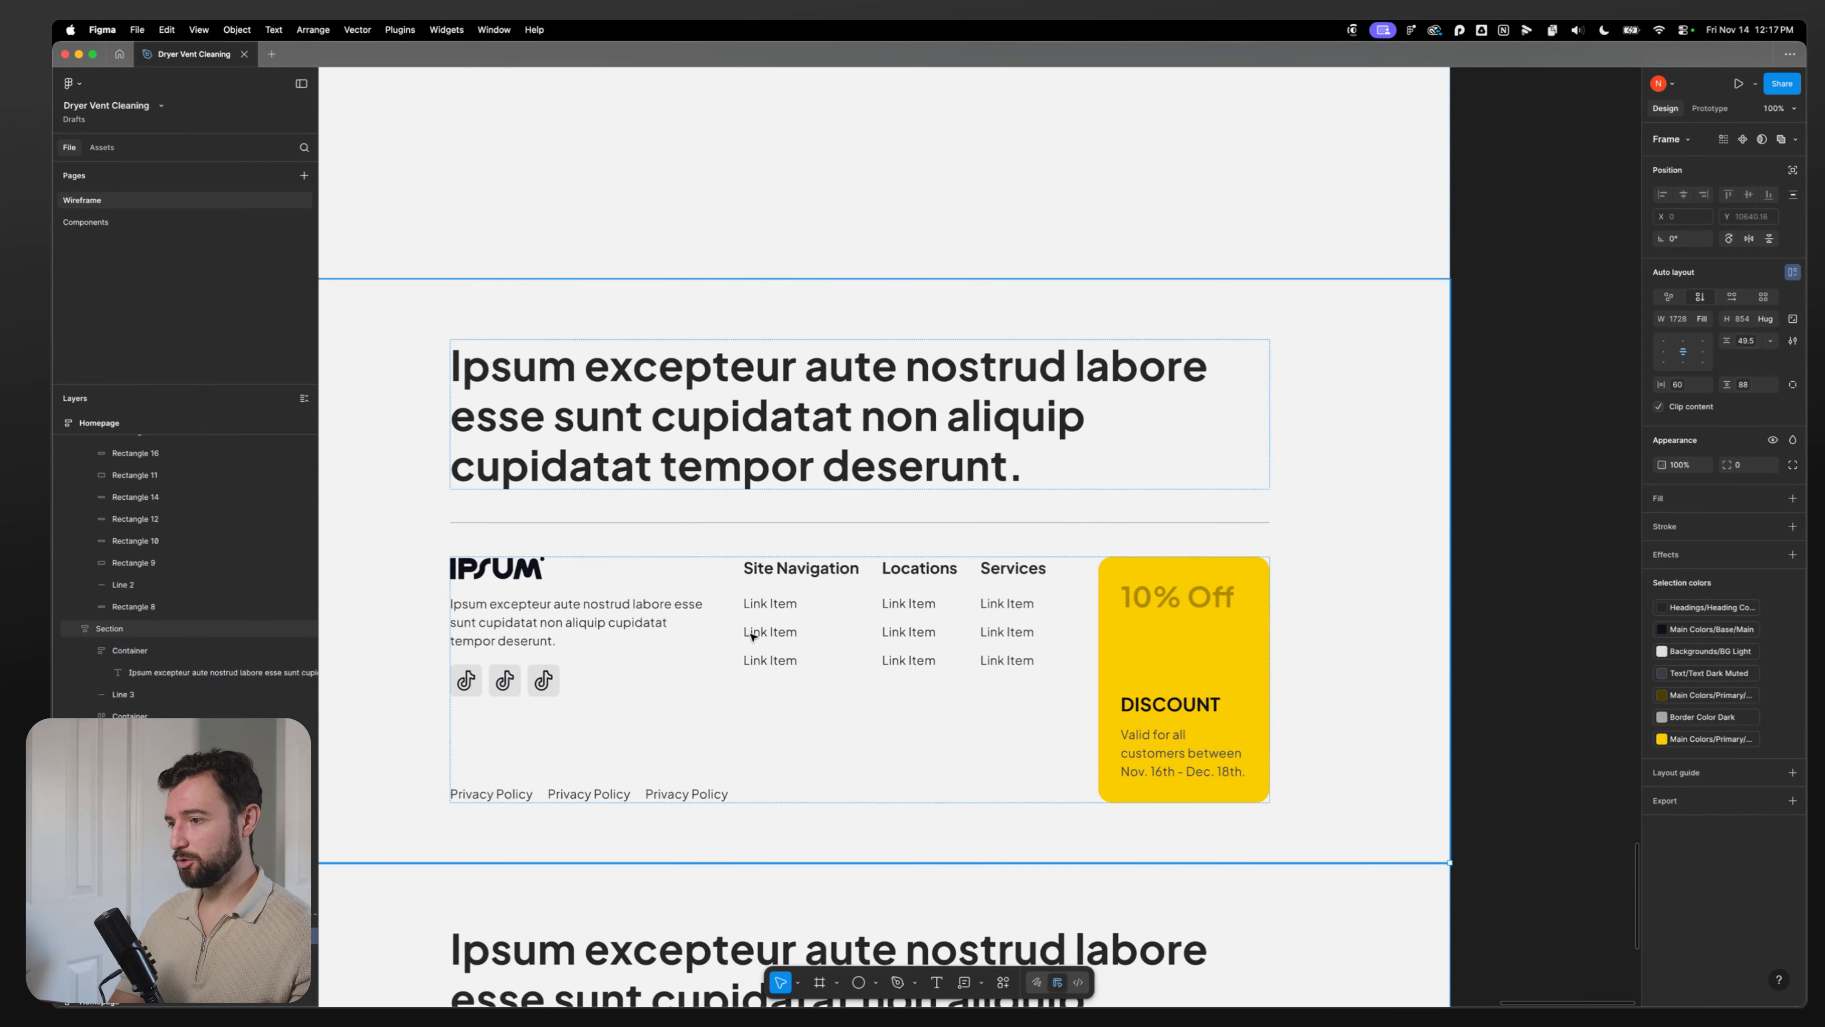
Step: Set the fill of the discount card in the lower footer copy to Main Colors/Base/Main
{"action": "scroll", "coordinate": [1063, 638], "scroll_direction": "down", "scroll_amount": 4}
{"action": "left_click", "coordinate": [1146, 952], "text": "super"}
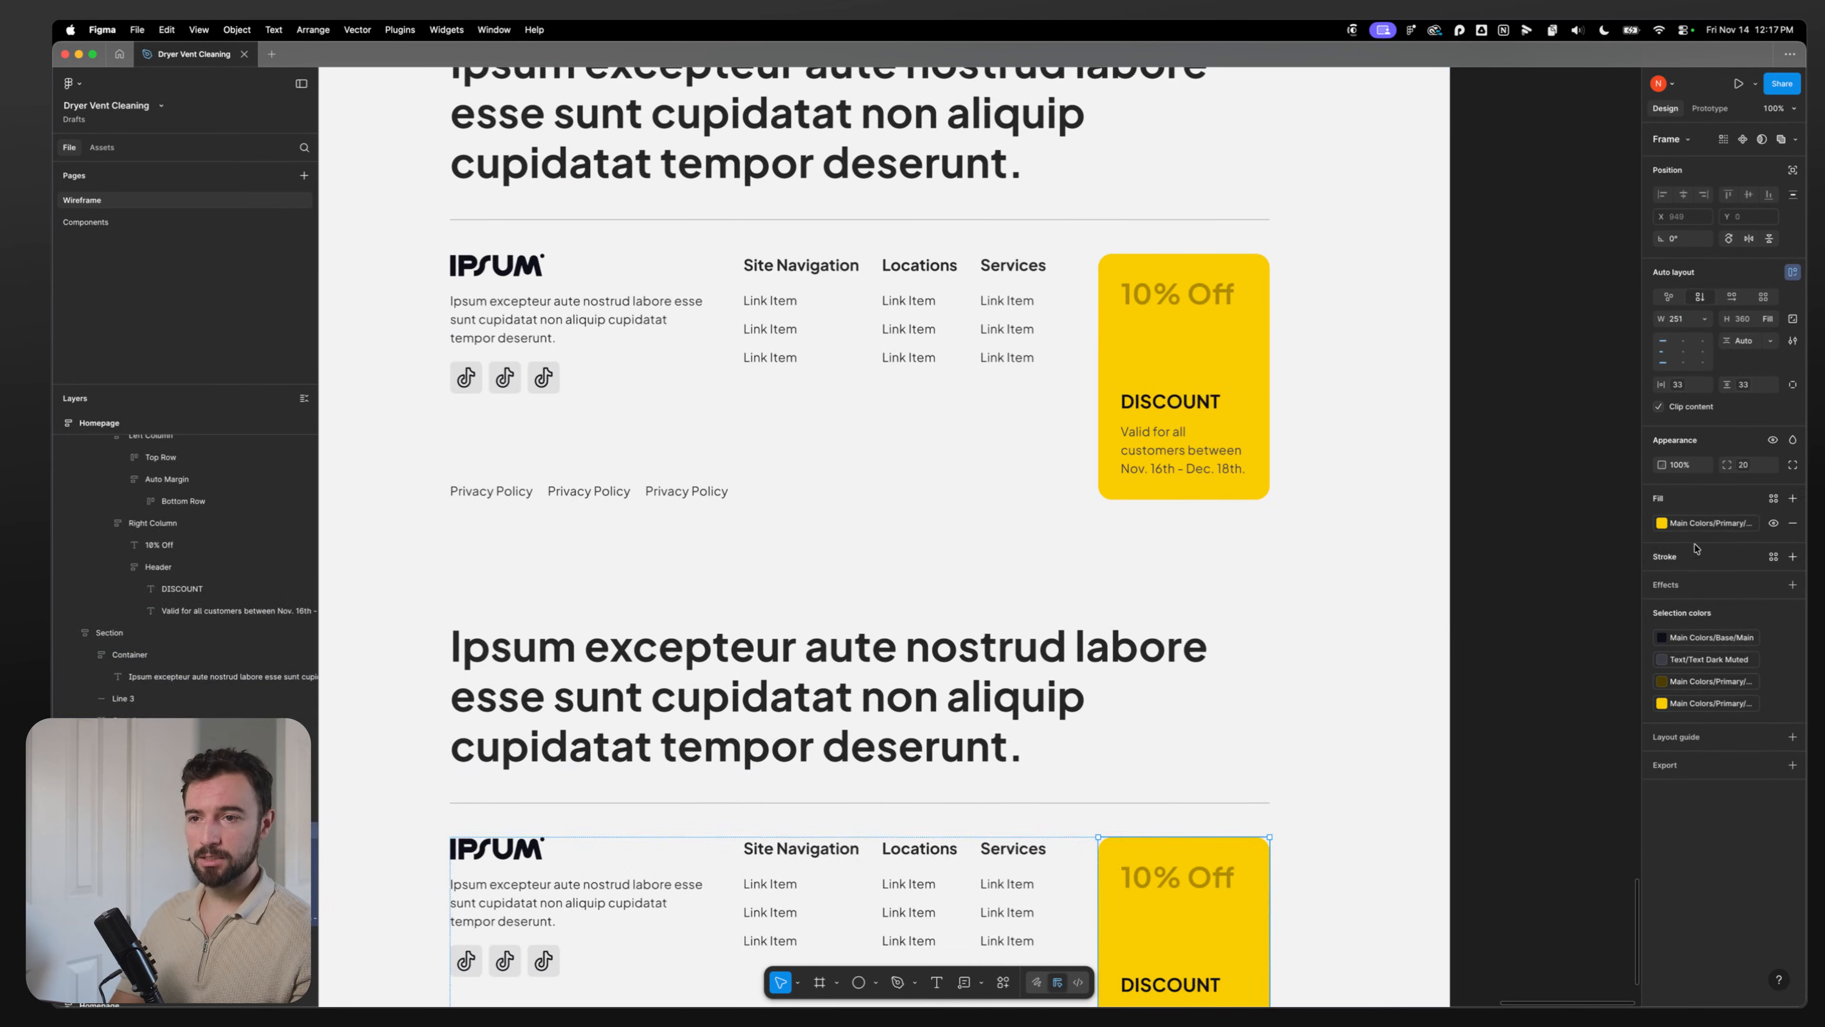
{"action": "left_click", "coordinate": [1702, 525]}
{"action": "type", "text": "base"}
{"action": "left_click", "coordinate": [1545, 640]}
{"action": "scroll", "coordinate": [1214, 604], "scroll_direction": "down", "scroll_amount": 4}
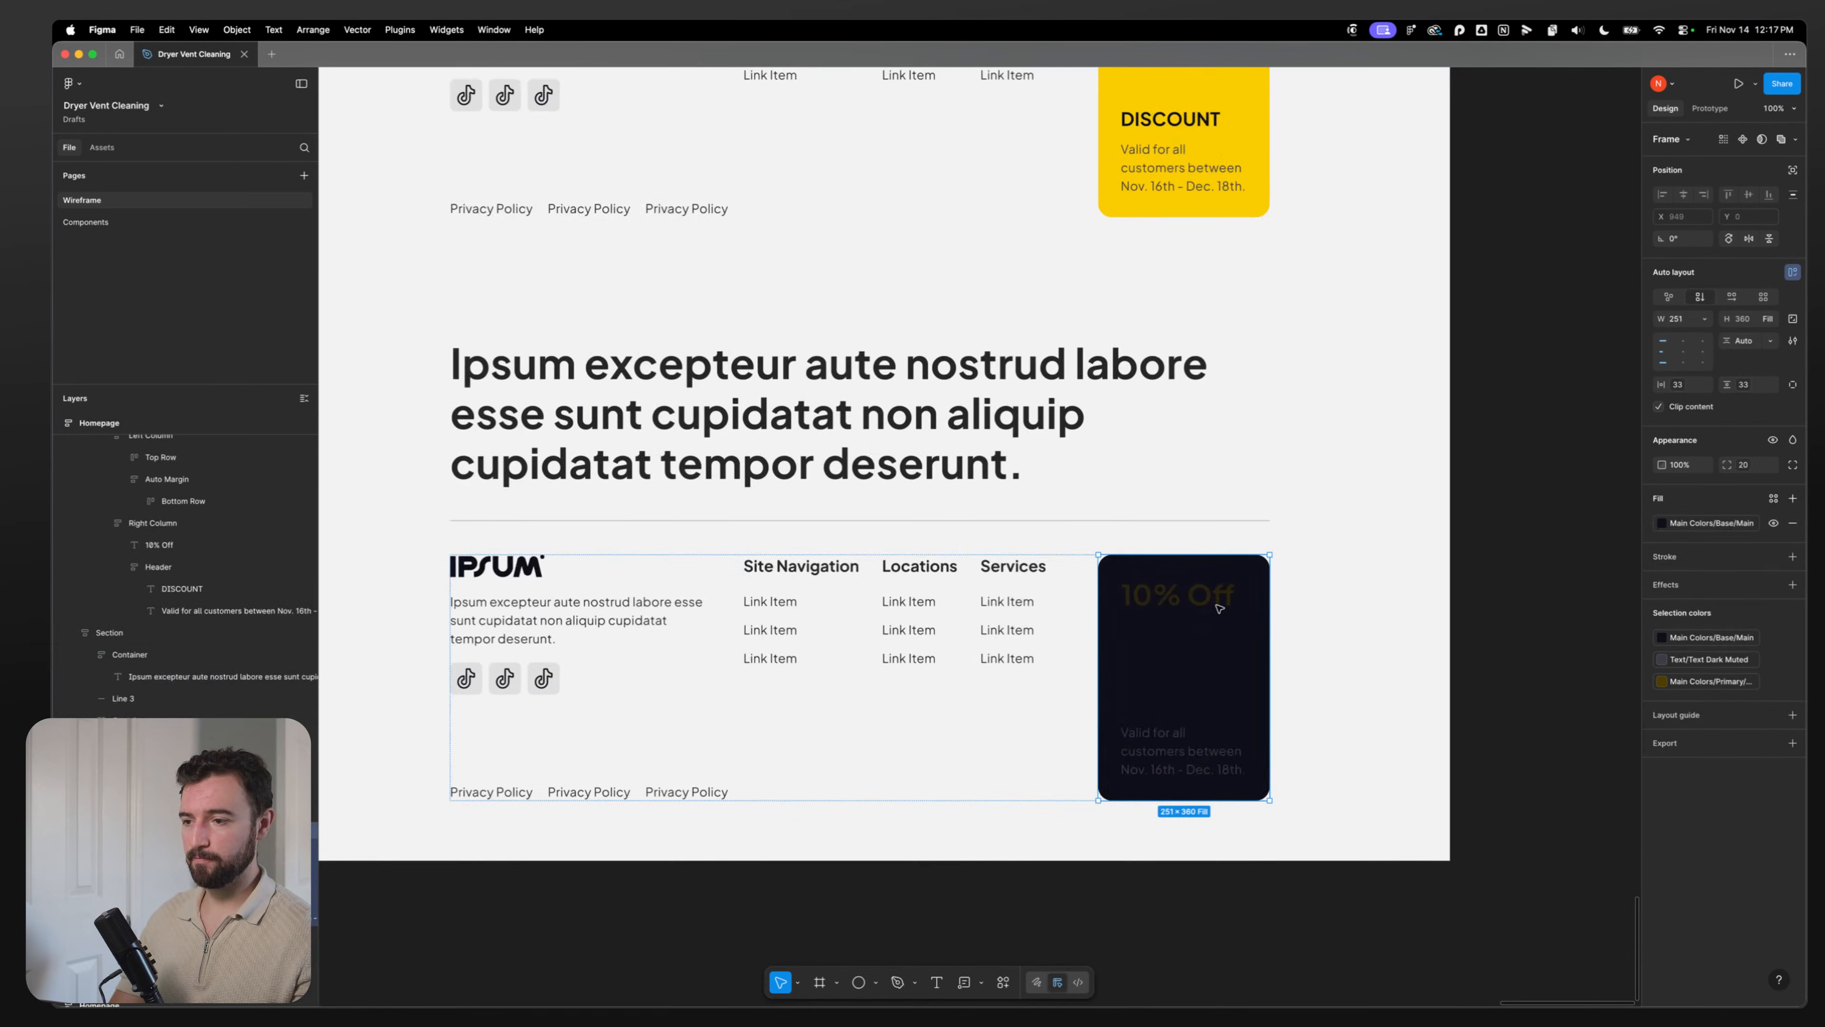
Step: Set the colour of the "10% Off" text on the dark card to Text Light Muted
{"action": "left_click", "coordinate": [1163, 597], "text": "super"}
{"action": "left_click", "coordinate": [1701, 520]}
{"action": "type", "text": "text"}
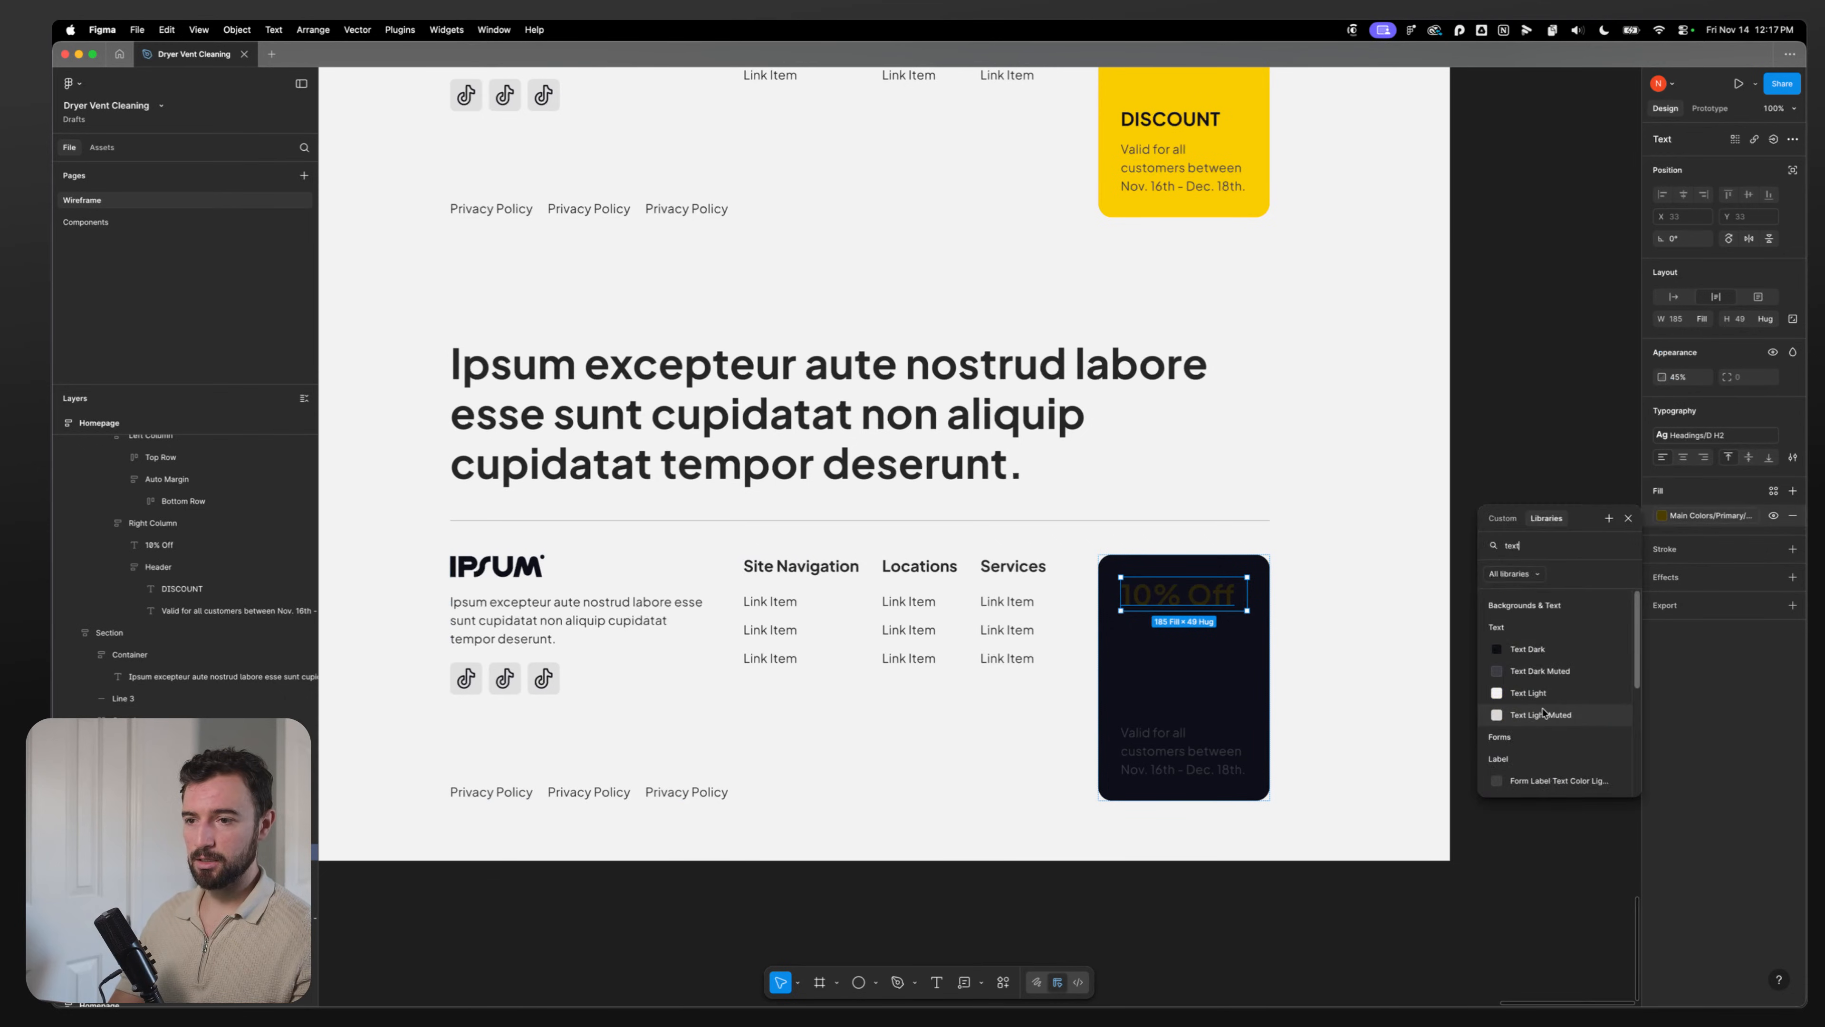
{"action": "left_click", "coordinate": [1538, 714]}
Step: Colour the dark card's "DISCOUNT" heading Text Light and its description Text Light Muted
{"action": "left_click", "coordinate": [1173, 707], "text": "super"}
{"action": "left_click", "coordinate": [1706, 517]}
{"action": "type", "text": "text"}
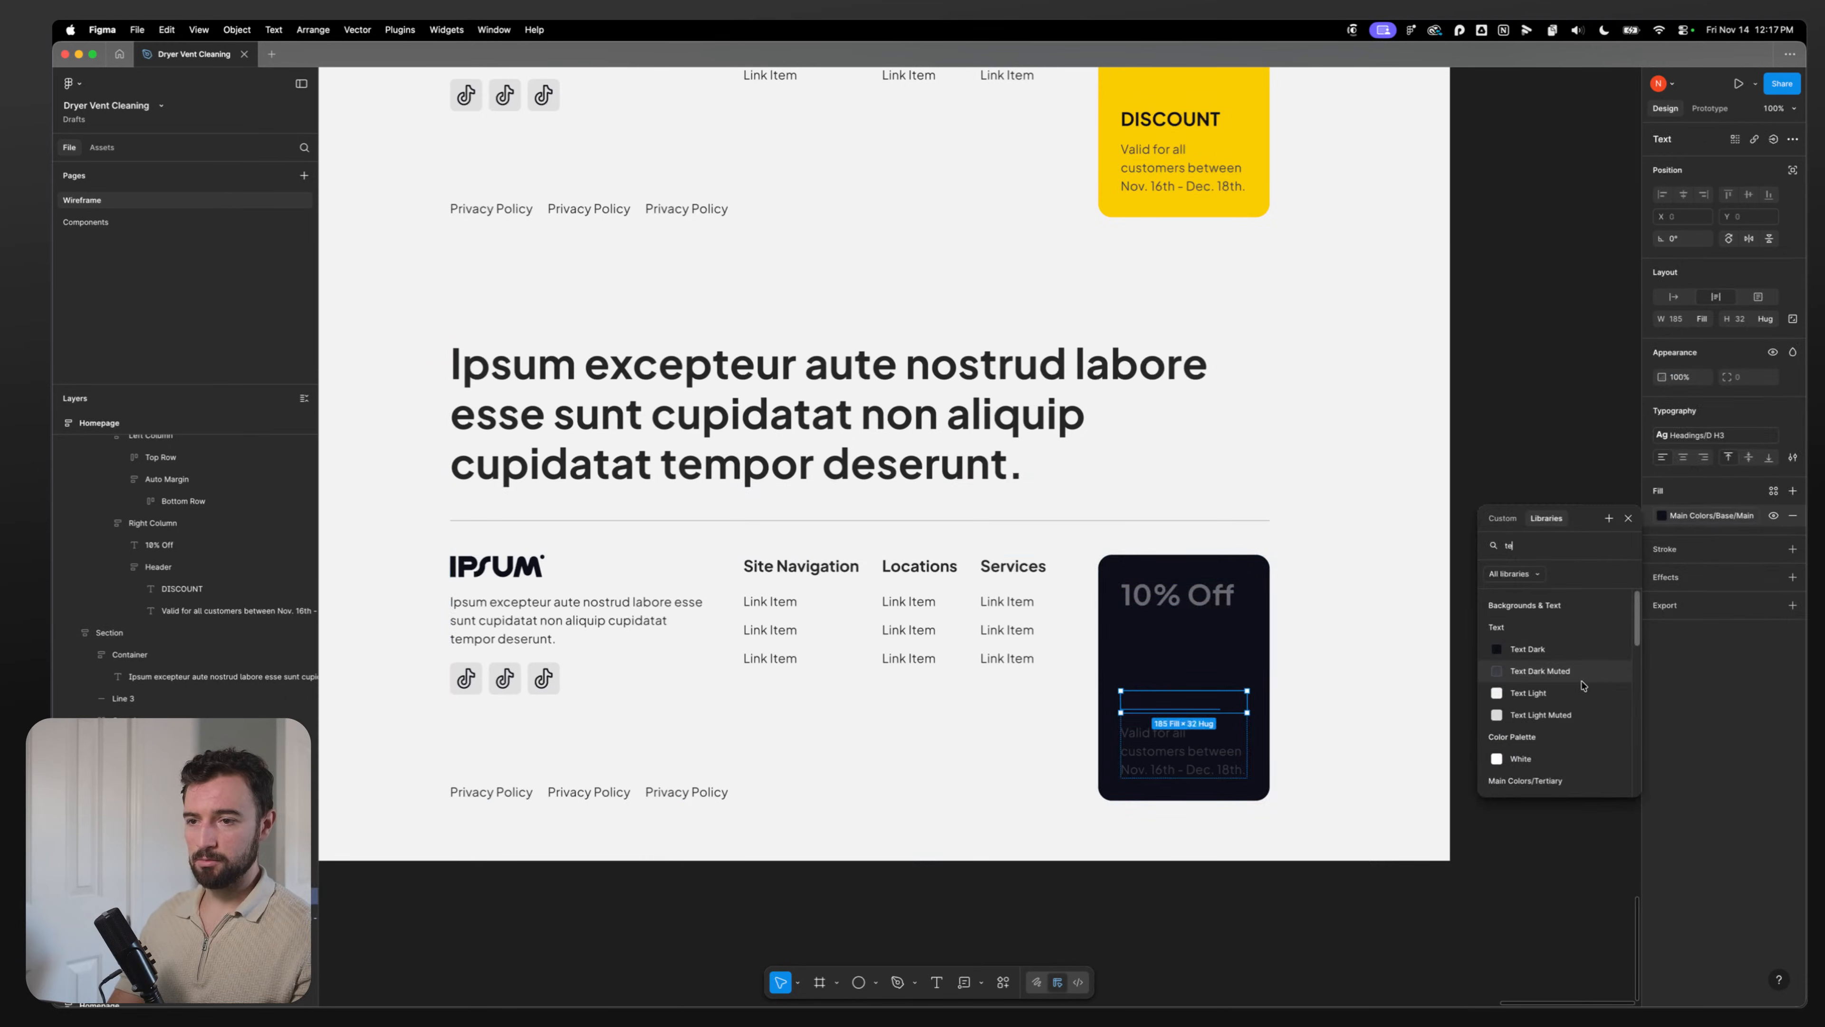
{"action": "left_click", "coordinate": [1536, 695]}
{"action": "left_click", "coordinate": [1185, 746], "text": "super"}
{"action": "left_click", "coordinate": [1703, 515]}
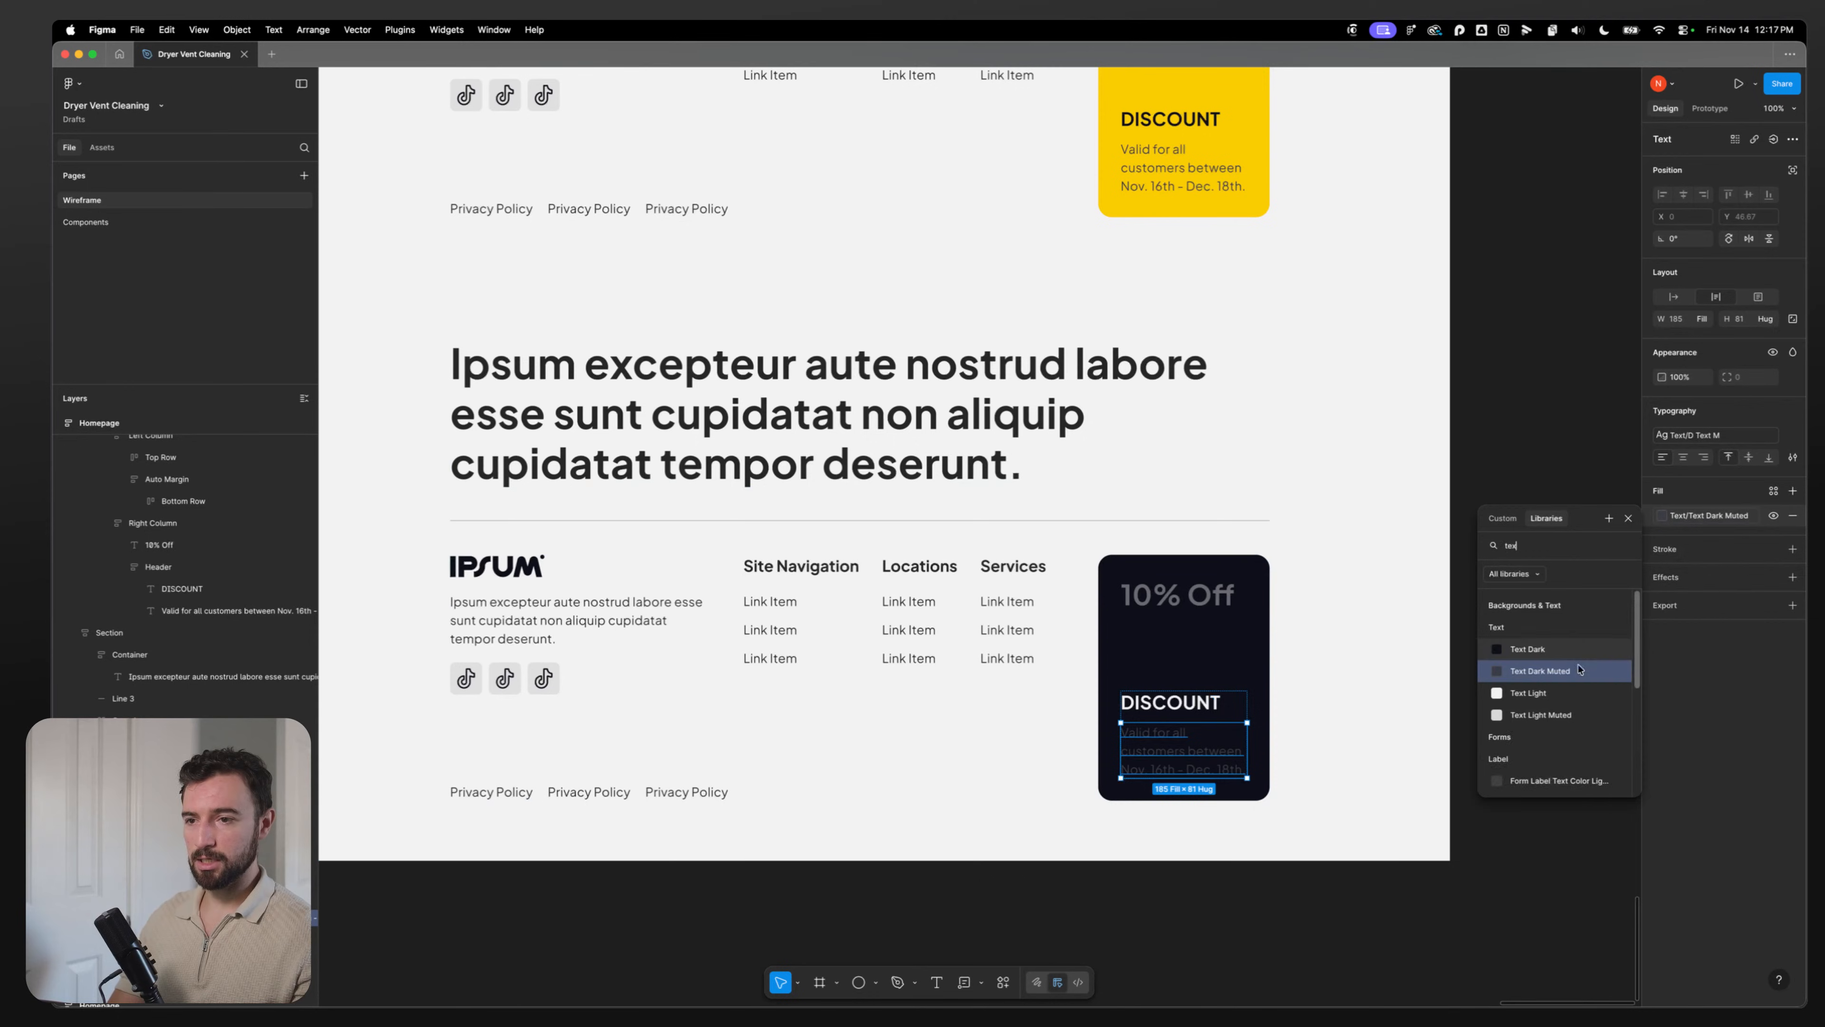
{"action": "left_click", "coordinate": [1538, 701]}
{"action": "left_click", "coordinate": [1464, 760]}
{"action": "left_click", "coordinate": [719, 414]}
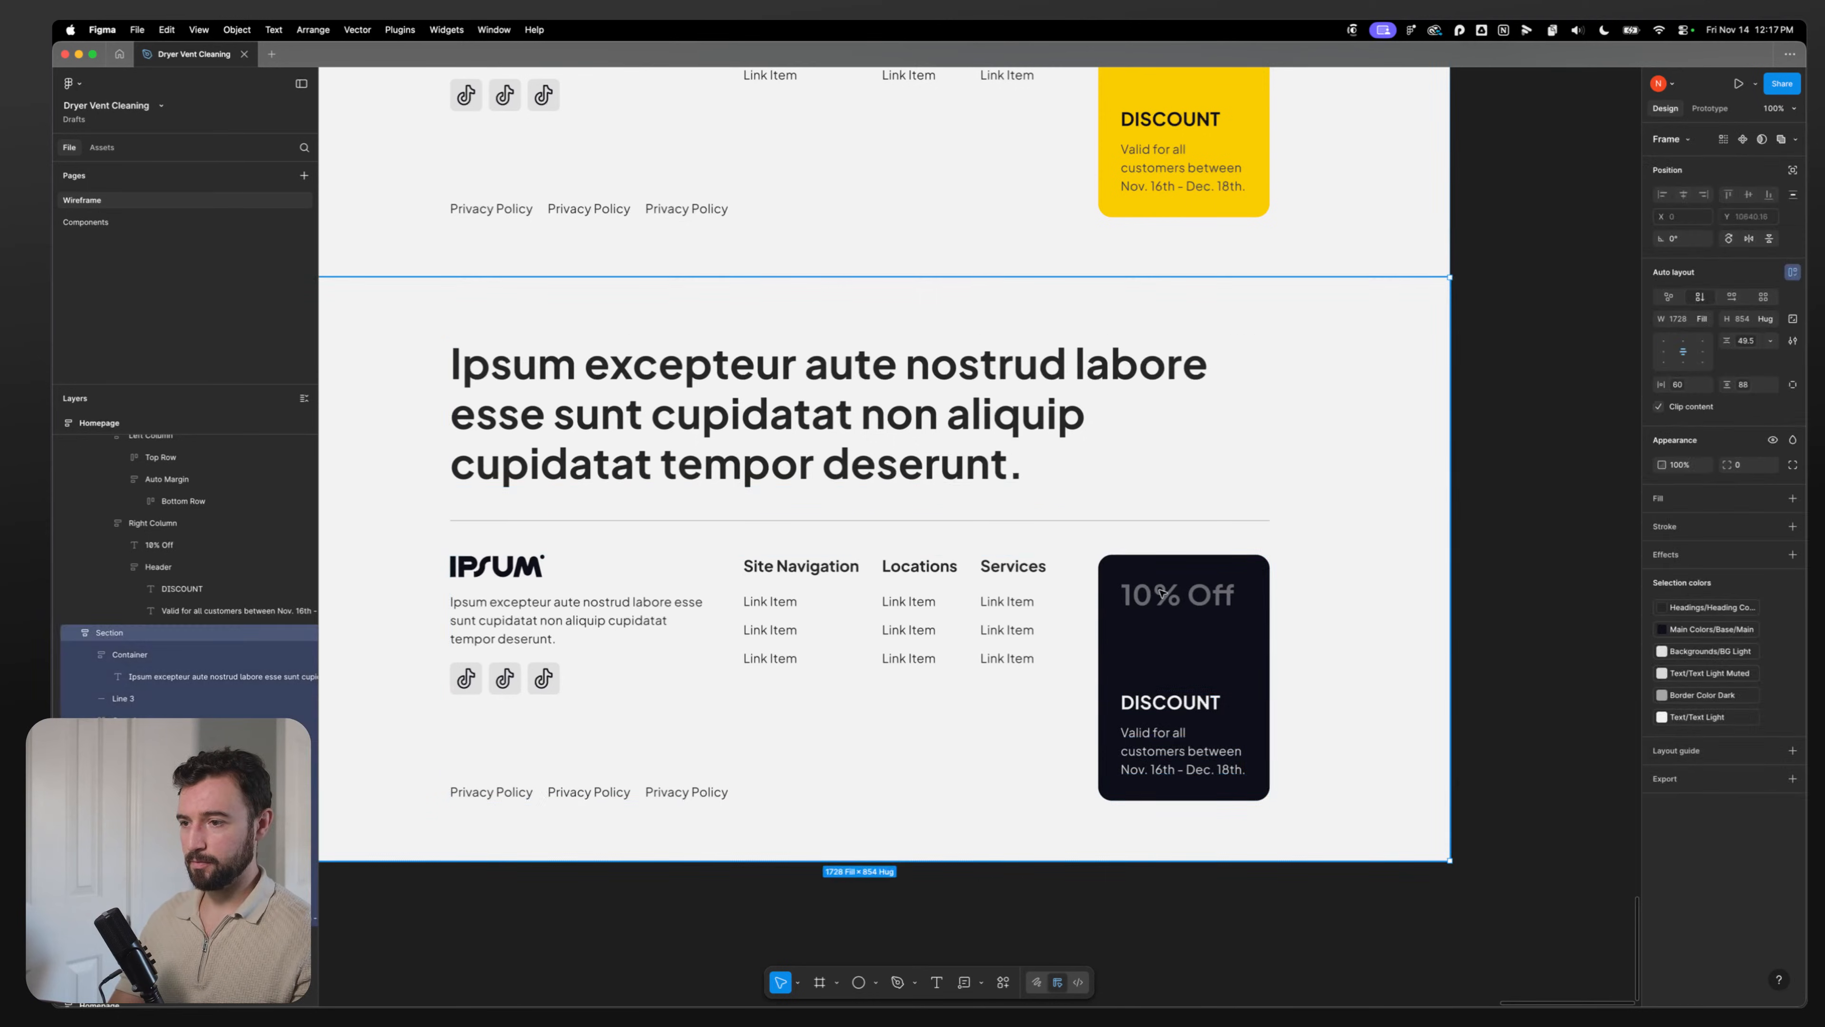
Step: Give the dark card's "10% Off" text the yellow primary colour and set its opacity to 100%
{"action": "left_click", "coordinate": [1178, 594], "text": "super"}
{"action": "left_click", "coordinate": [1665, 516]}
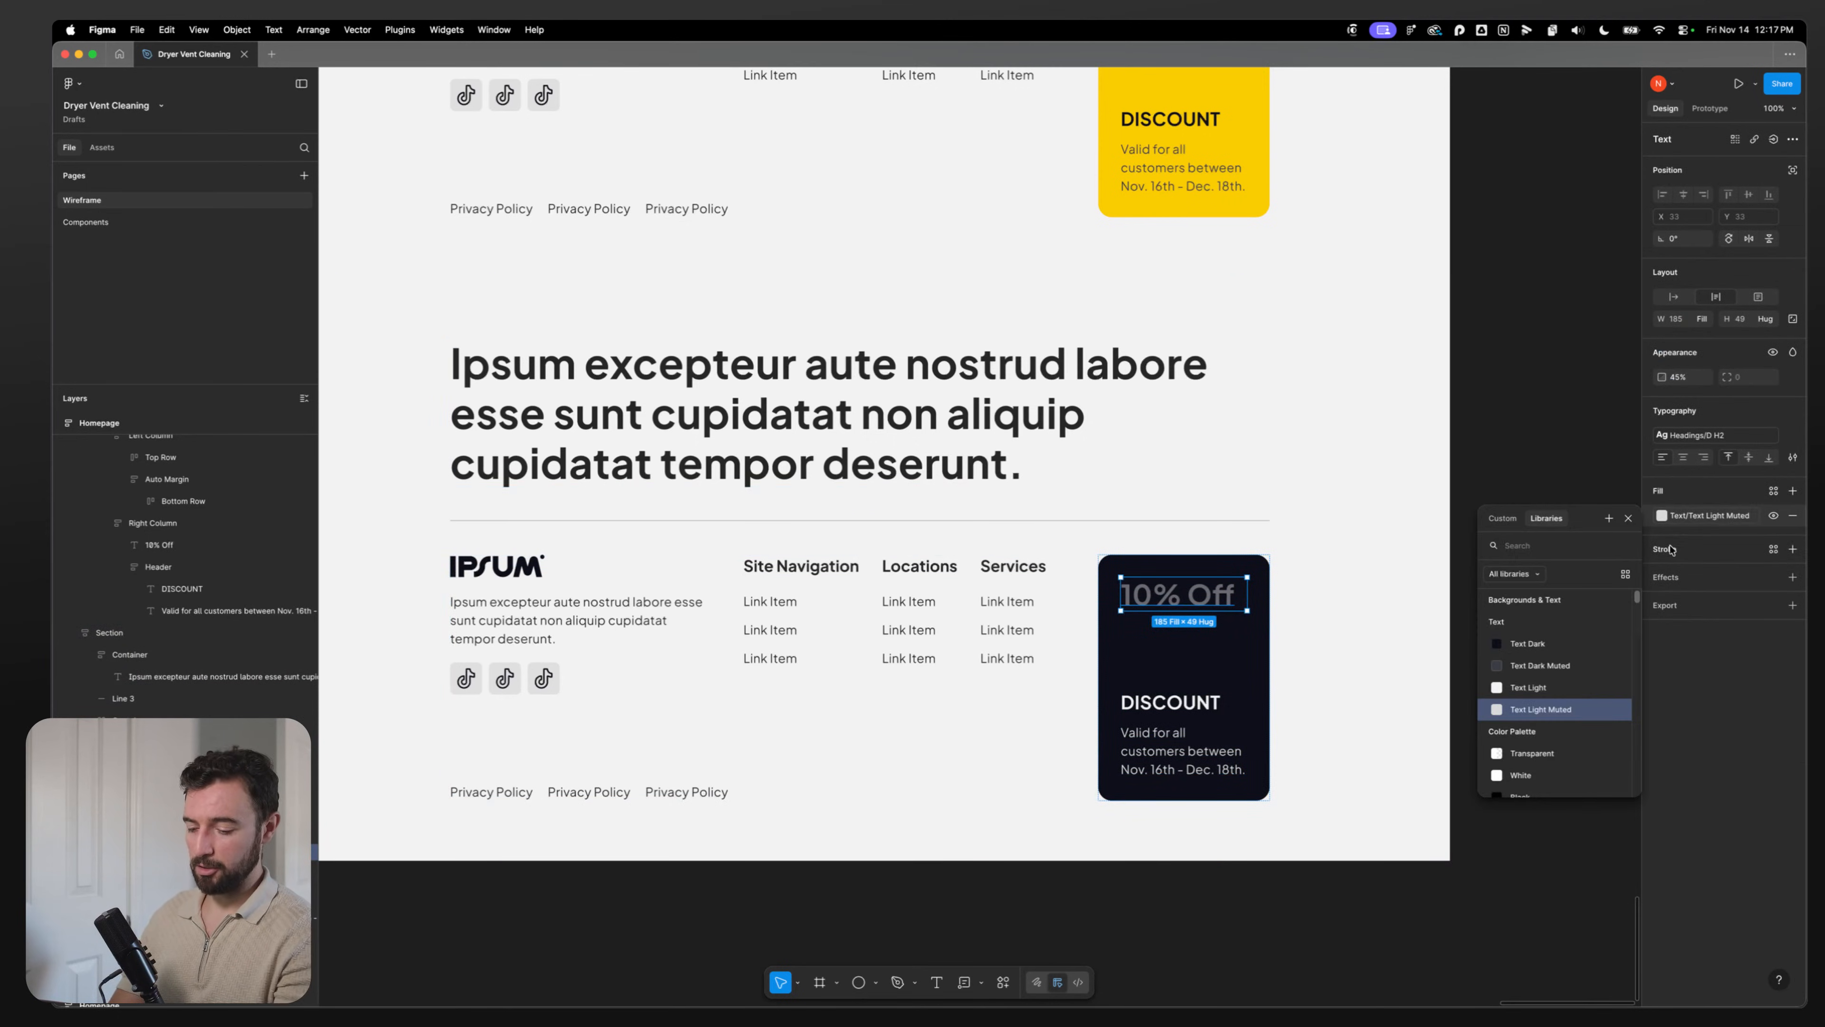
{"action": "type", "text": "primar"}
{"action": "left_click", "coordinate": [1543, 625]}
{"action": "left_click", "coordinate": [1545, 819]}
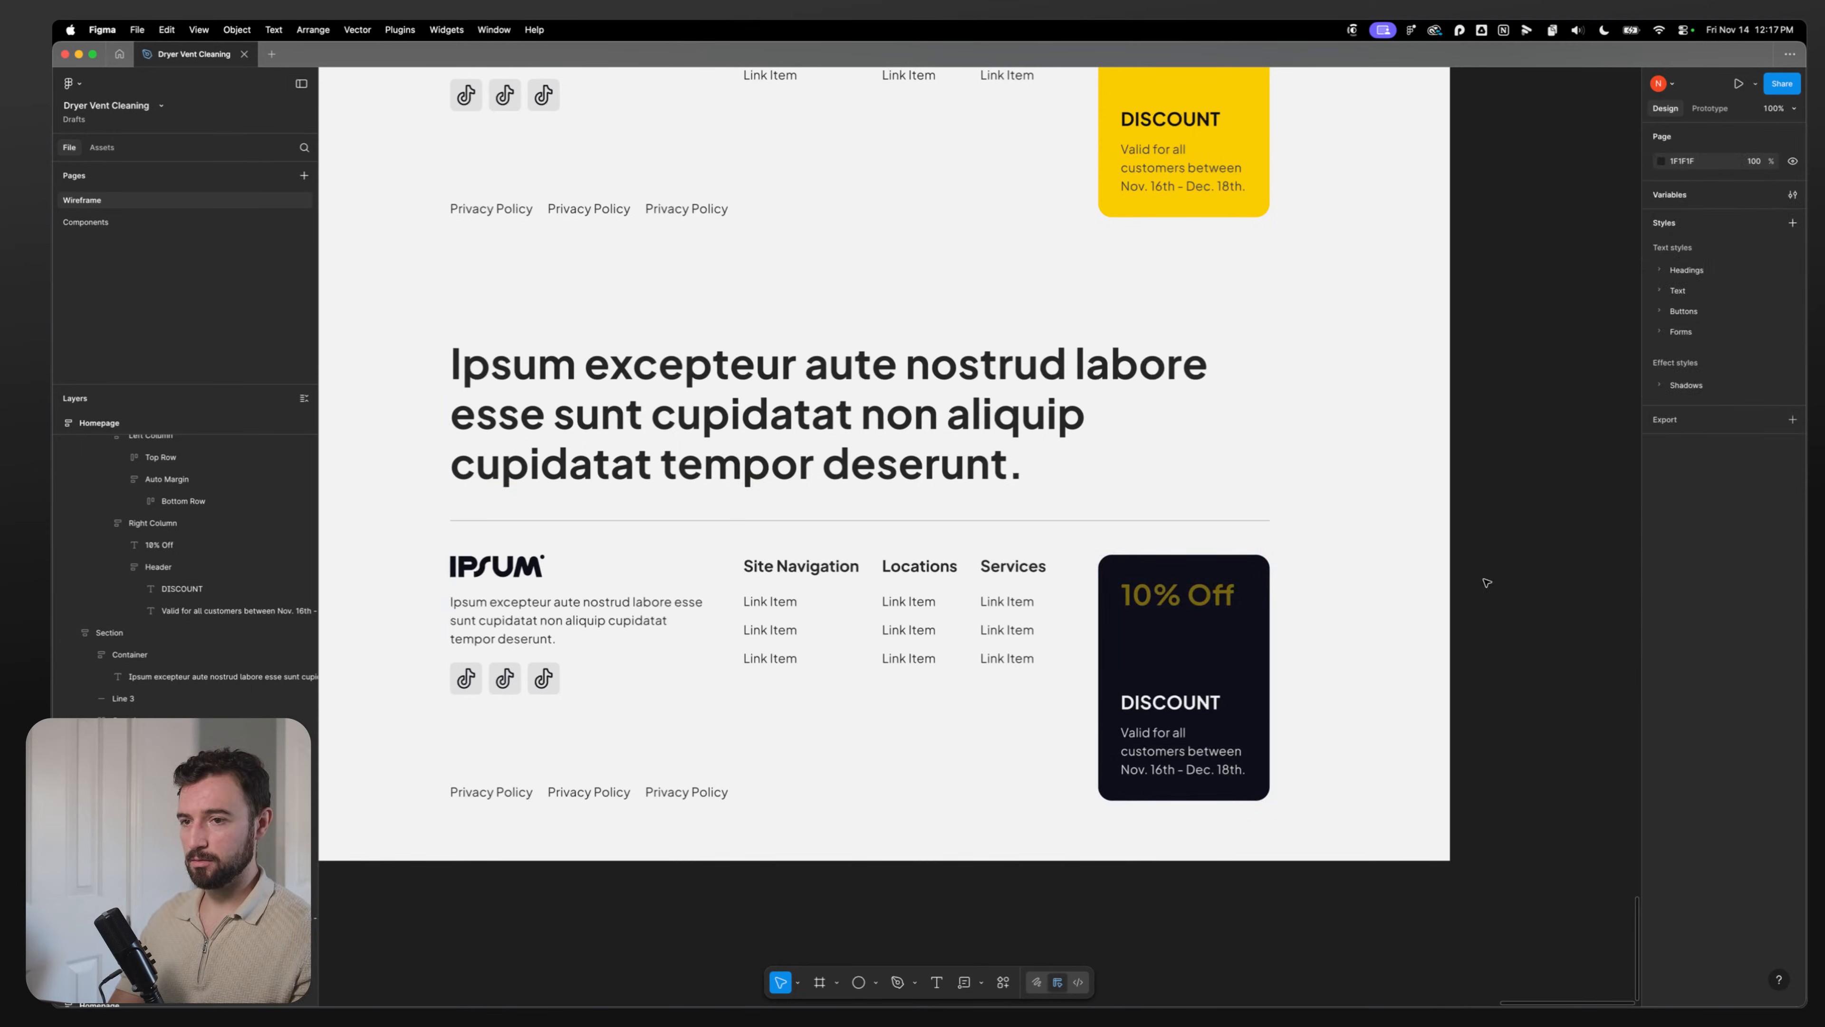
{"action": "left_click", "coordinate": [1199, 598], "text": "super"}
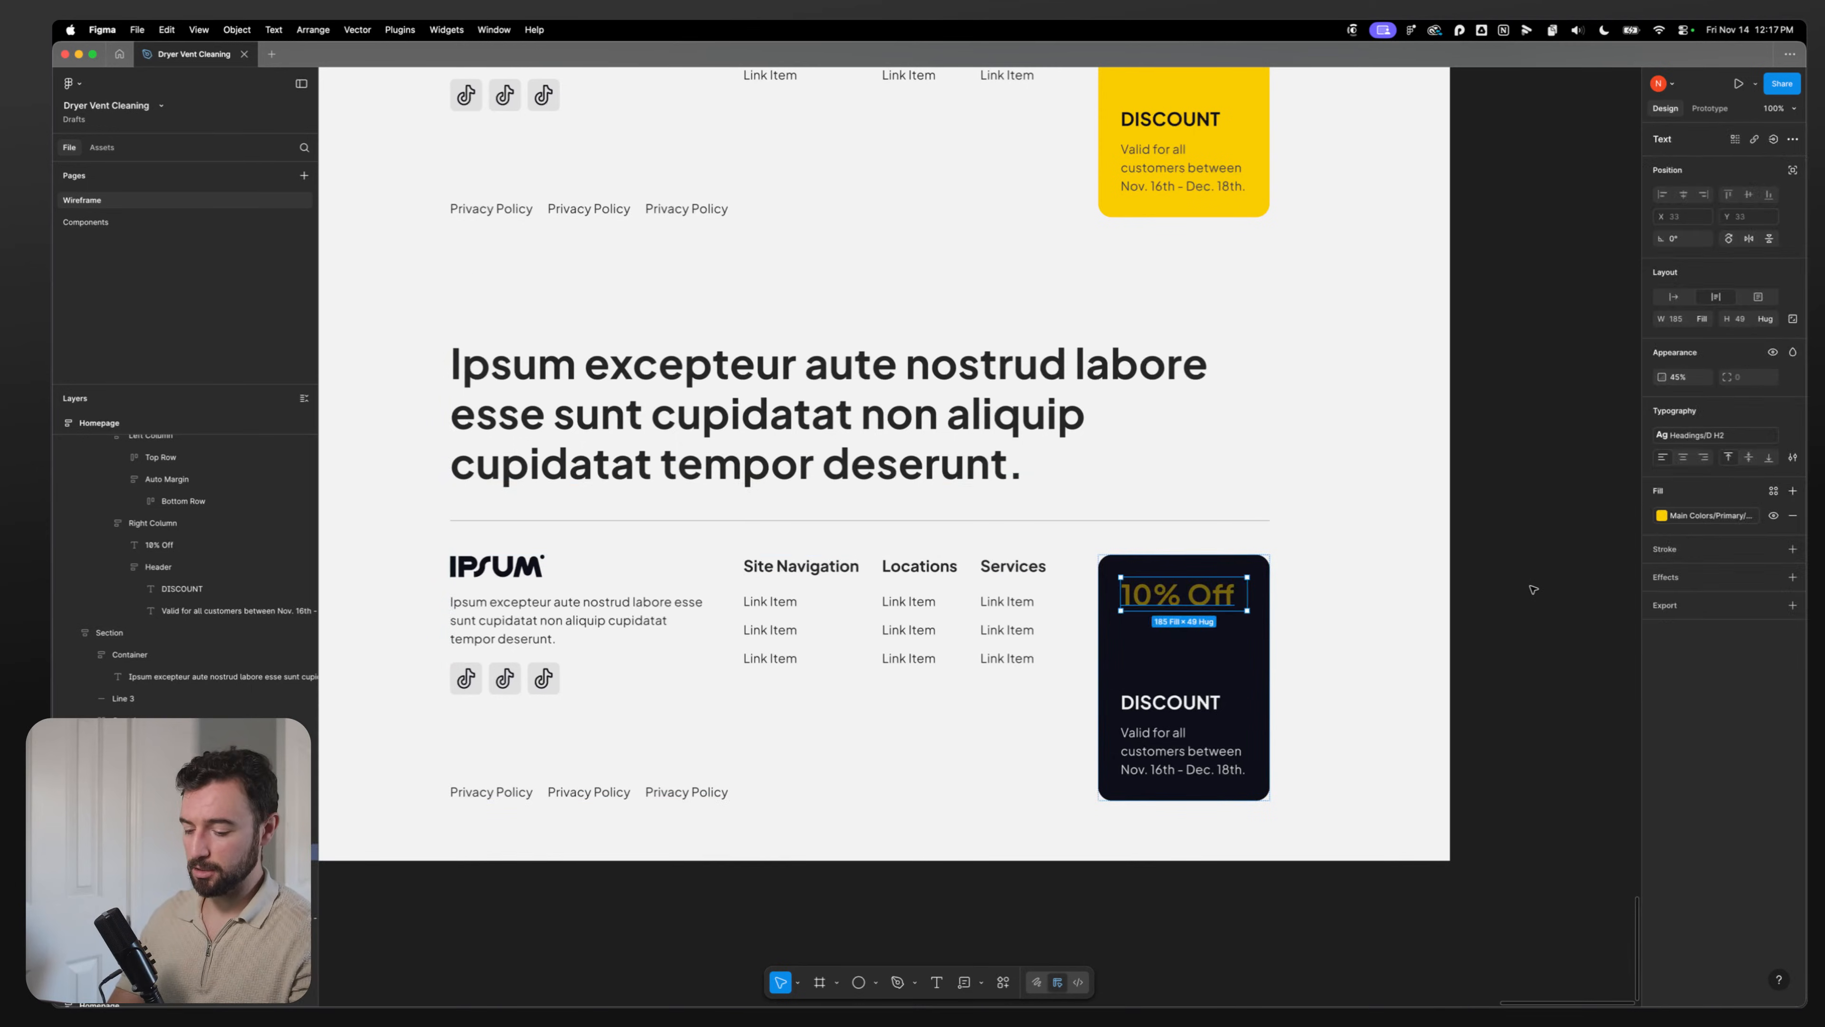
{"action": "key", "text": "0"}
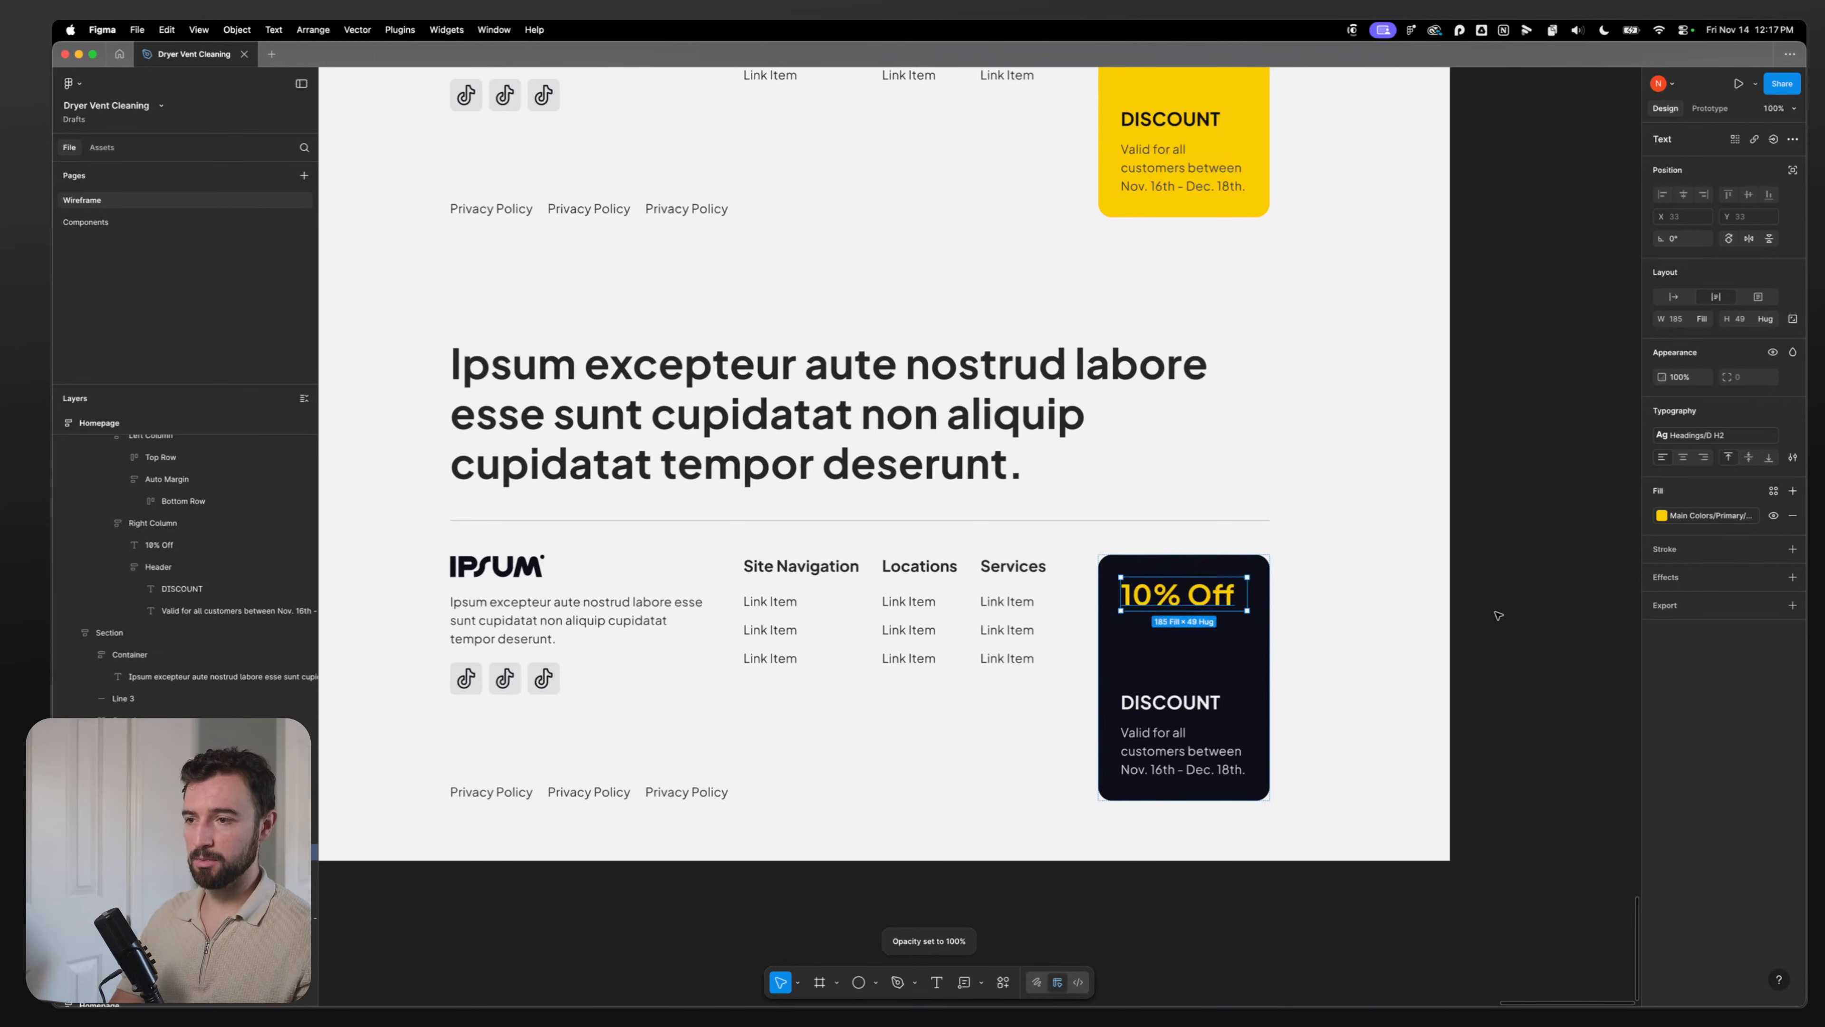
{"action": "left_click", "coordinate": [1497, 616]}
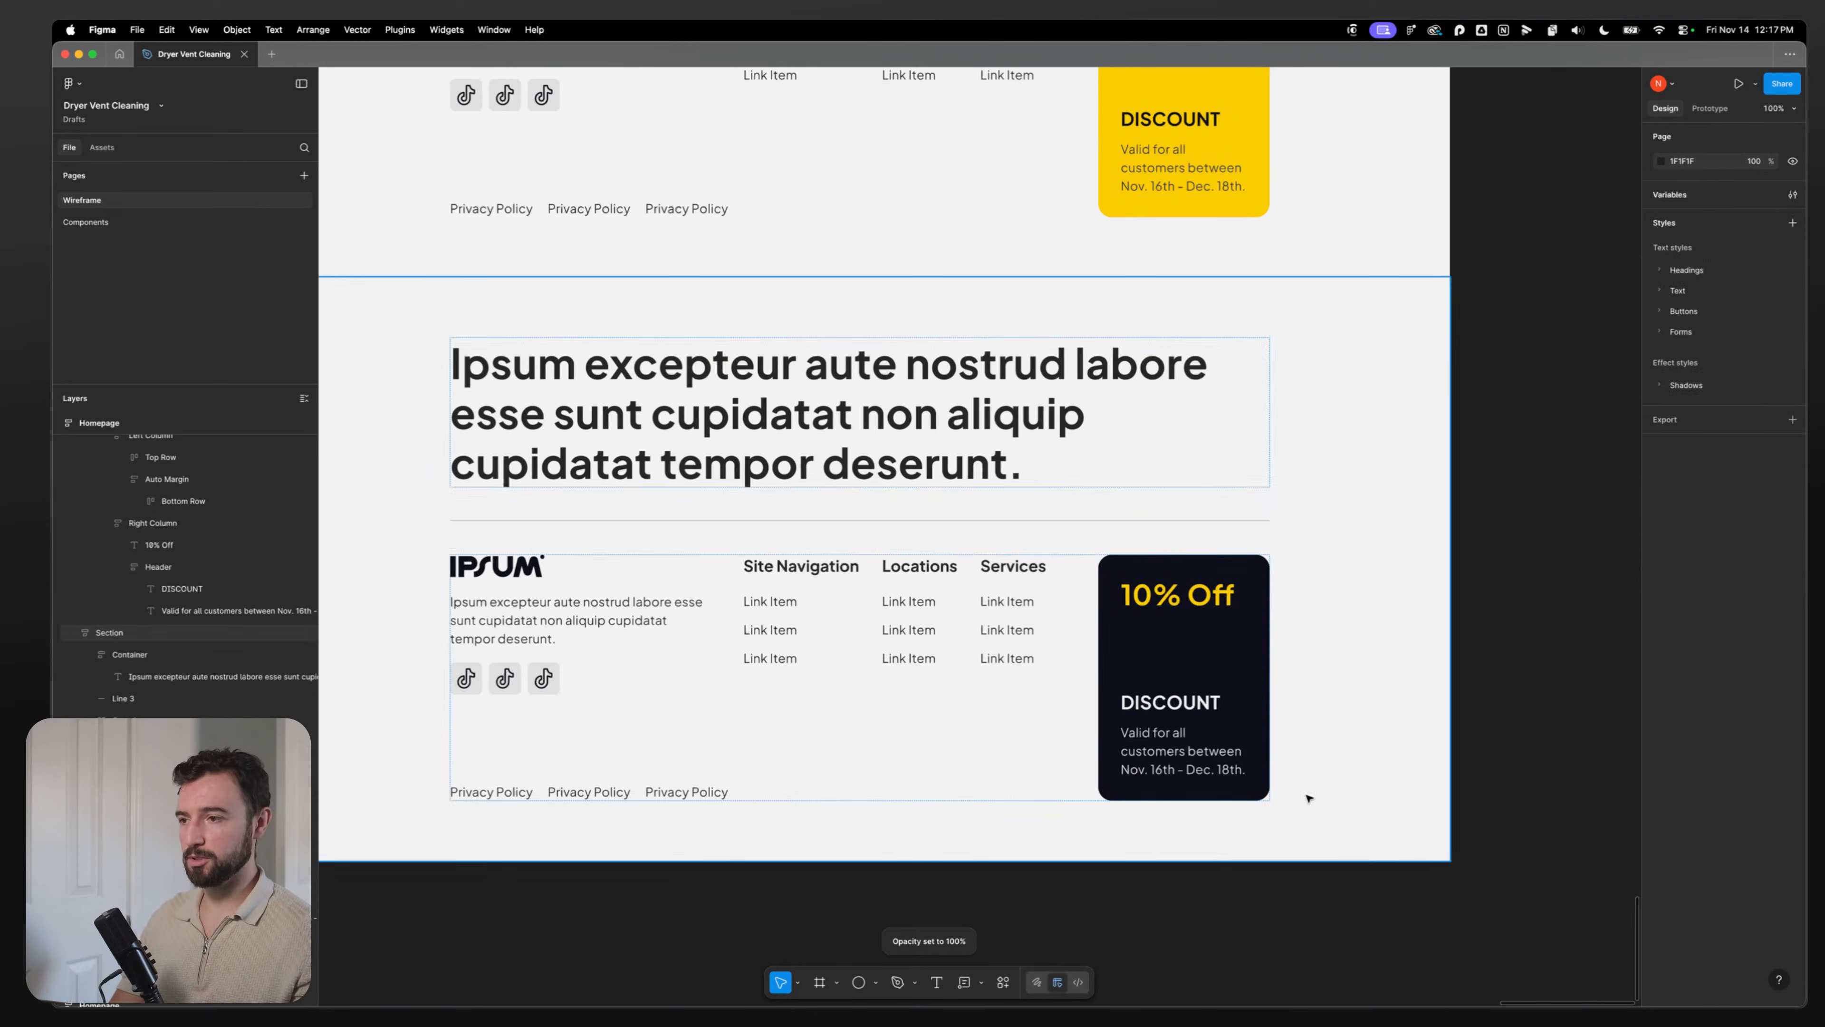
{"action": "double_click", "coordinate": [1182, 662]}
{"action": "double_click", "coordinate": [1182, 662]}
{"action": "left_click", "coordinate": [1484, 633]}
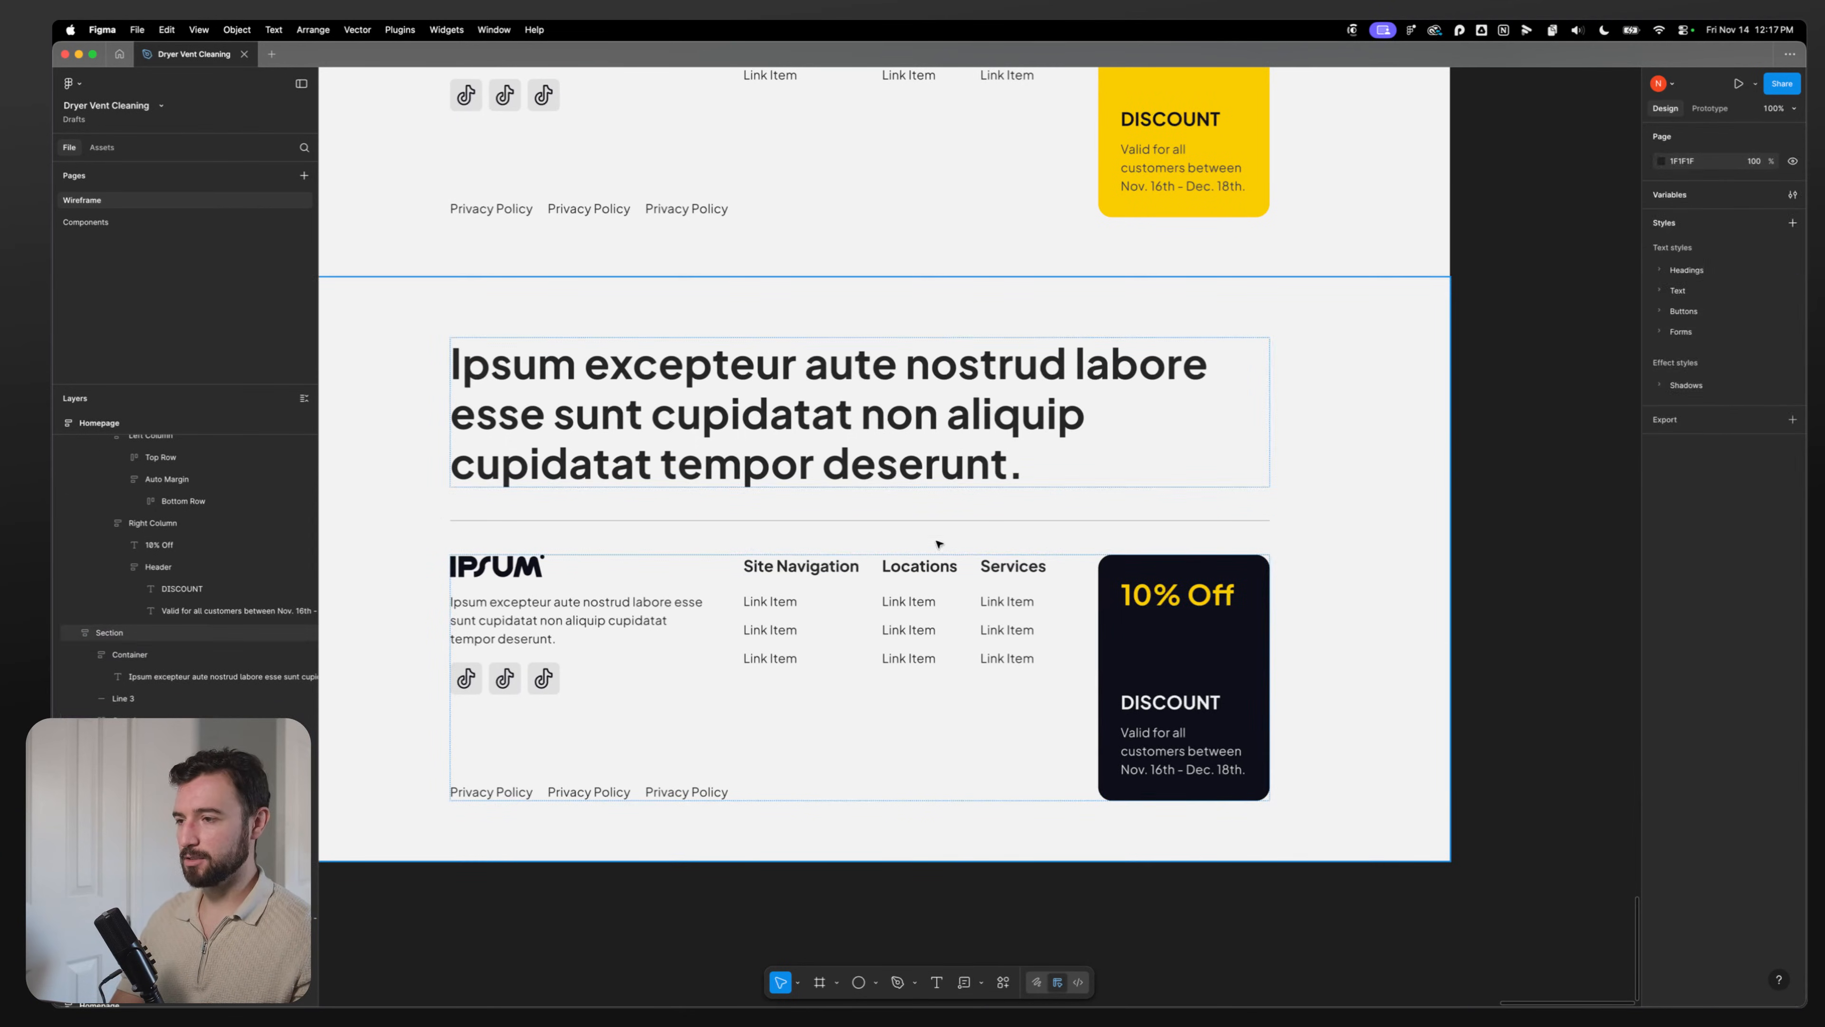
{"action": "double_click", "coordinate": [1162, 701]}
{"action": "double_click", "coordinate": [1163, 701]}
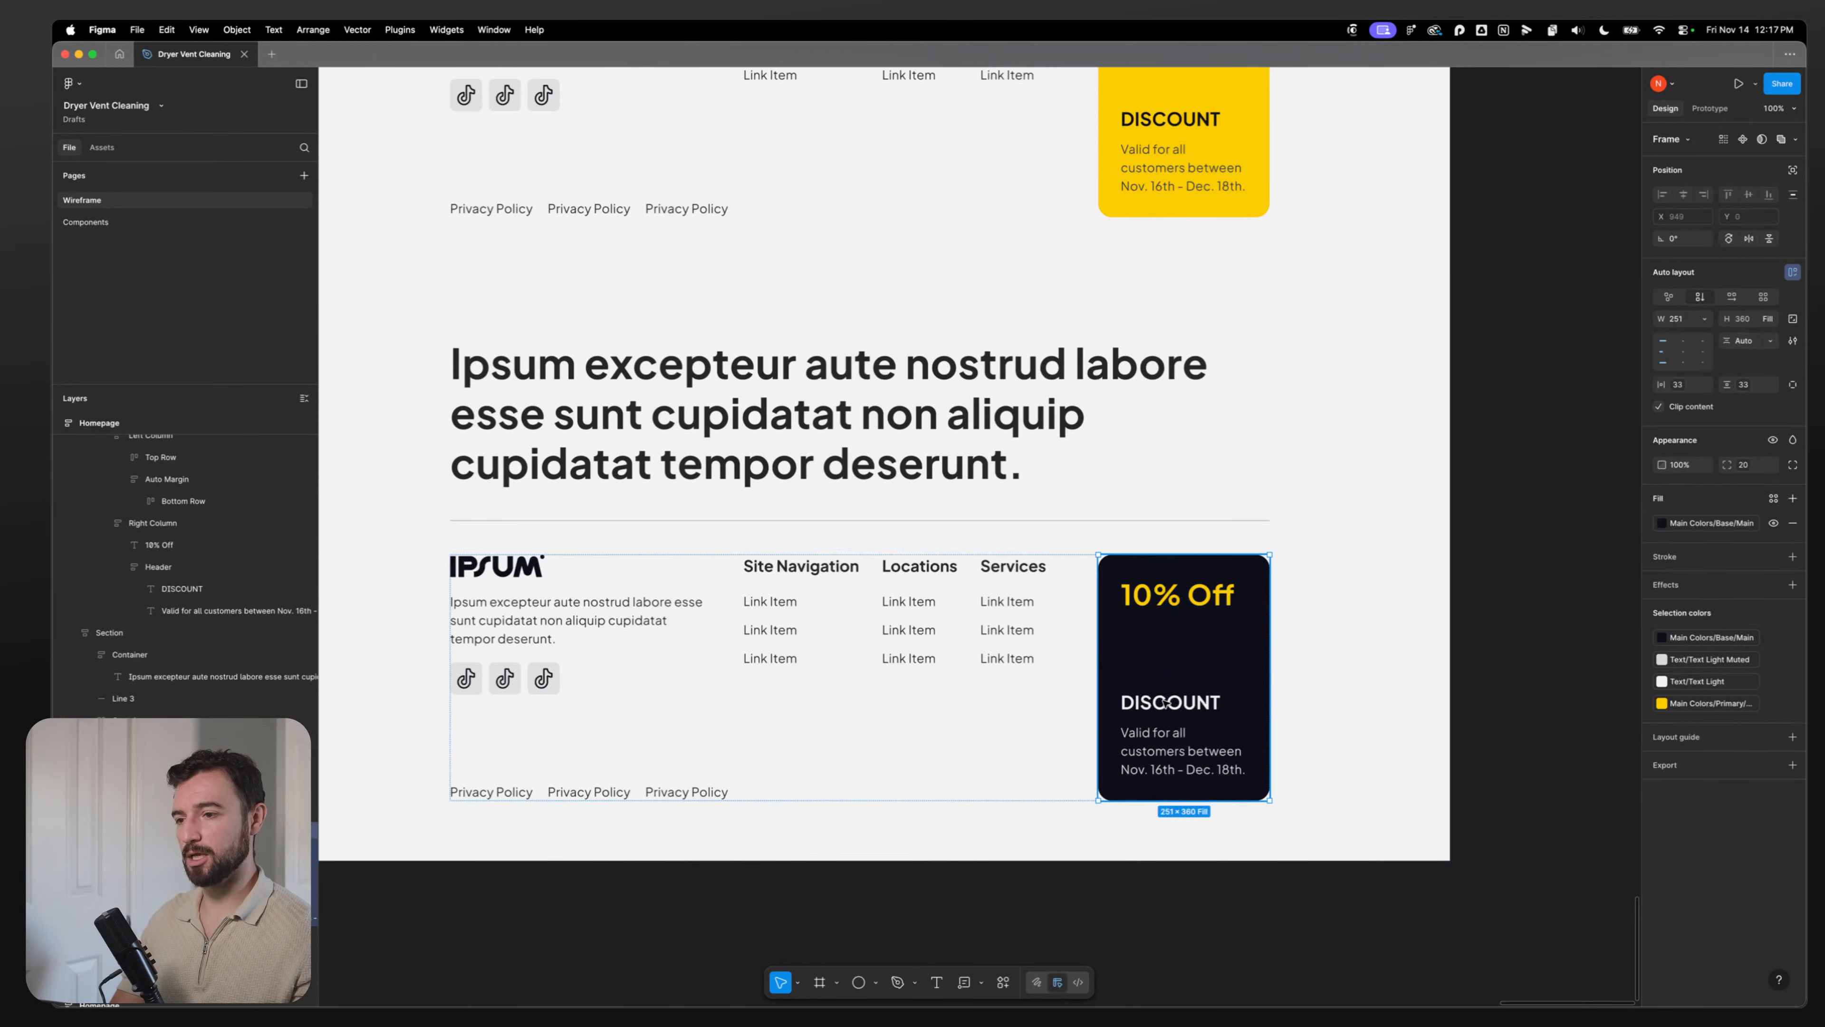
{"action": "double_click", "coordinate": [1163, 701]}
{"action": "double_click", "coordinate": [1162, 701]}
Step: Delete the original footer section with the yellow discount card
{"action": "scroll", "coordinate": [411, 471], "scroll_direction": "up", "scroll_amount": 5}
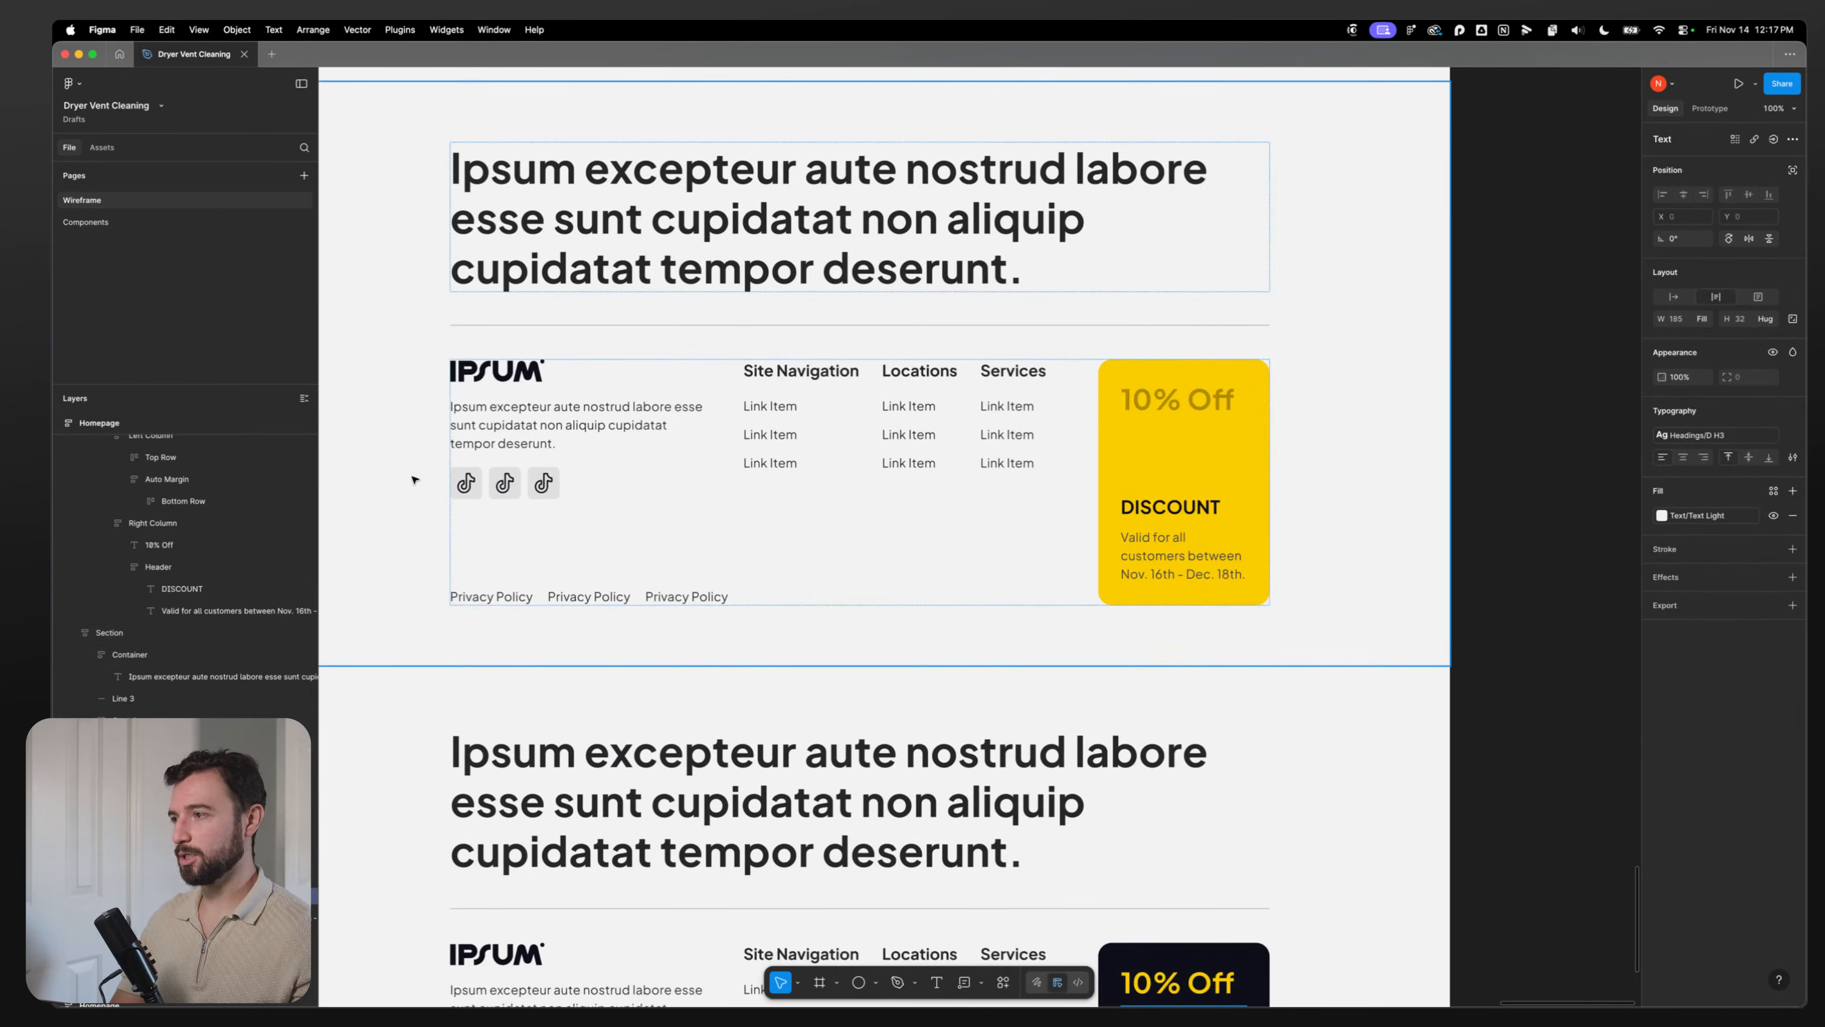
{"action": "left_click", "coordinate": [411, 469]}
{"action": "key", "text": "Delete"}
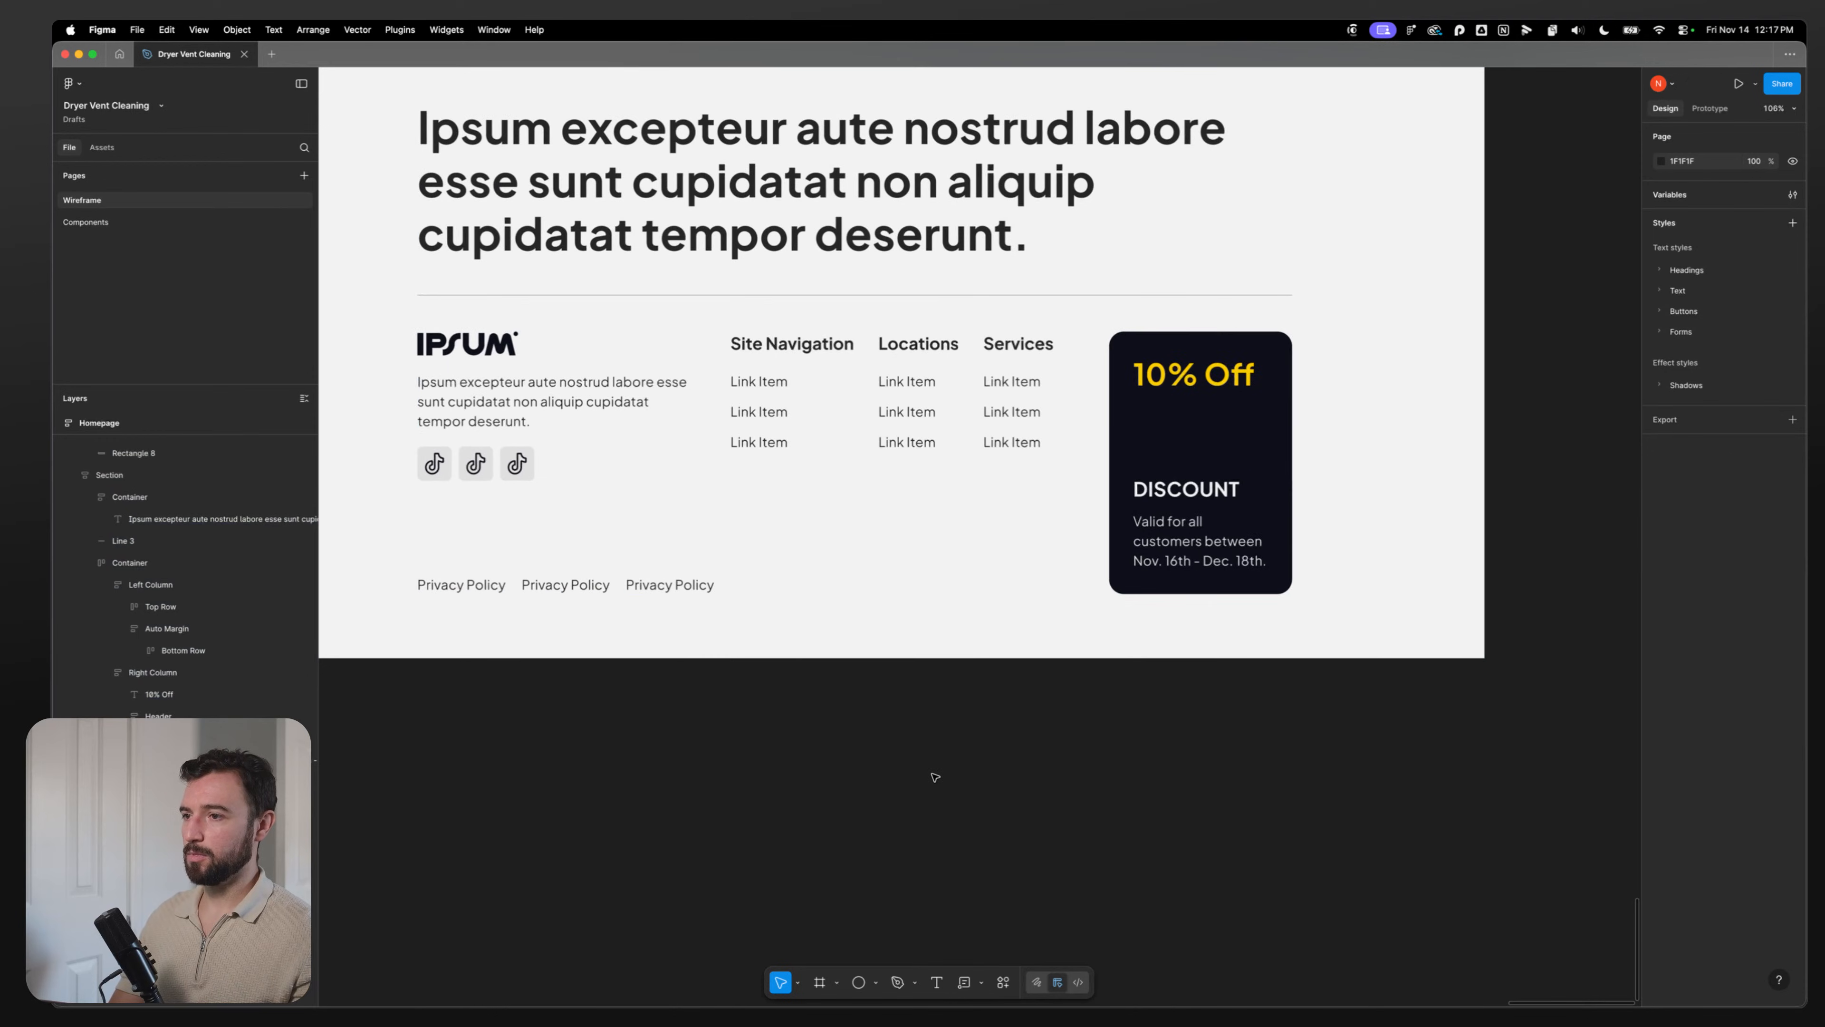
{"action": "scroll", "coordinate": [933, 775], "scroll_direction": "down", "scroll_amount": 5}
{"action": "left_click", "coordinate": [1057, 606]}
{"action": "left_click_drag", "start_coordinate": [1017, 606], "coordinate": [1005, 606]}
{"action": "key", "text": "super+z"}
Step: Widen the dark discount card toward the Services link column
{"action": "left_click", "coordinate": [929, 638]}
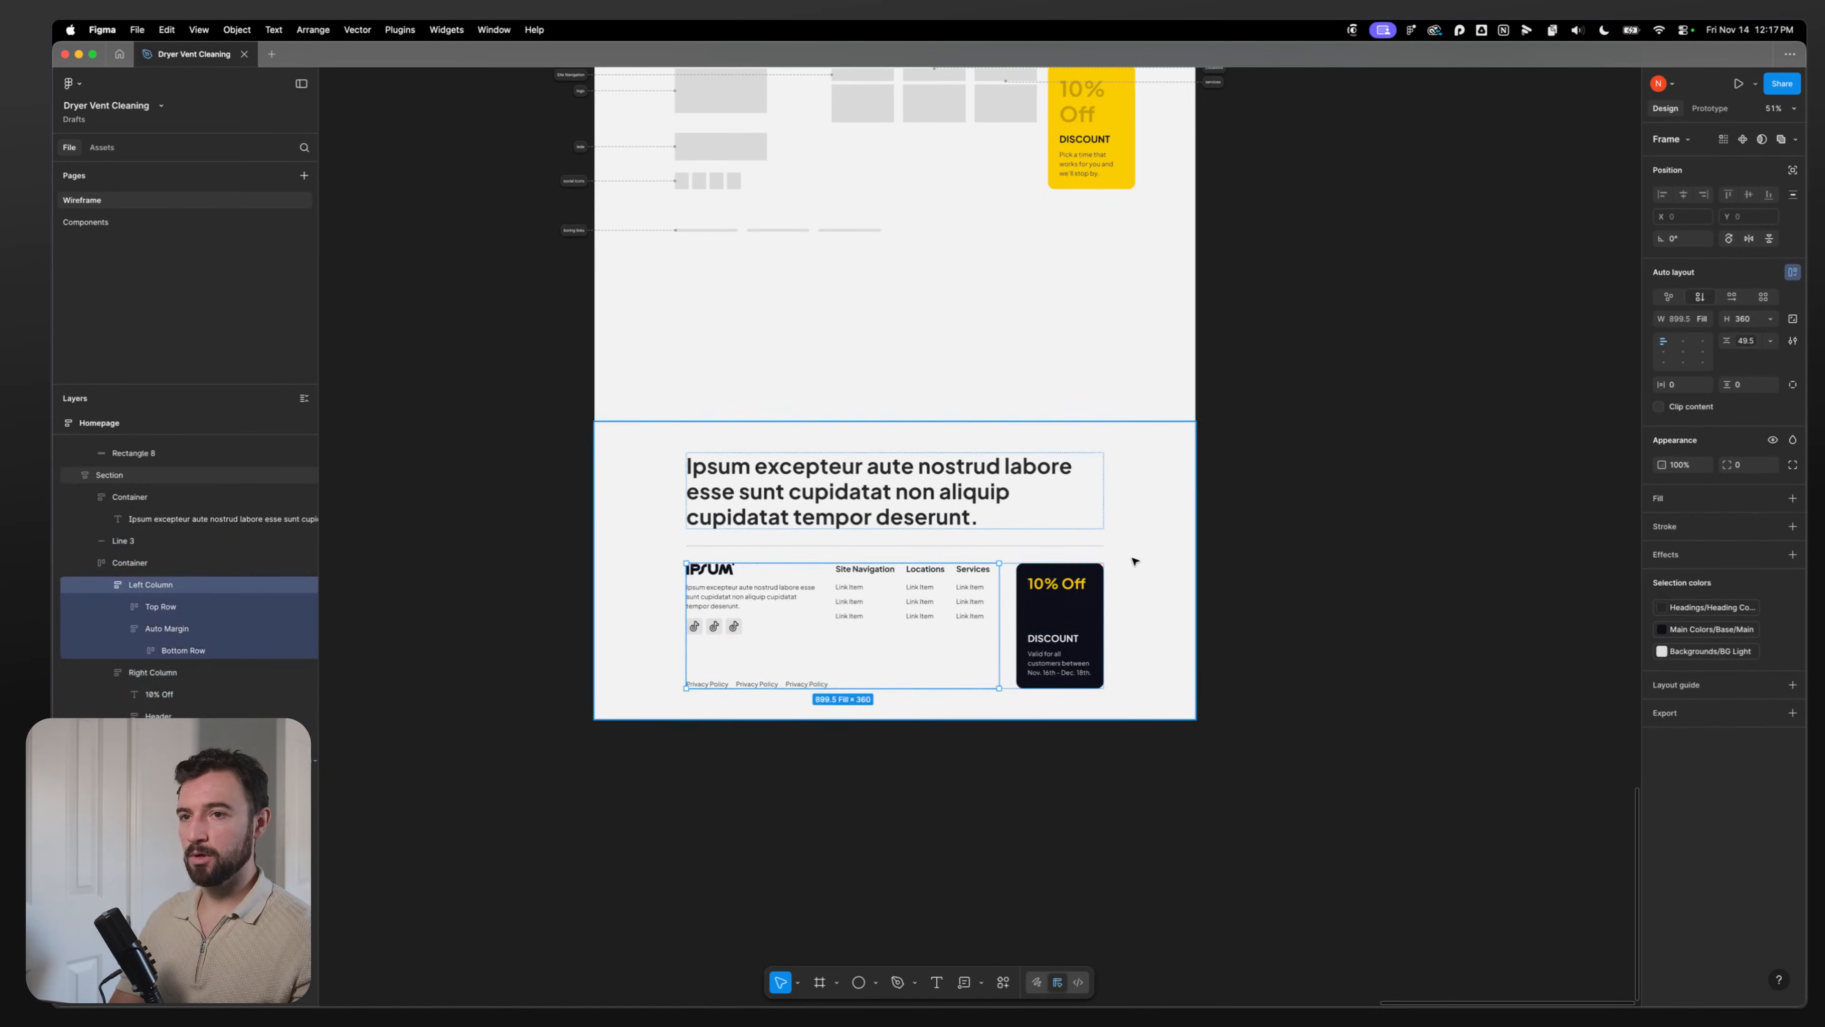
{"action": "key", "text": "alt"}
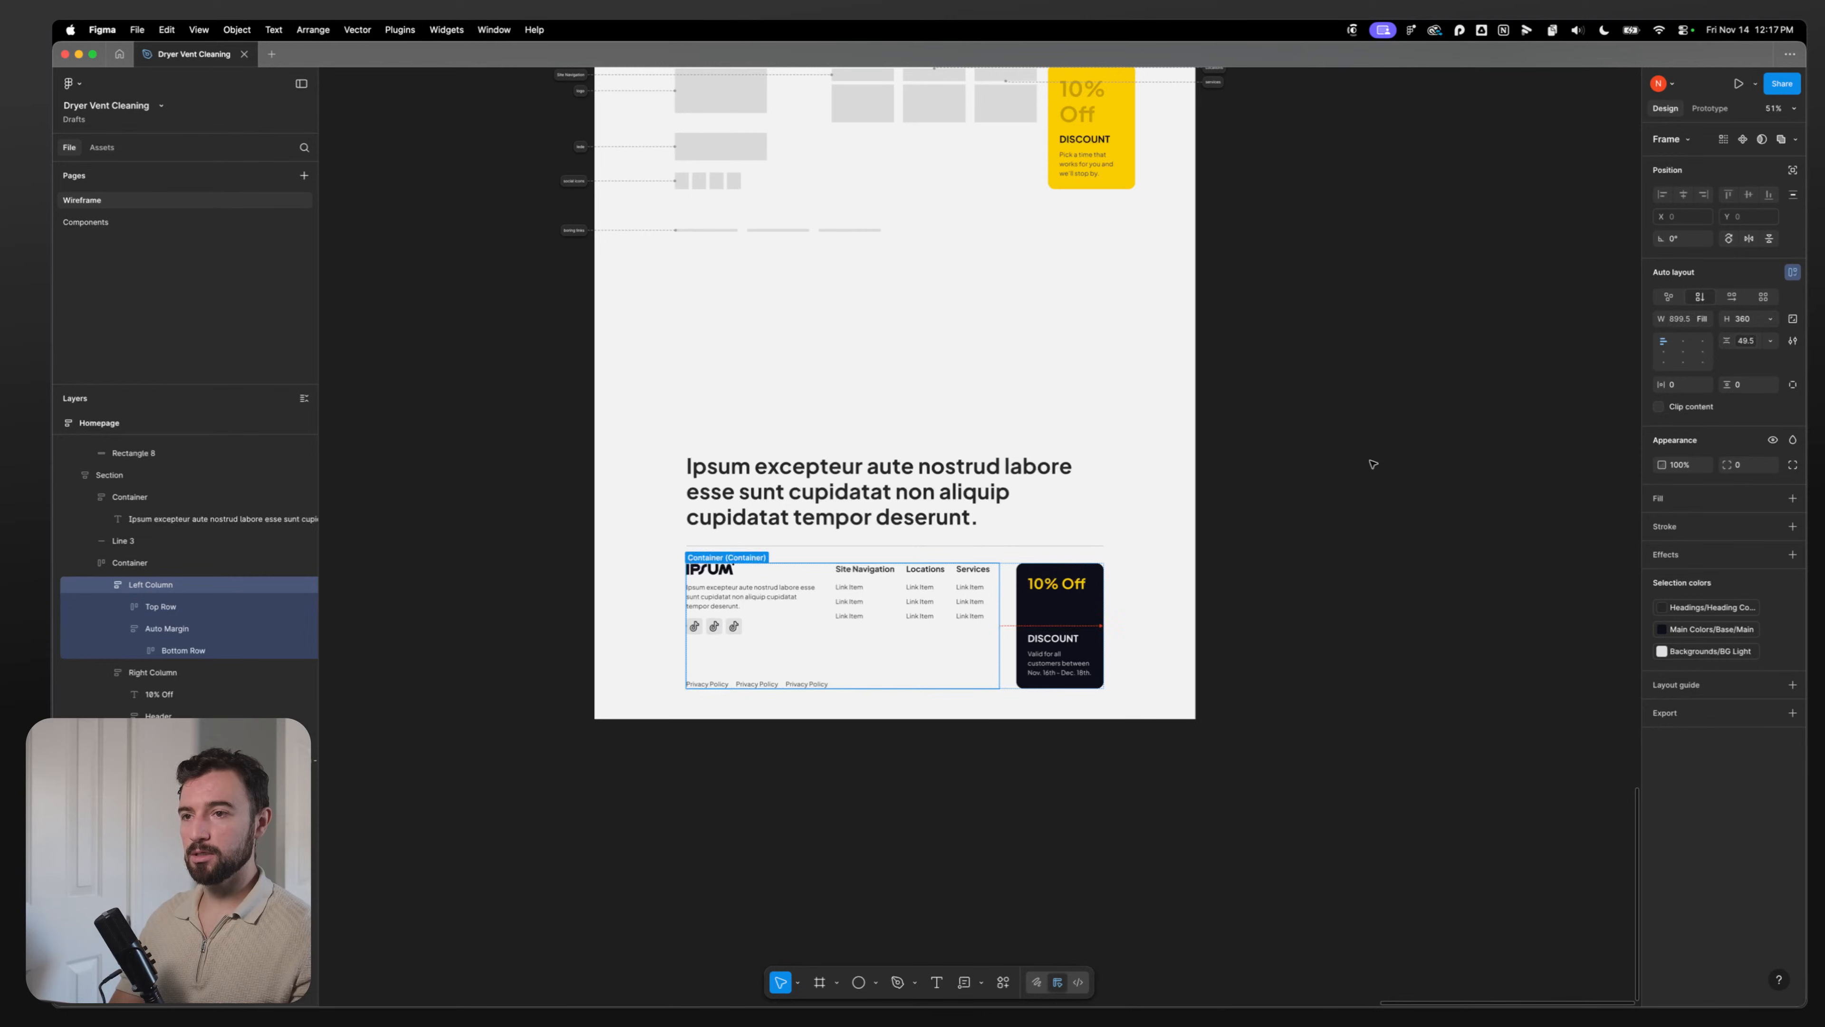
{"action": "left_click", "coordinate": [144, 674]}
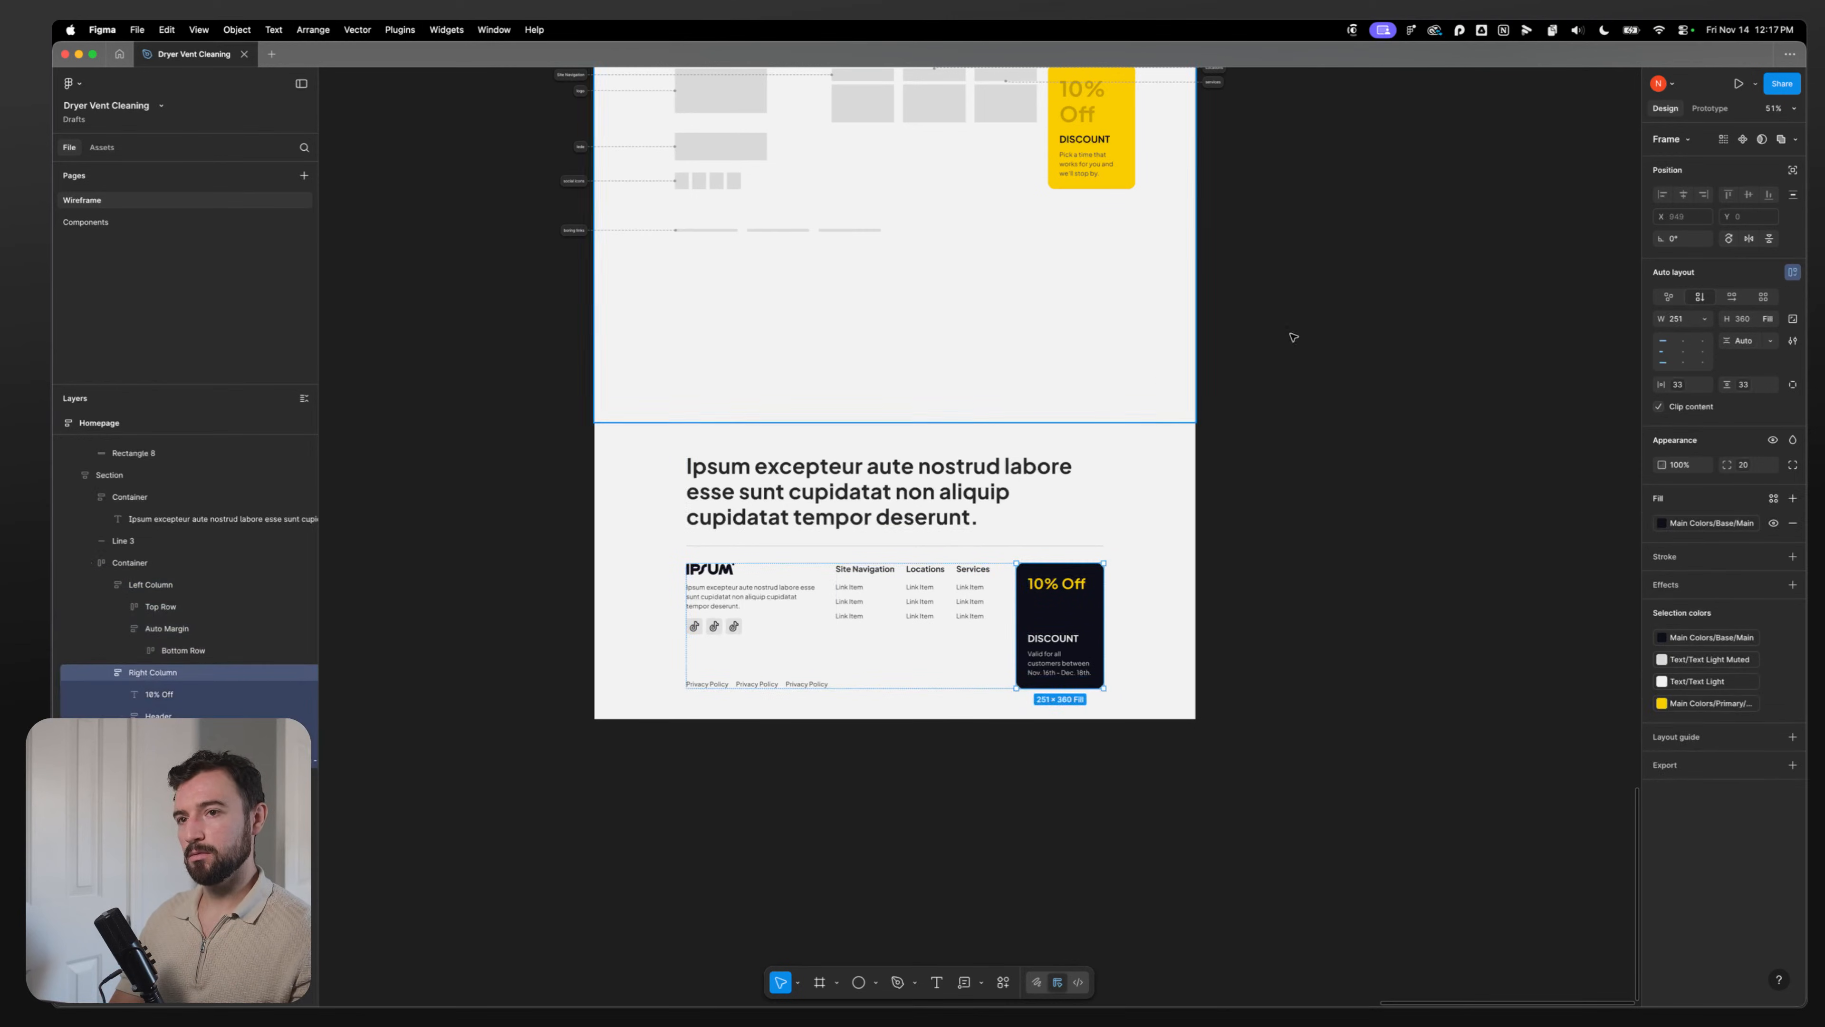
{"action": "left_click_drag", "start_coordinate": [1009, 613], "coordinate": [971, 612]}
Step: Set the width of the footer's navigation list group to fill its container
{"action": "left_click", "coordinate": [893, 592]}
{"action": "left_click", "coordinate": [878, 590]}
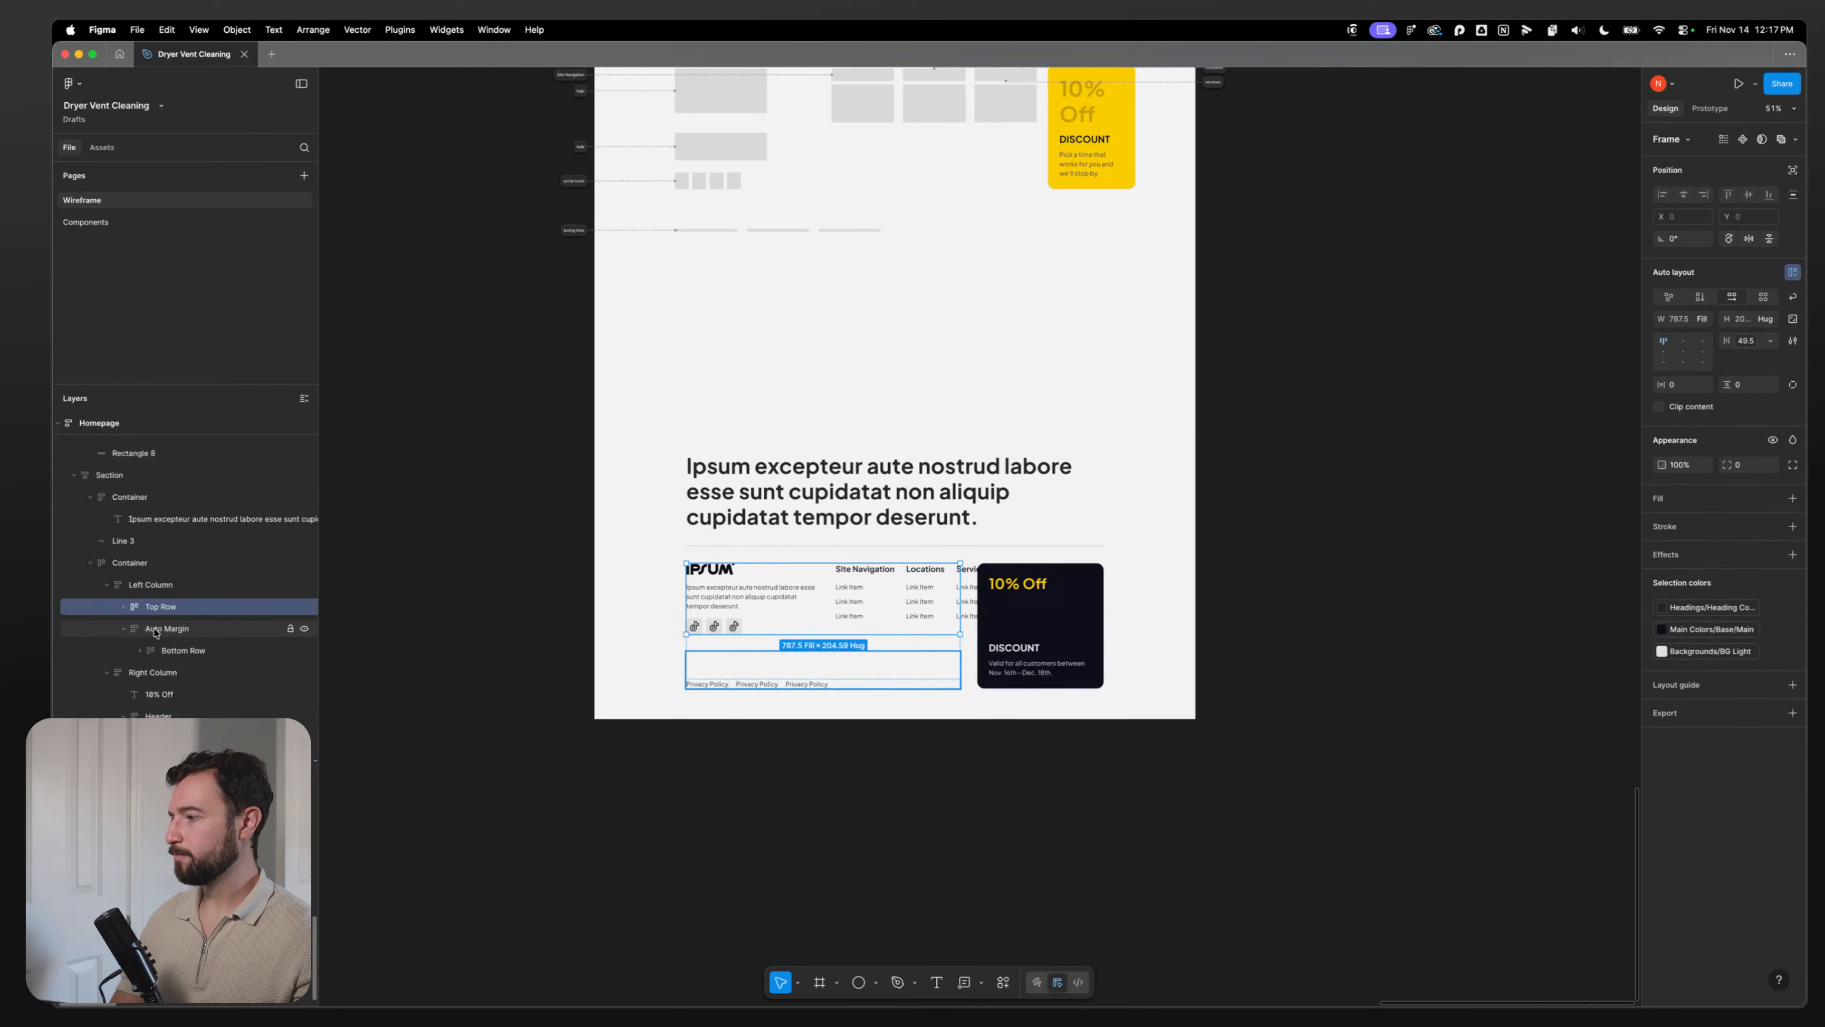
{"action": "left_click", "coordinate": [880, 591]}
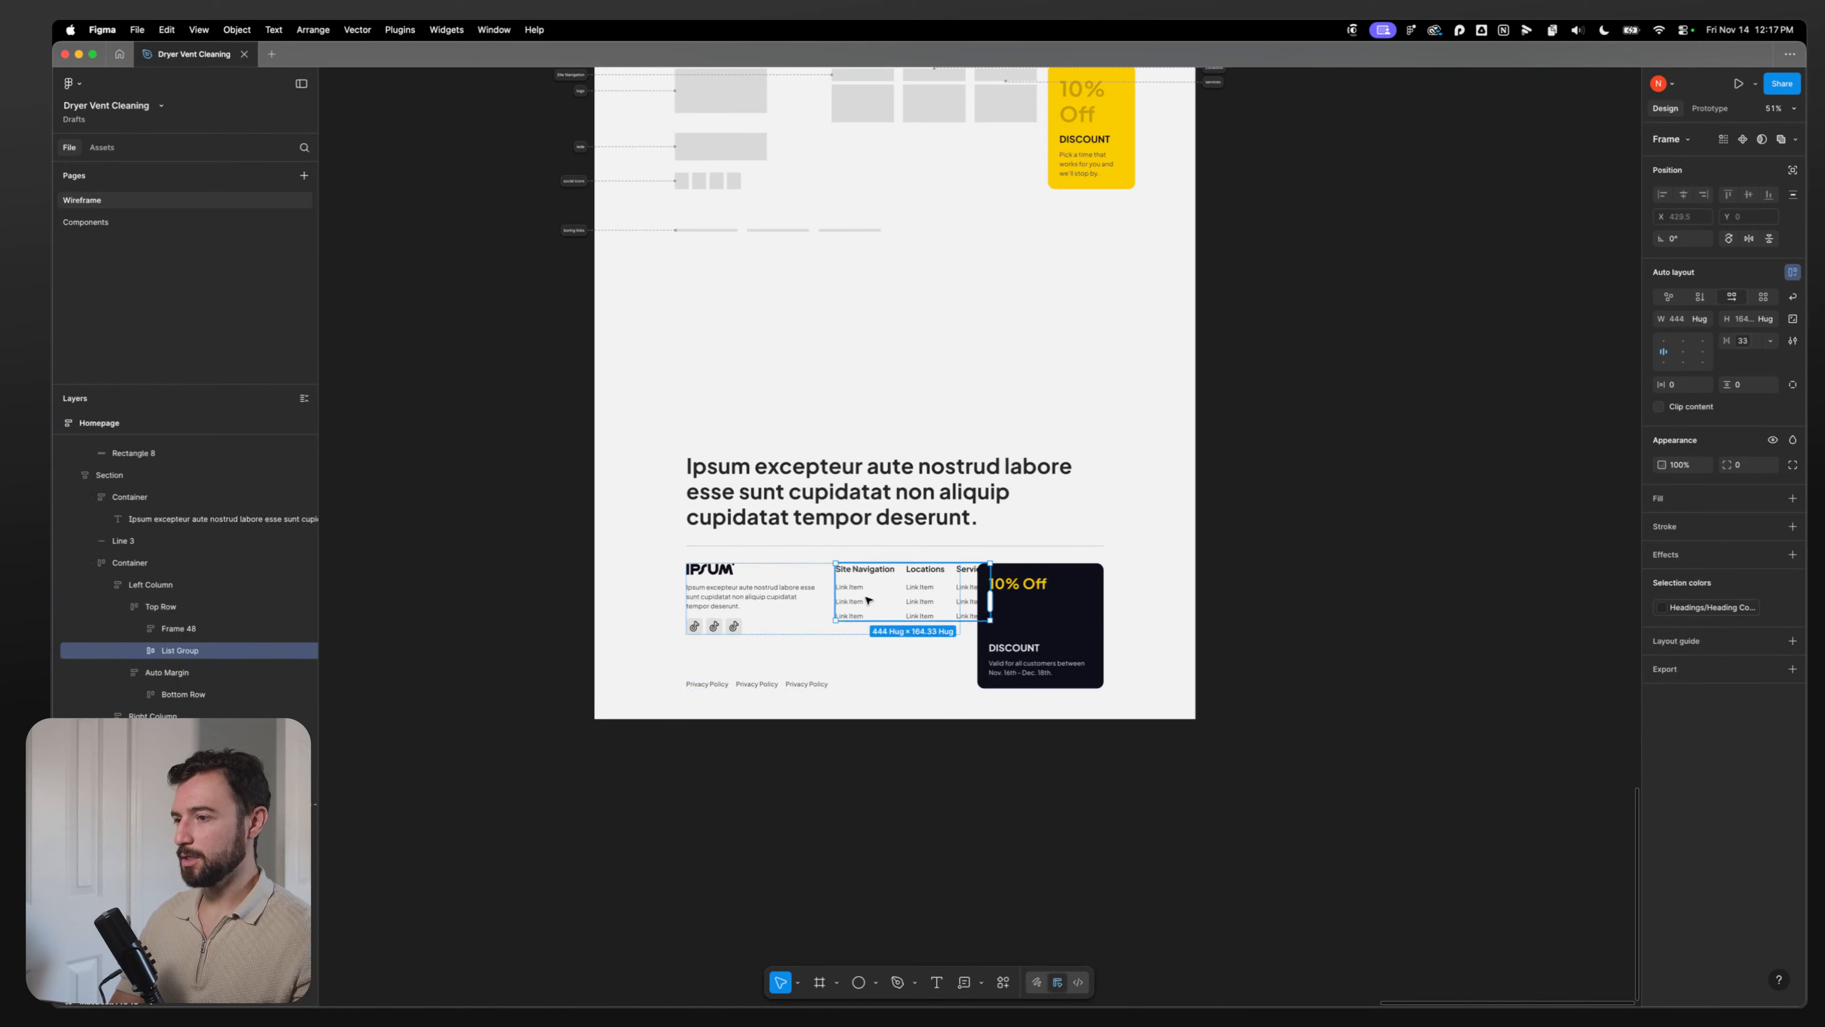
{"action": "left_click", "coordinate": [1708, 322]}
{"action": "left_click", "coordinate": [1685, 335]}
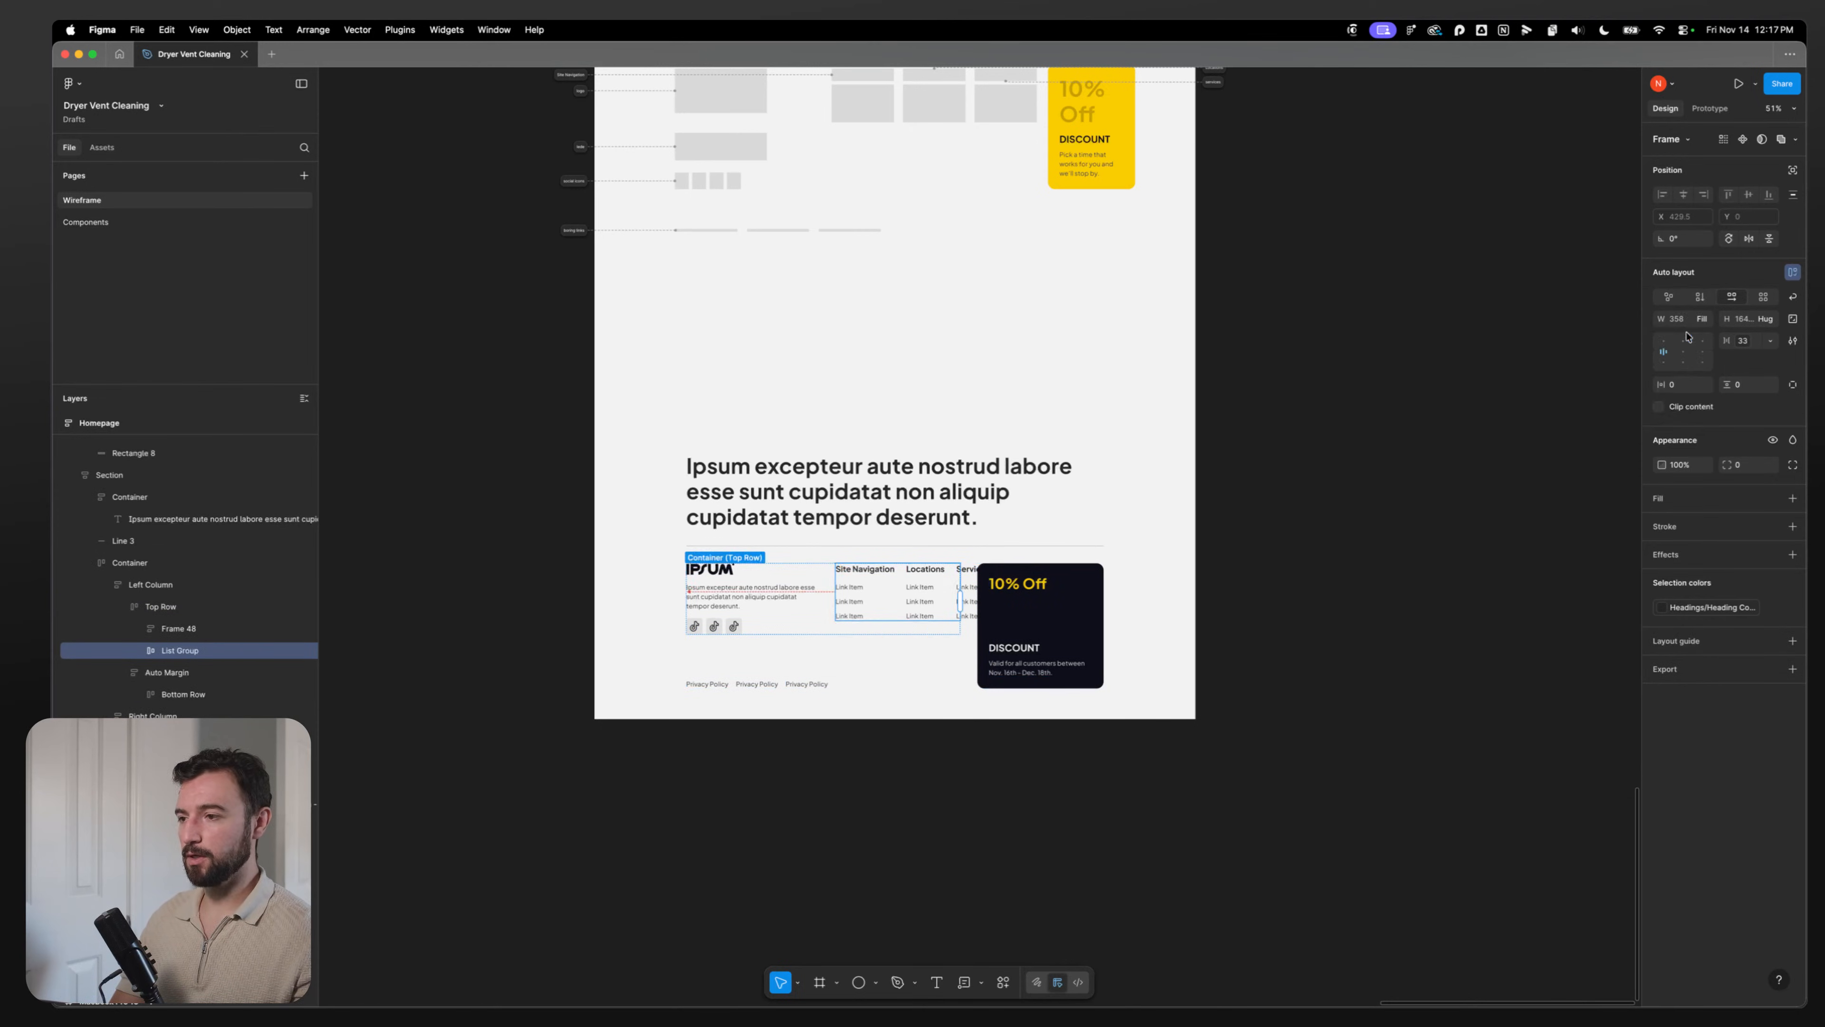
{"action": "left_click", "coordinate": [140, 651]}
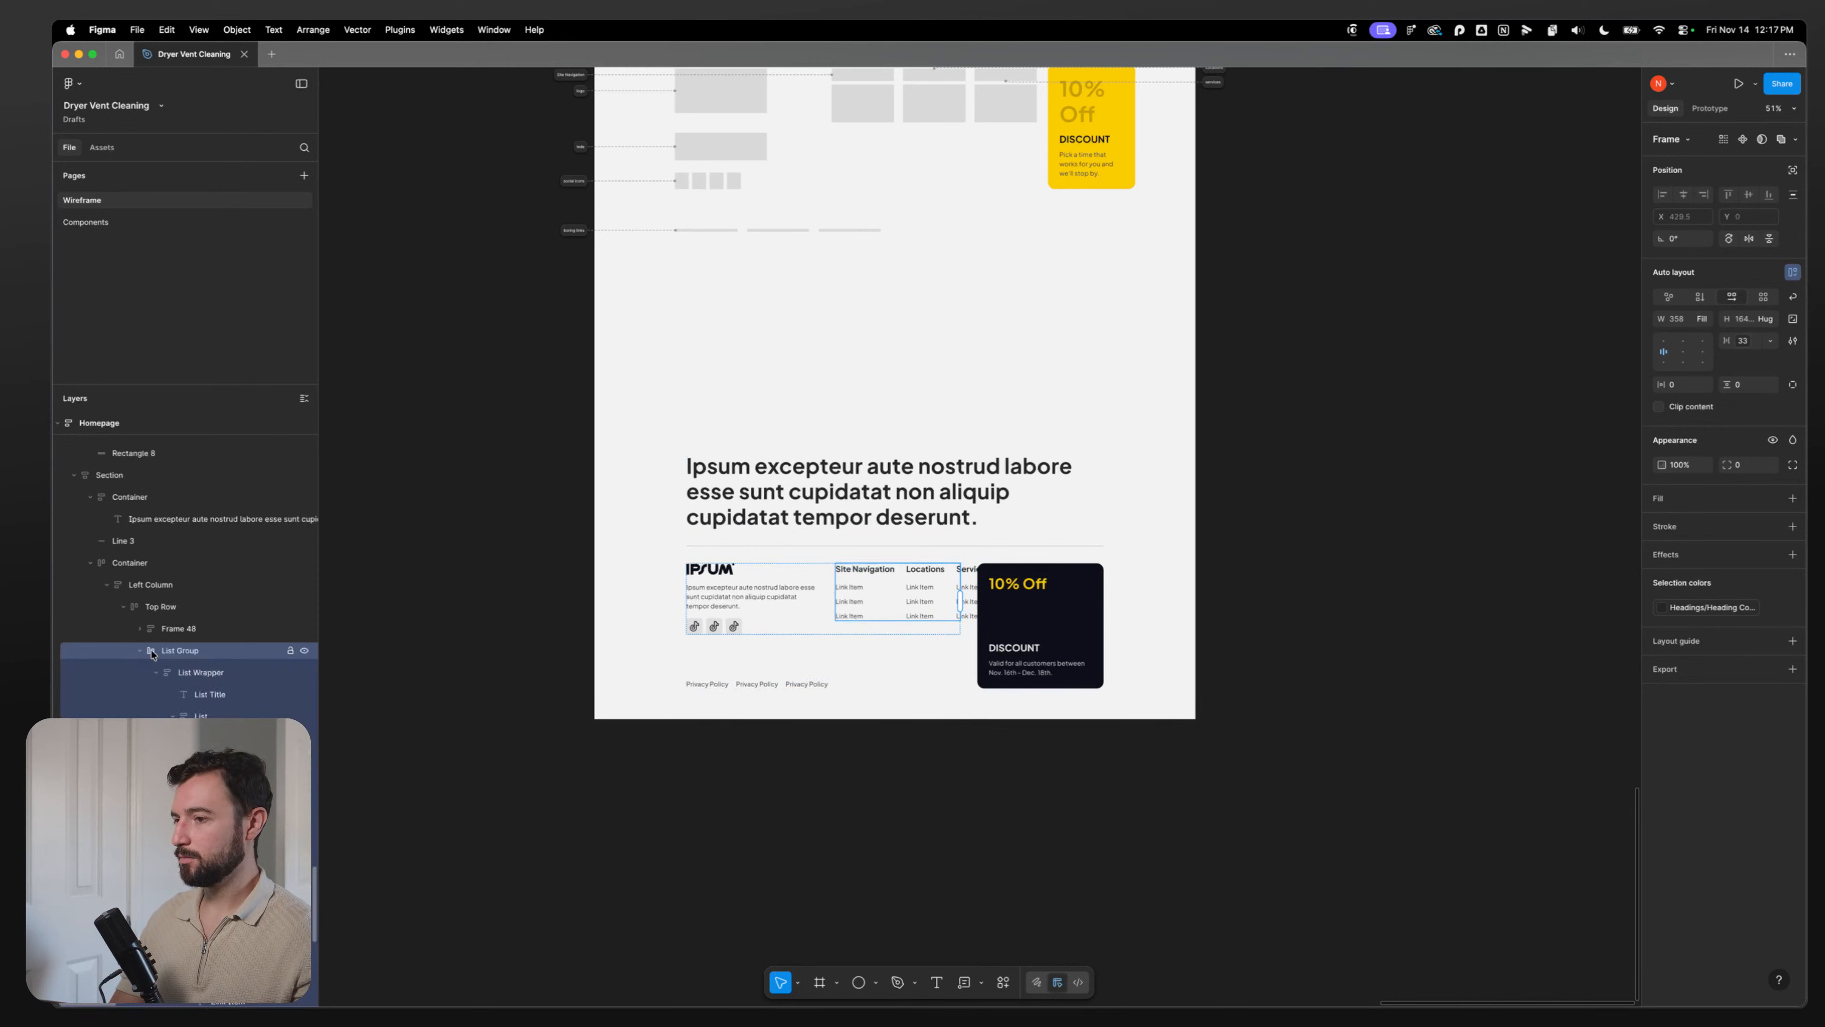
Step: Narrow the discount card to 287 wide, clear of the navigation links, and switch its width to fill container
{"action": "left_click", "coordinate": [997, 631]}
{"action": "mouse_move", "coordinate": [974, 624]}
{"action": "left_mouse_down"}
{"action": "mouse_move", "coordinate": [1033, 622]}
{"action": "mouse_move", "coordinate": [998, 623]}
{"action": "left_mouse_up"}
{"action": "left_click", "coordinate": [1704, 320]}
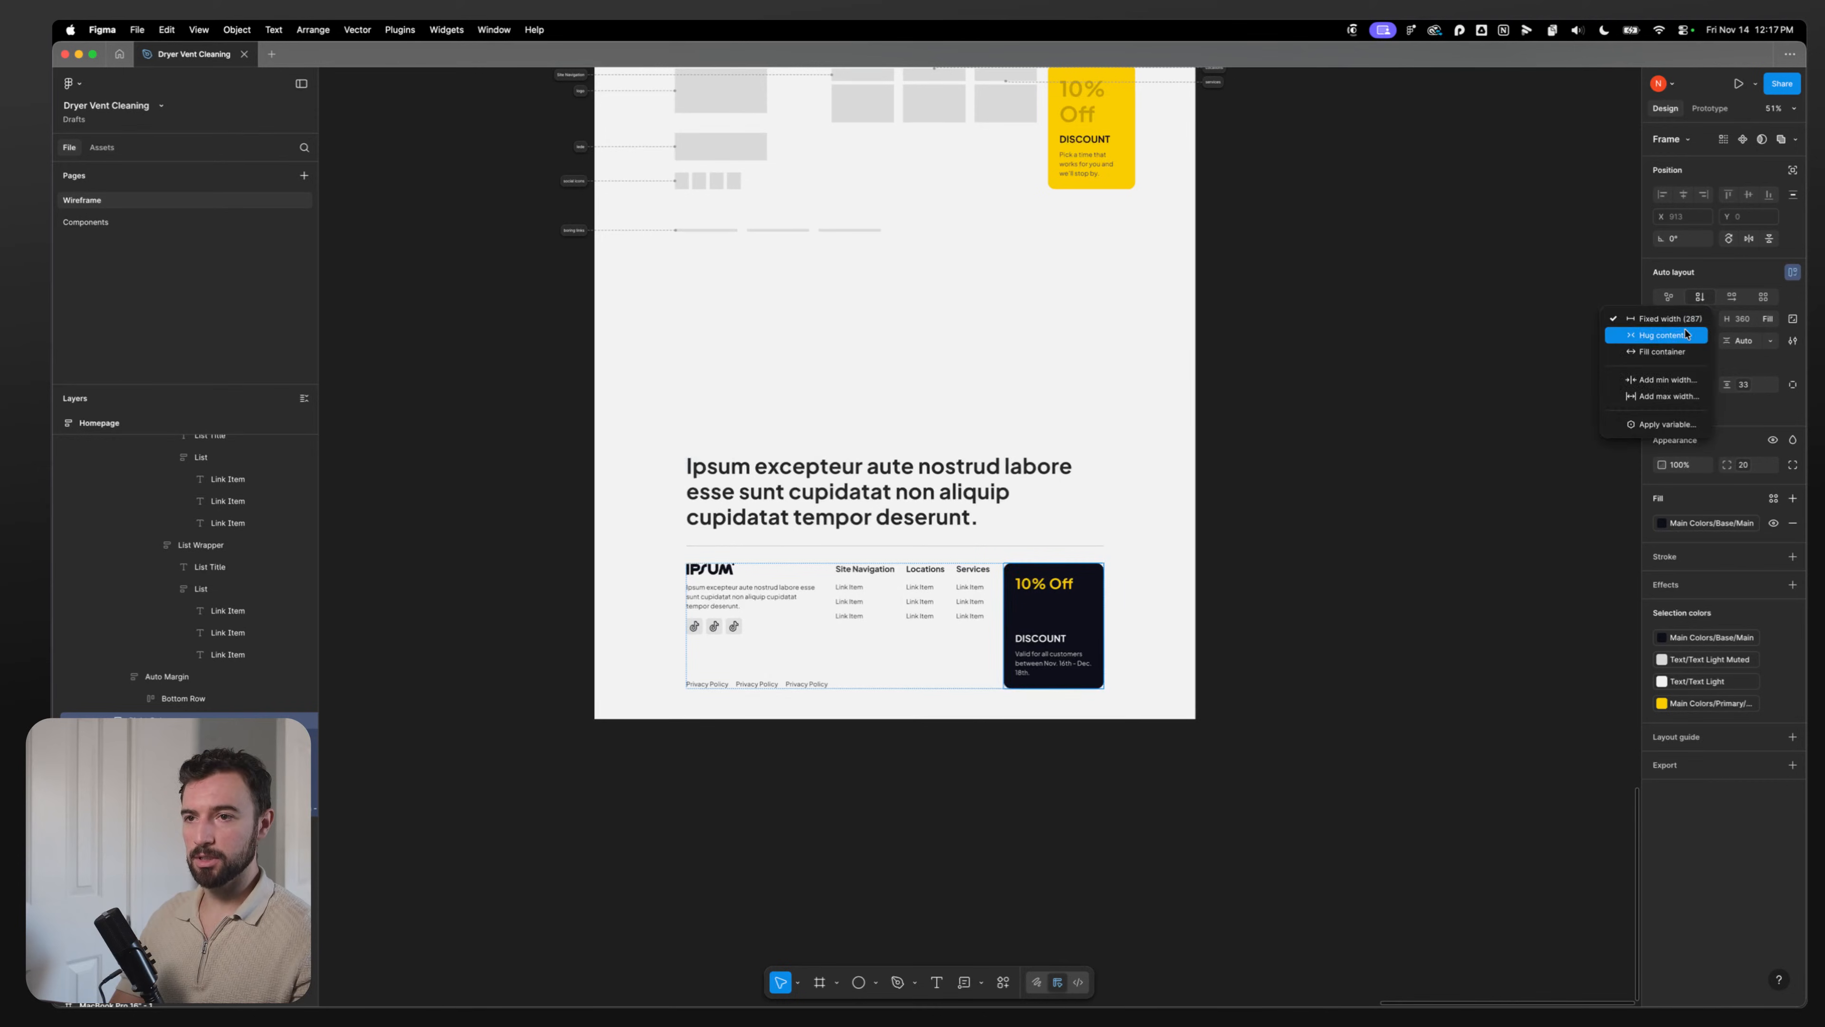
{"action": "left_click", "coordinate": [1681, 352]}
Step: Widen the footer's left column to about 986 and set its width to hug contents
{"action": "left_click", "coordinate": [867, 642]}
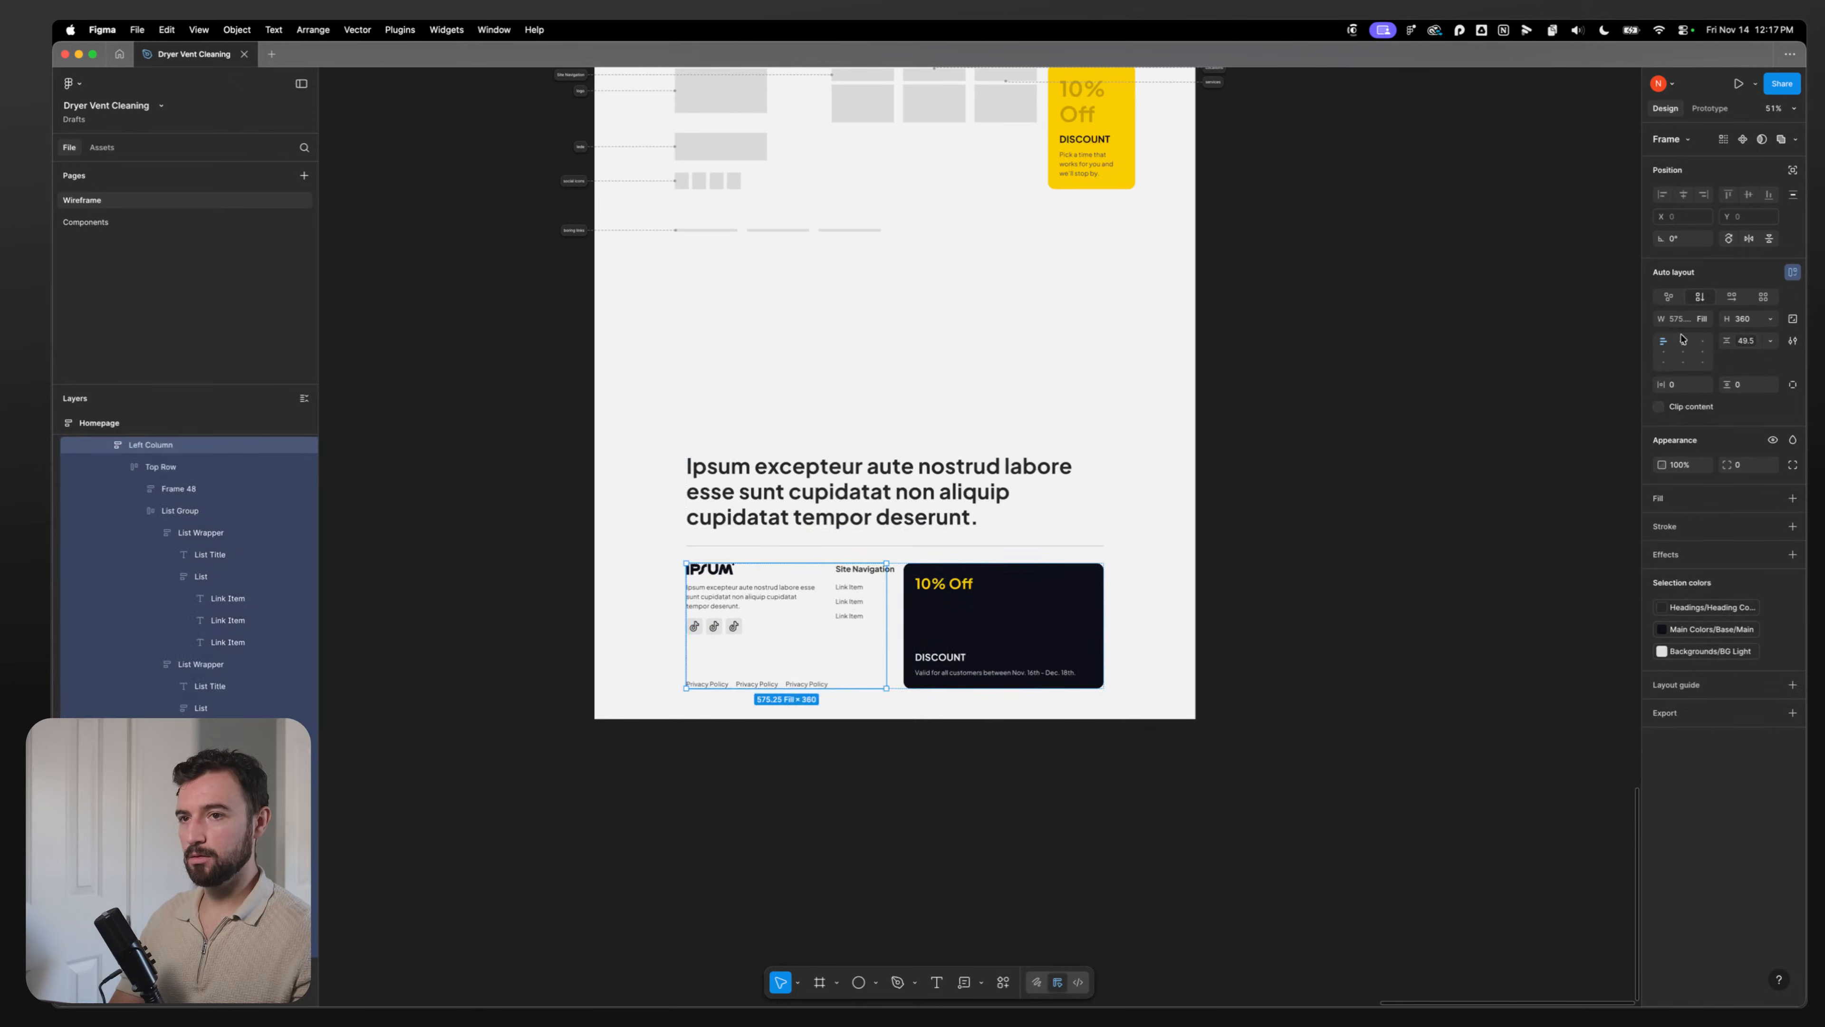
{"action": "left_click_drag", "start_coordinate": [886, 587], "coordinate": [1029, 587]}
{"action": "left_click", "coordinate": [1704, 320]}
{"action": "left_click", "coordinate": [1690, 338]}
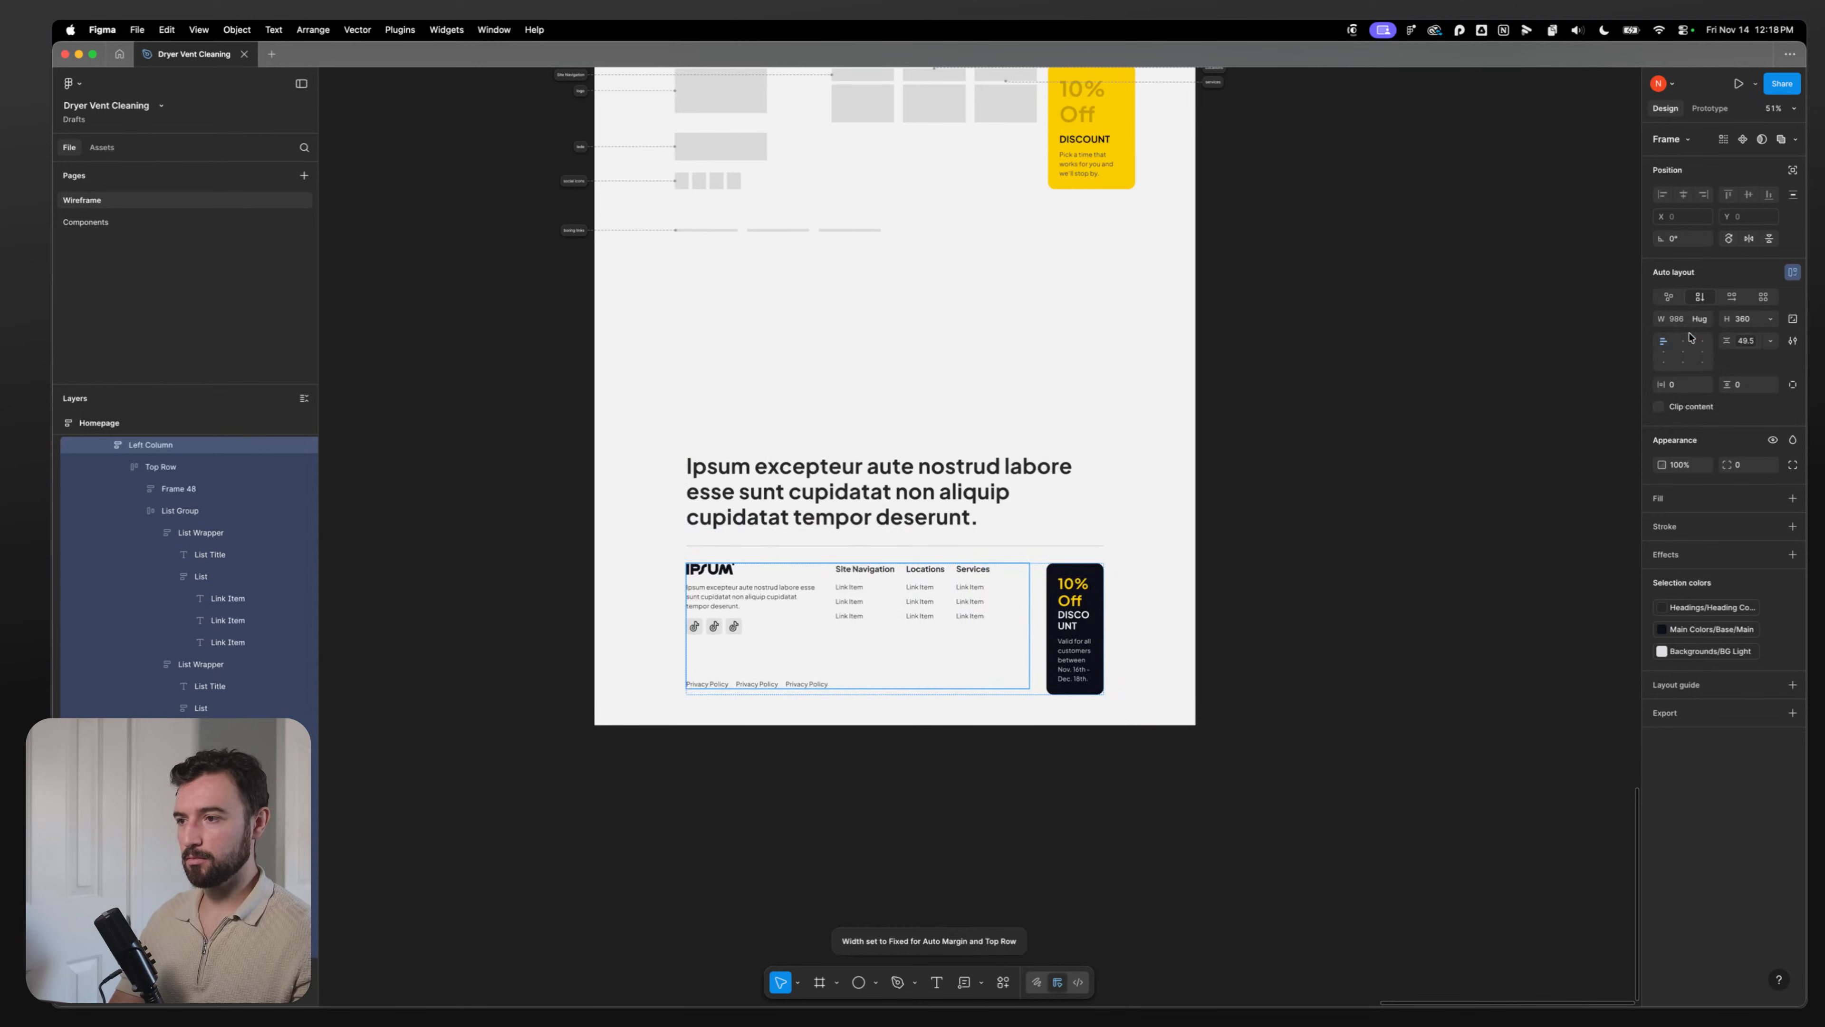
Step: Set the left column's top row width to hug contents and keep the navigation list group at a fixed width
{"action": "double_click", "coordinate": [991, 595]}
{"action": "left_click", "coordinate": [1704, 319]}
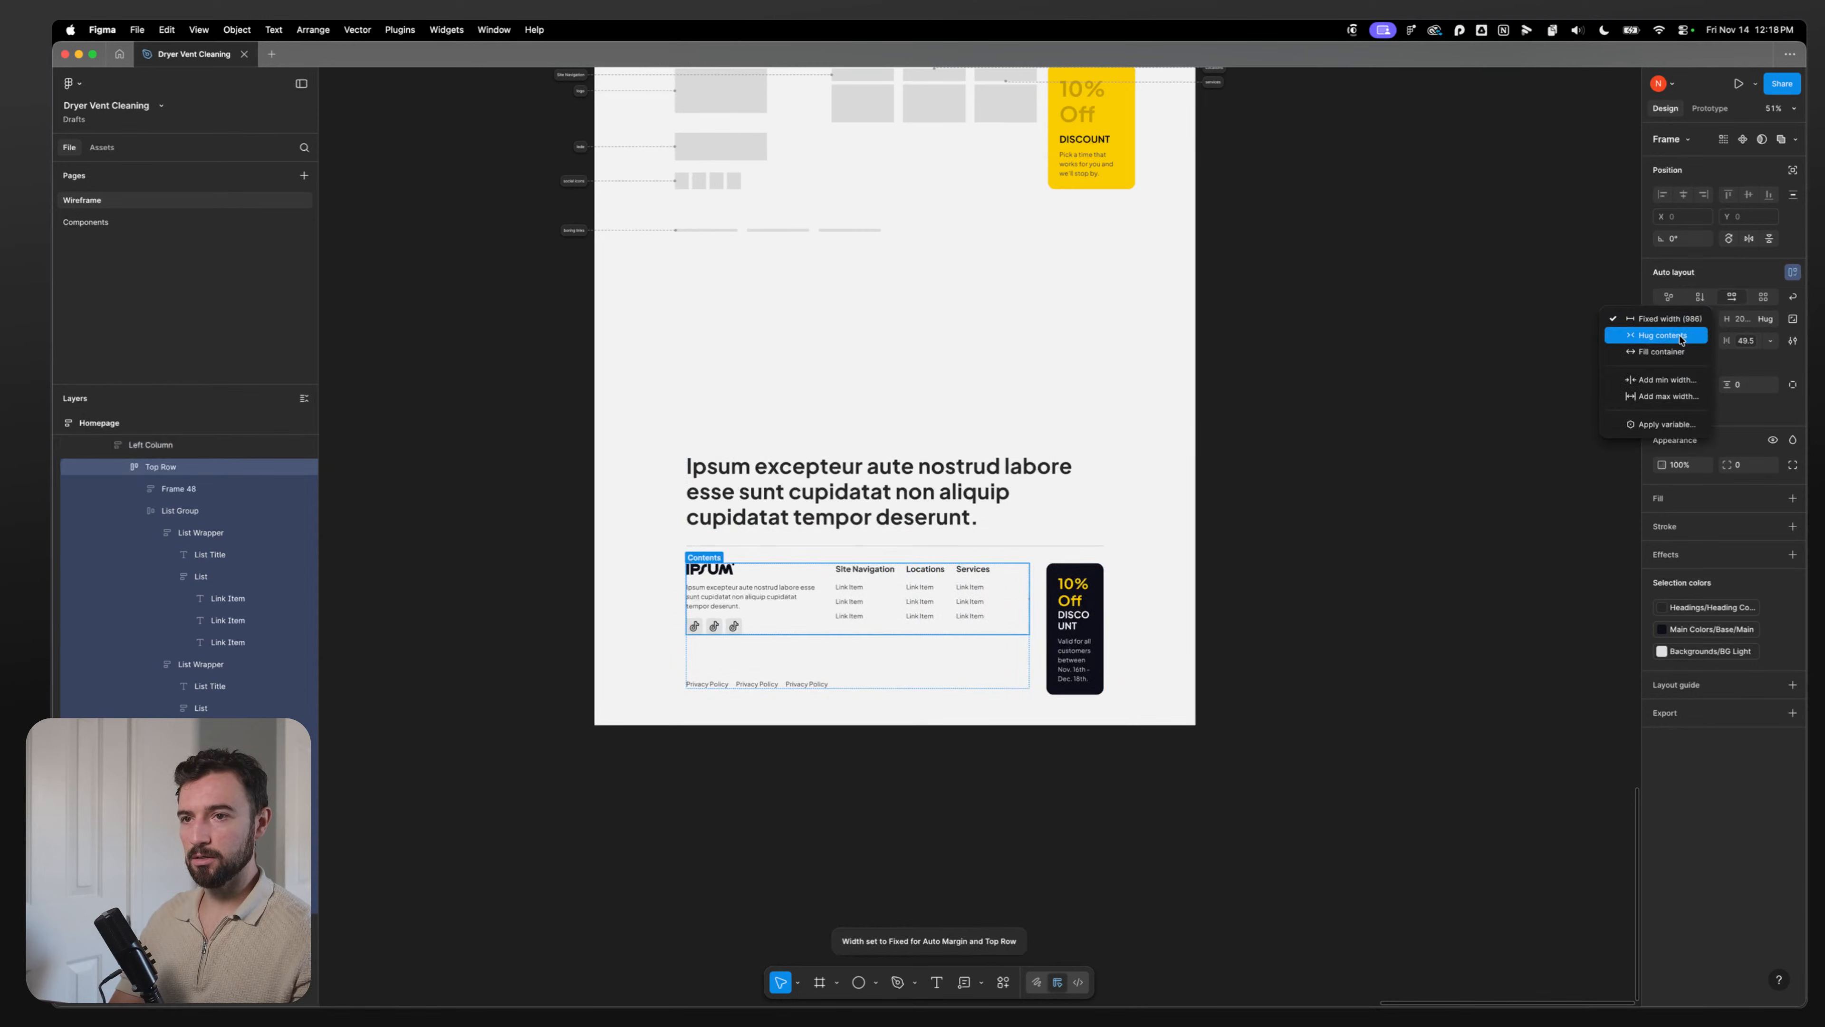
{"action": "left_click", "coordinate": [1681, 335]}
{"action": "double_click", "coordinate": [934, 602]}
{"action": "left_click", "coordinate": [1703, 319]}
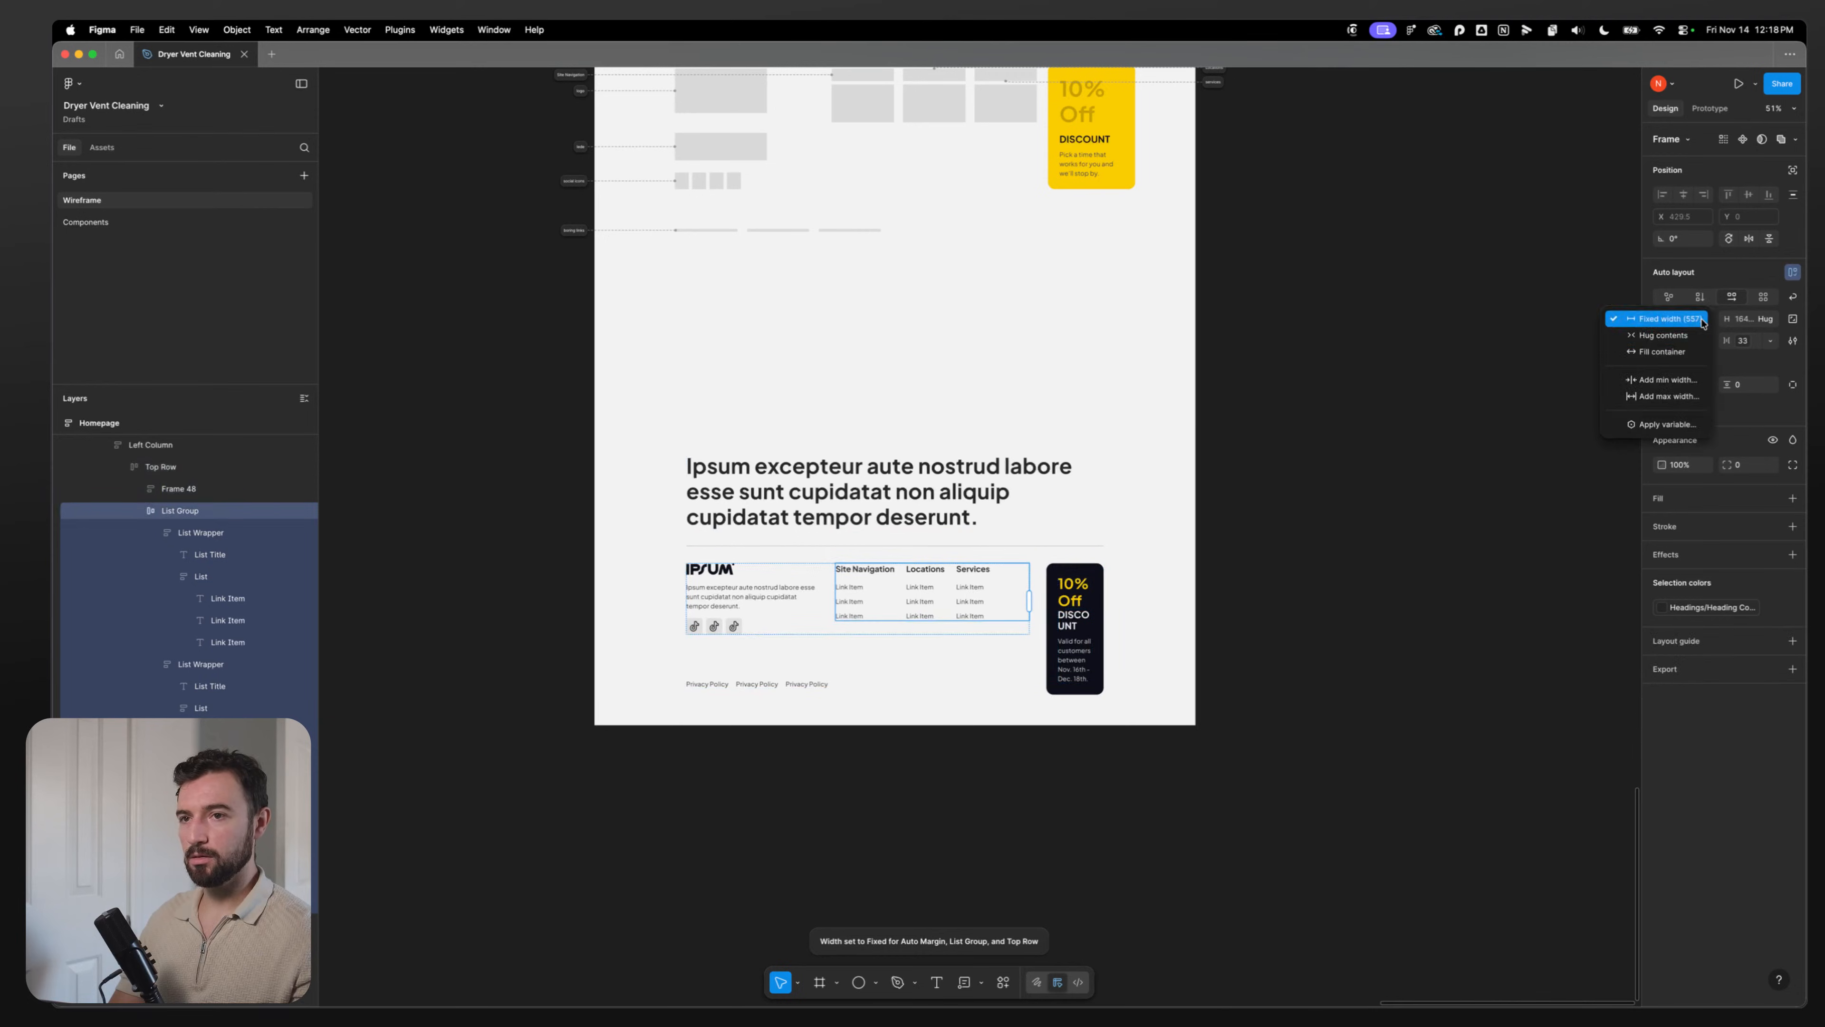
{"action": "left_click", "coordinate": [1703, 321]}
Step: Check the width sizing options of the discount card
{"action": "left_click", "coordinate": [1069, 607]}
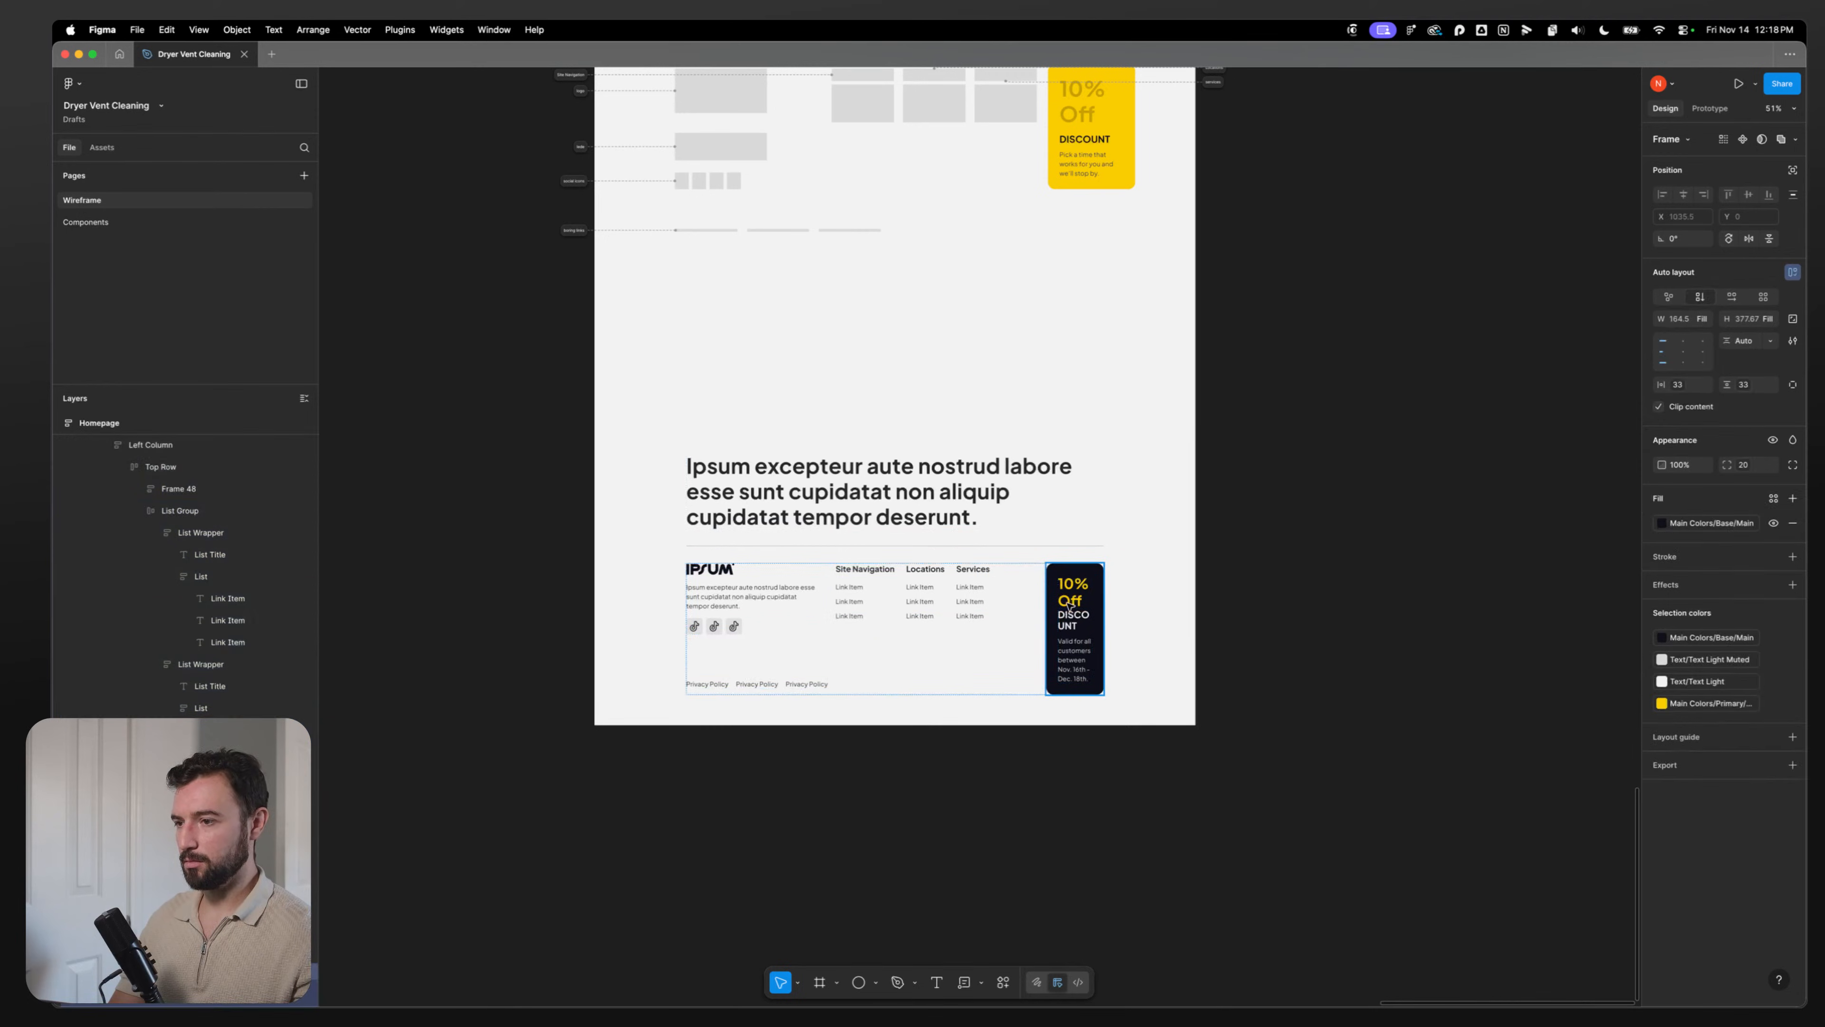
{"action": "left_click", "coordinate": [1702, 320]}
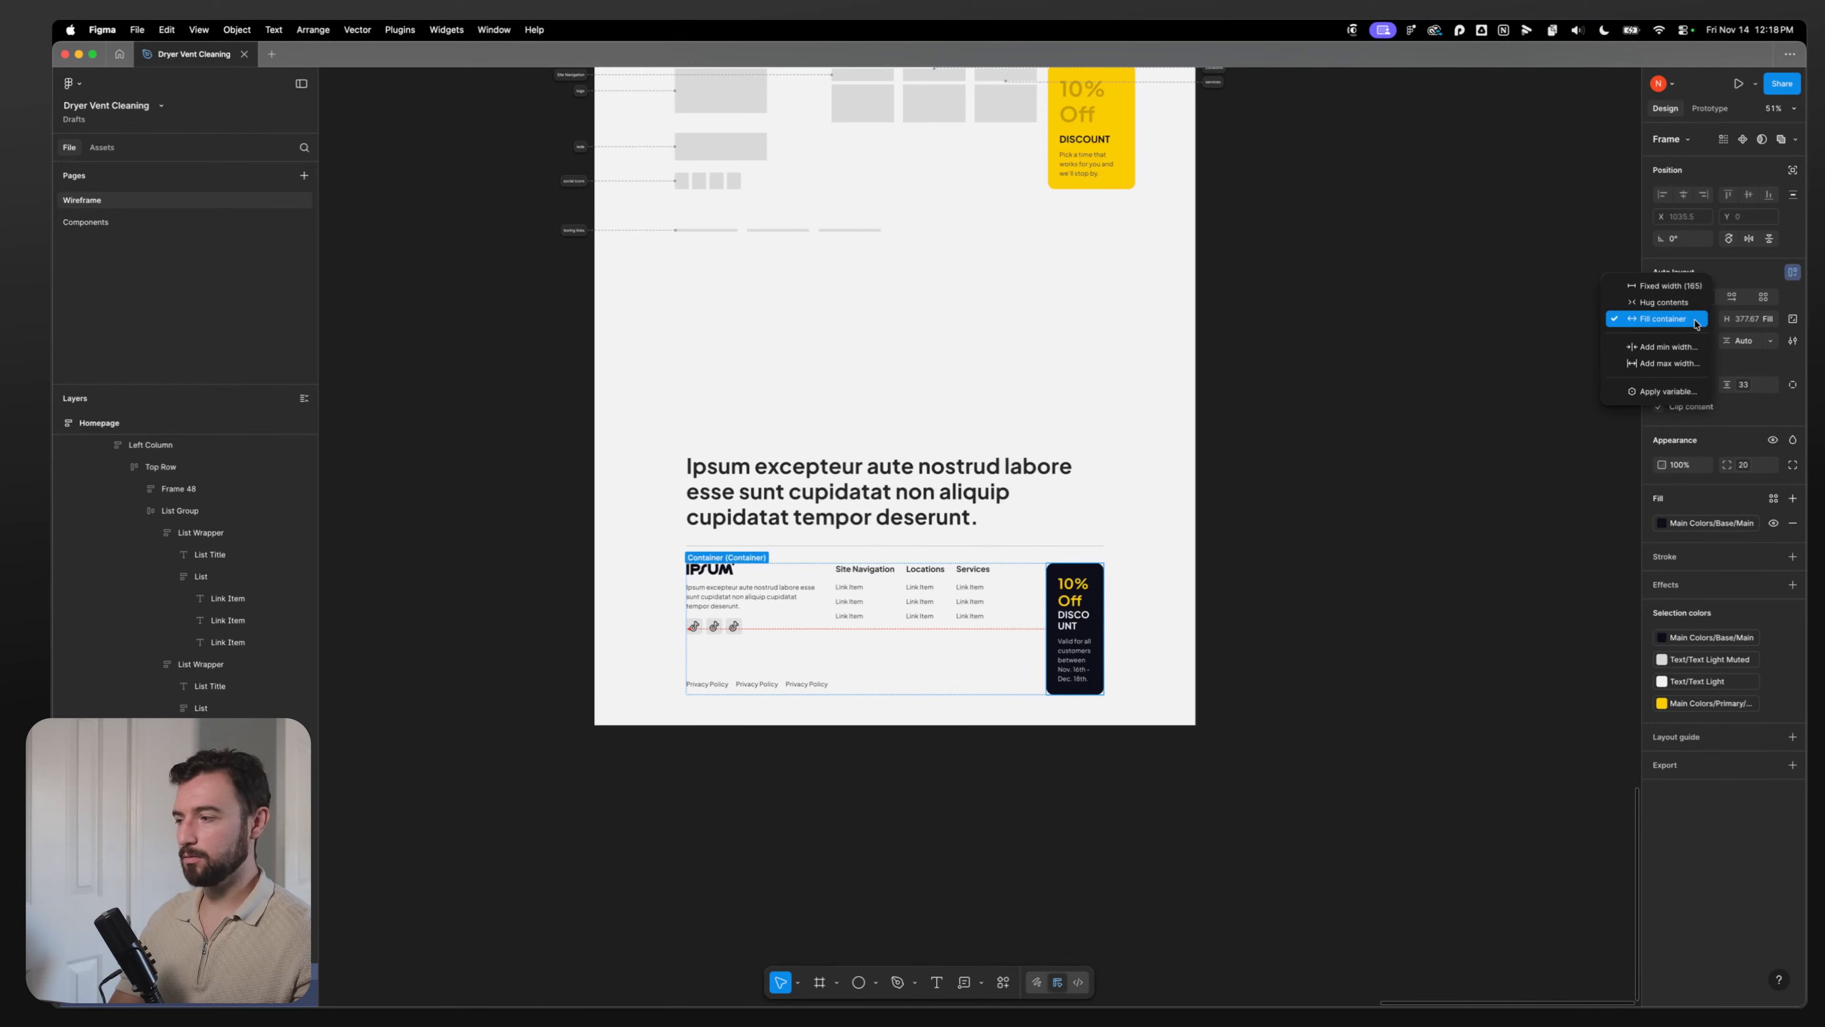
{"action": "left_click", "coordinate": [1072, 623]}
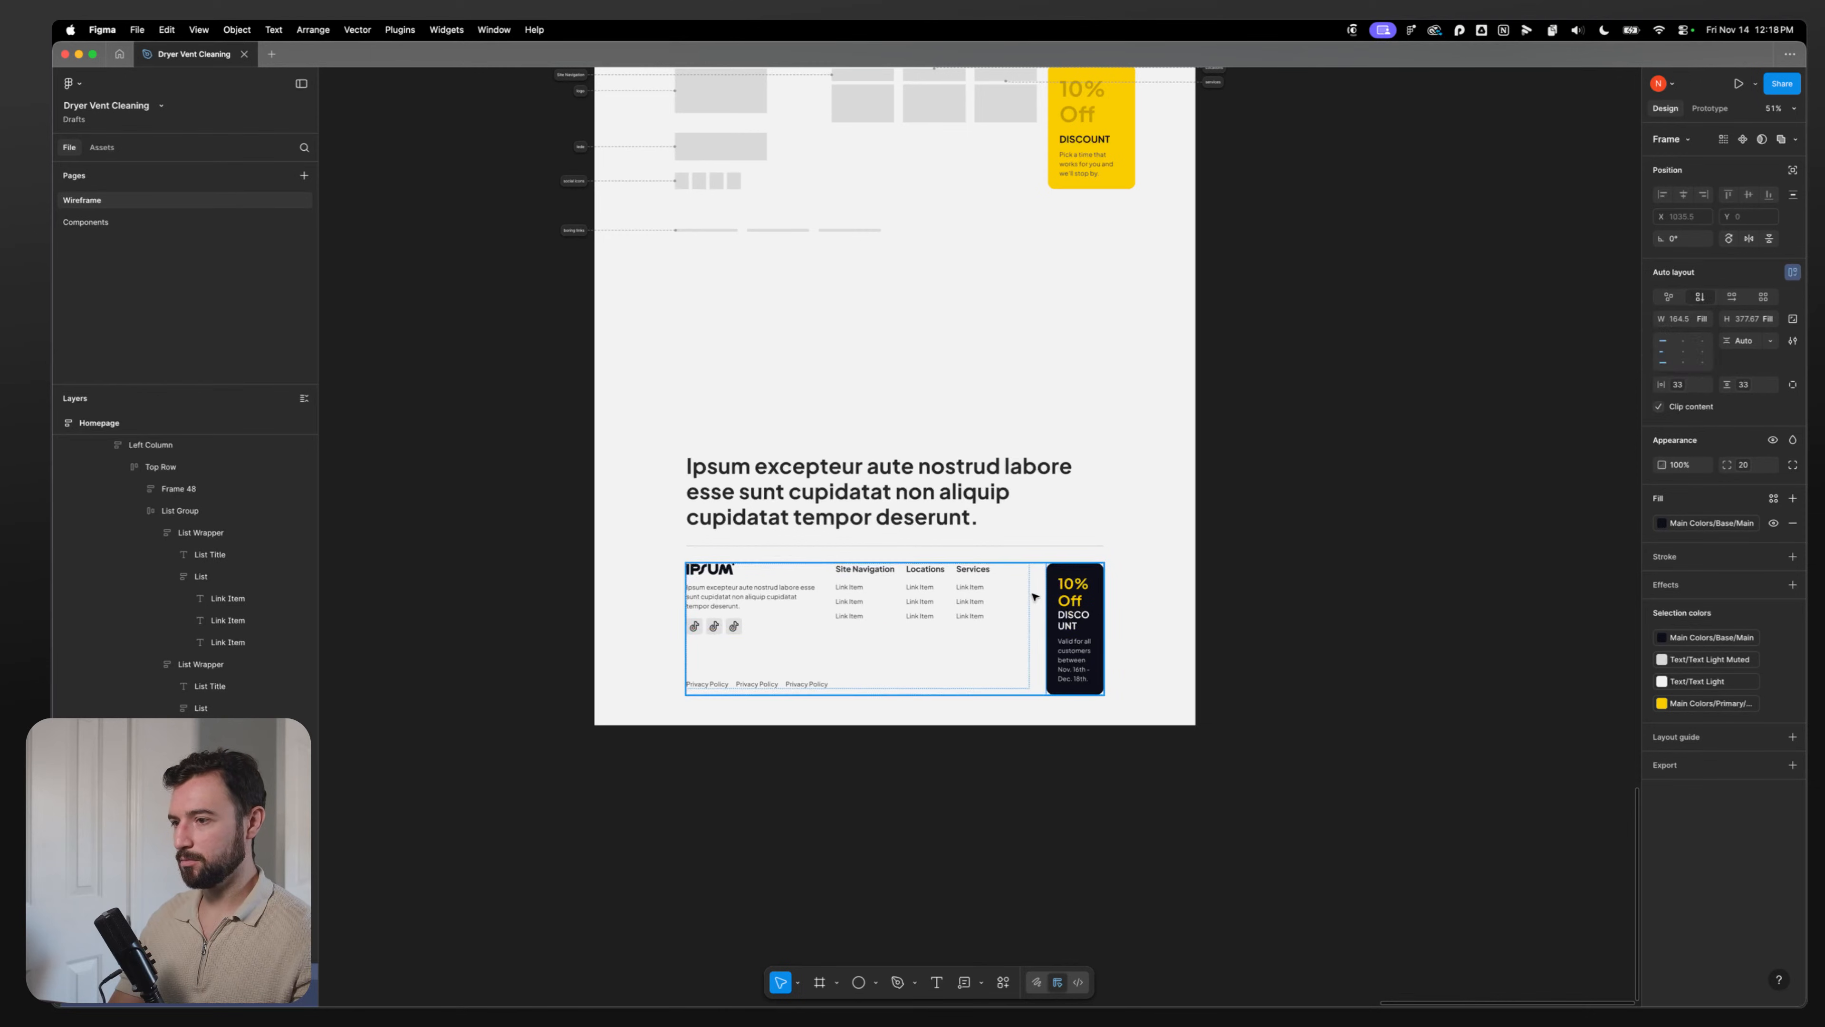
Step: Set the width of the privacy policy row in the footer's left column to hug contents, and clear the selection
{"action": "left_click", "coordinate": [1014, 599]}
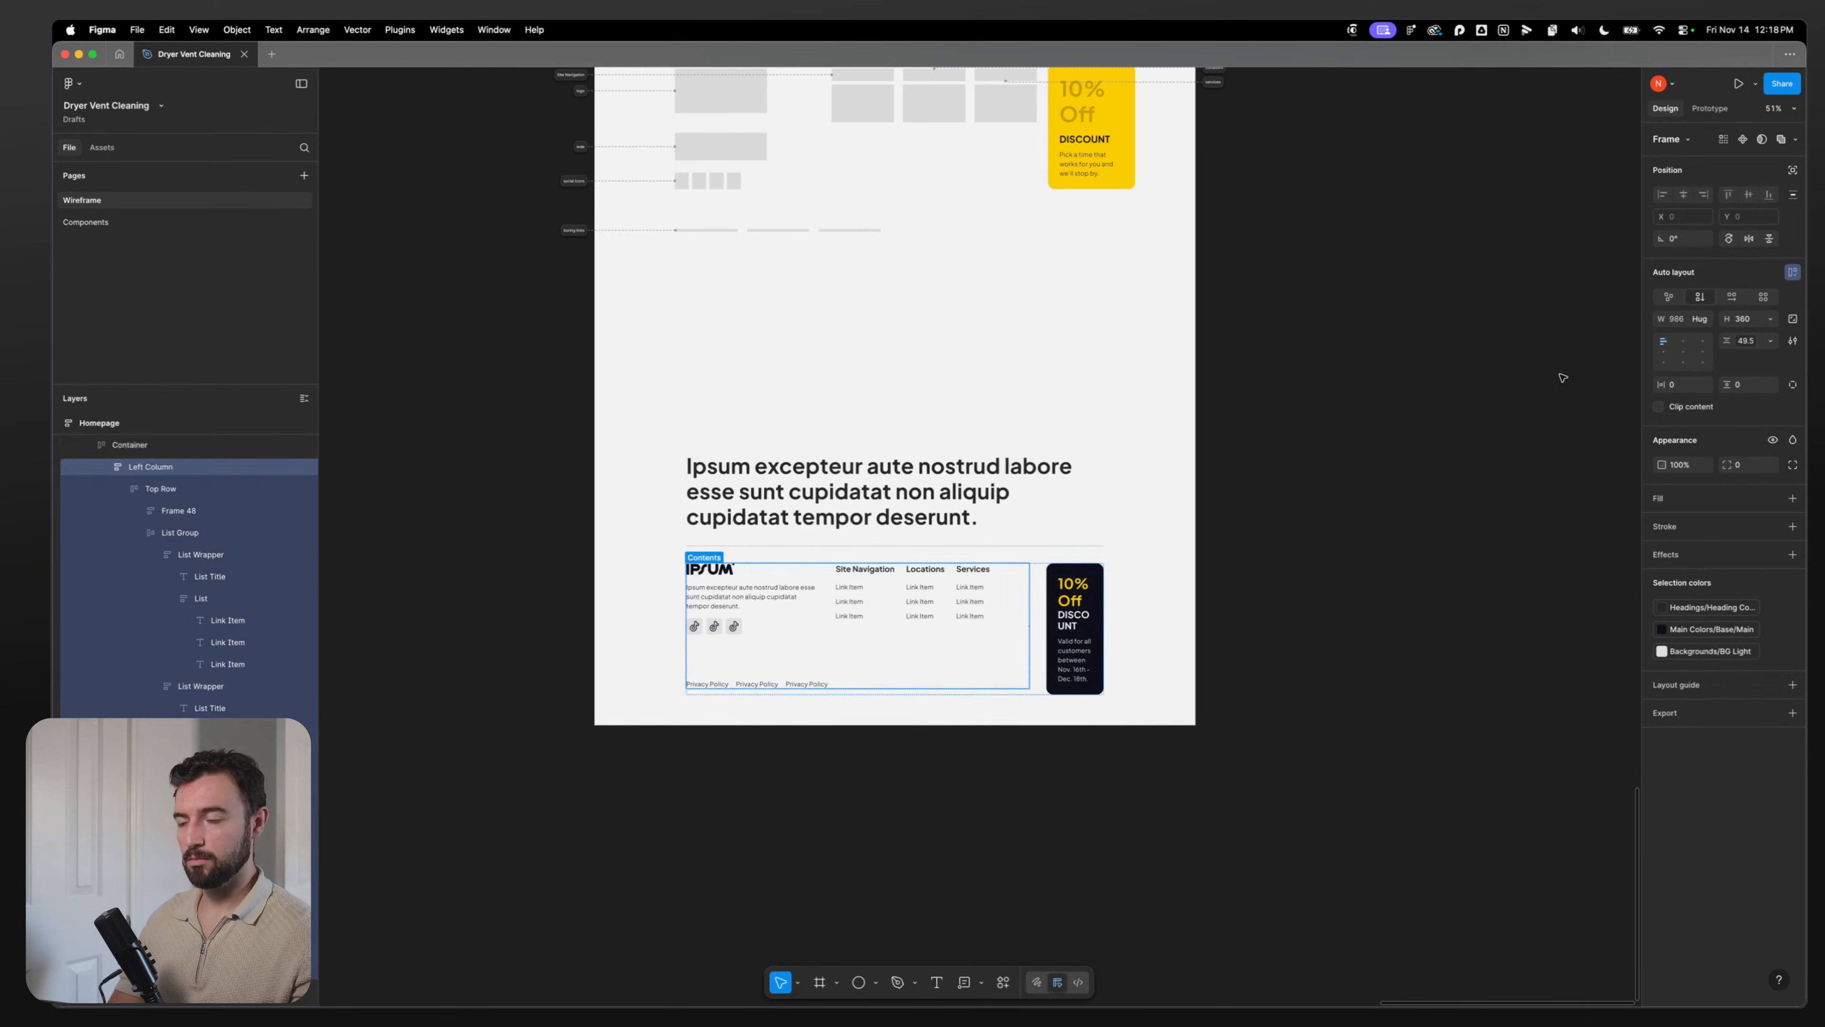
{"action": "double_click", "coordinate": [969, 603]}
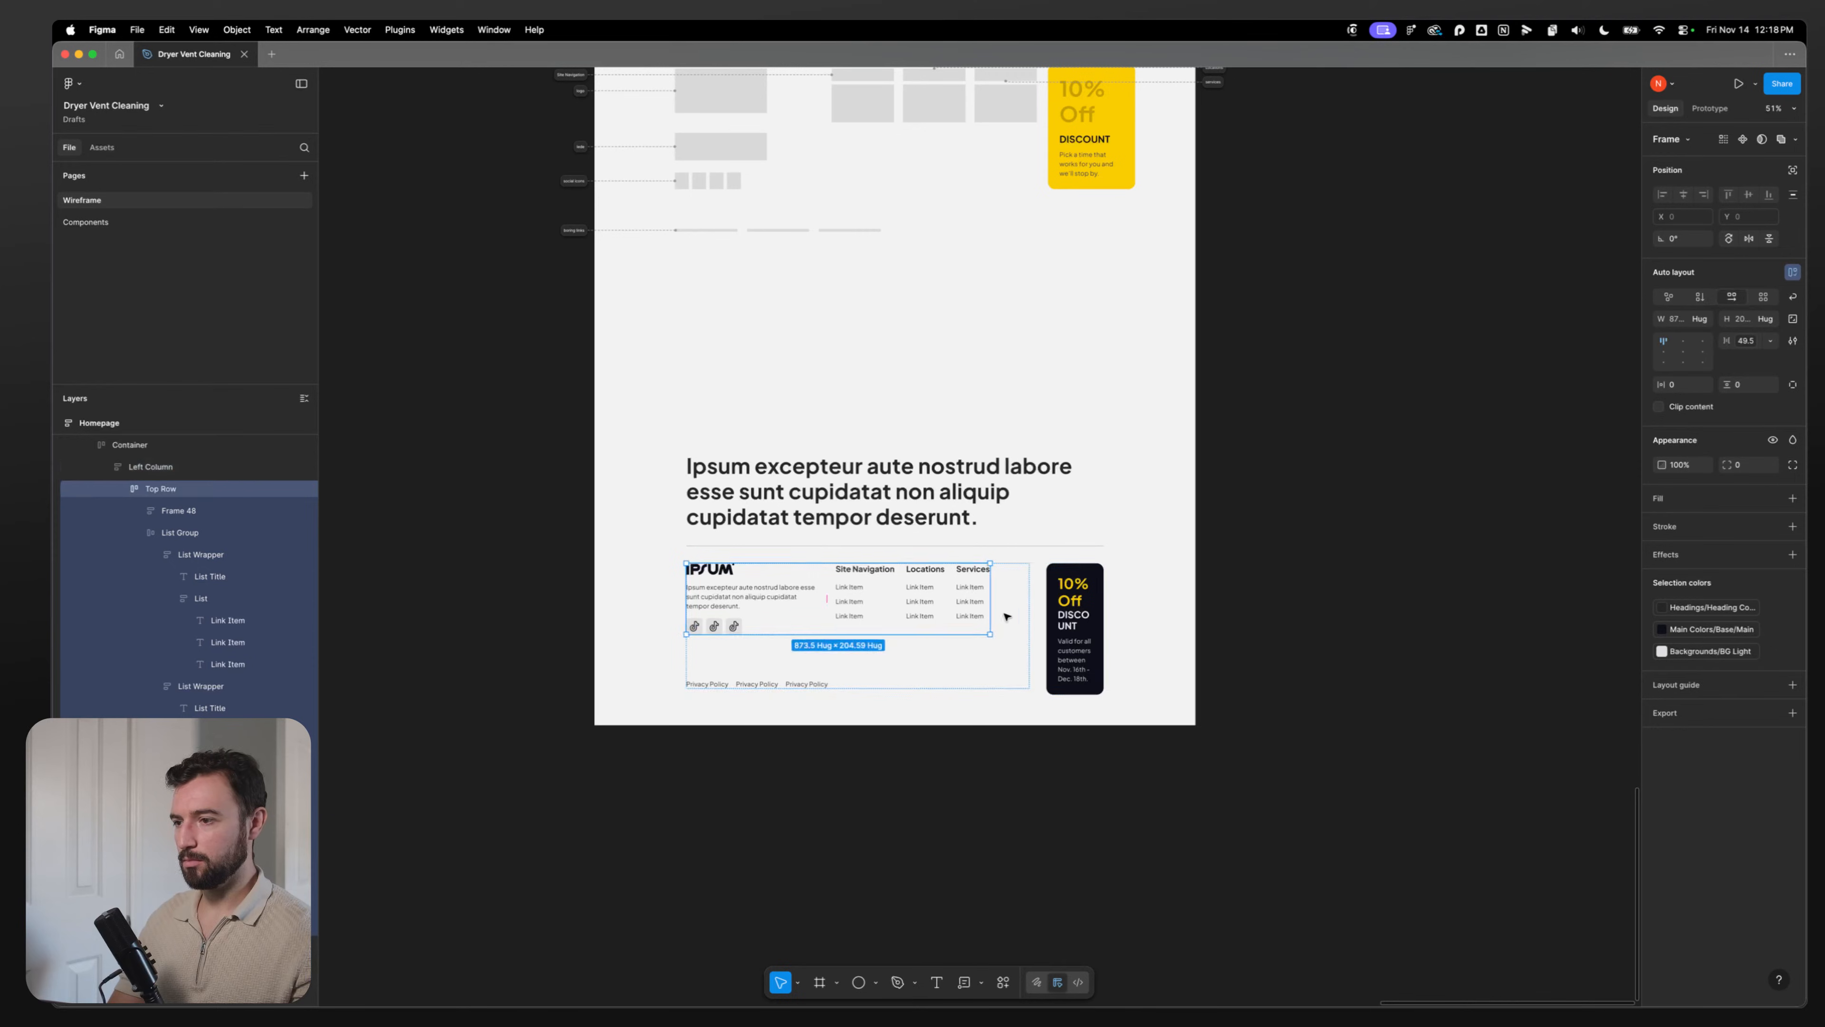
{"action": "left_click", "coordinate": [1006, 670]}
{"action": "left_click", "coordinate": [1702, 321]}
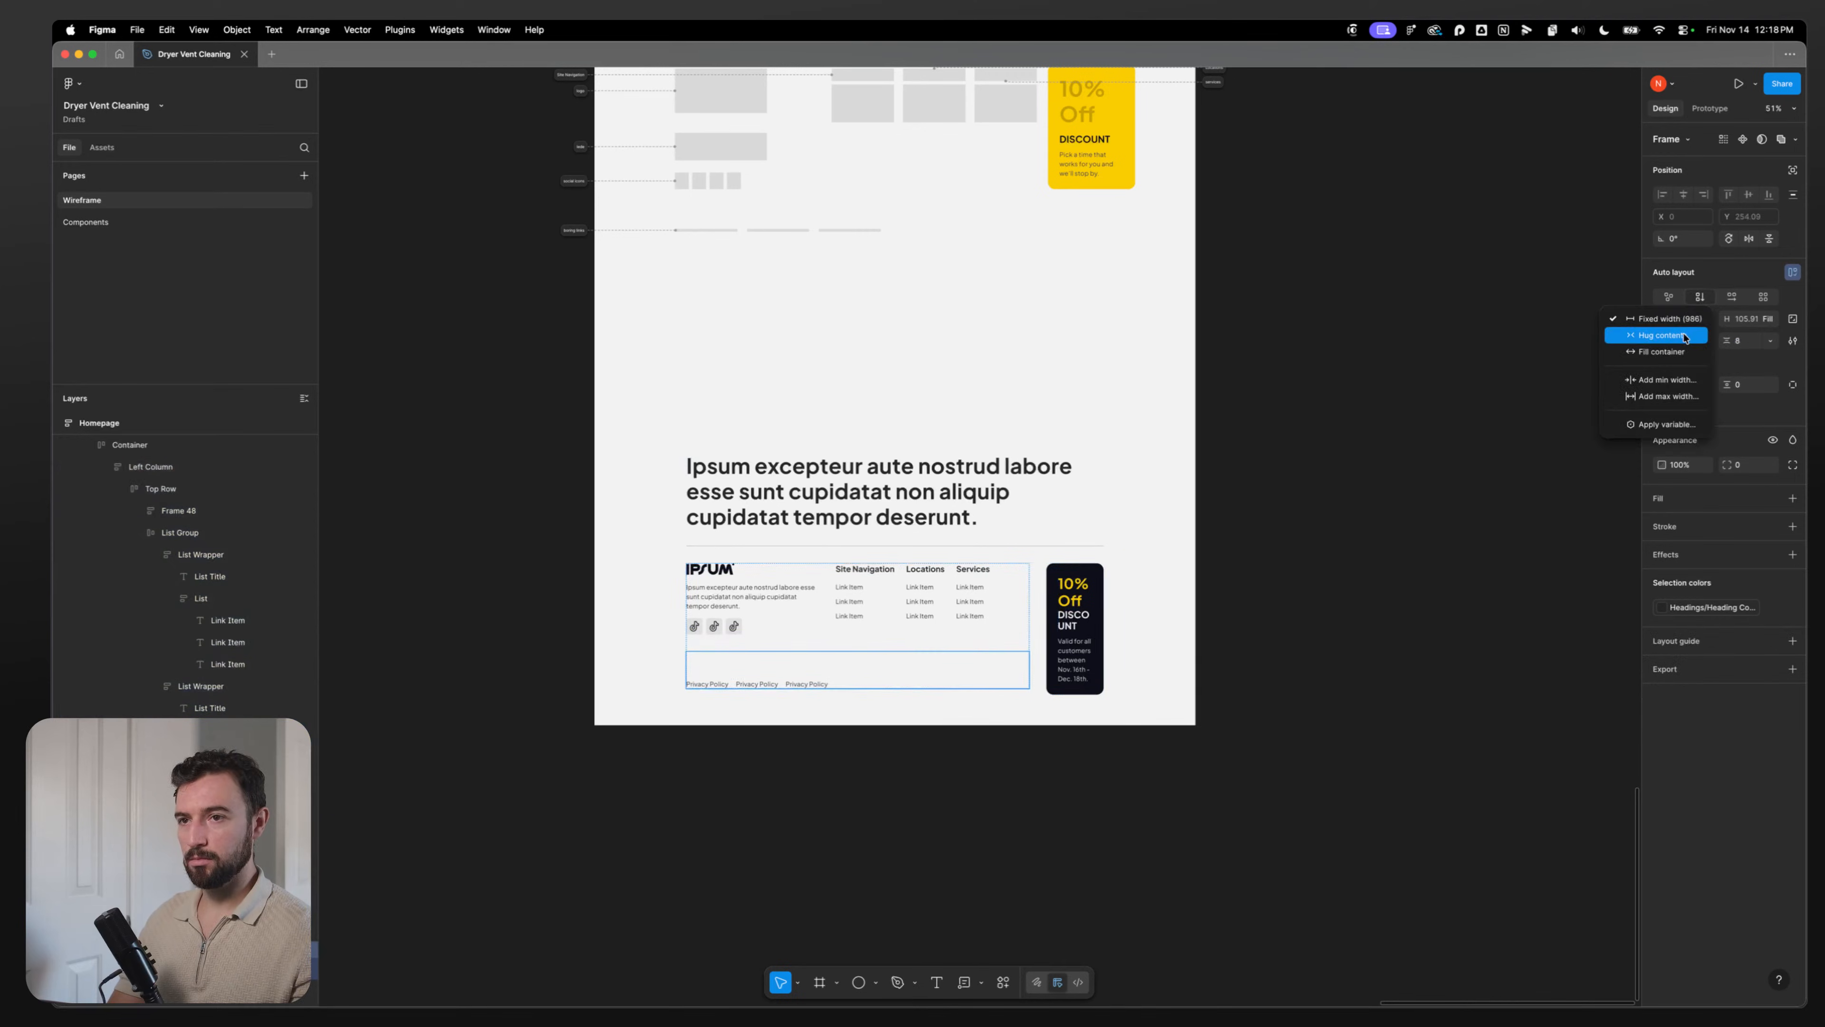
{"action": "left_click", "coordinate": [1683, 335]}
{"action": "left_click", "coordinate": [1026, 634]}
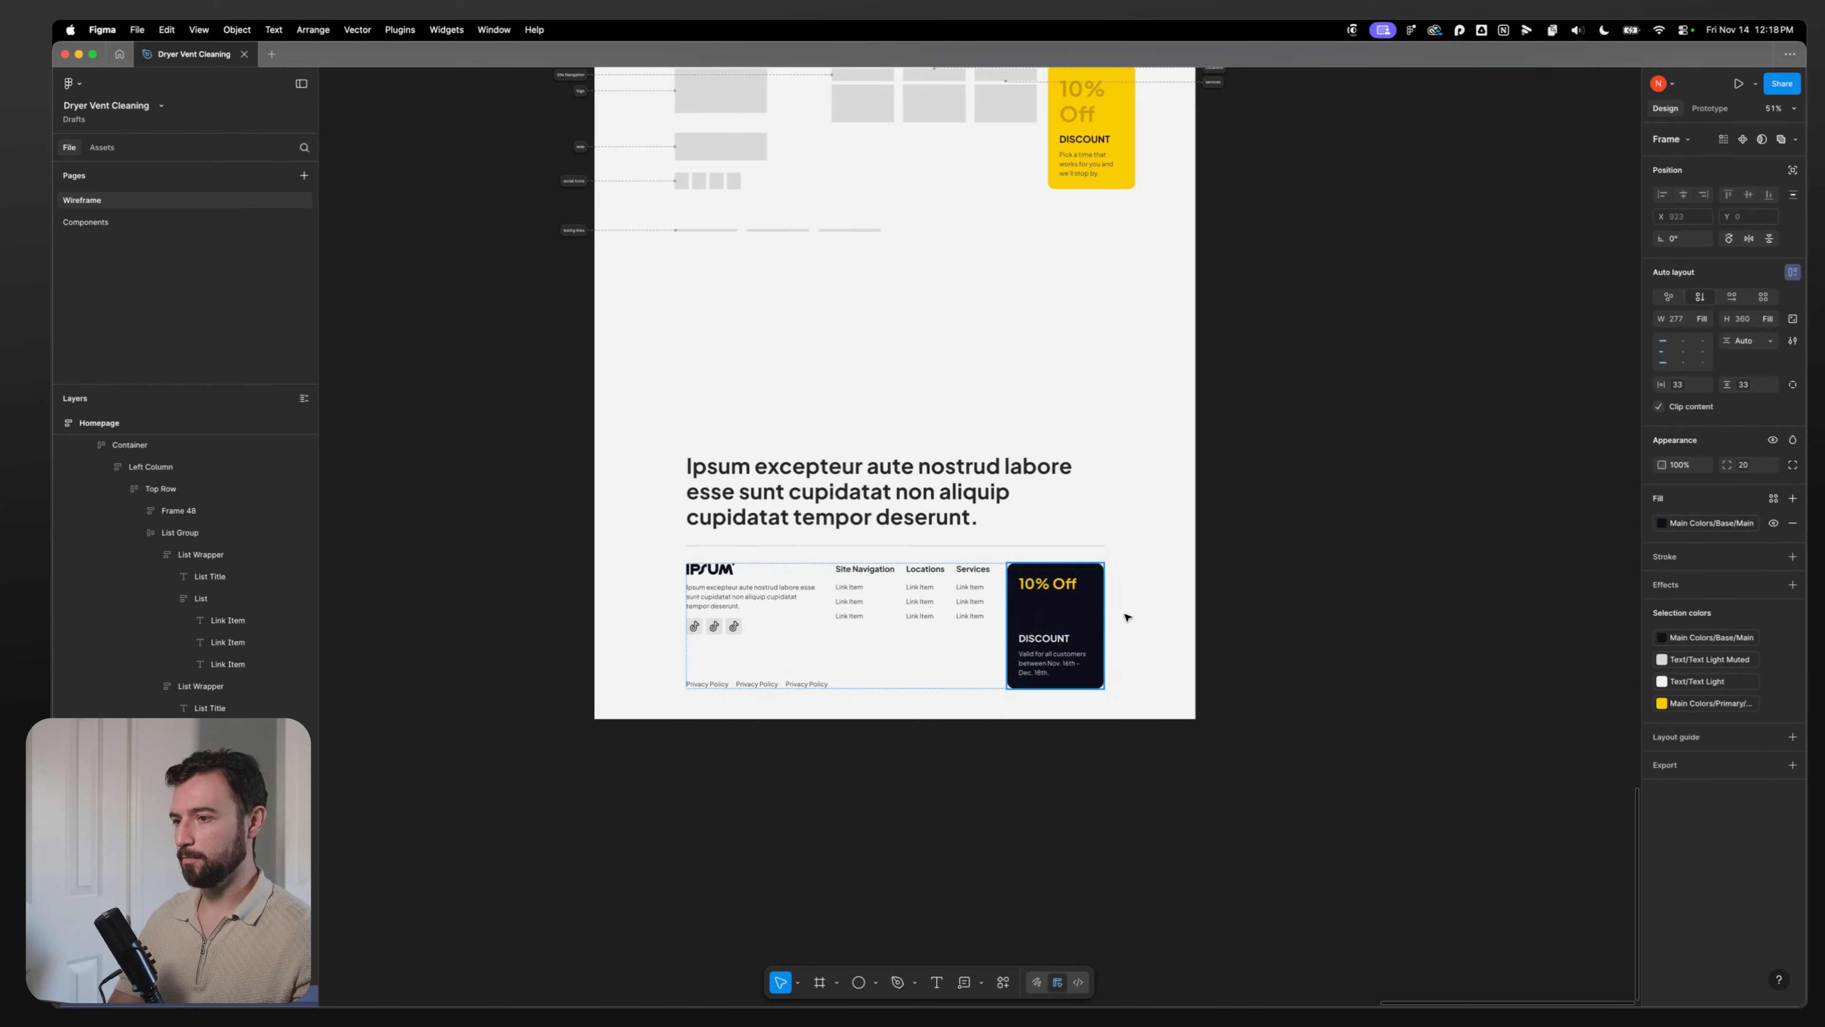
{"action": "left_click", "coordinate": [1239, 611]}
{"action": "scroll", "coordinate": [980, 667], "scroll_direction": "up", "scroll_amount": 5}
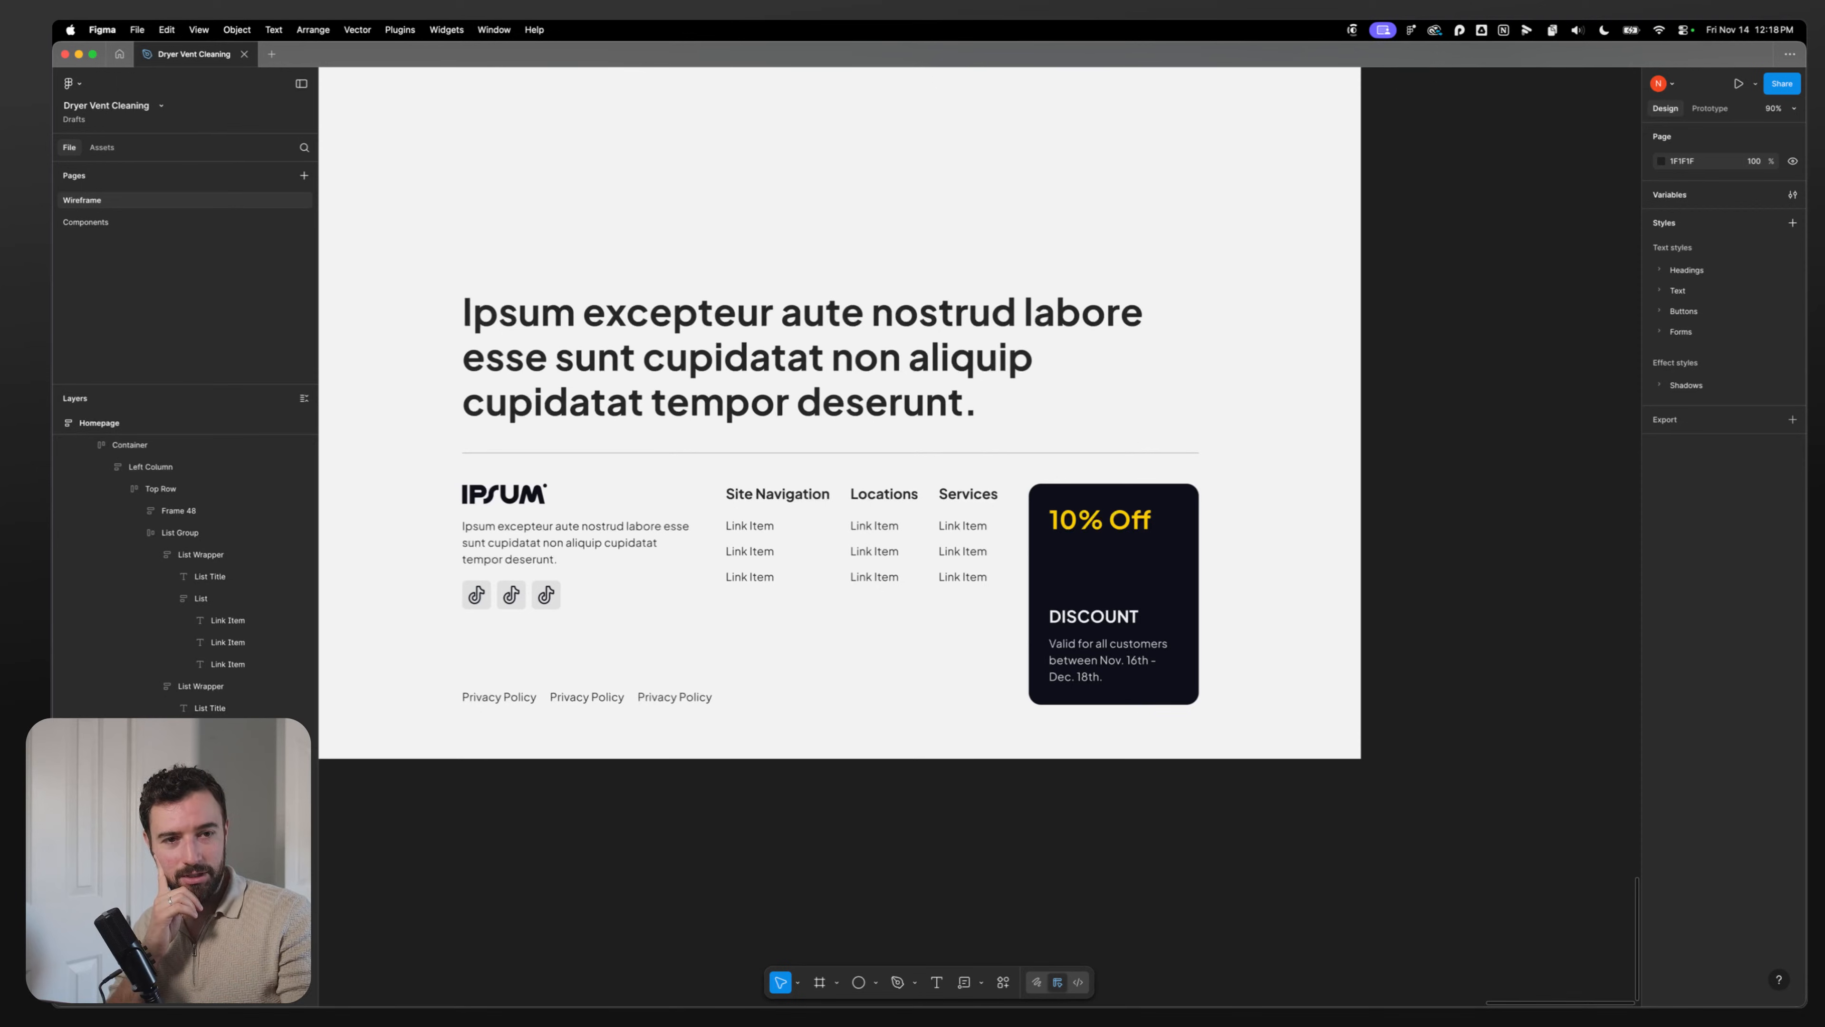
Step: Show the Contrasts color checker and search the launcher for "contras"
{"action": "left_click", "coordinate": [1352, 31]}
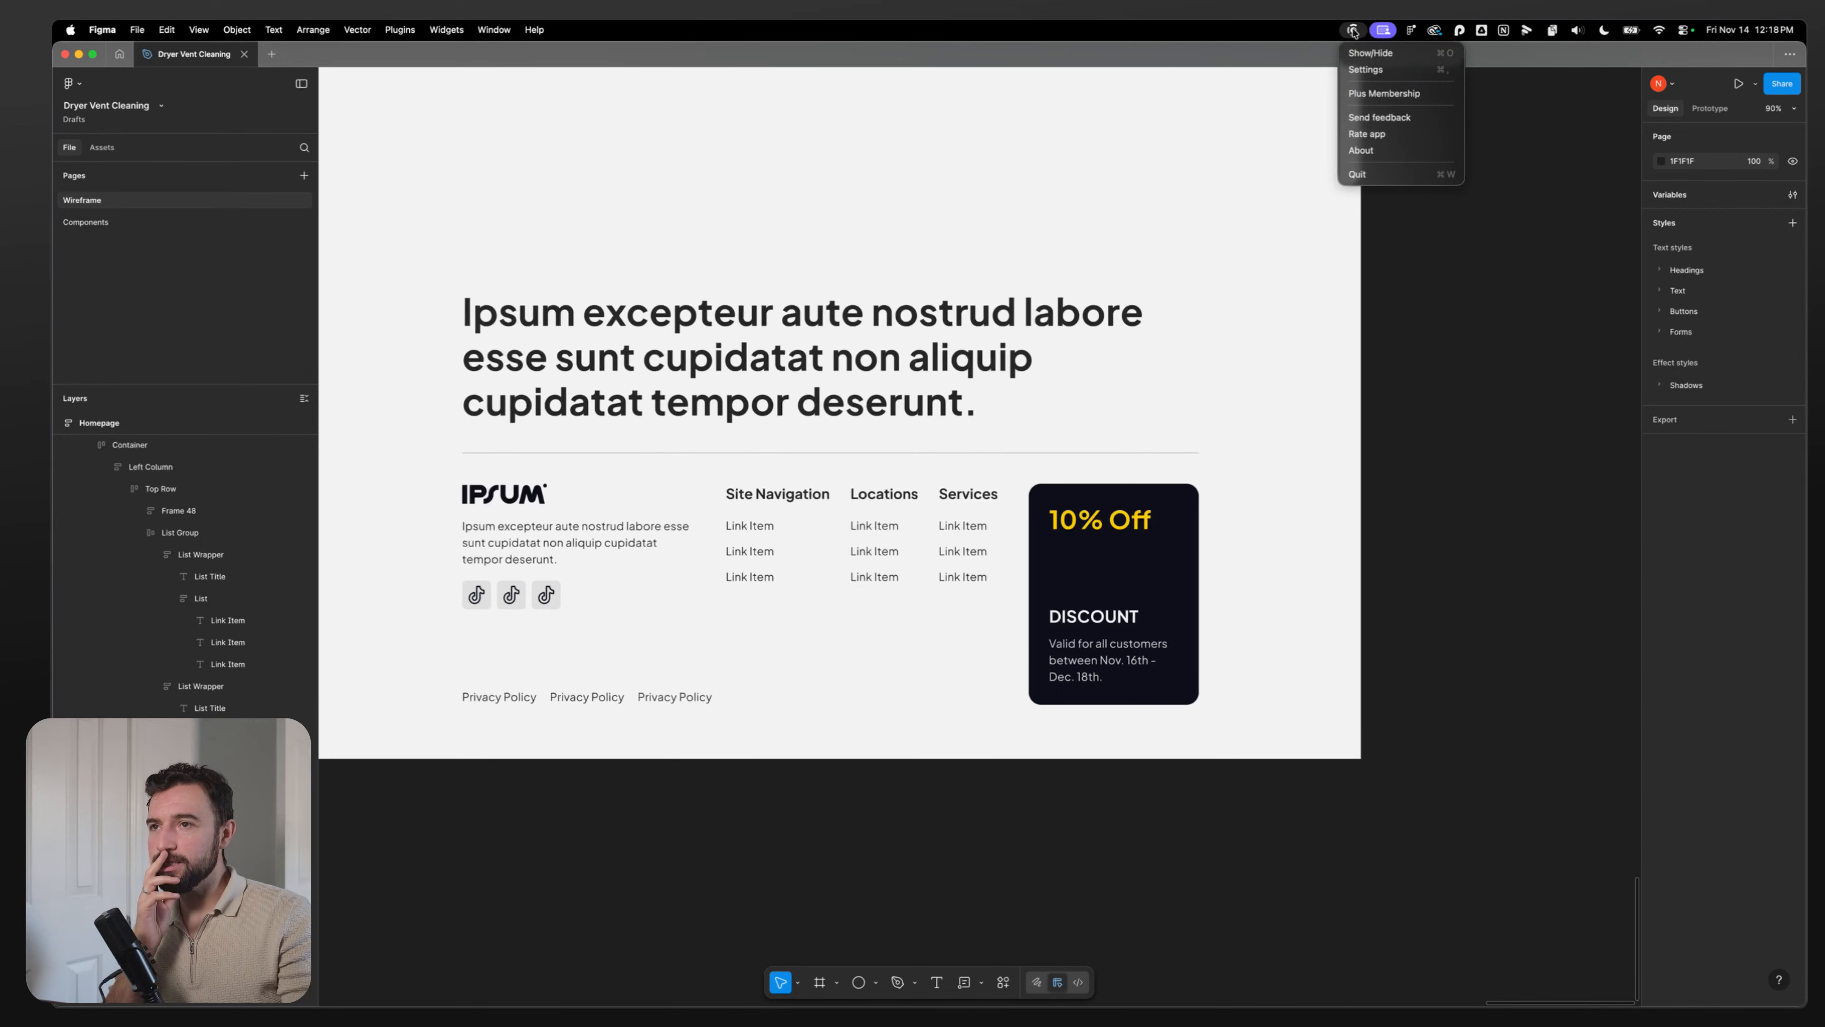
{"action": "left_click", "coordinate": [1359, 55]}
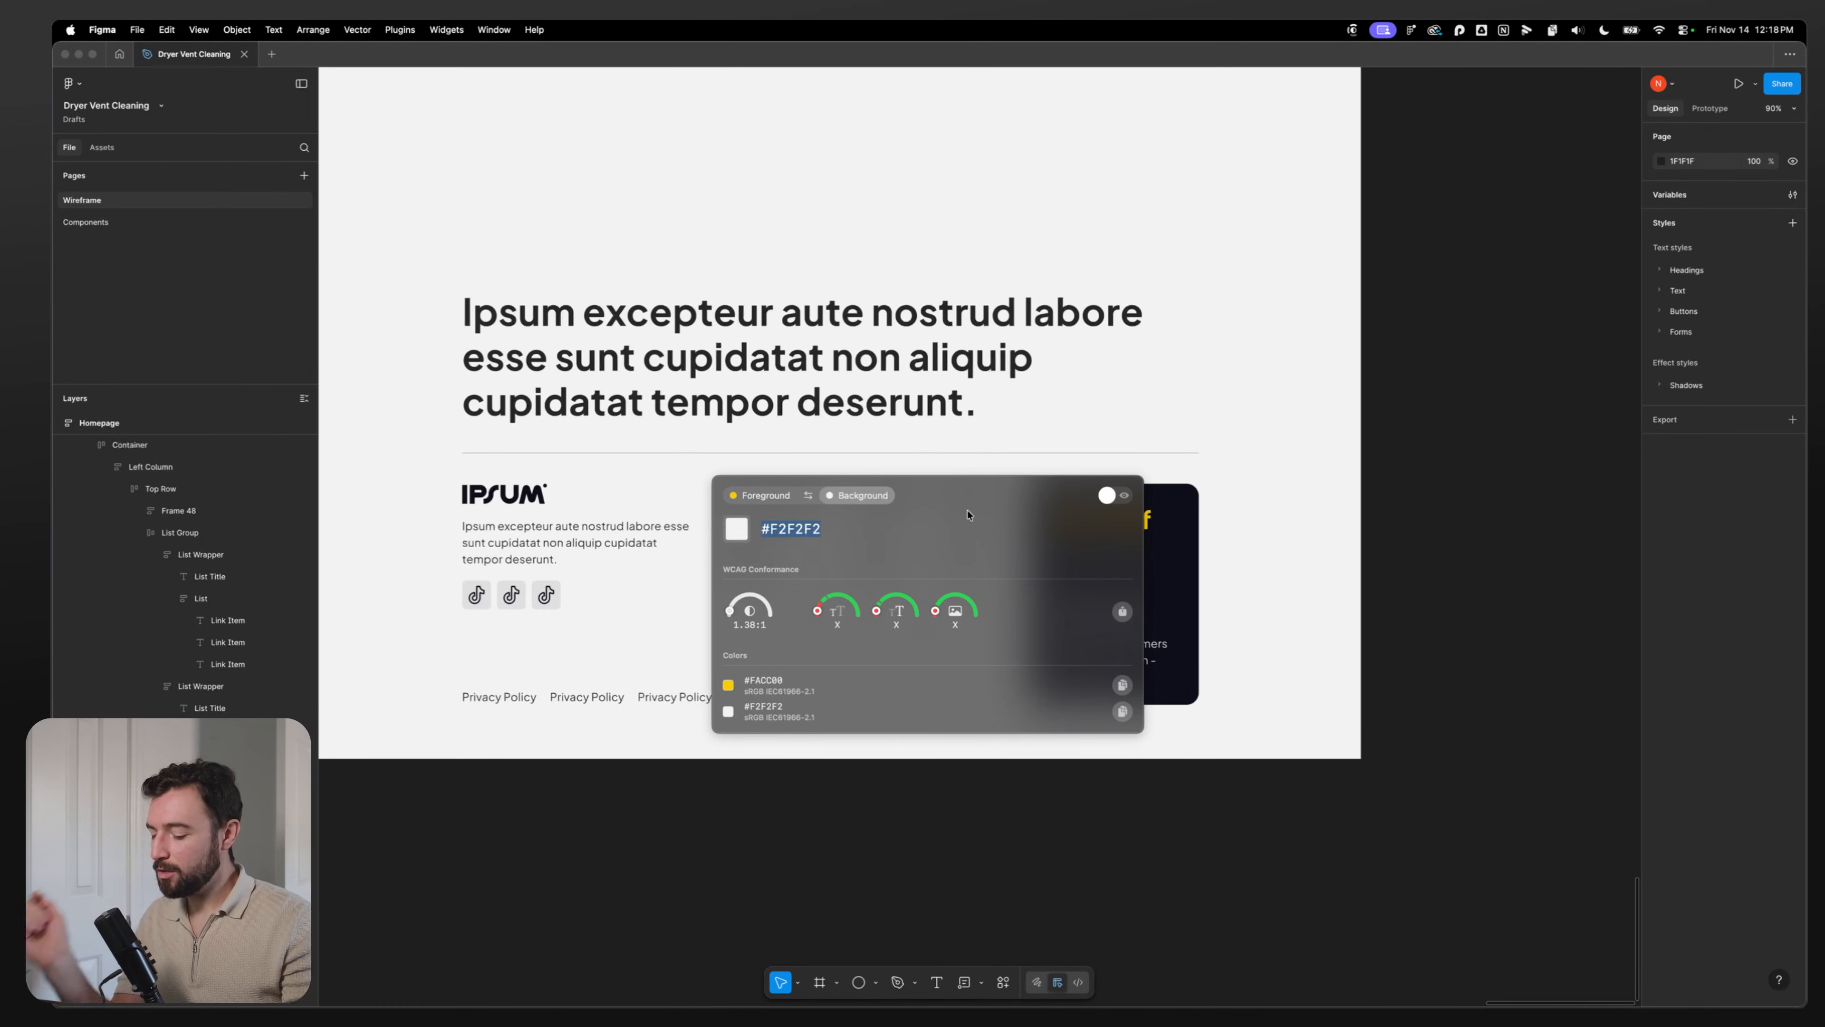
{"action": "key", "text": "alt+space"}
{"action": "type", "text": "contras"}
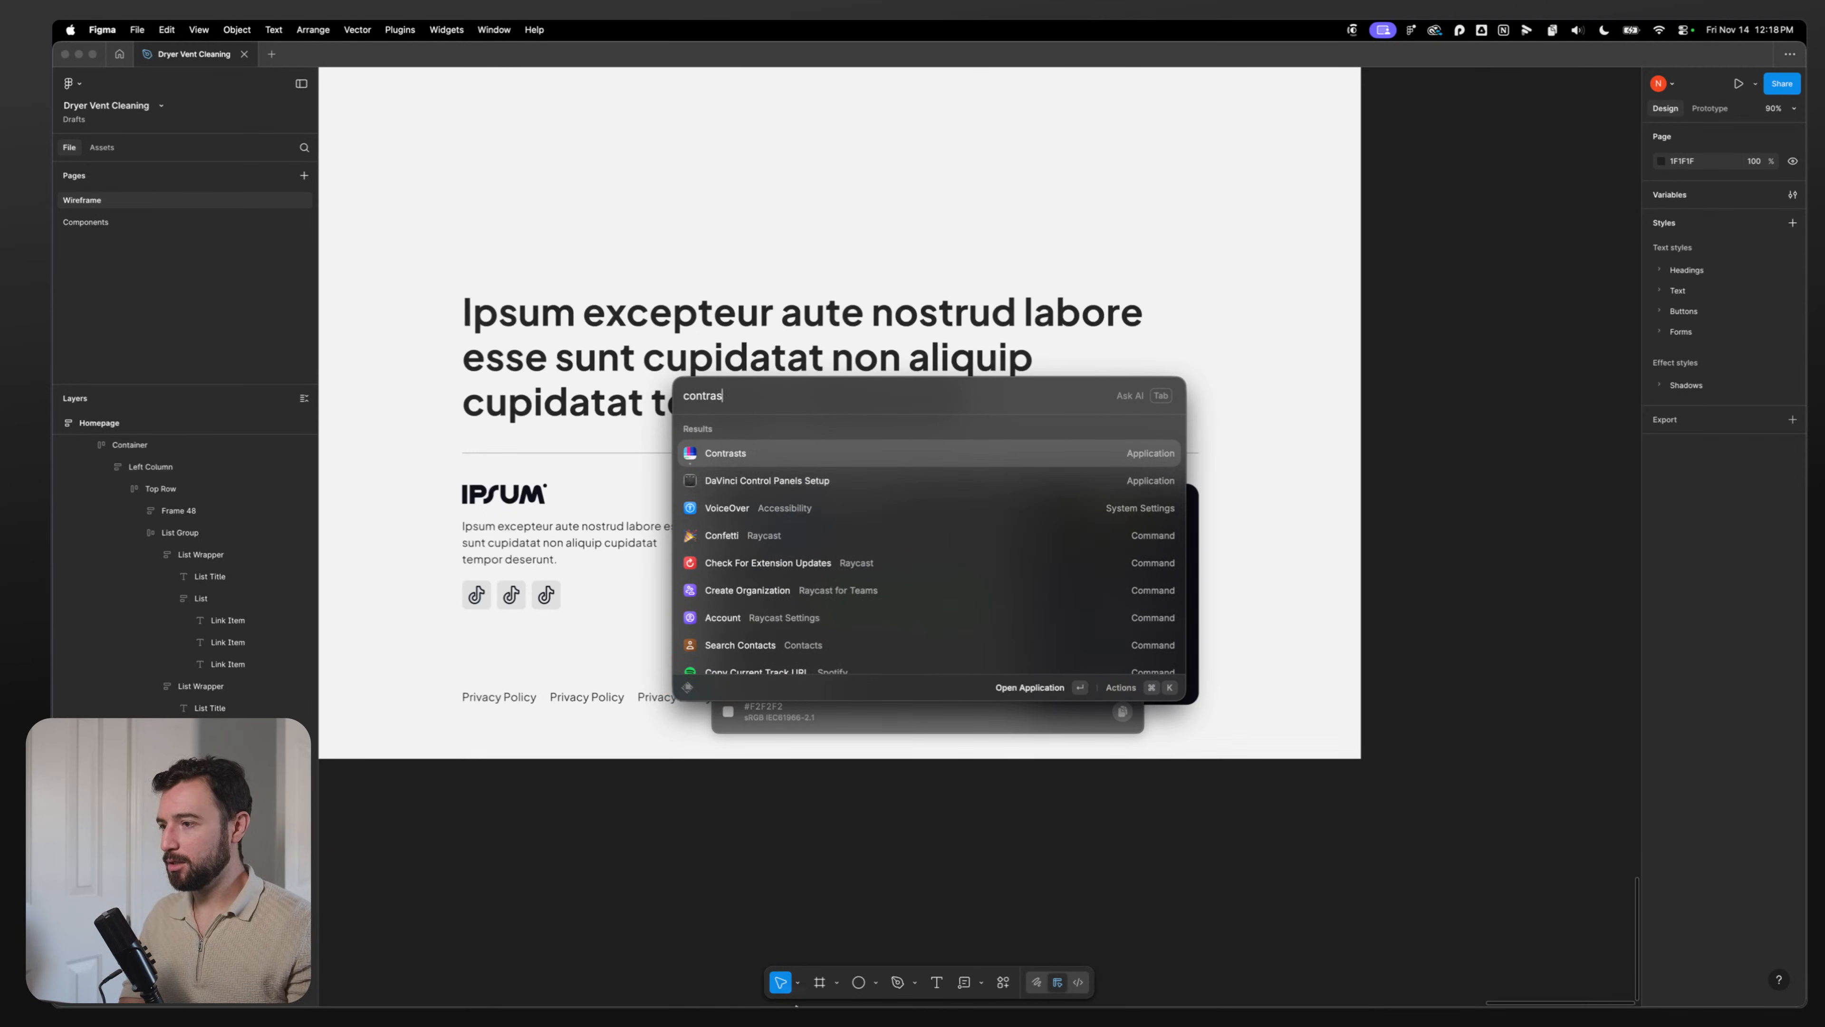
Step: Switch to Finder and look through the Utilities folder inside Applications for the Contrasts app
{"action": "left_click", "coordinate": [731, 986]}
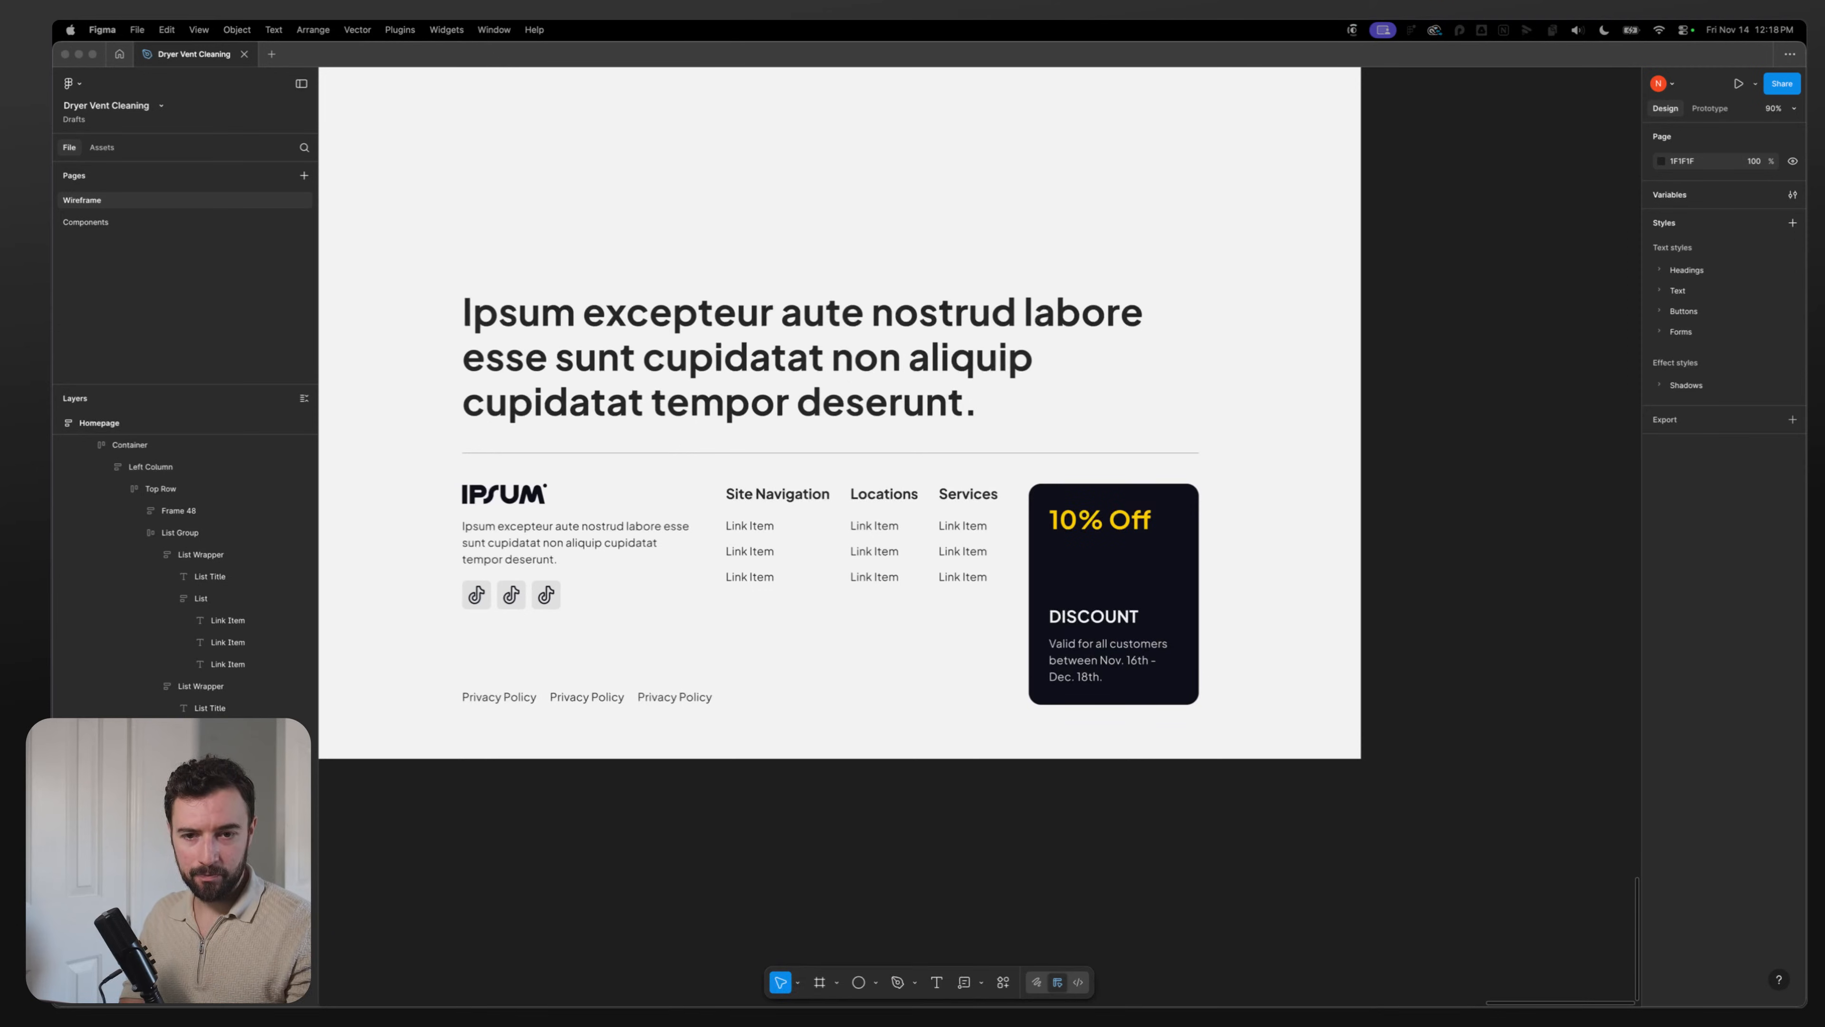
{"action": "scroll", "coordinate": [891, 622], "scroll_direction": "down", "scroll_amount": 10}
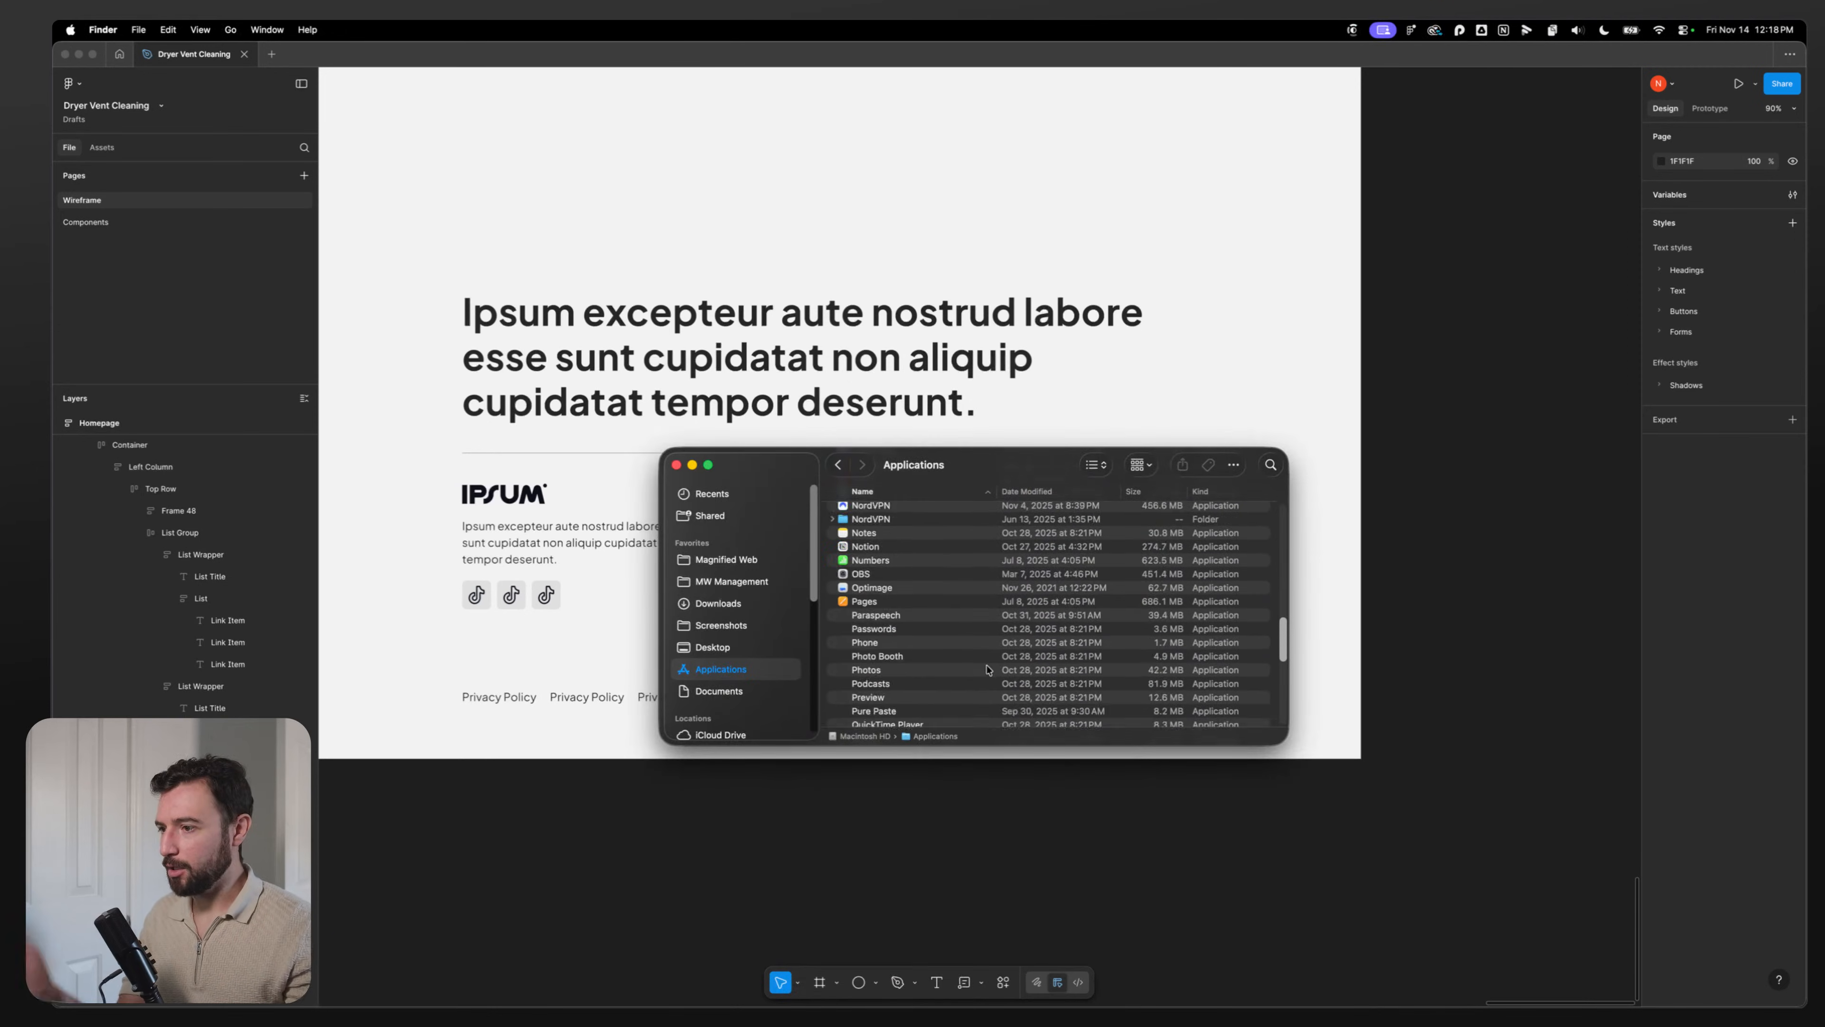
{"action": "double_click", "coordinate": [891, 622]}
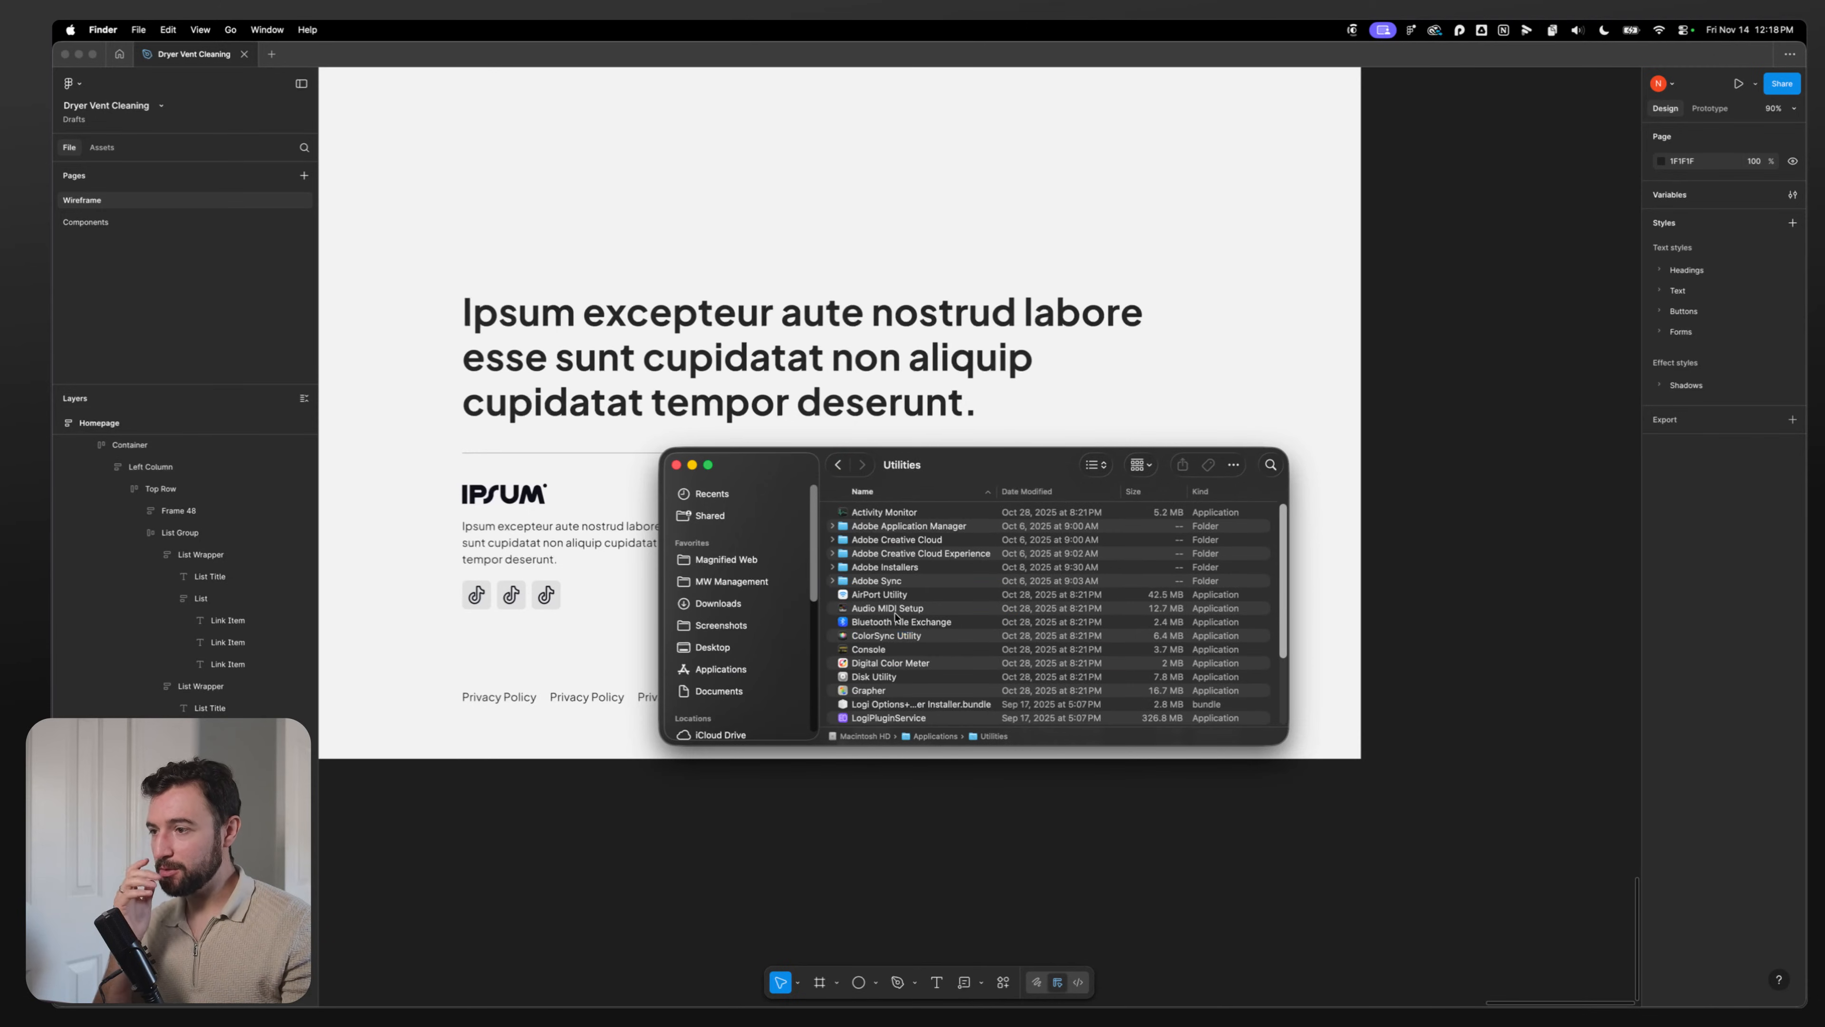
{"action": "scroll", "coordinate": [893, 635], "scroll_direction": "down", "scroll_amount": 3}
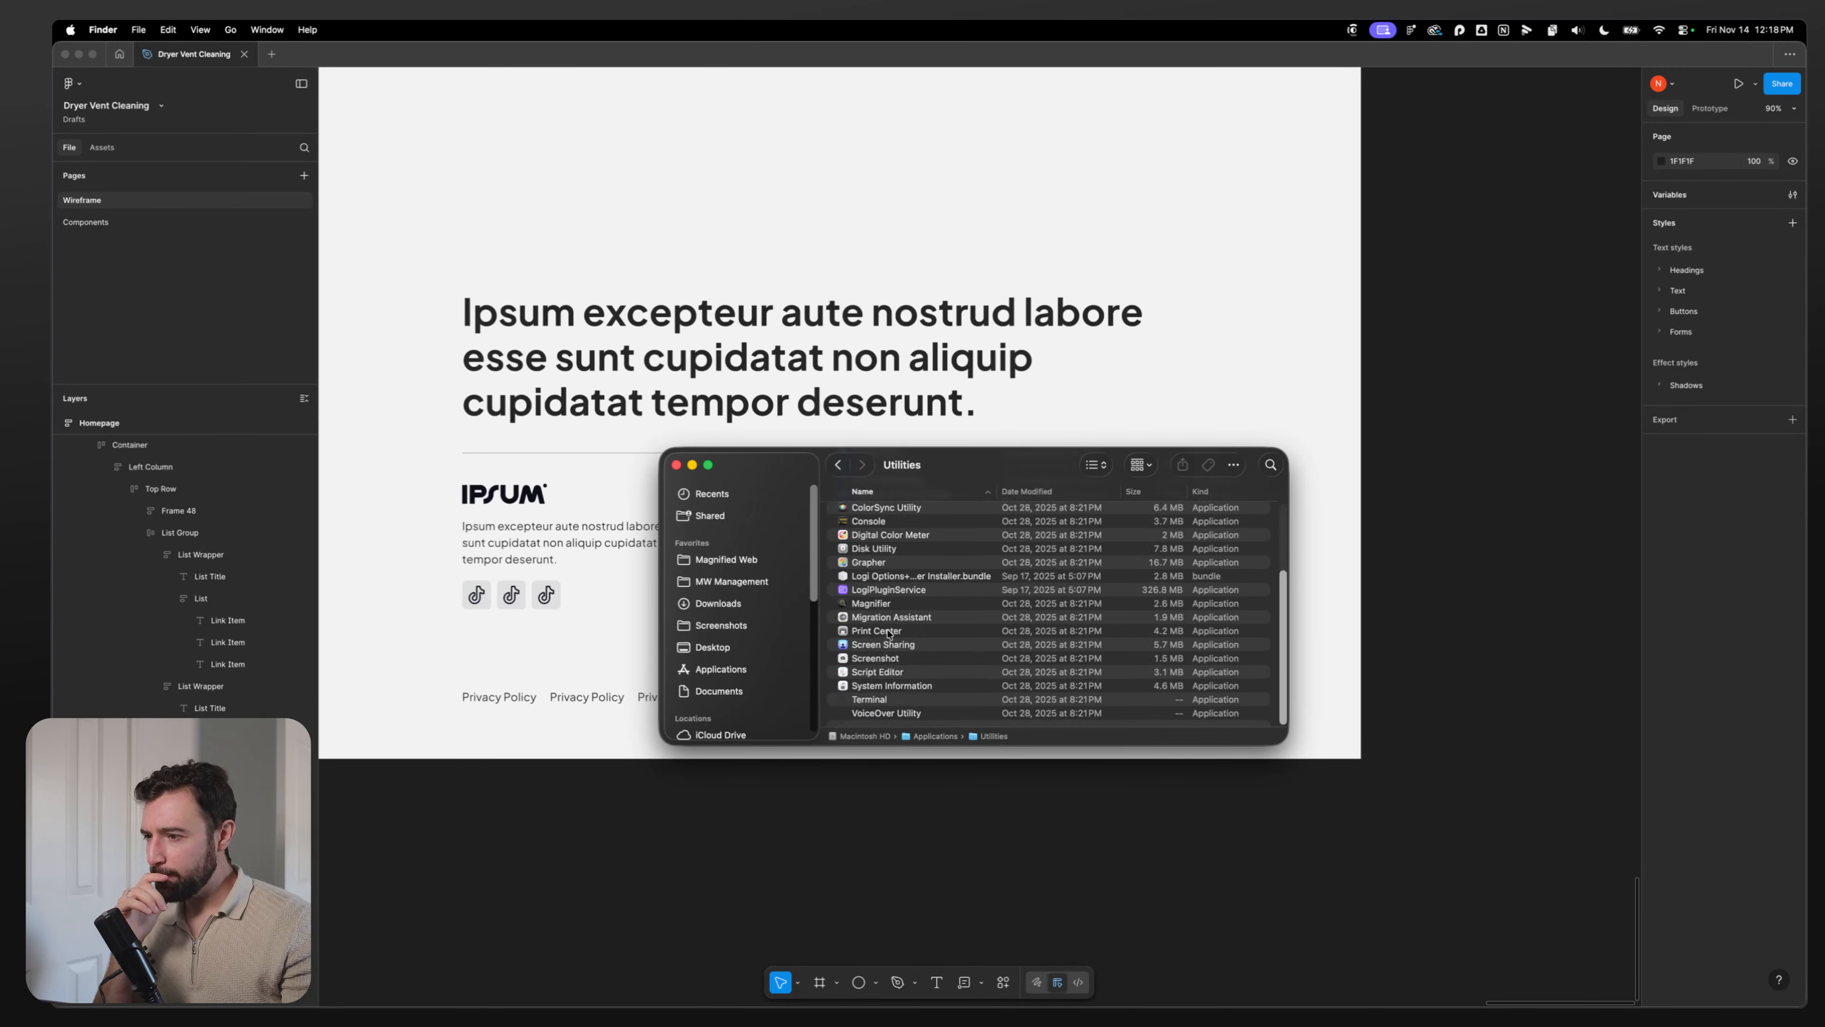
{"action": "scroll", "coordinate": [895, 676], "scroll_direction": "up", "scroll_amount": 5}
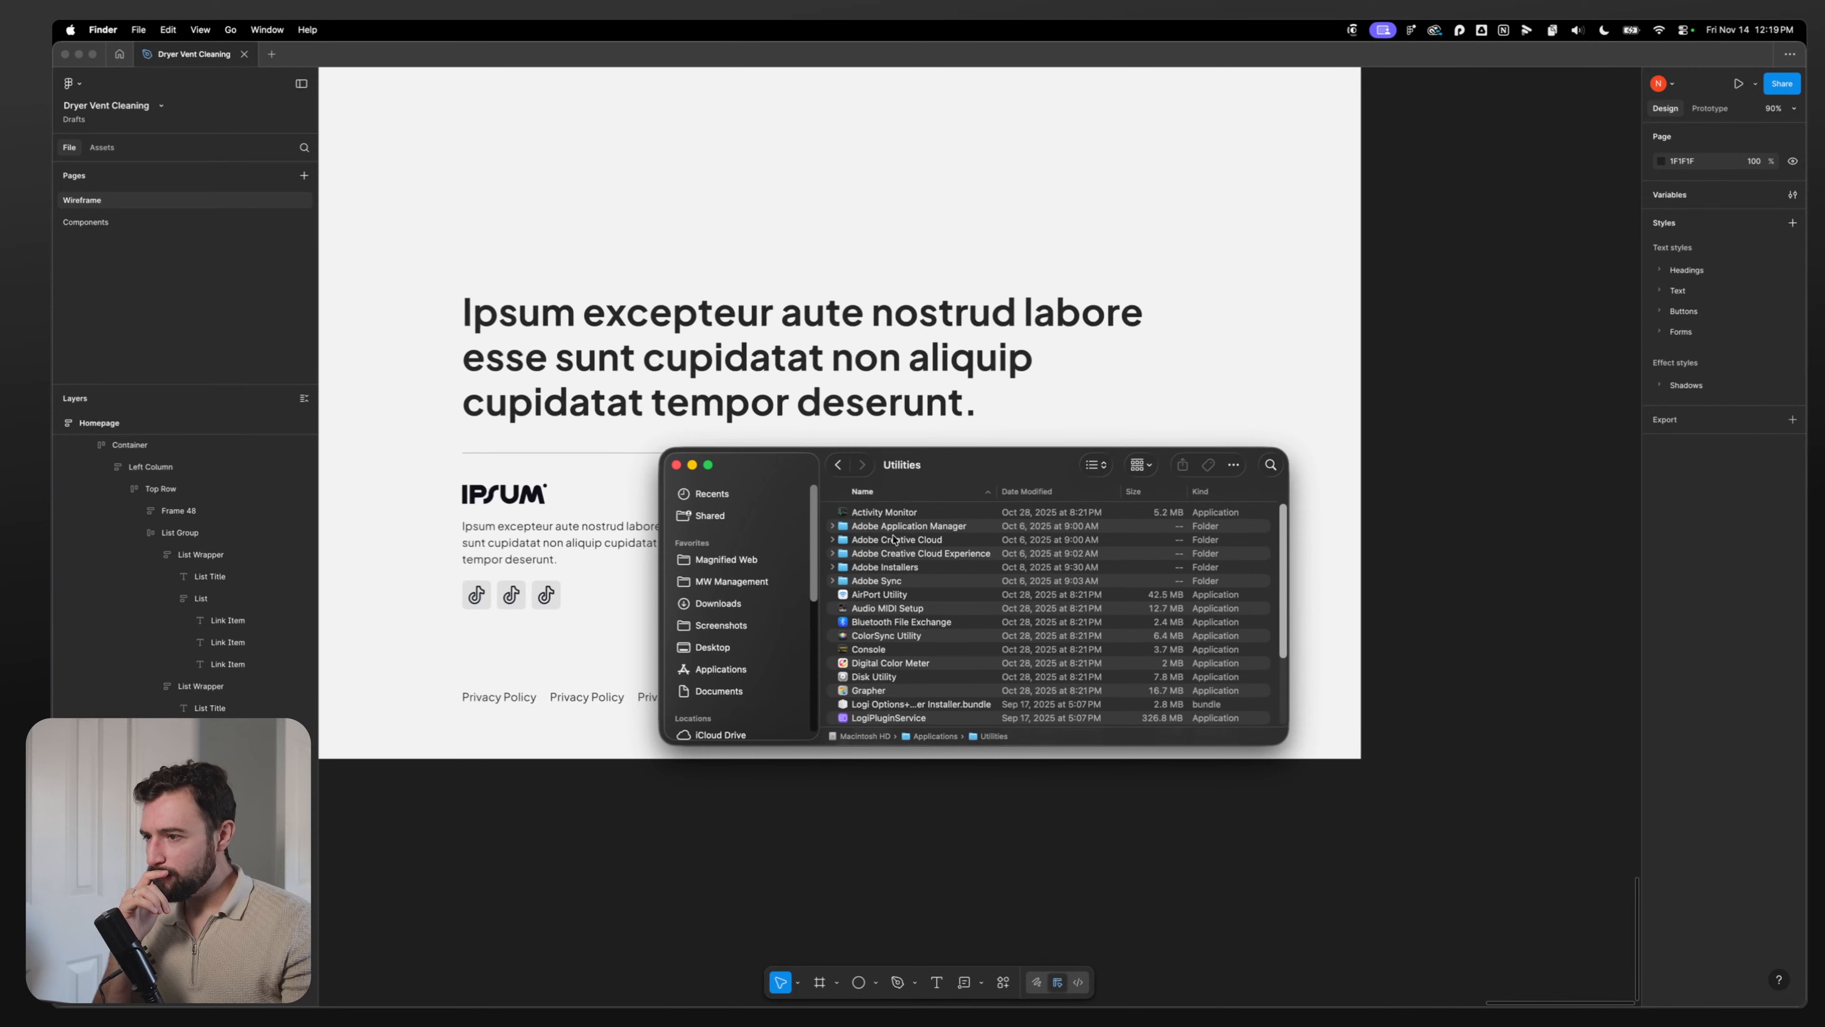
{"action": "left_click", "coordinate": [891, 676]}
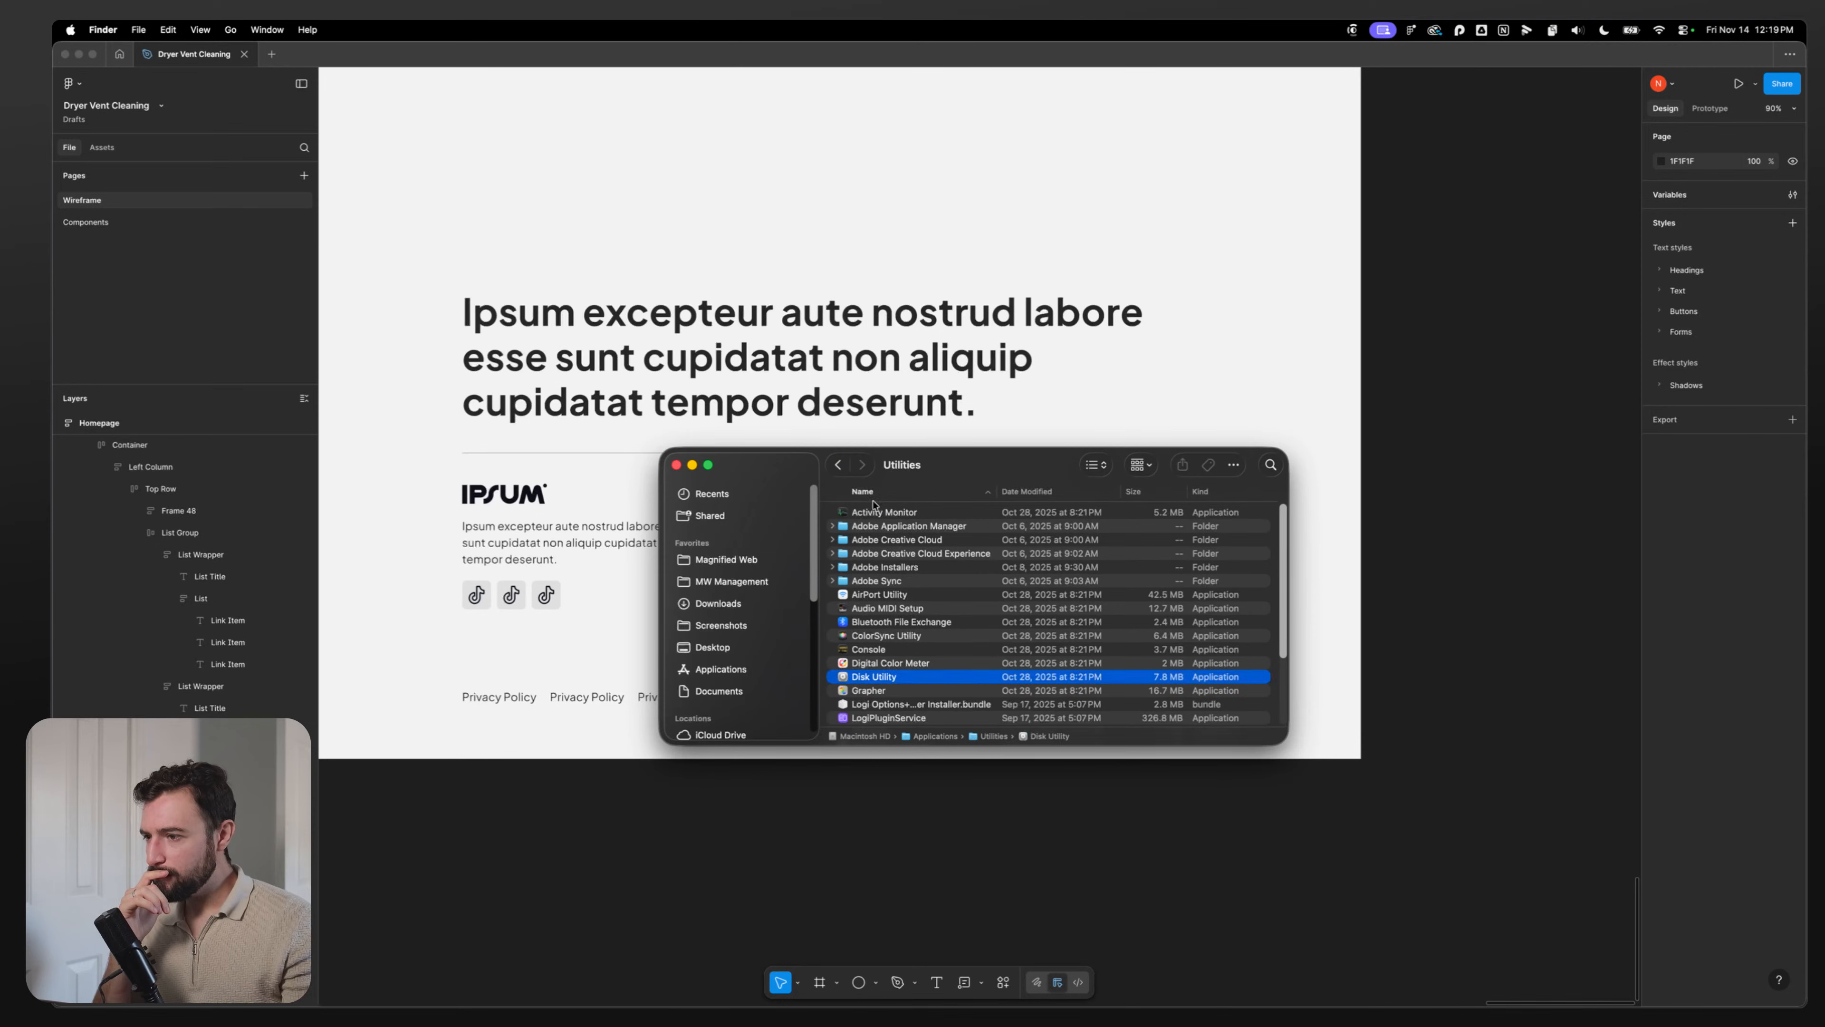
Step: Return to the Applications folder, find Contrasts, and preview its app information before closing the preview
{"action": "left_click", "coordinate": [838, 465]}
{"action": "scroll", "coordinate": [875, 623], "scroll_direction": "up", "scroll_amount": 5}
{"action": "scroll", "coordinate": [876, 626], "scroll_direction": "up", "scroll_amount": 10}
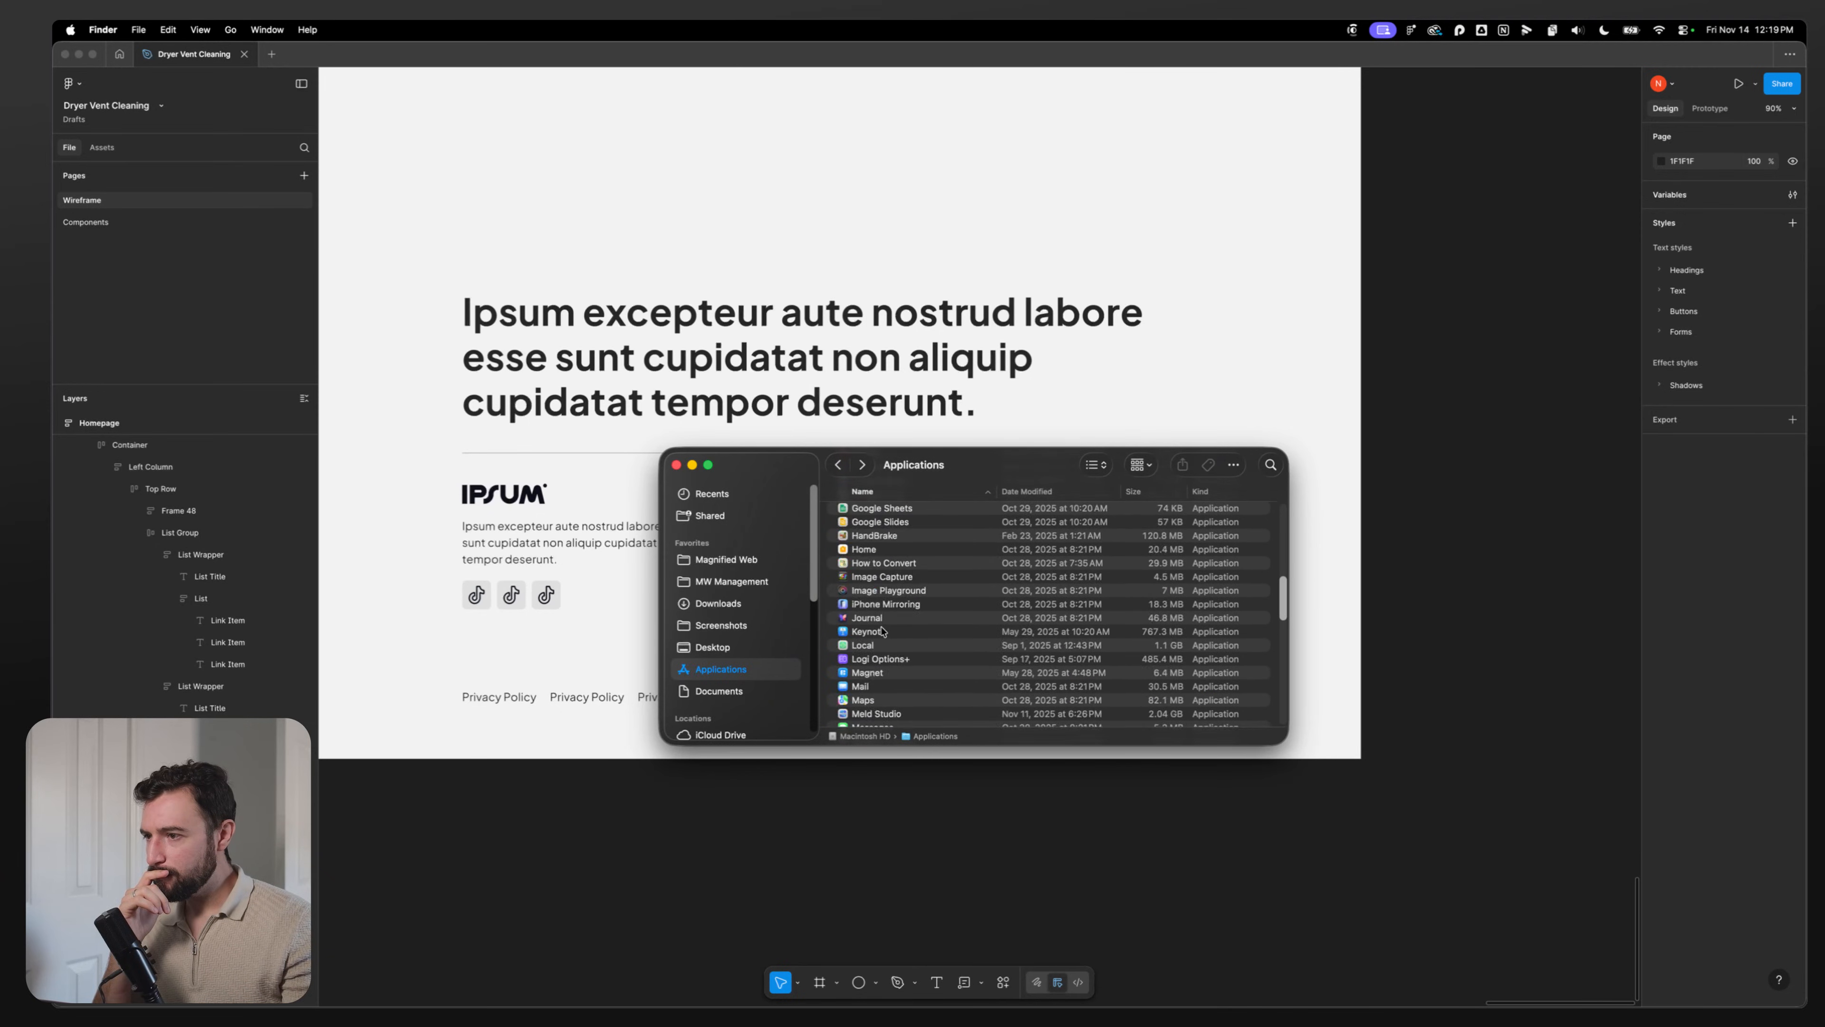
{"action": "left_click", "coordinate": [891, 632]}
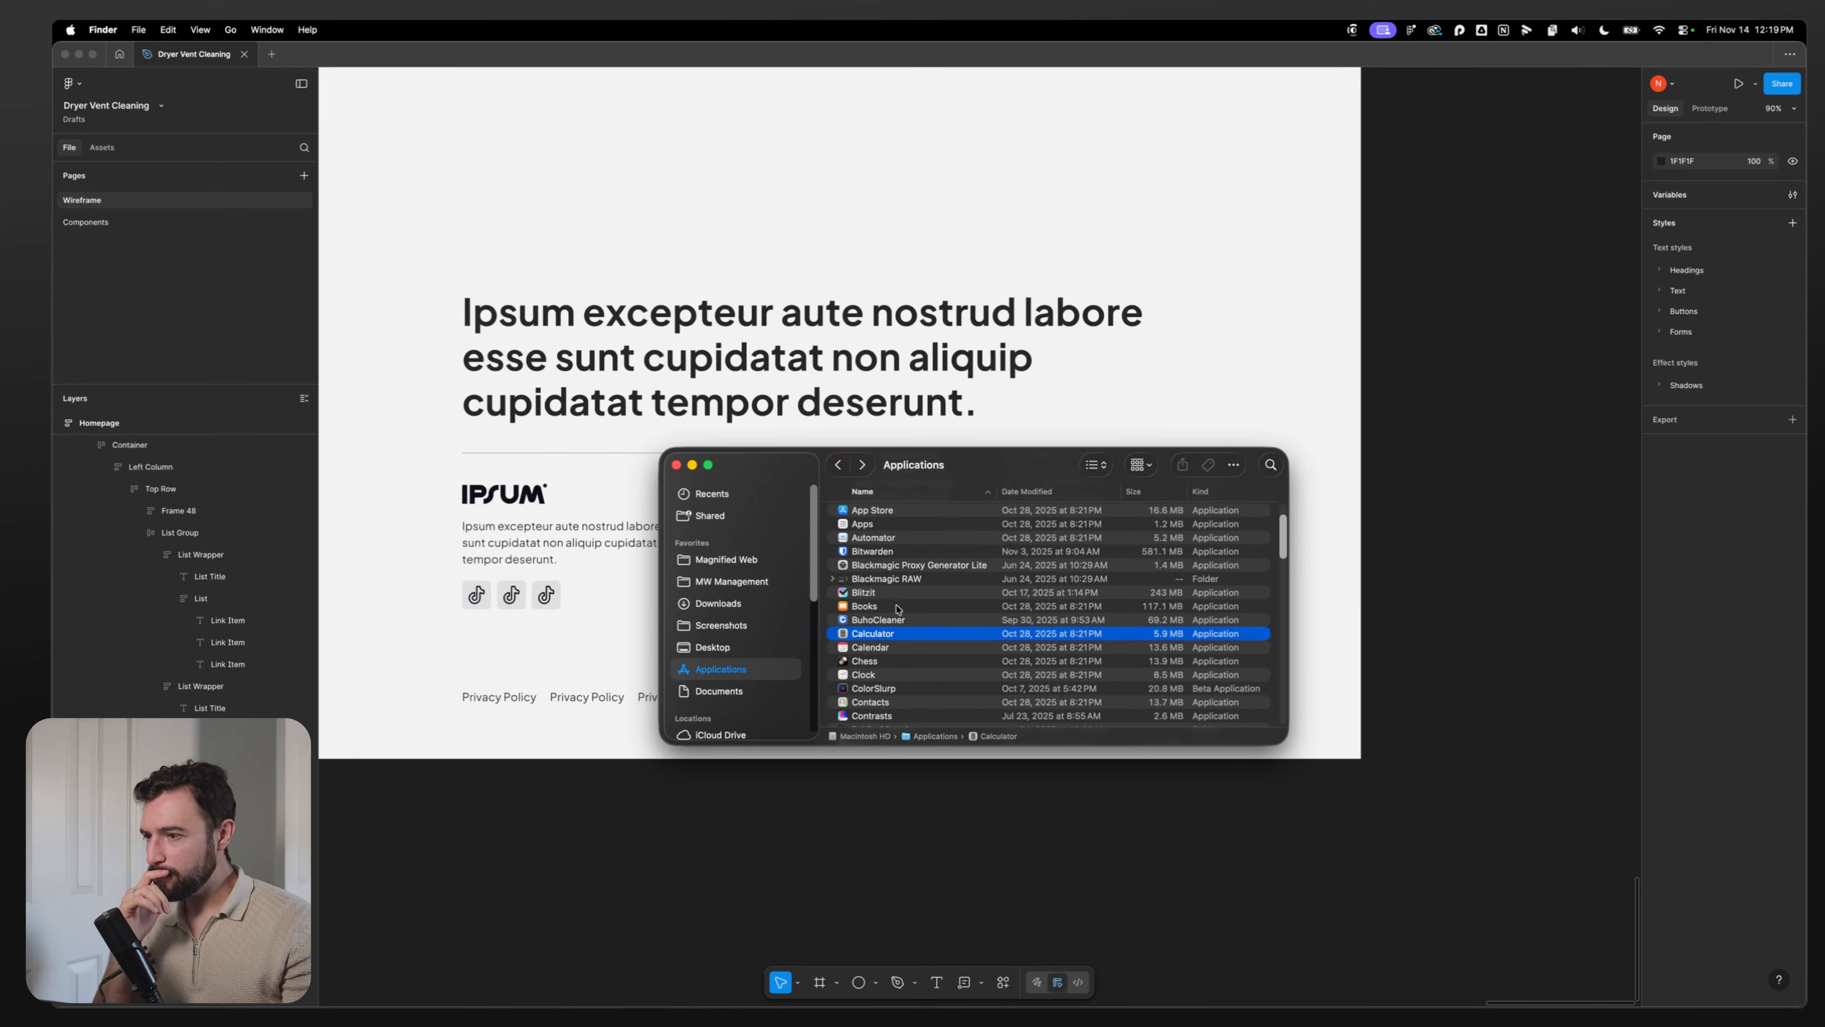
{"action": "left_click", "coordinate": [889, 662]}
{"action": "left_click", "coordinate": [890, 688]}
{"action": "left_click", "coordinate": [885, 715]}
{"action": "scroll", "coordinate": [886, 704], "scroll_direction": "down", "scroll_amount": 3}
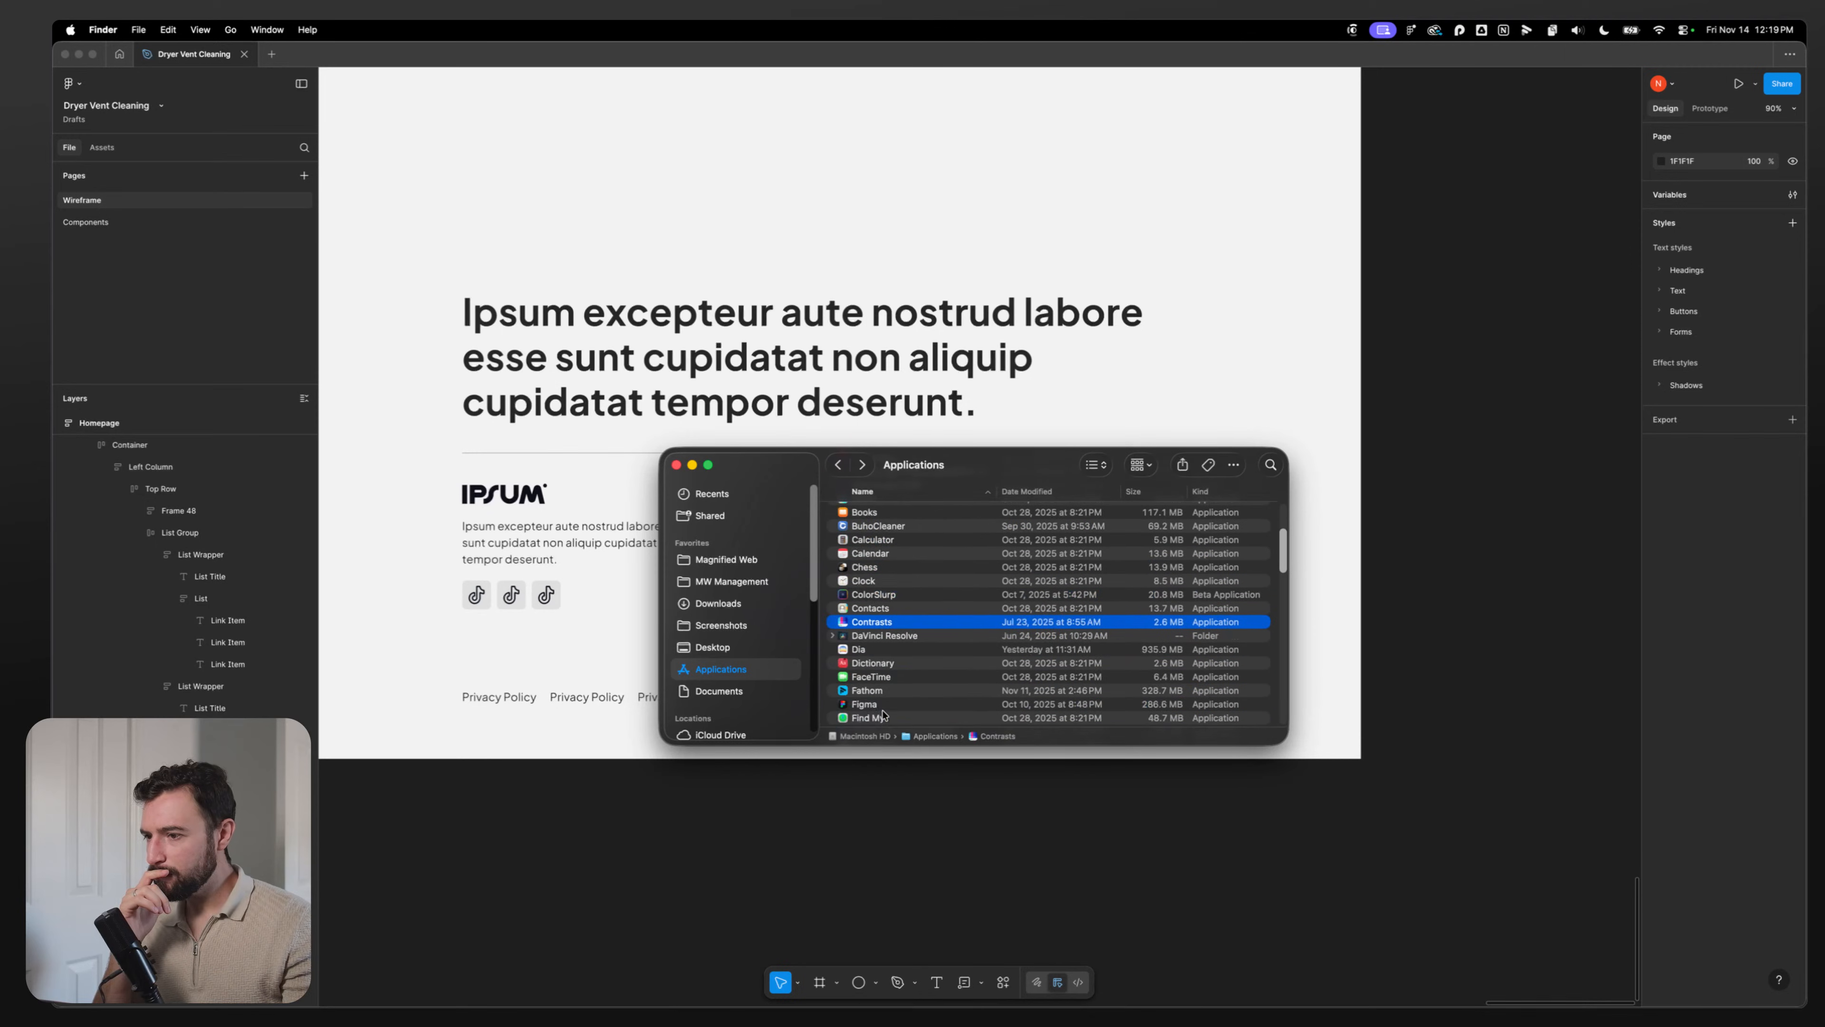
{"action": "key", "text": "space"}
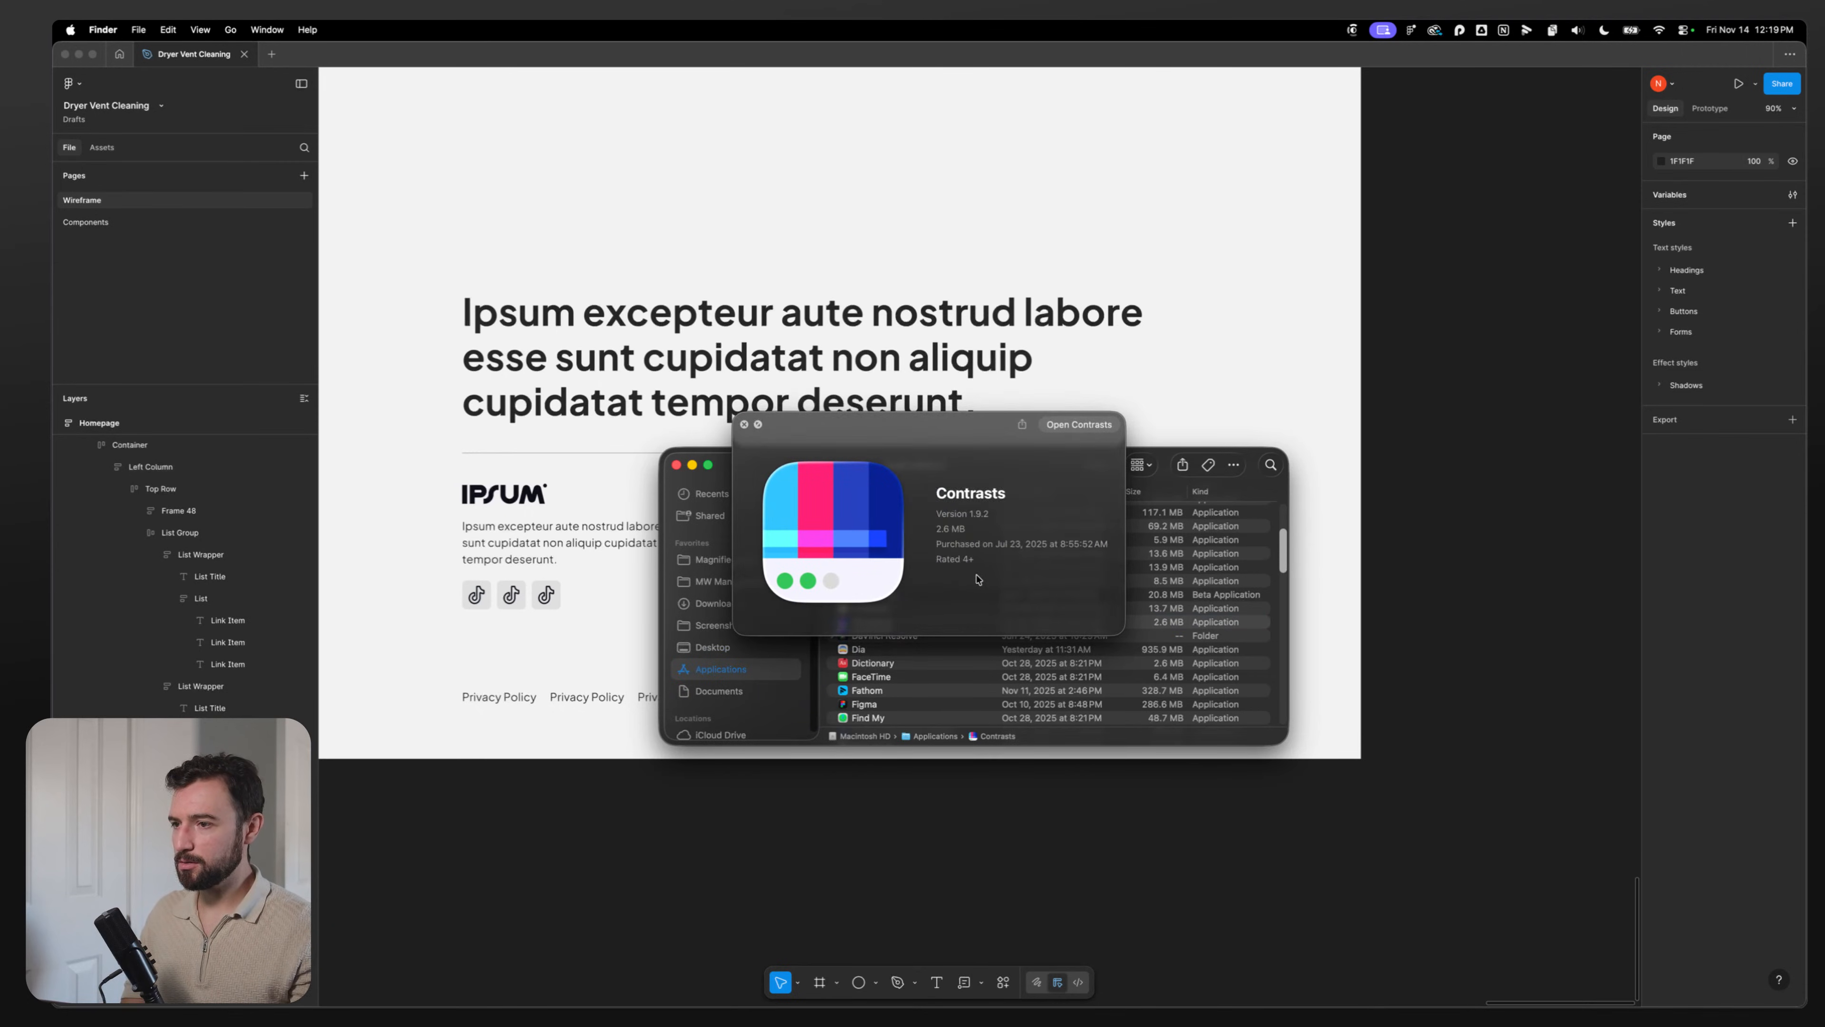
{"action": "left_click", "coordinate": [744, 425]}
Step: Show the About information for Contrasts and open its privacy policy page in the browser
{"action": "left_click", "coordinate": [1352, 29]}
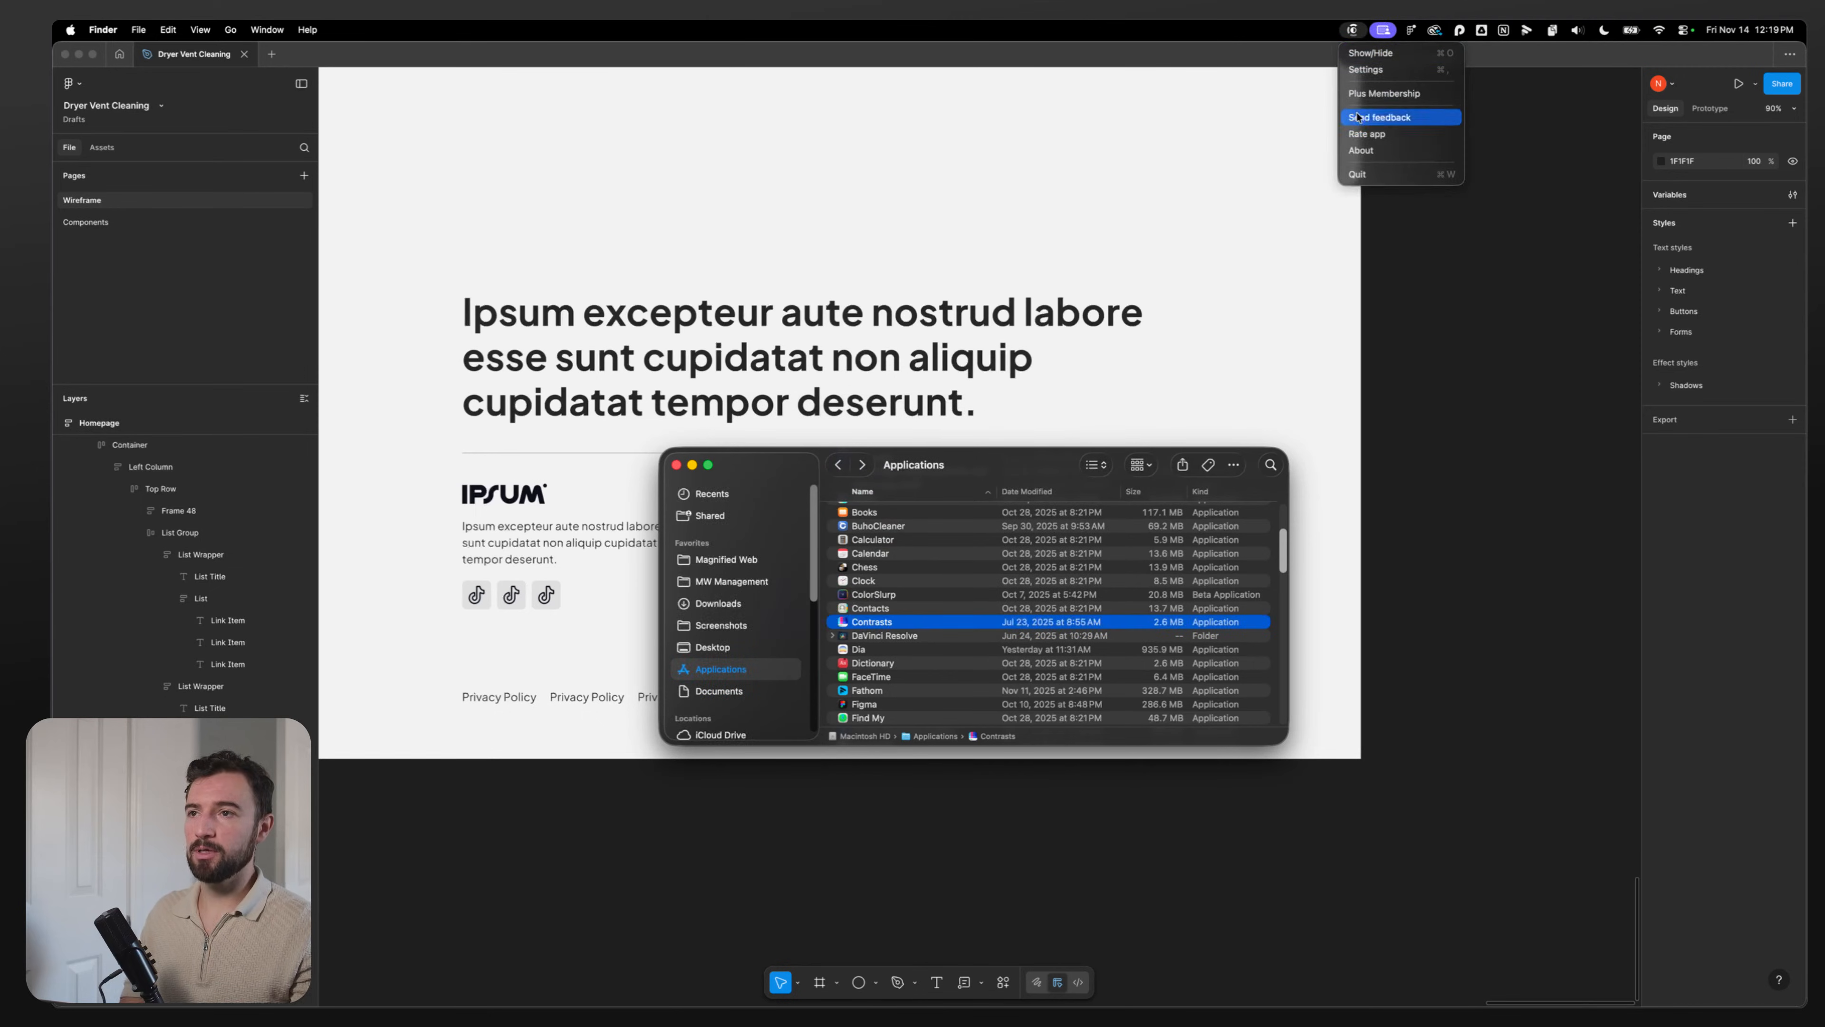
{"action": "left_click", "coordinate": [1363, 150]}
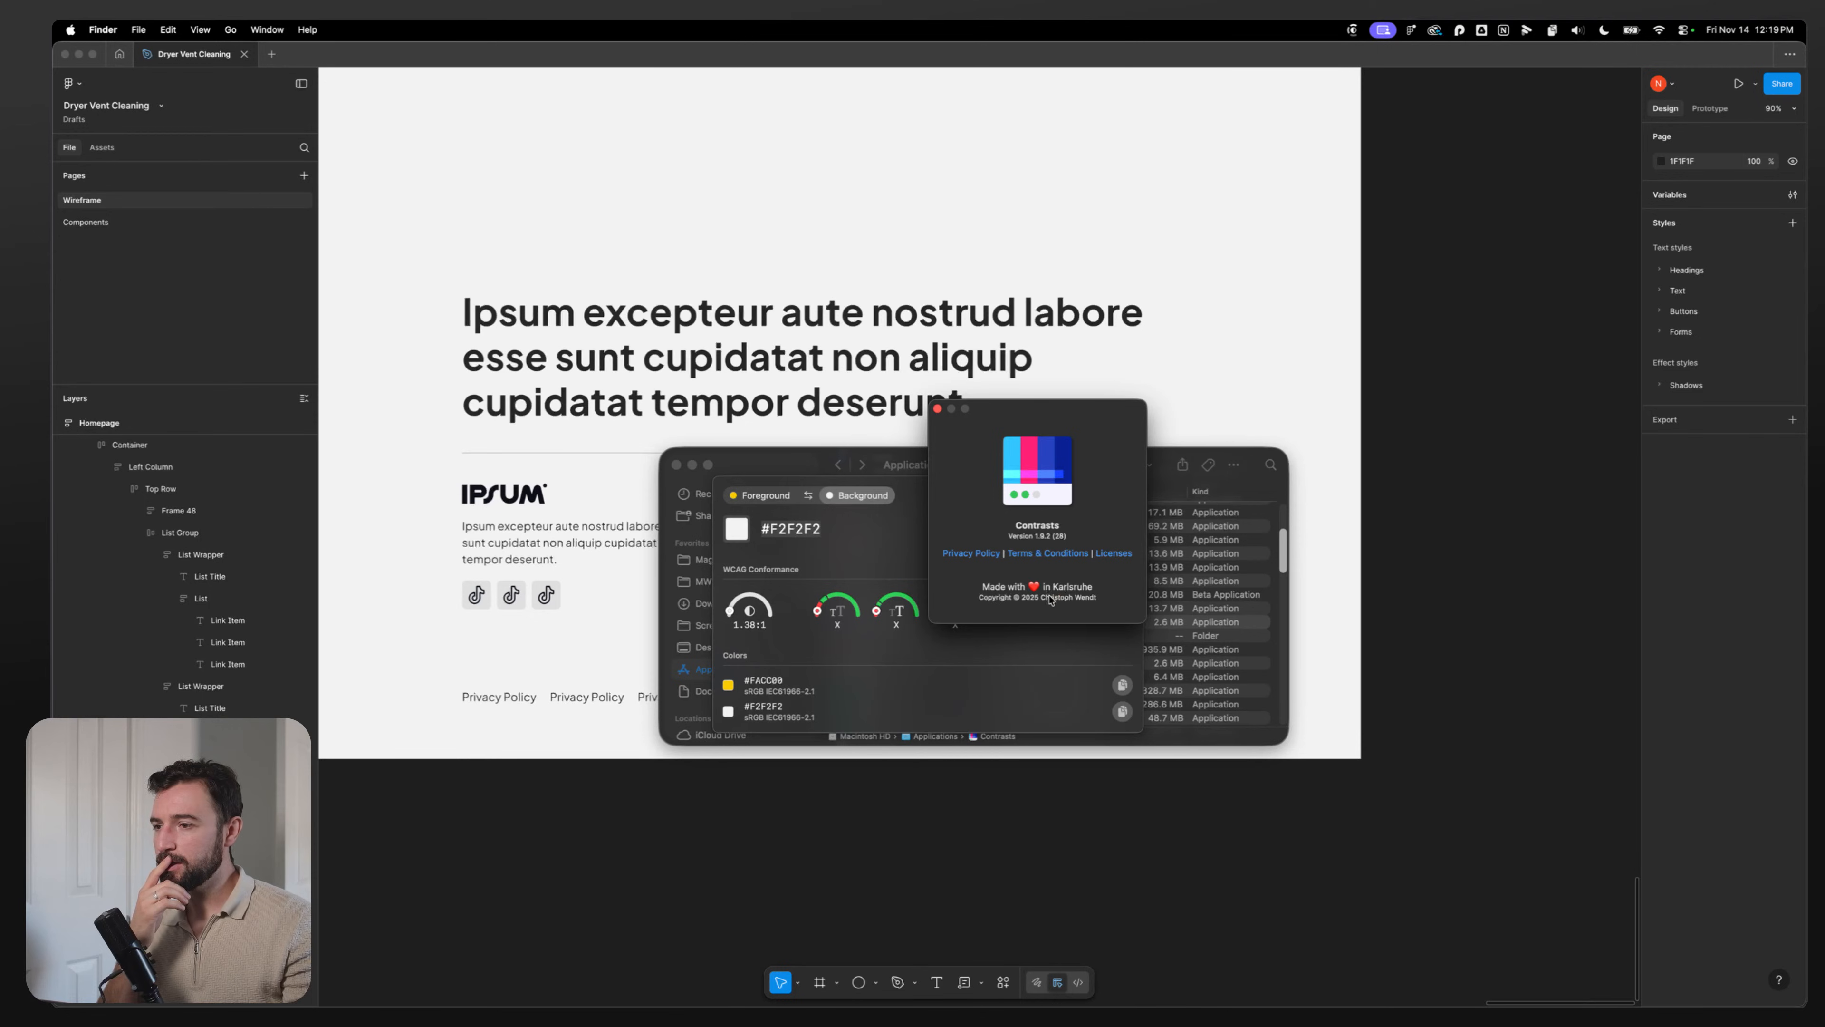
{"action": "left_click", "coordinate": [1353, 30]}
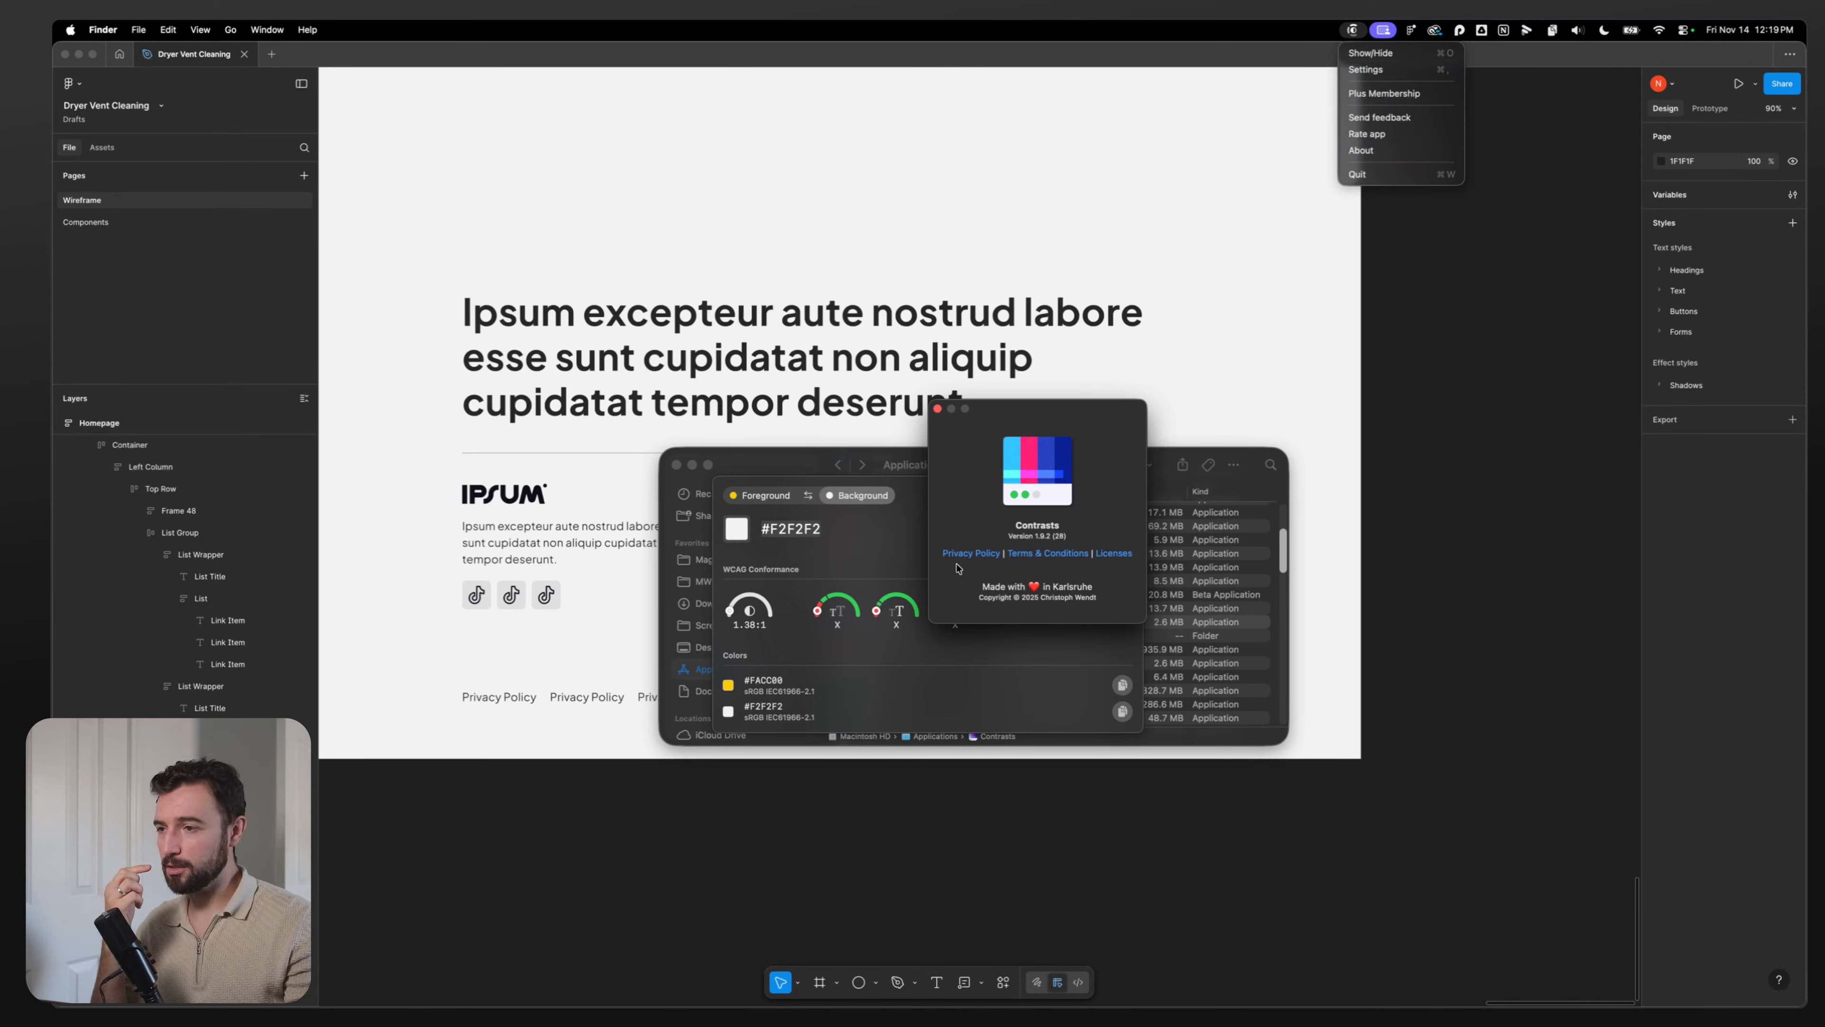
{"action": "left_click", "coordinate": [973, 555]}
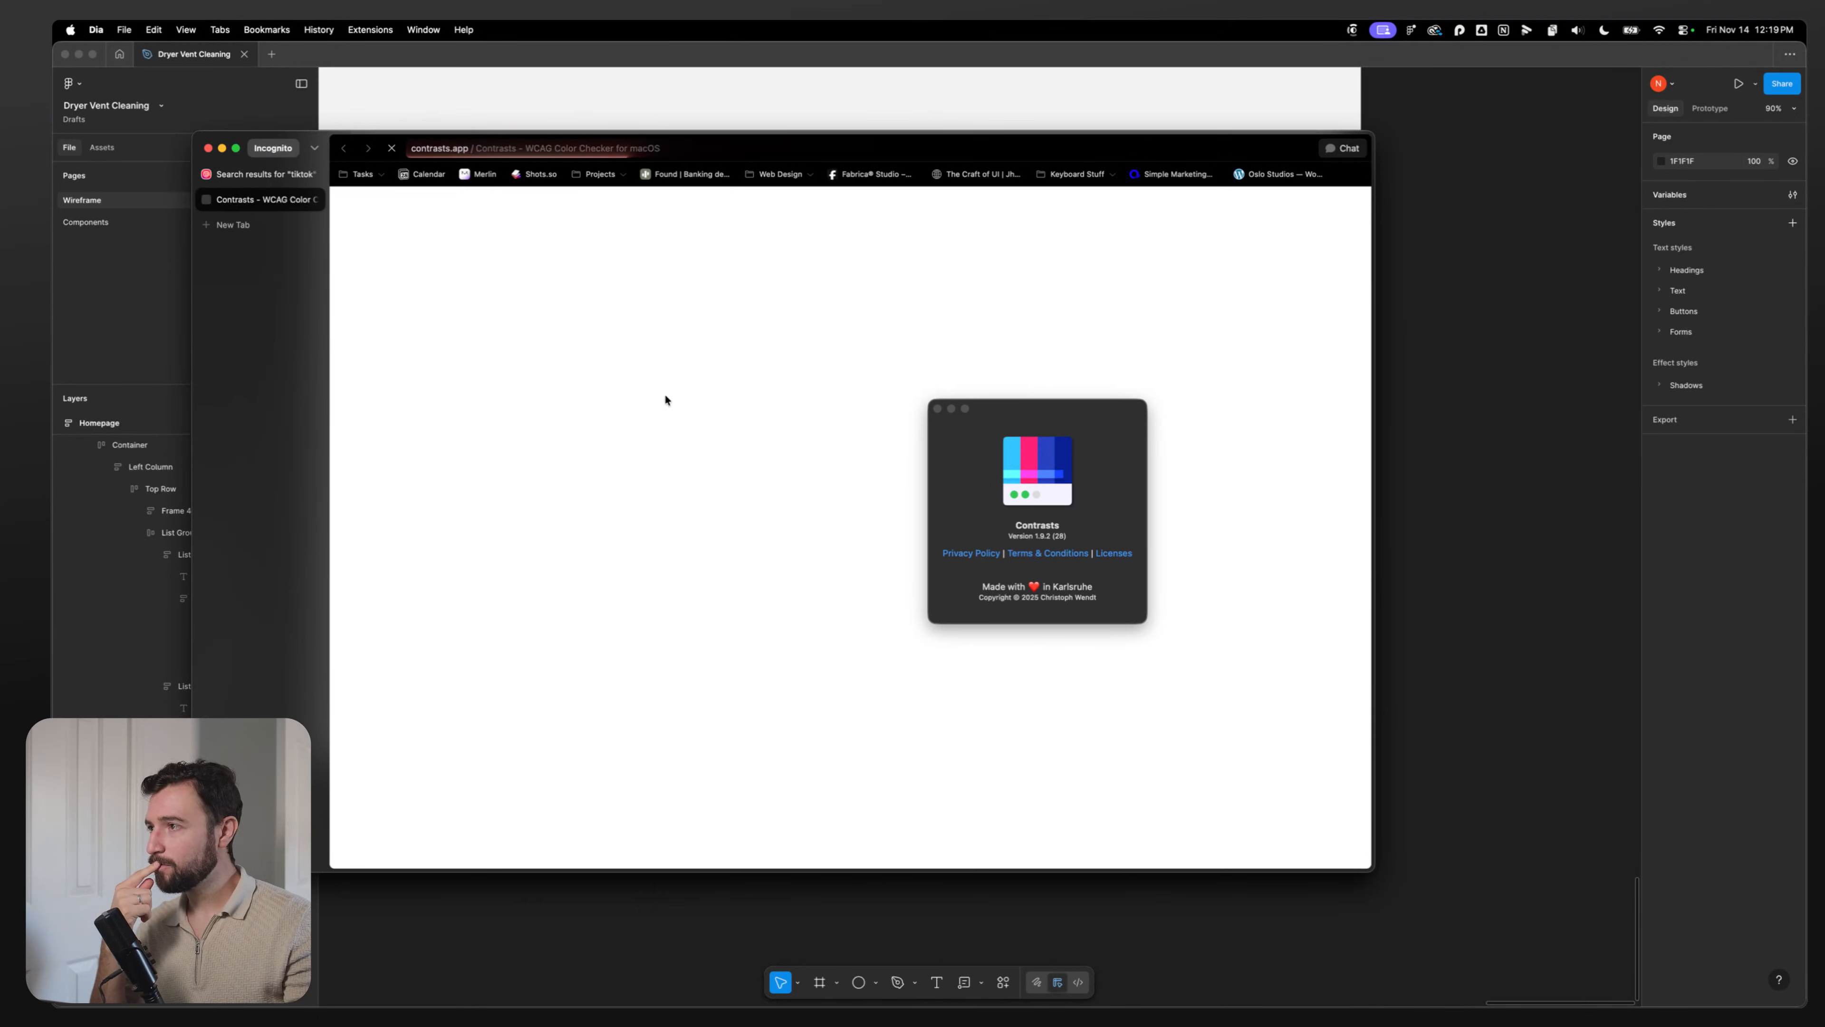
Step: Go to the contrasts.app homepage and close the Contrasts About window
{"action": "left_click_drag", "start_coordinate": [472, 149], "coordinate": [611, 138]}
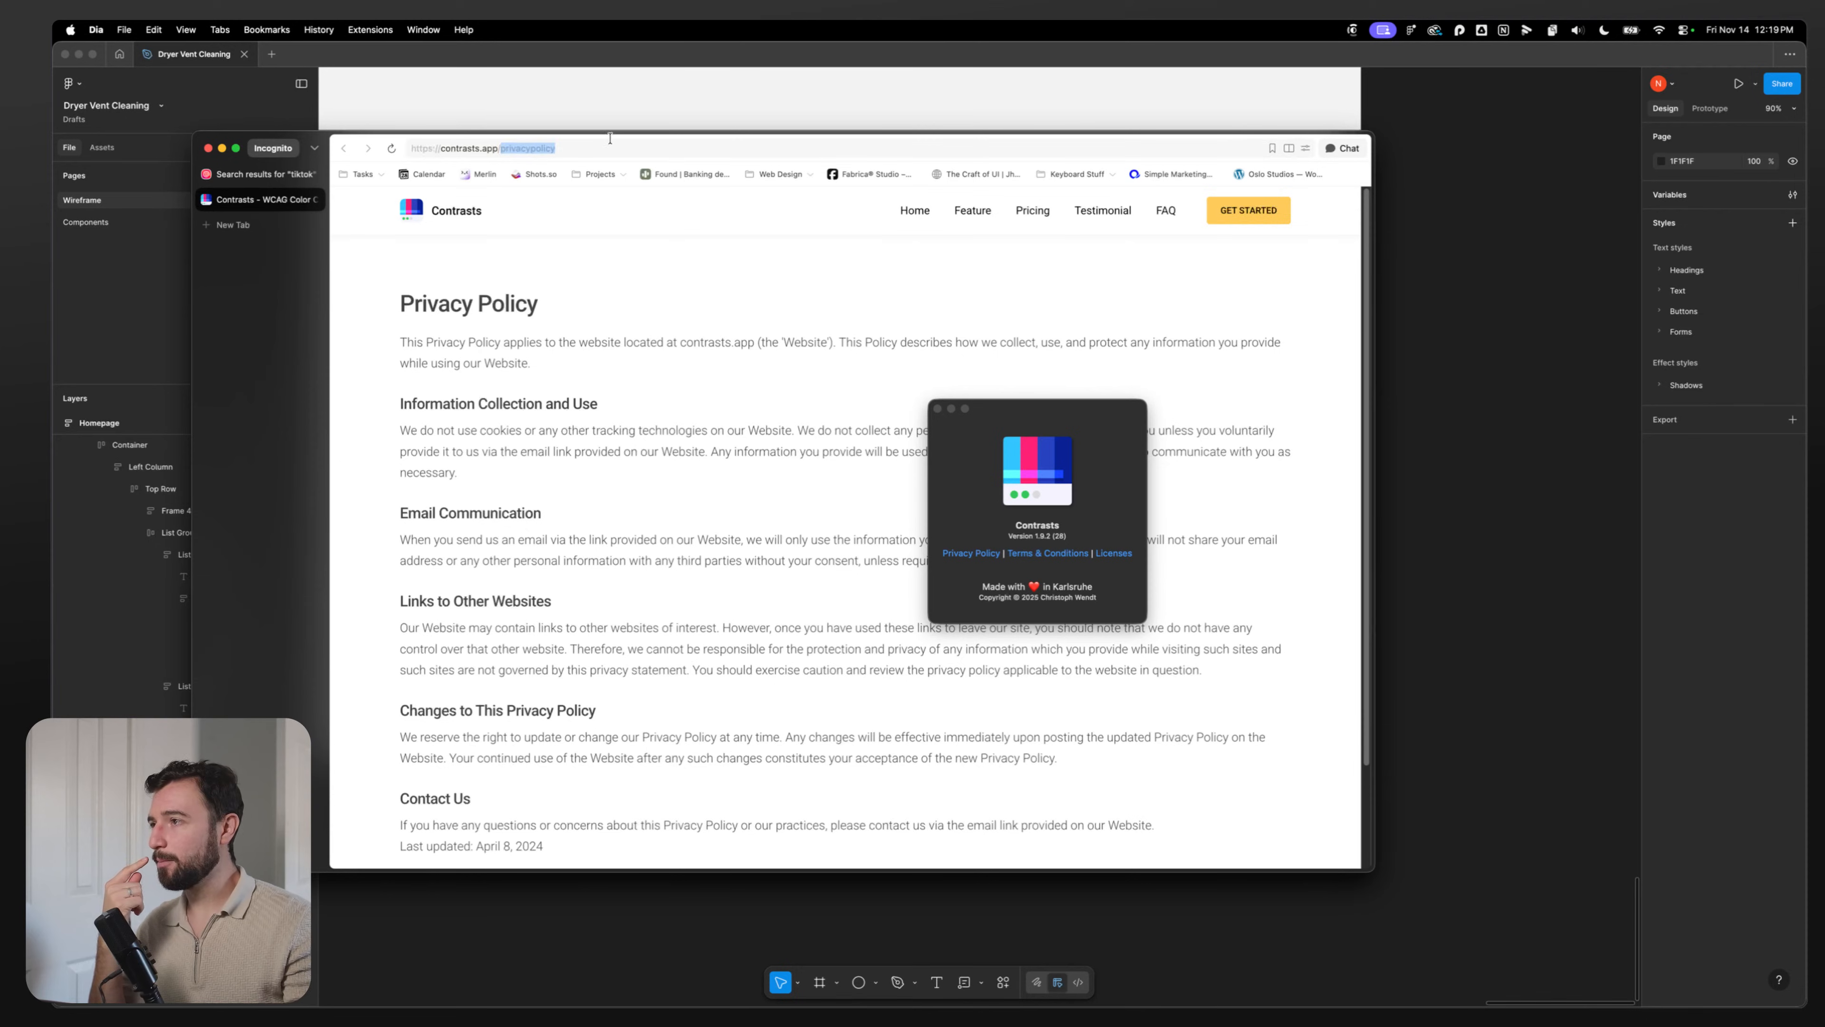
{"action": "key", "text": "BackSpace"}
{"action": "key", "text": "Return"}
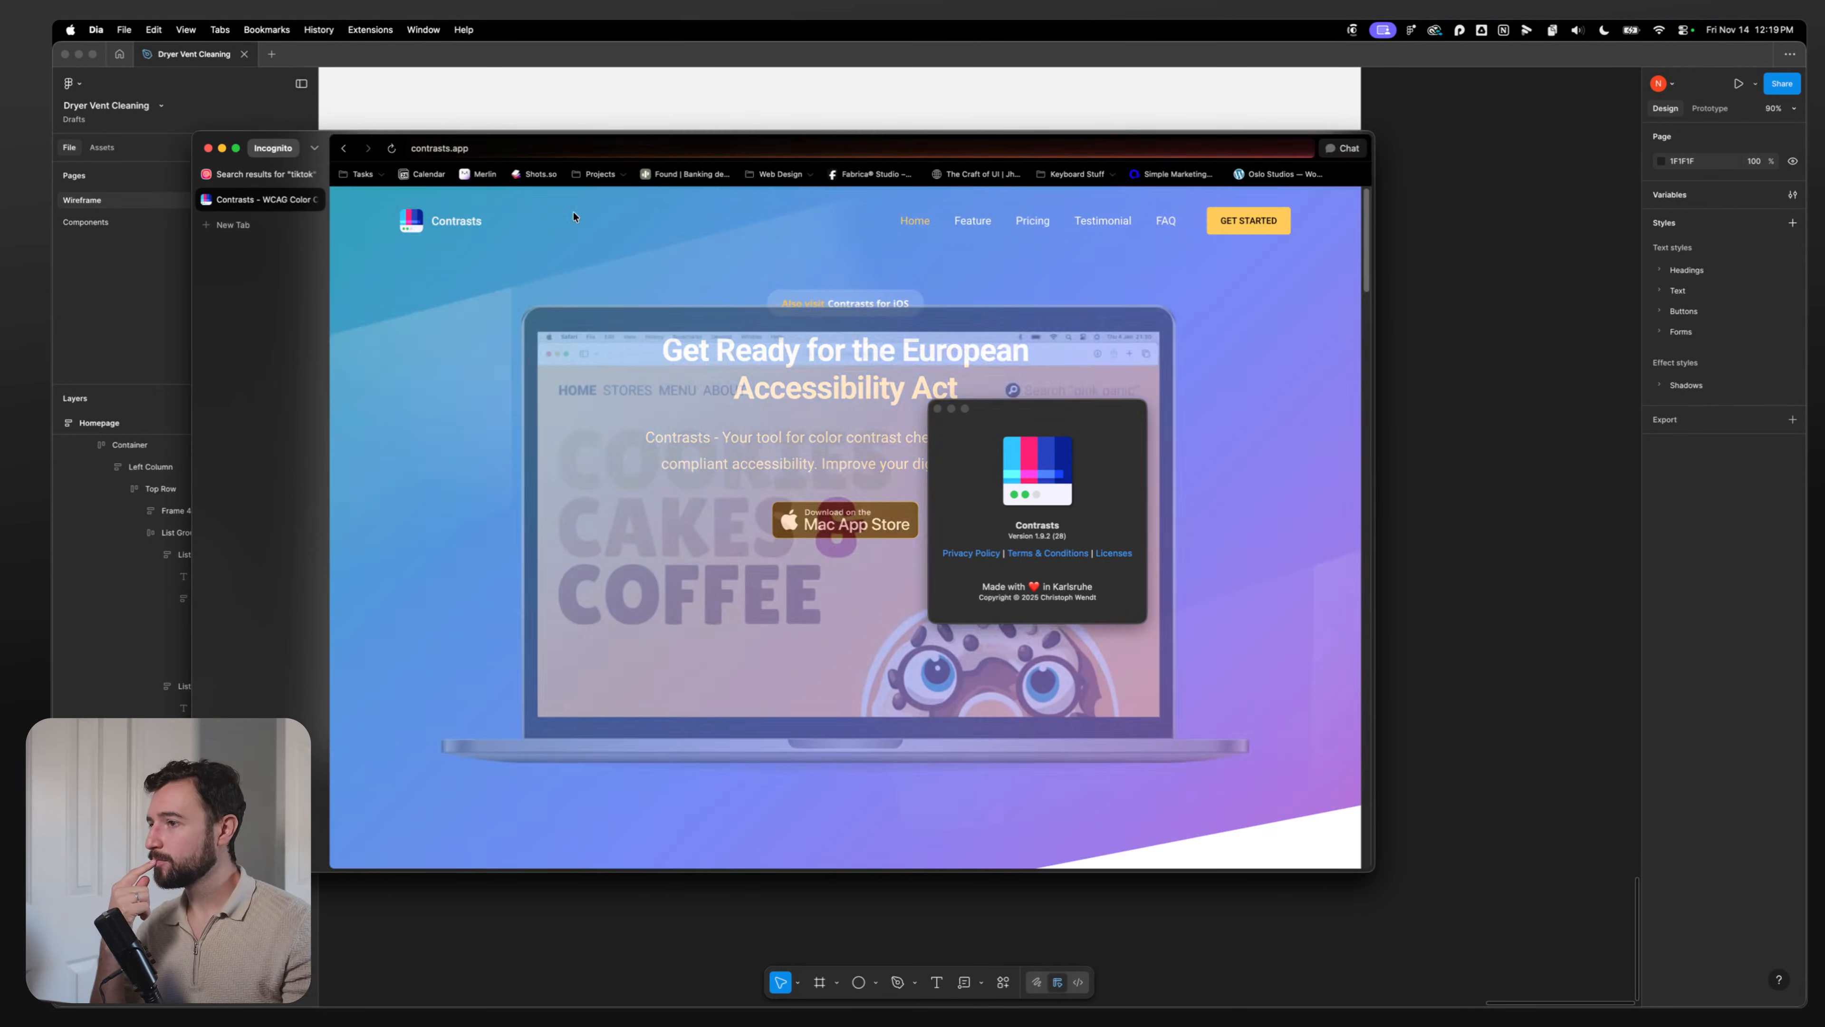
{"action": "left_click", "coordinate": [937, 408]}
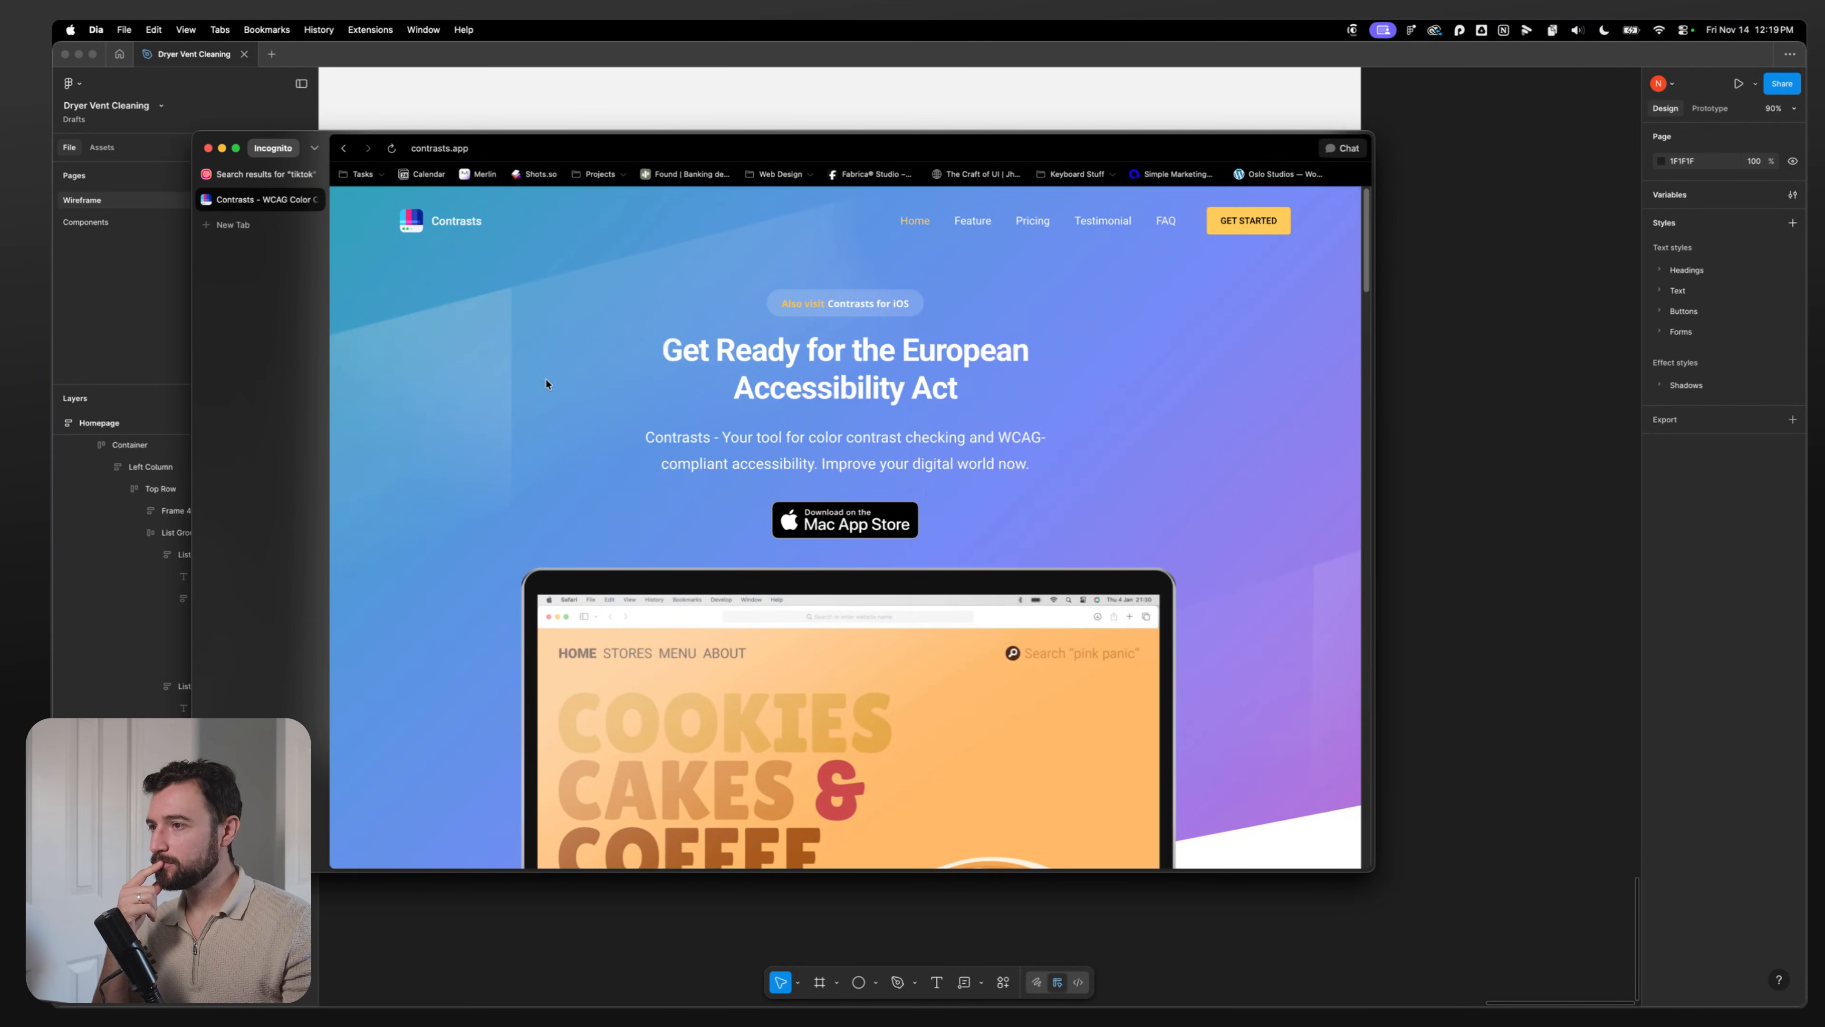
Step: Skim the Contrasts homepage and go to its pricing section
{"action": "scroll", "coordinate": [466, 451], "scroll_direction": "down", "scroll_amount": 4}
{"action": "scroll", "coordinate": [462, 461], "scroll_direction": "up", "scroll_amount": 5}
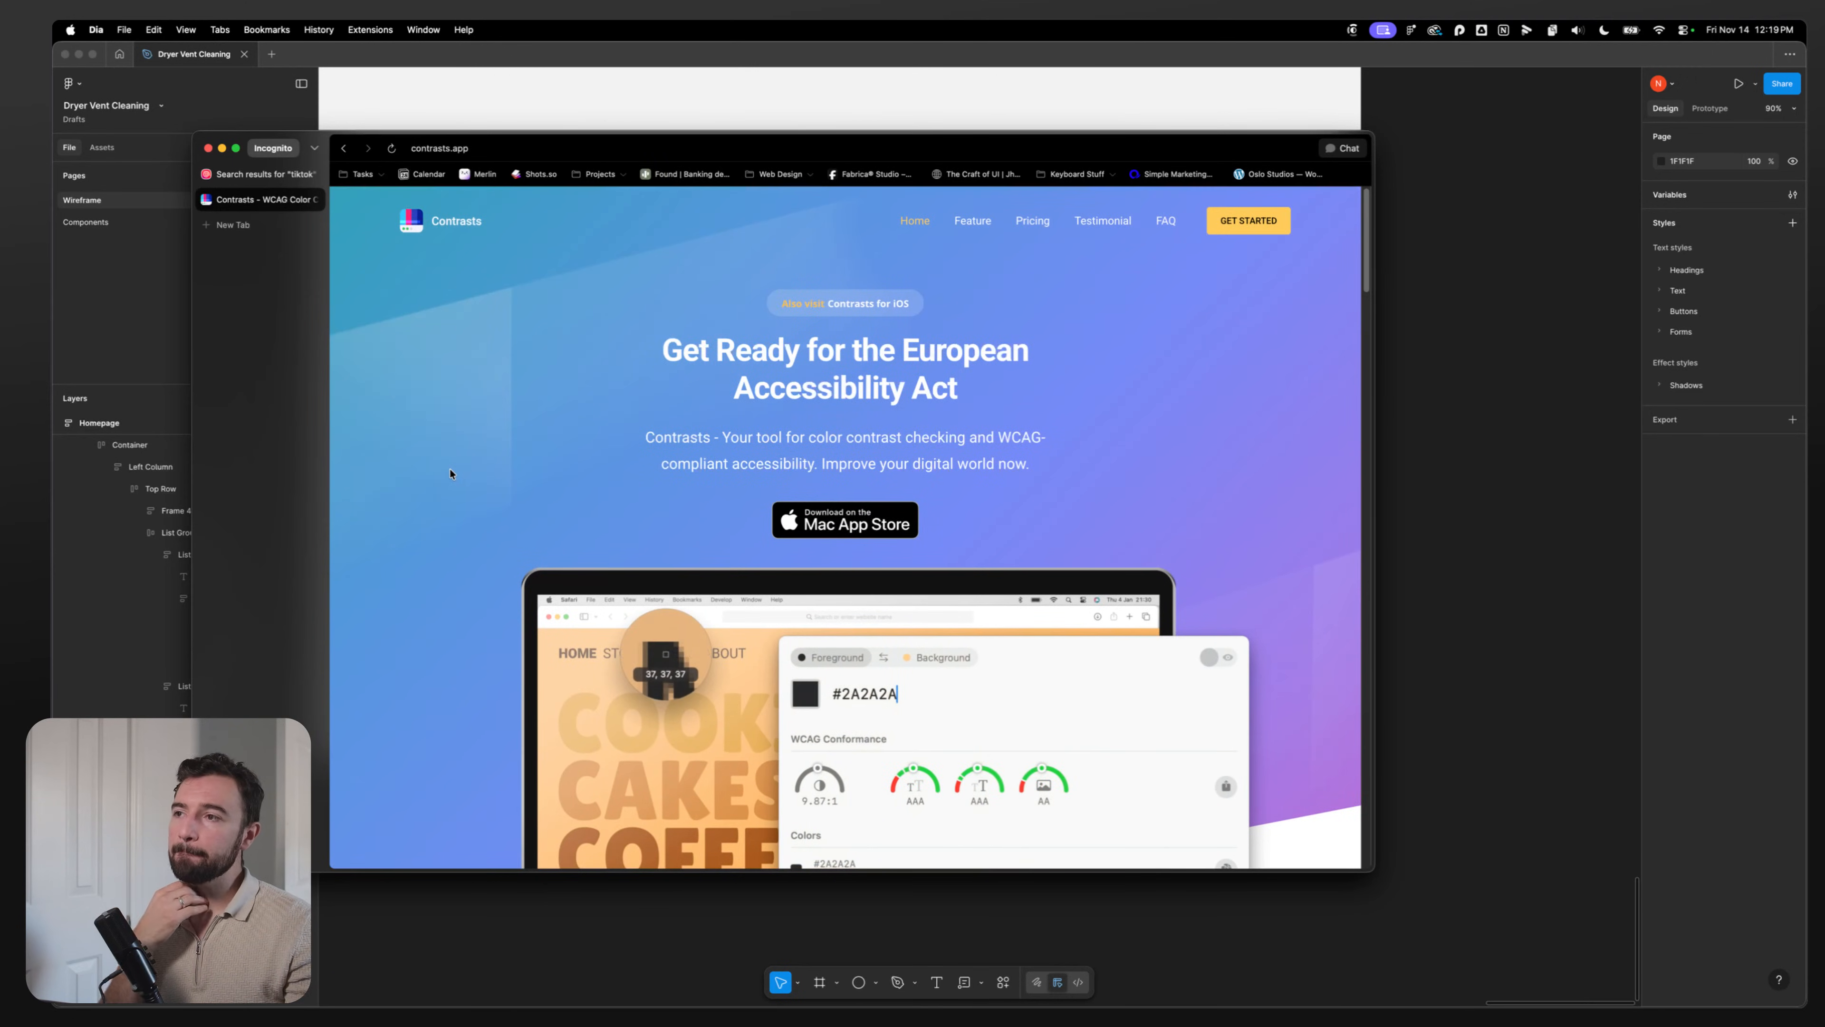
{"action": "left_click", "coordinate": [1032, 220]}
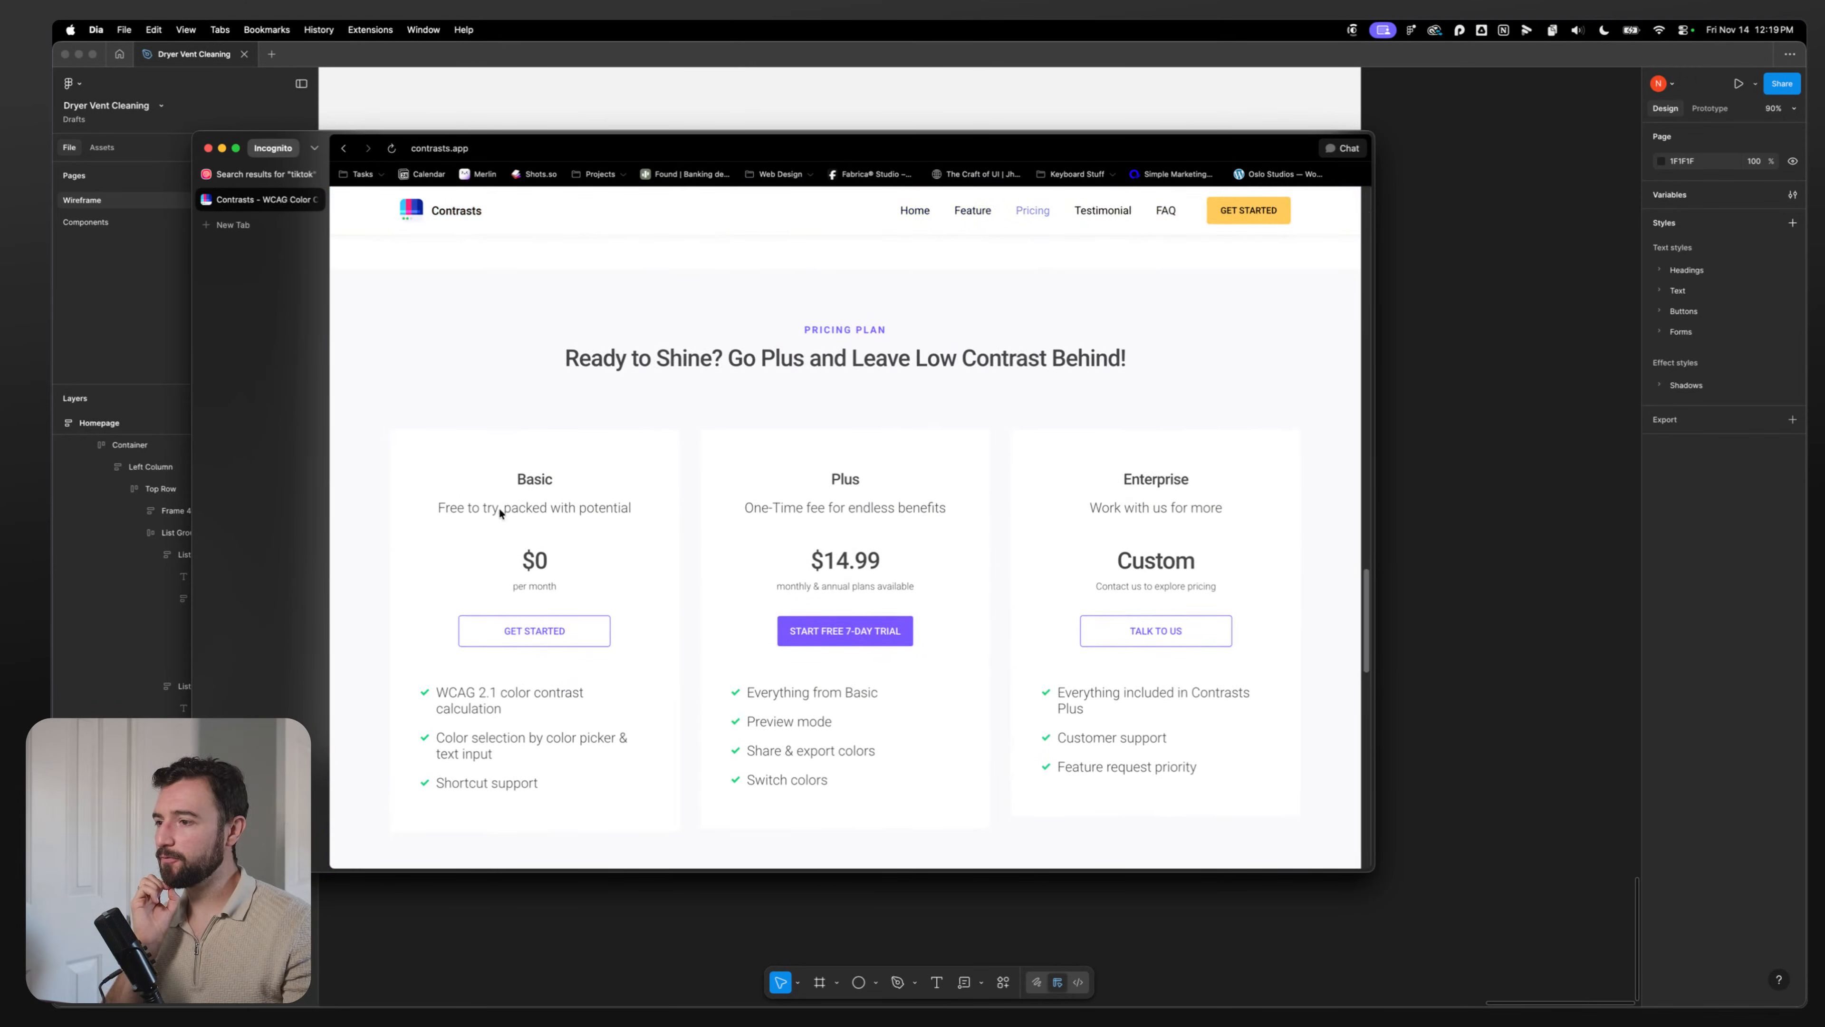
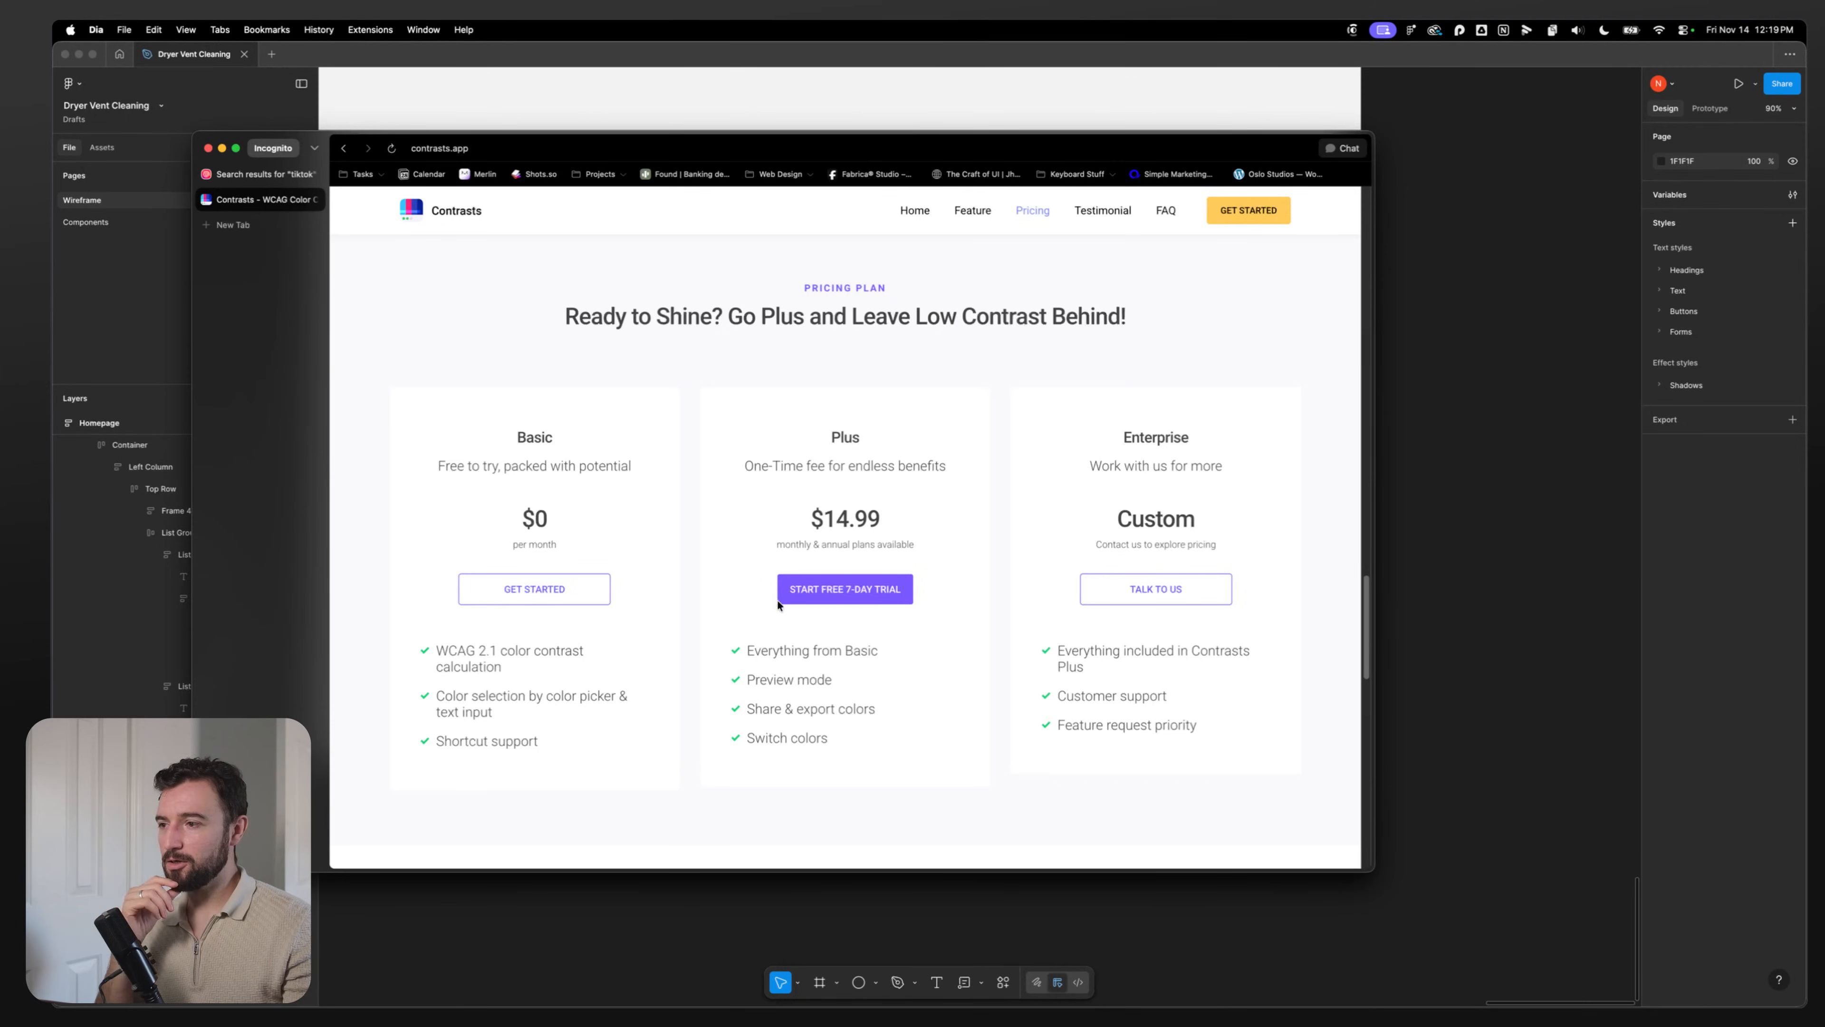
Step: Examine the Basic, Plus and Enterprise pricing cards, check the app's Mac App Store page, and return to the pricing
{"action": "mouse_move", "coordinate": [777, 545]}
{"action": "left_mouse_down"}
{"action": "mouse_move", "coordinate": [879, 545]}
{"action": "mouse_move", "coordinate": [744, 551]}
{"action": "left_mouse_up"}
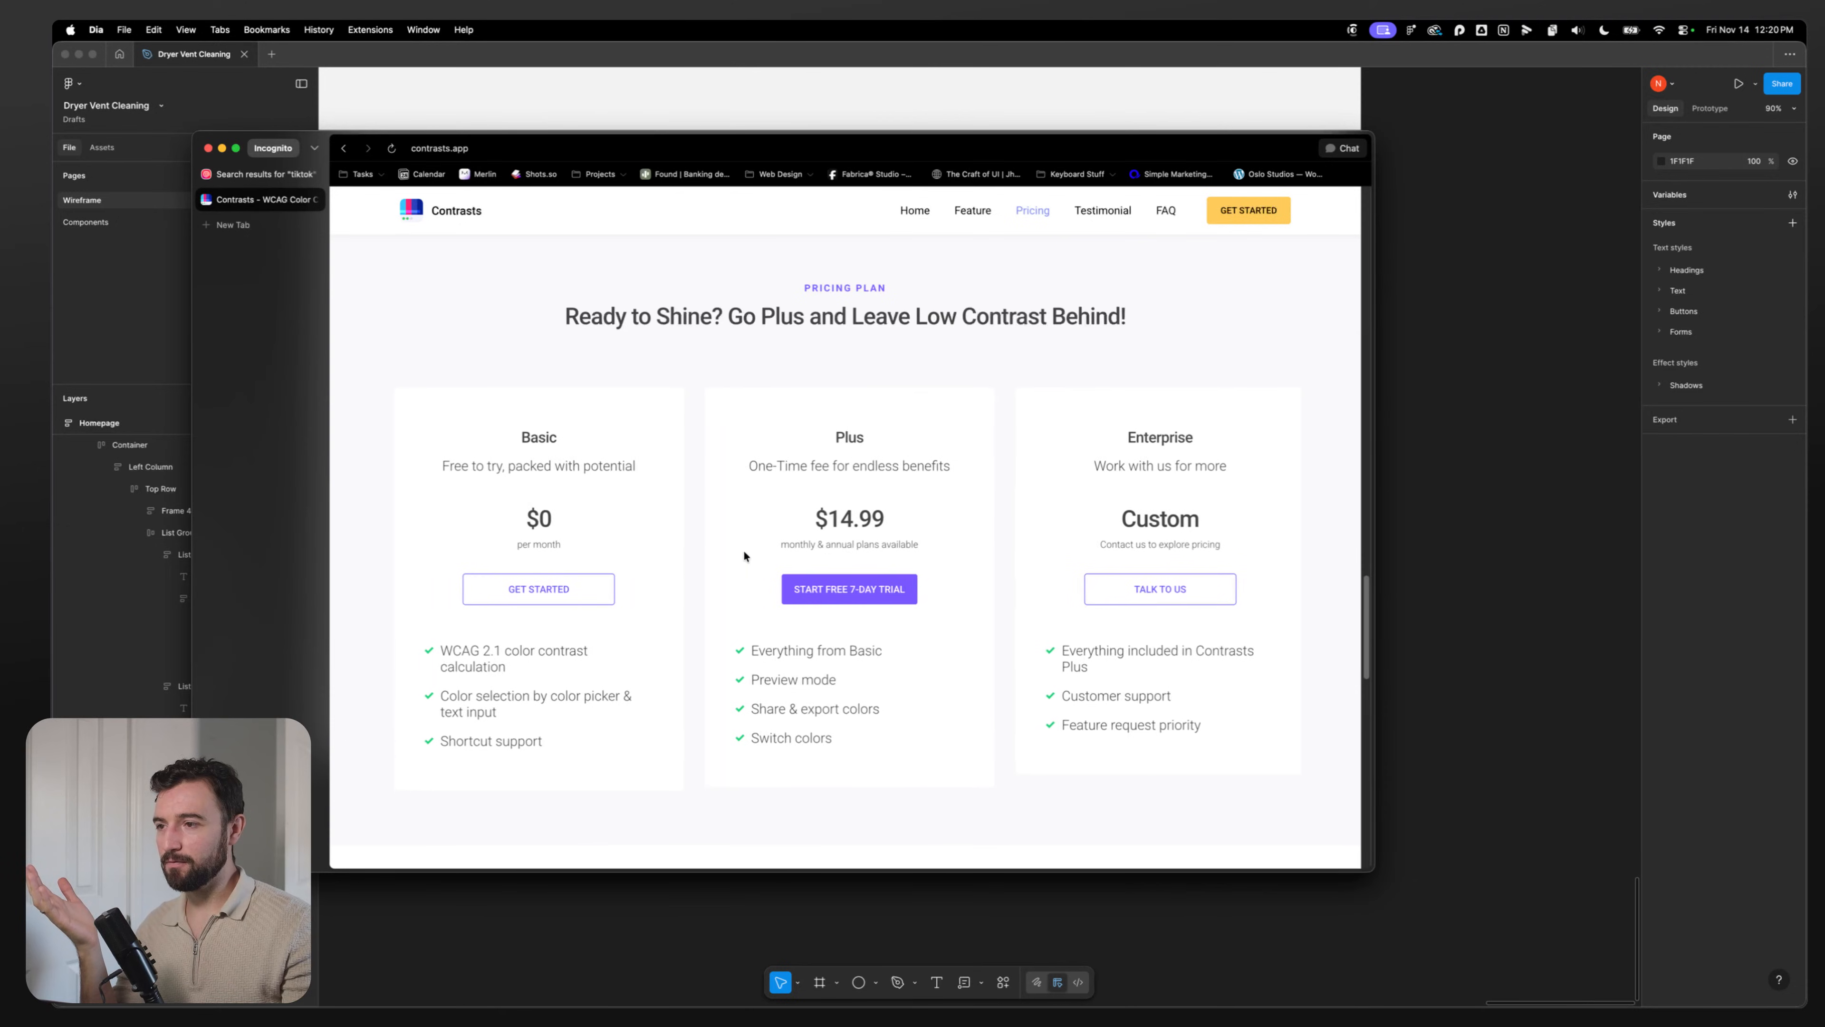
{"action": "left_click_drag", "start_coordinate": [865, 523], "coordinate": [522, 530]}
{"action": "left_click_drag", "start_coordinate": [736, 533], "coordinate": [979, 531]}
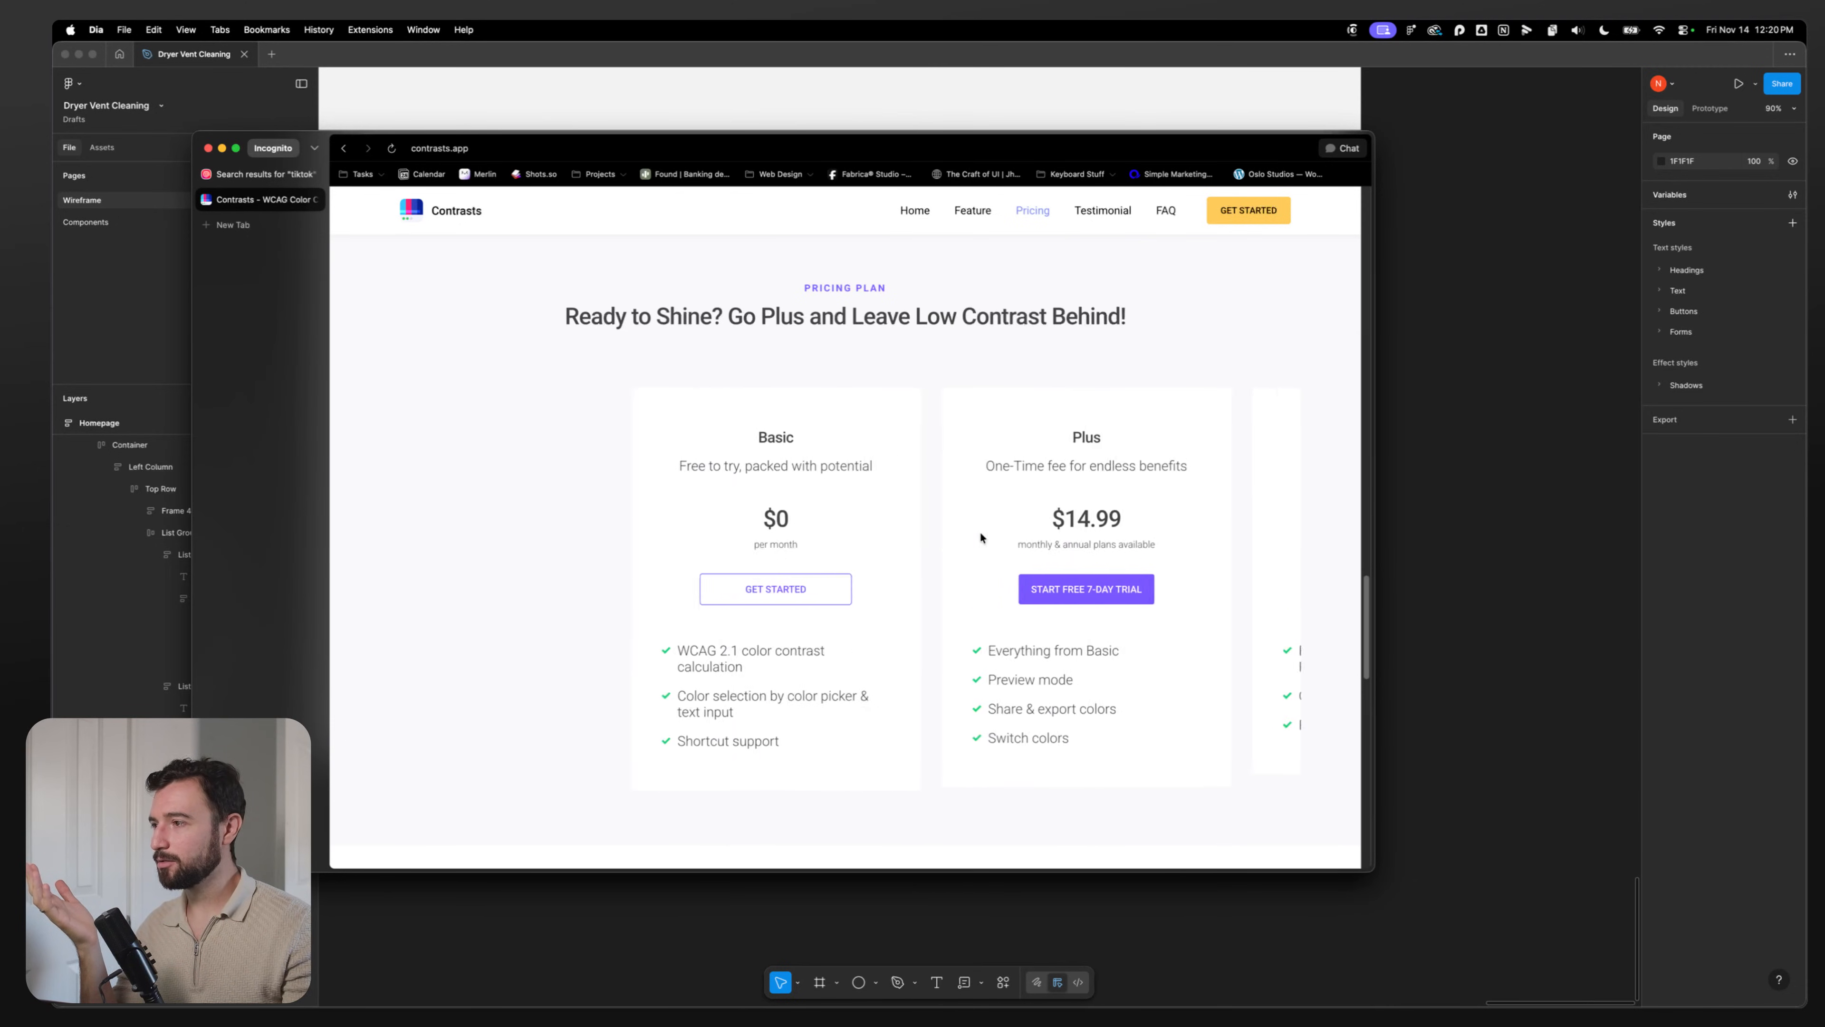
{"action": "left_click_drag", "start_coordinate": [769, 512], "coordinate": [636, 503]}
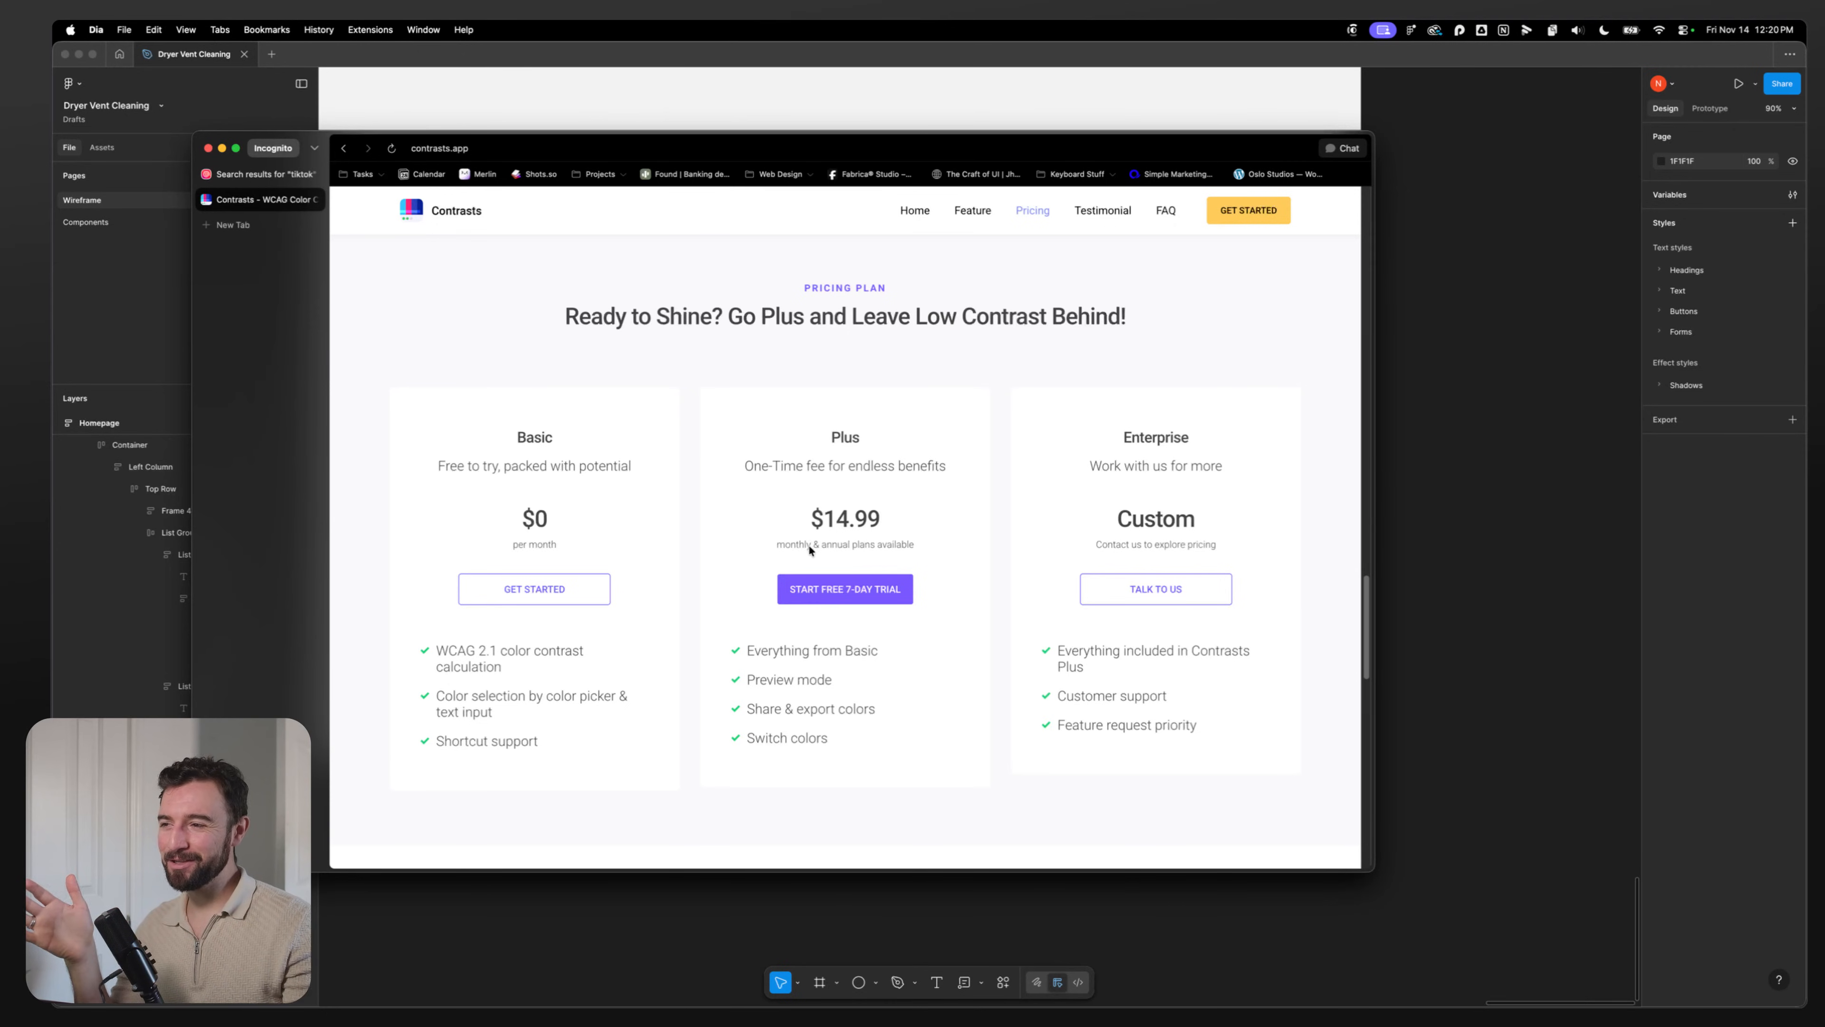
{"action": "left_click", "coordinate": [1254, 207]}
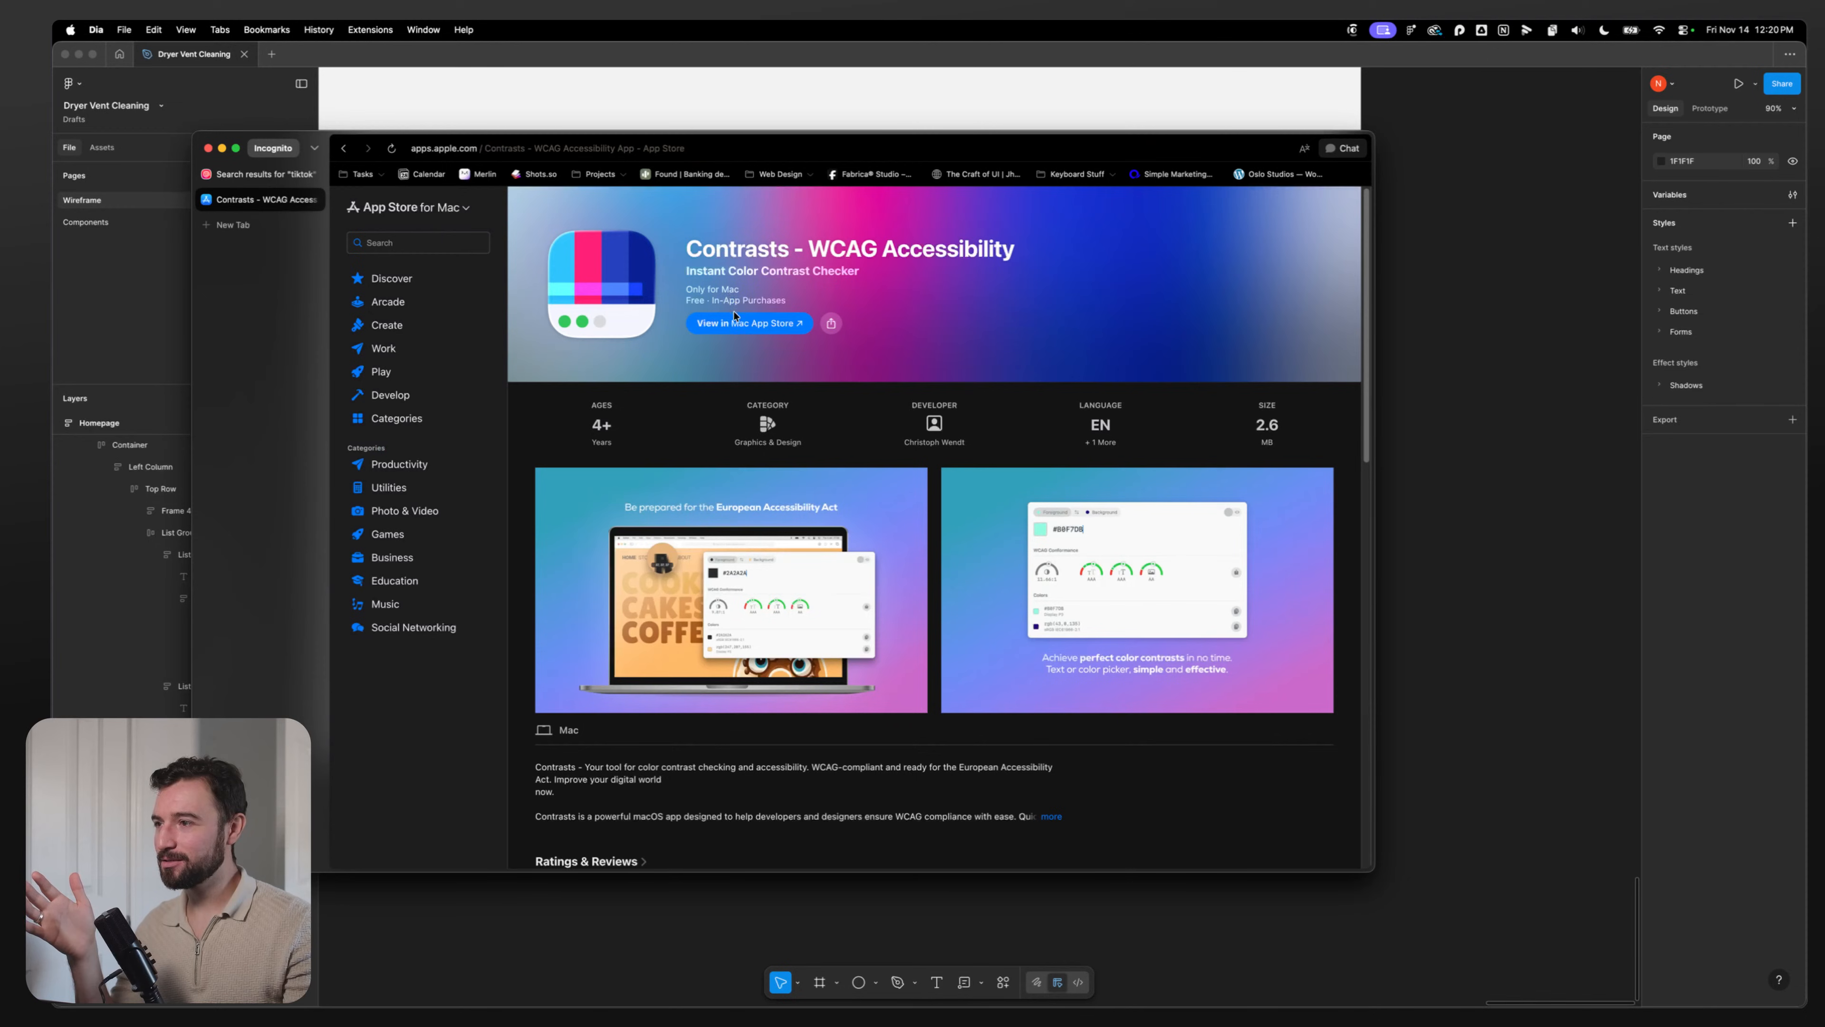
{"action": "left_click", "coordinate": [344, 149]}
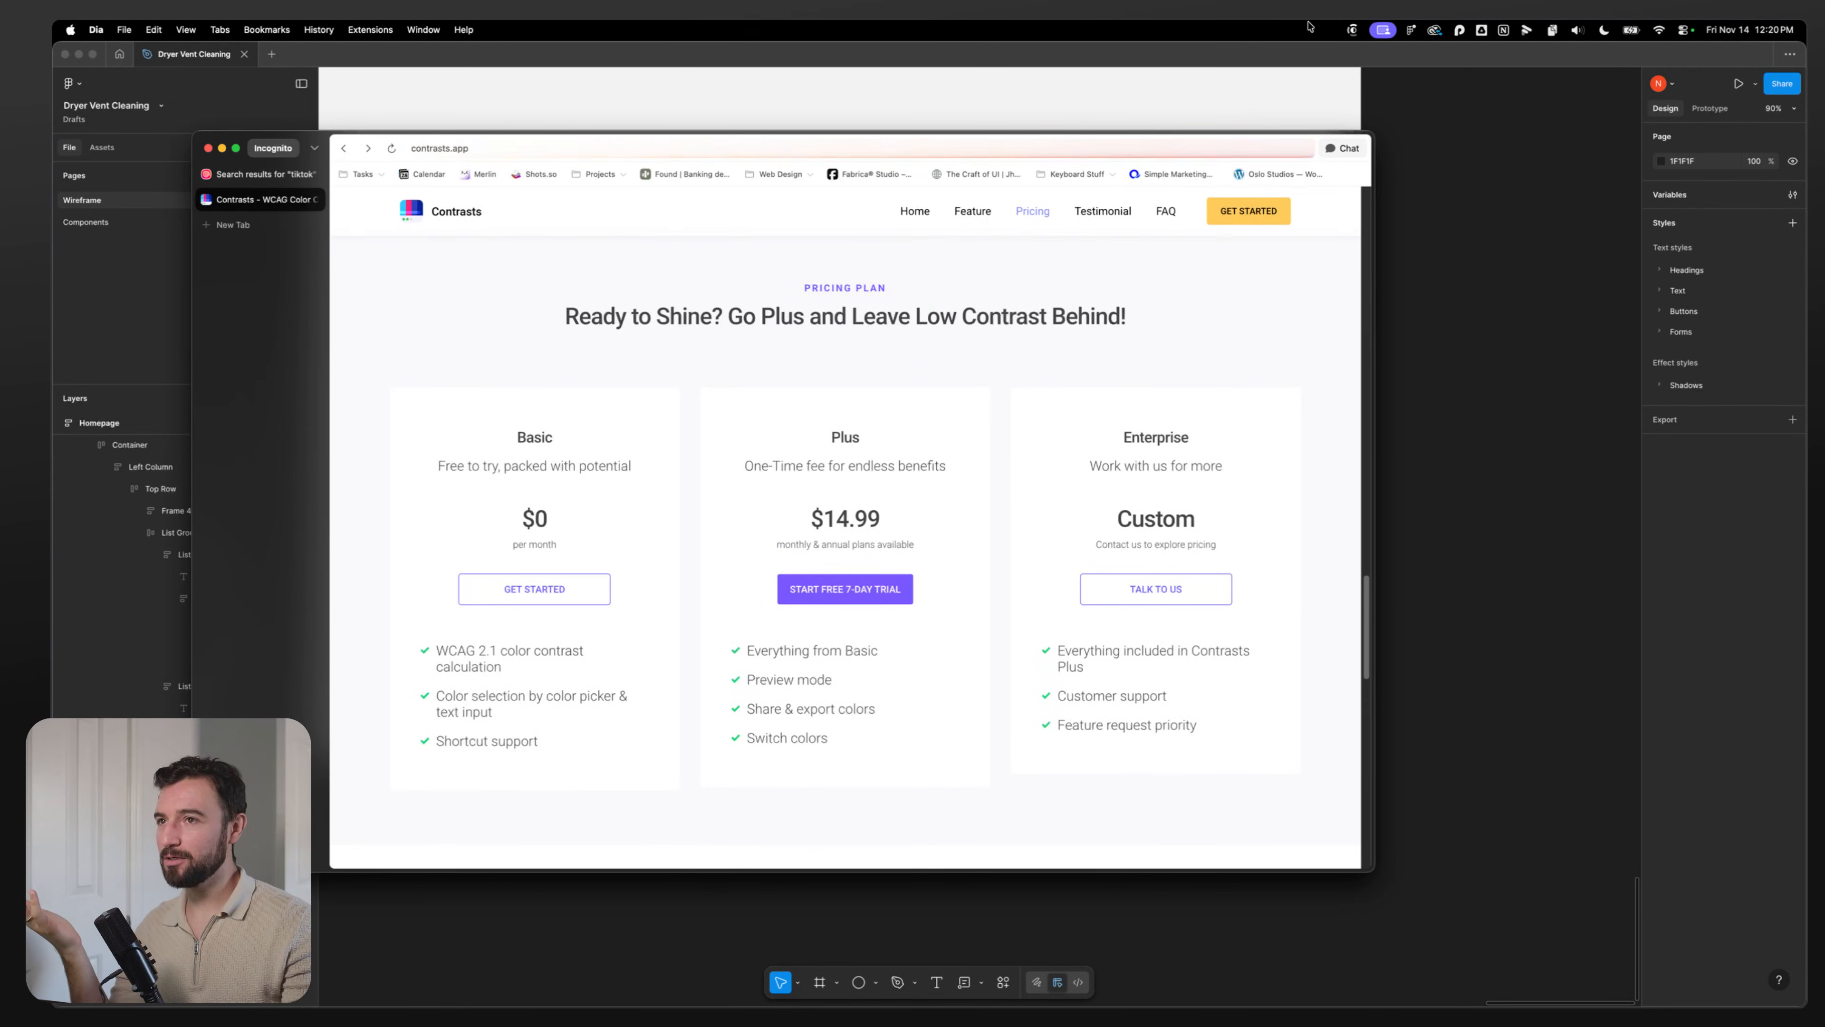
Step: Check the Lifetime Plus purchase offer in Contrasts, cancel it, and close the offer window
{"action": "left_click", "coordinate": [1352, 29]}
{"action": "left_click", "coordinate": [1370, 53]}
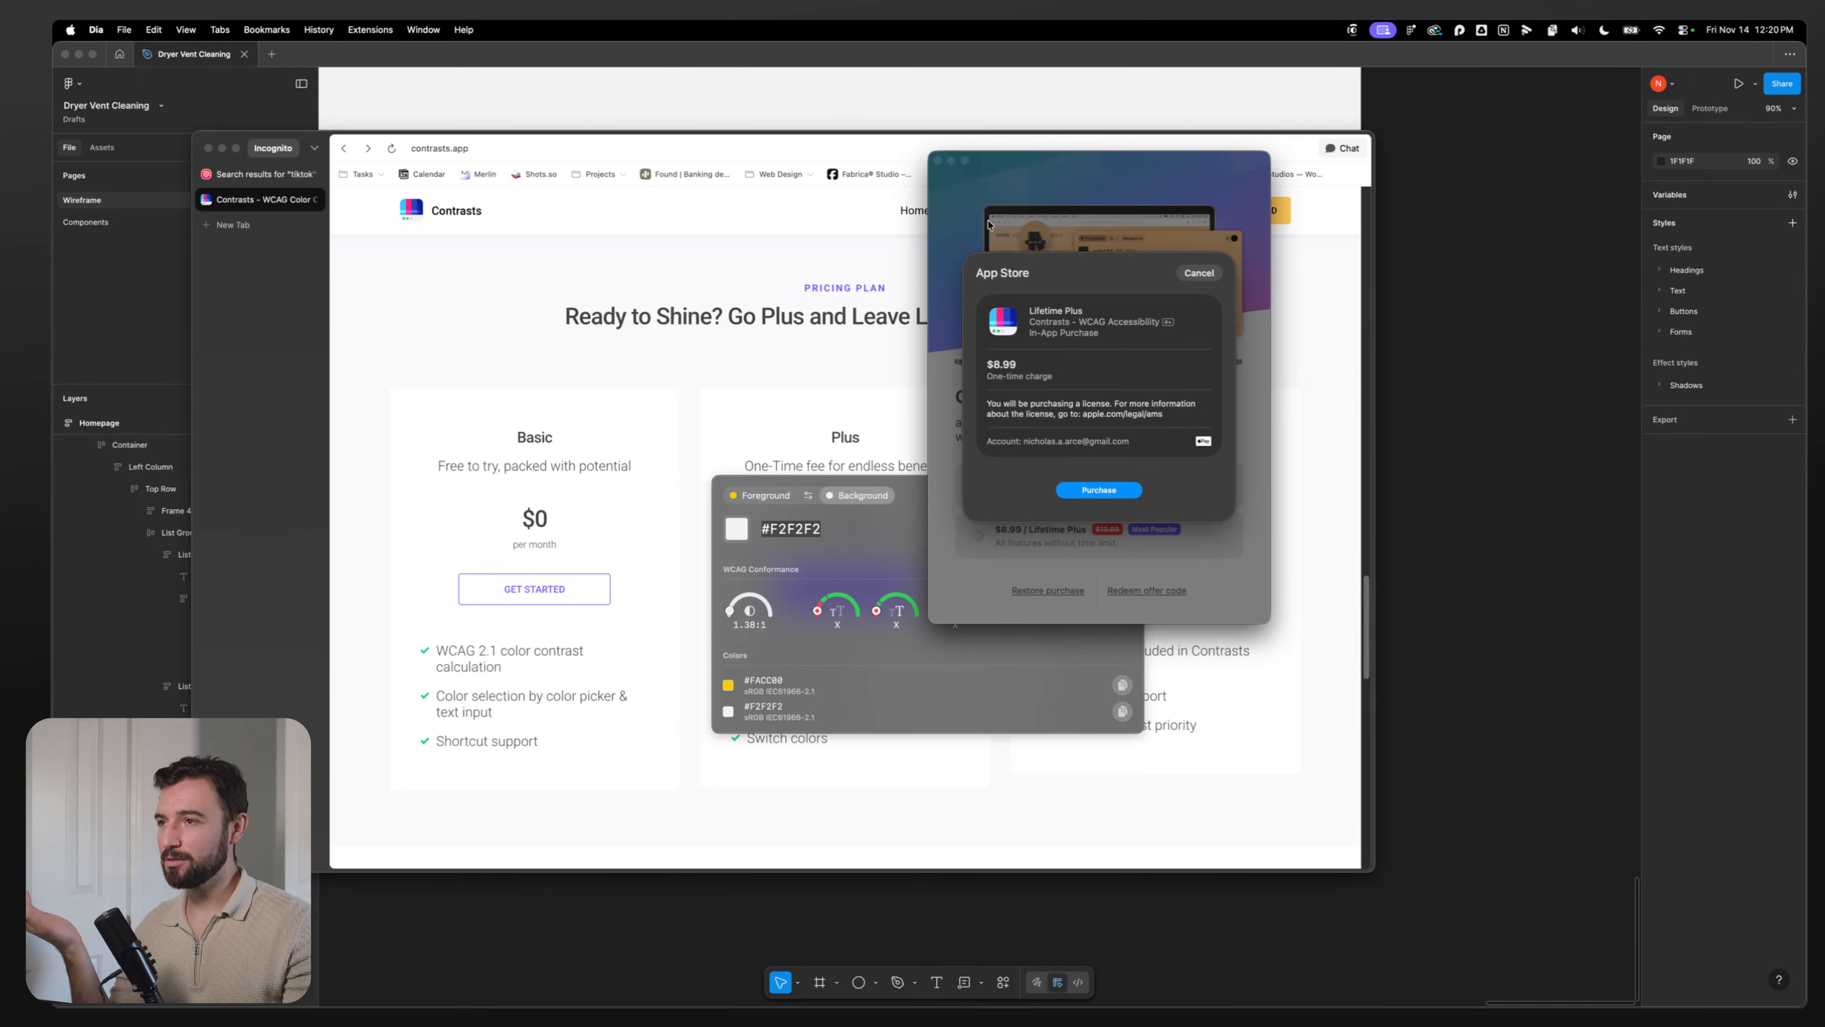
{"action": "left_click", "coordinate": [1187, 273]}
{"action": "left_click", "coordinate": [936, 158]}
Step: Check the Foreground color in Contrasts, bring up its Plus upgrade offer, and close the offer window
{"action": "left_click", "coordinate": [1353, 30]}
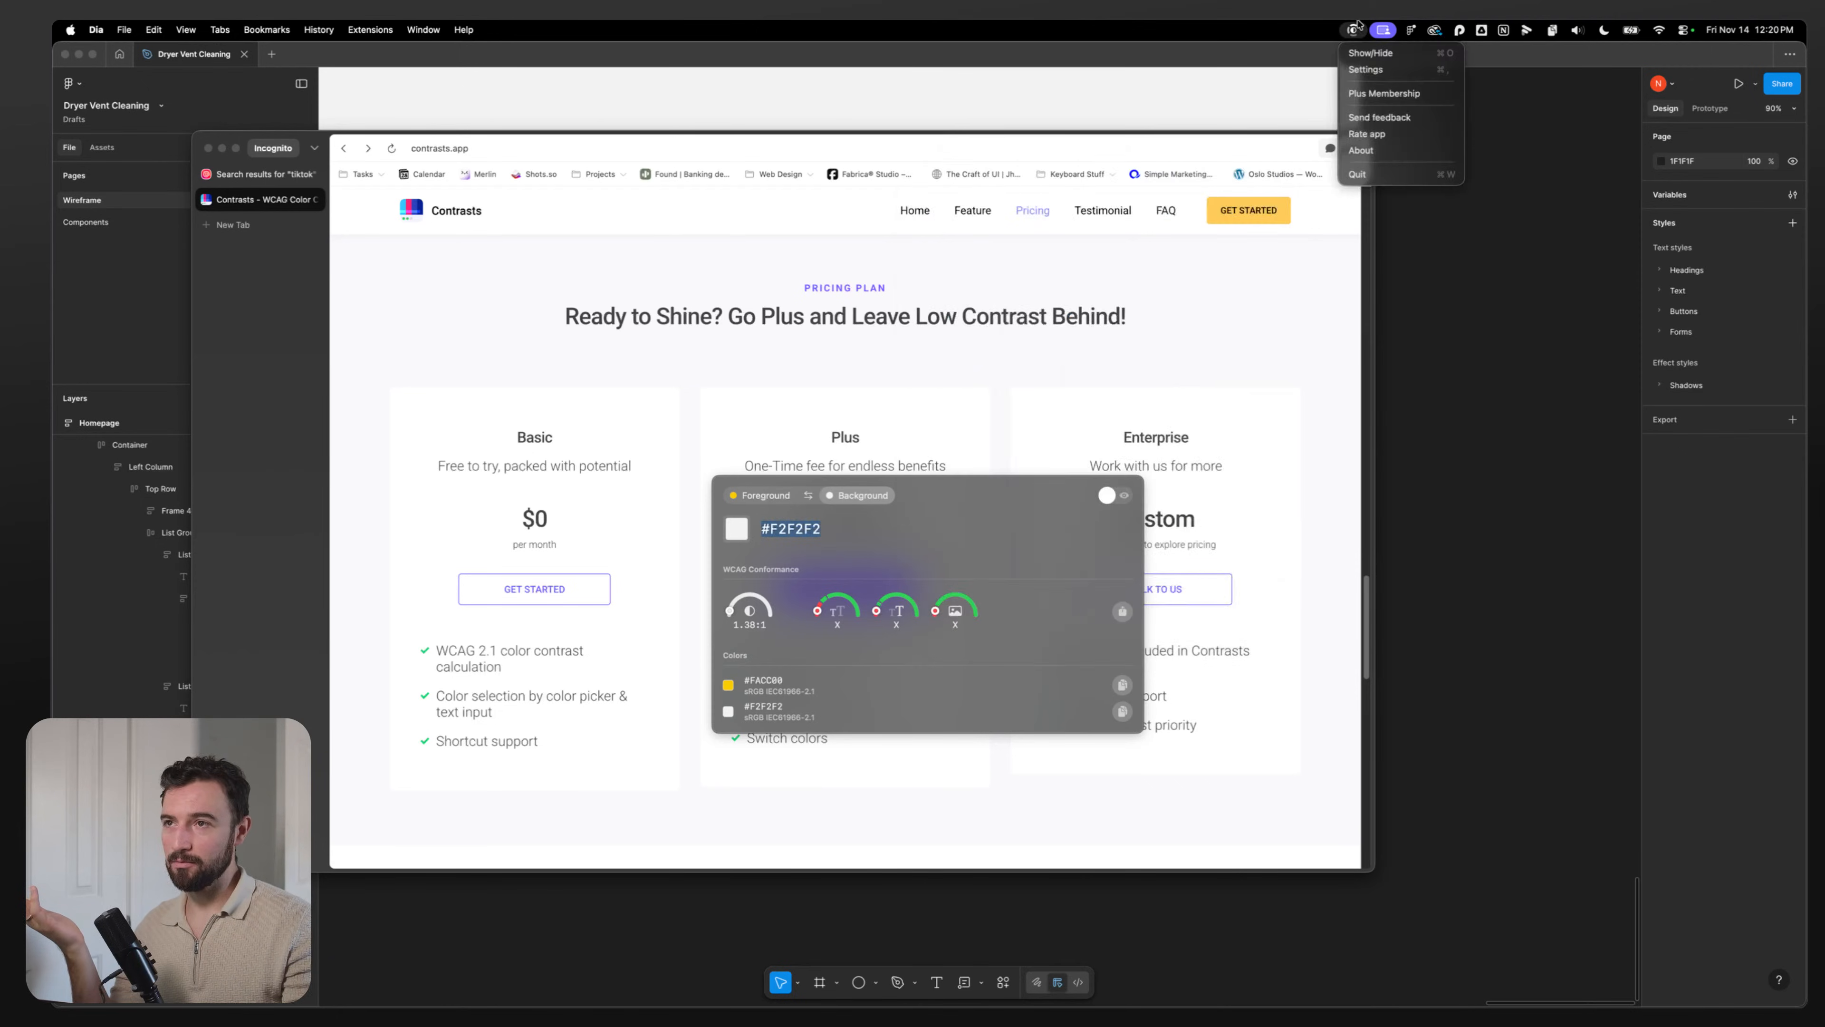
{"action": "left_click", "coordinate": [791, 537]}
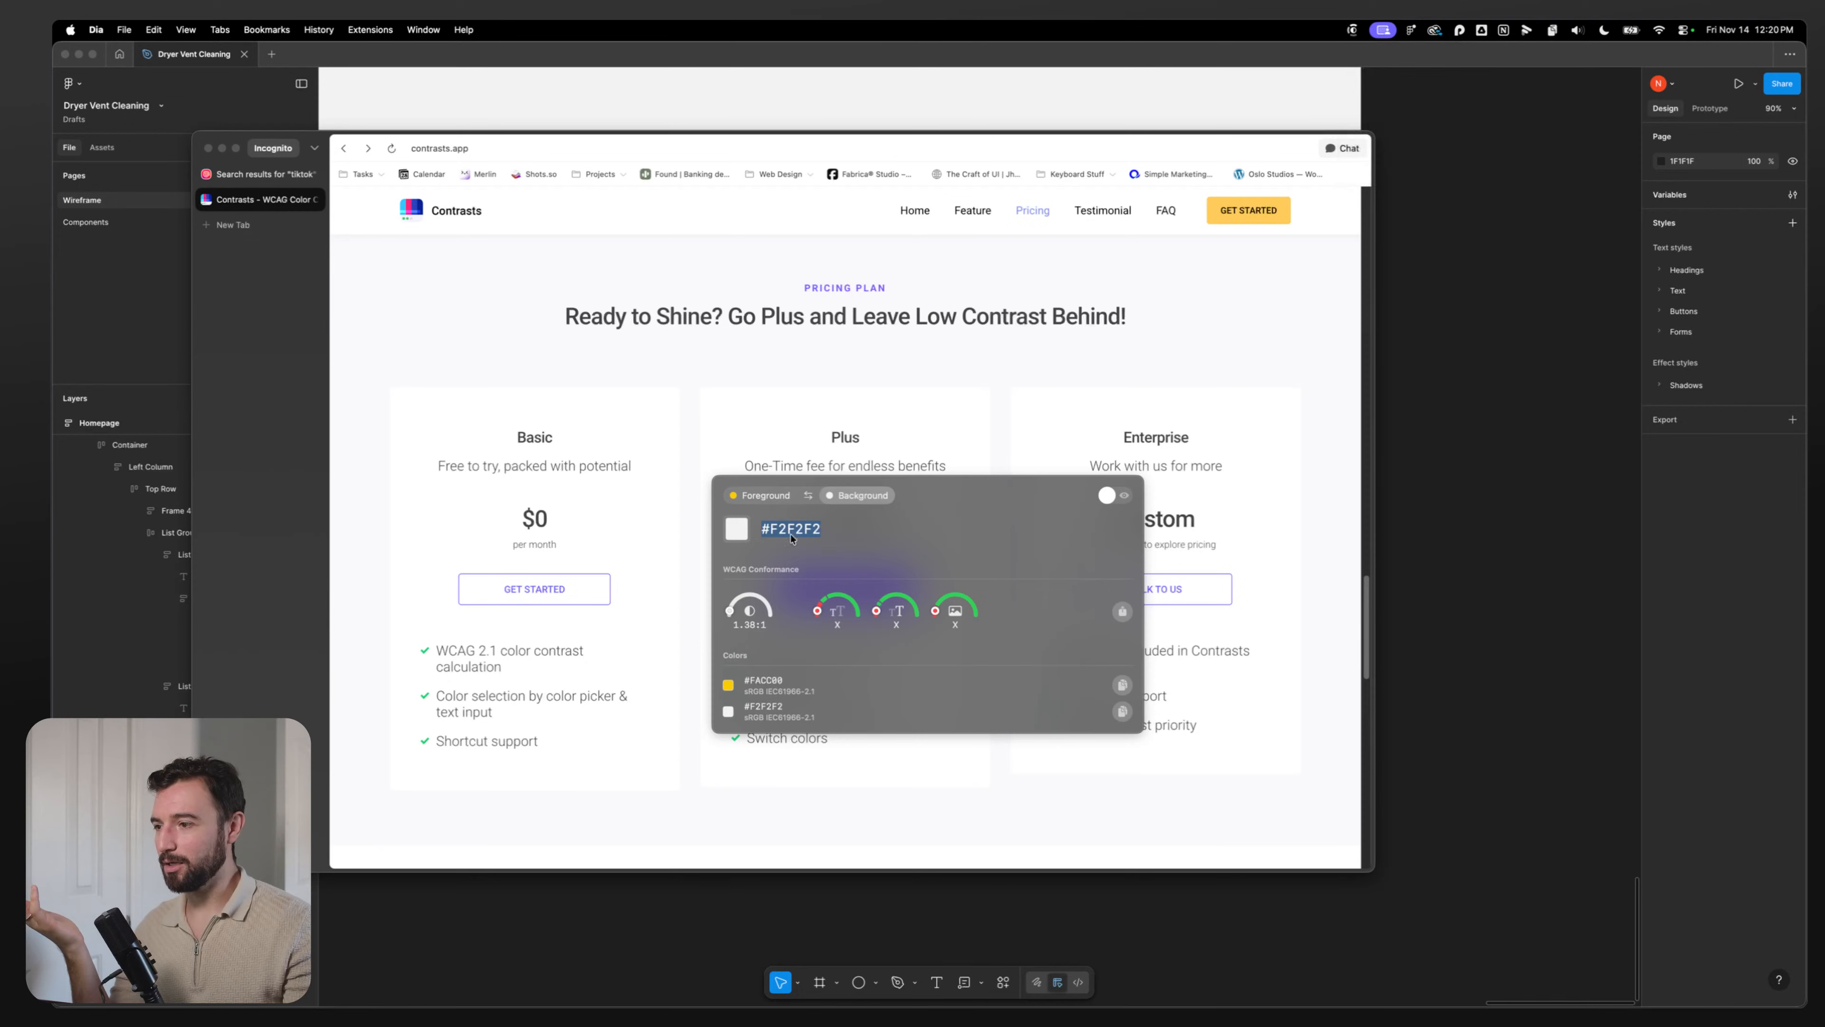
{"action": "left_click", "coordinate": [766, 498]}
{"action": "left_click", "coordinate": [1105, 499]}
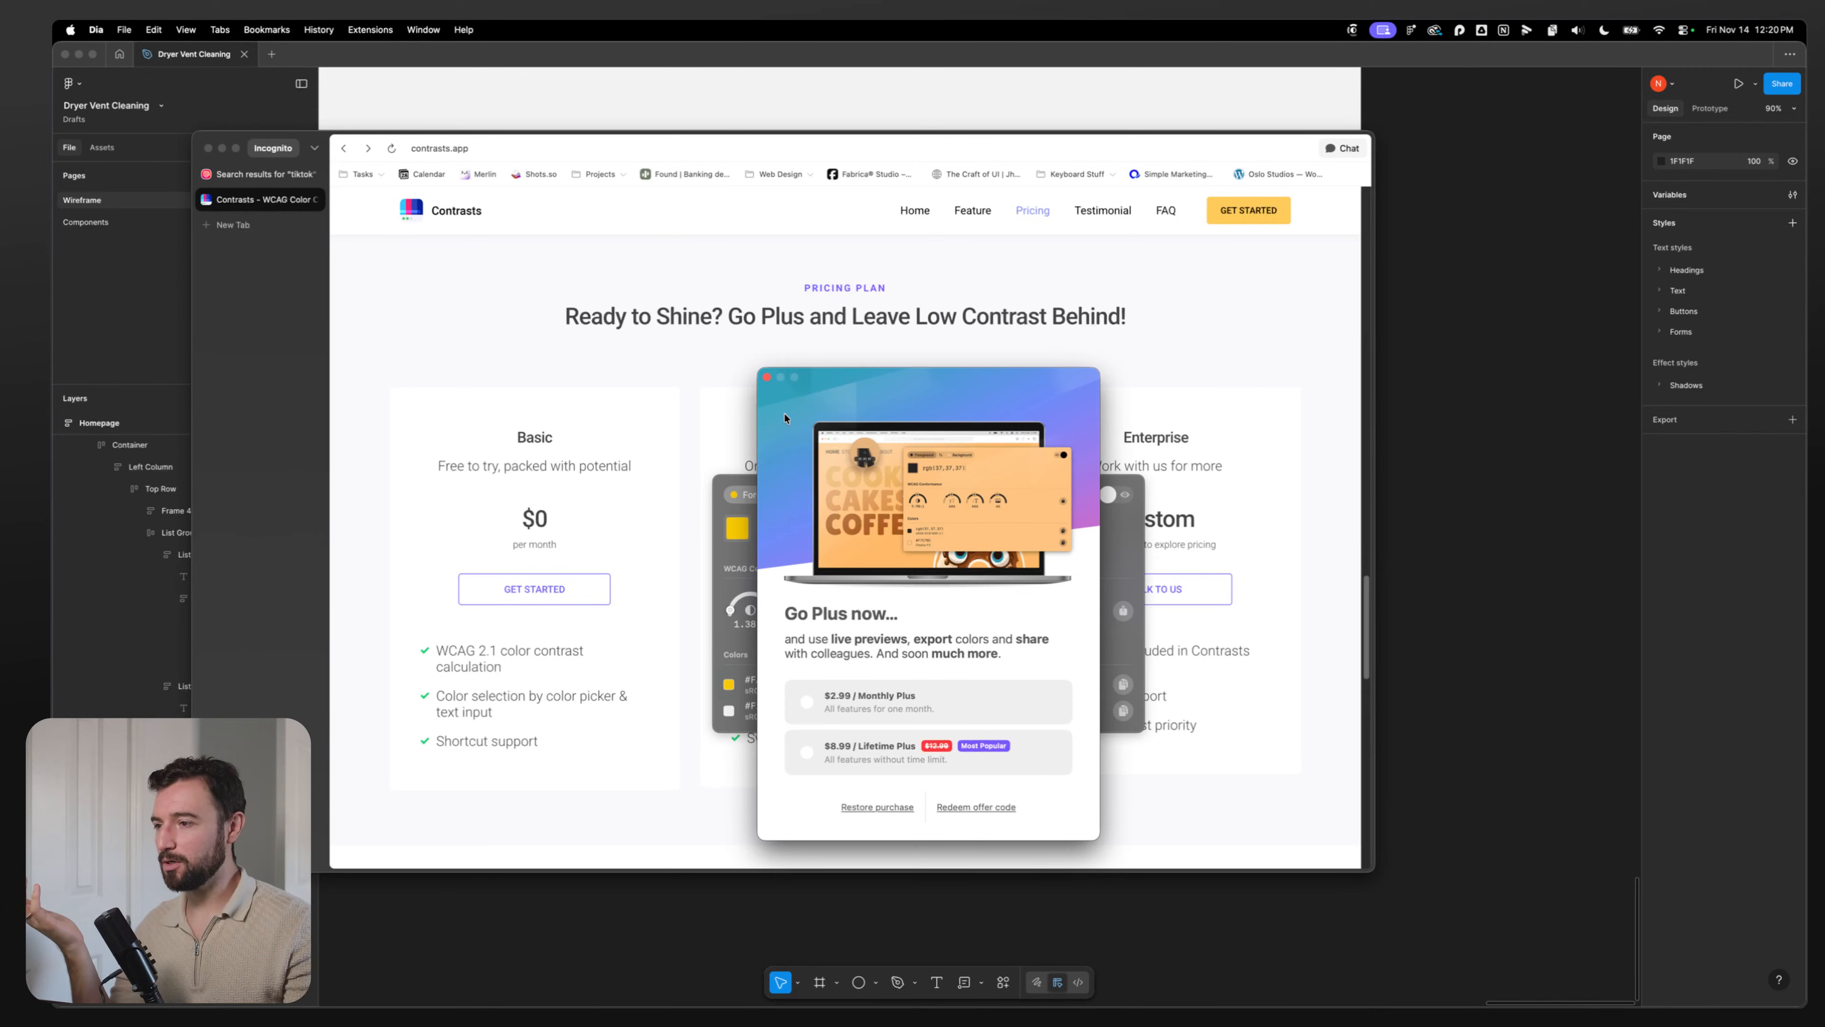
{"action": "left_click", "coordinate": [766, 377]}
{"action": "left_click", "coordinate": [764, 377]}
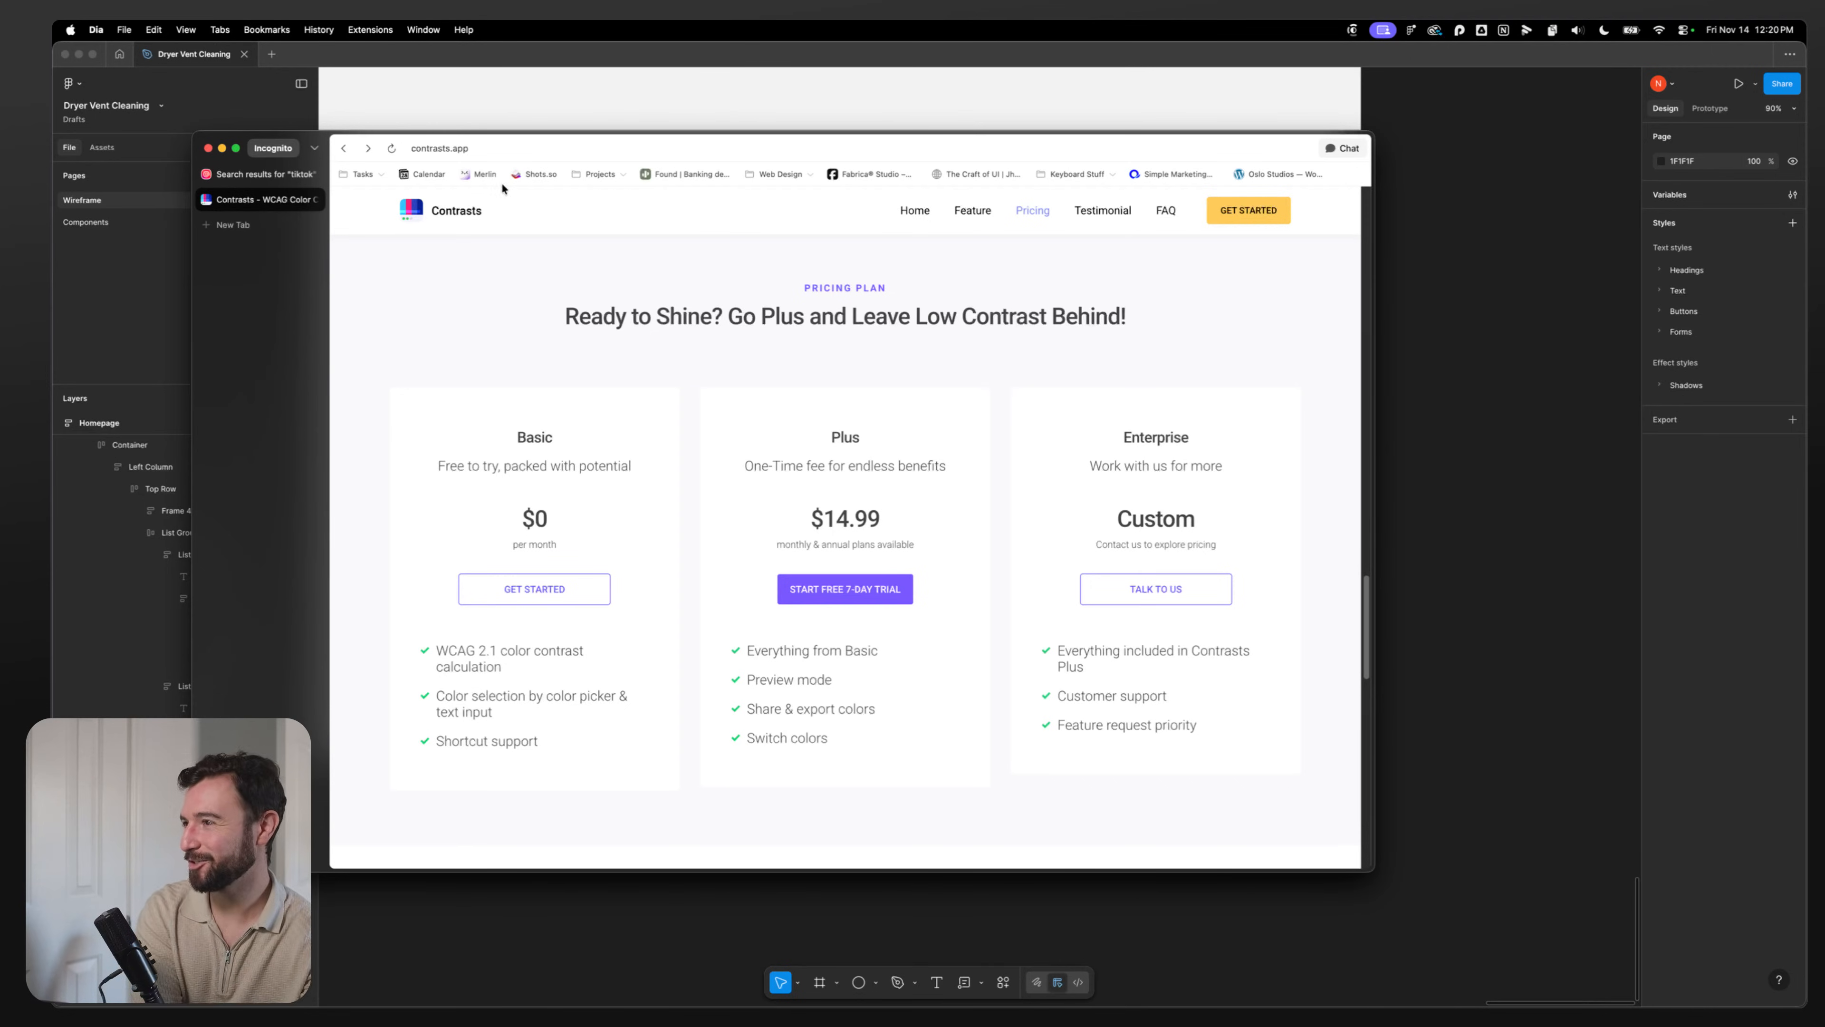
Step: Return to the Contrasts homepage, switch back to the Dryer Vent Cleaning file in Figma, and select the footer's Site Navigation link list
{"action": "left_click", "coordinate": [421, 210]}
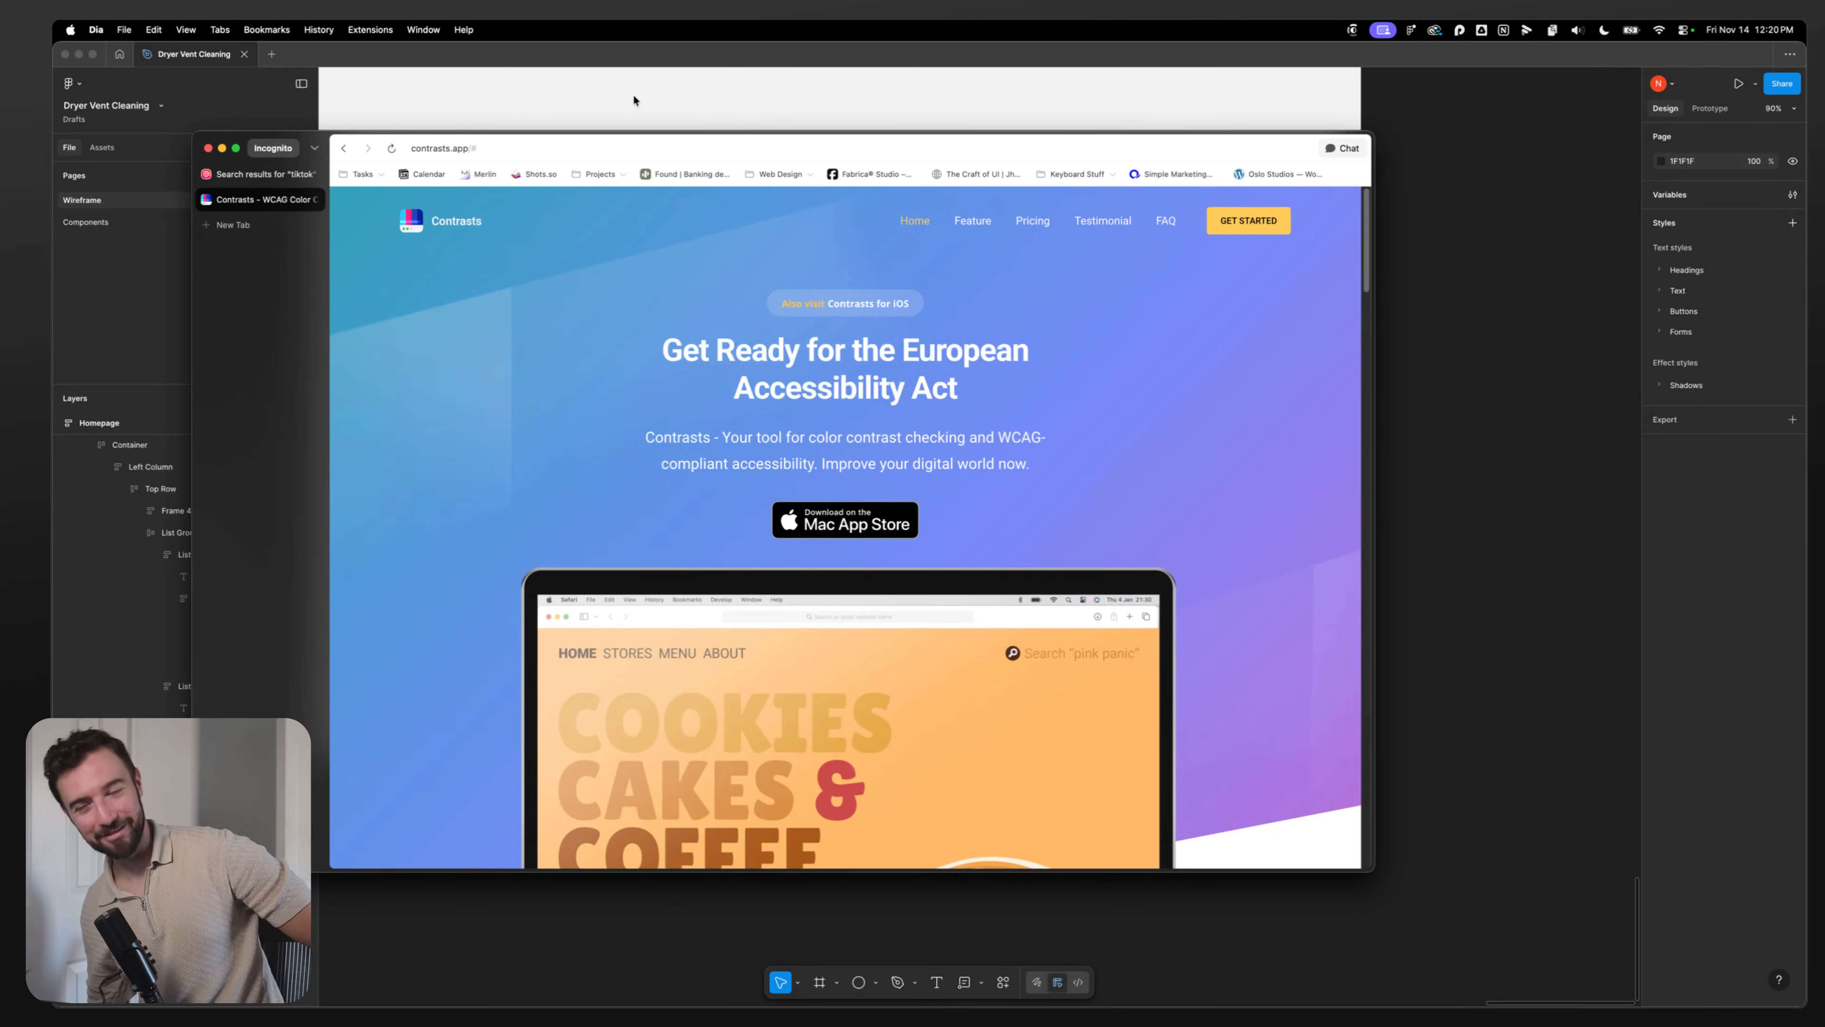
{"action": "left_click", "coordinate": [568, 94]}
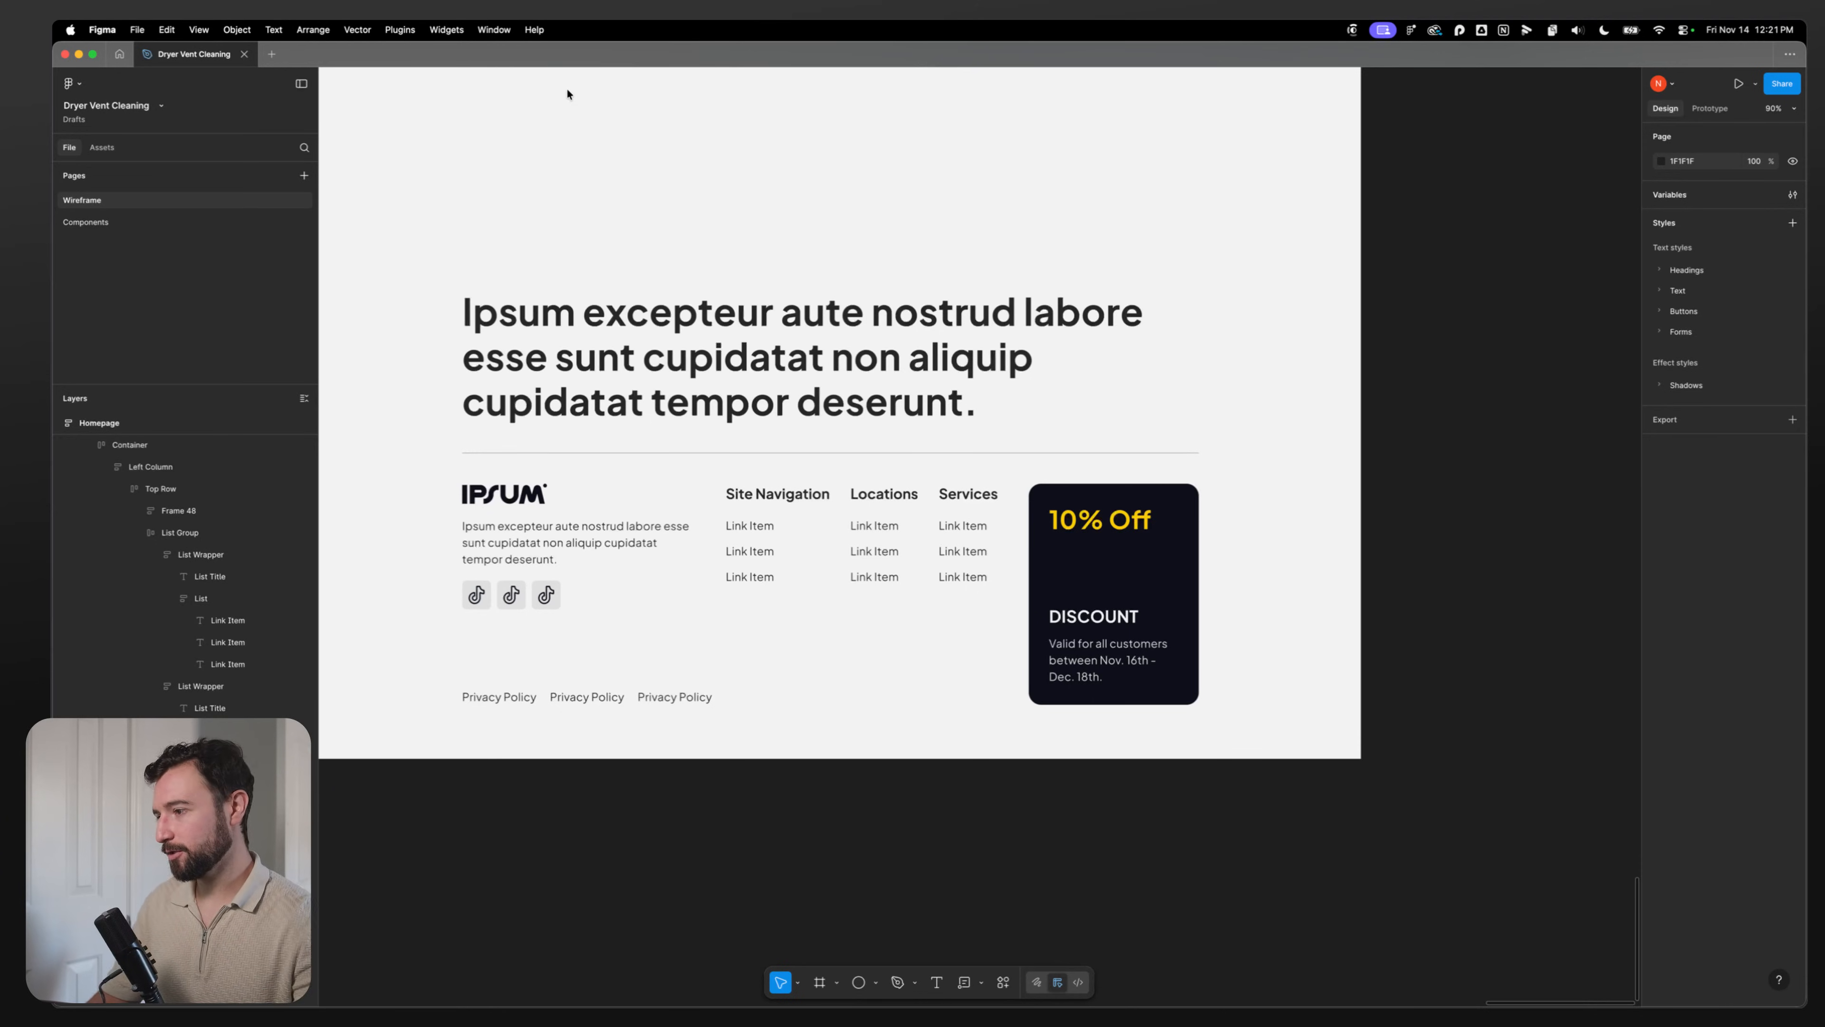
{"action": "double_click", "coordinate": [582, 697]}
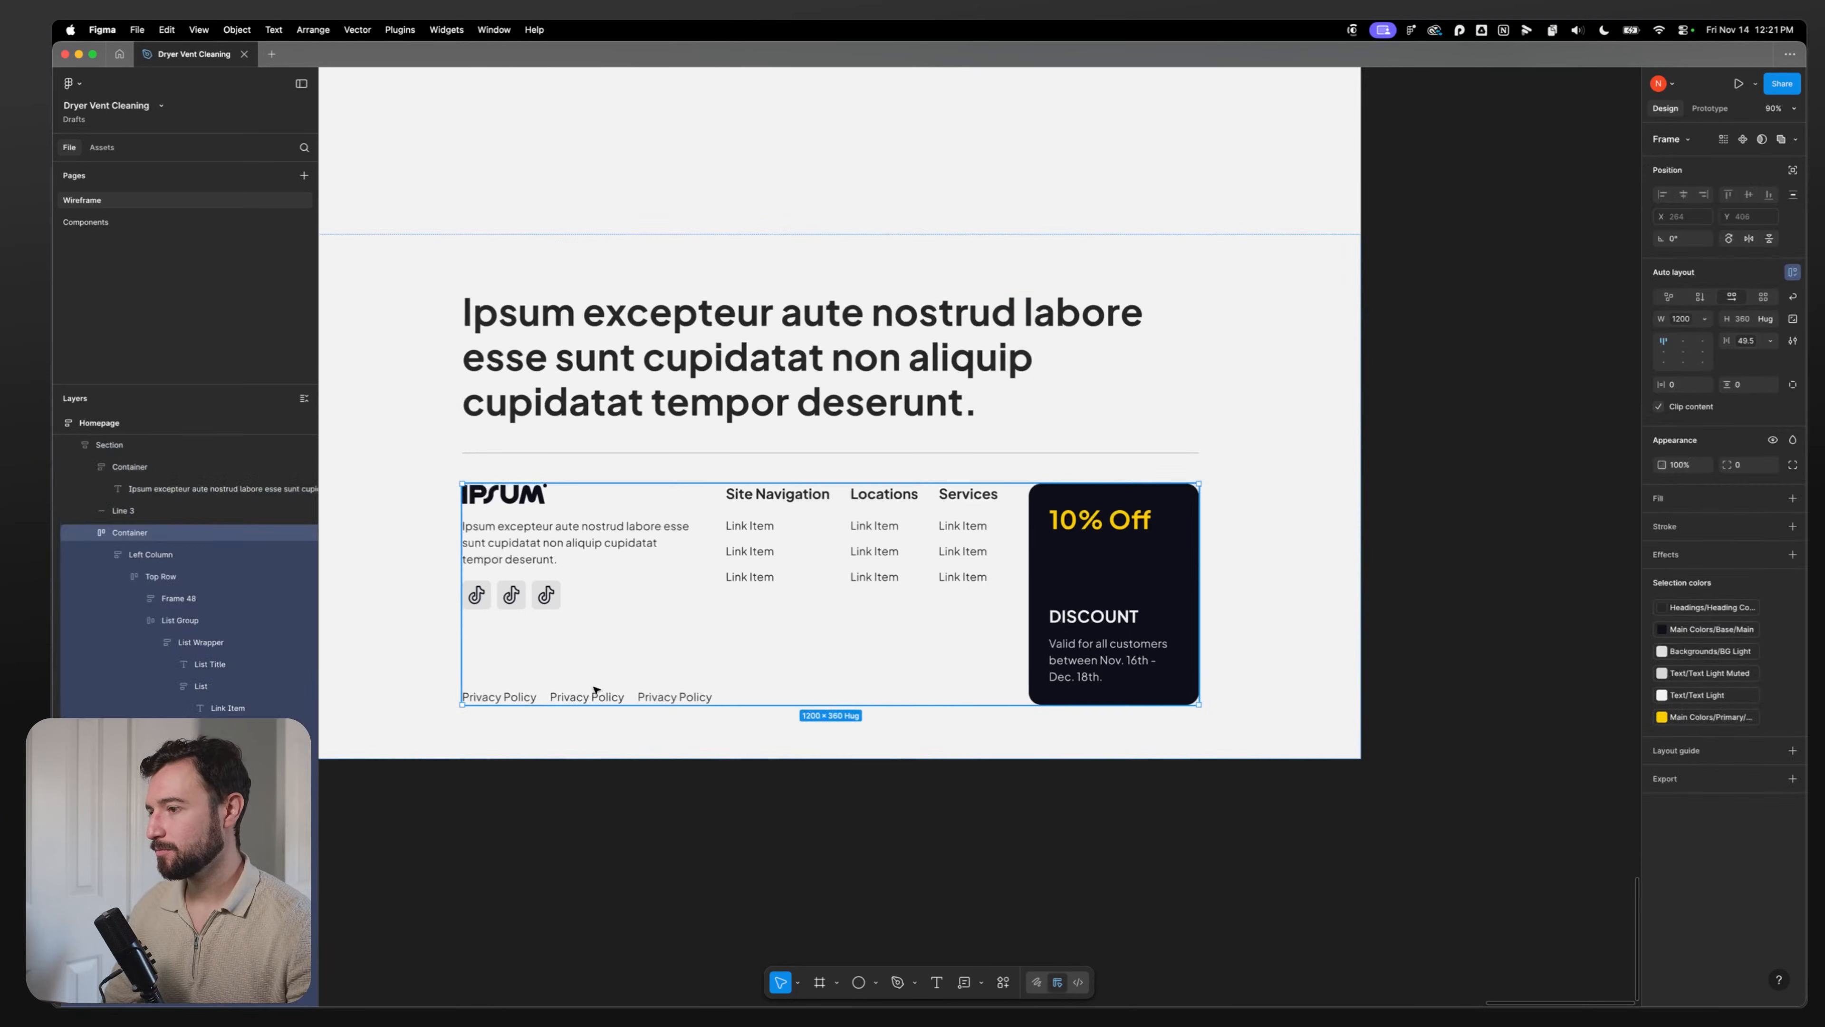
{"action": "double_click", "coordinate": [754, 549]}
{"action": "double_click", "coordinate": [754, 549]}
{"action": "double_click", "coordinate": [753, 548]}
{"action": "double_click", "coordinate": [754, 549]}
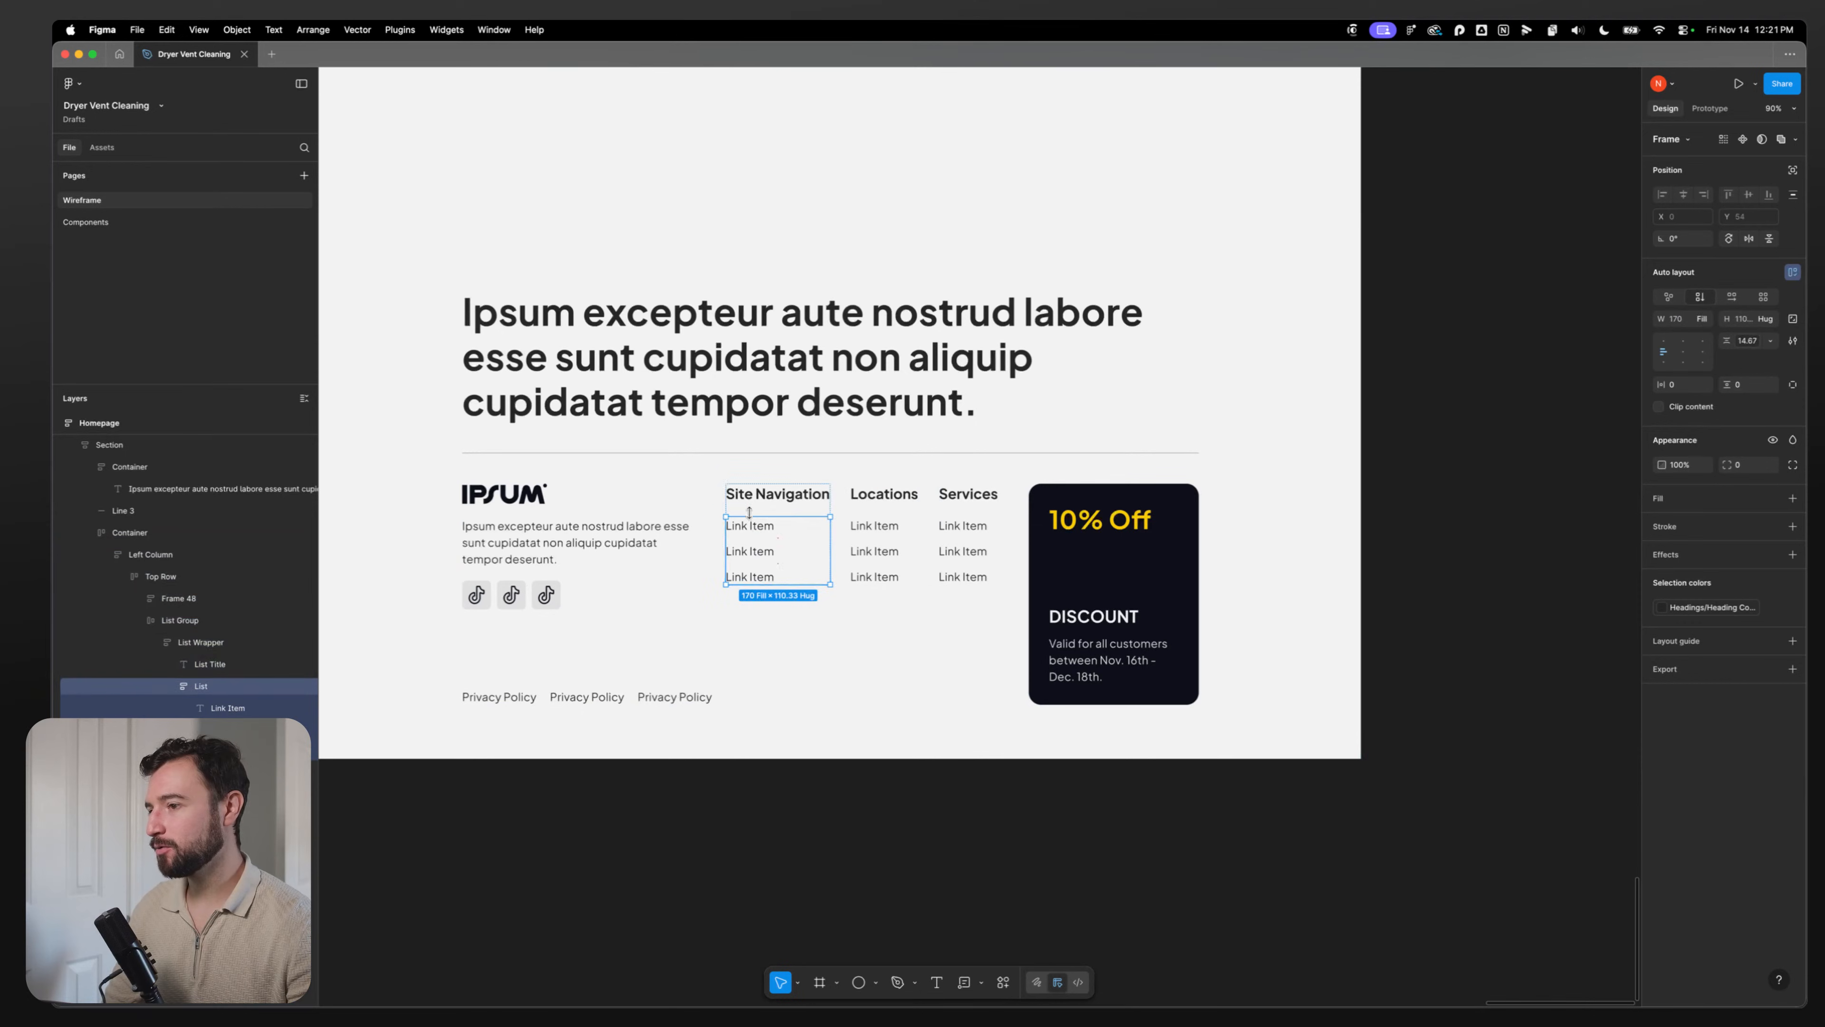
Step: Delete the gray-block footer wireframe frame with the yellow discount card that sits between the FAQ section and the finished footer
{"action": "scroll", "coordinate": [719, 503], "scroll_direction": "up", "scroll_amount": 10}
{"action": "left_click", "coordinate": [675, 387]}
{"action": "scroll", "coordinate": [896, 620], "scroll_direction": "up", "scroll_amount": 7}
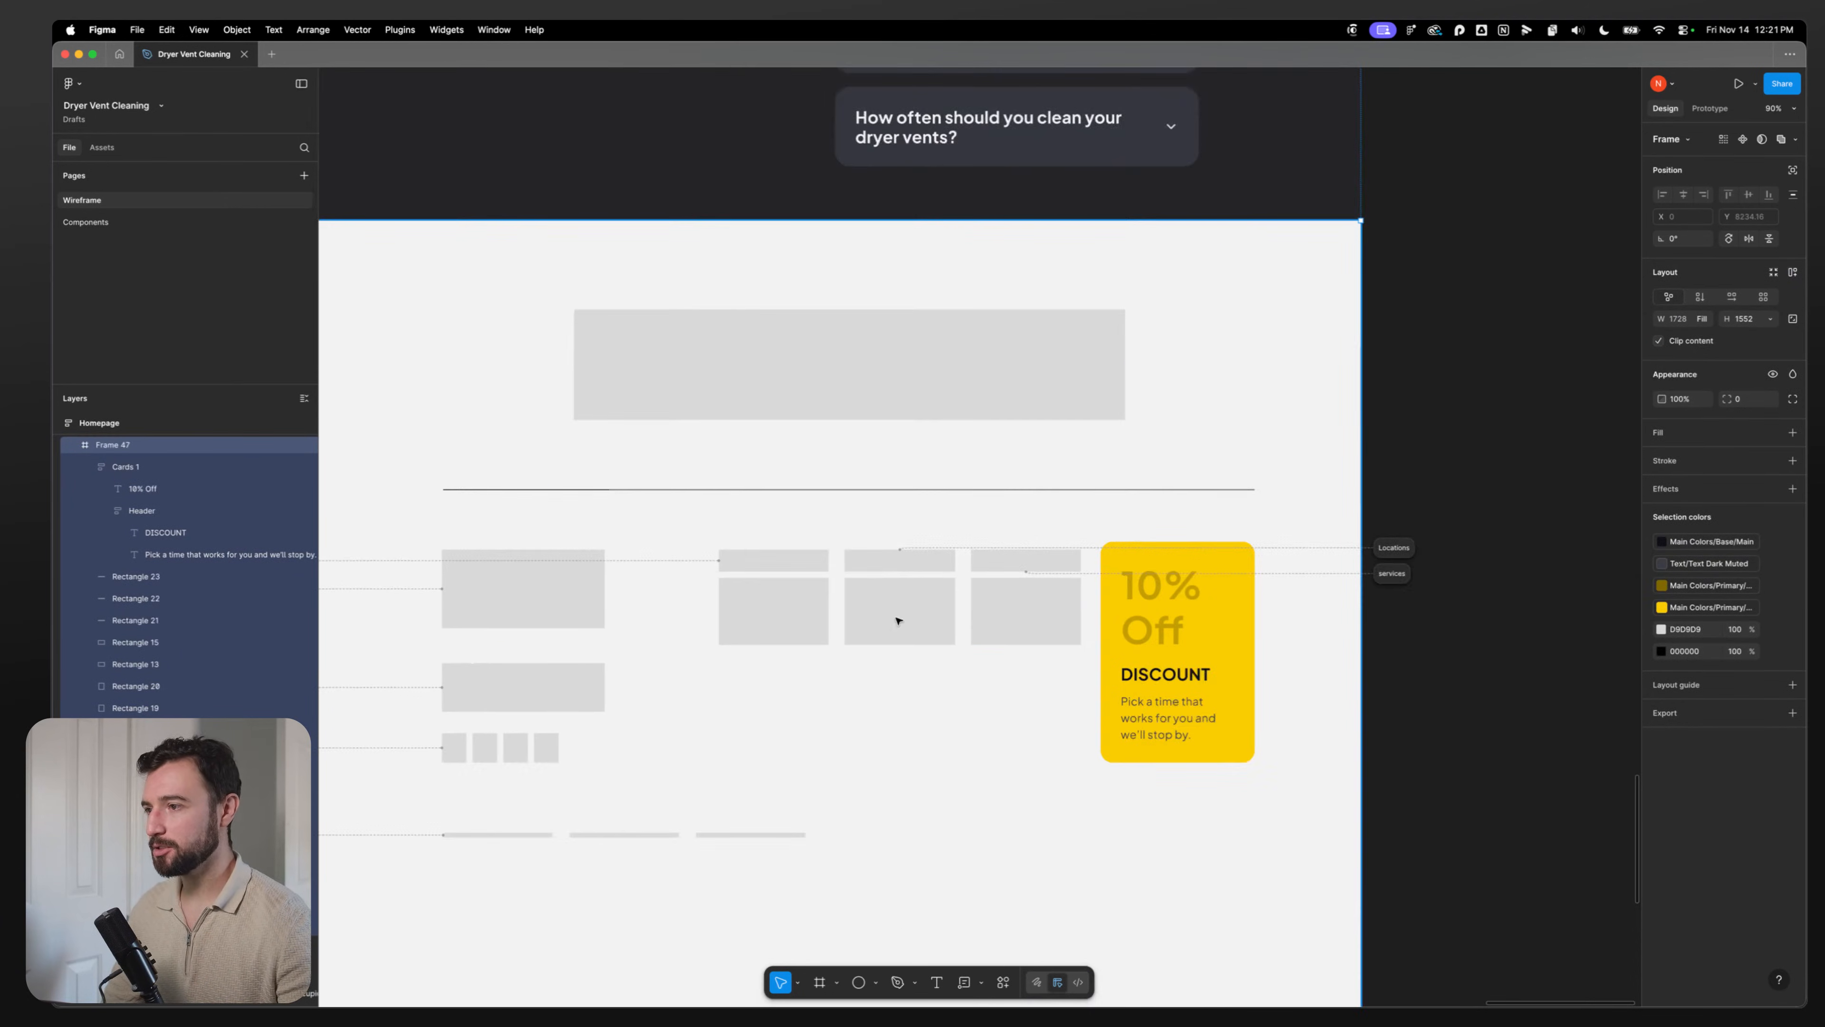
{"action": "scroll", "coordinate": [688, 509], "scroll_direction": "down", "scroll_amount": 5}
{"action": "key", "text": "Delete"}
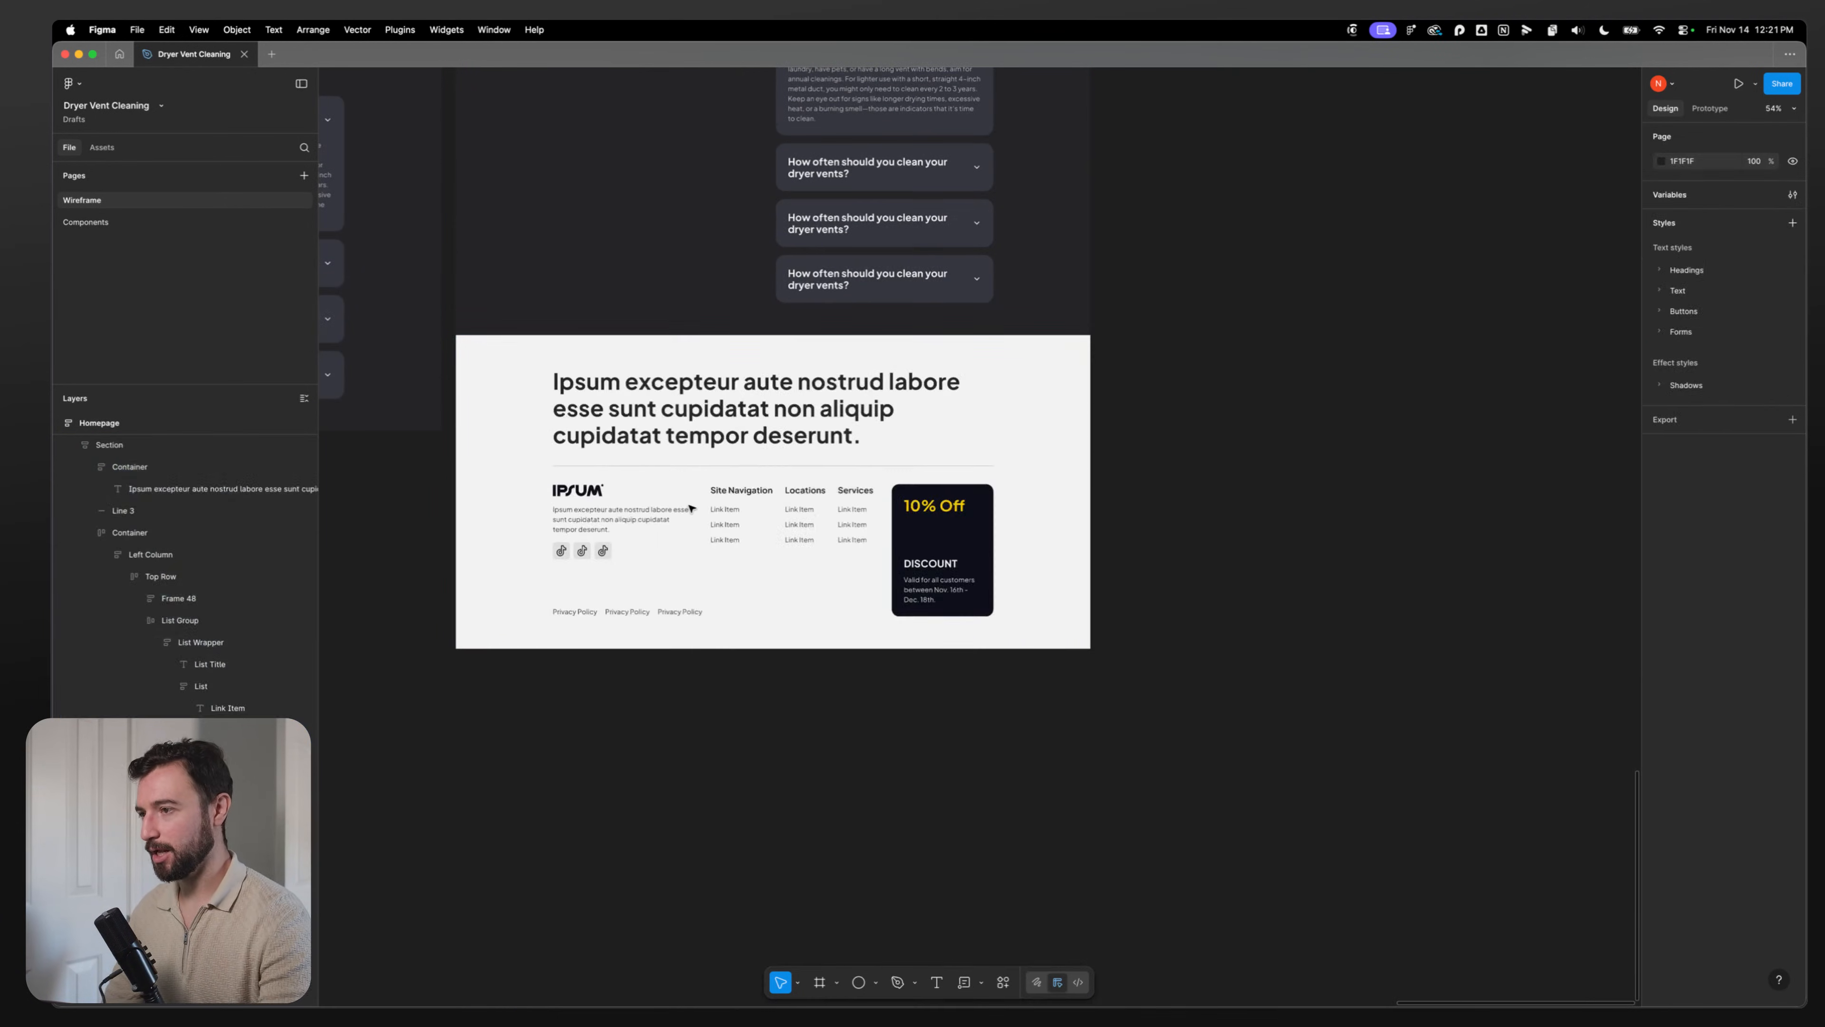
Step: Review the finished footer with its heading container and the homepage sections above it
{"action": "scroll", "coordinate": [747, 532], "scroll_direction": "up", "scroll_amount": 5}
{"action": "left_click", "coordinate": [898, 382]}
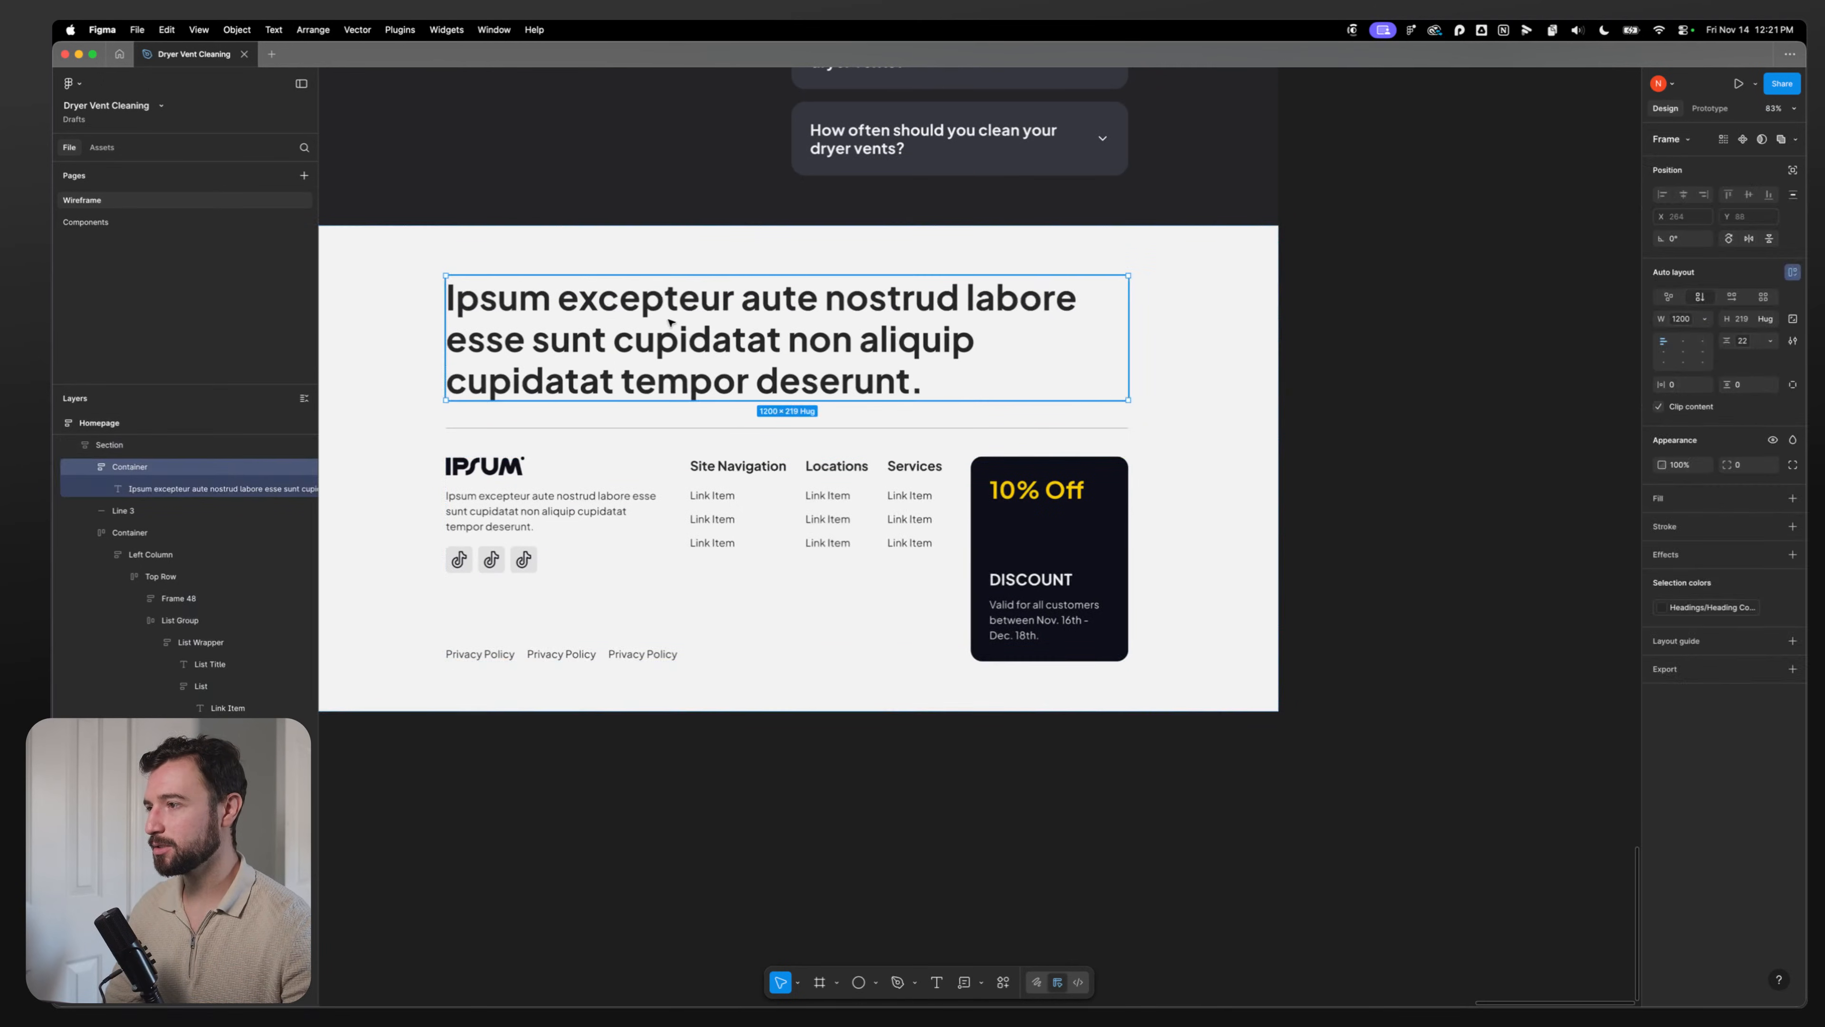
{"action": "left_click", "coordinate": [1374, 421]}
{"action": "scroll", "coordinate": [825, 762], "scroll_direction": "down", "scroll_amount": 6}
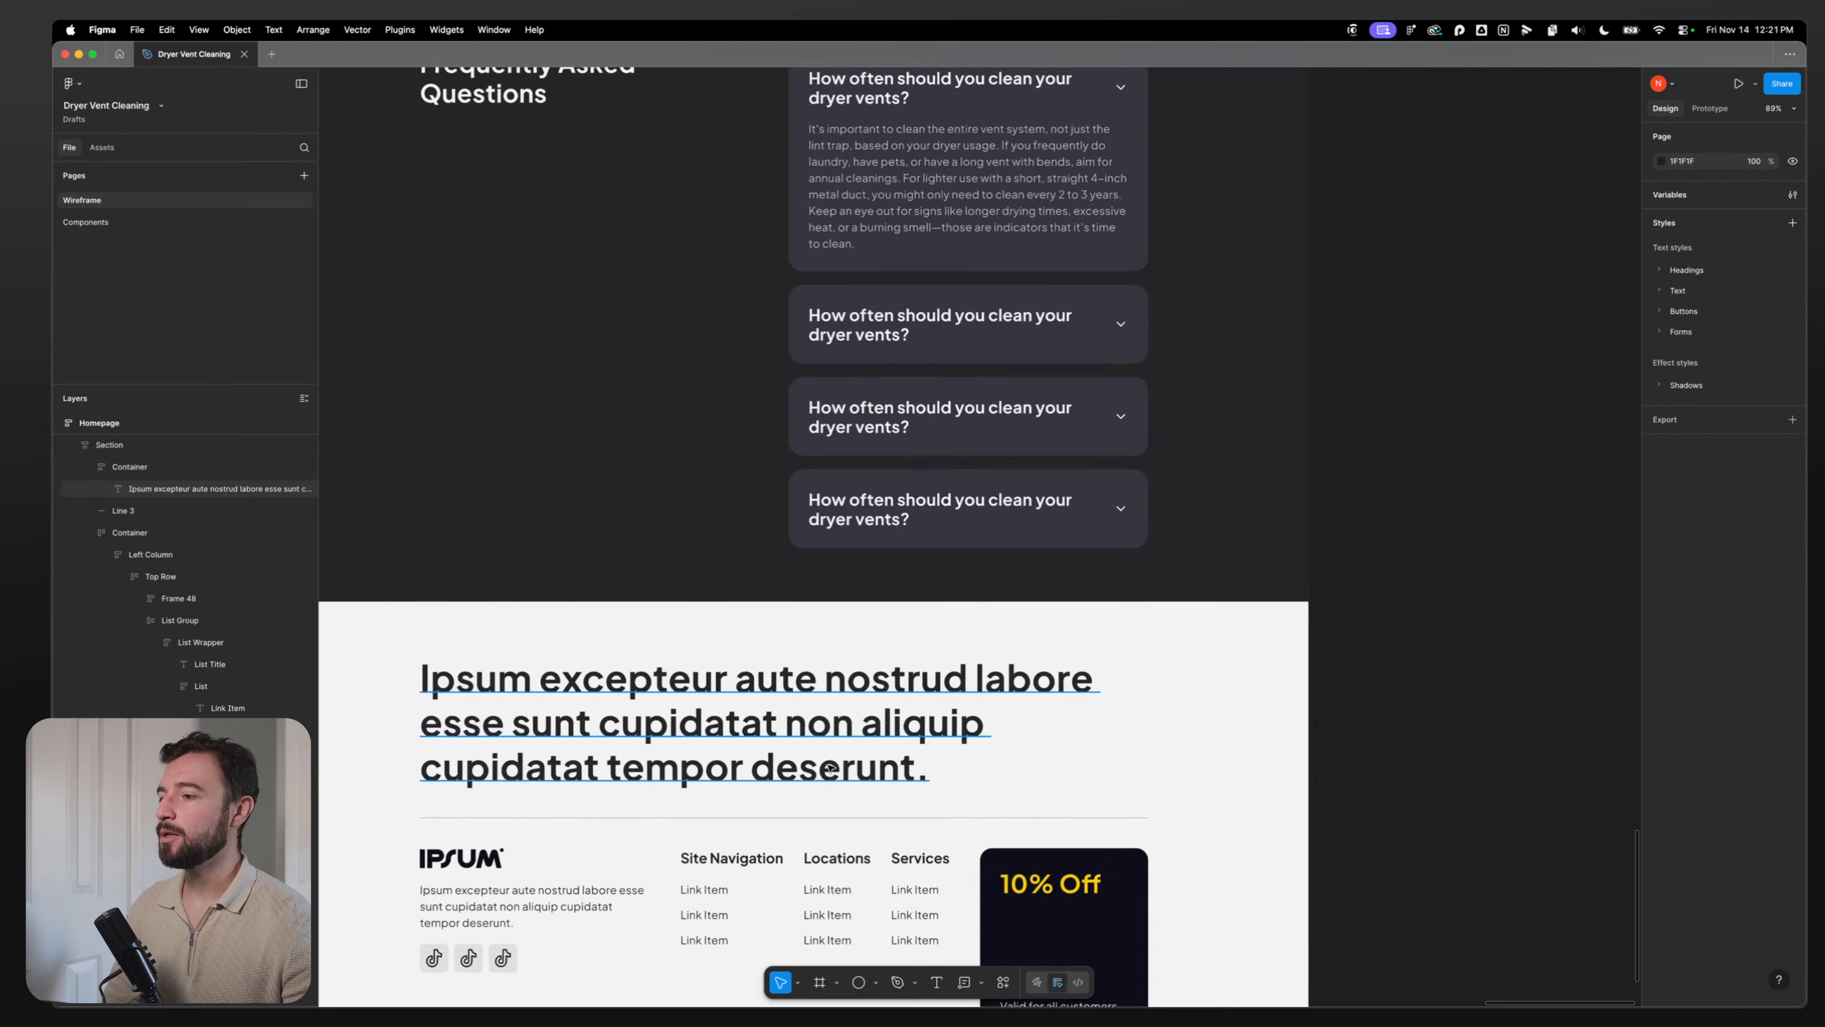
{"action": "scroll", "coordinate": [825, 762], "scroll_direction": "up", "scroll_amount": 15}
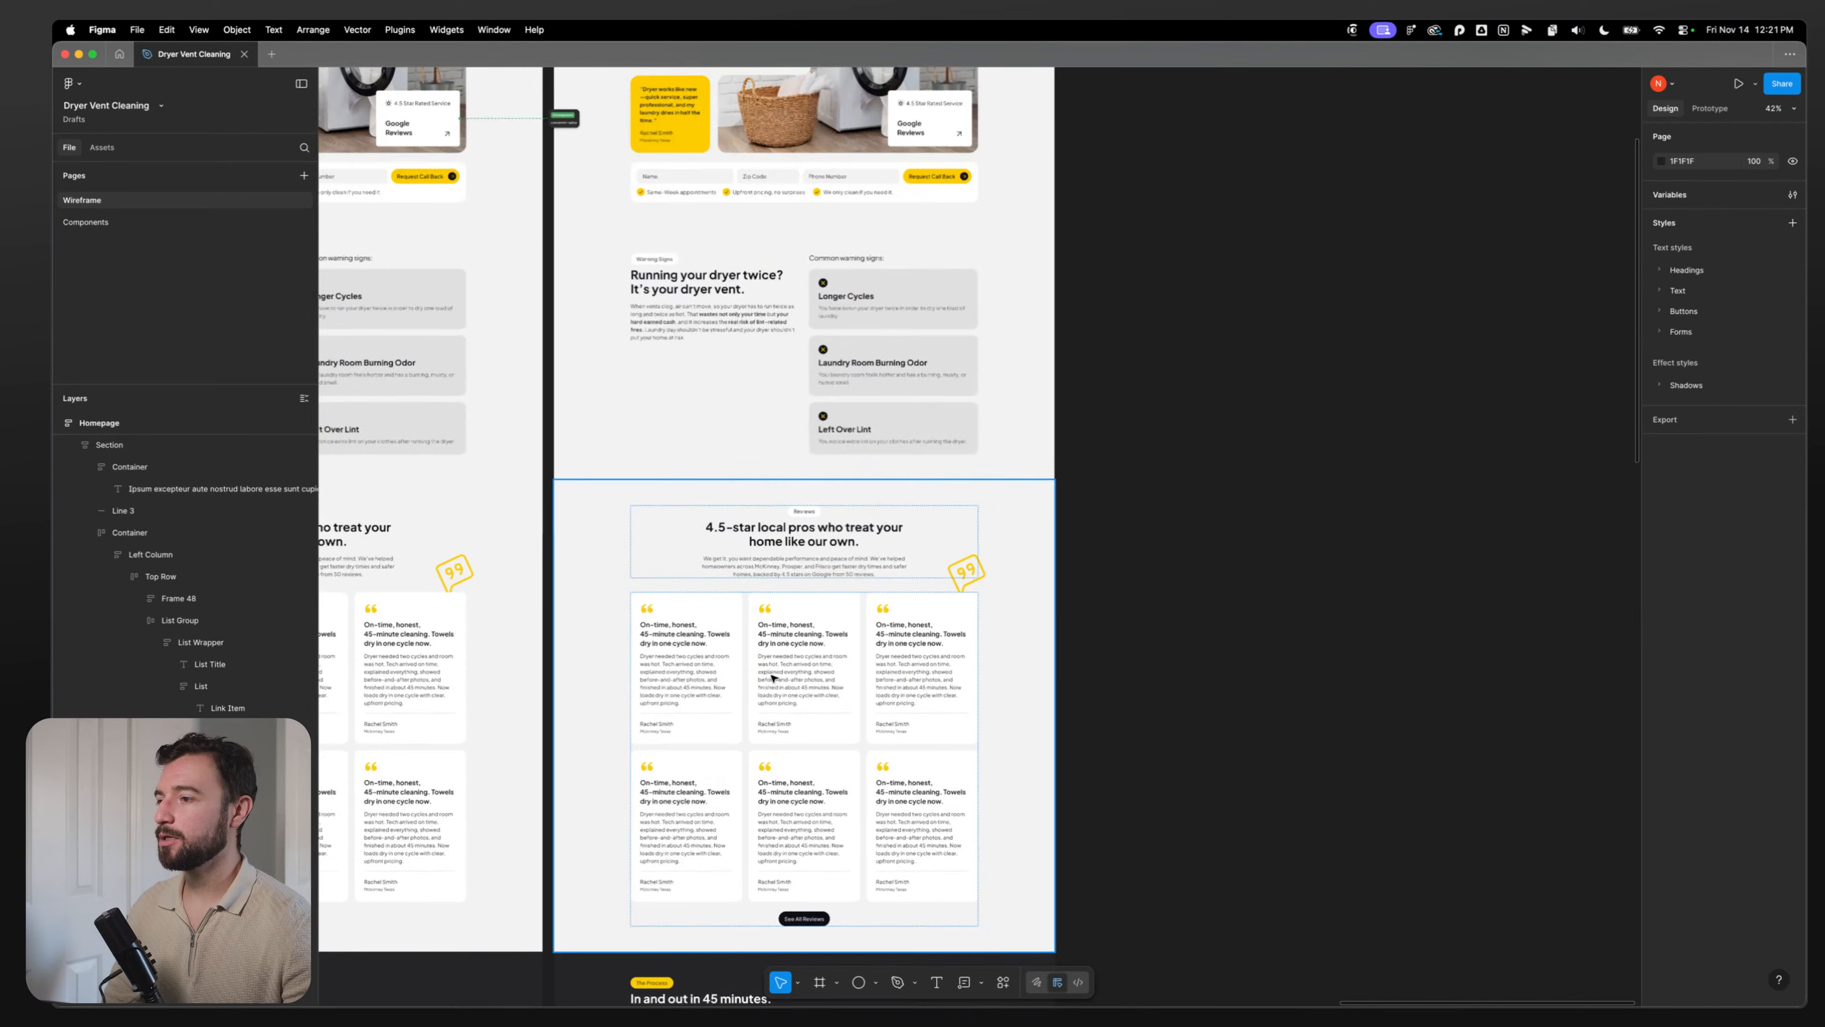
{"action": "scroll", "coordinate": [770, 676], "scroll_direction": "down", "scroll_amount": 8}
{"action": "scroll", "coordinate": [771, 676], "scroll_direction": "down", "scroll_amount": 10}
{"action": "scroll", "coordinate": [735, 442], "scroll_direction": "up", "scroll_amount": 10}
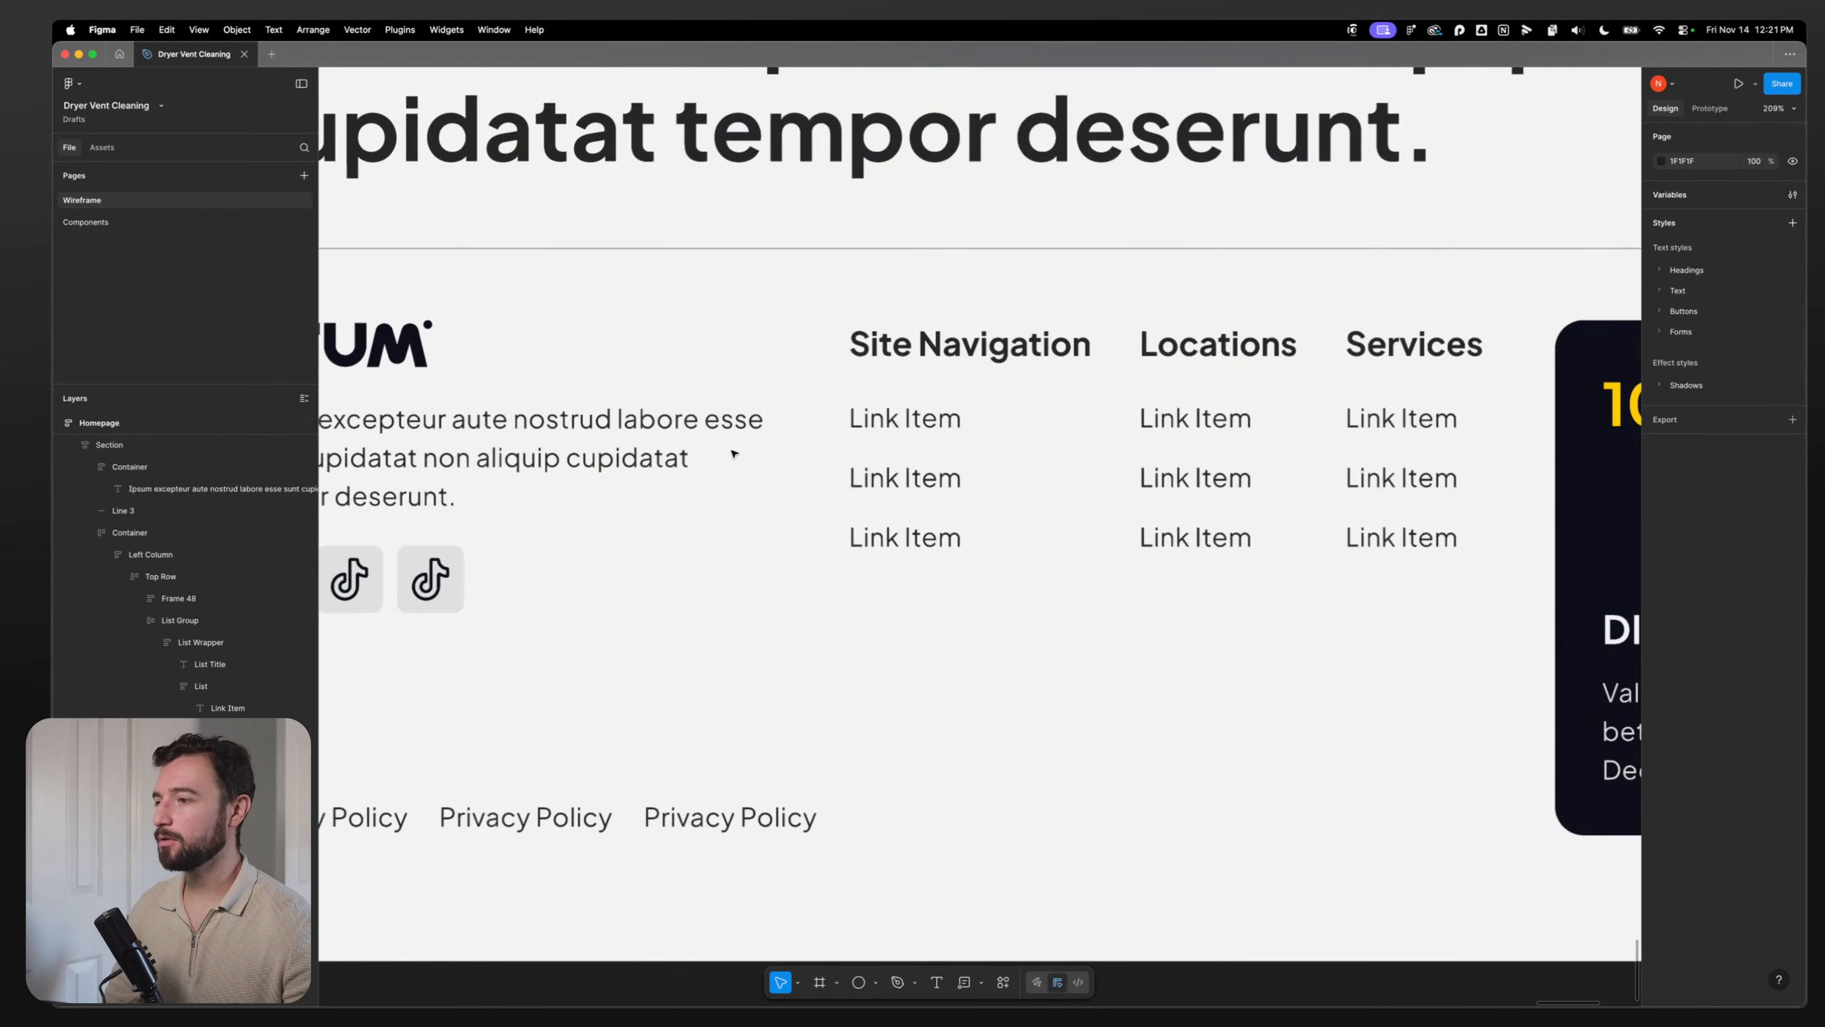
Step: Check the first Site Navigation link item in the footer and go up to the homepage header
{"action": "left_click", "coordinate": [904, 421]}
{"action": "scroll", "coordinate": [924, 522], "scroll_direction": "up", "scroll_amount": 15}
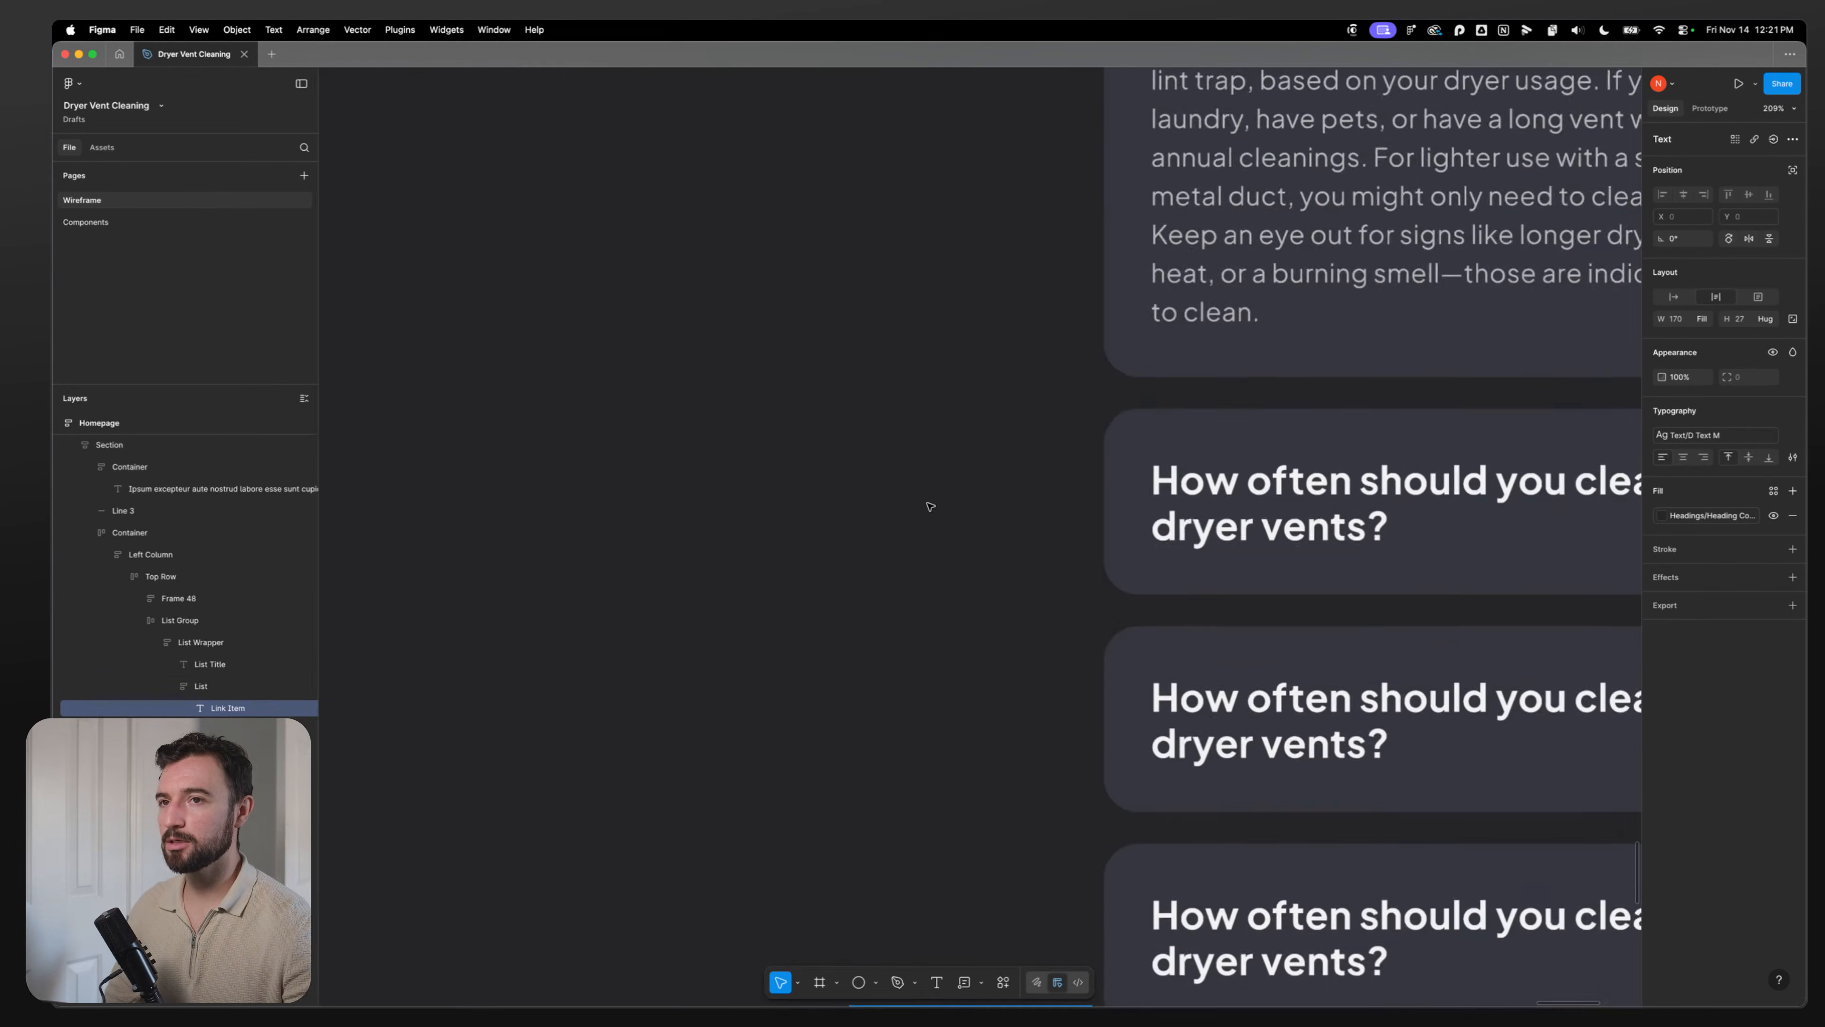
{"action": "scroll", "coordinate": [932, 522], "scroll_direction": "up", "scroll_amount": 10}
{"action": "scroll", "coordinate": [941, 512], "scroll_direction": "down", "scroll_amount": 5}
{"action": "scroll", "coordinate": [941, 511], "scroll_direction": "up", "scroll_amount": 10}
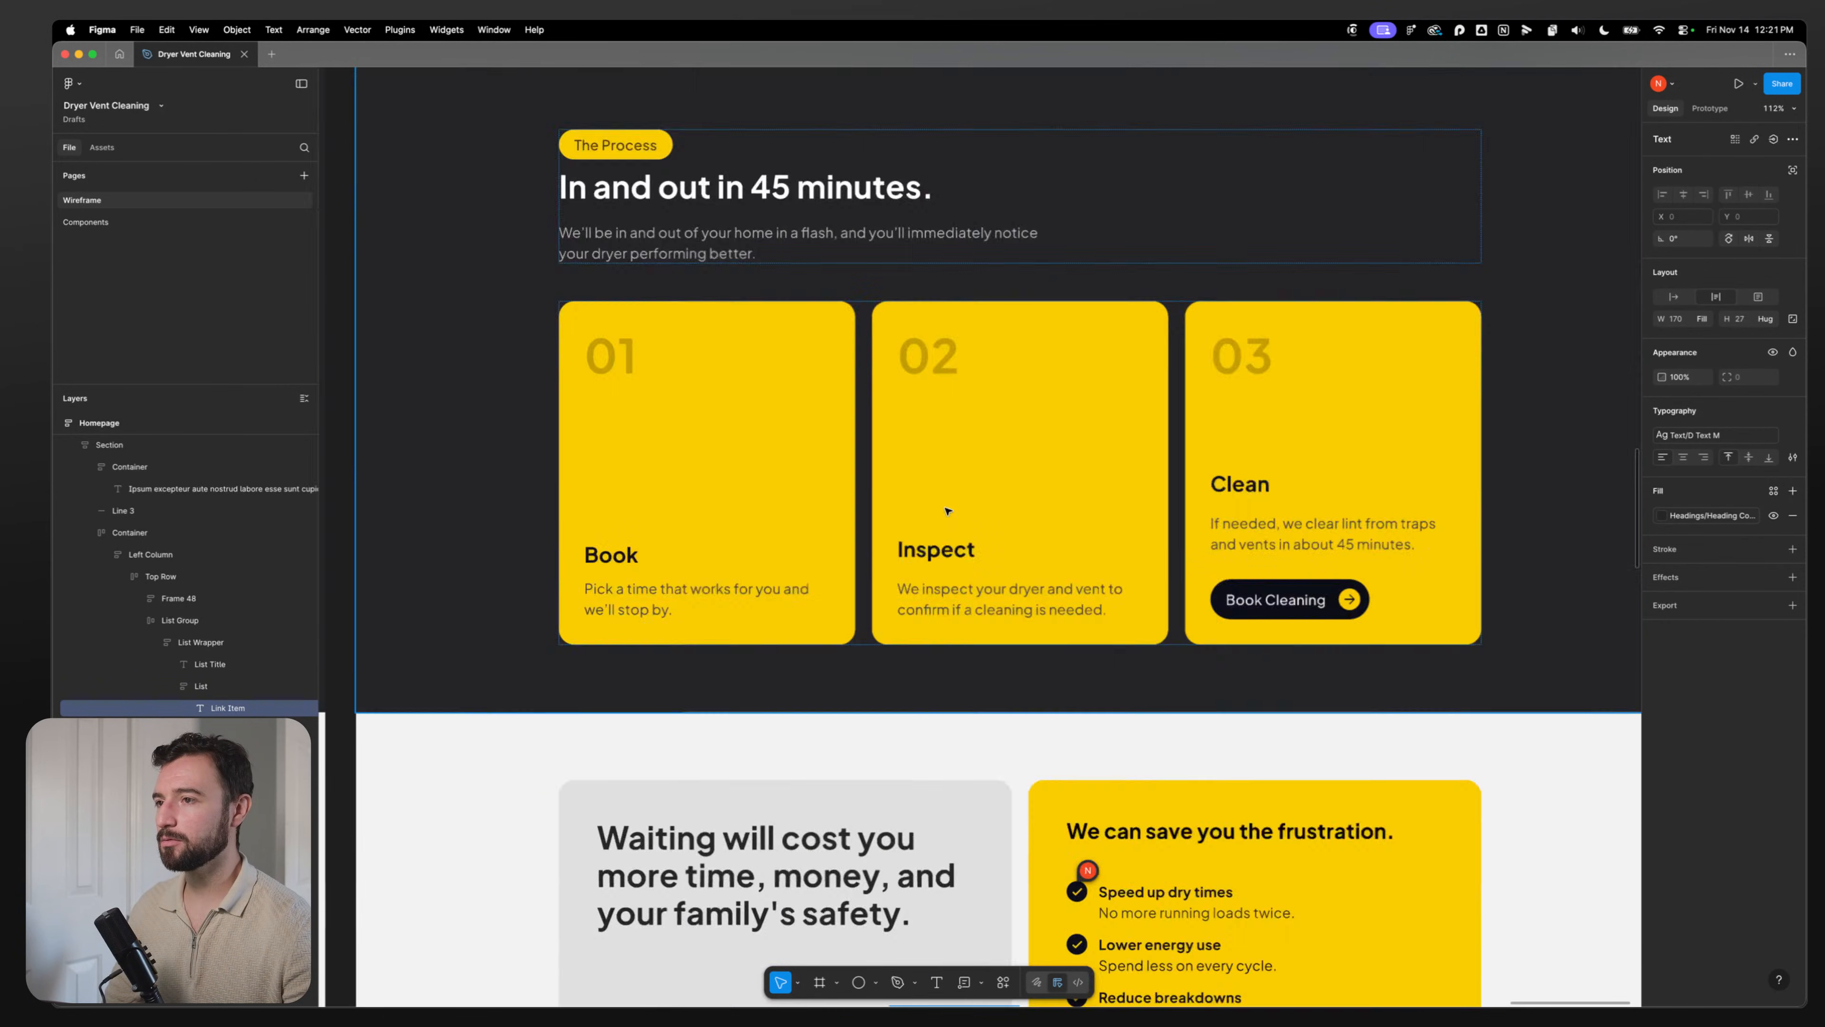
{"action": "scroll", "coordinate": [944, 512], "scroll_direction": "up", "scroll_amount": 5}
{"action": "scroll", "coordinate": [944, 512], "scroll_direction": "up", "scroll_amount": 15}
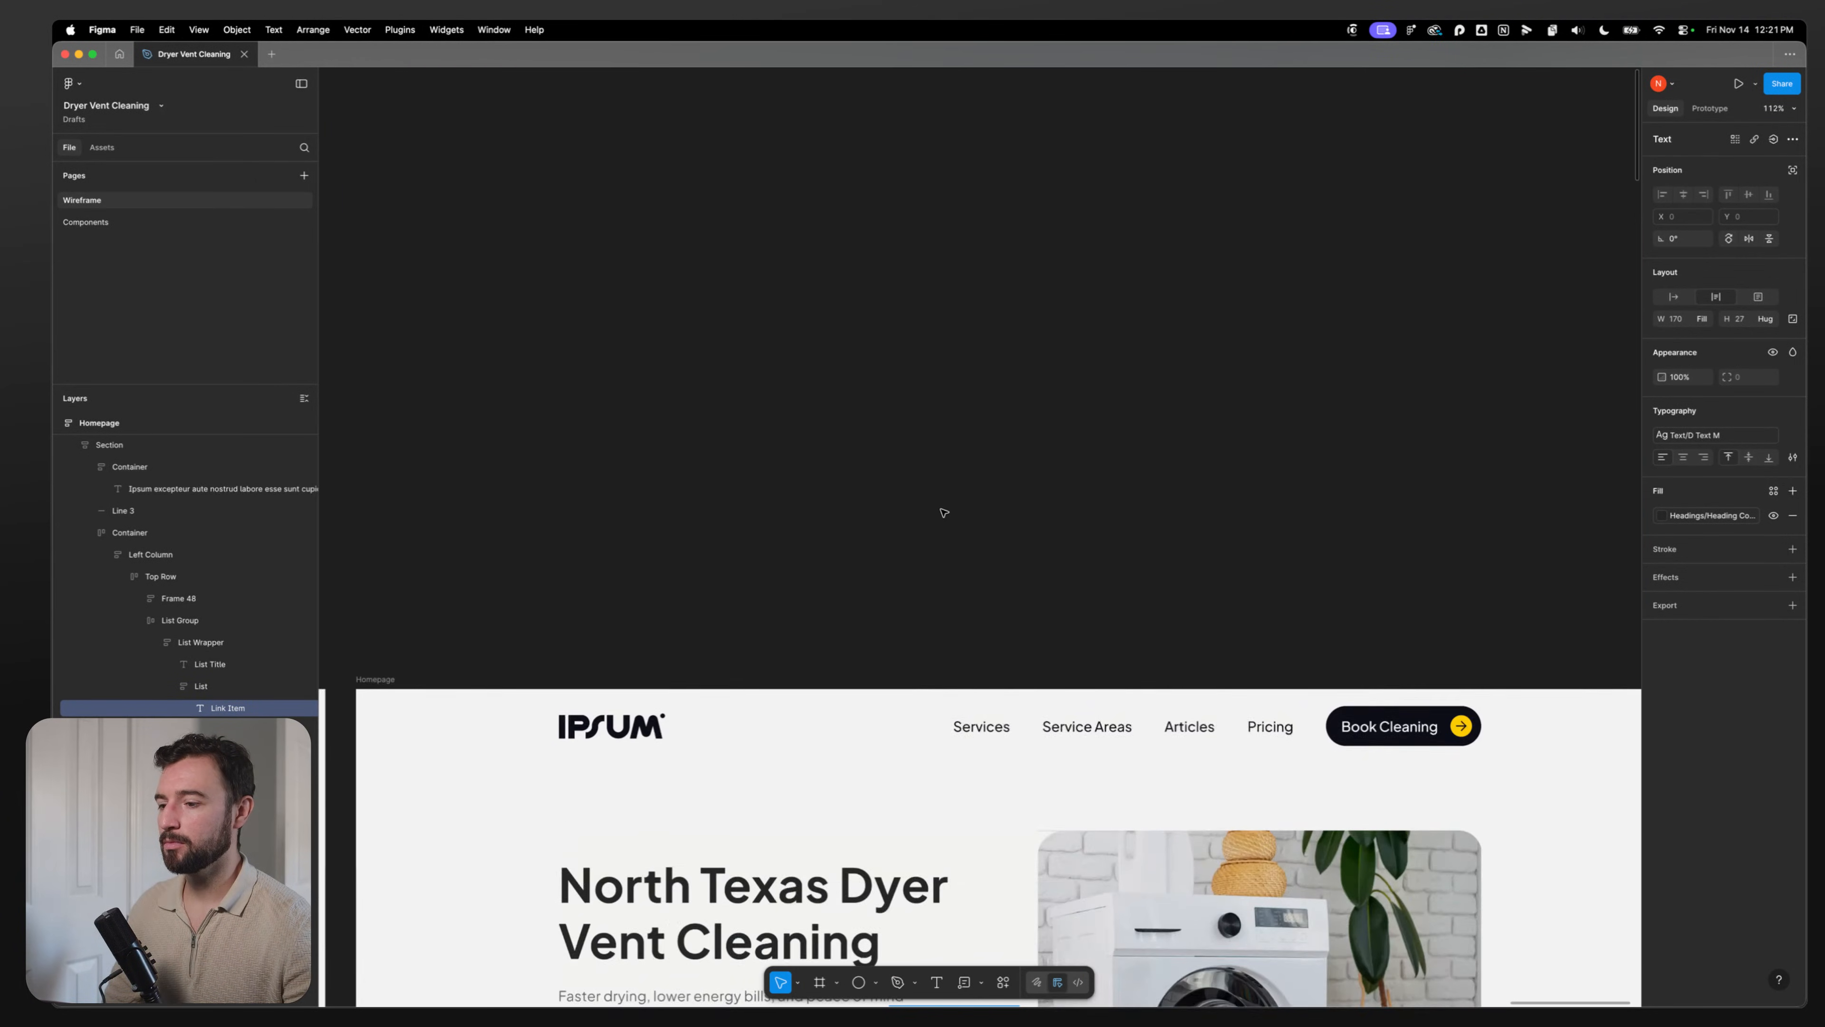
{"action": "scroll", "coordinate": [943, 512], "scroll_direction": "down", "scroll_amount": 5}
Step: Compare the Services and Service Areas links in the header navigation, ending with Services selected
{"action": "double_click", "coordinate": [977, 380]}
{"action": "double_click", "coordinate": [977, 380]}
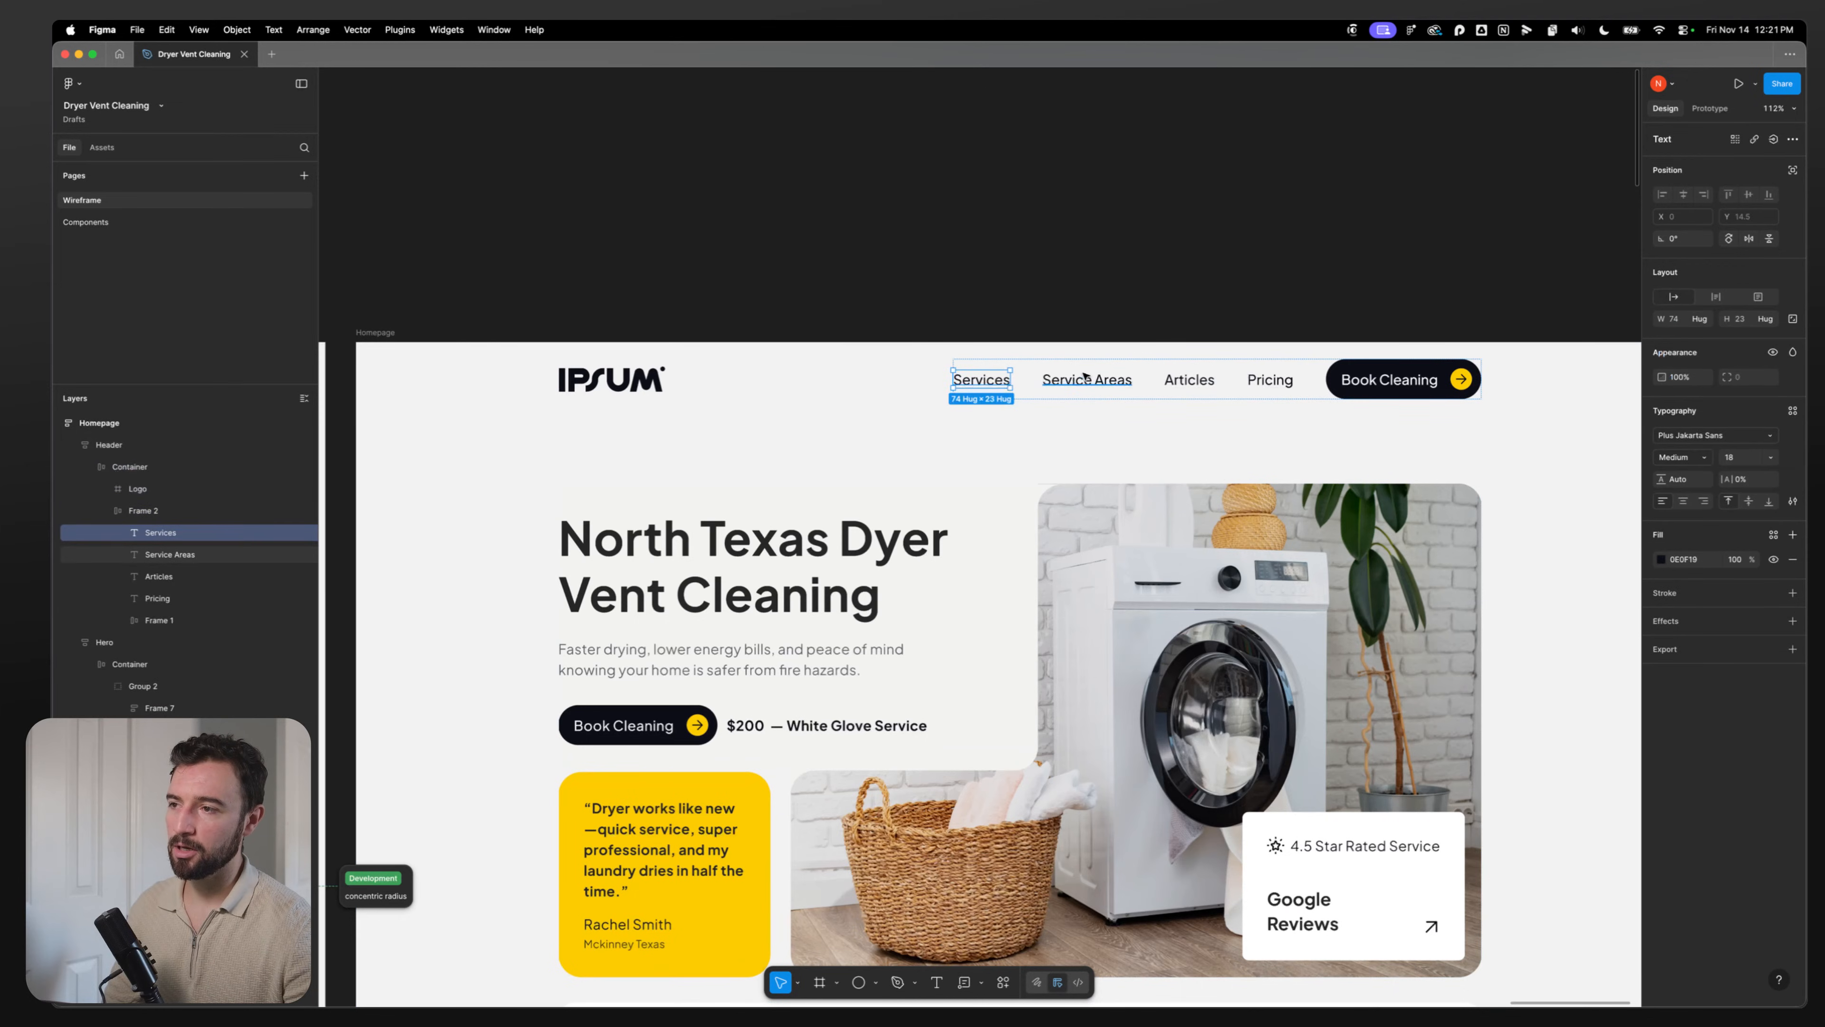
{"action": "left_click", "coordinate": [1084, 378]}
{"action": "left_click", "coordinate": [994, 382]}
{"action": "left_click", "coordinate": [1084, 382]}
{"action": "left_click", "coordinate": [984, 381]}
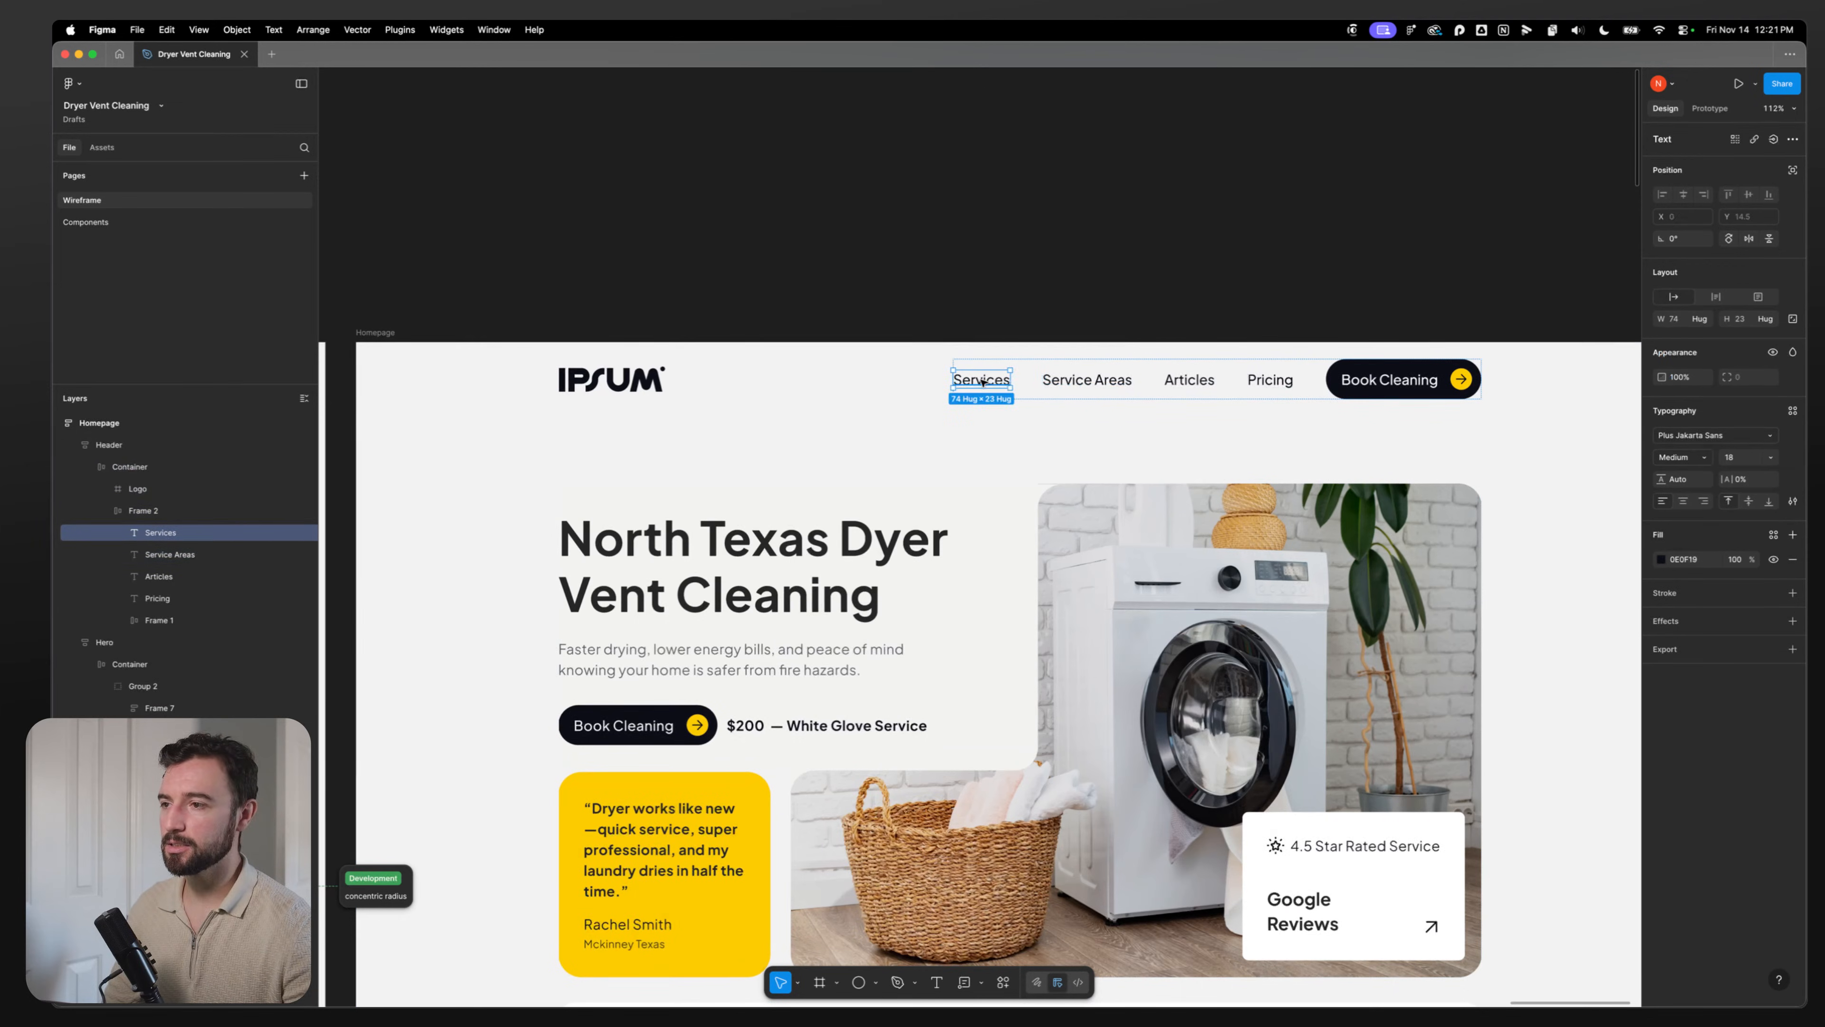
{"action": "left_click", "coordinate": [1080, 383]}
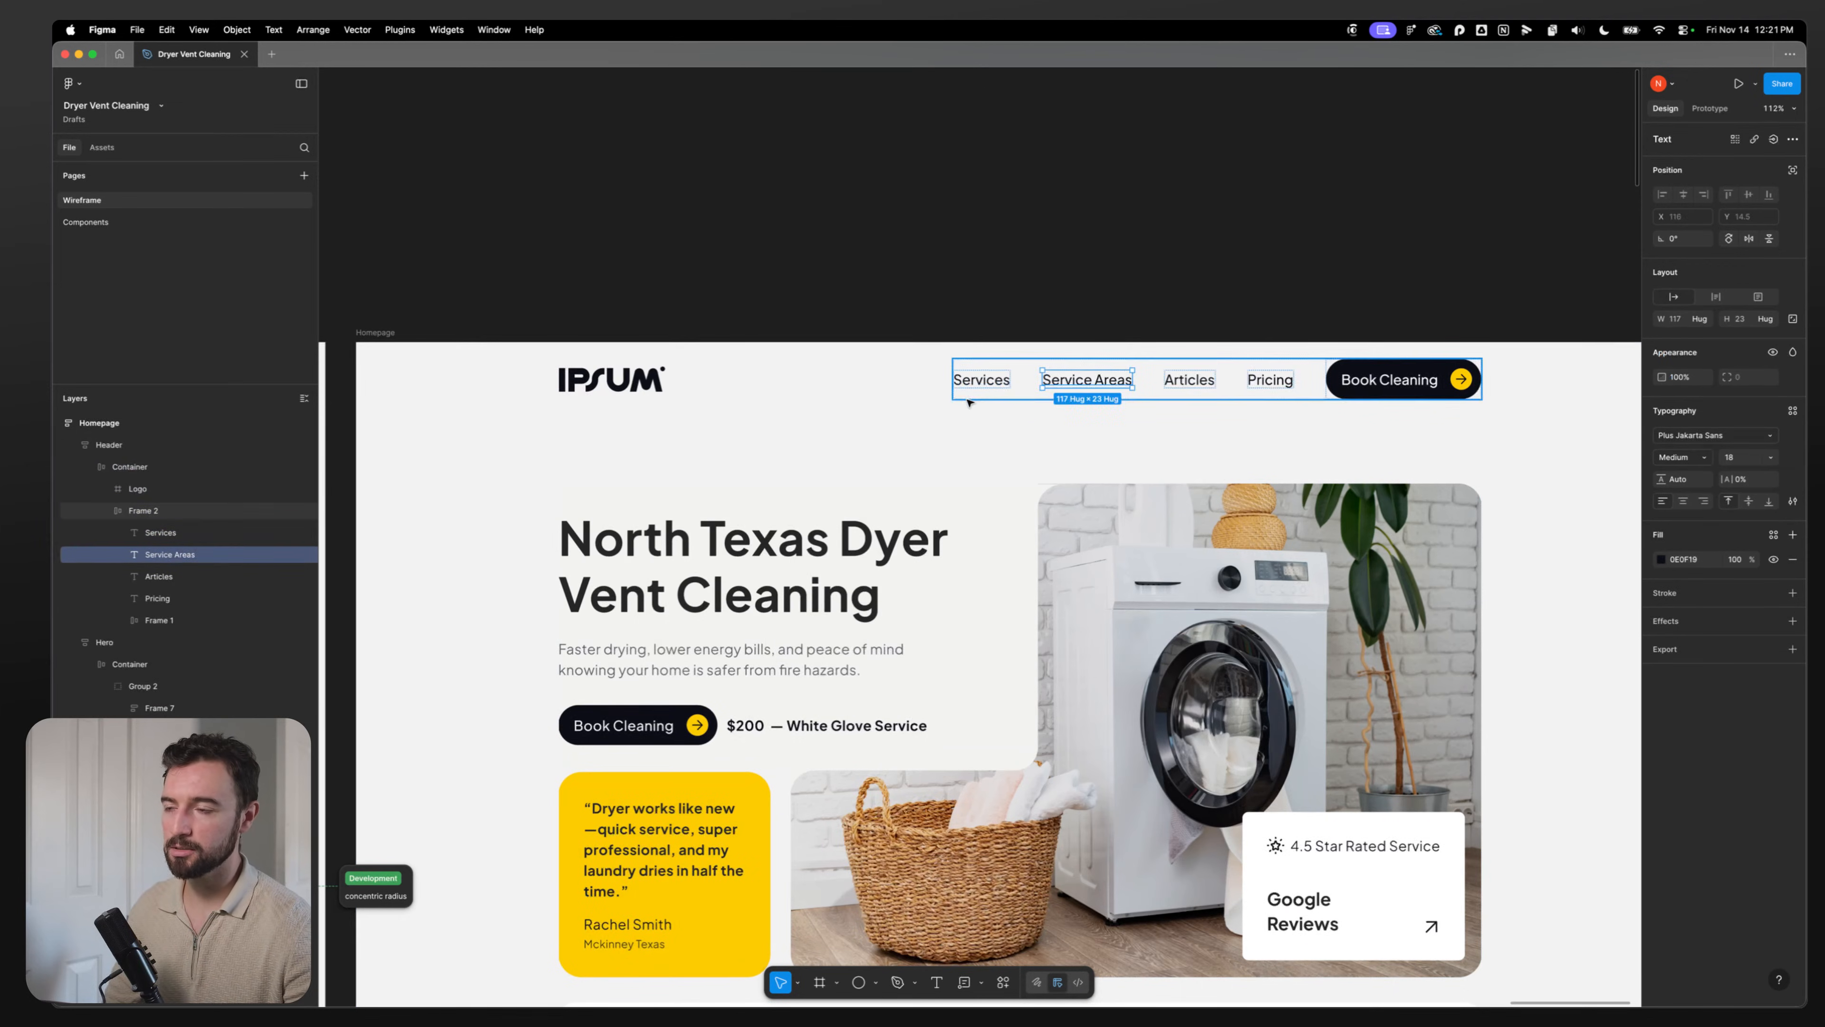
{"action": "left_click", "coordinate": [982, 382]}
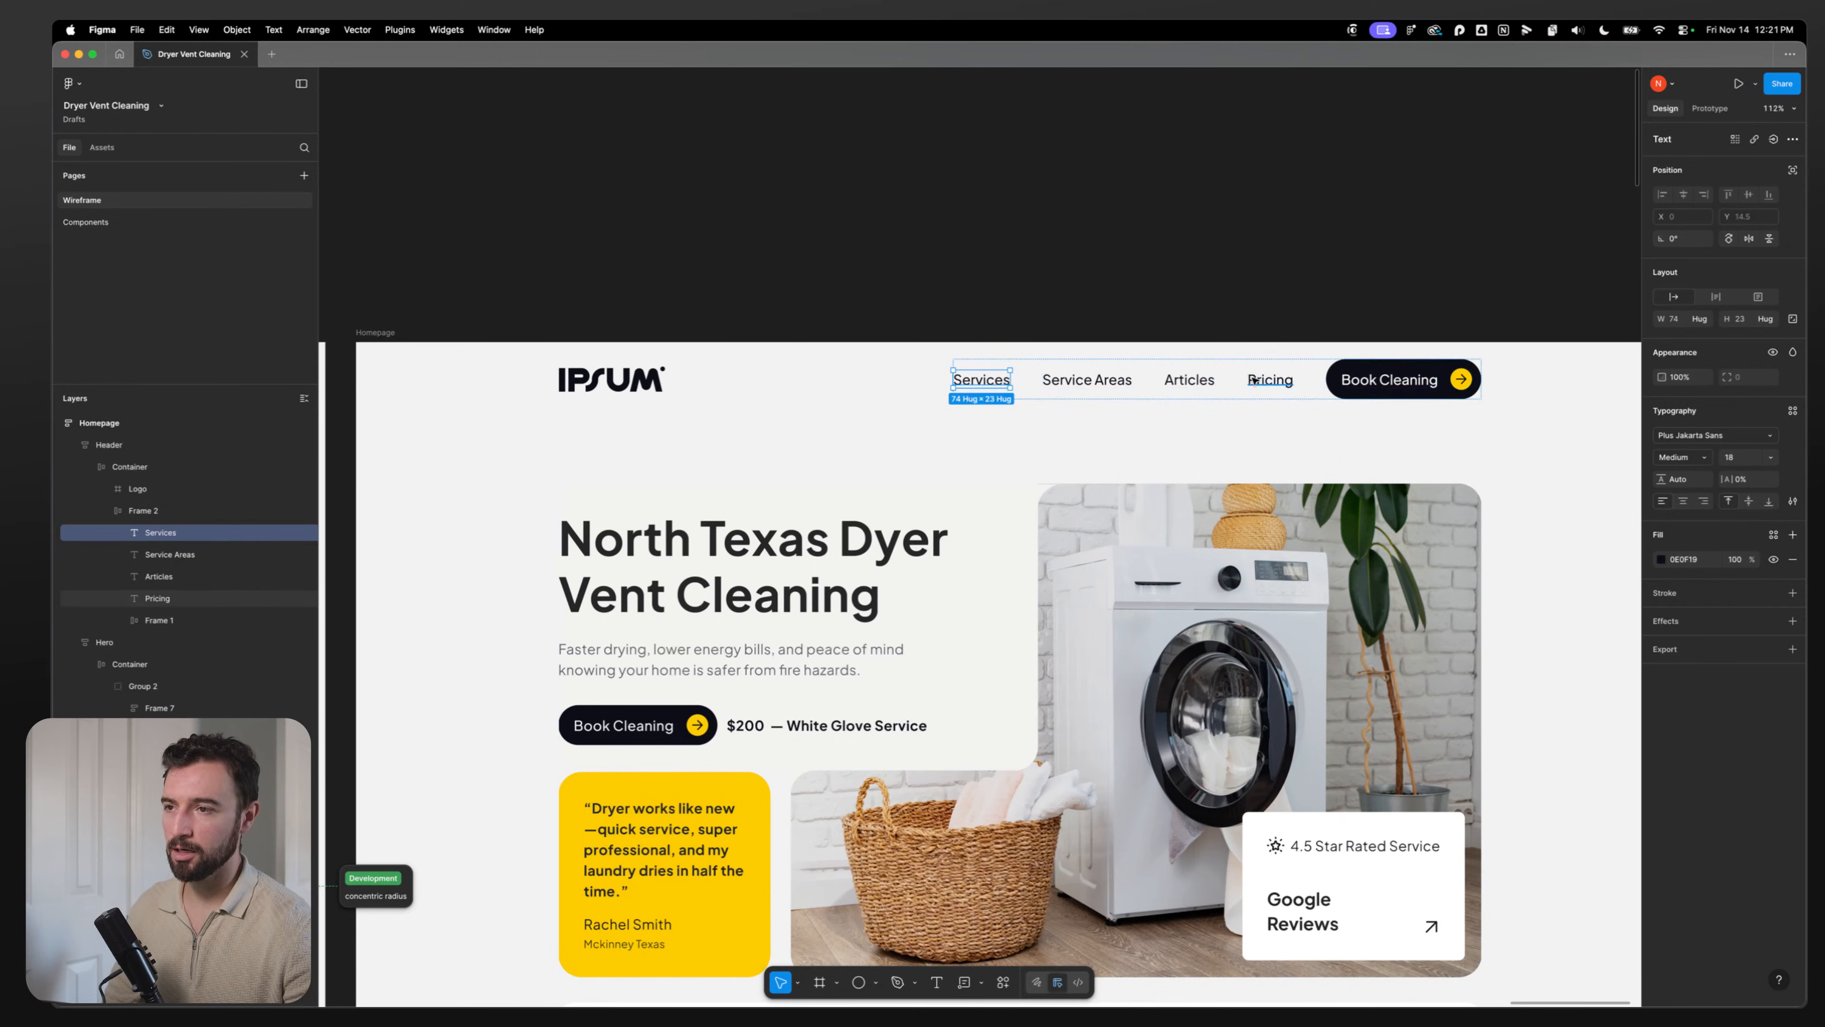
Step: Wrap the Services header link in its own auto layout frame and expand that frame in the layer list
{"action": "scroll", "coordinate": [1091, 412], "scroll_direction": "up", "scroll_amount": 5}
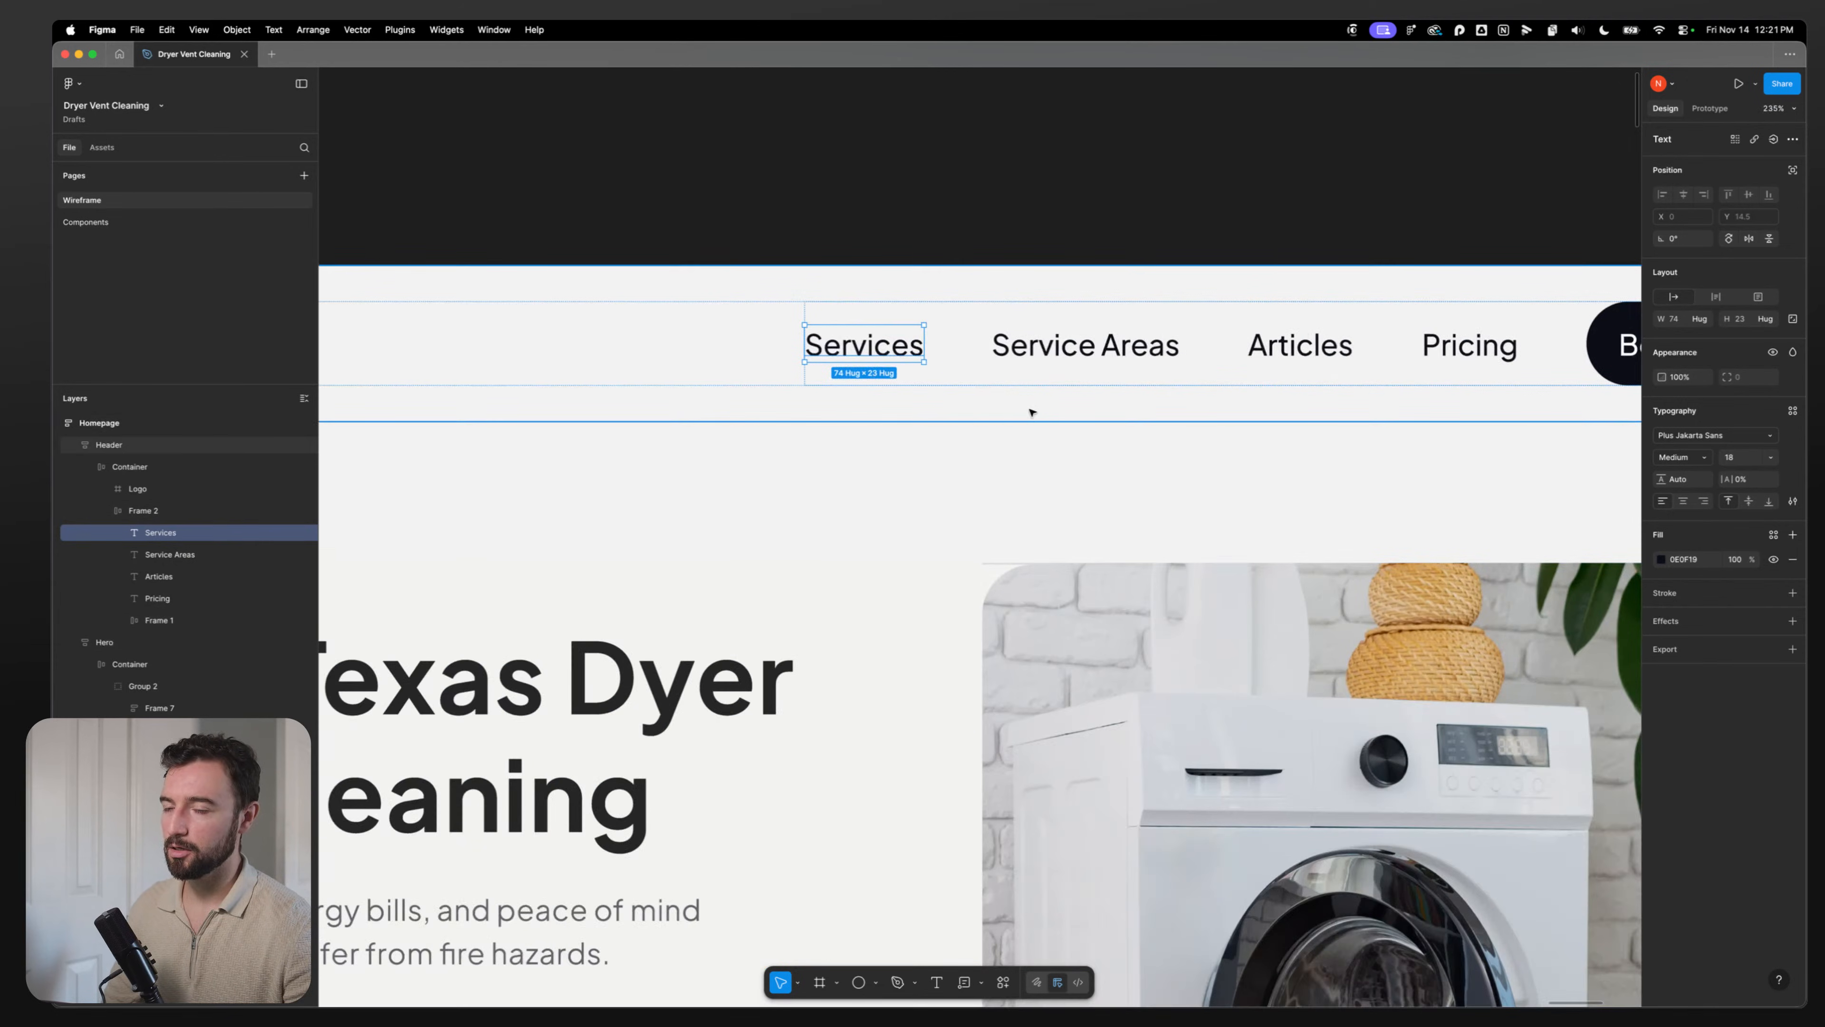
{"action": "scroll", "coordinate": [1107, 446], "scroll_direction": "right", "scroll_amount": 3}
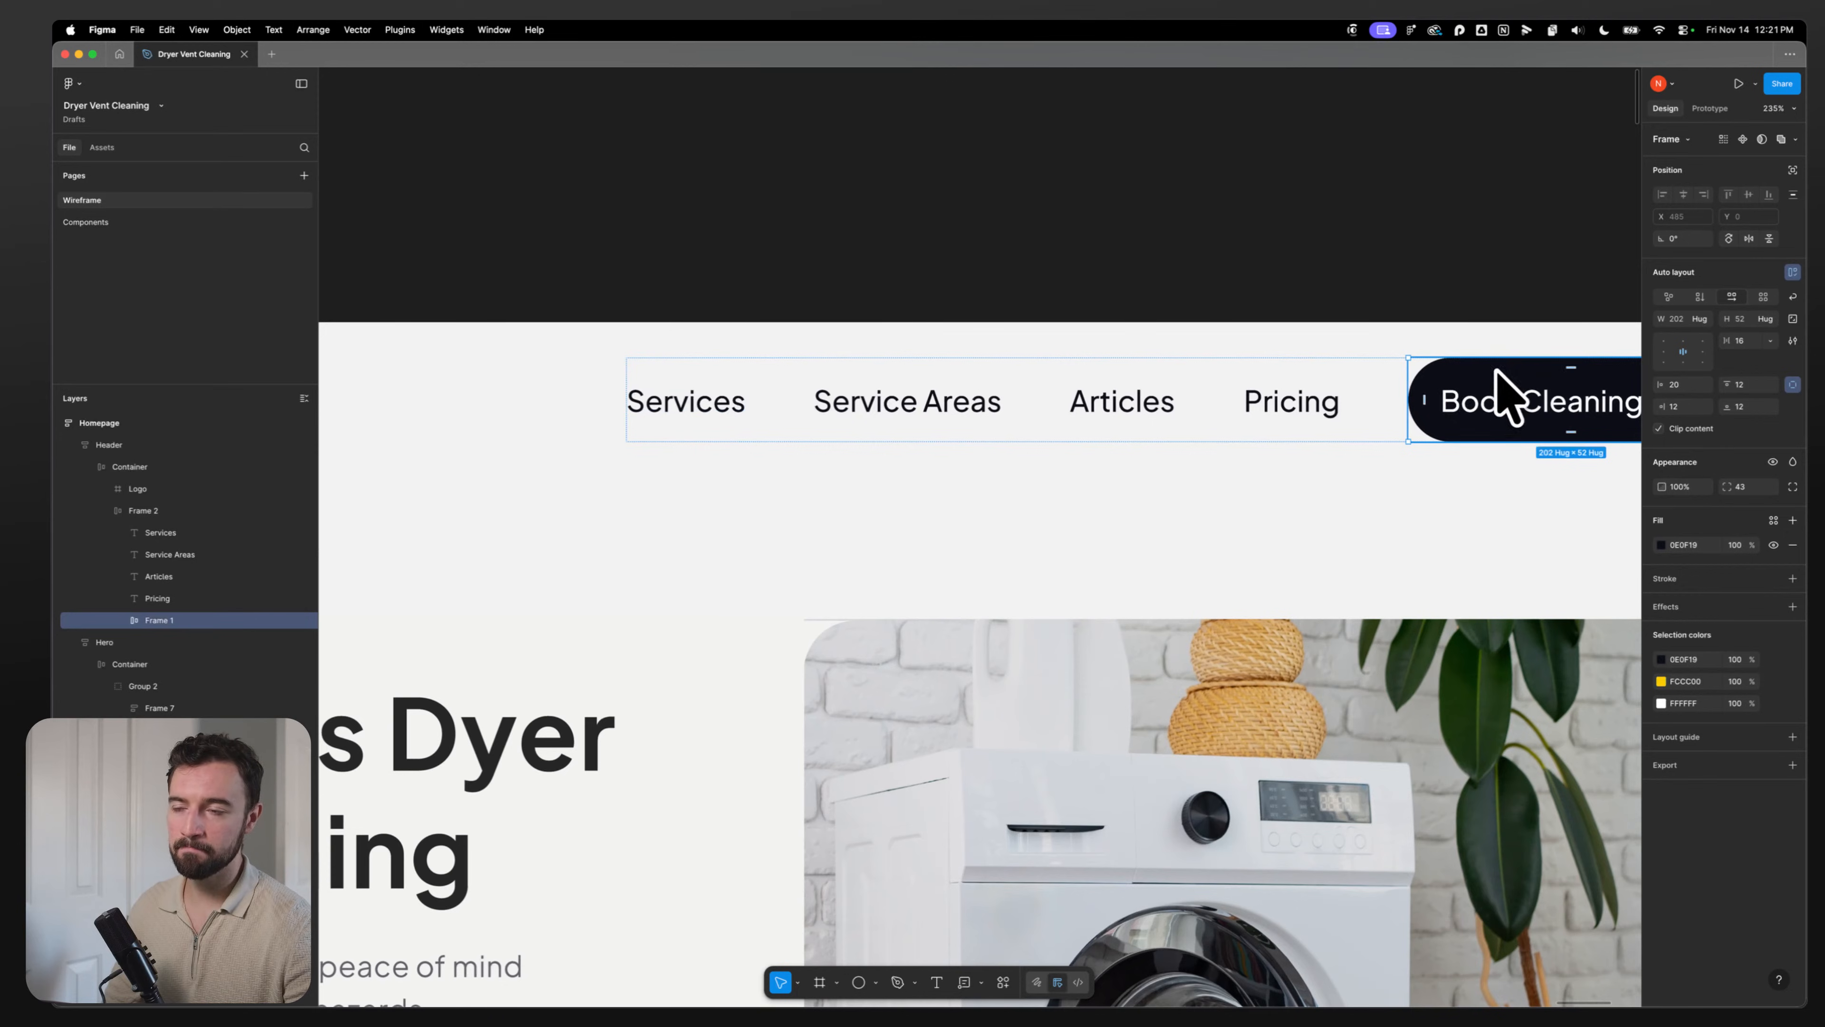
{"action": "key", "text": "Return"}
{"action": "key", "text": "Escape"}
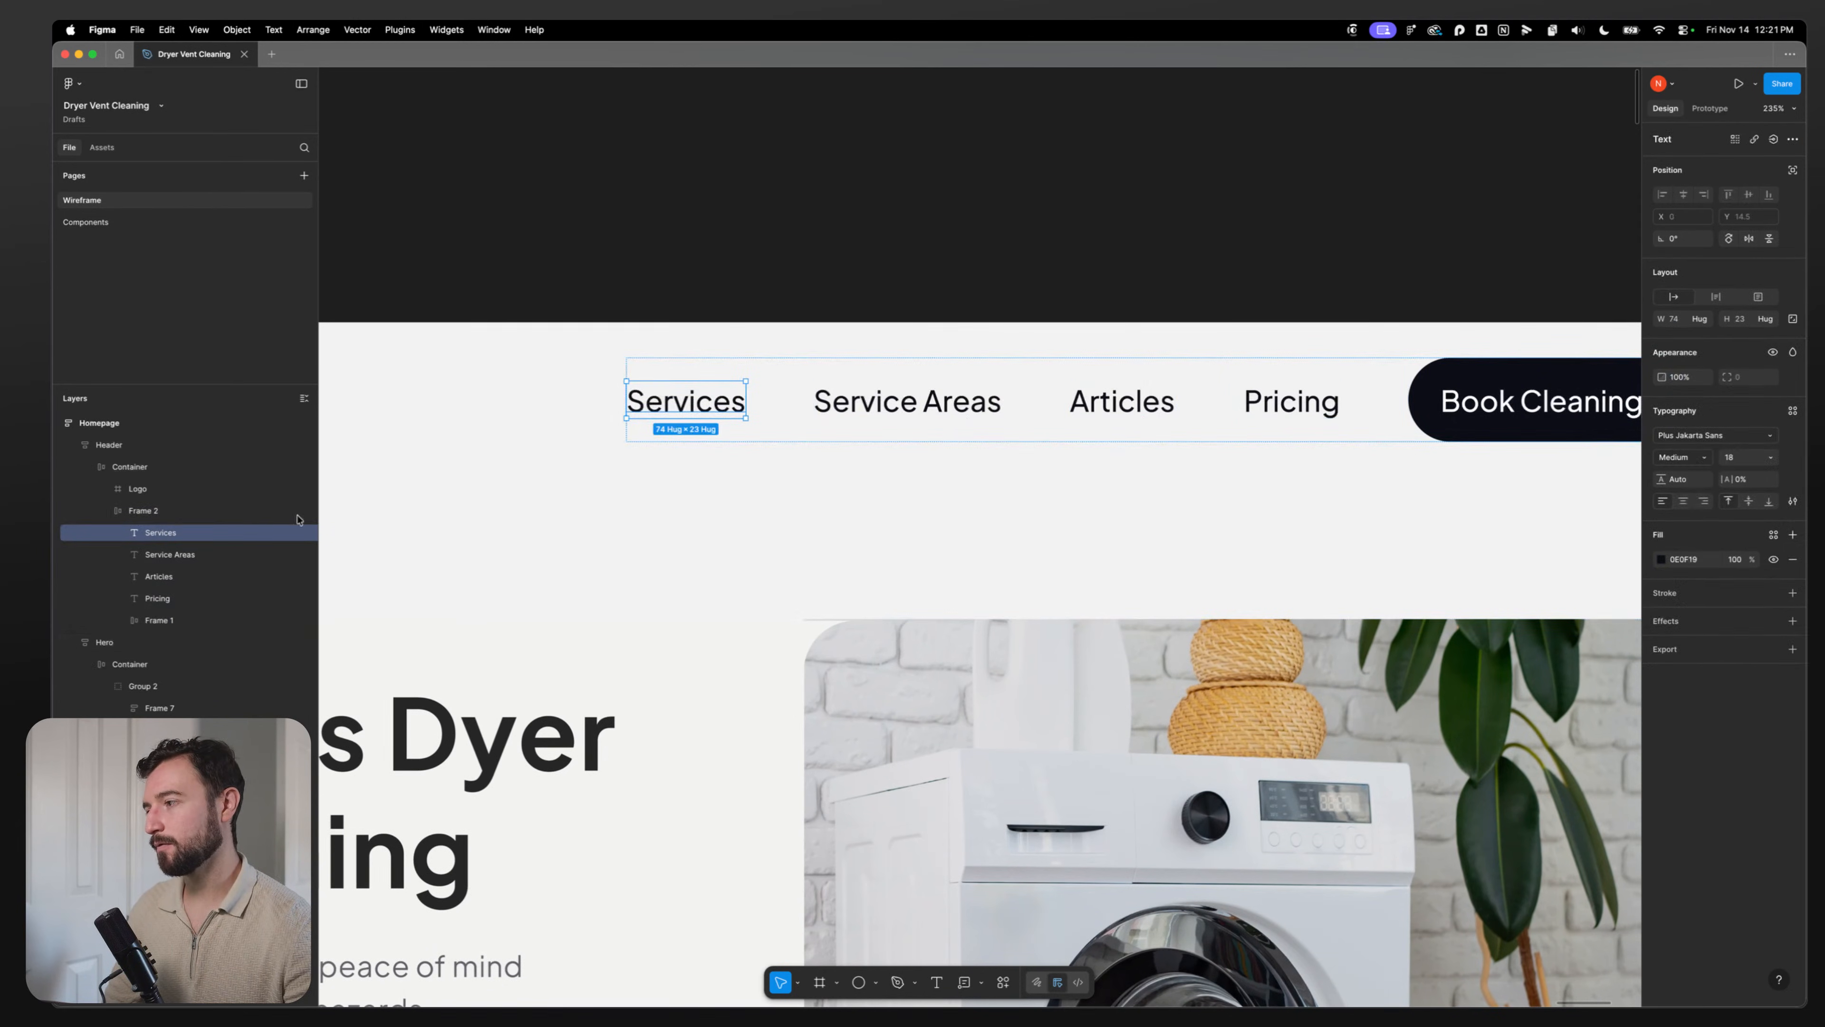
{"action": "key", "text": "shift+a"}
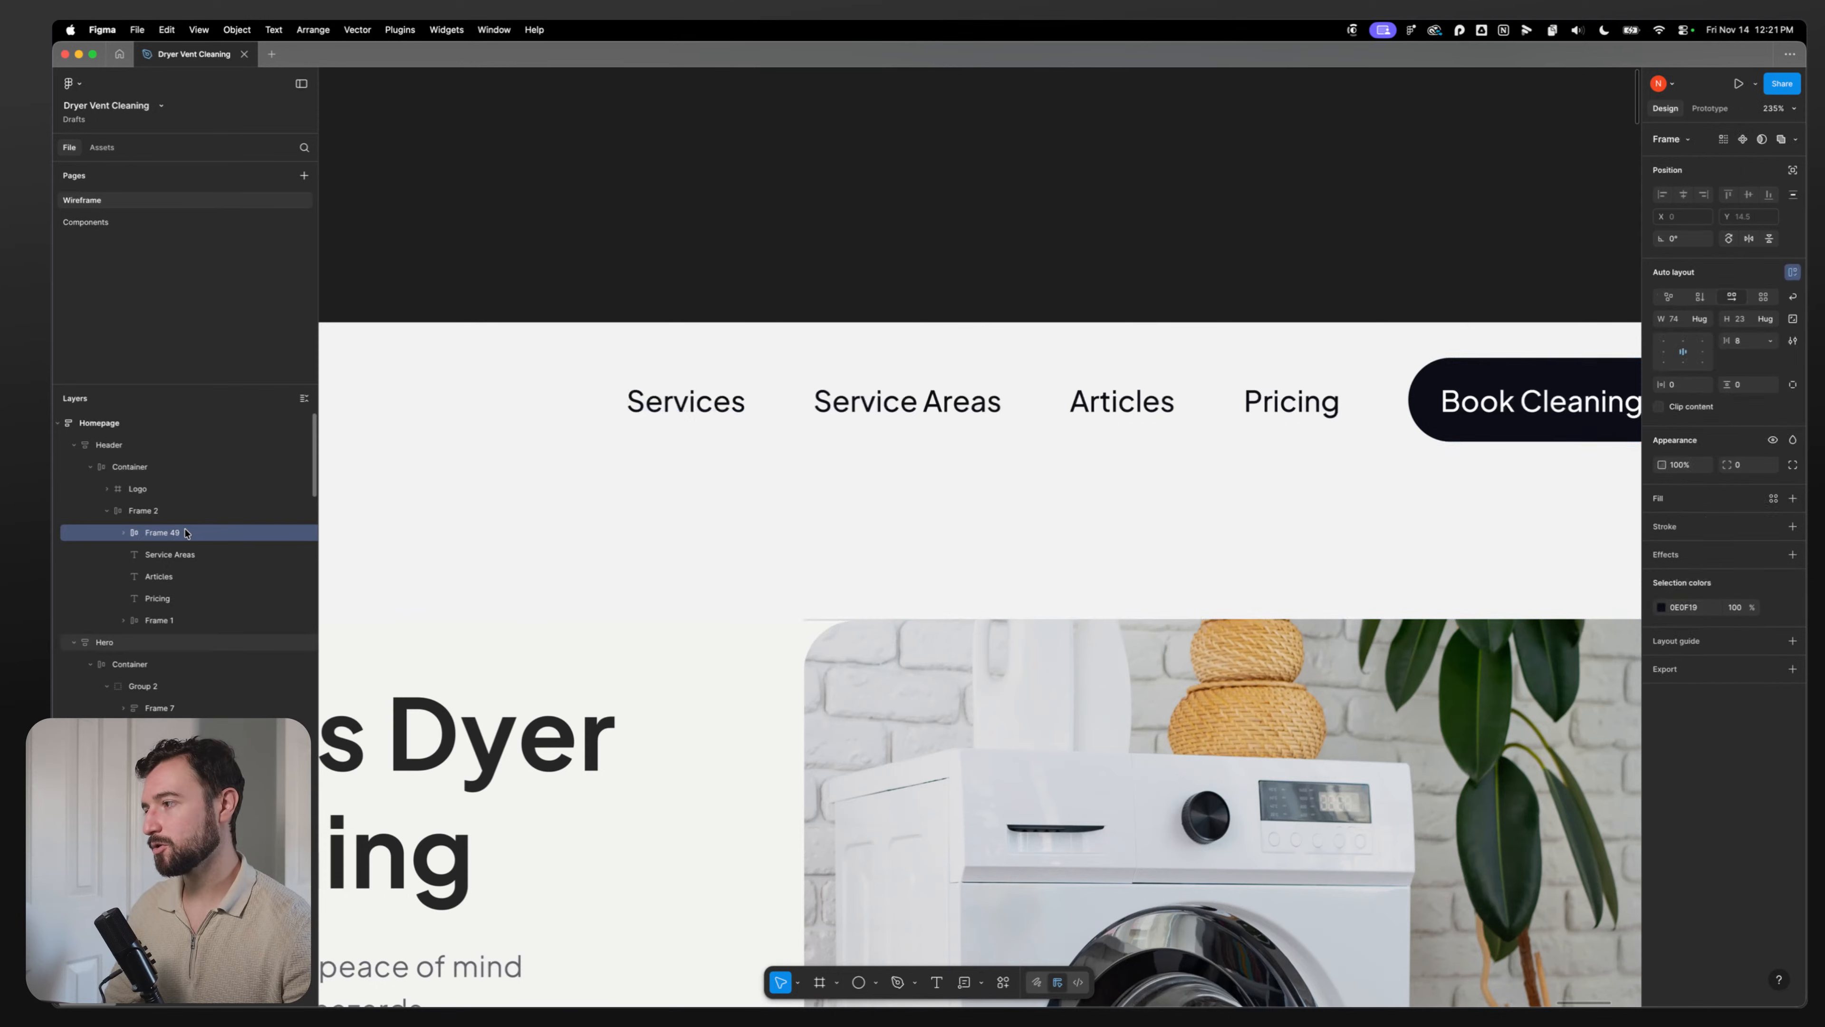
{"action": "left_click", "coordinate": [123, 533]}
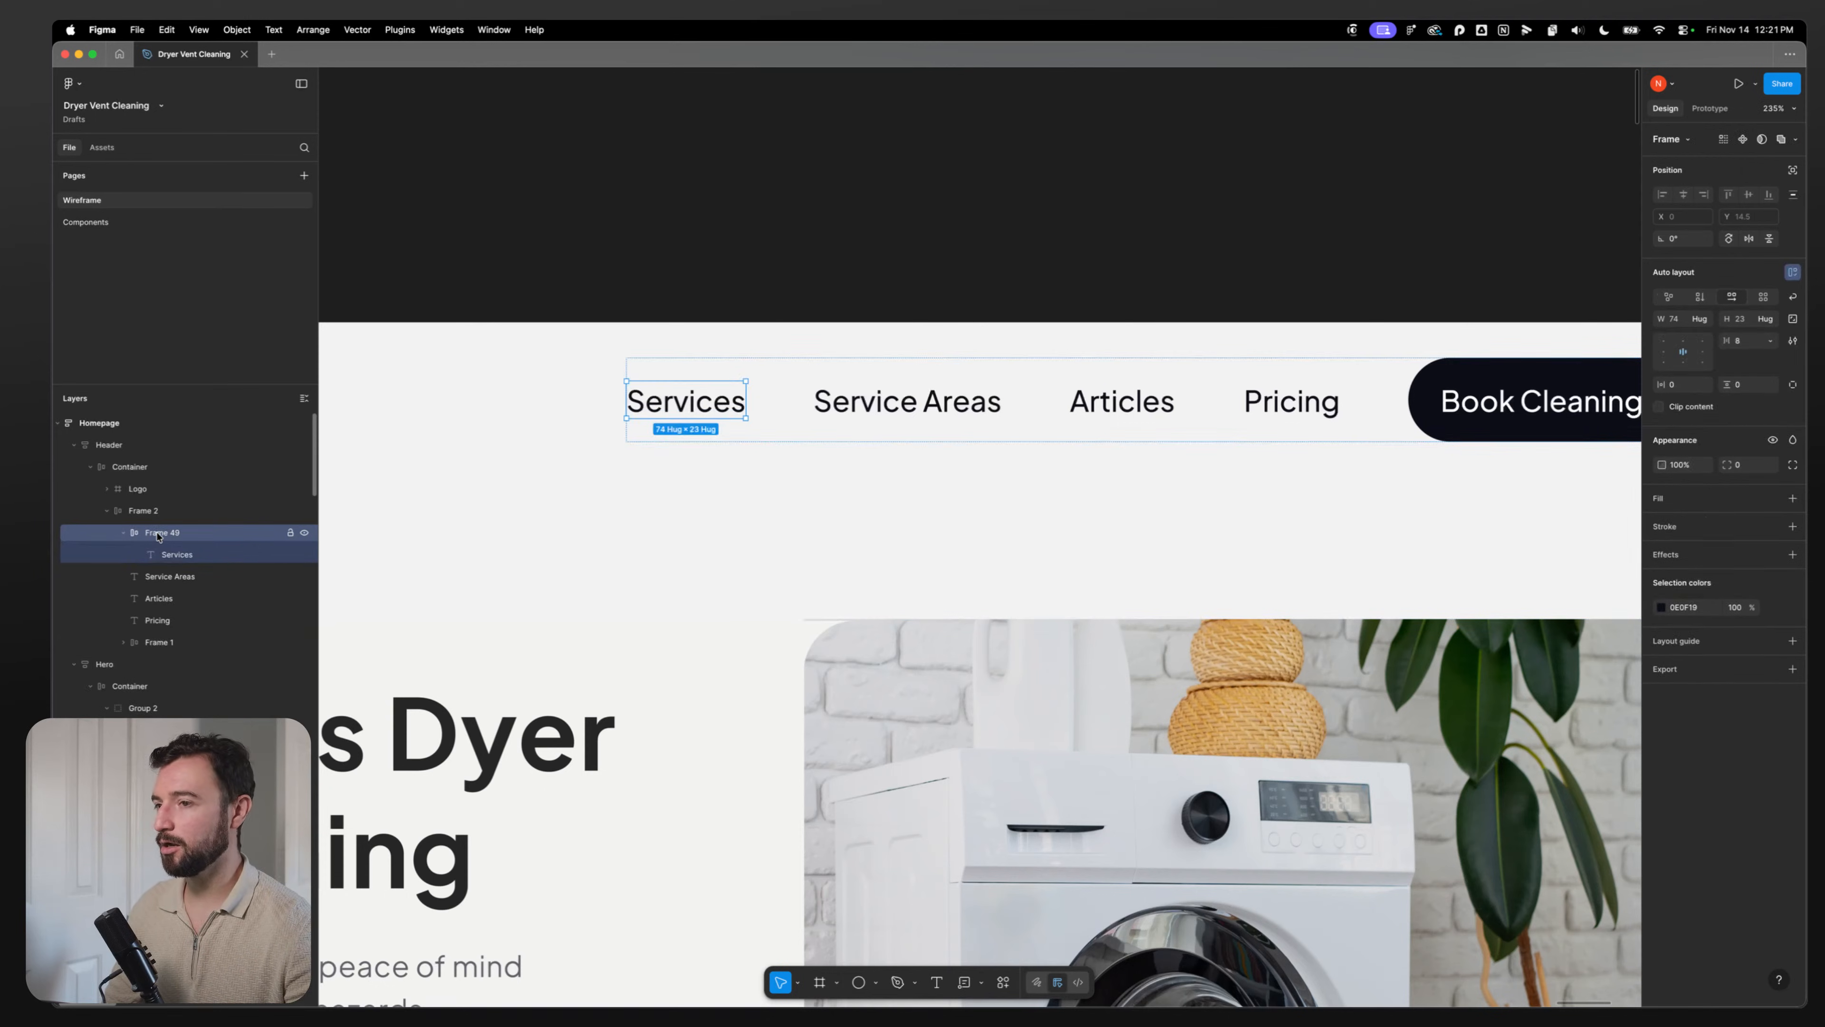
Step: Copy the properties of the header's Book Cleaning button and paste them onto the new Services link frame
{"action": "left_click", "coordinate": [1456, 368]}
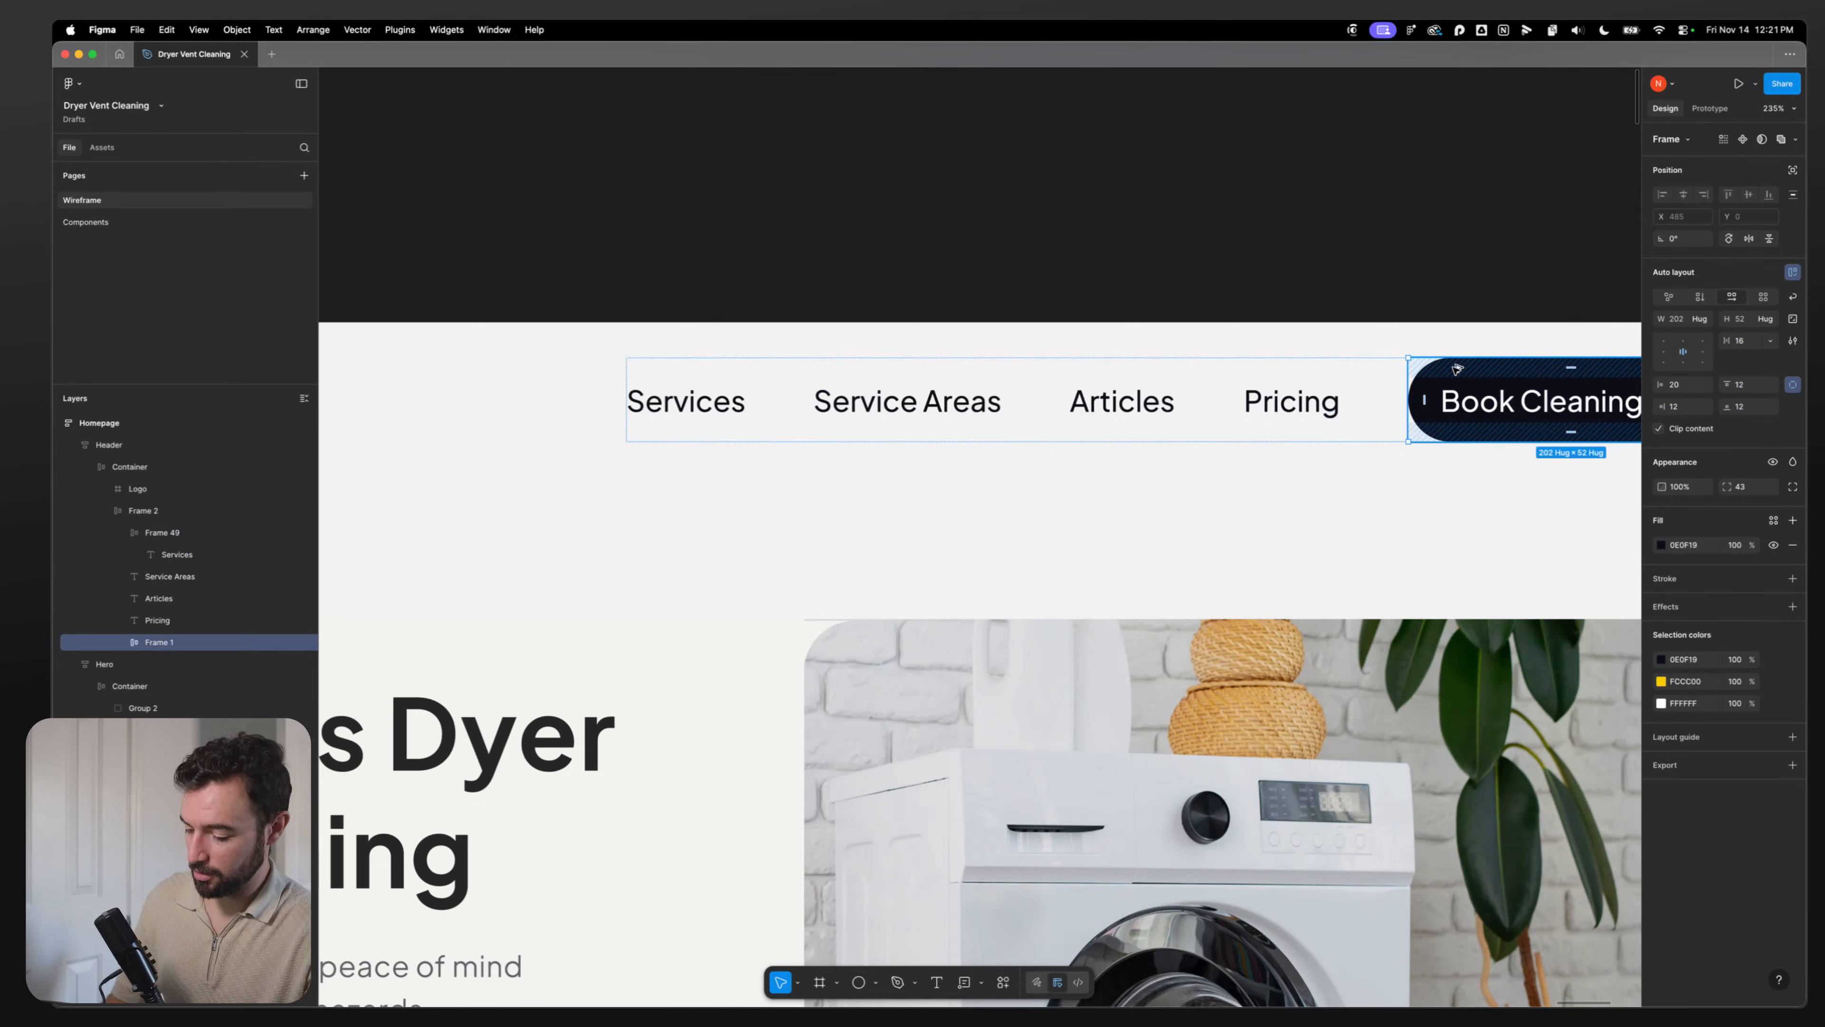
{"action": "key", "text": "super+alt+c"}
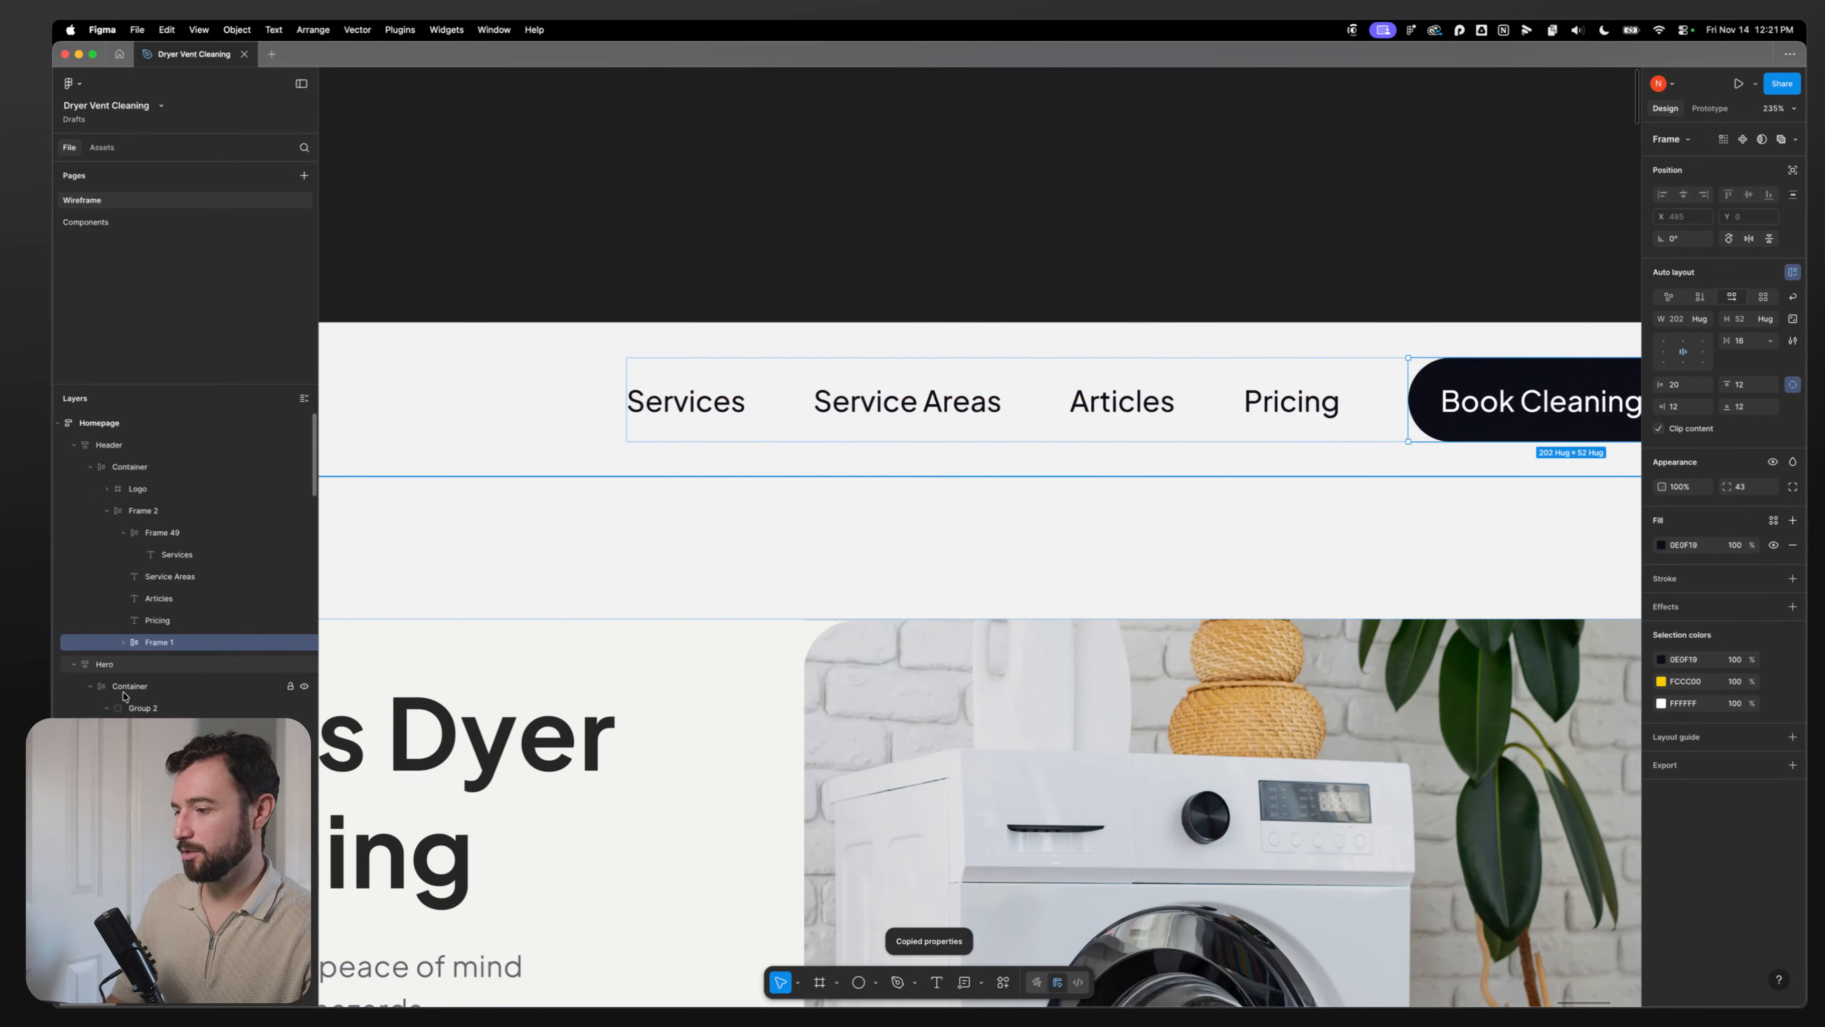
{"action": "left_click", "coordinate": [179, 533]}
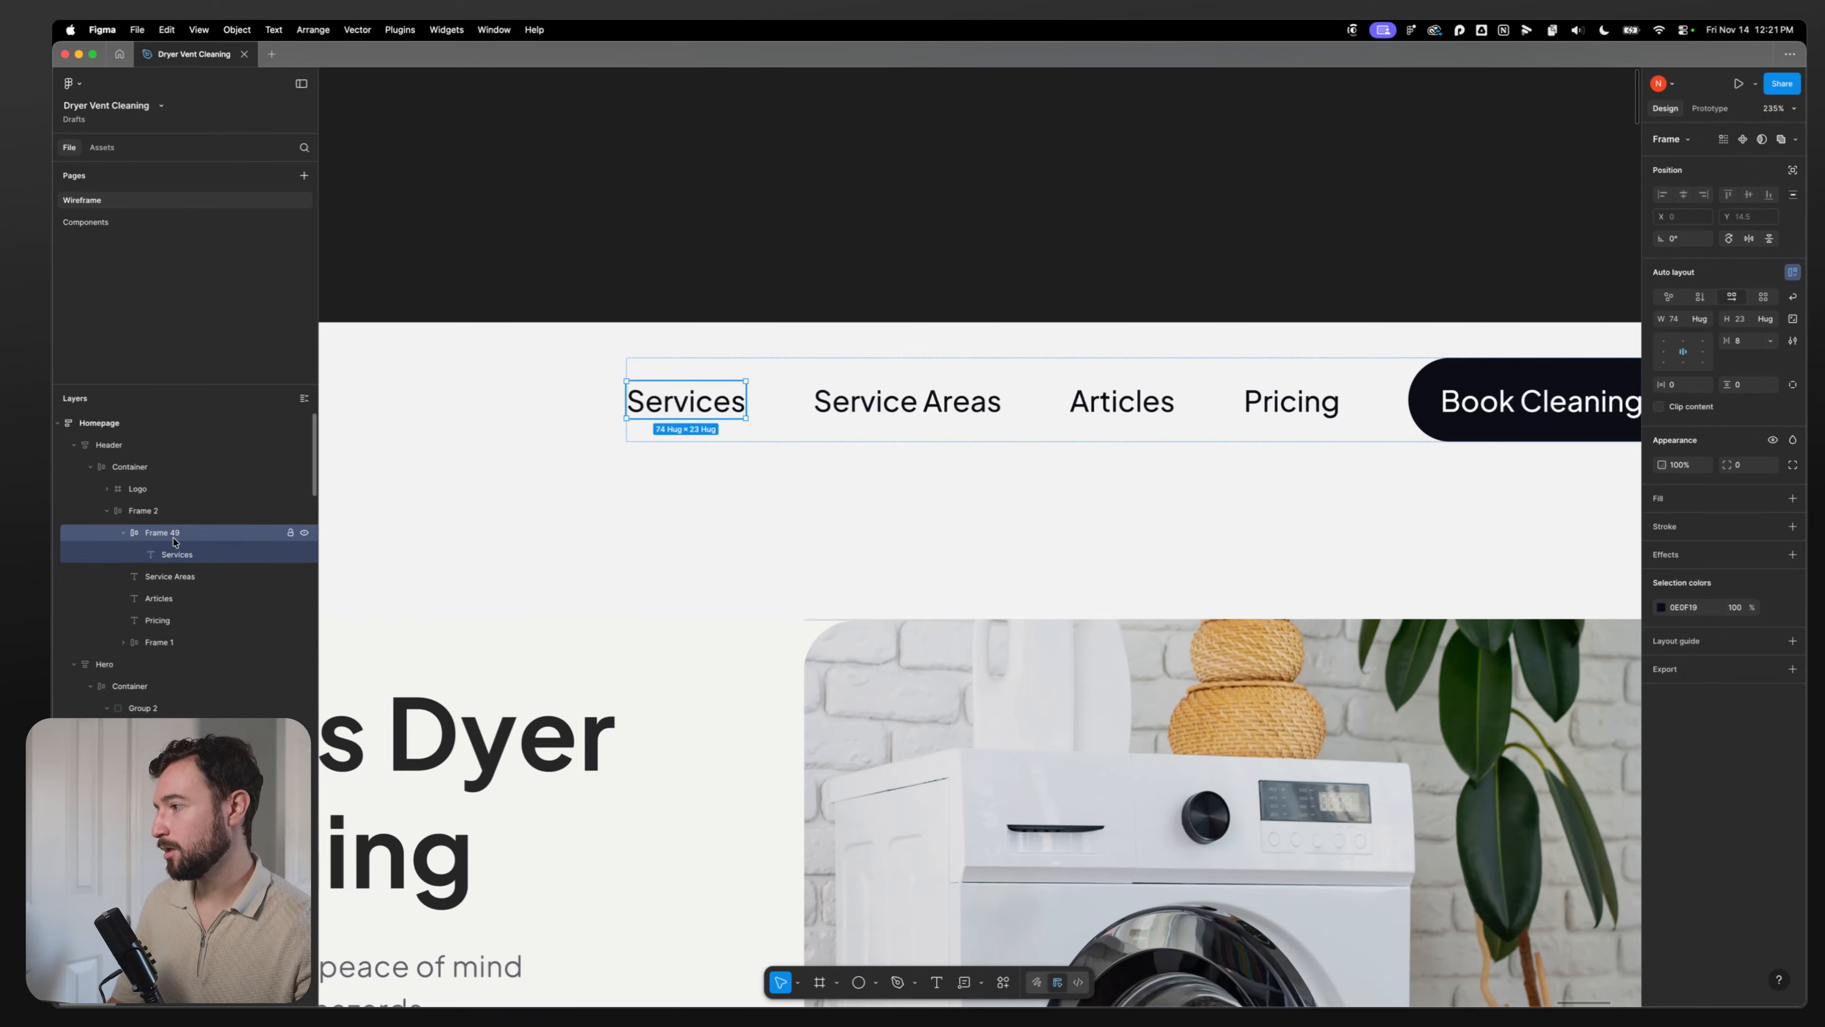
{"action": "key", "text": "super+alt+v"}
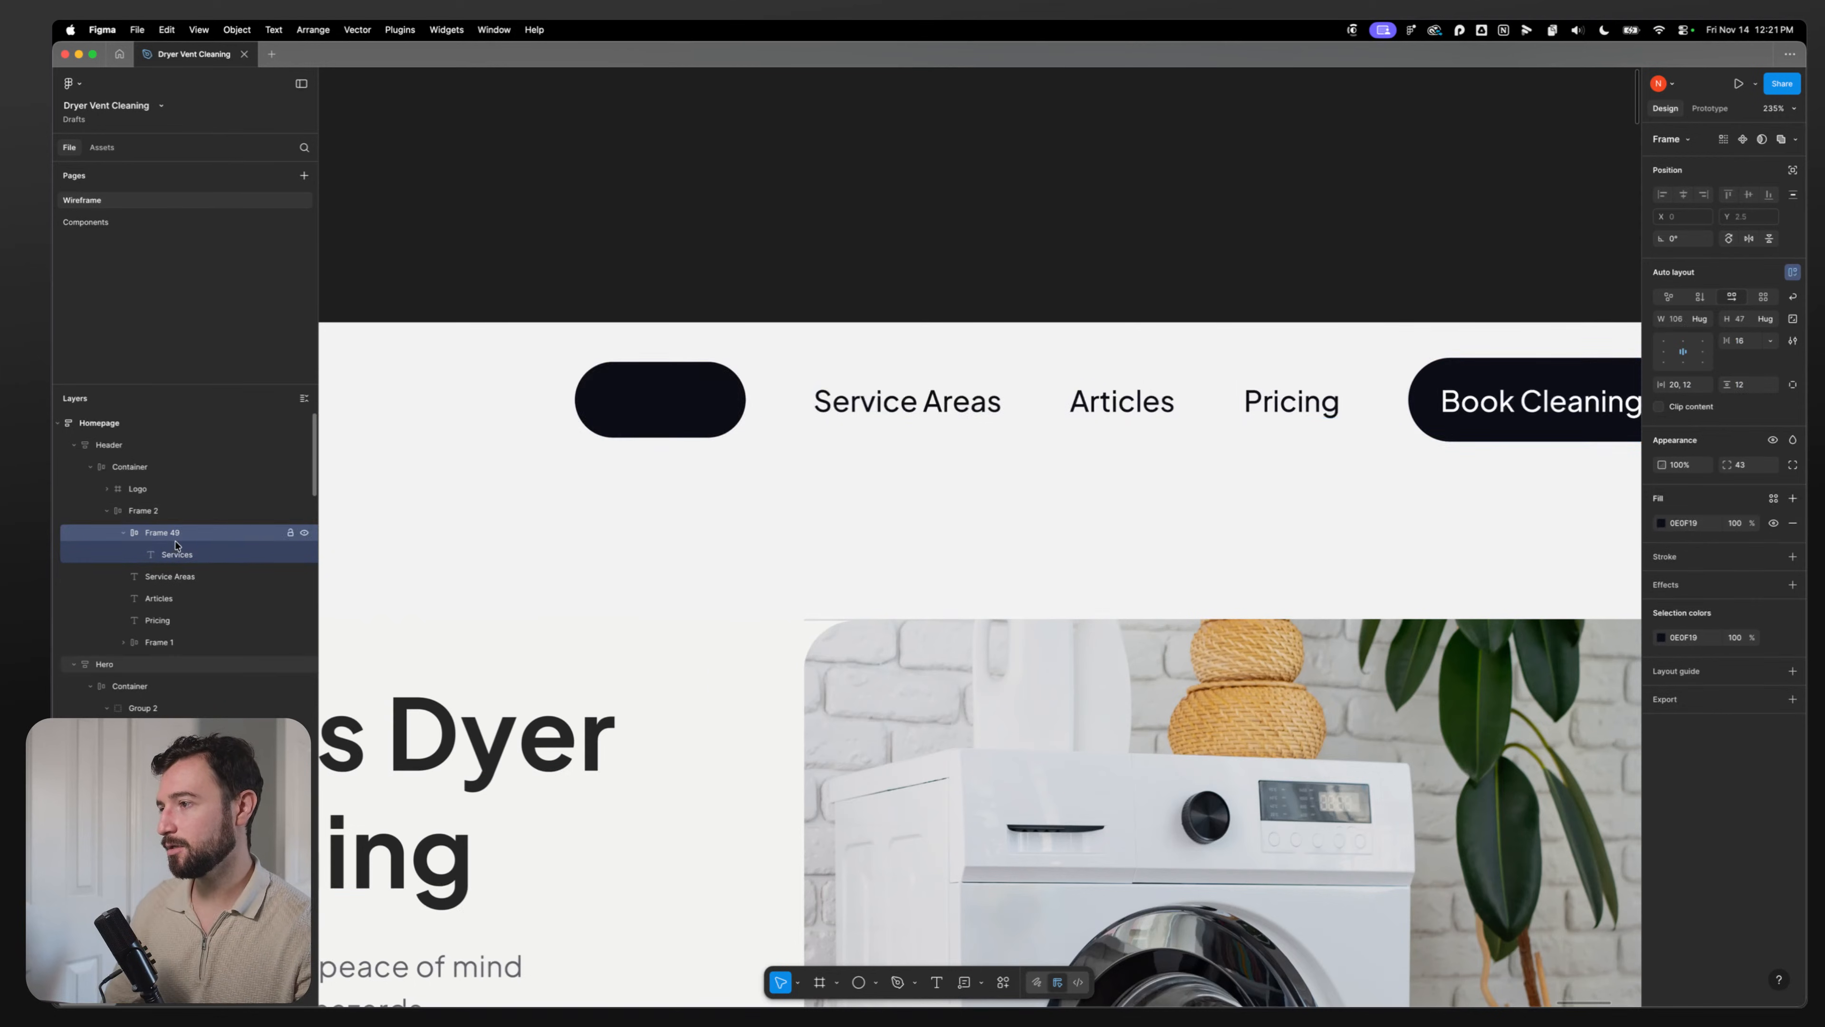
Step: Apply the Backgrounds/BG Light color style to the fill of the Services link frame
{"action": "left_click", "coordinate": [1661, 524]}
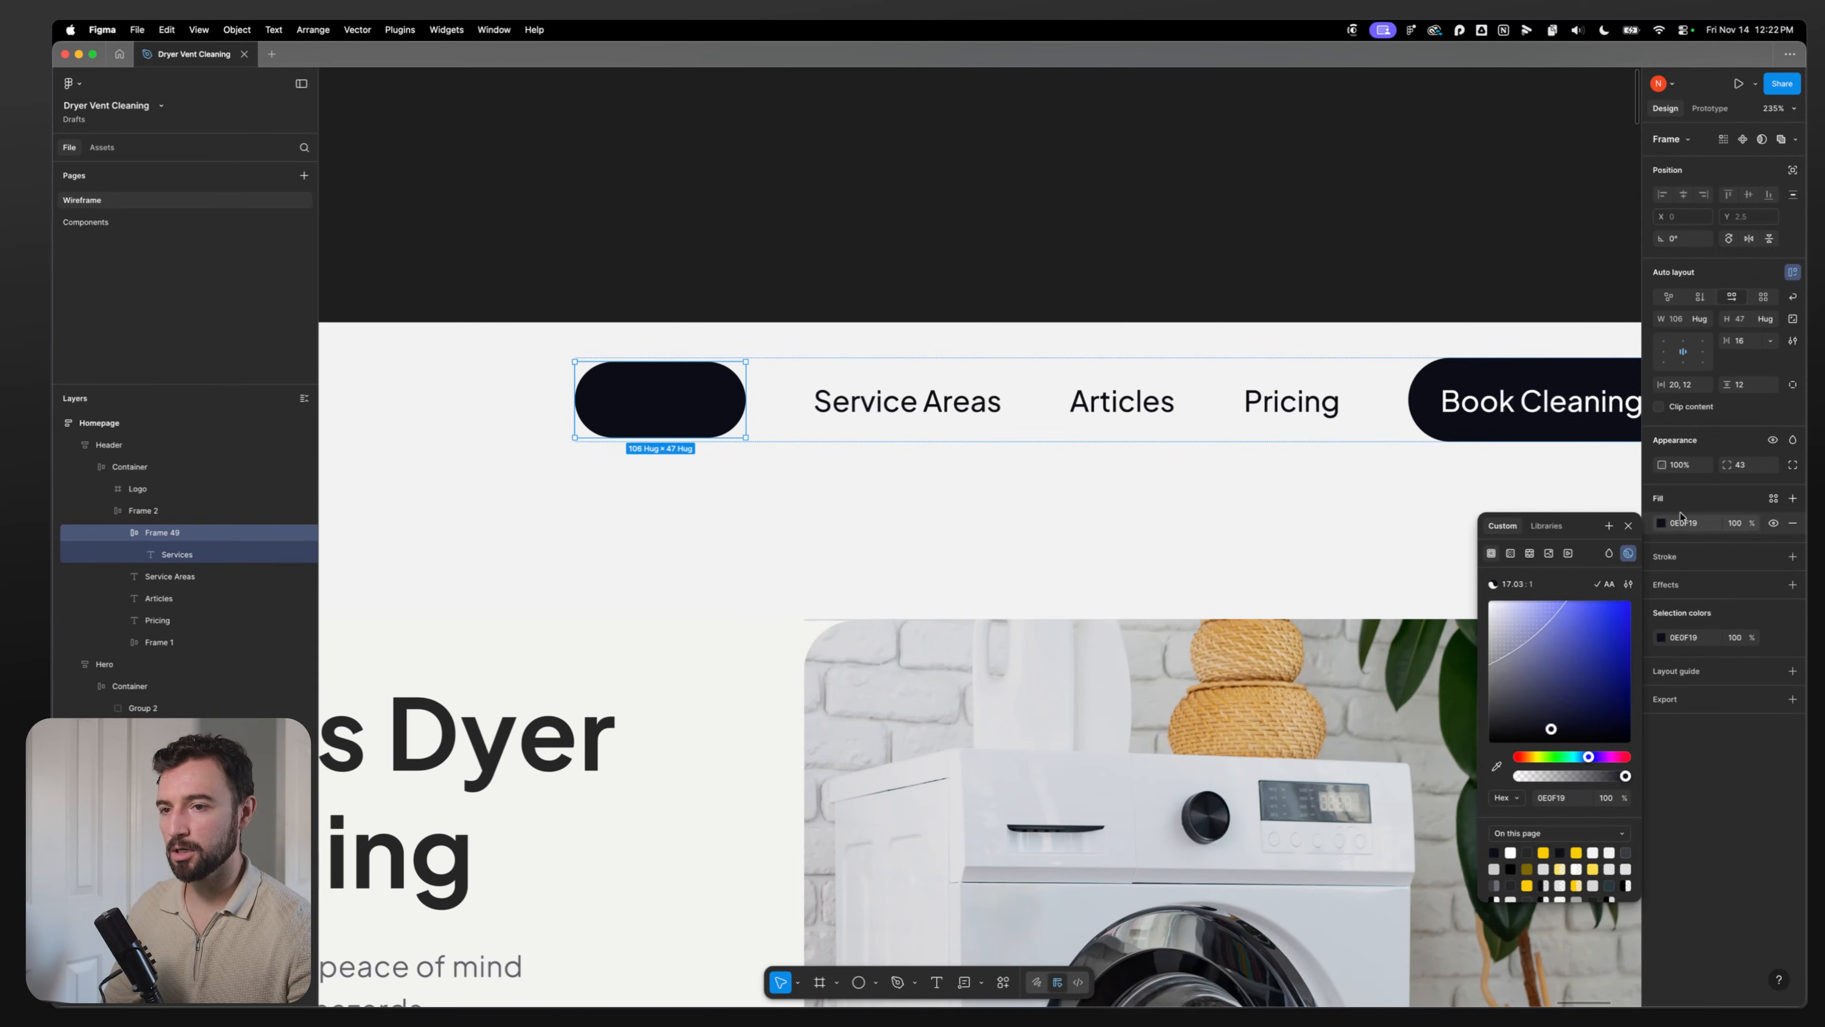
{"action": "left_click", "coordinate": [1774, 498]}
{"action": "left_click", "coordinate": [1517, 716]}
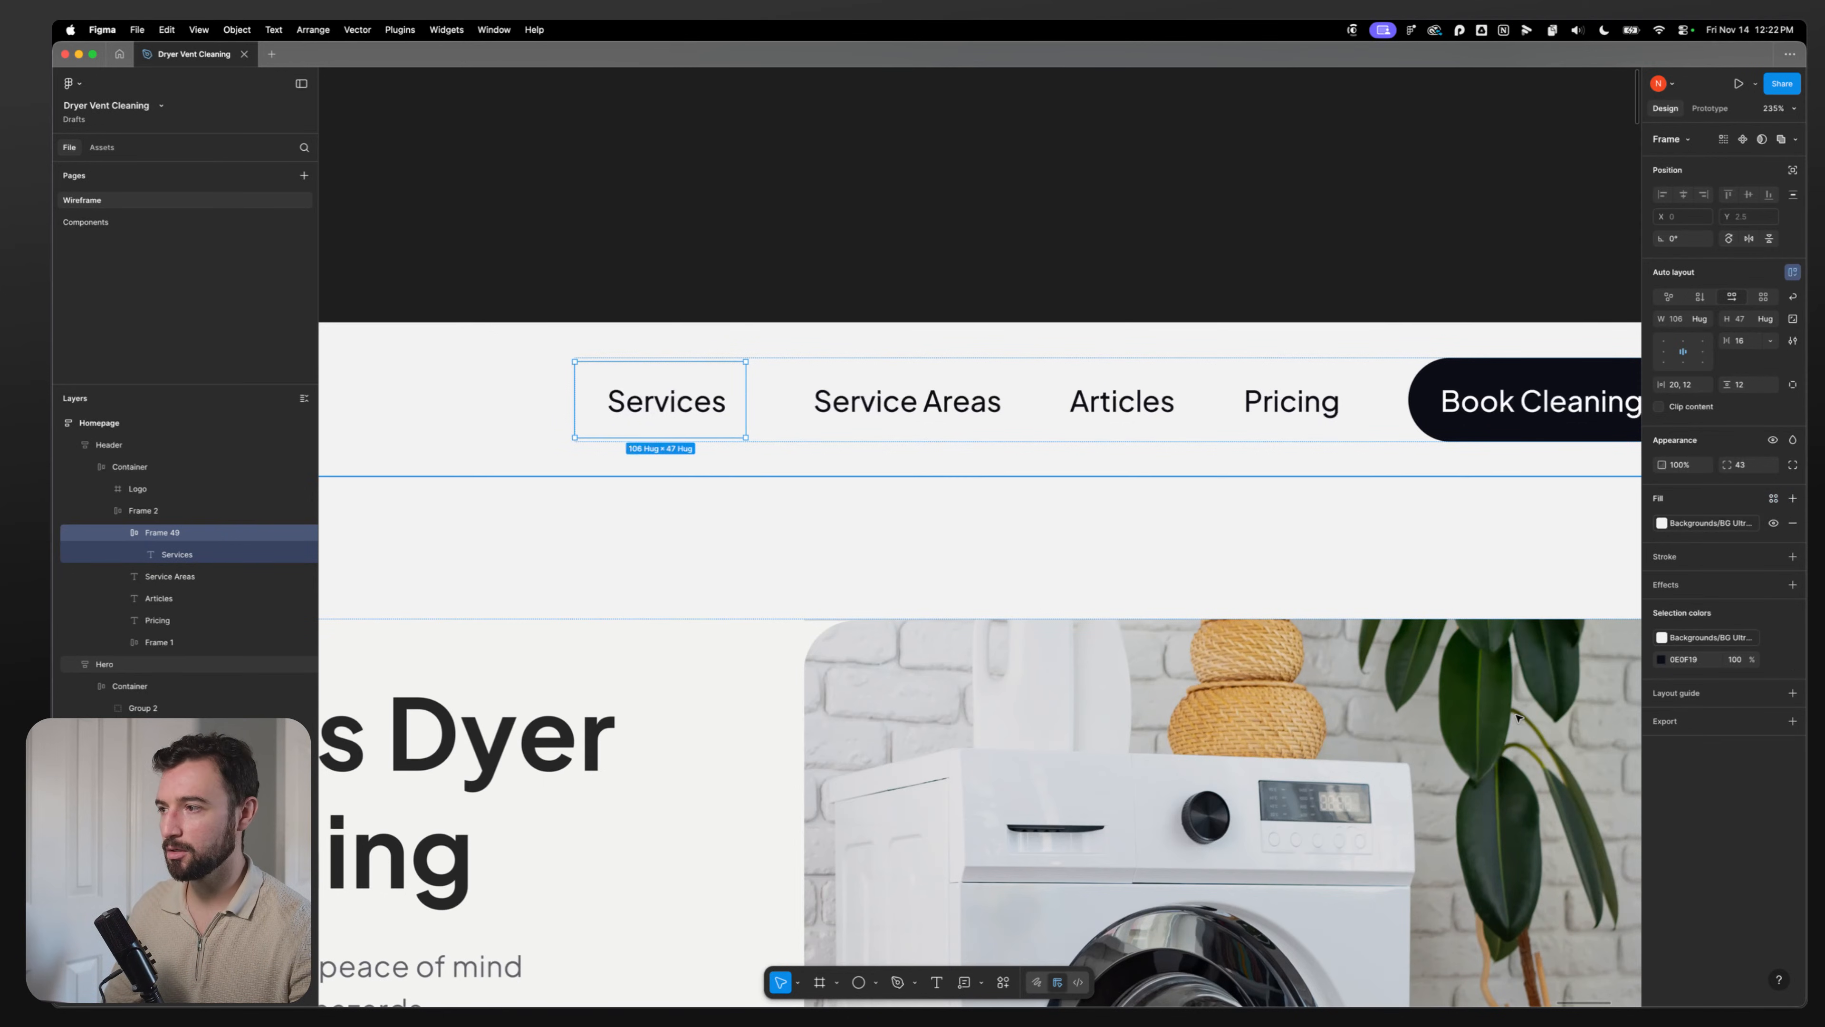
{"action": "left_click", "coordinate": [1707, 523]}
{"action": "left_click", "coordinate": [1584, 693]}
{"action": "left_click", "coordinate": [568, 617]}
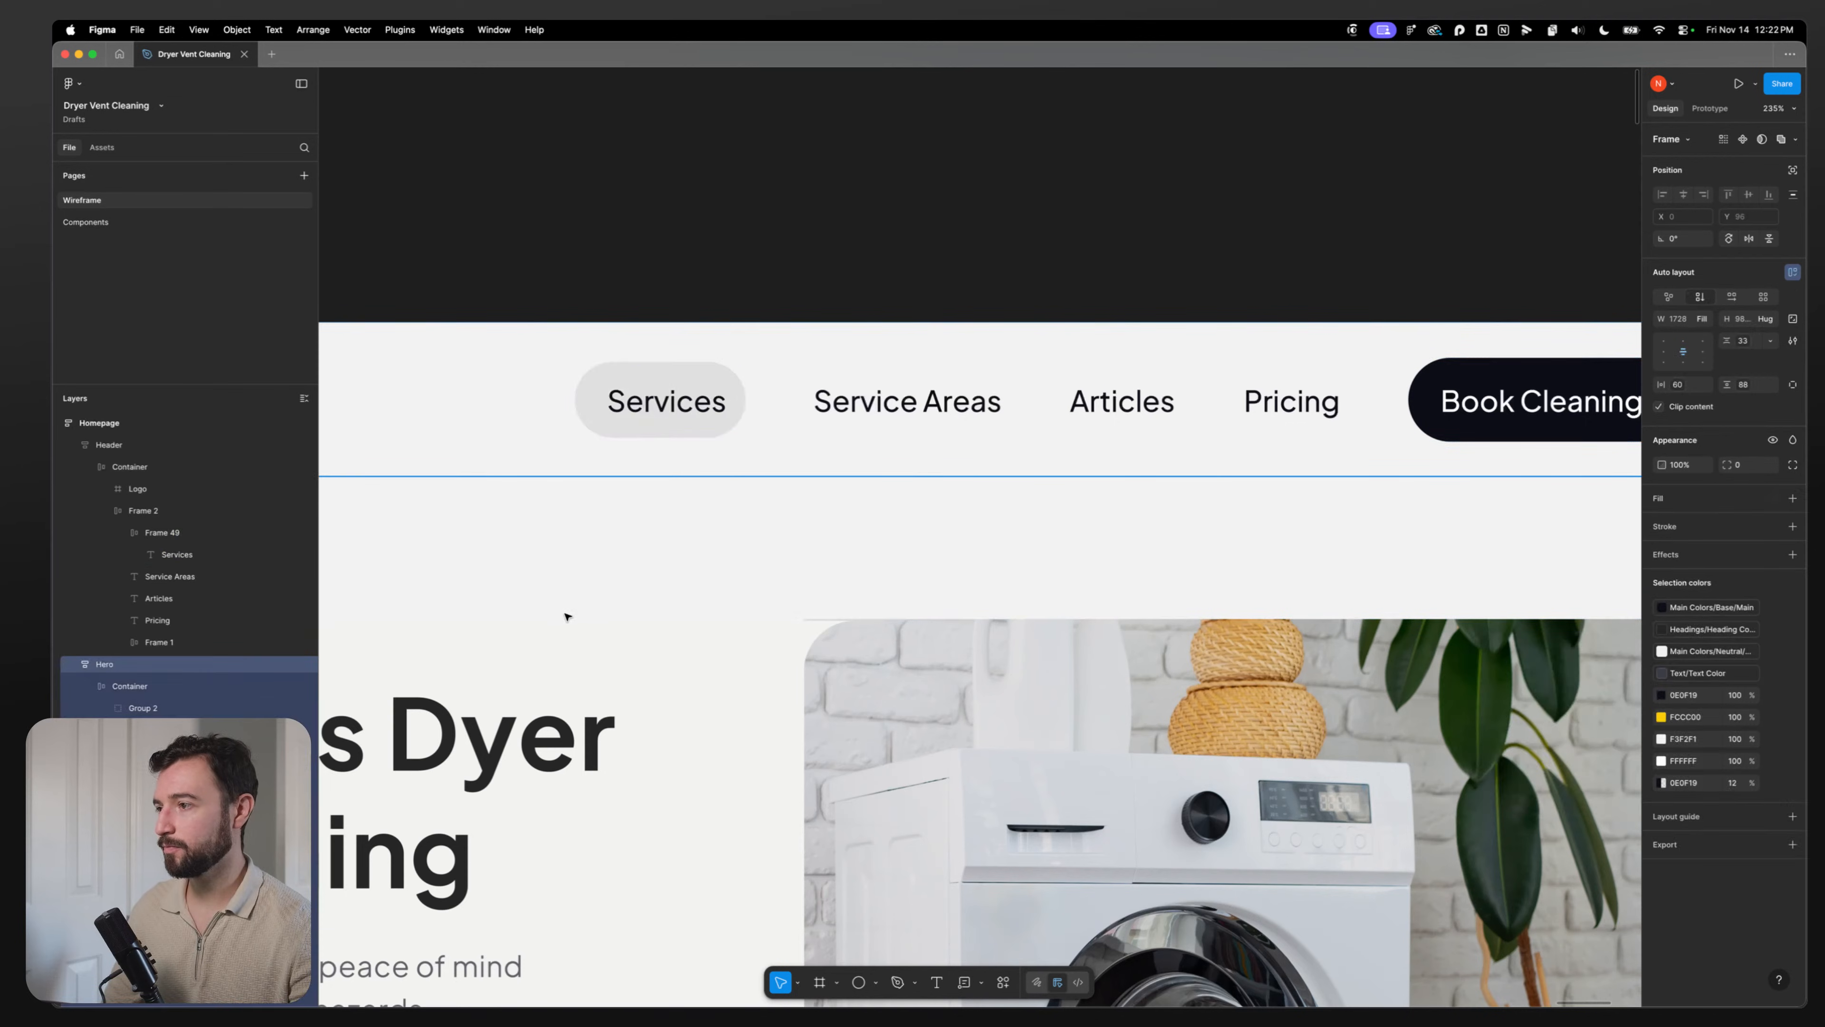
Step: Set the right padding of the Services link frame to 20, matching its left padding
{"action": "left_click", "coordinate": [668, 424]}
{"action": "double_click", "coordinate": [653, 424]}
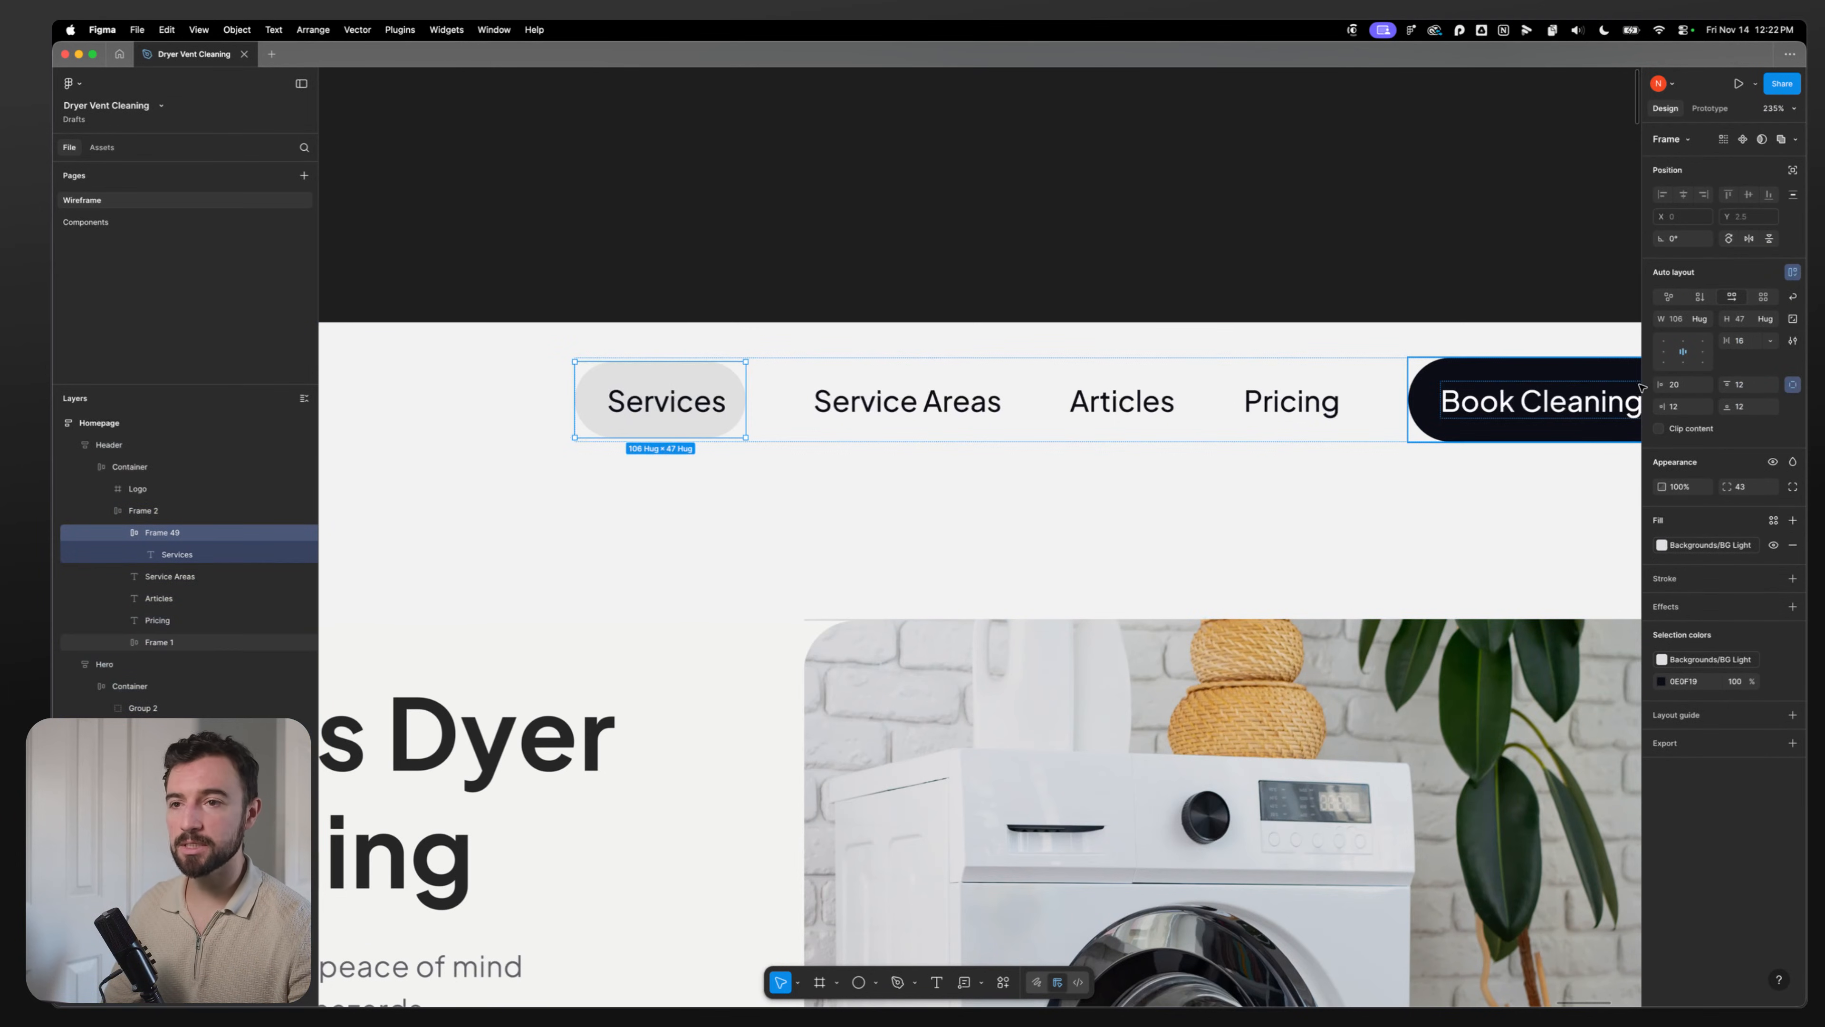
{"action": "left_click", "coordinate": [1751, 389]}
{"action": "type", "text": "20"}
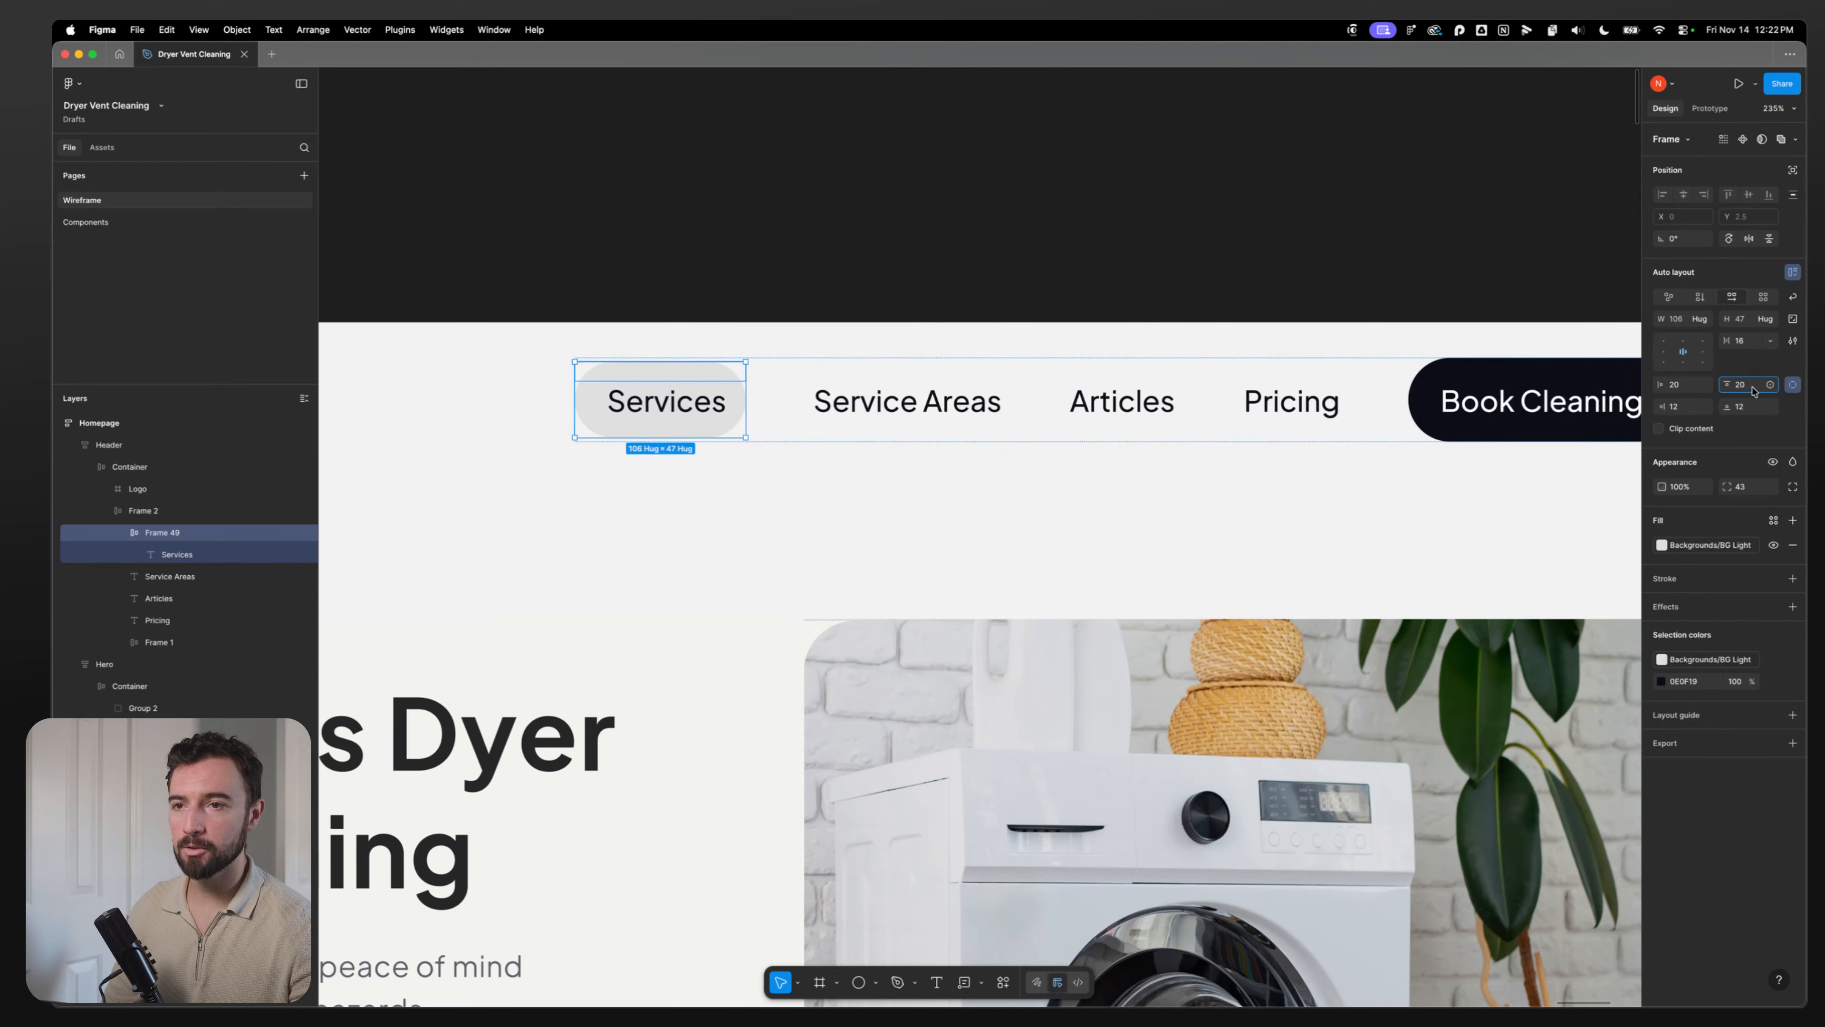
{"action": "left_click", "coordinate": [990, 571]}
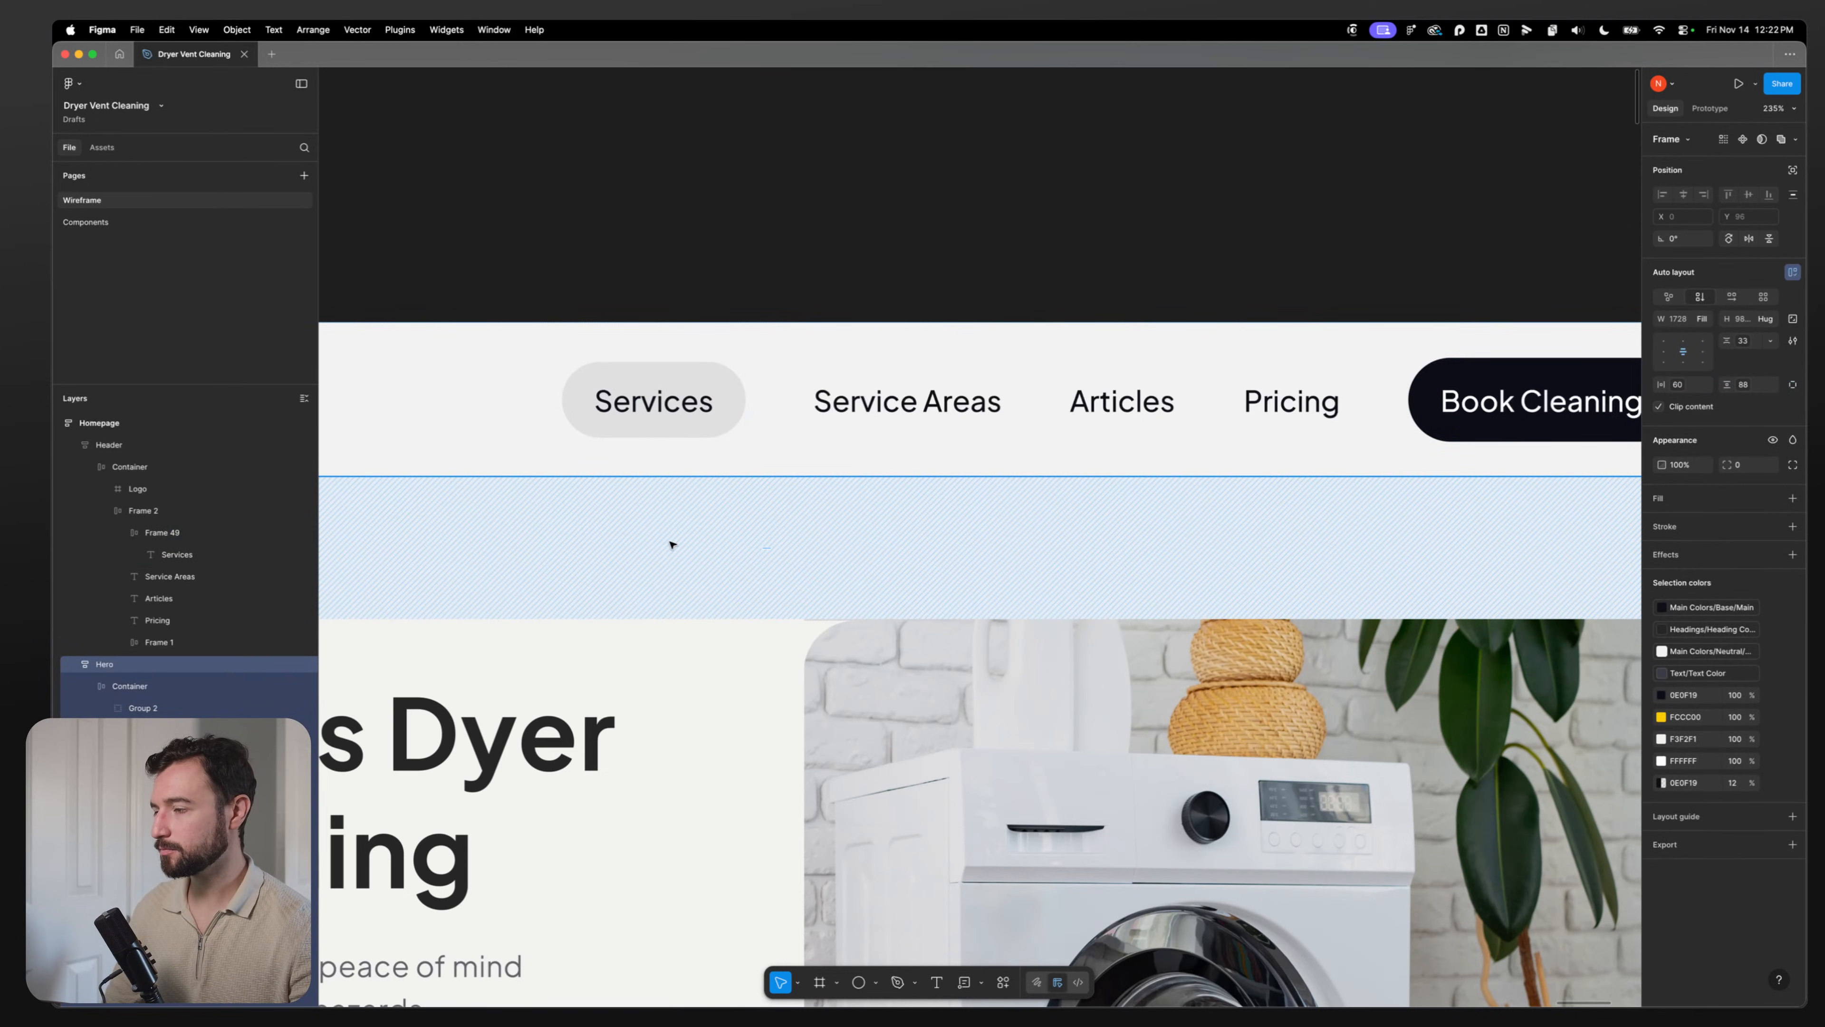
Step: Check the Services pill against the other header links and inspect the gaps between items in the navigation frame
{"action": "scroll", "coordinate": [750, 510], "scroll_direction": "down", "scroll_amount": 5}
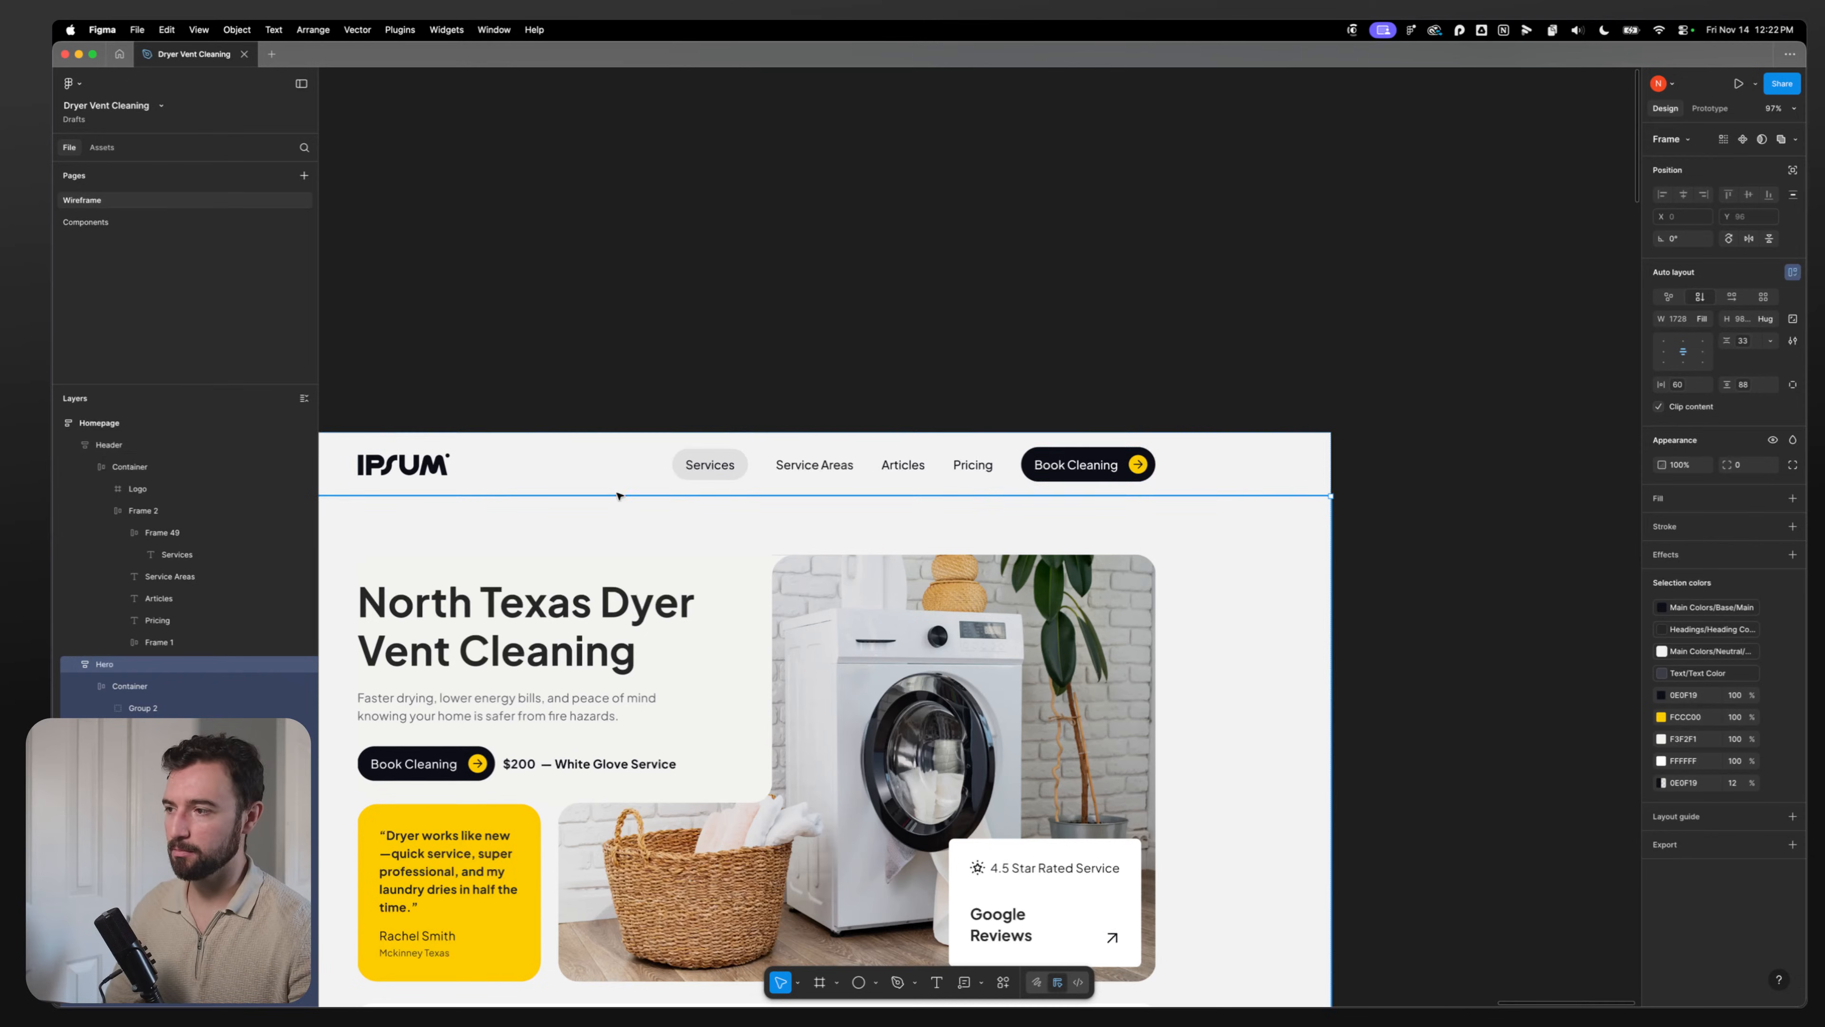
{"action": "left_click", "coordinate": [710, 466]}
{"action": "left_click", "coordinate": [712, 467]}
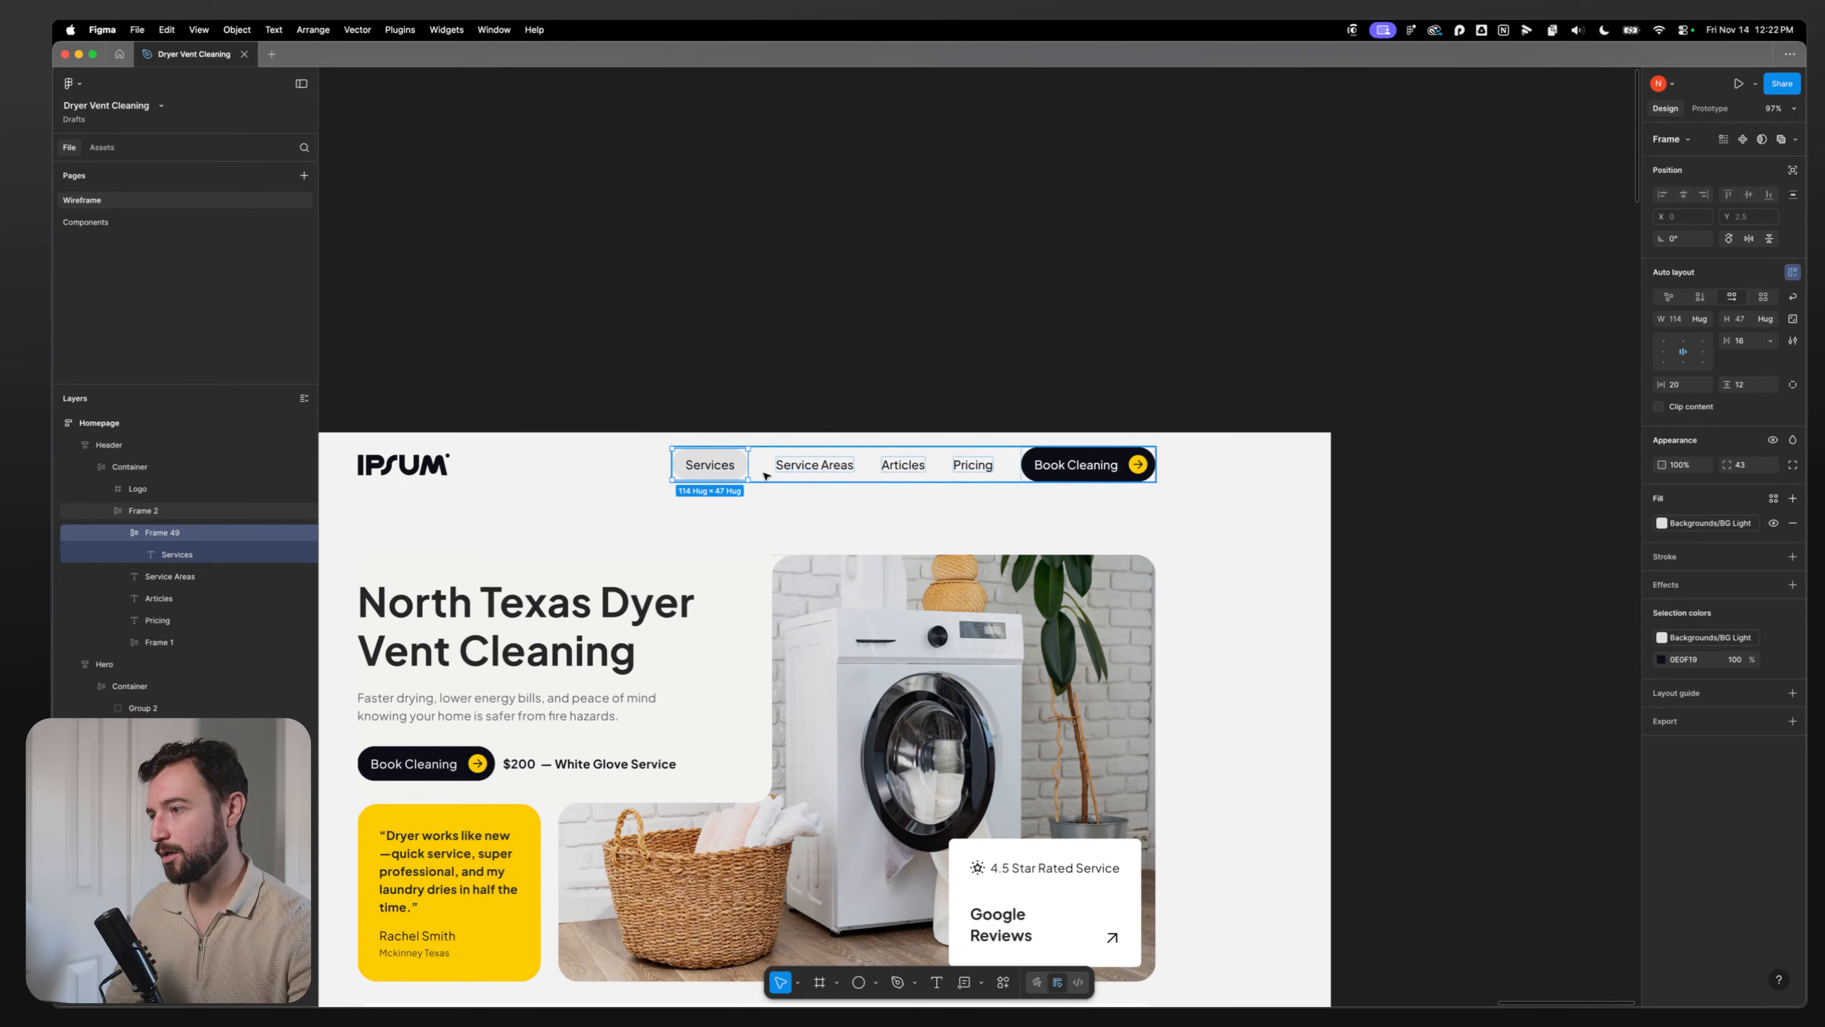
{"action": "key", "text": "Escape"}
{"action": "left_click", "coordinate": [794, 466]}
{"action": "key", "text": "Escape"}
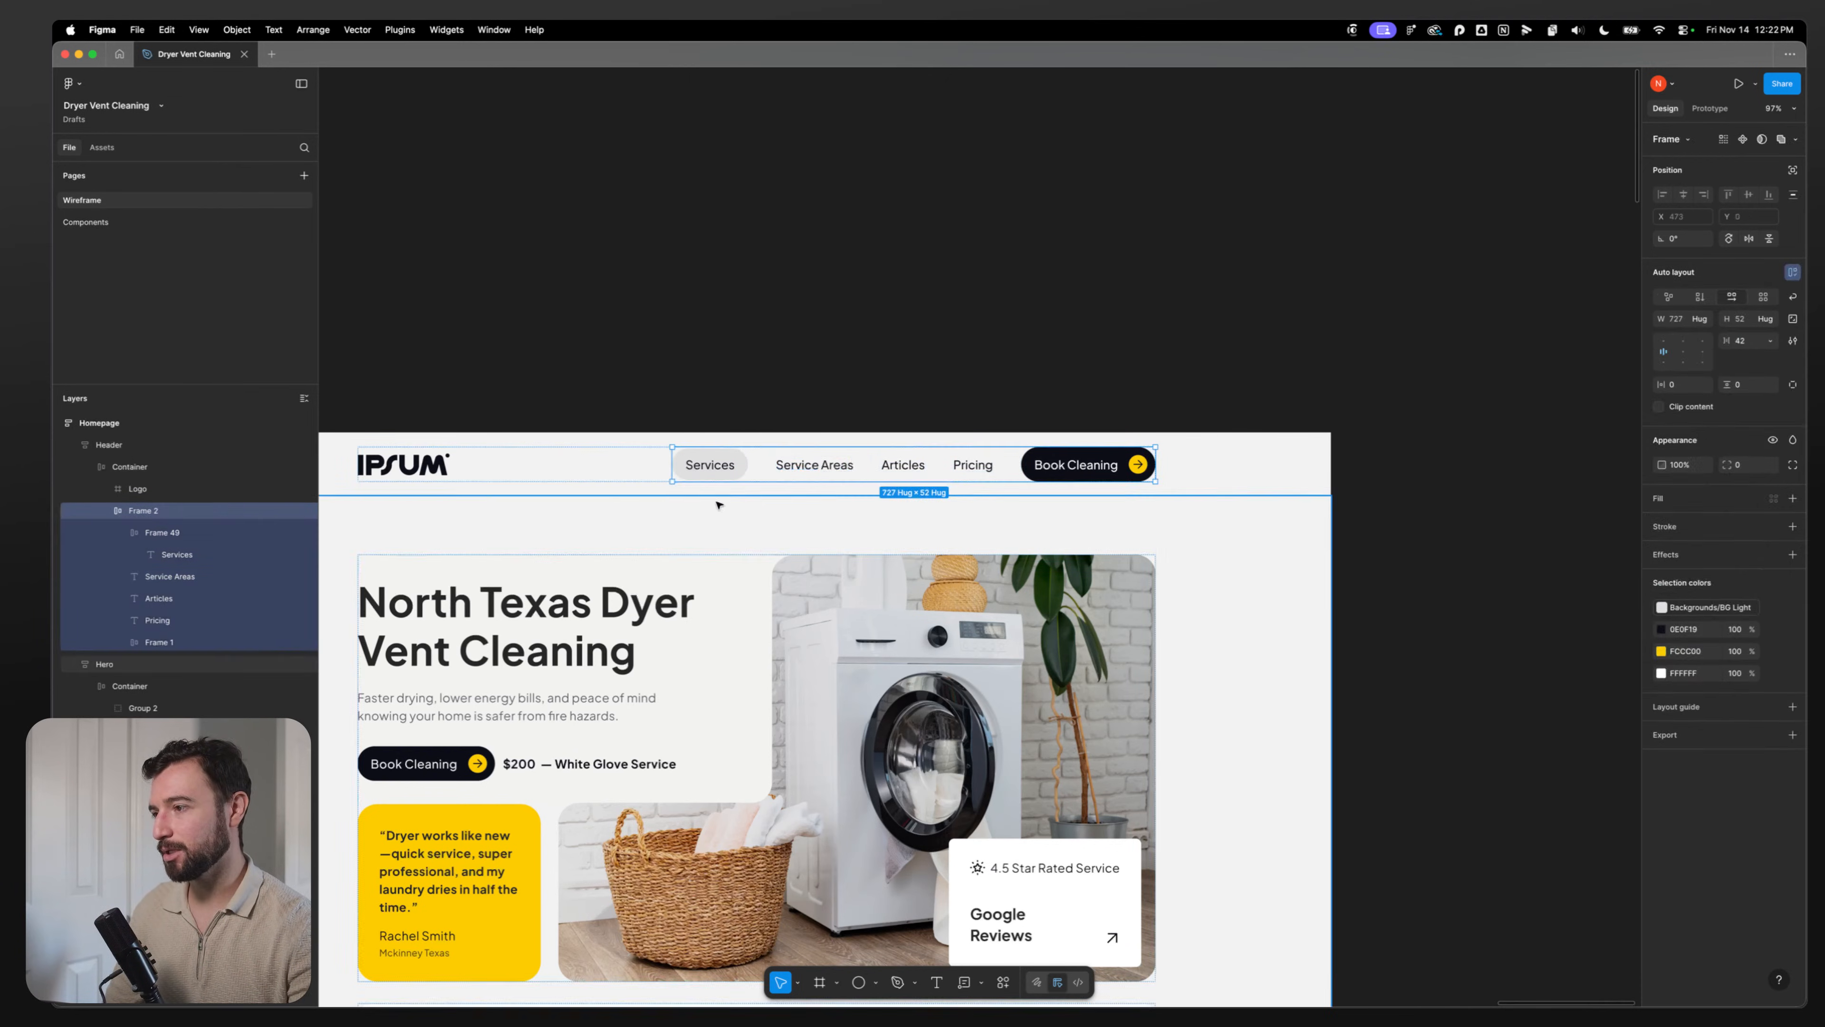
{"action": "scroll", "coordinate": [673, 495], "scroll_direction": "up", "scroll_amount": 5}
{"action": "scroll", "coordinate": [805, 435], "scroll_direction": "down", "scroll_amount": 3}
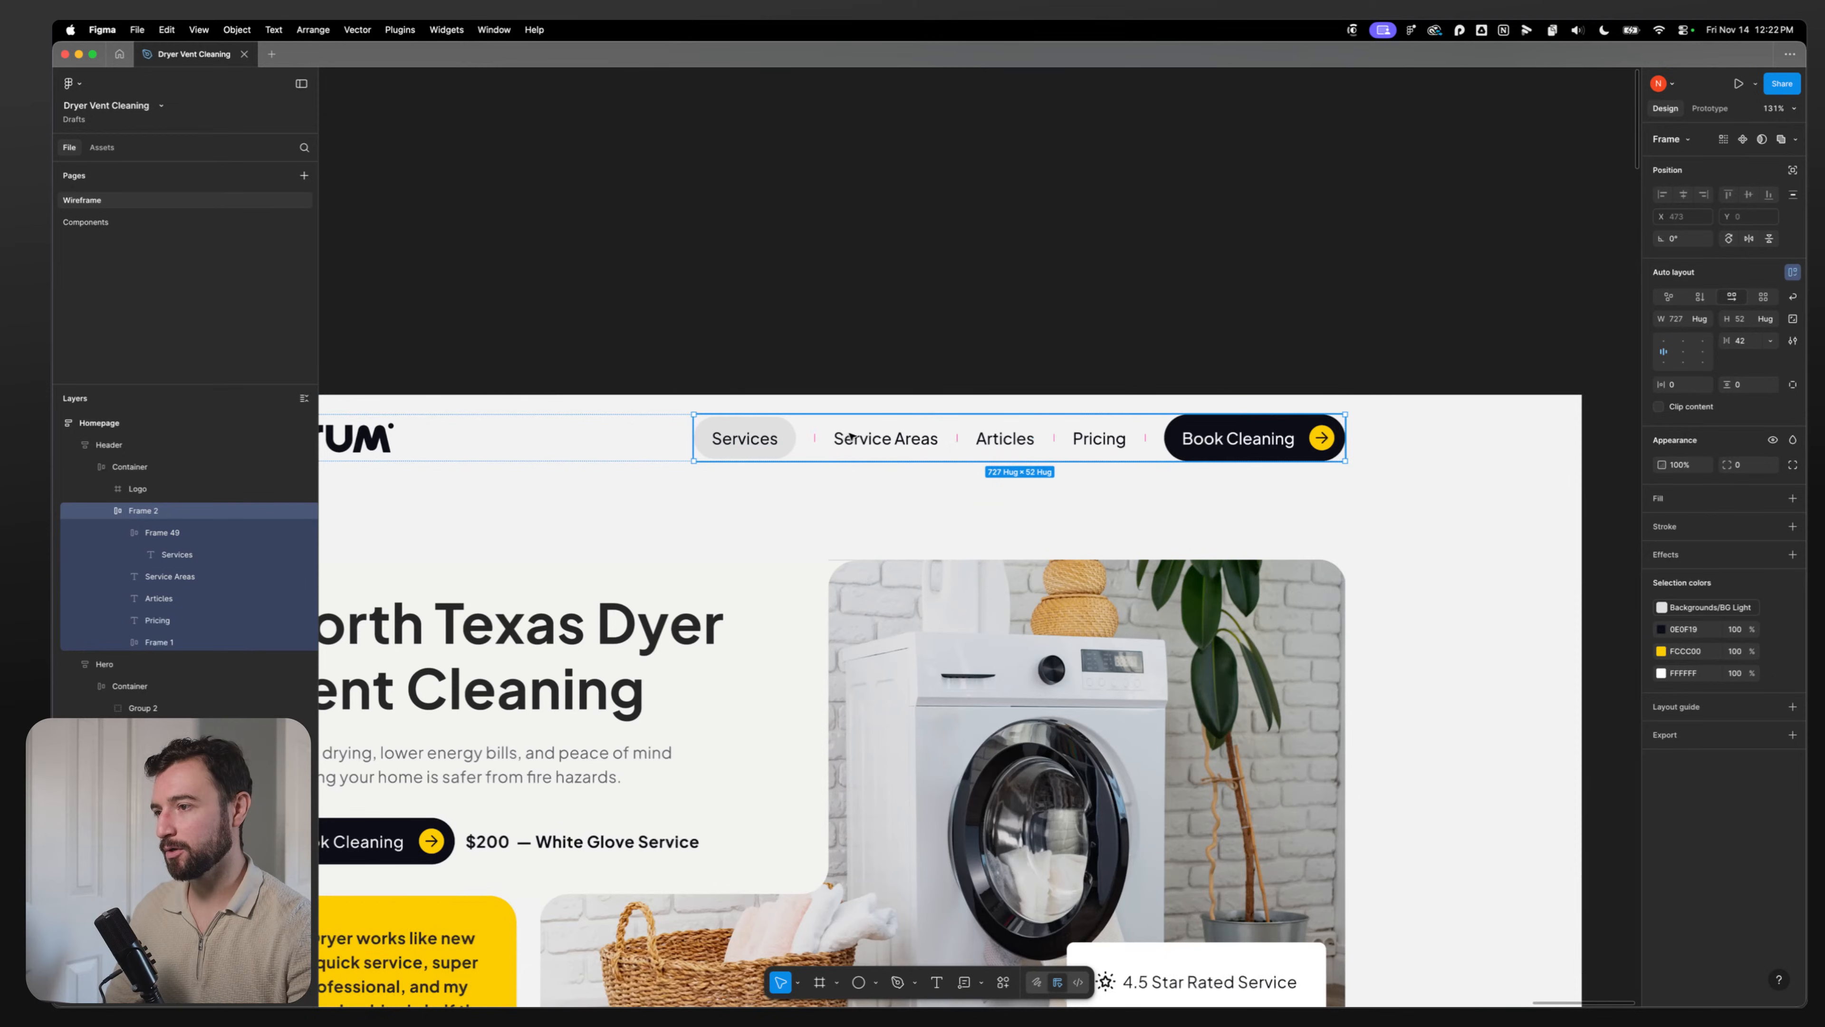
{"action": "left_click", "coordinate": [820, 443]}
{"action": "key", "text": "Escape"}
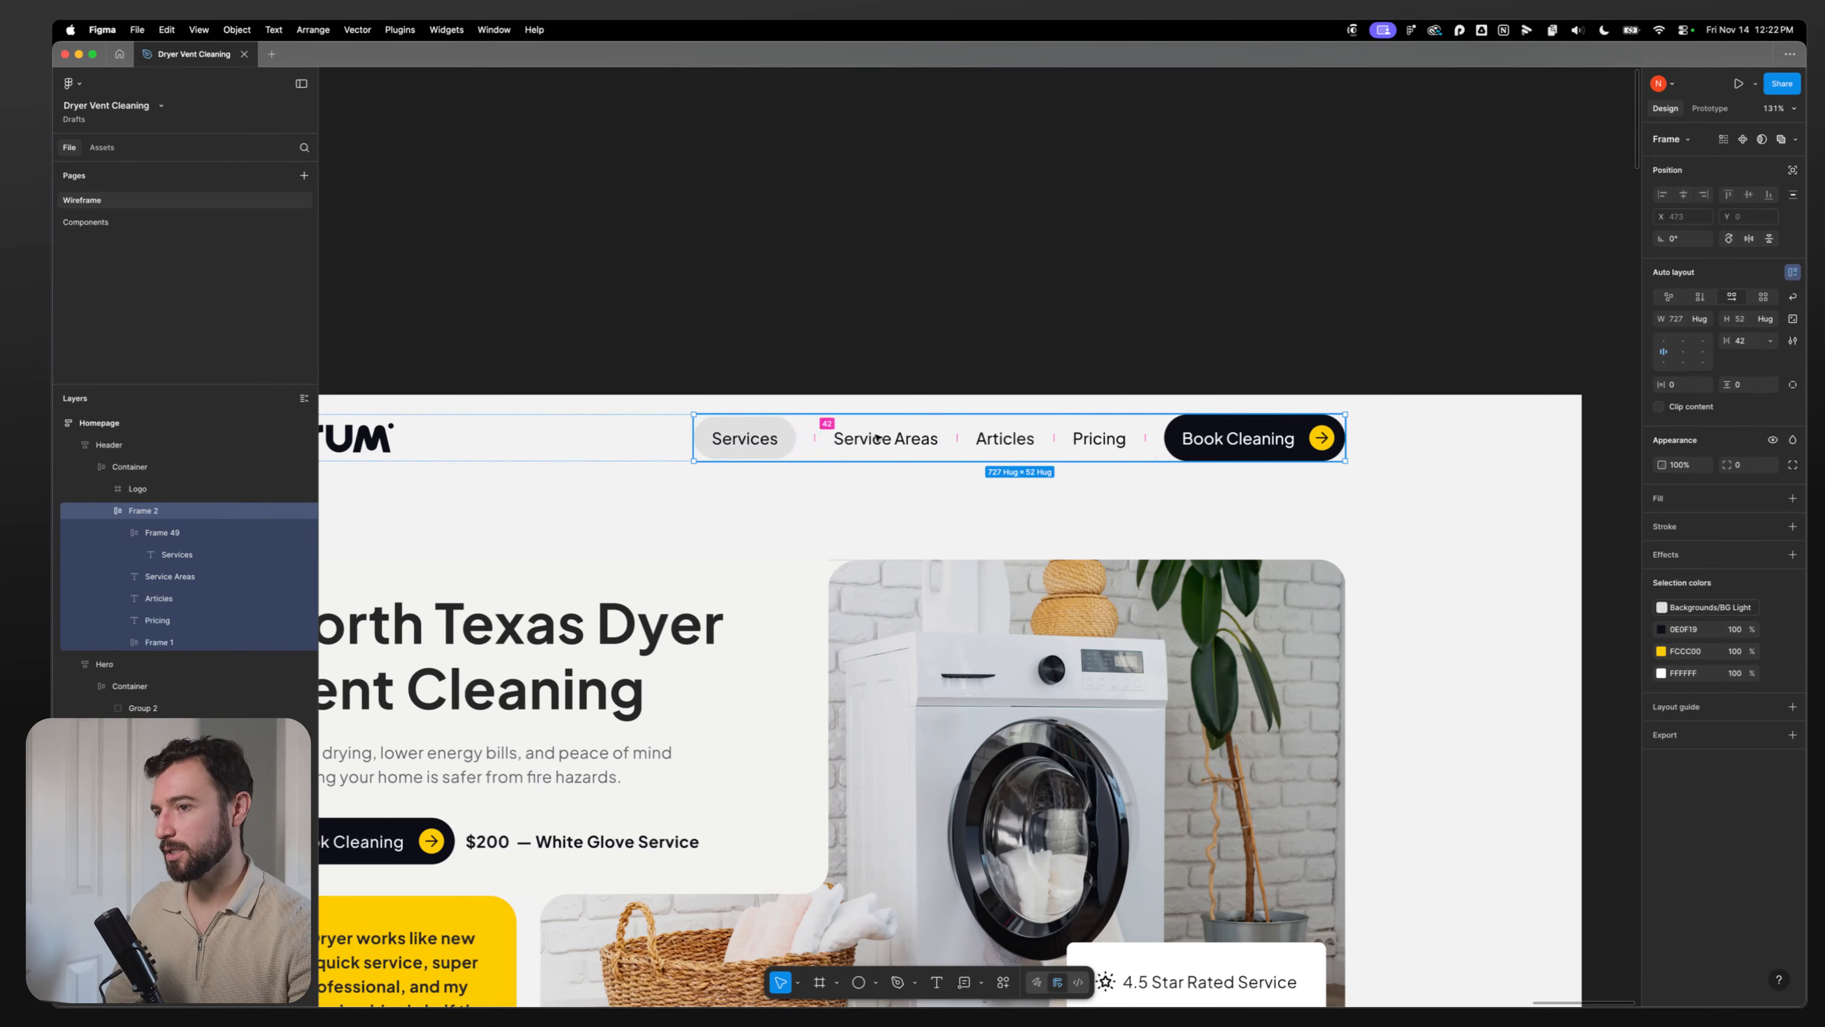
Step: Annotate the Services pill in the header navigation with "background color would show on hover and would scale from 80% to 100%"
{"action": "left_click", "coordinate": [1324, 444]}
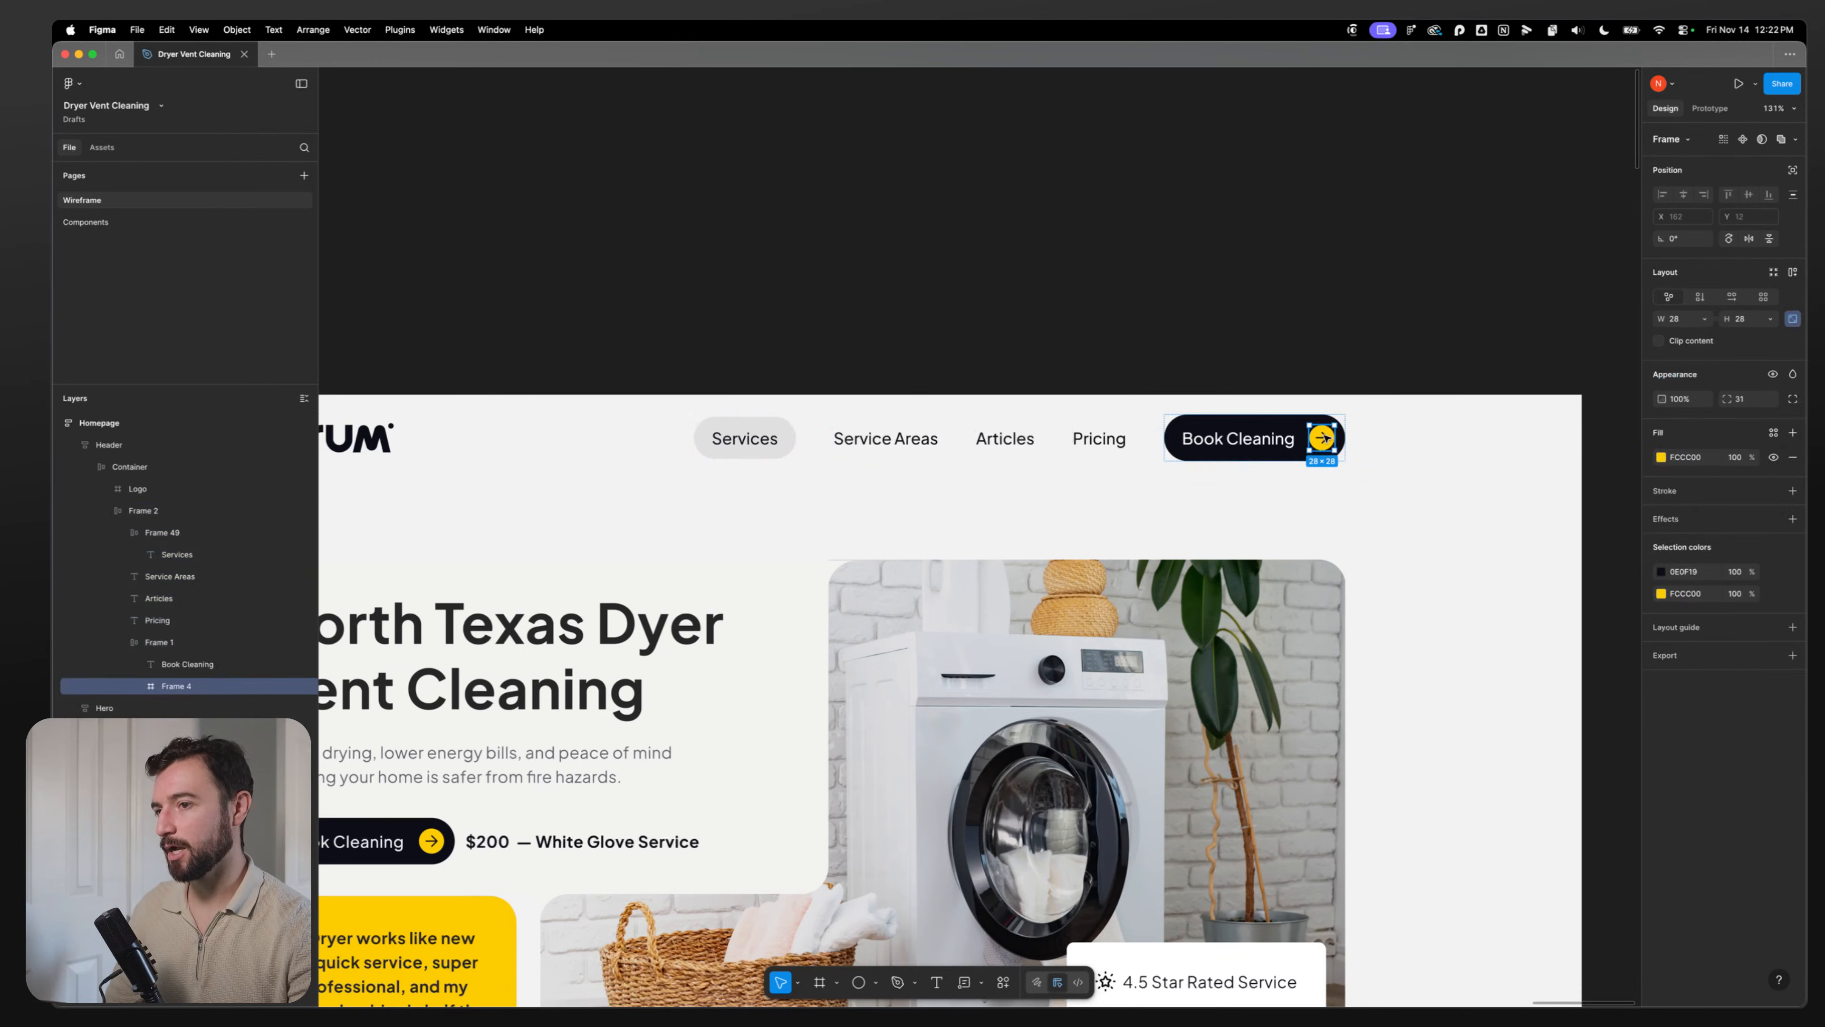
{"action": "left_click", "coordinate": [746, 440]}
{"action": "double_click", "coordinate": [748, 443]}
{"action": "left_click", "coordinate": [826, 436]}
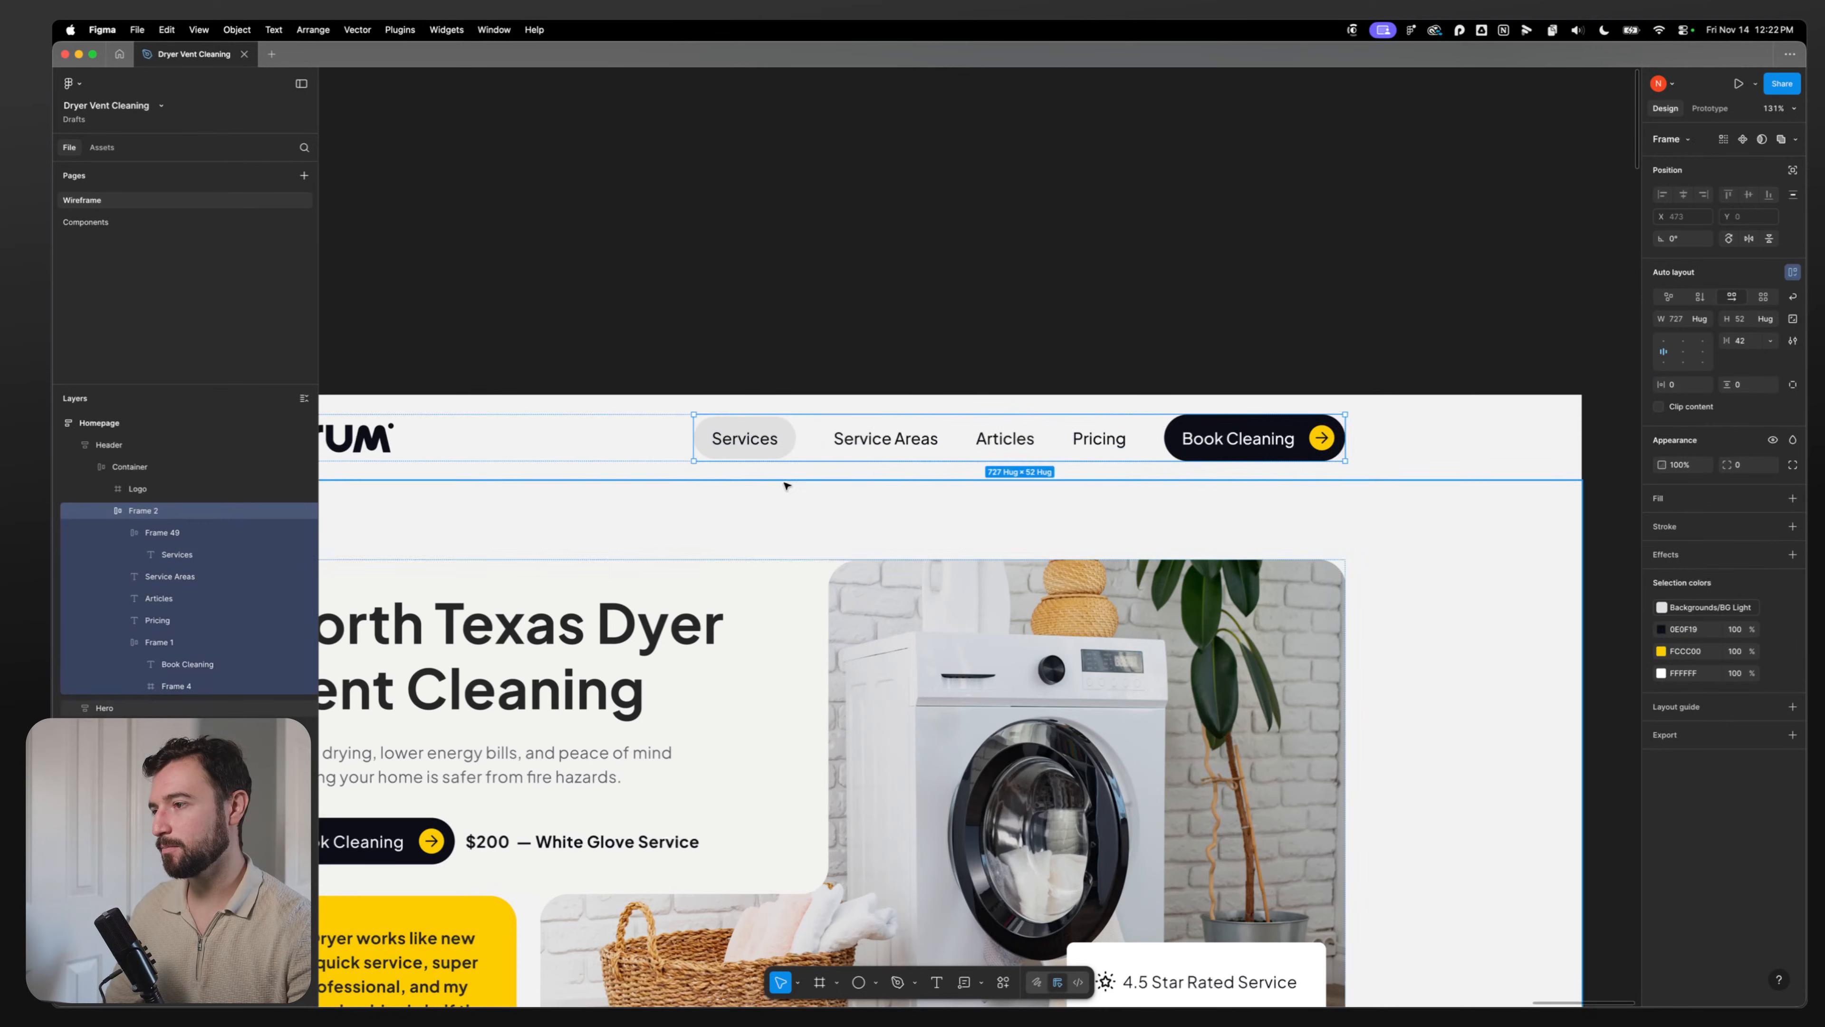
{"action": "double_click", "coordinate": [770, 438]}
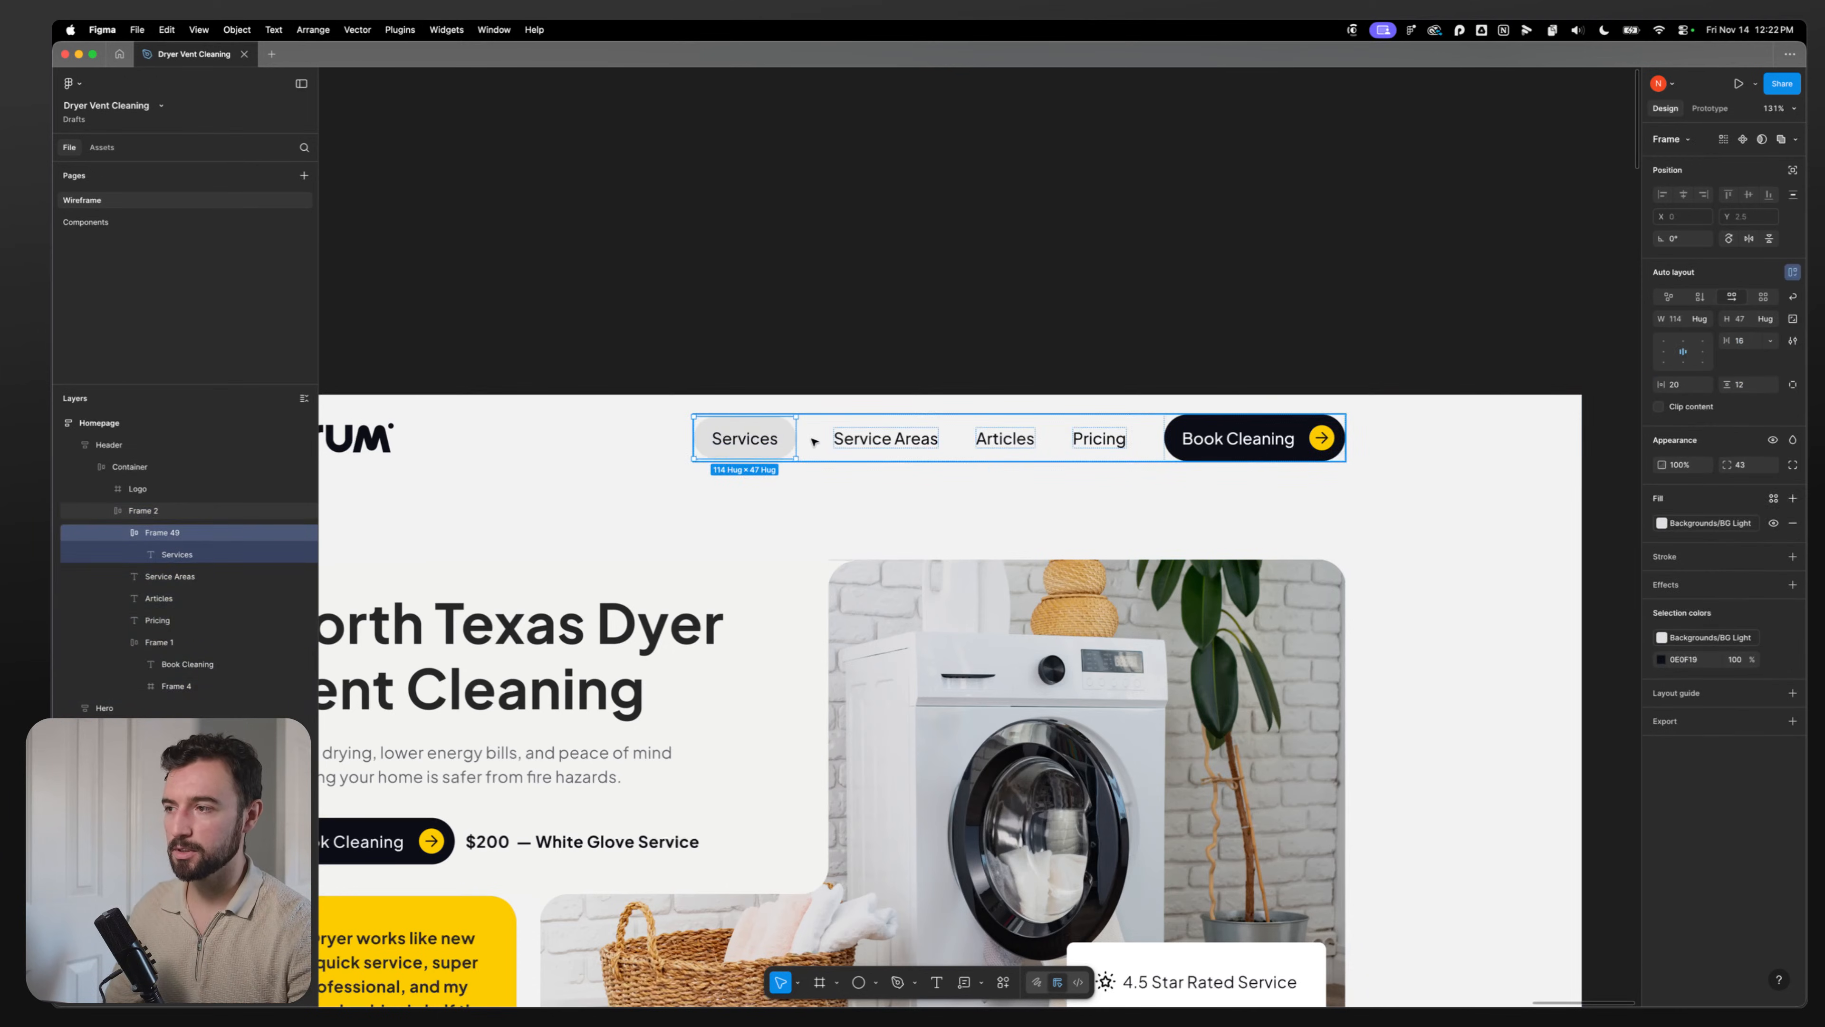
{"action": "key", "text": "c"}
{"action": "left_click", "coordinate": [783, 419]}
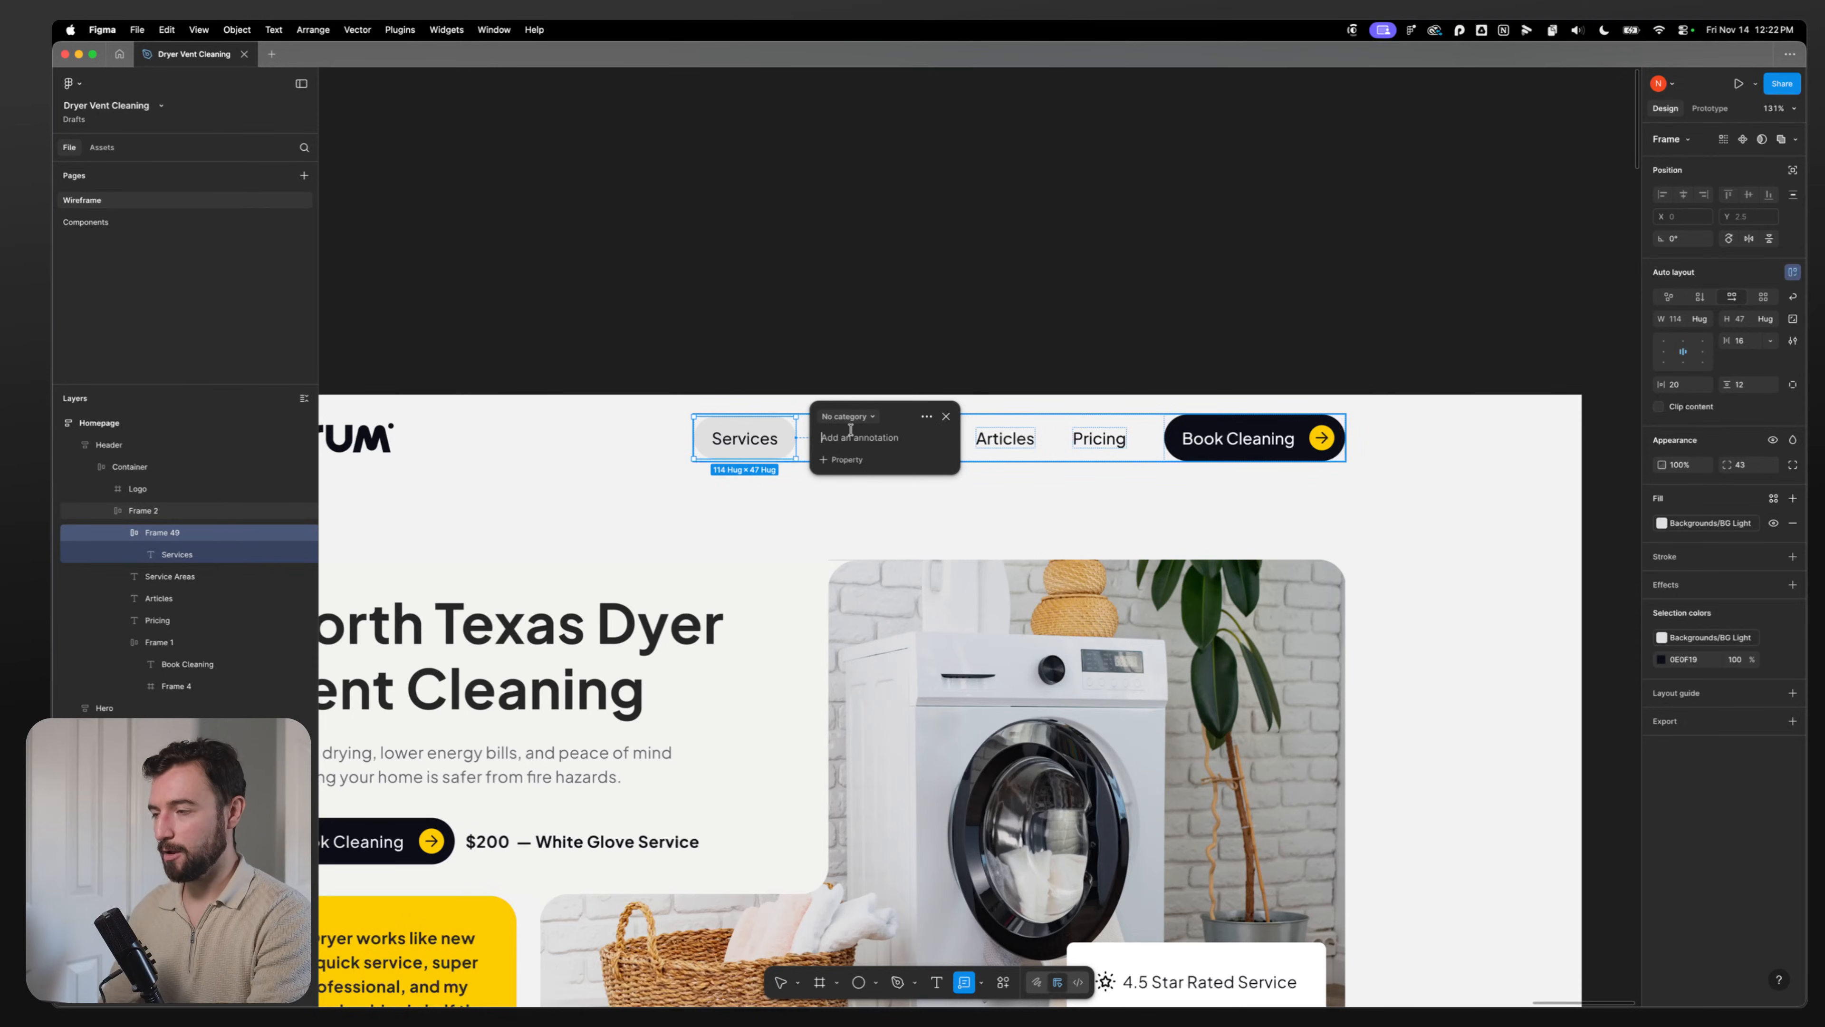
{"action": "type", "text": "b"}
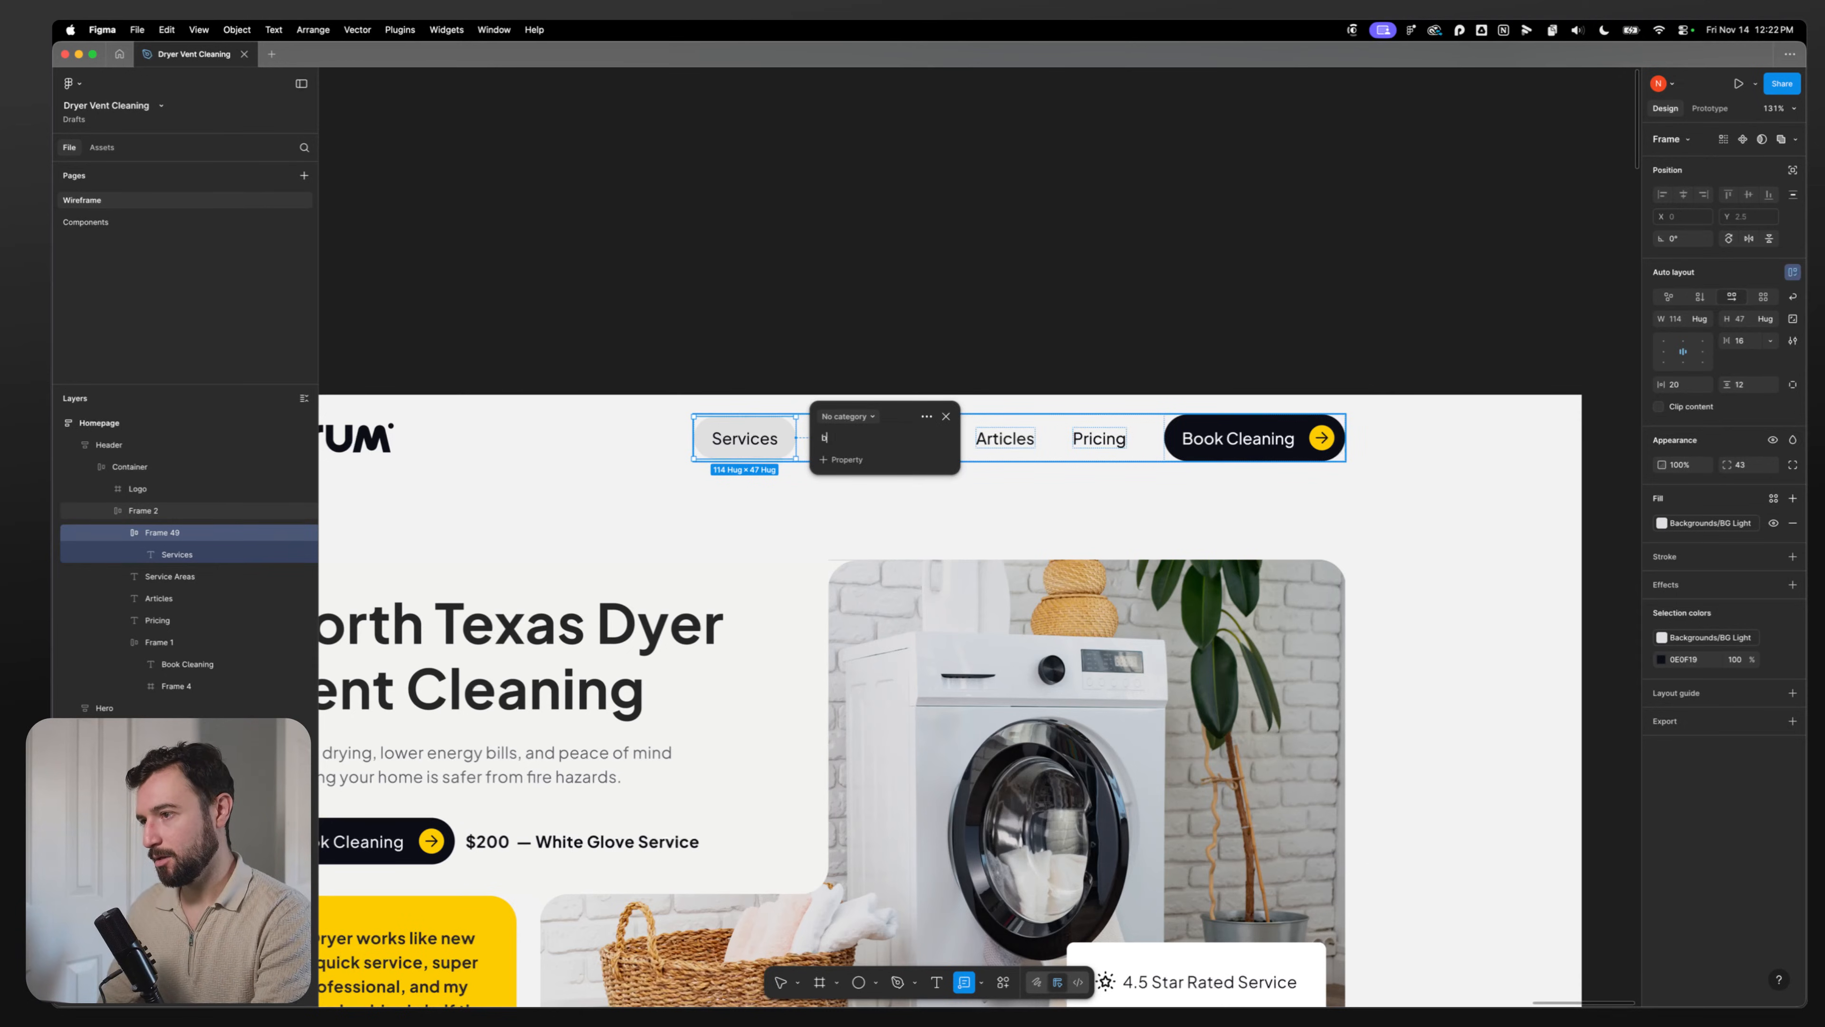
{"action": "type", "text": "ackground color wou"}
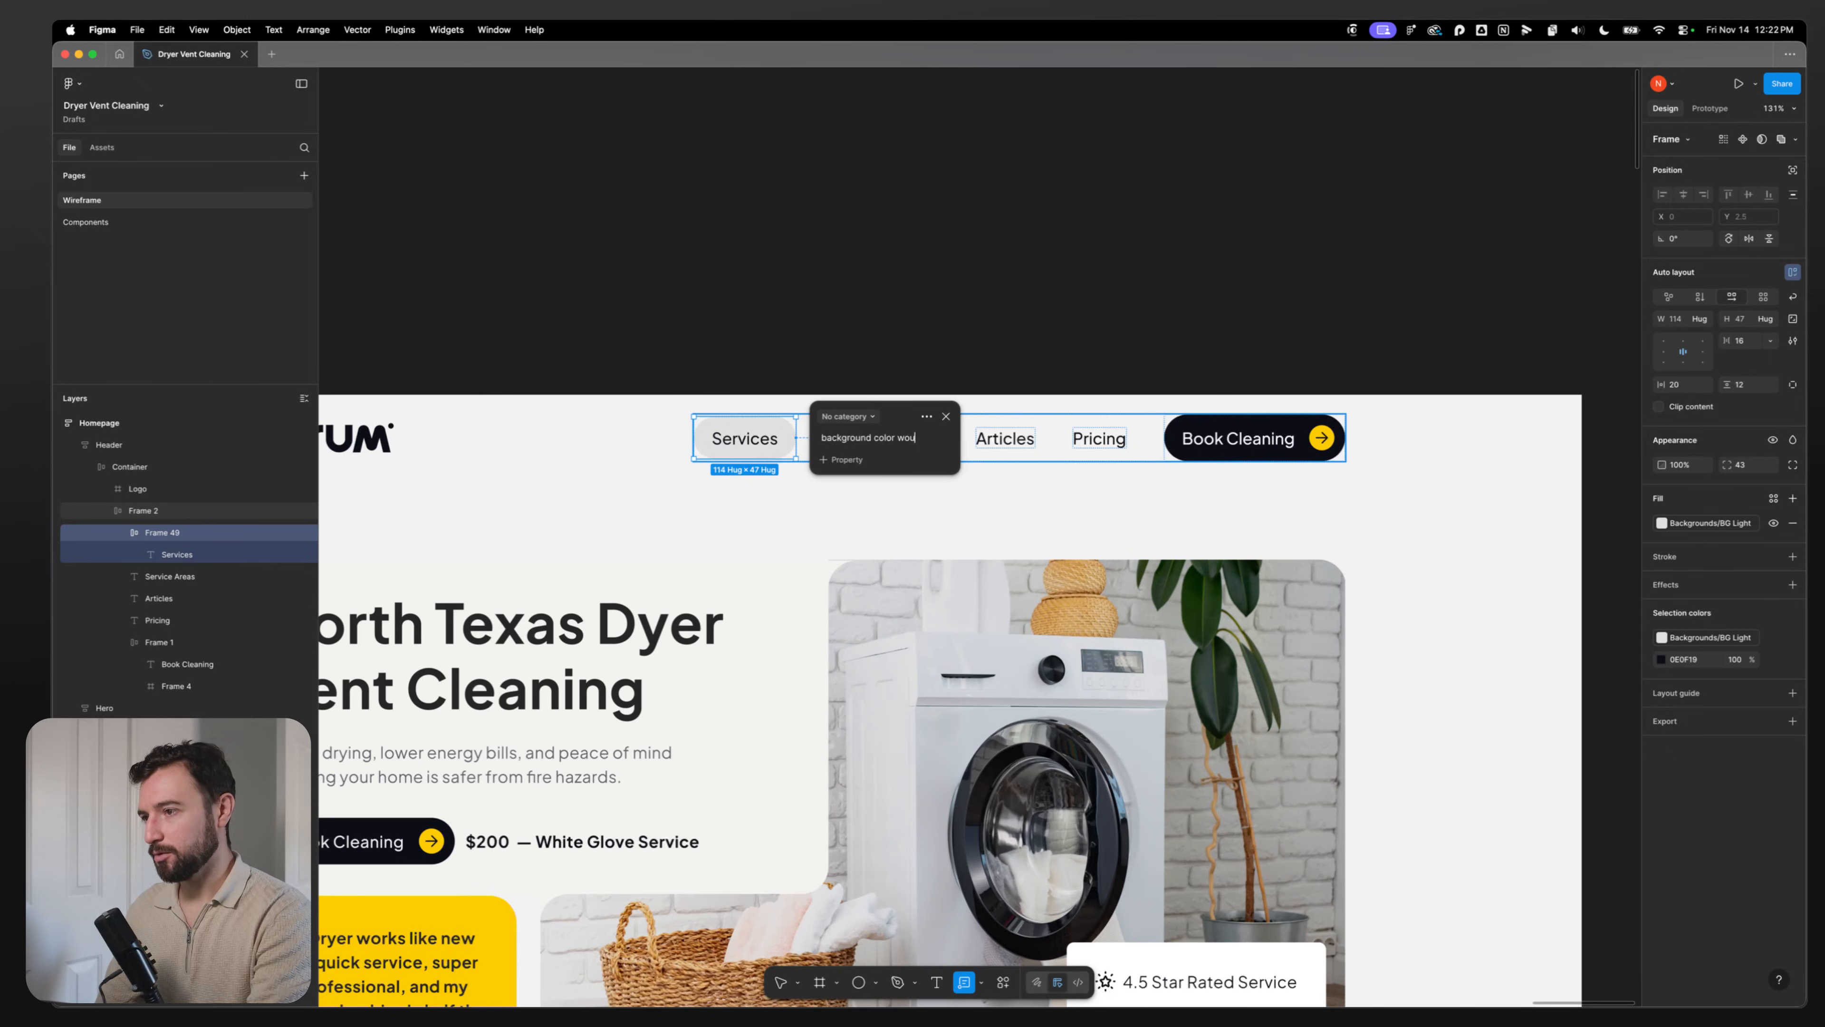
{"action": "type", "text": "ld show on hover"}
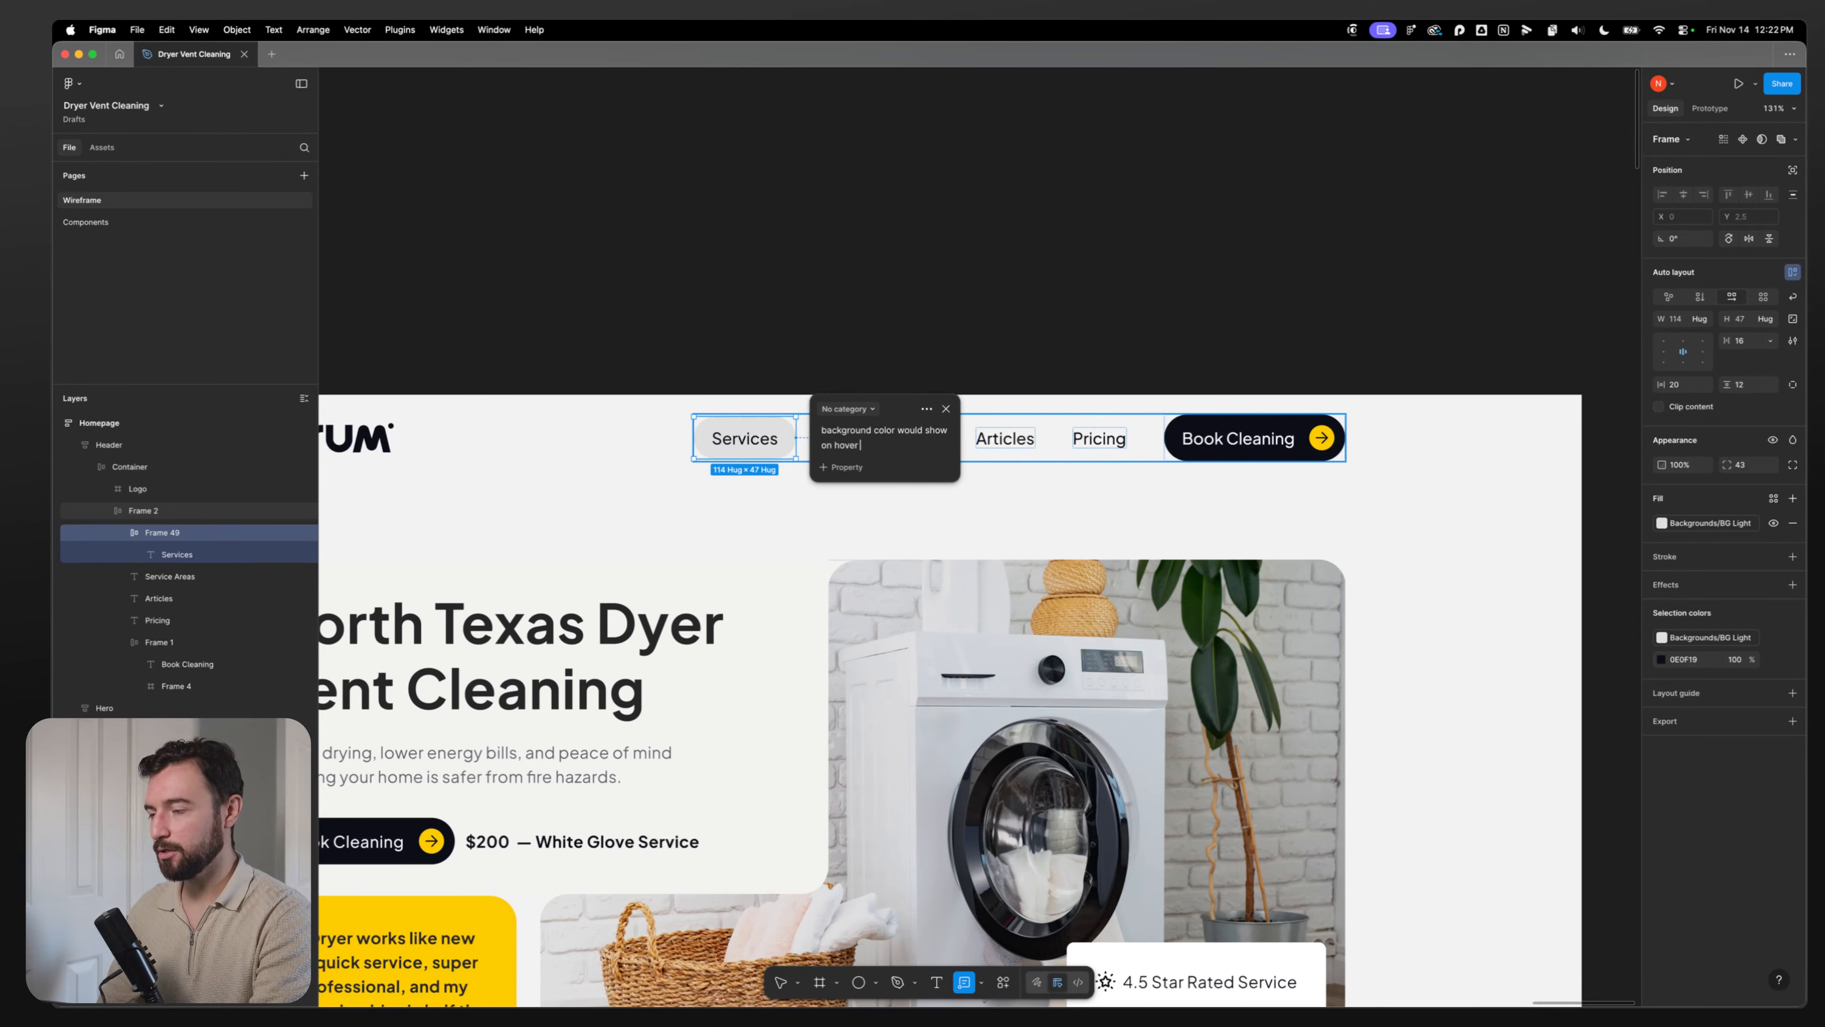
{"action": "type", "text": " and would"}
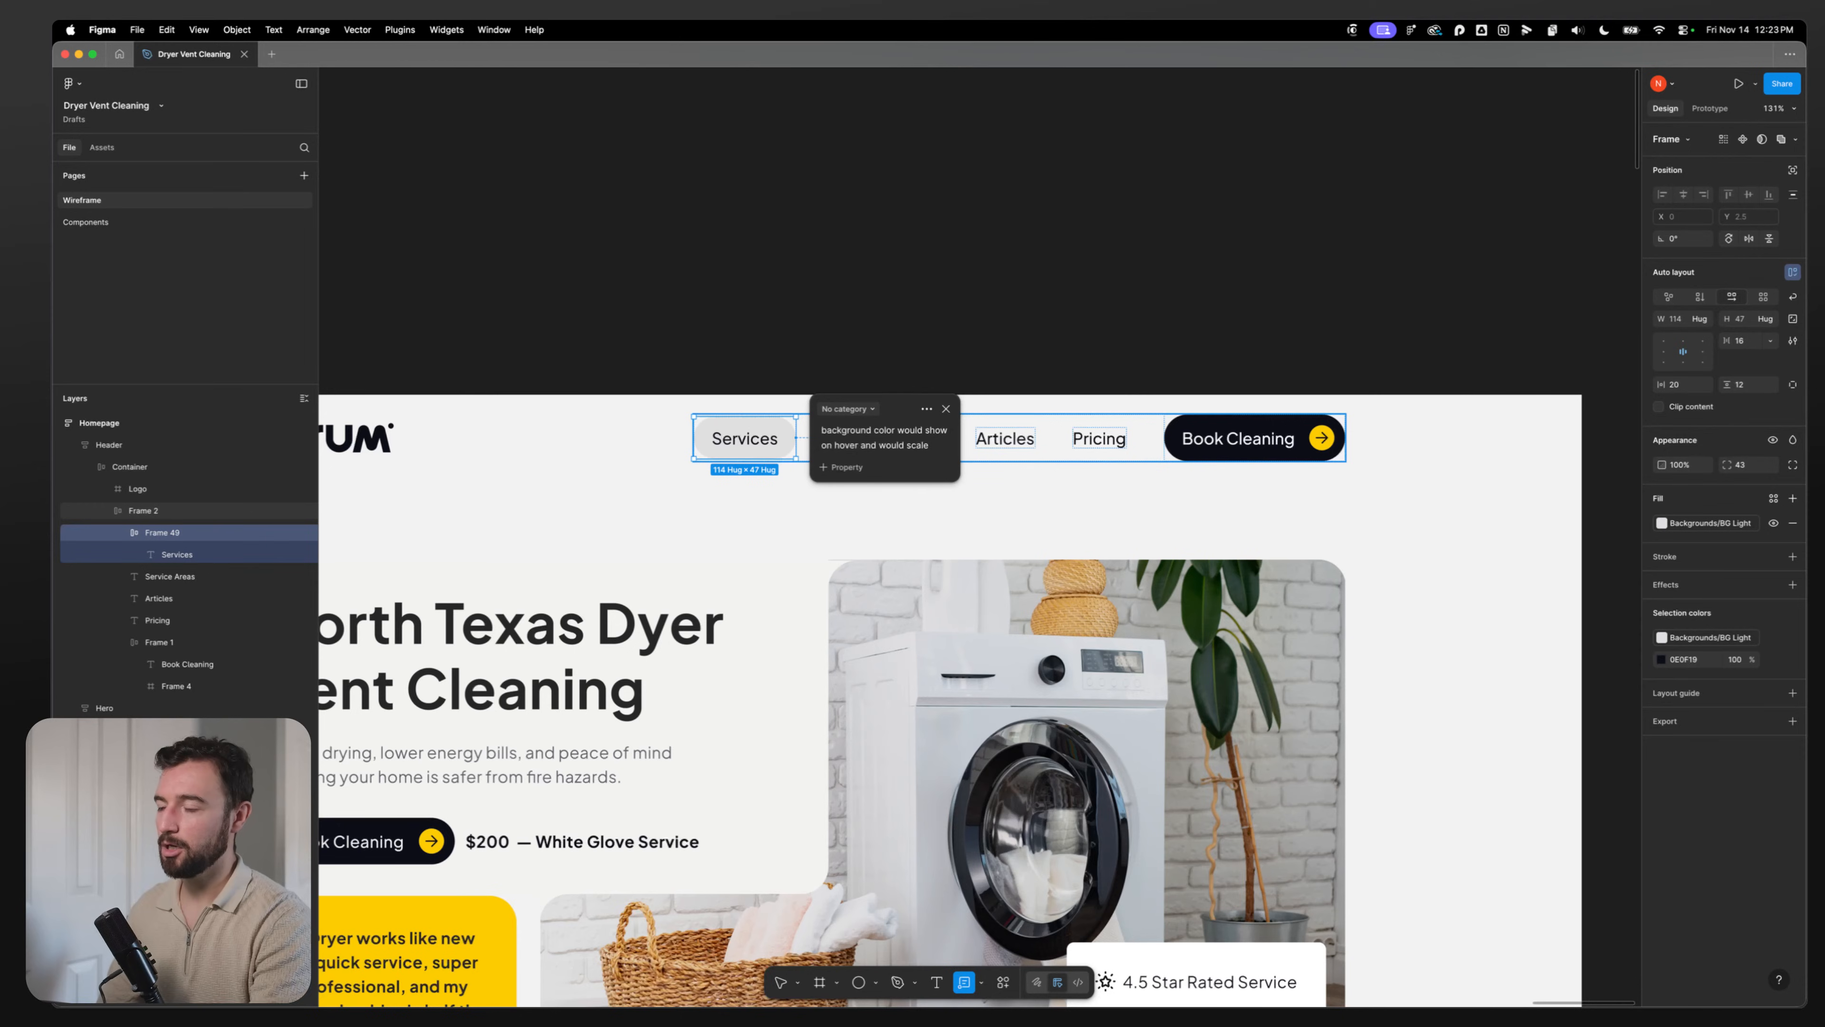
{"action": "type", "text": "scale from"}
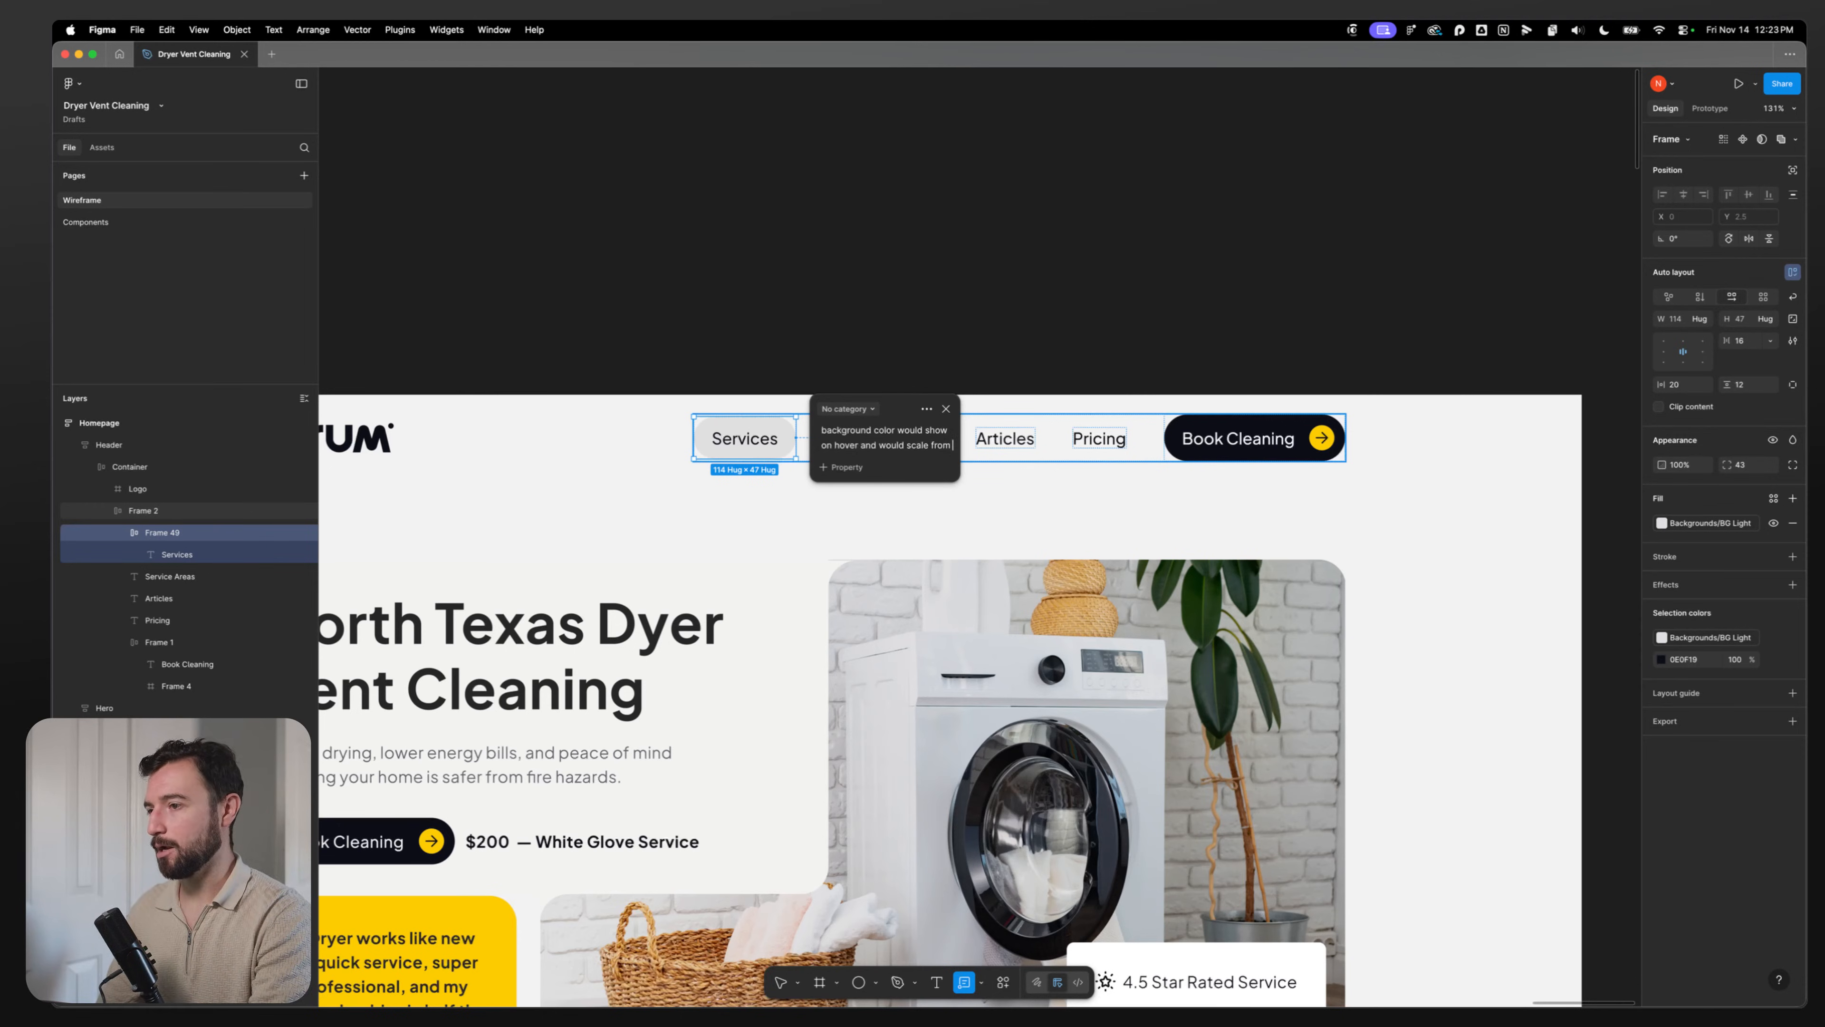
{"action": "type", "text": " 80"}
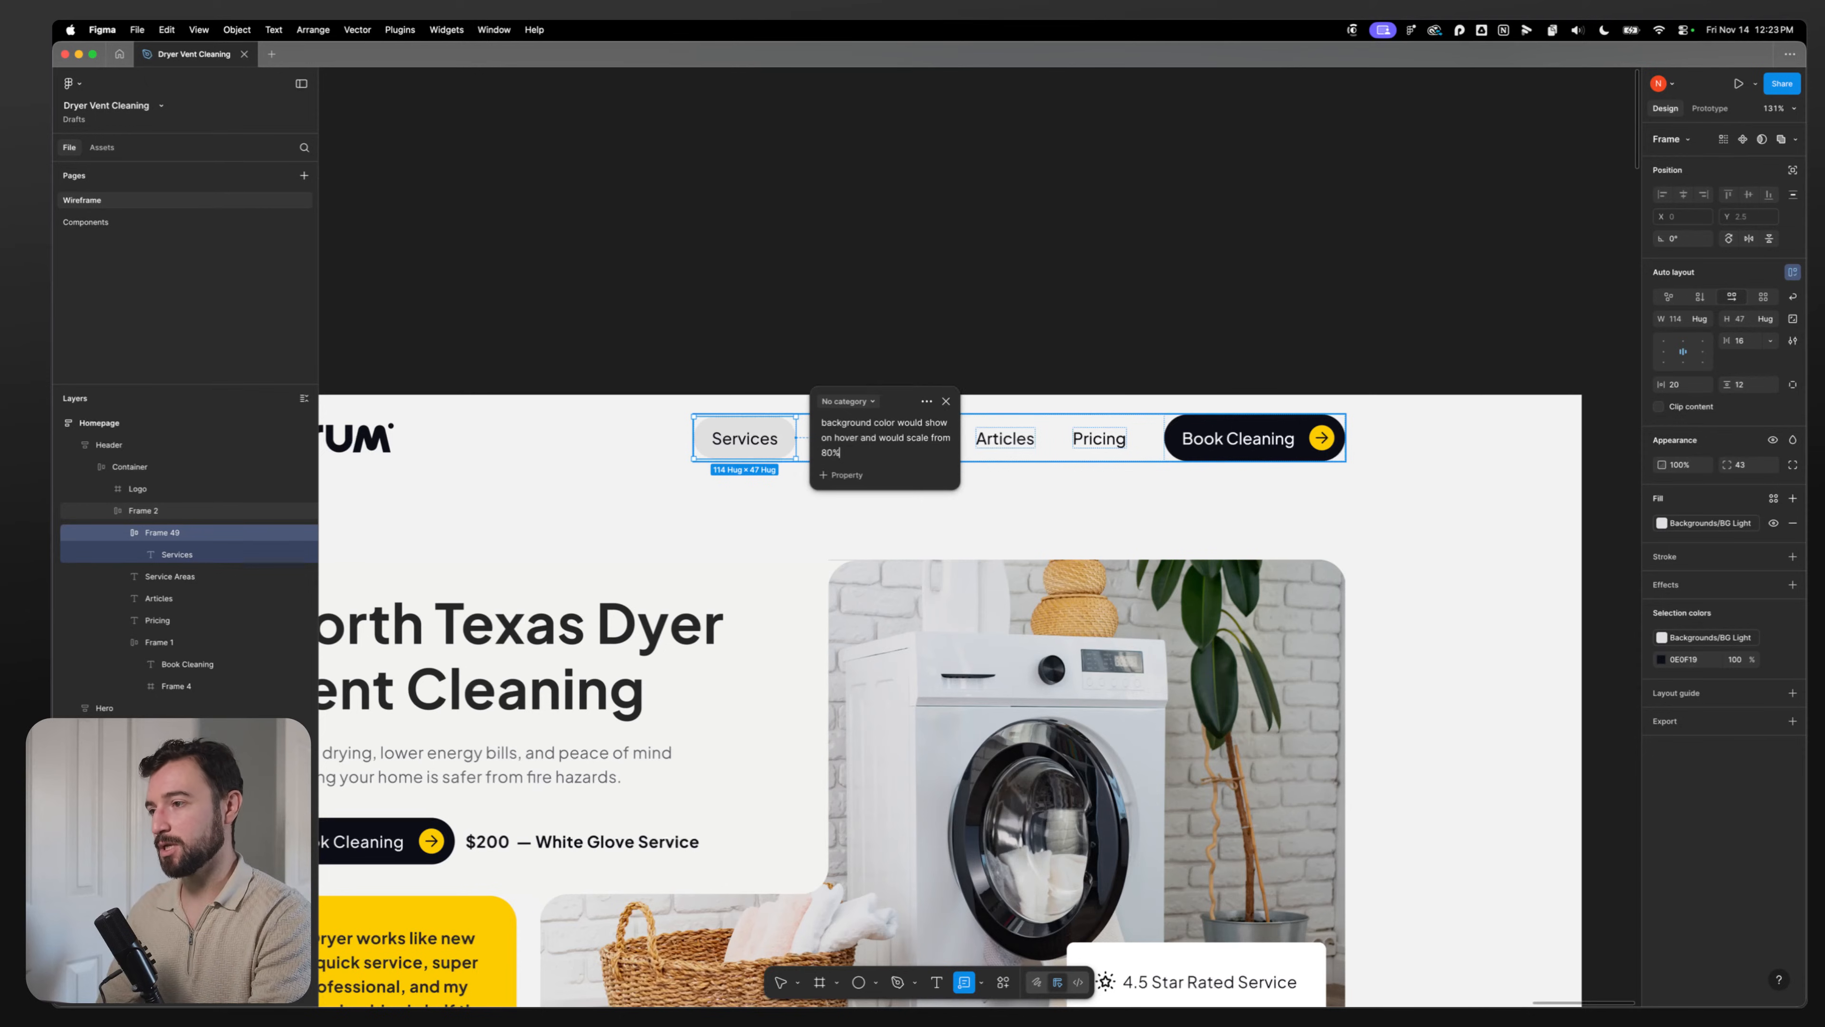
{"action": "type", "text": "% "}
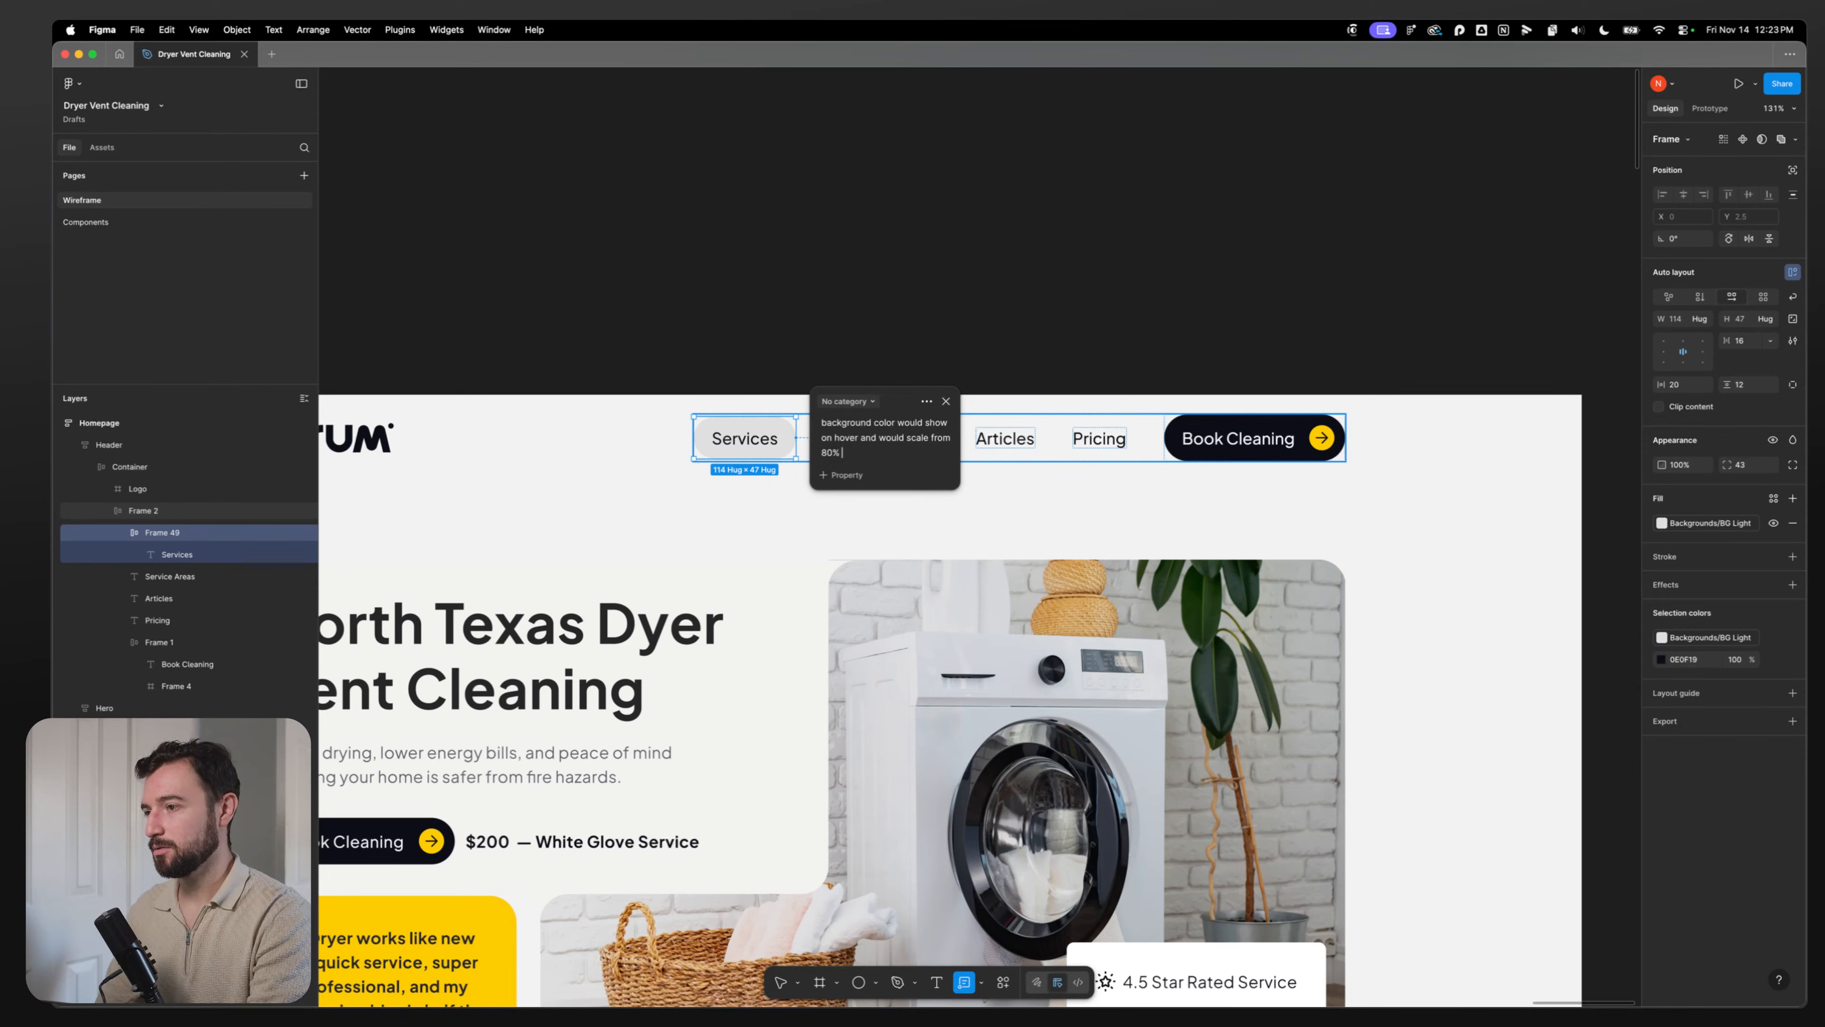
{"action": "type", "text": "to 100%"}
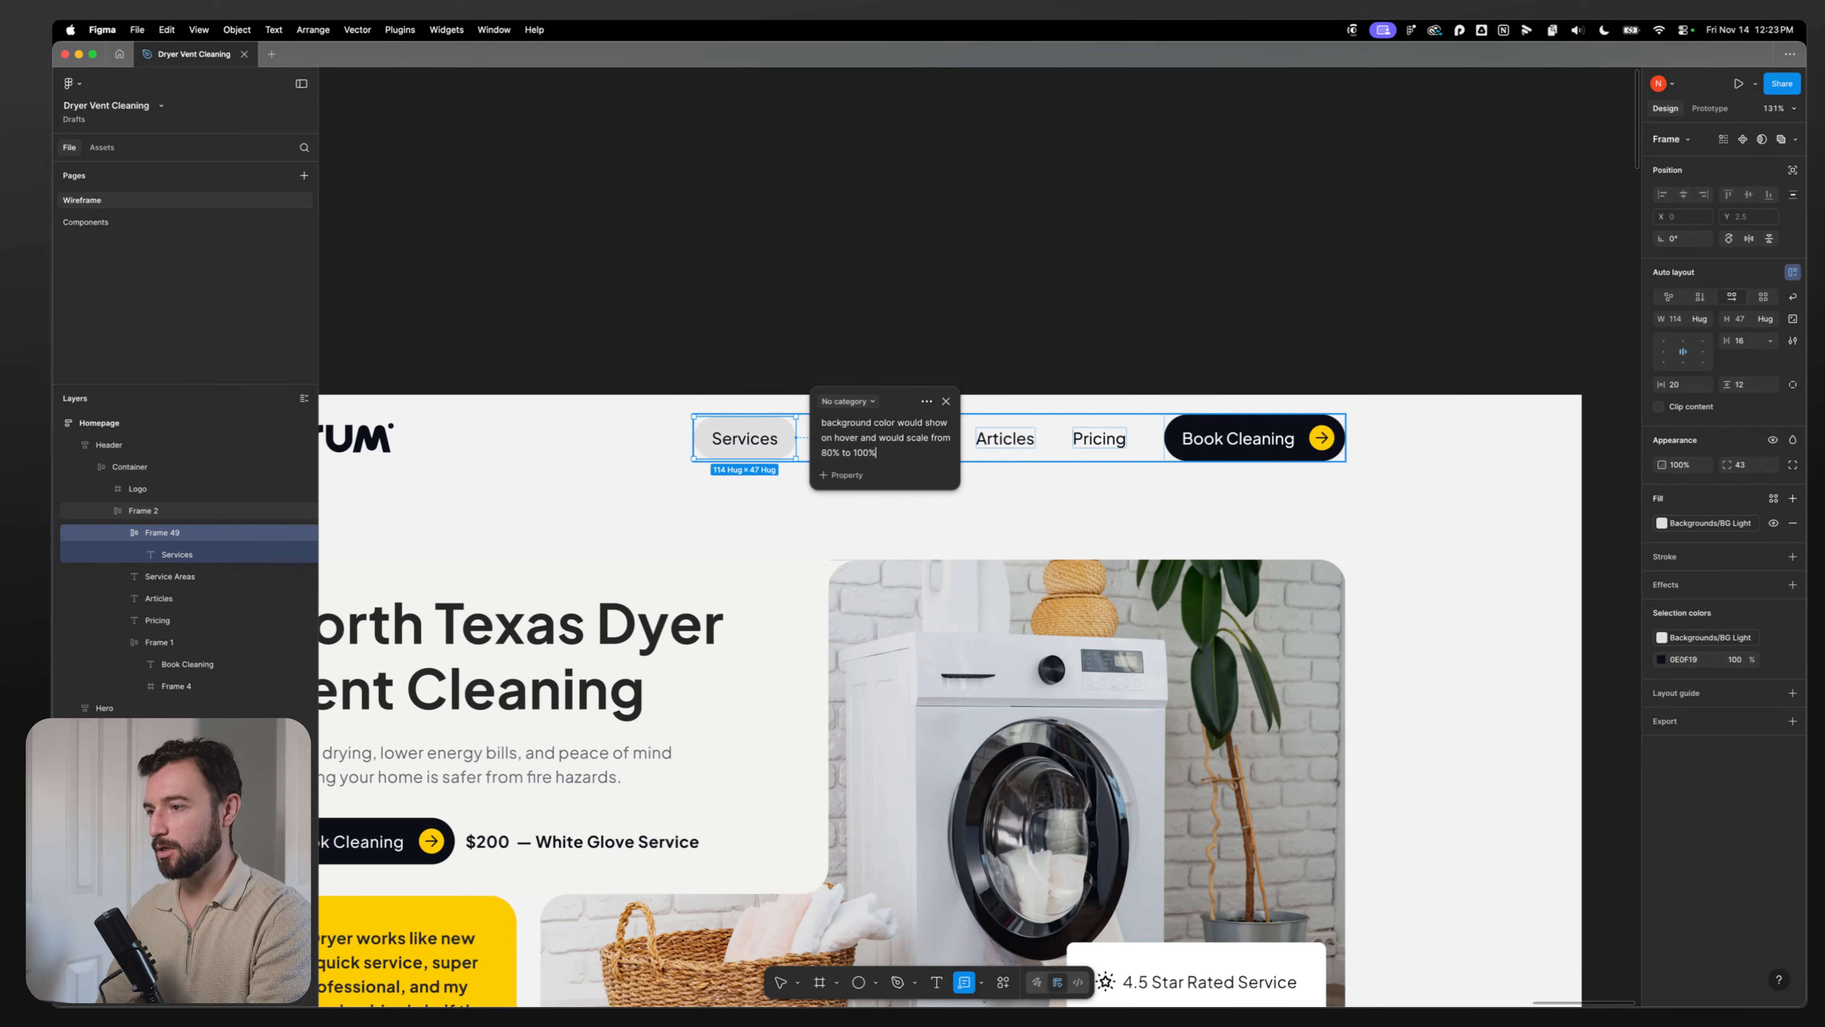
Step: Complete the Services annotation with "the background would need to be seperated from the element. Use a pseudo element"
{"action": "type", "text": ". the background w"}
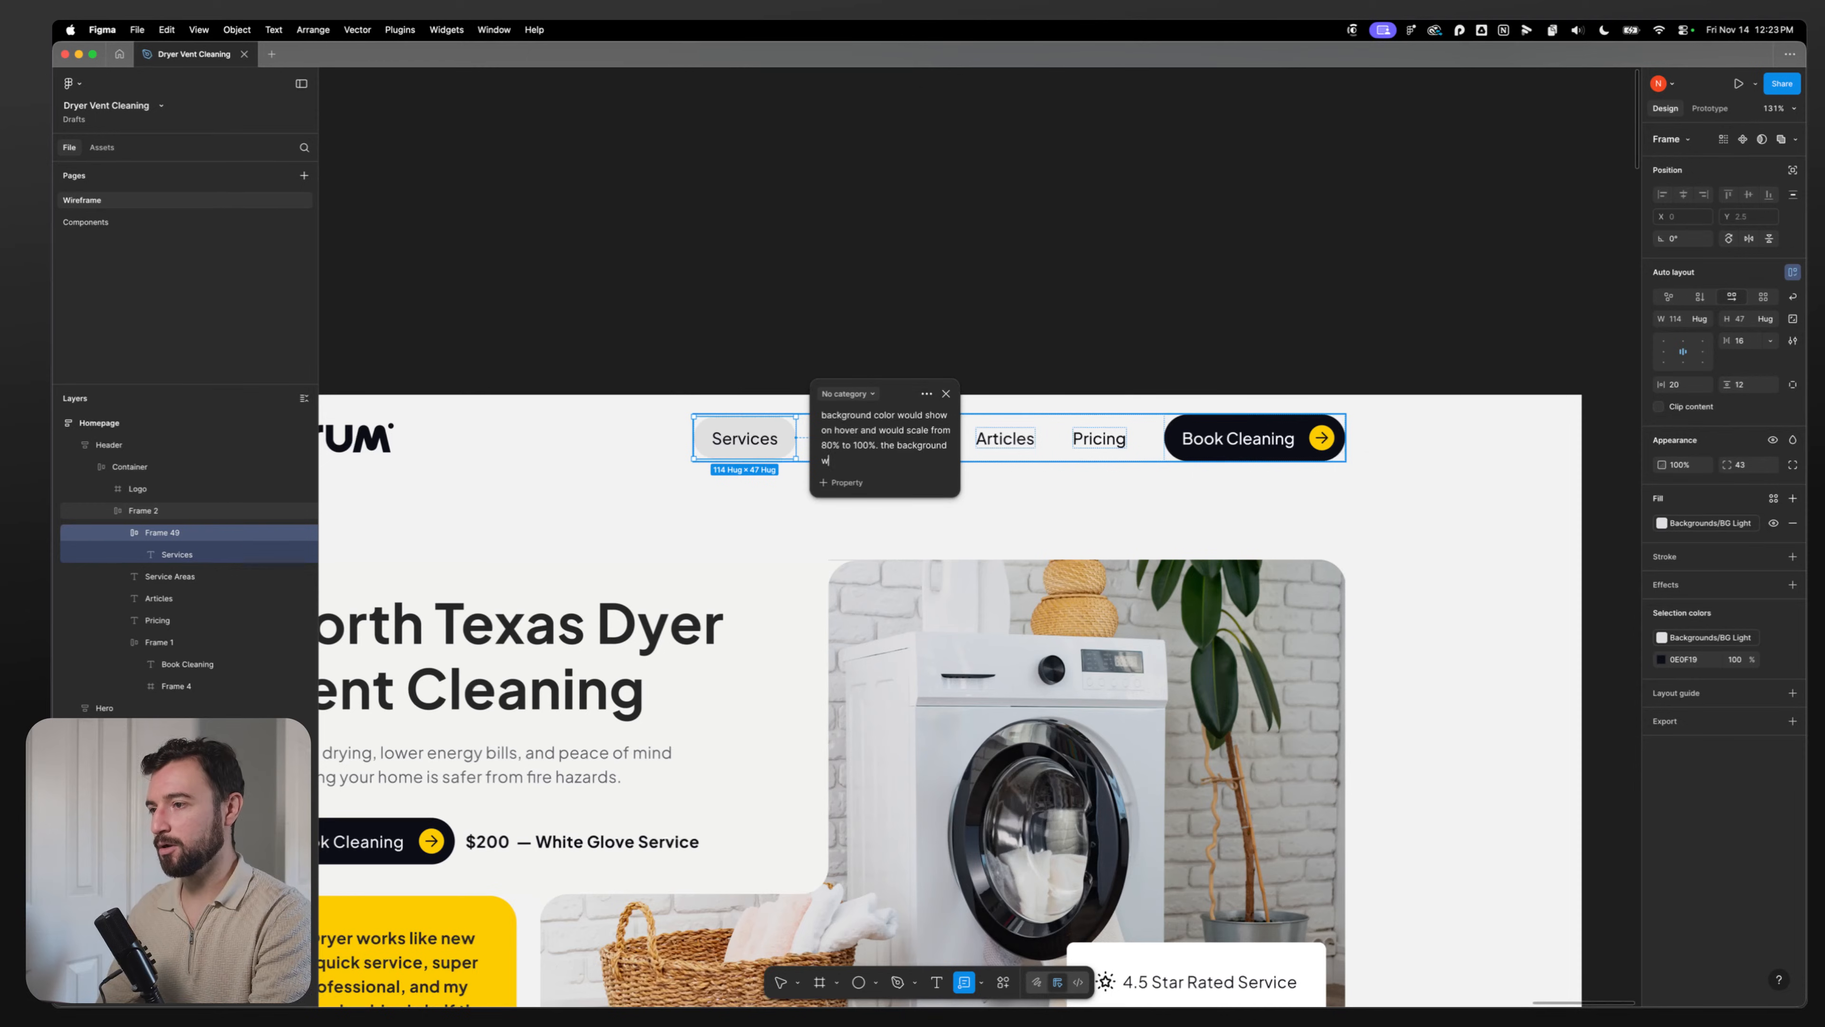
{"action": "type", "text": "ould need to be seperated "}
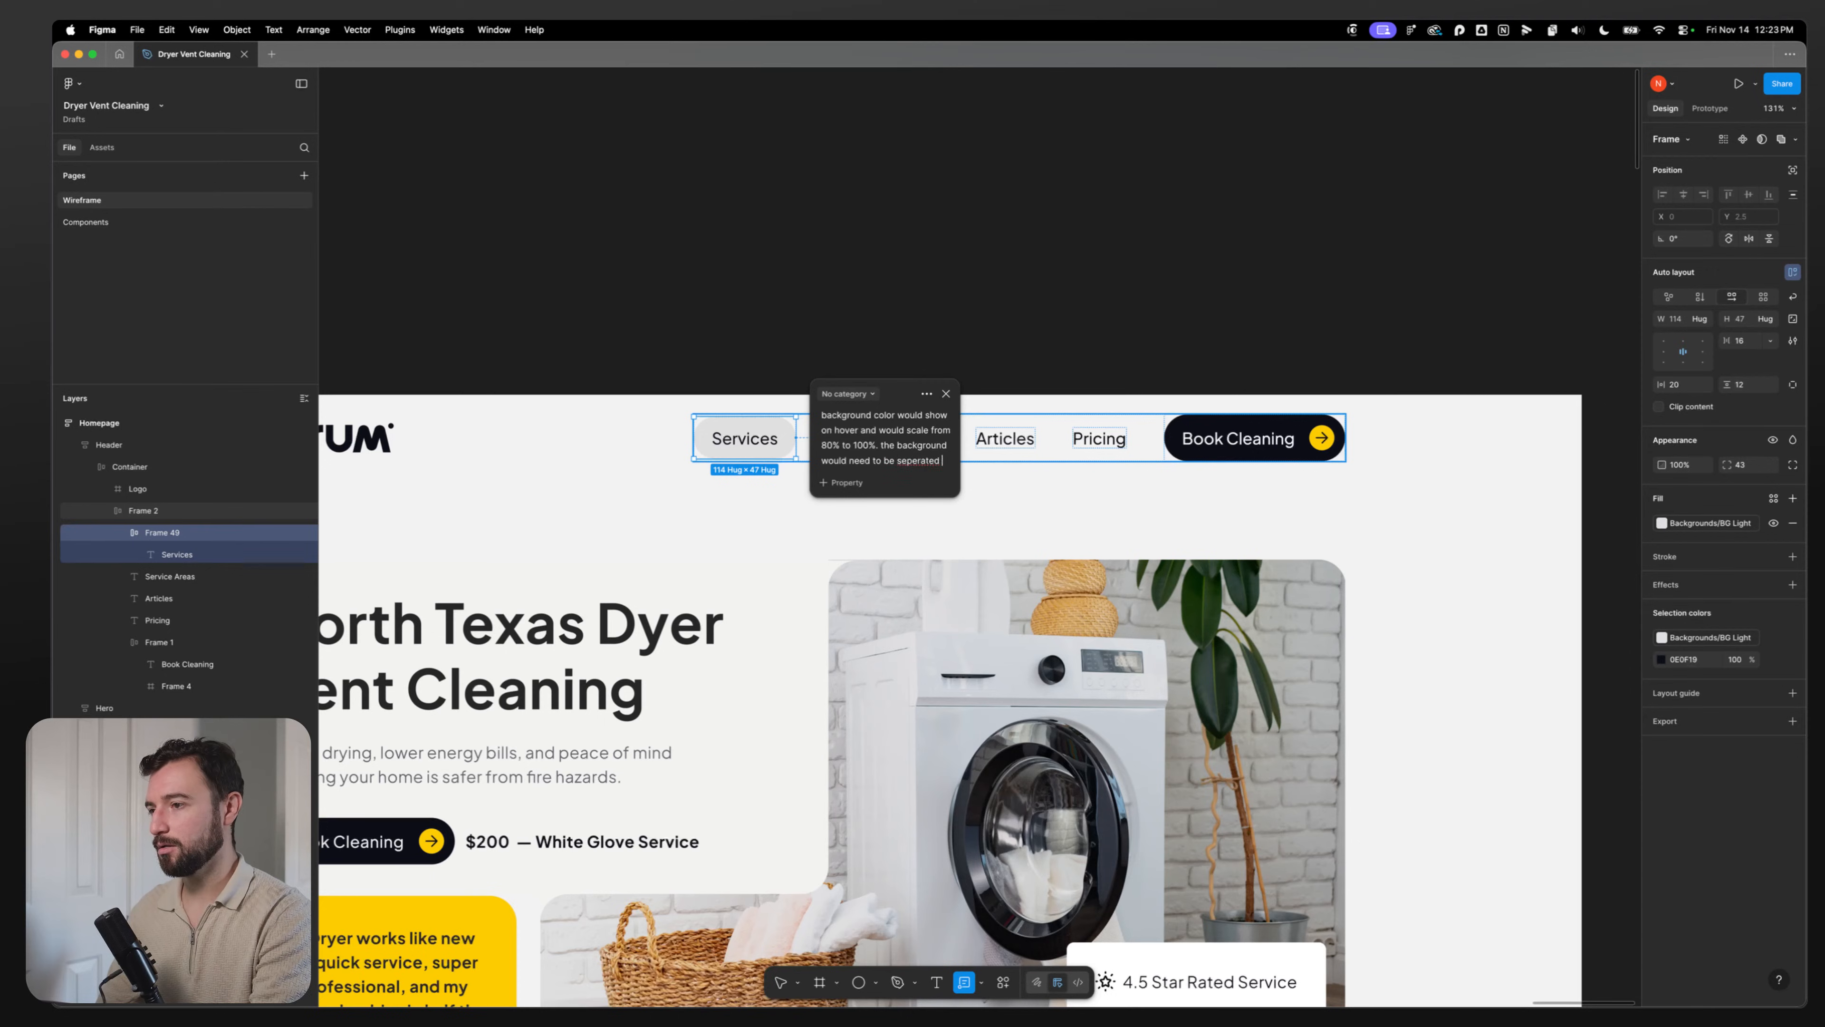
{"action": "type", "text": "from th"}
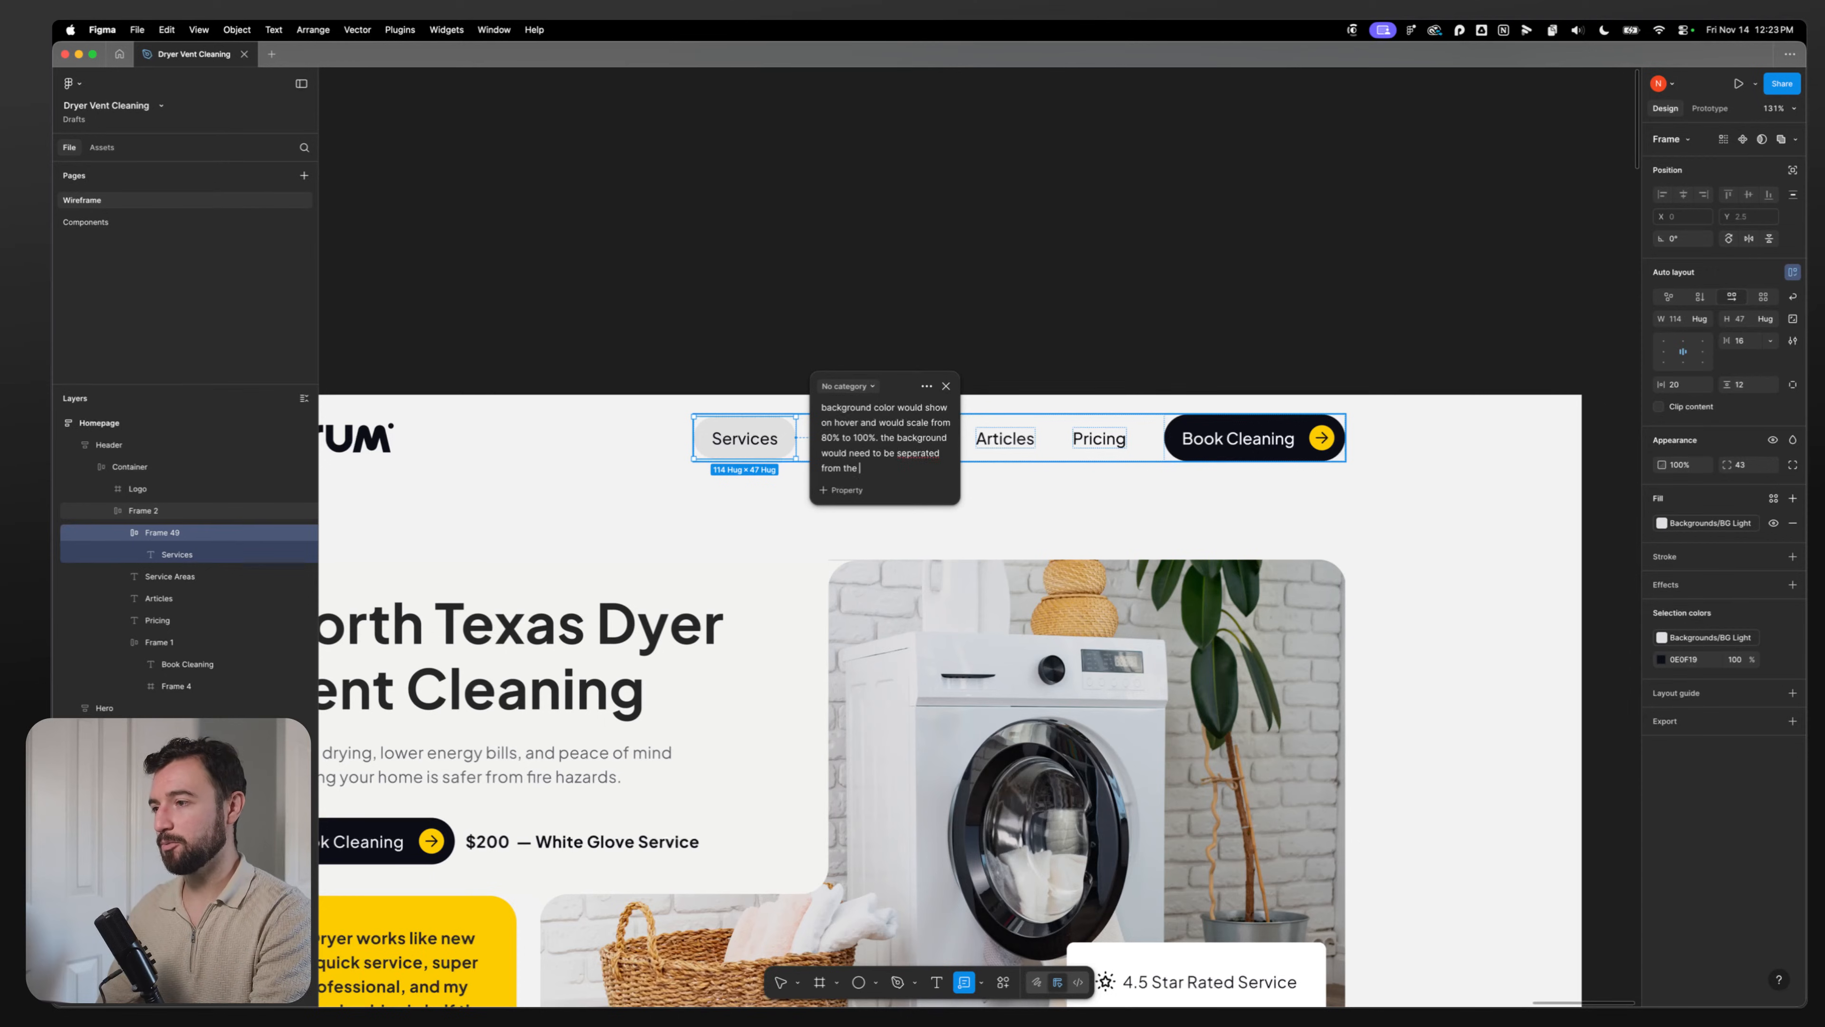
{"action": "type", "text": "e "}
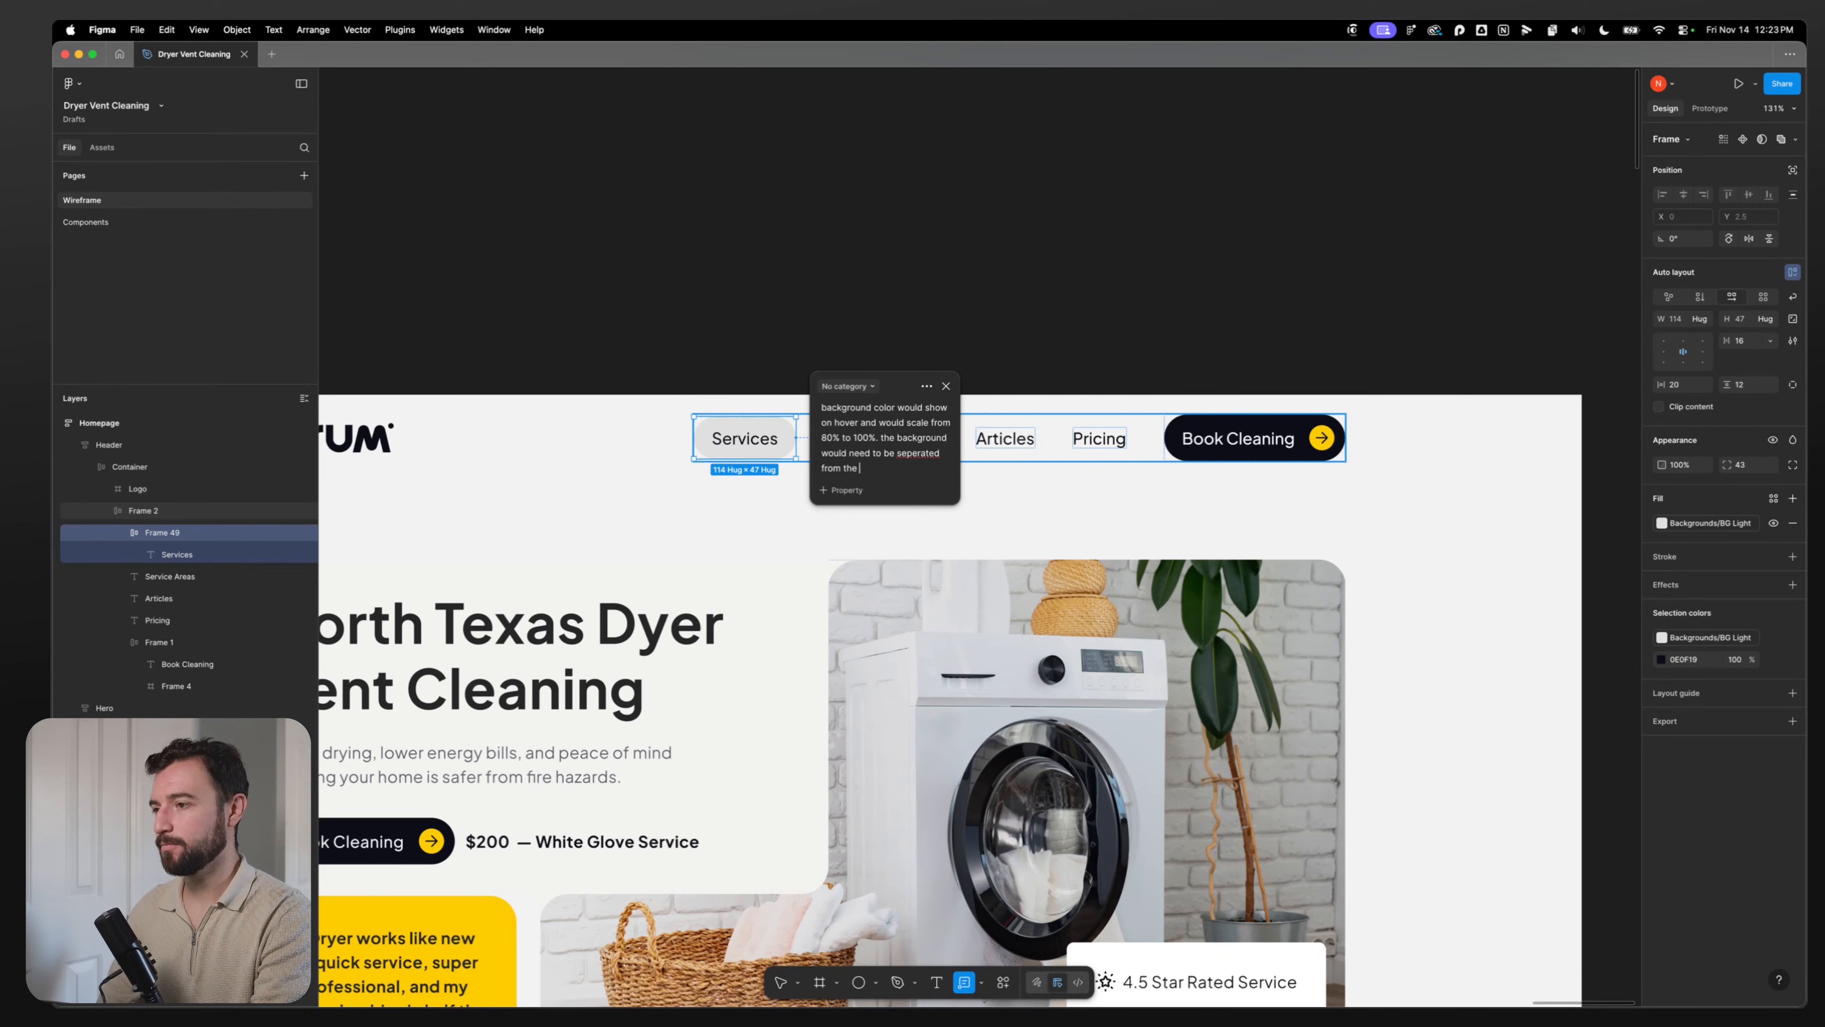
{"action": "type", "text": "element. Use a "}
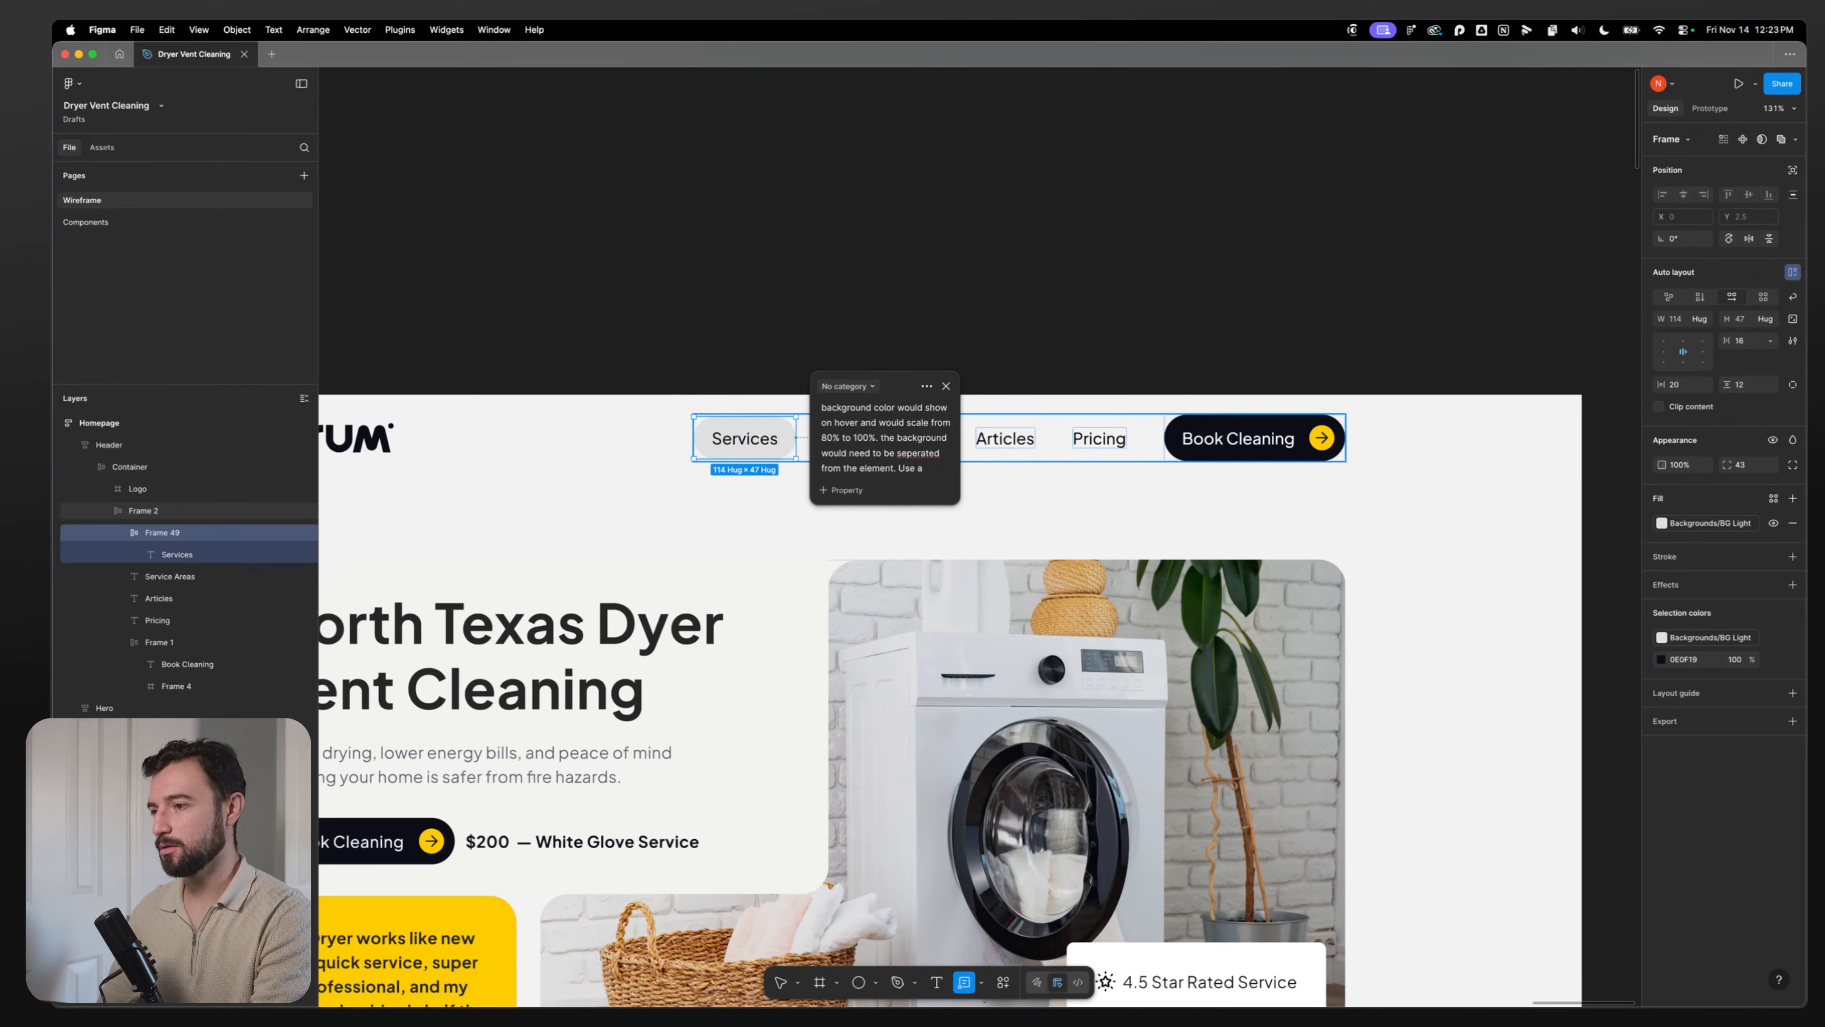
{"action": "type", "text": "pseudo element"}
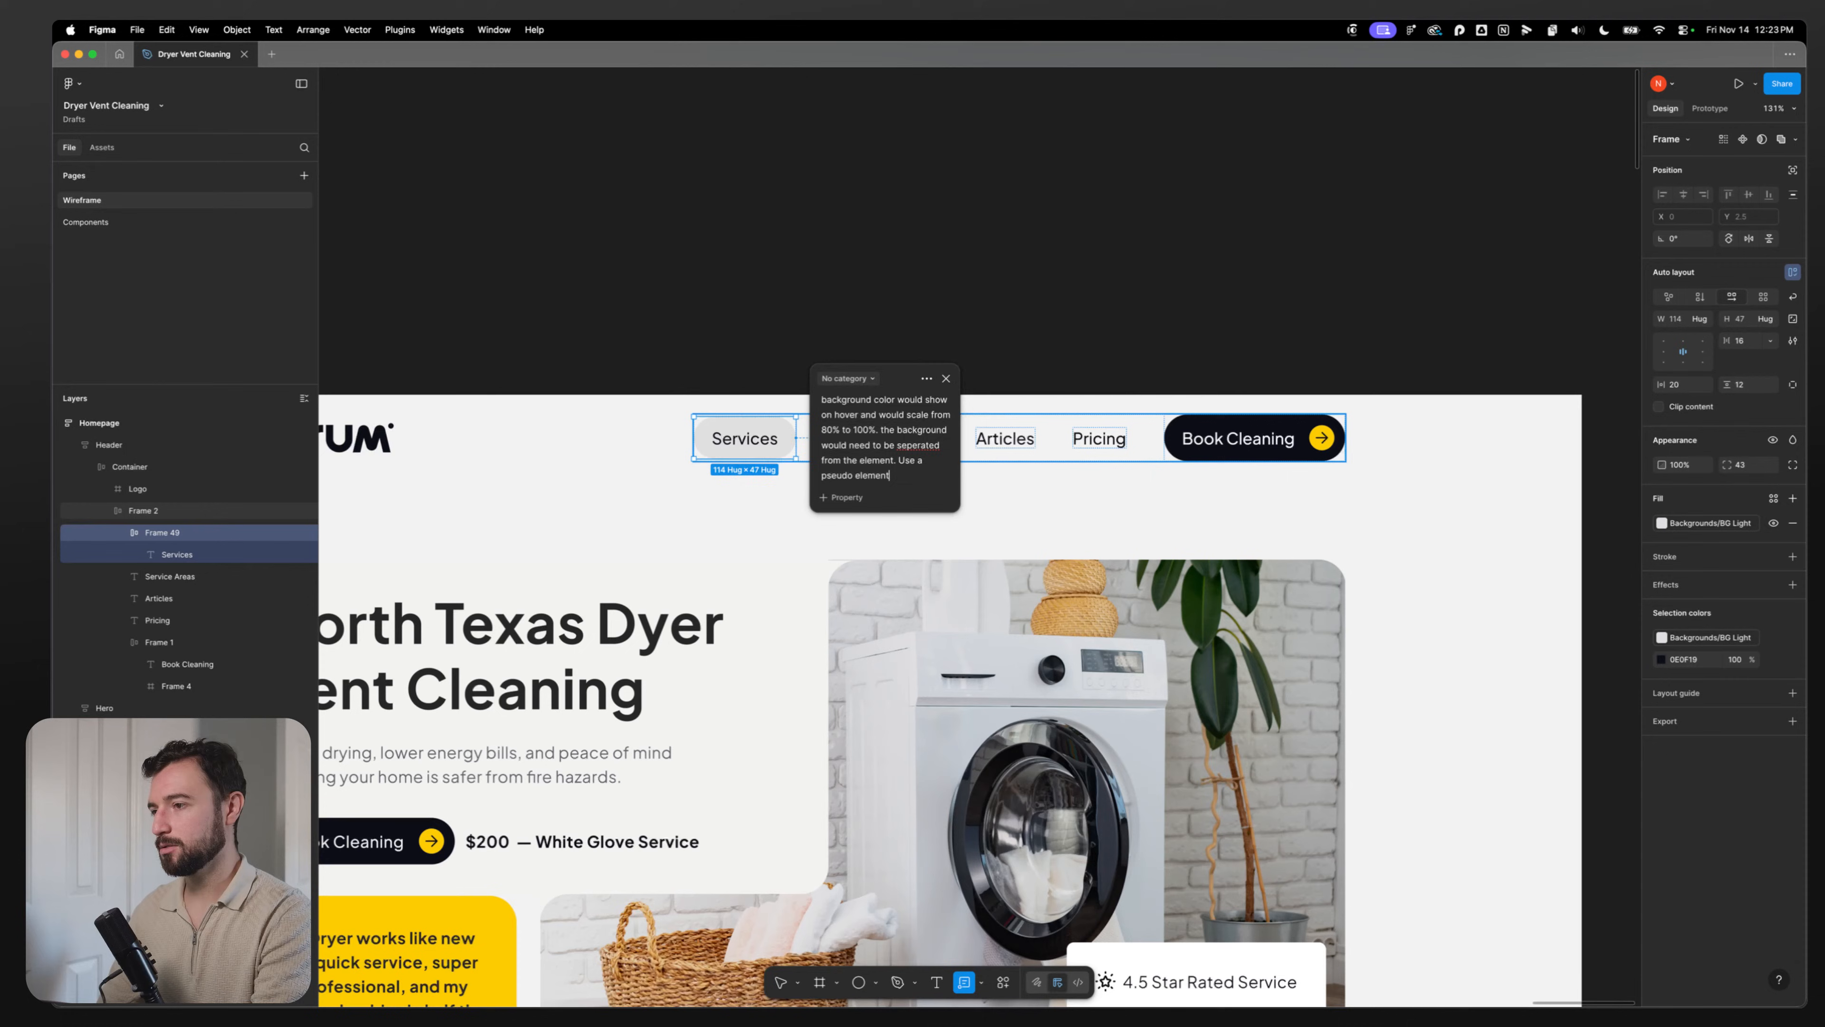
{"action": "key", "text": "Escape"}
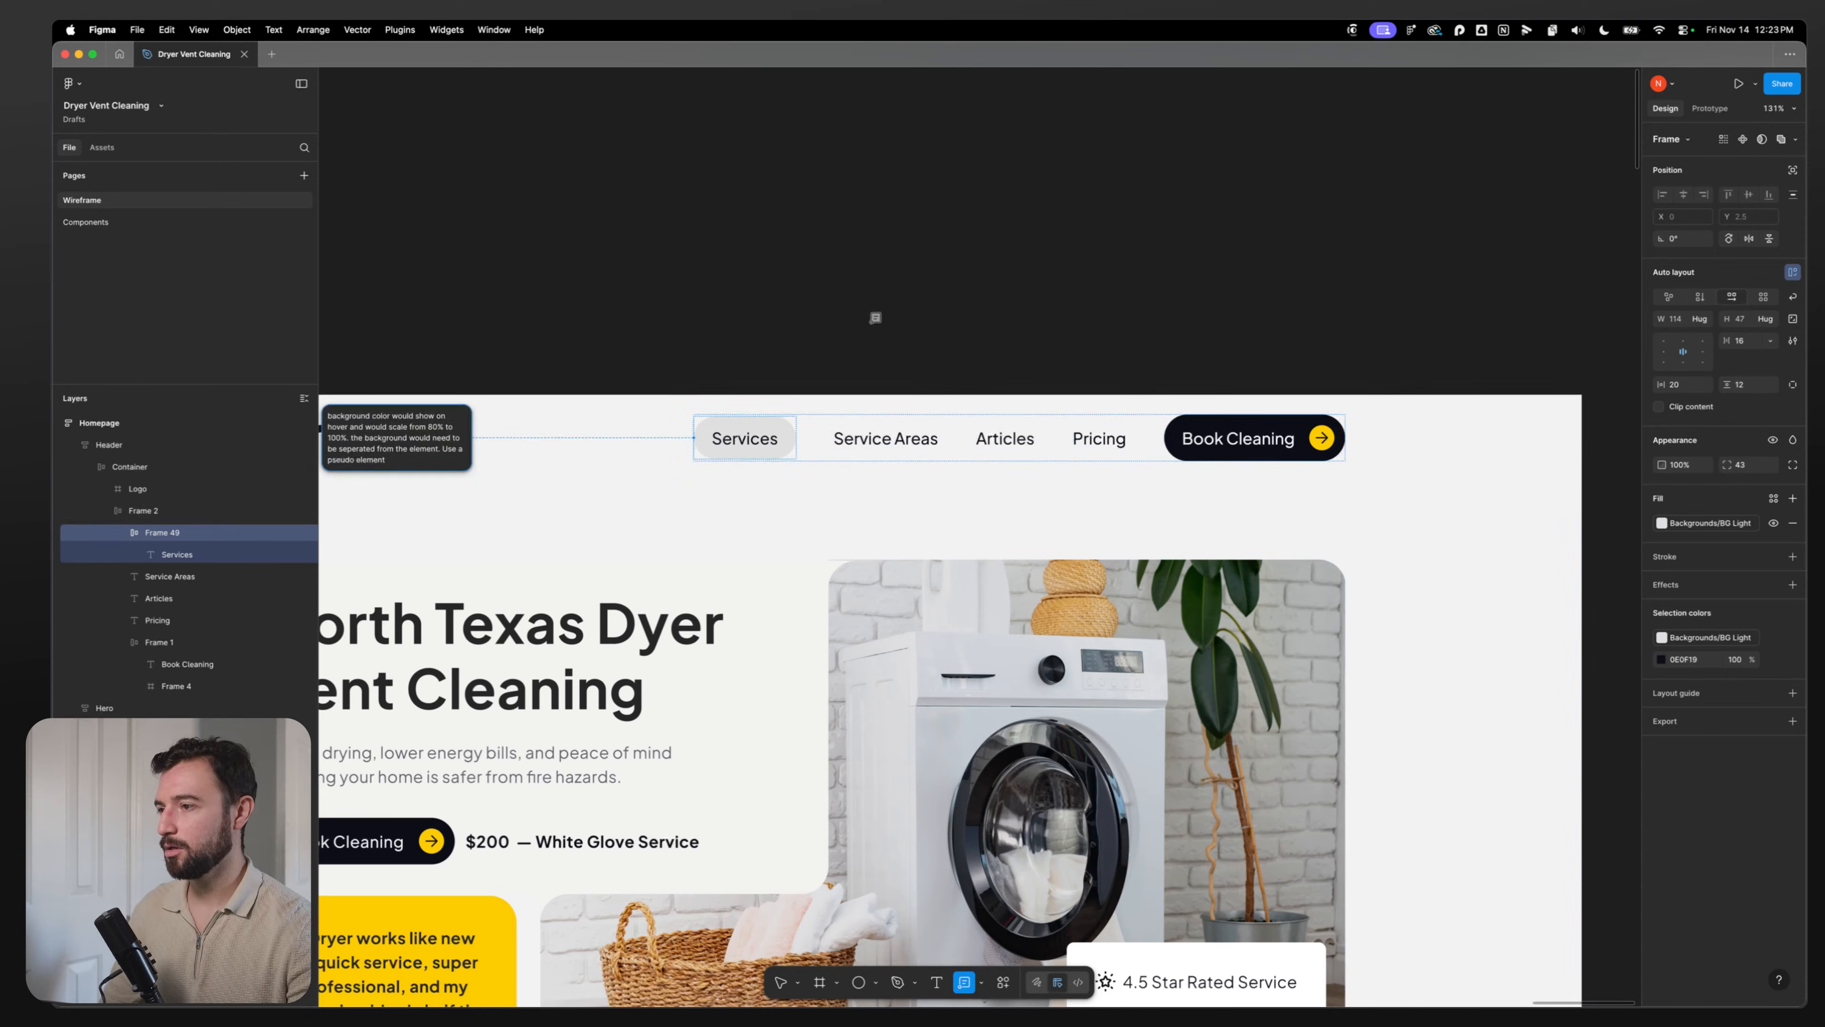
Step: Duplicate the Services pill in the header navigation and change the second pill's text to "Service Areas"
{"action": "key", "text": "super+d"}
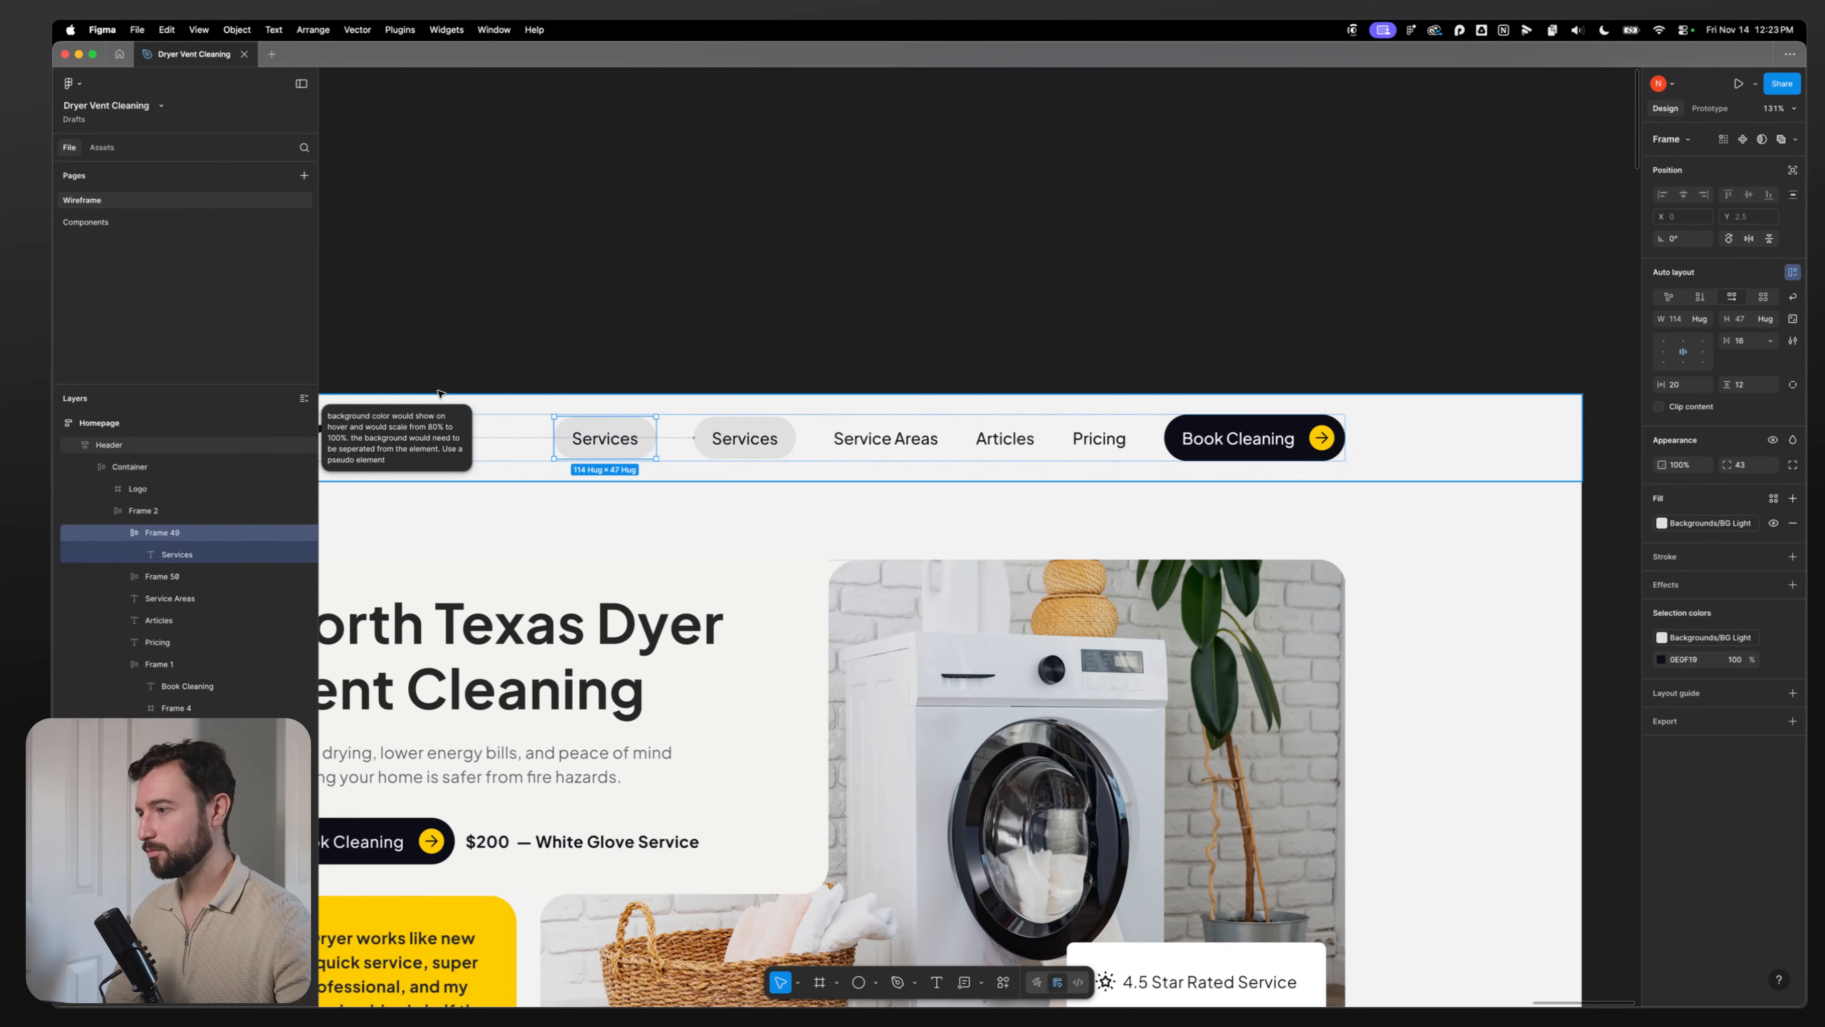
{"action": "left_click", "coordinate": [585, 439]}
{"action": "left_click_drag", "start_coordinate": [585, 439], "coordinate": [740, 439]}
{"action": "double_click", "coordinate": [744, 439]}
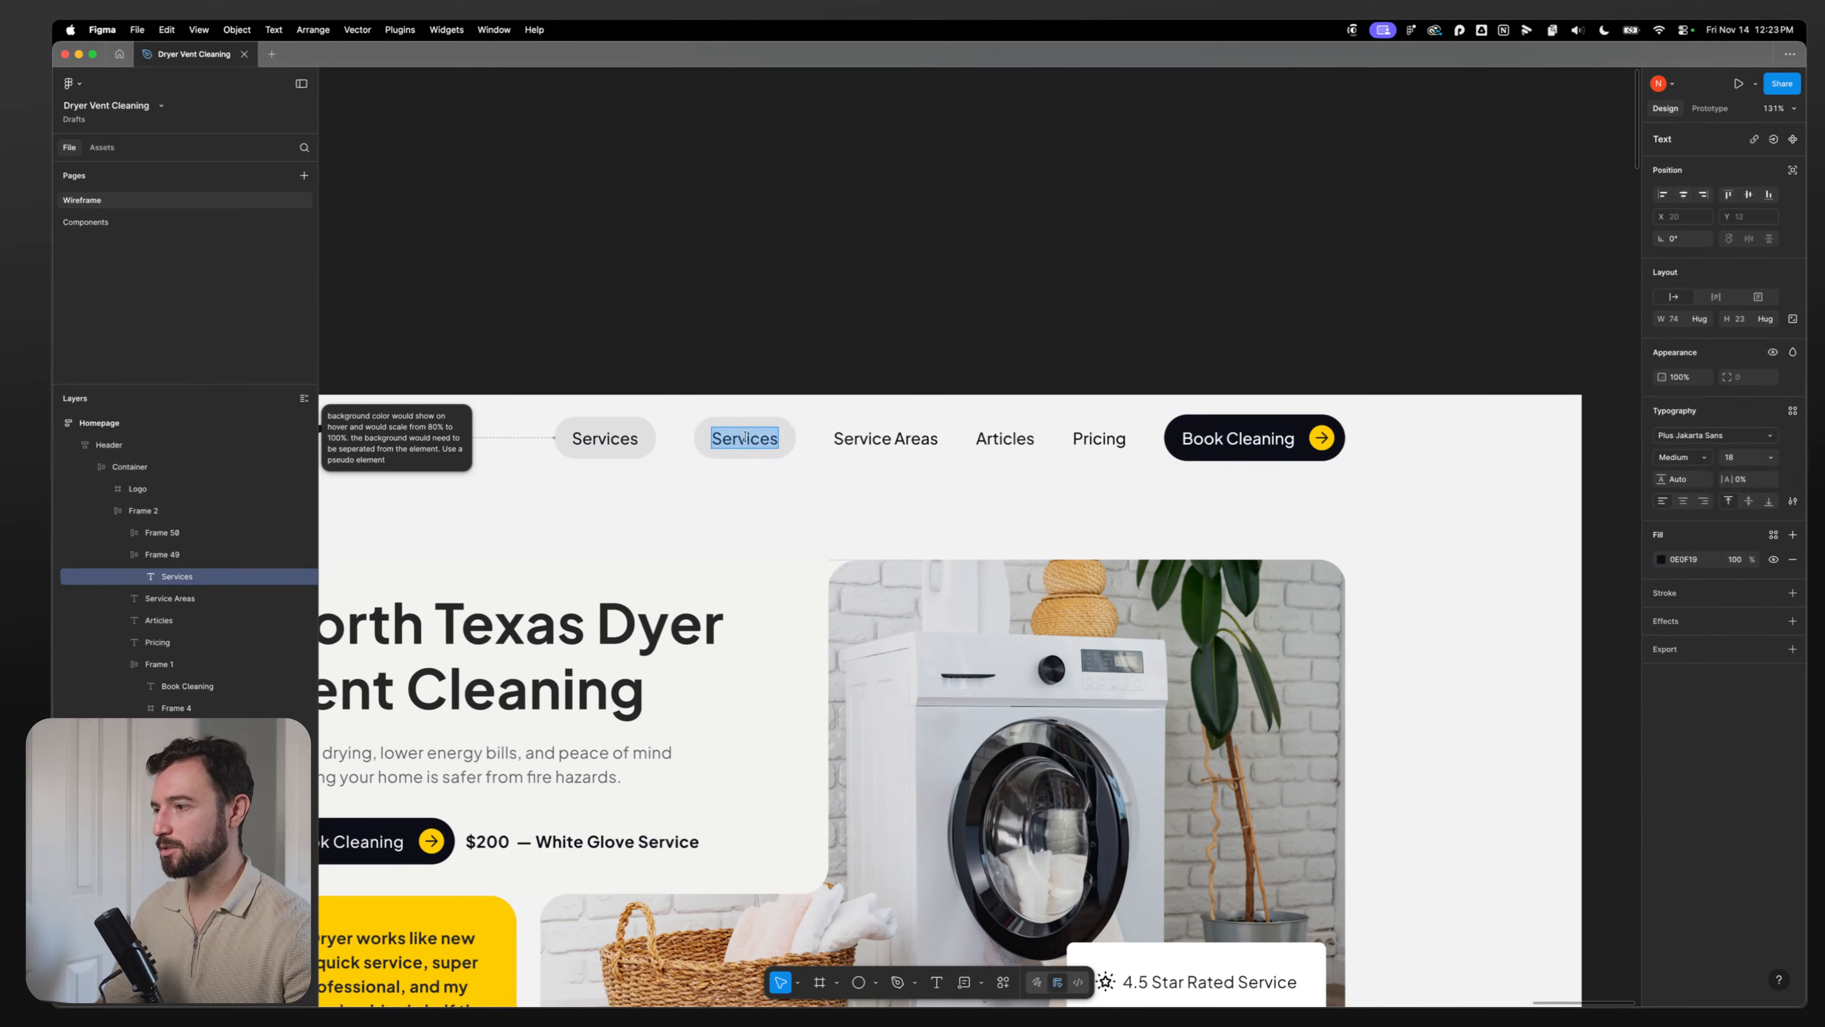
{"action": "left_click", "coordinate": [745, 438]}
{"action": "type", "text": "S"}
{"action": "key", "text": "super+a"}
{"action": "type", "text": "SEr"}
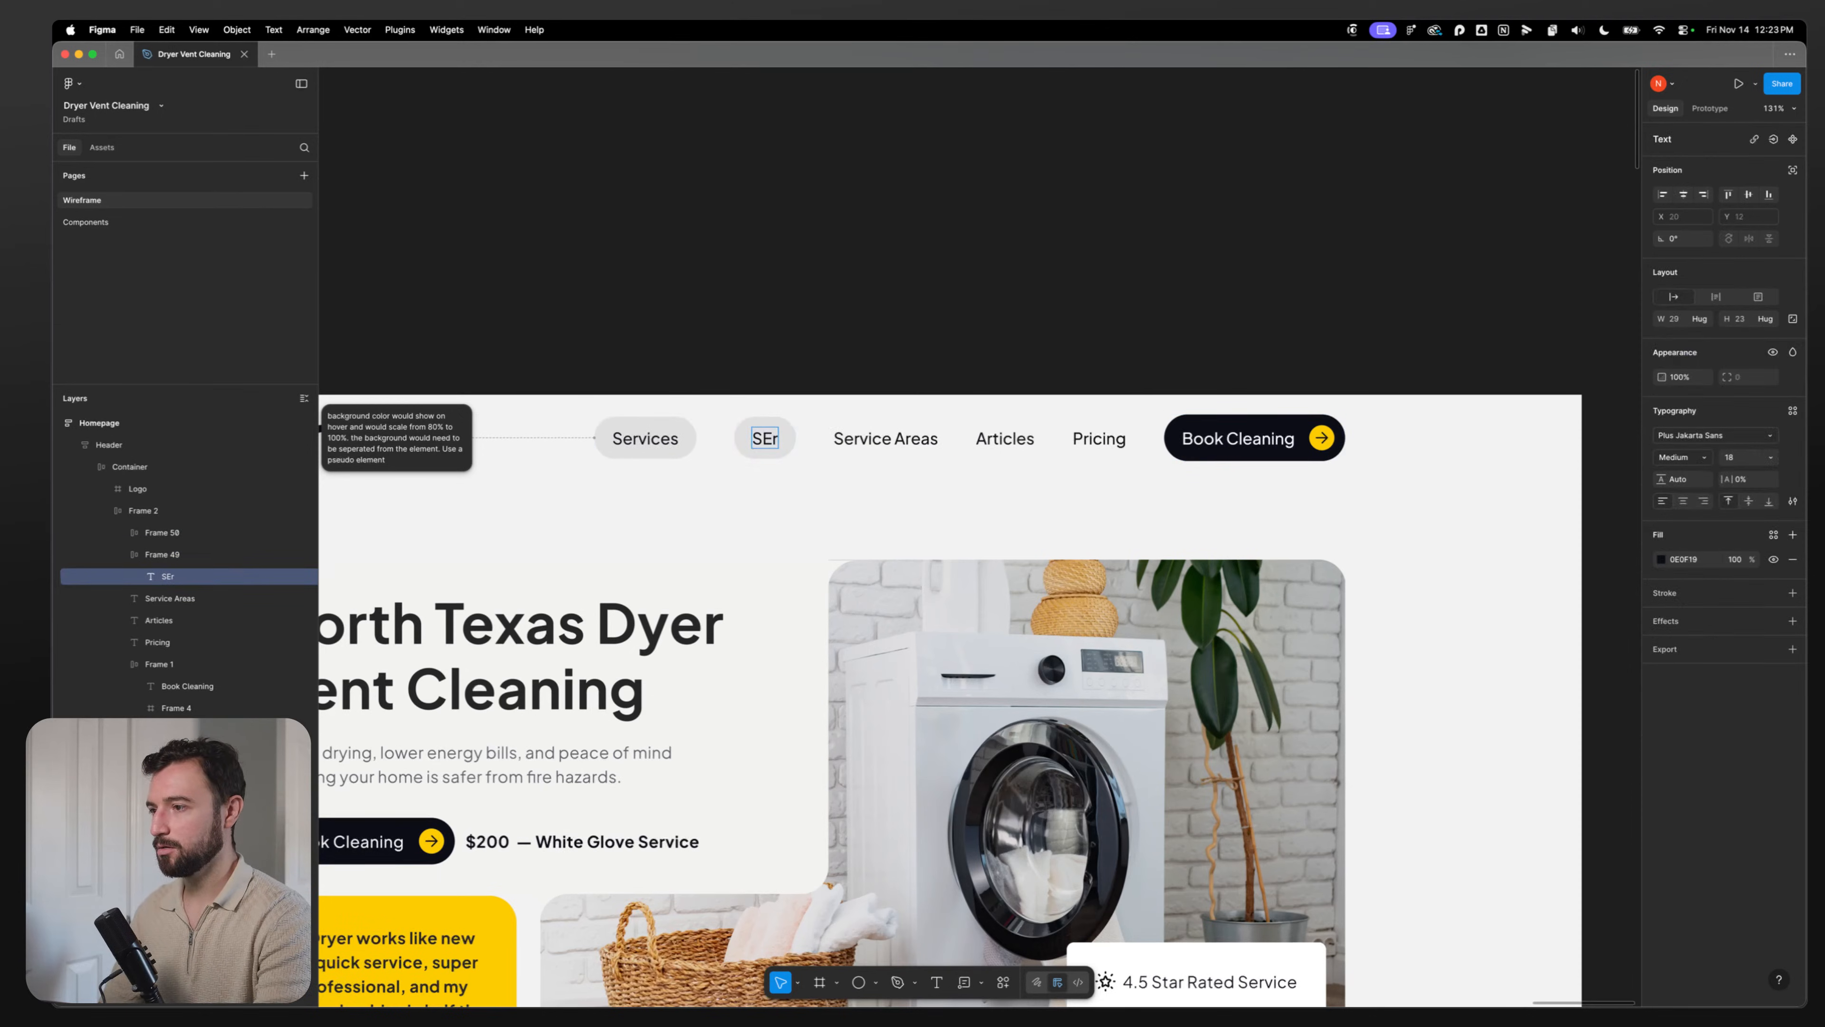
{"action": "key", "text": "BackSpace"}
{"action": "key", "text": "BackSpace"}
{"action": "key", "text": "BackSpace"}
{"action": "type", "text": "e"}
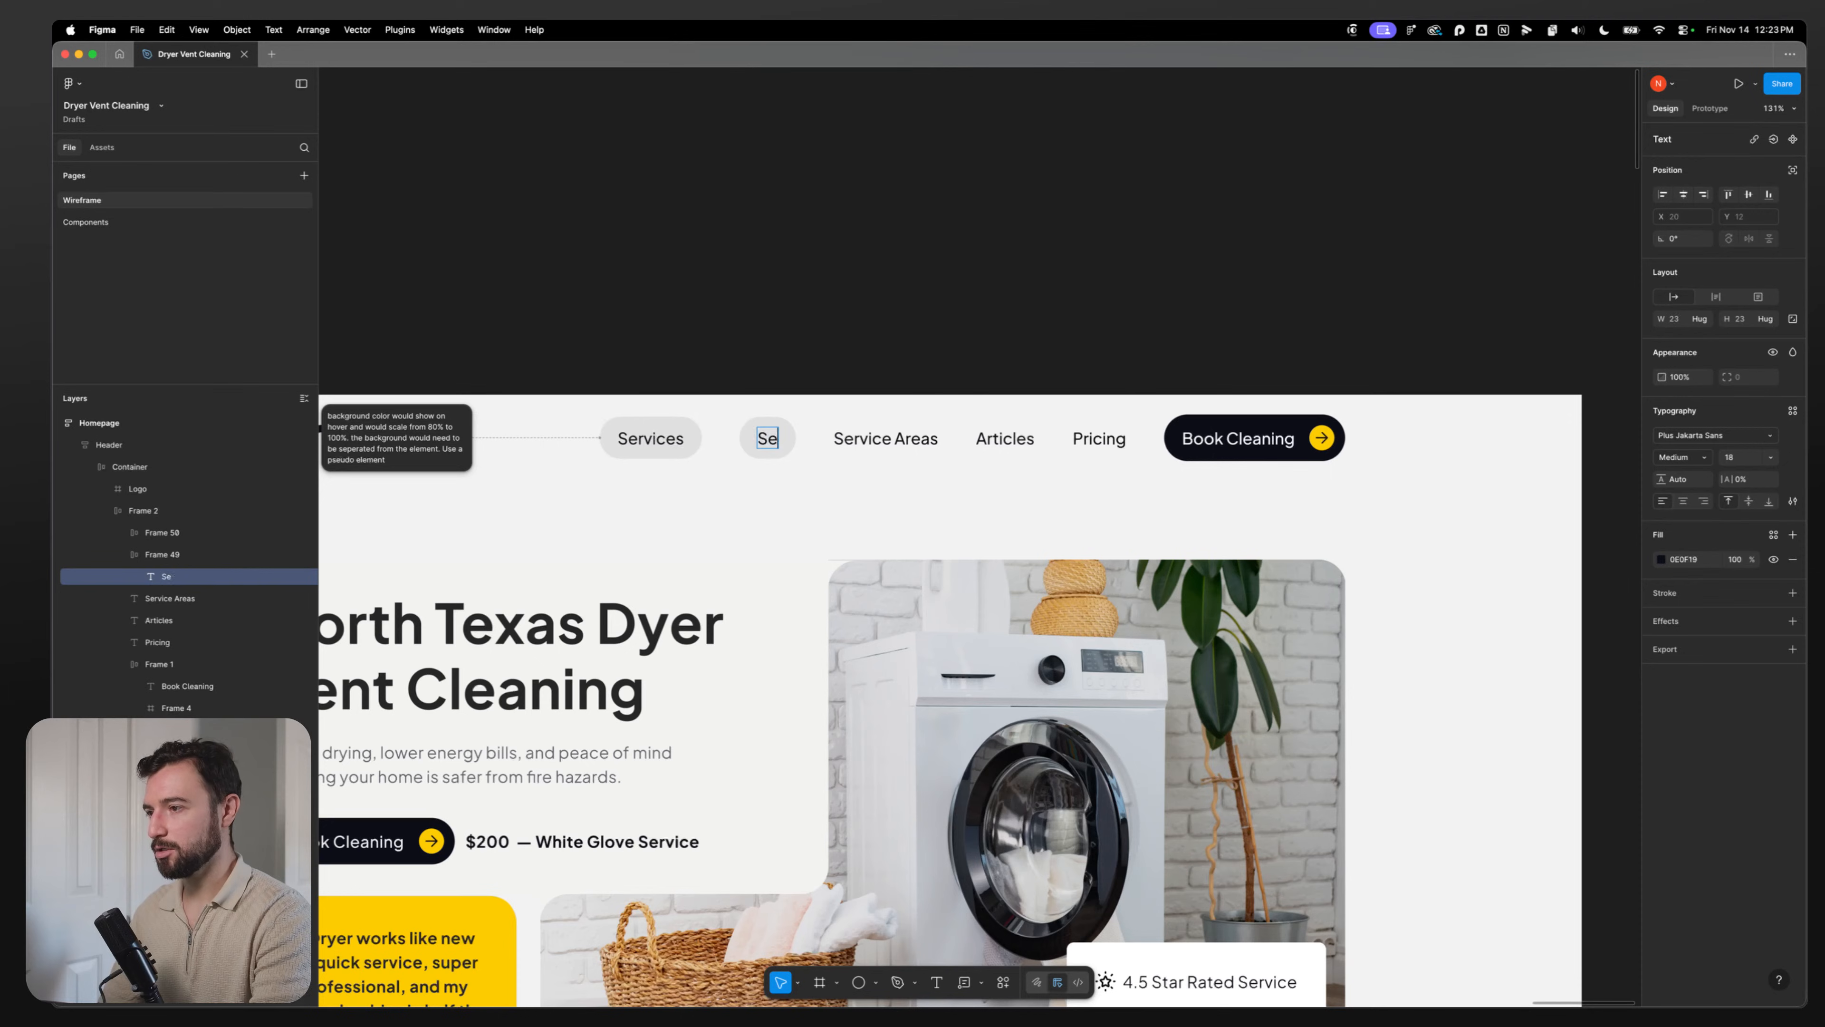
{"action": "type", "text": "rvice Areas"}
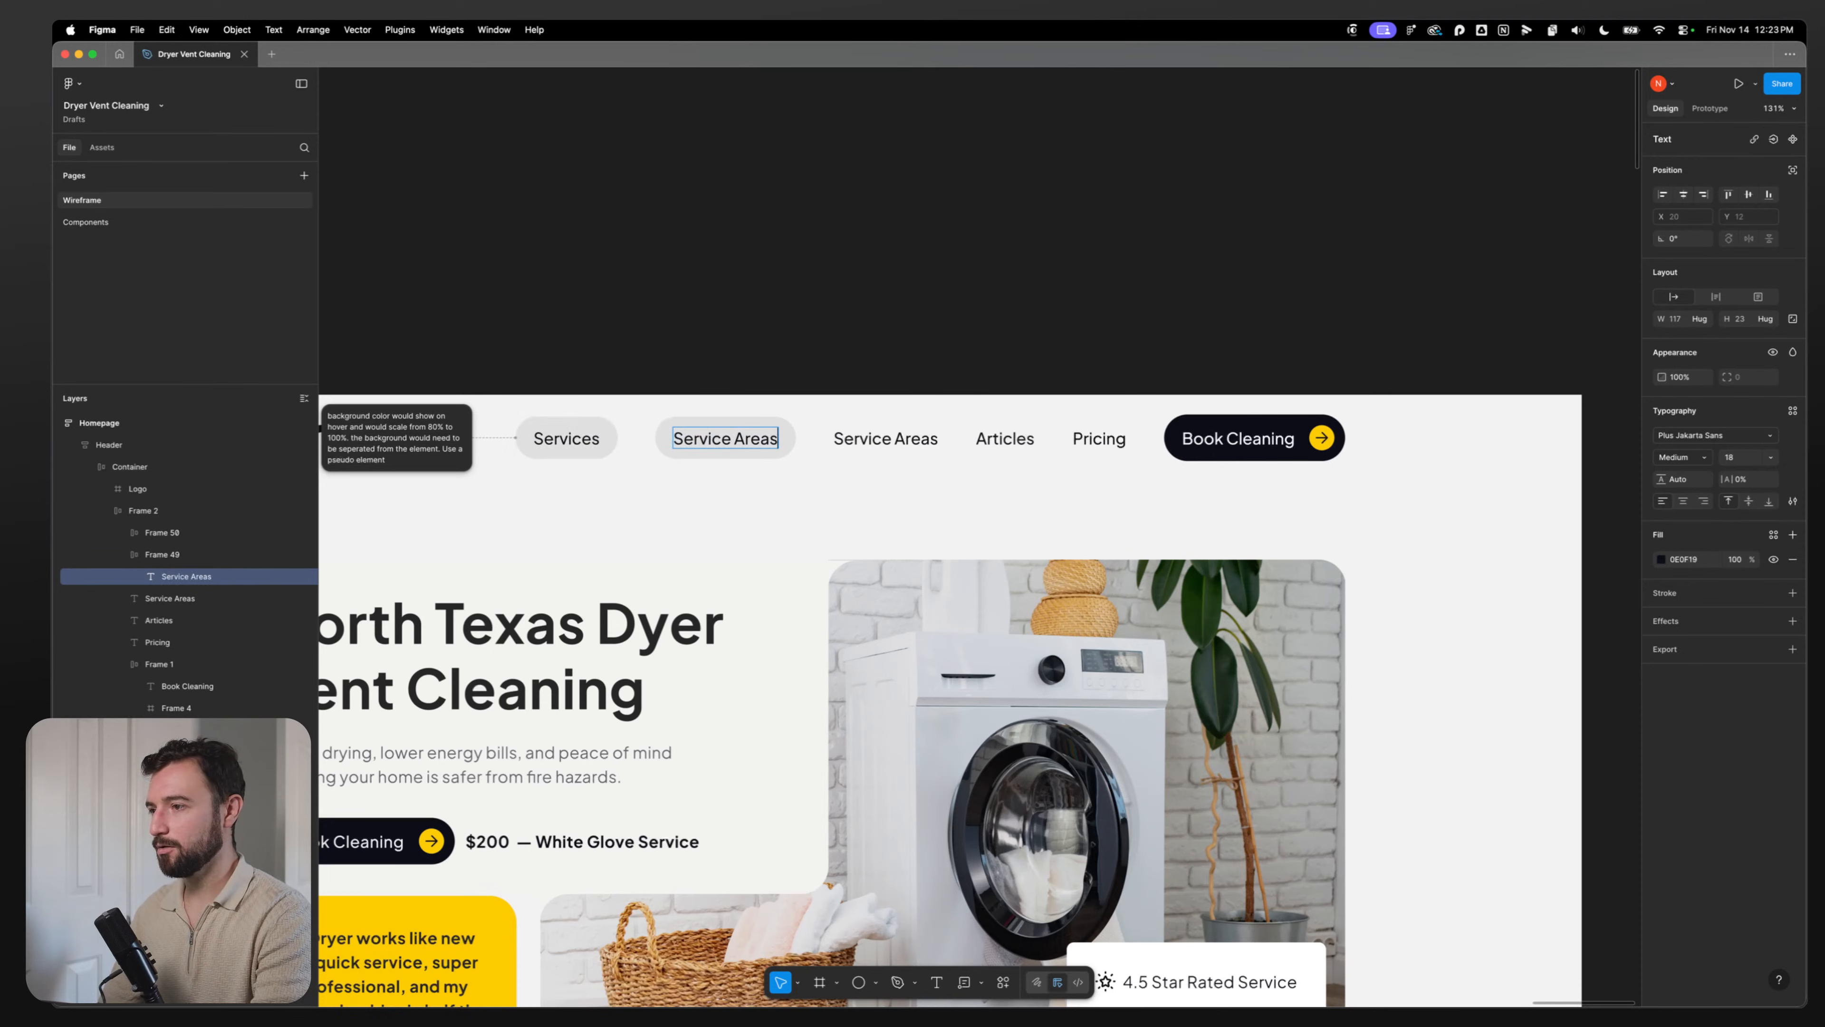
{"action": "key", "text": "Escape"}
{"action": "key", "text": "Escape"}
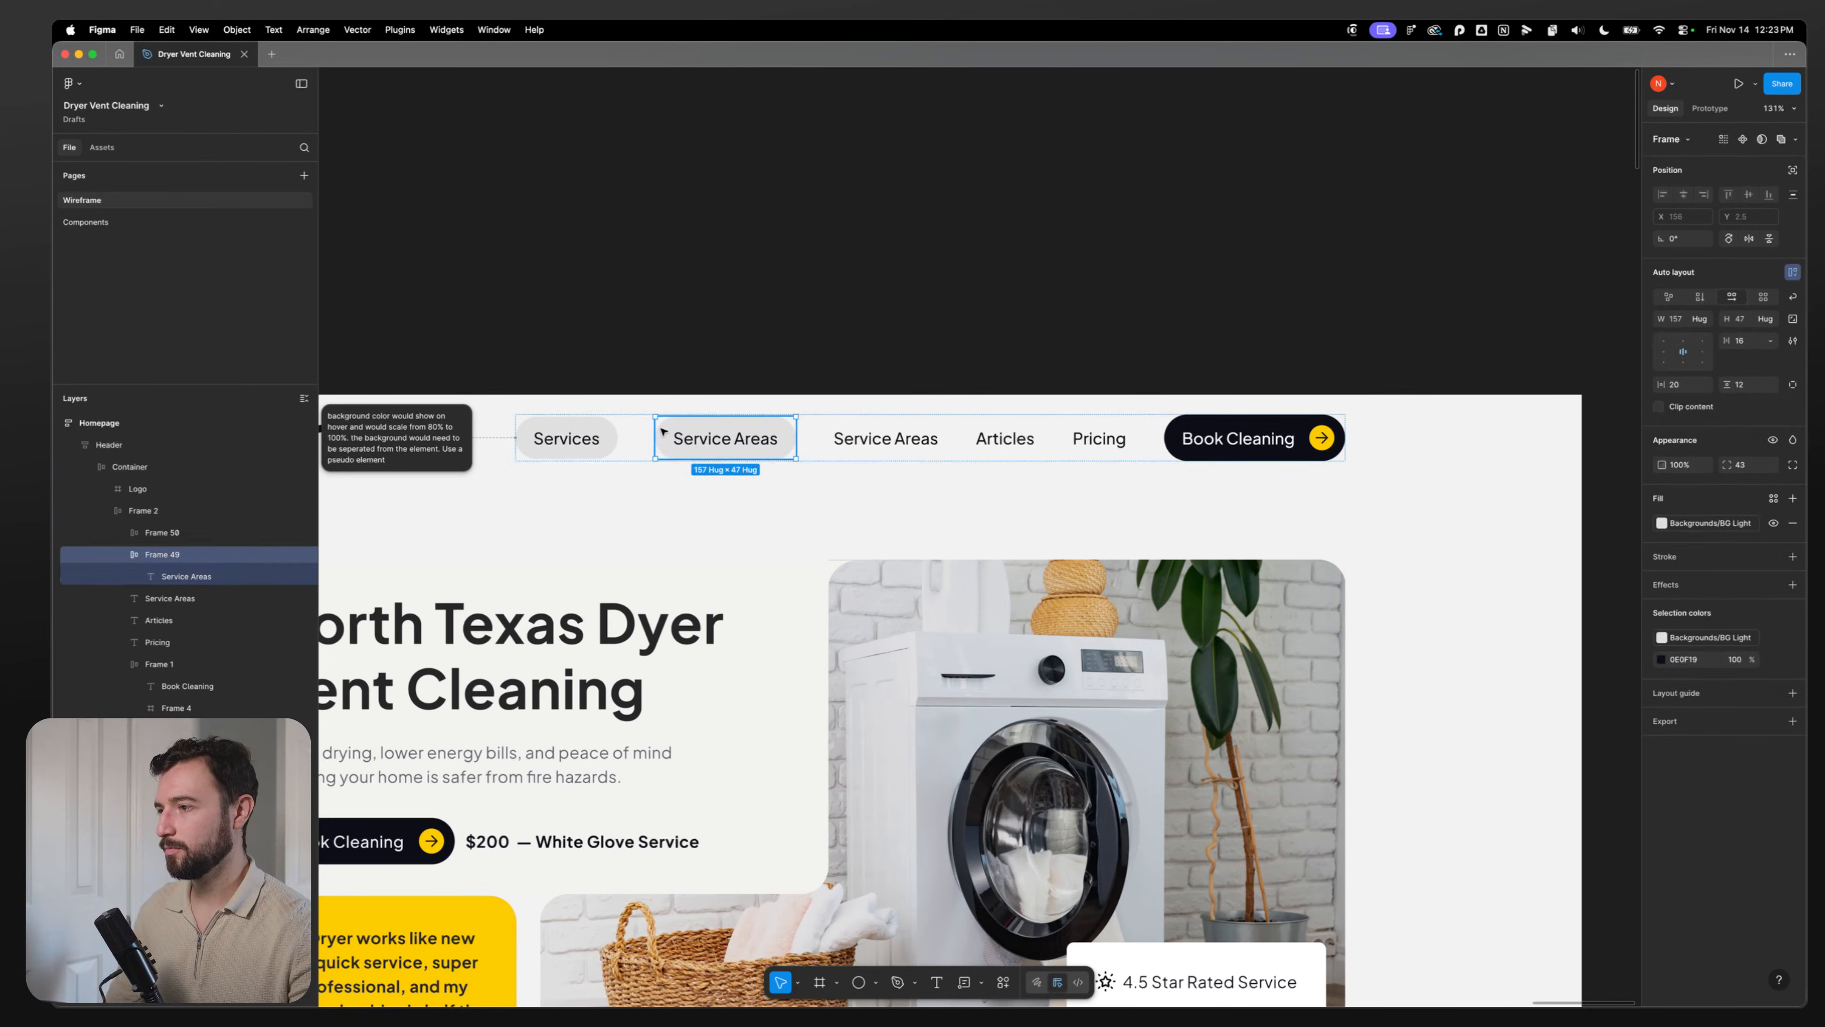
Step: Duplicate the Service Areas pill and change the copy's text to "Articles"
{"action": "key", "text": "super+d"}
{"action": "double_click", "coordinate": [751, 439]}
{"action": "double_click", "coordinate": [750, 439]}
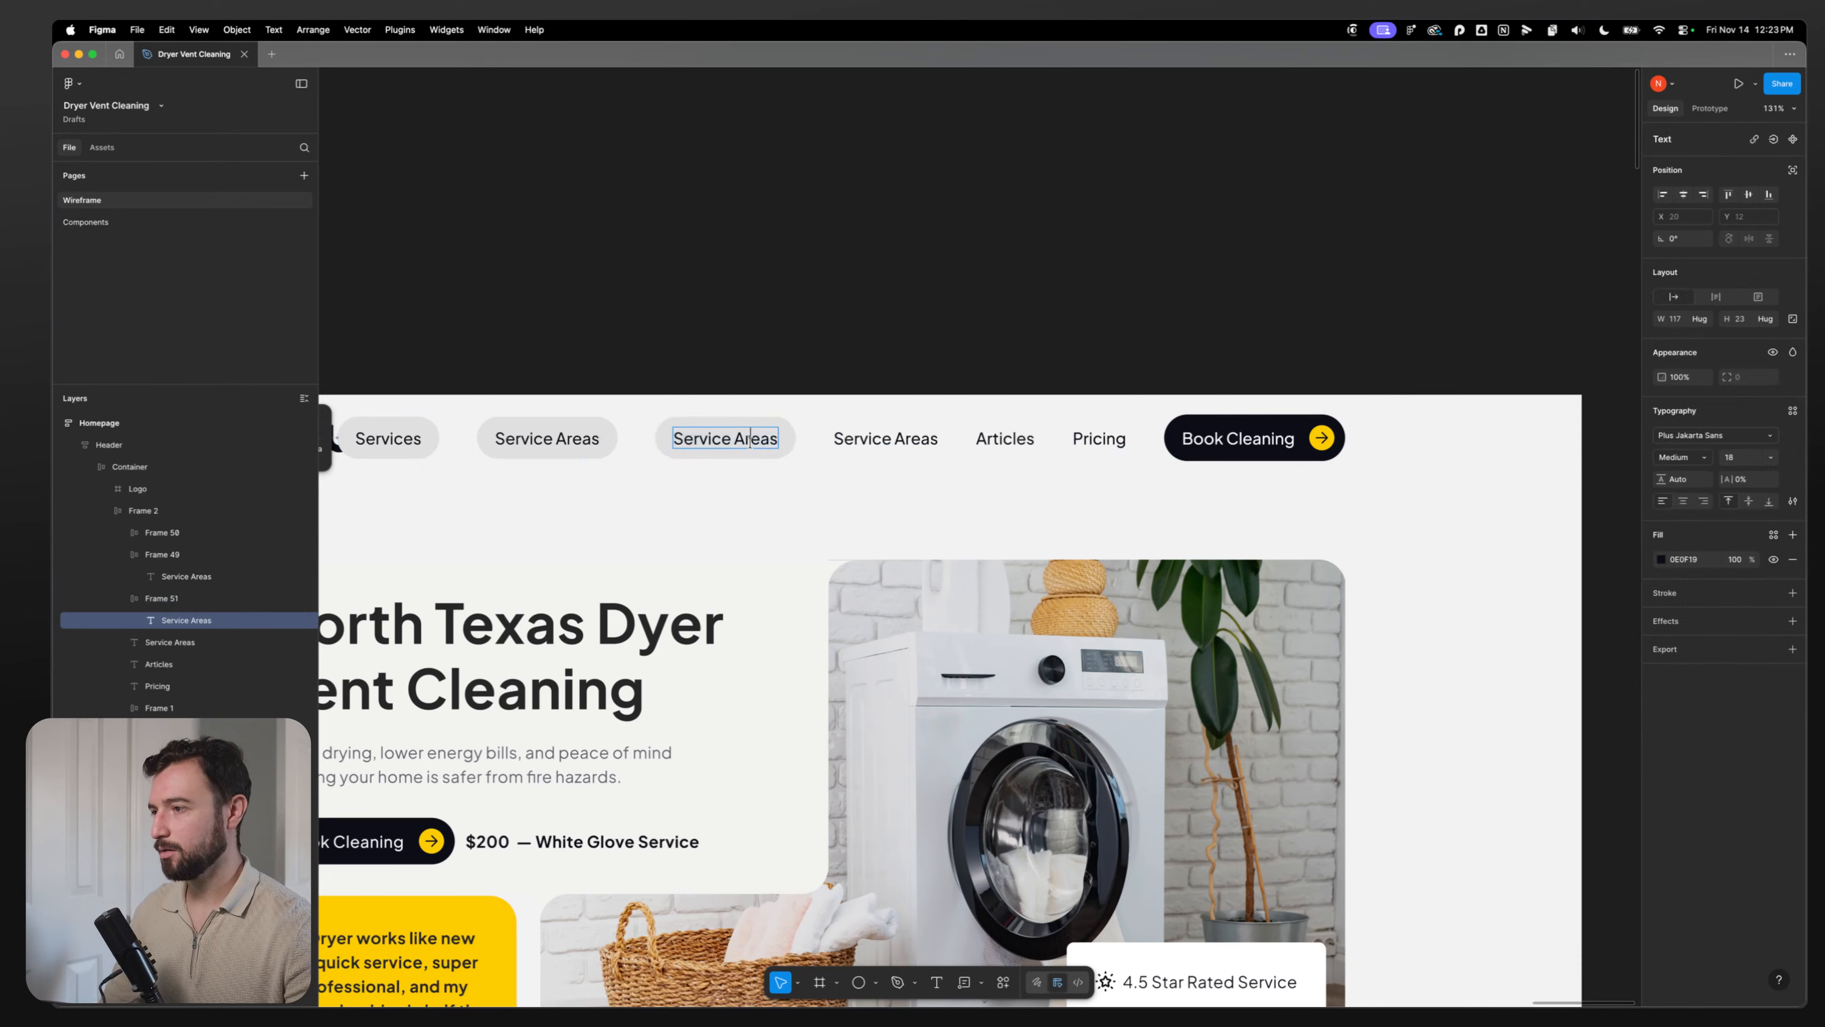
{"action": "key", "text": "super+a"}
{"action": "type", "text": "Articles"}
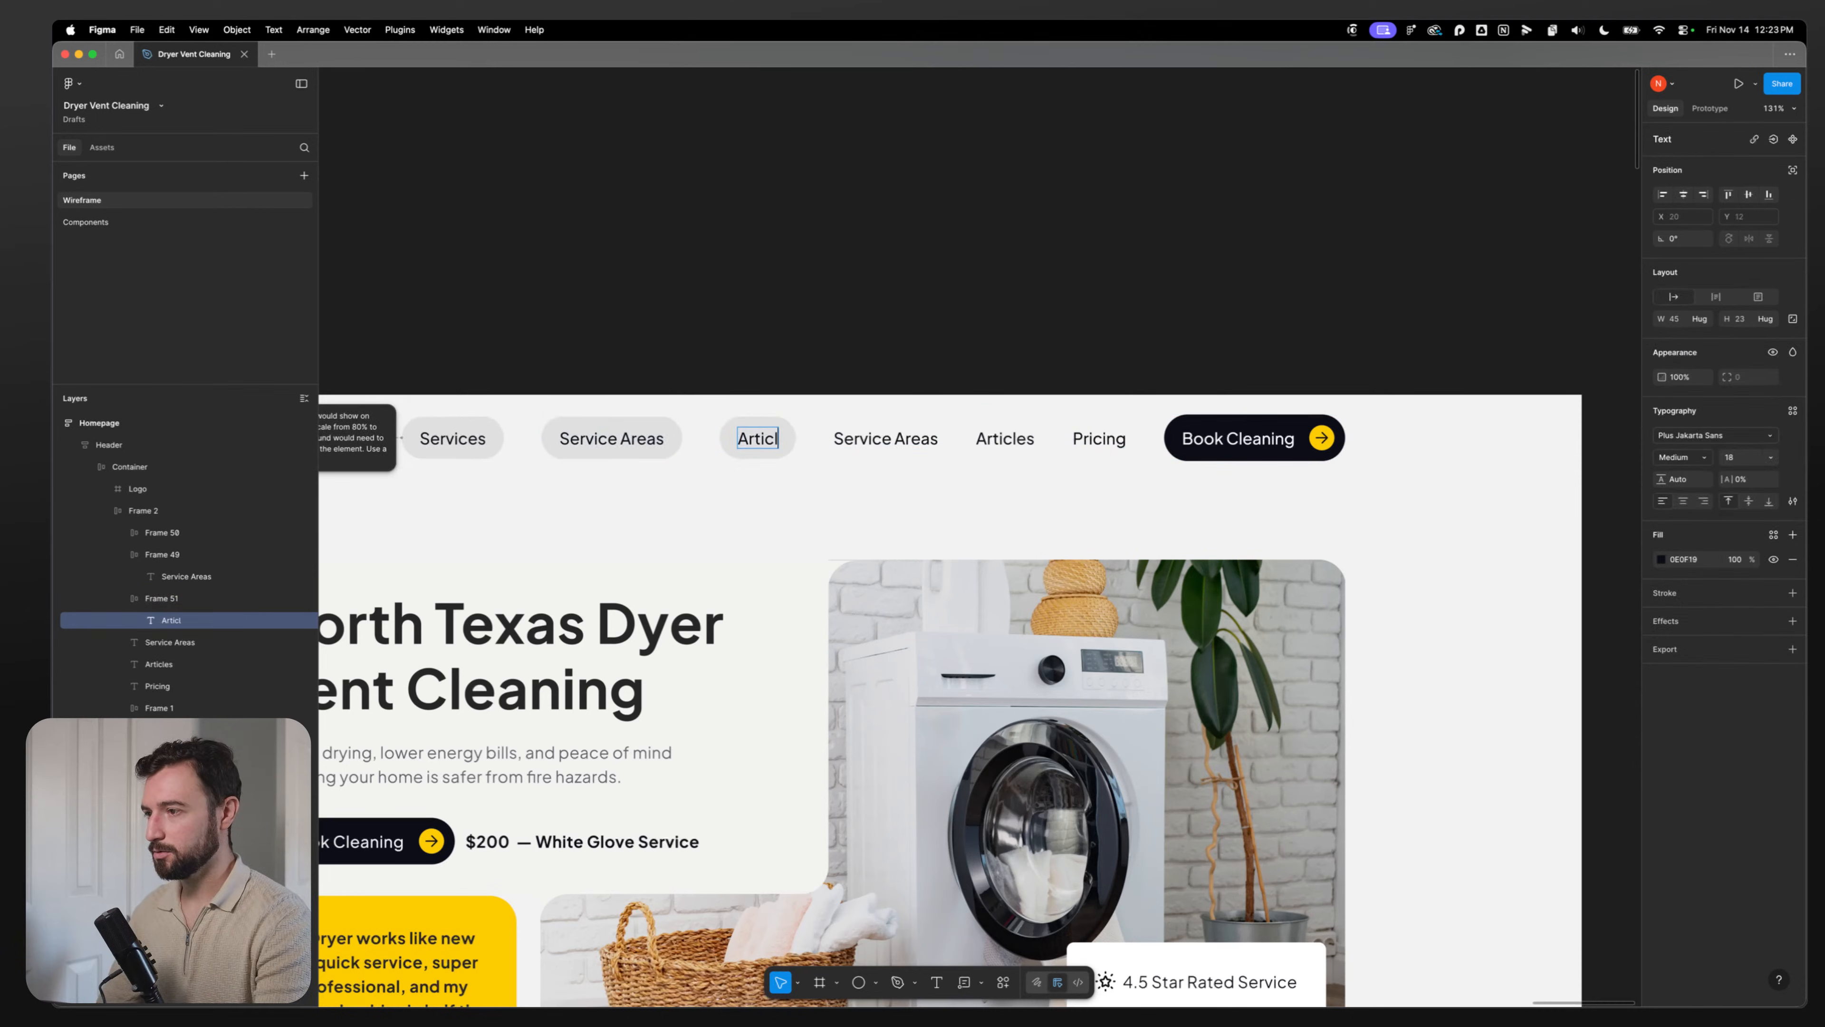
{"action": "key", "text": "Escape"}
{"action": "key", "text": "Escape"}
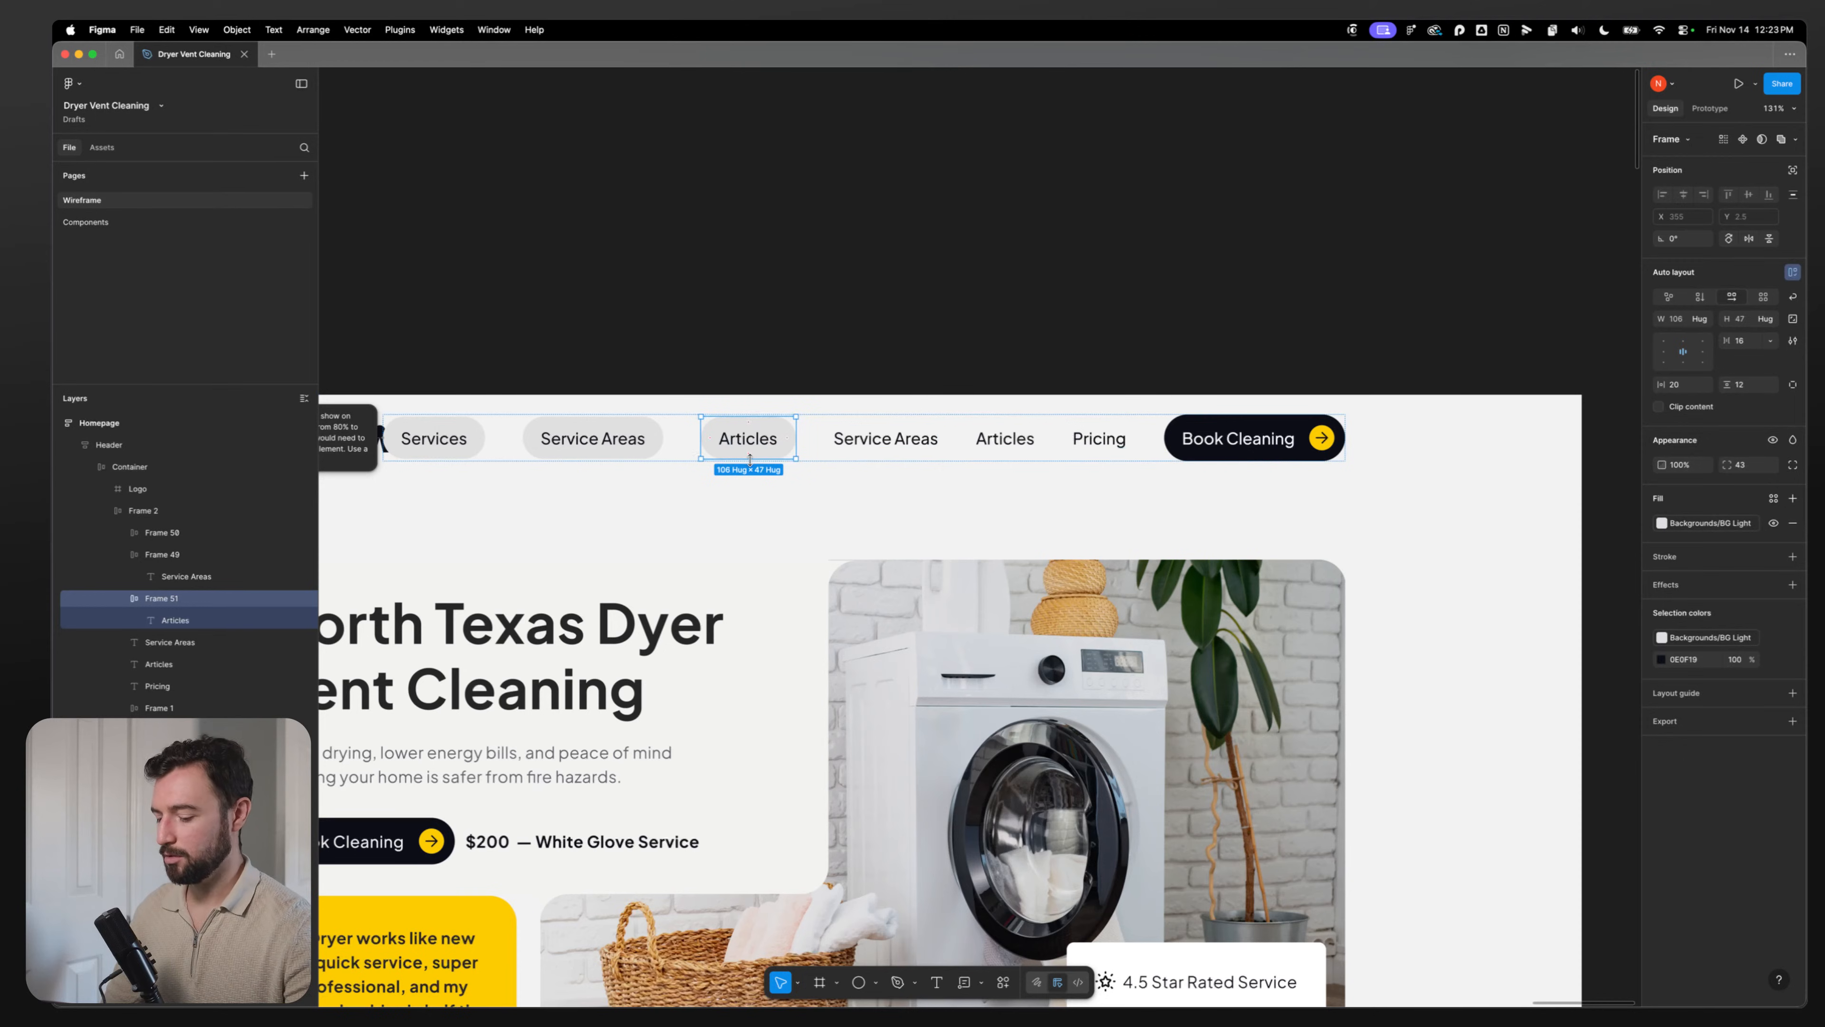
Step: Duplicate the Articles pill and change the copy's text to "Pricing"
{"action": "key", "text": "super+d"}
{"action": "double_click", "coordinate": [747, 440]}
{"action": "double_click", "coordinate": [745, 437]}
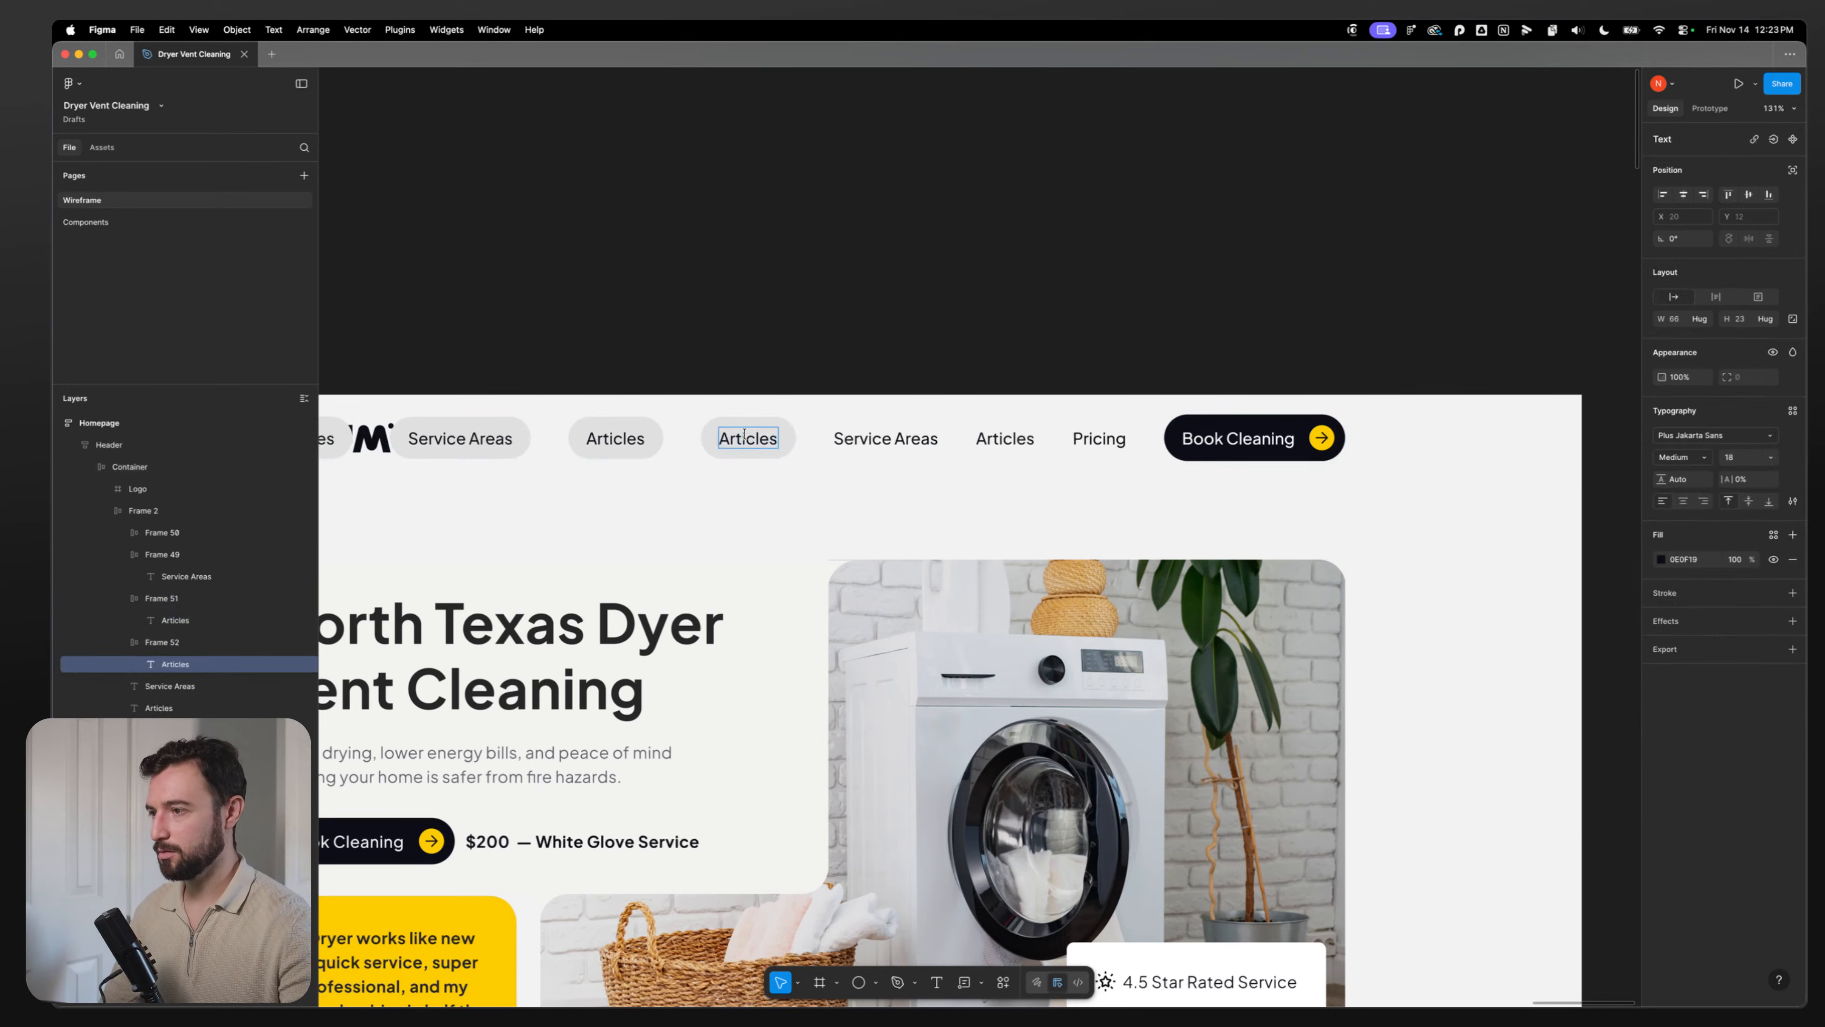
{"action": "type", "text": "Pricing"}
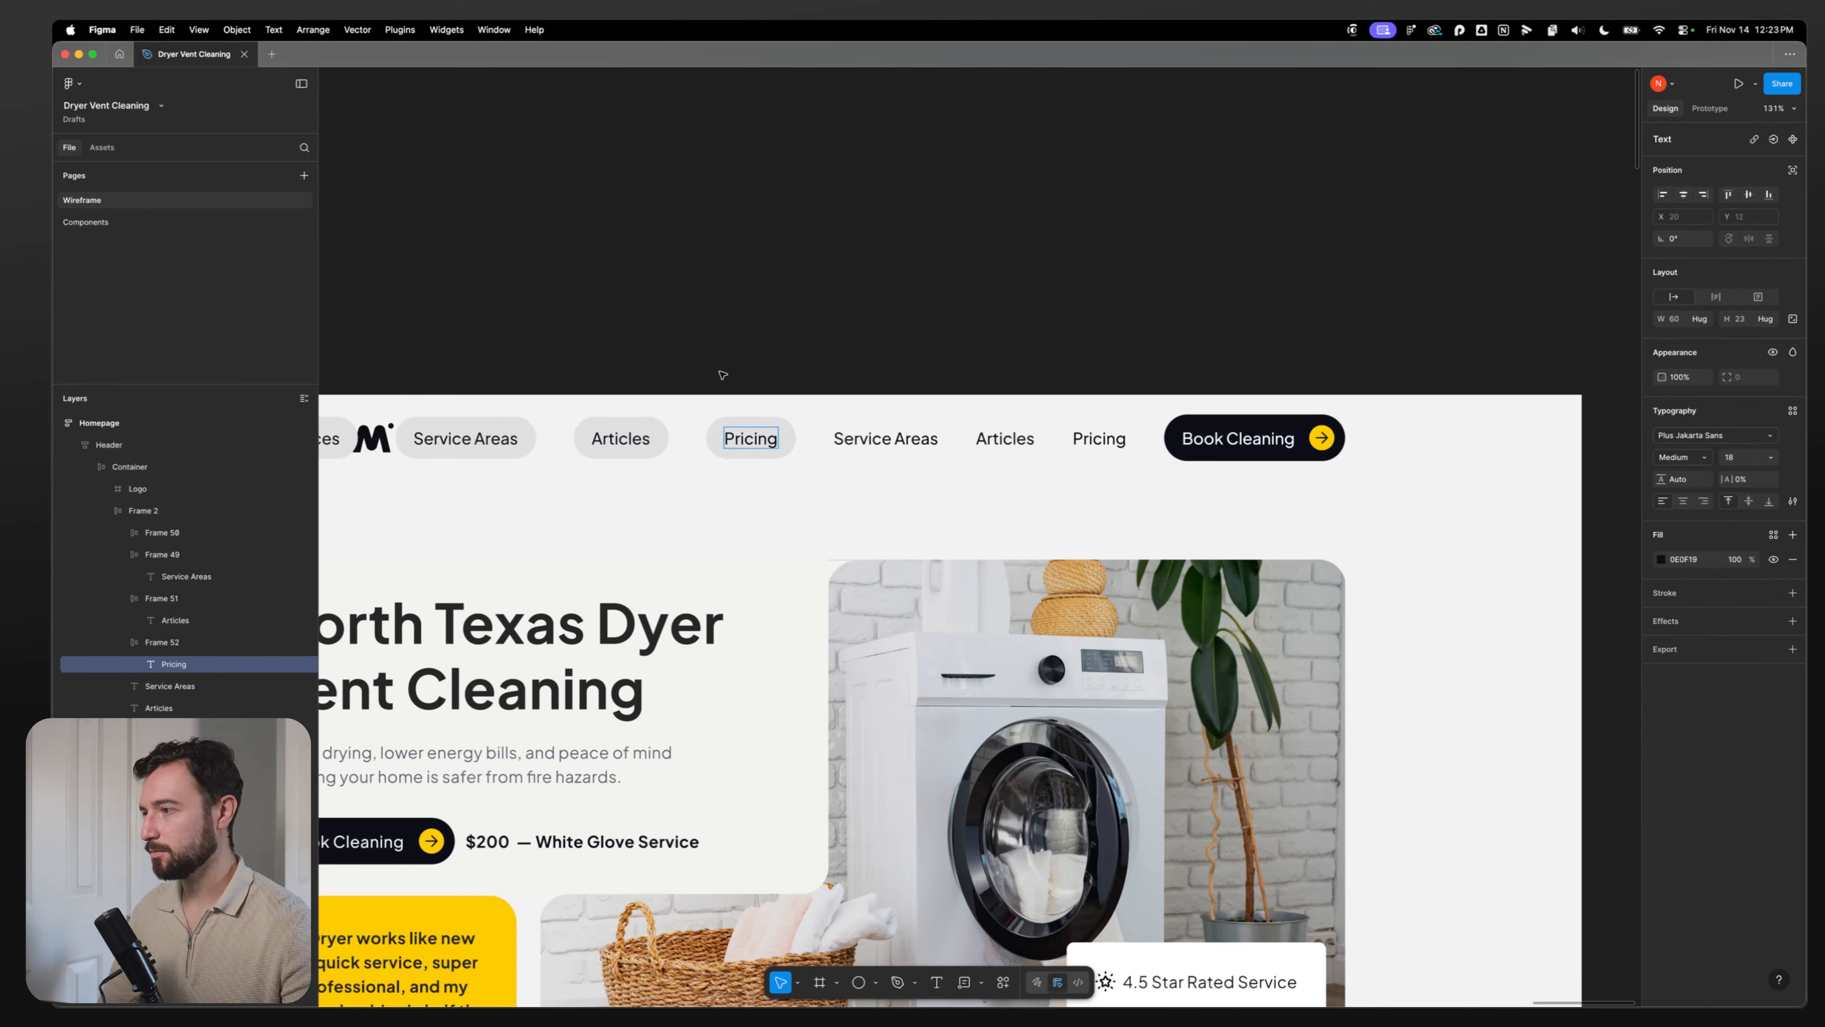
Step: Delete the plain Service Areas, Articles and Pricing text links that have no pill background from the header navigation
{"action": "left_click", "coordinate": [886, 438]}
{"action": "left_click", "coordinate": [1005, 439], "text": "shift"}
{"action": "left_click", "coordinate": [1096, 441], "text": "shift"}
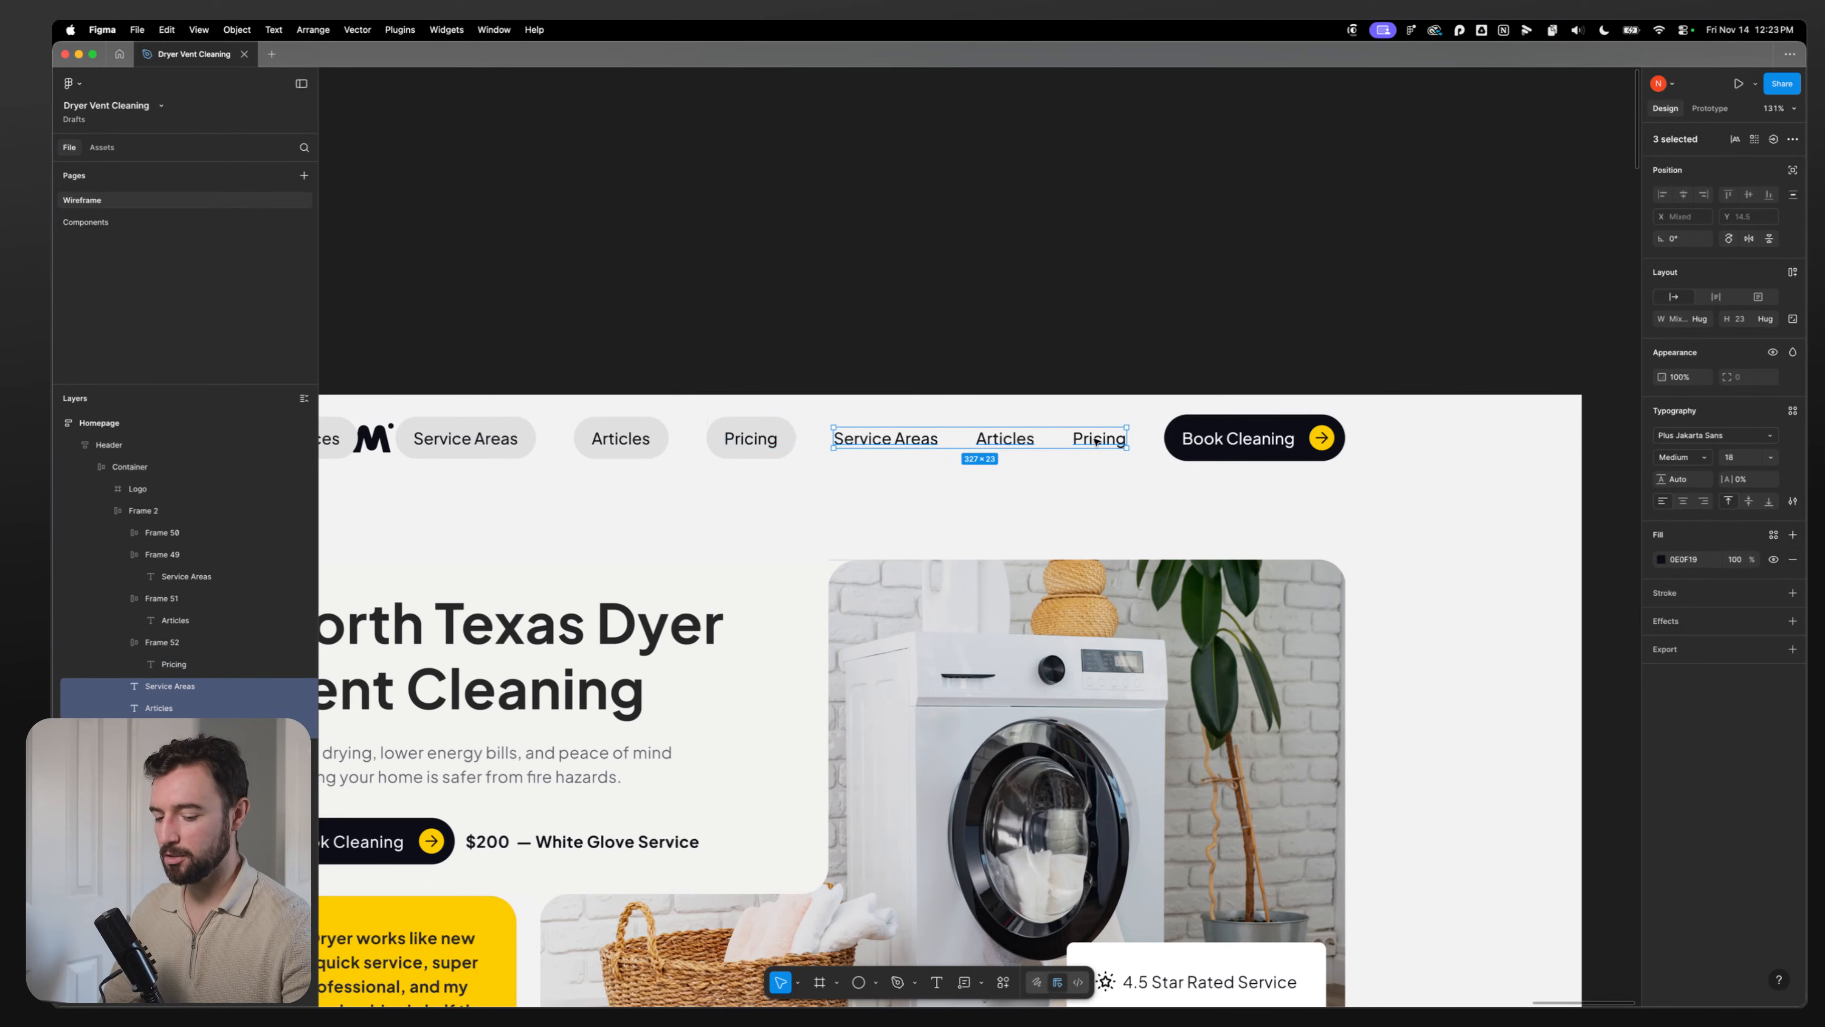
{"action": "key", "text": "Delete"}
Step: Set the auto layout gap of the header navigation group to 0
{"action": "left_click", "coordinate": [891, 449]}
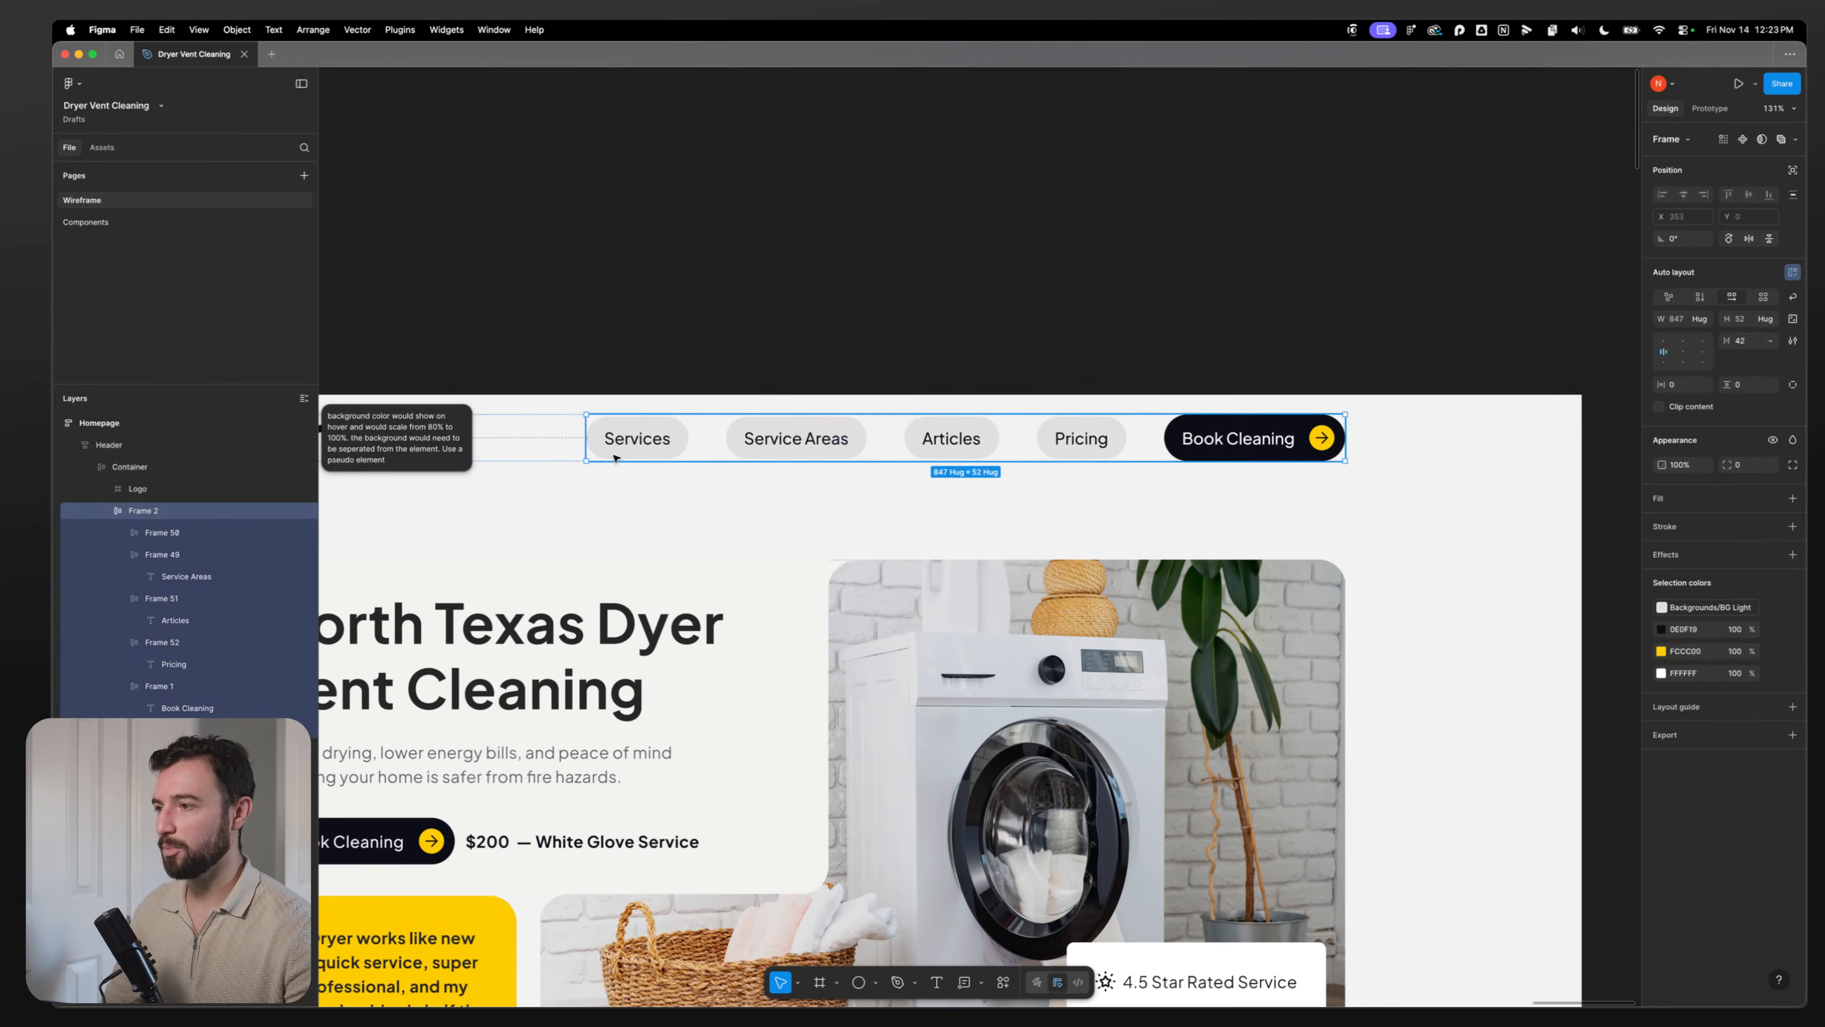
{"action": "type", "text": "0"}
{"action": "key", "text": "Return"}
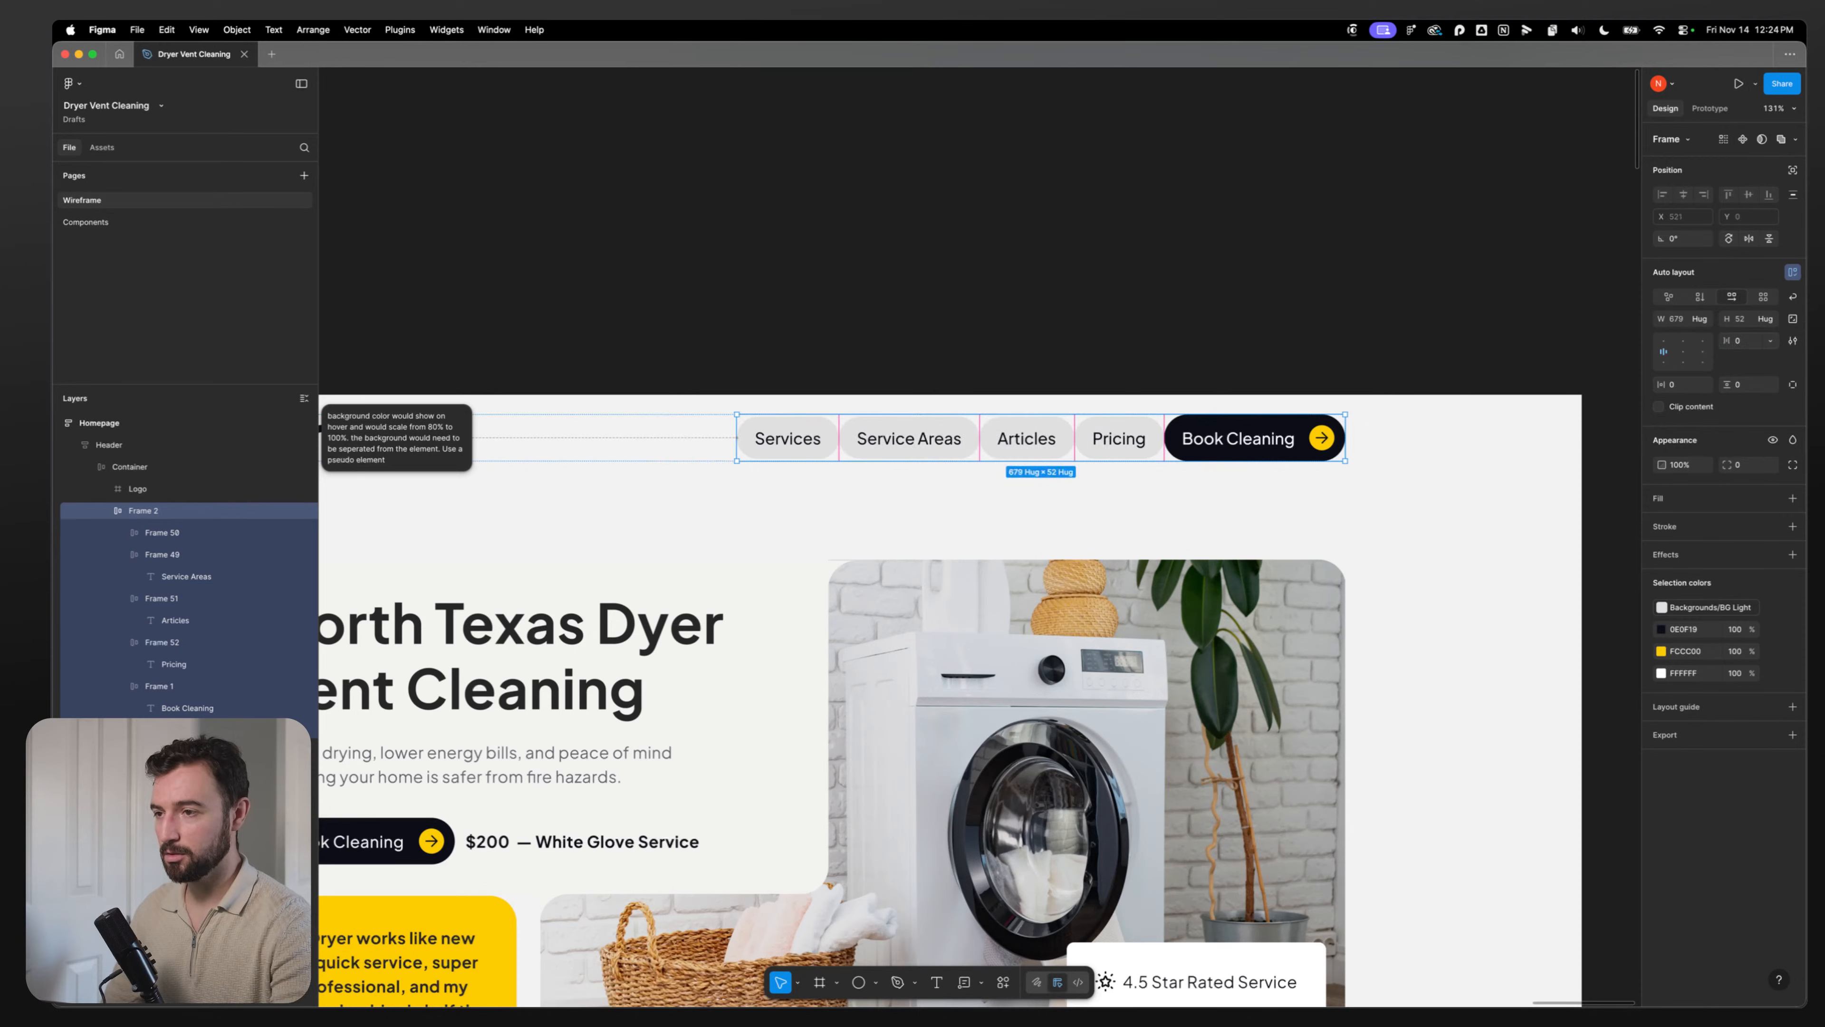
Step: Apply the D Space XS spacing variable to the gap of the header navigation group
{"action": "left_click", "coordinate": [1769, 341]}
{"action": "type", "text": "space"}
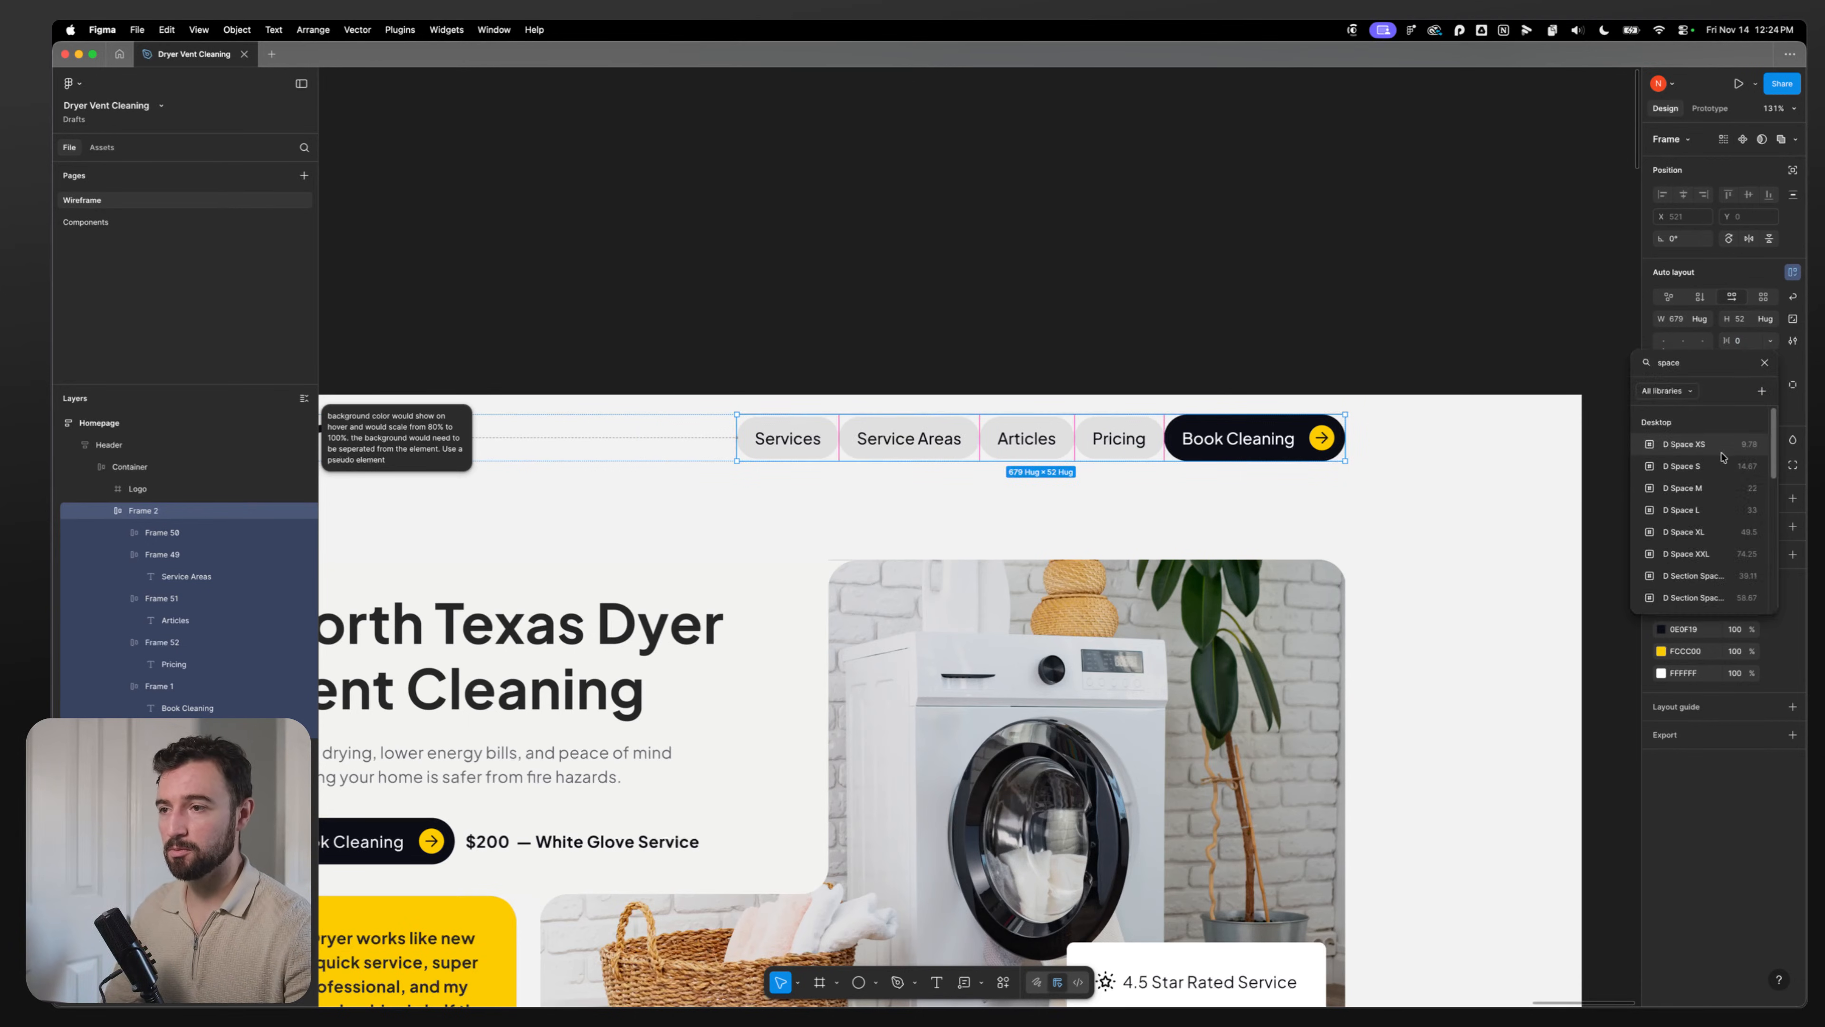
{"action": "left_click", "coordinate": [1719, 452]}
{"action": "left_click", "coordinate": [726, 279]}
Step: Hide the background fill of the Service Areas, Articles and Pricing pills in the header navigation
{"action": "double_click", "coordinate": [848, 438]}
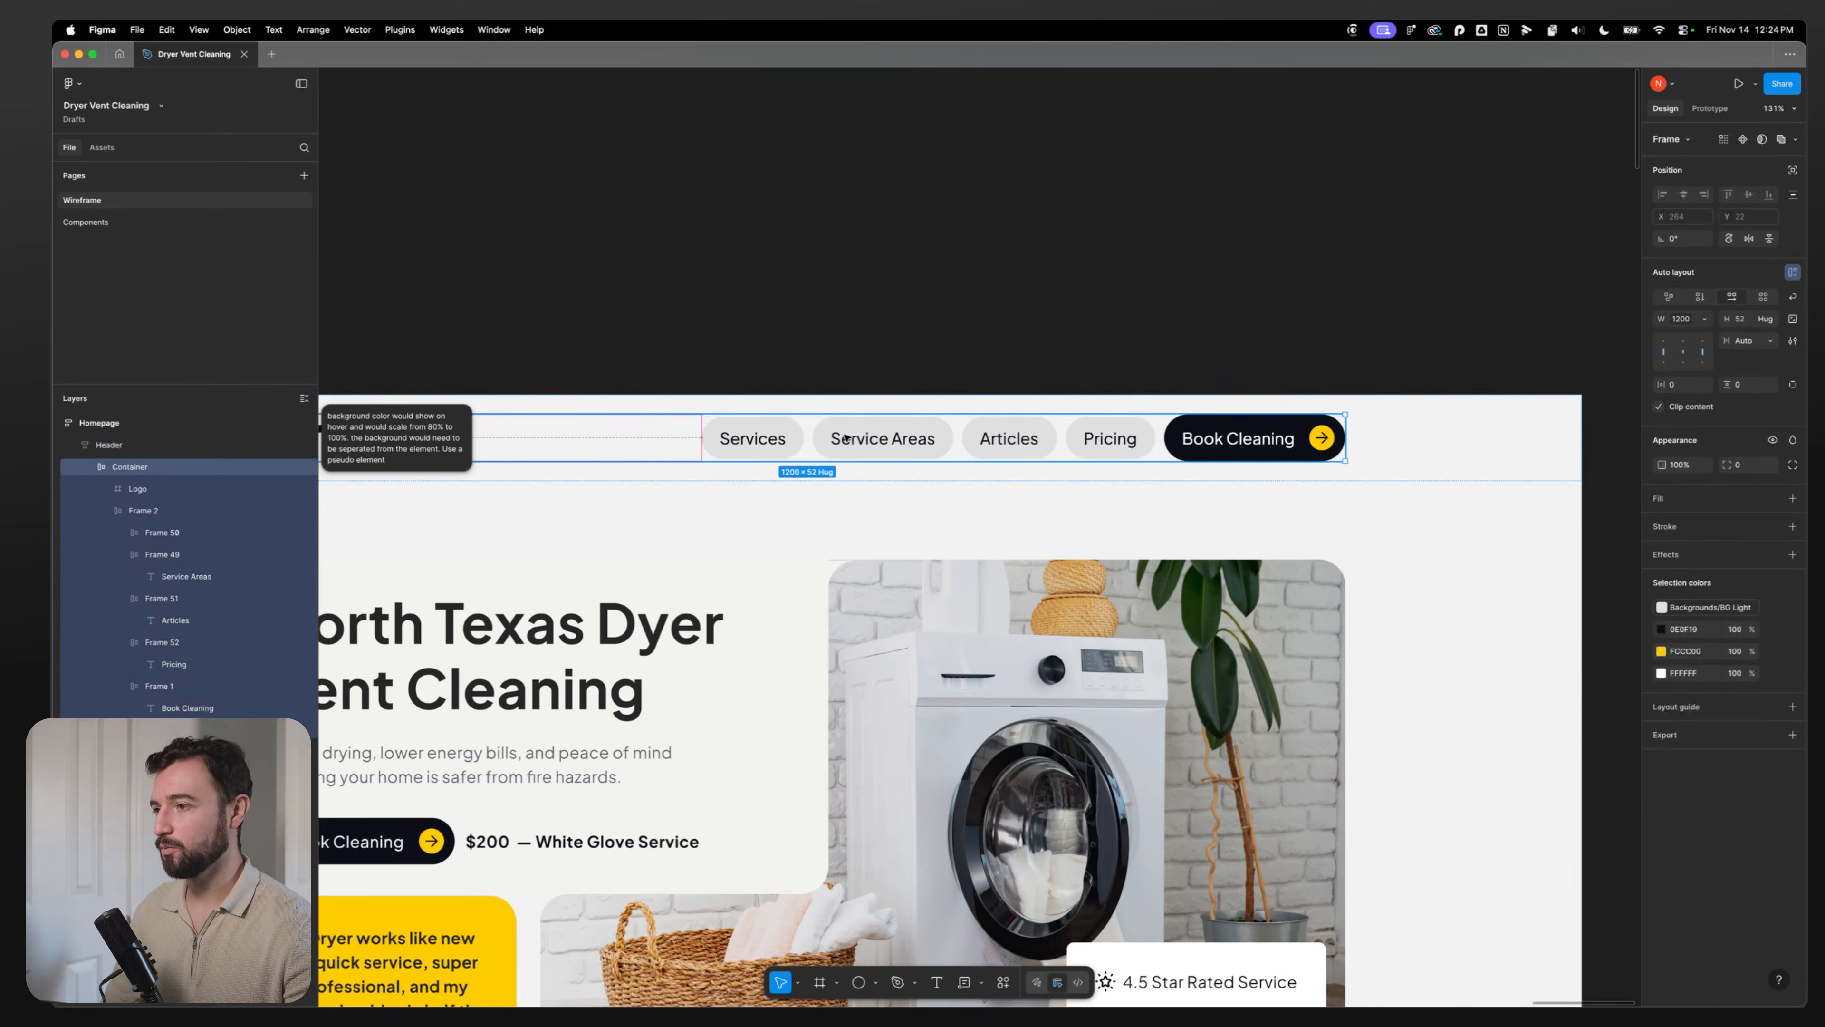
{"action": "double_click", "coordinate": [848, 438]}
{"action": "double_click", "coordinate": [848, 438]}
{"action": "left_click", "coordinate": [1012, 439], "text": "shift"}
{"action": "left_click", "coordinate": [1106, 439], "text": "shift"}
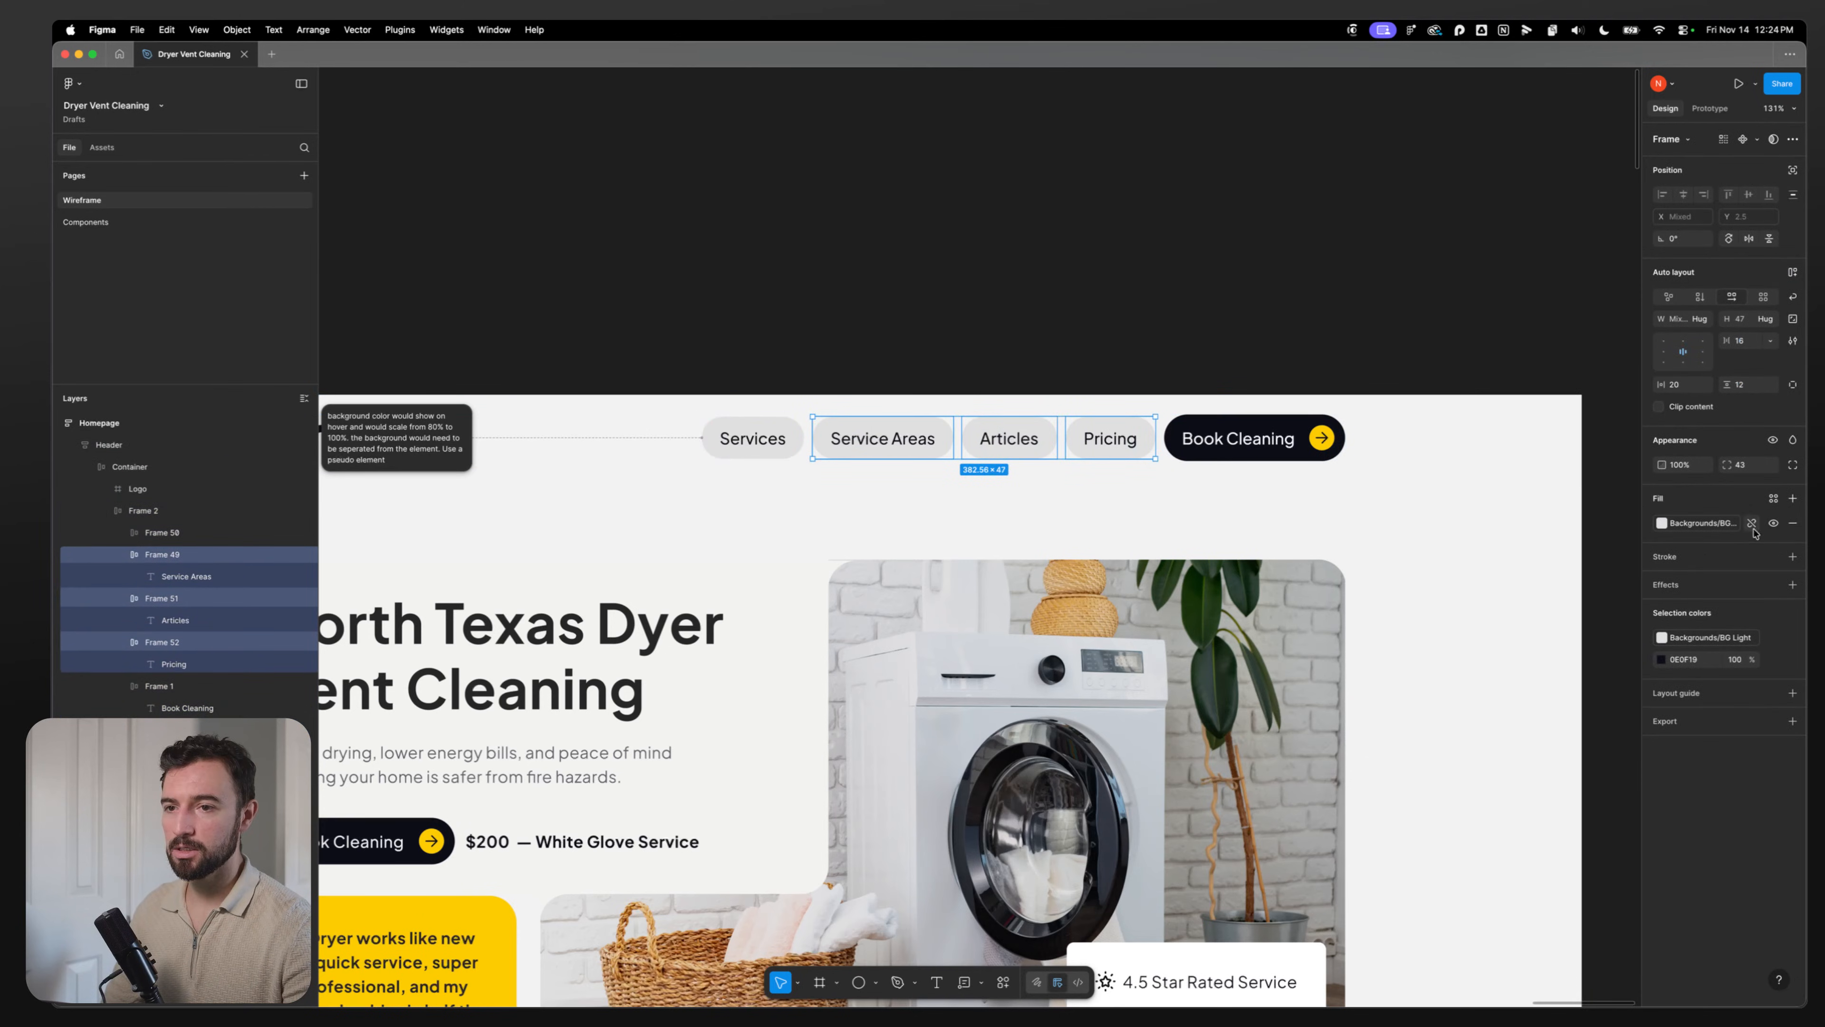
{"action": "left_click", "coordinate": [1773, 523]}
{"action": "left_click", "coordinate": [737, 253]}
Step: Examine the Services pill's hover annotation and the homepage sections down to the pricing section
{"action": "mouse_move", "coordinate": [662, 286]}
{"action": "left_mouse_down"}
{"action": "mouse_move", "coordinate": [821, 259]}
{"action": "mouse_move", "coordinate": [888, 290]}
{"action": "left_mouse_up"}
{"action": "scroll", "coordinate": [889, 290], "scroll_direction": "down", "scroll_amount": 5}
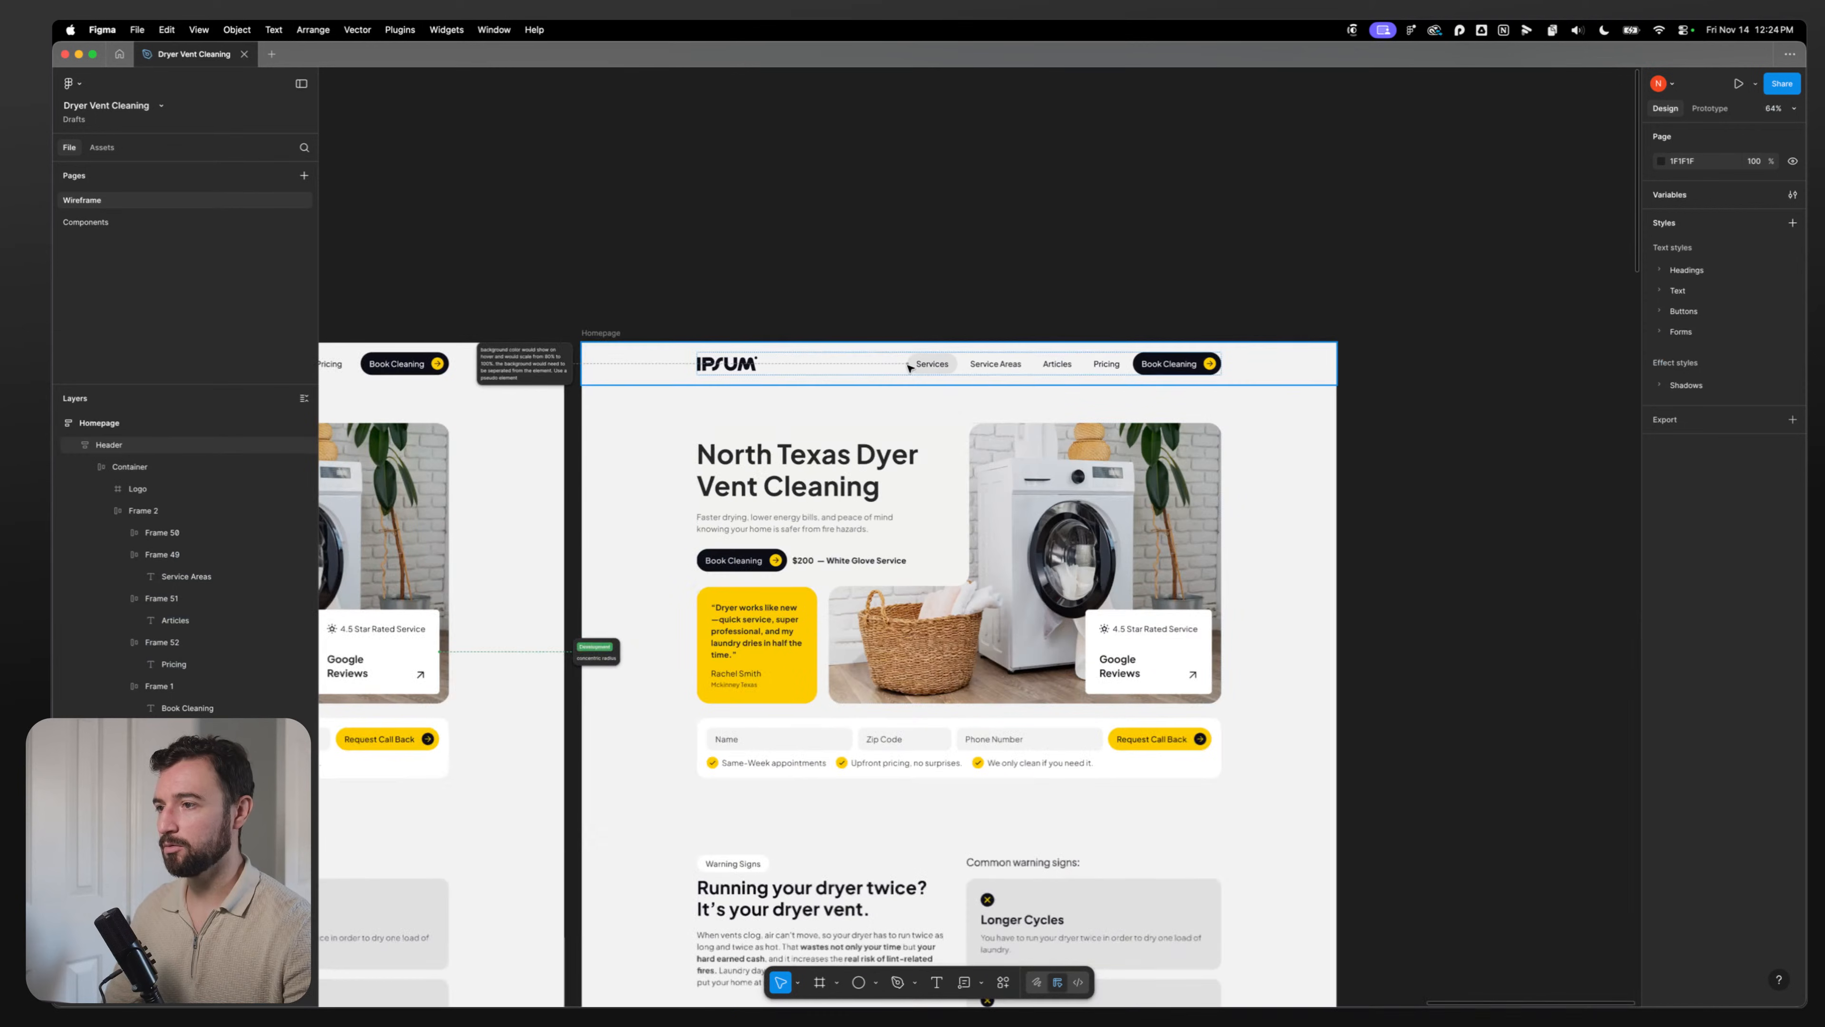
{"action": "left_click", "coordinate": [510, 375]}
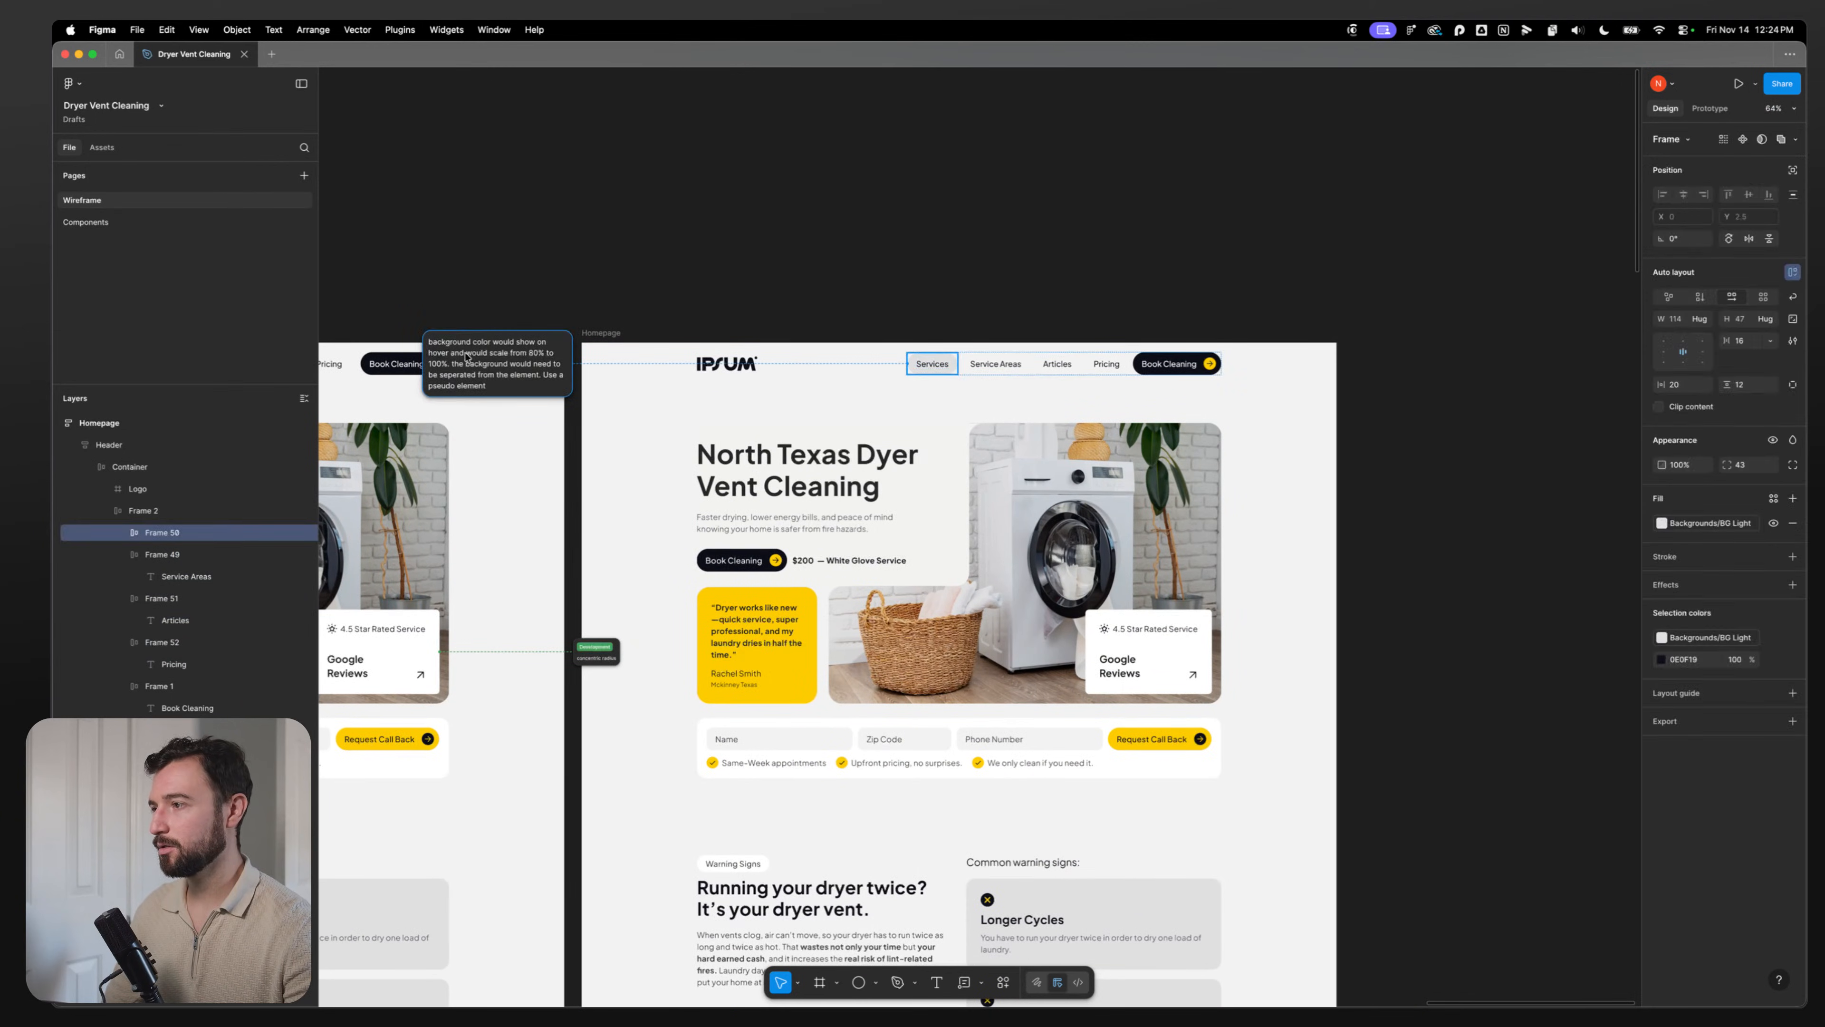
{"action": "left_click", "coordinate": [1020, 302]}
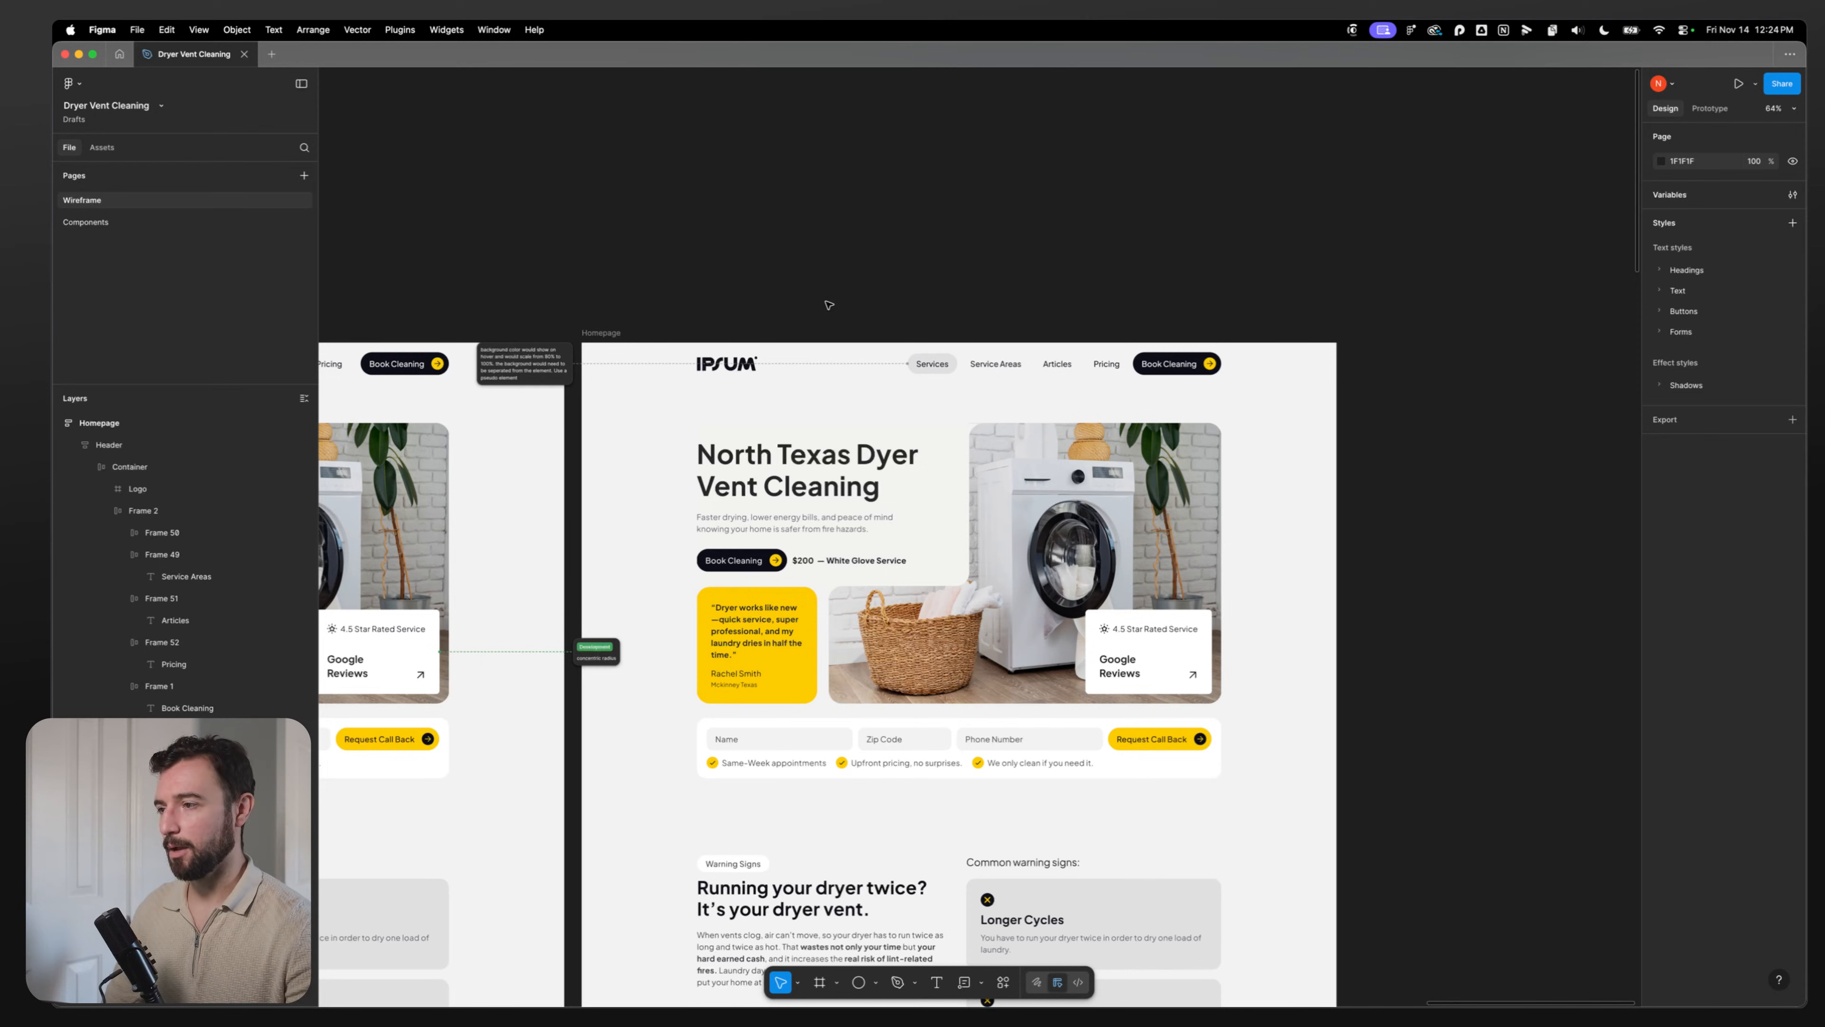
{"action": "scroll", "coordinate": [1000, 530], "scroll_direction": "down", "scroll_amount": 3}
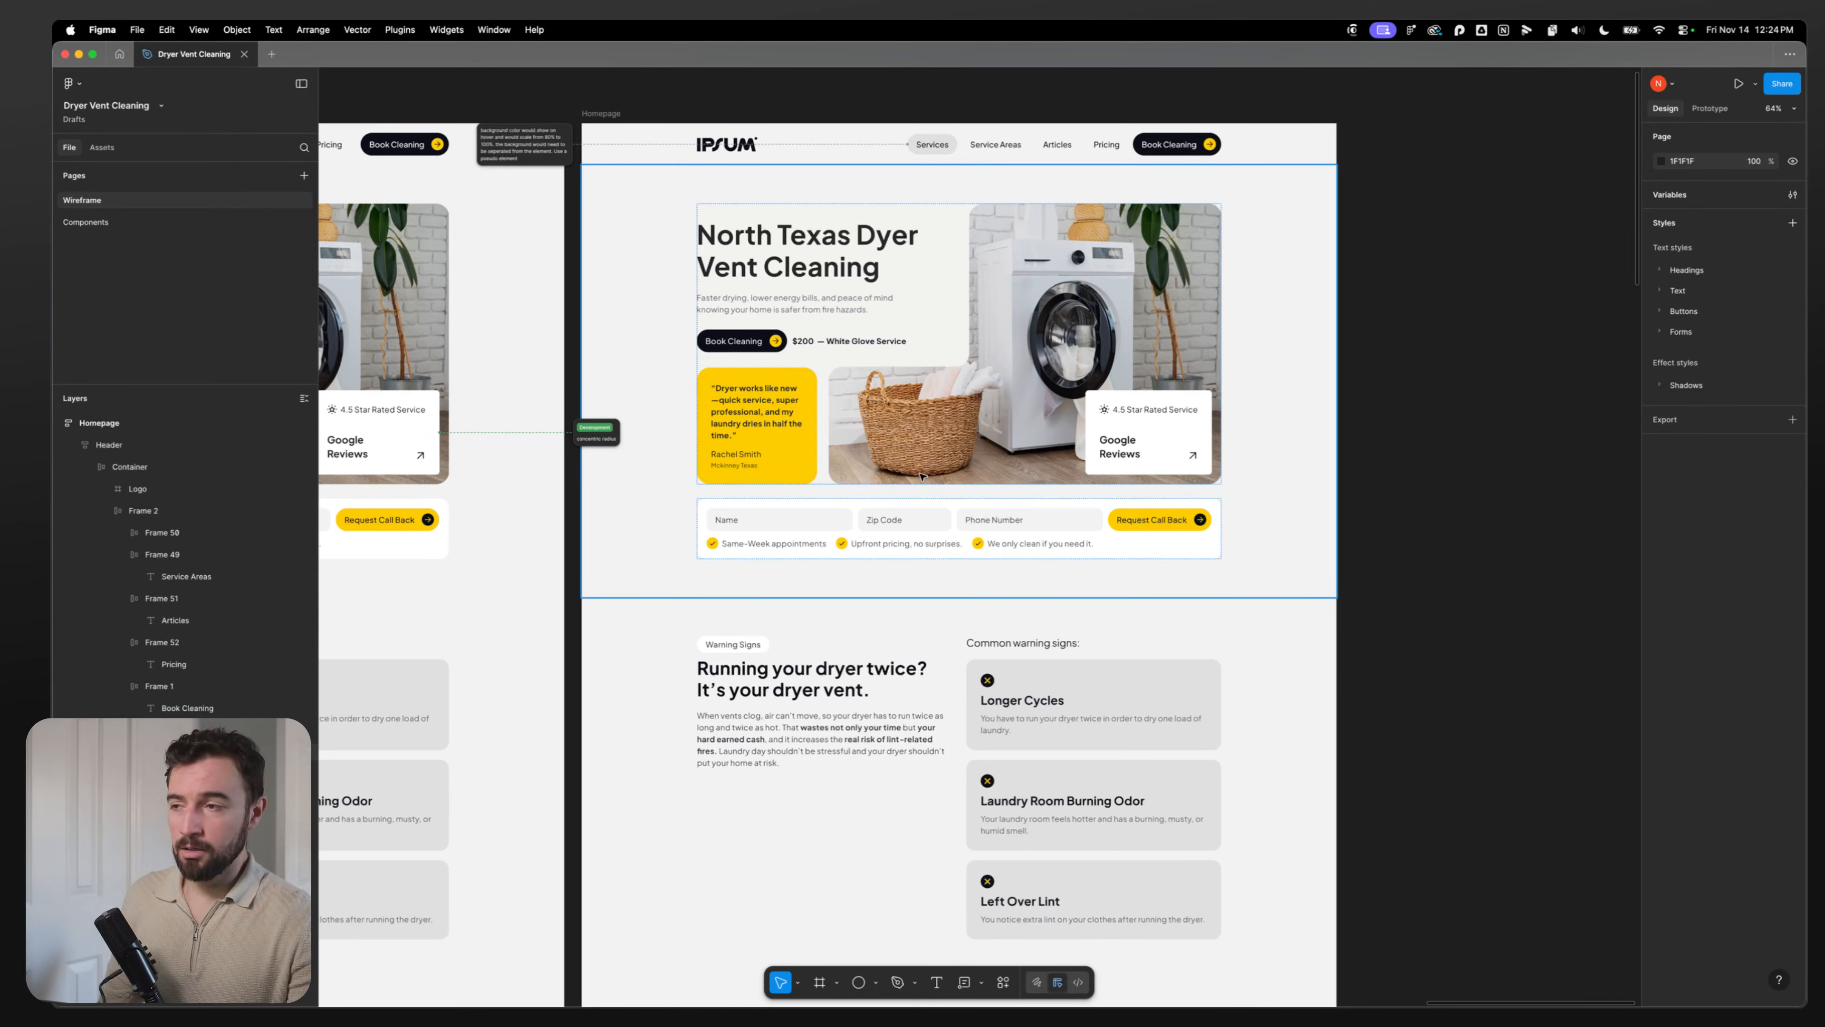
{"action": "scroll", "coordinate": [877, 497], "scroll_direction": "down", "scroll_amount": 5}
{"action": "scroll", "coordinate": [865, 462], "scroll_direction": "down", "scroll_amount": 20}
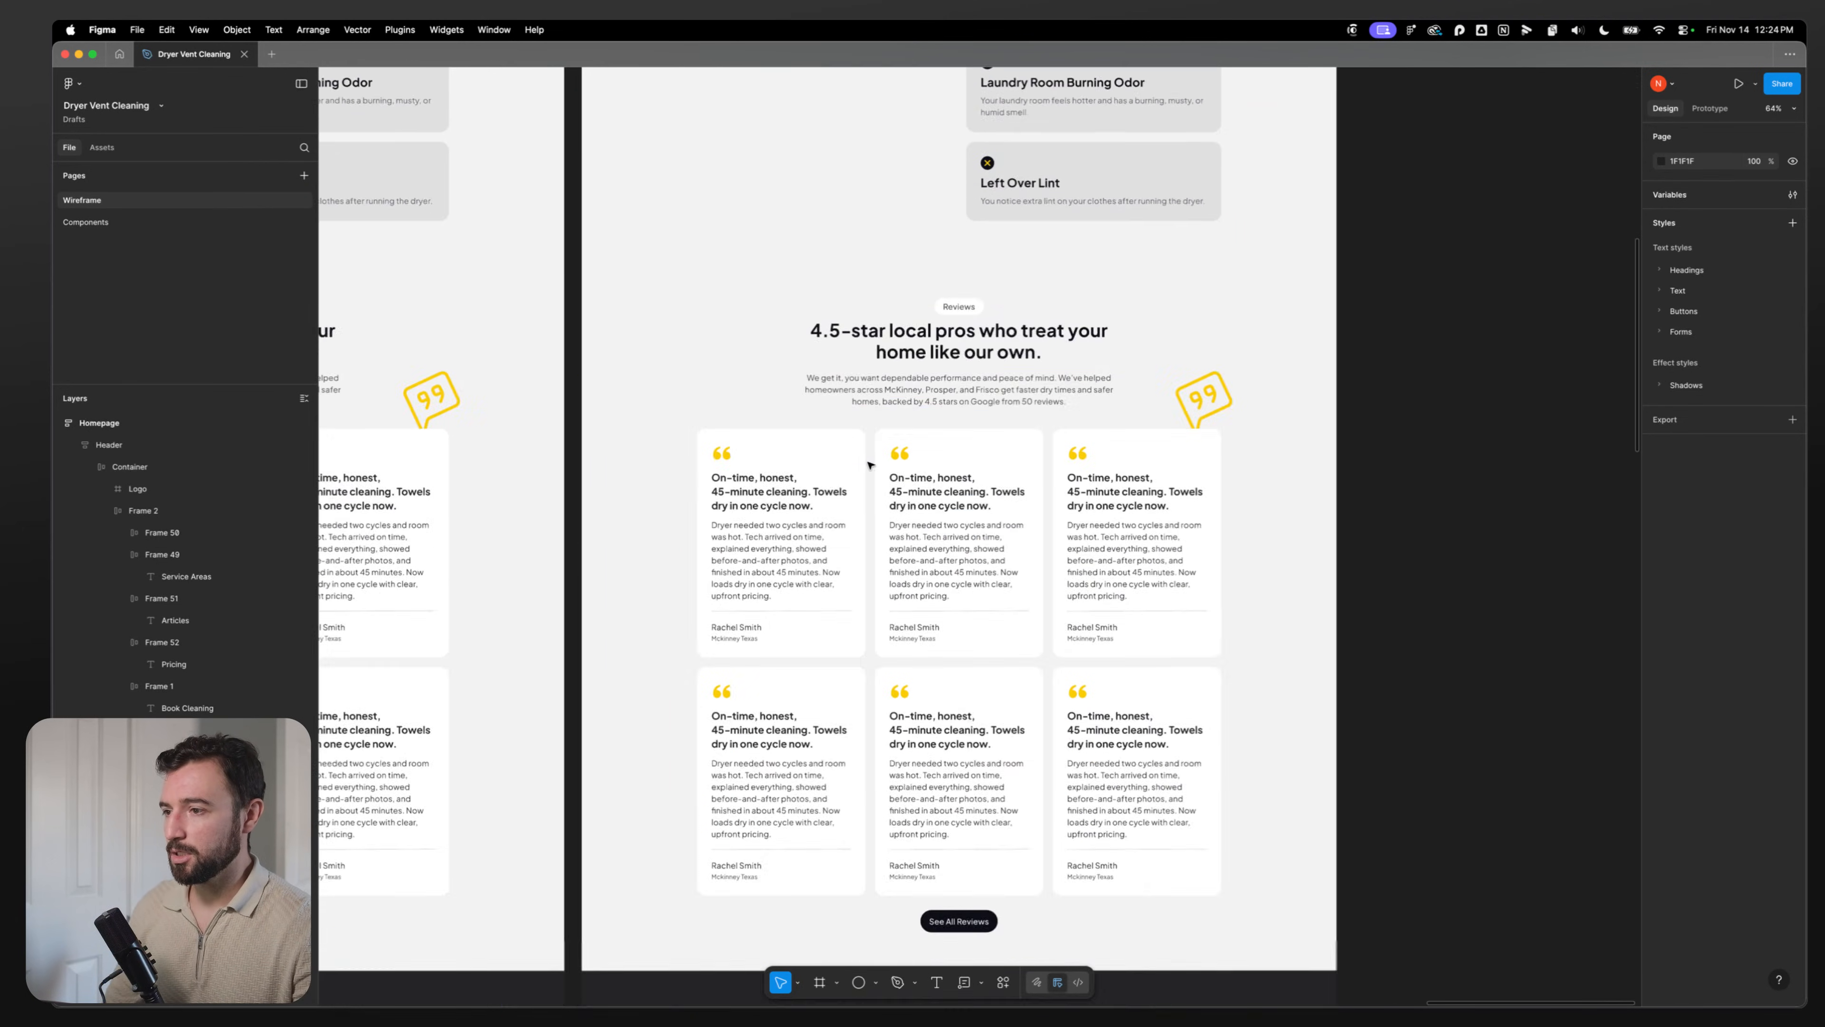
{"action": "scroll", "coordinate": [875, 489], "scroll_direction": "down", "scroll_amount": 5}
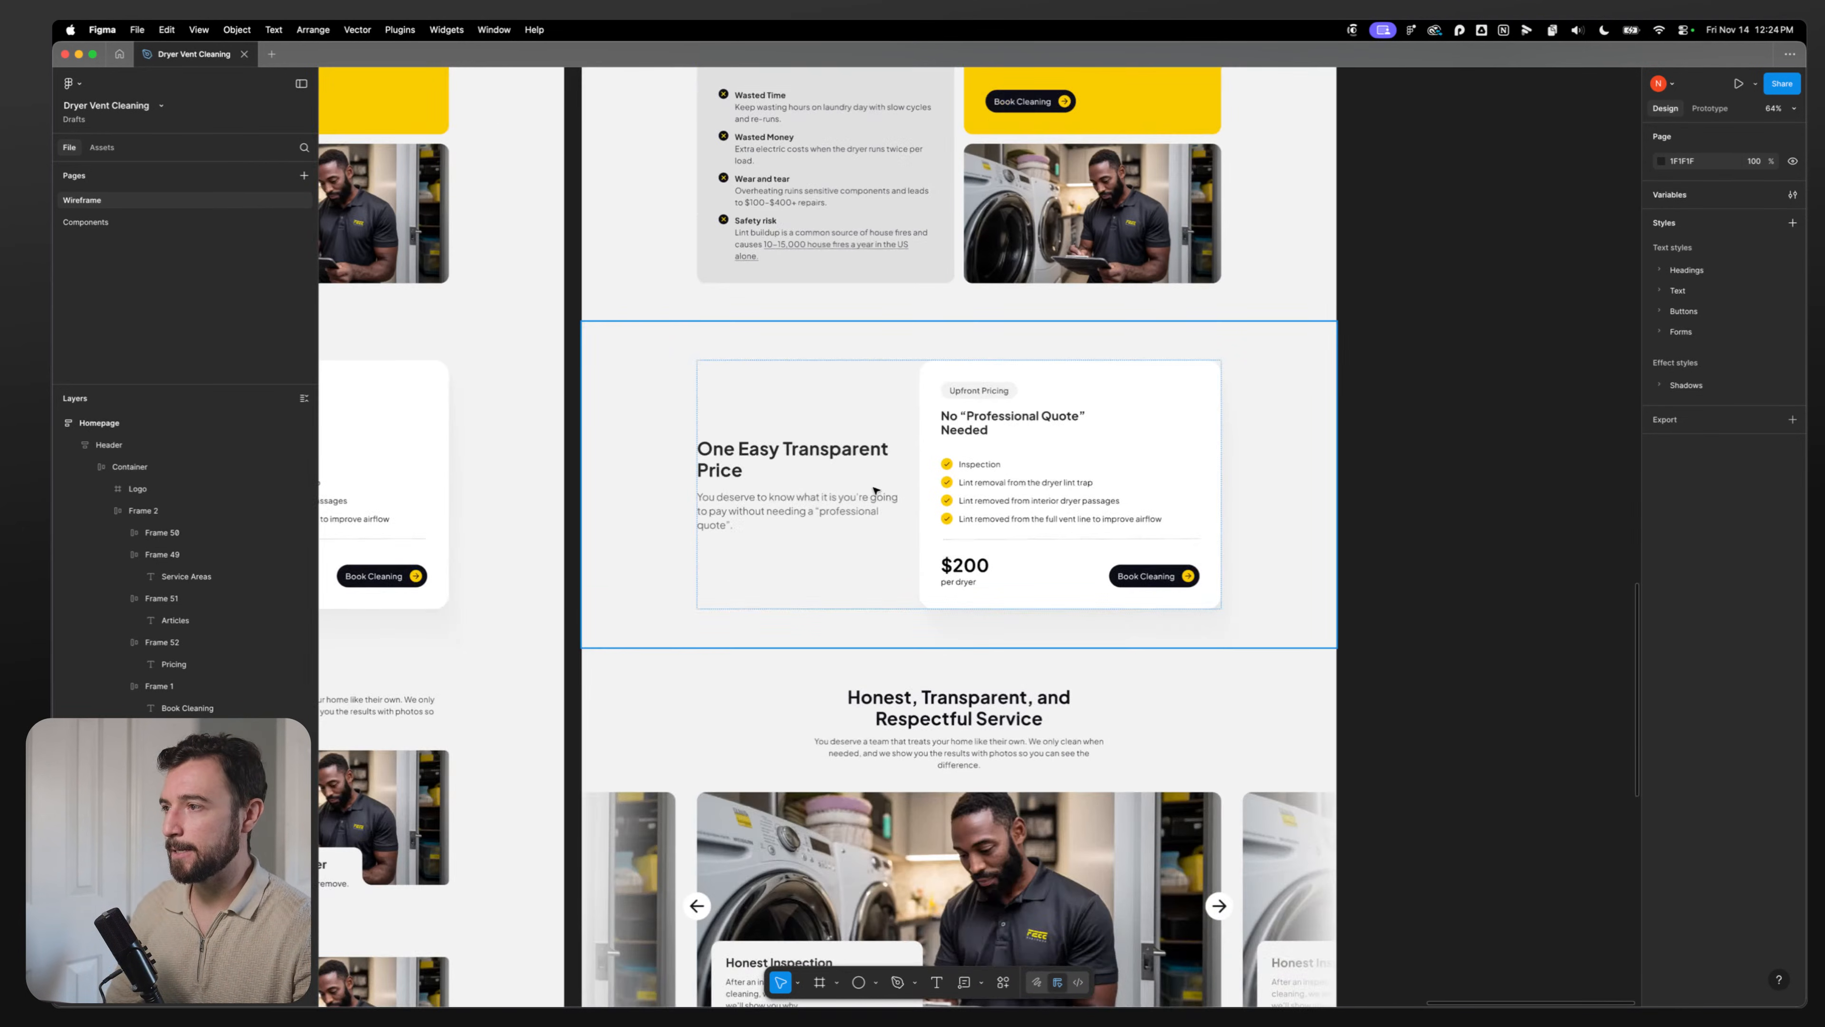
{"action": "scroll", "coordinate": [766, 425], "scroll_direction": "up", "scroll_amount": 5}
Step: Find the List Item component among the assets and insert it between Wasted Time and Wasted Money in the grey card's list
{"action": "left_click", "coordinate": [831, 363]}
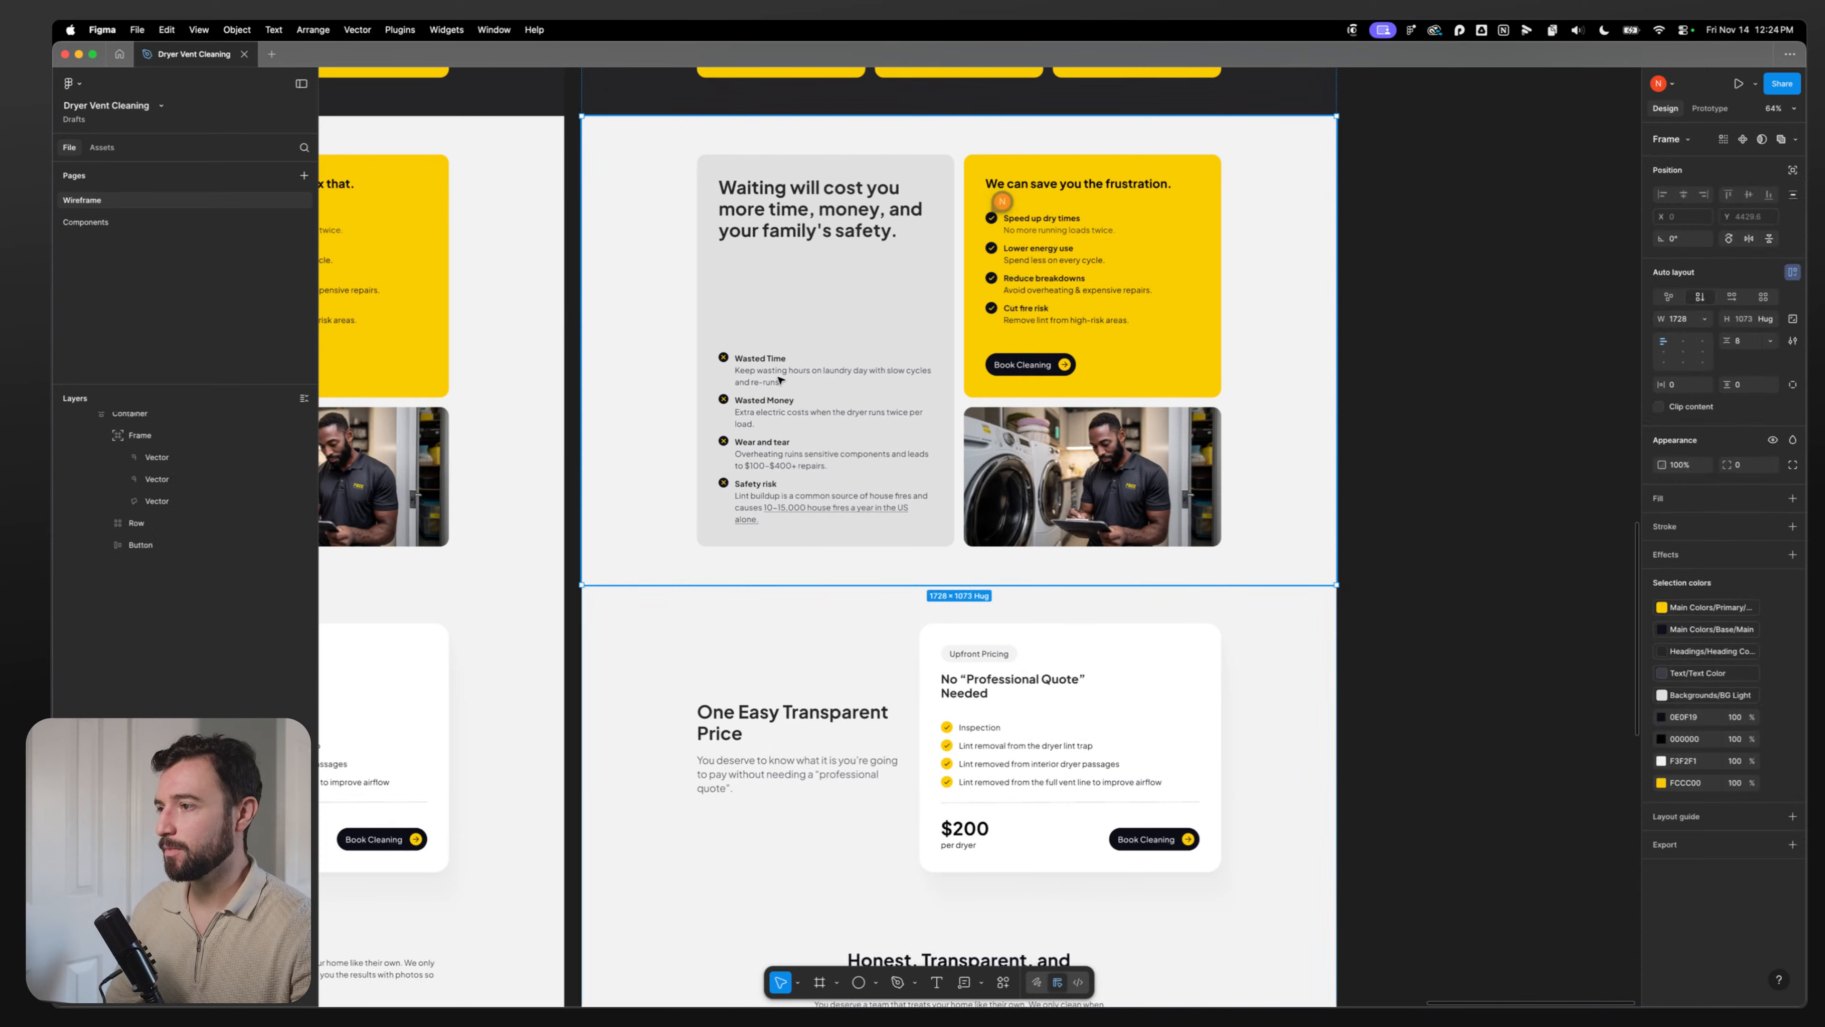
{"action": "left_click", "coordinate": [777, 378]}
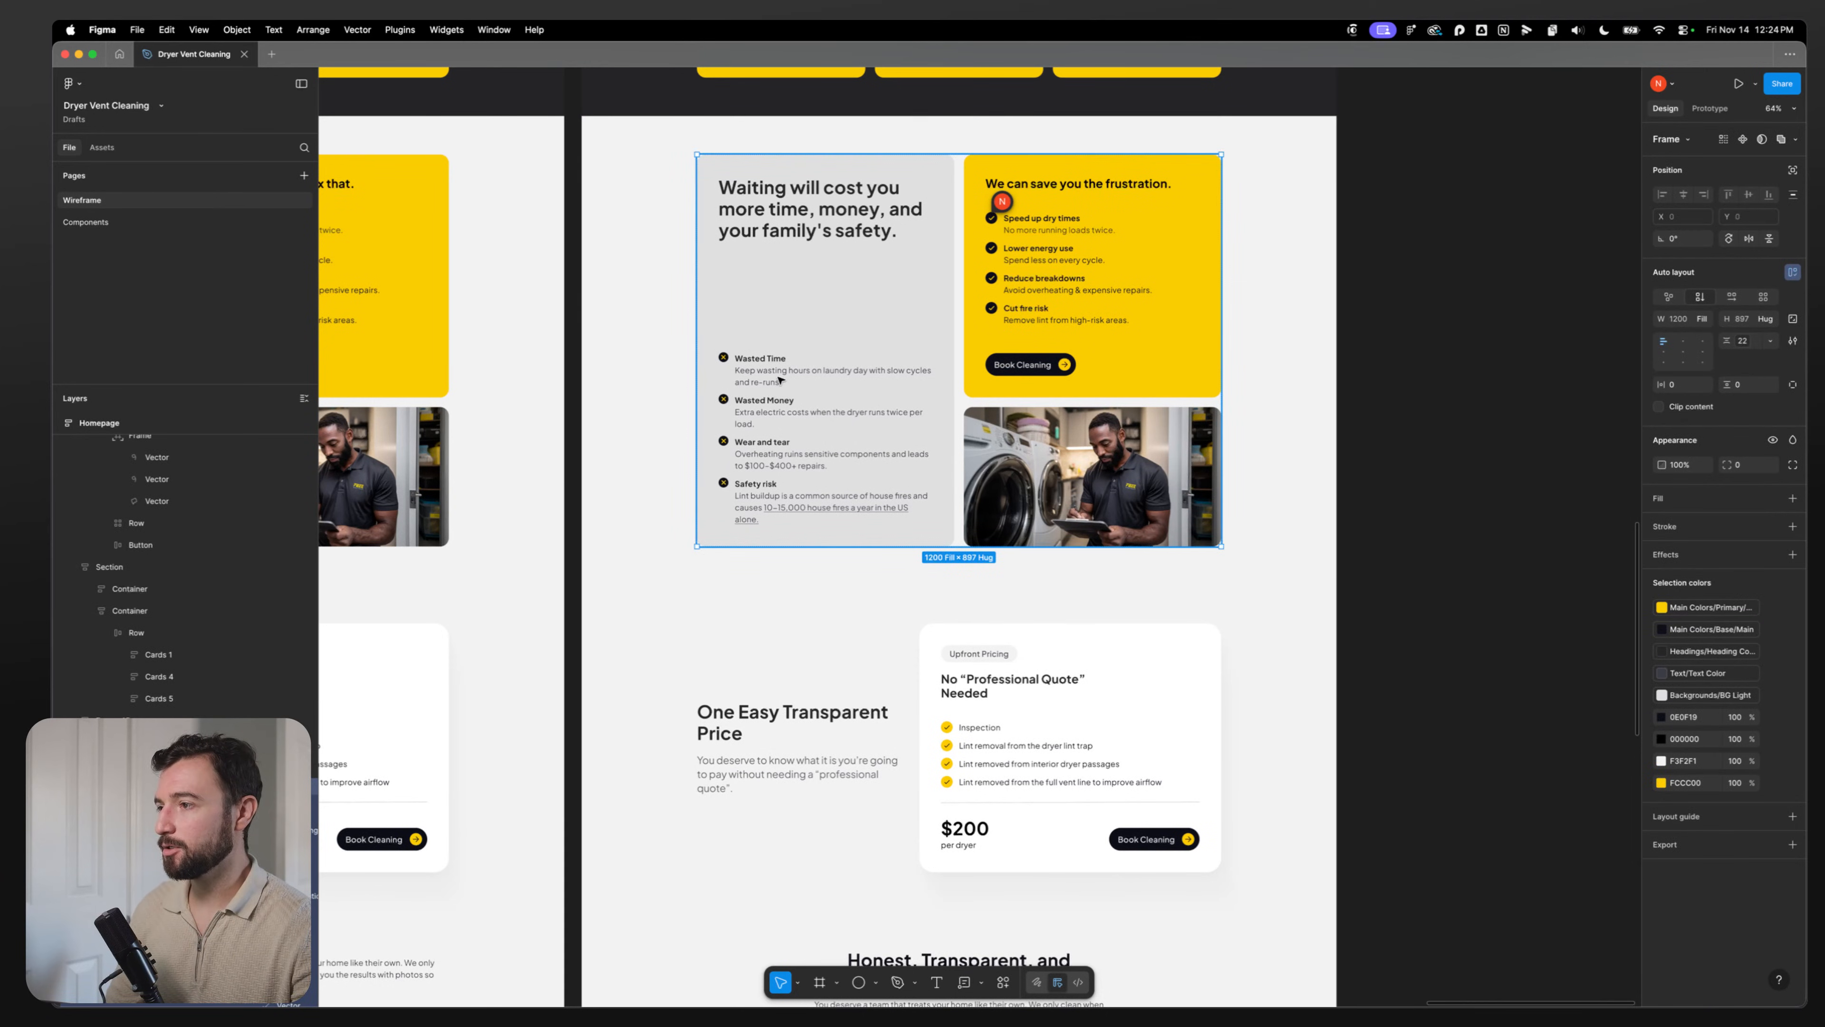
{"action": "left_click", "coordinate": [753, 379]}
{"action": "left_click", "coordinate": [752, 378]}
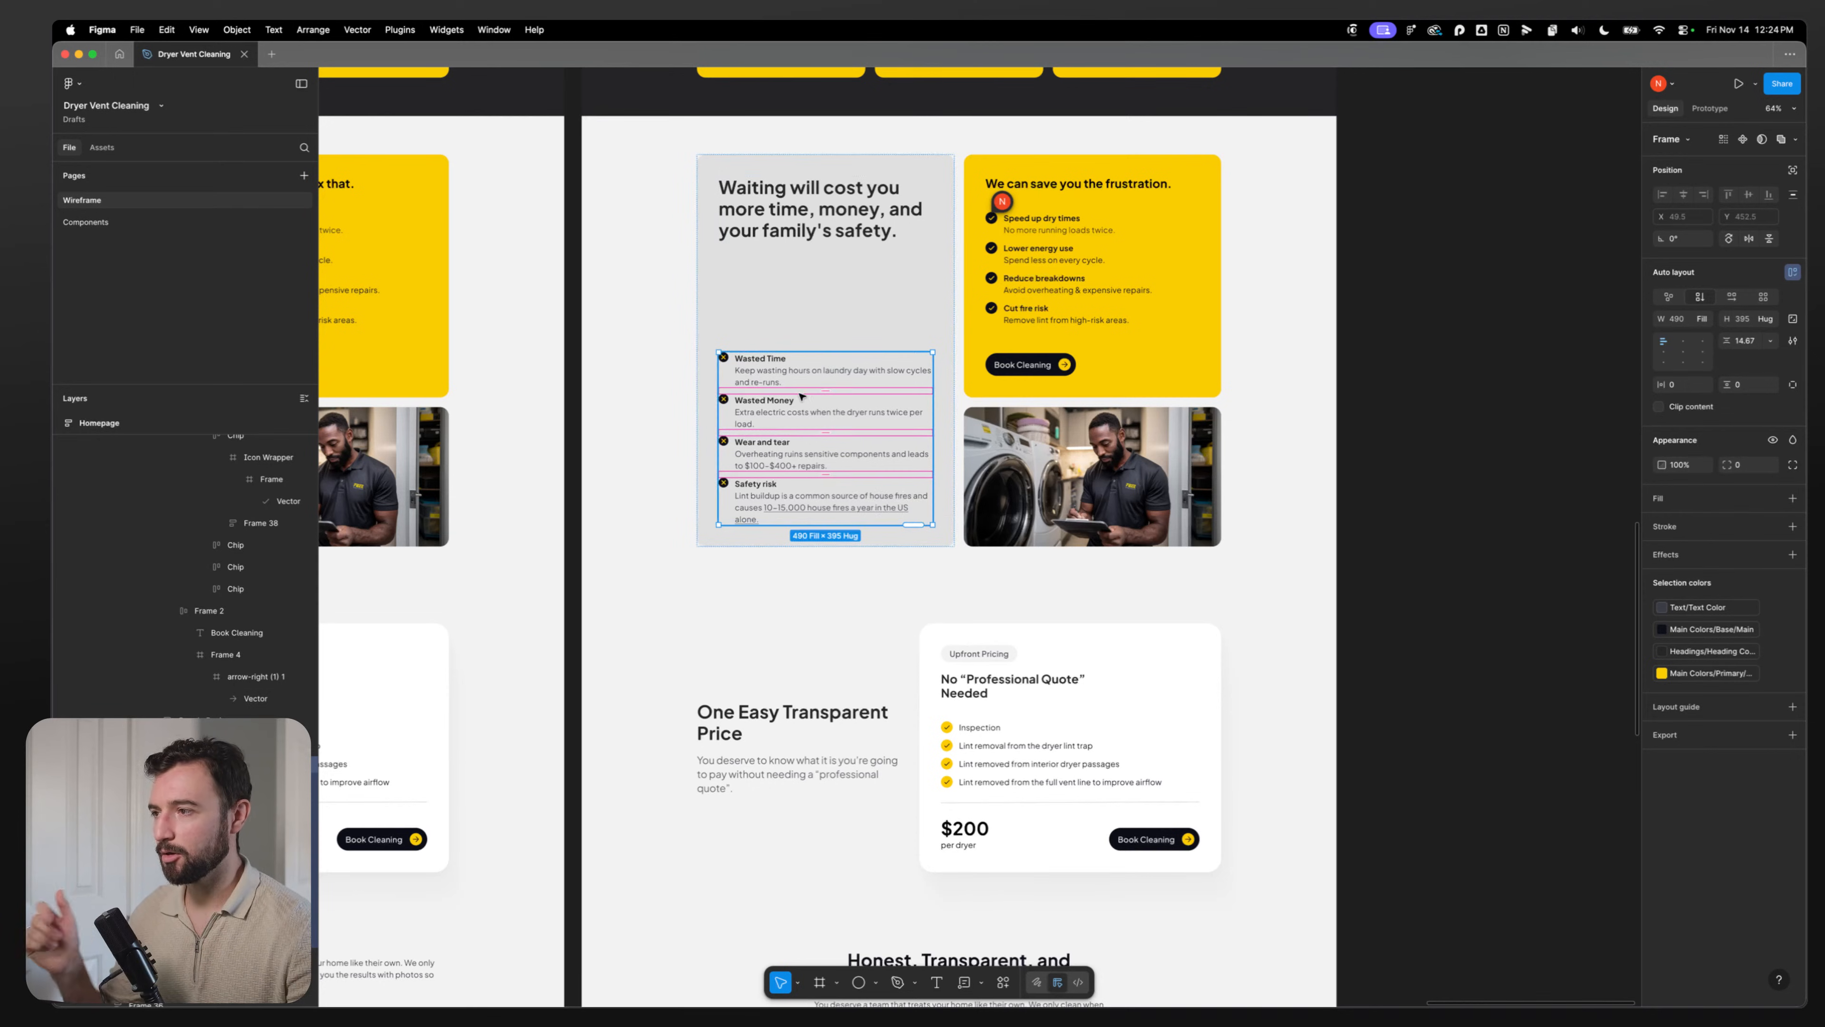
{"action": "scroll", "coordinate": [792, 389], "scroll_direction": "up", "scroll_amount": 2}
{"action": "scroll", "coordinate": [793, 389], "scroll_direction": "up", "scroll_amount": 3}
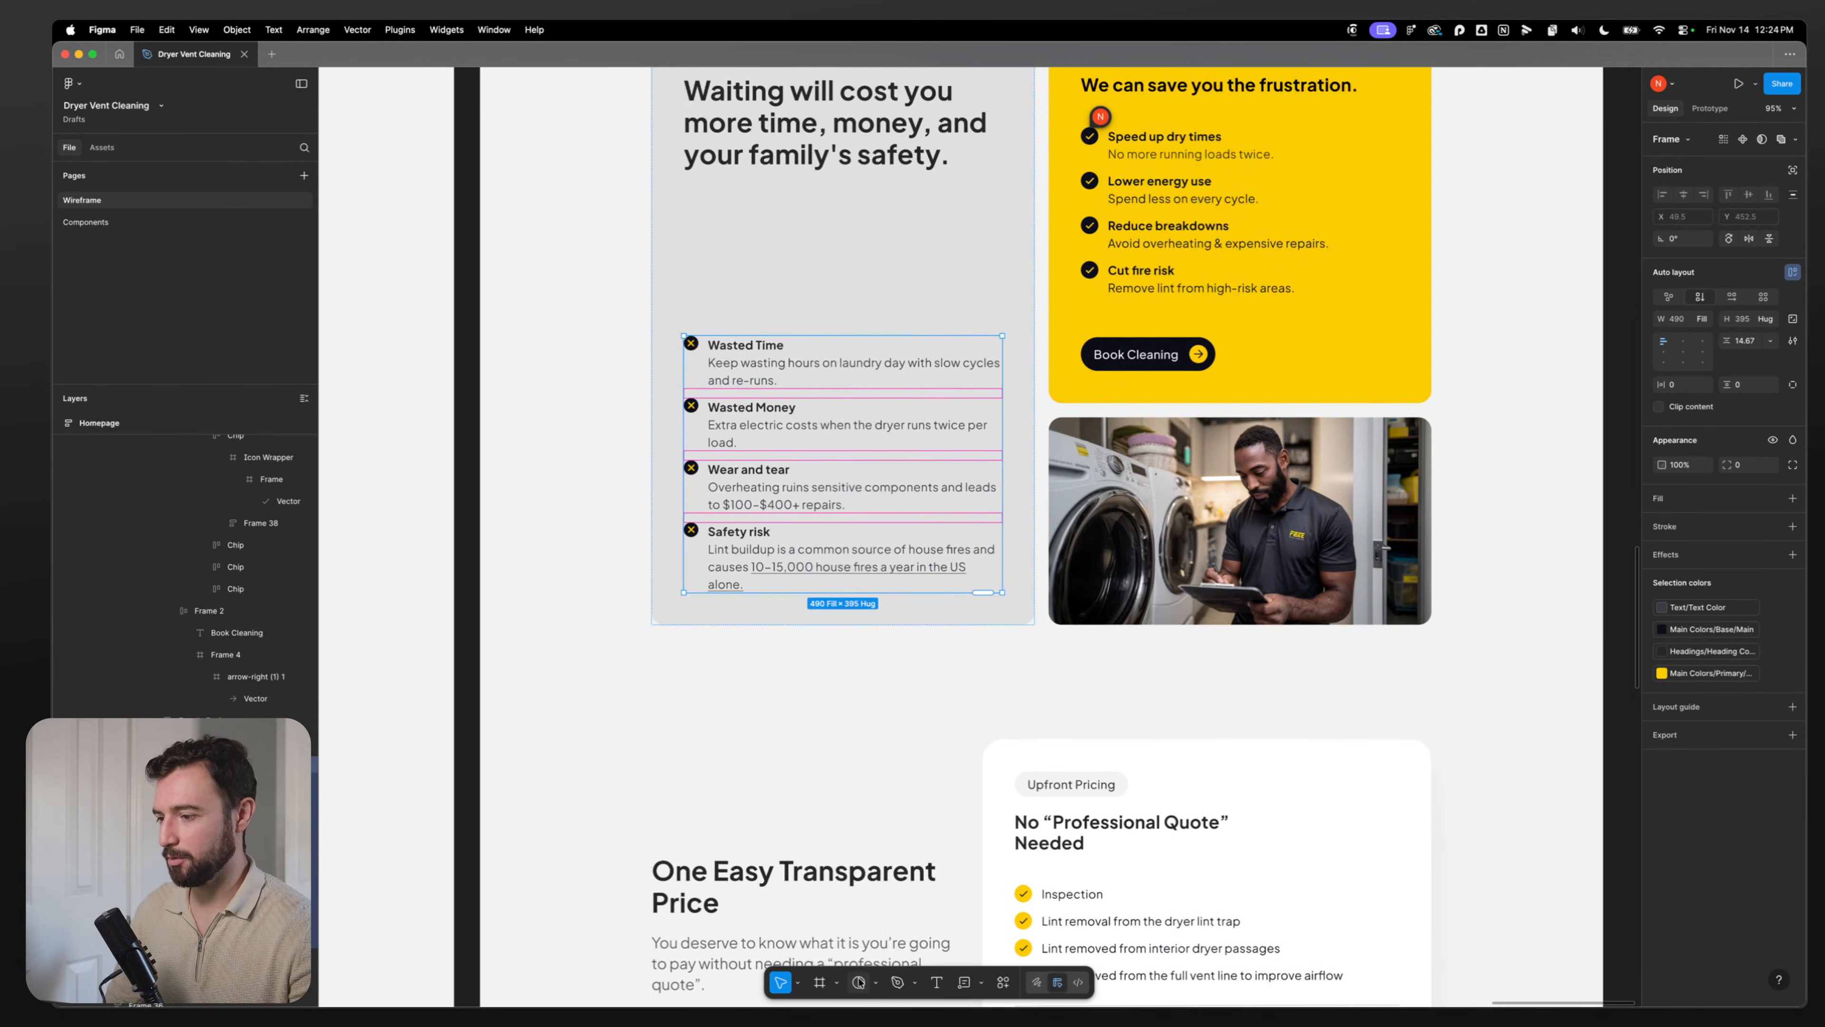
{"action": "left_click", "coordinate": [1002, 982]}
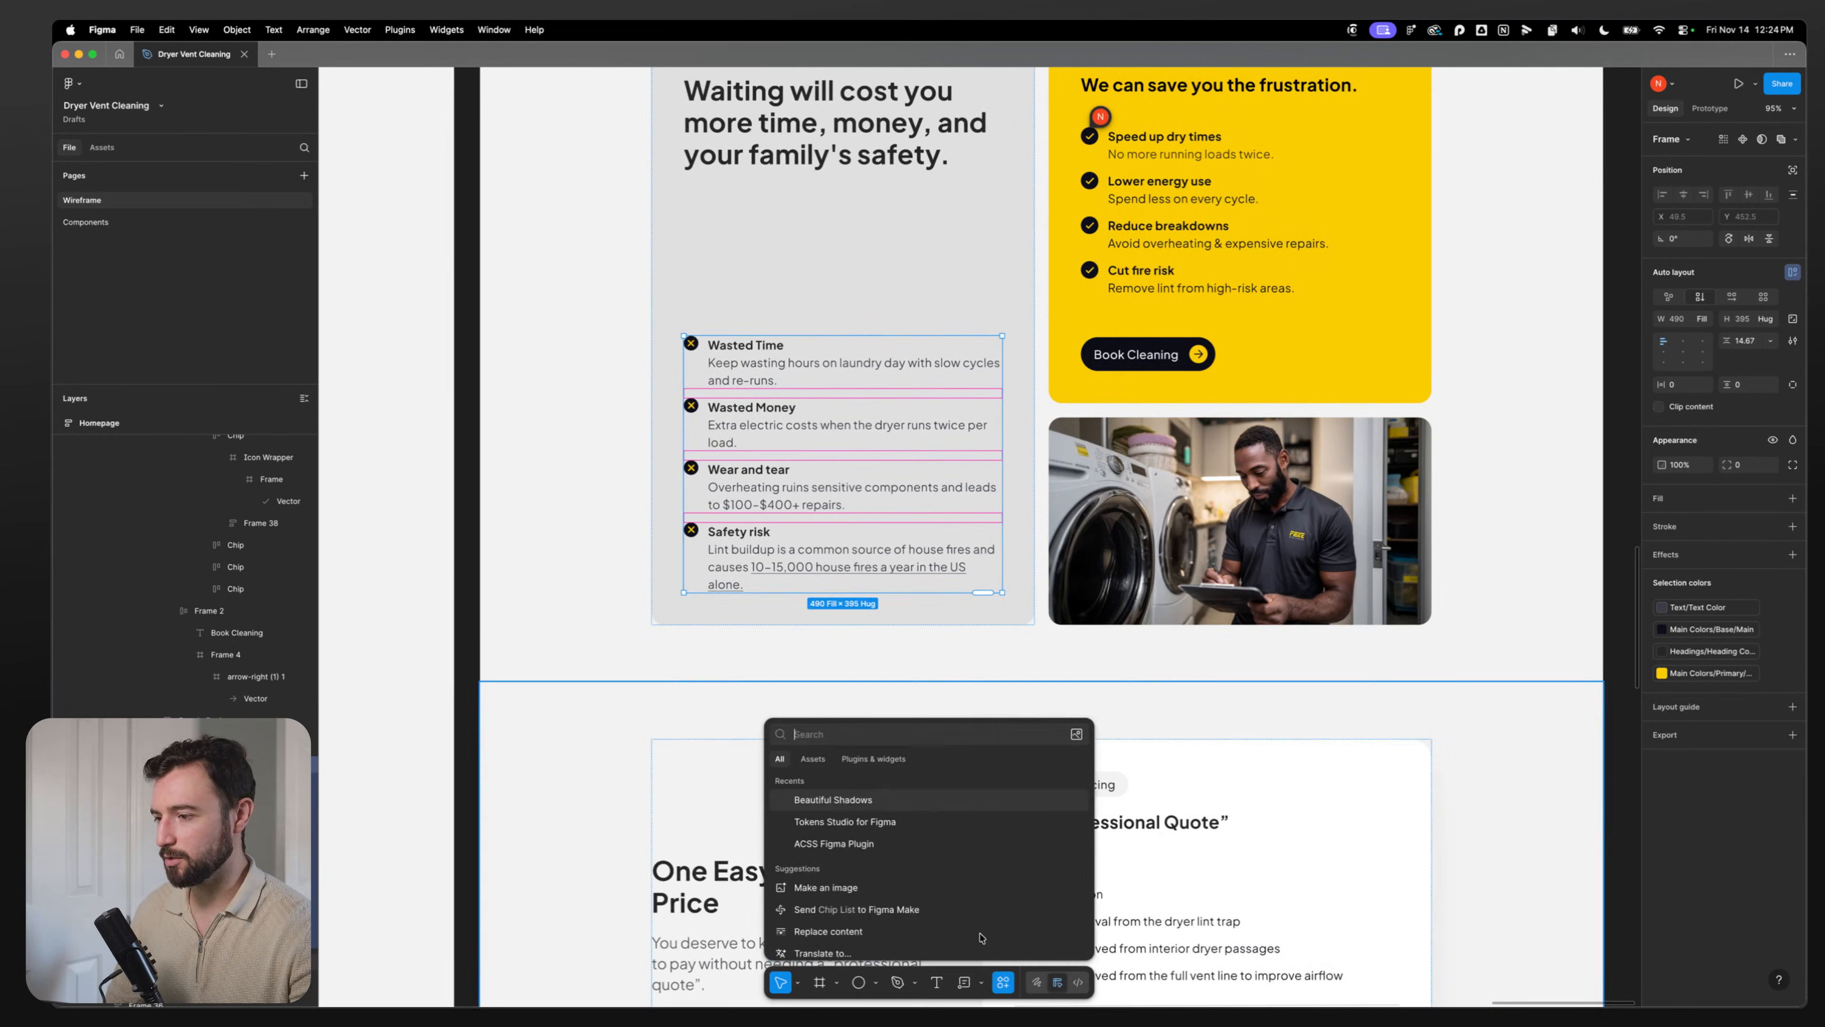
{"action": "left_click", "coordinate": [826, 760]}
{"action": "type", "text": "lis"}
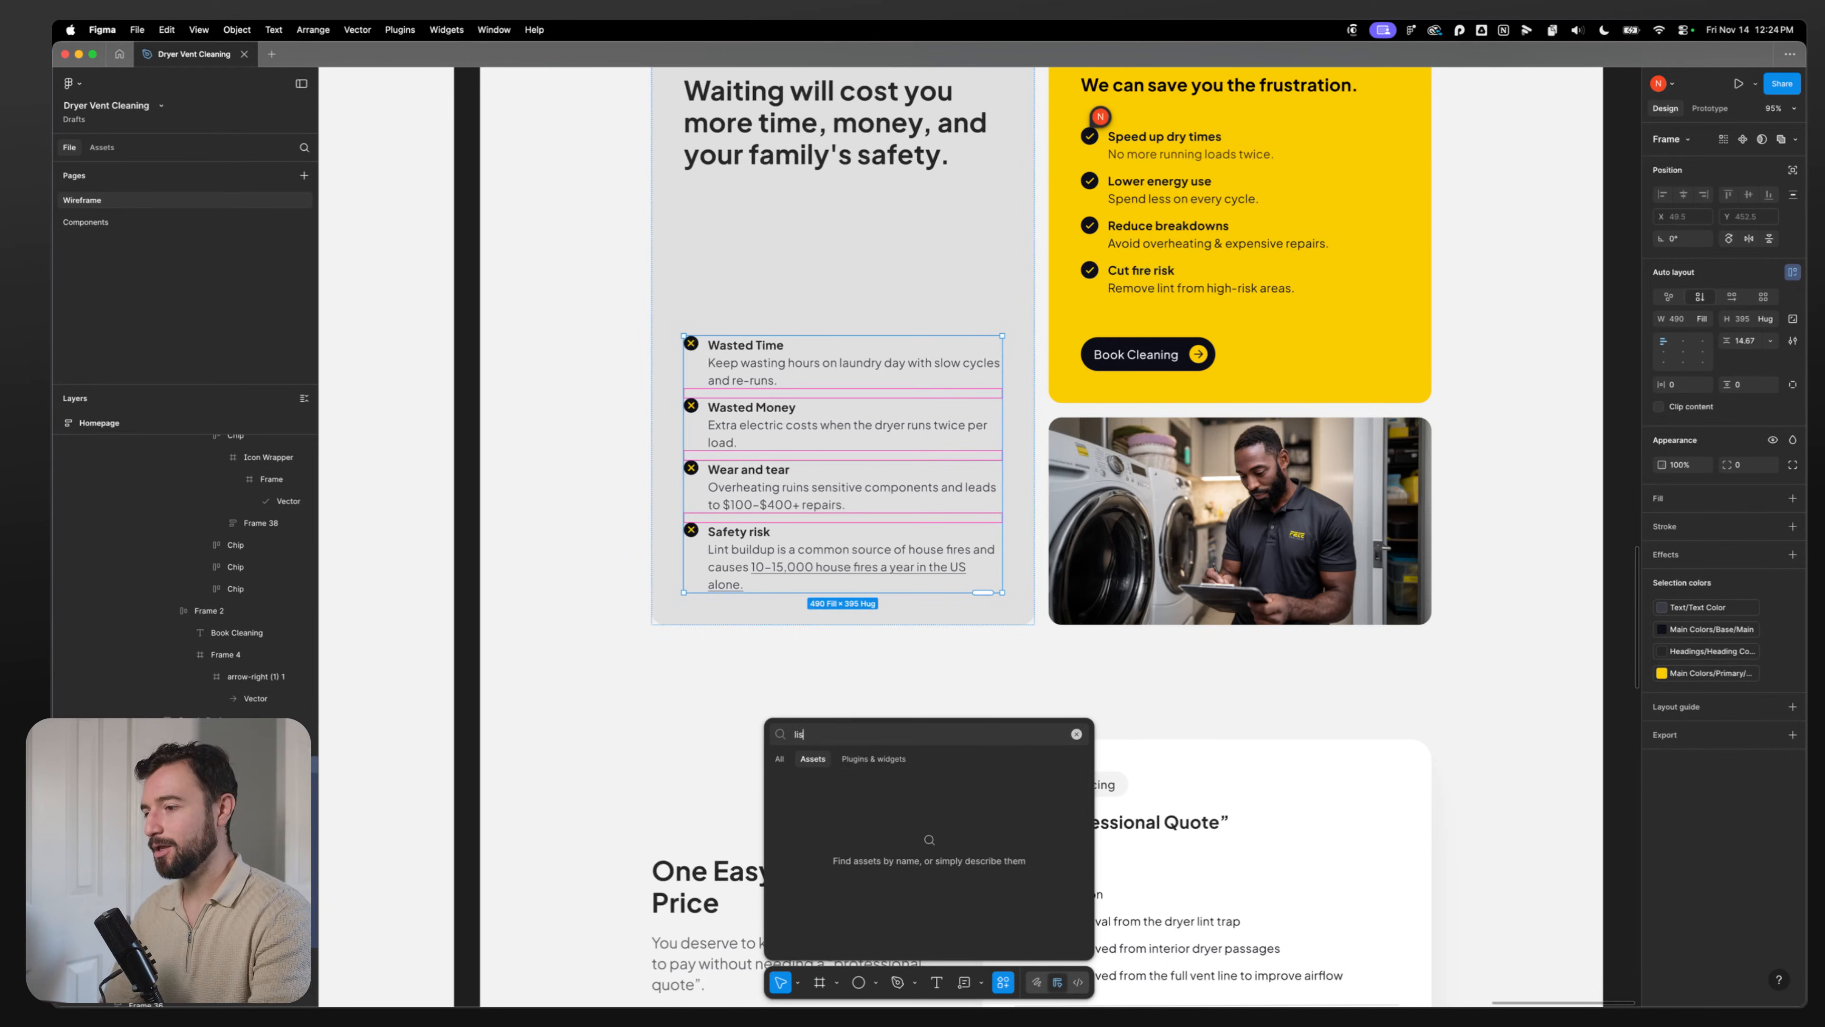
{"action": "type", "text": "t item"}
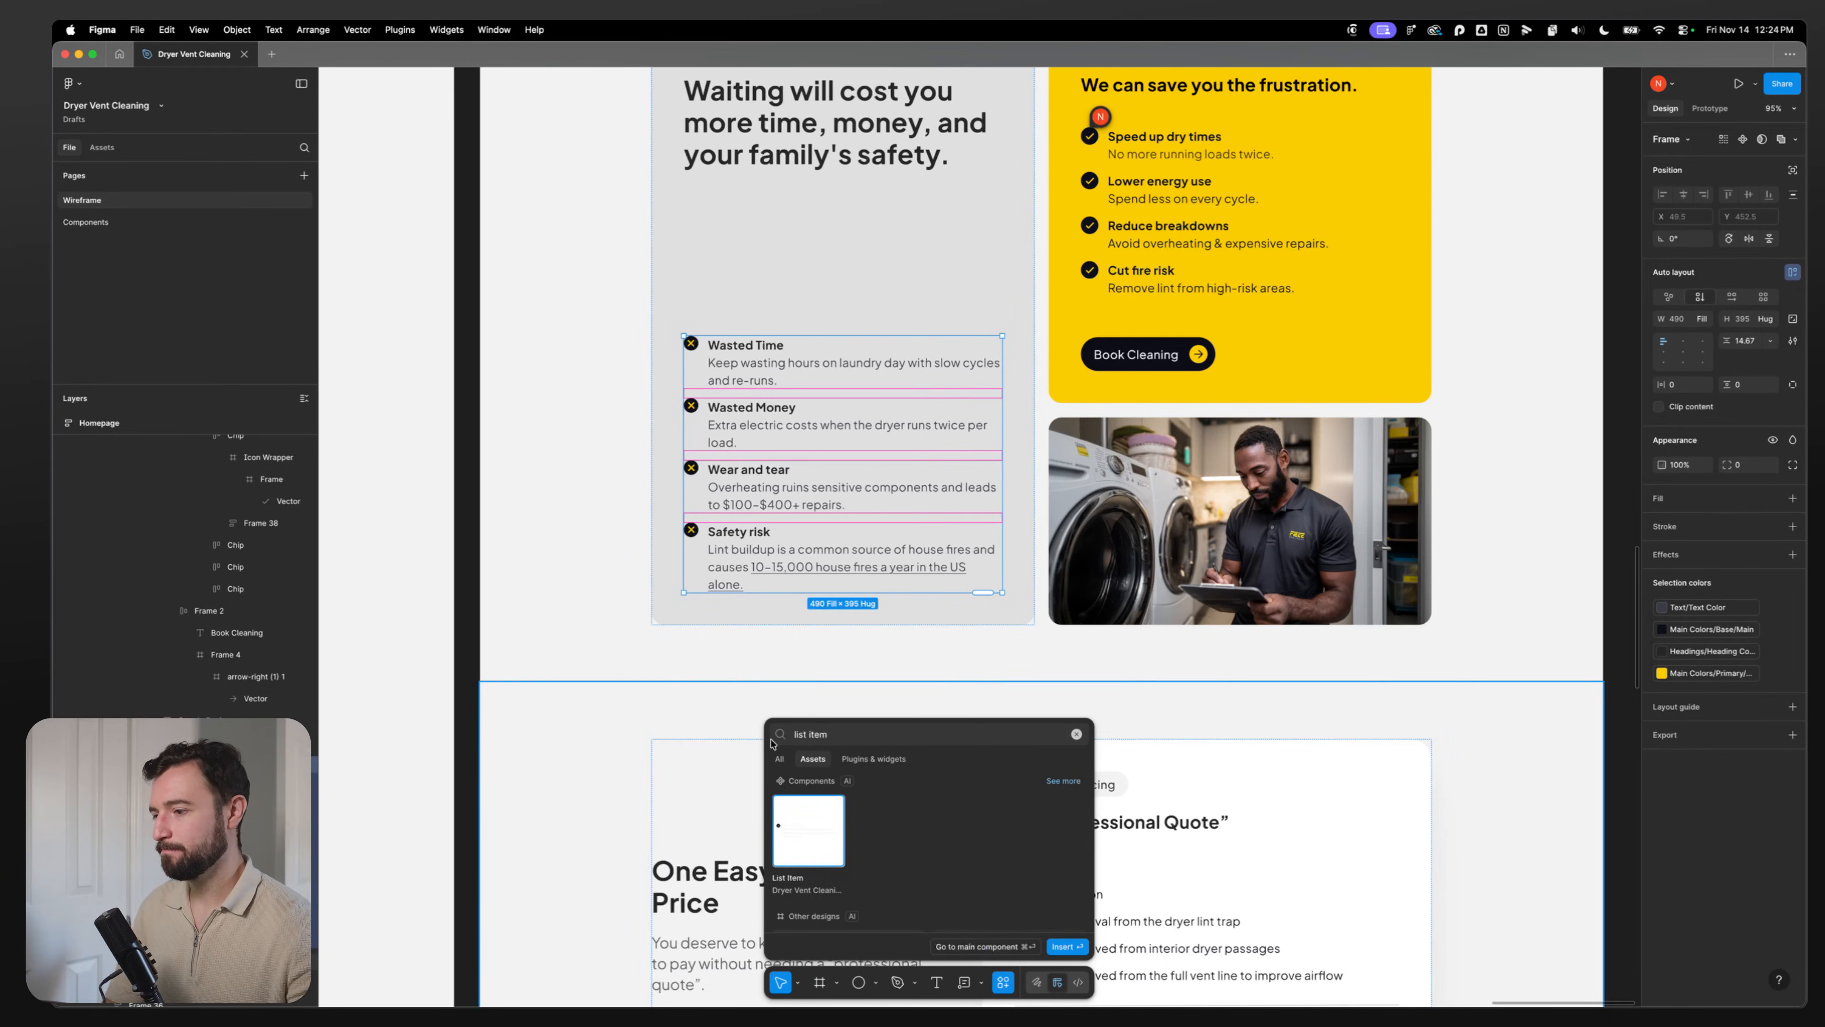
{"action": "left_click_drag", "start_coordinate": [809, 836], "coordinate": [632, 360]}
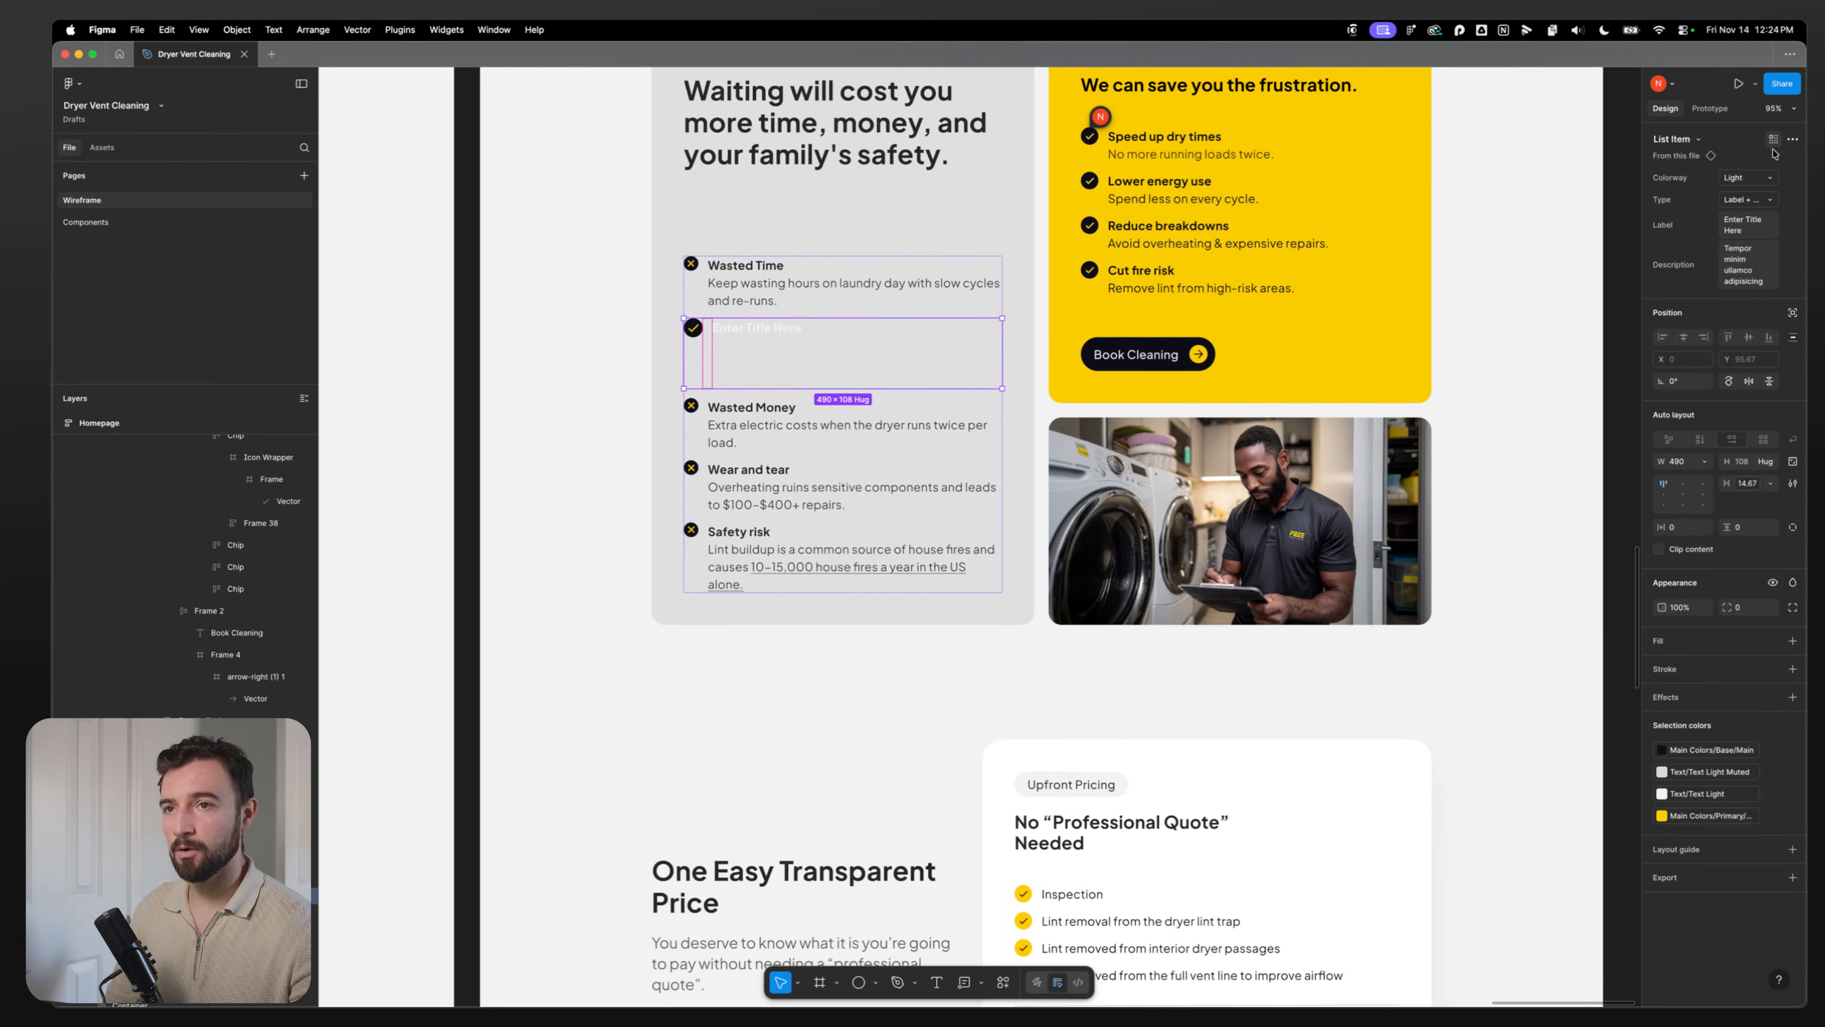
Step: Set the Colorway of the inserted list item to Dark
{"action": "left_click", "coordinate": [1745, 177]}
{"action": "left_click", "coordinate": [1698, 195]}
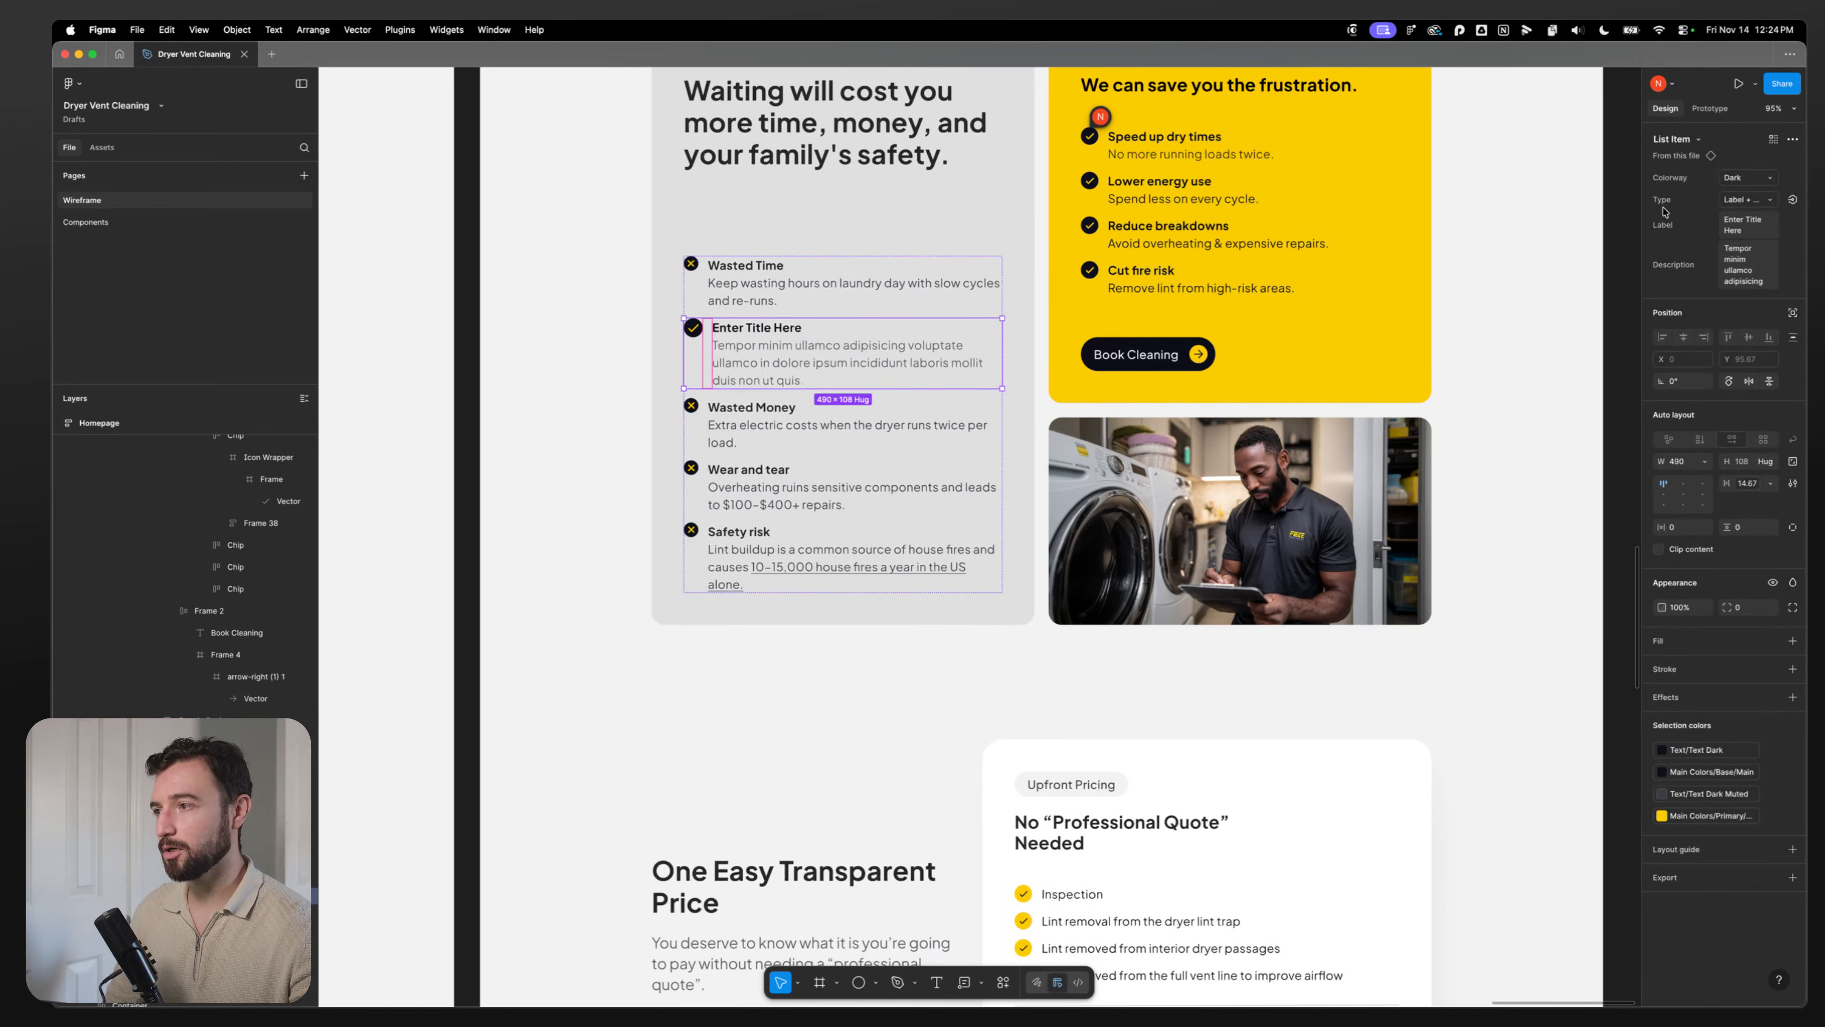
{"action": "left_click", "coordinate": [1731, 177]}
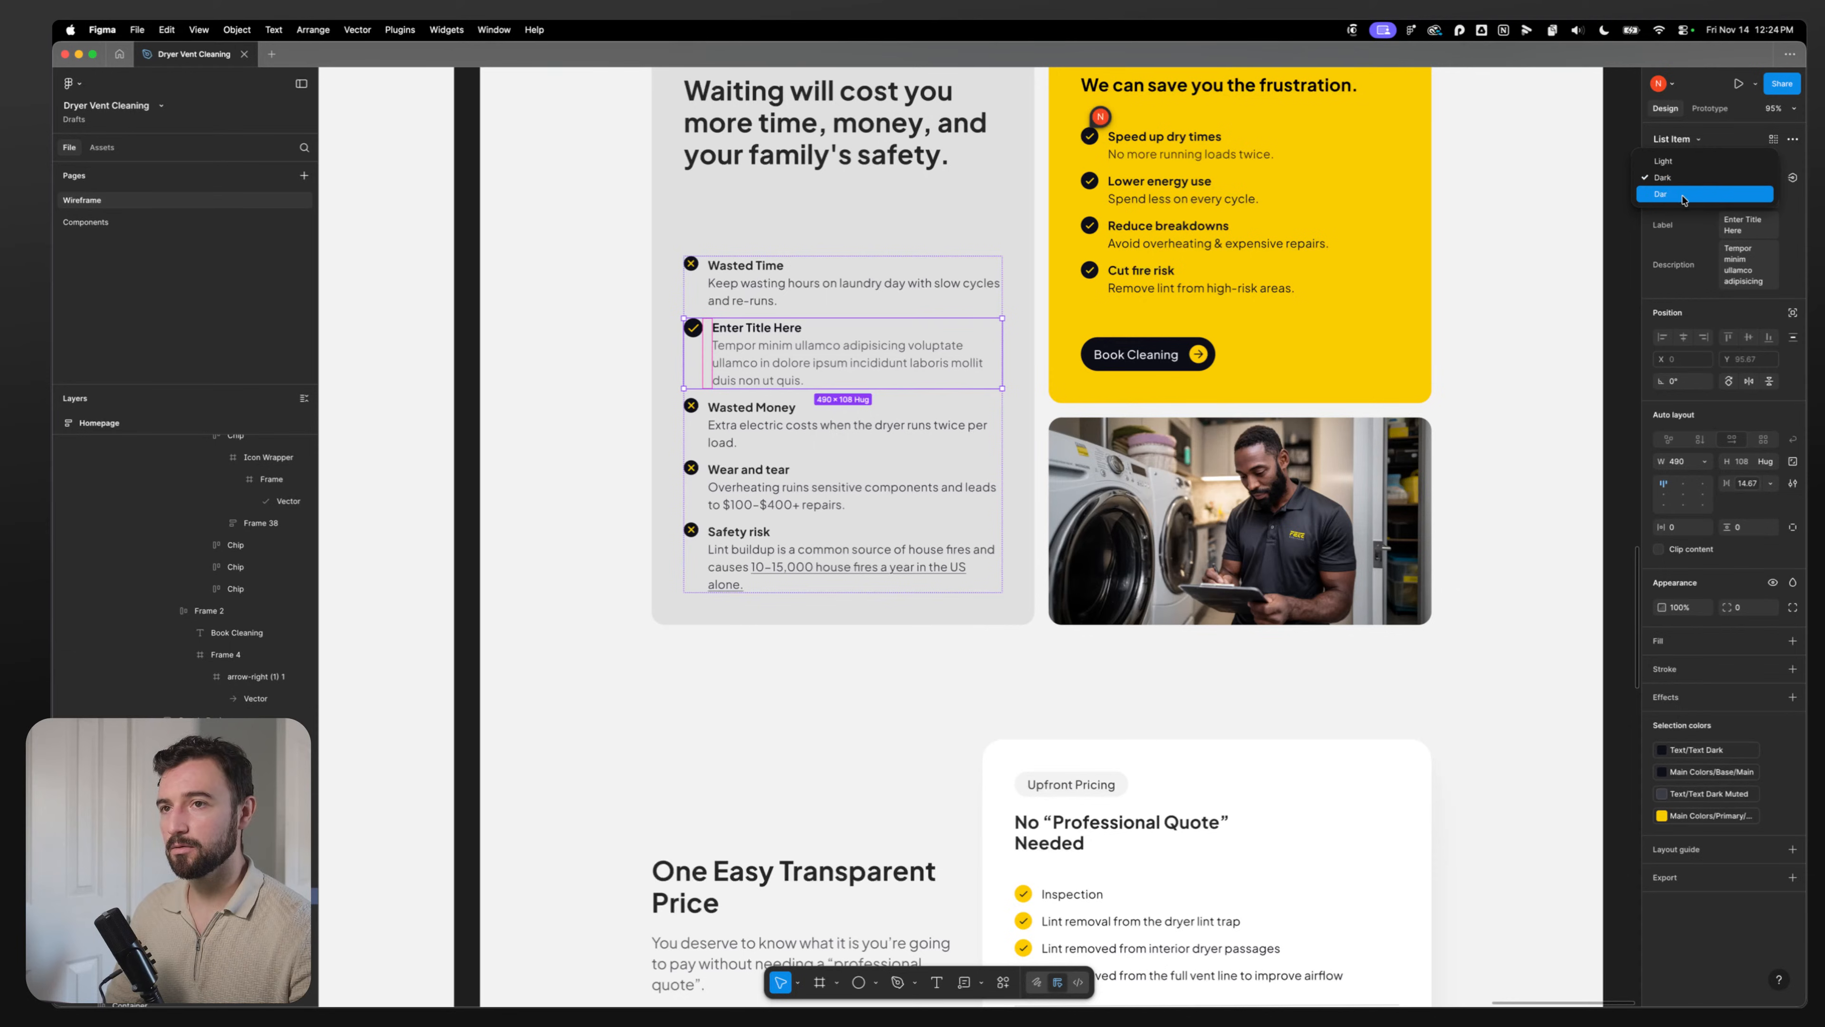
{"action": "key", "text": "Escape"}
Step: In the main List Item component, correct the label-only variant's Colorway value from "Dar" to "Dark", and return to the Wireframe page
{"action": "right_click", "coordinate": [799, 351]}
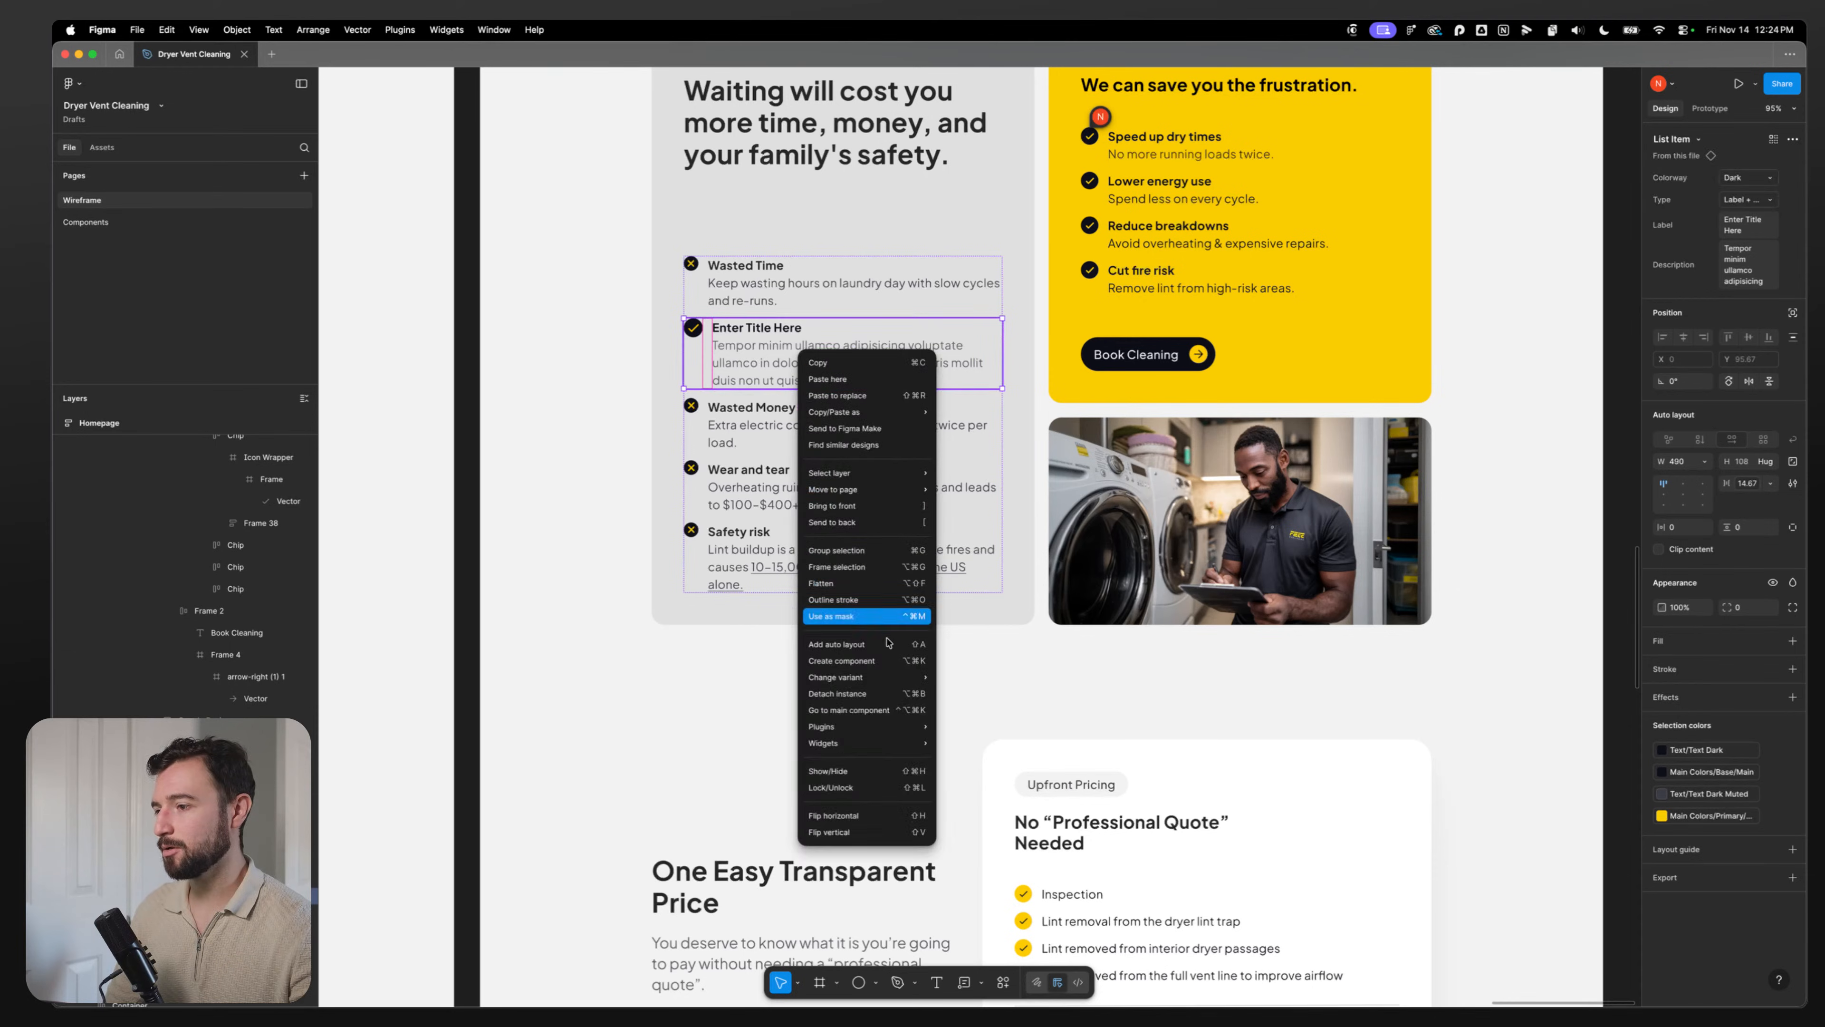
{"action": "mouse_move", "coordinate": [859, 725]}
{"action": "left_click", "coordinate": [921, 710]}
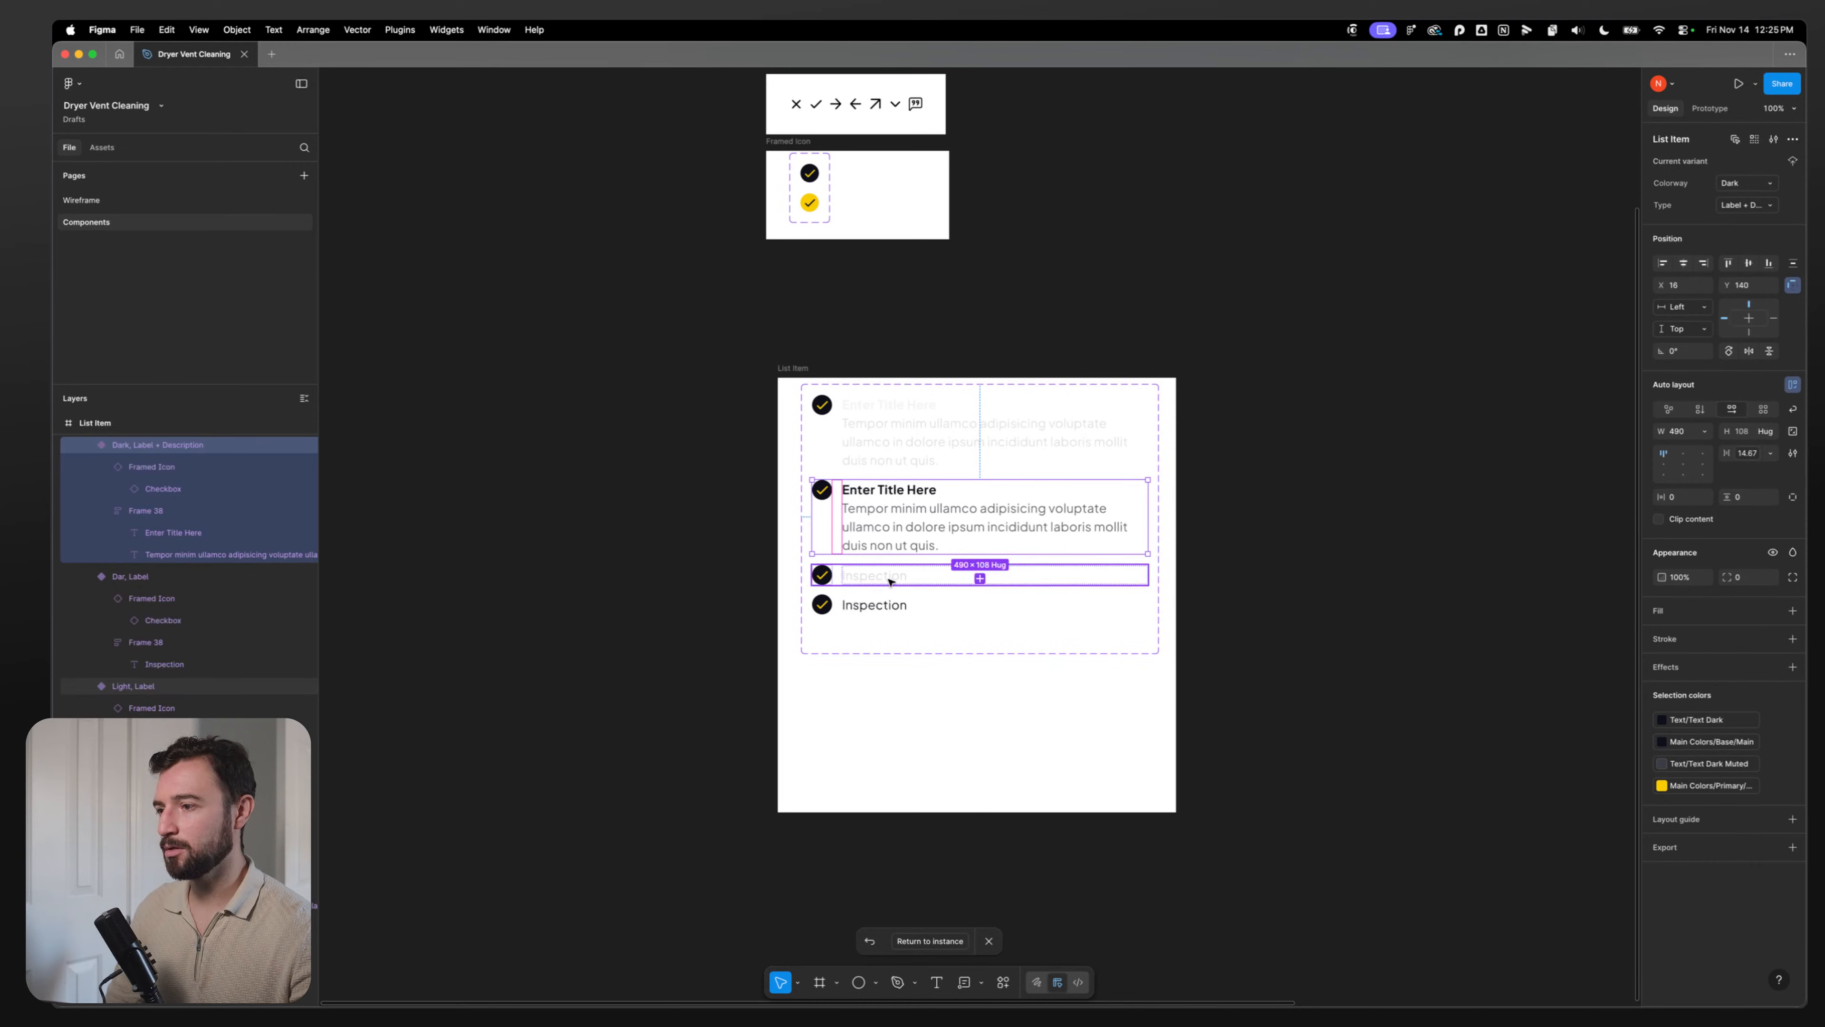
{"action": "left_click", "coordinate": [880, 605]}
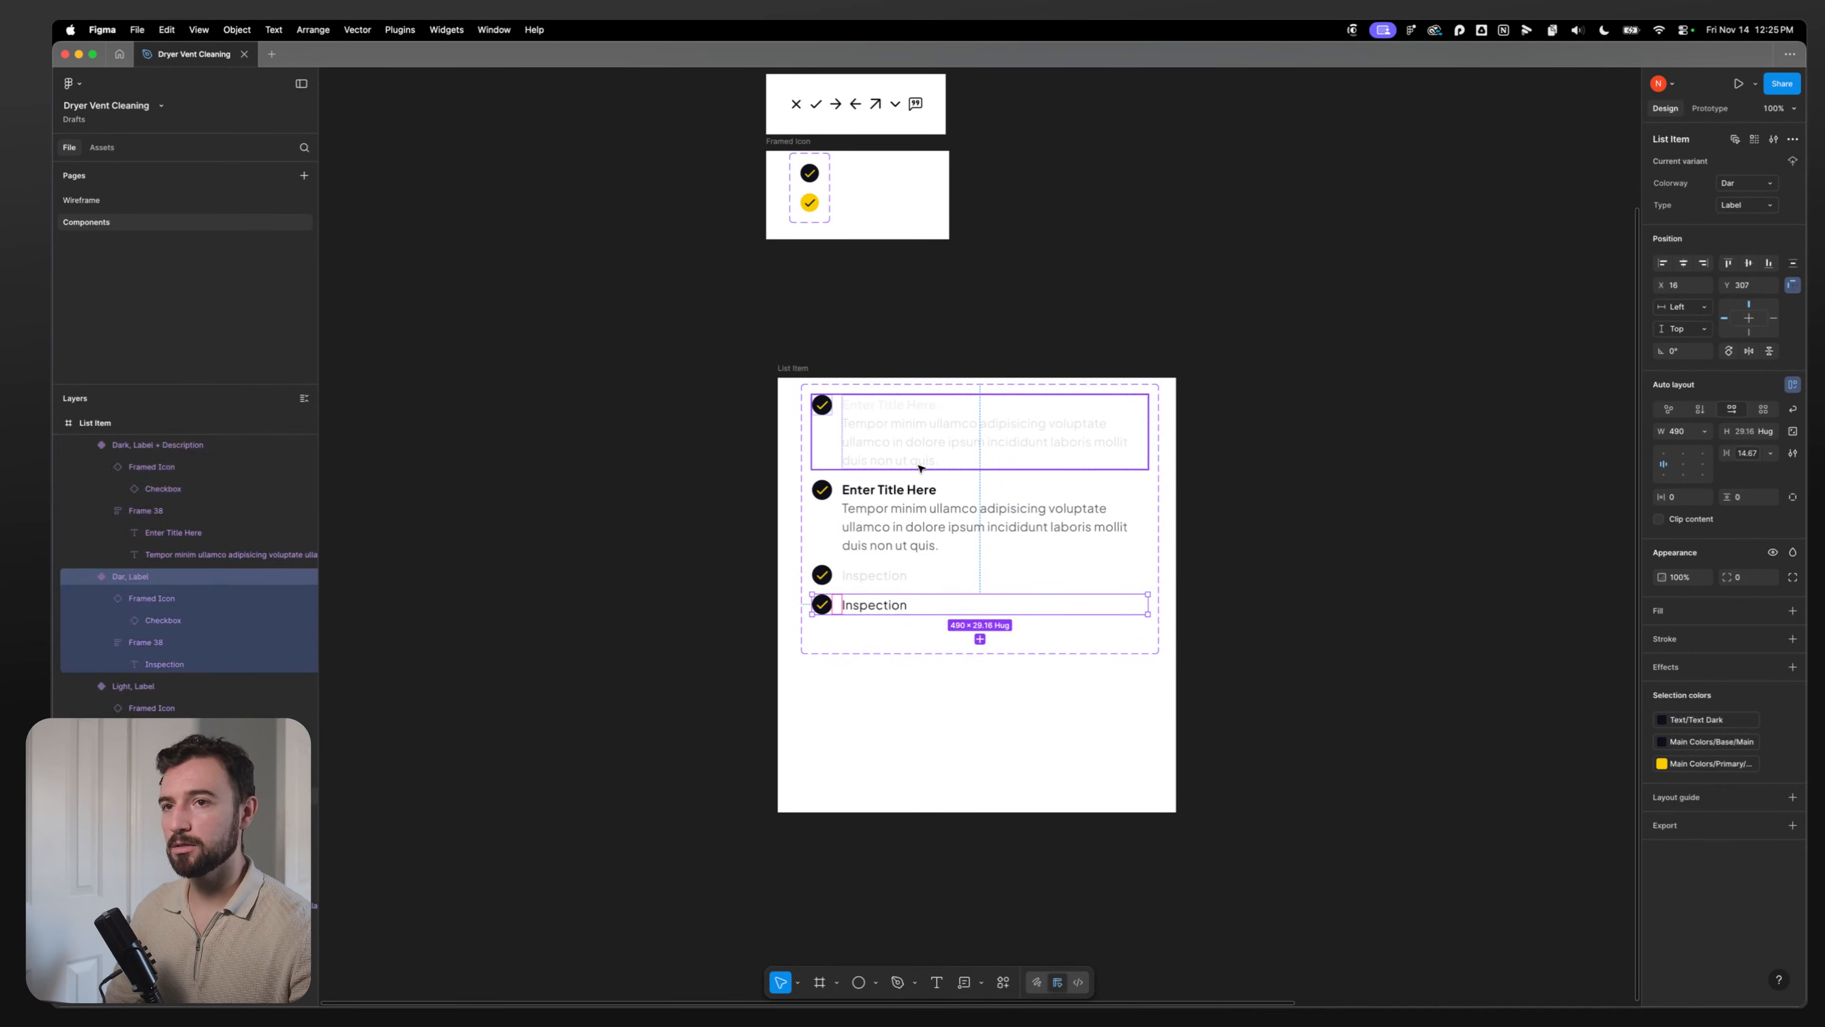
{"action": "type", "text": "Dark"}
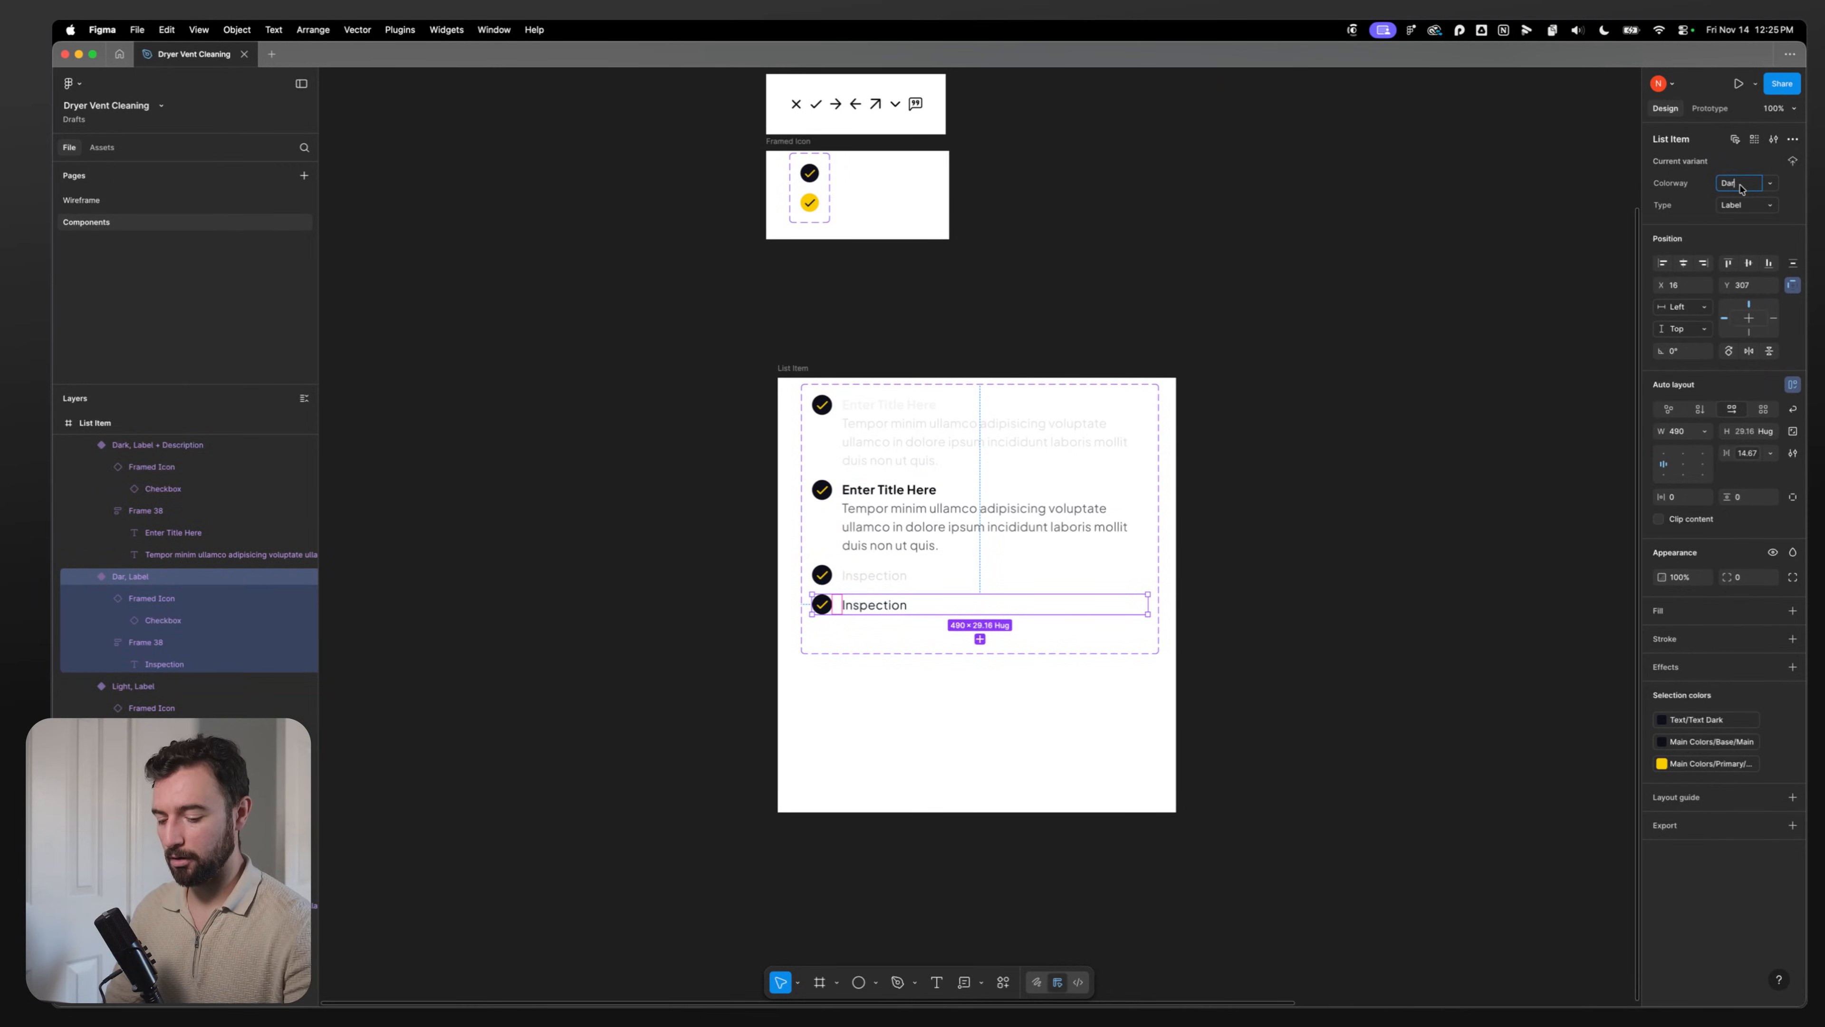
{"action": "key", "text": "Tab"}
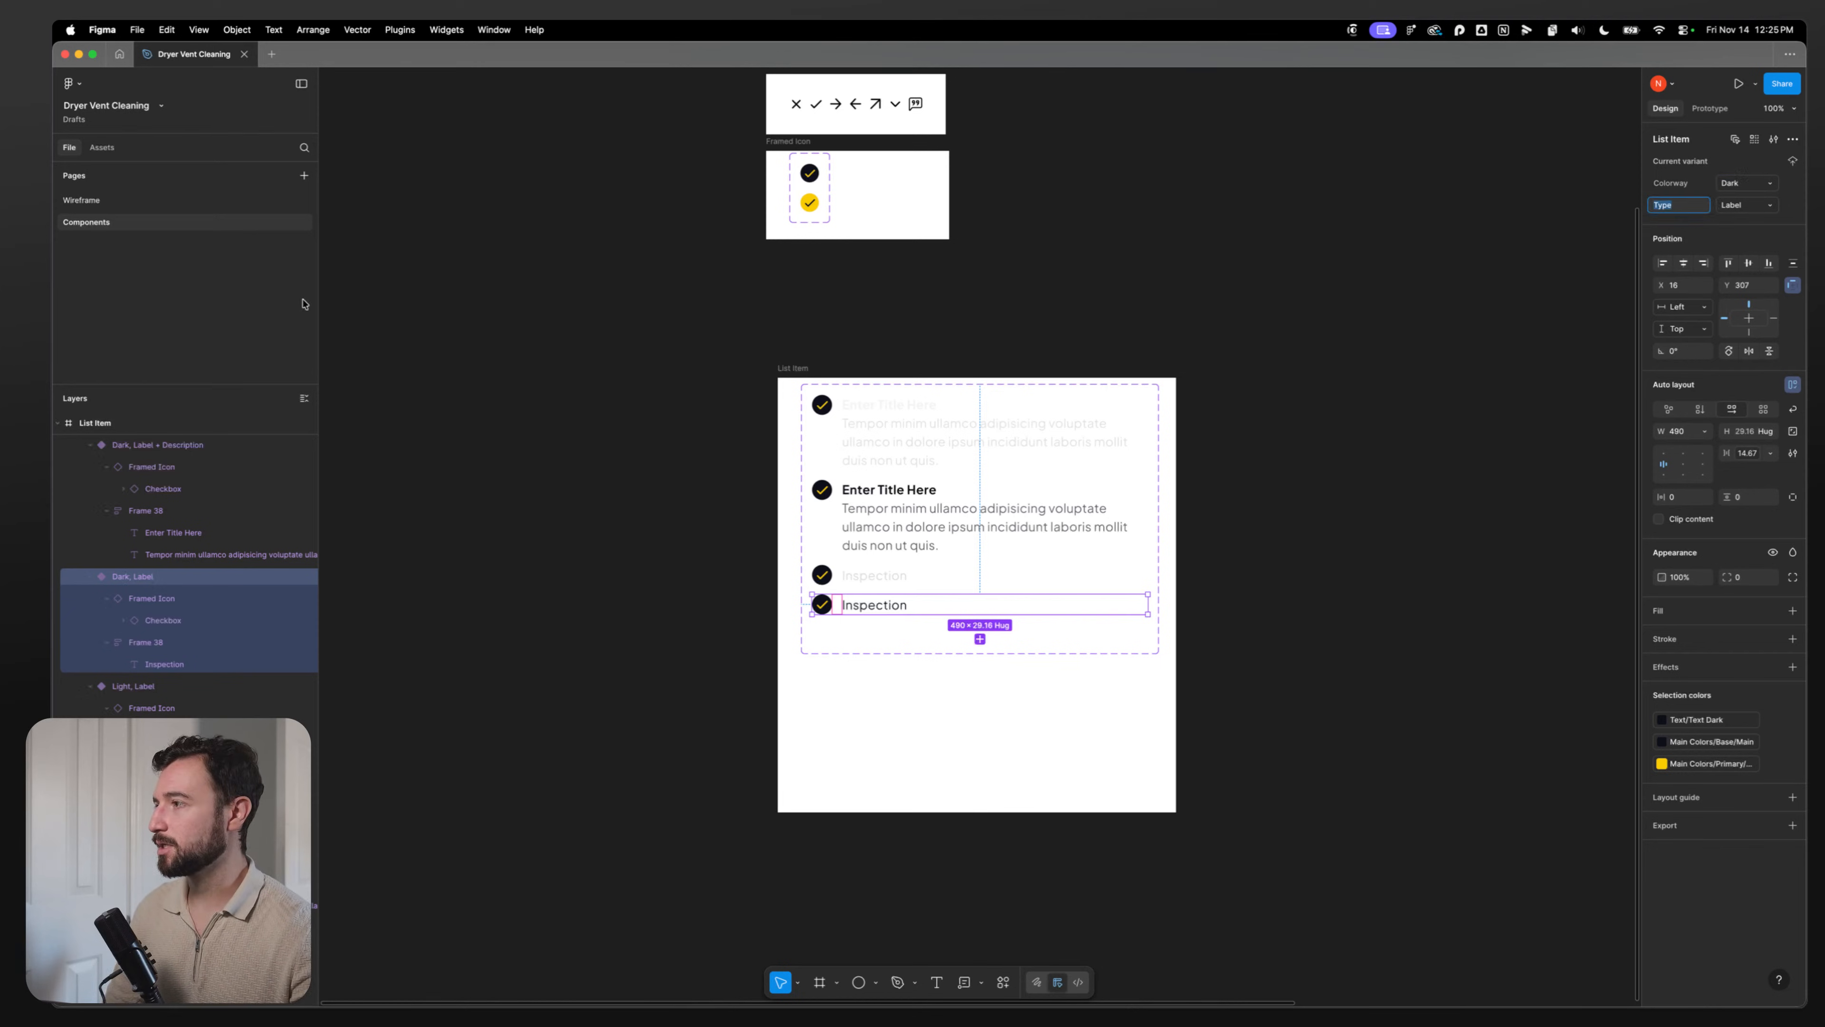
{"action": "left_click", "coordinate": [173, 201]}
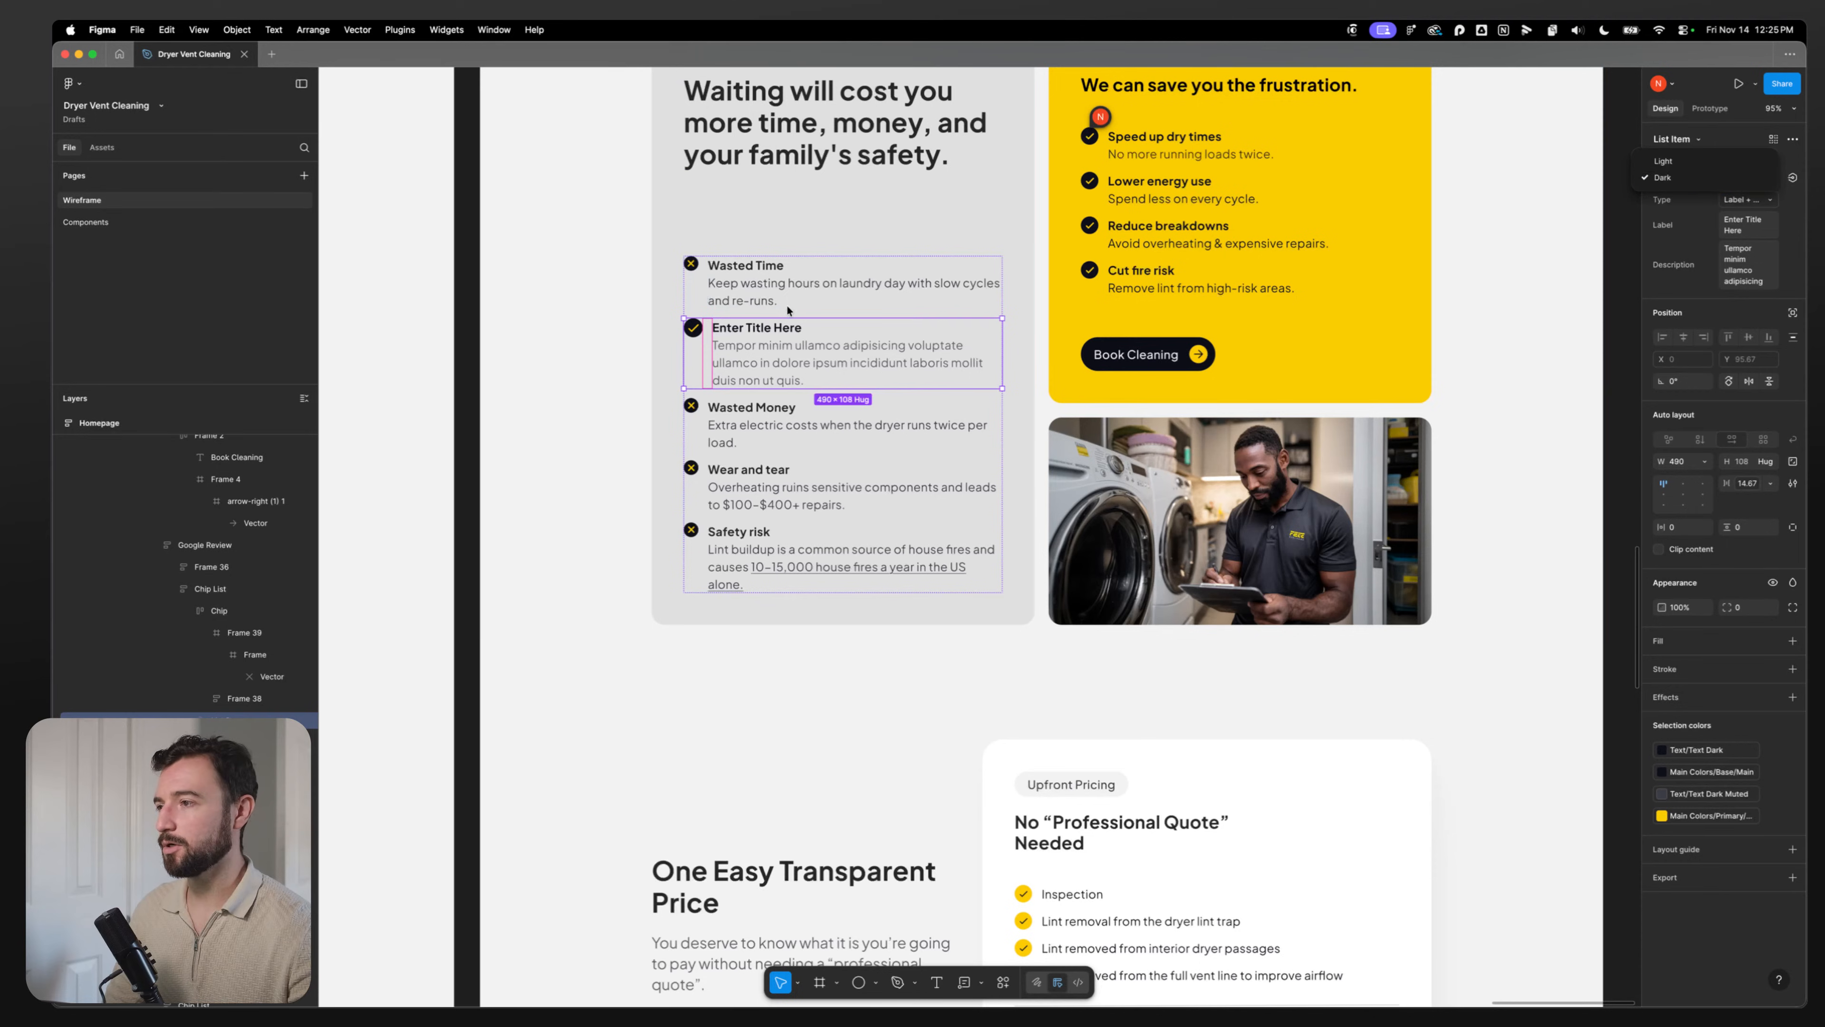
Step: Replace the inserted list item's placeholder title with the copied title "Wasted Time"
{"action": "scroll", "coordinate": [785, 340], "scroll_direction": "up", "scroll_amount": 5}
{"action": "left_click", "coordinate": [742, 266]}
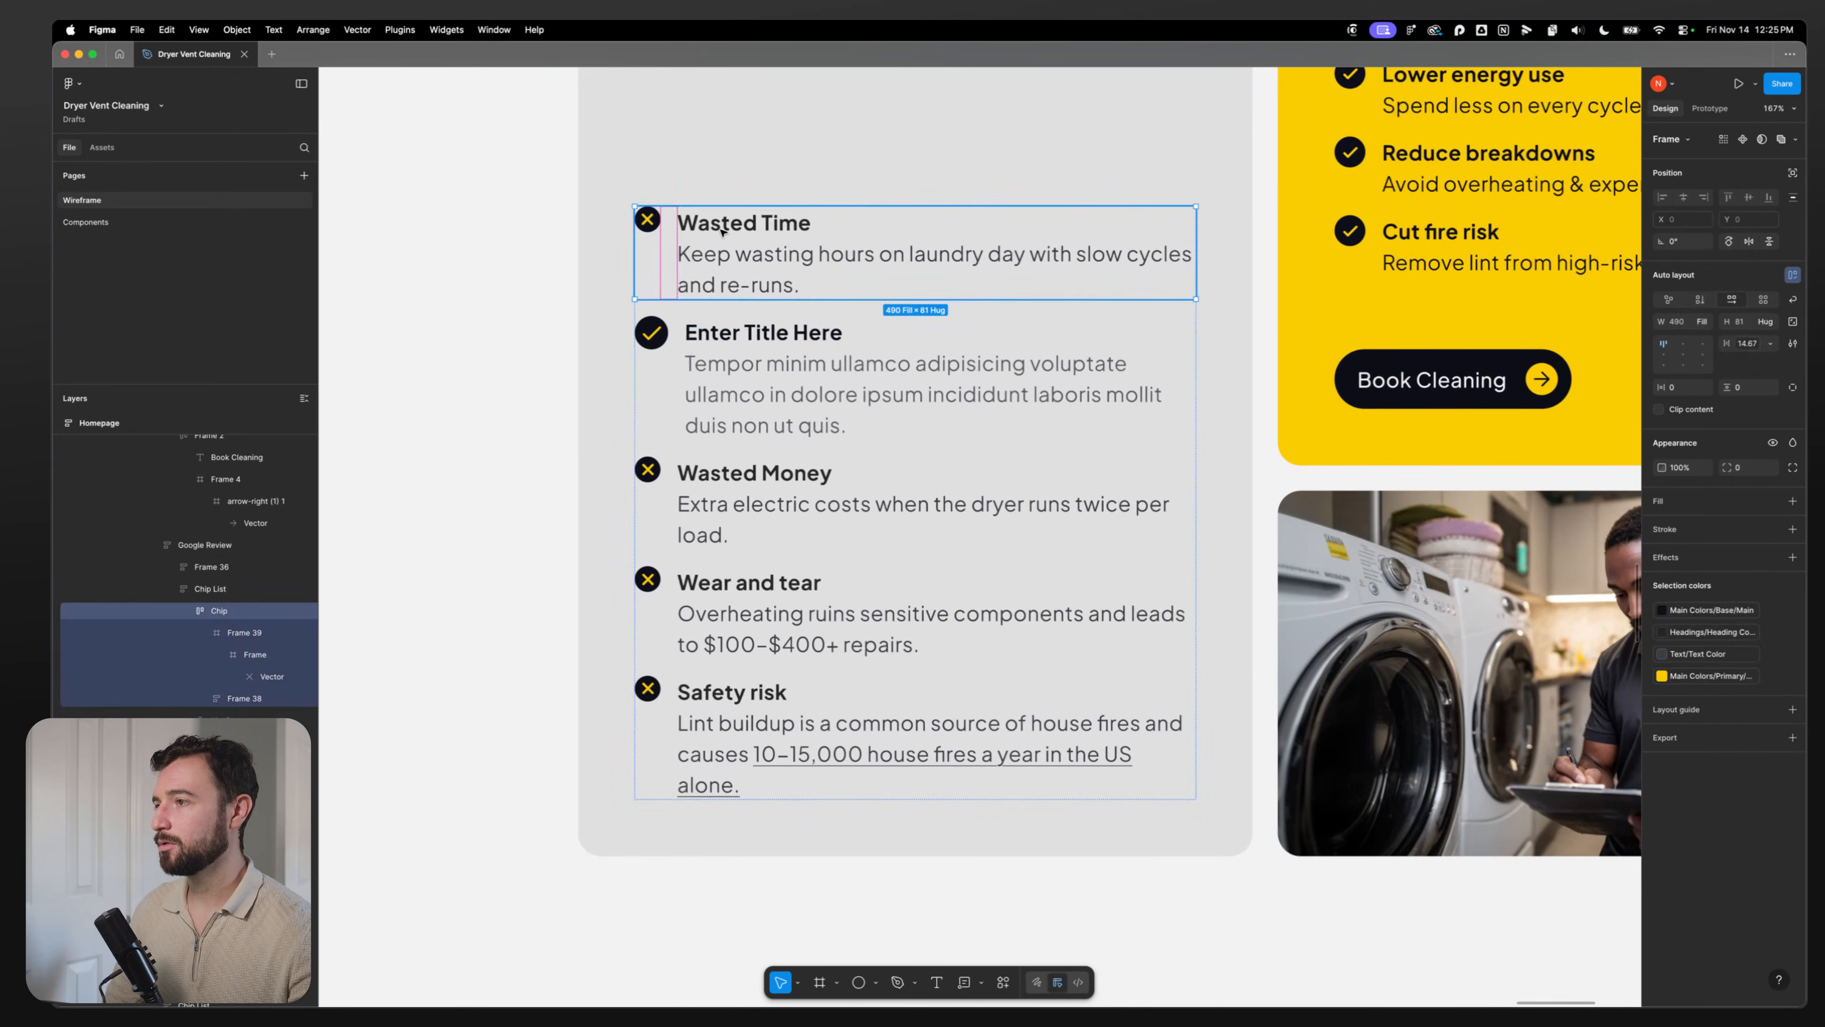
{"action": "left_click", "coordinate": [765, 352]}
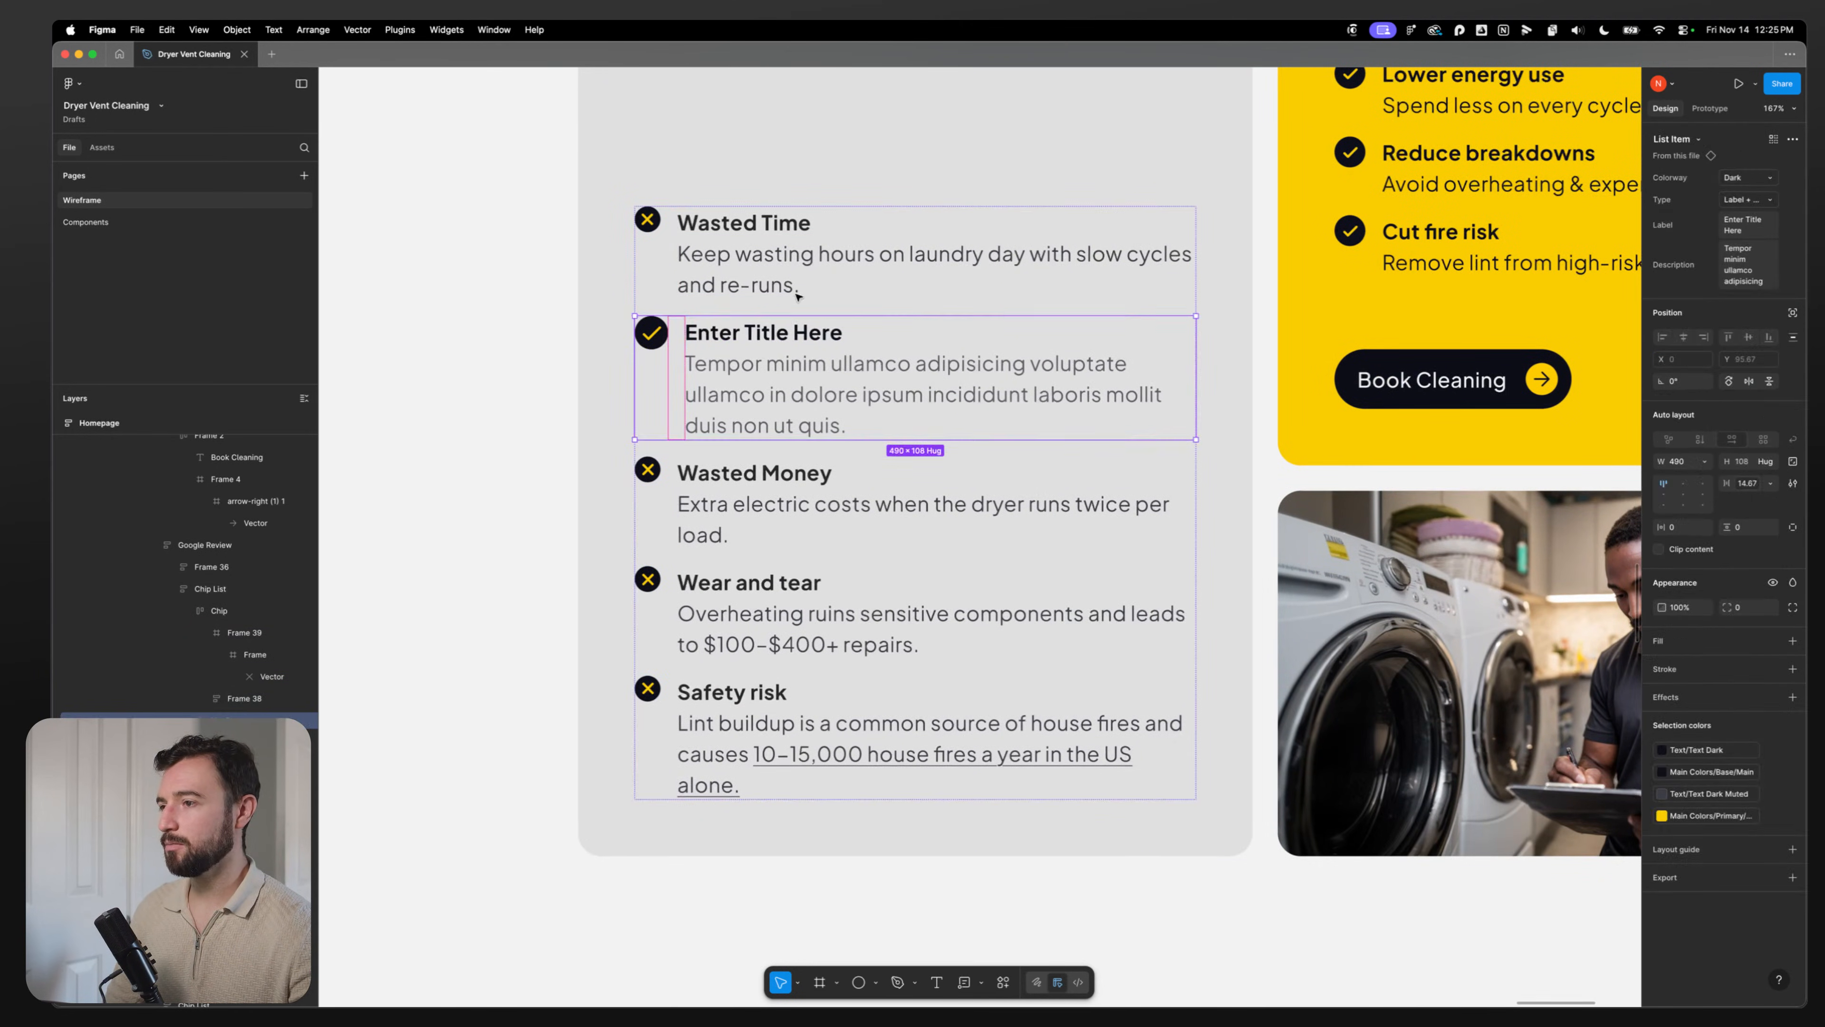
{"action": "double_click", "coordinate": [743, 226]}
{"action": "double_click", "coordinate": [743, 226]}
{"action": "triple_click", "coordinate": [743, 226]}
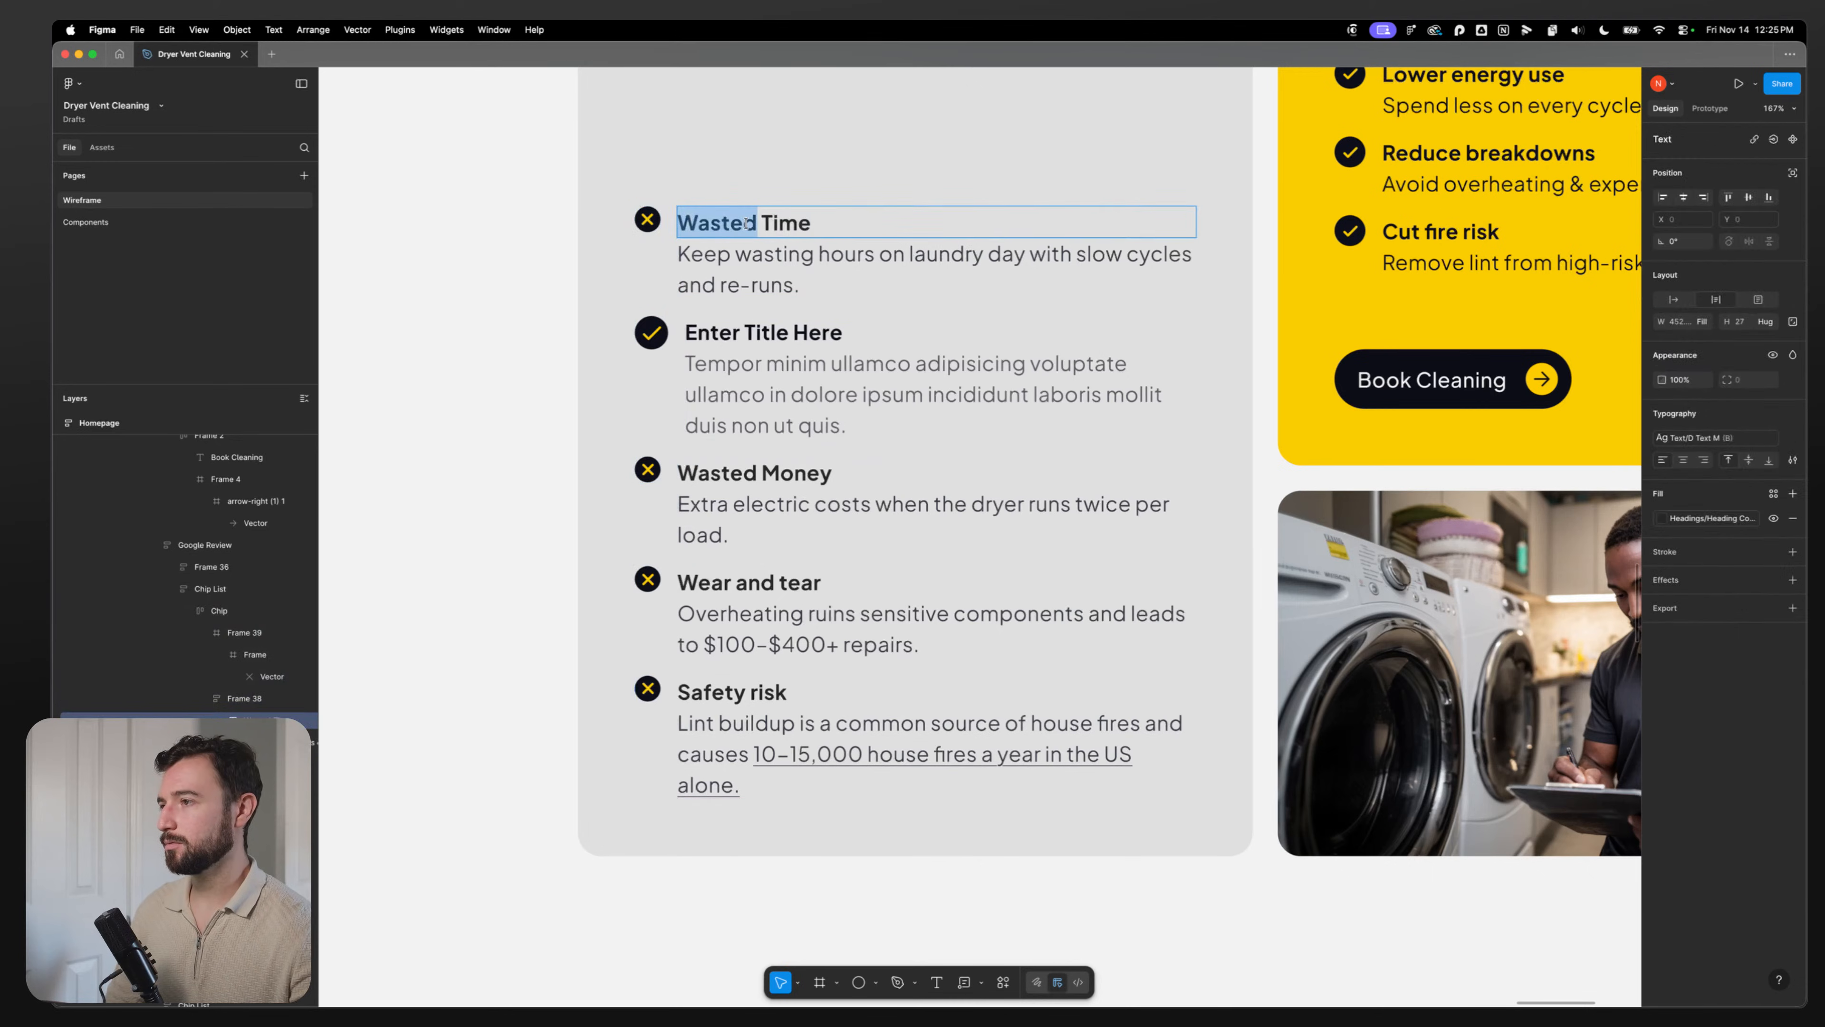
{"action": "key", "text": "super+c"}
{"action": "double_click", "coordinate": [758, 335]}
{"action": "key", "text": "super+v"}
Step: Replace the inserted list item's placeholder description with the copied text "Keep wasting hours on laundry day with slow cycles and re-runs."
{"action": "triple_click", "coordinate": [773, 283]}
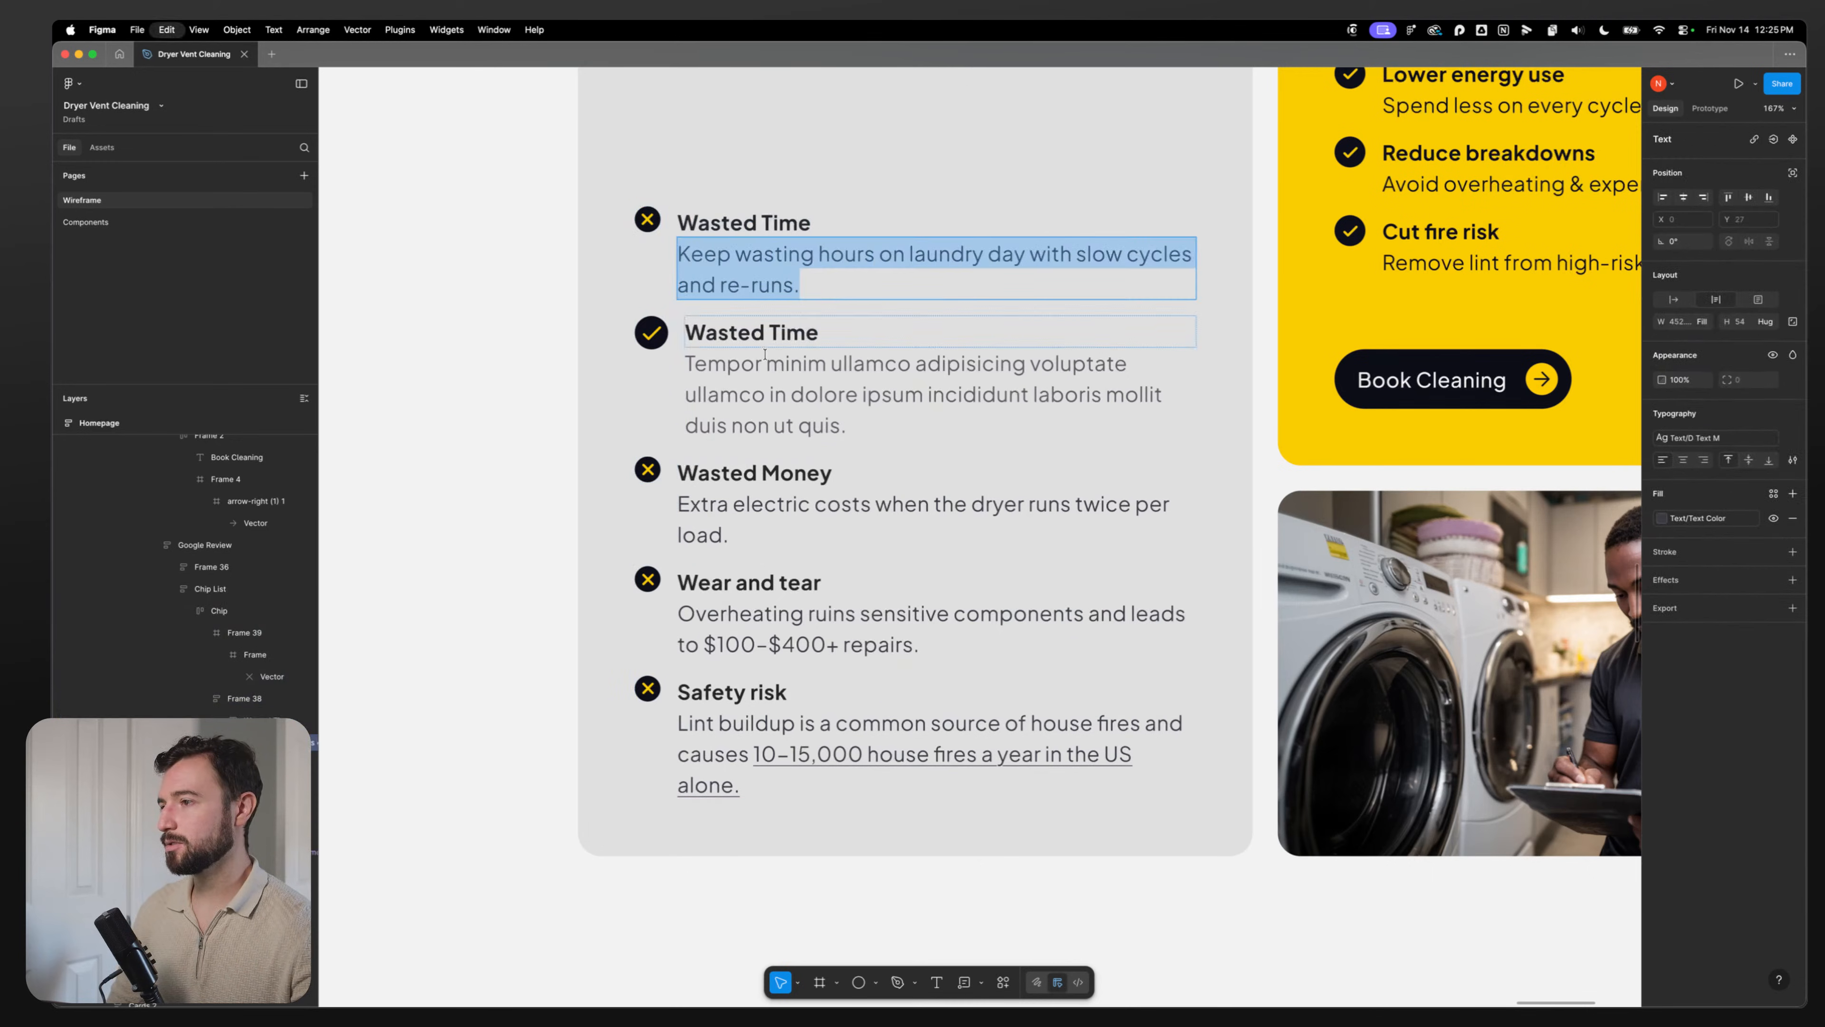
{"action": "triple_click", "coordinate": [769, 386]}
{"action": "key", "text": "super+v"}
{"action": "left_click", "coordinate": [752, 479]}
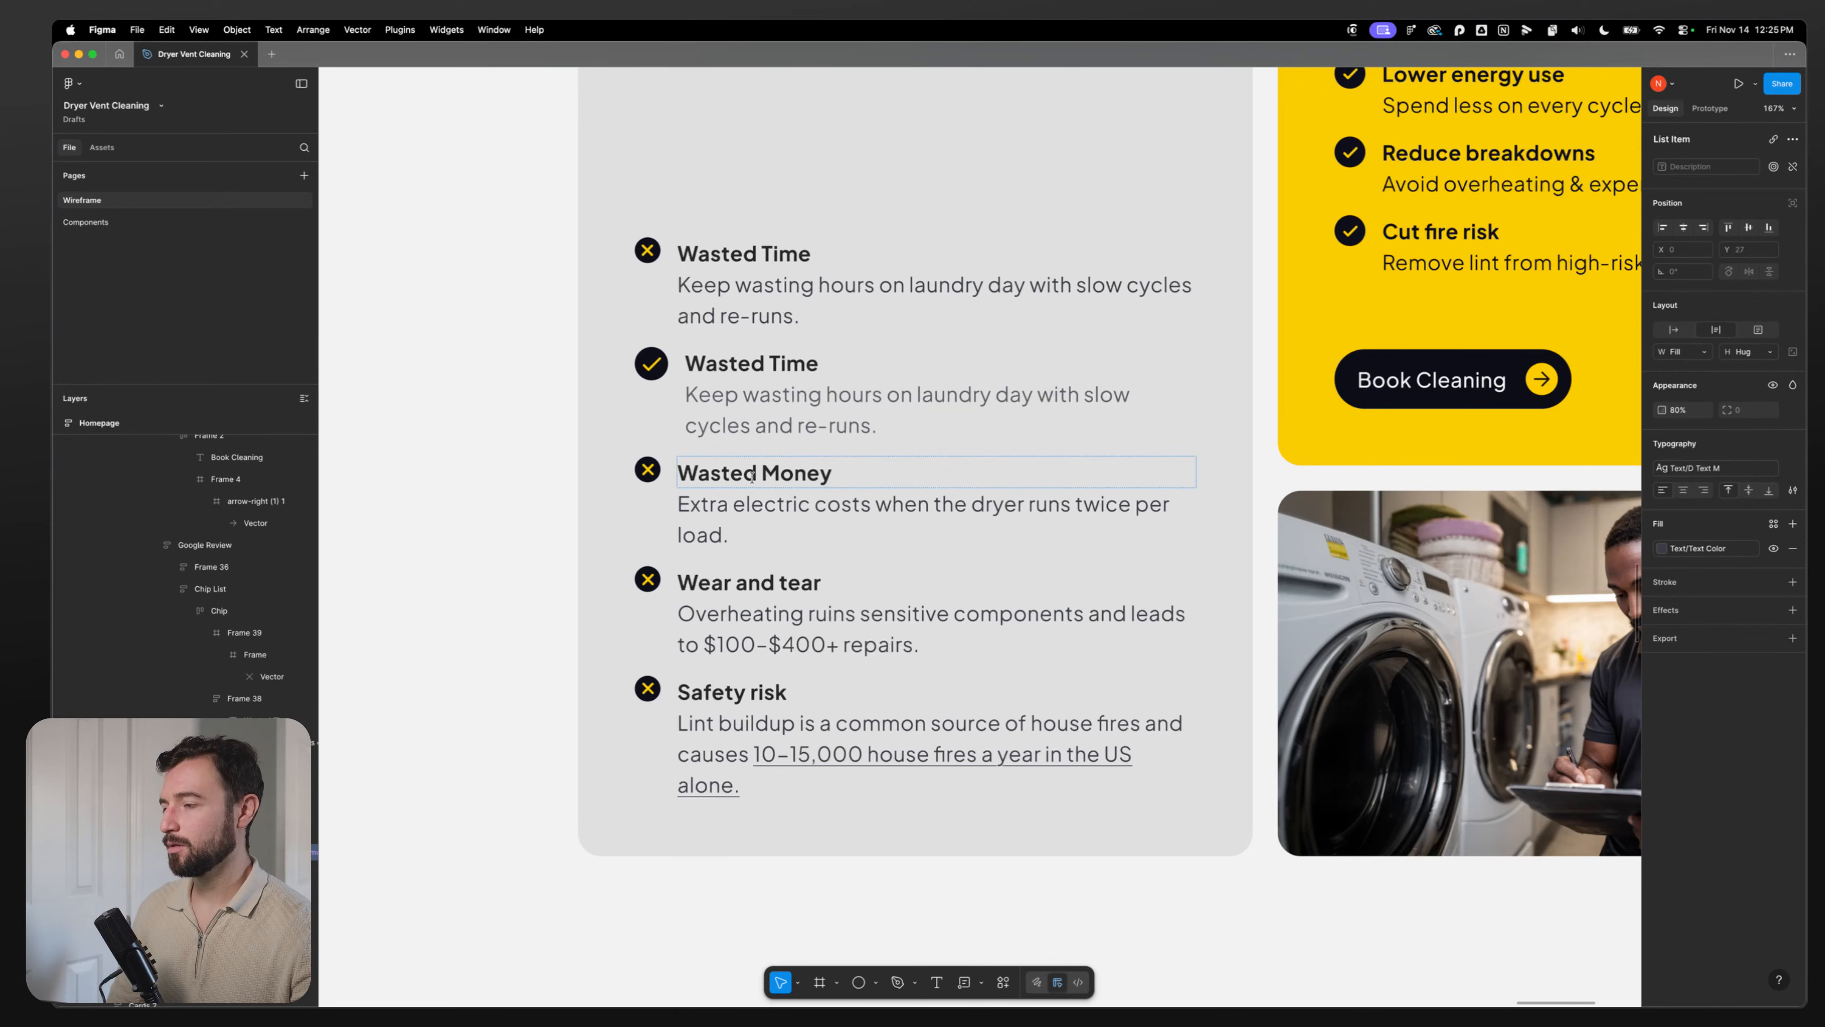
Step: Delete the original Wasted Time entry with the X icon from the grey card's list
{"action": "left_click", "coordinate": [656, 298]}
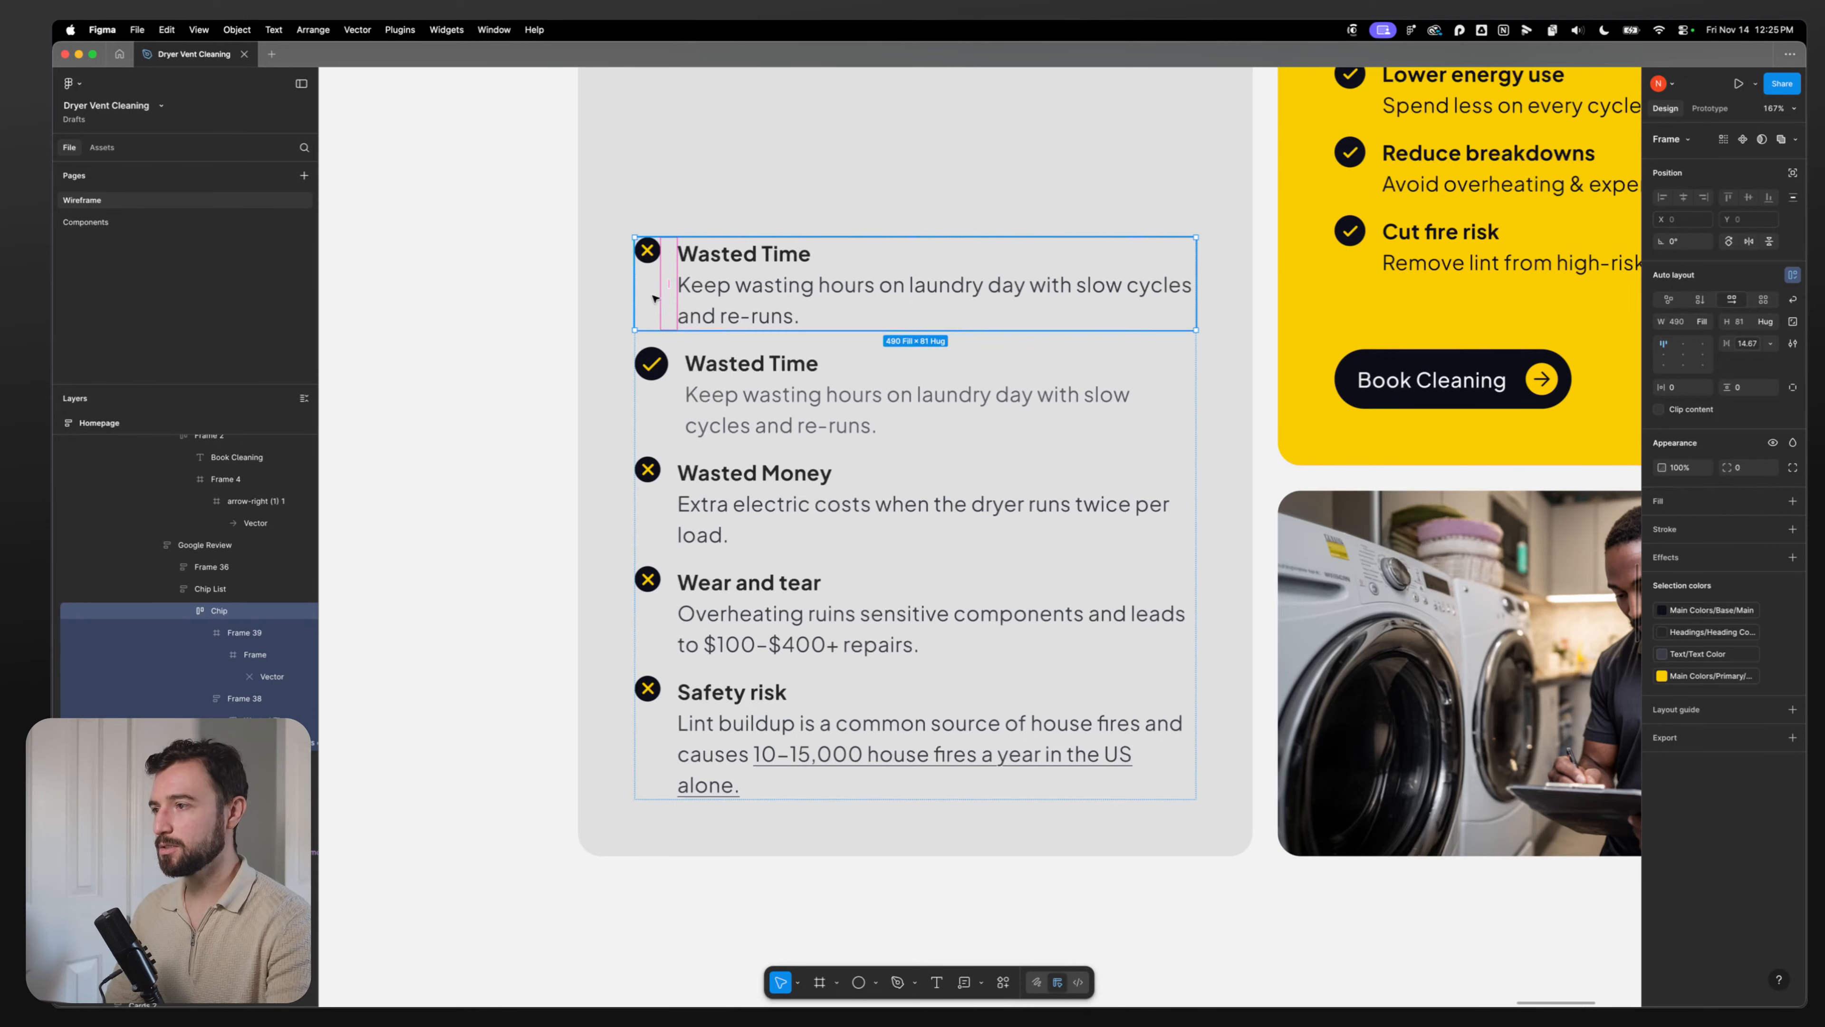
{"action": "key", "text": "Delete"}
{"action": "scroll", "coordinate": [460, 329], "scroll_direction": "down", "scroll_amount": 5}
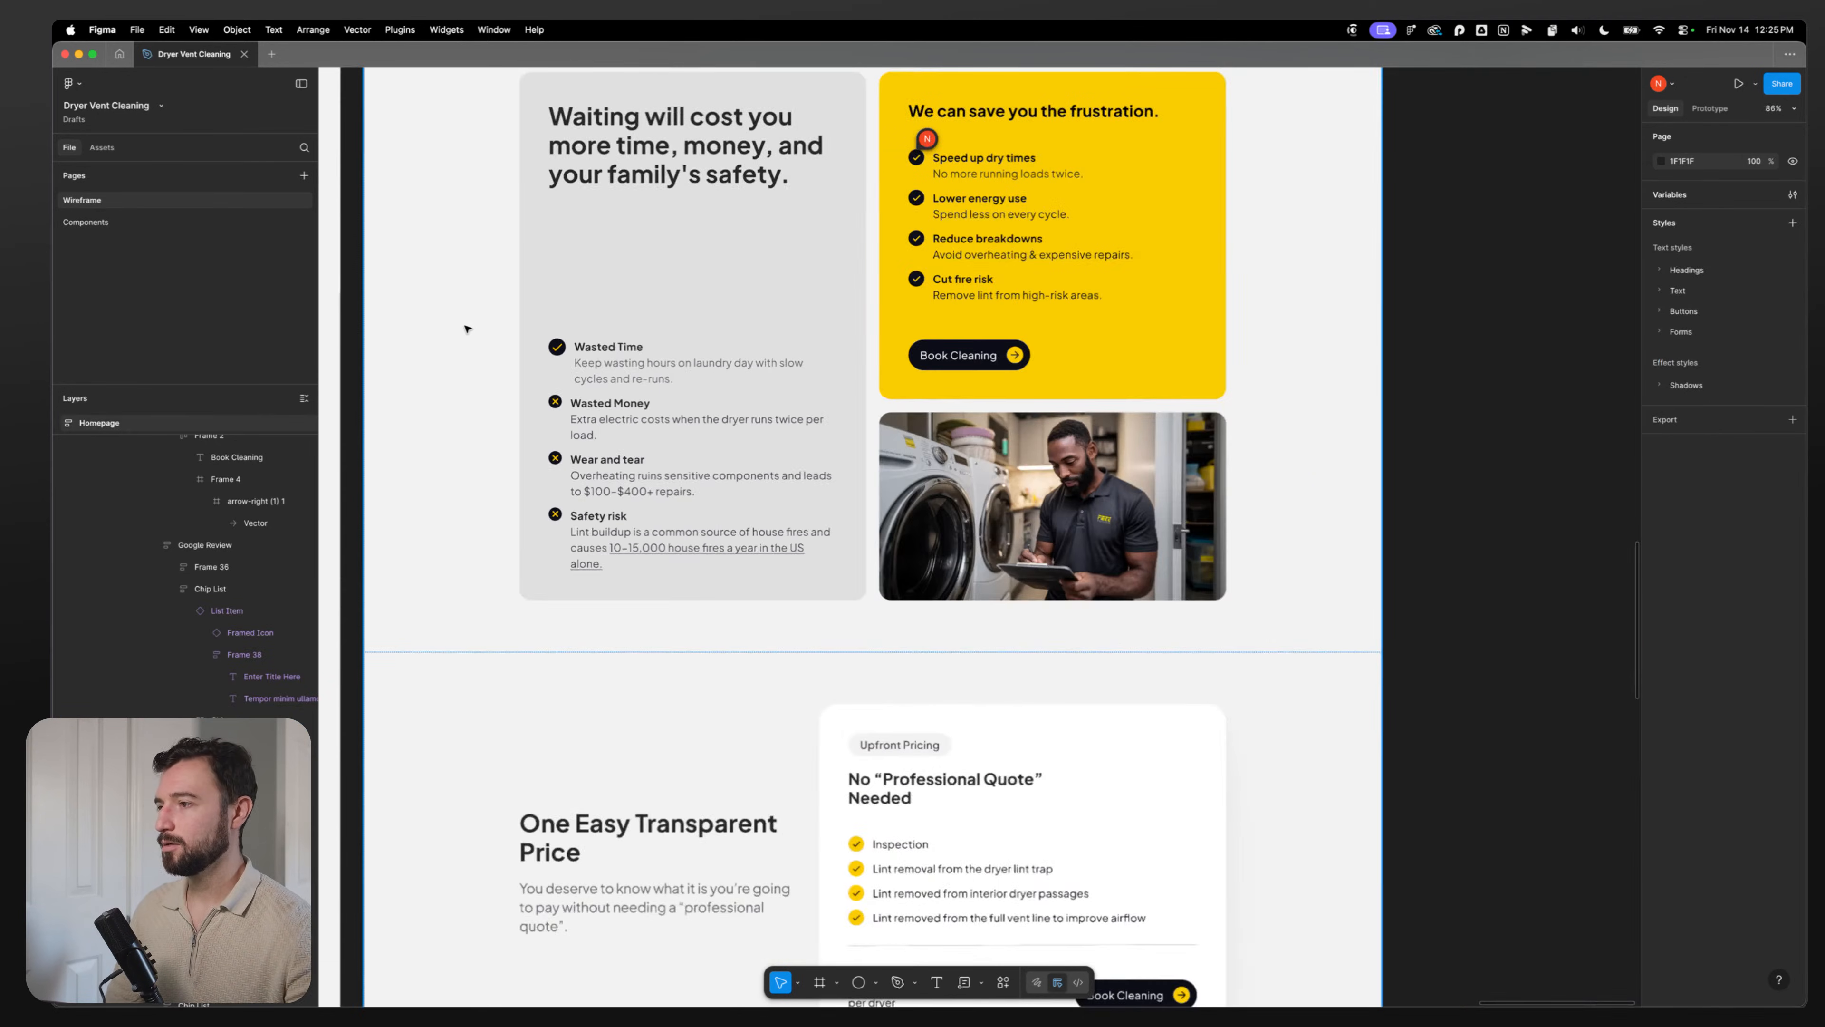
Step: Duplicate the Wasted Time list item instance in the grey card's list
{"action": "double_click", "coordinate": [557, 352]}
{"action": "double_click", "coordinate": [558, 353]}
{"action": "double_click", "coordinate": [558, 354]}
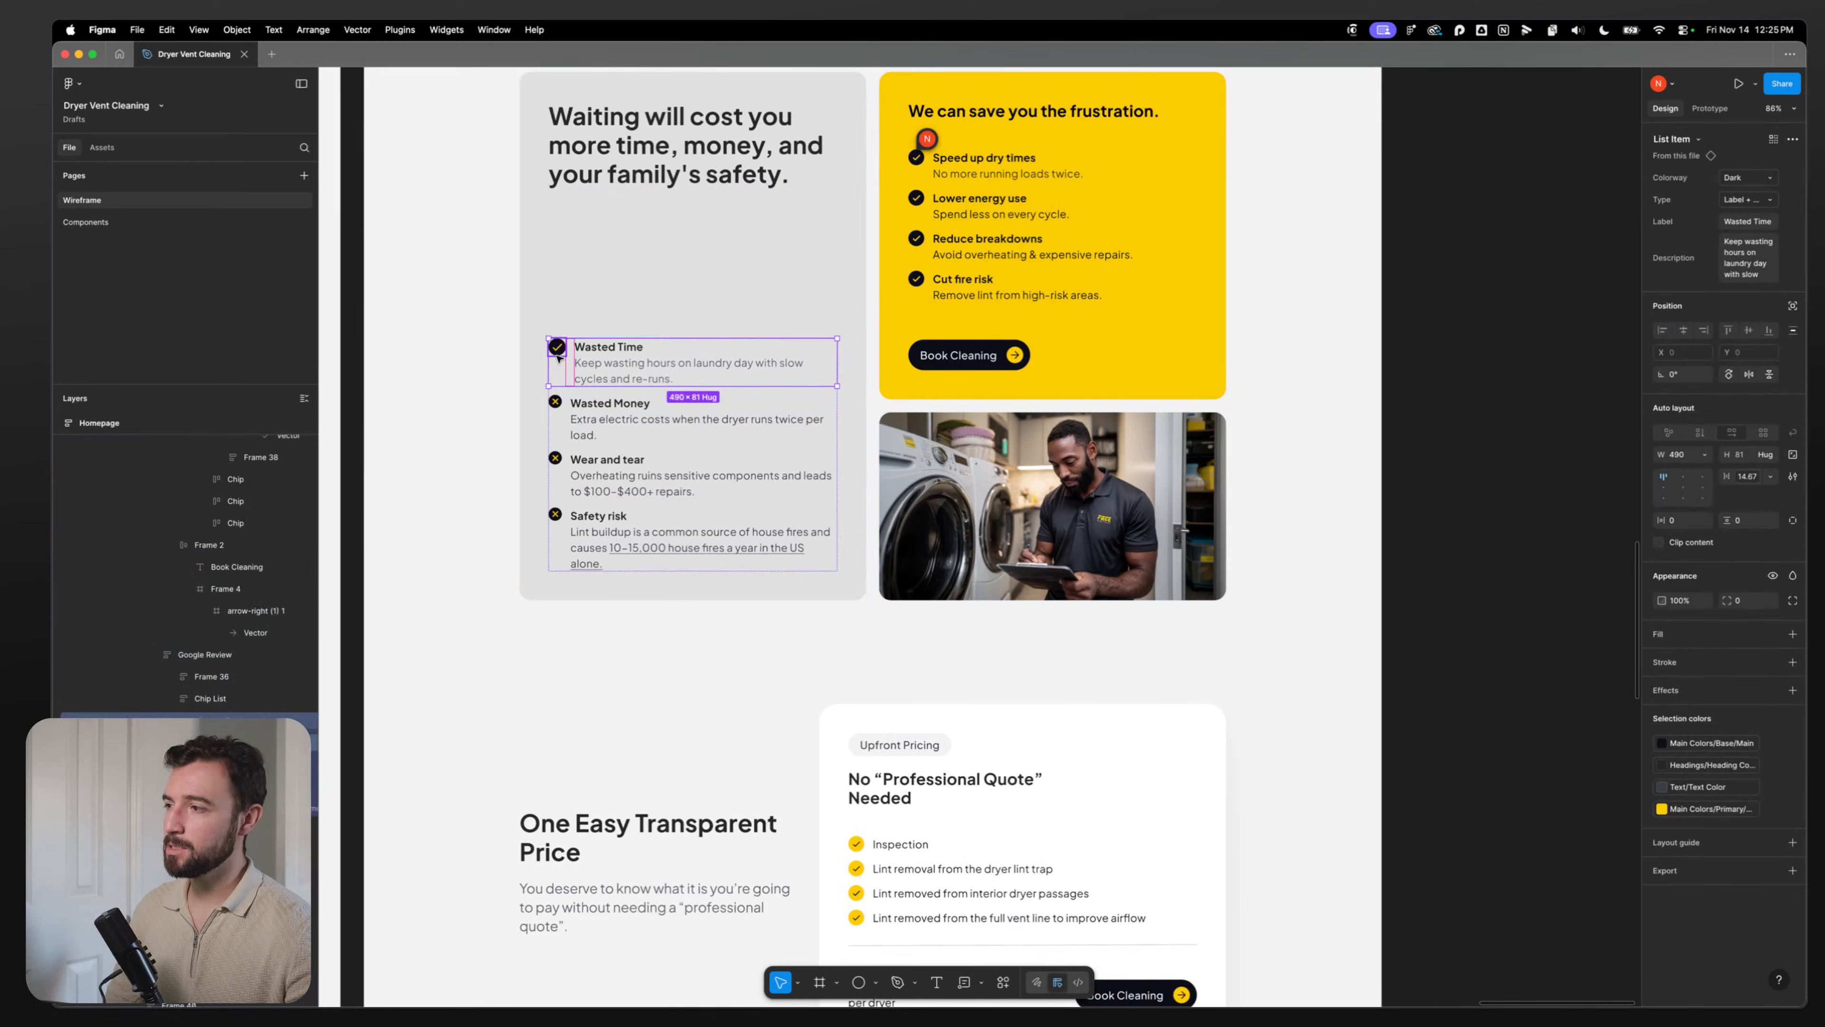
{"action": "key", "text": "super+d"}
{"action": "scroll", "coordinate": [564, 531], "scroll_direction": "up", "scroll_amount": 5}
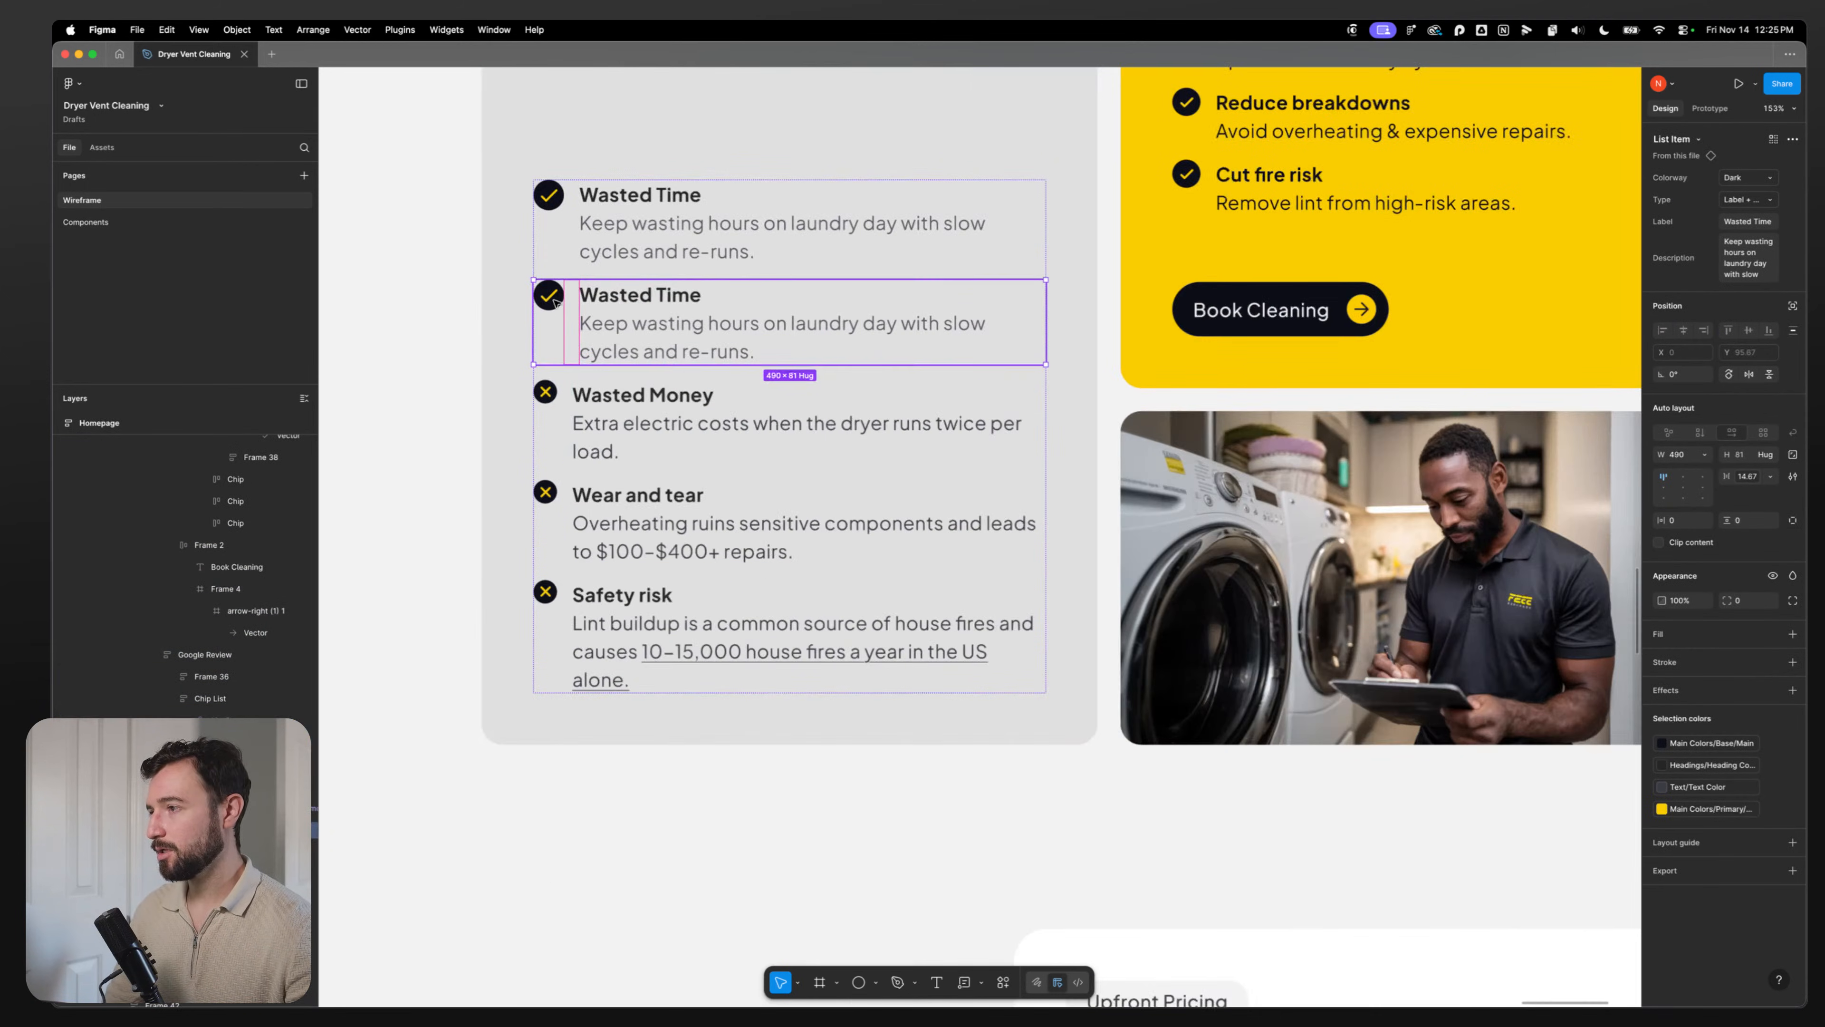
Step: Try to scale the duplicated item's check icon on the page, and go to its main List Item component
{"action": "double_click", "coordinate": [557, 300]}
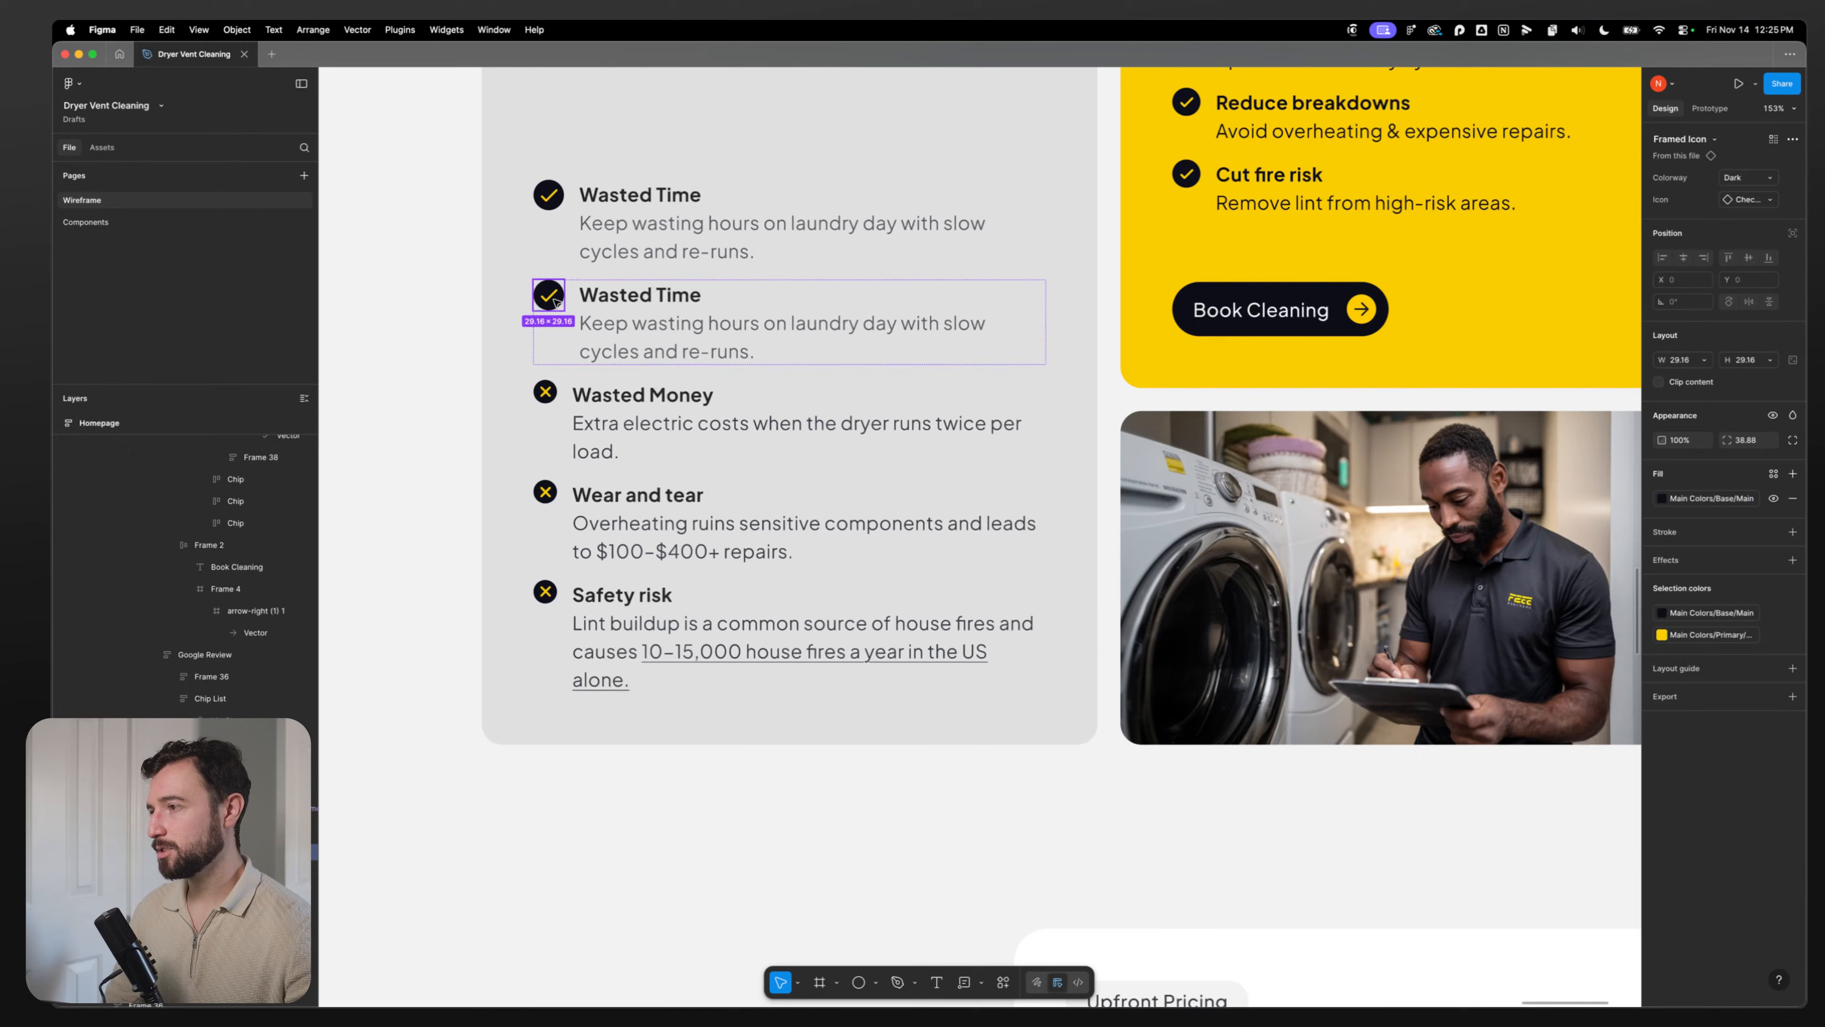
{"action": "left_click", "coordinate": [619, 294]}
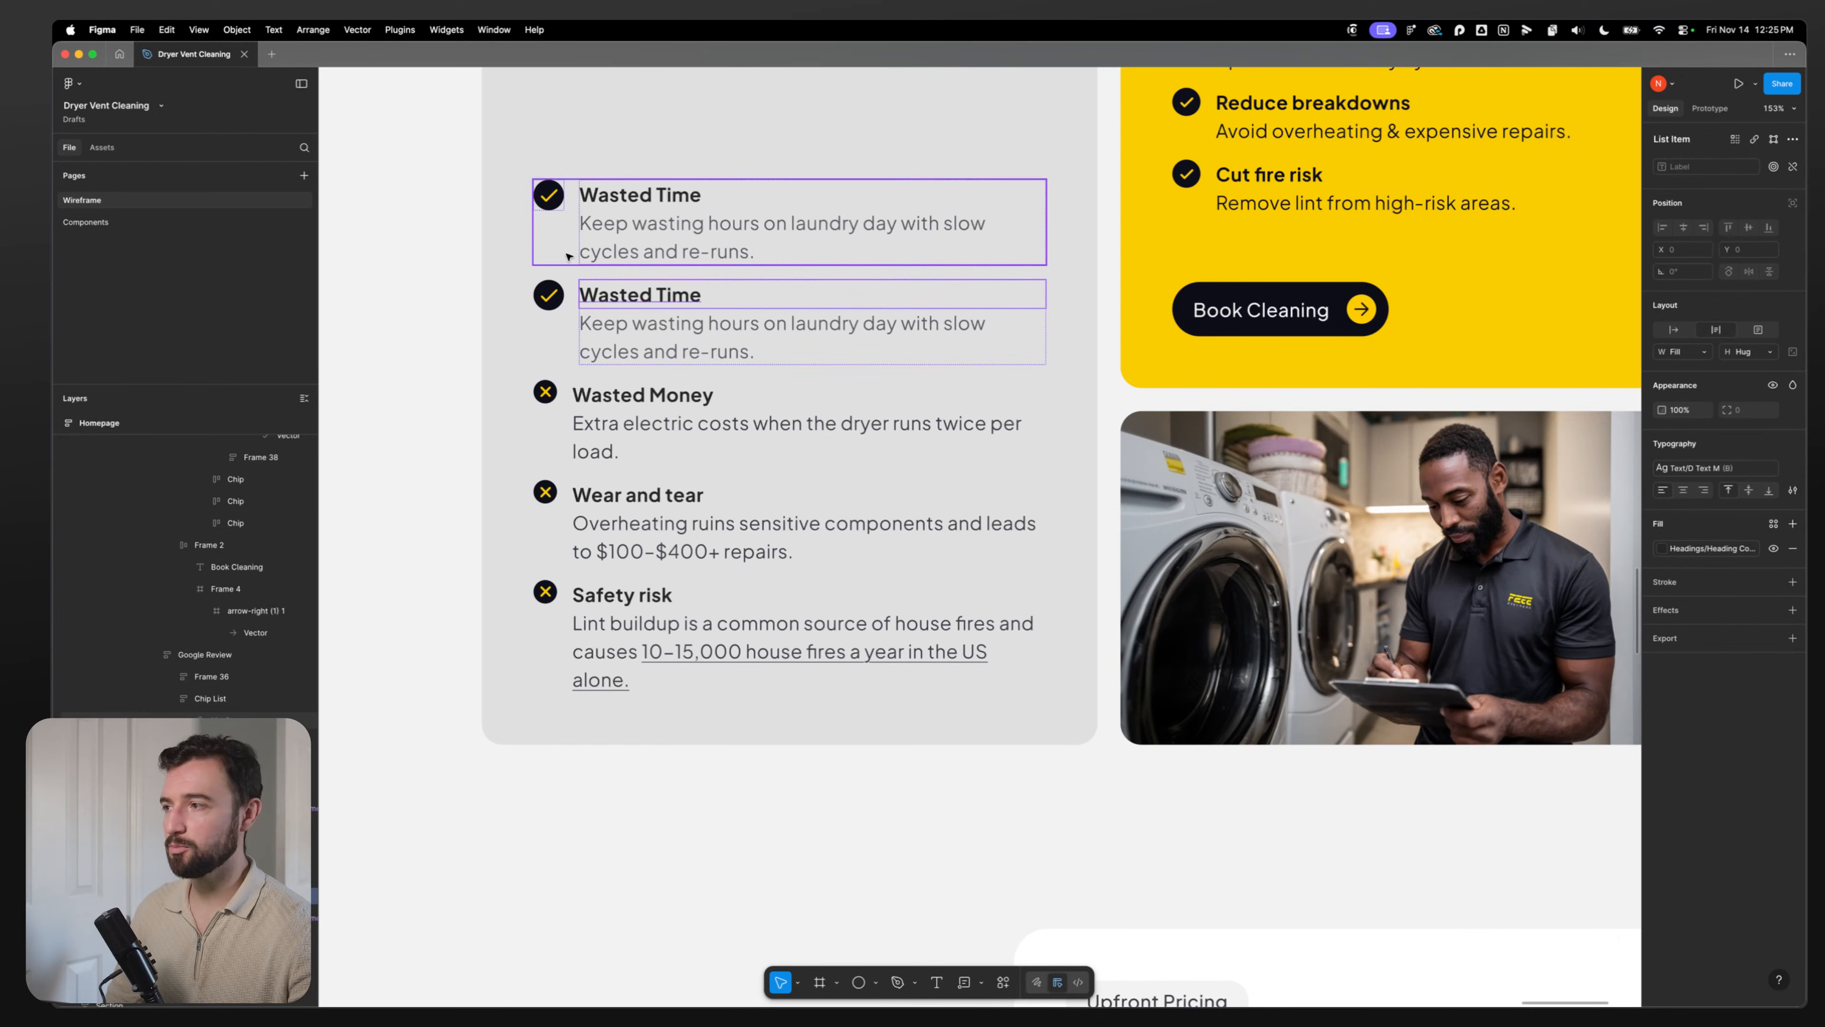
{"action": "left_click", "coordinate": [550, 295]}
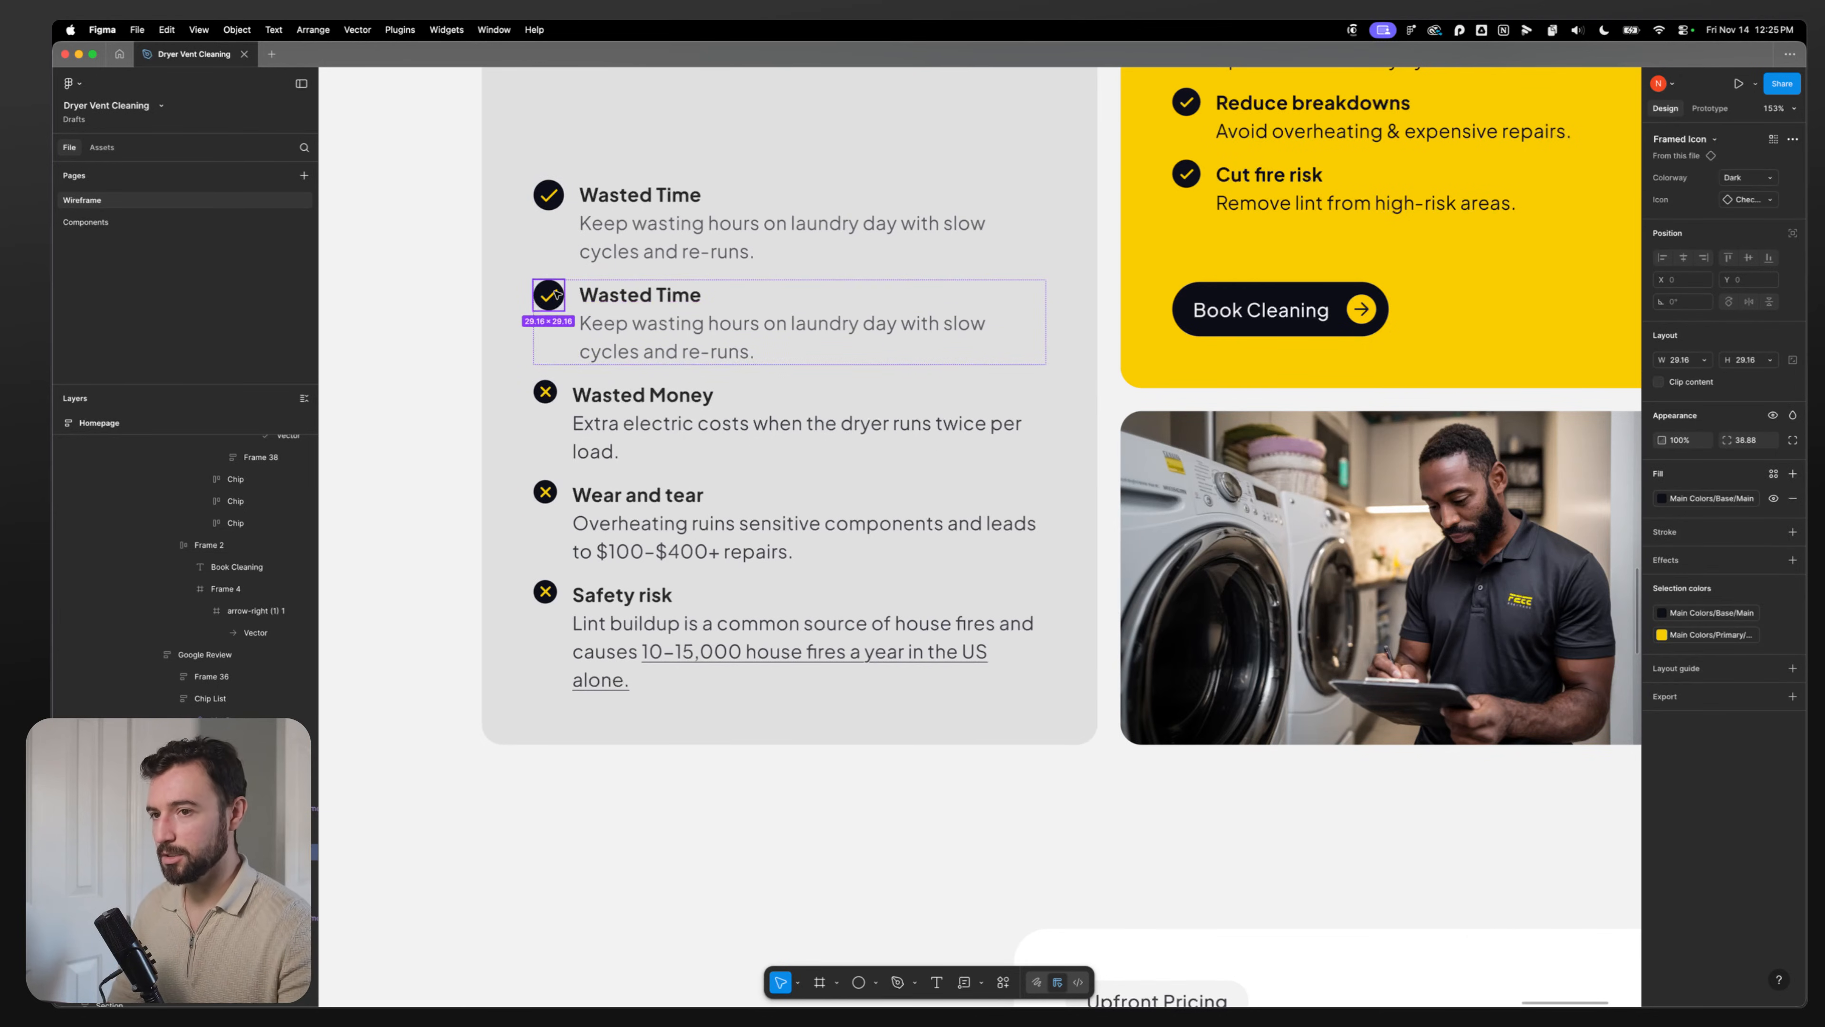
{"action": "key", "text": "k"}
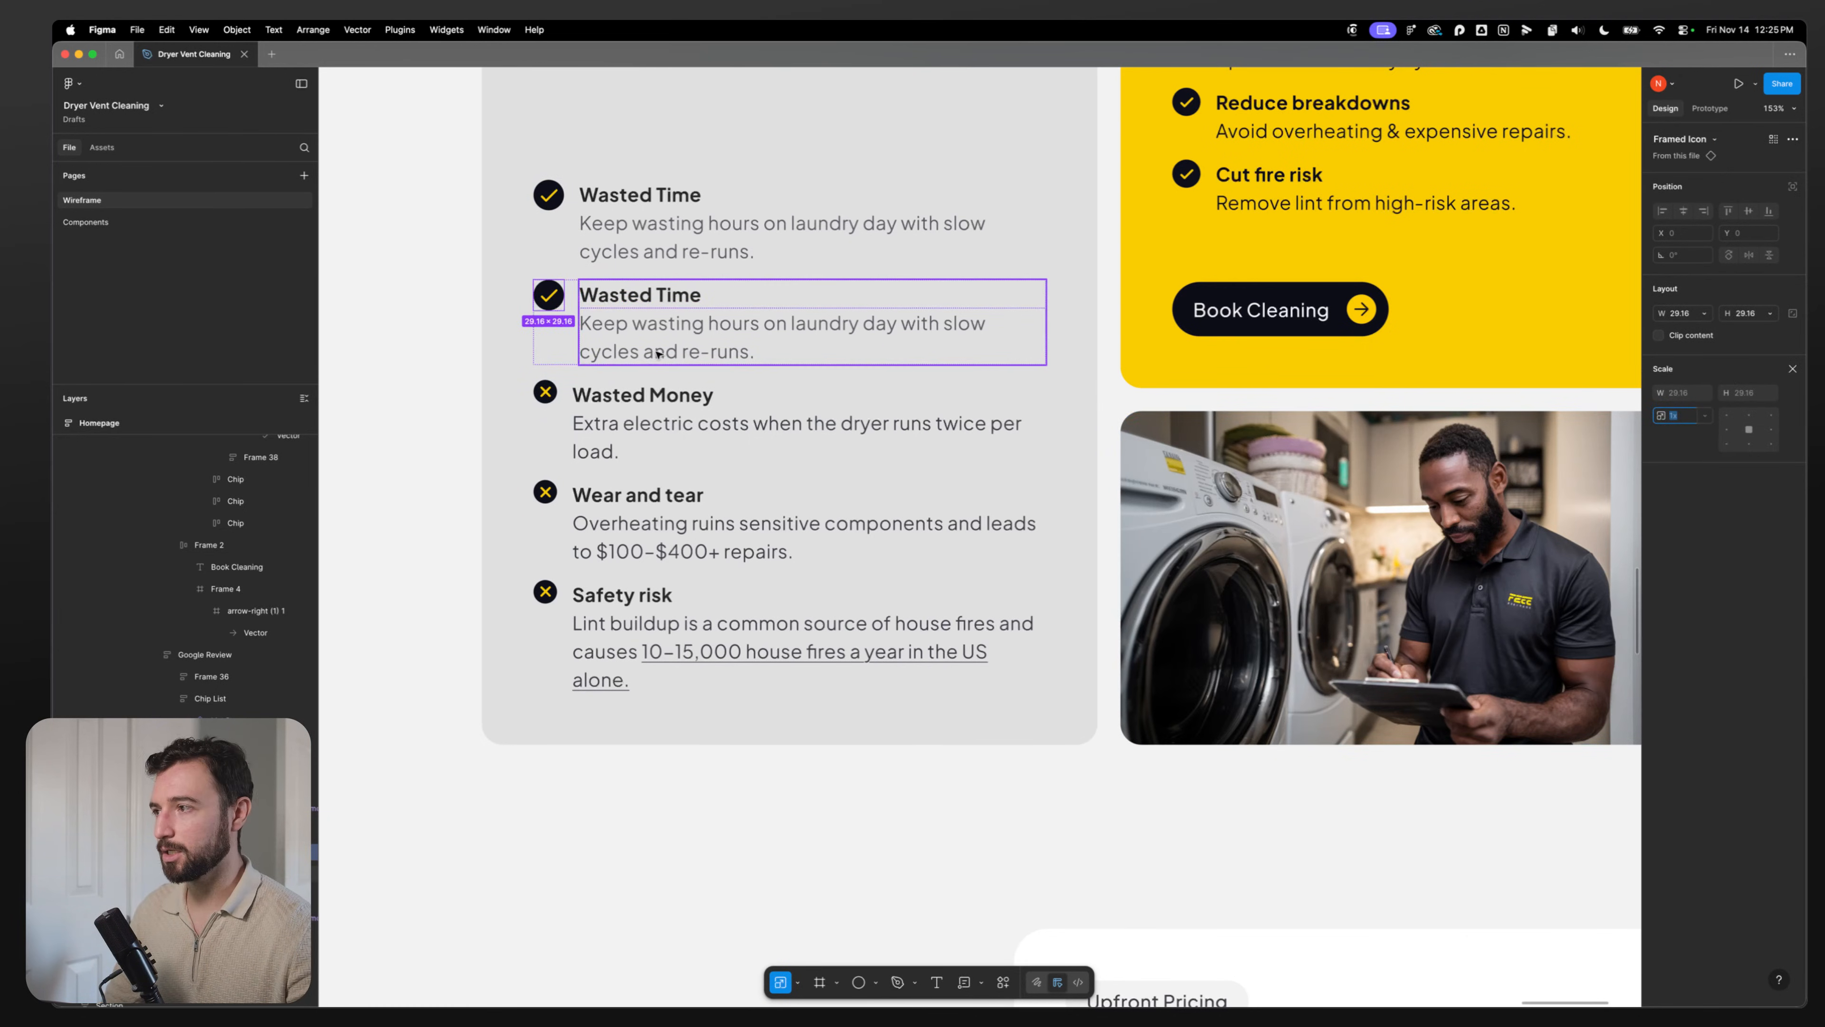
{"action": "right_click", "coordinate": [558, 336]}
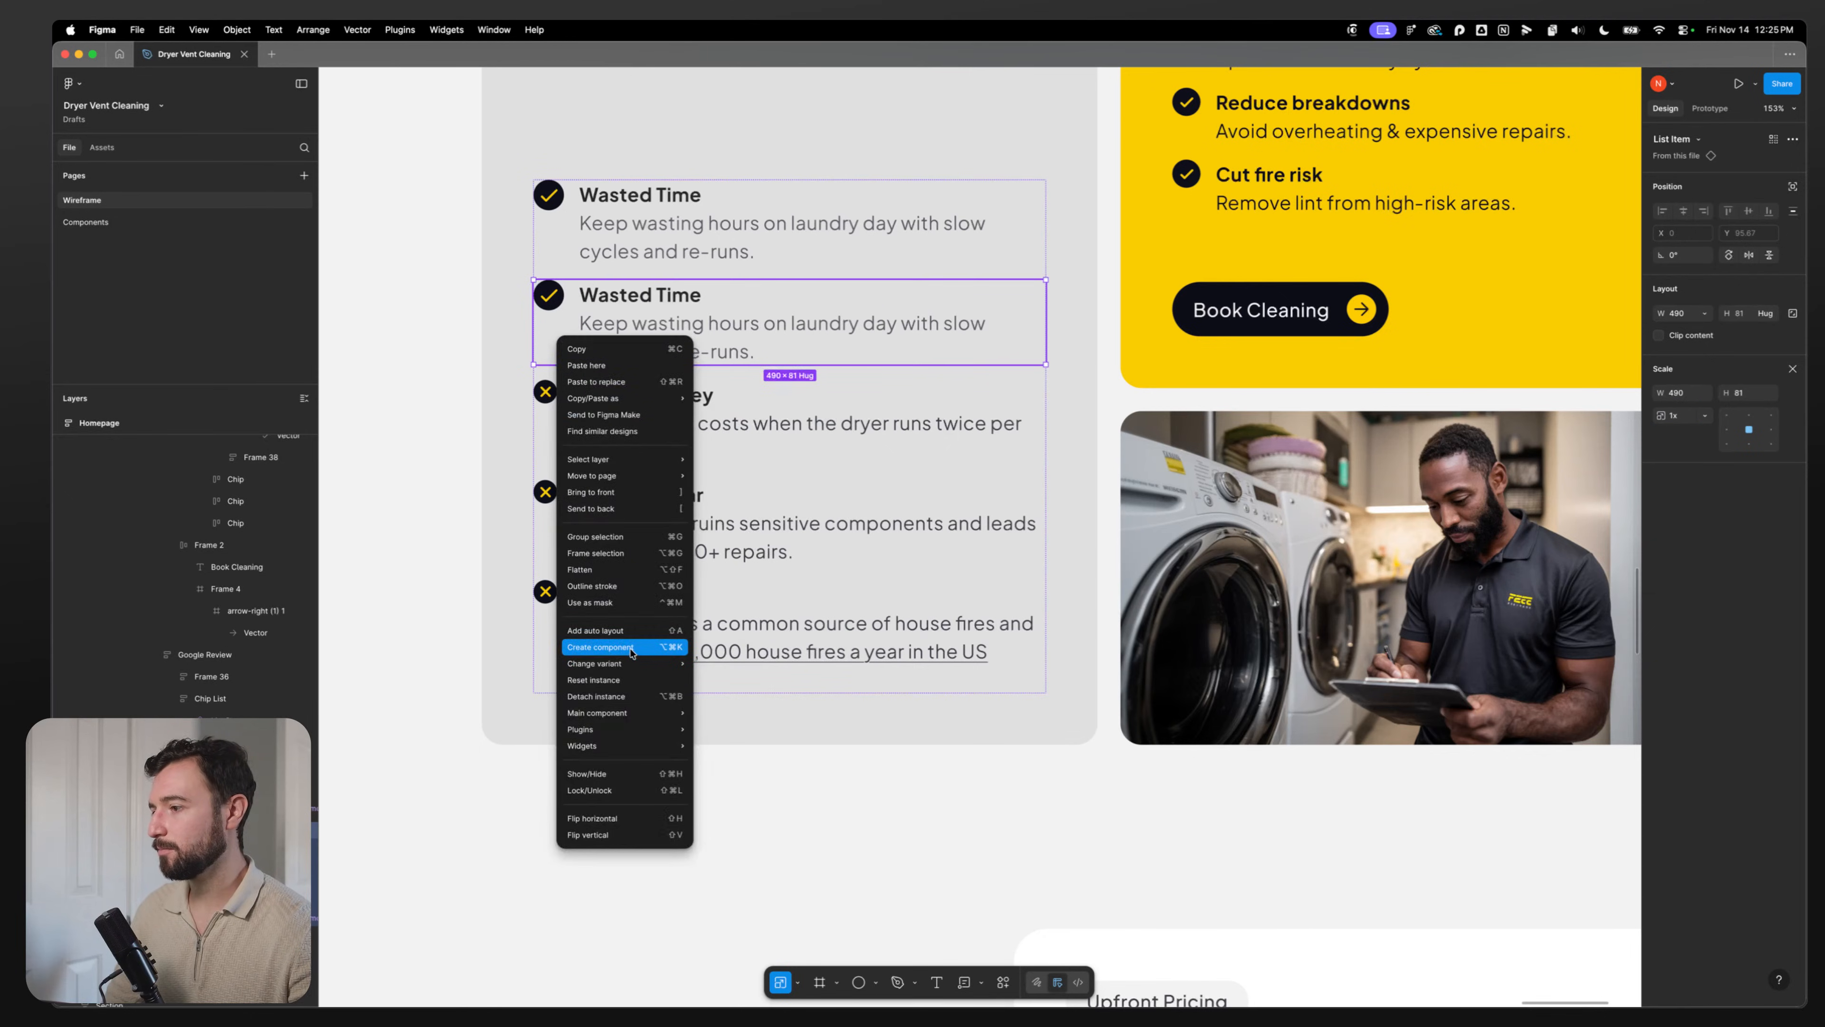
{"action": "mouse_move", "coordinate": [623, 714]}
{"action": "left_click", "coordinate": [747, 712]}
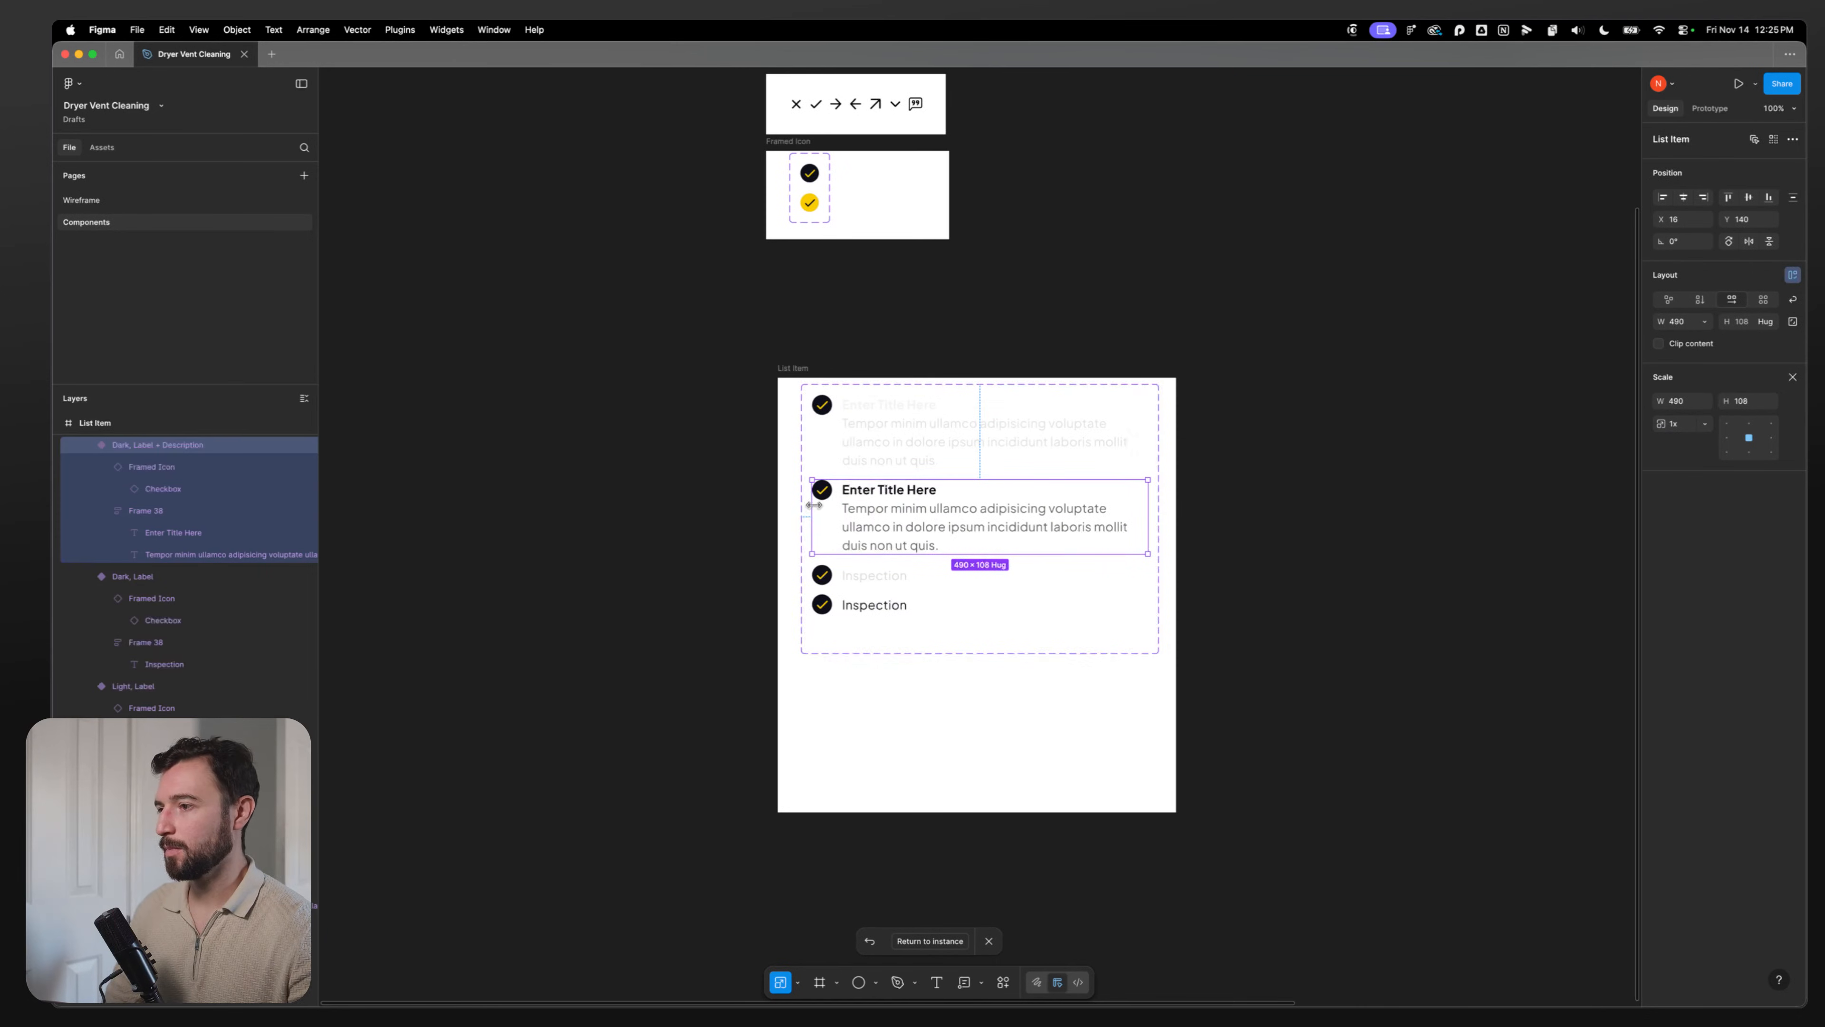
Step: Scale the check icons in all four main List Item variants to a width of 27, using 18*1.5
{"action": "left_click", "coordinate": [822, 490]}
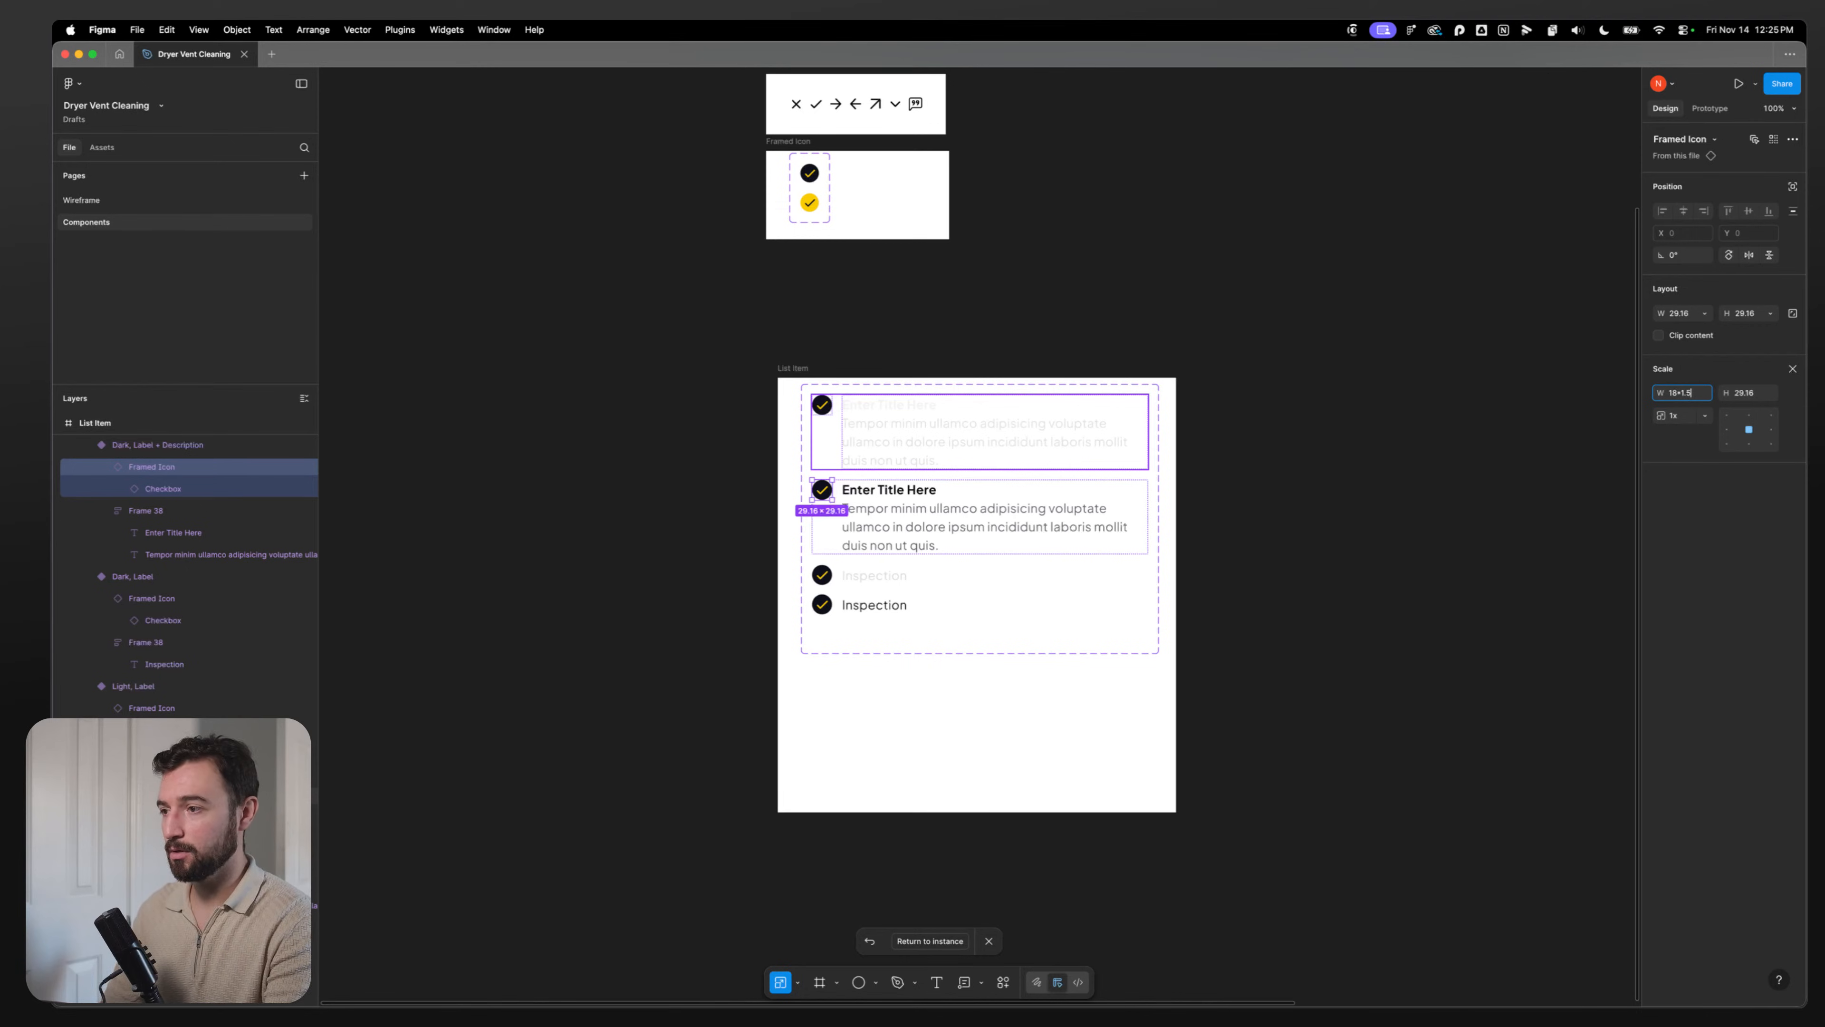
{"action": "key", "text": "Return"}
{"action": "left_click", "coordinate": [823, 405]}
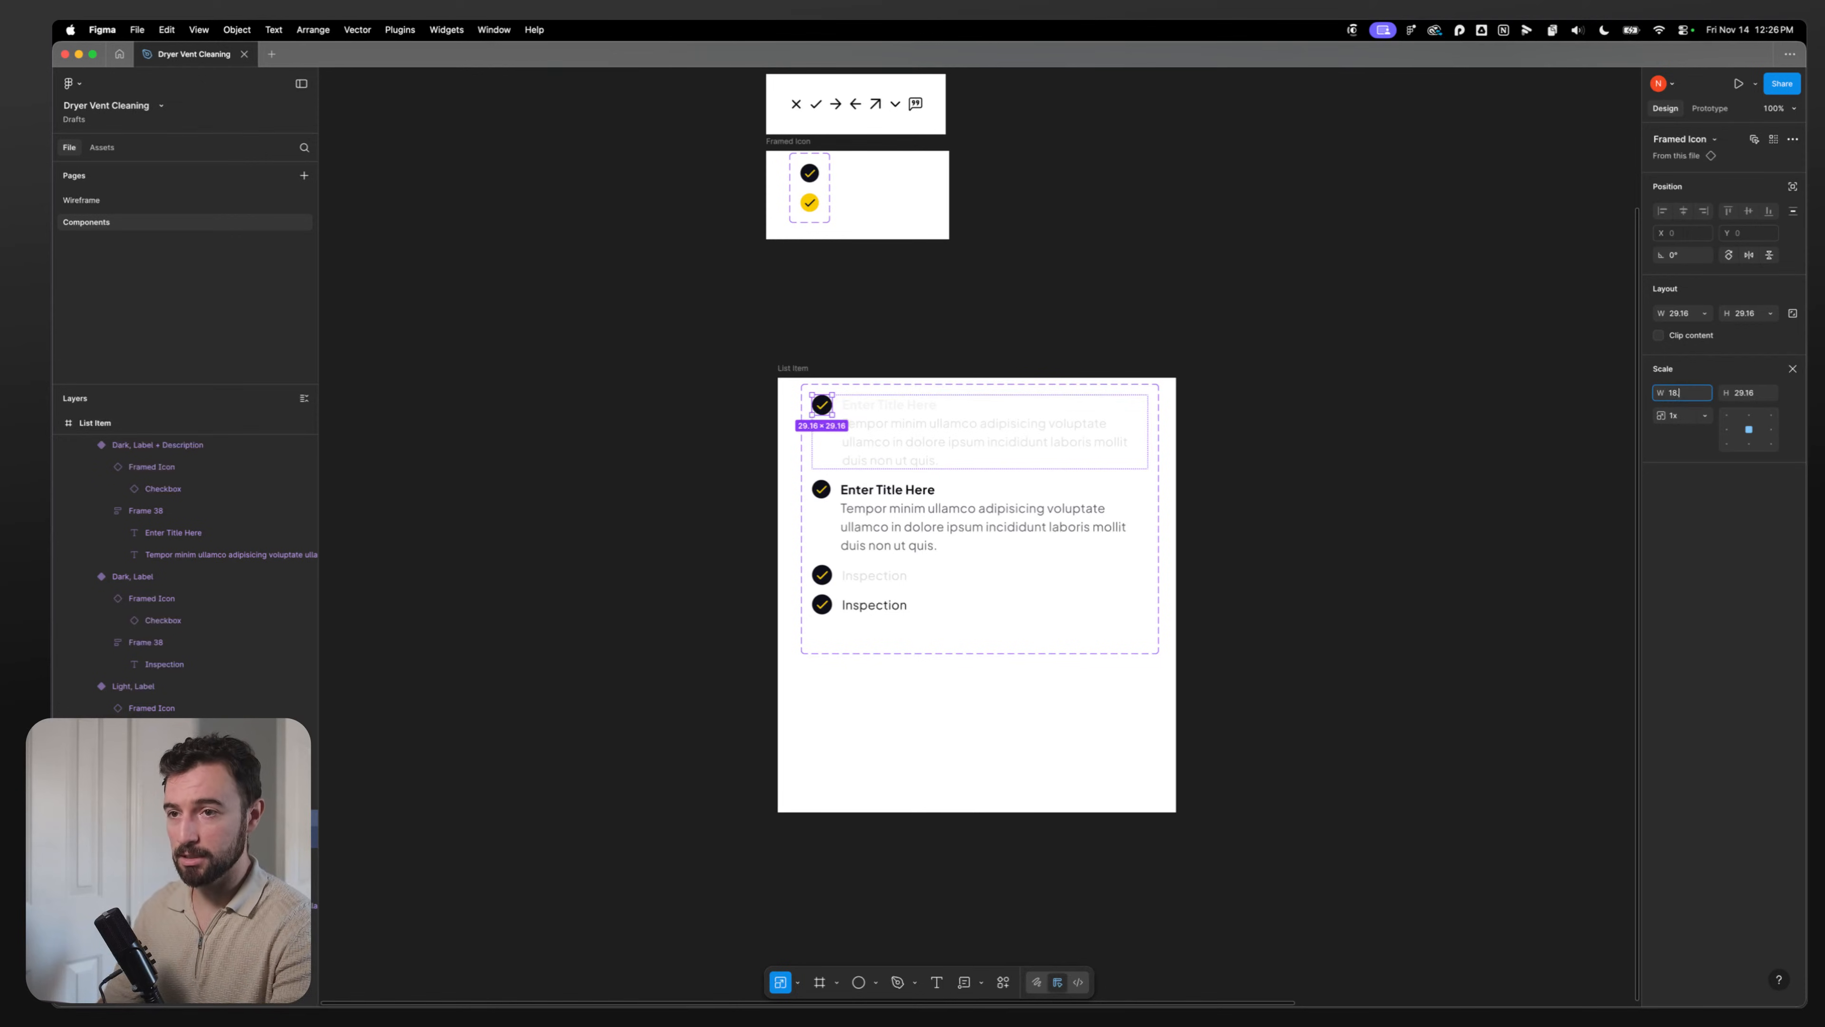
{"action": "type", "text": "18*1.5"}
{"action": "key", "text": "Return"}
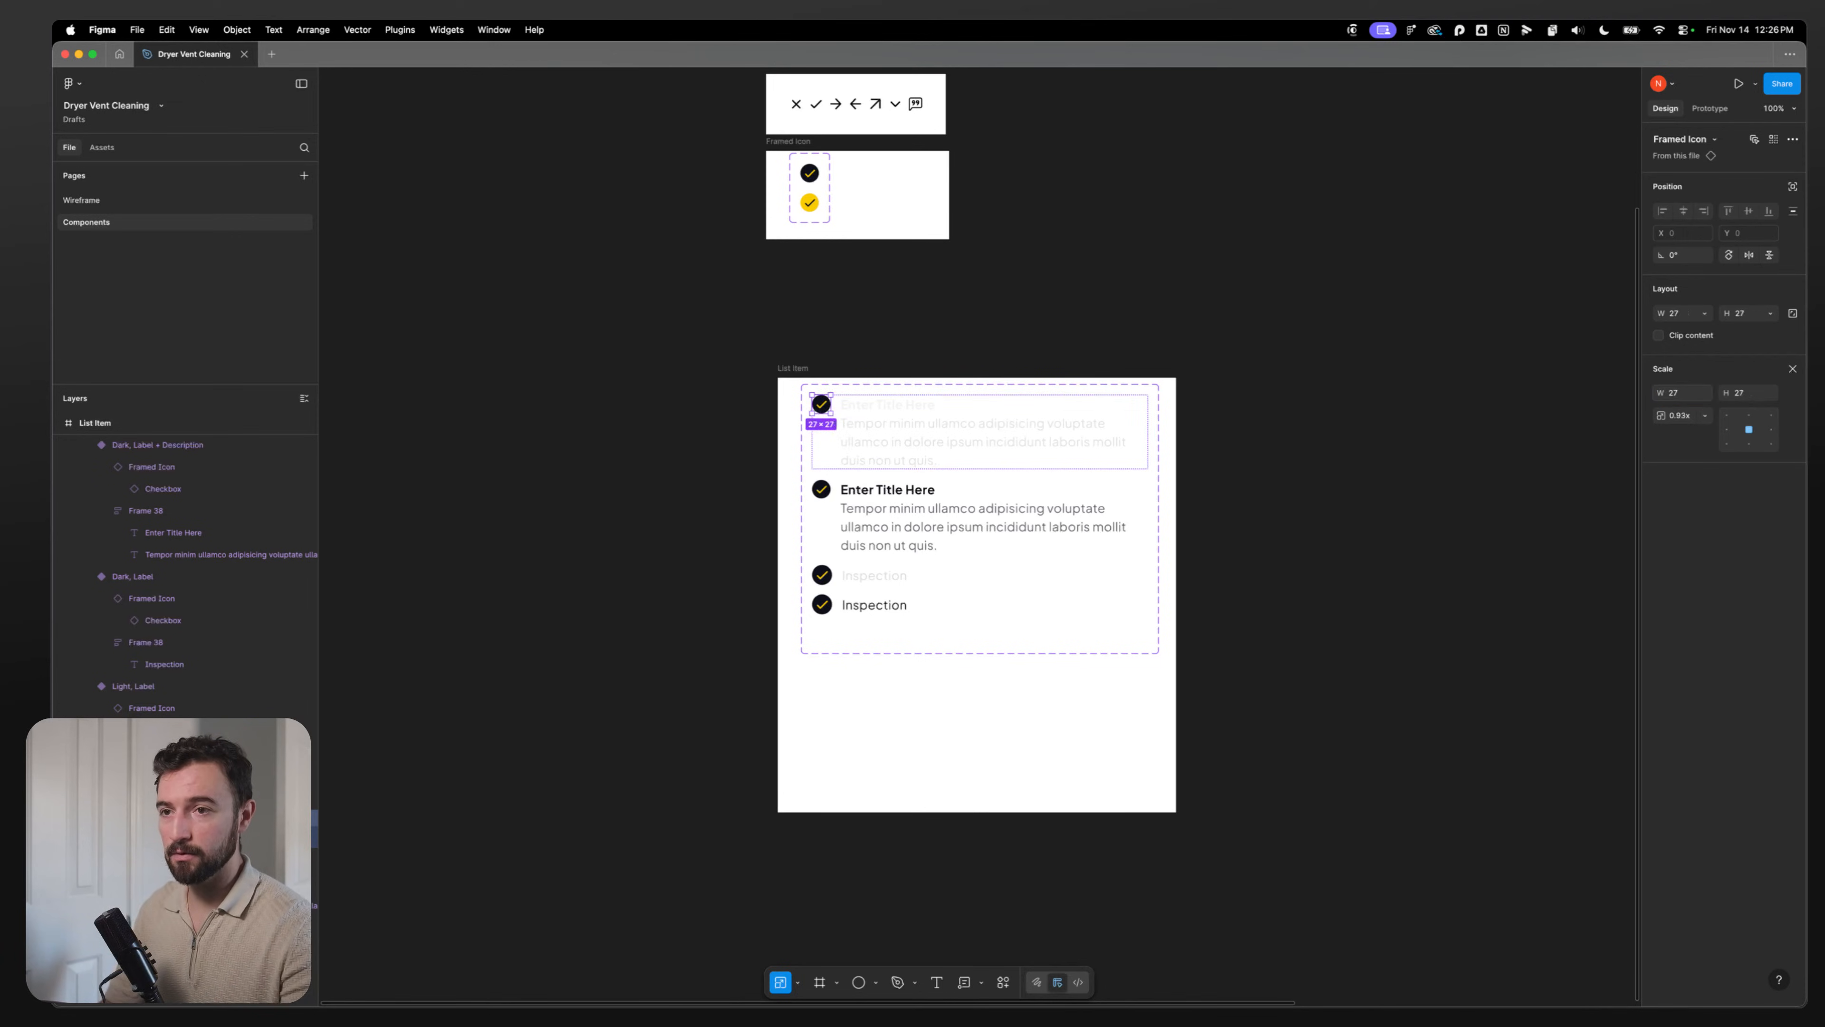
{"action": "left_click", "coordinate": [823, 574]}
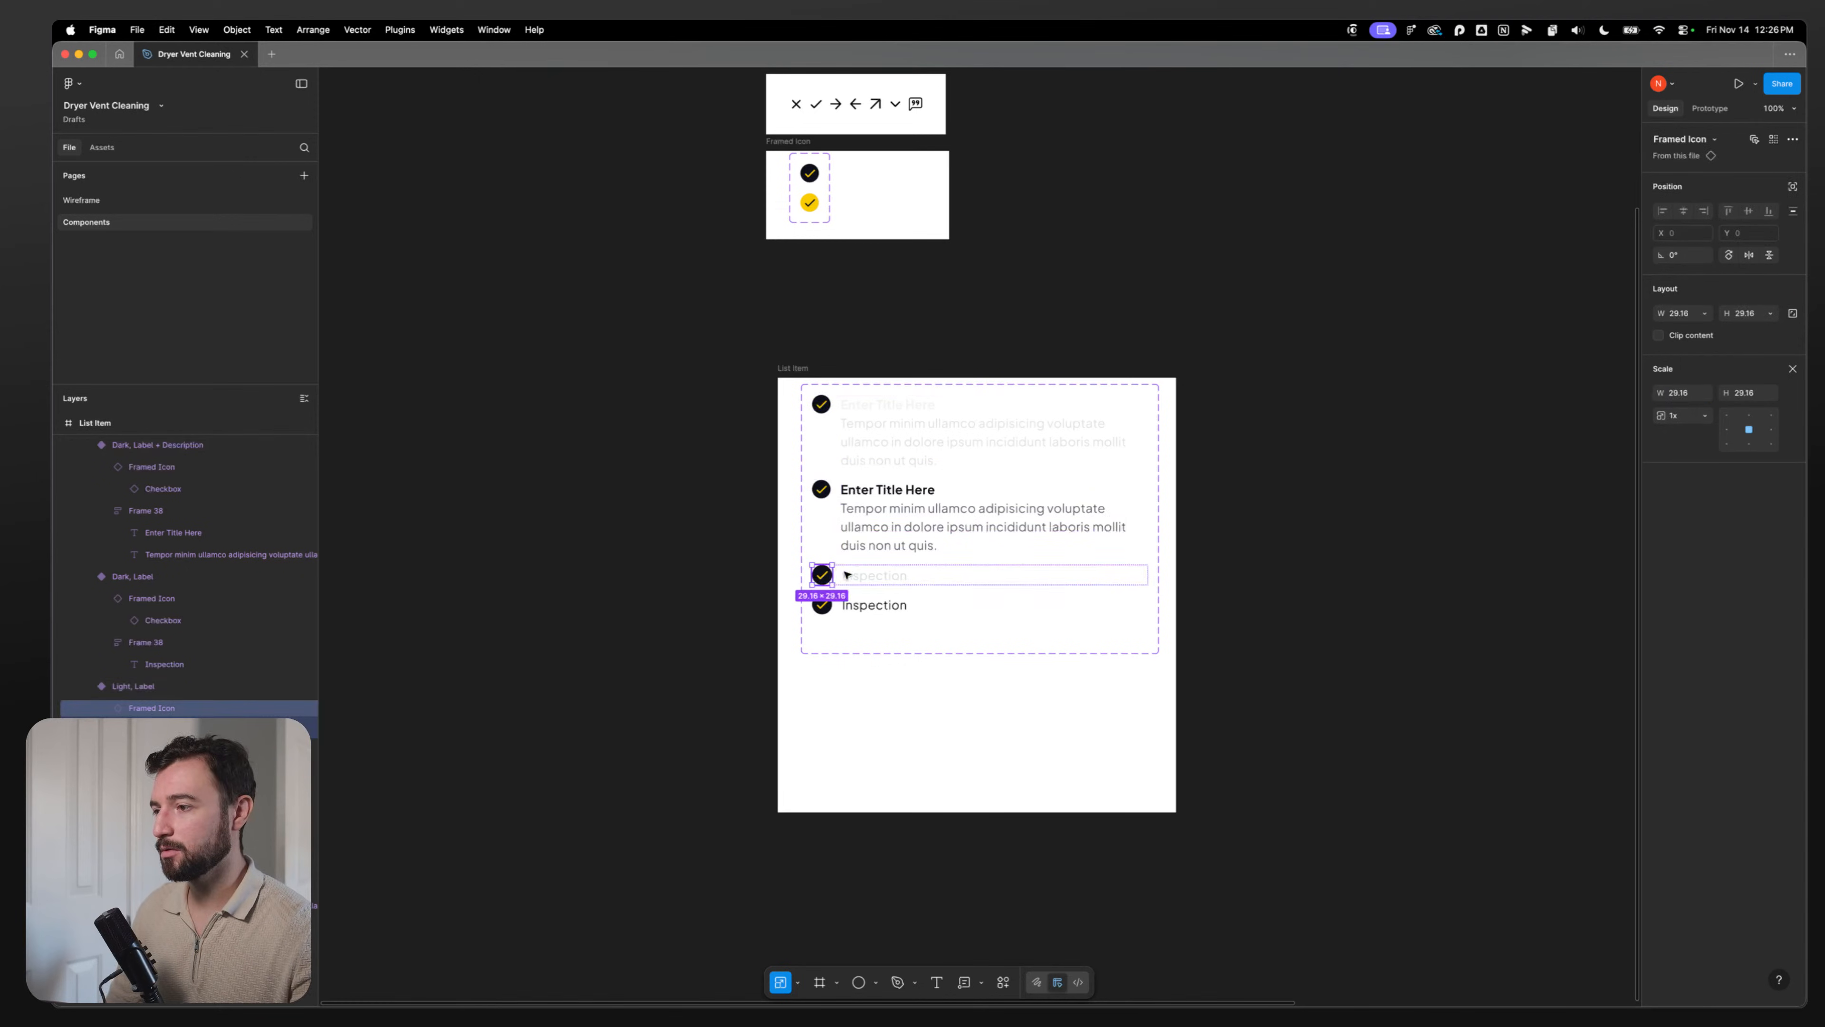
{"action": "left_click", "coordinate": [823, 605]}
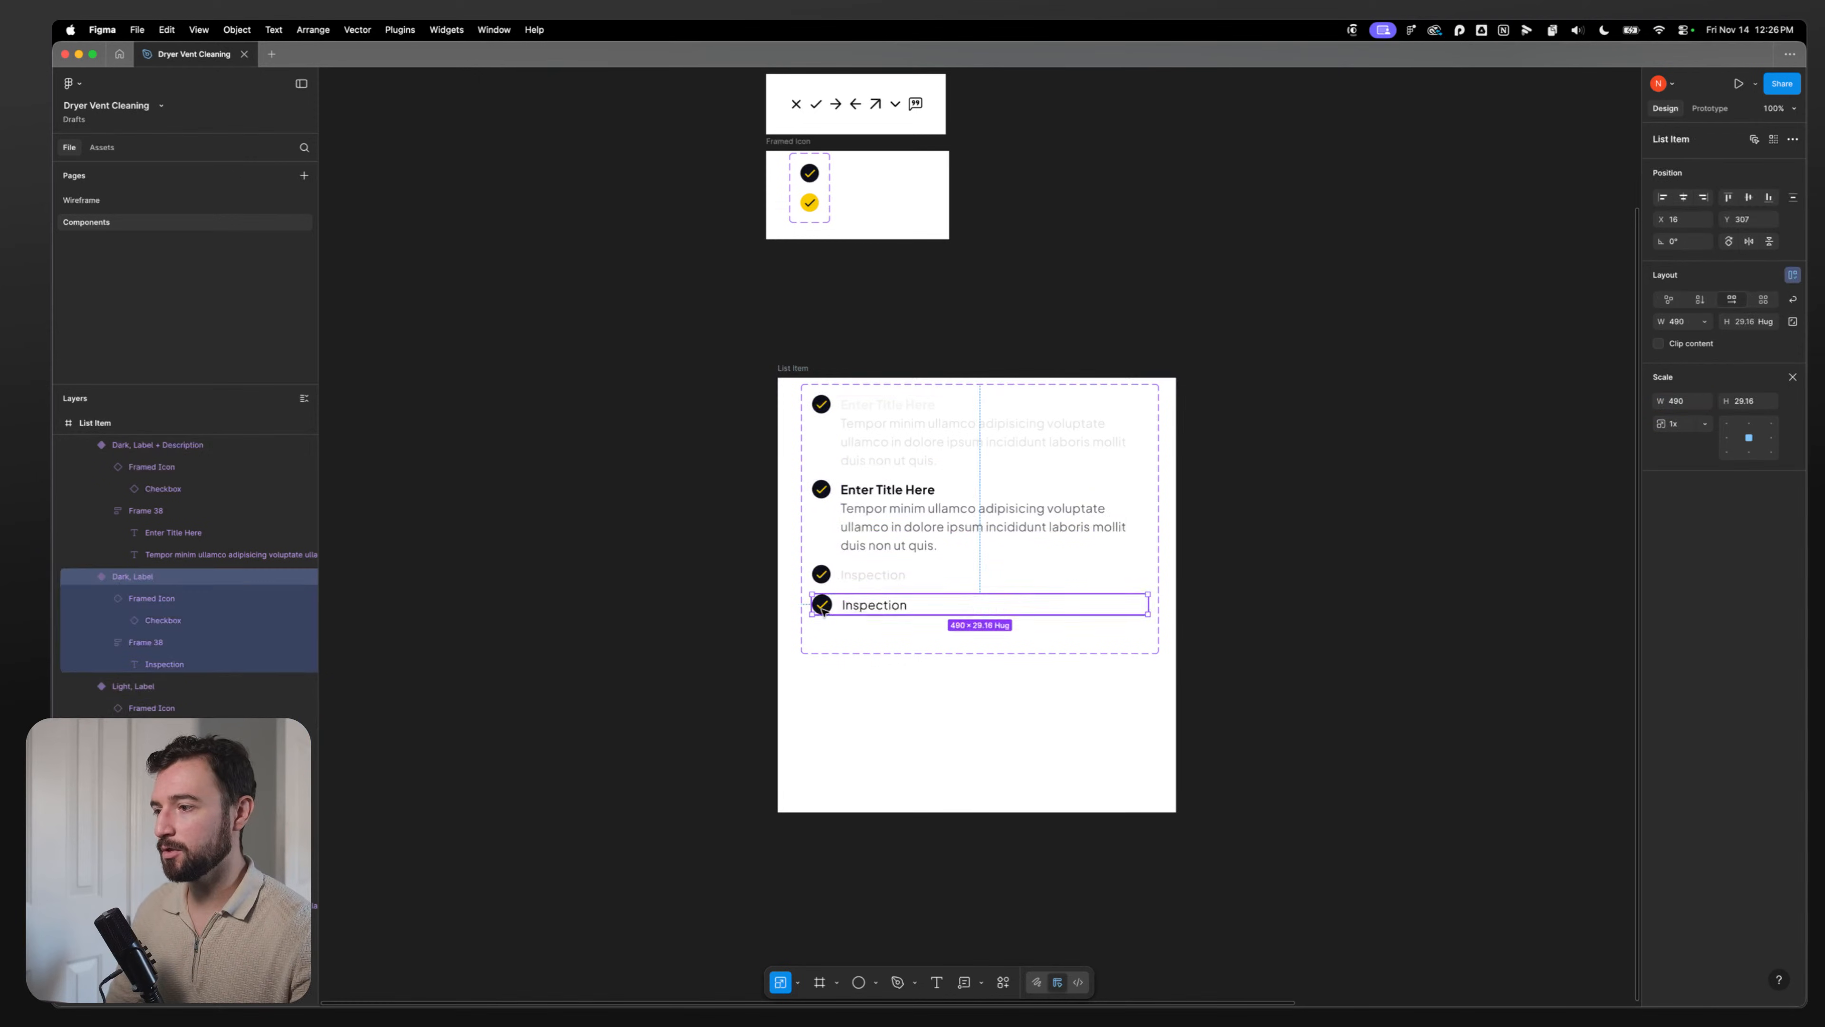
{"action": "left_click", "coordinate": [1405, 587]}
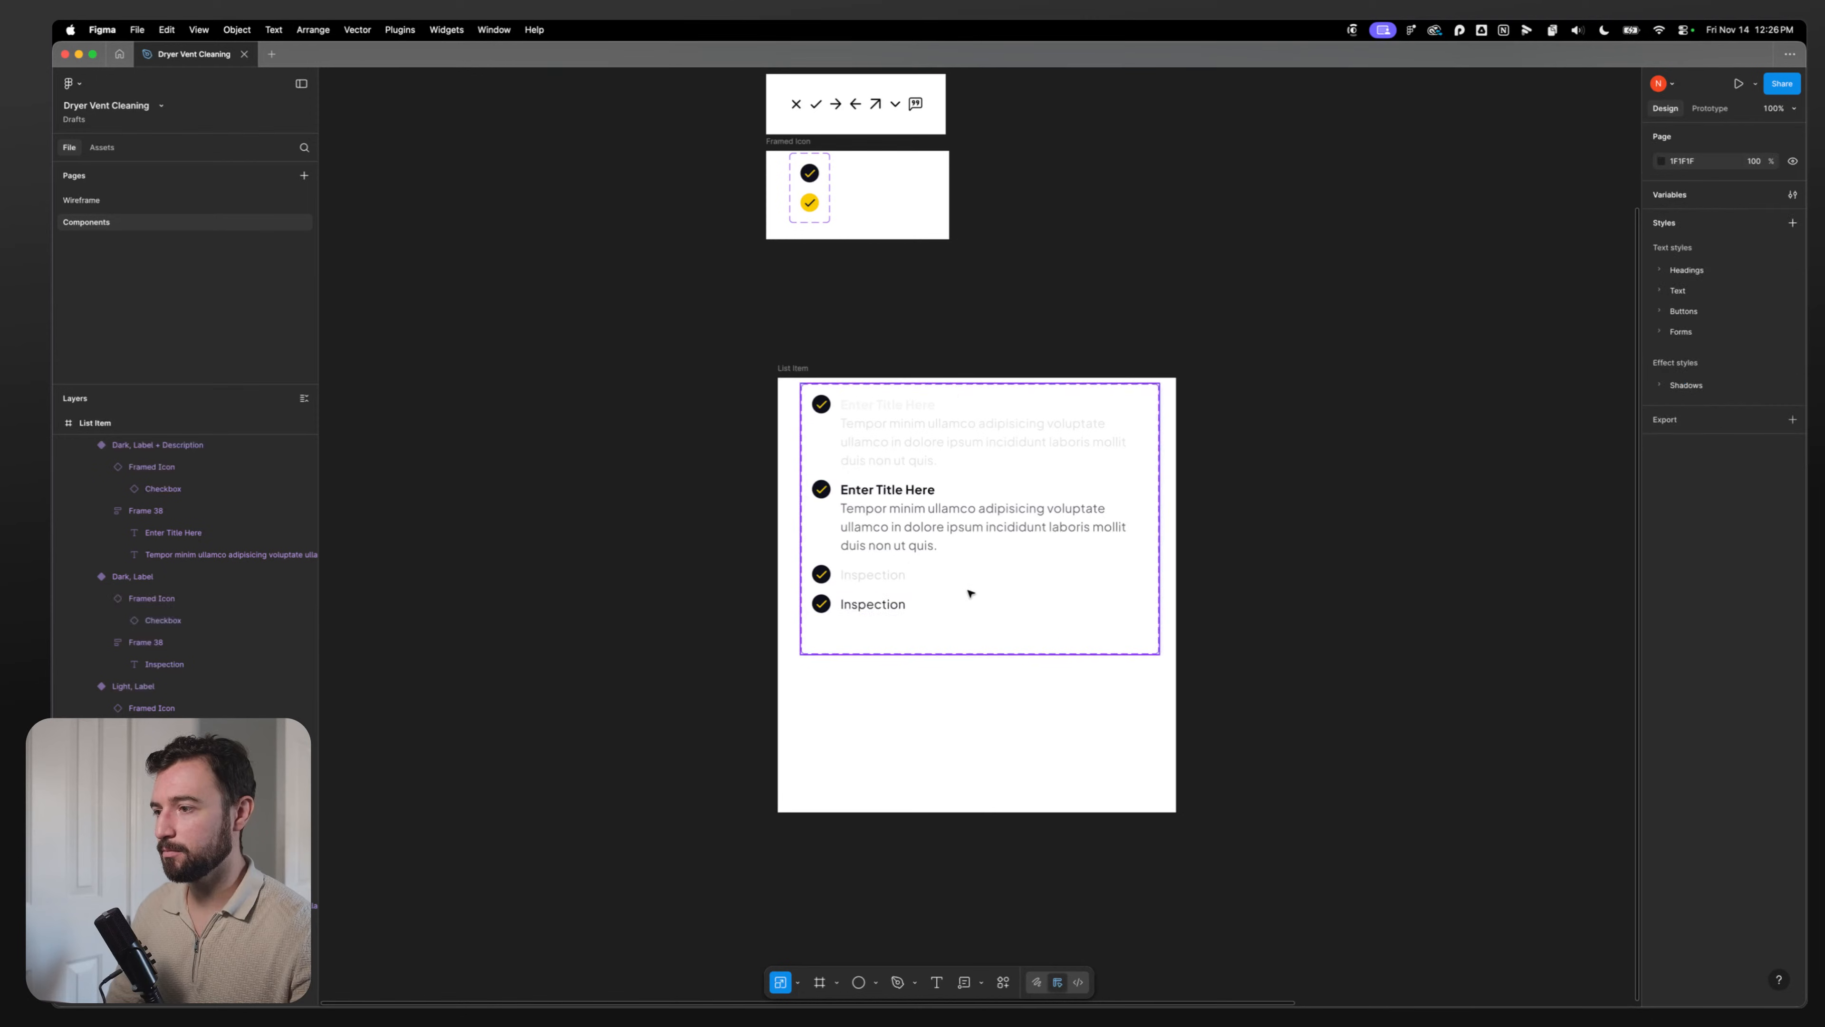
Step: Scale the check icon in the dark label-and-description variant of List Item to a width of 22.5
{"action": "double_click", "coordinate": [821, 407]}
{"action": "double_click", "coordinate": [821, 408]}
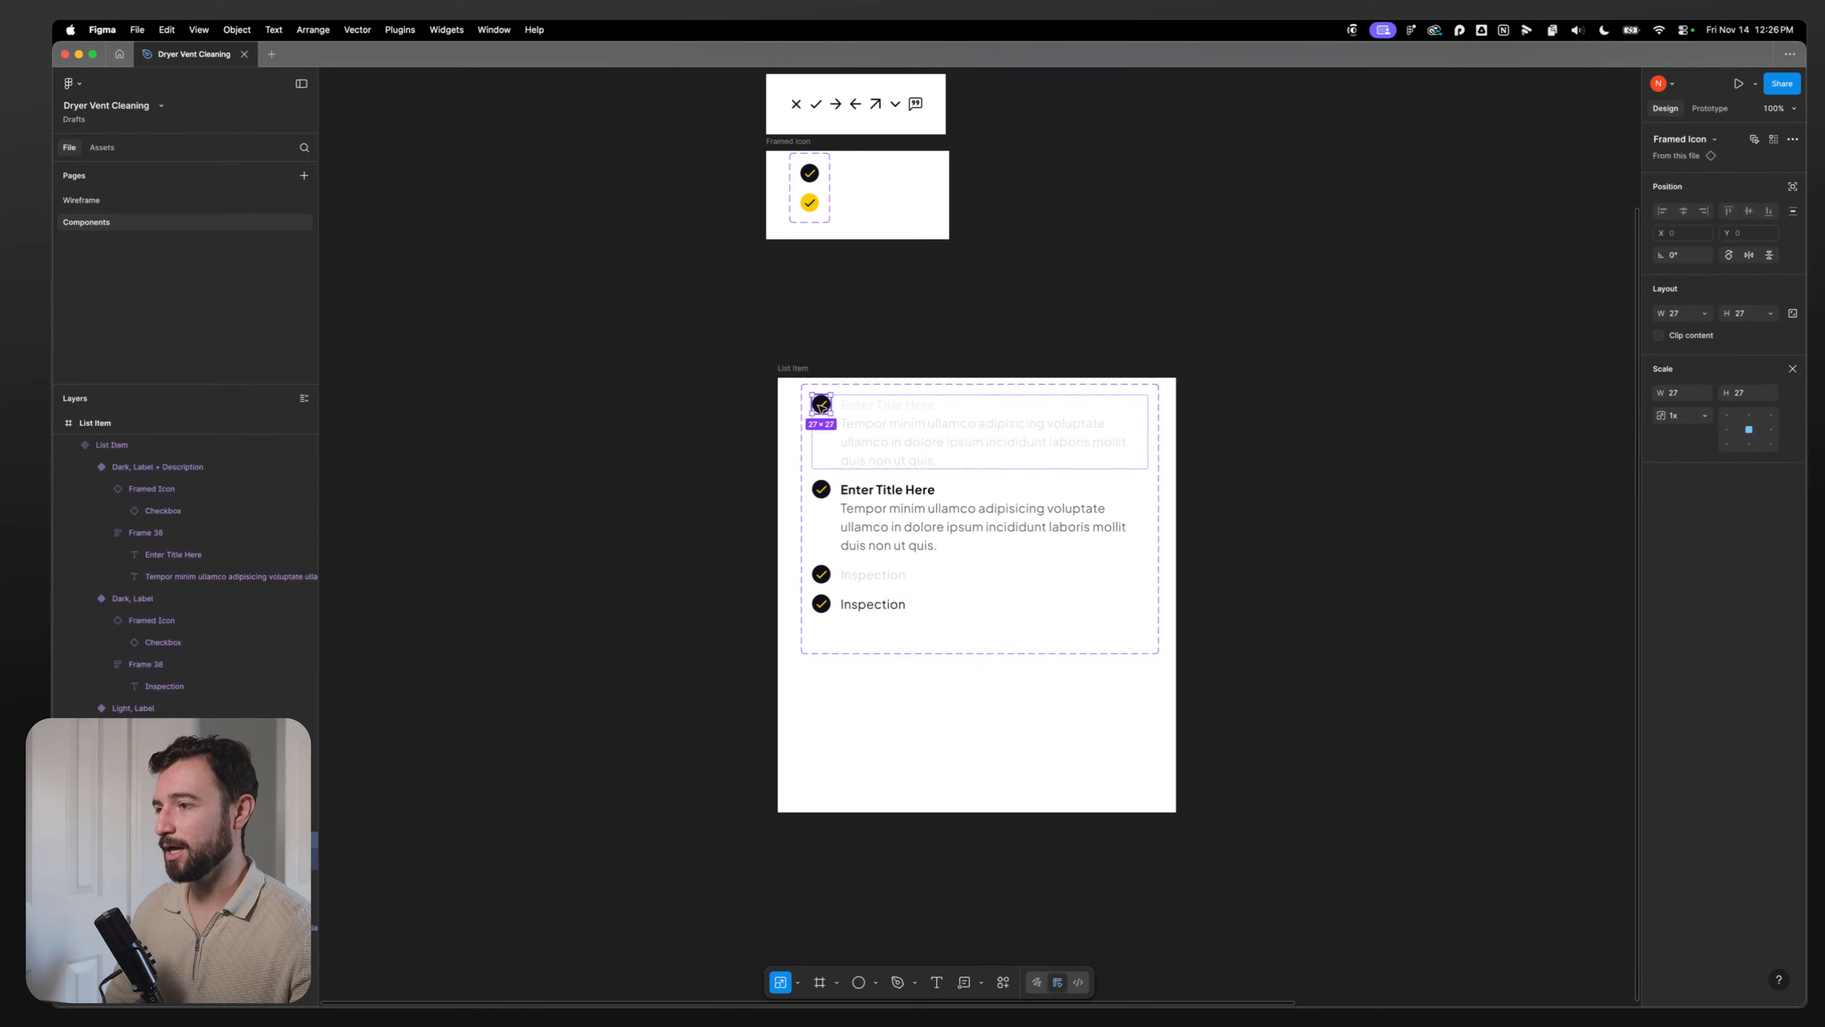
{"action": "scroll", "coordinate": [873, 512], "scroll_direction": "up", "scroll_amount": 5}
{"action": "left_click", "coordinate": [765, 471]}
{"action": "left_click", "coordinate": [765, 471]}
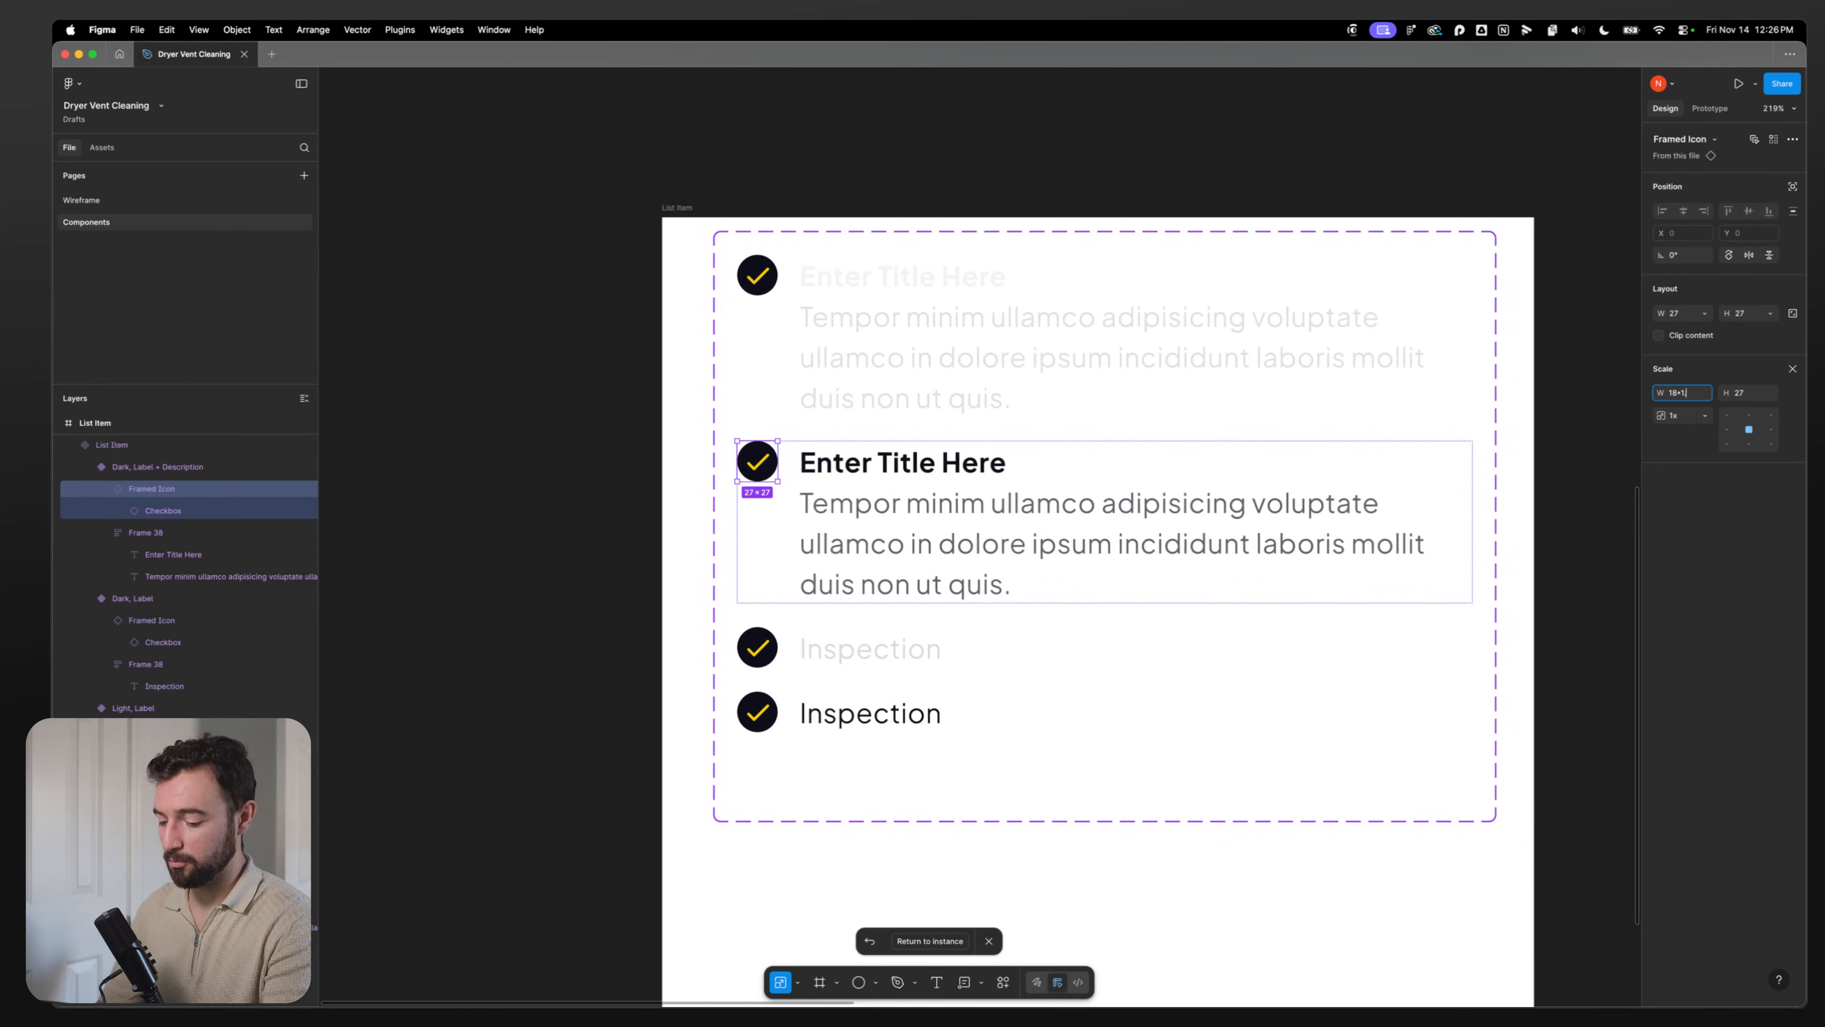
{"action": "key", "text": "Return"}
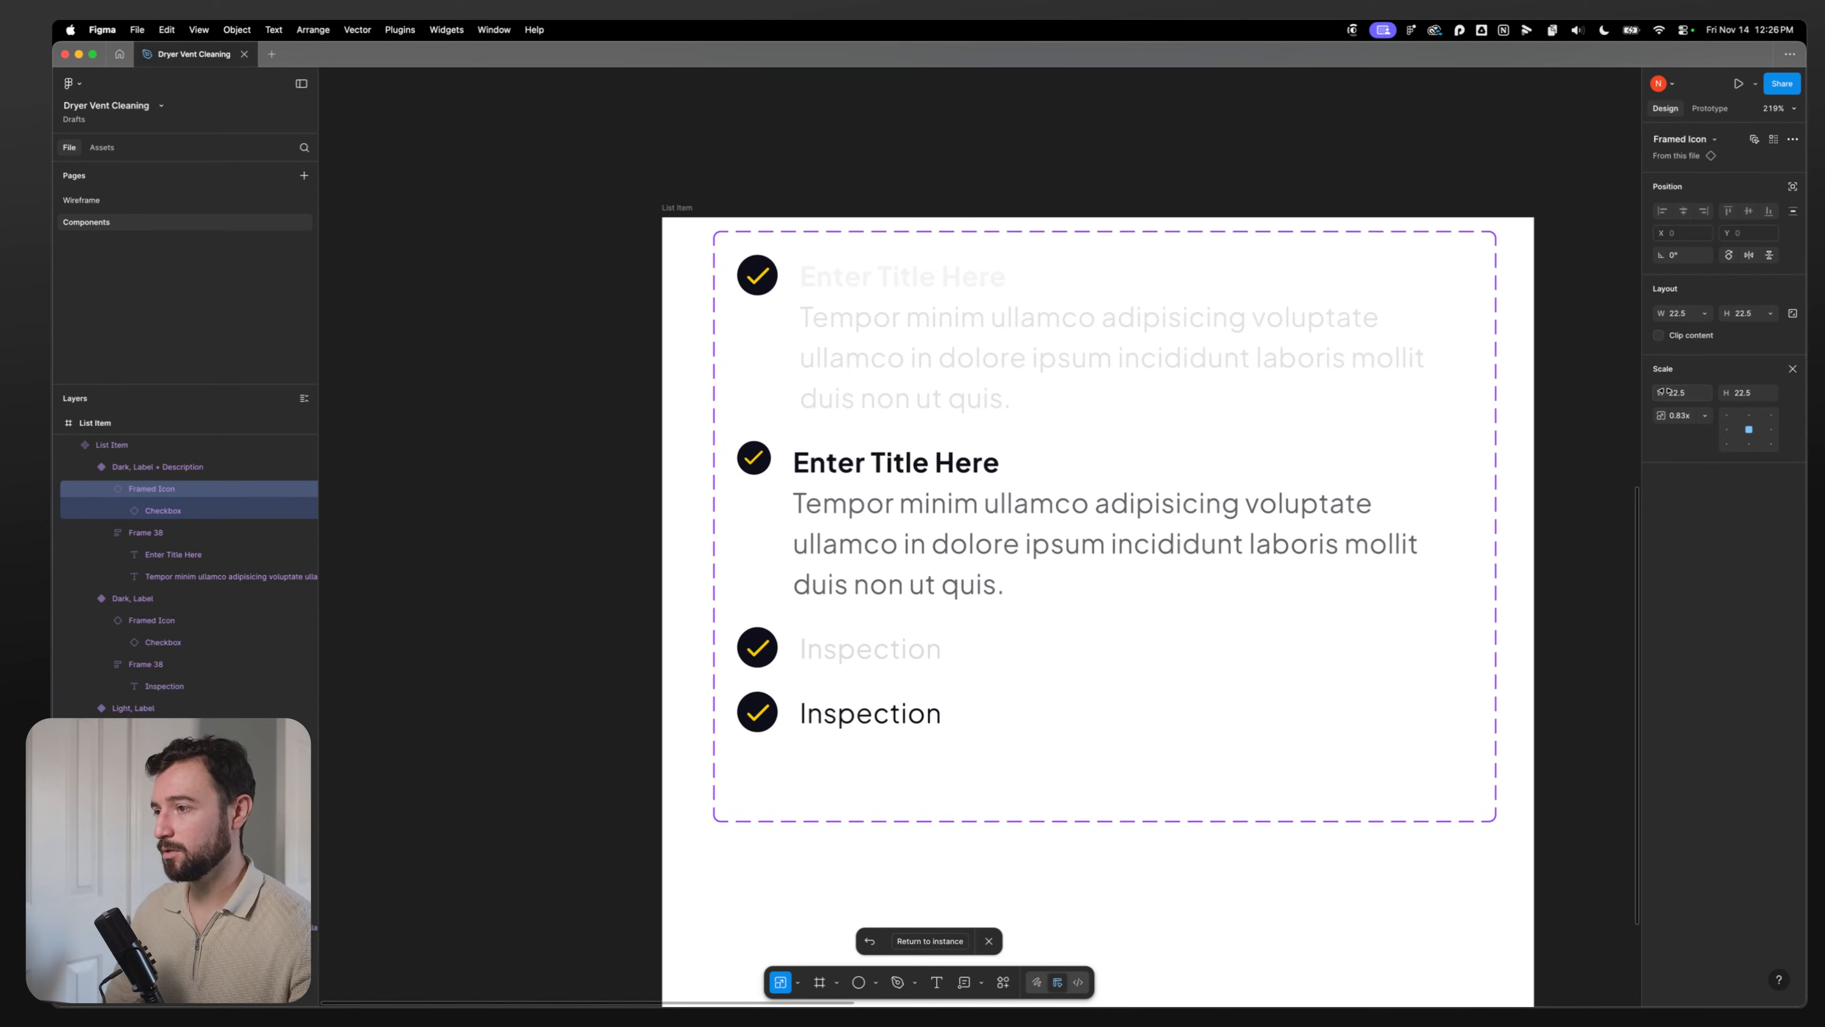
Step: Examine the resized check icon, and the size and constraints of the dark Framed Icon variant and its nested checkmark
{"action": "scroll", "coordinate": [762, 476], "scroll_direction": "up", "scroll_amount": 5}
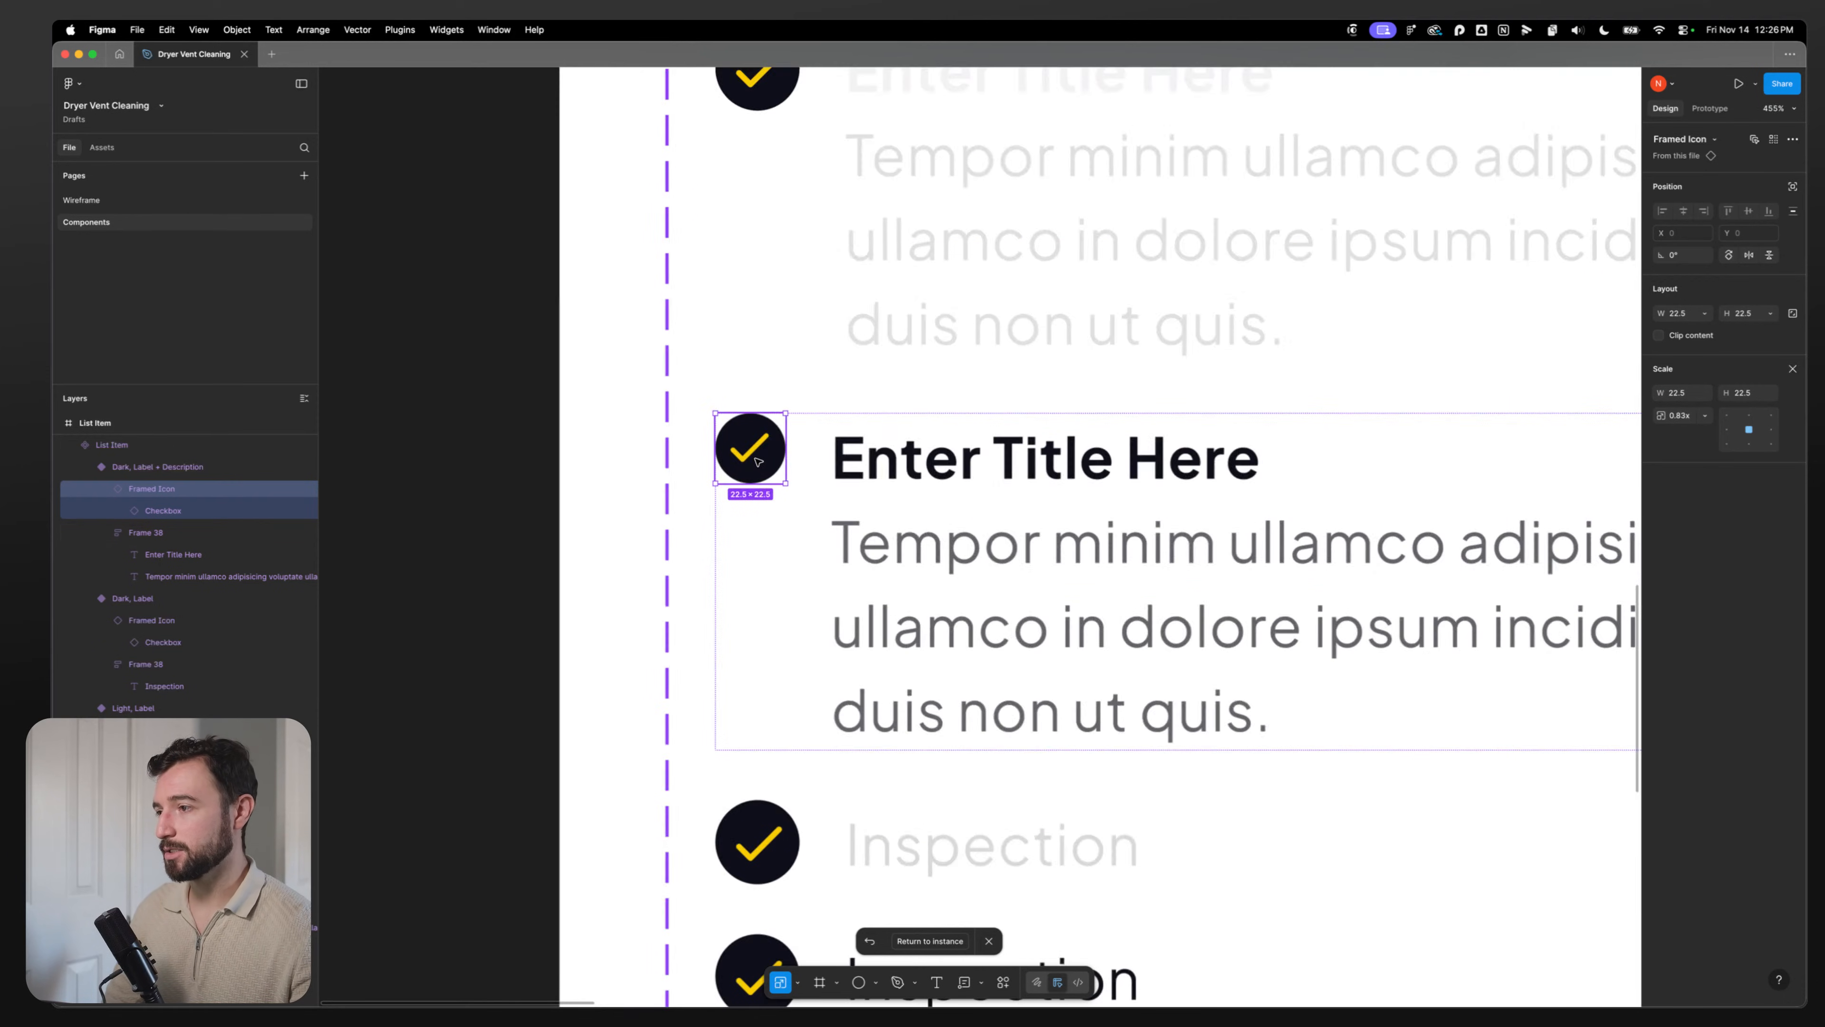
{"action": "double_click", "coordinate": [759, 449]}
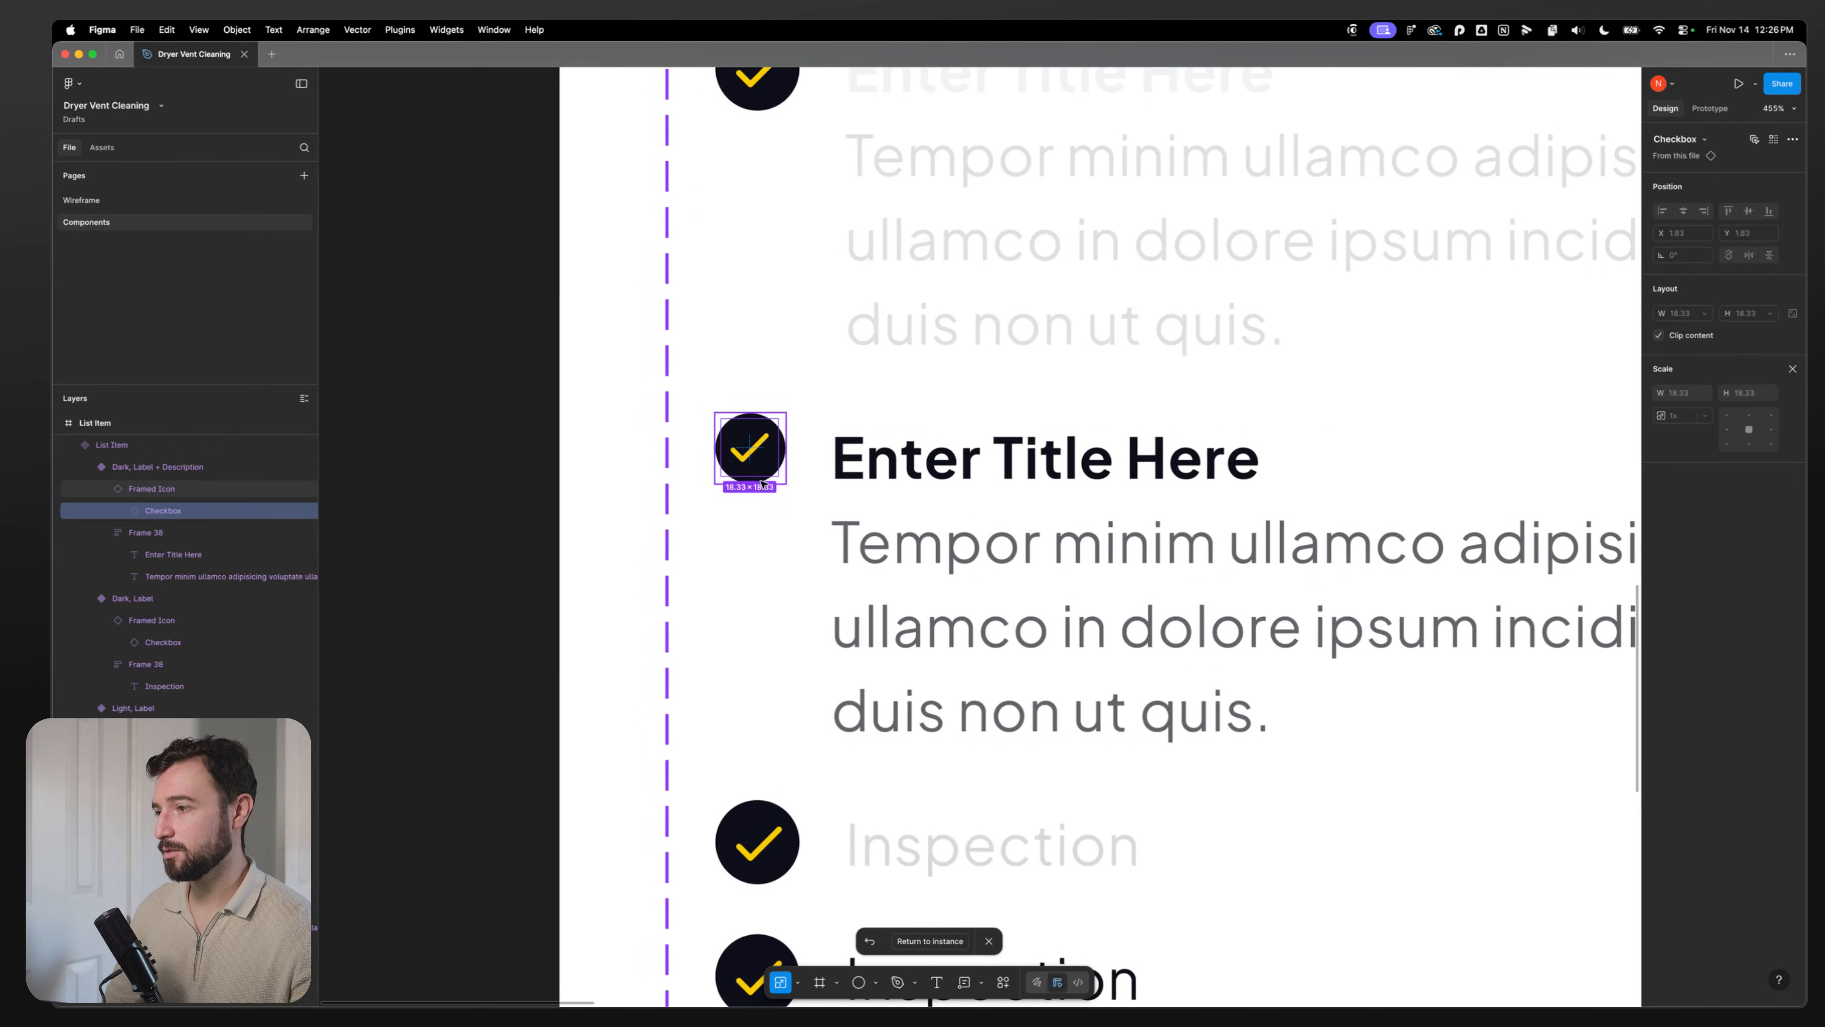
{"action": "left_click", "coordinate": [786, 451]}
{"action": "scroll", "coordinate": [796, 534], "scroll_direction": "up", "scroll_amount": 3}
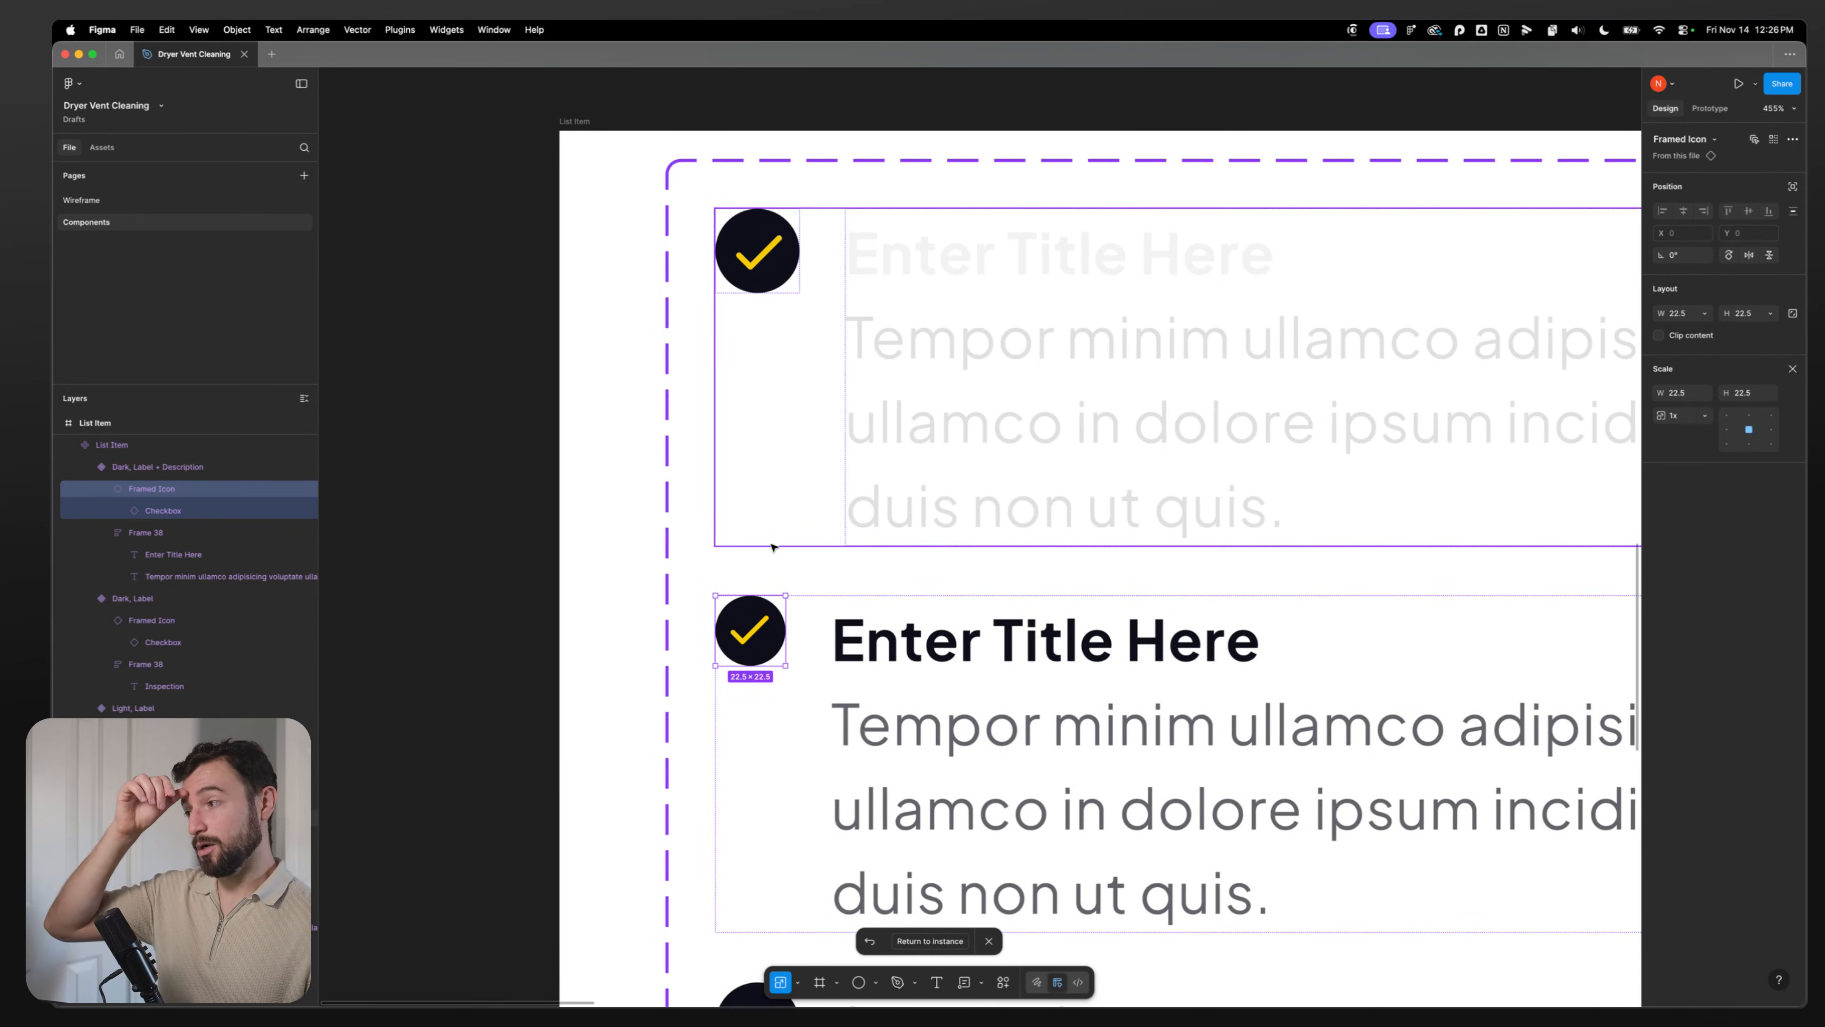
{"action": "double_click", "coordinate": [760, 627]}
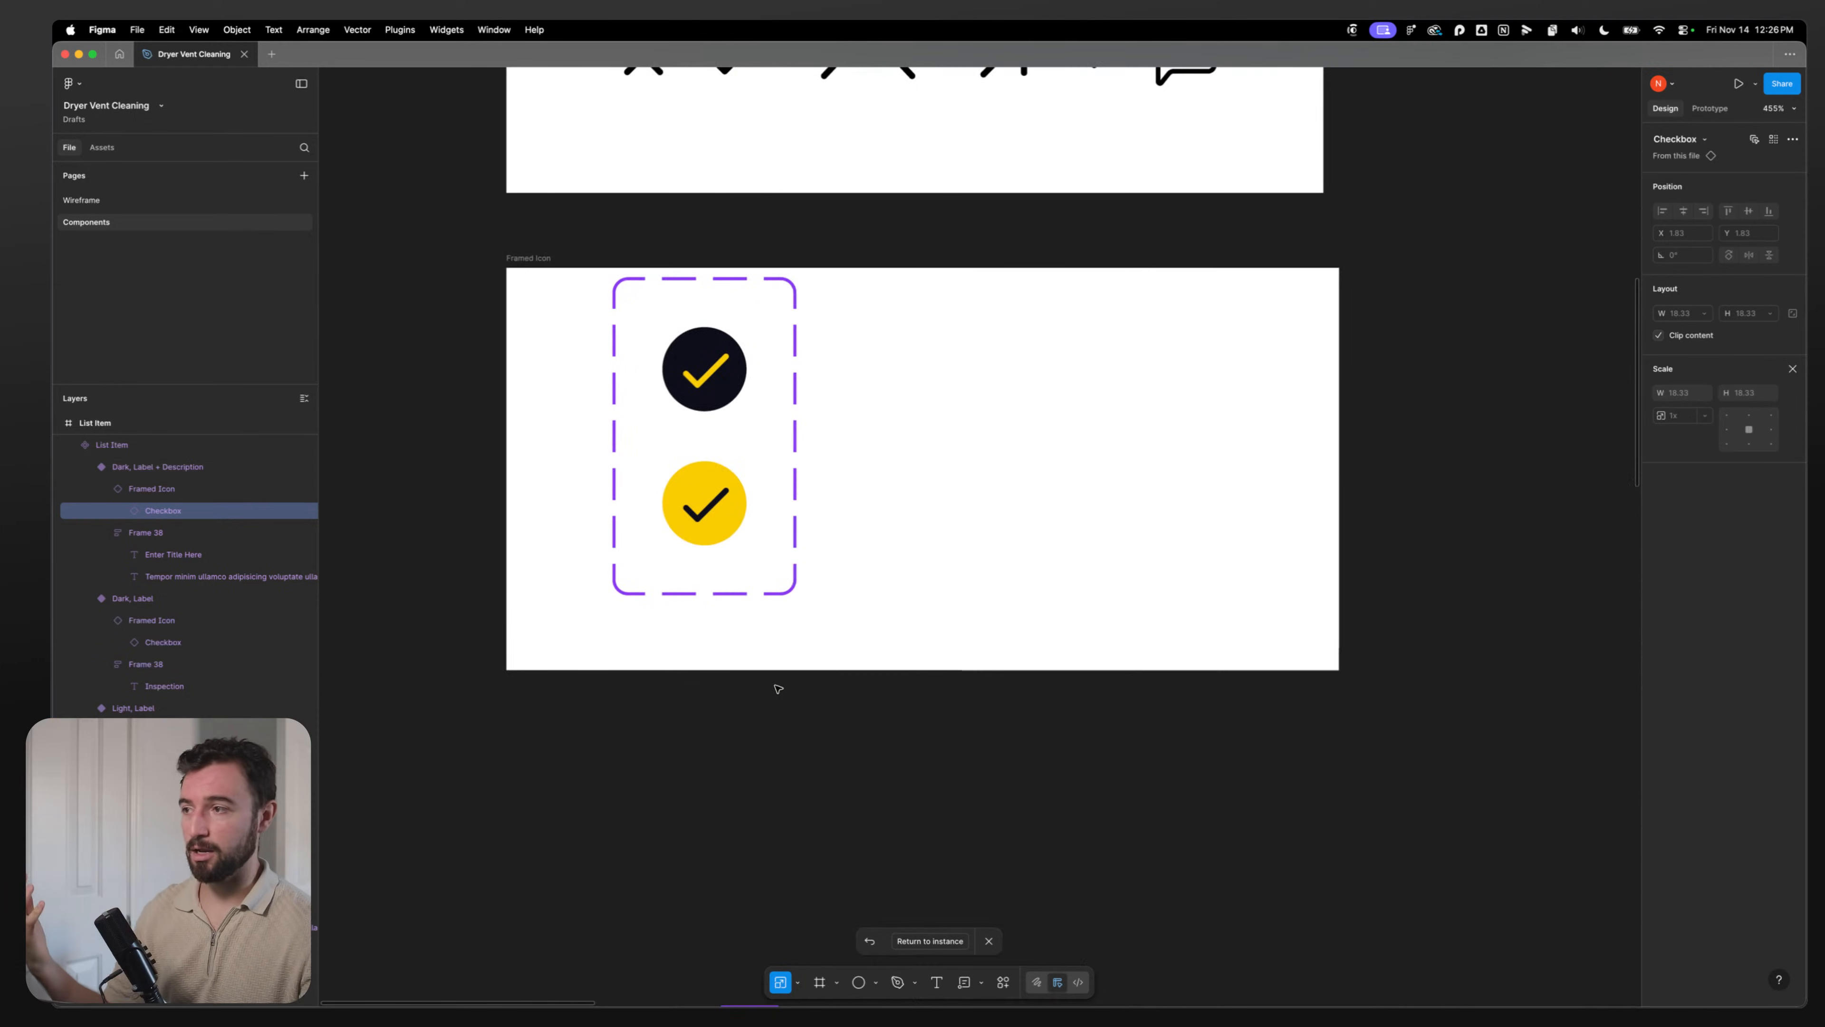
{"action": "left_click", "coordinate": [706, 375]}
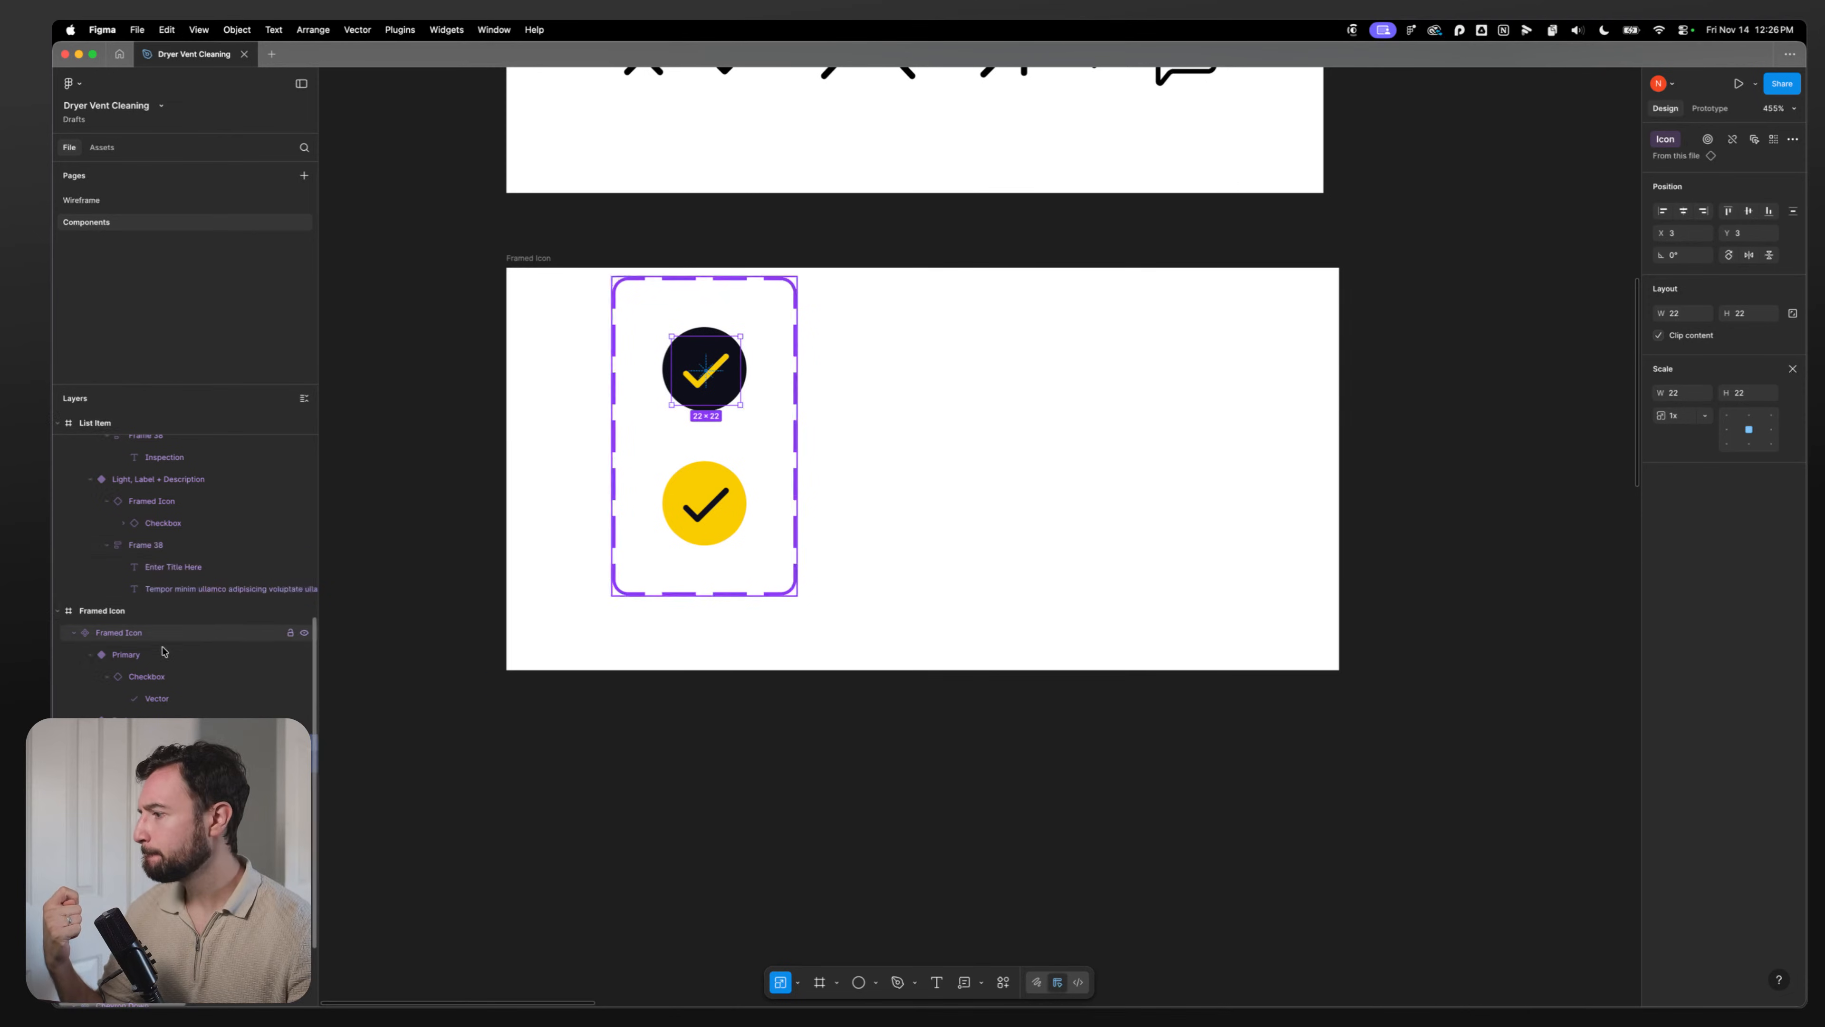
{"action": "key", "text": "Escape"}
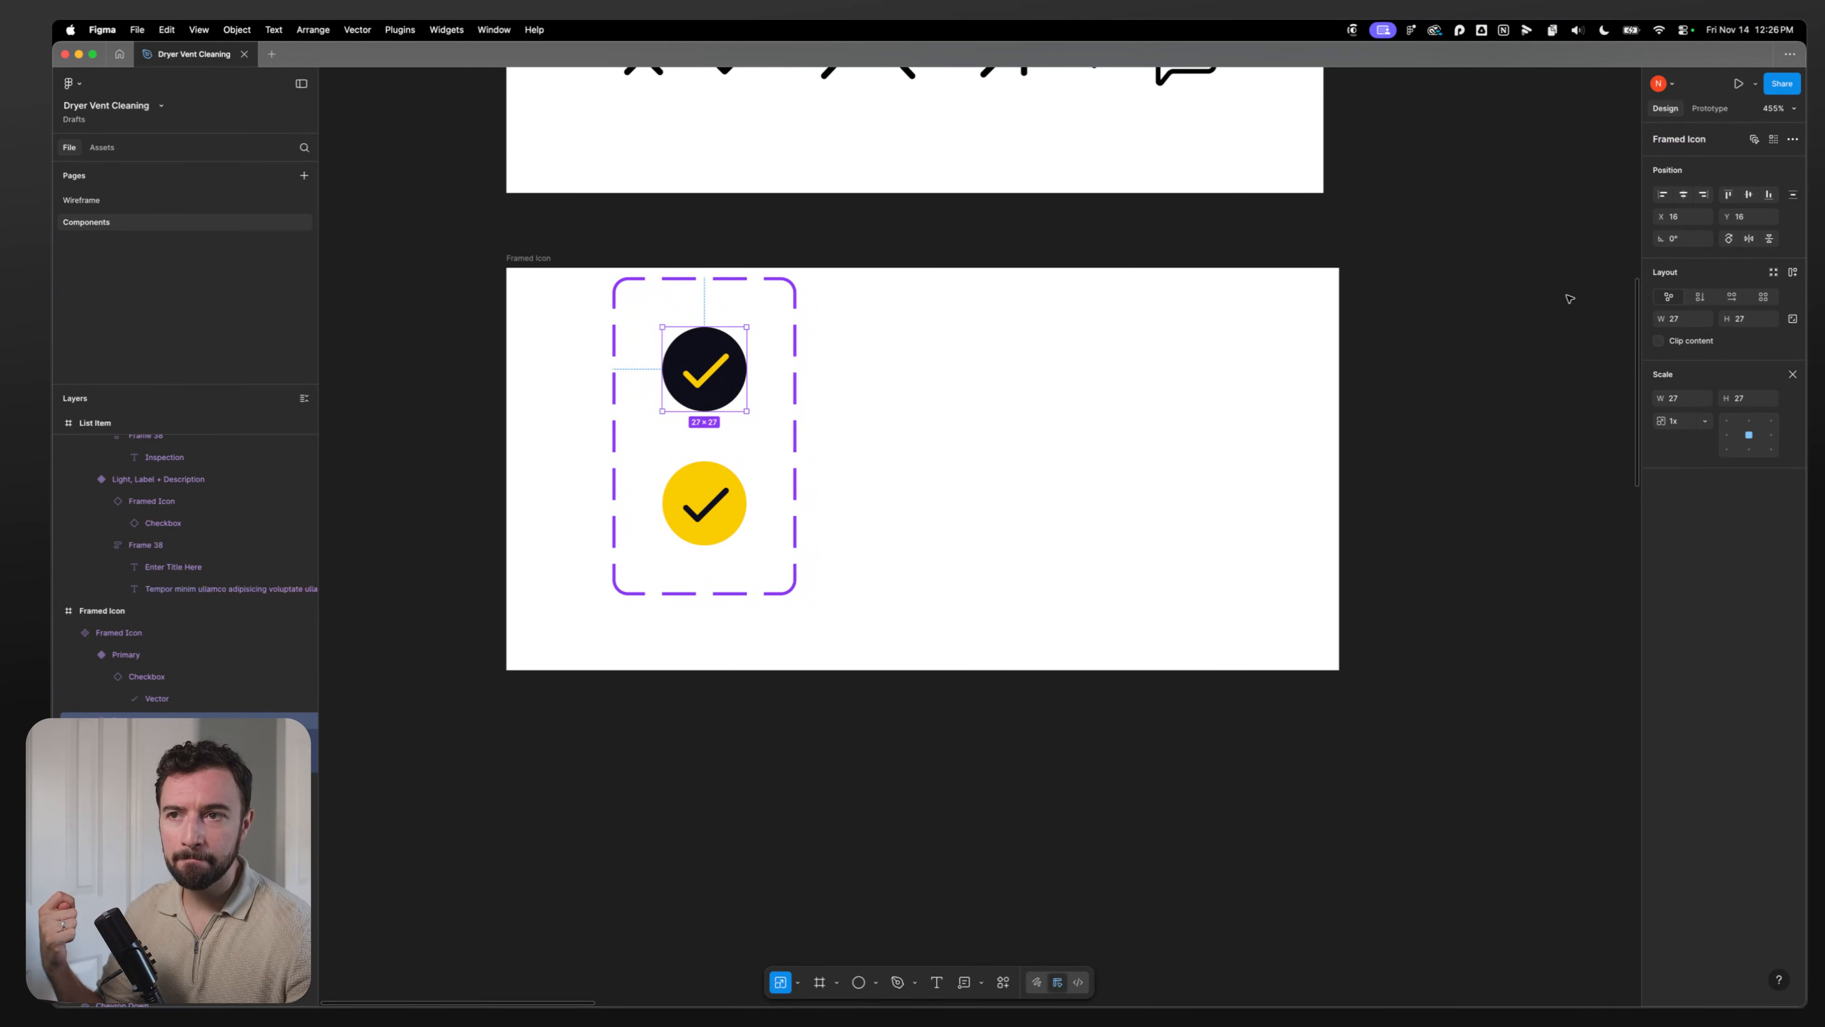
{"action": "key", "text": "v"}
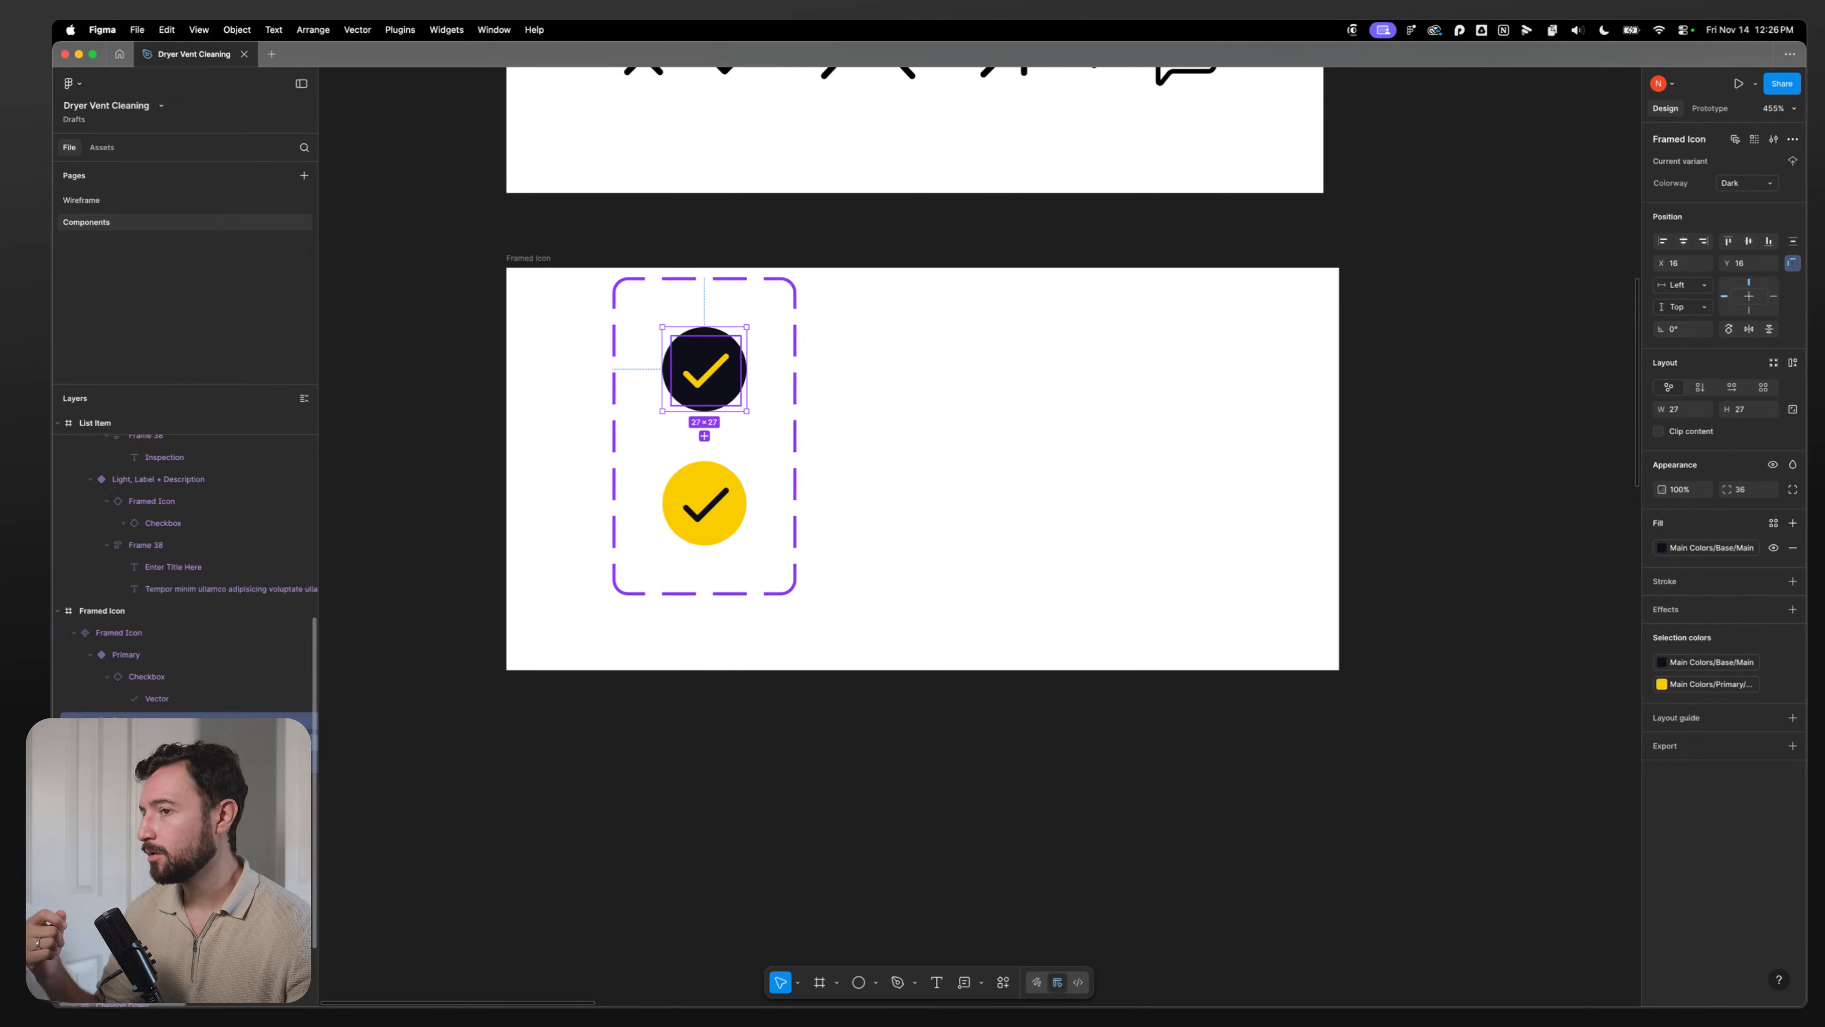
{"action": "left_click", "coordinate": [146, 742]}
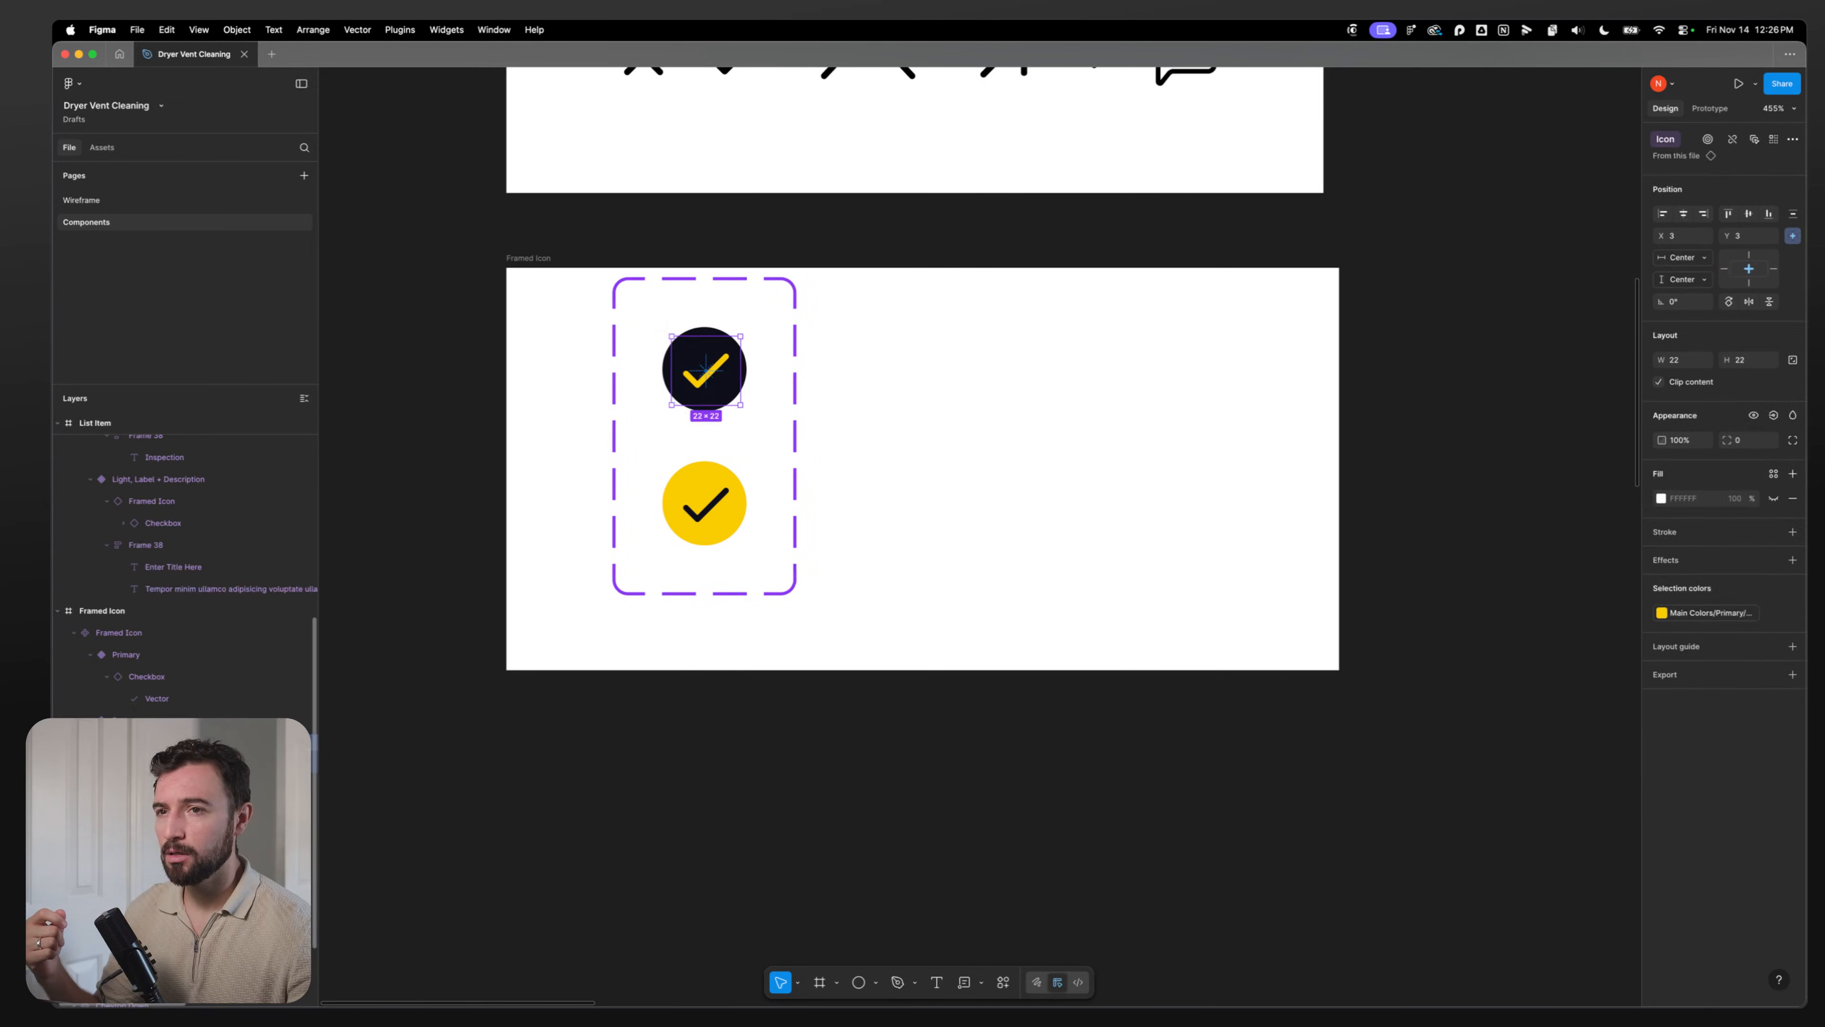
{"action": "left_click", "coordinate": [708, 500]}
{"action": "left_click", "coordinate": [670, 373]}
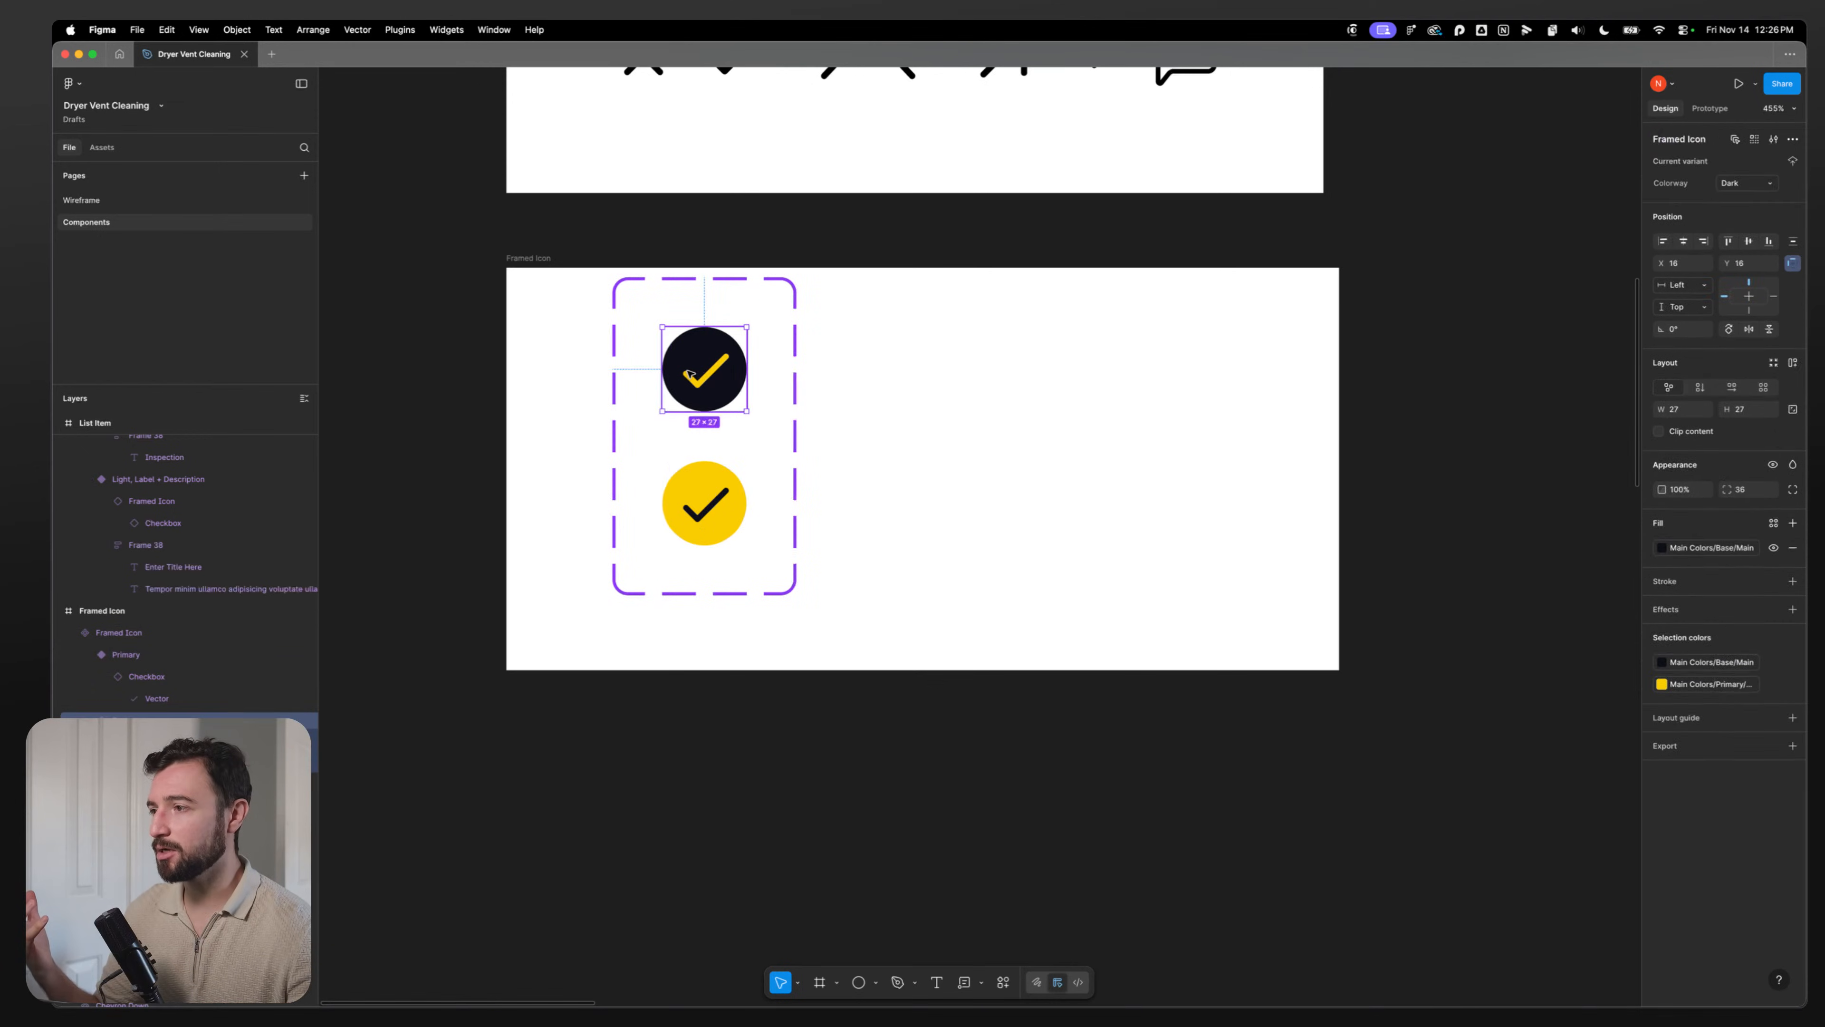
{"action": "left_click", "coordinate": [669, 374]}
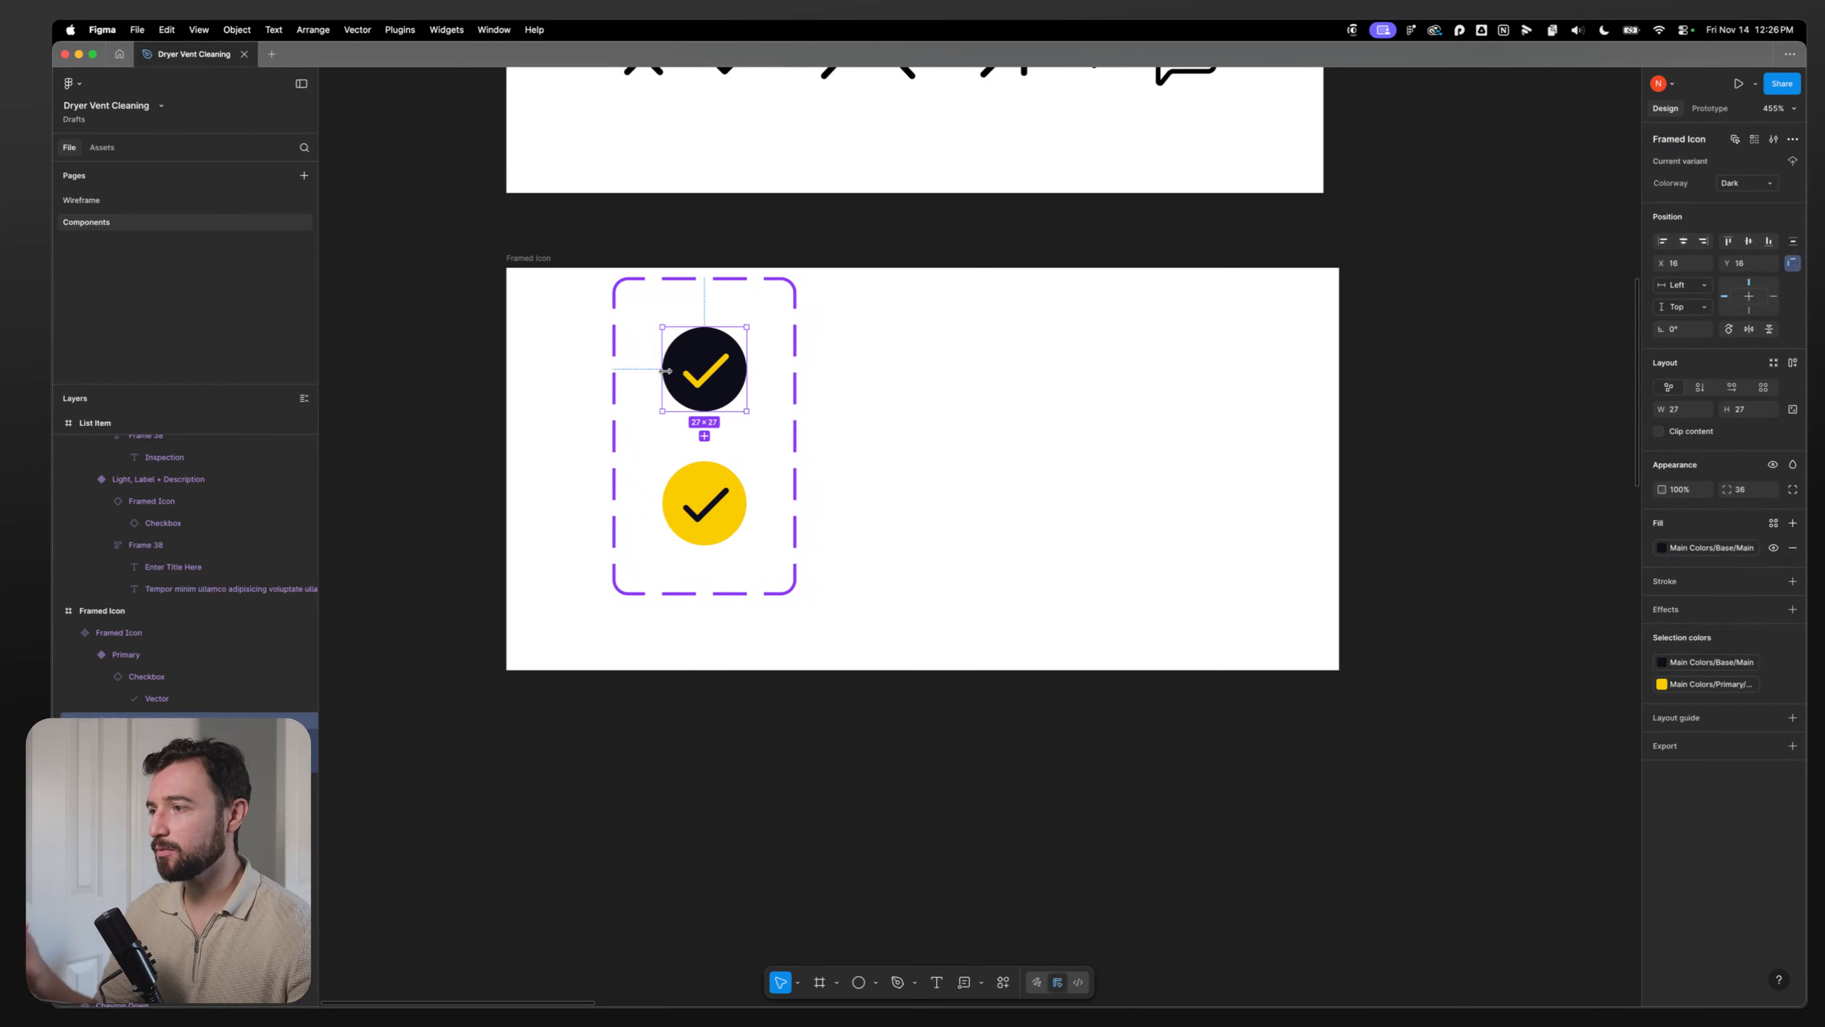
Step: Test scaling on a copy of the dark Framed Icon, resizing it to 26 by 26, and delete the copy
{"action": "left_click_drag", "start_coordinate": [693, 376], "coordinate": [1109, 449], "text": "alt"}
{"action": "scroll", "coordinate": [1088, 448], "scroll_direction": "up", "scroll_amount": 5}
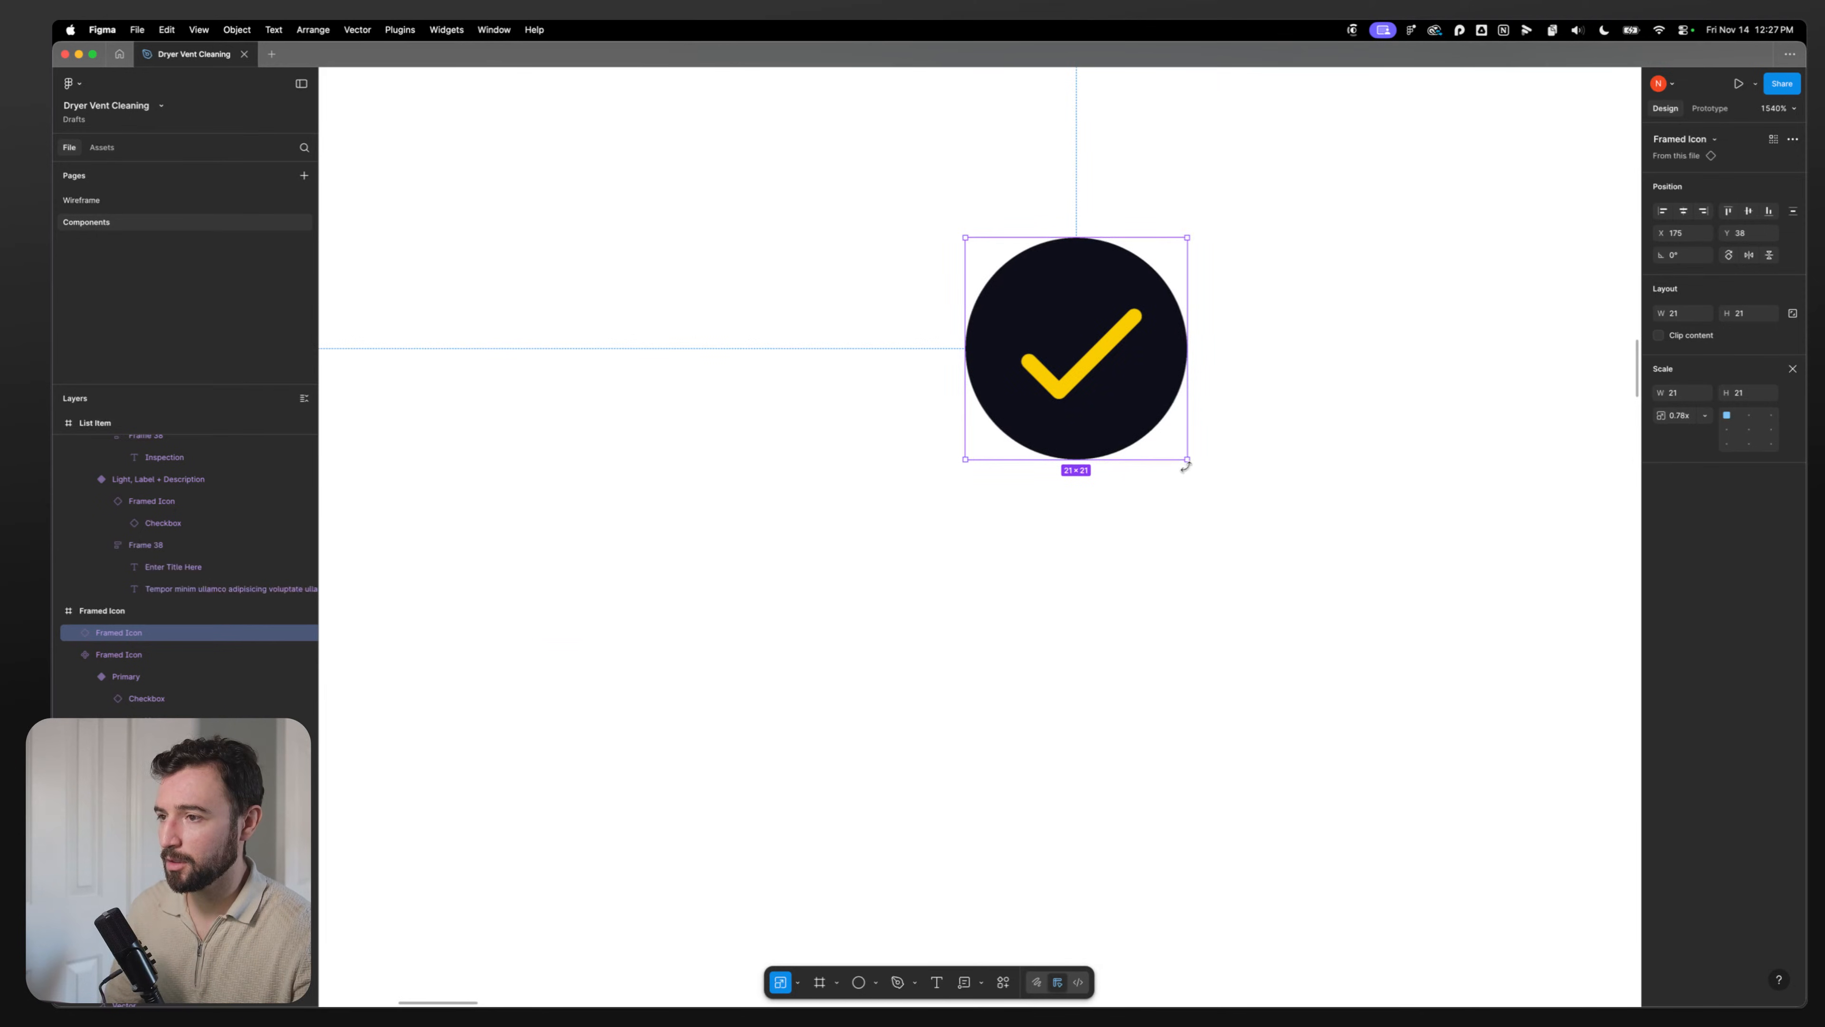
{"action": "mouse_move", "coordinate": [1184, 461]}
{"action": "left_mouse_down"}
{"action": "mouse_move", "coordinate": [1005, 339]}
{"action": "mouse_move", "coordinate": [1200, 448]}
{"action": "left_mouse_up"}
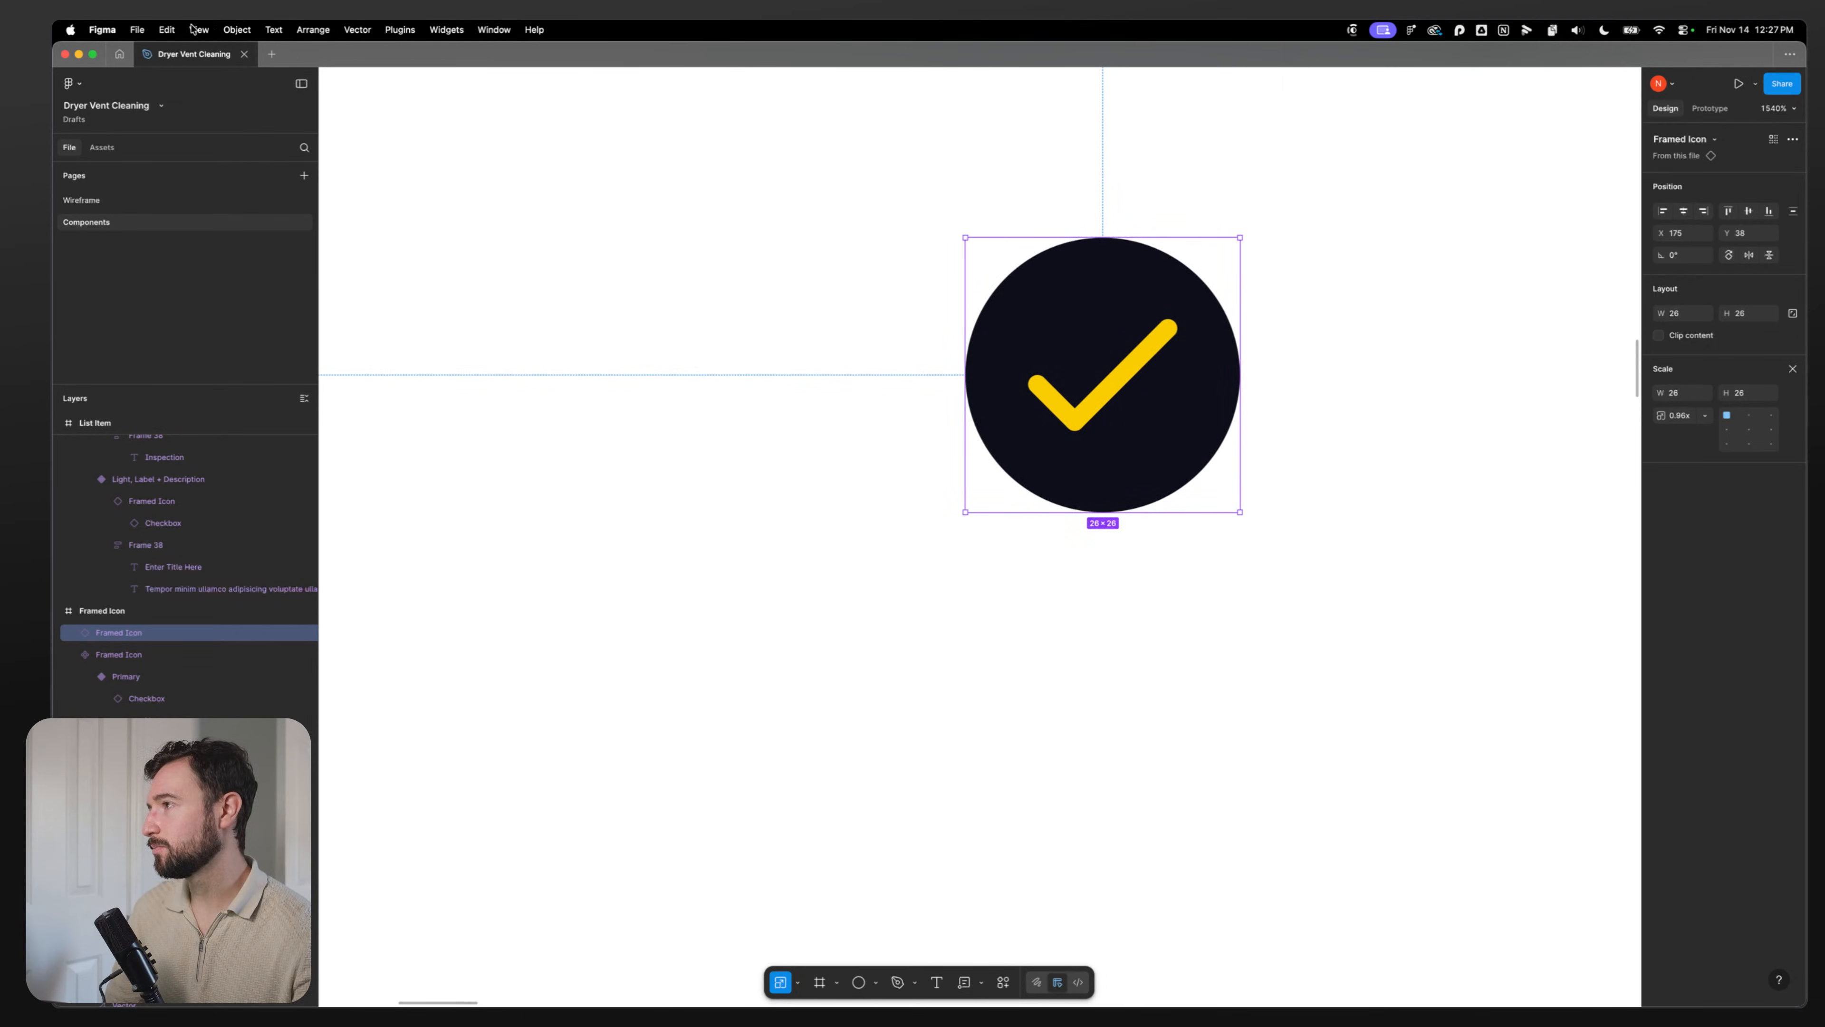
{"action": "scroll", "coordinate": [773, 408], "scroll_direction": "down", "scroll_amount": 5}
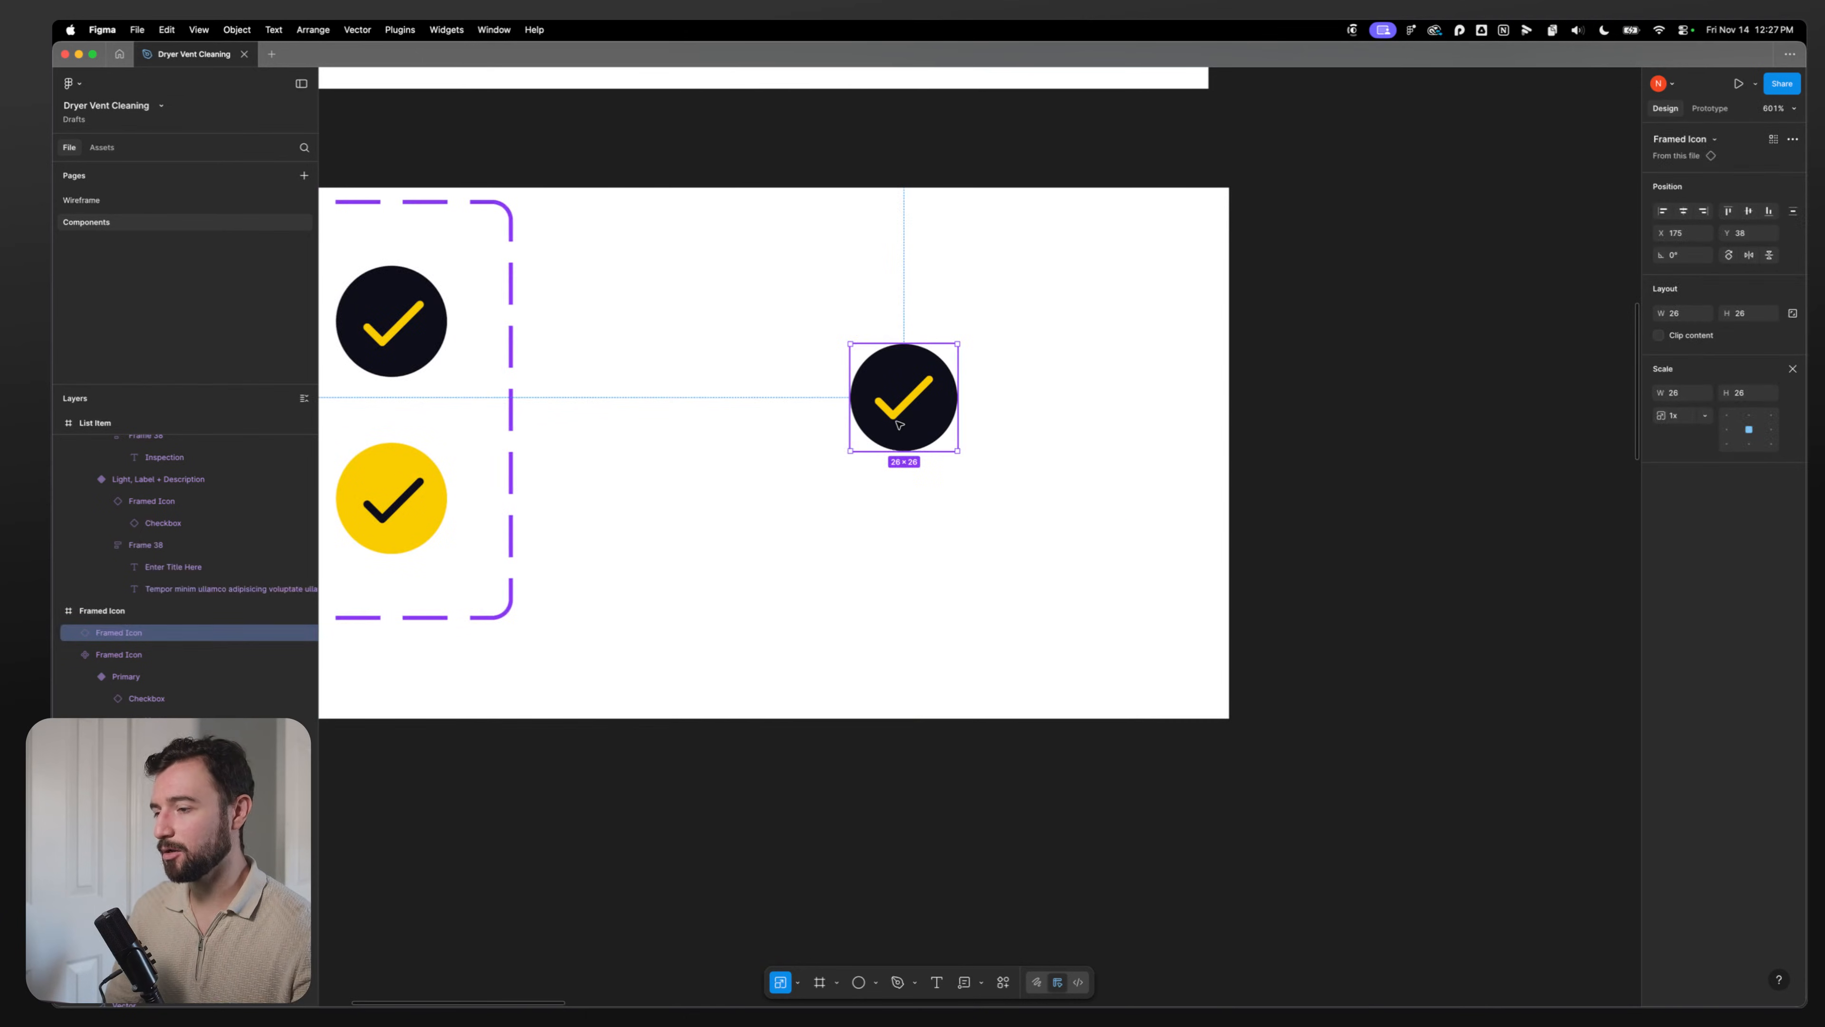
{"action": "key", "text": "Delete"}
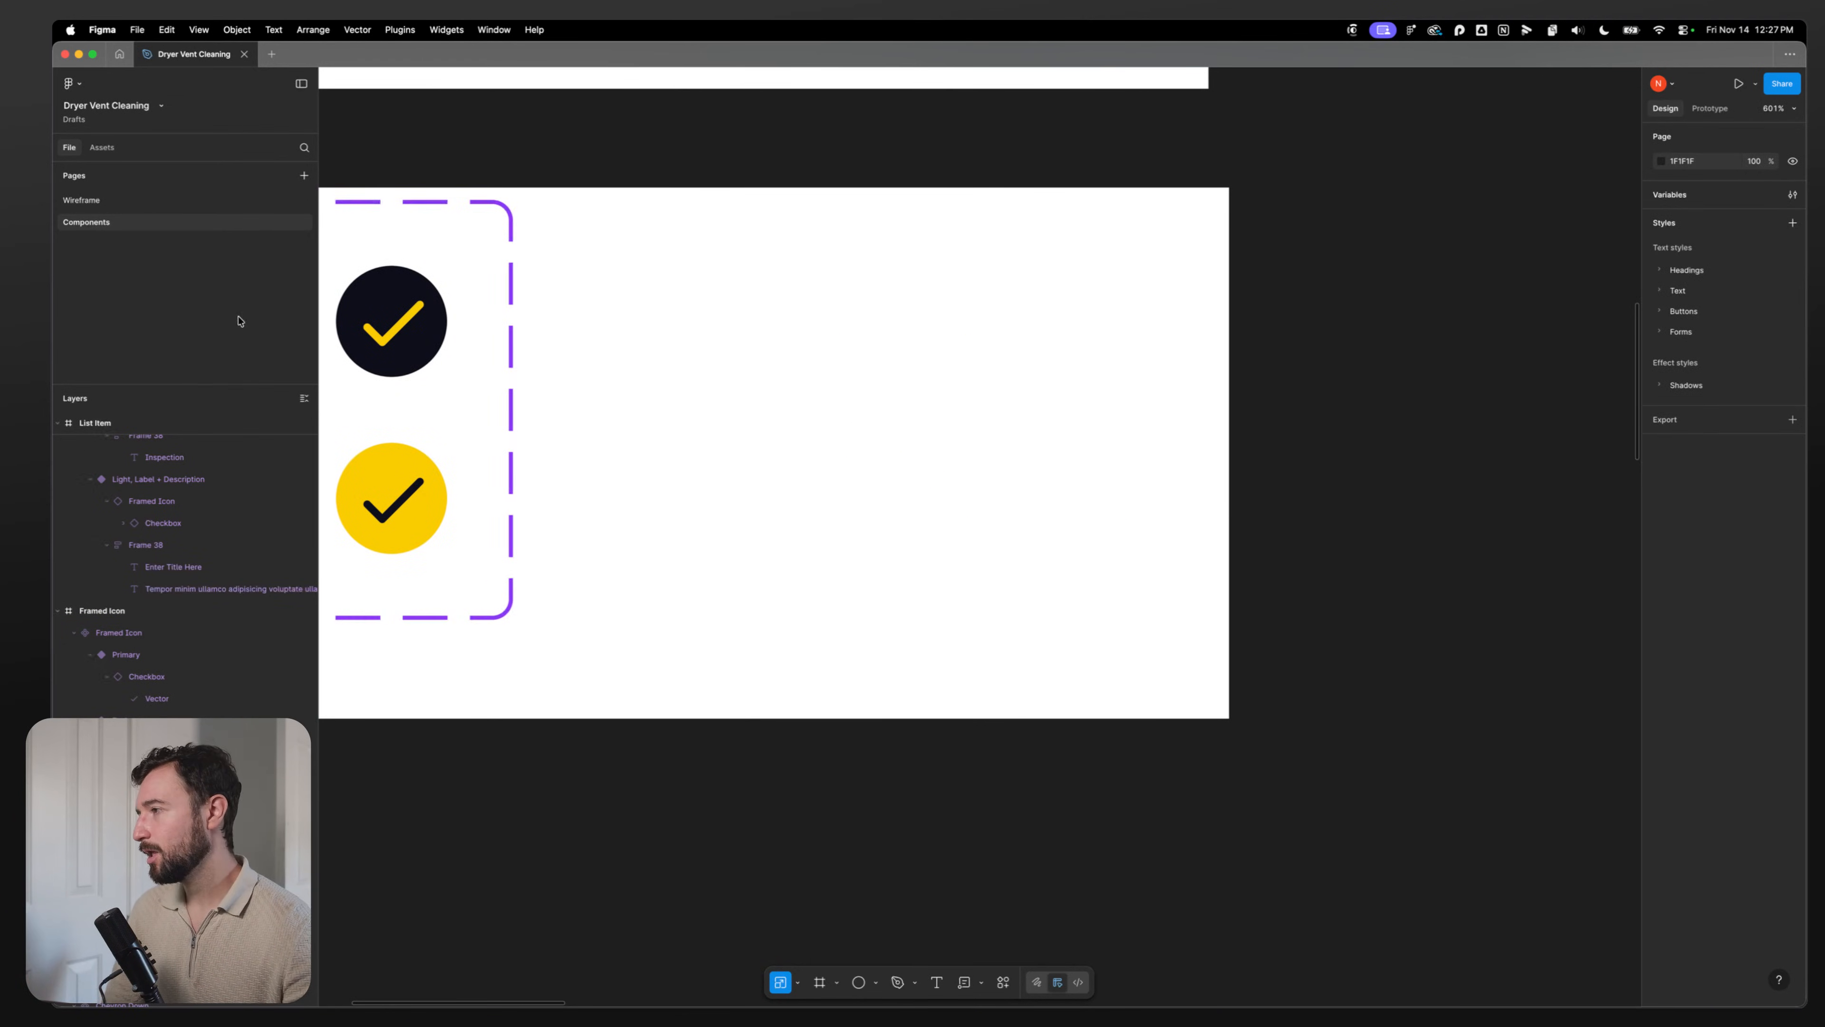
Step: Return to the Wireframe page and examine the icon size of the two Wasted Time list items in the grey card
{"action": "double_click", "coordinate": [433, 323]}
{"action": "left_click", "coordinate": [1157, 481]}
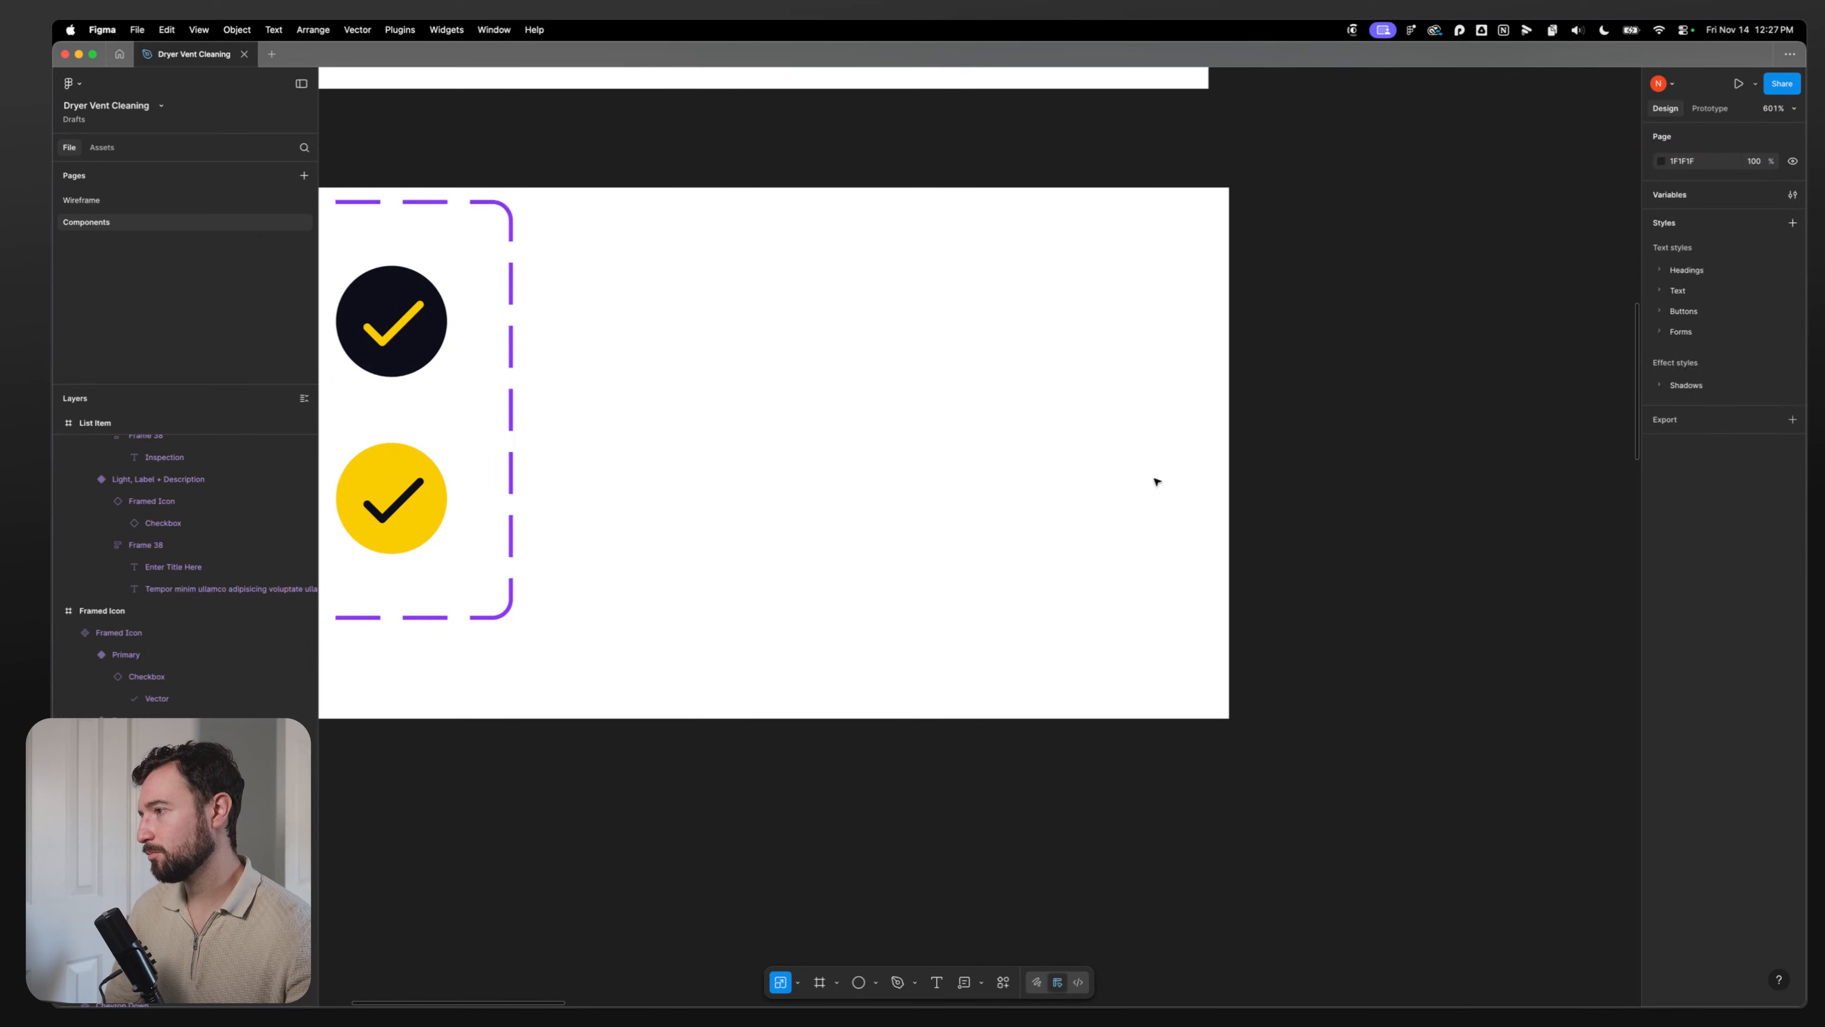
{"action": "scroll", "coordinate": [1157, 481], "scroll_direction": "left", "scroll_amount": 6}
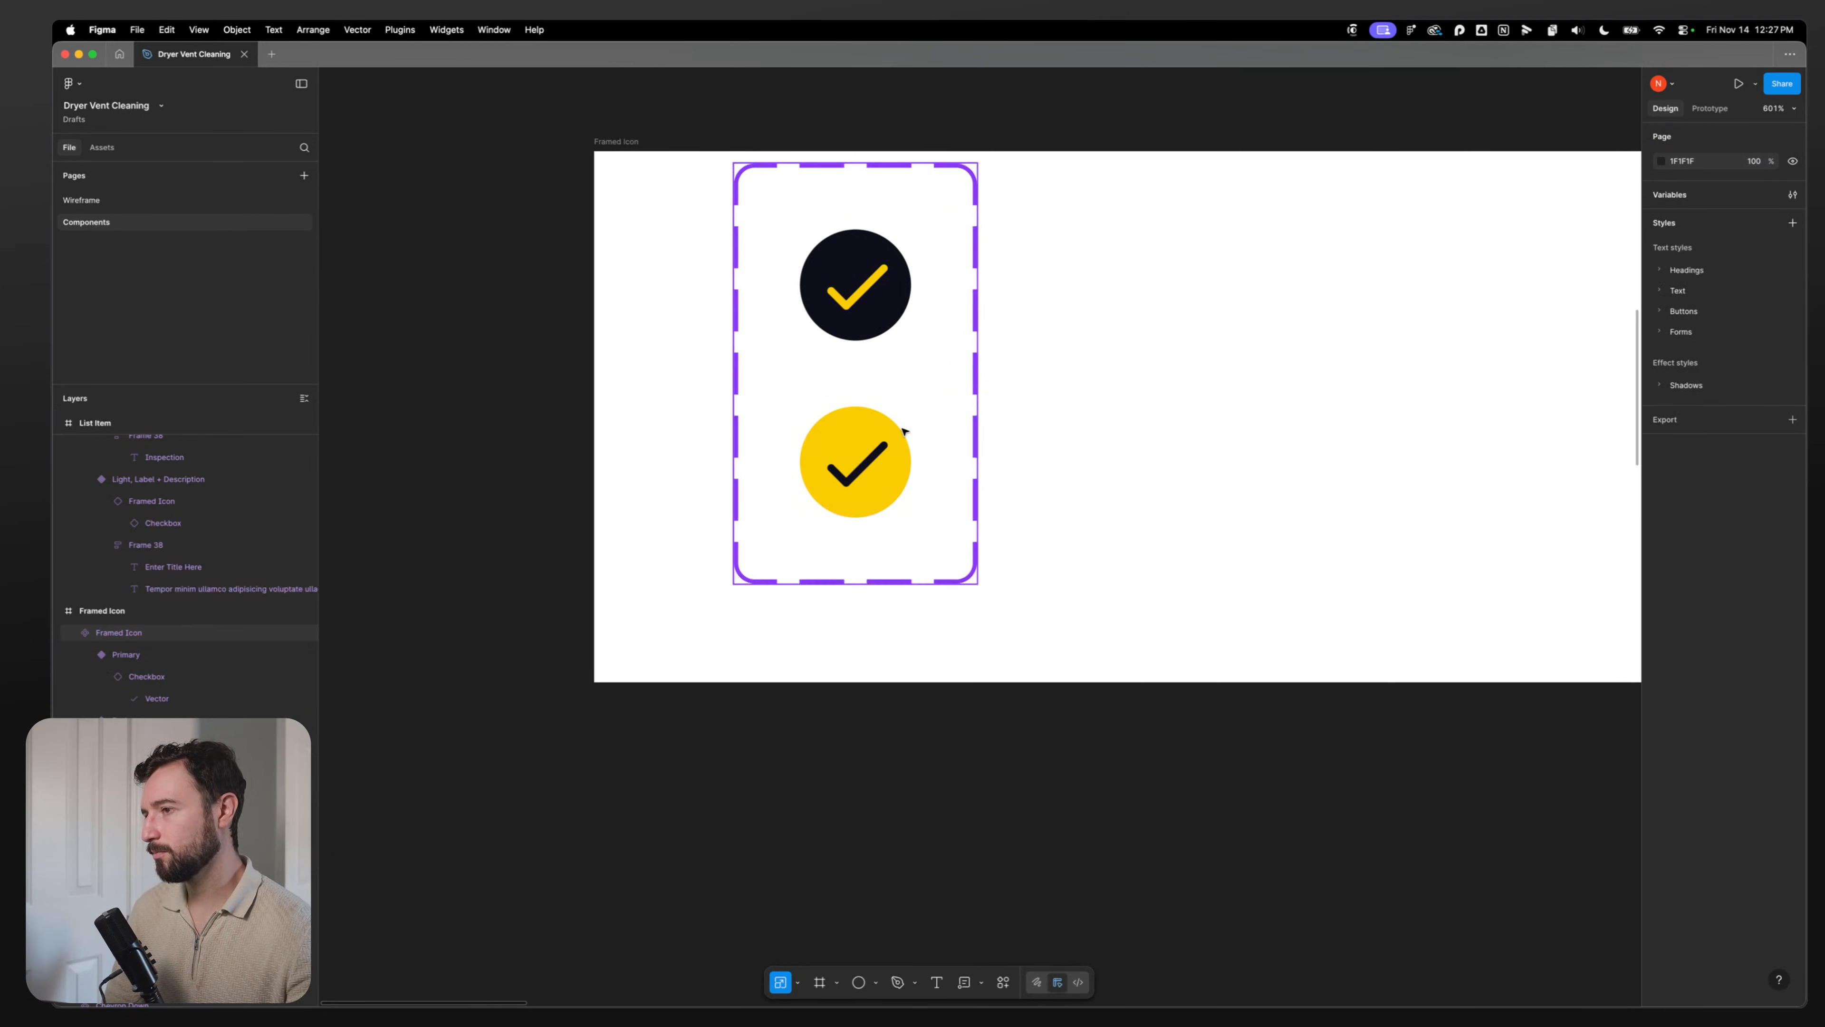
{"action": "left_click", "coordinate": [81, 200]}
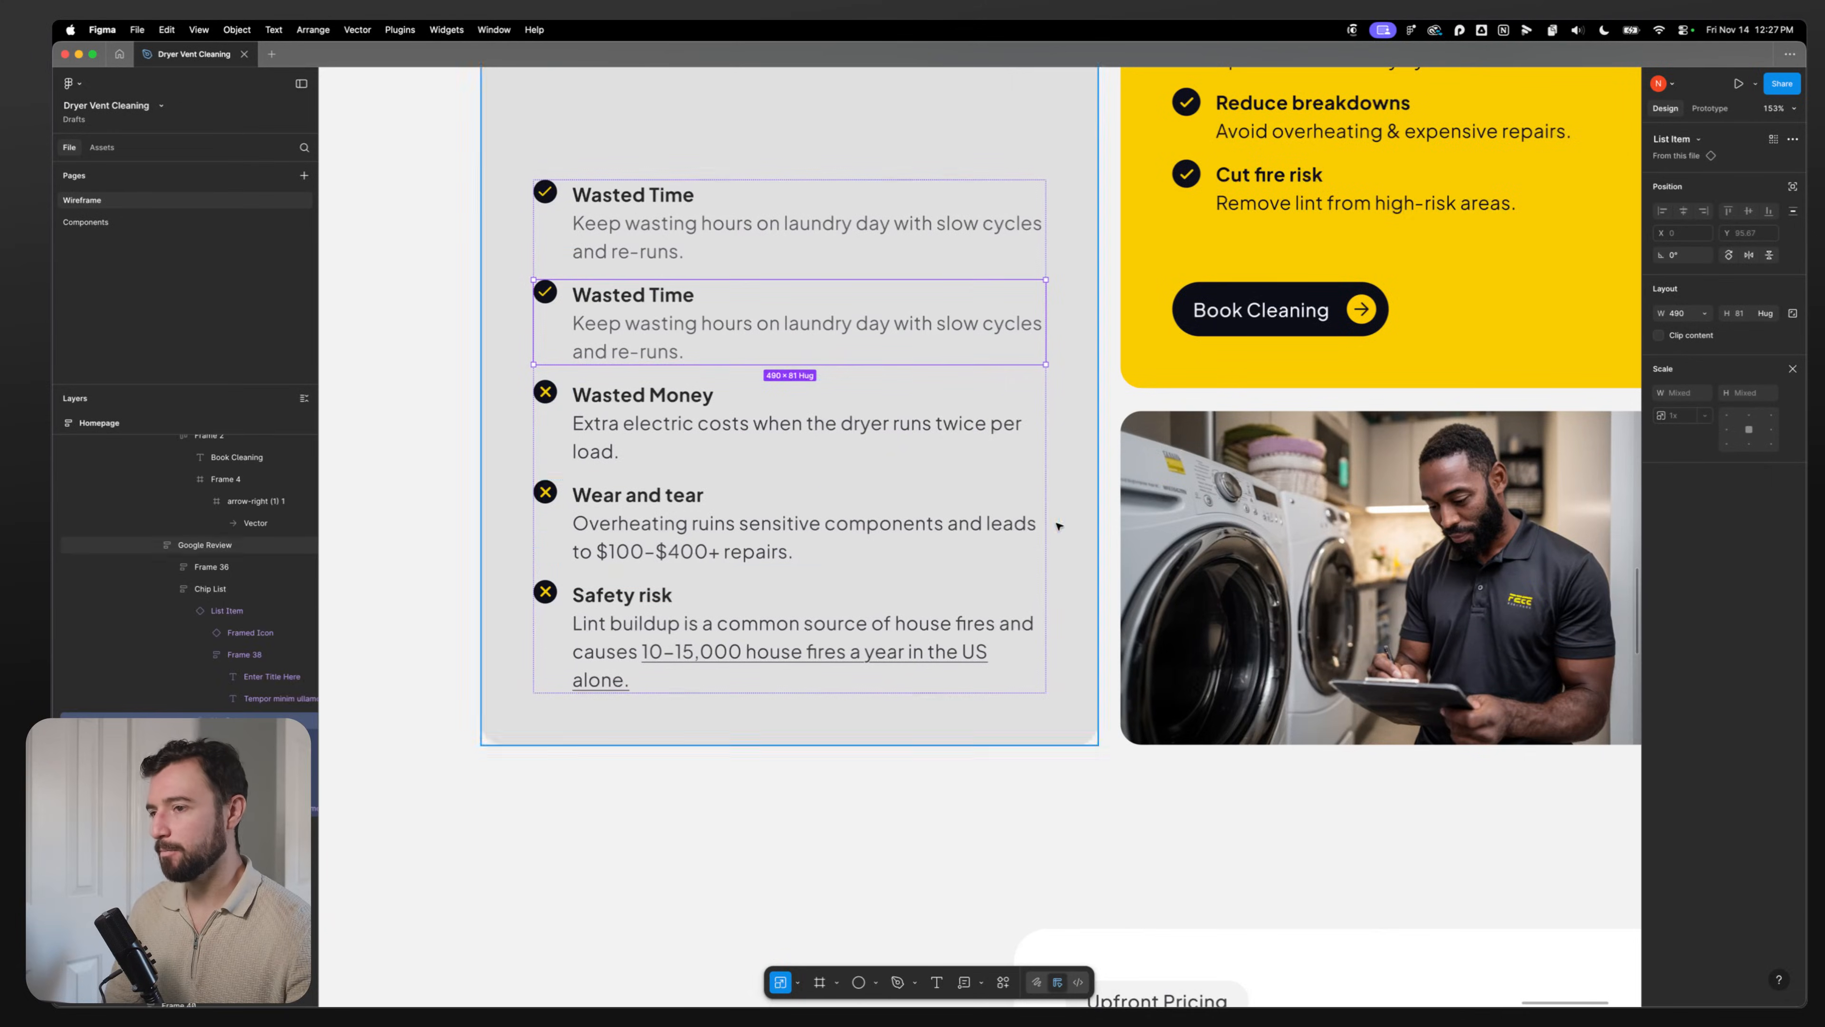
{"action": "double_click", "coordinate": [554, 335]}
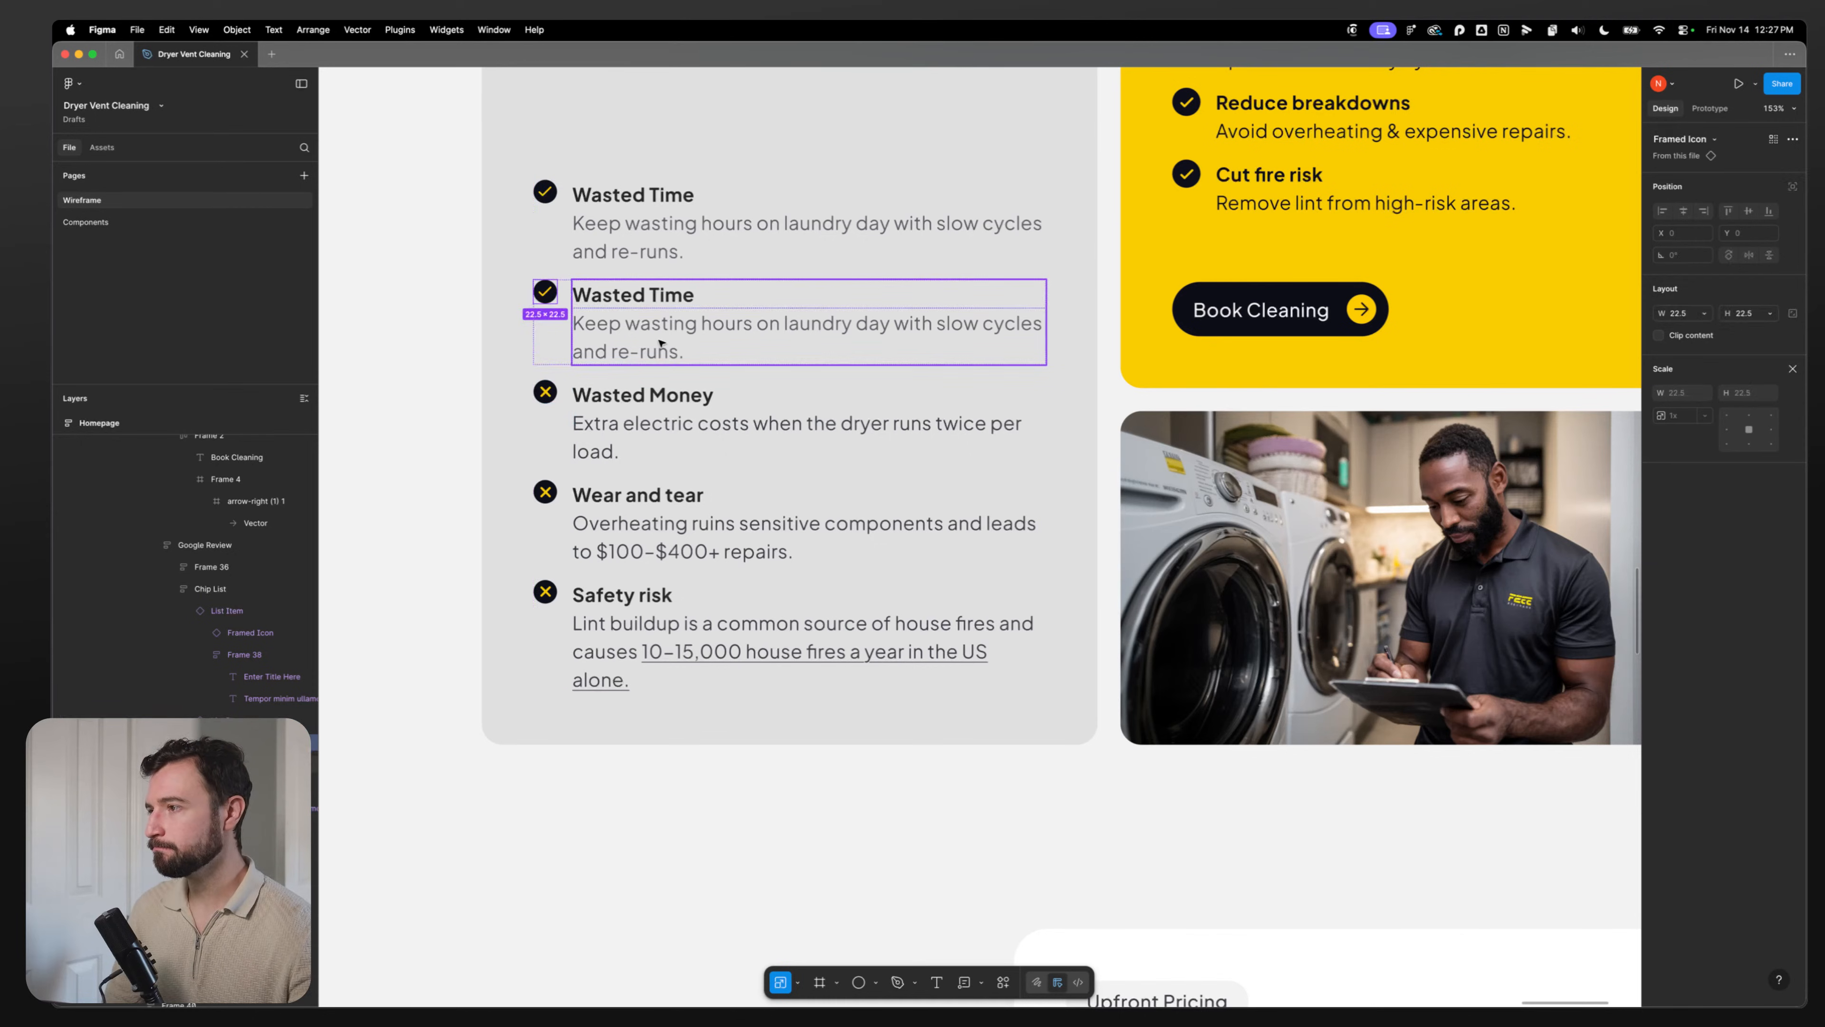
{"action": "left_click", "coordinate": [557, 342]}
{"action": "left_click", "coordinate": [577, 219]}
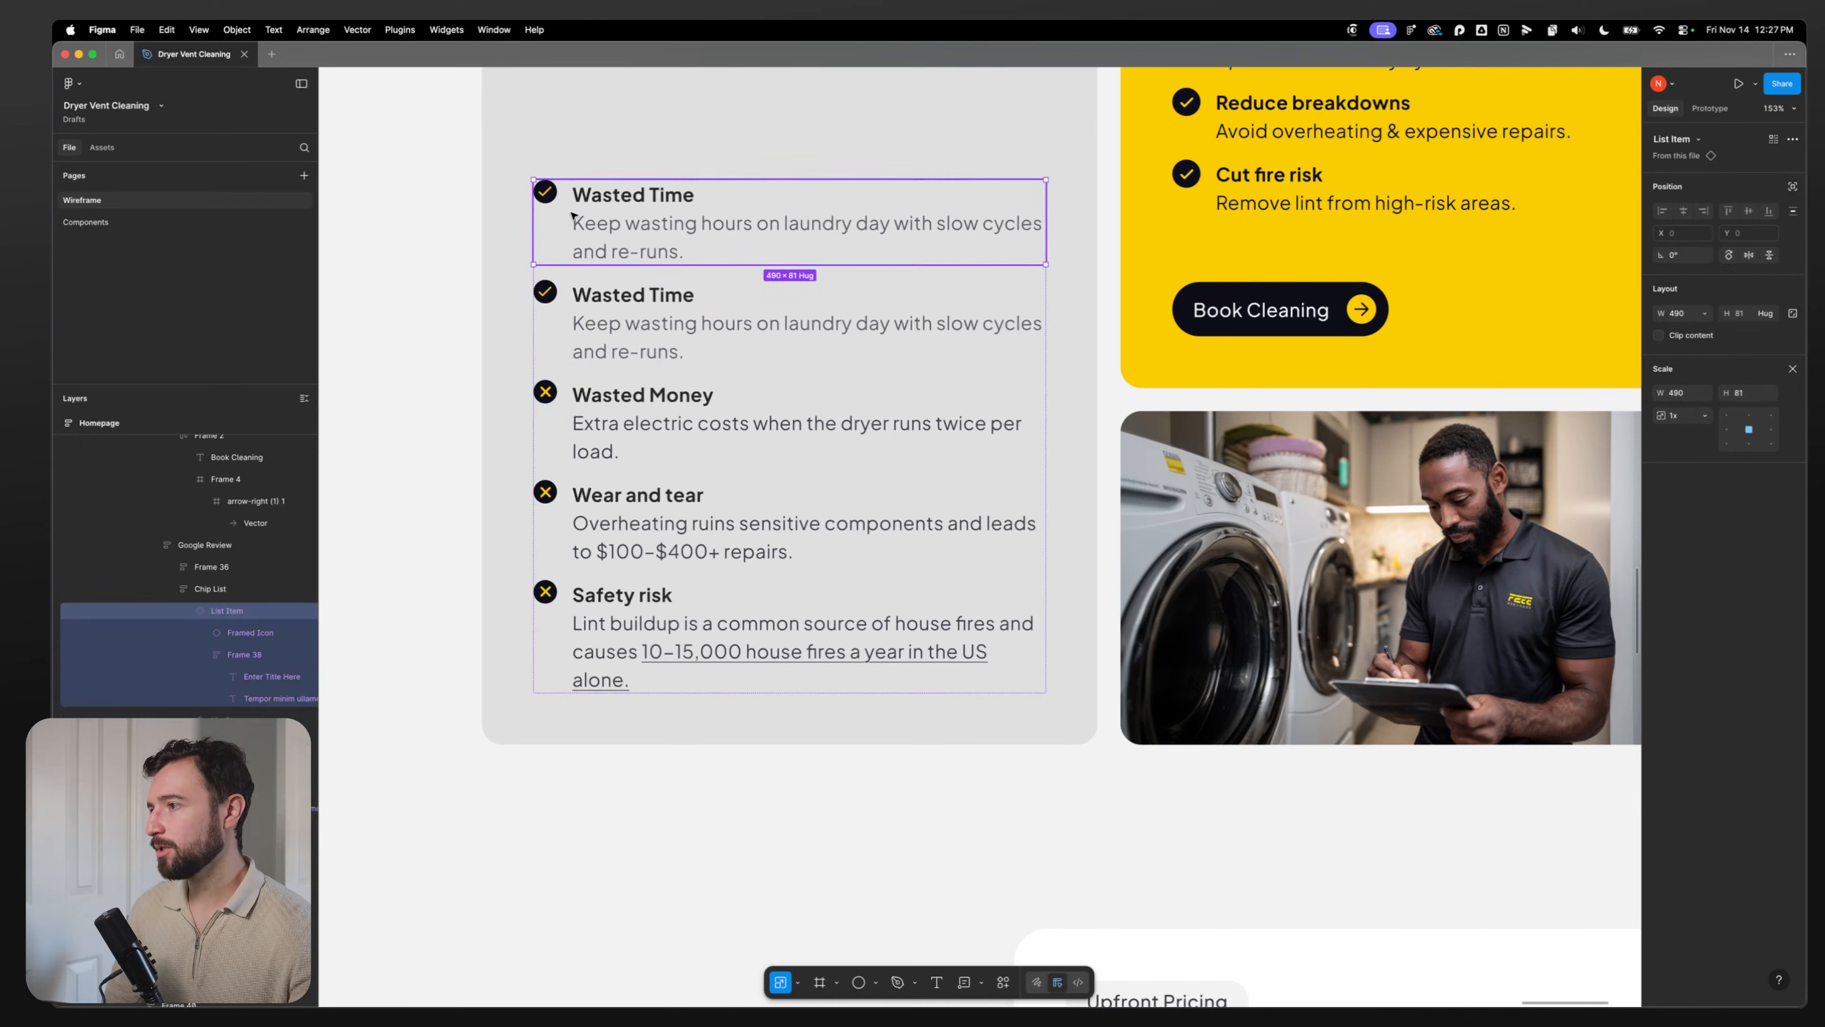
{"action": "left_click", "coordinate": [601, 325]}
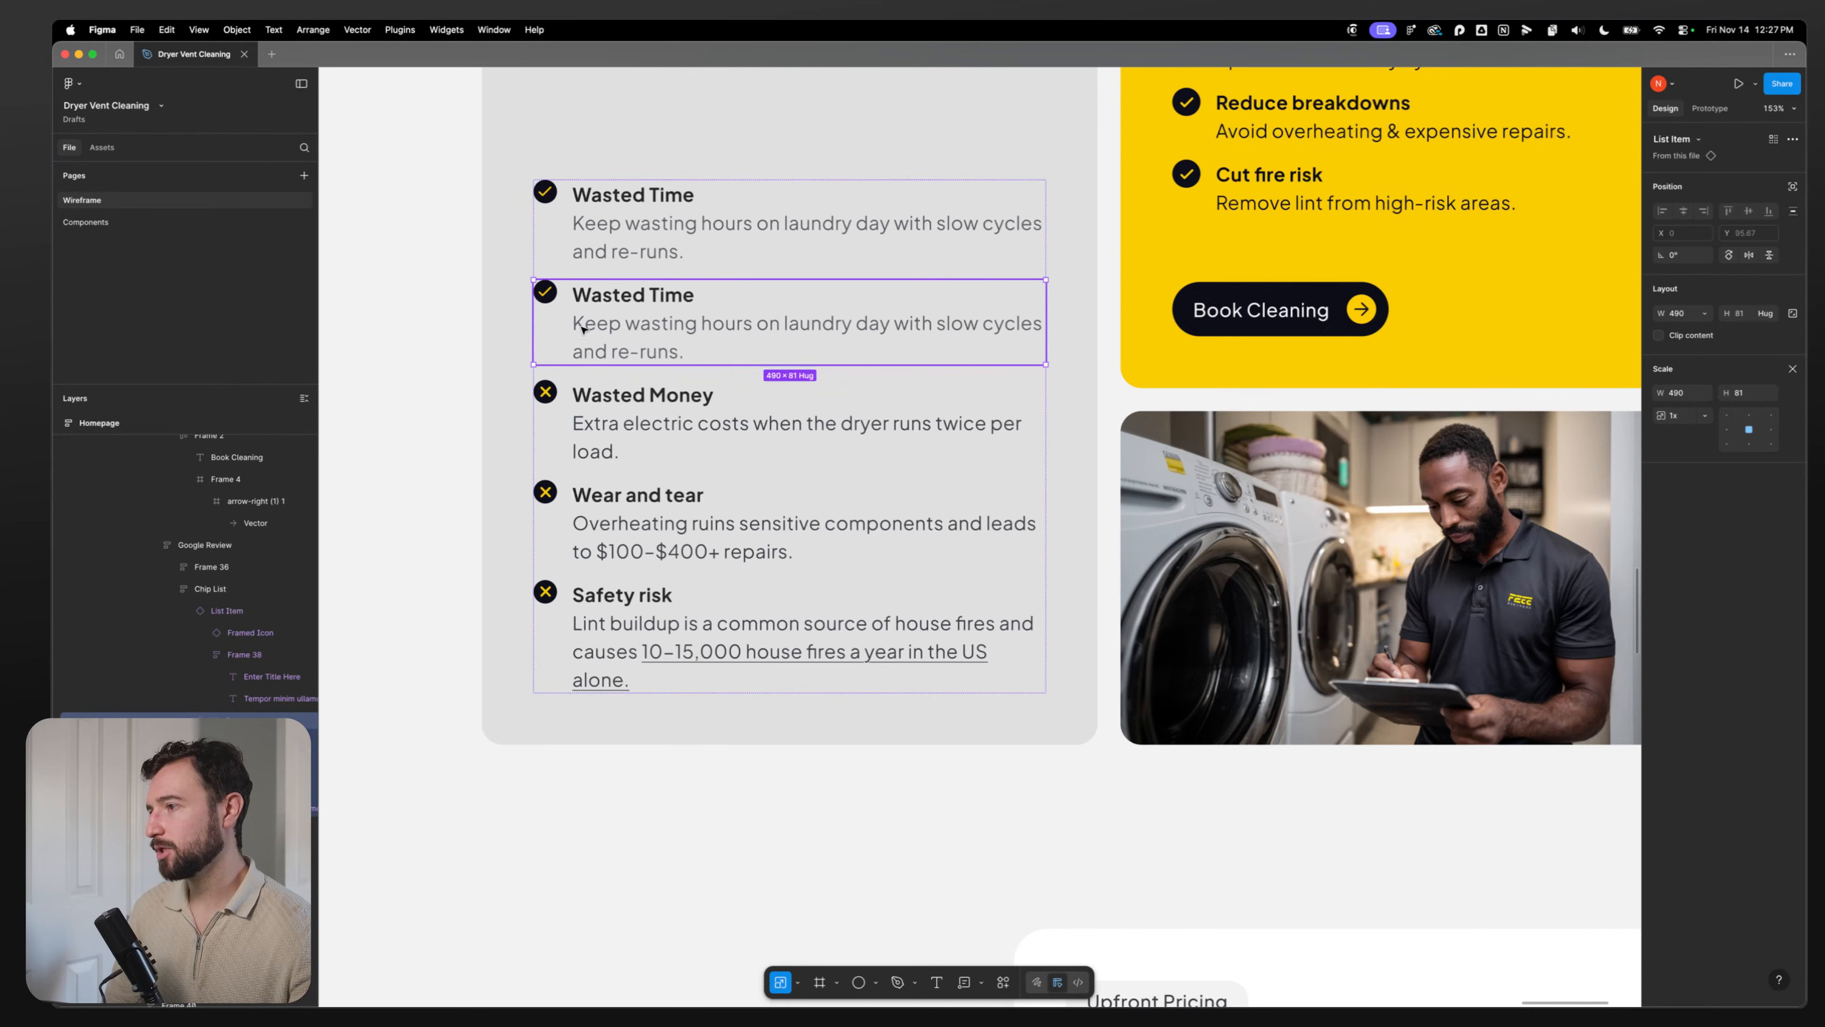
{"action": "left_click", "coordinate": [603, 228]}
Step: Replace the second List Item's label in the grey card with "Wasted Money", copied from the original item below
{"action": "double_click", "coordinate": [643, 408]}
{"action": "double_click", "coordinate": [641, 405]}
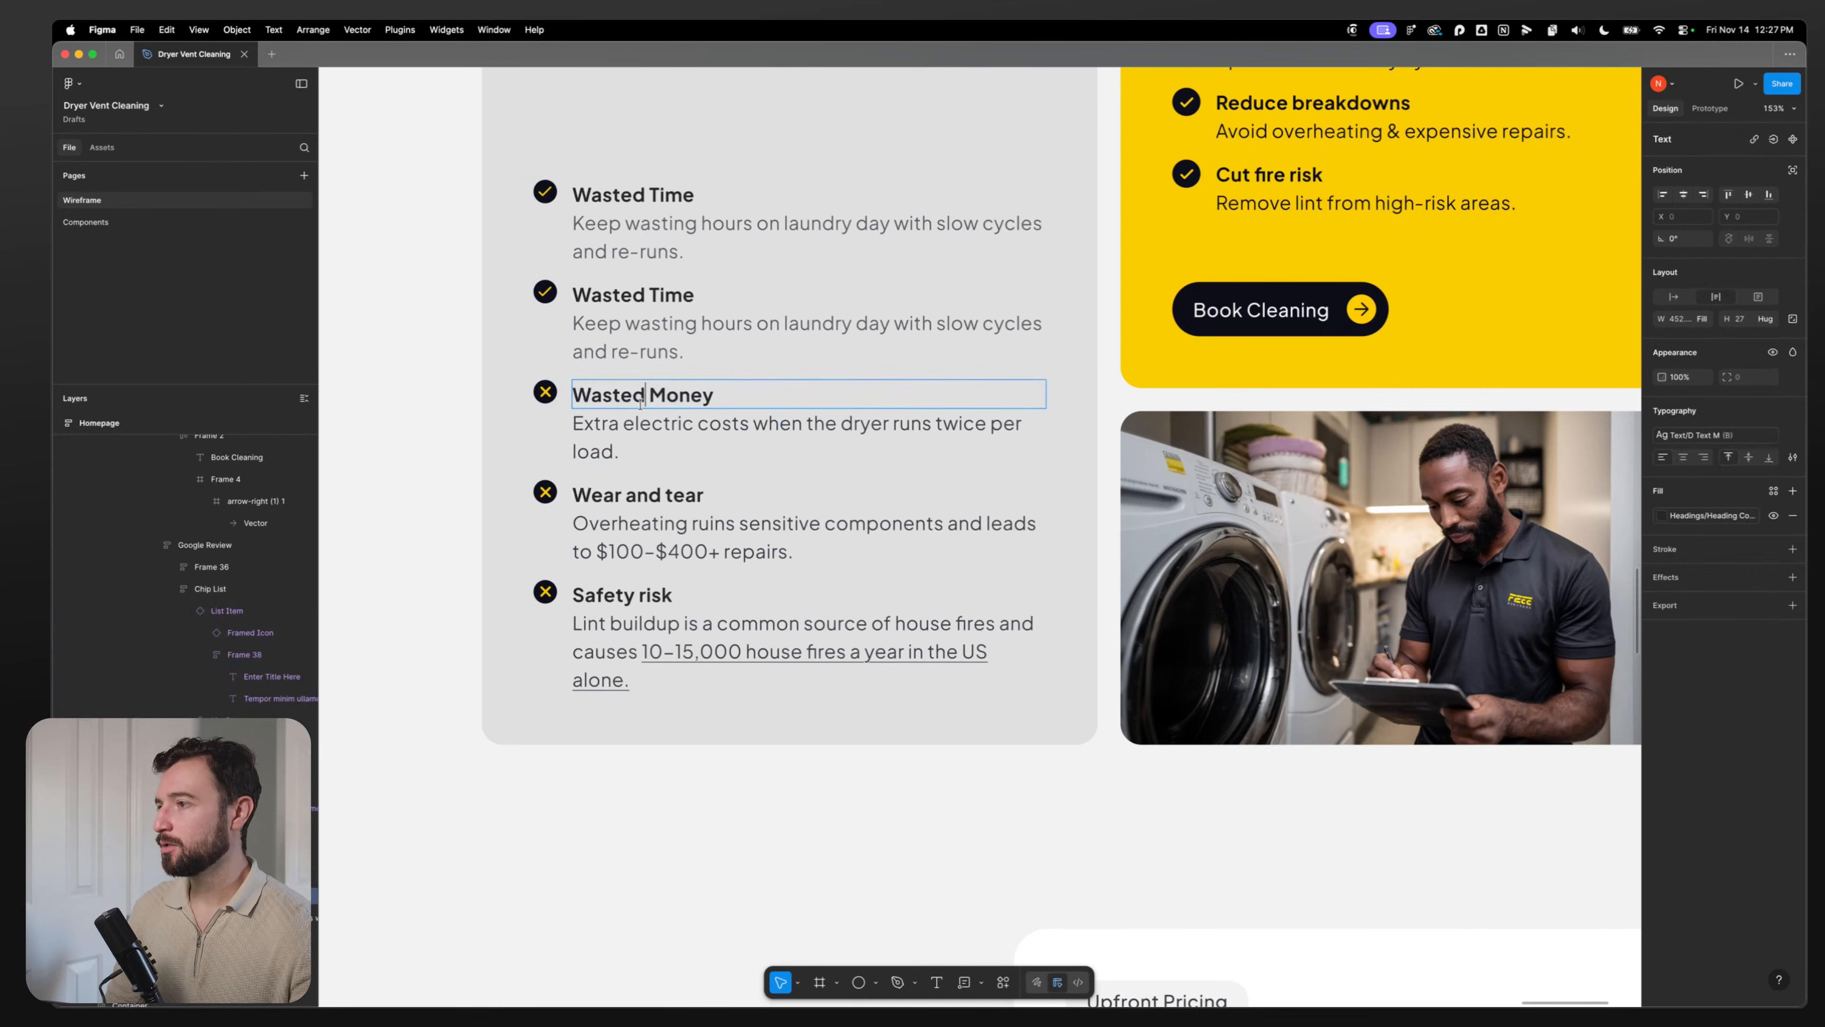
{"action": "key", "text": "super+a"}
{"action": "key", "text": "super+c"}
{"action": "double_click", "coordinate": [655, 299]}
{"action": "key", "text": "super+a"}
{"action": "key", "text": "super+v"}
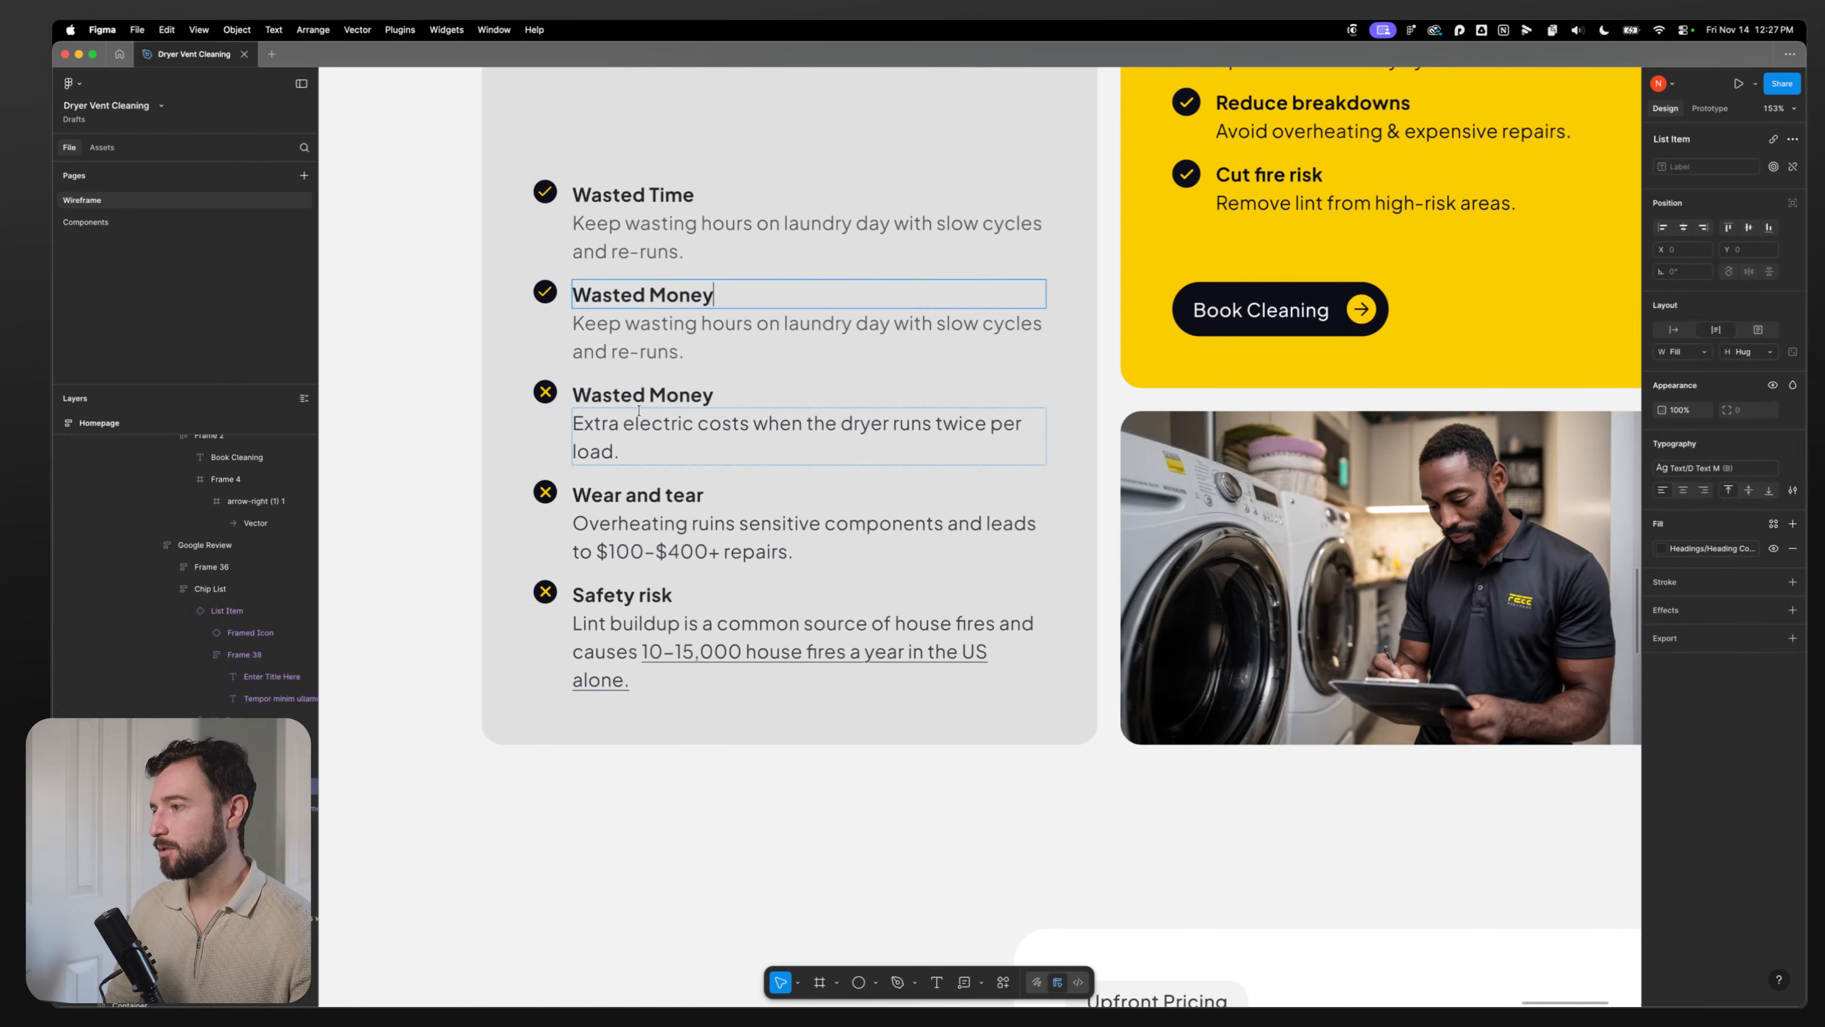
Step: Replace the second List Item's description with "Extra electric costs when the dryer runs twice per load." from the original item
{"action": "double_click", "coordinate": [641, 430]}
{"action": "key", "text": "super+a"}
{"action": "key", "text": "super+c"}
{"action": "double_click", "coordinate": [618, 351]}
{"action": "key", "text": "super+a"}
{"action": "key", "text": "super+v"}
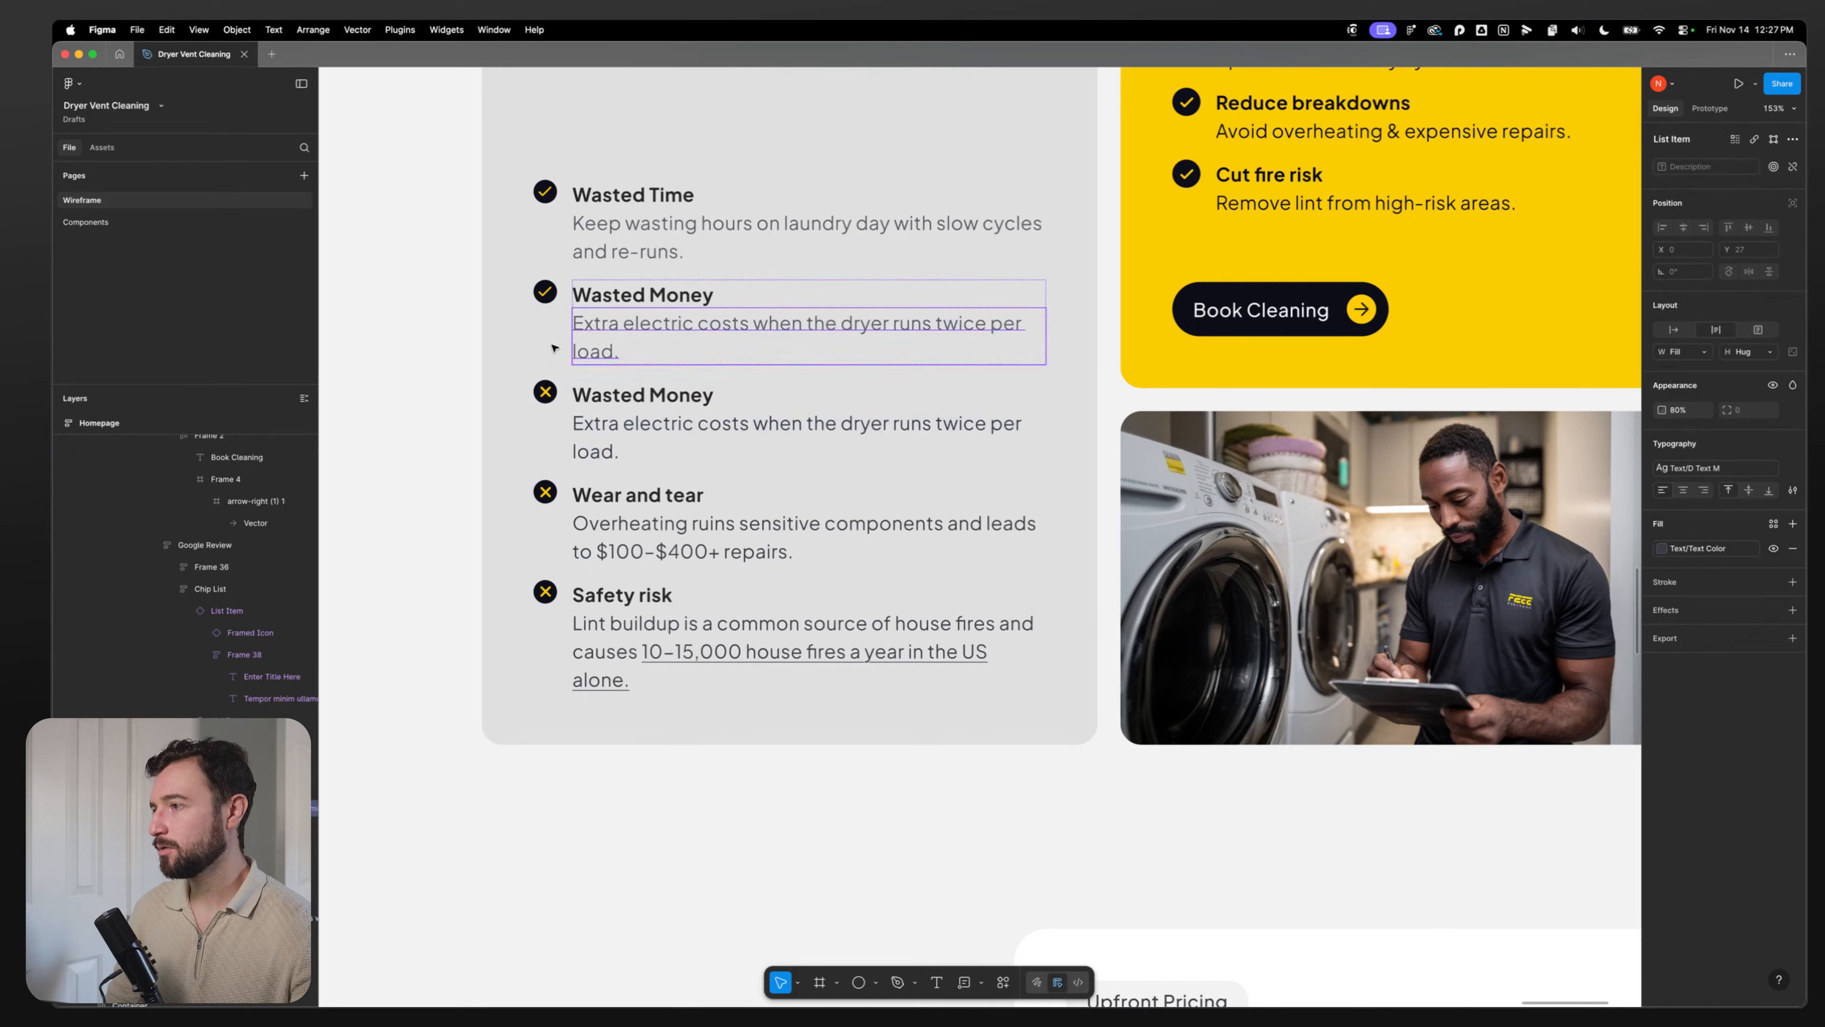
Step: Duplicate the Wasted Money List Item and replace the copy's label with "Wear and tear" from the original item
{"action": "left_click", "coordinate": [569, 335]}
{"action": "key", "text": "super+d"}
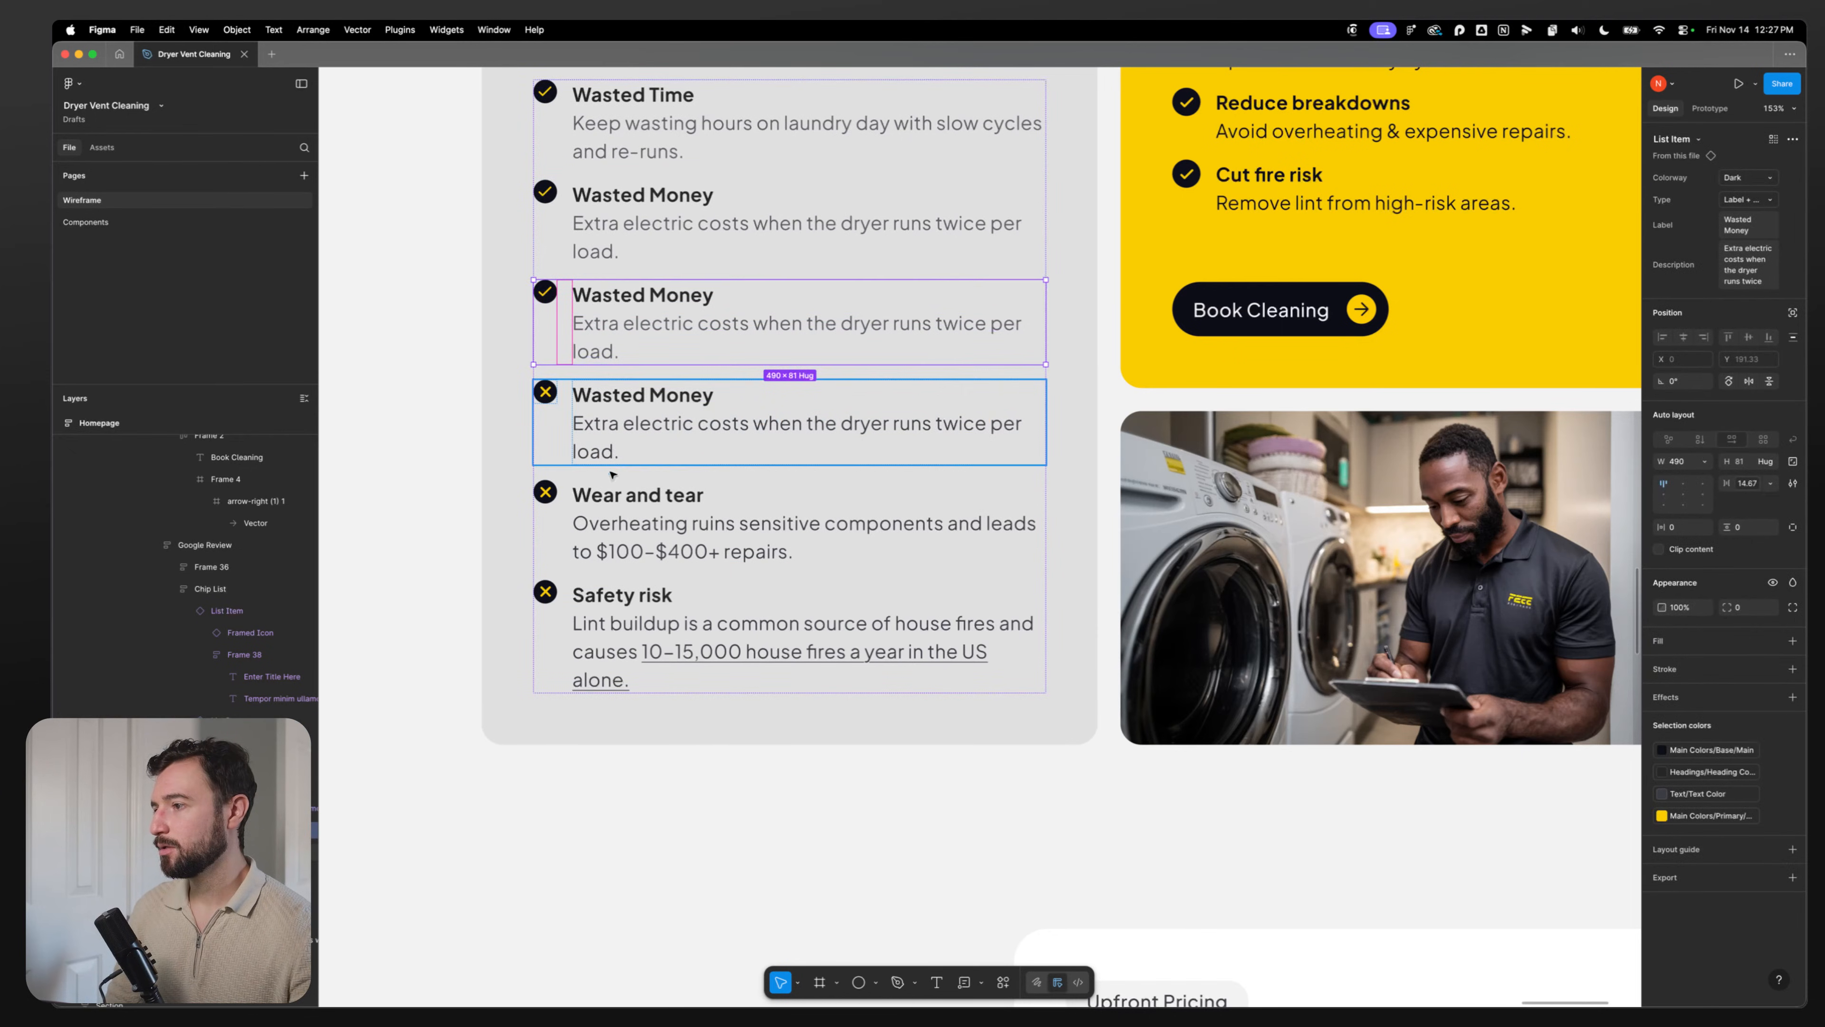
{"action": "double_click", "coordinate": [611, 505]}
{"action": "double_click", "coordinate": [611, 506]}
{"action": "key", "text": "super+a"}
{"action": "key", "text": "super+c"}
{"action": "double_click", "coordinate": [624, 295]}
{"action": "key", "text": "super+a"}
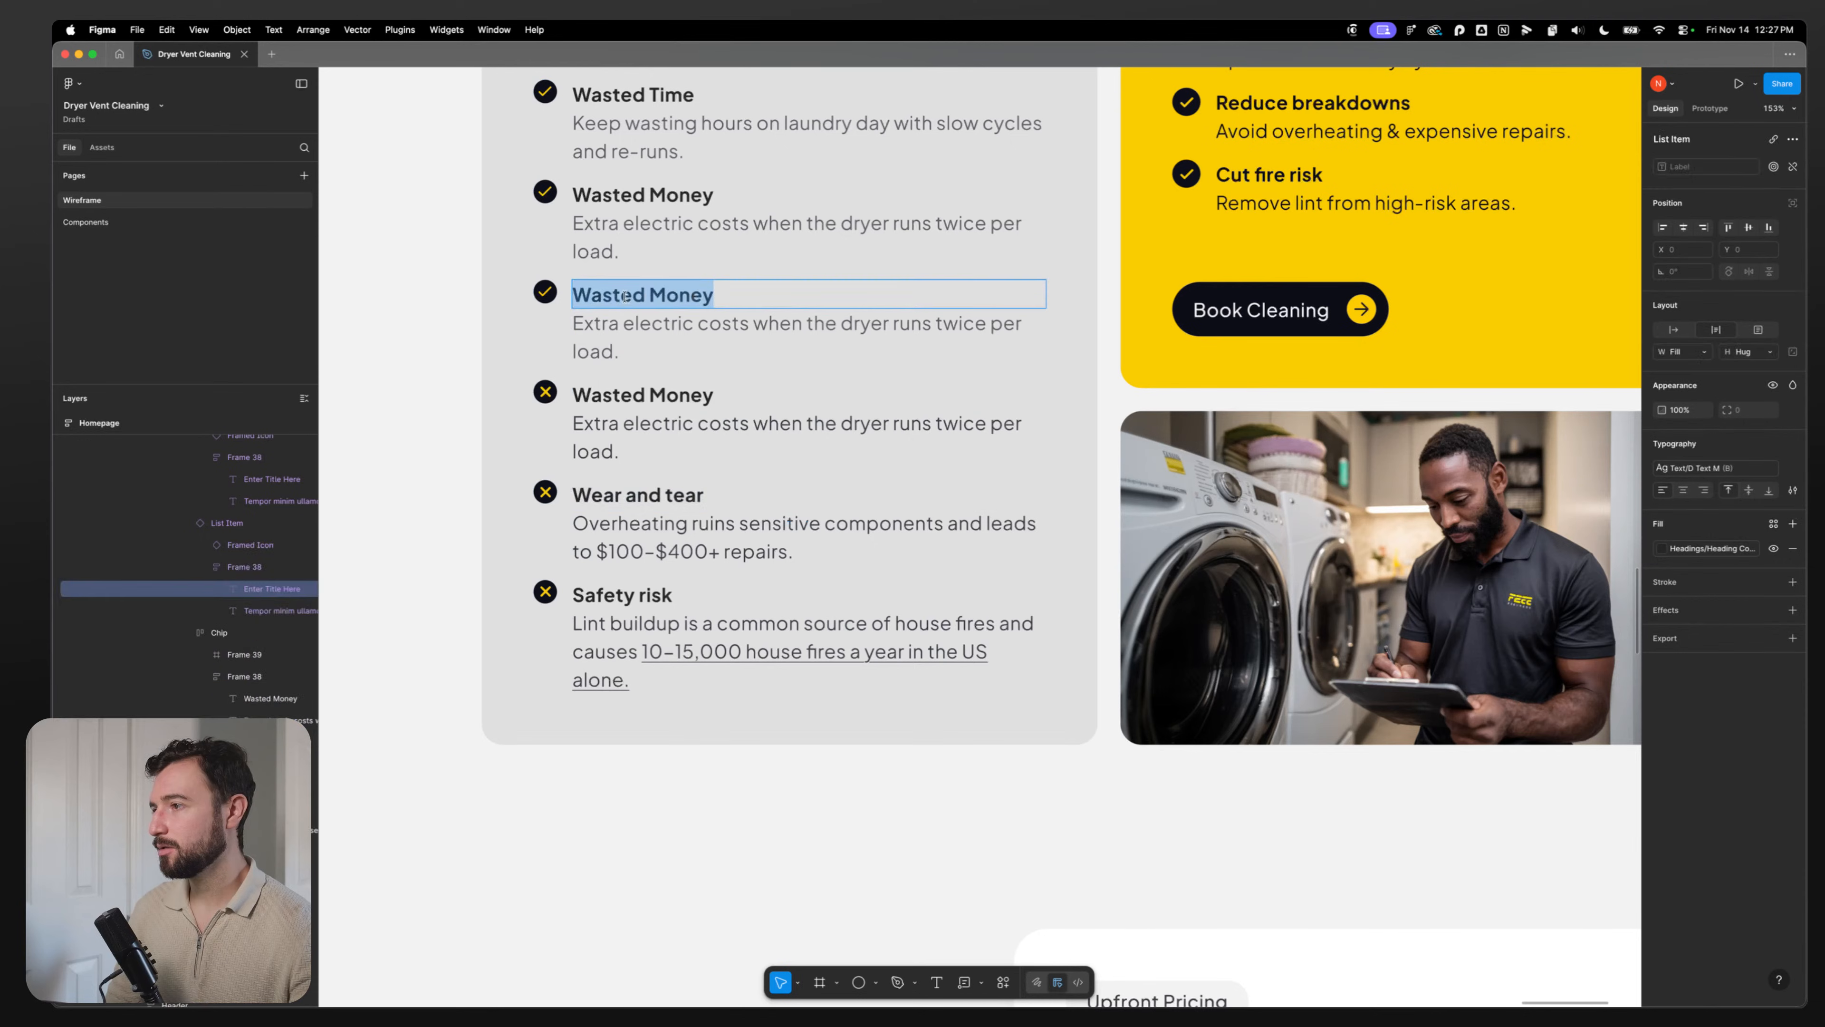
{"action": "key", "text": "super+v"}
Step: Replace the Wear and tear List Item's description with the original text about overheating and $100–$400+ repairs
{"action": "double_click", "coordinate": [630, 531]}
{"action": "key", "text": "super+a"}
{"action": "key", "text": "super+c"}
{"action": "double_click", "coordinate": [597, 323]}
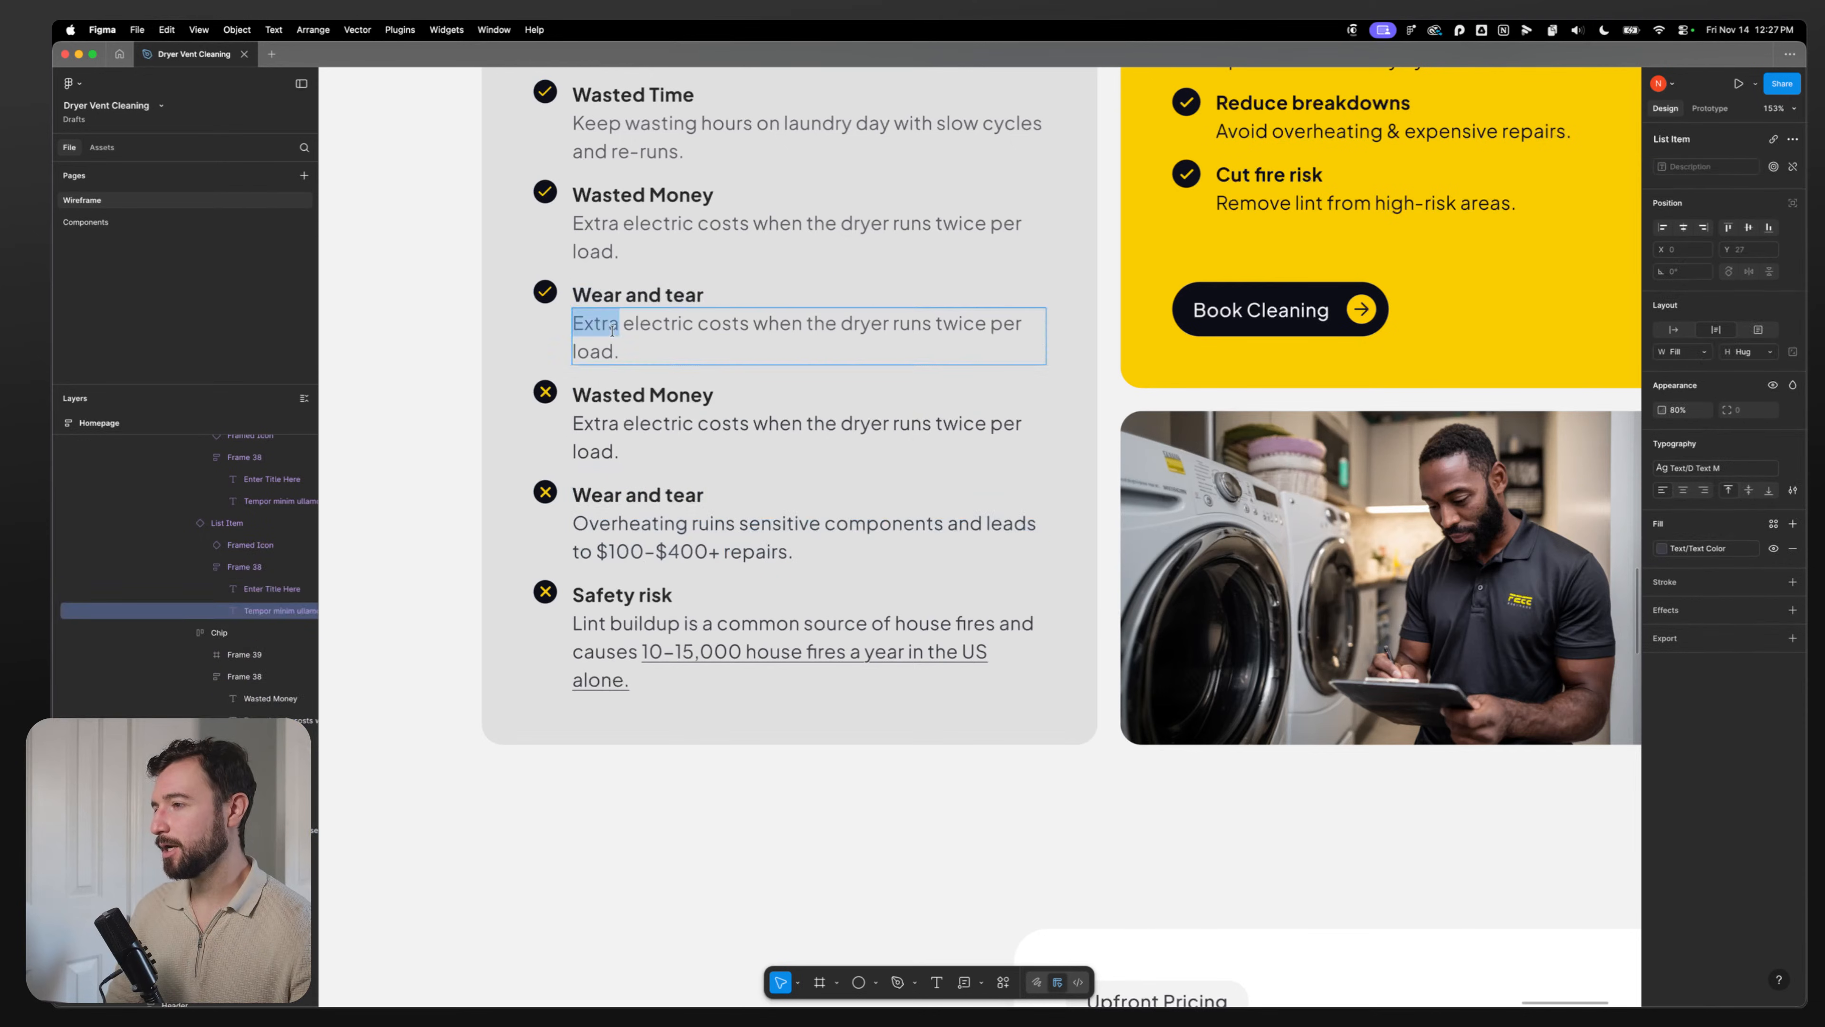
{"action": "key", "text": "super+a"}
{"action": "key", "text": "super+v"}
{"action": "double_click", "coordinate": [628, 594]}
{"action": "key", "text": "super+a"}
{"action": "key", "text": "super+c"}
{"action": "double_click", "coordinate": [633, 397]}
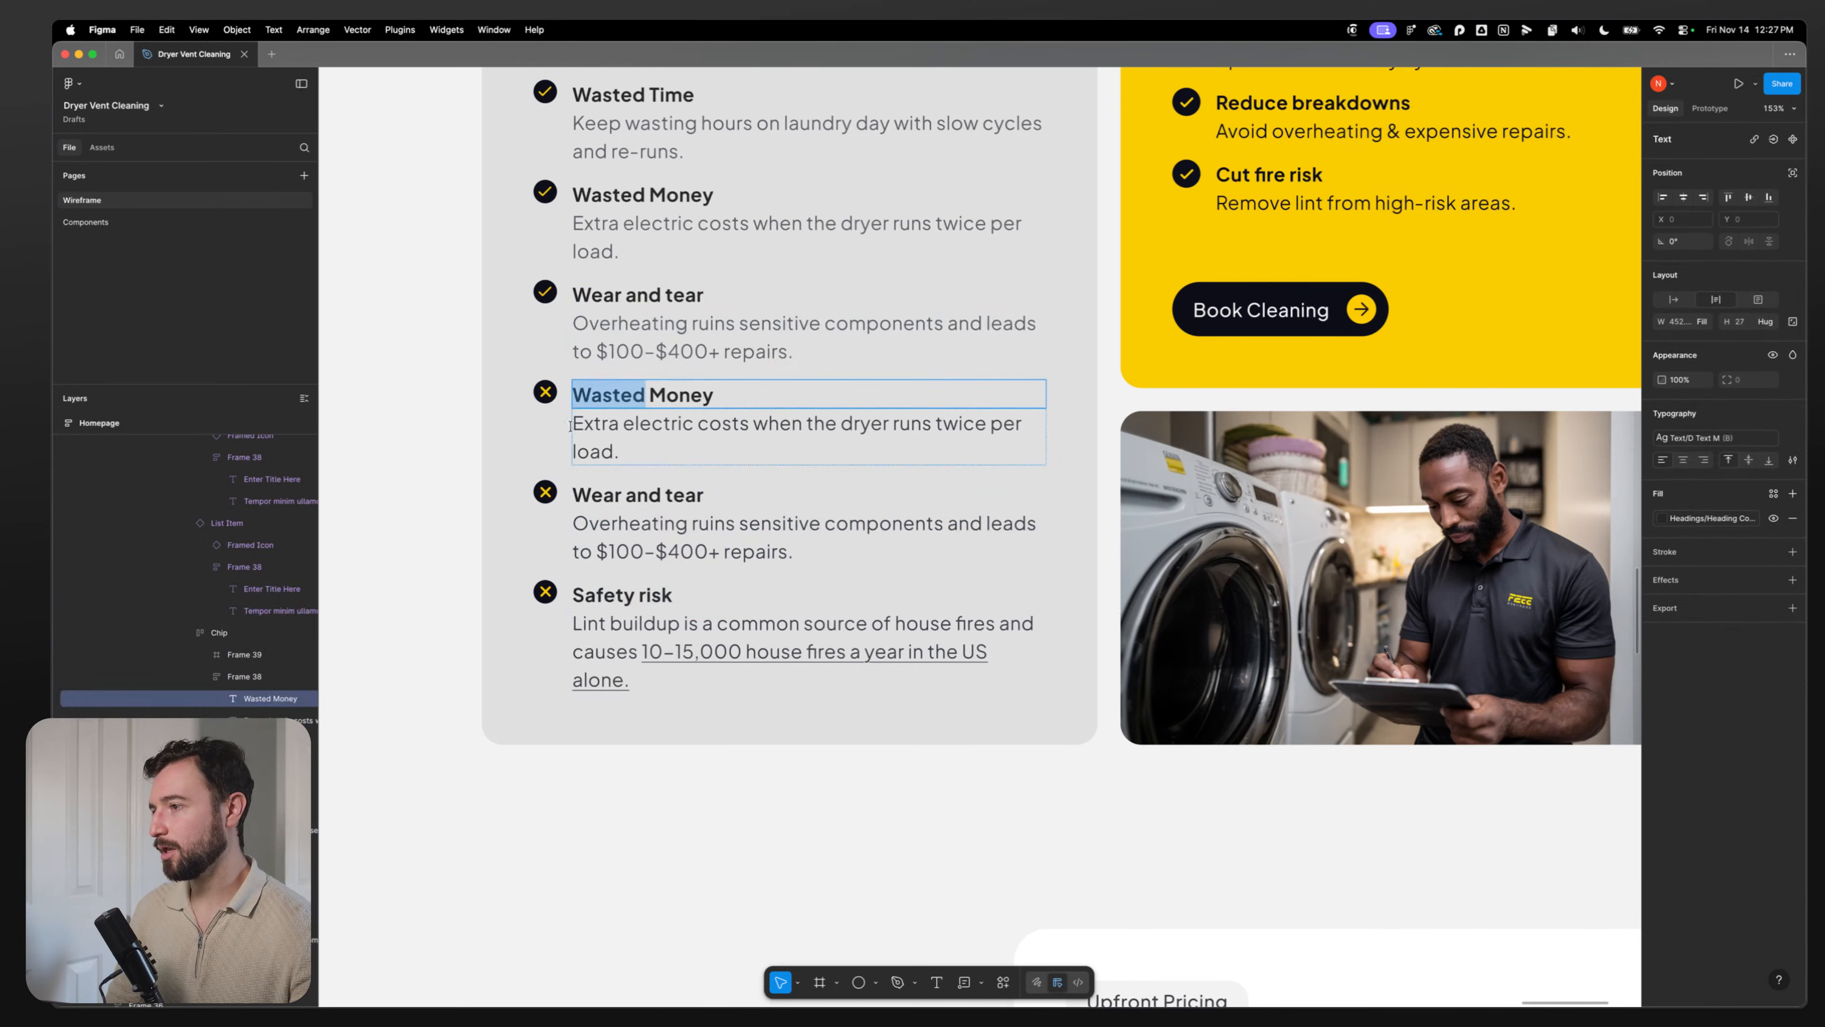
Step: Duplicate the Wear and tear List Item and replace the copy's label with "Safety risk" from the original item
{"action": "left_click", "coordinate": [560, 327]}
{"action": "key", "text": "super+d"}
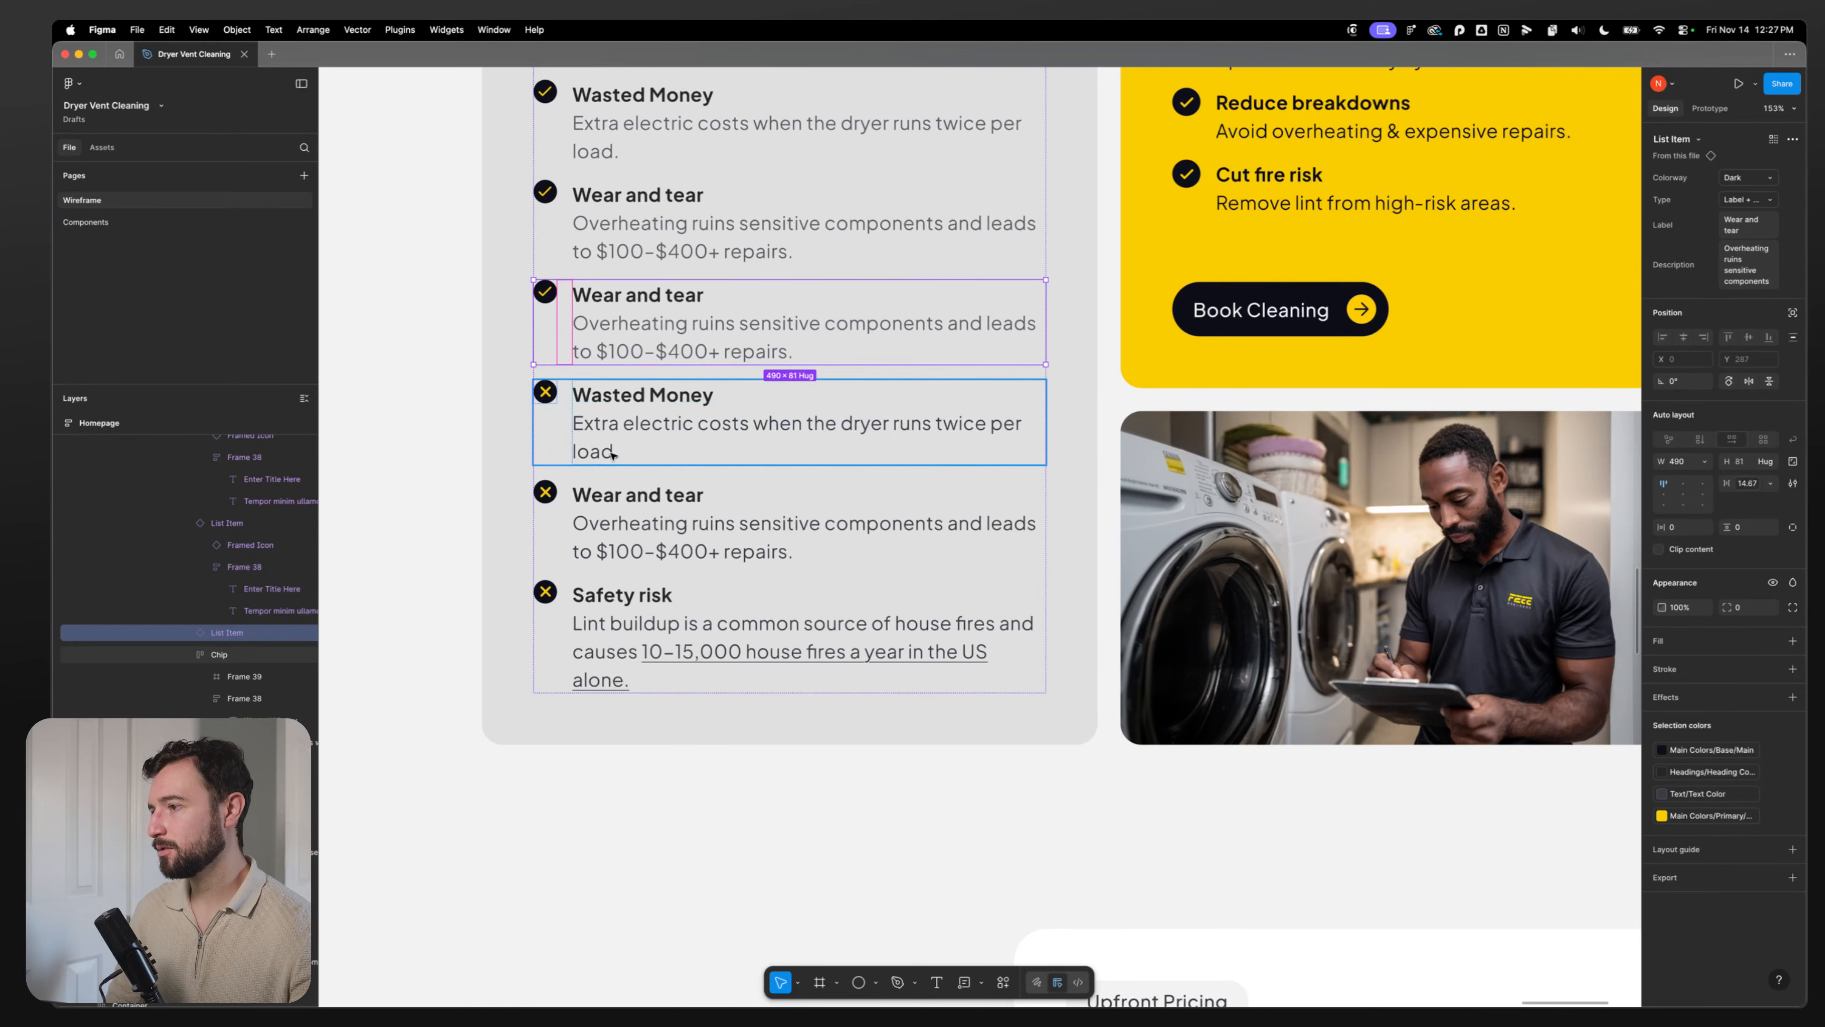
{"action": "double_click", "coordinate": [604, 594]}
{"action": "double_click", "coordinate": [604, 594]}
{"action": "double_click", "coordinate": [602, 594]}
{"action": "key", "text": "super+a"}
{"action": "key", "text": "super+c"}
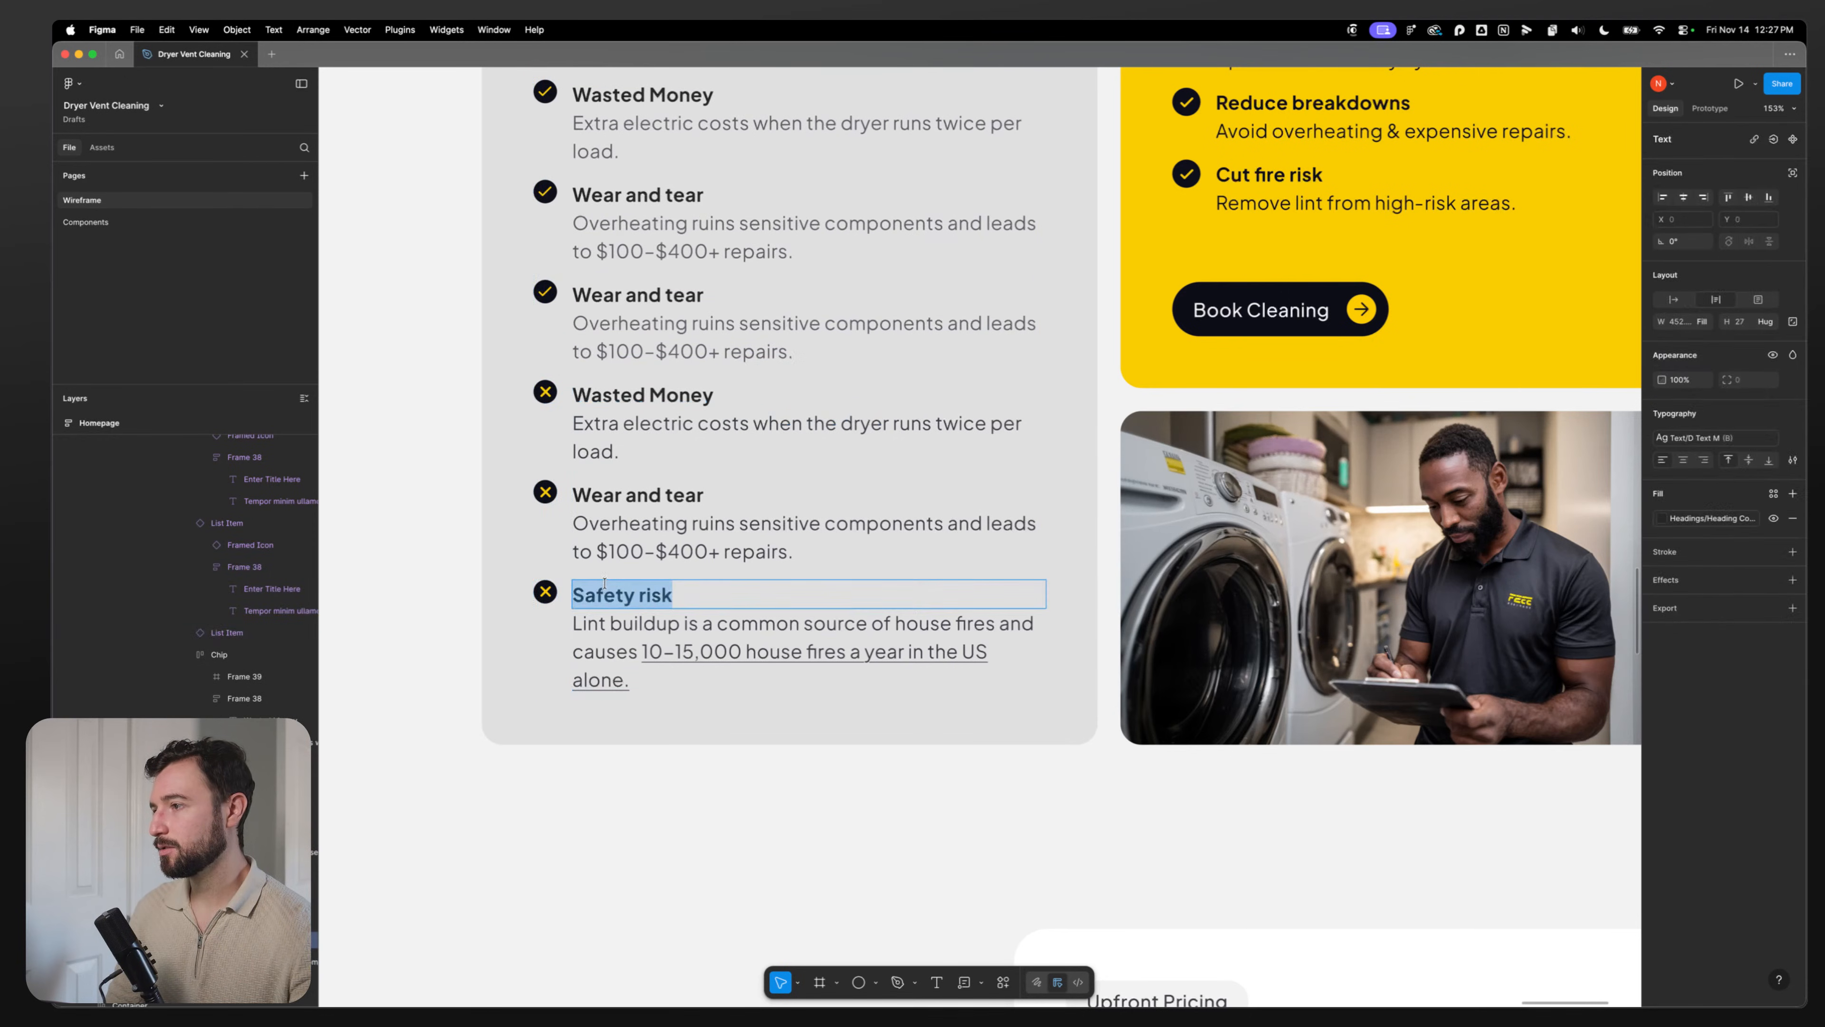
{"action": "double_click", "coordinate": [661, 295]}
{"action": "key", "text": "super+a"}
{"action": "key", "text": "super+v"}
Step: Replace the Safety risk List Item's description with the original text about lint buildup and 10–15,000 house fires a year
{"action": "double_click", "coordinate": [579, 656]}
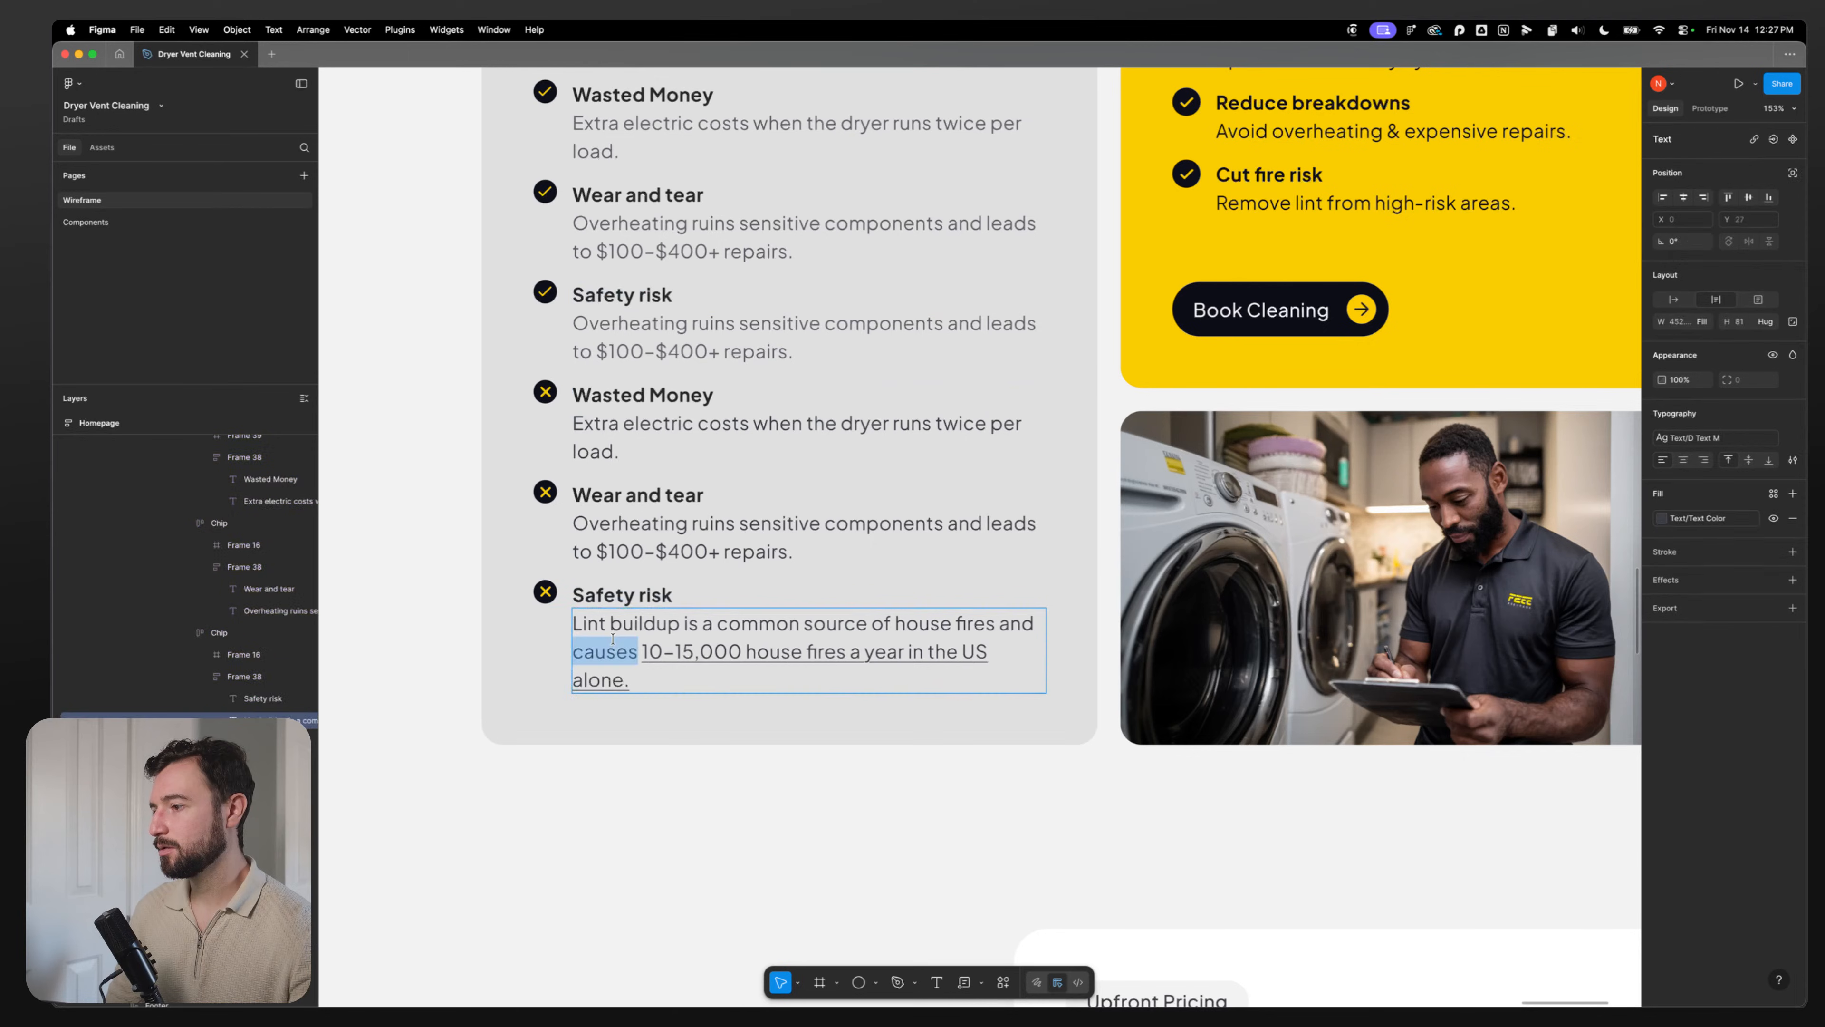
{"action": "key", "text": "super+a"}
{"action": "key", "text": "super+c"}
{"action": "double_click", "coordinate": [604, 336]}
{"action": "key", "text": "super+a"}
{"action": "key", "text": "super+v"}
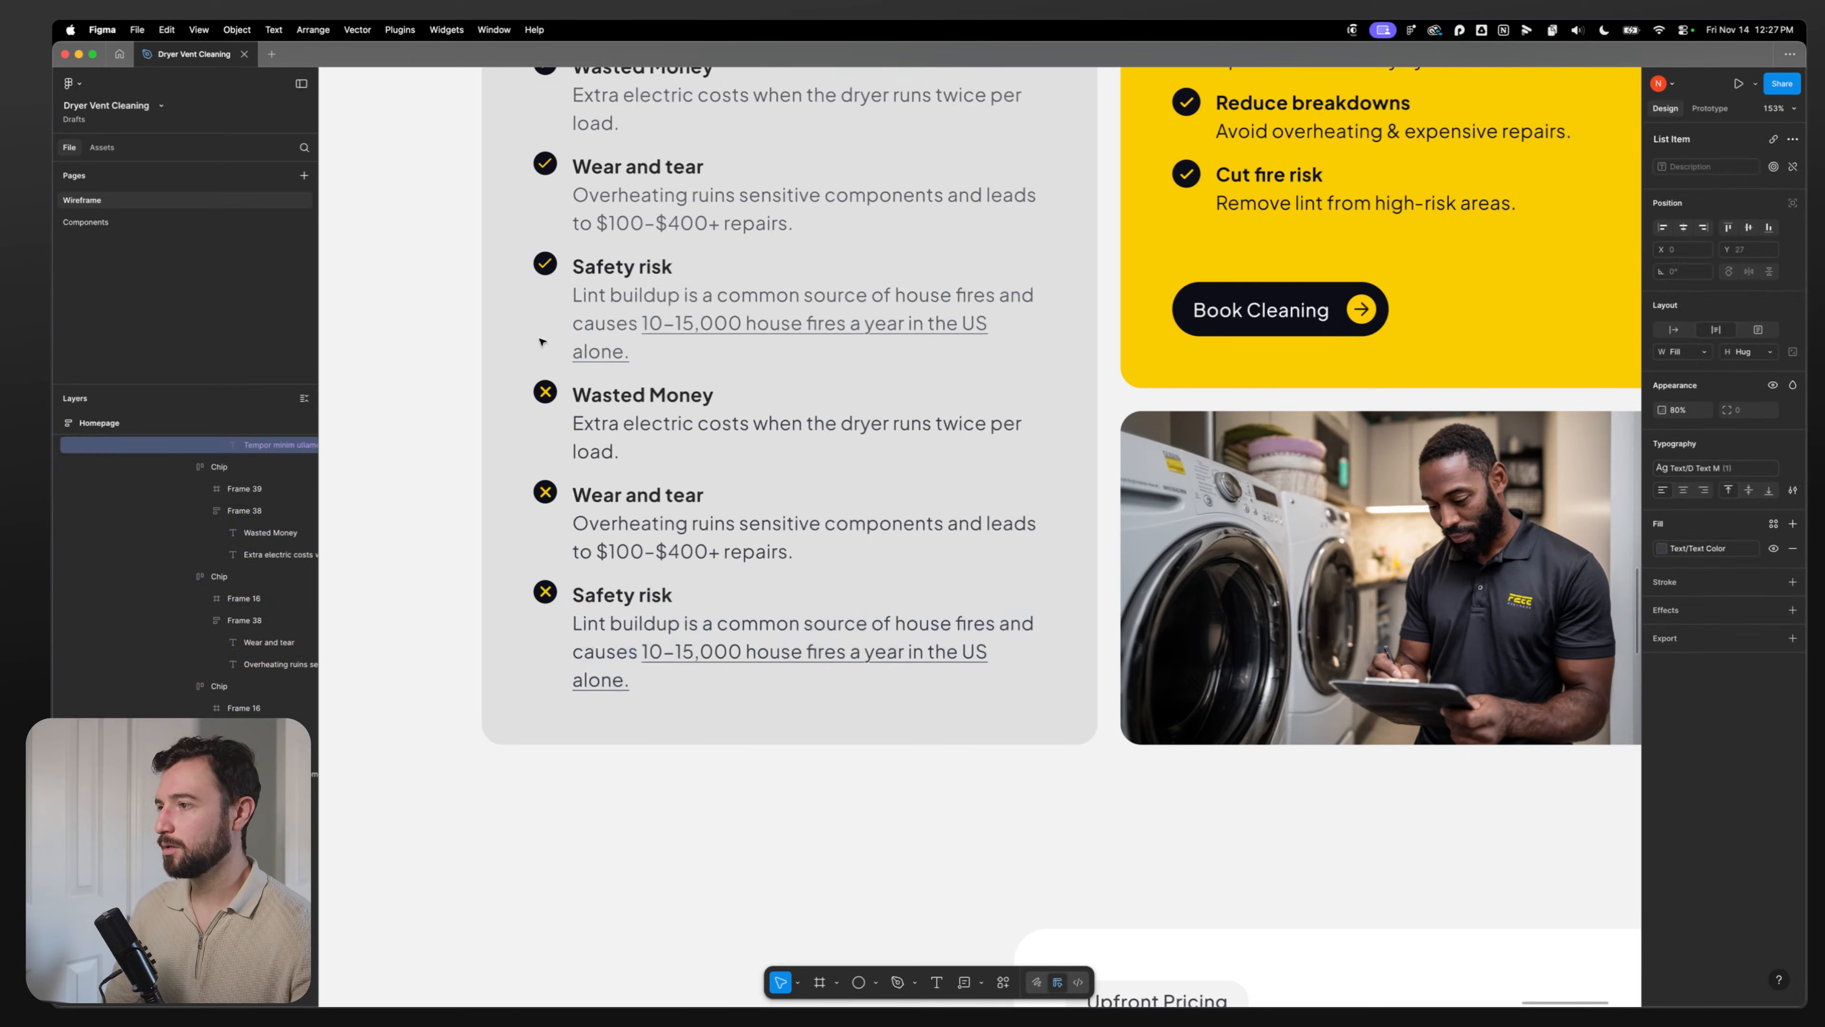
Step: Delete the three original X-icon items, Wasted Money, Wear and tear, and Safety risk, from the grey card
{"action": "left_click", "coordinate": [544, 343]}
{"action": "left_click", "coordinate": [682, 440]}
{"action": "left_click", "coordinate": [627, 528], "text": "shift"}
{"action": "left_click", "coordinate": [607, 609], "text": "shift"}
{"action": "key", "text": "Delete"}
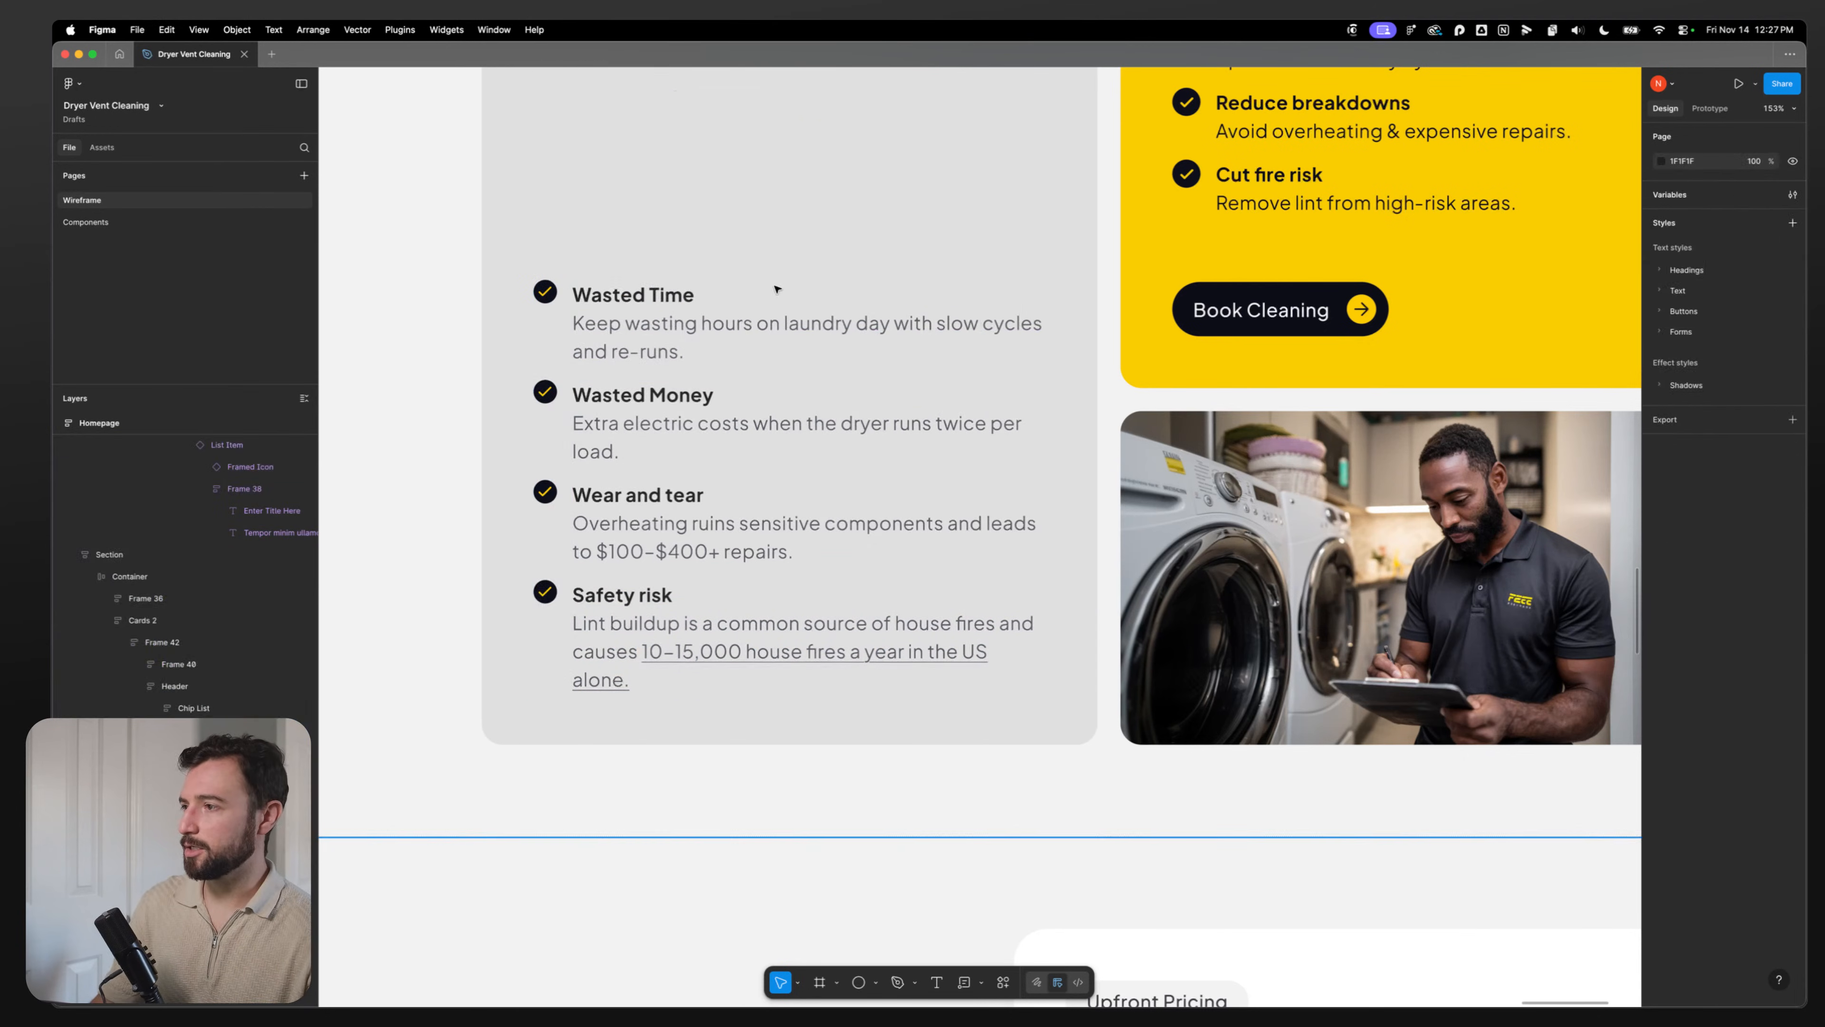
Step: Extend the grey card's auto layout list with three more List Items filled with generated text
{"action": "left_click", "coordinate": [751, 359]}
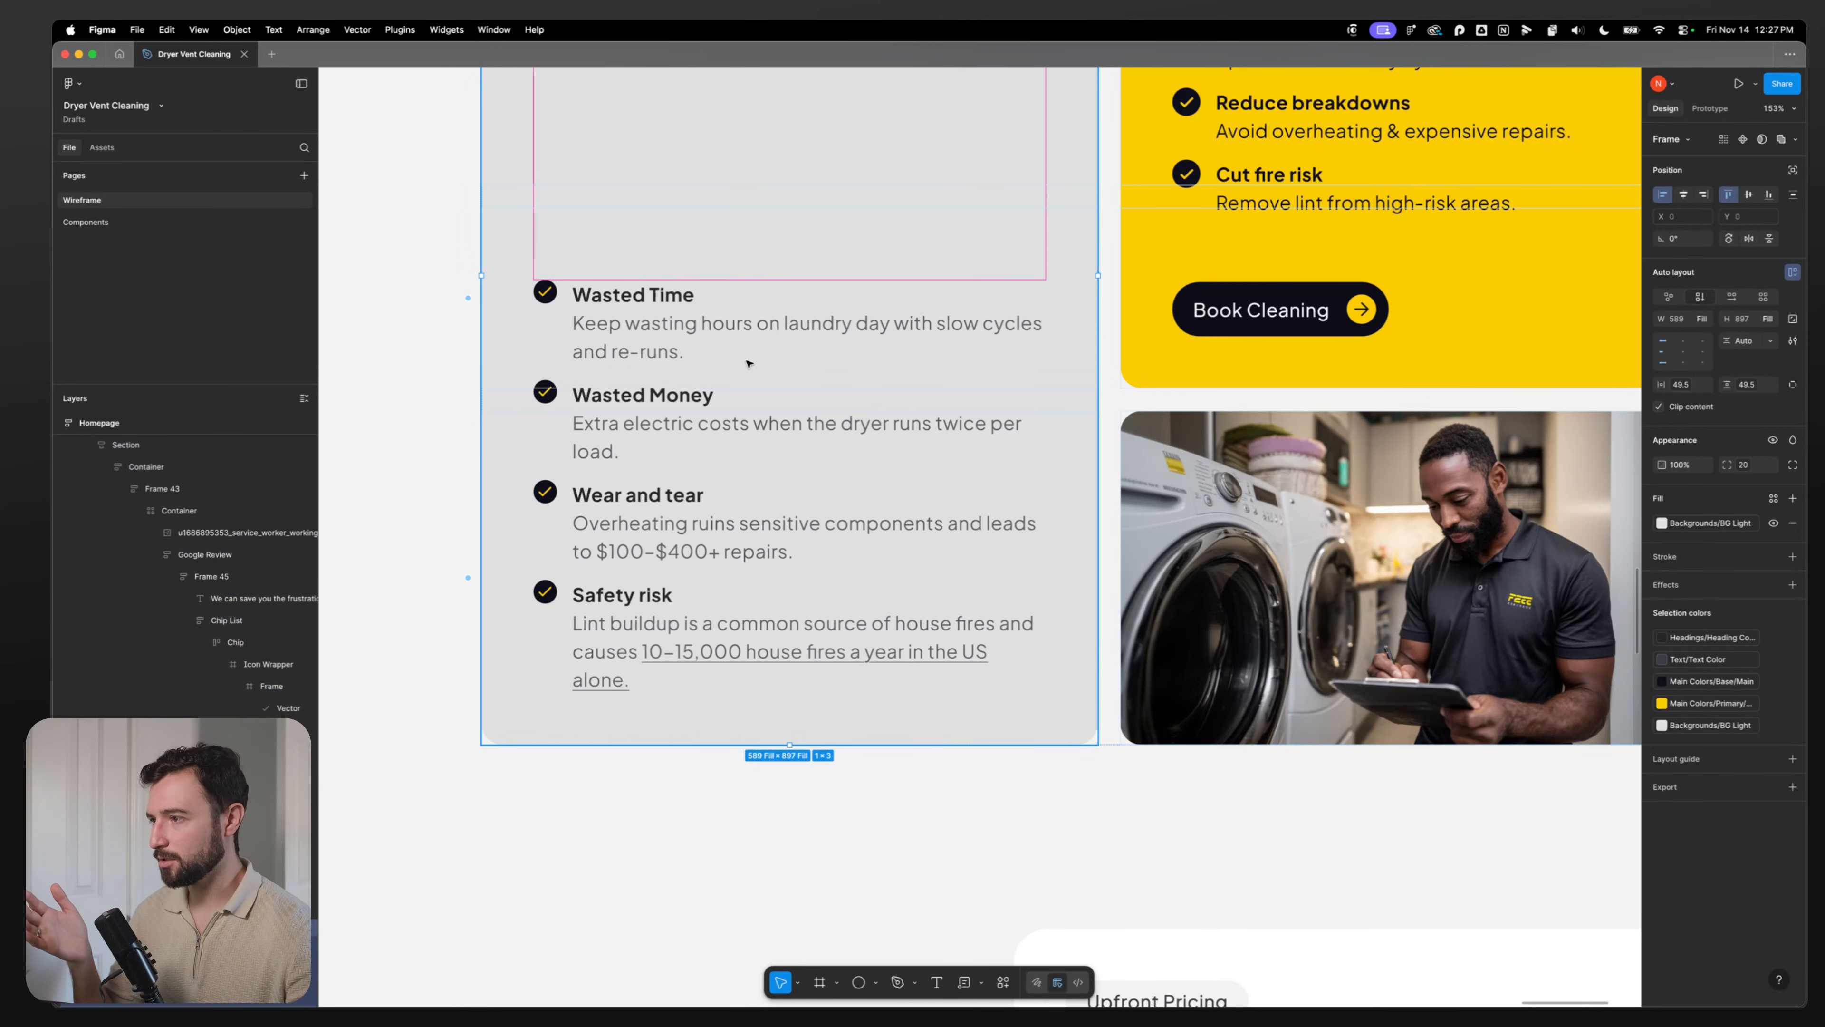
{"action": "left_click", "coordinate": [673, 346]}
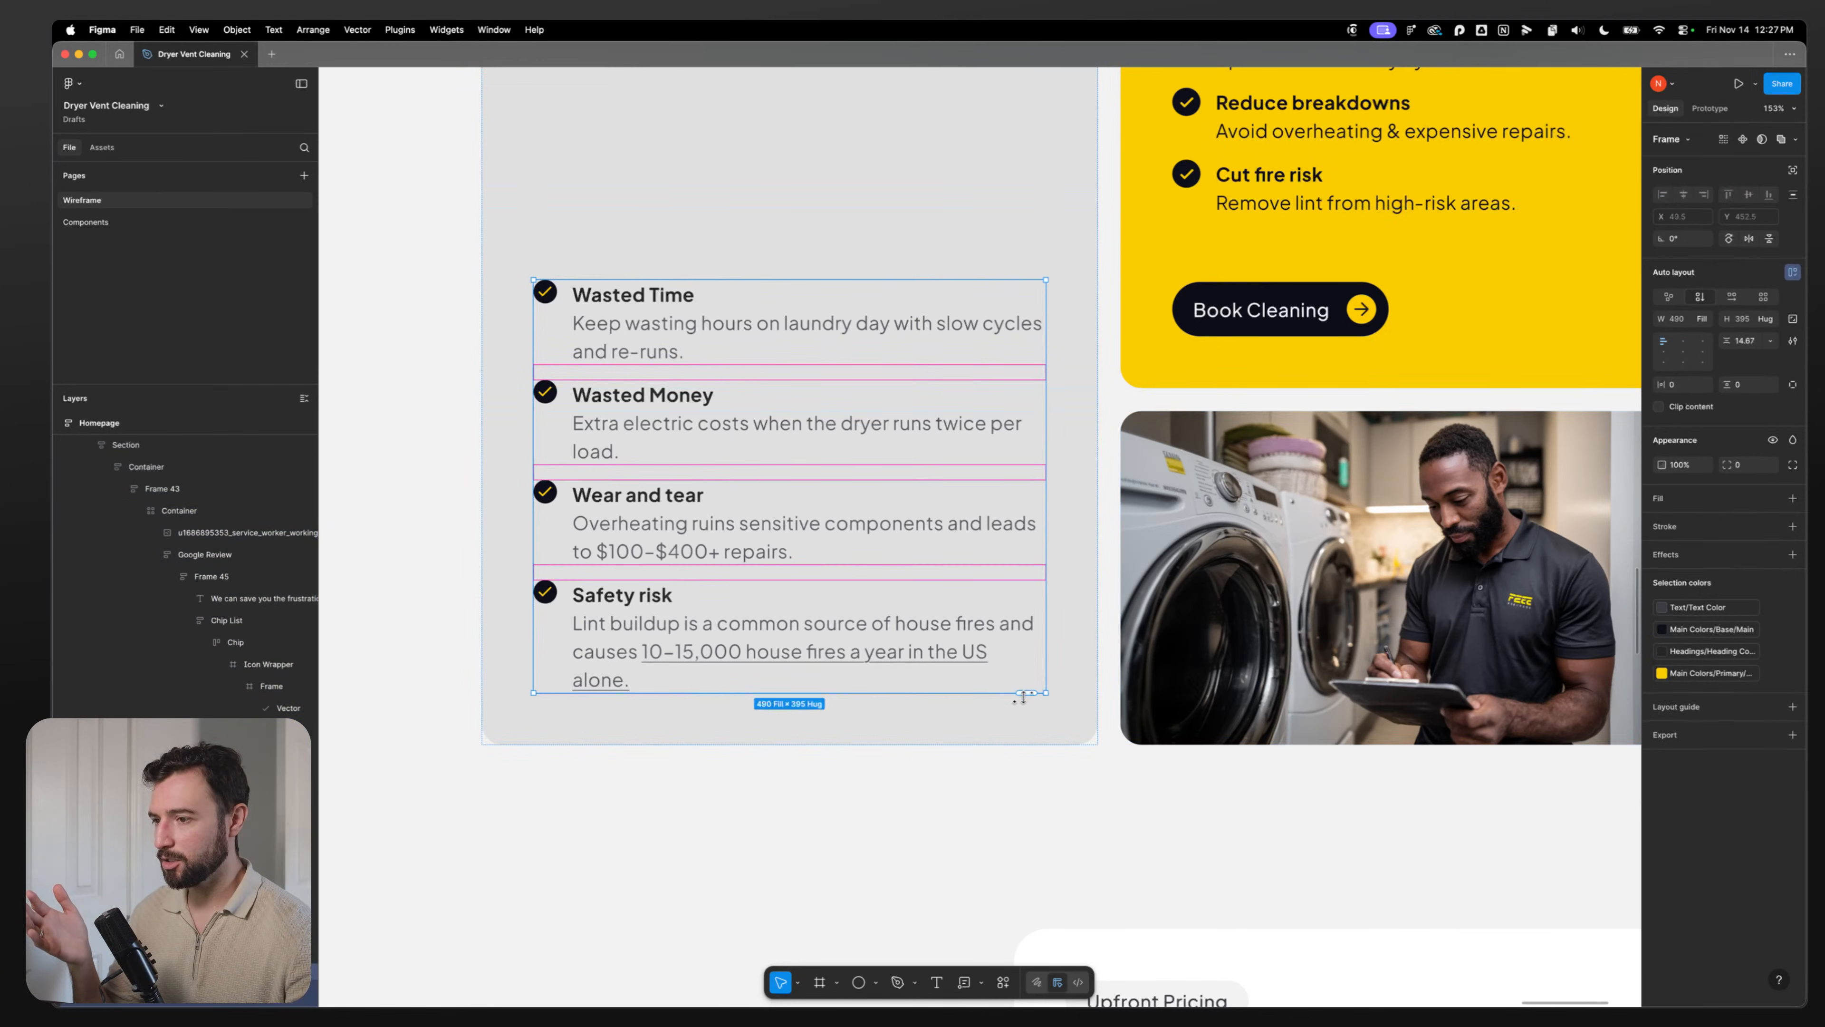
{"action": "left_click_drag", "start_coordinate": [1015, 763], "coordinate": [1013, 736]}
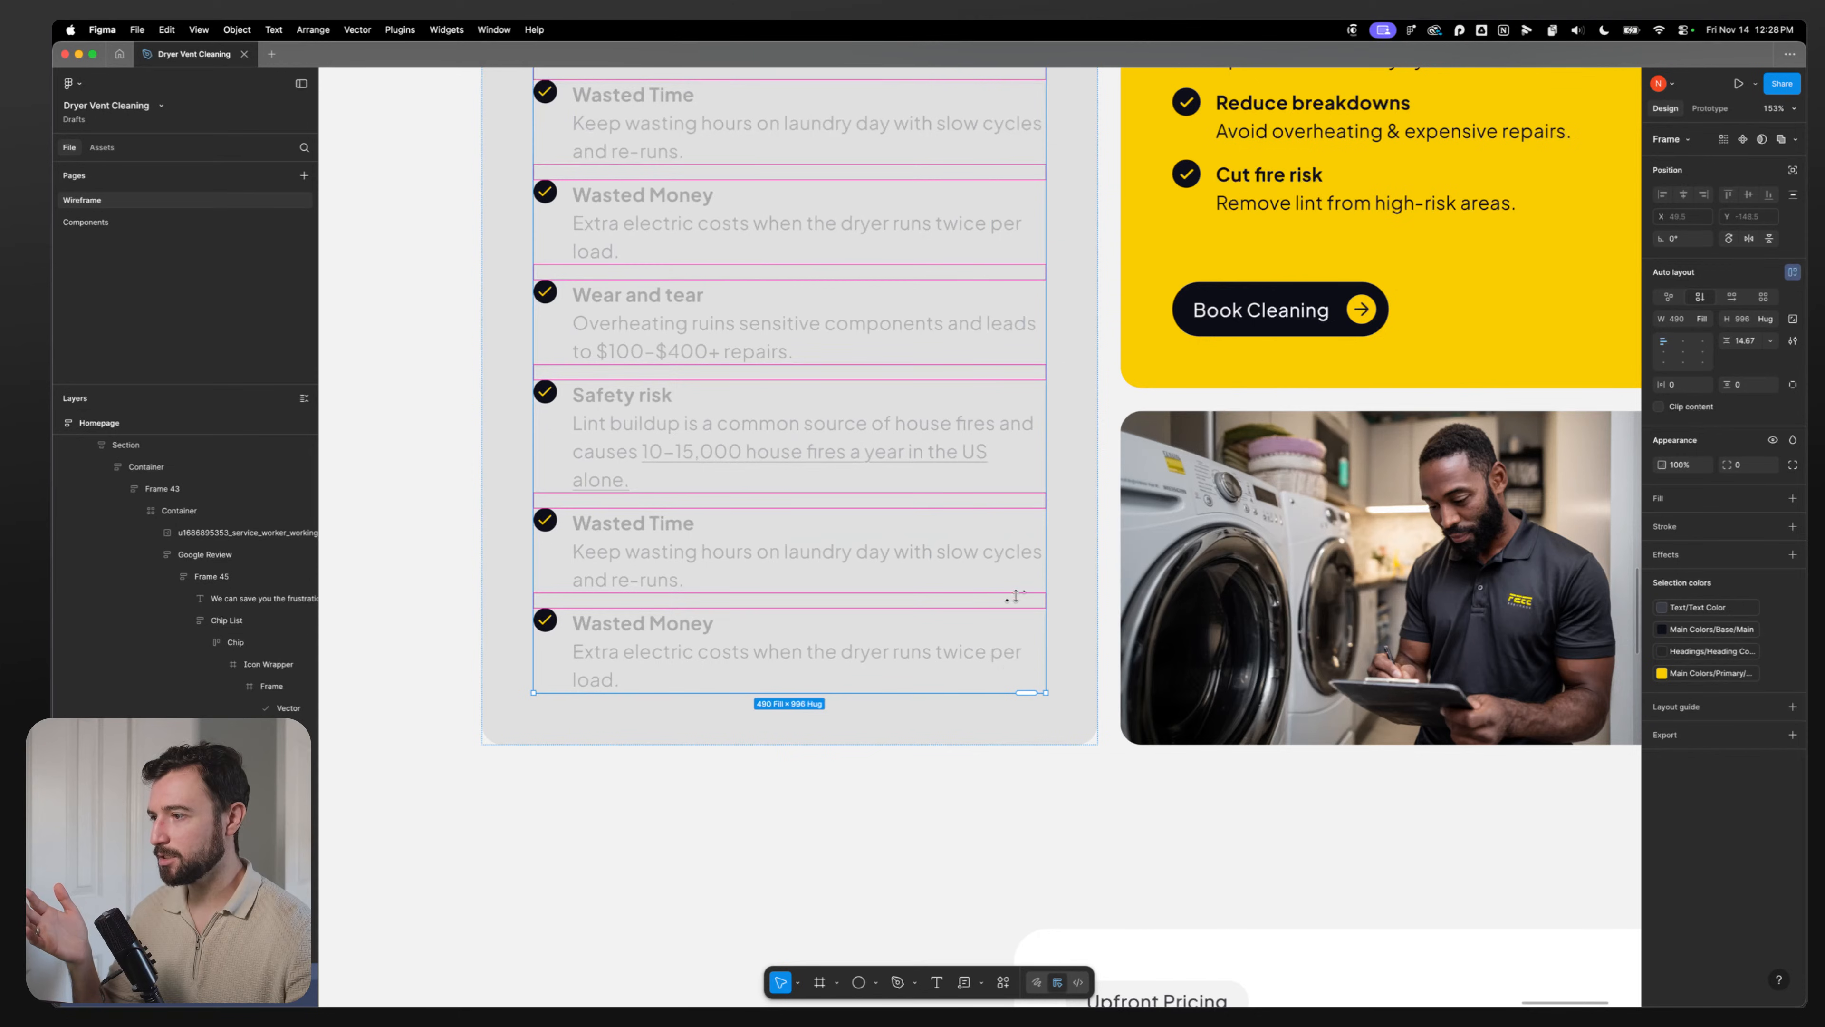
{"action": "left_click_drag", "start_coordinate": [1015, 596], "coordinate": [1016, 677]}
{"action": "left_click_drag", "start_coordinate": [1007, 749], "coordinate": [995, 693]}
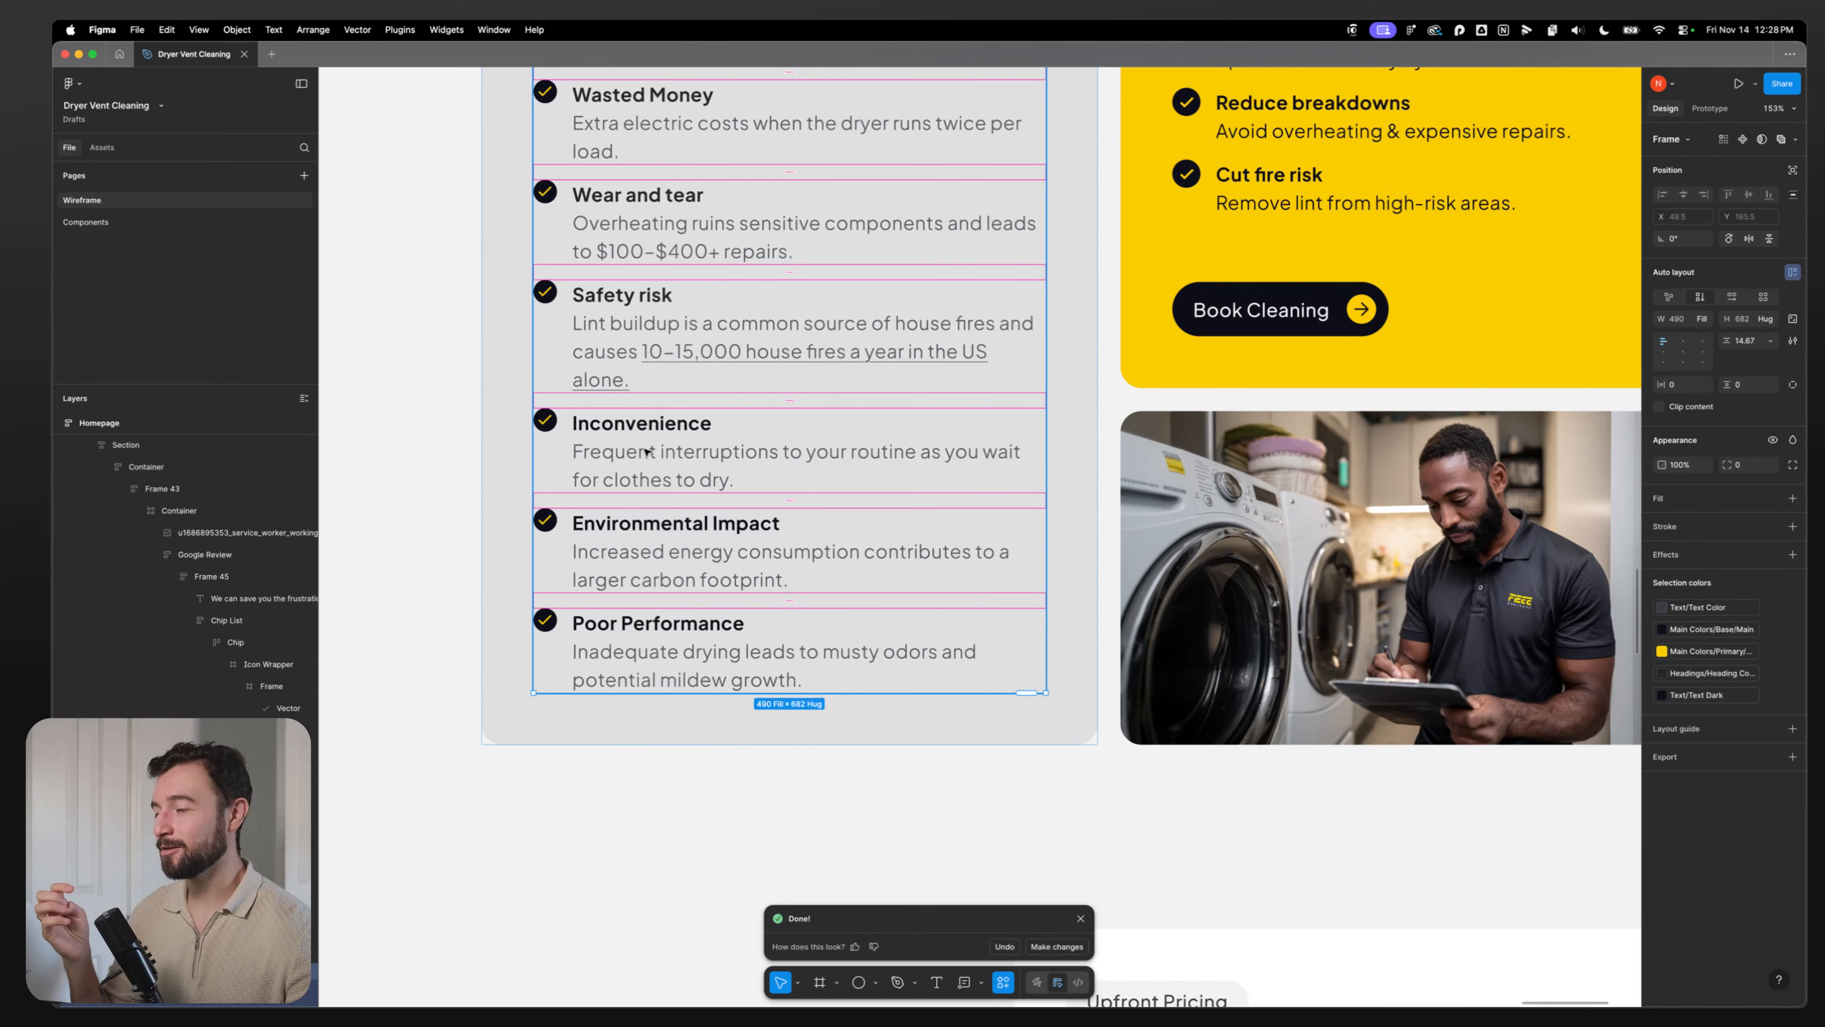
Step: Delete the Inconvenience, Environmental Impact and Poor Performance List Items from the grey card
{"action": "left_click", "coordinate": [629, 491]}
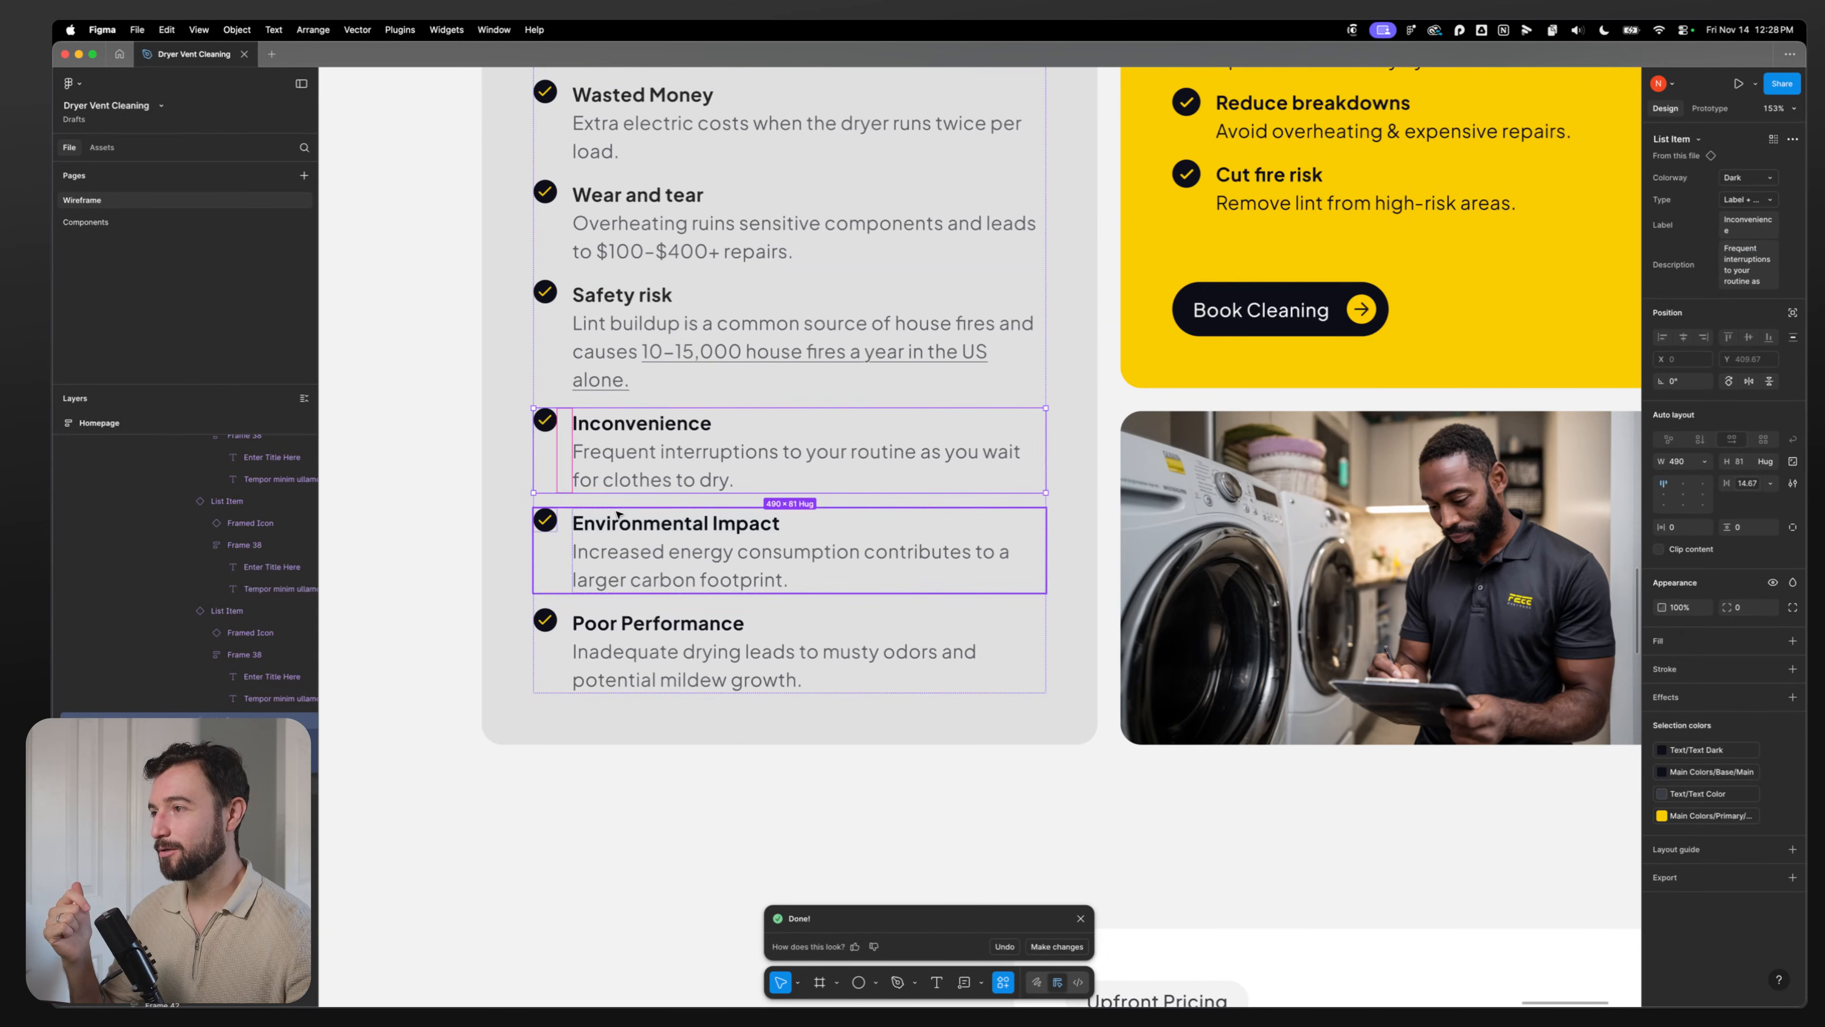
{"action": "scroll", "coordinate": [628, 503], "scroll_direction": "up", "scroll_amount": 5}
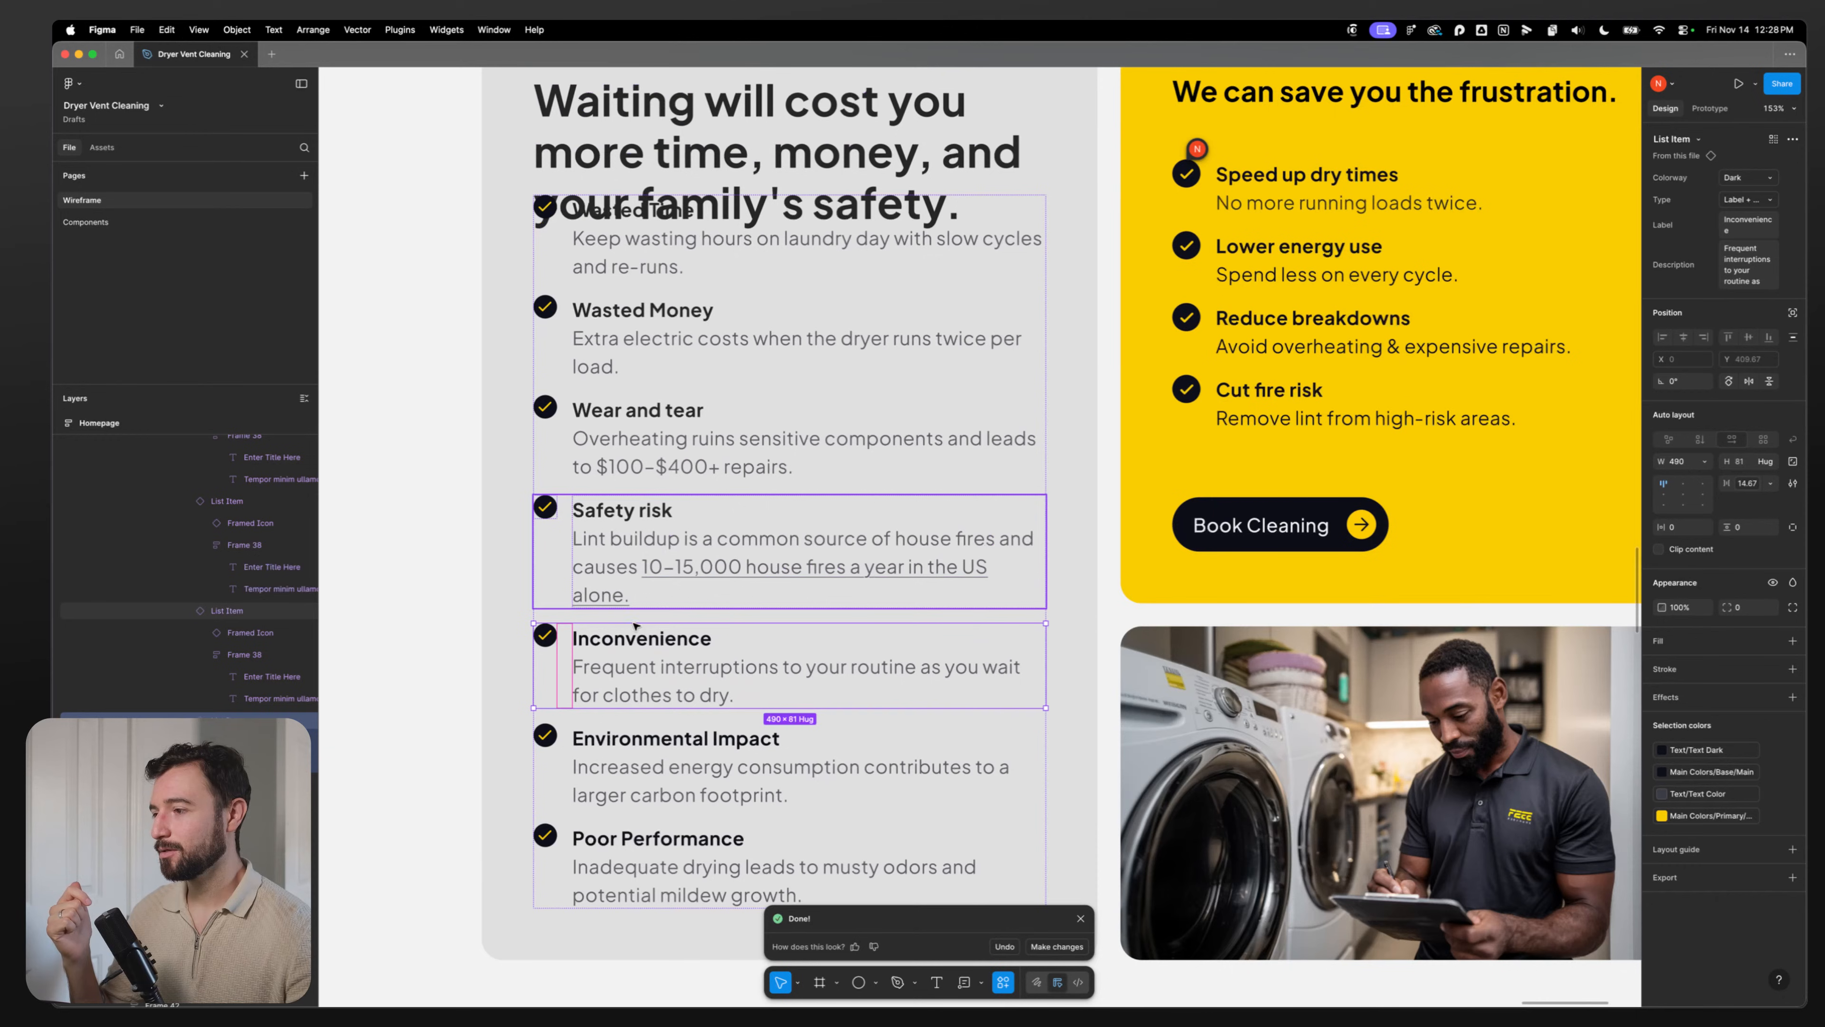
{"action": "left_click", "coordinate": [640, 765], "text": "shift"}
{"action": "left_click", "coordinate": [647, 861], "text": "shift"}
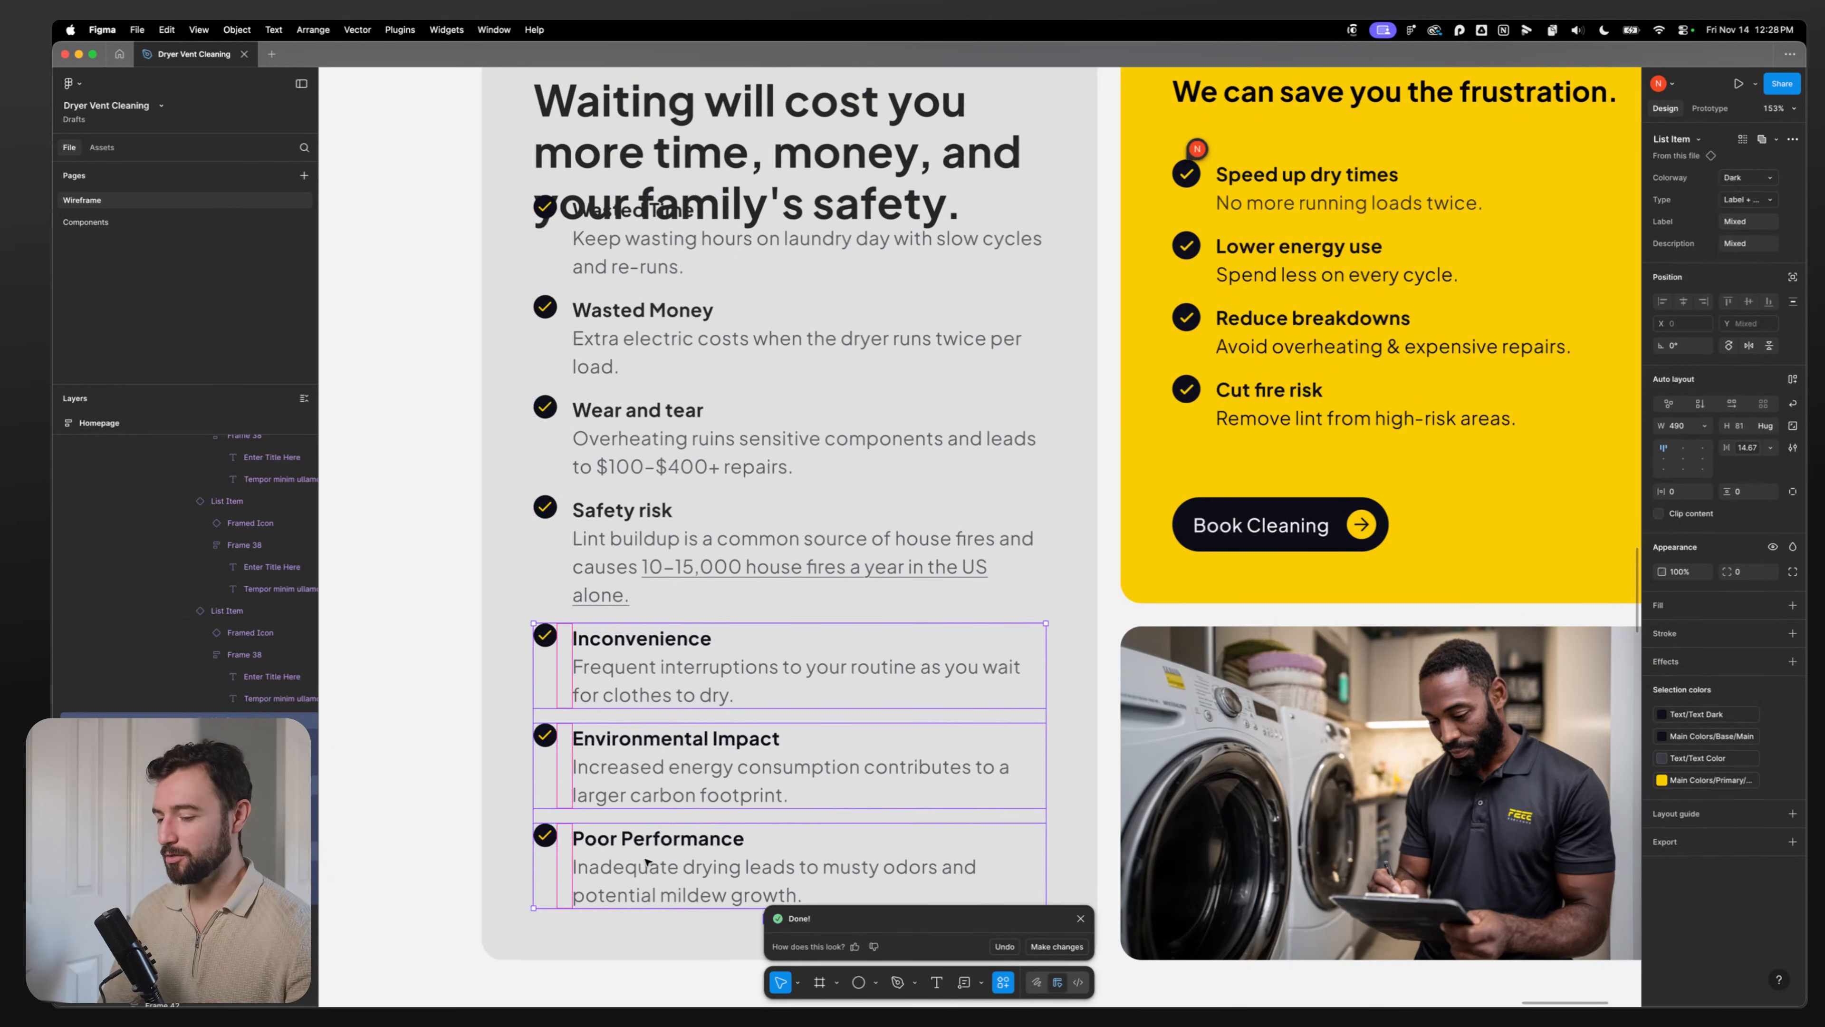
{"action": "key", "text": "Delete"}
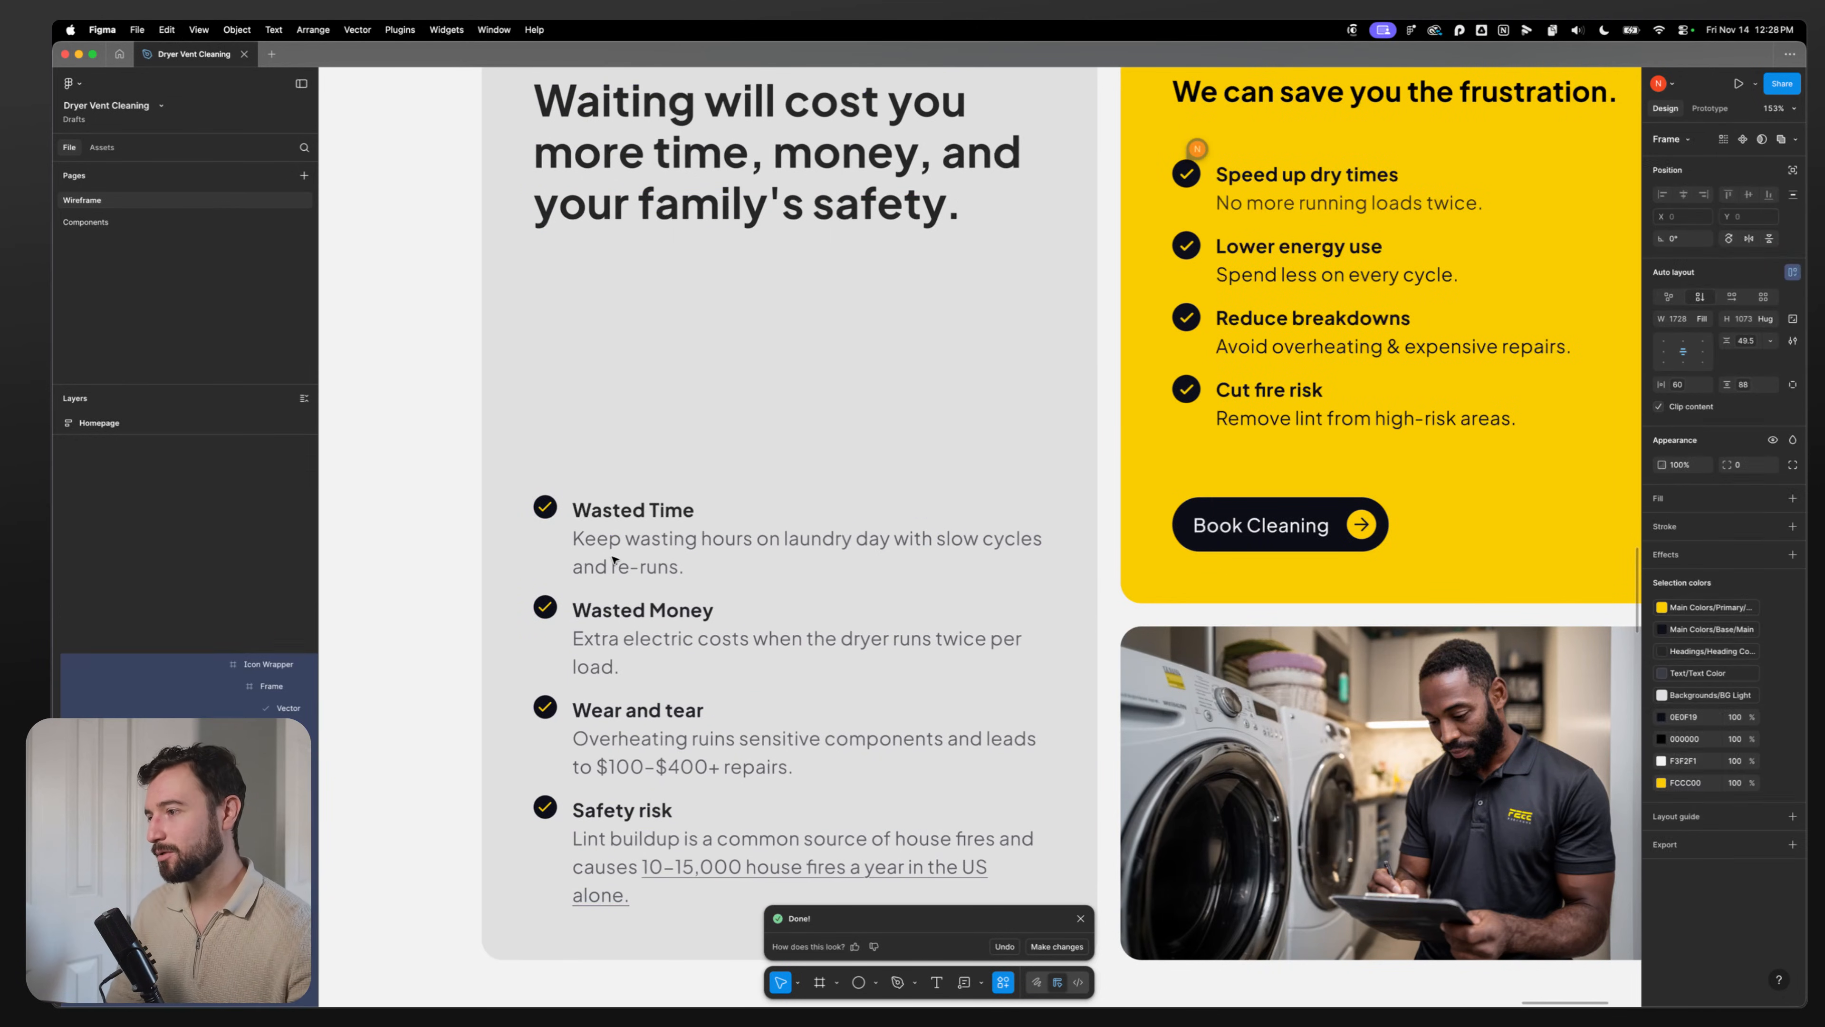
Step: Try pasting the grey card's whole list into the yellow card and undo the paste
{"action": "left_click", "coordinate": [612, 564]}
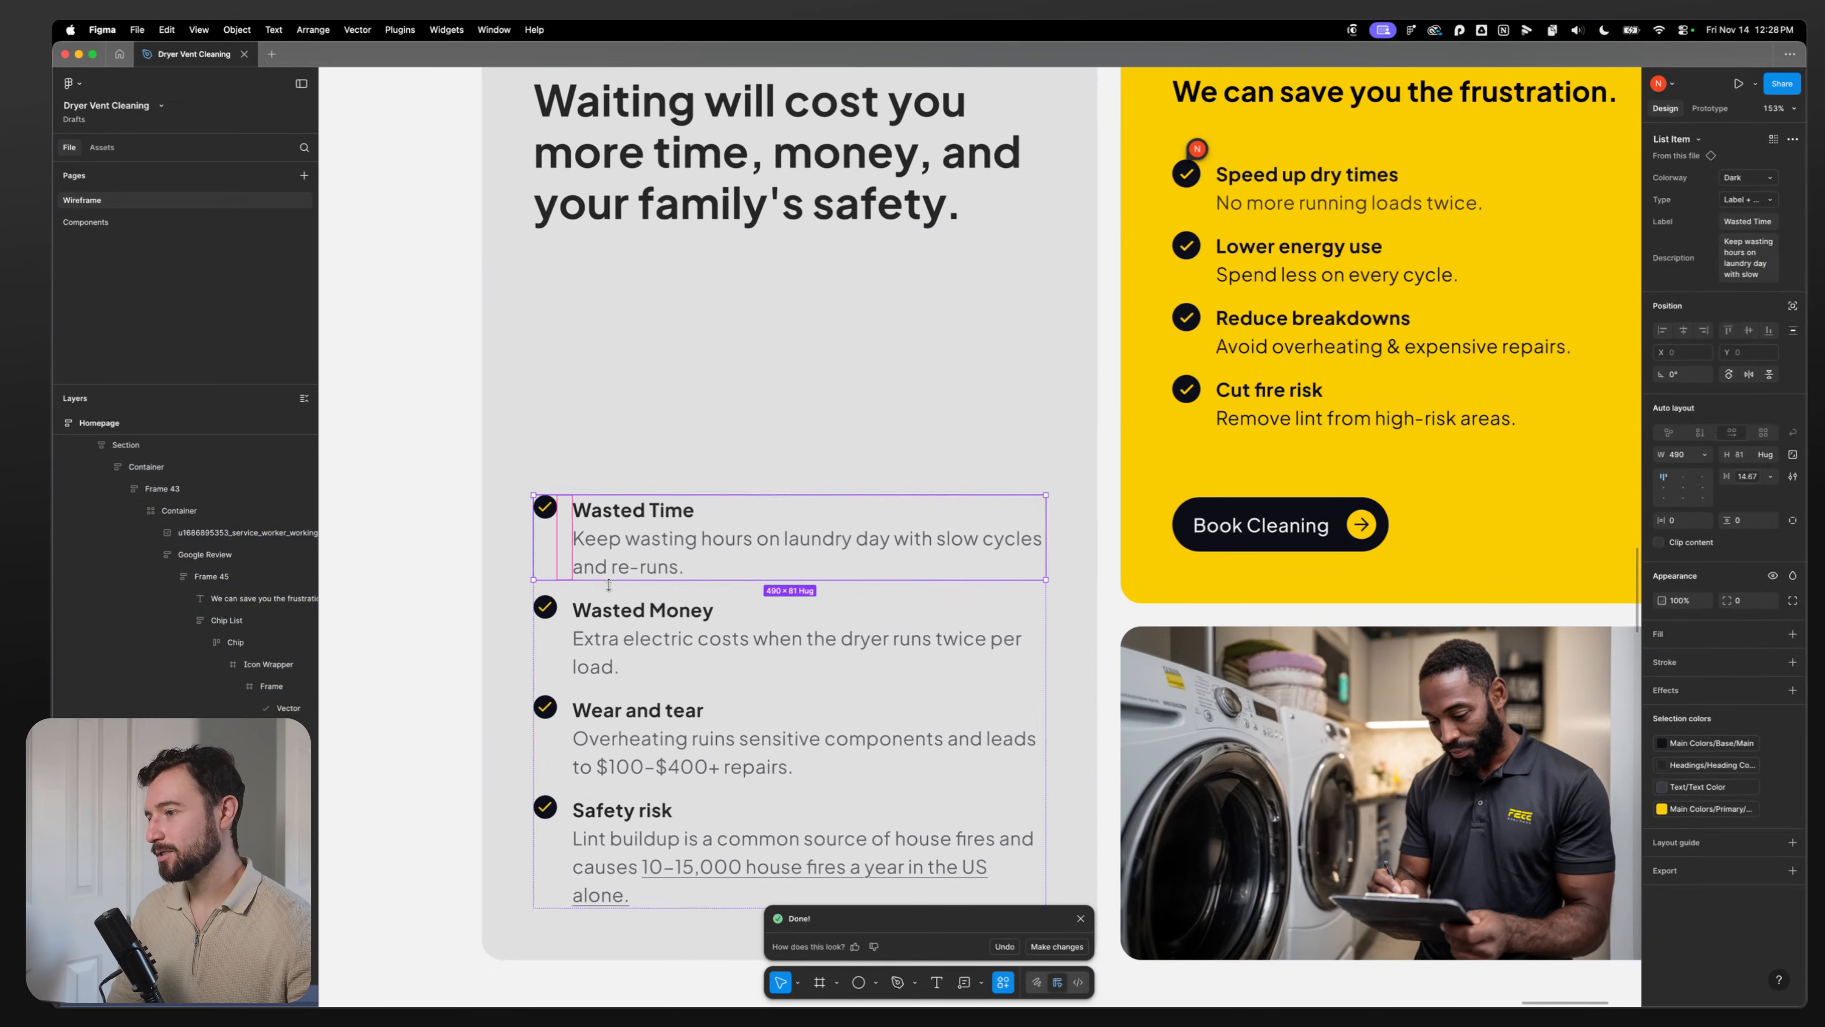
{"action": "left_click", "coordinate": [1272, 146]}
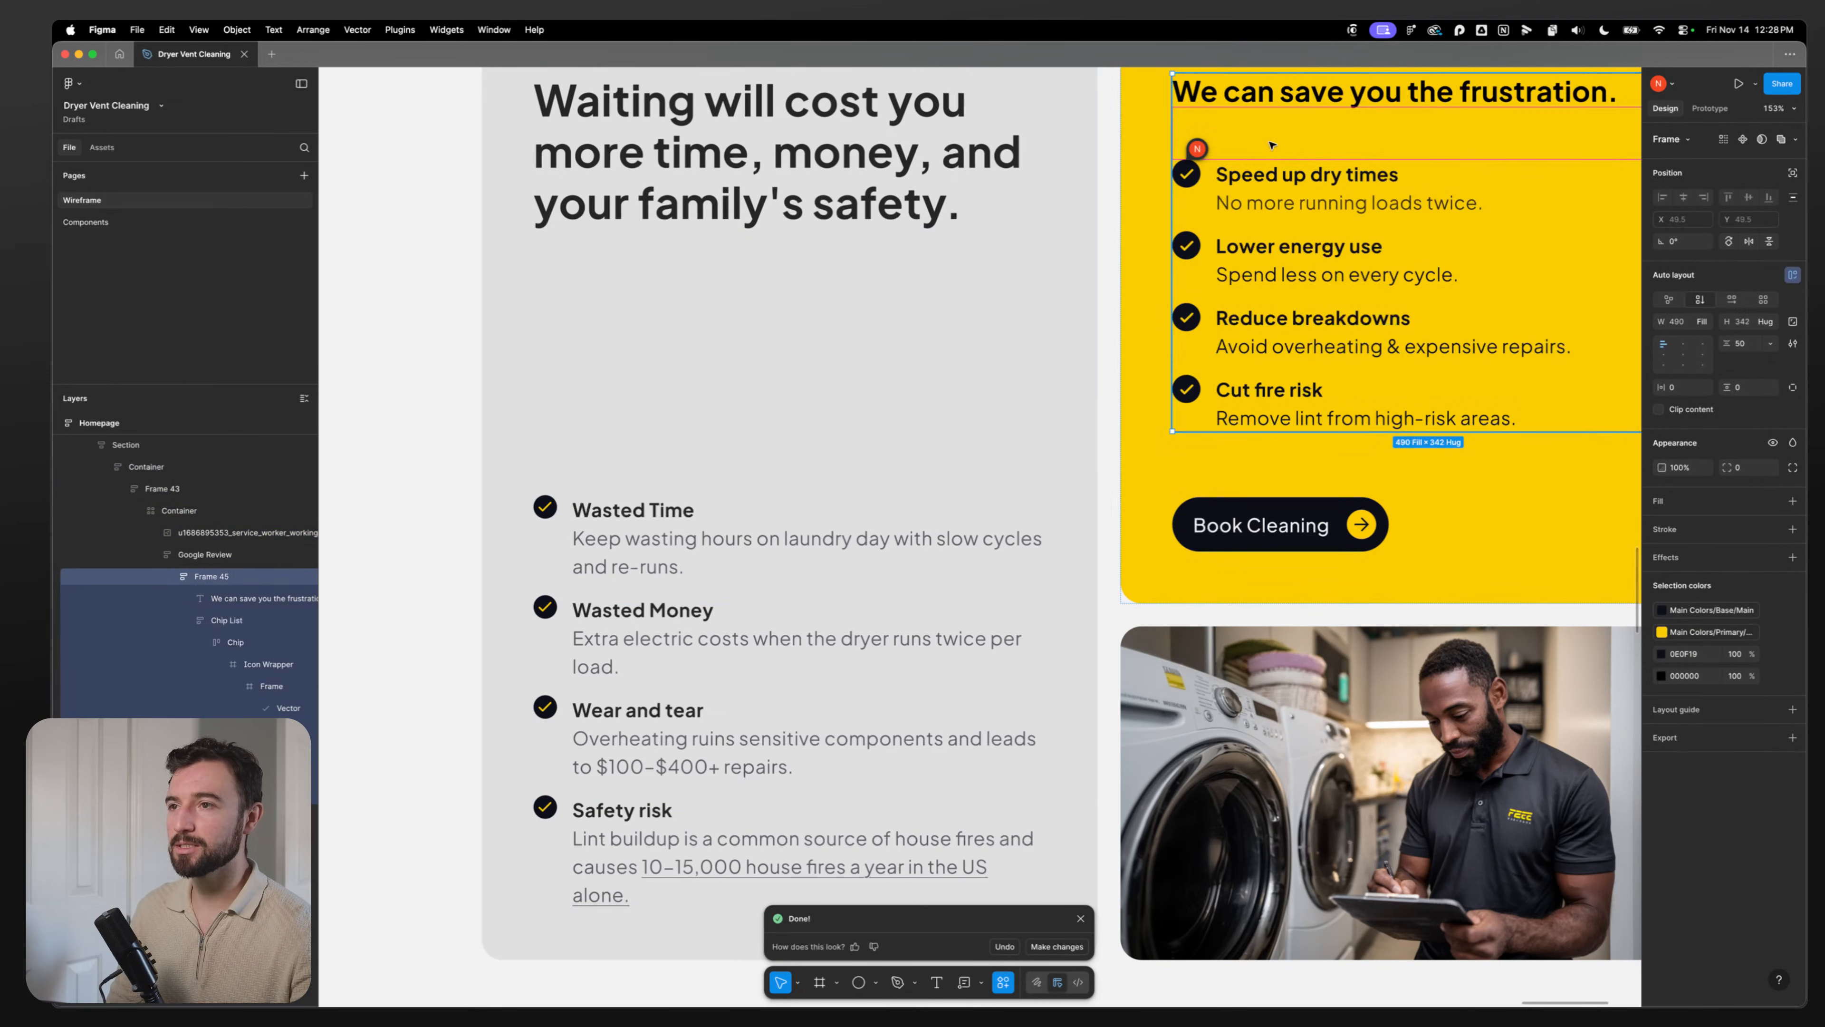
{"action": "left_click", "coordinate": [1241, 408]}
{"action": "key", "text": "cmd+v"}
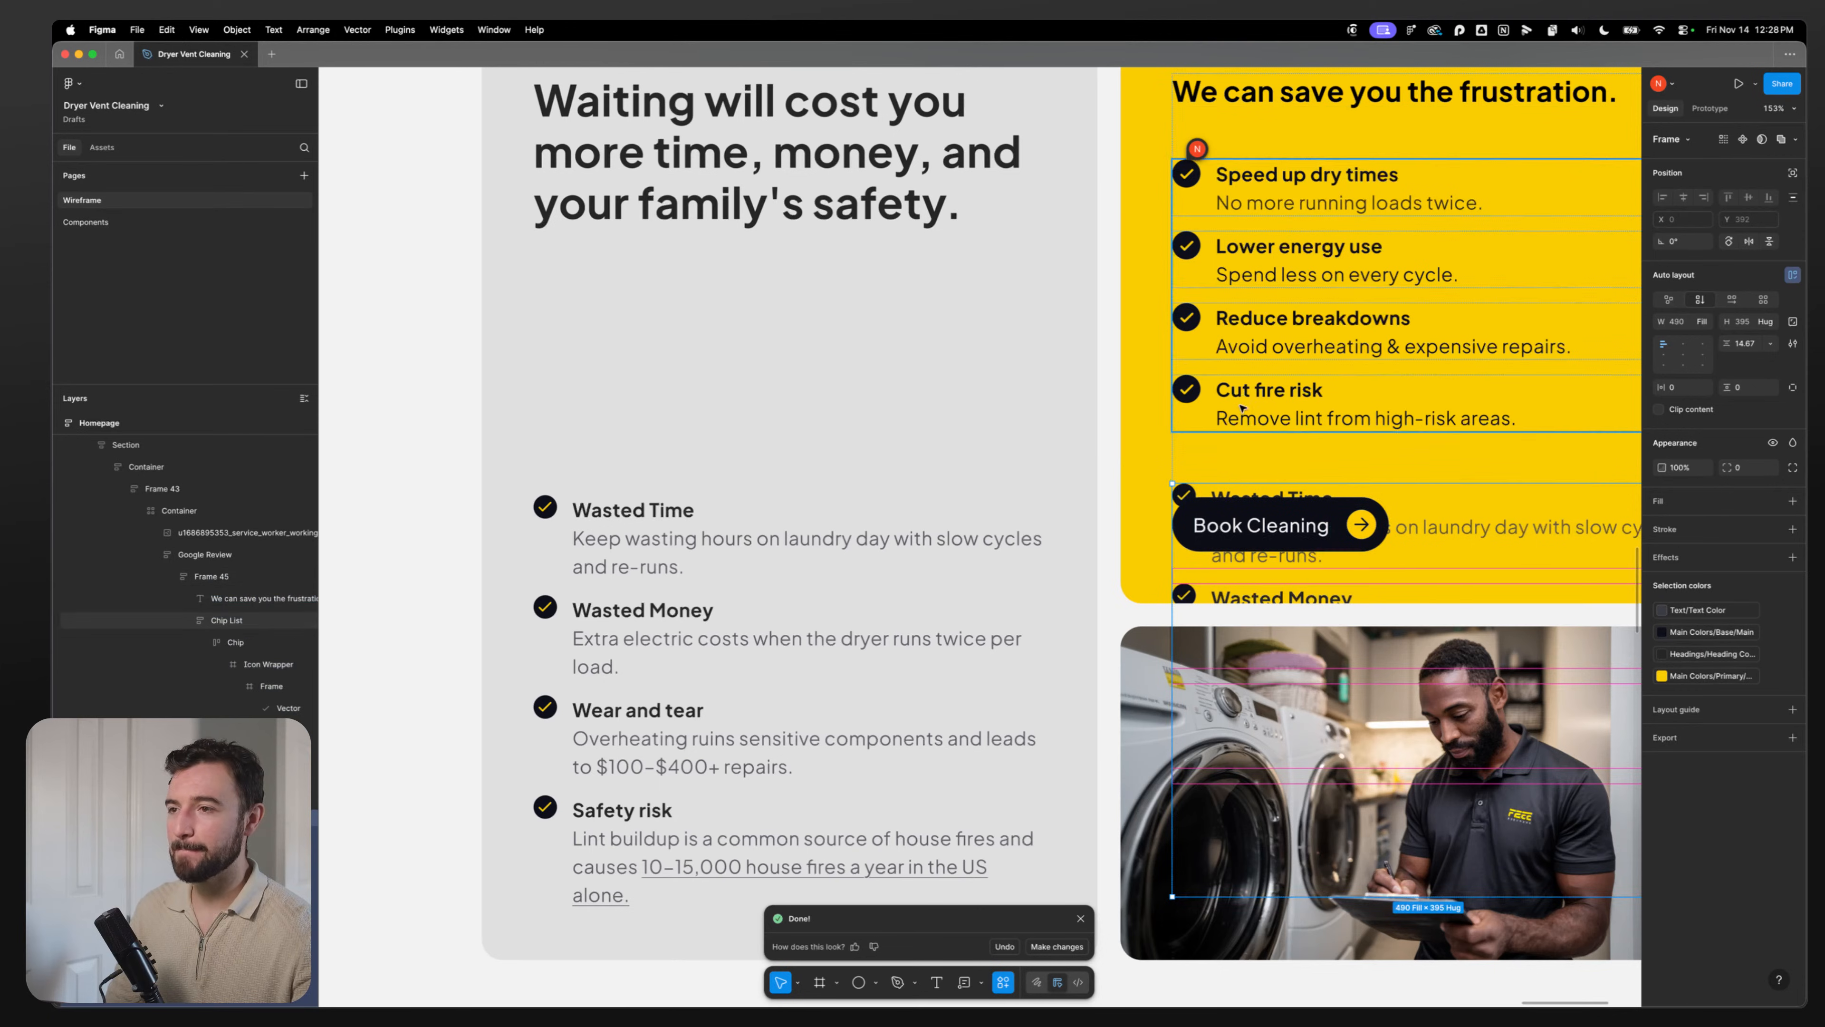
{"action": "key", "text": "super+z"}
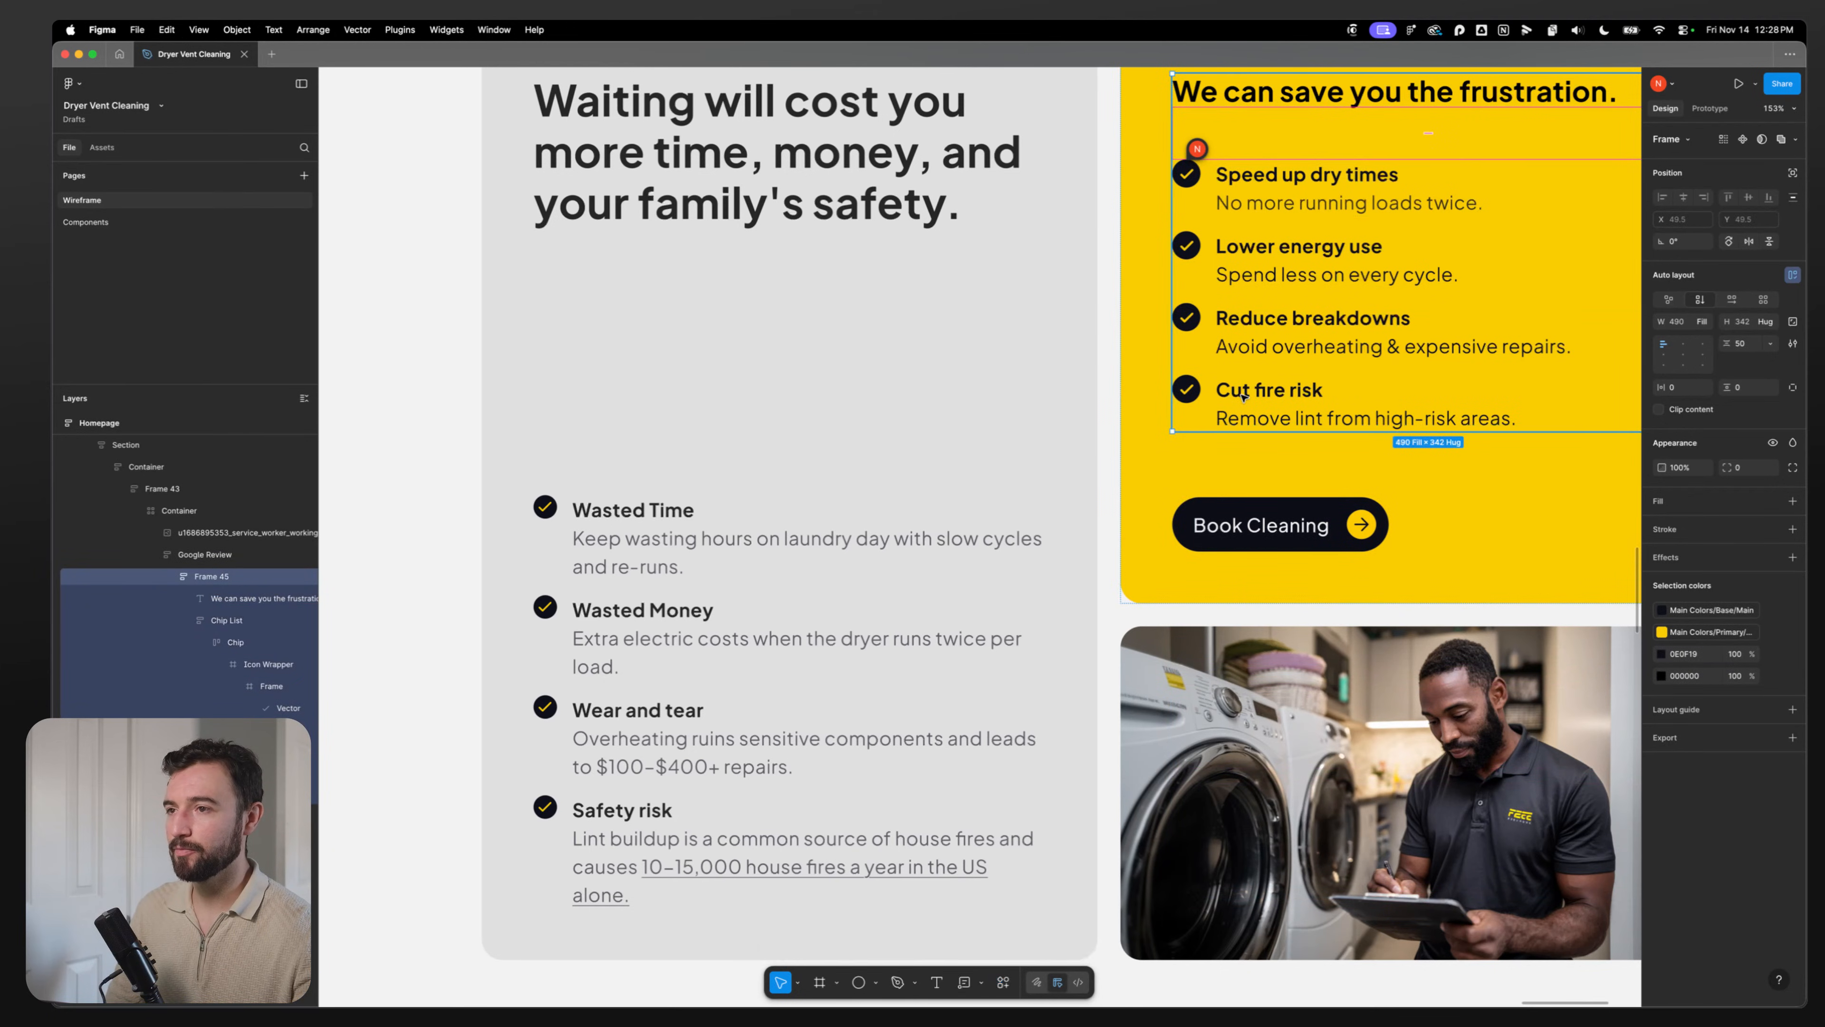
Step: Copy the Wasted Time List Item into the yellow card's Chip List and move it above Speed up dry times
{"action": "double_click", "coordinate": [1266, 202]}
{"action": "double_click", "coordinate": [720, 513]}
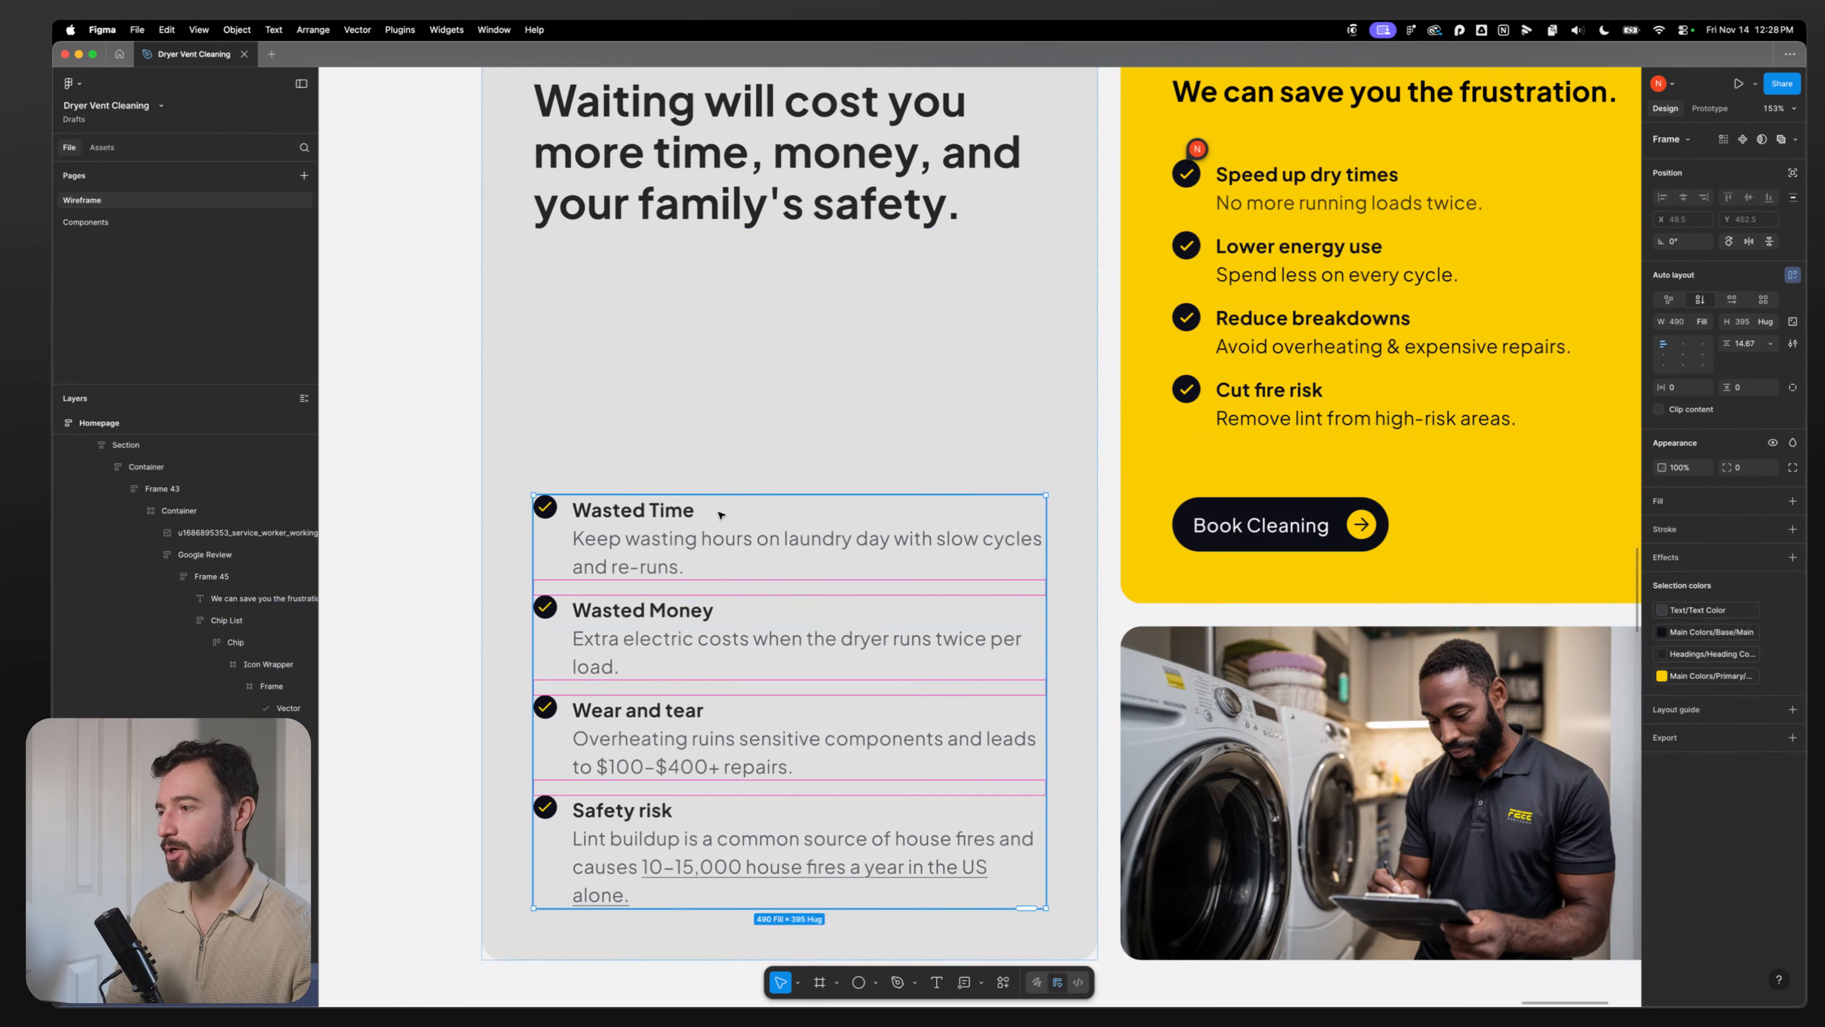
{"action": "double_click", "coordinate": [721, 514]}
{"action": "left_click", "coordinate": [1378, 199]}
{"action": "double_click", "coordinate": [1378, 198]}
{"action": "key", "text": "super+v"}
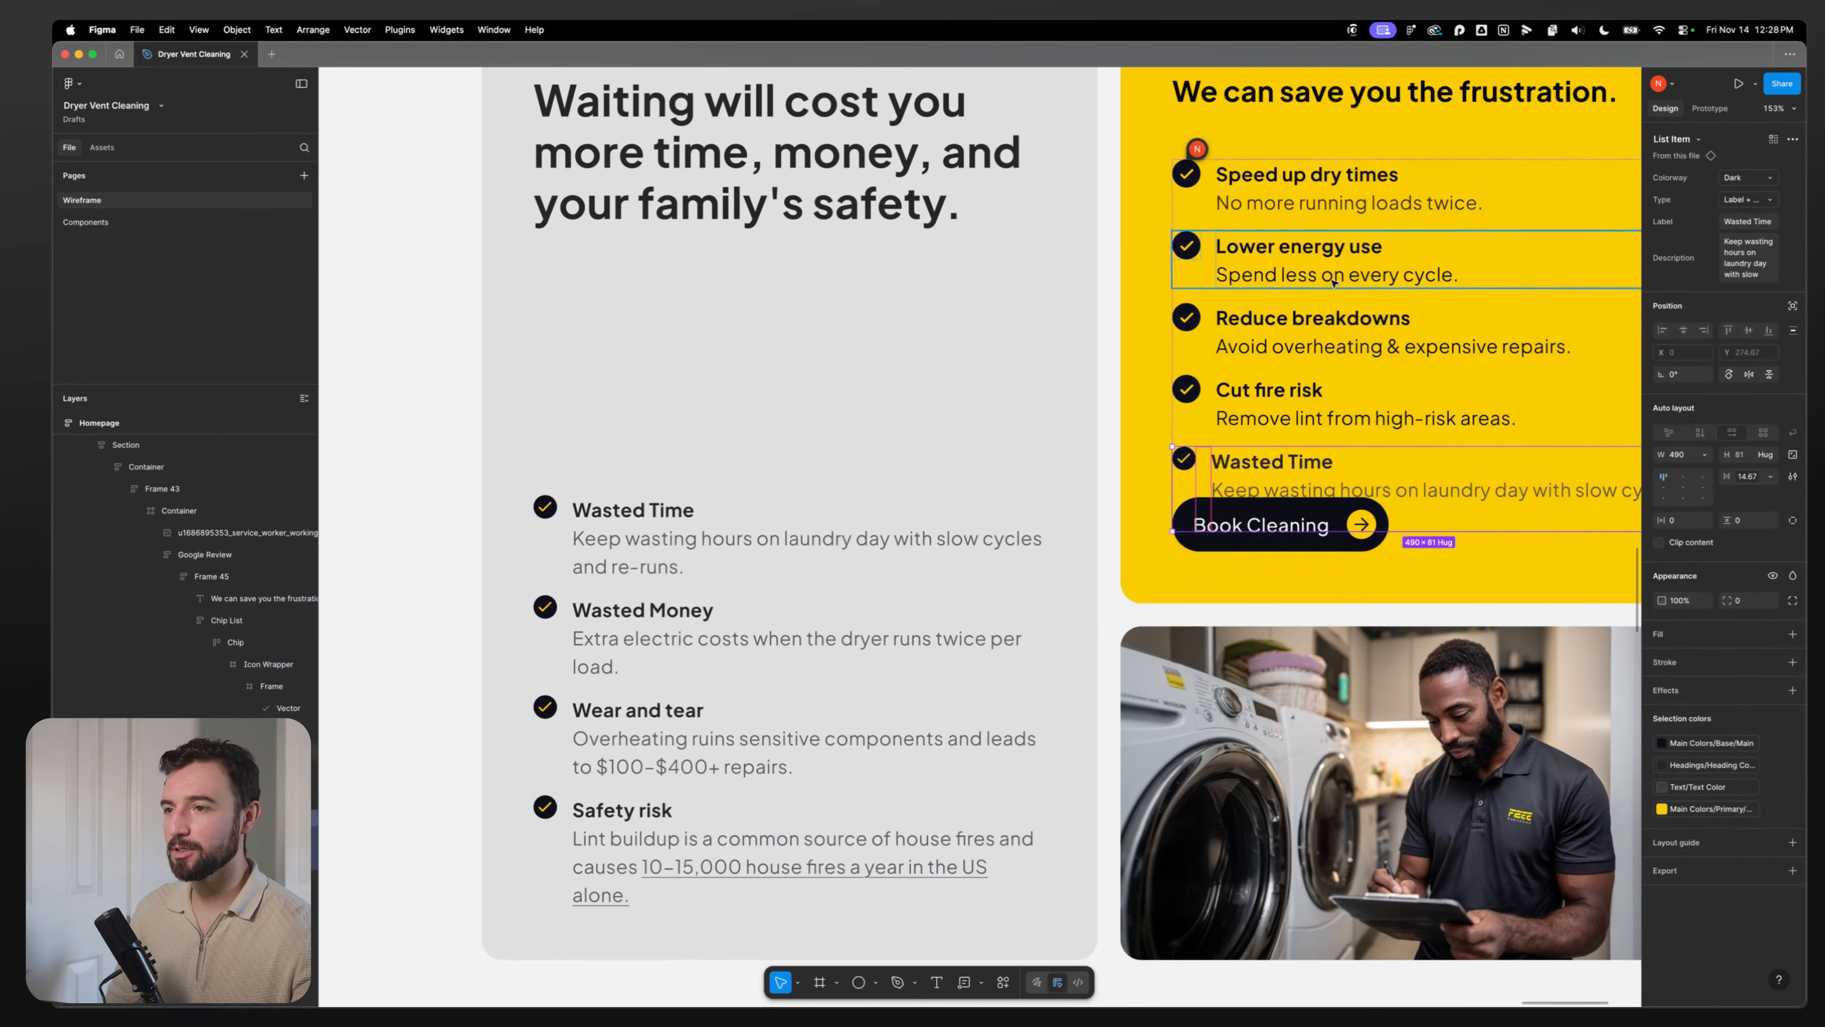
{"action": "left_click_drag", "start_coordinate": [1268, 475], "coordinate": [1269, 181]}
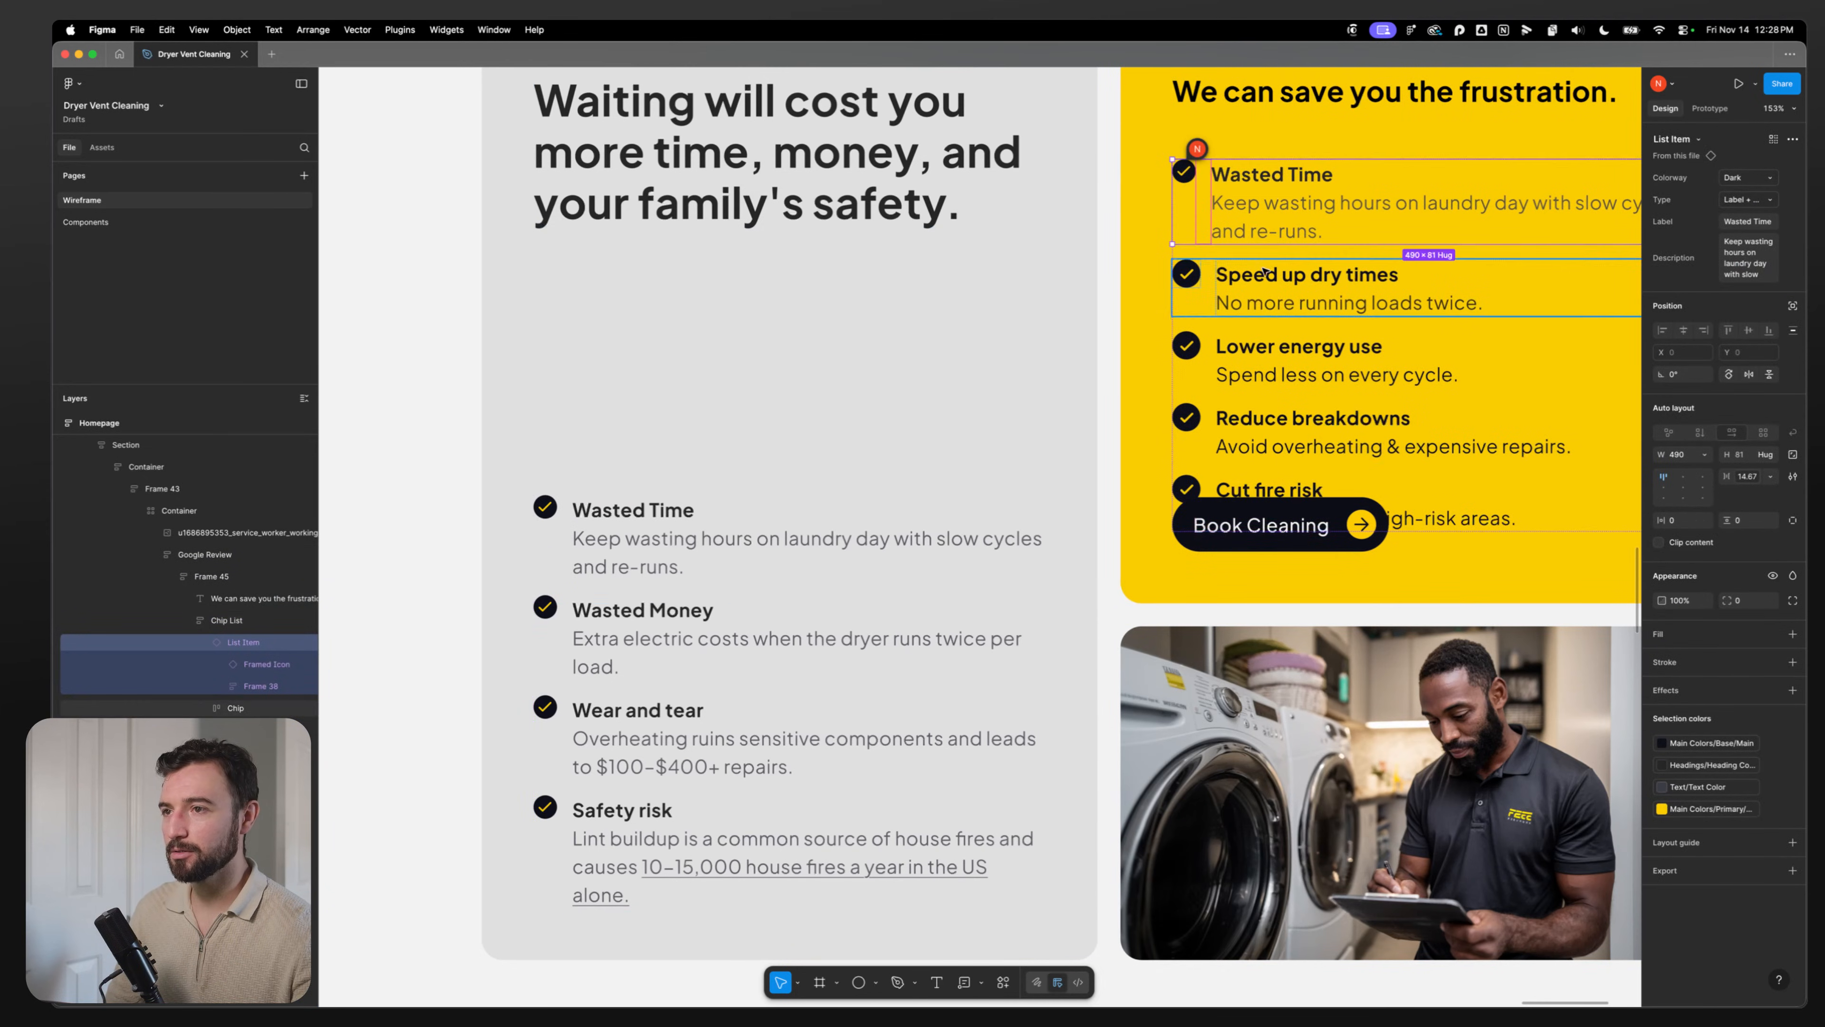
Step: Replace the new yellow-card List Item's label with "Speed up dry times" from the original chip below
{"action": "double_click", "coordinate": [1263, 270]}
{"action": "double_click", "coordinate": [1263, 271]}
{"action": "double_click", "coordinate": [1264, 270]}
{"action": "triple_click", "coordinate": [1263, 270]}
{"action": "key", "text": "super+c"}
{"action": "triple_click", "coordinate": [1271, 173]}
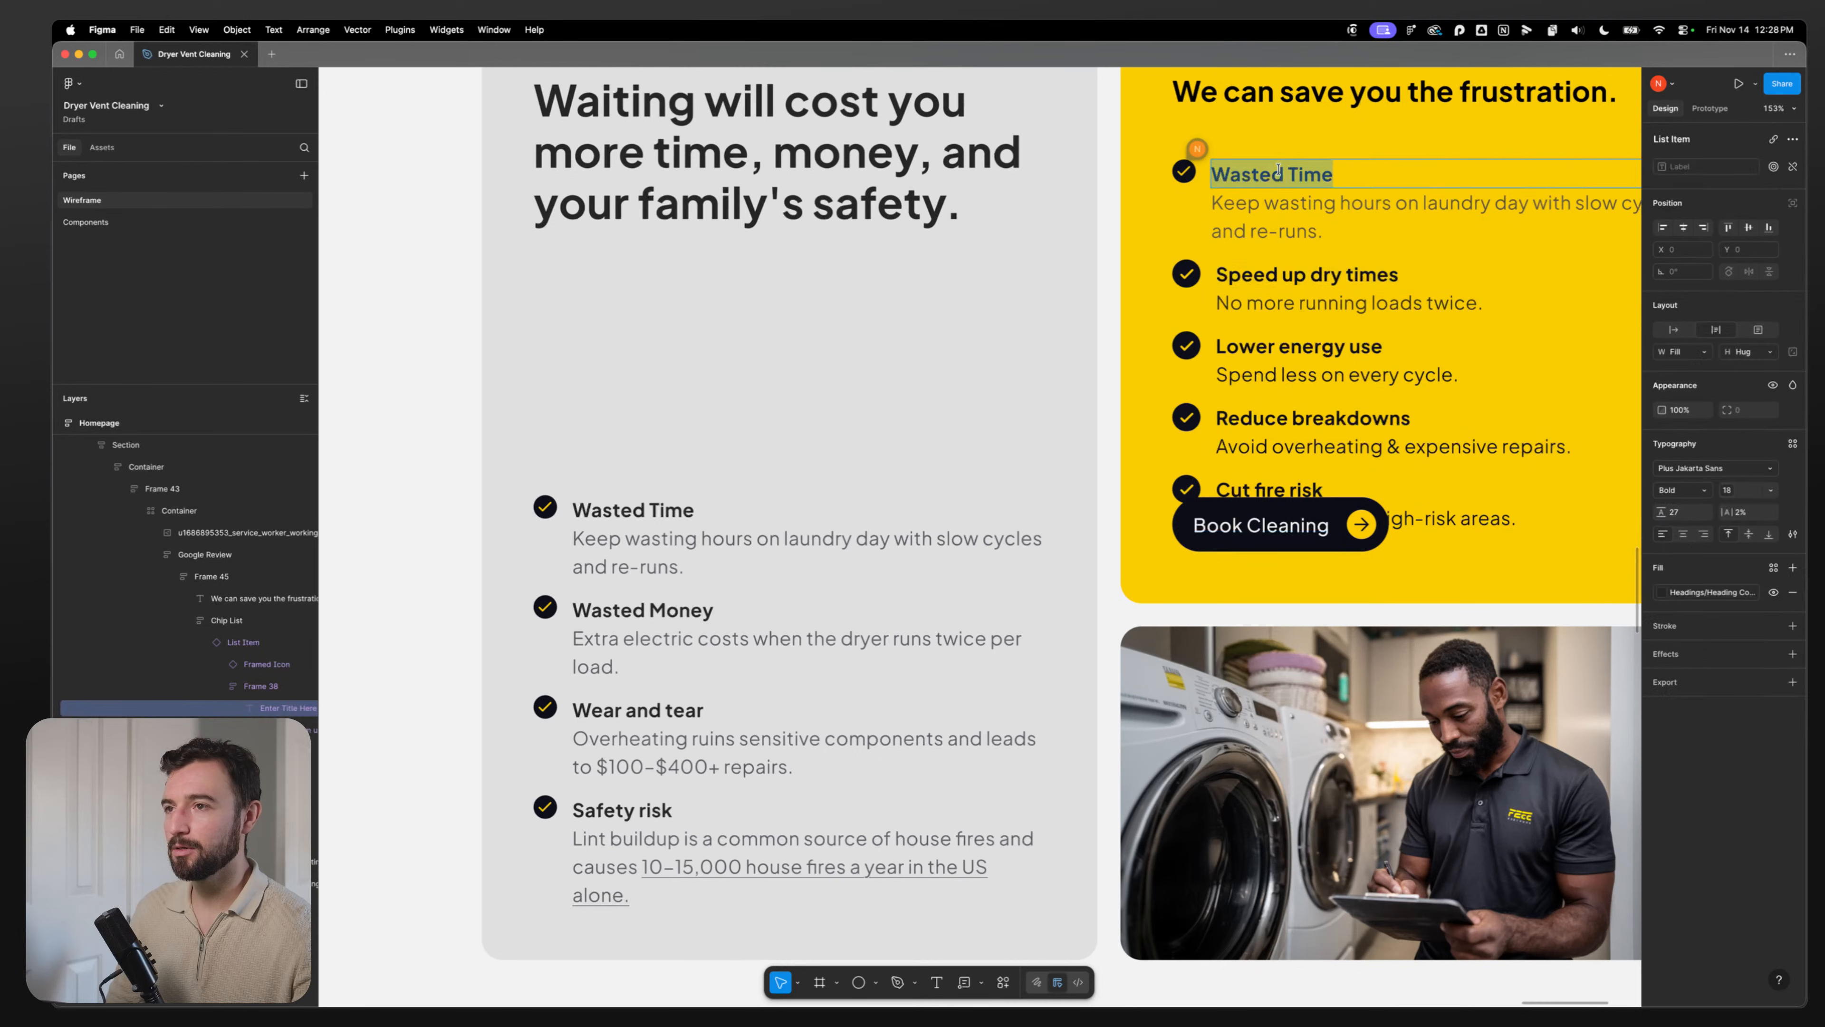
{"action": "key", "text": "super+v"}
Step: Replace the new yellow-card List Item's description with "No more running loads twice." from the original chip
{"action": "triple_click", "coordinate": [1283, 297]}
{"action": "key", "text": "super+c"}
{"action": "triple_click", "coordinate": [1271, 205]}
{"action": "key", "text": "super+v"}
{"action": "key", "text": "Escape"}
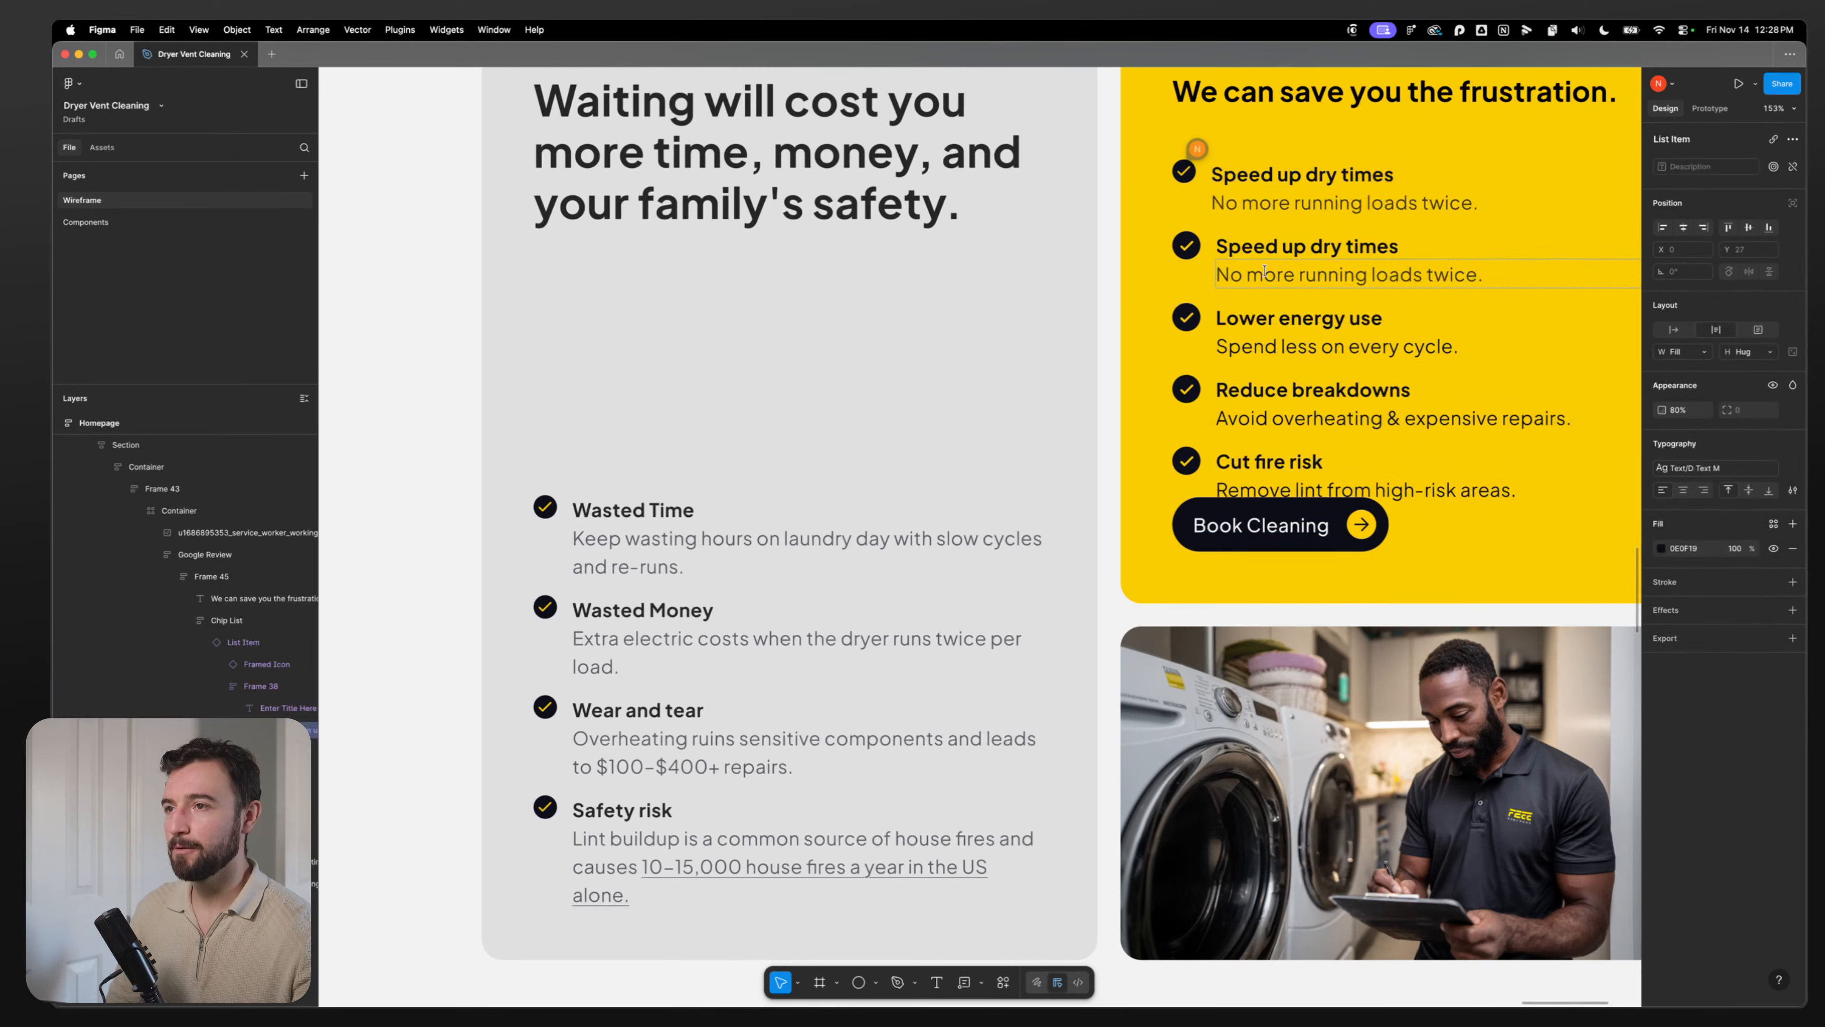
Step: Undo the last edit and paste "No more running loads twice." again as the new yellow-card List Item's description
{"action": "key", "text": "super+z"}
{"action": "triple_click", "coordinate": [1265, 231]}
{"action": "key", "text": "super+v"}
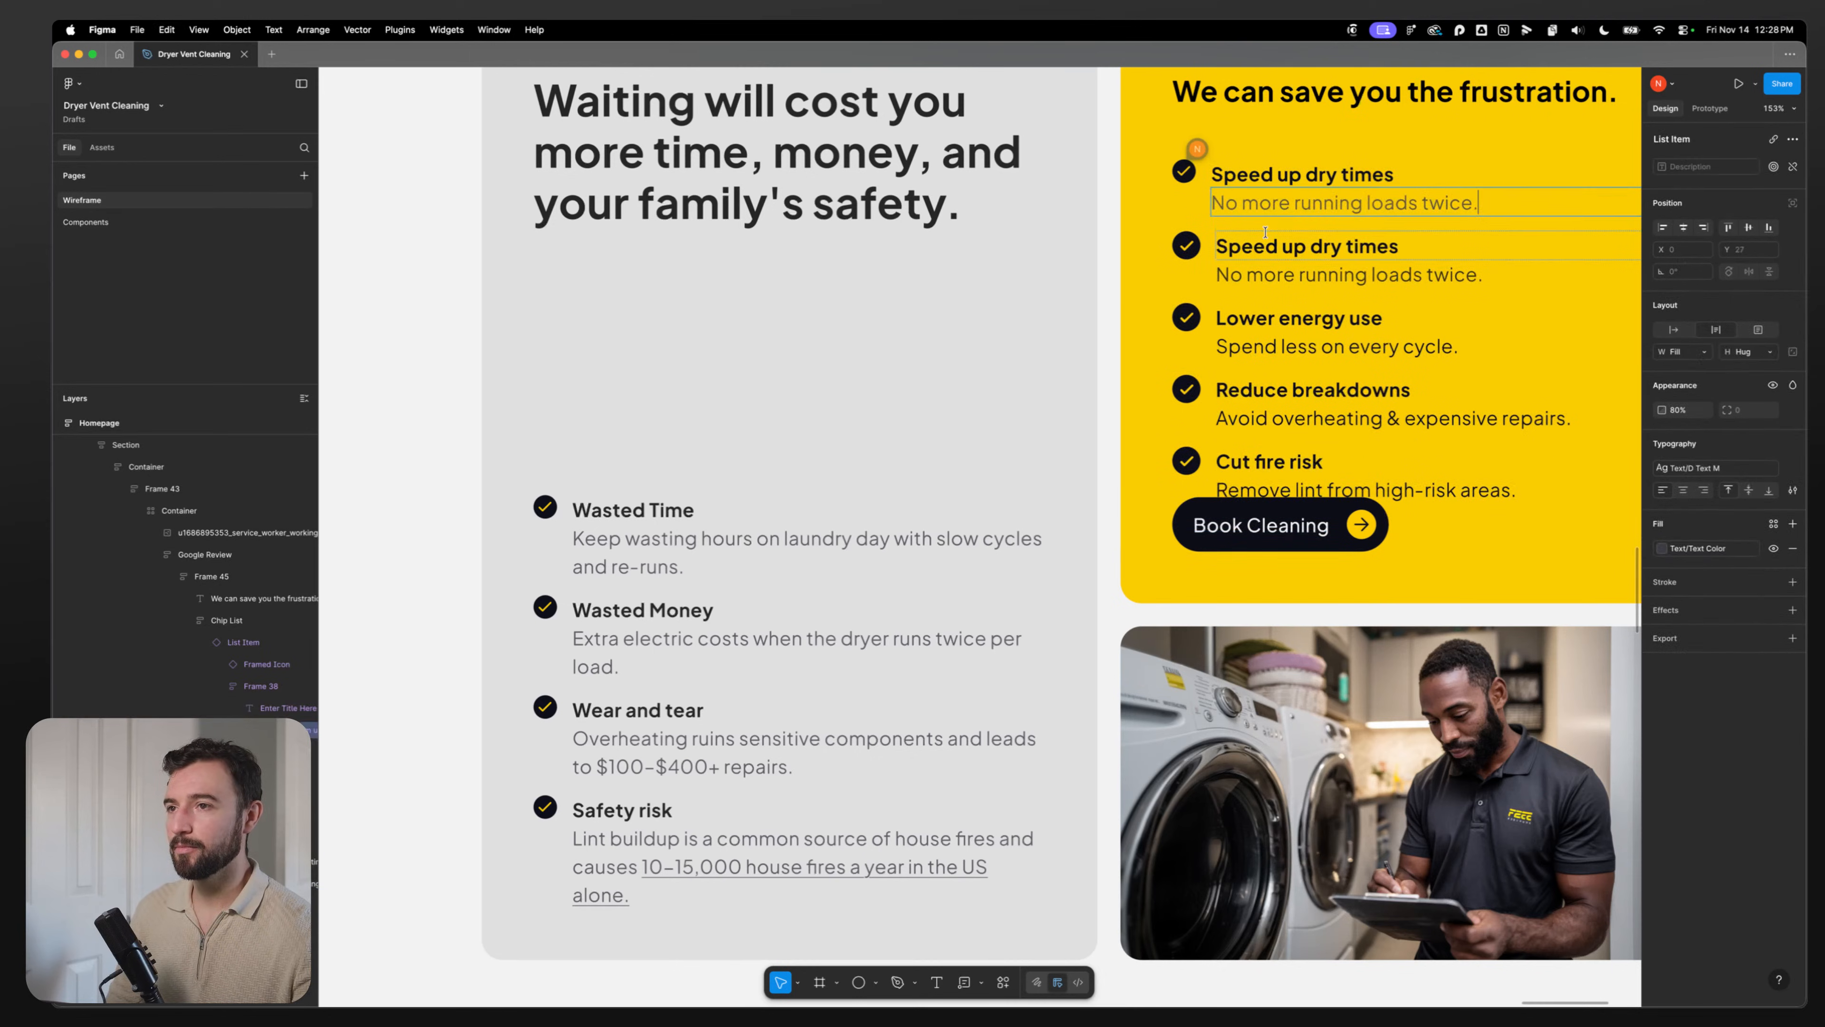
{"action": "left_click", "coordinate": [1193, 203]}
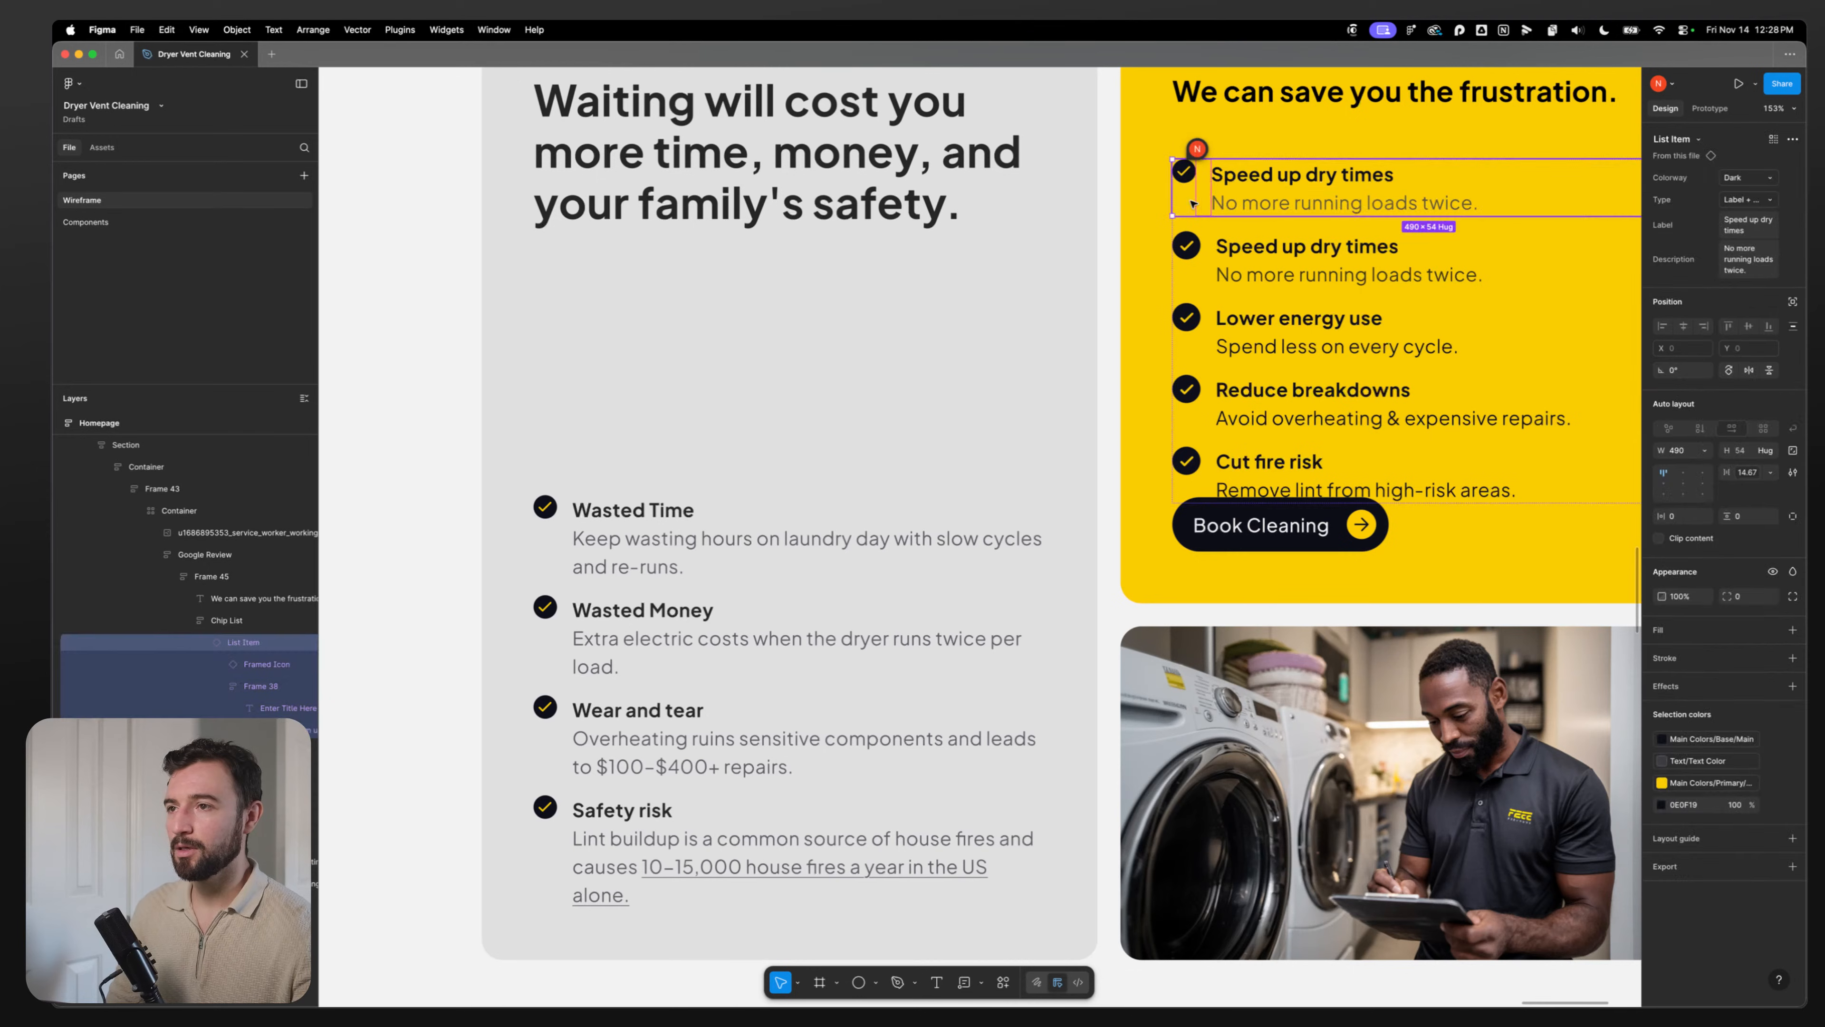
Step: Inspect the new List Item's text layers, examine the variants in its main component, and return to the Wireframe page
{"action": "double_click", "coordinate": [1271, 203]}
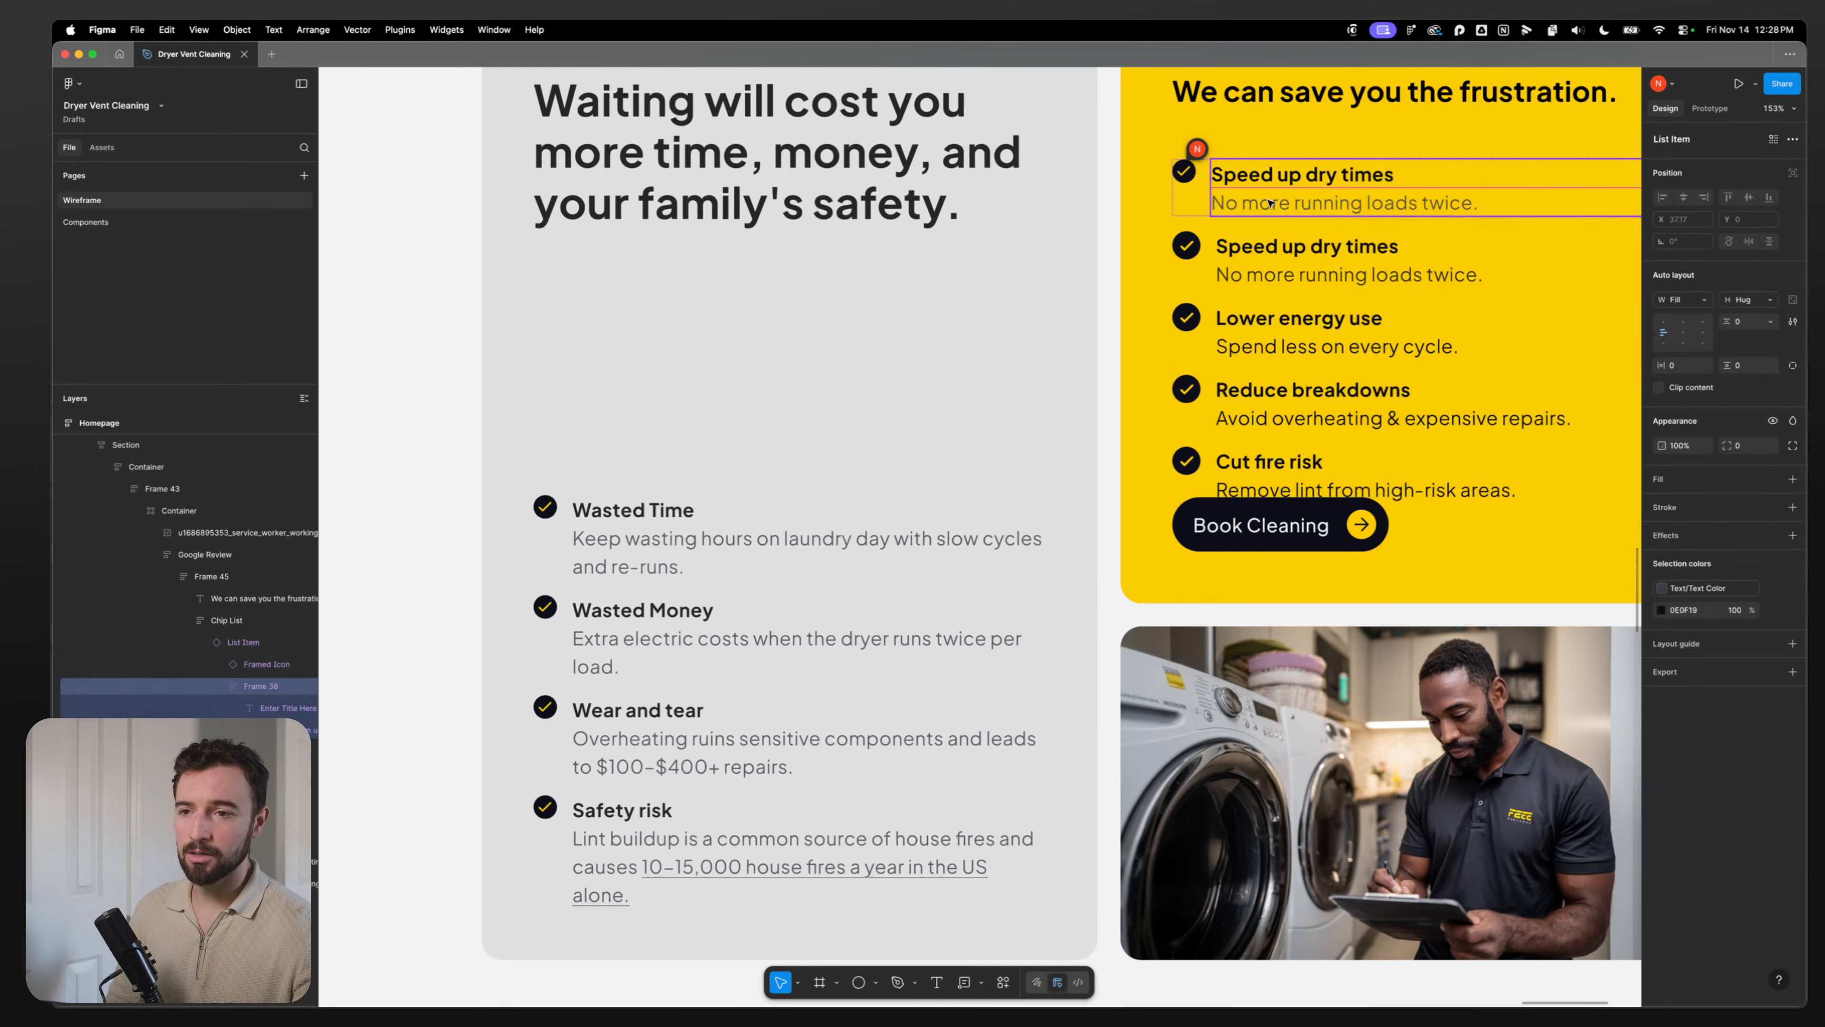
{"action": "left_click", "coordinate": [1281, 179]}
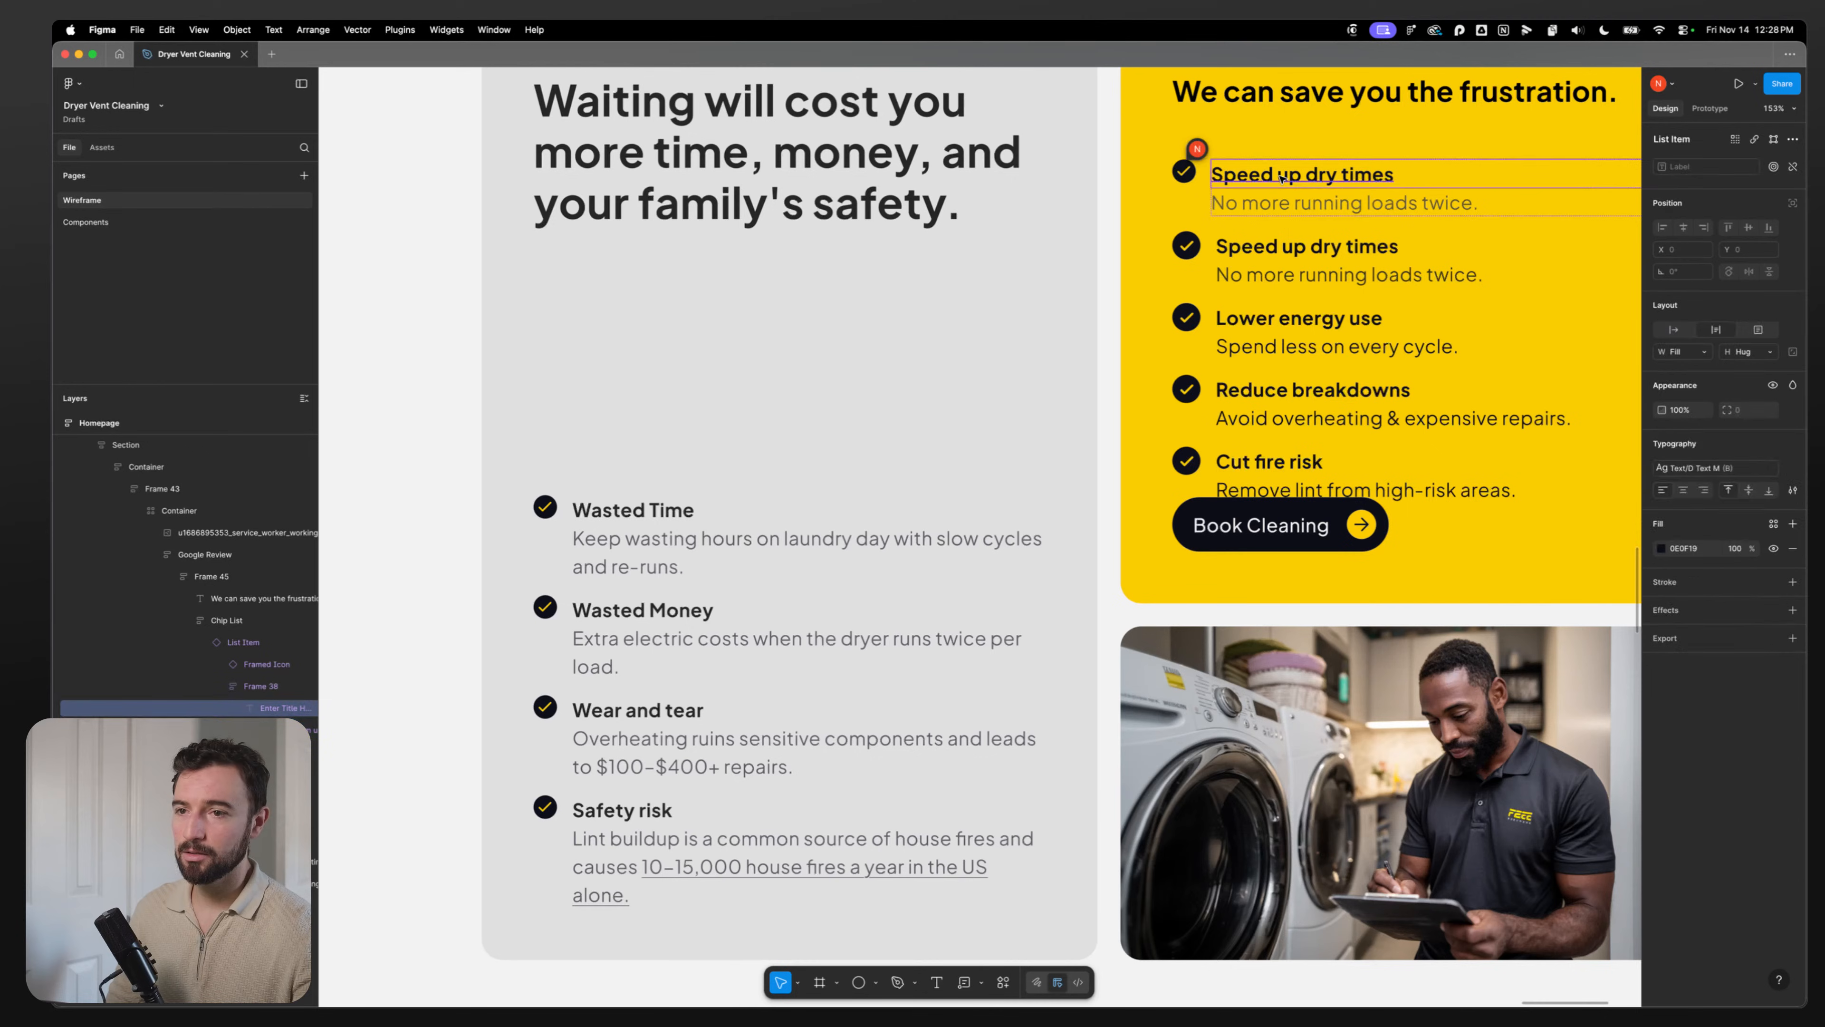
{"action": "right_click", "coordinate": [1190, 195]}
{"action": "left_click", "coordinate": [1243, 173]}
{"action": "right_click", "coordinate": [1182, 192]}
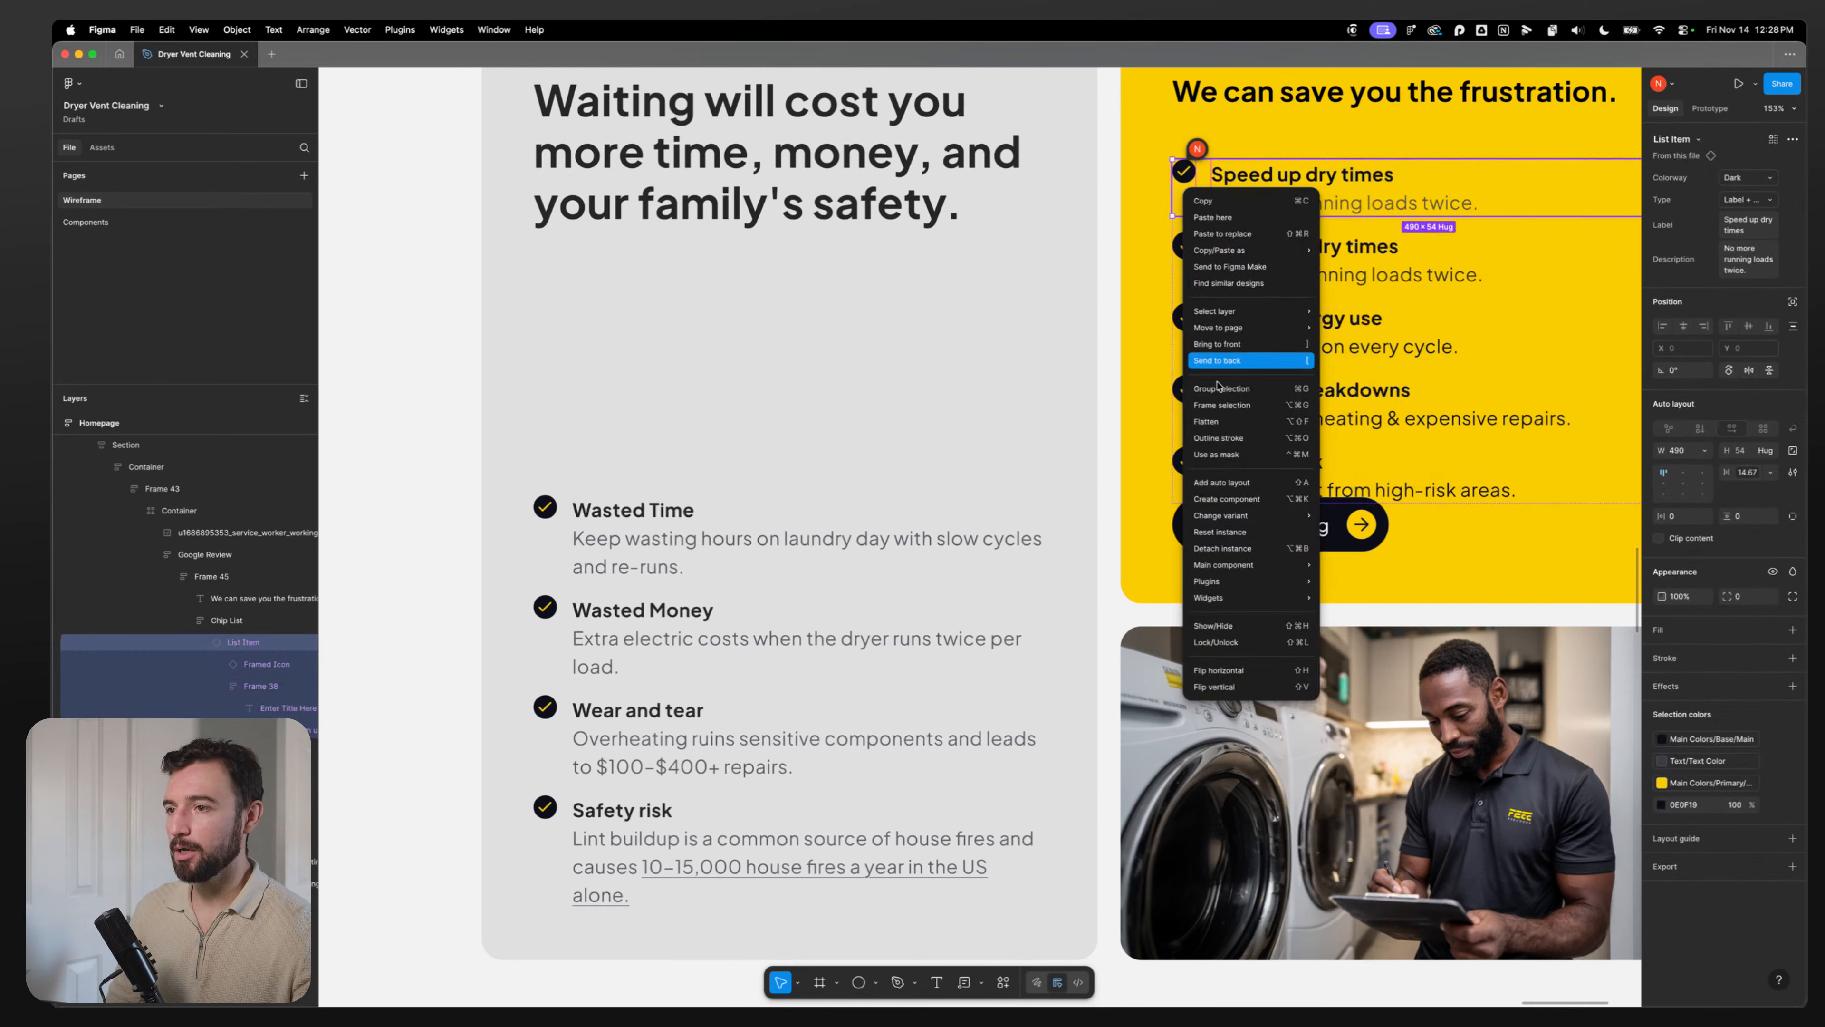
{"action": "mouse_move", "coordinate": [1246, 566]}
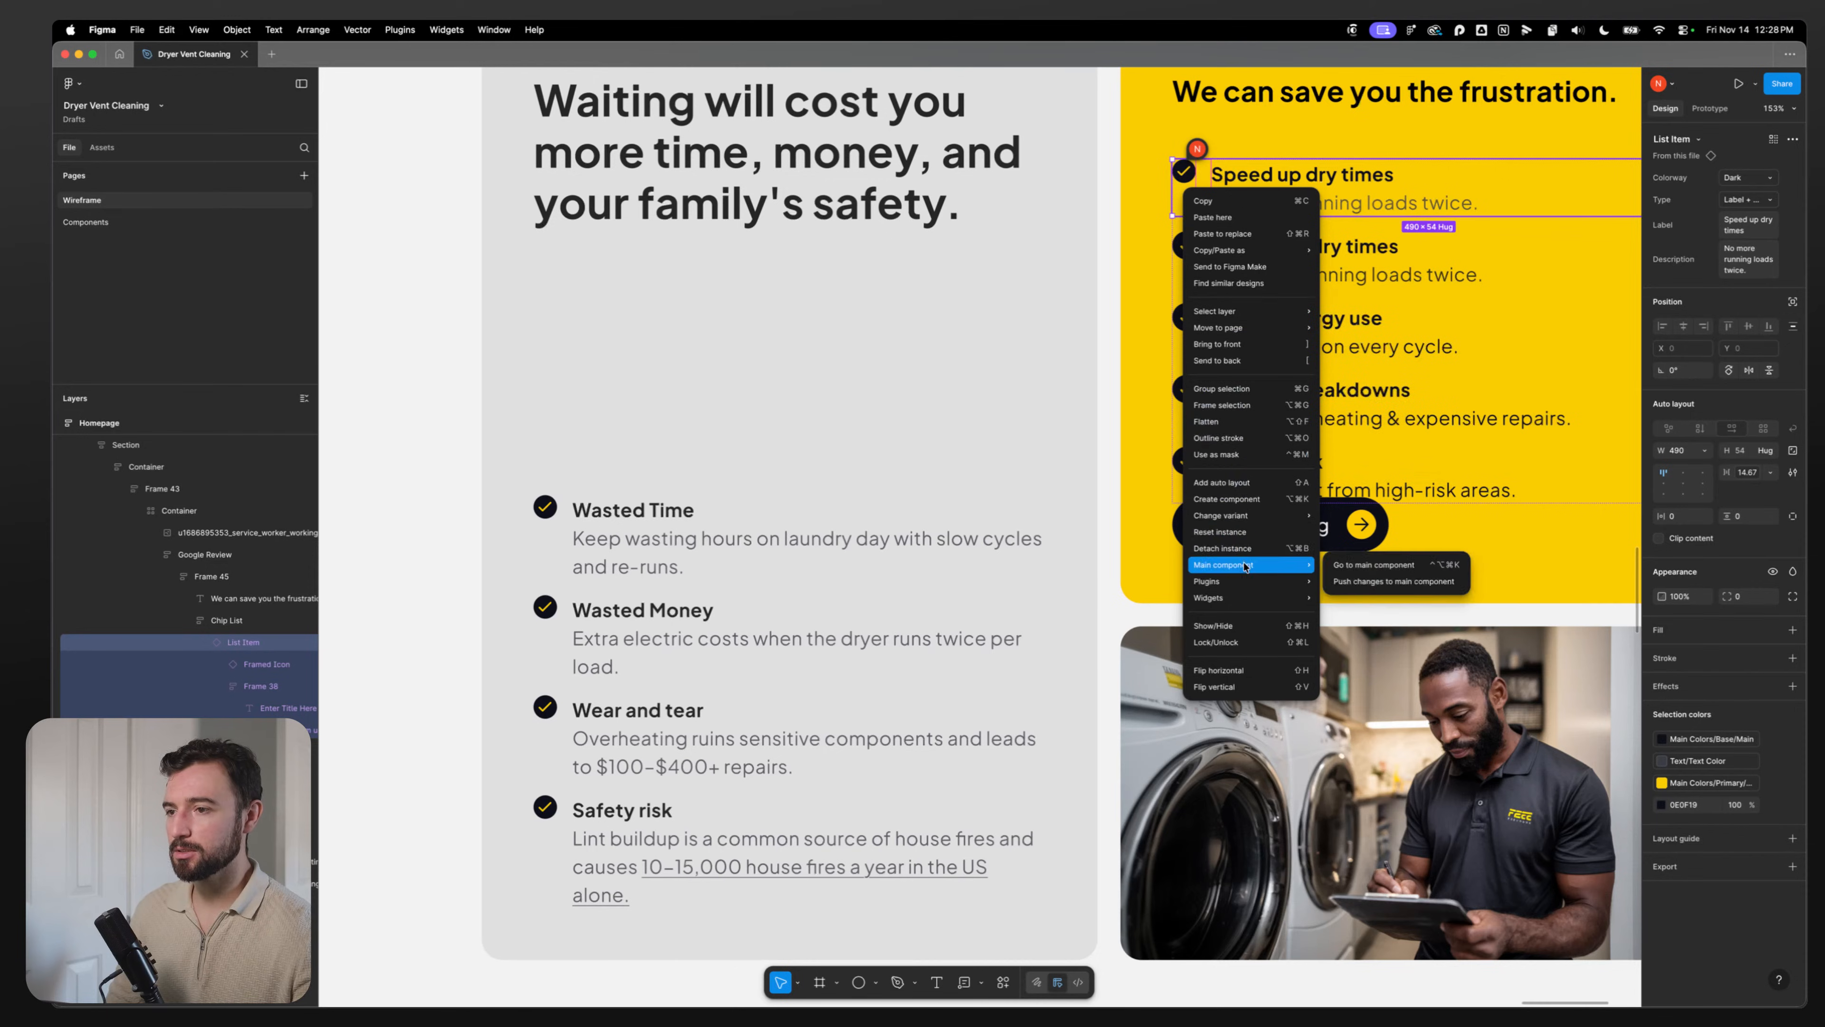
{"action": "left_click", "coordinate": [1331, 566]}
{"action": "left_click", "coordinate": [619, 412]}
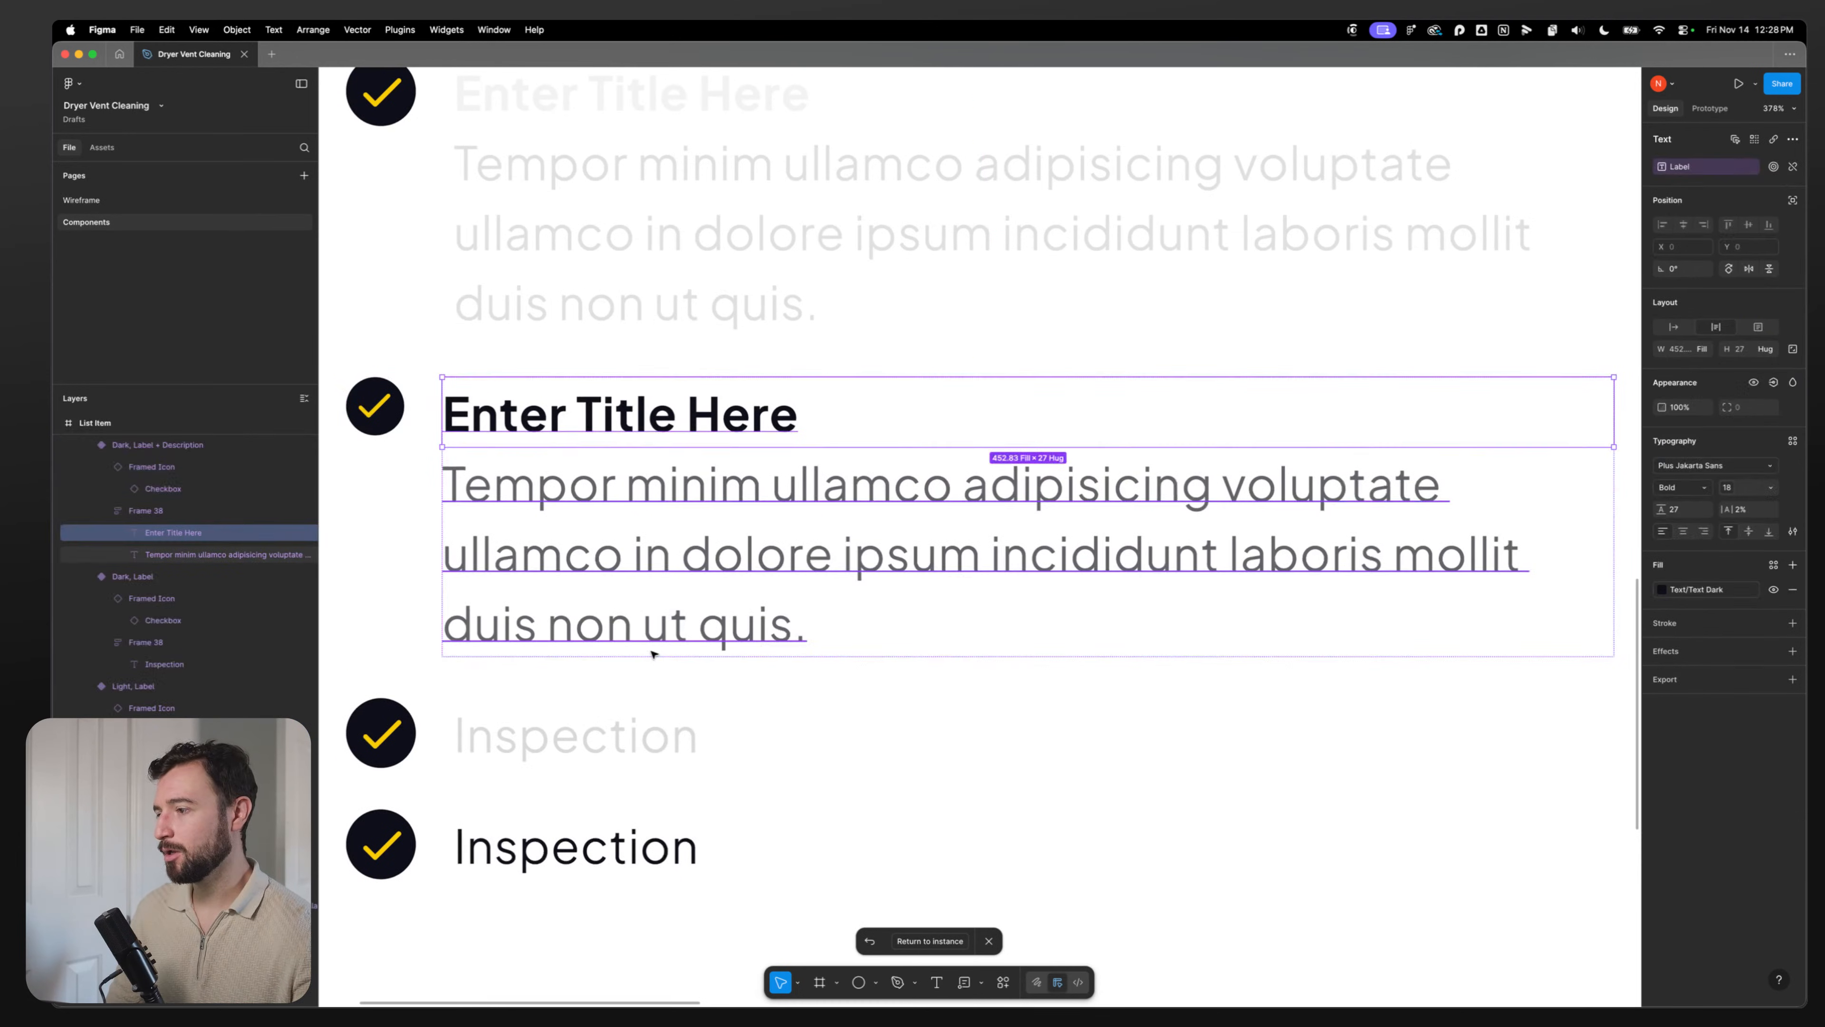
{"action": "scroll", "coordinate": [632, 428], "scroll_direction": "up", "scroll_amount": 5}
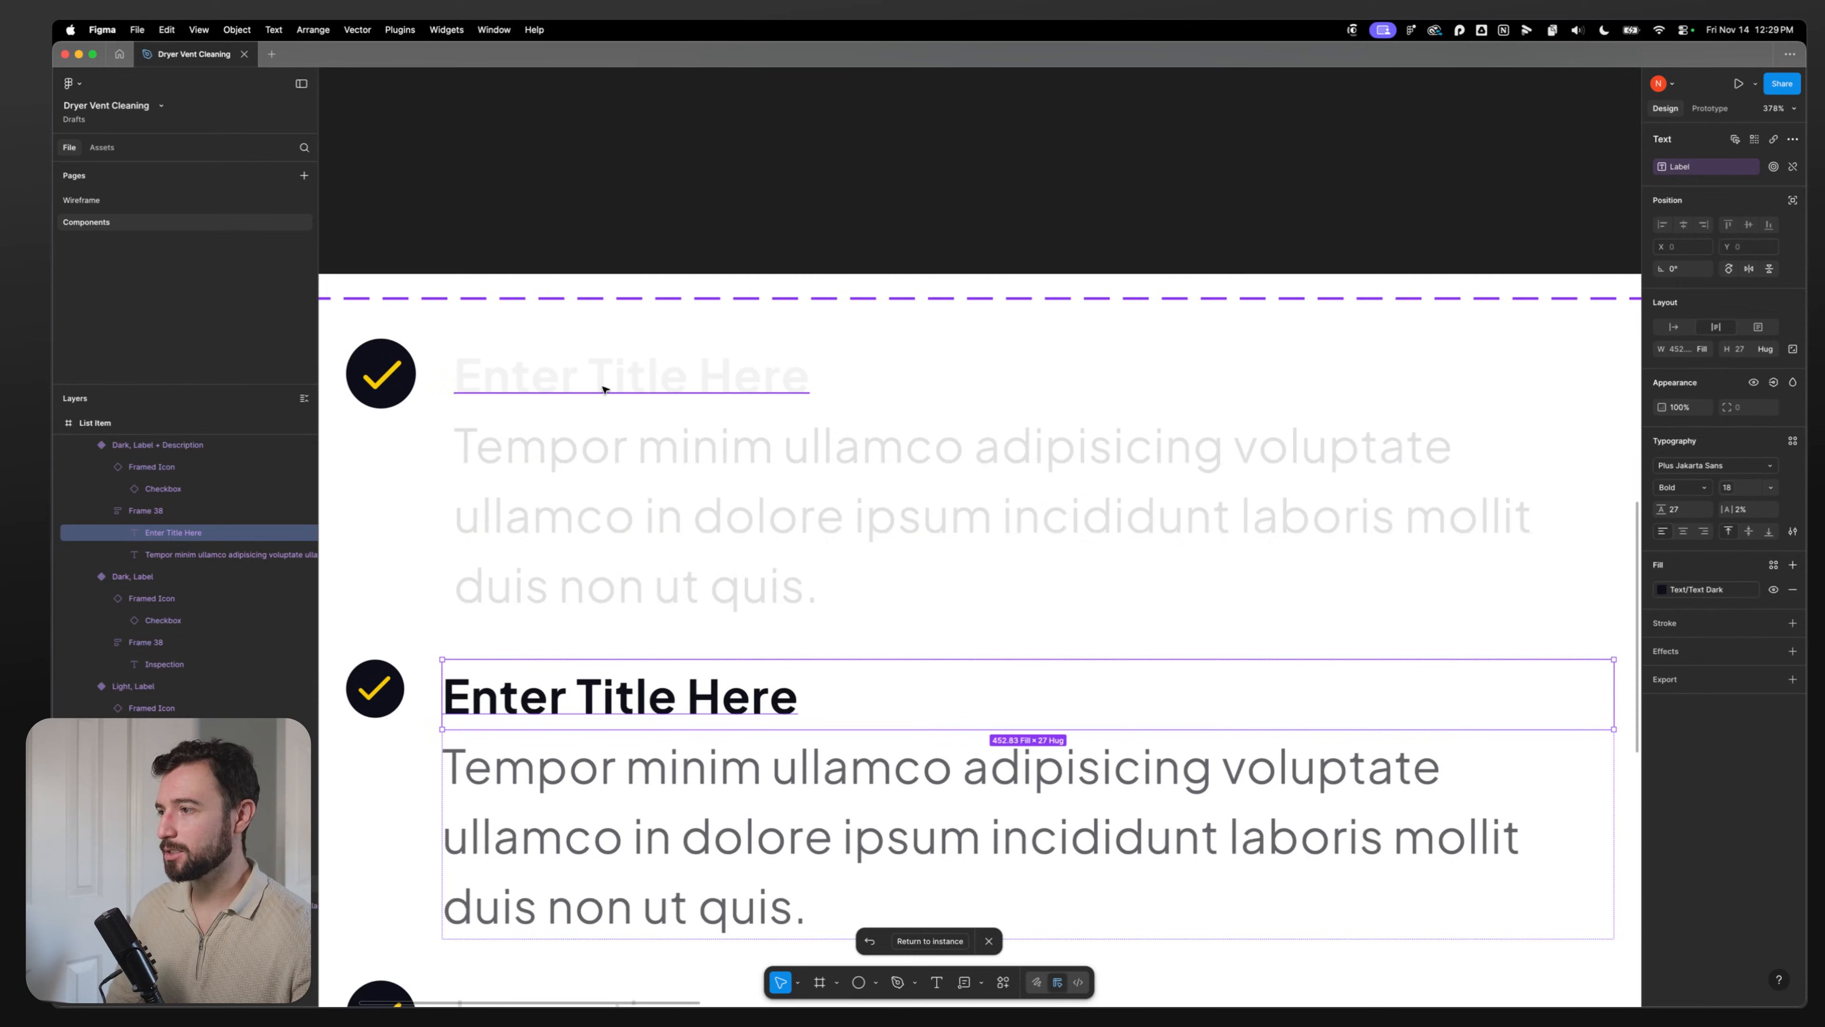
{"action": "scroll", "coordinate": [684, 727], "scroll_direction": "down", "scroll_amount": 1}
{"action": "scroll", "coordinate": [684, 726], "scroll_direction": "down", "scroll_amount": 6}
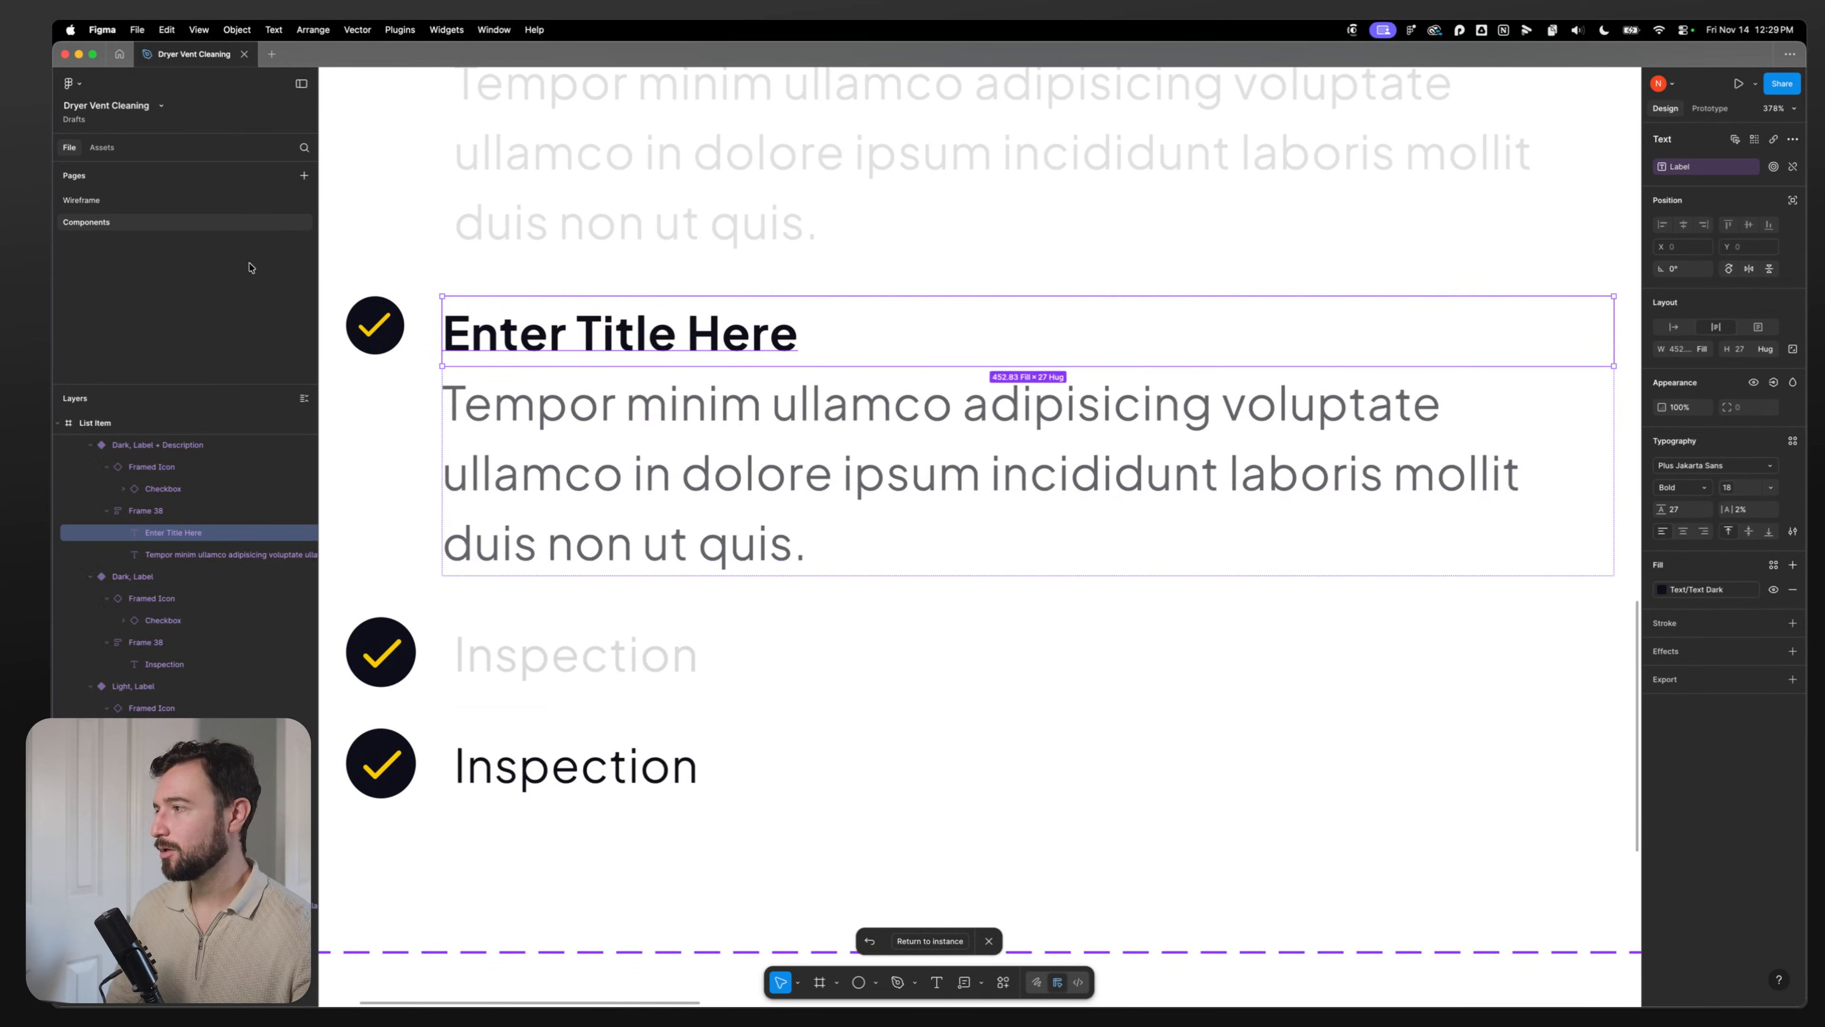
{"action": "left_click", "coordinate": [101, 202]}
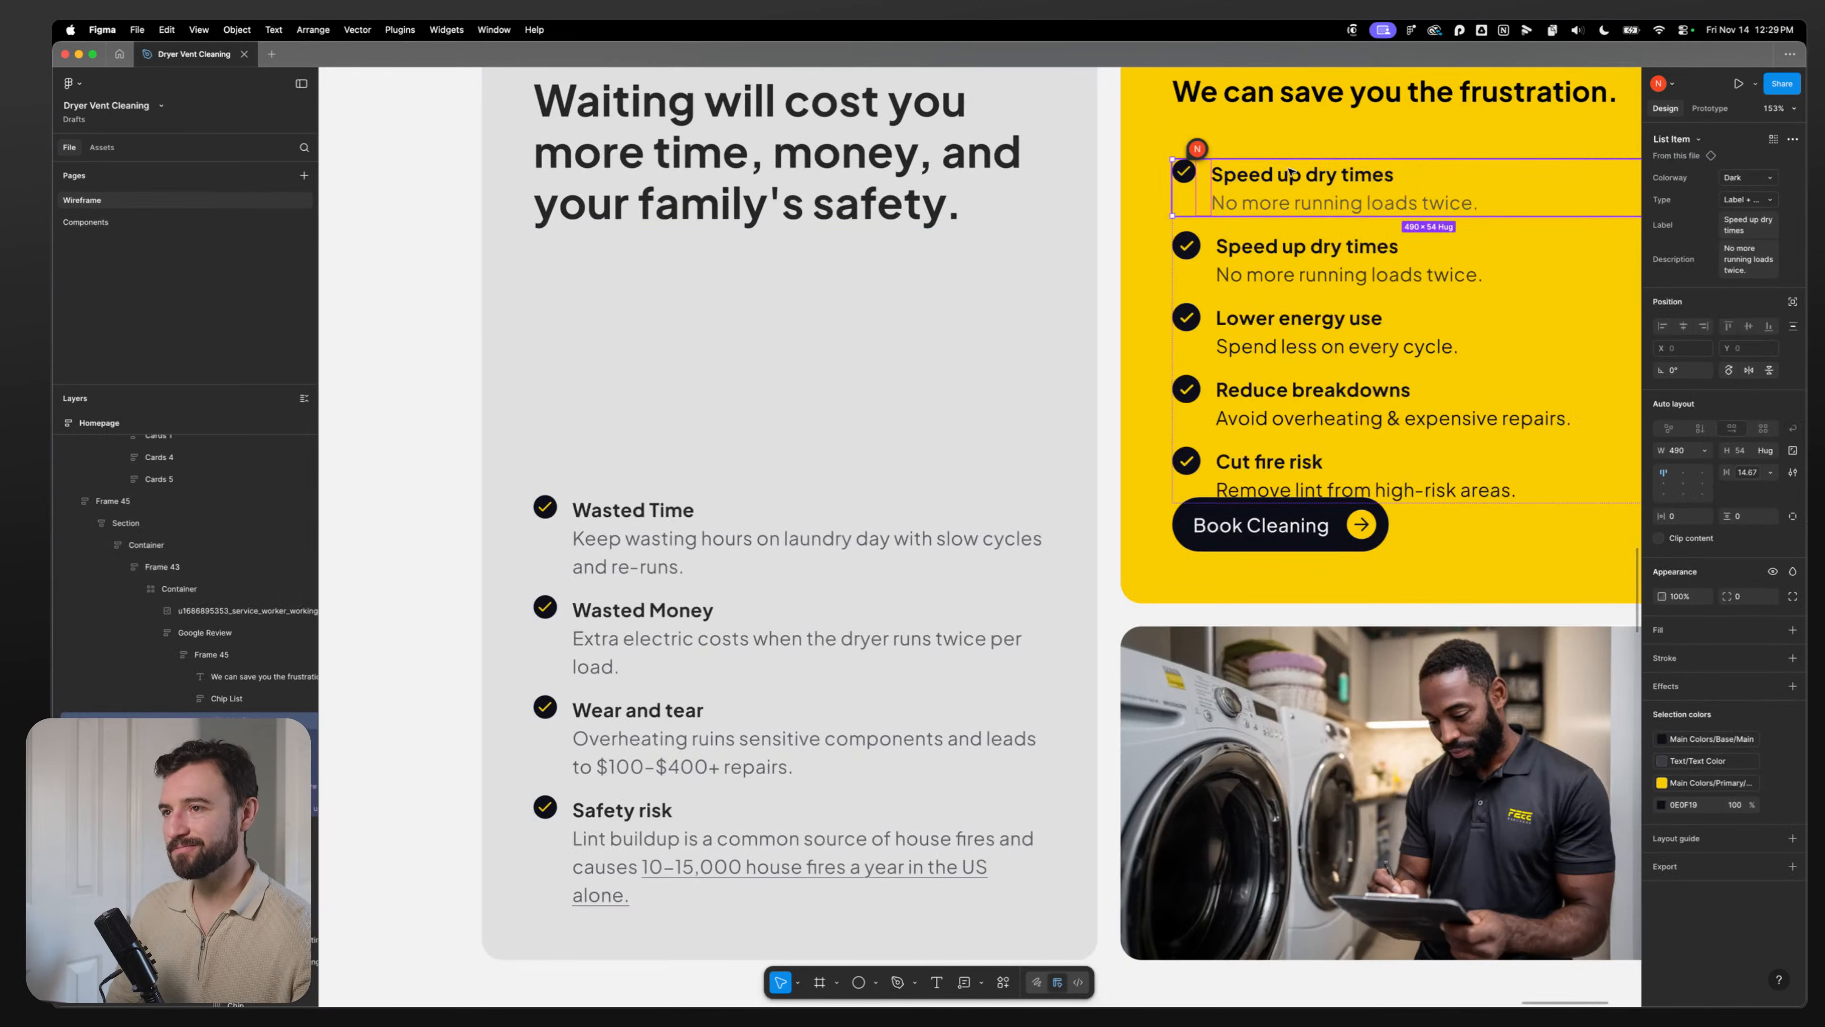
Step: Examine the label, description and check icon alignment of the new List Item in the yellow card
{"action": "double_click", "coordinate": [1314, 177]}
{"action": "left_click", "coordinate": [1203, 203]}
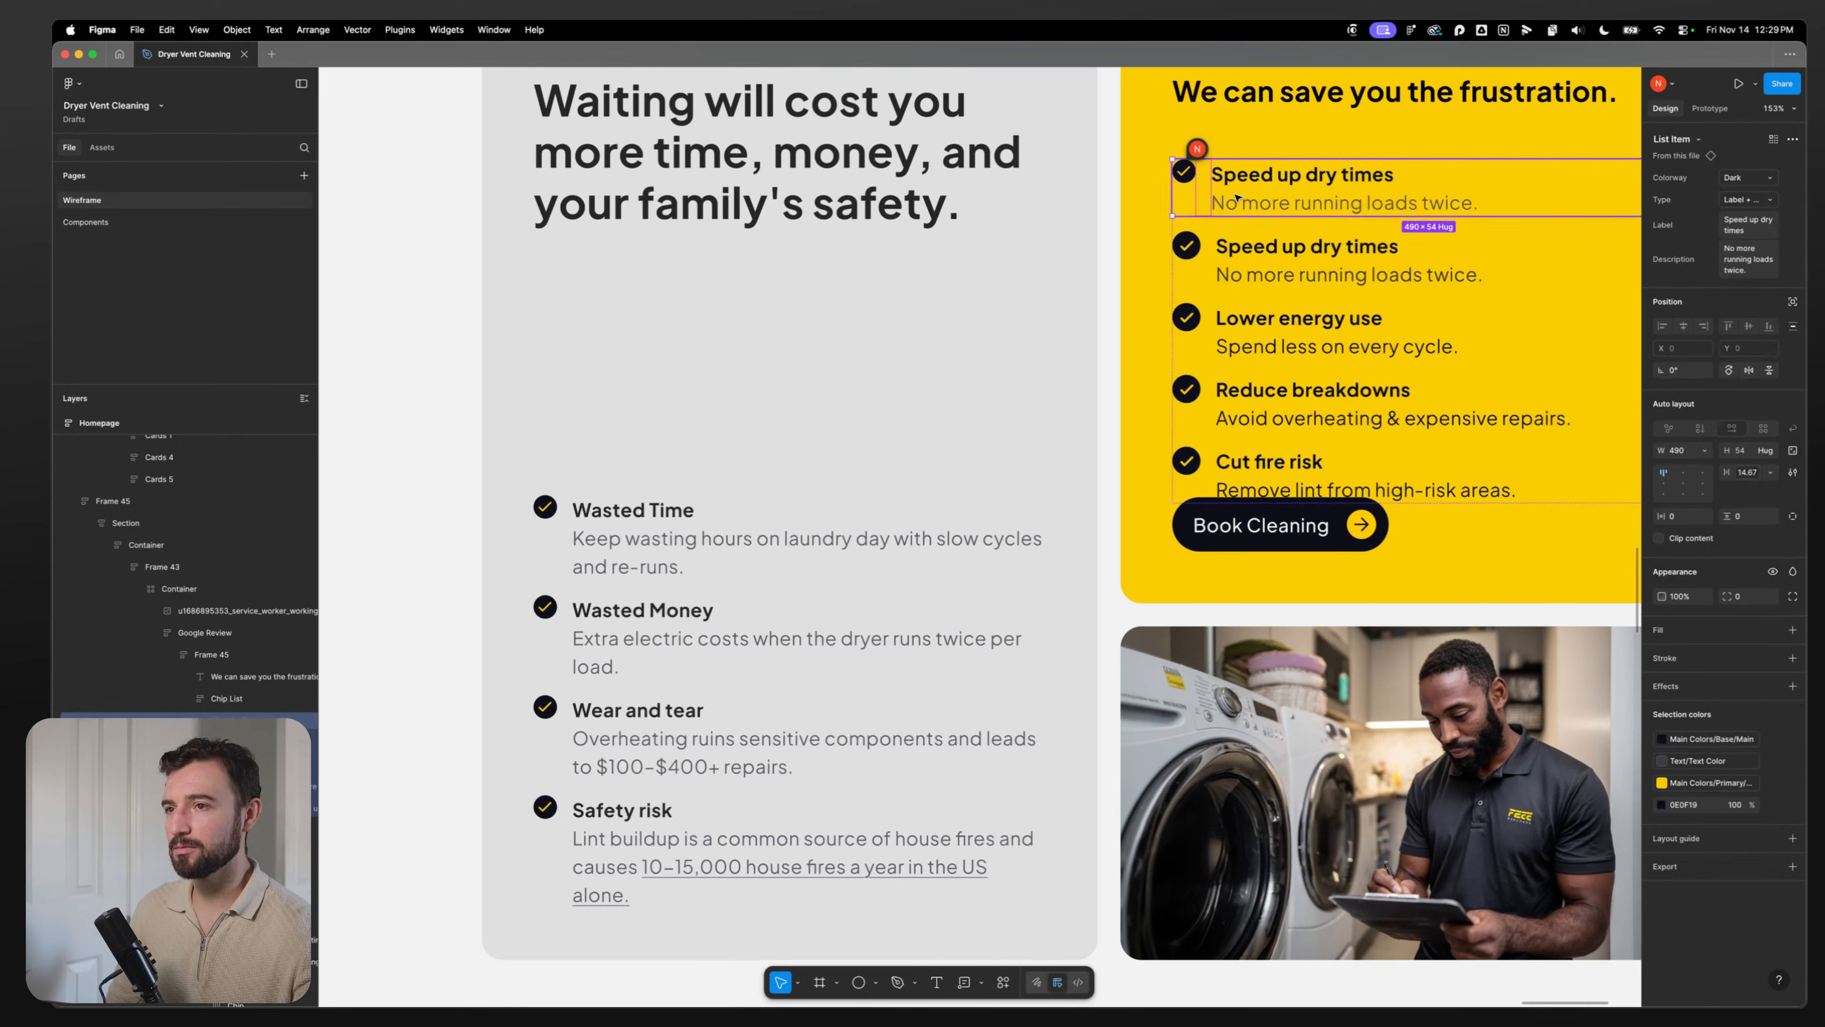
{"action": "double_click", "coordinate": [1224, 205]}
{"action": "scroll", "coordinate": [791, 402], "scroll_direction": "up", "scroll_amount": 5}
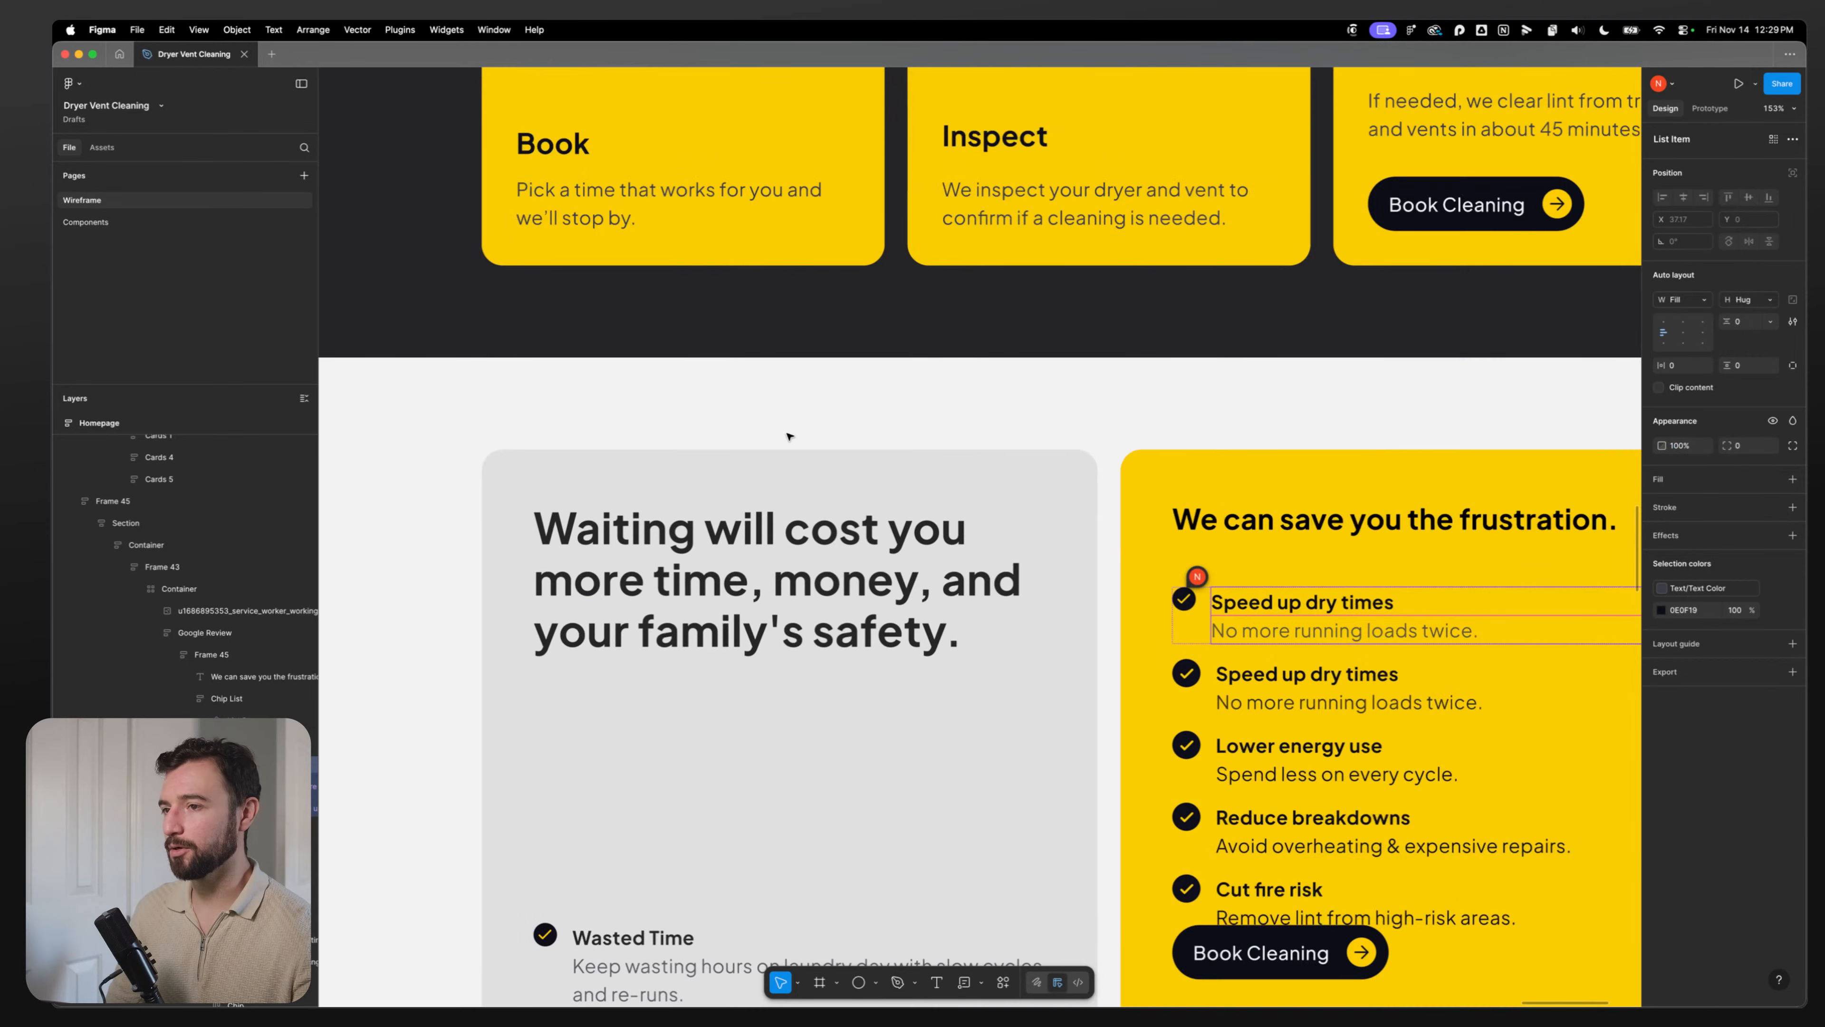
{"action": "double_click", "coordinate": [1260, 631]}
{"action": "left_click", "coordinate": [1200, 638]}
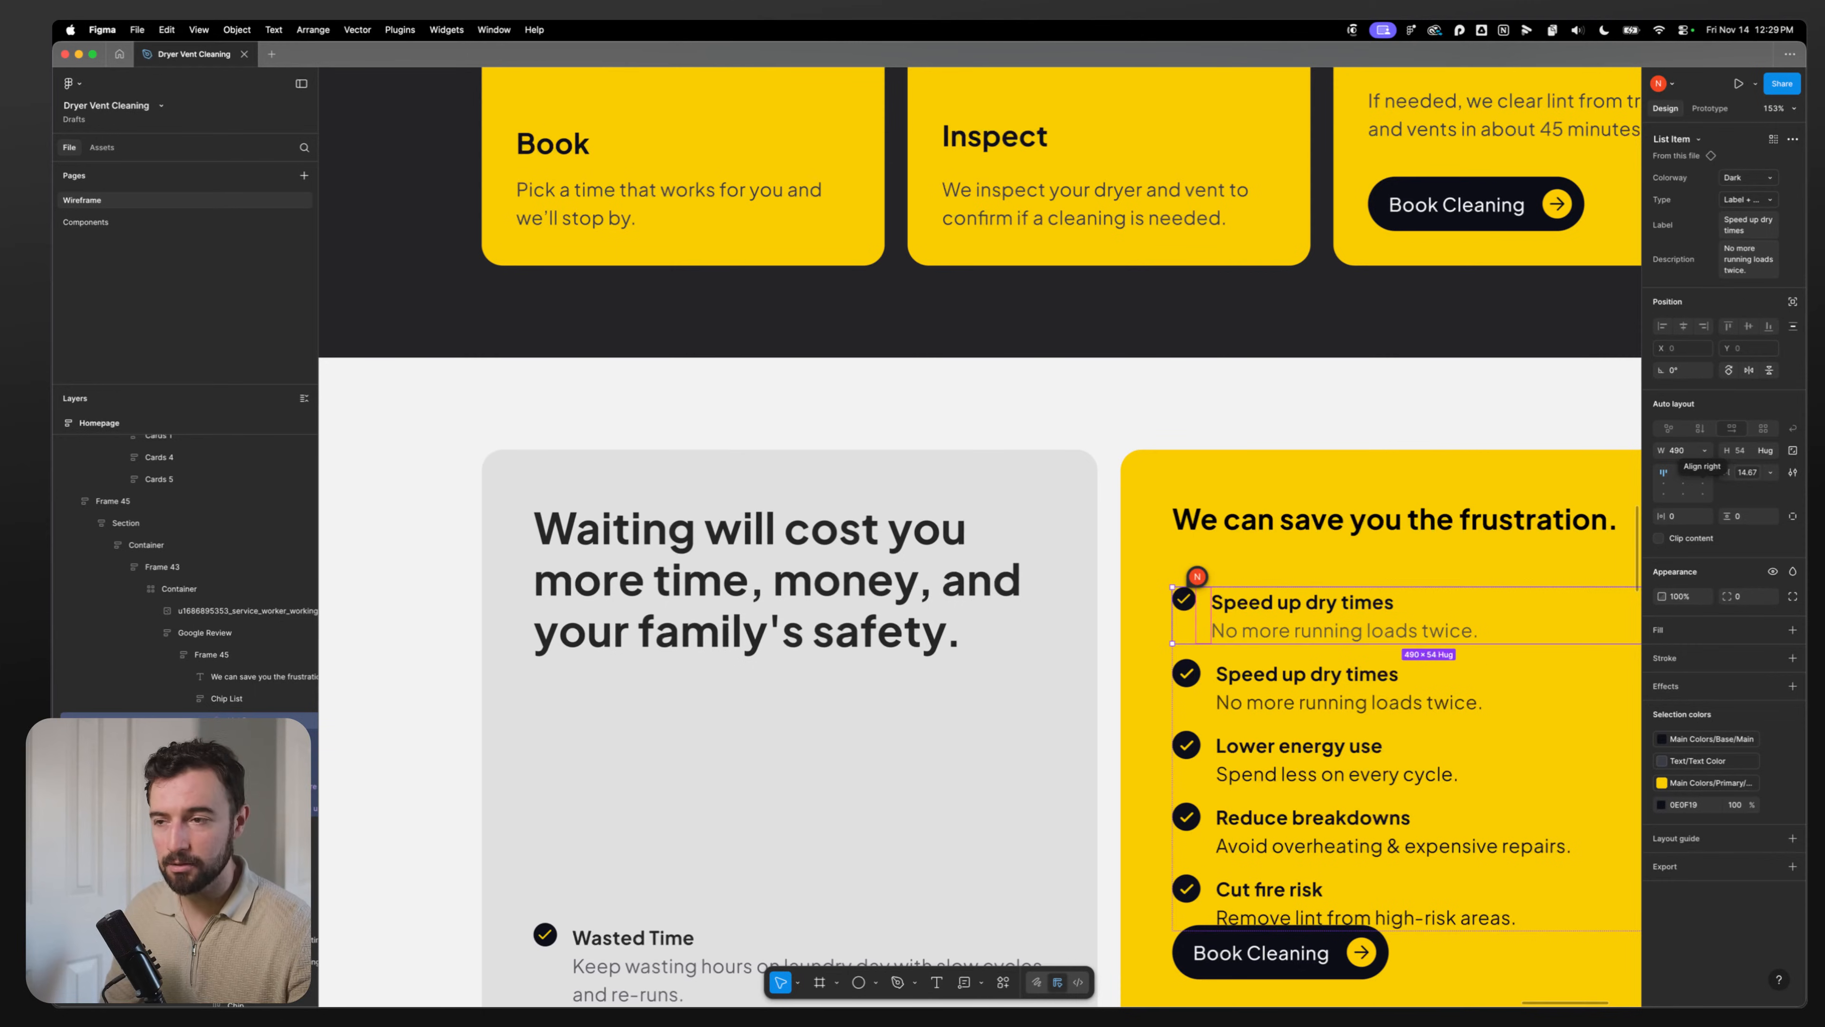
{"action": "left_click", "coordinate": [1201, 632]}
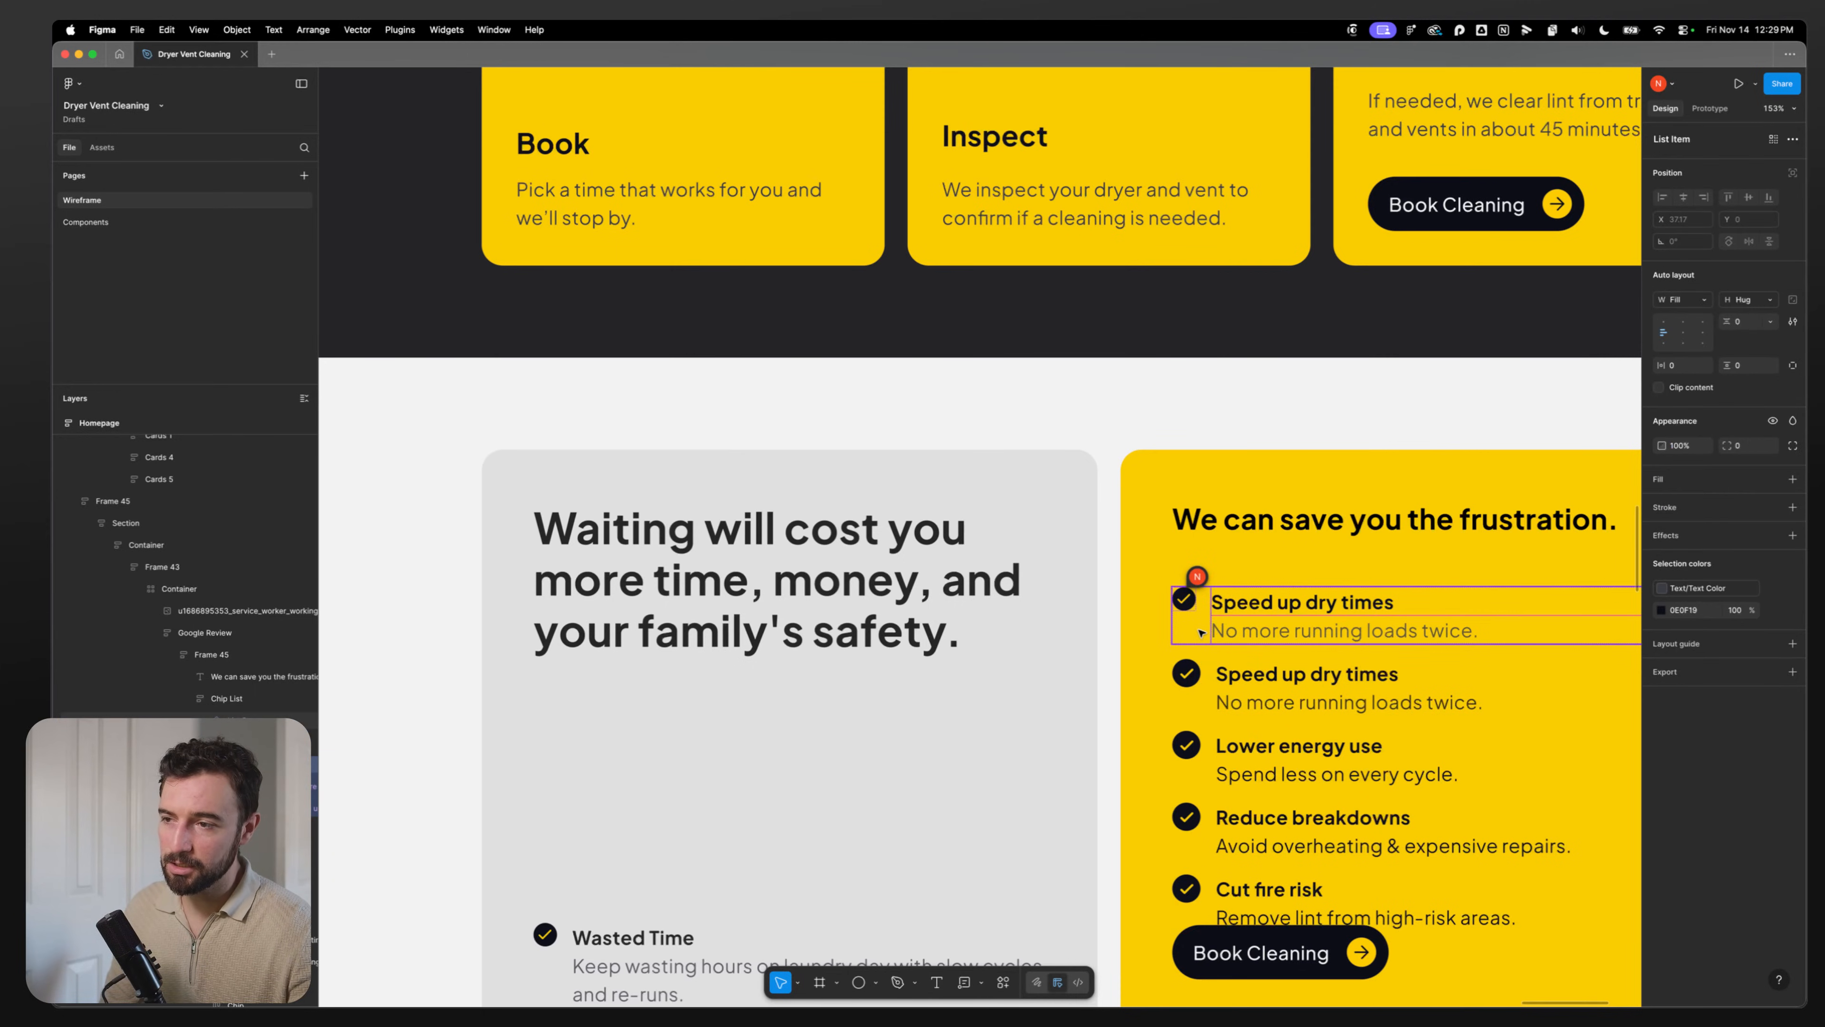
{"action": "scroll", "coordinate": [1223, 612], "scroll_direction": "up", "scroll_amount": 5}
{"action": "left_click", "coordinate": [1110, 577]}
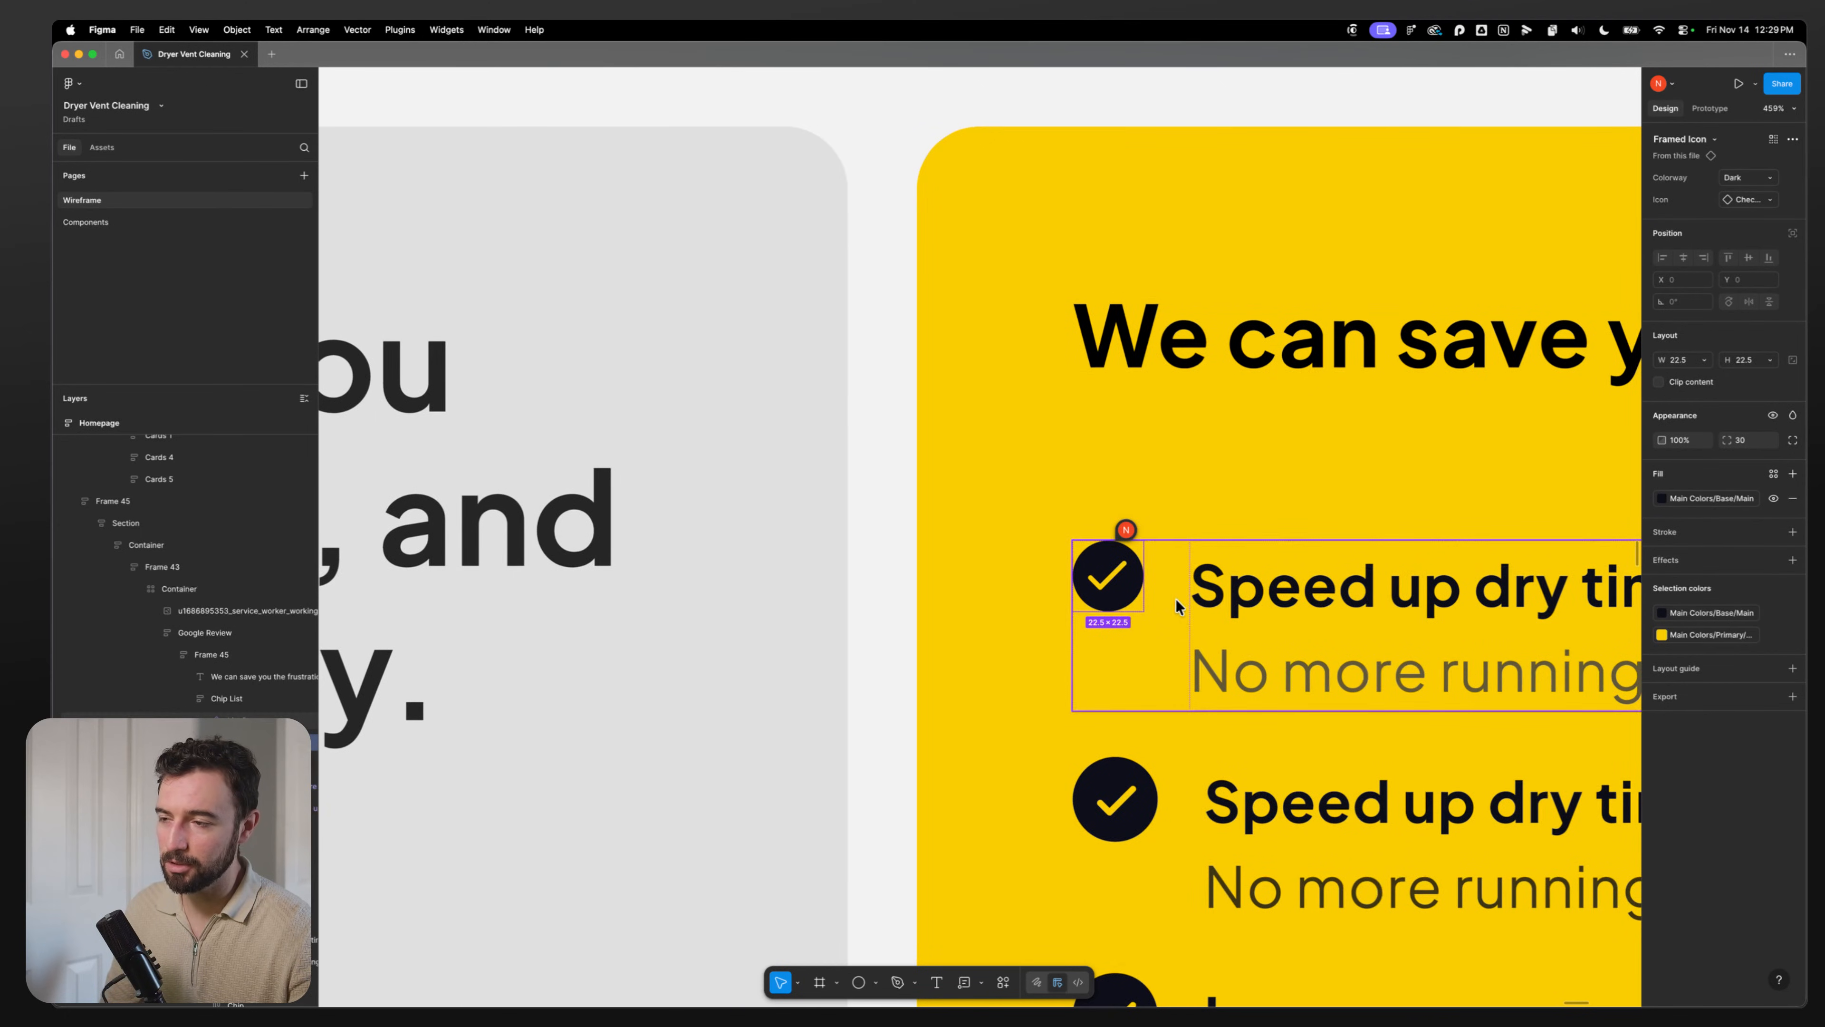
Step: On the Components page, wrap the check icons of both Label + Description variants of List Item in auto layout frames
{"action": "left_click", "coordinate": [111, 228]}
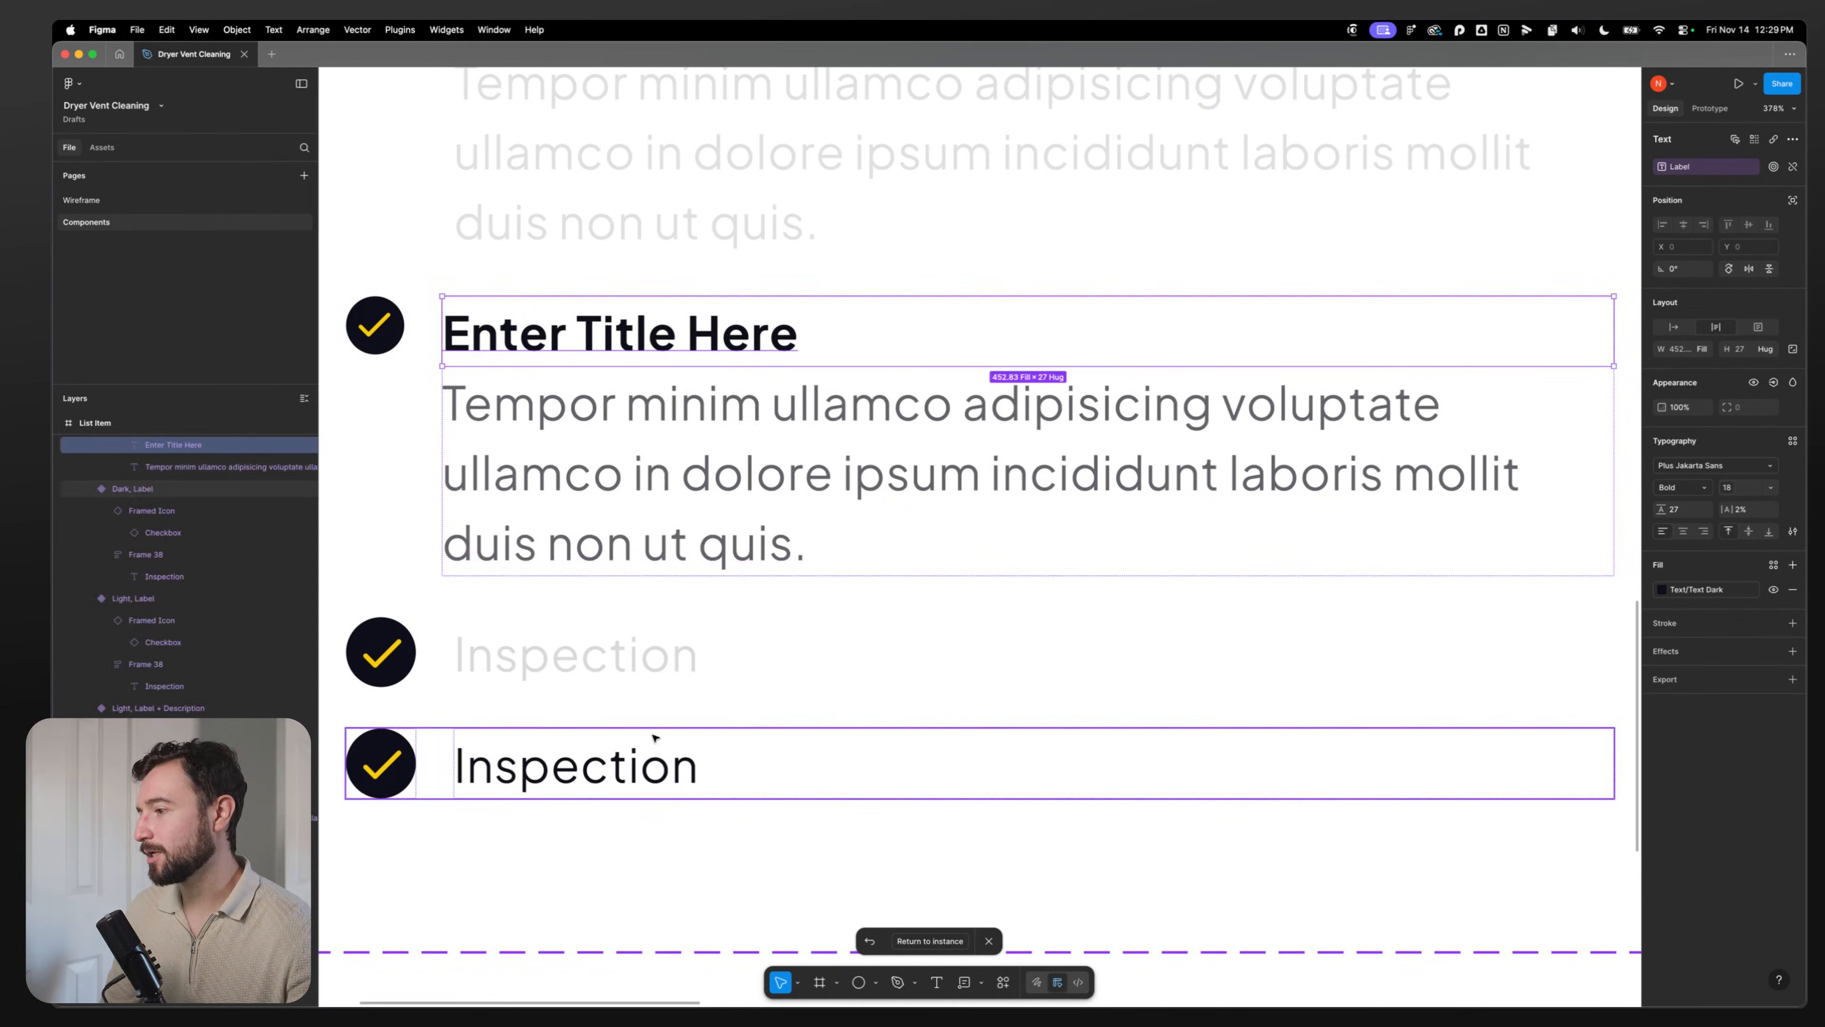
{"action": "left_click", "coordinate": [635, 826]}
{"action": "scroll", "coordinate": [747, 432], "scroll_direction": "left", "scroll_amount": 5}
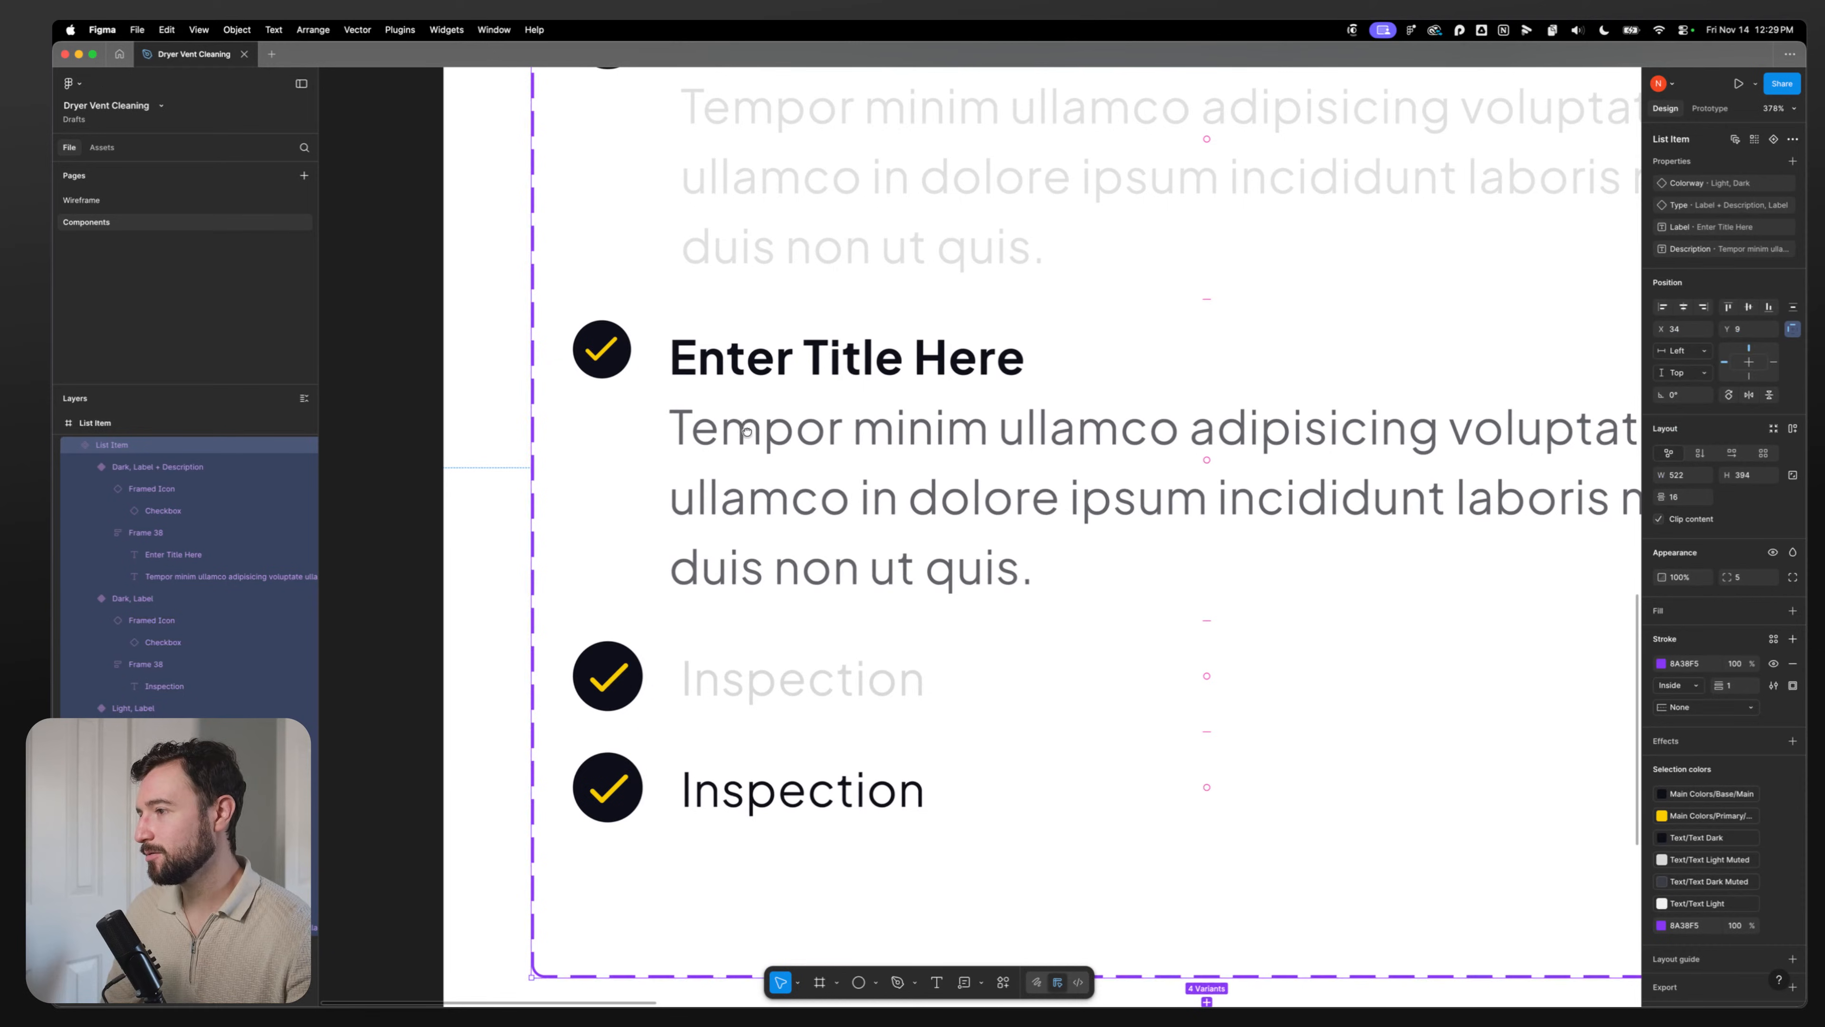
{"action": "left_click_drag", "start_coordinate": [747, 431], "coordinate": [803, 741]}
{"action": "double_click", "coordinate": [666, 347]}
{"action": "double_click", "coordinate": [666, 347]}
{"action": "double_click", "coordinate": [666, 347]}
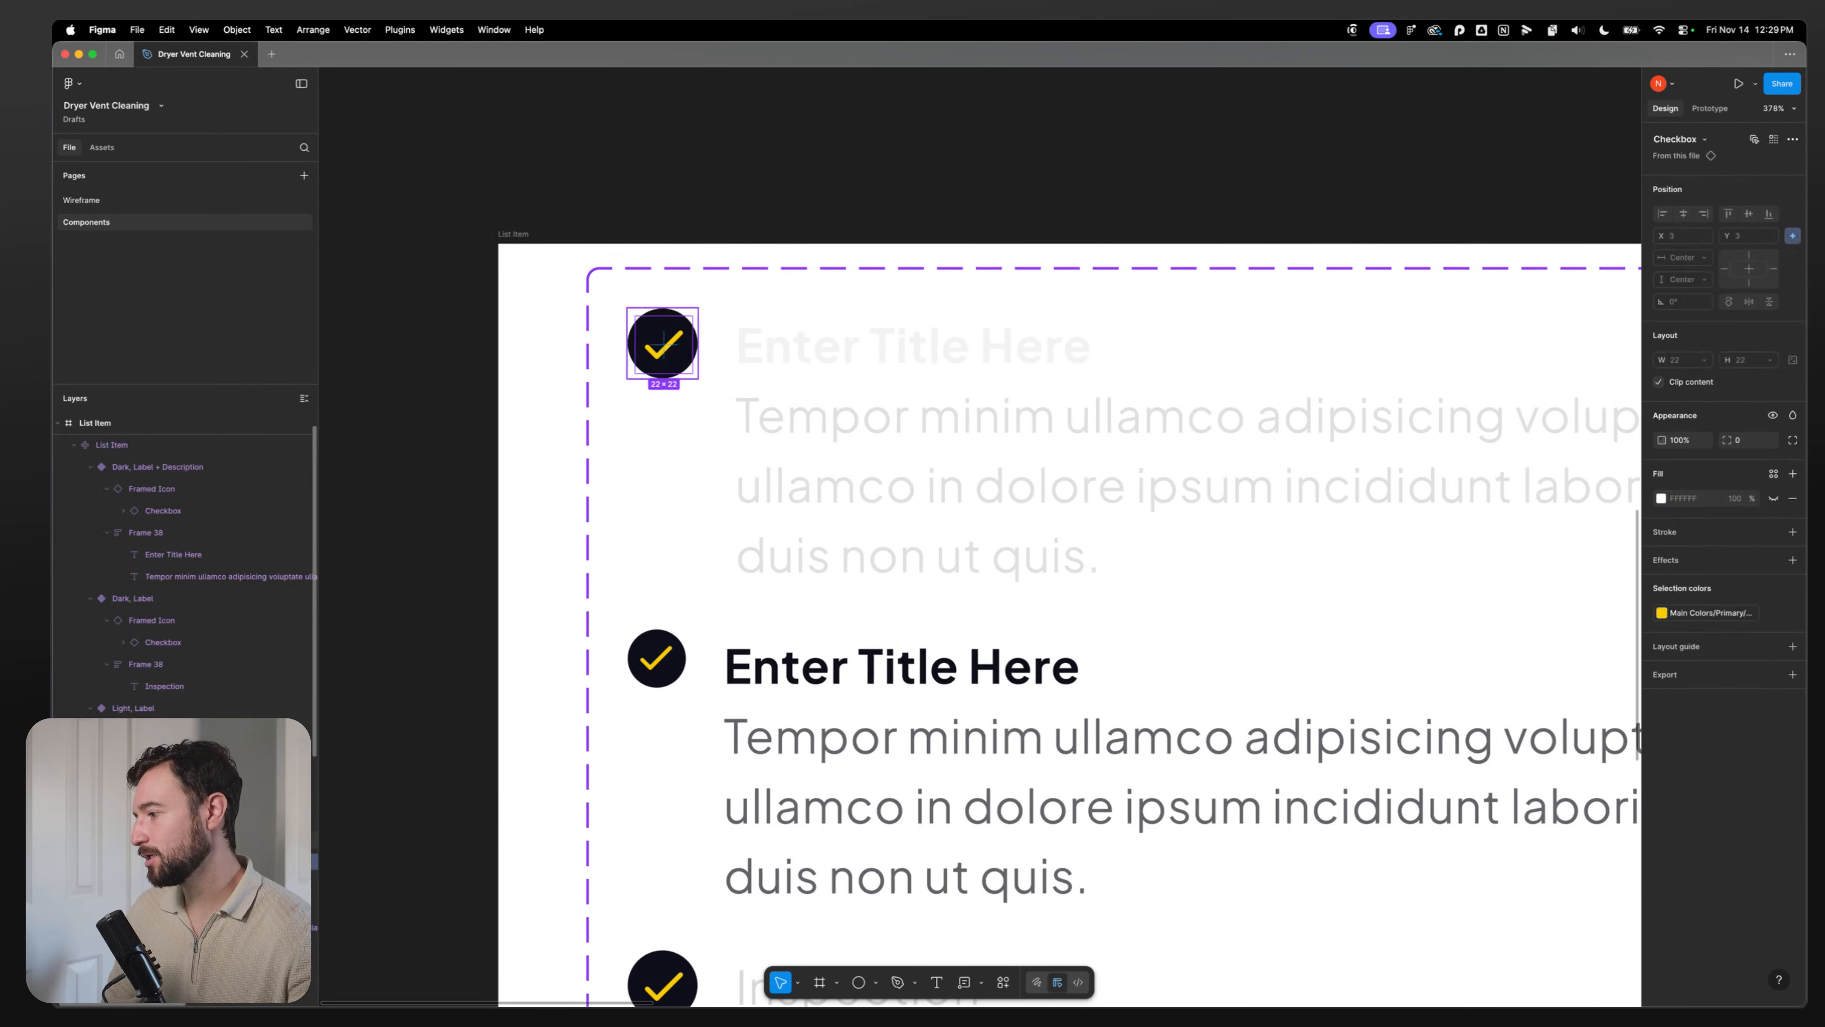
{"action": "key", "text": "Escape"}
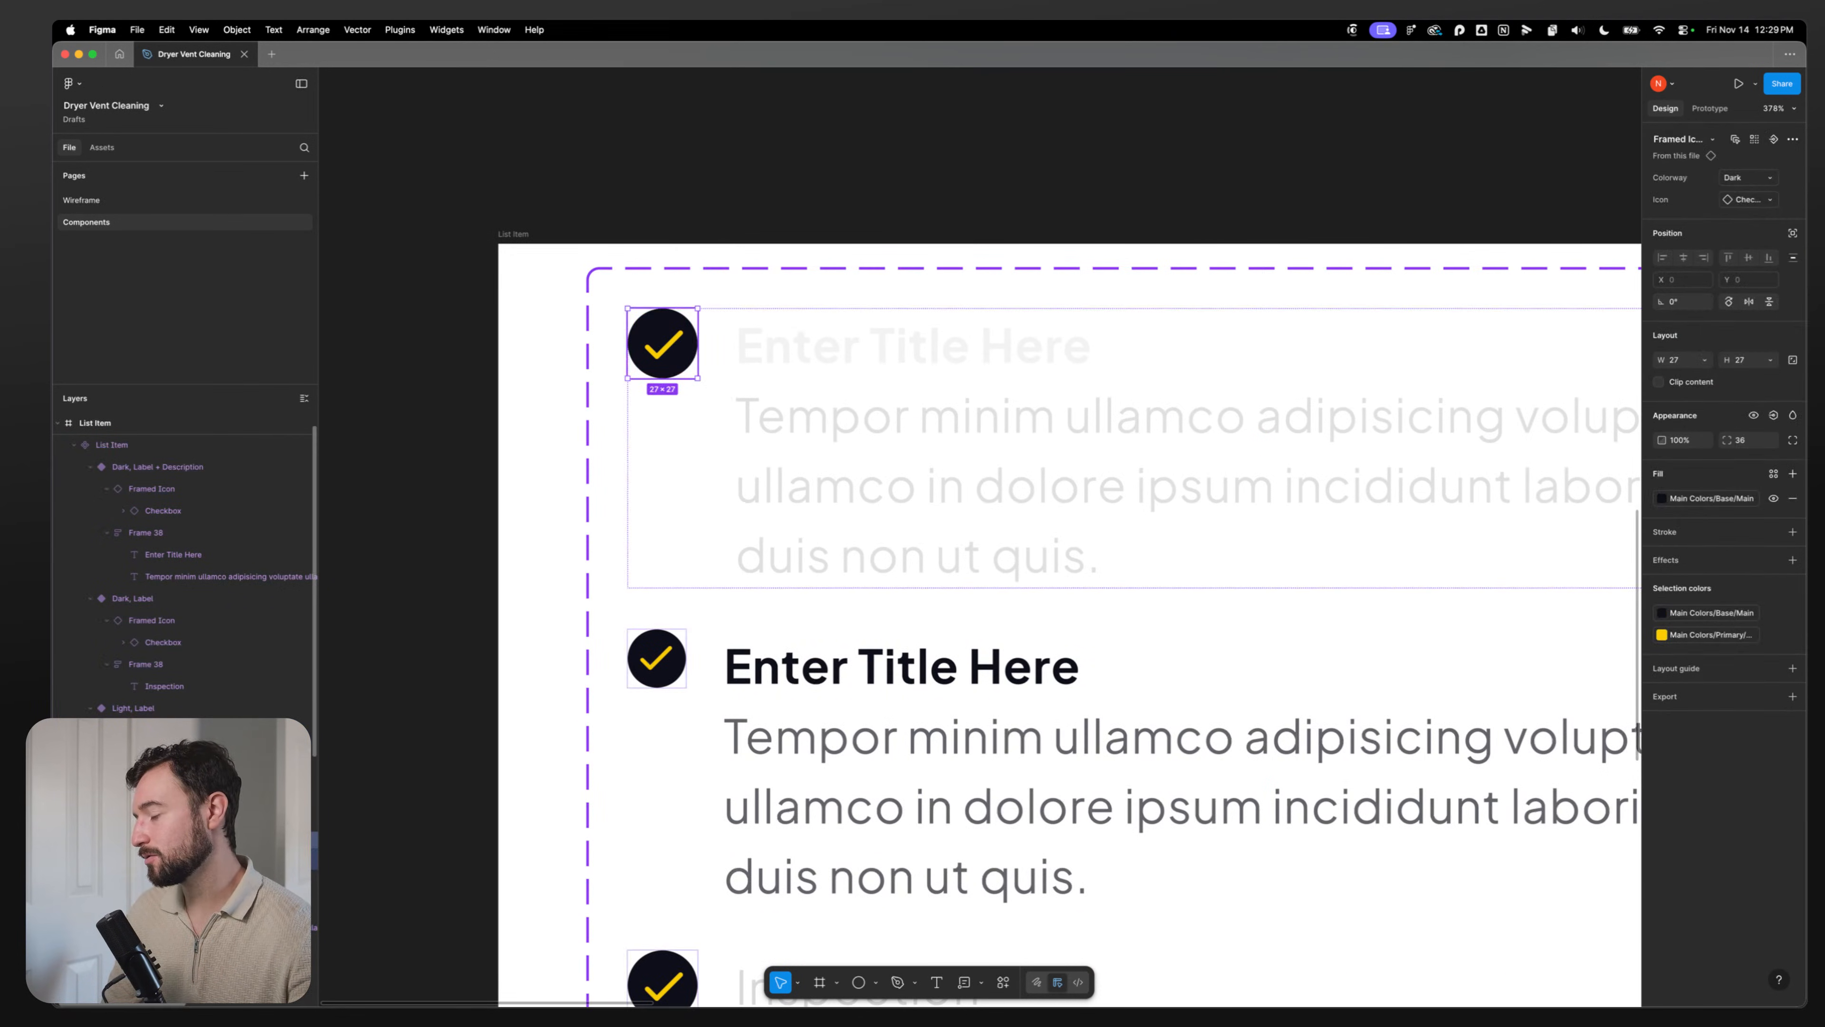
{"action": "key", "text": "shift+a"}
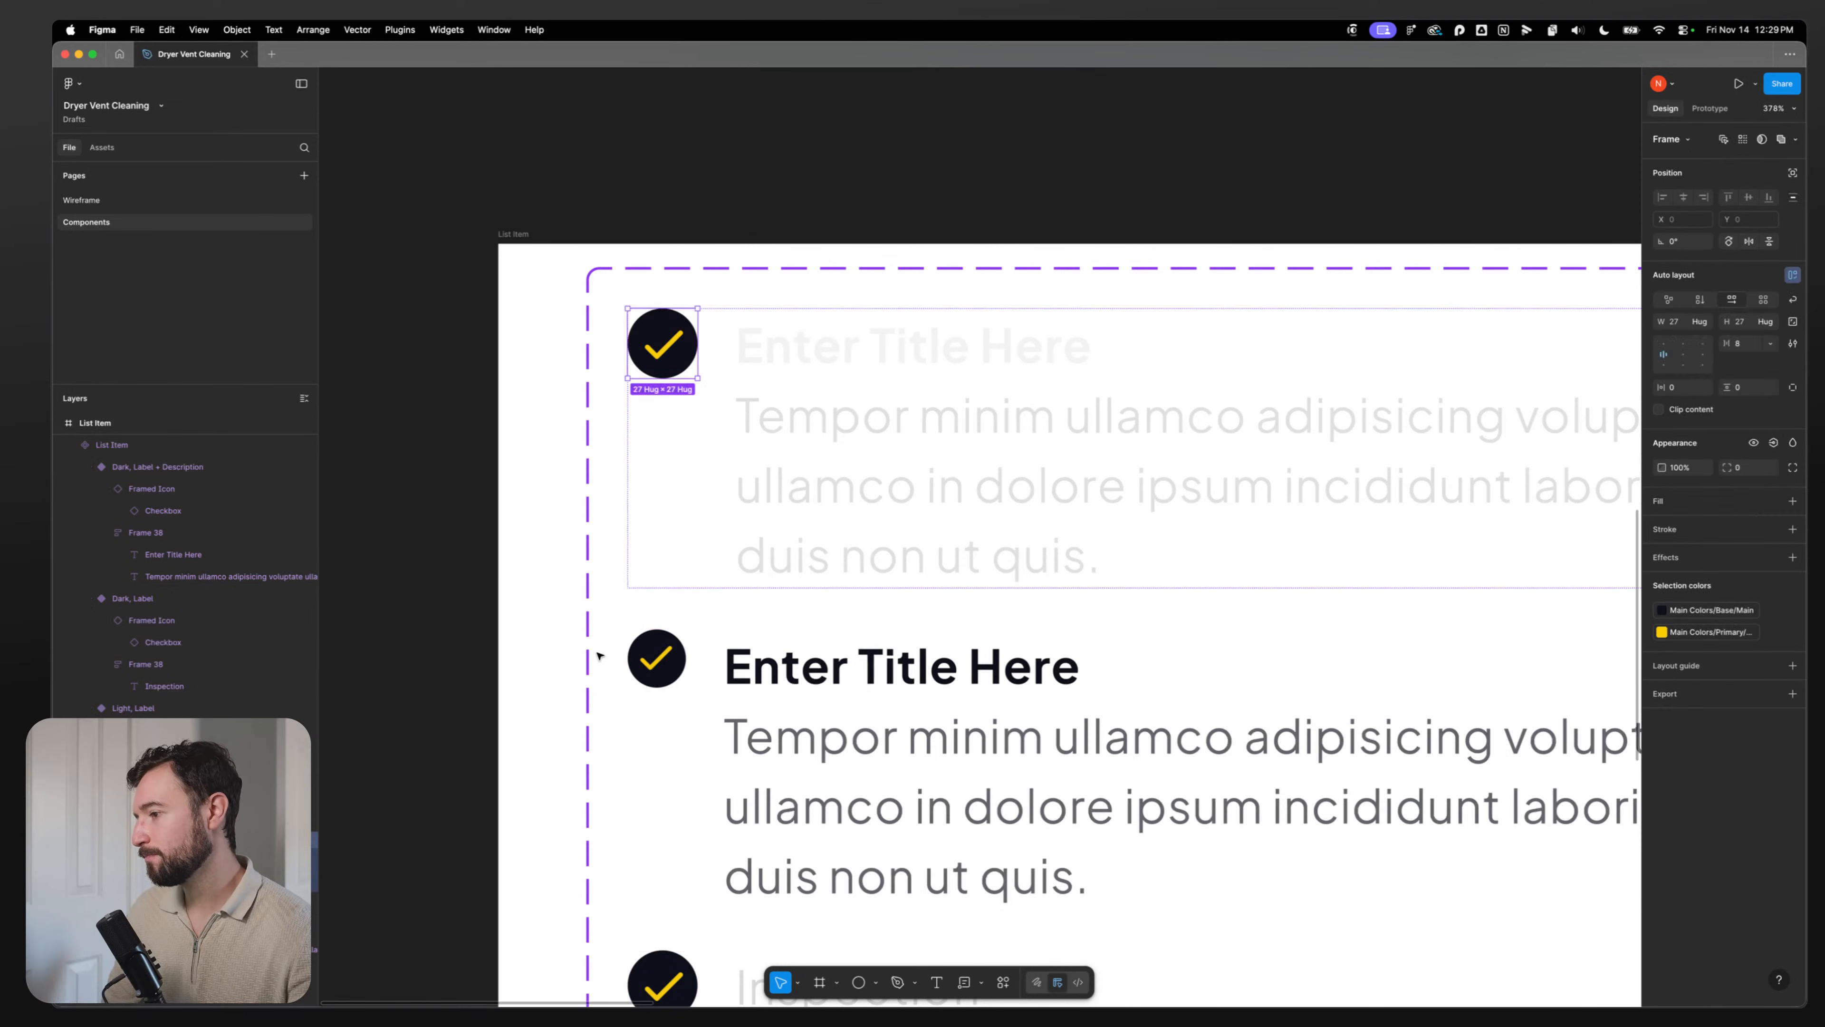
{"action": "double_click", "coordinate": [655, 656]}
{"action": "key", "text": "shift+a"}
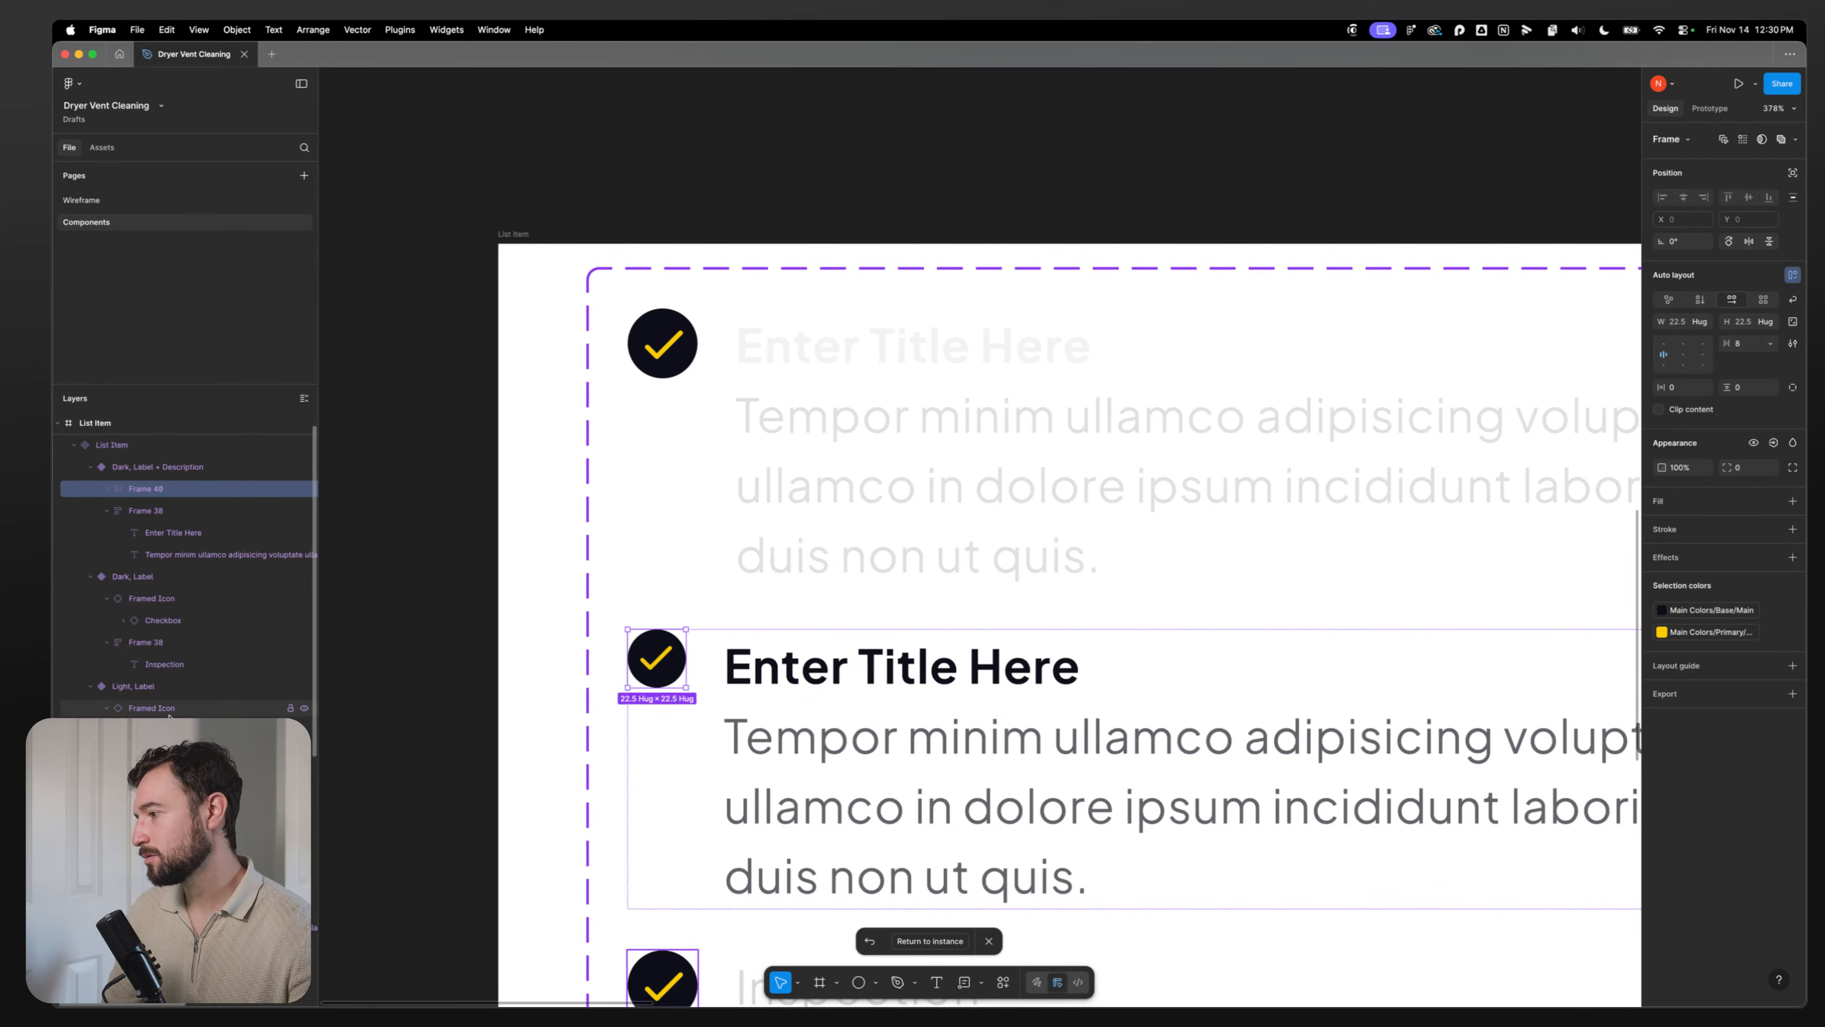
Step: Set the top padding of both check icon frames to 4
{"action": "left_click", "coordinate": [662, 343], "text": "shift"}
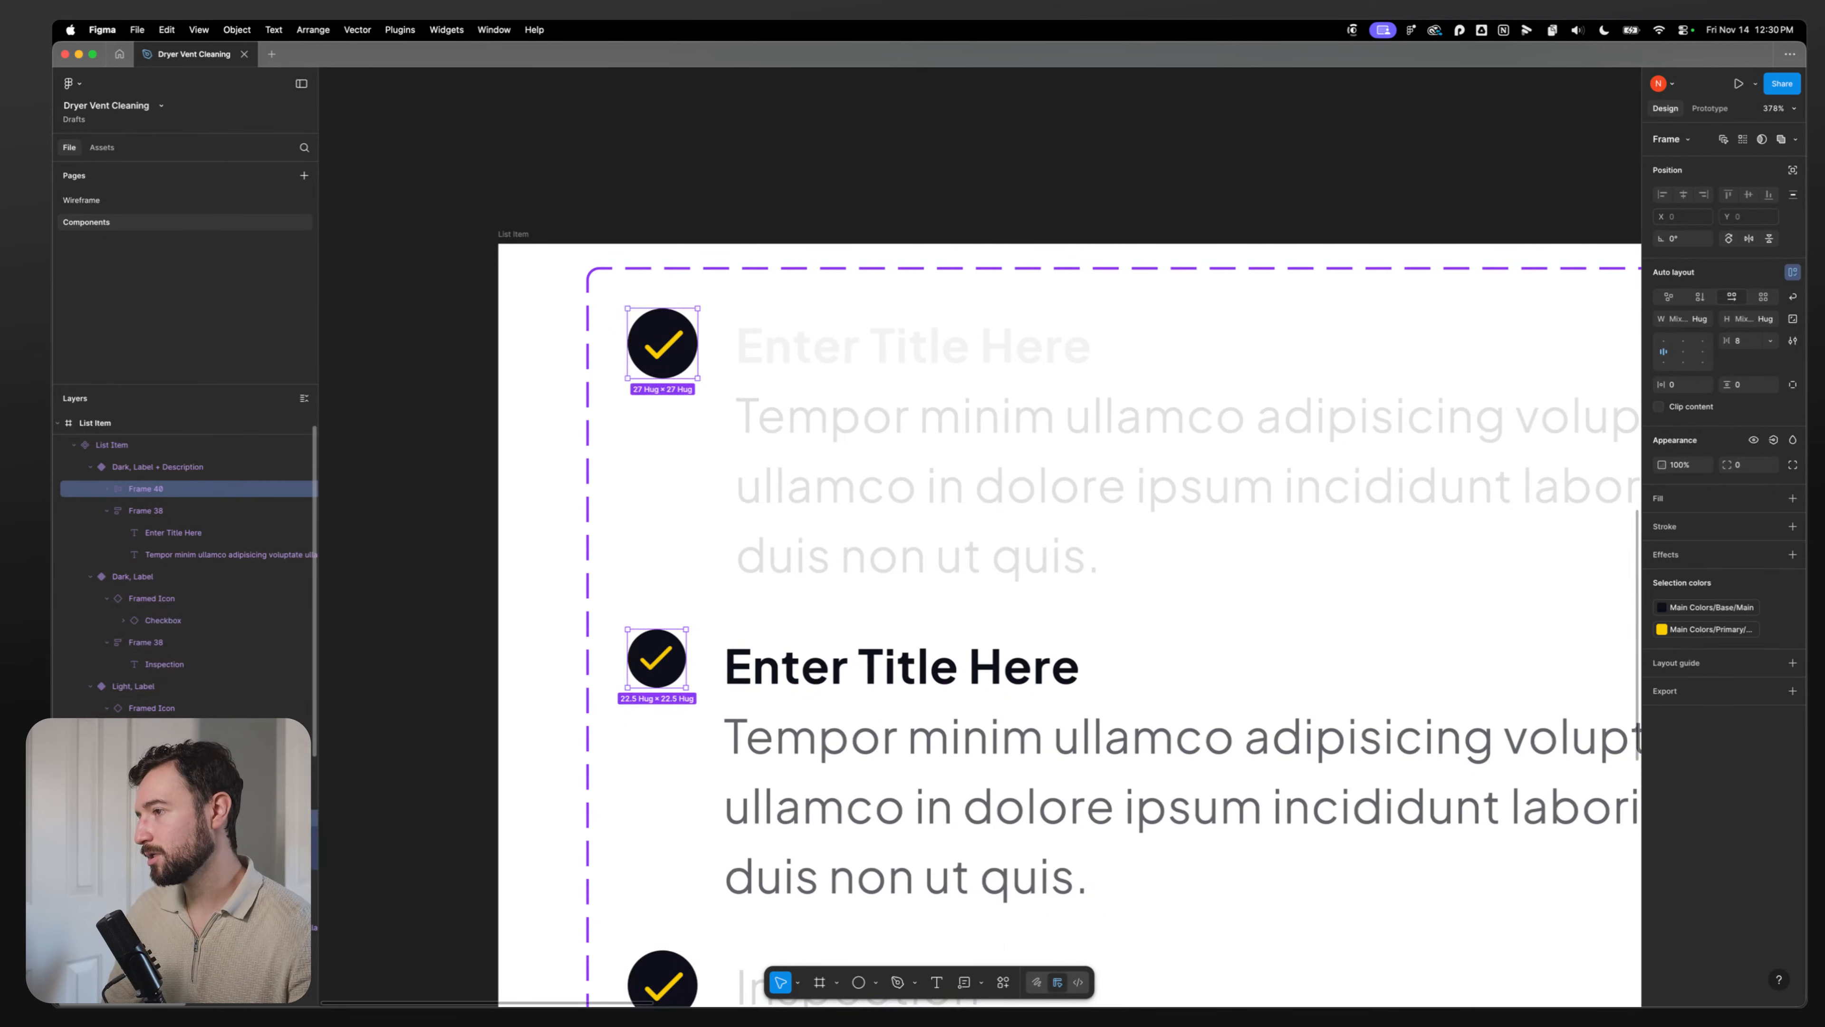
{"action": "left_click", "coordinate": [1793, 386]}
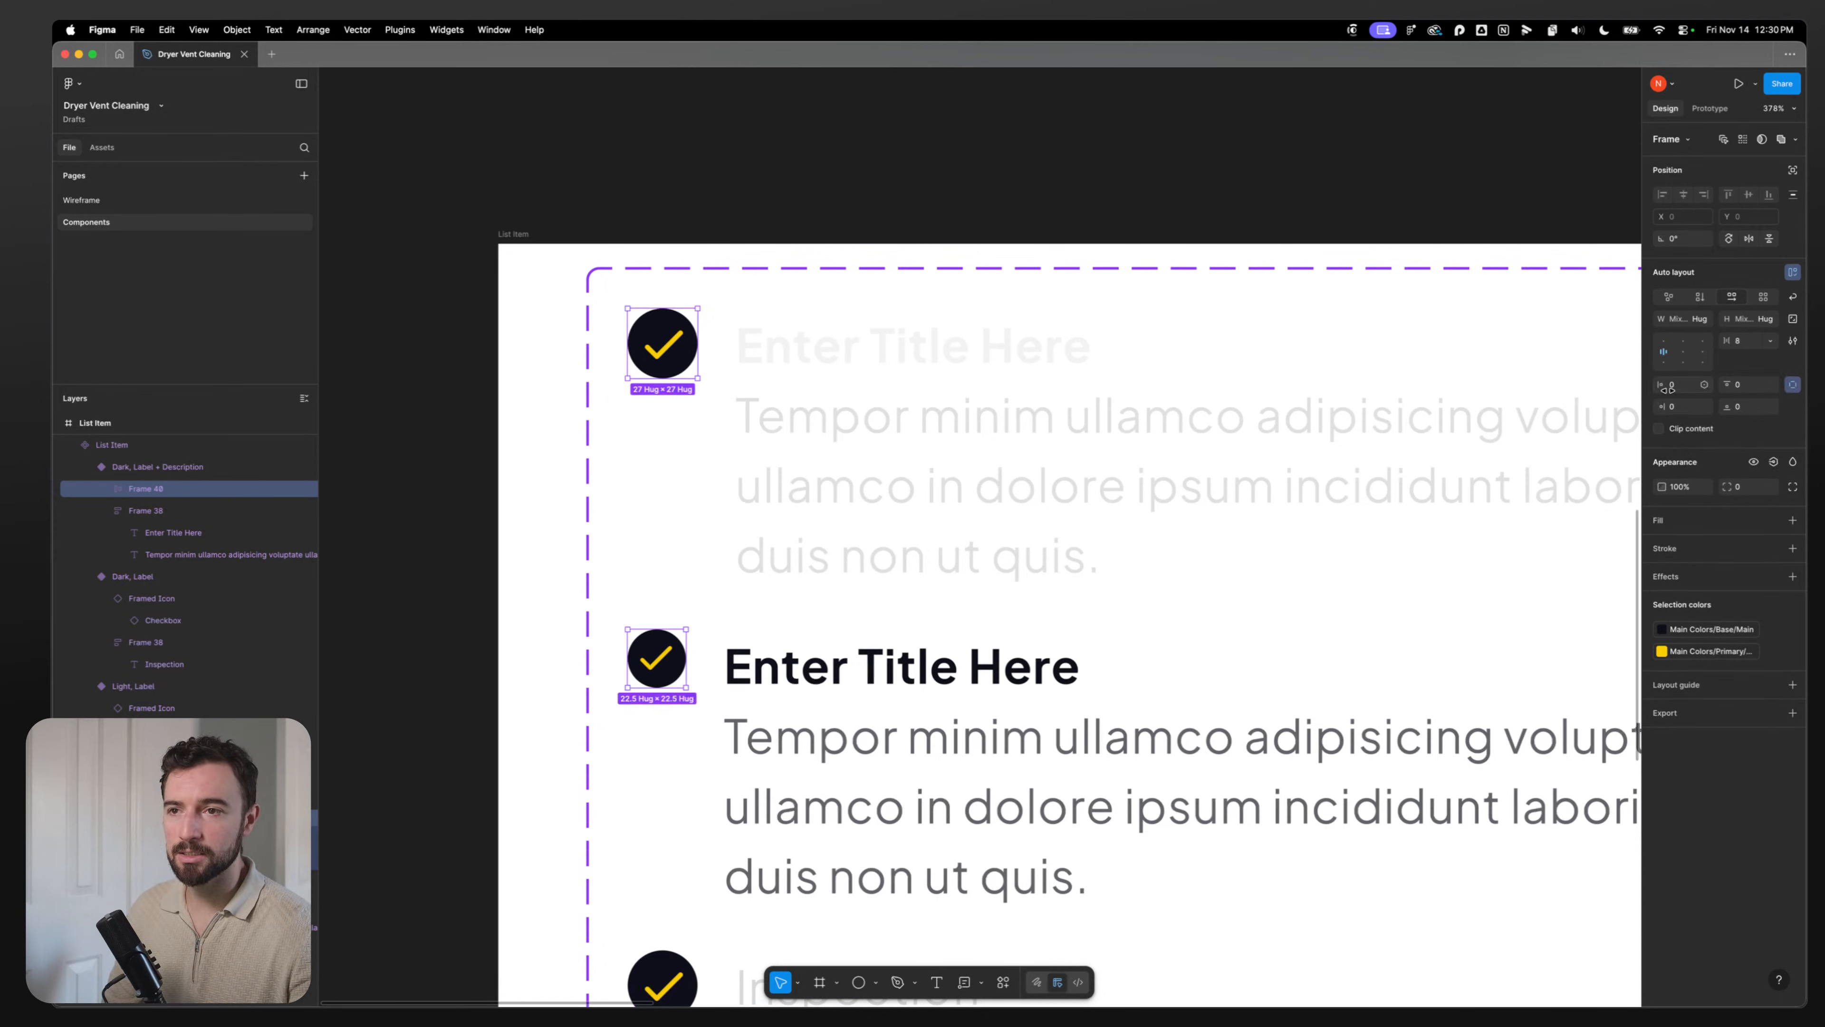
{"action": "left_click_drag", "start_coordinate": [1724, 385], "coordinate": [1732, 384]}
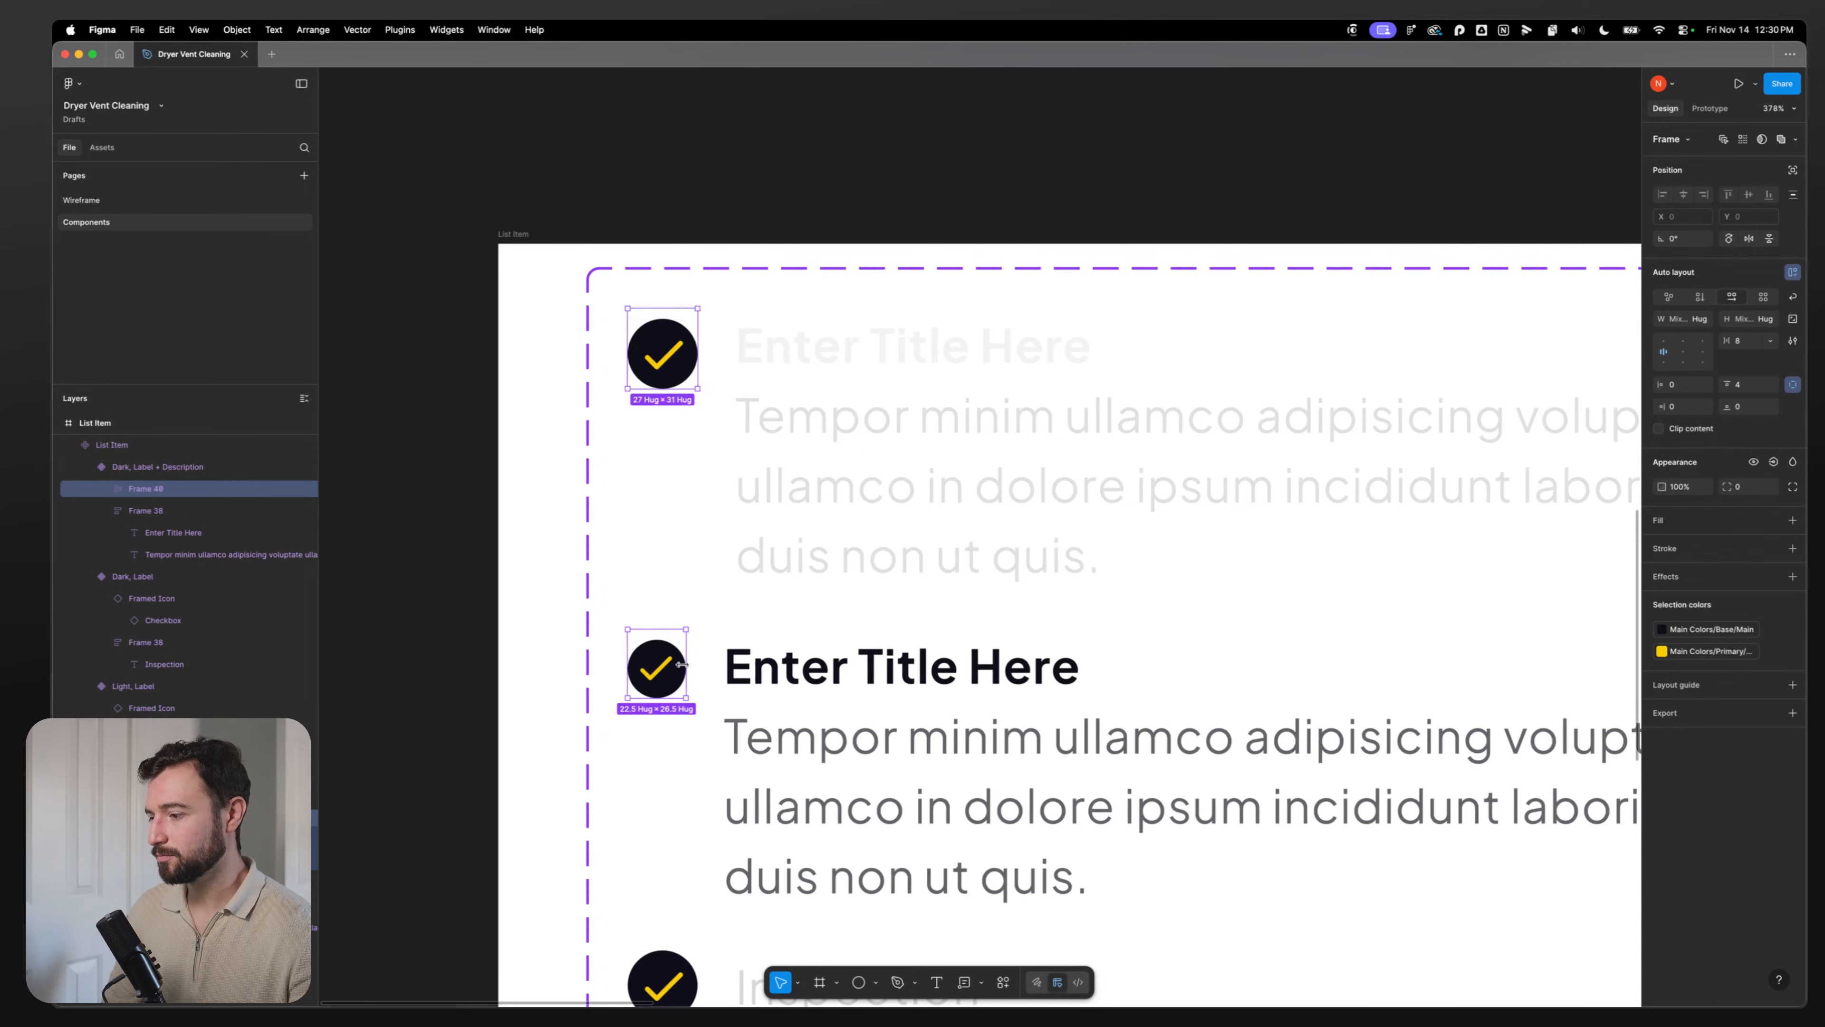
Step: Scale the check icon of the light Label + Description variant to 22.5, matching the dark variant's icon
{"action": "scroll", "coordinate": [681, 665], "scroll_direction": "down", "scroll_amount": 5}
{"action": "double_click", "coordinate": [656, 469]}
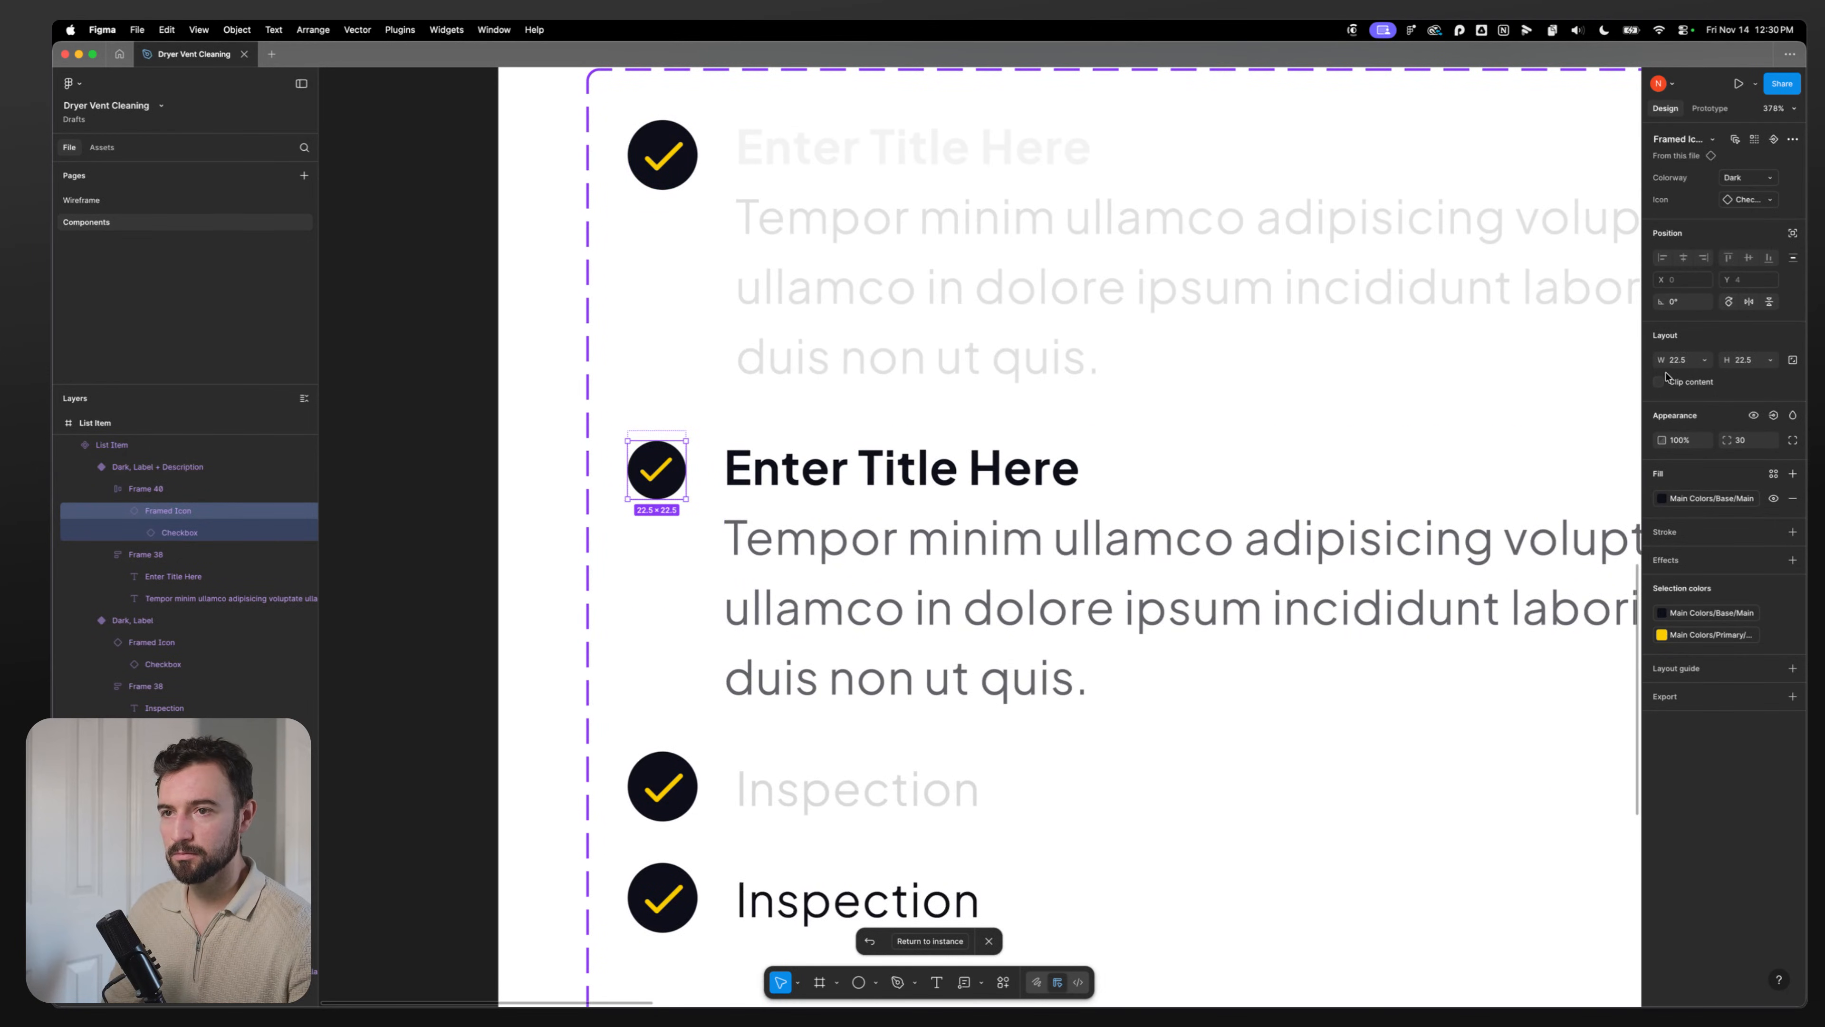
{"action": "left_click", "coordinate": [674, 153]}
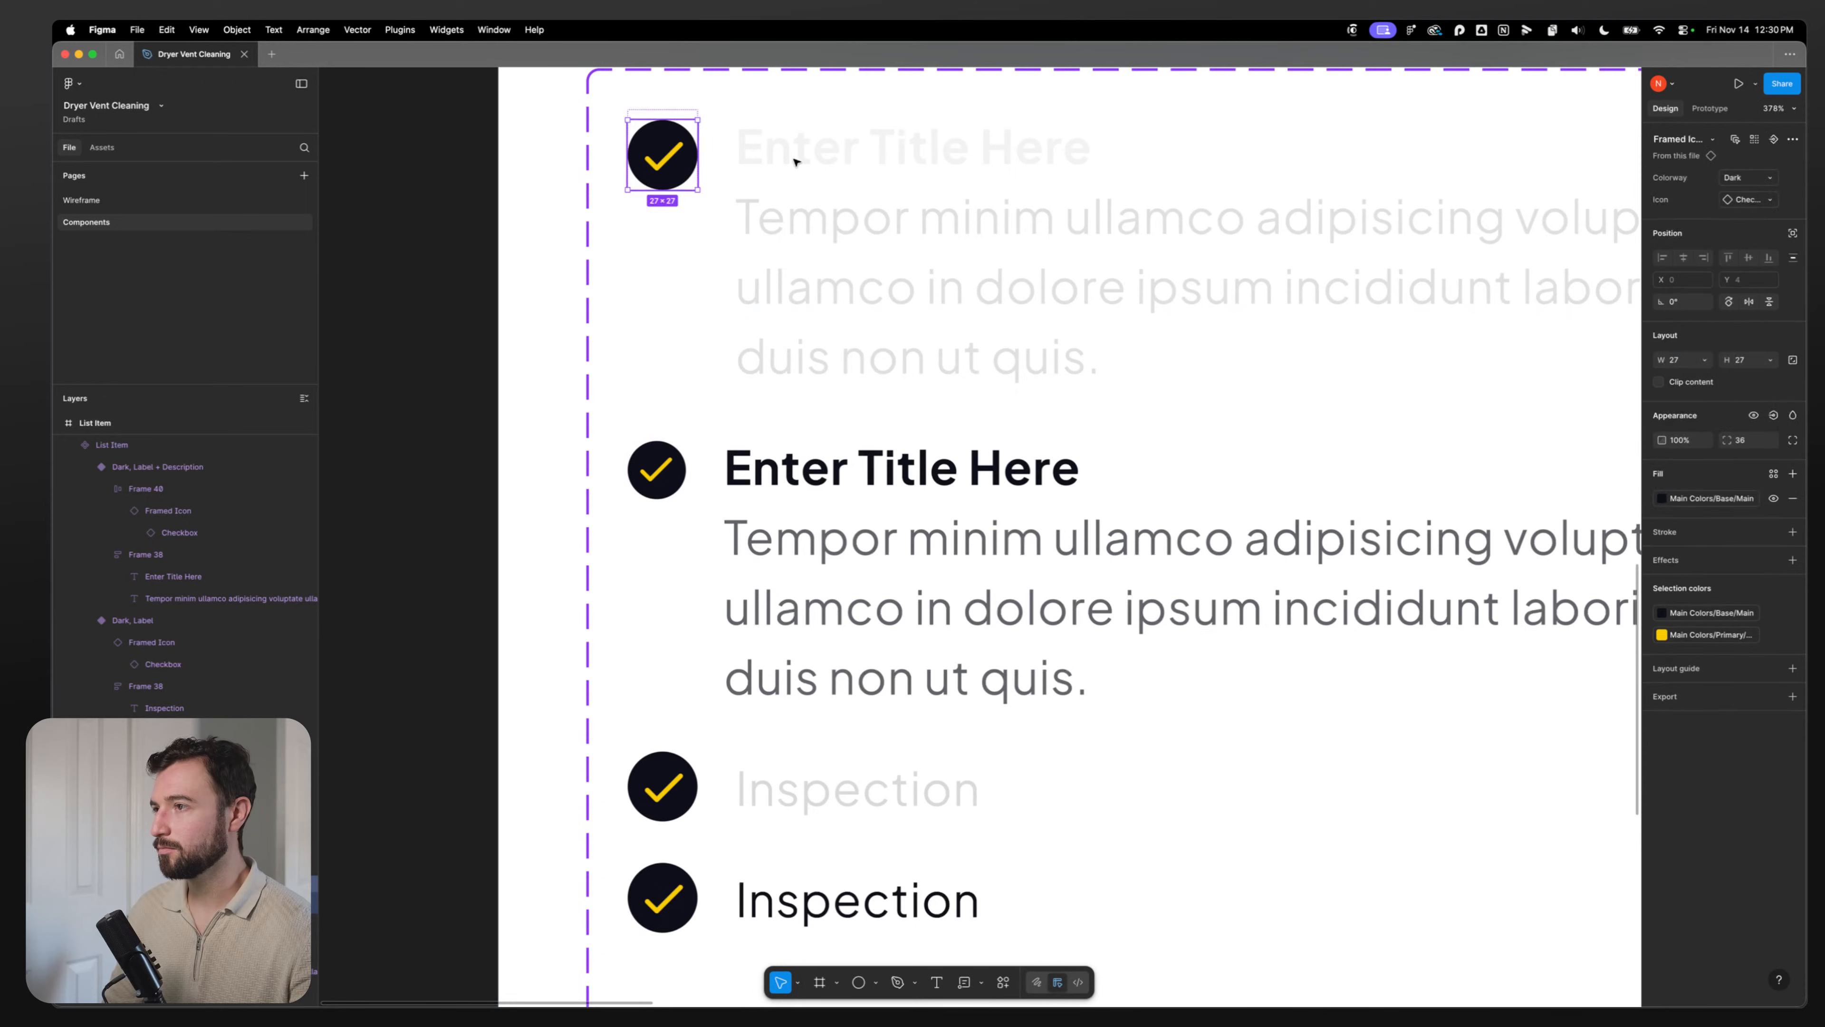
{"action": "key", "text": "k"}
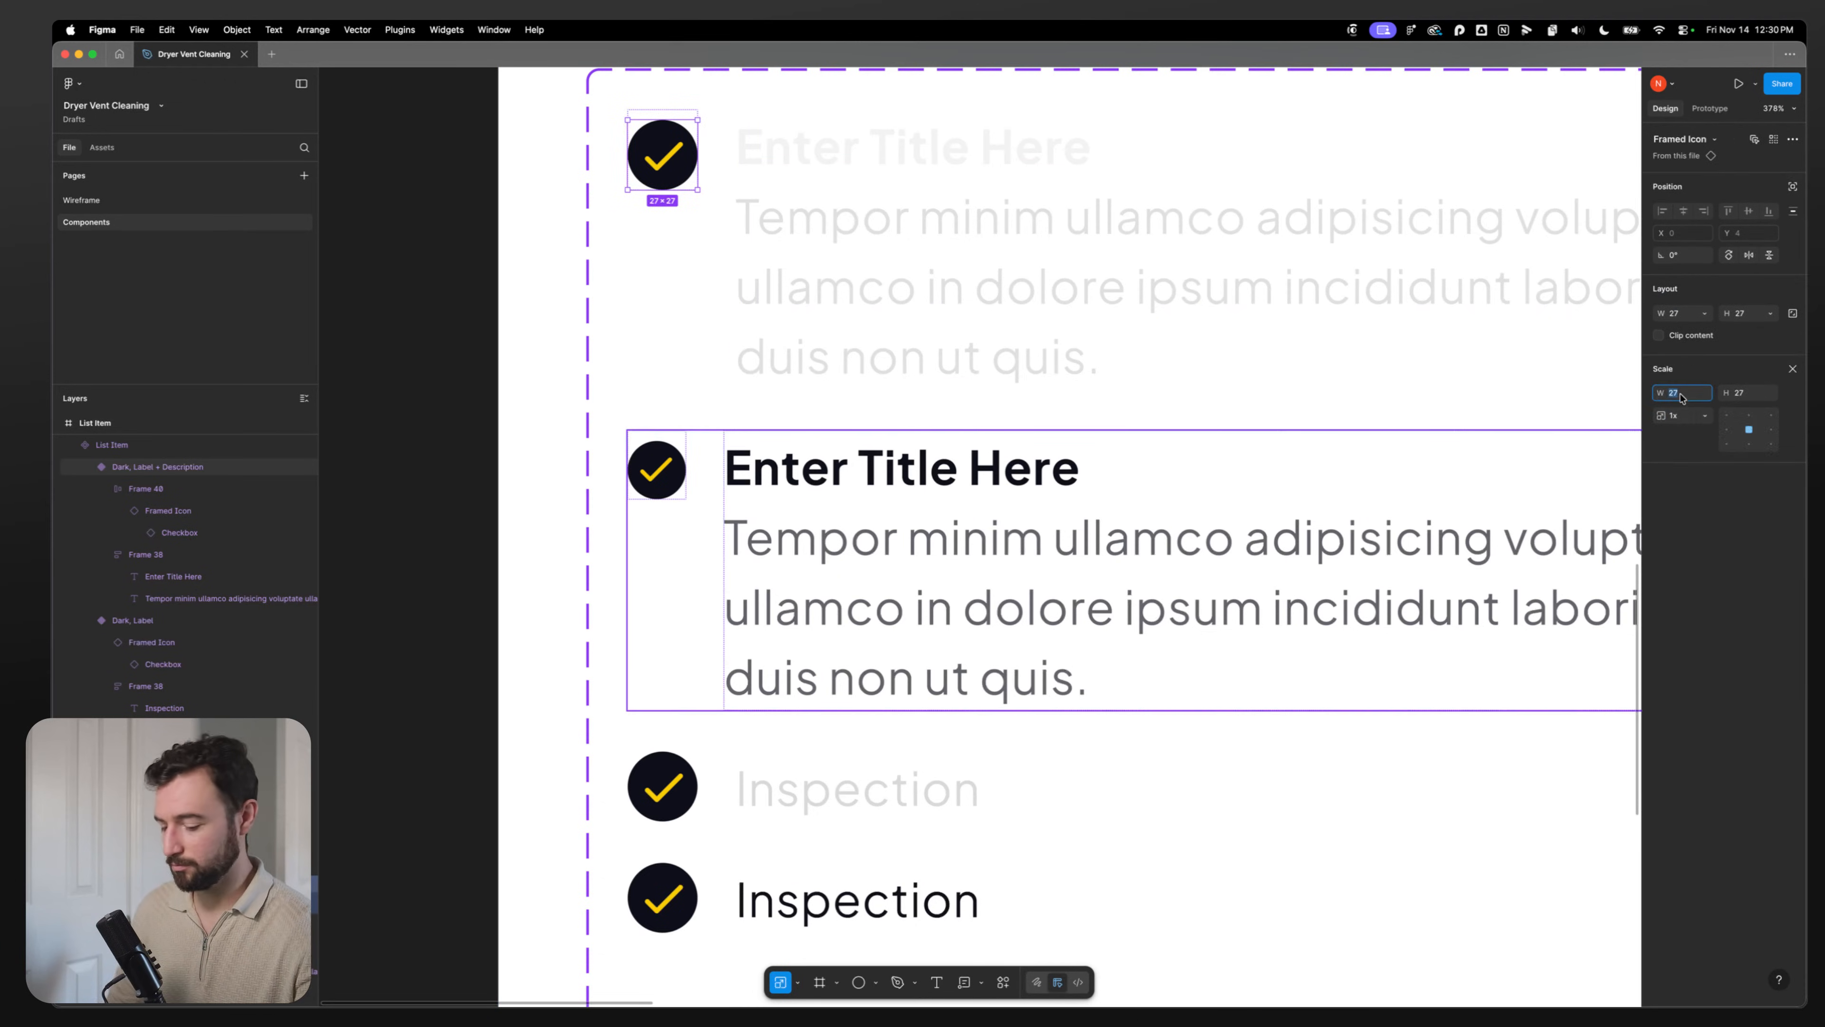
Step: Scale the check icons of the two label-only Inspection variants to 22.5
{"action": "left_click", "coordinate": [658, 806]}
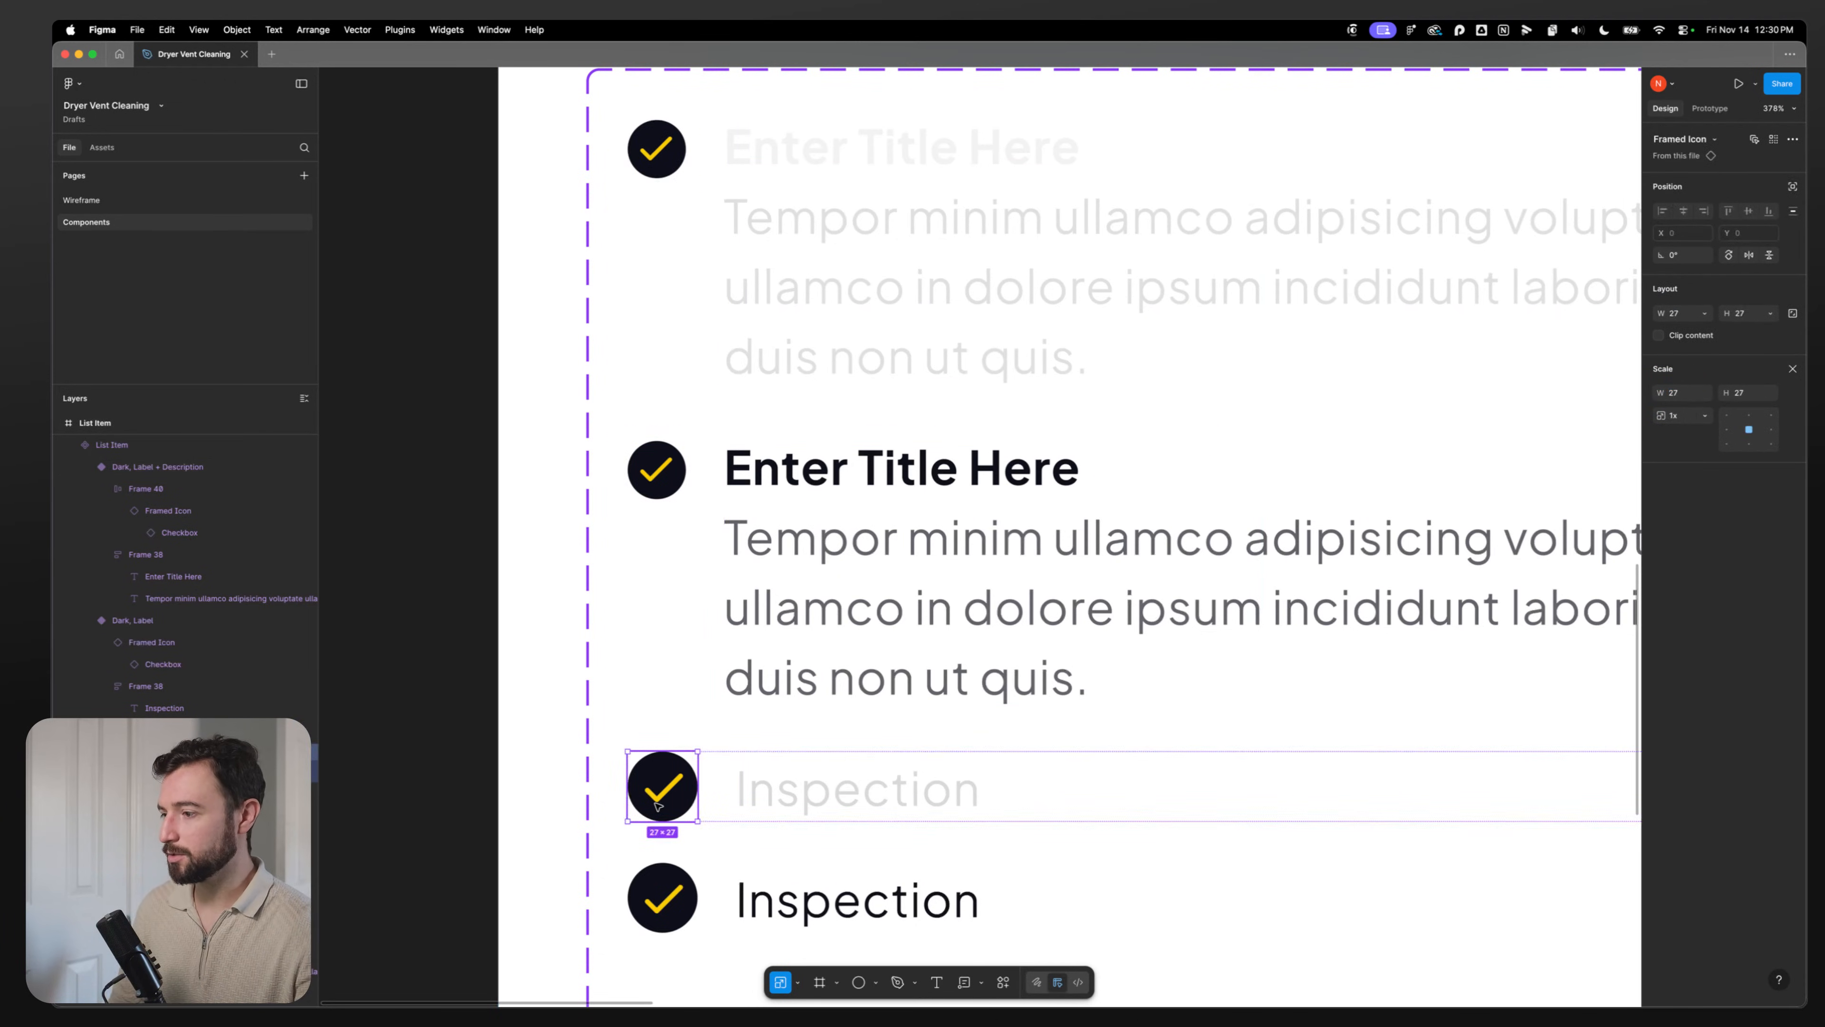
{"action": "left_click", "coordinate": [662, 898], "text": "shift"}
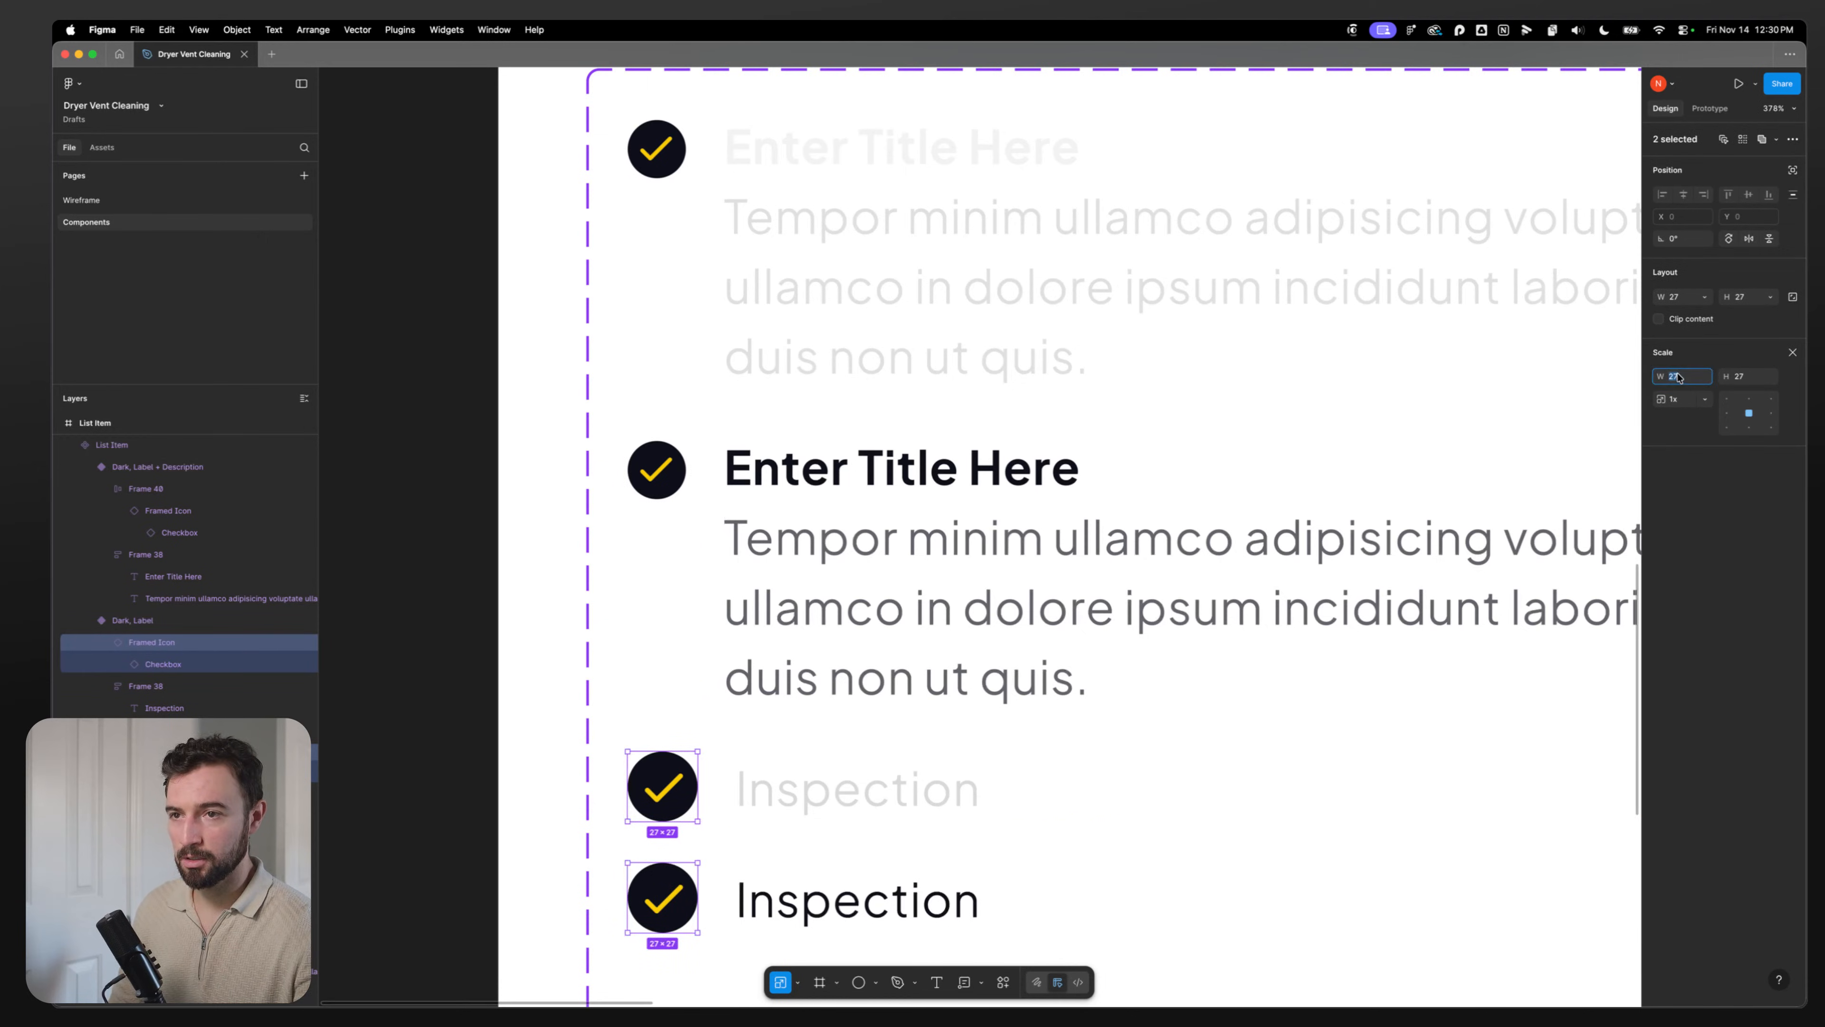
{"action": "type", "text": "22.5"}
{"action": "key", "text": "Return"}
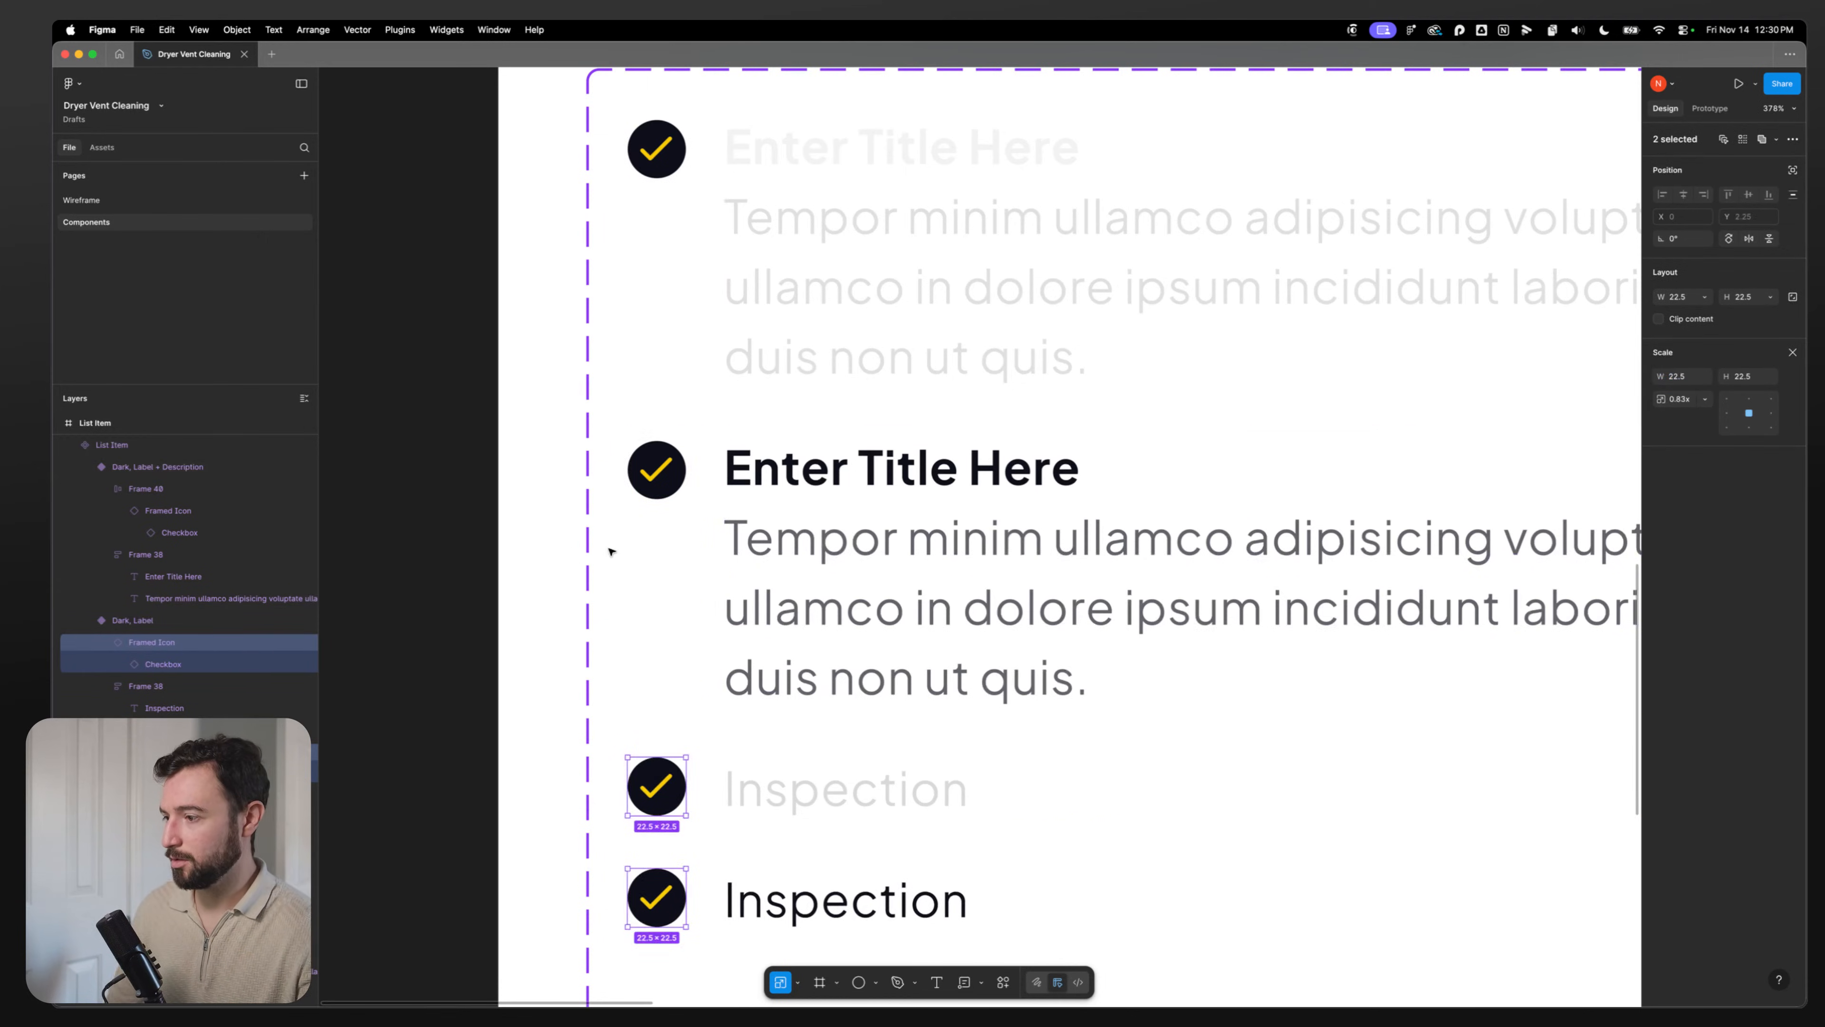
{"action": "left_click", "coordinate": [510, 505]}
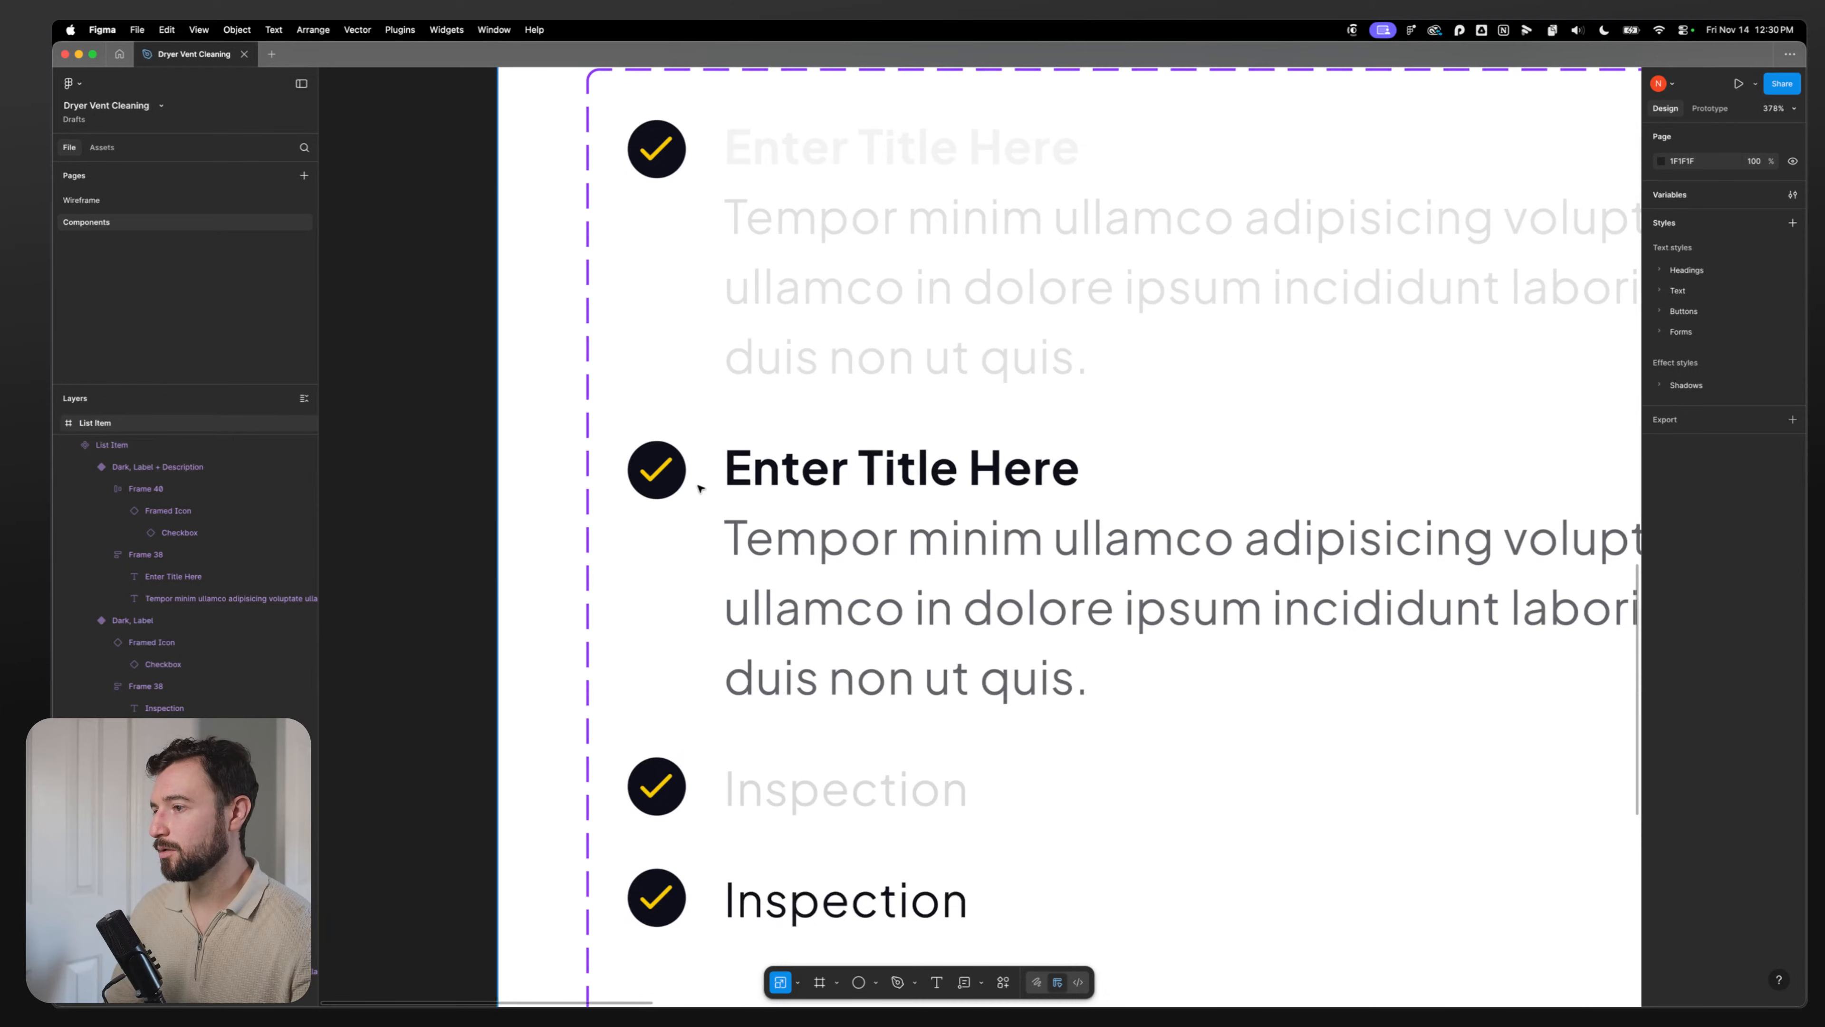
Step: Place a test instance of the dark Framed Icon variant on the blank area beside its component set
{"action": "double_click", "coordinate": [653, 144]}
{"action": "double_click", "coordinate": [653, 144]}
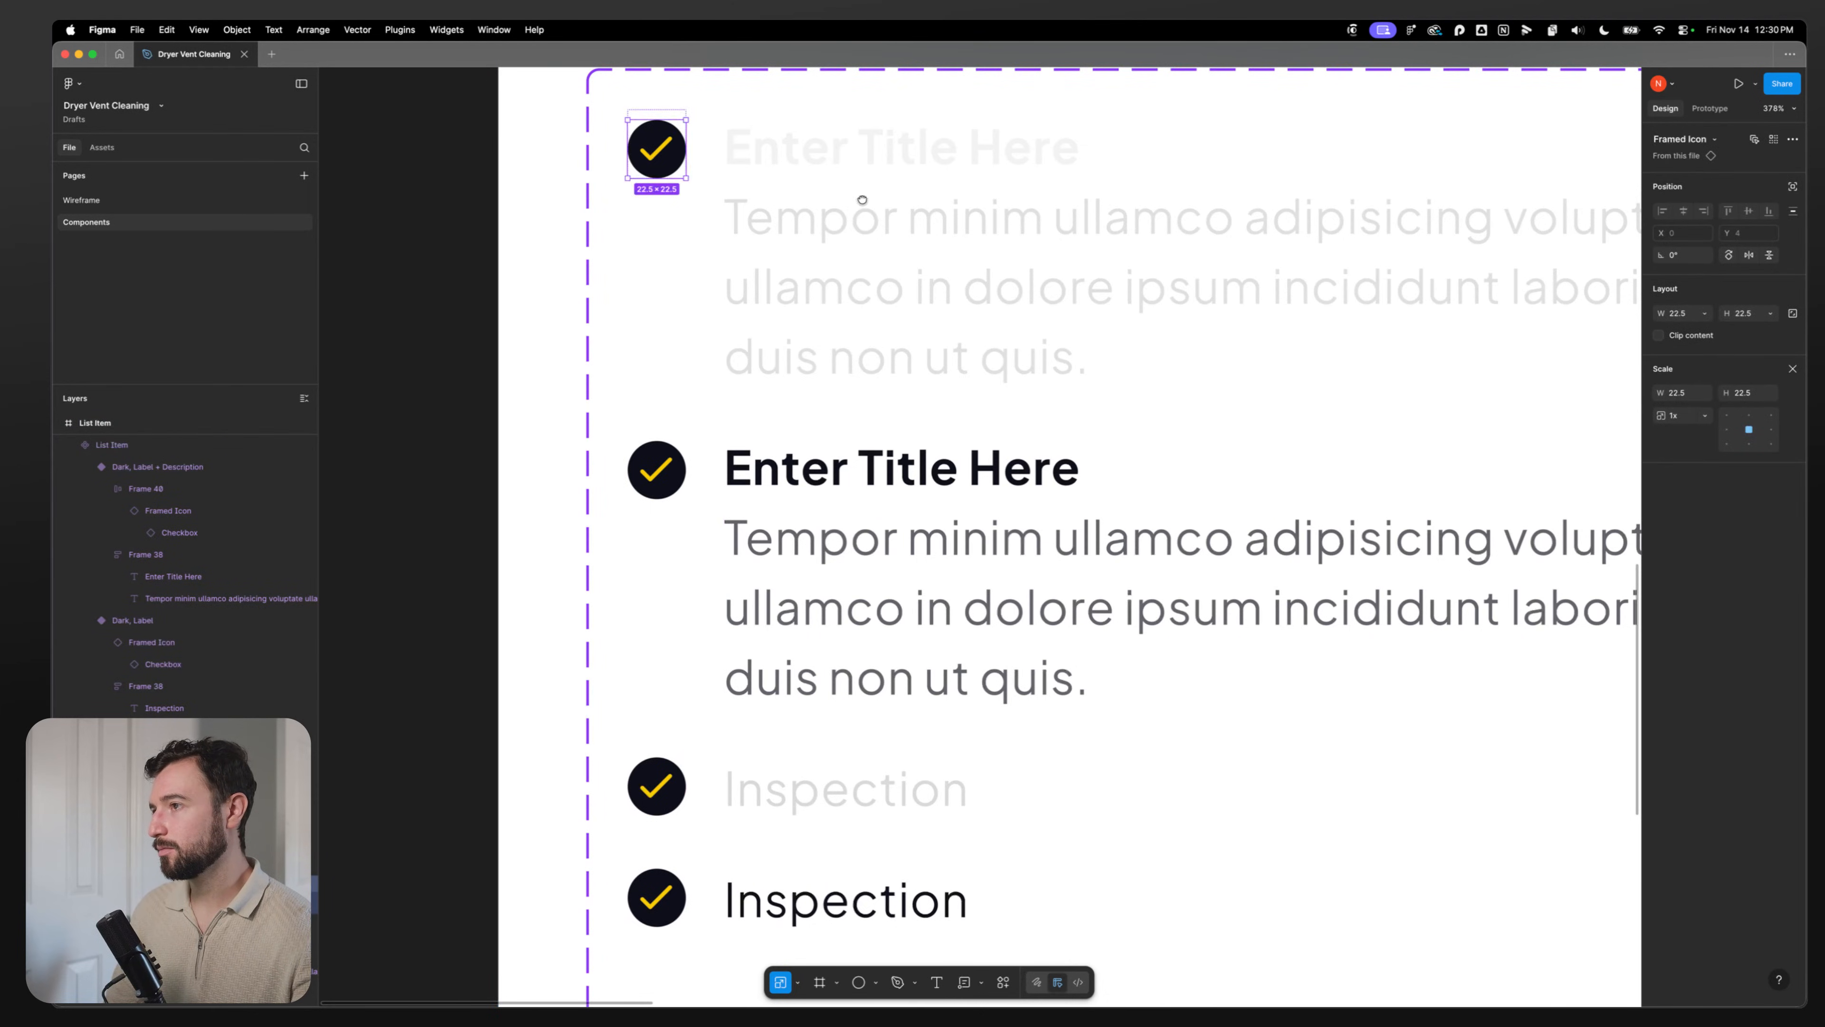
{"action": "scroll", "coordinate": [860, 201], "scroll_direction": "up", "scroll_amount": 10}
{"action": "left_click", "coordinate": [776, 531]}
{"action": "scroll", "coordinate": [788, 352], "scroll_direction": "up", "scroll_amount": 10}
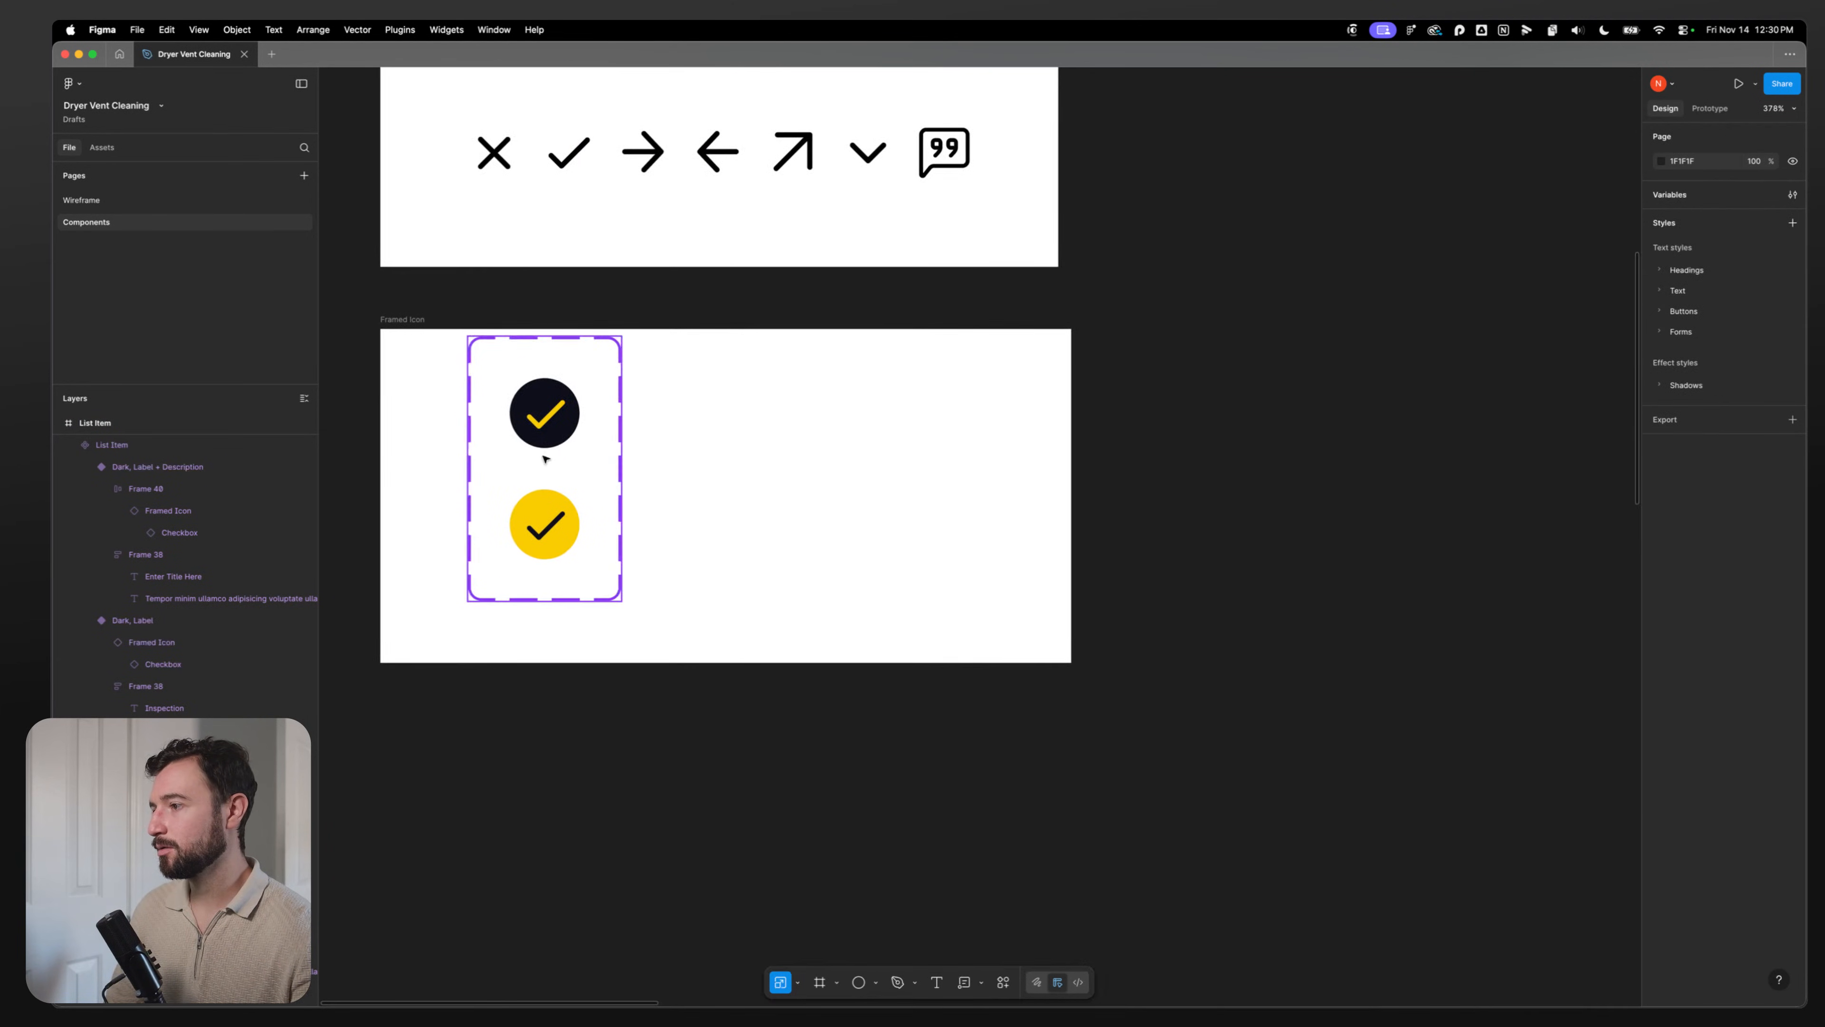
{"action": "left_click", "coordinate": [545, 524]}
{"action": "left_click", "coordinate": [562, 423]}
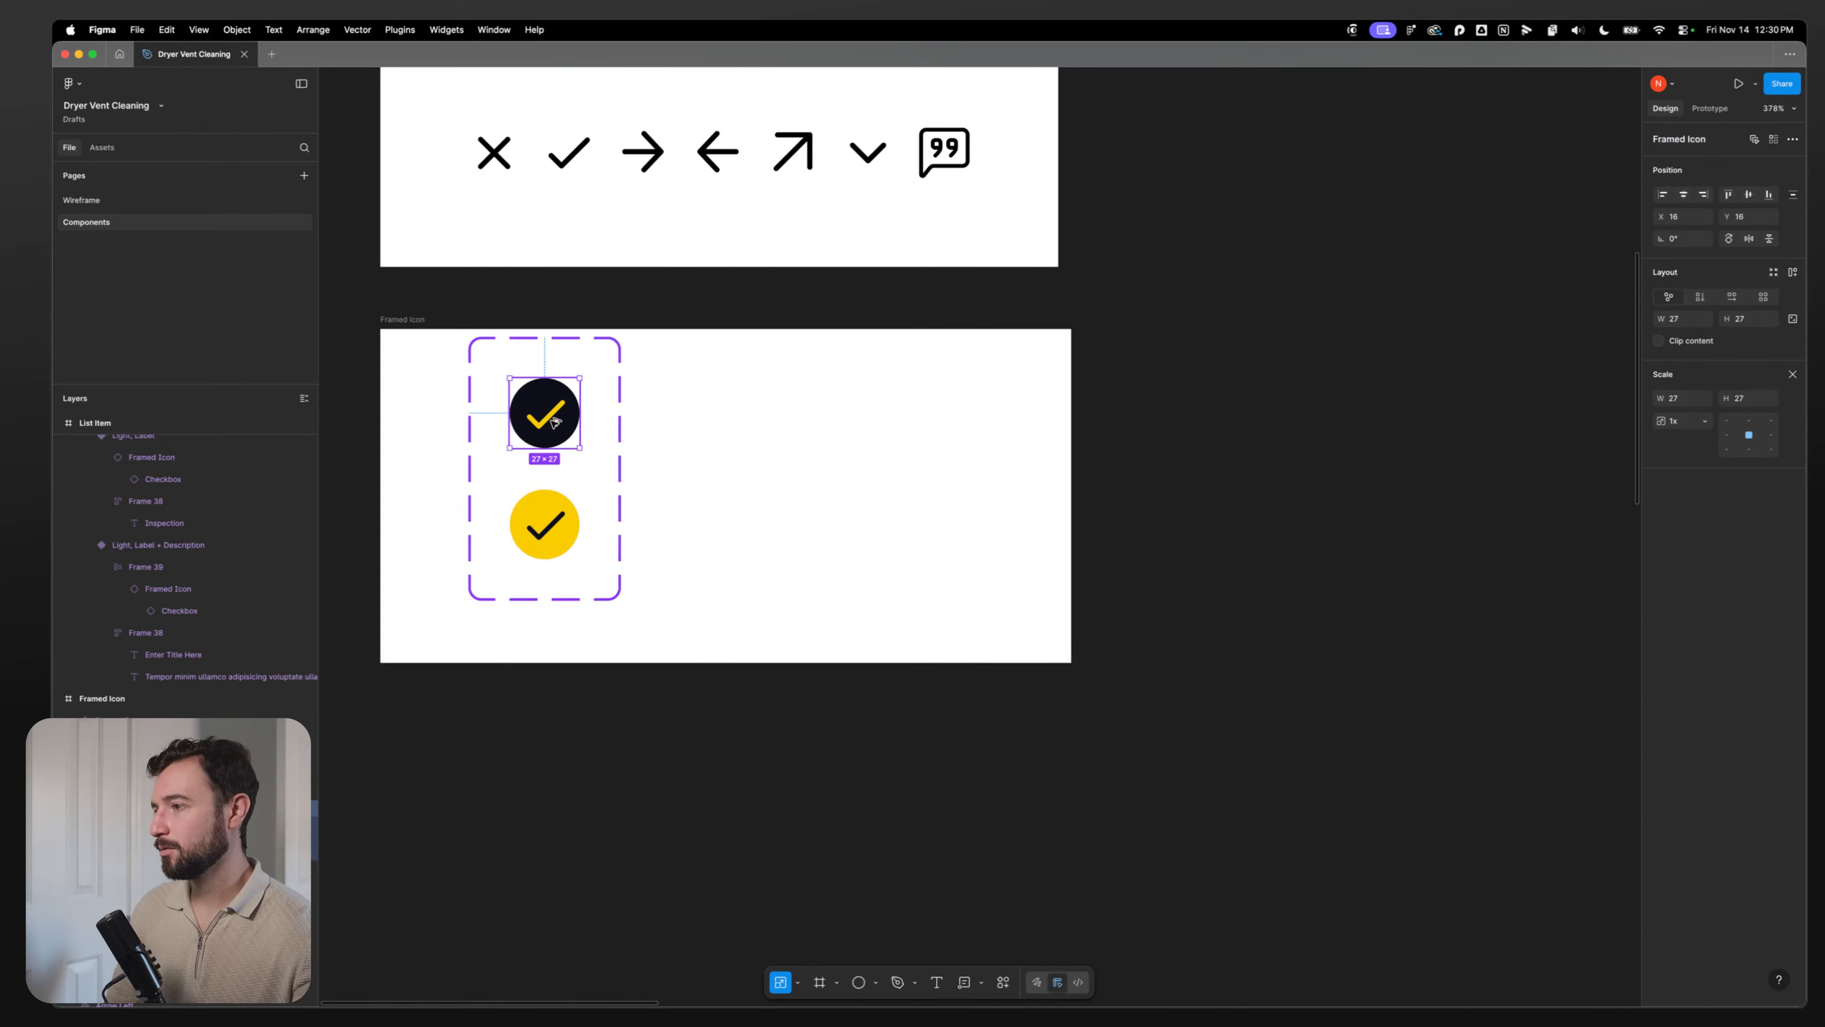
{"action": "left_click_drag", "start_coordinate": [555, 421], "coordinate": [891, 442], "text": "alt"}
Step: Look through the Icons folder among the swap options for the test Framed Icon instance
{"action": "left_click", "coordinate": [1705, 138]}
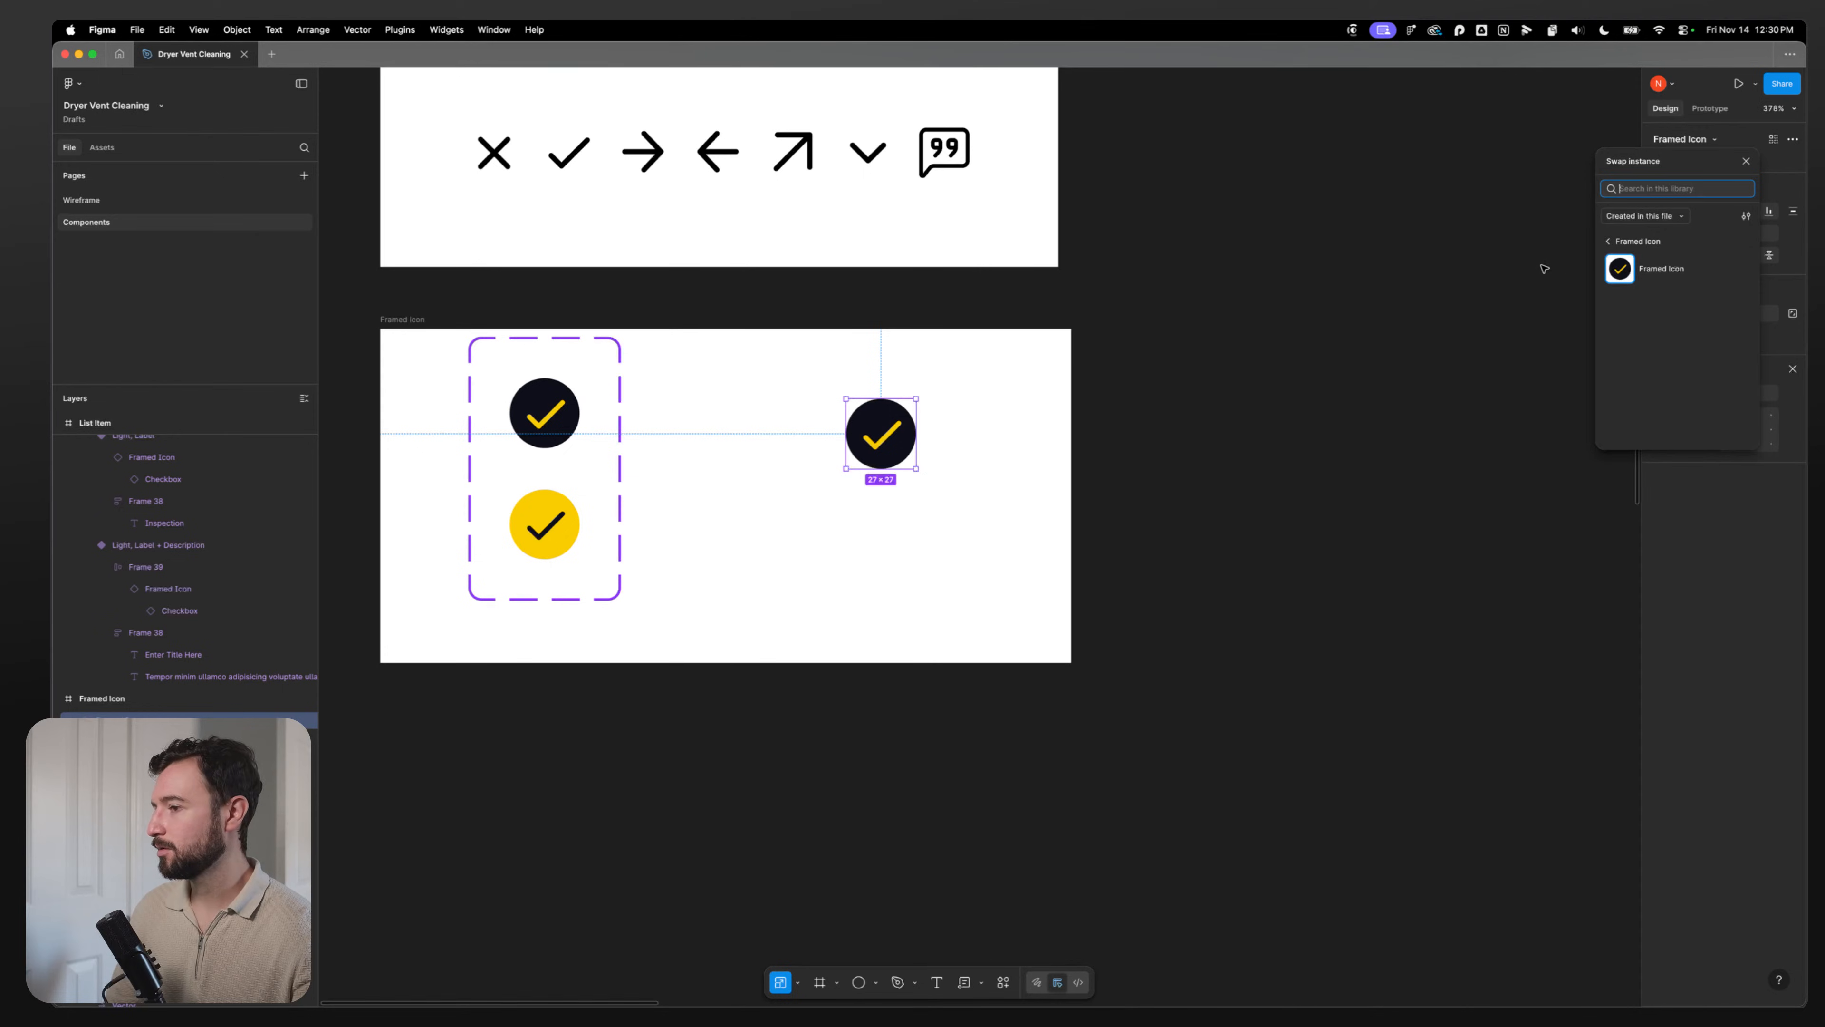
{"action": "left_click", "coordinate": [1631, 241]}
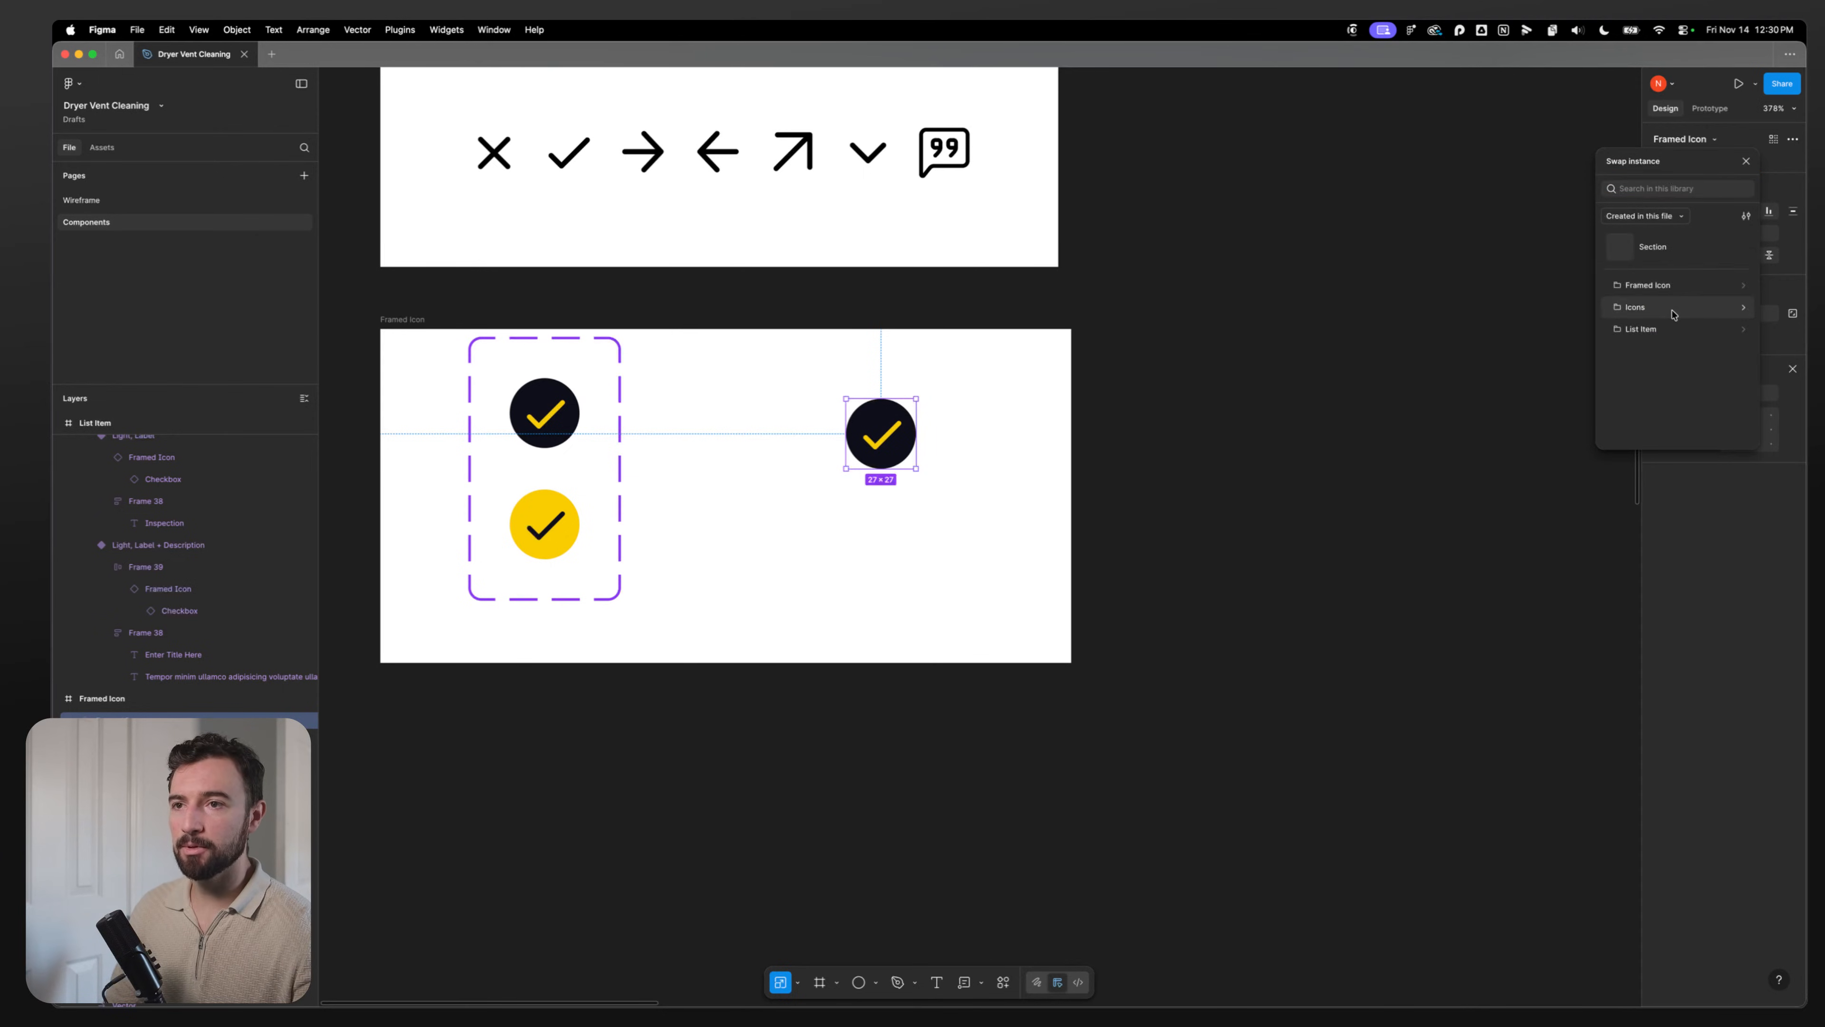
{"action": "left_click", "coordinate": [1658, 307]}
{"action": "scroll", "coordinate": [1667, 376], "scroll_direction": "down", "scroll_amount": 2}
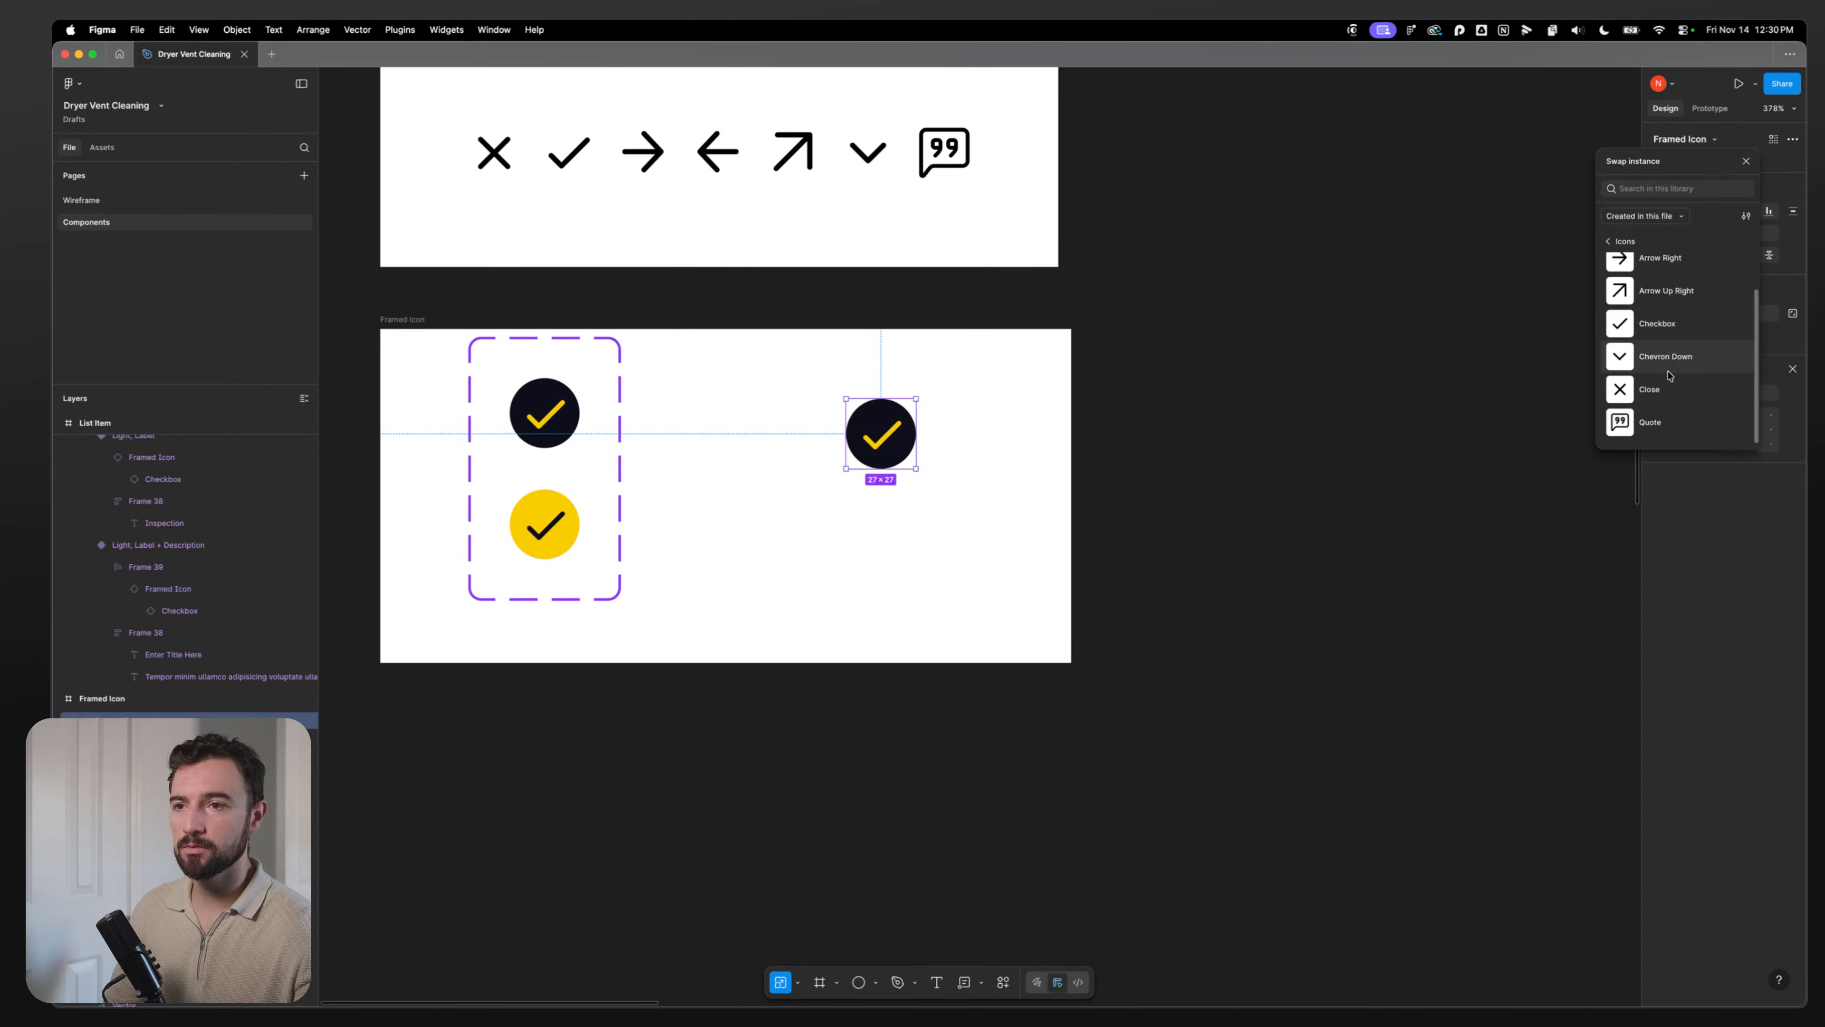
{"action": "left_click", "coordinate": [889, 426]}
{"action": "left_click", "coordinate": [917, 377]}
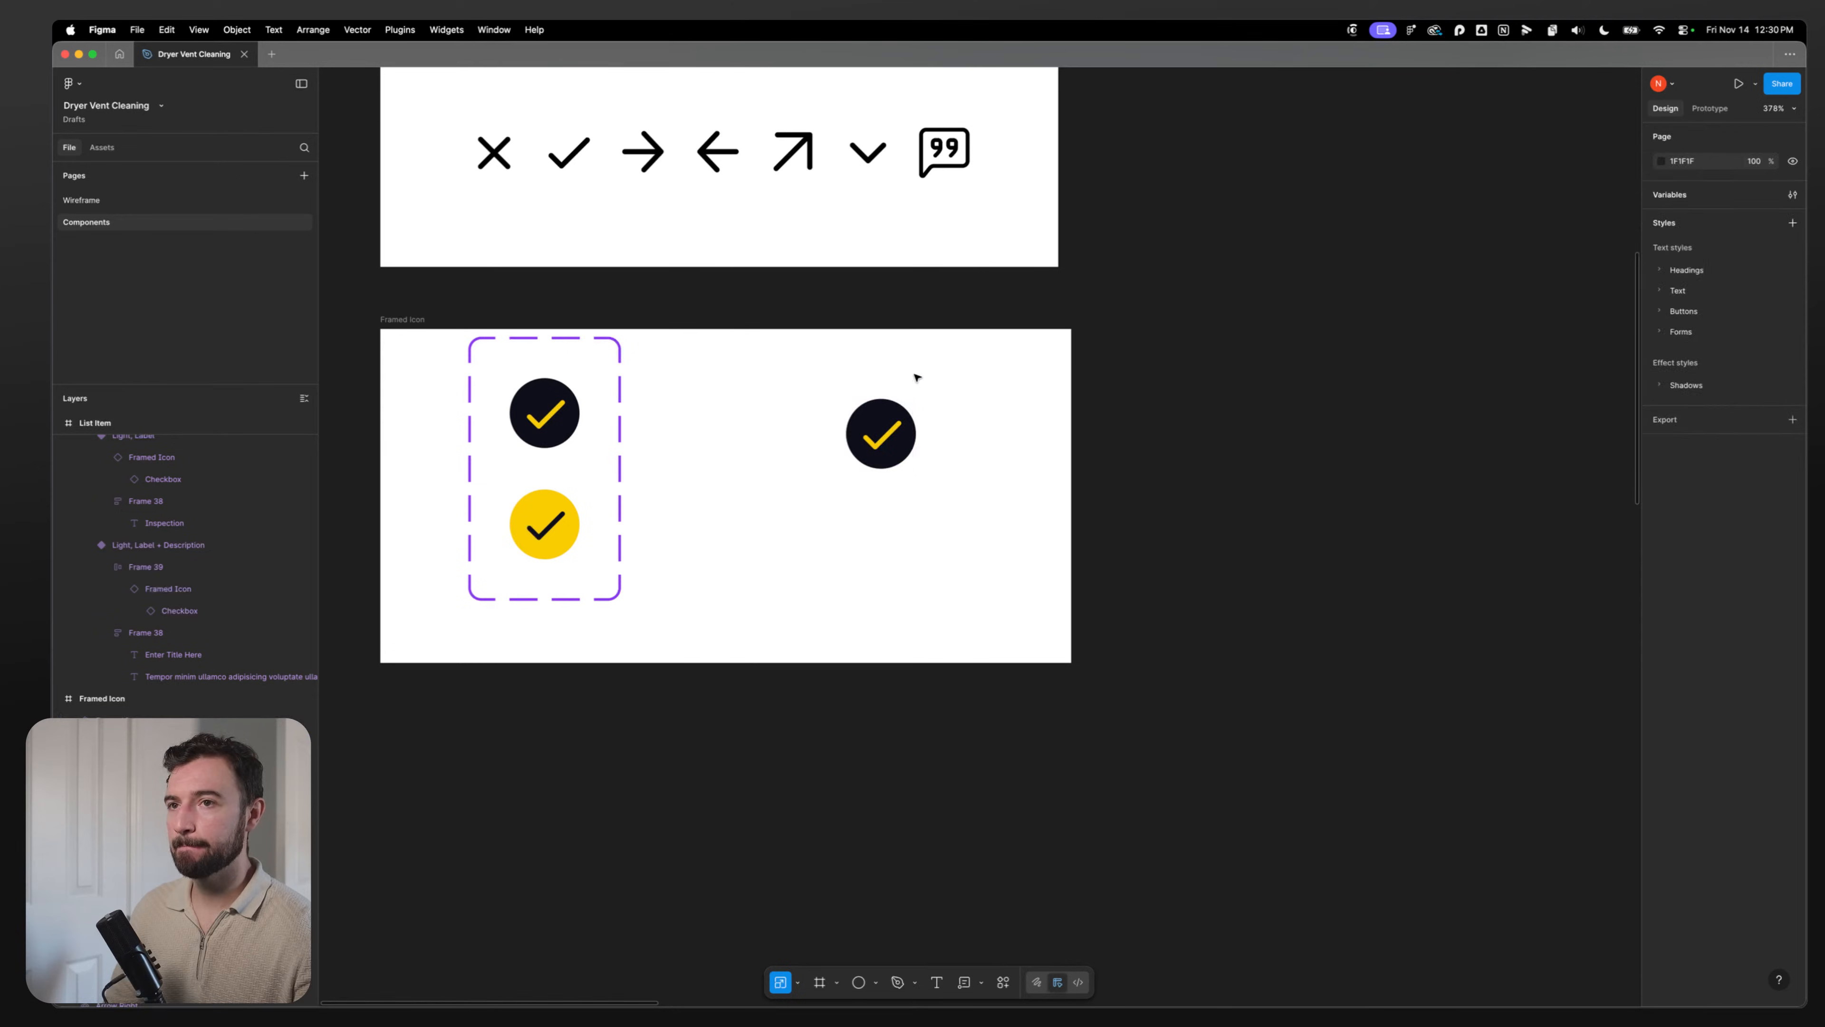
Step: Check the Framed Icon variants against the test instance and delete the instance
{"action": "left_click", "coordinate": [895, 401]}
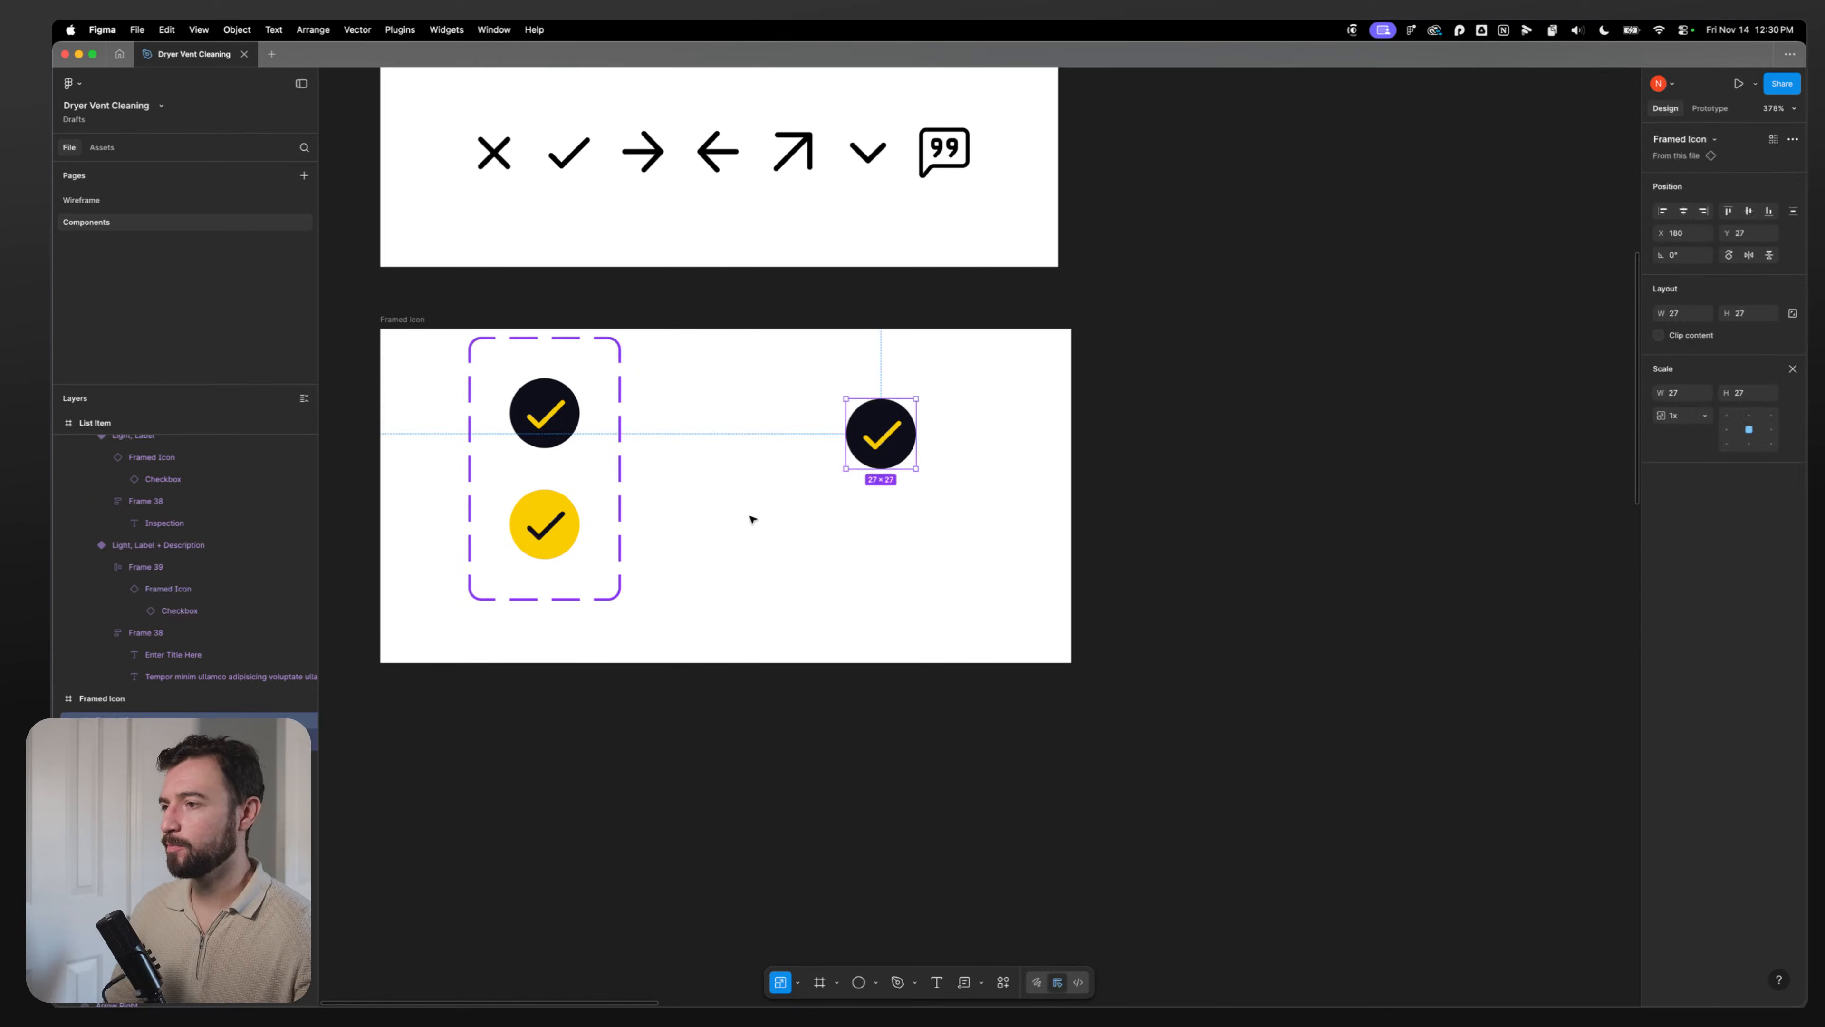
{"action": "left_click", "coordinate": [575, 422]}
{"action": "left_click", "coordinate": [577, 413]}
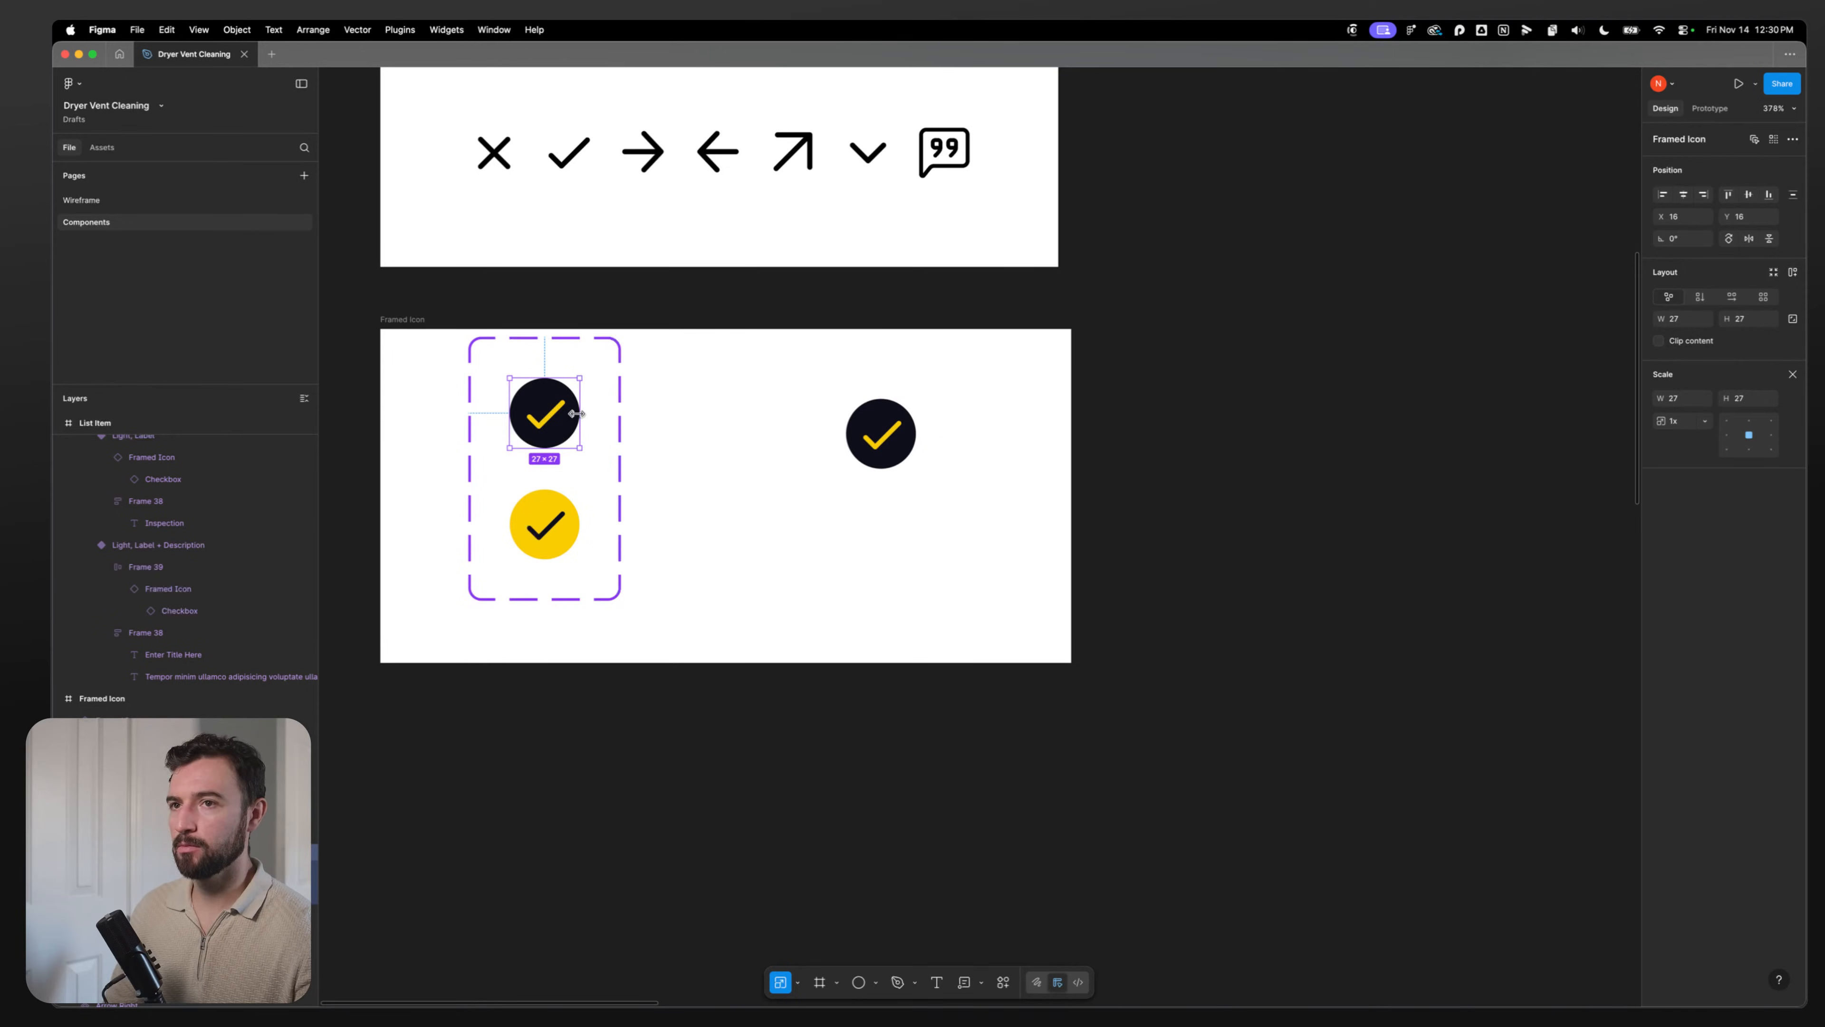
{"action": "left_click", "coordinate": [532, 346]}
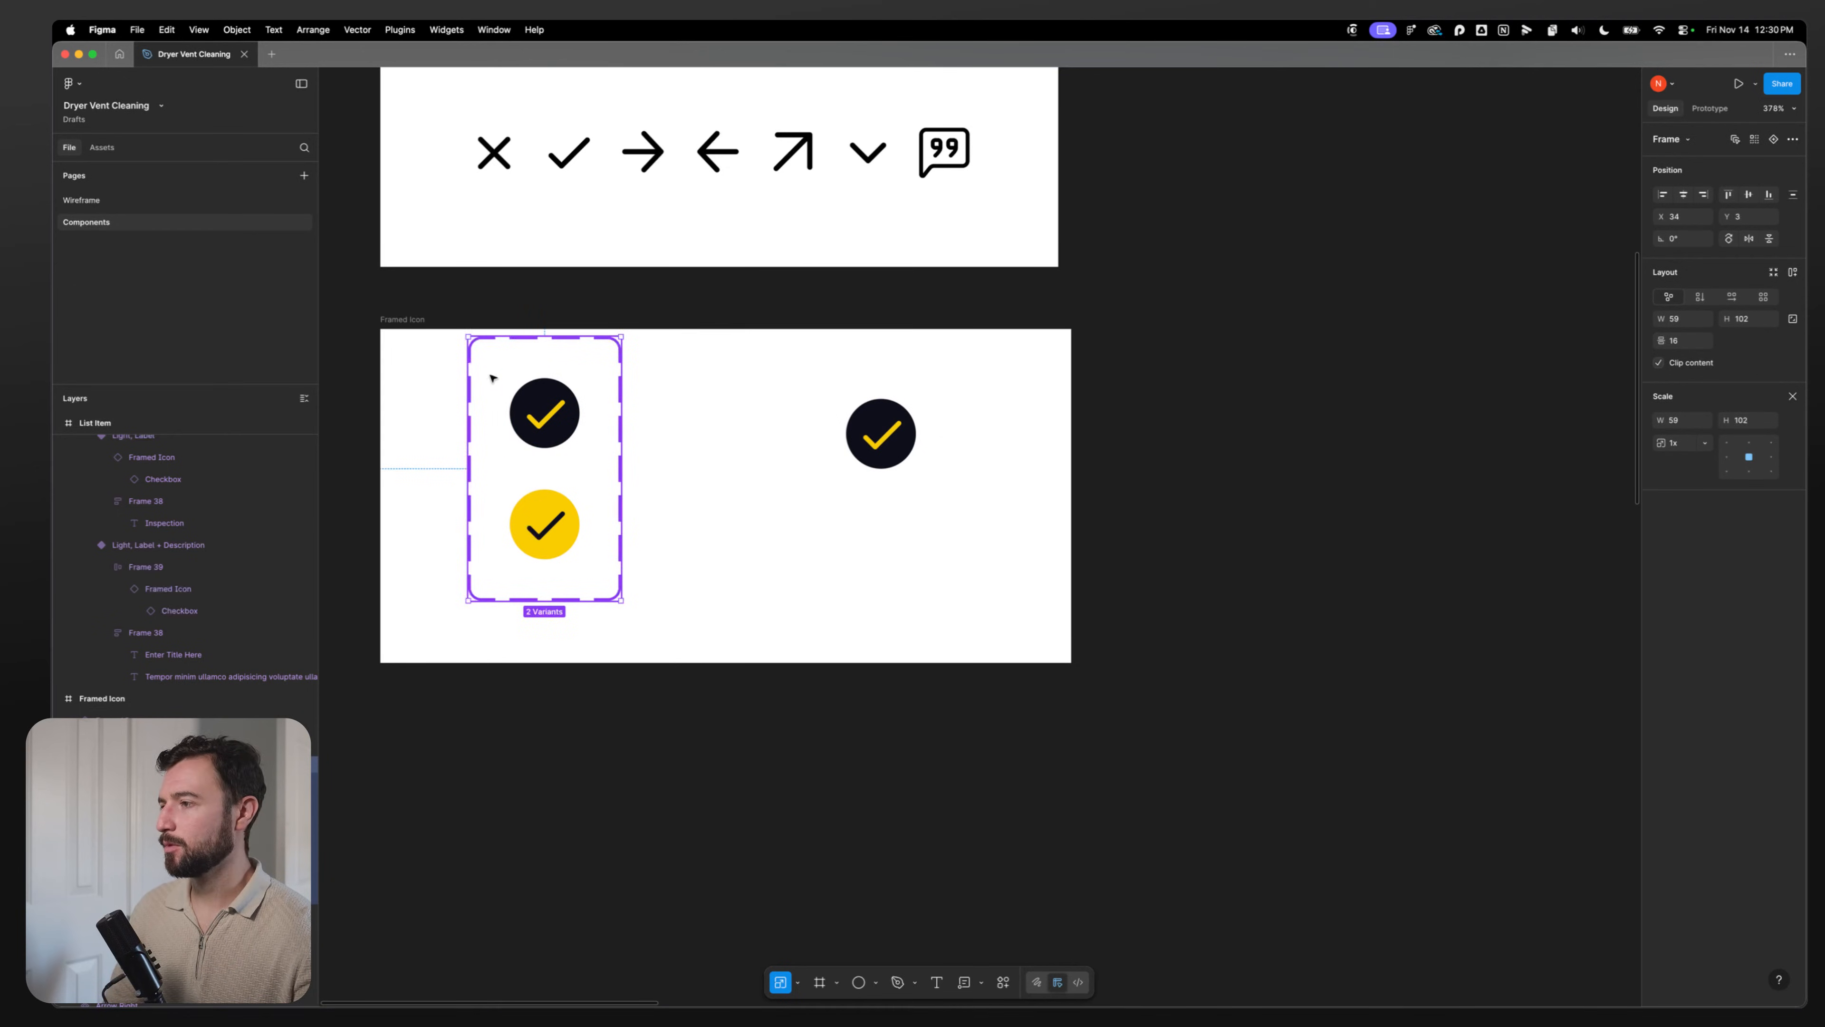
{"action": "left_click", "coordinate": [165, 786]}
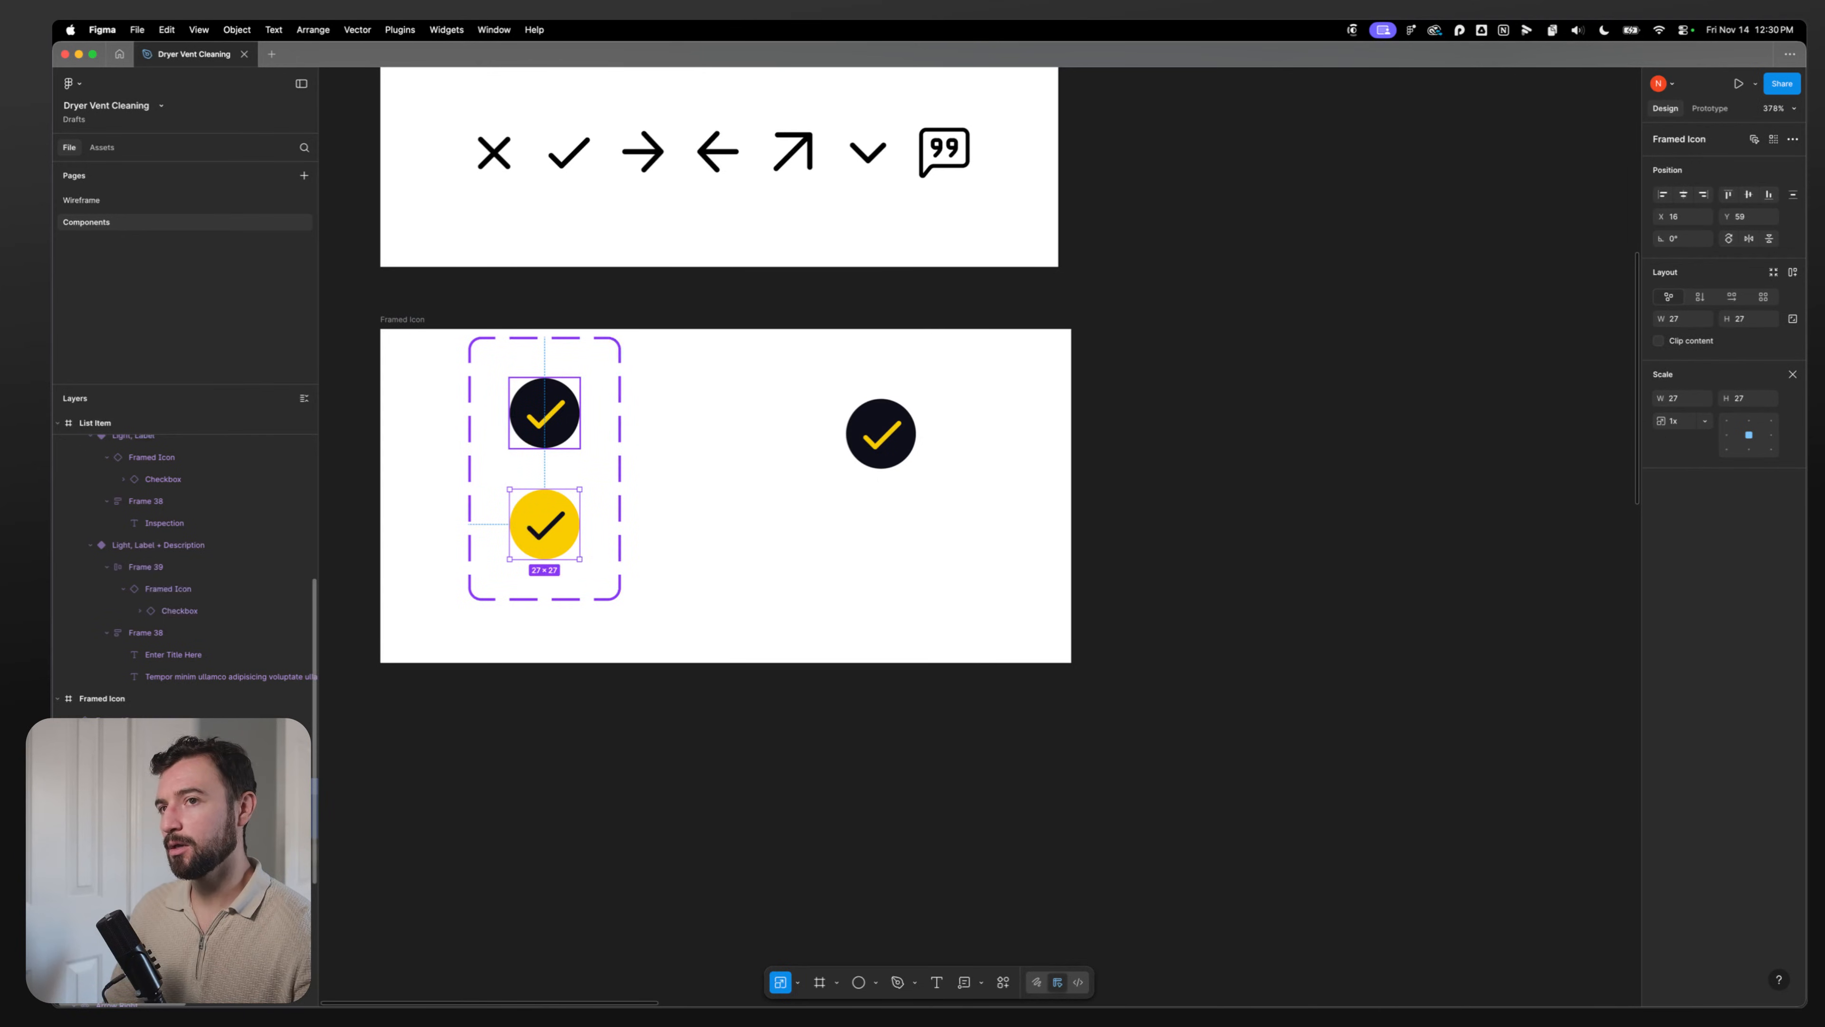
{"action": "left_click", "coordinate": [166, 851]}
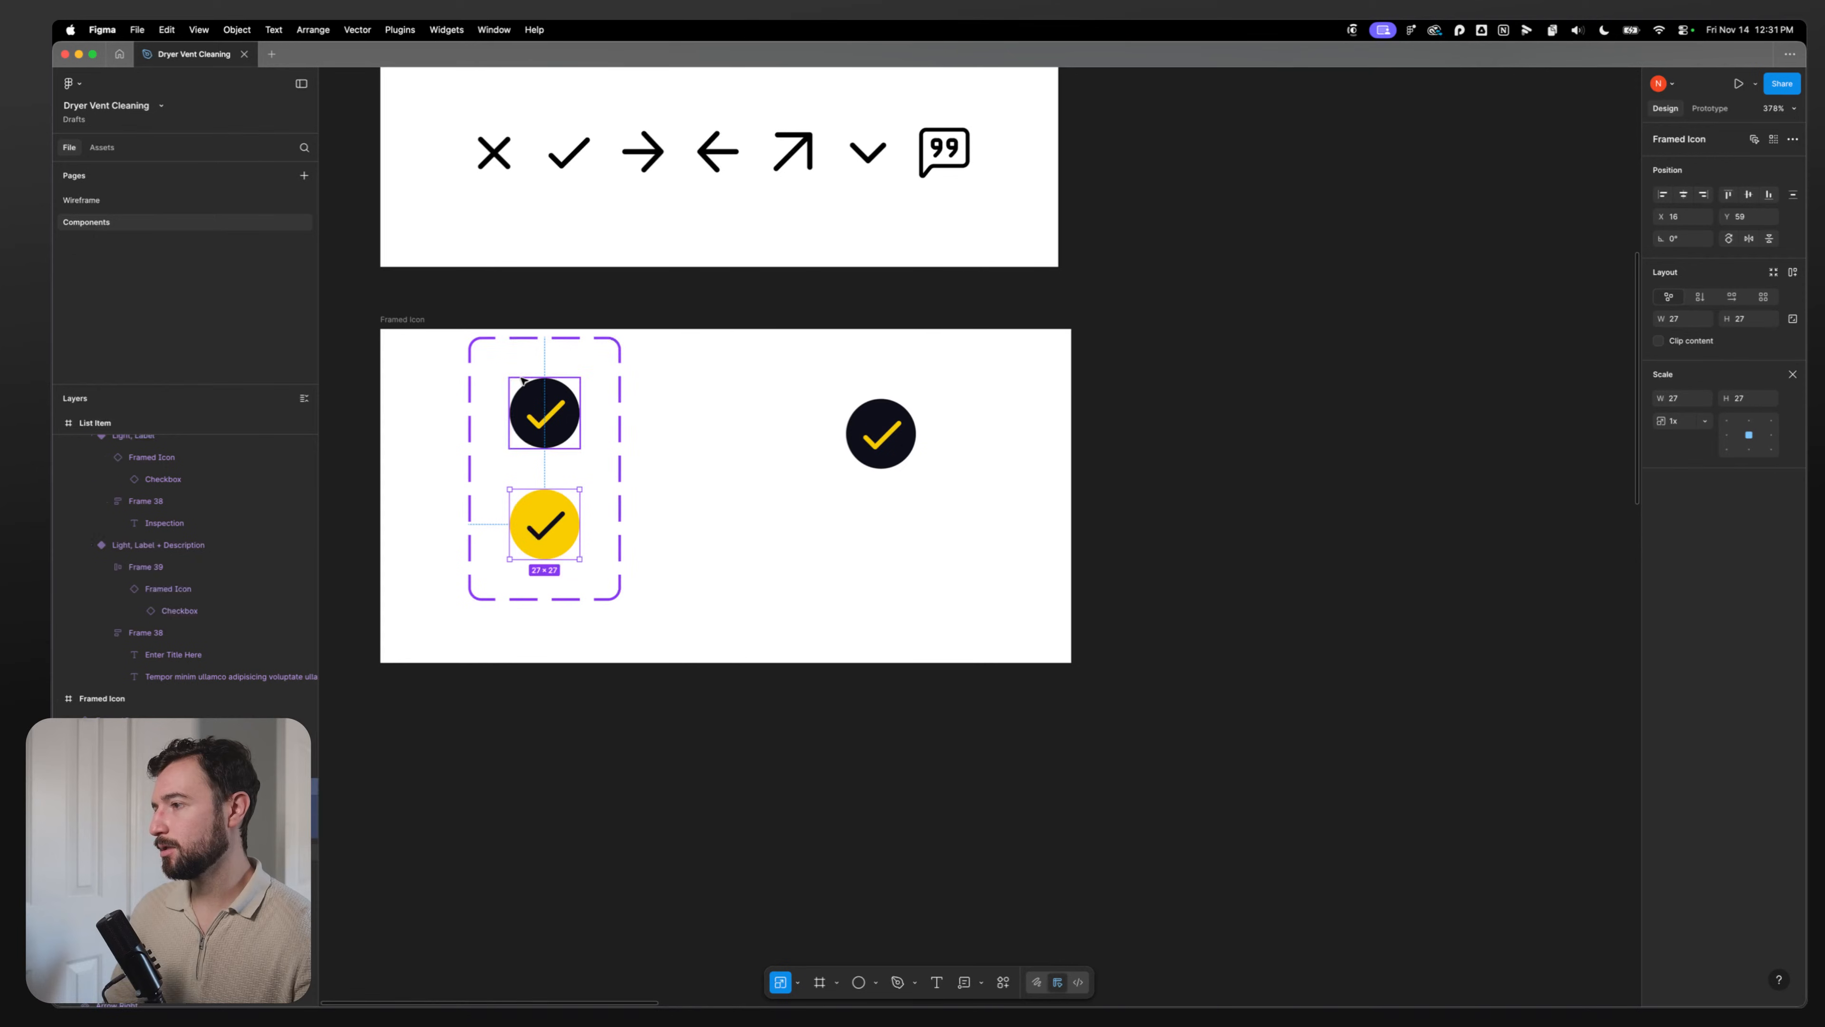
{"action": "left_click", "coordinate": [909, 432]}
{"action": "key", "text": "Delete"}
Step: Compare the check icon in the first List Item variant with its source Framed Icon component set
{"action": "scroll", "coordinate": [758, 407], "scroll_direction": "down", "scroll_amount": 9}
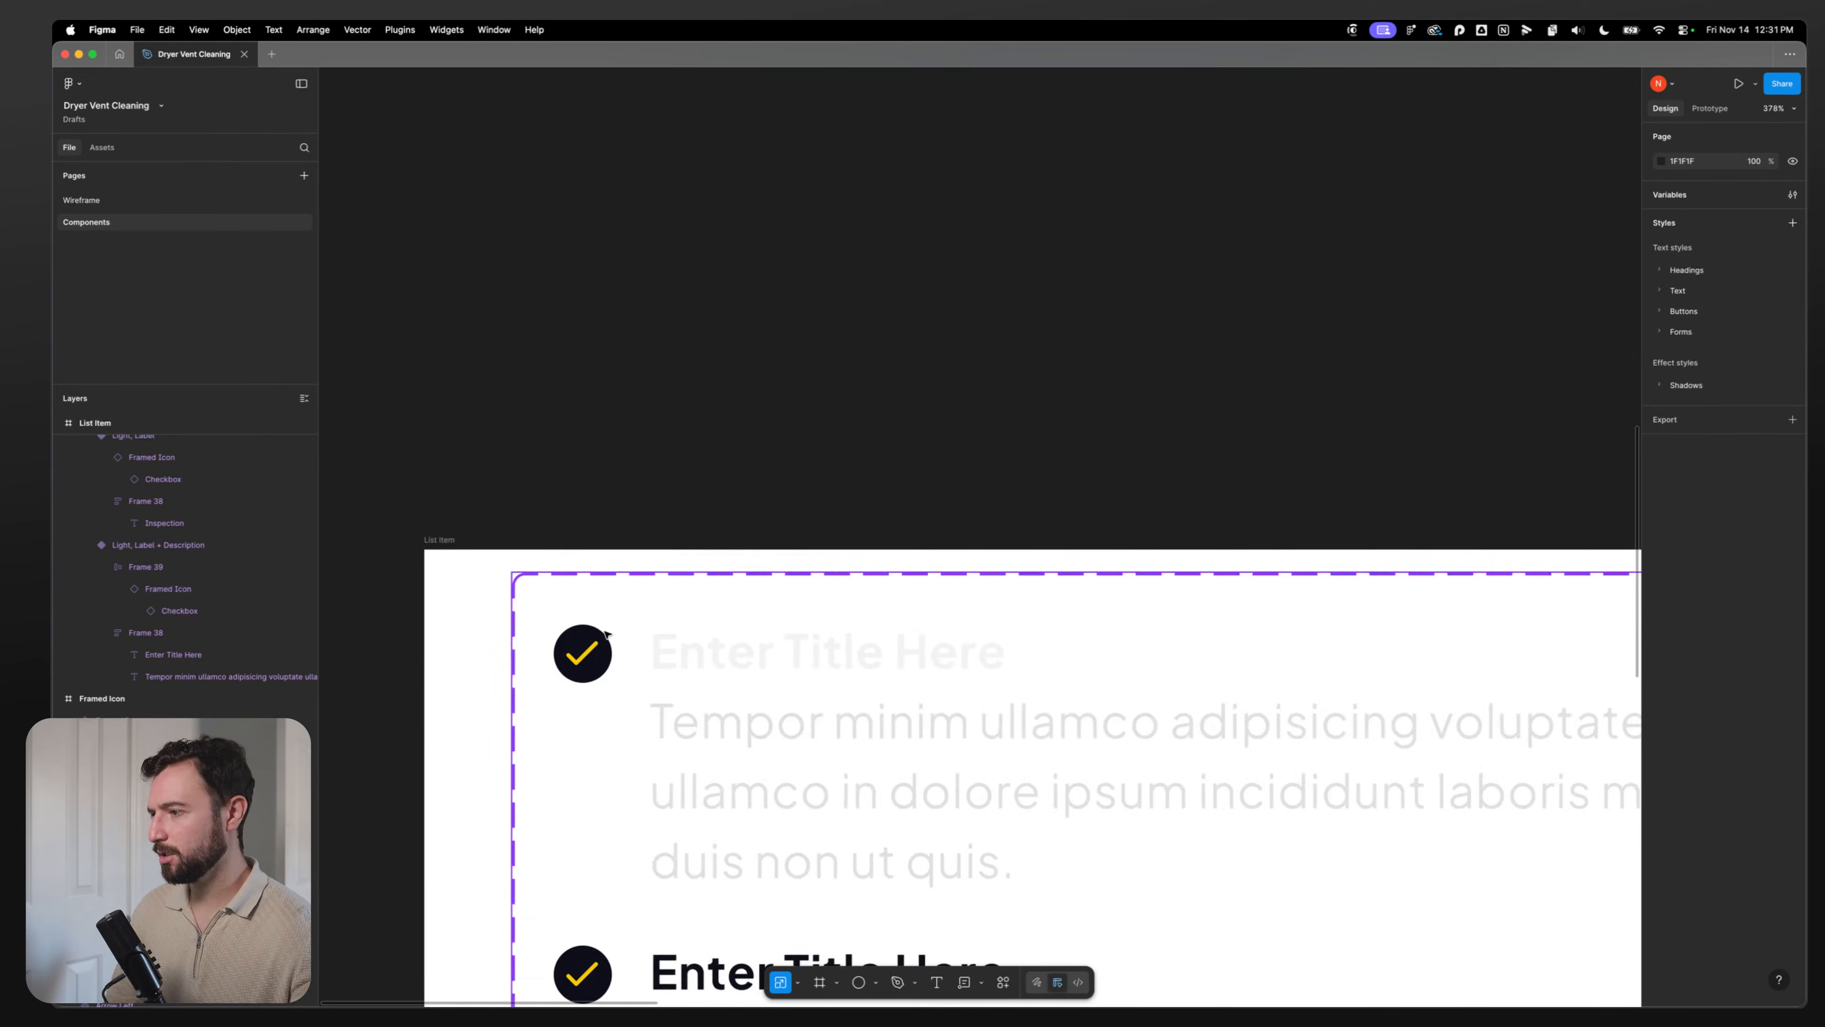
{"action": "left_click", "coordinate": [589, 664]}
{"action": "double_click", "coordinate": [590, 663]}
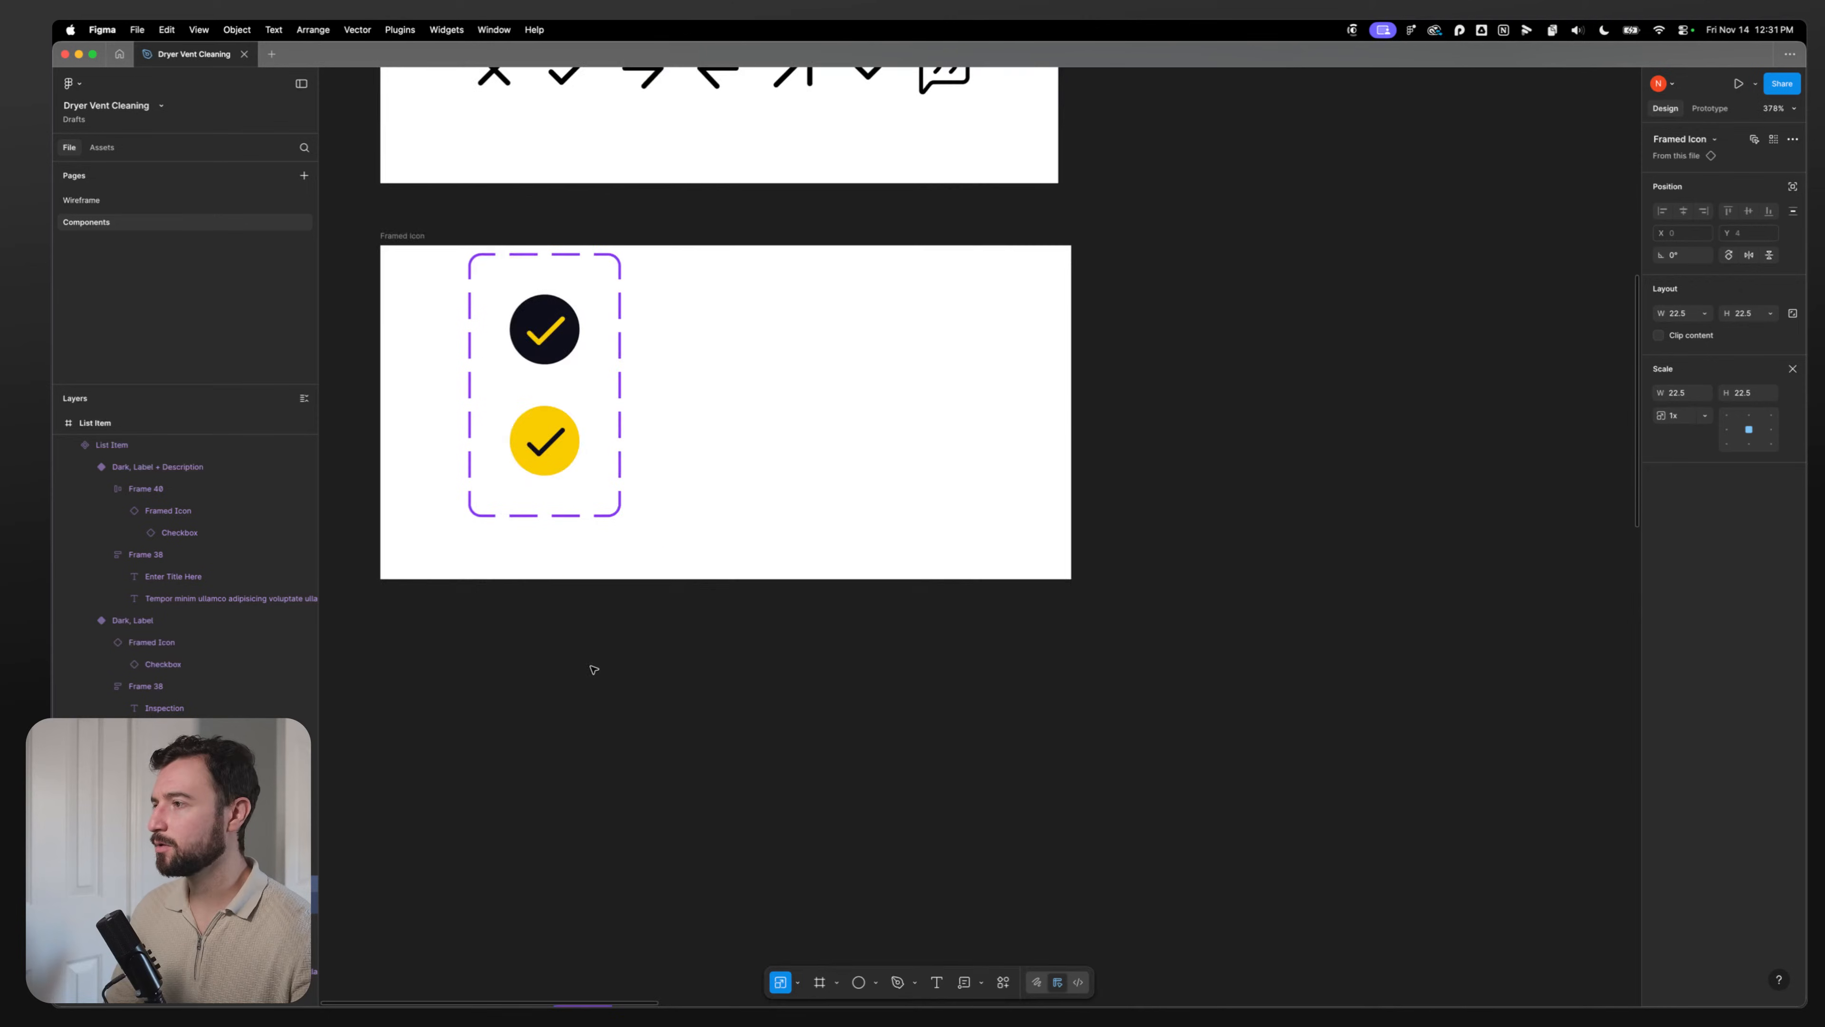
{"action": "scroll", "coordinate": [600, 603], "scroll_direction": "up", "scroll_amount": 1}
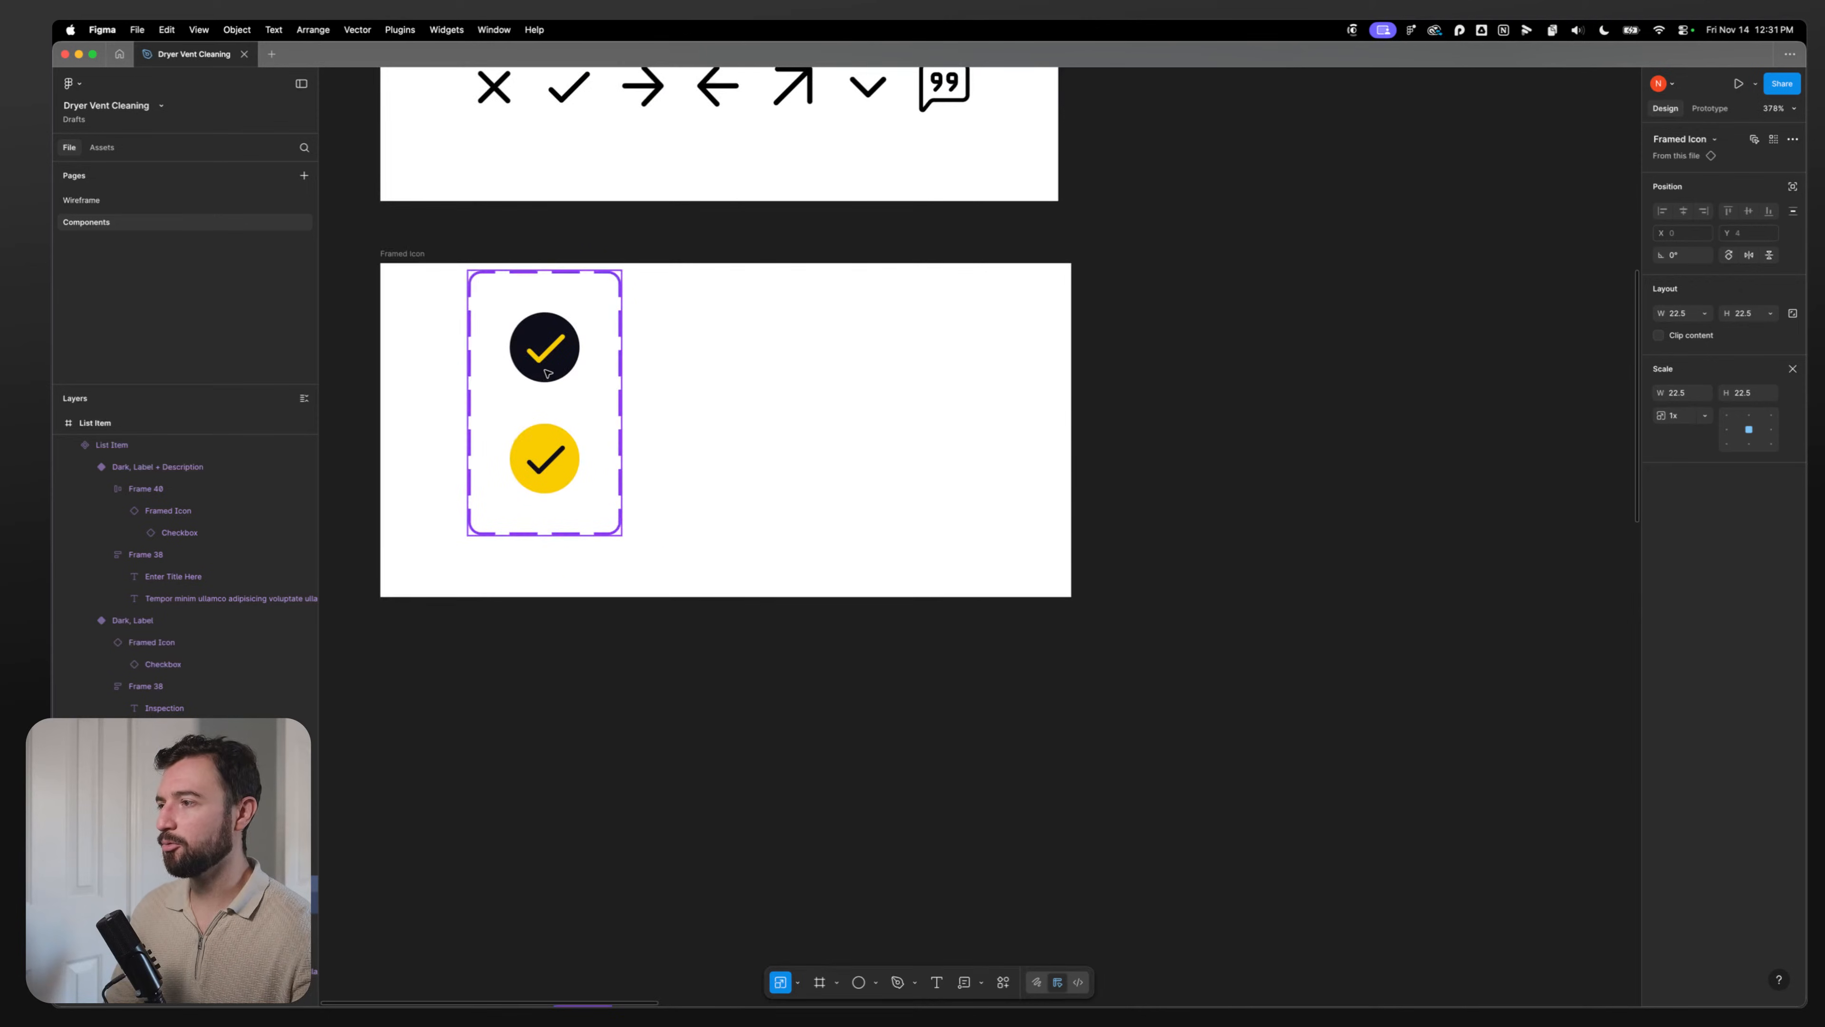
{"action": "left_click", "coordinate": [551, 295]}
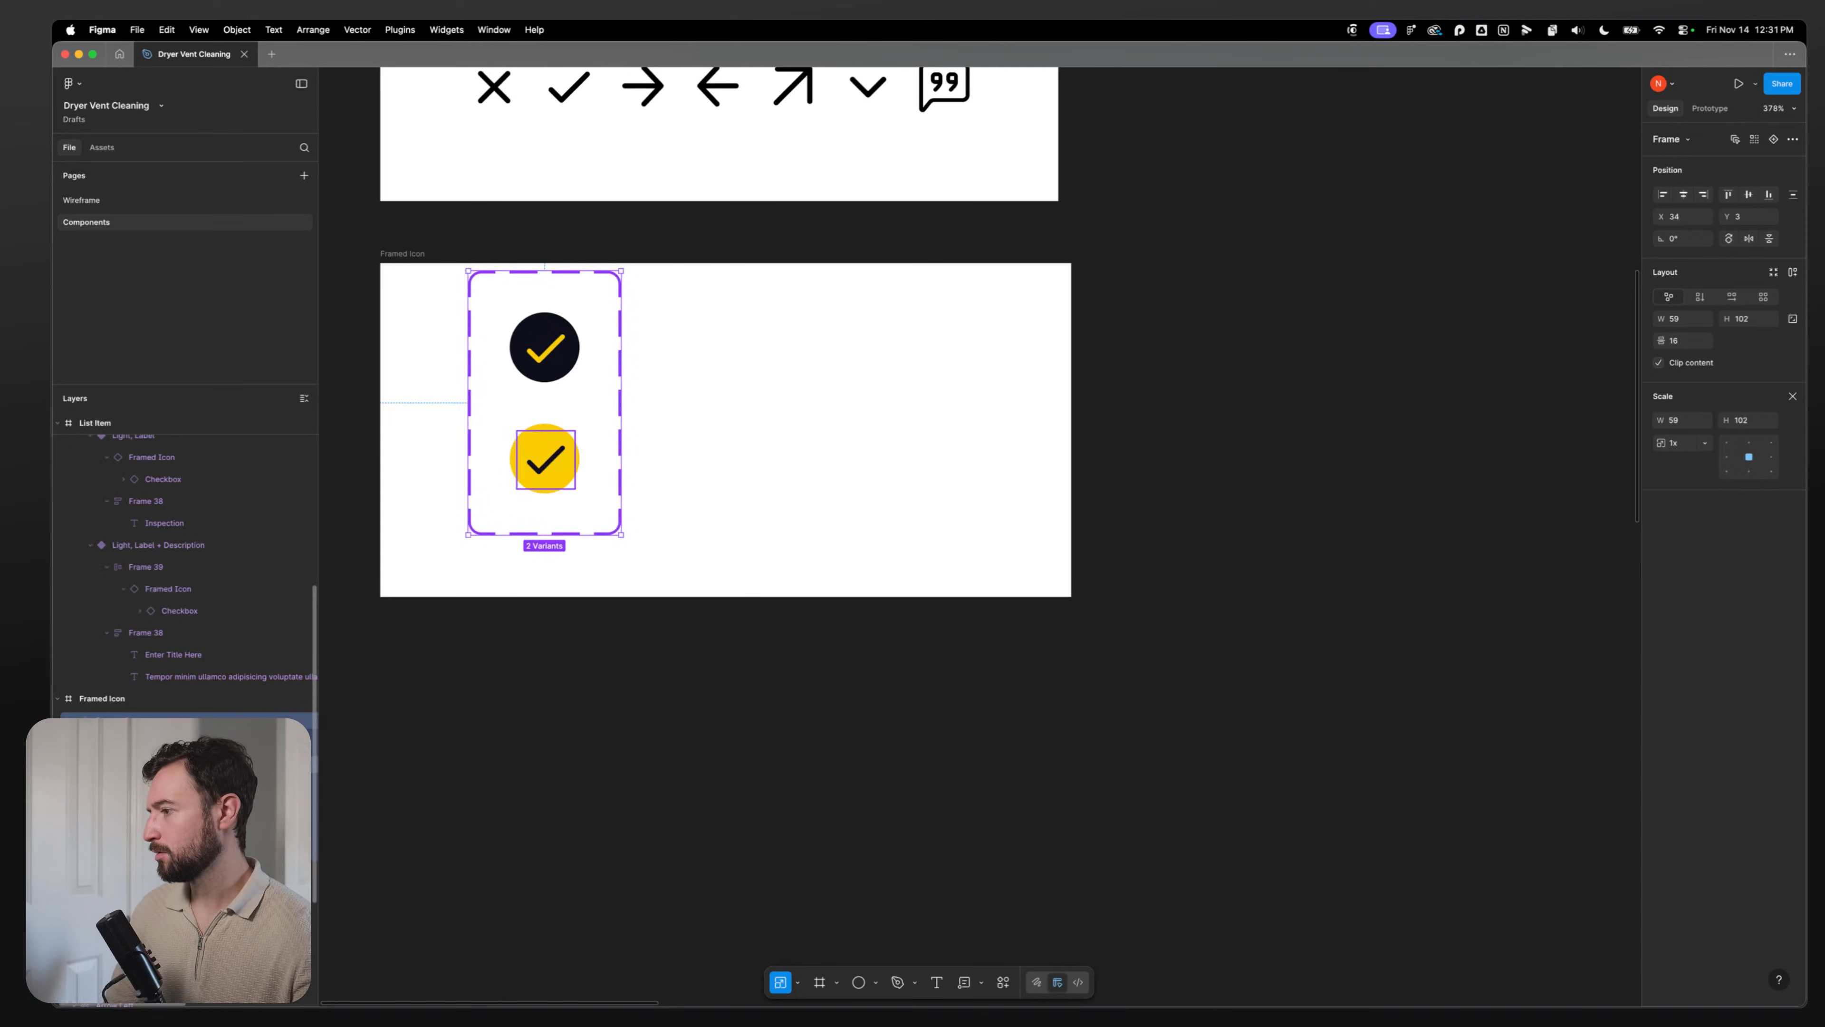
{"action": "scroll", "coordinate": [518, 791], "scroll_direction": "up", "scroll_amount": 5}
{"action": "scroll", "coordinate": [518, 793], "scroll_direction": "down", "scroll_amount": 8}
{"action": "left_click", "coordinate": [946, 766]}
{"action": "left_click_drag", "start_coordinate": [749, 811], "coordinate": [1012, 425]}
{"action": "scroll", "coordinate": [793, 374], "scroll_direction": "up", "scroll_amount": 8}
{"action": "left_click", "coordinate": [789, 354]}
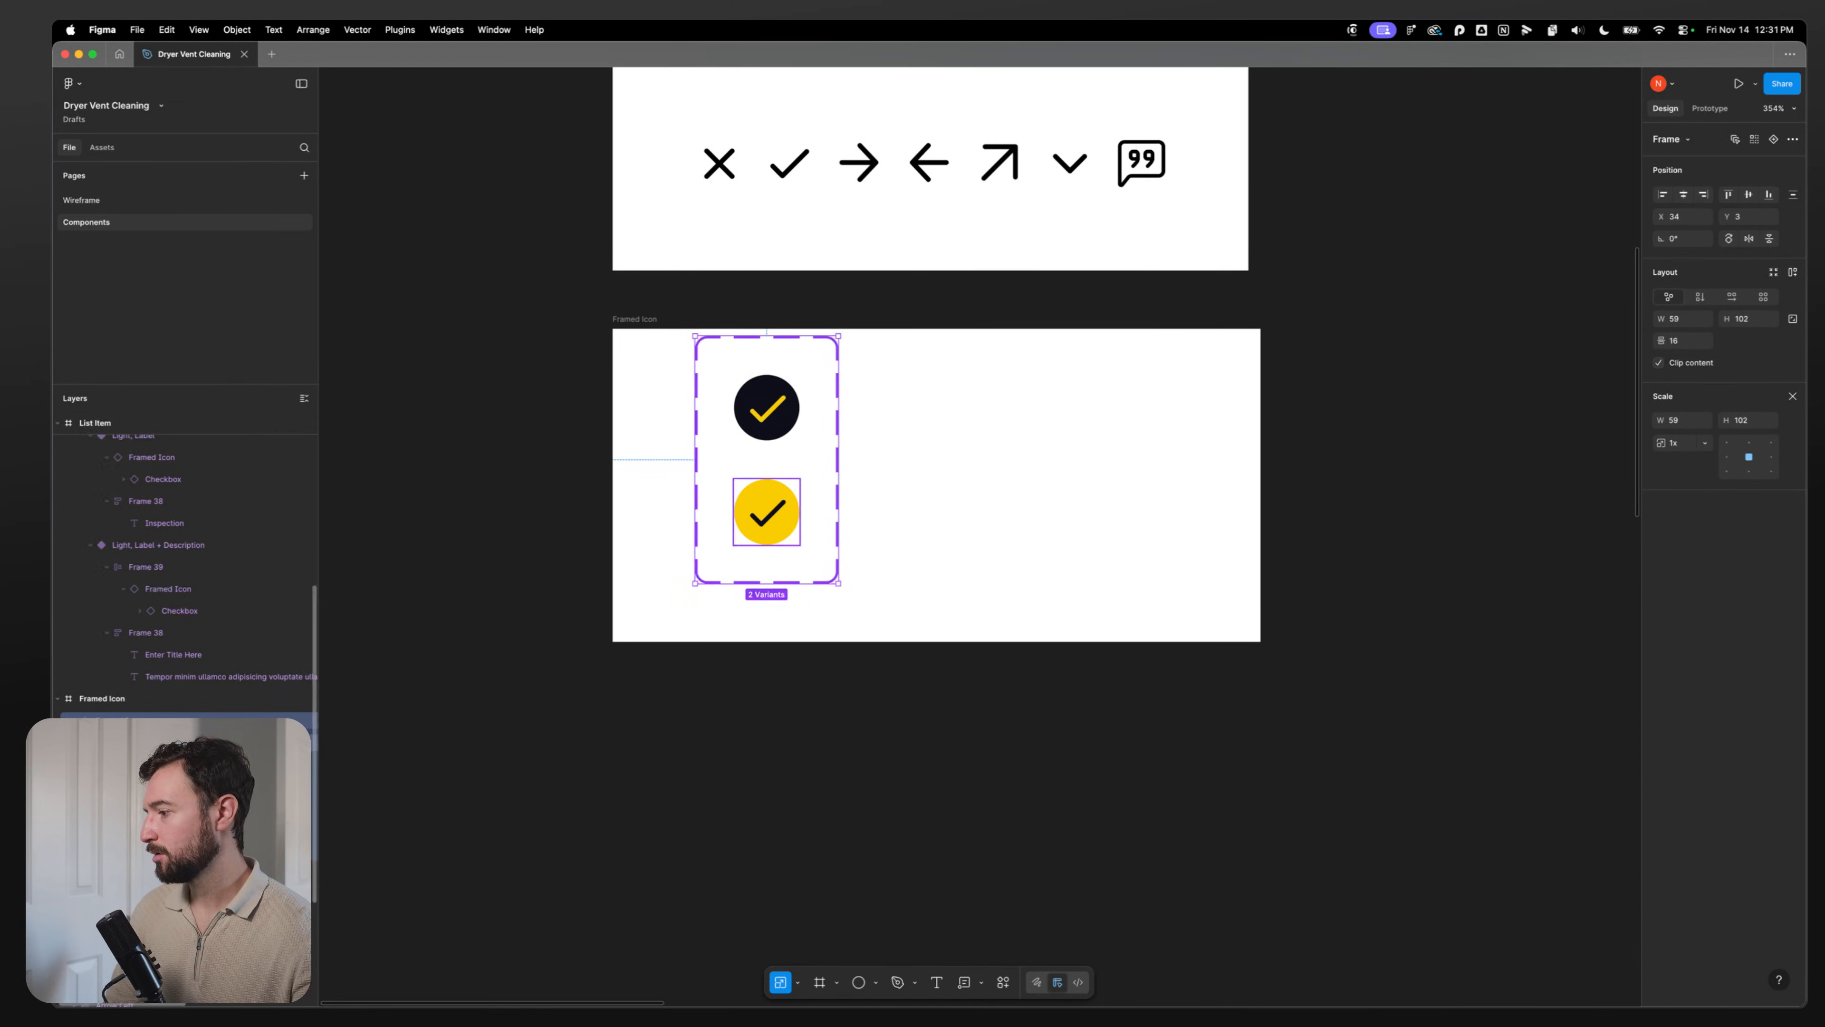
Step: Inspect the yellow and dark Framed Icon variants and the layout options offered for the dark one
{"action": "left_click", "coordinate": [766, 511]}
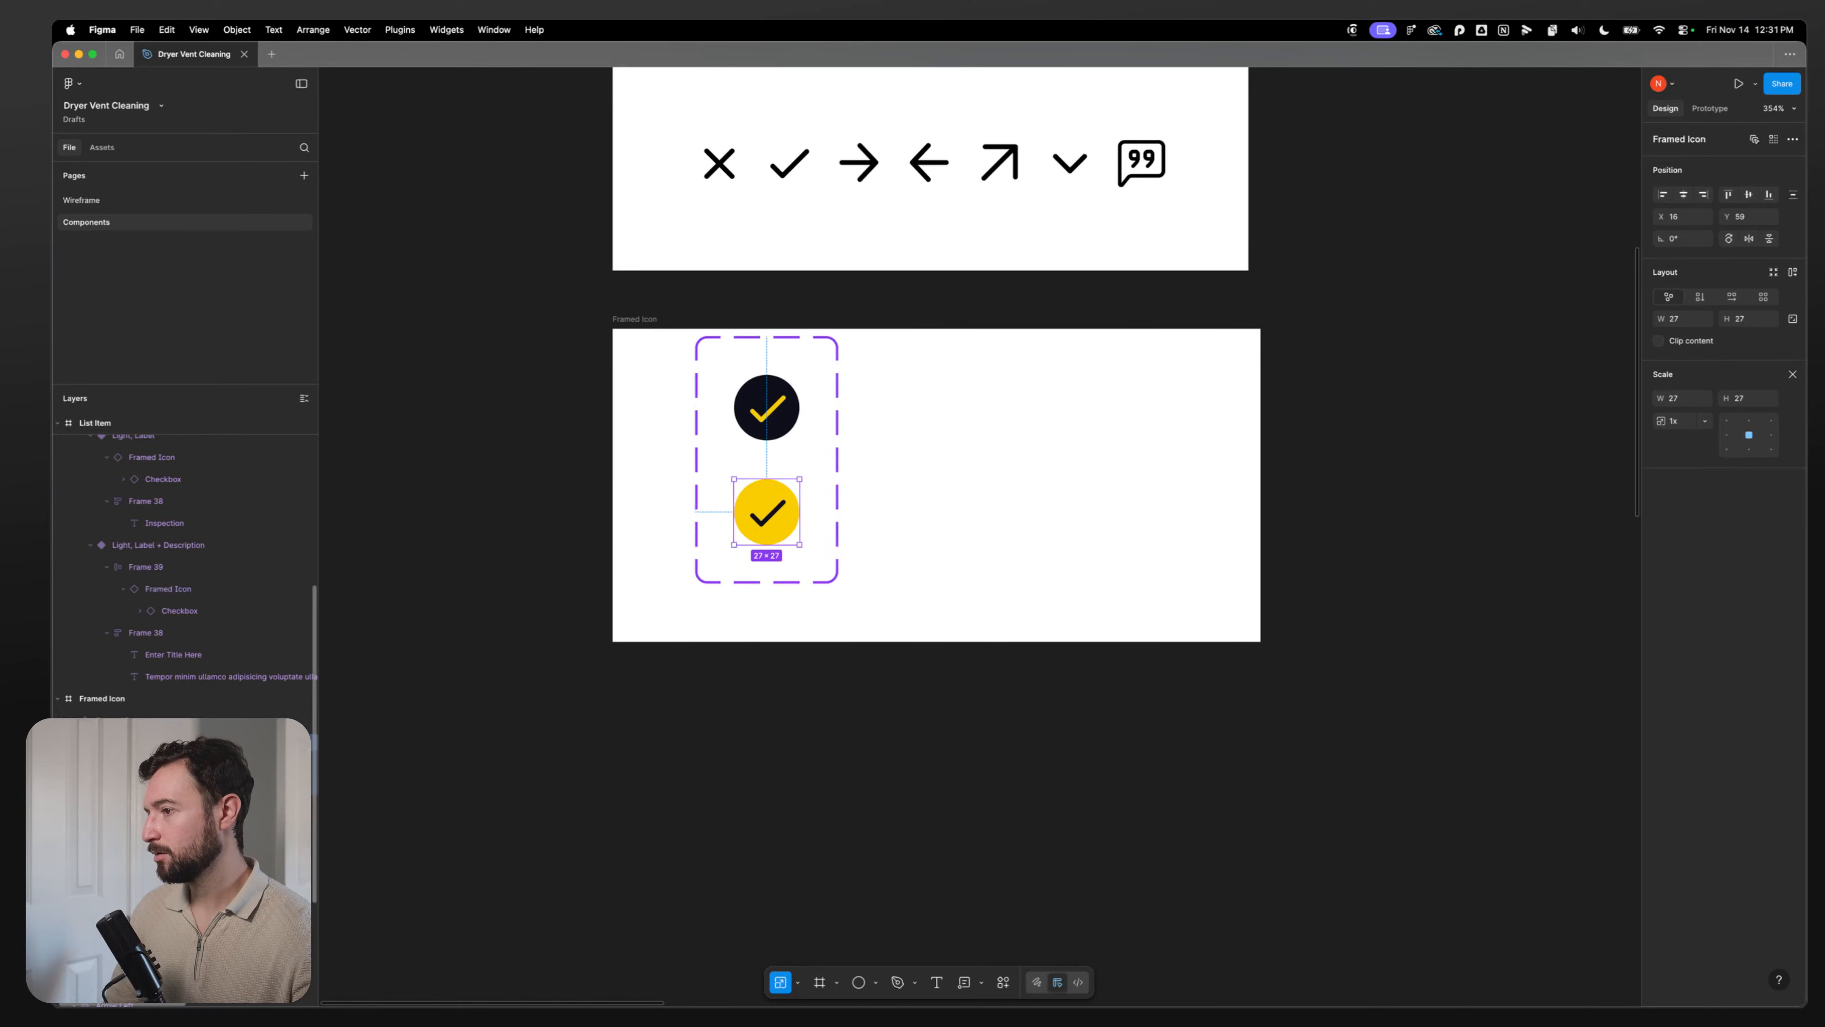
{"action": "left_click", "coordinate": [144, 808]}
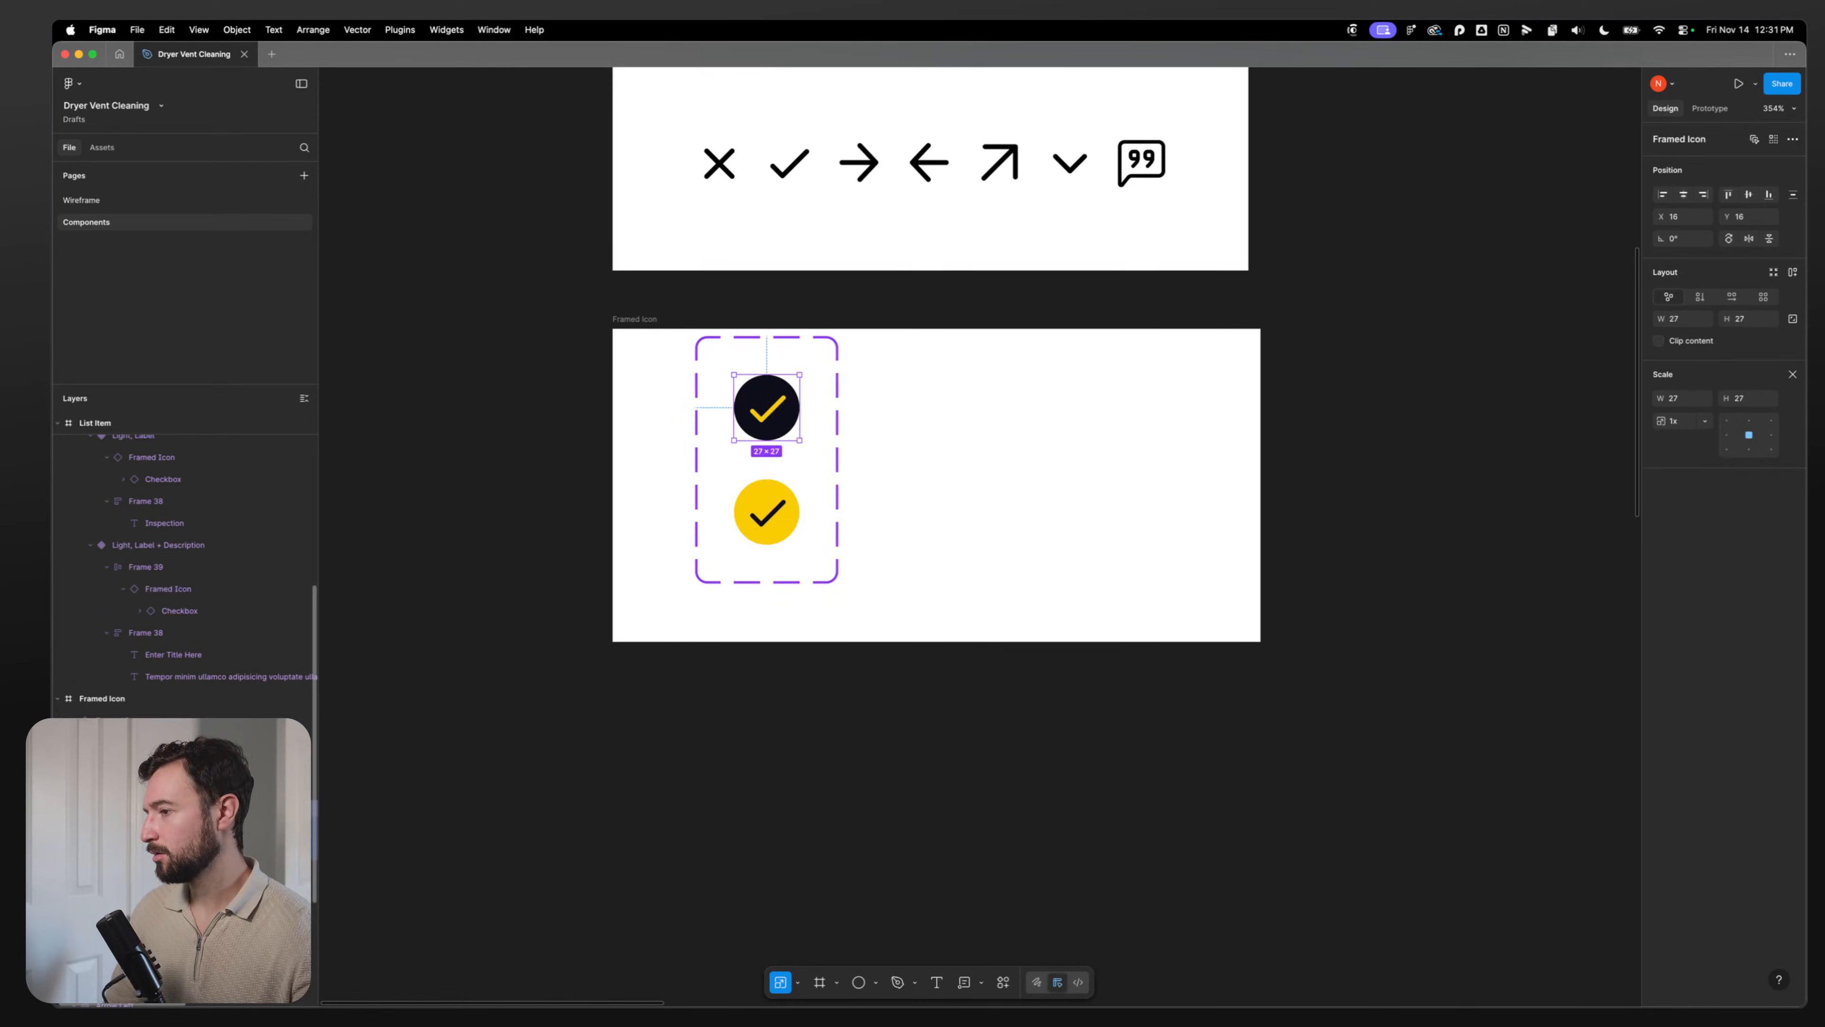
{"action": "right_click", "coordinate": [791, 404]}
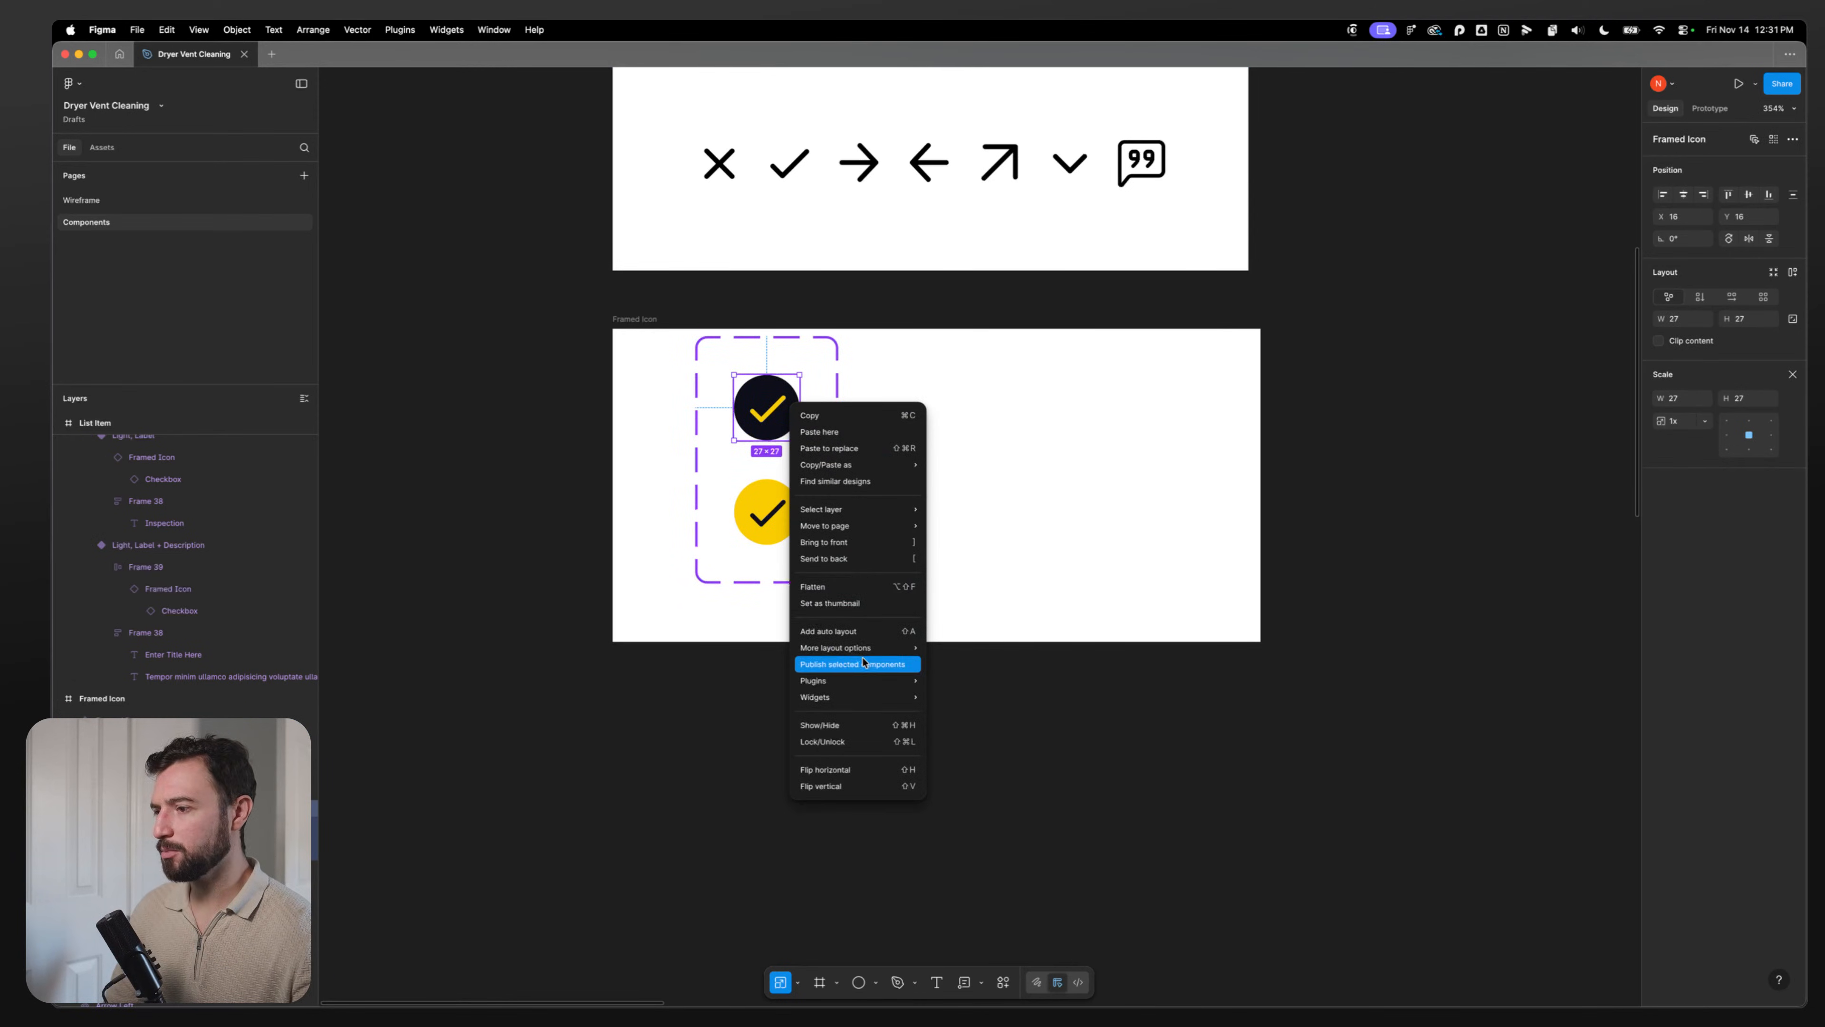
{"action": "mouse_move", "coordinate": [865, 688]}
{"action": "mouse_move", "coordinate": [873, 648]}
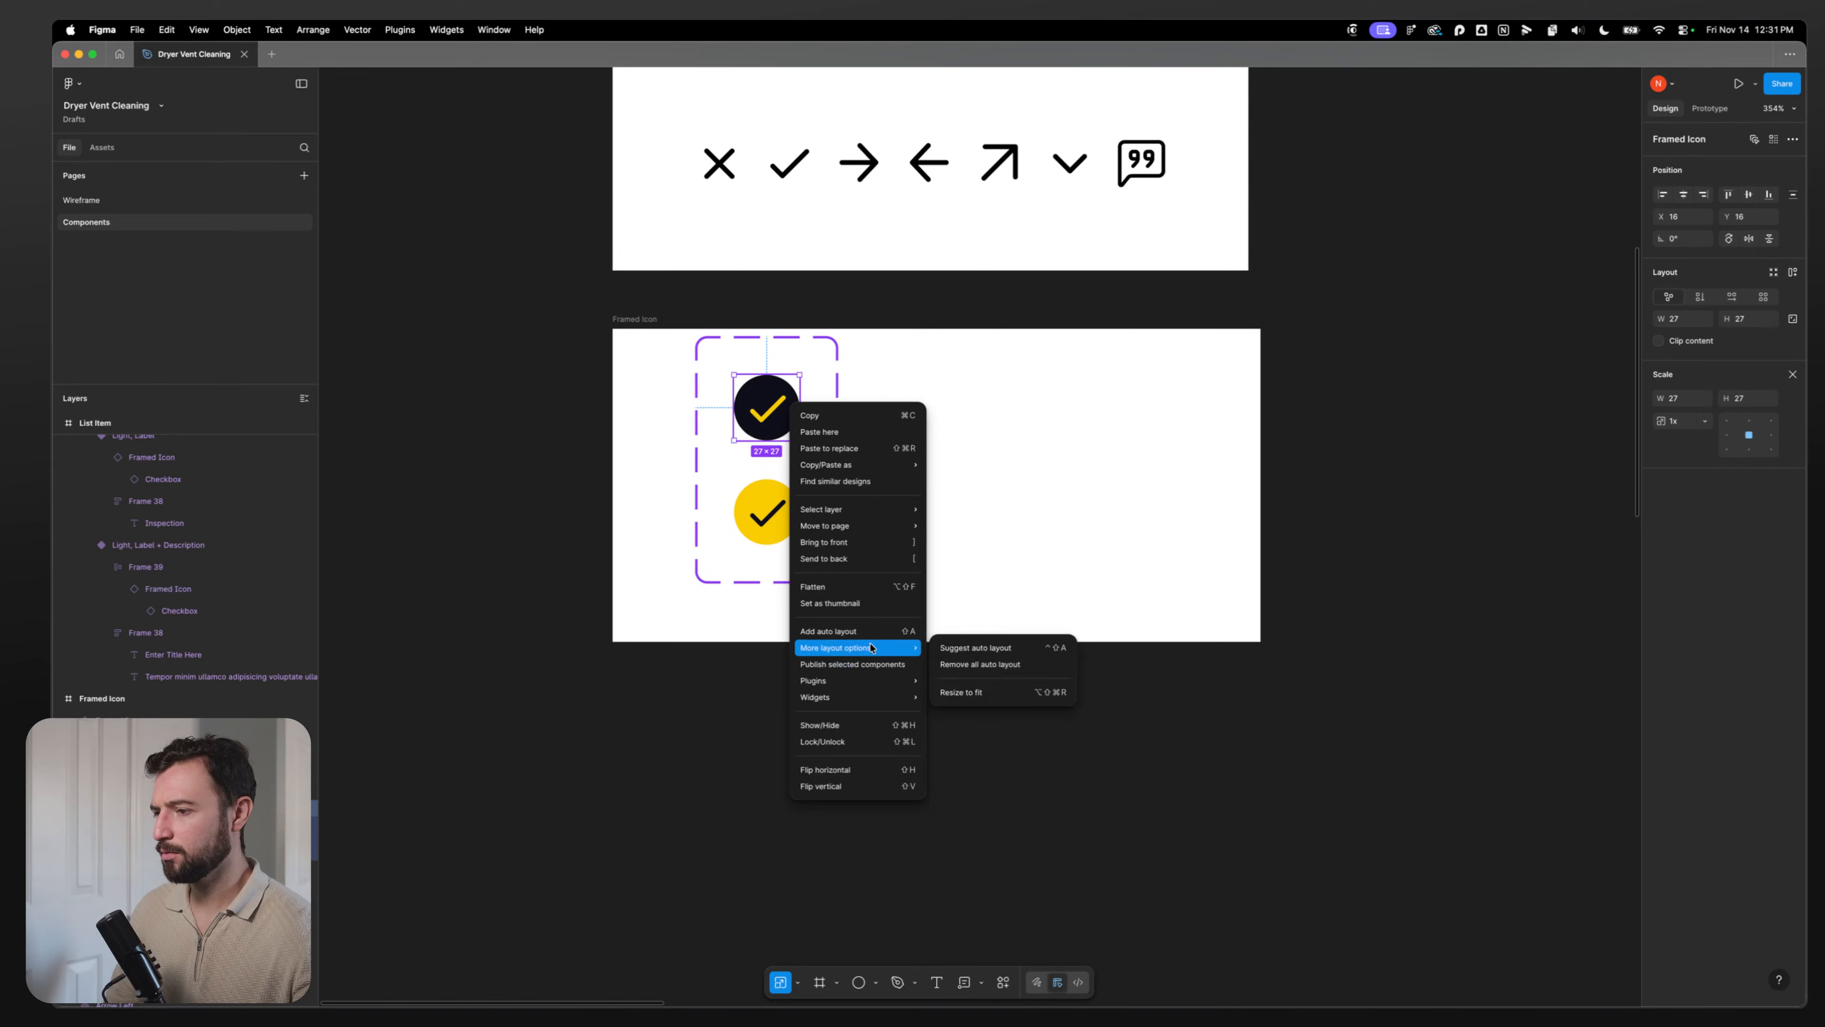
Step: Select the Framed Icon component set and switch from the Scale tool to the Move tool
{"action": "left_click", "coordinate": [761, 350]}
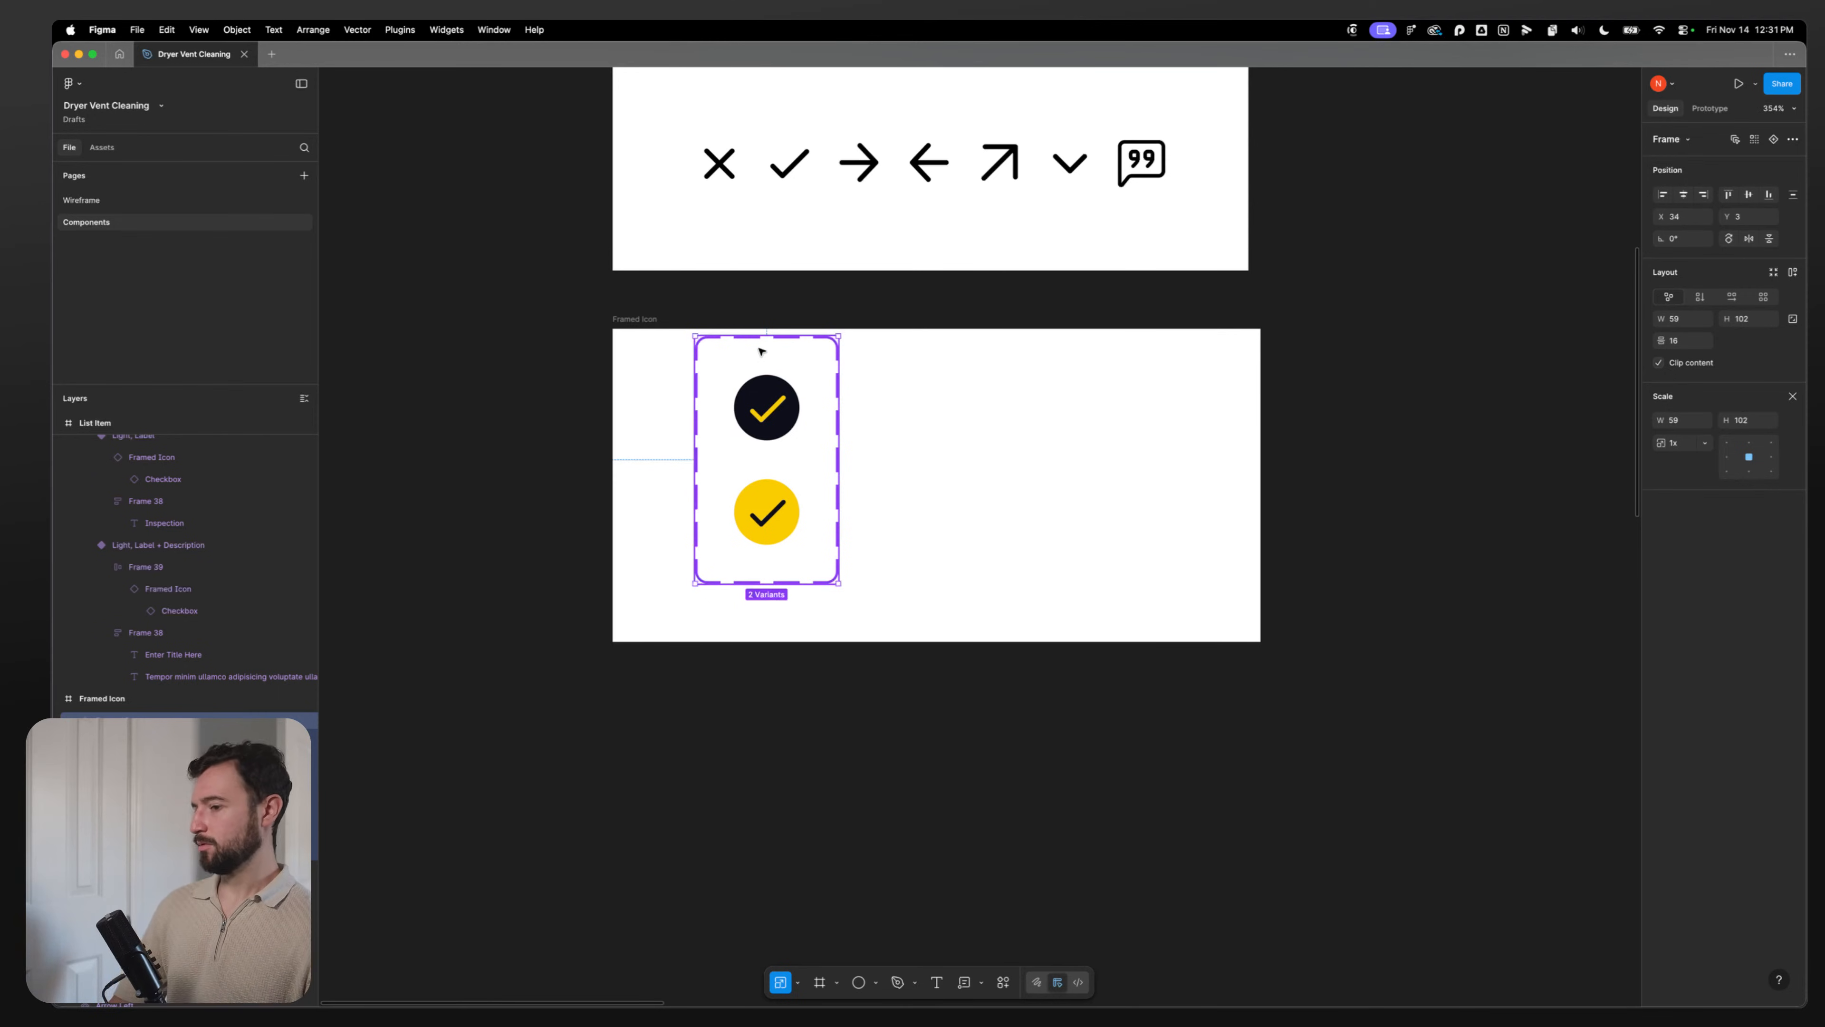
{"action": "key", "text": "v"}
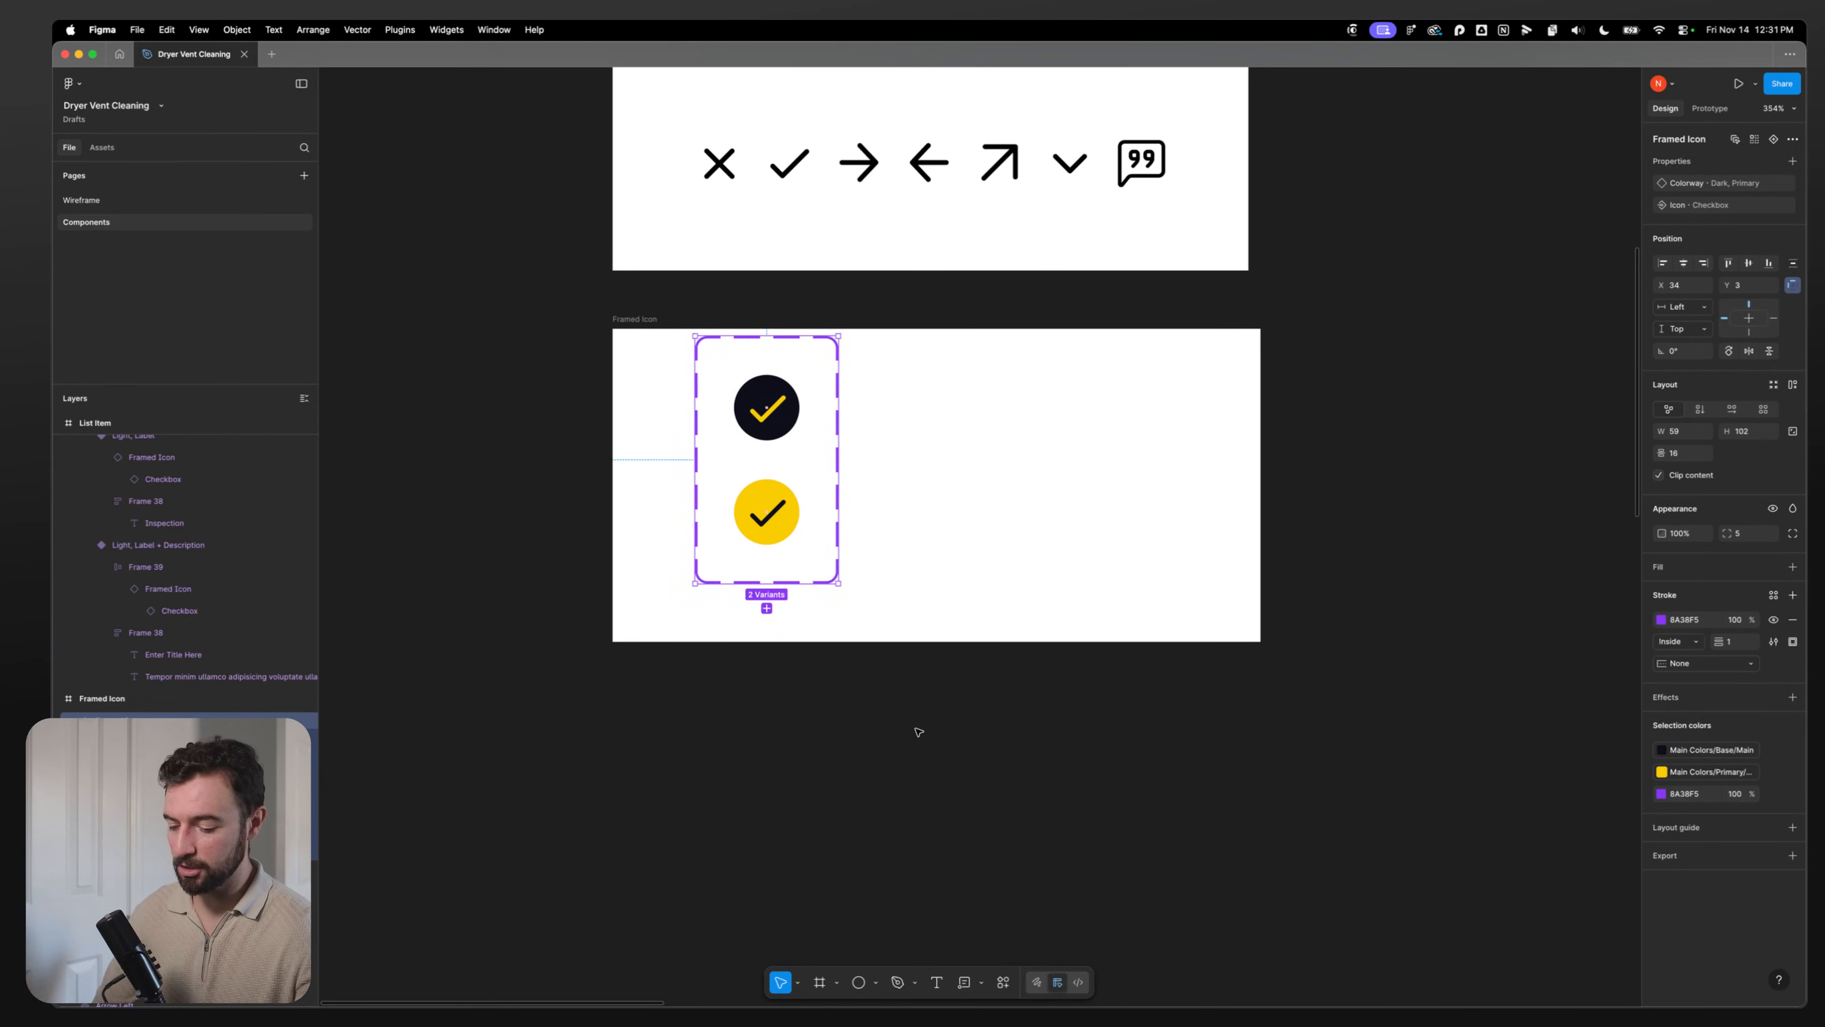
{"action": "key", "text": "k"}
{"action": "key", "text": "v"}
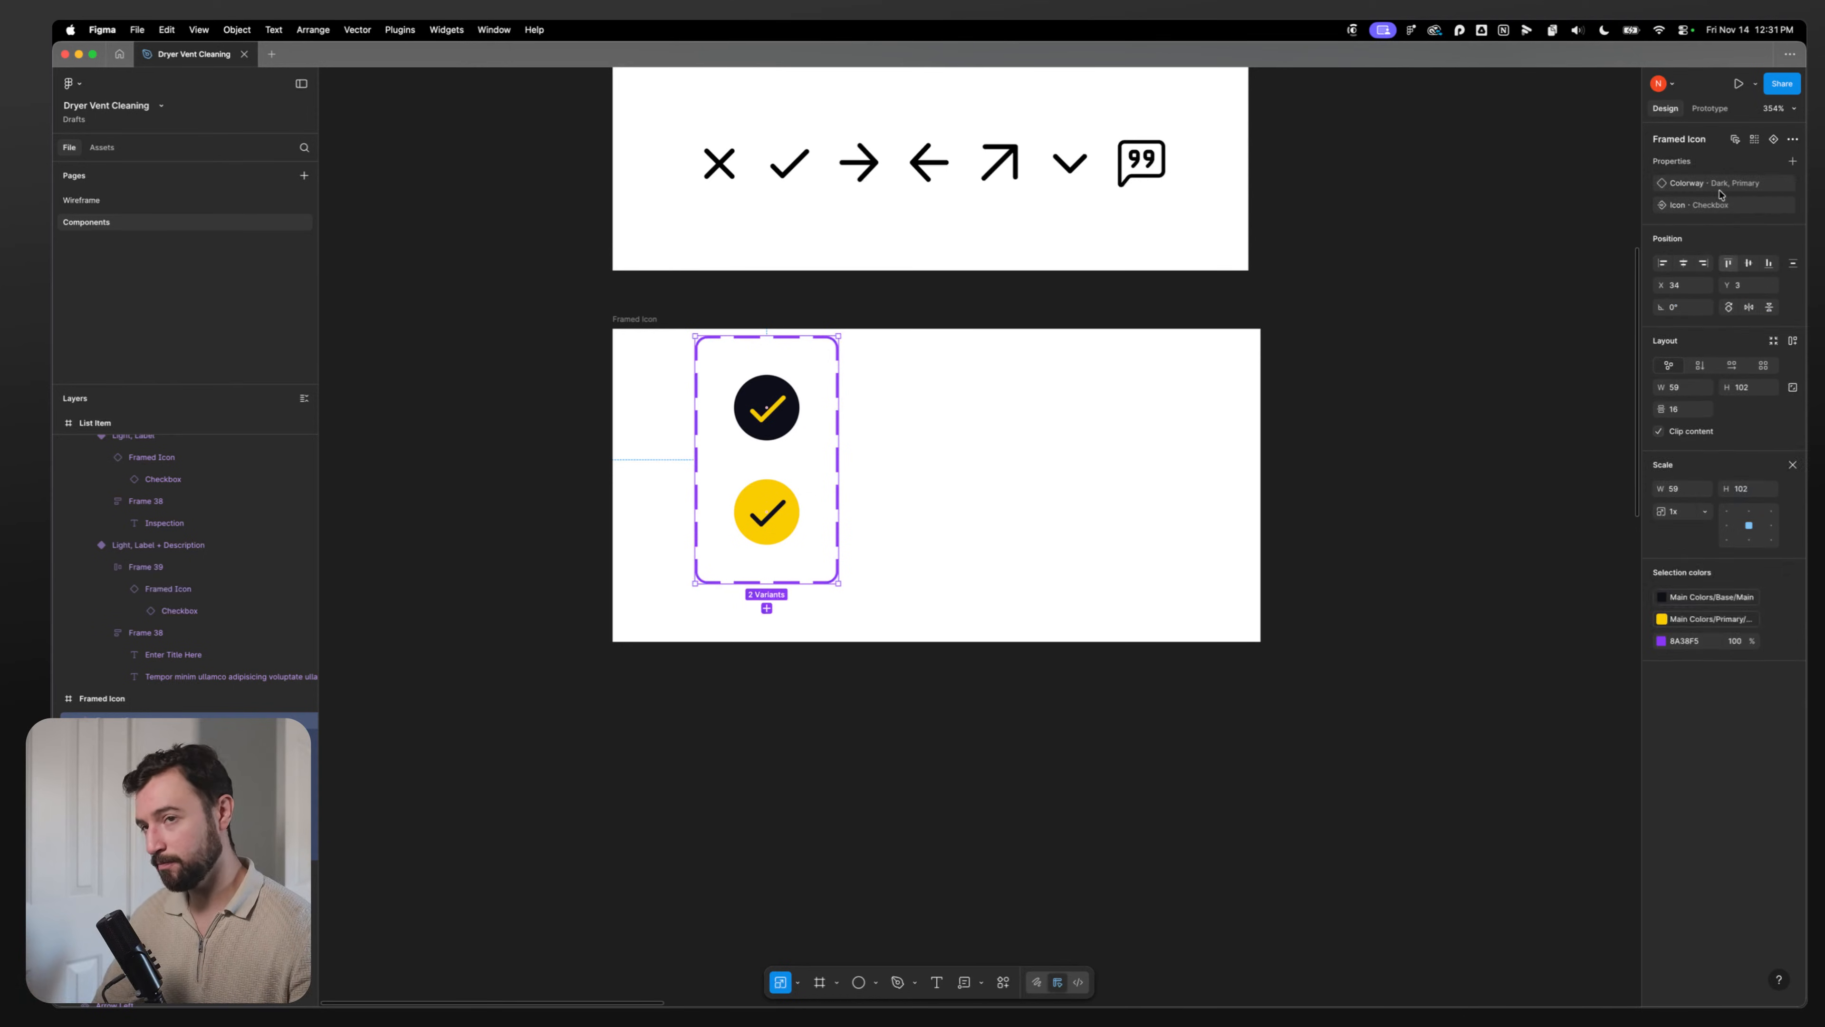
Step: Place an instance of the dark Framed Icon beside the set and try Chevron Down and Close as its icon
{"action": "left_click", "coordinate": [781, 422]}
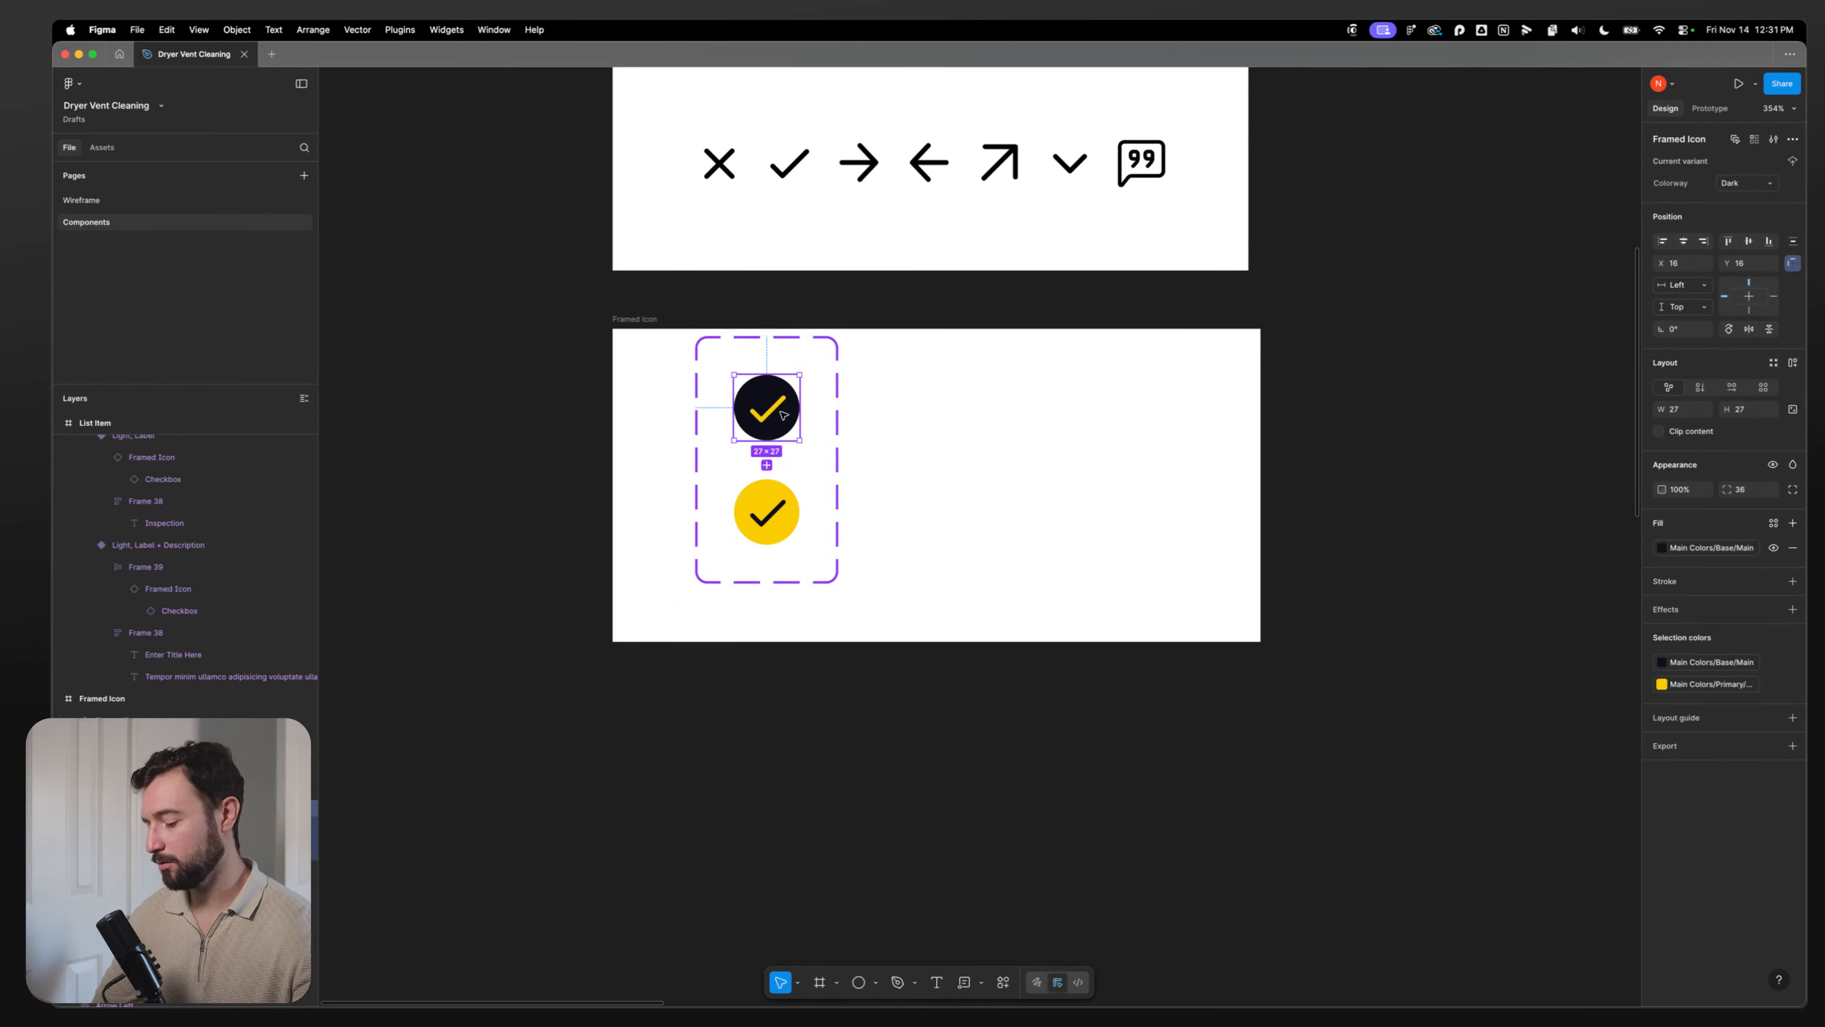
{"action": "left_click_drag", "start_coordinate": [783, 412], "coordinate": [1049, 412]}
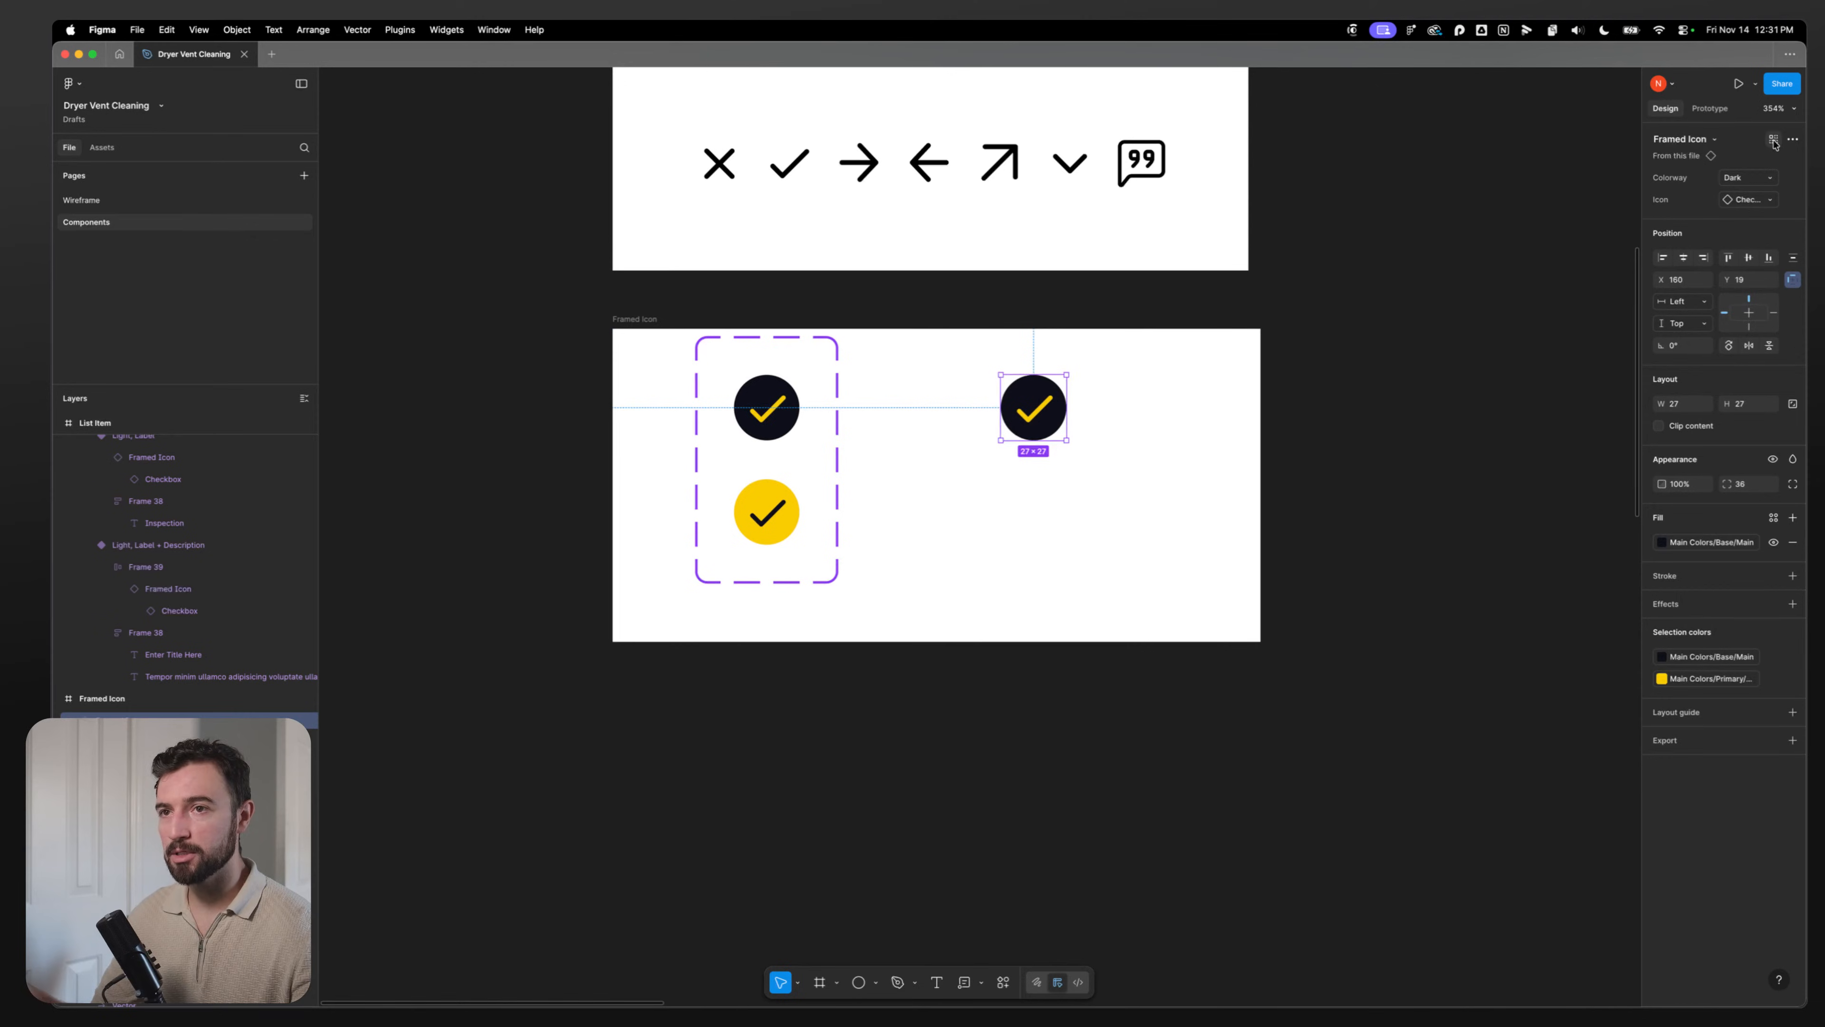
{"action": "left_click", "coordinate": [1746, 201]}
{"action": "left_click", "coordinate": [1683, 430]}
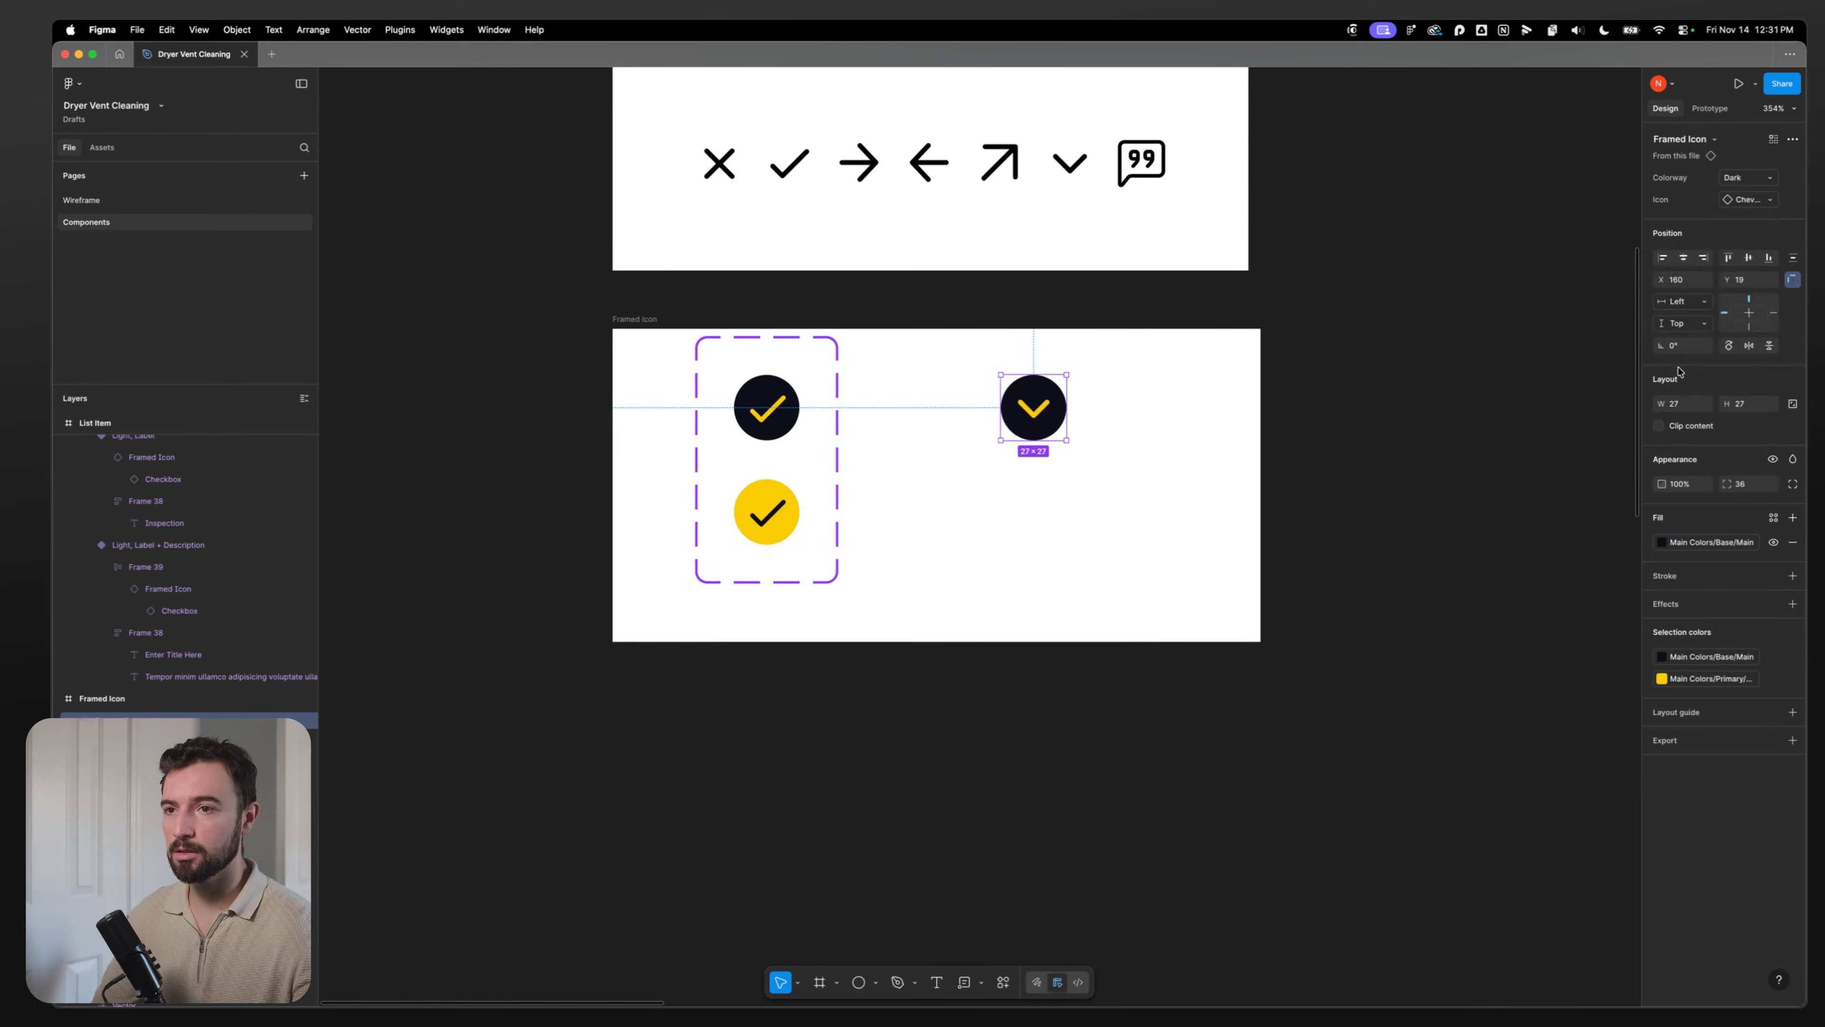
{"action": "left_click", "coordinate": [1740, 207]}
{"action": "left_click", "coordinate": [1663, 452]}
{"action": "left_click", "coordinate": [1106, 484]}
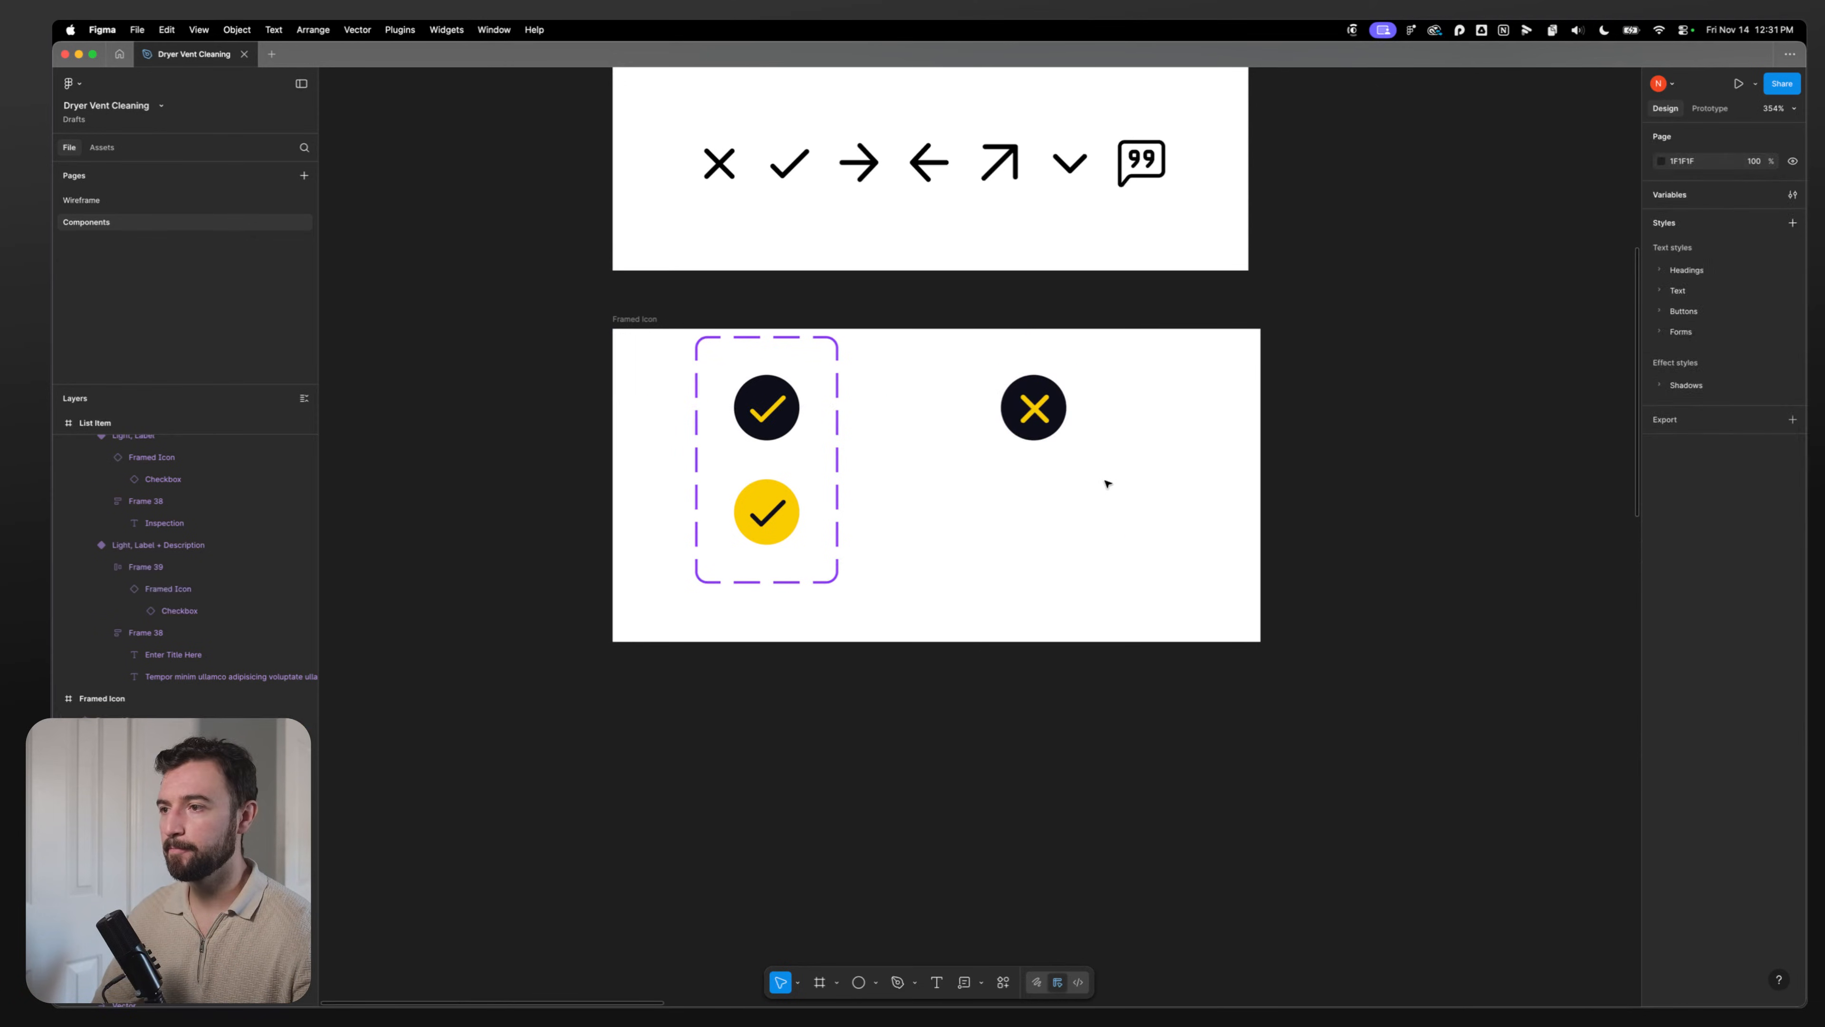
Step: Add auto layout to the dark and primary Framed Icon variants
{"action": "double_click", "coordinate": [1038, 413]}
{"action": "left_click", "coordinate": [1080, 467]}
{"action": "scroll", "coordinate": [1082, 467], "scroll_direction": "left", "scroll_amount": 3}
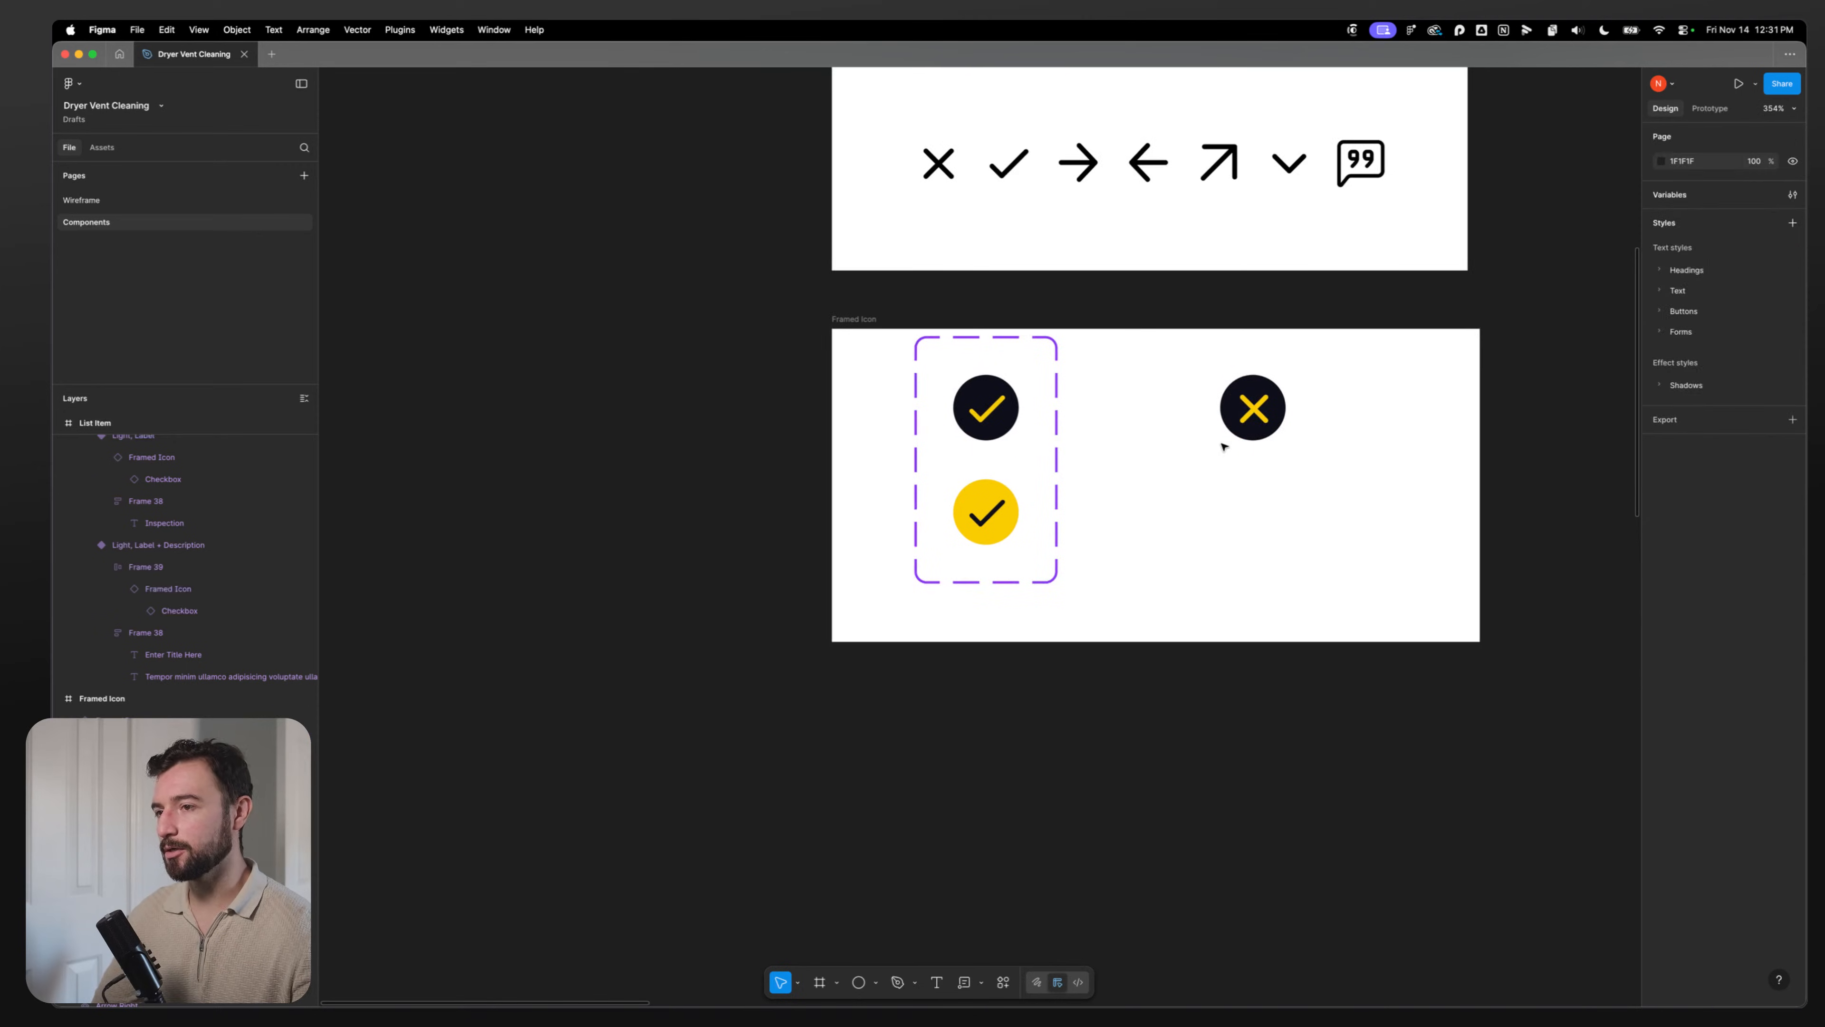
{"action": "scroll", "coordinate": [1263, 461], "scroll_direction": "up", "scroll_amount": 5}
{"action": "left_click", "coordinate": [1228, 369]}
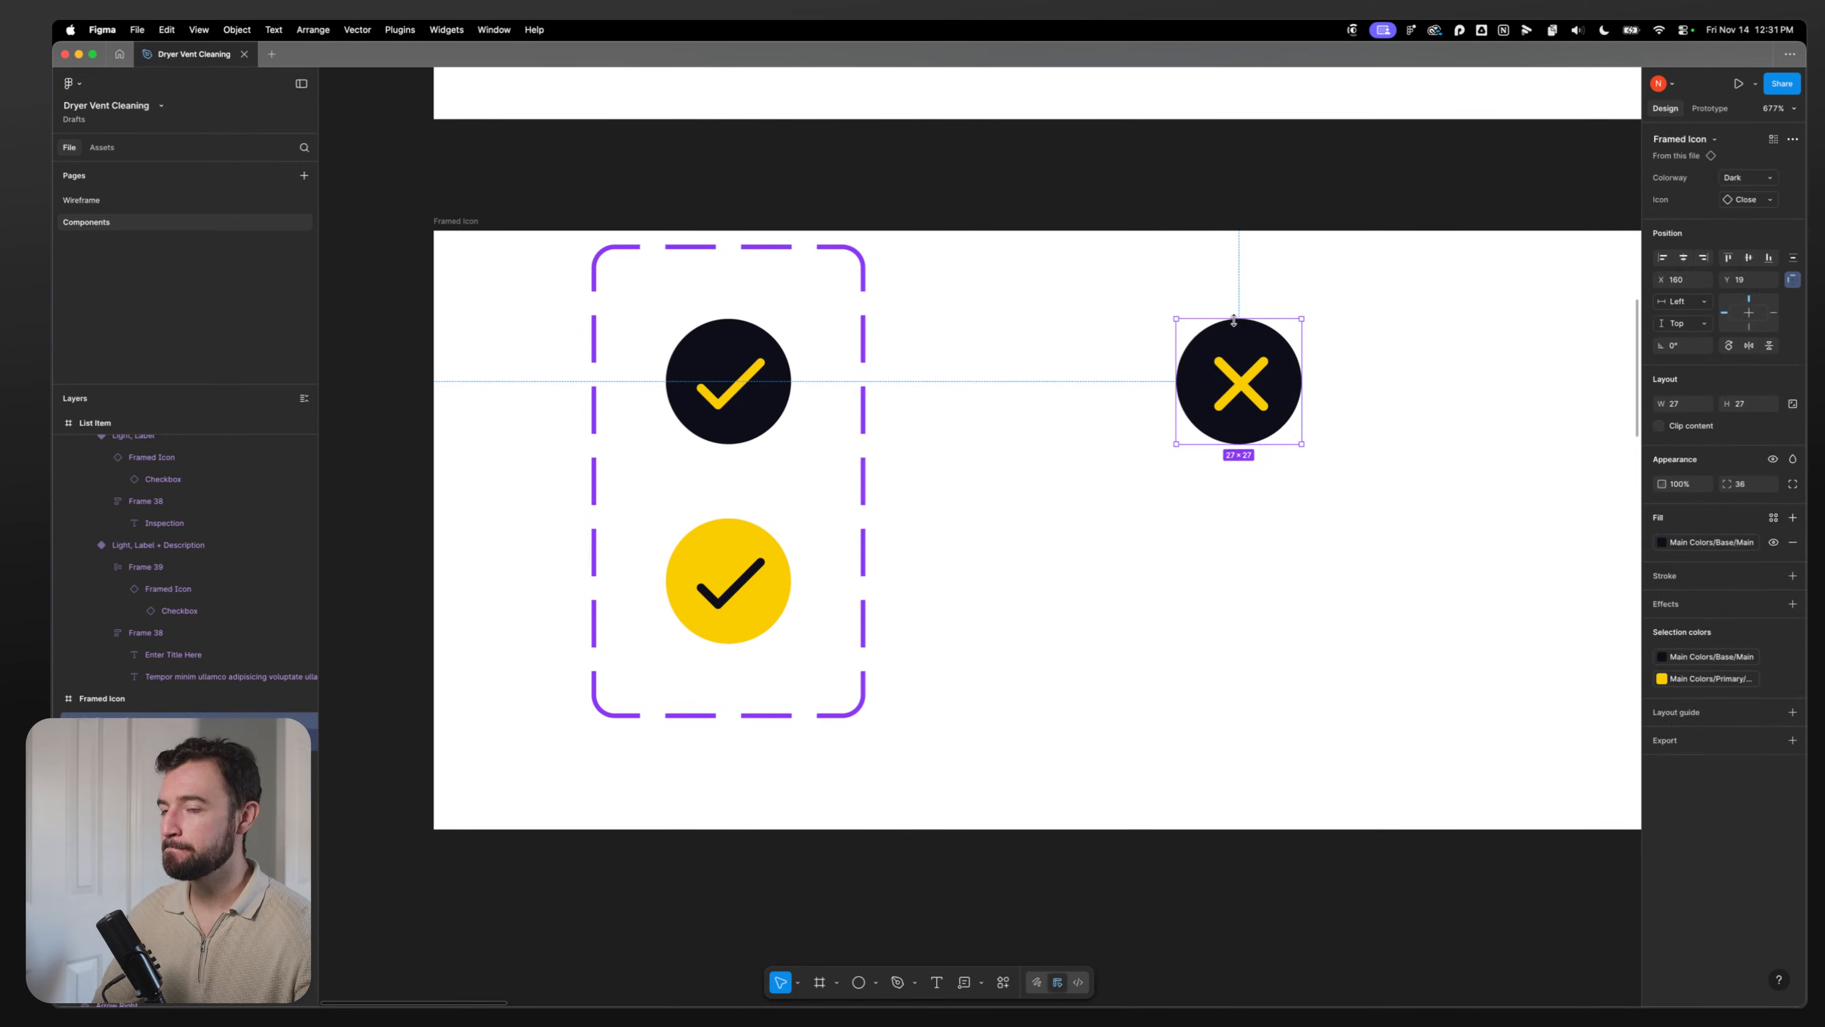
{"action": "left_click", "coordinate": [731, 376]}
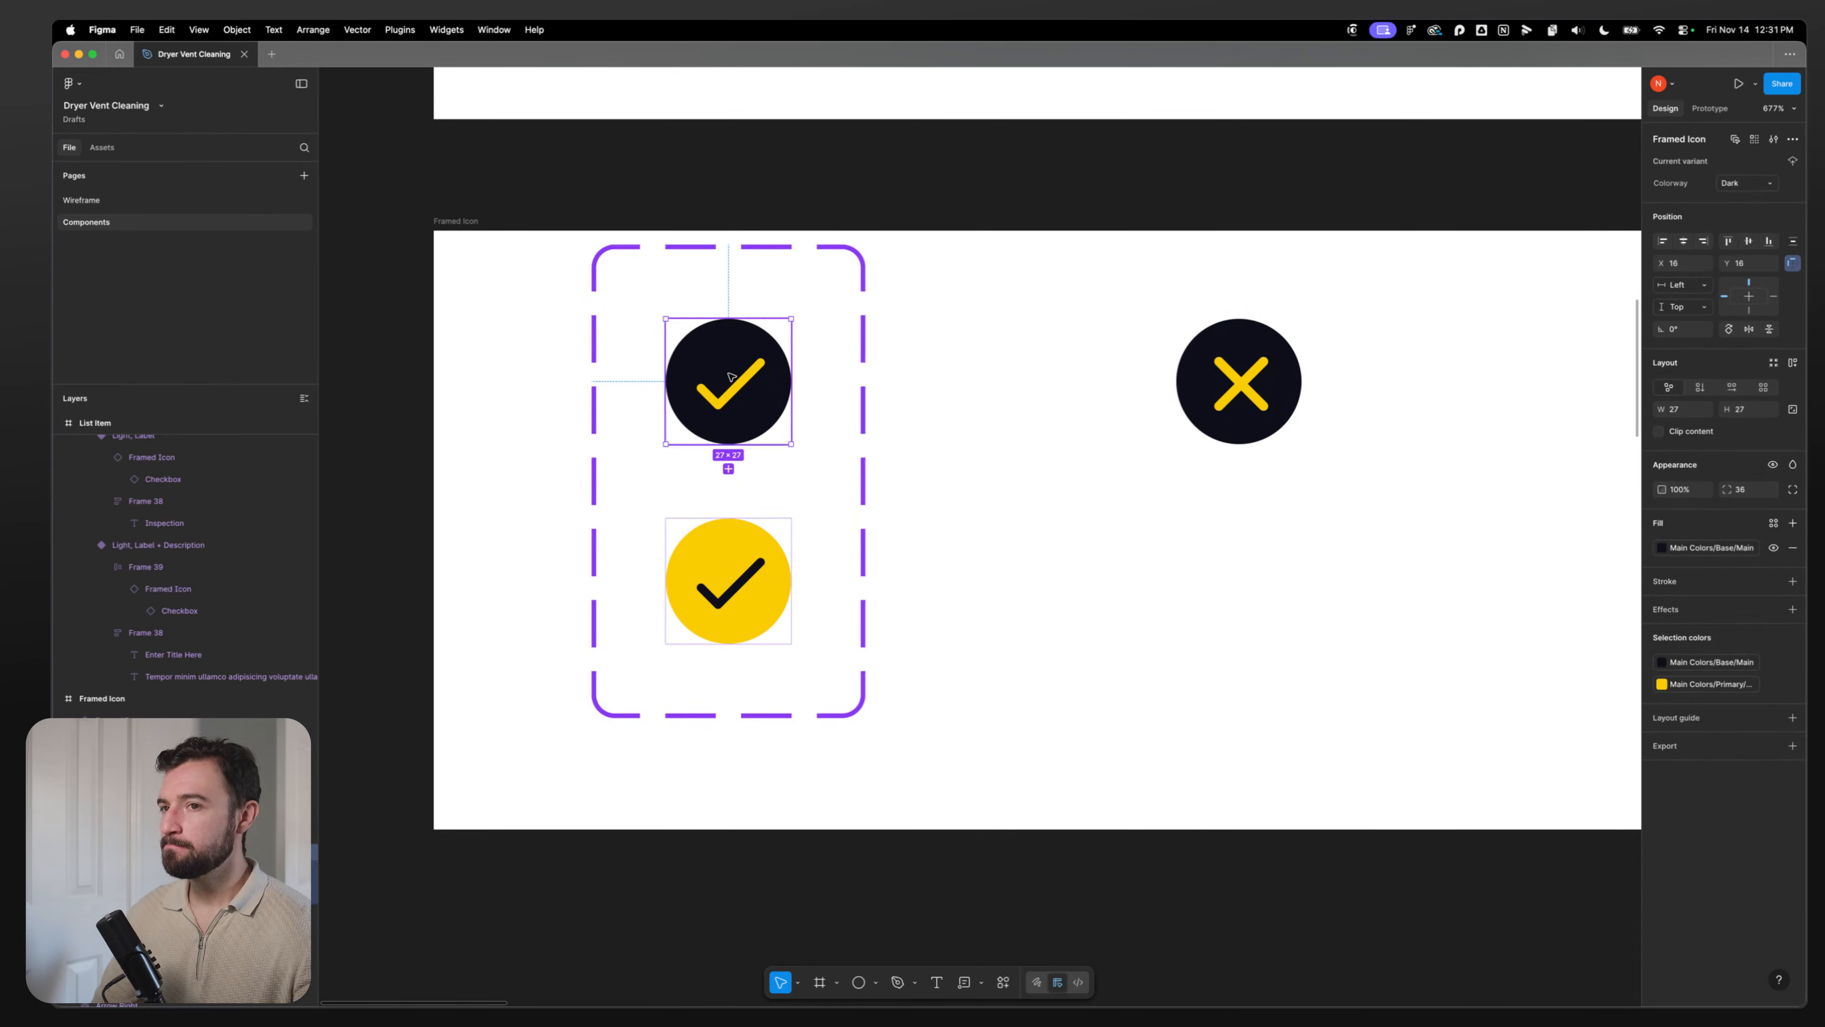
{"action": "key", "text": "shift+a"}
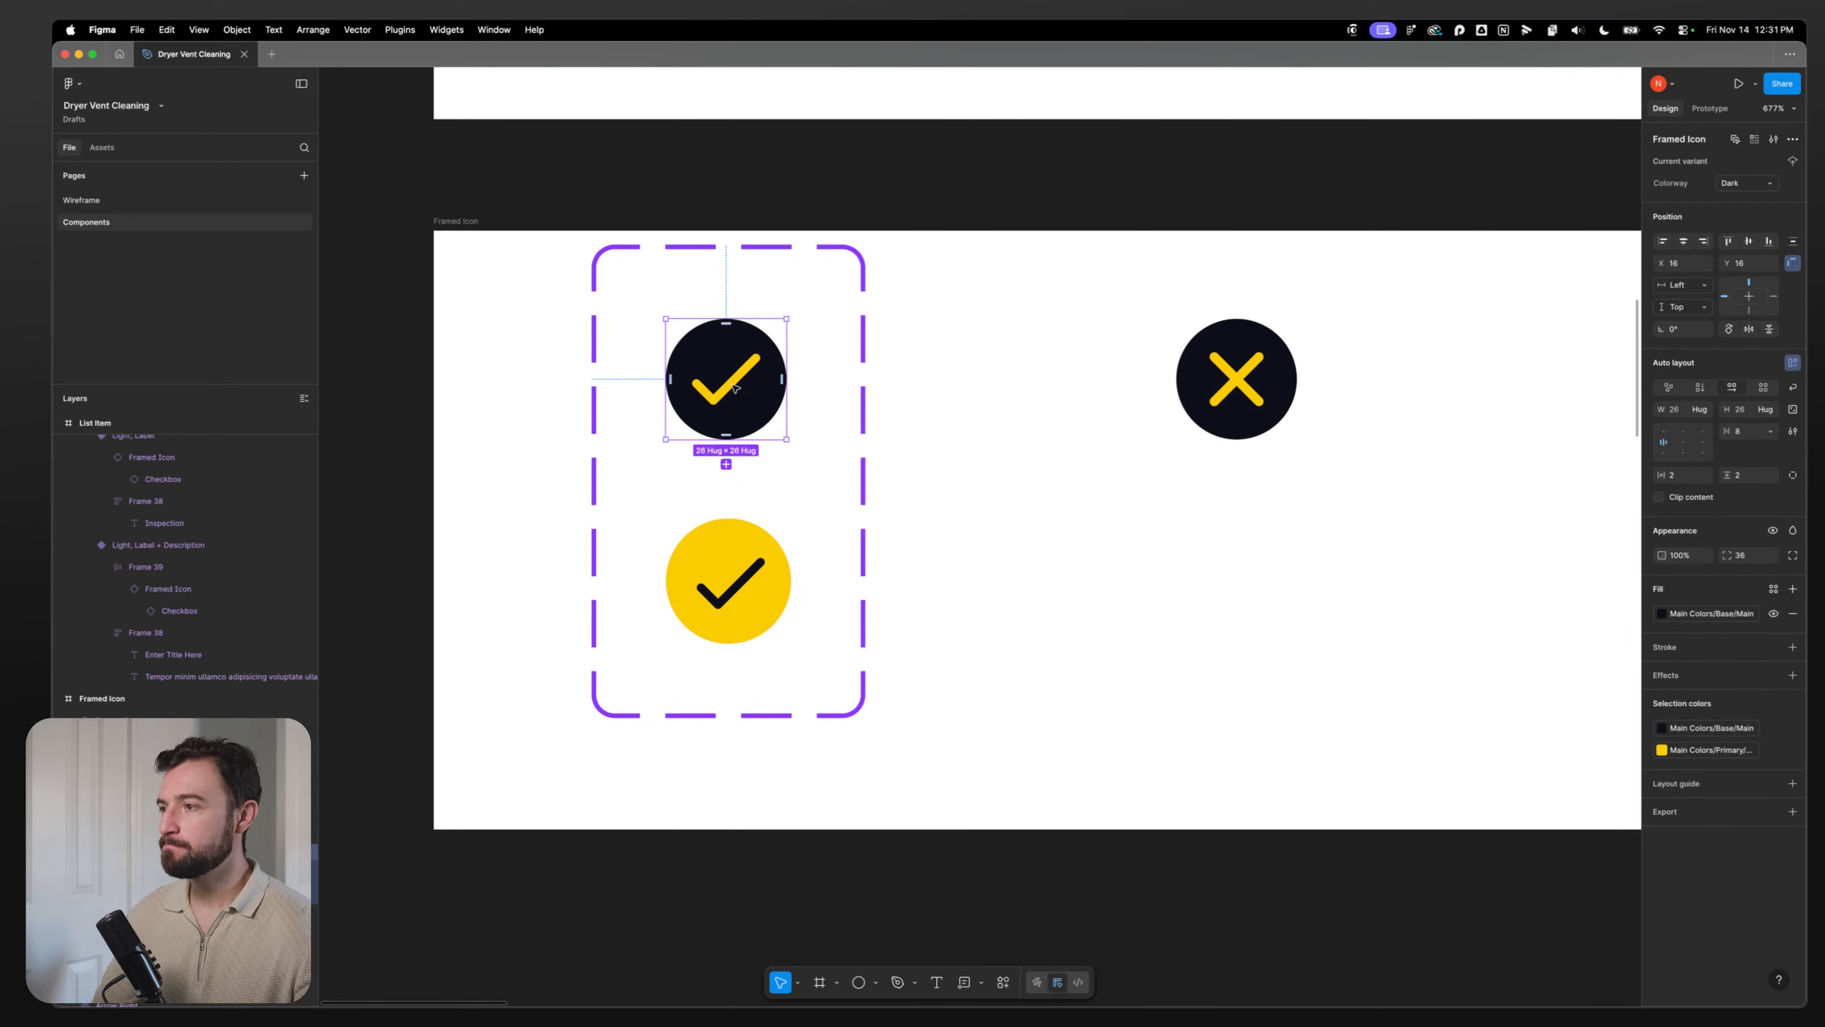
{"action": "left_click", "coordinate": [719, 558]}
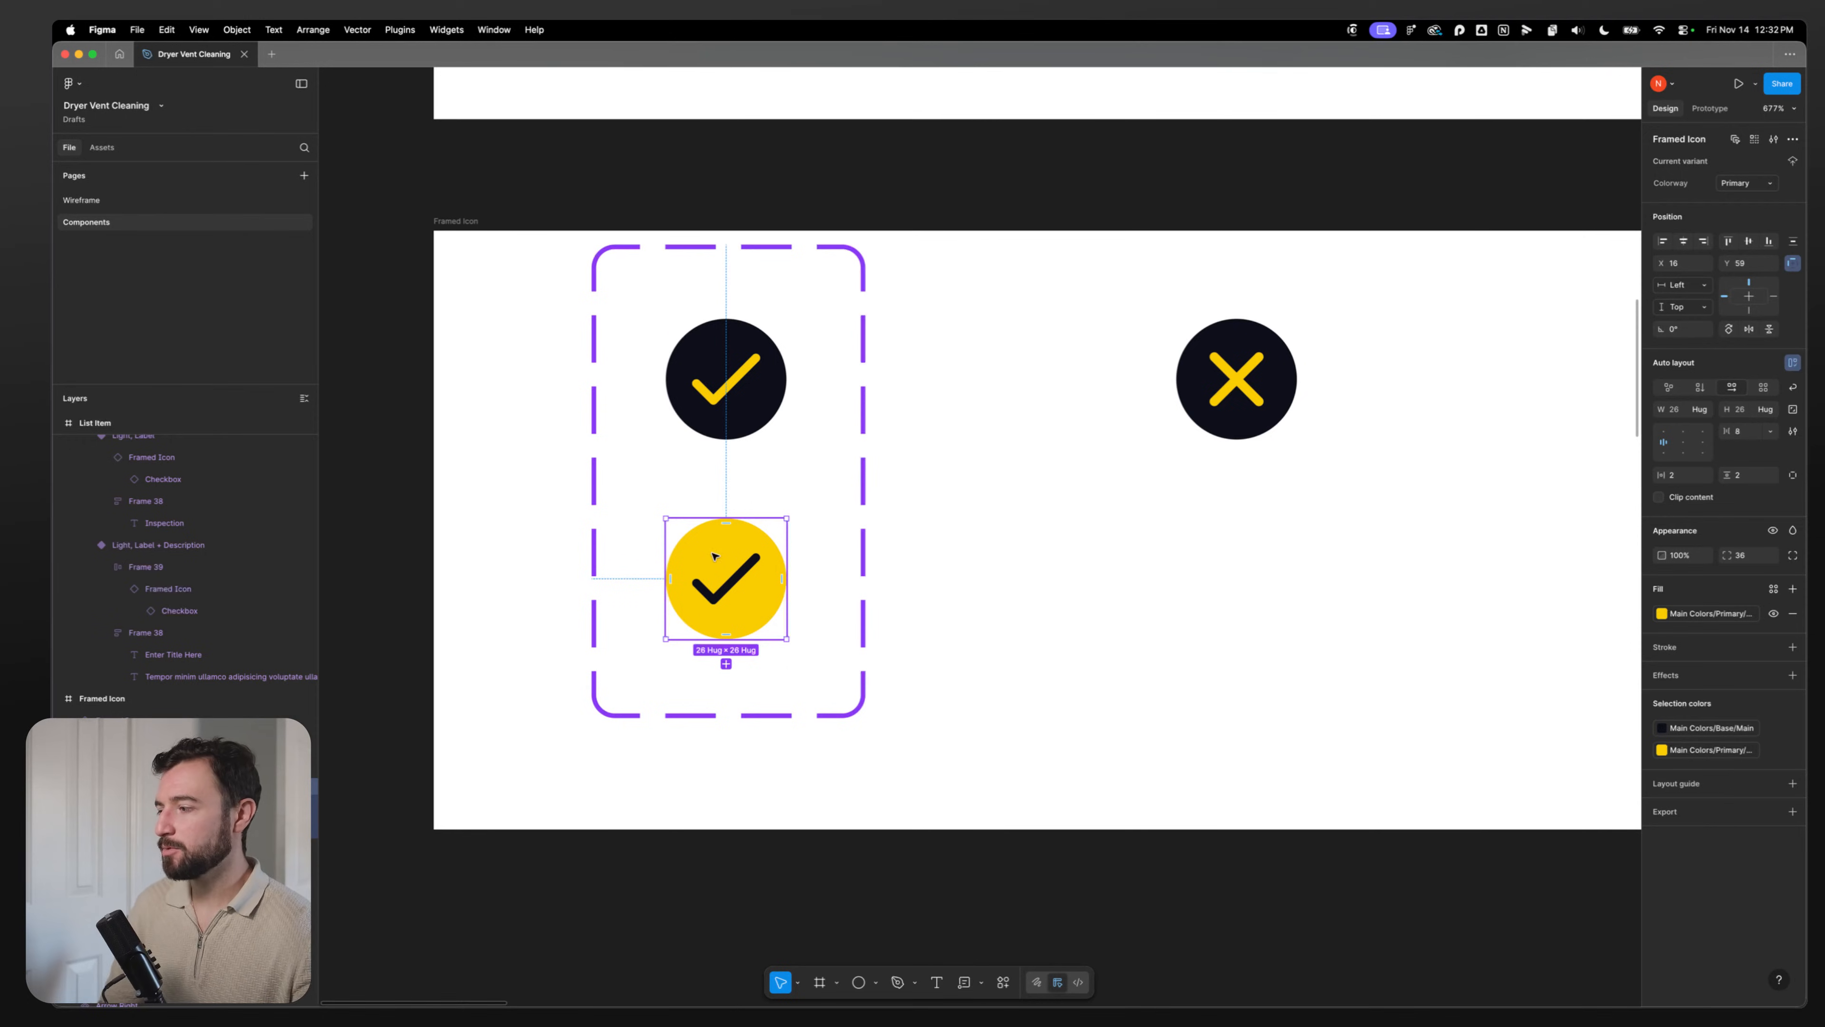
Step: Place an instance of the primary yellow Framed Icon beside the set and delete the dark Close instance
{"action": "left_click_drag", "start_coordinate": [716, 566], "coordinate": [1161, 478]}
{"action": "left_click", "coordinate": [1266, 372]}
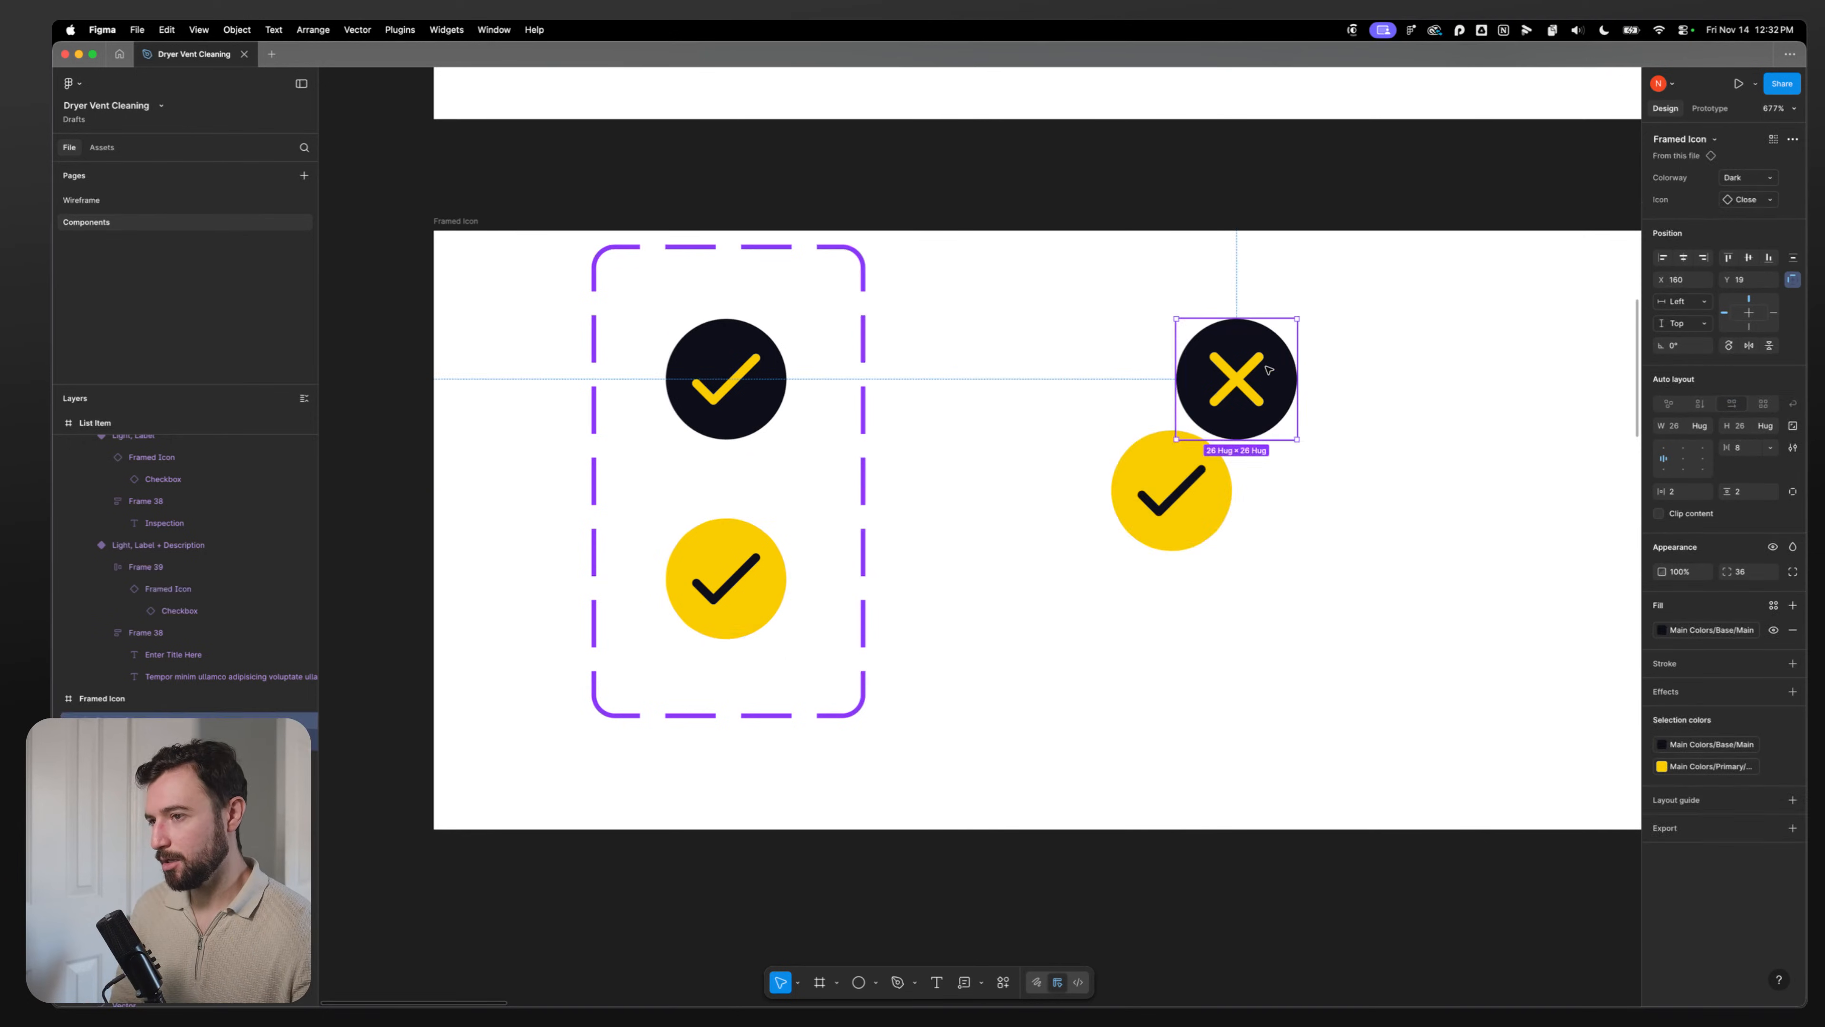
{"action": "key", "text": "Delete"}
{"action": "left_click", "coordinate": [1193, 477]}
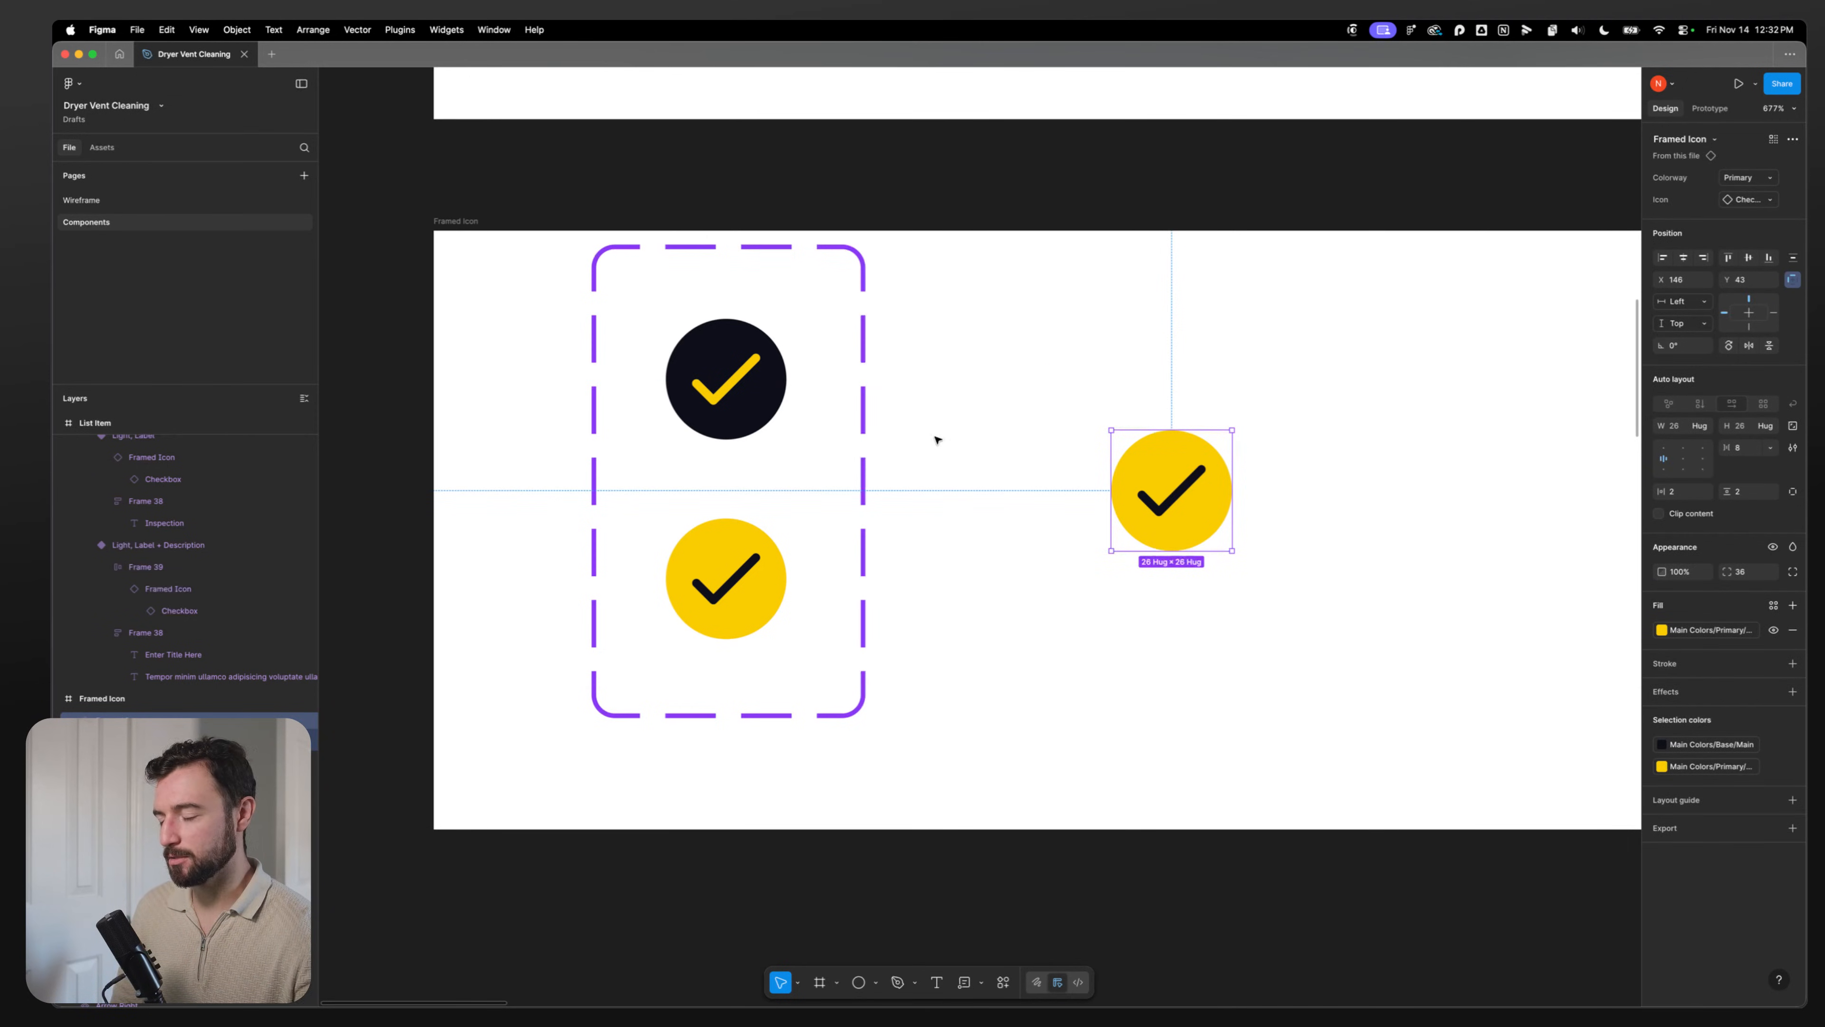
{"action": "left_click", "coordinate": [855, 423]}
{"action": "left_click", "coordinate": [721, 339]}
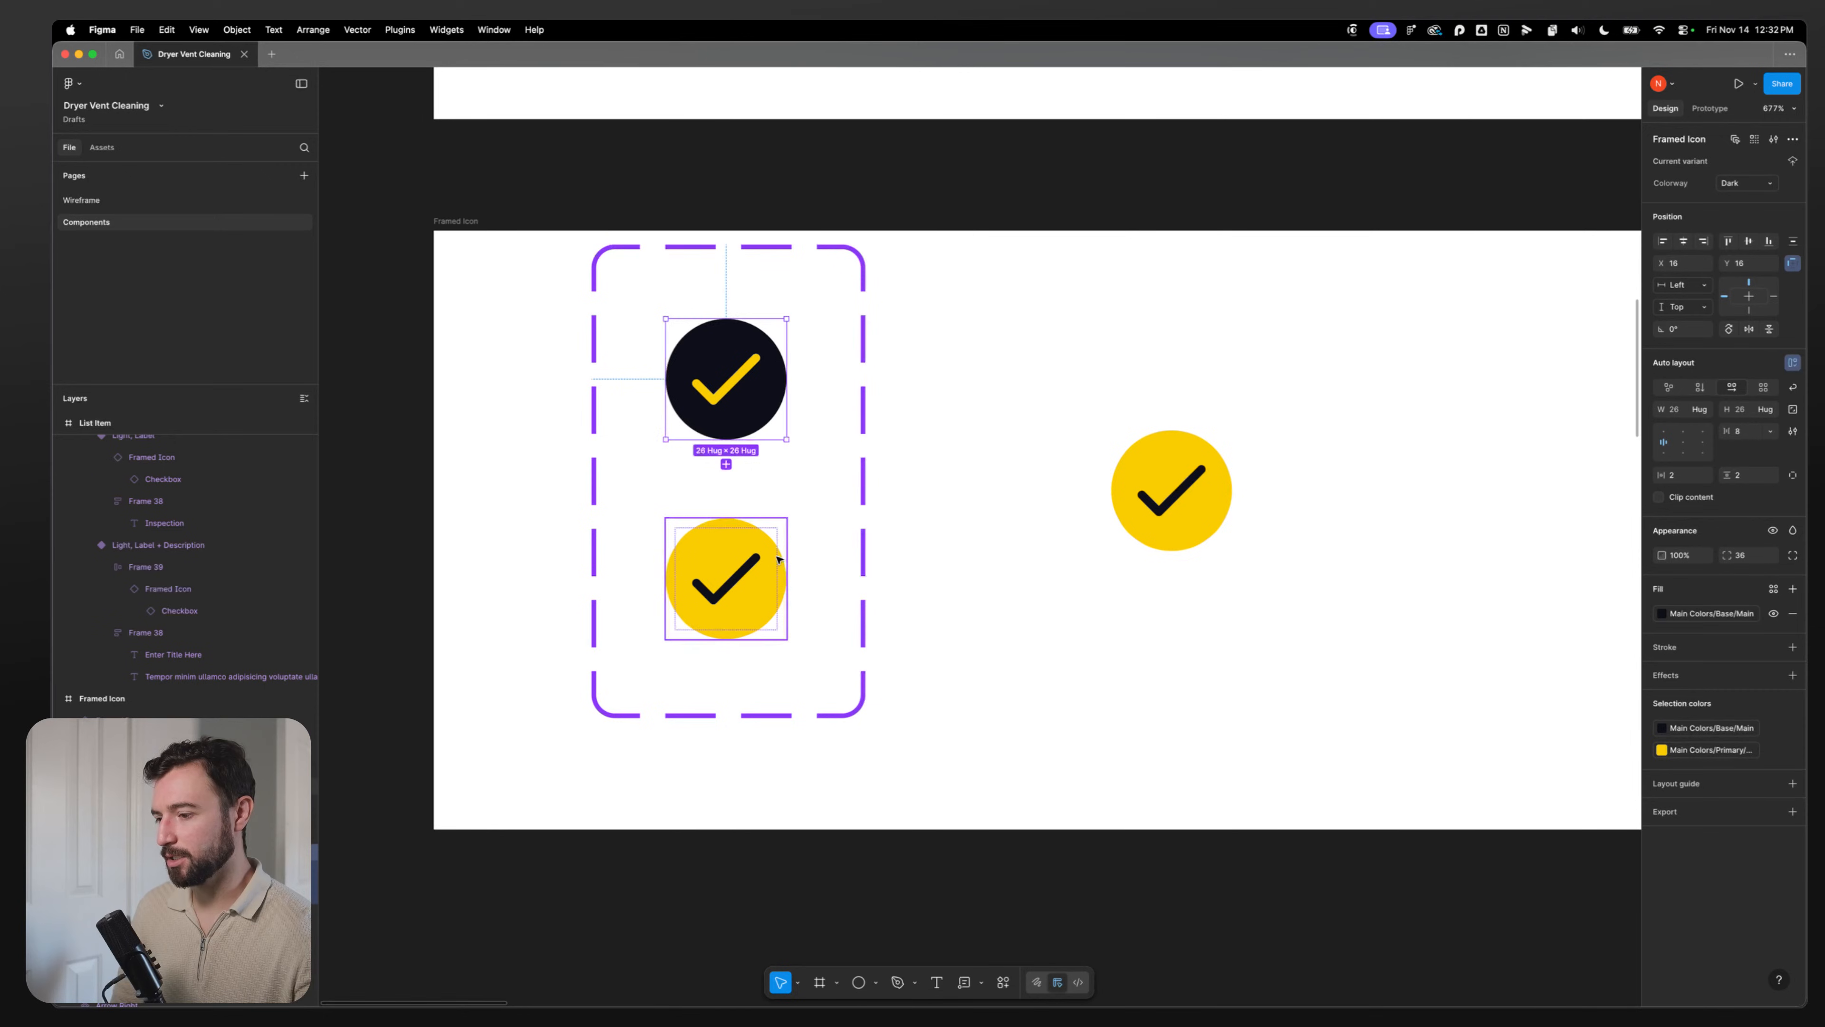
{"action": "right_click", "coordinate": [720, 336]}
{"action": "left_click", "coordinate": [1191, 471]}
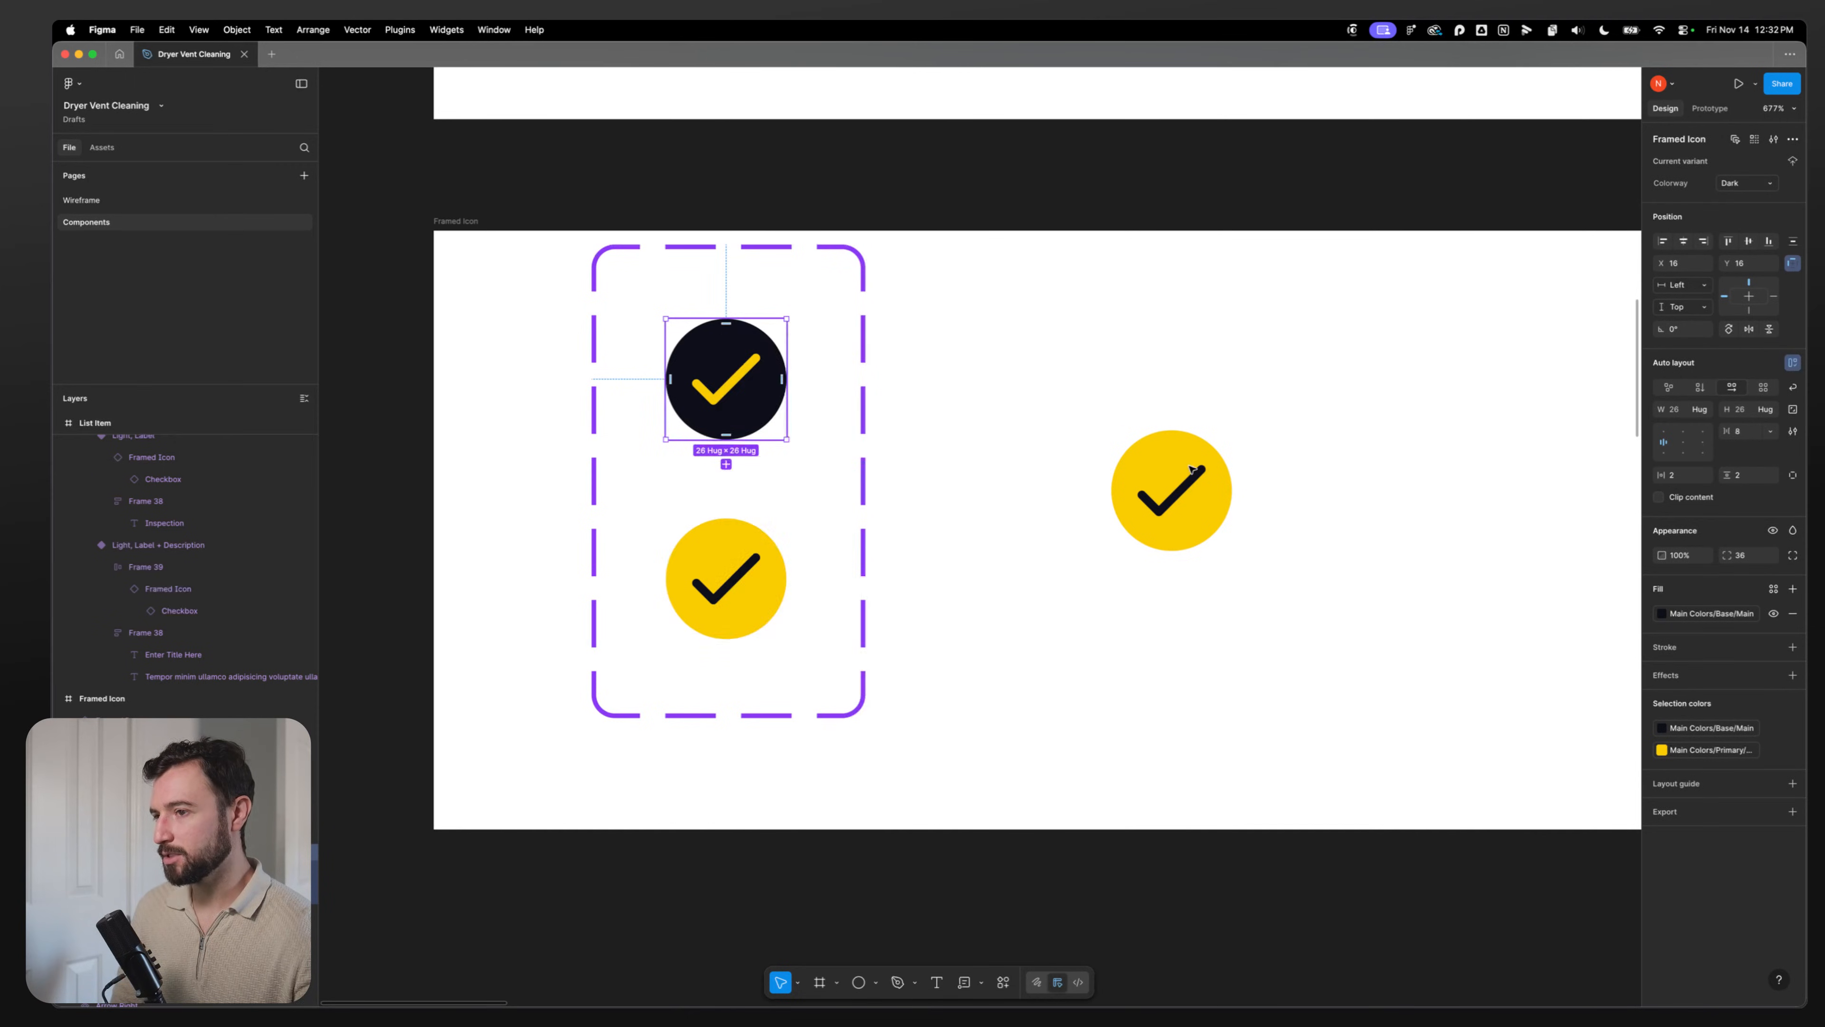
{"action": "left_click", "coordinate": [1112, 302]}
{"action": "right_click", "coordinate": [475, 219]}
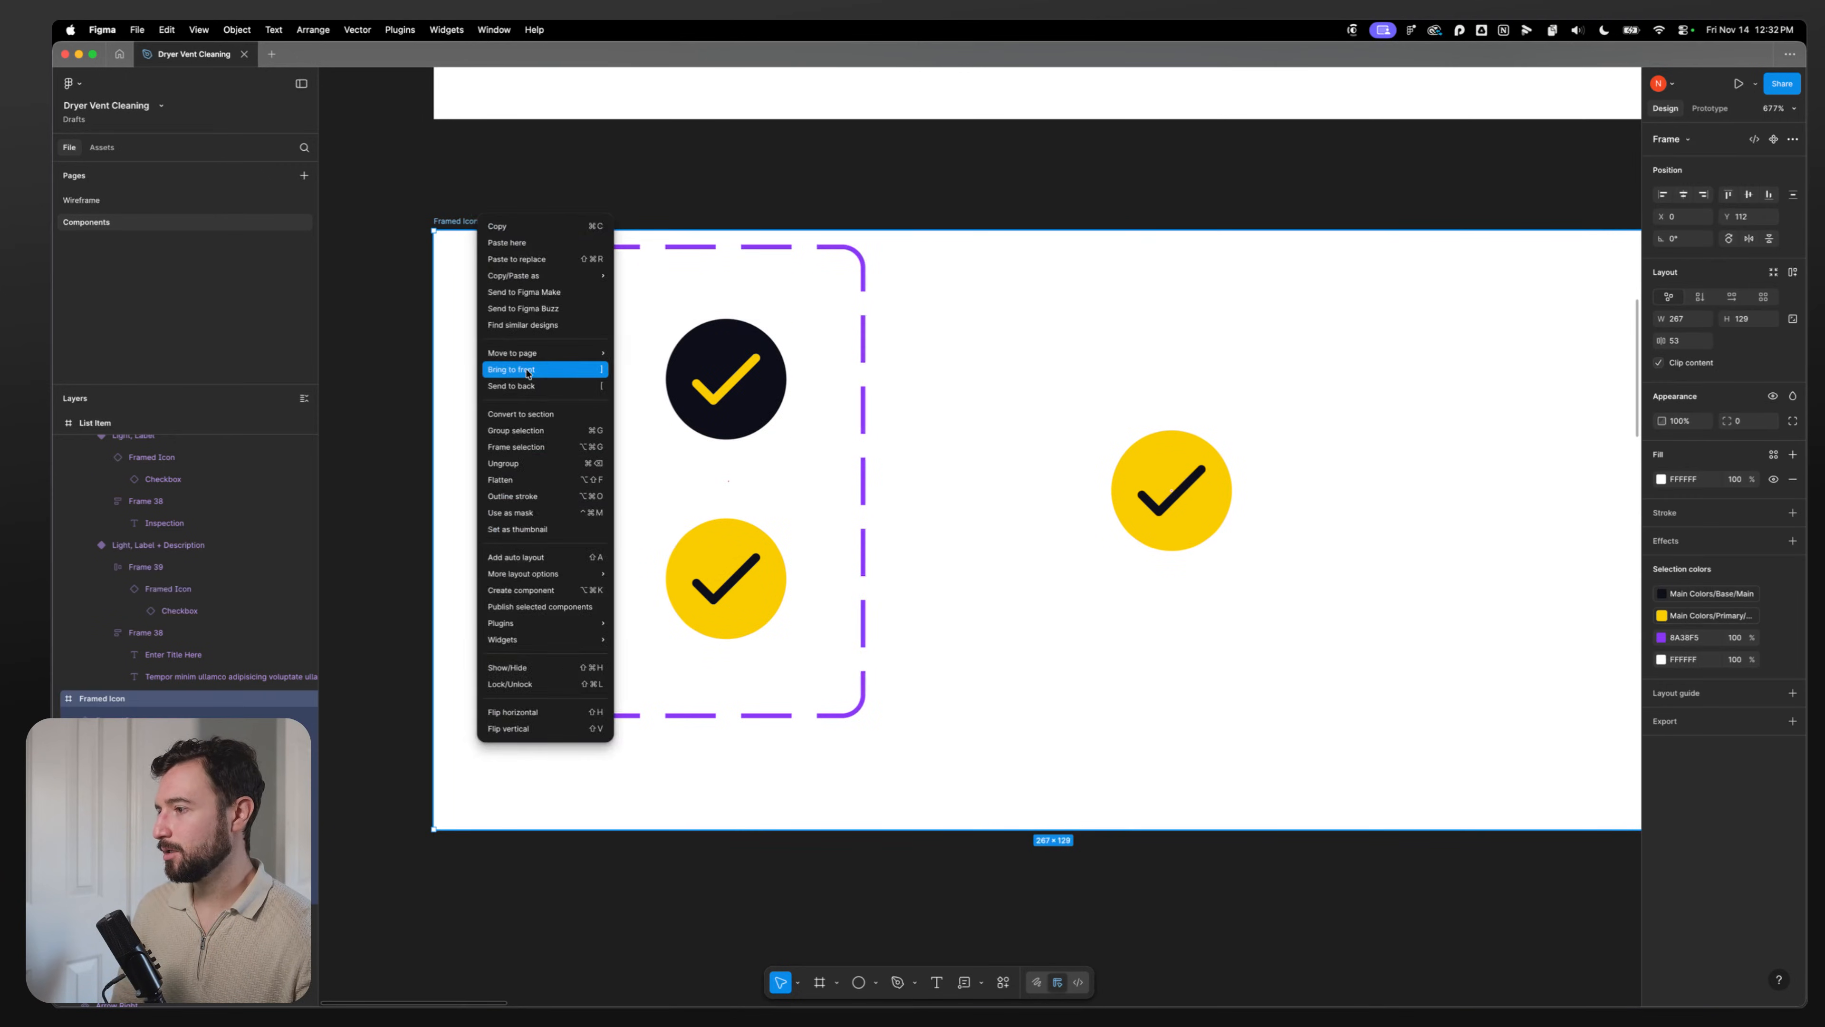
Step: Swap the icon of the yellow Framed Icon instance beside the set to Close
{"action": "left_click", "coordinate": [1171, 489]}
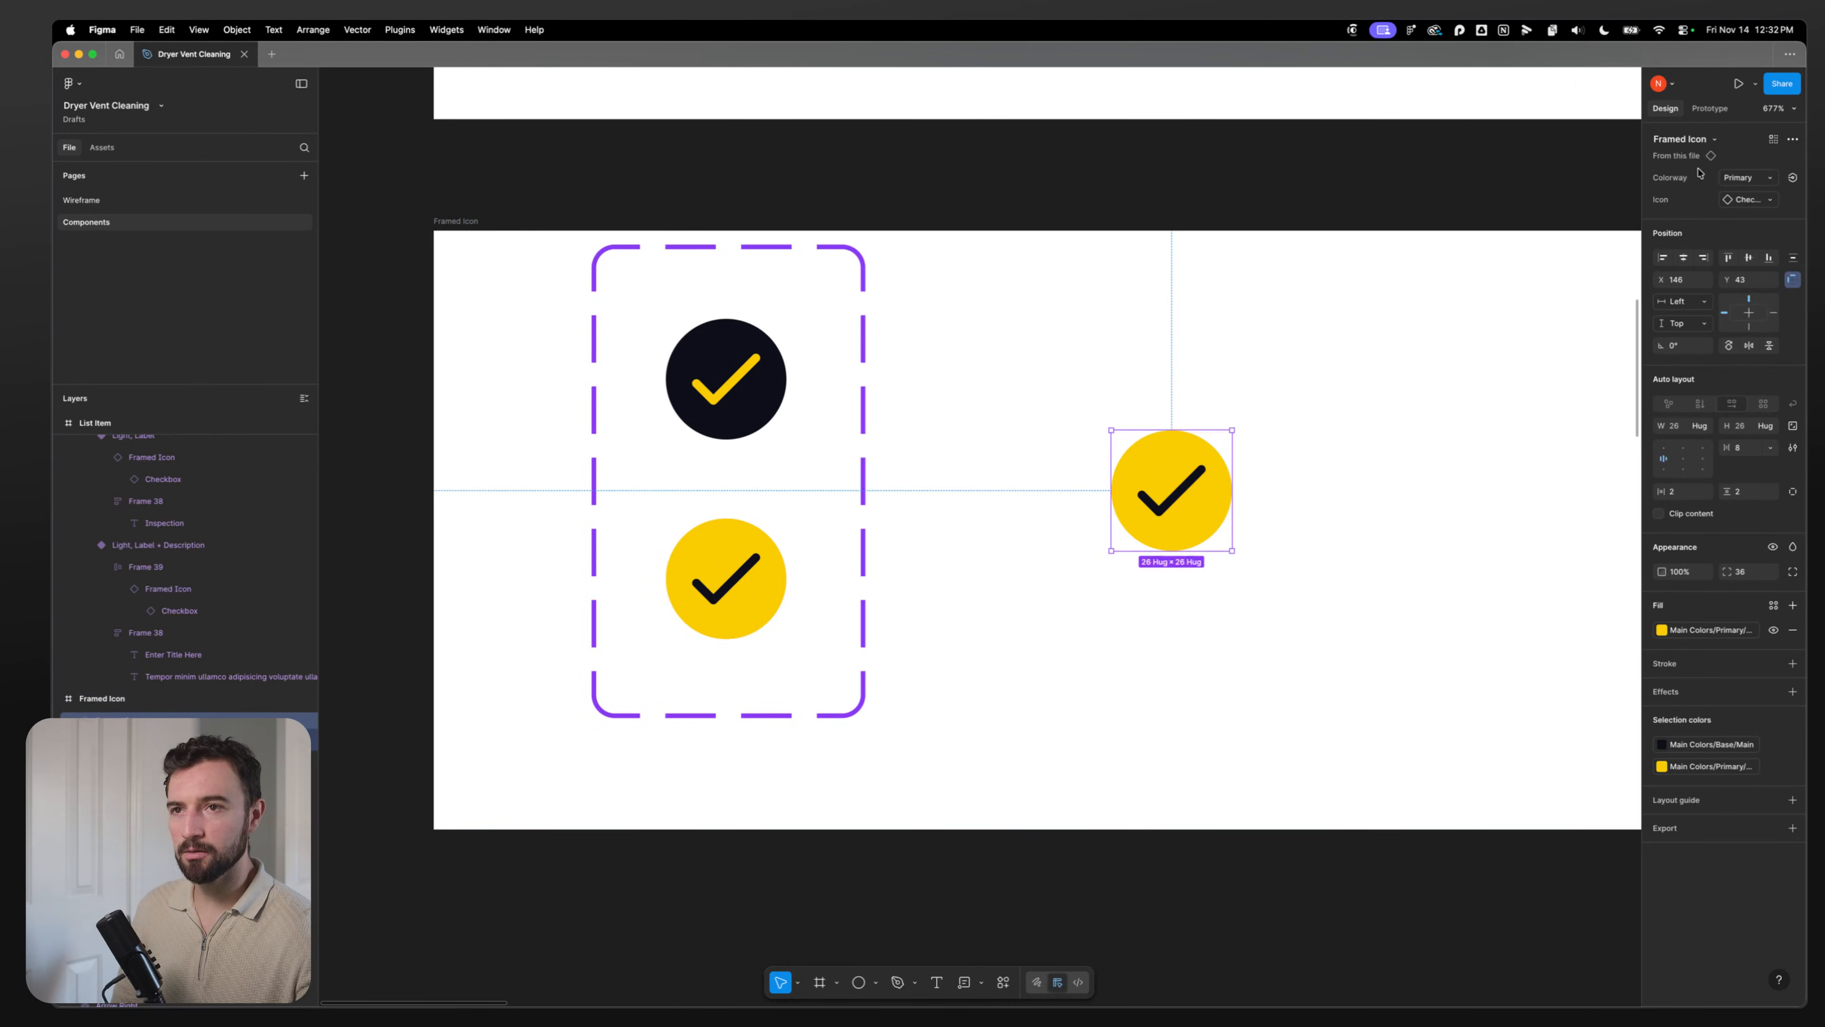
{"action": "left_click", "coordinate": [1749, 200]}
{"action": "left_click", "coordinate": [1675, 446]}
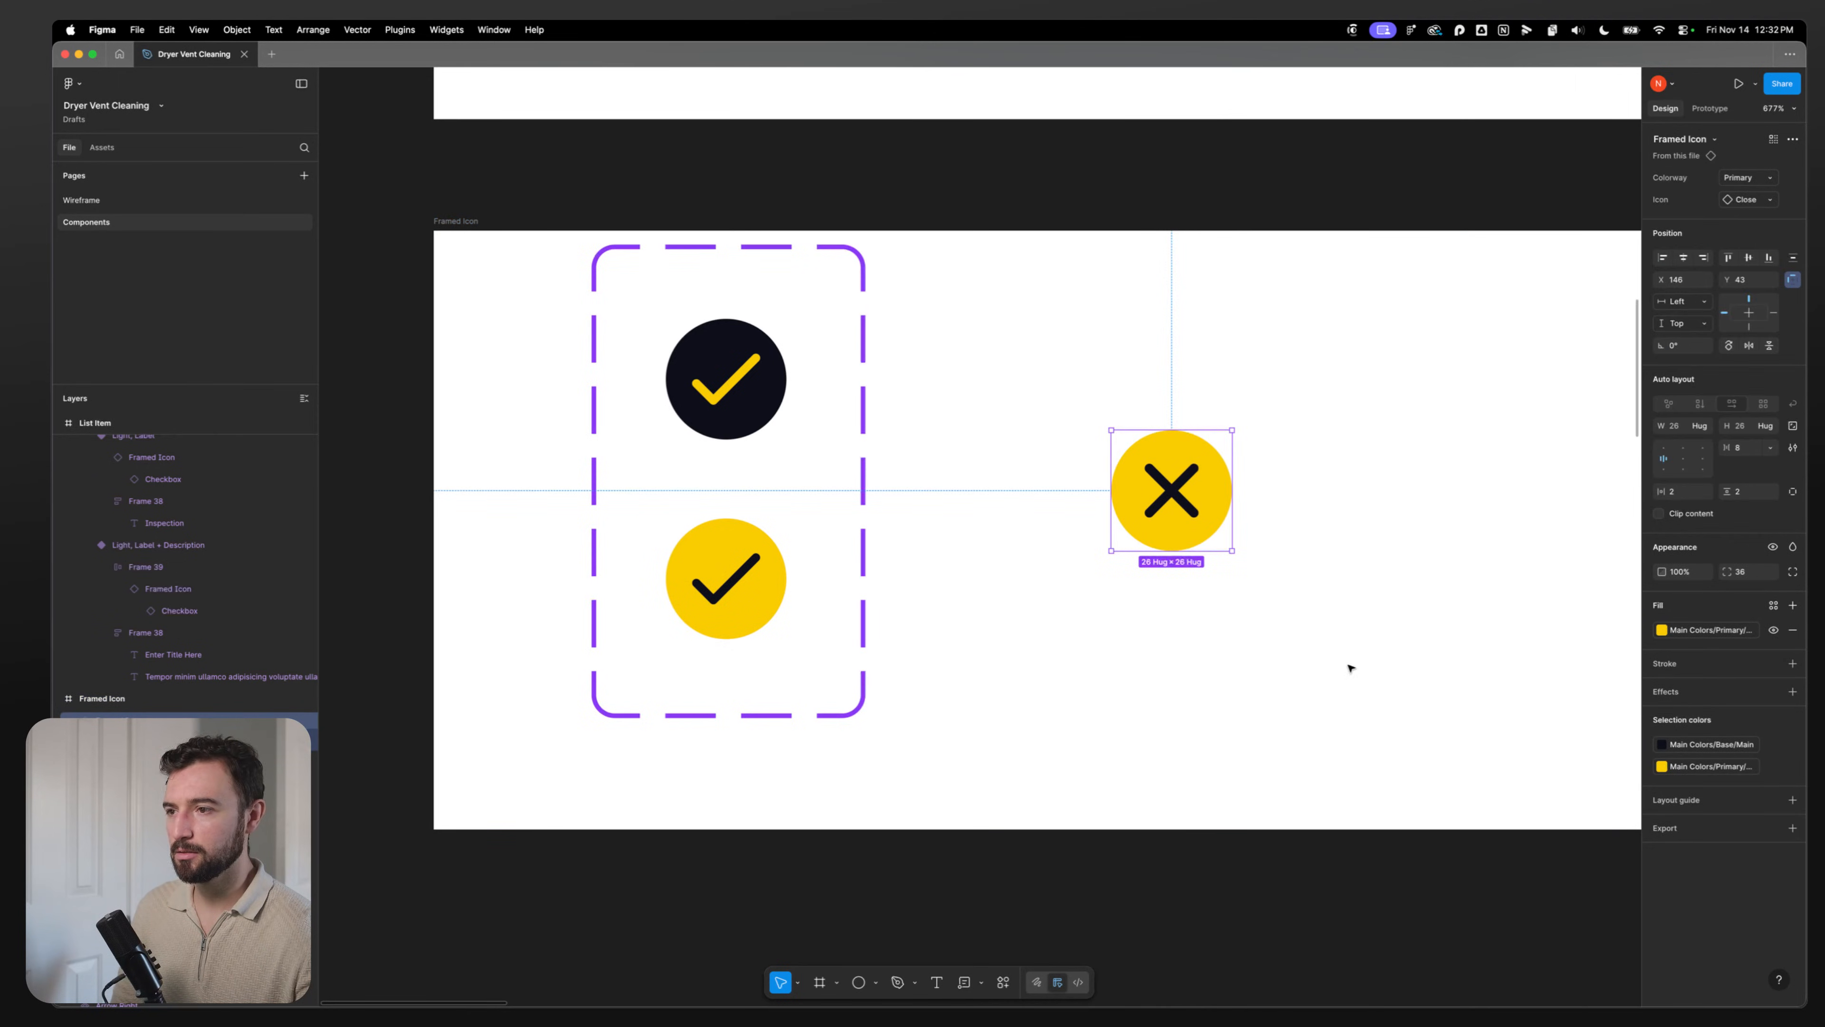
{"action": "left_click", "coordinate": [1195, 679]}
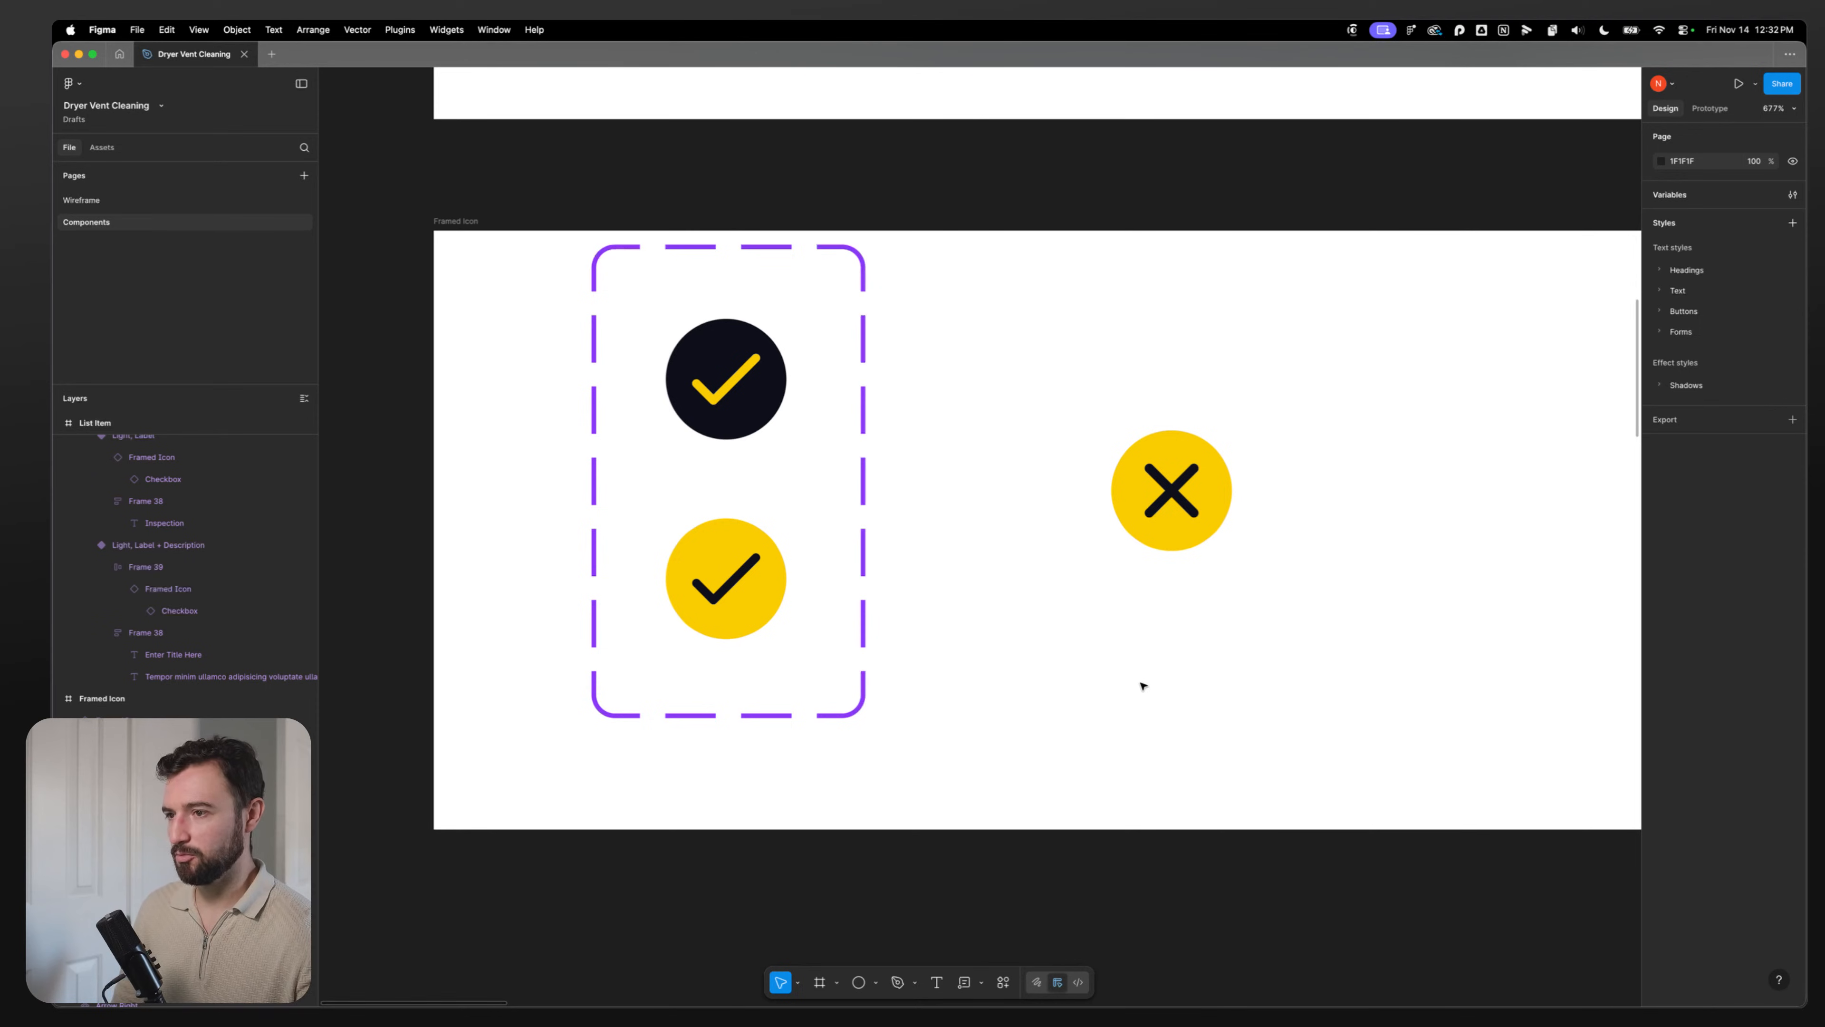
{"action": "left_click", "coordinate": [1157, 496]}
{"action": "left_click", "coordinate": [1137, 574]}
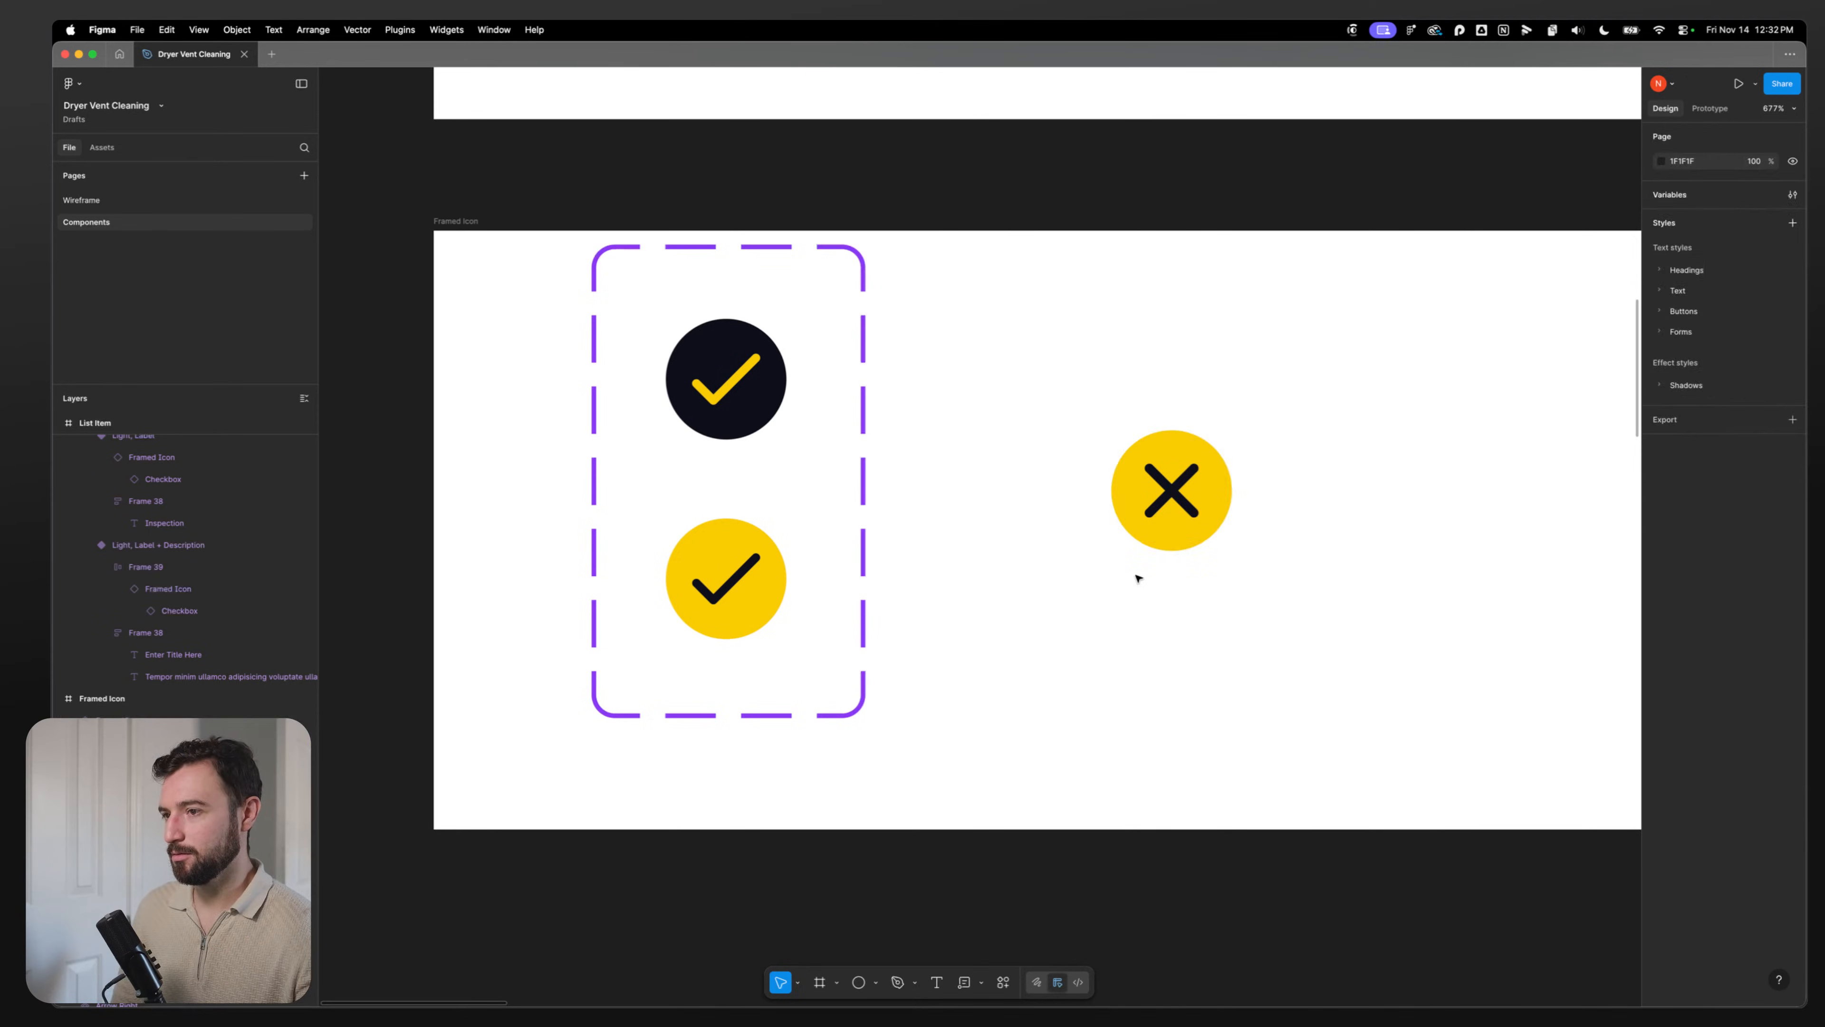
{"action": "left_click", "coordinate": [1150, 496]}
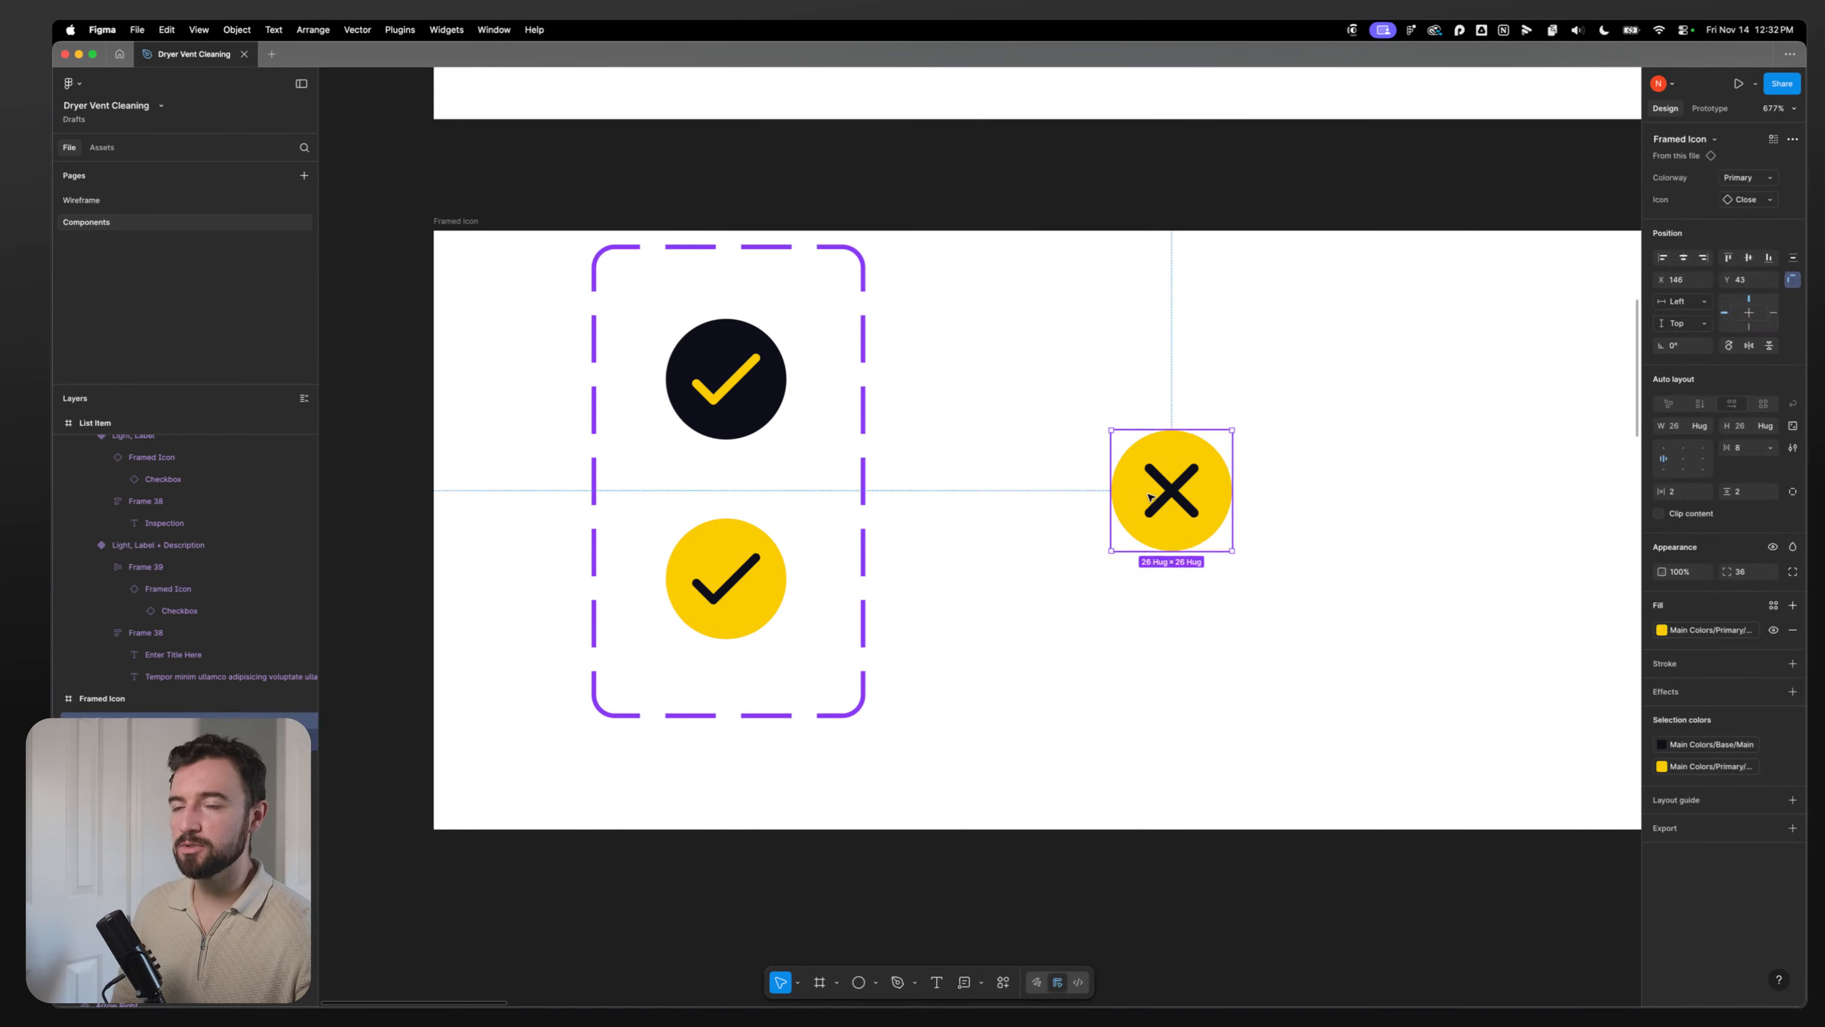
Step: Set the auto layout alignment of the primary and dark Framed Icon variants to center
{"action": "left_click", "coordinate": [715, 397]}
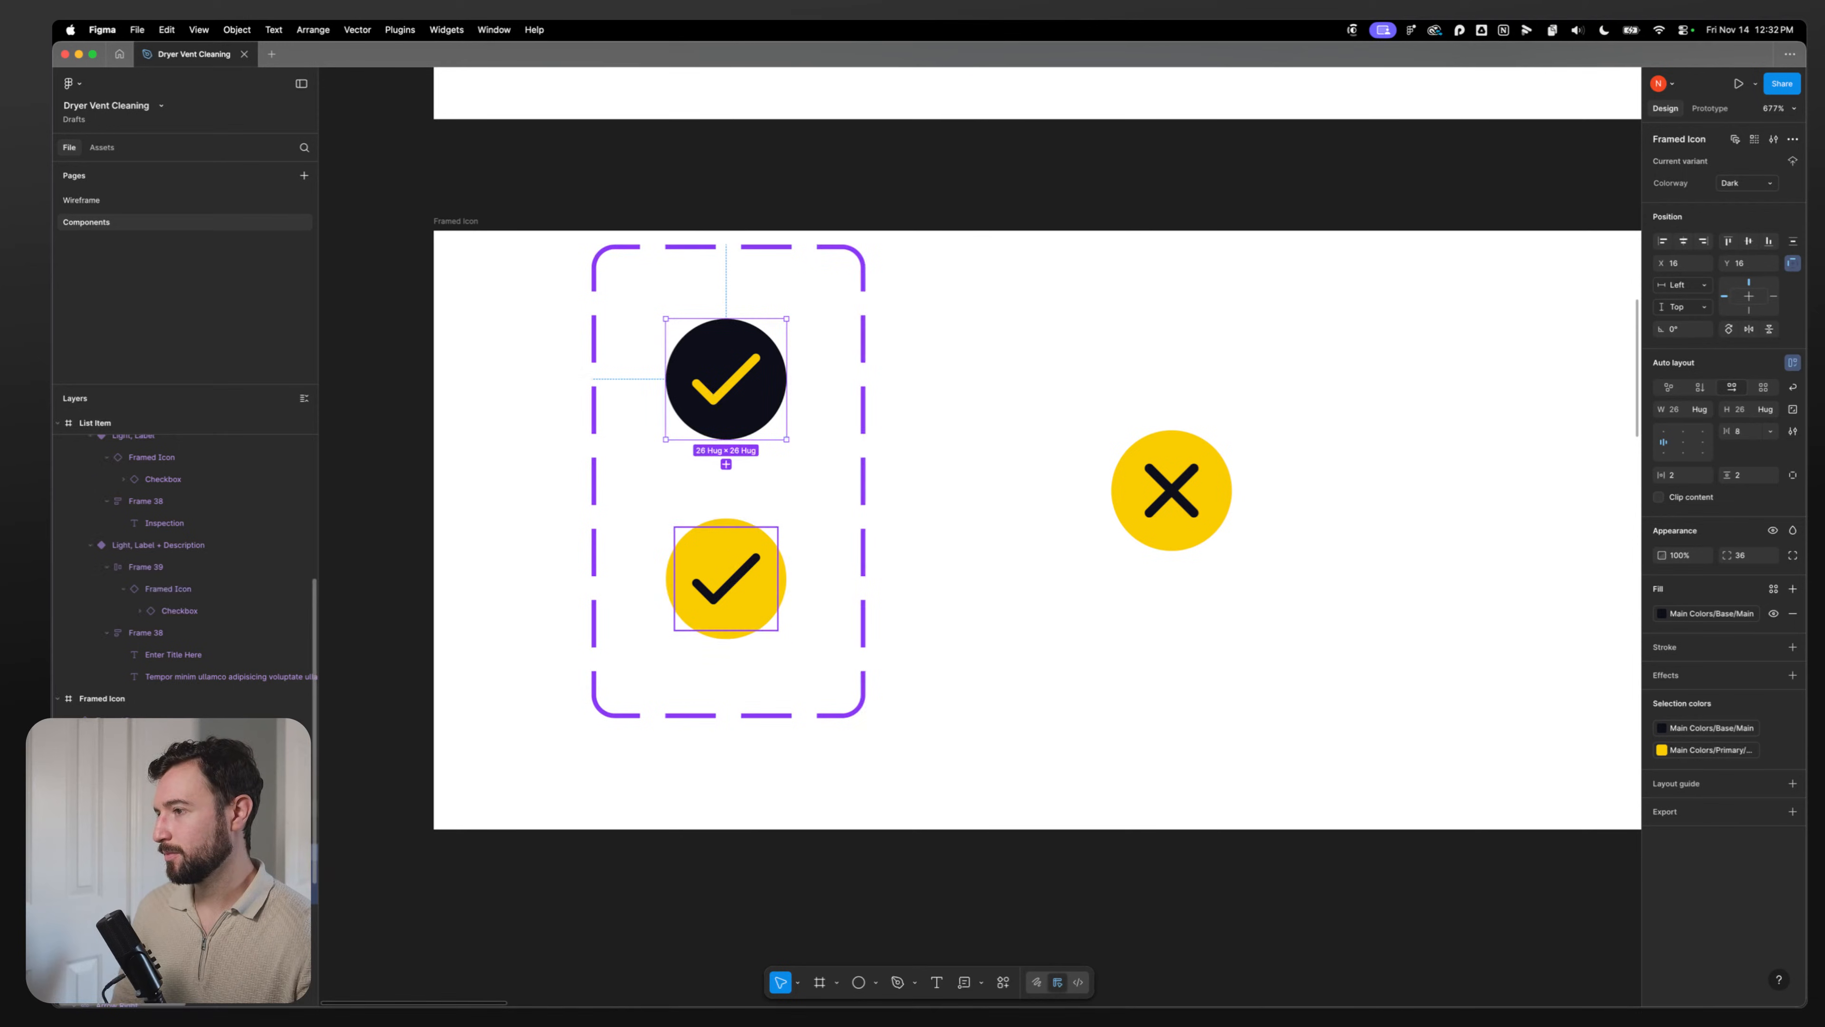
{"action": "left_click", "coordinate": [640, 548]}
{"action": "left_click", "coordinate": [695, 552], "text": "super"}
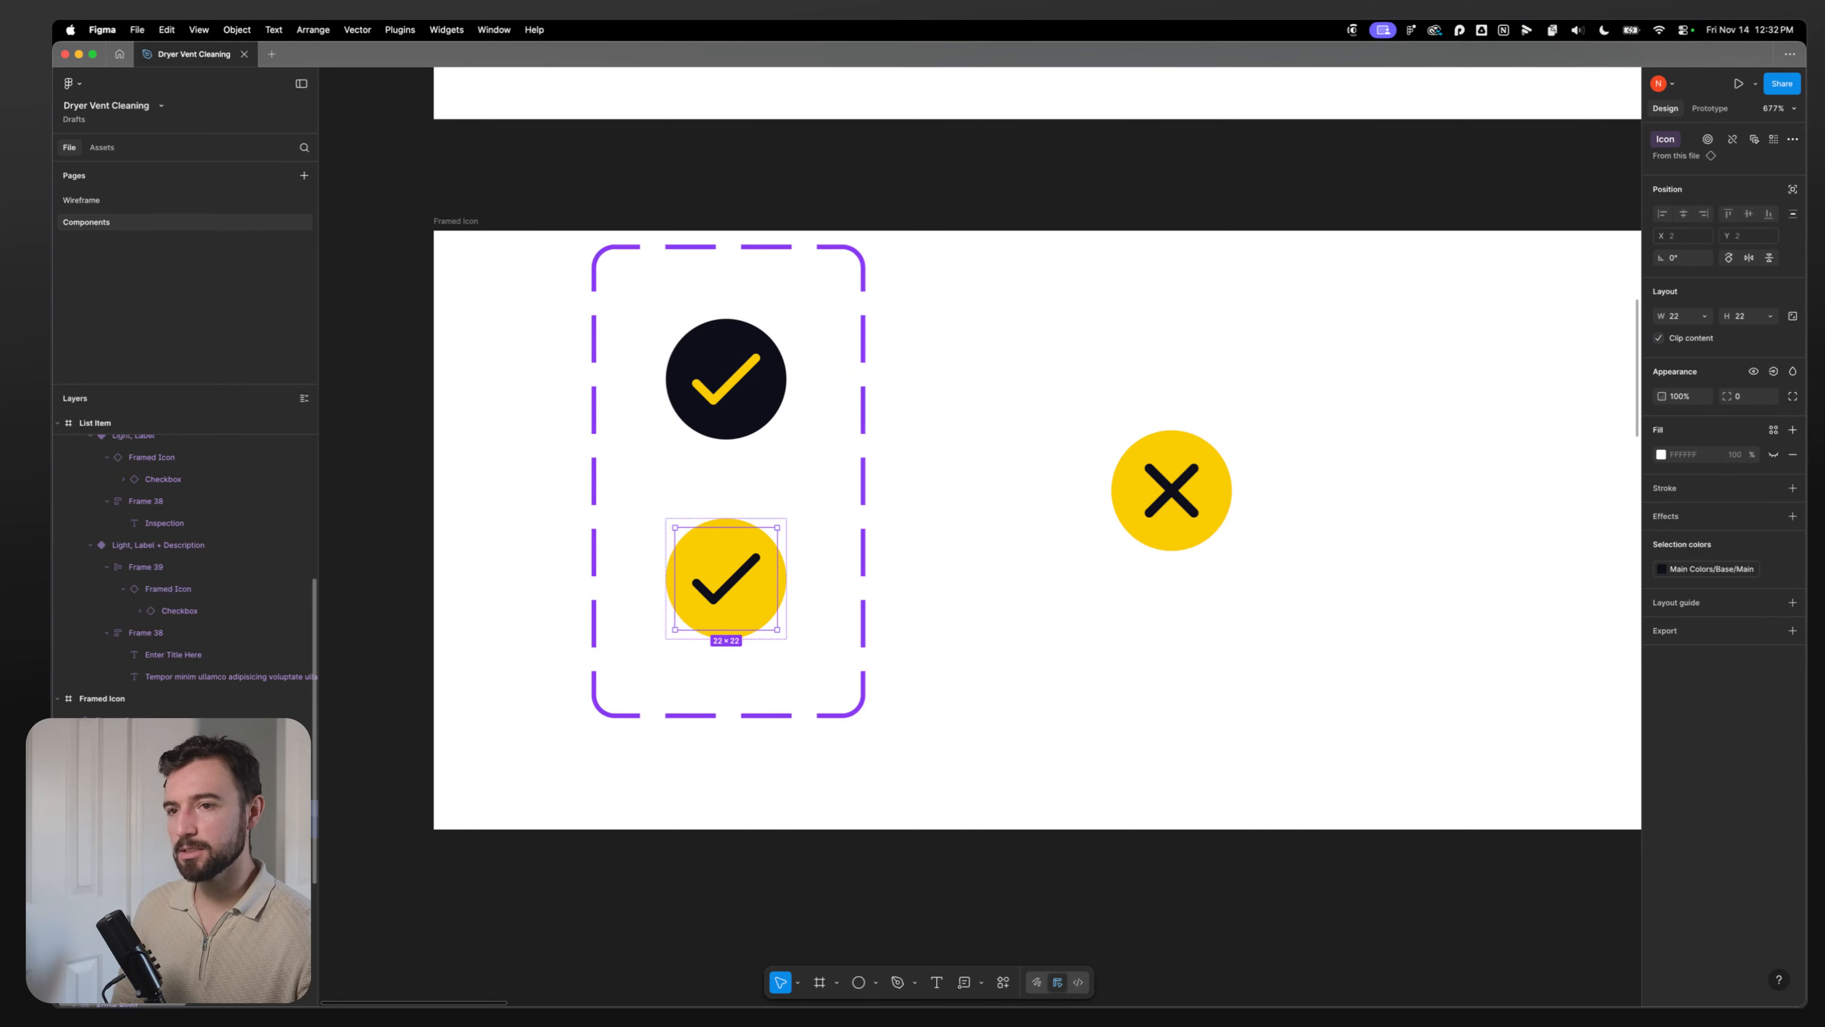
{"action": "left_click", "coordinate": [670, 568], "text": "super"}
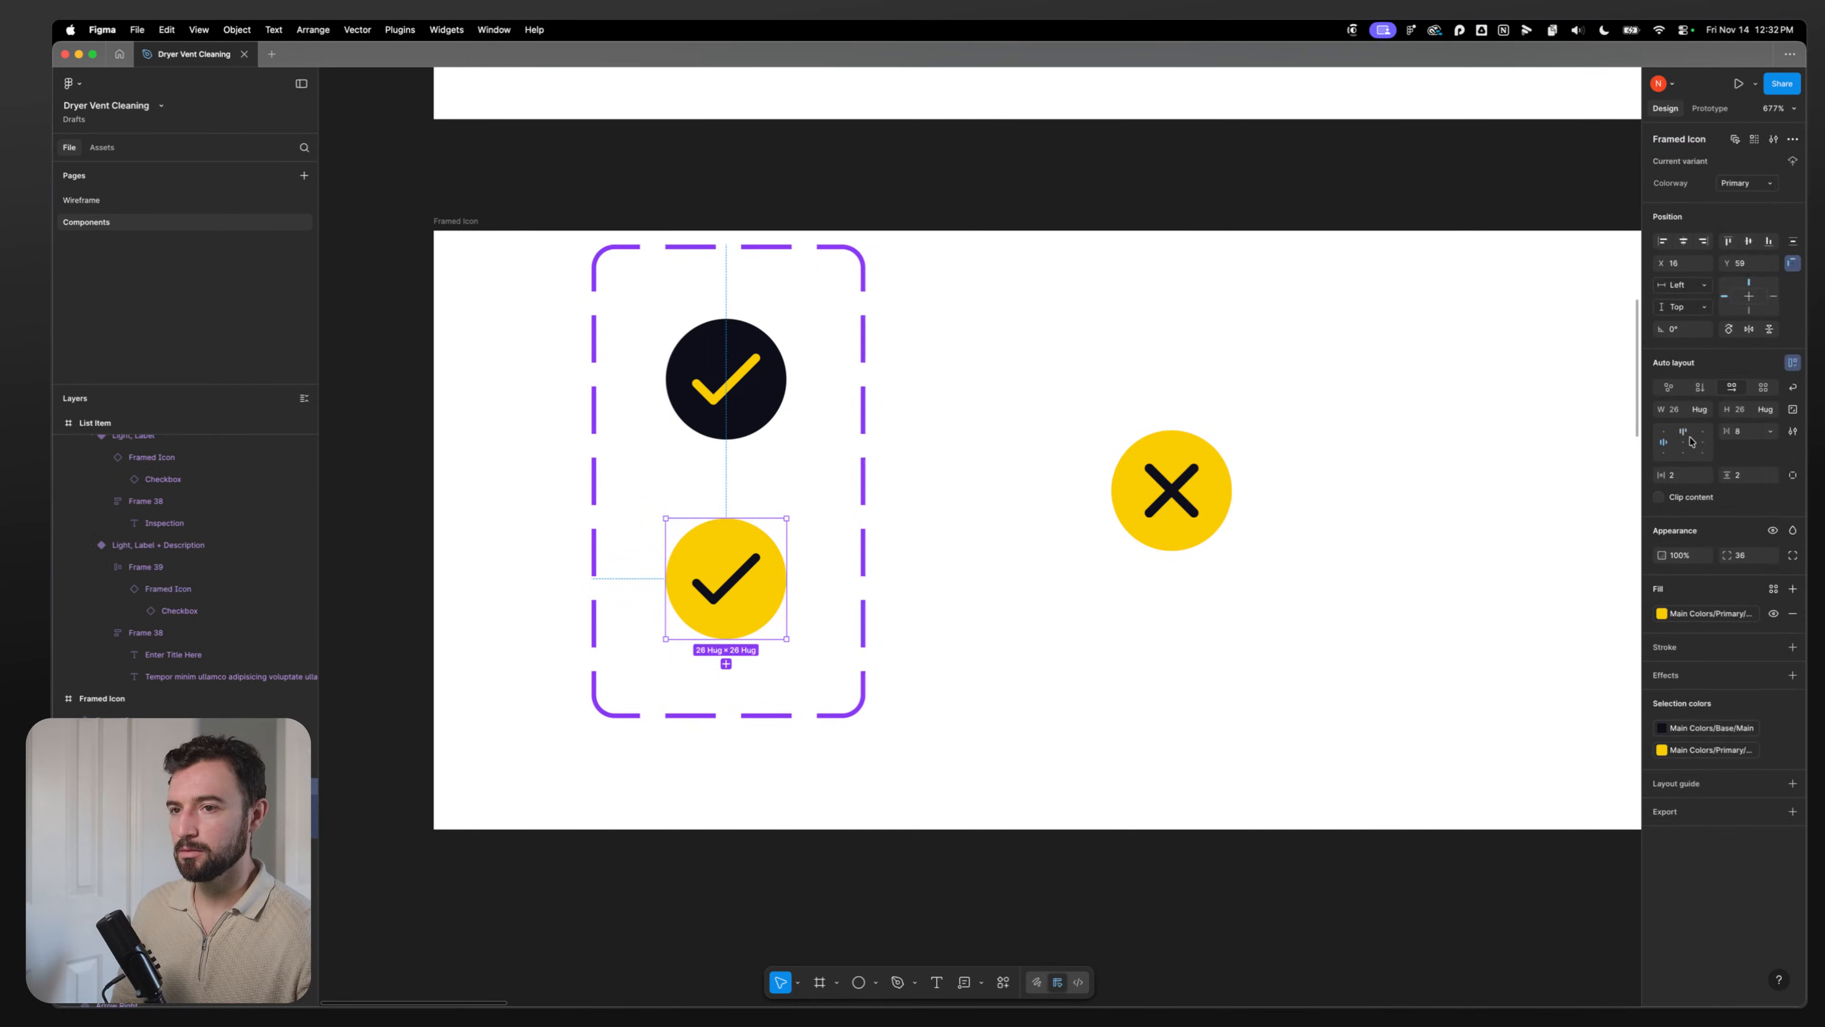
{"action": "key", "text": "shift+Tab"}
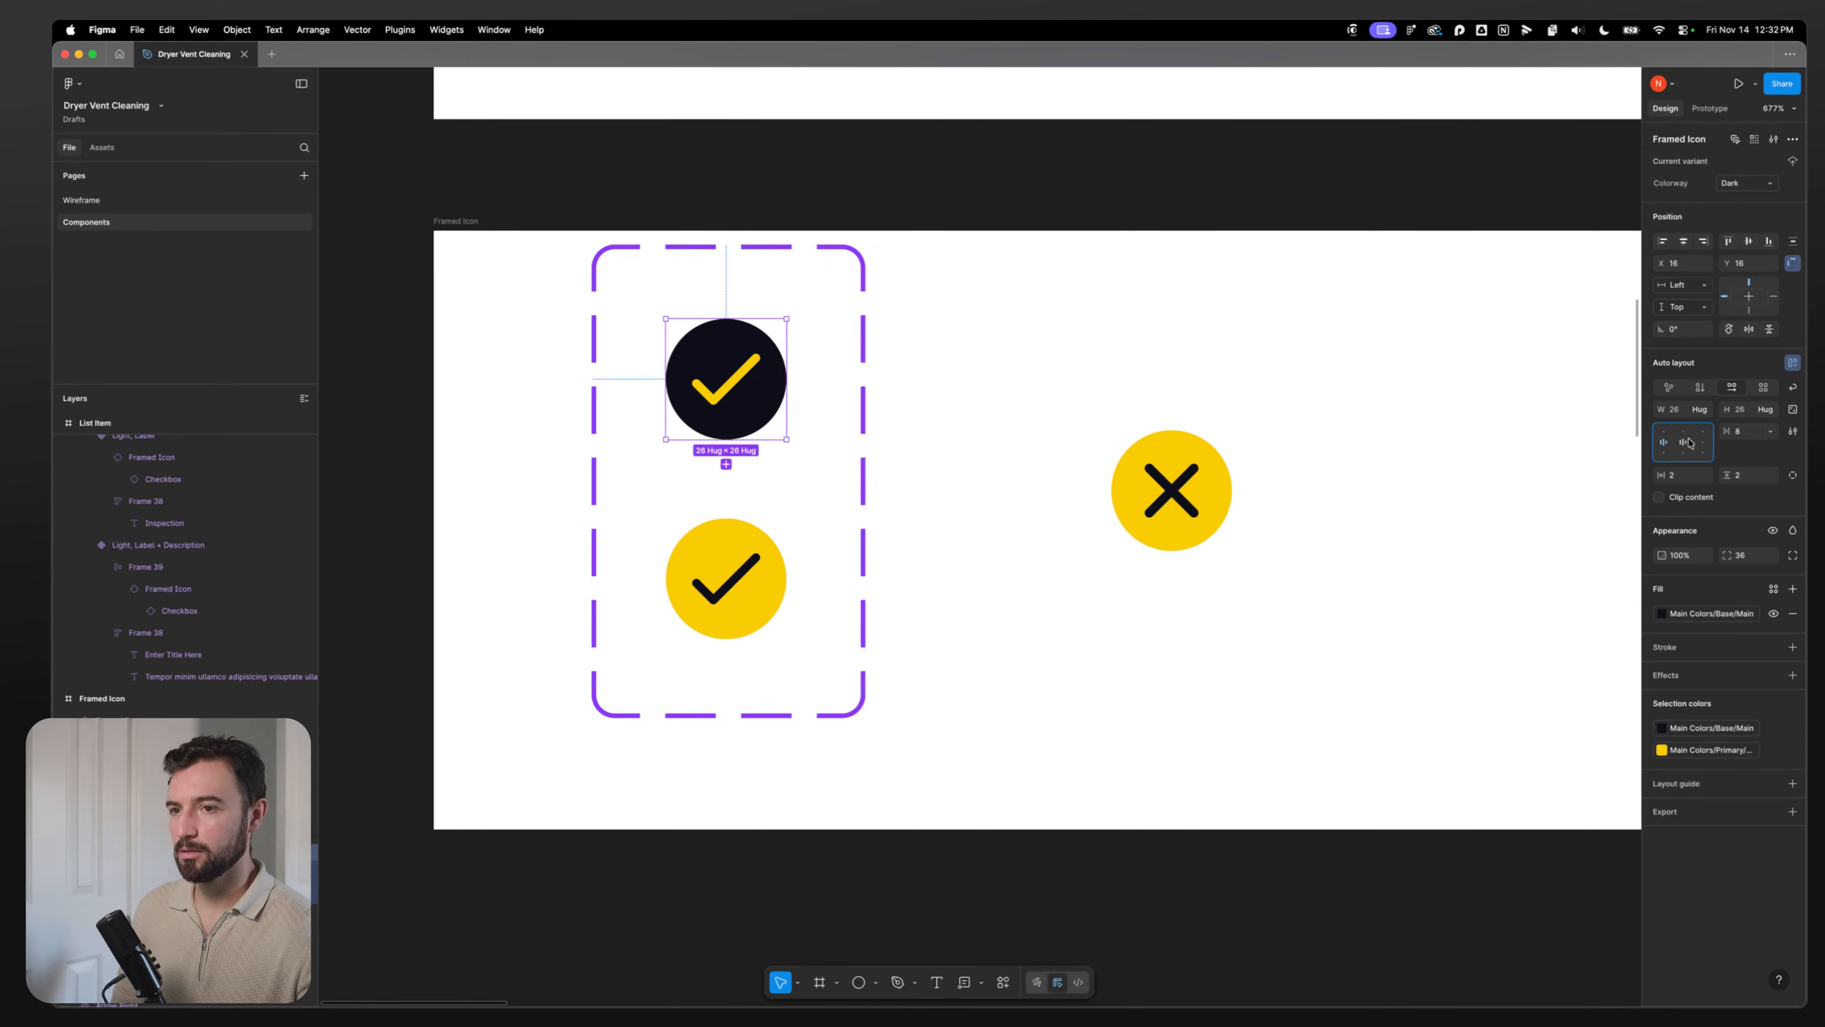
Step: Scale the yellow Close instance down to 24 × 24 with the Scale tool and check its inner icon
{"action": "left_click", "coordinate": [1179, 497]}
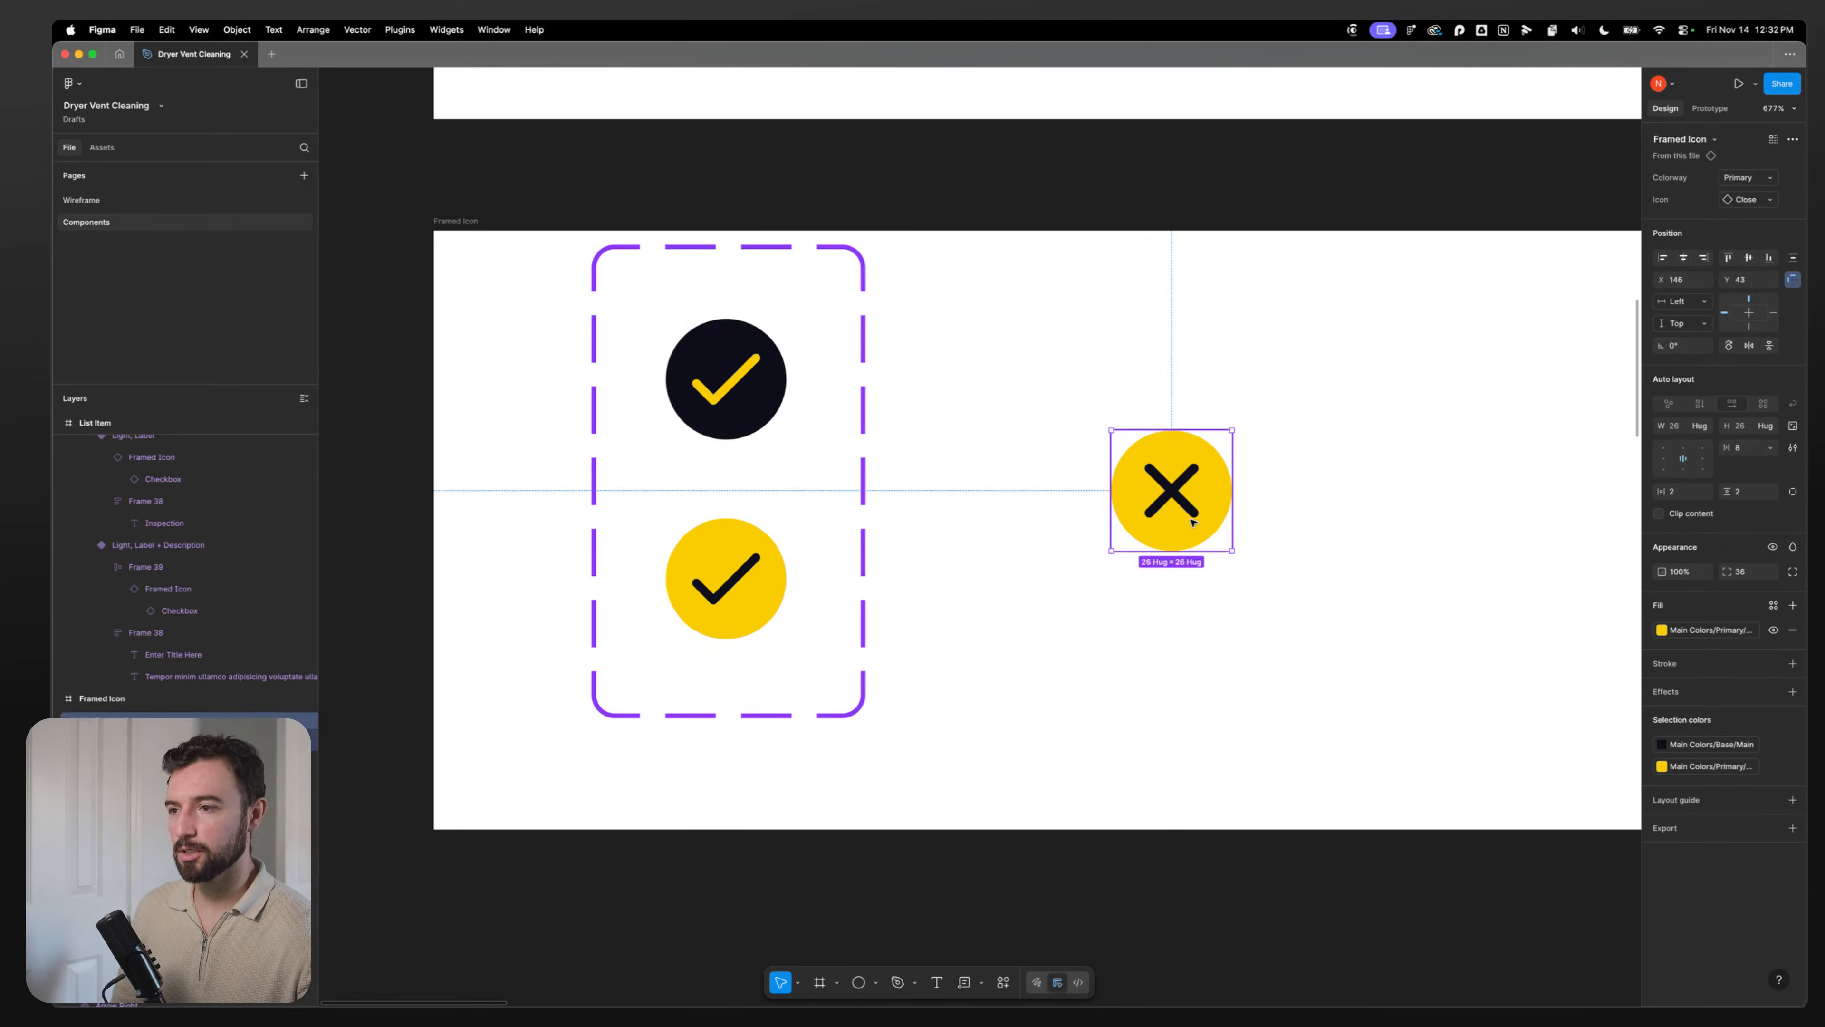
{"action": "key", "text": "k"}
{"action": "mouse_move", "coordinate": [1232, 537]}
{"action": "left_mouse_down"}
{"action": "mouse_move", "coordinate": [1306, 617]}
{"action": "mouse_move", "coordinate": [1152, 515]}
{"action": "mouse_move", "coordinate": [1257, 573]}
{"action": "mouse_move", "coordinate": [1214, 544]}
{"action": "left_mouse_up"}
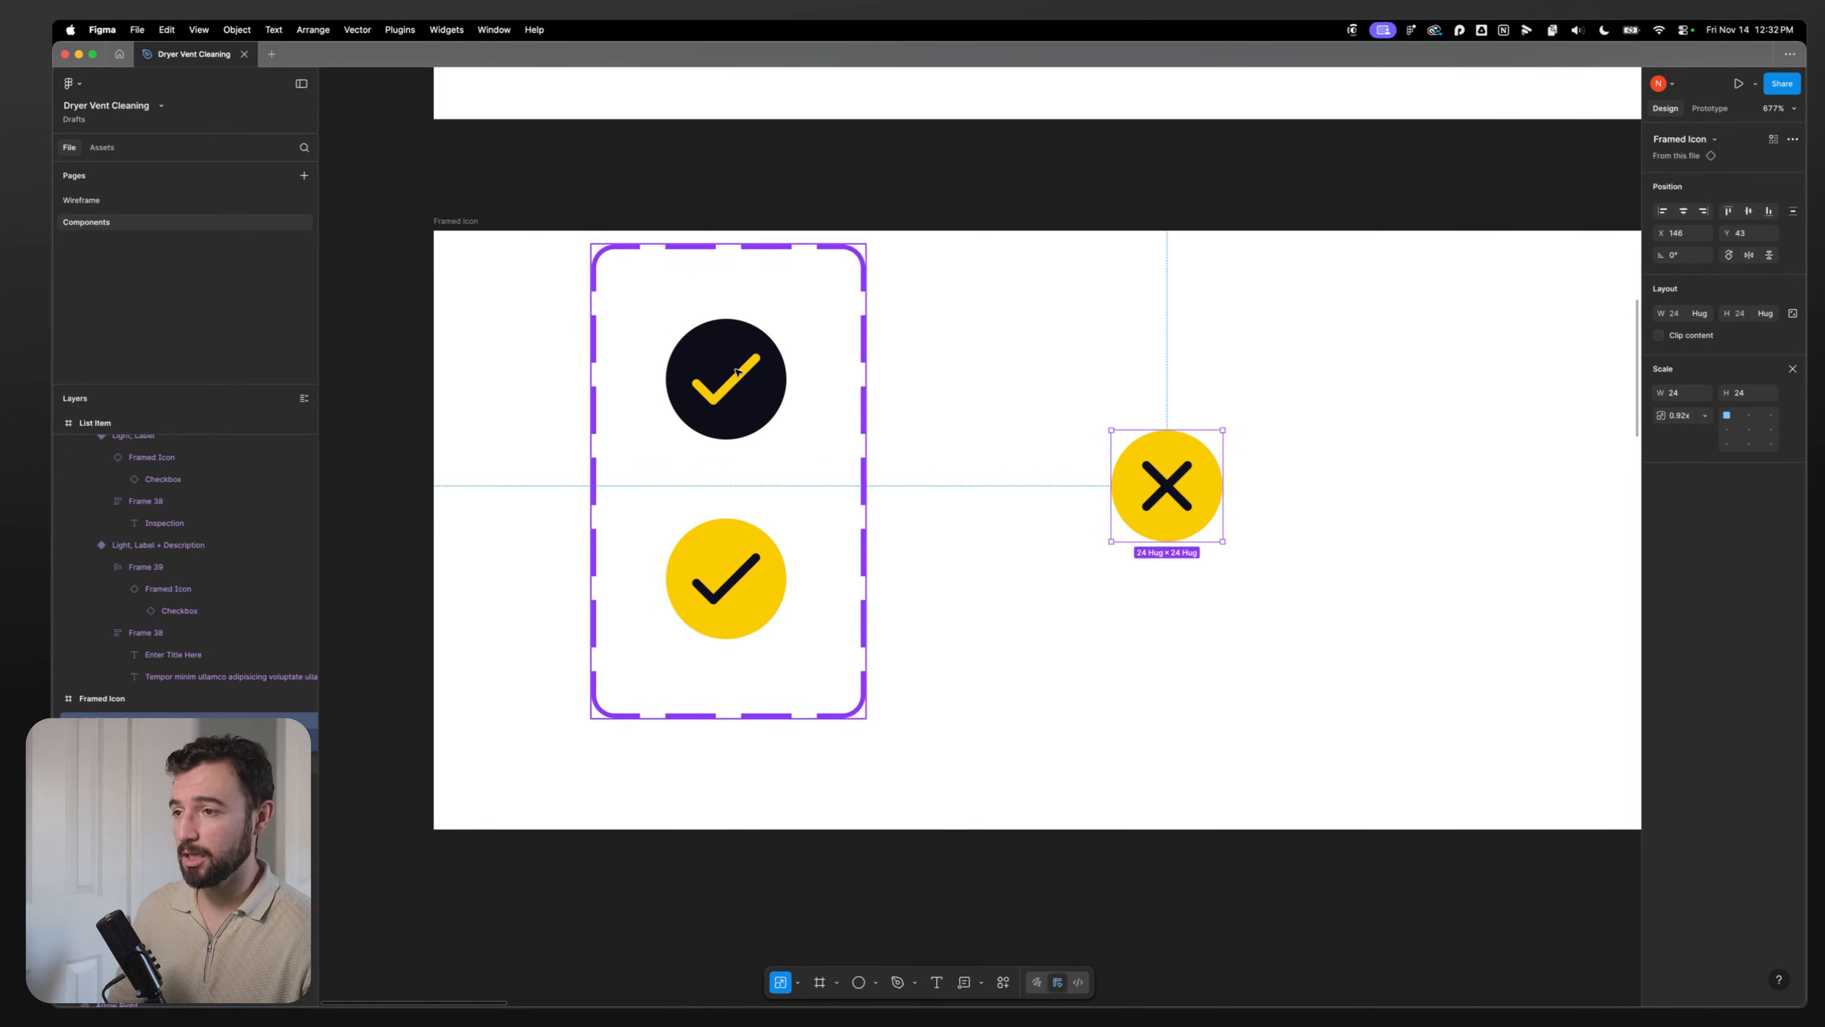
{"action": "double_click", "coordinate": [1166, 486]}
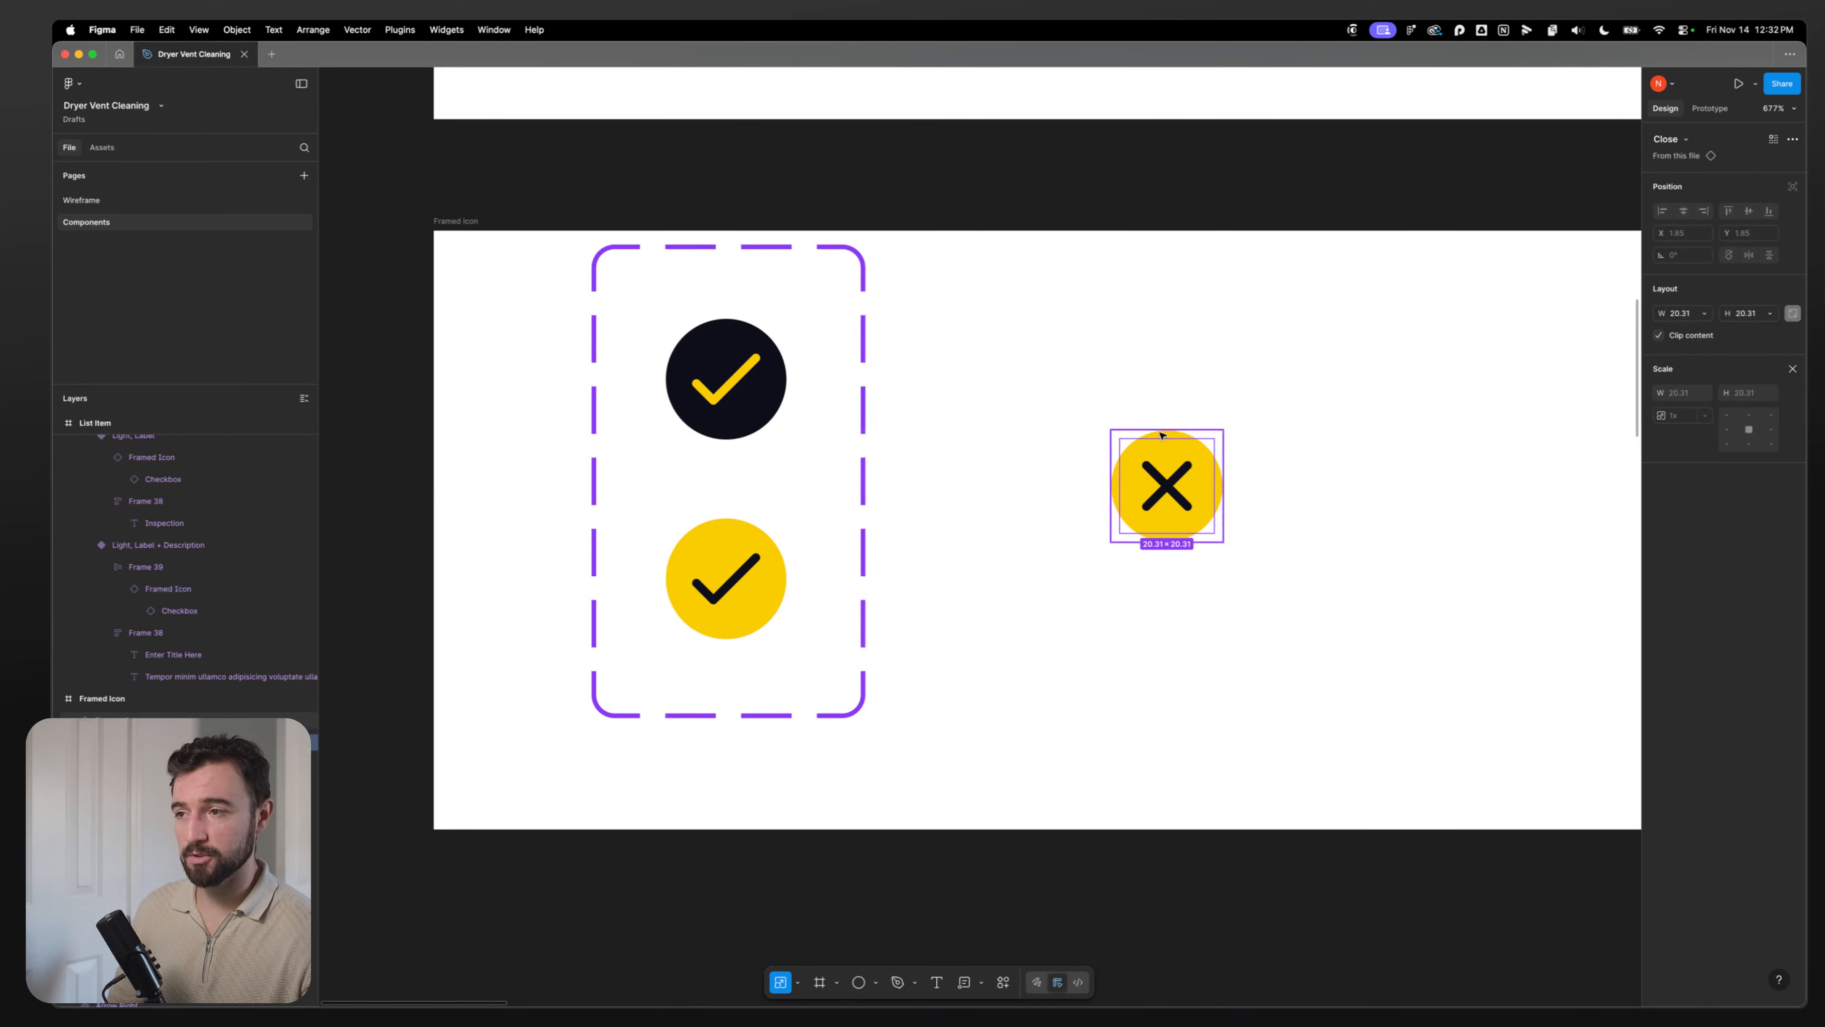
{"action": "key", "text": "Escape"}
Step: Delete the yellow Close instance beside the Framed Icon set
{"action": "double_click", "coordinate": [723, 381]}
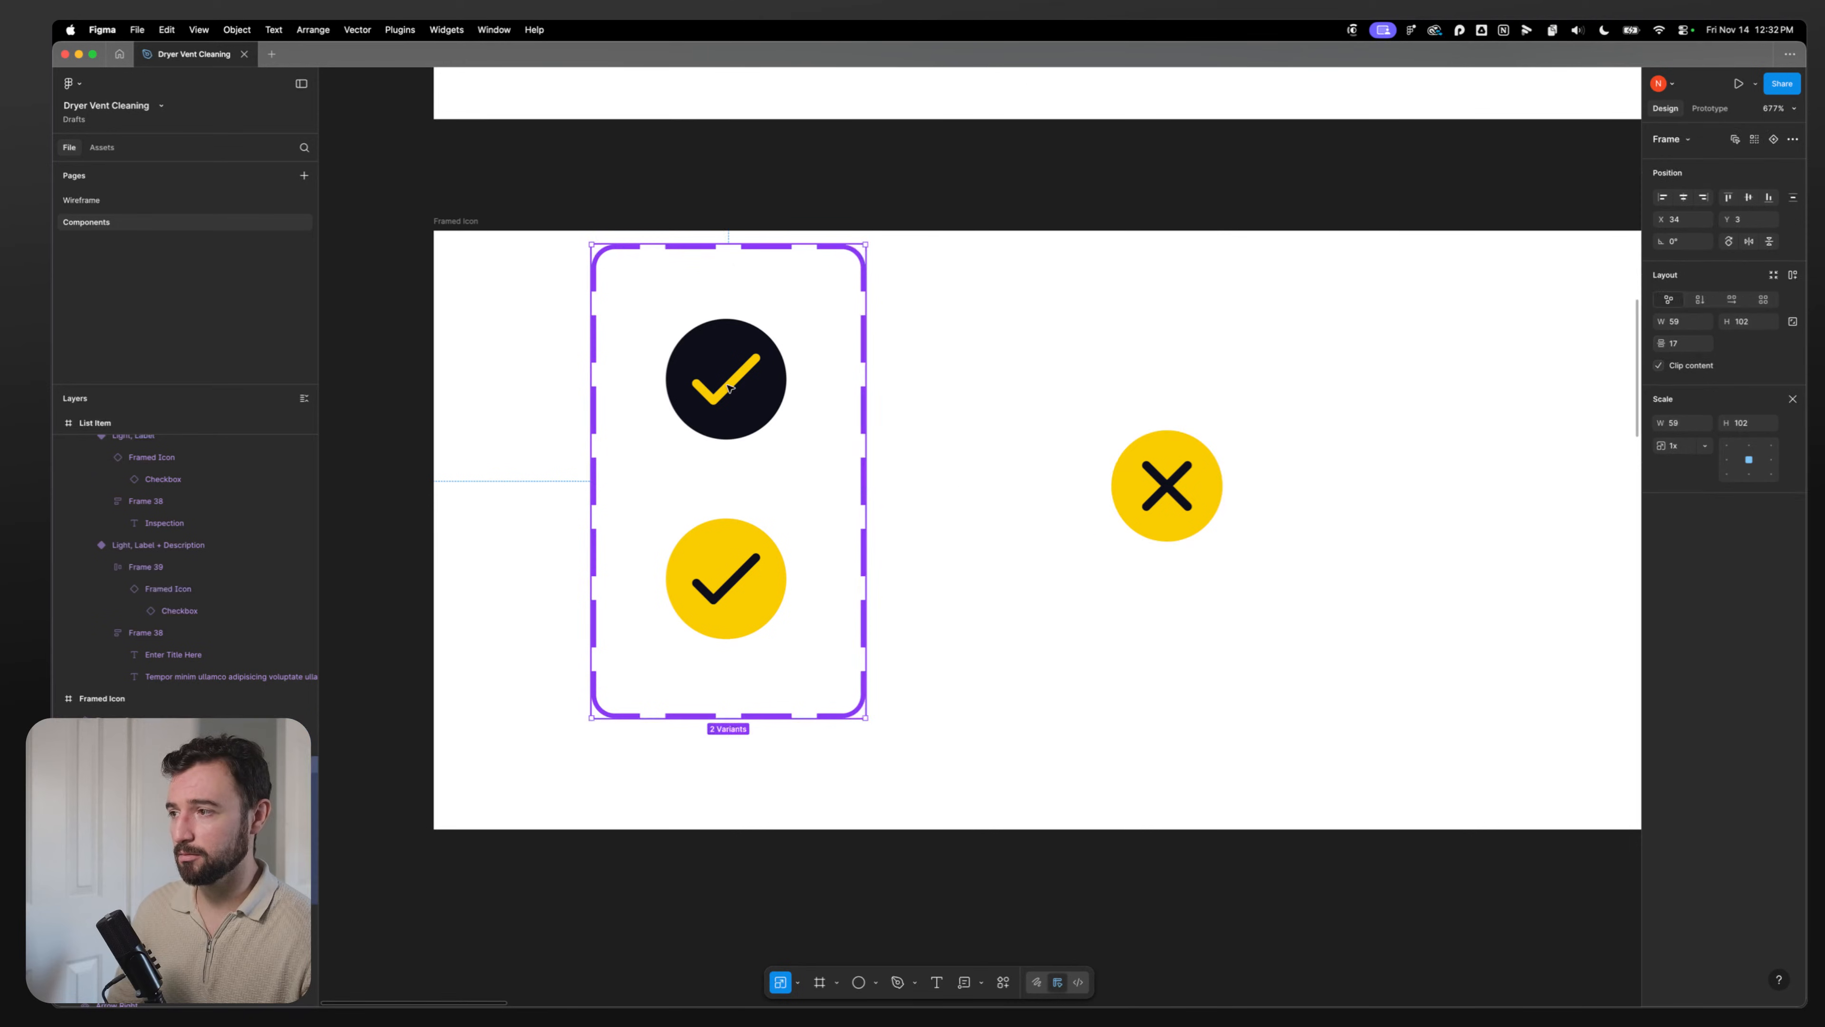
{"action": "left_click", "coordinate": [1116, 483]}
{"action": "key", "text": "BackSpace"}
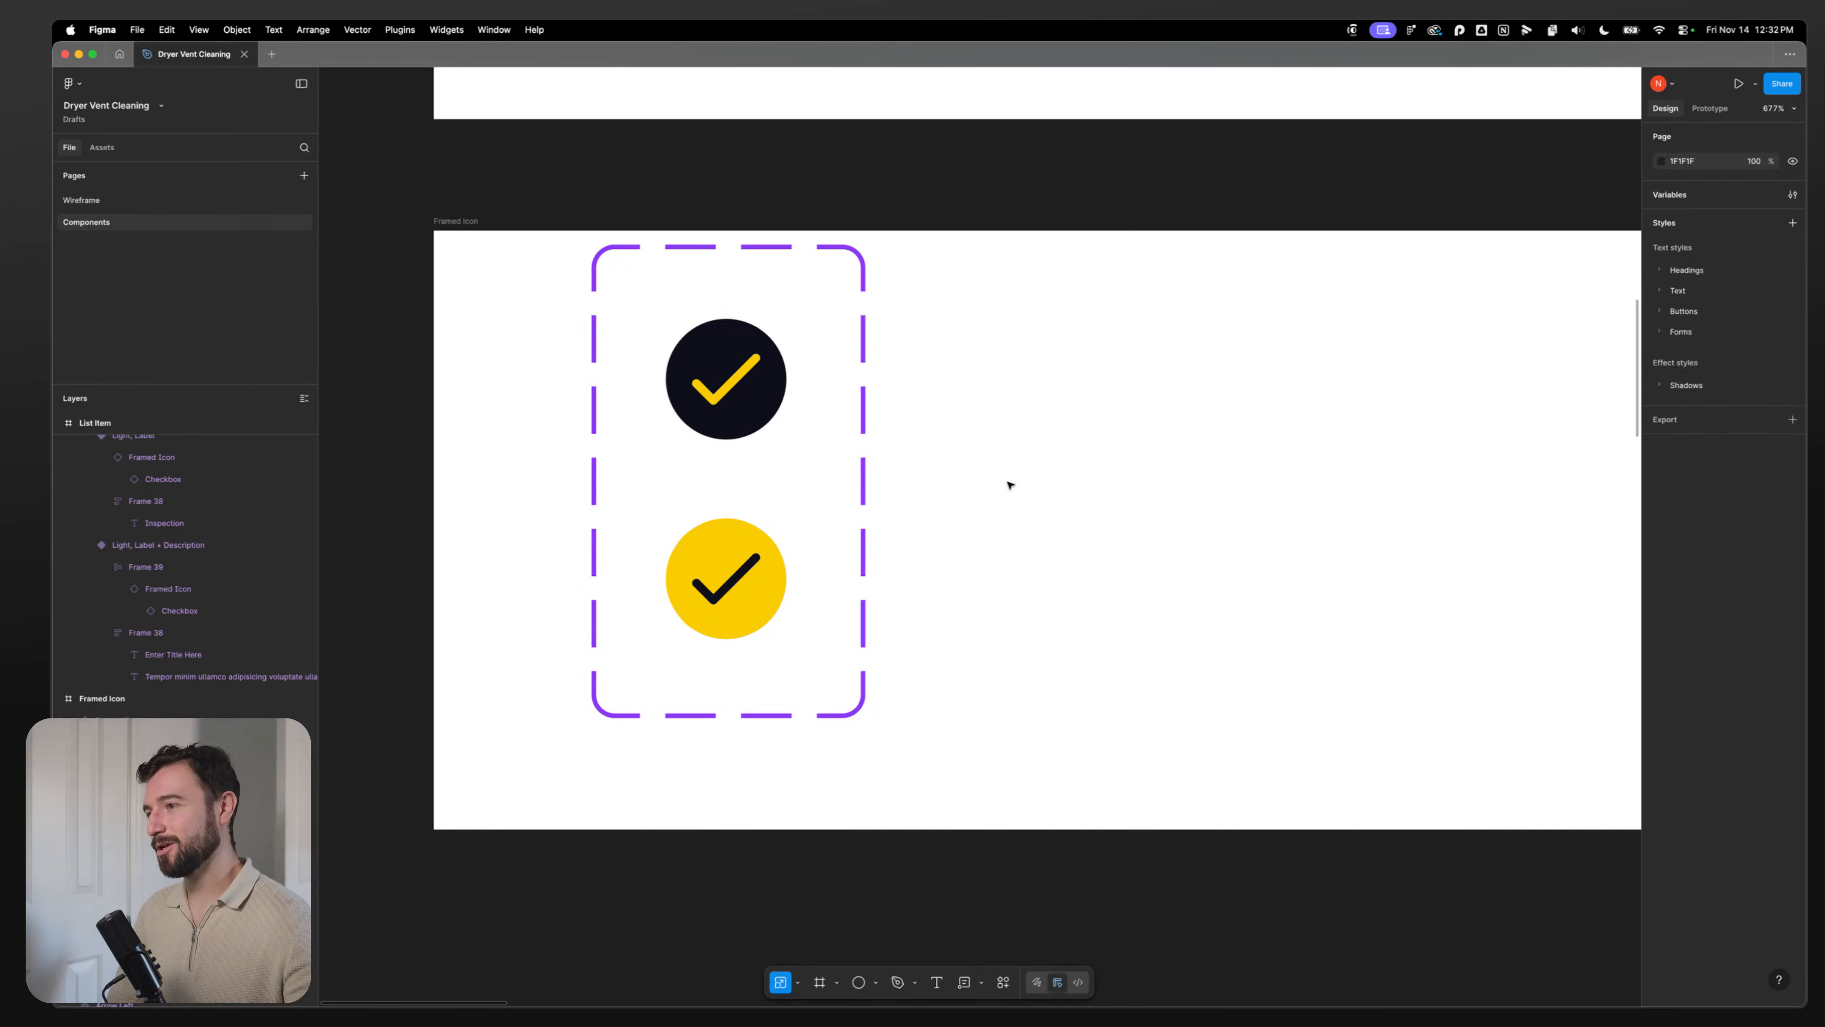
Step: Switch to the Wireframe page and go to the benefits list in the yellow "We can save you the frustration." card
{"action": "scroll", "coordinate": [1011, 485], "scroll_direction": "down", "scroll_amount": 5}
{"action": "scroll", "coordinate": [998, 635], "scroll_direction": "up", "scroll_amount": 3}
{"action": "scroll", "coordinate": [860, 712], "scroll_direction": "up", "scroll_amount": 2}
{"action": "scroll", "coordinate": [826, 647], "scroll_direction": "down", "scroll_amount": 6}
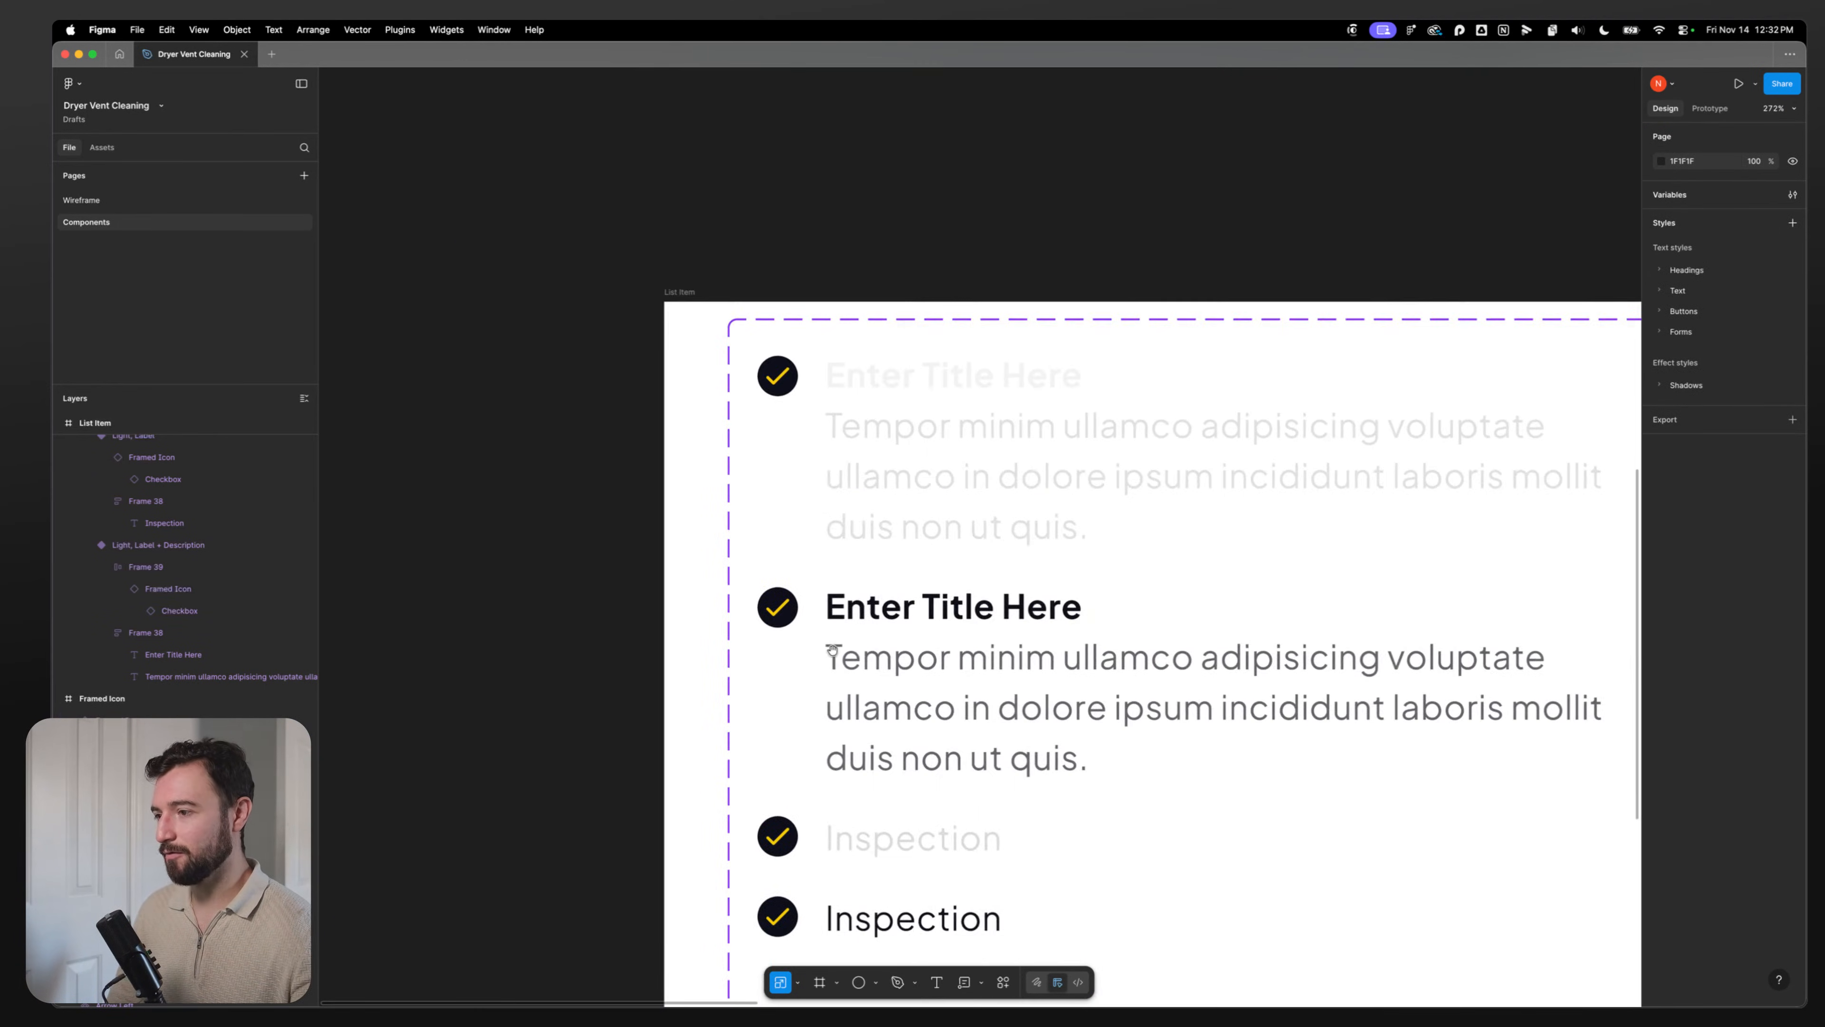
{"action": "scroll", "coordinate": [782, 484], "scroll_direction": "up", "scroll_amount": 3}
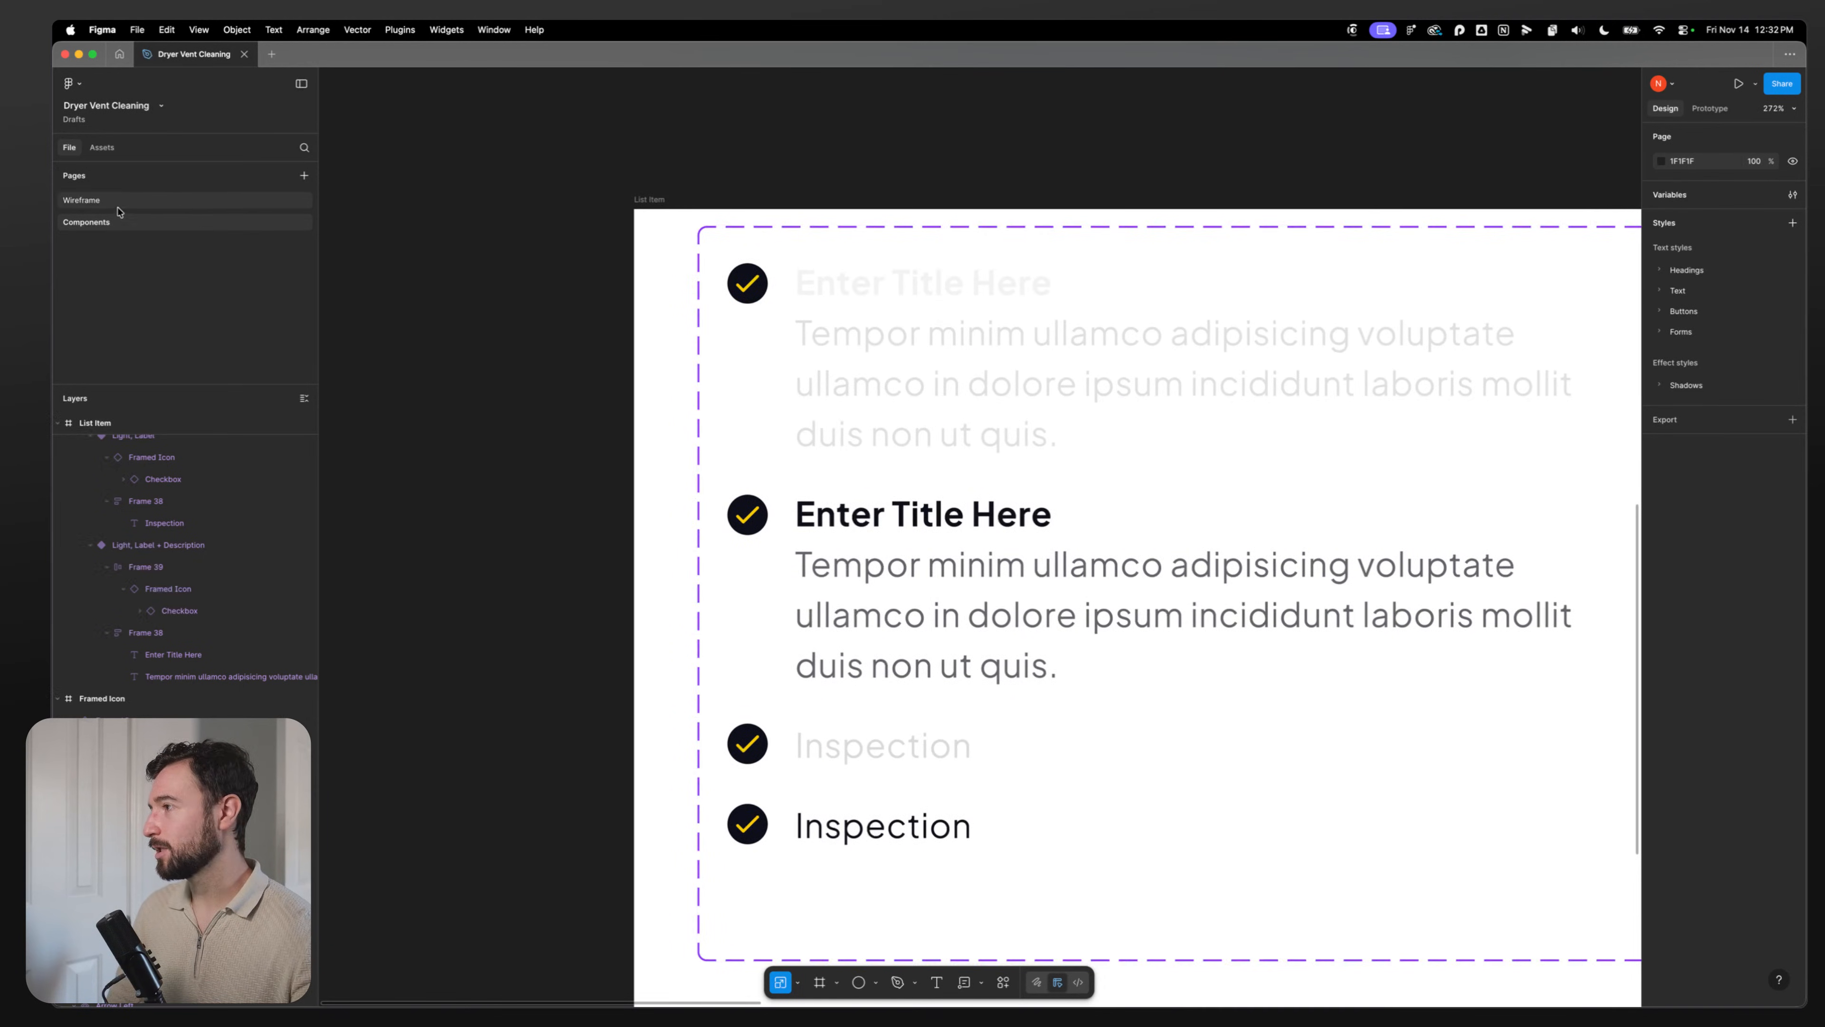
{"action": "left_click", "coordinate": [82, 200]}
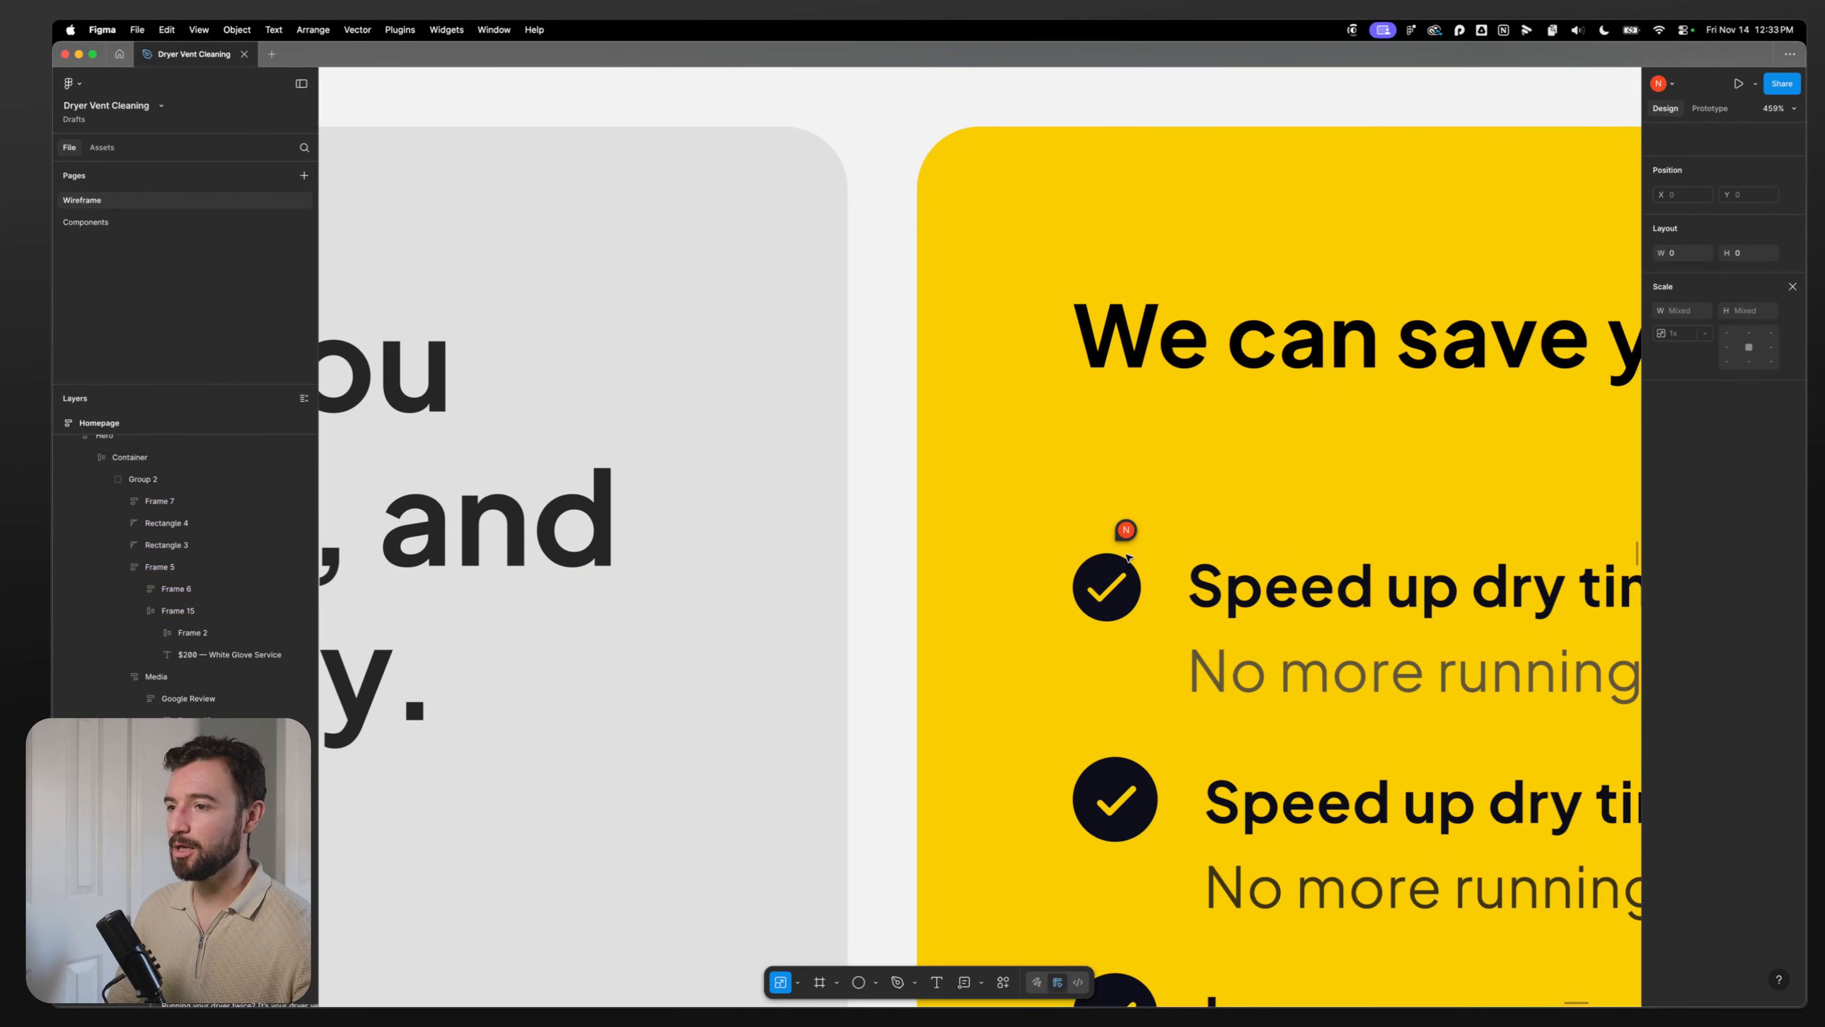
{"action": "left_click_drag", "start_coordinate": [1336, 752], "coordinate": [970, 478]}
{"action": "left_click", "coordinate": [890, 324]}
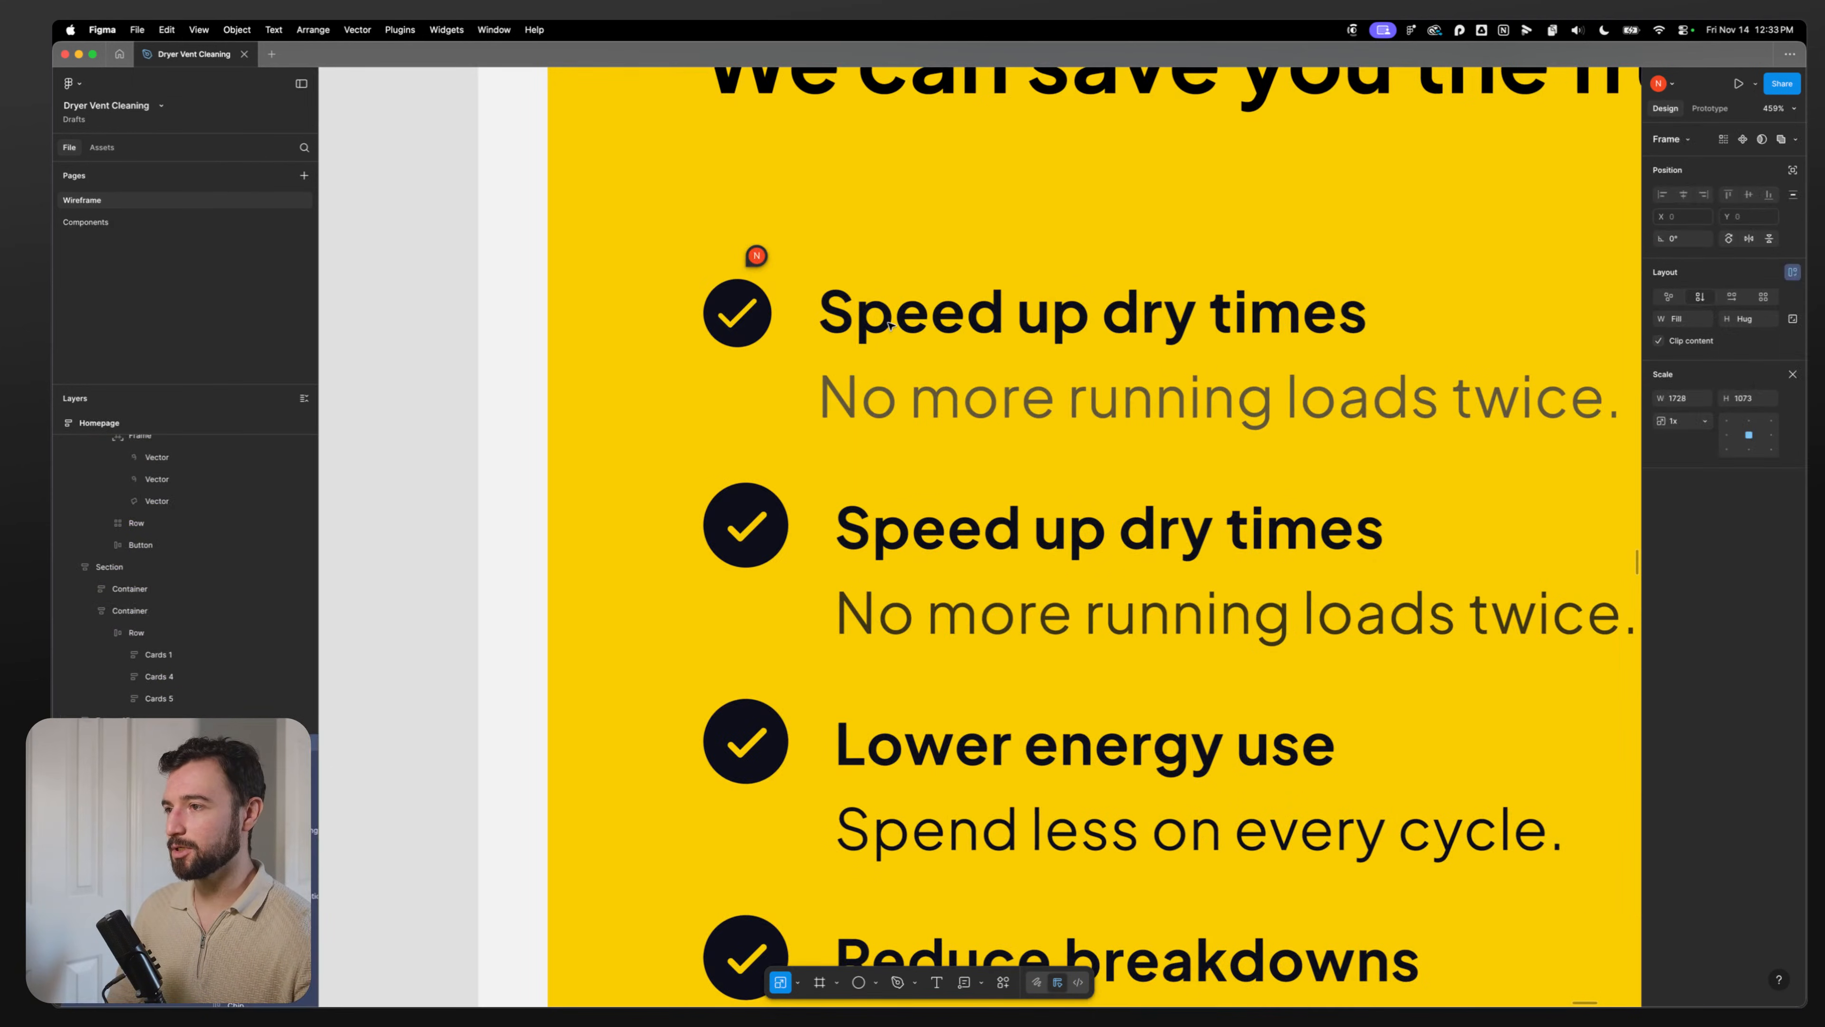
{"action": "scroll", "coordinate": [917, 376], "scroll_direction": "down", "scroll_amount": 5}
{"action": "left_click_drag", "start_coordinate": [661, 534], "coordinate": [1132, 220]}
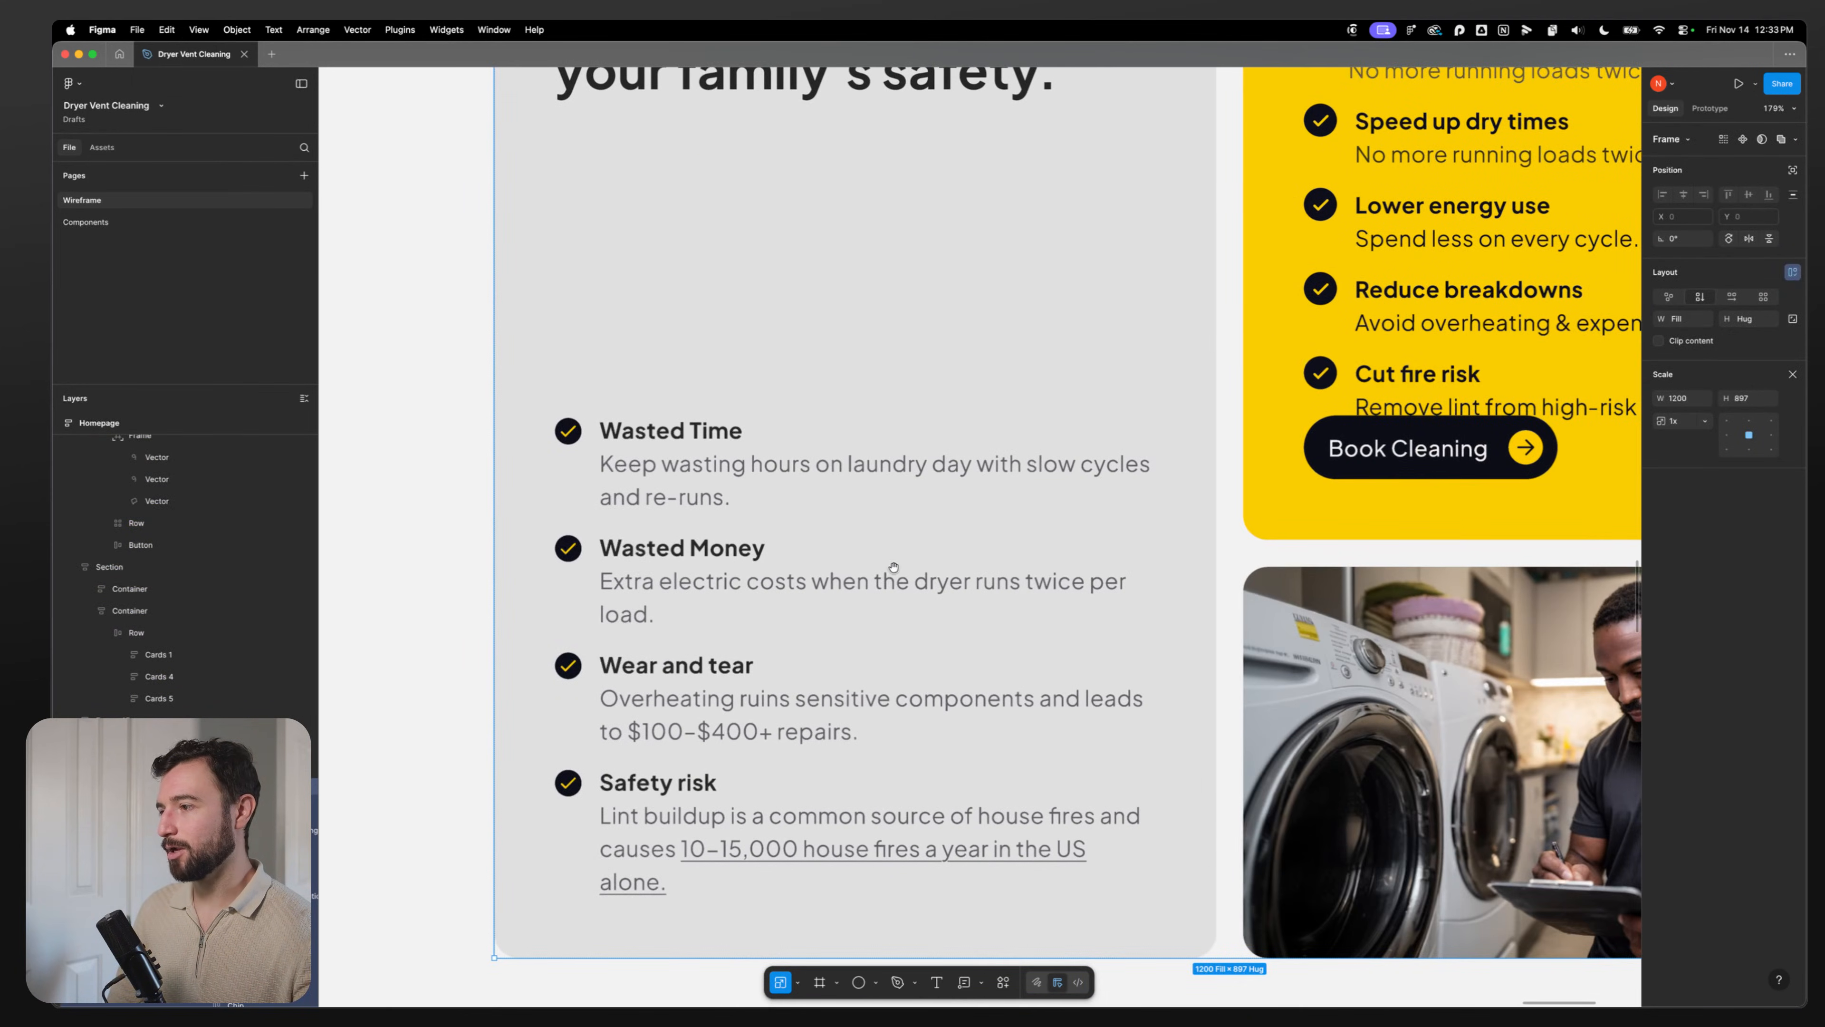
{"action": "left_click_drag", "start_coordinate": [1161, 390], "coordinate": [655, 536]}
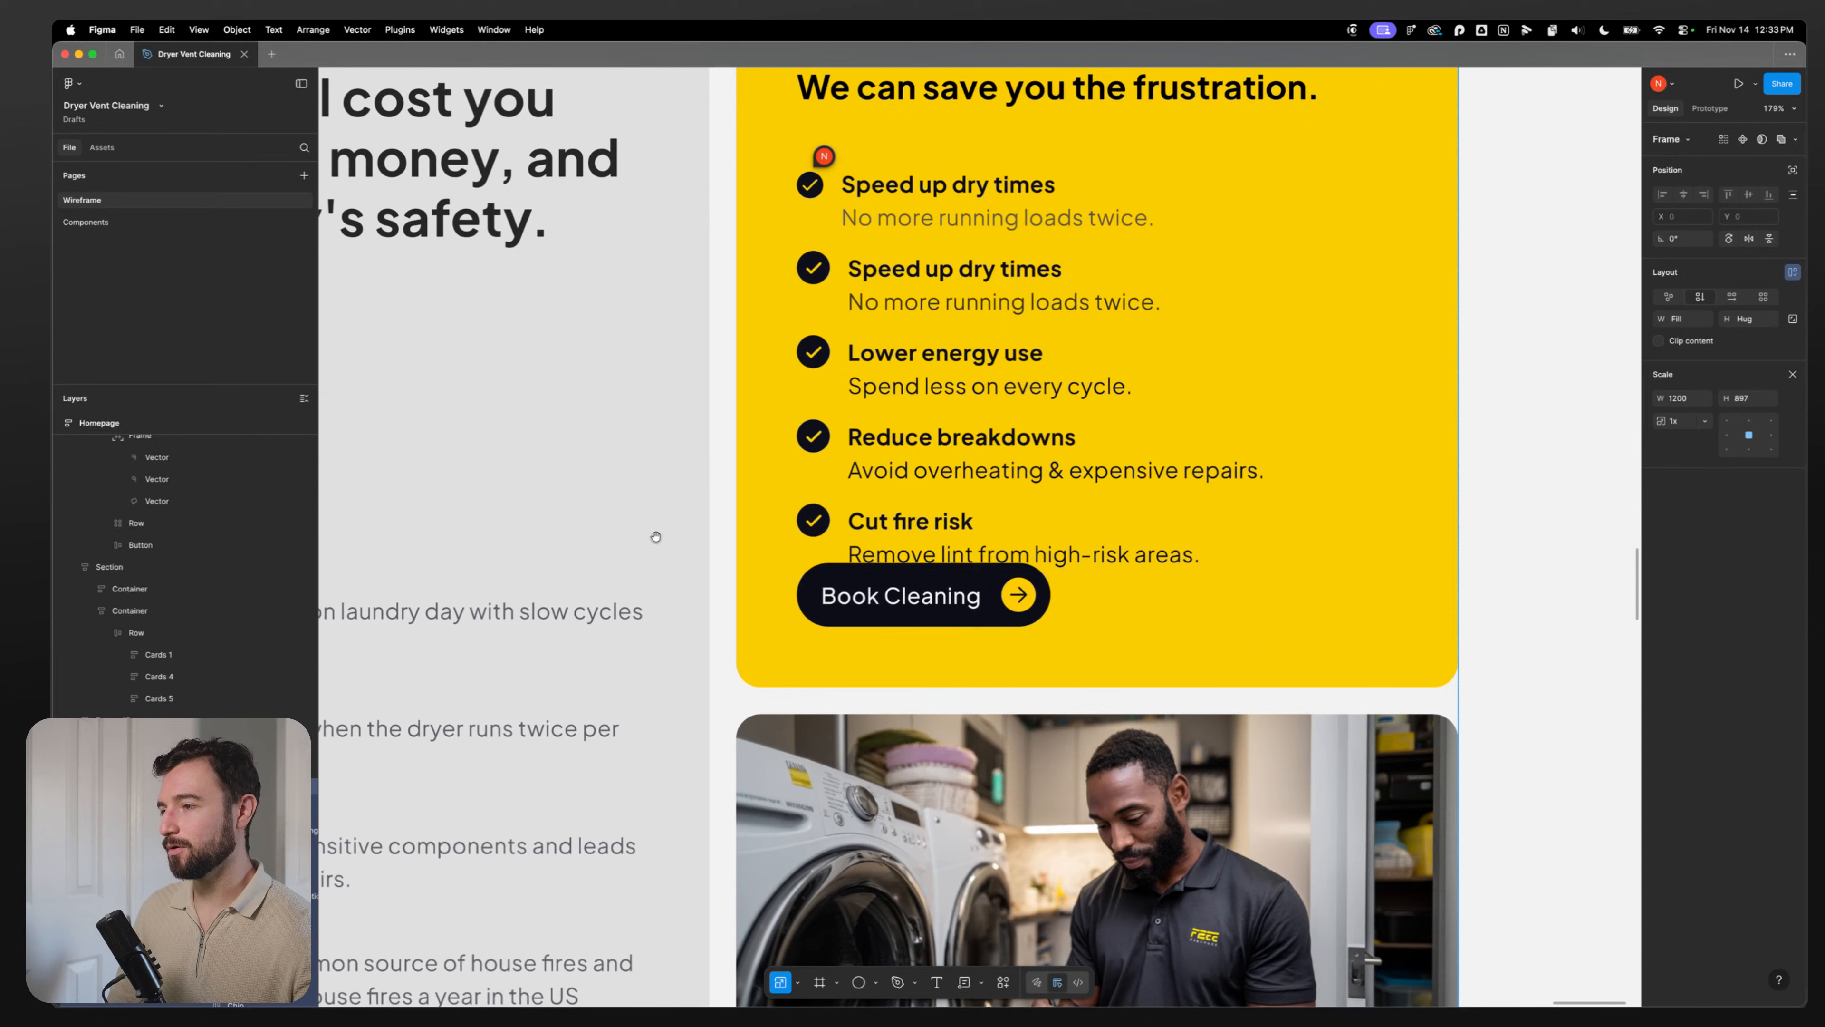
Step: Duplicate the "Speed up dry times" List Item instance in the yellow card and delete the old "Speed up dry times" row
{"action": "left_click", "coordinate": [928, 218]}
{"action": "key", "text": "super+d"}
{"action": "left_click", "coordinate": [907, 363]}
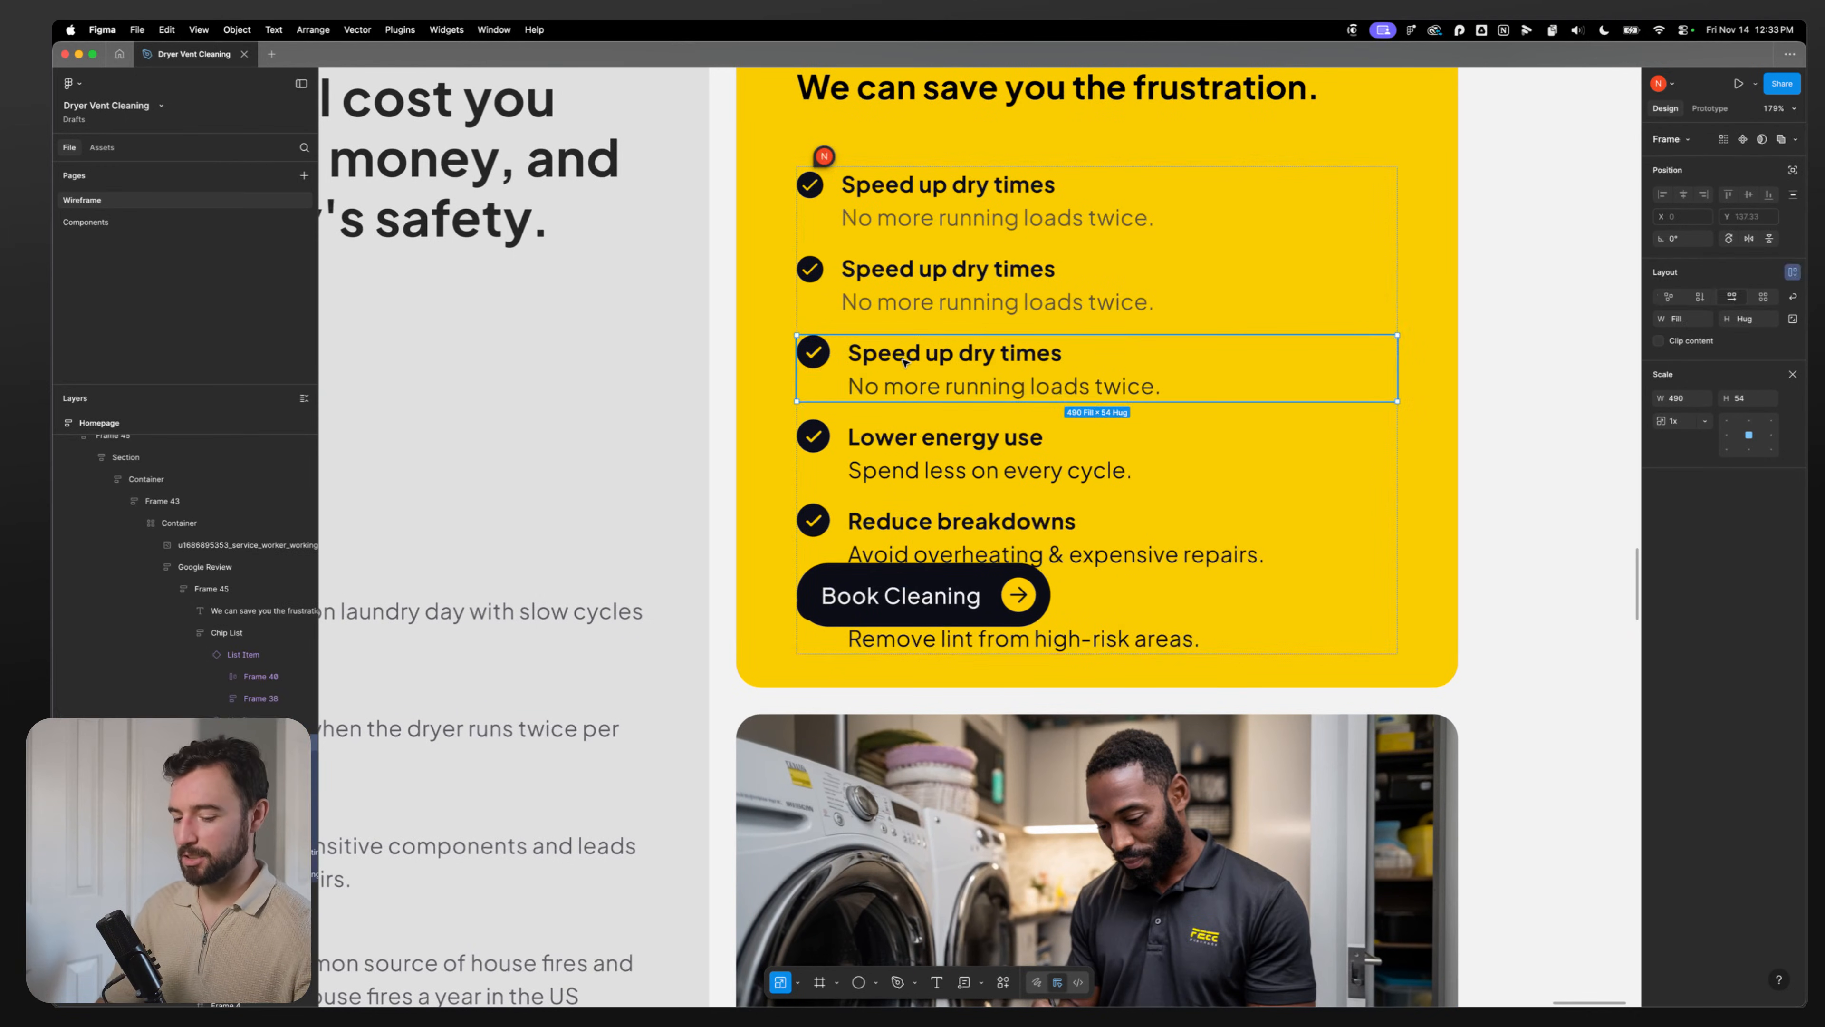
{"action": "key", "text": "Delete"}
Step: Copy the title "Lower energy use" from the old row into the second List Item instance
{"action": "double_click", "coordinate": [897, 361]}
{"action": "double_click", "coordinate": [897, 361]}
{"action": "double_click", "coordinate": [897, 360]}
{"action": "double_click", "coordinate": [897, 360]}
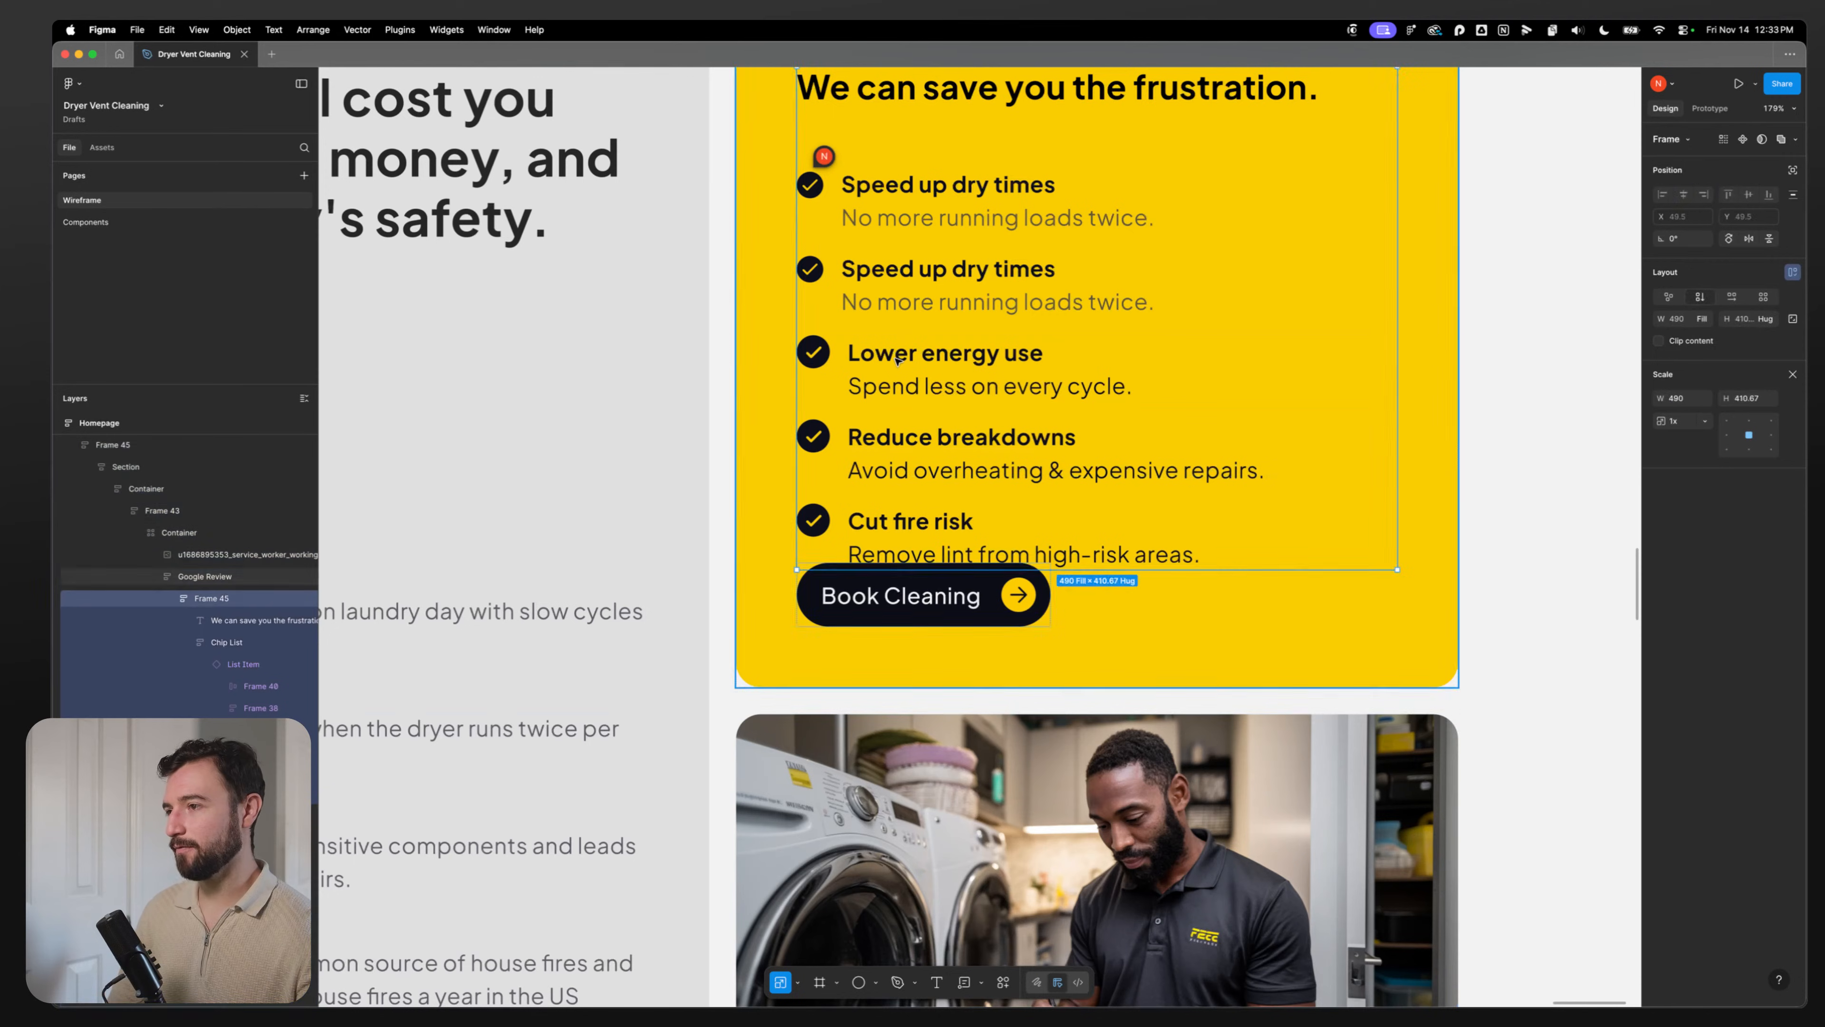
{"action": "double_click", "coordinate": [897, 361]}
{"action": "double_click", "coordinate": [898, 360]}
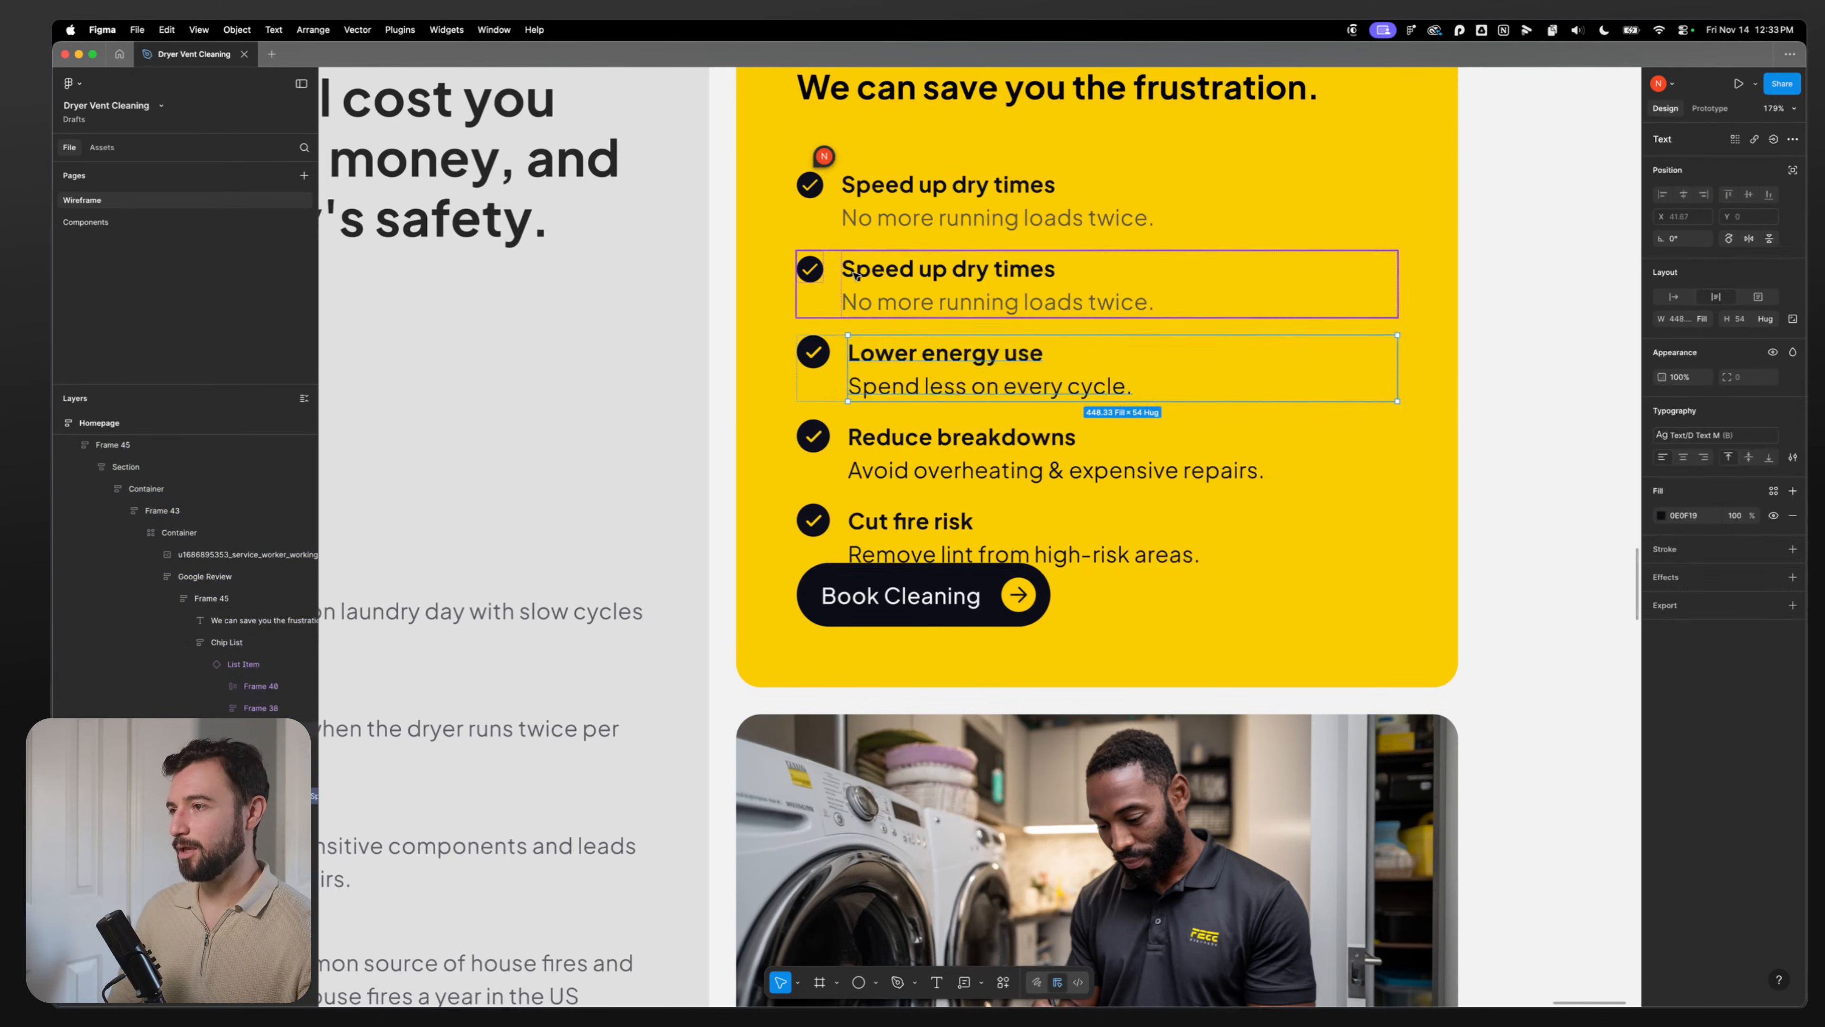
{"action": "triple_click", "coordinate": [892, 351]}
{"action": "key", "text": "cmd+c"}
{"action": "double_click", "coordinate": [911, 270]}
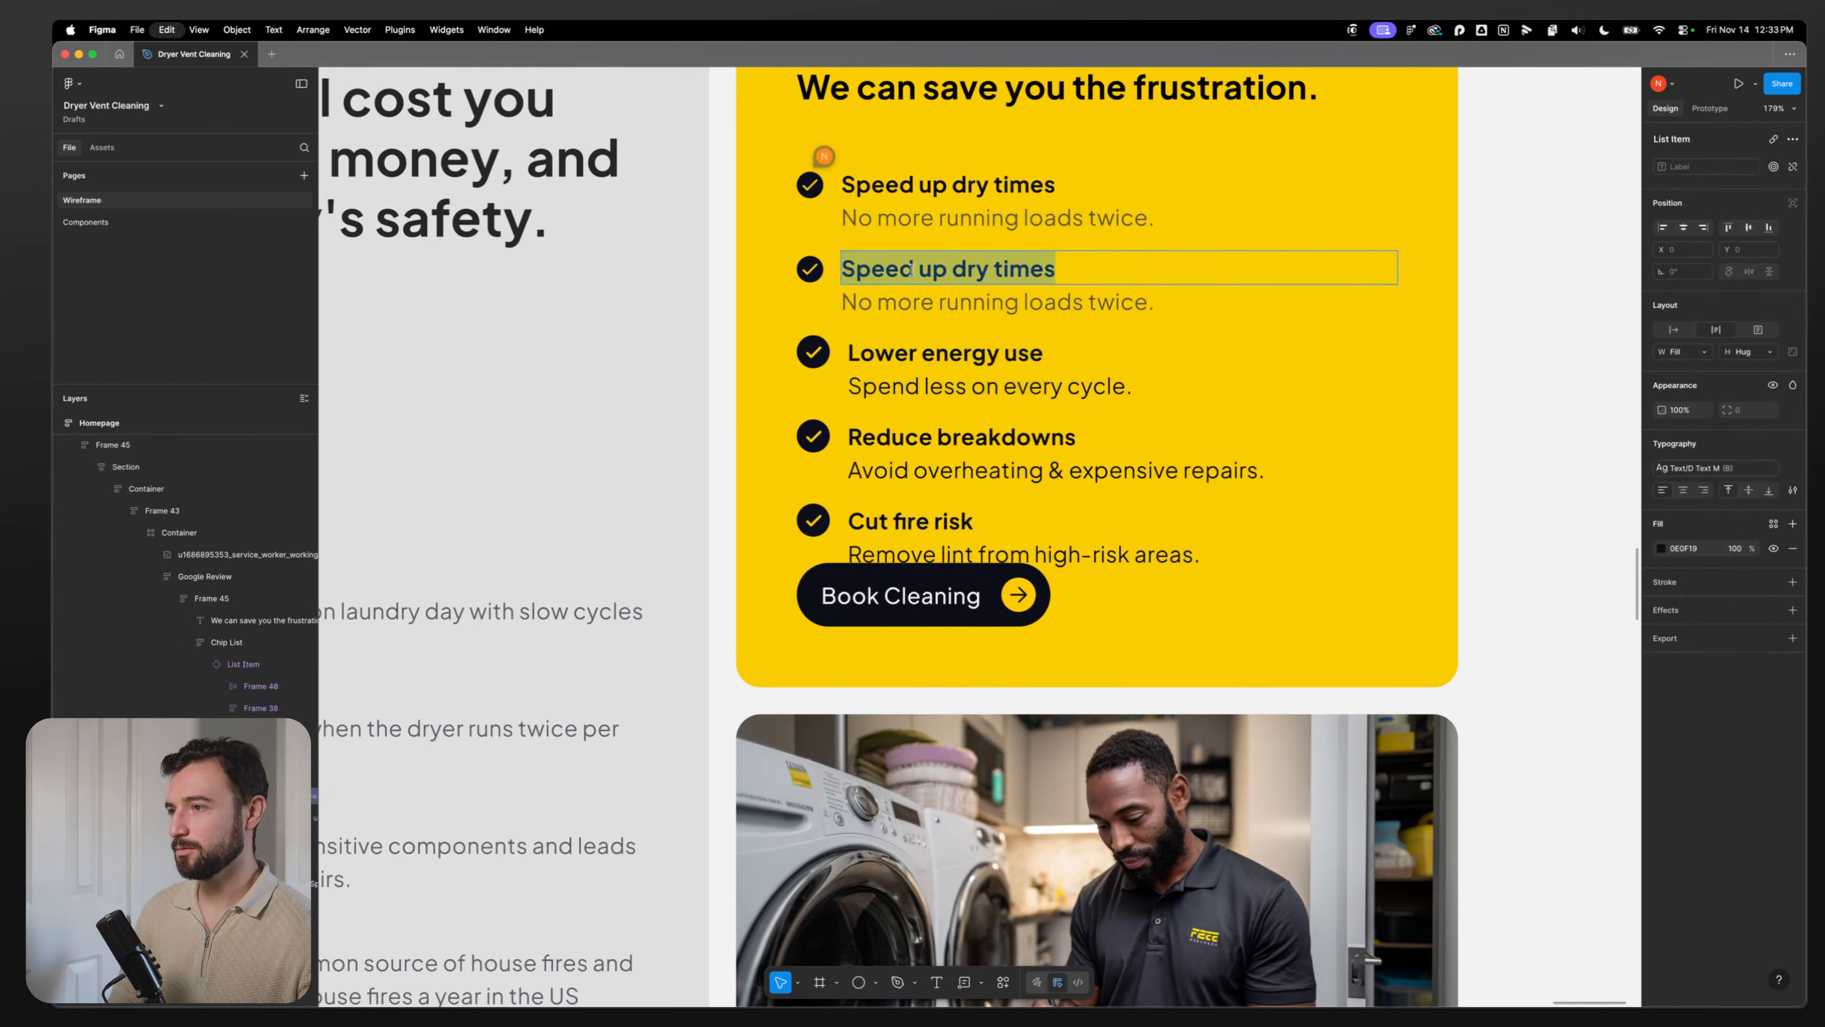
{"action": "key", "text": "cmd+v"}
Step: Copy the description "Spend less on every cycle." from the old row into the second List Item instance
{"action": "key", "text": "cmd+a"}
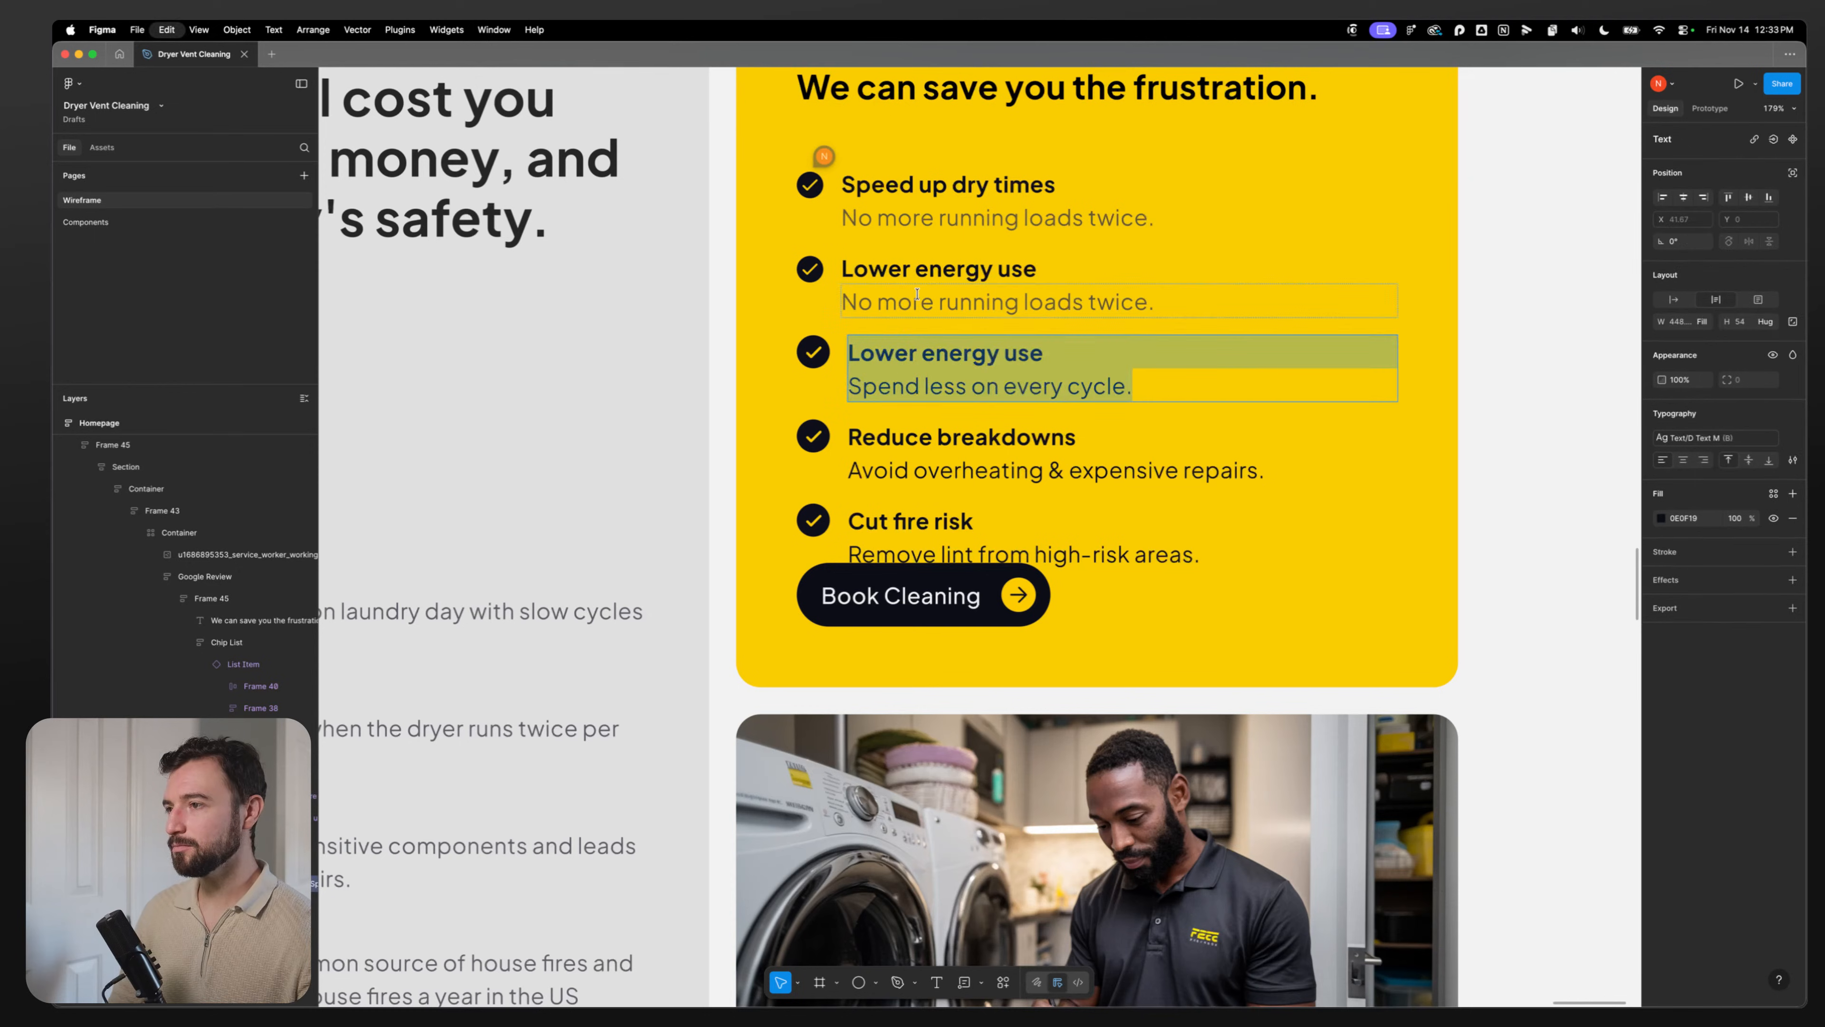
{"action": "triple_click", "coordinate": [909, 381]}
{"action": "key", "text": "cmd+c"}
{"action": "triple_click", "coordinate": [922, 303]}
{"action": "key", "text": "cmd+v"}
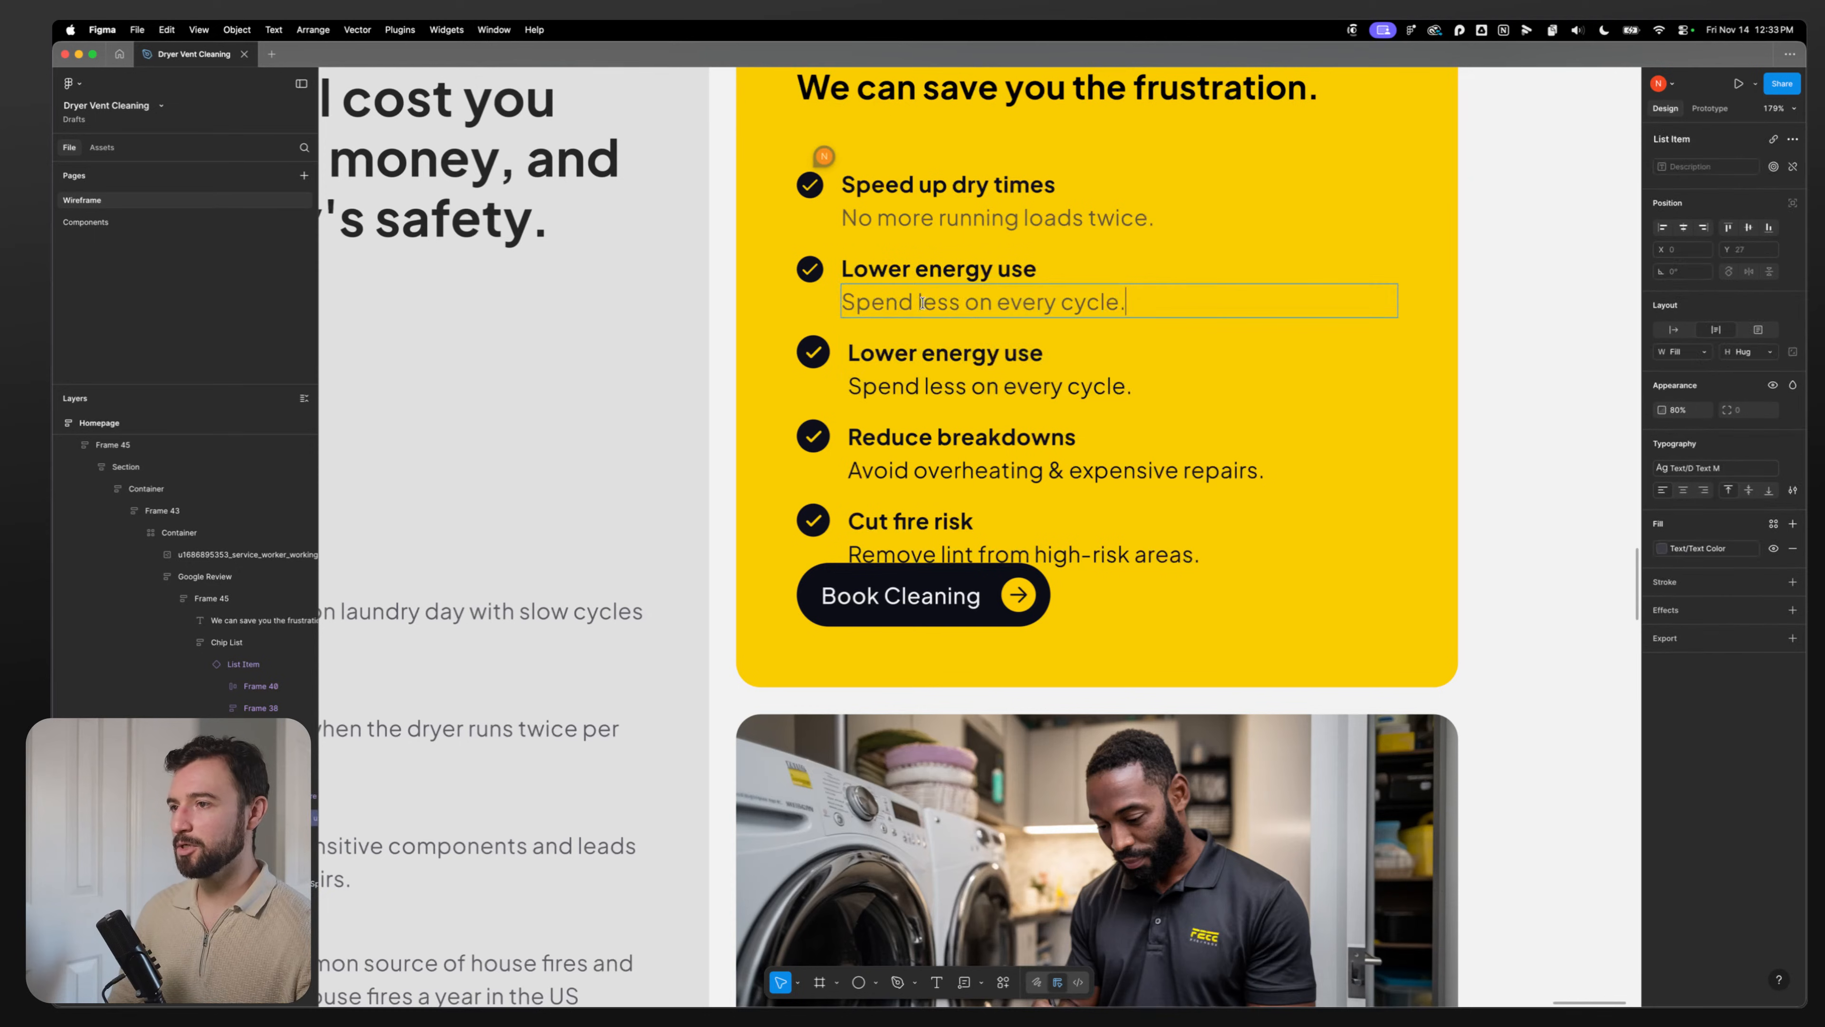
{"action": "triple_click", "coordinate": [850, 434]}
{"action": "key", "text": "Escape"}
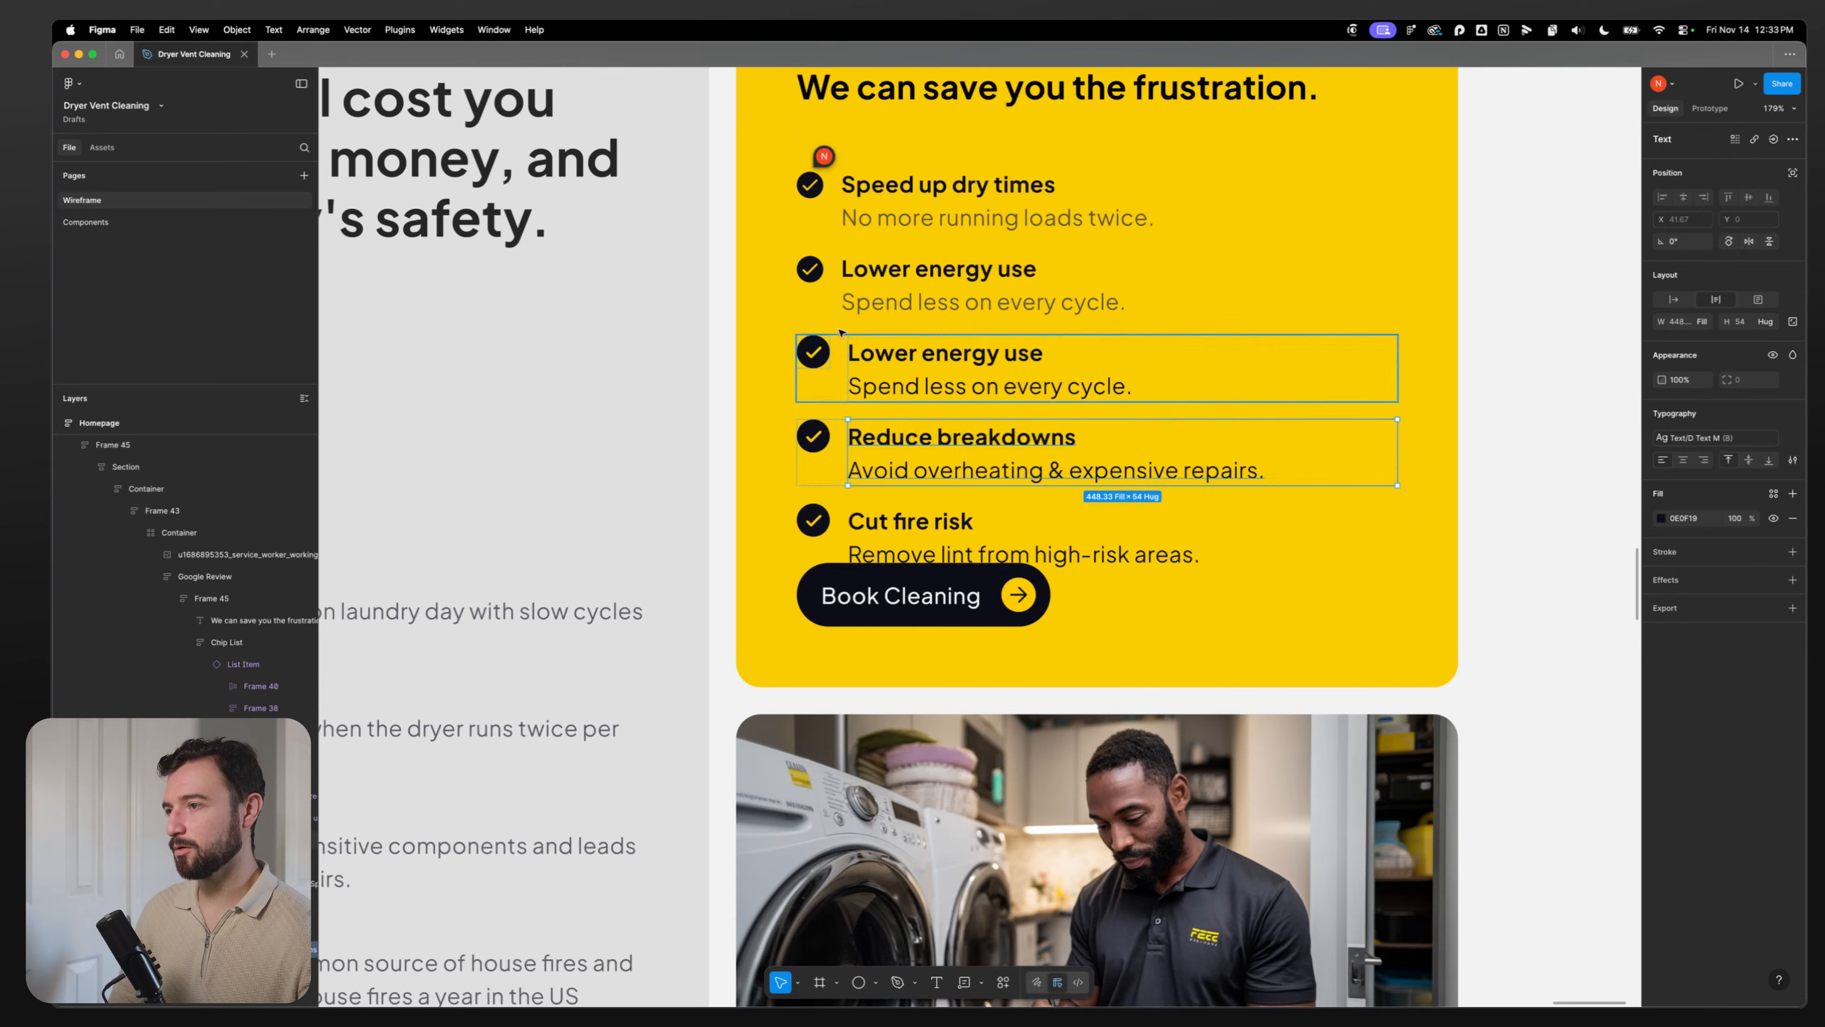
Step: Duplicate the "Lower energy use" List Item instance and delete the old "Lower energy use" row
{"action": "left_click", "coordinate": [868, 288]}
{"action": "key", "text": "cmd+d"}
{"action": "left_click", "coordinate": [870, 453]}
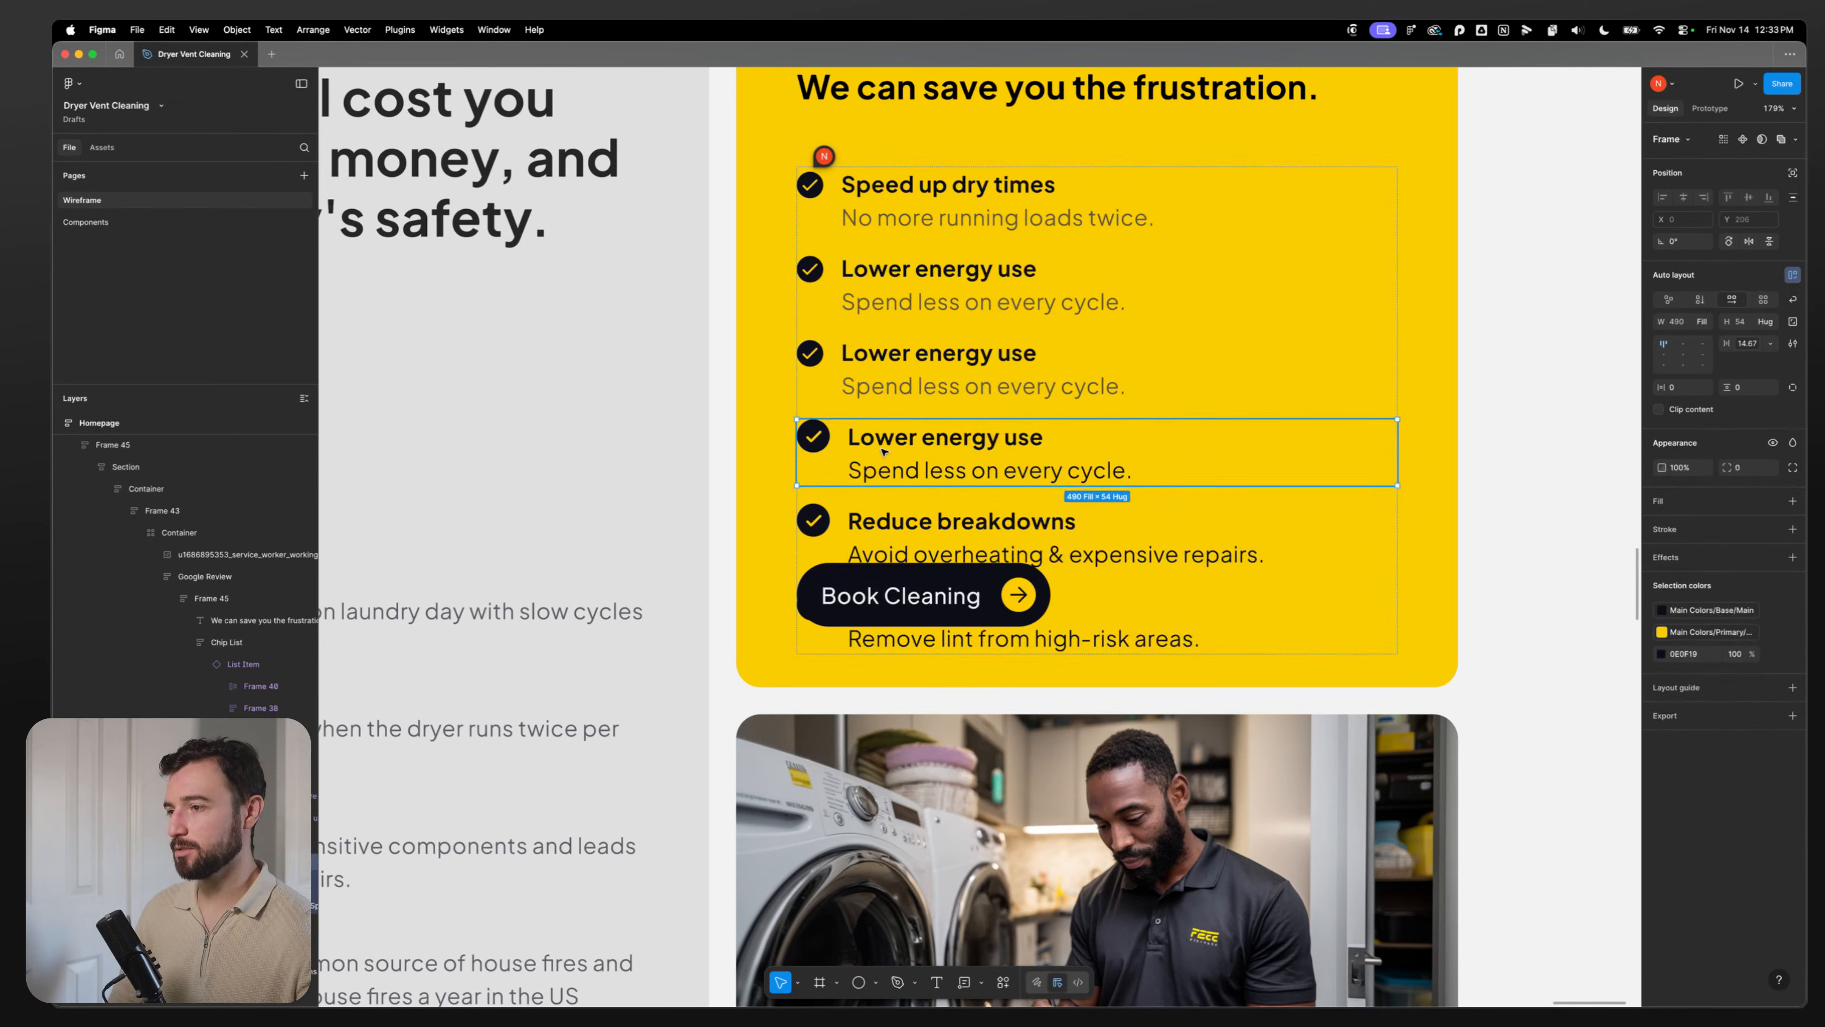
{"action": "key", "text": "Delete"}
Step: Replace the third List Item's title with "Reduce breakdowns" copied from the old row below
{"action": "left_click", "coordinate": [895, 436]}
{"action": "double_click", "coordinate": [895, 436]}
{"action": "double_click", "coordinate": [894, 436]}
{"action": "double_click", "coordinate": [895, 436]}
{"action": "double_click", "coordinate": [894, 436]}
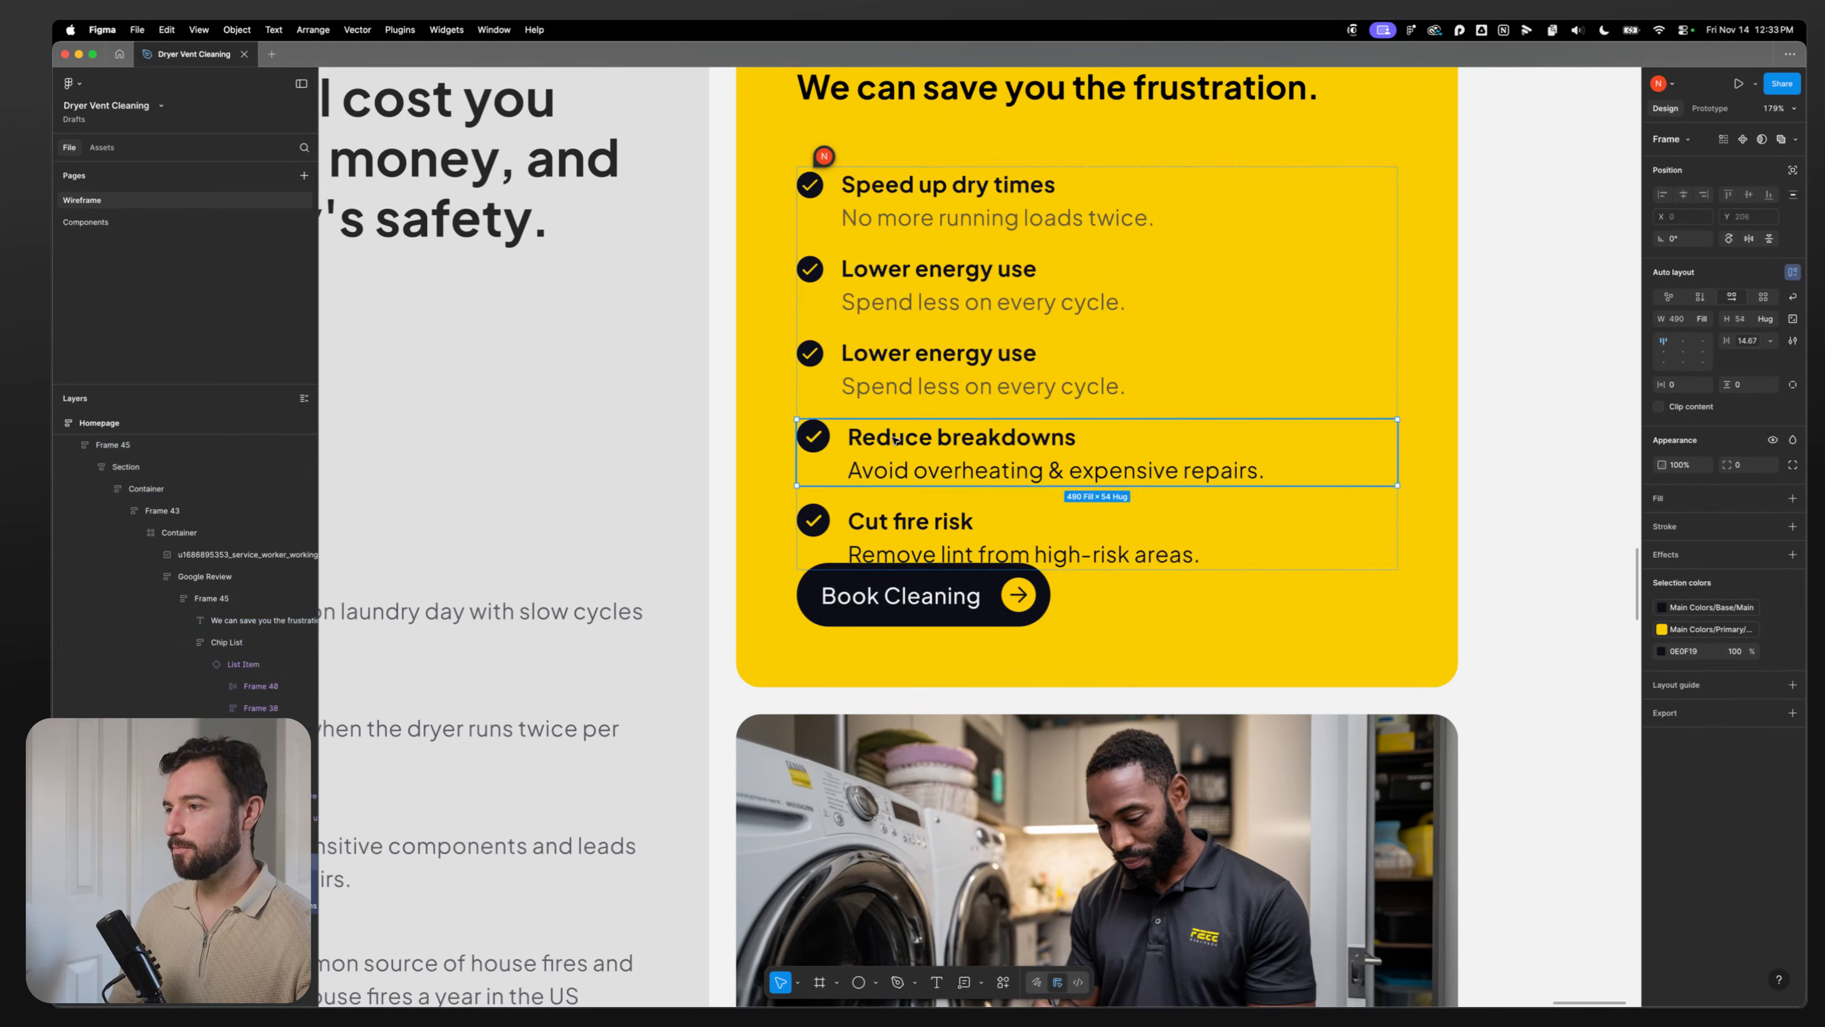
{"action": "double_click", "coordinate": [895, 436]}
{"action": "triple_click", "coordinate": [895, 435]}
{"action": "triple_click", "coordinate": [911, 354]}
{"action": "key", "text": "super+v"}
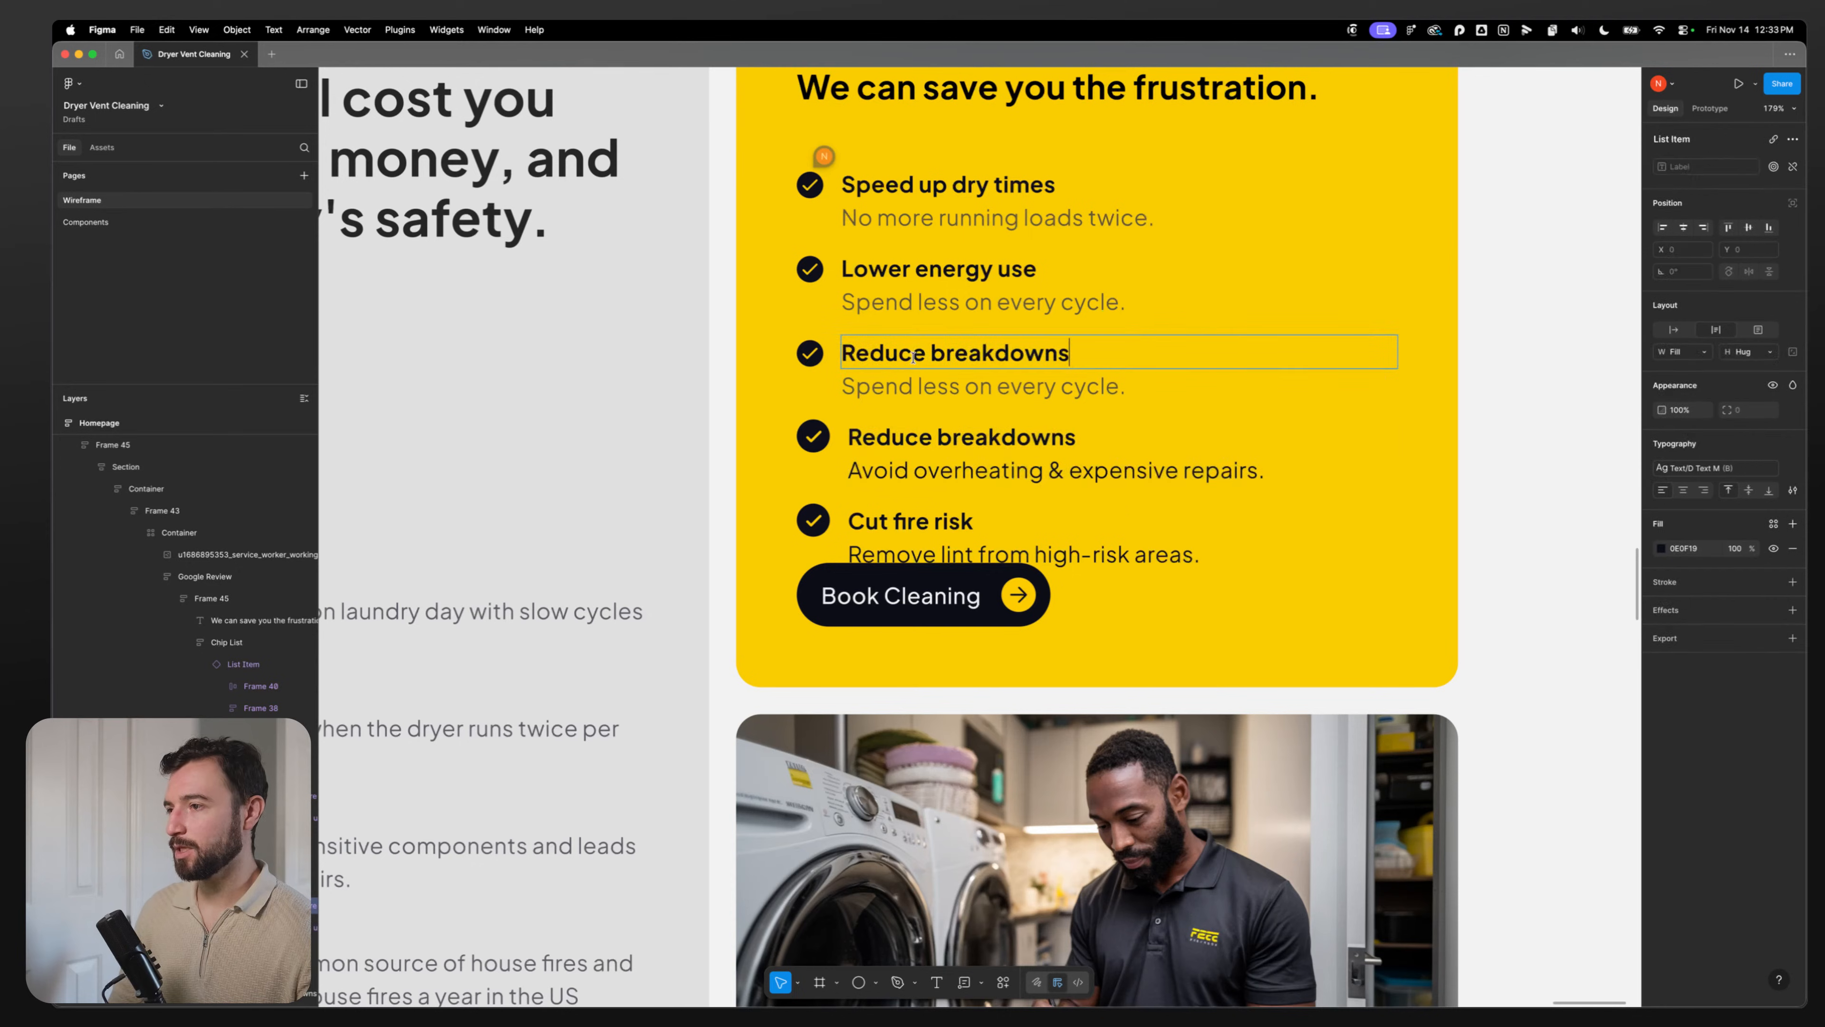
Step: Move the description "Avoid overheating & expensive repairs." from the old row into the third List Item instance
{"action": "triple_click", "coordinate": [923, 469]}
{"action": "key", "text": "super+x"}
{"action": "triple_click", "coordinate": [922, 383]}
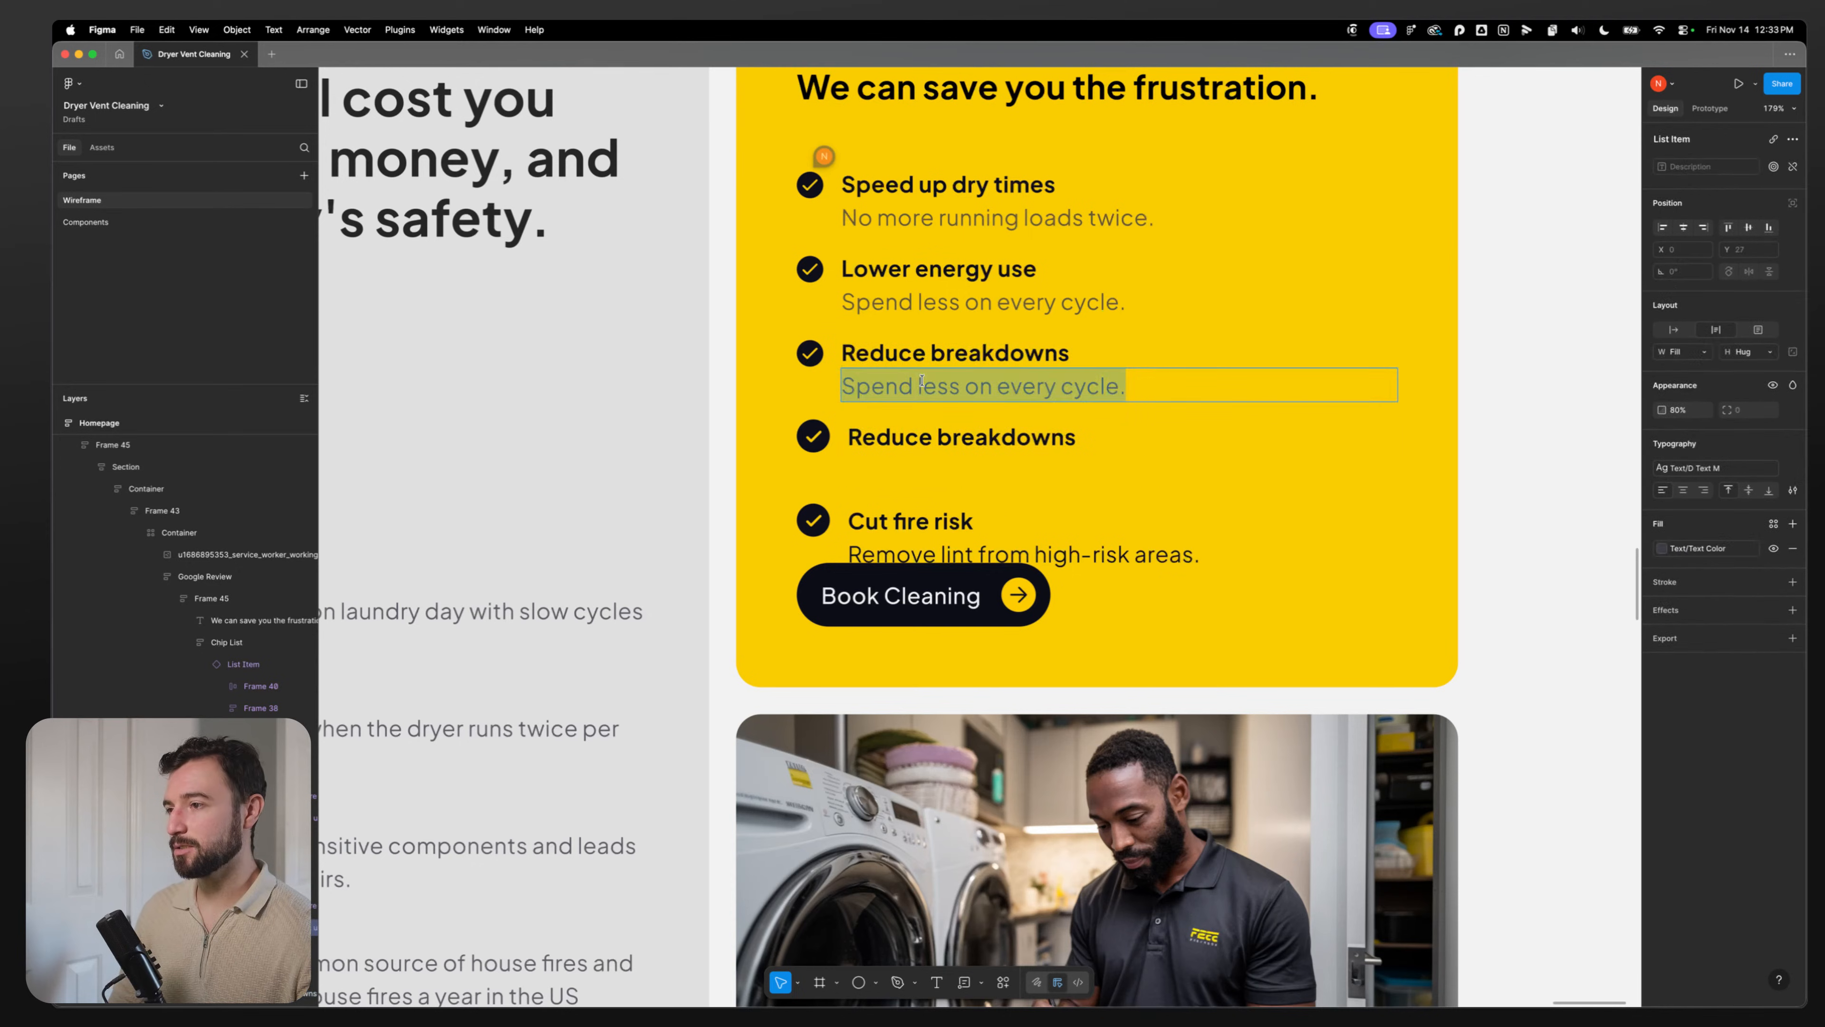
{"action": "double_click", "coordinate": [922, 382]}
{"action": "triple_click", "coordinate": [921, 382]}
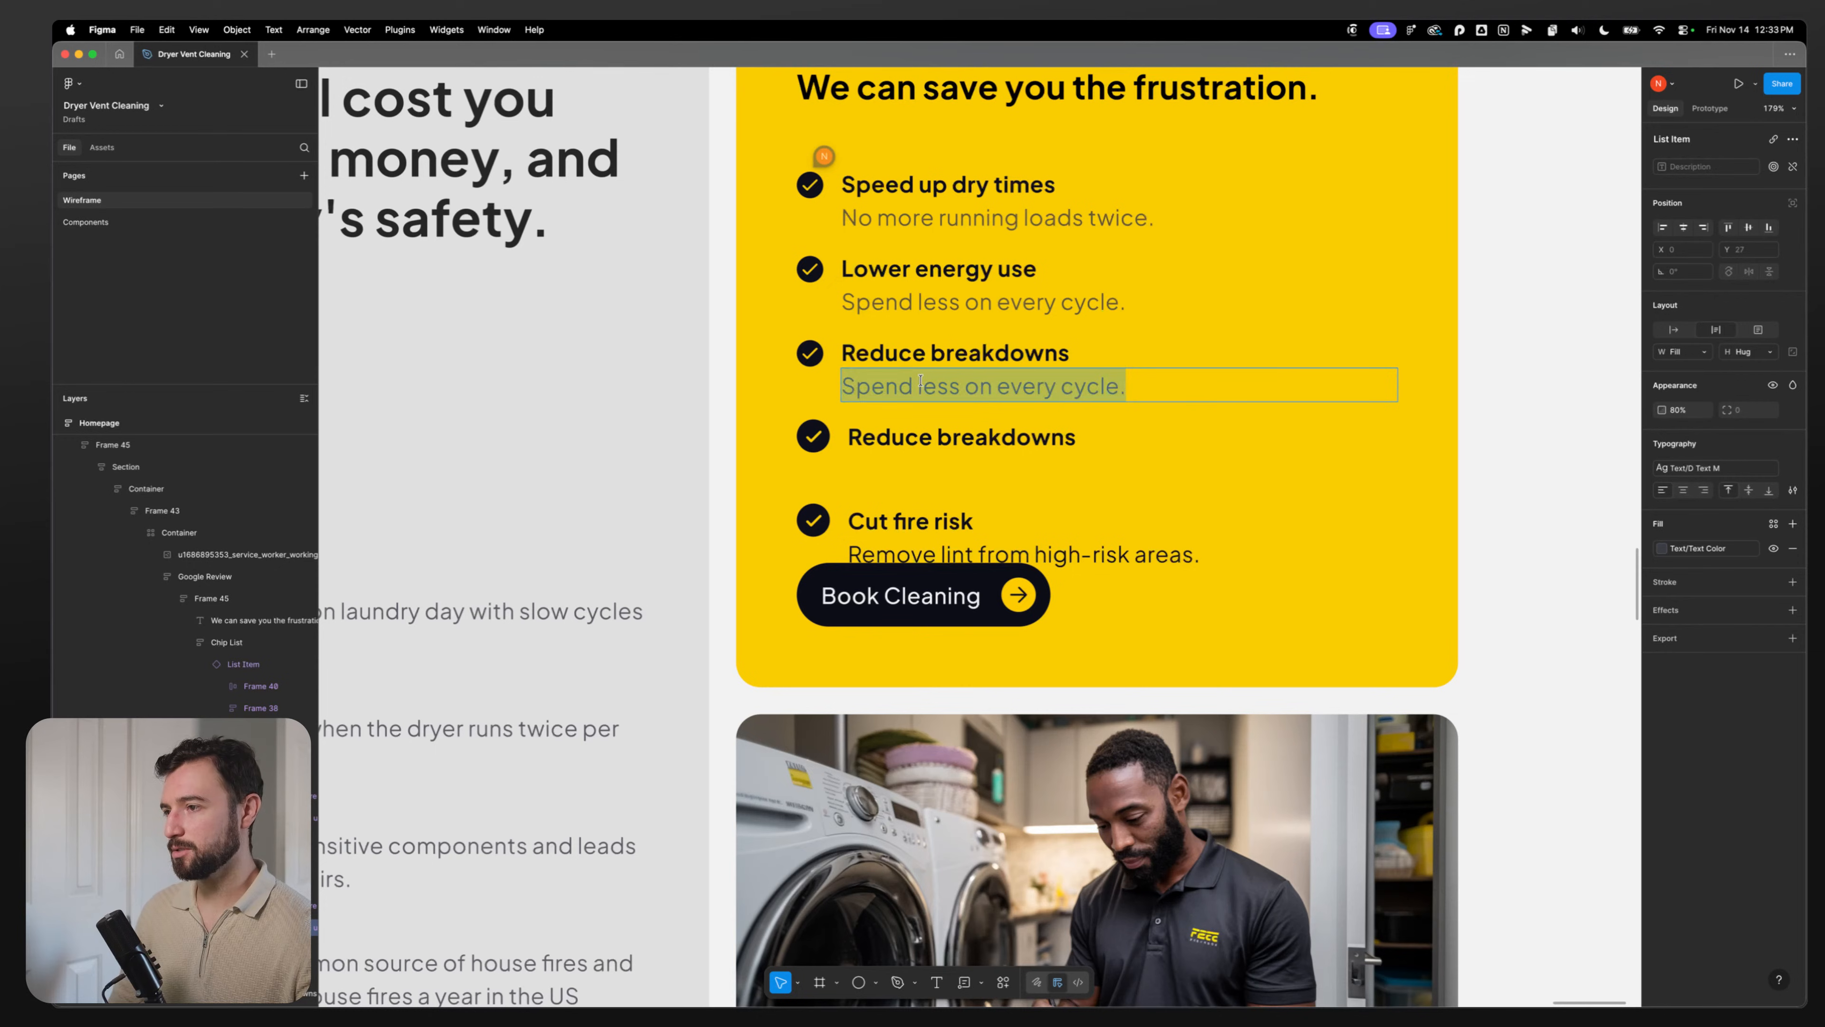
{"action": "key", "text": "super+v"}
{"action": "key", "text": "Escape"}
Step: Delete the old "Reduce breakdowns" row below the third List Item instance
{"action": "left_click", "coordinate": [822, 475]}
{"action": "key", "text": "Escape"}
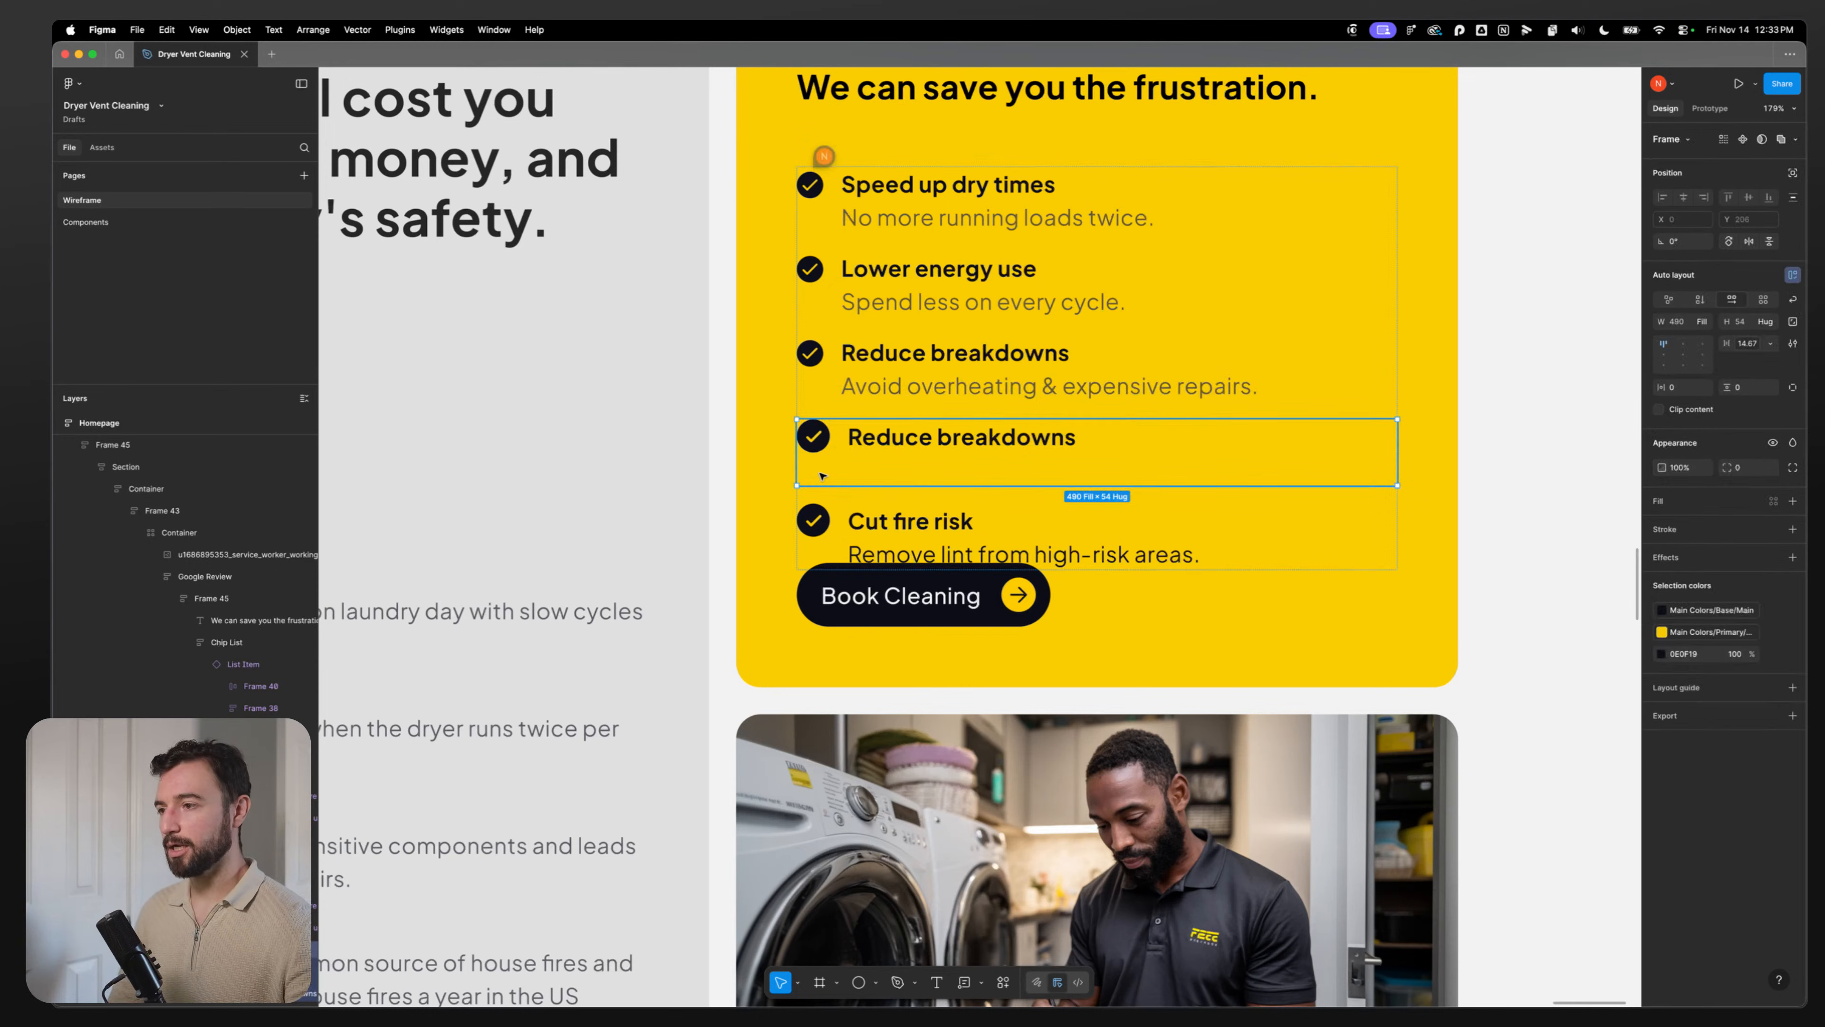
{"action": "key", "text": "Delete"}
Step: Duplicate the "Reduce breakdowns" List Item instance to make a fourth benefit row
{"action": "left_click", "coordinate": [941, 442]}
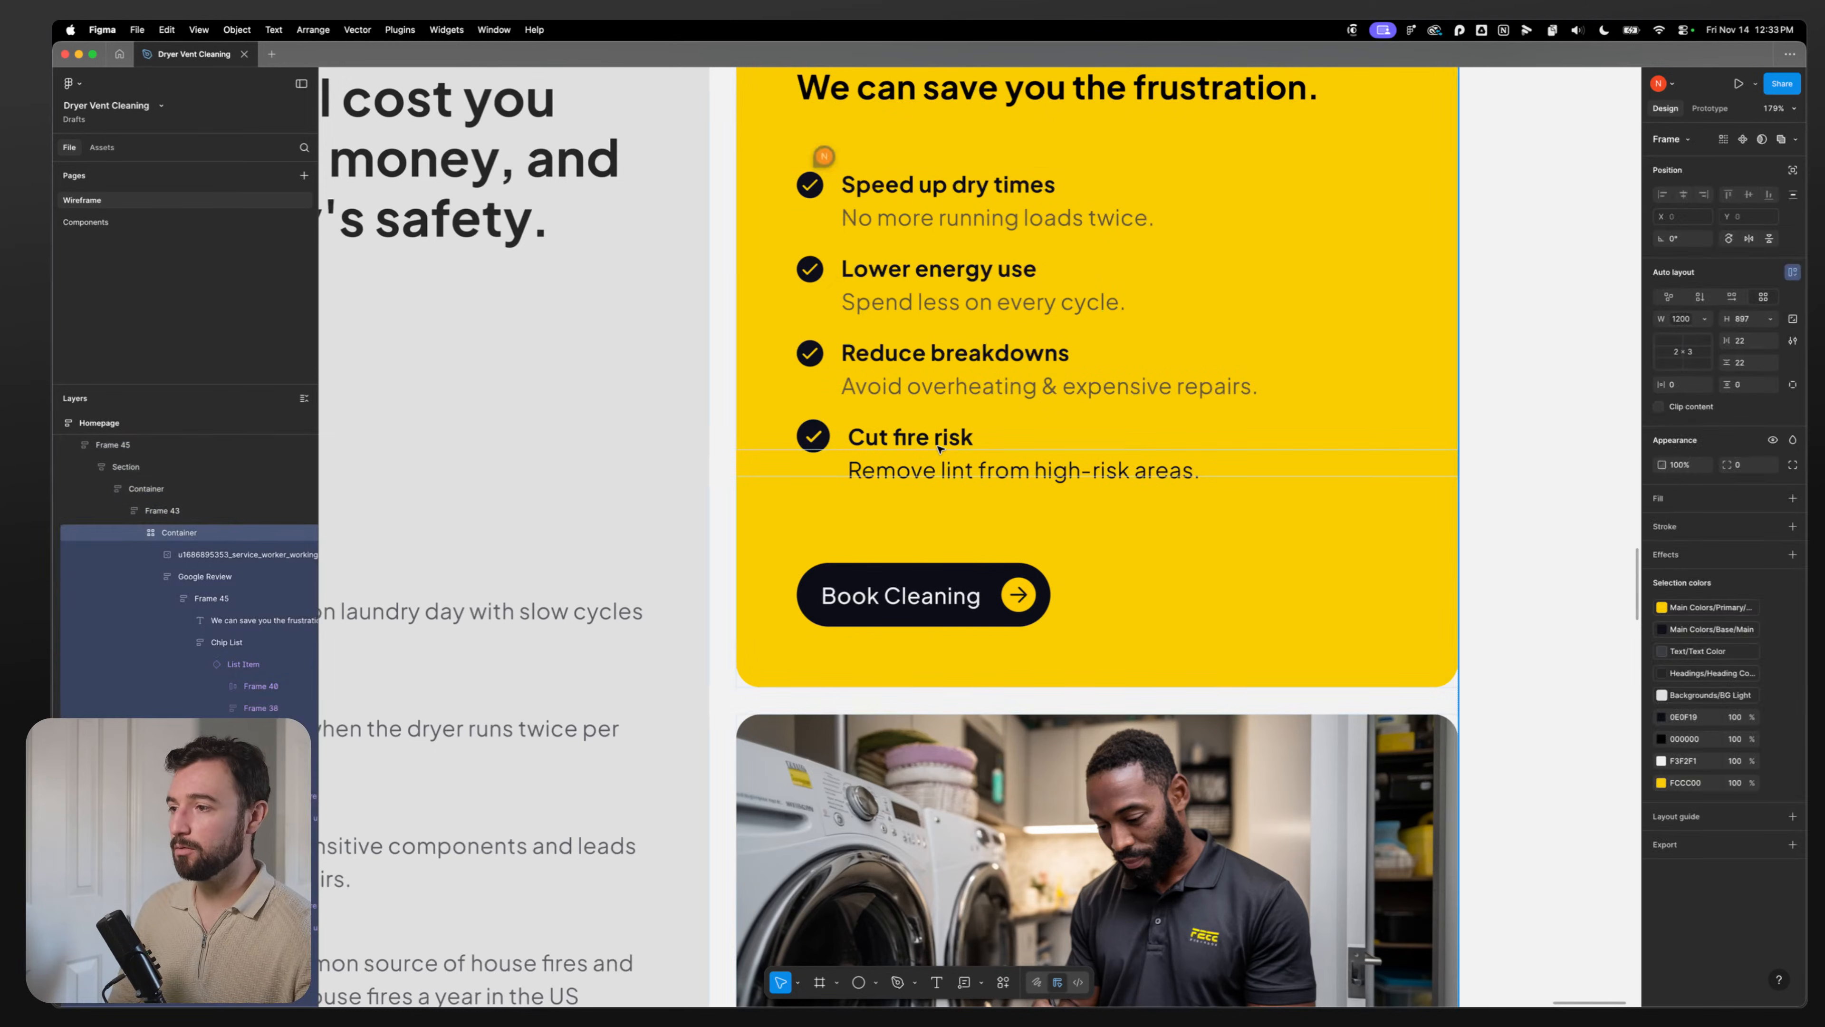
{"action": "double_click", "coordinate": [939, 446]}
{"action": "triple_click", "coordinate": [939, 444]}
{"action": "key", "text": "super+a"}
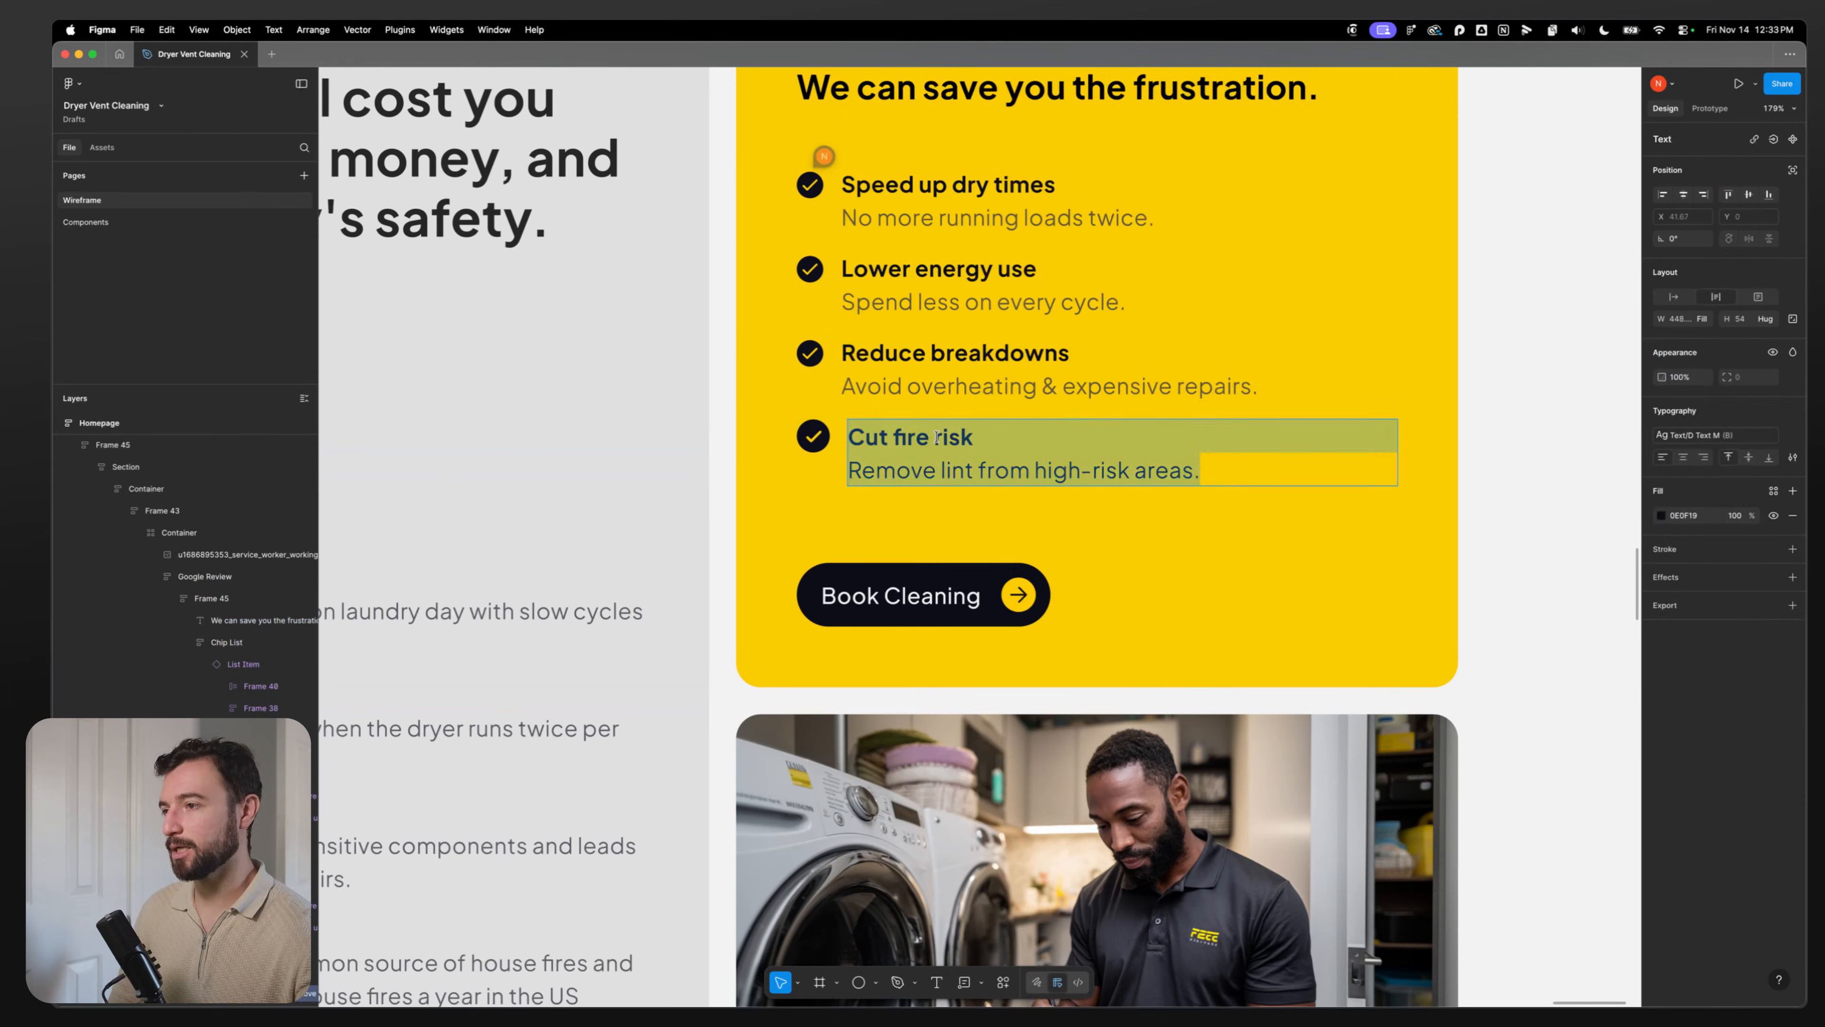
{"action": "key", "text": "Escape"}
{"action": "left_click", "coordinate": [837, 385]}
{"action": "key", "text": "super+d"}
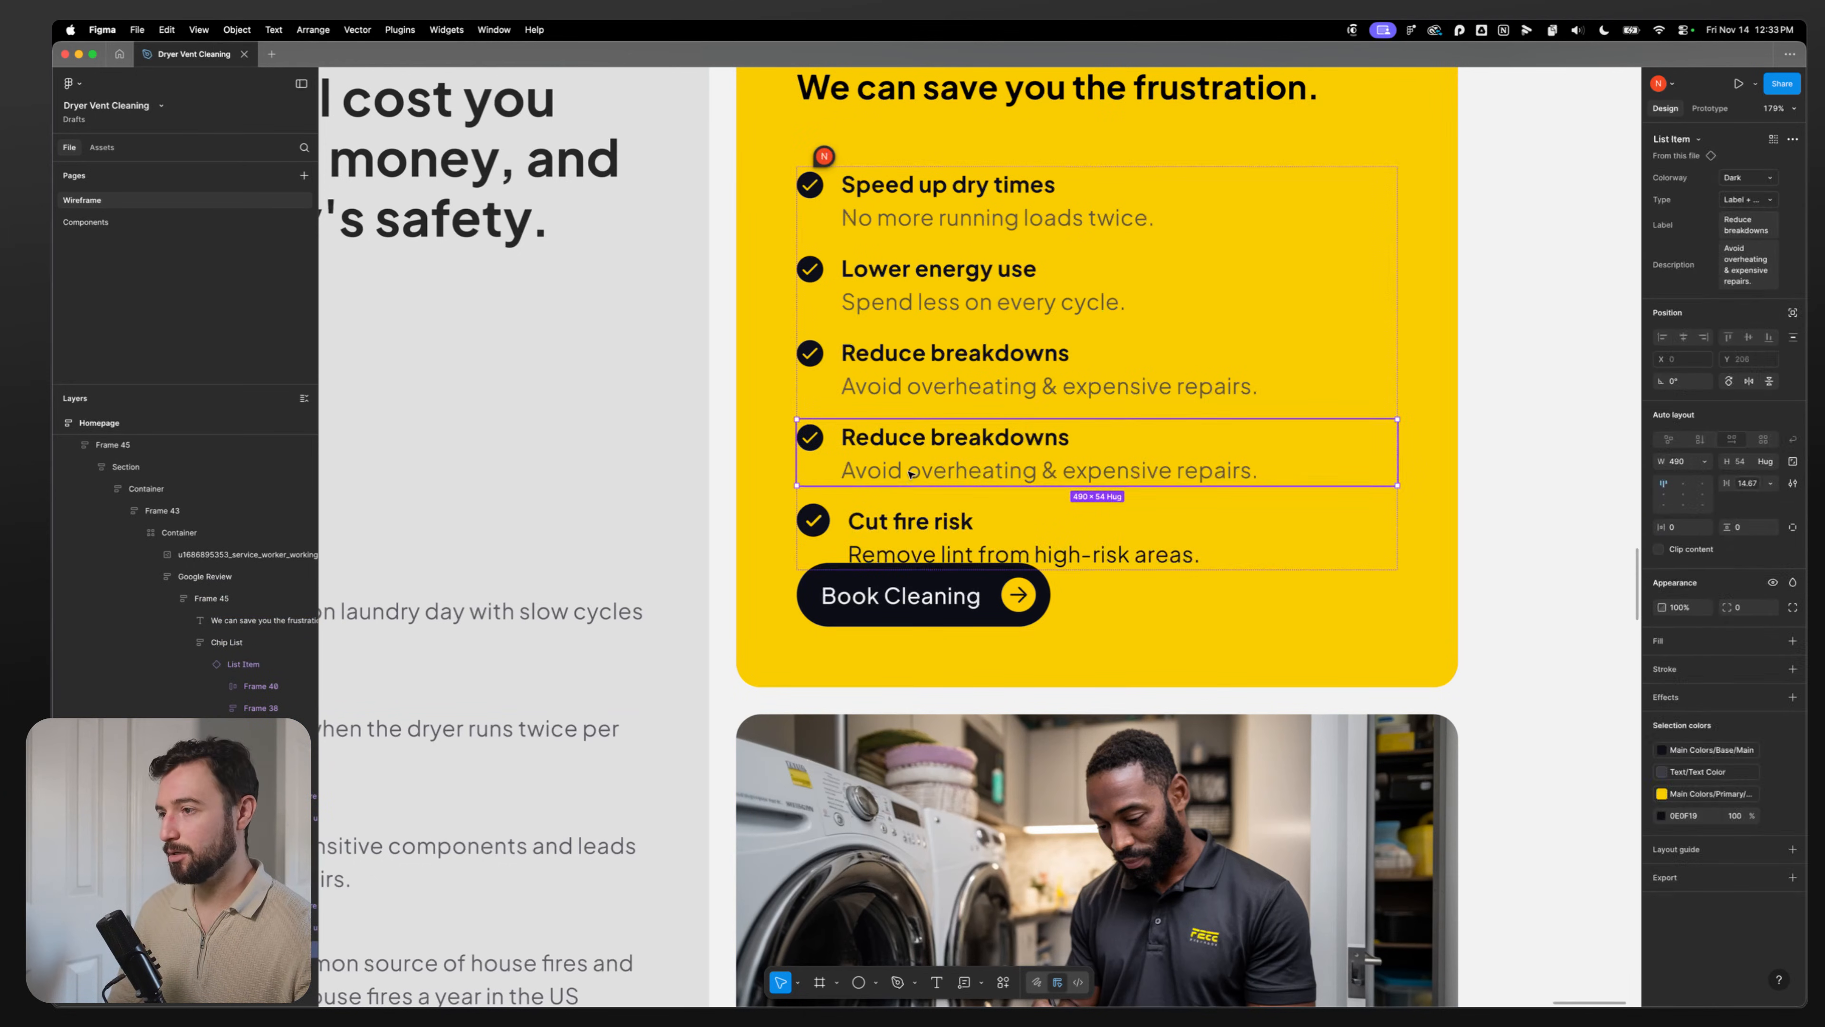
Step: Replace the fourth List Item's title with "Cut fire risk" copied from the old row below
{"action": "triple_click", "coordinate": [888, 520]}
{"action": "left_click", "coordinate": [888, 520]}
{"action": "triple_click", "coordinate": [904, 435]}
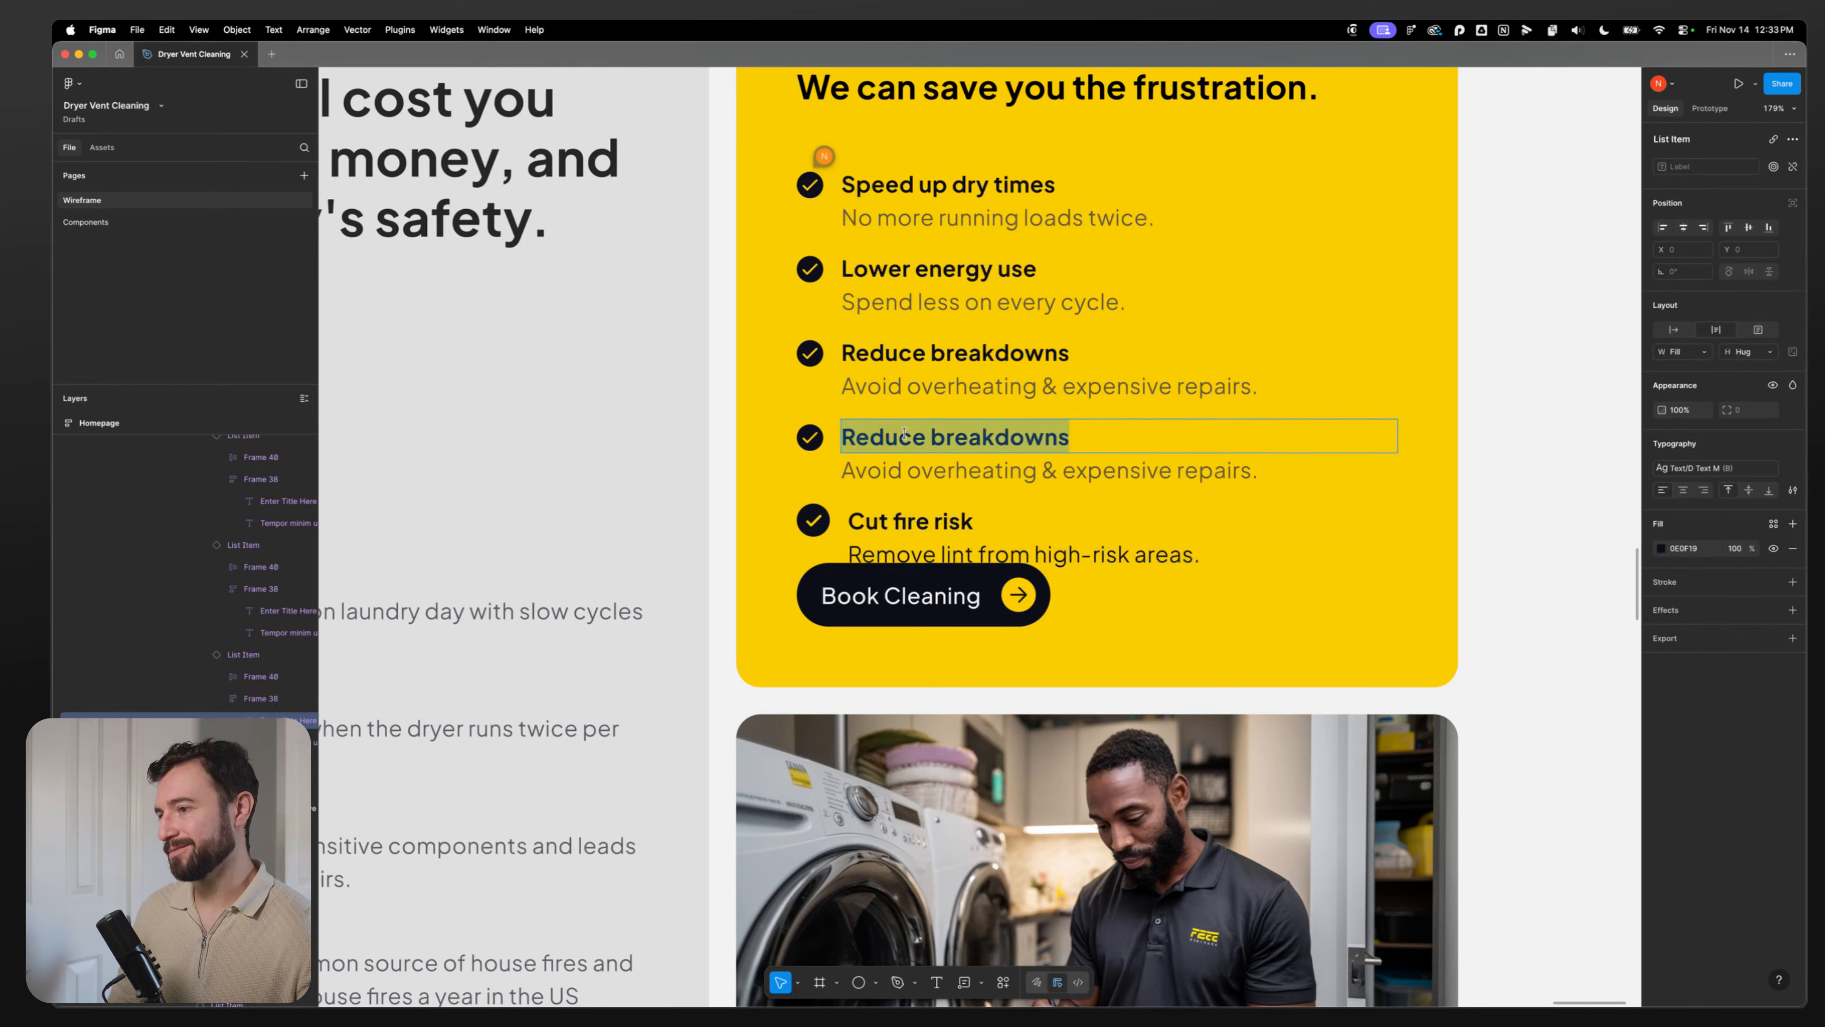
{"action": "key", "text": "super+v"}
Step: Move the description "Remove lint from high-risk areas." into the fourth List Item and delete the old "Cut fire risk" row
{"action": "triple_click", "coordinate": [907, 554]}
{"action": "key", "text": "BackSpace"}
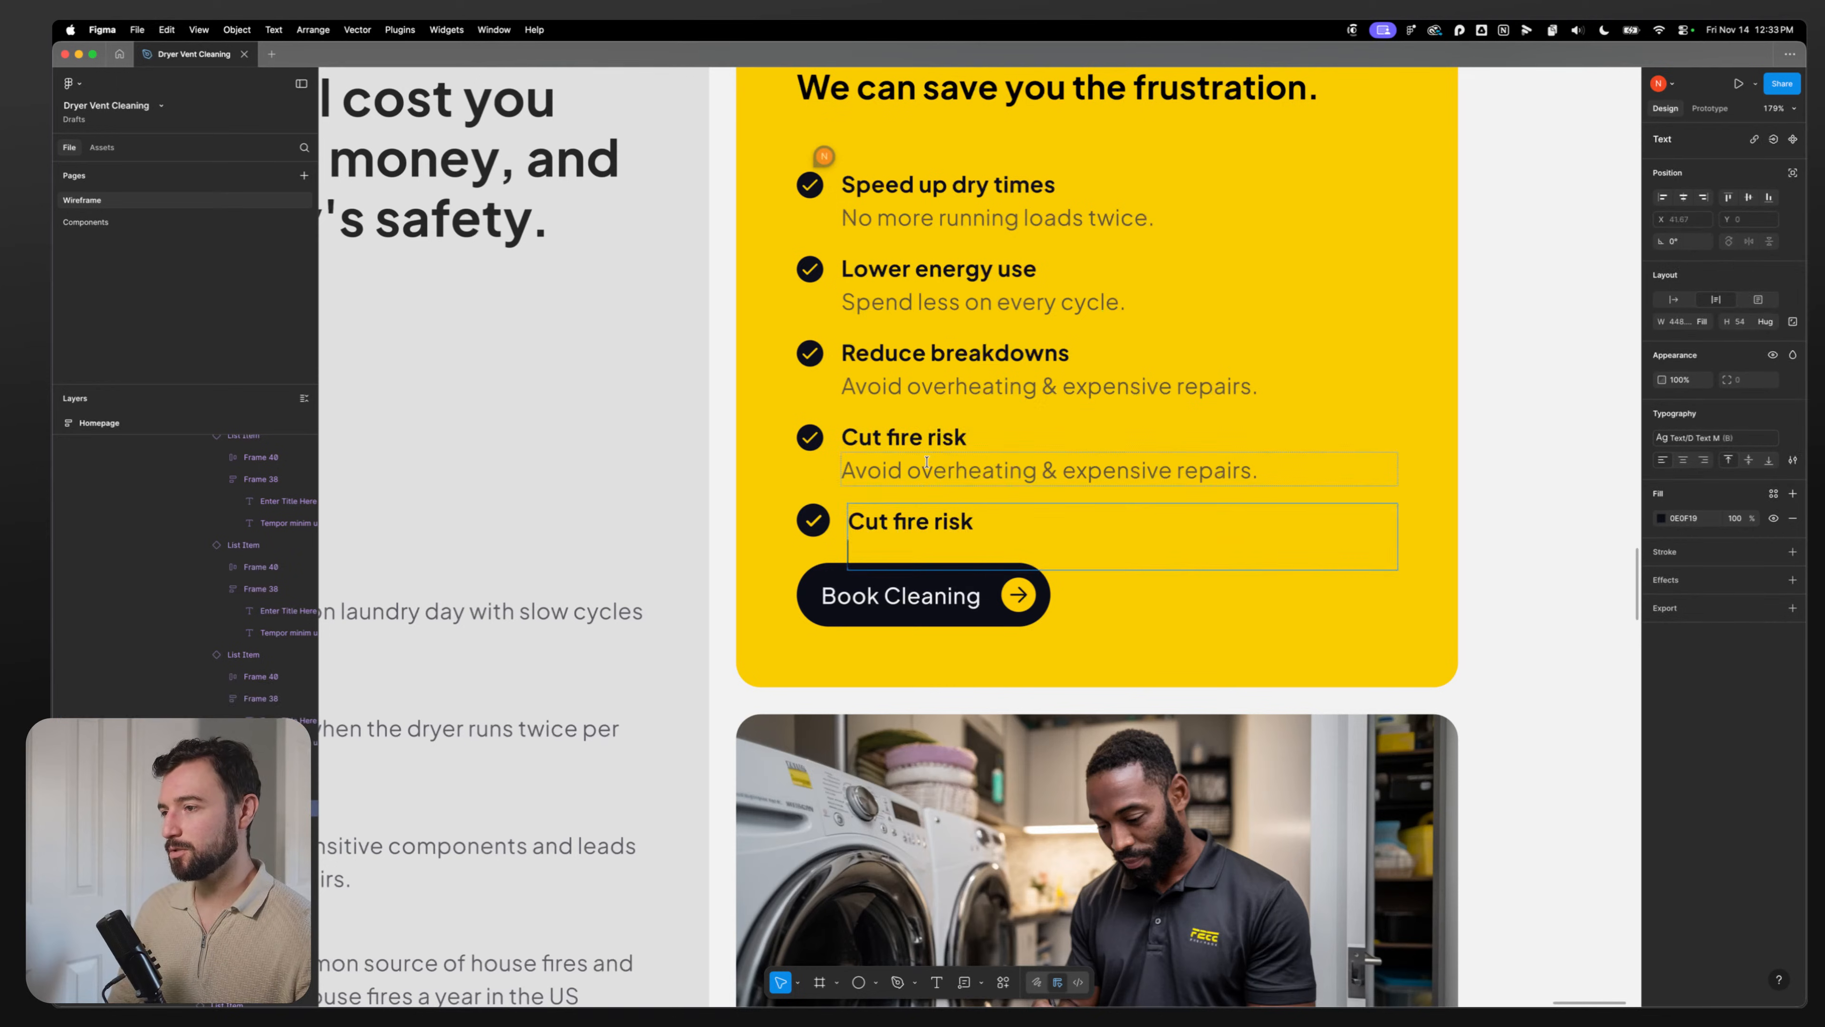
{"action": "triple_click", "coordinate": [926, 464]}
{"action": "key", "text": "super+v"}
{"action": "key", "text": "Escape"}
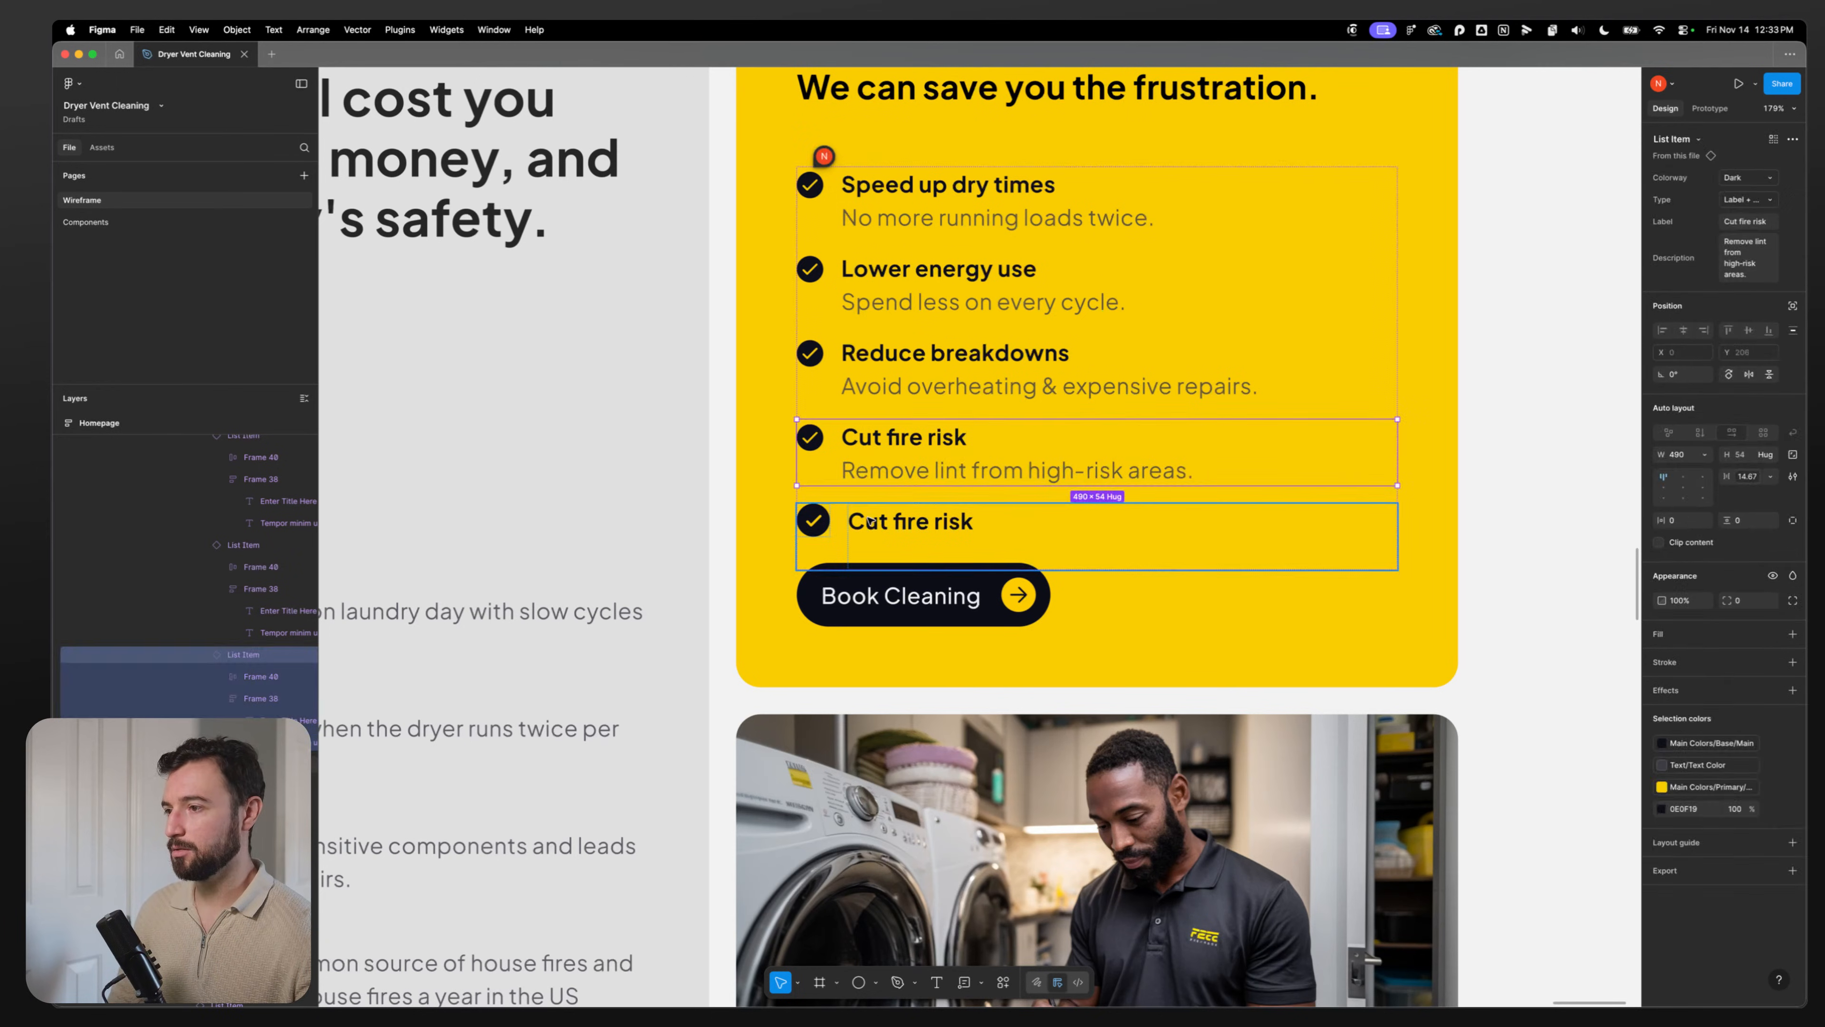
{"action": "left_click", "coordinate": [871, 522]}
{"action": "key", "text": "BackSpace"}
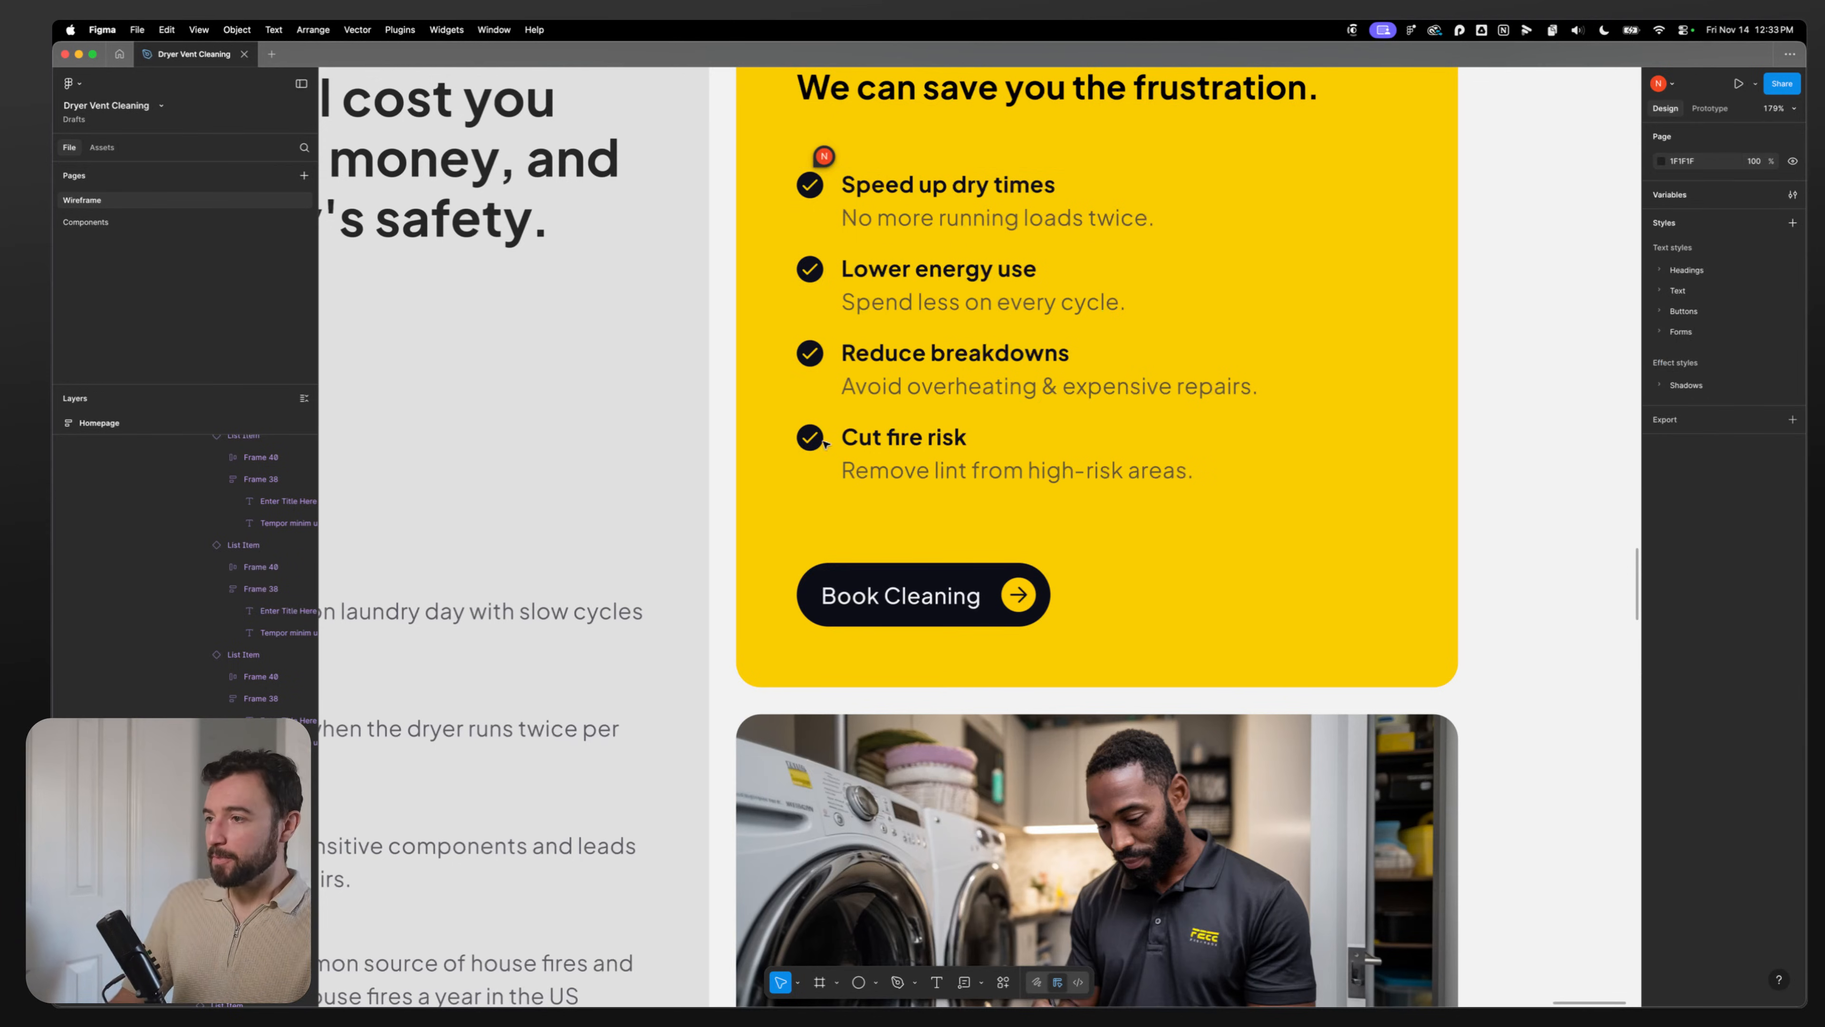
Step: Examine the nested Framed Icon and its parent frame in the "Speed up dry times" List Item
{"action": "left_click", "coordinate": [919, 356]}
{"action": "scroll", "coordinate": [920, 356], "scroll_direction": "up", "scroll_amount": 2}
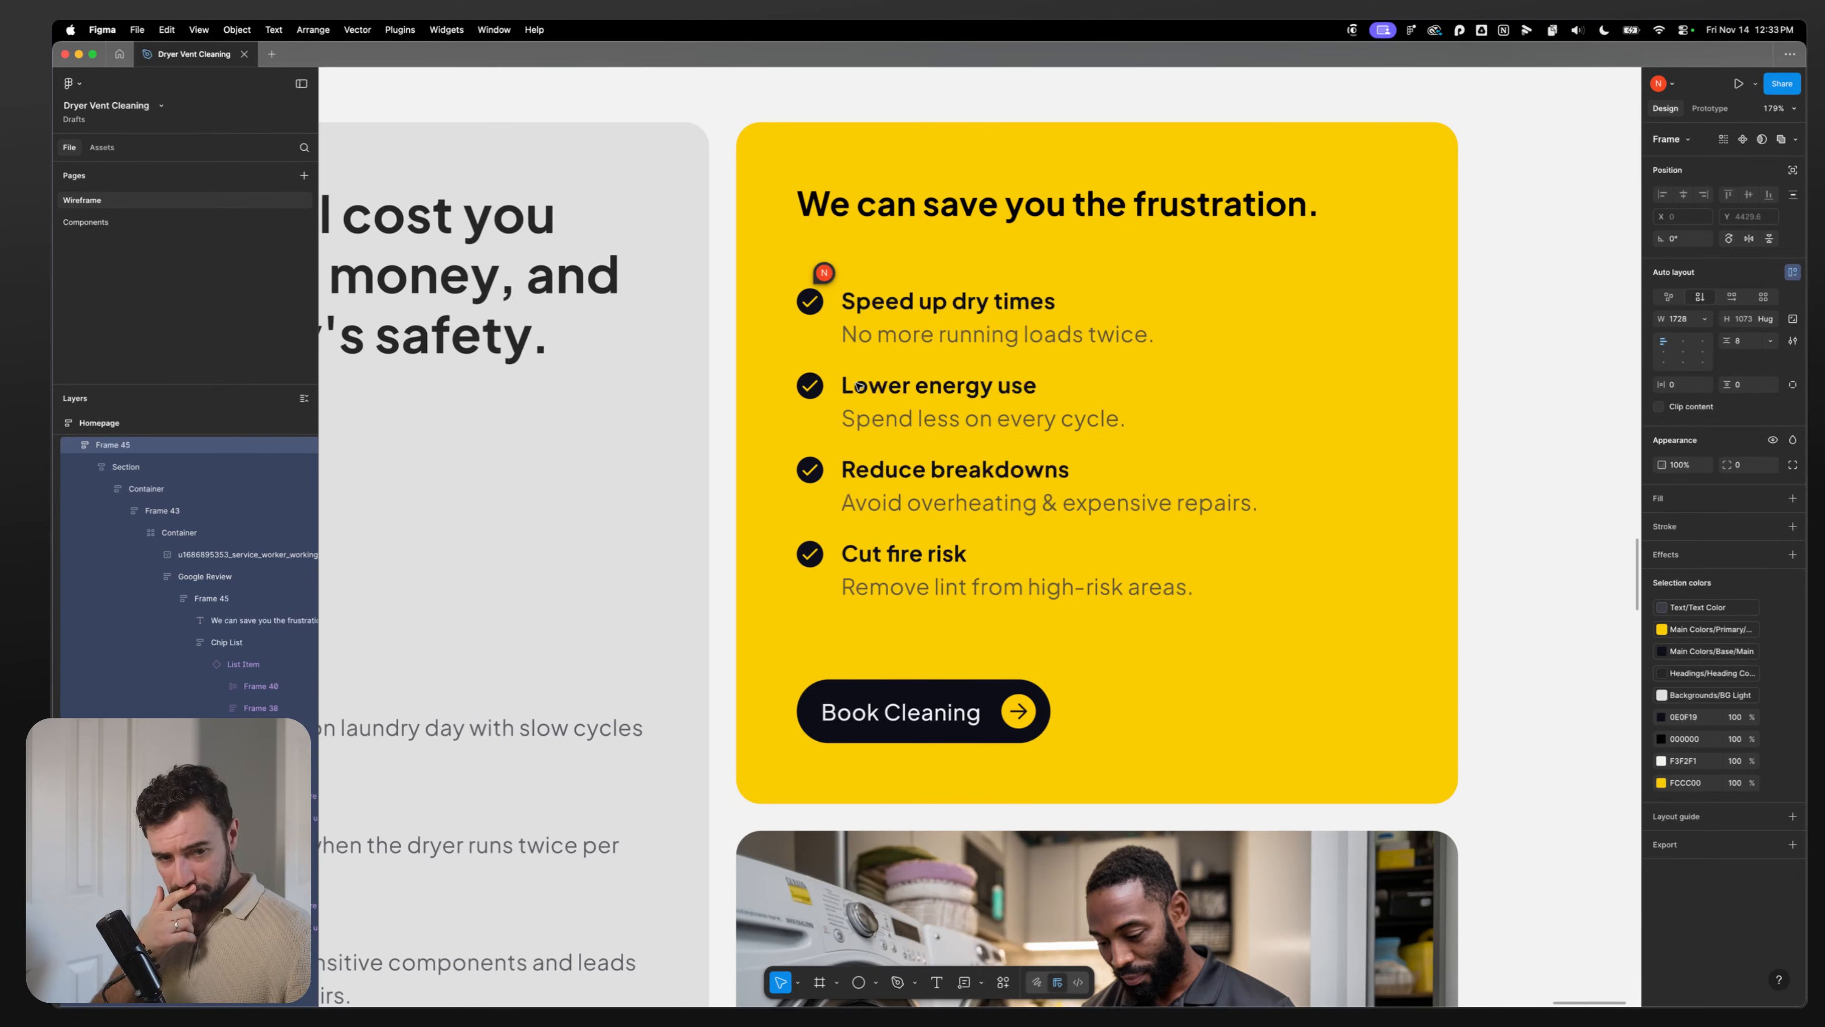
{"action": "double_click", "coordinate": [813, 310]}
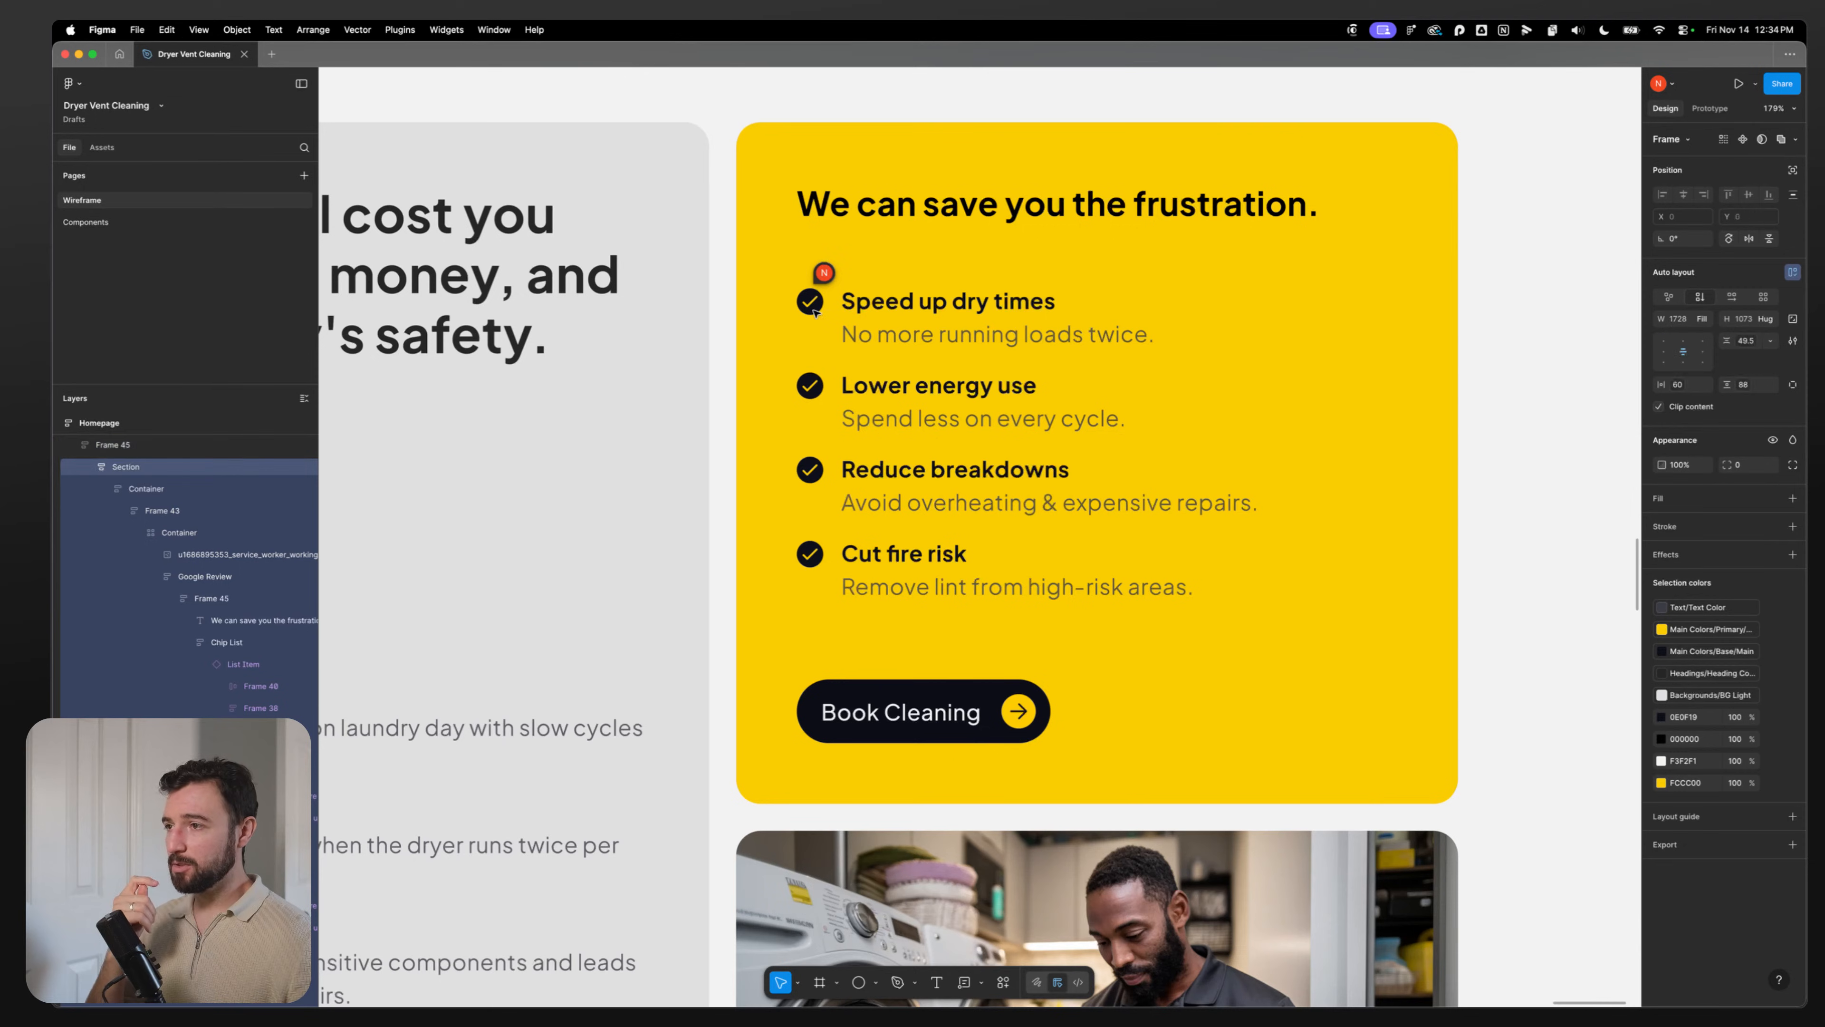
{"action": "double_click", "coordinate": [813, 310]}
{"action": "double_click", "coordinate": [813, 311]}
{"action": "double_click", "coordinate": [814, 310]}
{"action": "double_click", "coordinate": [813, 311]}
{"action": "double_click", "coordinate": [813, 310]}
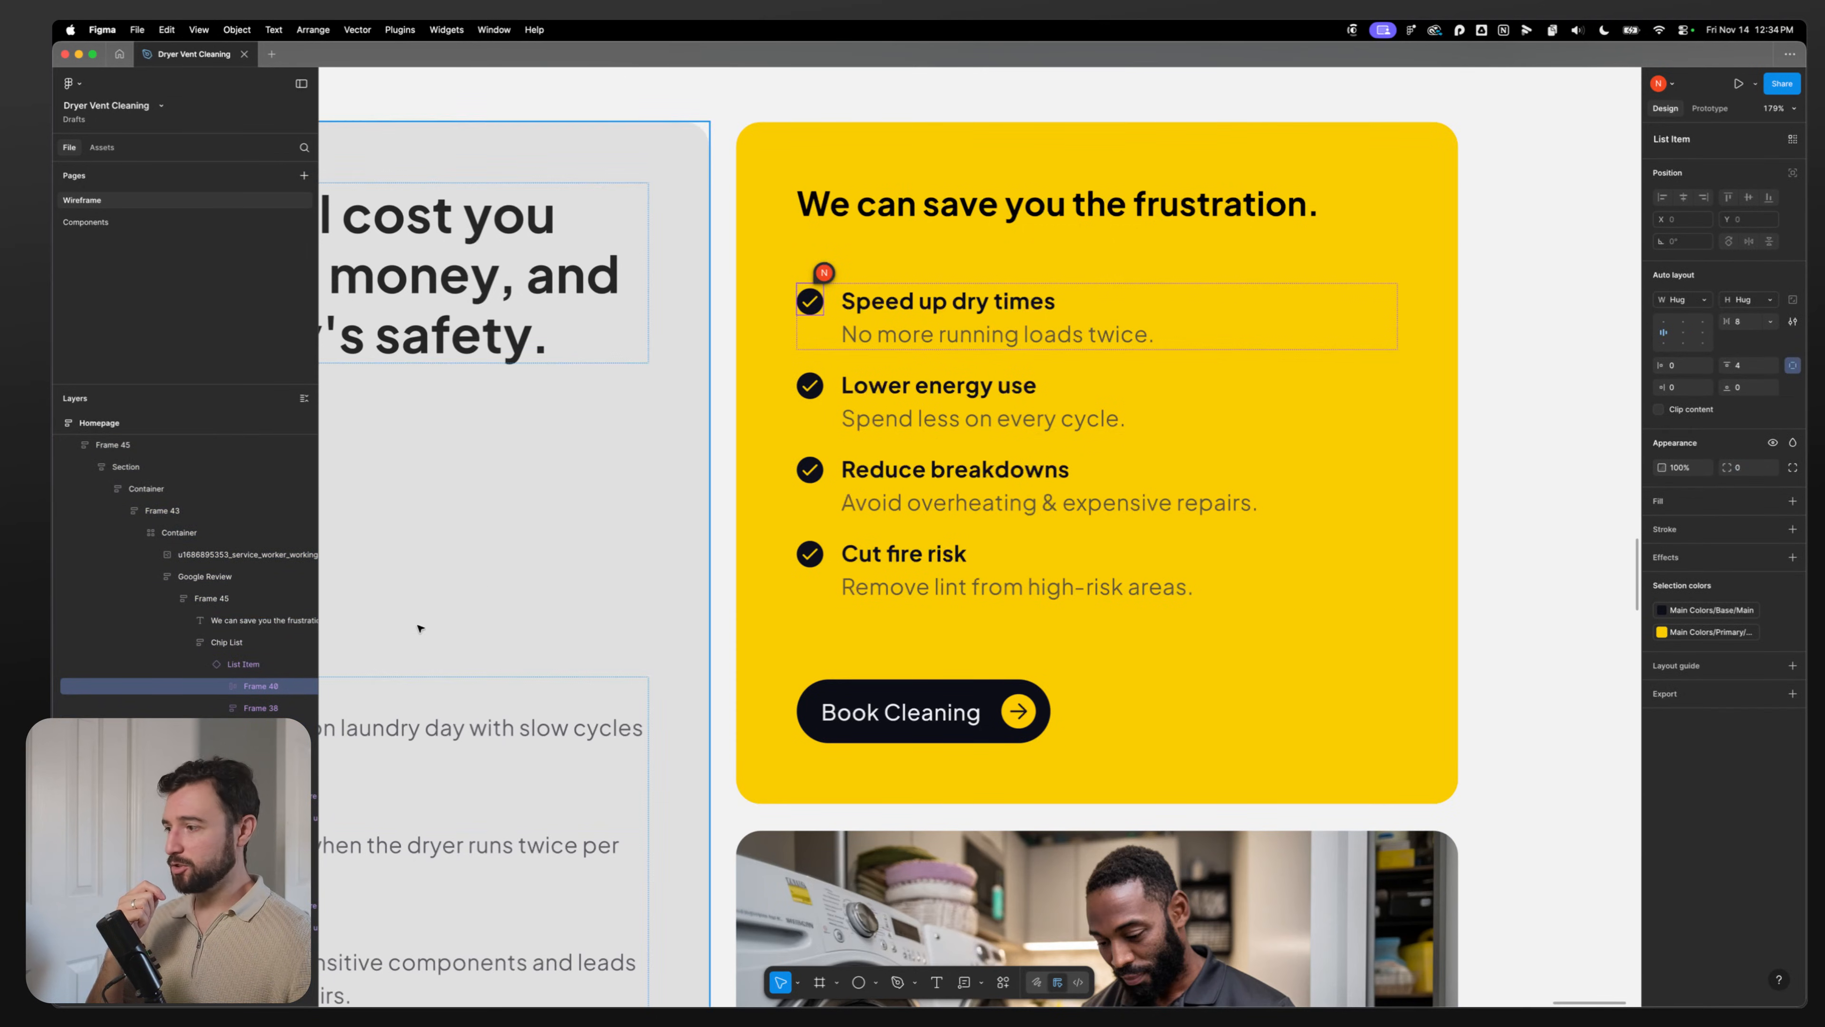
{"action": "left_click", "coordinate": [255, 708]}
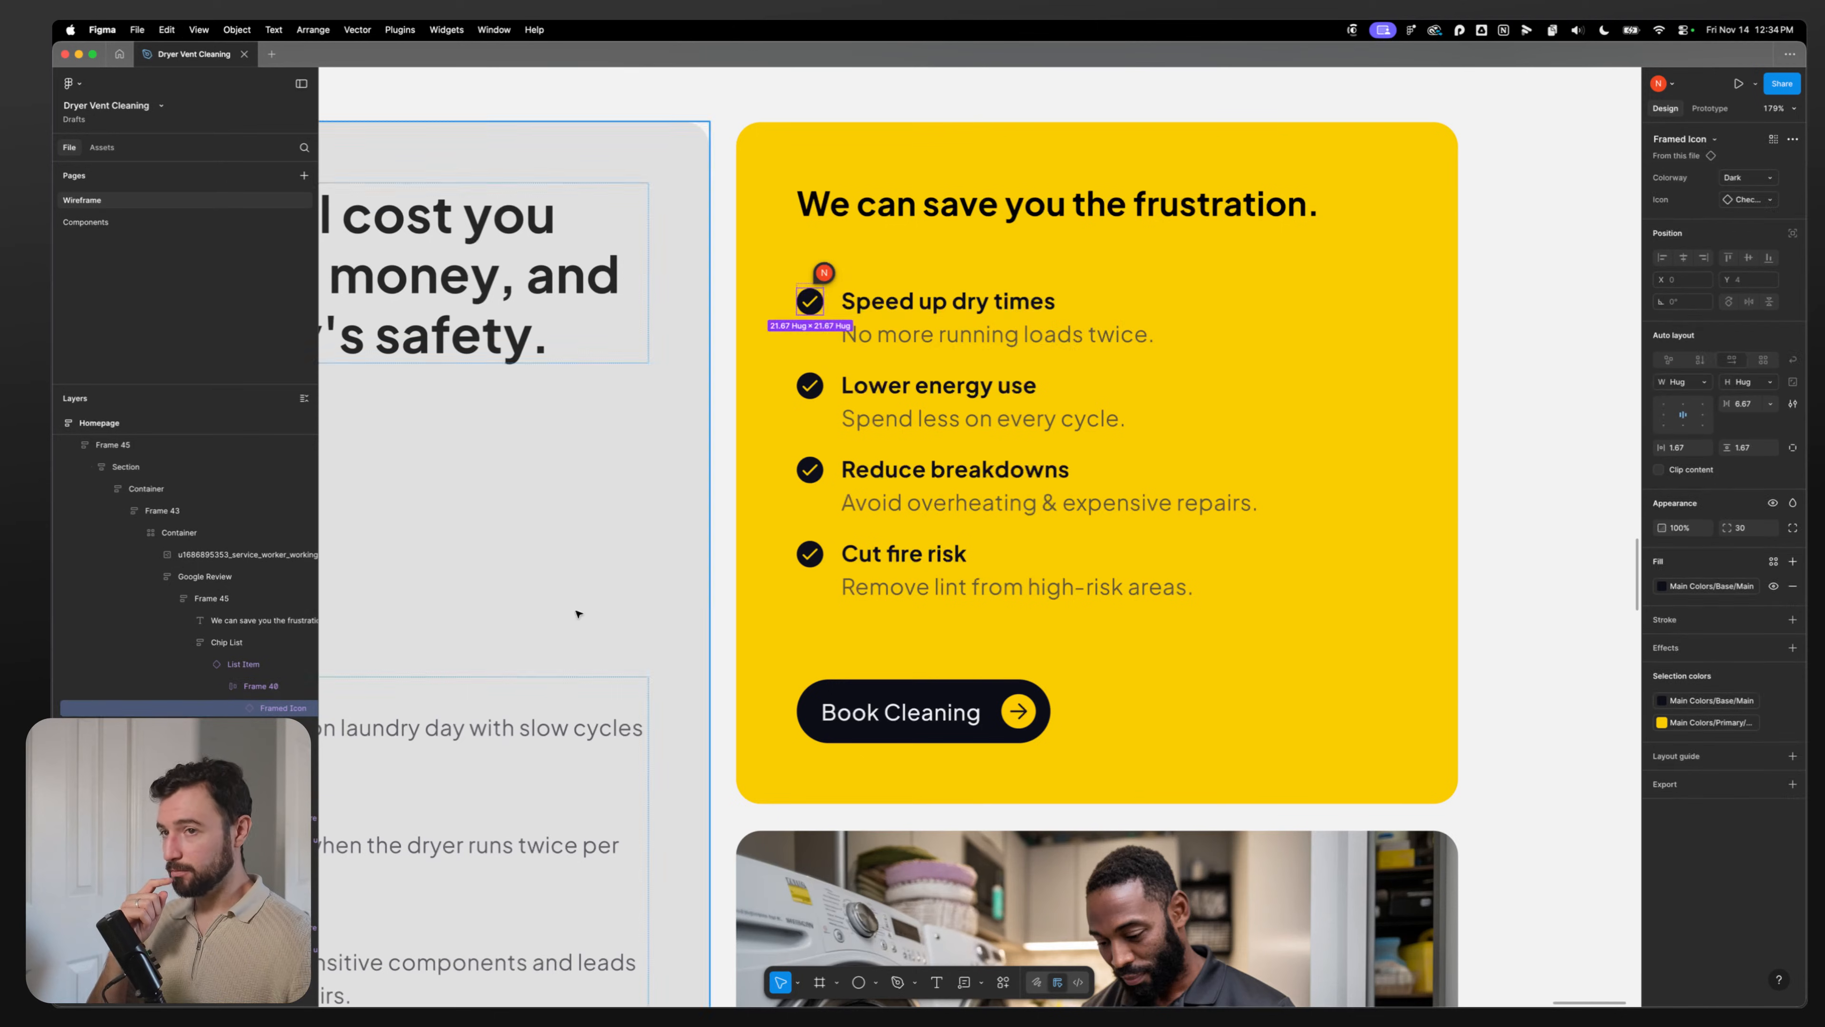
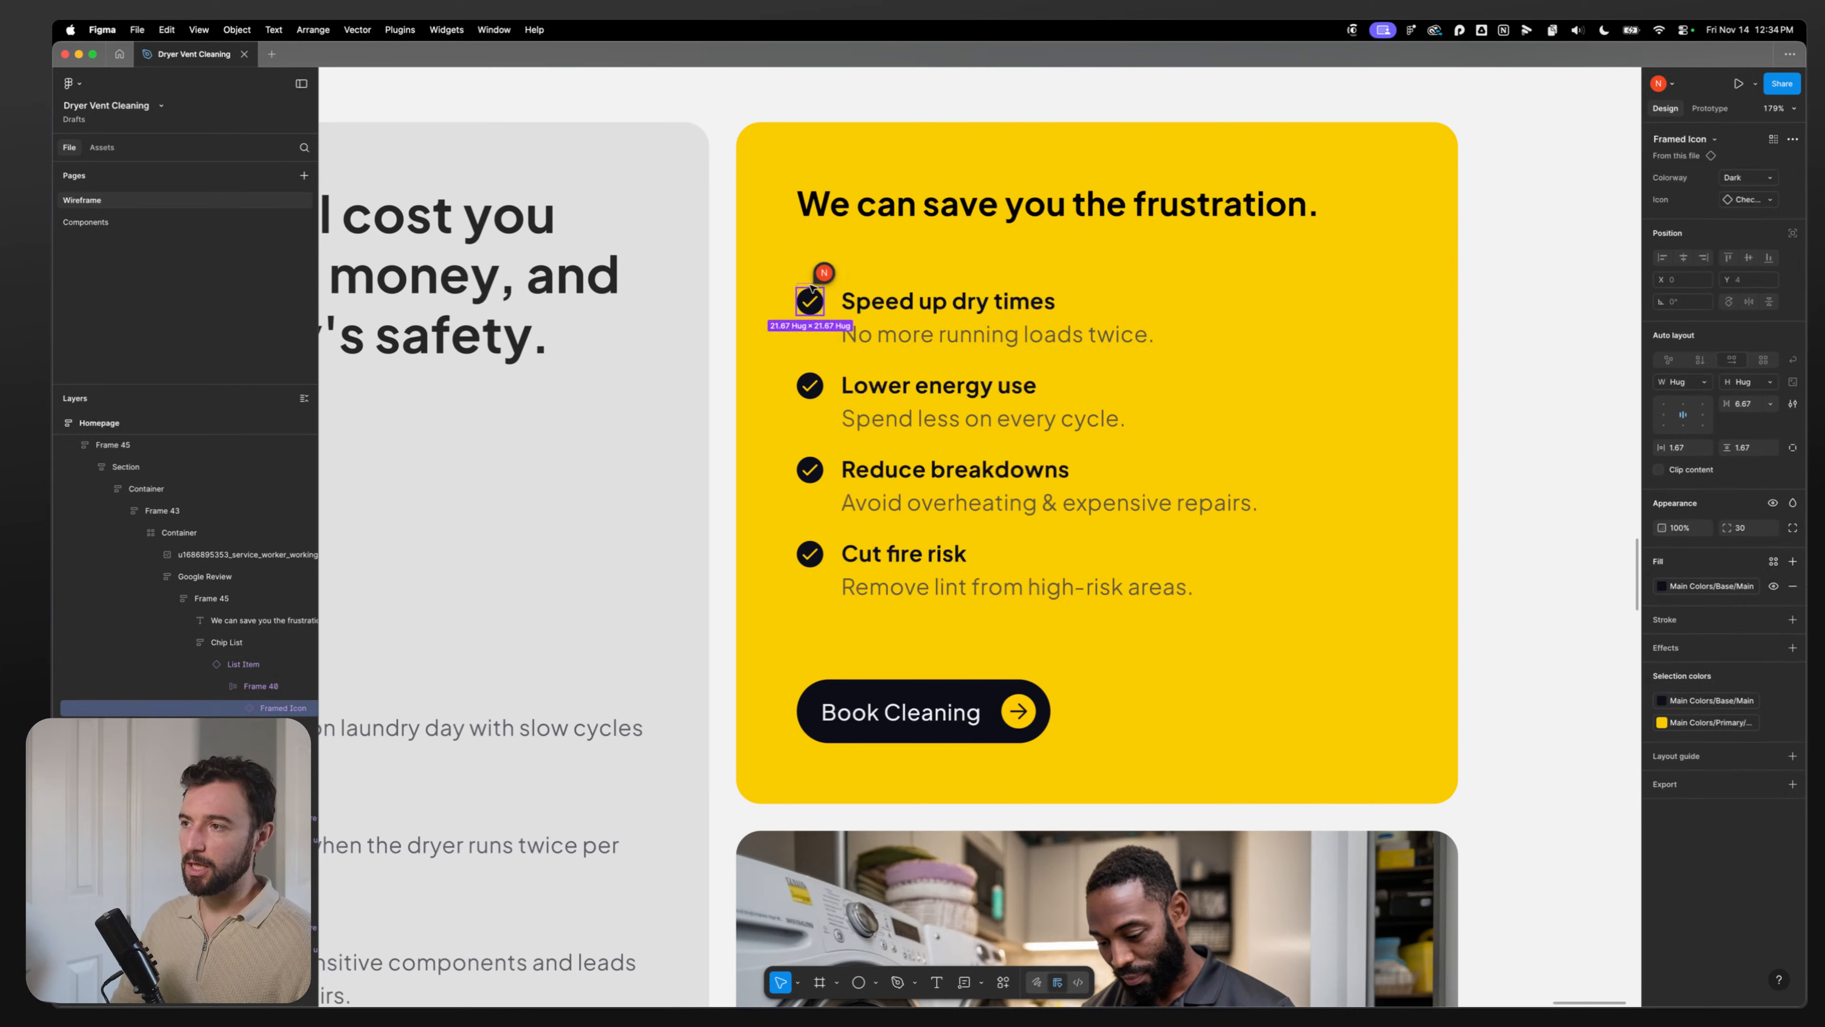
{"action": "key", "text": "Escape"}
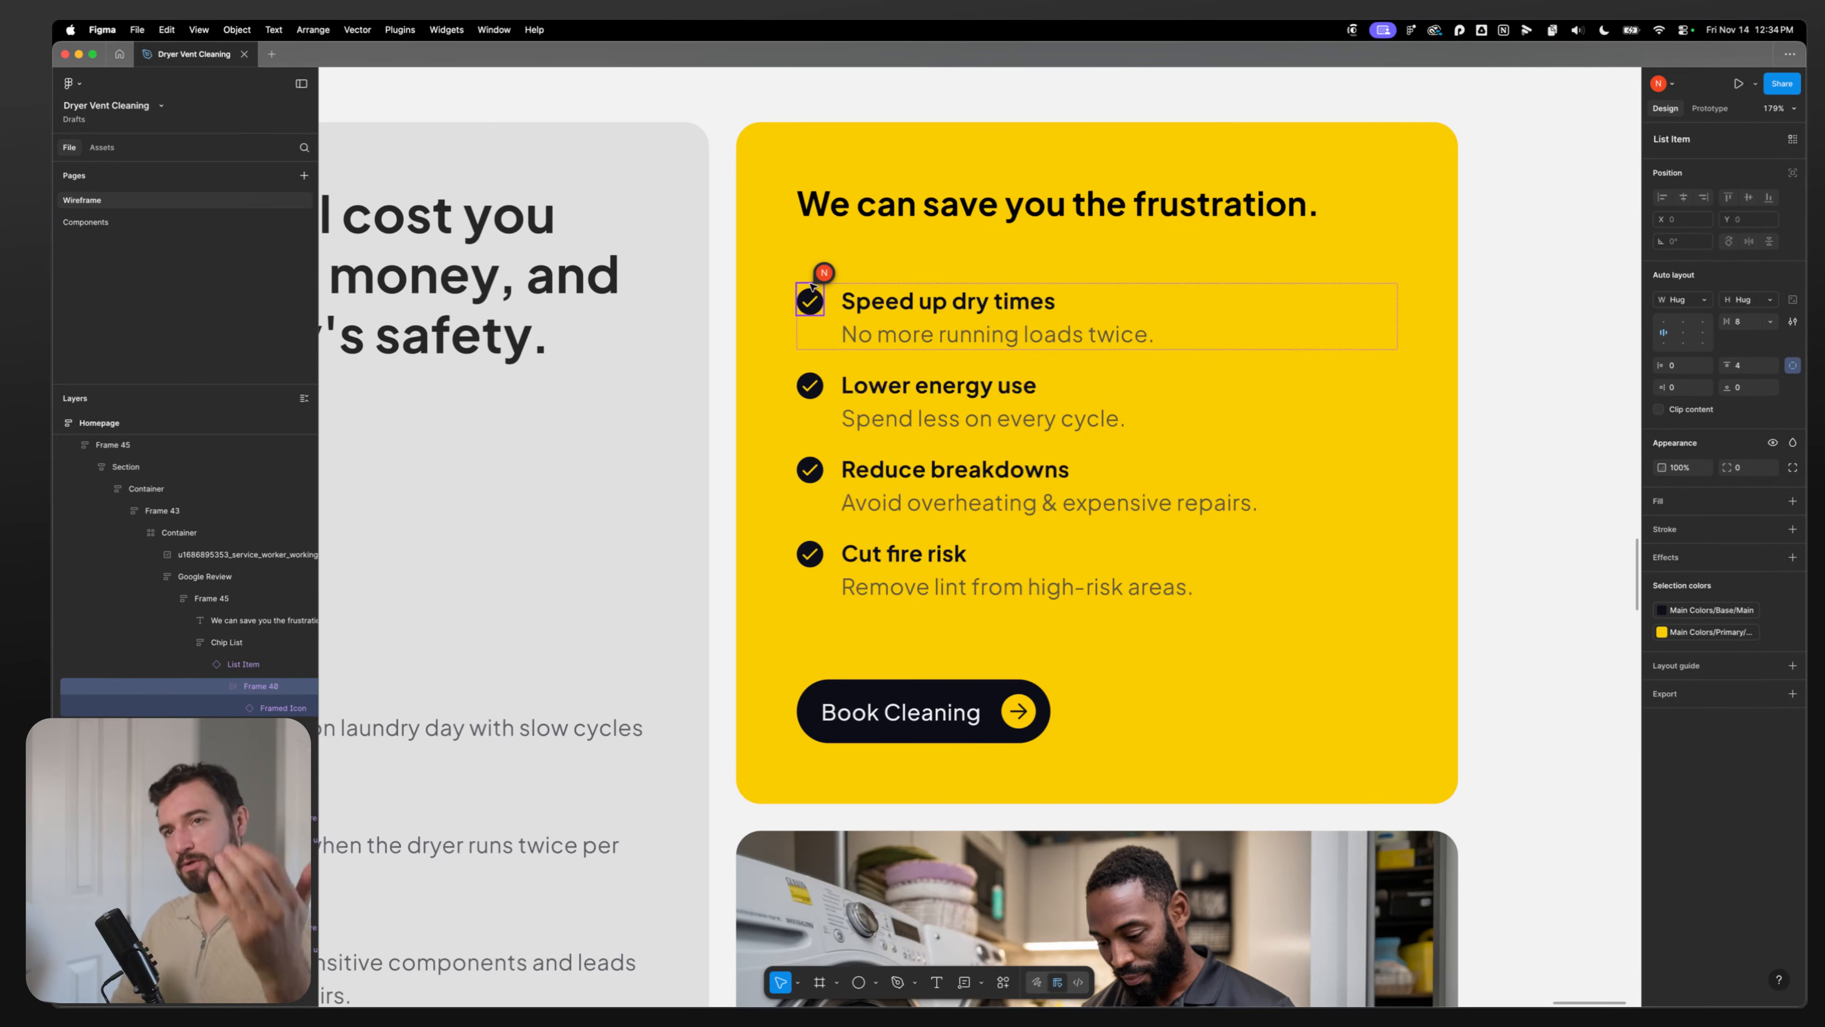
Step: Check which text style the "Speed up dry times" title uses among the available text styles
{"action": "left_click", "coordinate": [839, 321]}
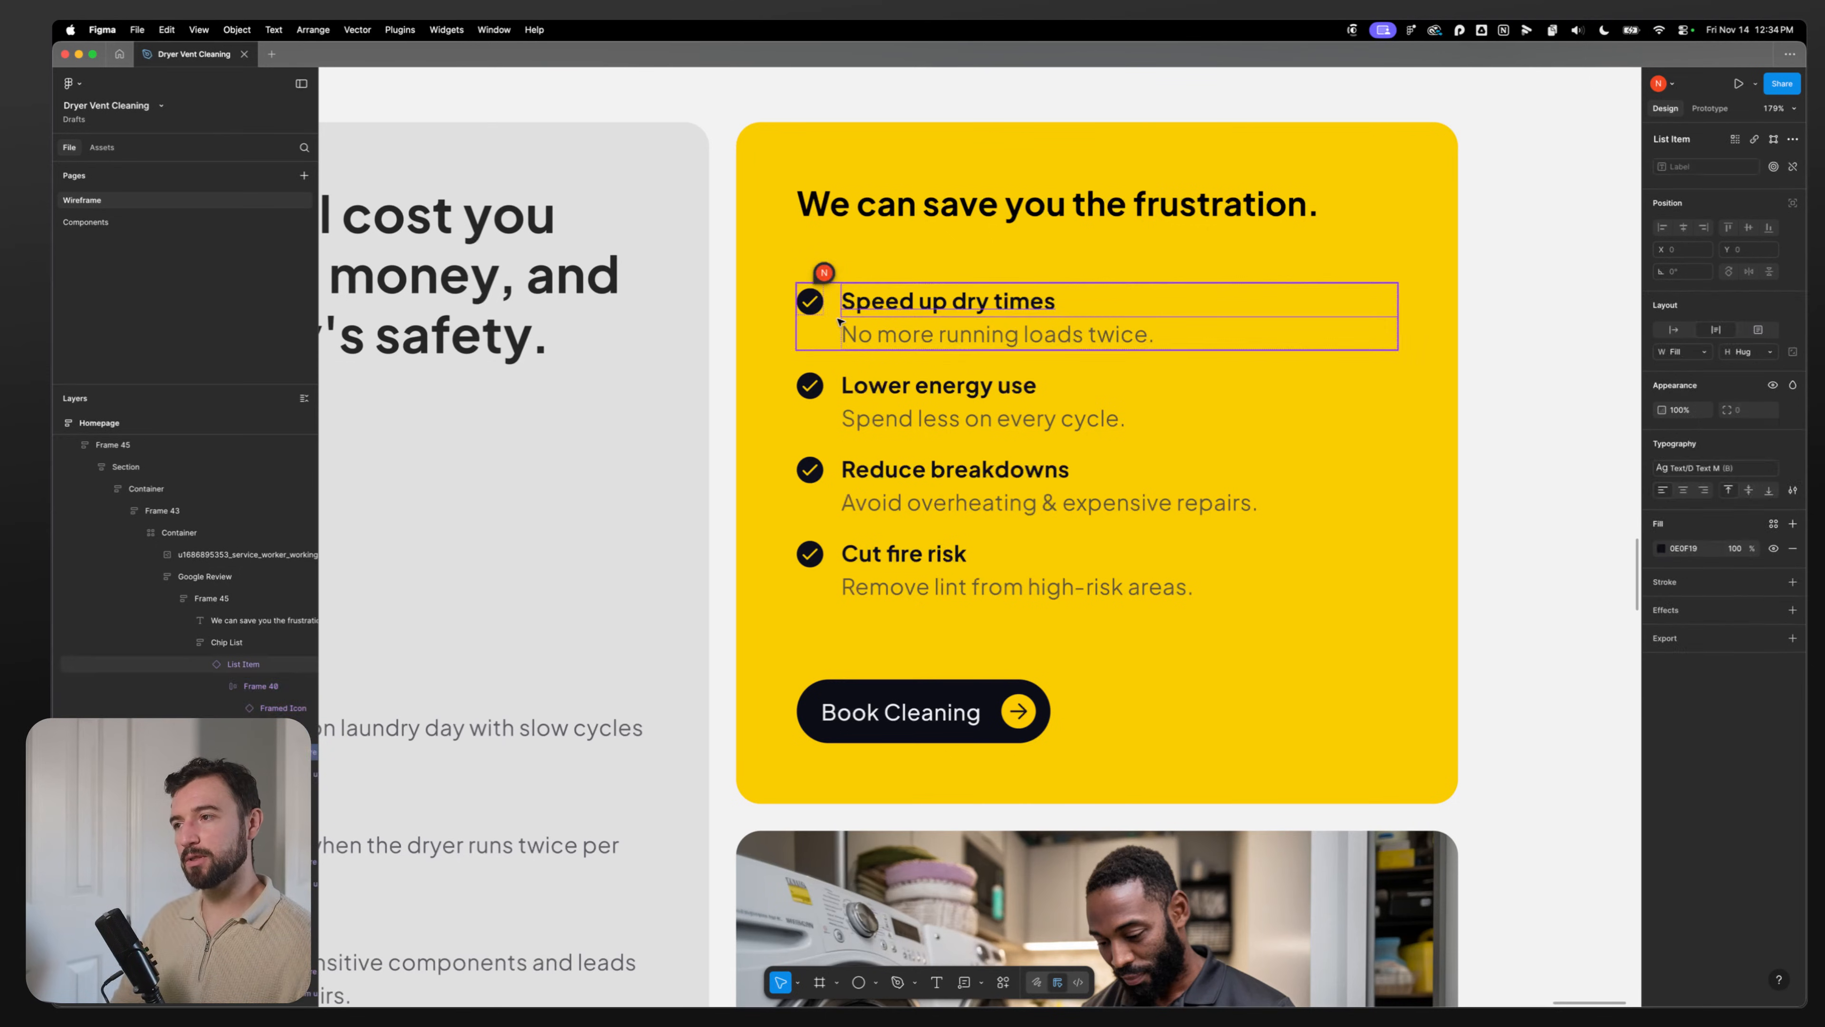
{"action": "left_click", "coordinate": [823, 335]}
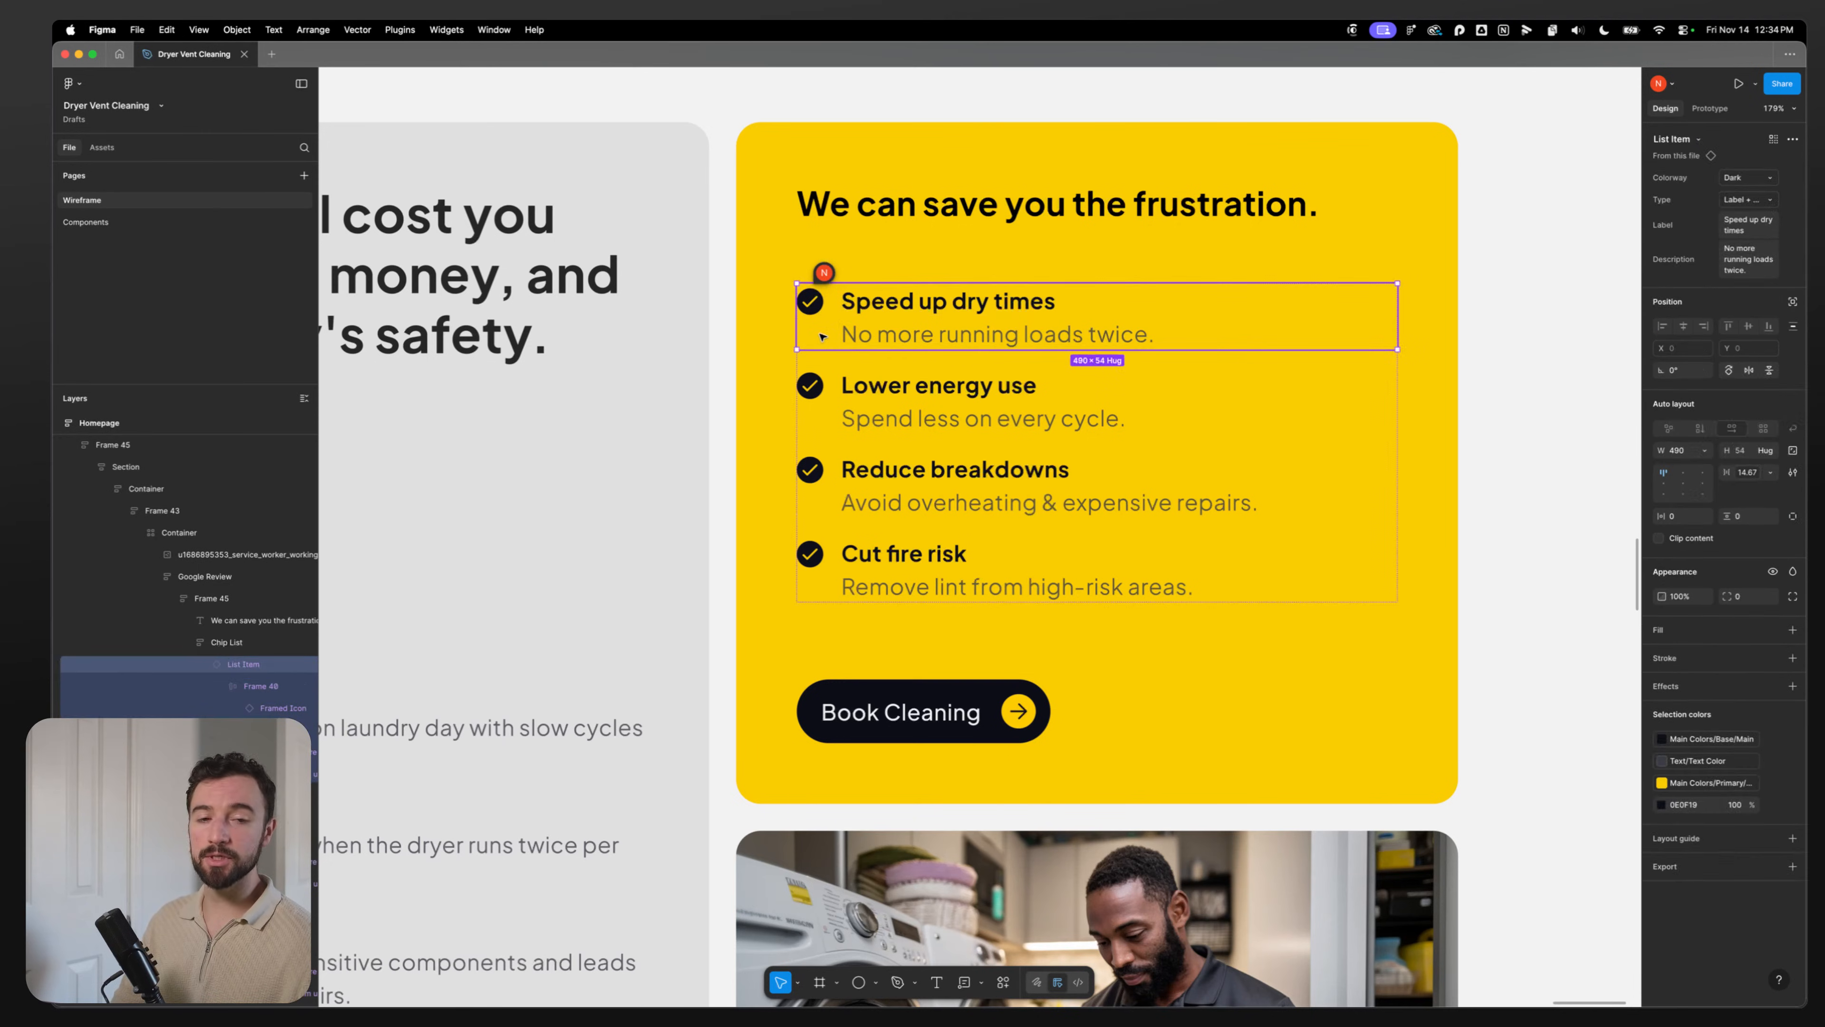
{"action": "double_click", "coordinate": [925, 303]}
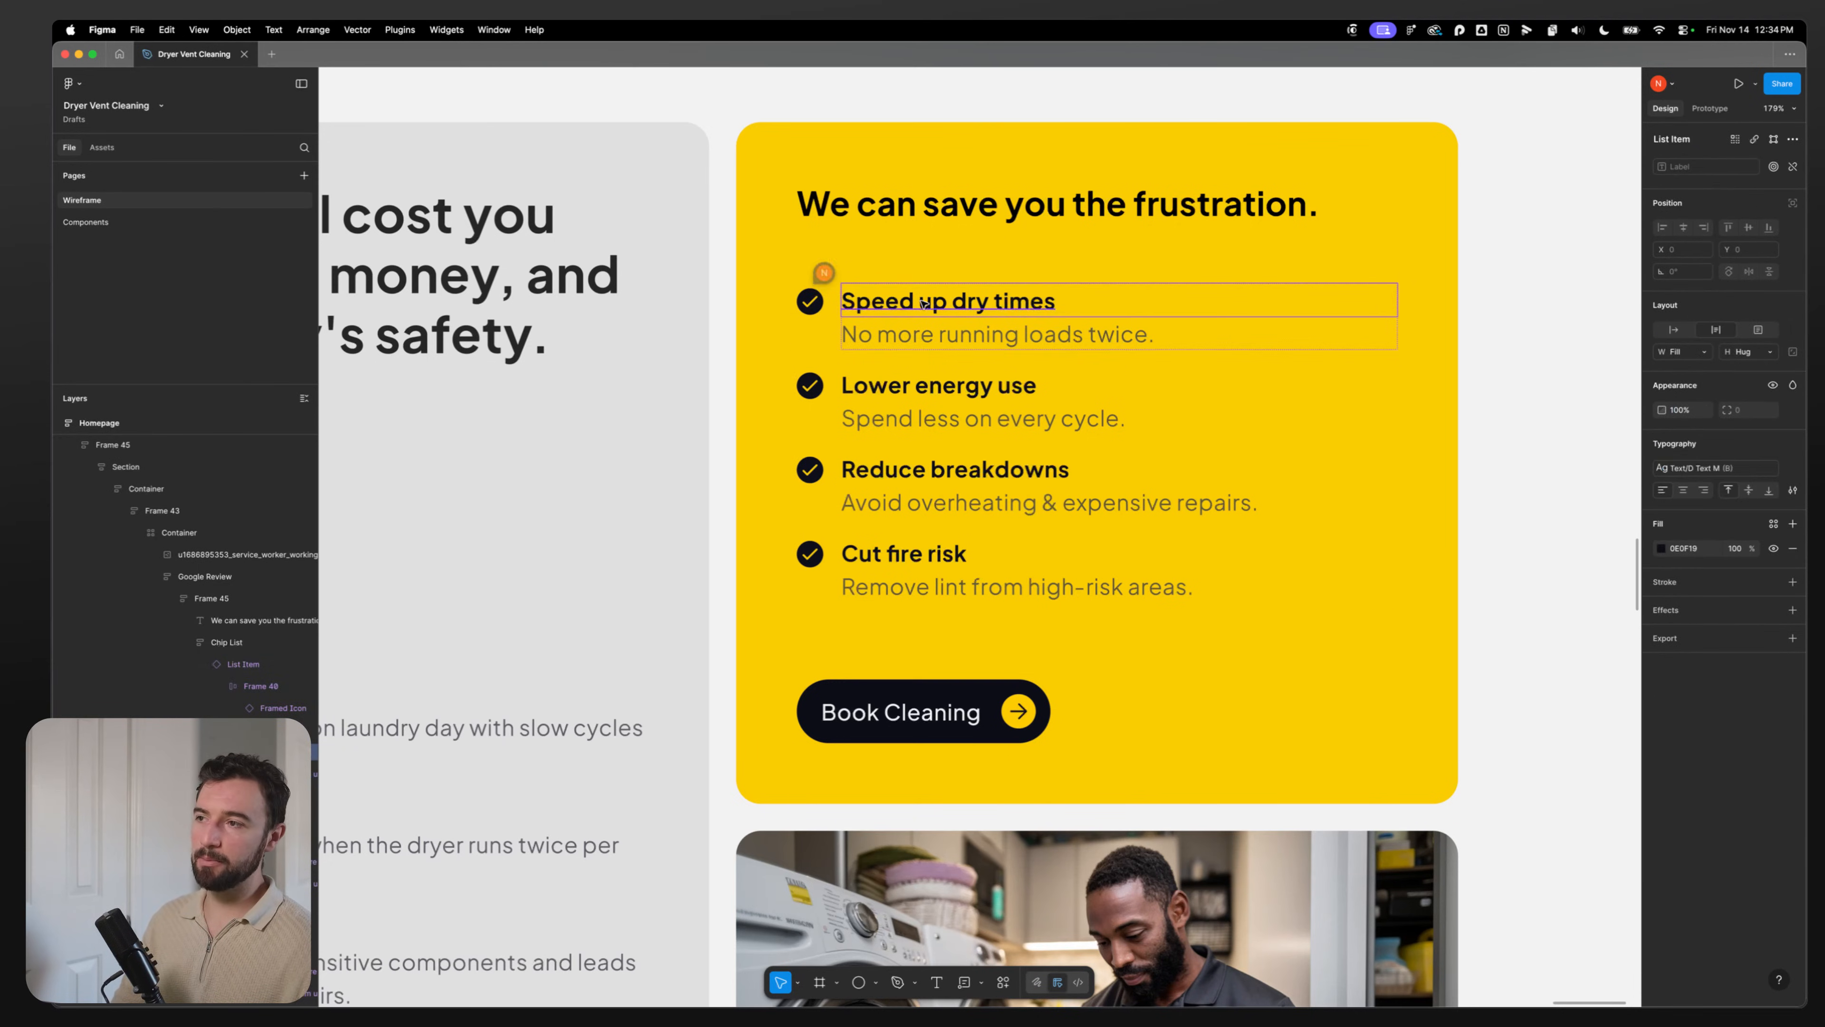
{"action": "left_click", "coordinate": [1716, 467]}
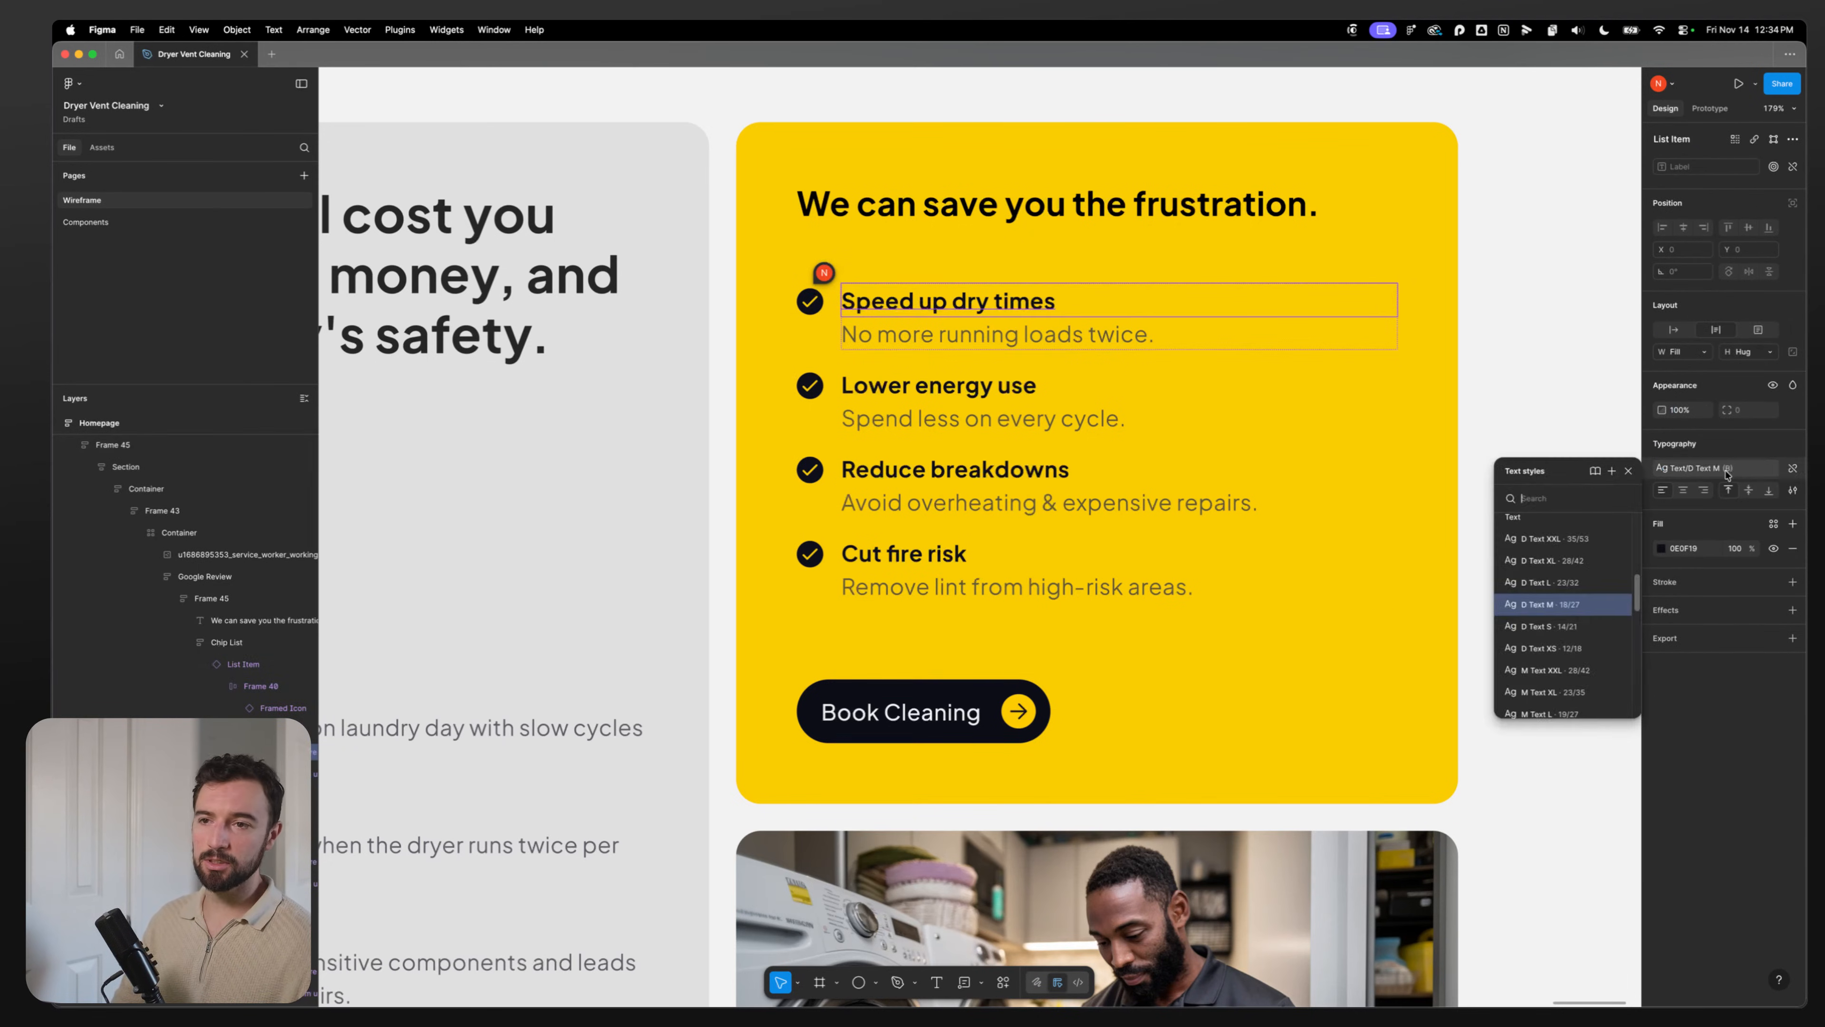
{"action": "scroll", "coordinate": [1566, 611], "scroll_direction": "up", "scroll_amount": 3}
{"action": "left_click", "coordinate": [1552, 572]}
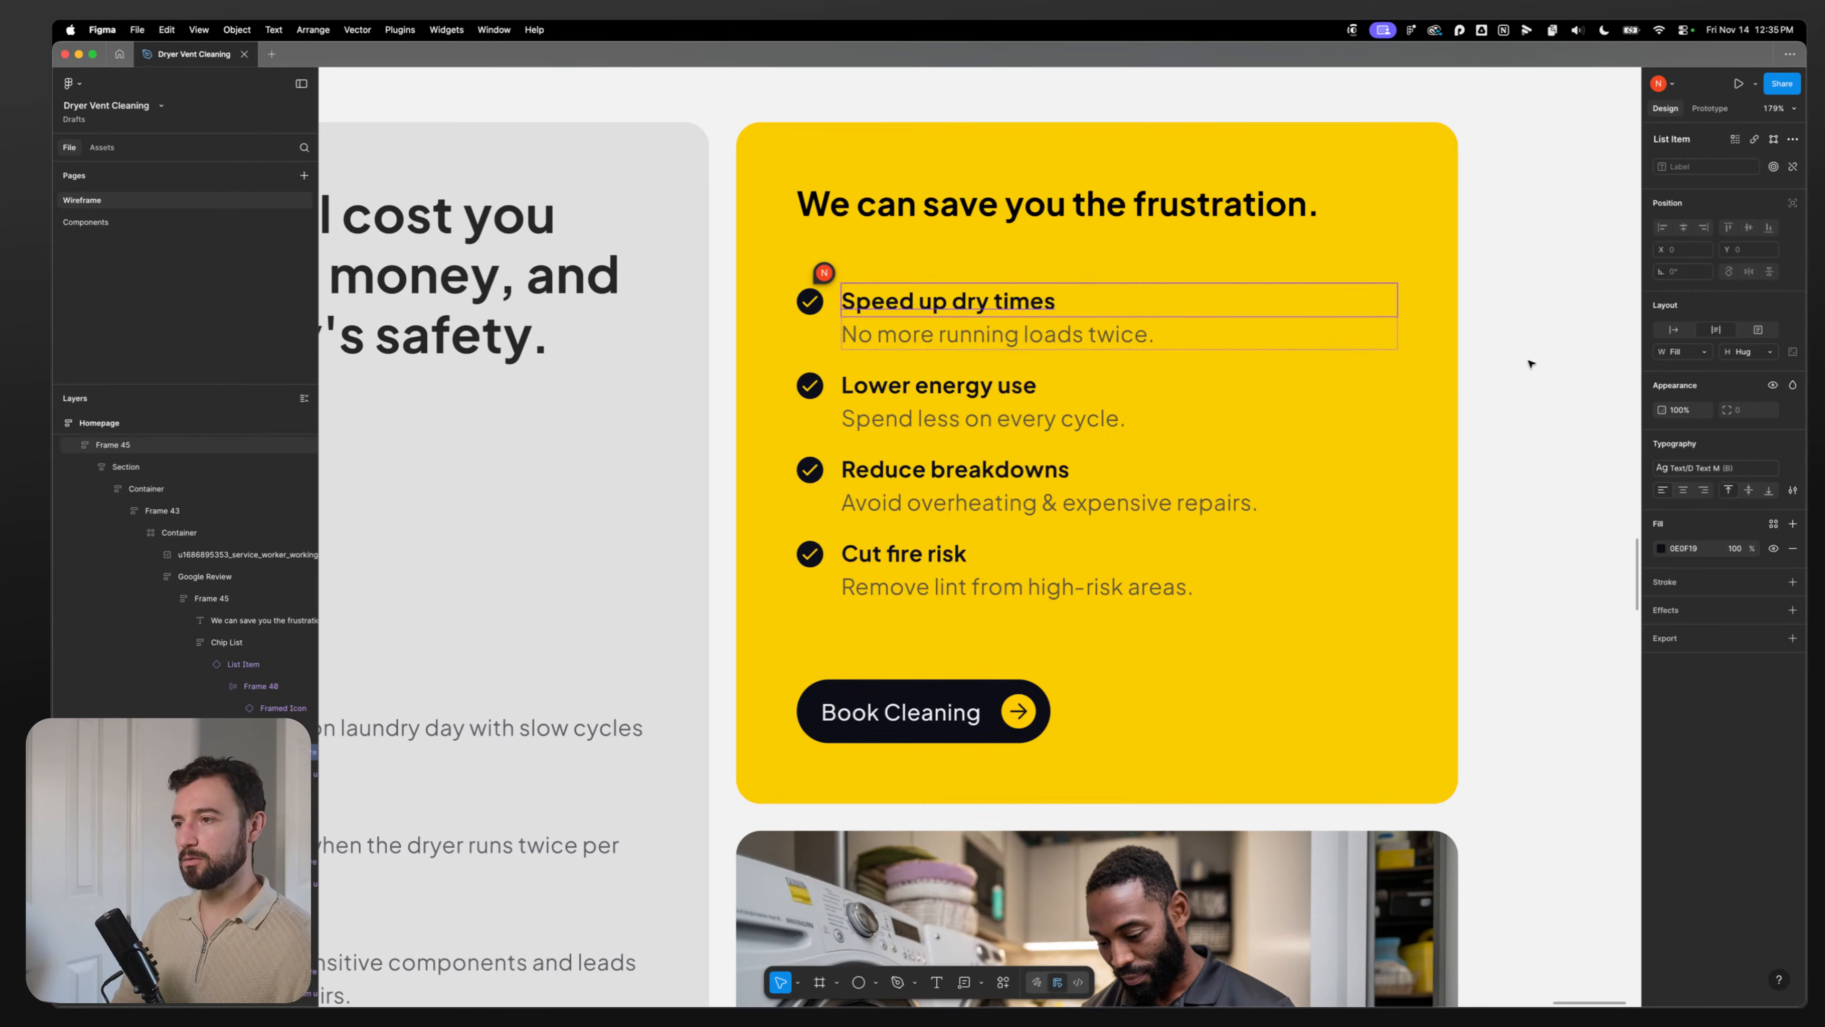
Step: Open the Contrasts checker and measure the contrast of the yellow card's description text against its yellow background
{"action": "left_click", "coordinate": [1067, 372]}
{"action": "left_click", "coordinate": [1352, 30]}
{"action": "left_click", "coordinate": [1369, 68]}
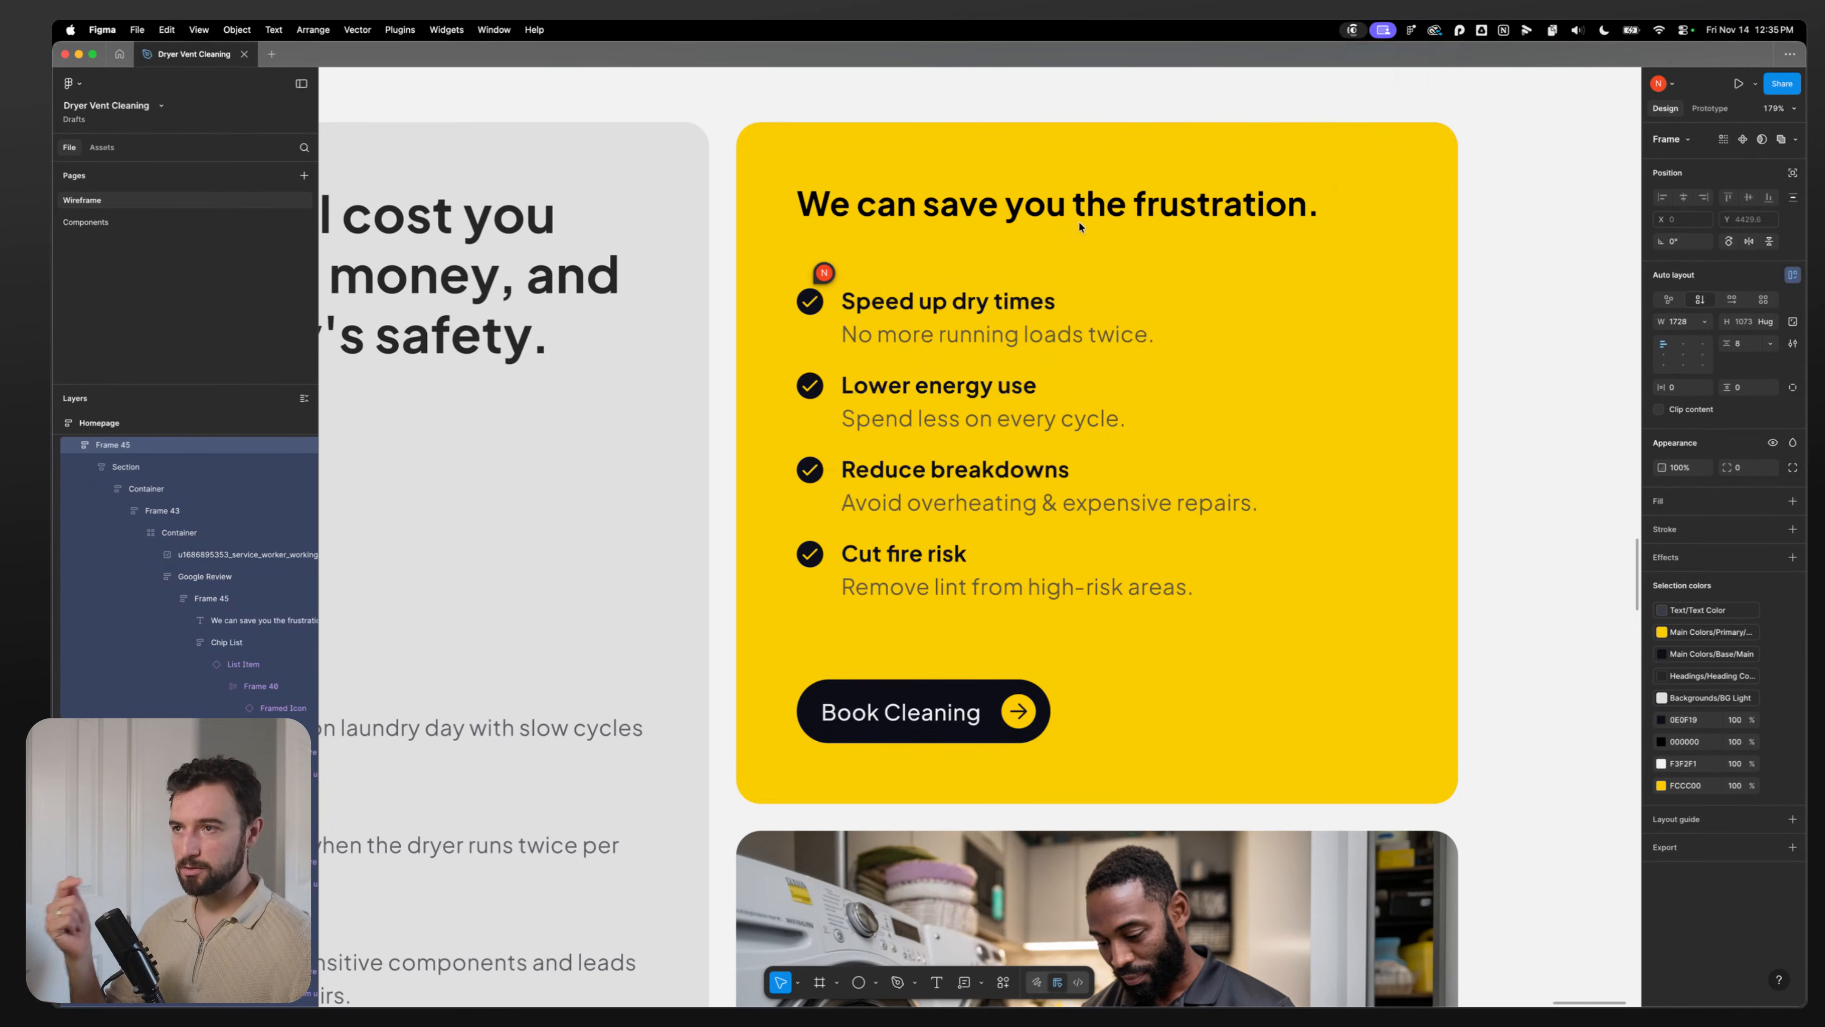
{"action": "left_click", "coordinate": [779, 489]}
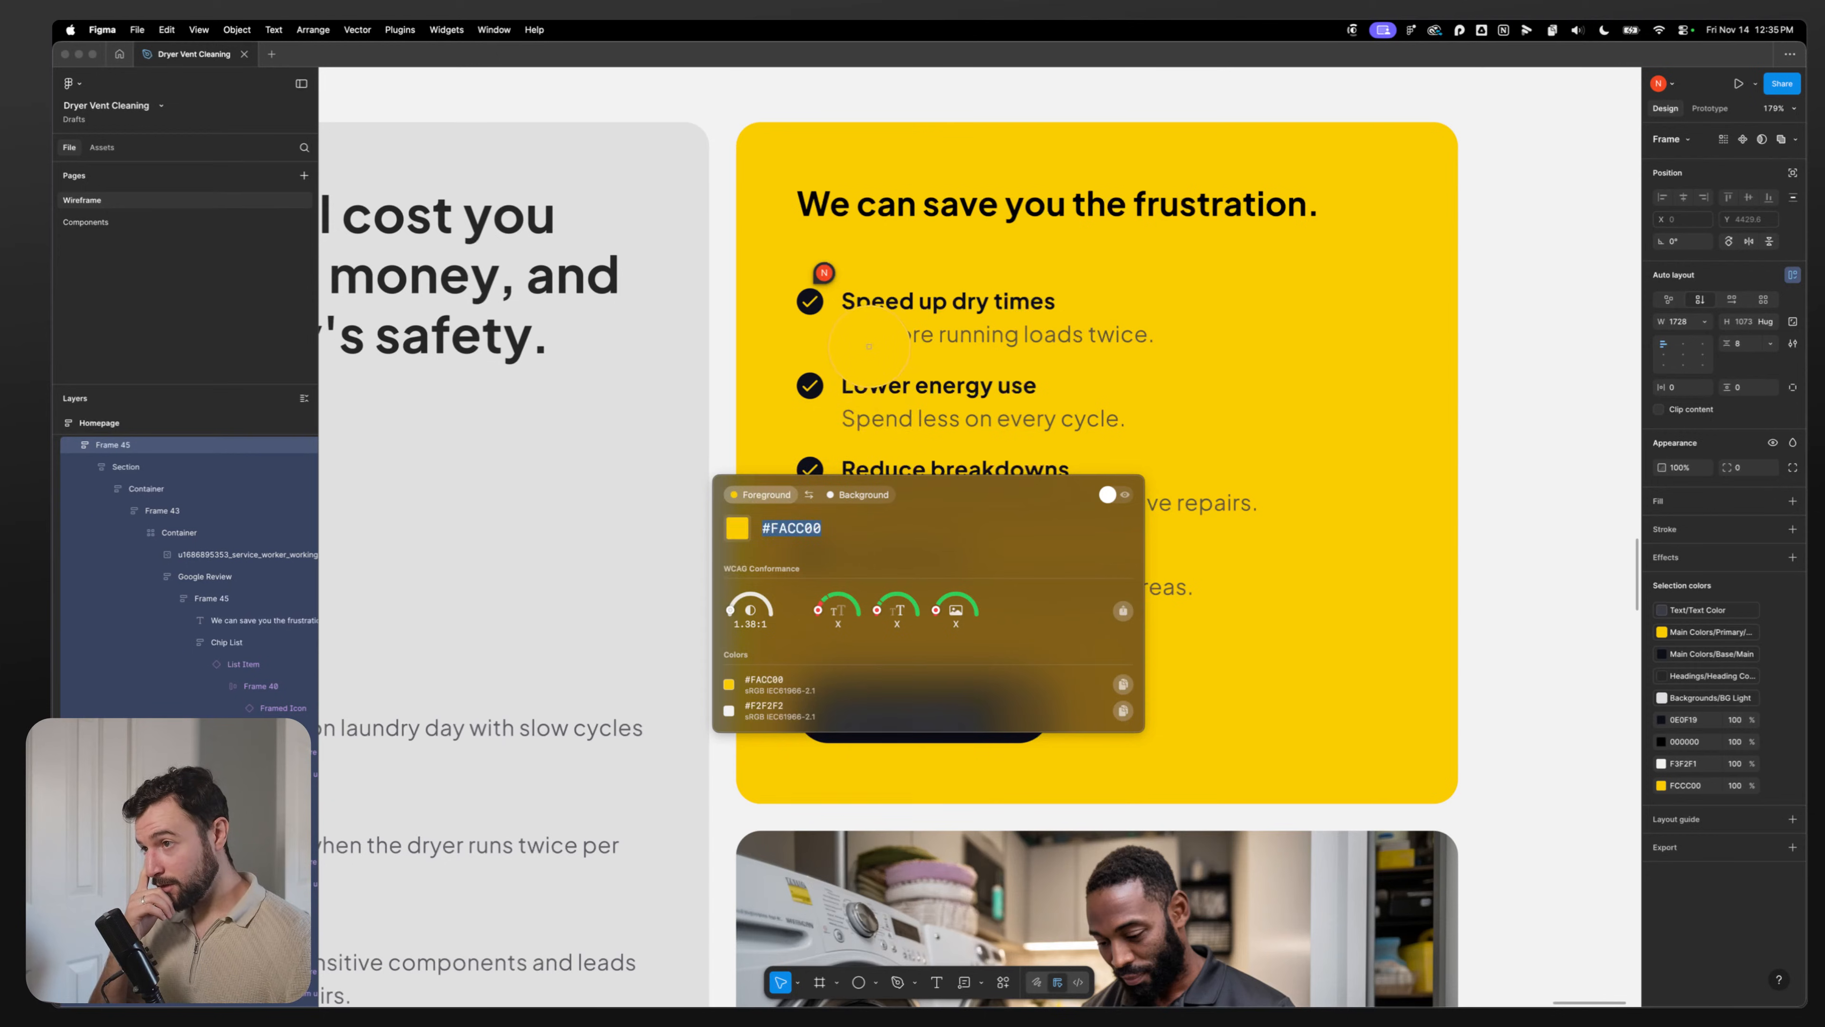
{"action": "left_click", "coordinate": [869, 338]}
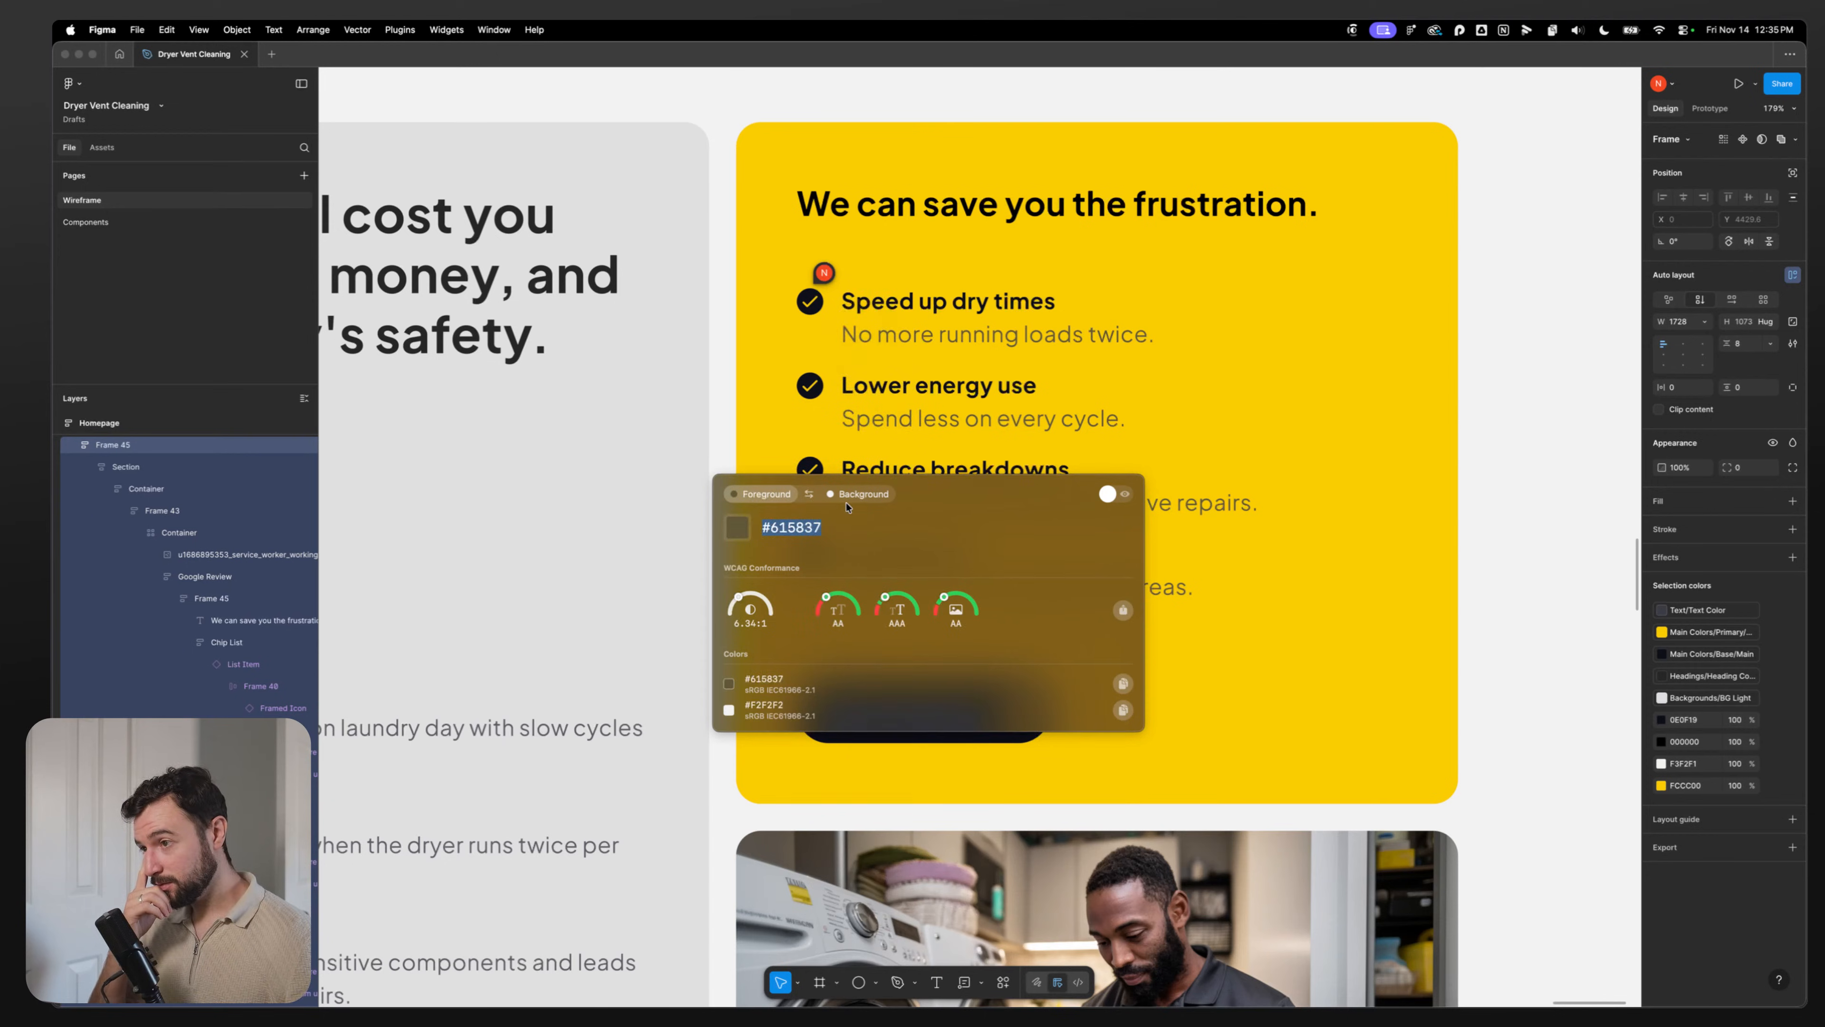
{"action": "left_click", "coordinate": [743, 527]}
{"action": "left_click", "coordinate": [1289, 321]}
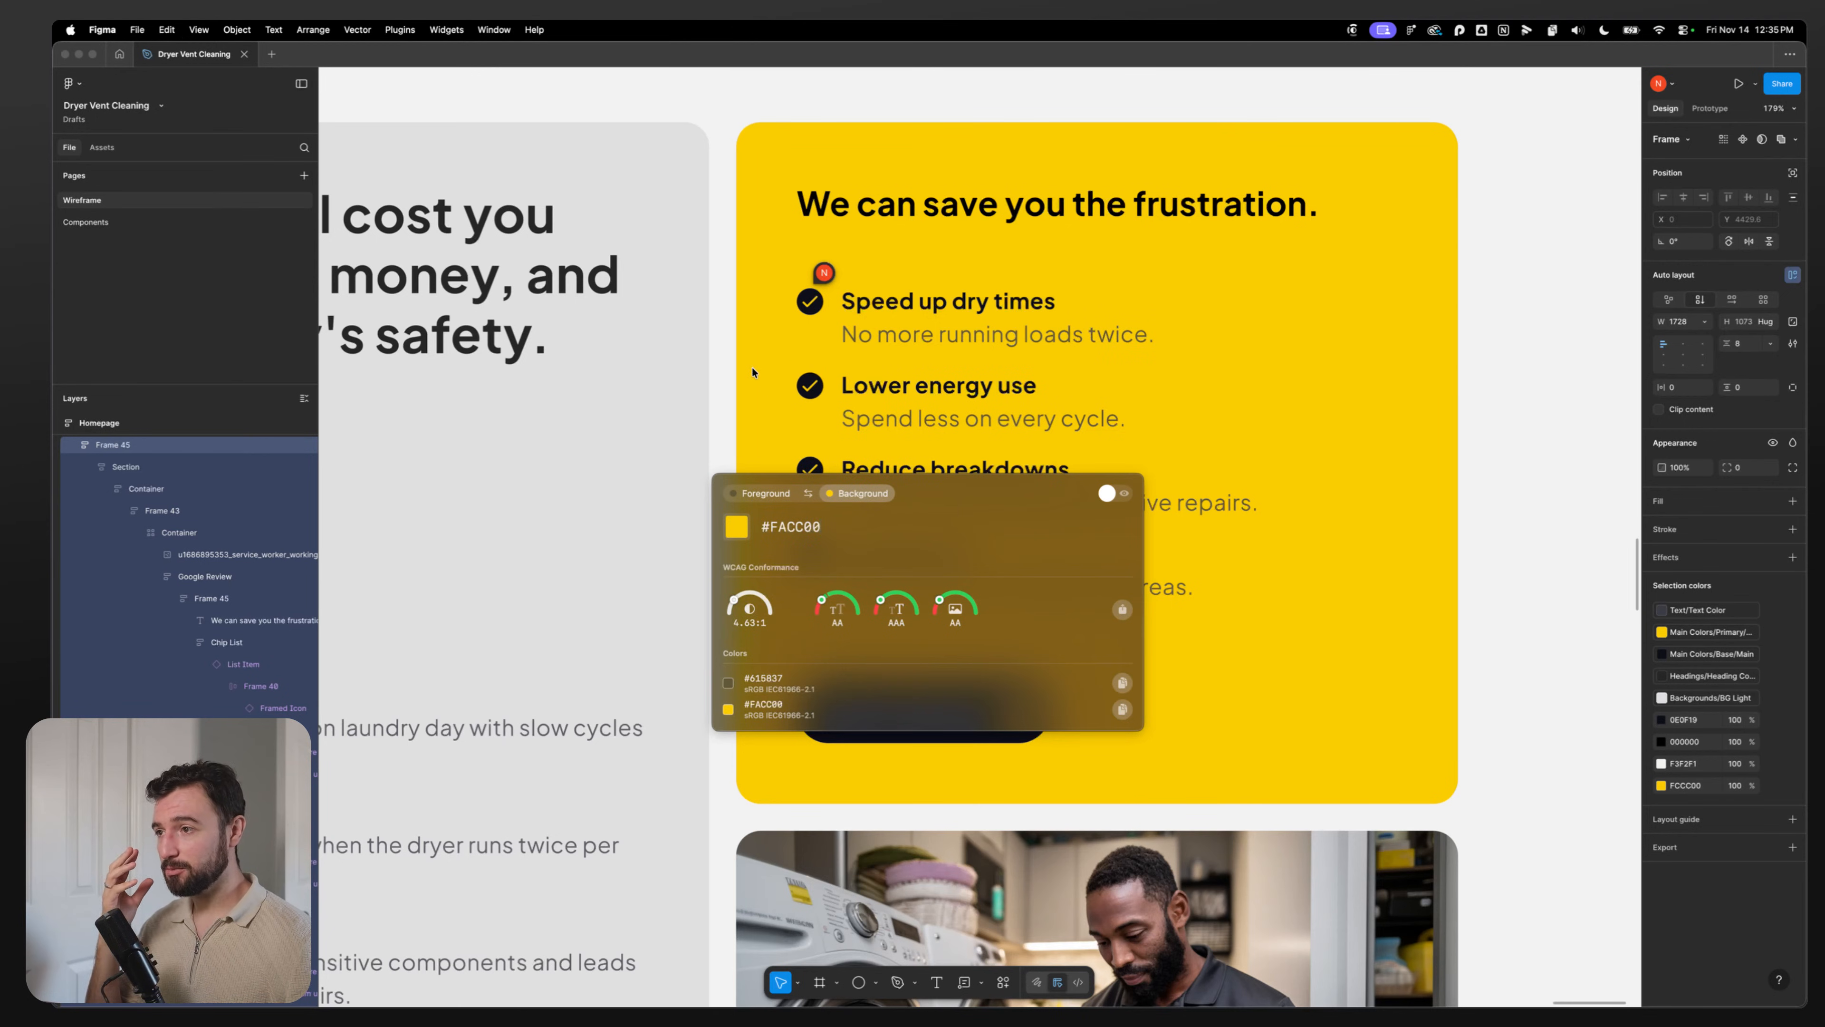
Step: Measure the contrast of the "Wasted Time" description text against the grey card's background, and dismiss the checker
{"action": "scroll", "coordinate": [750, 367], "scroll_direction": "left", "scroll_amount": 10}
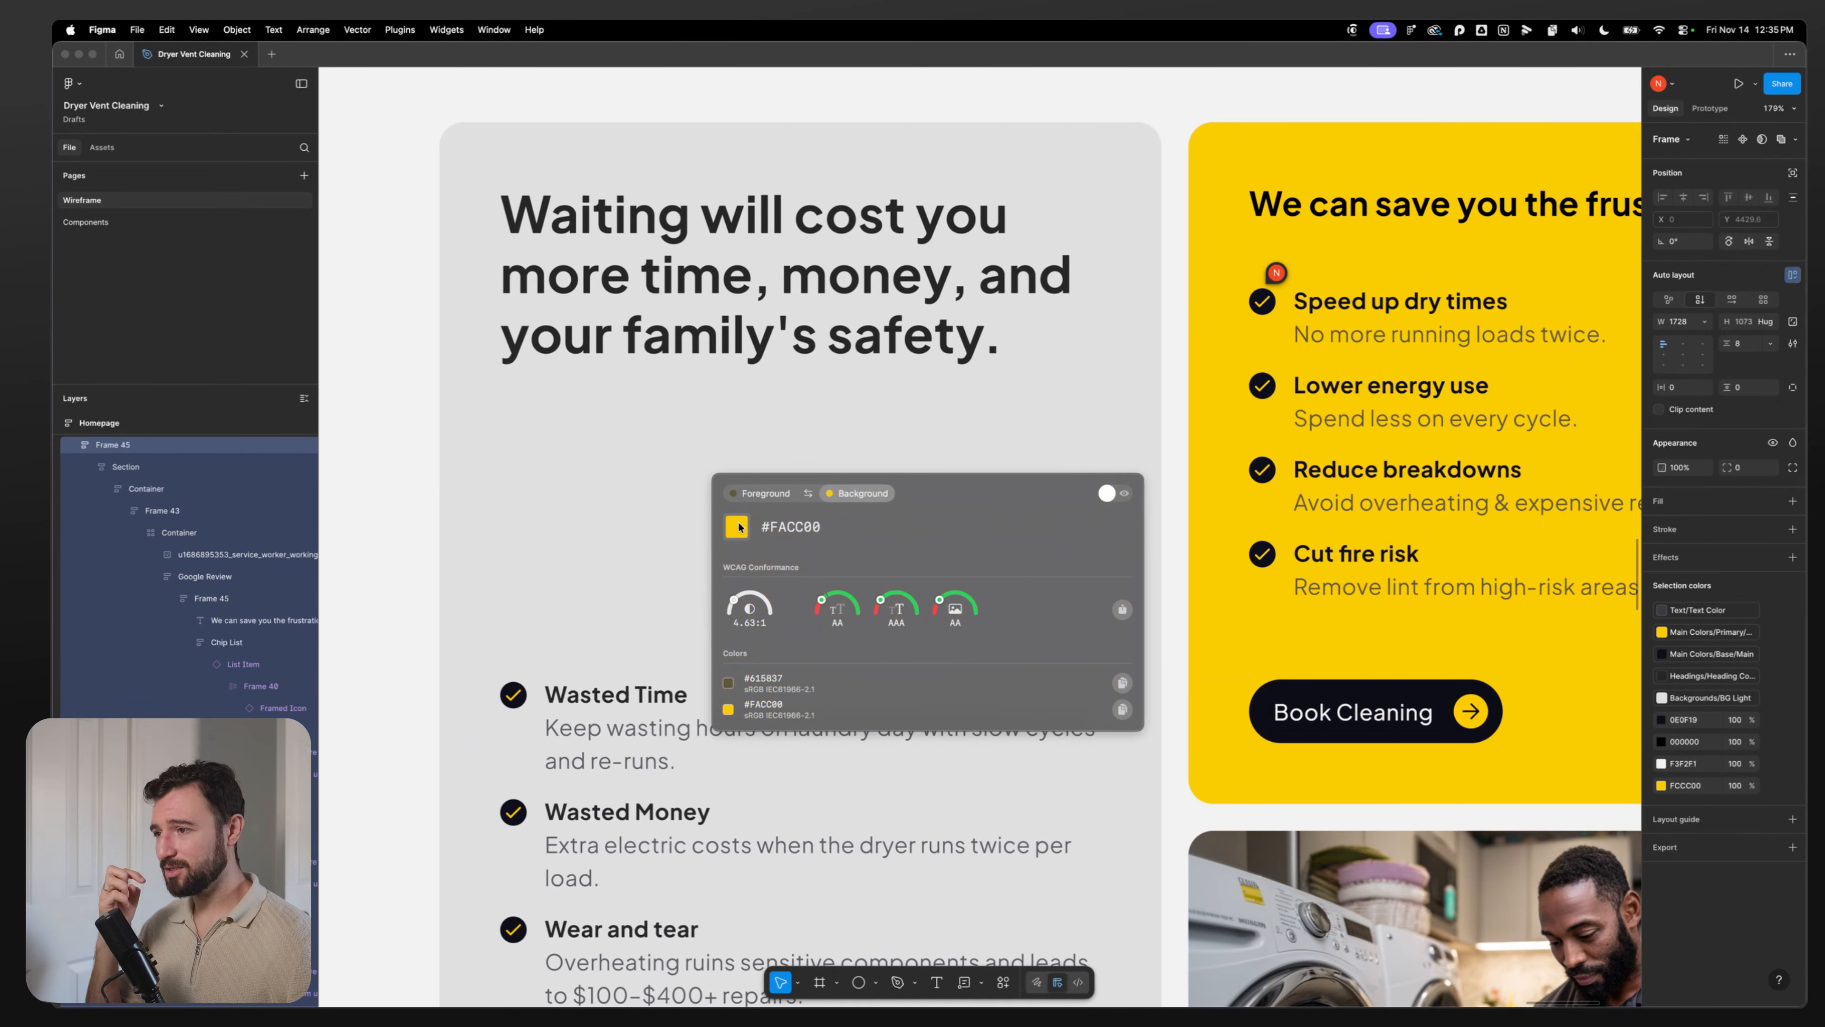
{"action": "left_click", "coordinate": [765, 493]}
{"action": "left_click", "coordinate": [734, 529]}
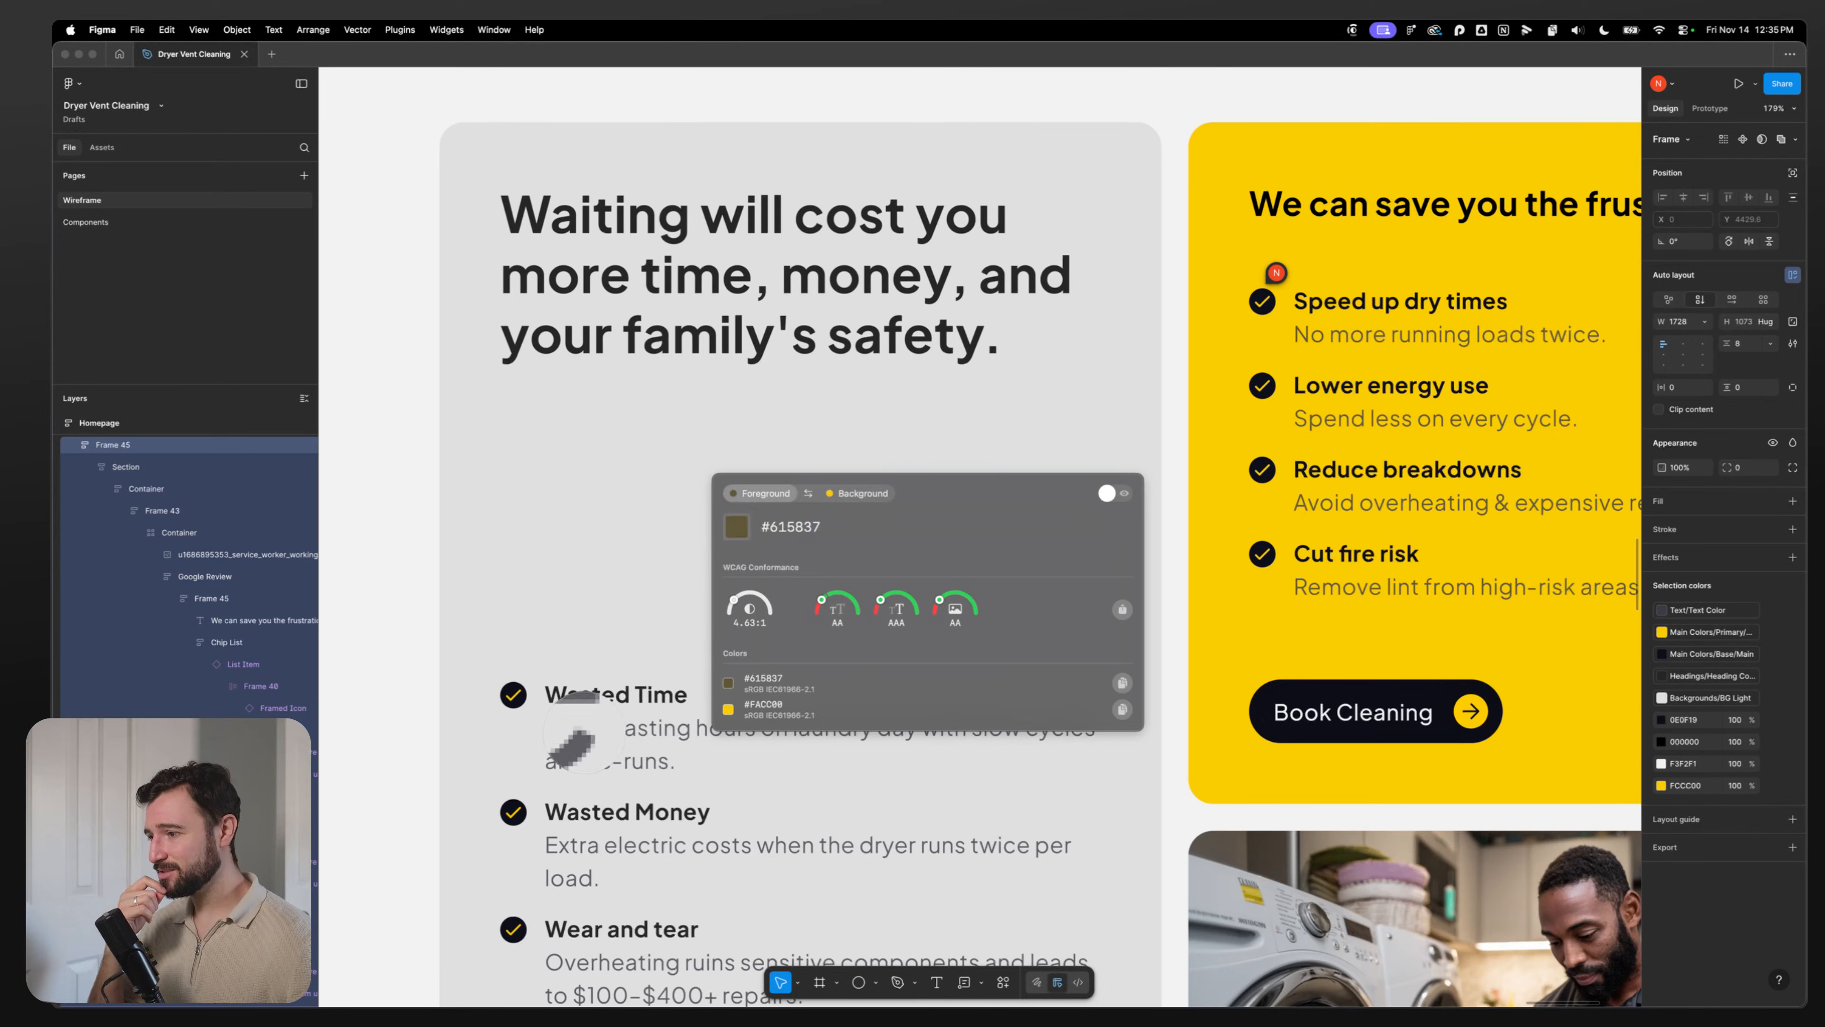
{"action": "left_click", "coordinate": [552, 737]}
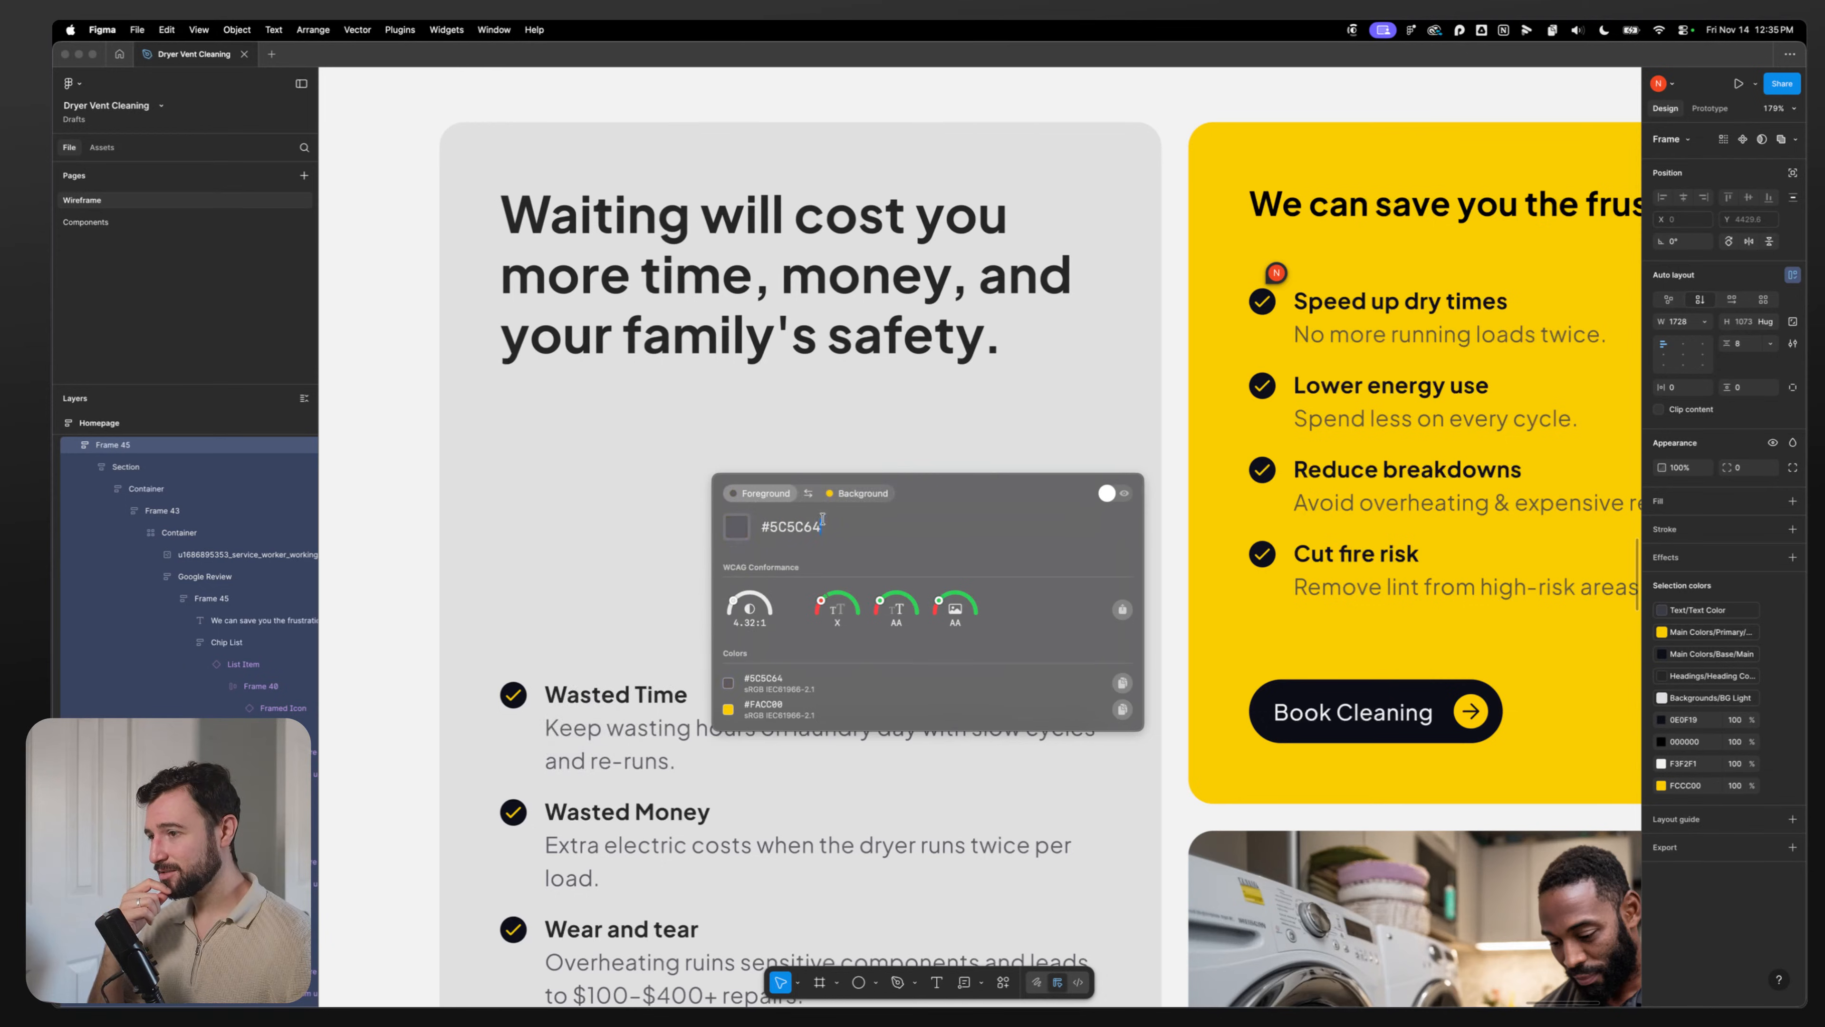
{"action": "left_click", "coordinate": [746, 536]}
{"action": "left_click", "coordinate": [582, 647]}
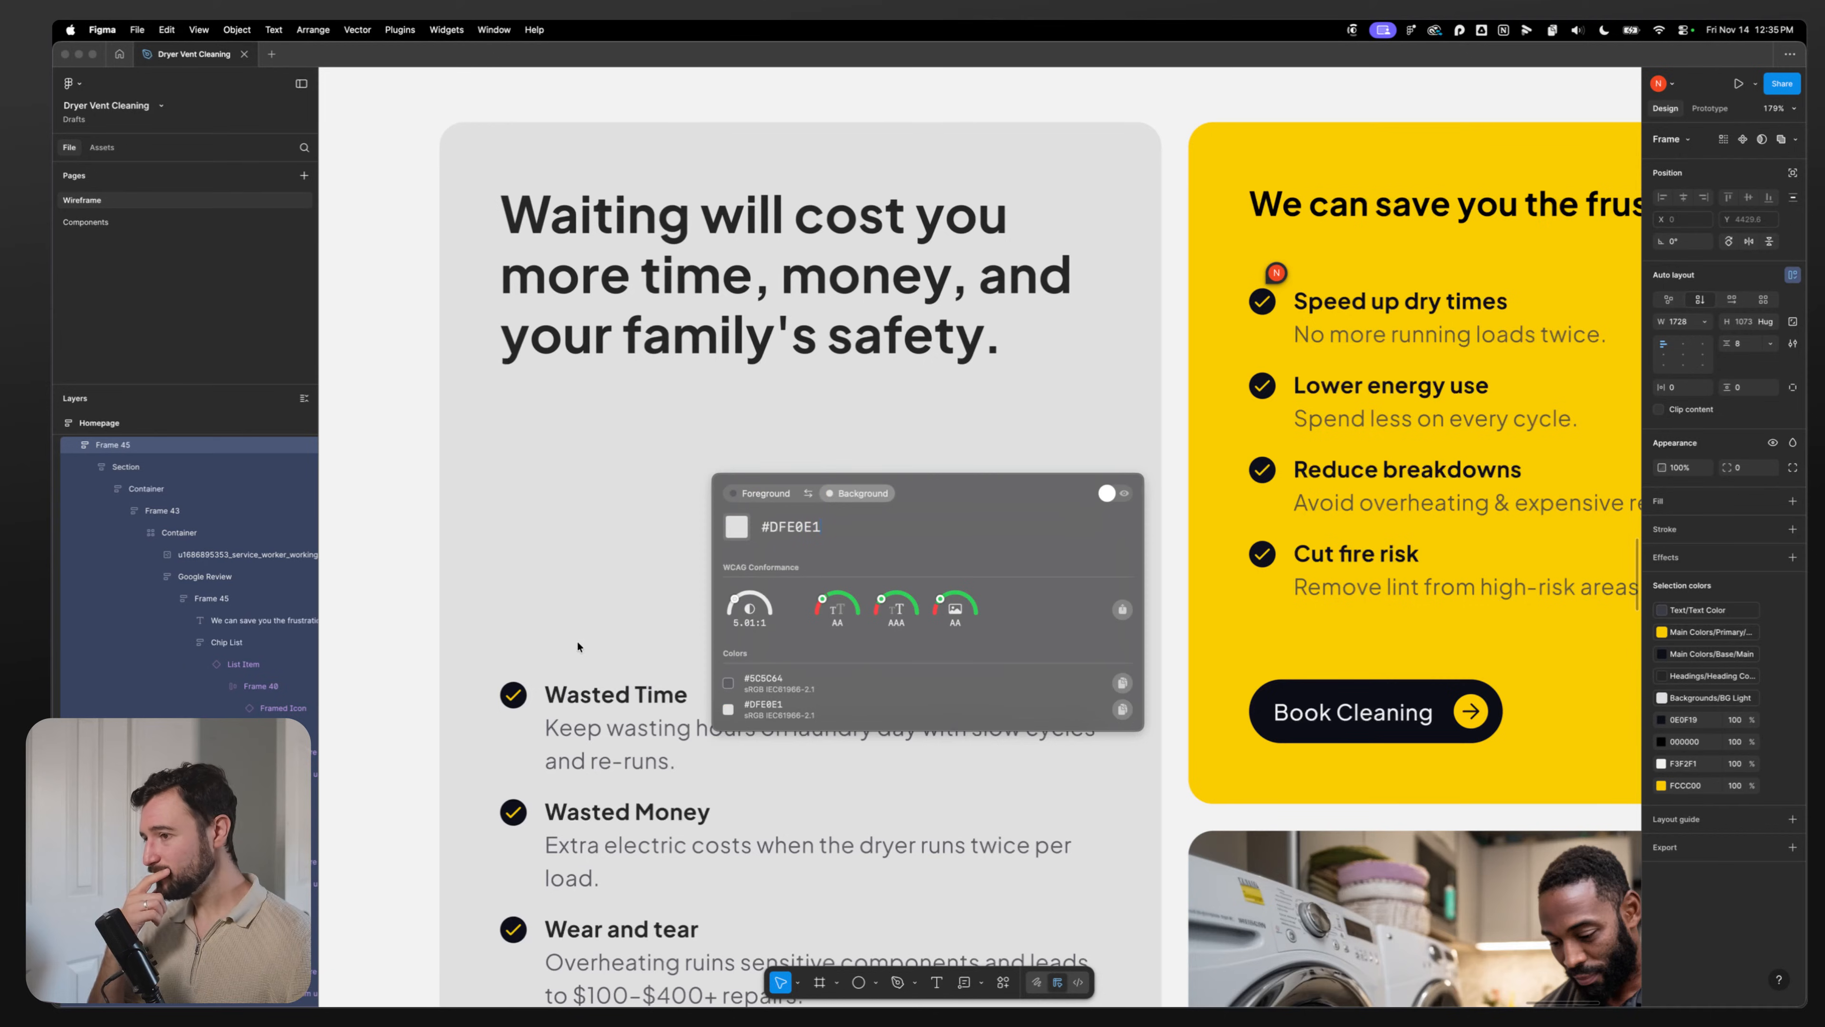
{"action": "left_click", "coordinate": [1020, 445]}
{"action": "left_click", "coordinate": [1003, 982]}
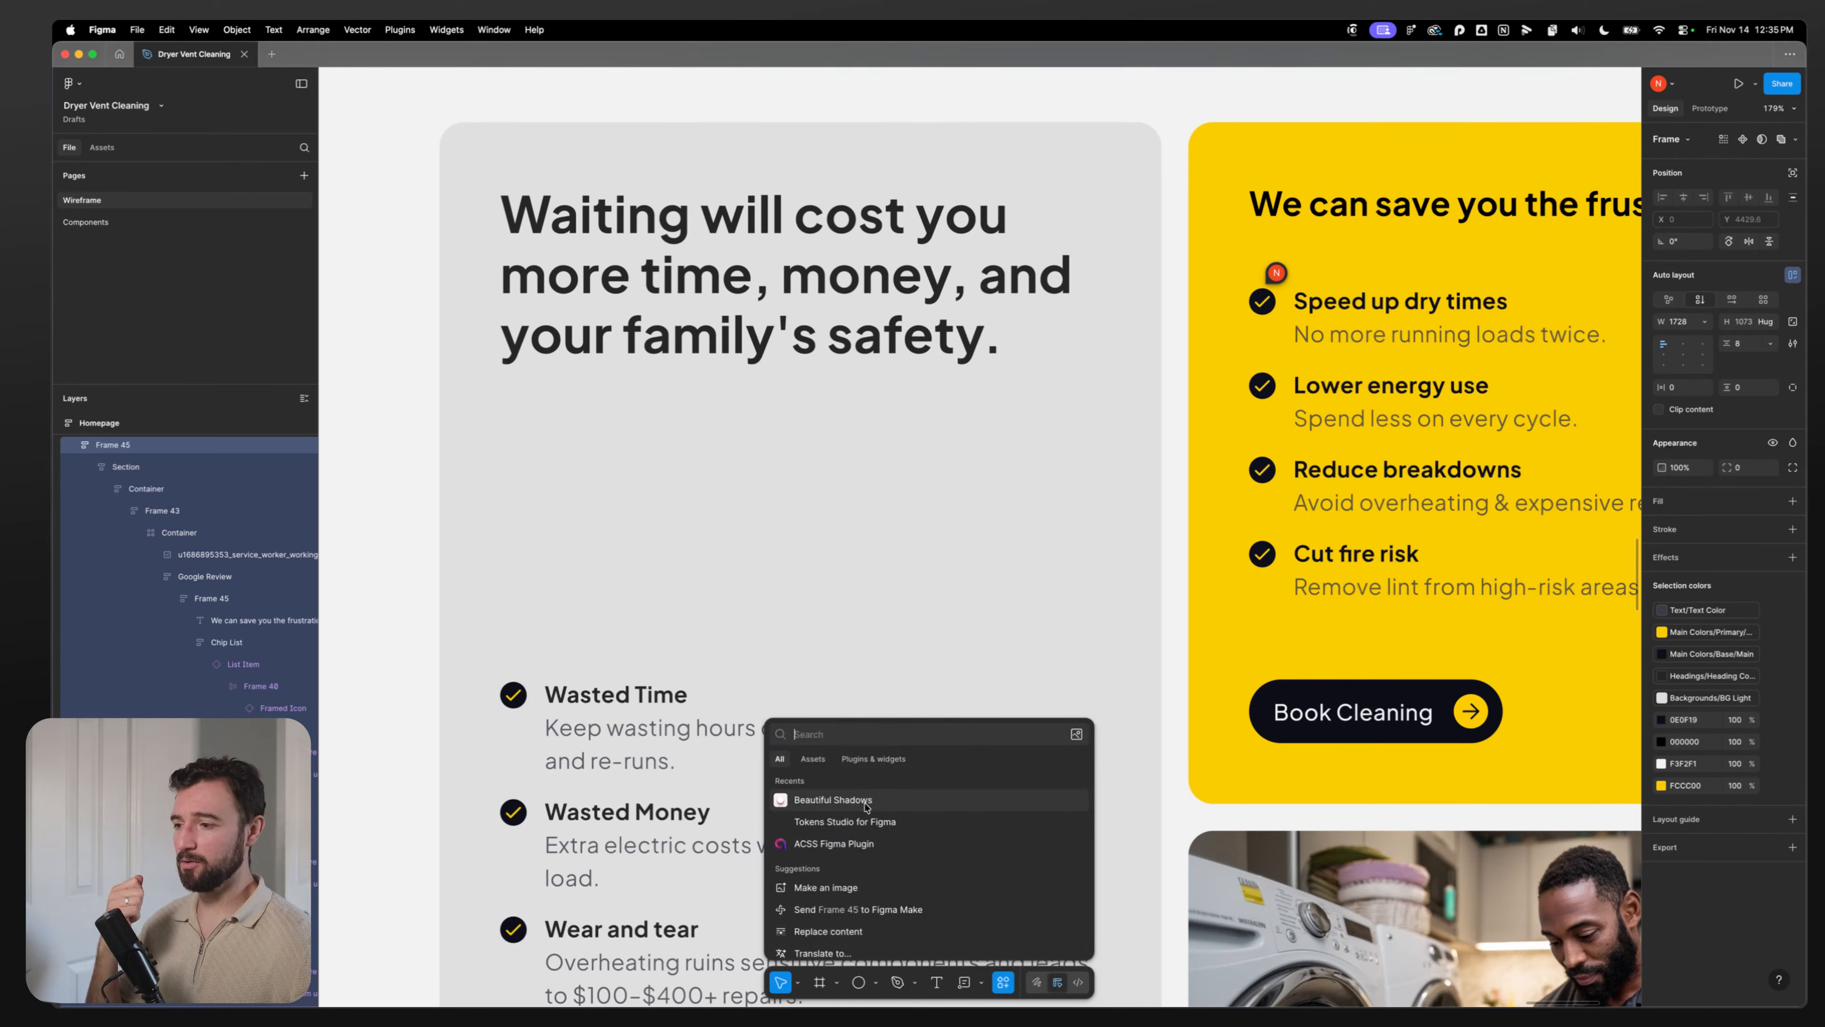
{"action": "key", "text": "Escape"}
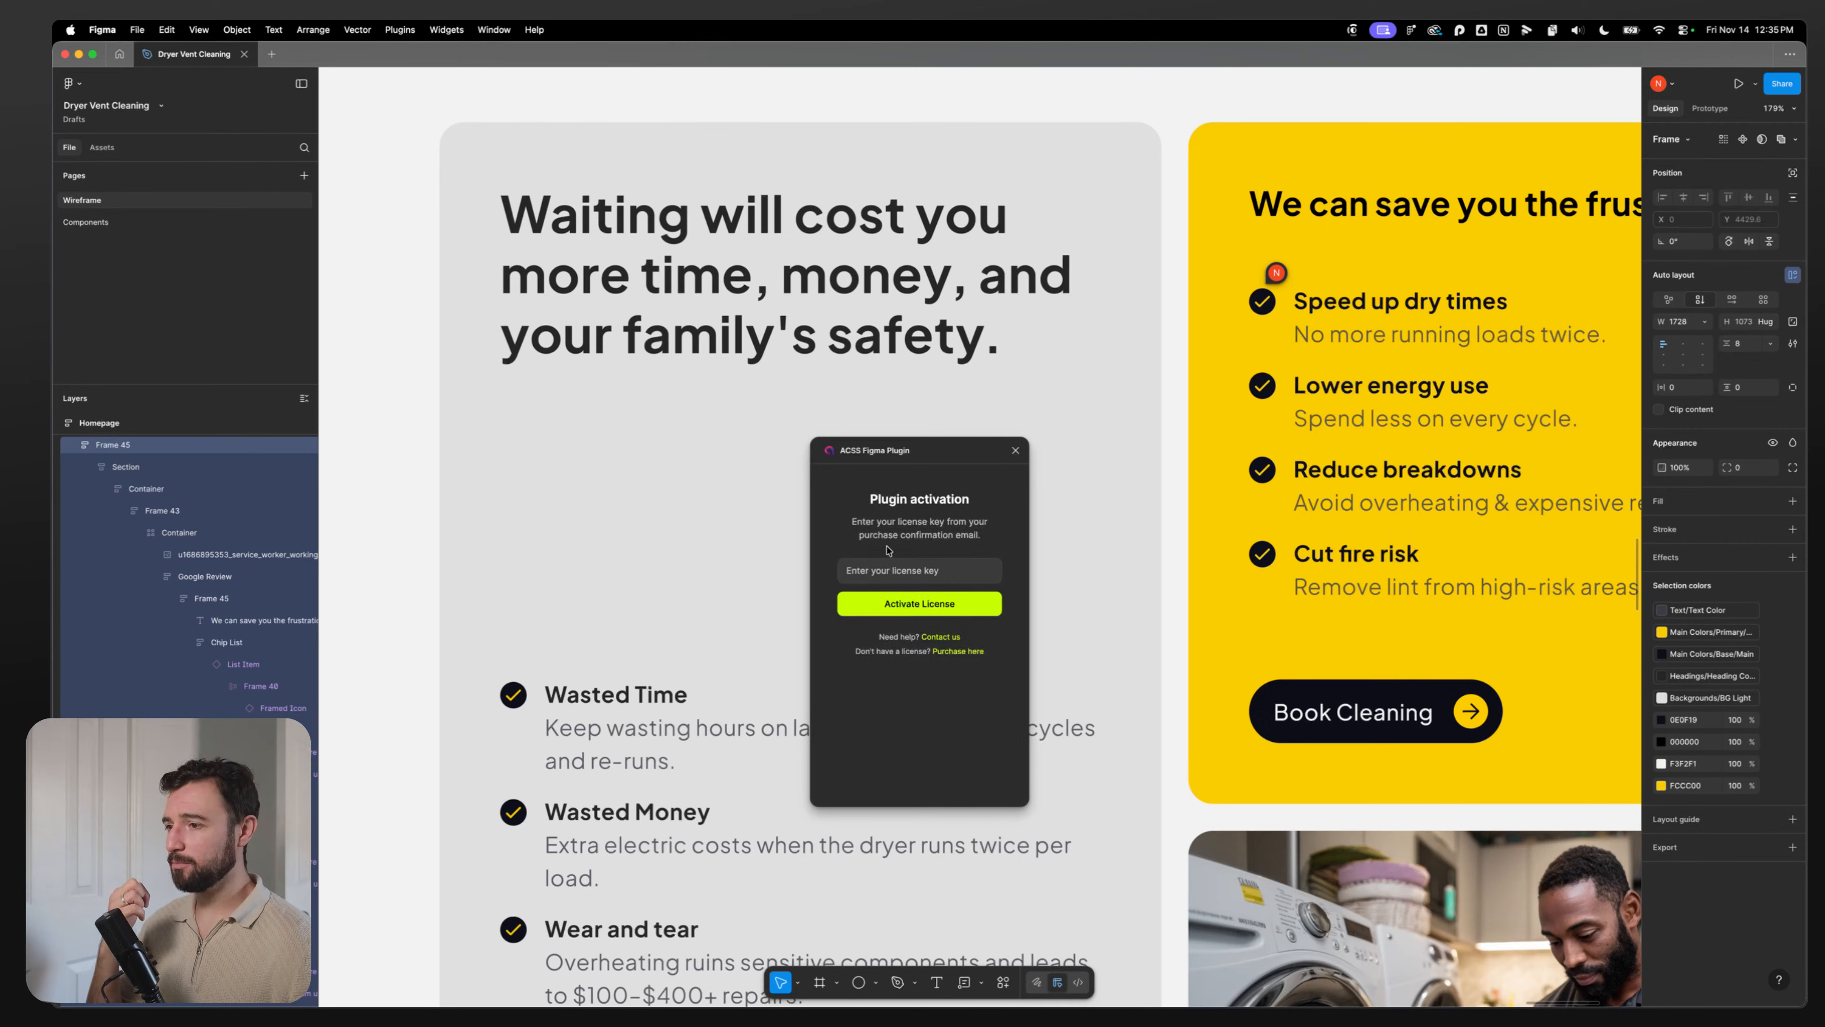
{"action": "left_click", "coordinate": [1015, 451]}
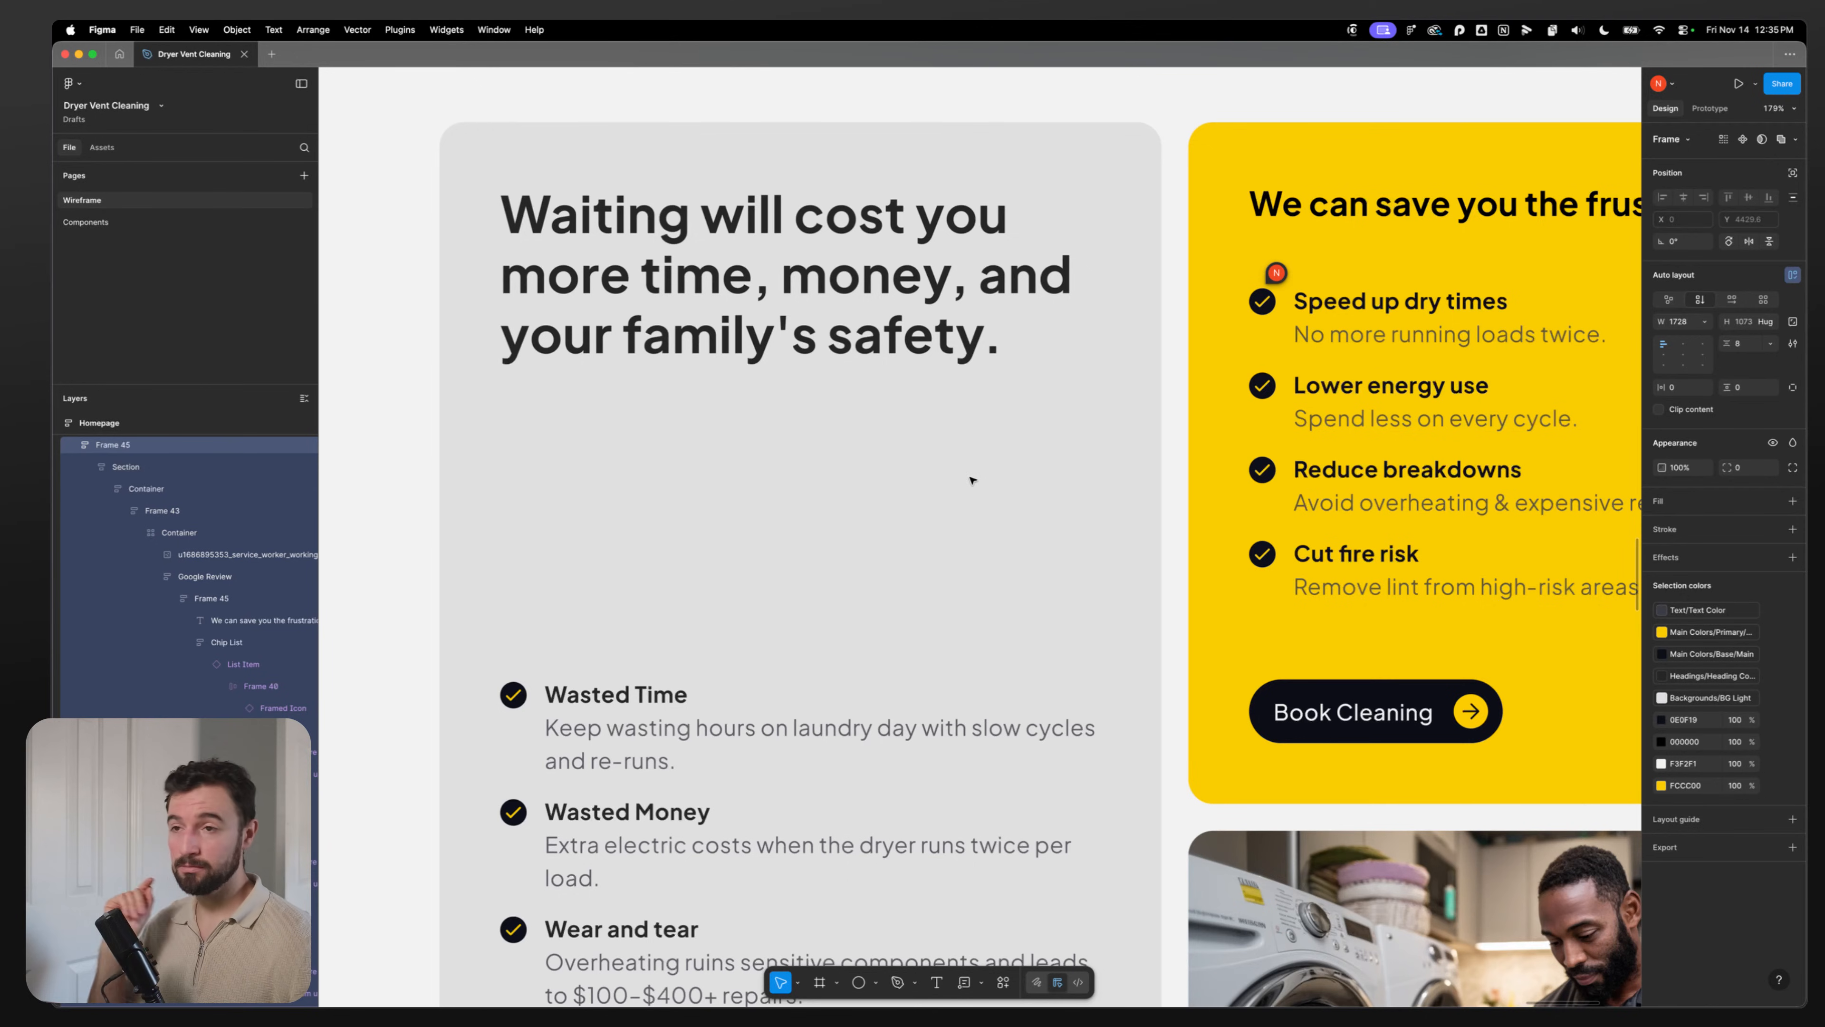
Step: Switch to the browser and open the Automatic.css website in a new tab by searching for "acss"
{"action": "scroll", "coordinate": [413, 433], "scroll_direction": "down", "scroll_amount": 5}
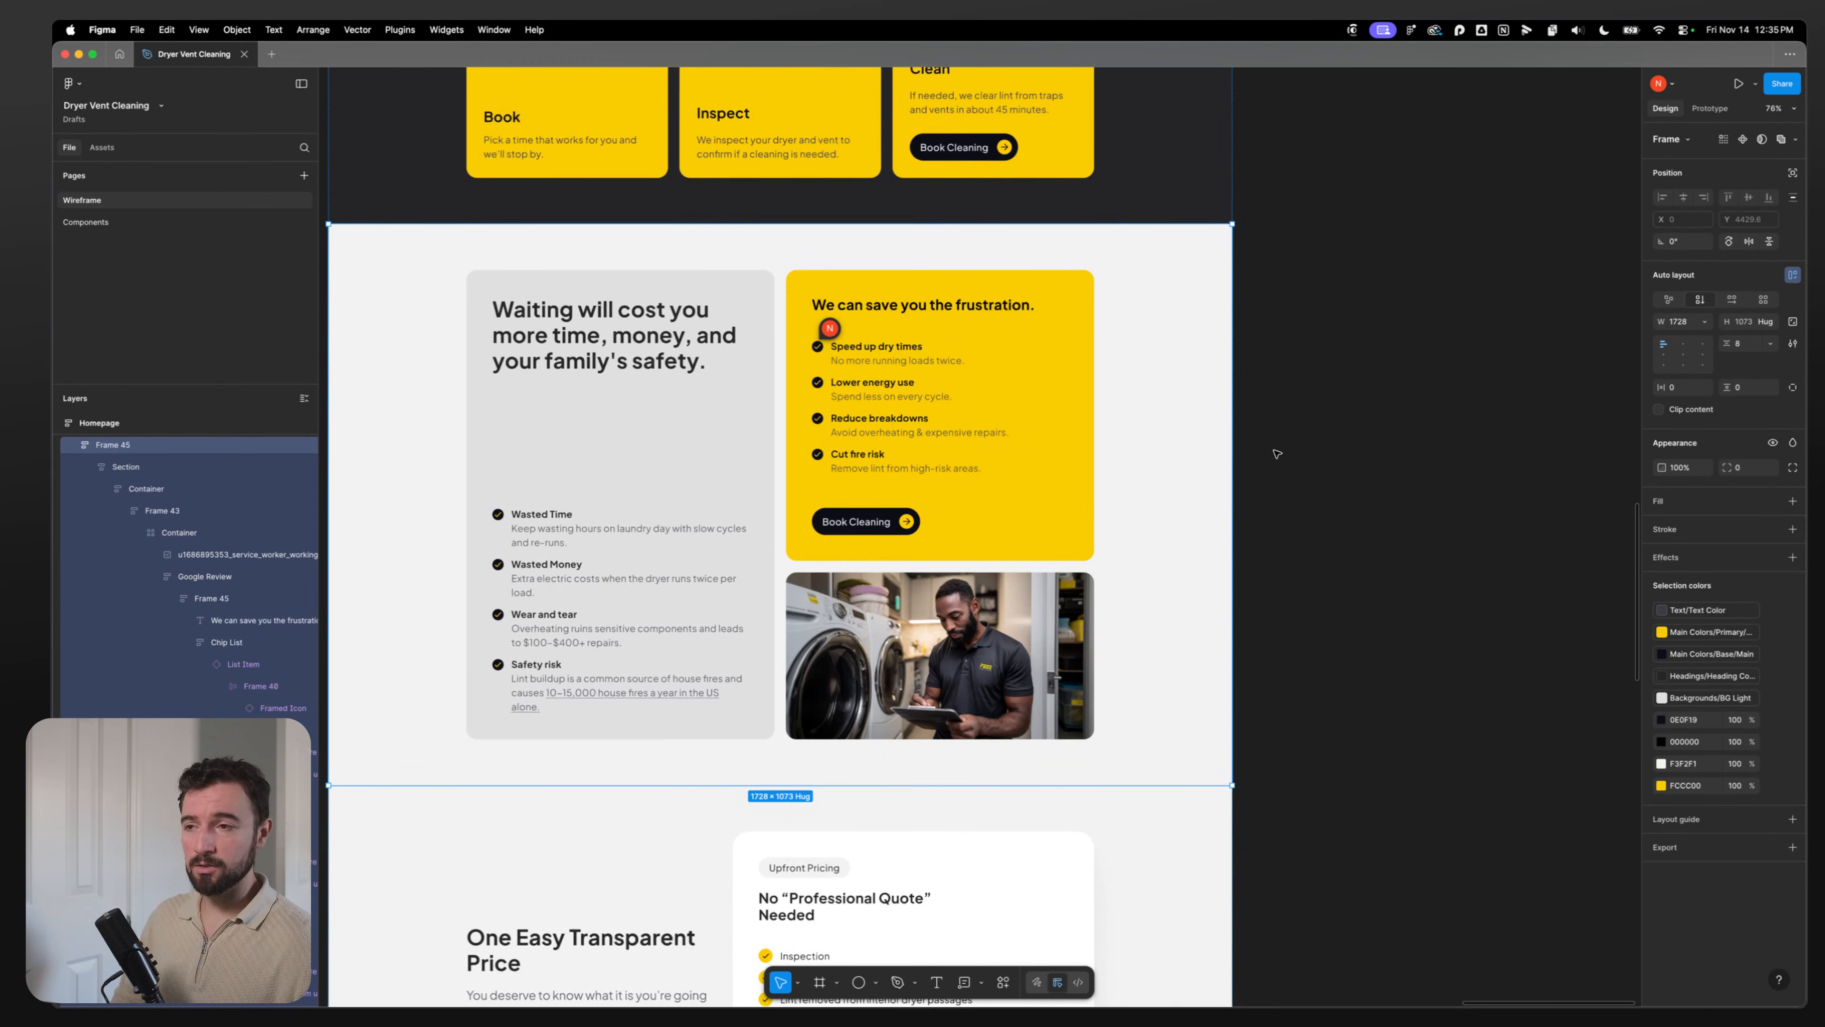
{"action": "left_click", "coordinate": [779, 985]}
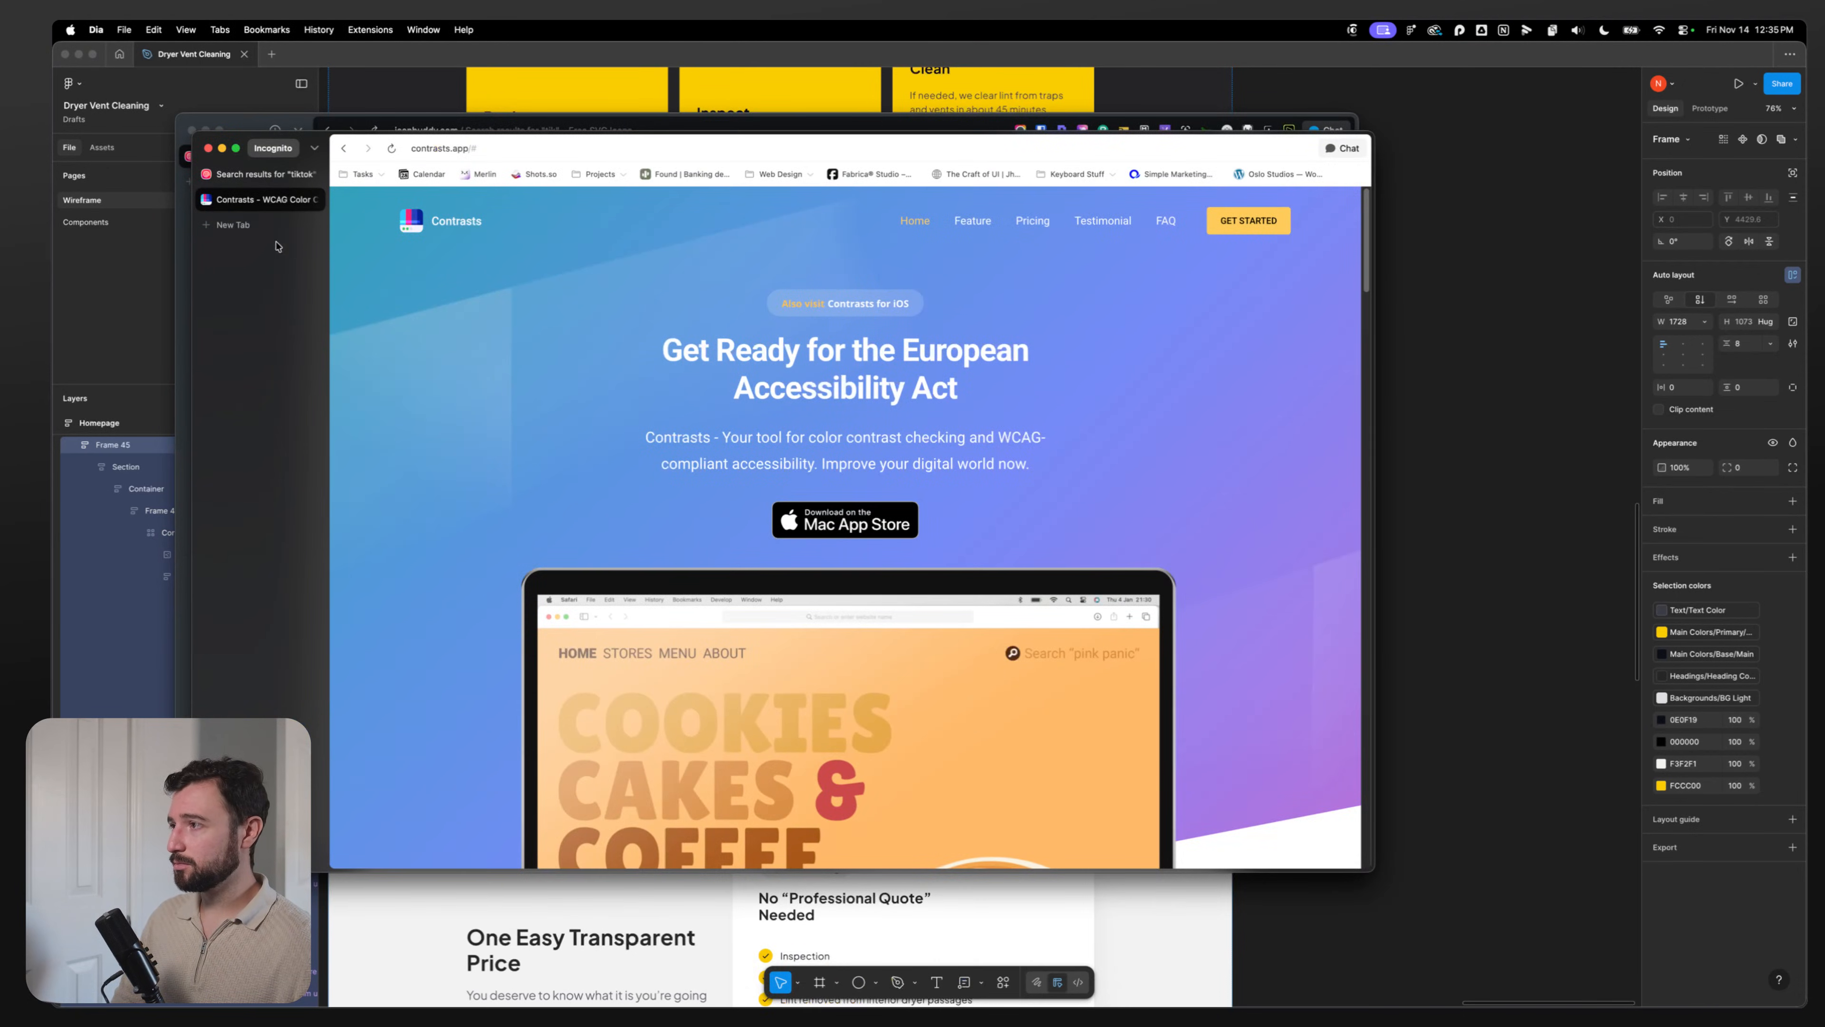
{"action": "left_click", "coordinate": [248, 229]}
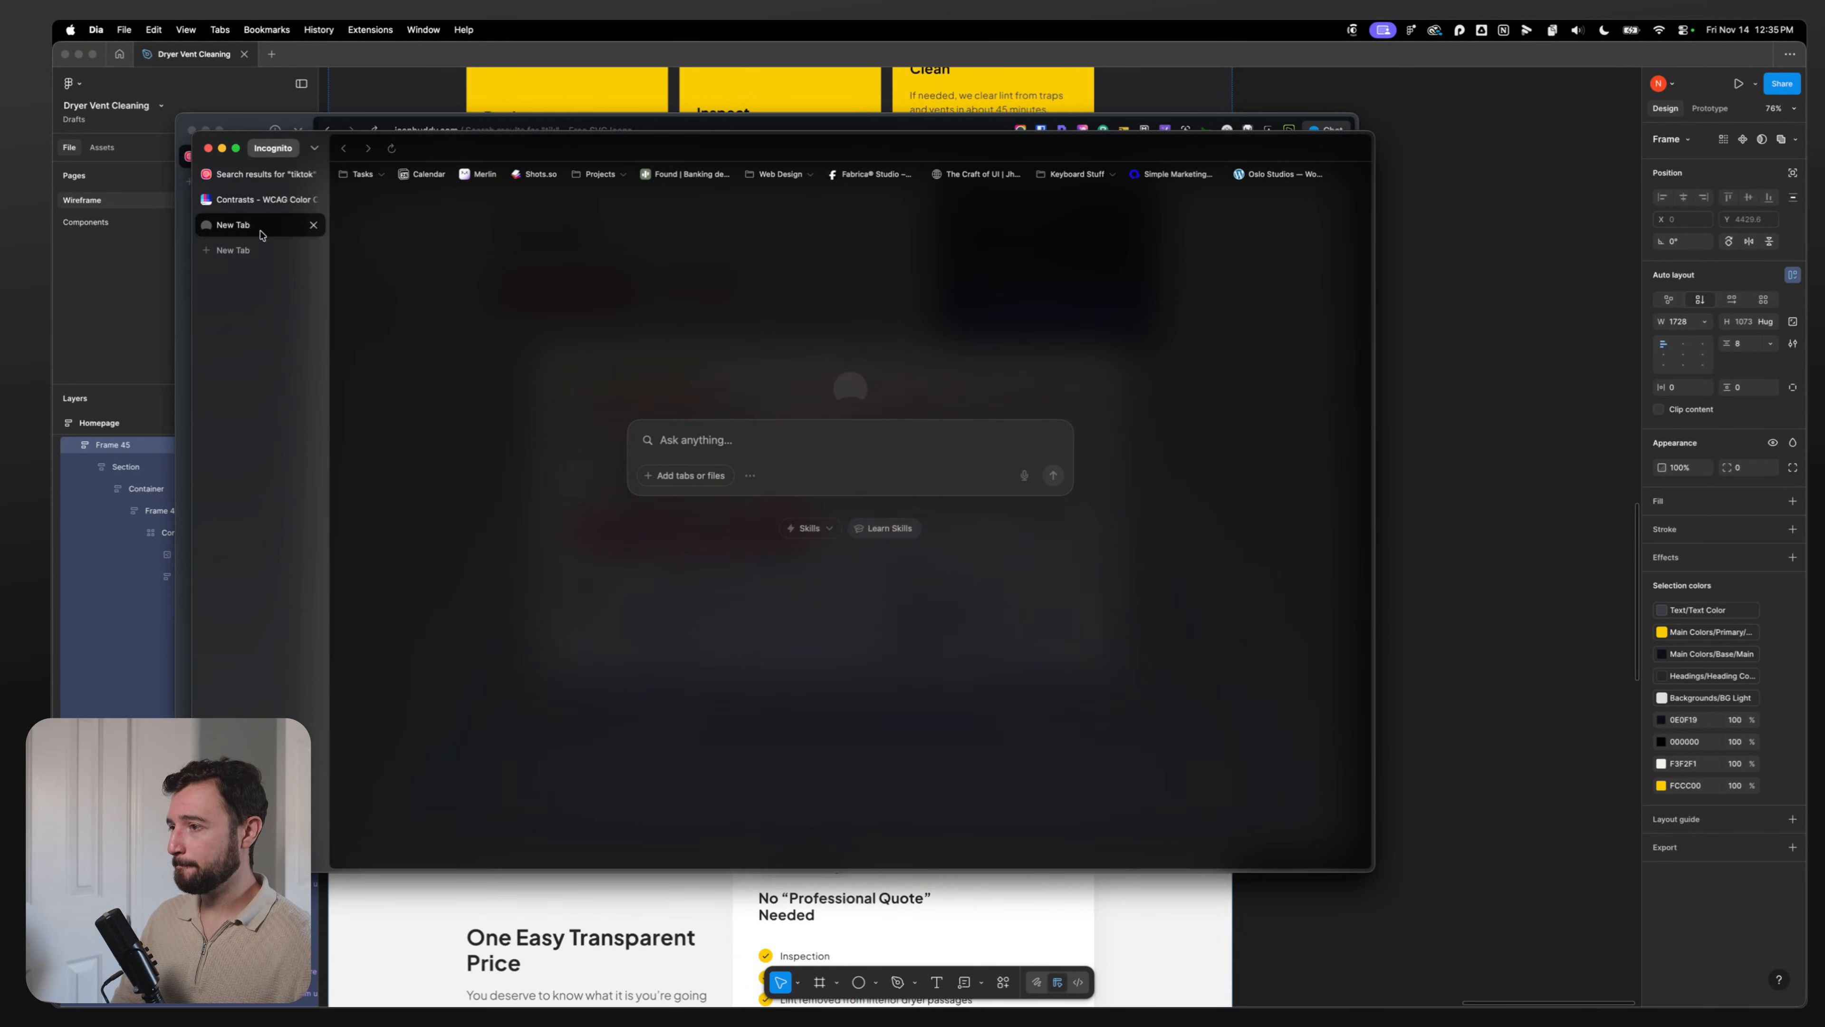
{"action": "type", "text": "acss"}
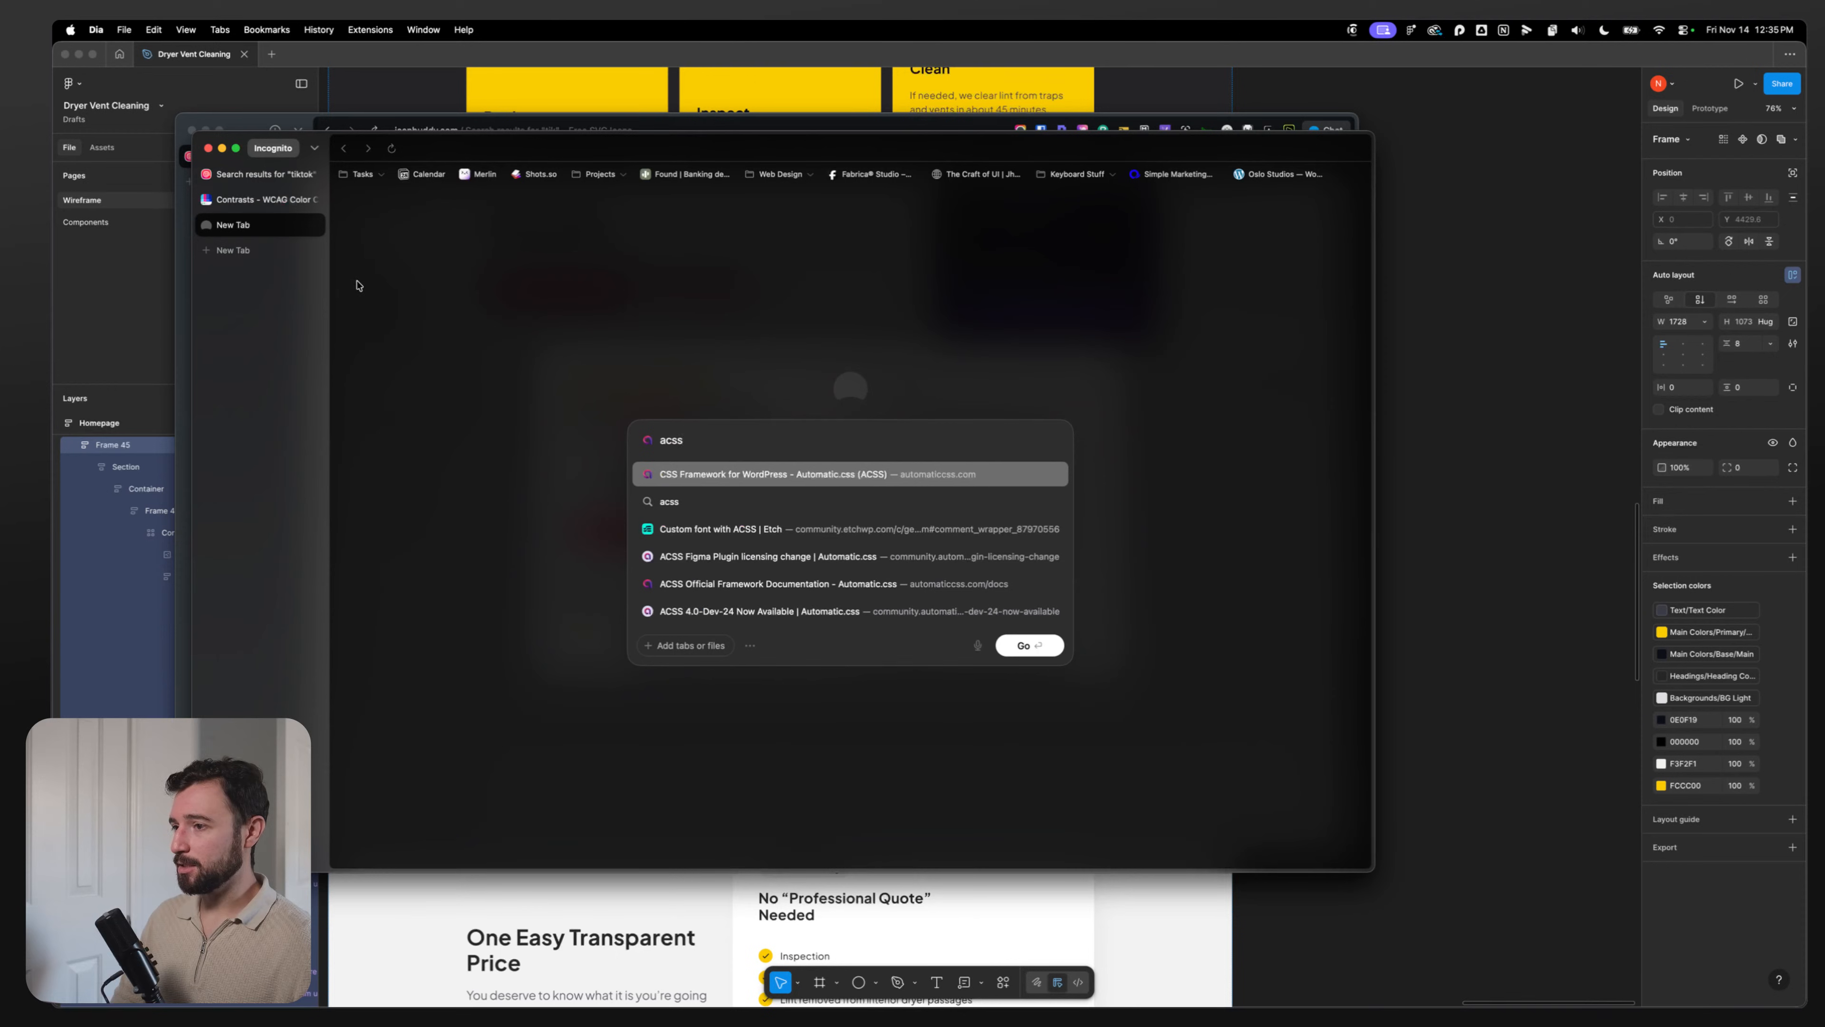
{"action": "left_click", "coordinate": [759, 480]}
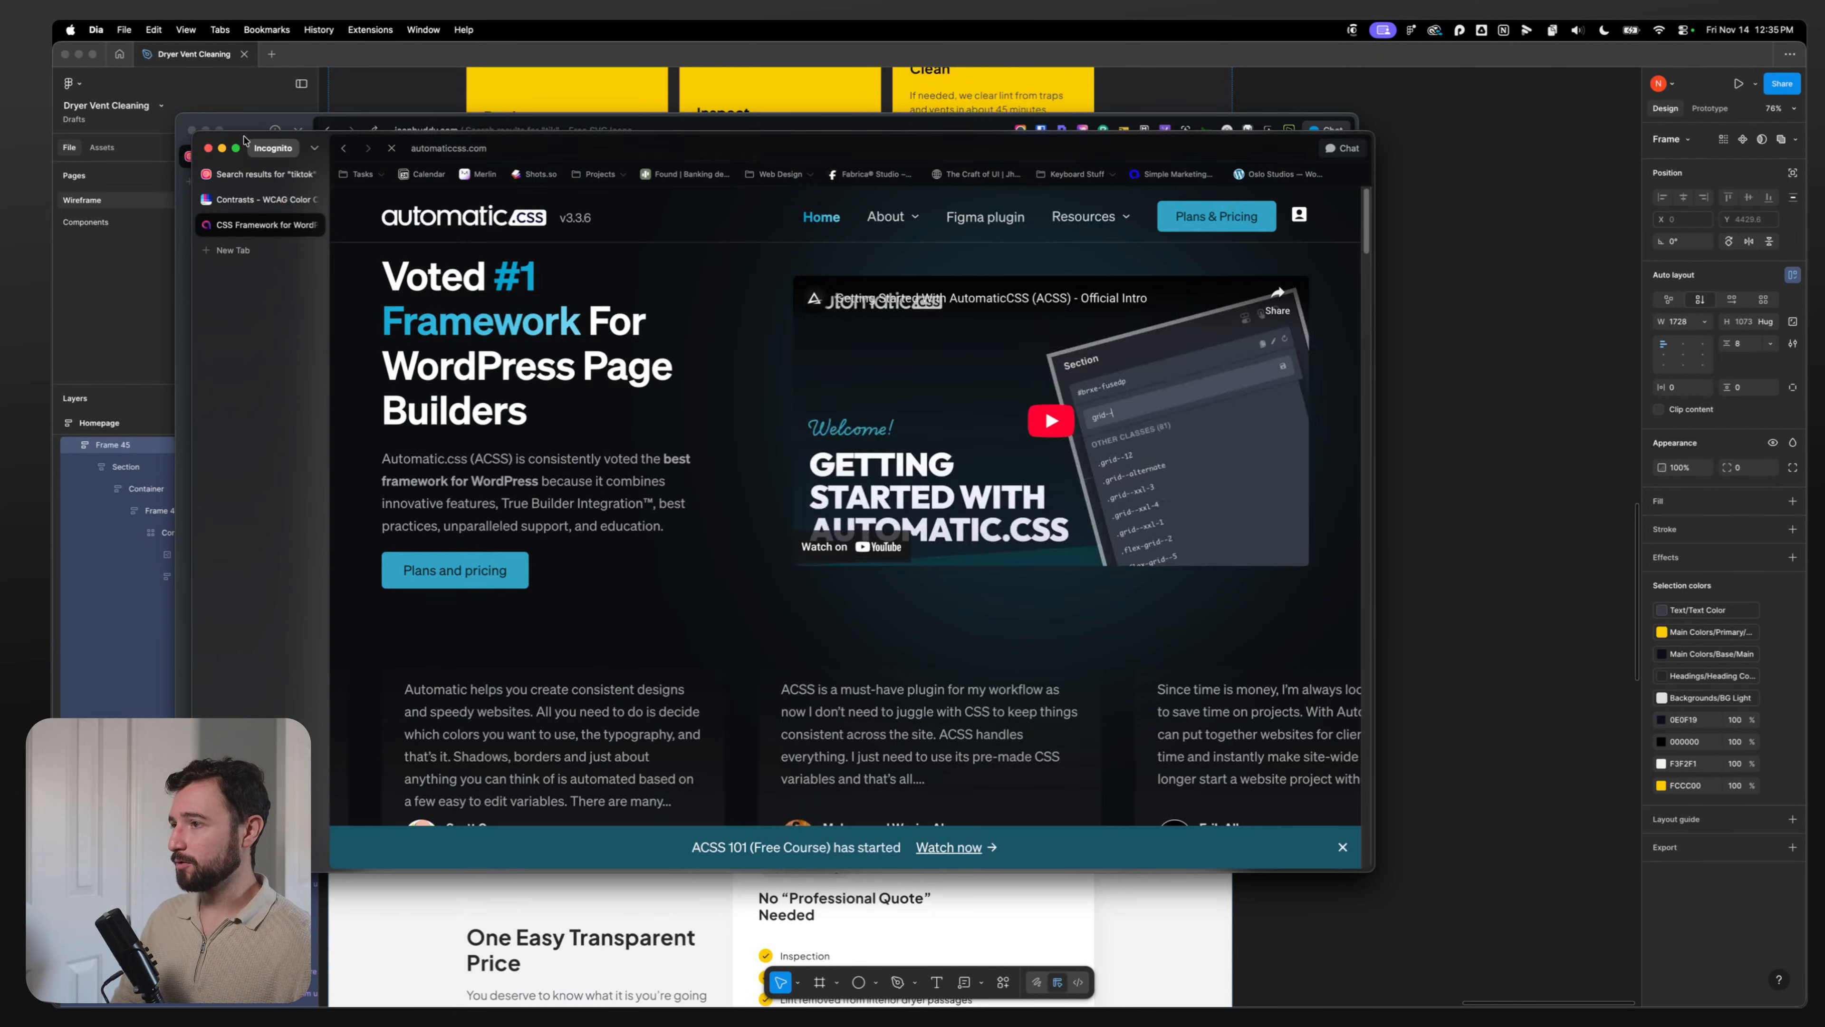
{"action": "left_click_drag", "start_coordinate": [241, 140], "coordinate": [1652, 1004]}
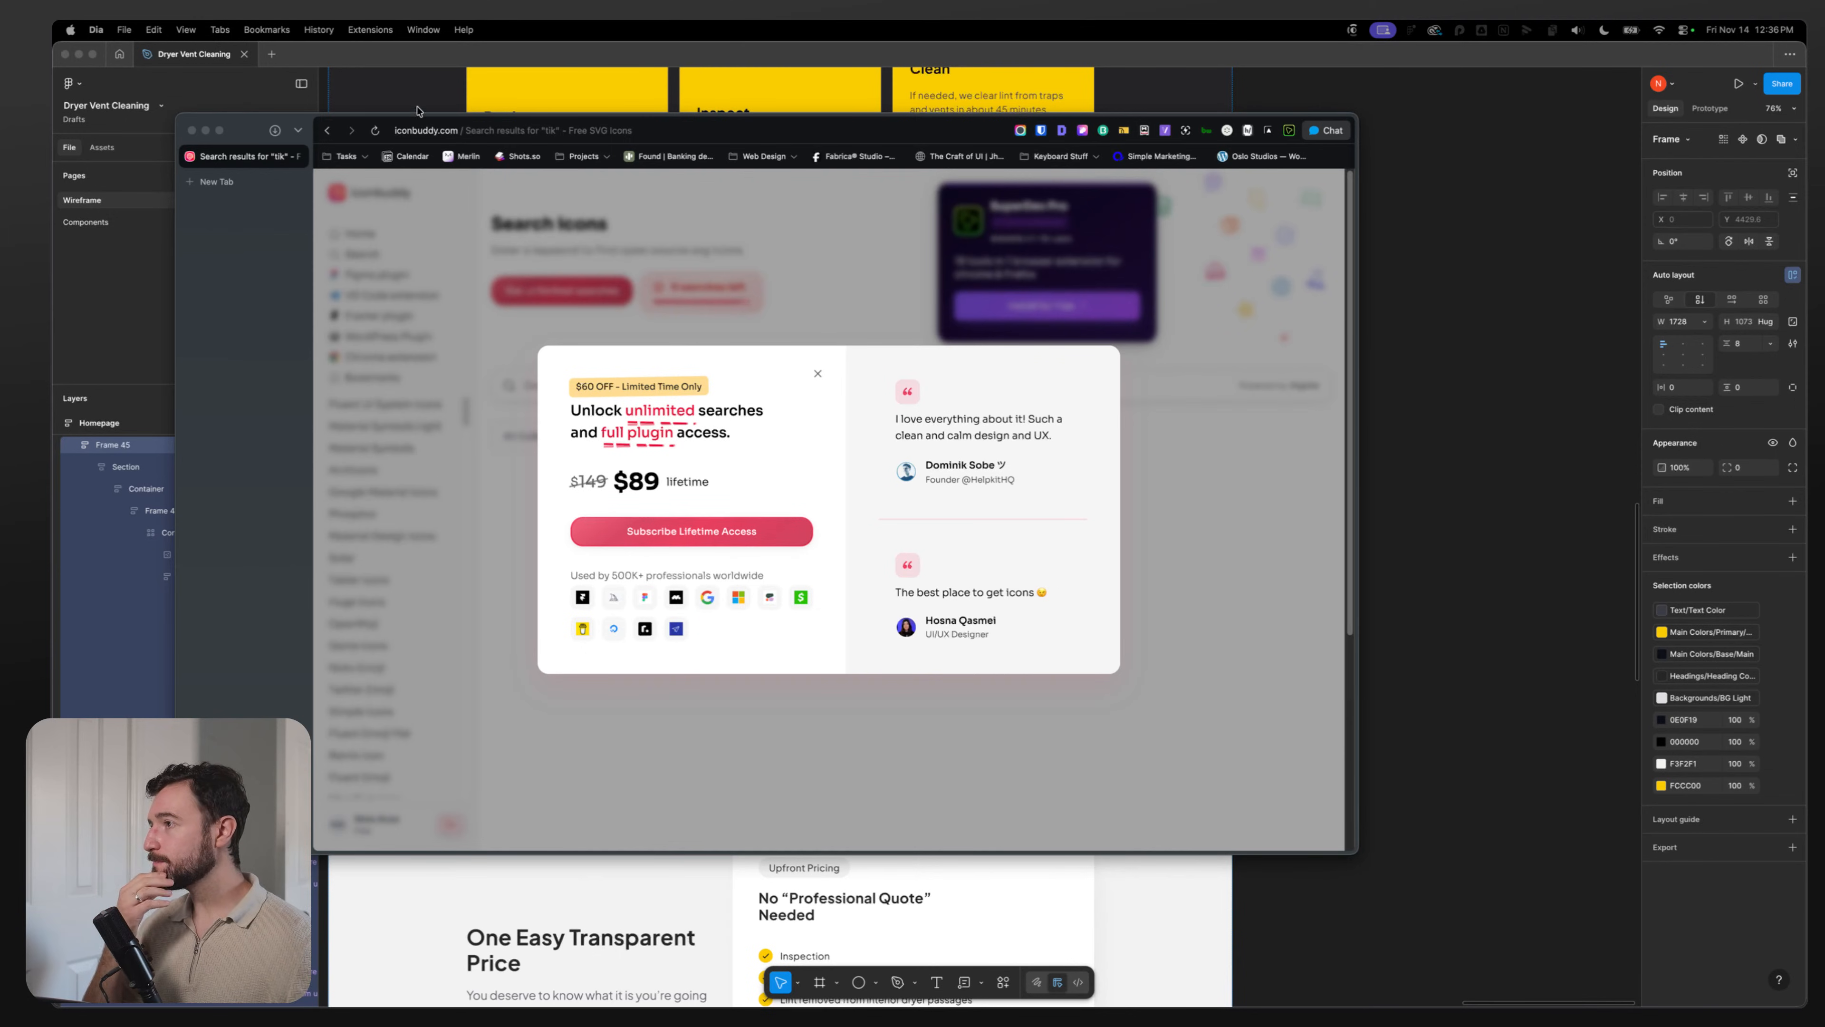
Step: Switch back to Figma and turn the footer section at the end of the newest homepage wireframe into a component
{"action": "key", "text": "super+Tab"}
{"action": "left_click", "coordinate": [1327, 412]}
{"action": "scroll", "coordinate": [1336, 409], "scroll_direction": "down", "scroll_amount": 10}
{"action": "scroll", "coordinate": [1294, 504], "scroll_direction": "down", "scroll_amount": 5}
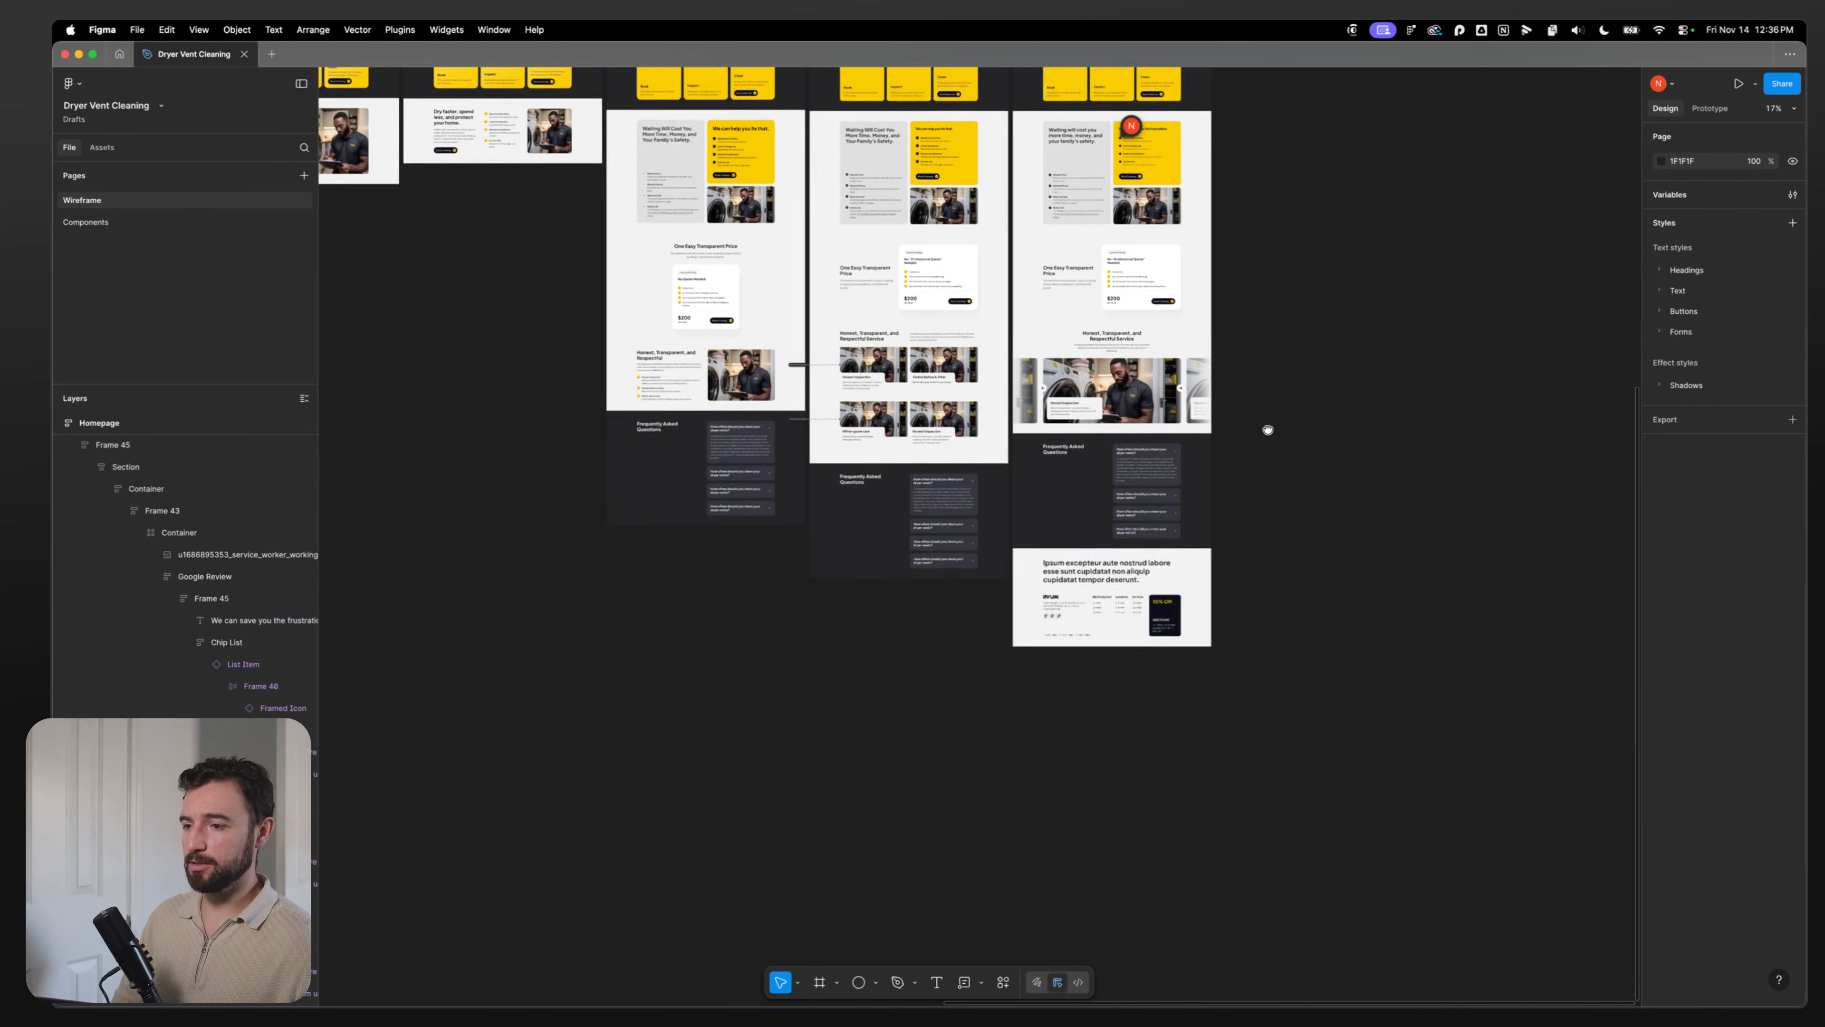
{"action": "scroll", "coordinate": [1078, 557], "scroll_direction": "up", "scroll_amount": 3}
{"action": "left_click", "coordinate": [994, 557]}
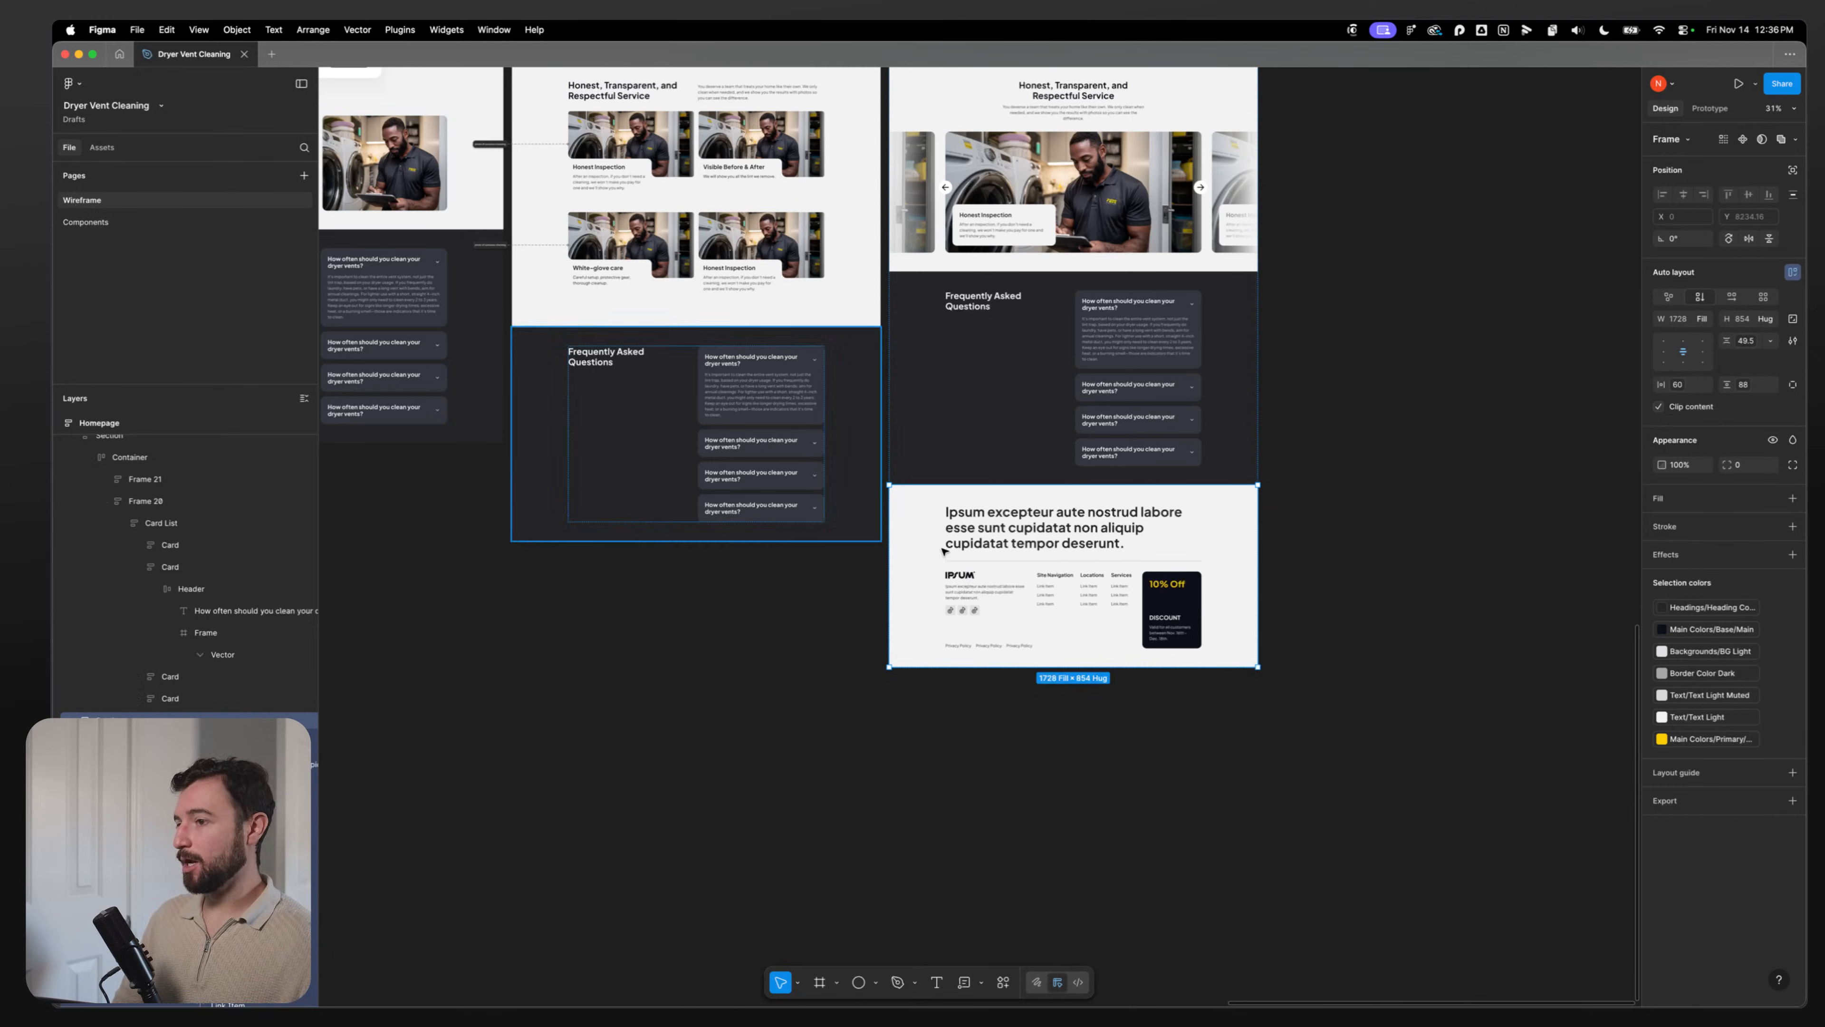
{"action": "right_click", "coordinate": [927, 553]}
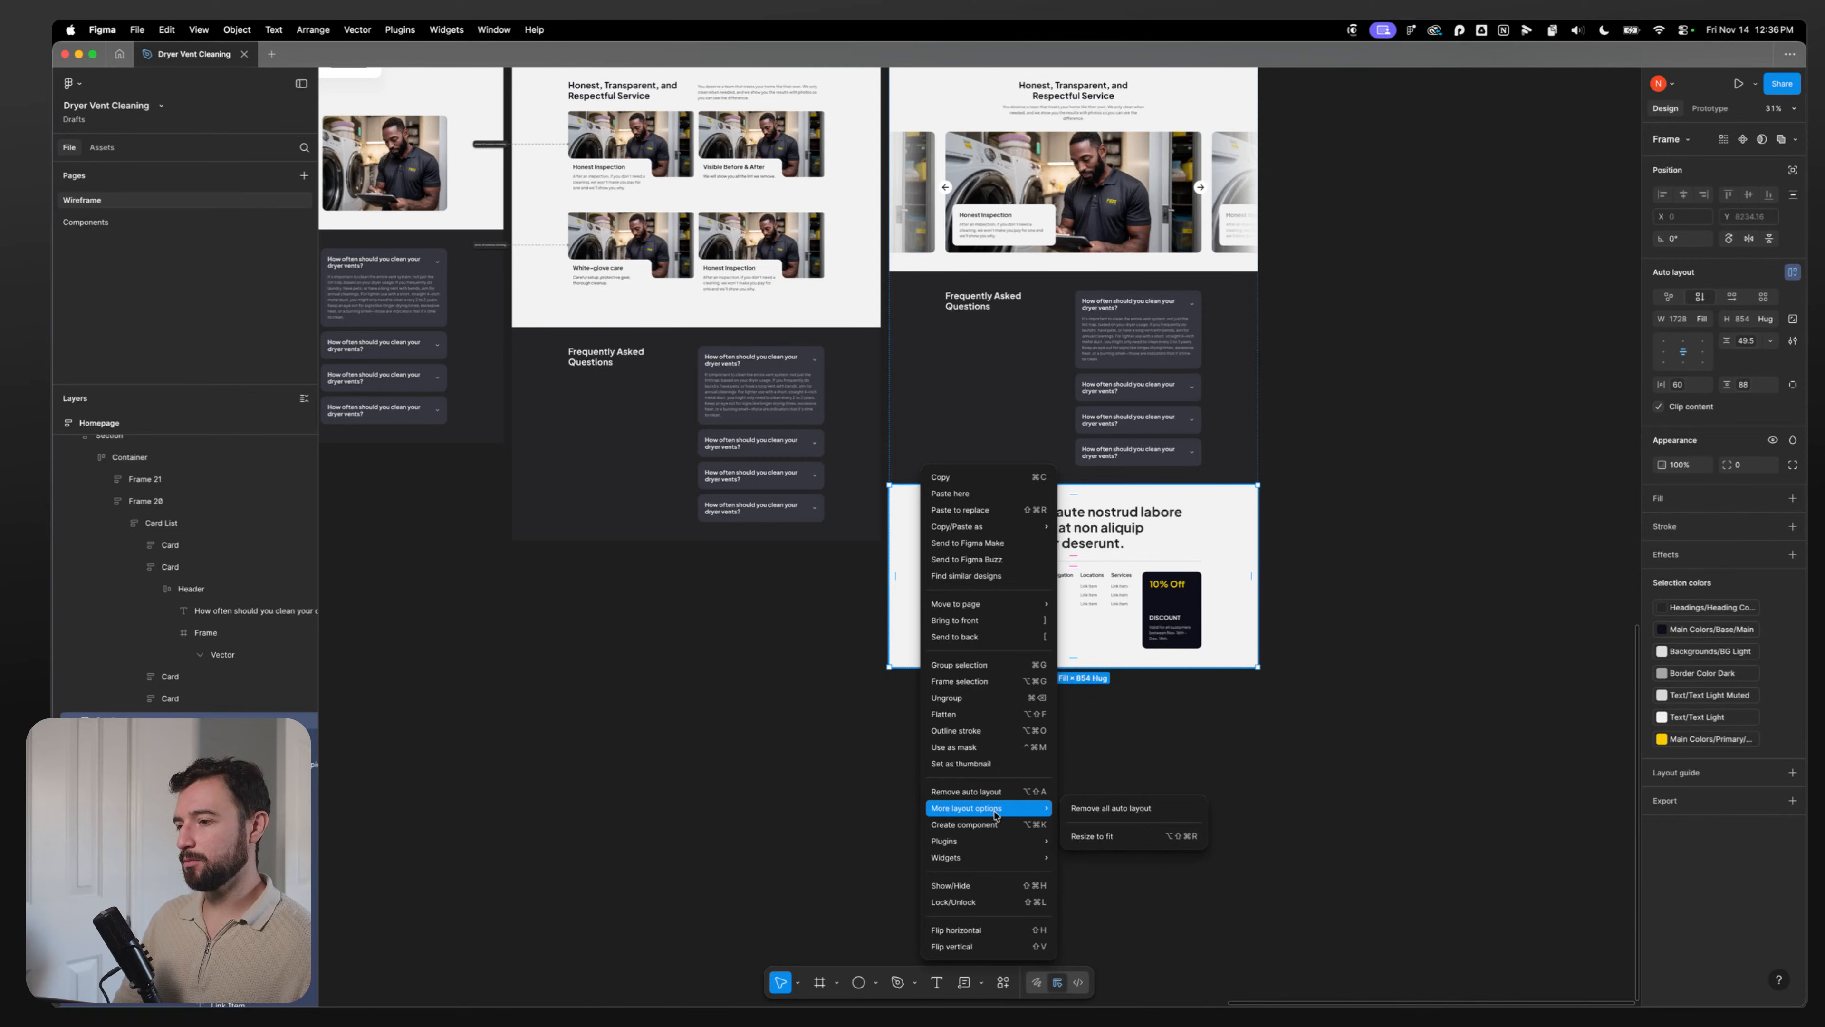
{"action": "left_click", "coordinate": [993, 826]}
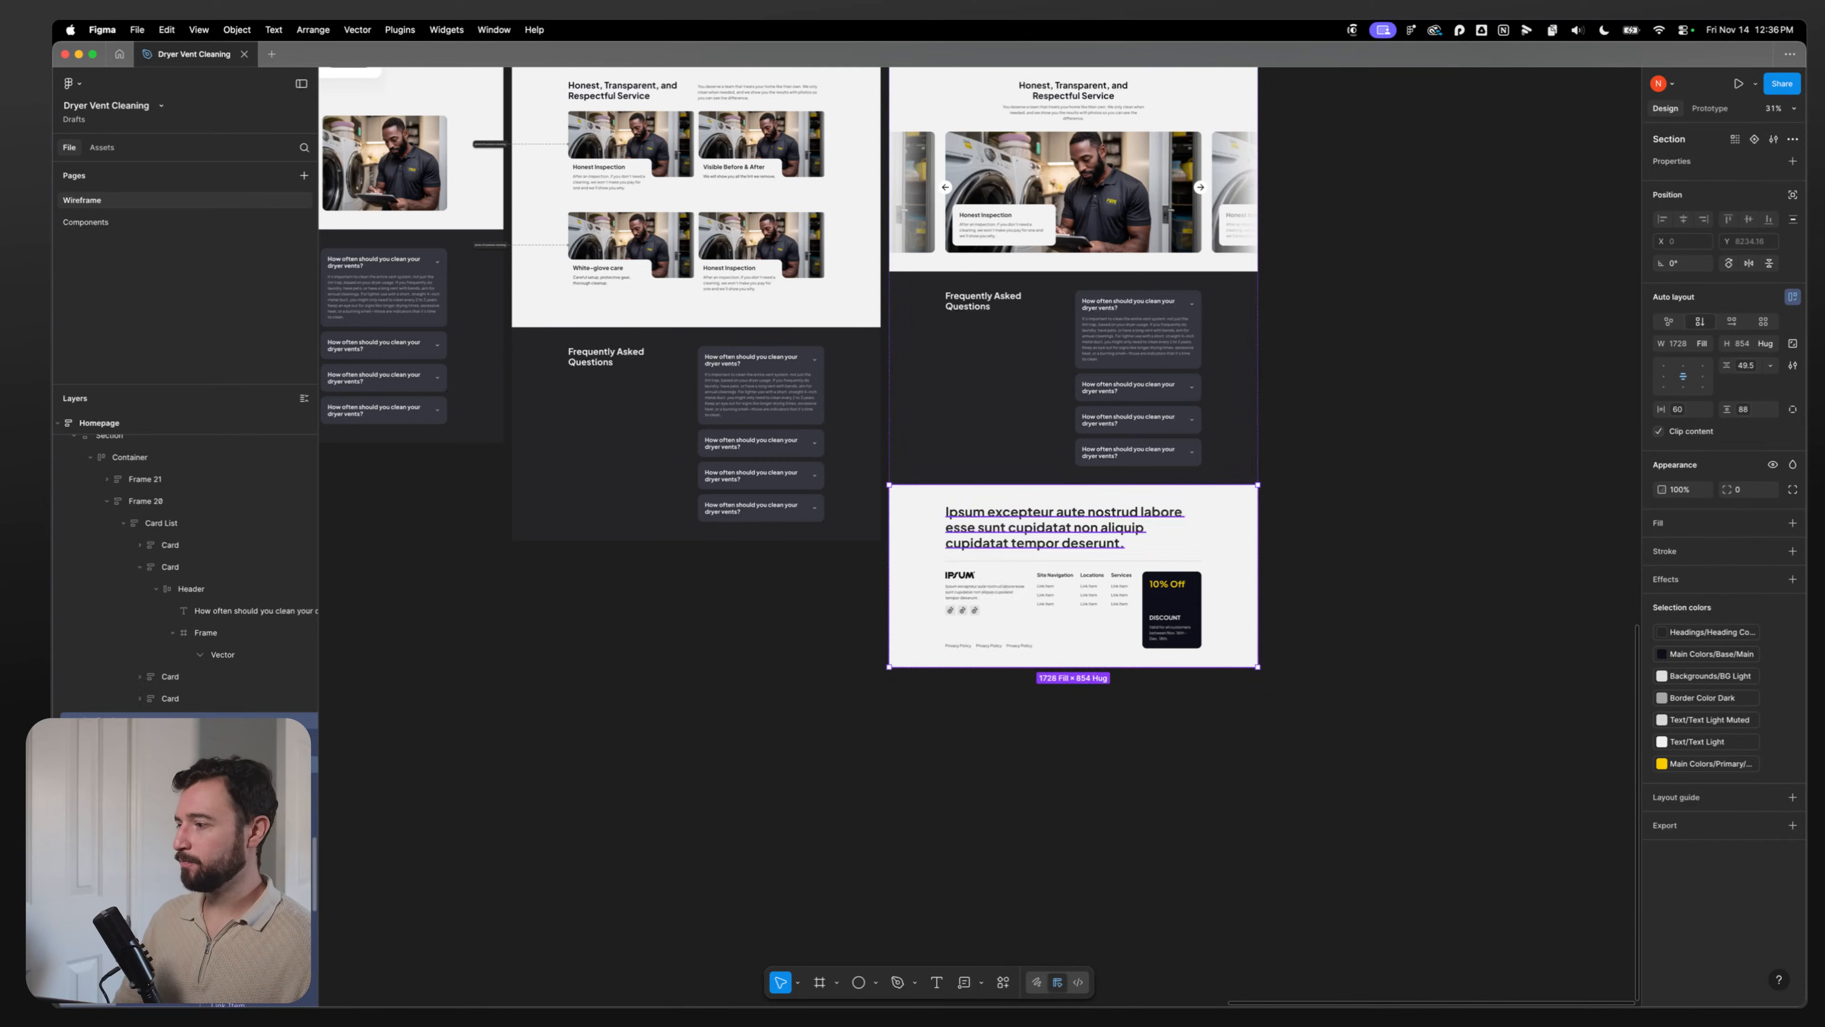
Step: Rename the new component as Footer
{"action": "double_click", "coordinate": [109, 720]}
{"action": "type", "text": "Footer"}
{"action": "key", "text": "Return"}
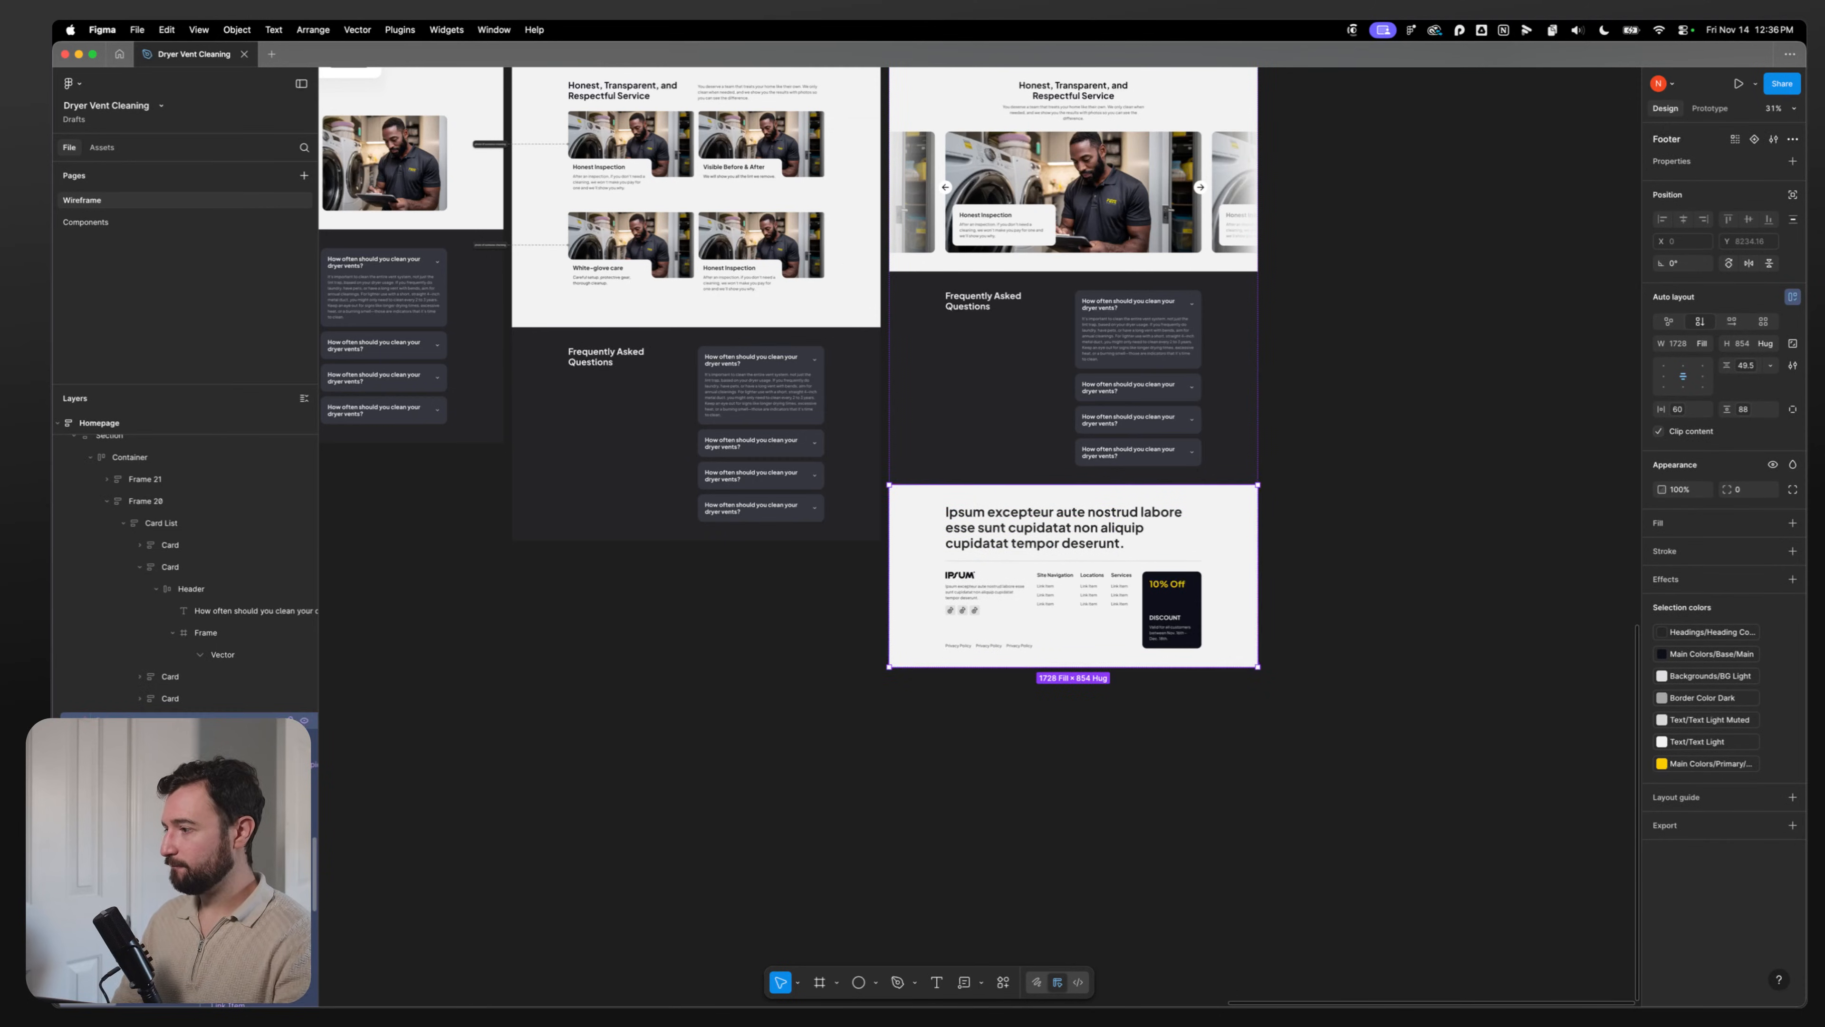
Step: Duplicate the Footer to leave an instance on the homepage, and move the main component to the Components page
{"action": "key", "text": "super+d"}
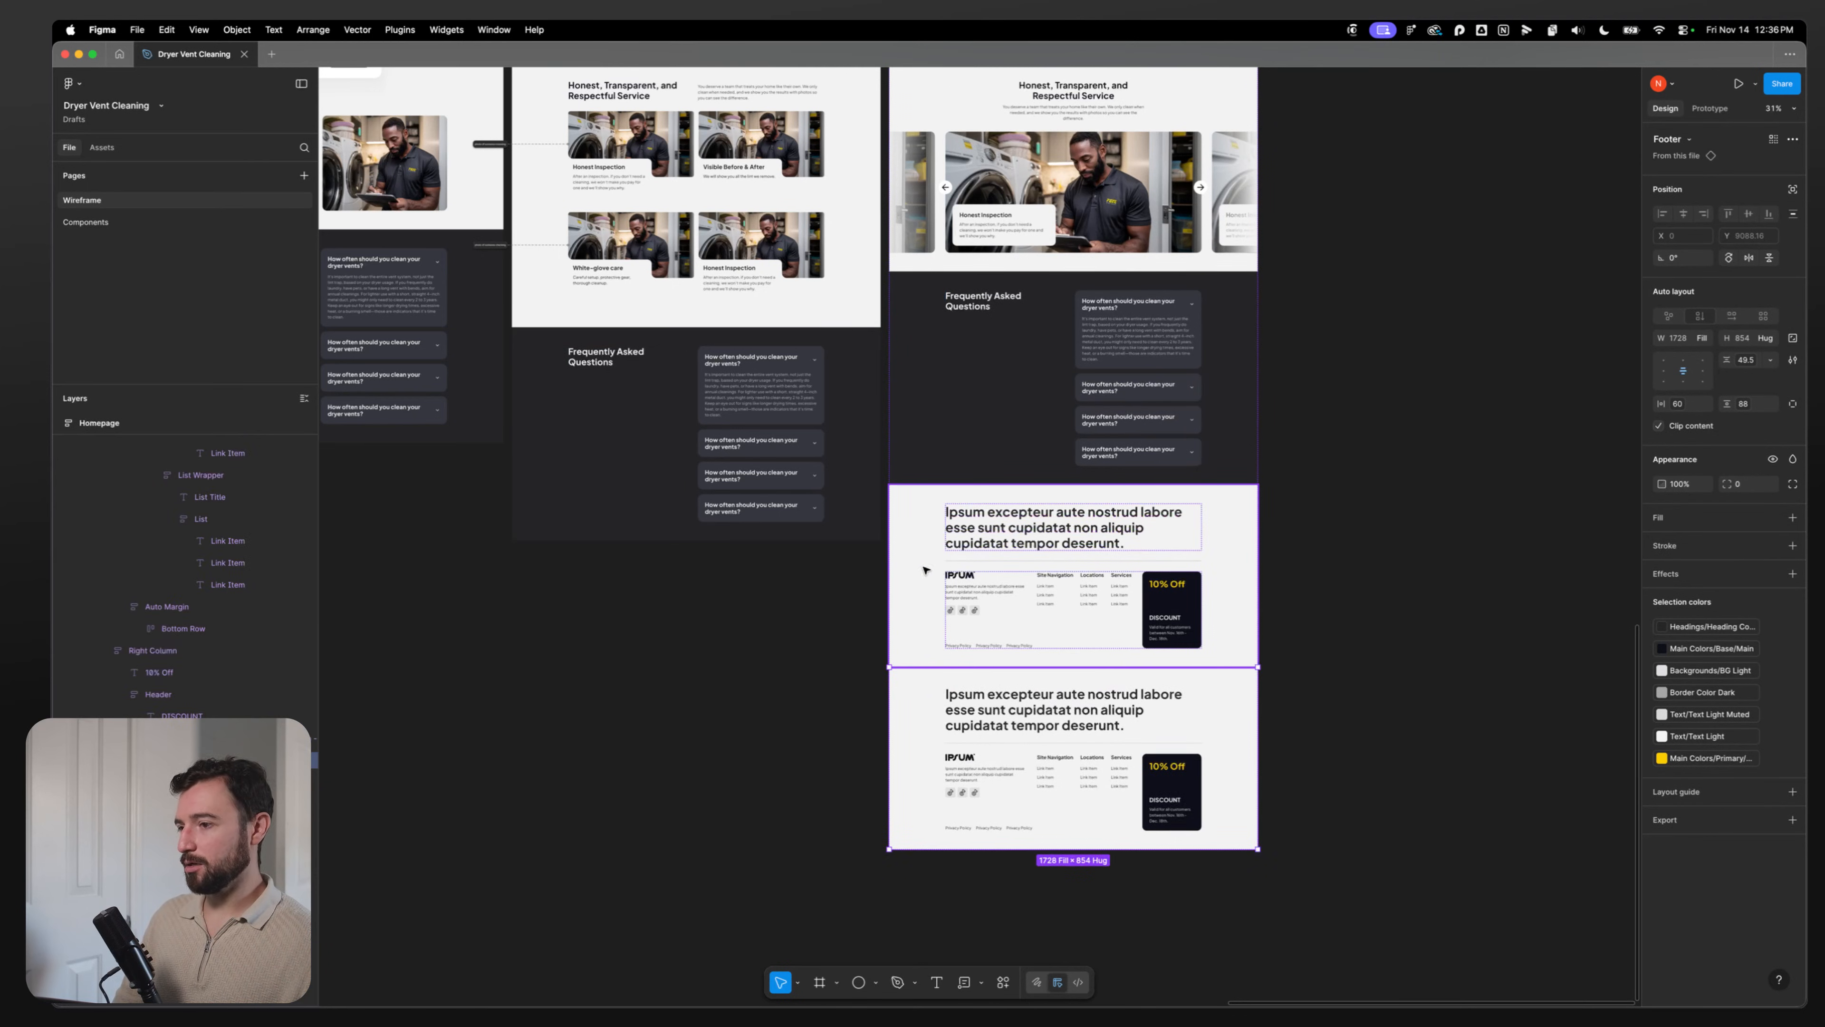
{"action": "left_click", "coordinate": [925, 569]}
{"action": "right_click", "coordinate": [966, 578]}
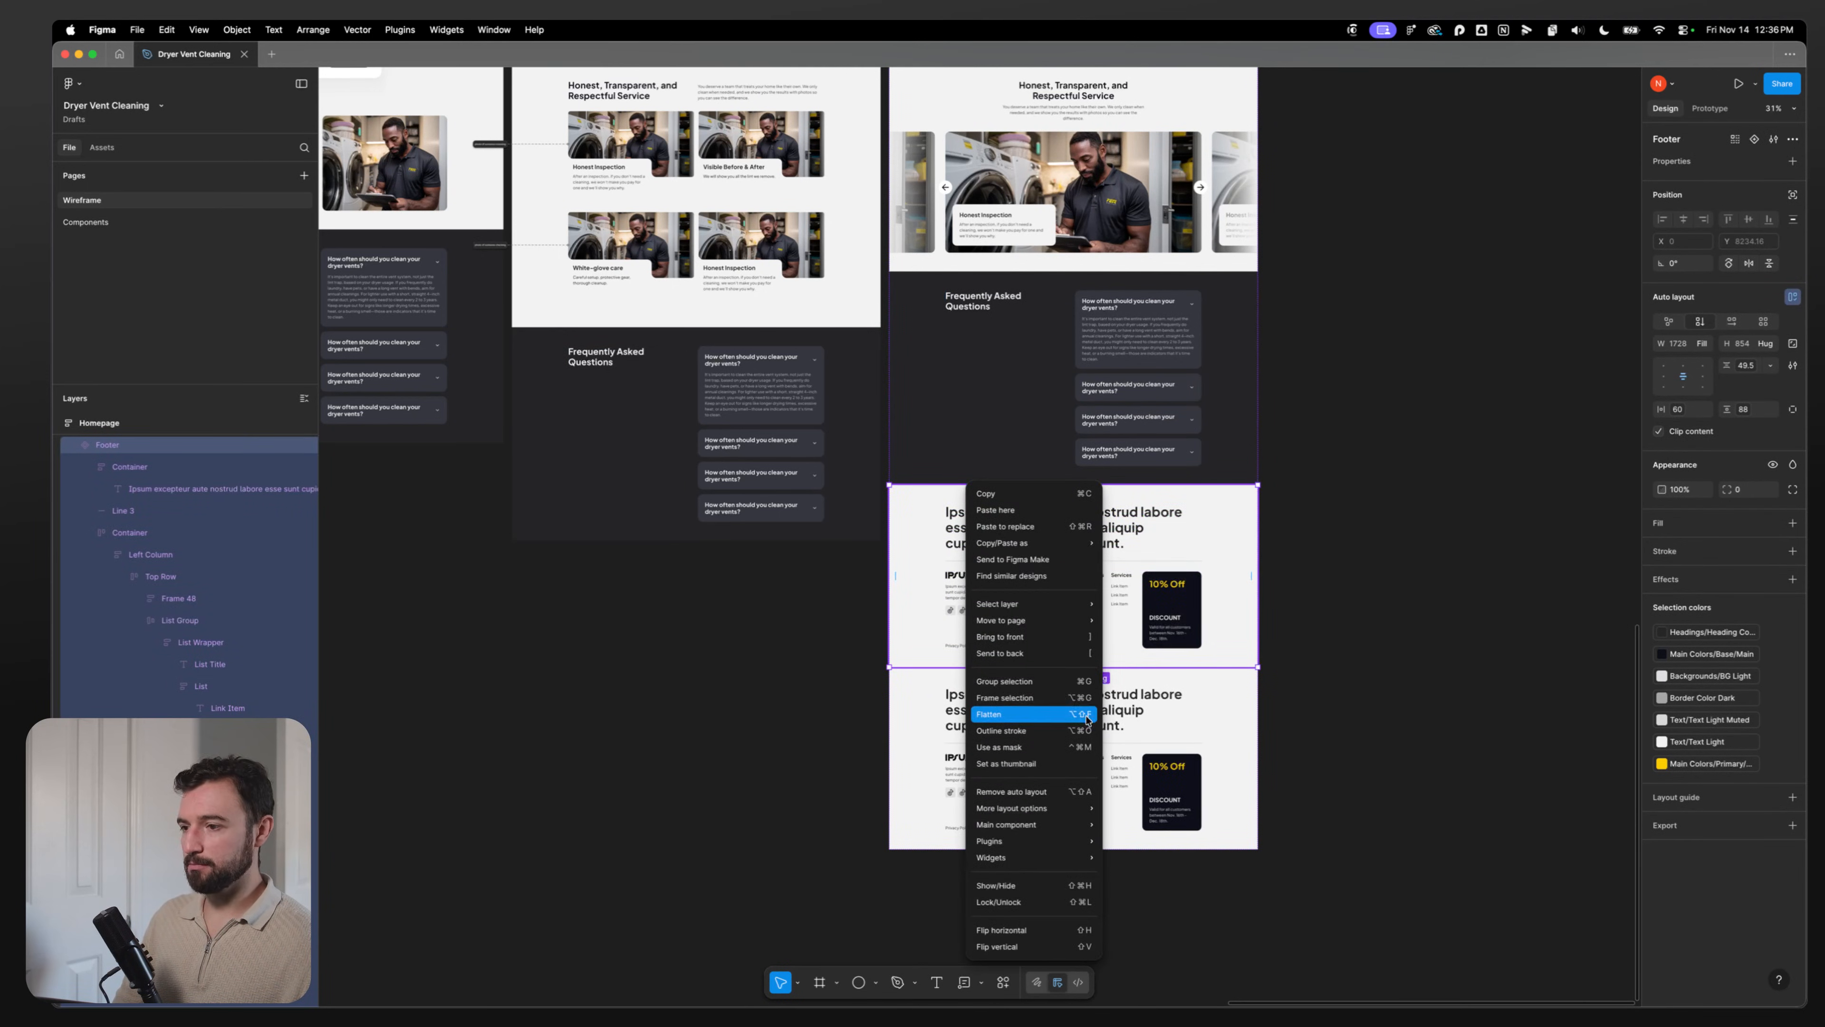
{"action": "mouse_move", "coordinate": [1046, 826]}
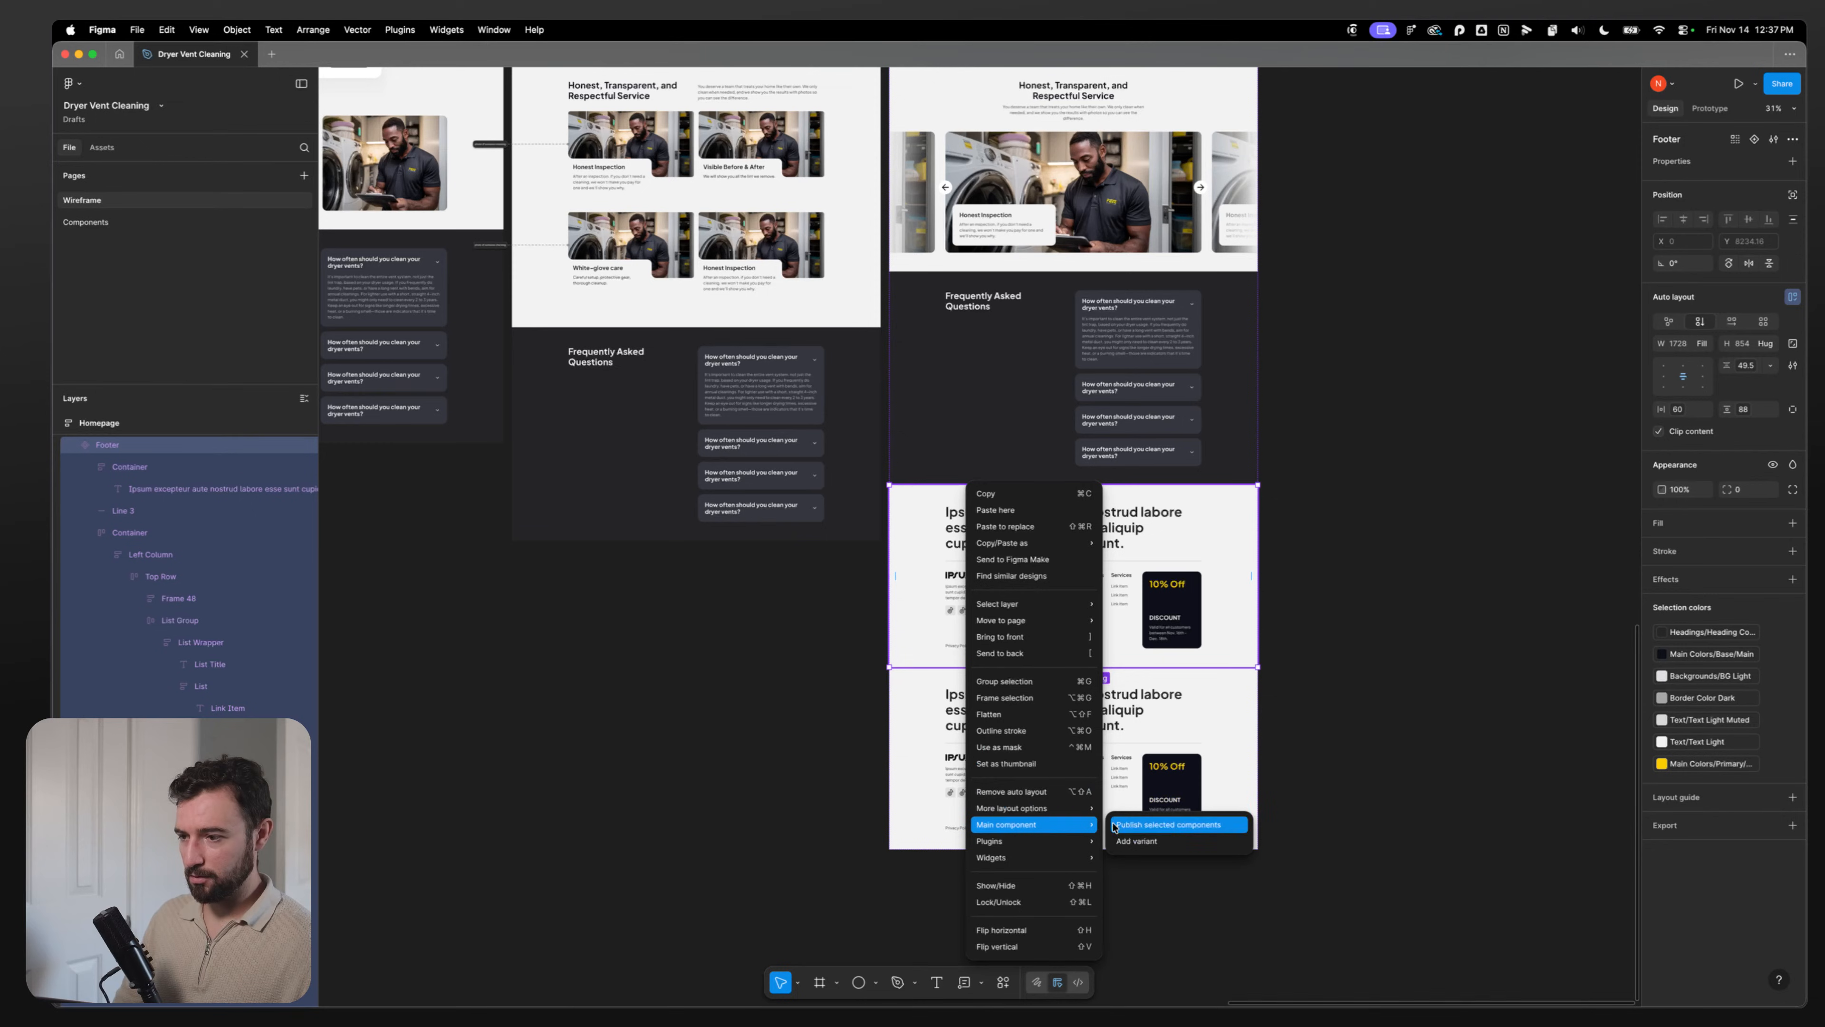
{"action": "mouse_move", "coordinate": [1057, 812]}
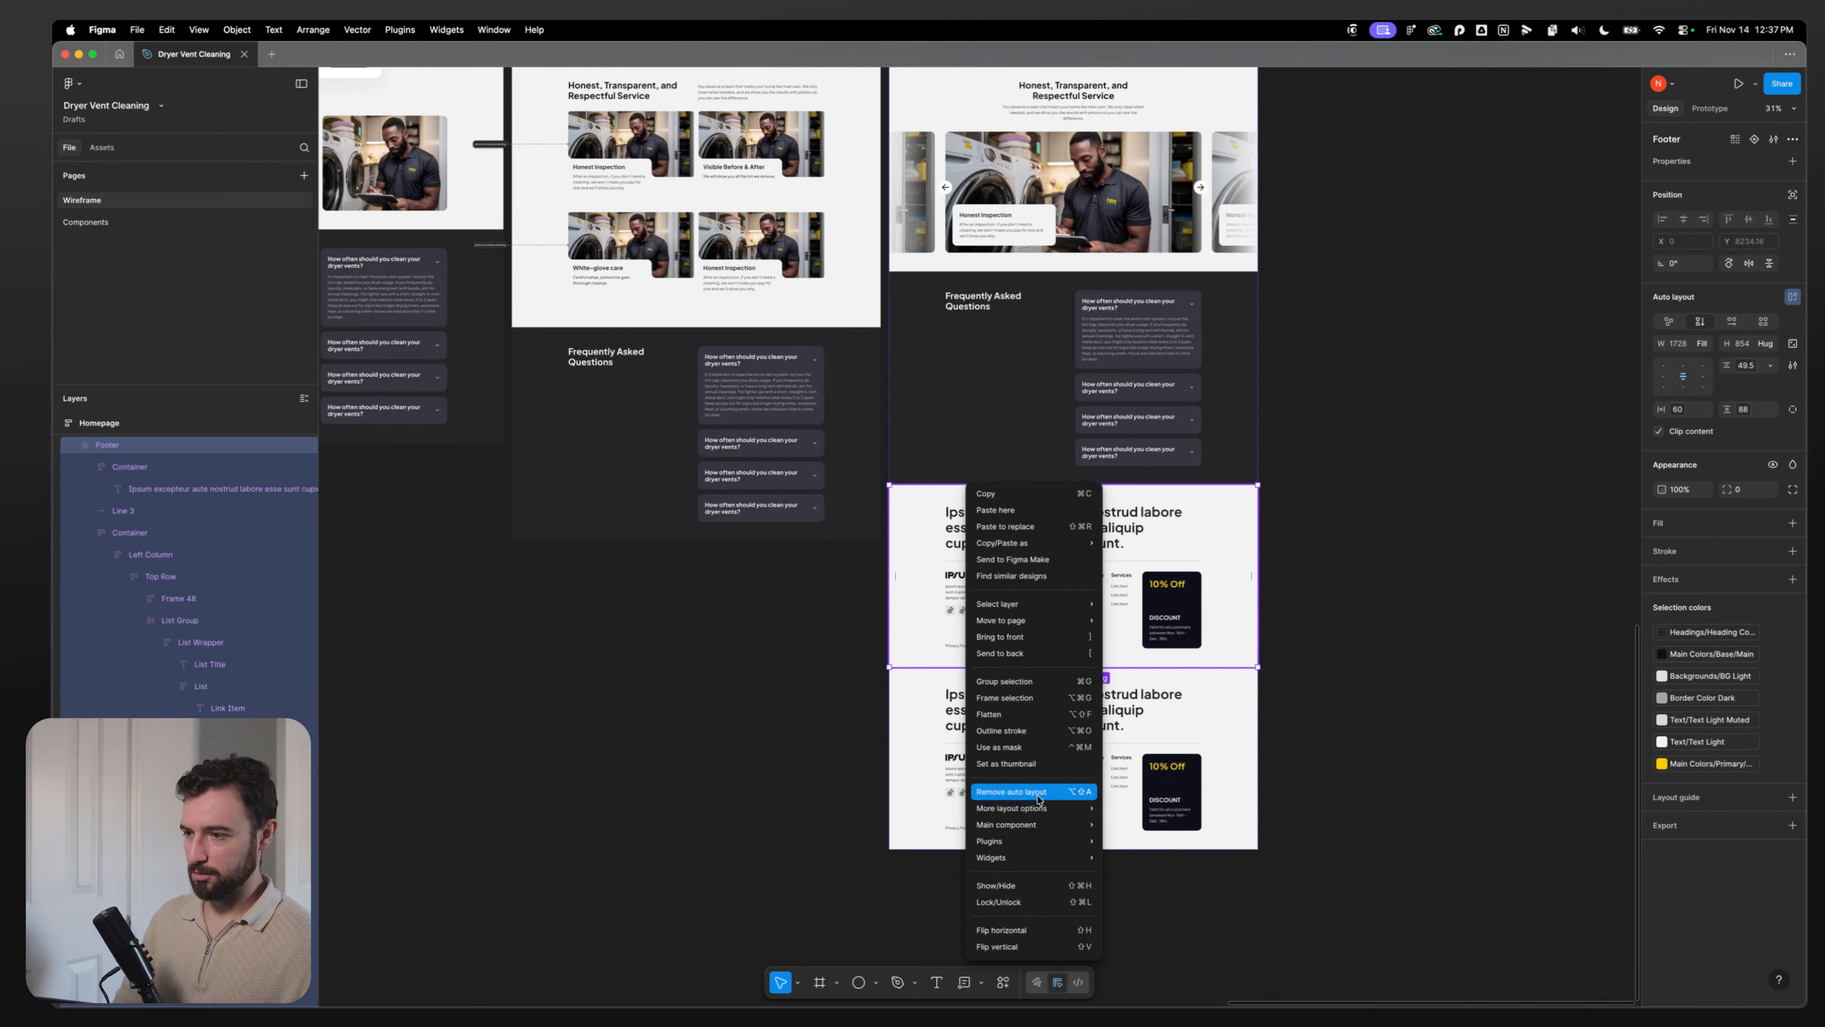
{"action": "mouse_move", "coordinate": [1062, 620]}
{"action": "left_click", "coordinate": [1156, 622]}
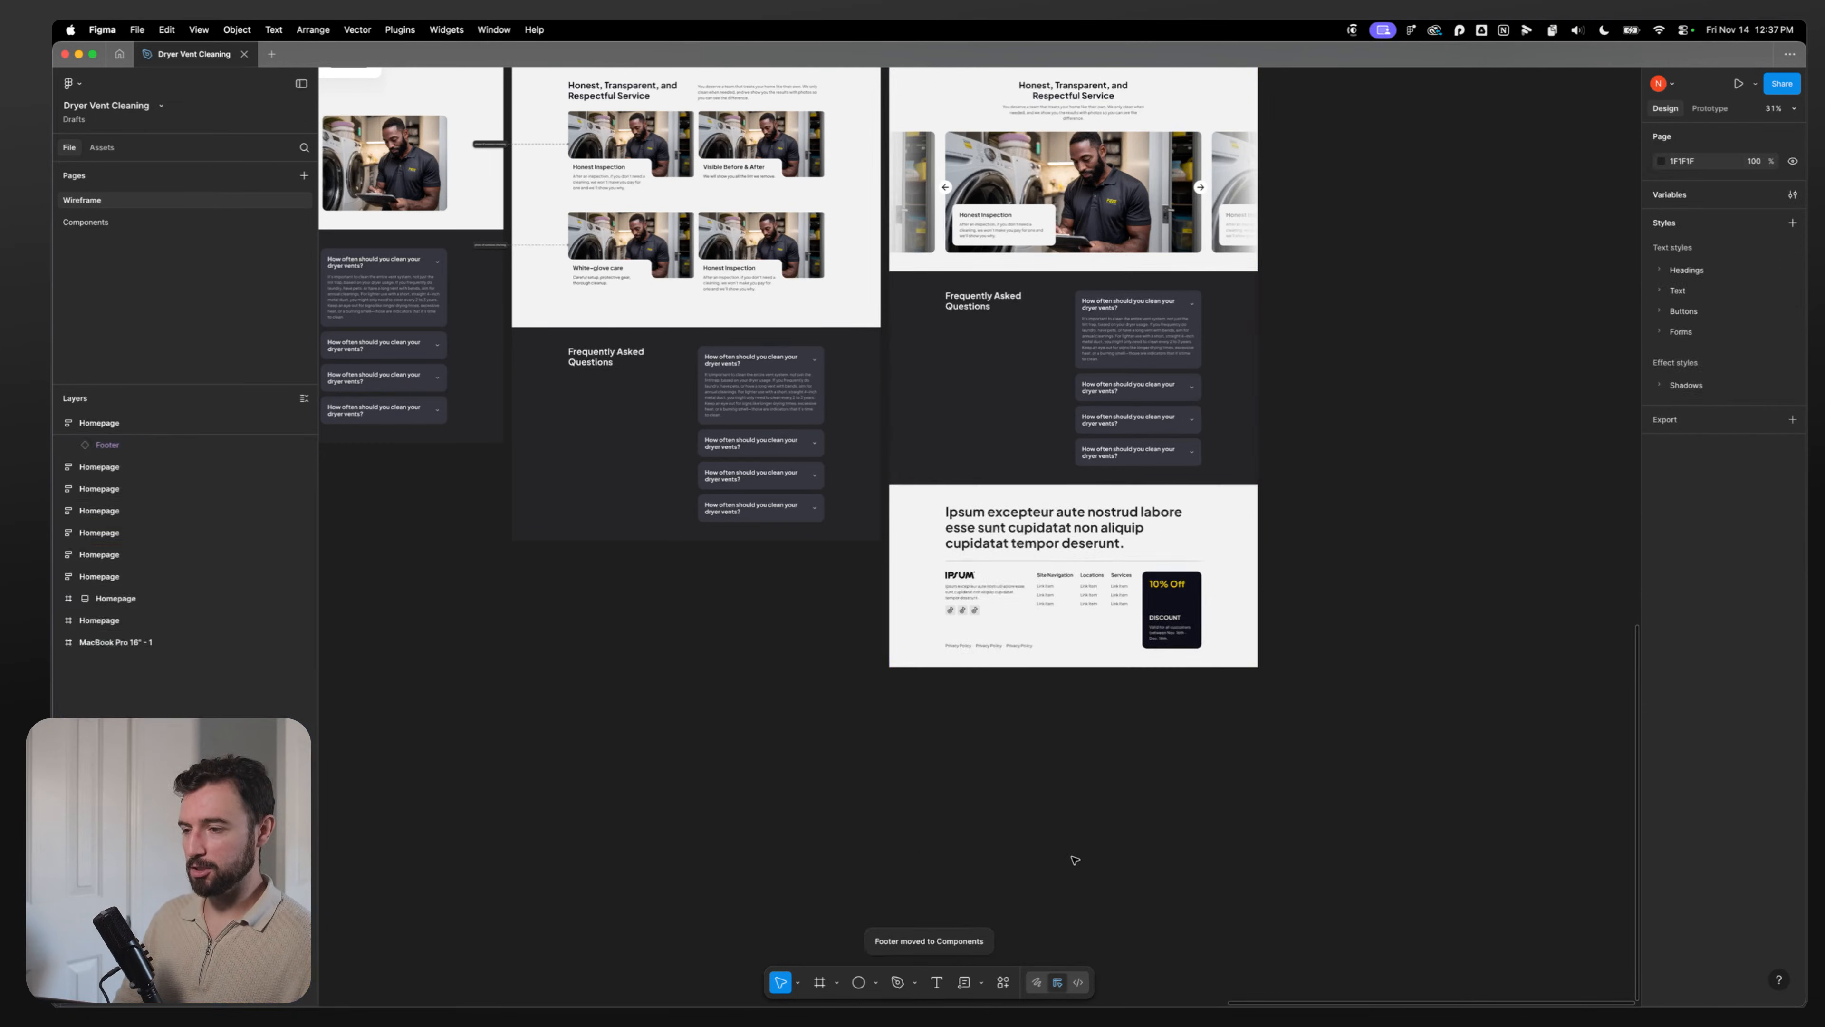
Step: Open the Components page and locate the Footer component on its canvas
{"action": "left_click", "coordinate": [86, 222]}
{"action": "scroll", "coordinate": [908, 516], "scroll_direction": "down", "scroll_amount": 5}
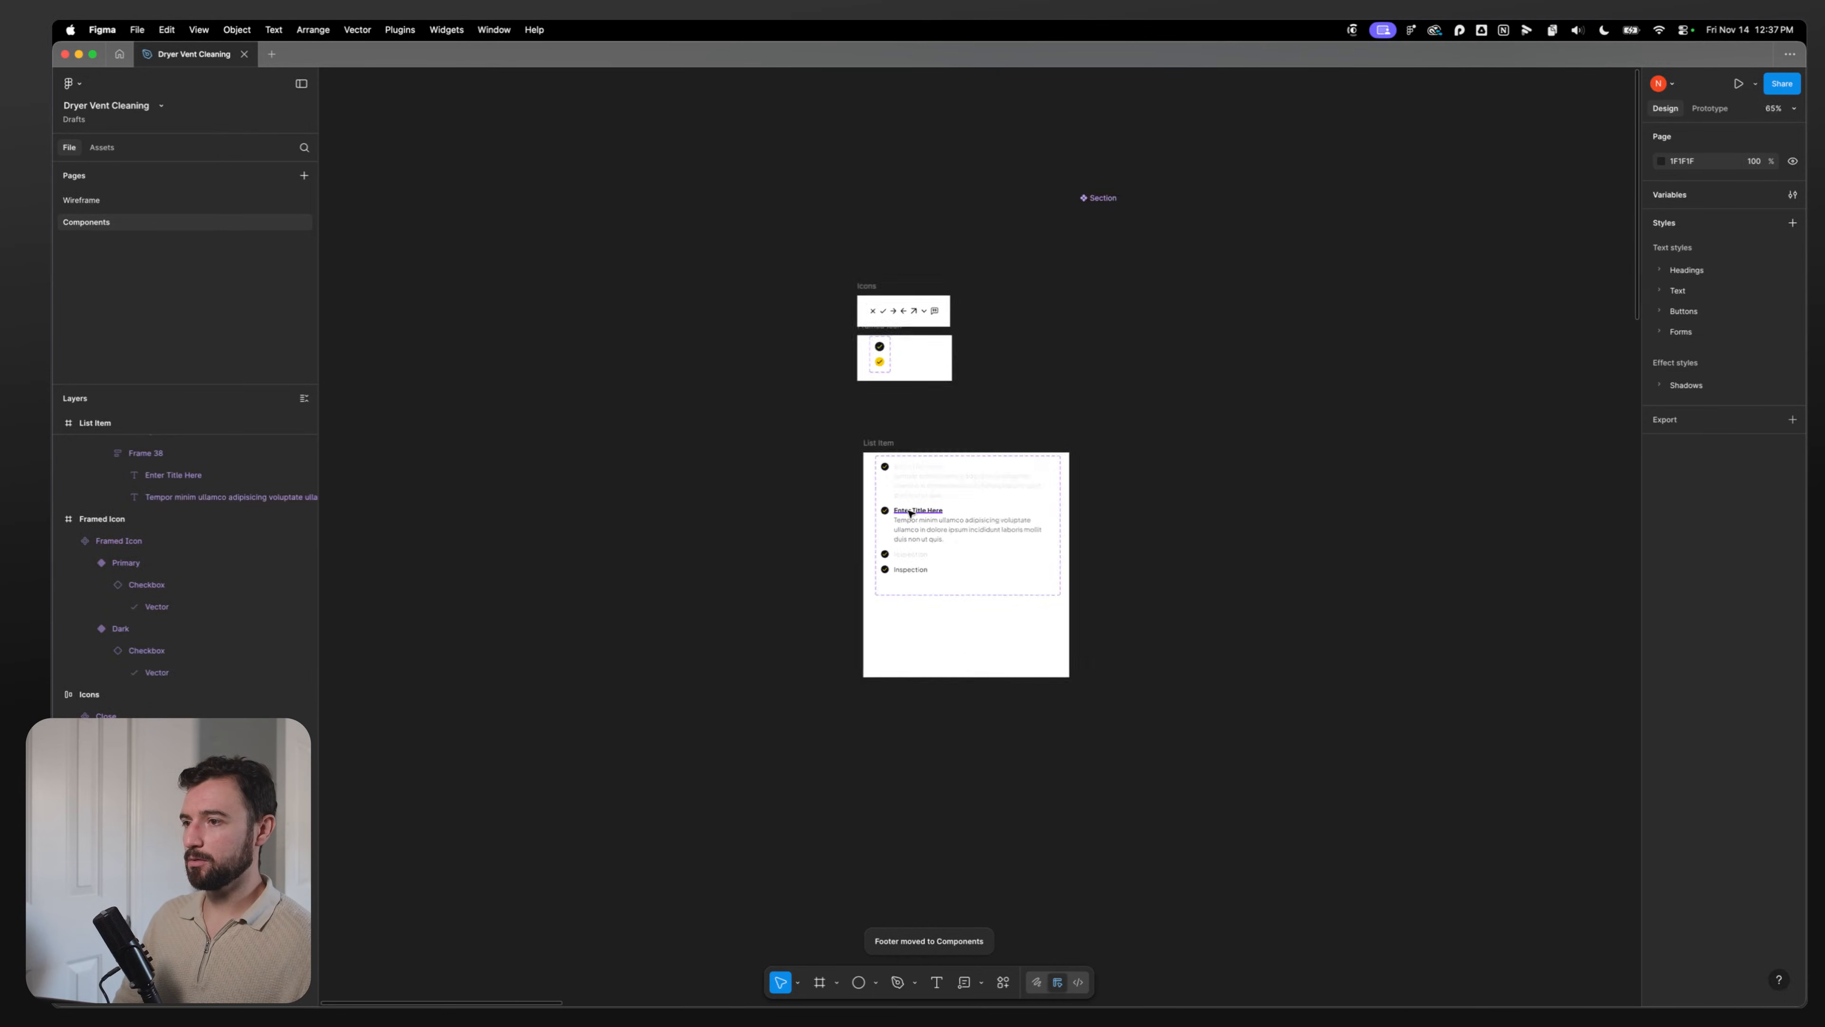
{"action": "scroll", "coordinate": [908, 516], "scroll_direction": "down", "scroll_amount": 4}
{"action": "scroll", "coordinate": [907, 516], "scroll_direction": "up", "scroll_amount": 3}
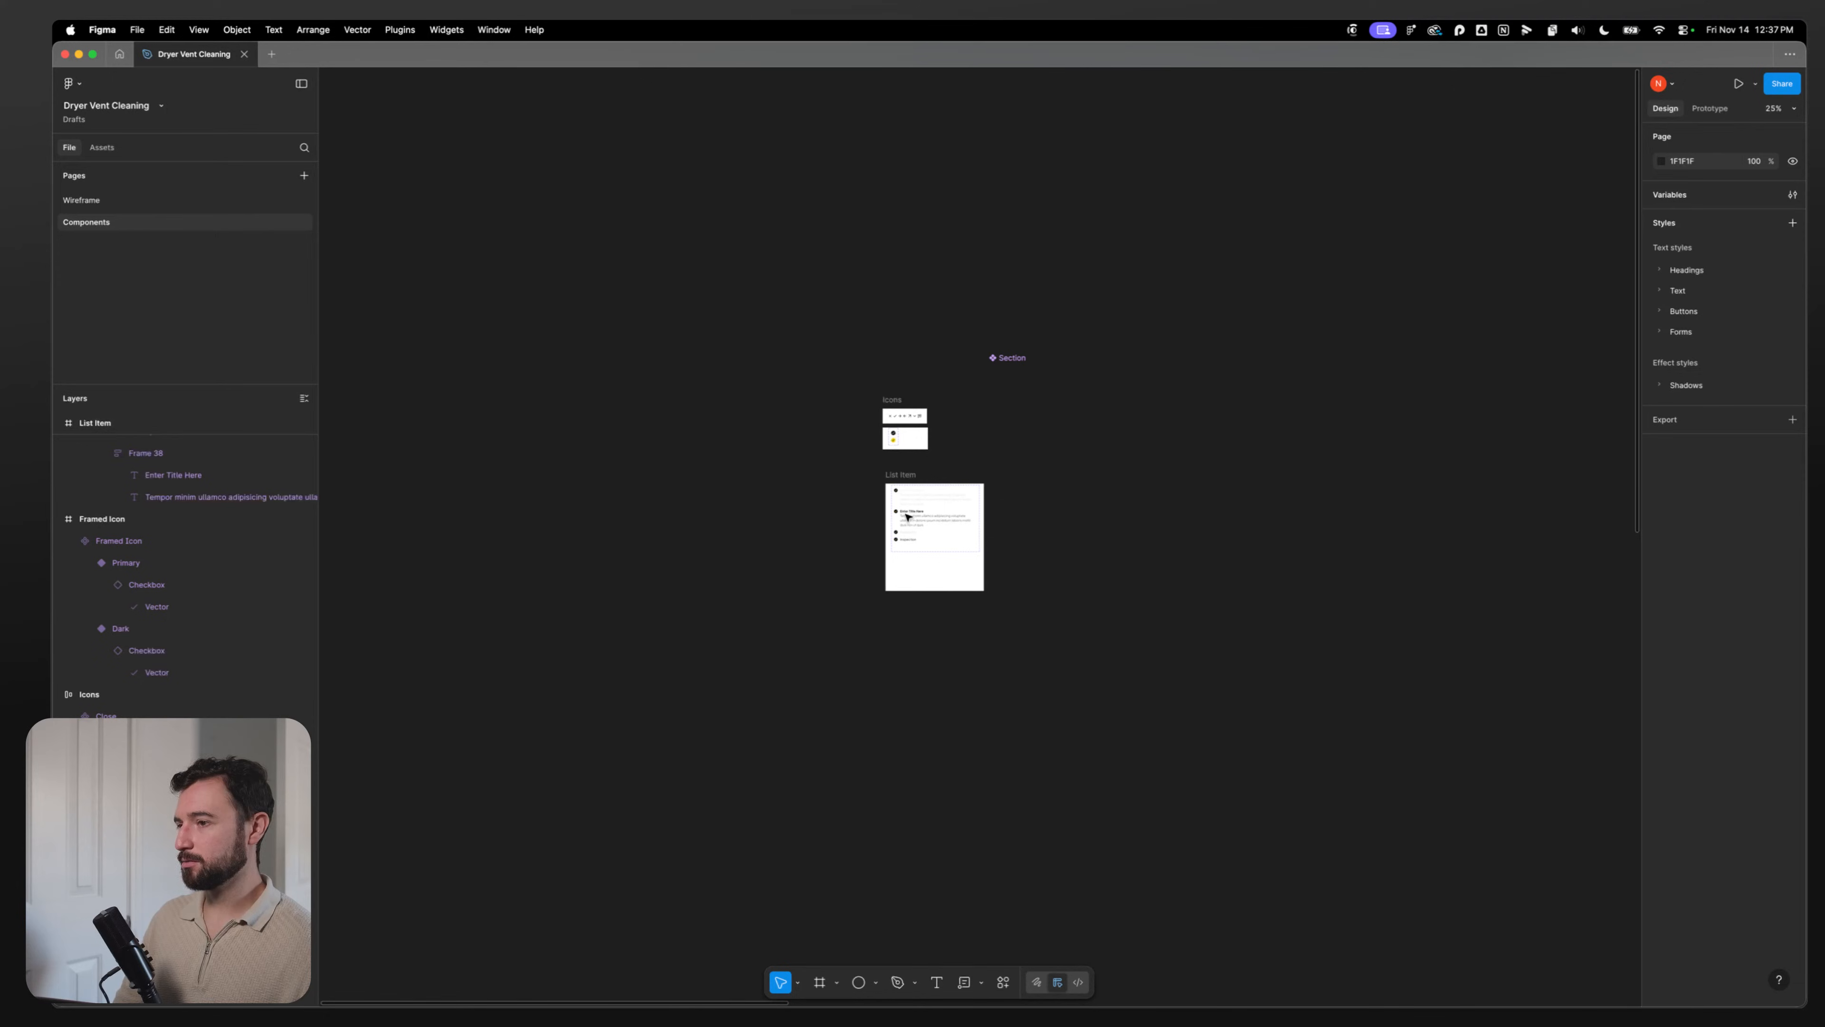
{"action": "scroll", "coordinate": [165, 575], "scroll_direction": "up", "scroll_amount": 10}
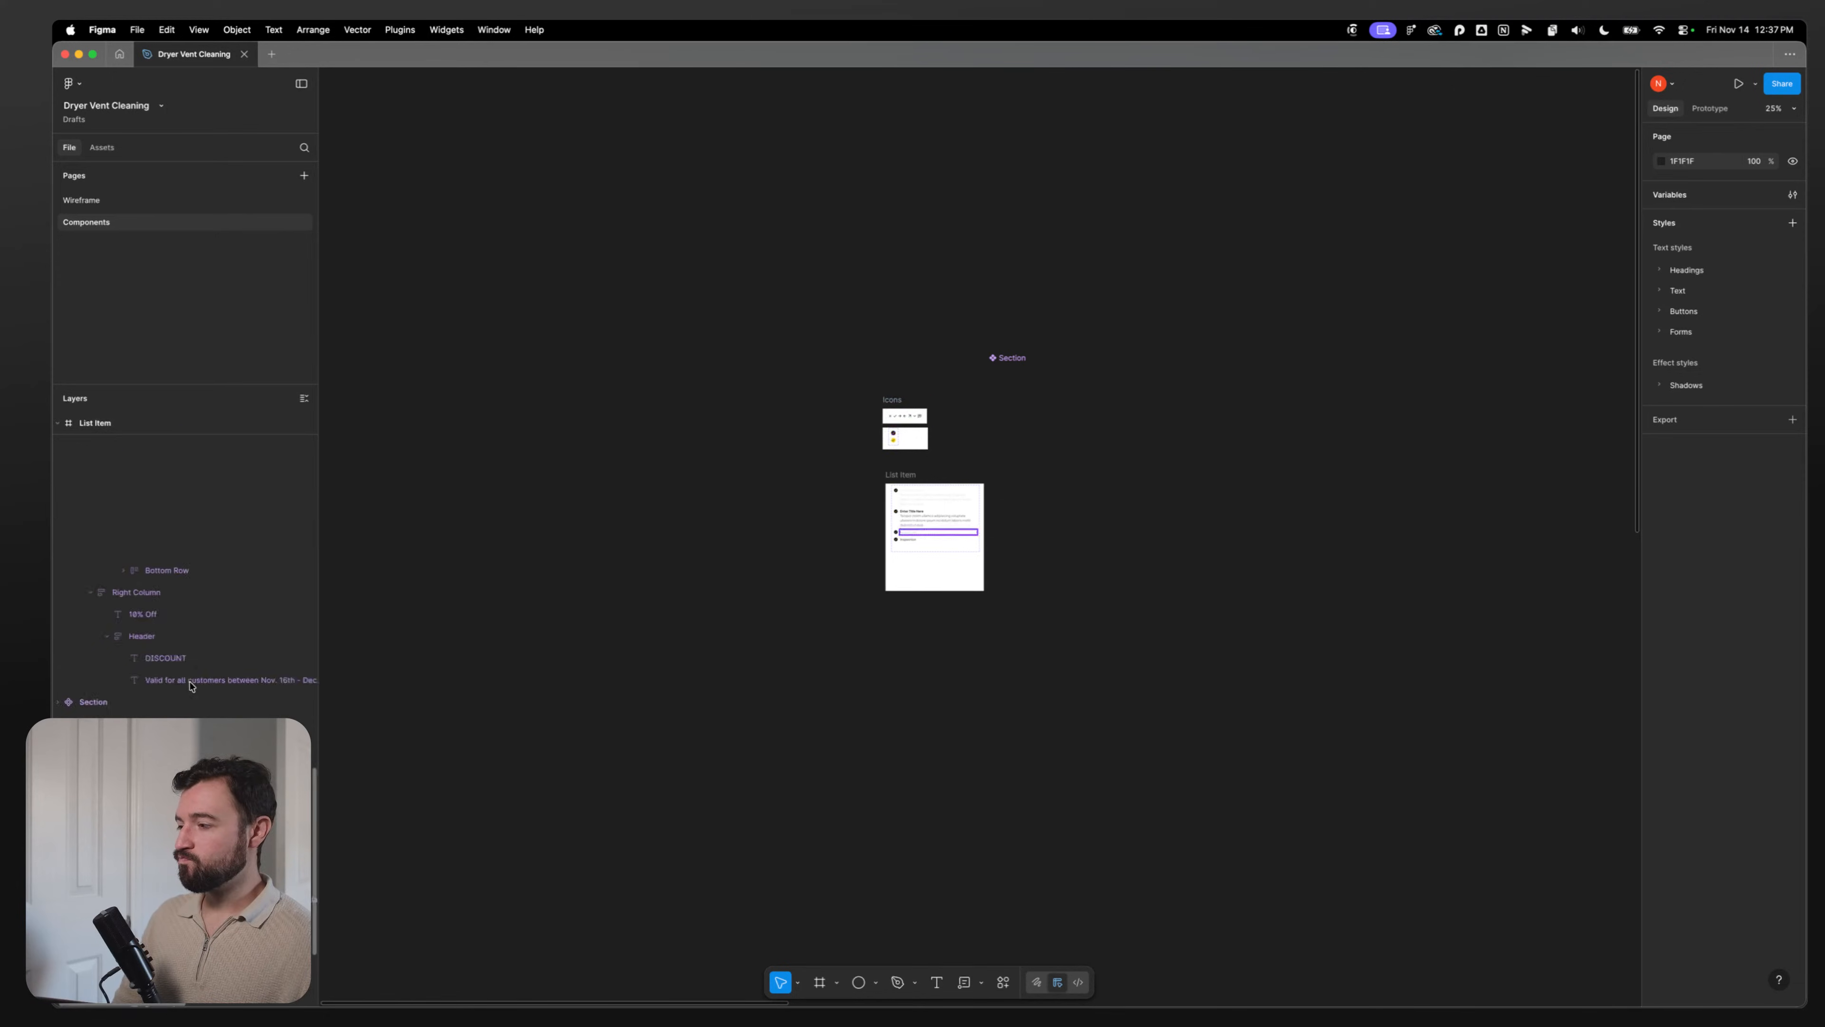
{"action": "left_click", "coordinate": [101, 422]}
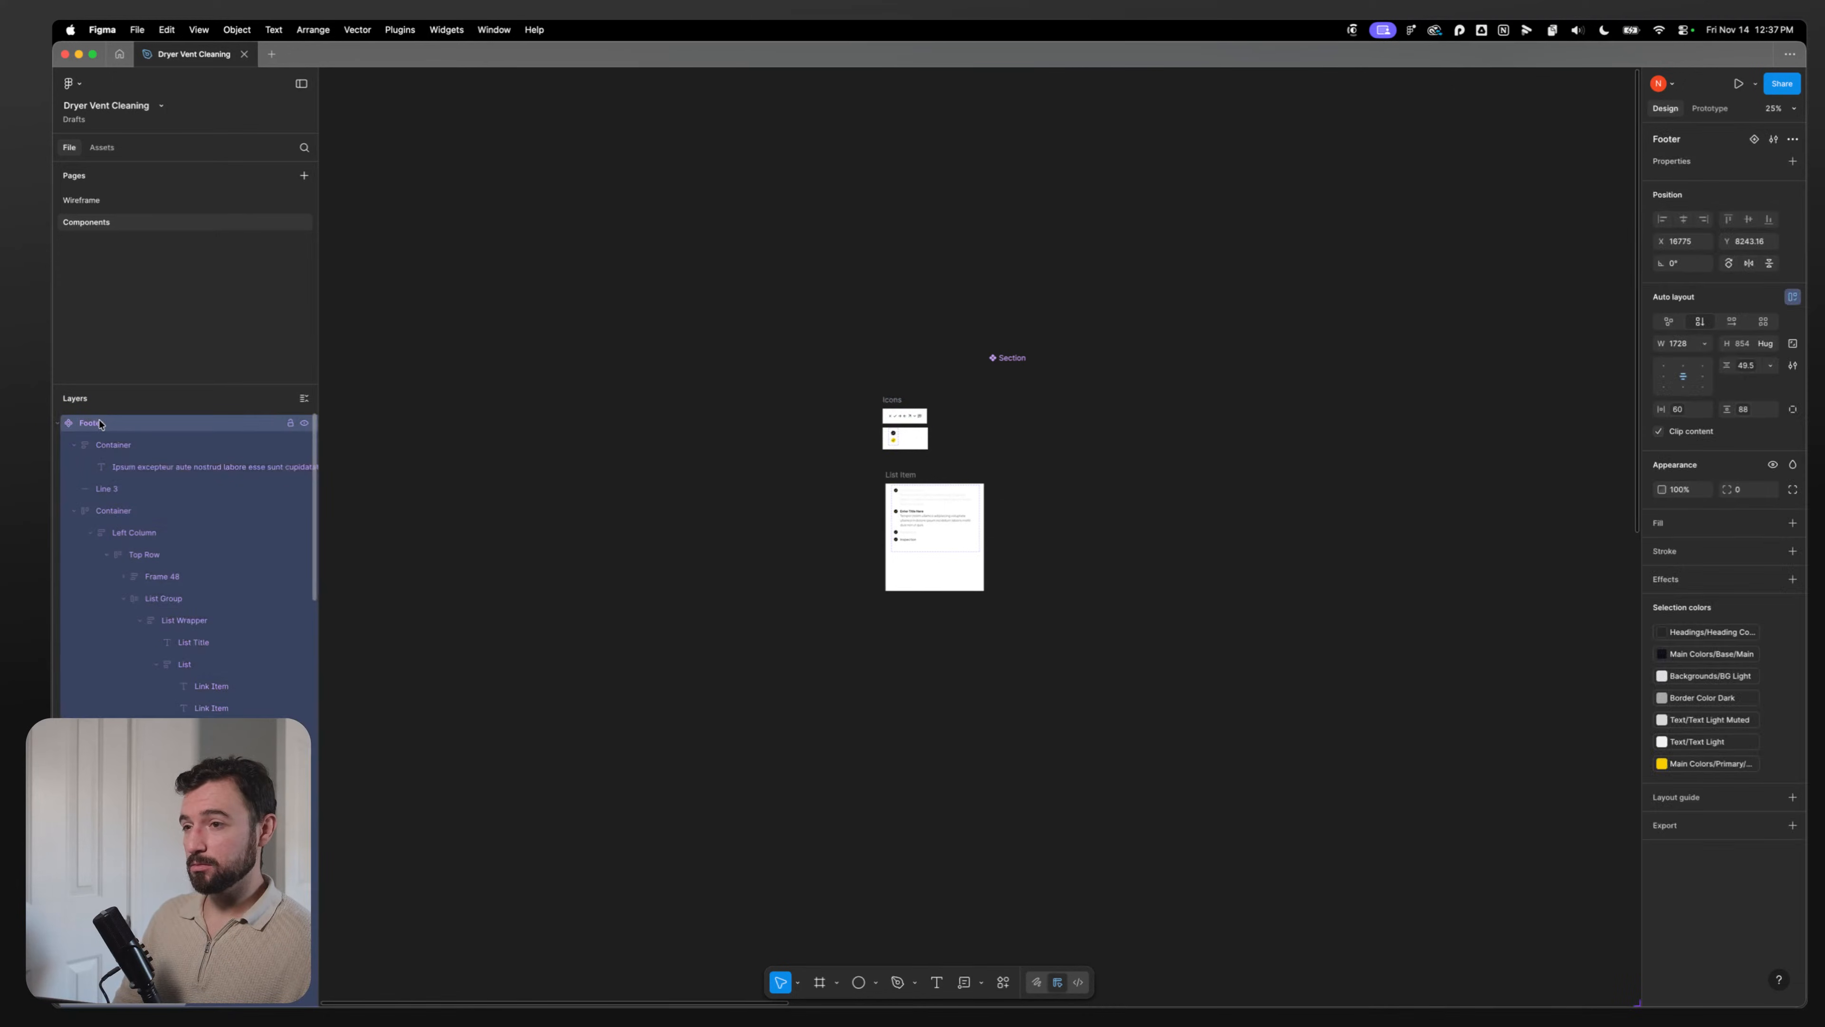
{"action": "double_click", "coordinate": [70, 422]}
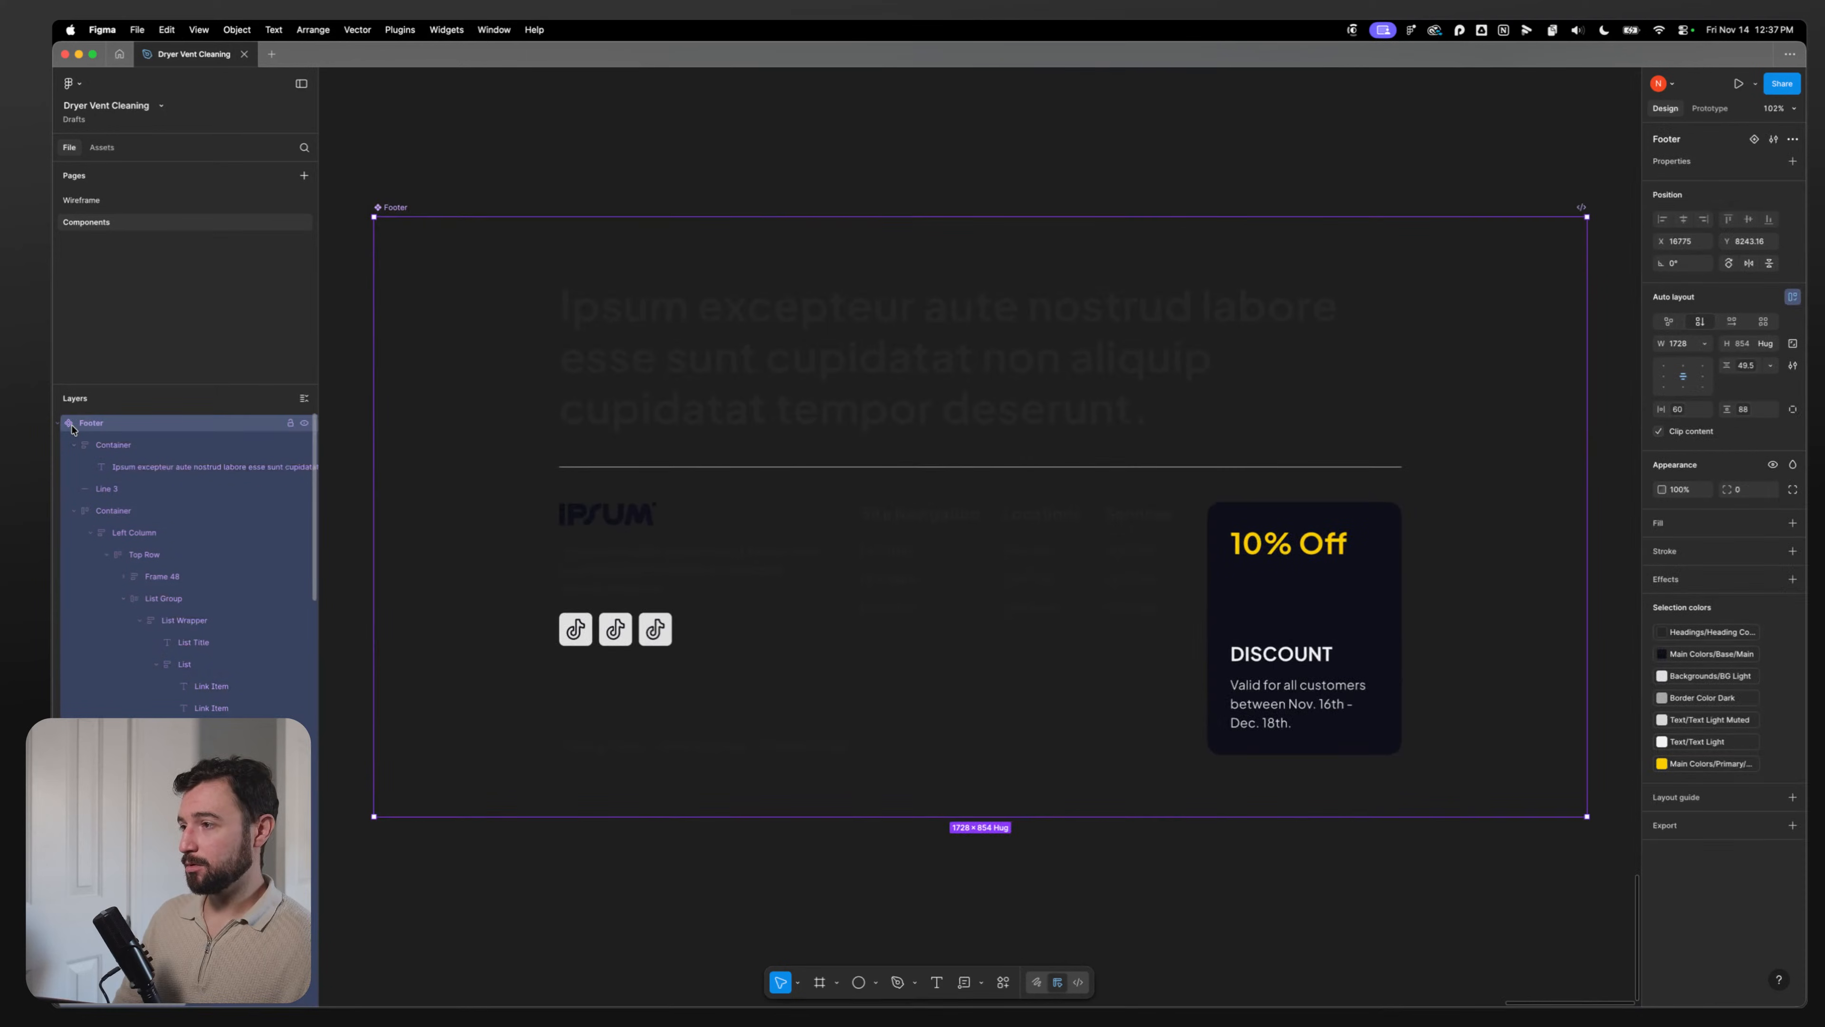
Step: Move the Footer component near the Section, Icons and List Item components, at about X 2788, Y -411
{"action": "scroll", "coordinate": [618, 324], "scroll_direction": "down", "scroll_amount": 10}
{"action": "left_click_drag", "start_coordinate": [566, 282], "coordinate": [611, 386]}
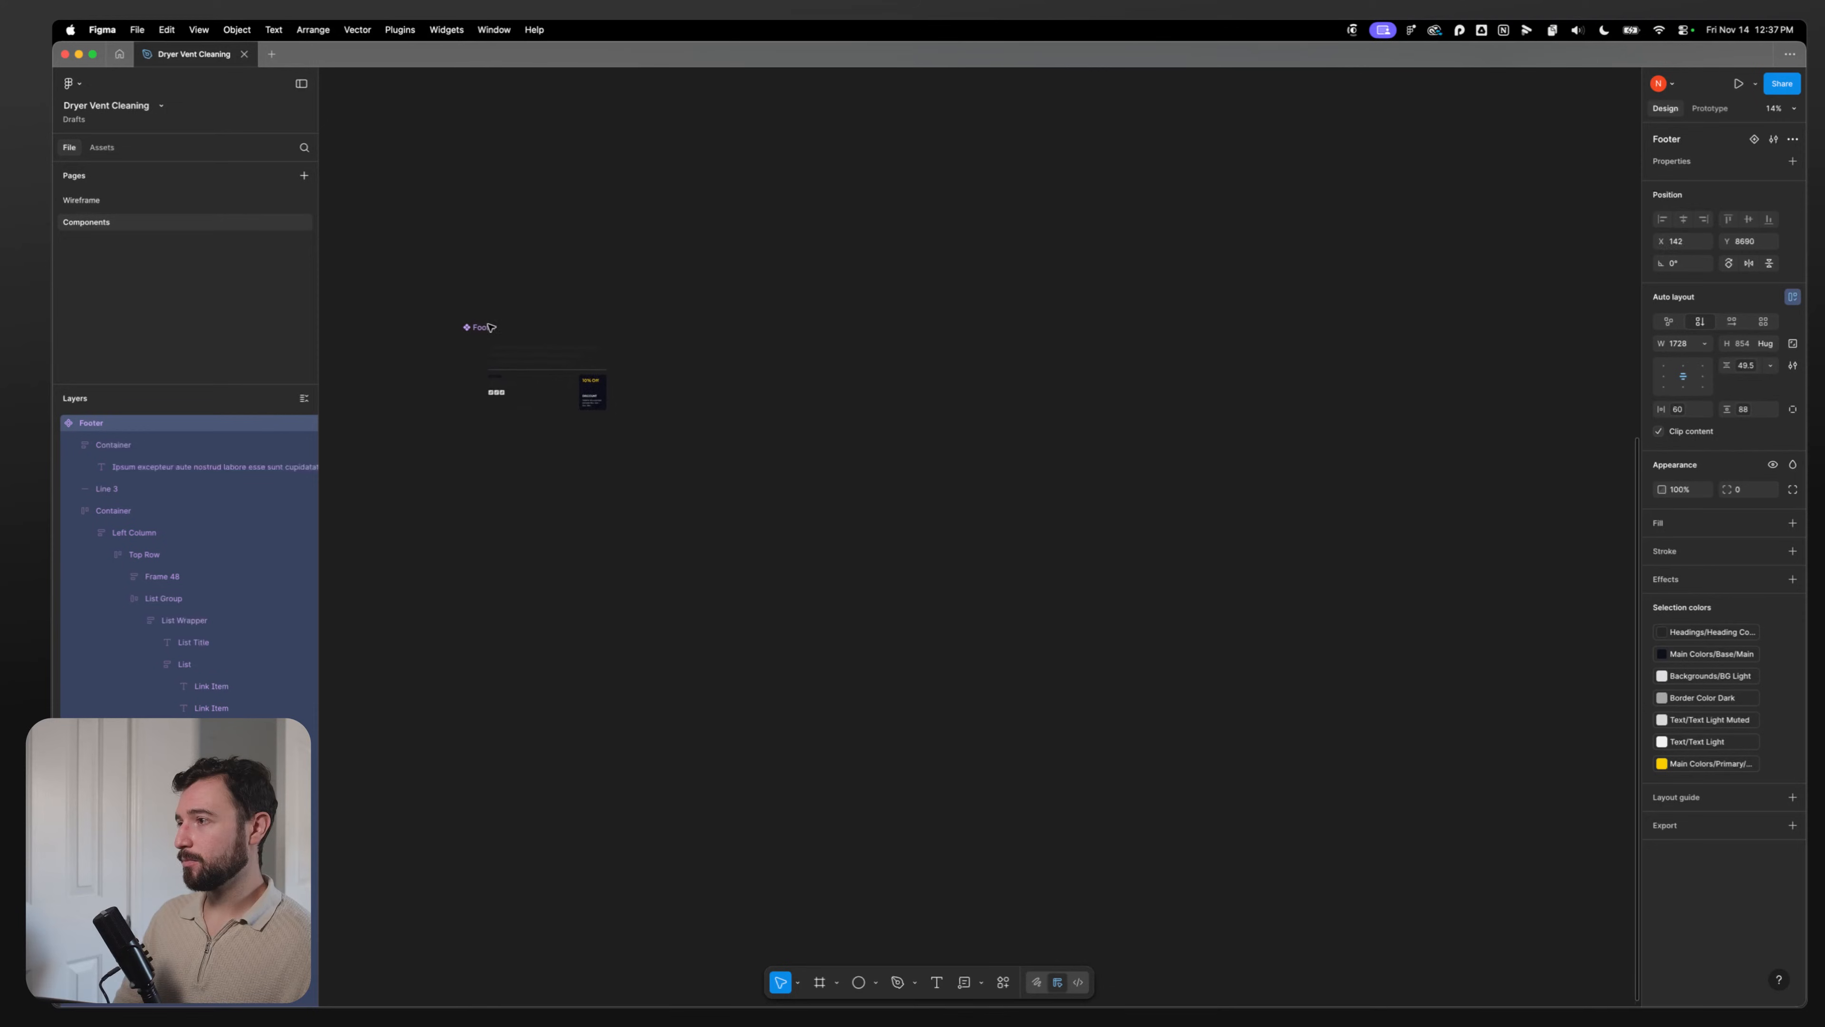
{"action": "left_click_drag", "start_coordinate": [491, 327], "coordinate": [785, 287]}
{"action": "left_click", "coordinate": [913, 543]}
{"action": "scroll", "coordinate": [824, 464], "scroll_direction": "up", "scroll_amount": 3}
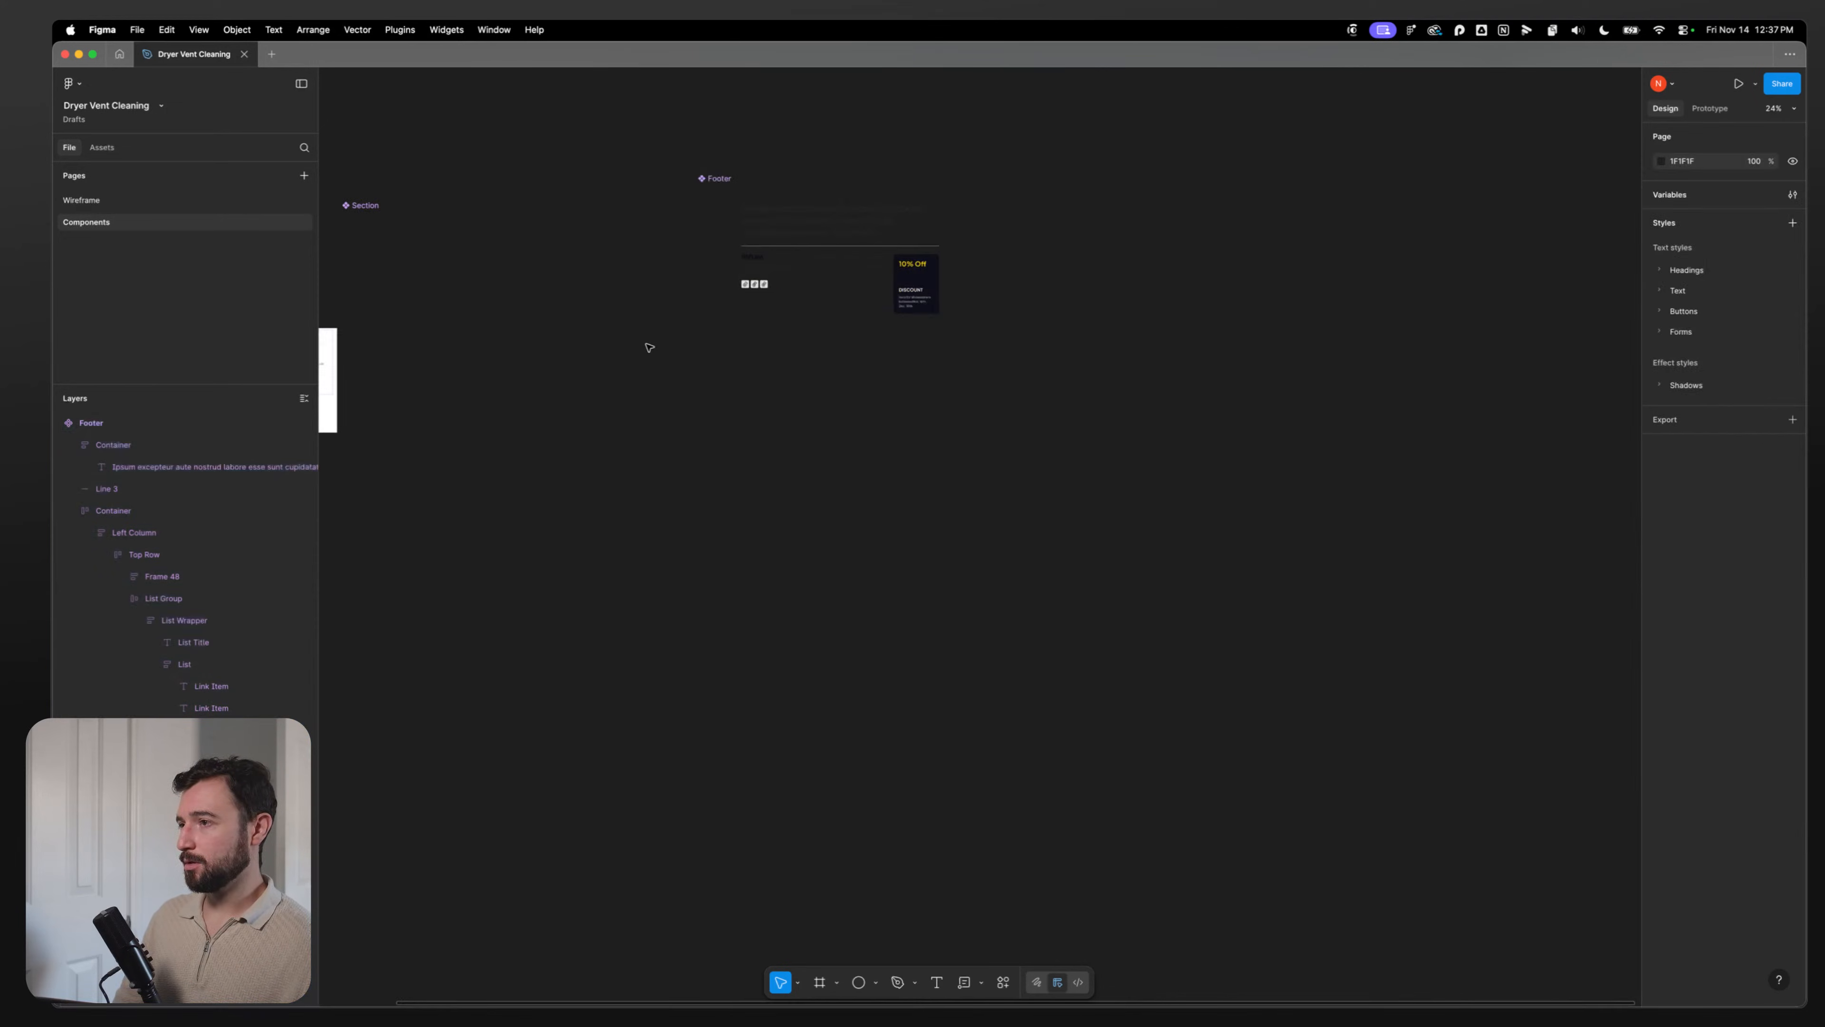
{"action": "left_click_drag", "start_coordinate": [669, 278], "coordinate": [788, 424]}
Step: Try to add a second variant to the Footer component and rename its Property 1
{"action": "left_click", "coordinate": [838, 326]}
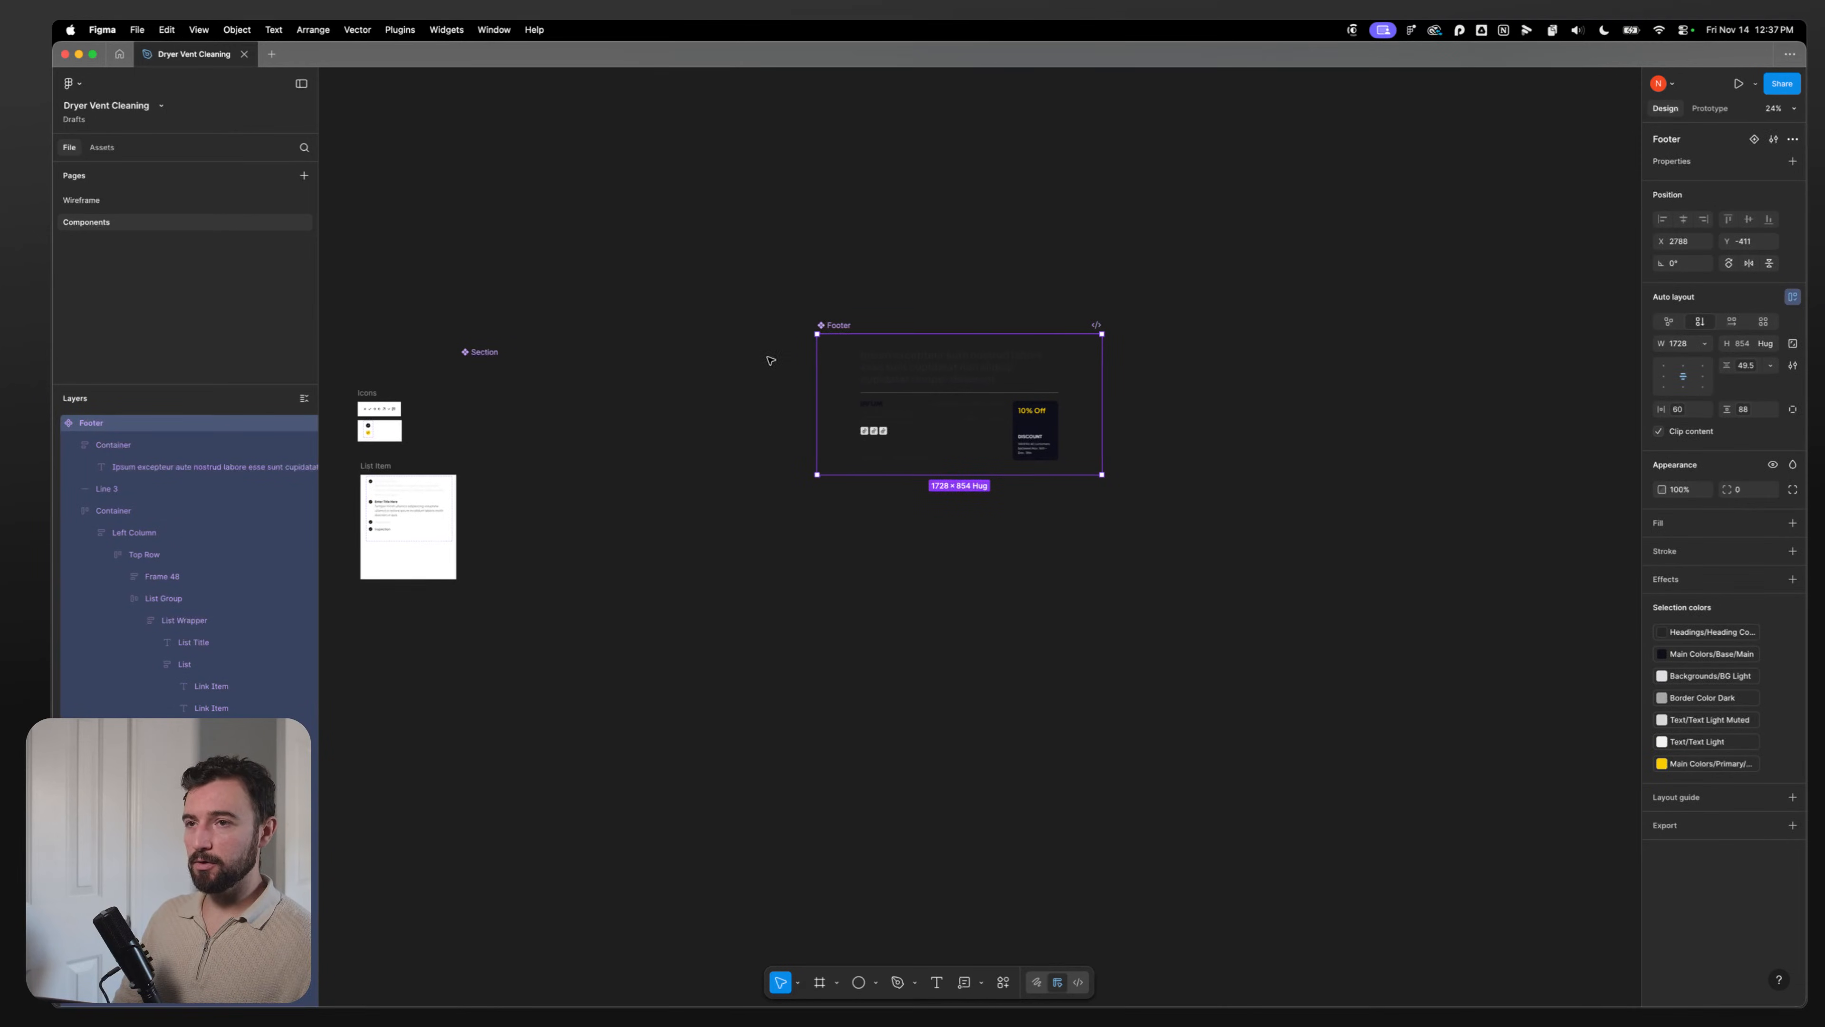
{"action": "left_click", "coordinate": [1754, 139]}
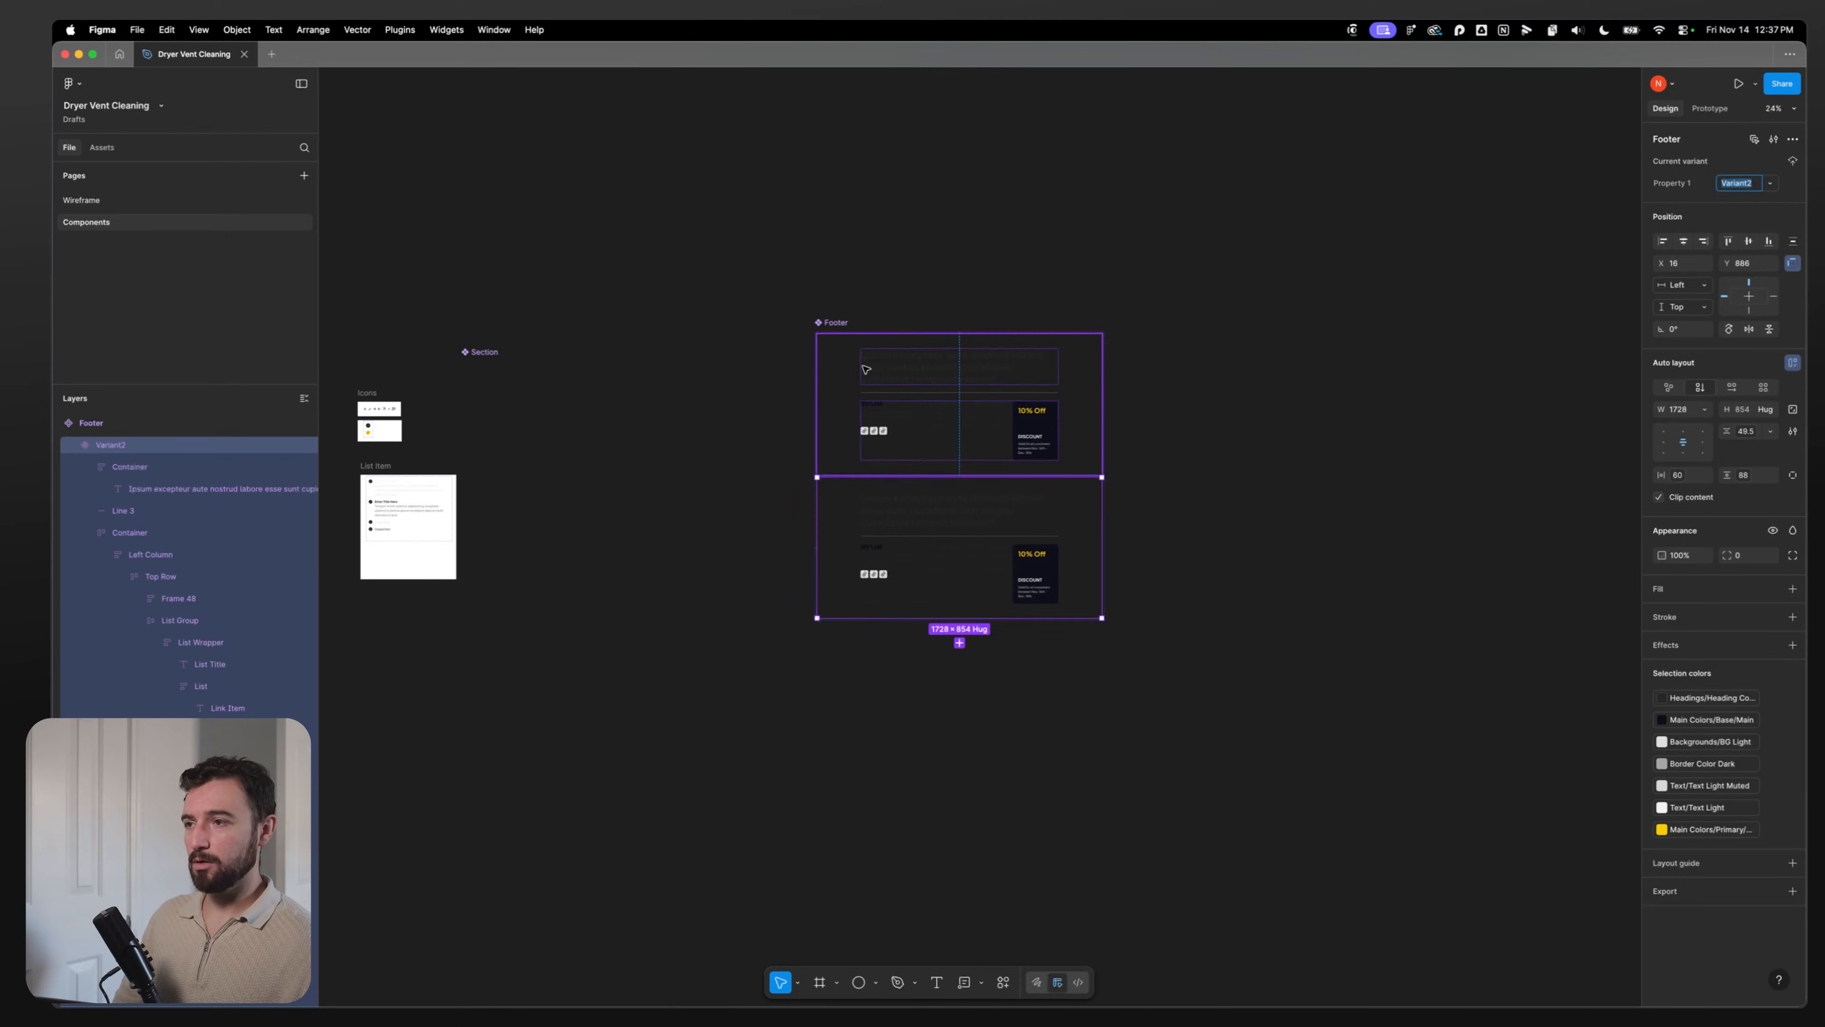
{"action": "double_click", "coordinate": [1691, 182]}
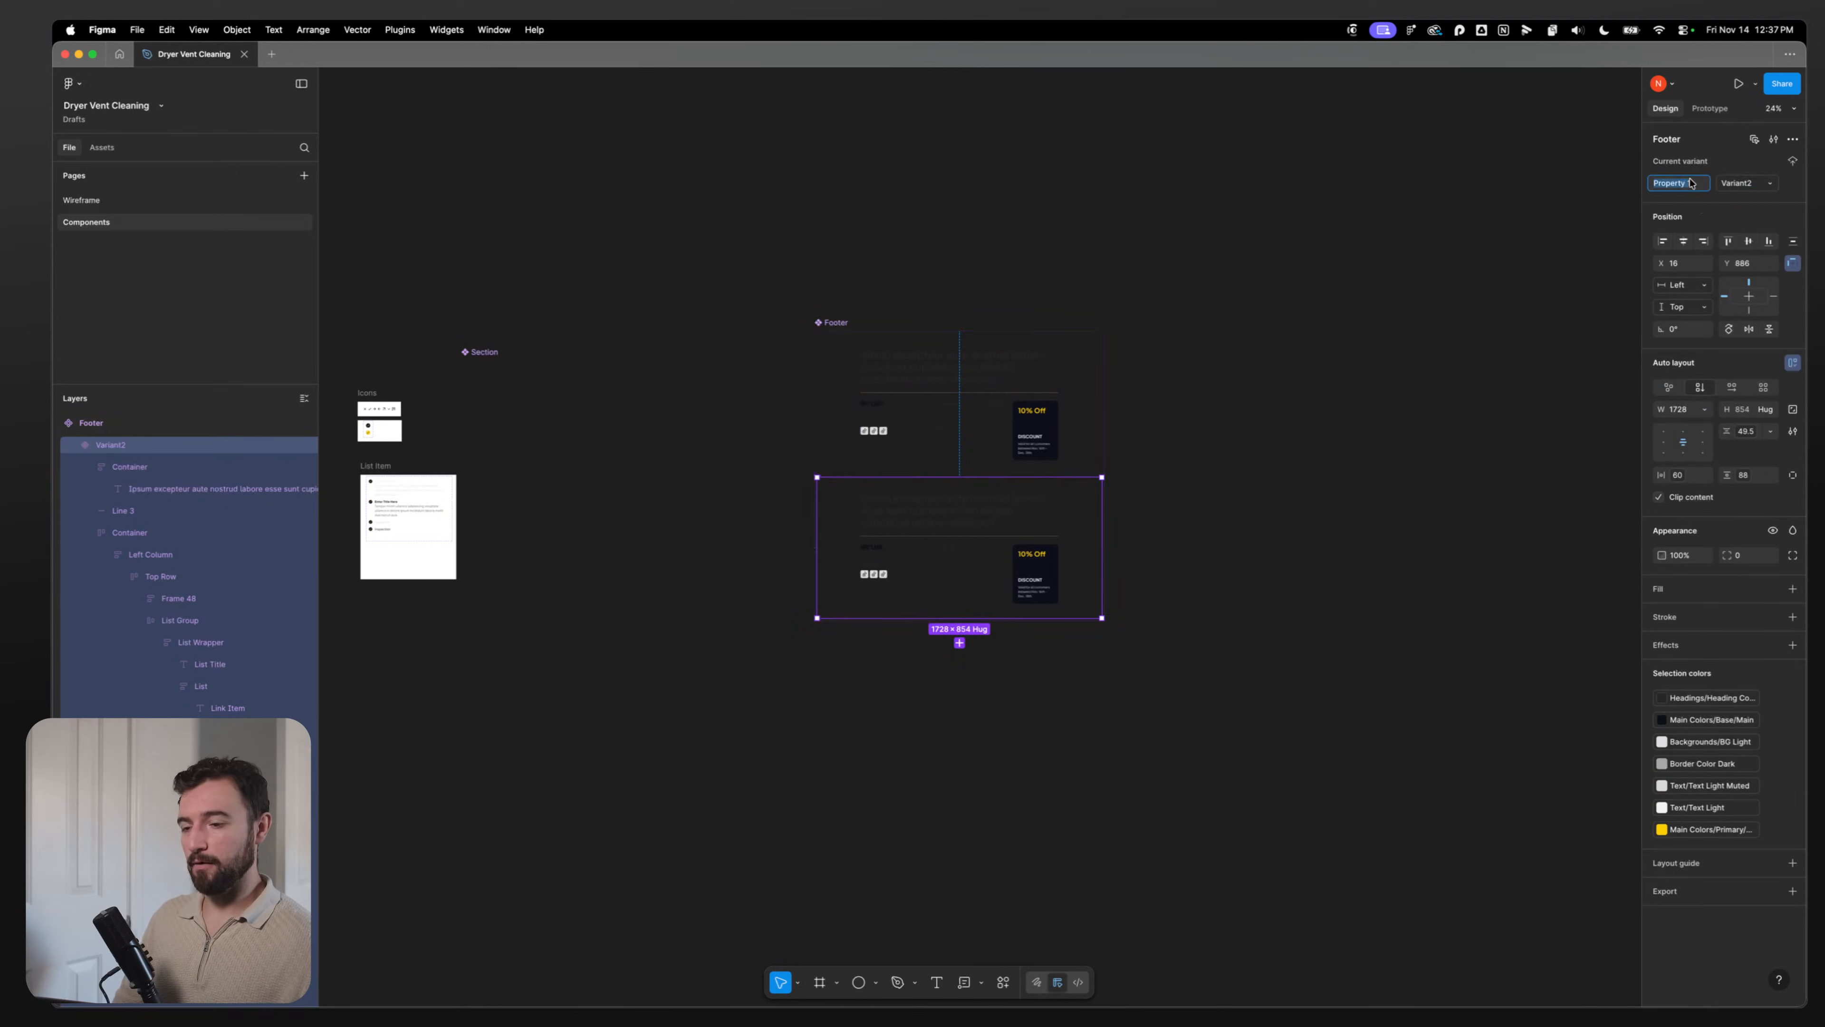
{"action": "type", "text": "O"}
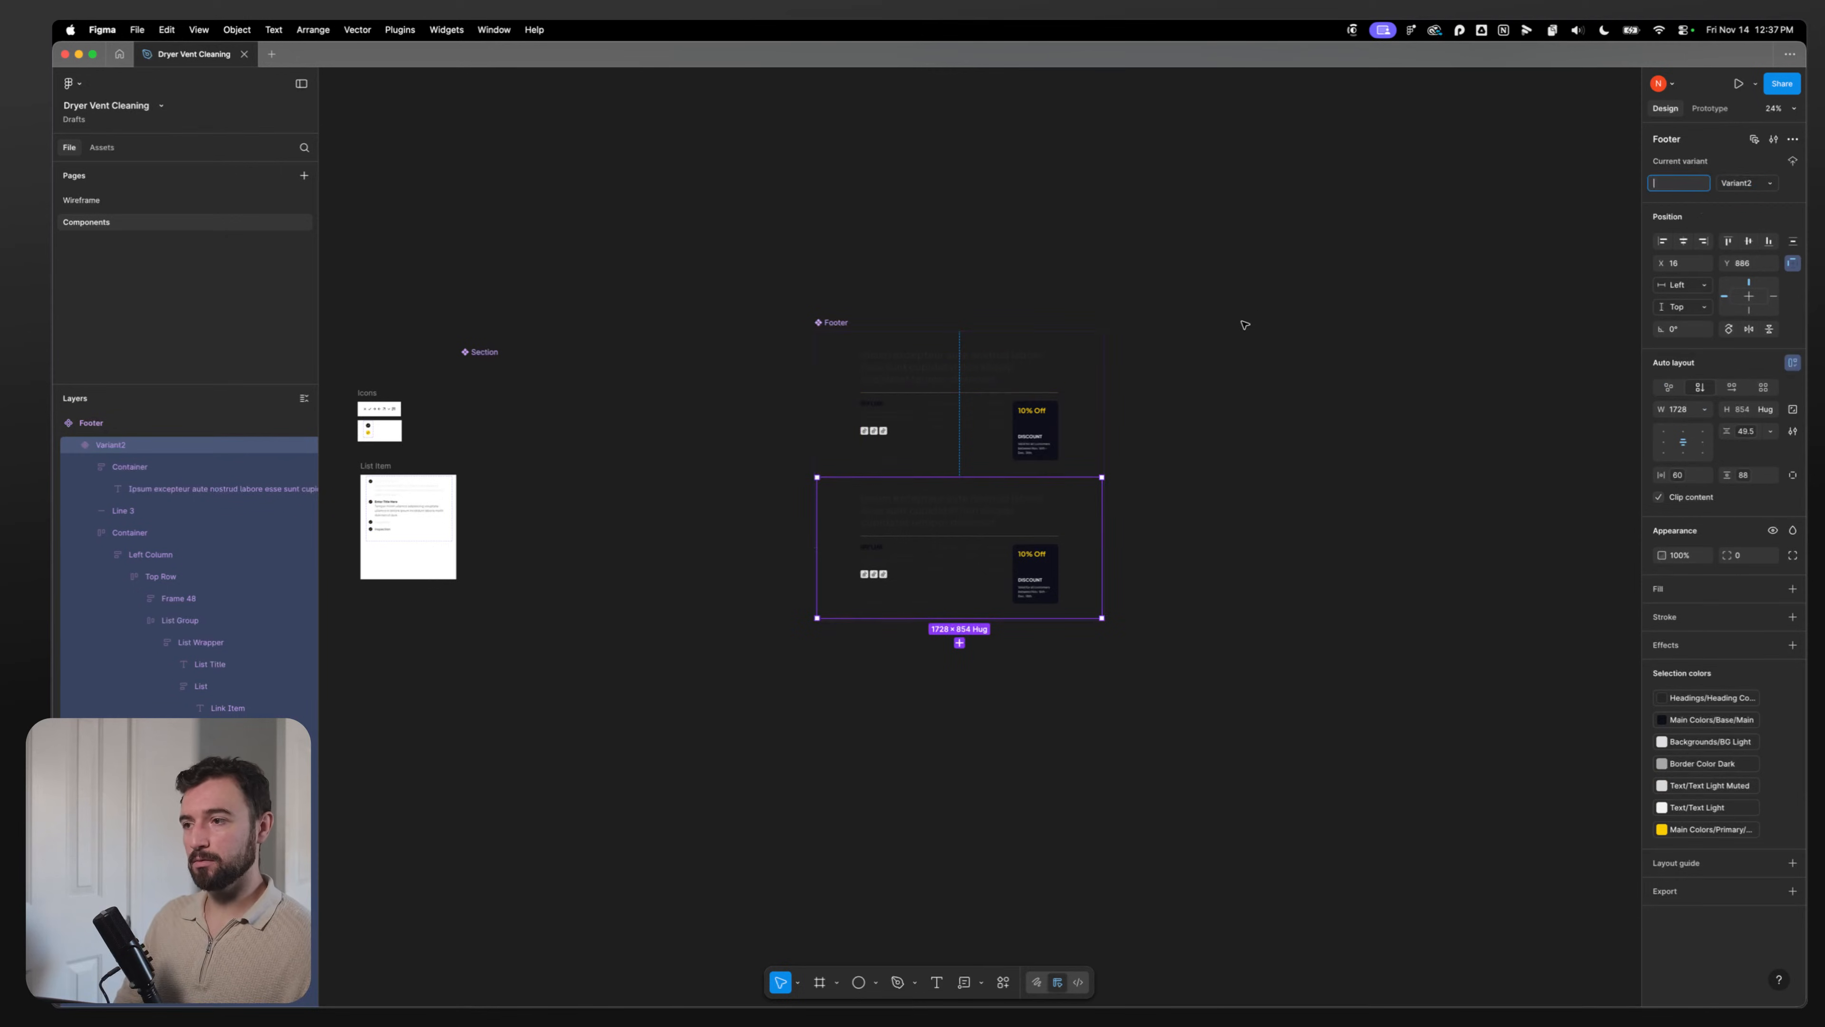
{"action": "left_click", "coordinate": [1063, 526]}
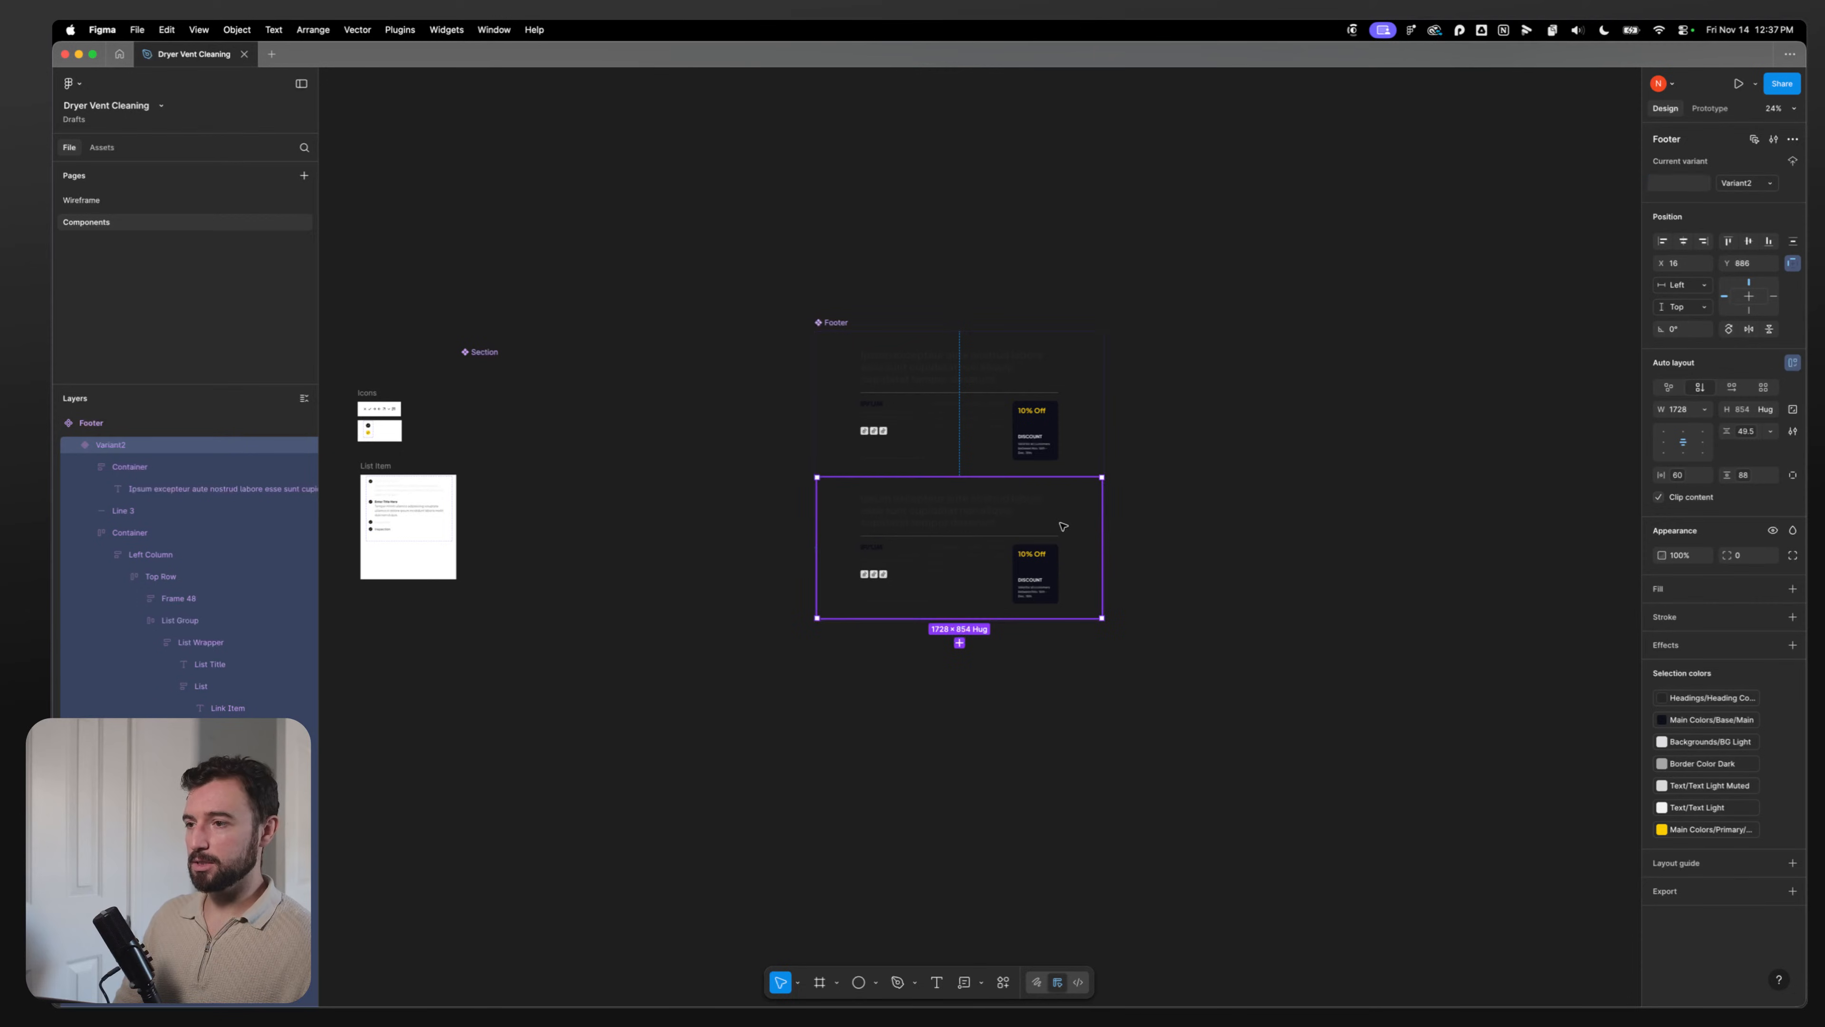
Step: Try to delete the Footer's second variant, keeping only the Default one in the component set
{"action": "key", "text": "Delete"}
{"action": "double_click", "coordinate": [969, 408]}
{"action": "left_click", "coordinate": [953, 535]}
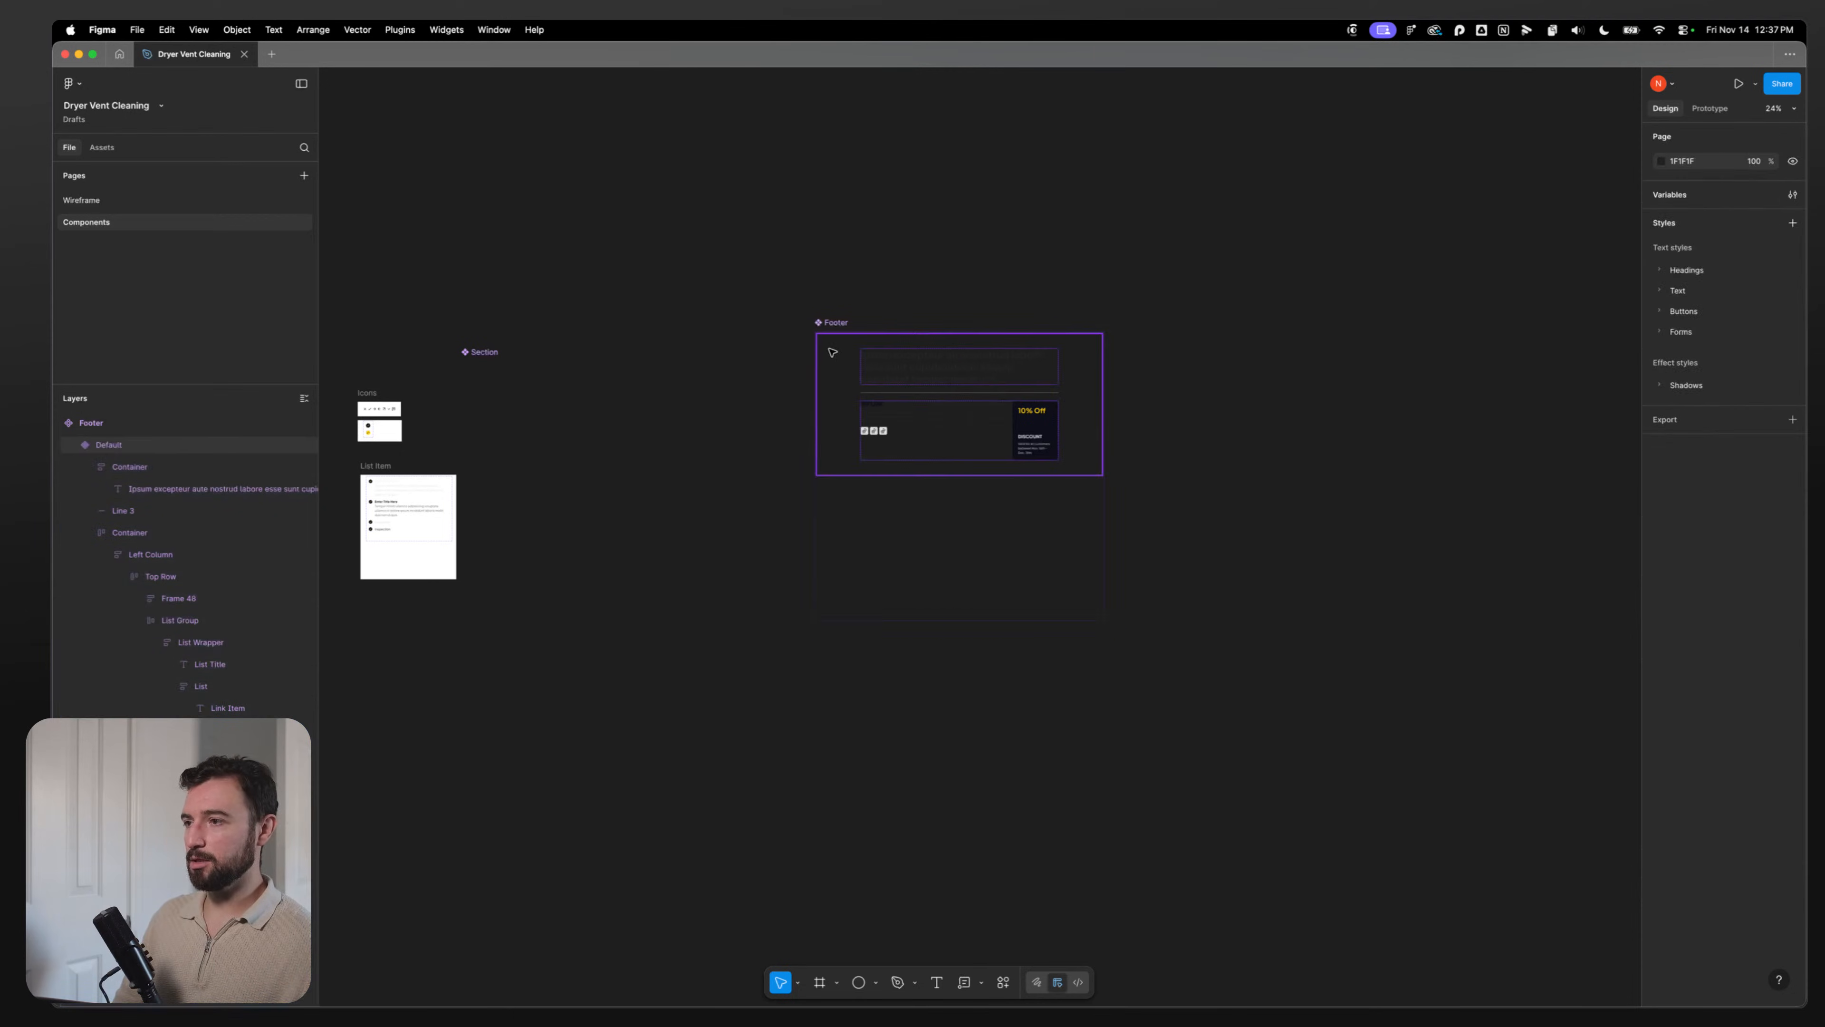
{"action": "left_click", "coordinate": [836, 324]}
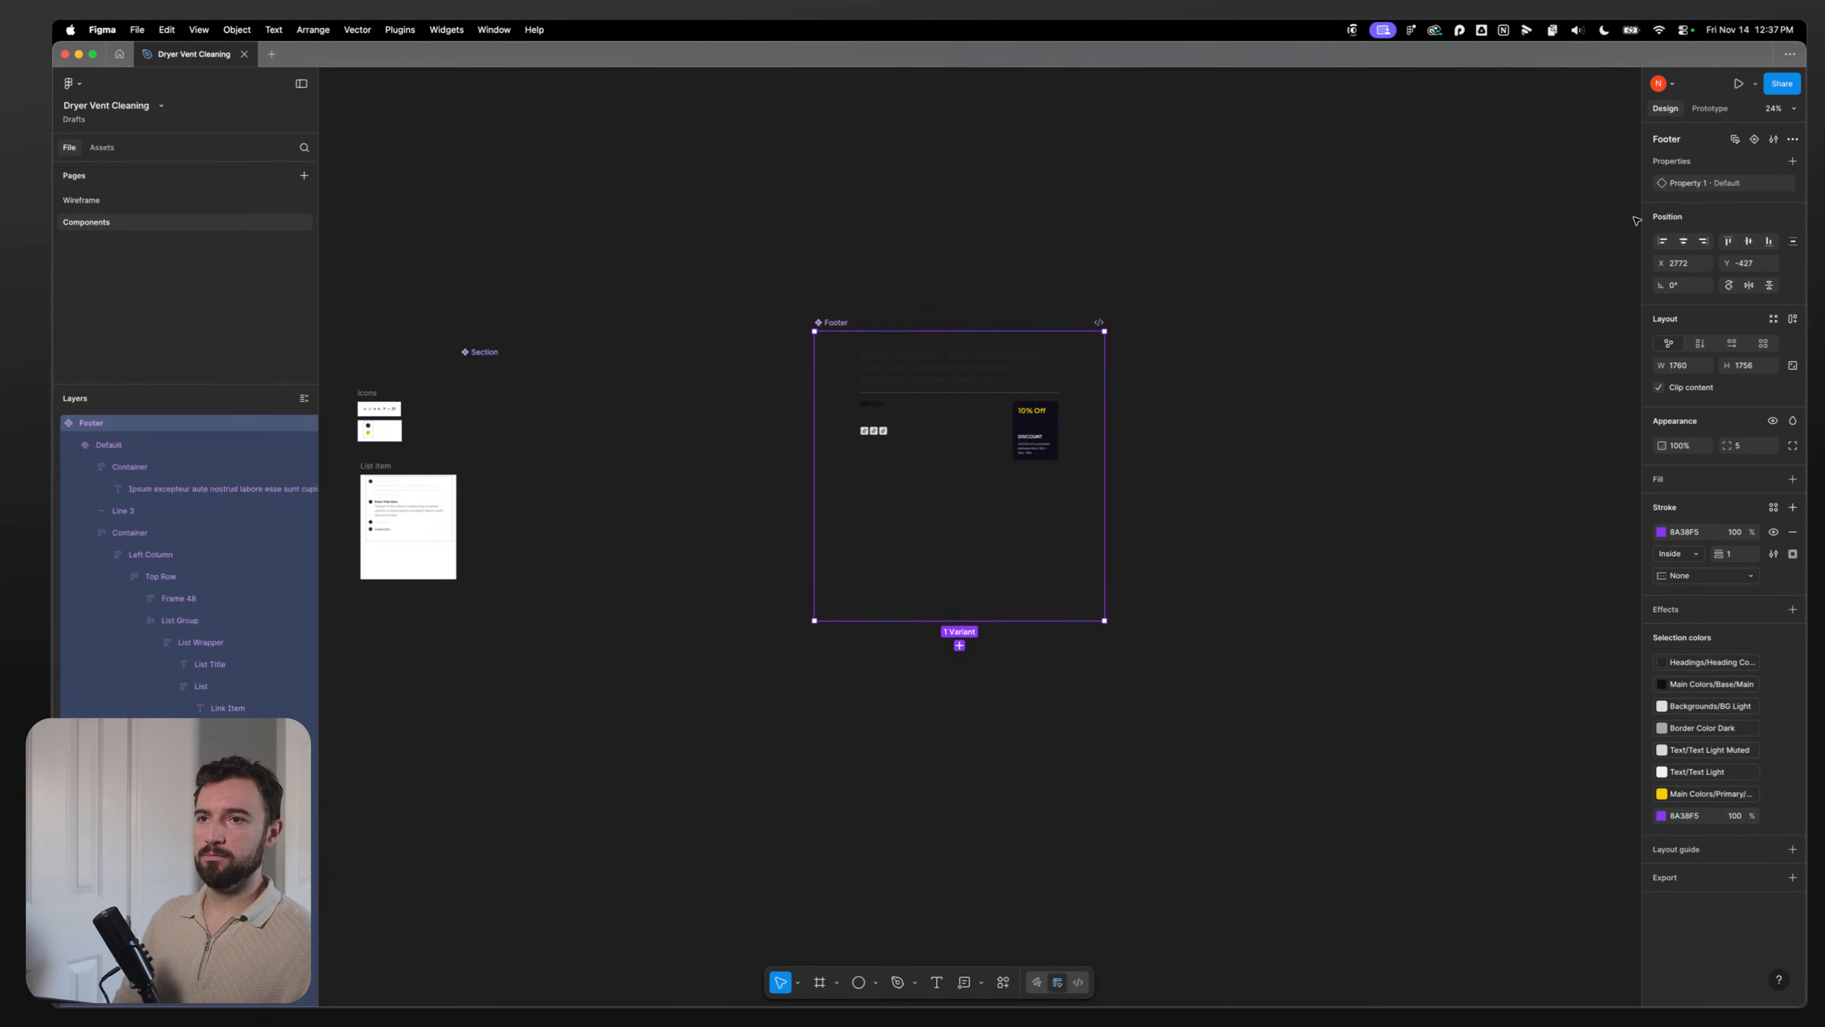
{"action": "left_click", "coordinate": [901, 416]}
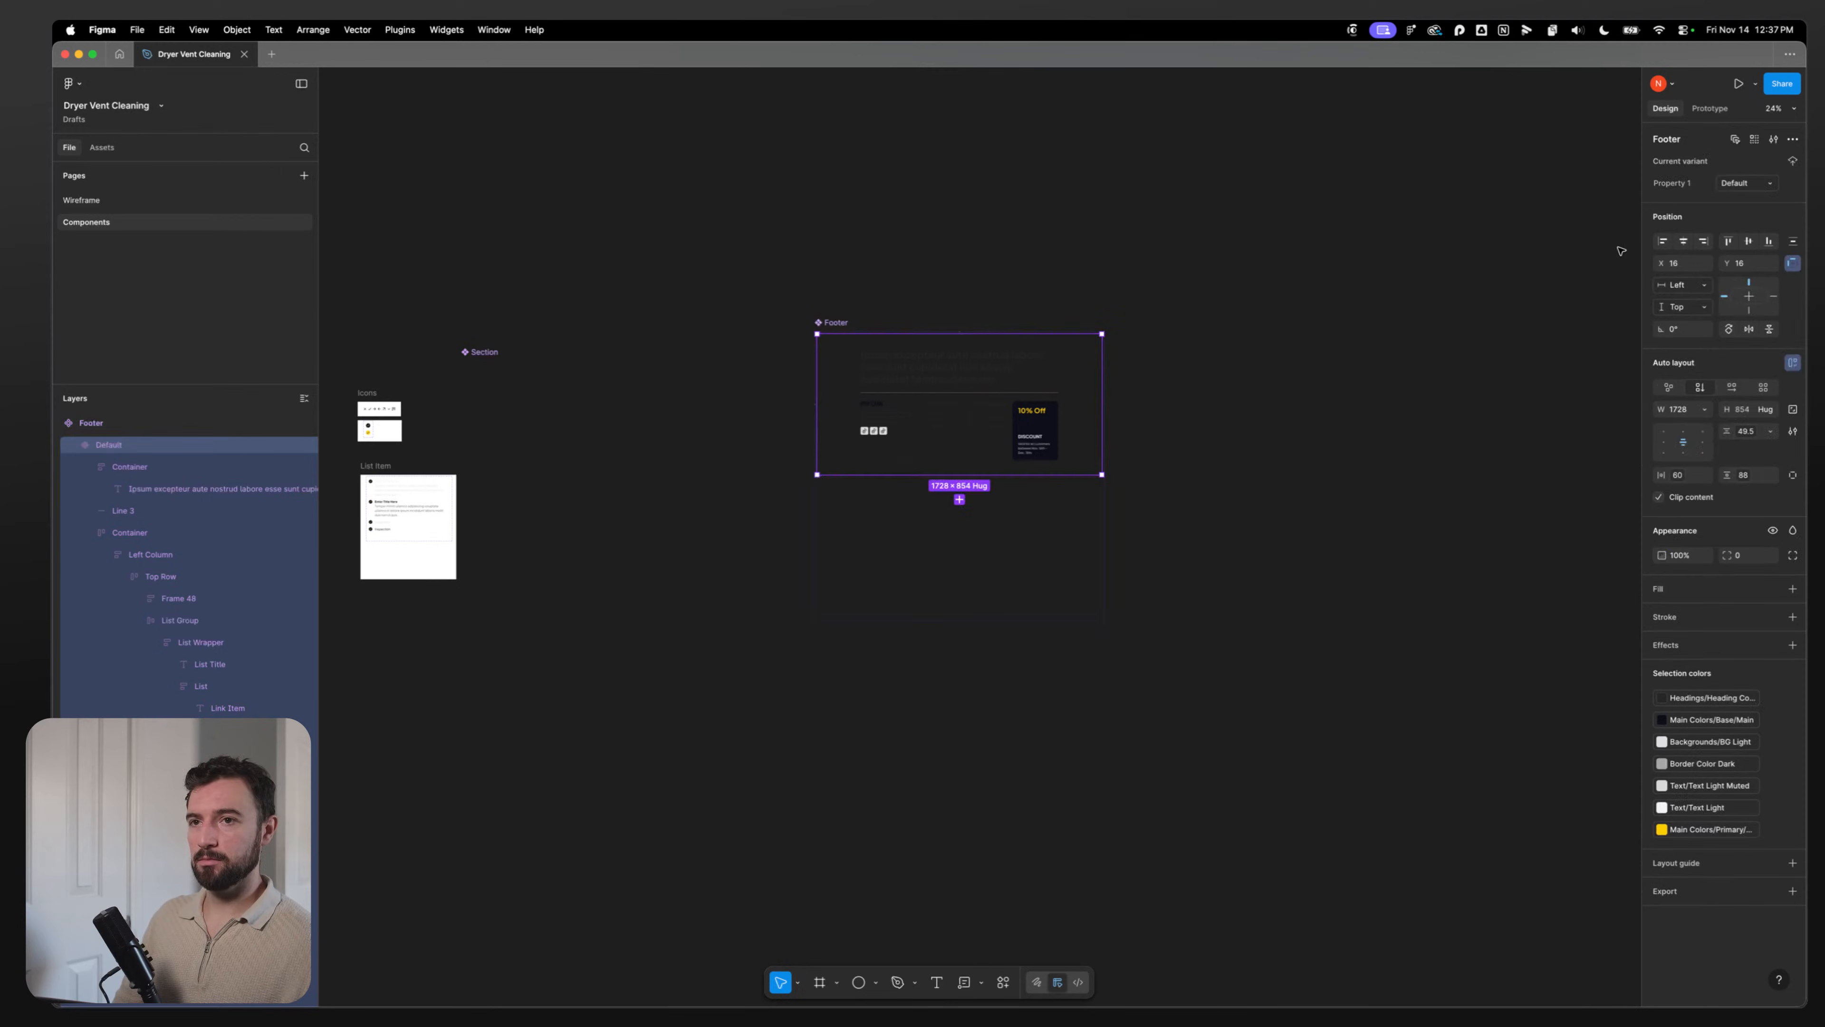
Step: Undo the Footer variant's deletion, its property rename and the adding of the variant
{"action": "key", "text": "super+z"}
{"action": "key", "text": "super+z"}
{"action": "key", "text": "super+z"}
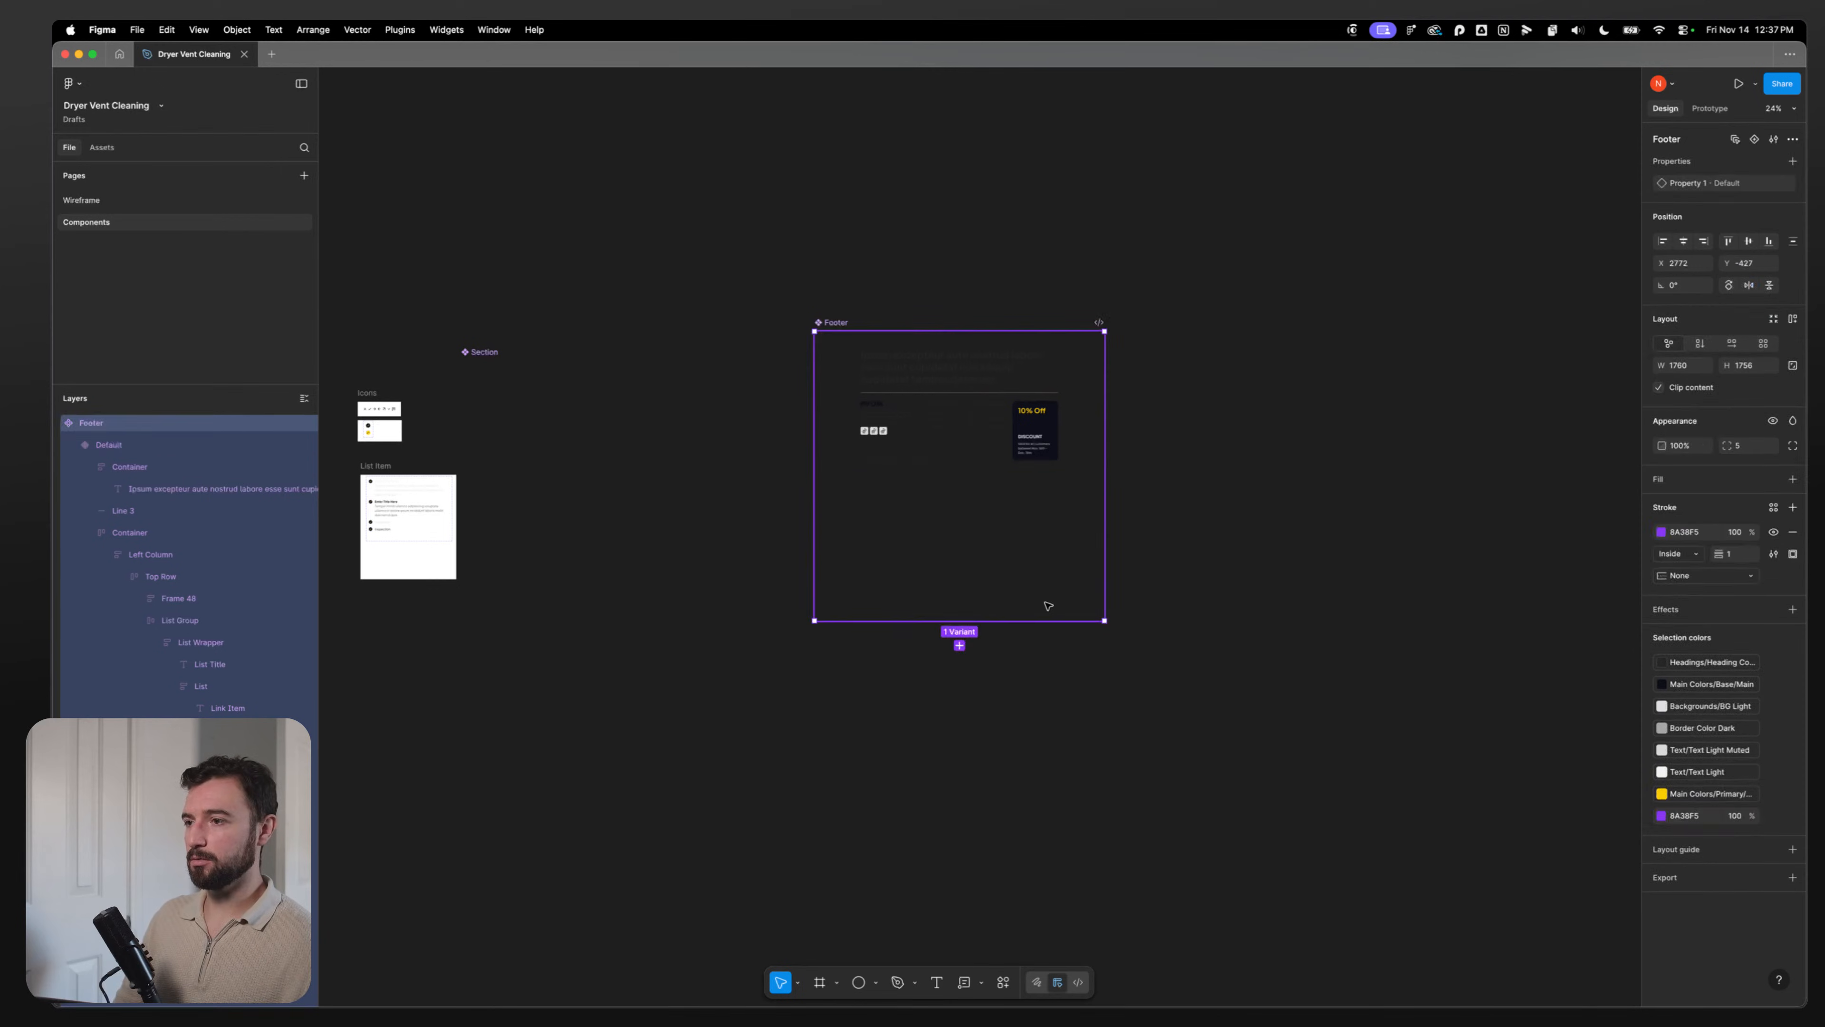
{"action": "key", "text": "super+z"}
{"action": "key", "text": "super+z"}
{"action": "key", "text": "super+z"}
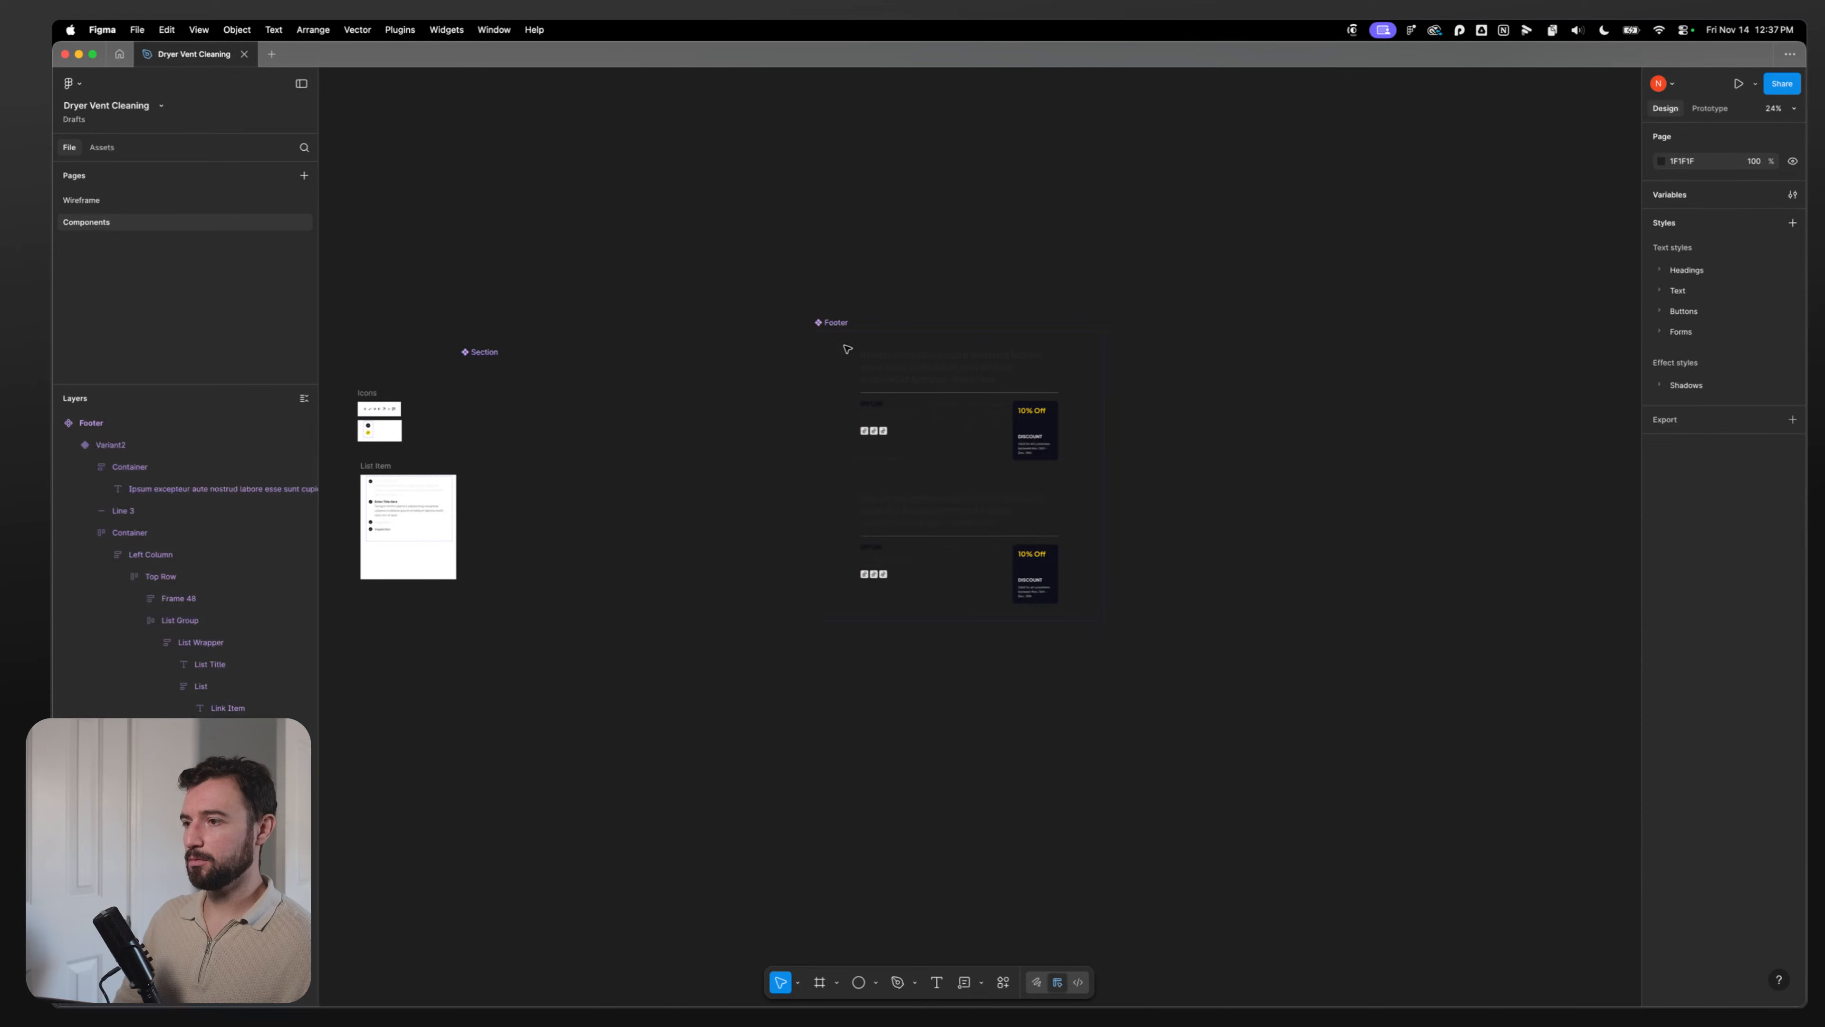
{"action": "key", "text": "super+z"}
Step: Create a Boolean property named Offer Card with the value True on the Footer component
{"action": "left_click", "coordinate": [837, 331]}
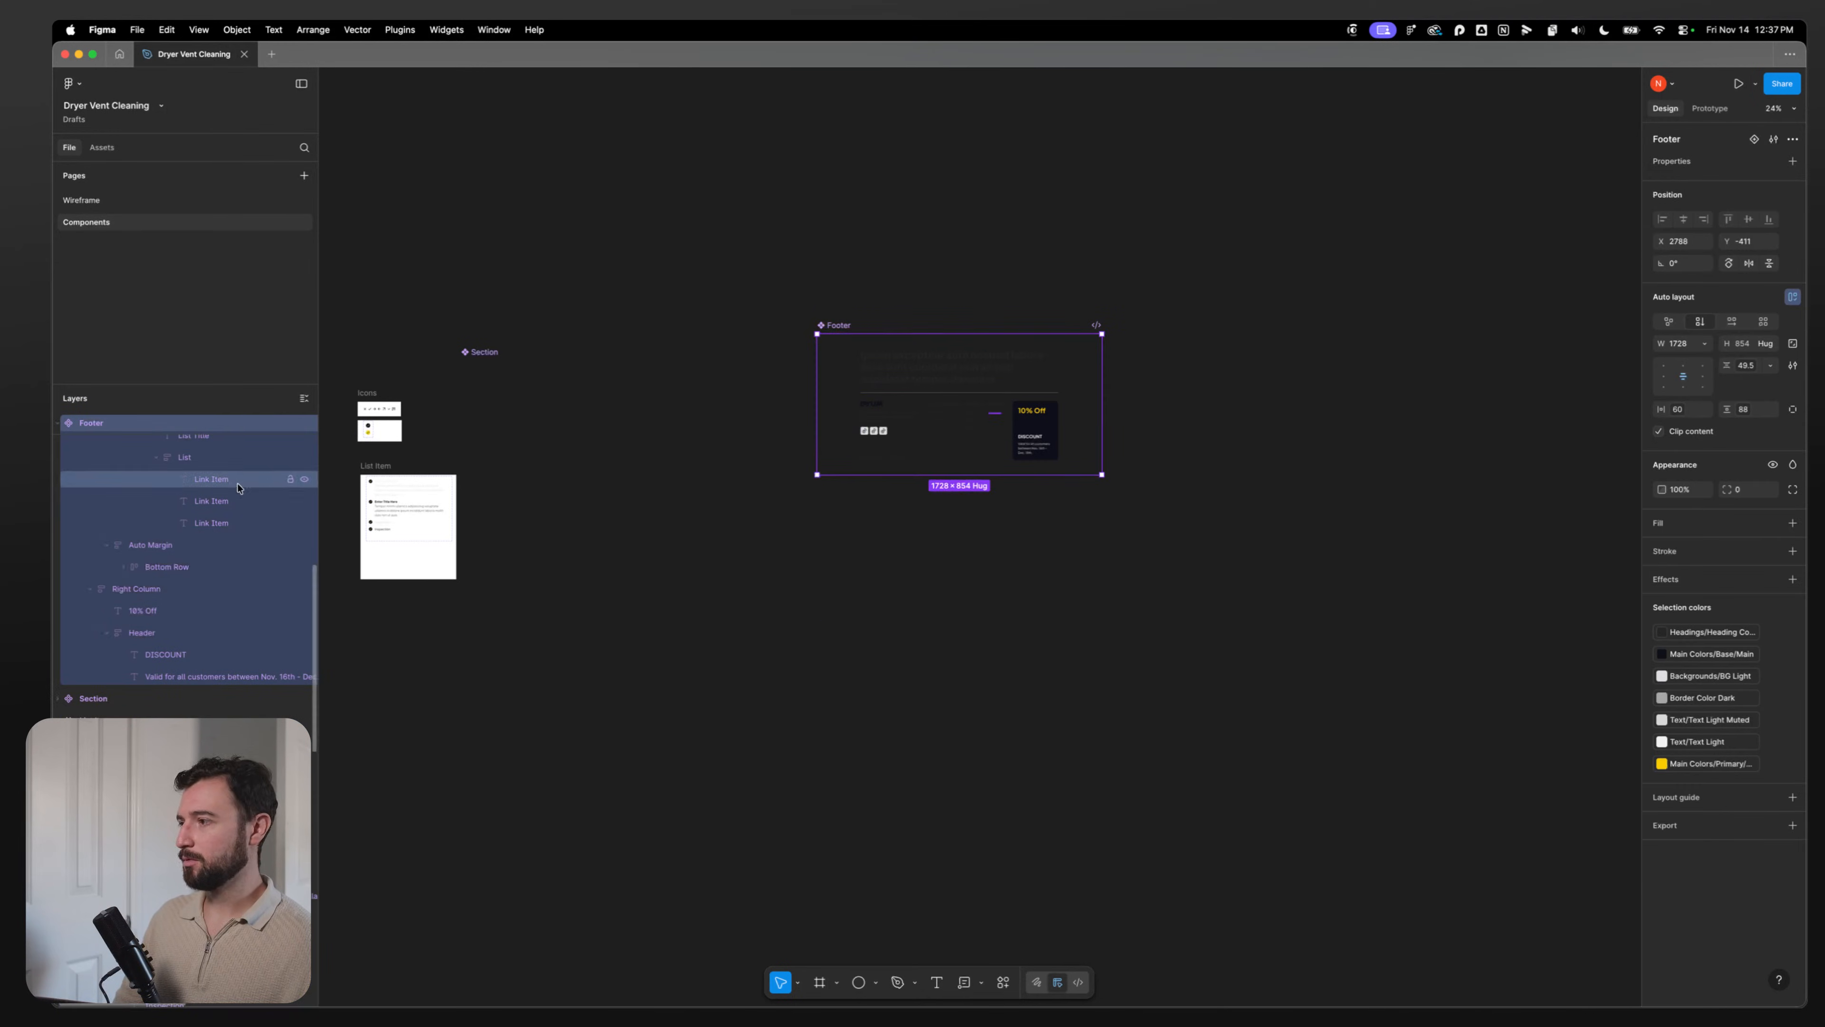
{"action": "left_click", "coordinate": [1792, 161]}
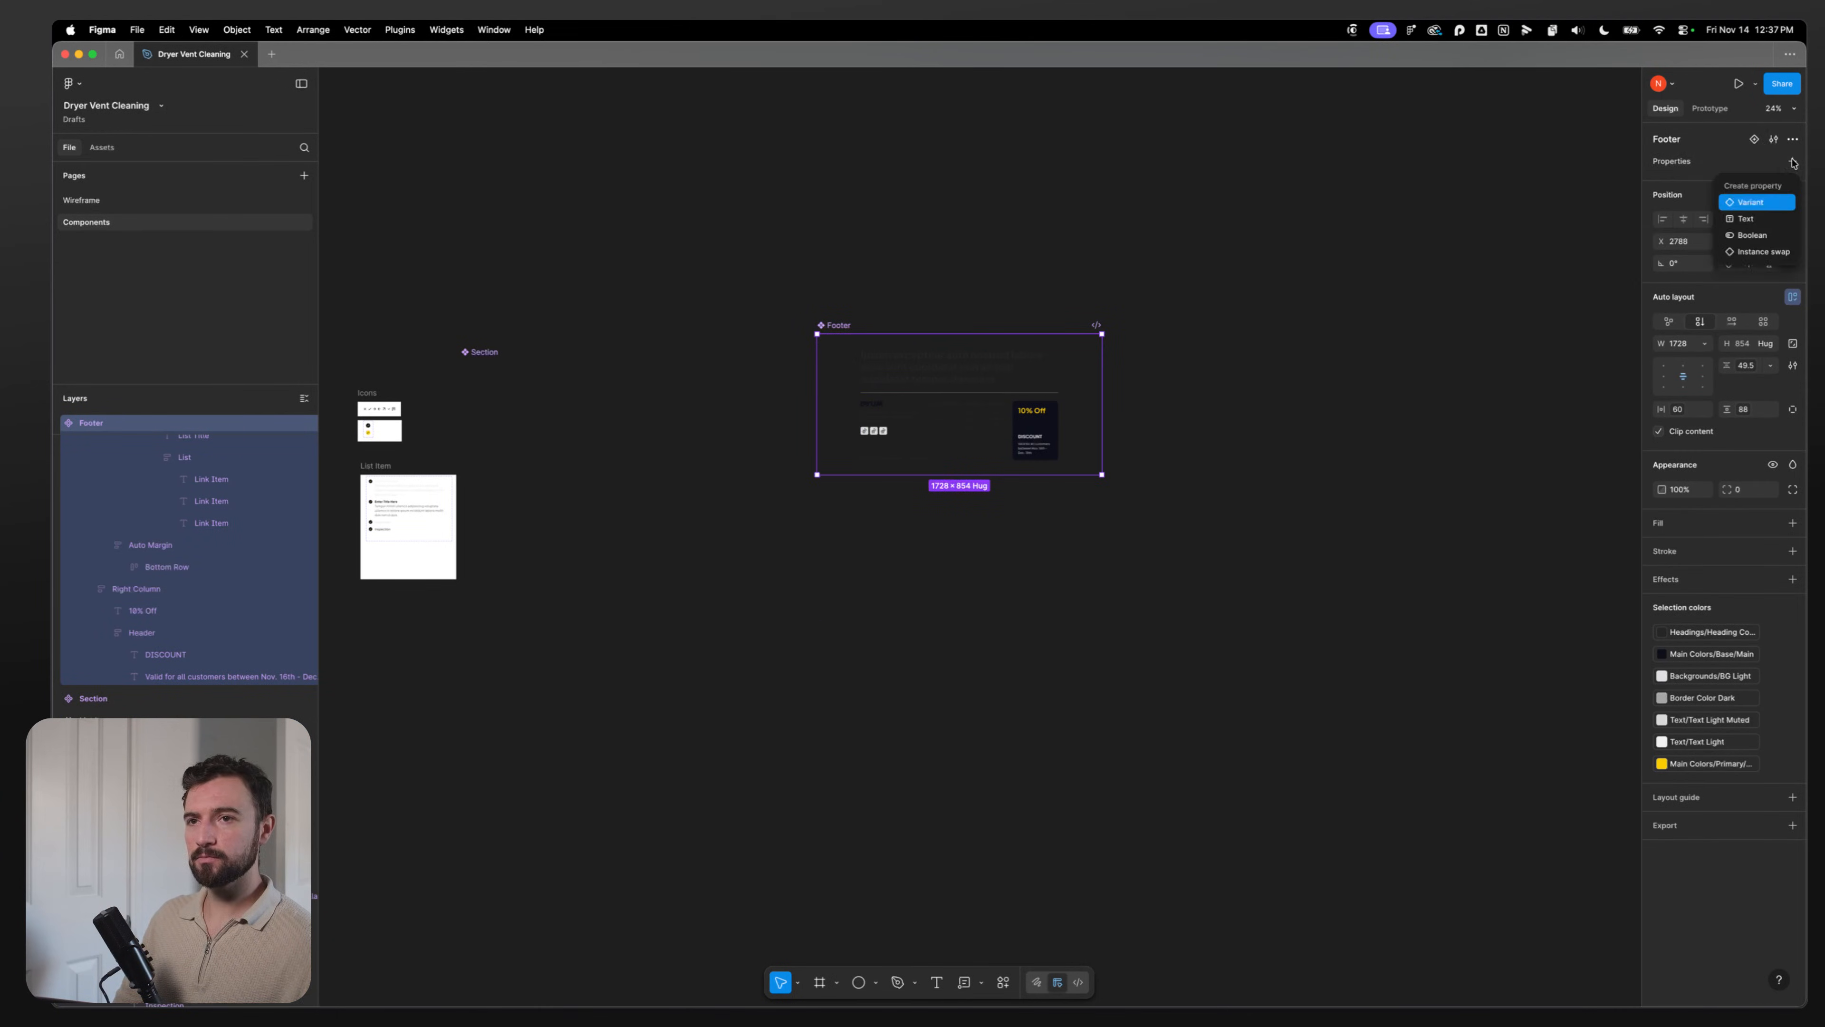
{"action": "left_click", "coordinate": [1753, 236]}
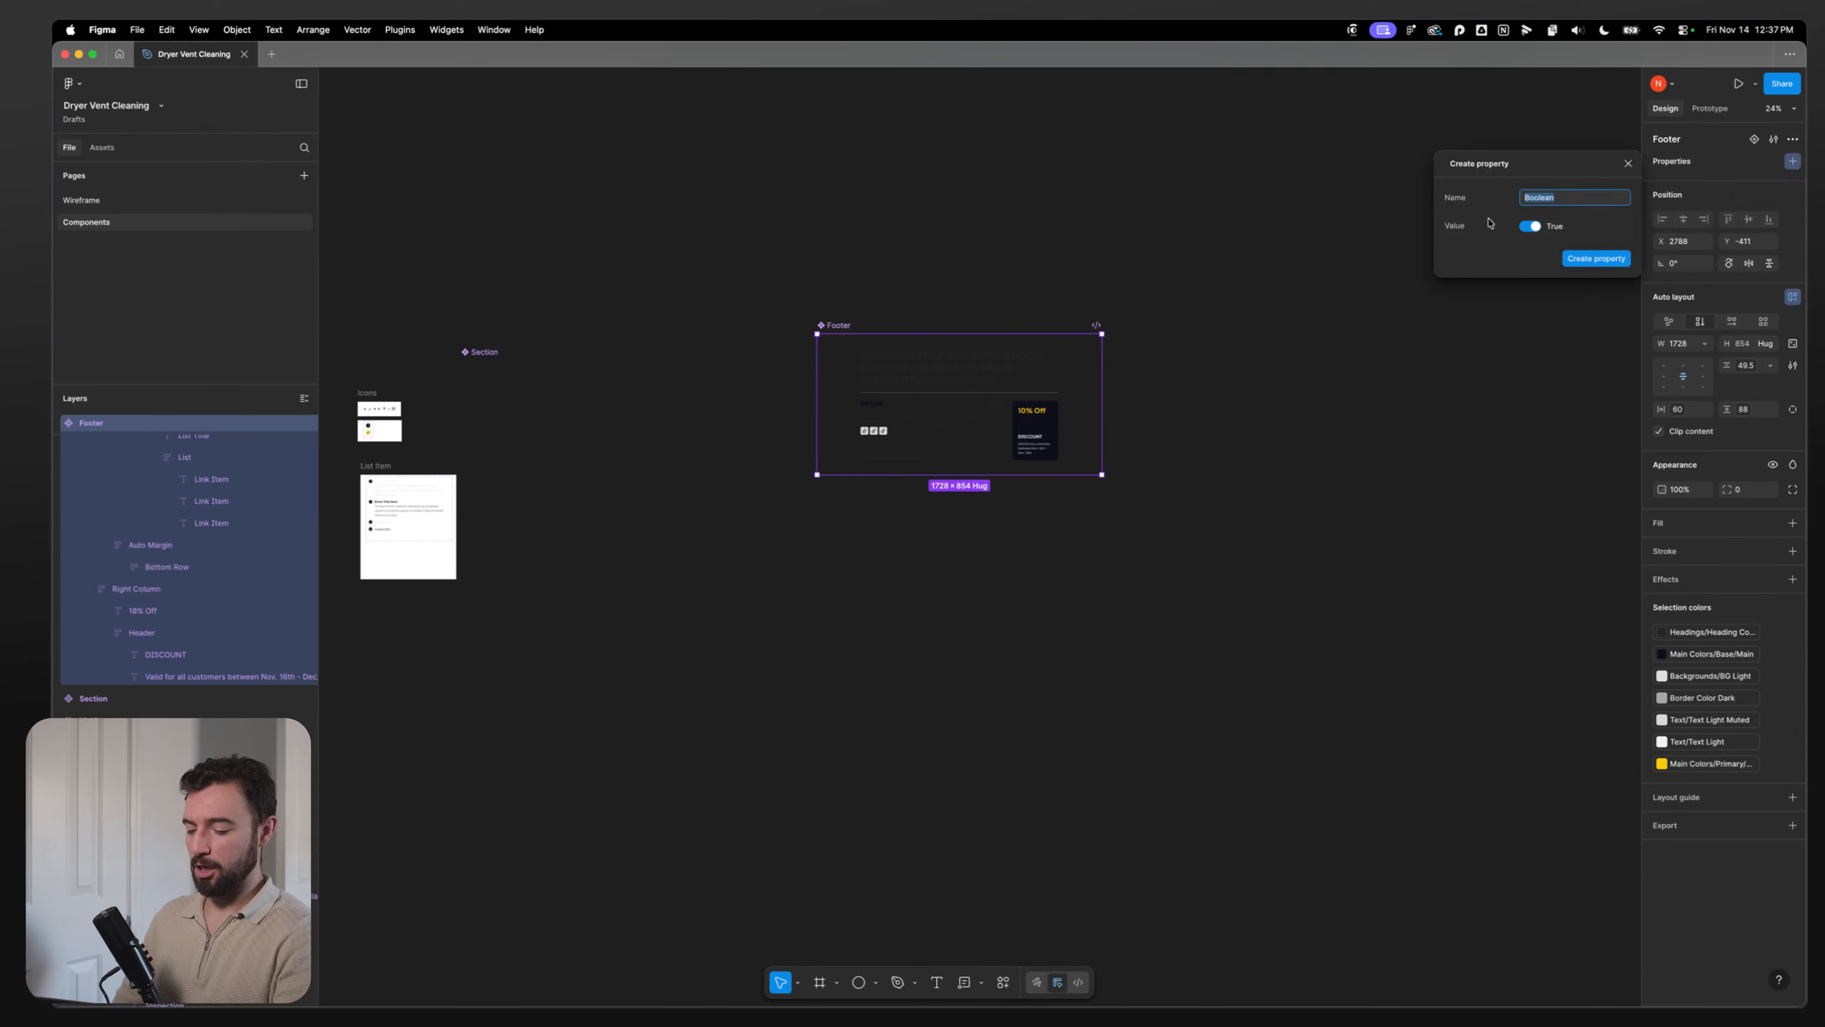
{"action": "type", "text": "Offer Card"}
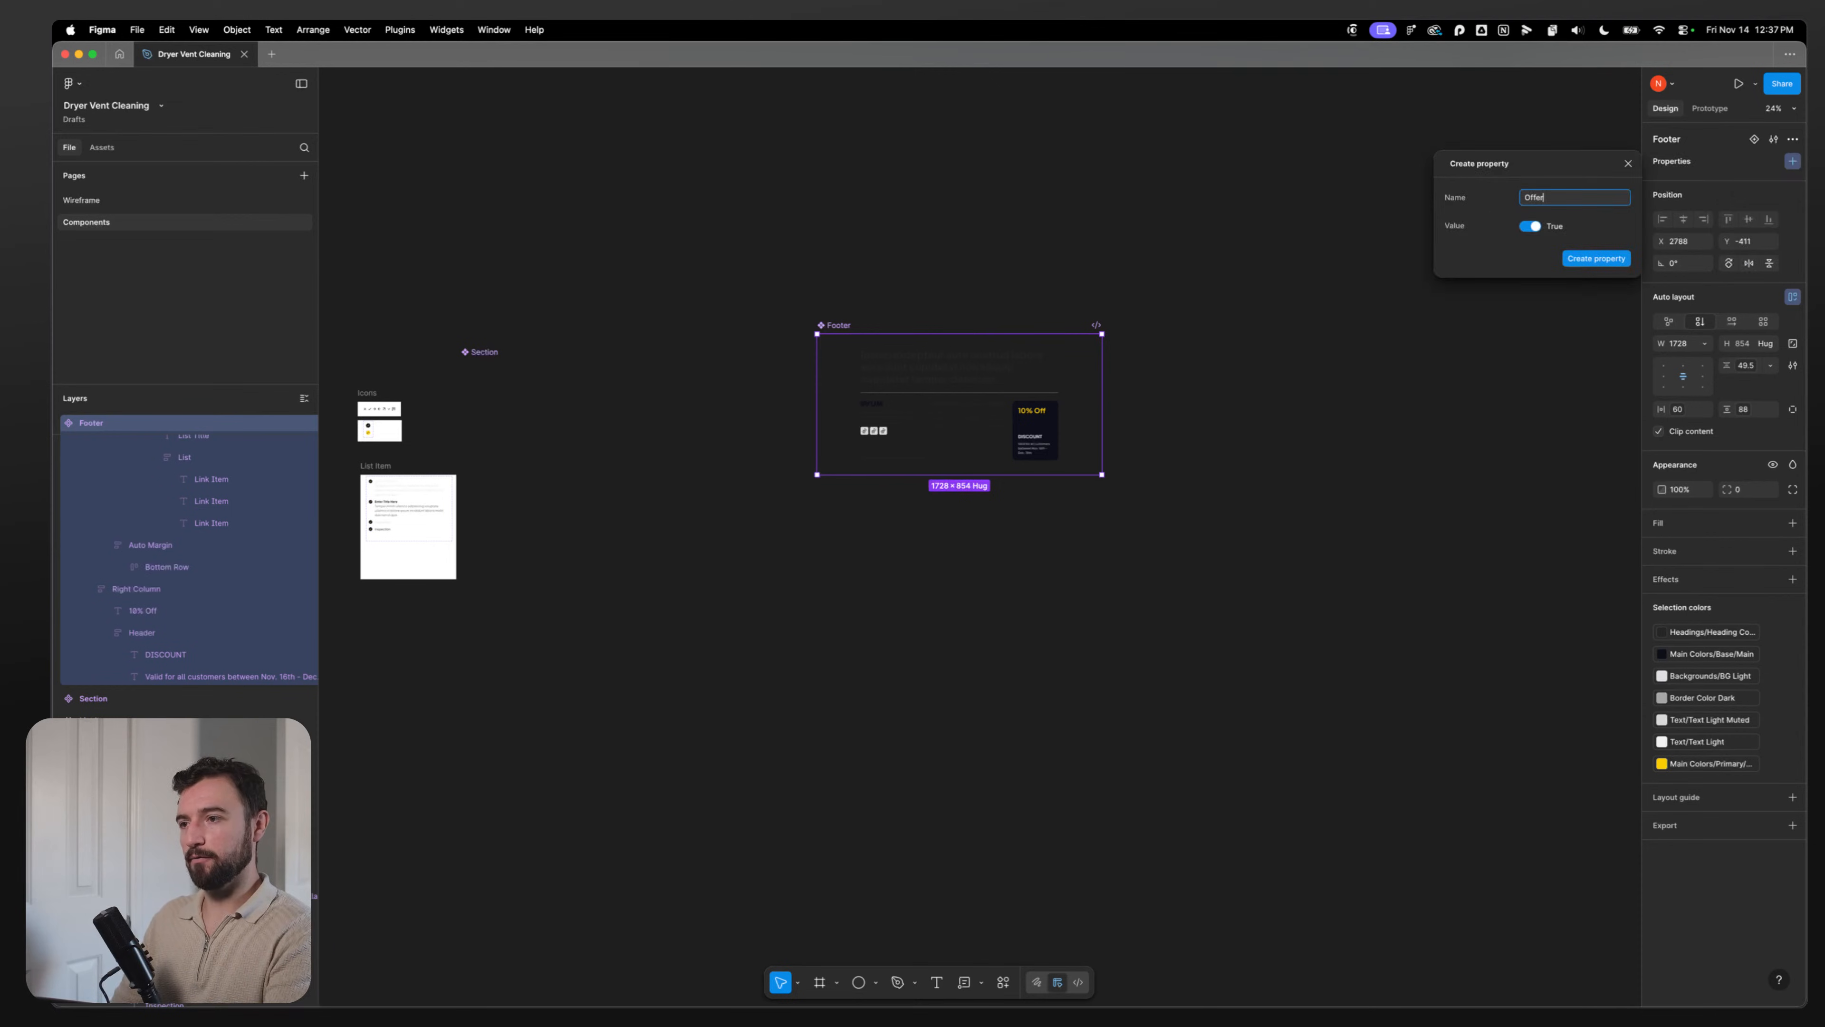
{"action": "left_click", "coordinate": [1587, 263]}
Step: Bind the visibility of the dark 10% Off discount card in the Footer component to the Offer Card property
{"action": "double_click", "coordinate": [1037, 415]}
{"action": "double_click", "coordinate": [1038, 415]}
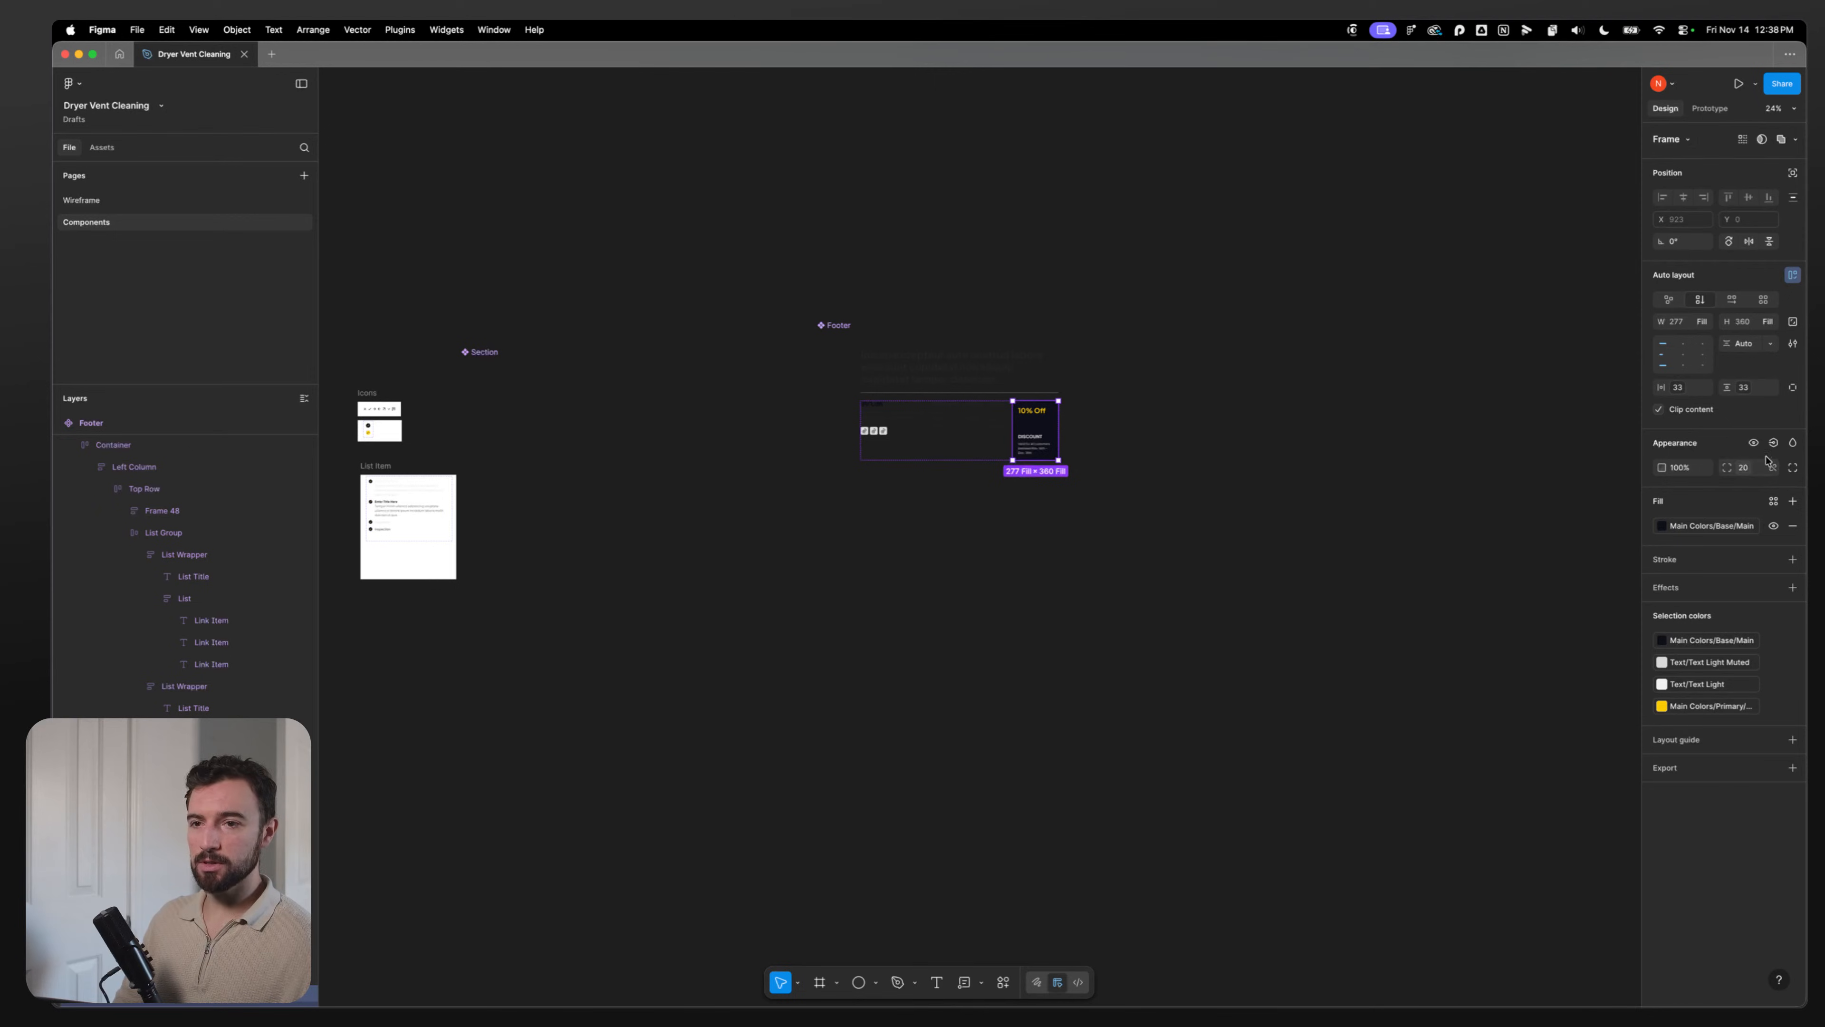
{"action": "left_click", "coordinate": [1773, 442]}
{"action": "left_click", "coordinate": [1682, 548]}
{"action": "left_click", "coordinate": [1051, 633]}
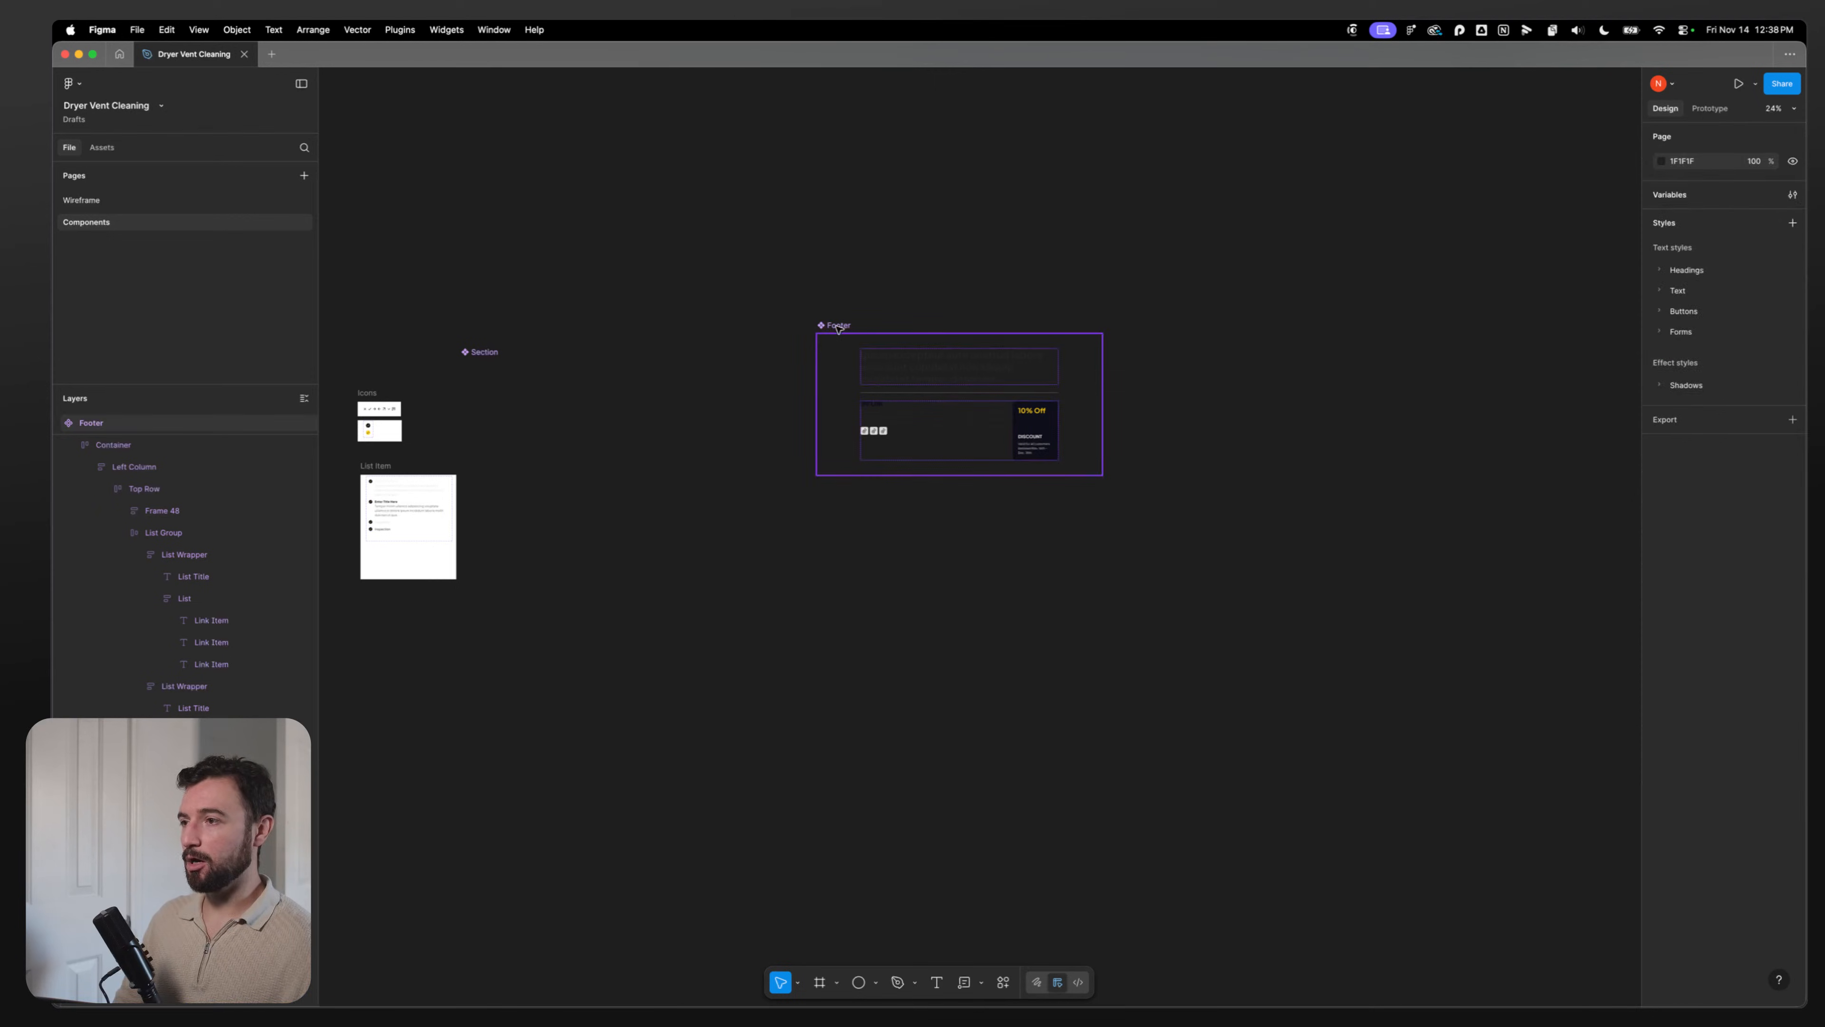
Step: Try switching off the Offer Card property on the footer instance in the Wireframe page's homepage
{"action": "left_click", "coordinate": [837, 325]}
{"action": "left_click", "coordinate": [93, 199]}
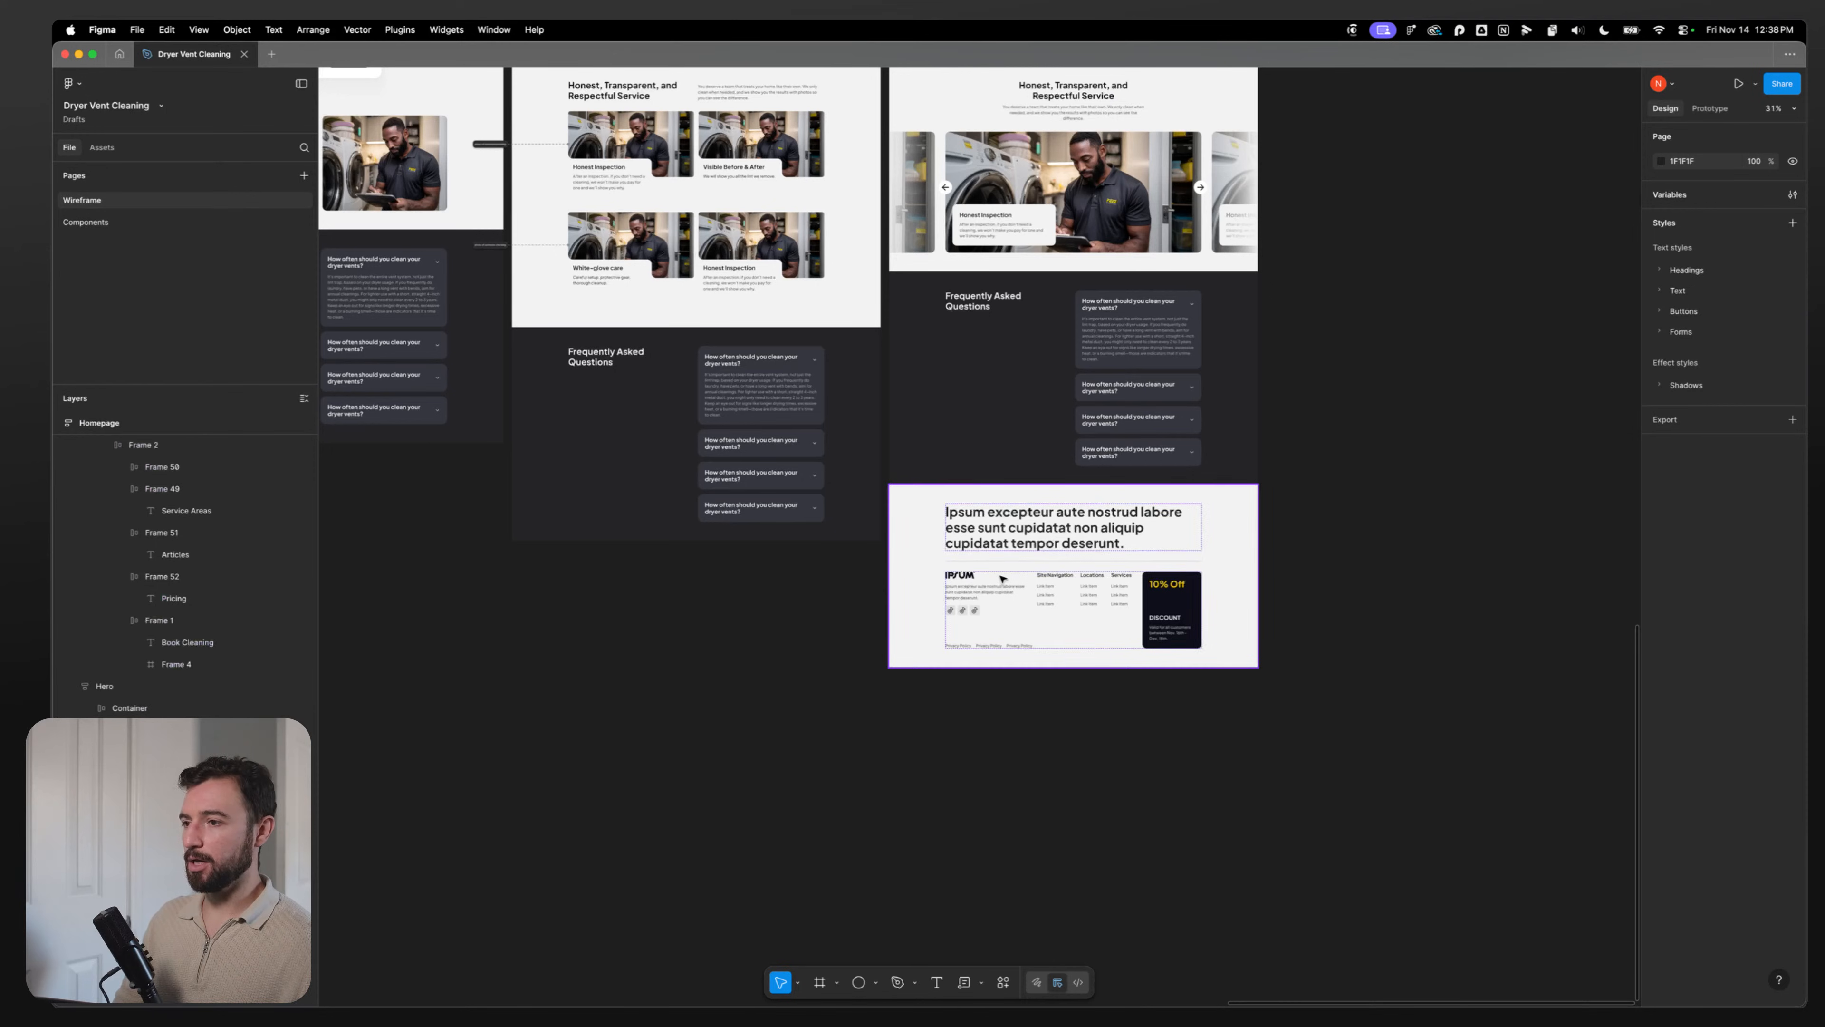
{"action": "left_click", "coordinate": [1077, 589]}
{"action": "left_click", "coordinate": [1730, 178]}
{"action": "left_click", "coordinate": [1729, 182]}
{"action": "left_click", "coordinate": [1396, 610]}
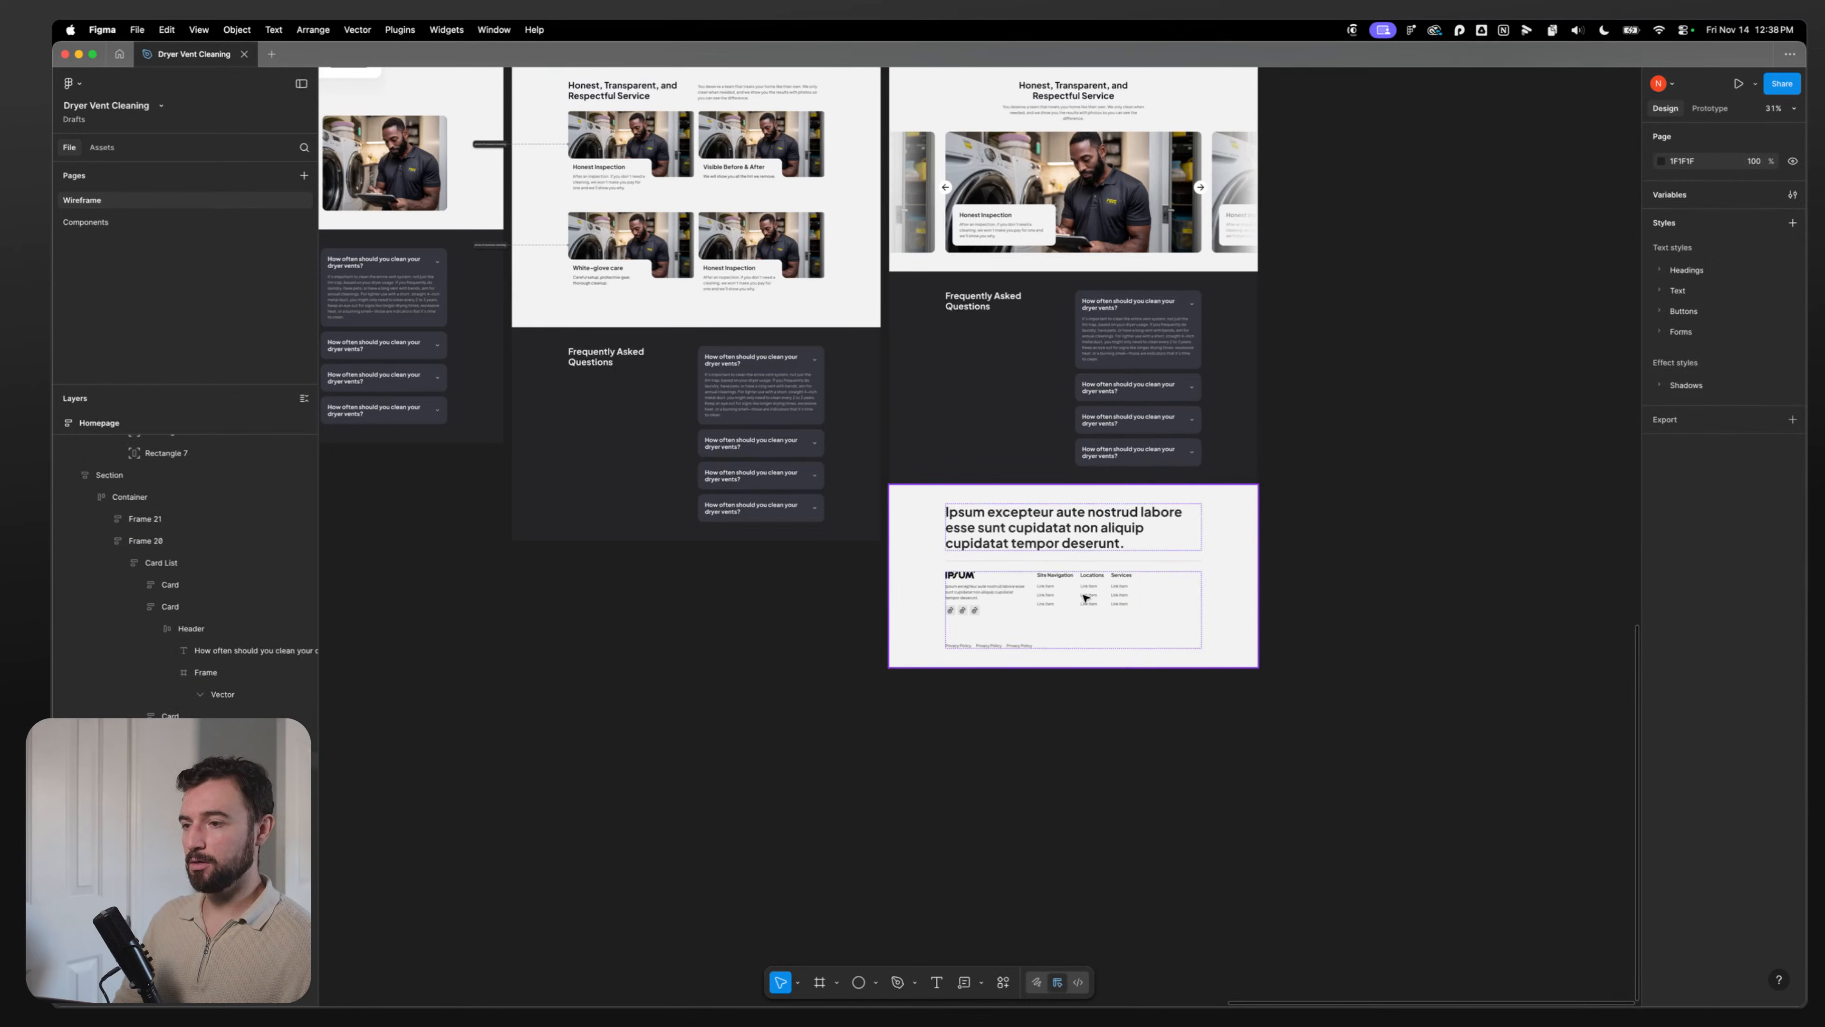
Step: Try setting the width of the footer instance's left column to Fill container
{"action": "double_click", "coordinate": [1082, 588]}
{"action": "double_click", "coordinate": [1083, 588]}
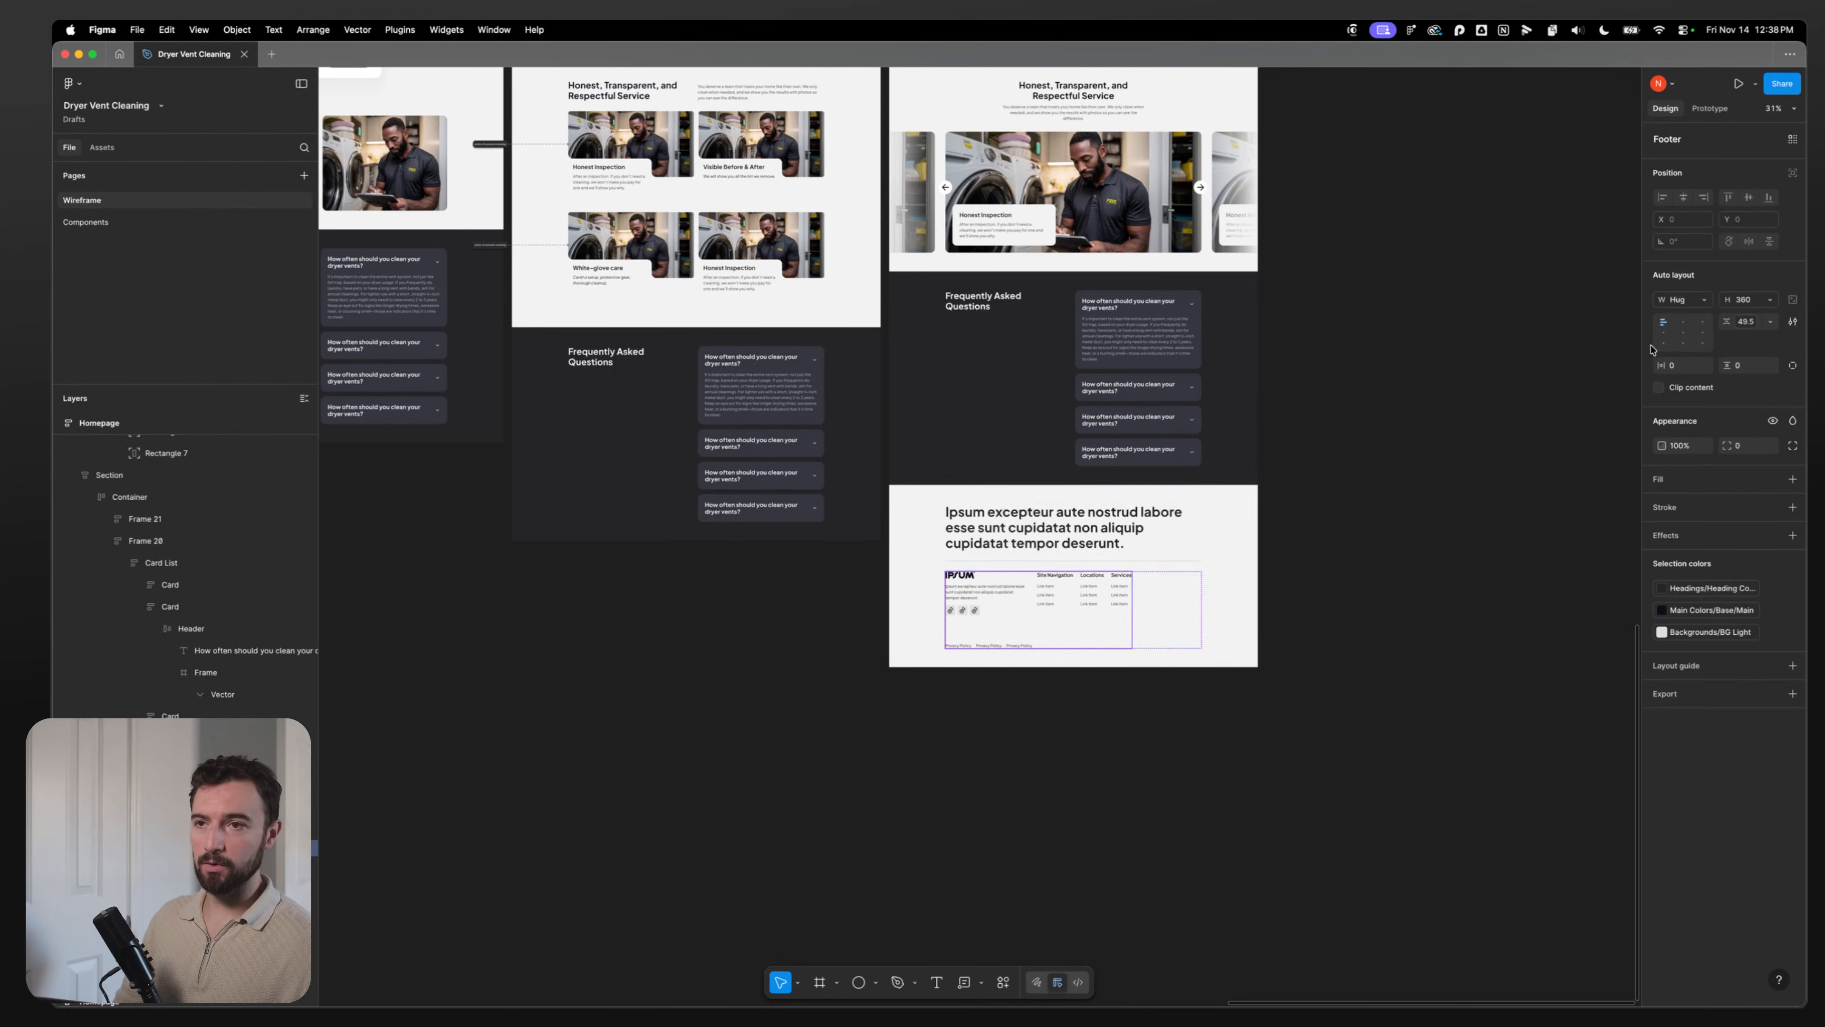
{"action": "left_click", "coordinate": [1682, 299]}
{"action": "left_click", "coordinate": [1688, 318]}
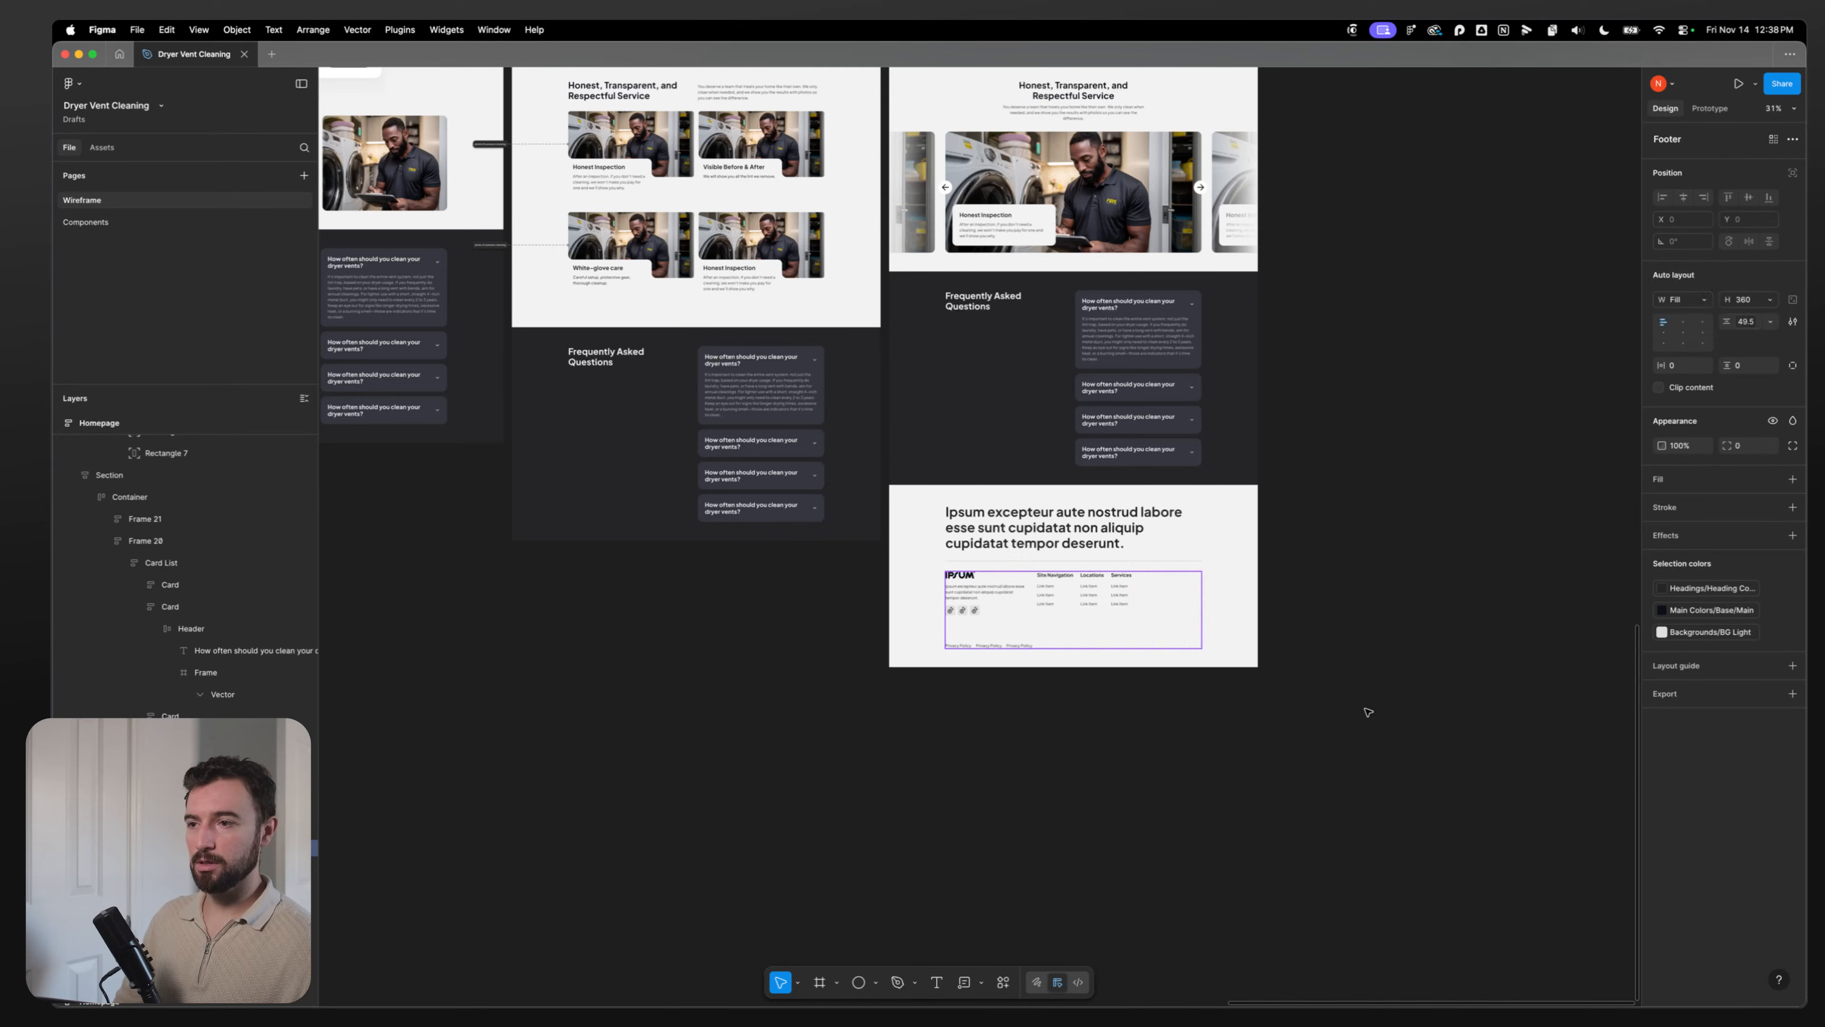
{"action": "left_click", "coordinate": [1050, 593]}
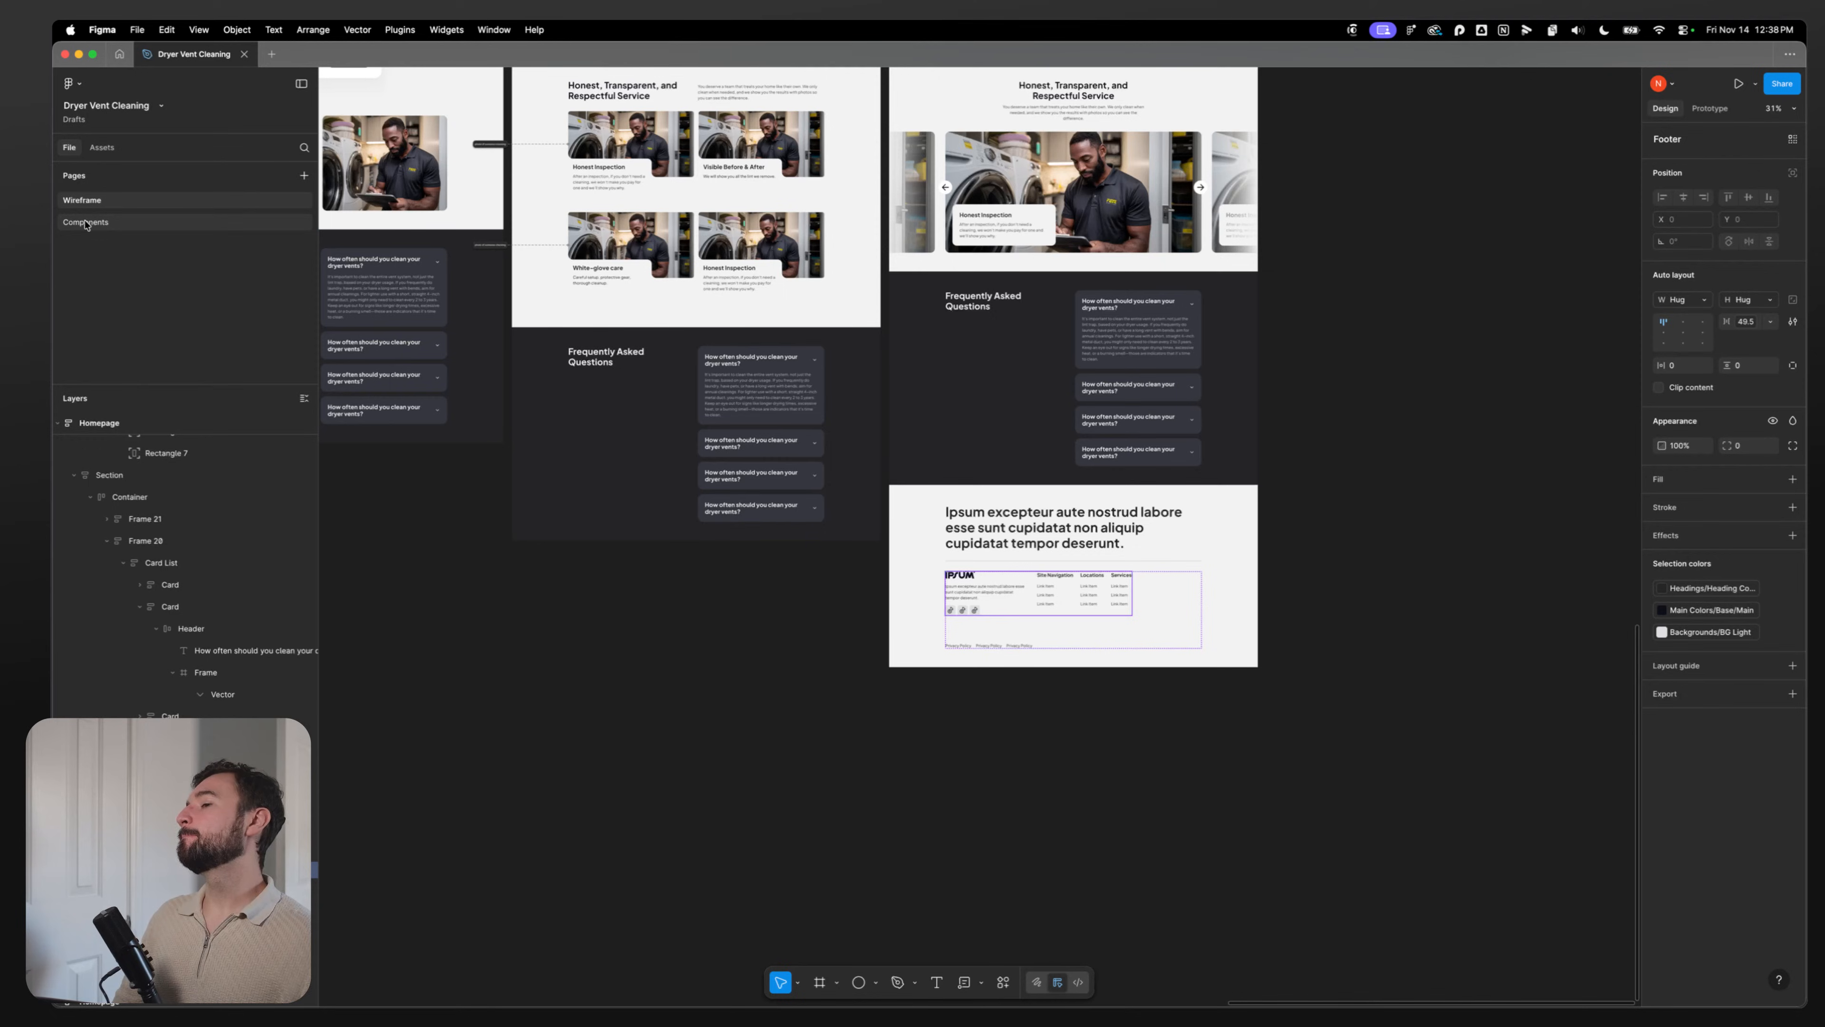
Step: Undo the left column's width change and the Offer Card switch on the footer instance
{"action": "key", "text": "super+z"}
{"action": "key", "text": "super+z"}
{"action": "key", "text": "super+z"}
{"action": "key", "text": "super+z"}
{"action": "key", "text": "super+z"}
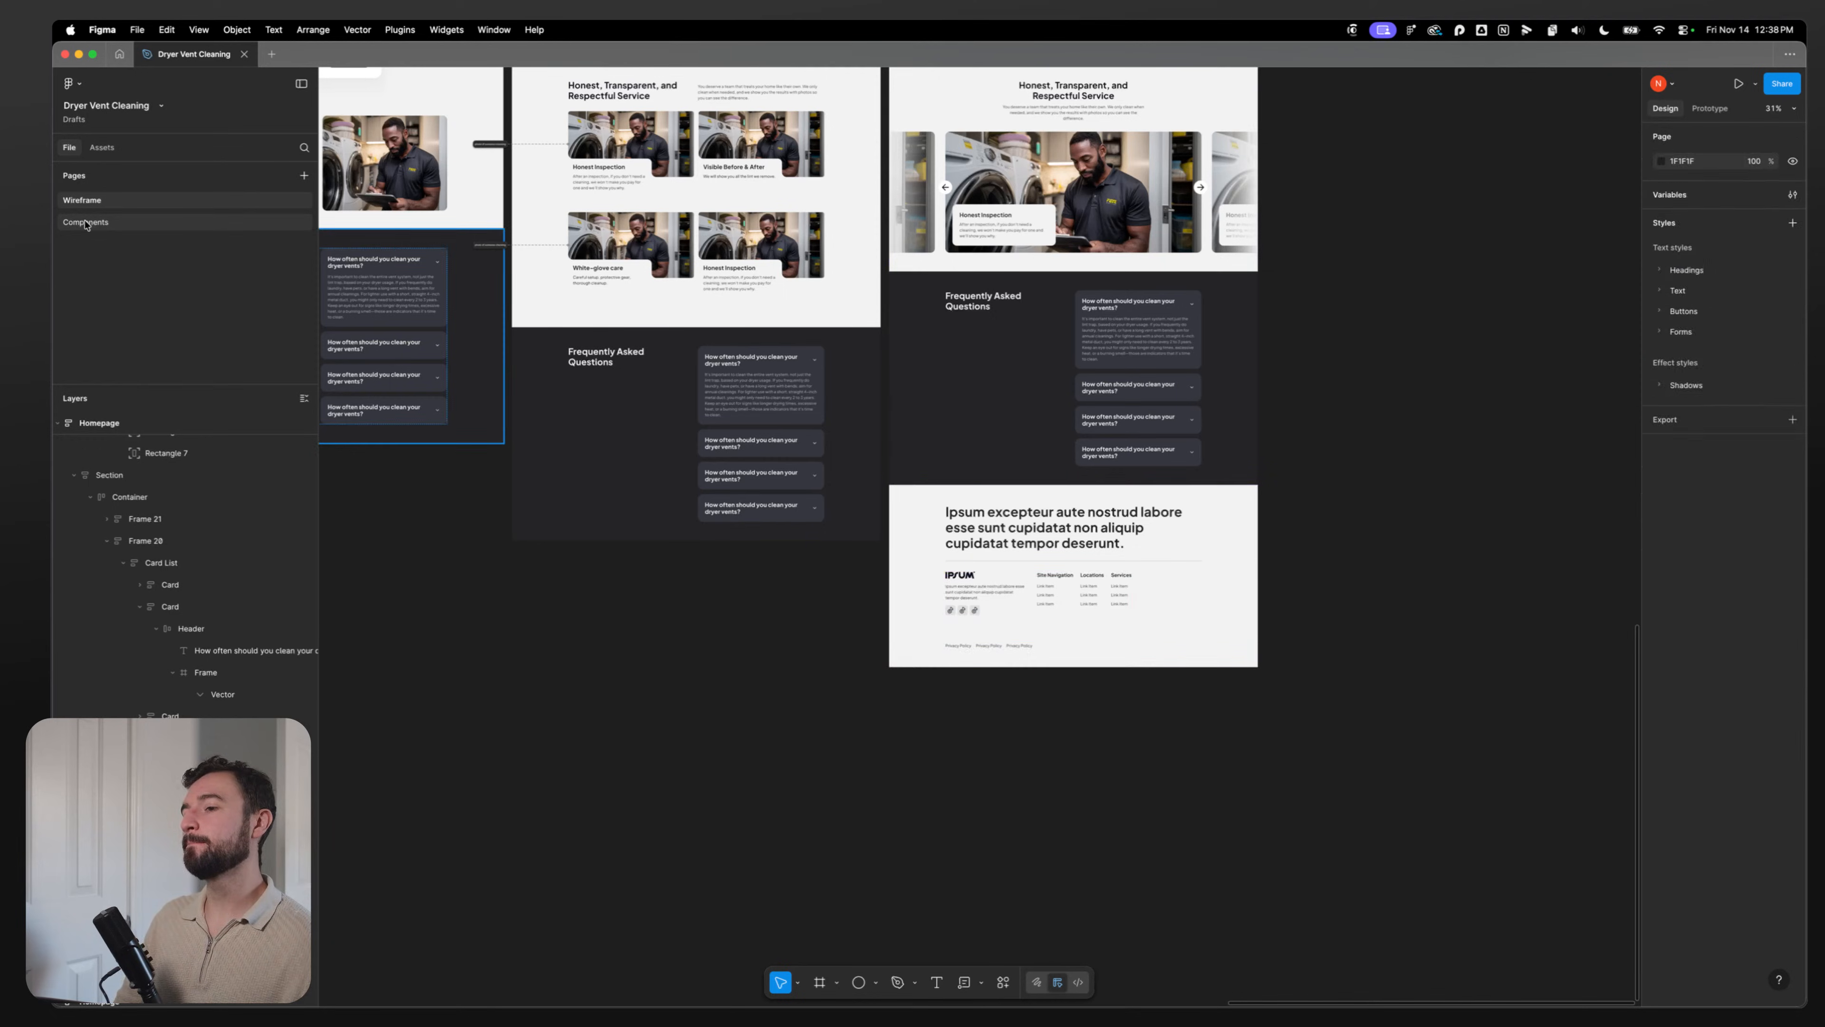
{"action": "key", "text": "super+z"}
{"action": "key", "text": "super+z"}
Step: Set the left column of the homepage's footer instance on the Wireframe page to Fill container width
{"action": "left_click", "coordinate": [87, 224]}
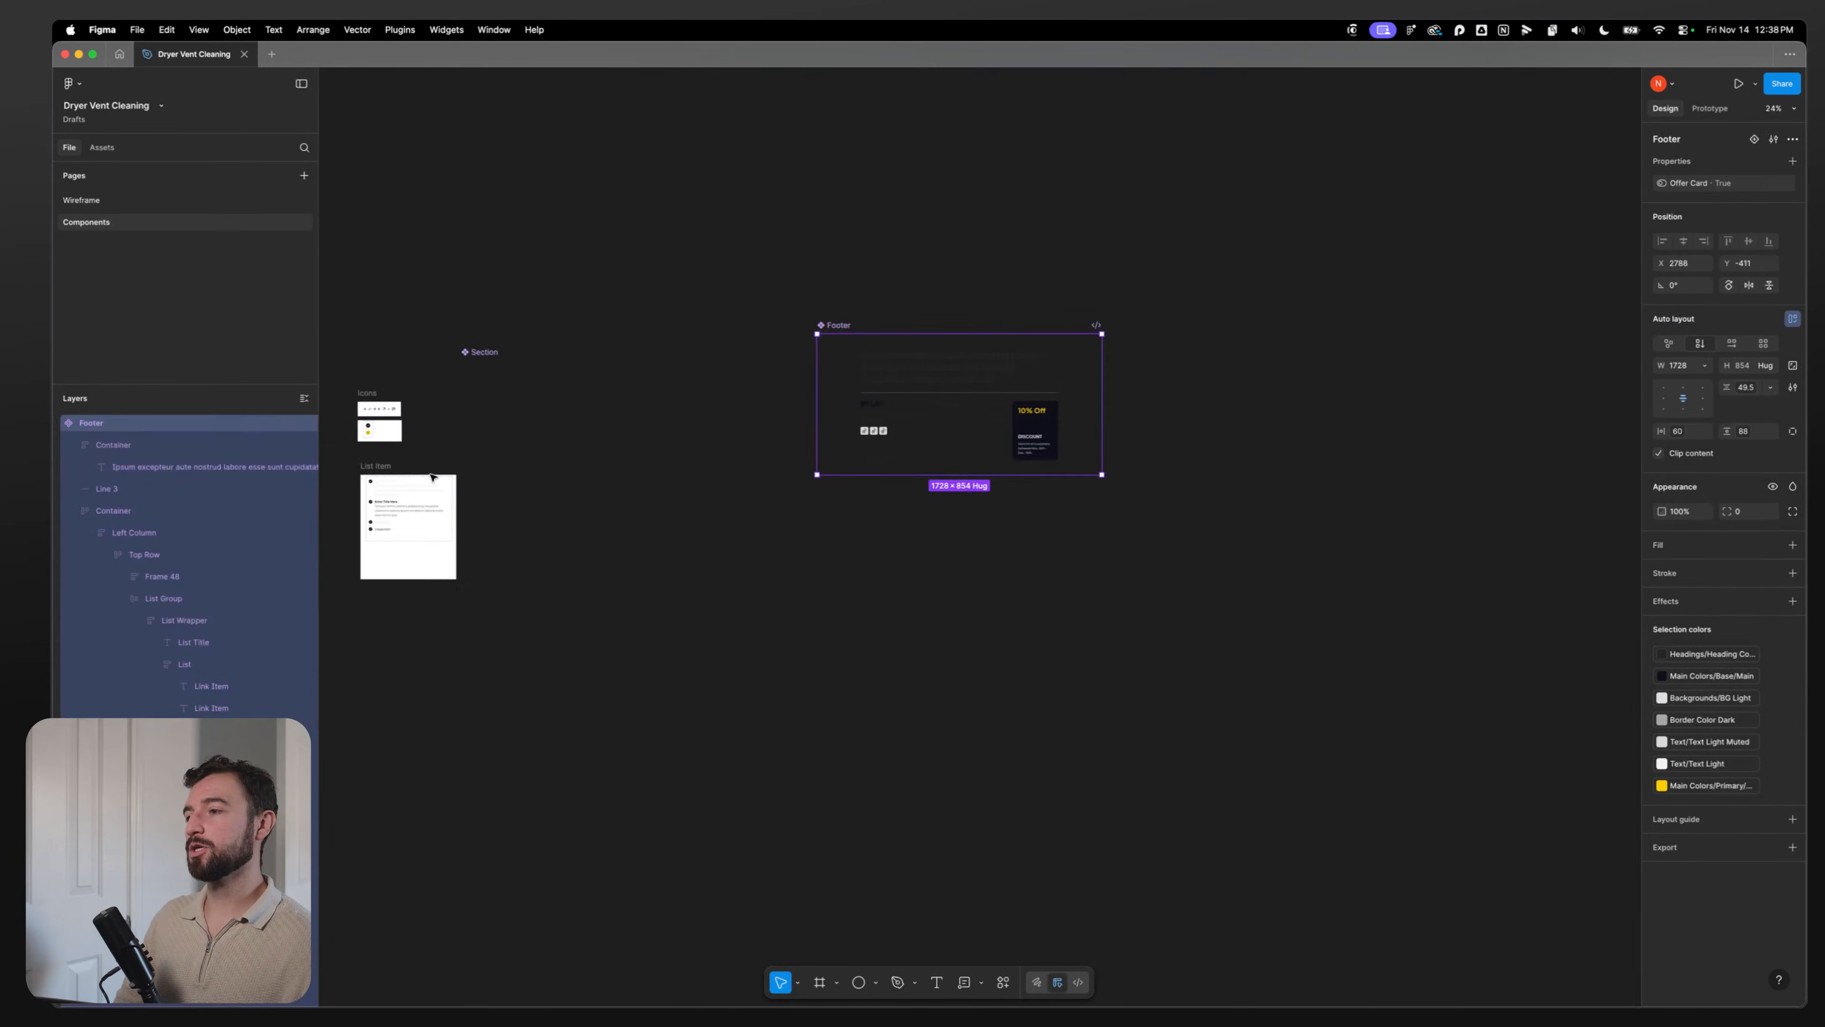
{"action": "left_click", "coordinate": [85, 201]}
{"action": "left_click", "coordinate": [1107, 647]}
{"action": "double_click", "coordinate": [1106, 647]}
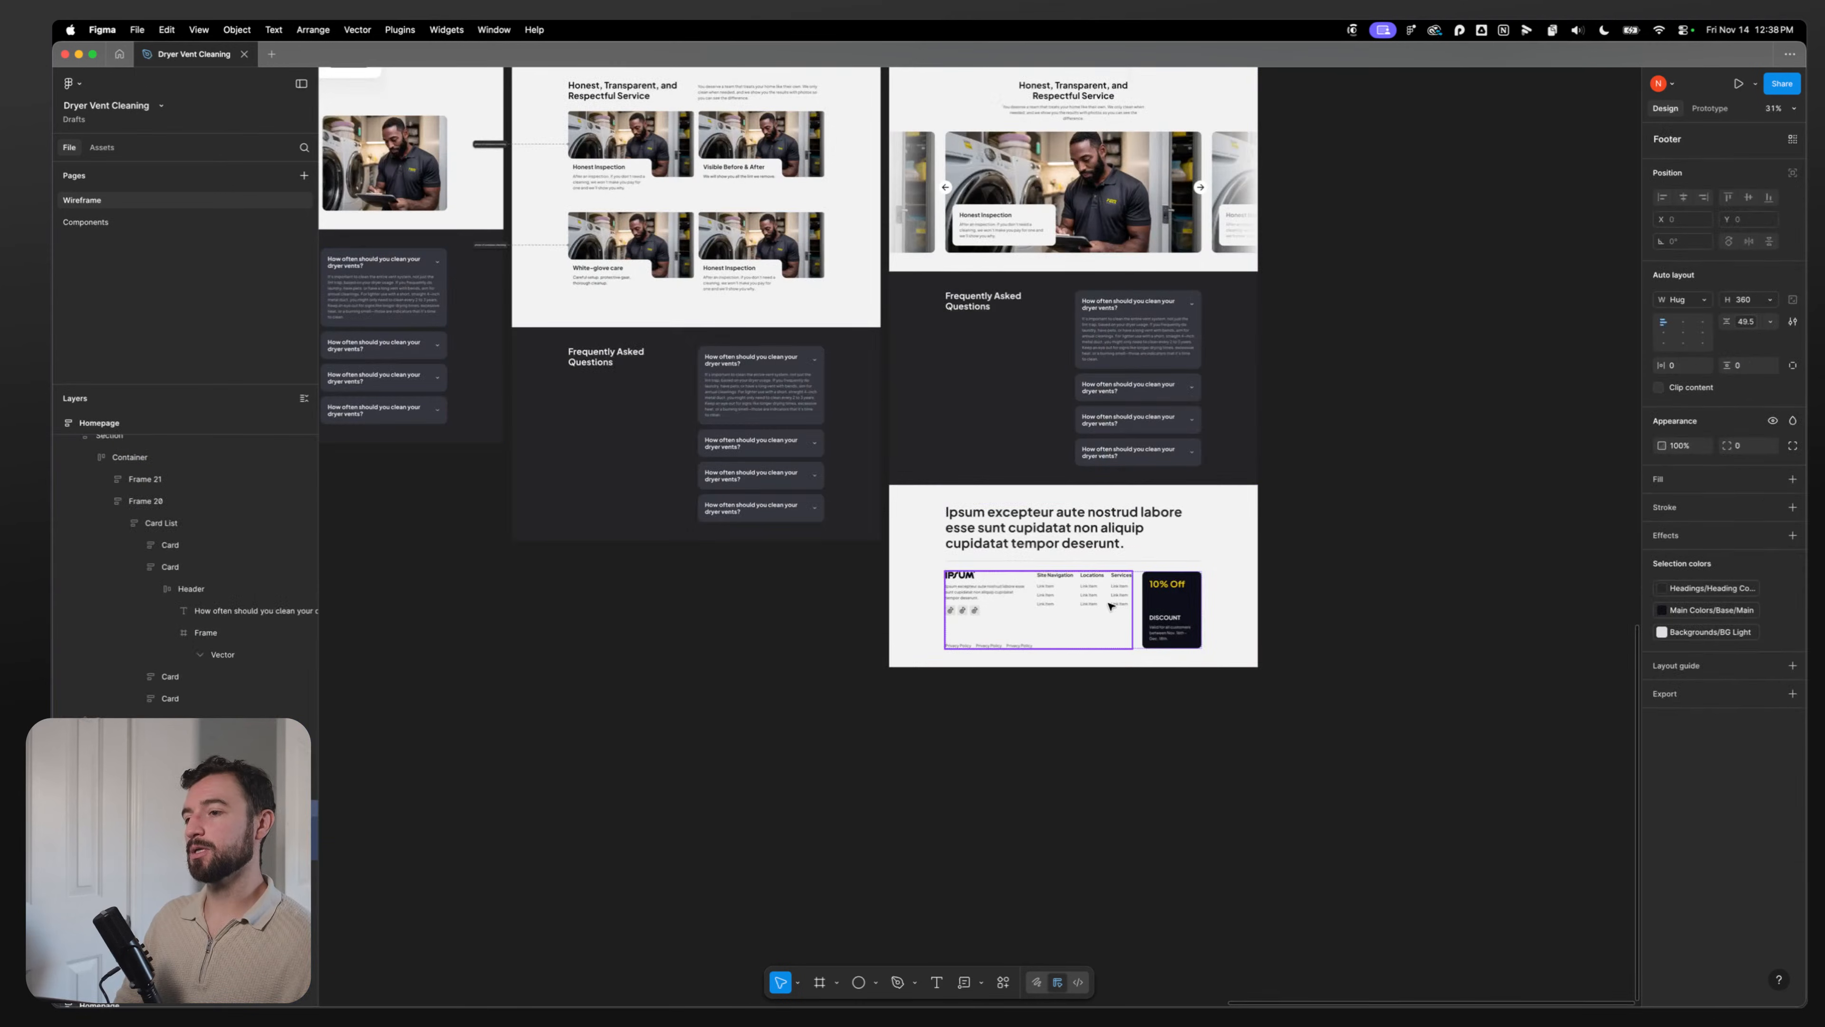
{"action": "key", "text": "shift+2"}
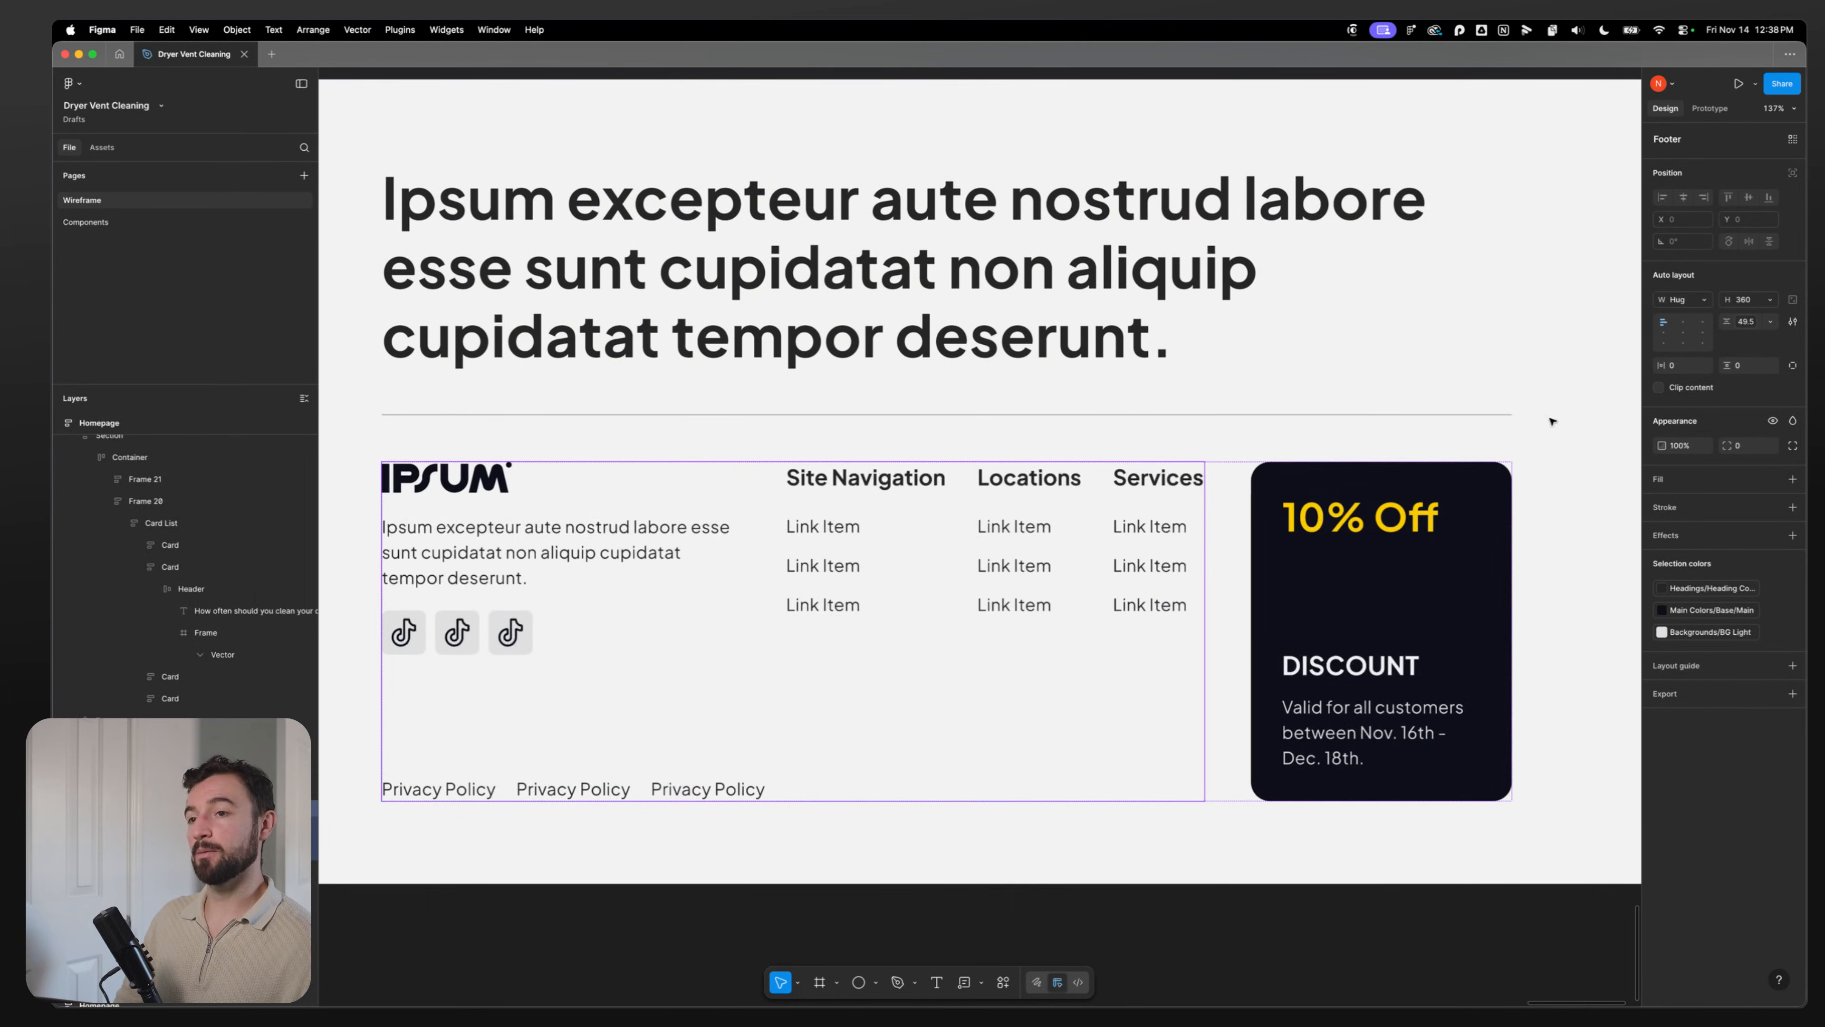
{"action": "left_click", "coordinate": [1681, 298]}
{"action": "left_click", "coordinate": [1685, 318]}
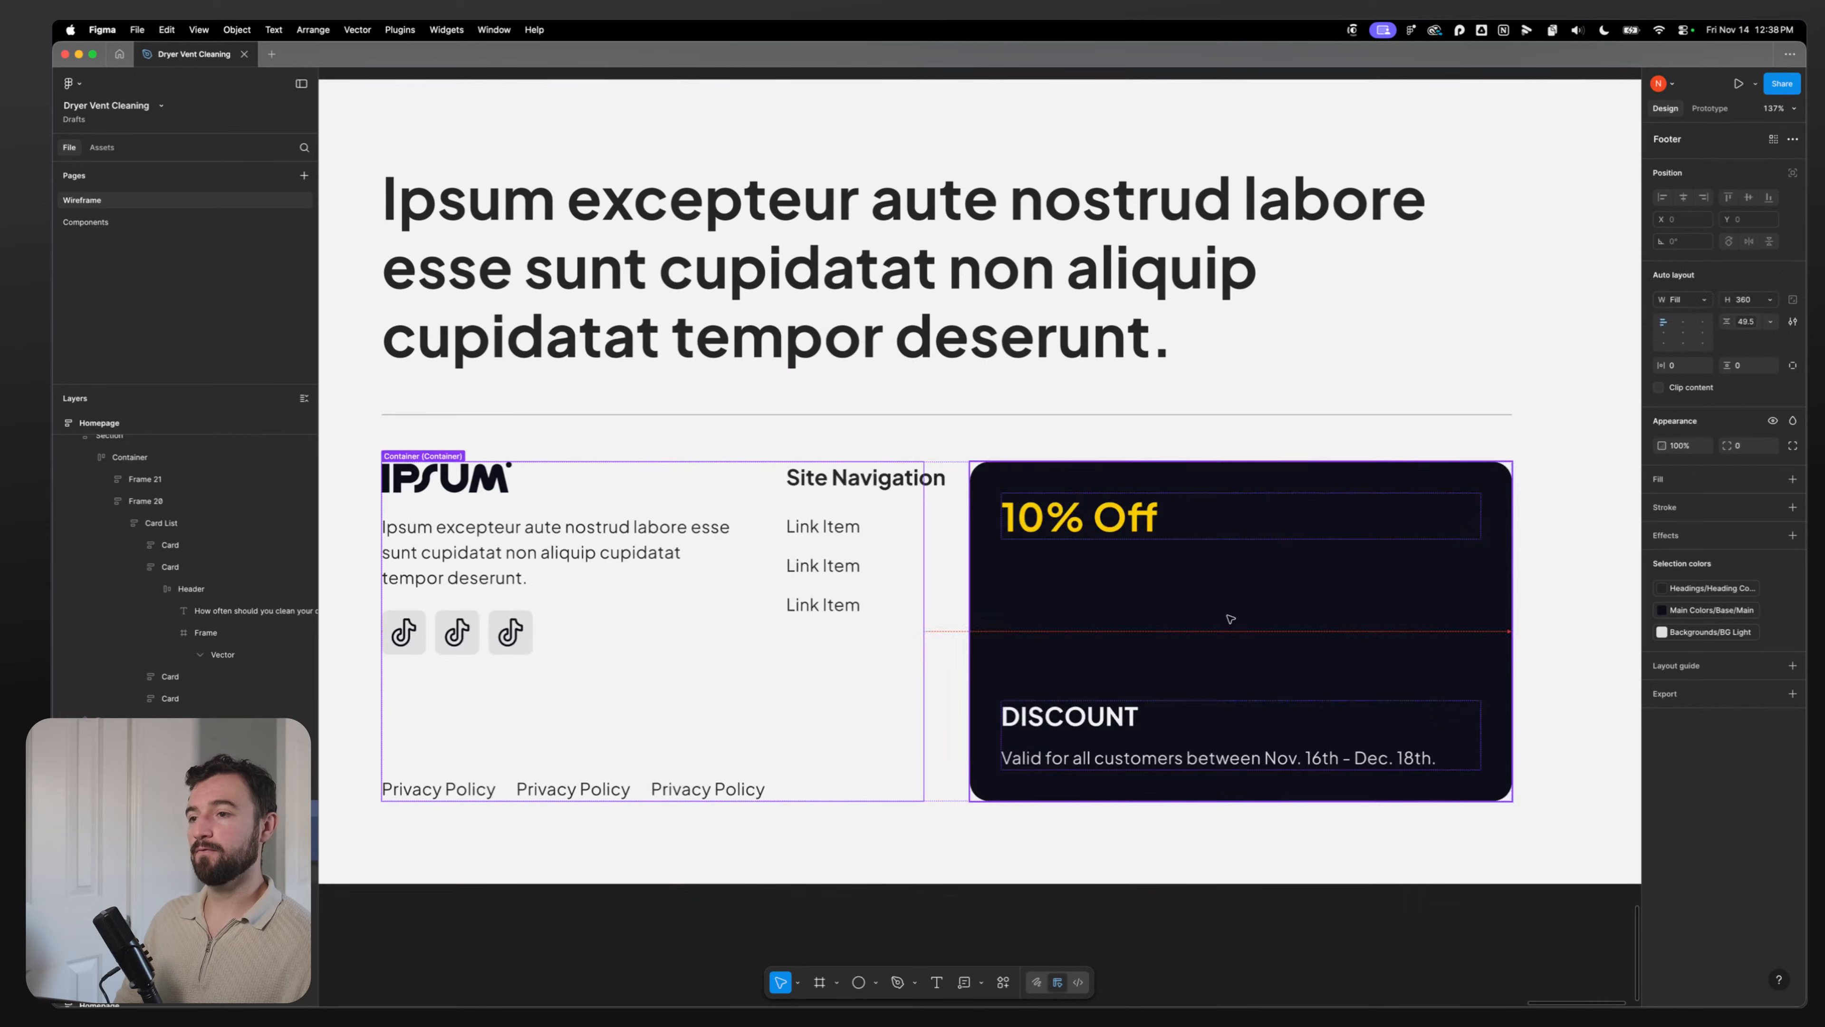
Step: Set the footer's top row, holding the logo block and link lists, to Fill container width
{"action": "double_click", "coordinate": [848, 530]}
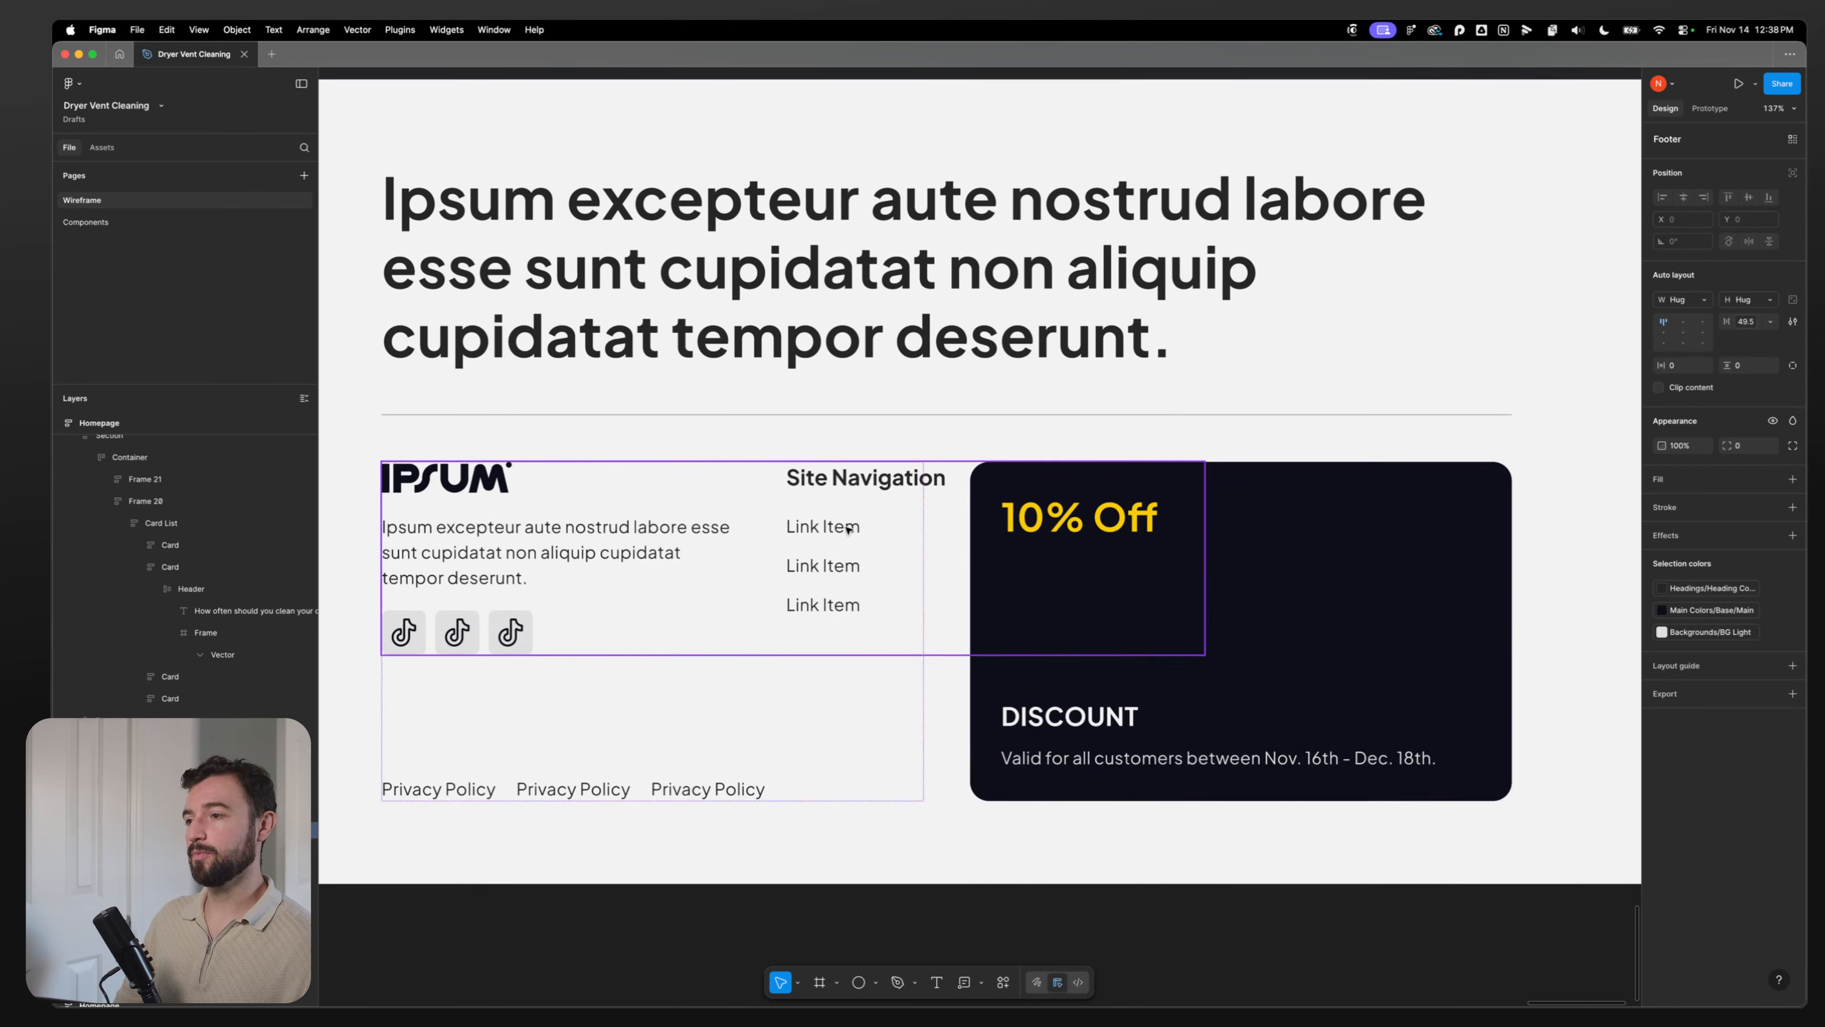
{"action": "left_click", "coordinate": [1704, 300]}
{"action": "left_click", "coordinate": [1704, 317]}
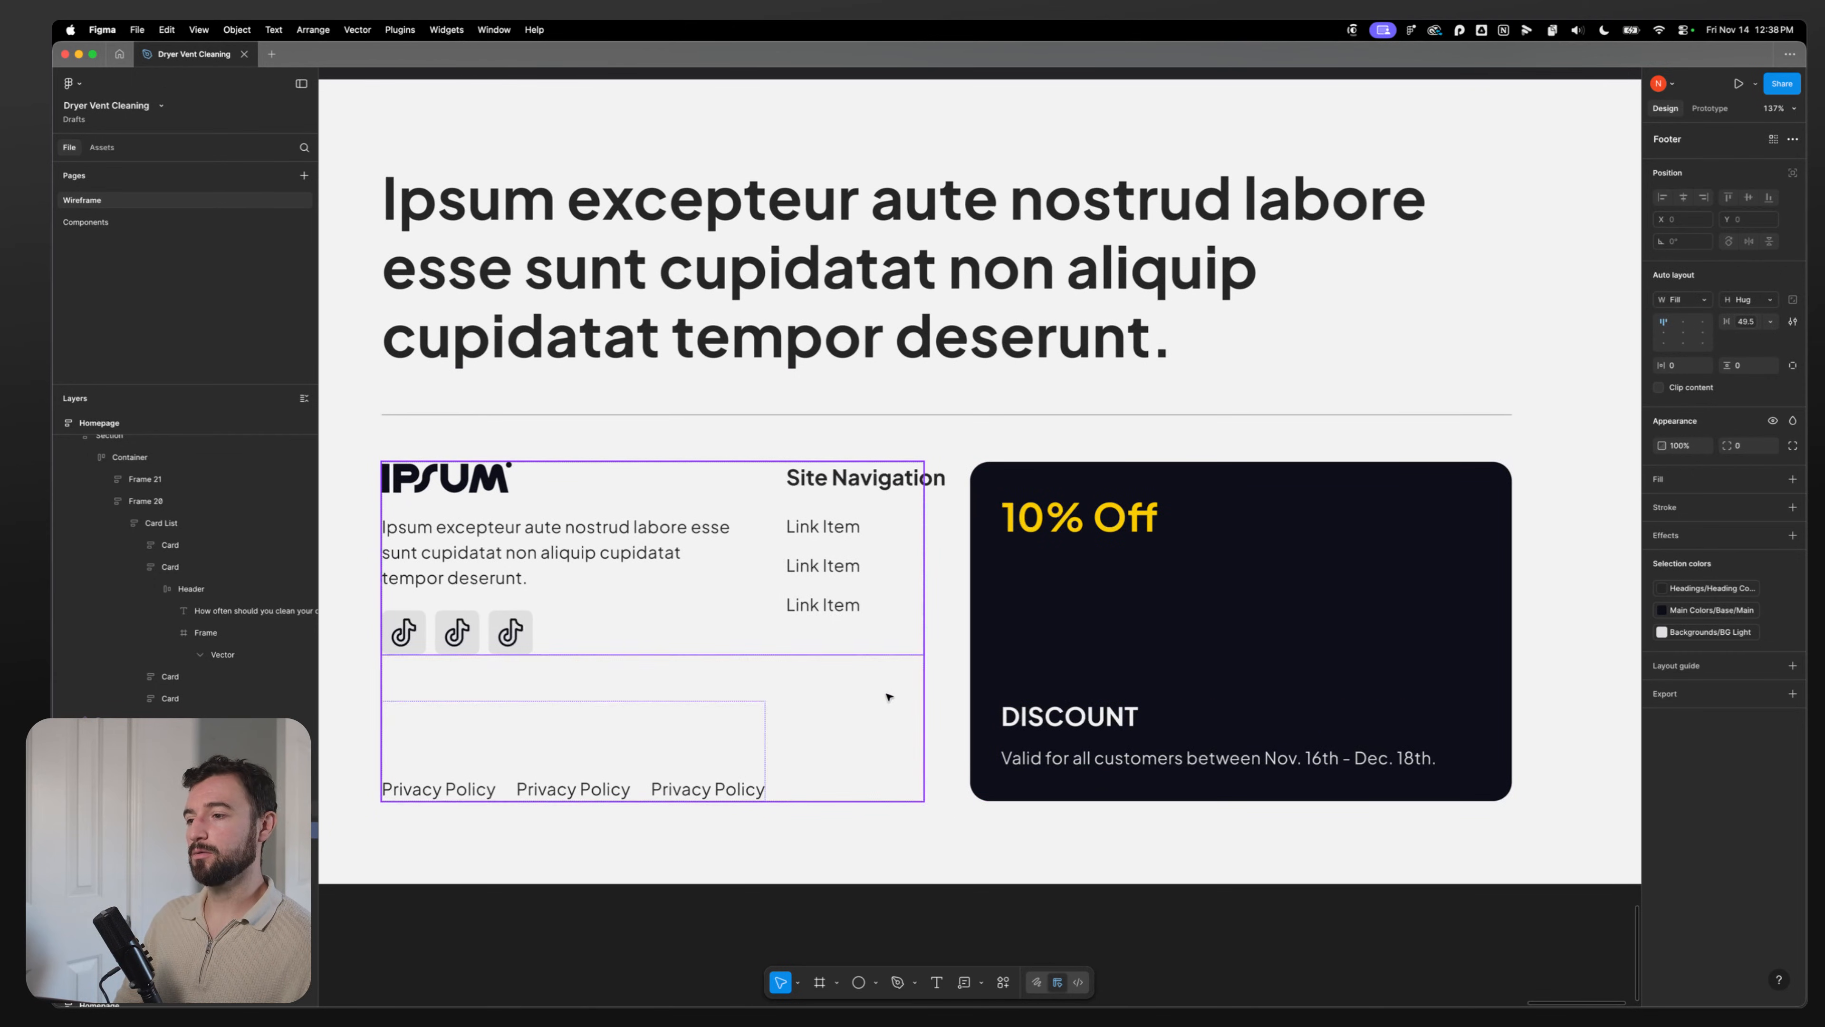
Step: Give the footer's 10% Off discount card a fixed width of 277
{"action": "left_click", "coordinate": [1008, 587]}
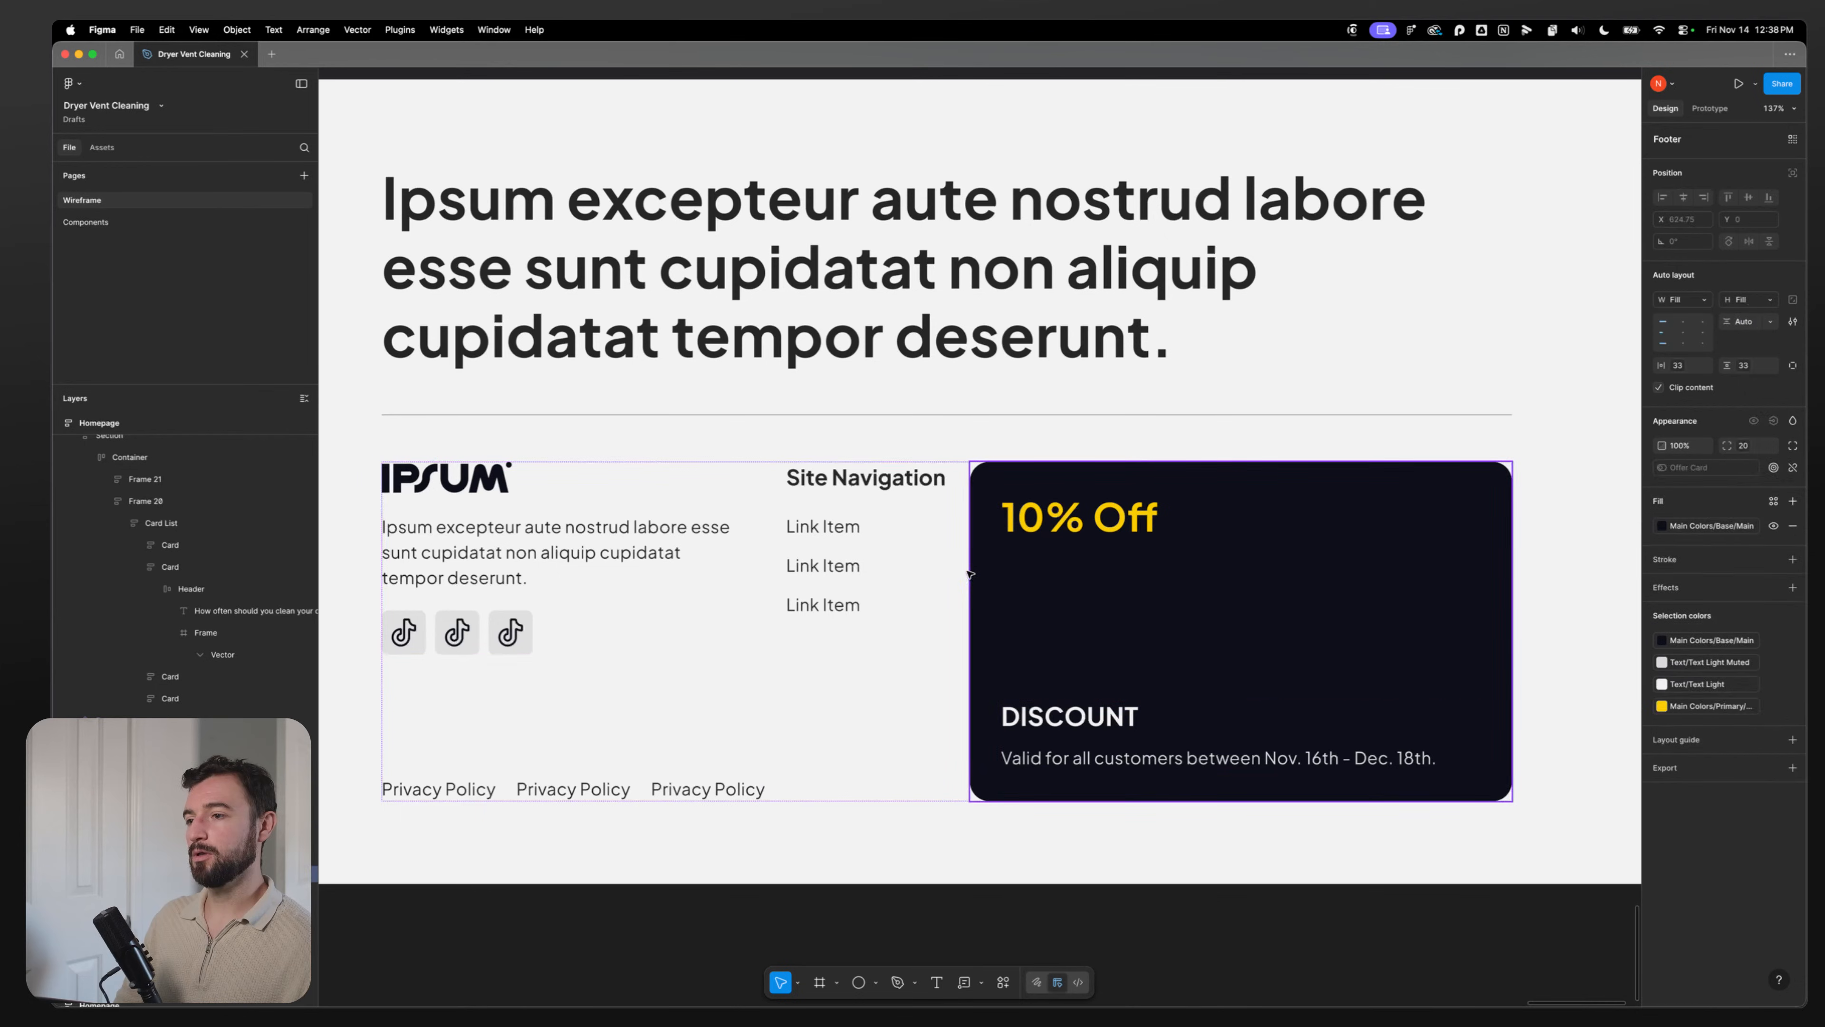
{"action": "left_click", "coordinate": [1703, 300]}
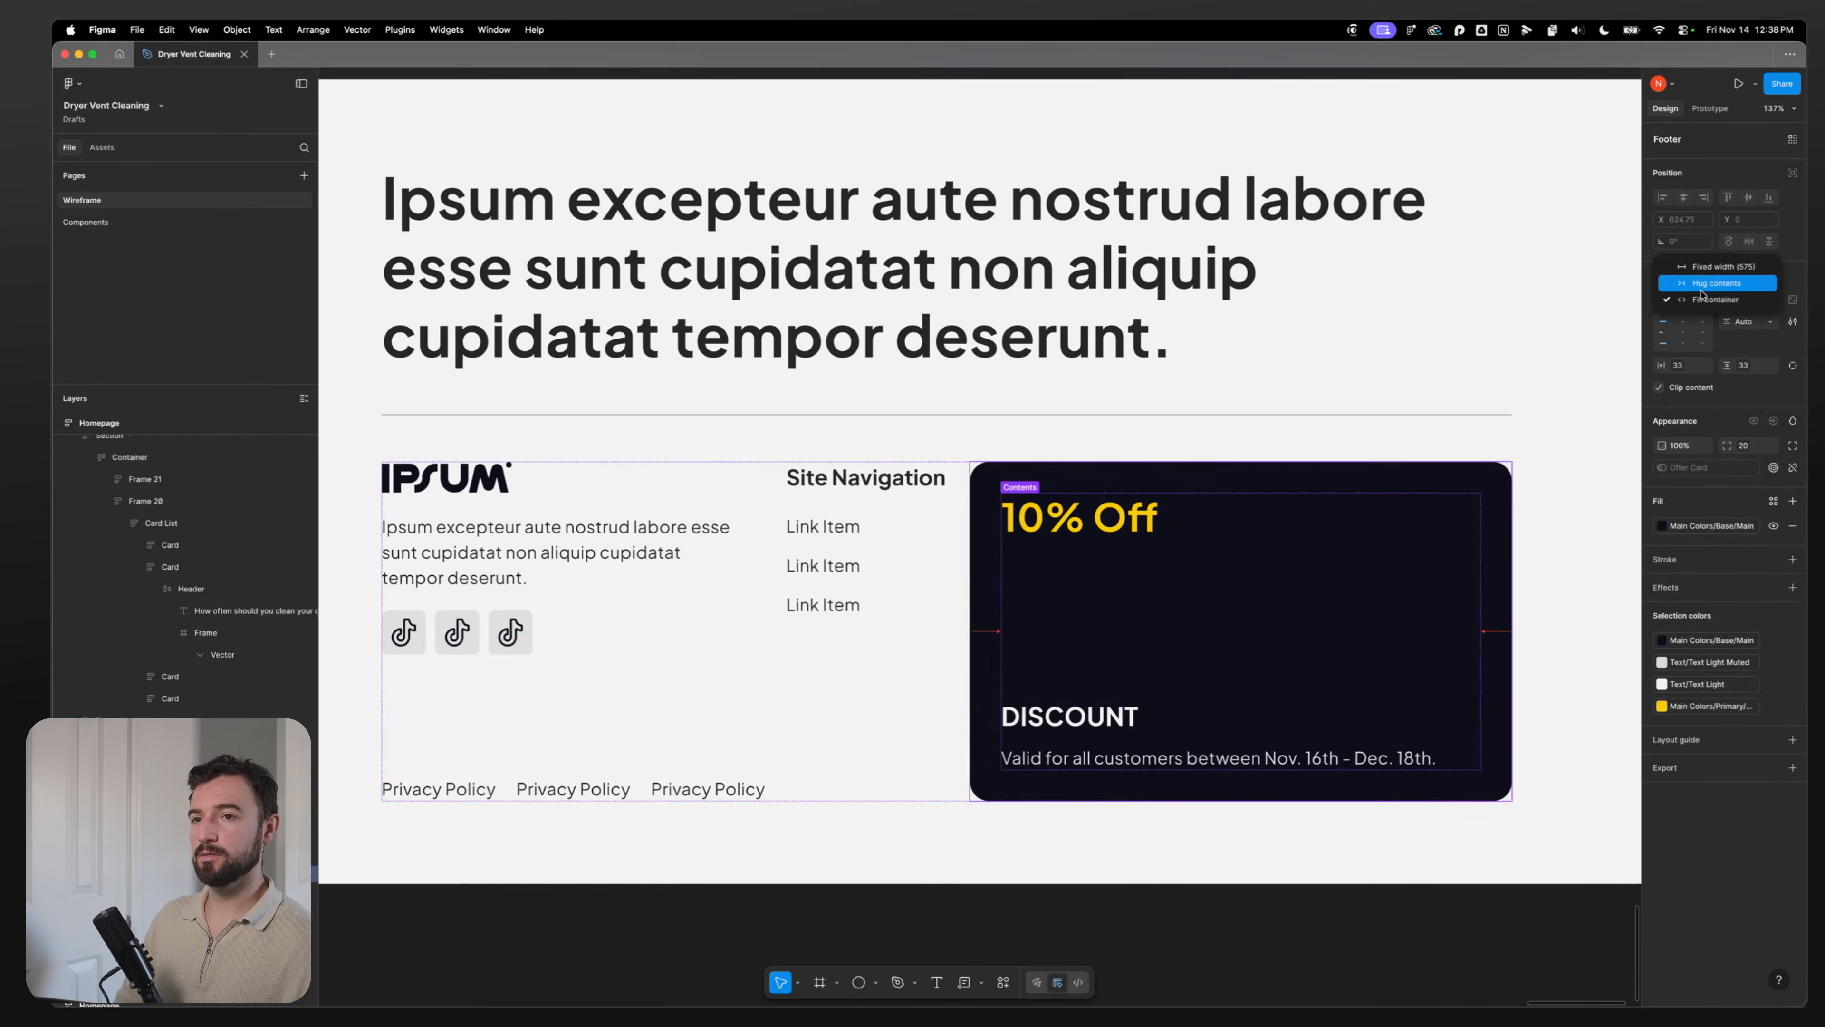
{"action": "left_click", "coordinate": [1689, 256]}
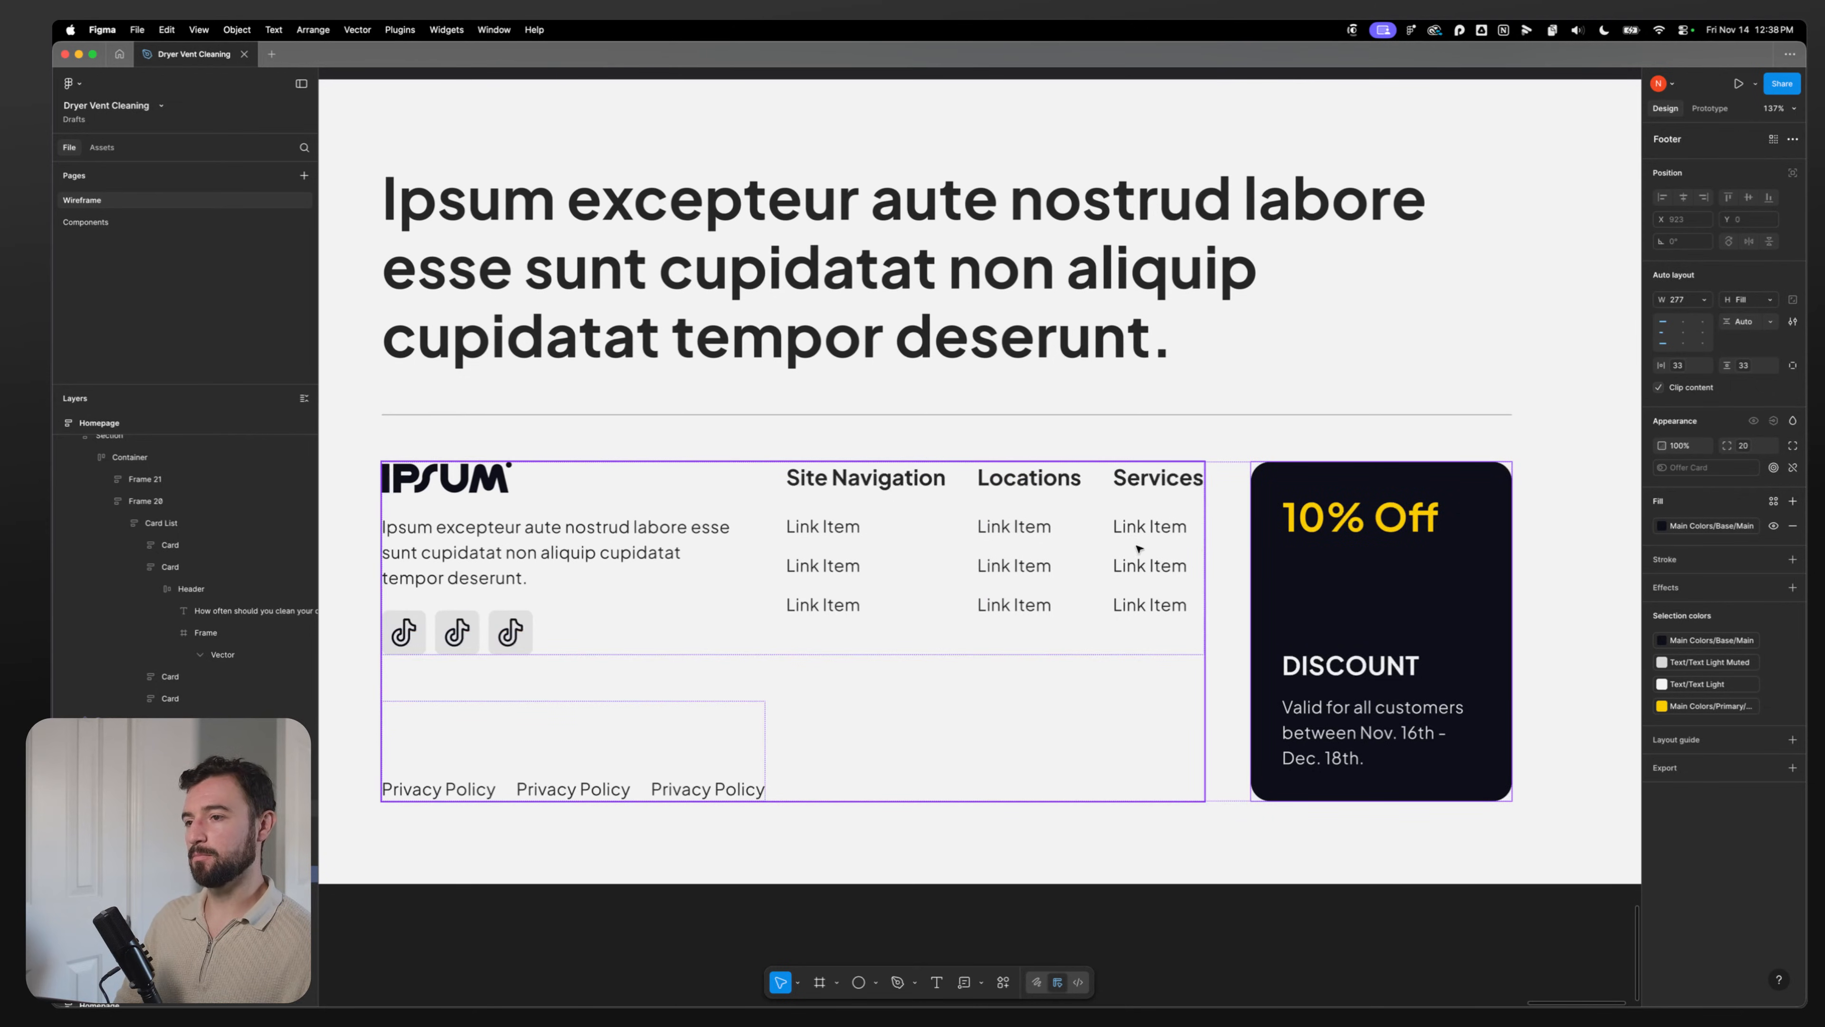
Step: Inspect the footer instance's link lists, top row, container and discount card, along with its Offer Card property
{"action": "left_click", "coordinate": [1015, 564]}
{"action": "left_click", "coordinate": [839, 564]}
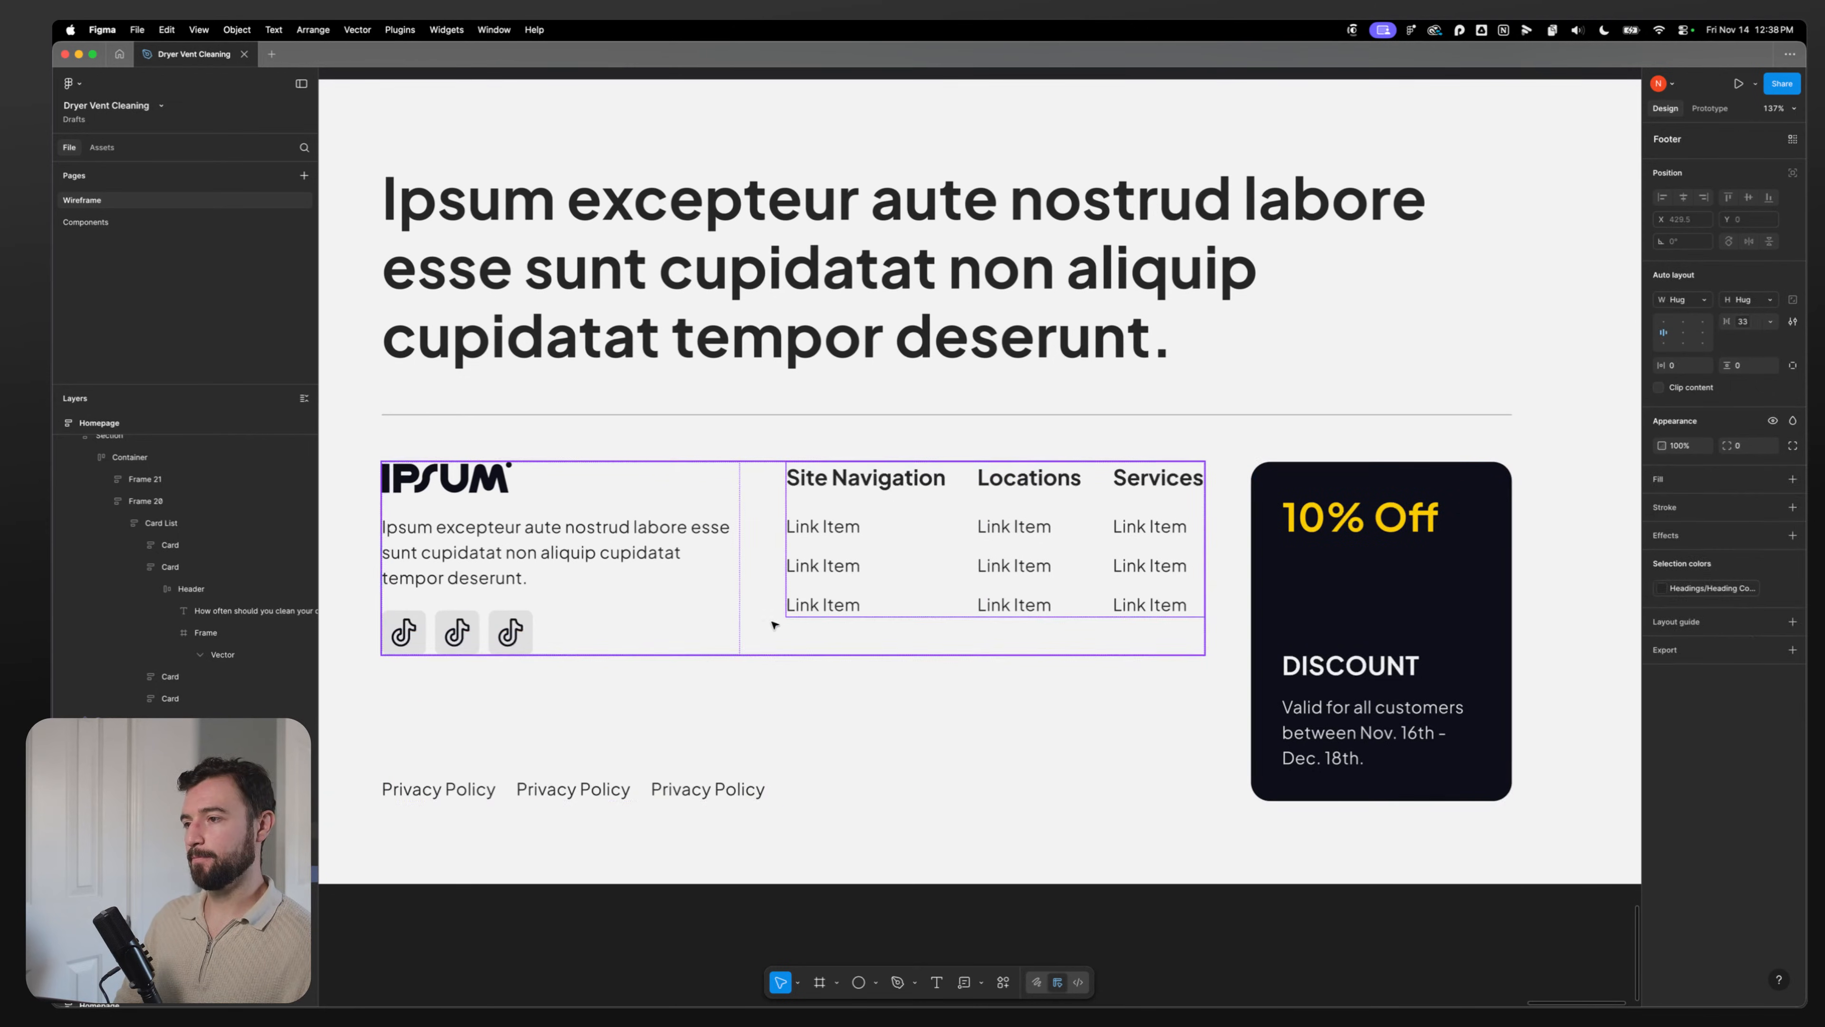
{"action": "key", "text": "Escape"}
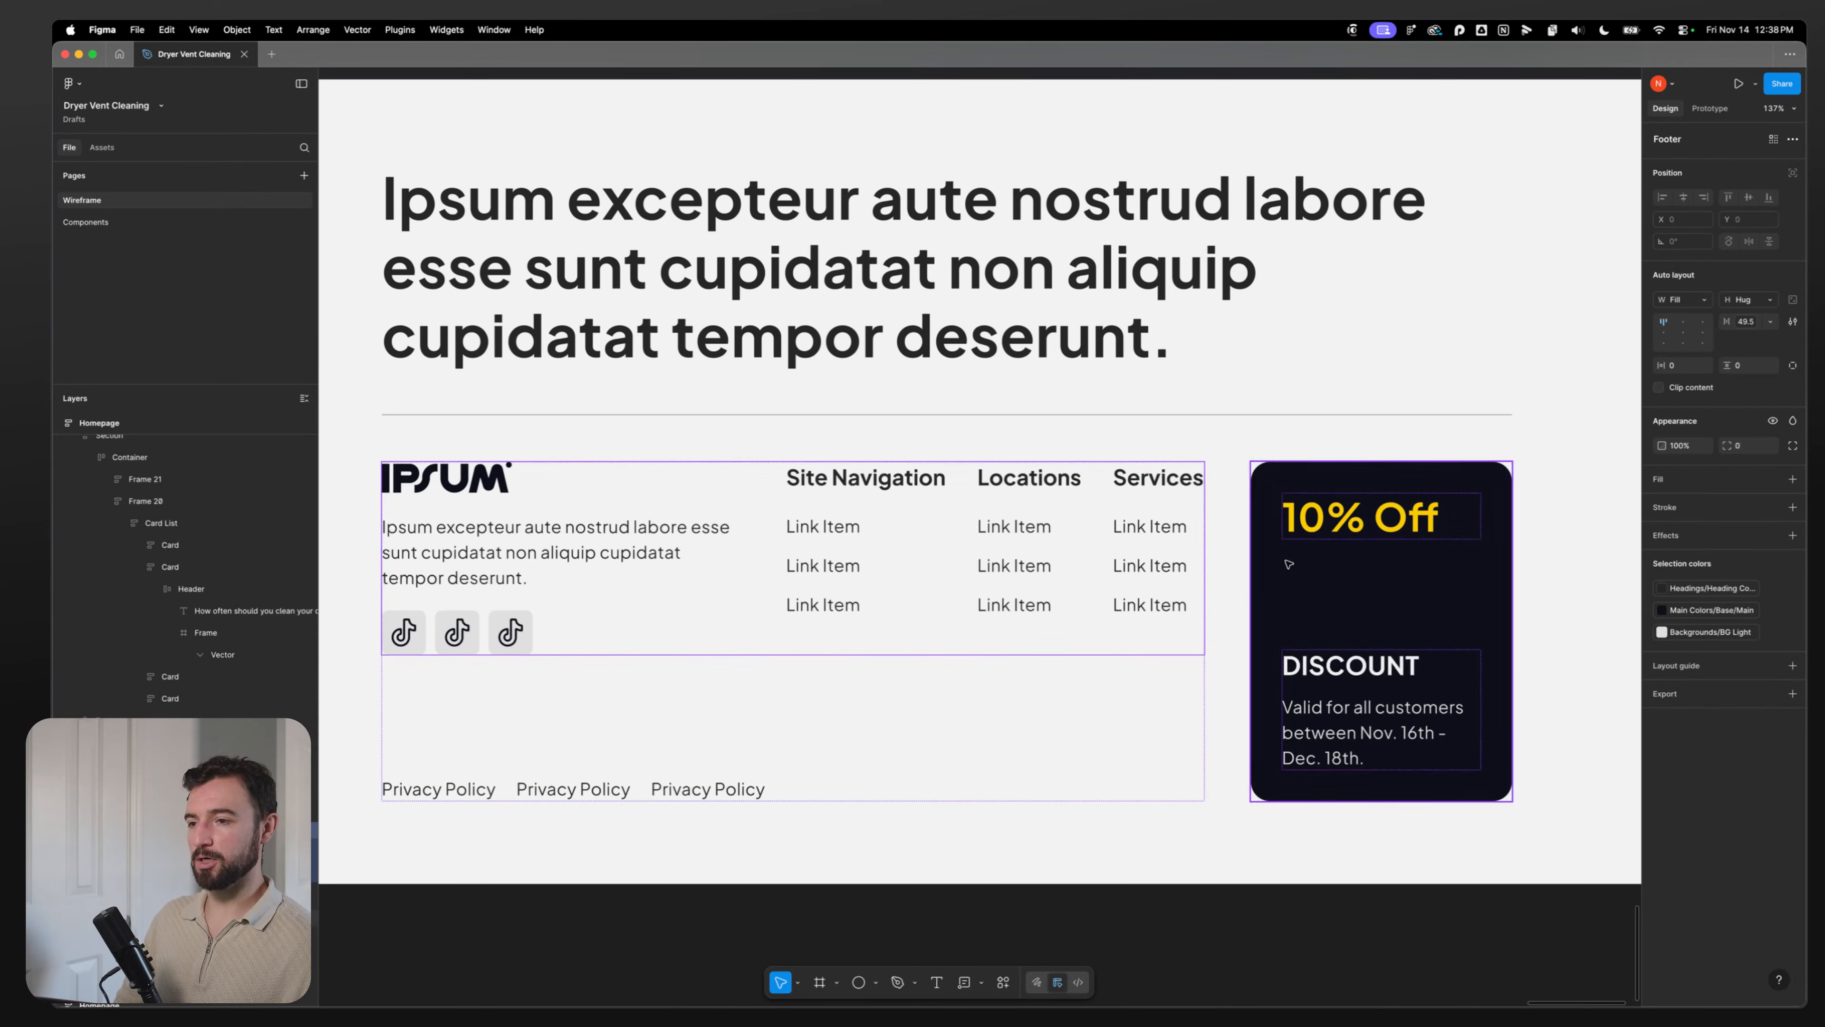
{"action": "key", "text": "Escape"}
{"action": "scroll", "coordinate": [1150, 819], "scroll_direction": "down", "scroll_amount": 2}
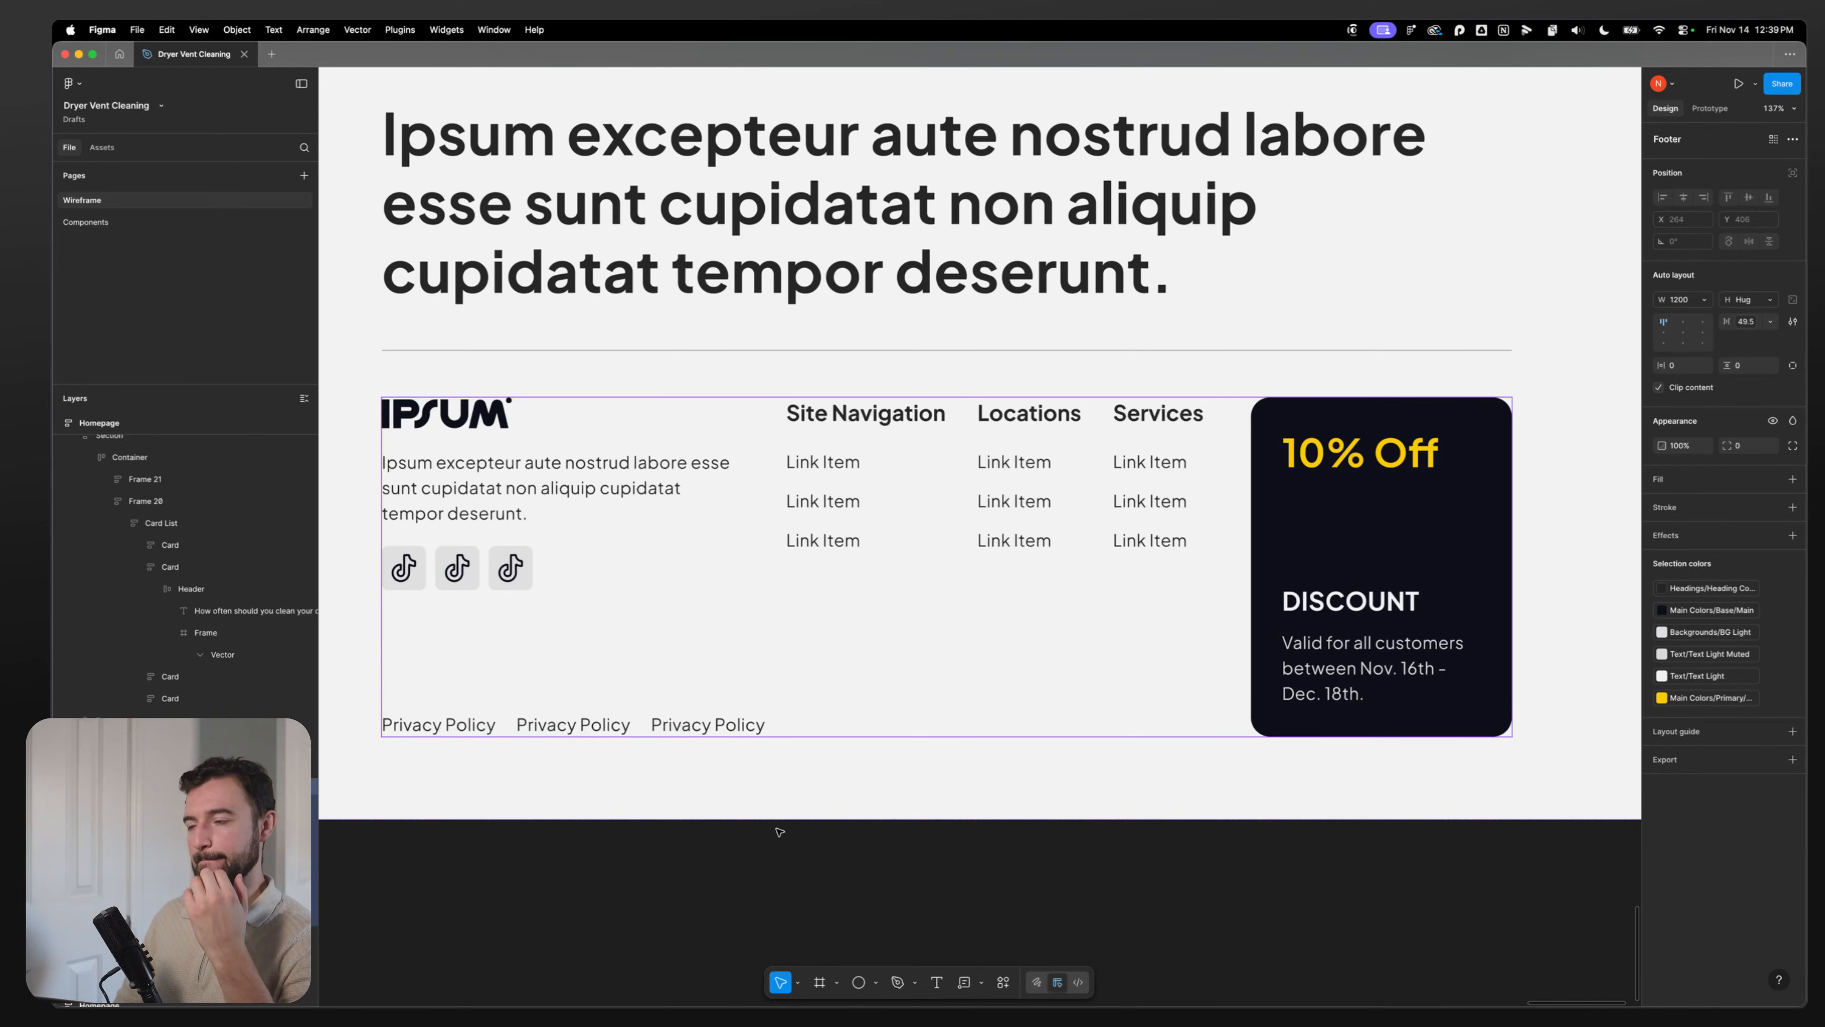
{"action": "scroll", "coordinate": [891, 793], "scroll_direction": "down", "scroll_amount": 5}
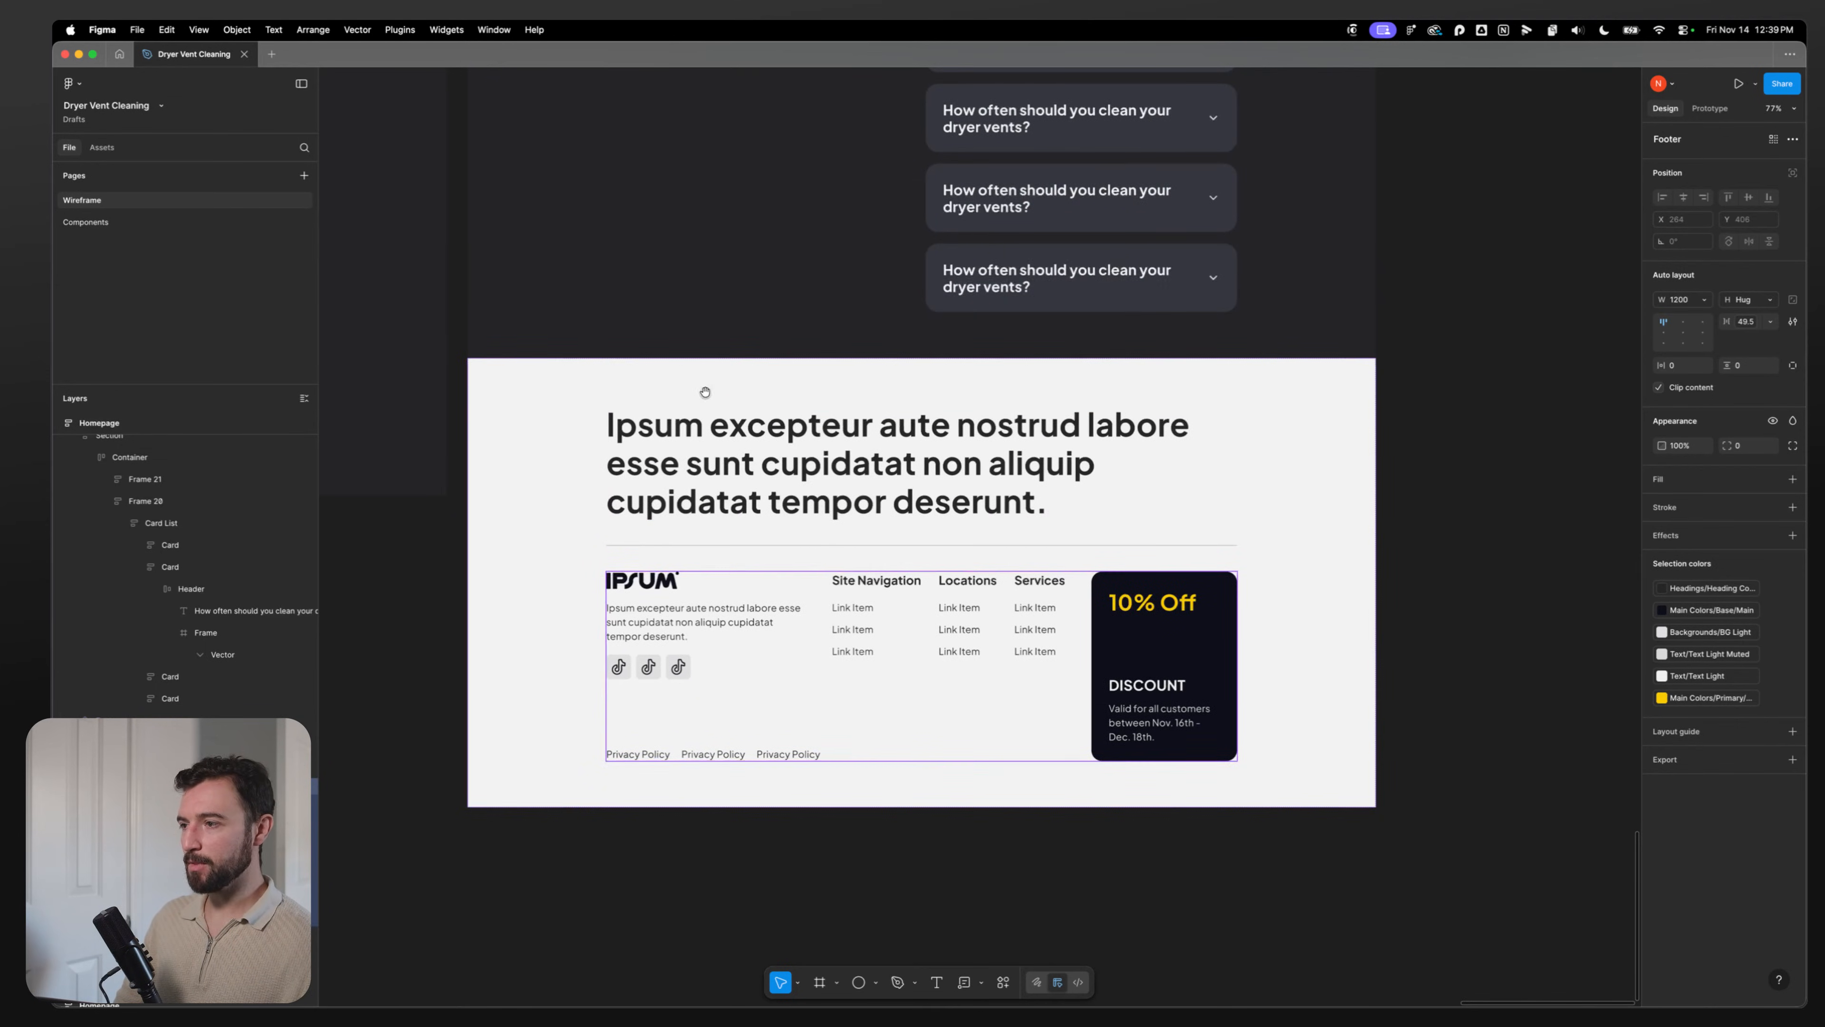
{"action": "left_click_drag", "start_coordinate": [705, 392], "coordinate": [797, 608]}
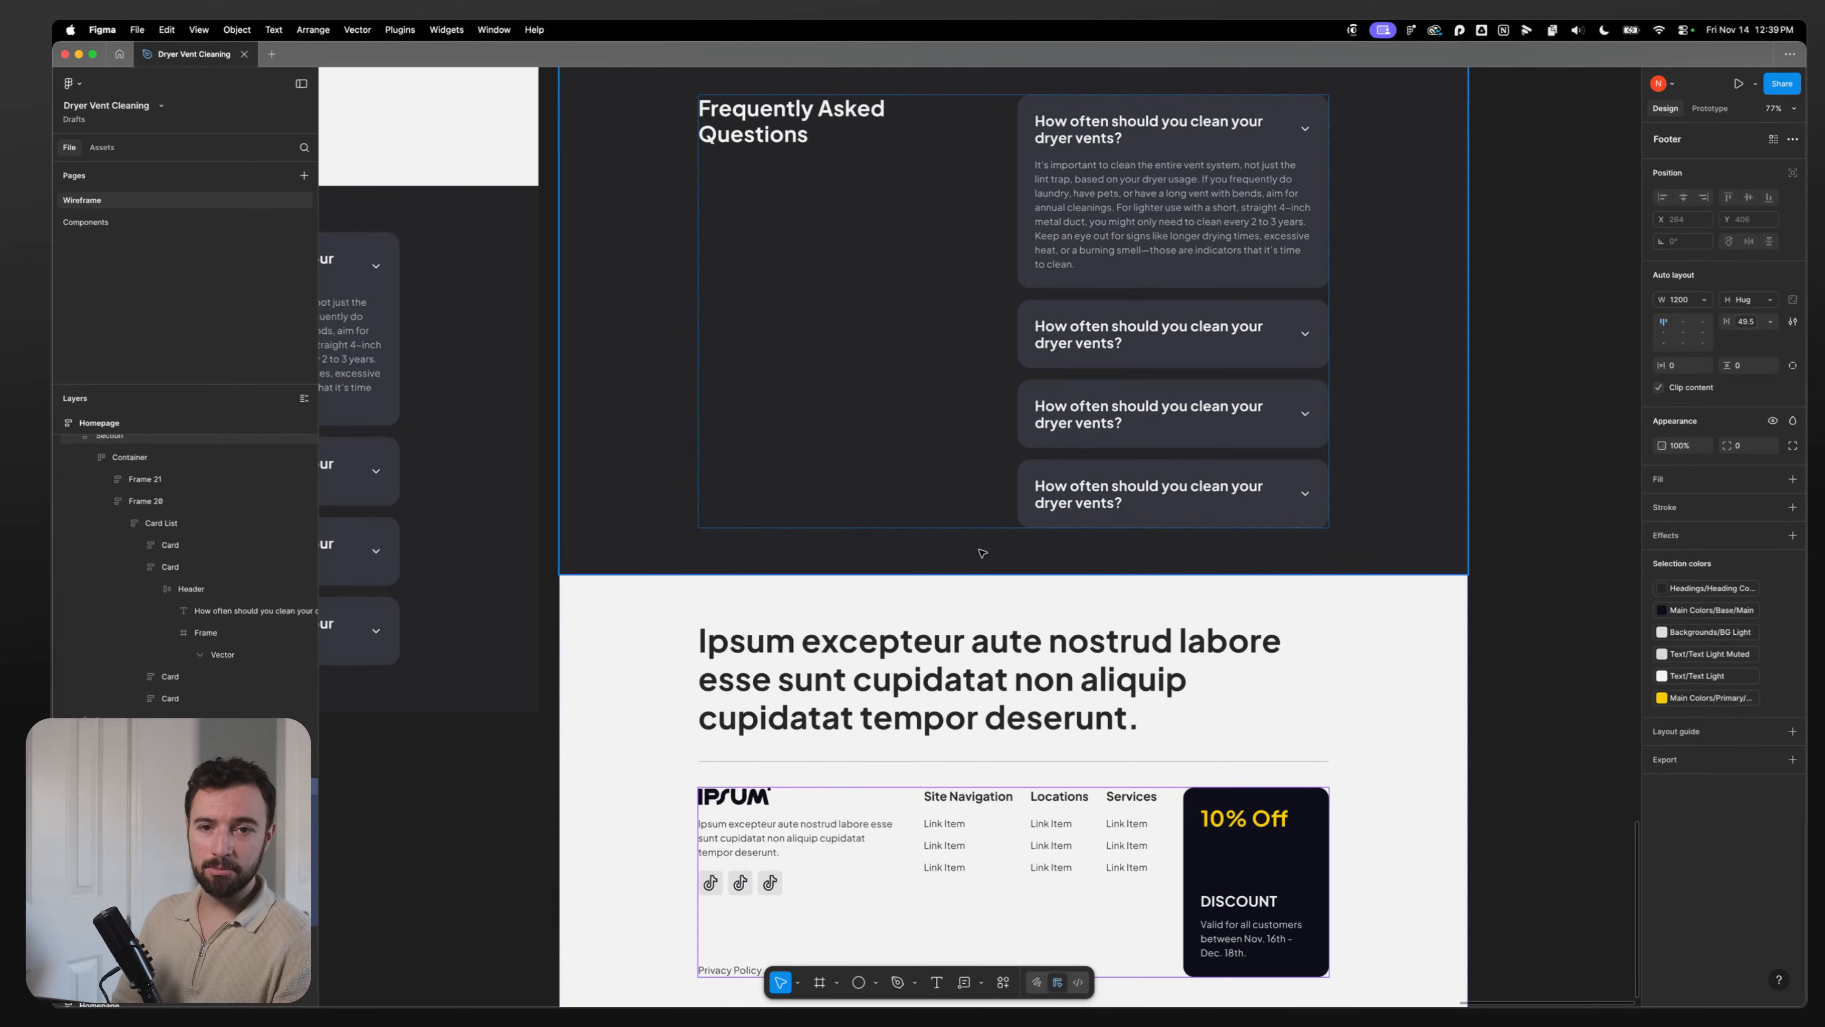
{"action": "left_click", "coordinate": [644, 697]}
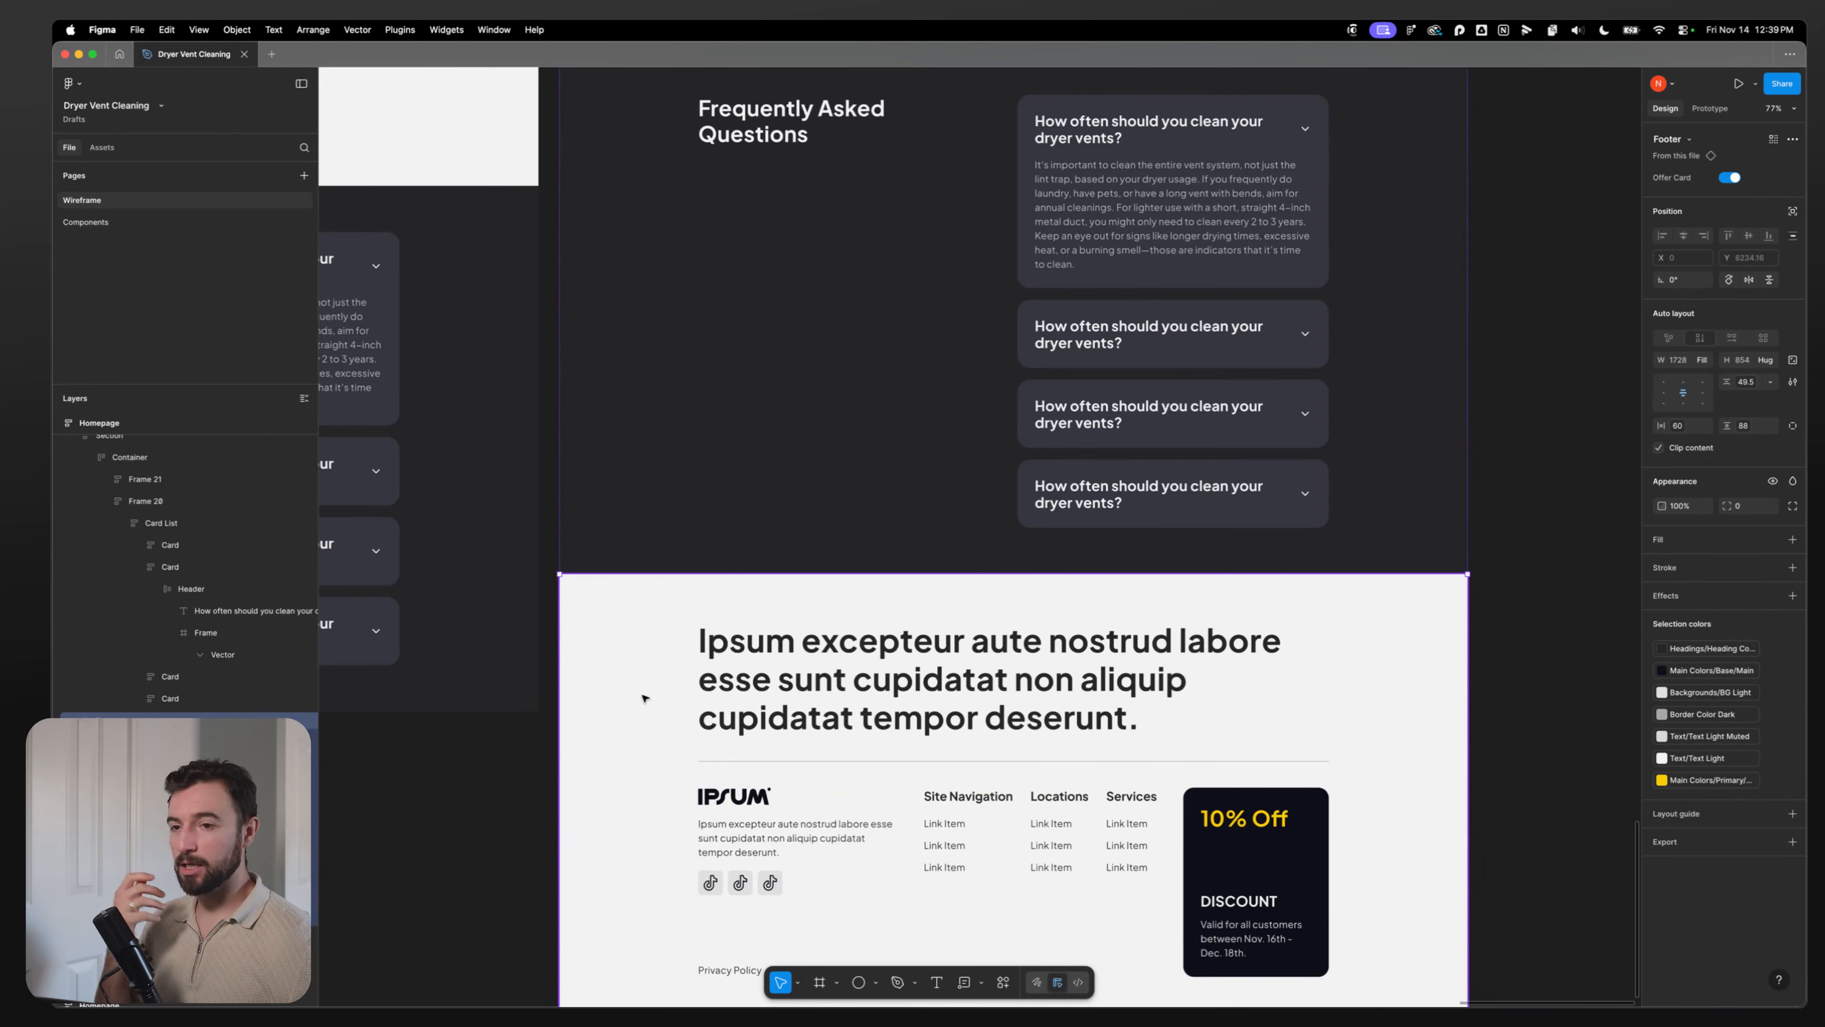
{"action": "left_click", "coordinate": [550, 773]}
{"action": "left_click", "coordinate": [992, 791]}
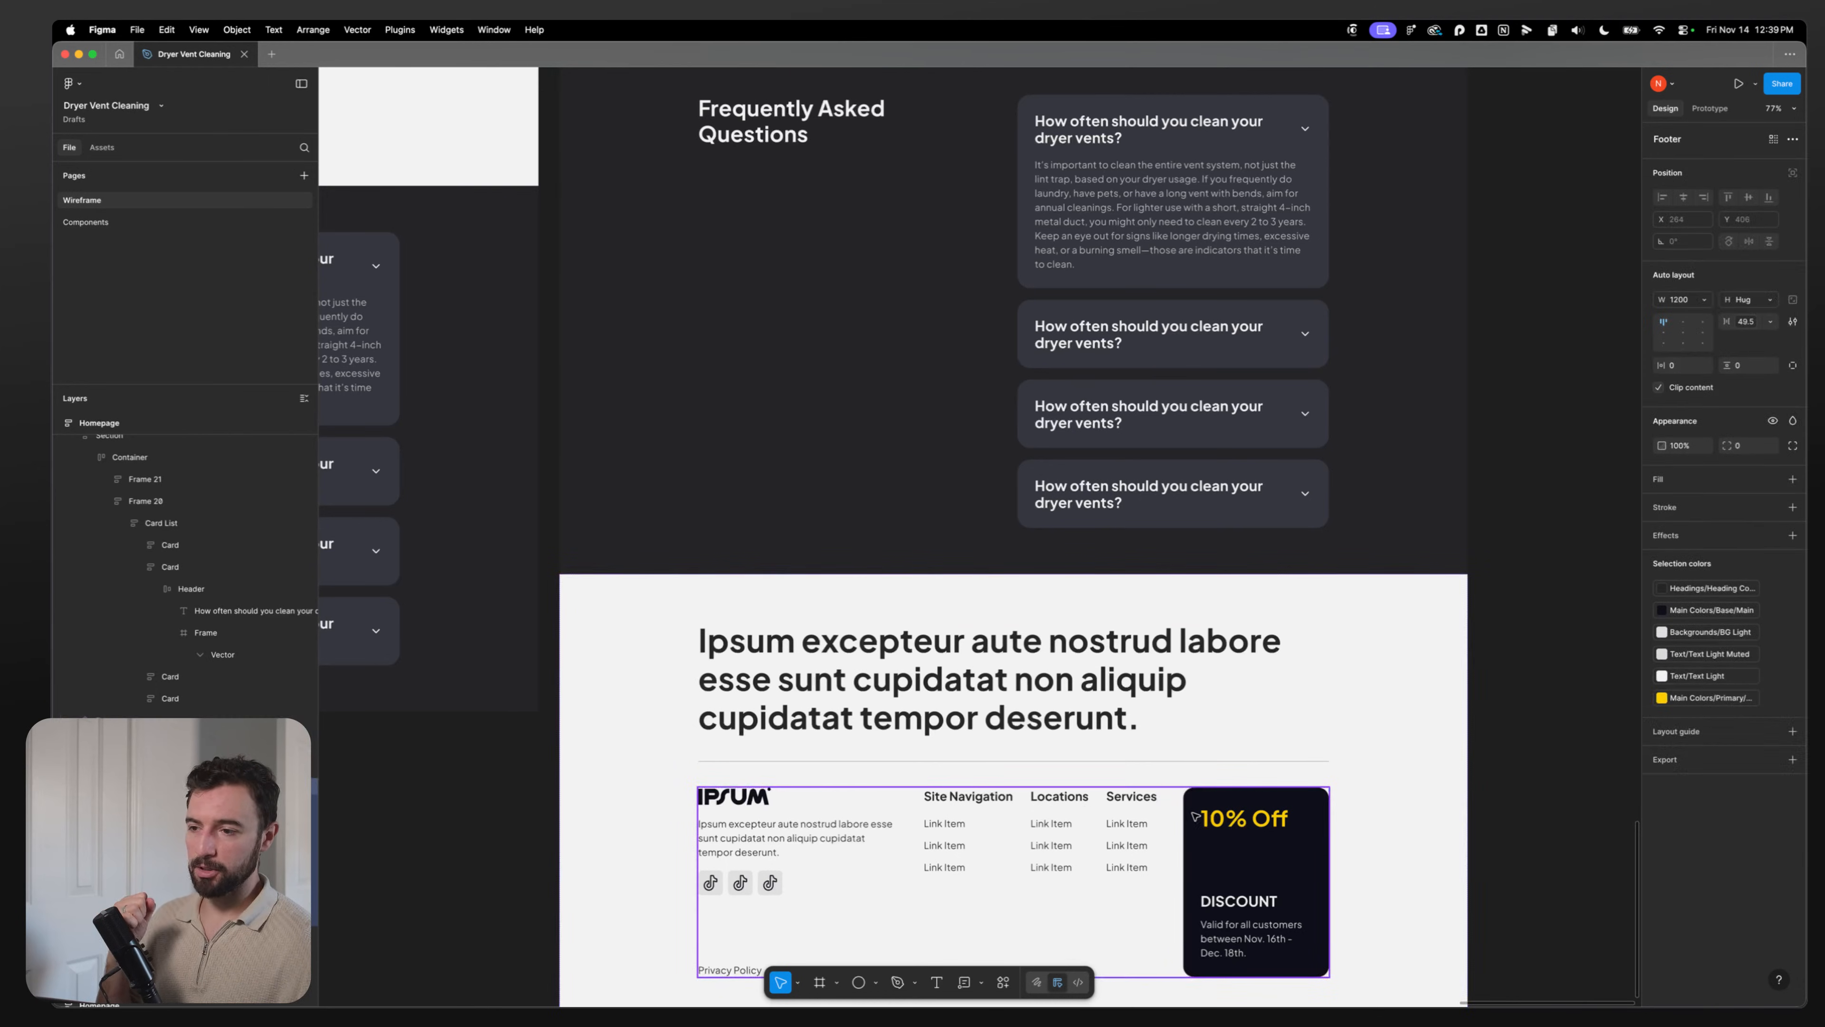
{"action": "left_click", "coordinate": [1230, 811]}
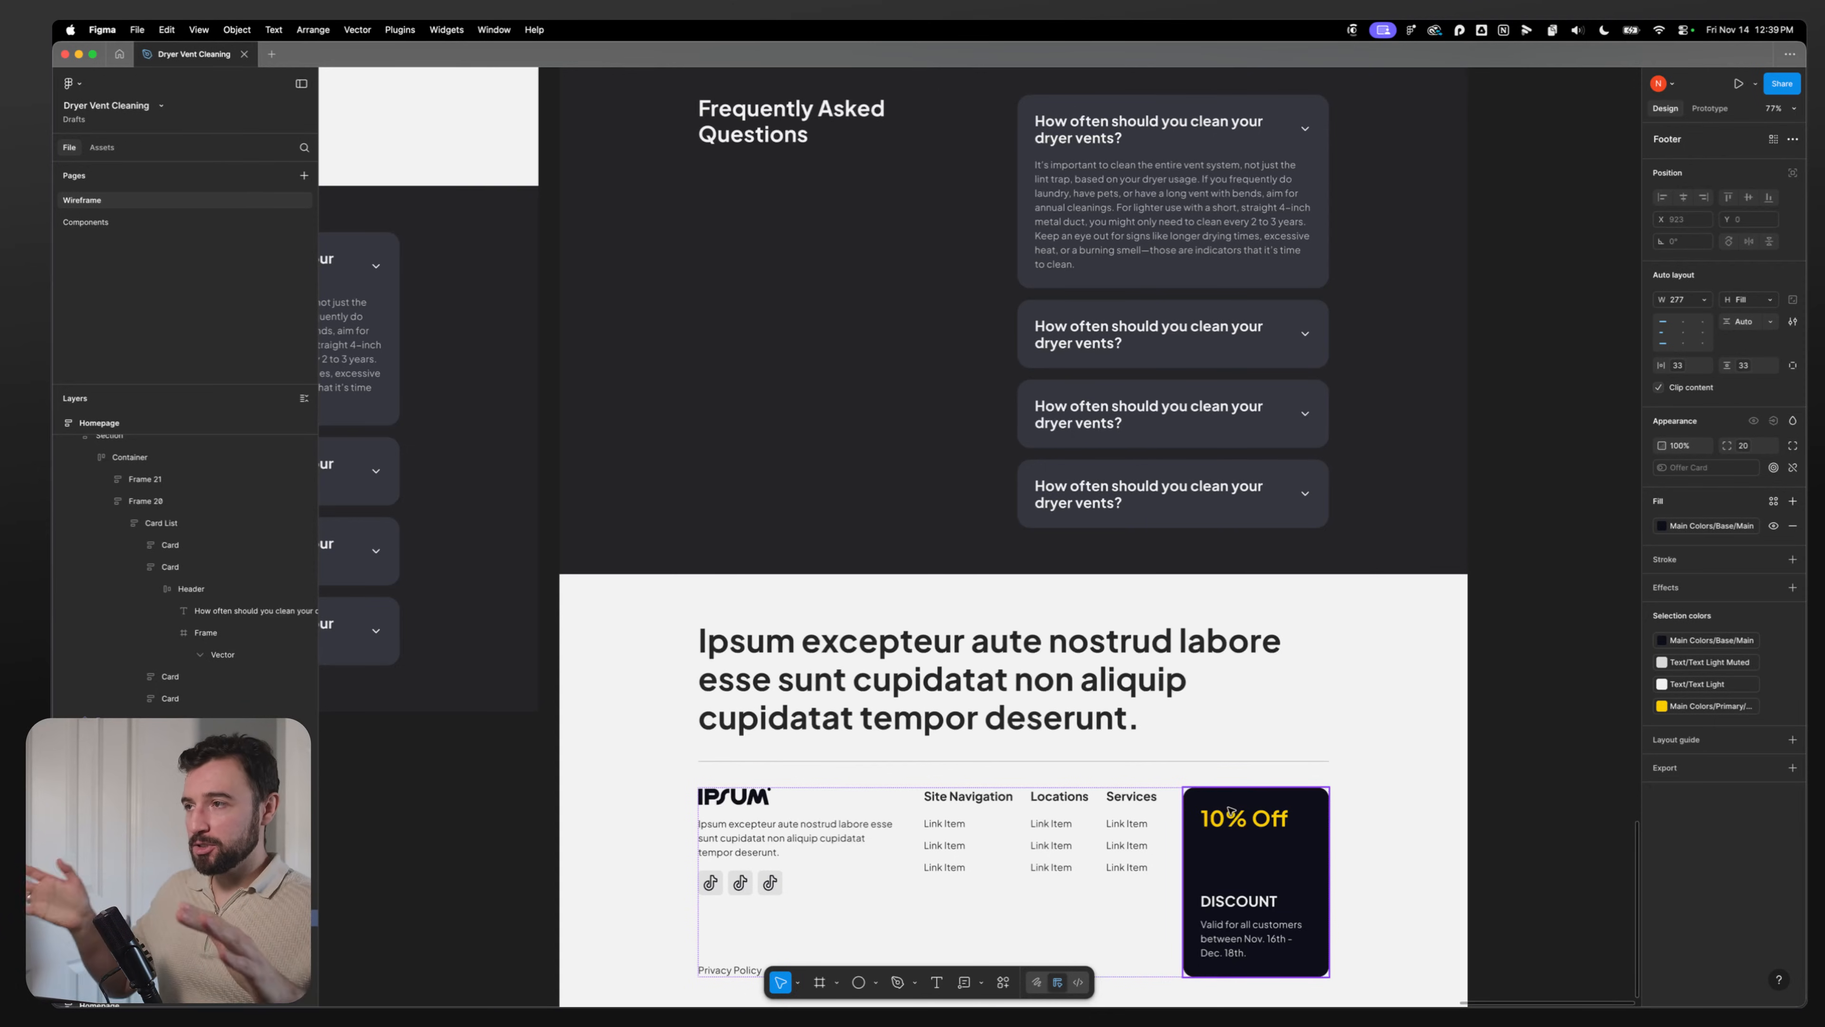
Step: Examine the homepage header's navigation links, especially the highlighted Services link and the note about its hover background
{"action": "scroll", "coordinate": [1324, 591], "scroll_direction": "down", "scroll_amount": 10}
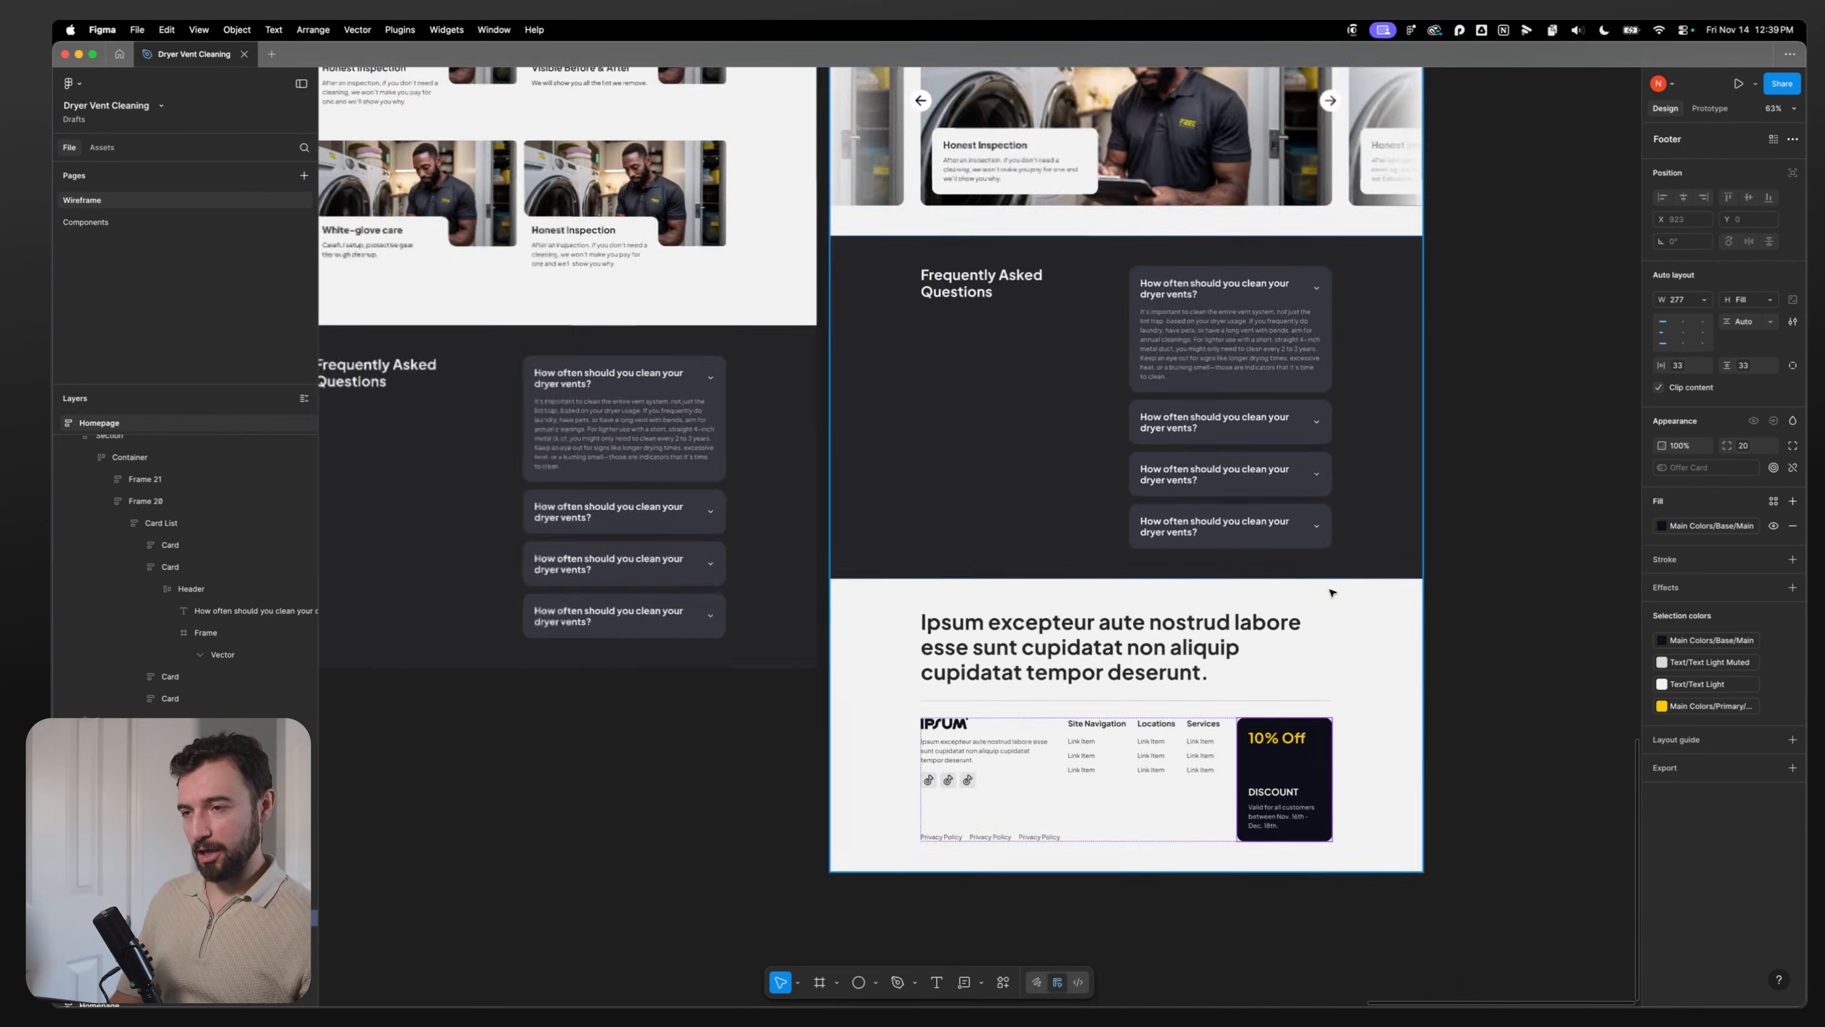
{"action": "left_click", "coordinate": [1434, 461]}
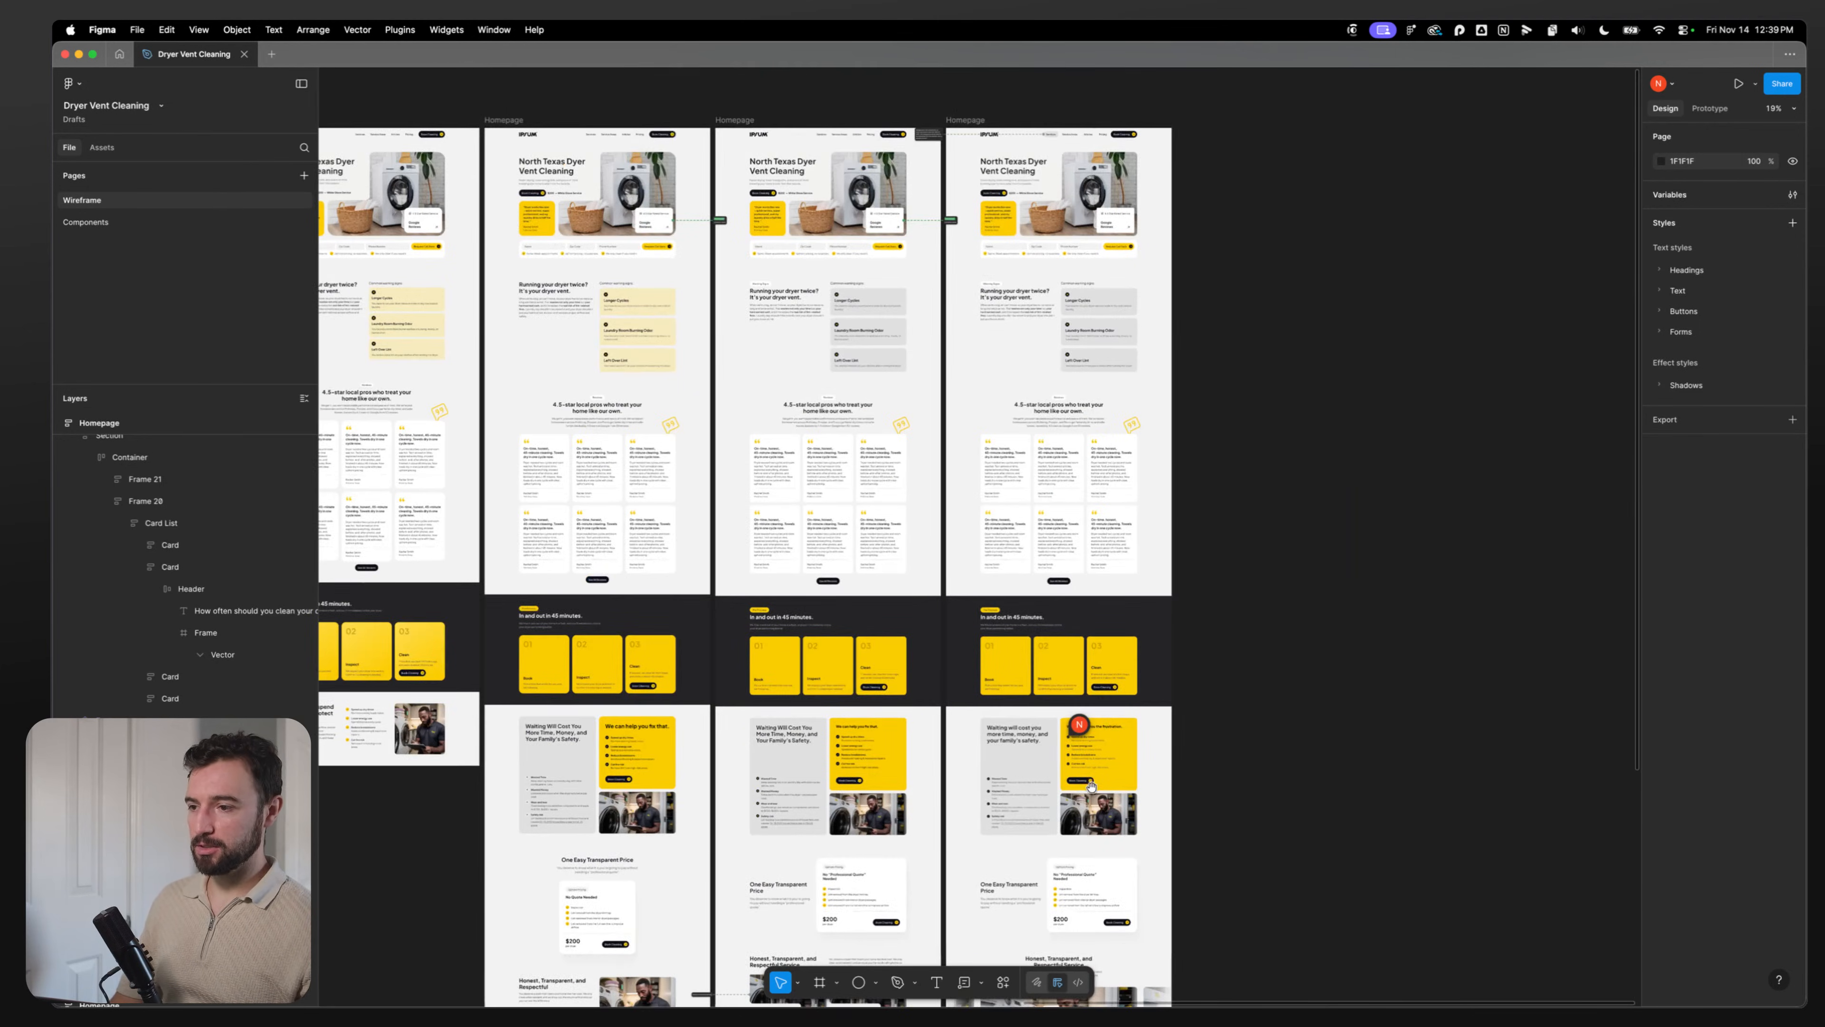
{"action": "scroll", "coordinate": [1090, 786], "scroll_direction": "up", "scroll_amount": 10}
{"action": "scroll", "coordinate": [1121, 726], "scroll_direction": "down", "scroll_amount": 5}
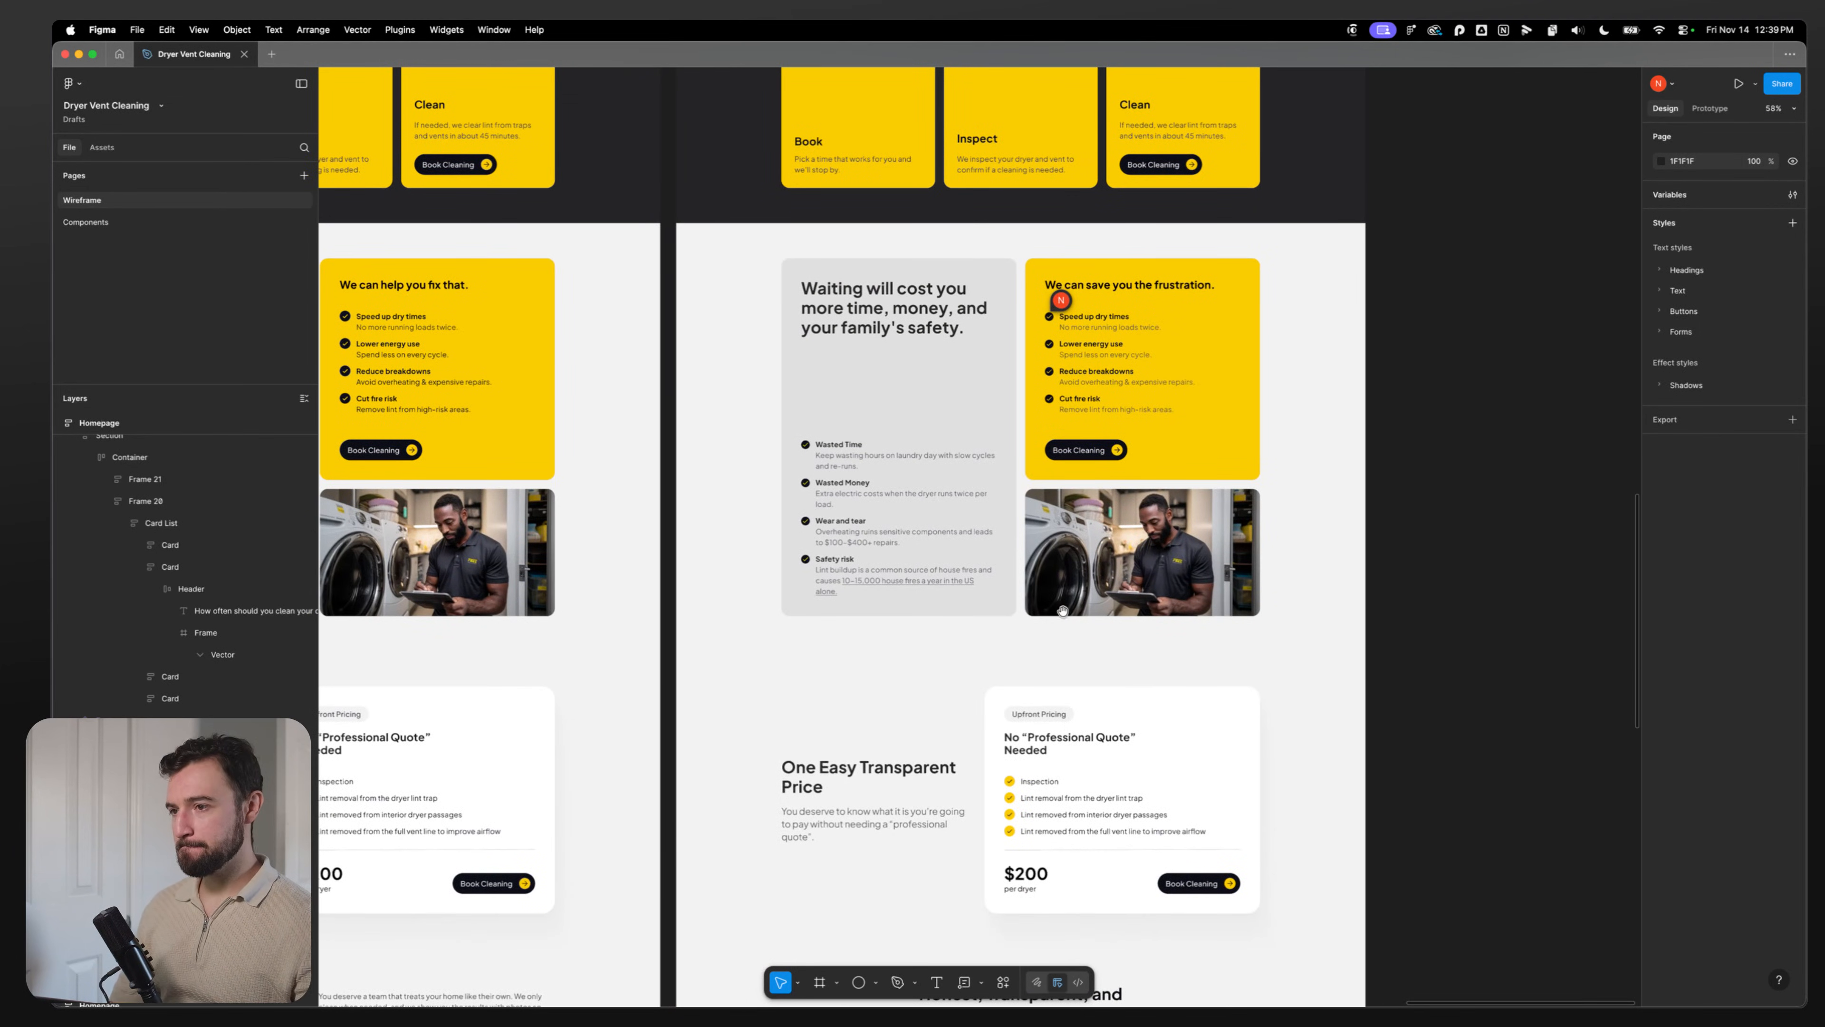
{"action": "scroll", "coordinate": [1063, 611], "scroll_direction": "down", "scroll_amount": 3}
{"action": "scroll", "coordinate": [1067, 465], "scroll_direction": "up", "scroll_amount": 15}
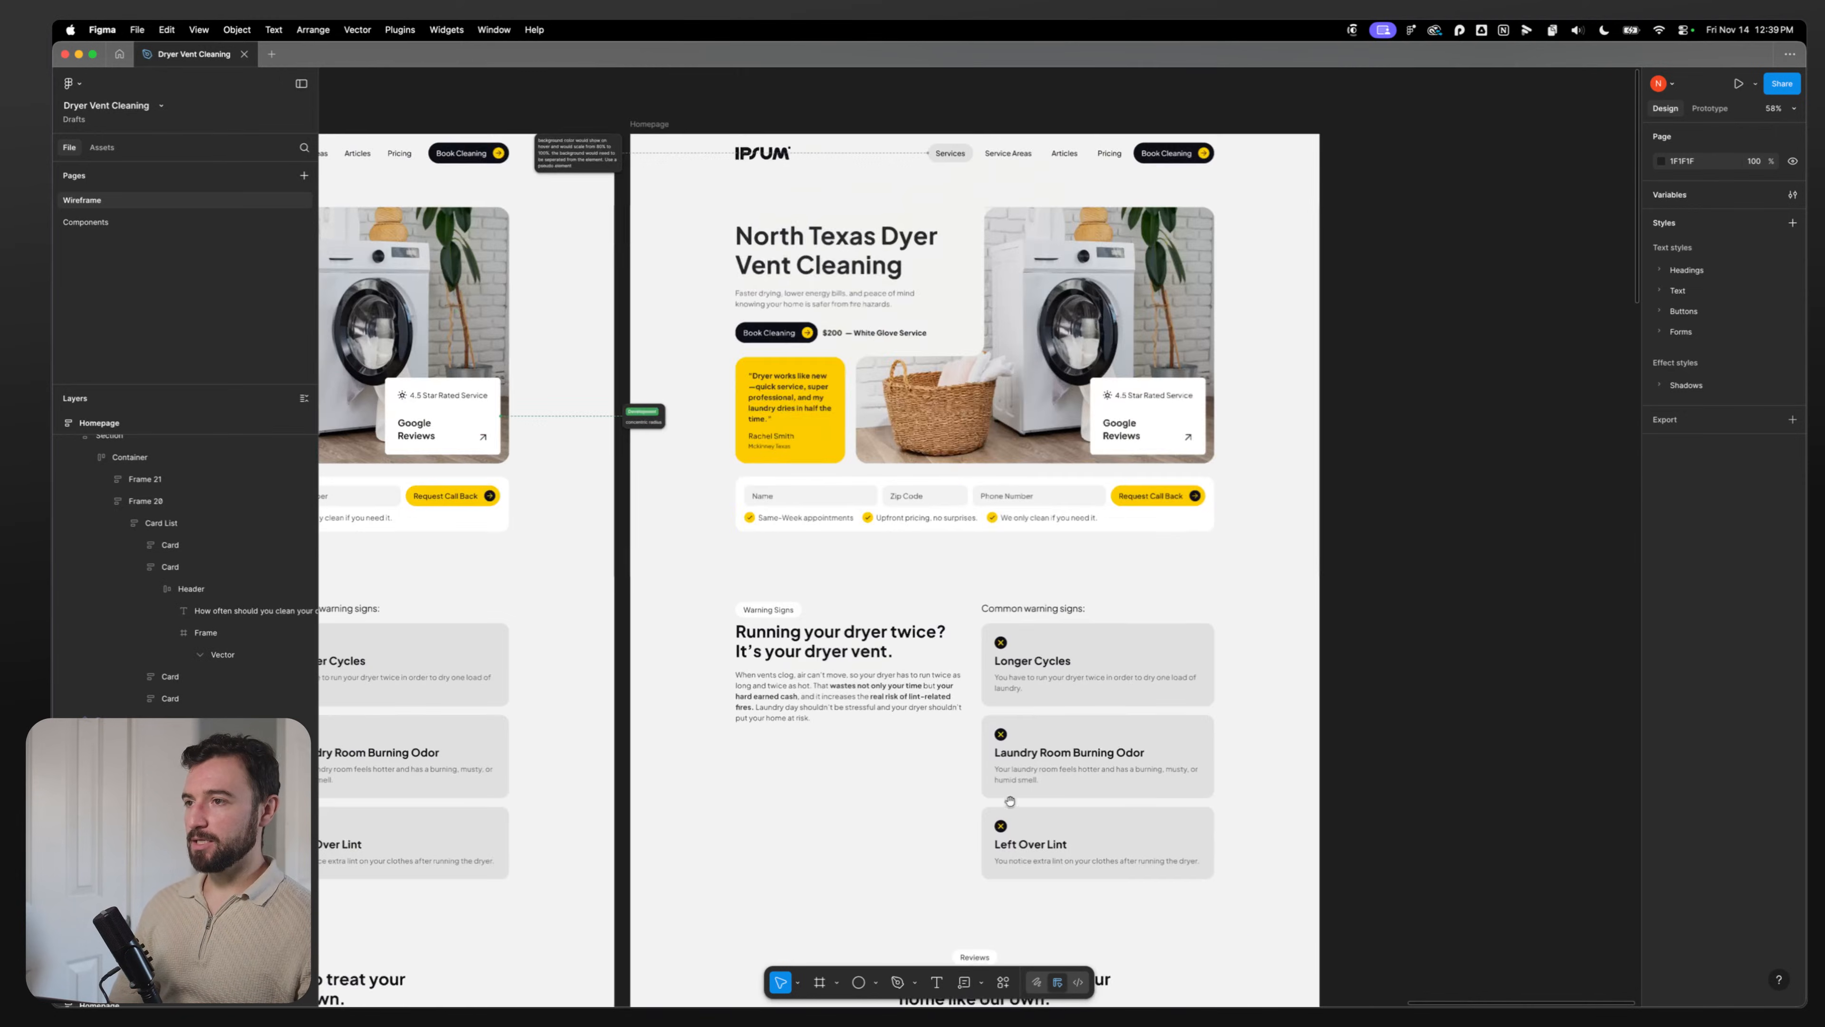
{"action": "scroll", "coordinate": [1010, 800], "scroll_direction": "up", "scroll_amount": 5}
{"action": "scroll", "coordinate": [985, 567], "scroll_direction": "up", "scroll_amount": 5}
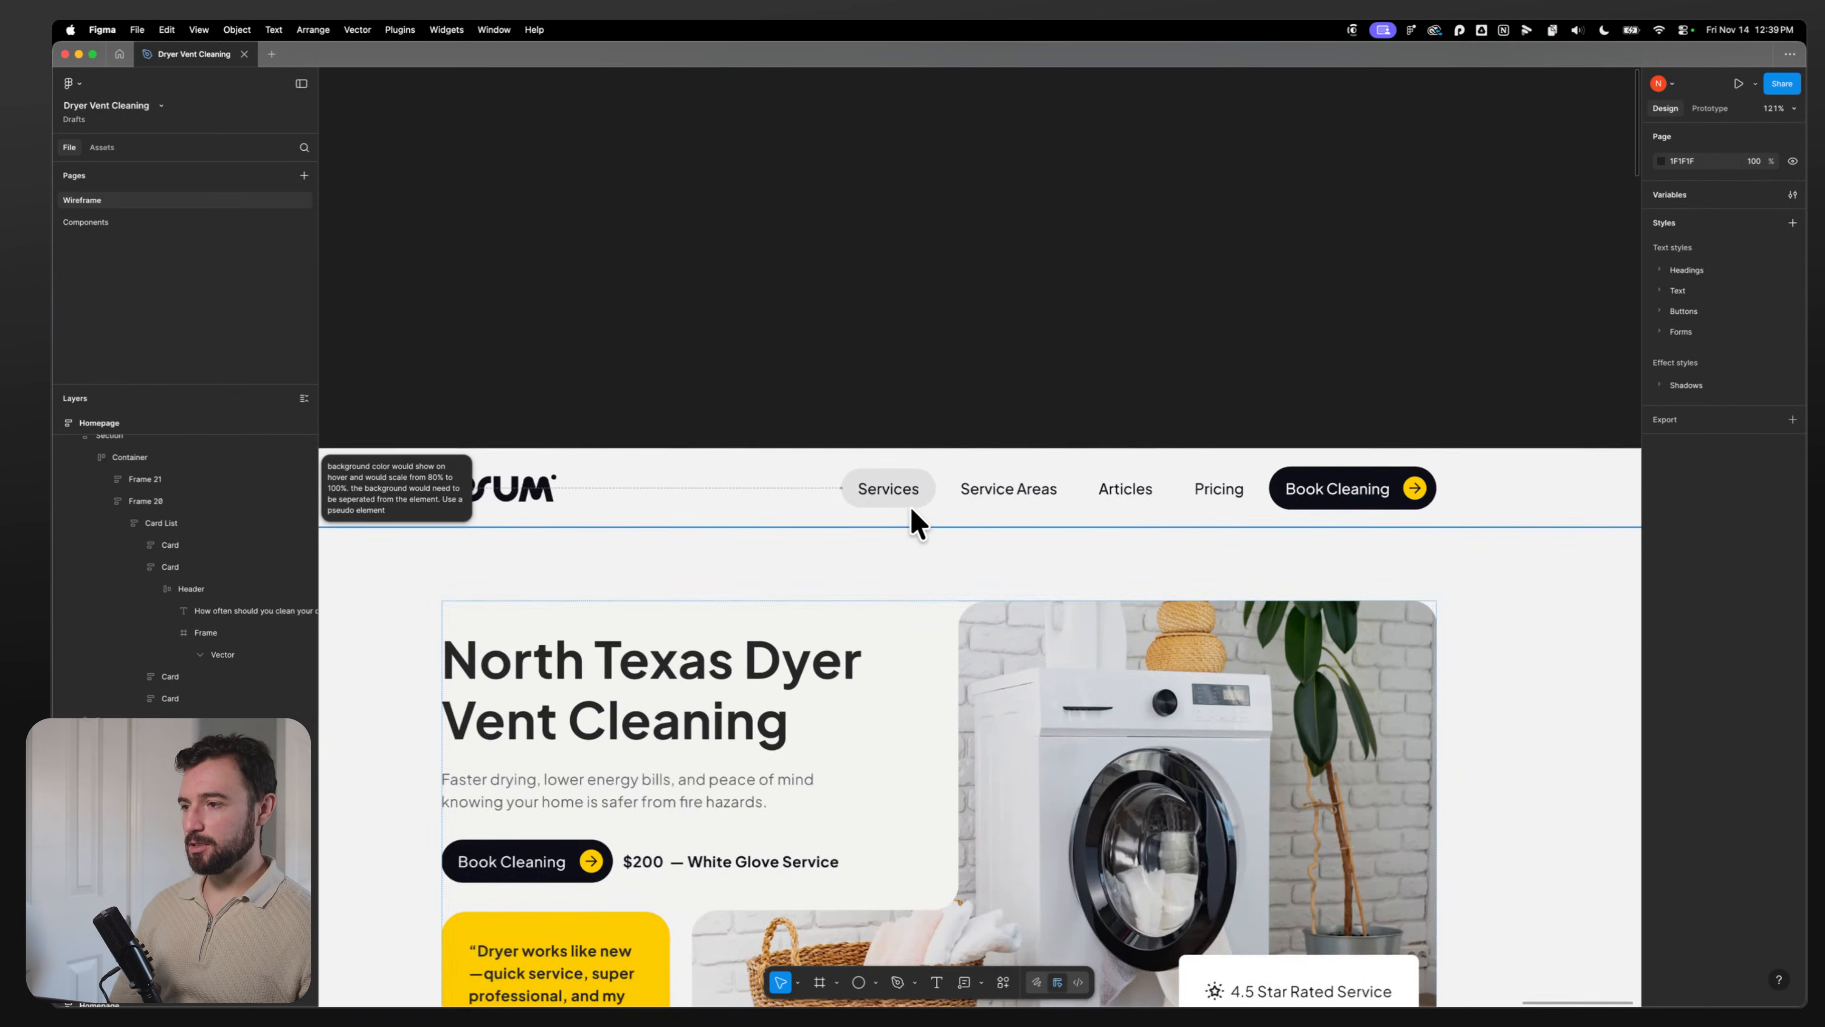
{"action": "double_click", "coordinate": [915, 489]}
{"action": "double_click", "coordinate": [916, 489]}
{"action": "double_click", "coordinate": [915, 489]}
{"action": "double_click", "coordinate": [916, 489]}
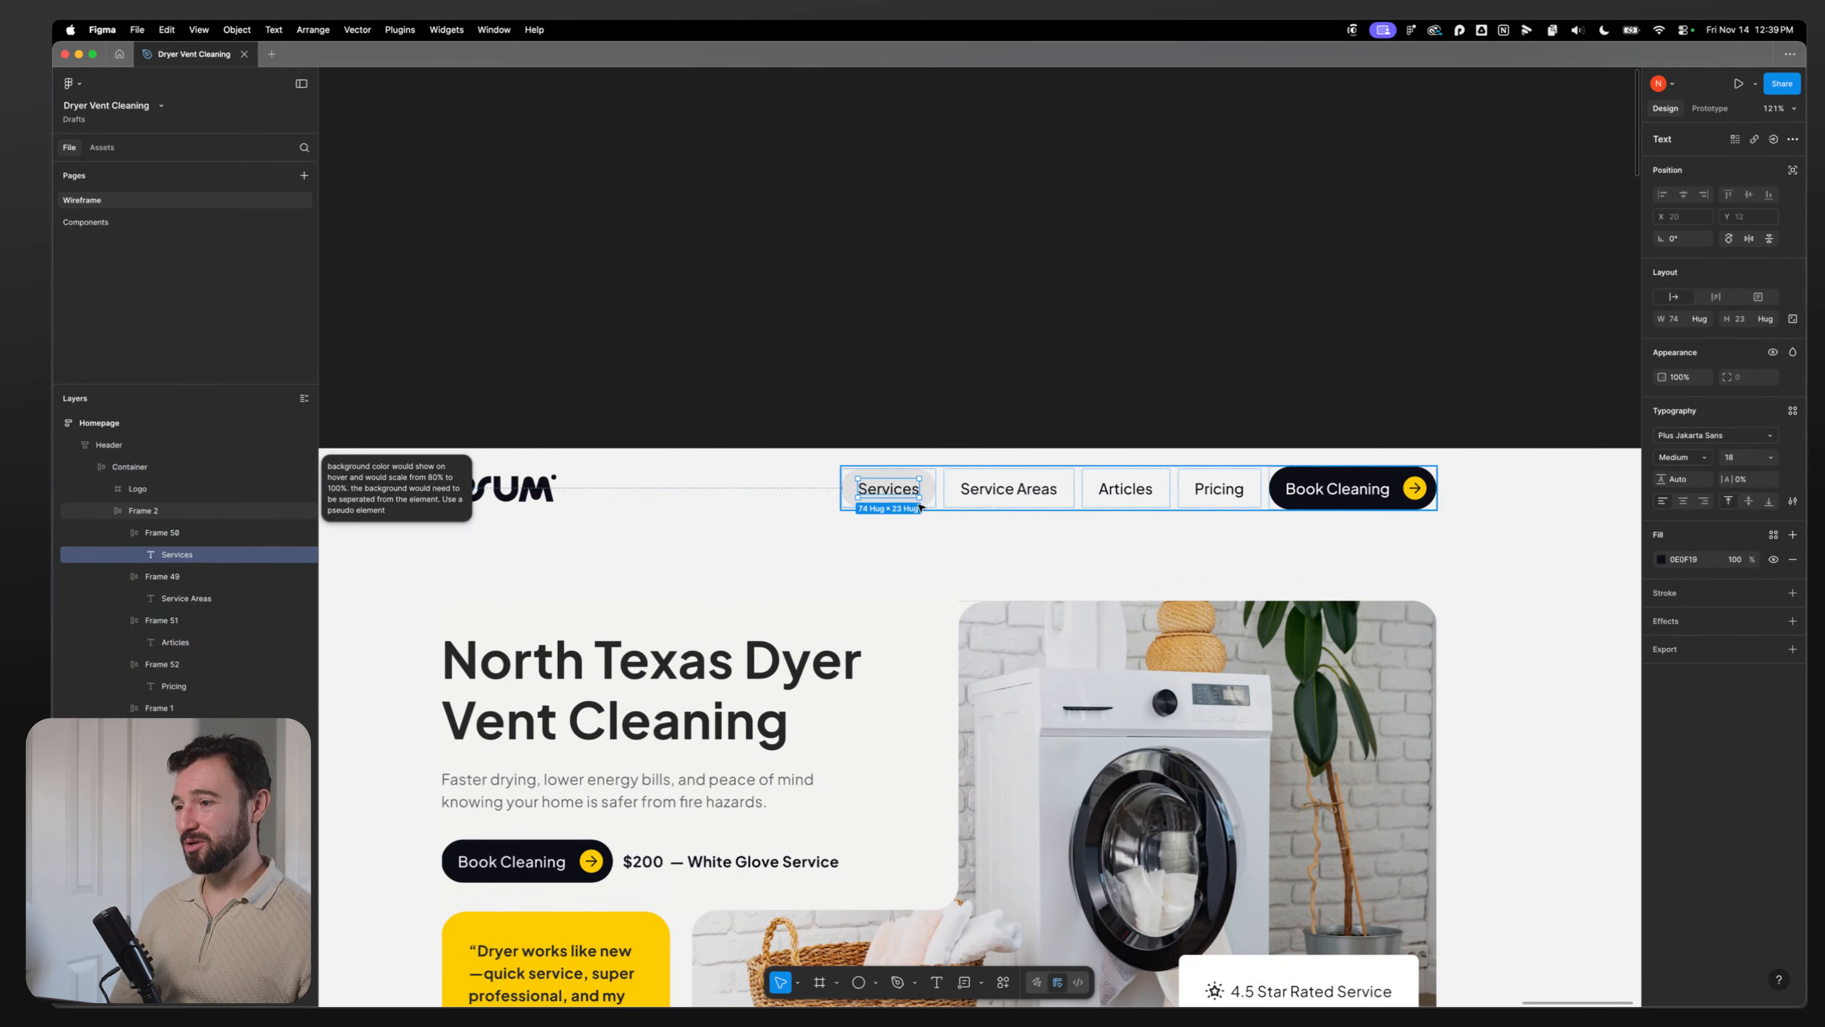
{"action": "left_click", "coordinate": [931, 472]}
{"action": "left_click", "coordinate": [1299, 346]}
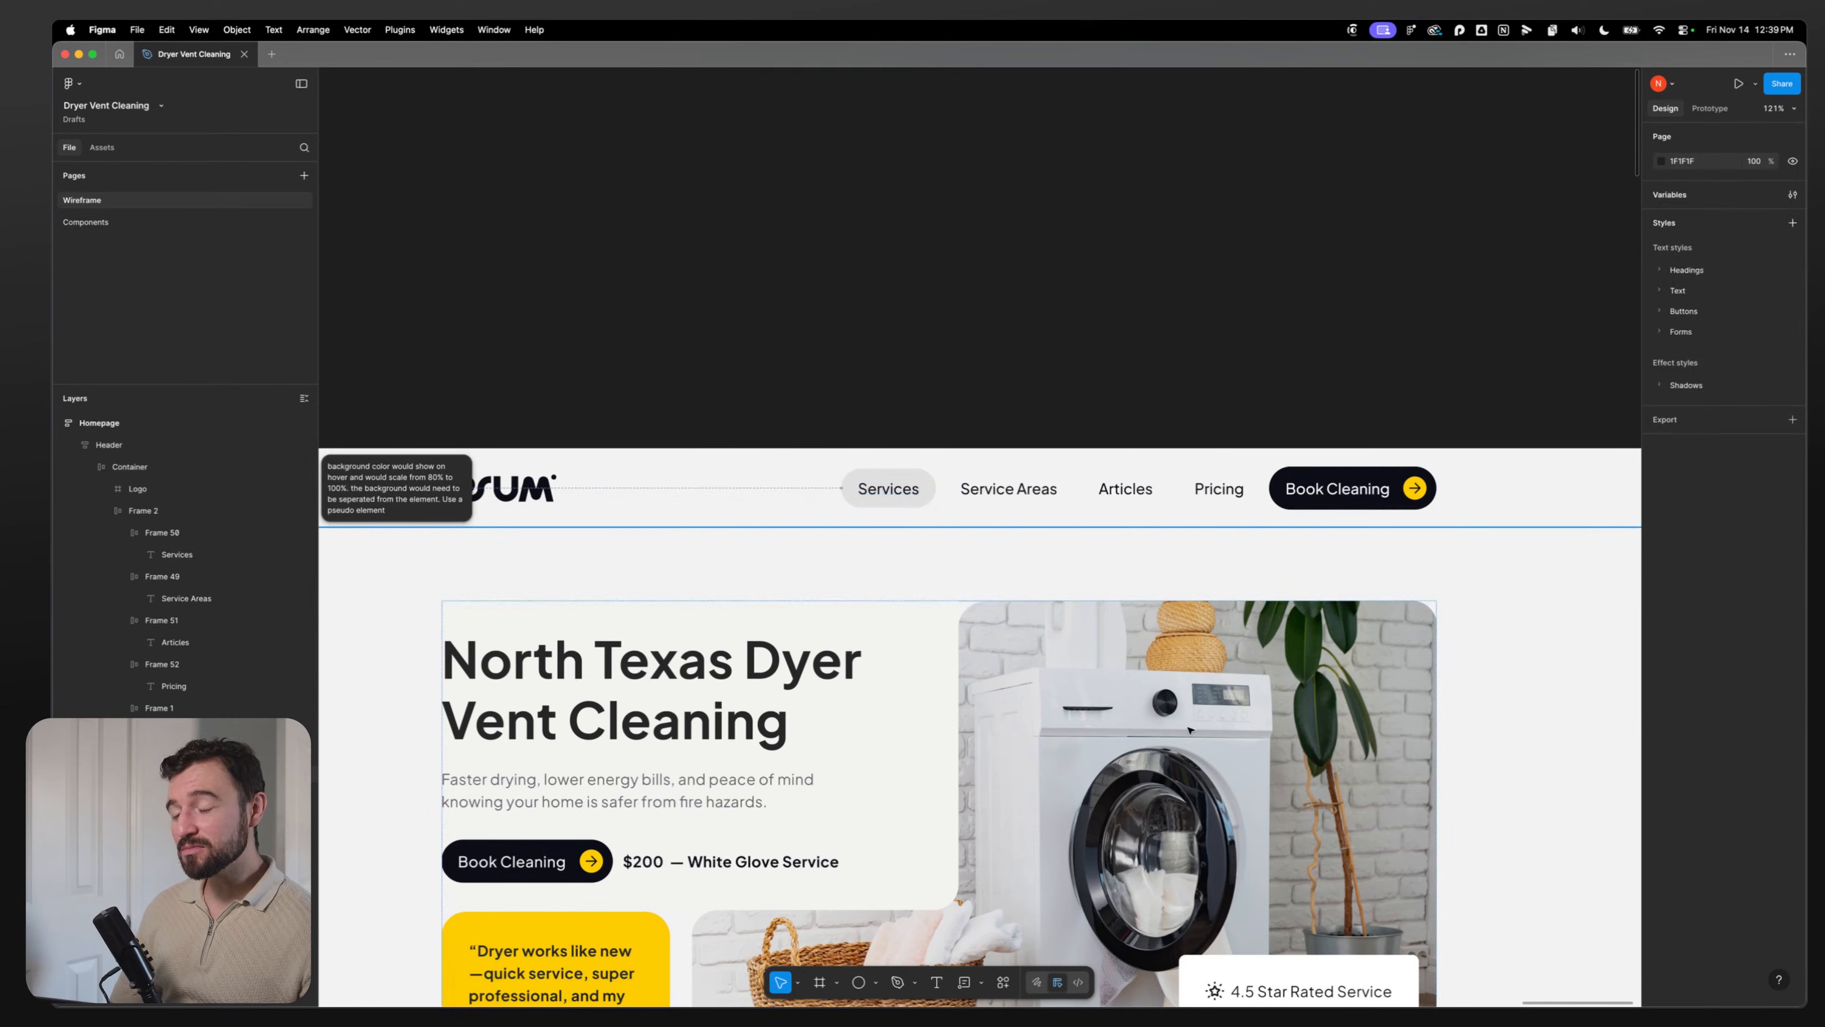
Step: Detach the footer instance at the end of the homepage from its component
{"action": "scroll", "coordinate": [1189, 730], "scroll_direction": "down", "scroll_amount": 20}
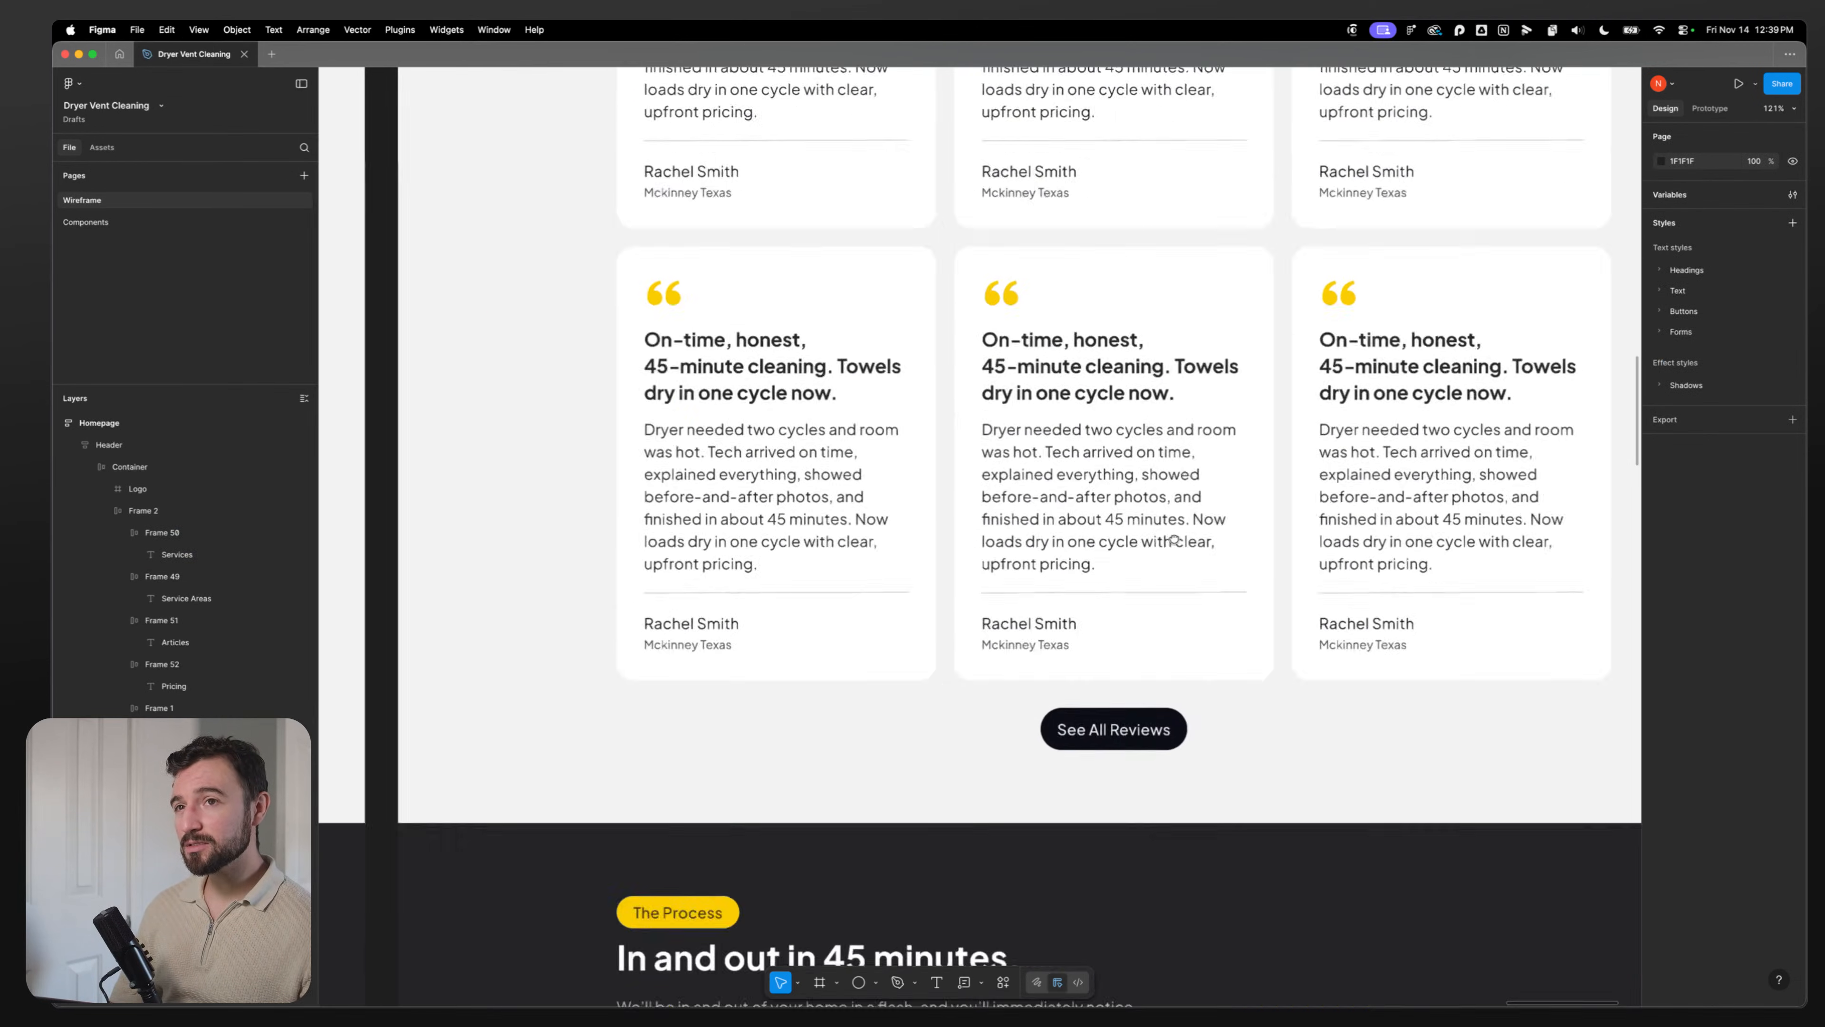
{"action": "scroll", "coordinate": [1173, 539], "scroll_direction": "down", "scroll_amount": 15}
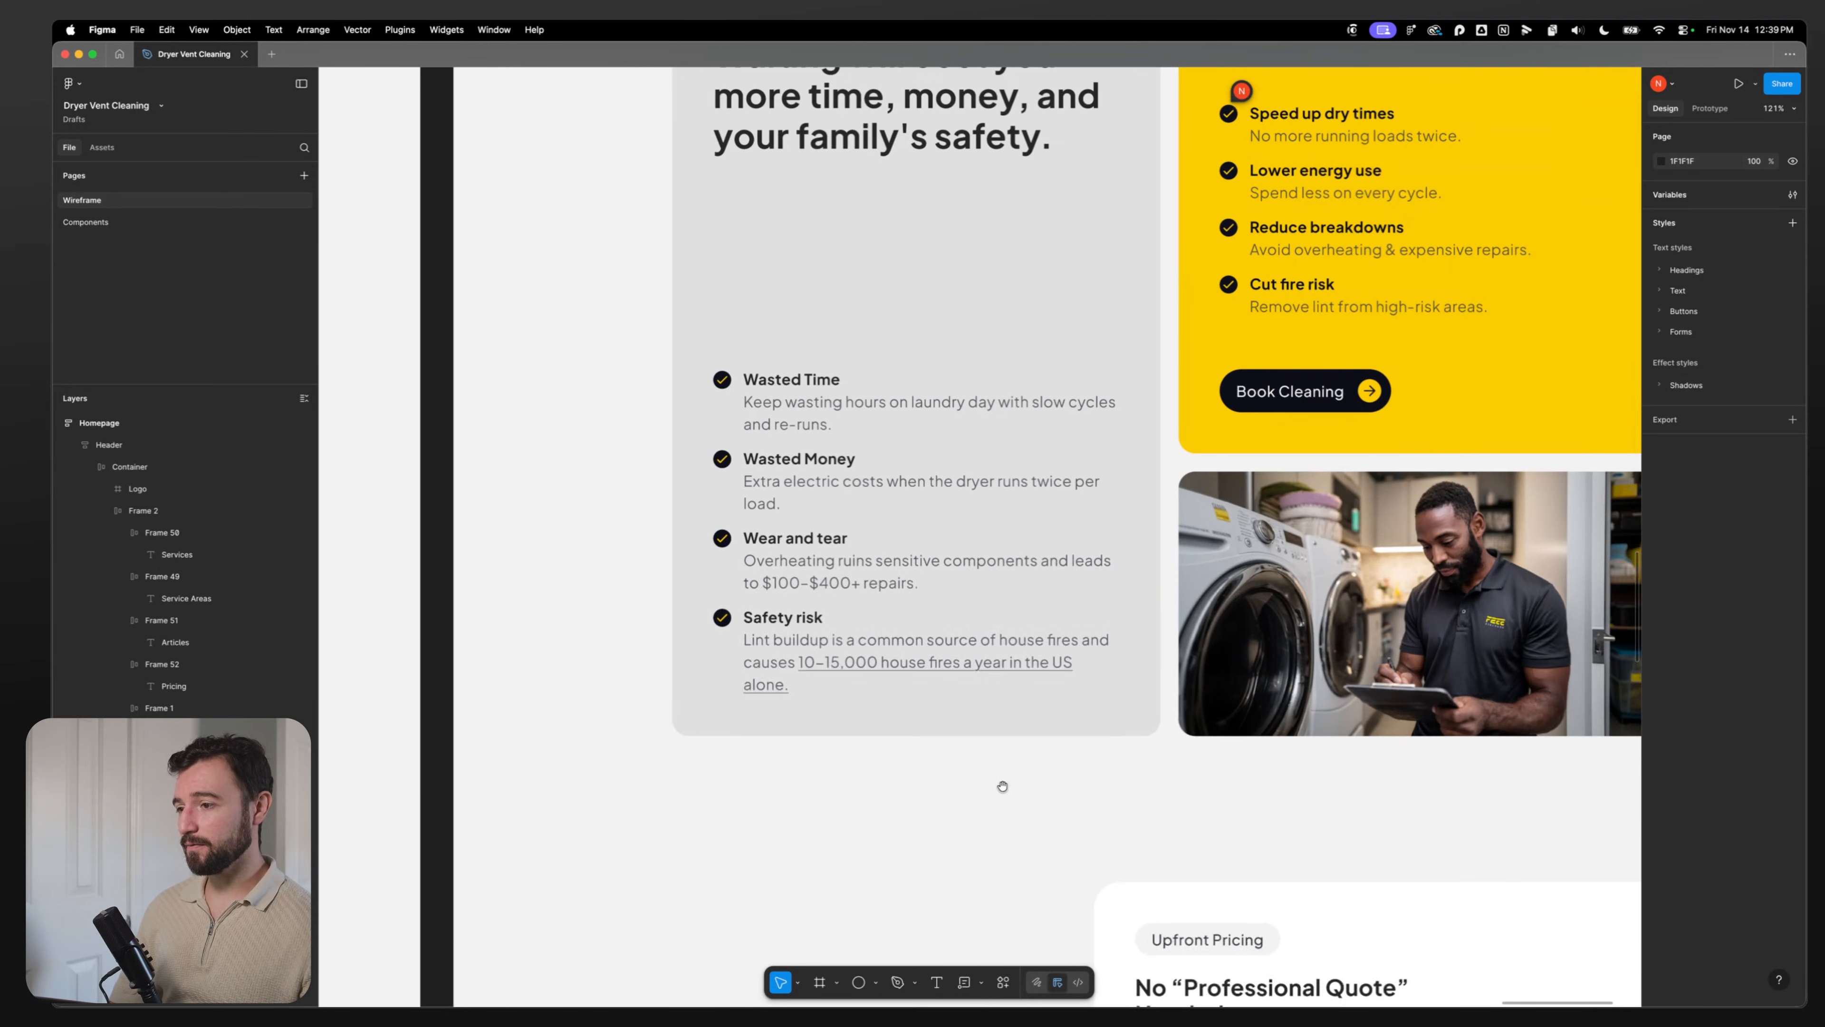
{"action": "scroll", "coordinate": [1002, 785], "scroll_direction": "down", "scroll_amount": 15}
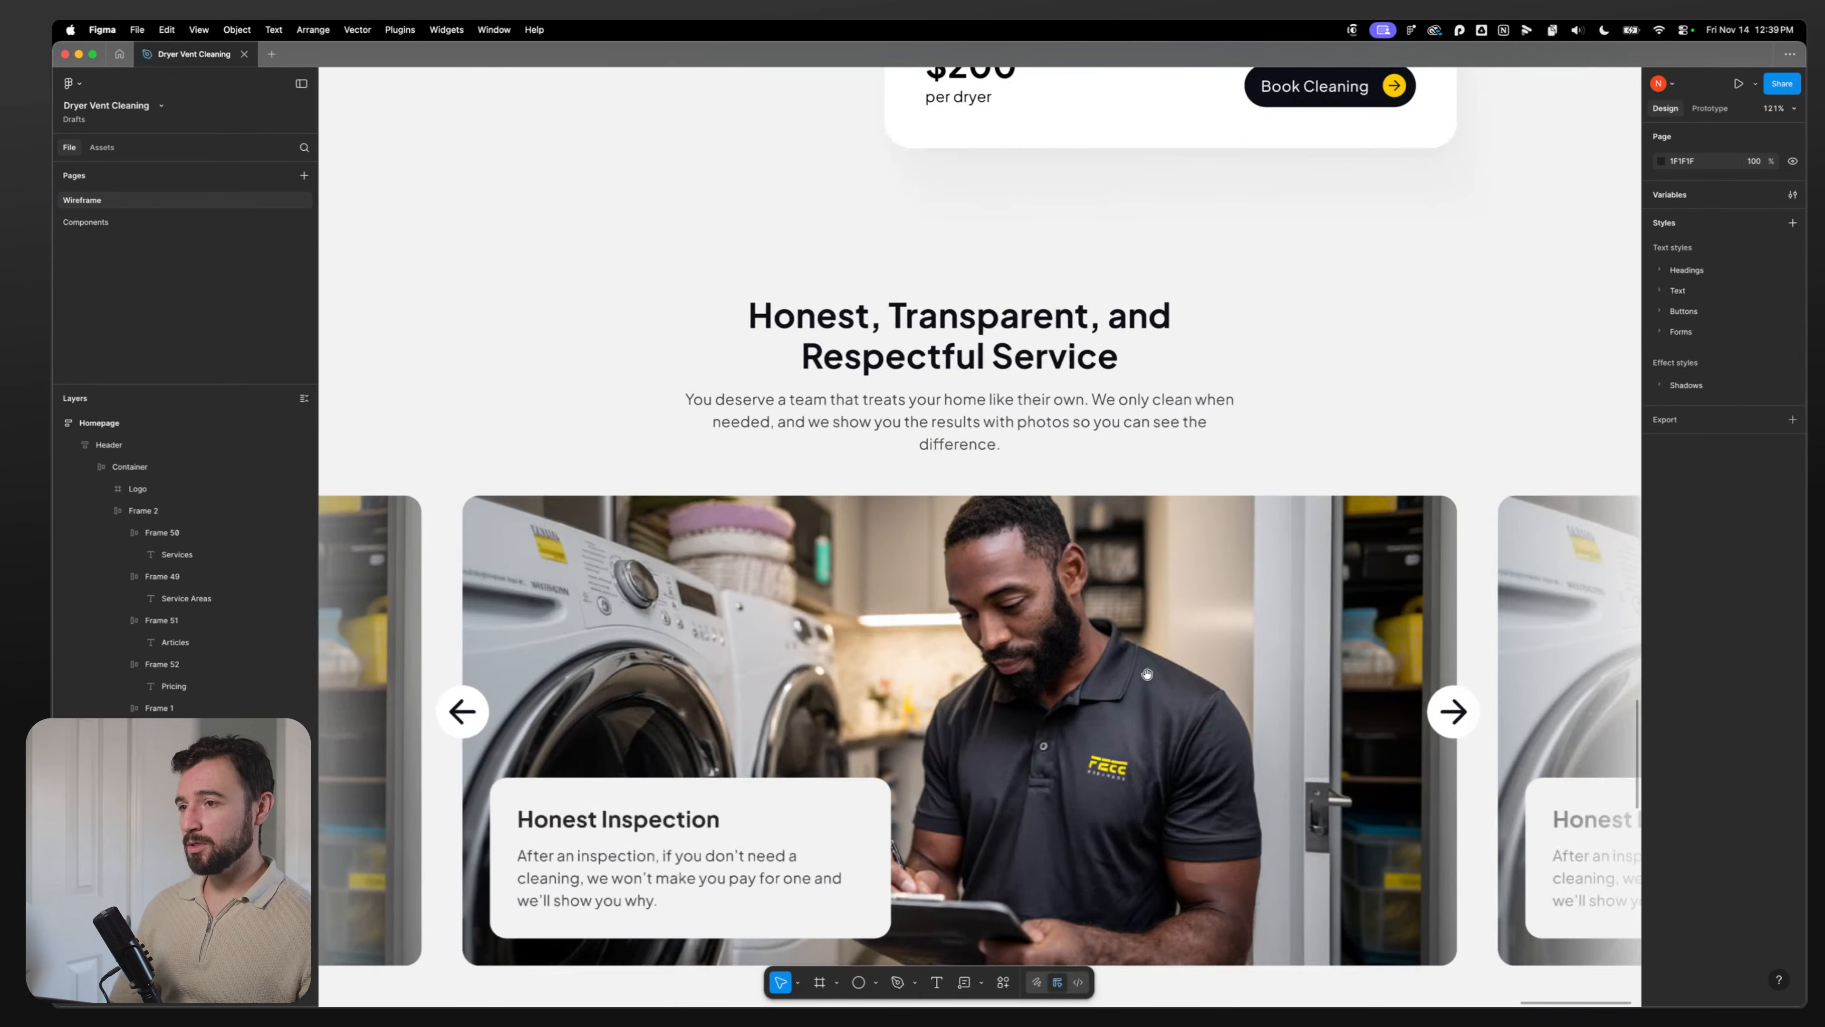
{"action": "scroll", "coordinate": [1147, 674], "scroll_direction": "down", "scroll_amount": 20}
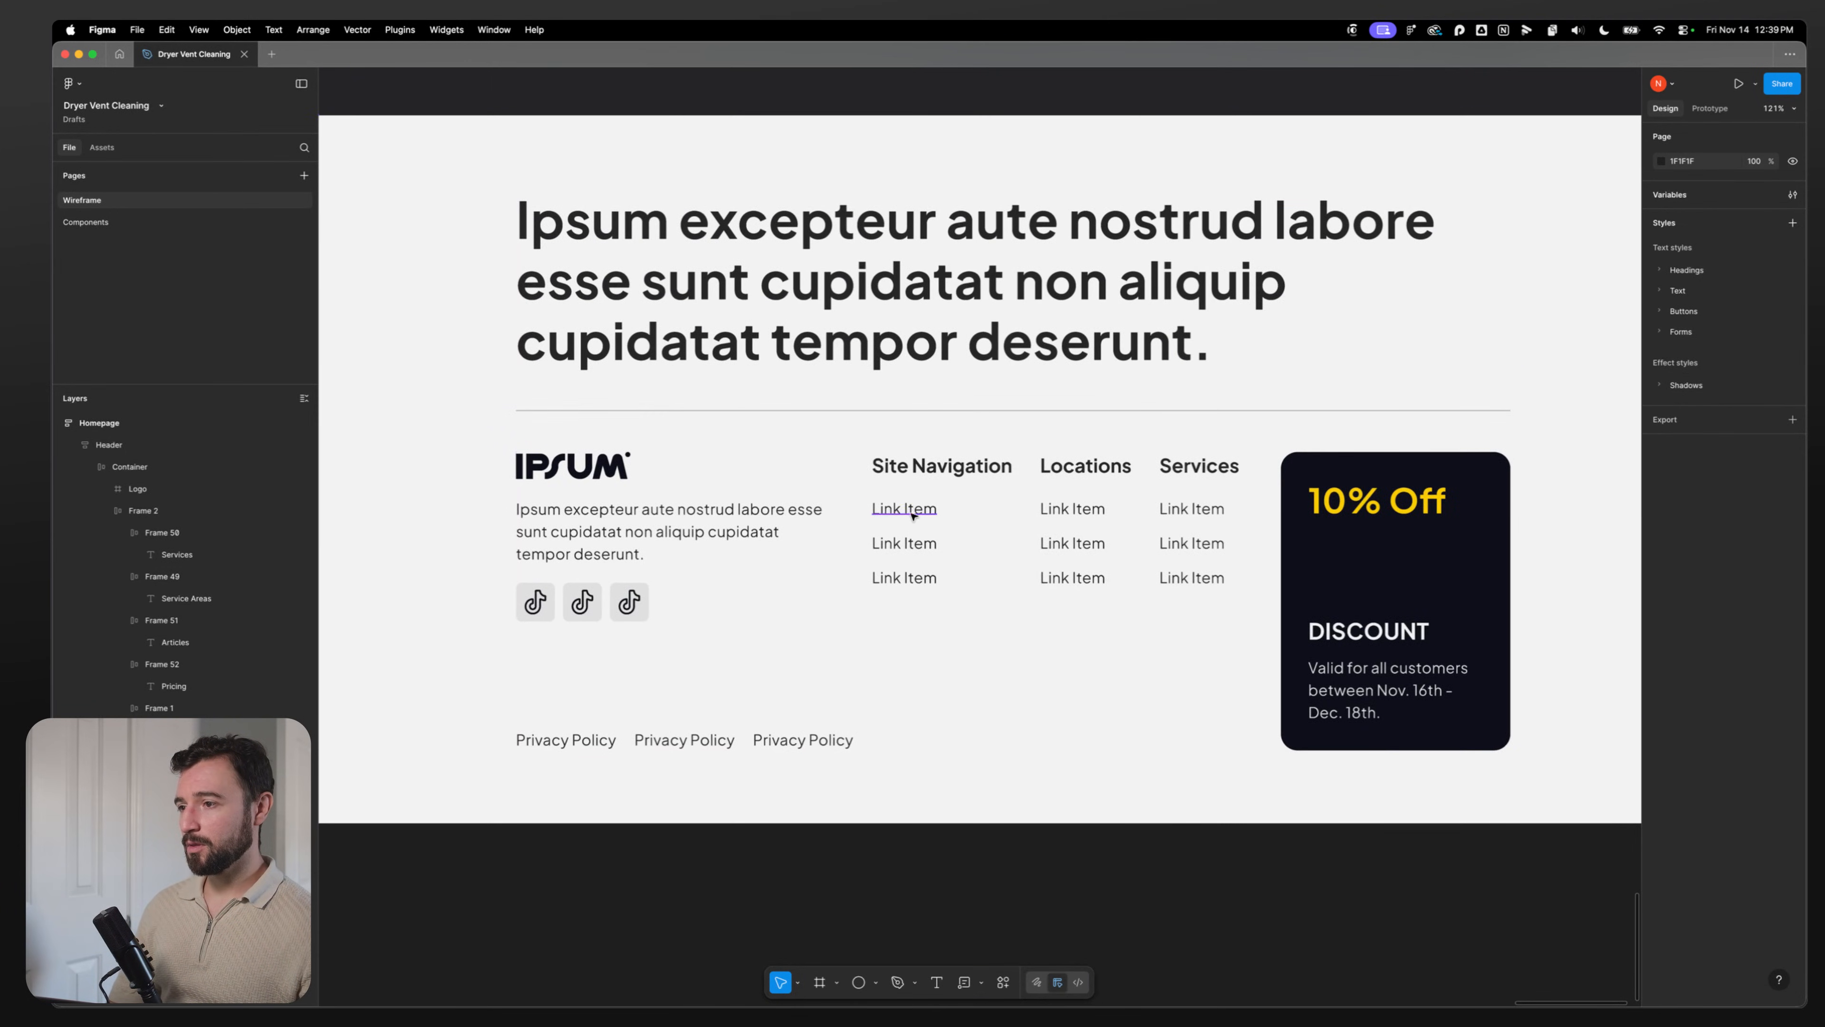
{"action": "left_click", "coordinate": [913, 516], "text": "super"}
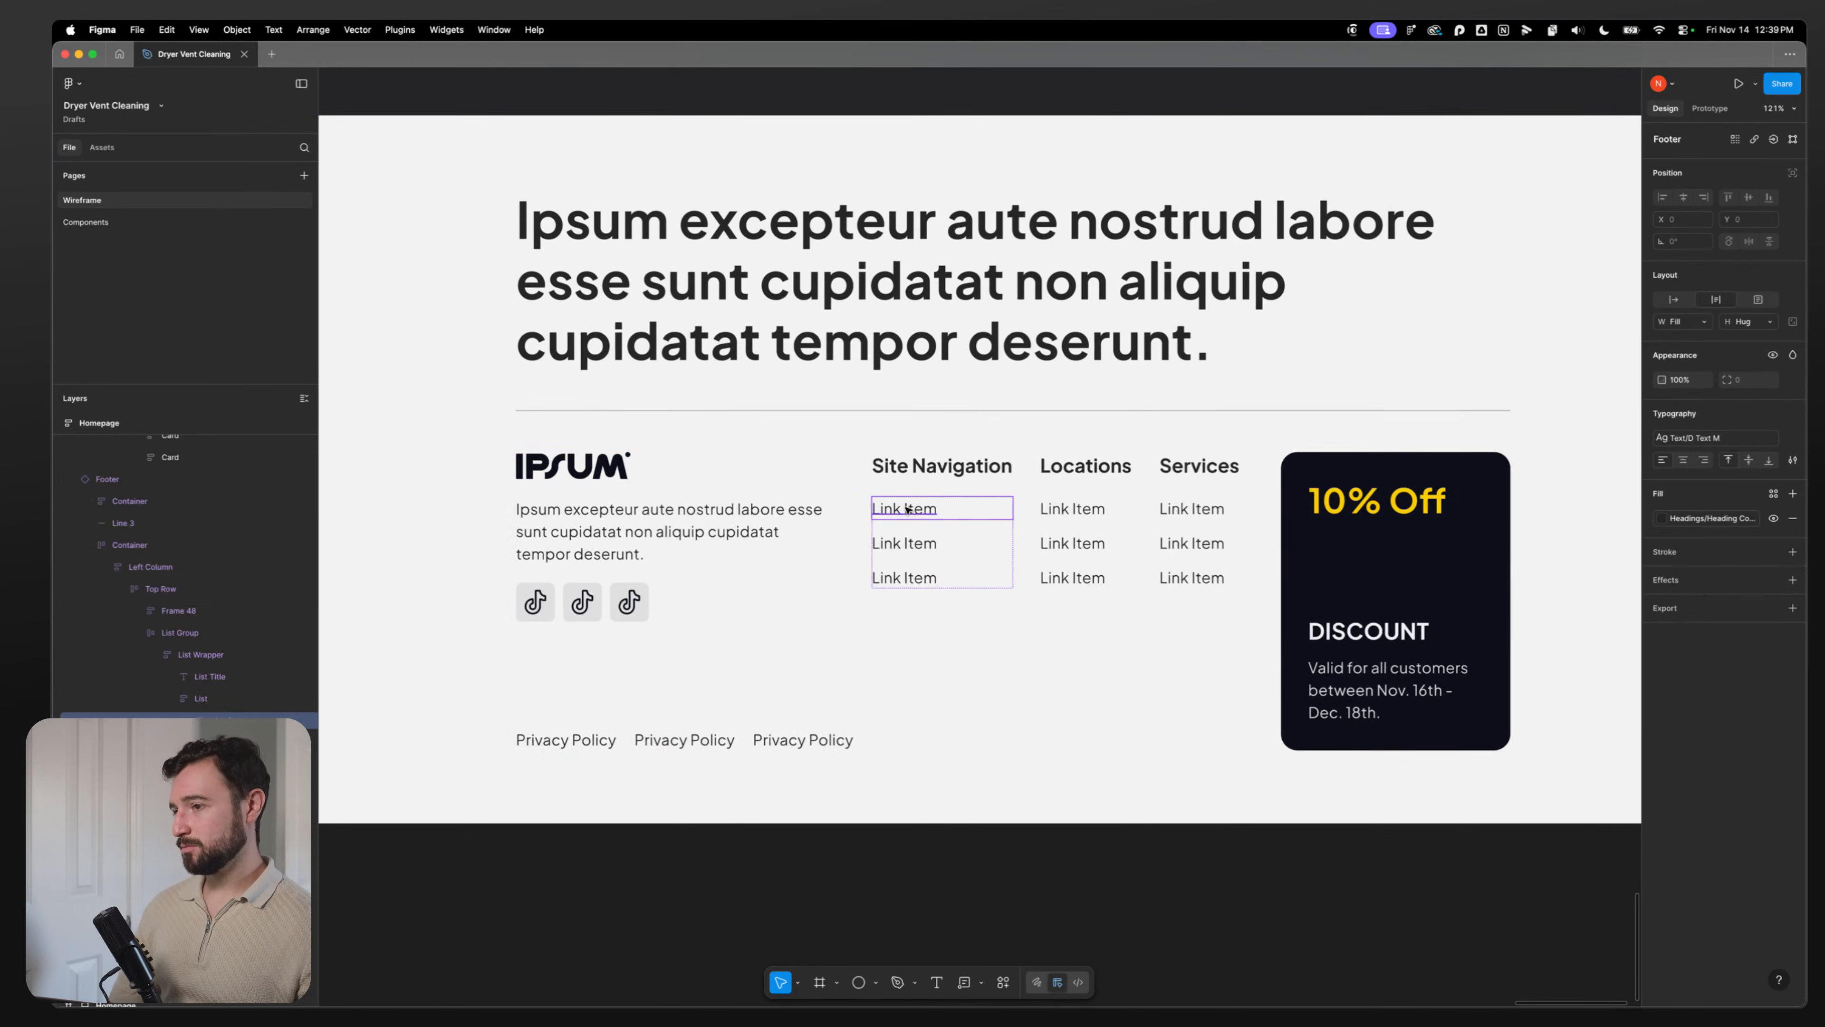
{"action": "left_click", "coordinate": [432, 371]}
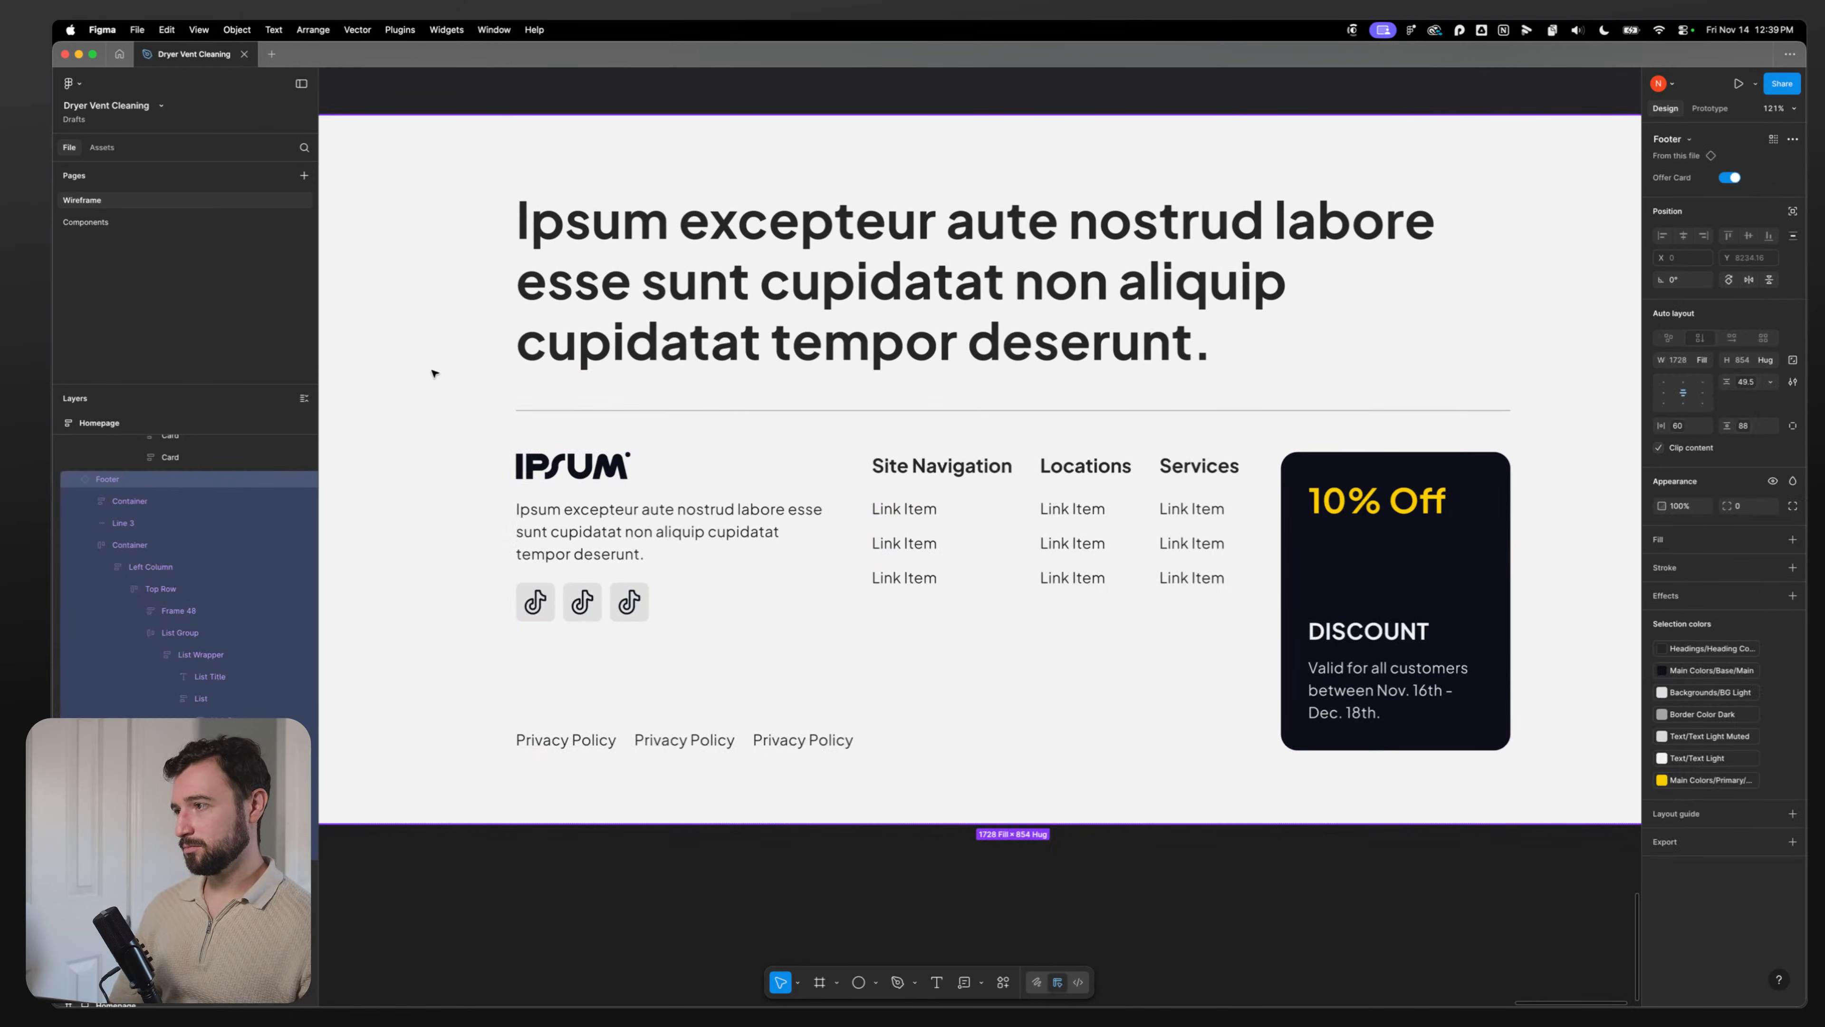
{"action": "scroll", "coordinate": [428, 481], "scroll_direction": "down", "scroll_amount": 1}
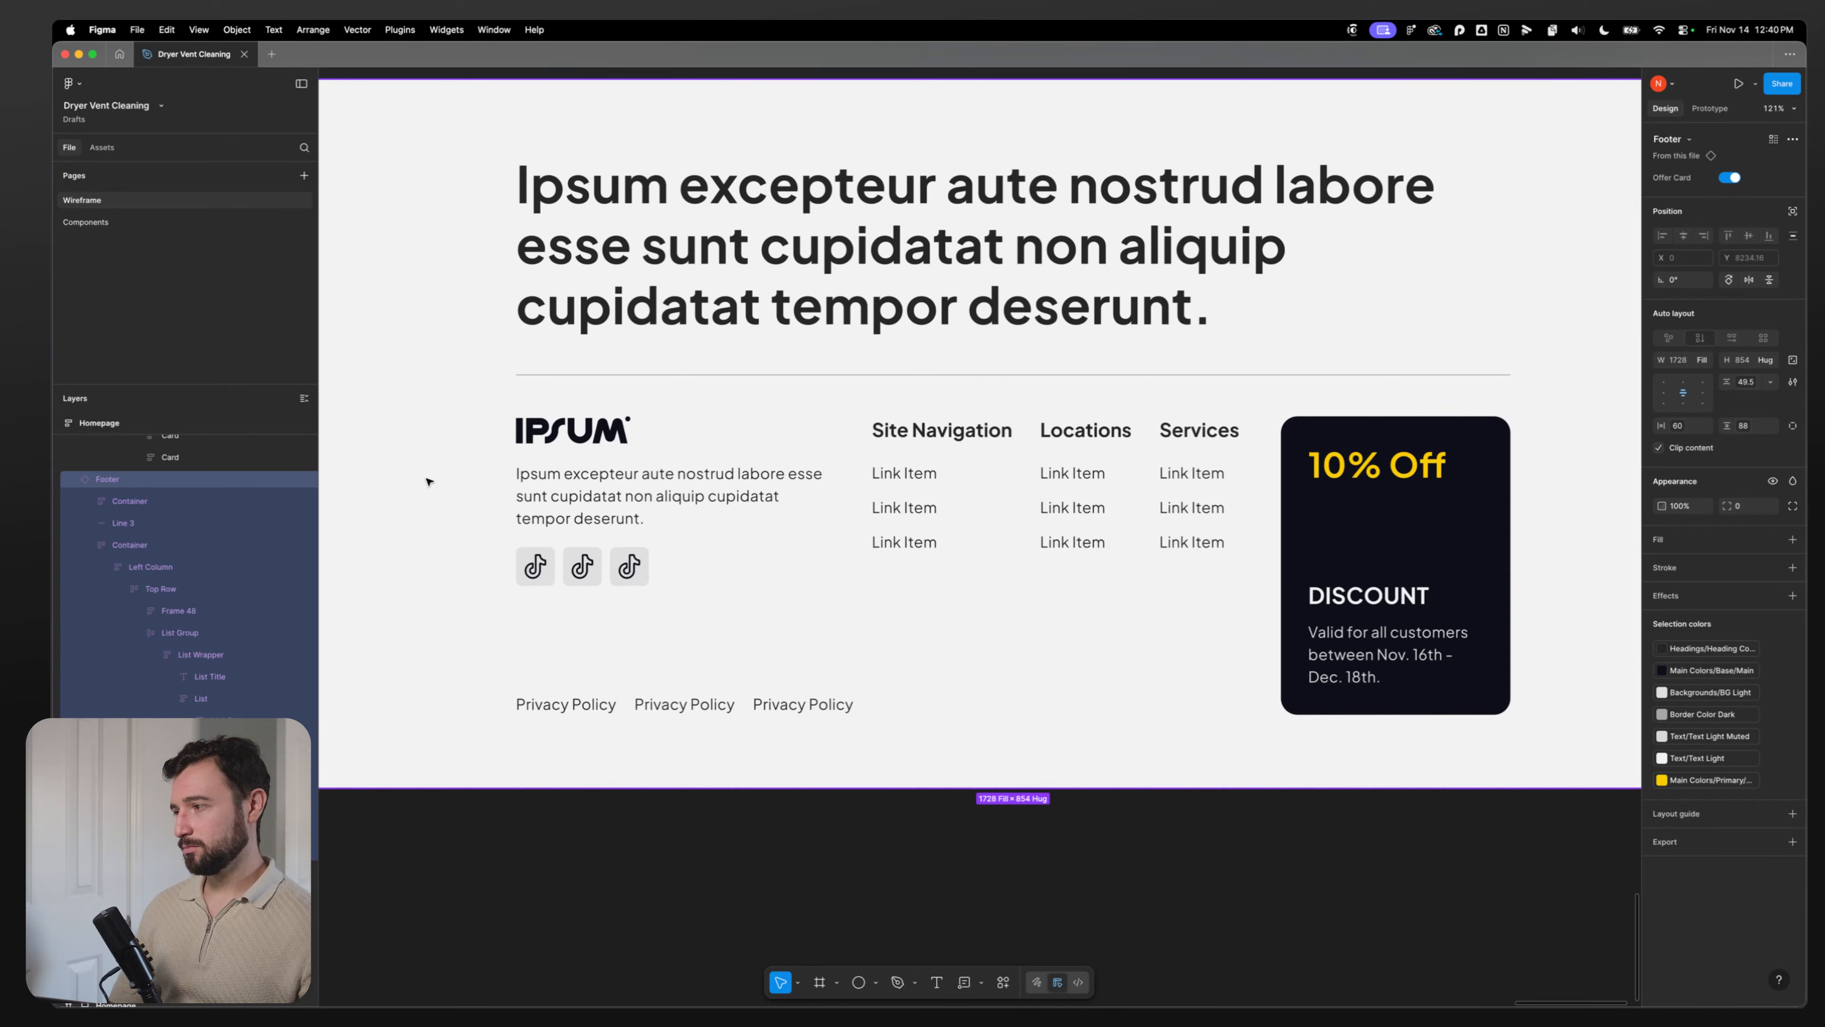
{"action": "right_click", "coordinate": [428, 481]}
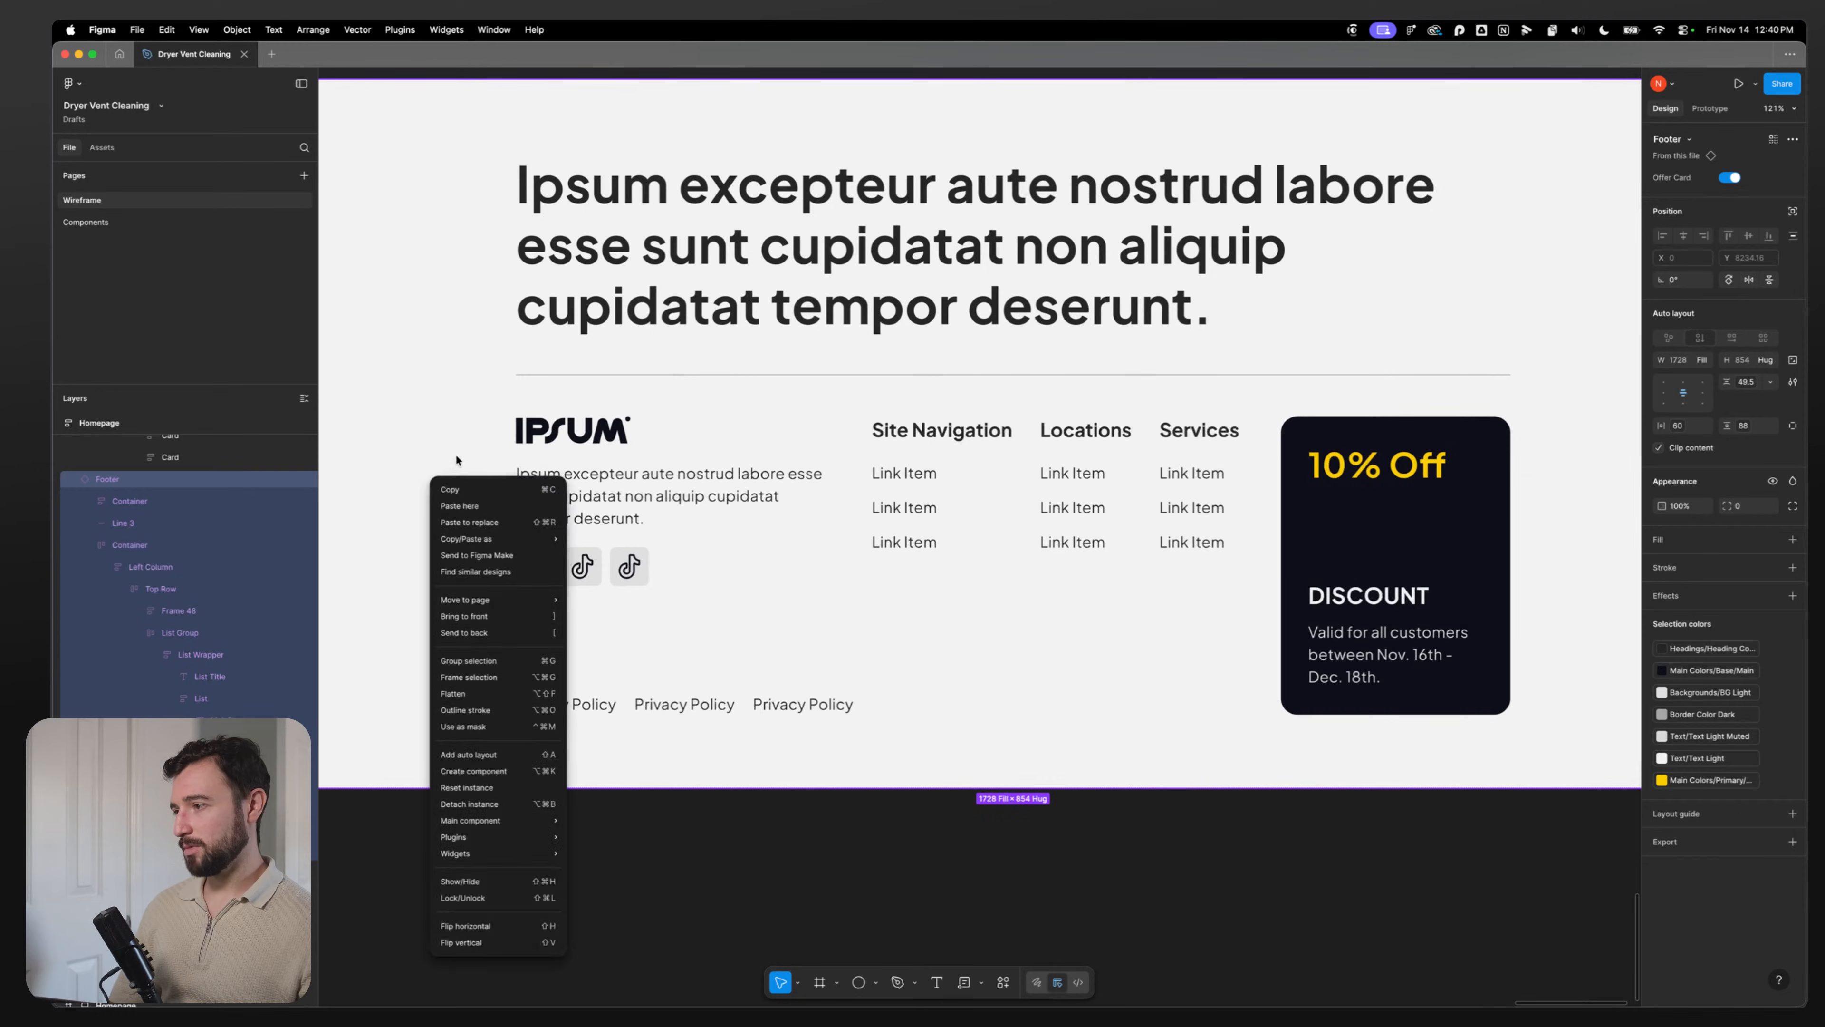
{"action": "left_click", "coordinate": [515, 804]}
{"action": "double_click", "coordinate": [898, 475]}
{"action": "double_click", "coordinate": [898, 476]}
{"action": "double_click", "coordinate": [900, 478]}
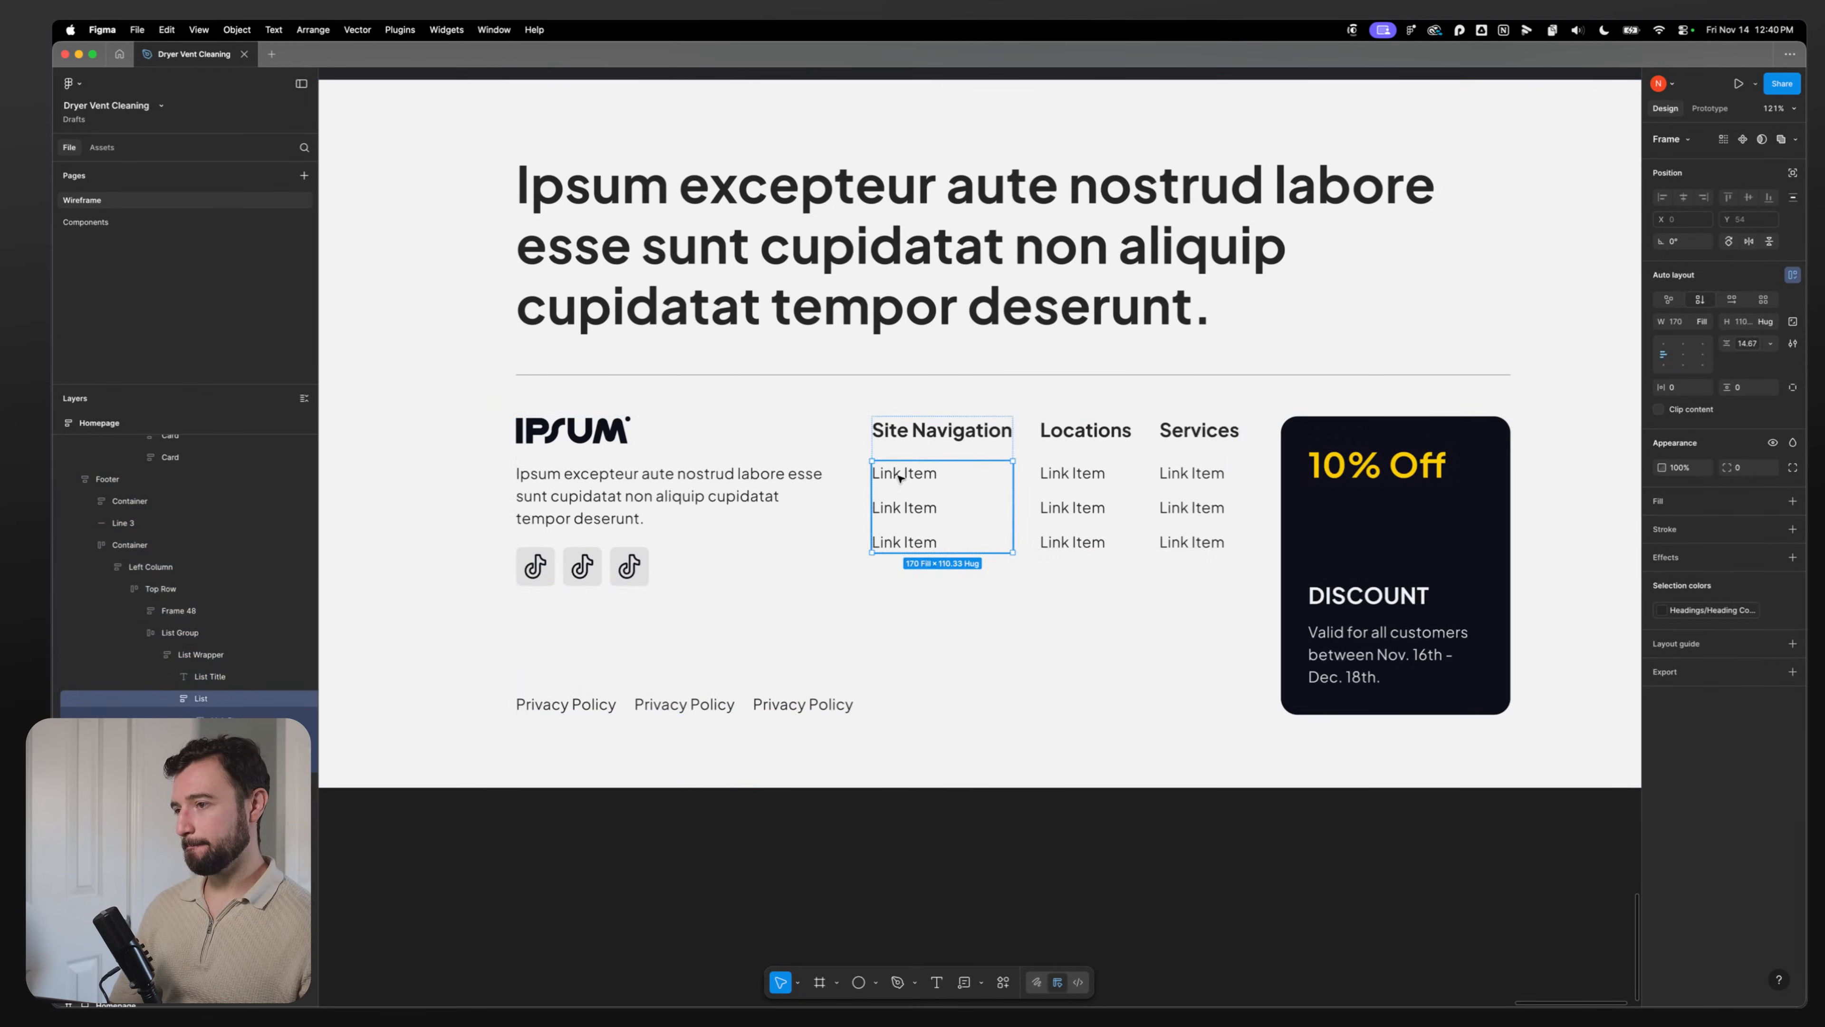
{"action": "double_click", "coordinate": [900, 479]}
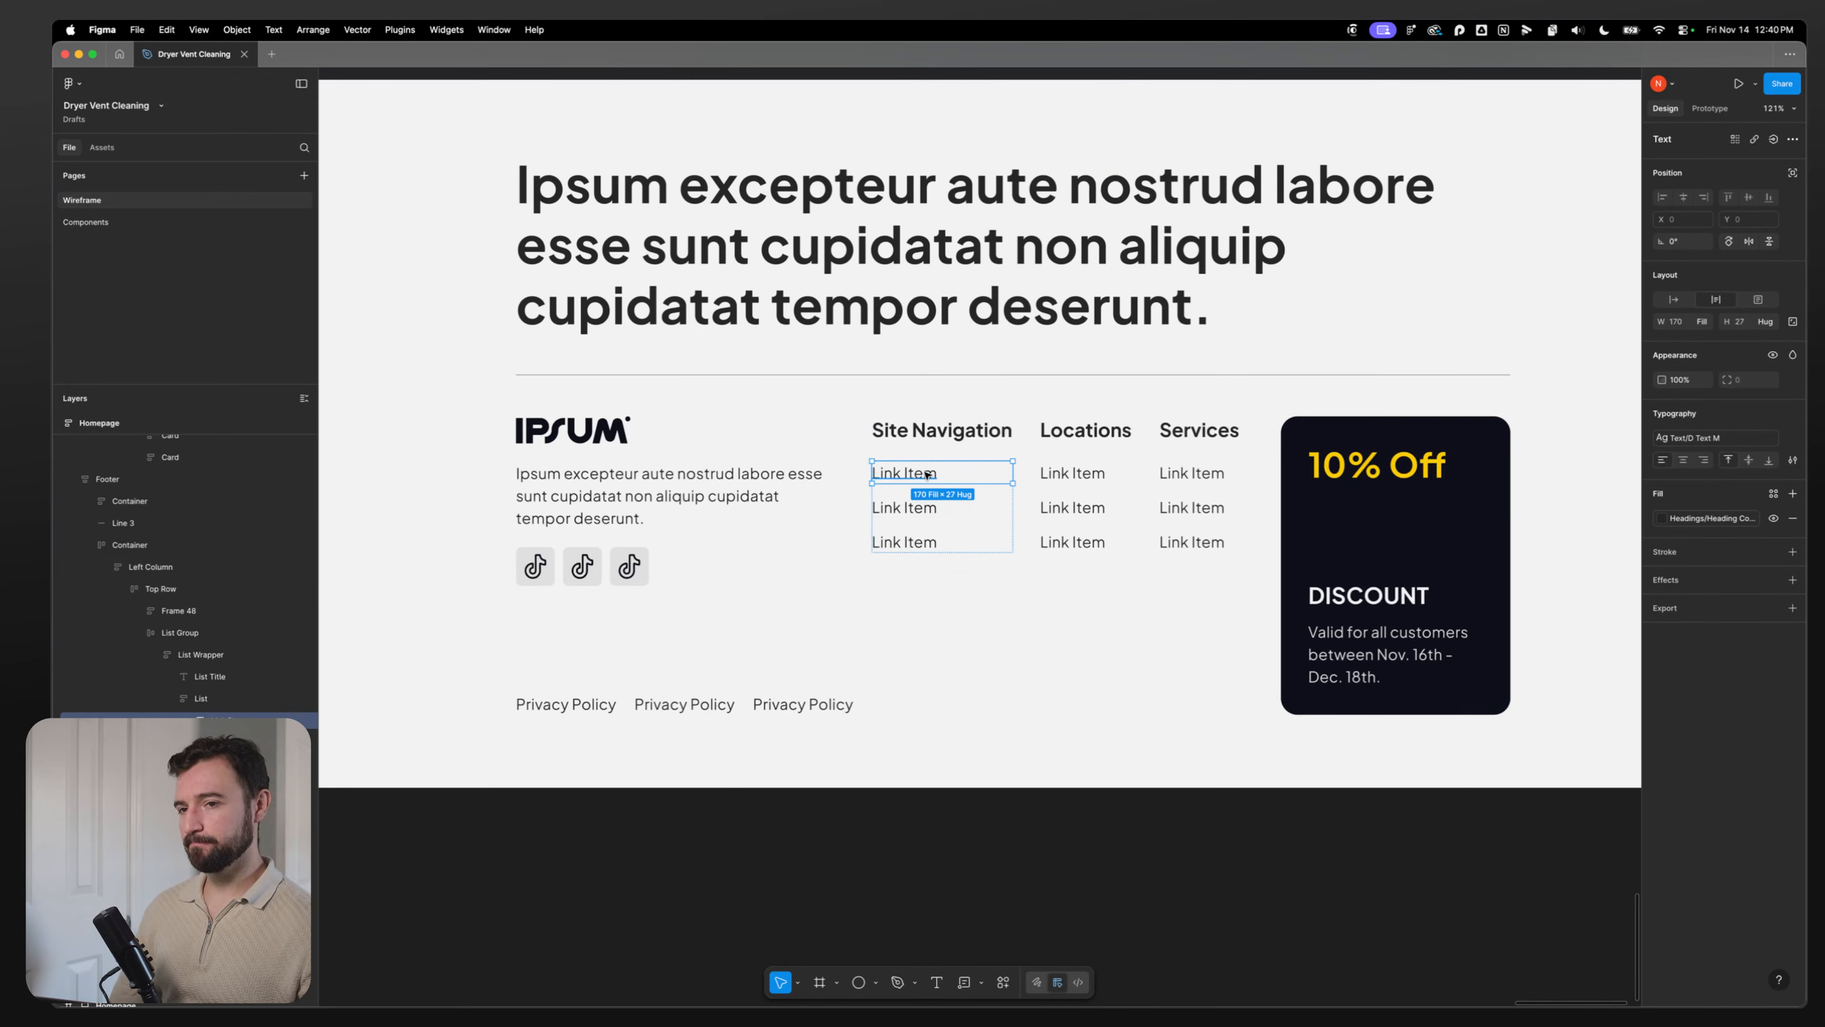
{"action": "key", "text": "shift+l"}
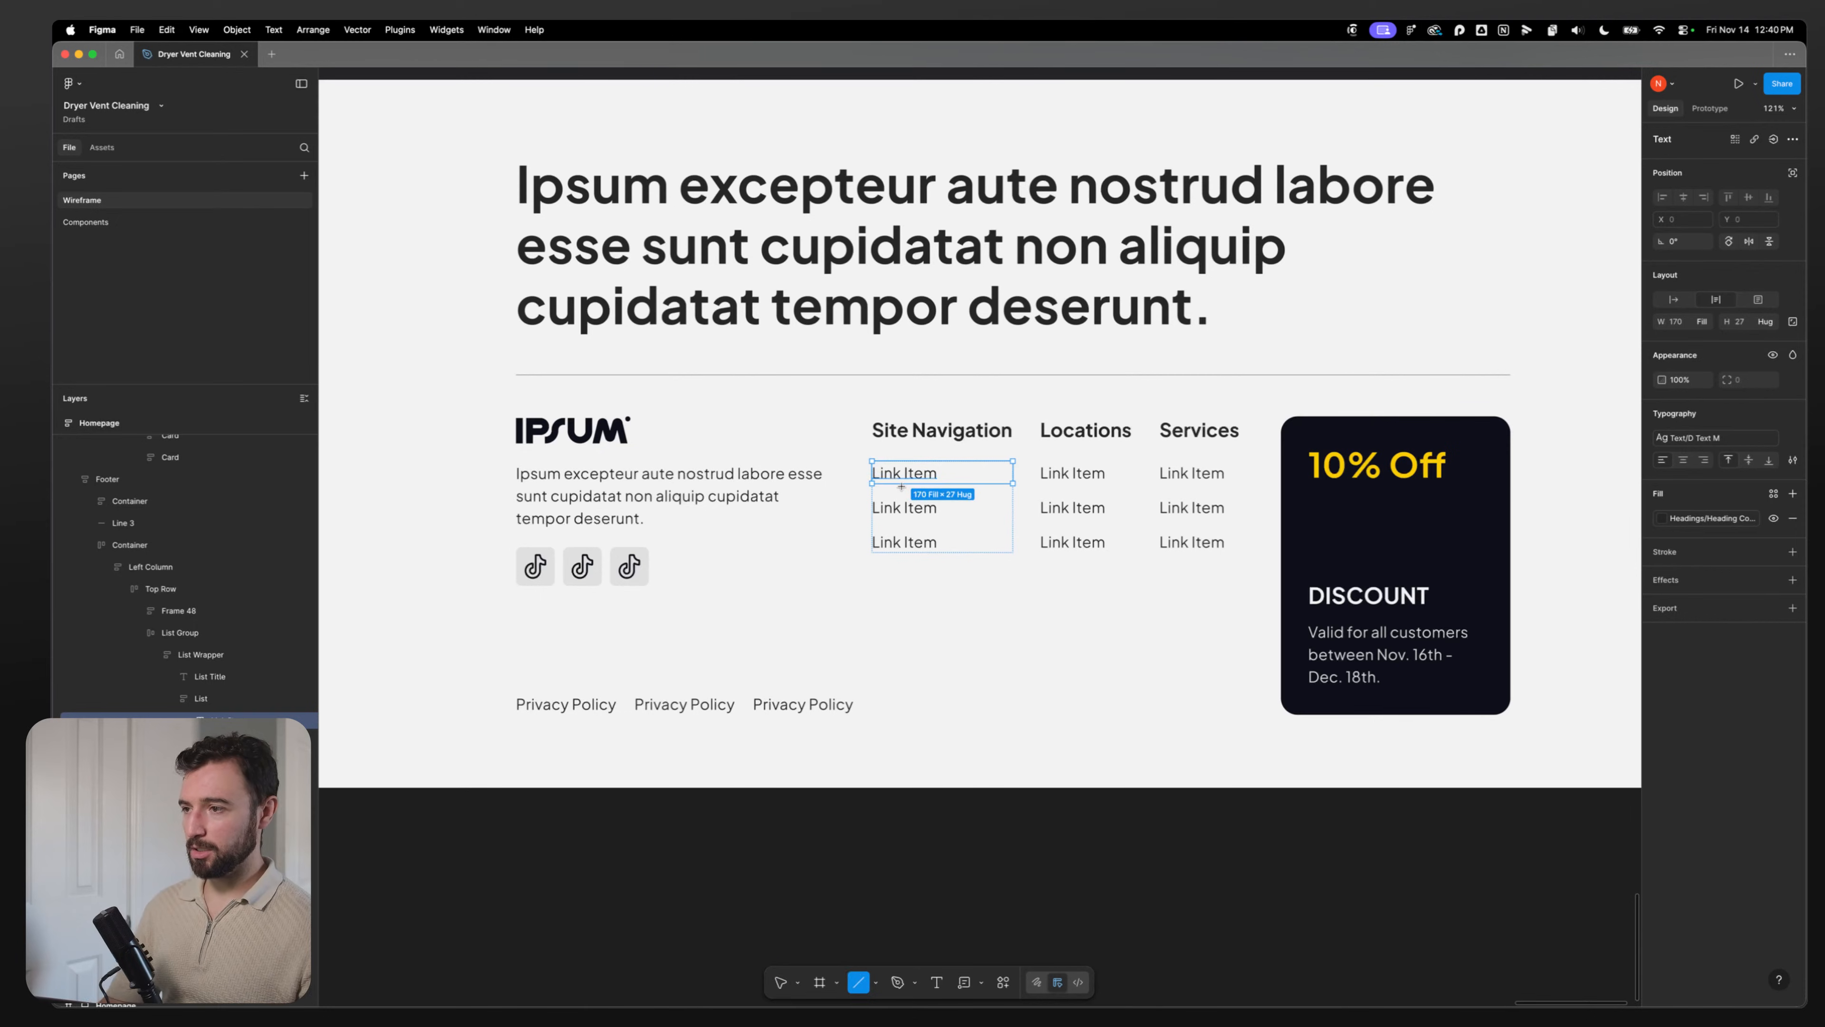
{"action": "left_click_drag", "start_coordinate": [902, 487], "coordinate": [997, 483]}
{"action": "key", "text": "super+z"}
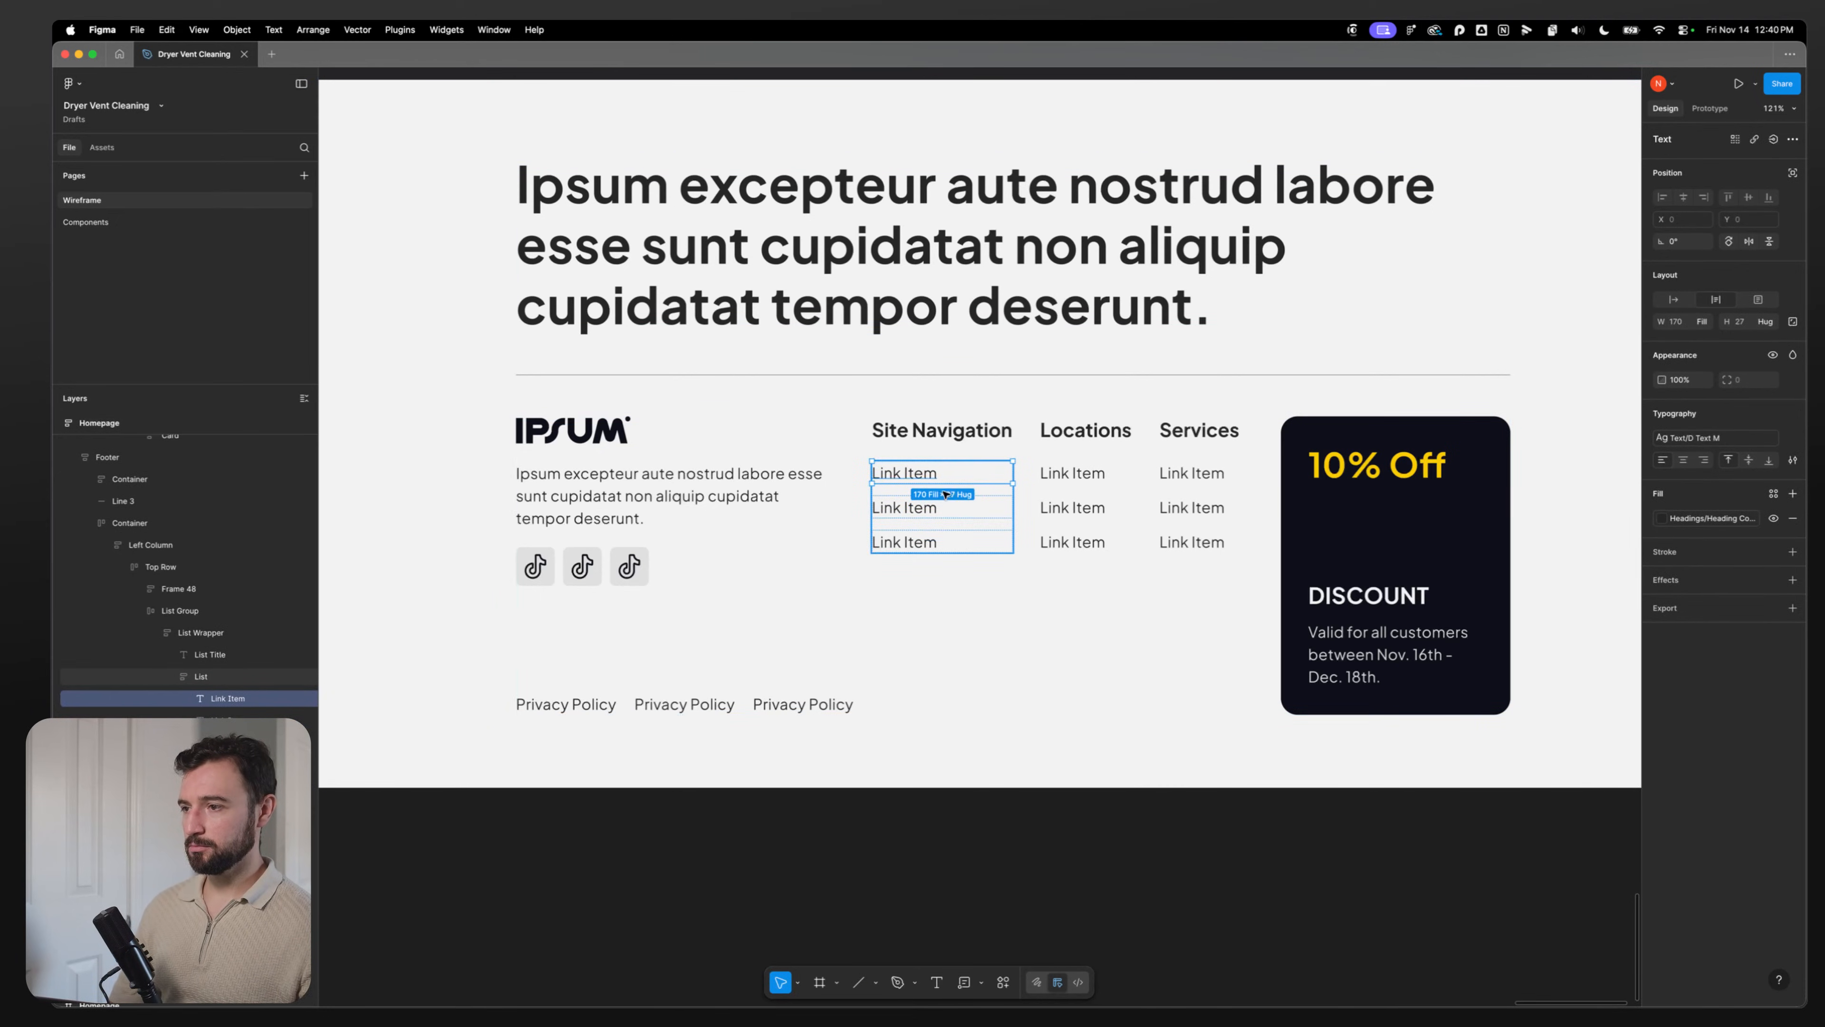
Step: Draw a horizontal line about 120 long just below the first Link Item under Site Navigation
{"action": "key", "text": "shift+l"}
{"action": "left_click_drag", "start_coordinate": [891, 489], "coordinate": [990, 489]}
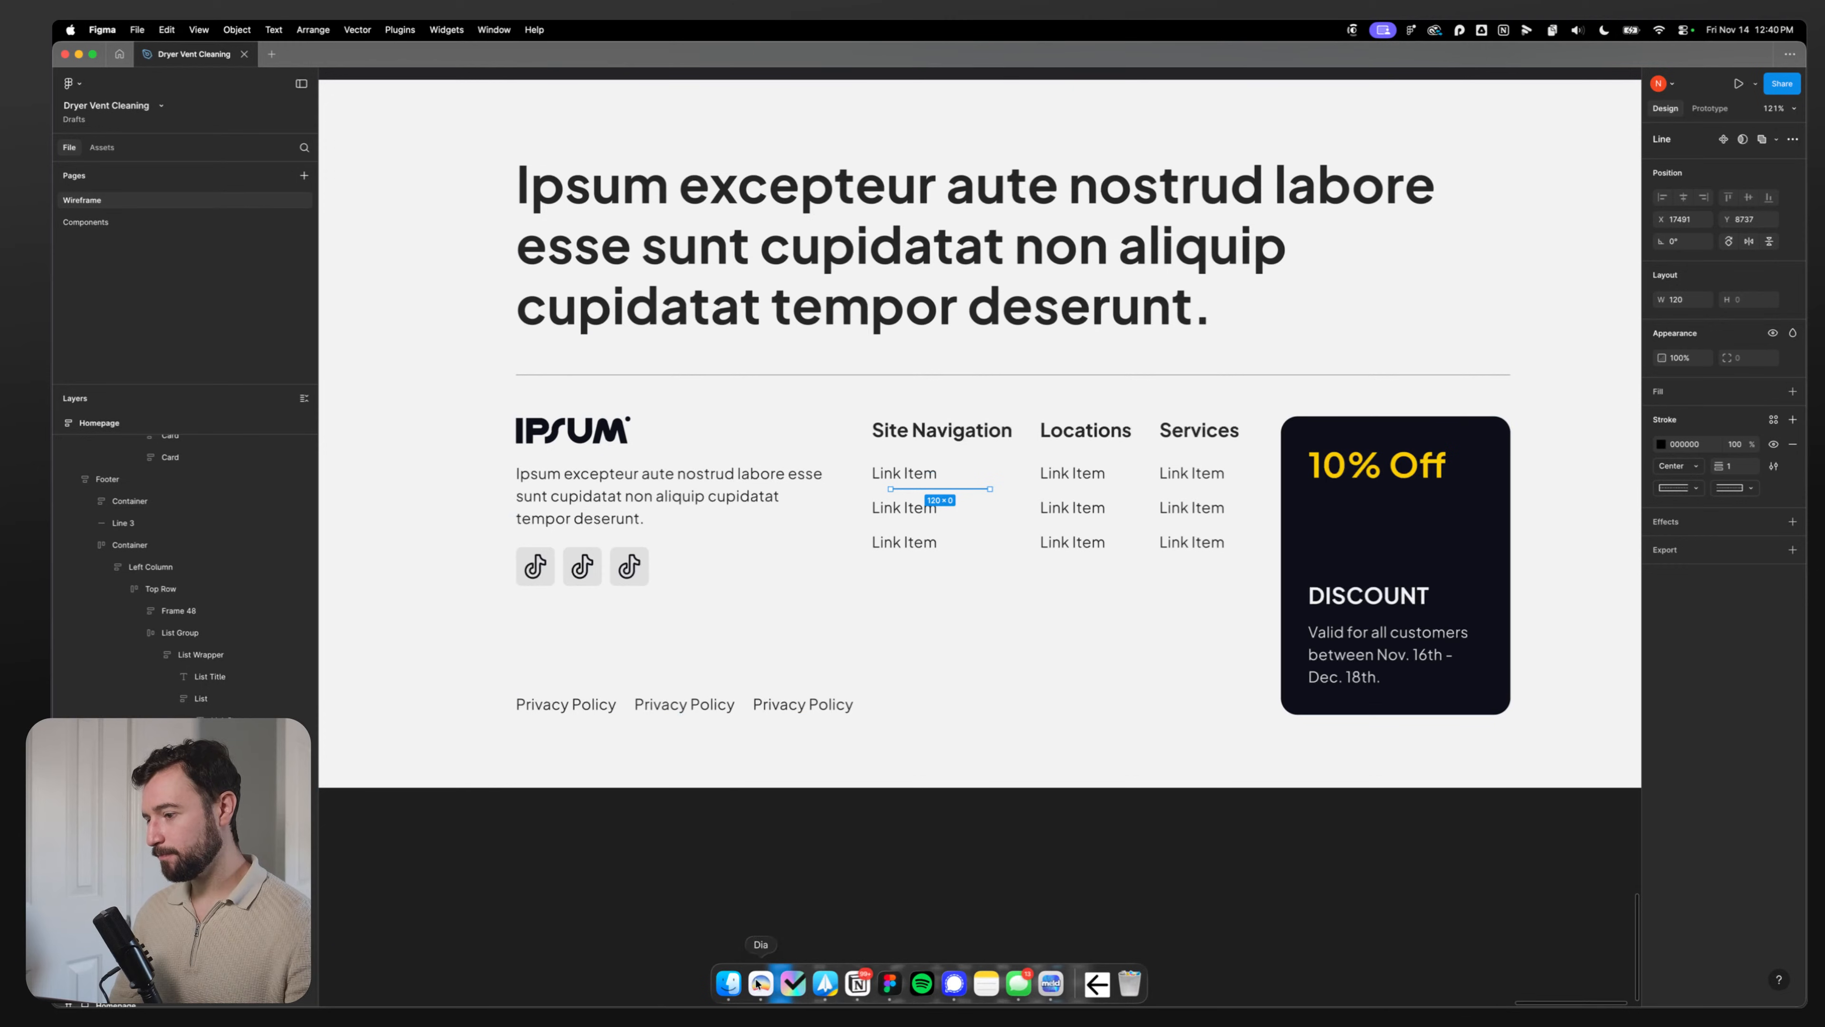
Step: Switch to the Dia browser, open new.nickarce.com in a new tab with the window enlarged, and inspect its underlined headline text
{"action": "left_click", "coordinate": [758, 983]}
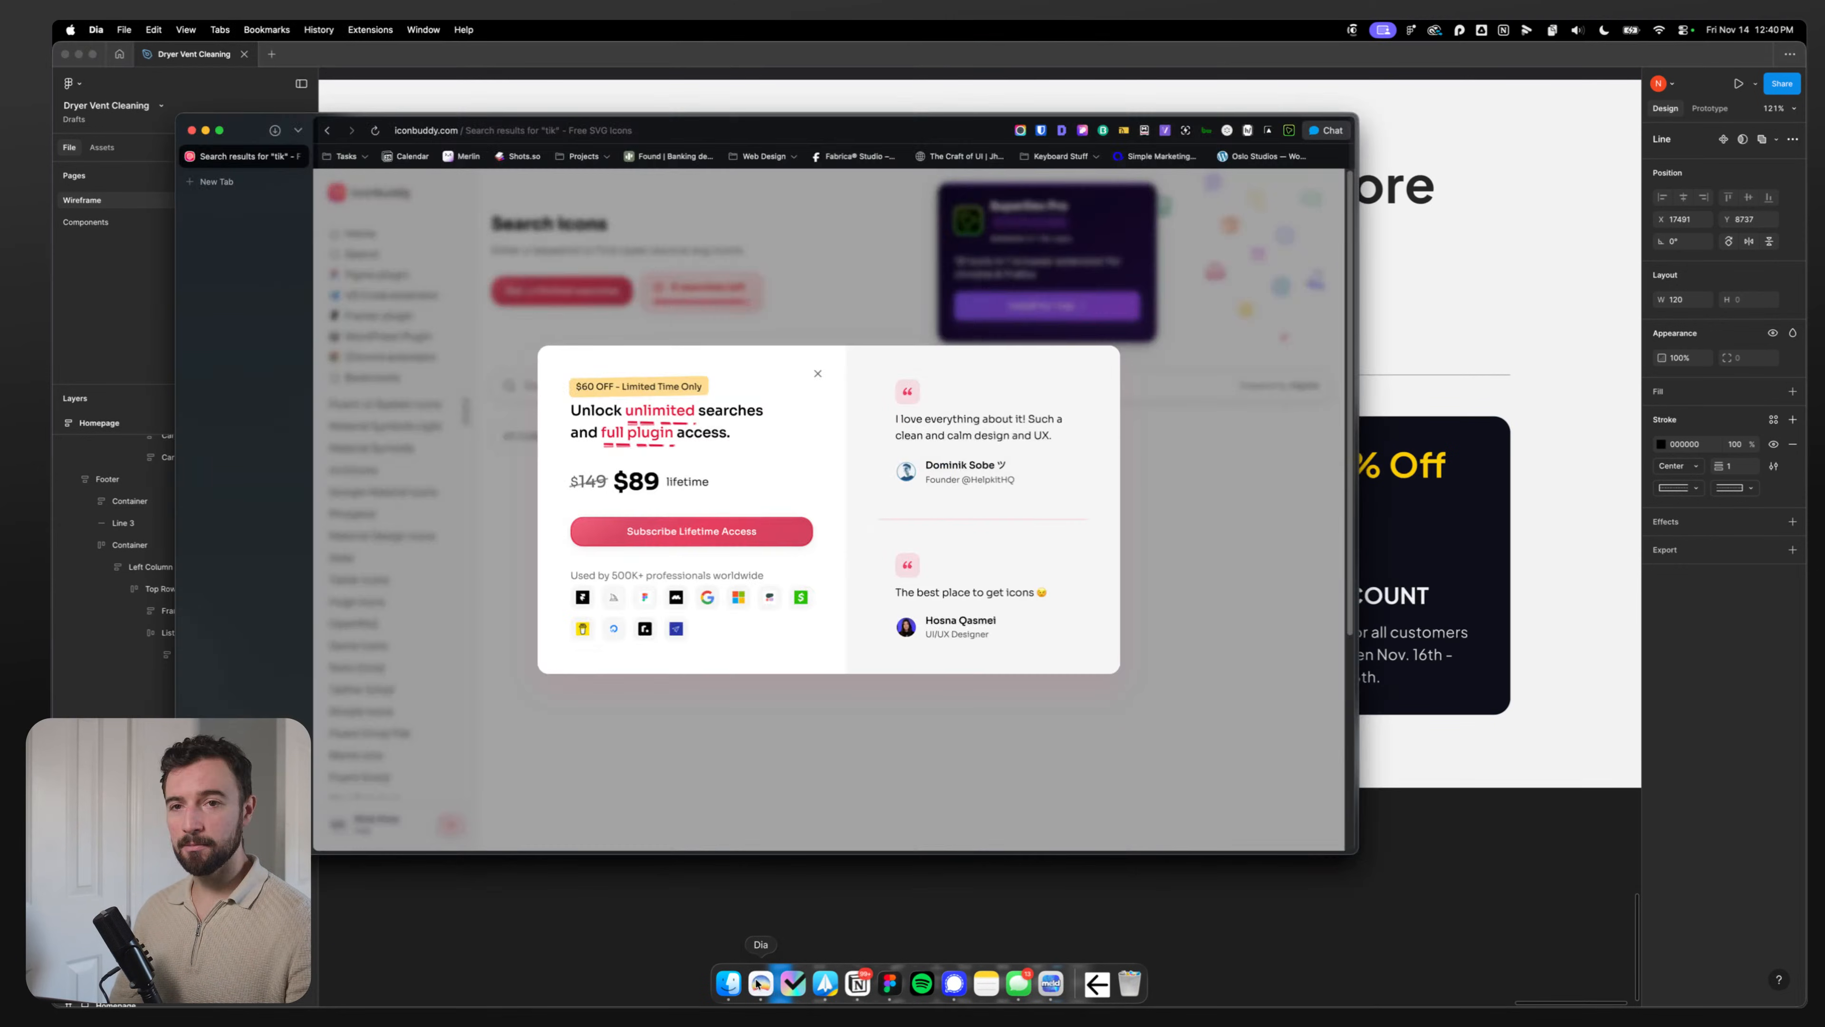
{"action": "left_click", "coordinate": [236, 181]}
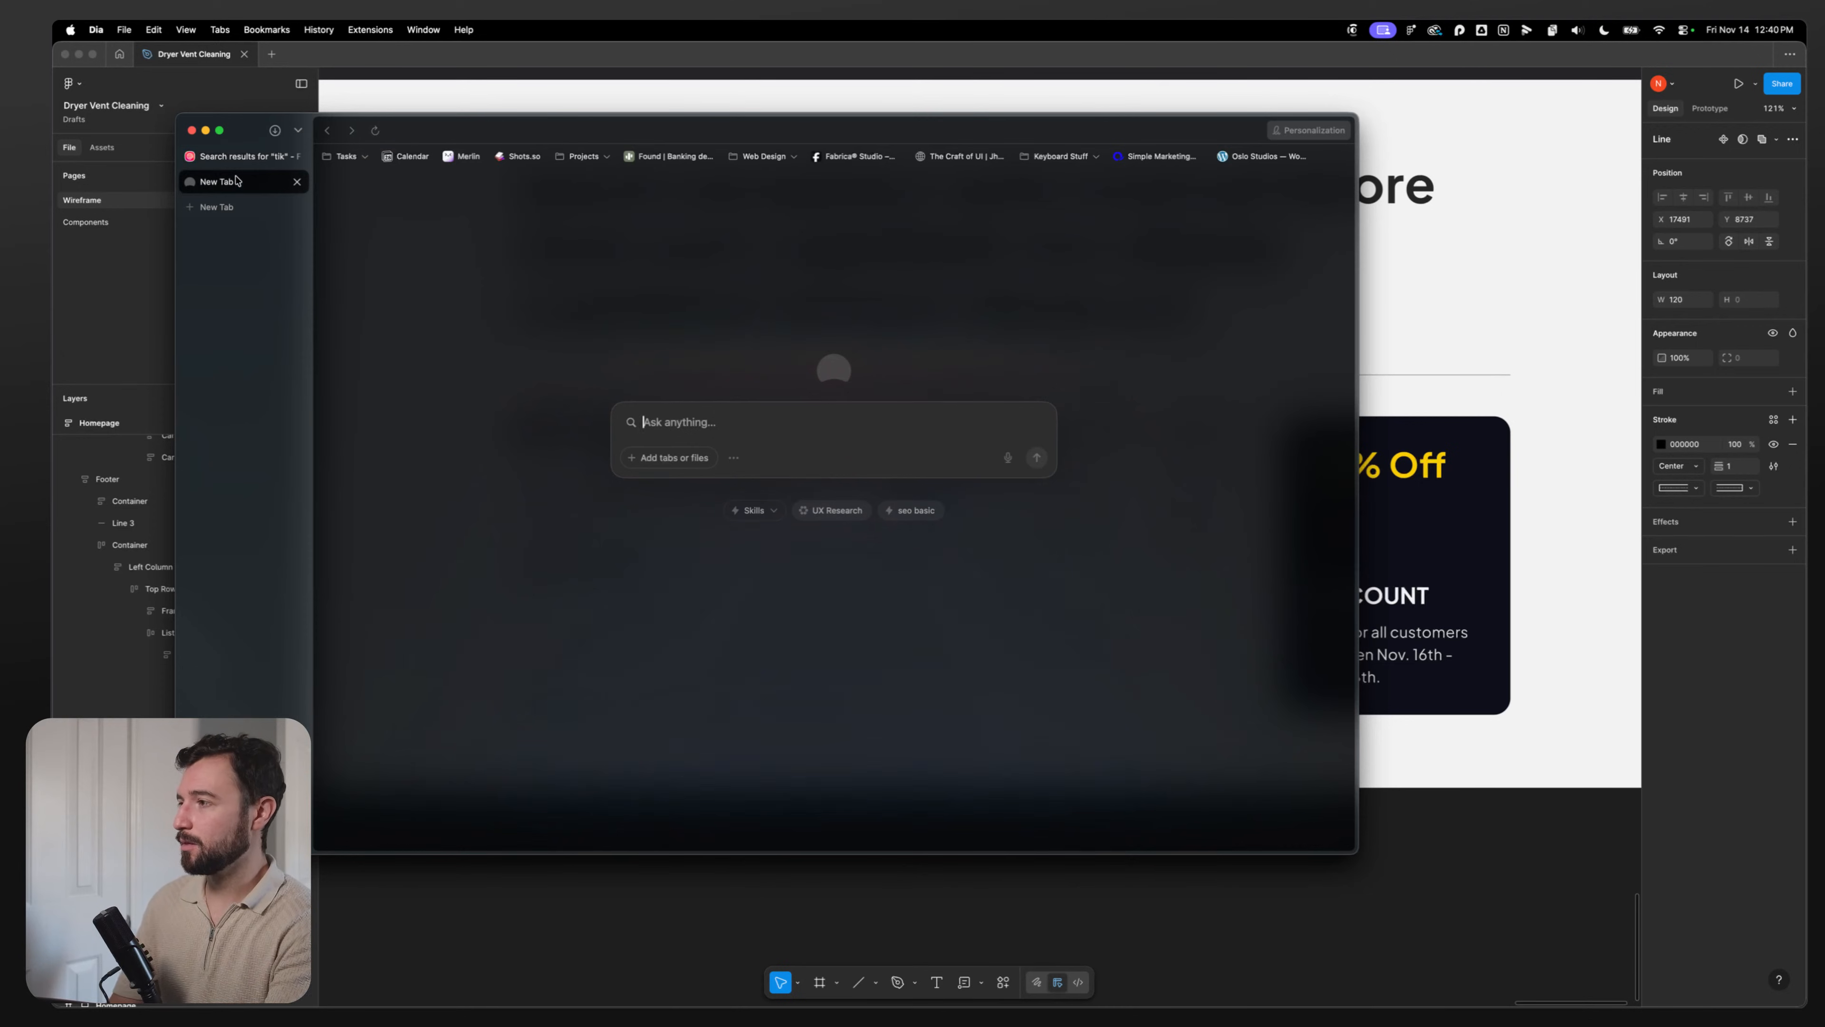
{"action": "type", "text": "new.nickarce.com"}
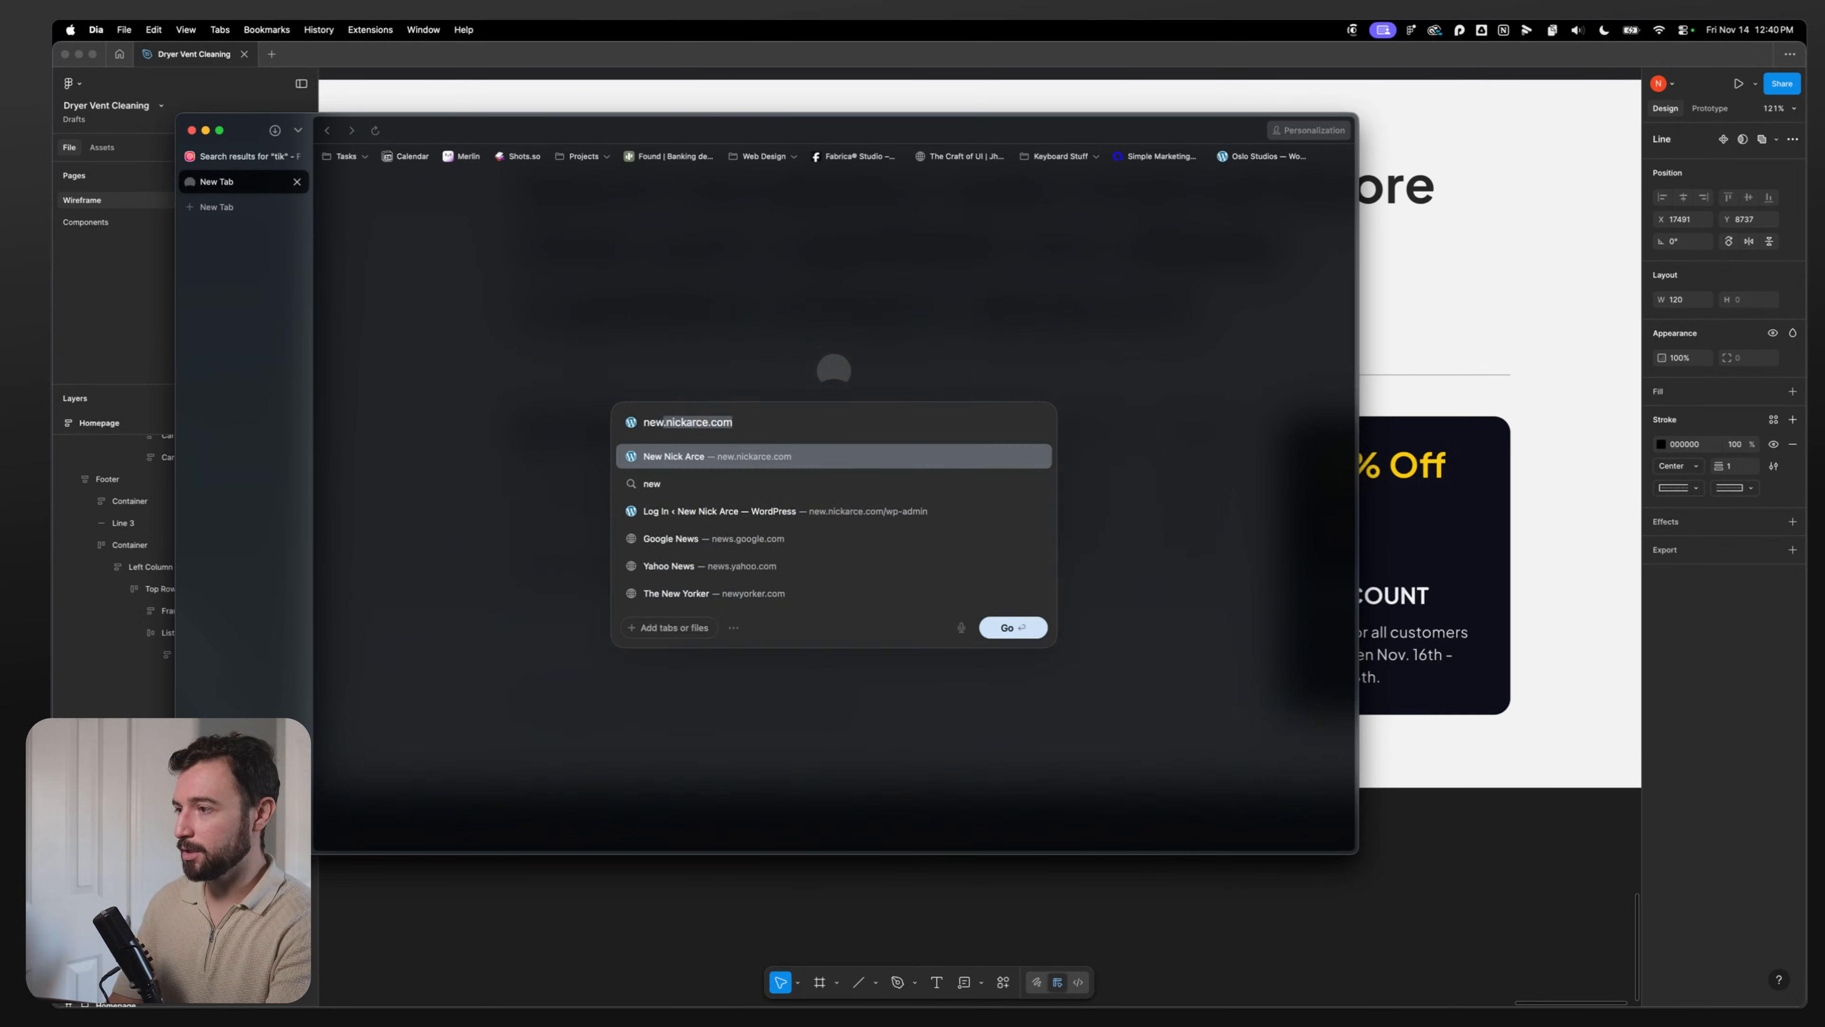
{"action": "key", "text": "Return"}
{"action": "double_click", "coordinate": [250, 123]}
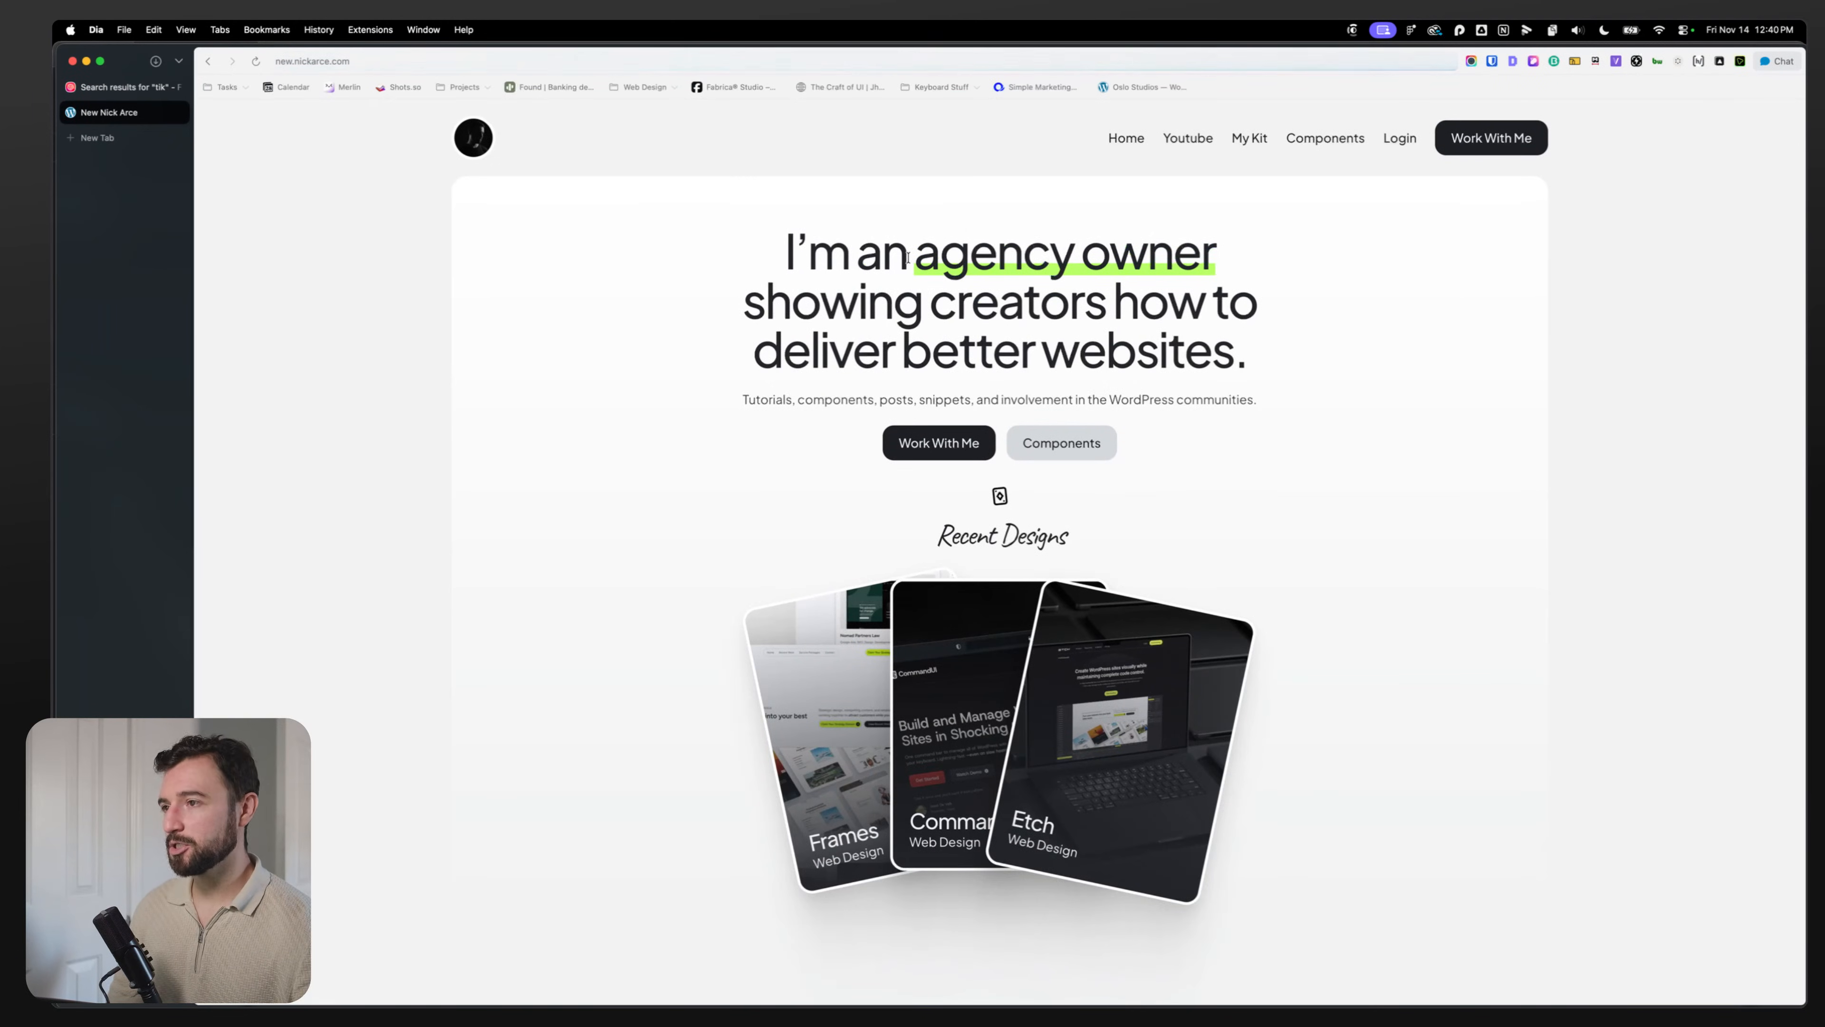
{"action": "left_click_drag", "start_coordinate": [908, 258], "coordinate": [1099, 305]}
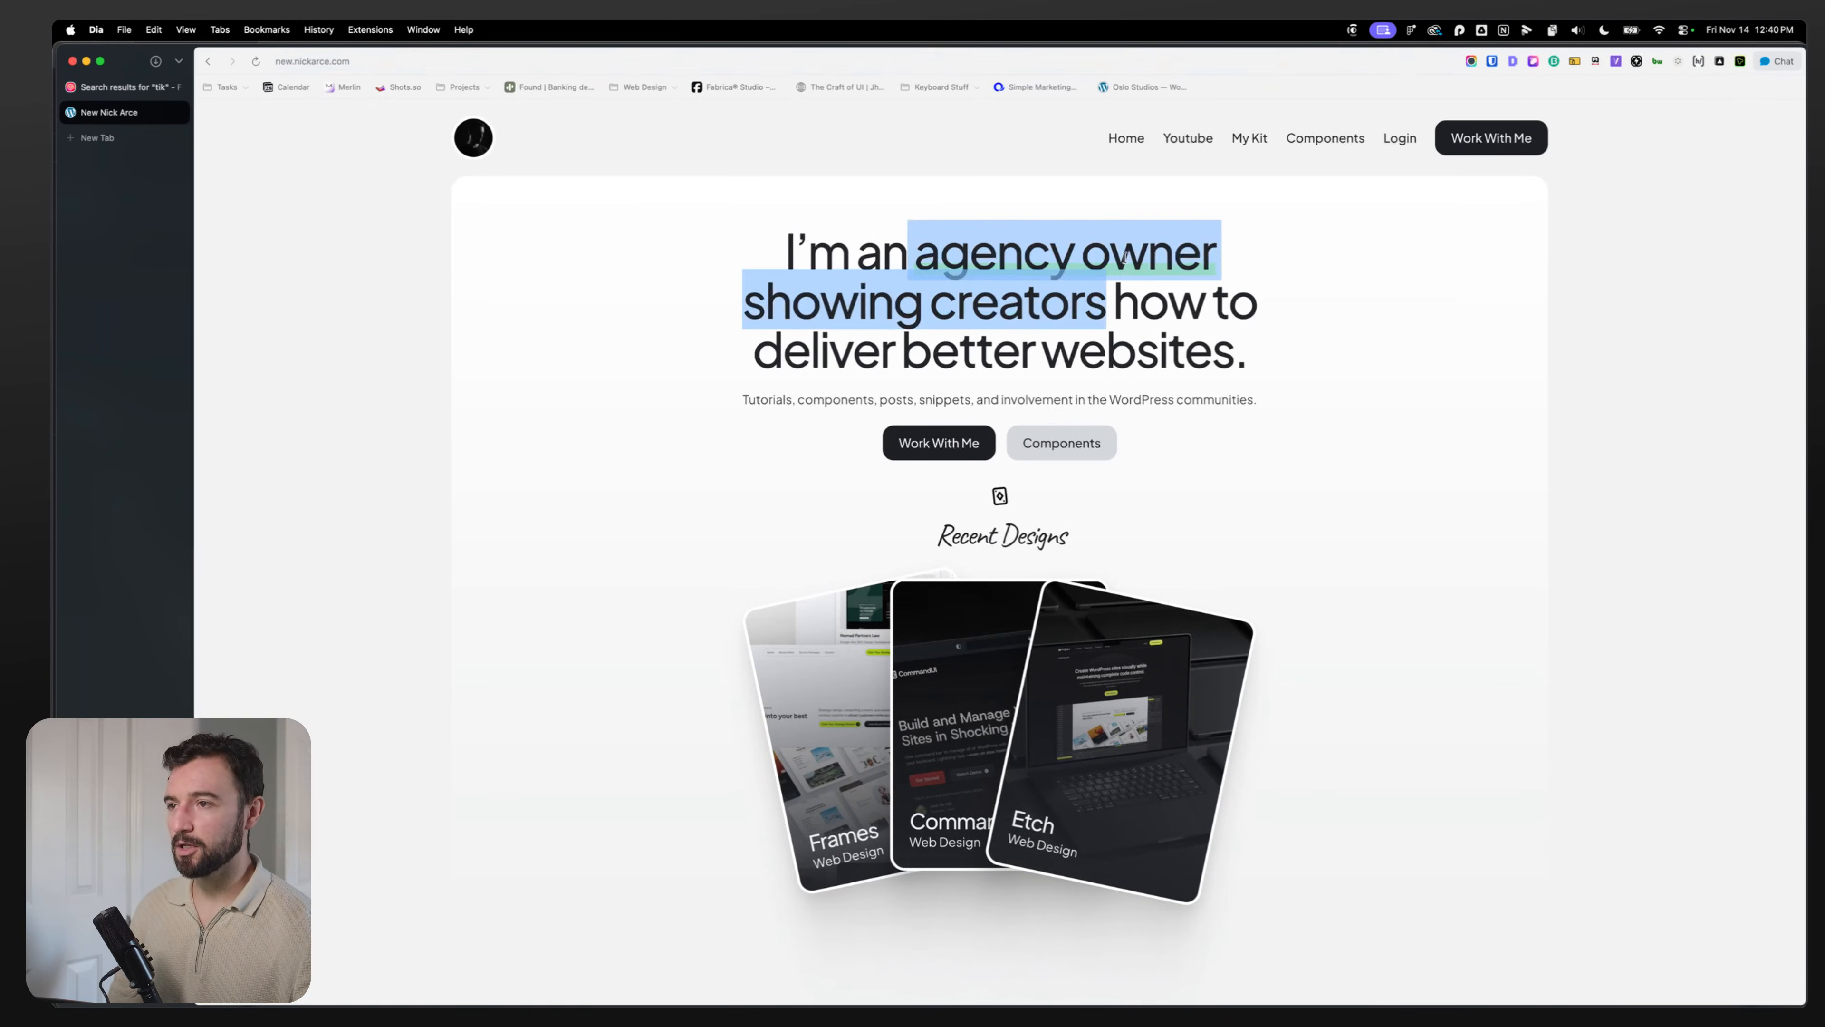
Step: Inspect the "agency owner" text in the hero heading, enlarge the styles area, and narrow the responsive preview to 1624 px wide
{"action": "double_click", "coordinate": [1050, 255]}
{"action": "right_click", "coordinate": [1052, 253]}
{"action": "left_click", "coordinate": [1092, 449]}
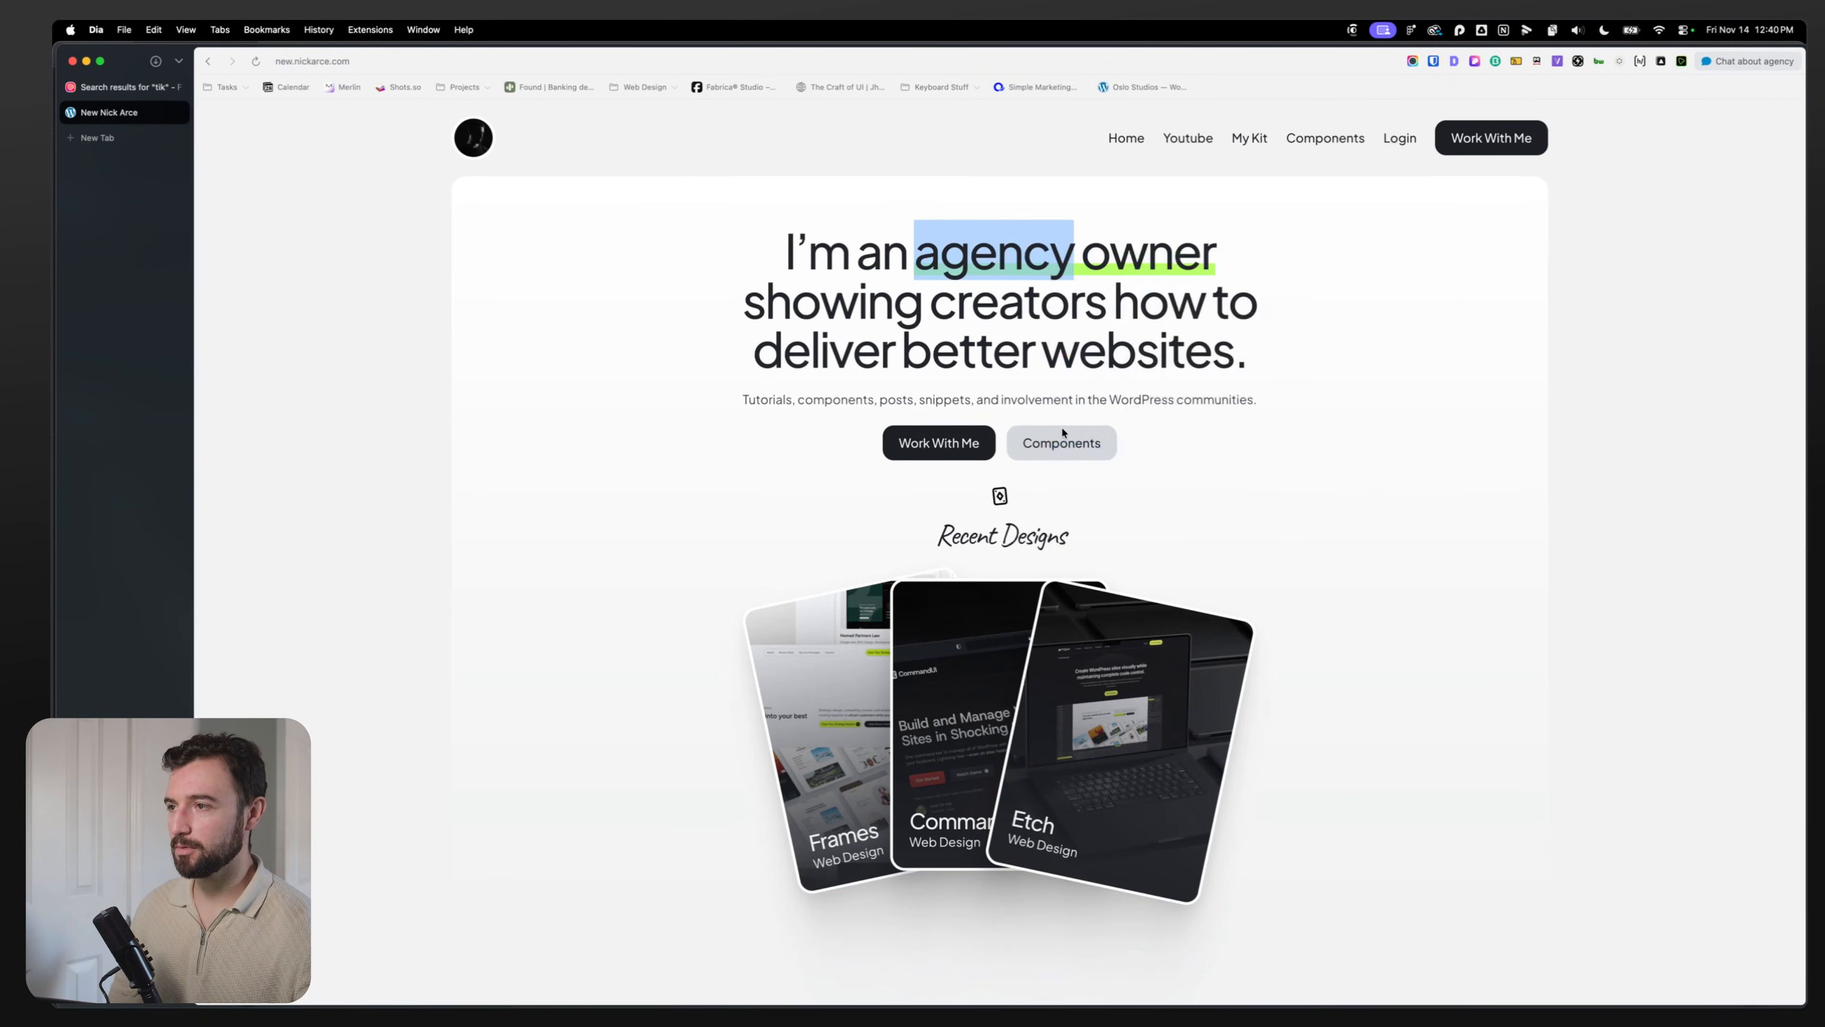
{"action": "left_click_drag", "start_coordinate": [896, 323], "coordinate": [896, 642]}
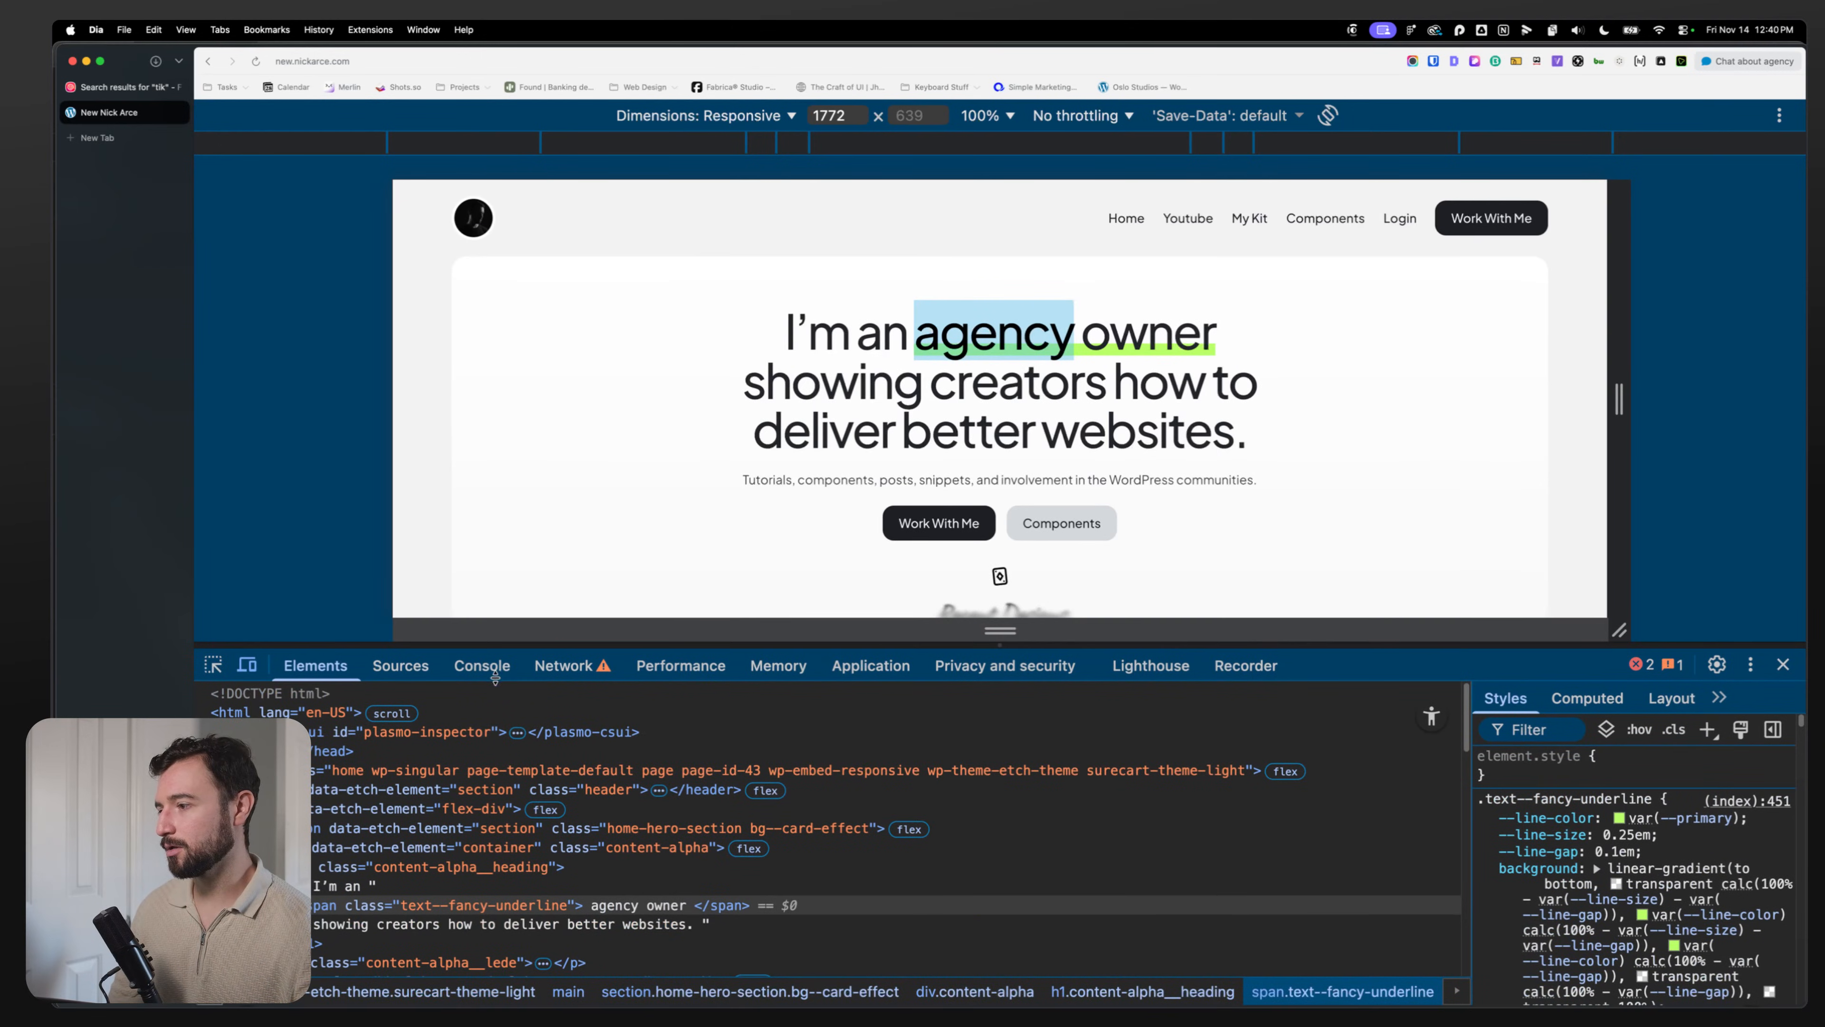
{"action": "left_click_drag", "start_coordinate": [1467, 705], "coordinate": [1302, 708]}
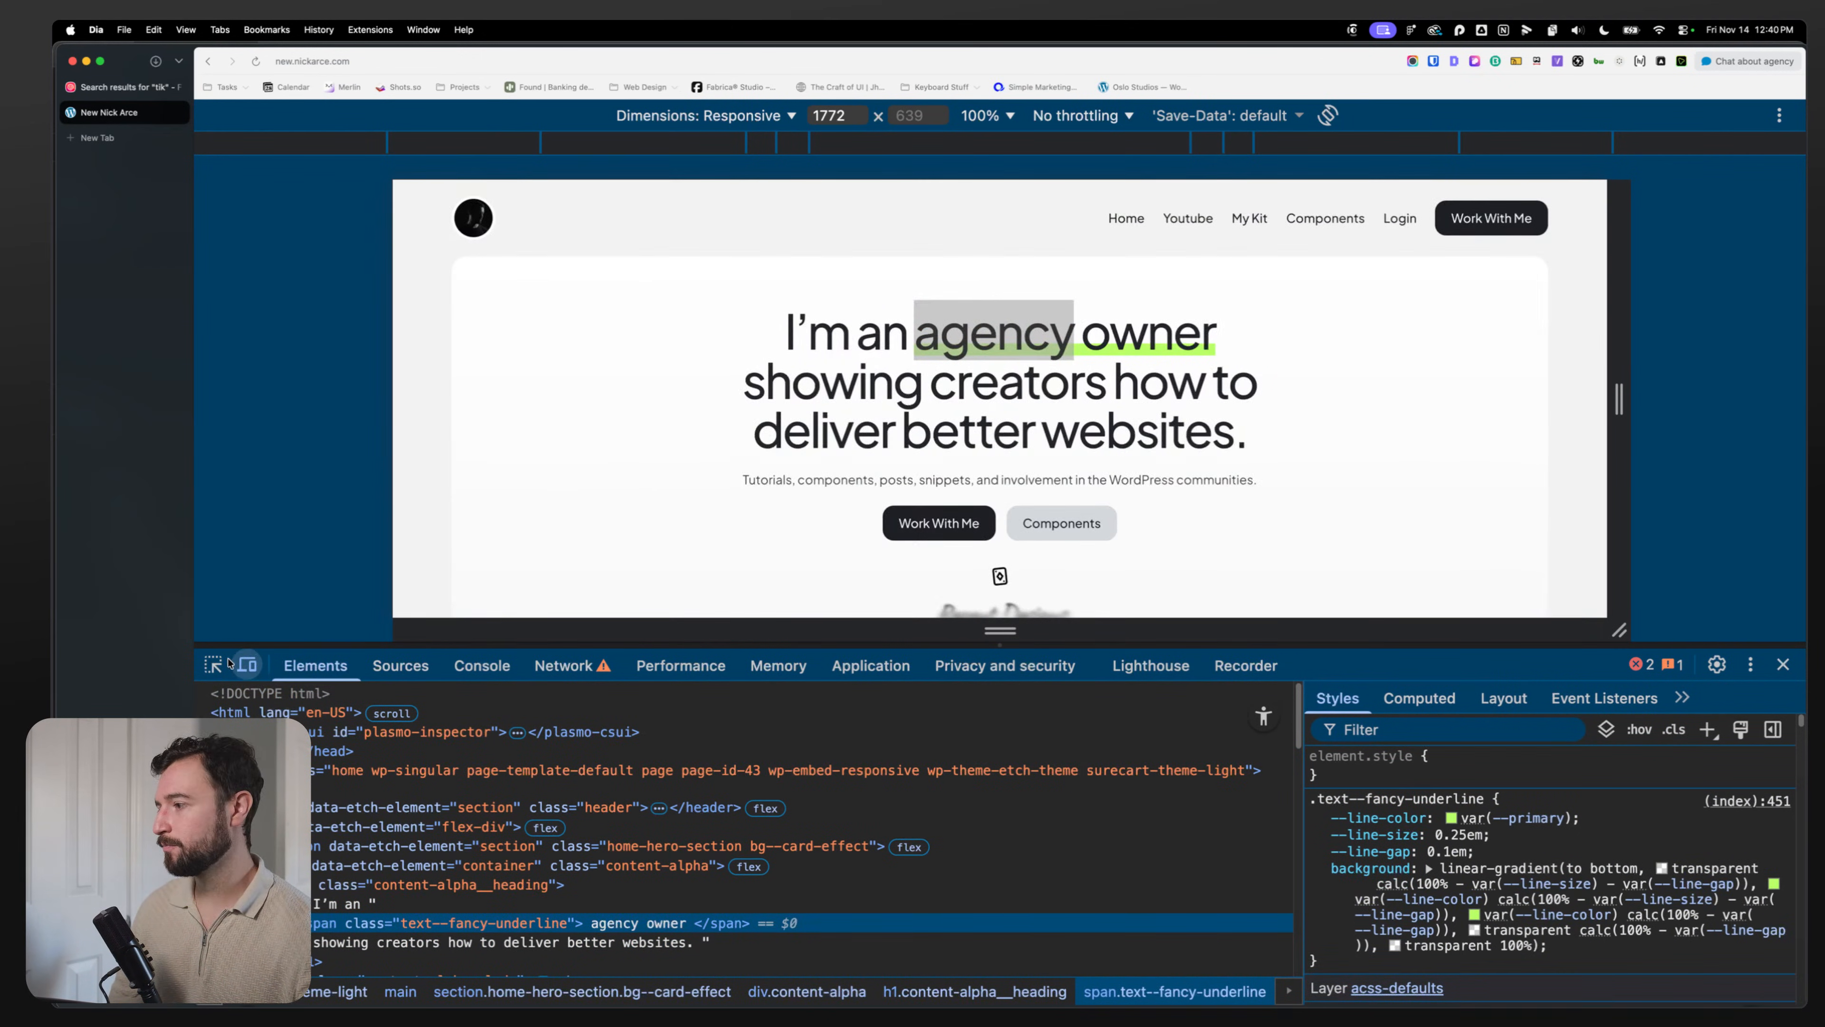
{"action": "left_click", "coordinate": [212, 664]}
{"action": "left_click", "coordinate": [966, 334]}
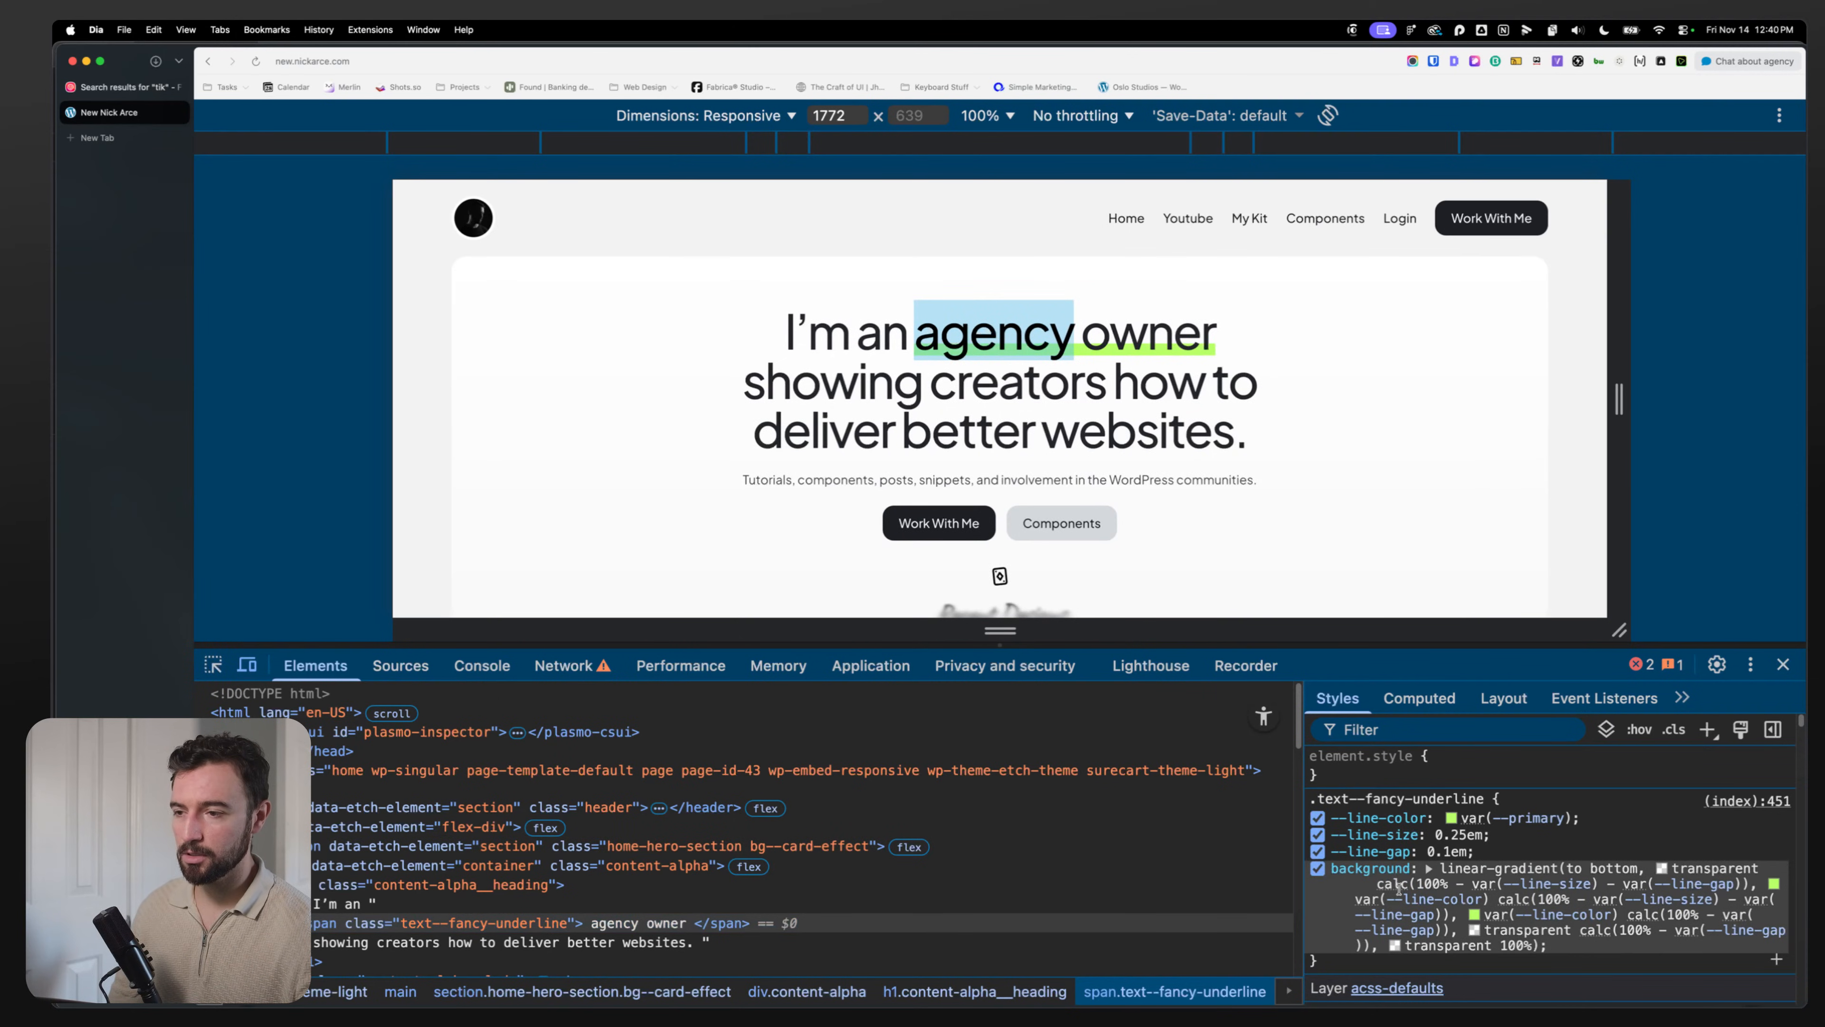
{"action": "left_click_drag", "start_coordinate": [1607, 302], "coordinate": [1569, 320]}
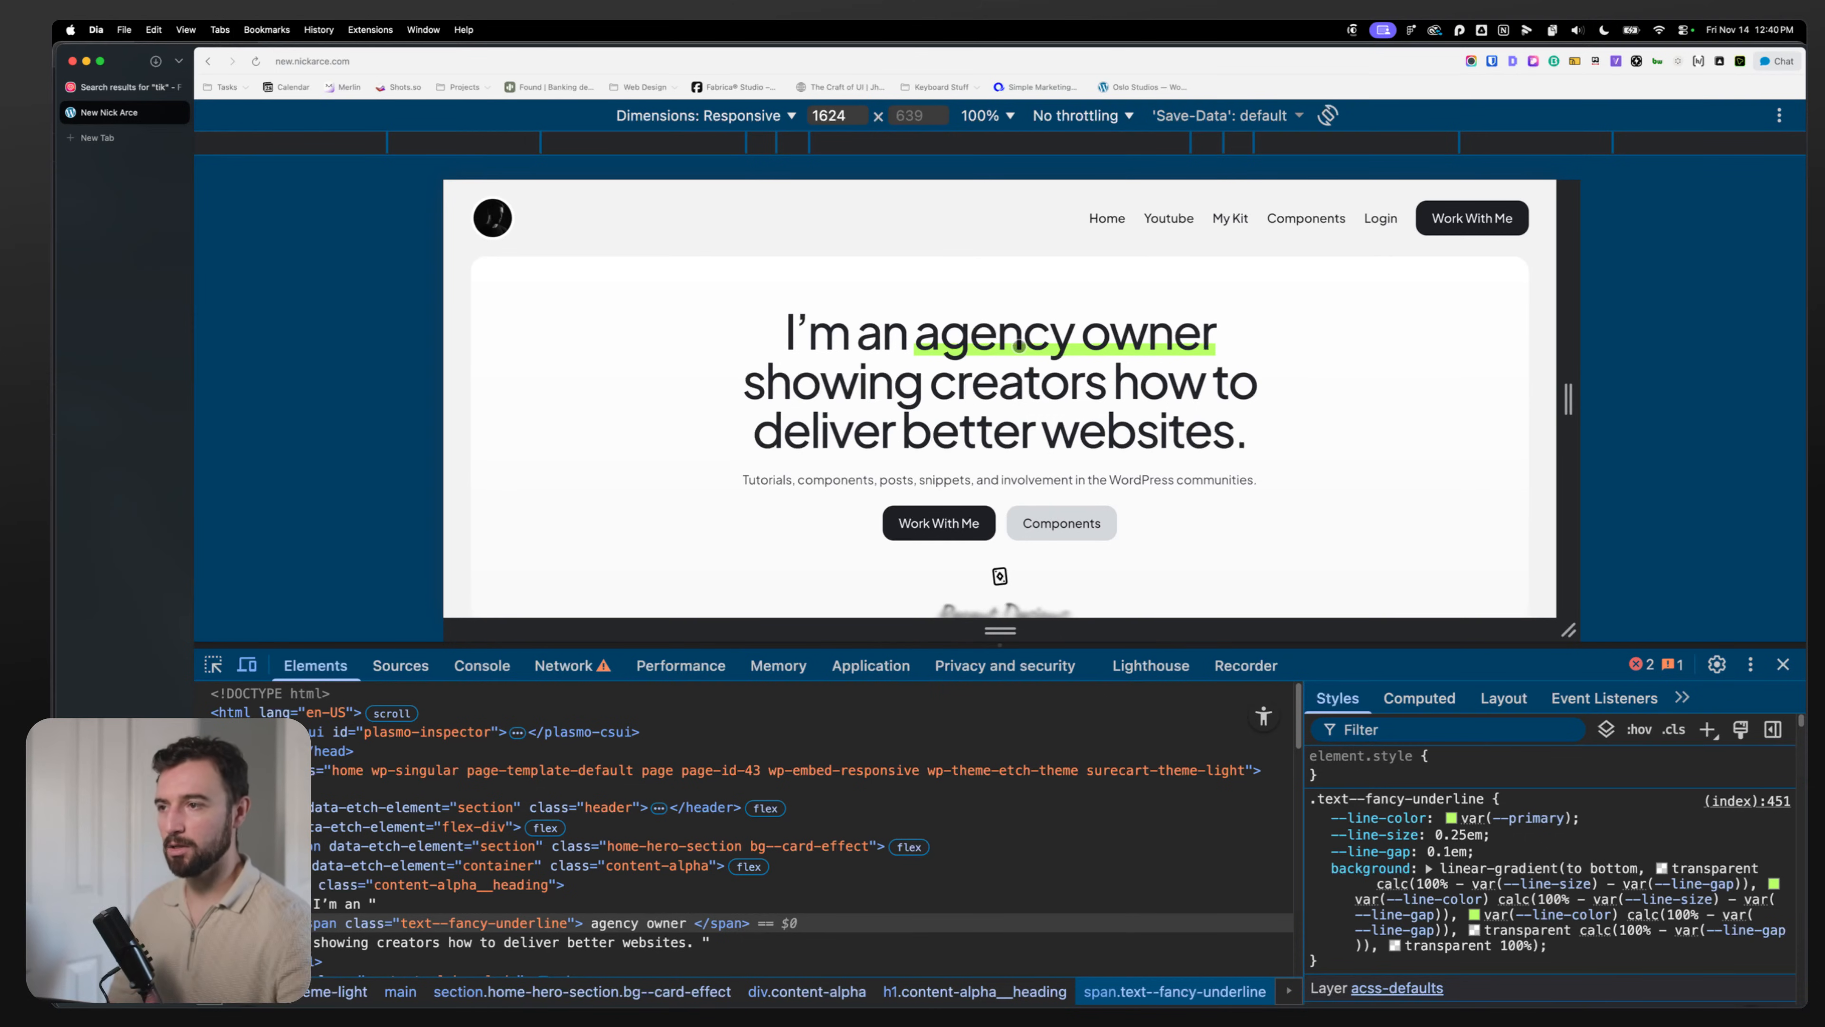
Step: Try a --line-size of 0.5em on the fancy underline behind "agency owner"
{"action": "left_click", "coordinate": [1463, 835]}
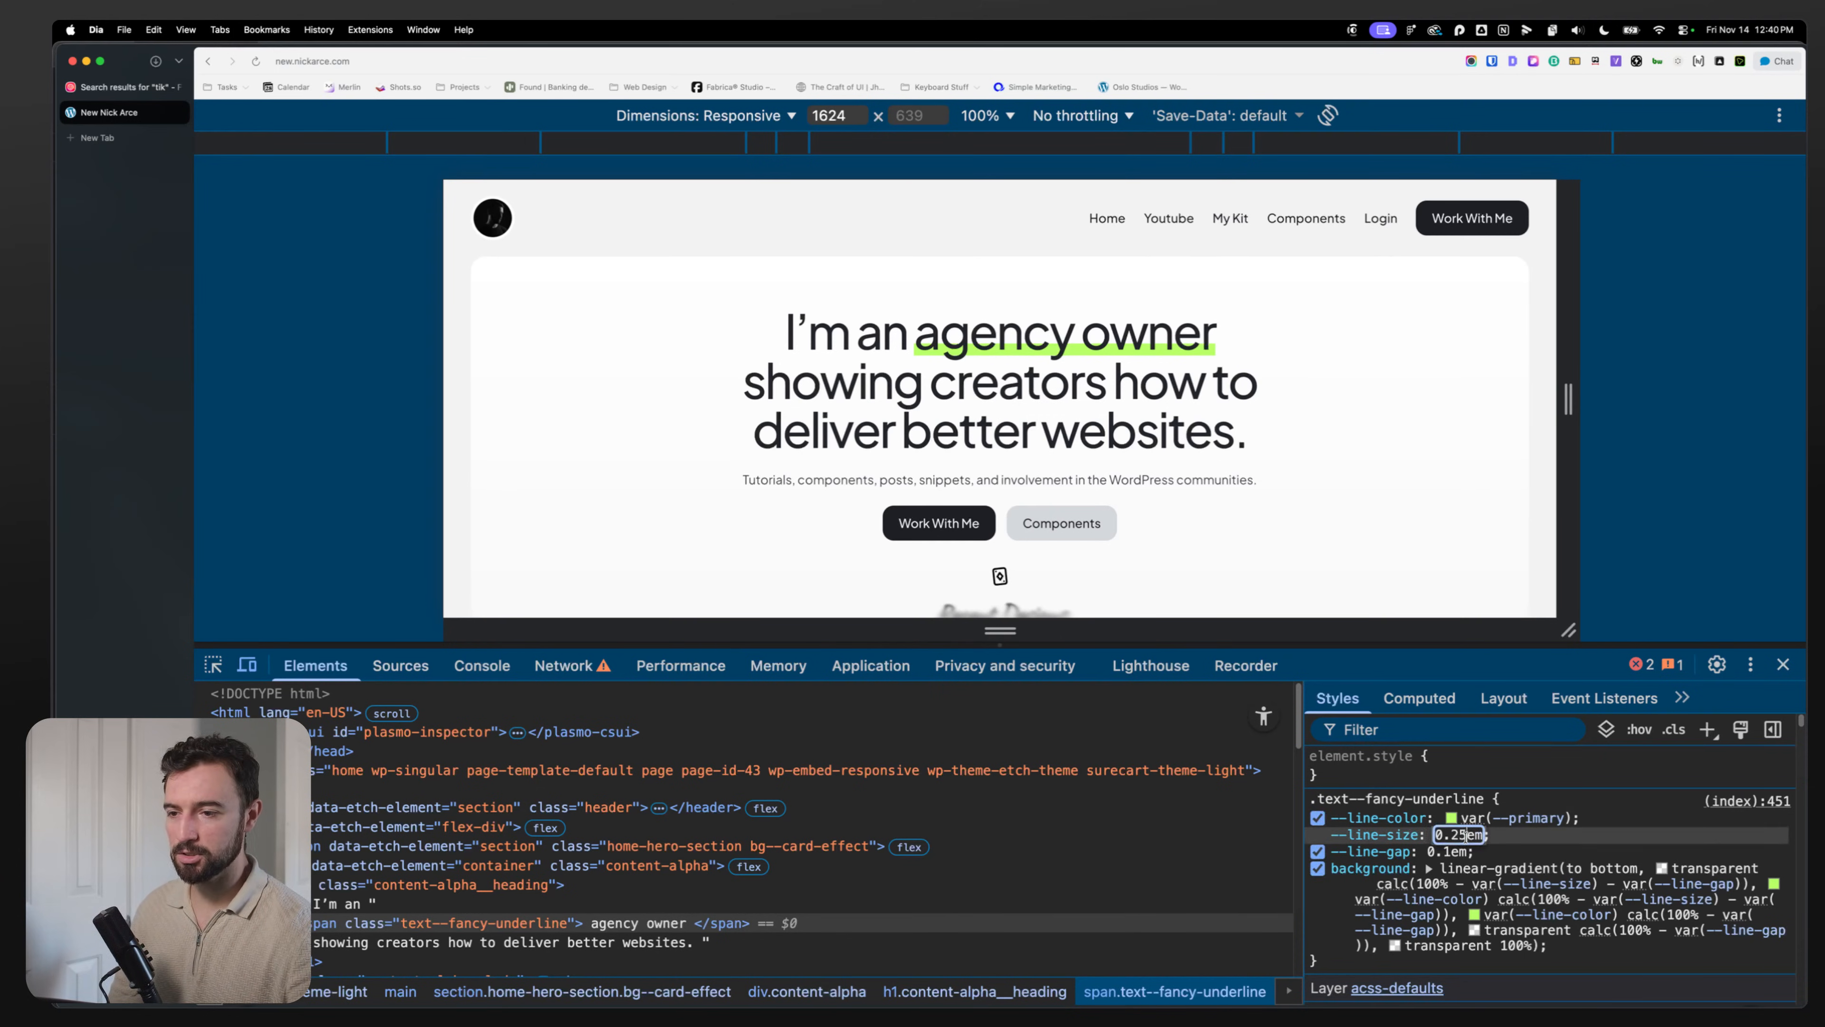
{"action": "key", "text": "BackSpace"}
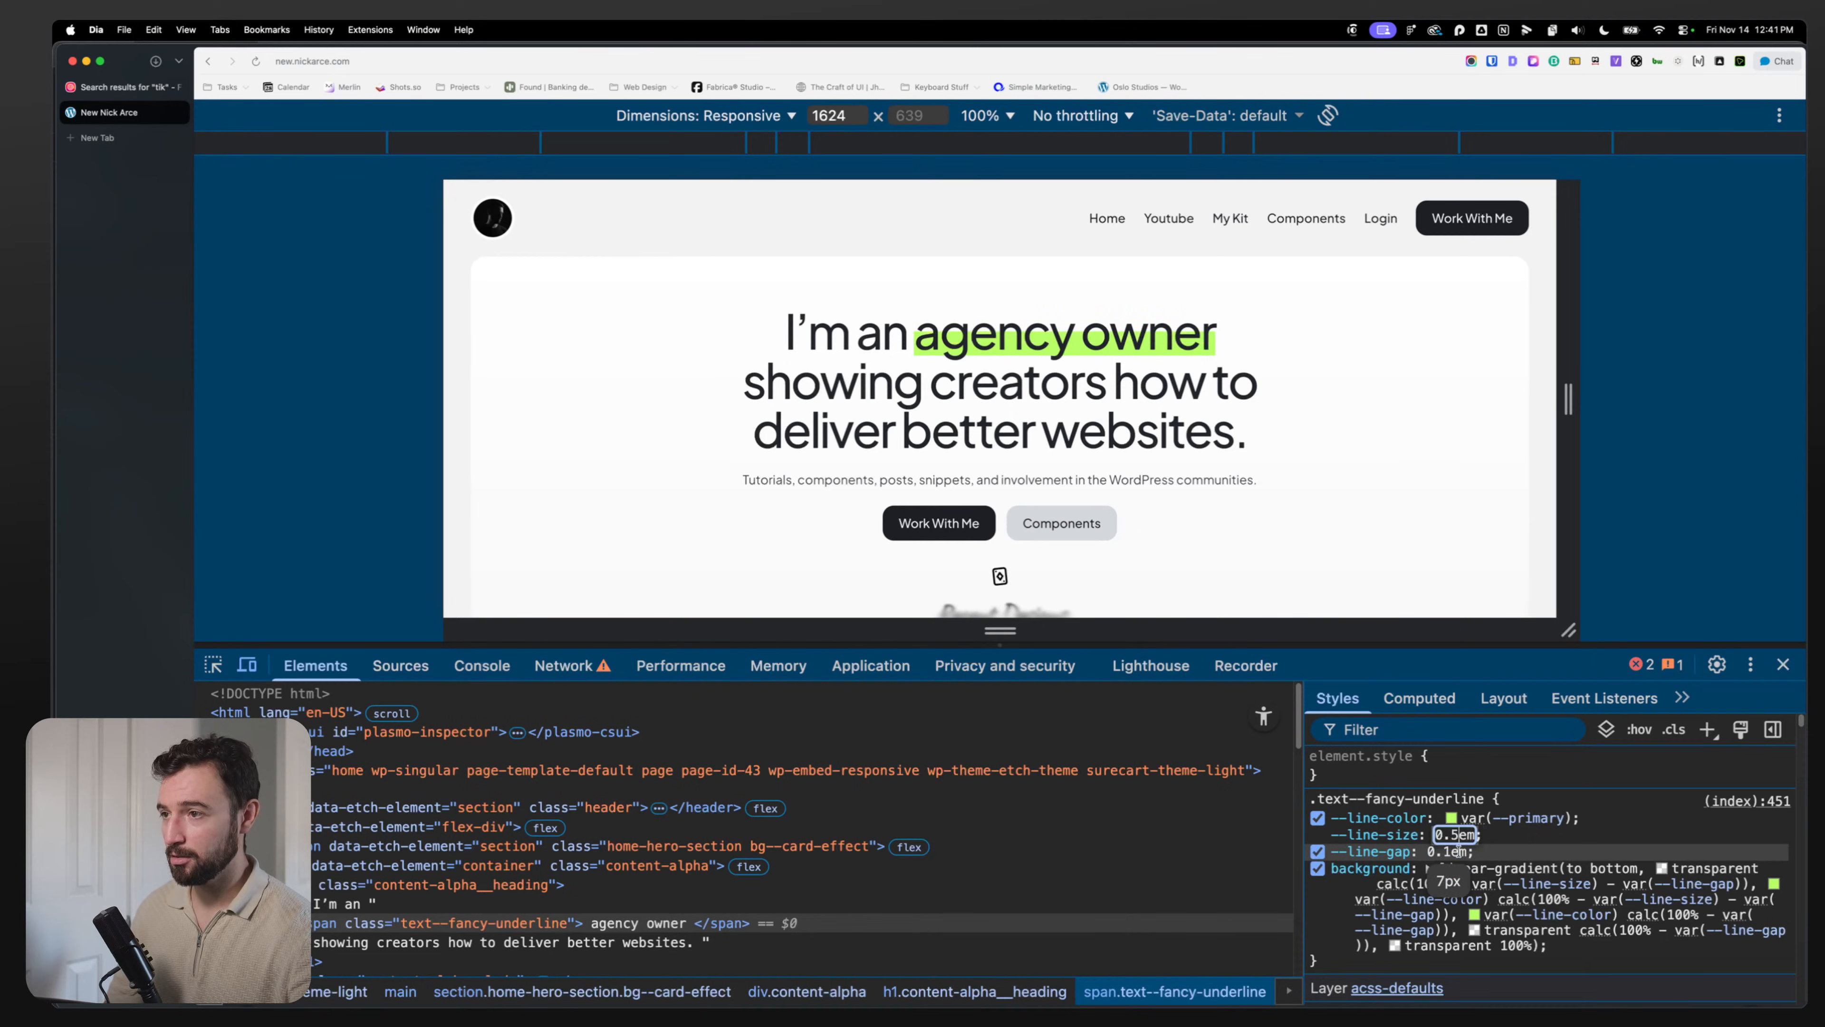
{"action": "left_click", "coordinate": [1457, 851]}
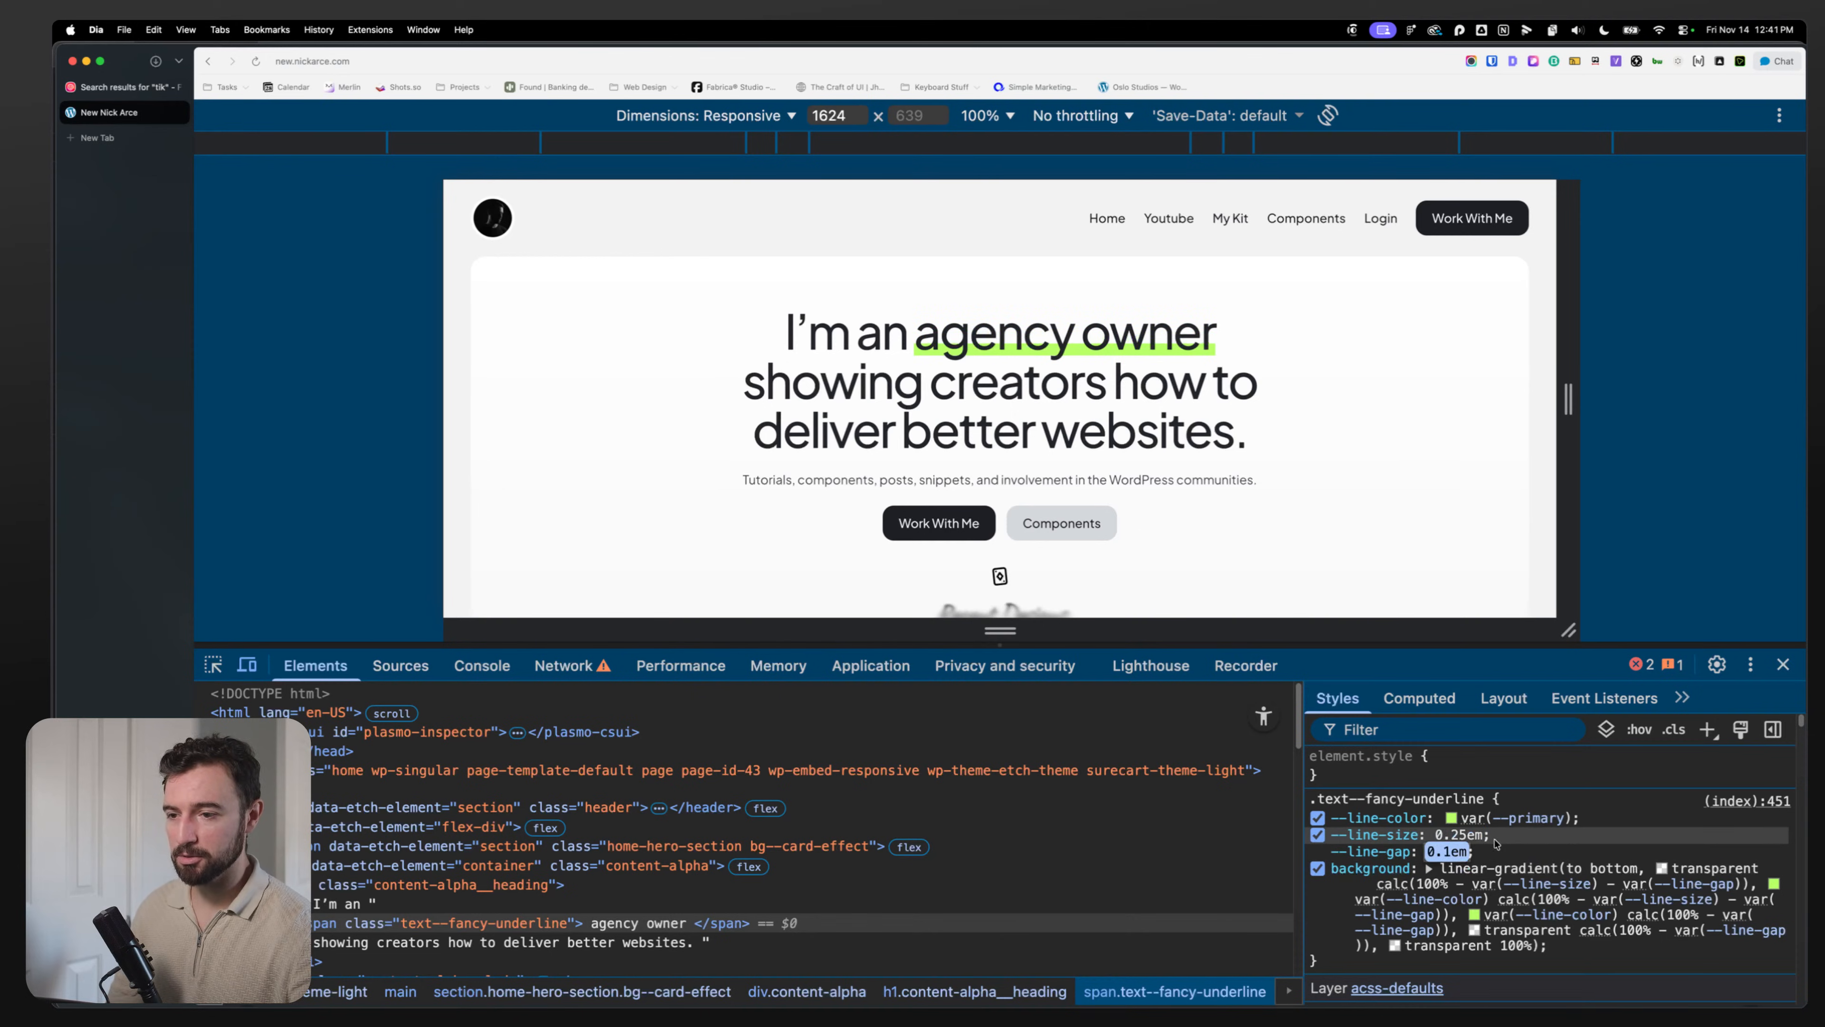
{"action": "left_click", "coordinate": [1498, 854]}
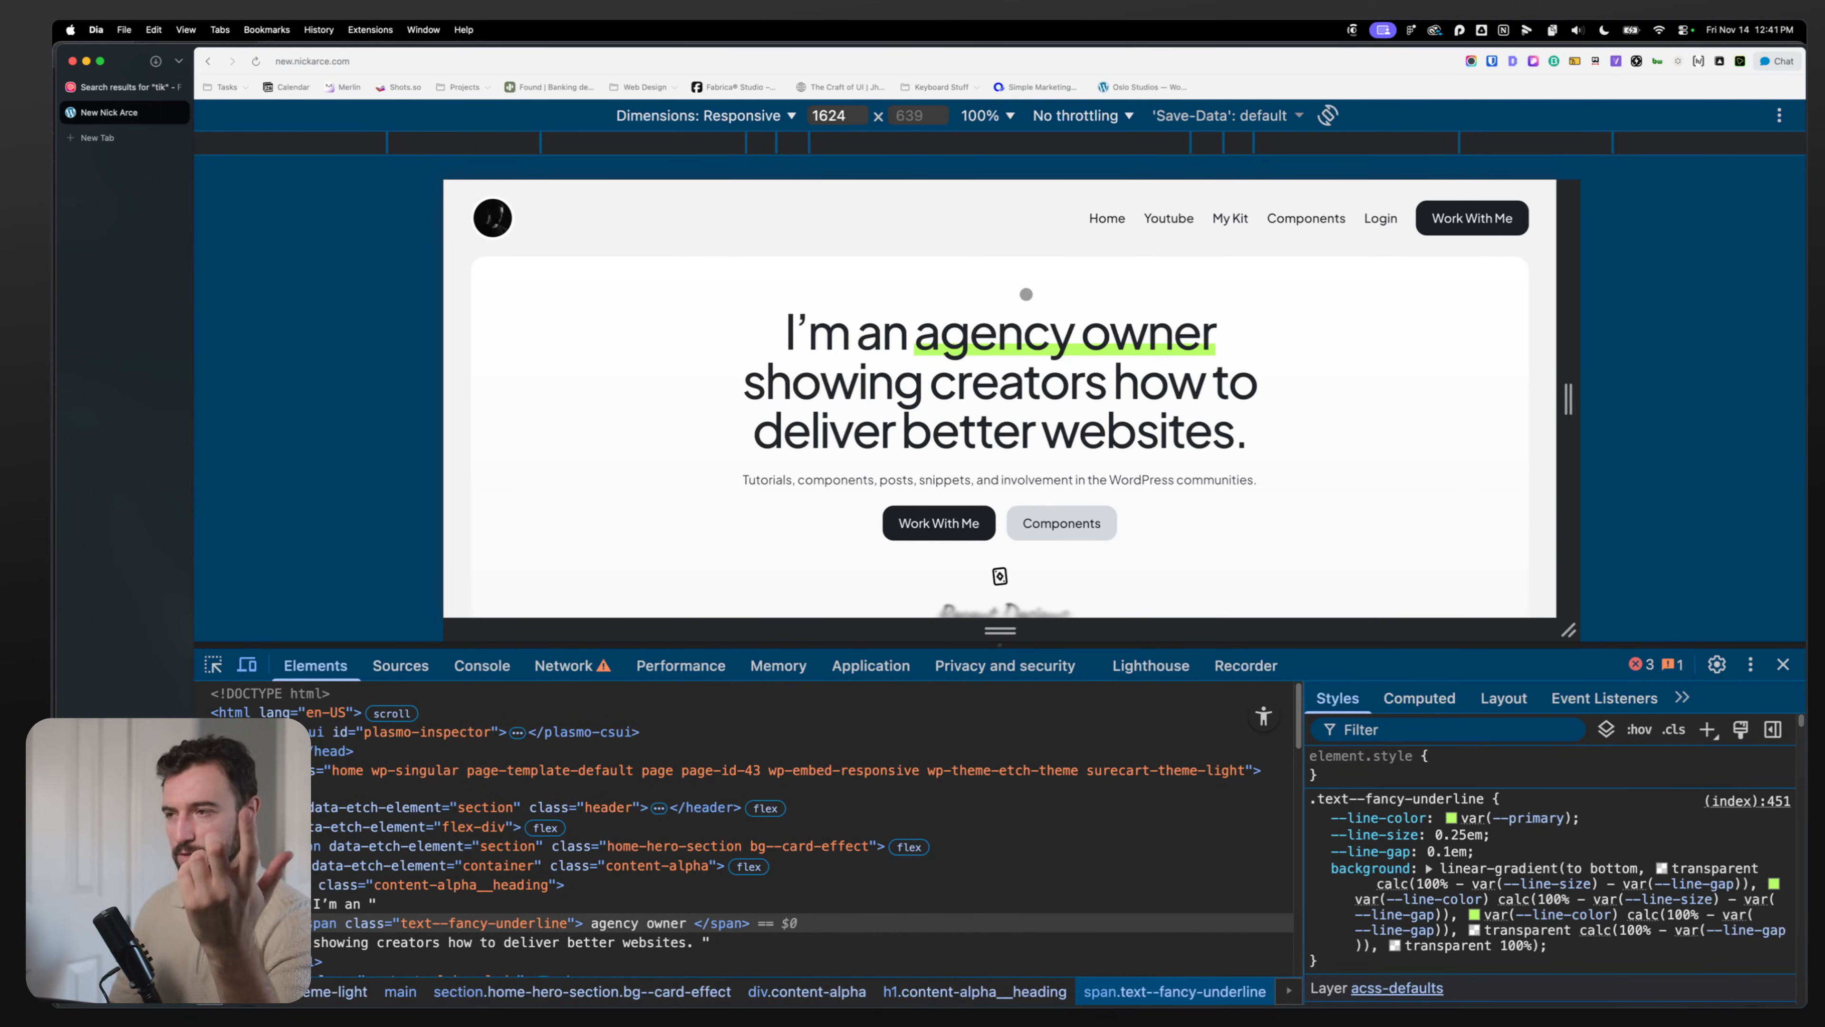
Step: Set --line-size to 0.5em in the .text--fancy-underline rule
{"action": "left_click", "coordinate": [1455, 835]}
{"action": "mouse_move", "coordinate": [1467, 834]}
{"action": "left_mouse_down"}
{"action": "mouse_move", "coordinate": [1439, 833]}
{"action": "mouse_move", "coordinate": [1456, 834]}
{"action": "left_mouse_up"}
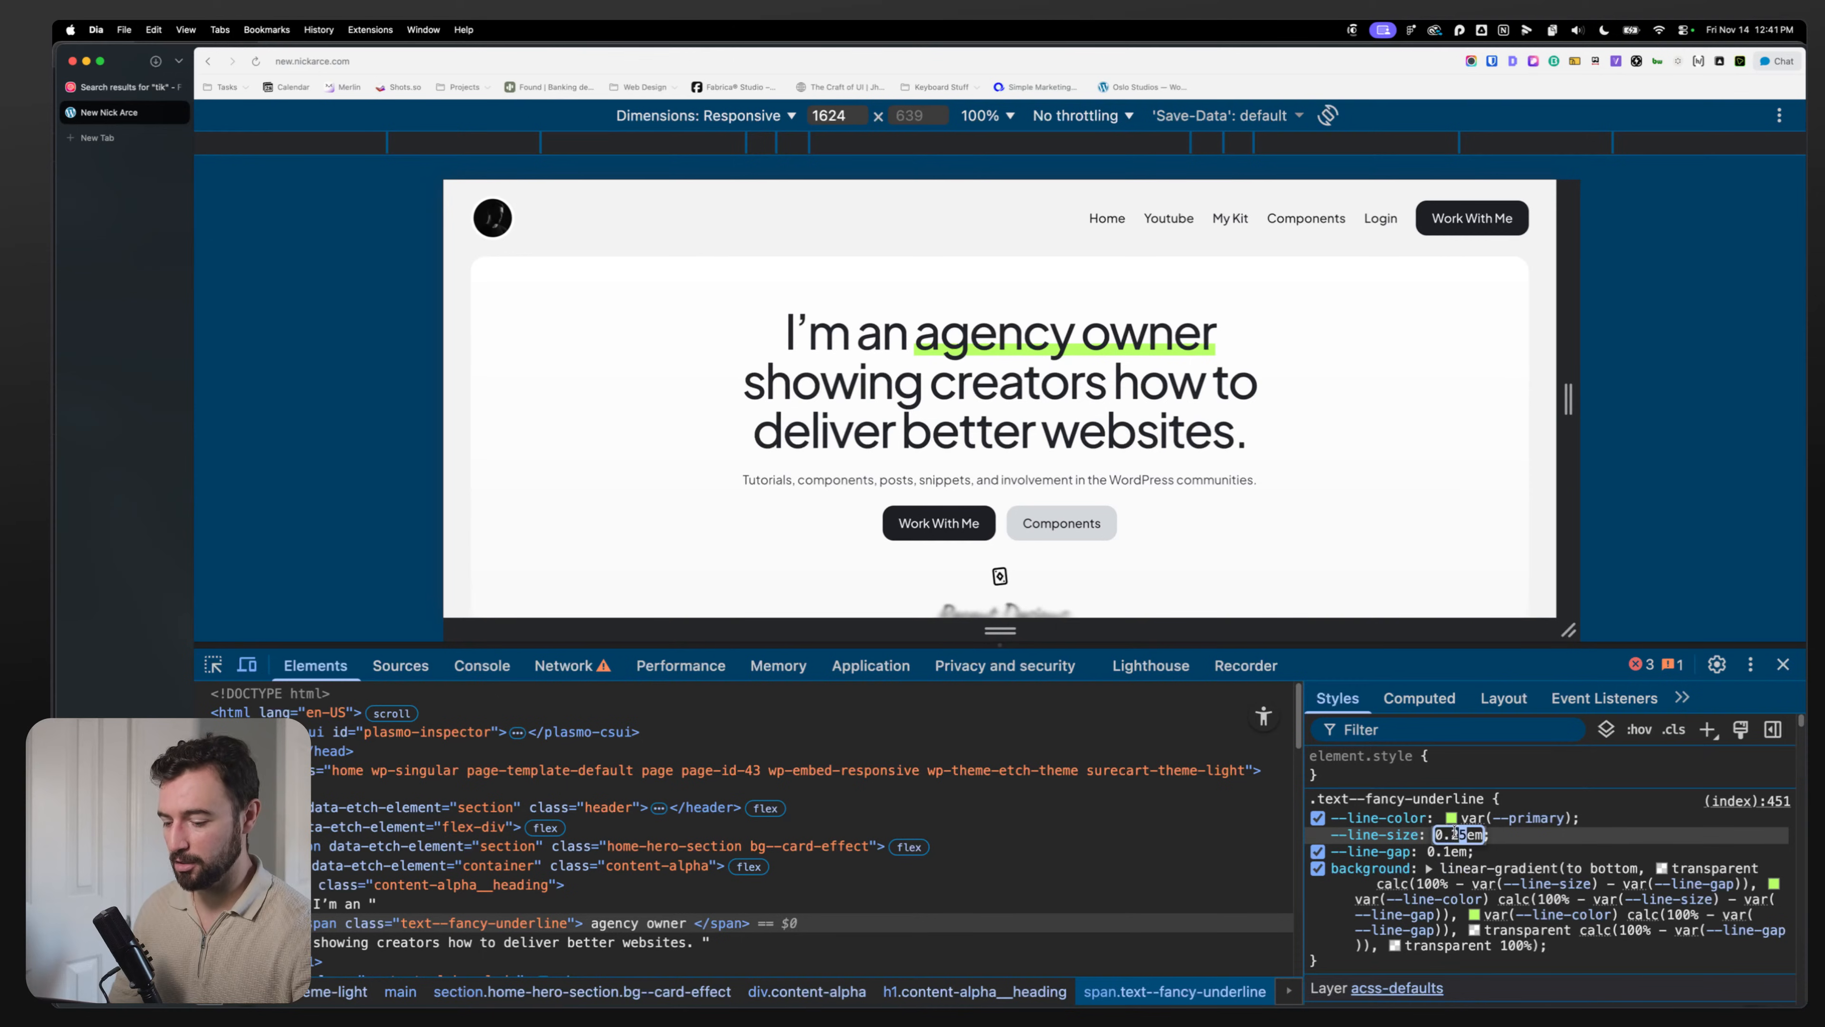
{"action": "key", "text": "Right"}
{"action": "key", "text": "BackSpace"}
{"action": "key", "text": "BackSpace"}
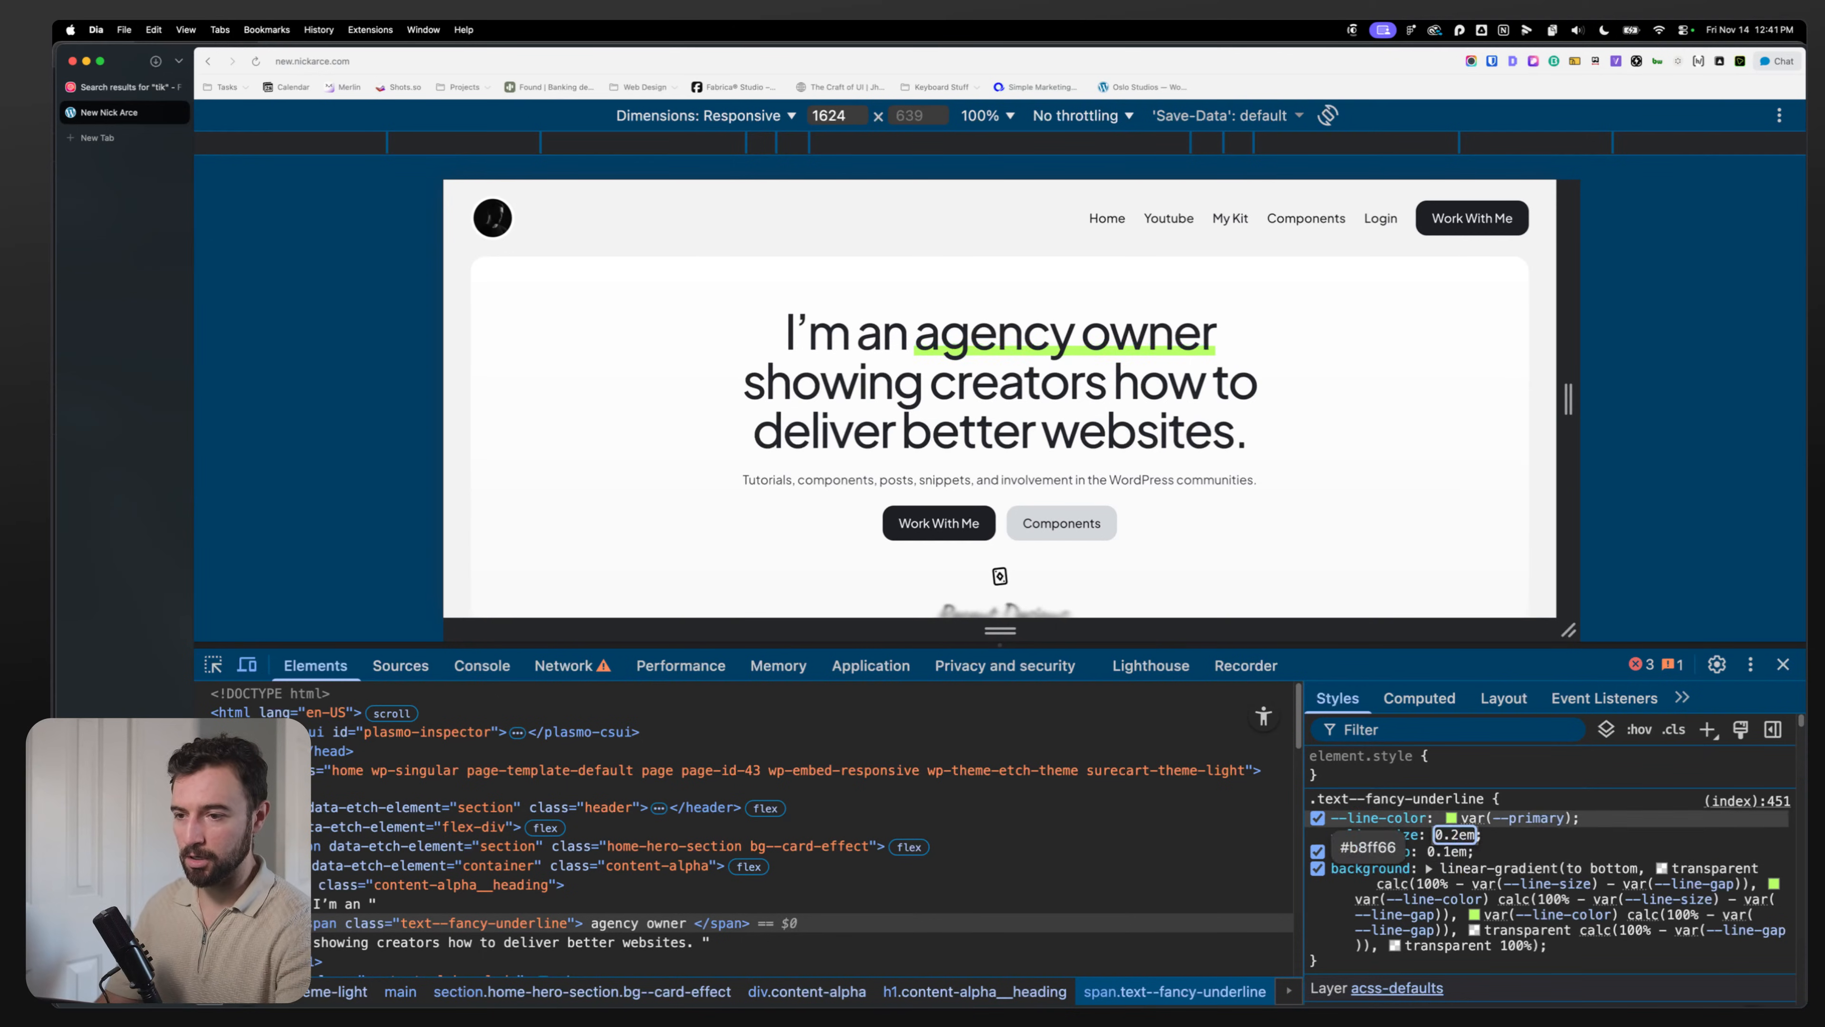
{"action": "type", "text": "5"}
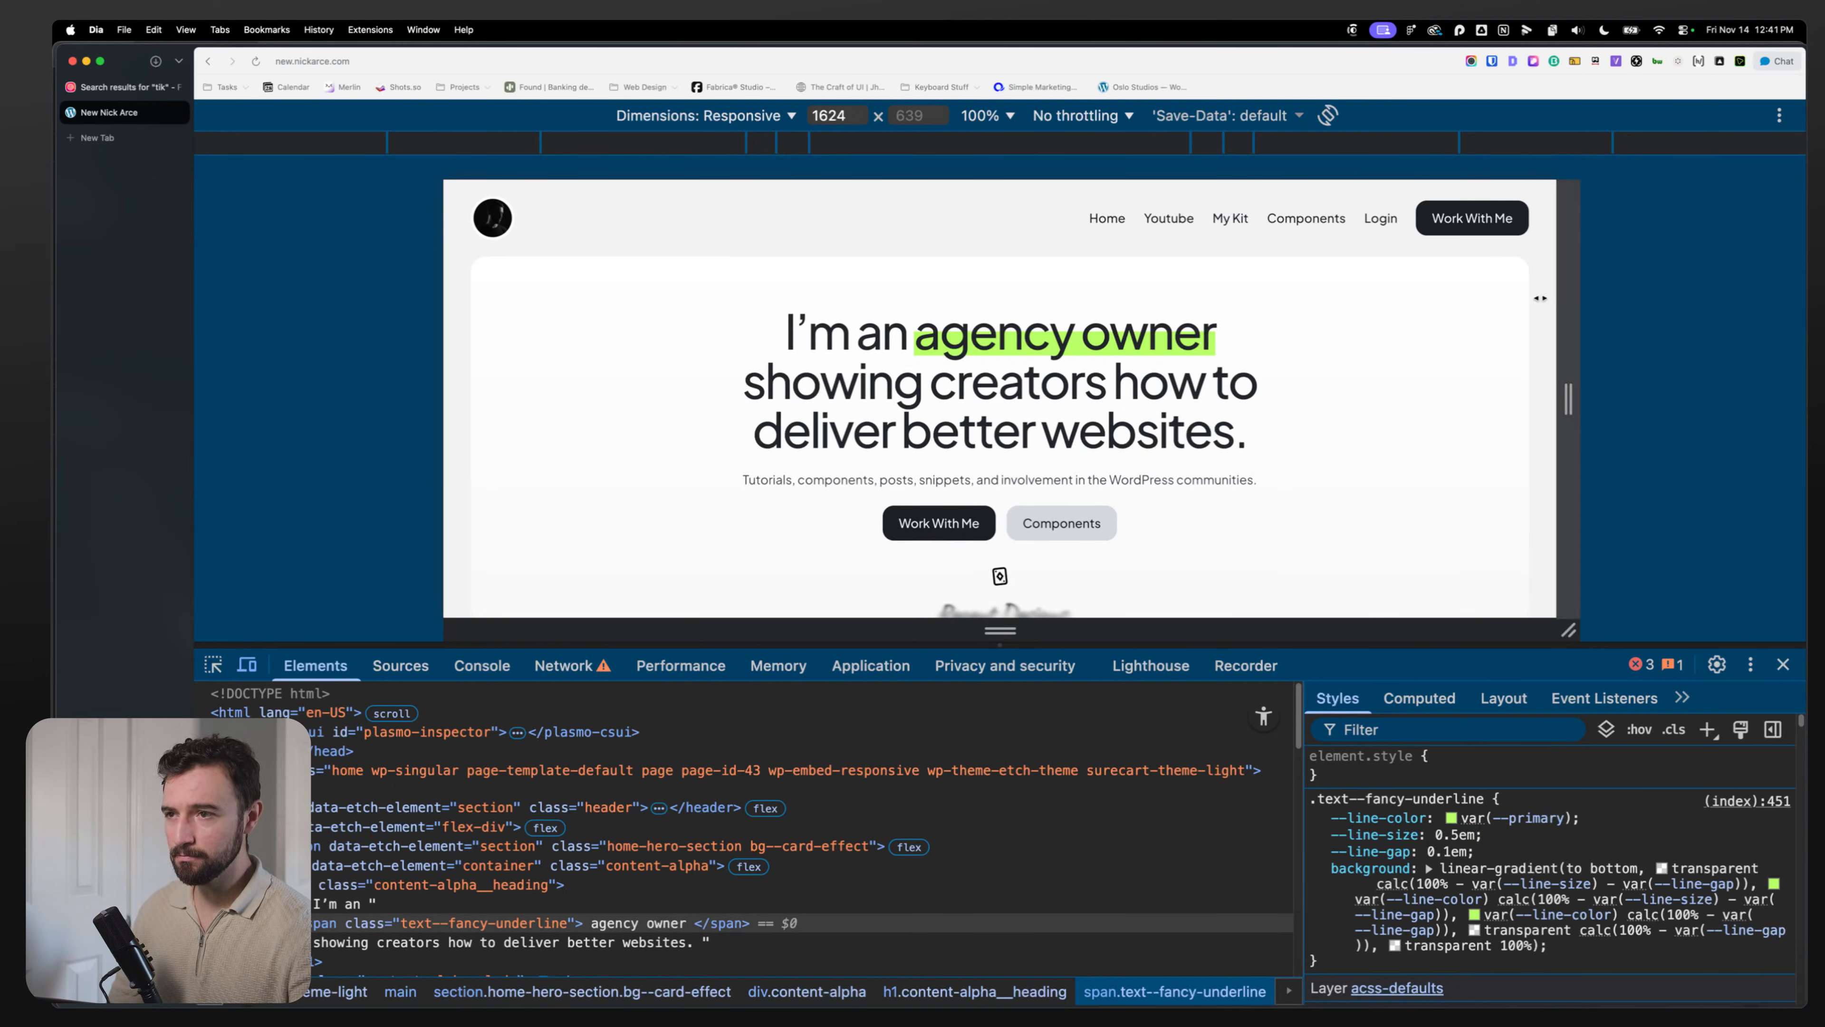
Step: Check the heading's underline at responsive preview widths of 227, 240 and 590 px
{"action": "left_click_drag", "start_coordinate": [1566, 333], "coordinate": [1079, 346]}
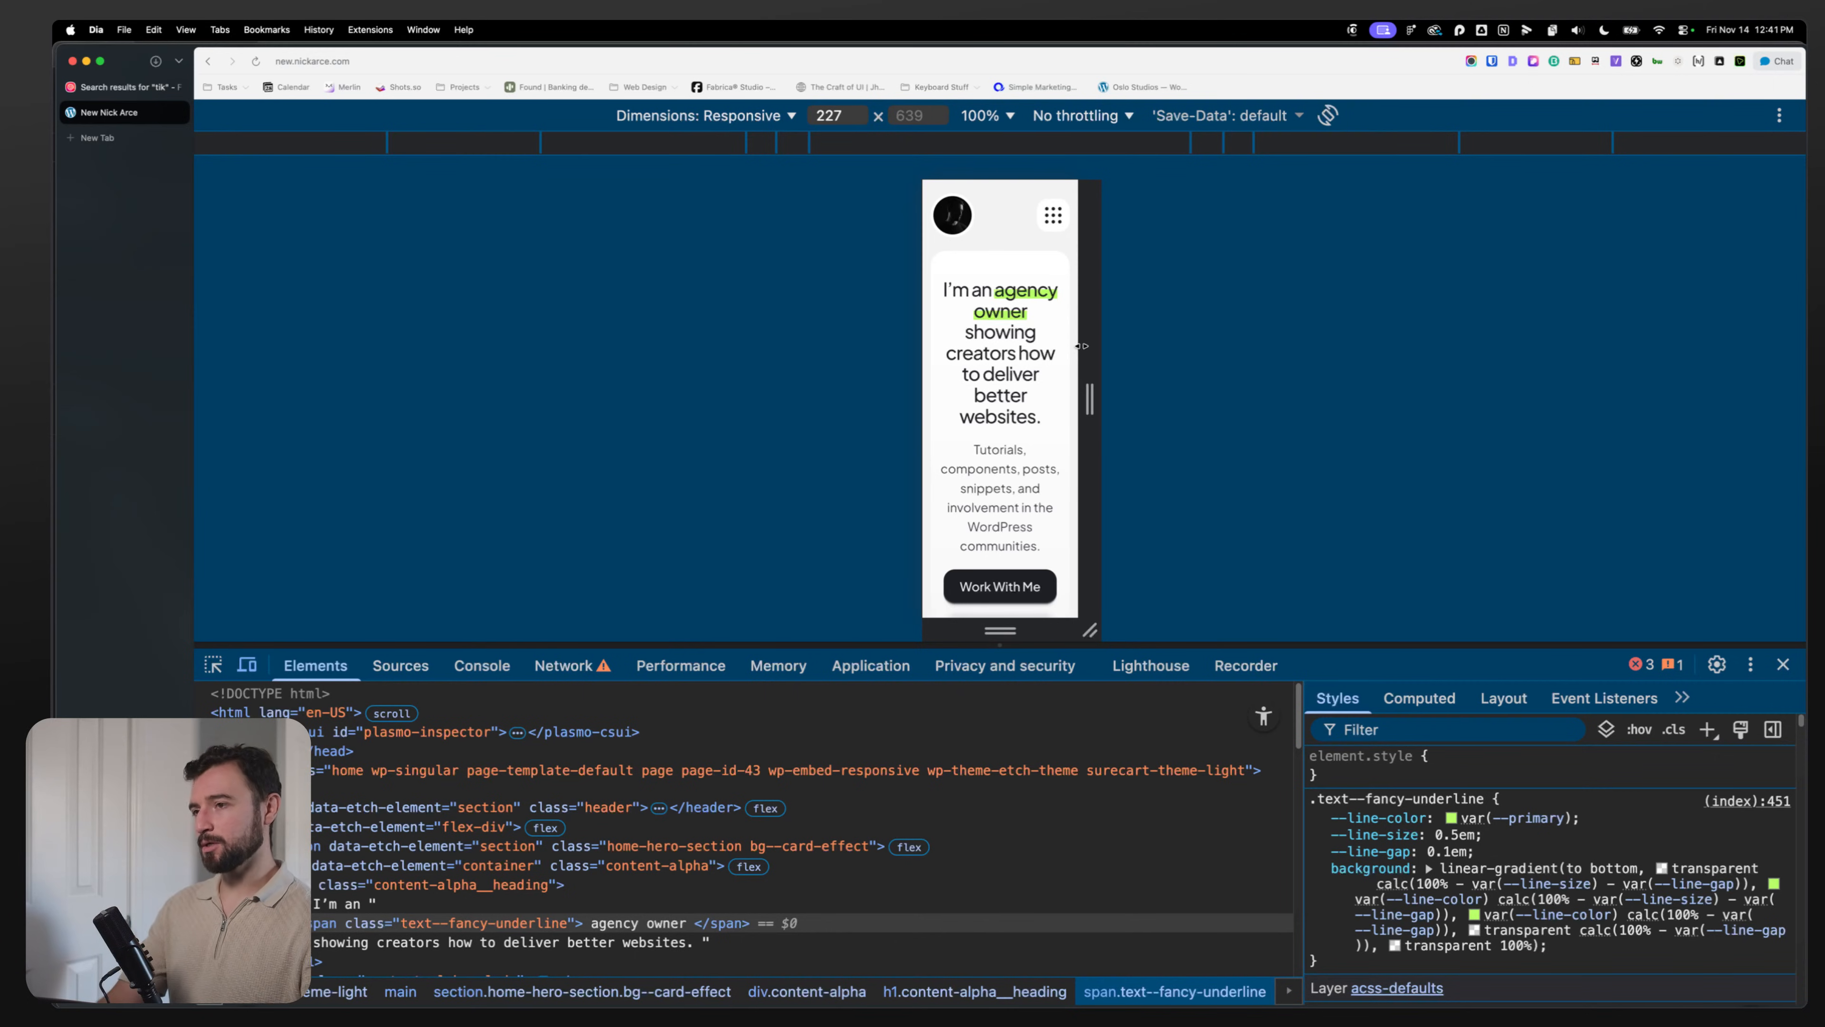
{"action": "left_click_drag", "start_coordinate": [1082, 346], "coordinate": [1087, 347]}
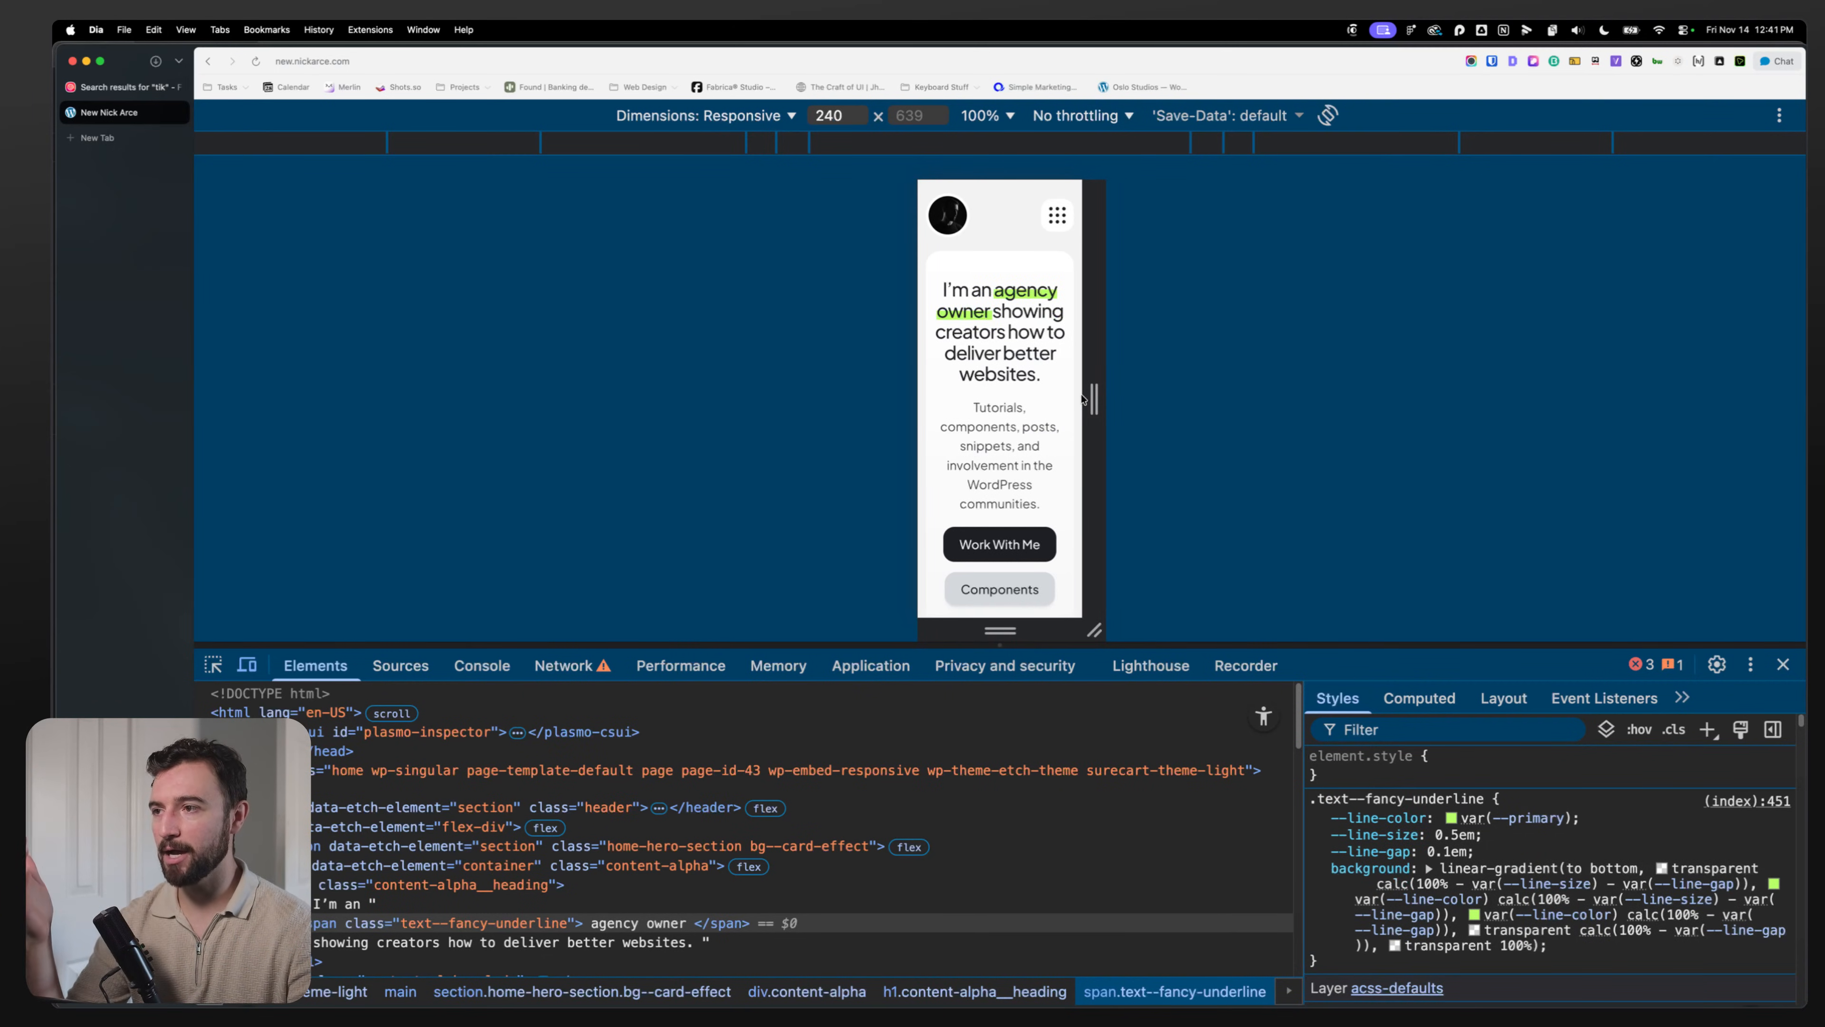
{"action": "left_click_drag", "start_coordinate": [1093, 399], "coordinate": [1229, 392]}
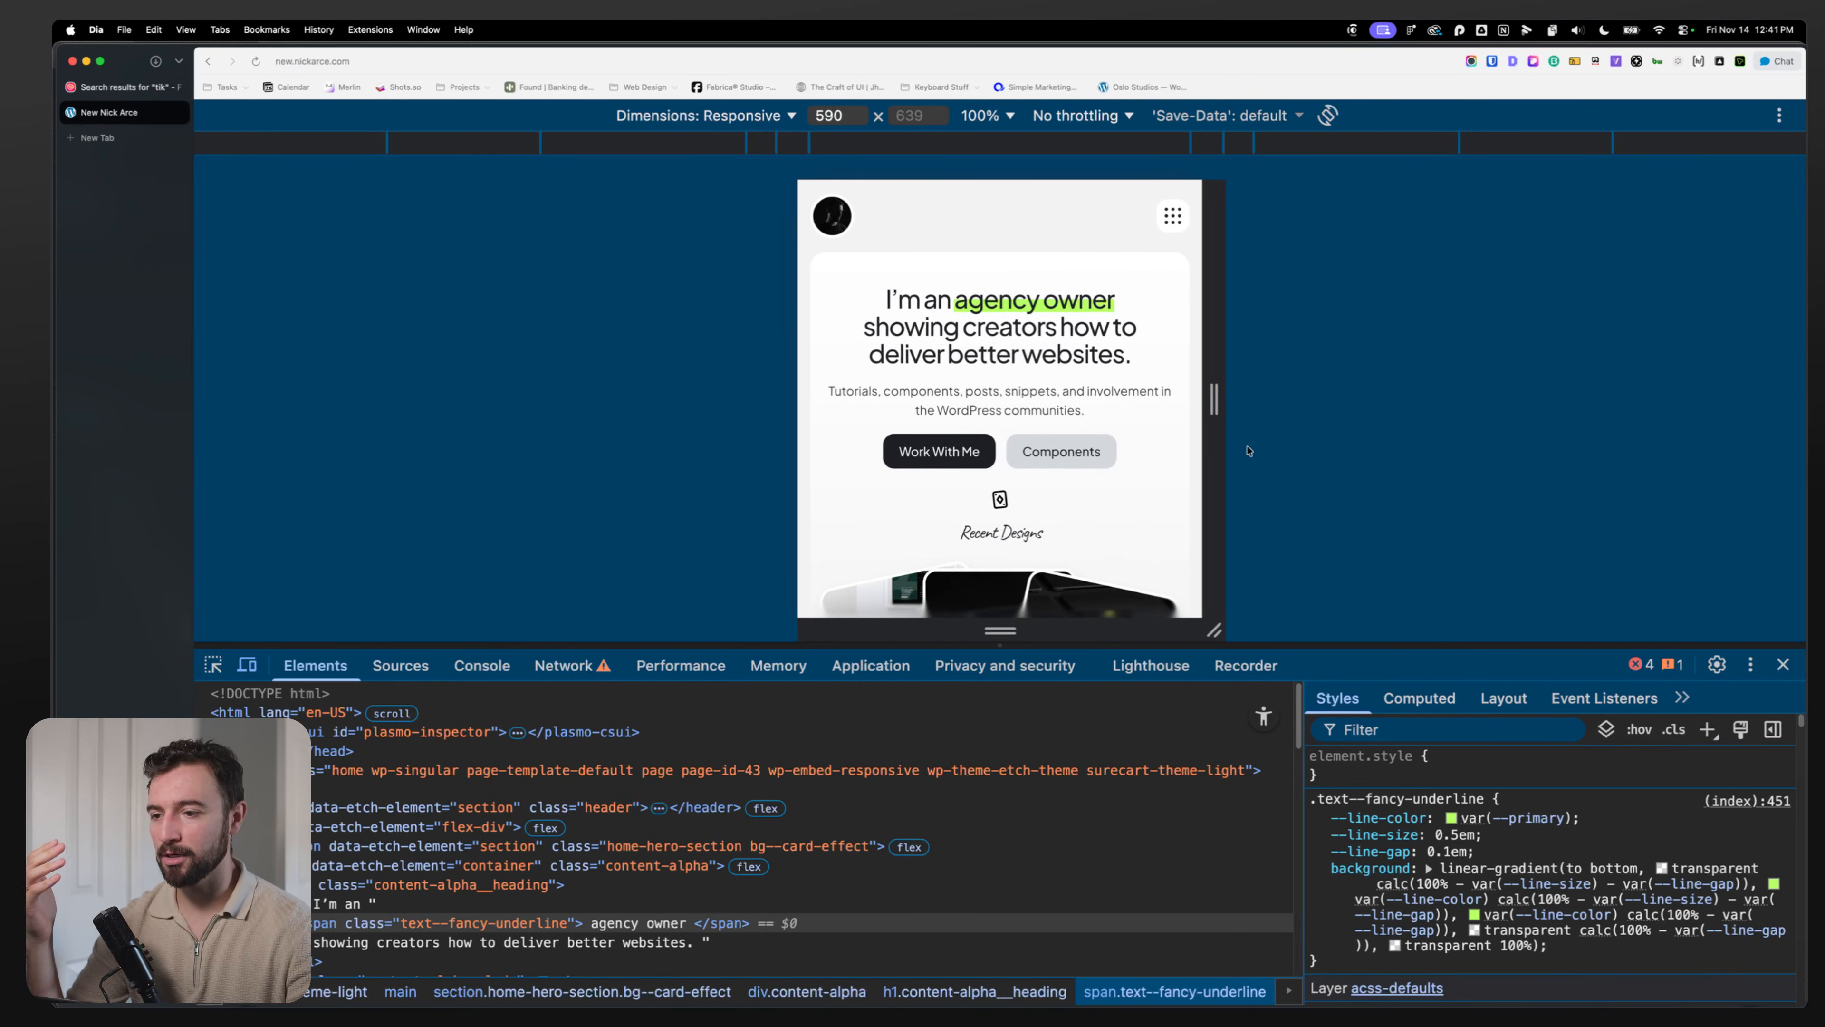
Step: Set --line-size to 0.25em in the .text--fancy-underline rule and widen the responsive preview to 1588 px
{"action": "left_click", "coordinate": [1453, 834]}
{"action": "type", "text": "0.25em"}
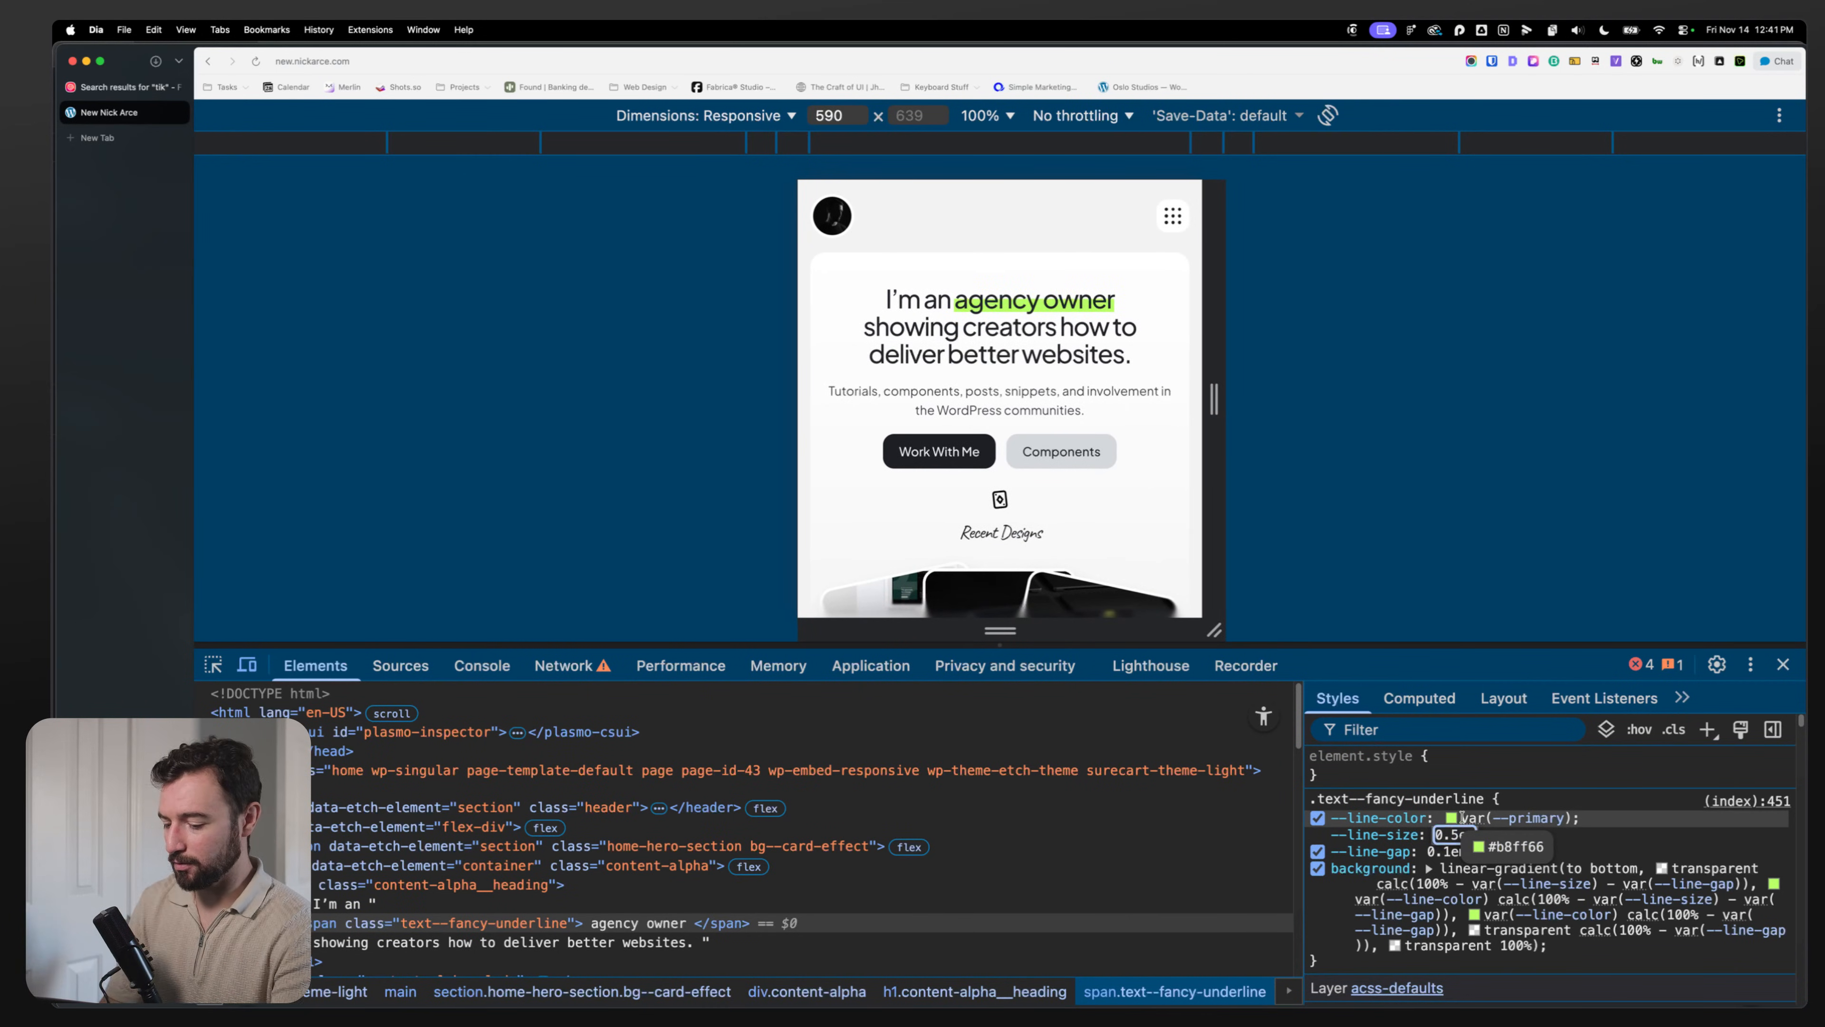
{"action": "key", "text": "Return"}
{"action": "left_click_drag", "start_coordinate": [1214, 402], "coordinate": [1546, 427]}
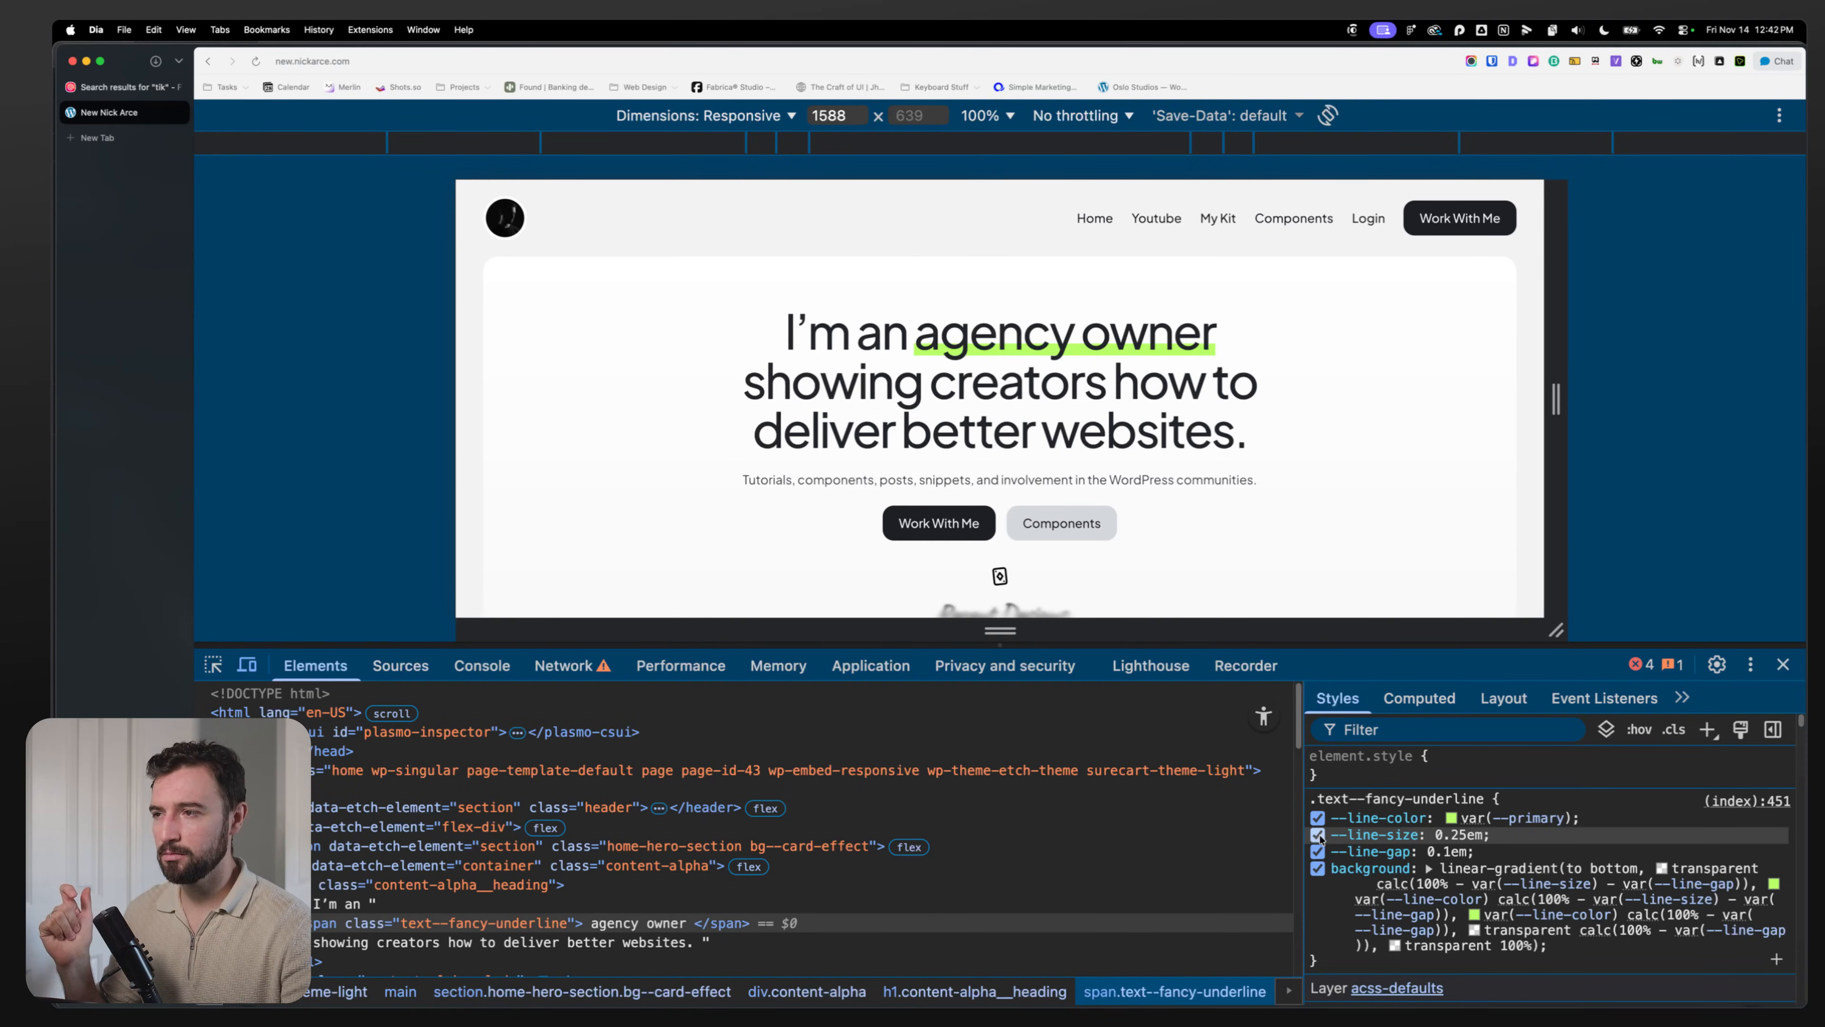
Step: Ask the AI chat "how to change the underline css offset?" and follow up with "Can you do a negative value?"
{"action": "key", "text": "super+e"}
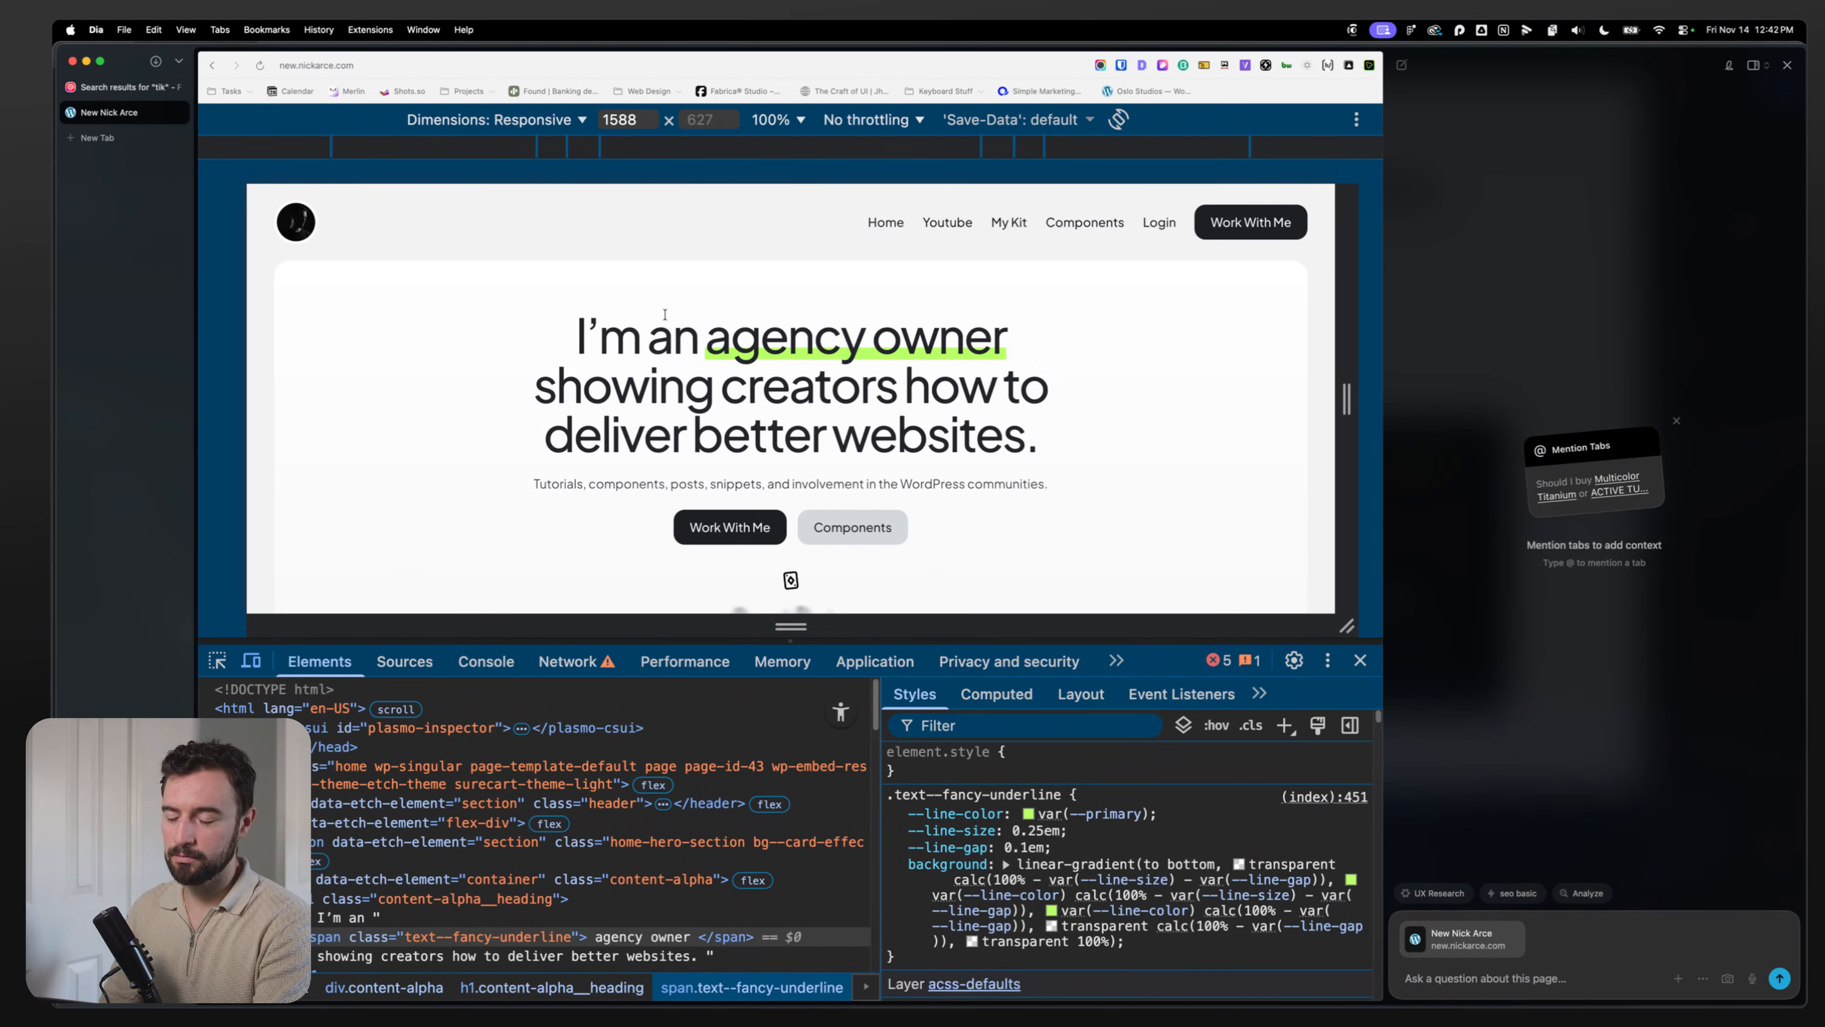
{"action": "type", "text": "how to chang"}
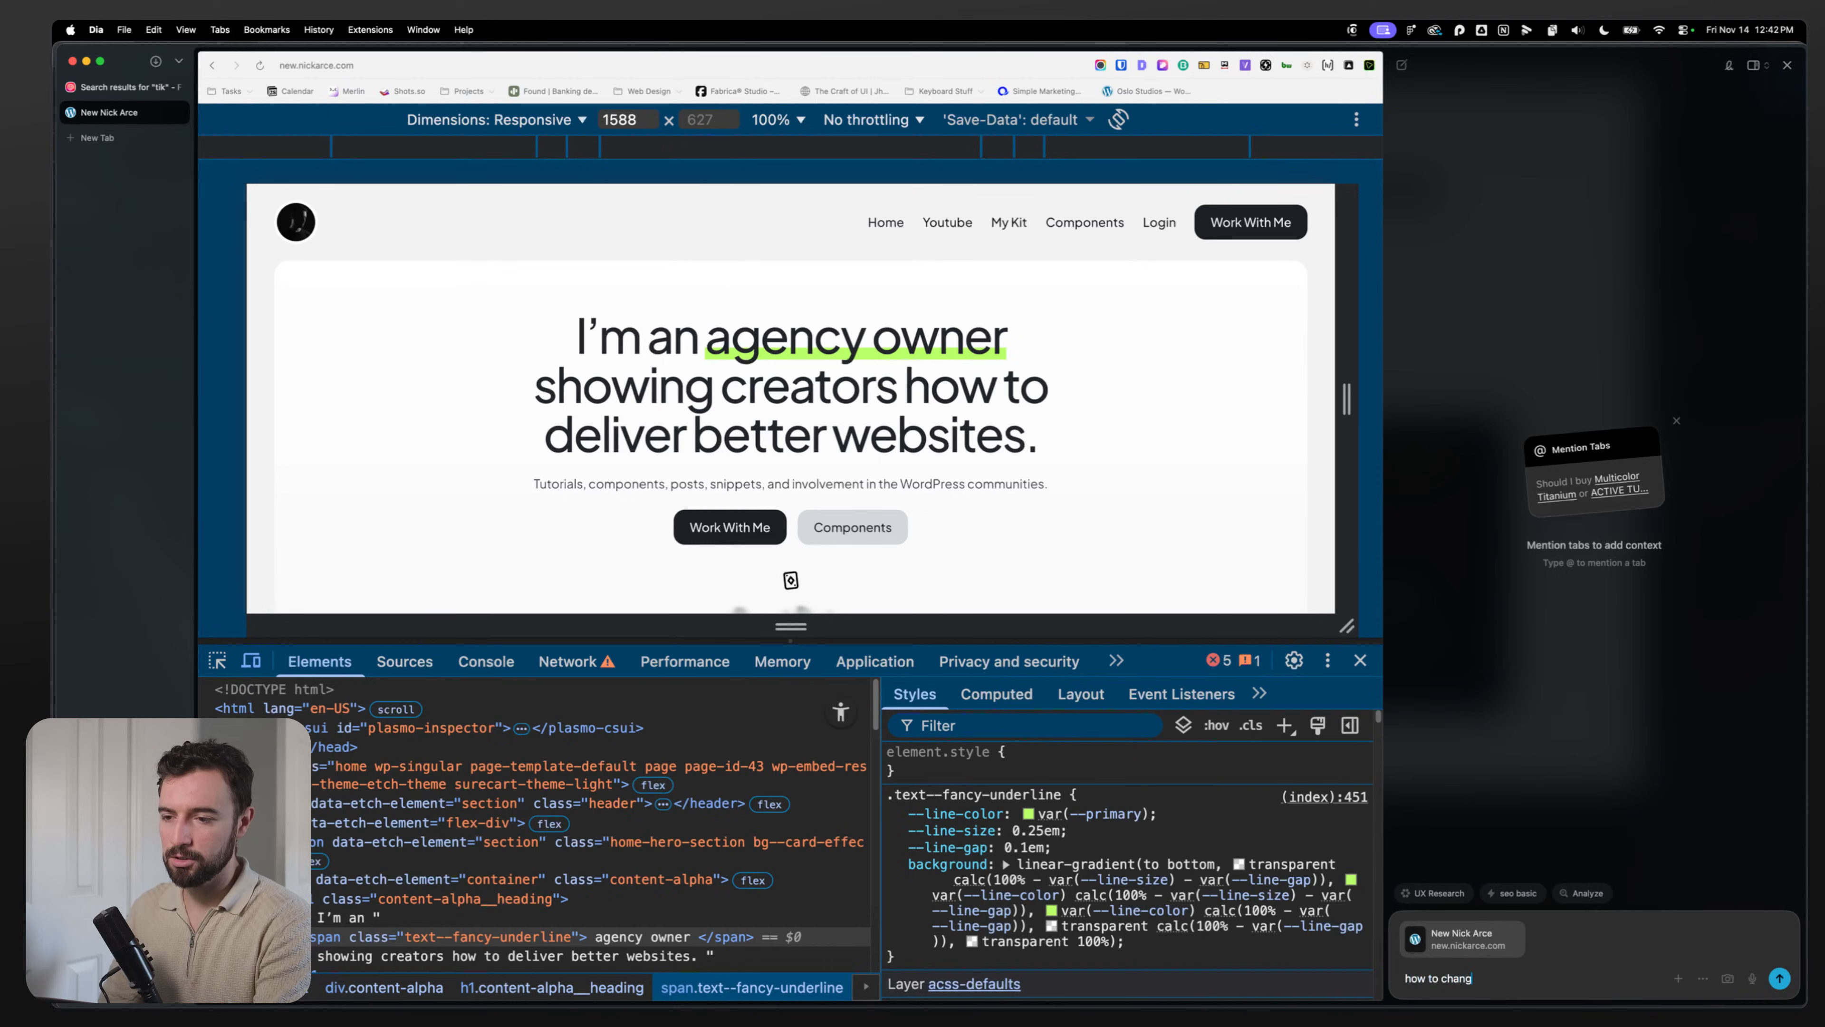
{"action": "type", "text": "e the underline"}
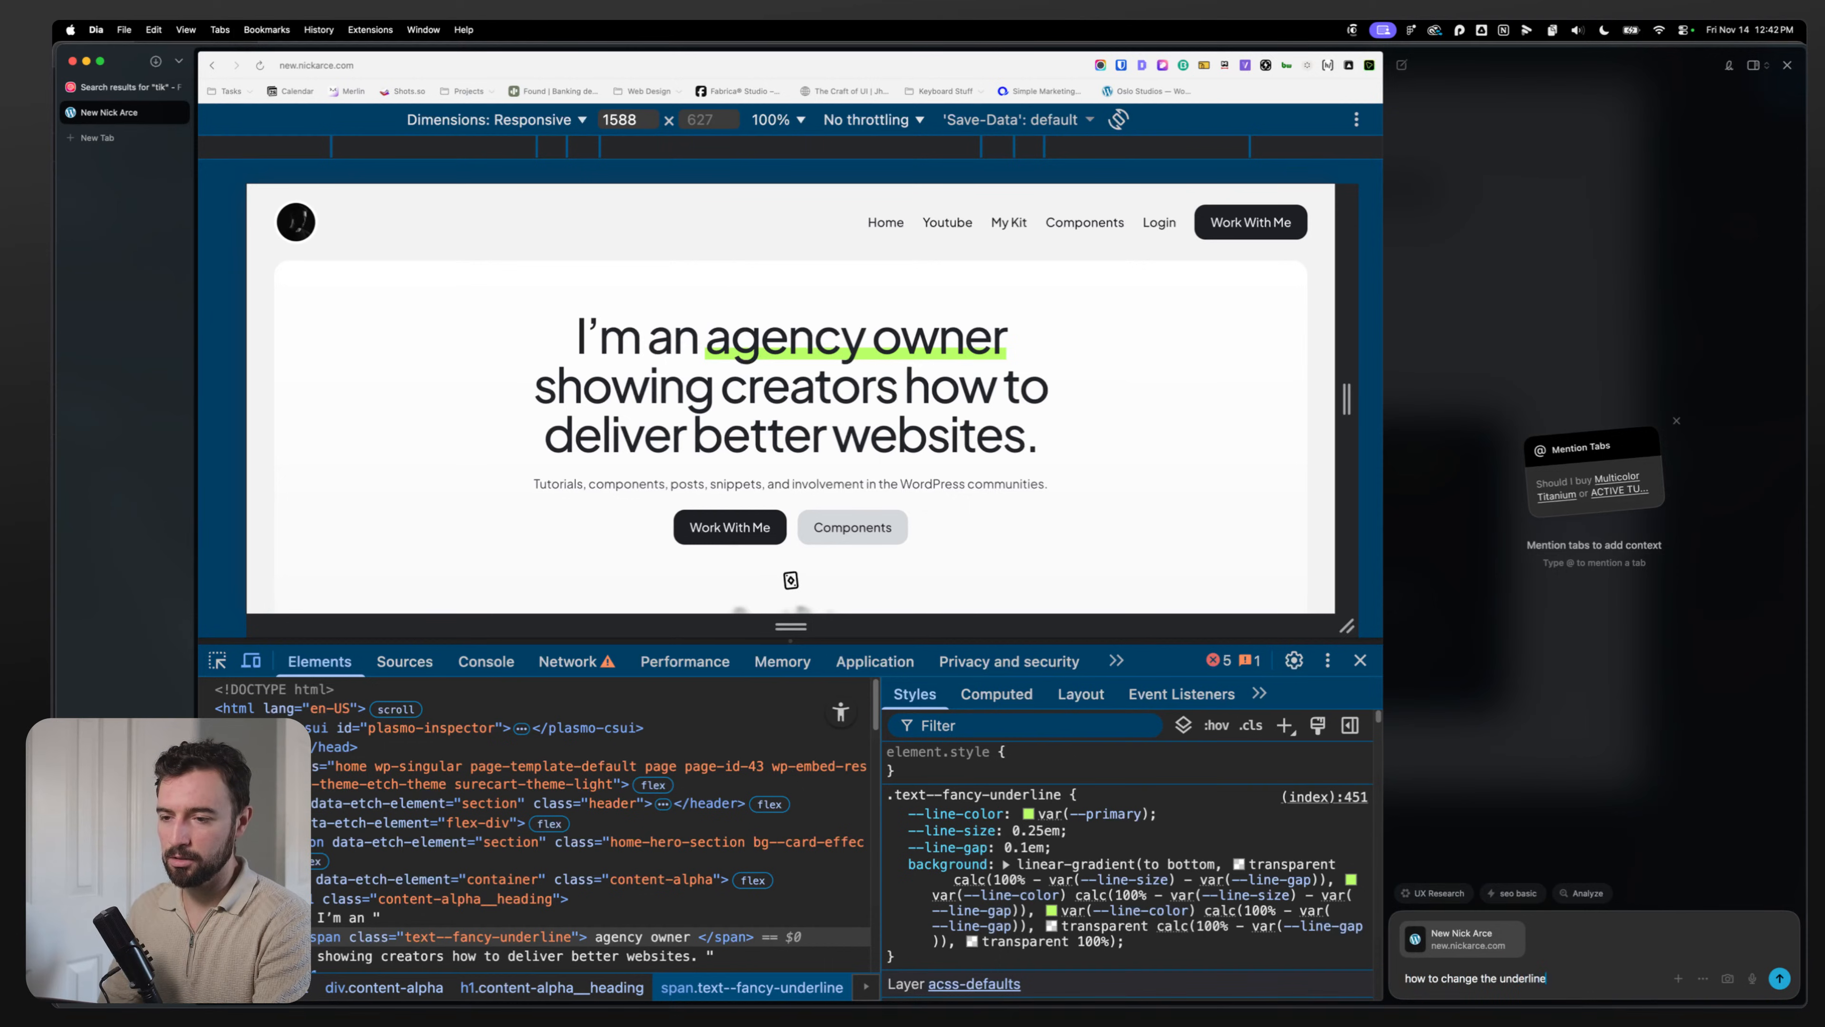
{"action": "type", "text": " css offset?"}
{"action": "key", "text": "Return"}
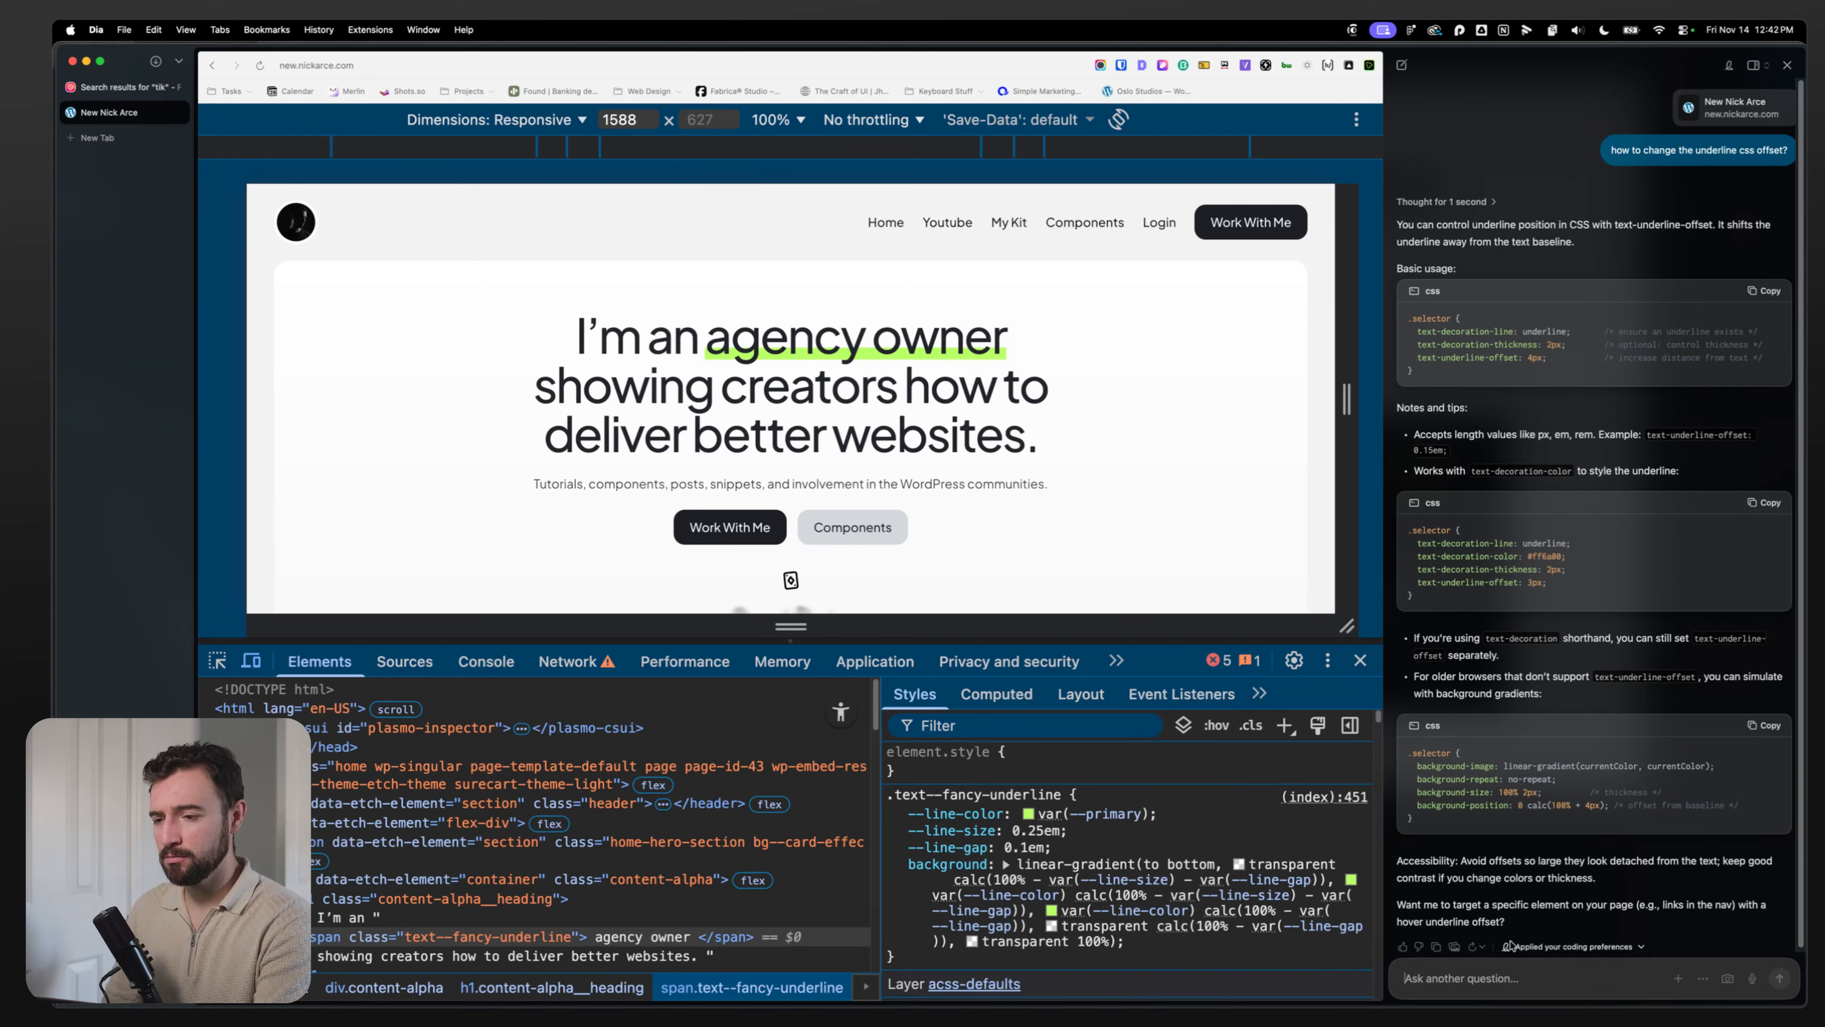
{"action": "type", "text": "Can you do a negative value?"}
{"action": "key", "text": "Return"}
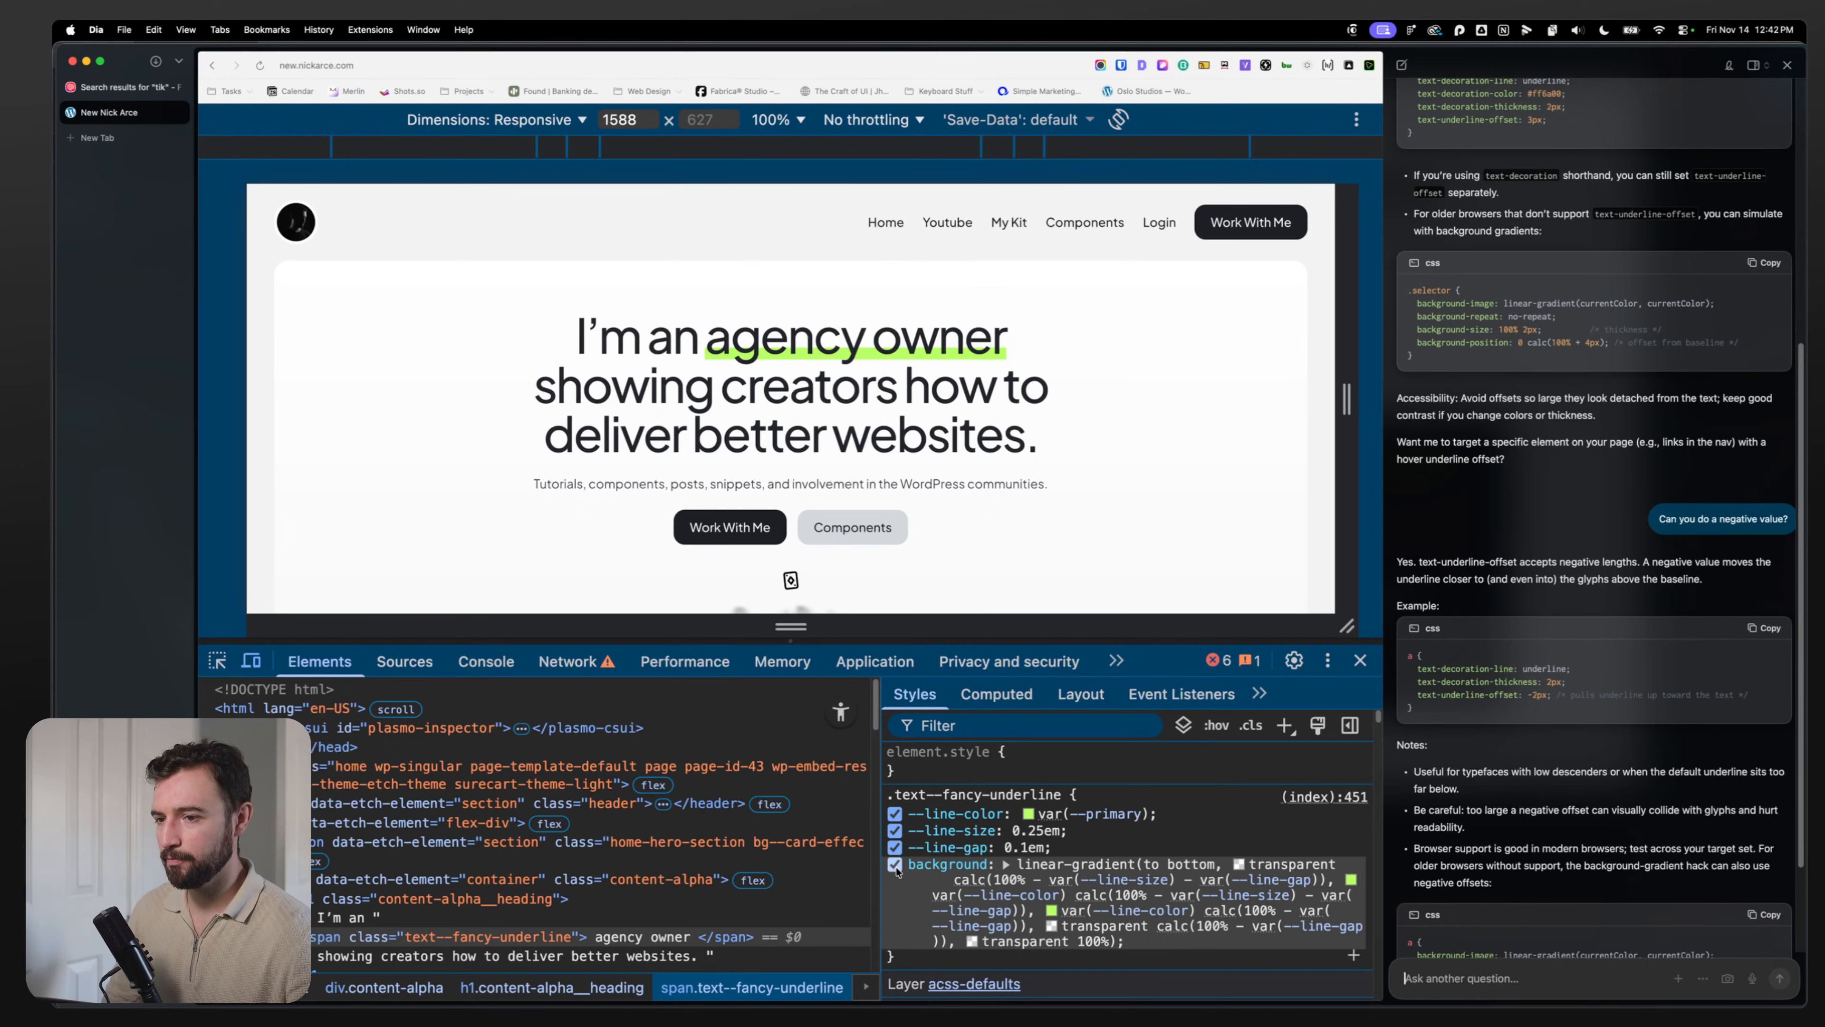
Step: In .text--fancy-underline, disable the background gradient and add text-decoration-line: underline, text-decoration-thickness: 2px and text-underline-offset: -2px from the chat's example
{"action": "left_click_drag", "start_coordinate": [1741, 693], "coordinate": [1416, 668]}
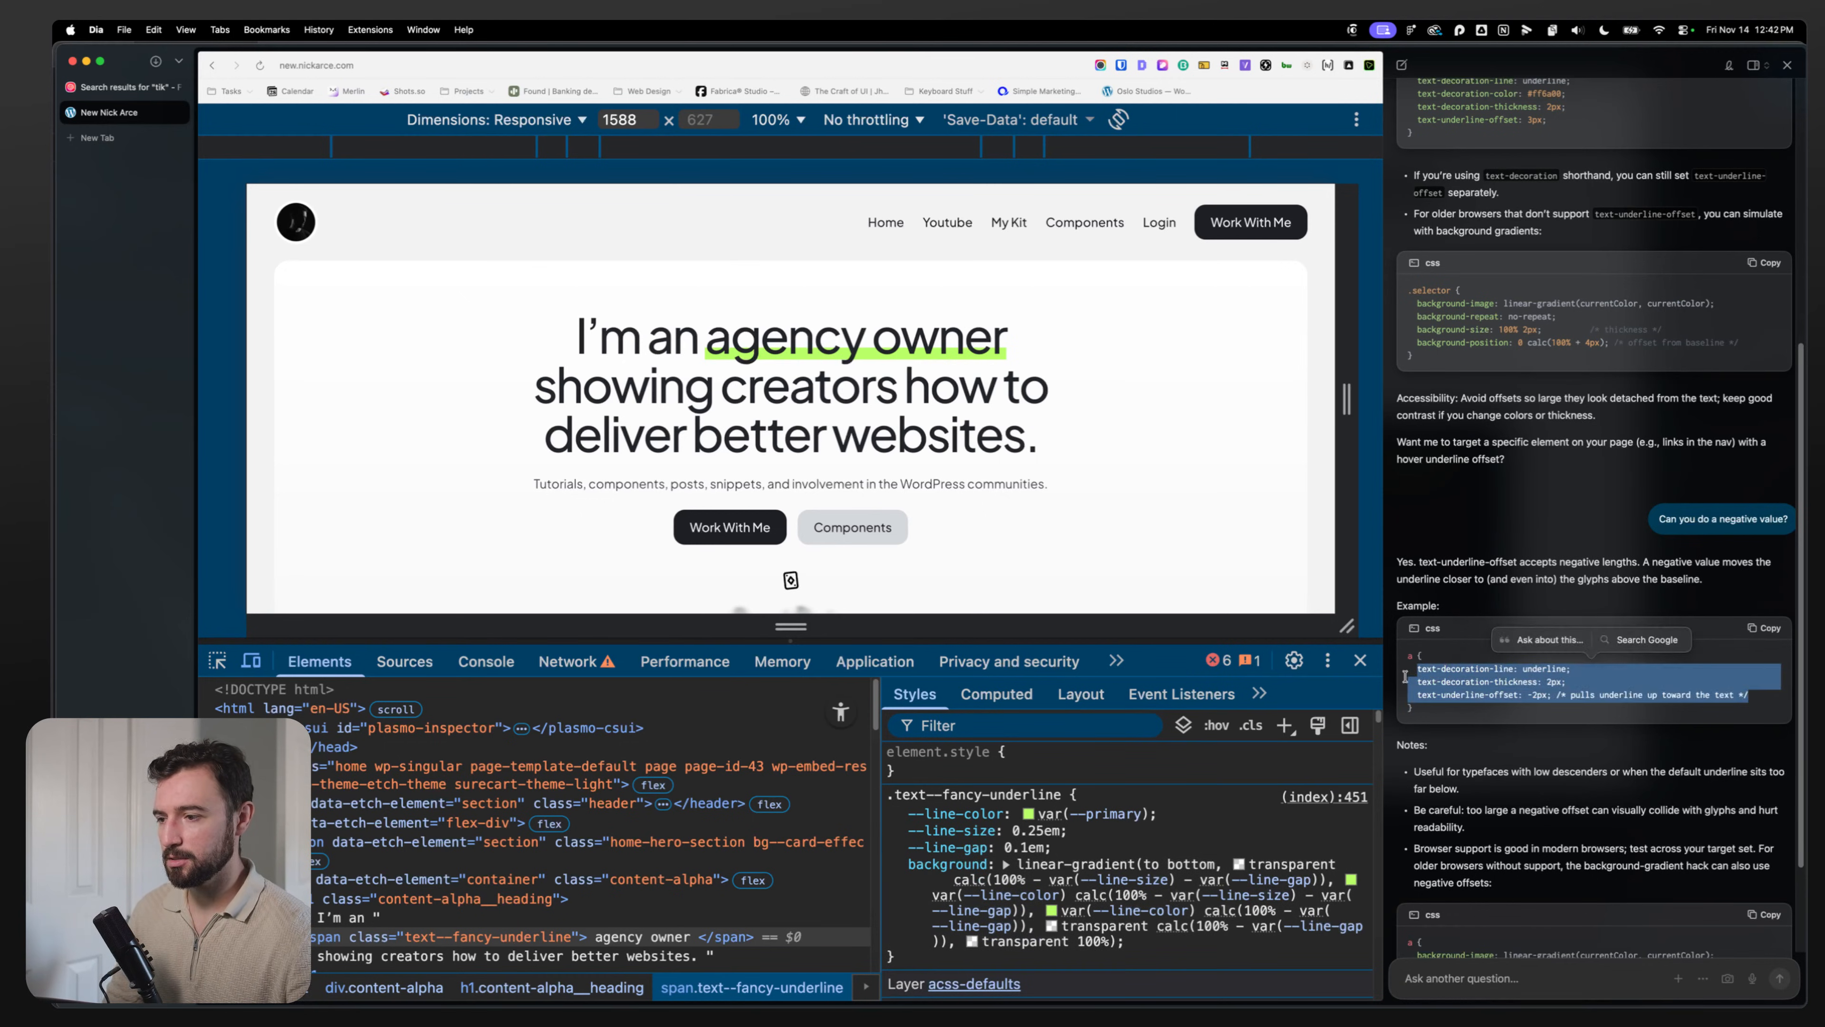
{"action": "left_click", "coordinate": [894, 865]}
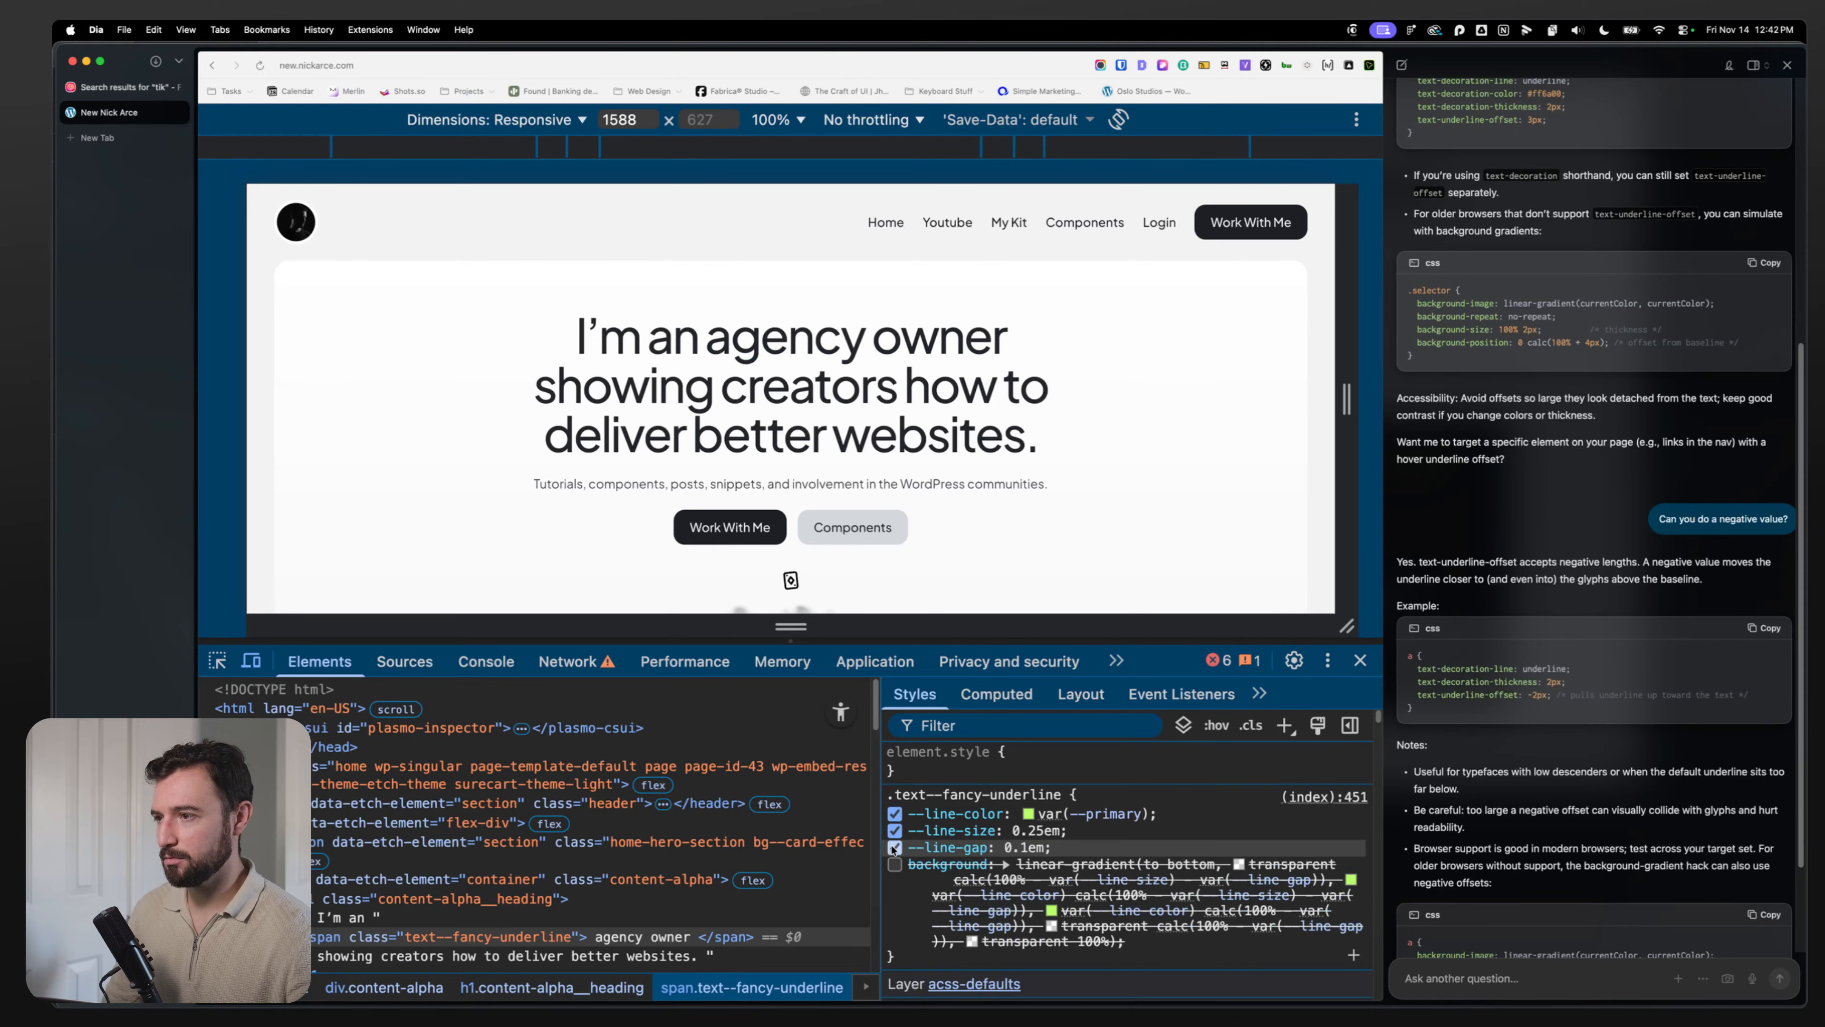
{"action": "left_click", "coordinate": [1171, 952]}
{"action": "type", "text": "text-decoration-line: underline; text-decoration-thickness: 2px; text-underline-offset: -2px;"}
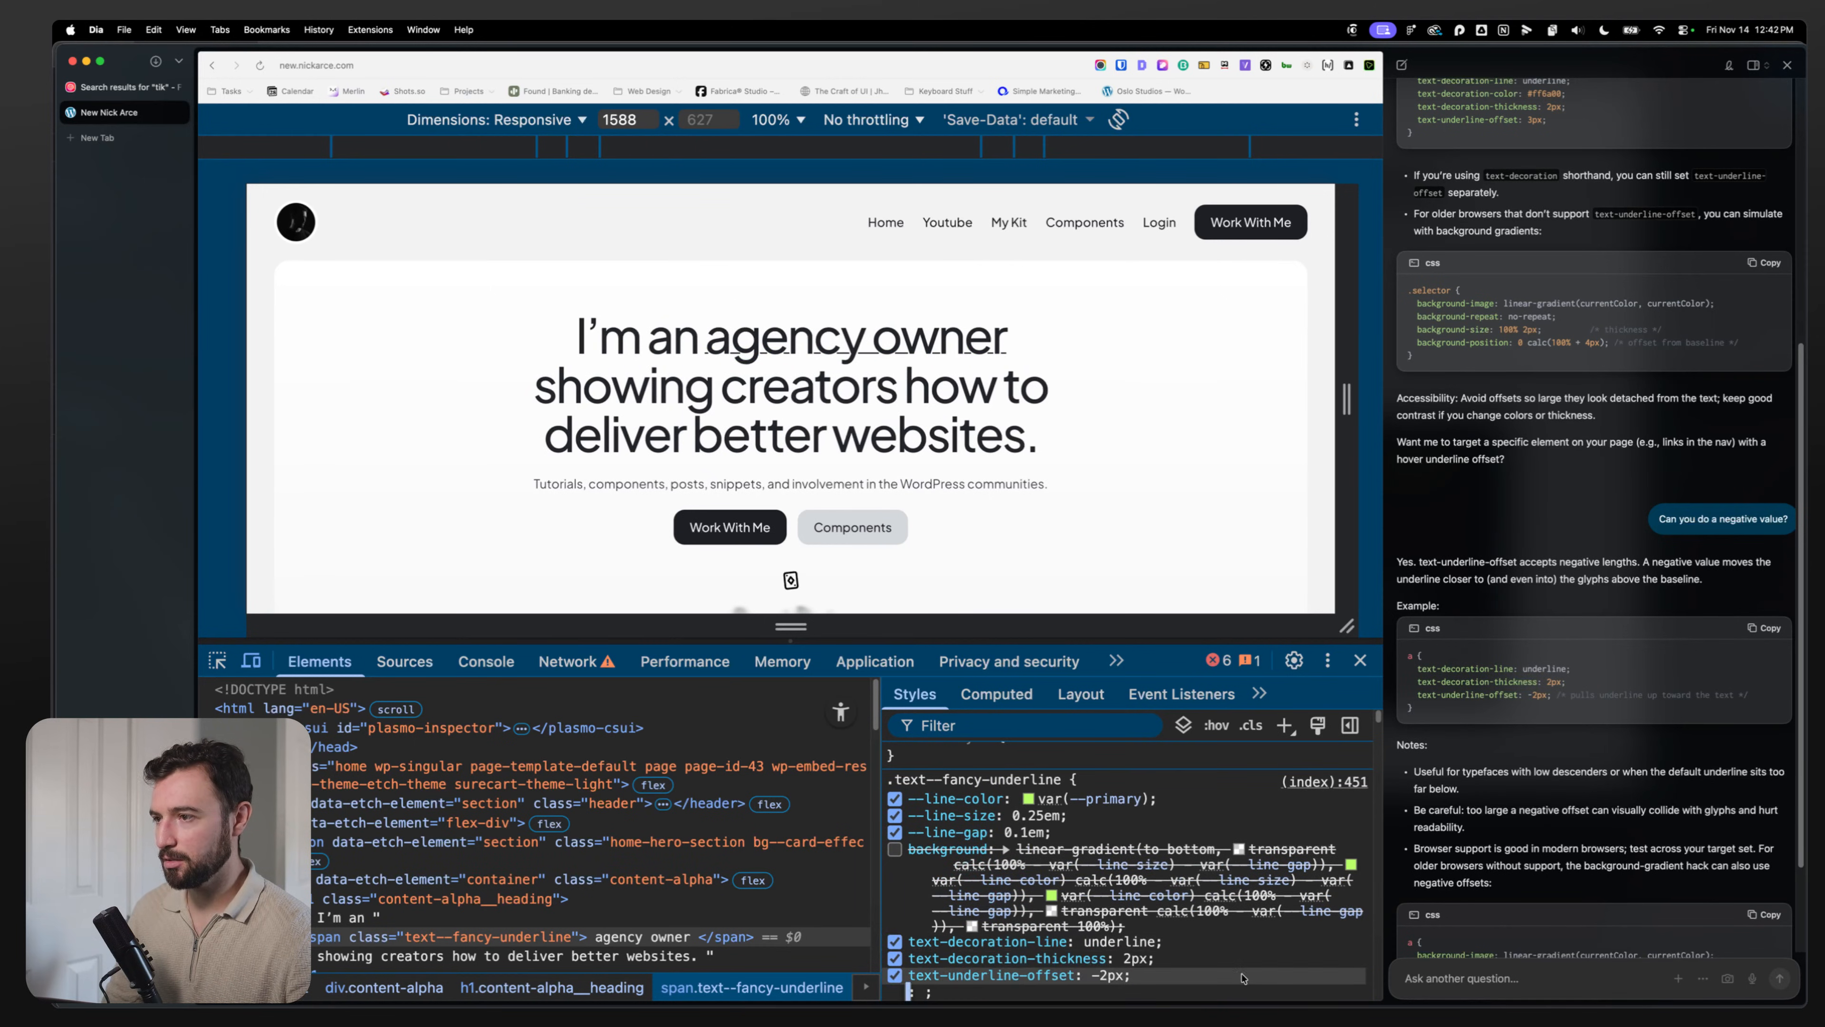
{"action": "key", "text": "Escape"}
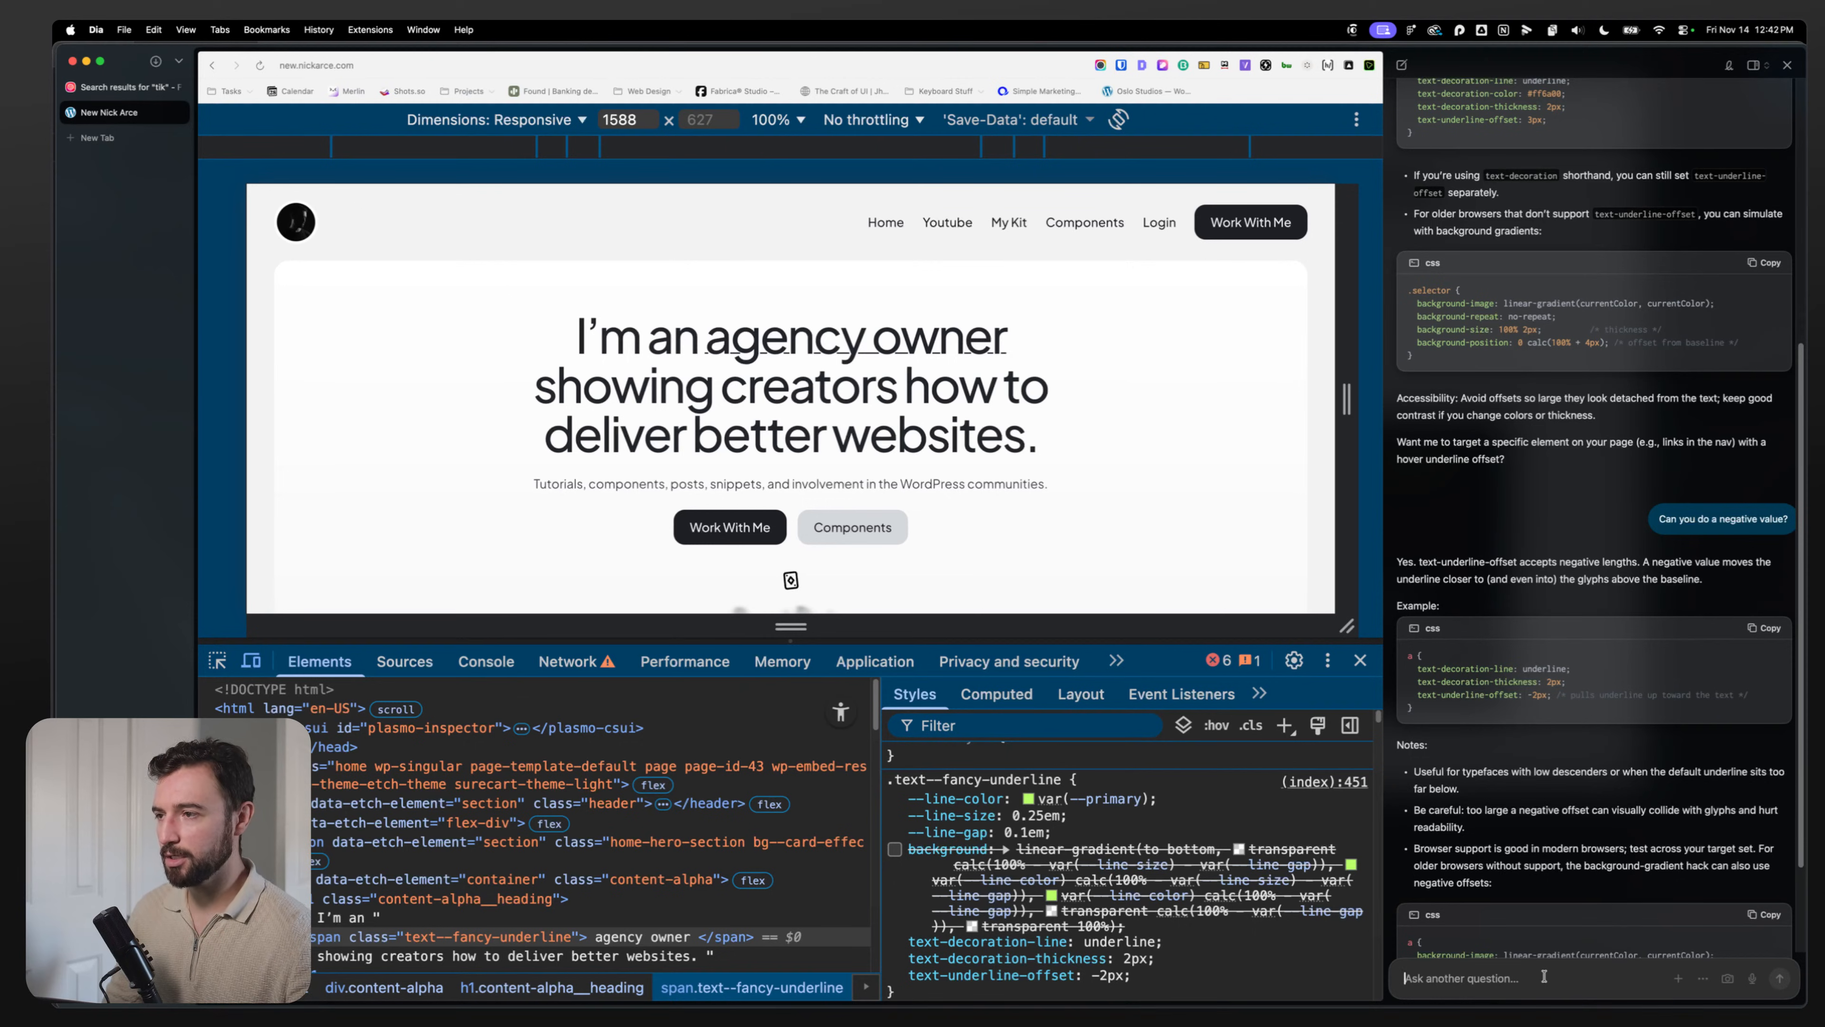
Step: Ask the chat how to set the underline to not visually break underneath each letter, and read the first suggestion
{"action": "type", "text": "How can I set the underline to not break or not have a visual break underneath each letter?"}
{"action": "key", "text": "Return"}
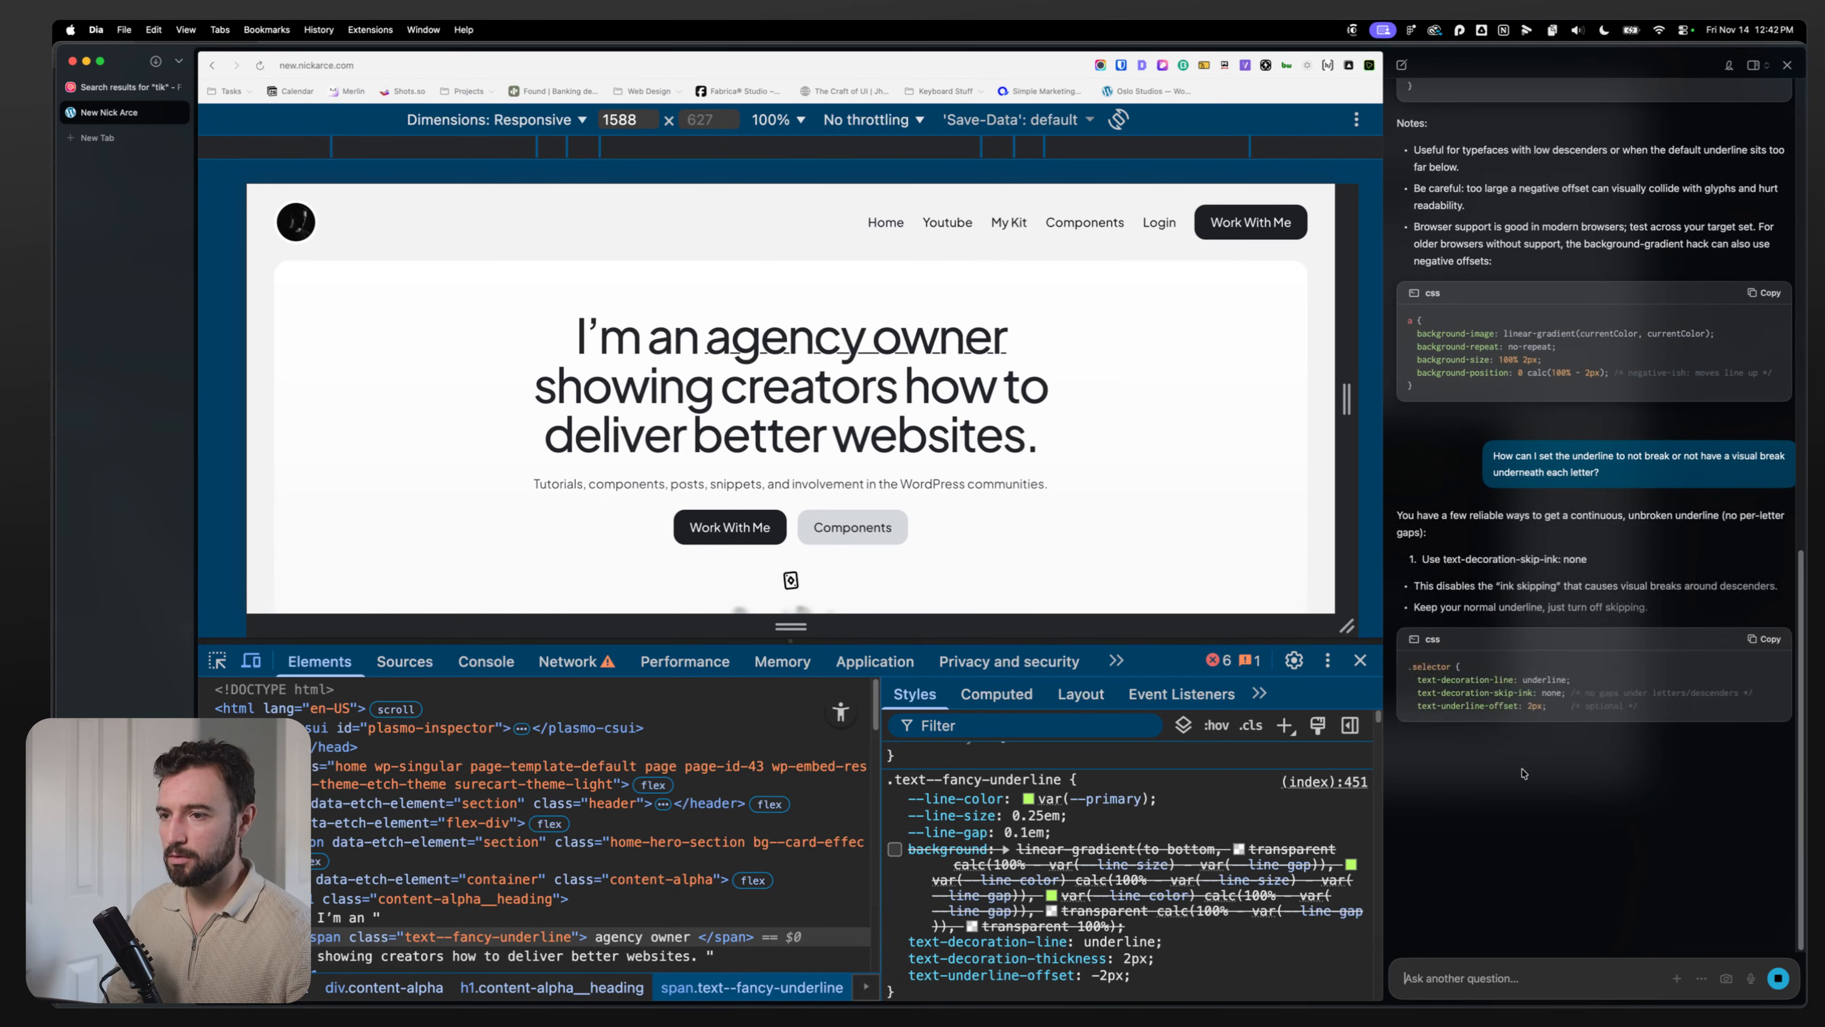
{"action": "mouse_move", "coordinate": [1443, 559]}
{"action": "left_mouse_down"}
{"action": "mouse_move", "coordinate": [1575, 558]}
{"action": "mouse_move", "coordinate": [1593, 590]}
{"action": "left_mouse_up"}
{"action": "left_click", "coordinate": [1432, 587]}
{"action": "left_click", "coordinate": [1648, 607]}
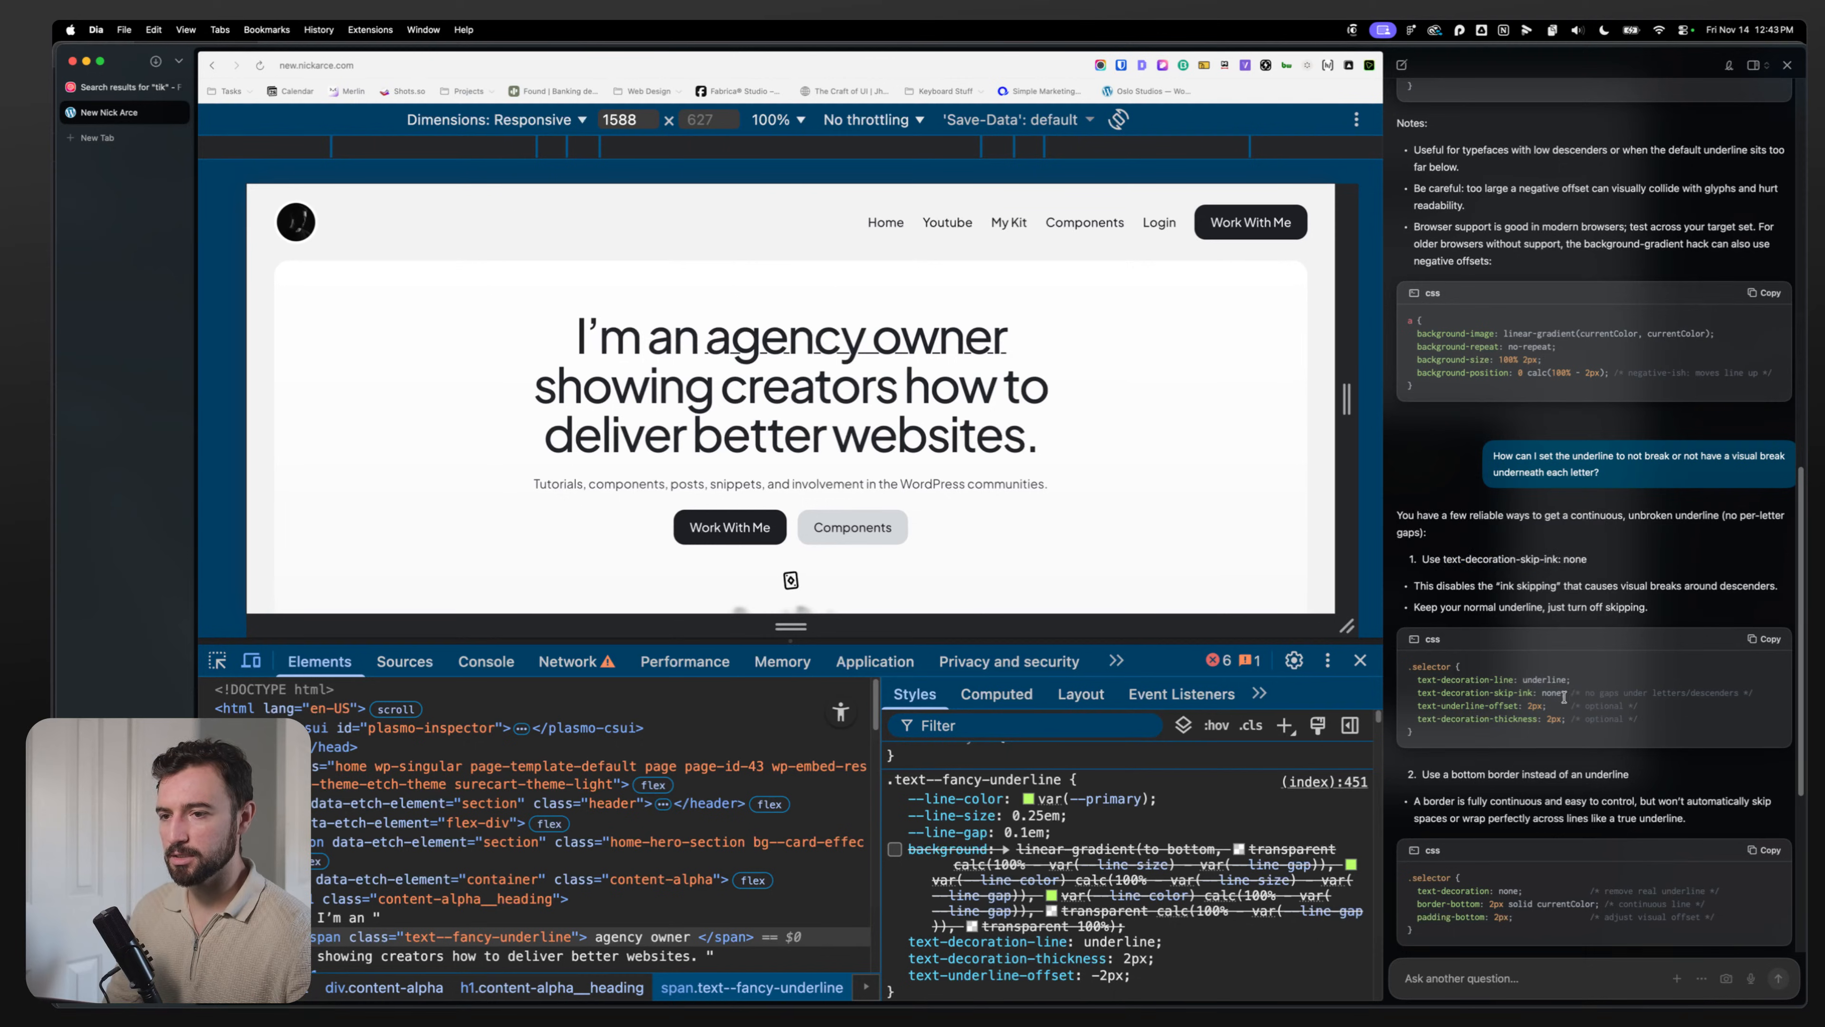
Step: Copy text-decoration-skip-ink: none from the chat's example into the .text--fancy-underline rule
{"action": "left_click_drag", "start_coordinate": [1564, 694], "coordinate": [1415, 693]}
{"action": "key", "text": "super+c"}
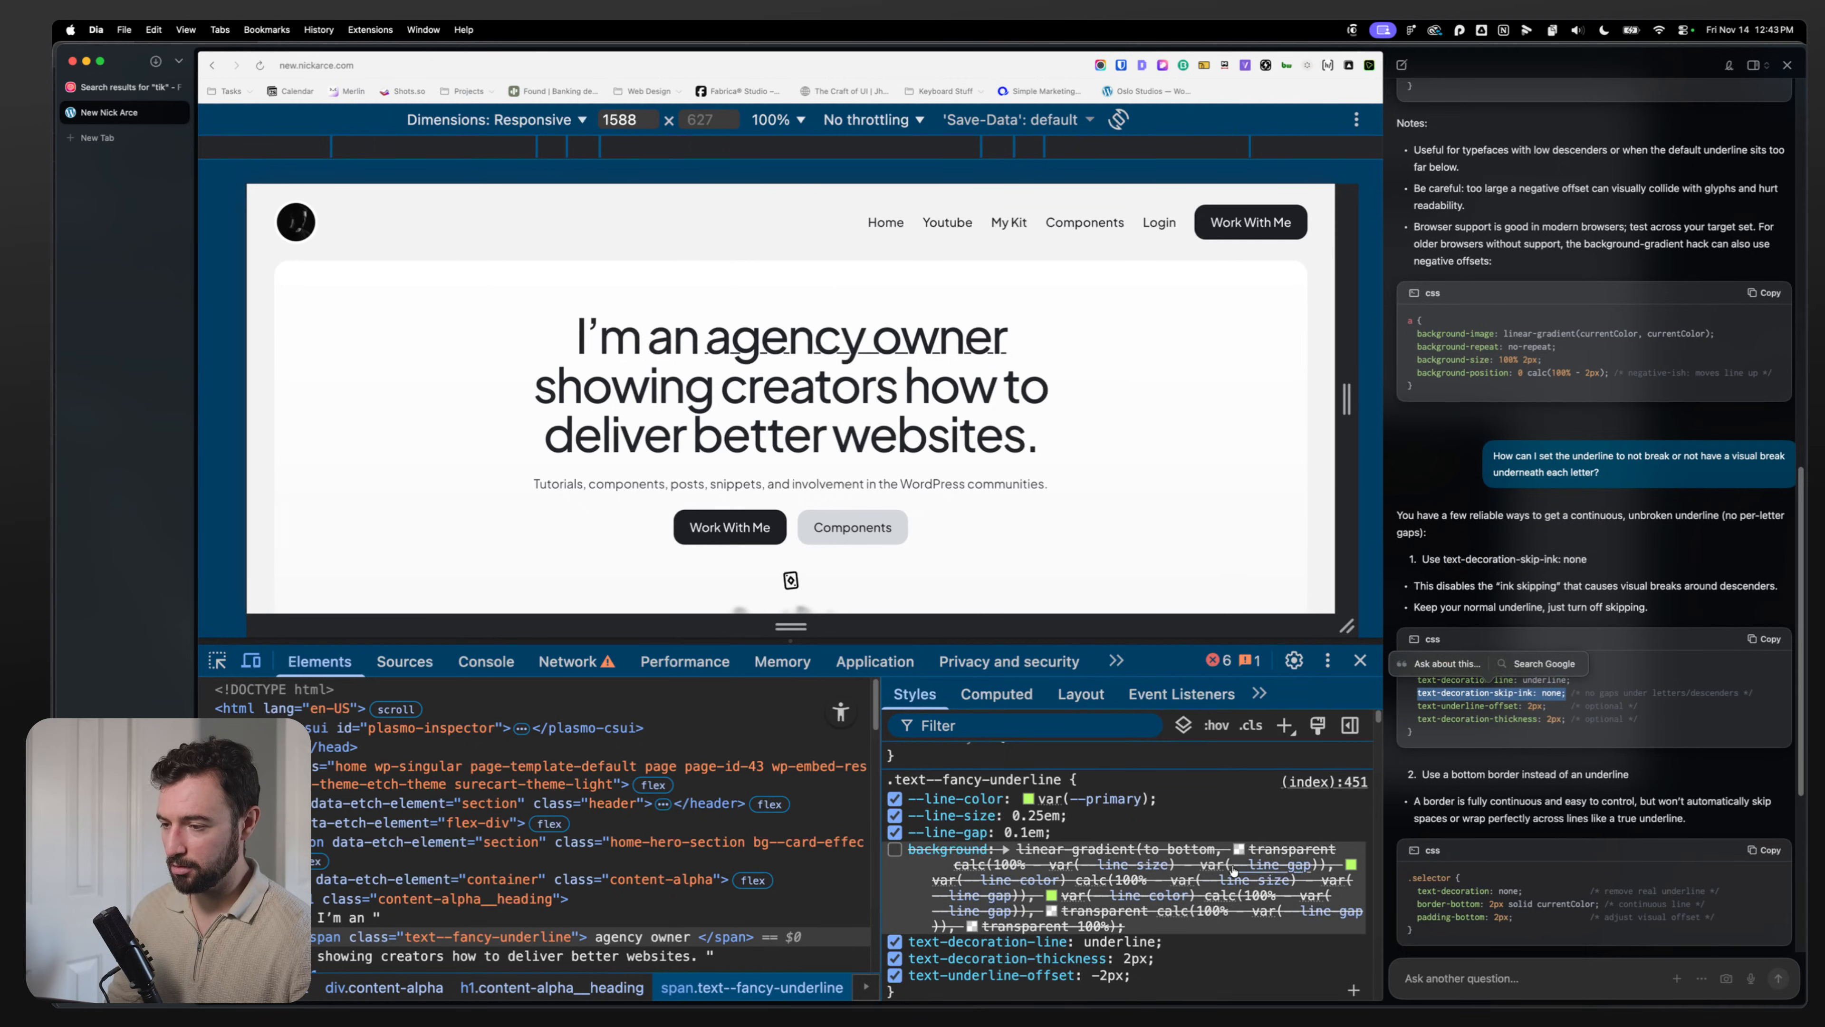
{"action": "left_click", "coordinate": [1148, 981]}
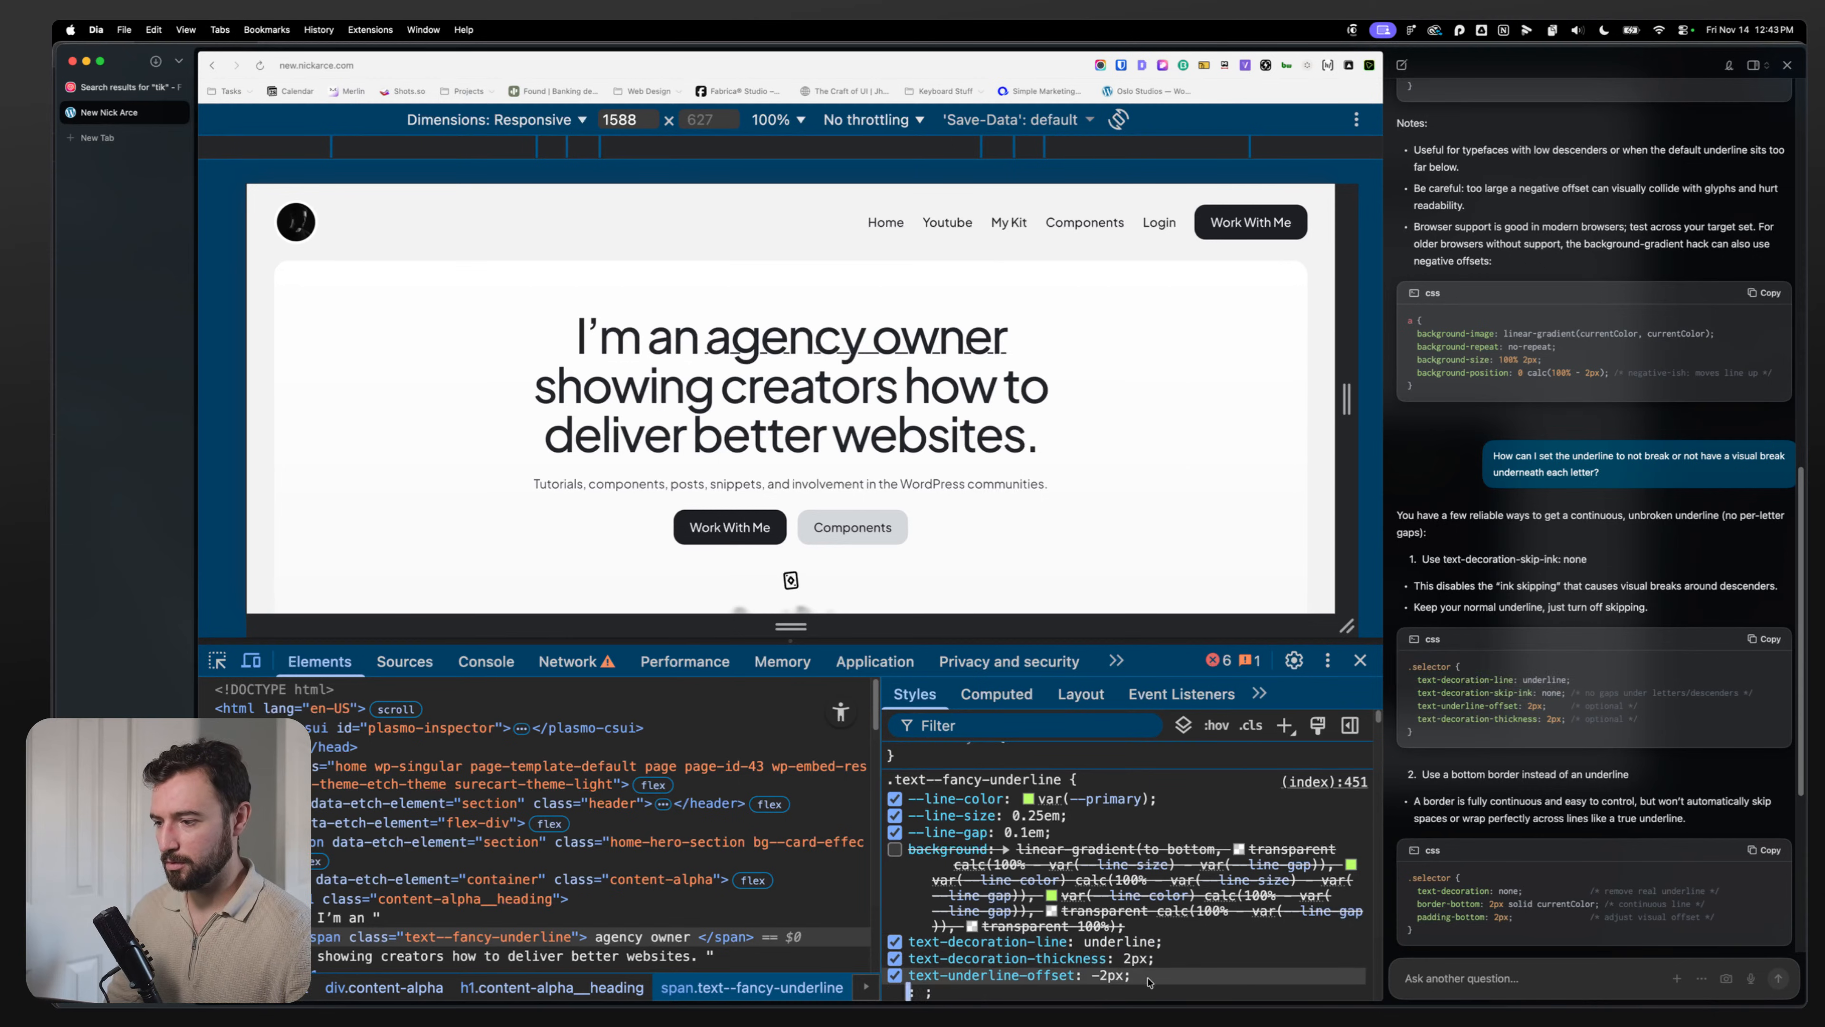
{"action": "key", "text": "super+v"}
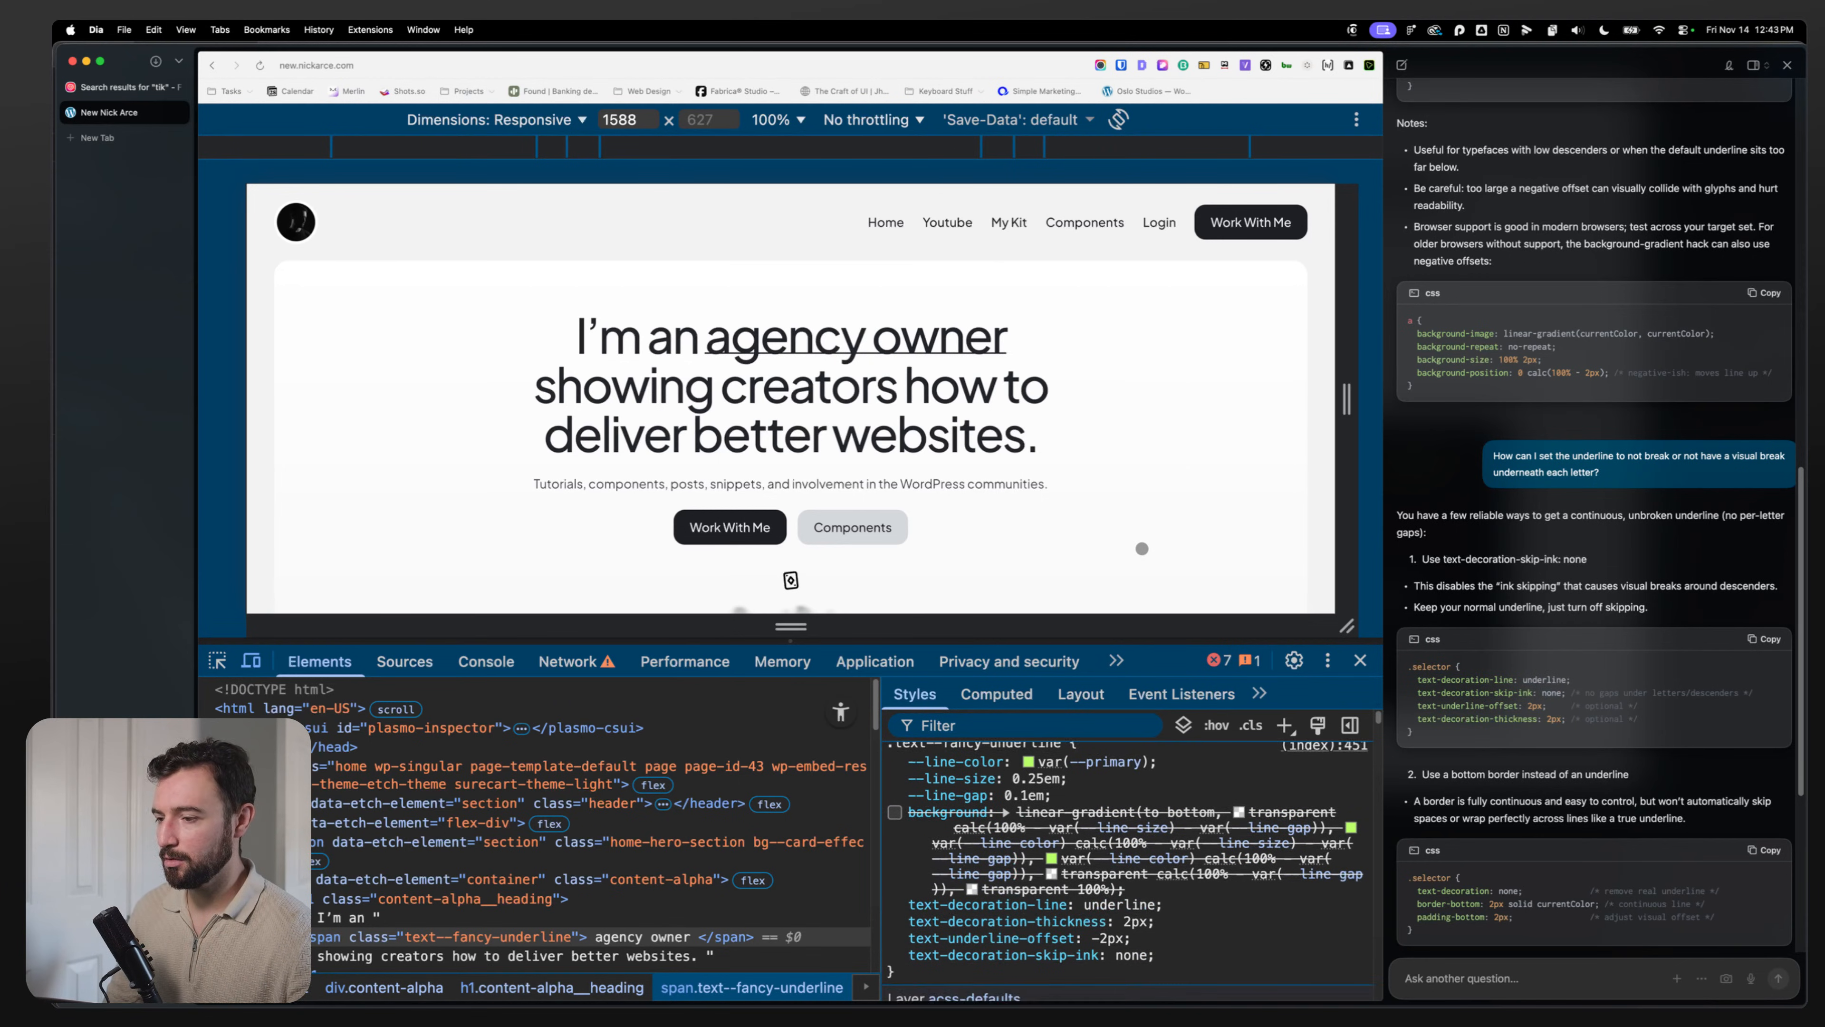
Step: Set text-decoration-thickness to 4px in the .text--fancy-underline rule
{"action": "left_click", "coordinate": [1134, 921]}
{"action": "key", "text": "Up"}
{"action": "key", "text": "Up"}
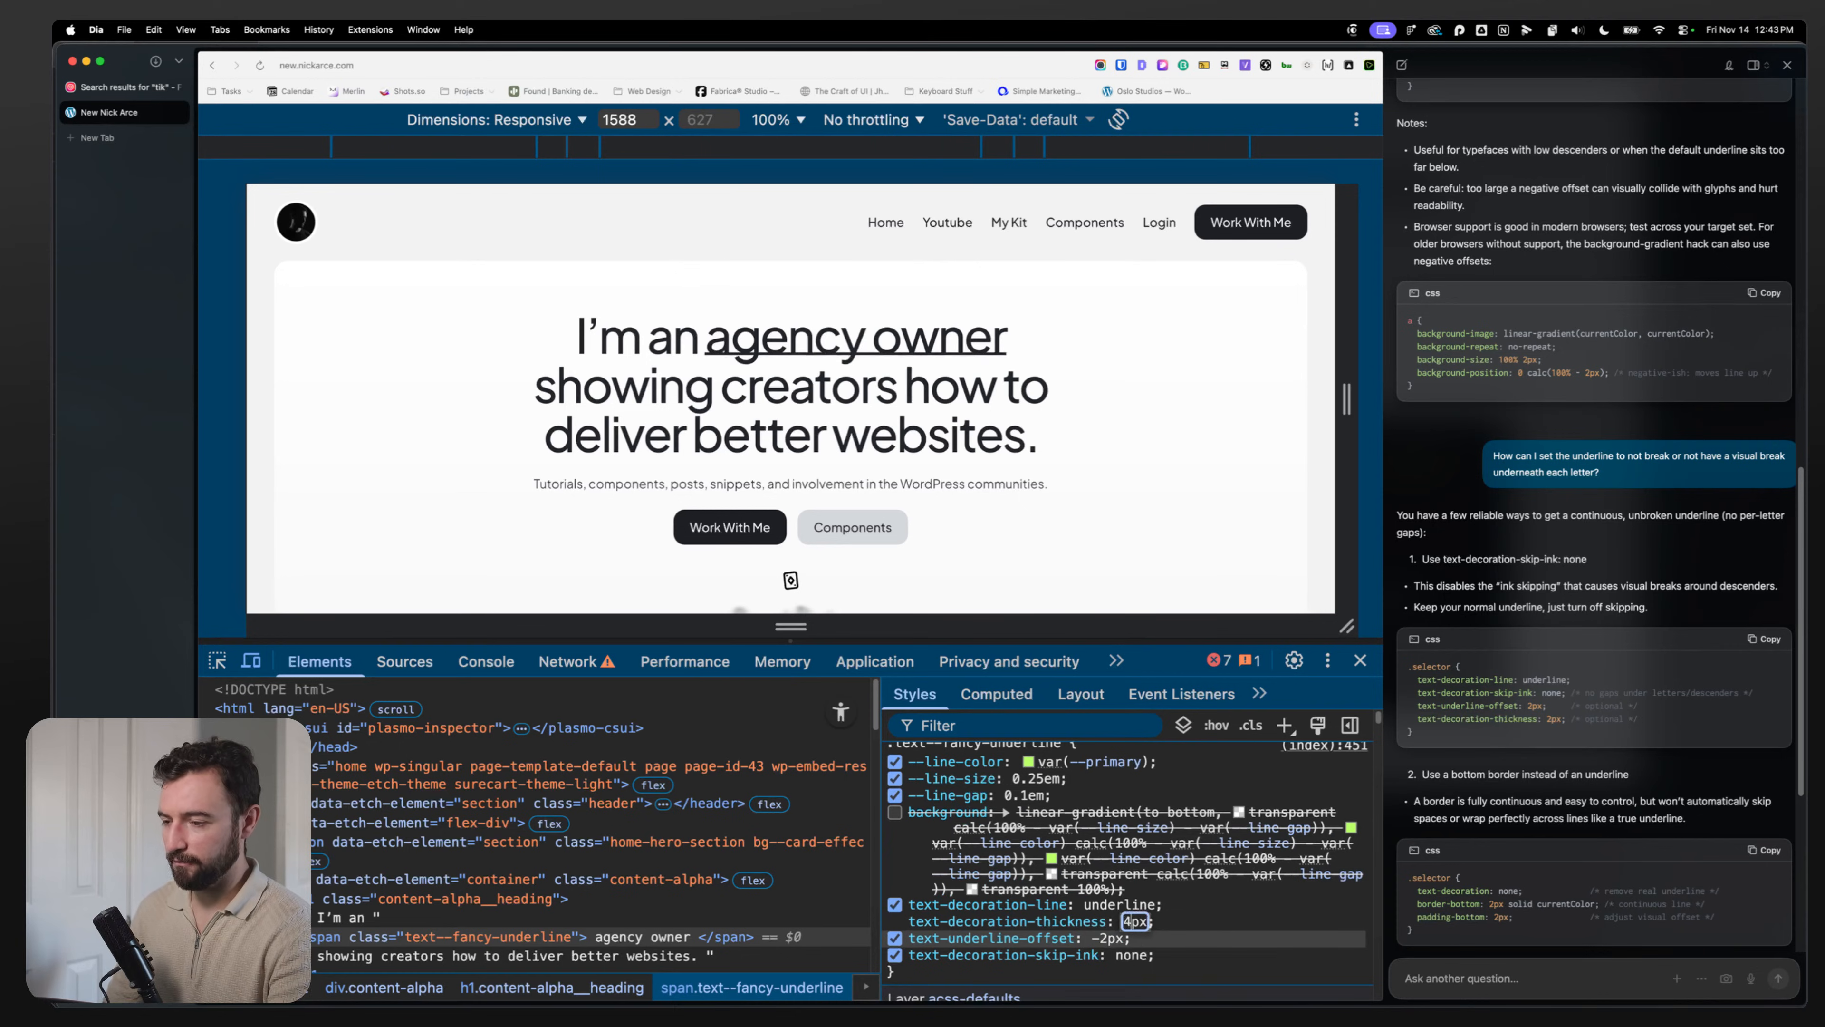
{"action": "left_click", "coordinate": [1105, 939]}
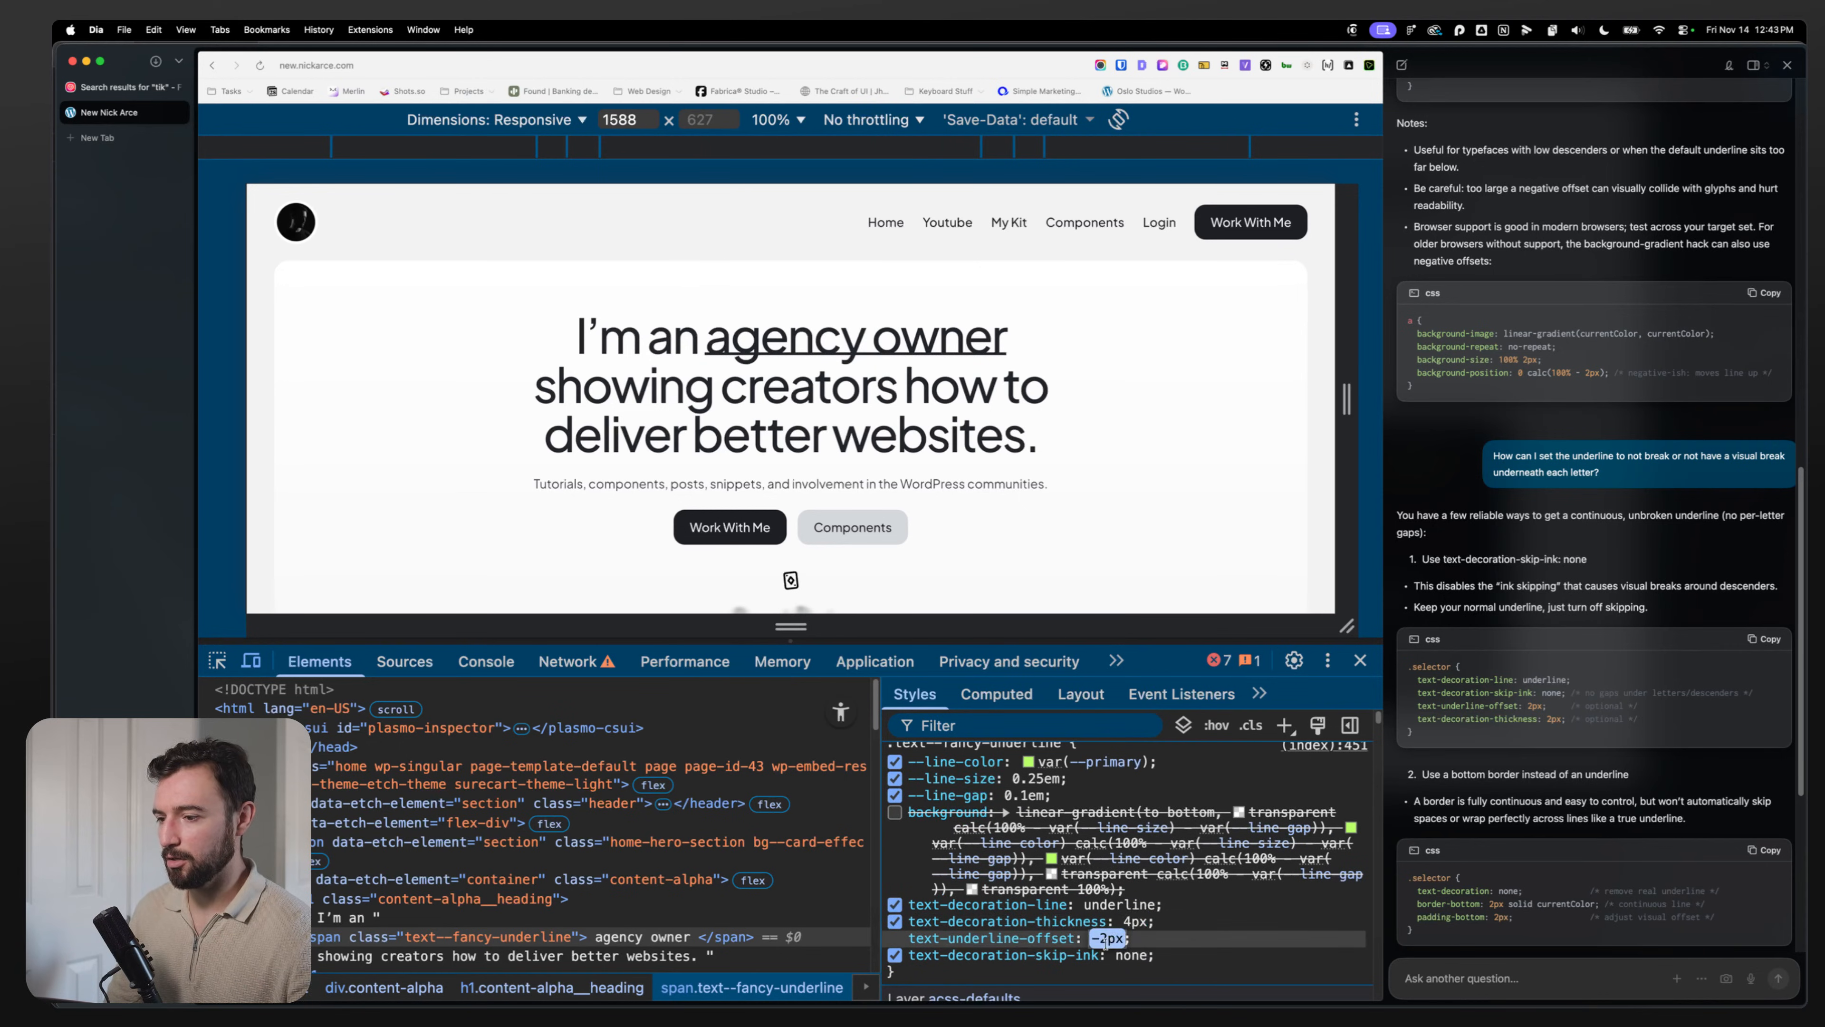
{"action": "left_click", "coordinate": [1105, 938]}
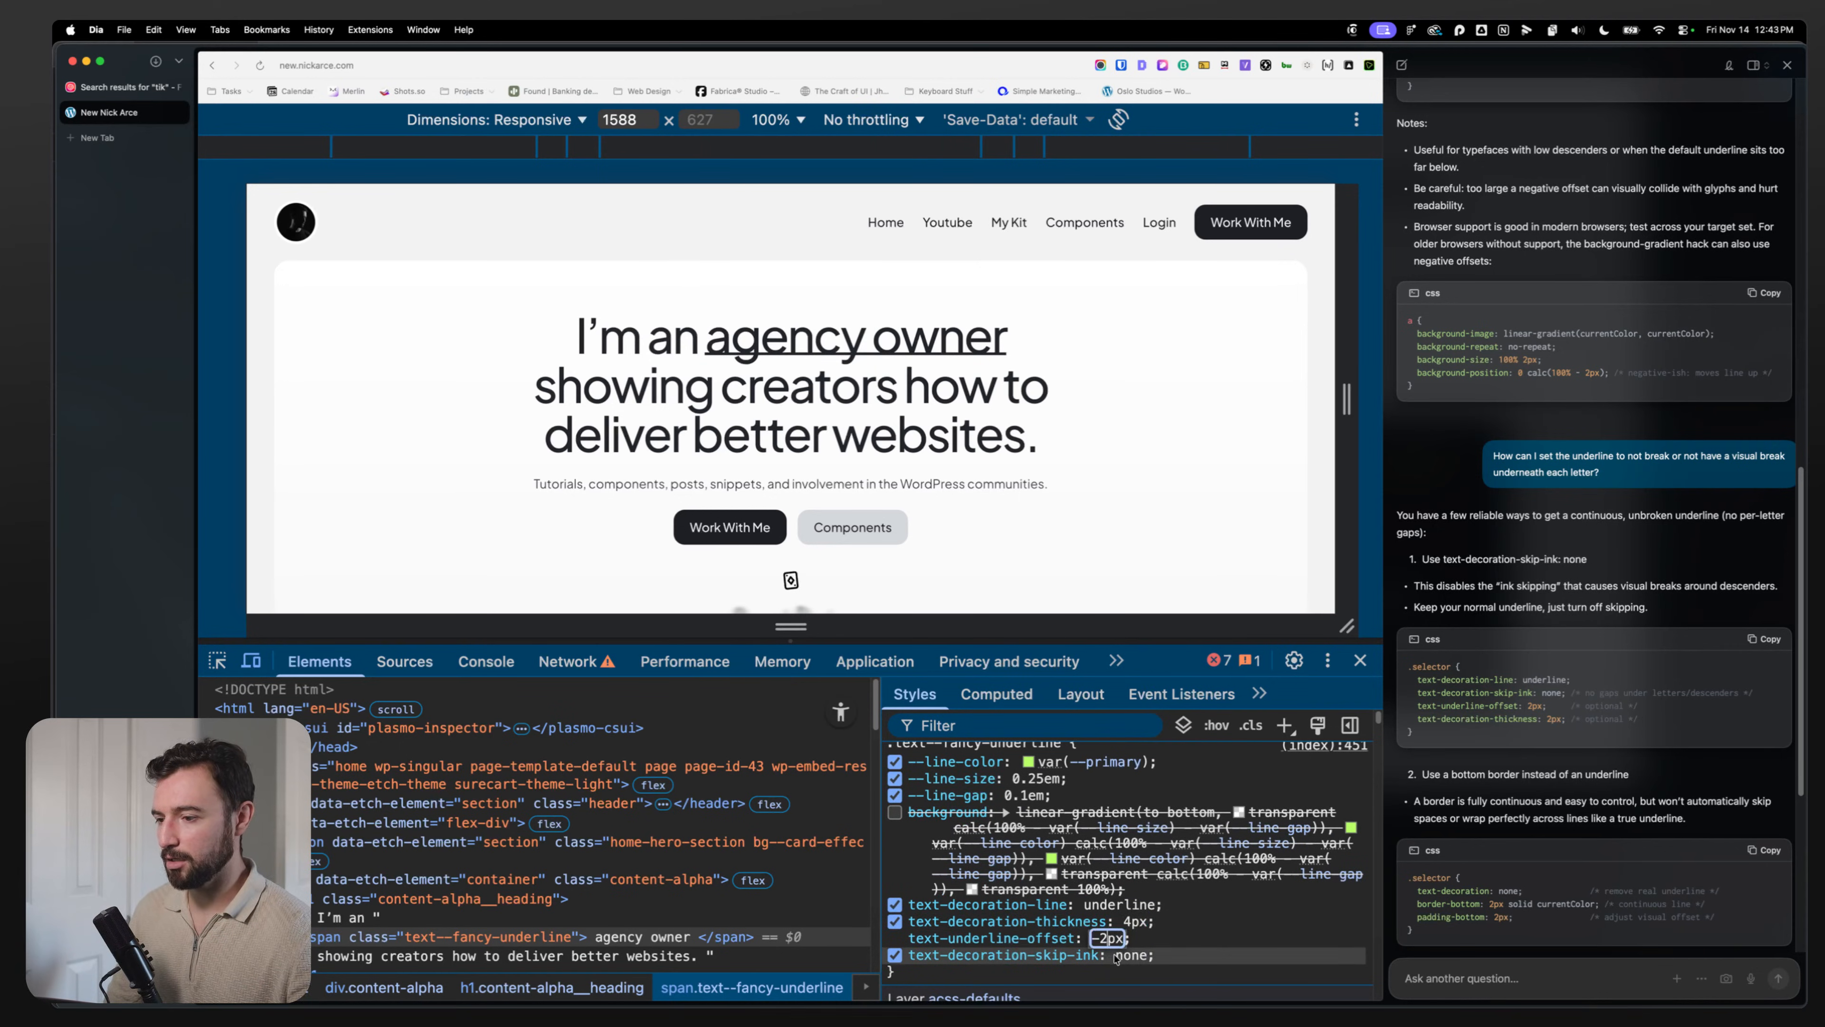
Step: Set text-decoration-thickness to 0.25em in the .text--fancy-underline rule to match the --line-size variable
{"action": "left_click", "coordinate": [1135, 922]}
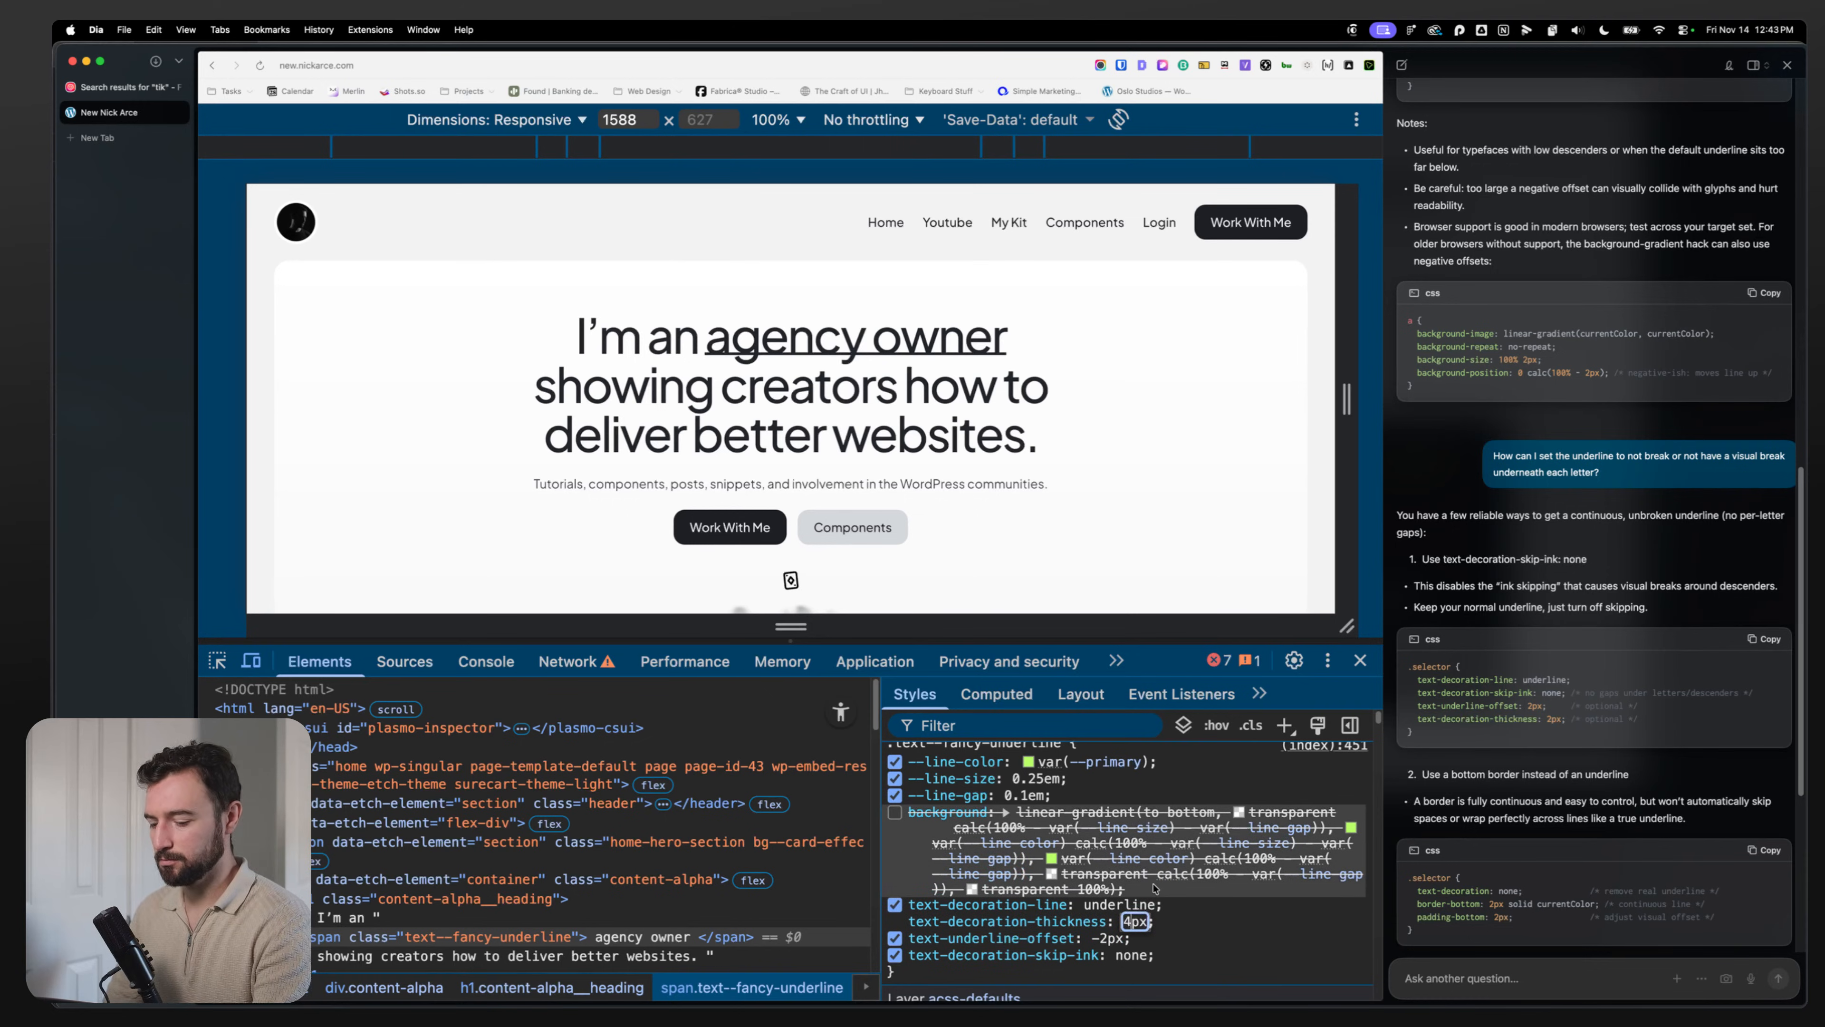
{"action": "key", "text": "BackSpace"}
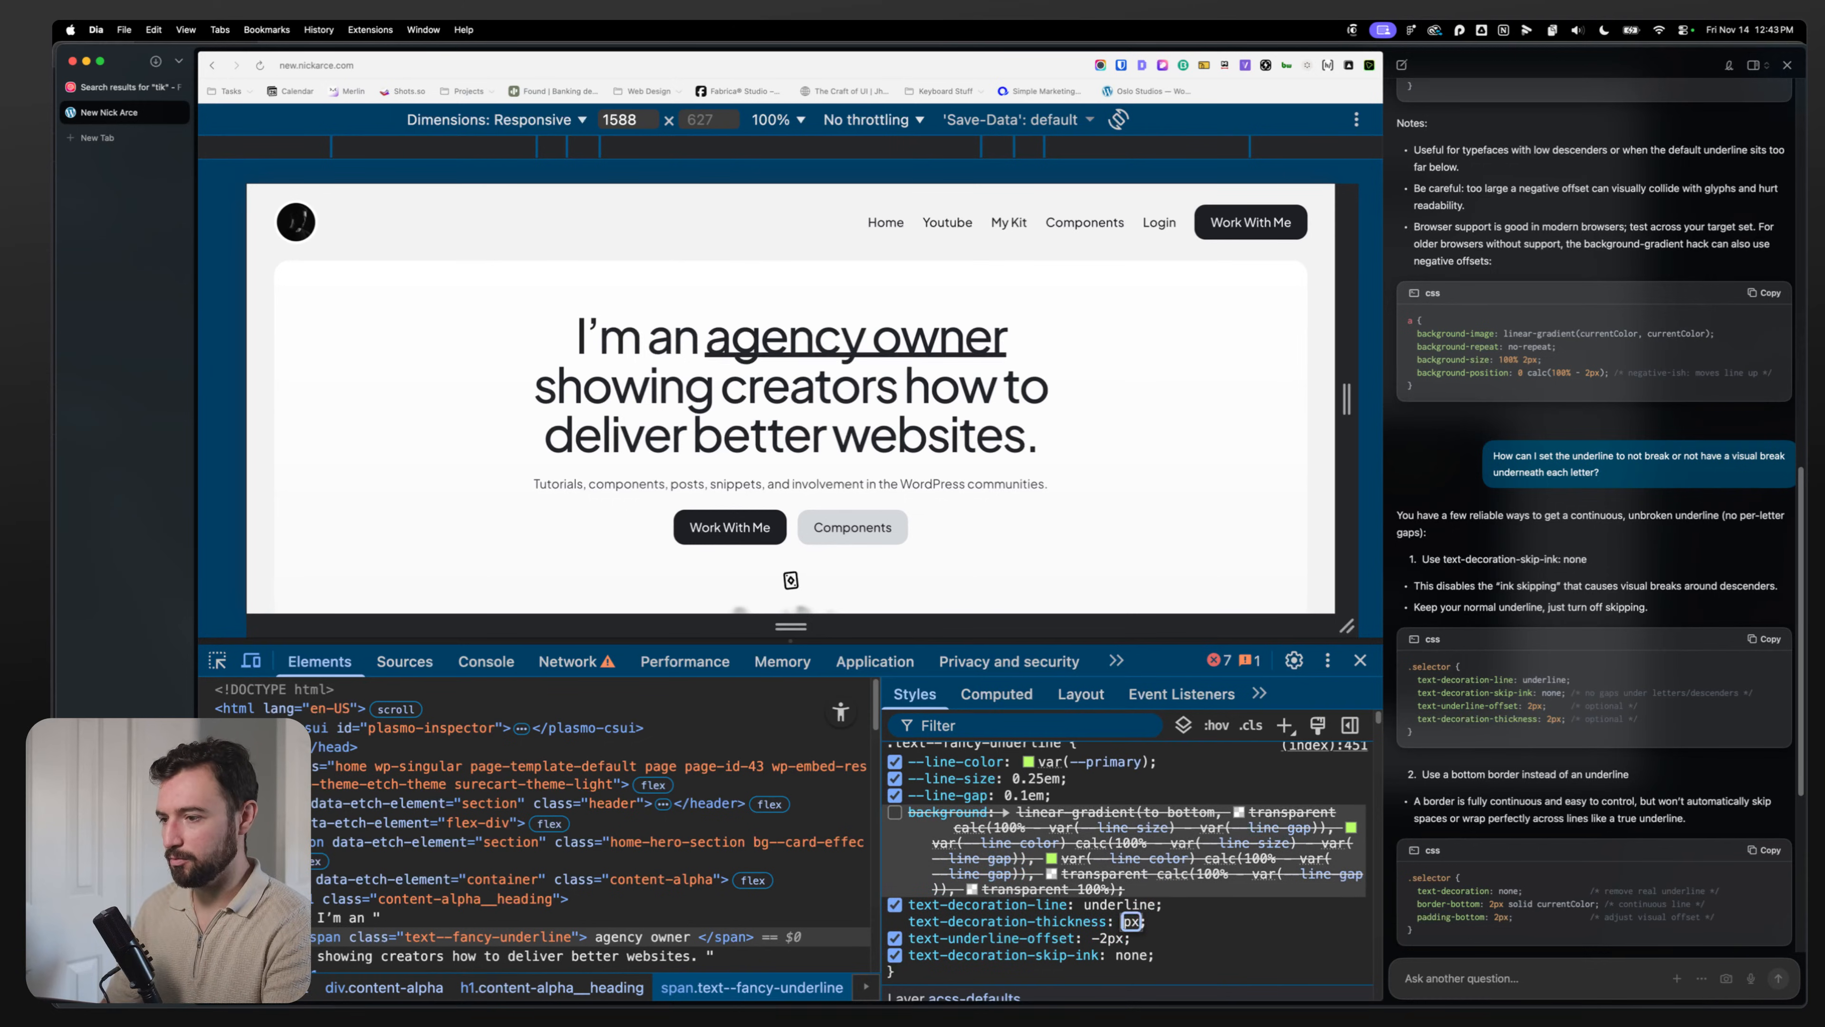
{"action": "type", "text": "0.25em"}
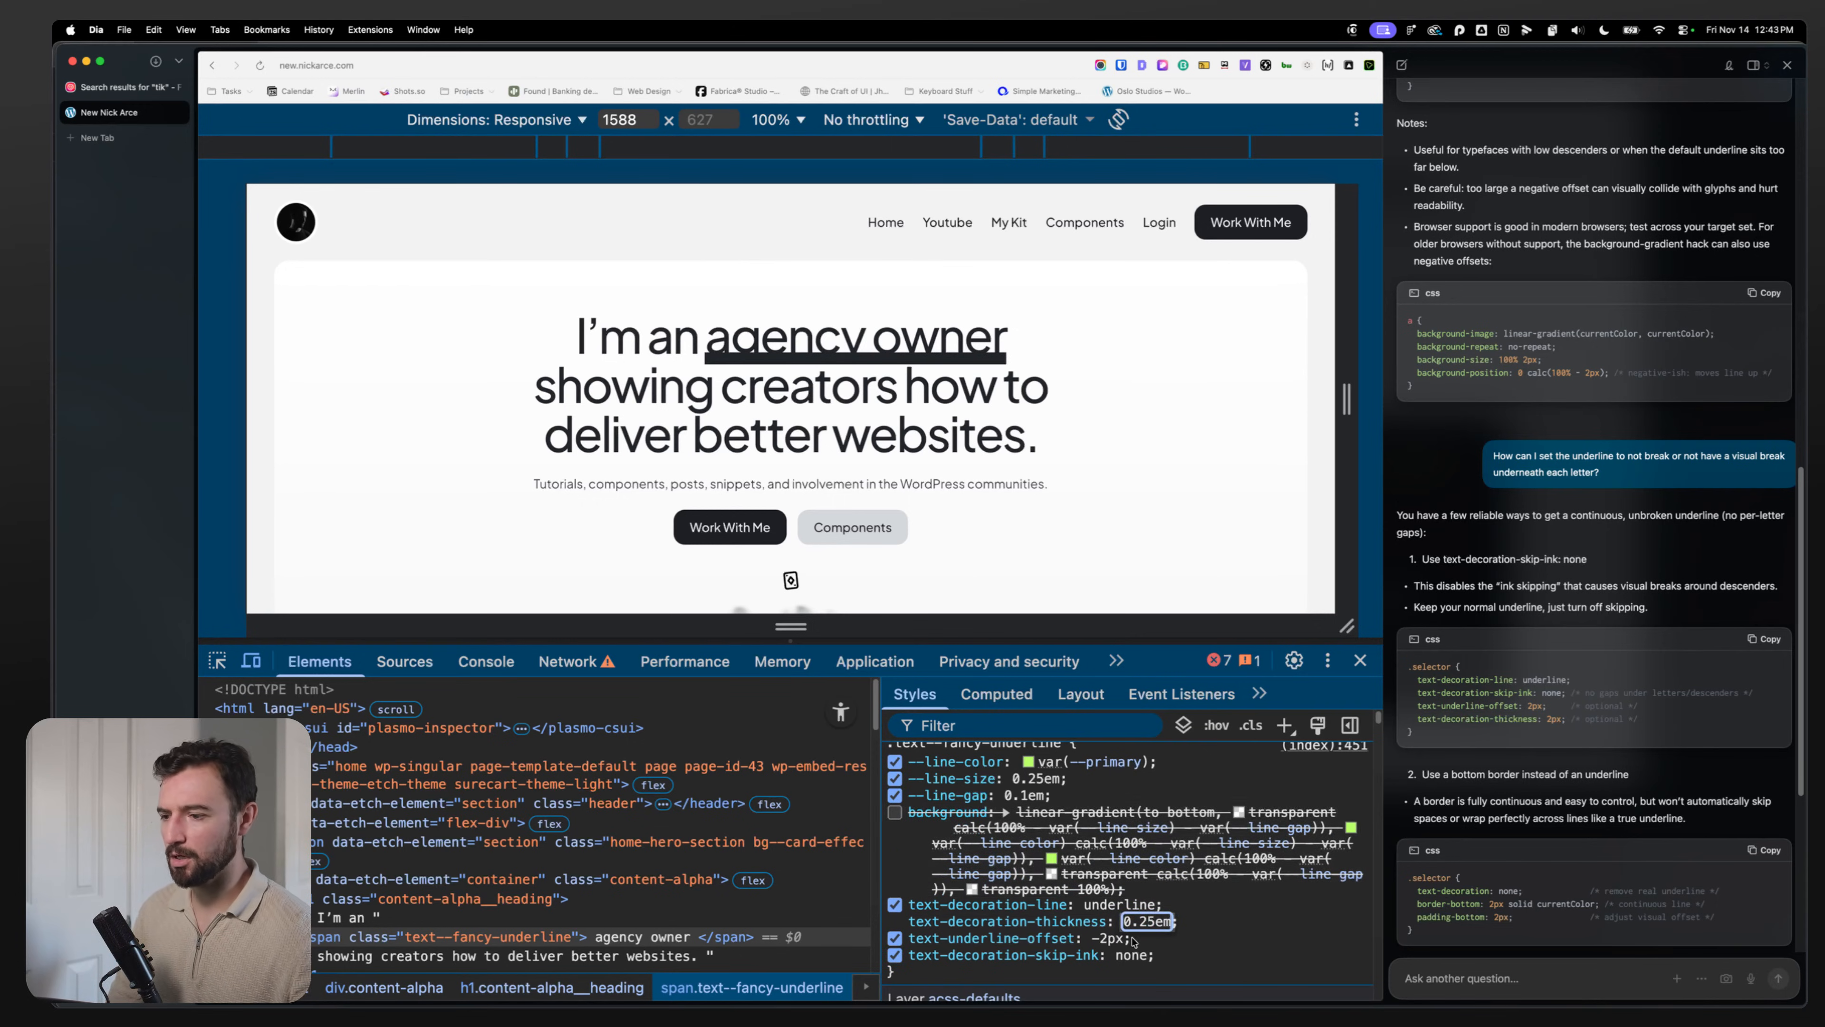
{"action": "left_click", "coordinate": [1110, 939]}
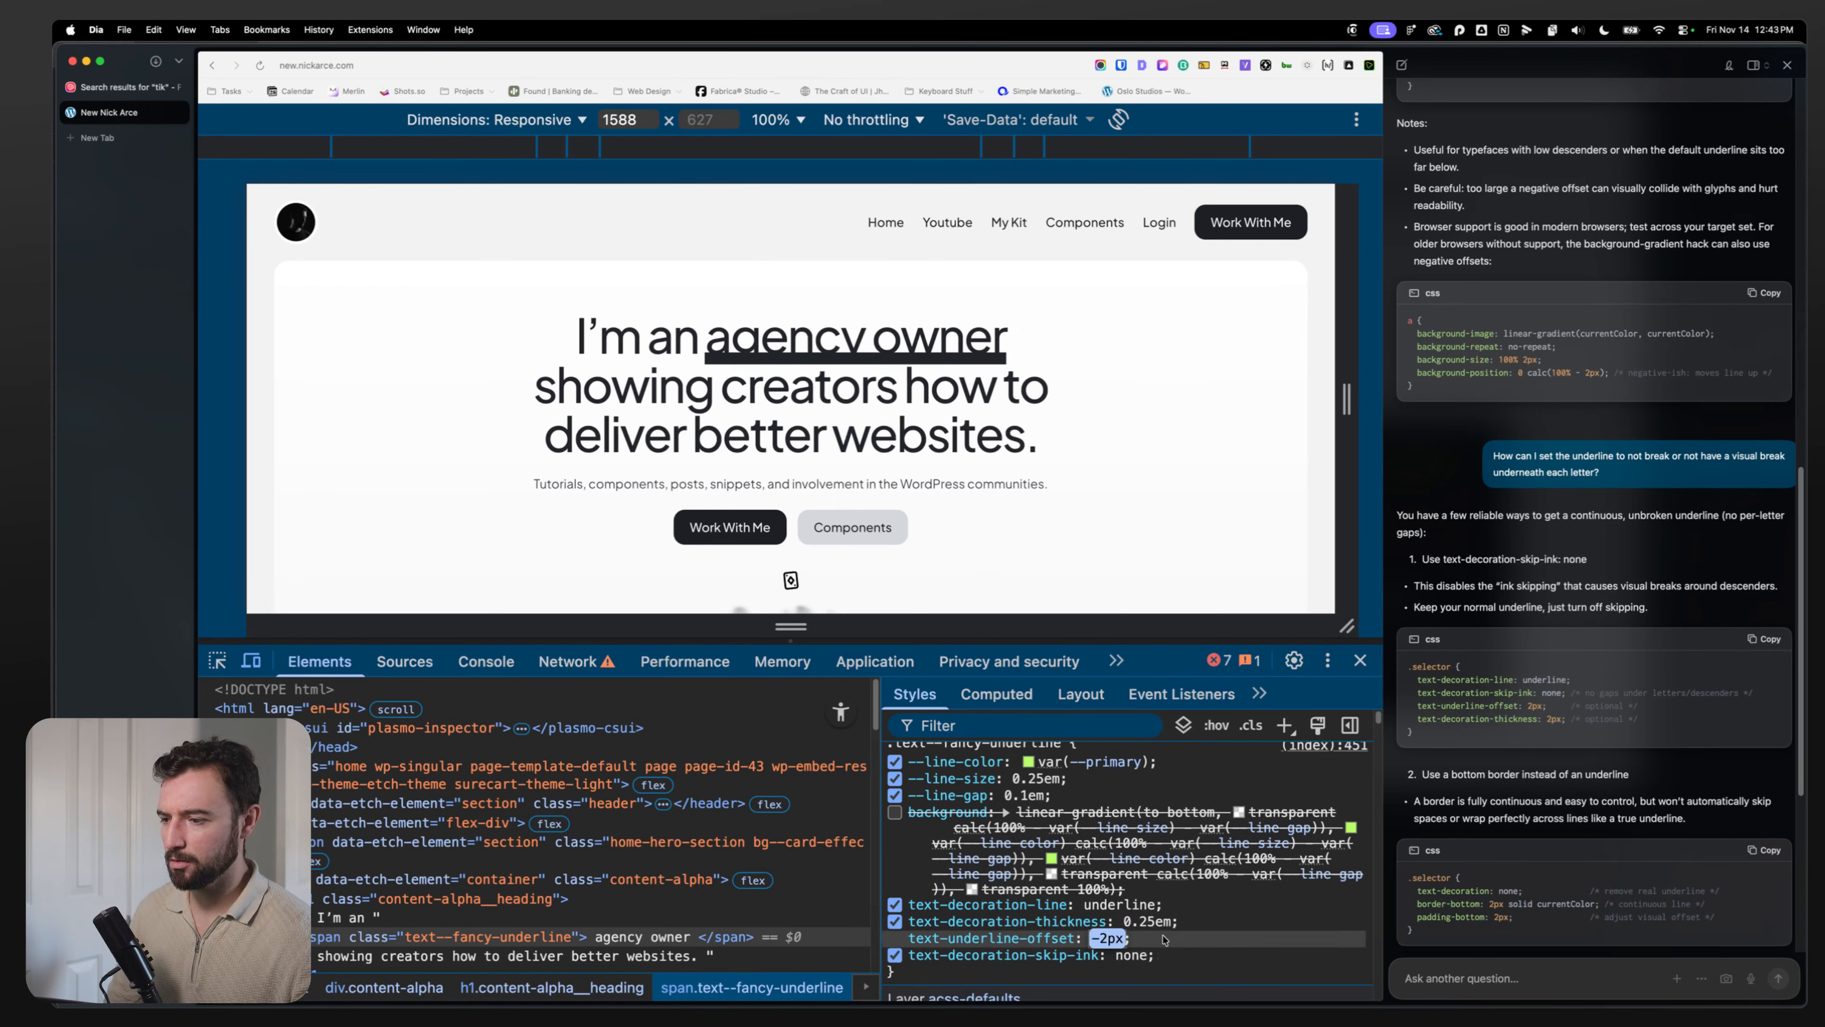
{"action": "left_click", "coordinate": [1186, 946]}
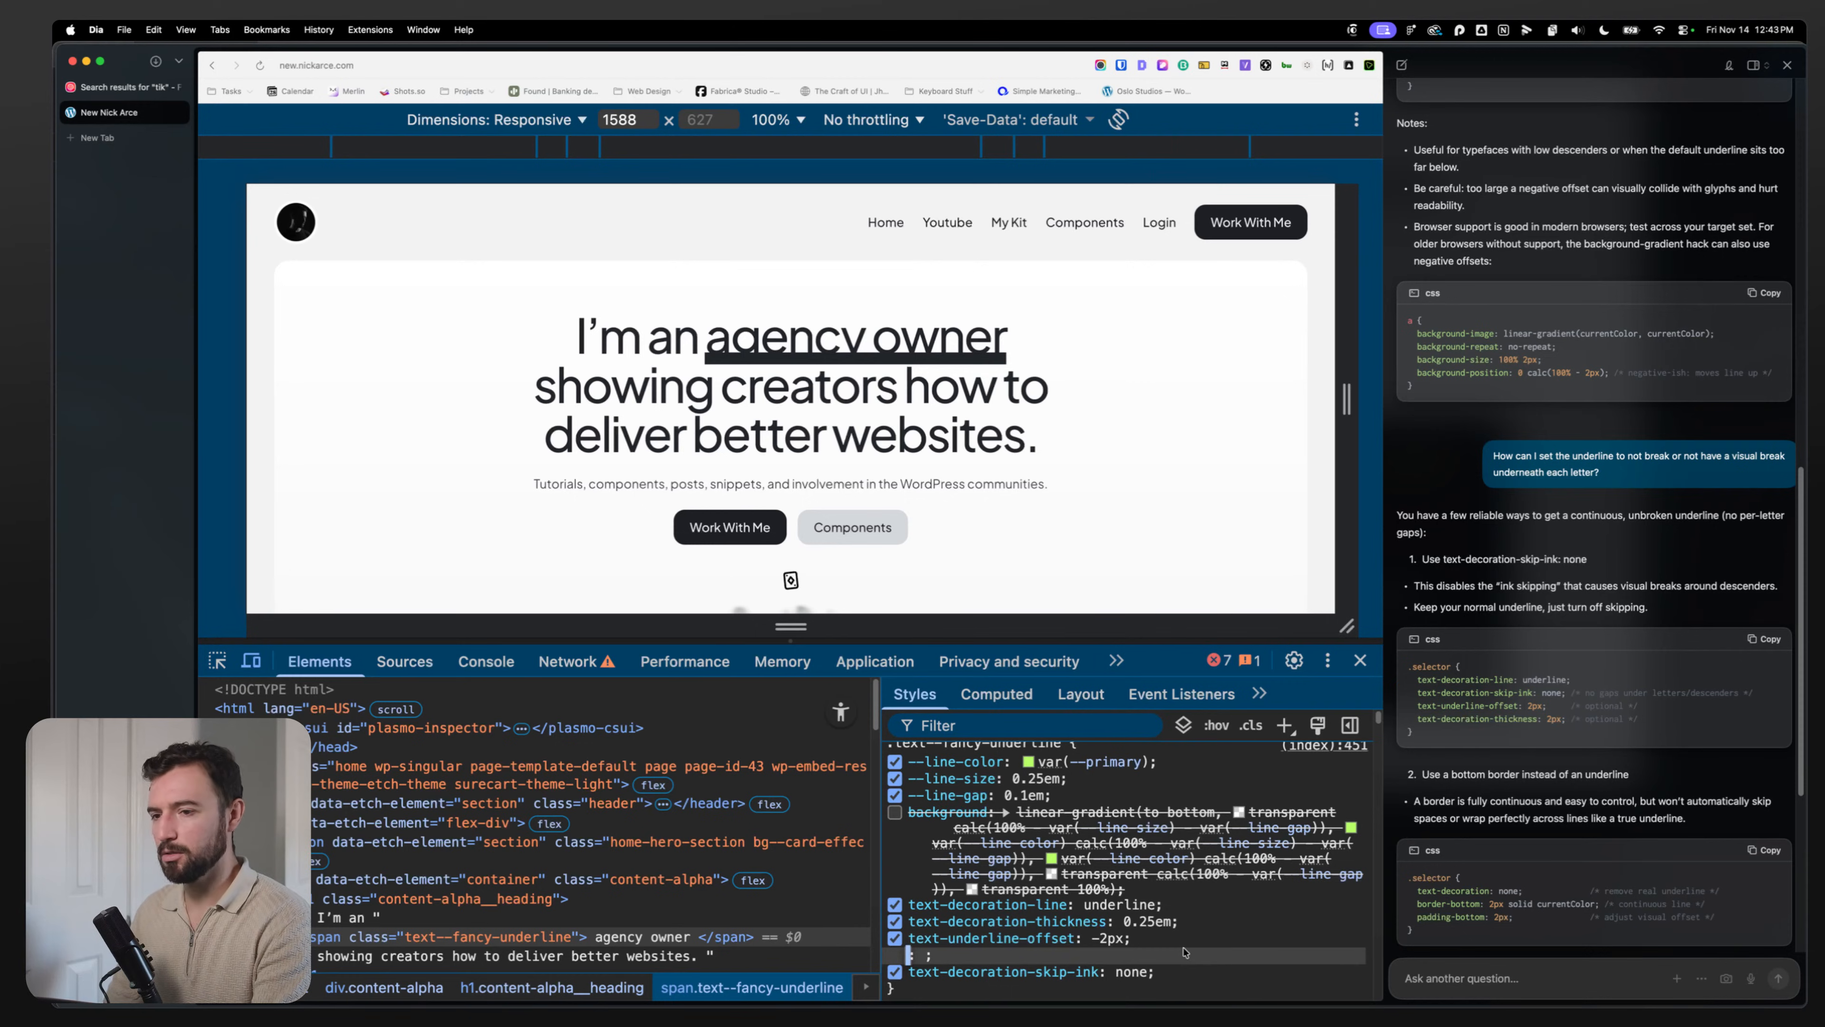
Step: Ask the AI chat about the underline's color with the message "Might change the line colour."
{"action": "left_click", "coordinate": [1526, 981]}
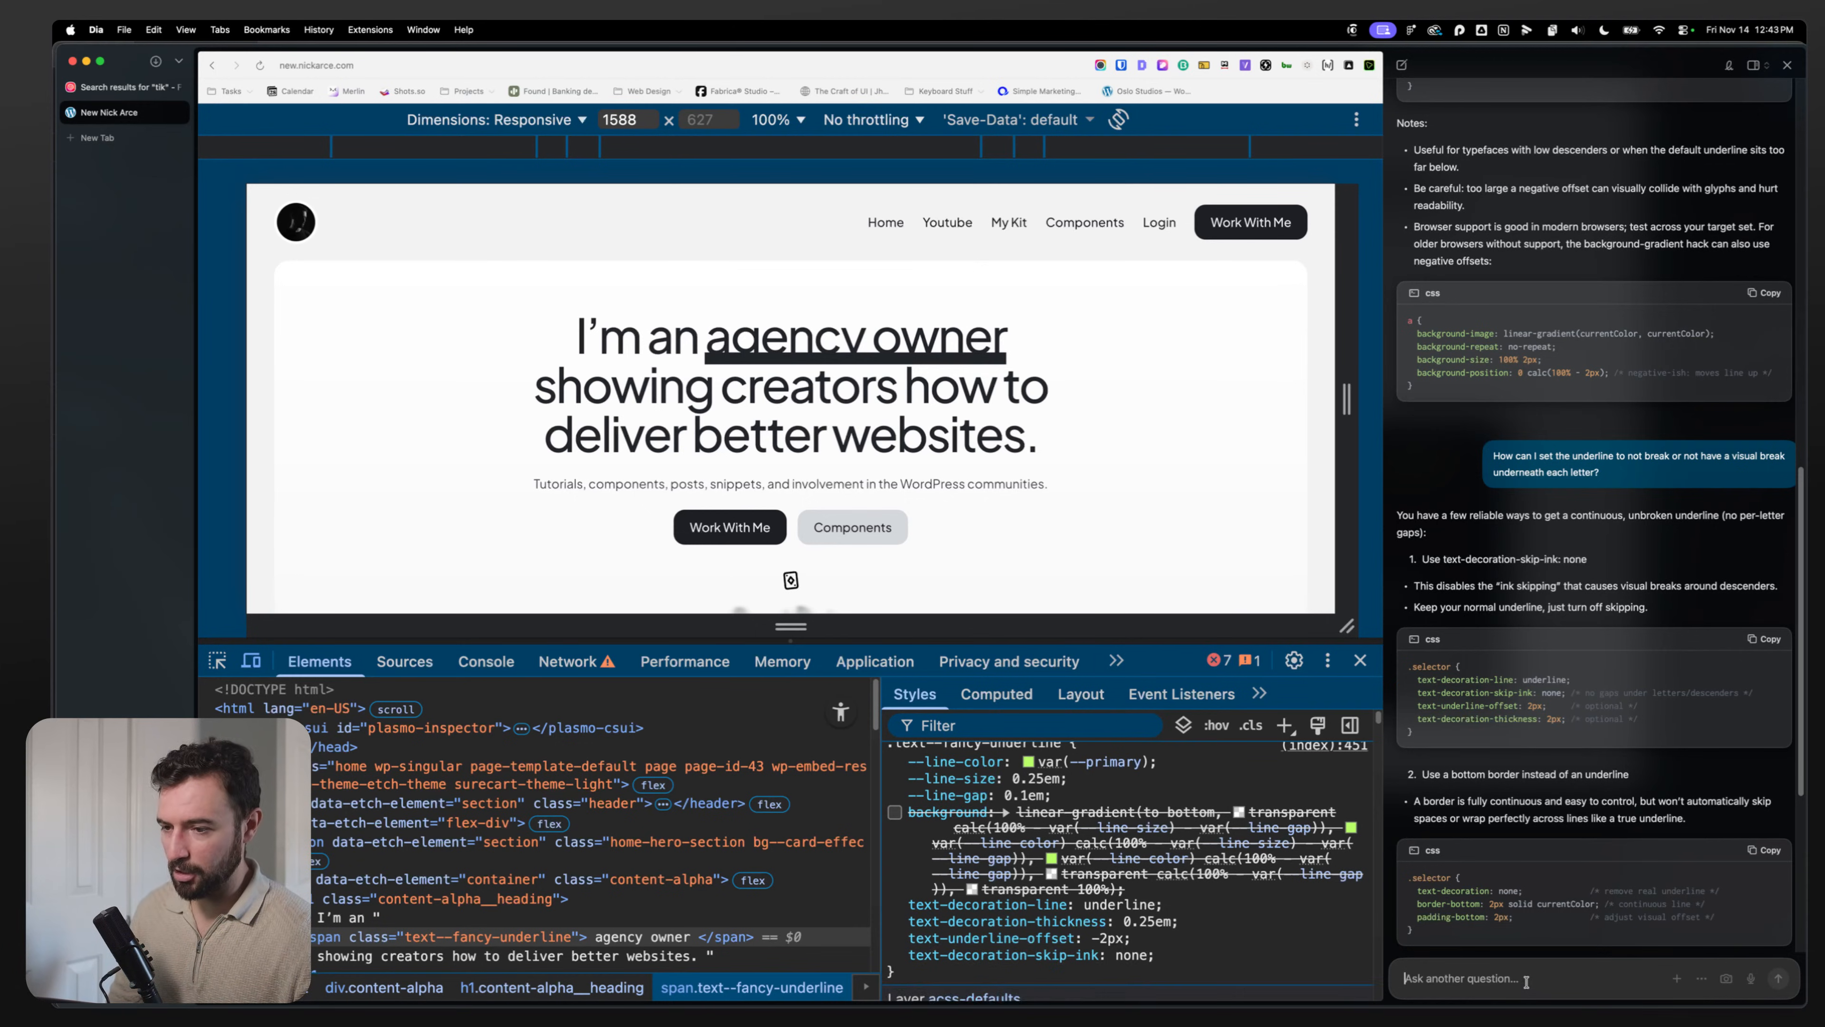
{"action": "type", "text": "Might change the line colour."}
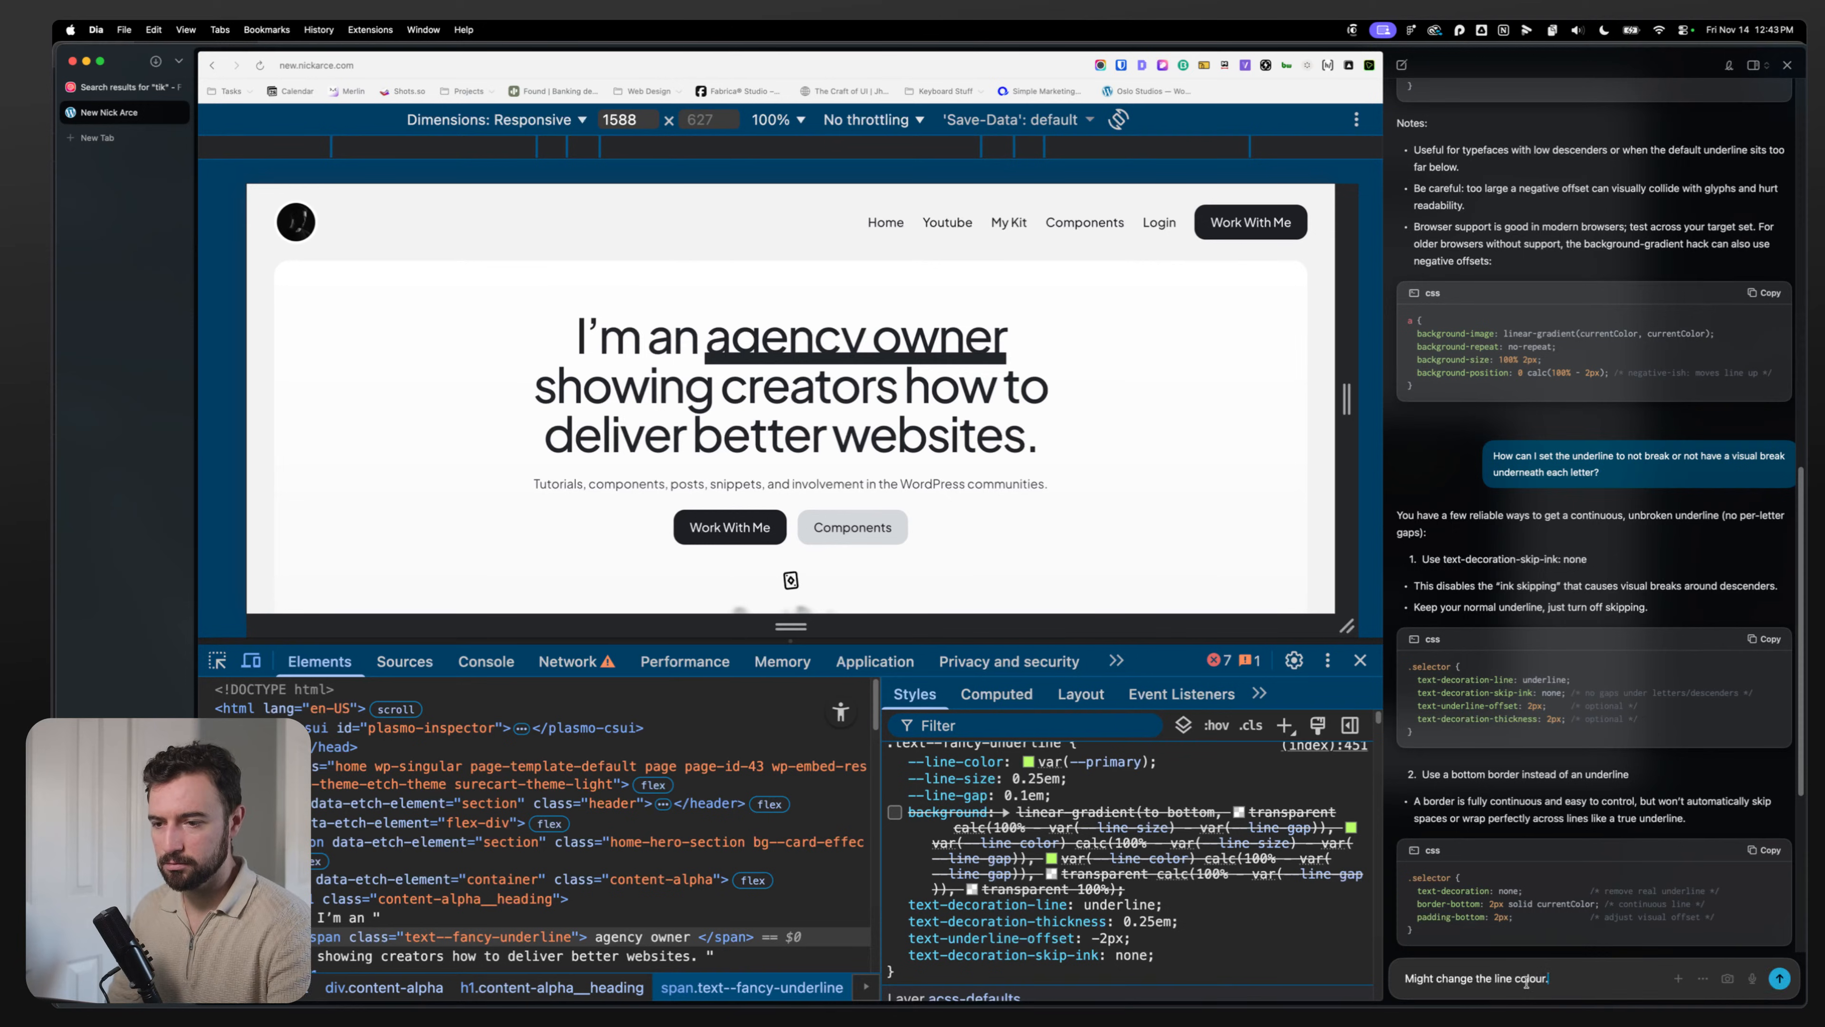
{"action": "key", "text": "Return"}
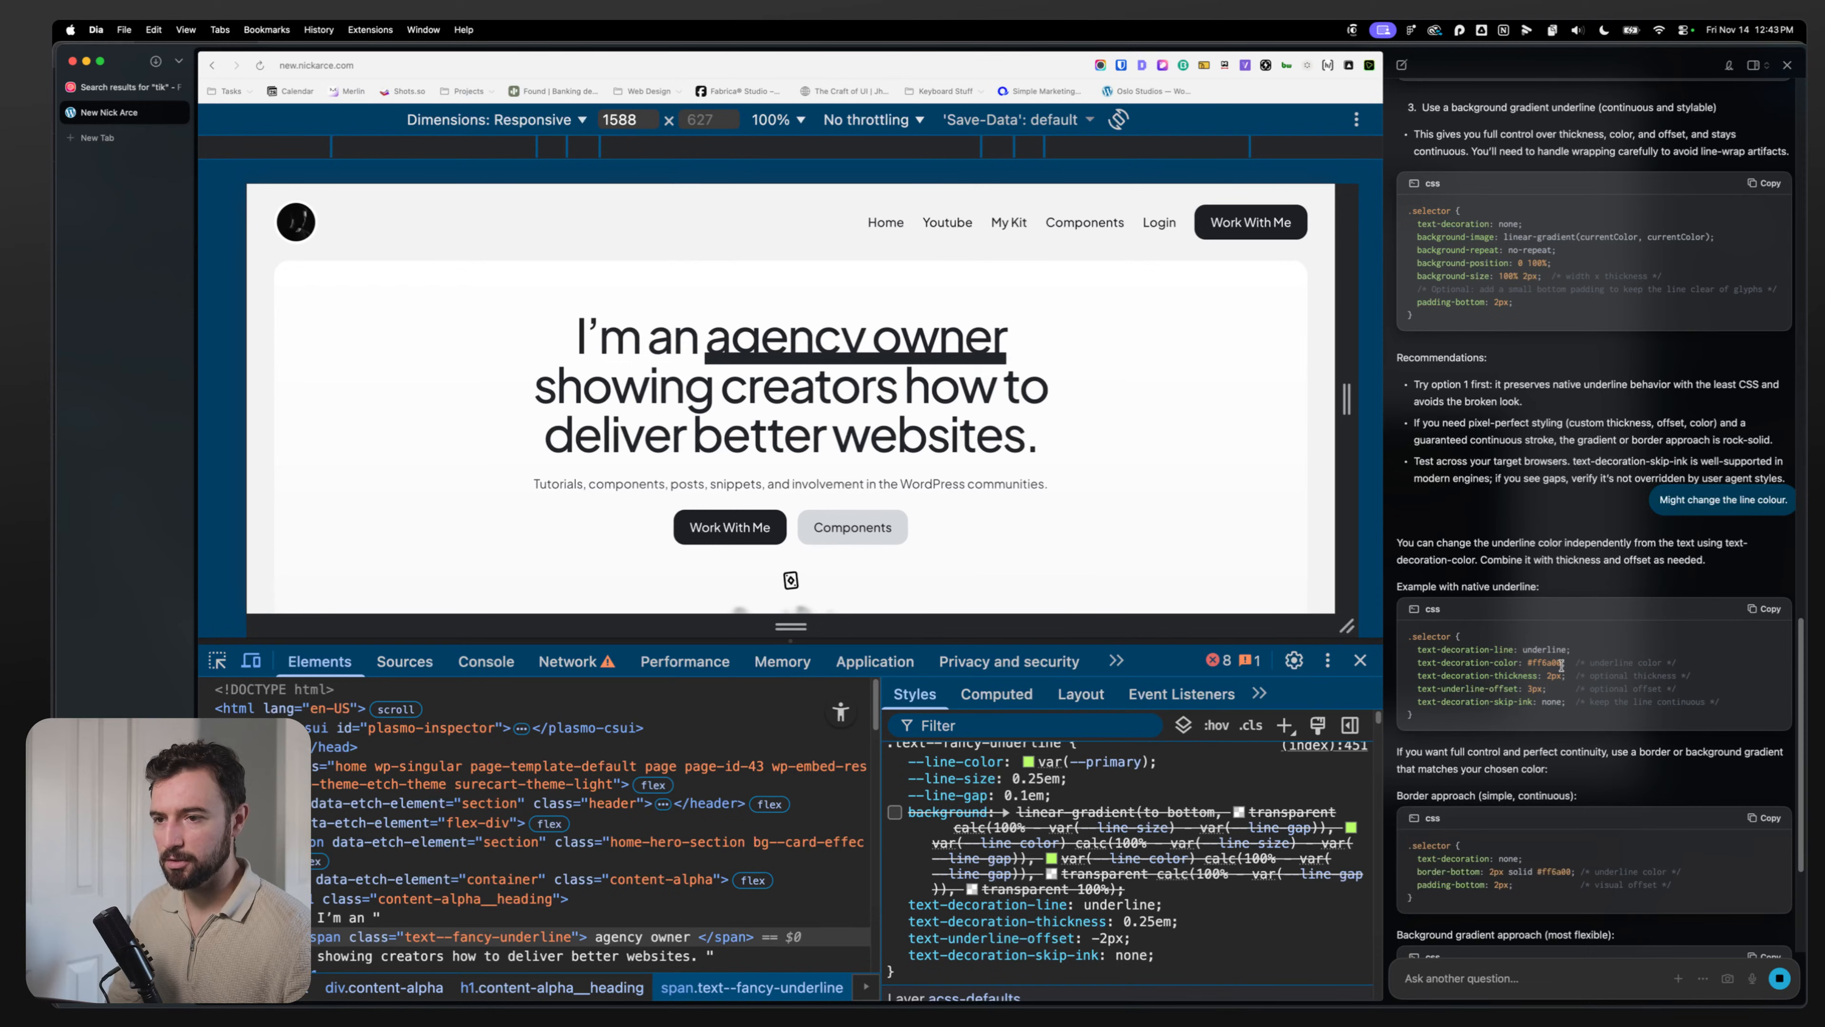
Step: Copy text-decoration-color from the chat's native underline example into the .text--fancy-underline rule and set its value to var(--primary)
{"action": "left_click_drag", "start_coordinate": [1563, 663], "coordinate": [1421, 663]}
{"action": "key", "text": "cmd+c"}
{"action": "left_click", "coordinate": [1078, 972]}
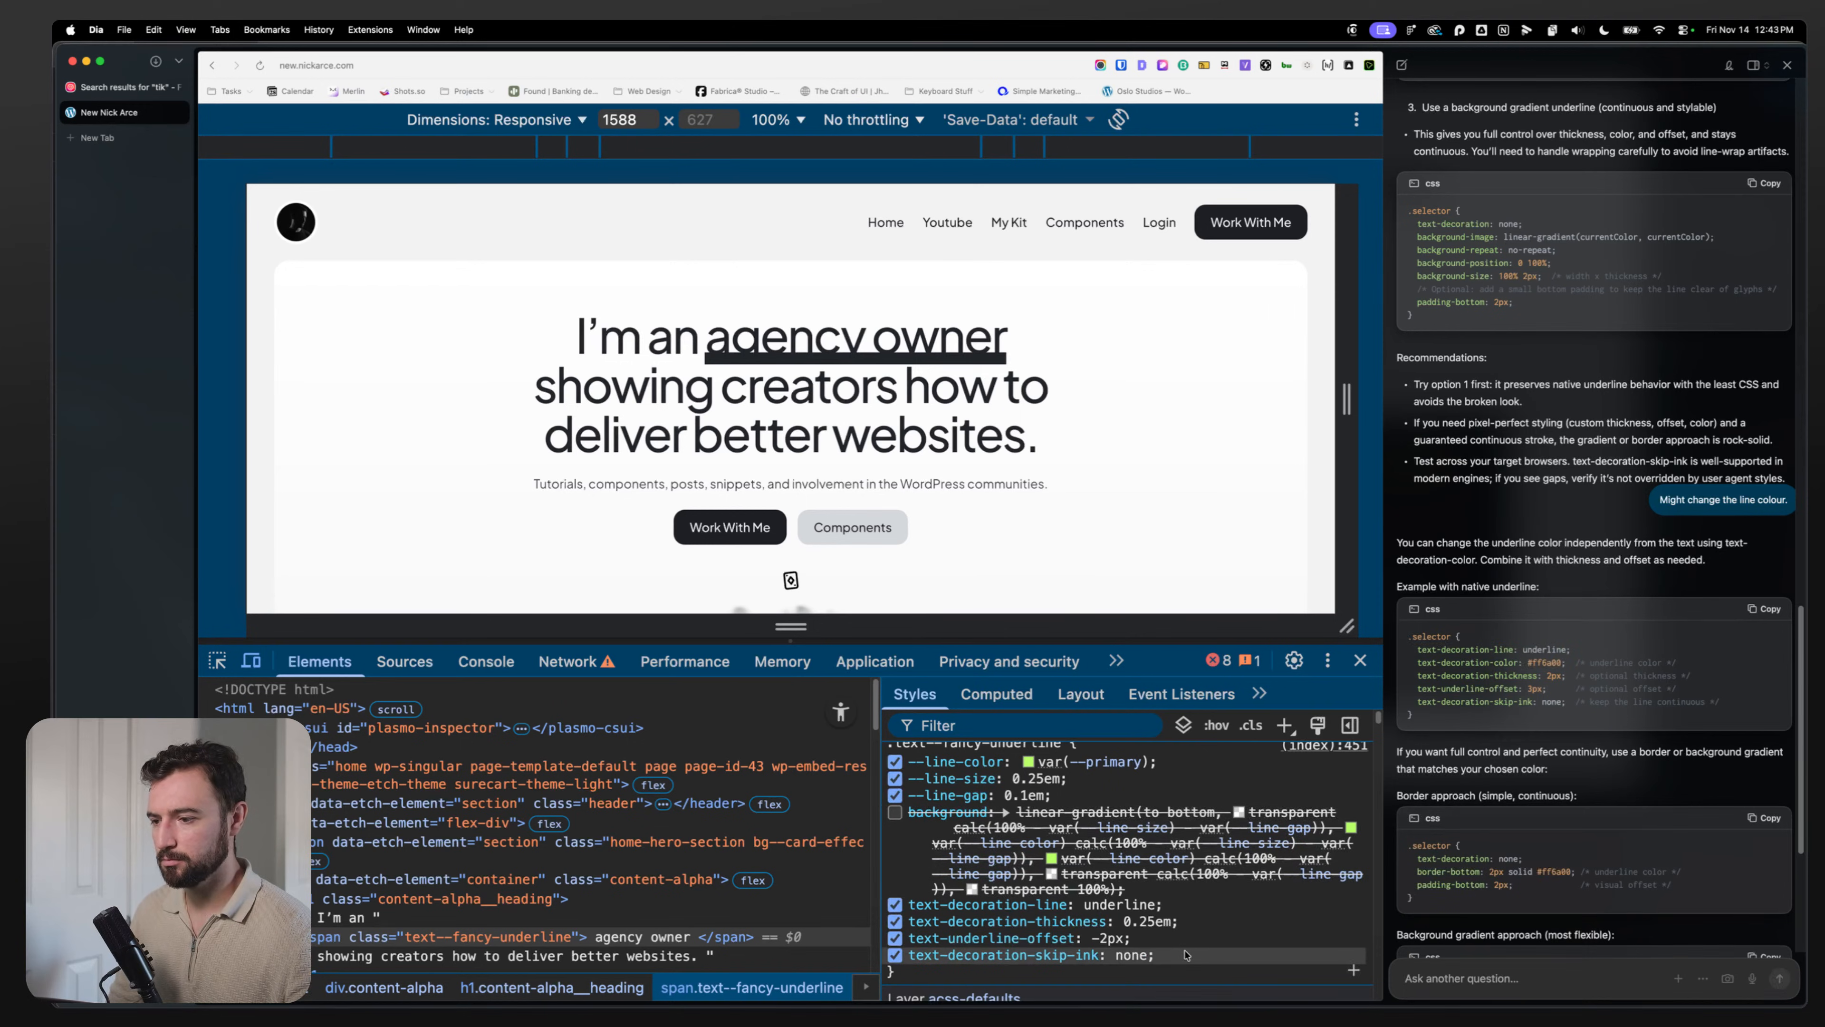
{"action": "key", "text": "cmd+v"}
{"action": "left_click", "coordinate": [1129, 972]}
{"action": "type", "text": "var(--"}
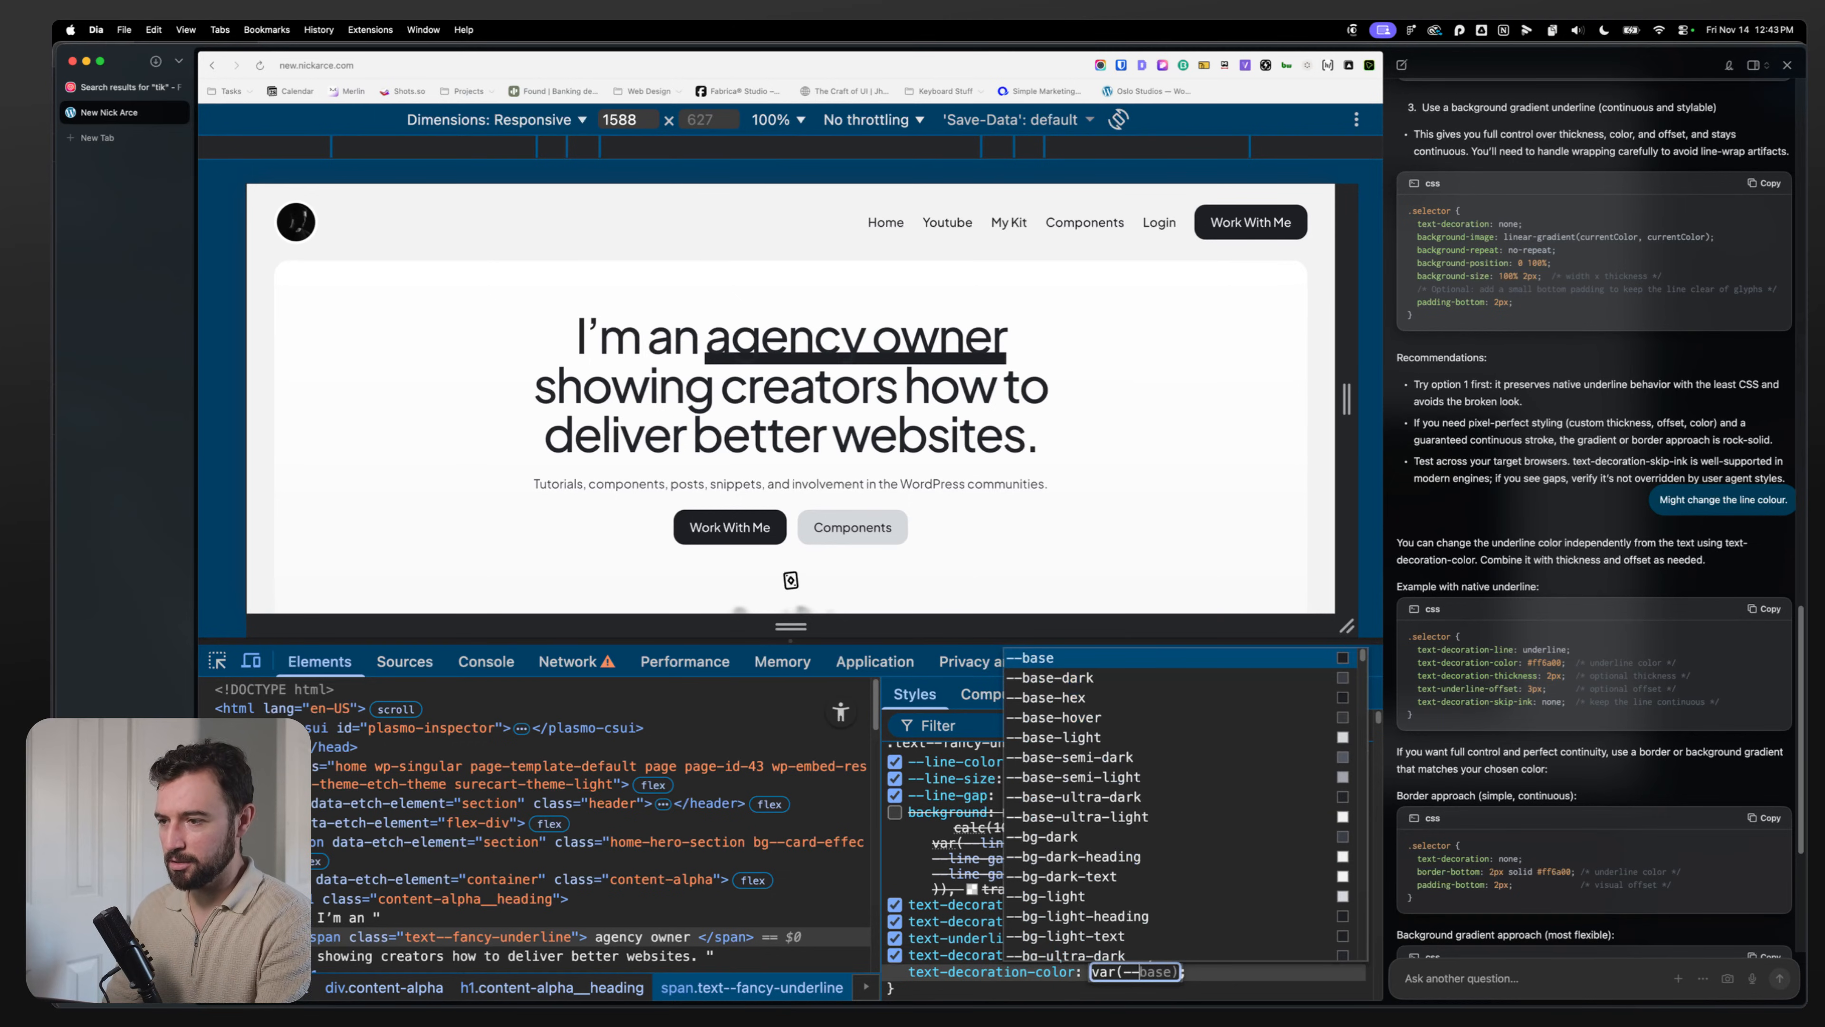
{"action": "type", "text": "primary"}
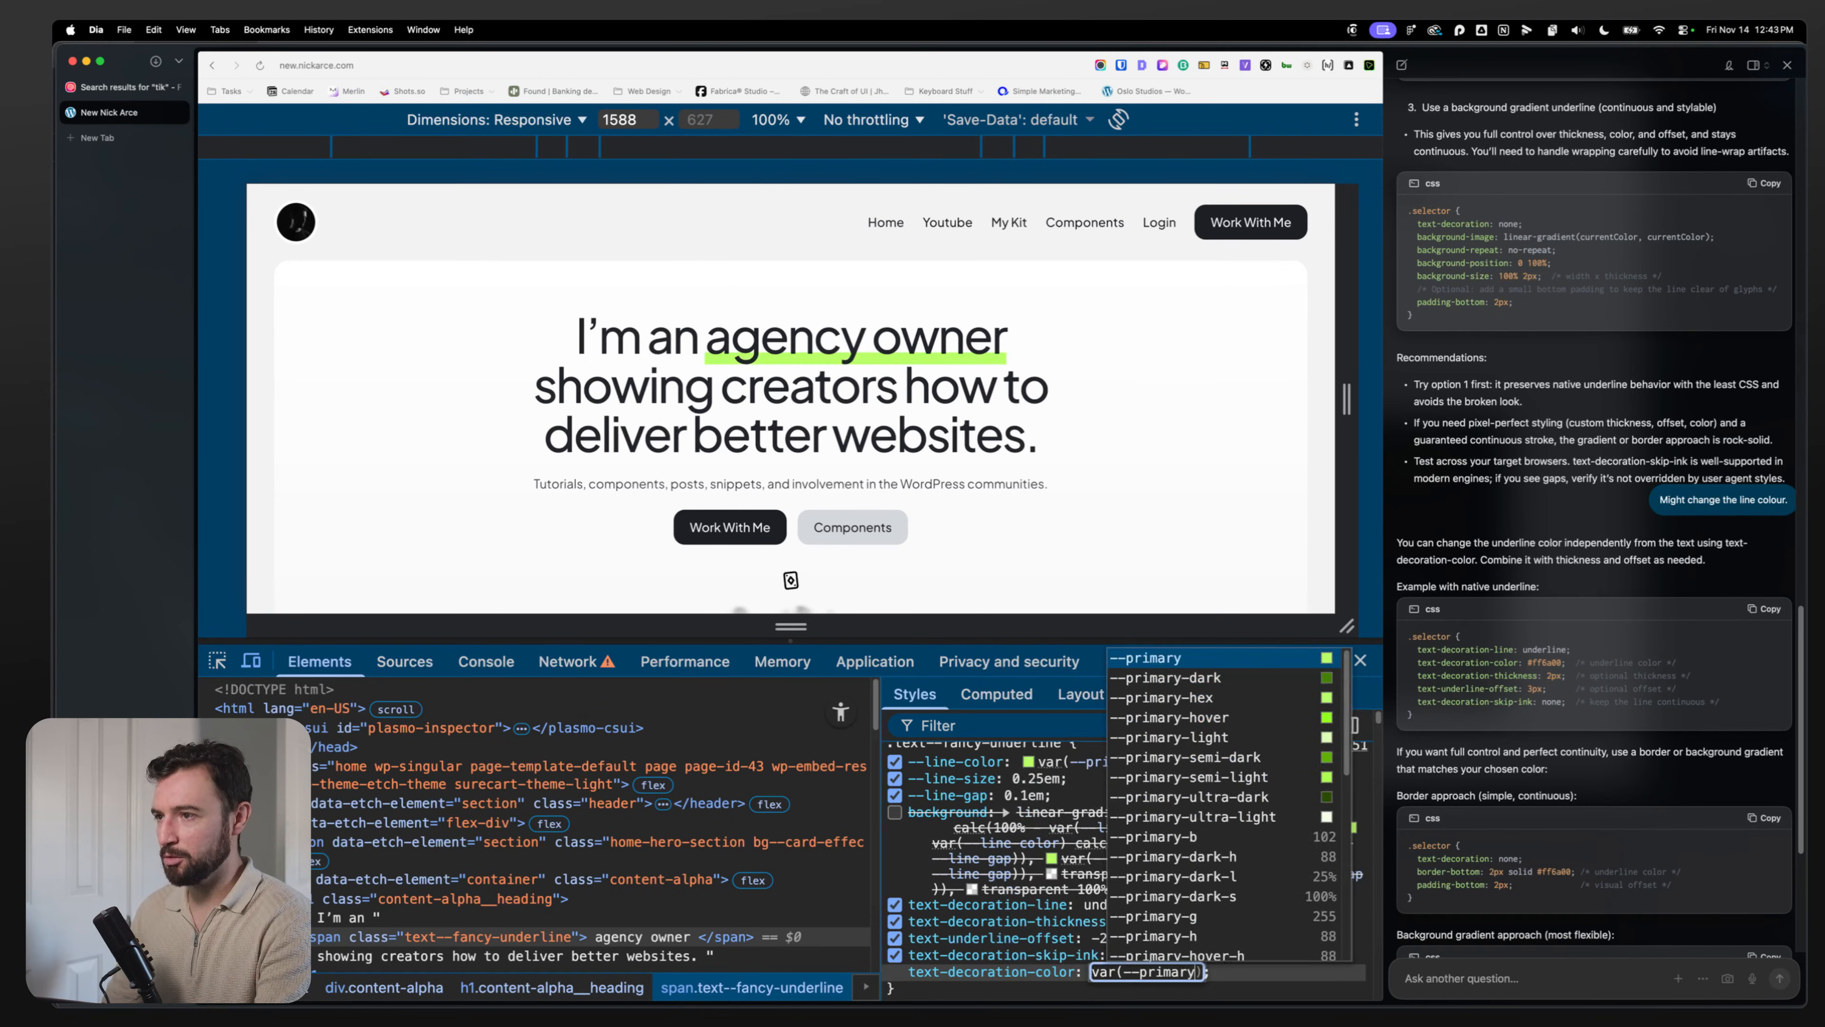
{"action": "type", "text": "0"}
{"action": "key", "text": "BackSpace"}
{"action": "type", "text": ")"}
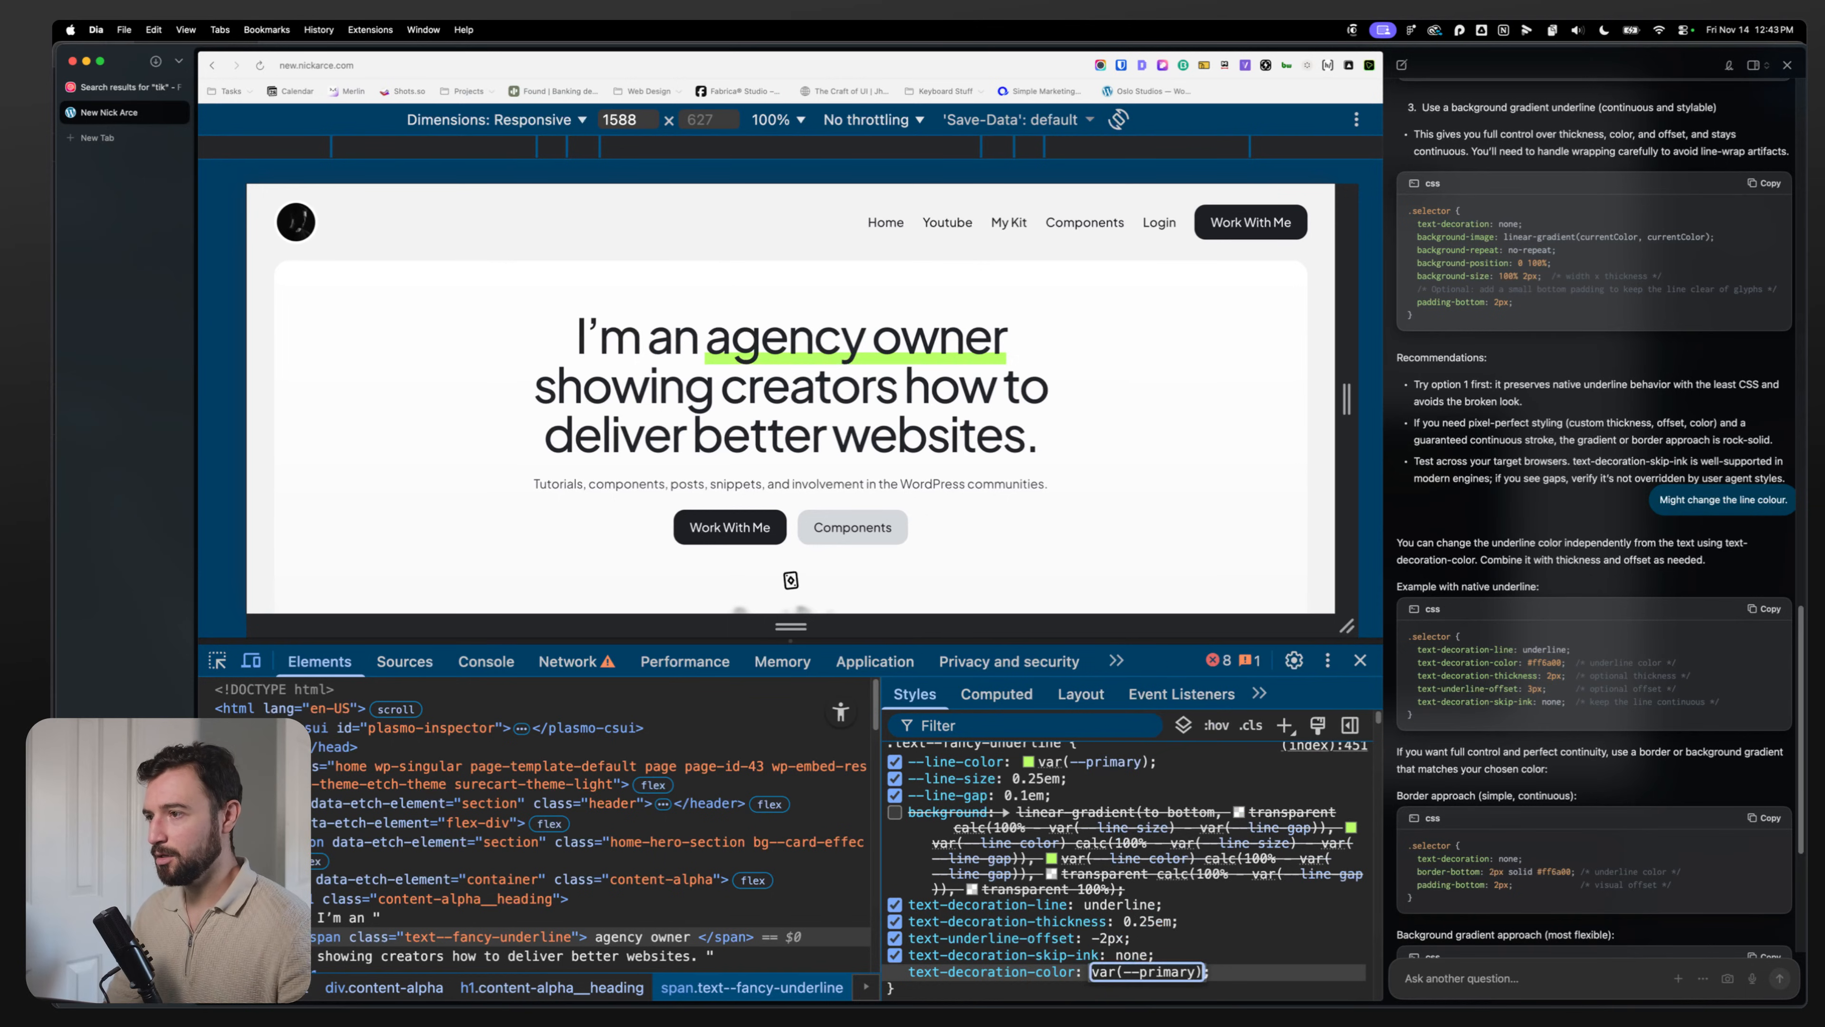
{"action": "left_click", "coordinate": [1233, 925]}
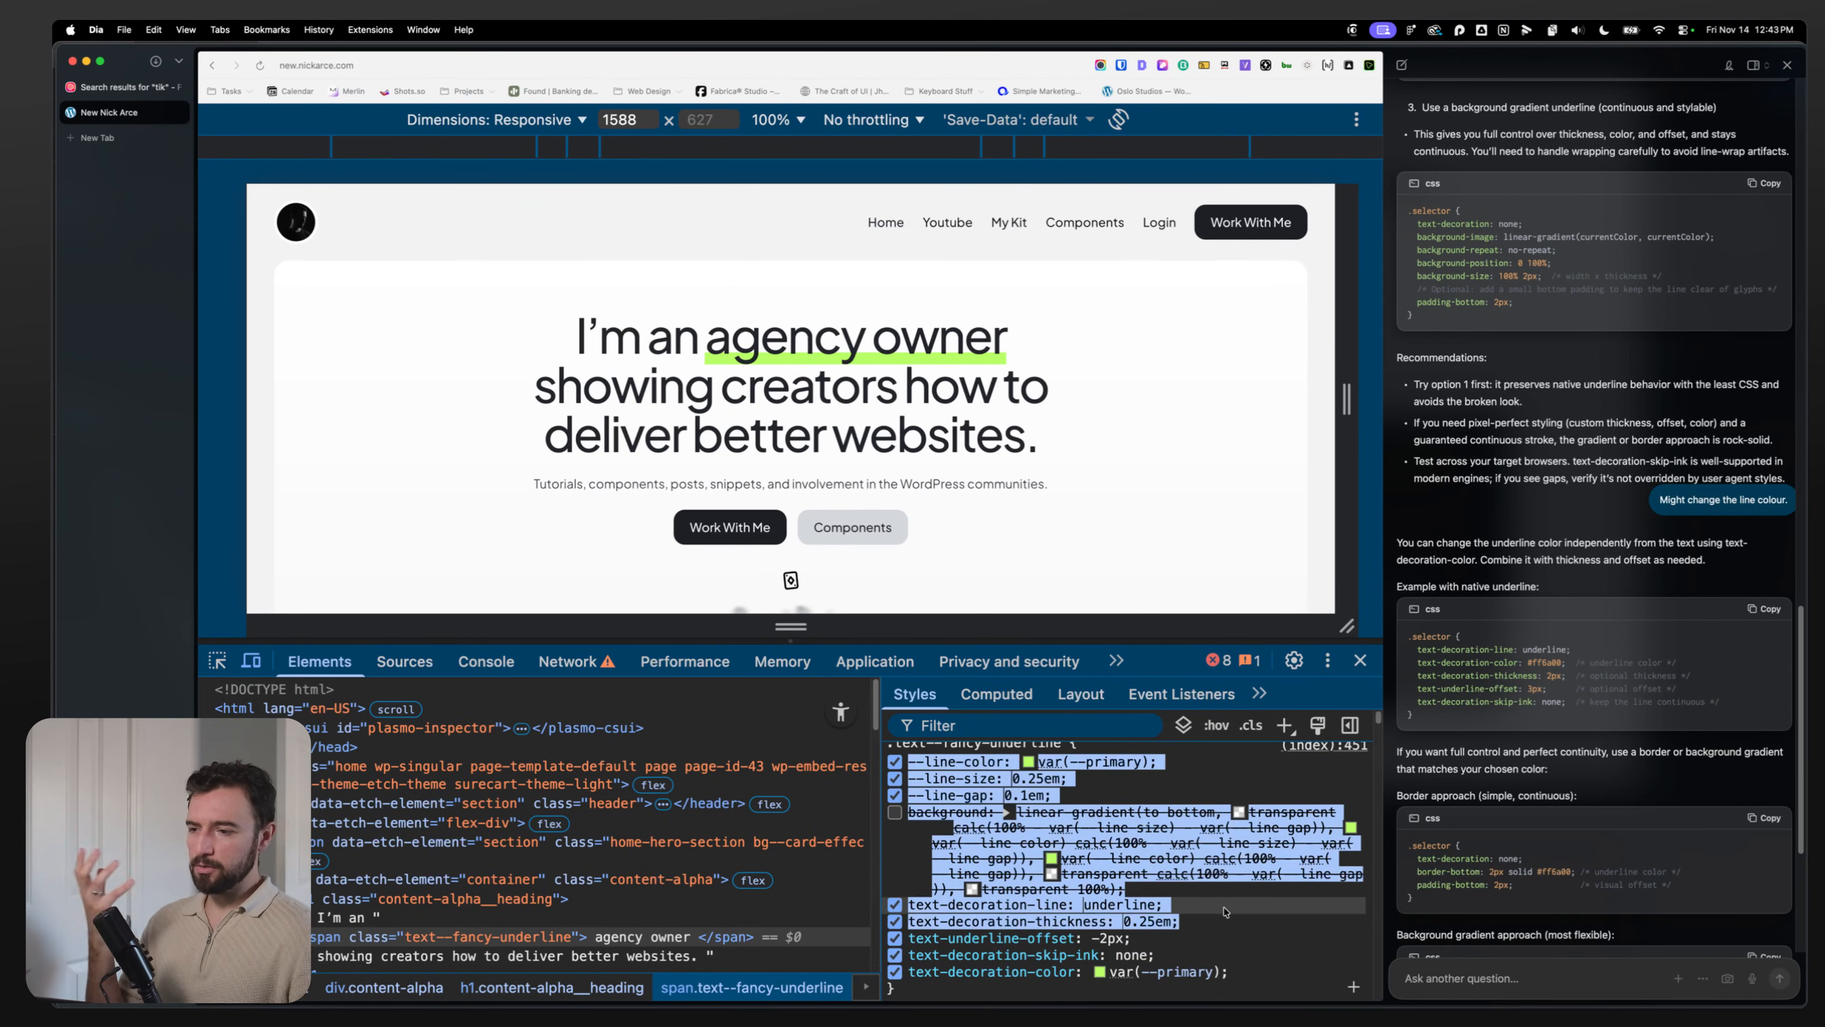
{"action": "left_click", "coordinate": [1233, 930]}
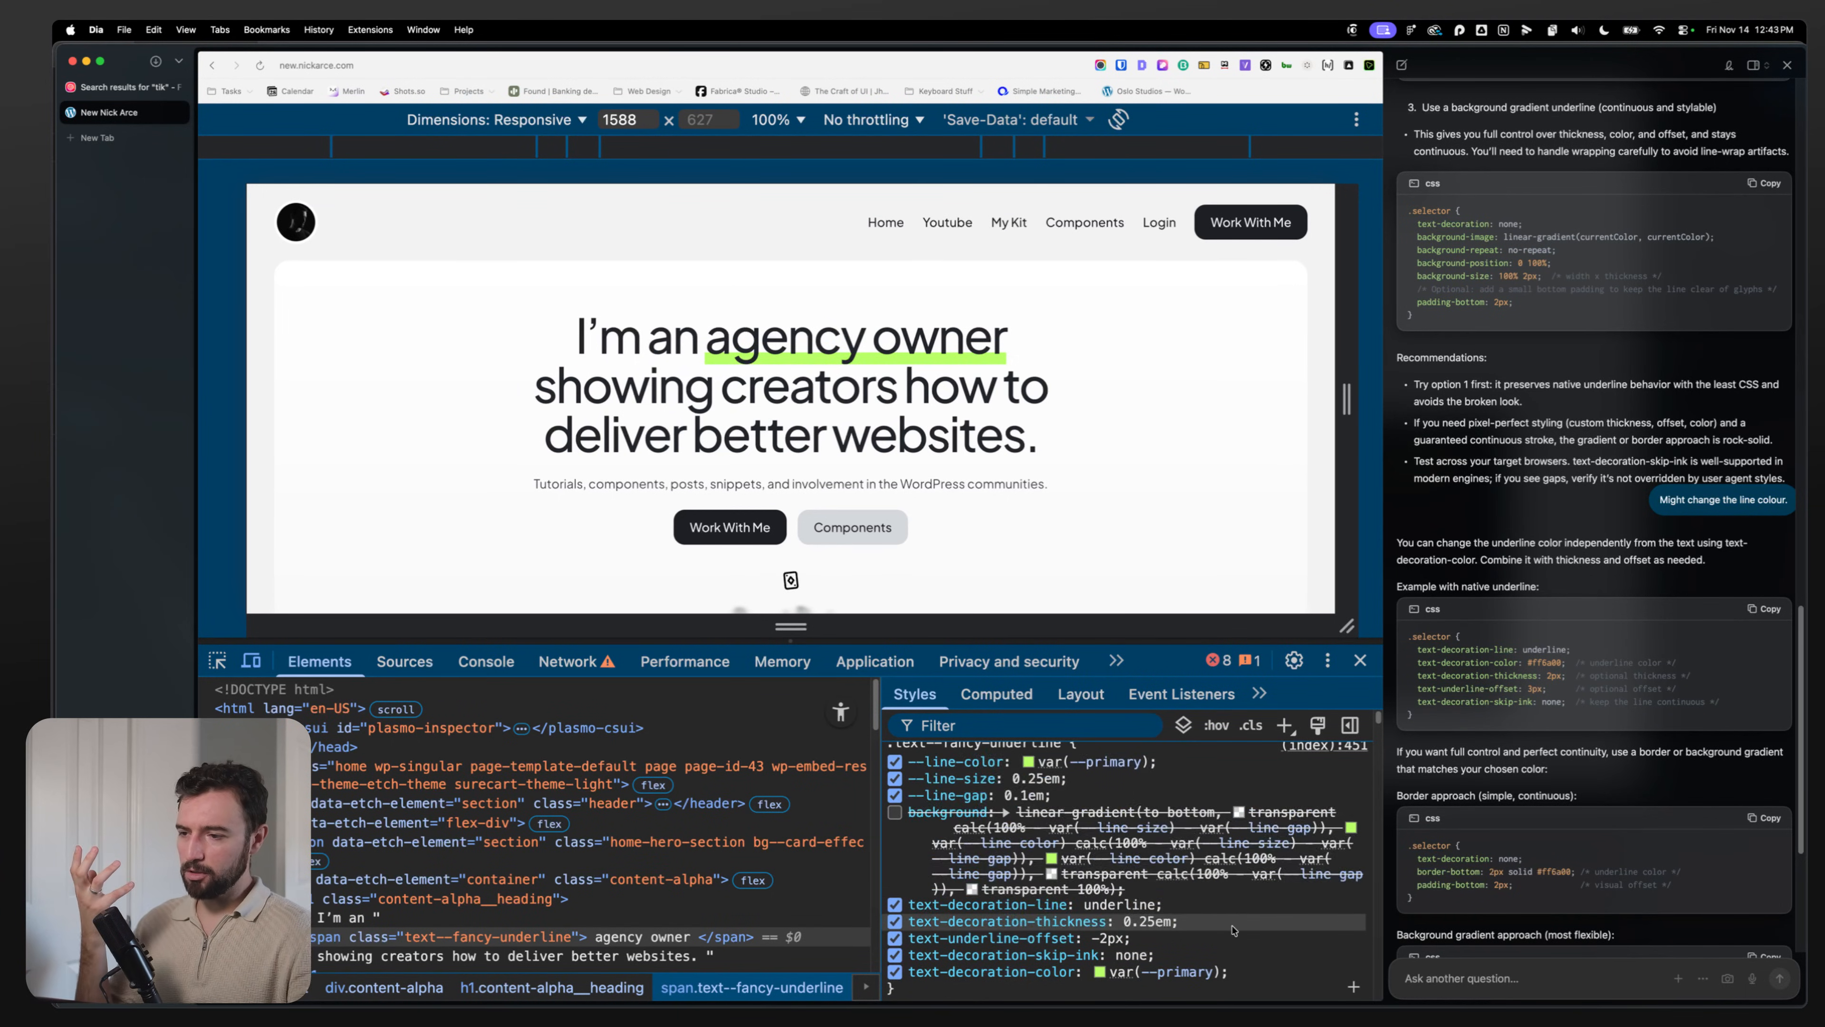
Step: Set text-underline-offset to -10px in the .text--fancy-underline rule
{"action": "left_click", "coordinate": [1107, 938]}
{"action": "type", "text": "-10px"}
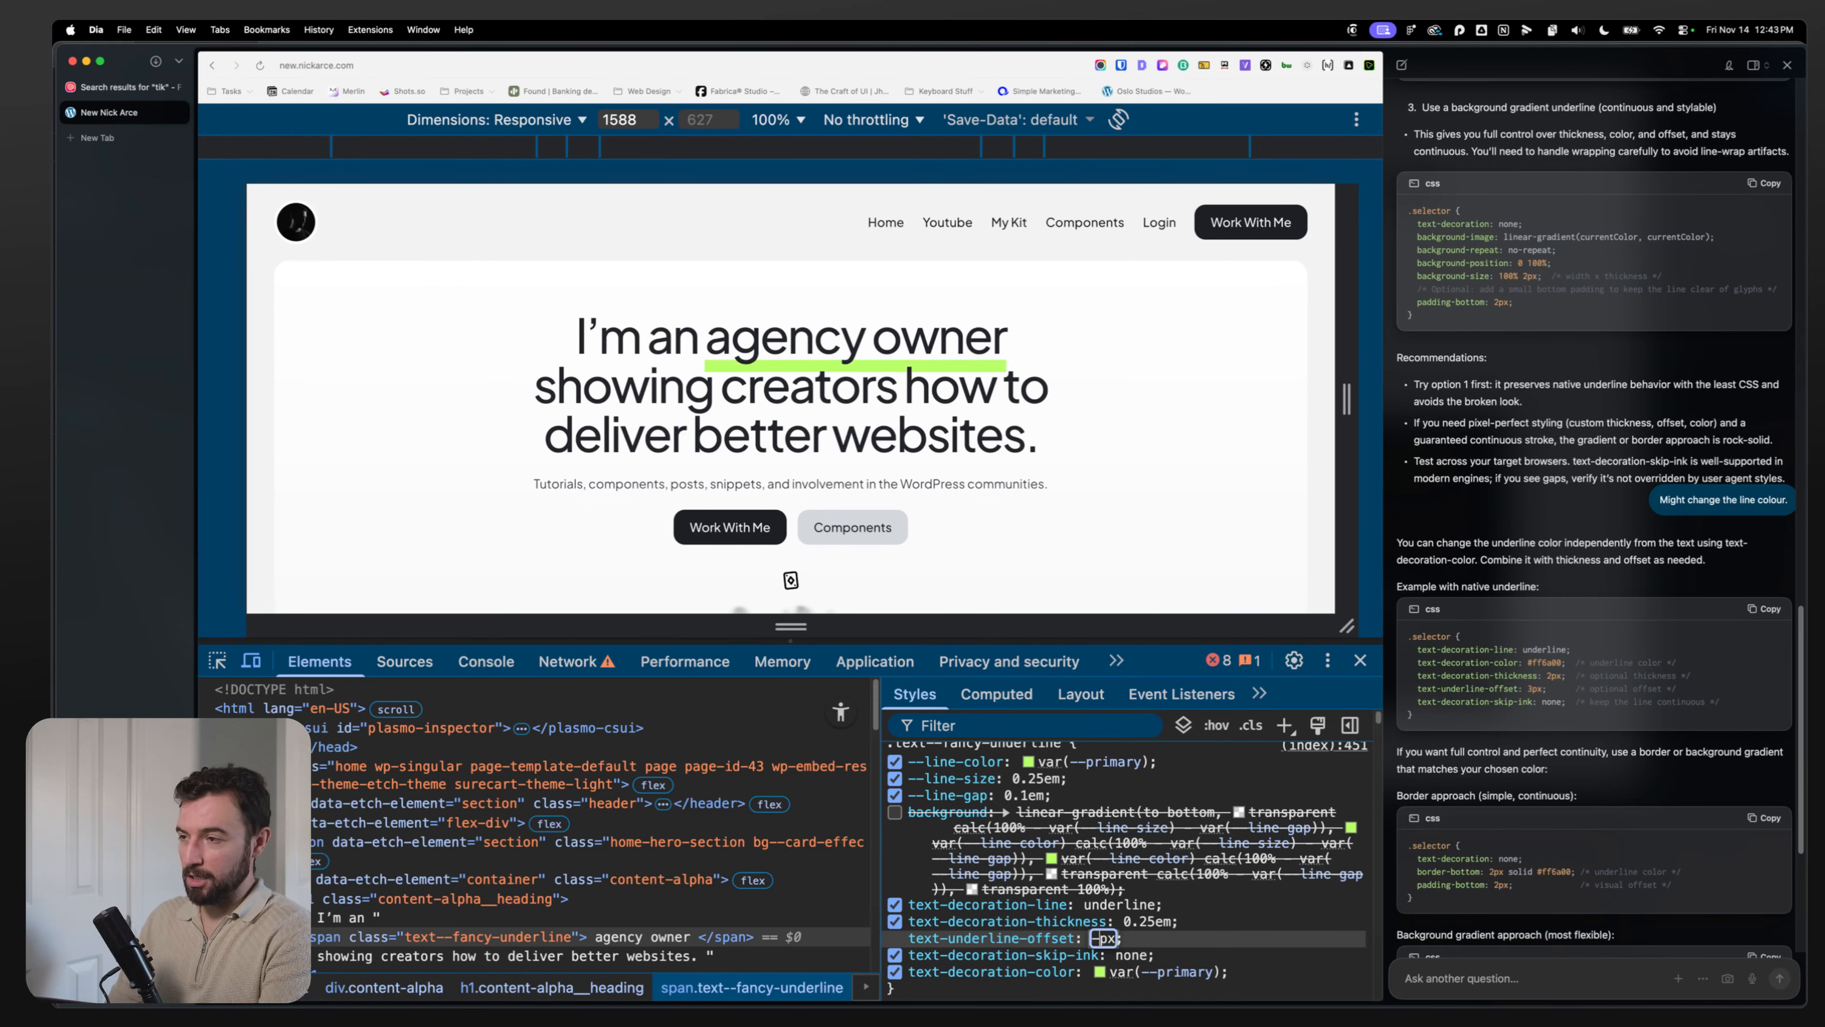
{"action": "left_click", "coordinate": [1202, 939]}
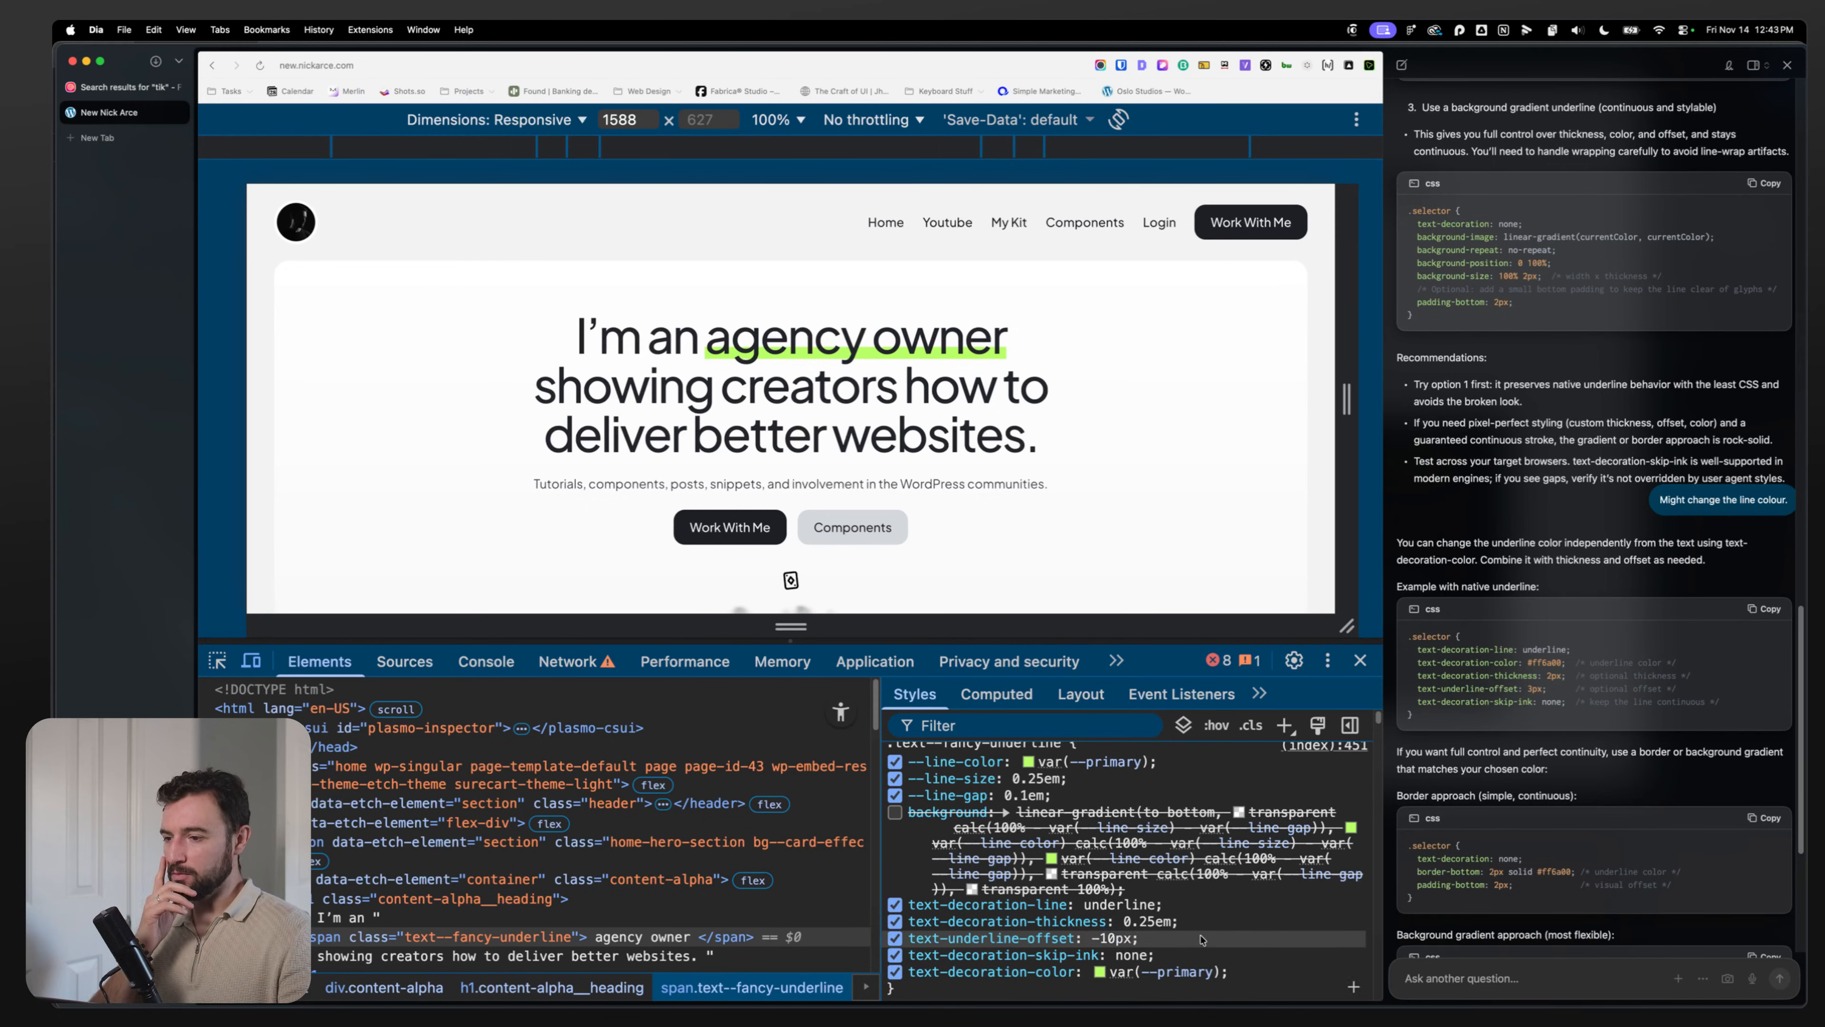
Step: Set text-underline-offset to -0.125em in the .text--fancy-underline rule
{"action": "left_click", "coordinate": [1113, 939]}
{"action": "key", "text": "BackSpace"}
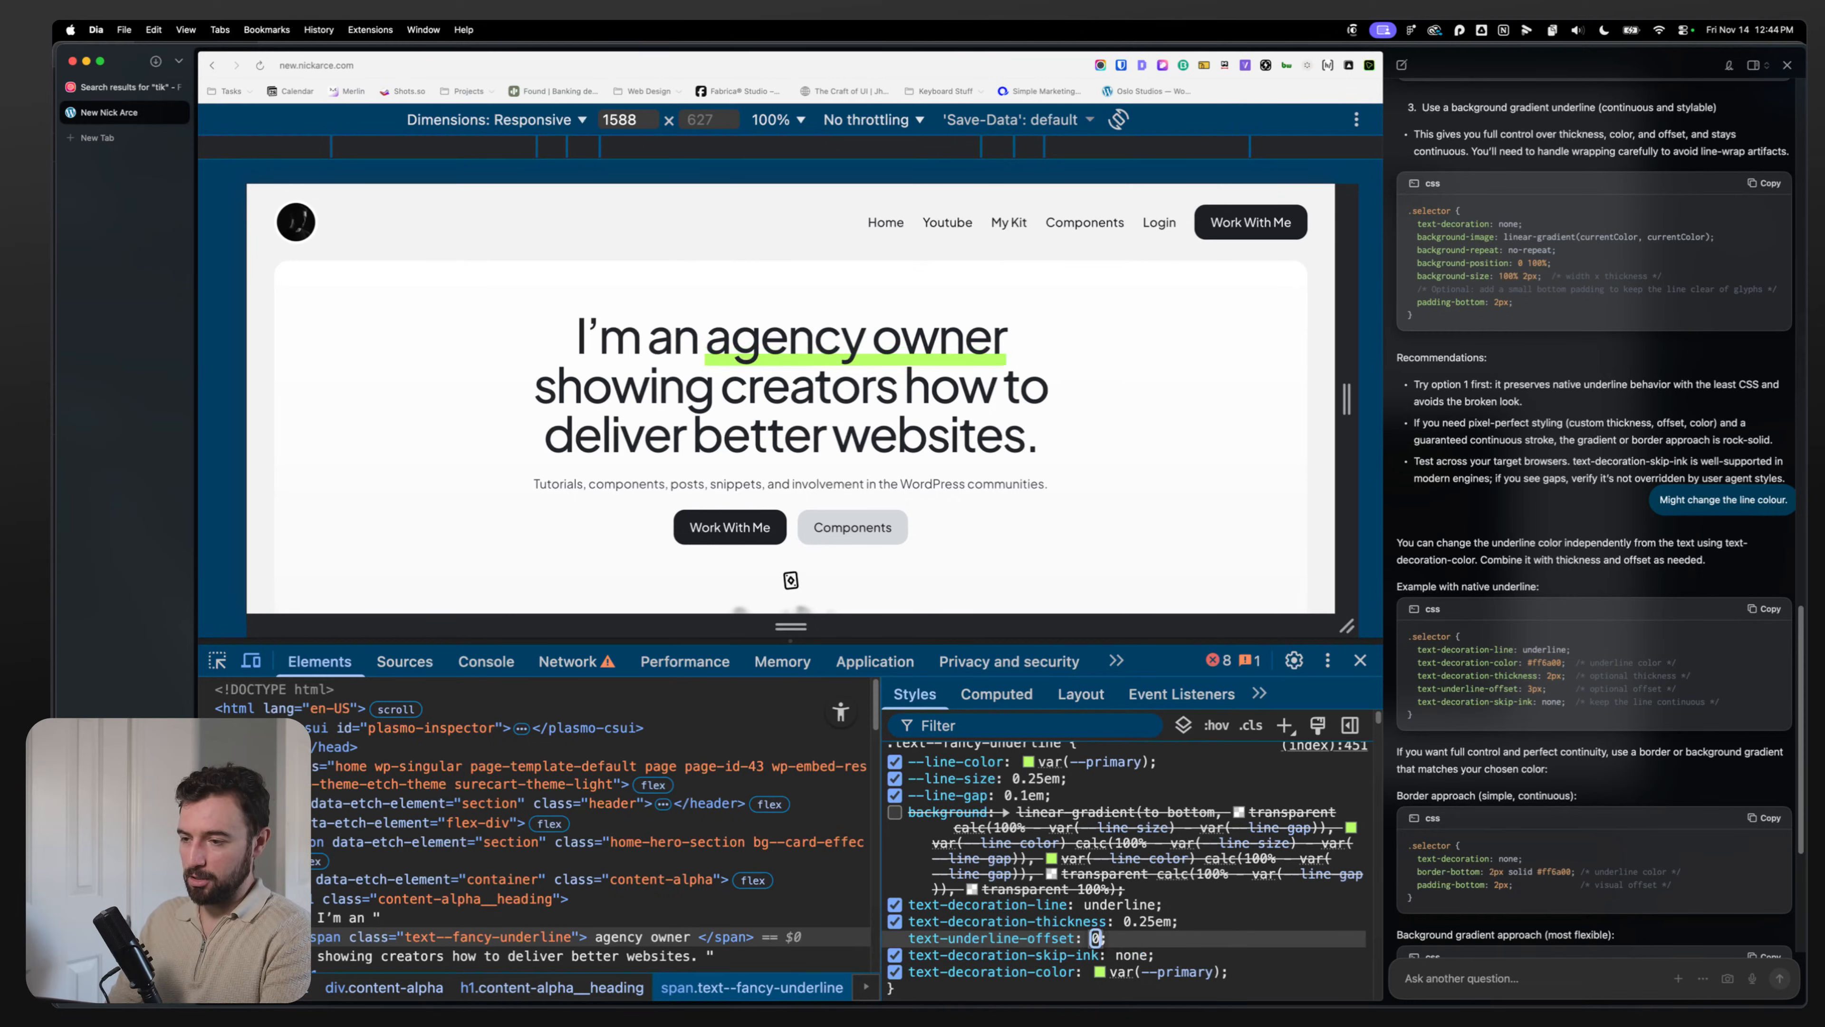
{"action": "type", "text": "0."}
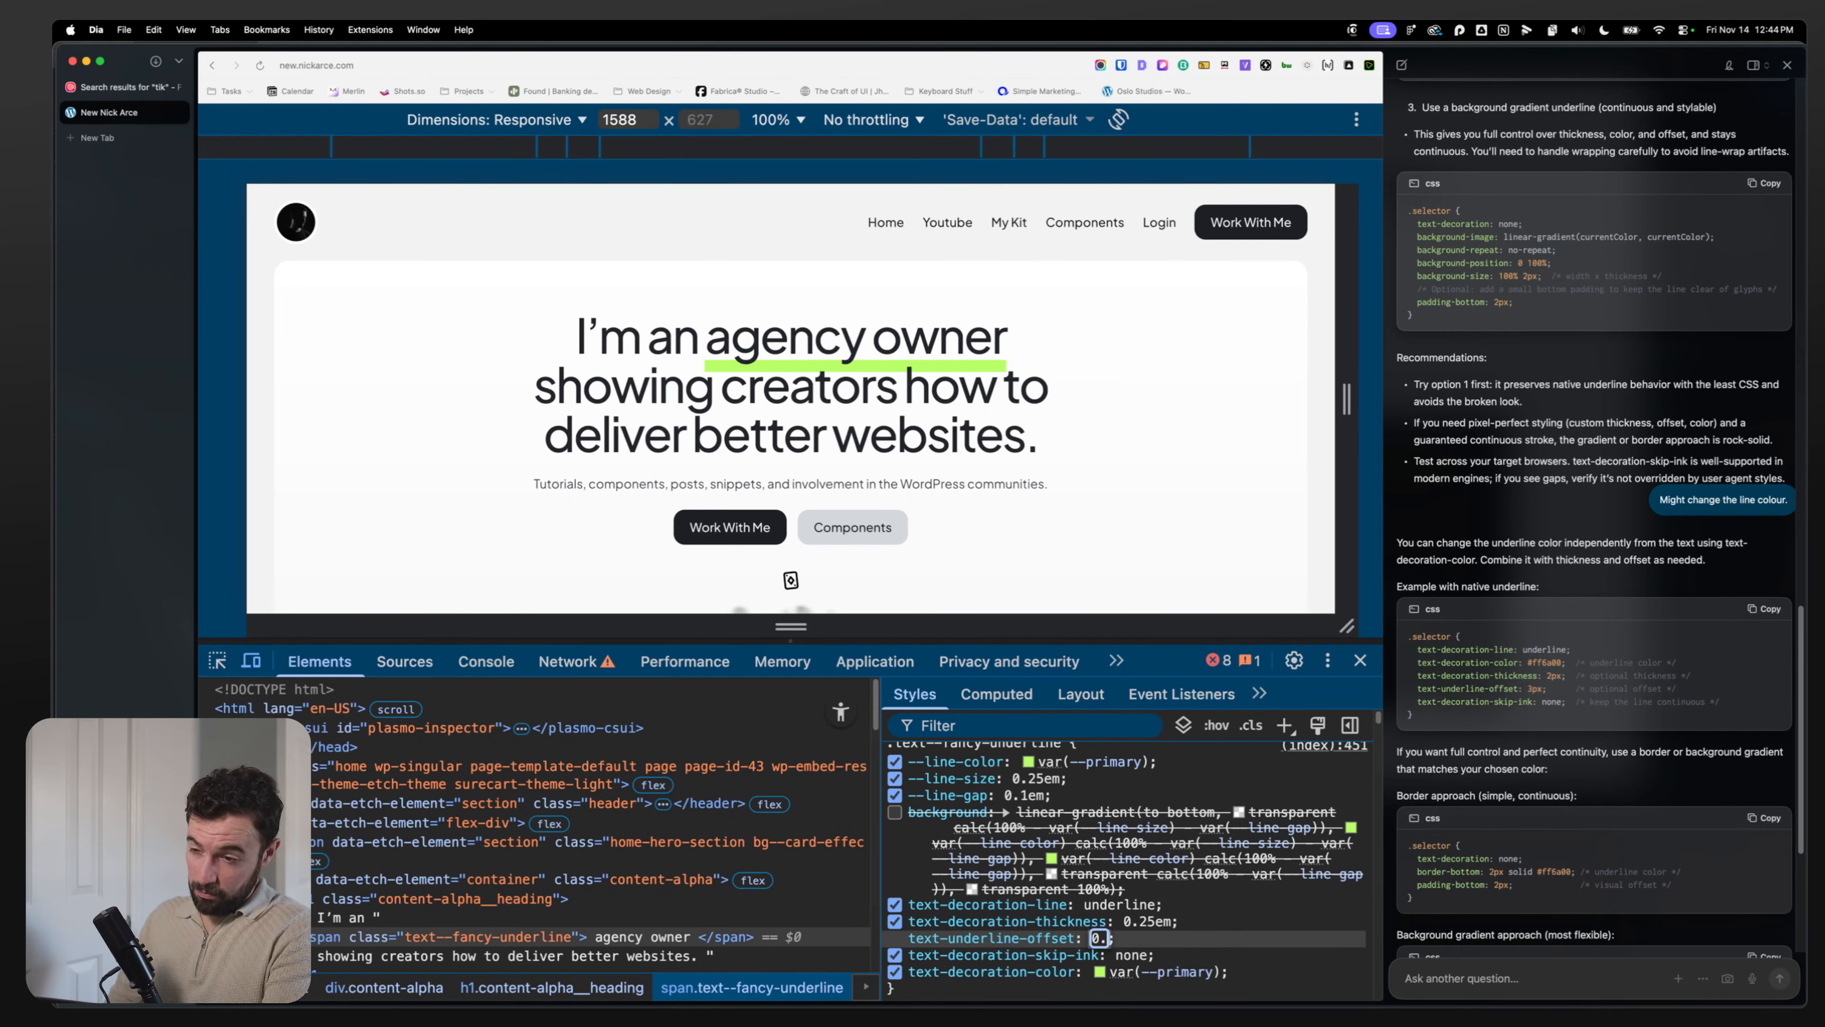
{"action": "type", "text": "125"}
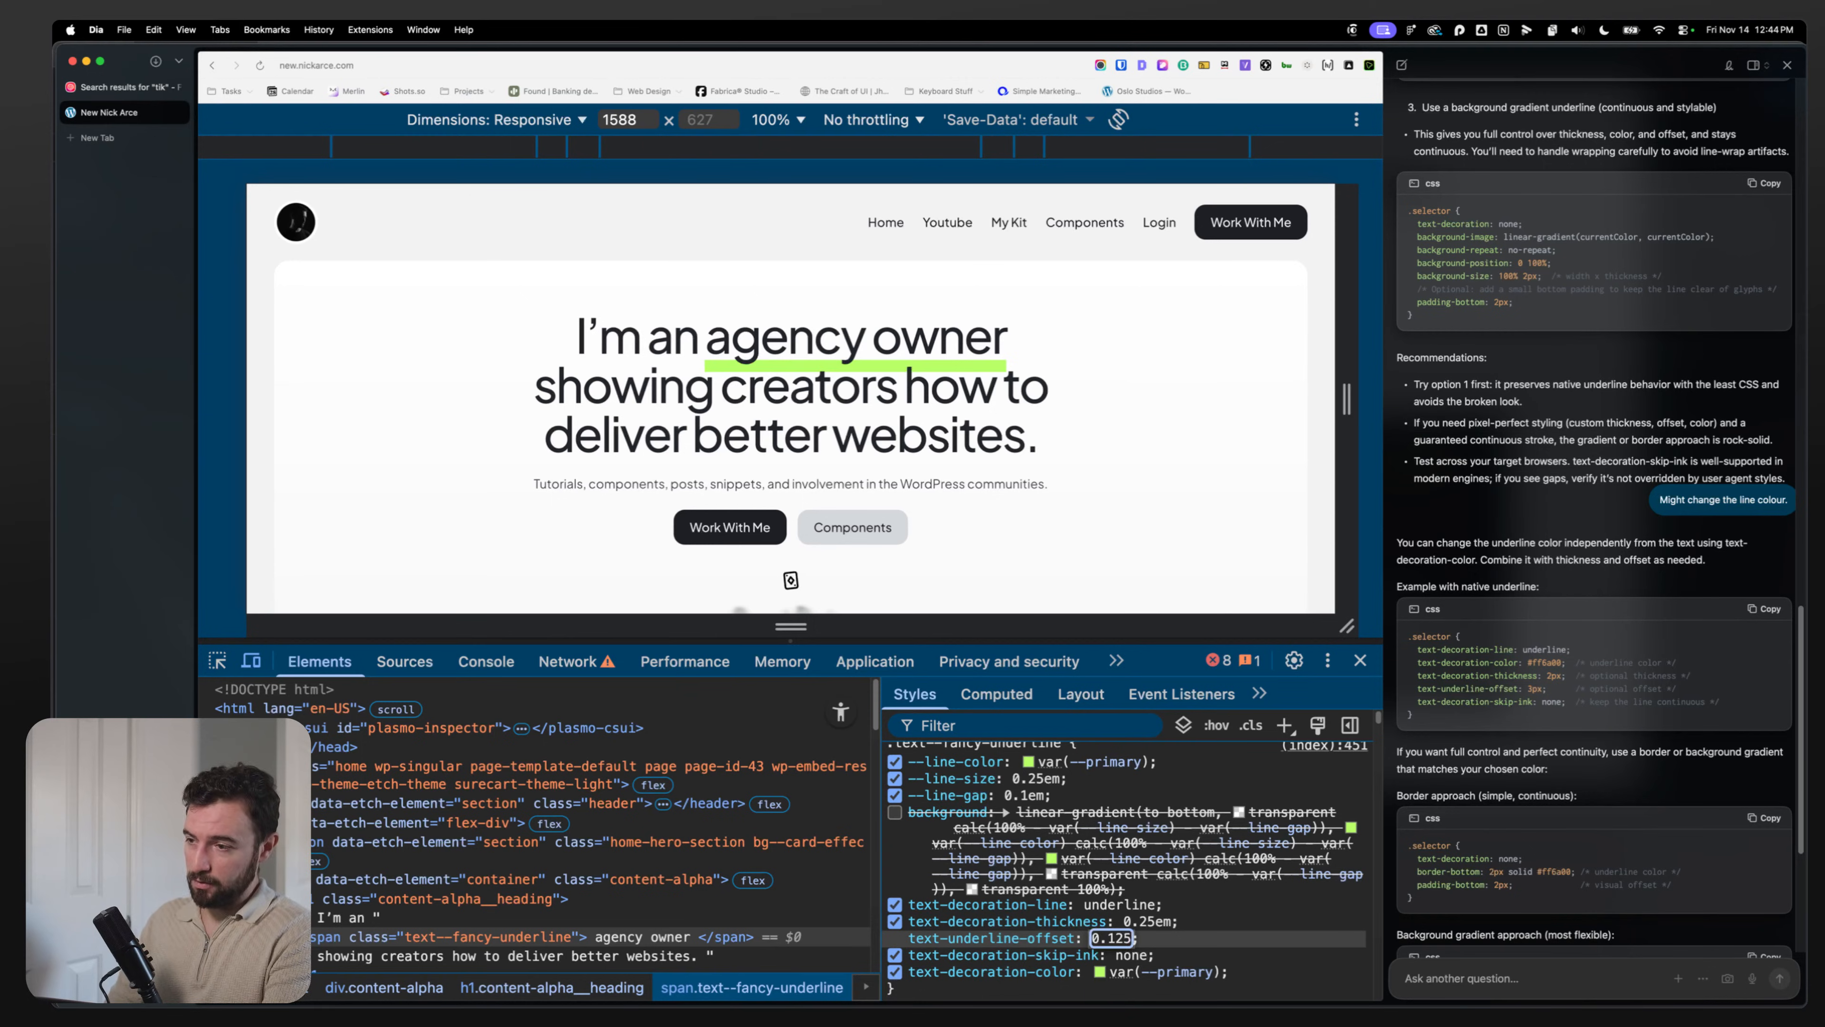
{"action": "type", "text": "em"}
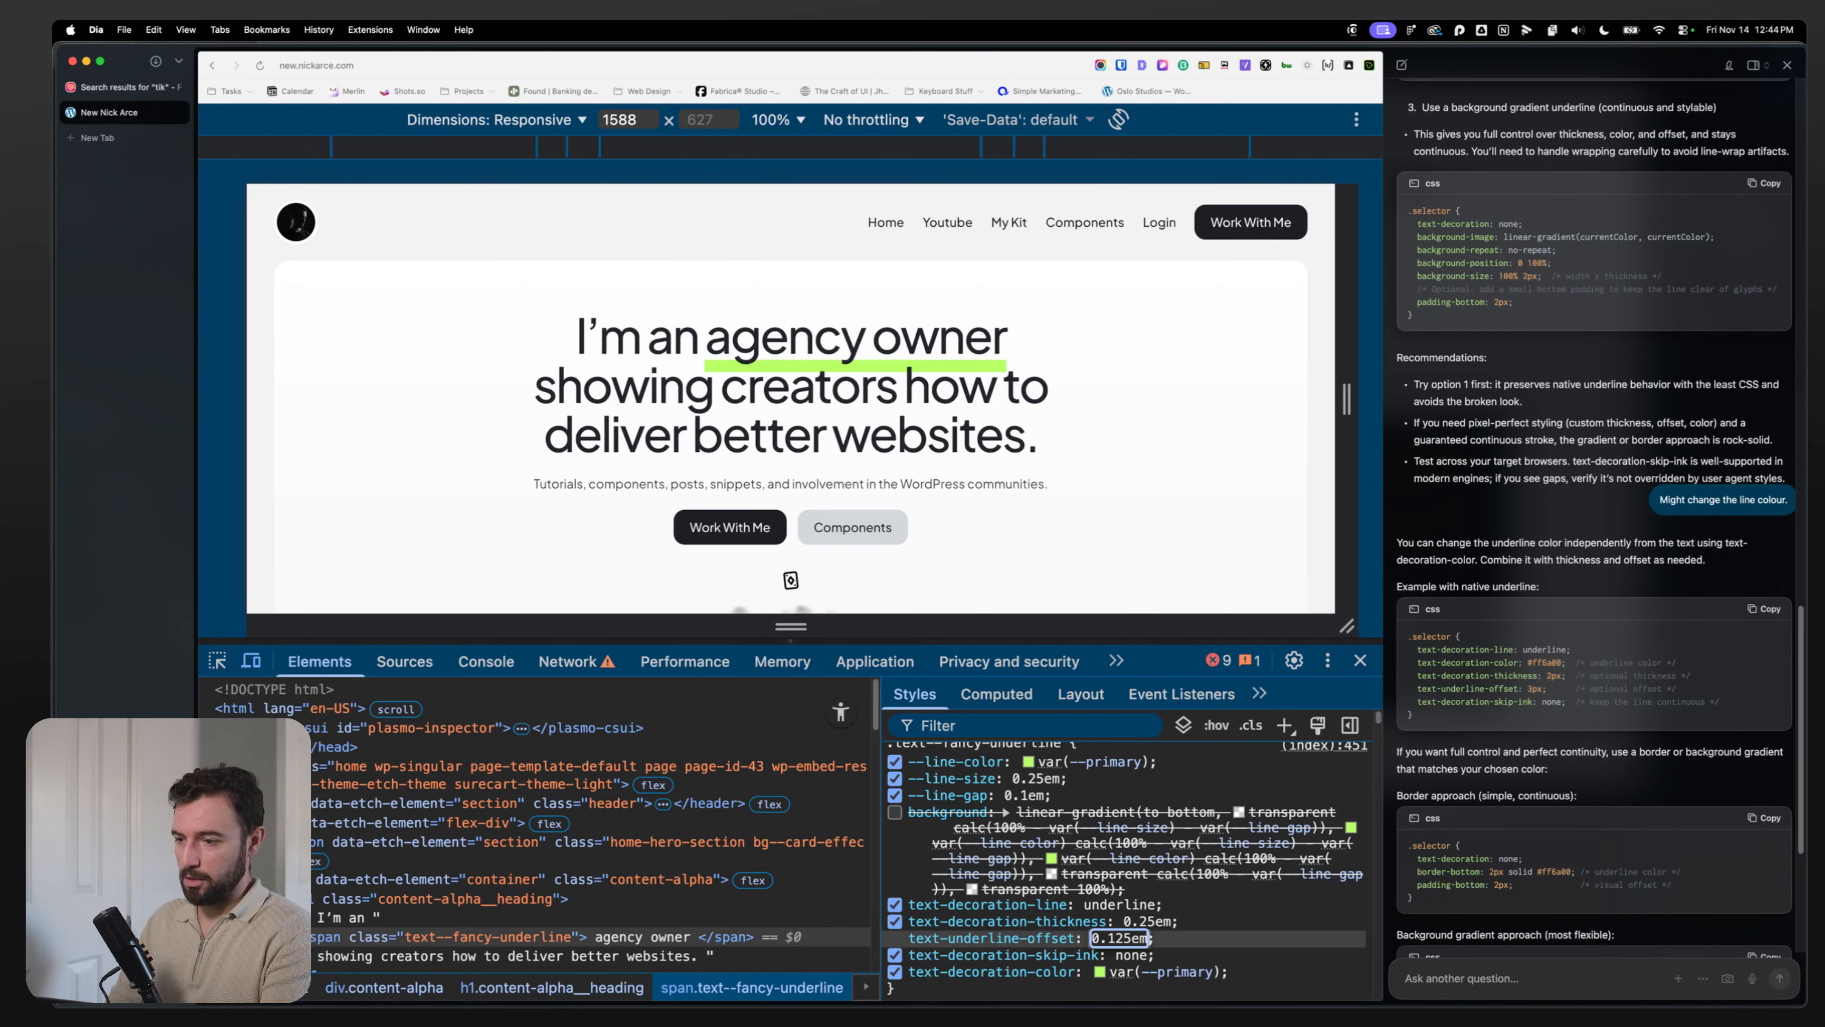
{"action": "type", "text": "-"}
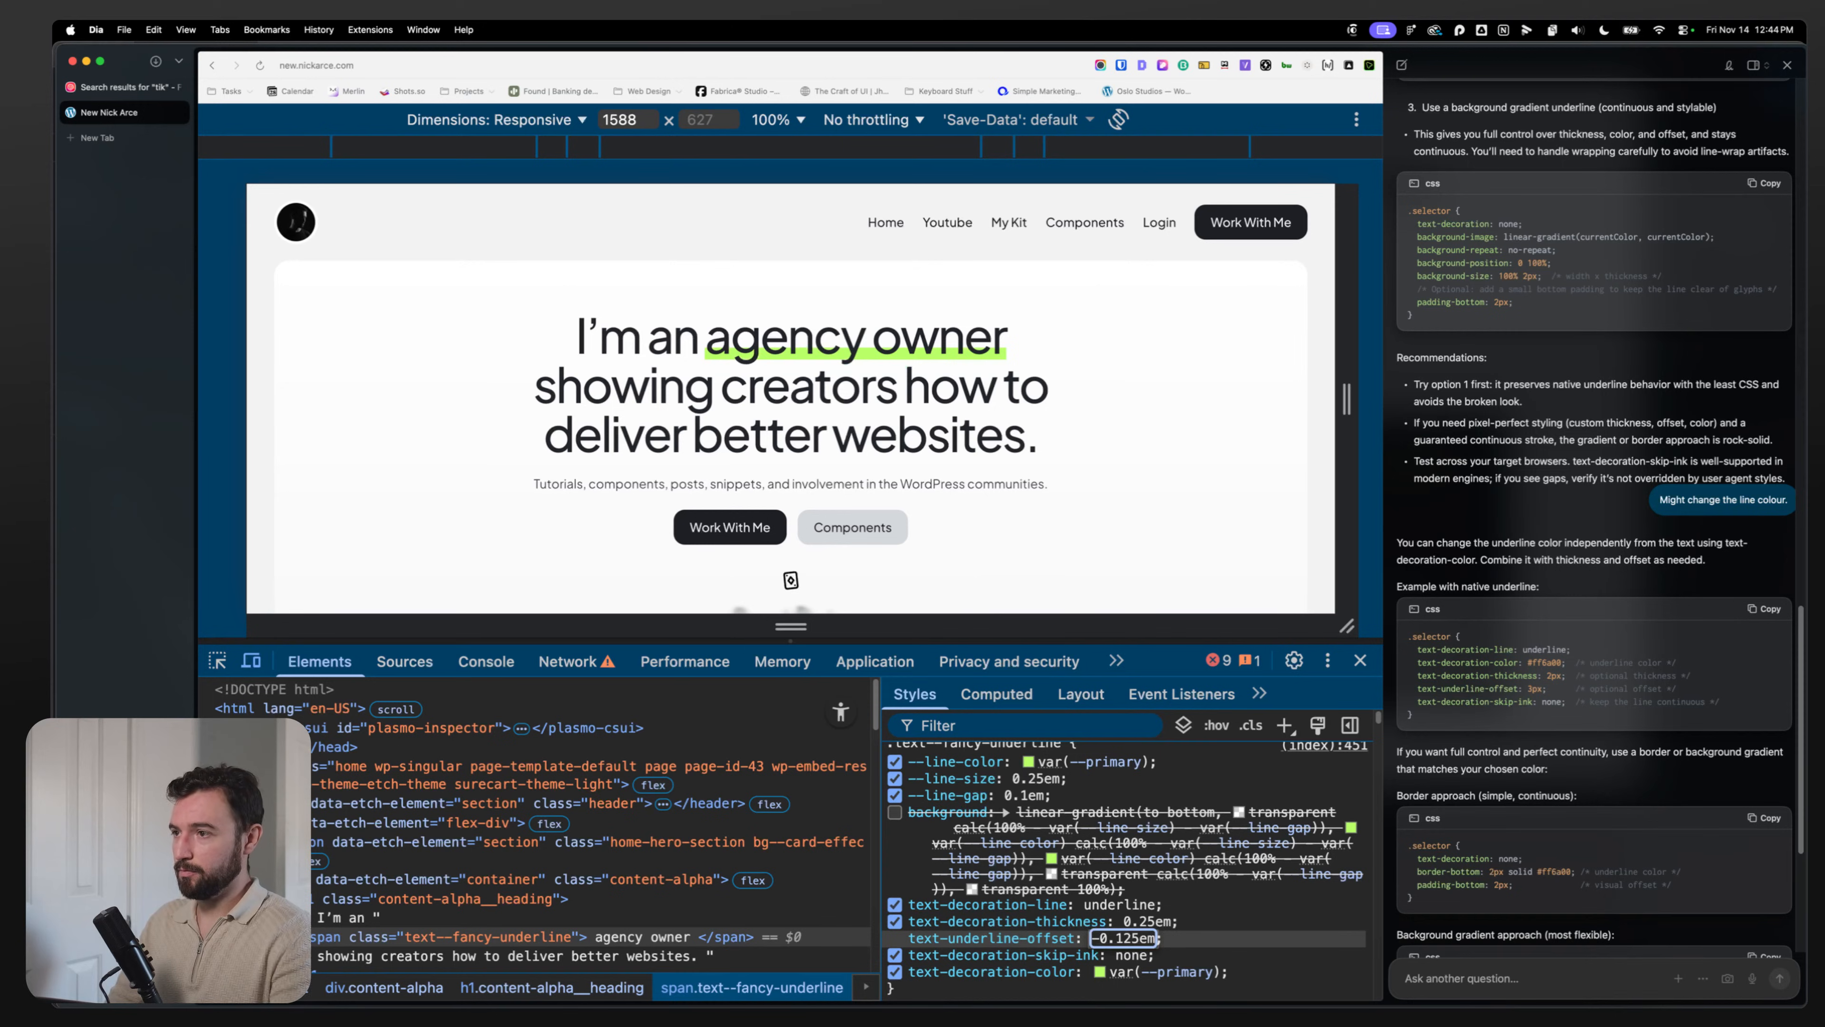
Step: Narrow the responsive preview to about 1203 px to check the underline, and look at the text-decoration-line declaration
{"action": "left_click_drag", "start_coordinate": [1346, 426], "coordinate": [1222, 466]}
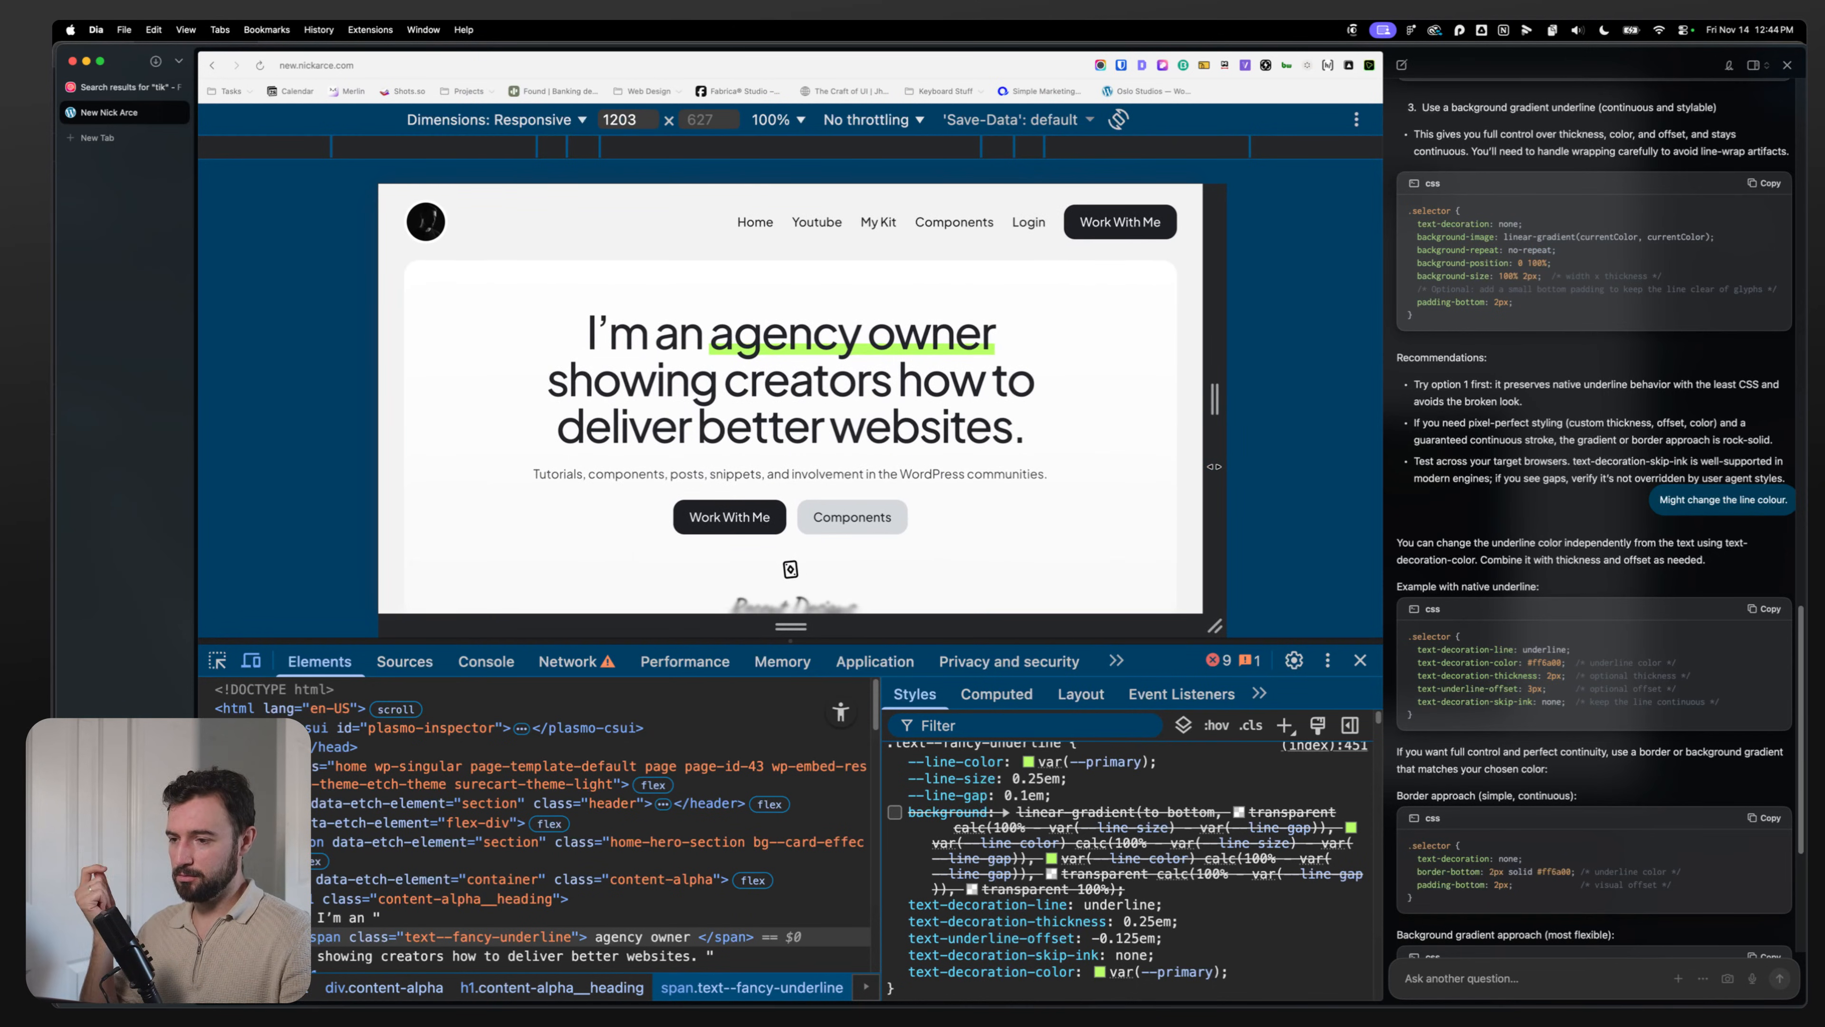
{"action": "left_click", "coordinate": [1046, 906]}
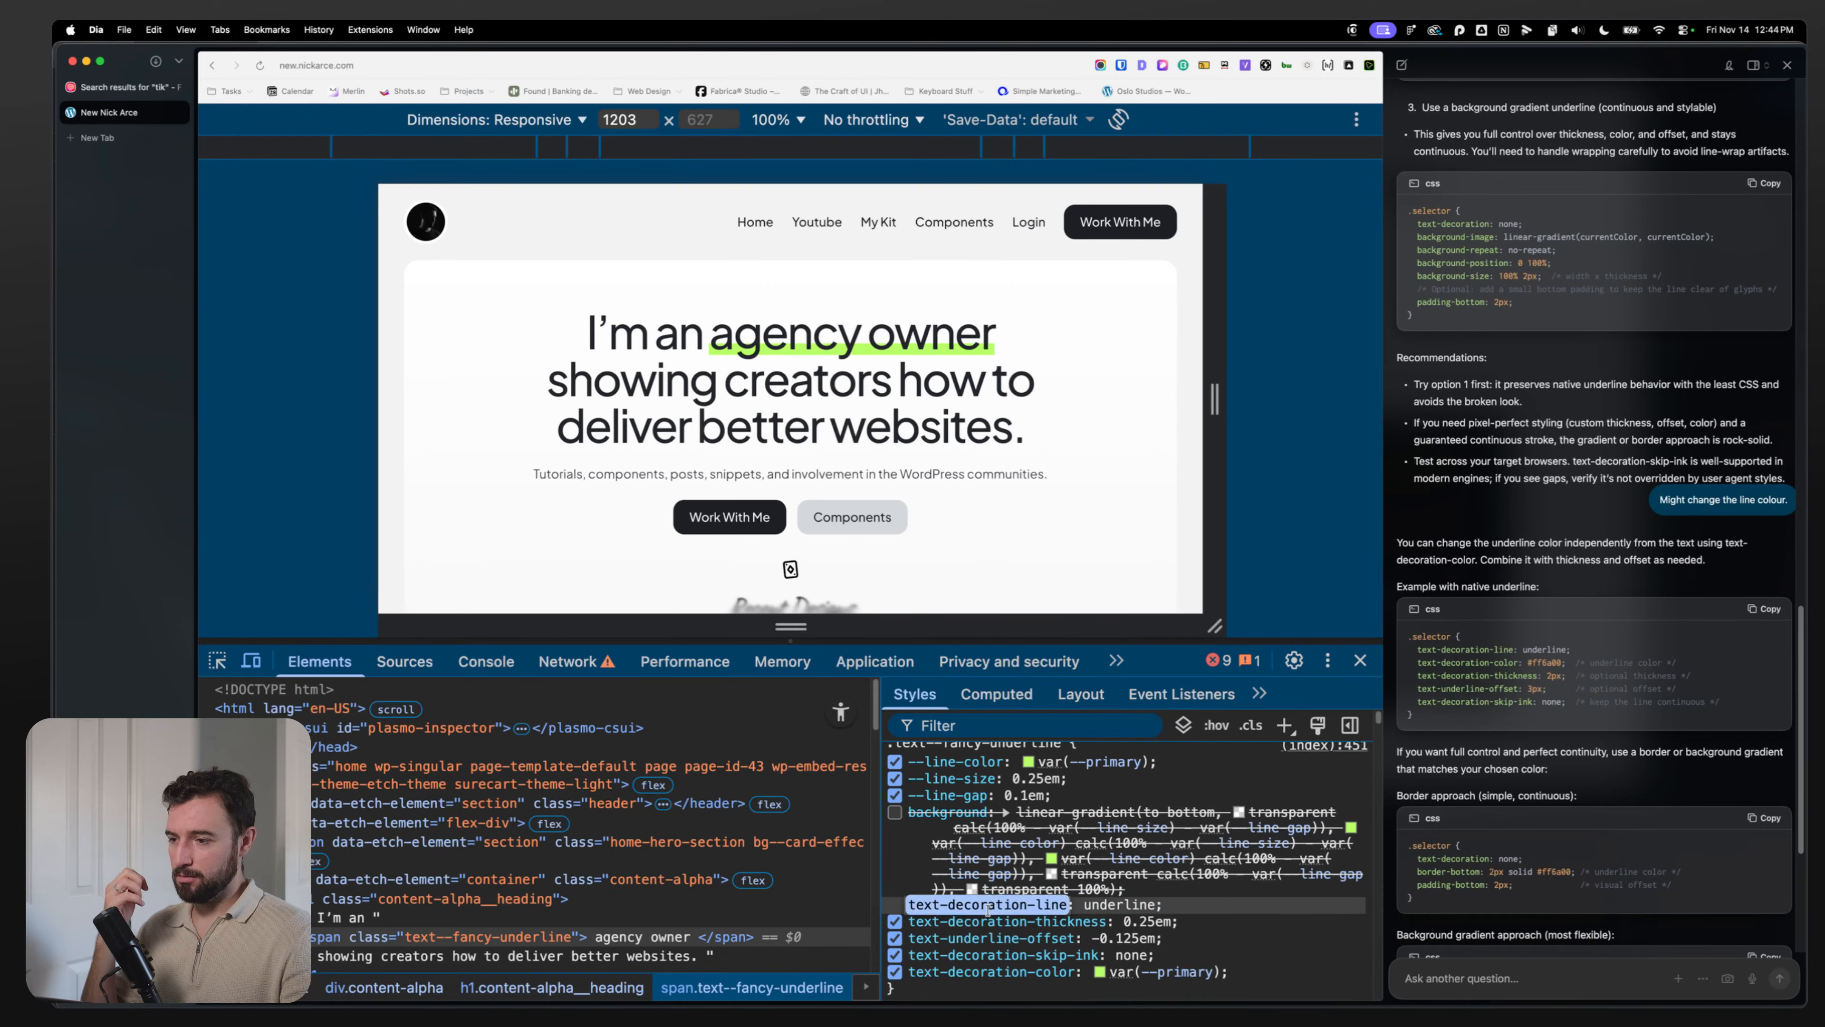
{"action": "key", "text": "Tab"}
{"action": "left_click", "coordinate": [1254, 550]}
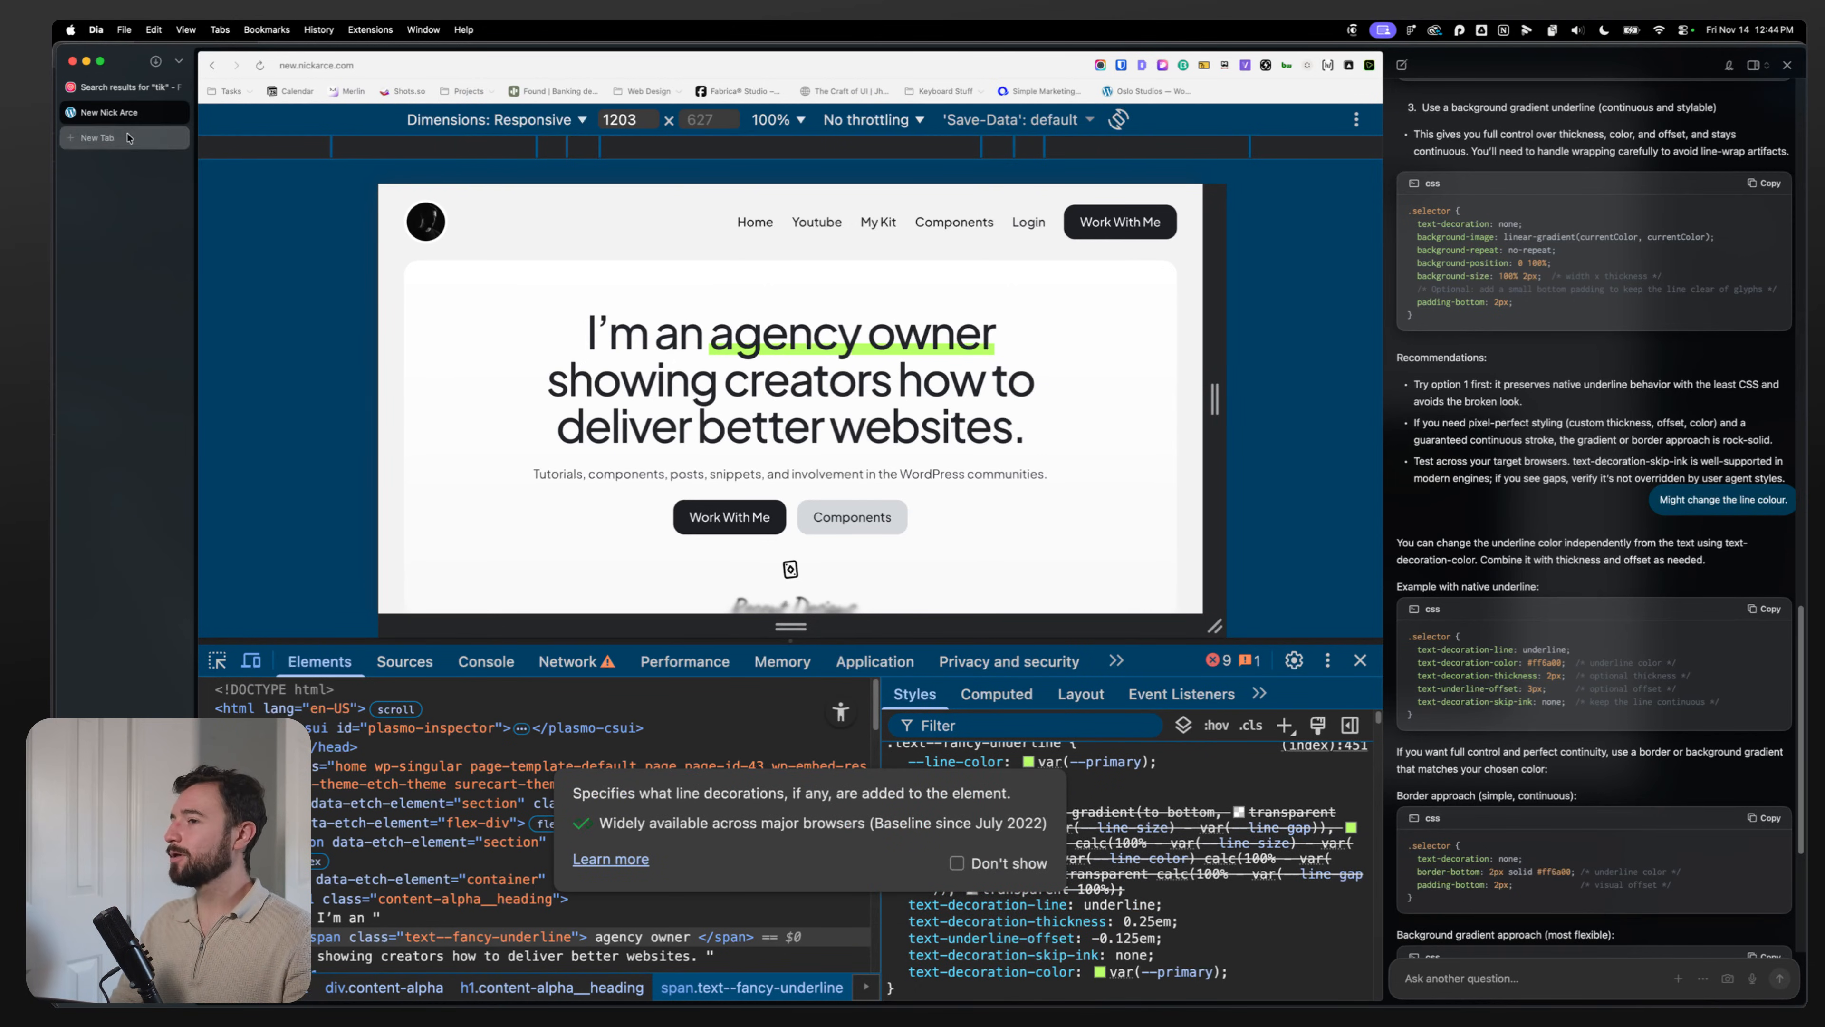
Step: Select the text-decoration-line through text-decoration-color declarations in the .text--fancy-underline rule, and close the AI chat and the developer tools
{"action": "left_click_drag", "start_coordinate": [1292, 976], "coordinate": [913, 906]}
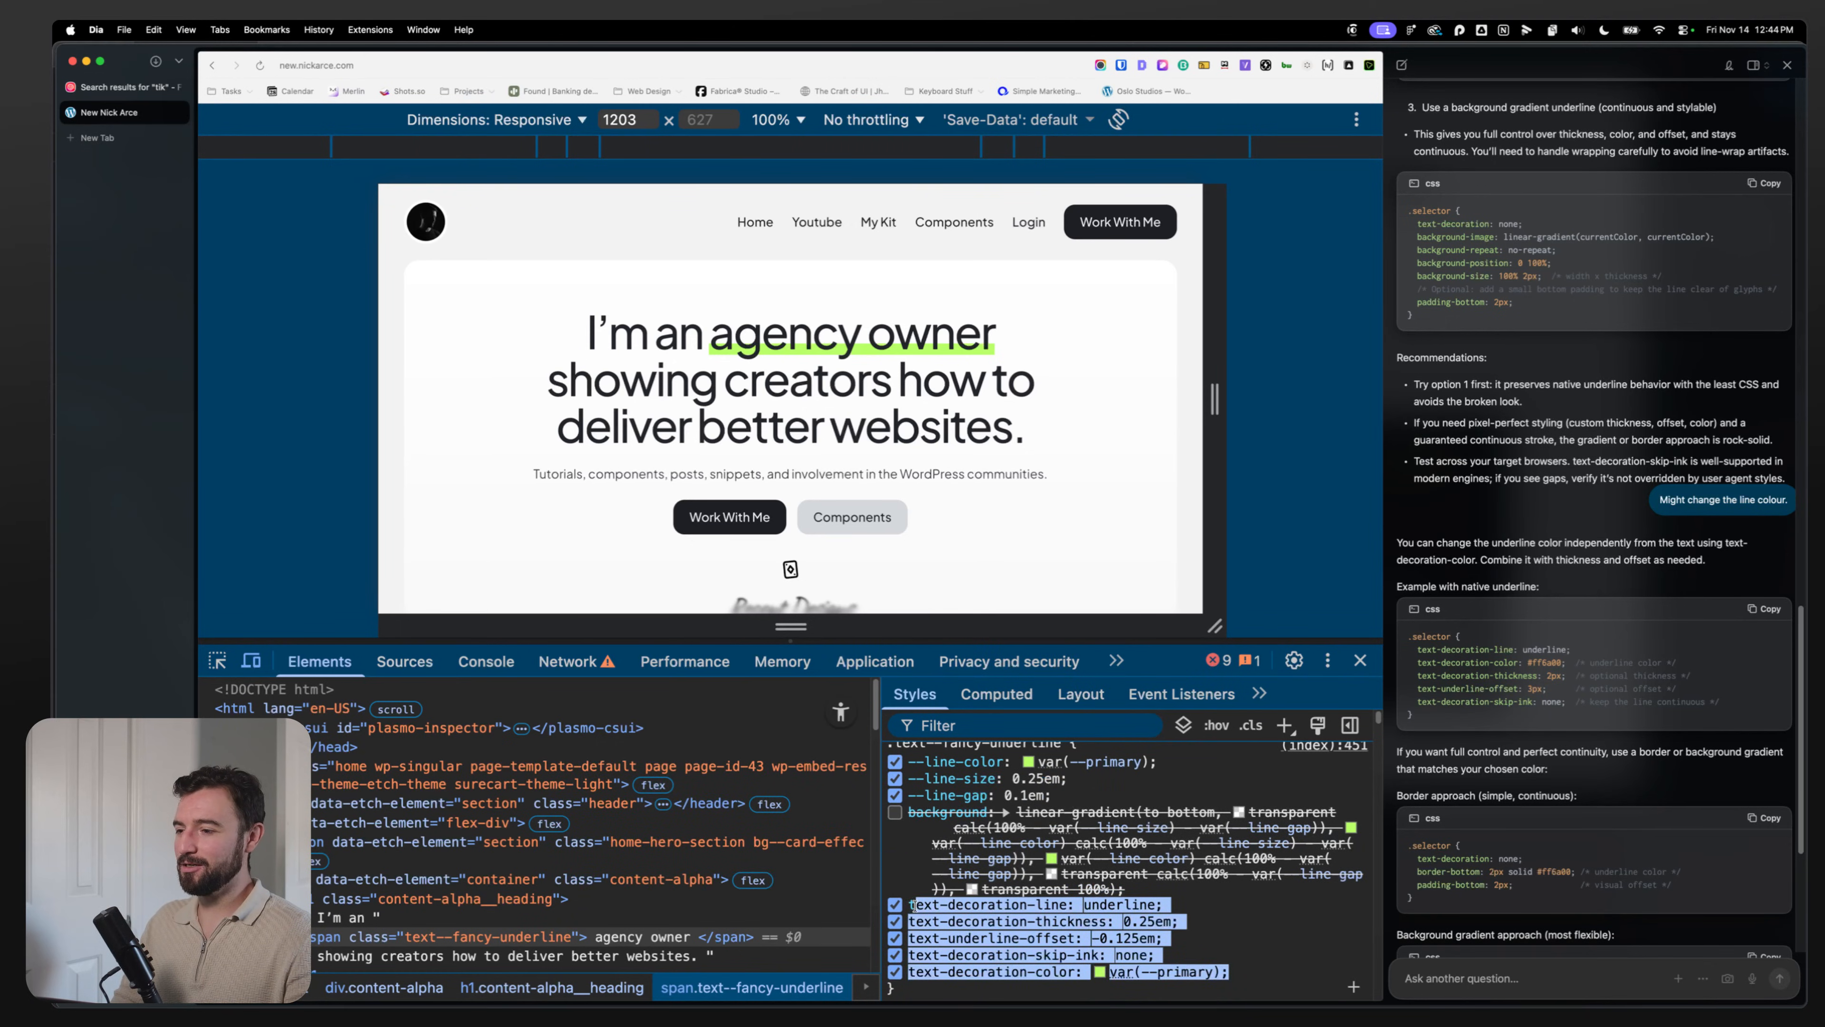
{"action": "left_click", "coordinate": [1787, 66]}
{"action": "left_click_drag", "start_coordinate": [1538, 635], "coordinate": [1538, 628]}
{"action": "left_click", "coordinate": [1783, 656]}
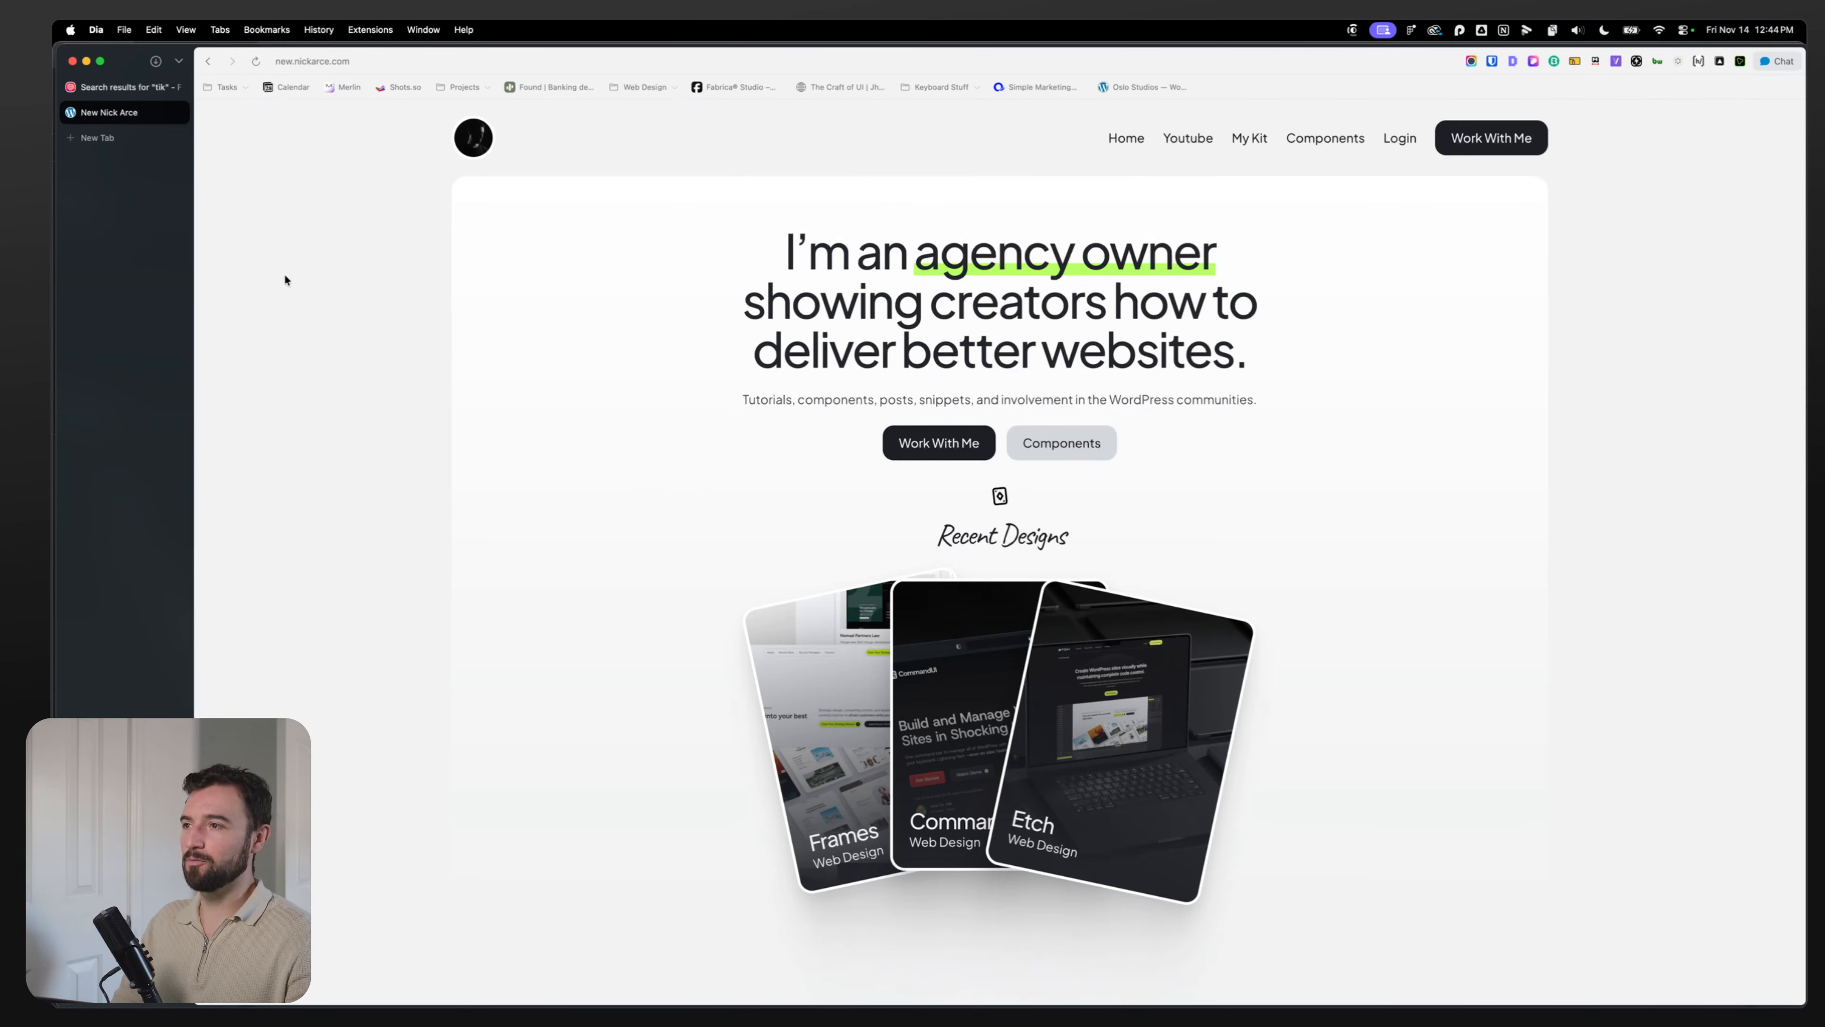
{"action": "left_click", "coordinate": [384, 59]}
{"action": "type", "text": "w"}
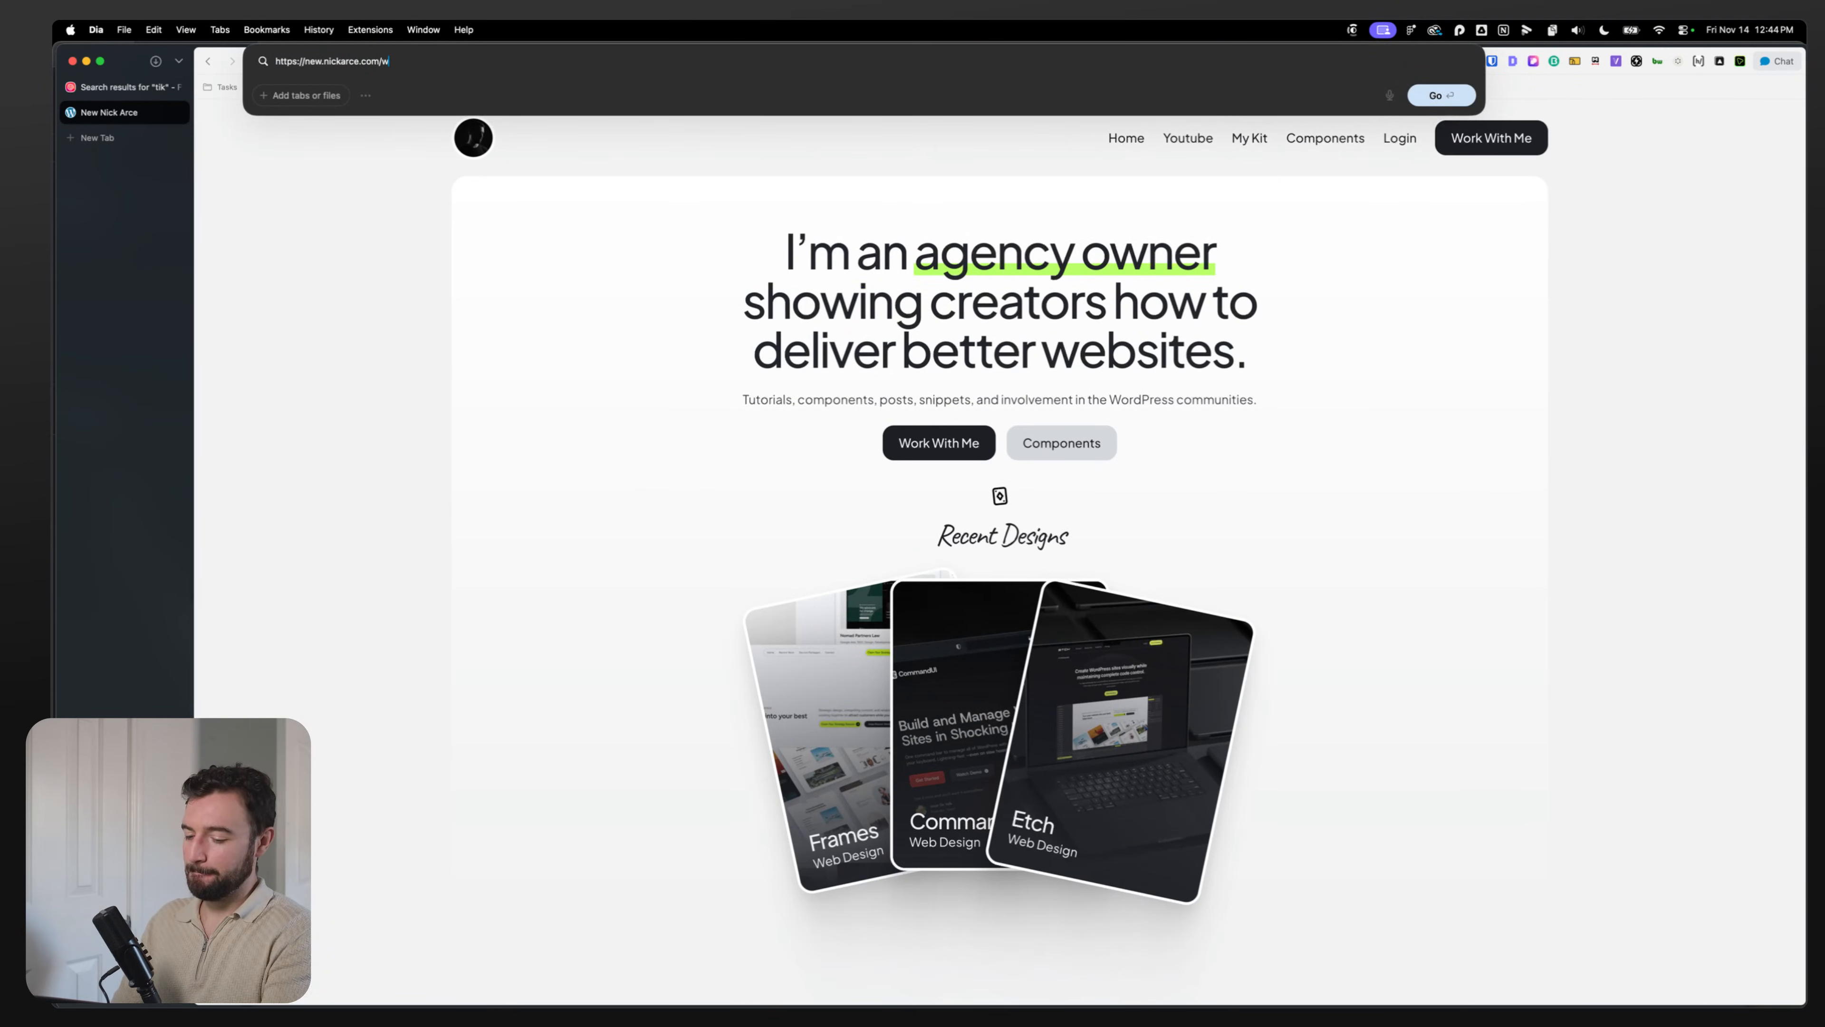
{"action": "type", "text": "p-"}
{"action": "key", "text": "Escape"}
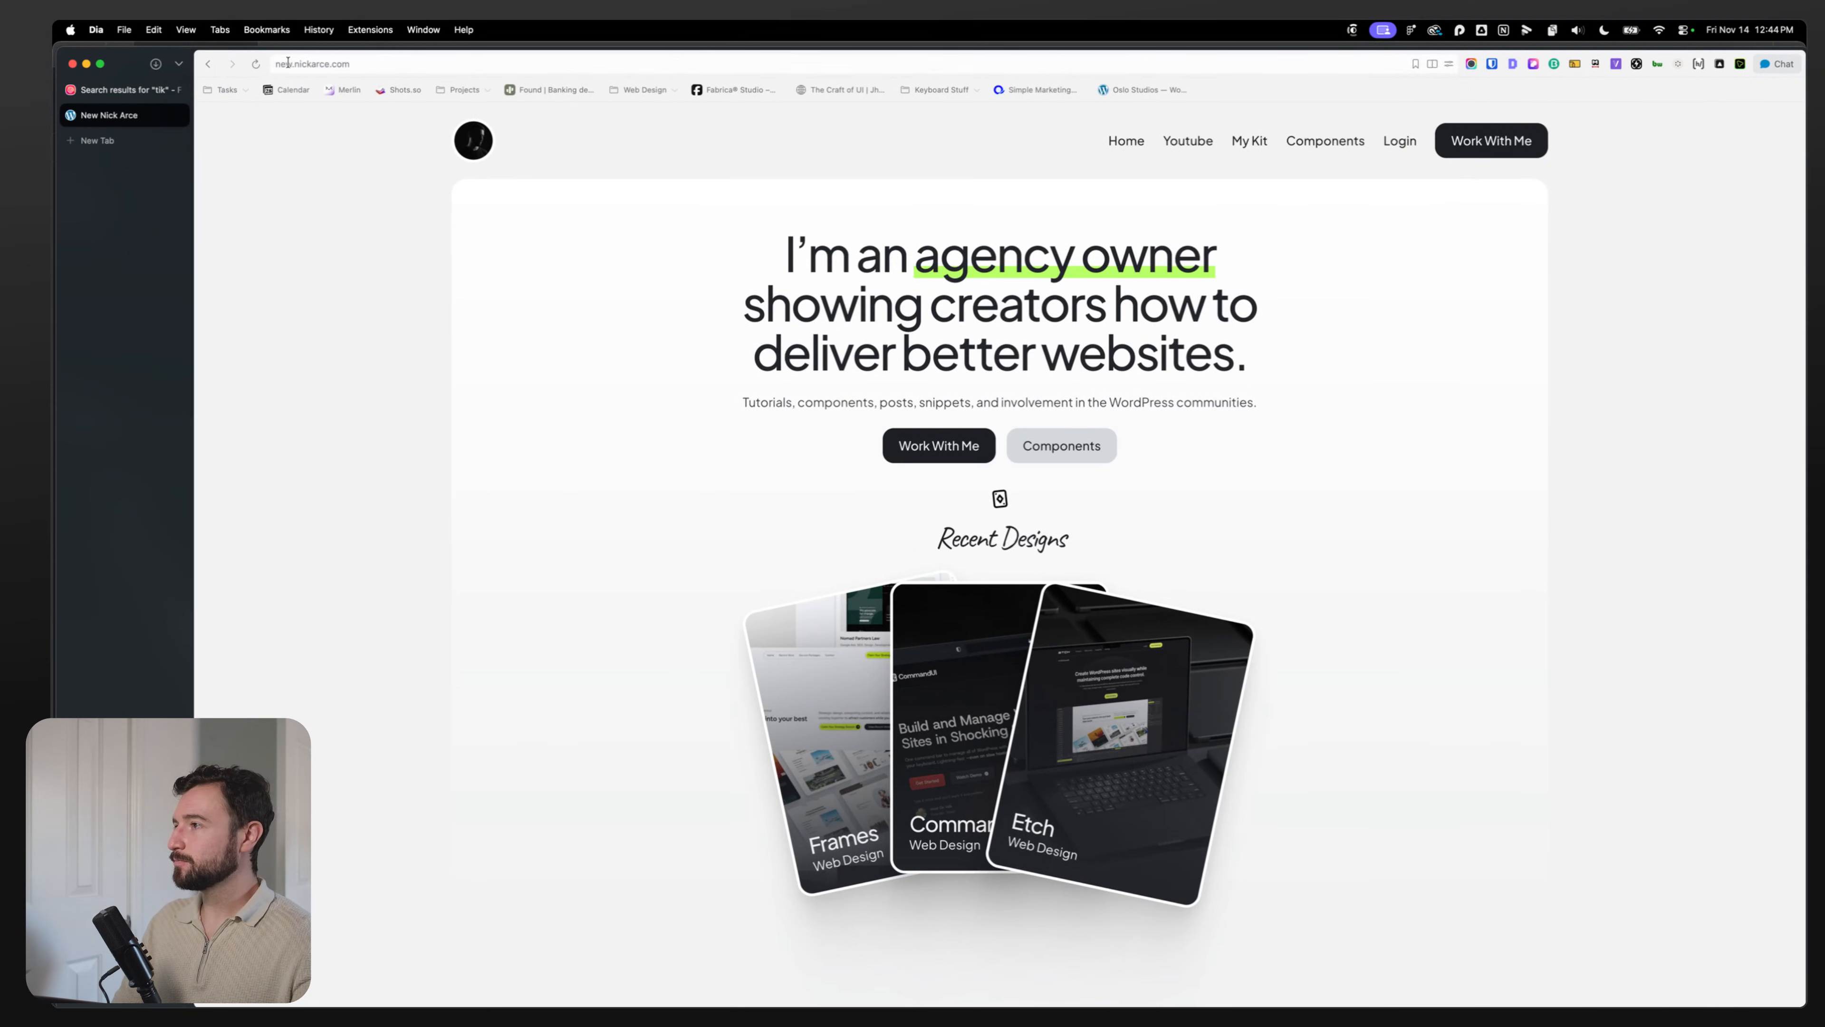
Step: Open the site's home page in a new browser tab, keeping the tab with the edited styles
{"action": "key", "text": "super+t"}
{"action": "type", "text": "https://new.nickarce.com/"}
{"action": "key", "text": "Return"}
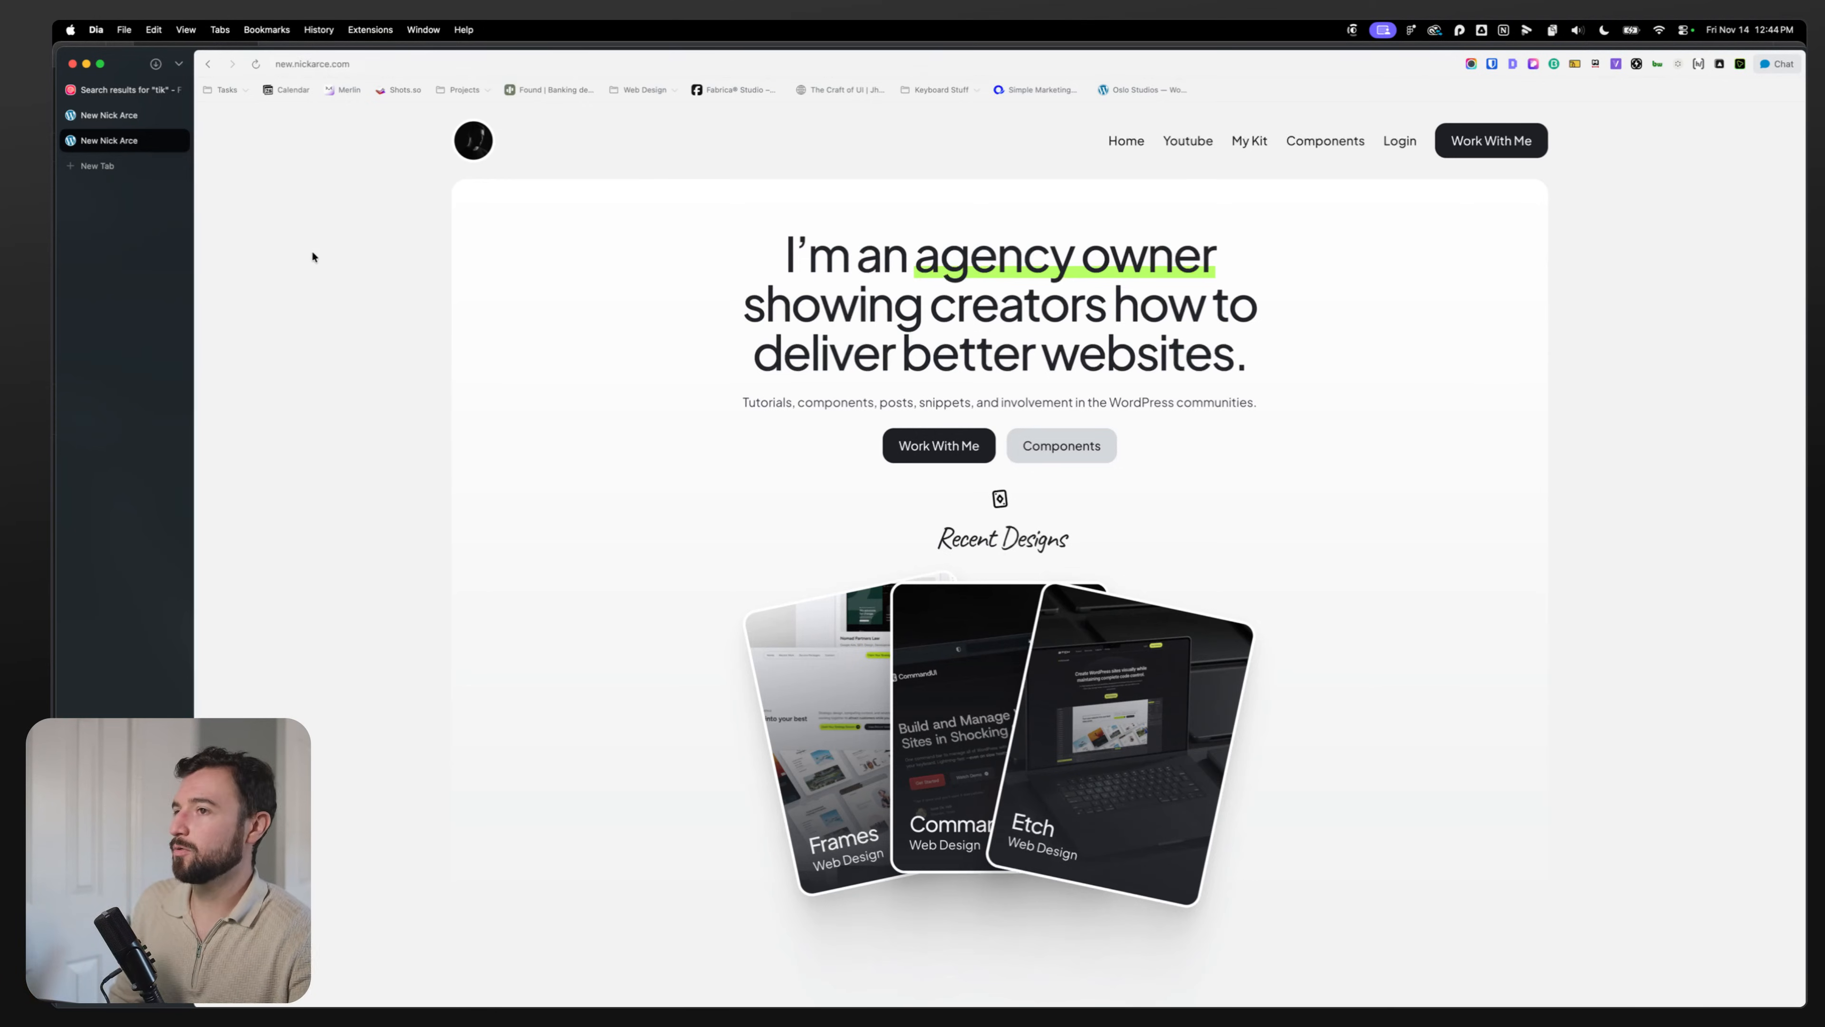
Step: Go to the site's wp-admin address and log in to WordPress by filling the saved username and password
{"action": "left_click", "coordinate": [421, 66]}
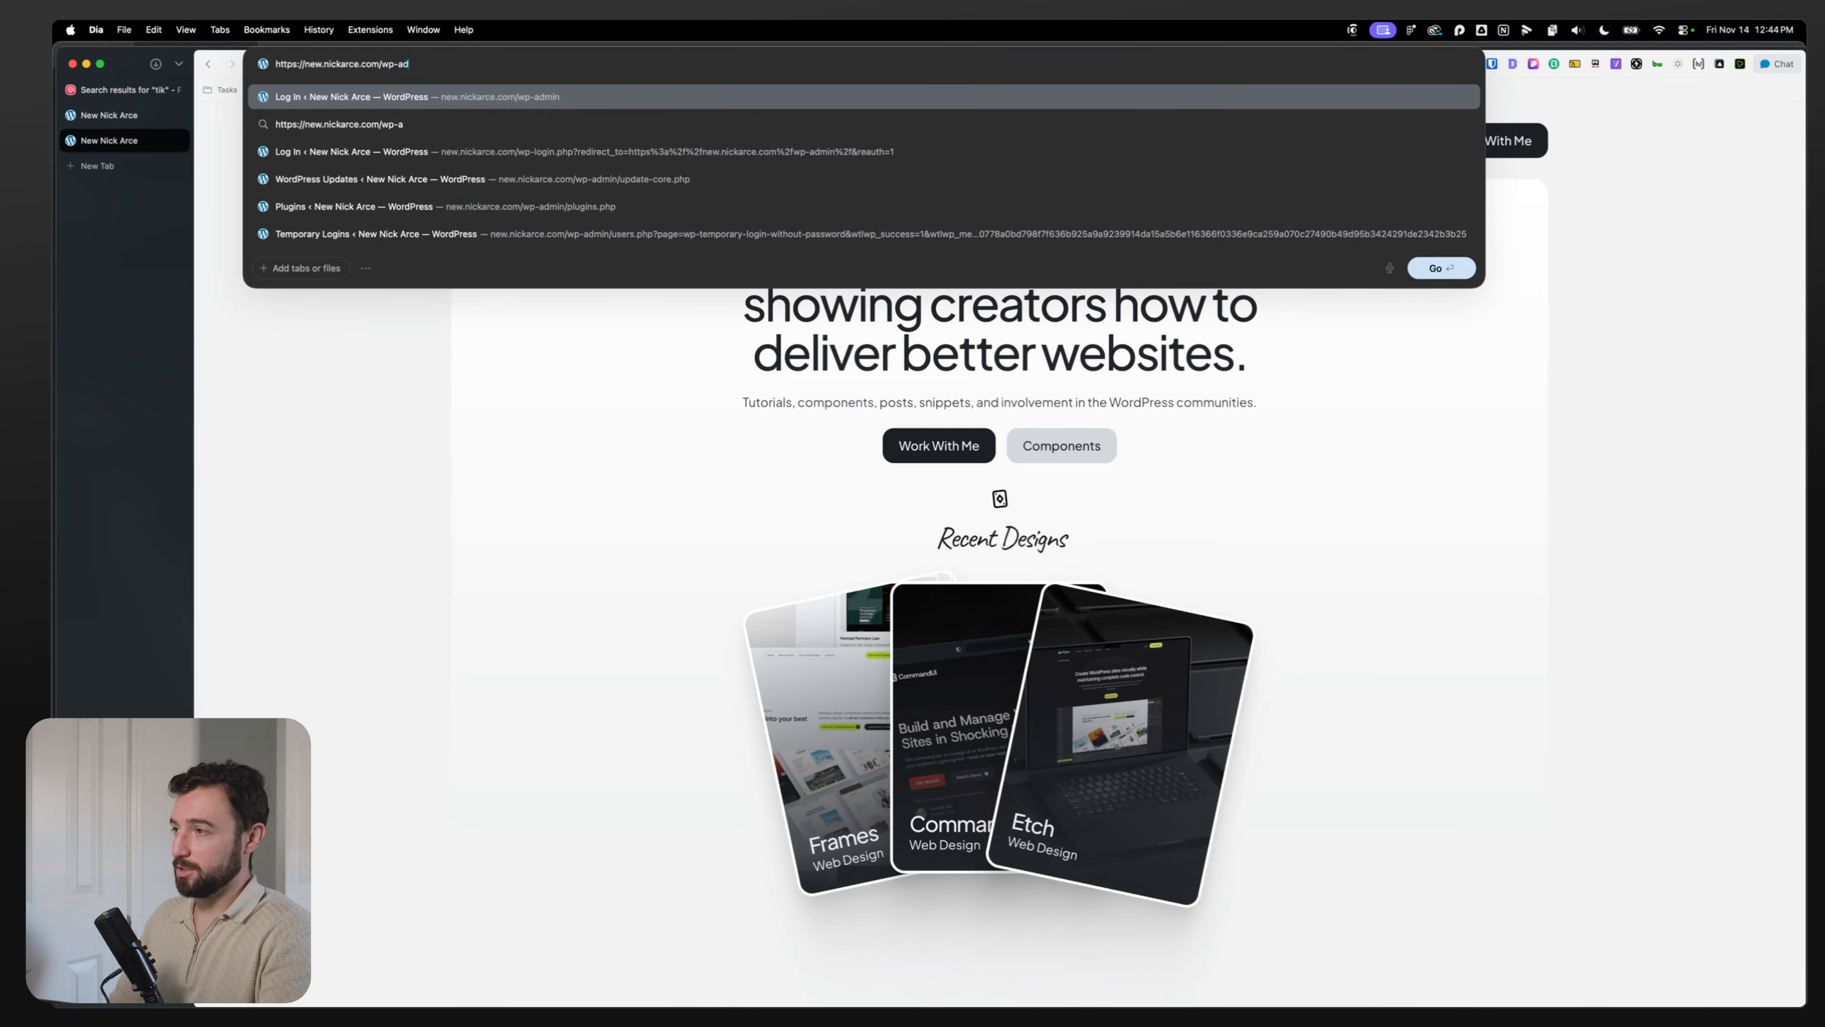
{"action": "key", "text": "Return"}
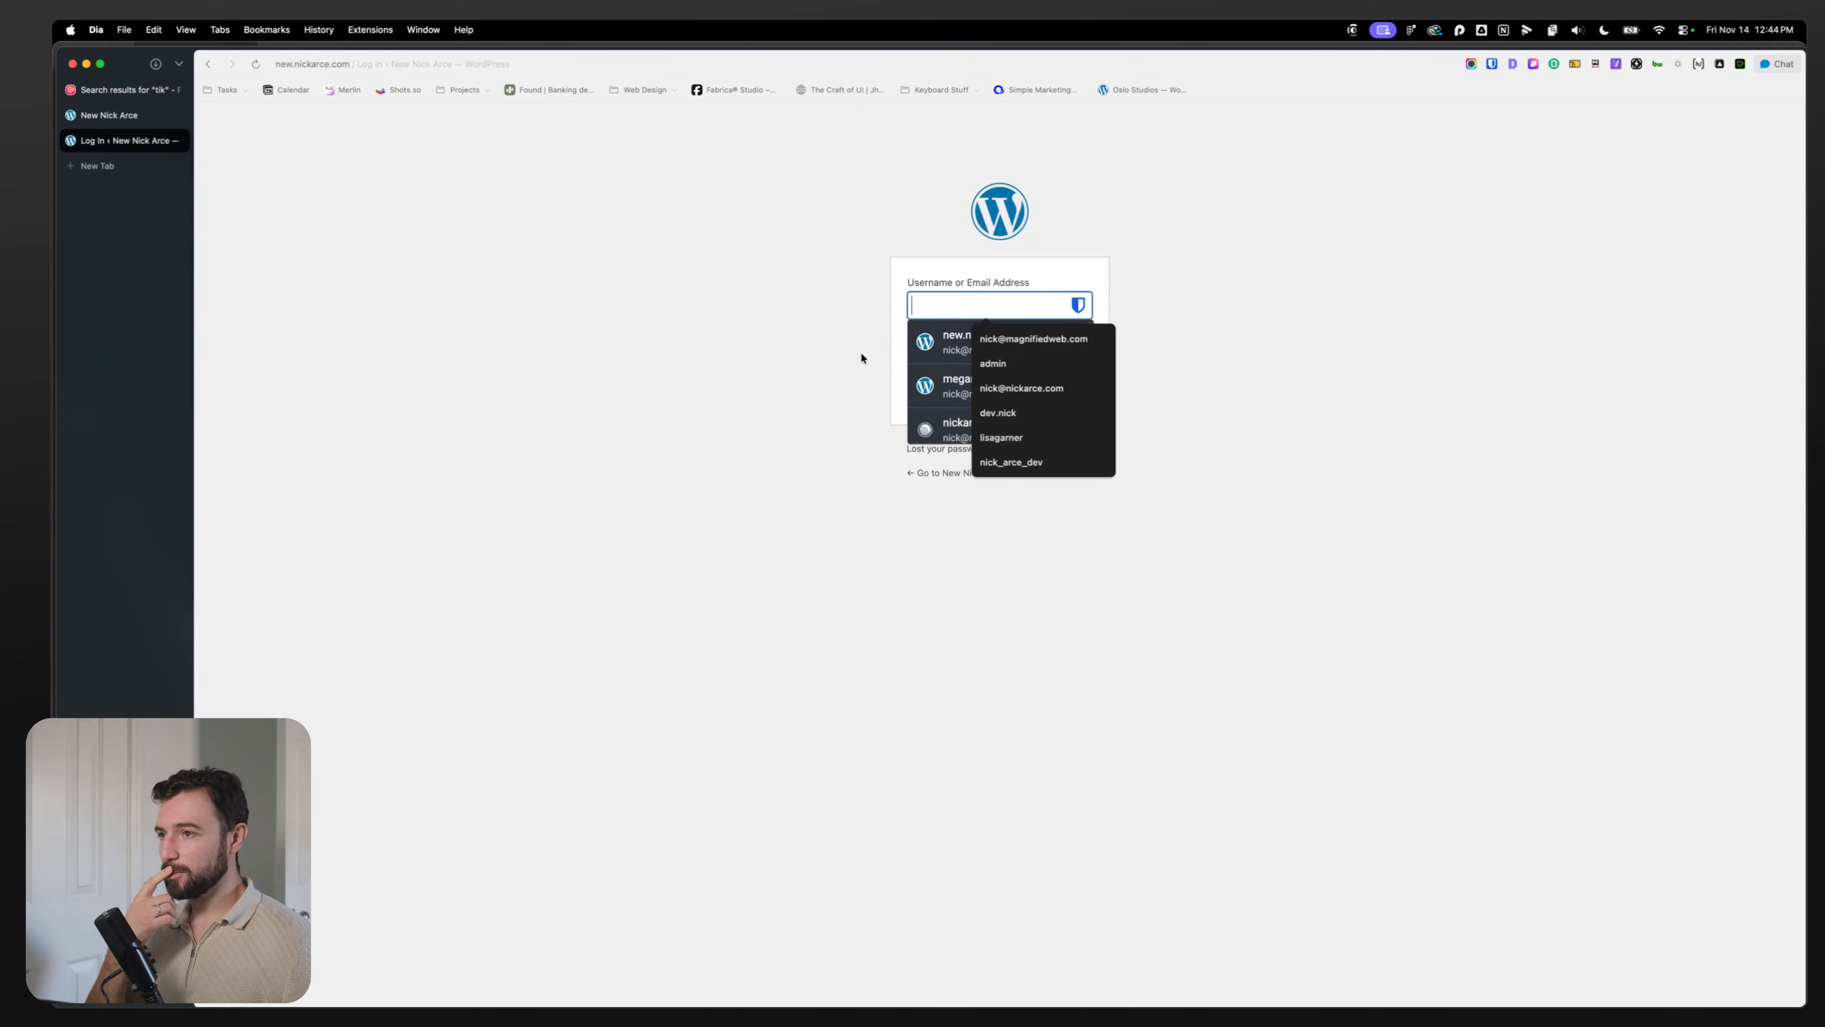
{"action": "left_click", "coordinate": [950, 343]}
{"action": "key", "text": "Return"}
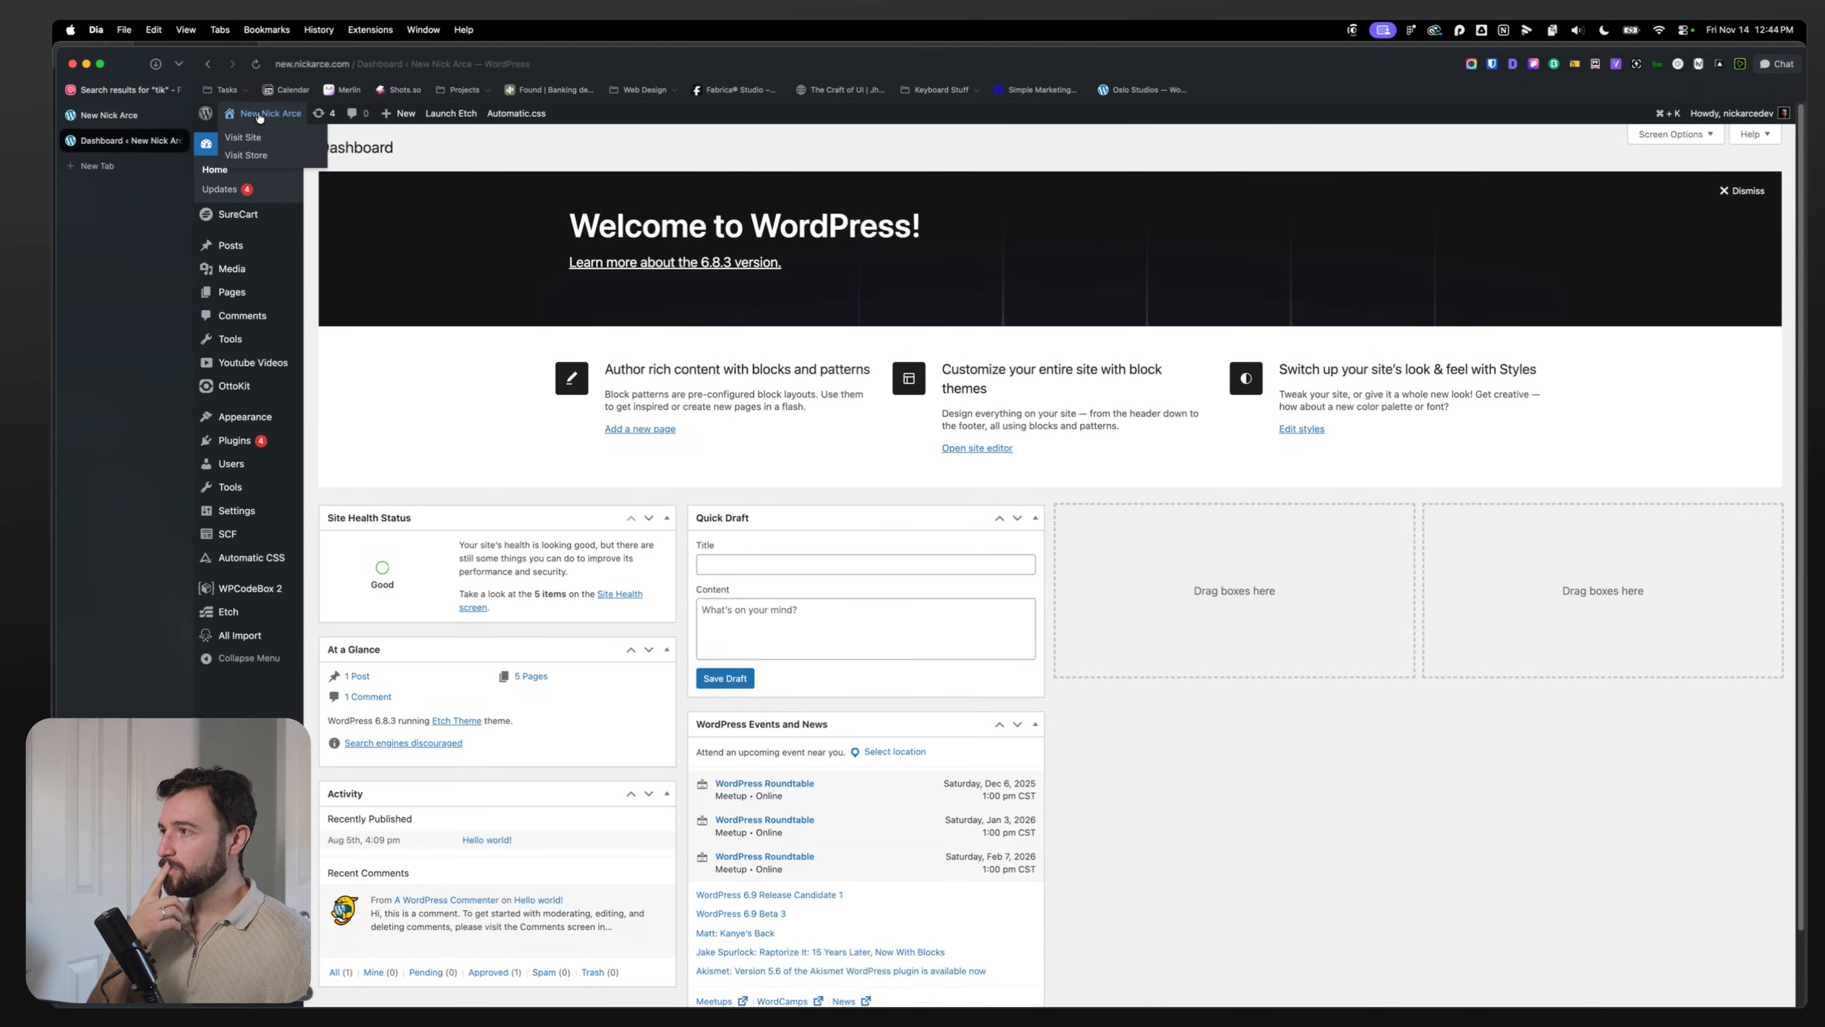
Step: Visit the site's home page, open it for editing with Etch, and select the "agency owner" span in the hero heading
{"action": "left_click", "coordinate": [250, 137]}
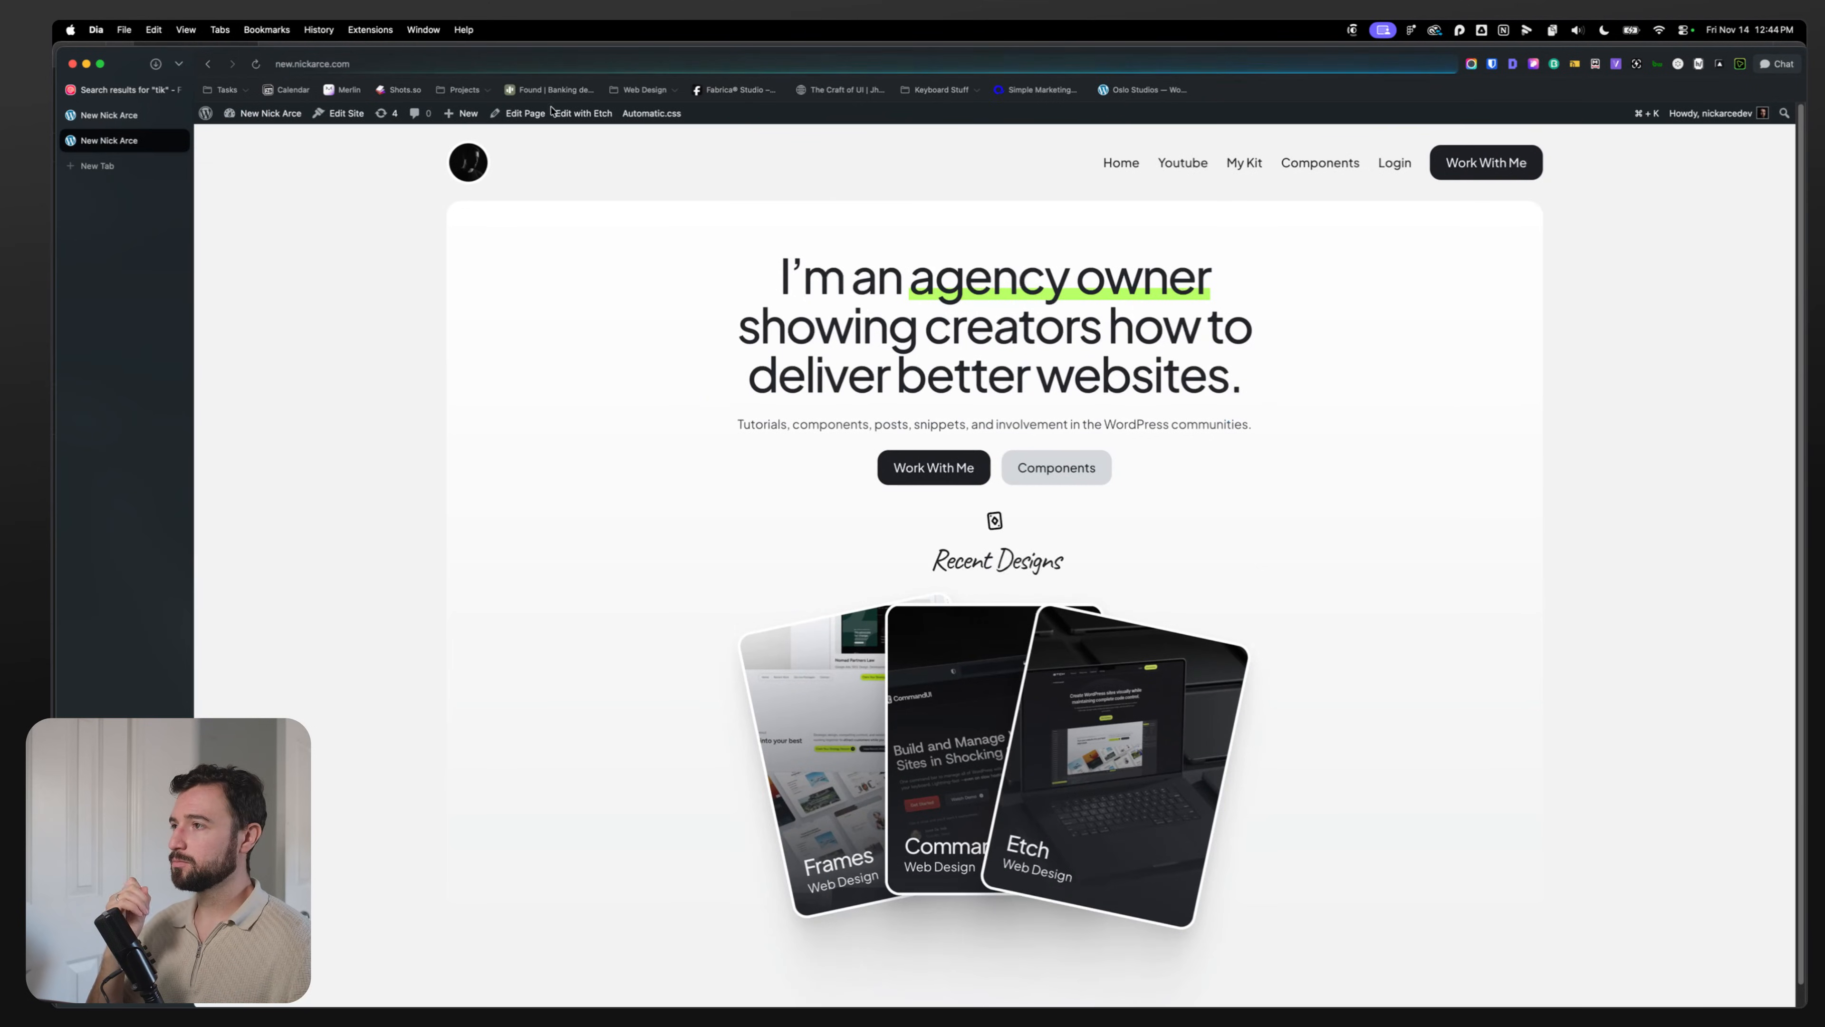
{"action": "left_click", "coordinate": [552, 112]}
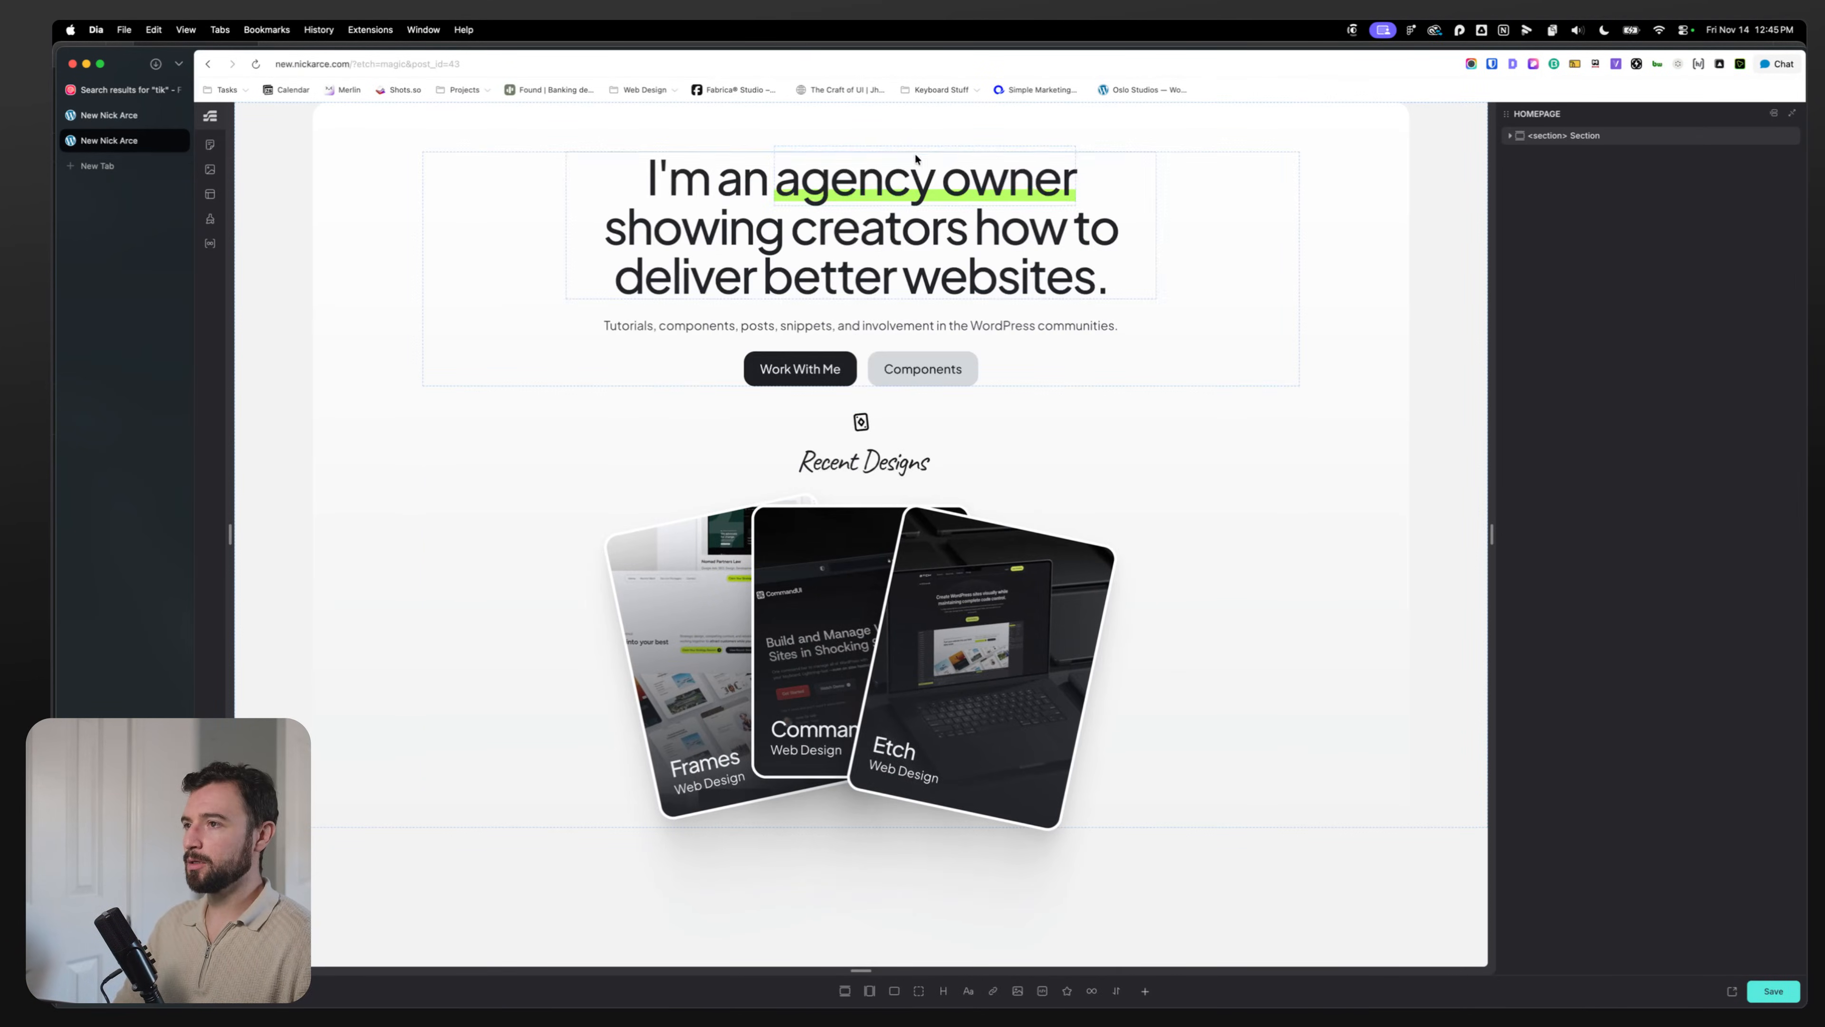
{"action": "left_click", "coordinate": [908, 183]}
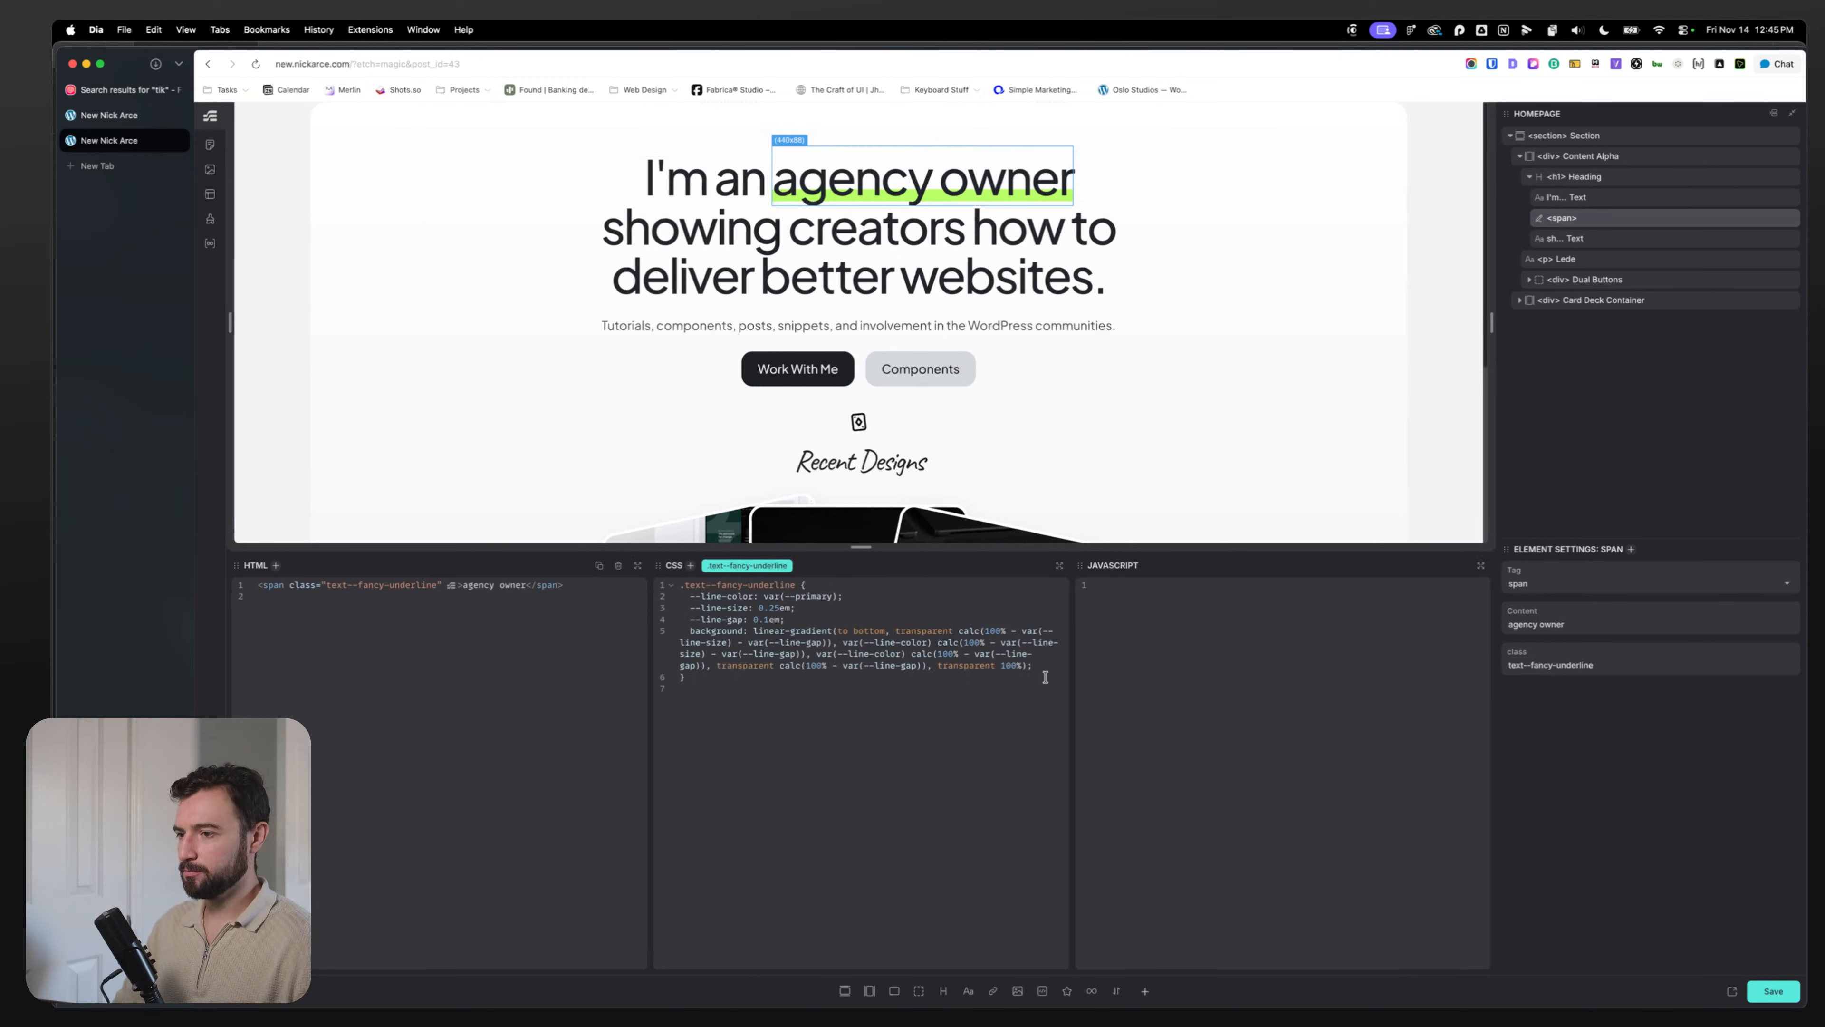
Step: Comment out the background linear-gradient declaration in the .text--fancy-underline rule
{"action": "left_click", "coordinate": [838, 622]}
{"action": "key", "text": "Return"}
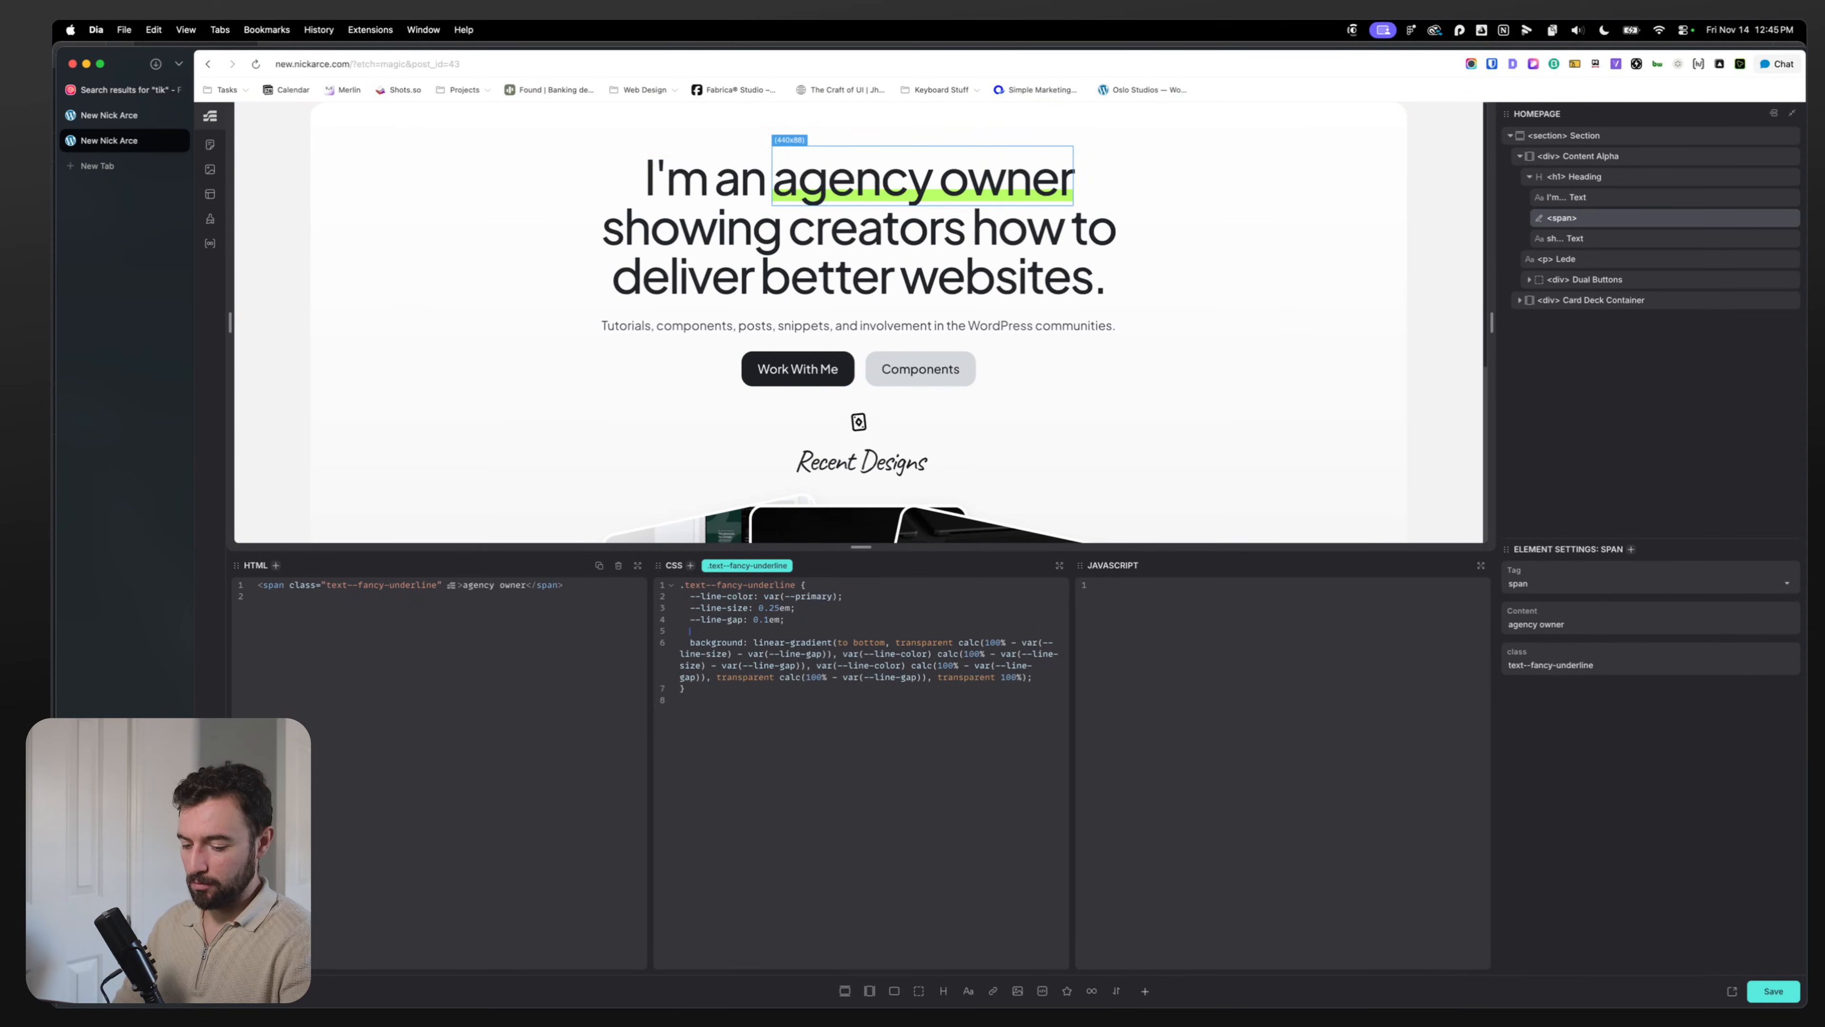
{"action": "type", "text": "/*"}
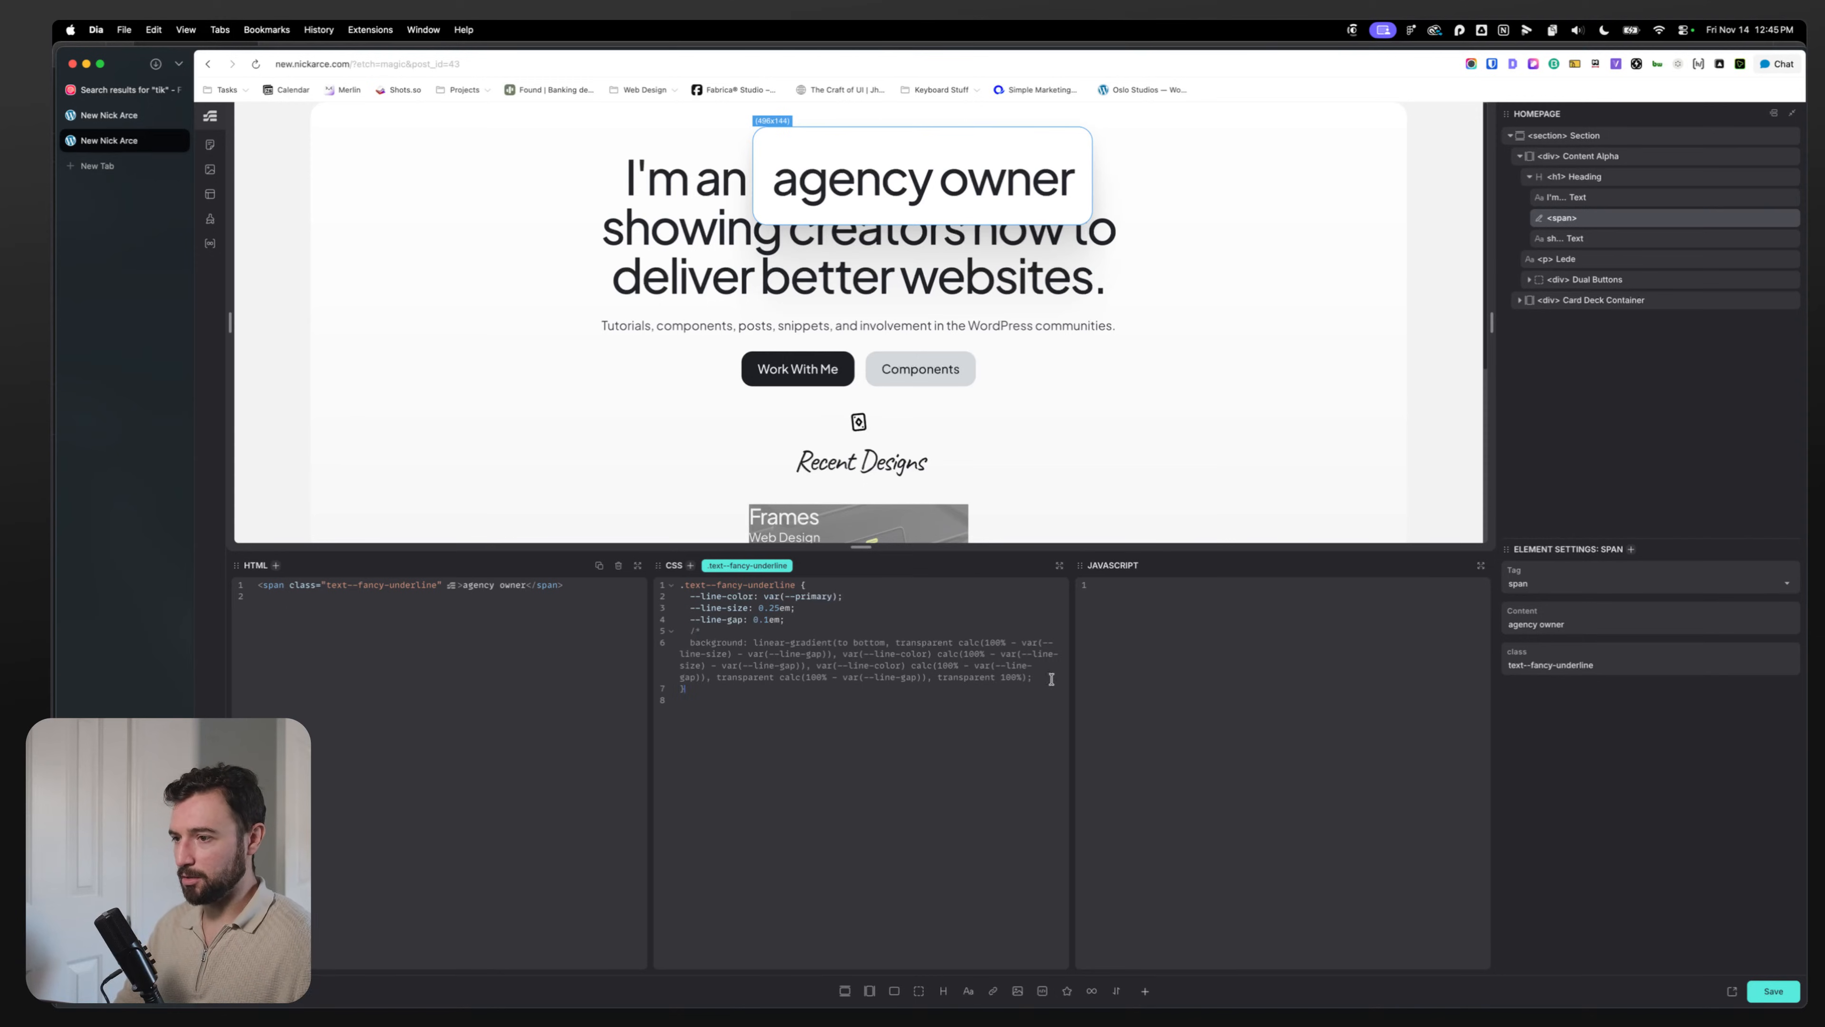
{"action": "type", "text": "*/"}
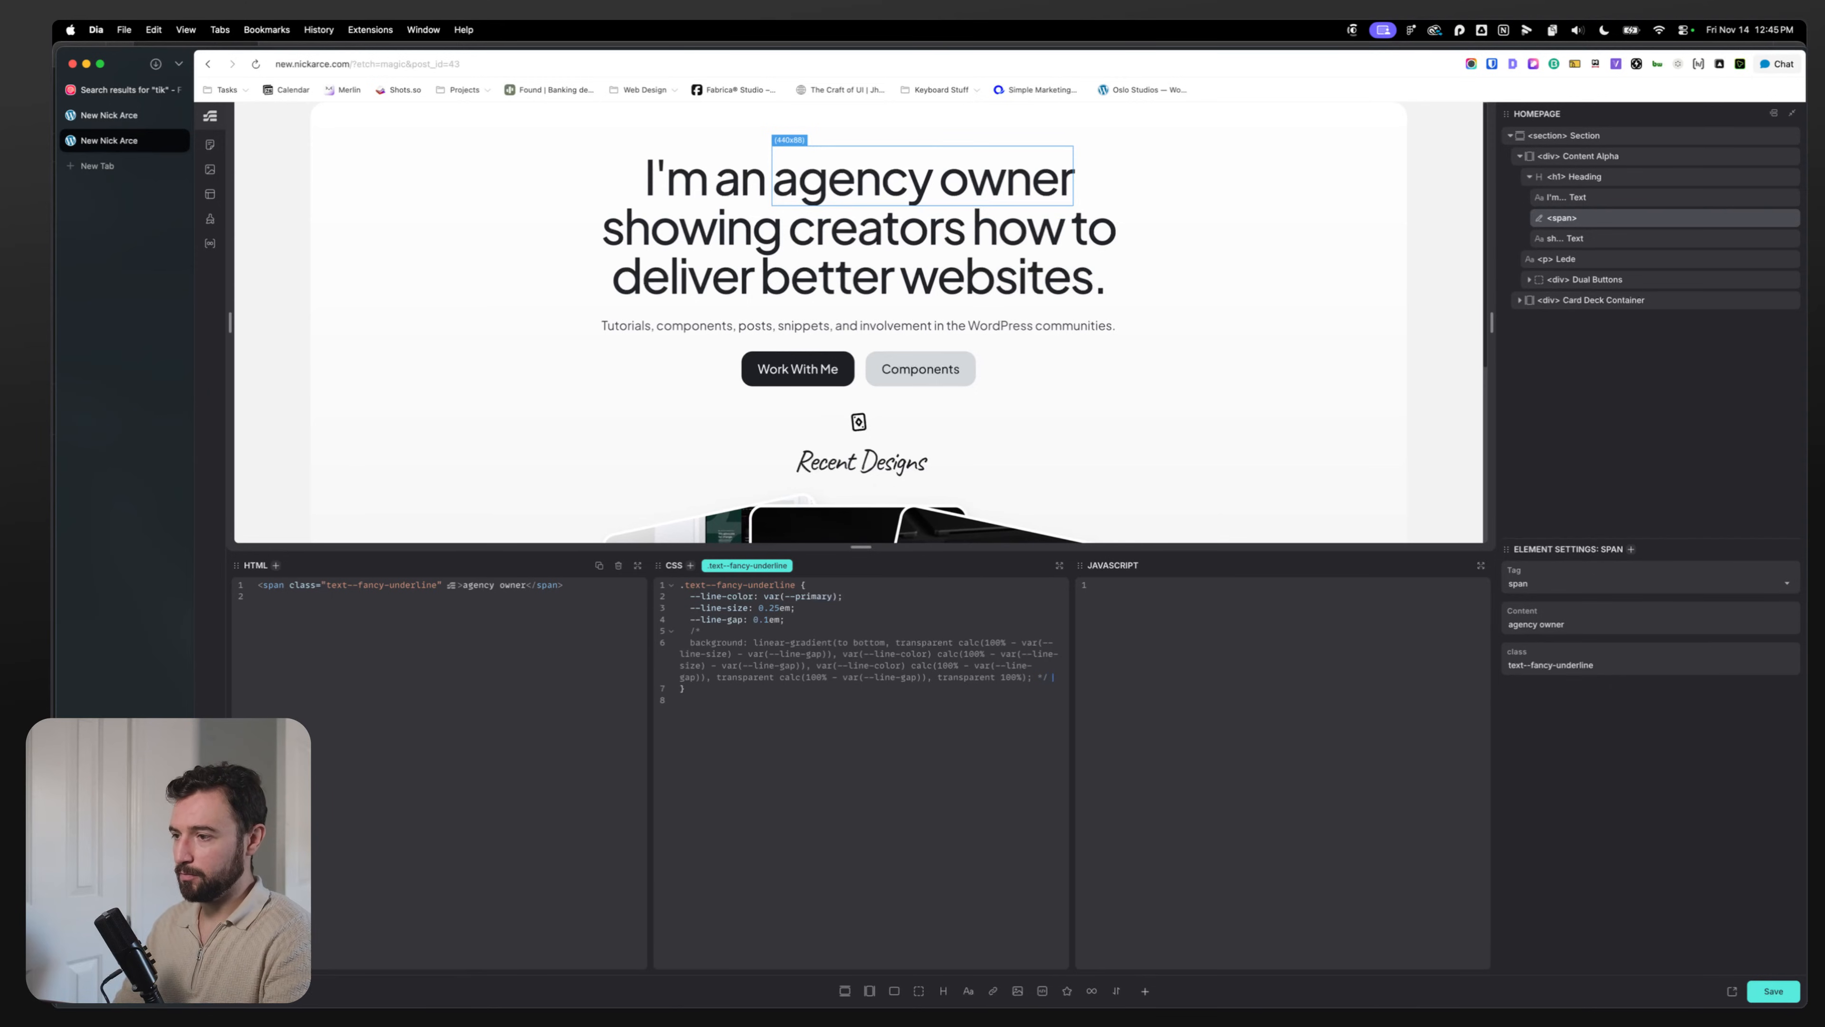
Step: Paste the copied text-decoration-line through text-decoration-color declarations from the clipboard history below the commented-out background, and align their indentation
{"action": "key", "text": "Return"}
{"action": "key", "text": "Return"}
{"action": "type", "text": "https://new.nickarce.com/"}
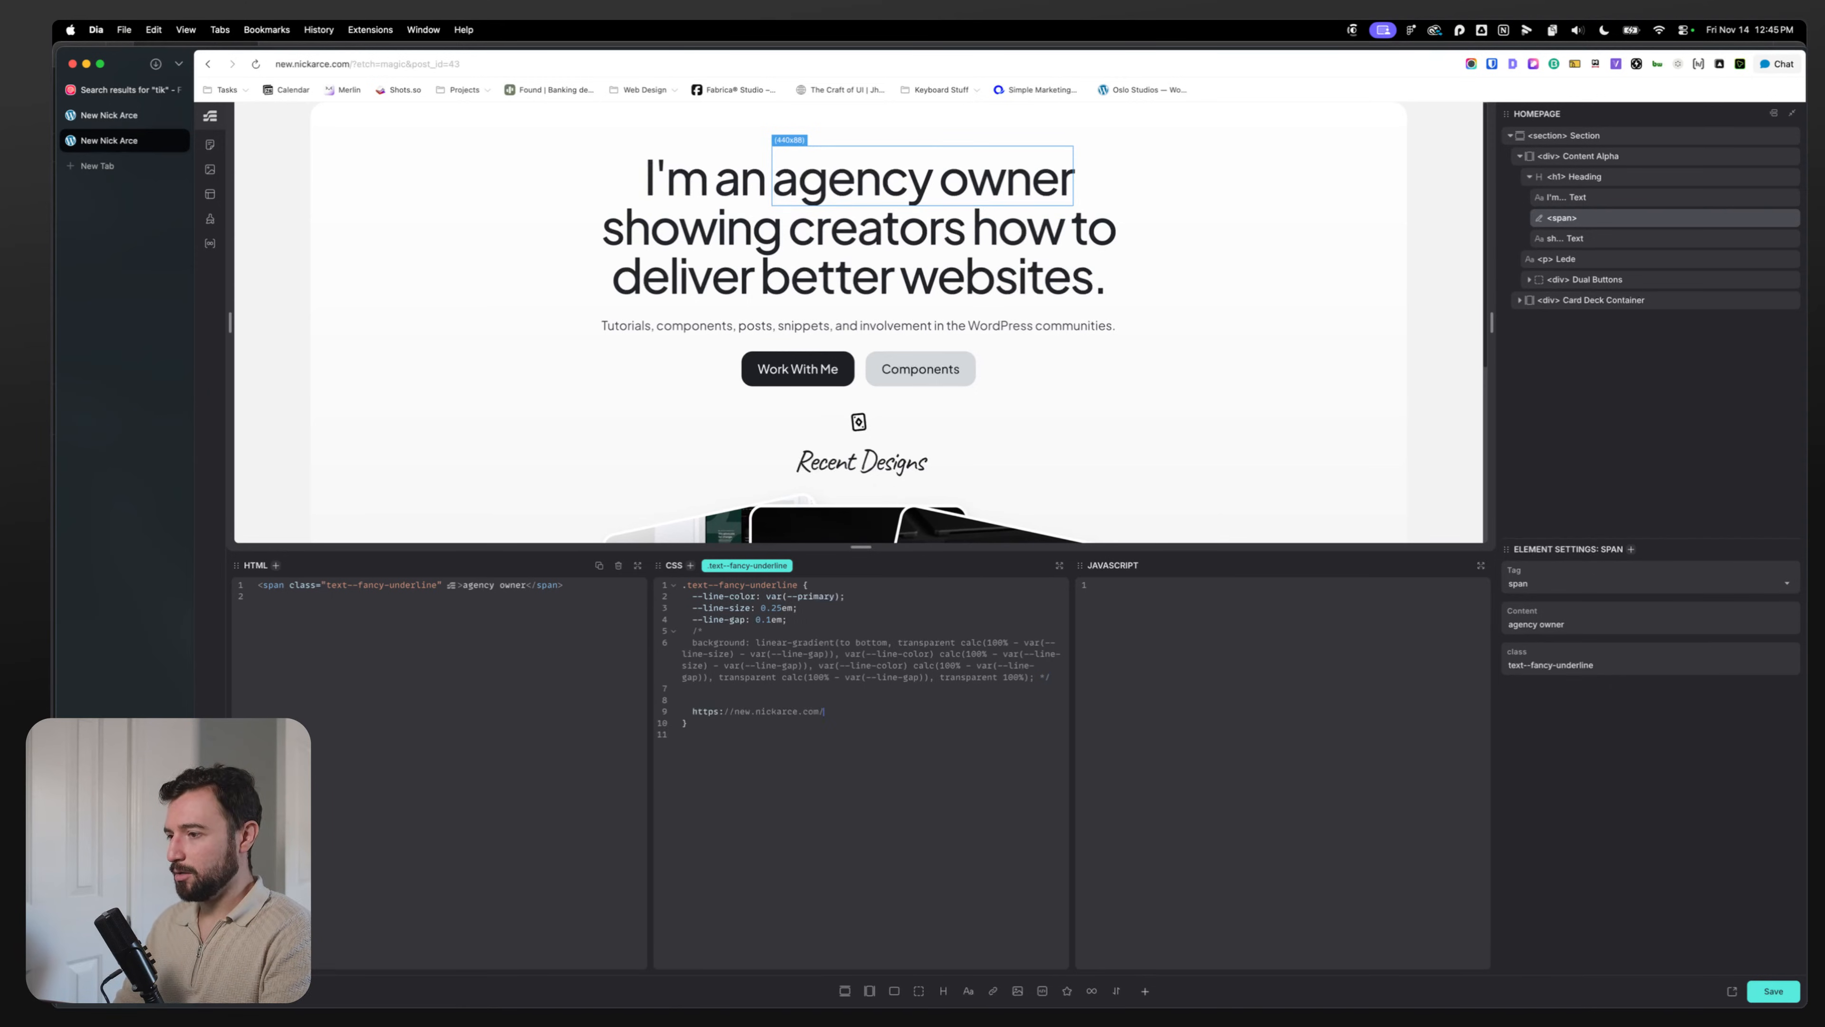
{"action": "key", "text": "super+z"}
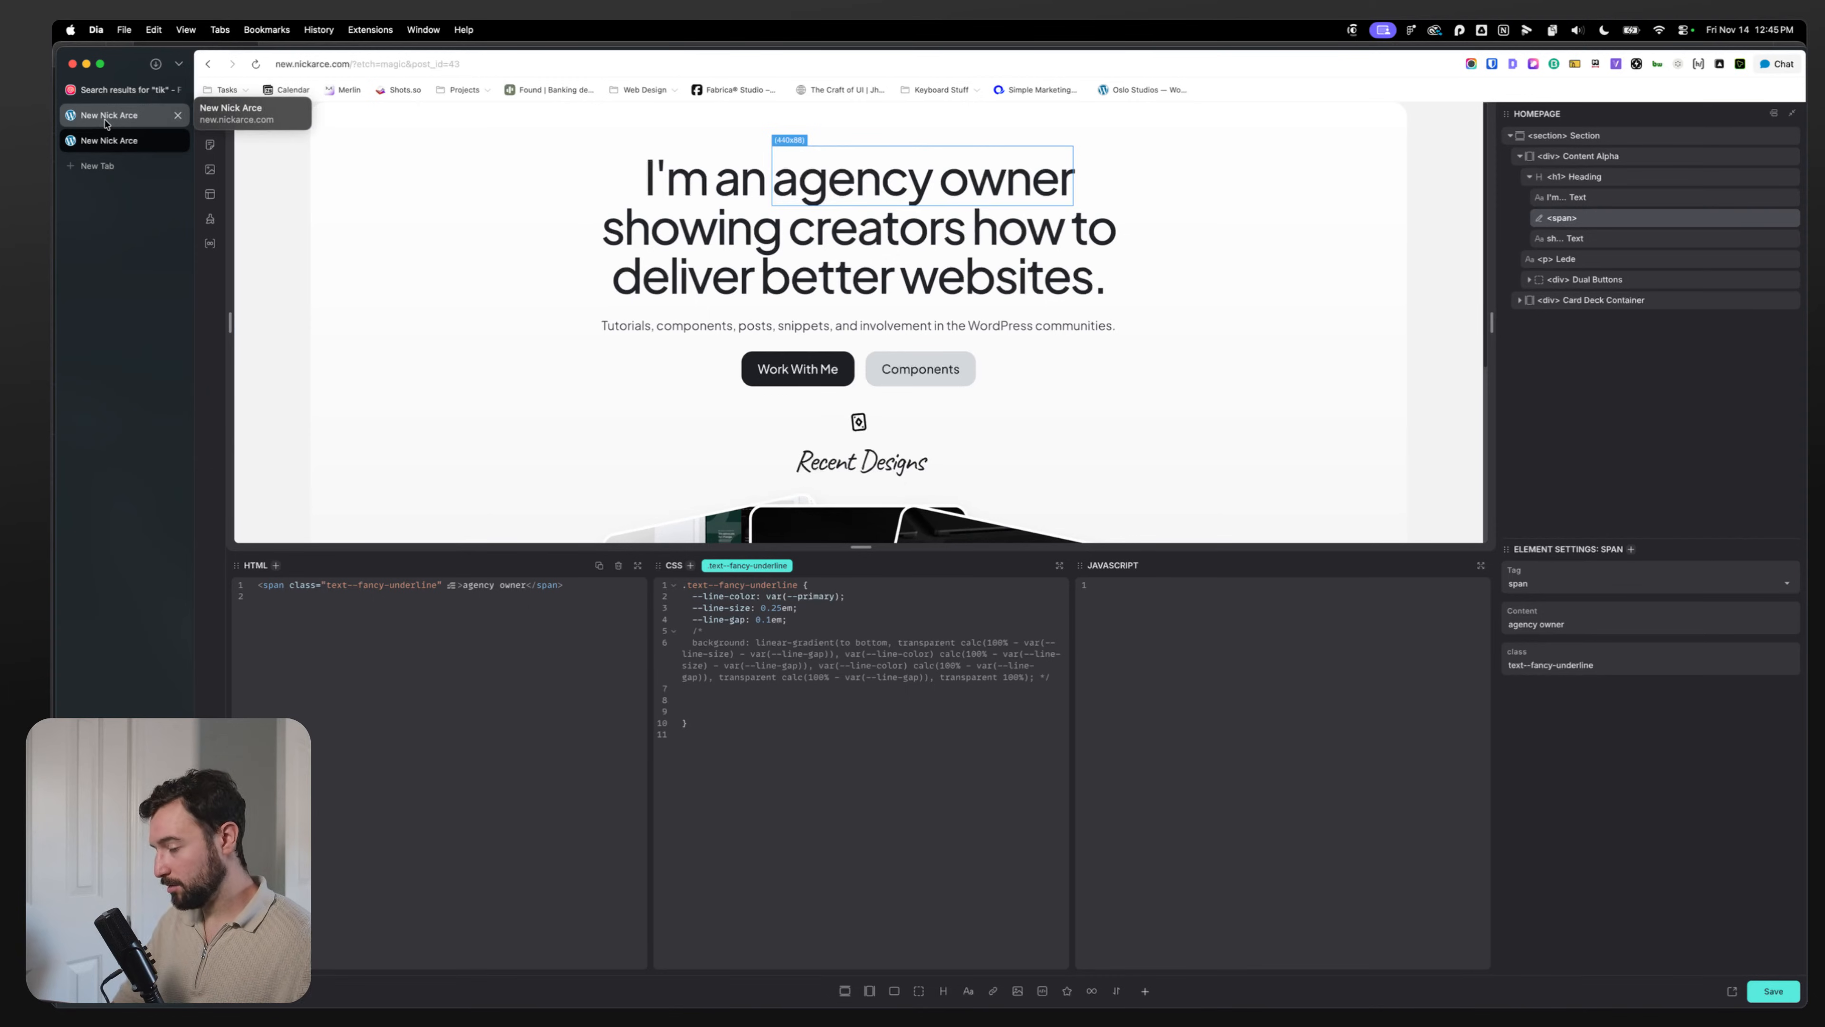
{"action": "key", "text": "super+shift+v"}
{"action": "double_click", "coordinate": [821, 485]}
{"action": "key", "text": "super+v"}
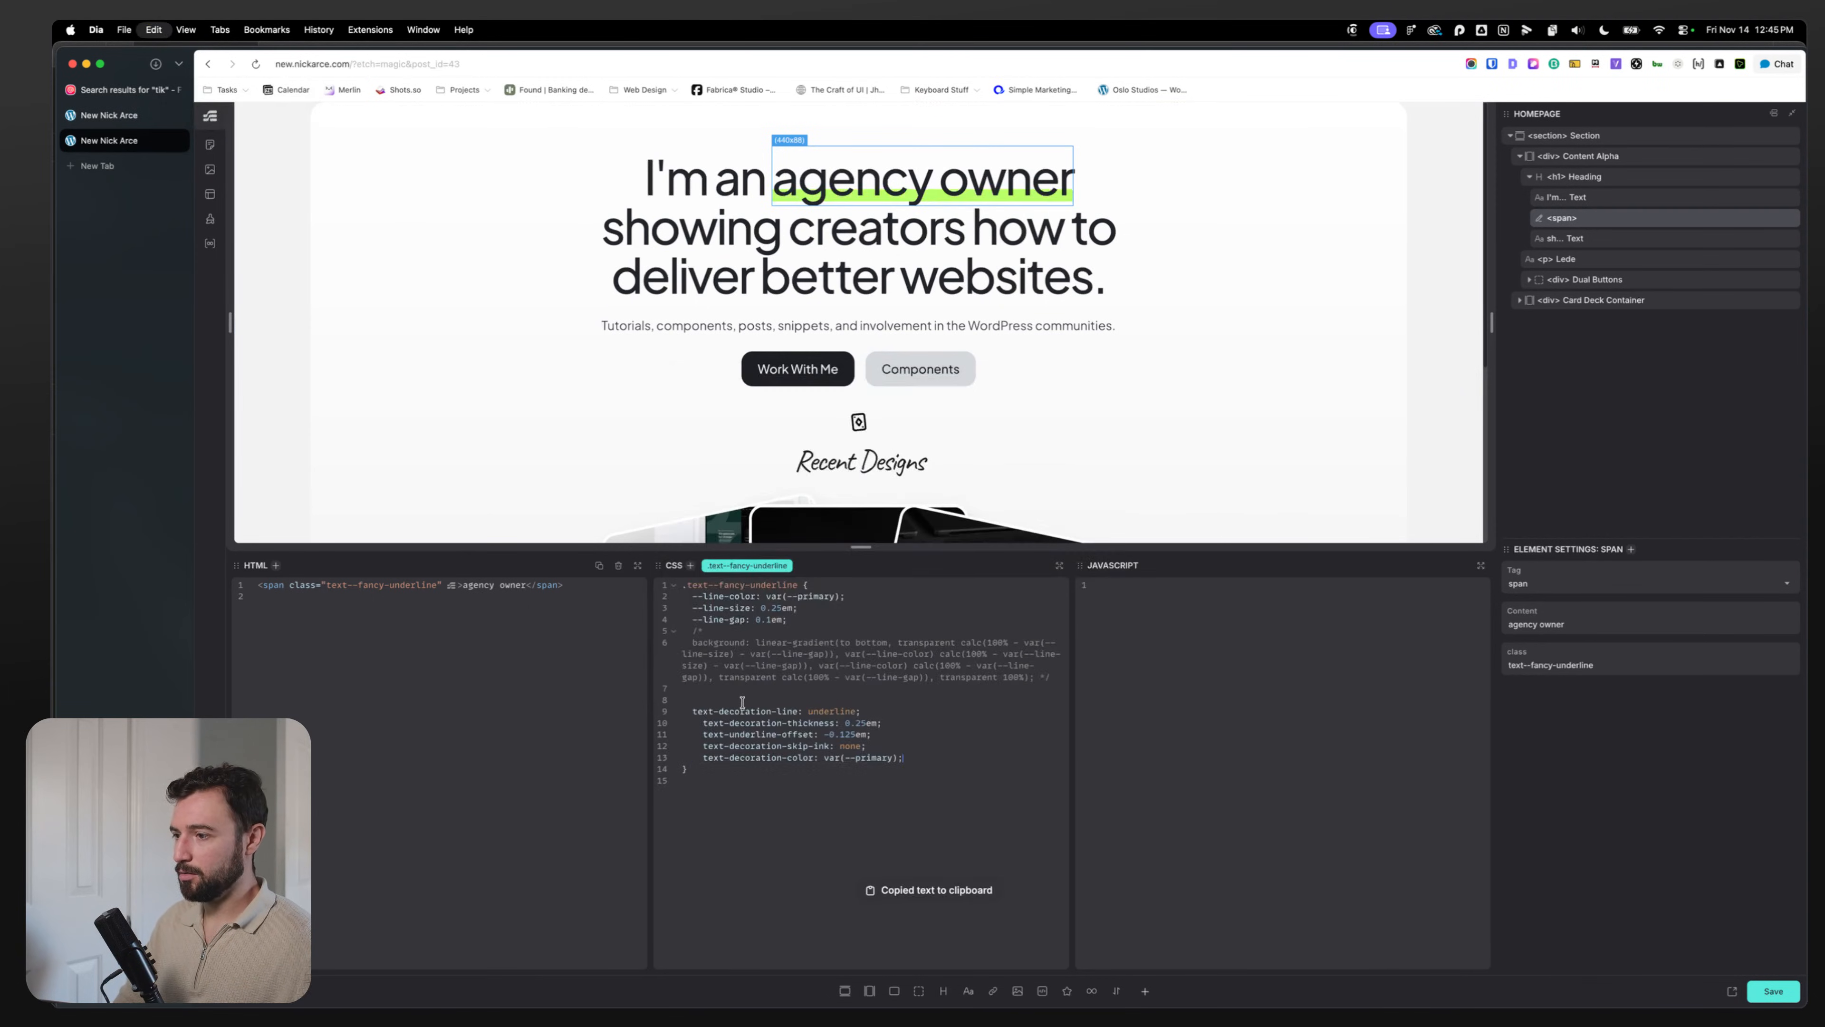
{"action": "left_click_drag", "start_coordinate": [970, 761], "coordinate": [708, 723]}
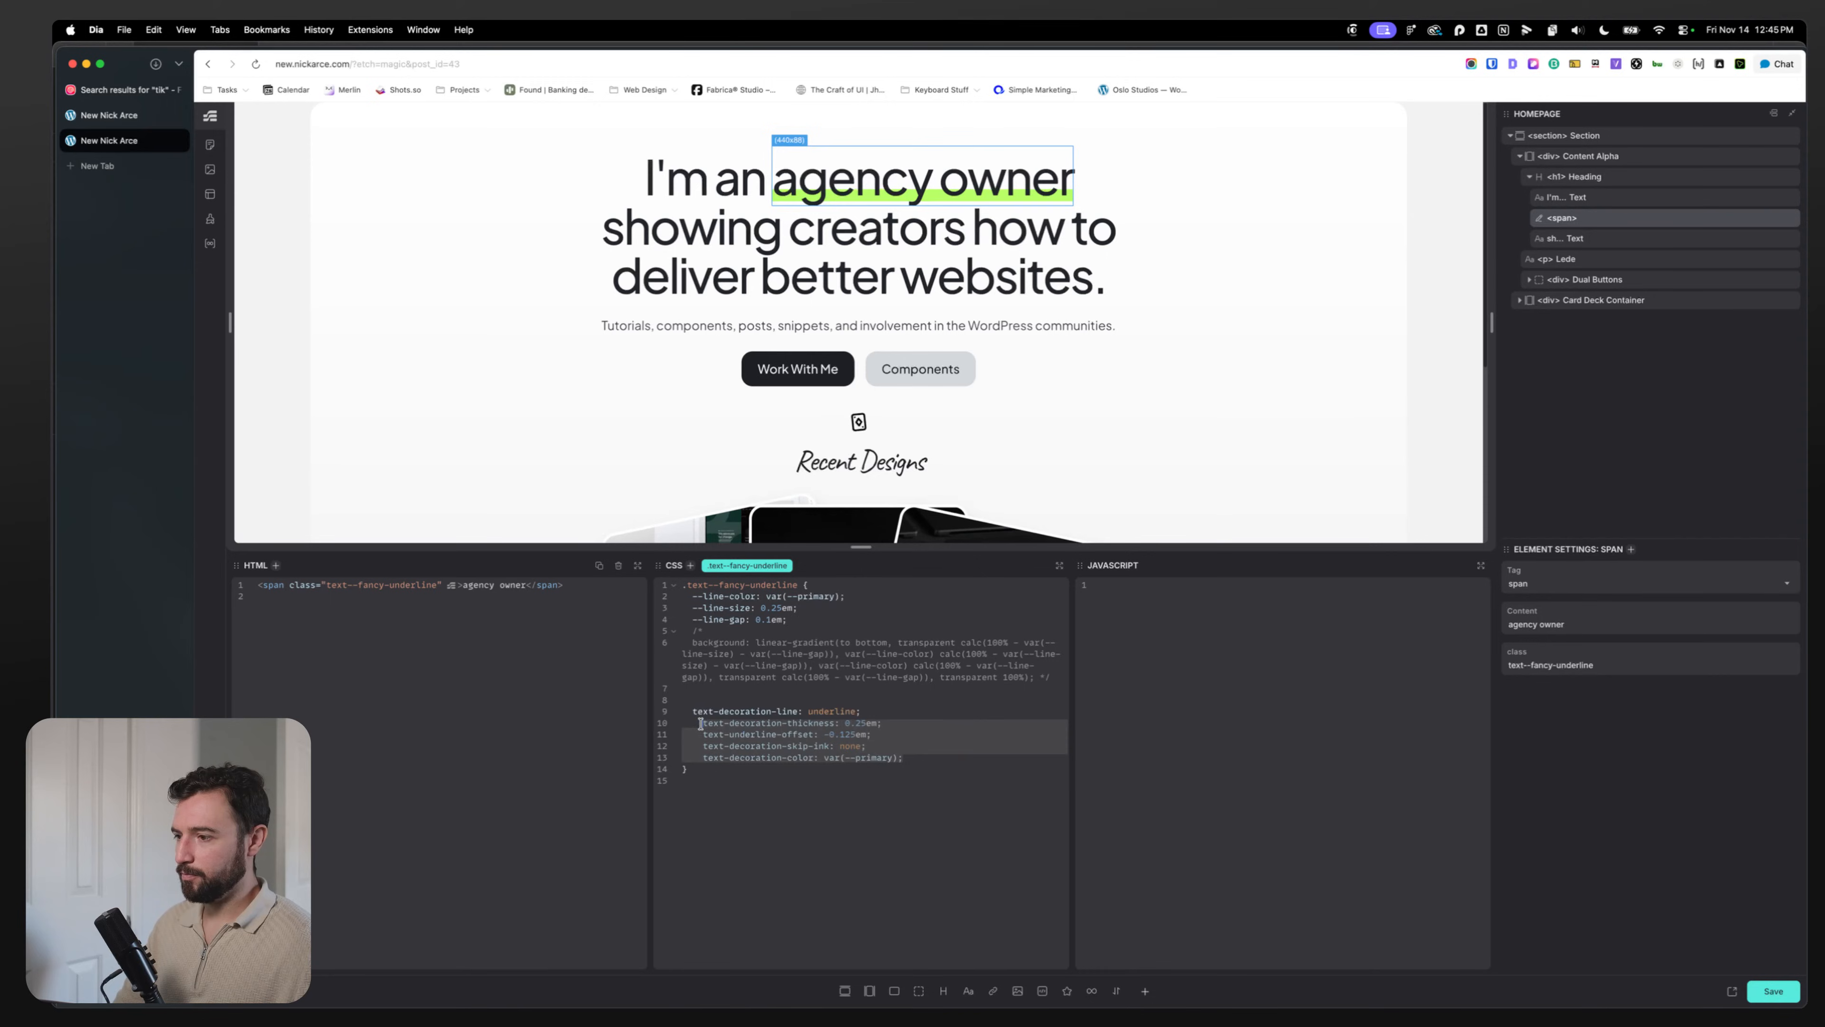
{"action": "key", "text": "shift+Tab"}
{"action": "left_click", "coordinate": [926, 745]}
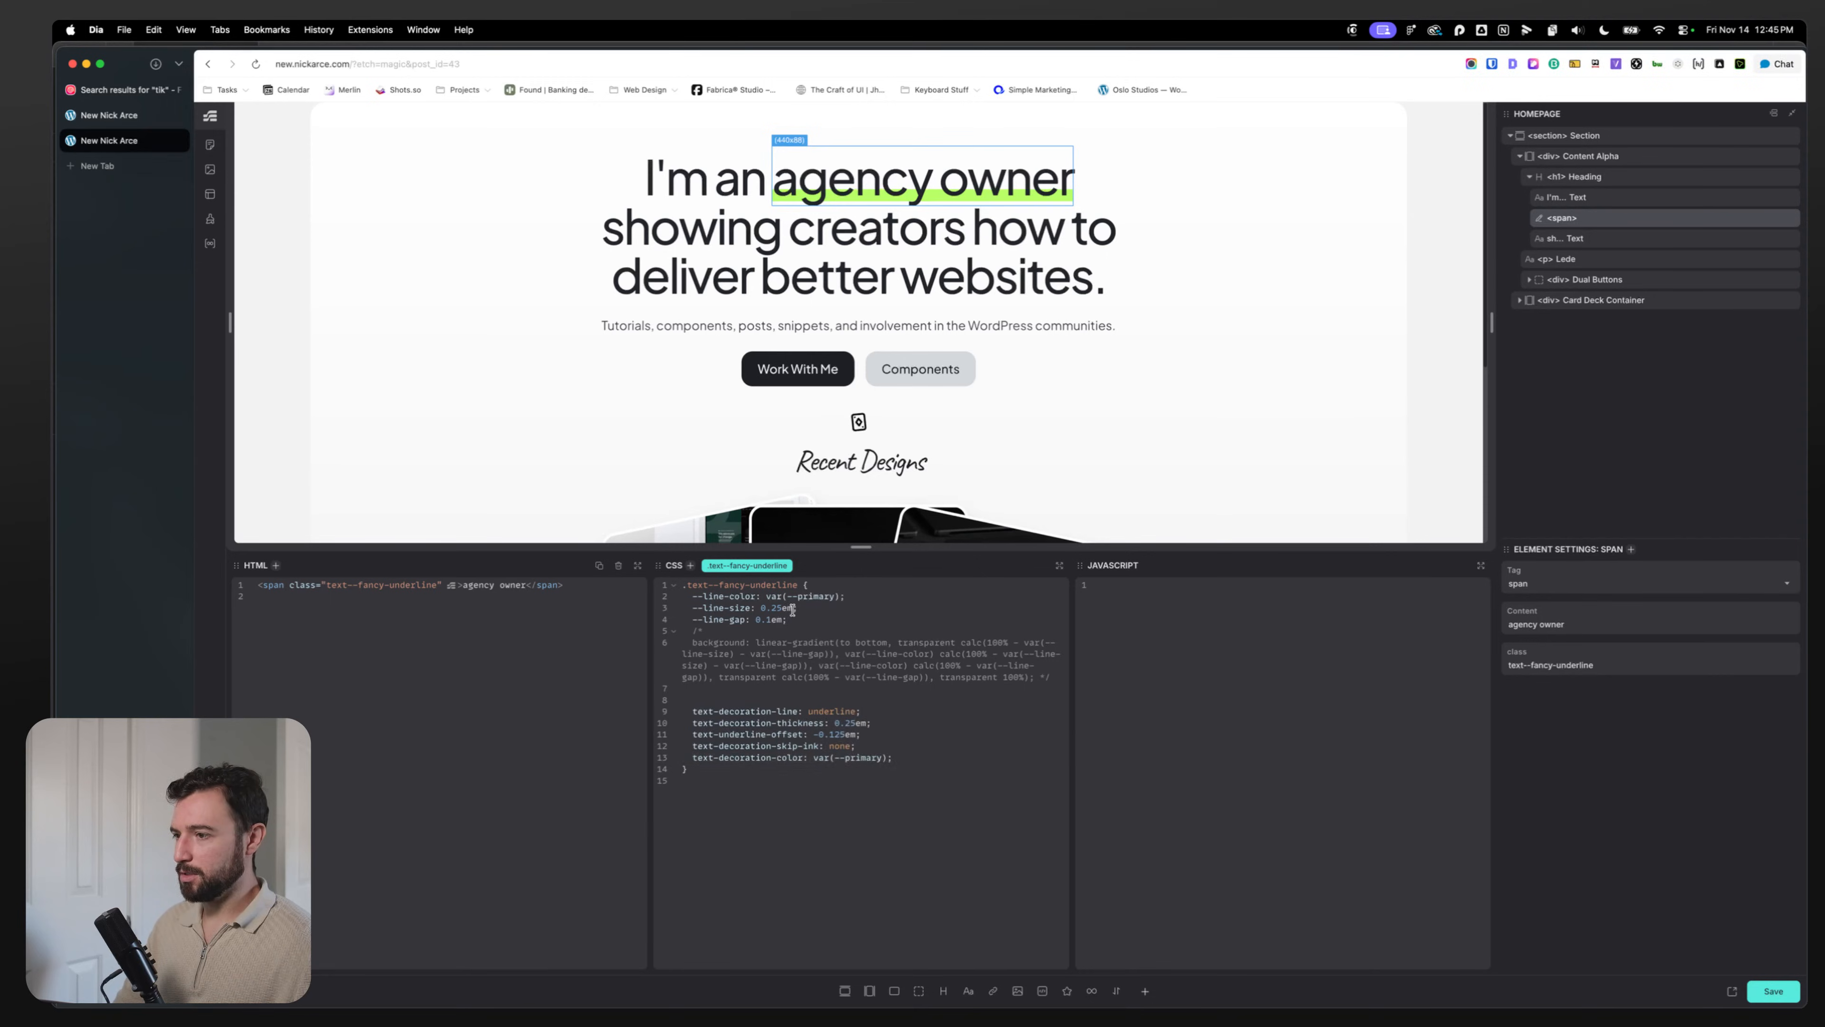
Step: Set the text-decoration-thickness value to var(--line-size) in the .text--fancy-underline rule
{"action": "left_click_drag", "start_coordinate": [792, 610], "coordinate": [760, 608]}
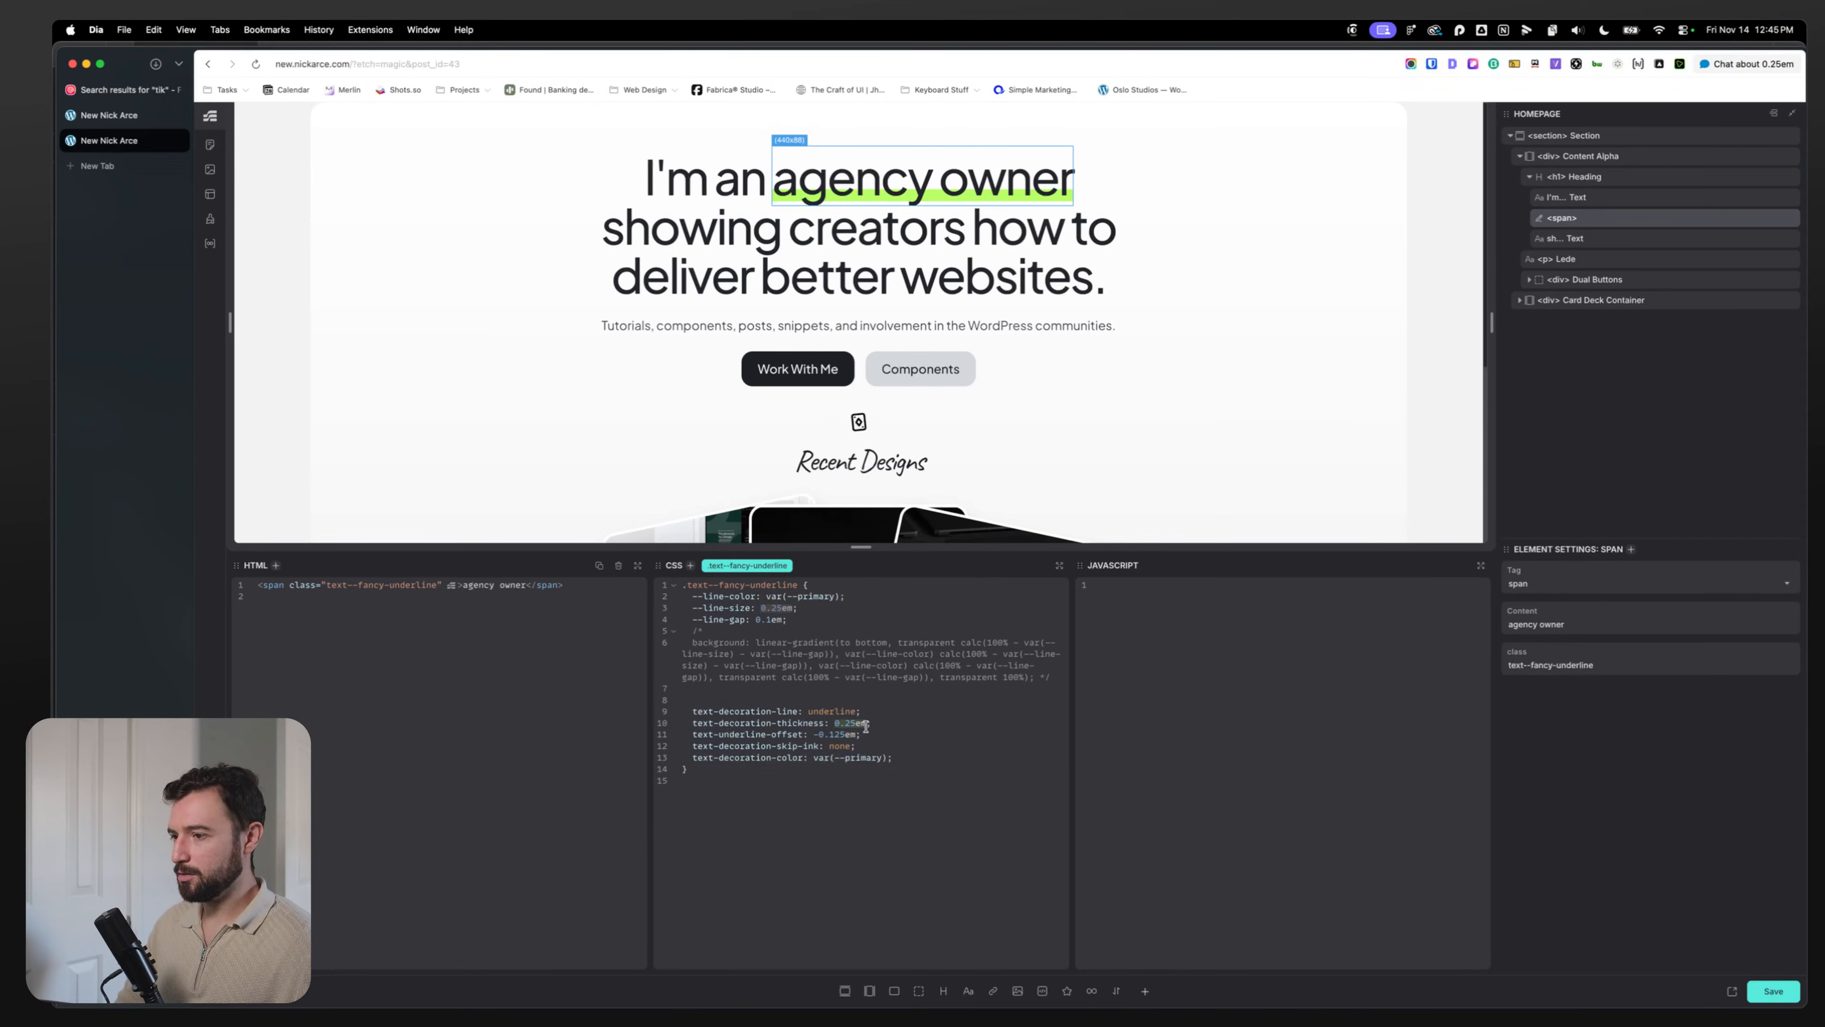
{"action": "left_click_drag", "start_coordinate": [866, 726], "coordinate": [839, 724]}
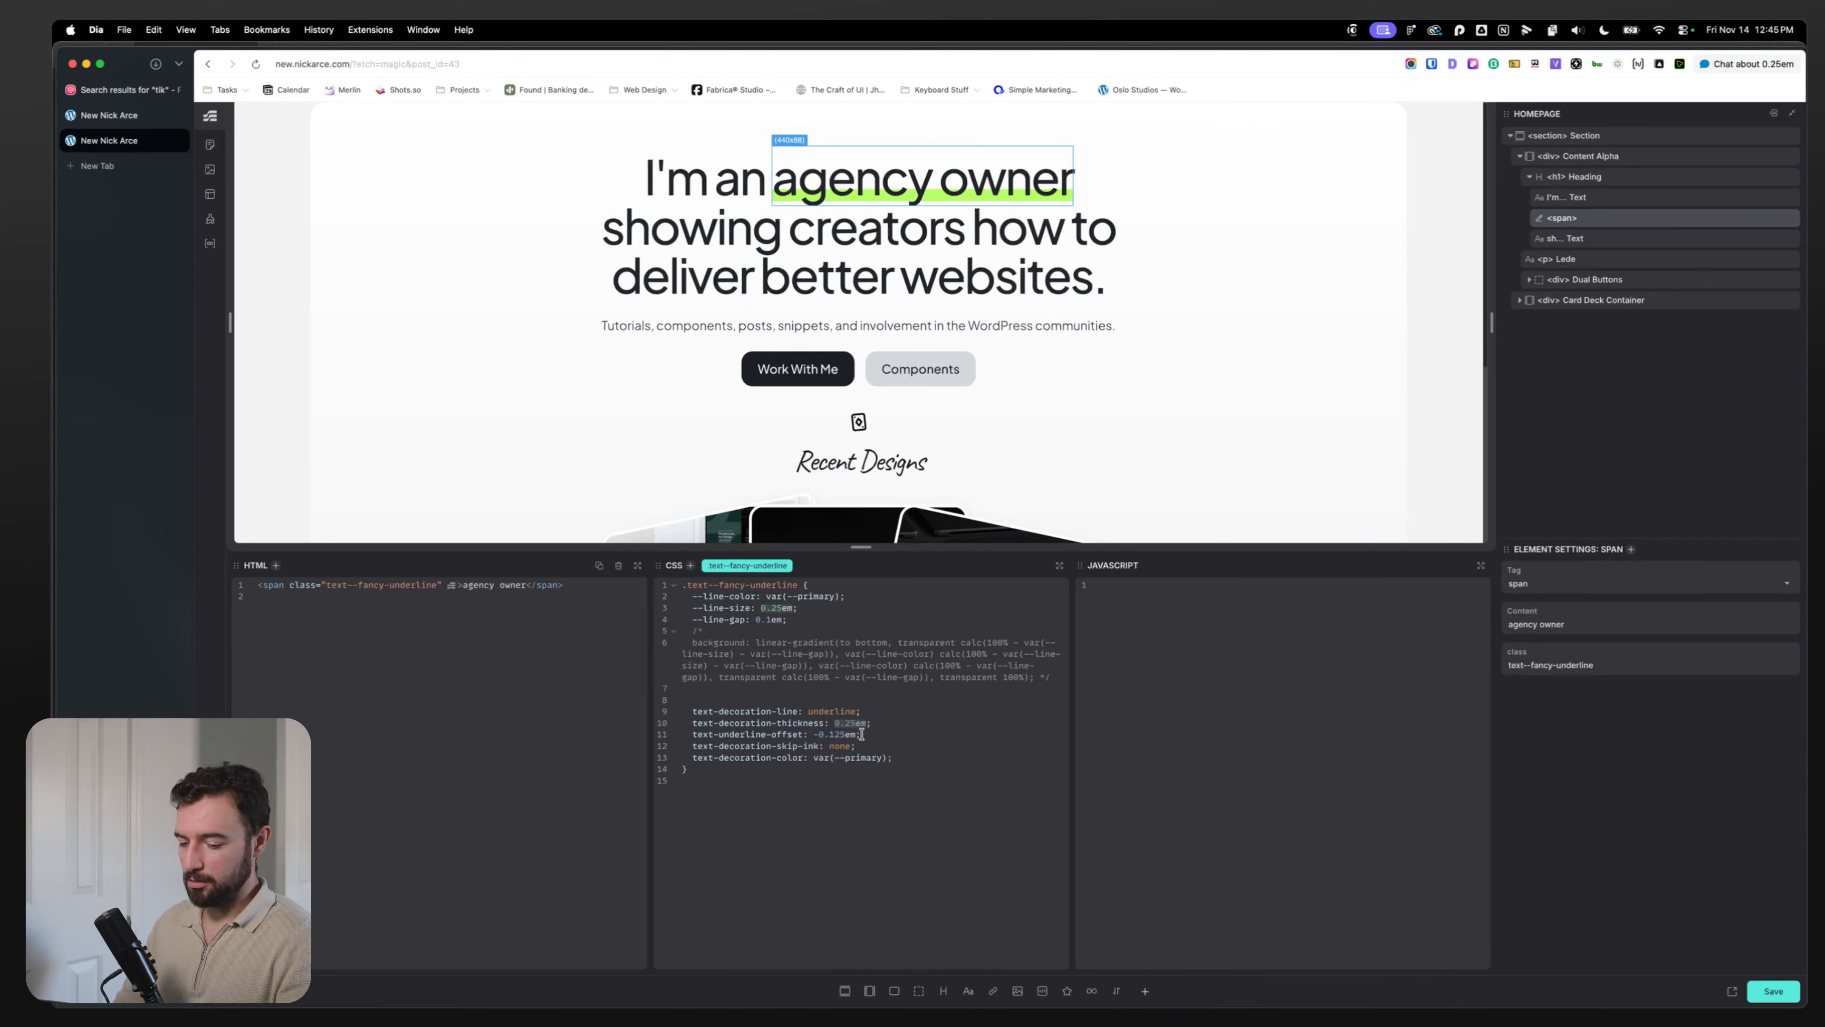
{"action": "type", "text": "--line-size"}
{"action": "key", "text": "Return"}
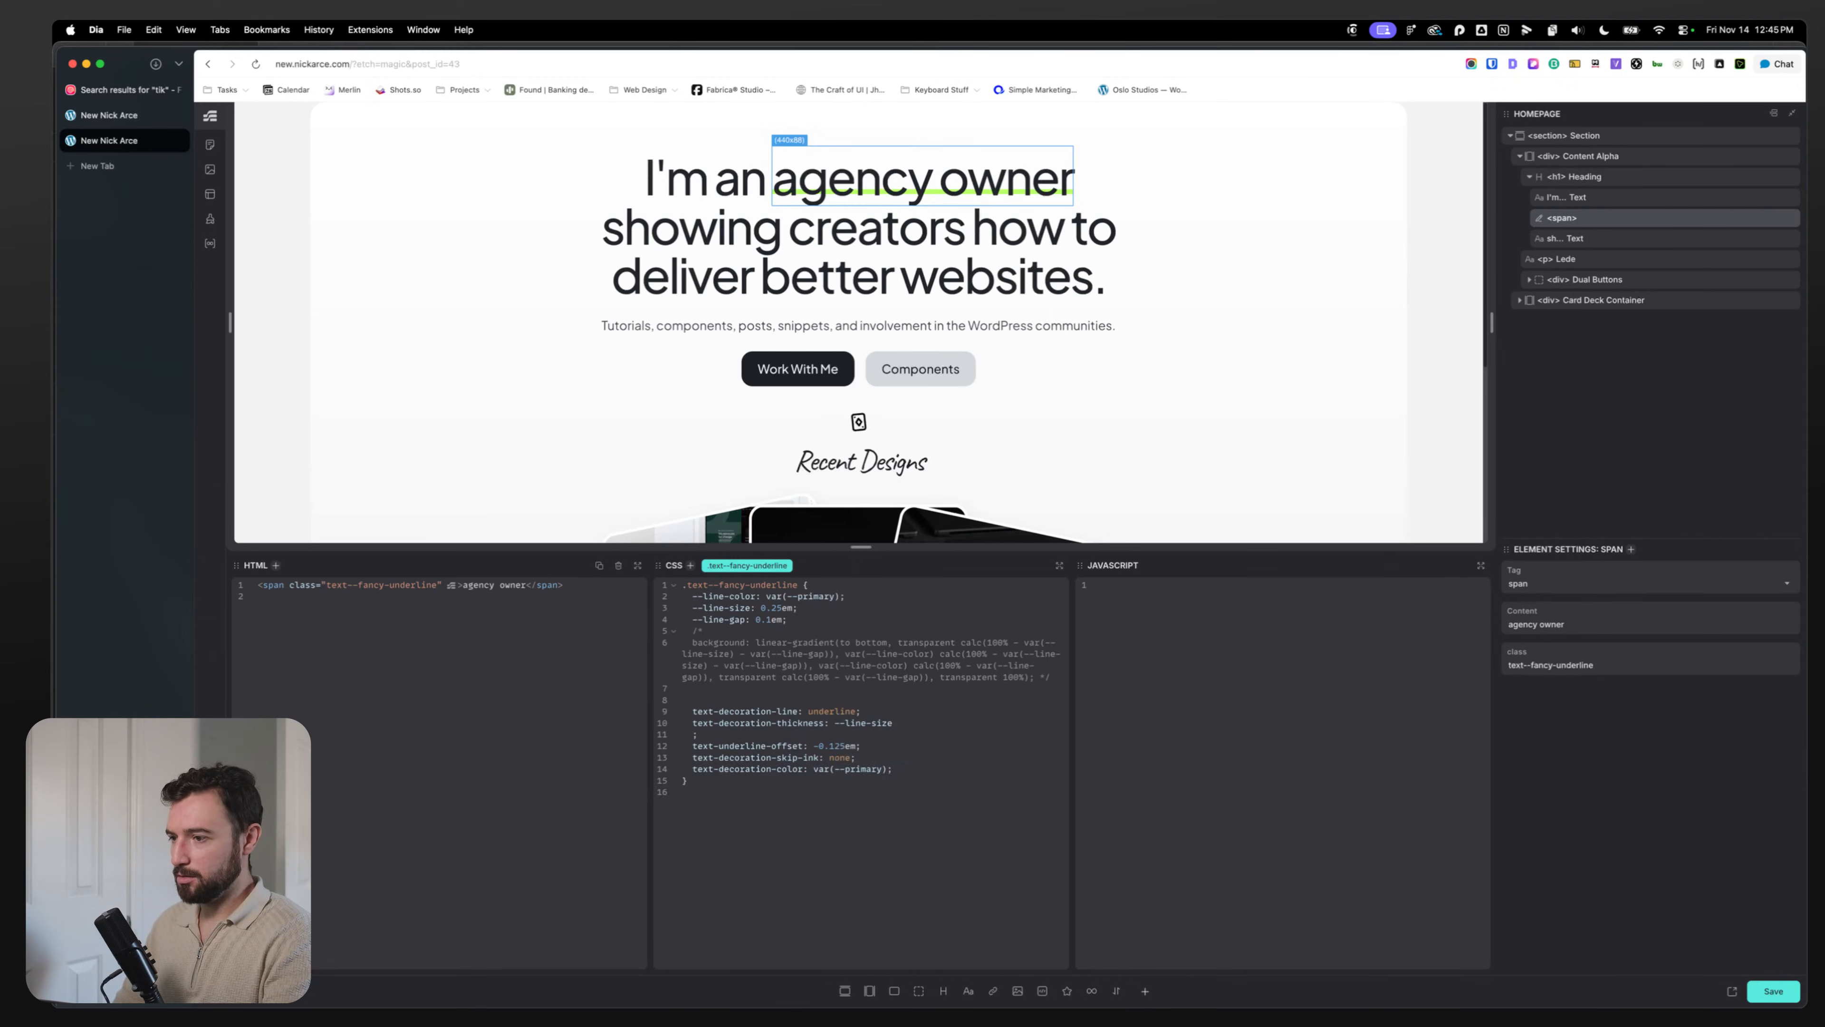
{"action": "key", "text": "BackSpace"}
{"action": "key", "text": "BackSpace"}
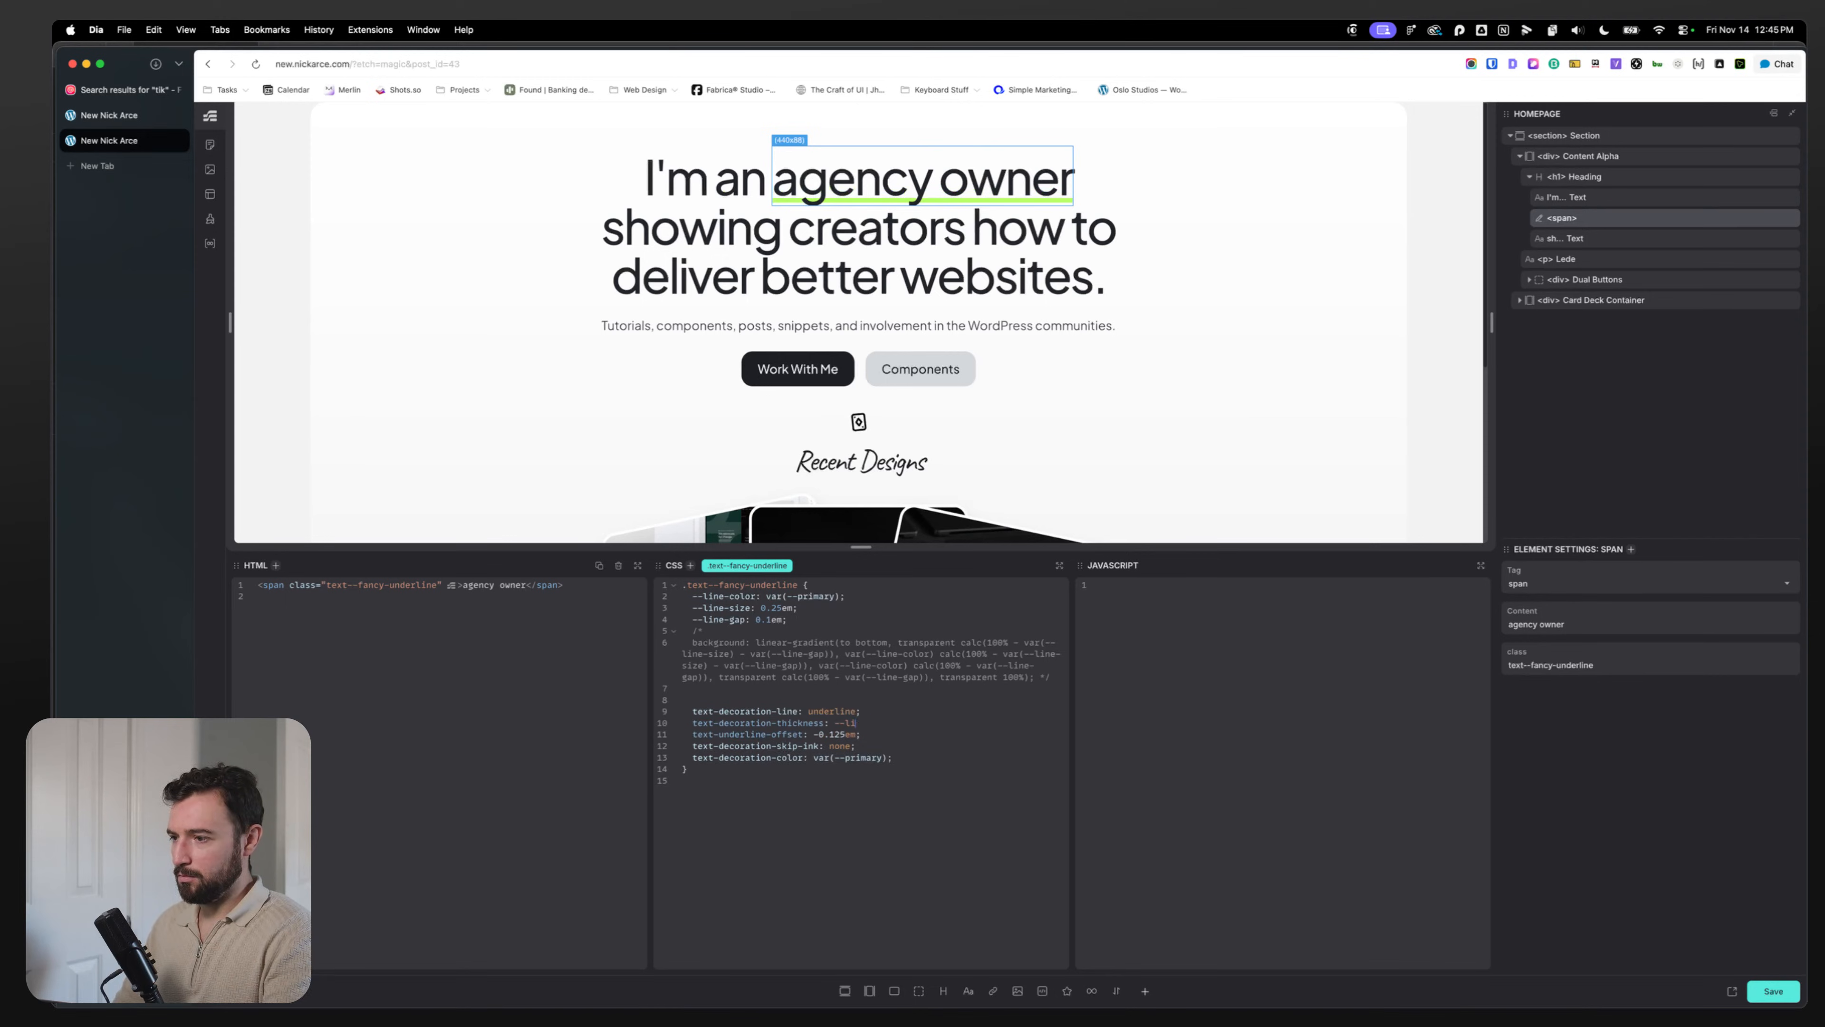
{"action": "type", "text": "--line-si"}
{"action": "key", "text": "Return"}
{"action": "type", "text": ";"}
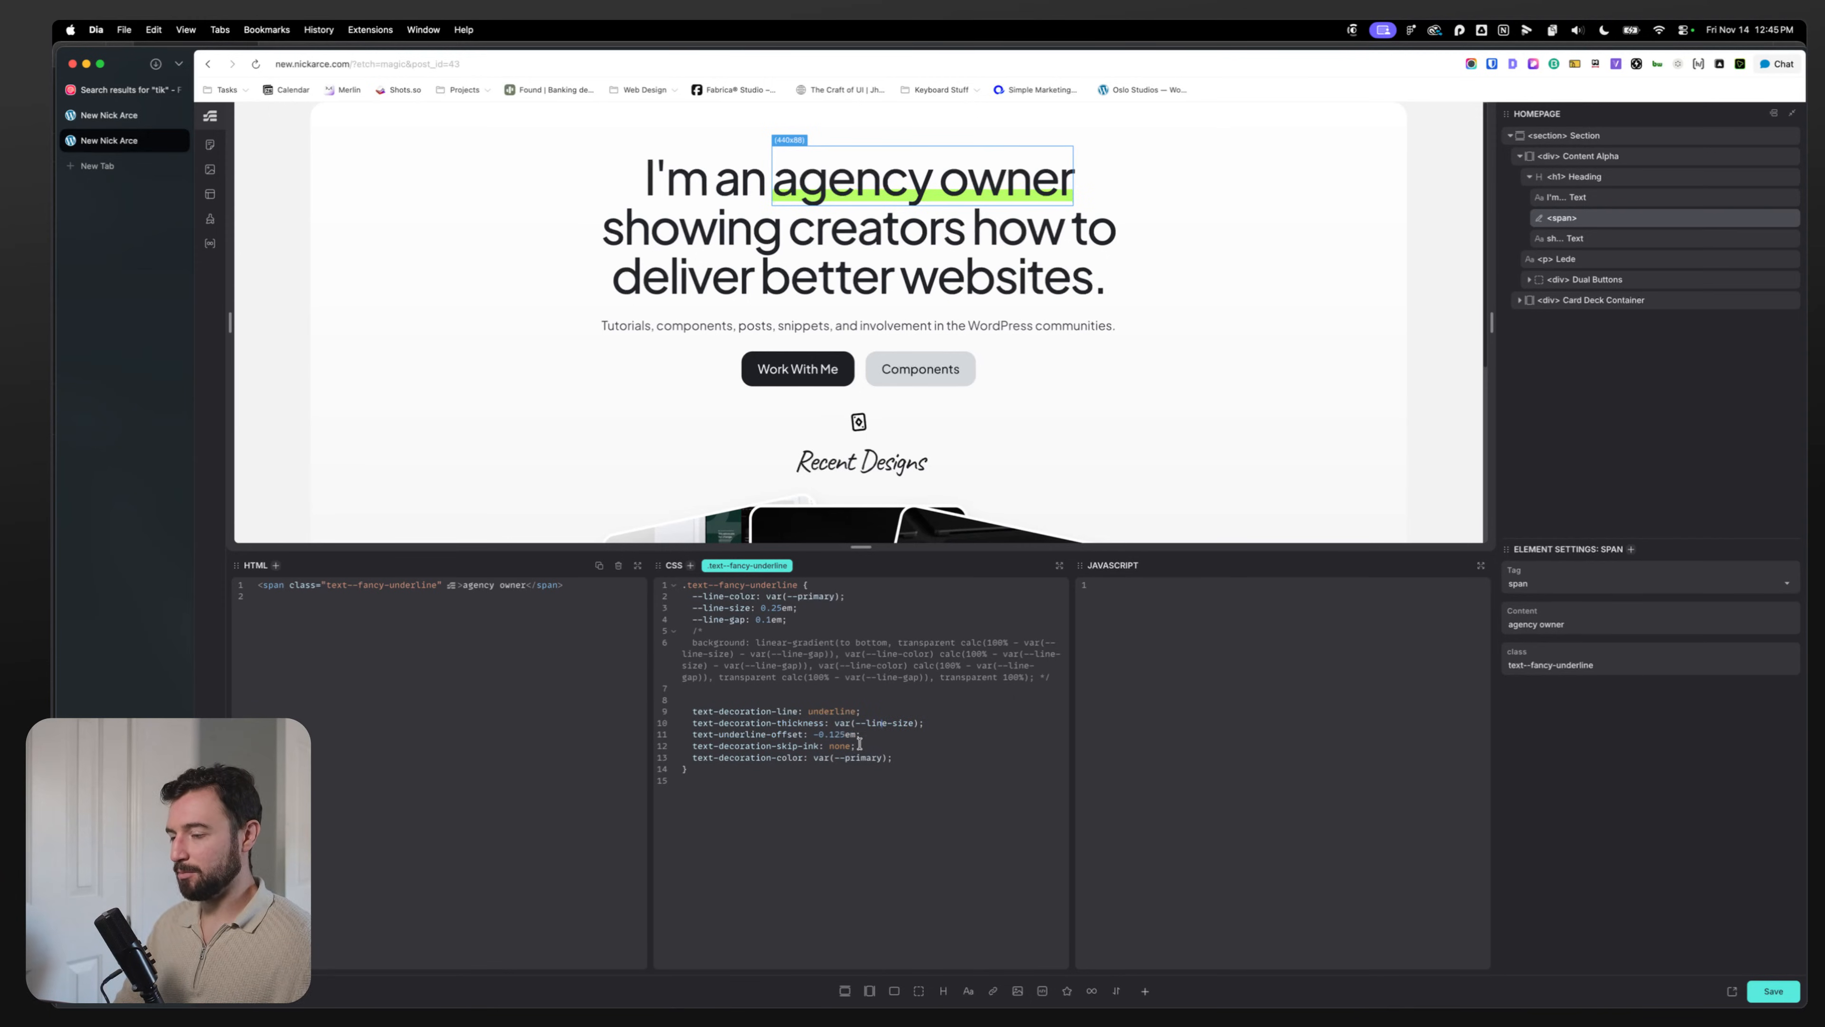
Step: Set text-underline-offset to calc(var(--line-size) * -0.5)
{"action": "left_click_drag", "start_coordinate": [896, 737], "coordinate": [801, 729]}
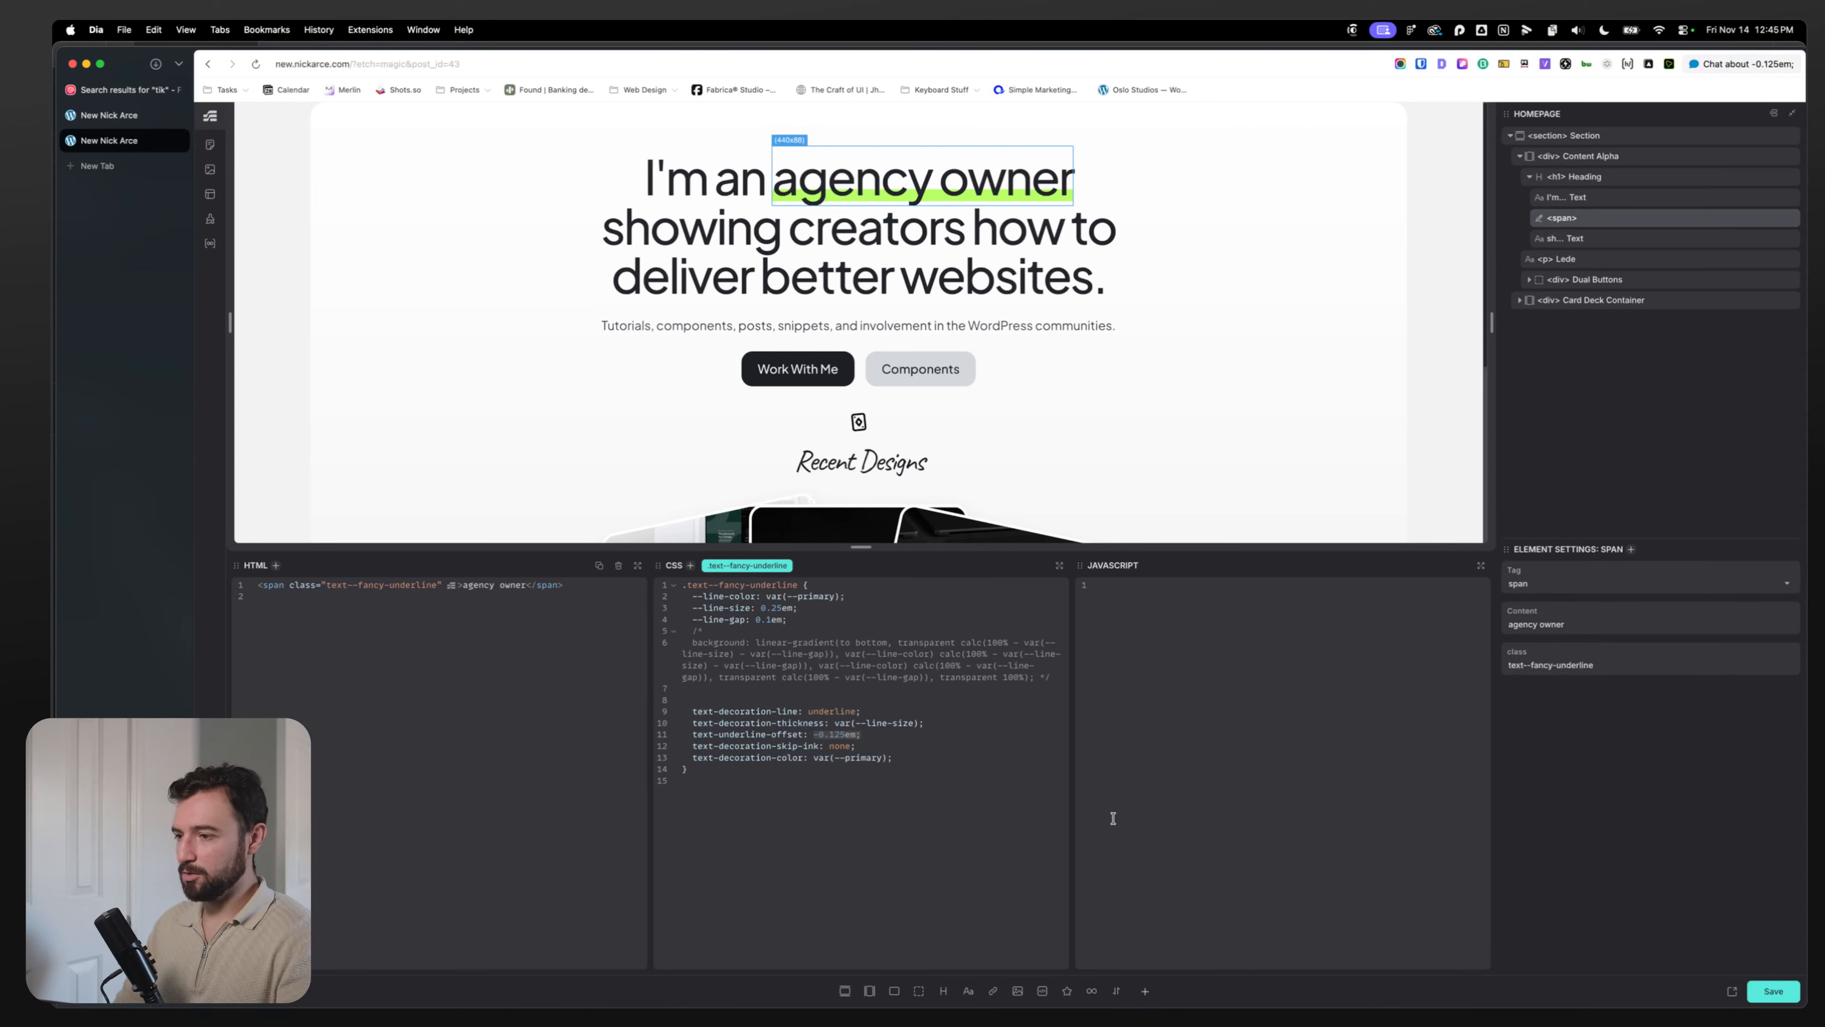
{"action": "type", "text": "va"}
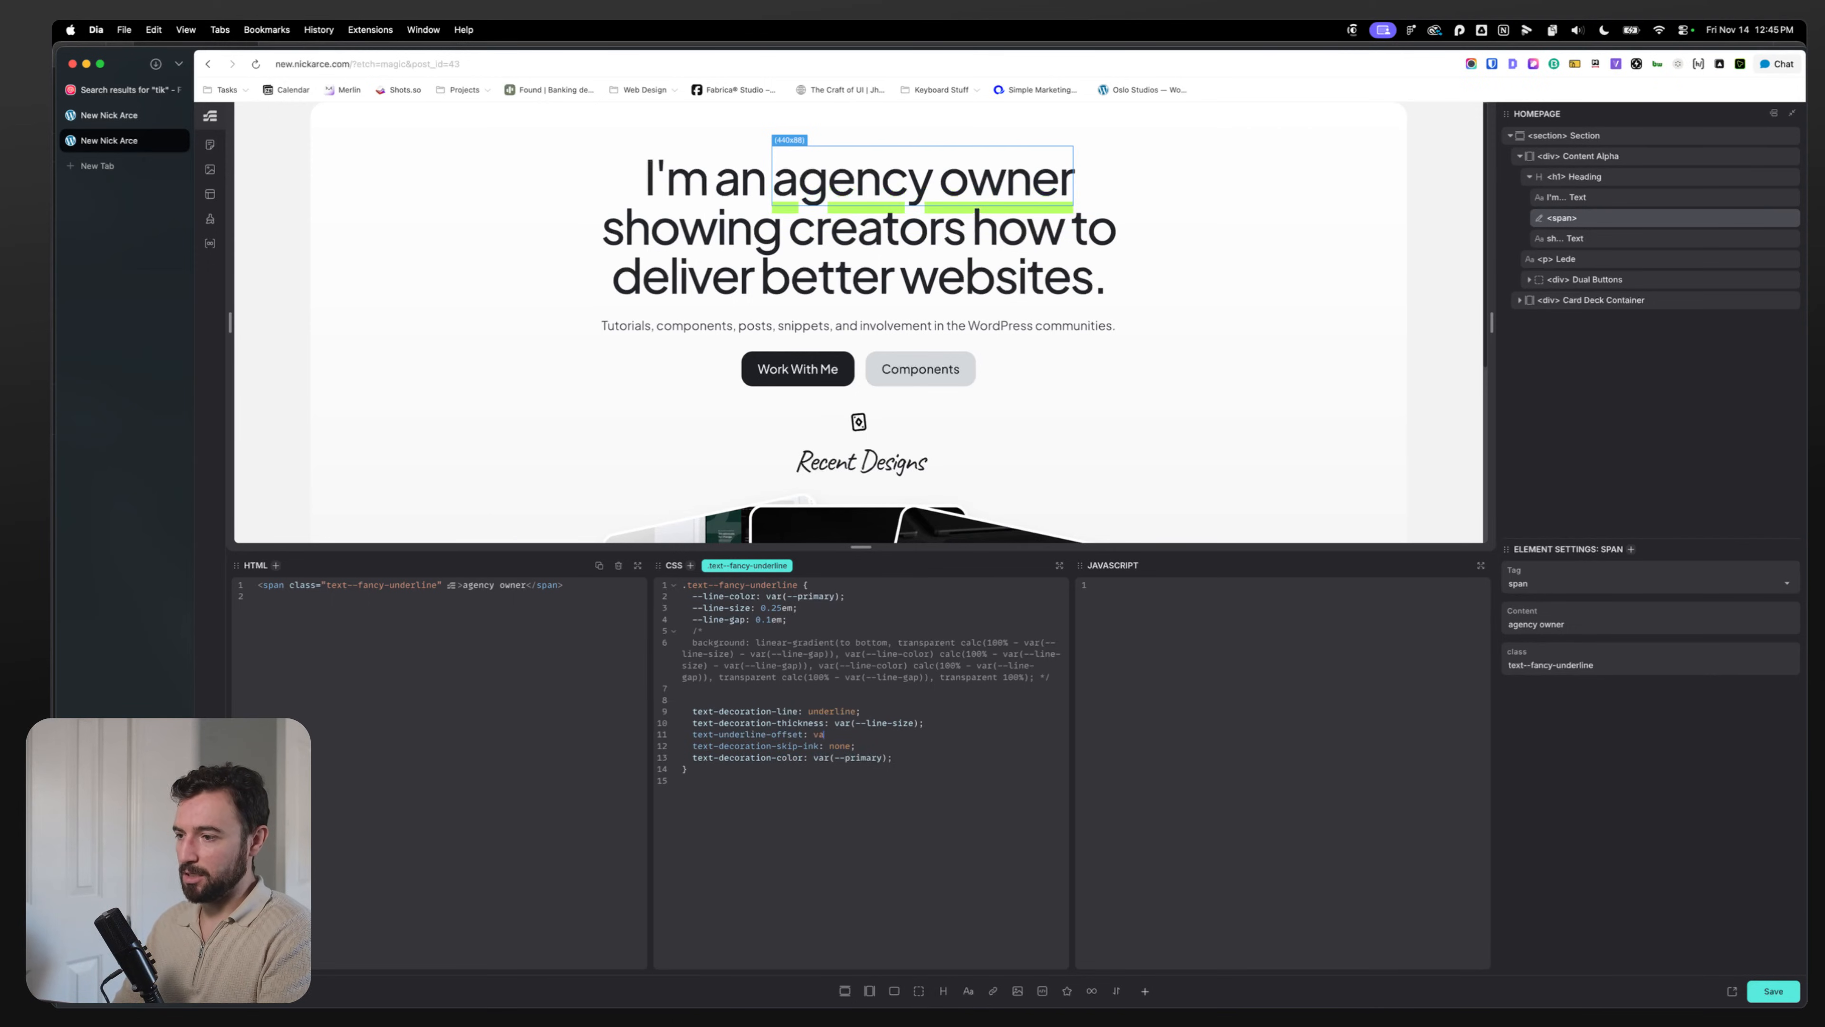
{"action": "type", "text": "var(--line-"}
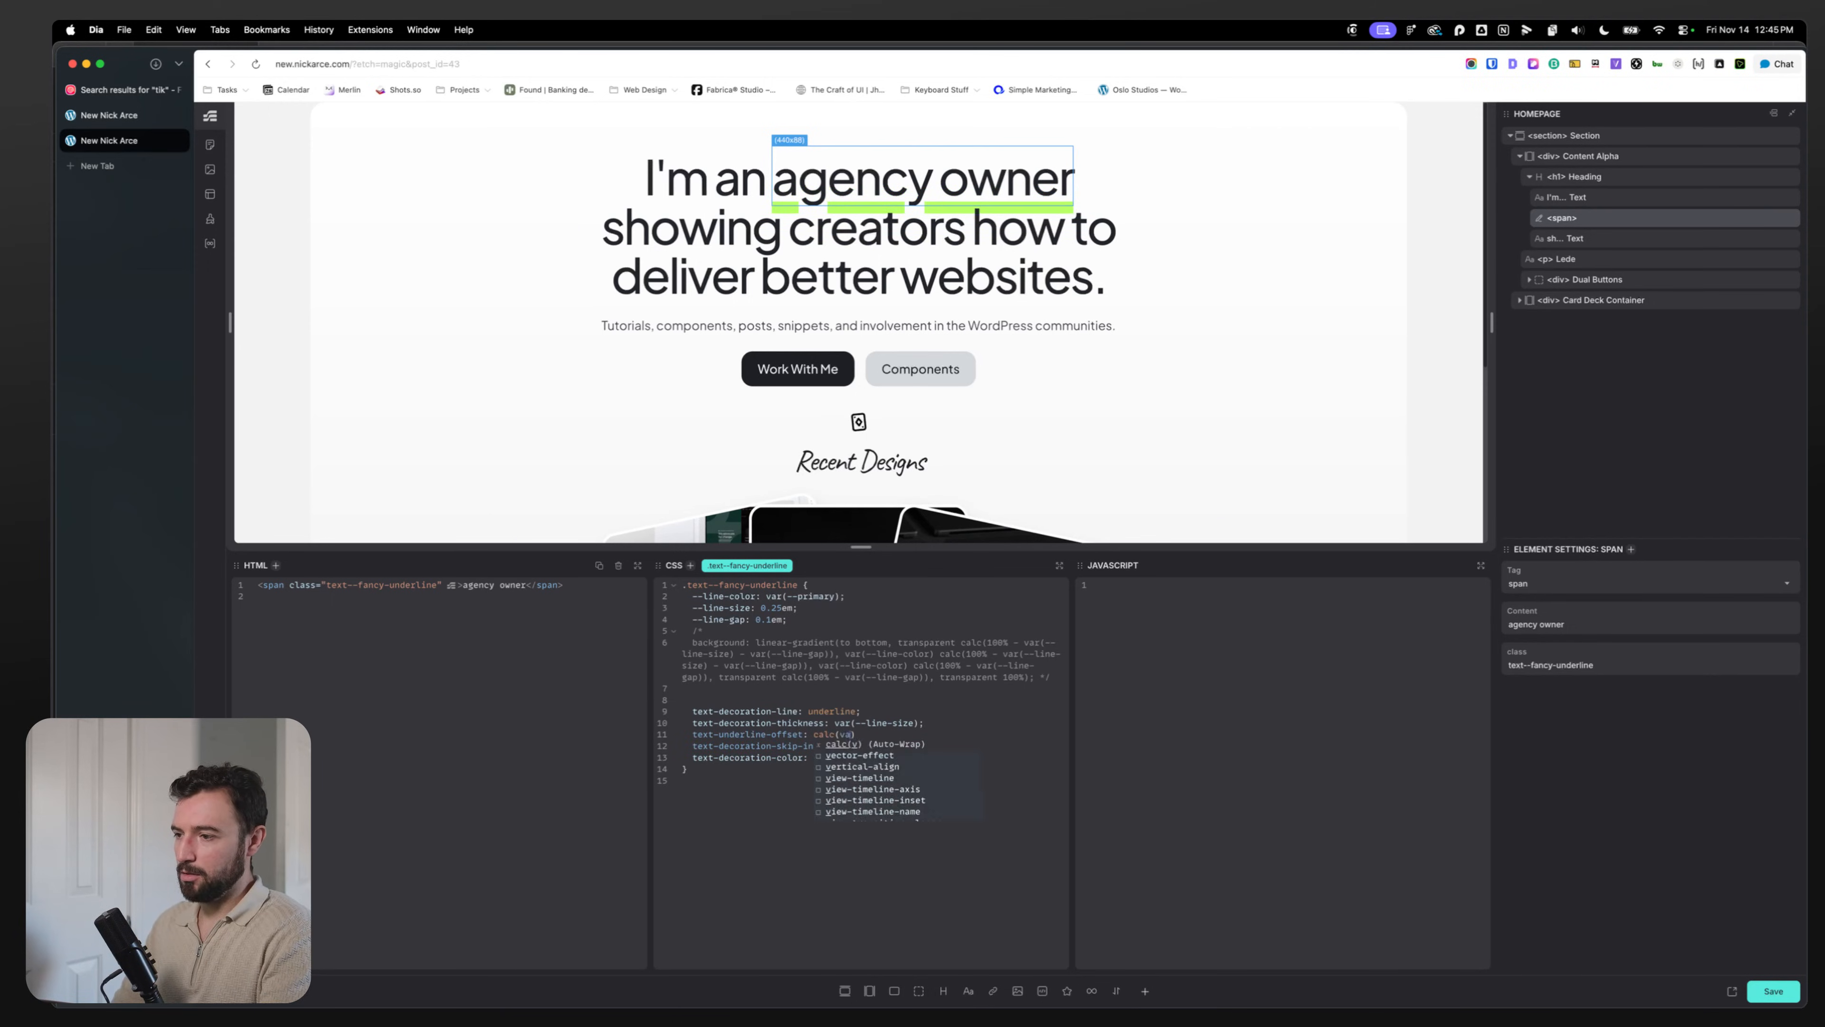
{"action": "type", "text": "size) * "}
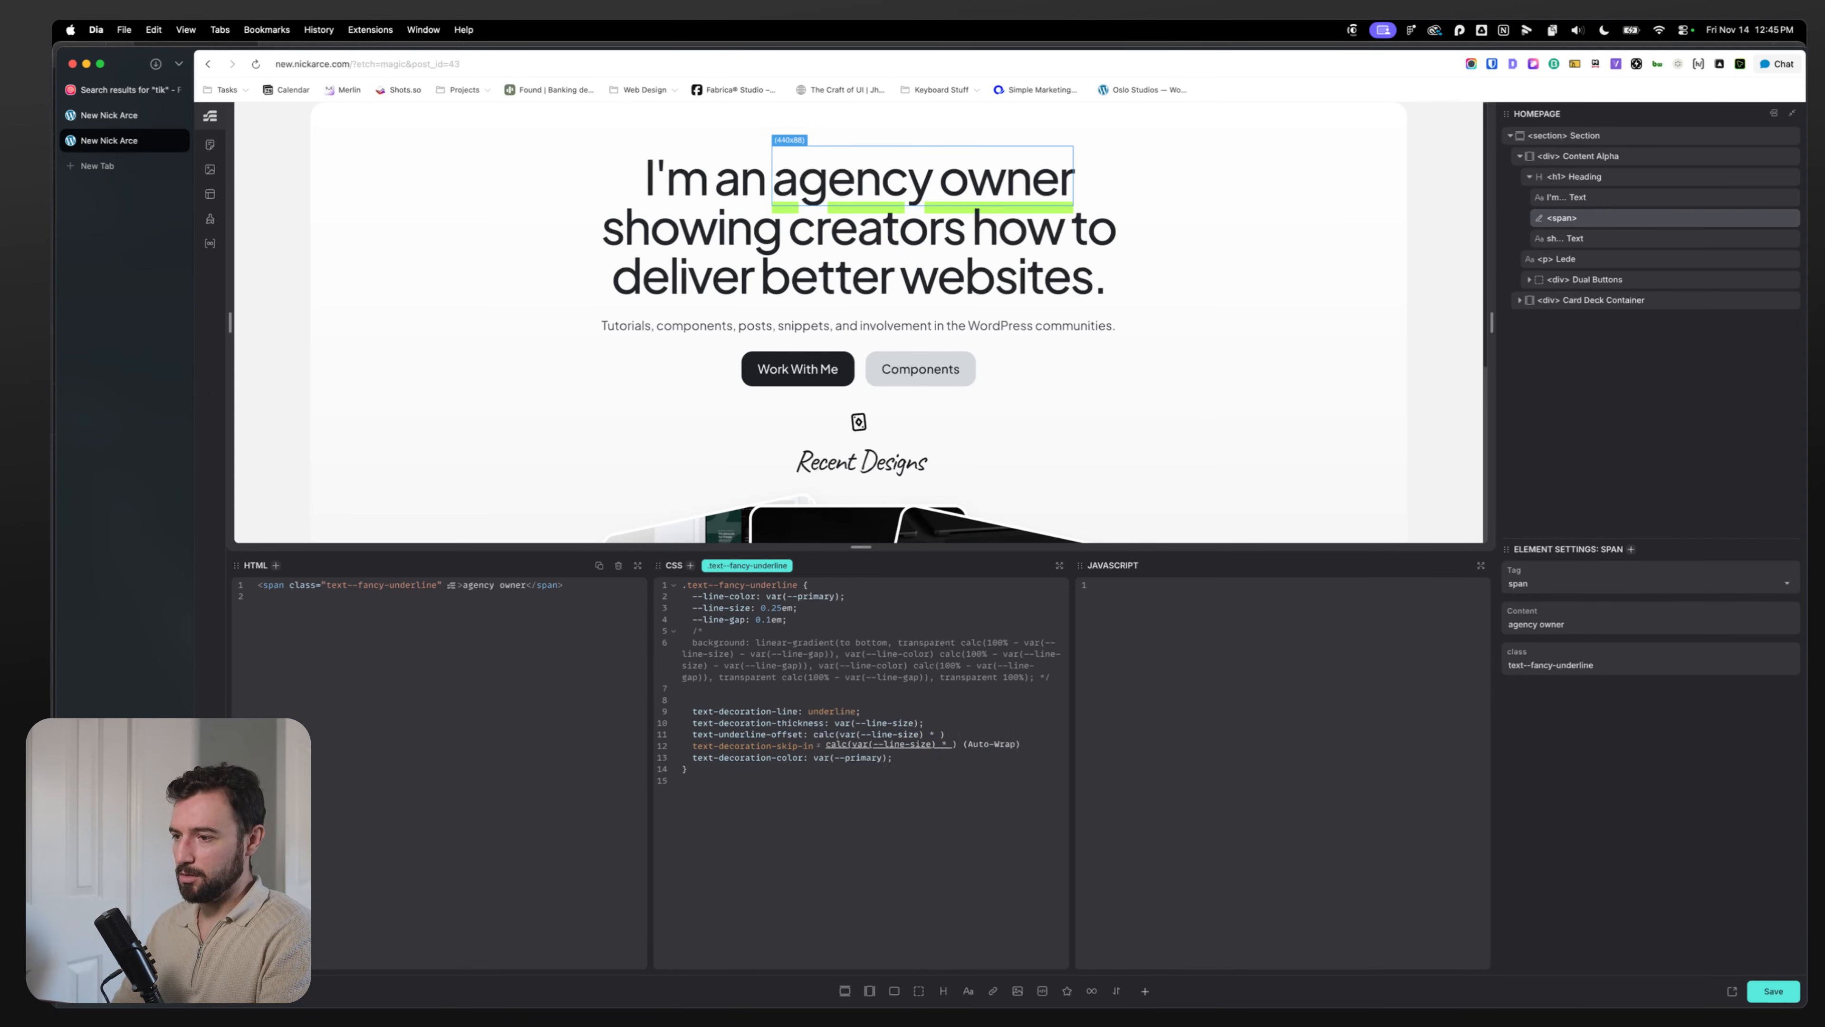
{"action": "type", "text": "-0."}
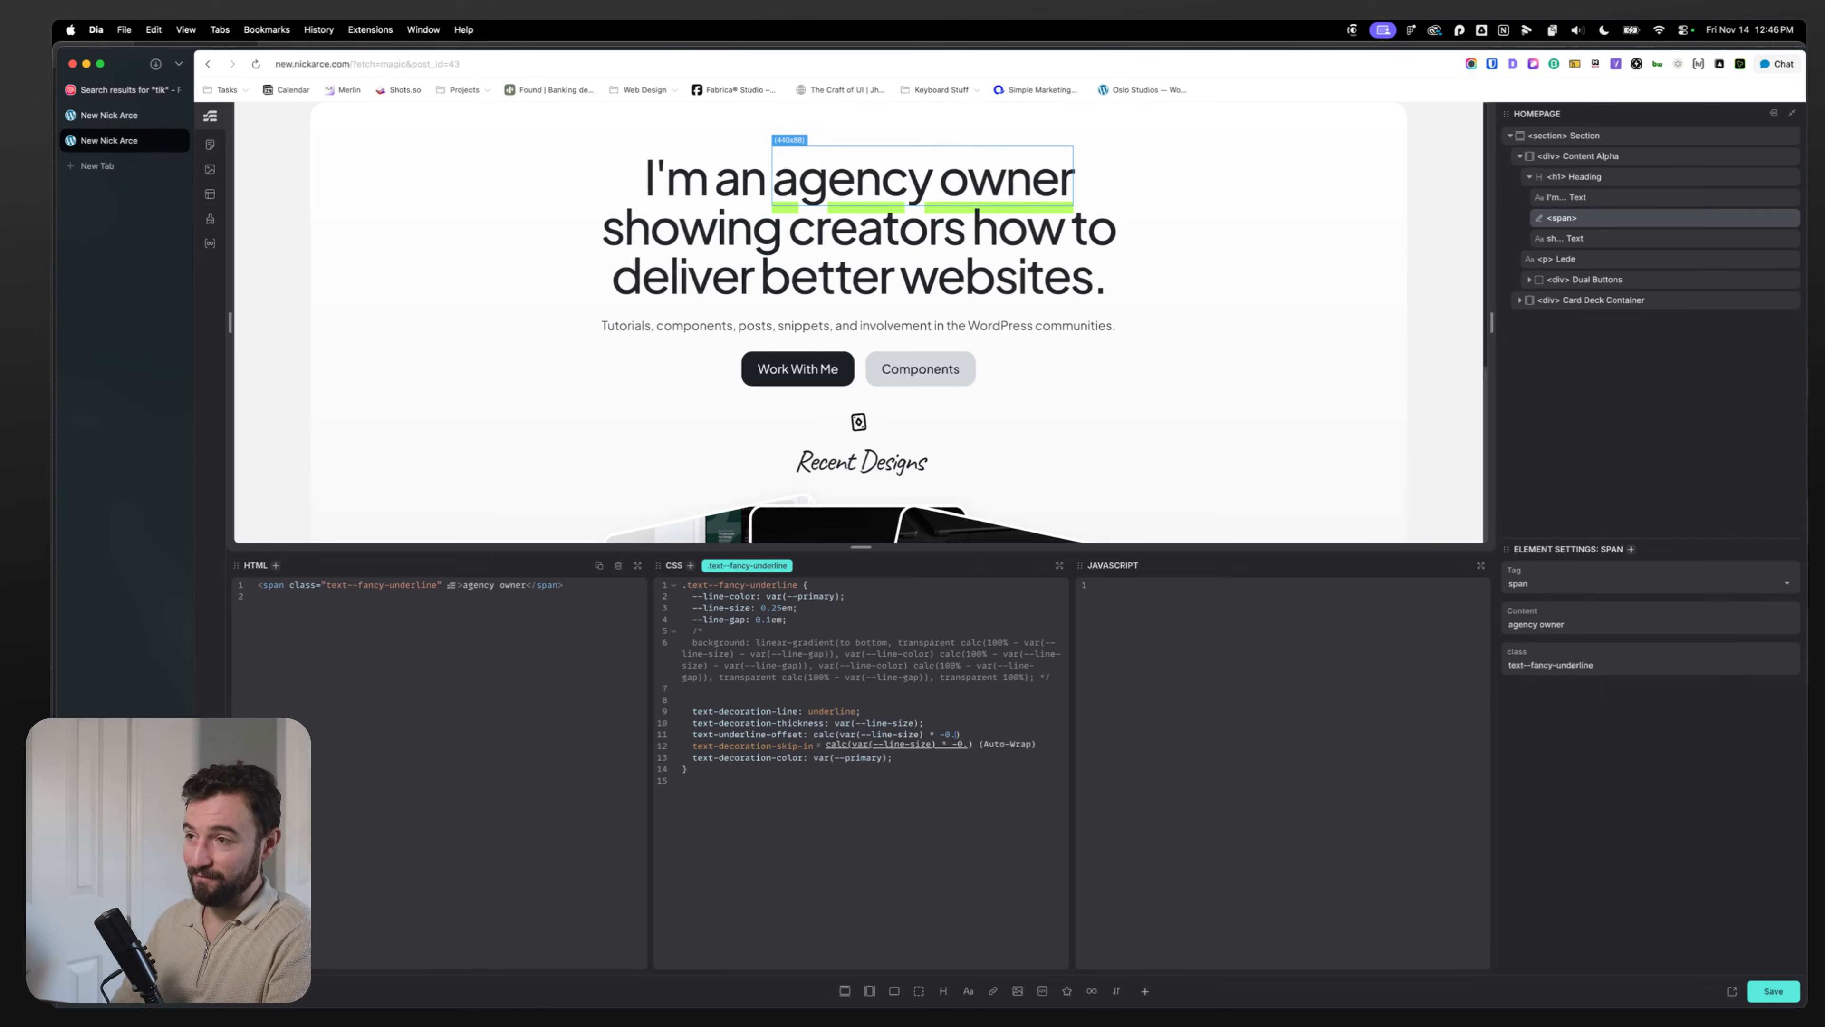
{"action": "type", "text": "5"}
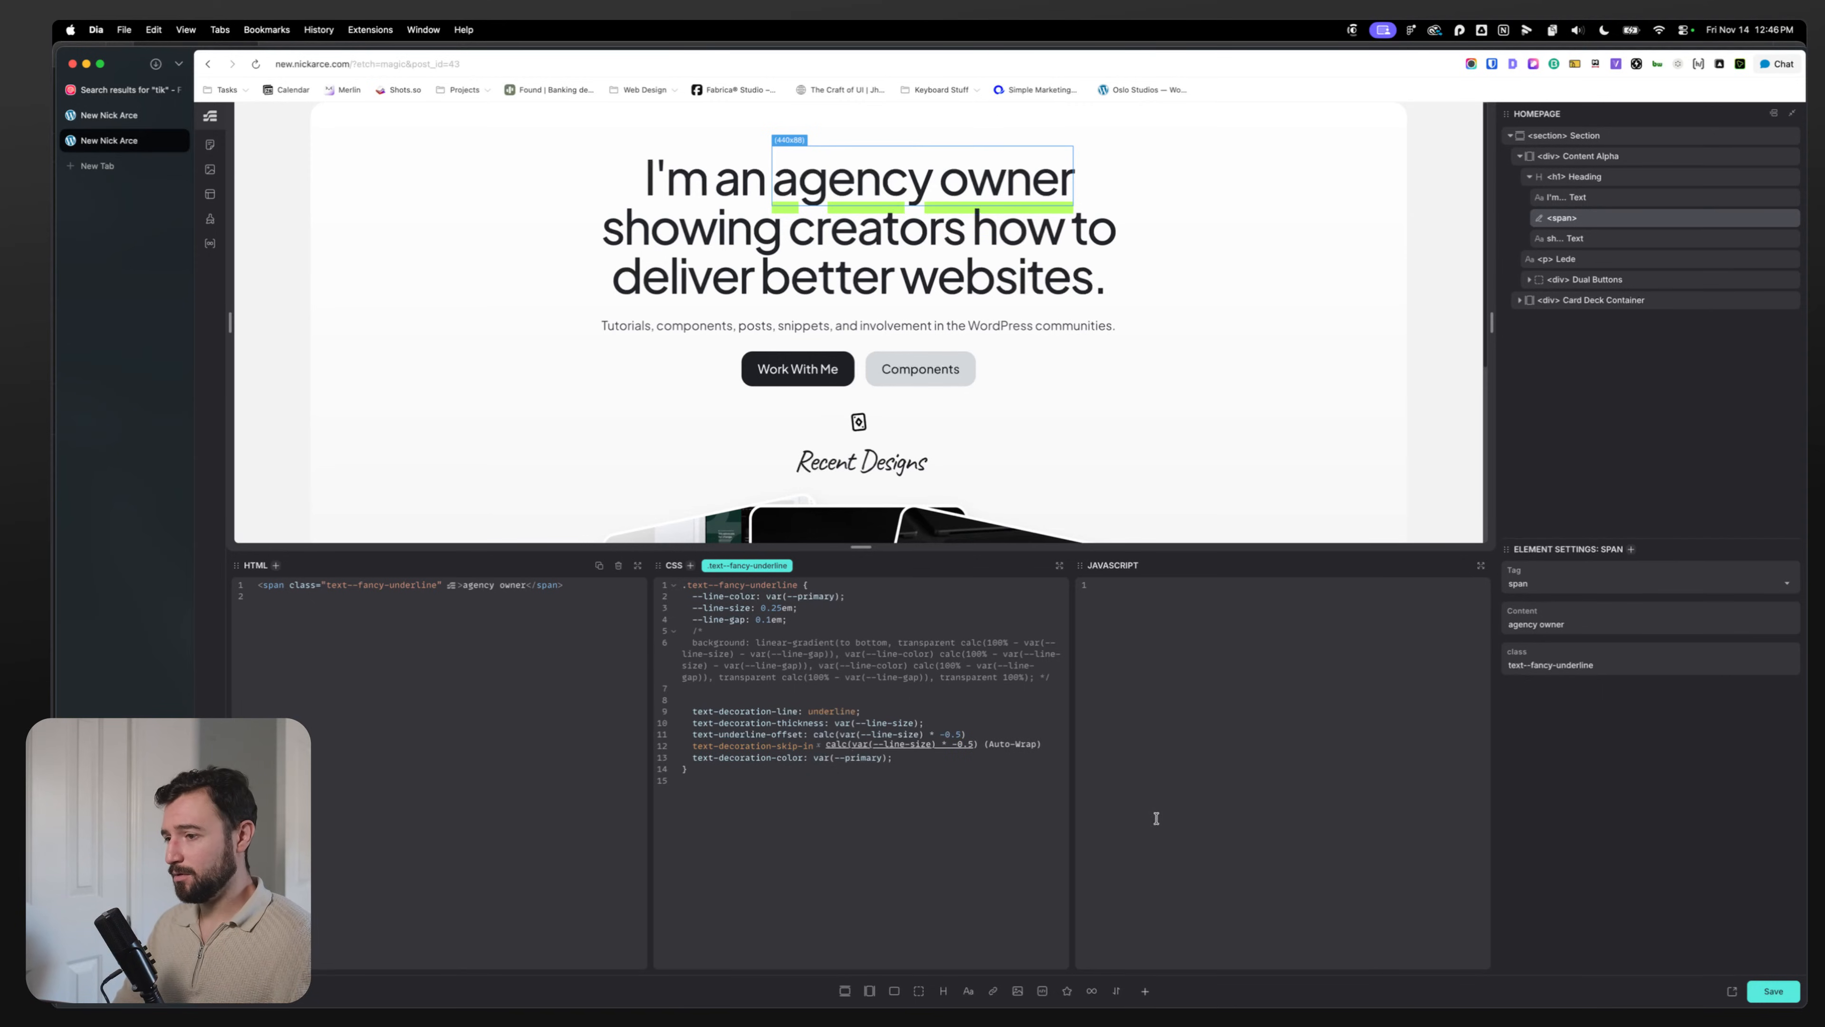
{"action": "type", "text": ";"}
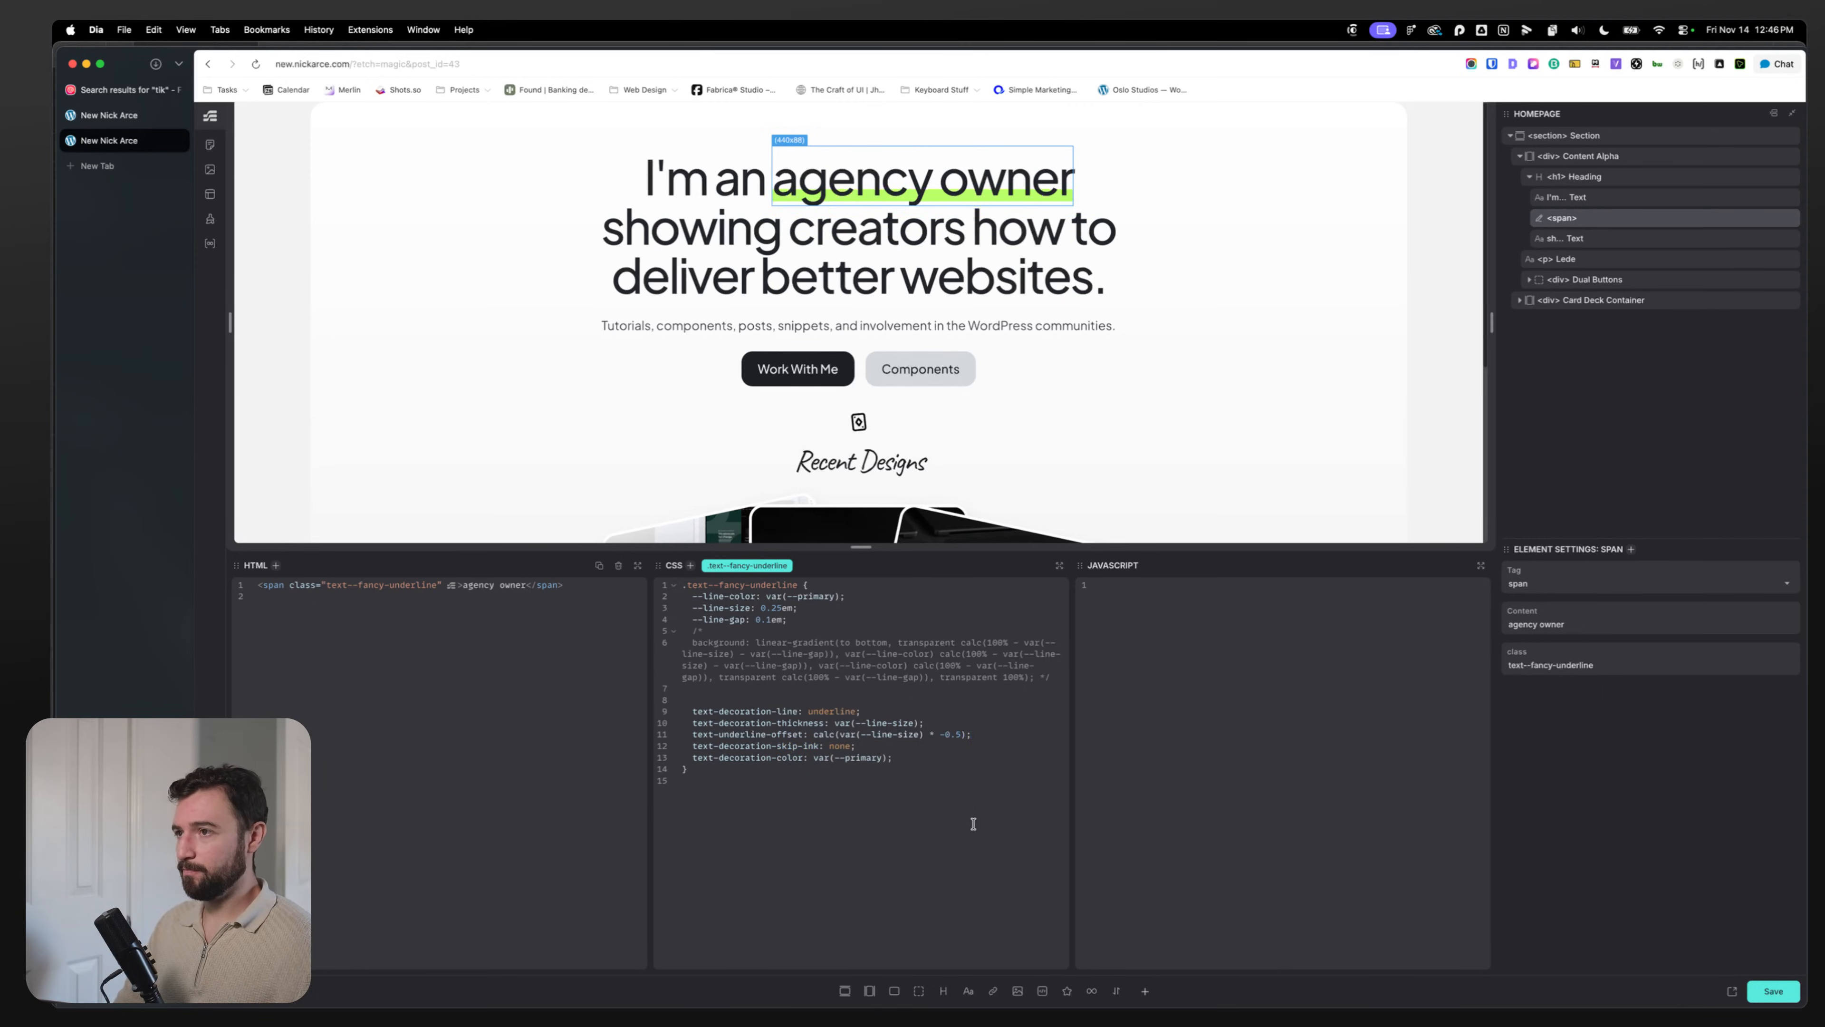
{"action": "left_click", "coordinate": [1008, 743]}
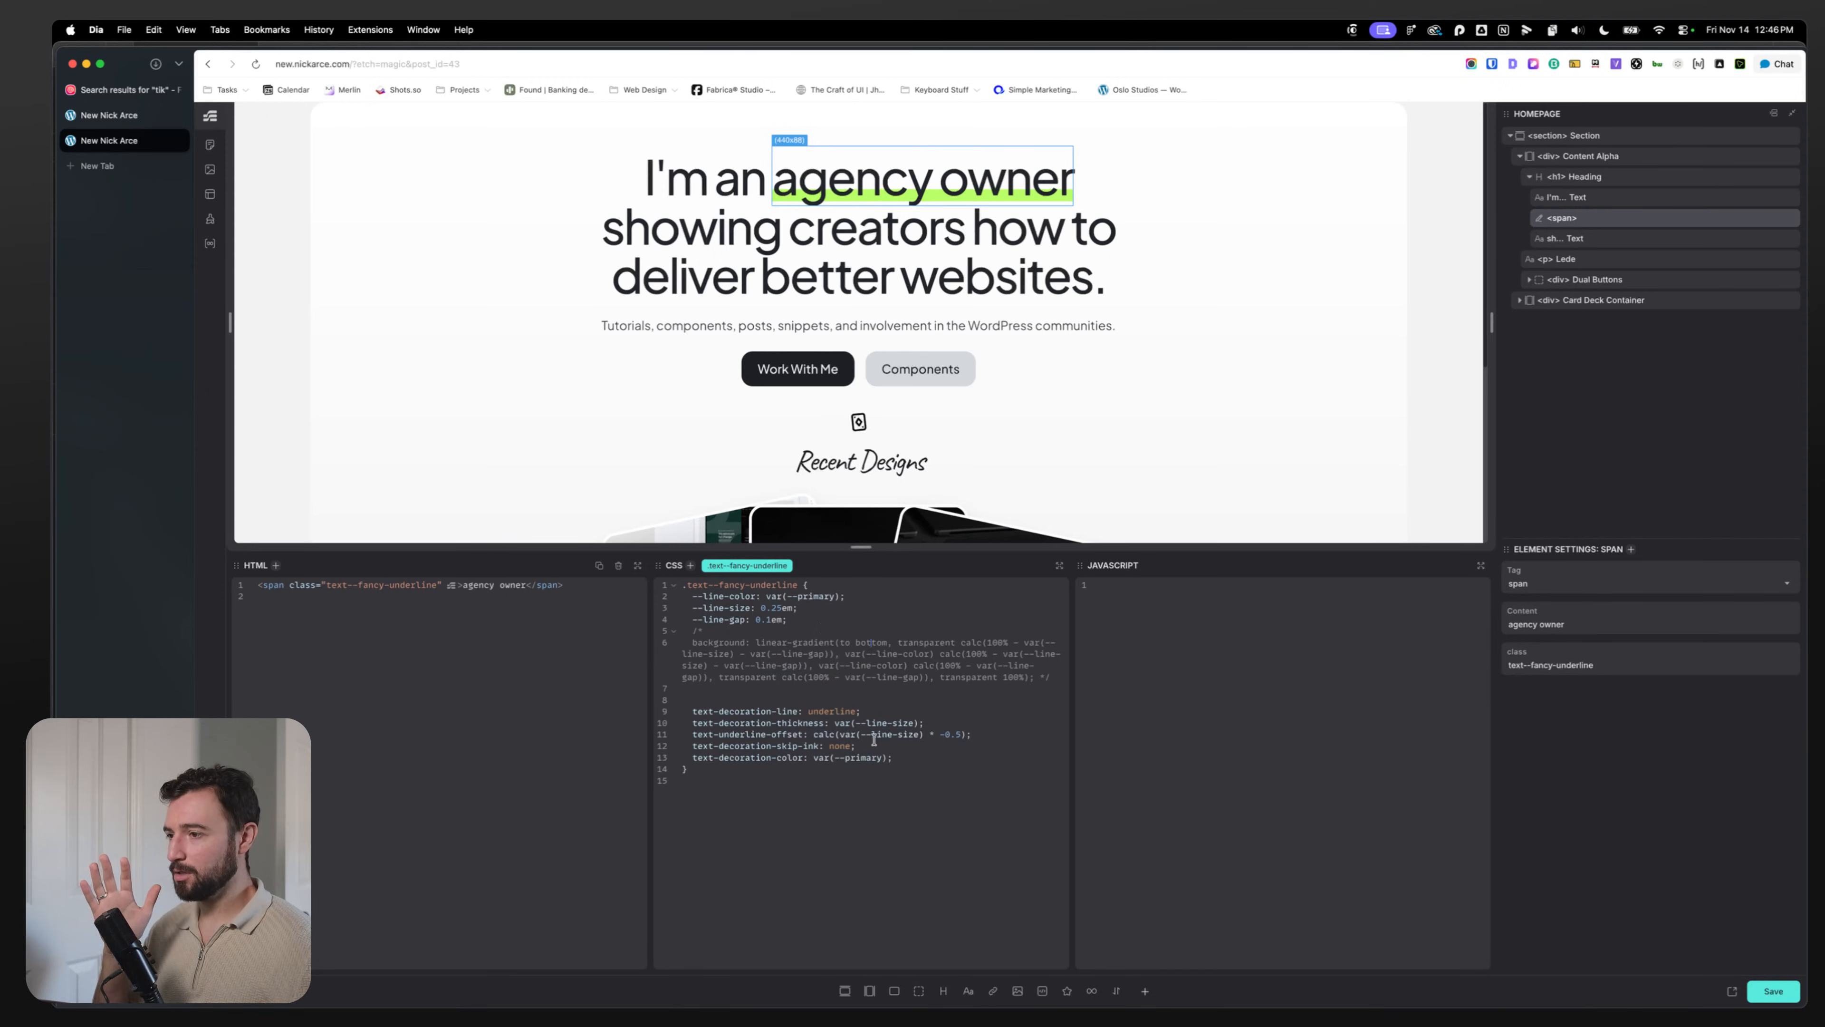
Step: Set text-decoration-color to var(--line-color, var(--primary)), so the primary color is the fallback
{"action": "double_click", "coordinate": [871, 757]}
{"action": "type", "text": "line-"}
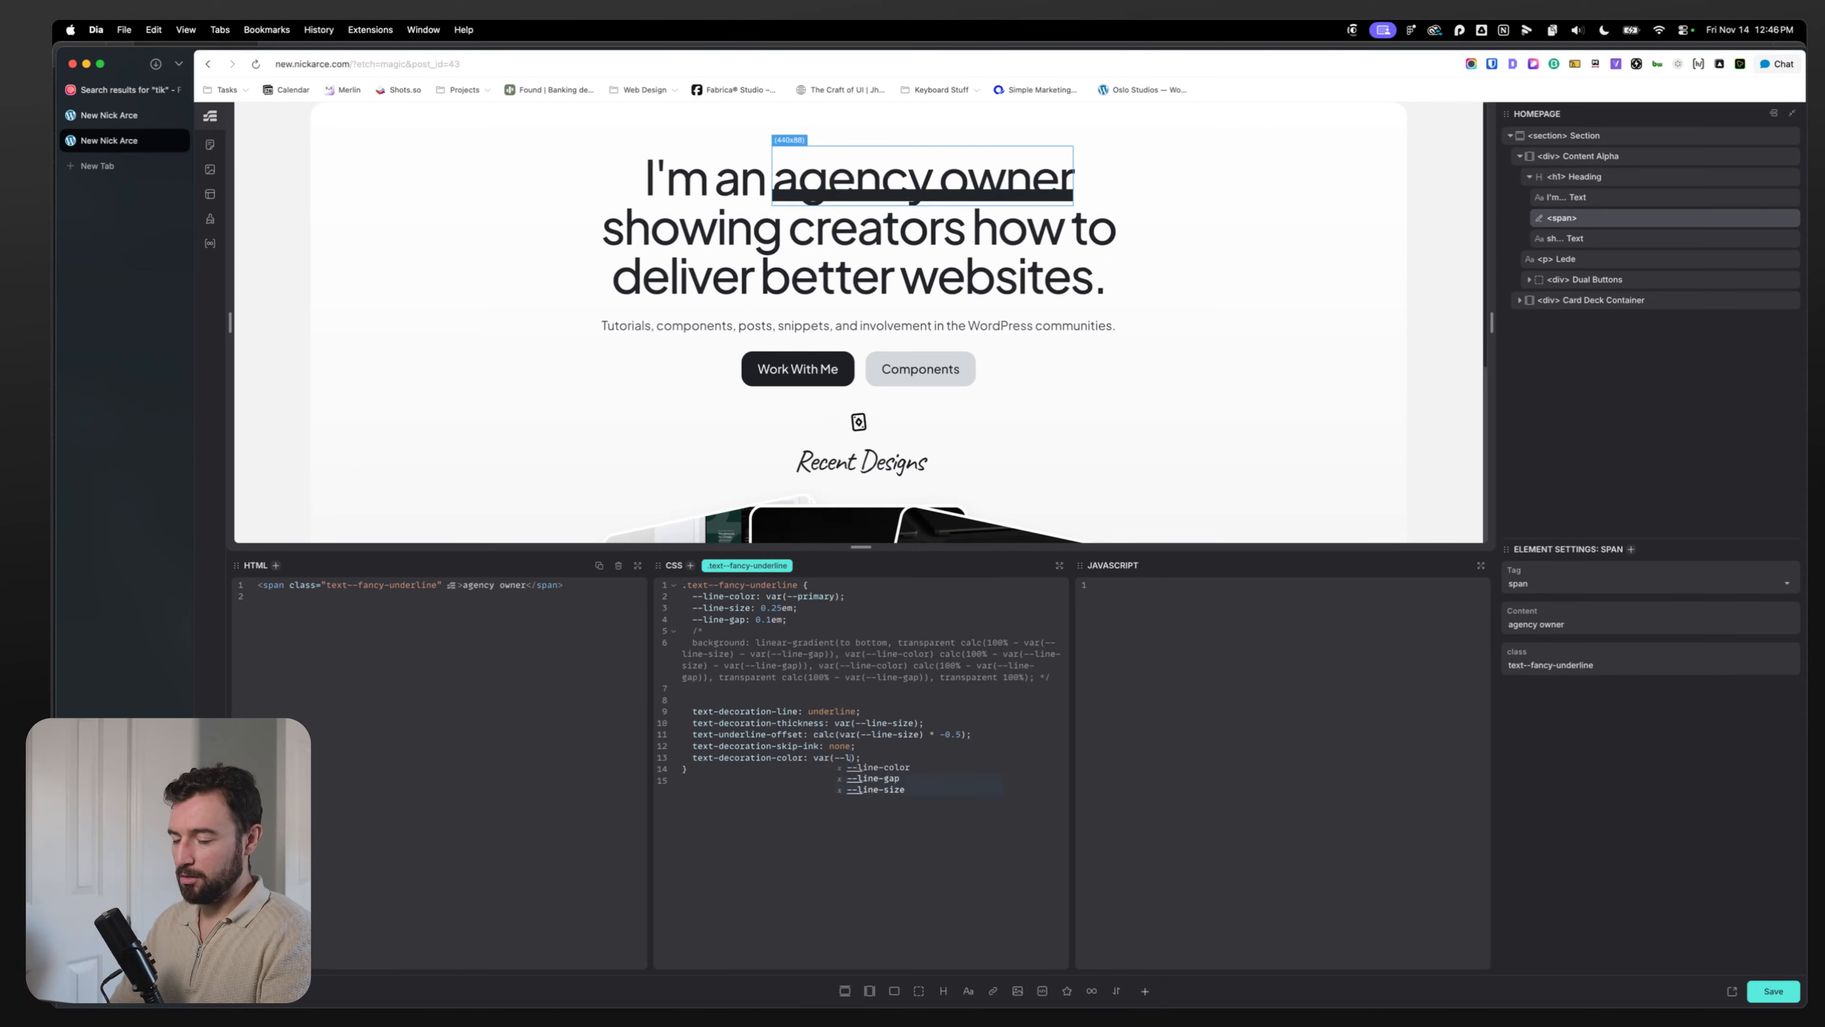
{"action": "key", "text": "Return"}
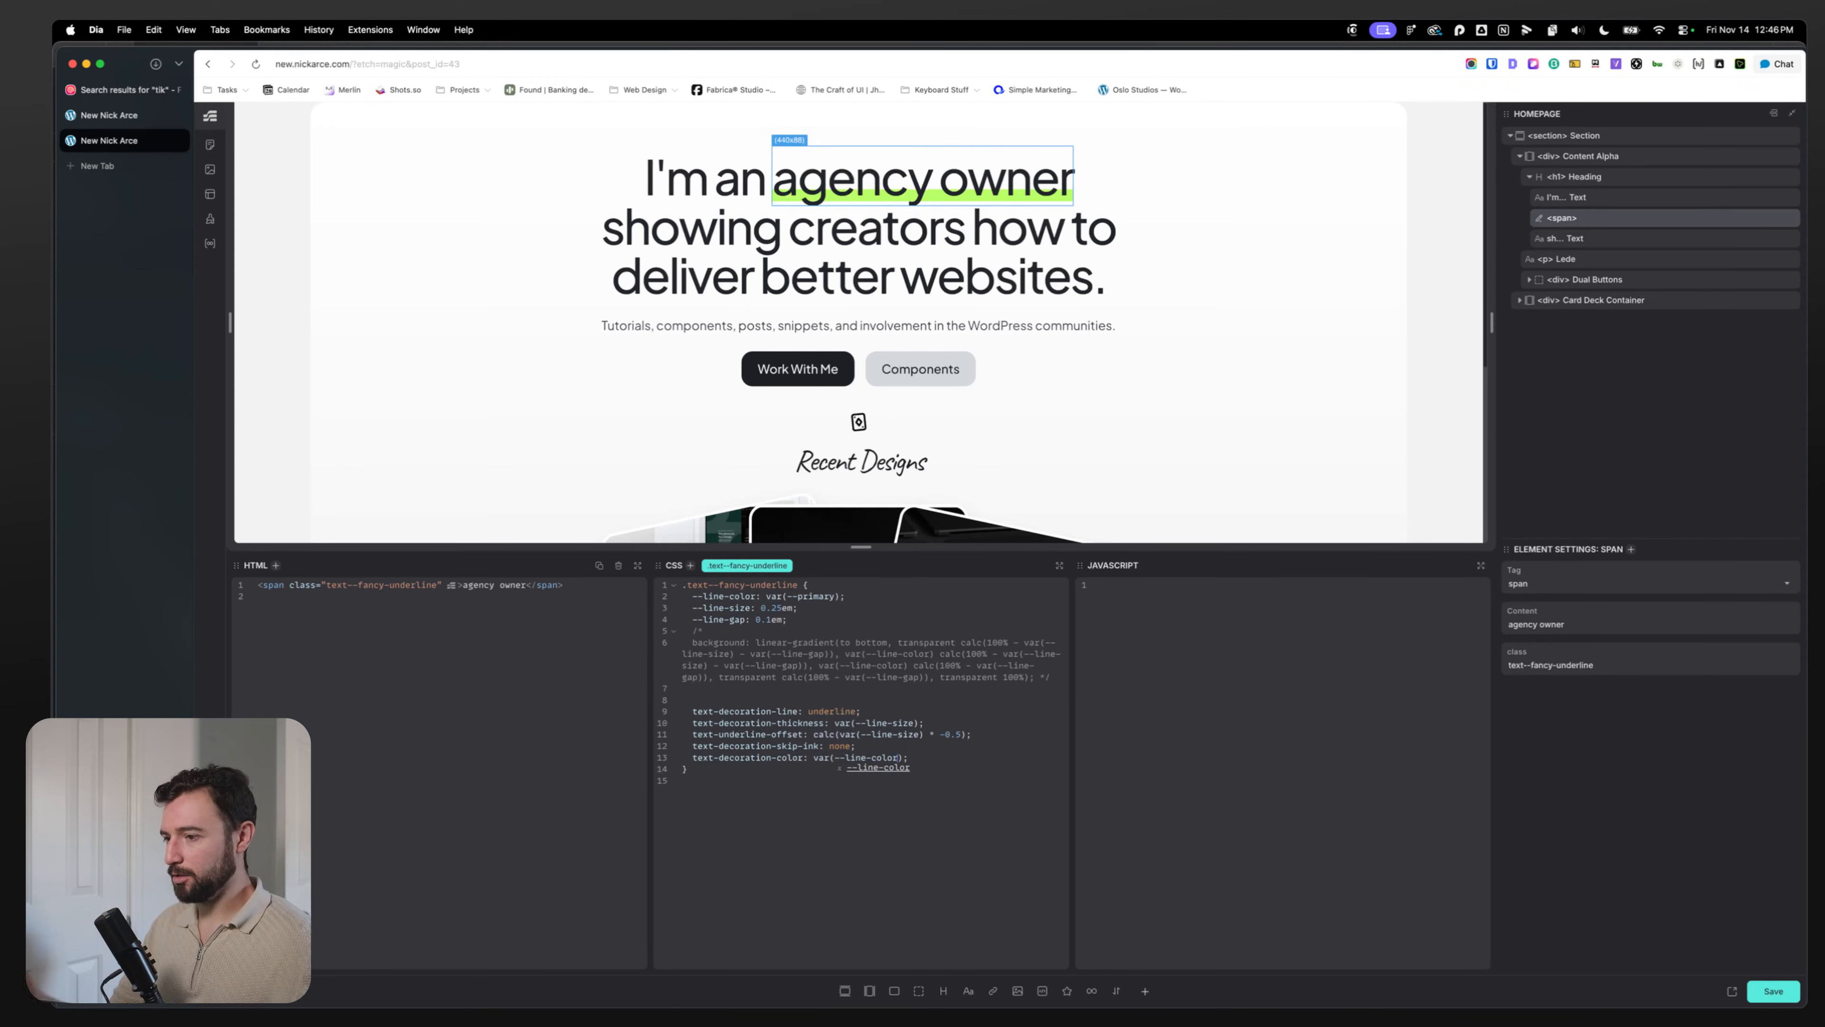
{"action": "triple_click", "coordinate": [815, 596]}
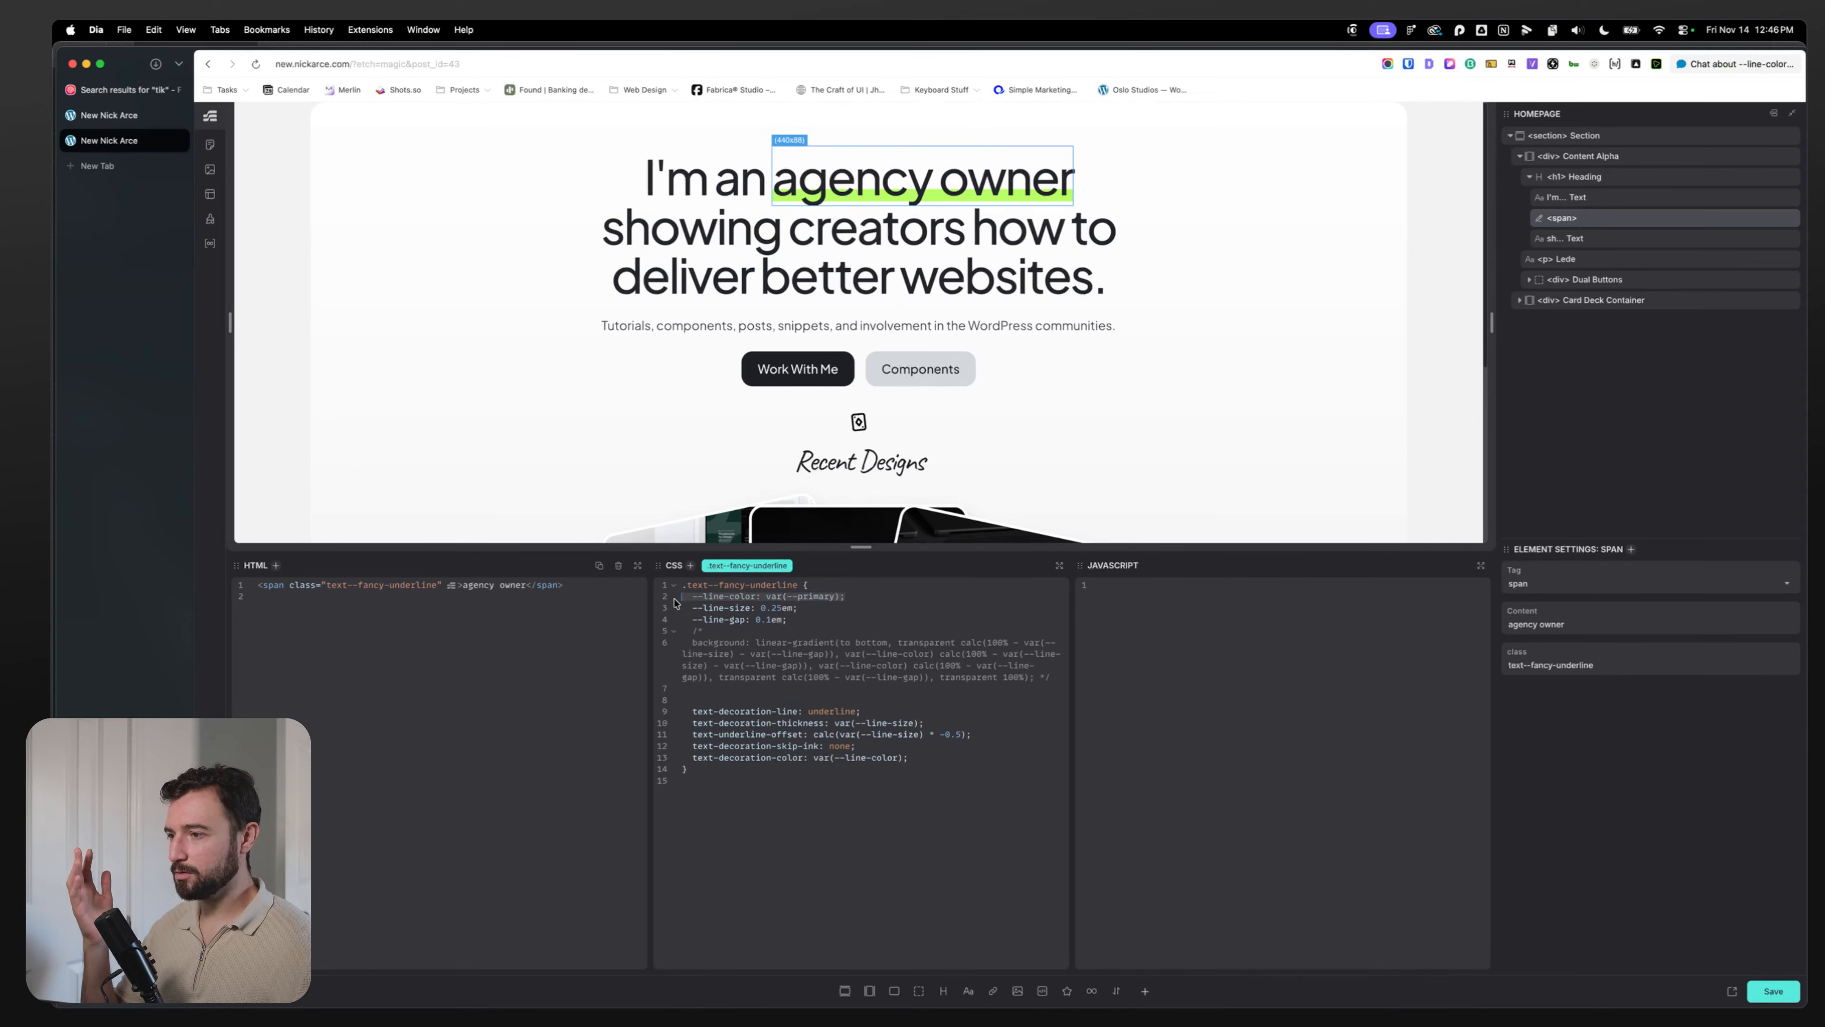
{"action": "left_click", "coordinate": [892, 764]}
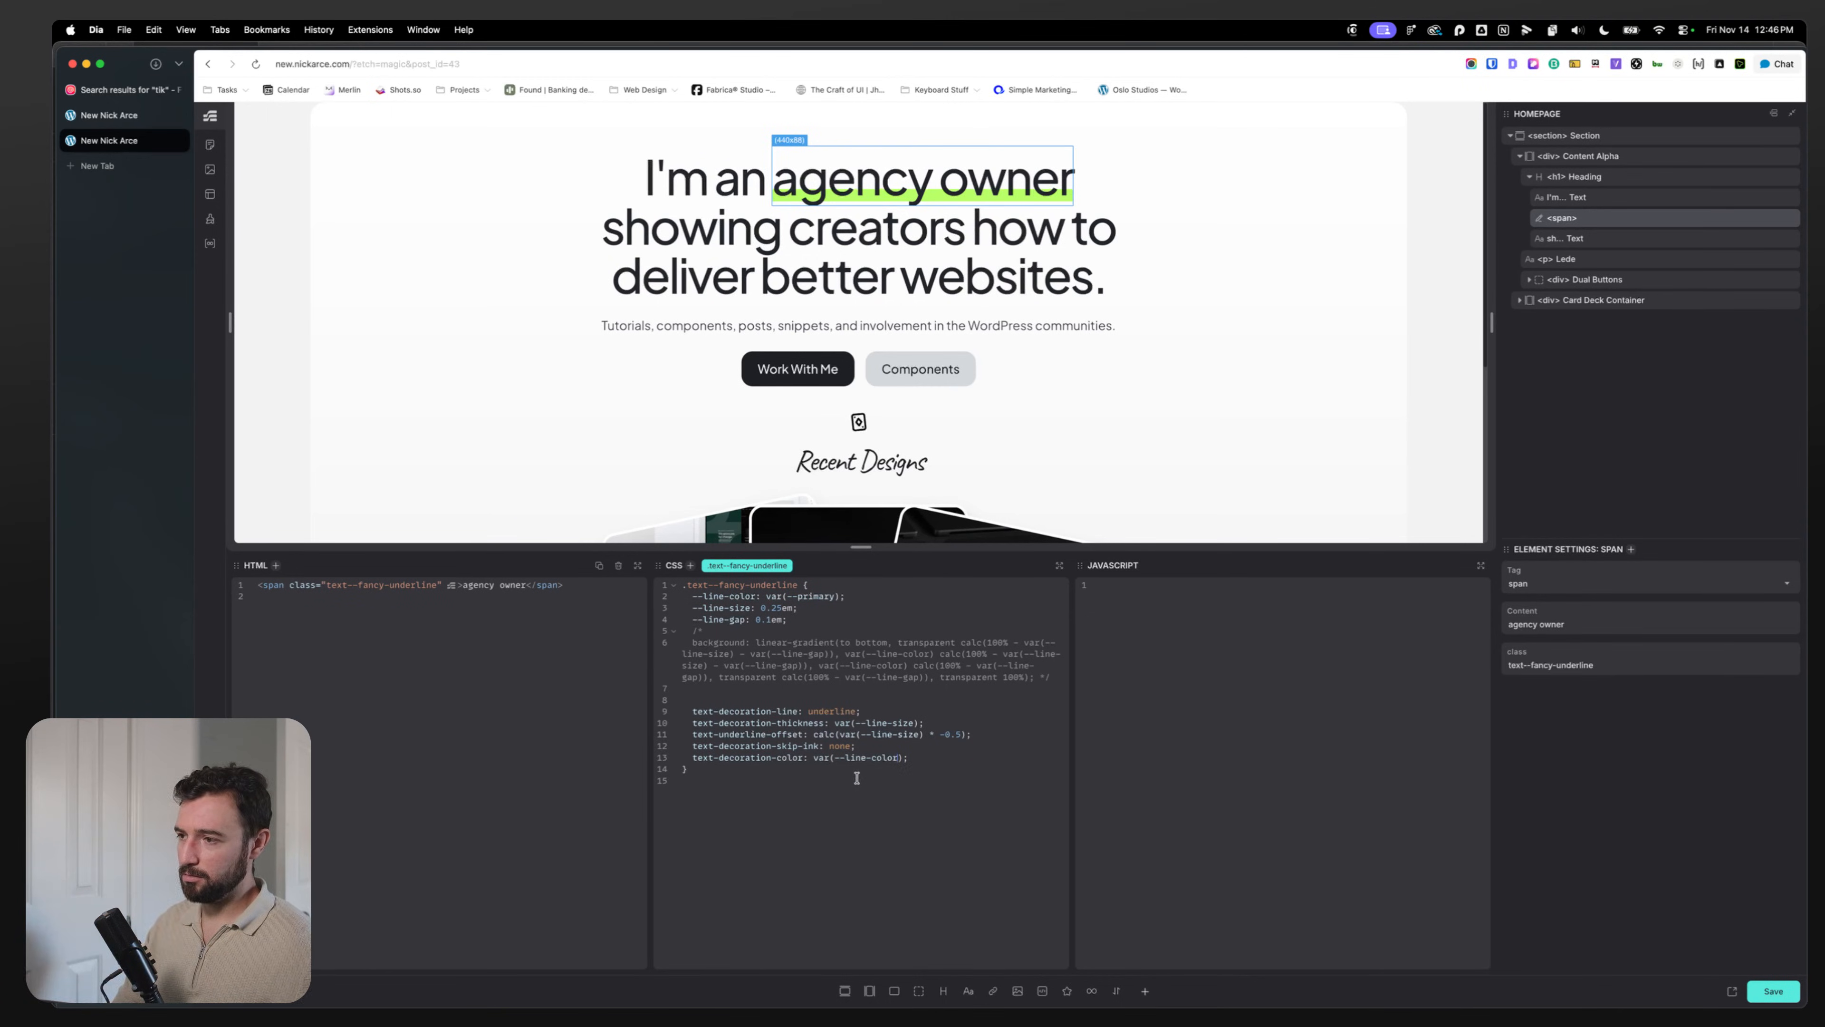
{"action": "type", "text": ", "}
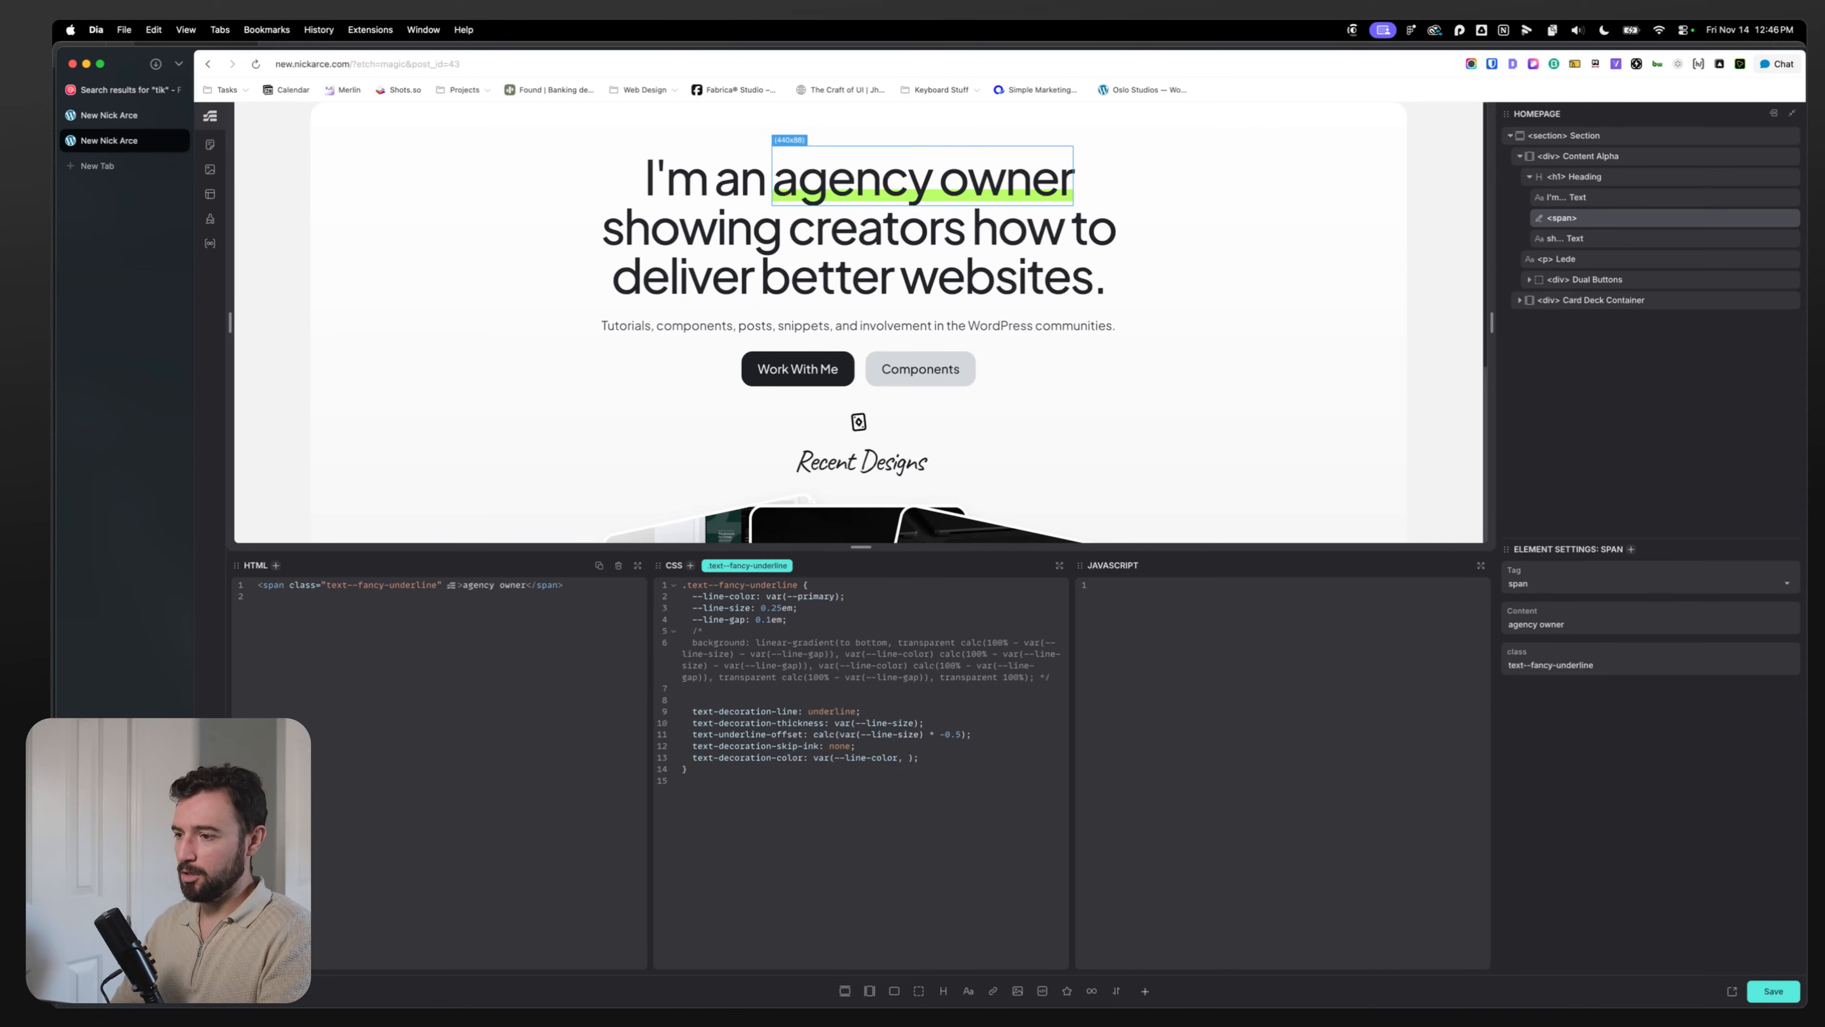
{"action": "type", "text": "var(--primary"}
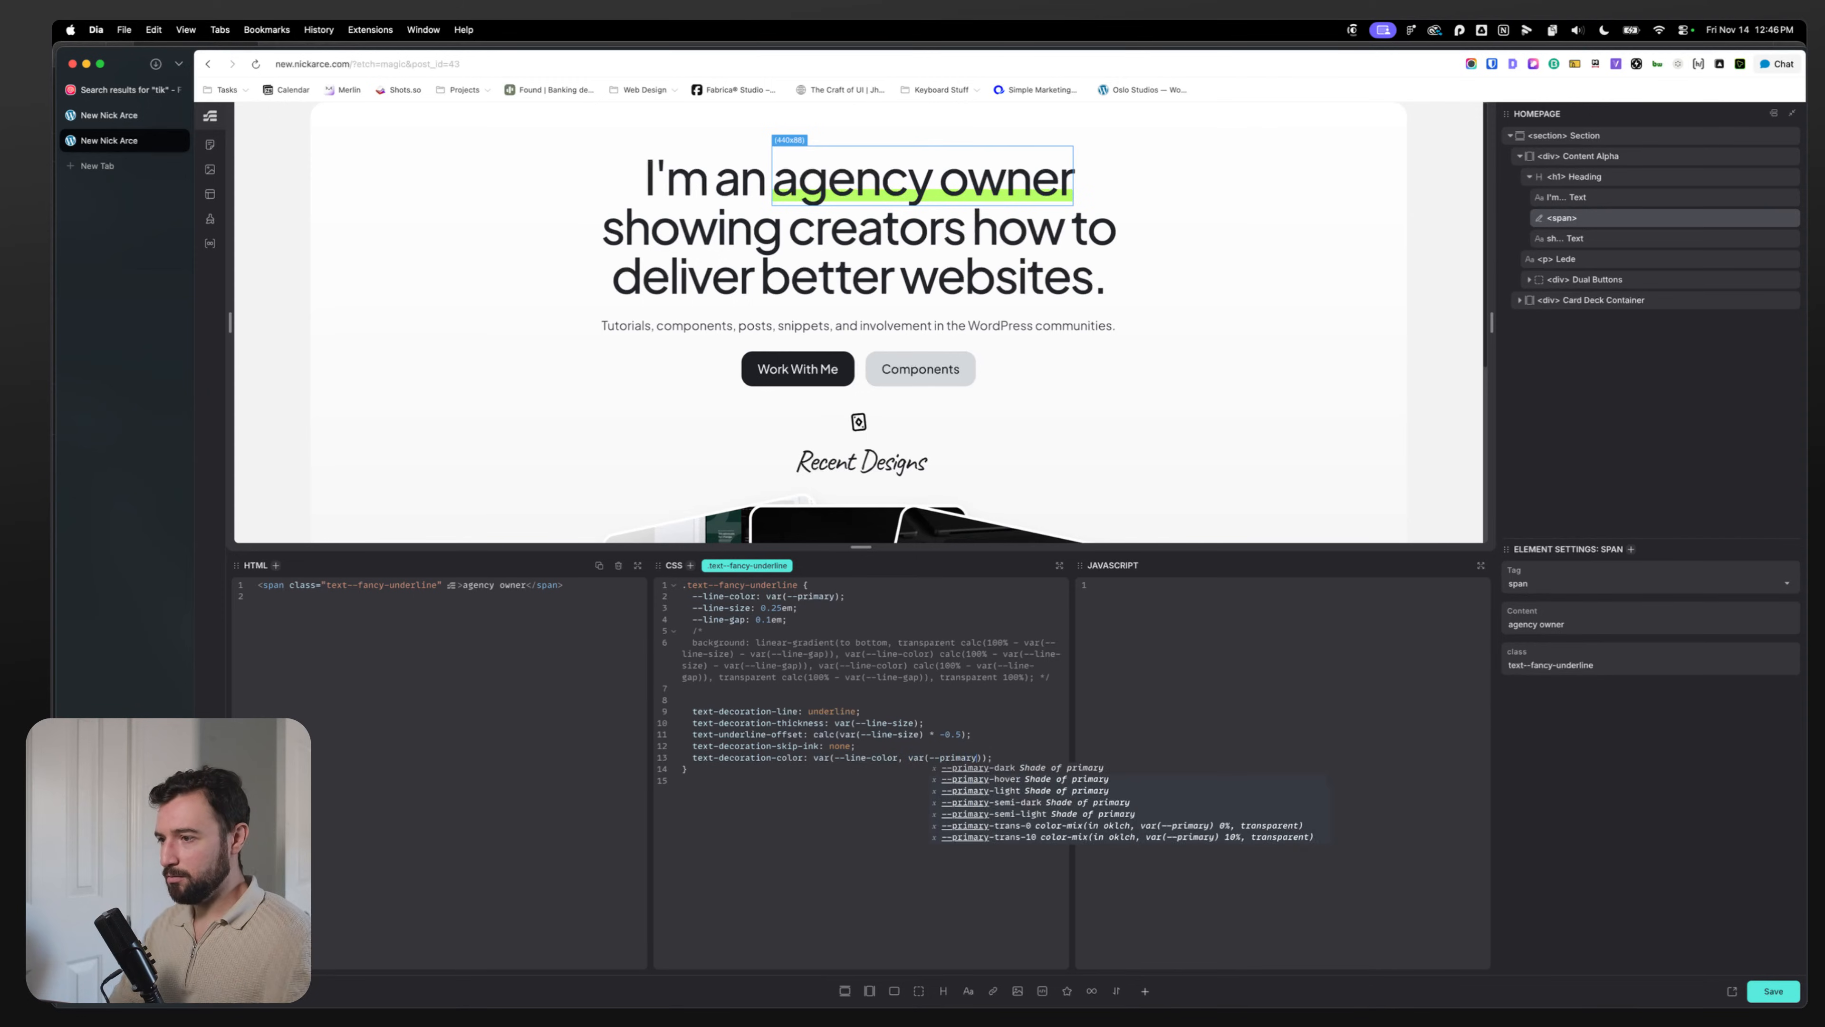
Step: Delete the --line-color declaration and its empty line from the .text--fancy-underline rule
{"action": "left_click_drag", "start_coordinate": [874, 595], "coordinate": [620, 603]}
{"action": "key", "text": "BackSpace"}
{"action": "key", "text": "BackSpace"}
{"action": "left_click", "coordinate": [834, 592]}
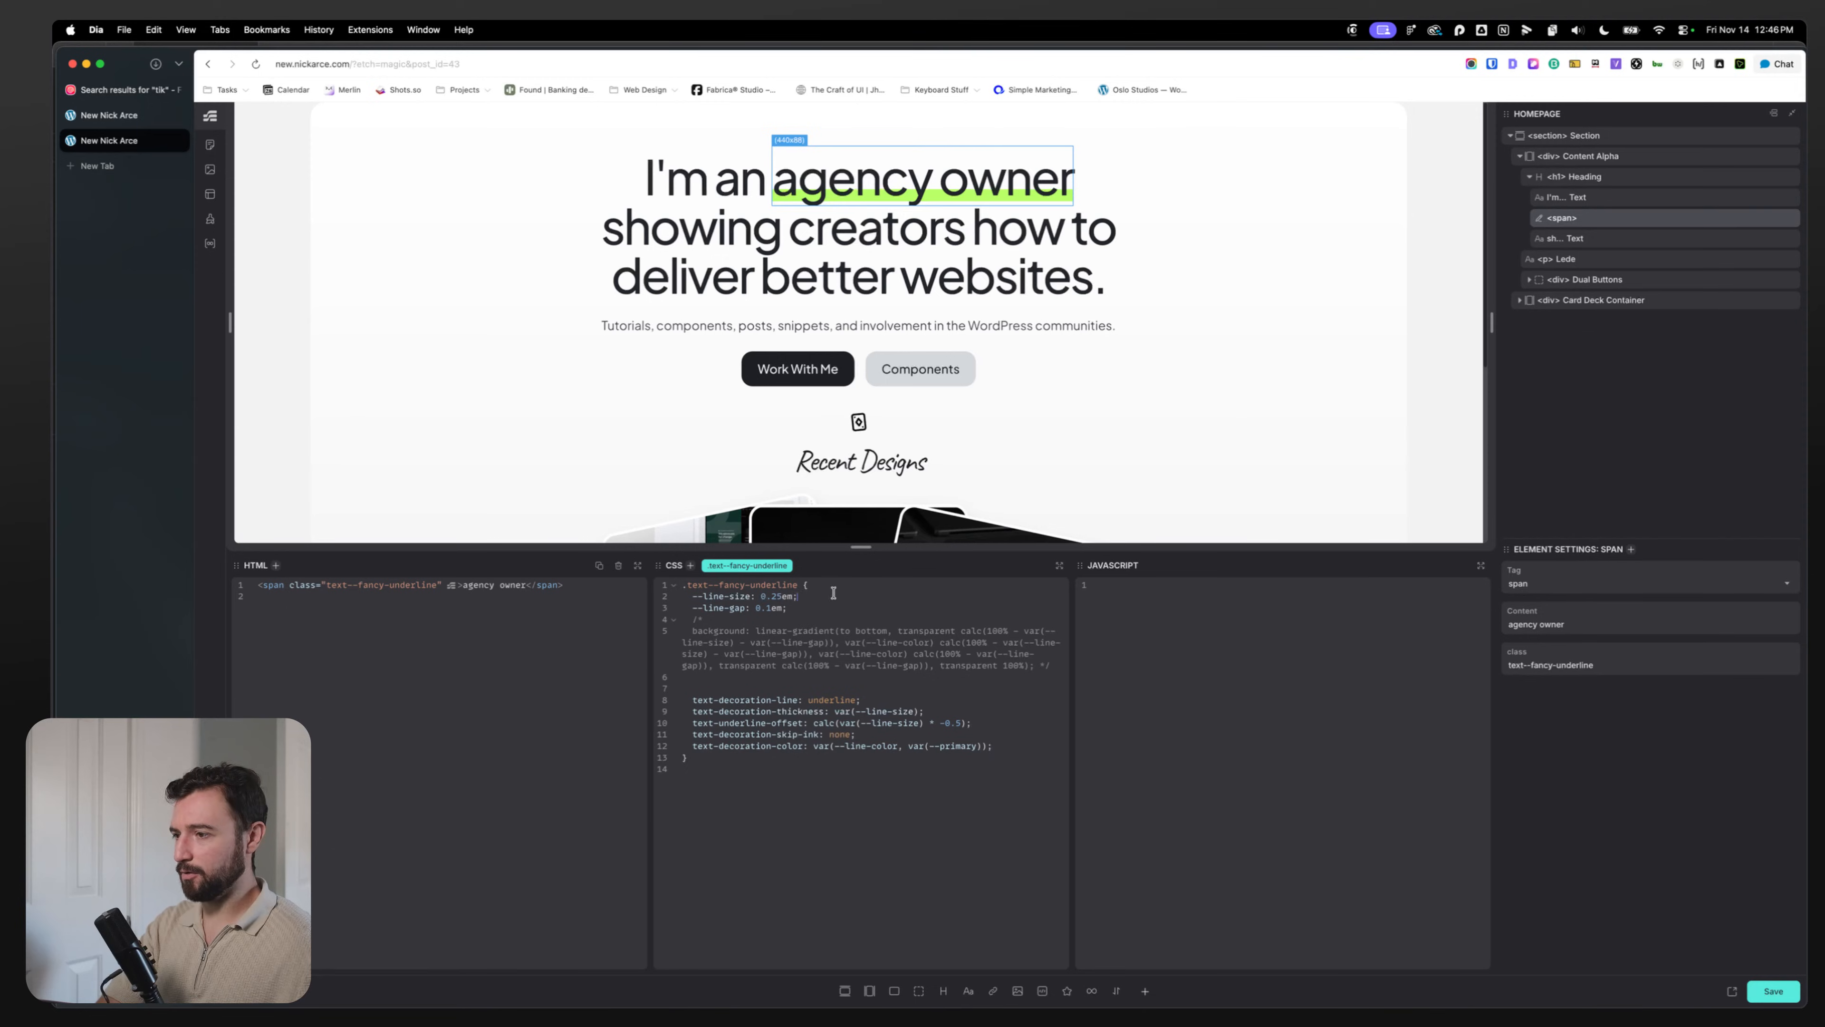
Step: Move the comment's opening above the --line-gap declaration so that --line-gap is commented out with the background, and remove the leftover line
{"action": "left_click", "coordinate": [859, 606]}
{"action": "left_click", "coordinate": [805, 596]}
{"action": "key", "text": "Return"}
{"action": "type", "text": "/*"}
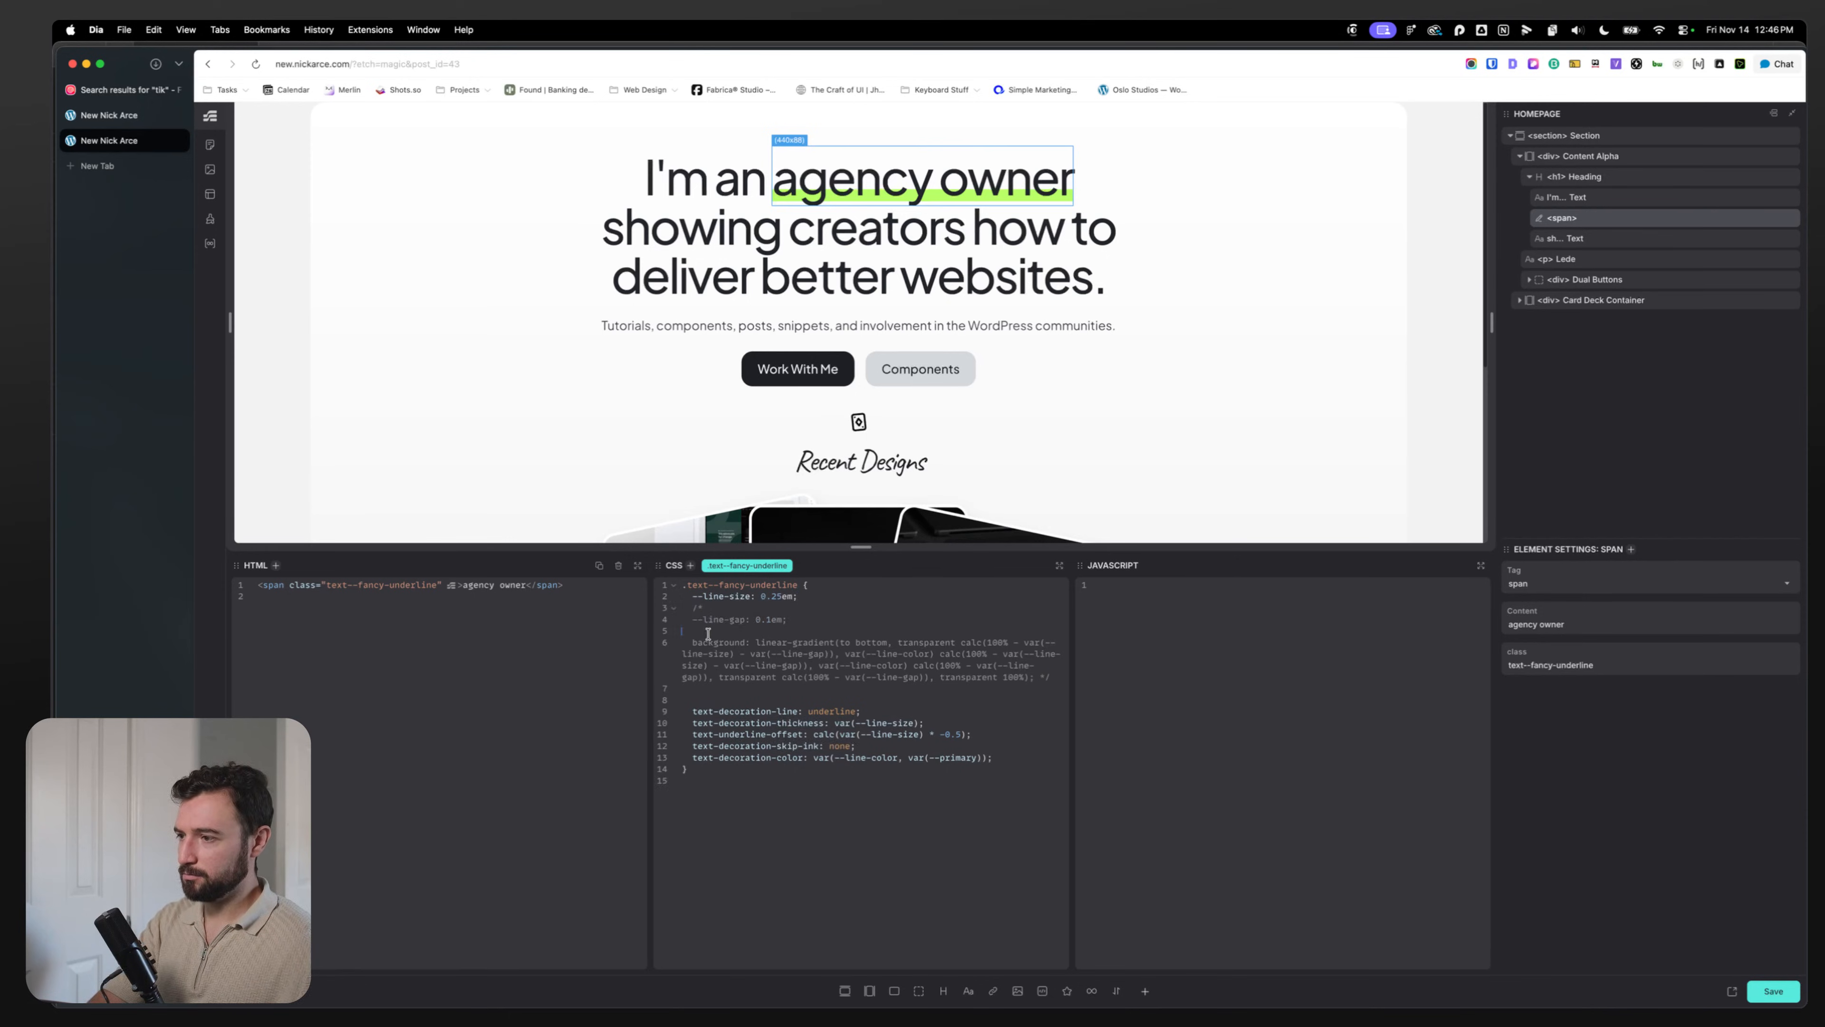
{"action": "key", "text": "BackSpace"}
{"action": "key", "text": "BackSpace"}
{"action": "key", "text": "BackSpace"}
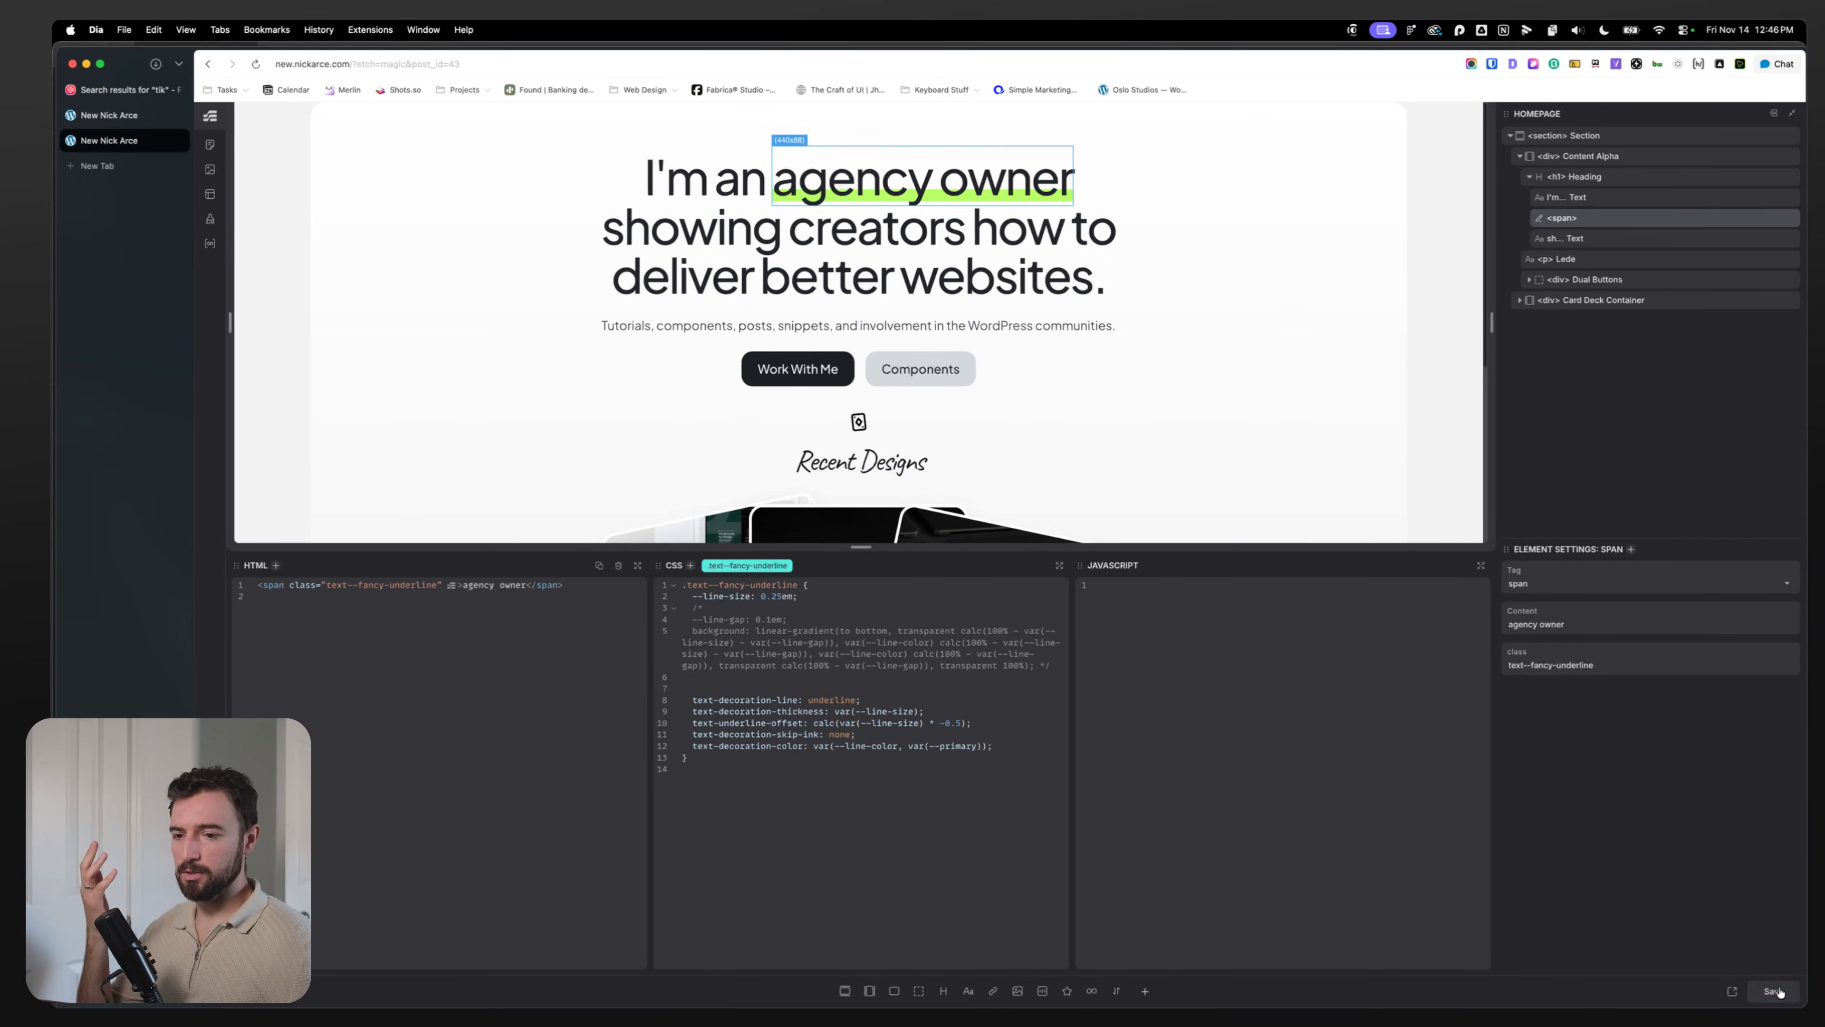
Step: Switch to the tab with the front-end home page and examine the underline beneath "agency owner"
{"action": "left_click", "coordinate": [126, 122]}
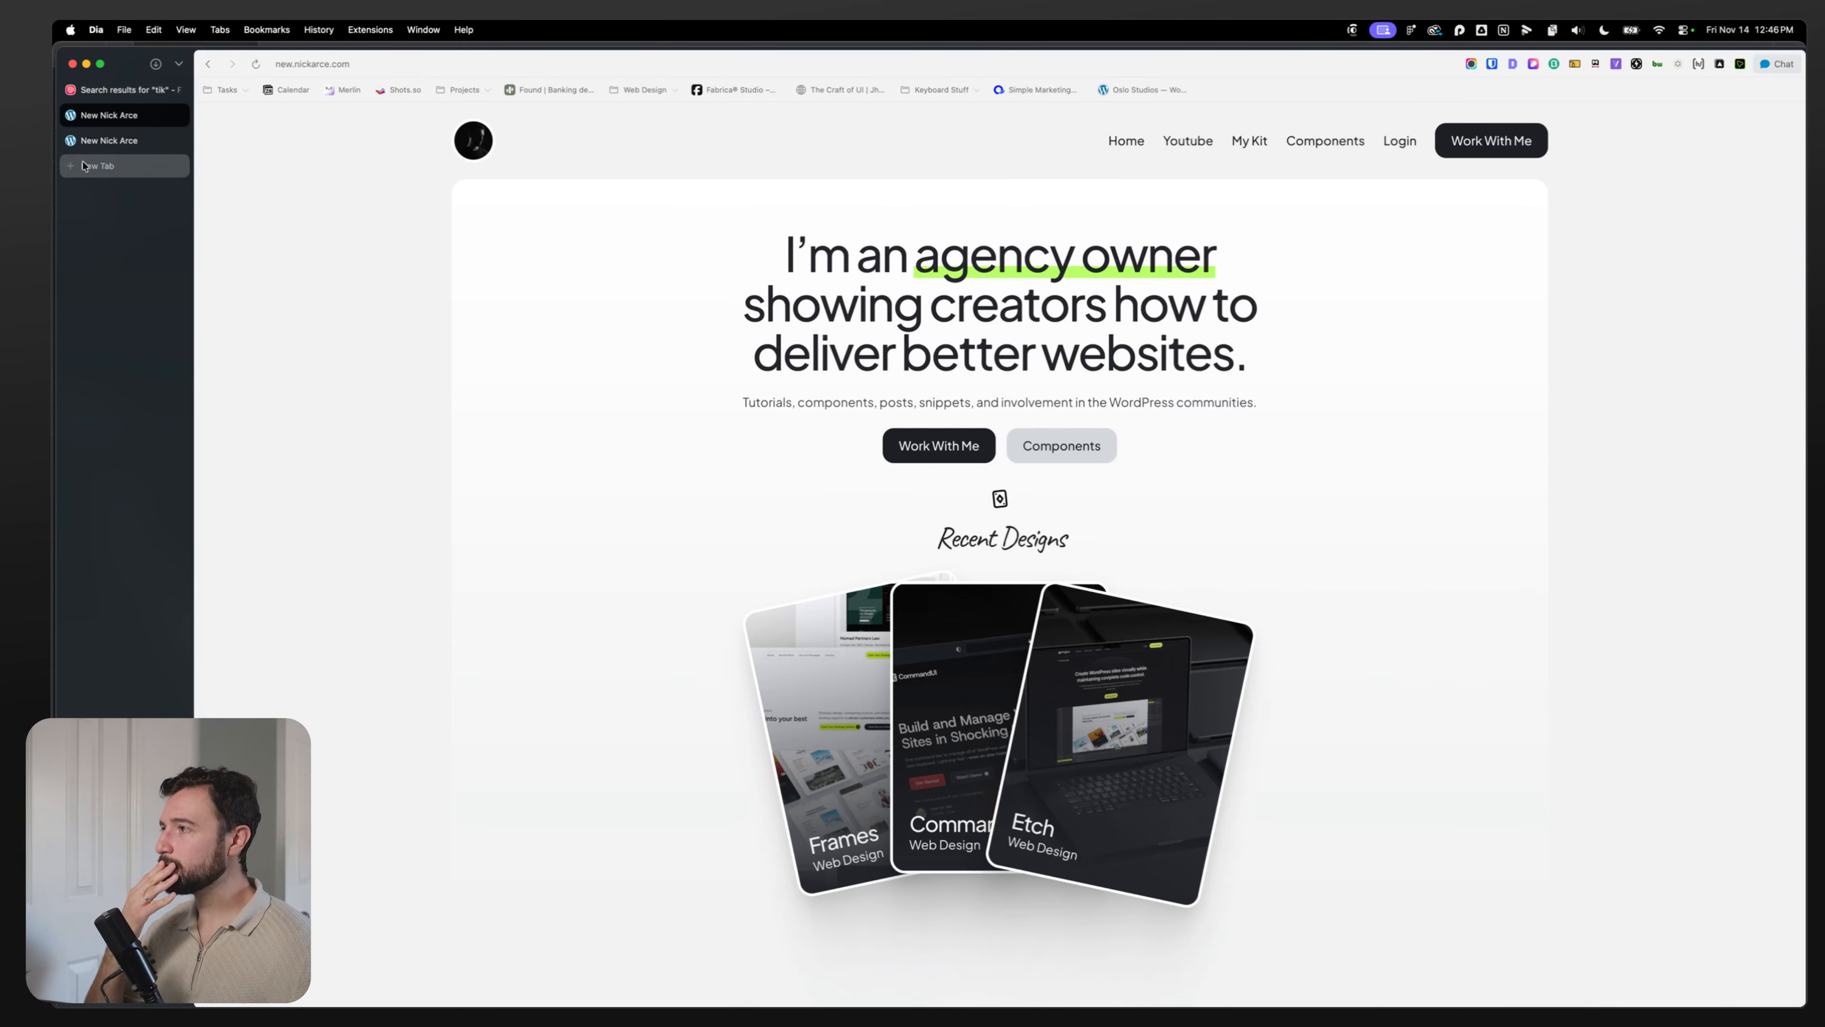
{"action": "left_click", "coordinate": [122, 145]}
{"action": "left_click", "coordinate": [122, 124]}
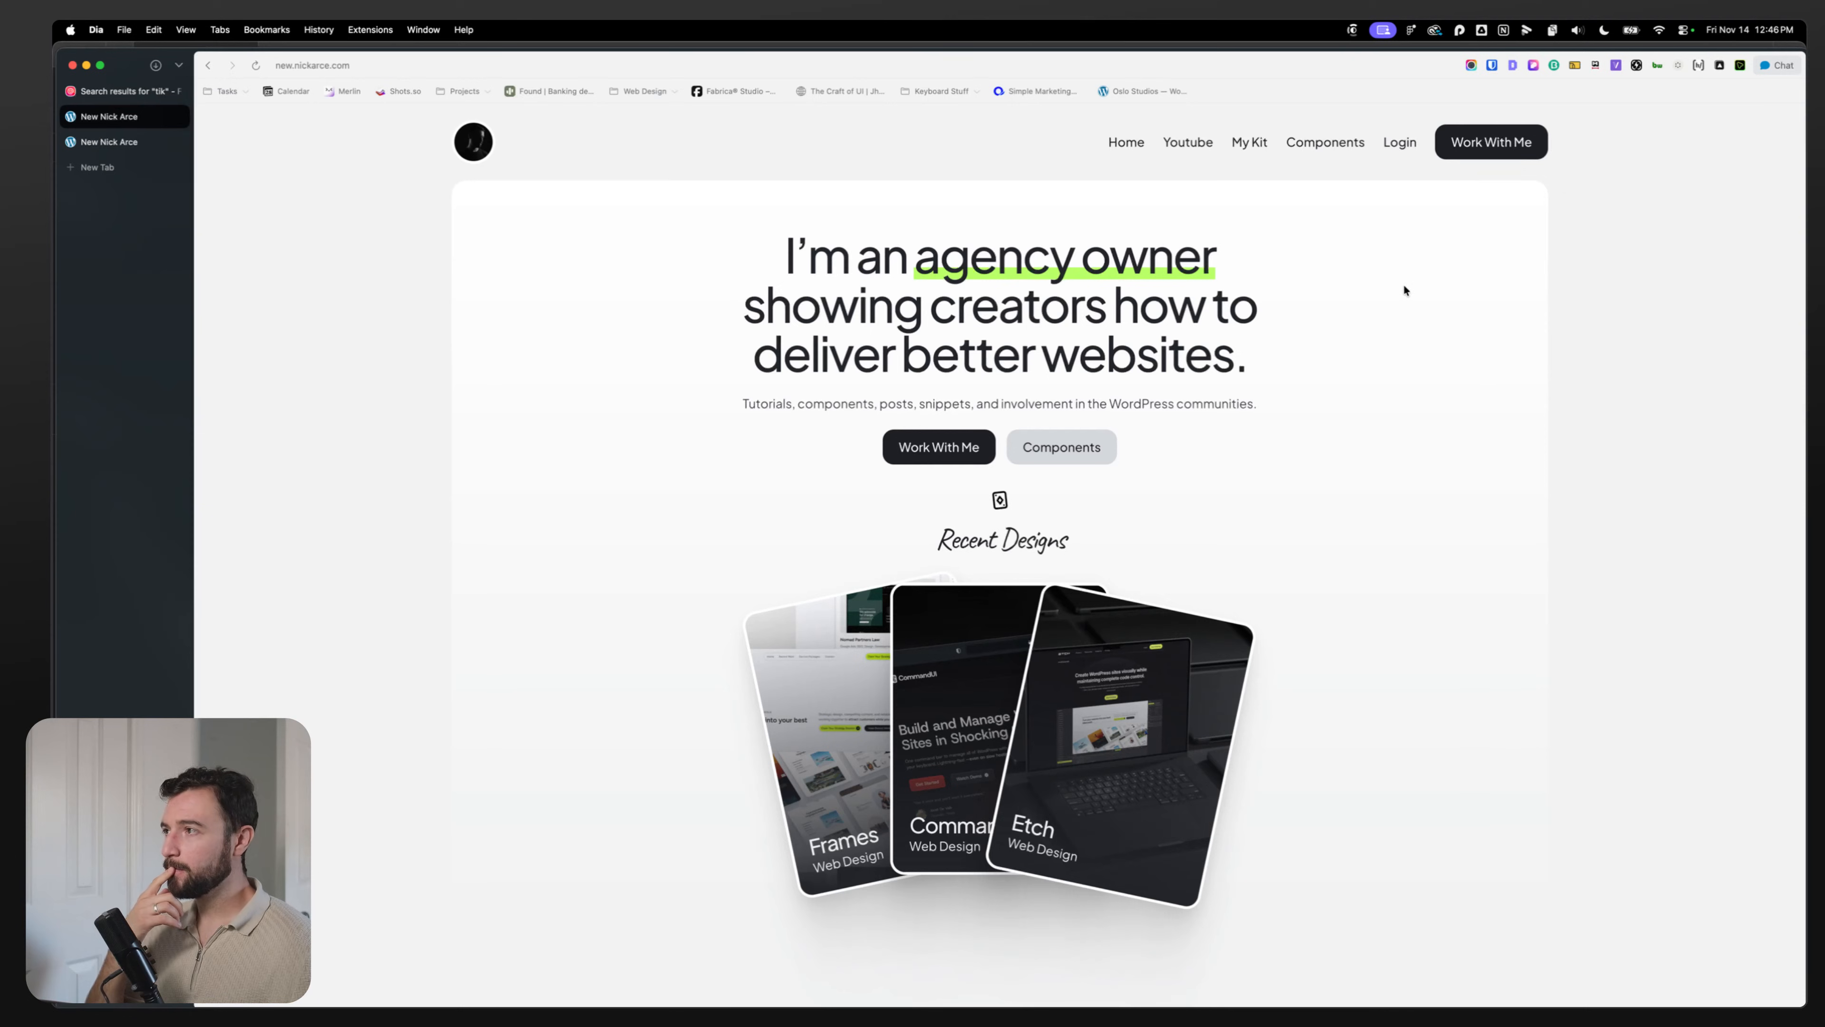
Step: Inspect the home page and resize the responsive preview narrower and wider to examine the underline beneath "agency owner"
{"action": "right_click", "coordinate": [1446, 281]}
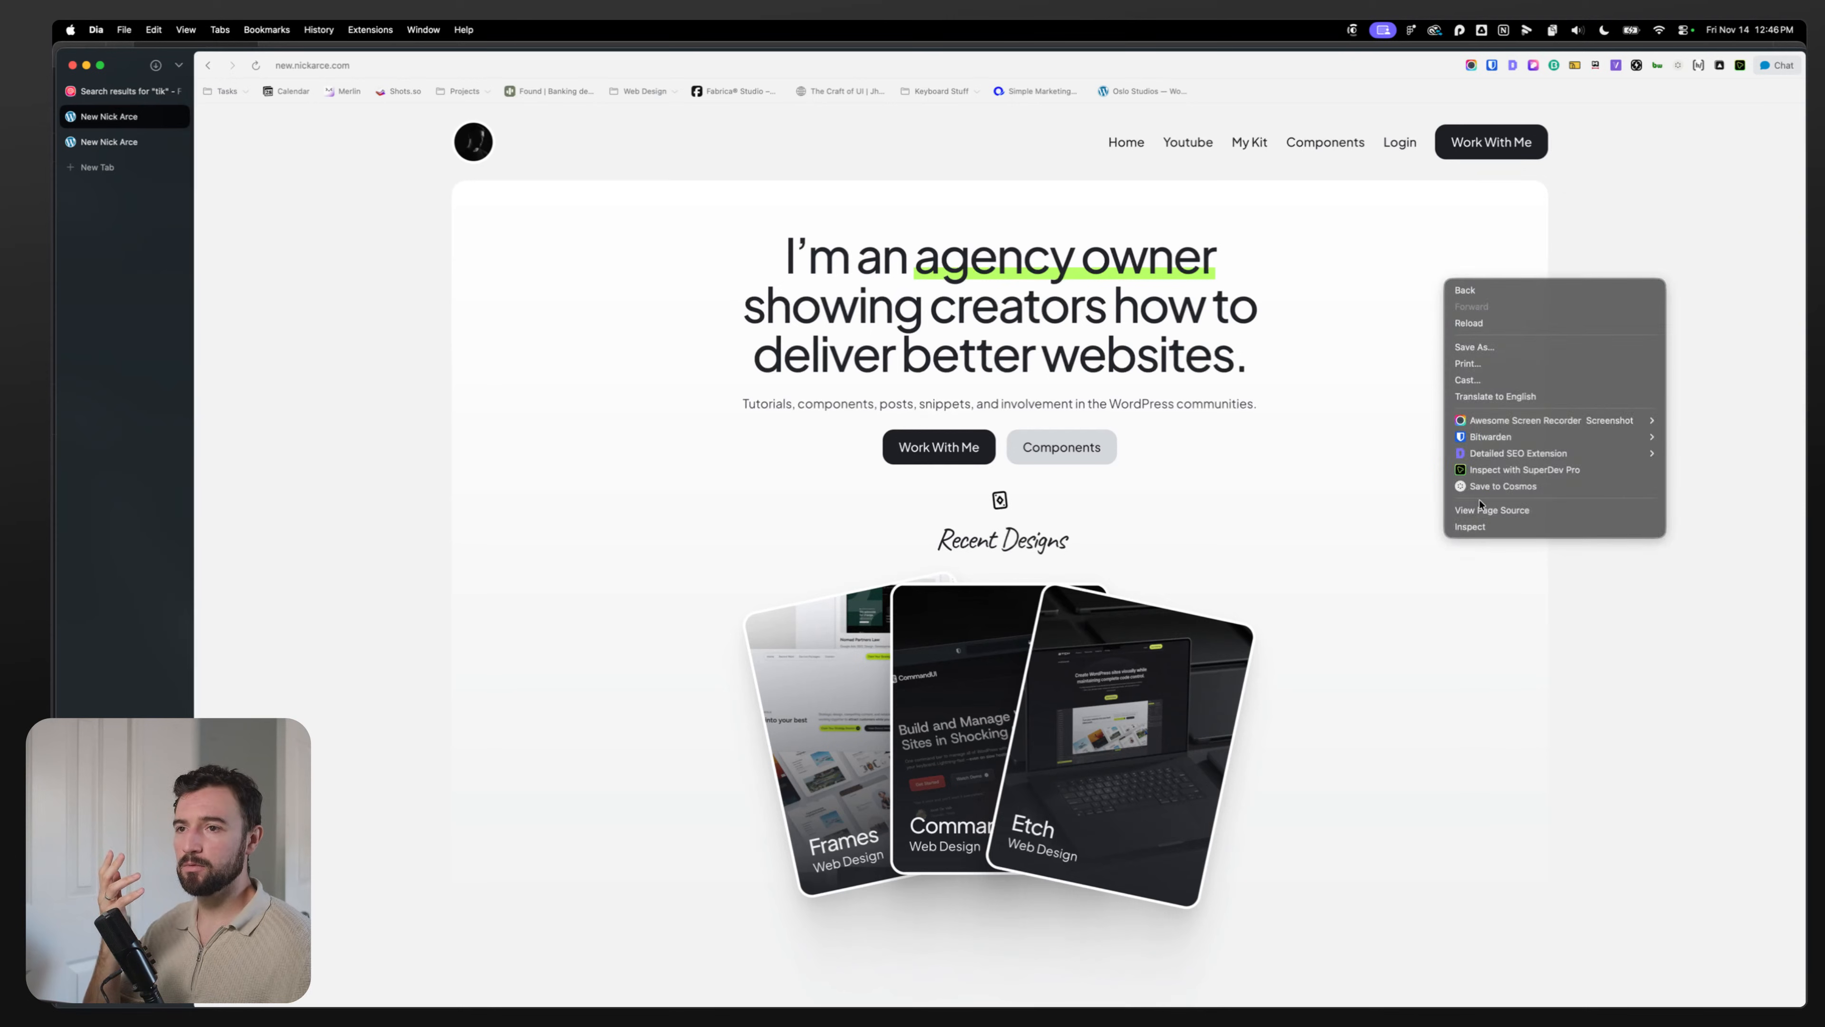
{"action": "left_click", "coordinate": [1485, 526]}
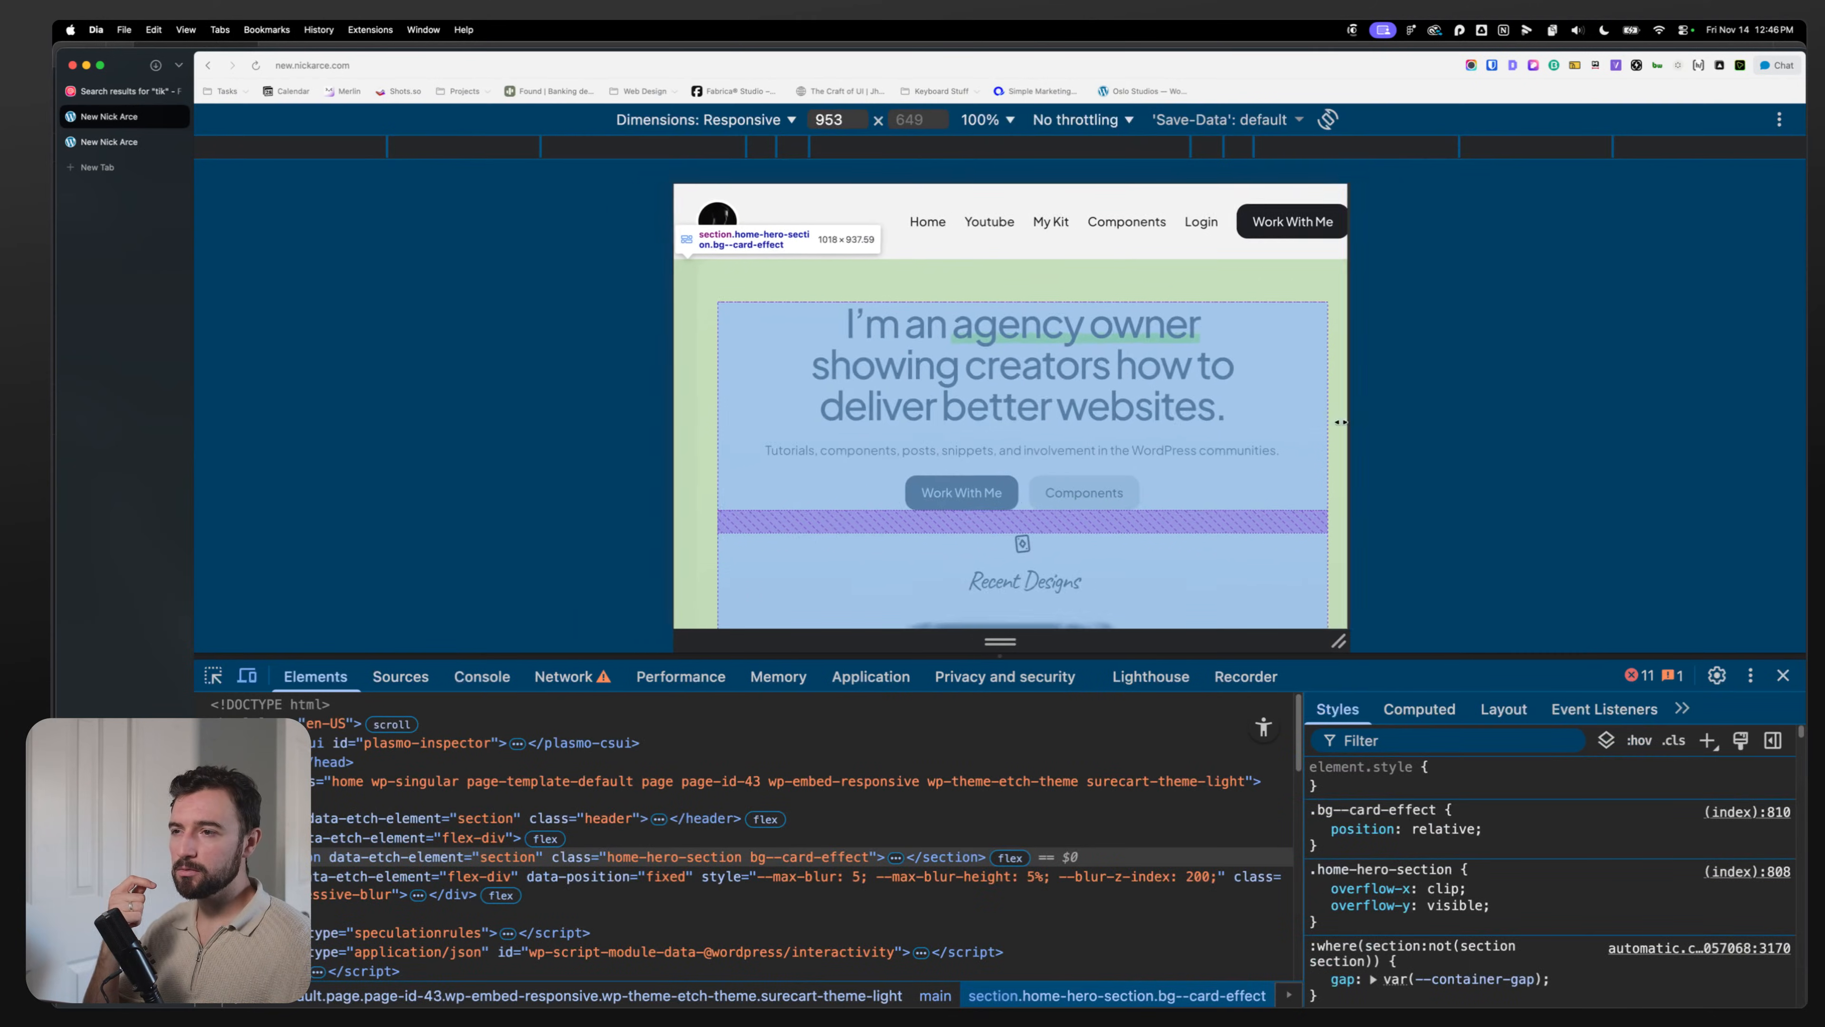
{"action": "left_click_drag", "start_coordinate": [1341, 422], "coordinate": [1098, 432]}
{"action": "left_click_drag", "start_coordinate": [1109, 433], "coordinate": [1289, 457]}
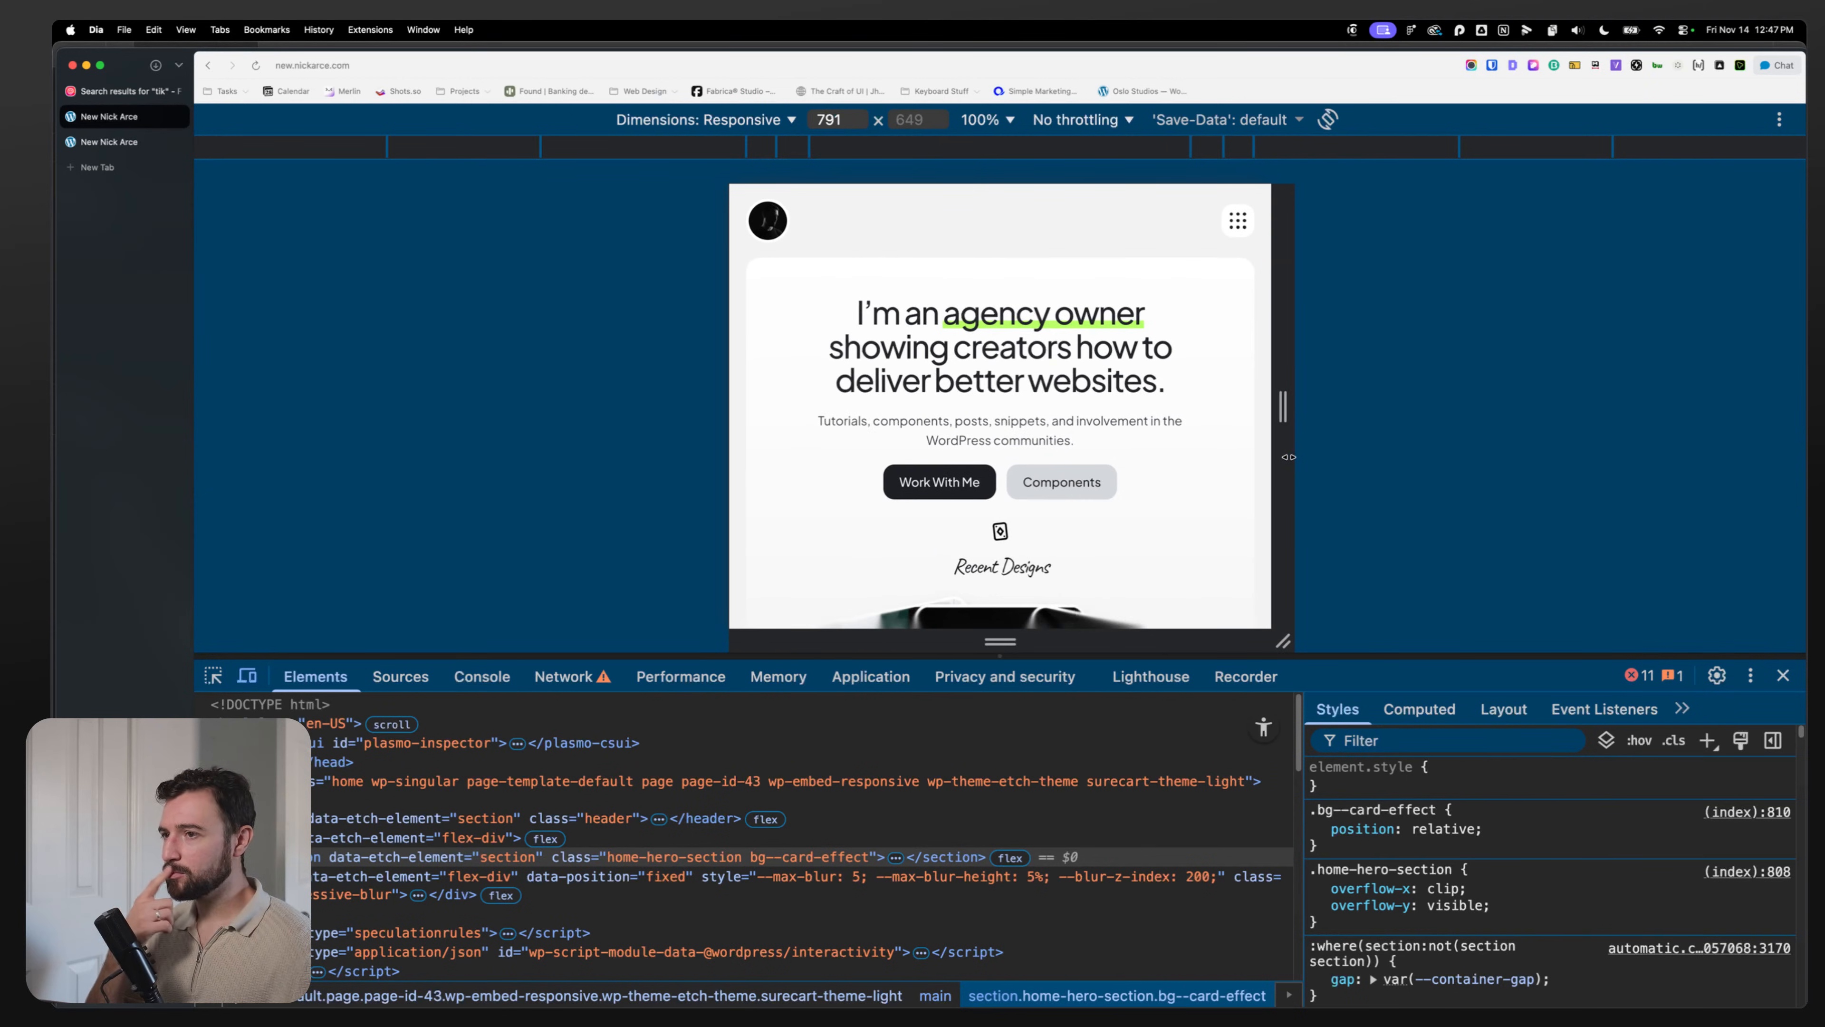
Step: Return to the builder tab, delete the text-decoration declarations from .text--fancy-underline, and uncomment --line-gap and the gradient background
{"action": "left_click", "coordinate": [147, 147]}
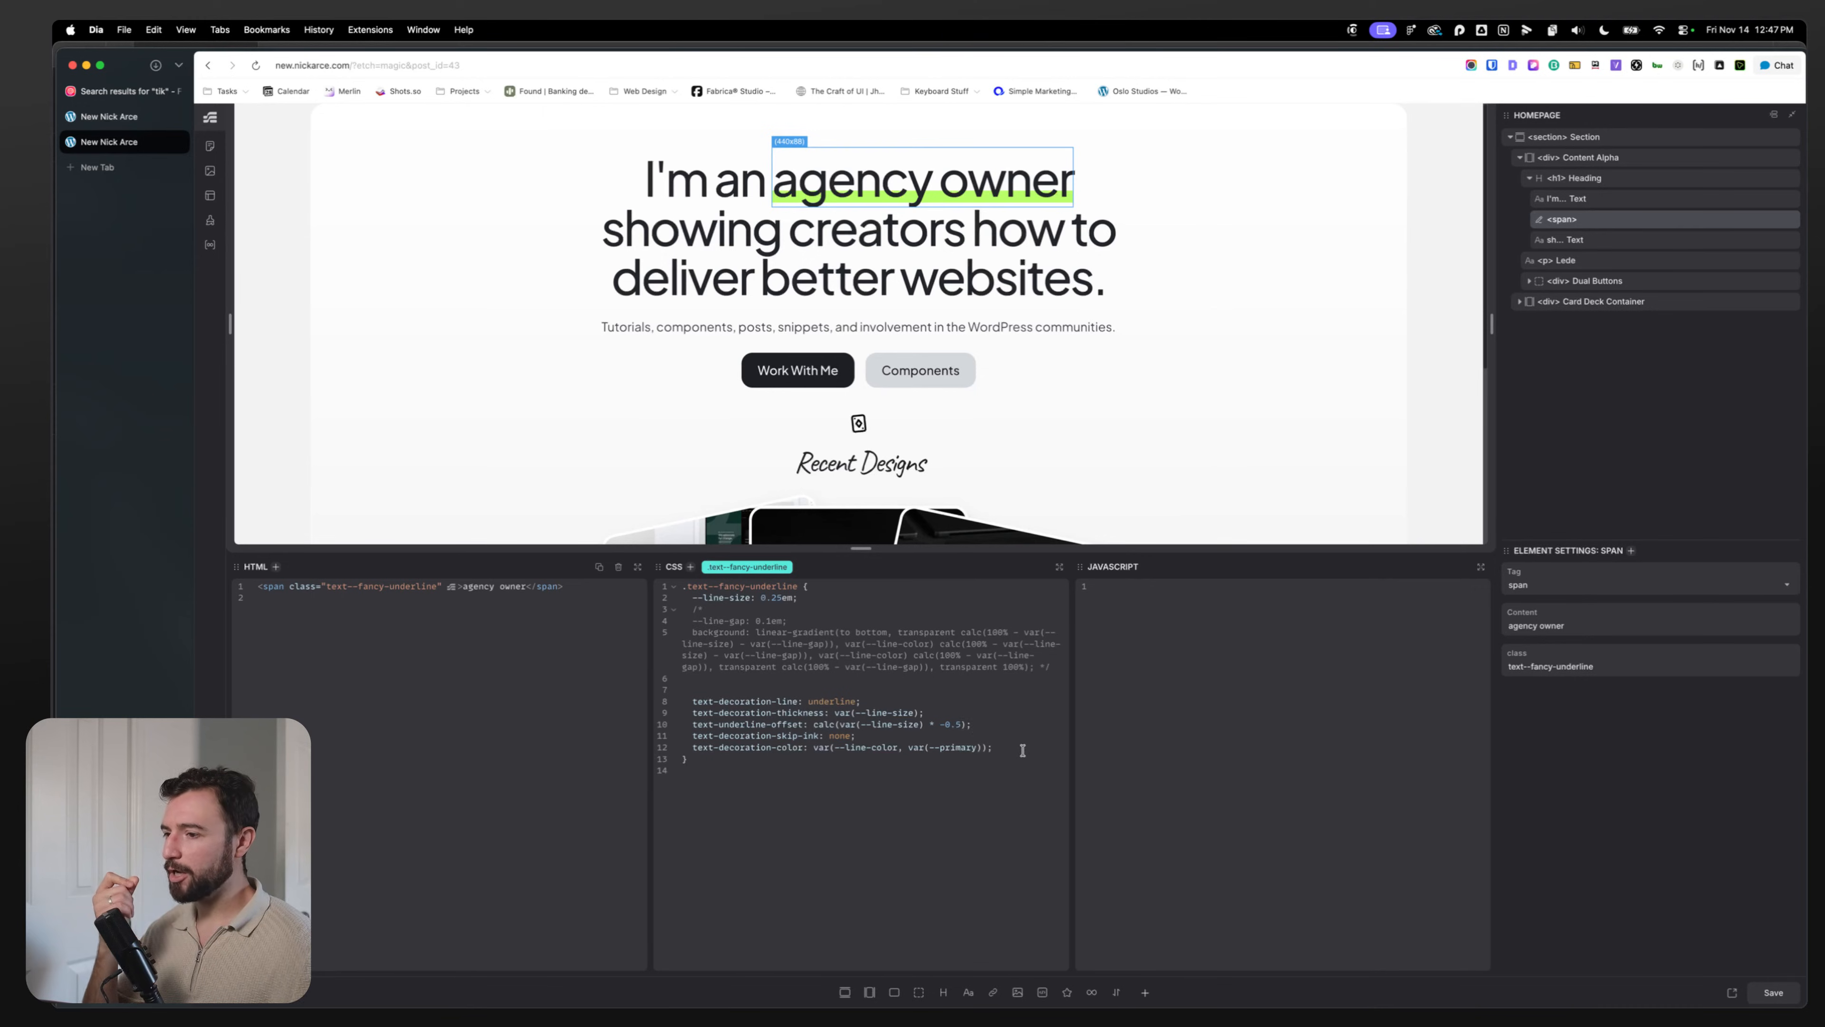
{"action": "left_click_drag", "start_coordinate": [994, 748], "coordinate": [678, 704]}
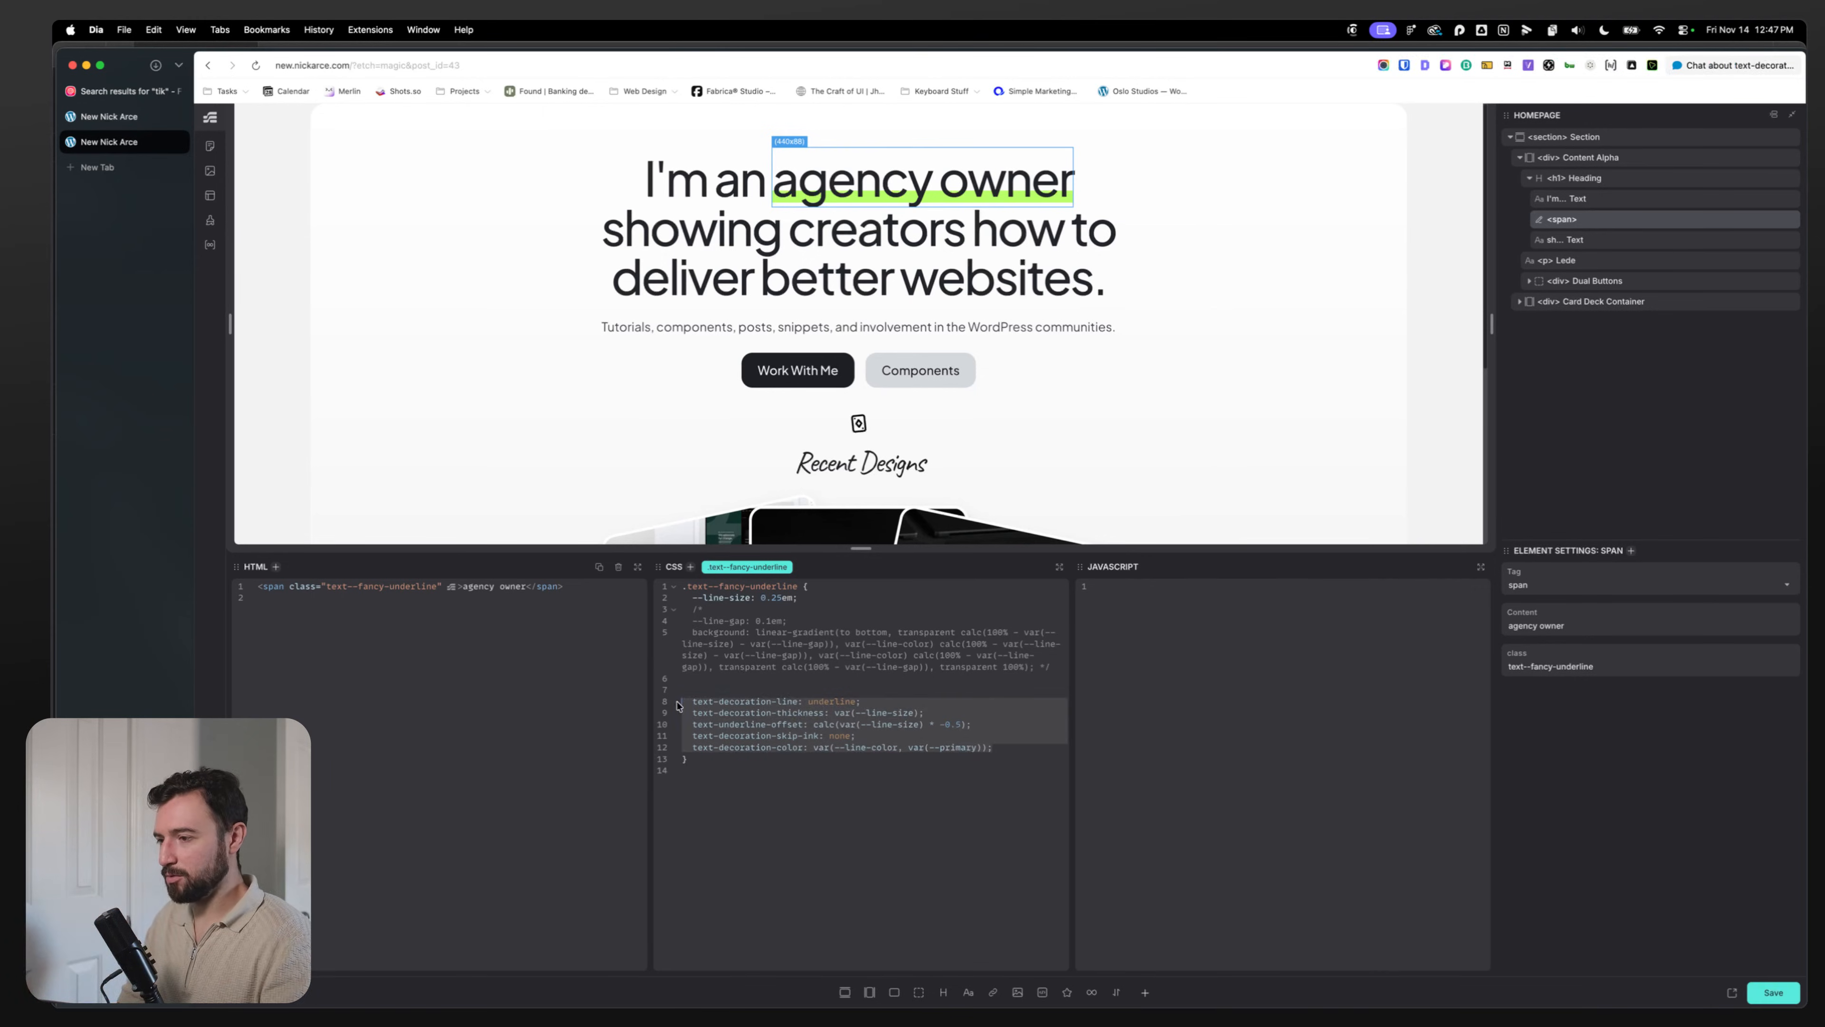
{"action": "key", "text": "BackSpace"}
{"action": "key", "text": "BackSpace"}
{"action": "key", "text": "BackSpace"}
{"action": "key", "text": "BackSpace"}
{"action": "key", "text": "BackSpace"}
{"action": "key", "text": "BackSpace"}
{"action": "key", "text": "BackSpace"}
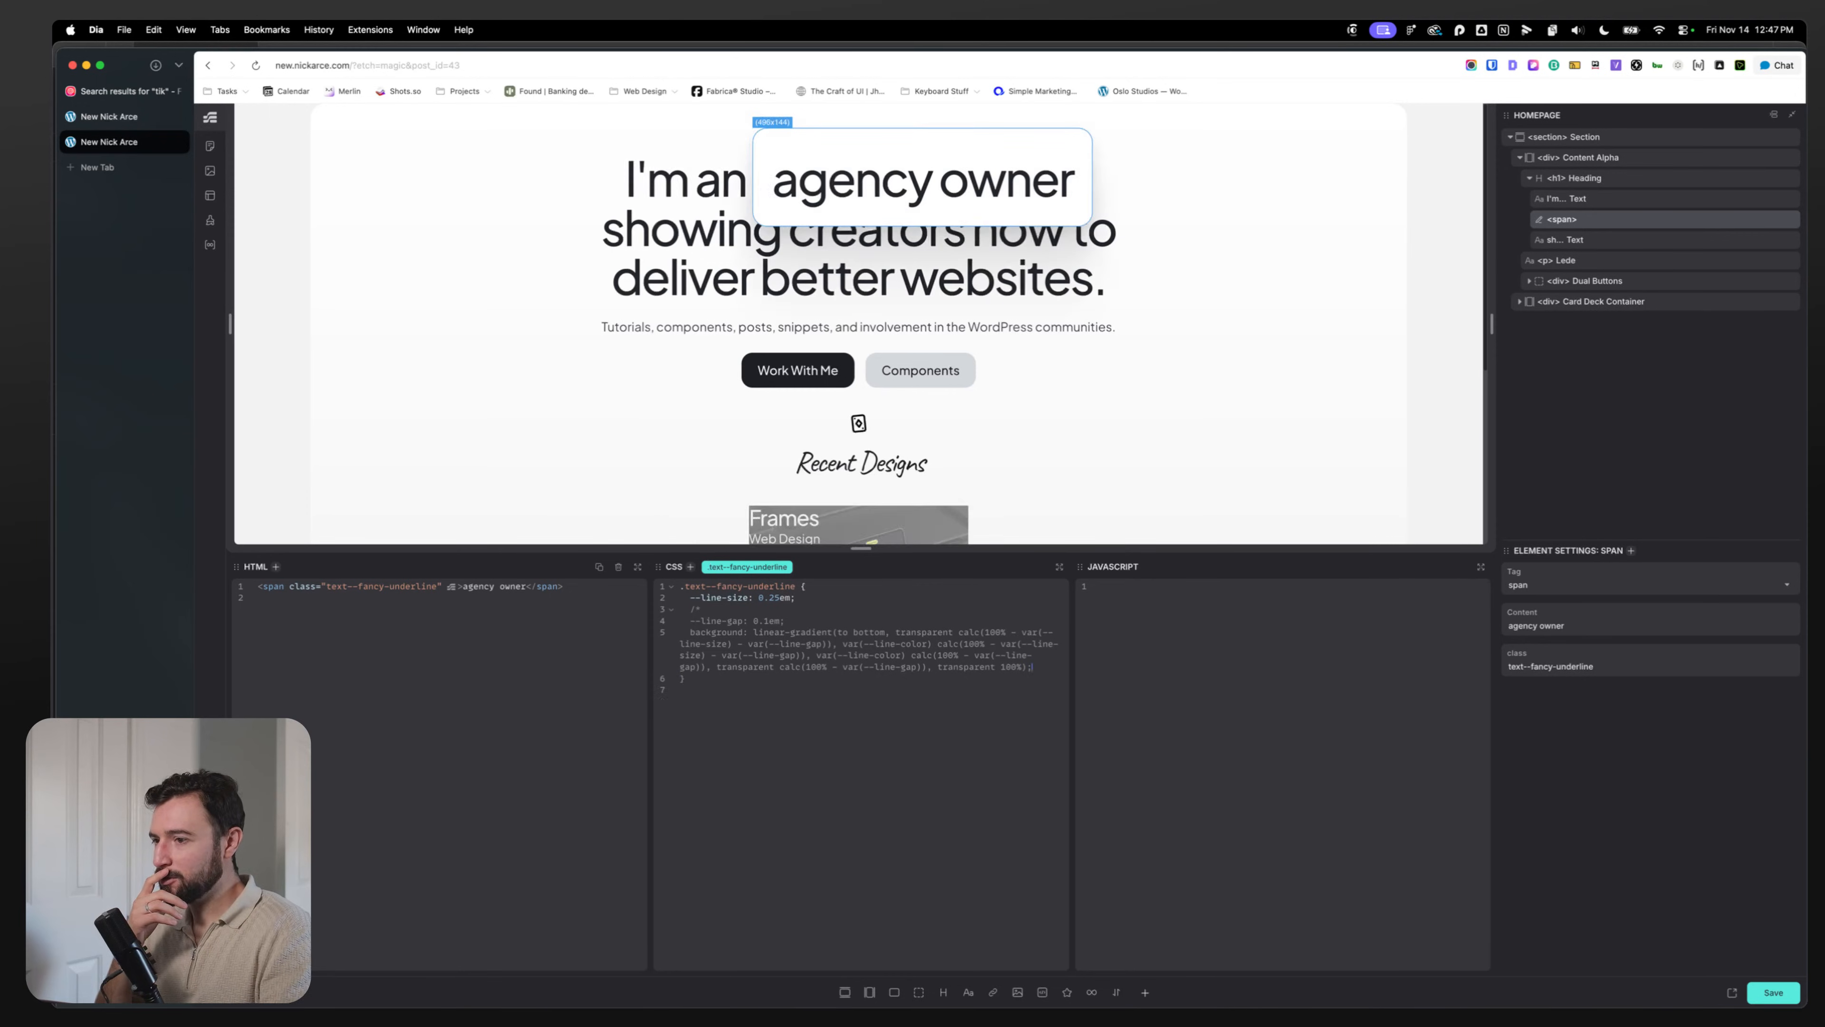
{"action": "left_click_drag", "start_coordinate": [714, 609], "coordinate": [649, 604]}
{"action": "key", "text": "BackSpace"}
{"action": "key", "text": "BackSpace"}
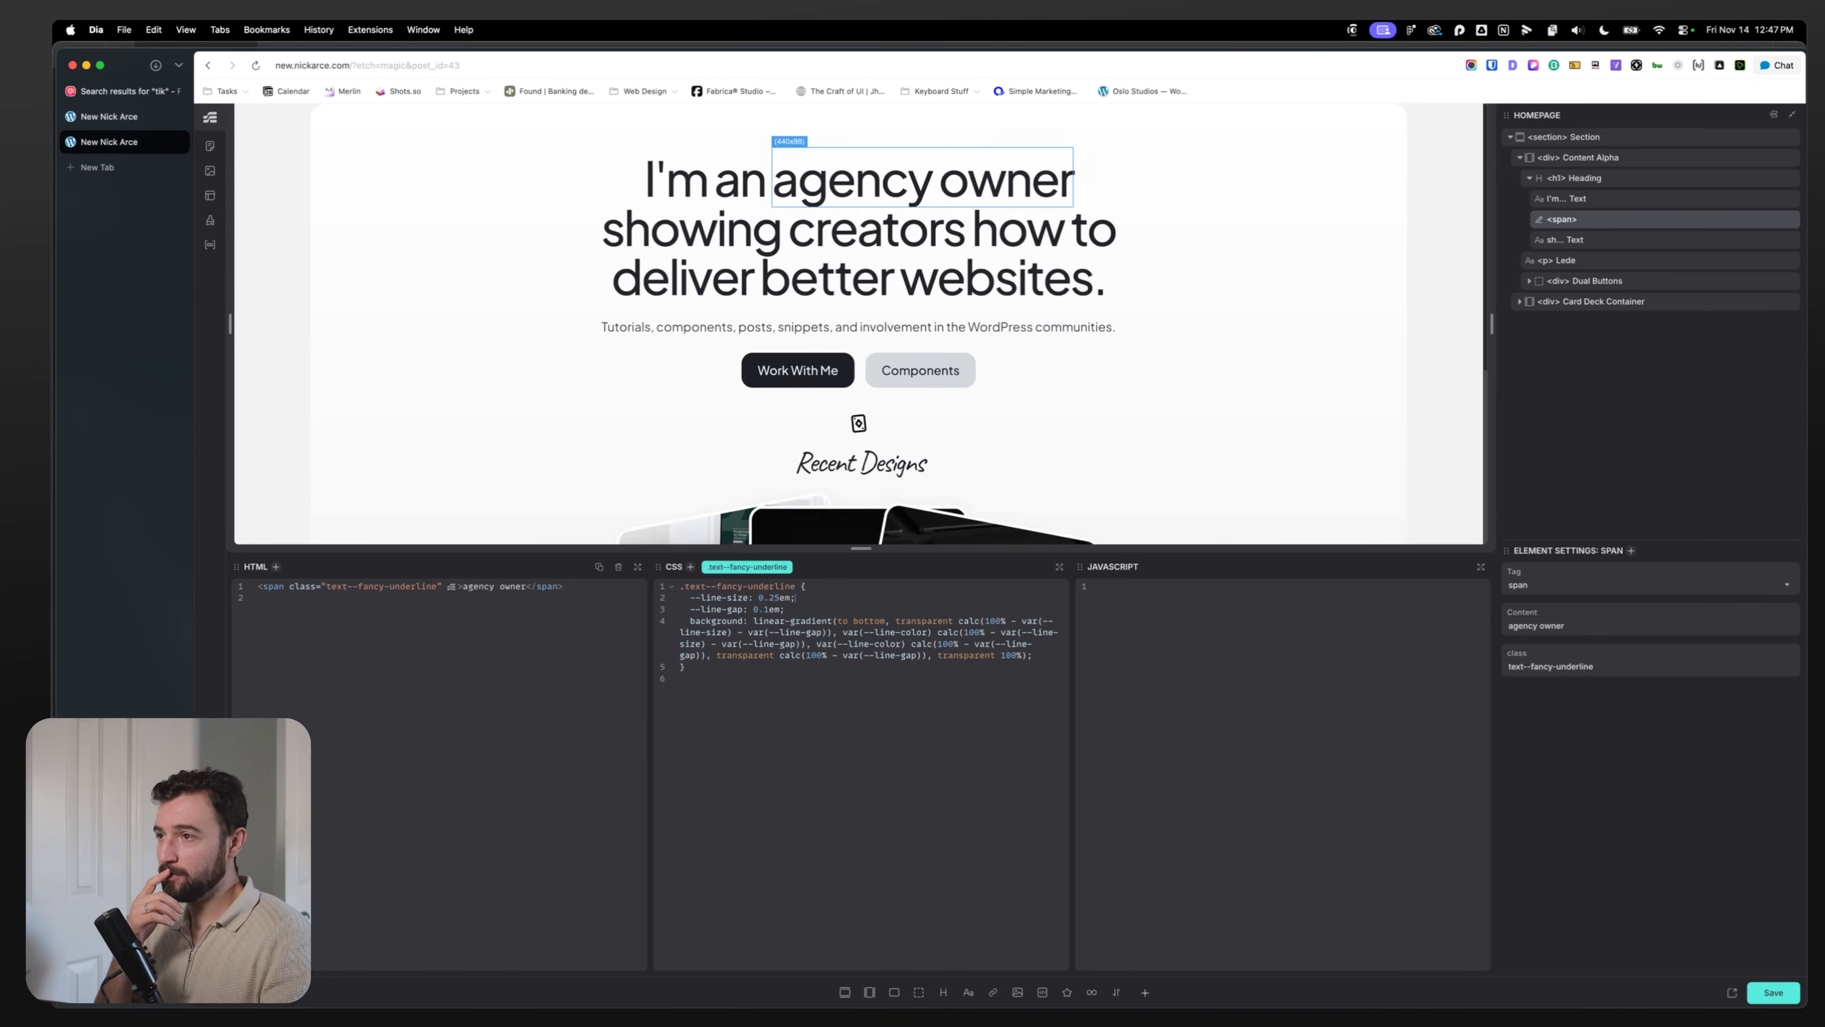
Step: Add the declaration --line-color: var(--primary); between --line-gap and the gradient background
{"action": "key", "text": "Return"}
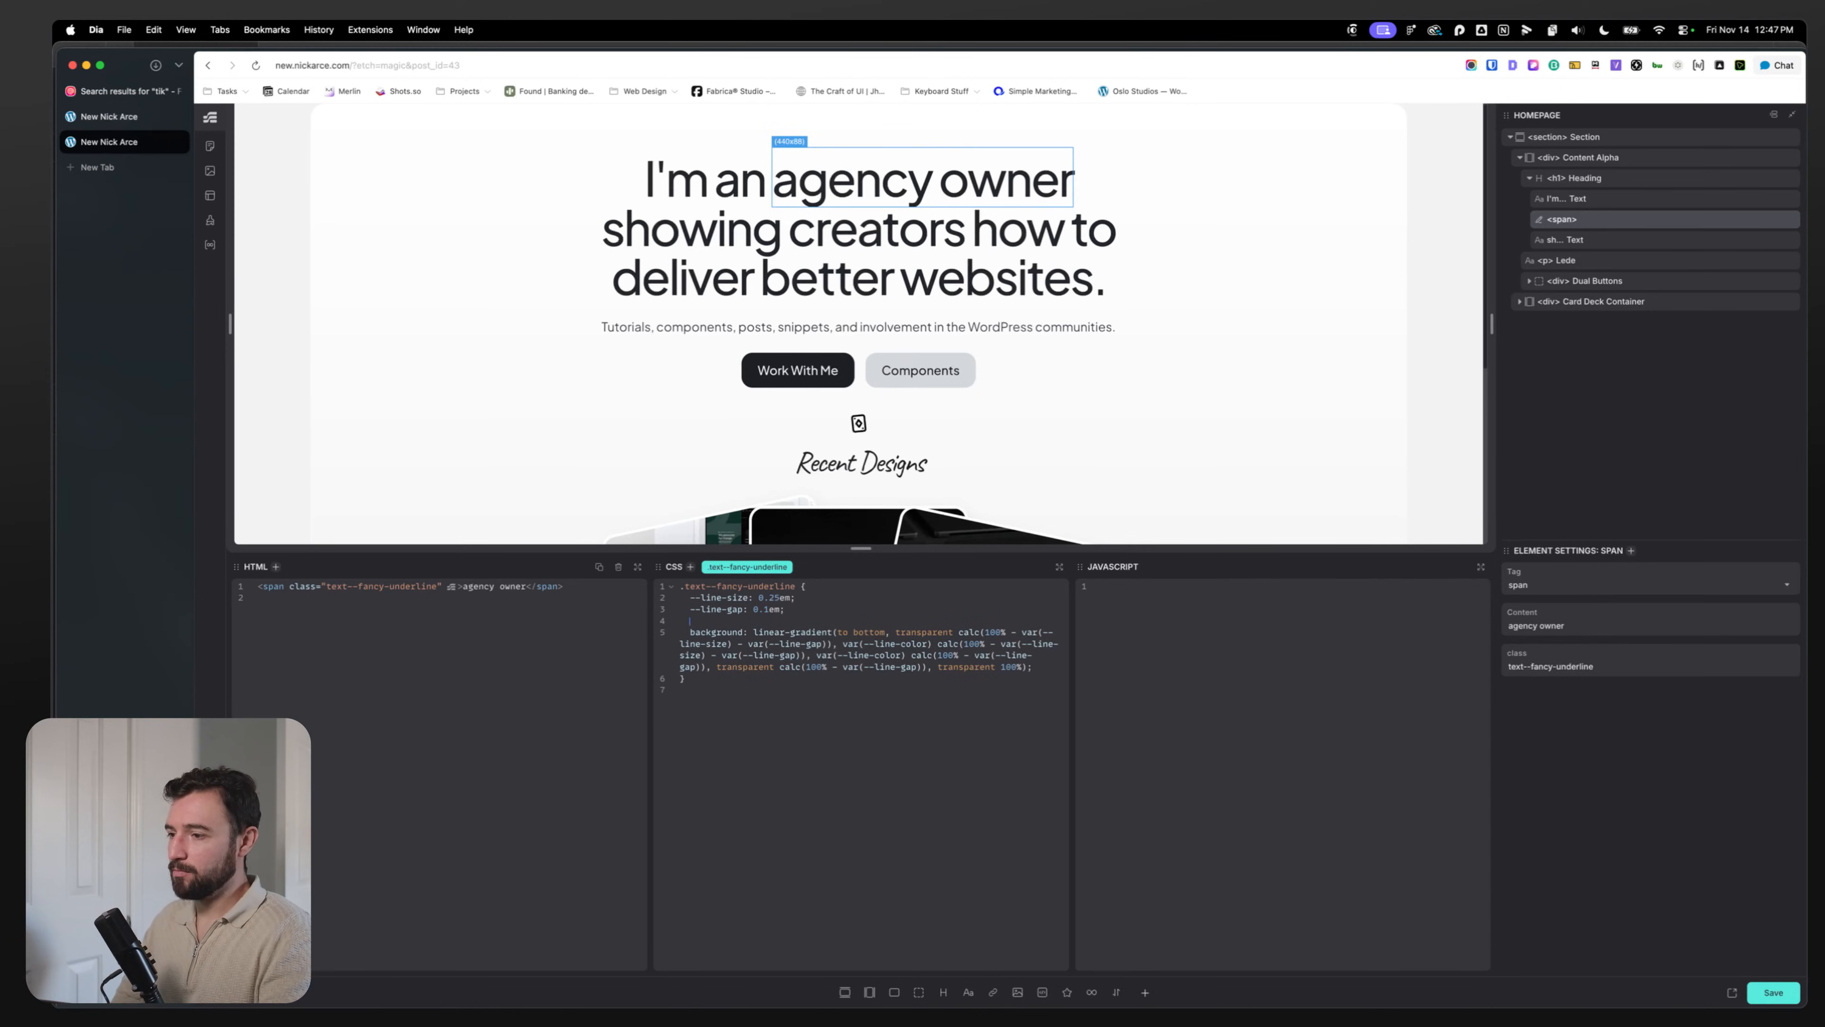
{"action": "type", "text": "--line-color"}
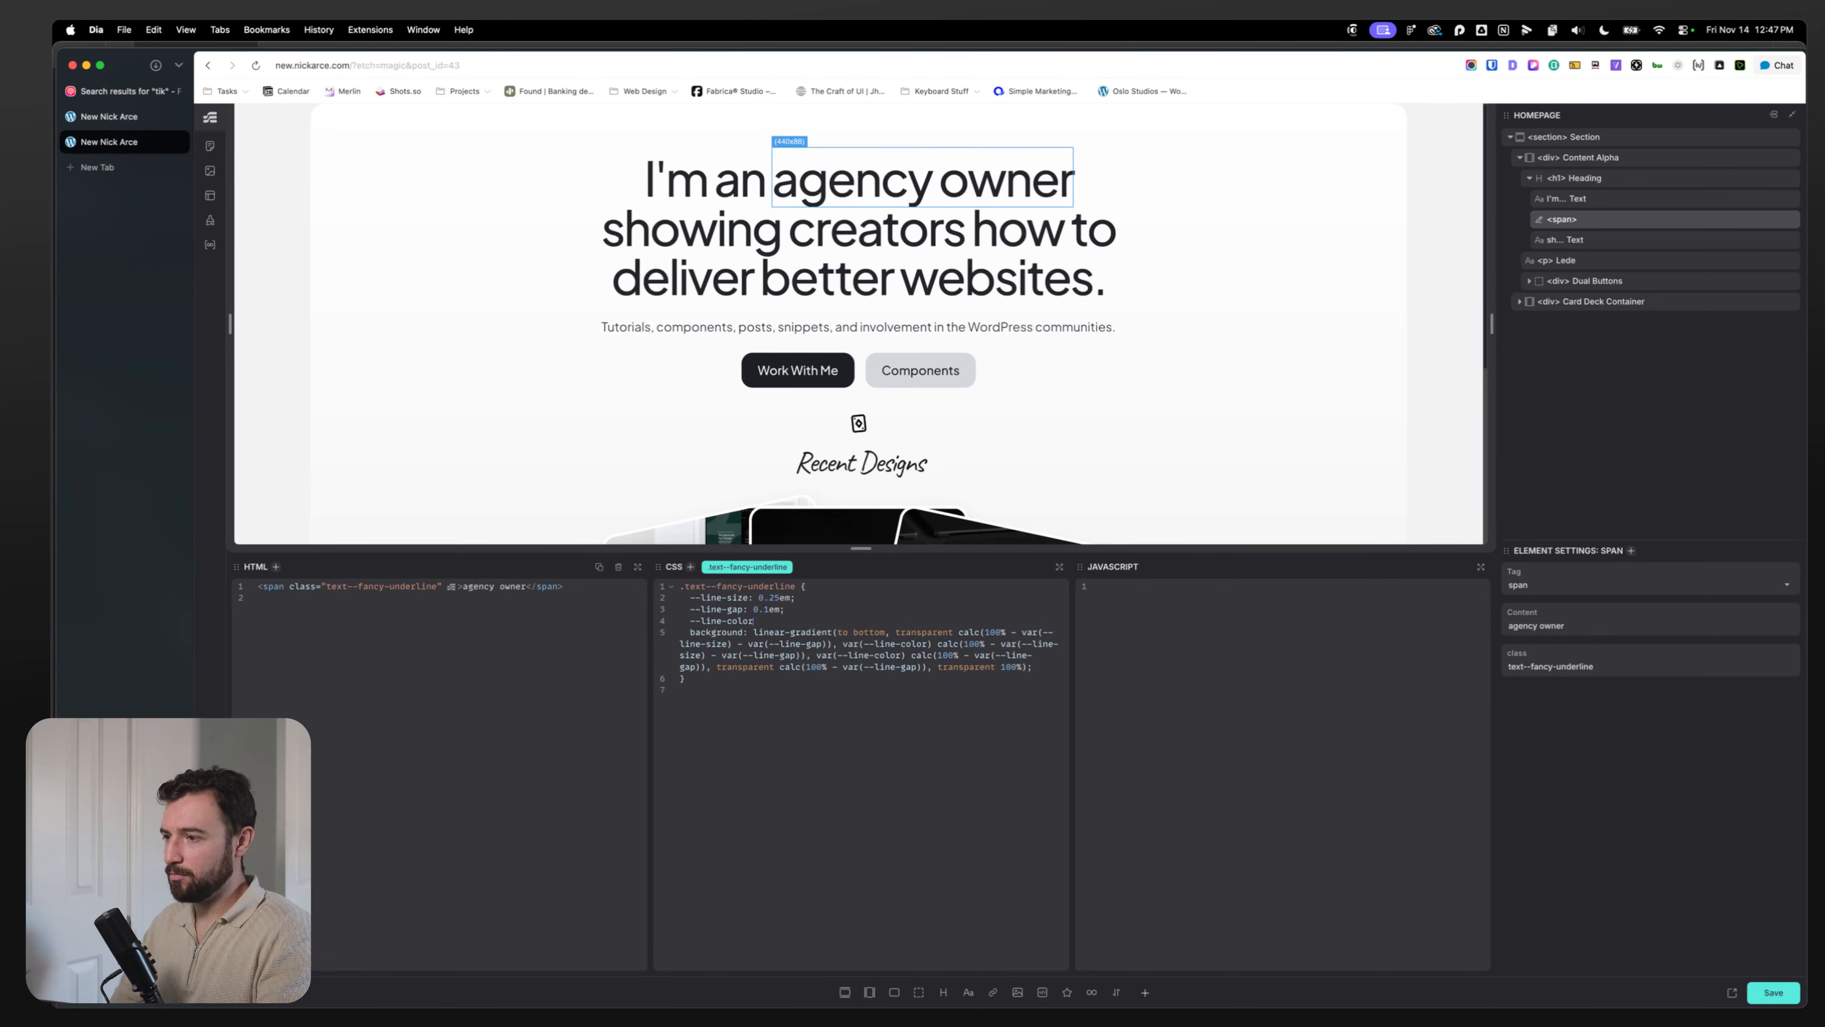
{"action": "type", "text": ": var(--primary)l;"}
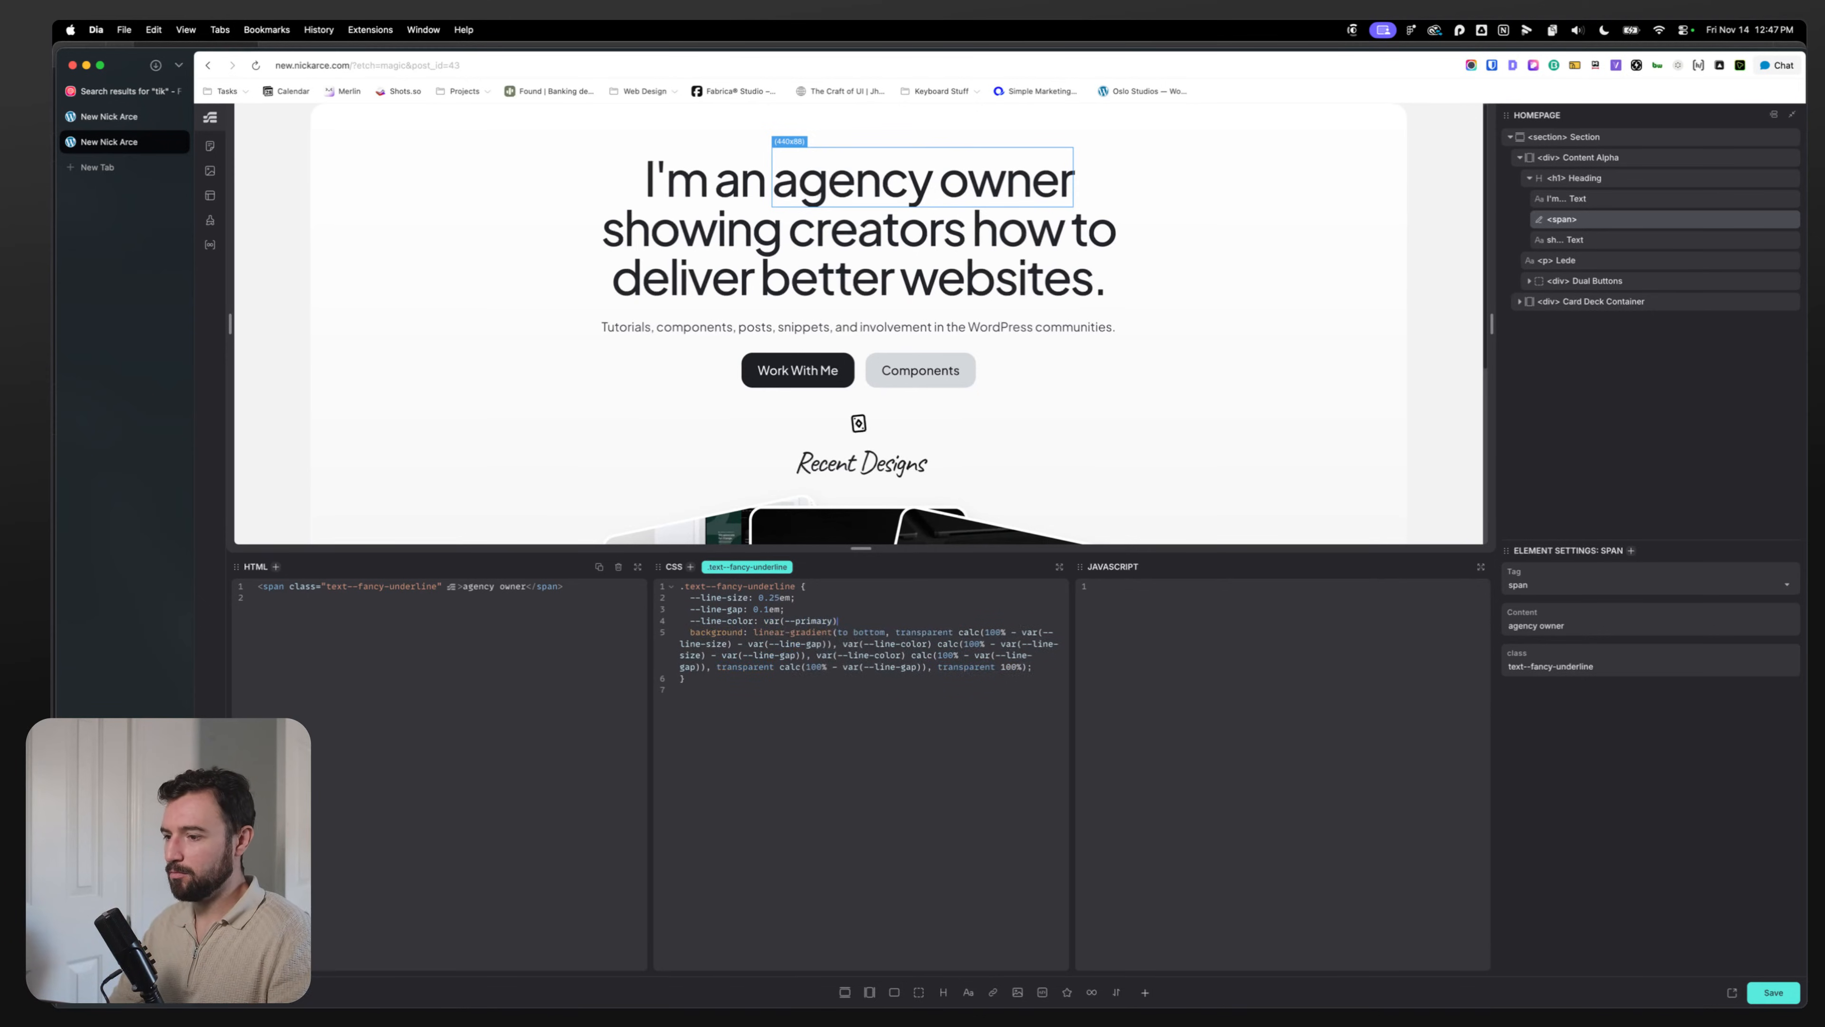
{"action": "key", "text": "BackSpace"}
{"action": "key", "text": "BackSpace"}
{"action": "type", "text": ";"}
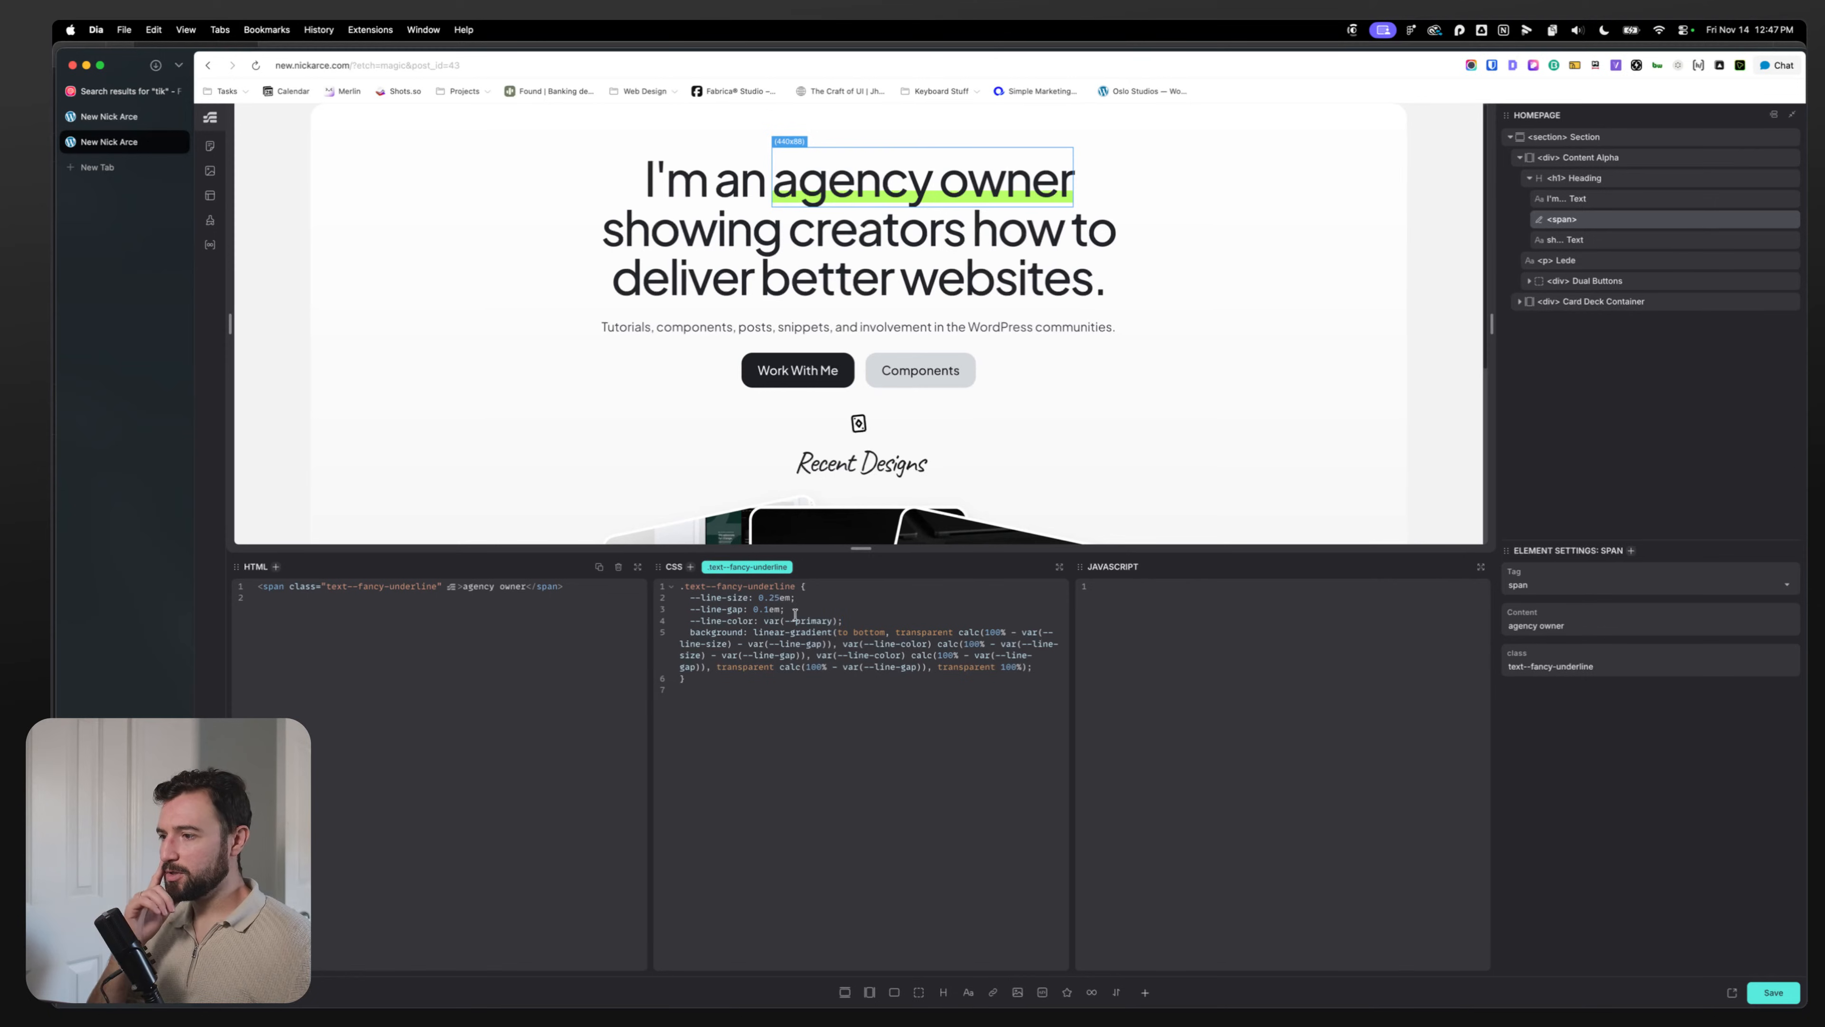
Step: Try --line-gap values of 0.2em and 0.3em on the gradient underline, ending at 0.1em
{"action": "left_click", "coordinate": [767, 608]}
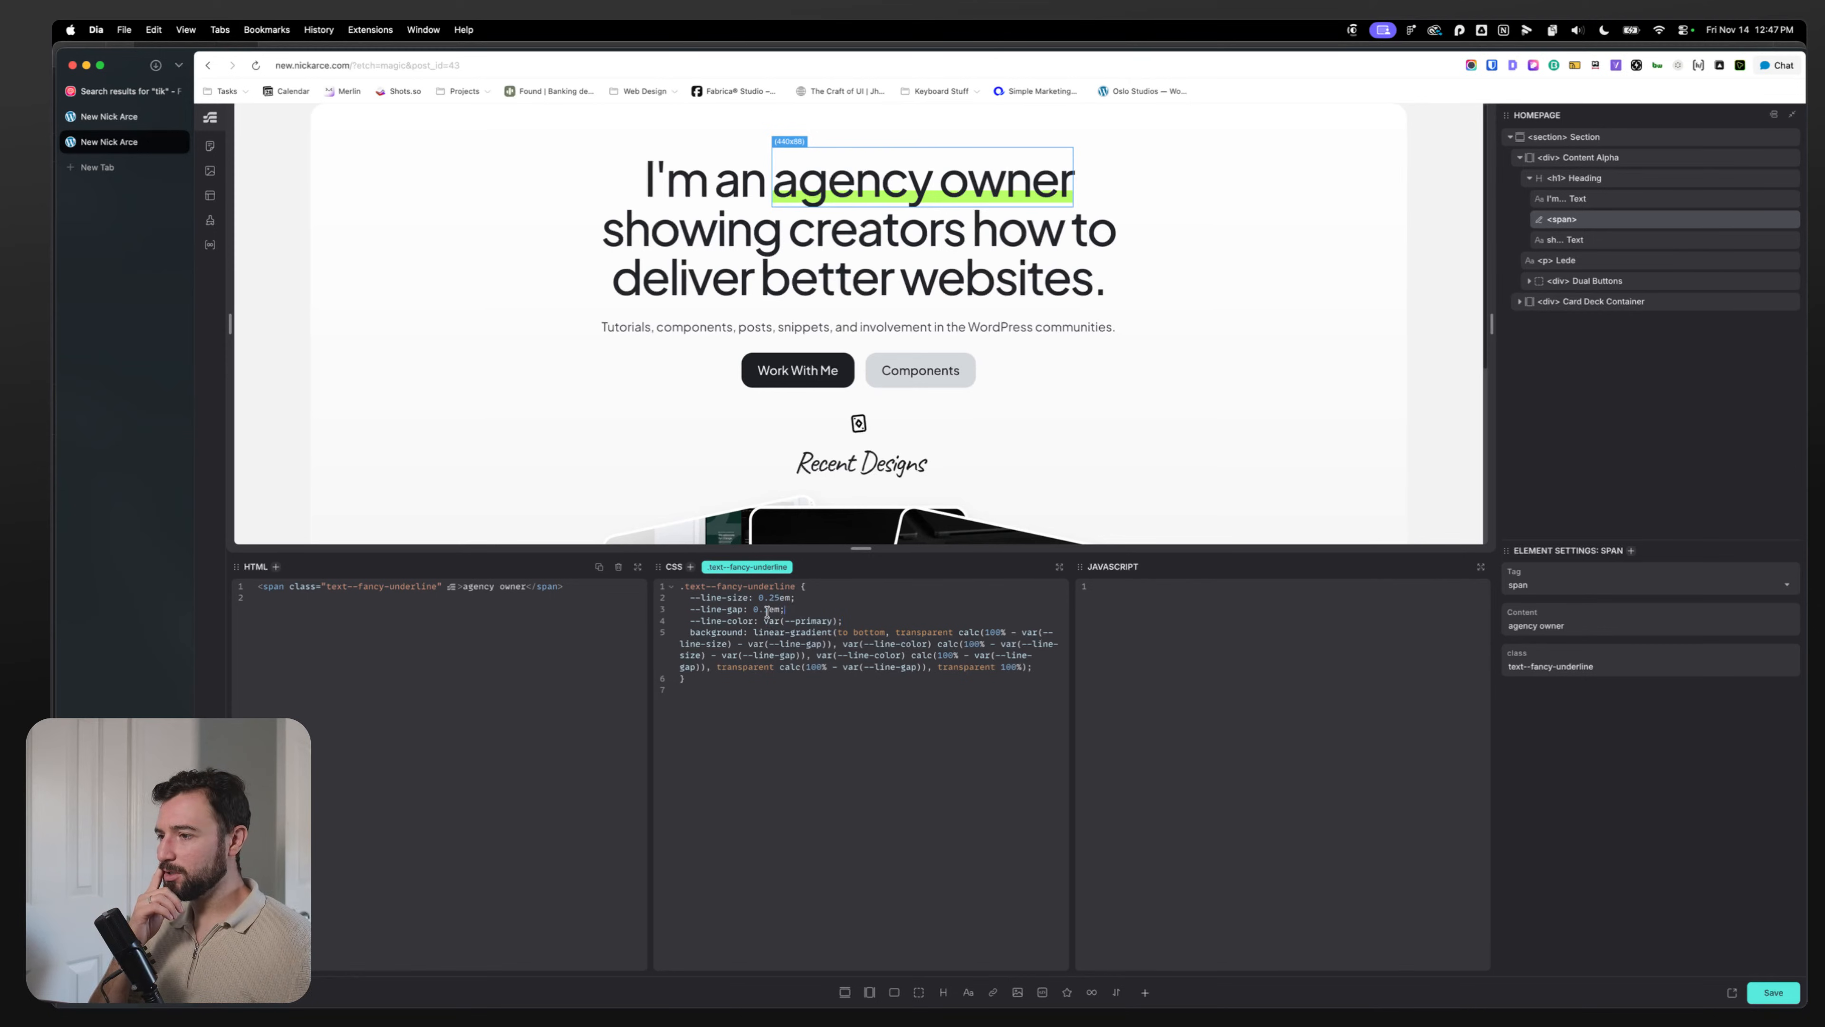
{"action": "key", "text": "BackSpace"}
{"action": "type", "text": "2"}
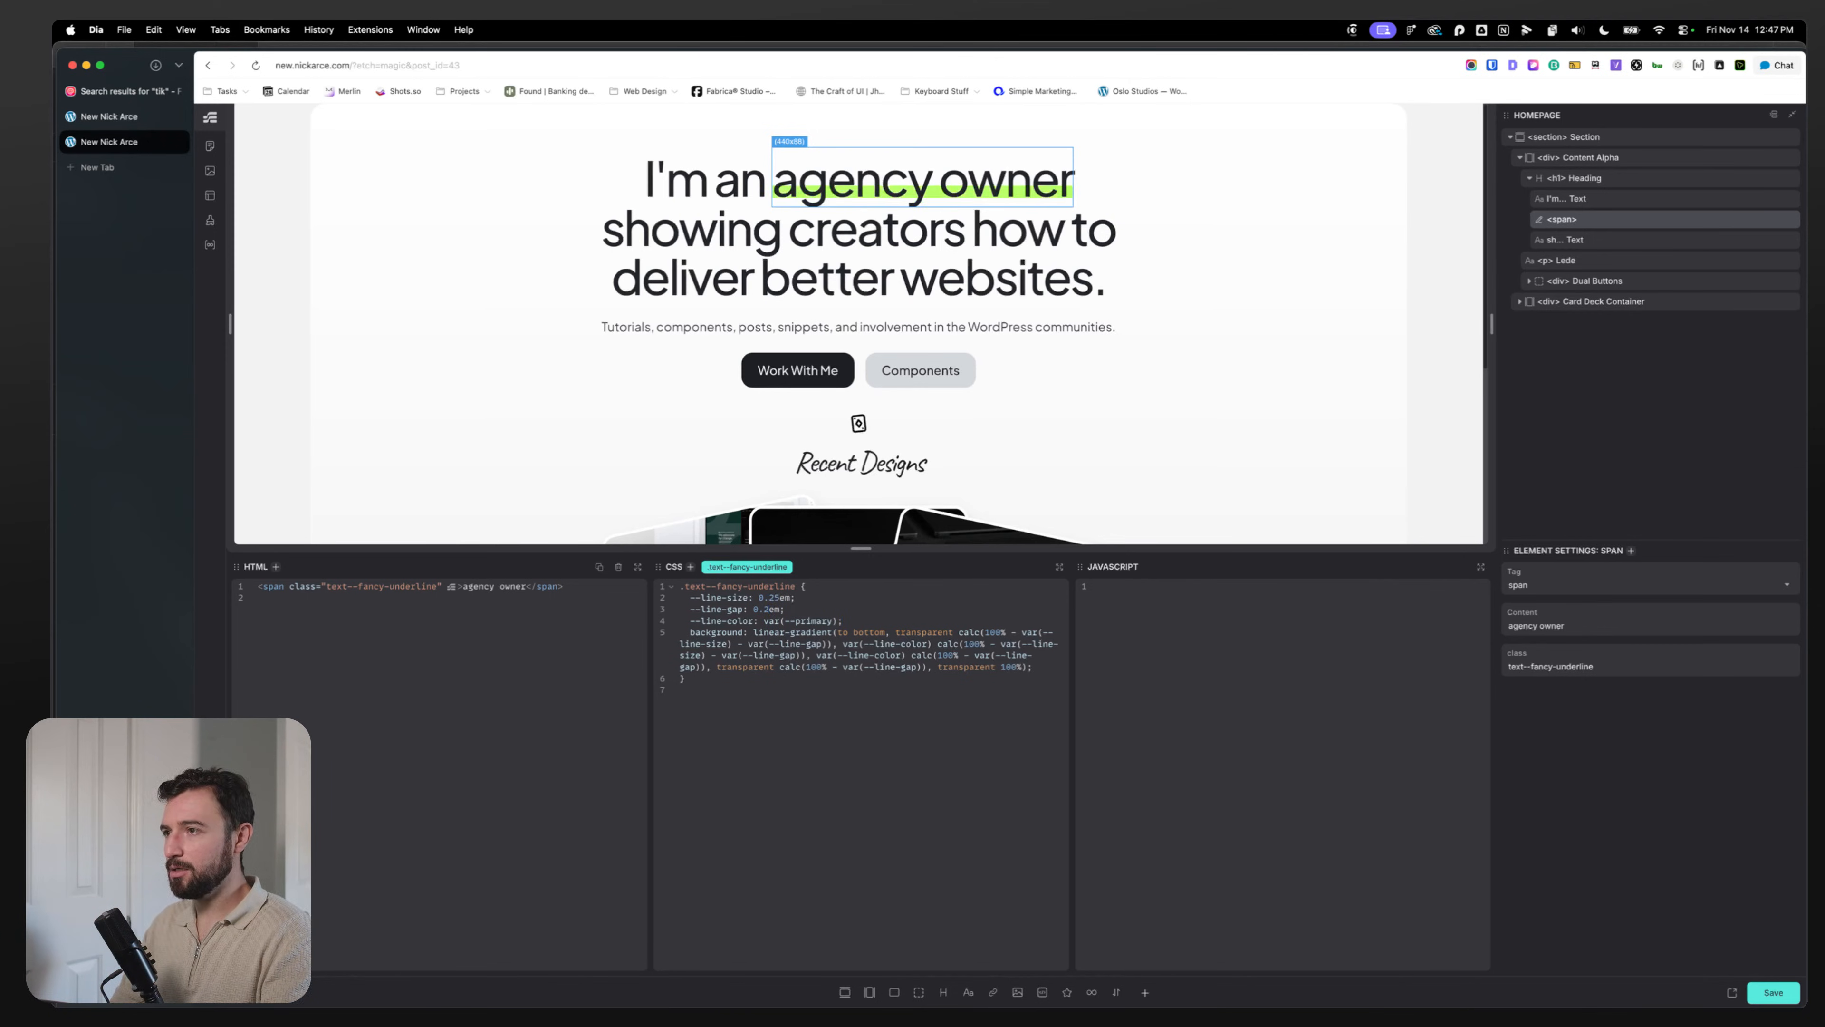
{"action": "key", "text": "BackSpace"}
{"action": "type", "text": "3"}
{"action": "key", "text": "BackSpace"}
{"action": "type", "text": "2"}
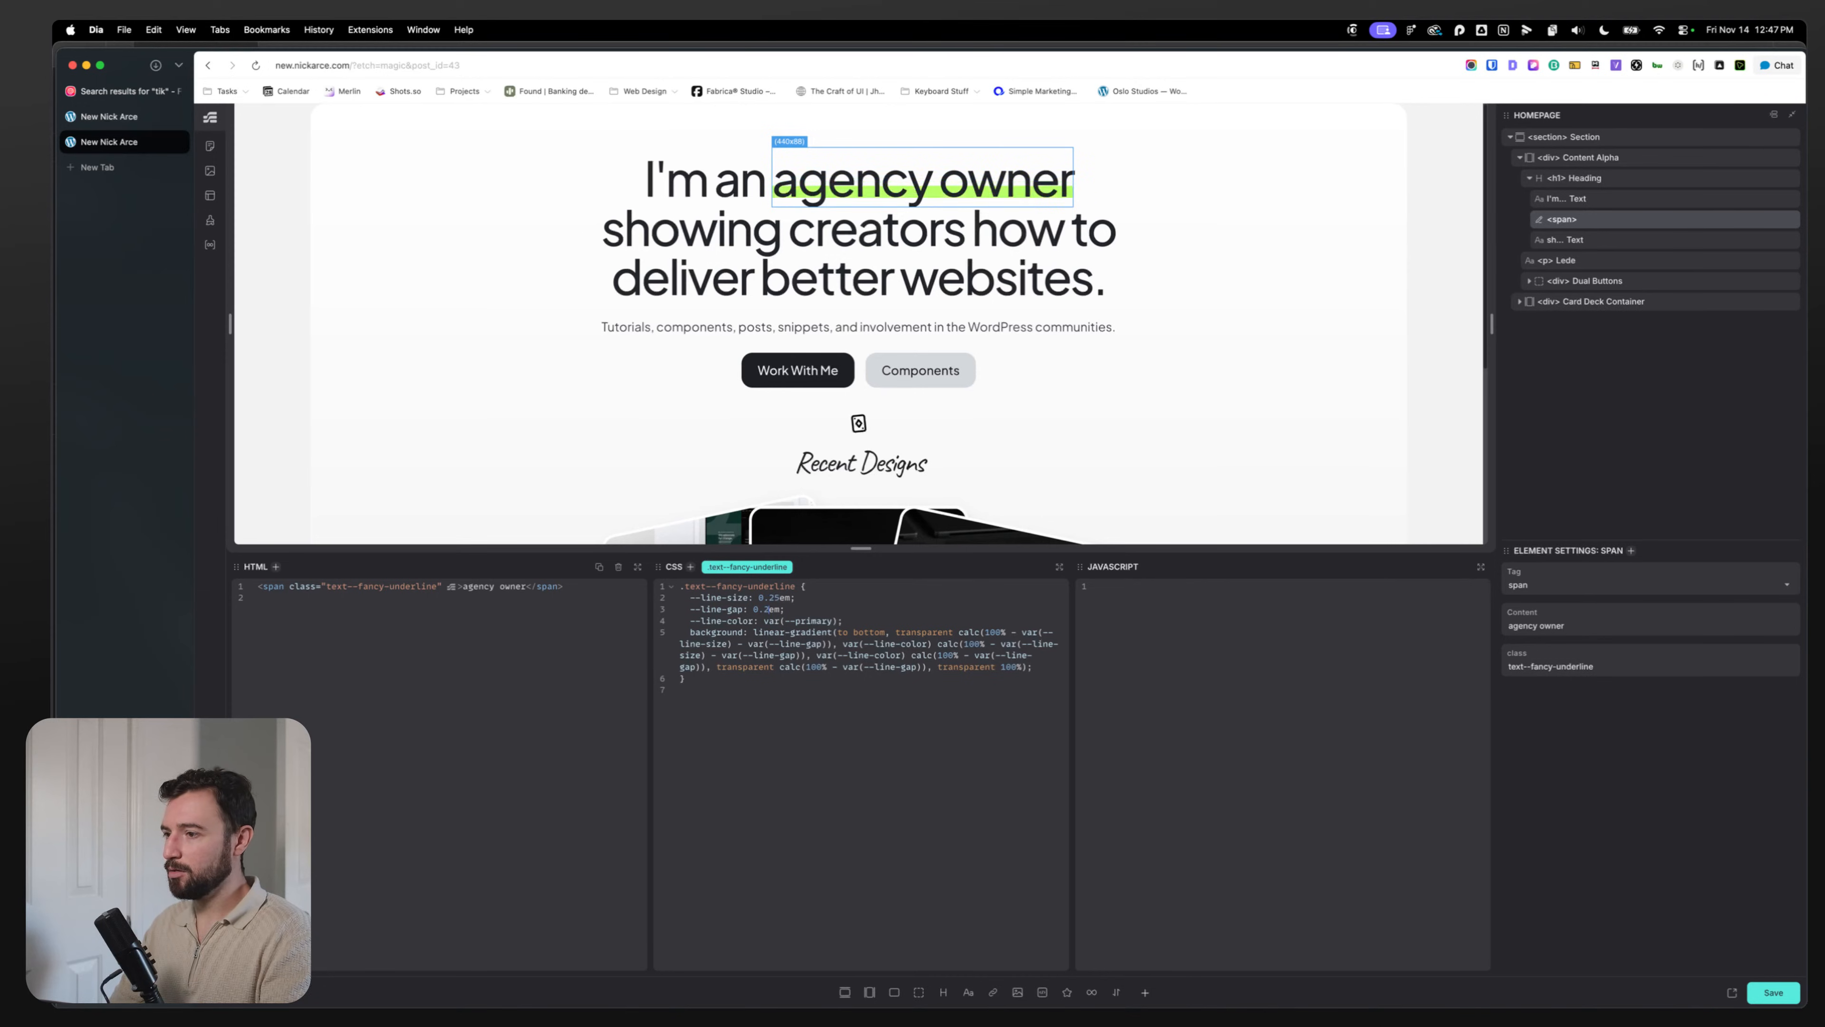
{"action": "key", "text": "BackSpace"}
{"action": "type", "text": "1"}
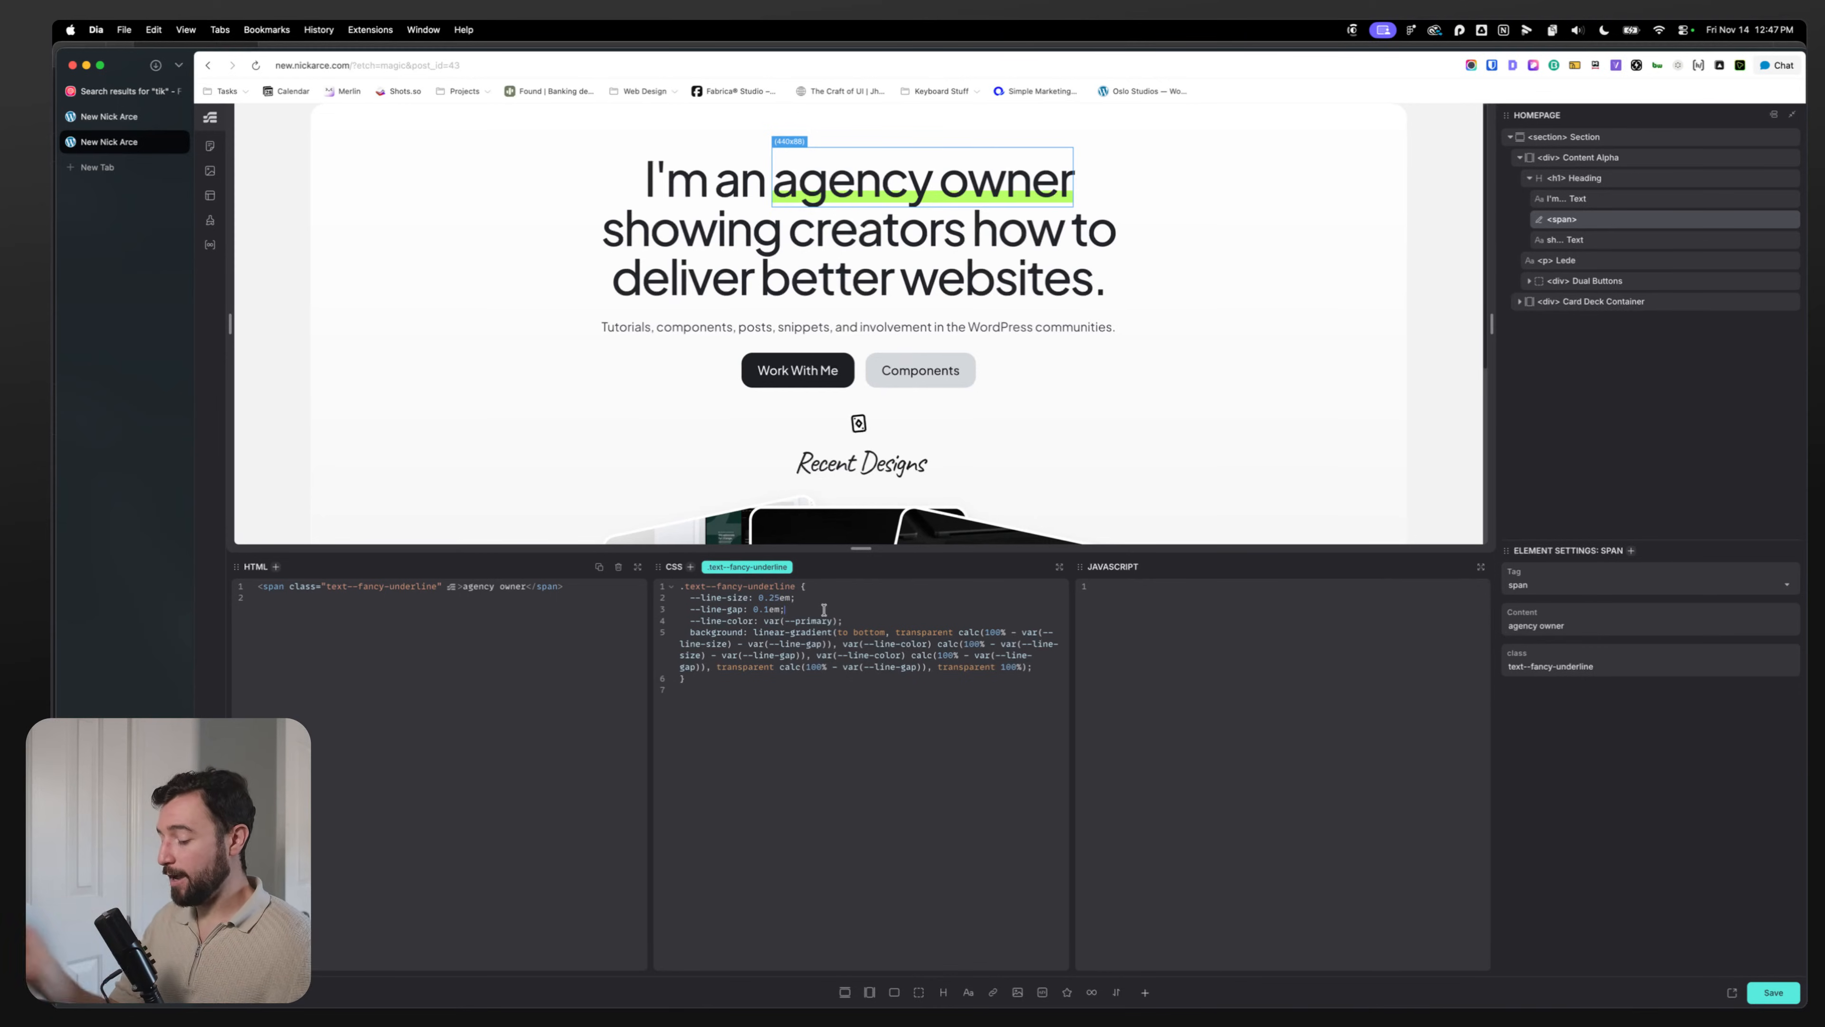
Step: Undo the edits back to the version with the commented-out gradient and the text-decoration declarations
{"action": "key", "text": "super+z"}
{"action": "key", "text": "super+z"}
{"action": "key", "text": "super+z"}
{"action": "key", "text": "super+z"}
{"action": "key", "text": "super+z"}
{"action": "key", "text": "super+z"}
{"action": "key", "text": "super+z"}
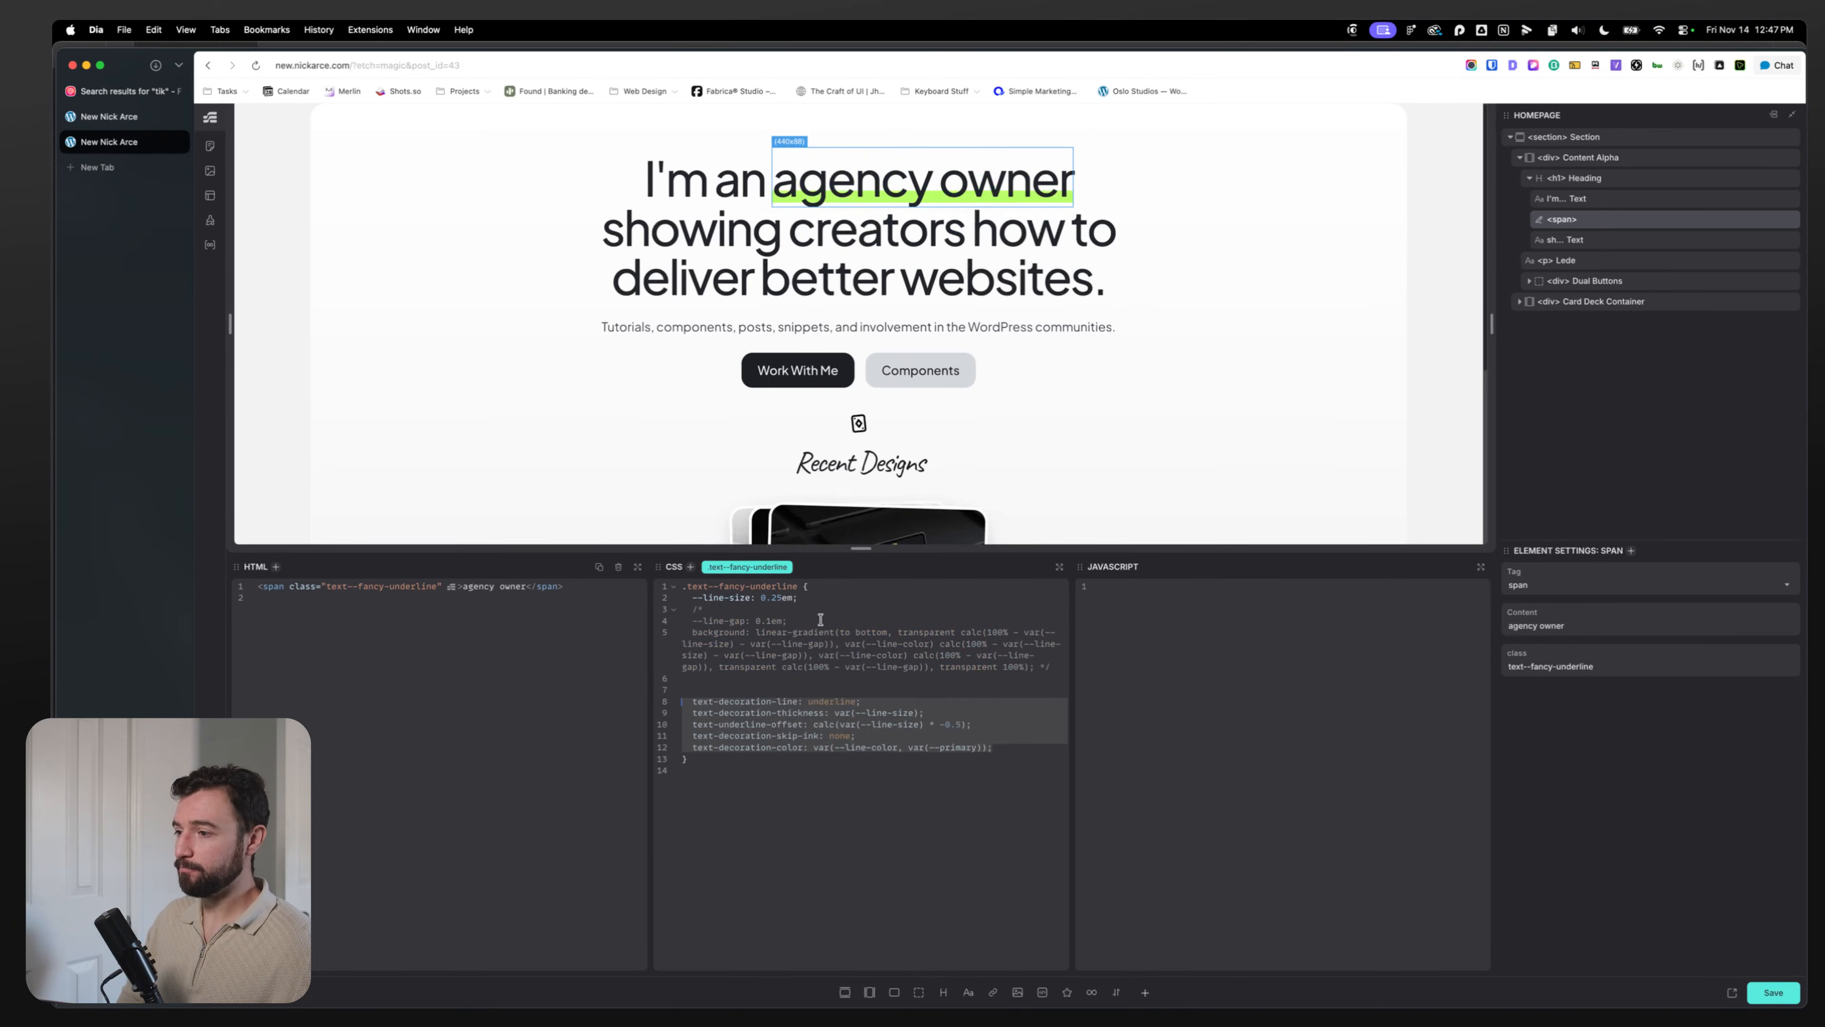
Step: Save the page and open its front end to check the underline beneath "agency owner"
{"action": "key", "text": "super+s"}
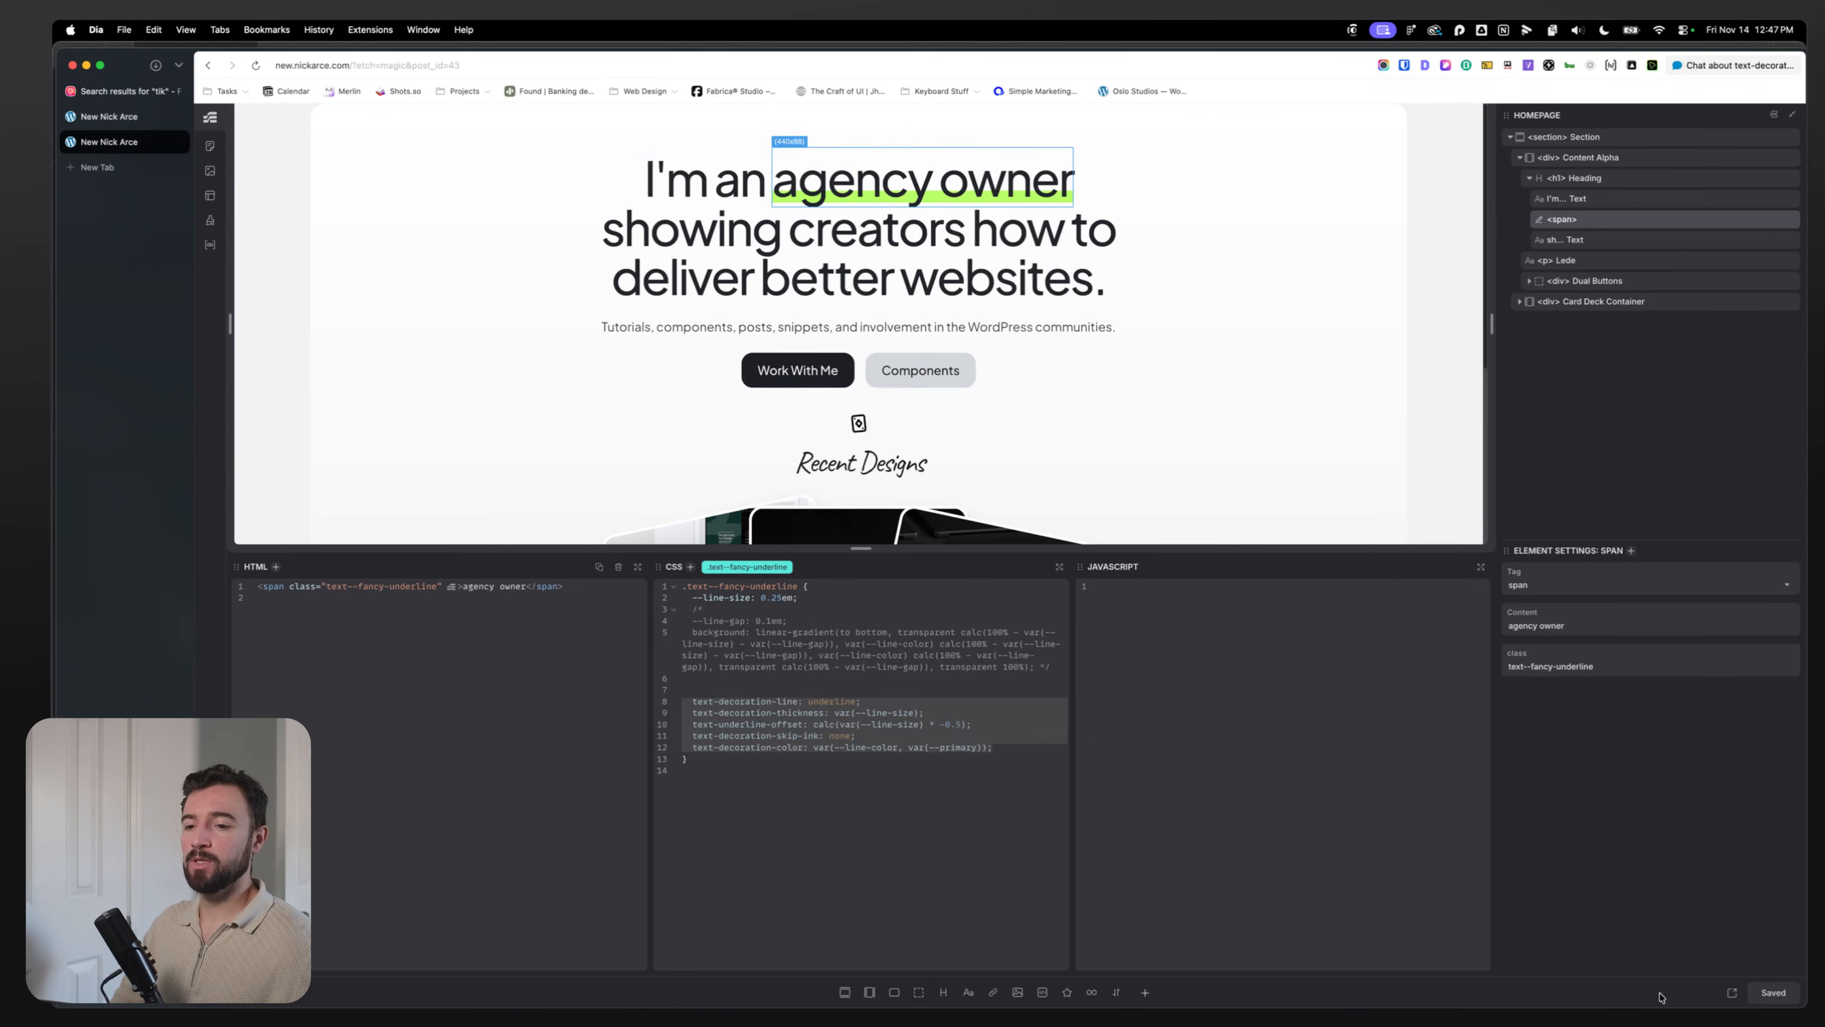
{"action": "left_click", "coordinate": [1731, 993]}
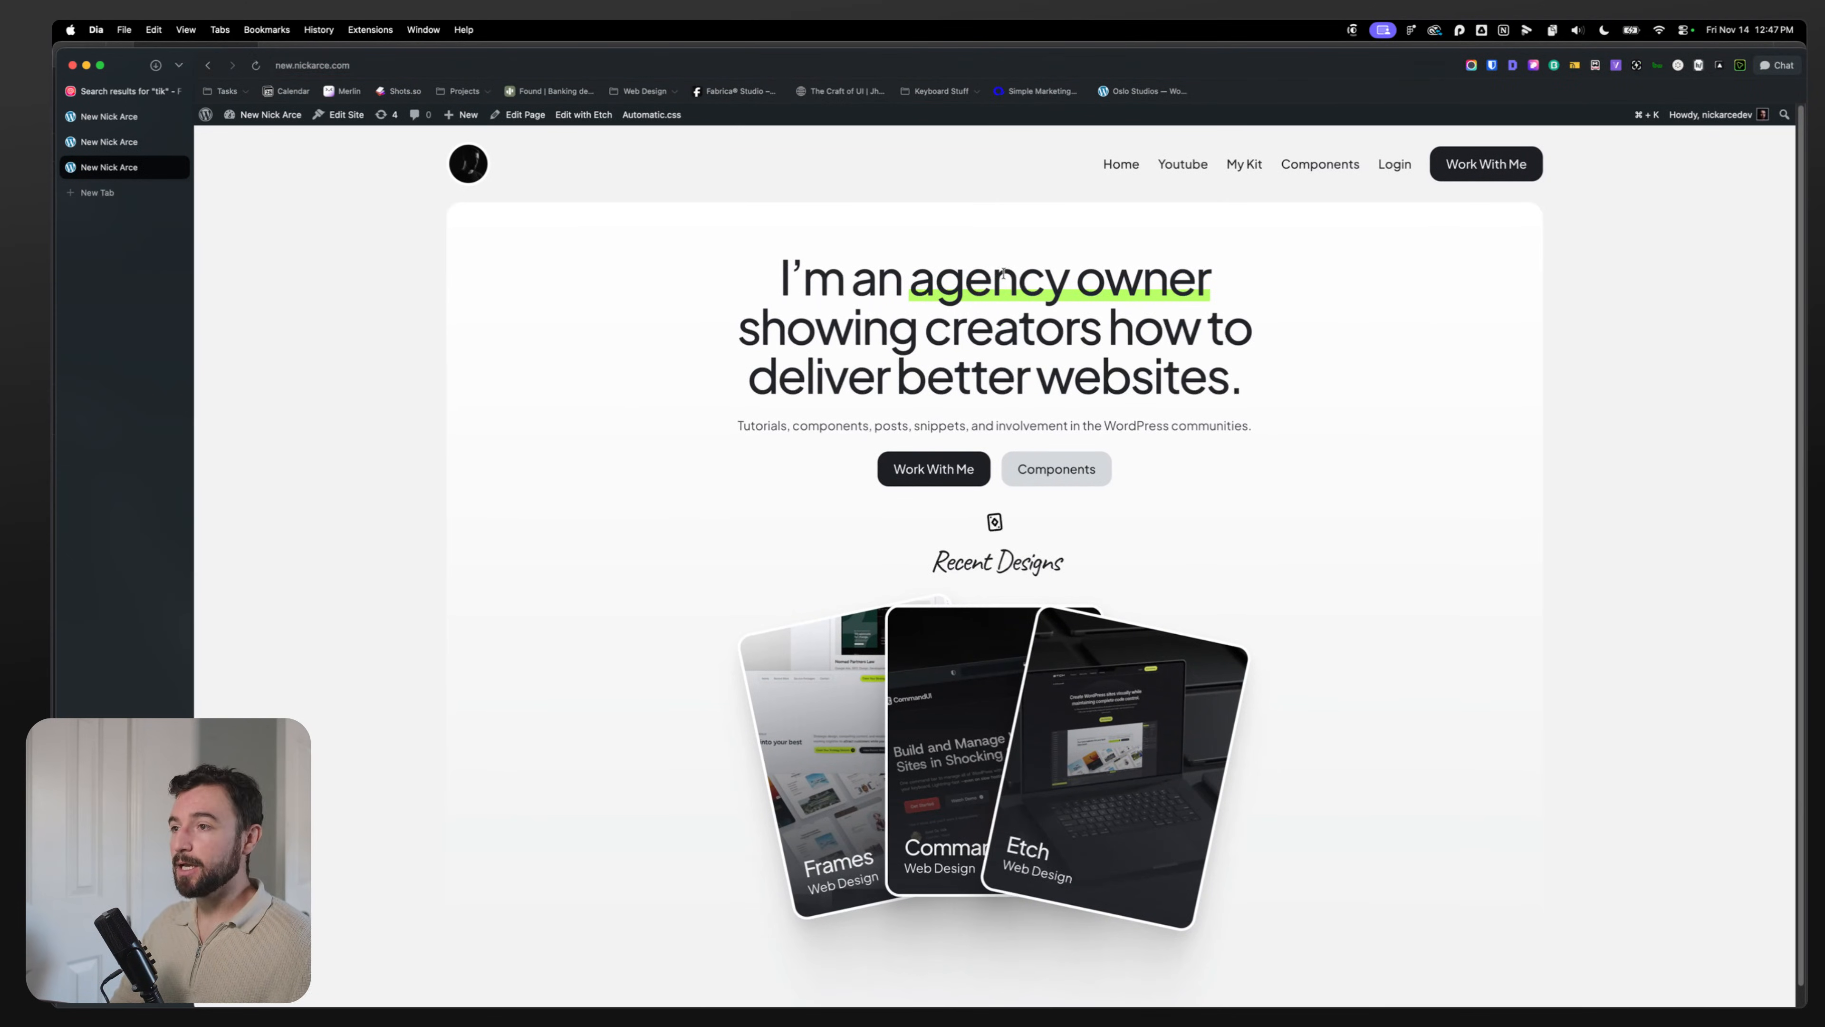
Step: Return to the builder tab and add --line-color: var(--primary); below --line-size in the .text--fancy-underline rule
{"action": "left_click", "coordinate": [108, 141]}
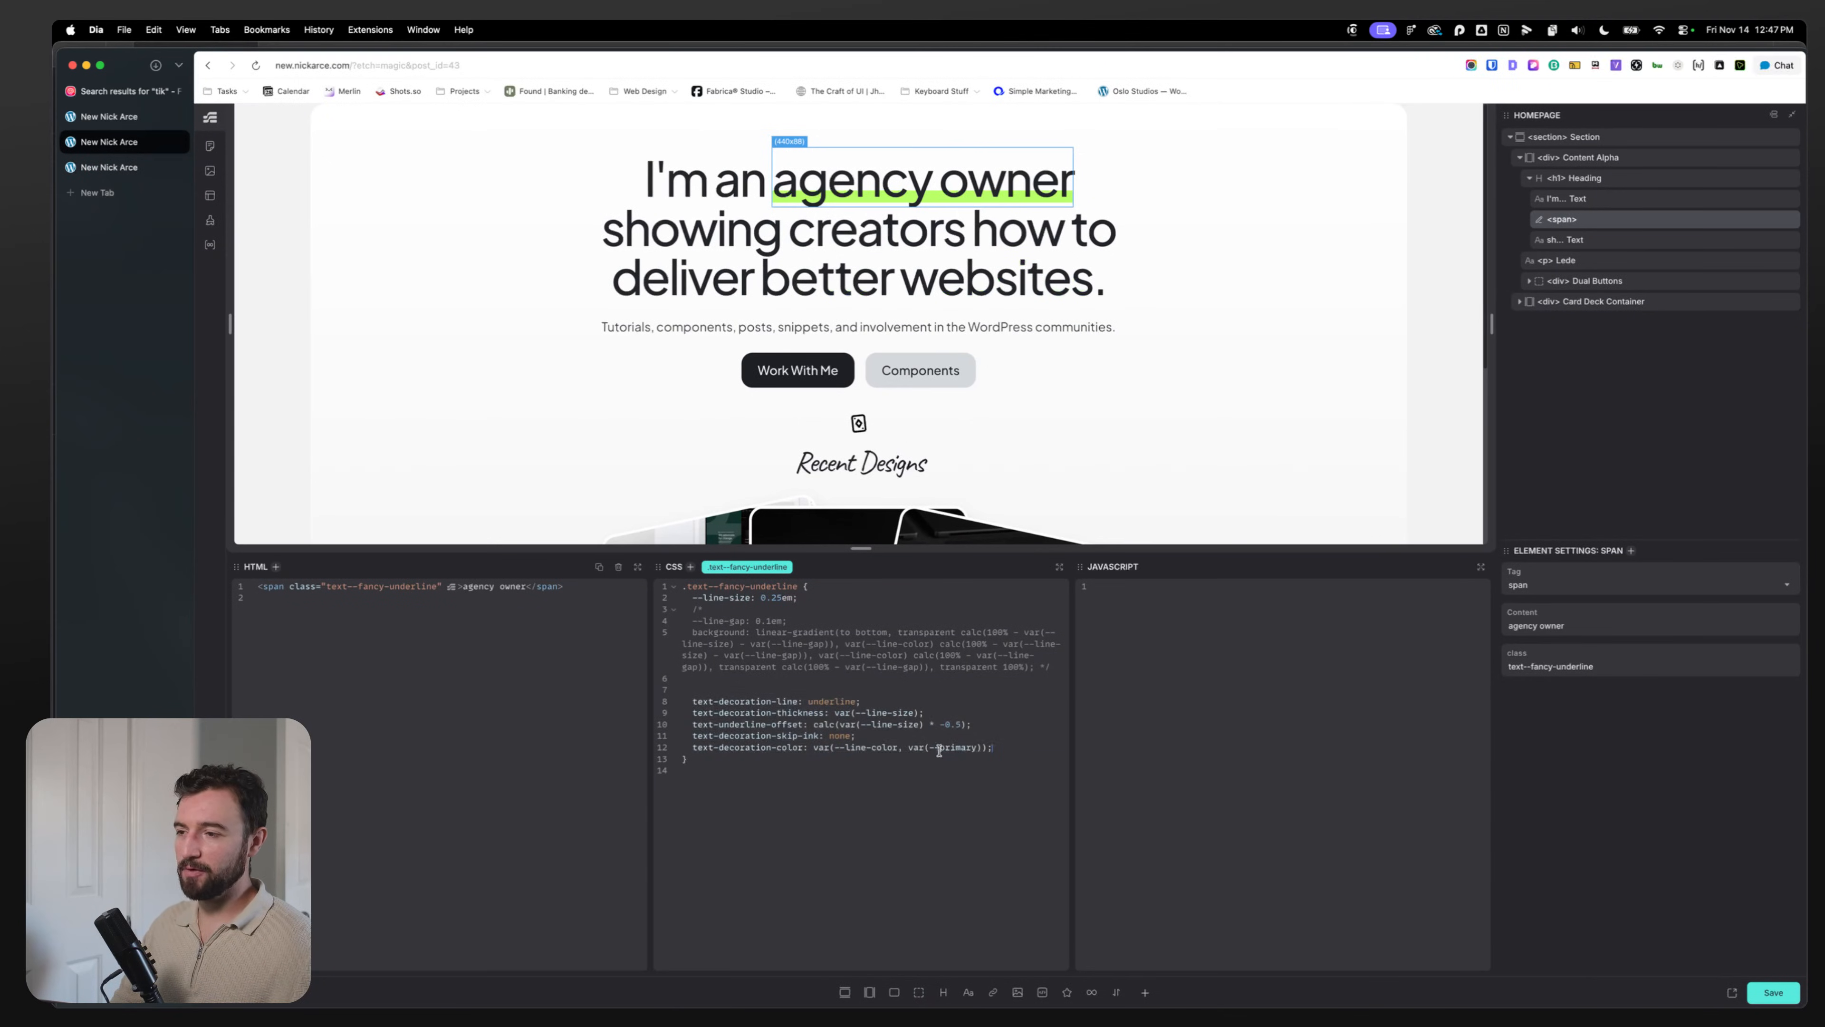
{"action": "left_click", "coordinate": [805, 596]}
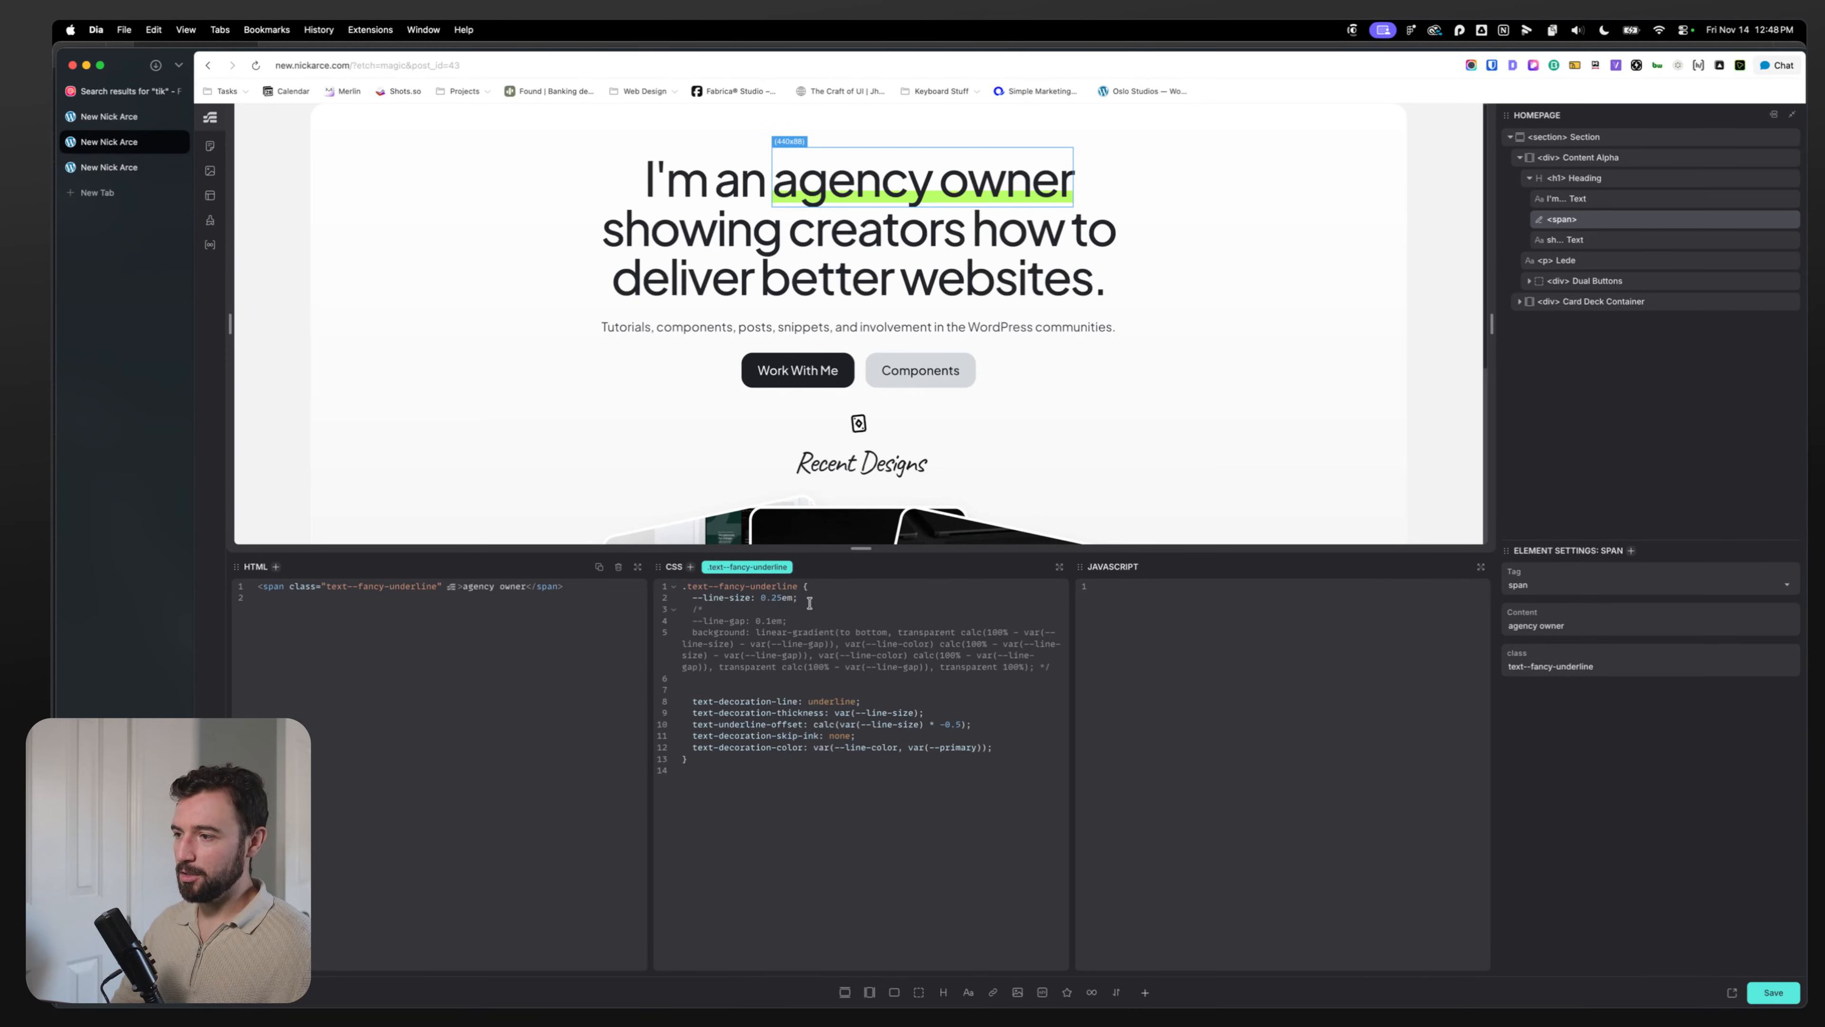
{"action": "key", "text": "Return"}
{"action": "type", "text": "--l"}
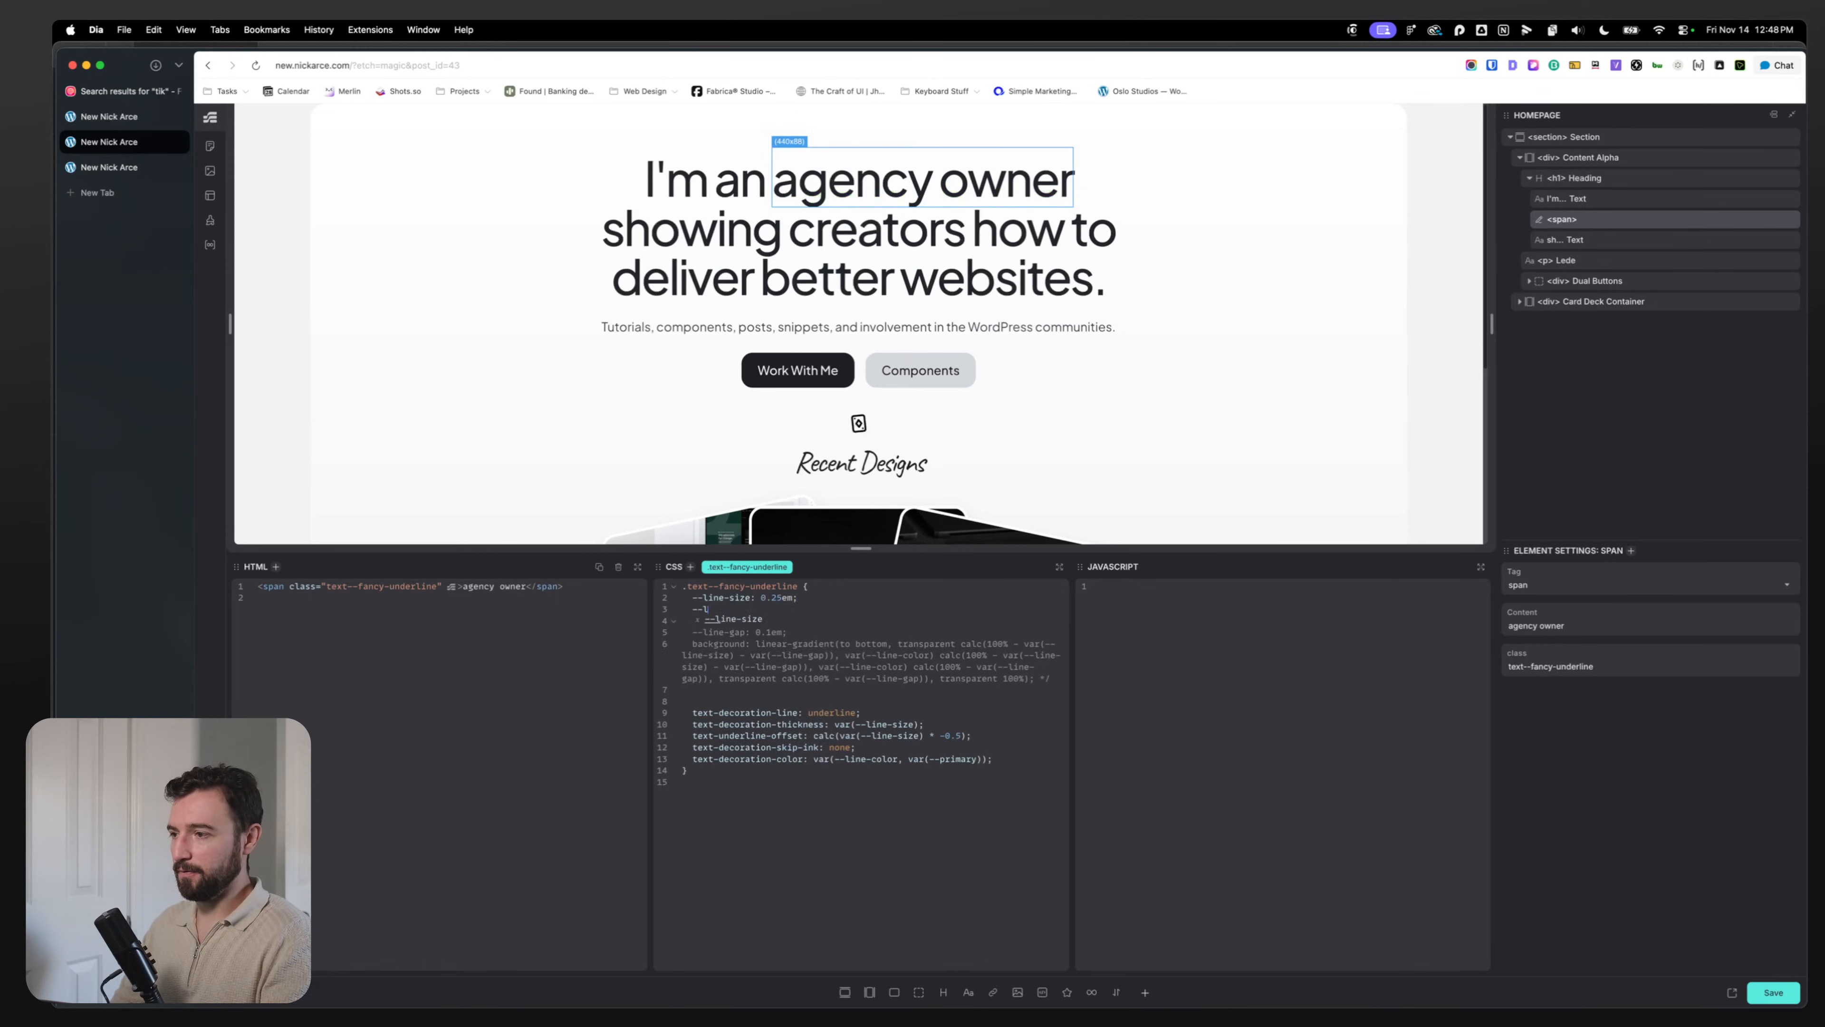
{"action": "type", "text": "ine-color: var(--prim"}
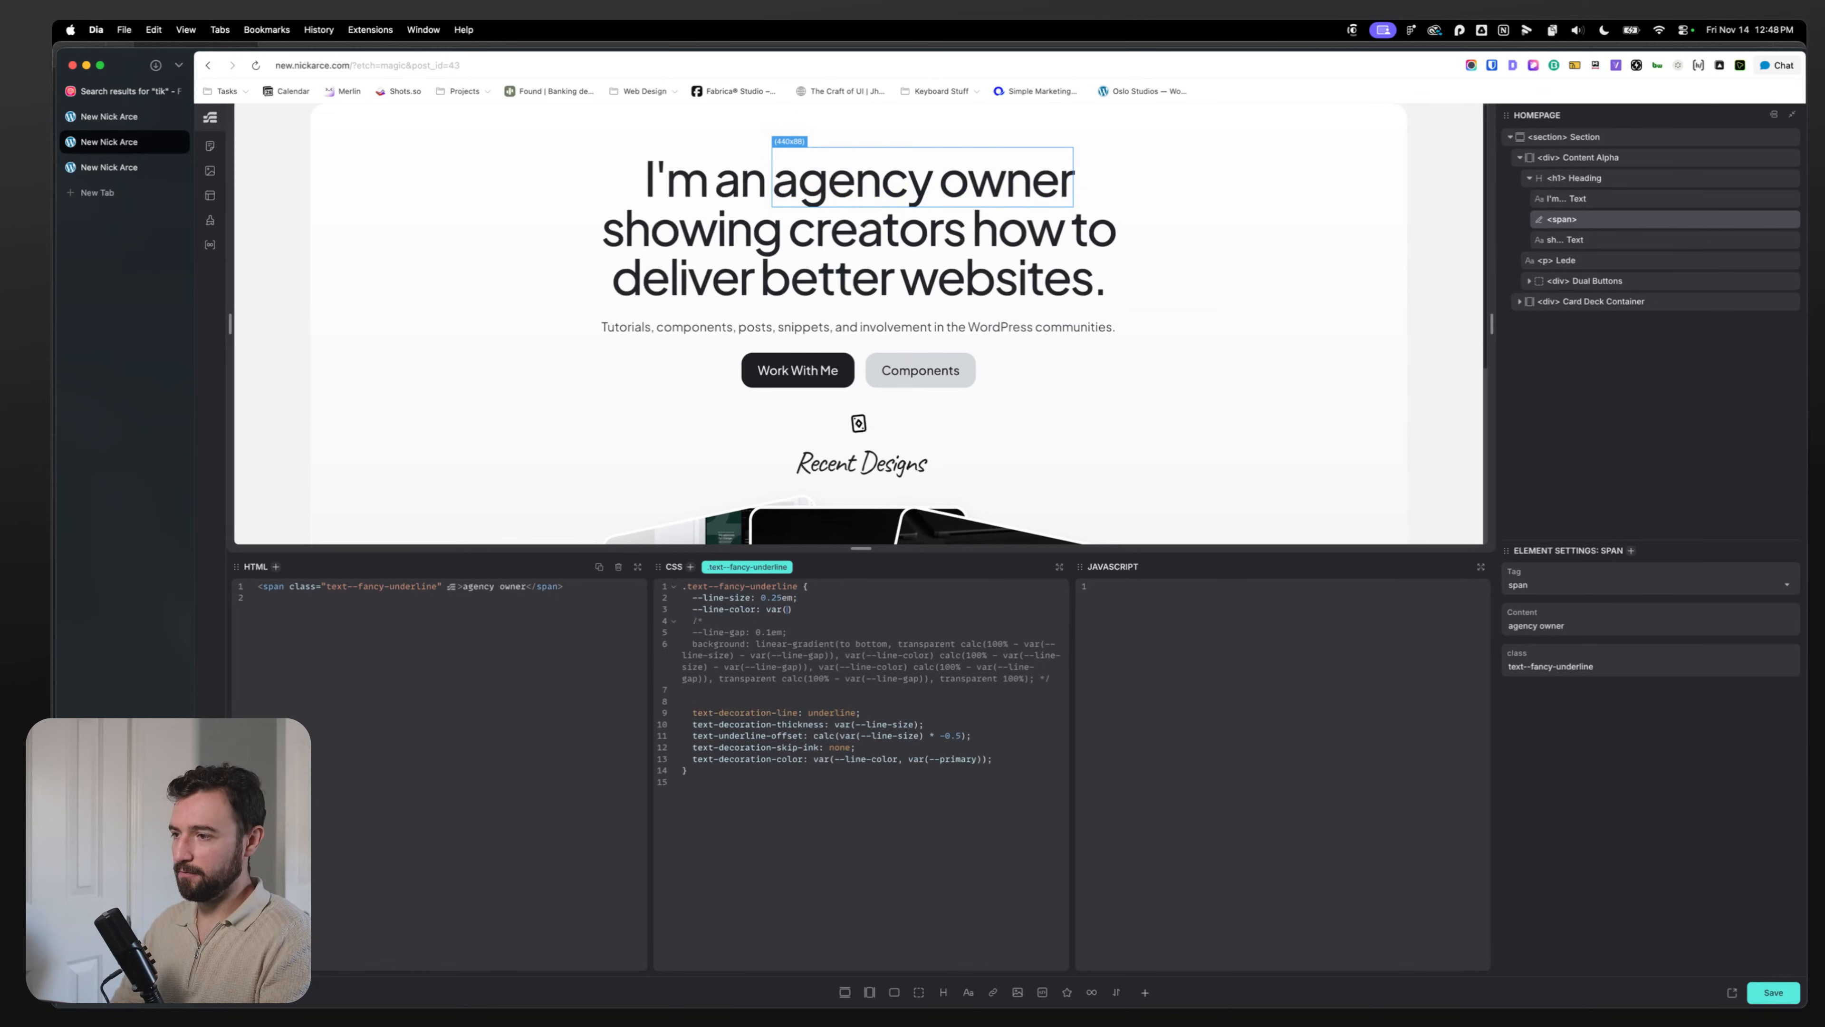
{"action": "type", "text": "ary);"}
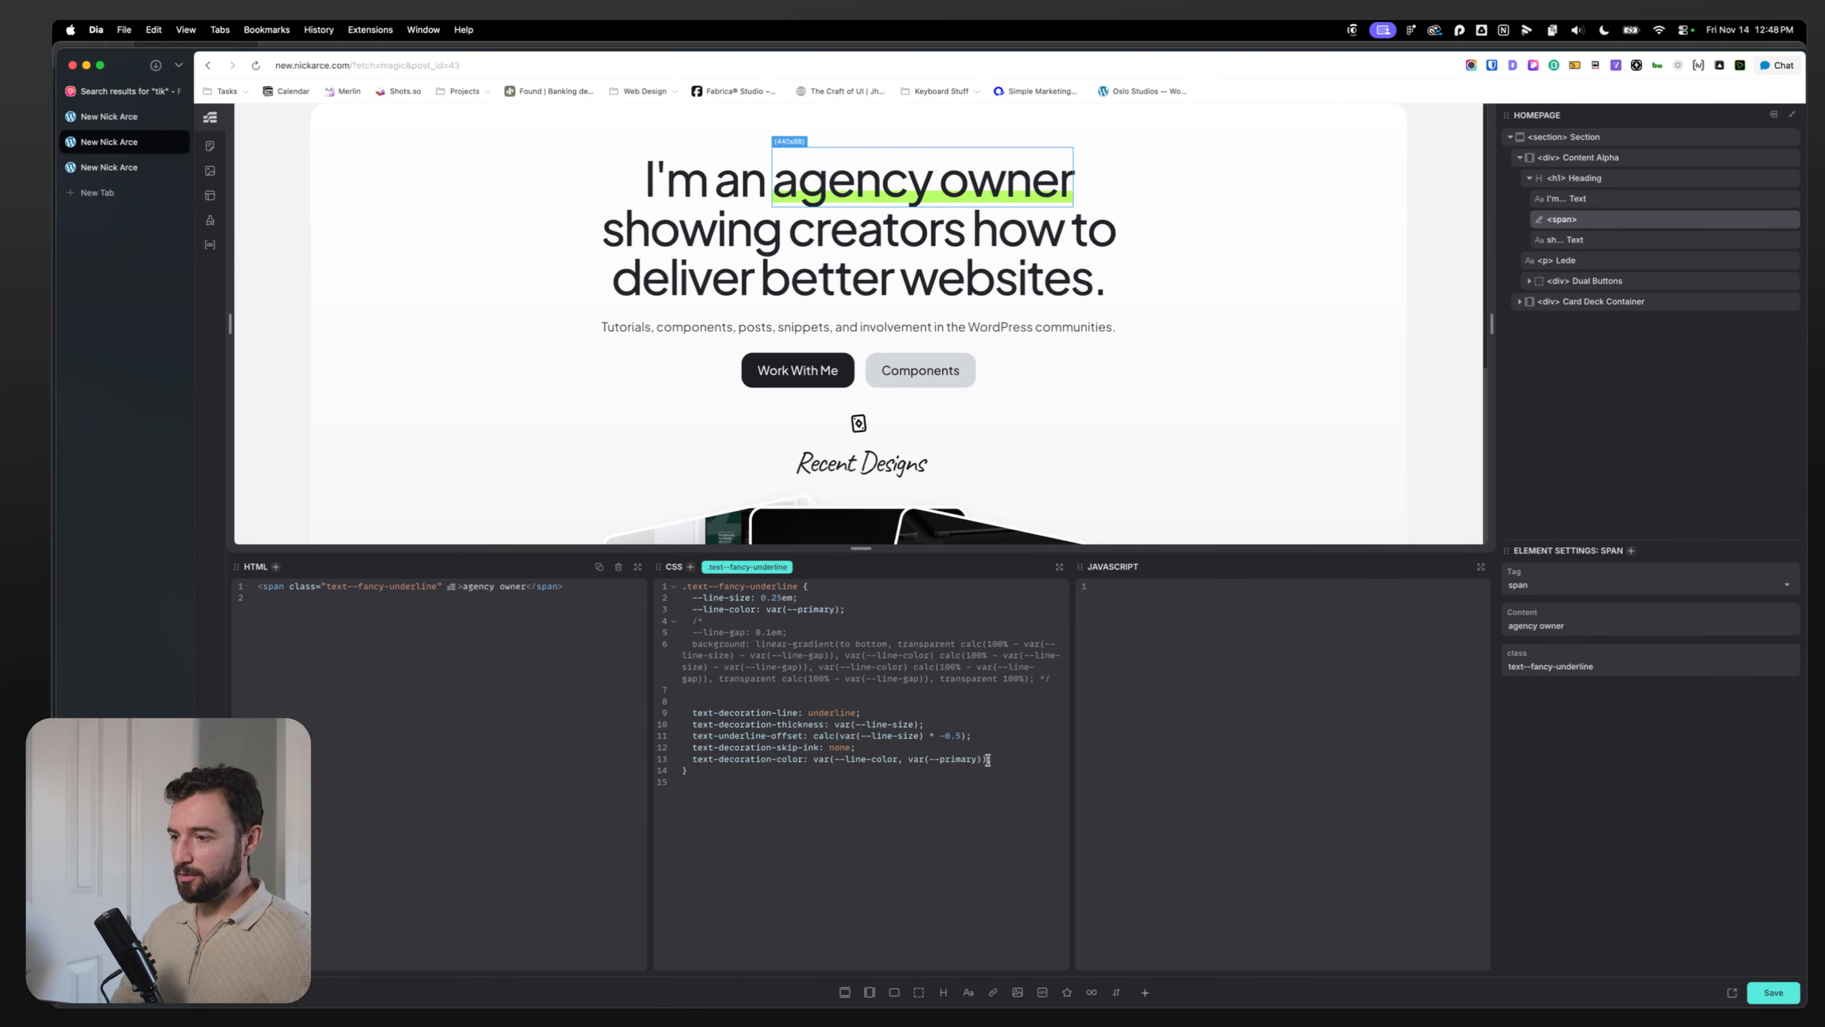
Step: Set text-decoration-color to var(--line-color), without a fallback value
{"action": "left_click_drag", "start_coordinate": [988, 760], "coordinate": [813, 760]}
{"action": "type", "text": "var(--"}
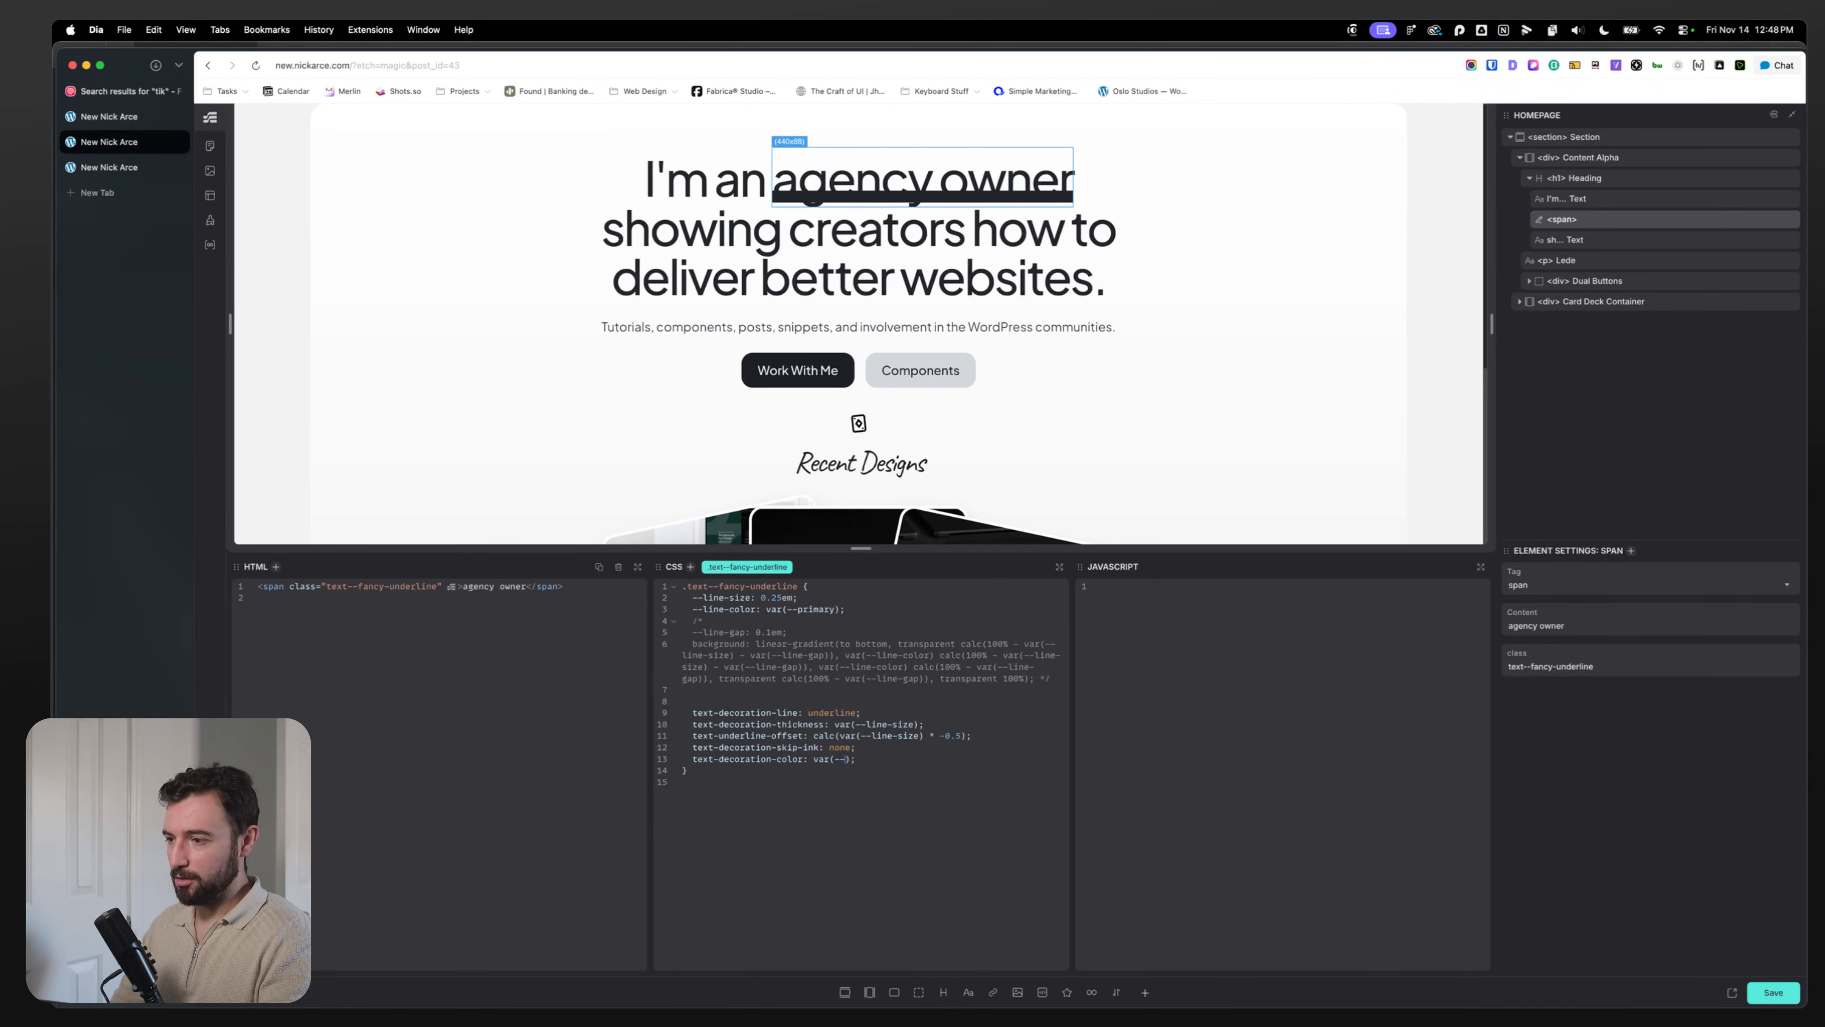
{"action": "type", "text": "line-color"}
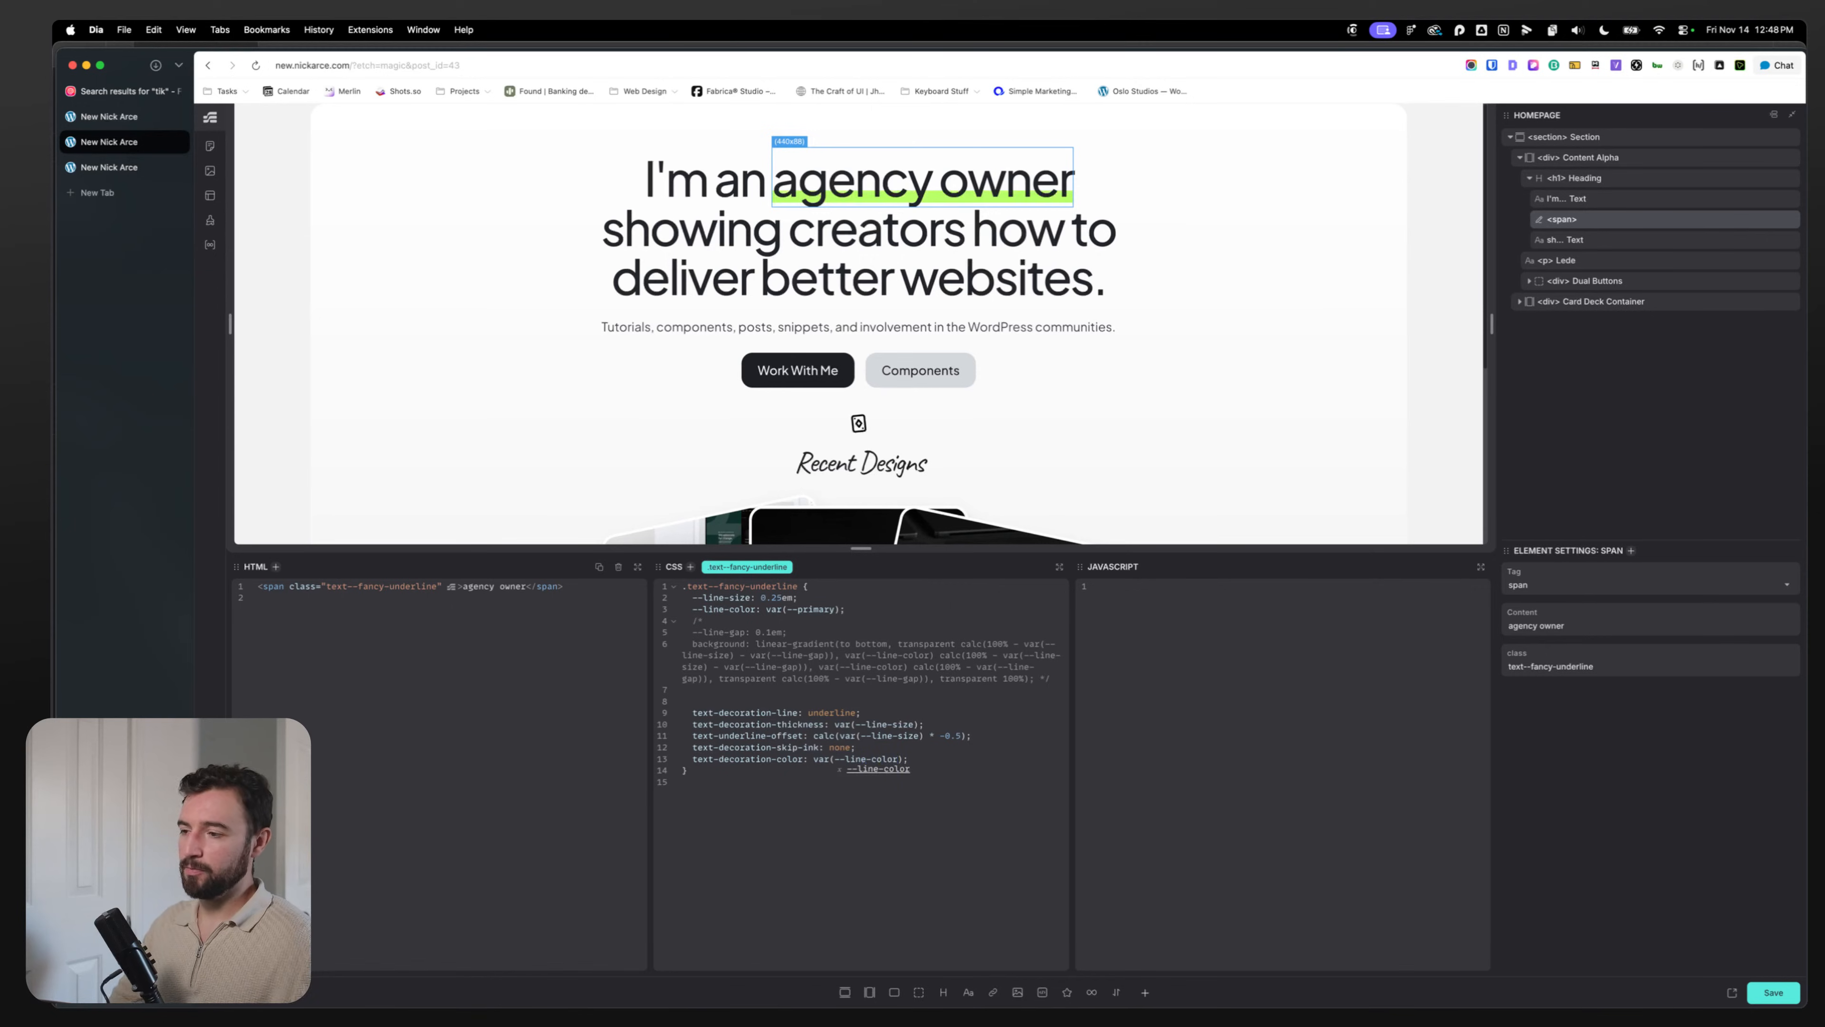
{"action": "left_click_drag", "start_coordinate": [766, 609], "coordinate": [878, 613]}
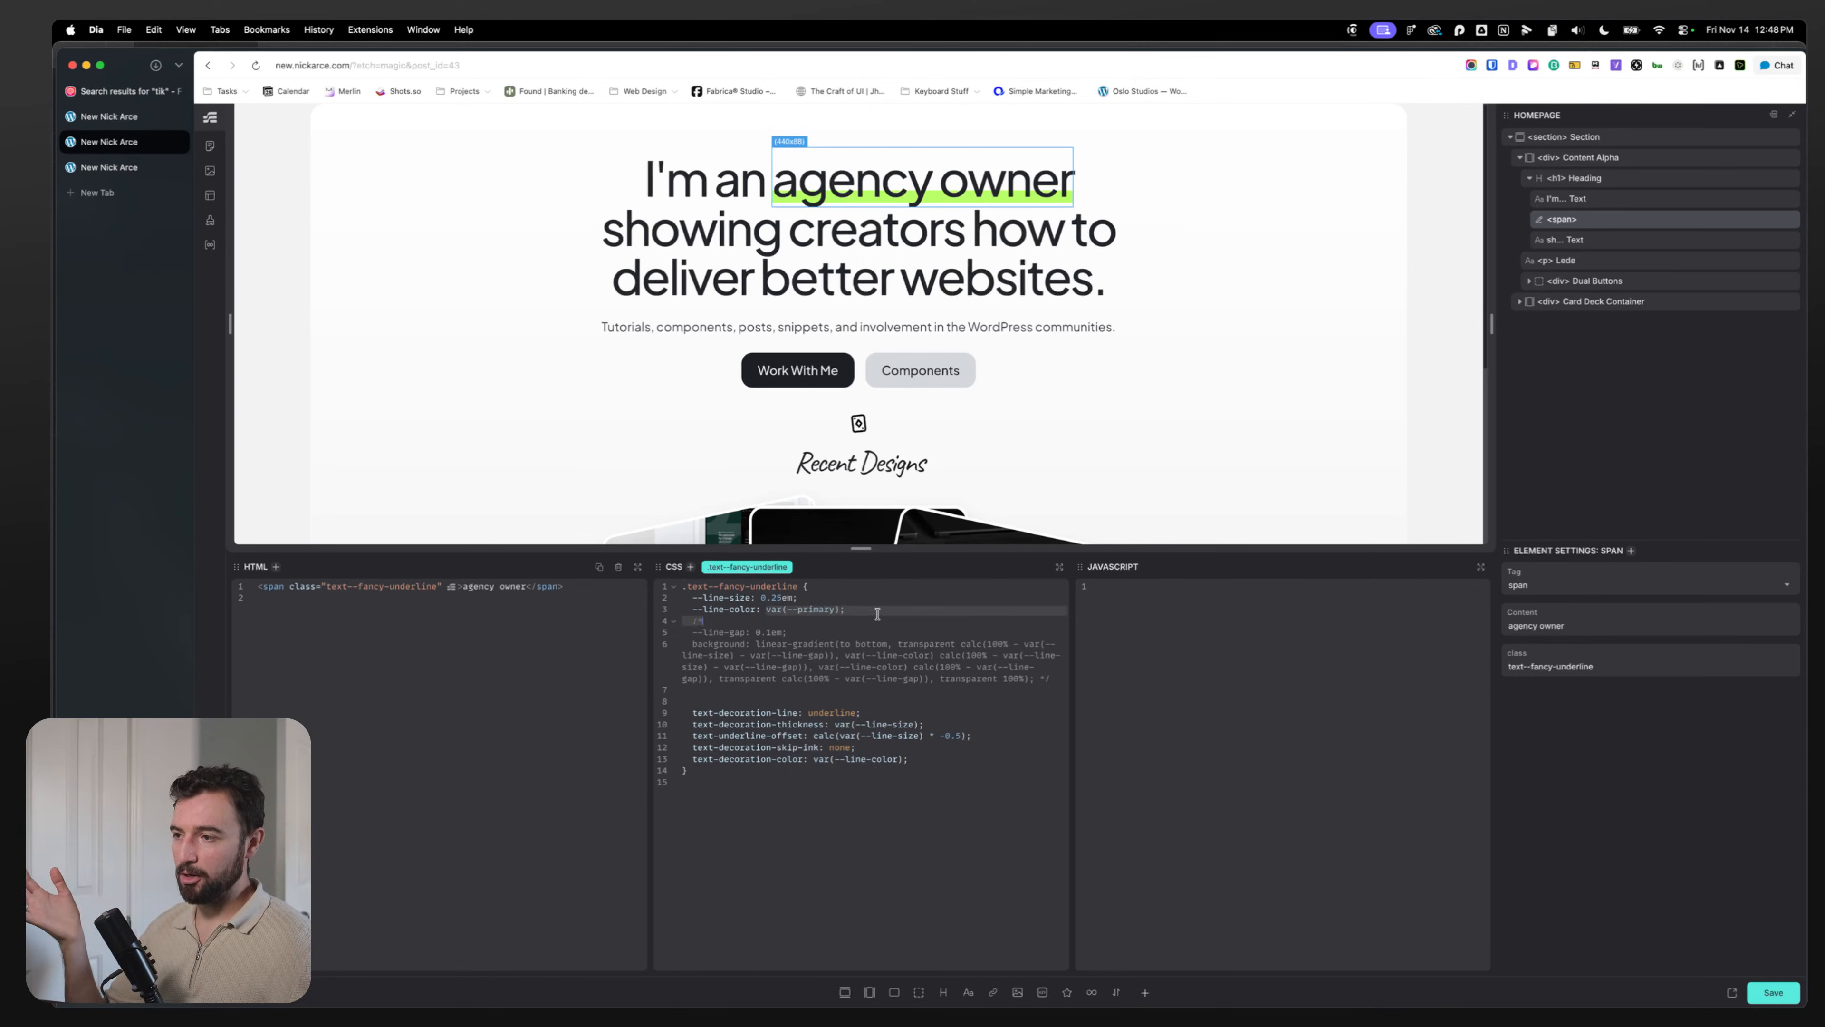
{"action": "left_click", "coordinate": [877, 613]}
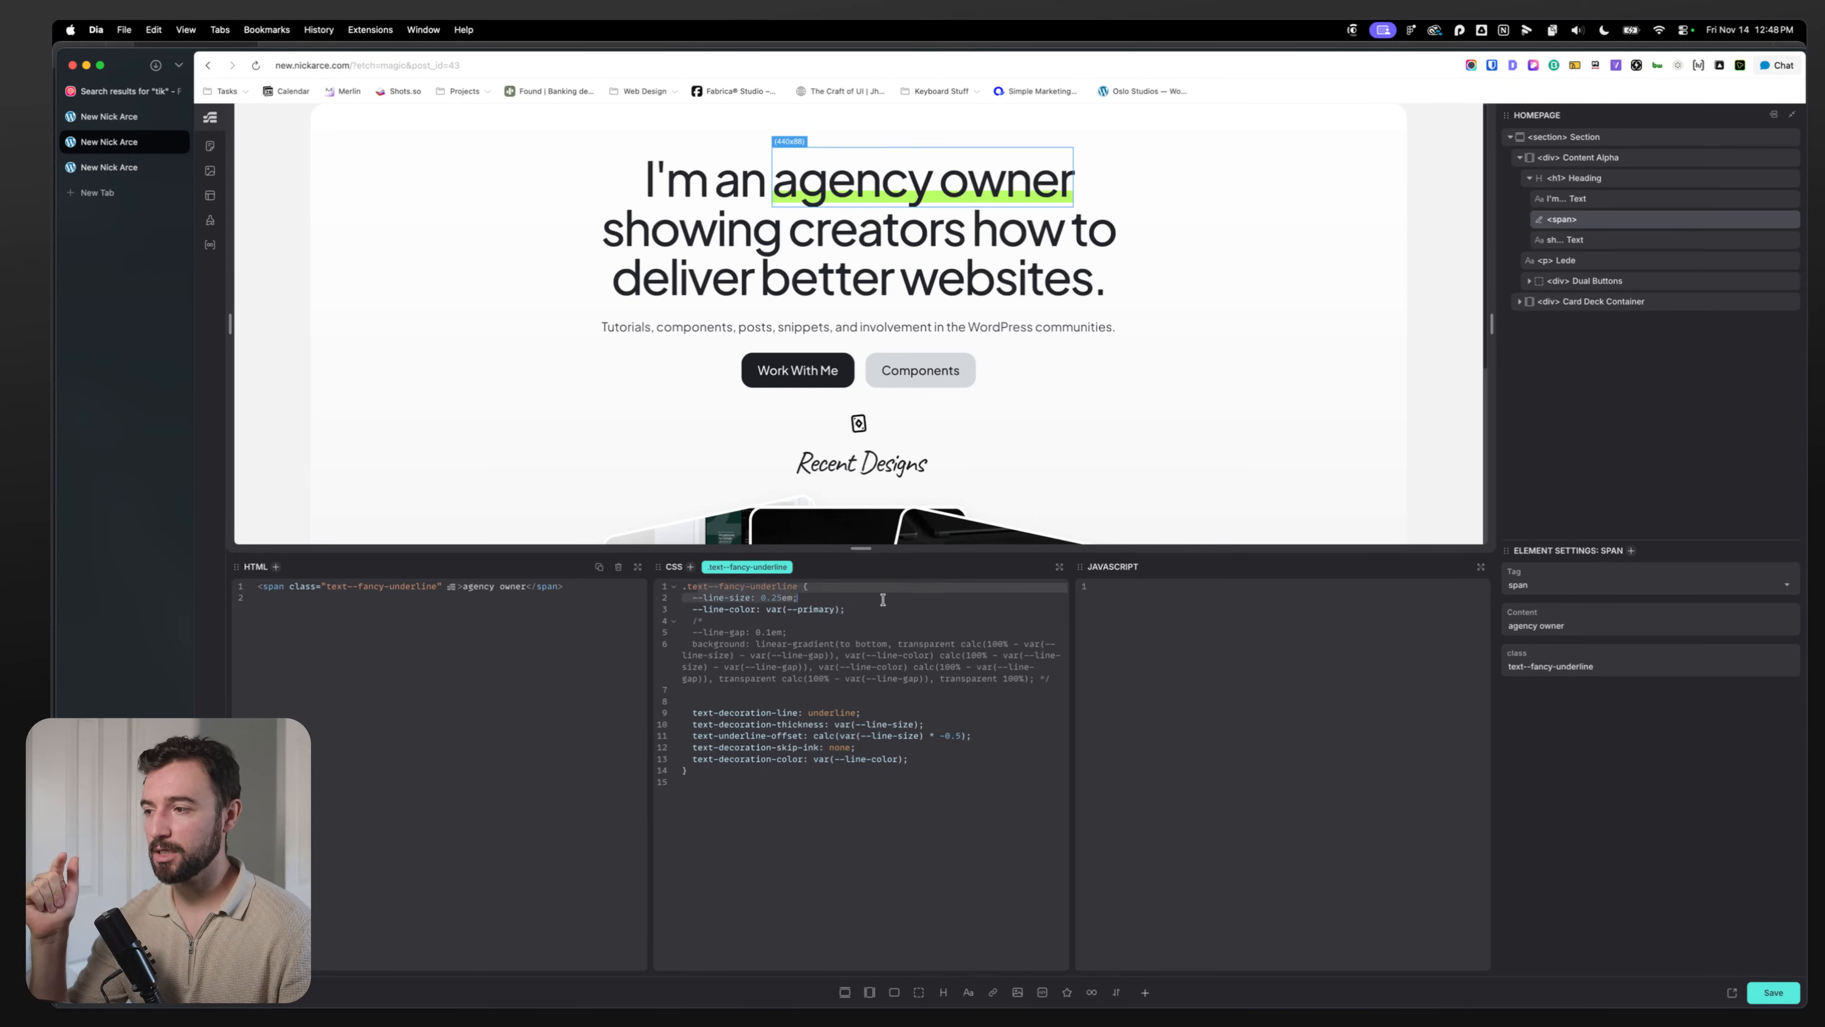
Step: Rename the --line-color and --line-size variable declarations to --underline-color and --underline-size
{"action": "left_click", "coordinate": [870, 612]}
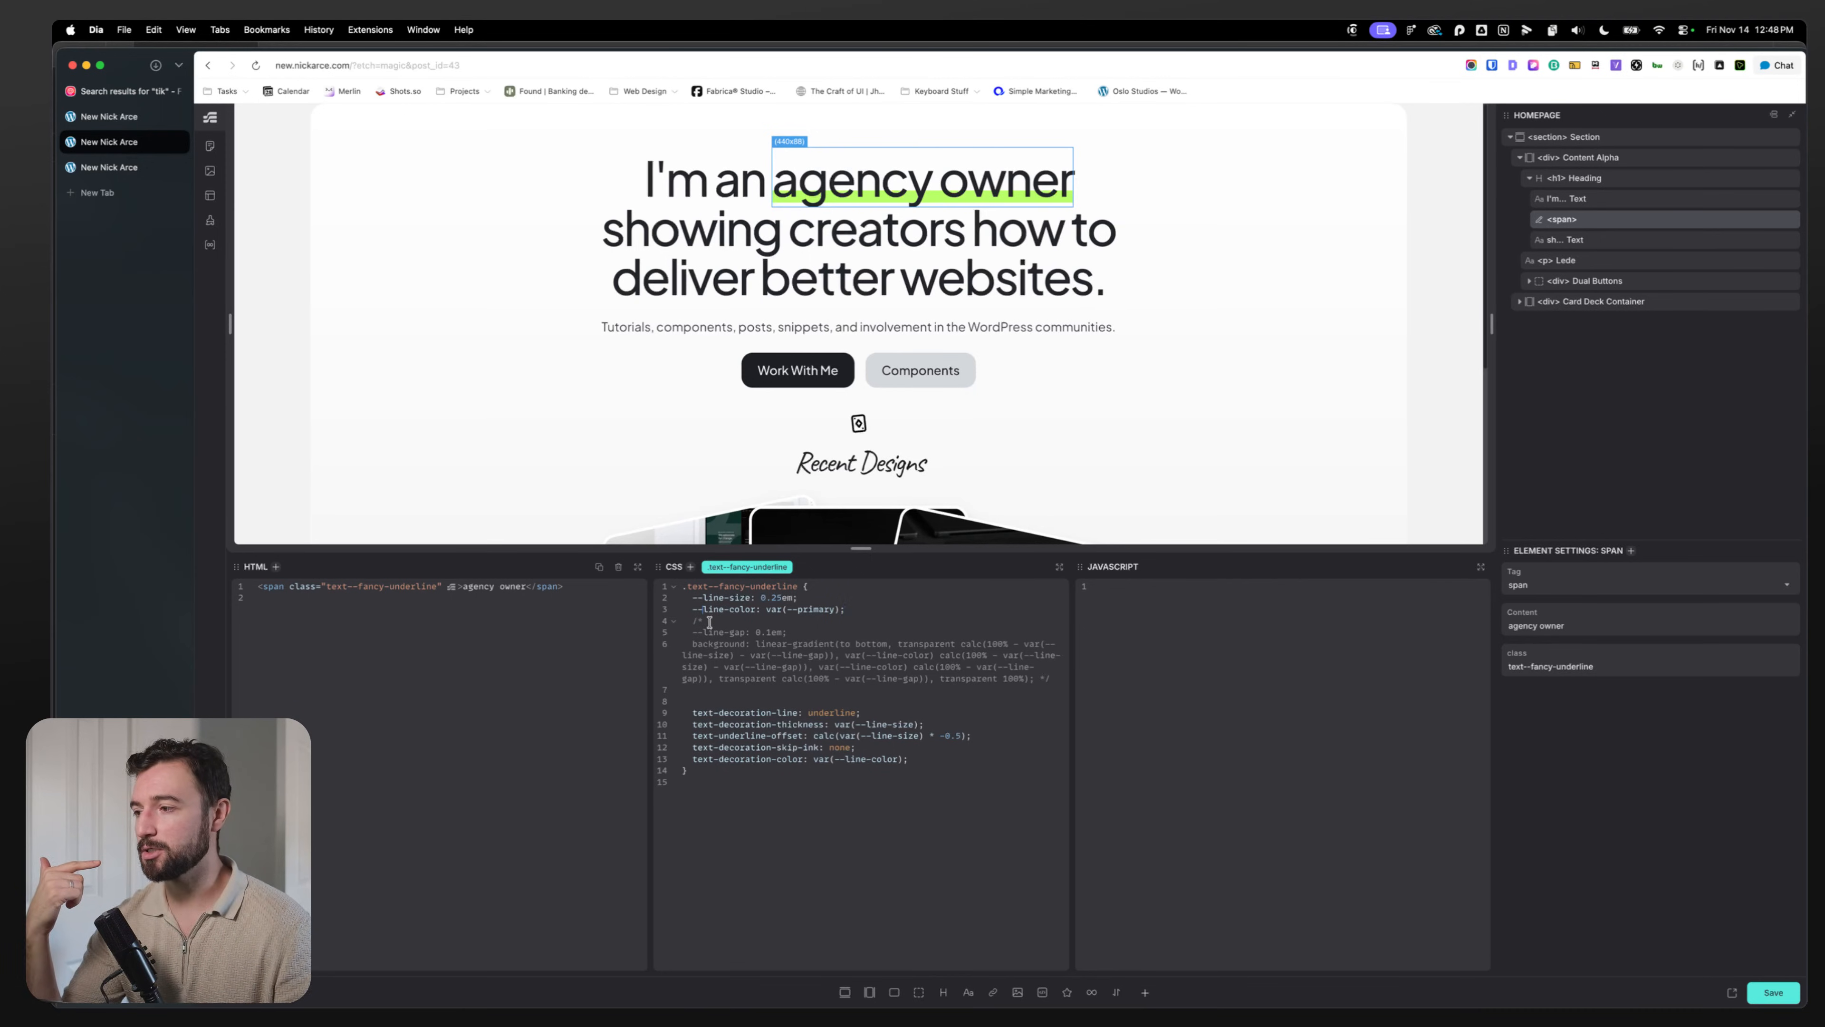
{"action": "type", "text": "under"}
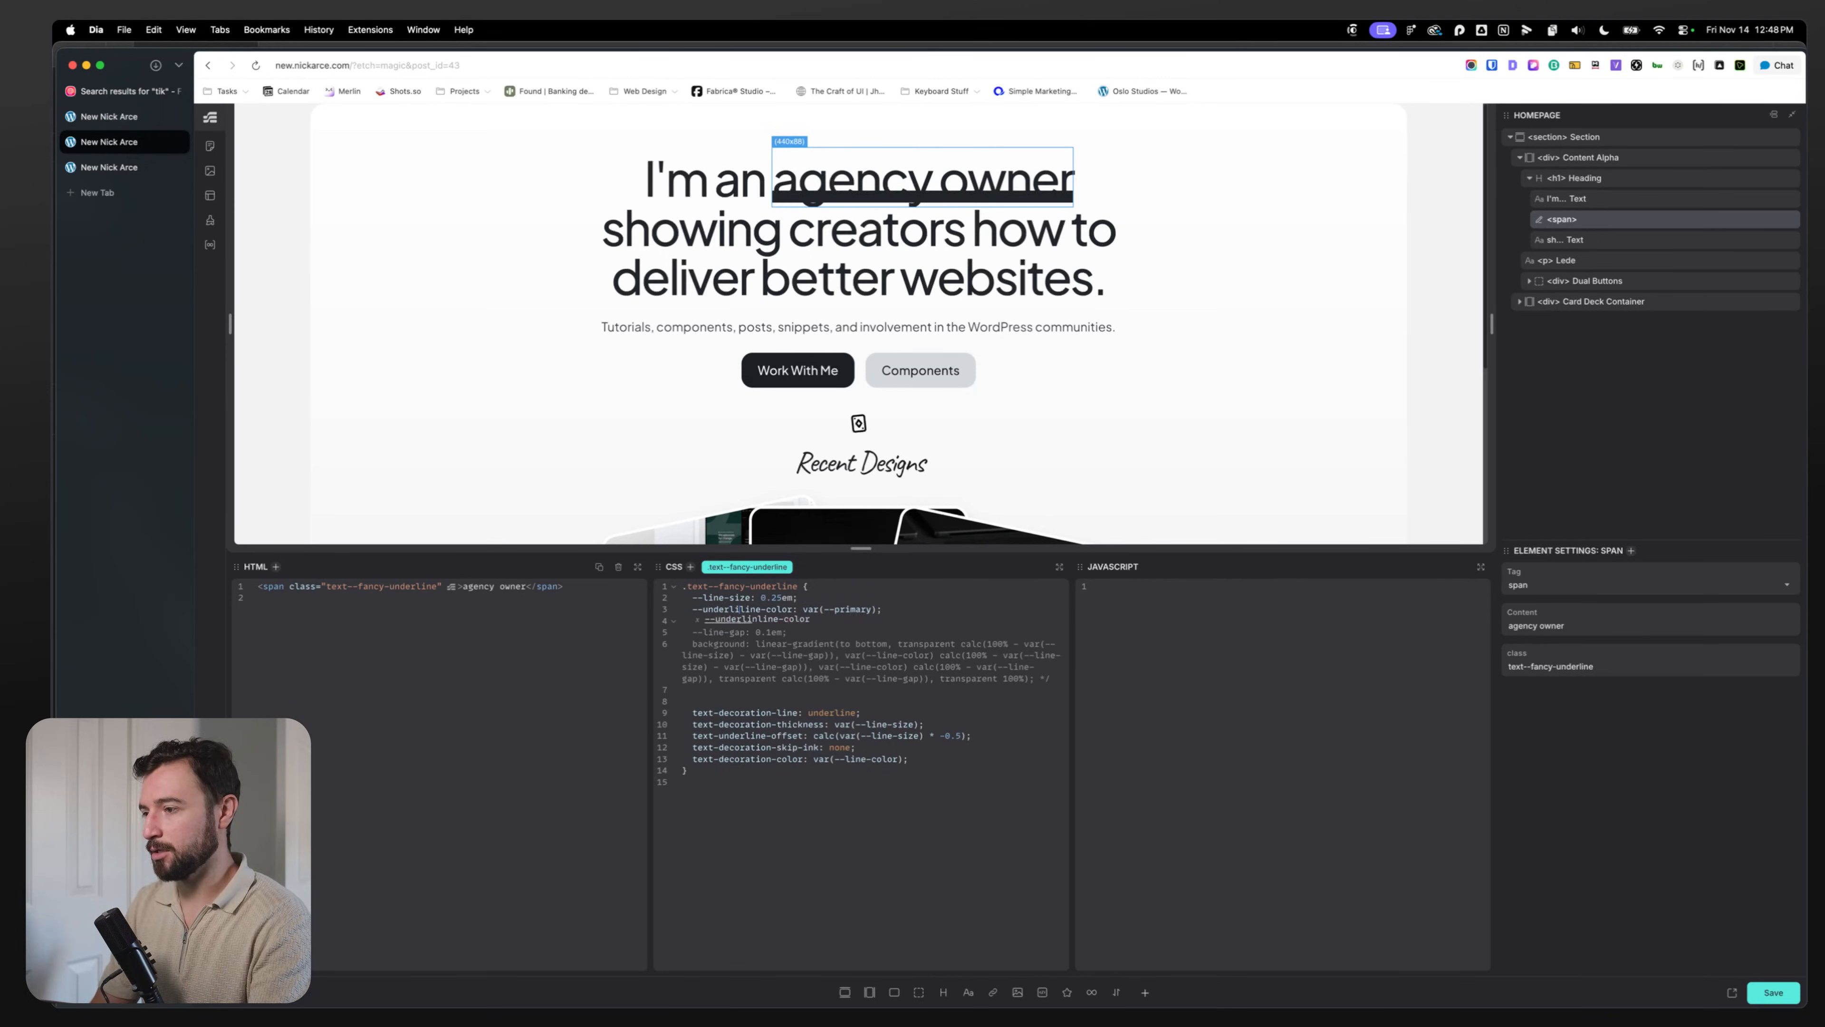
{"action": "left_click", "coordinate": [704, 597]}
{"action": "type", "text": "under"}
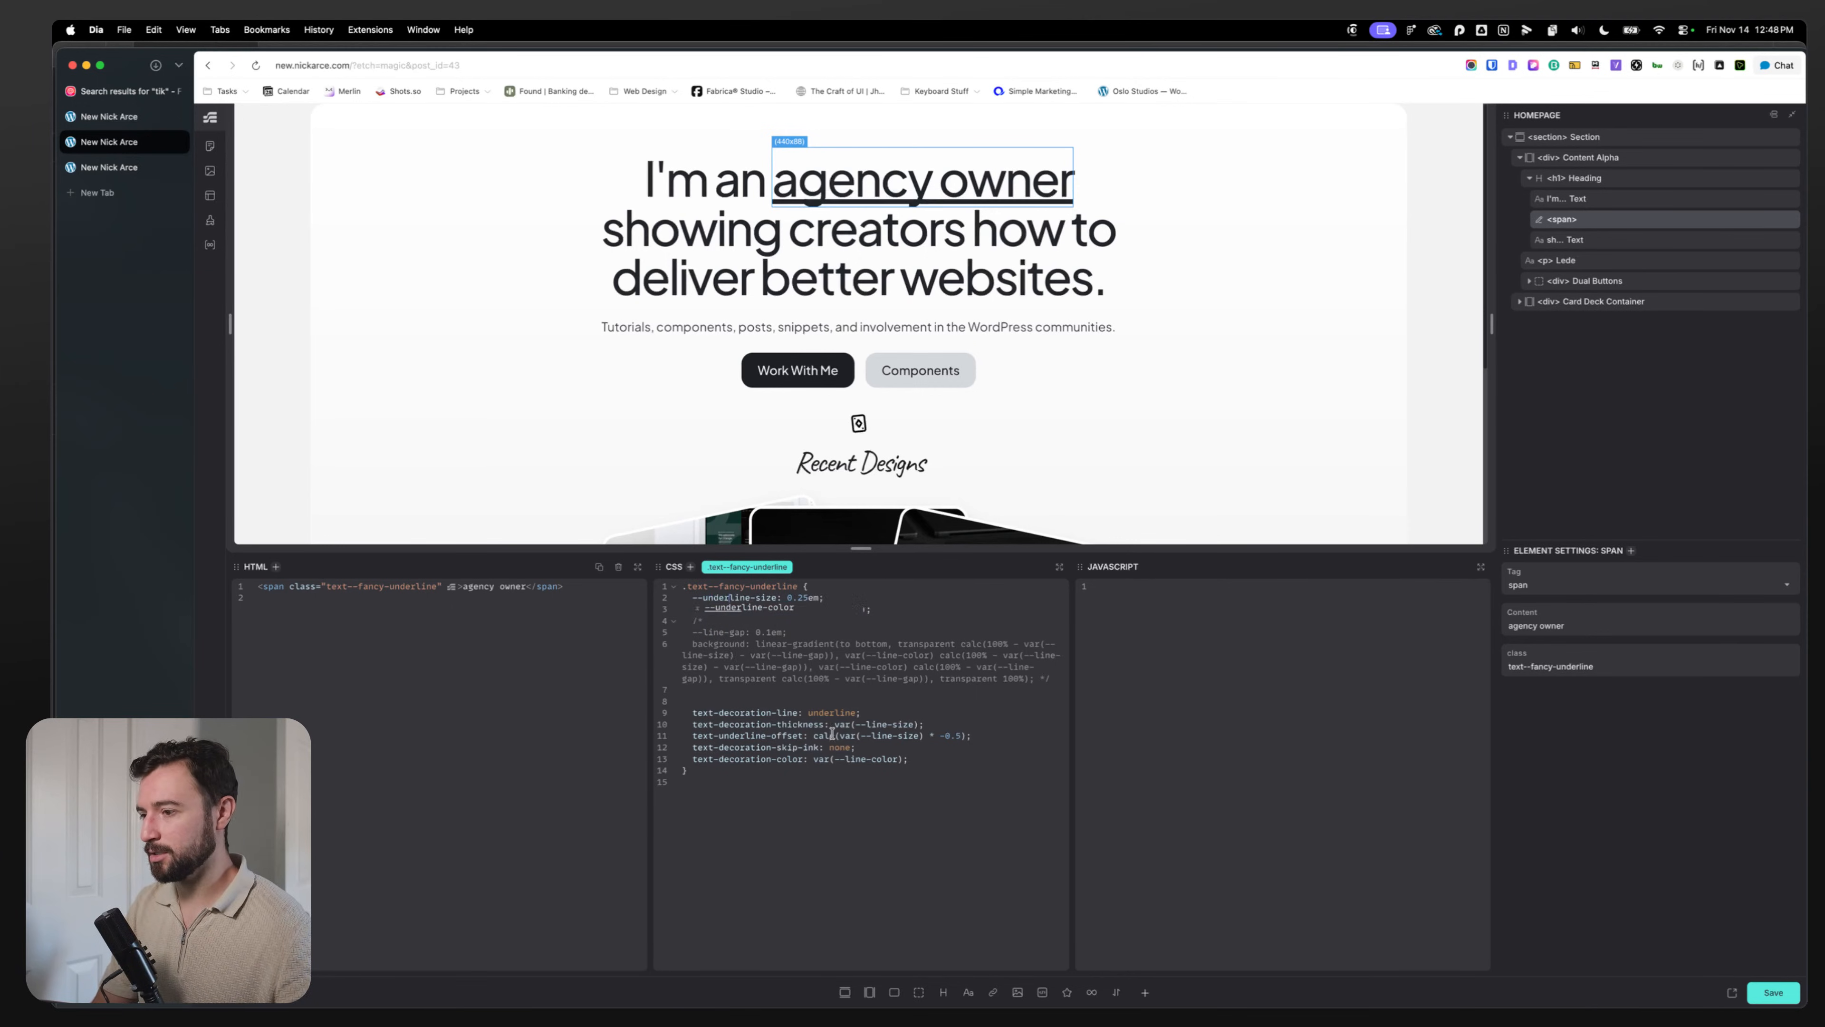
Step: Update the thickness and offset declarations to reference --underline-size, and text-decoration-color to reference --underline-color
{"action": "left_click", "coordinate": [865, 724]}
{"action": "type", "text": "under"}
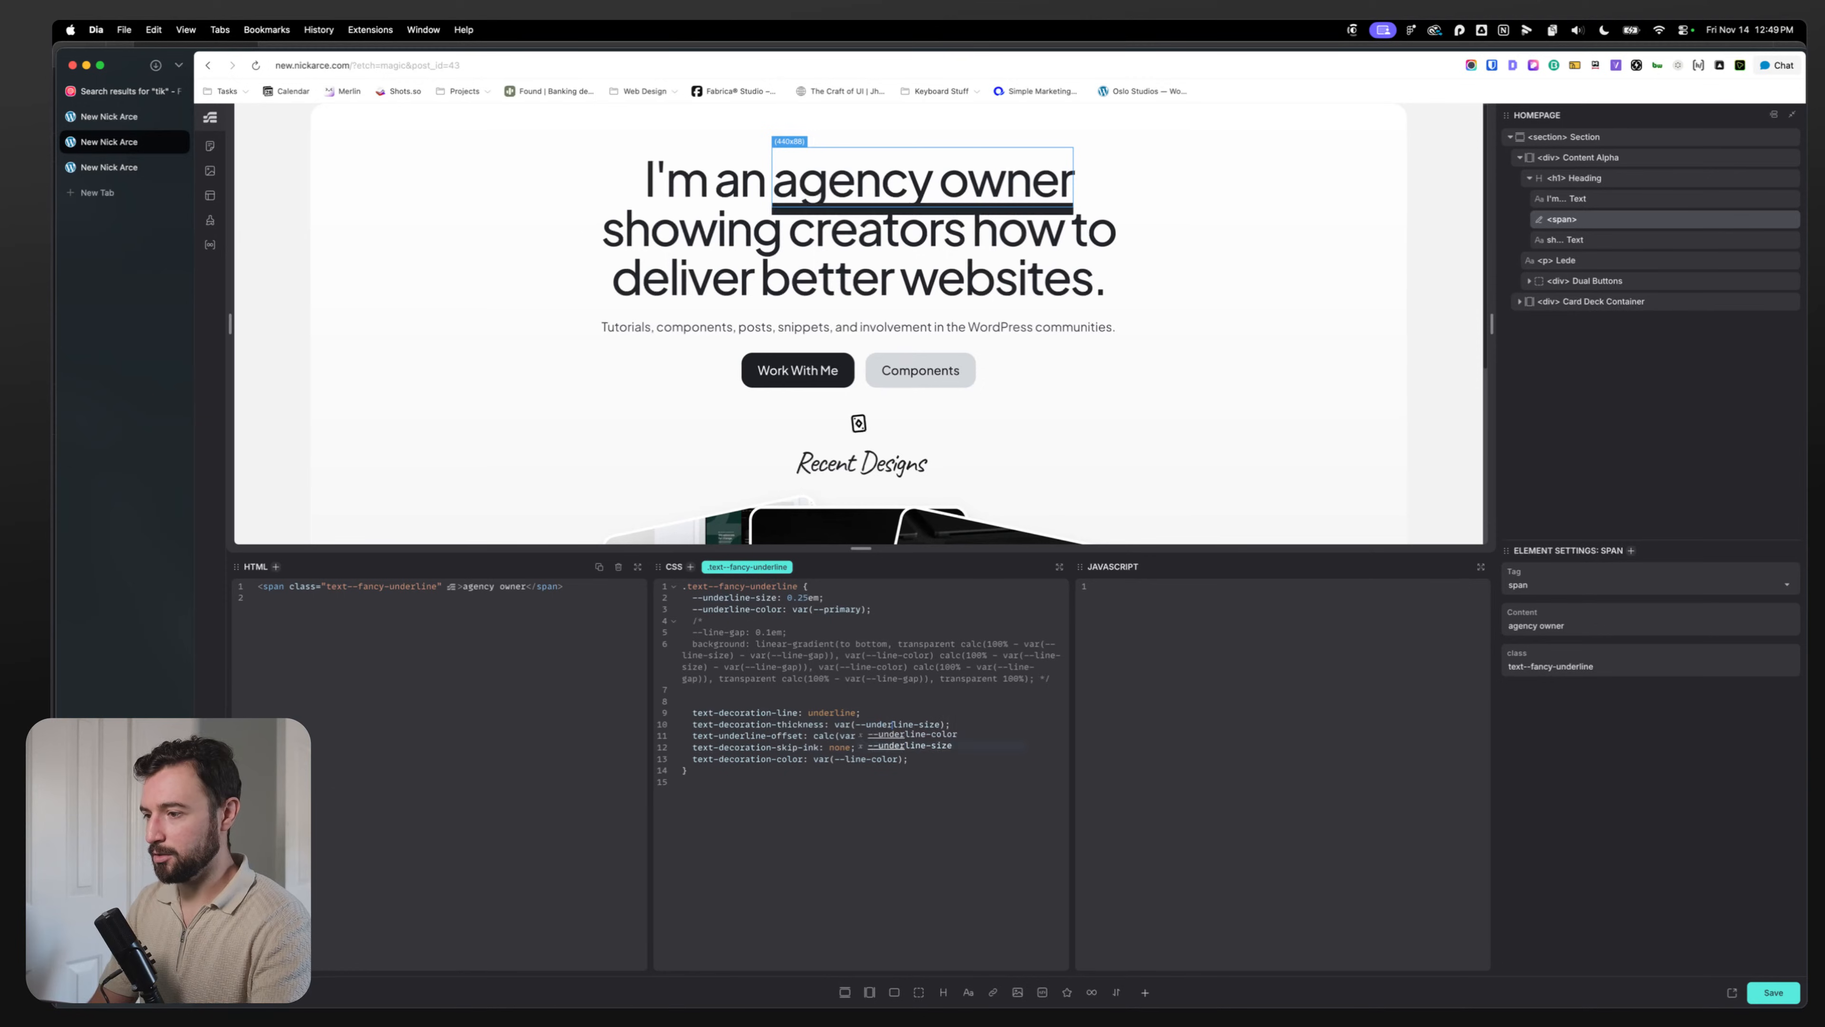
{"action": "left_click", "coordinate": [867, 736]}
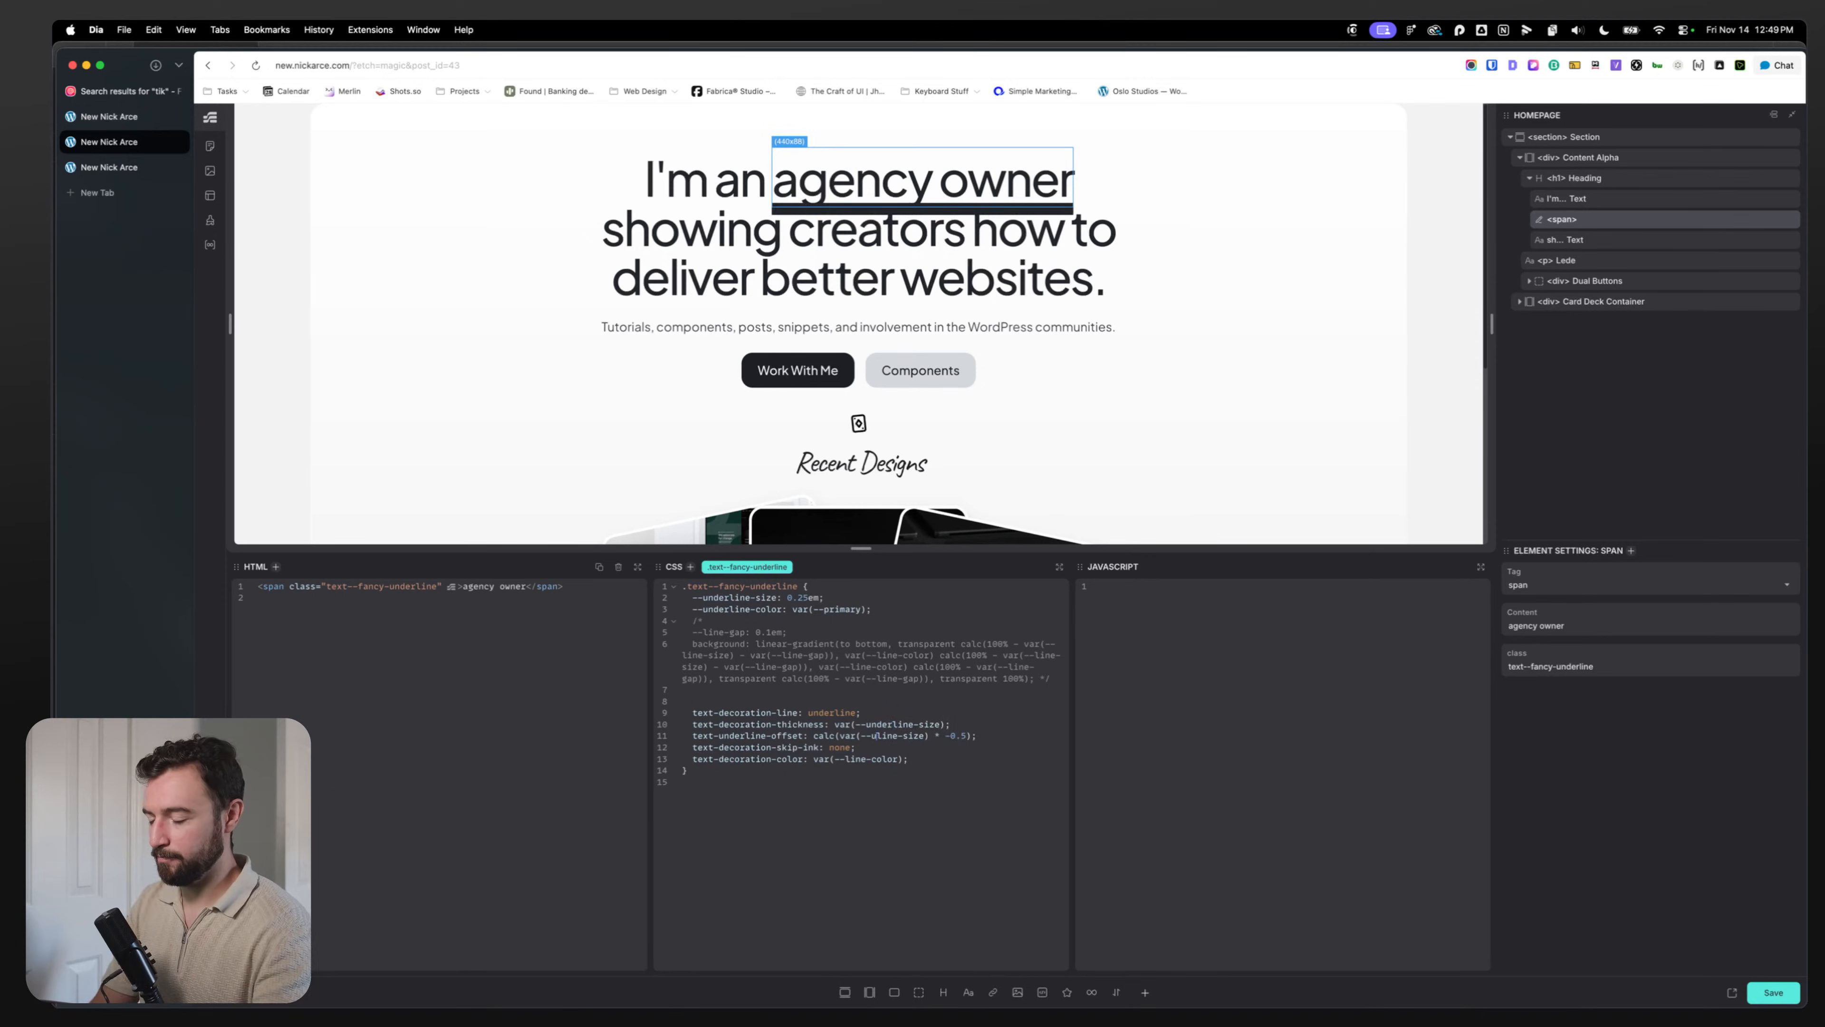
{"action": "type", "text": "under"}
{"action": "left_click", "coordinate": [845, 759]}
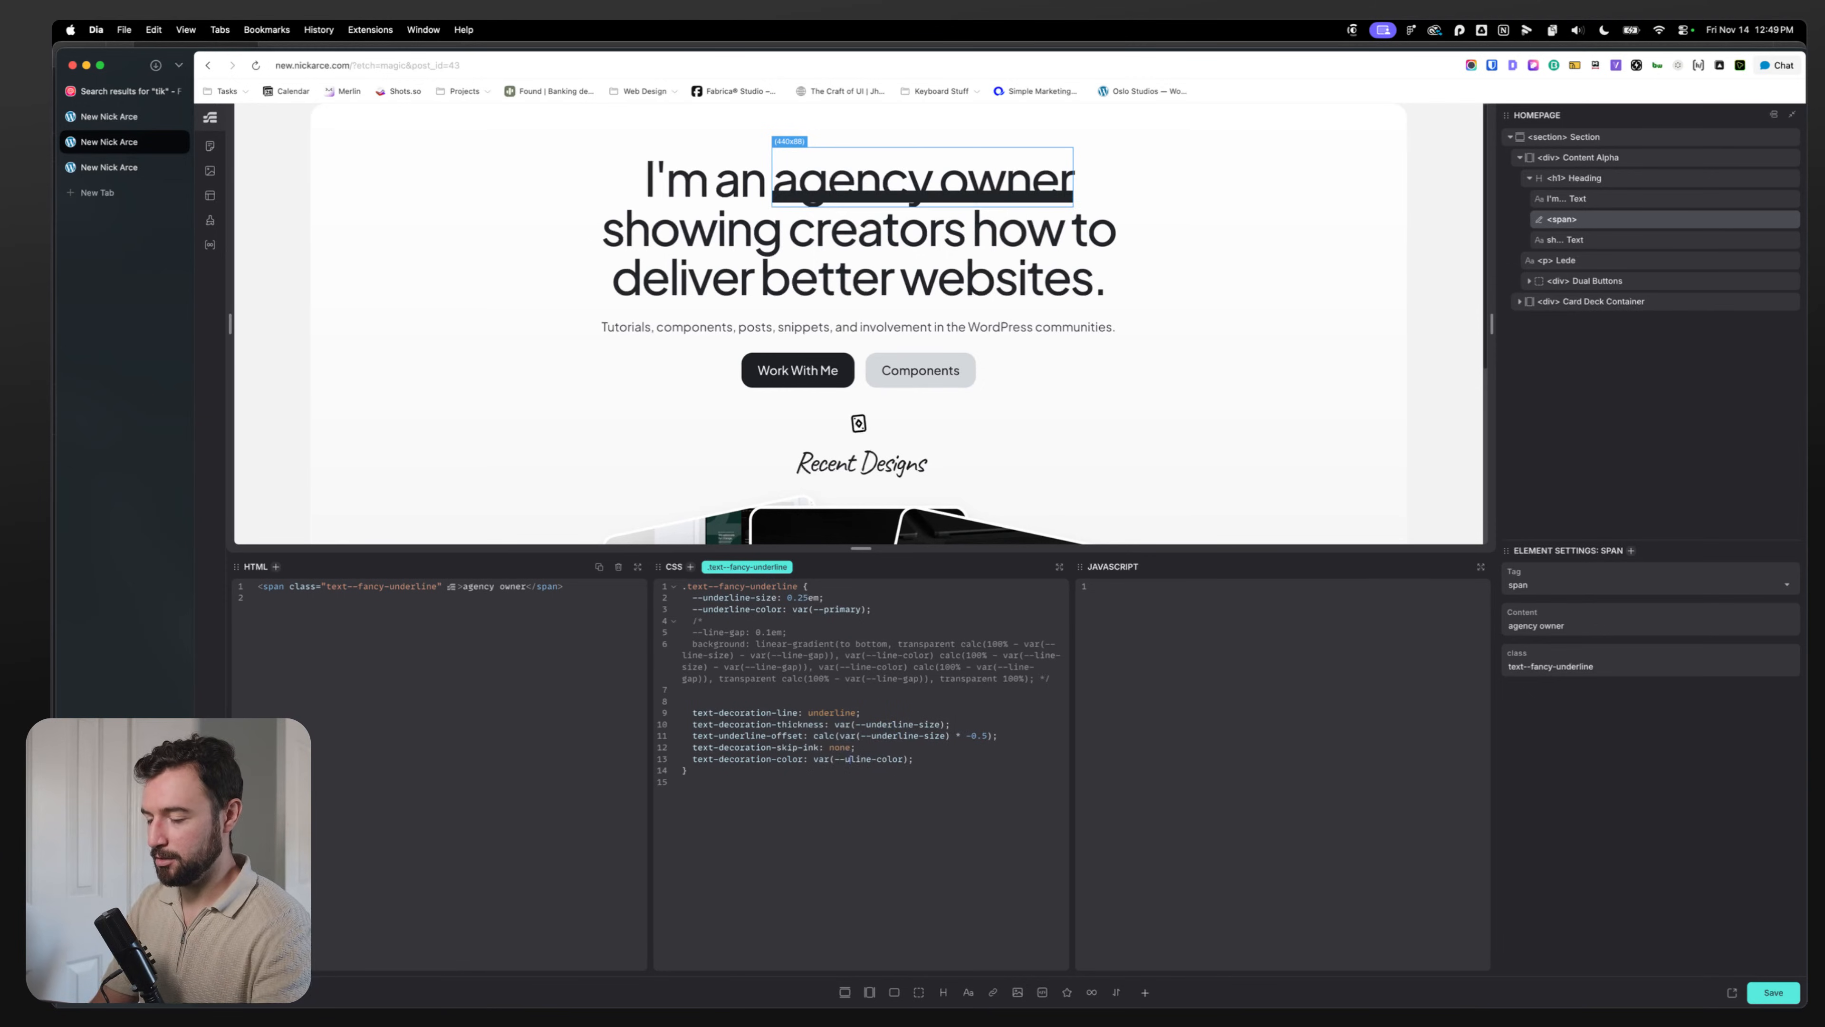
{"action": "type", "text": "under"}
{"action": "key", "text": "Escape"}
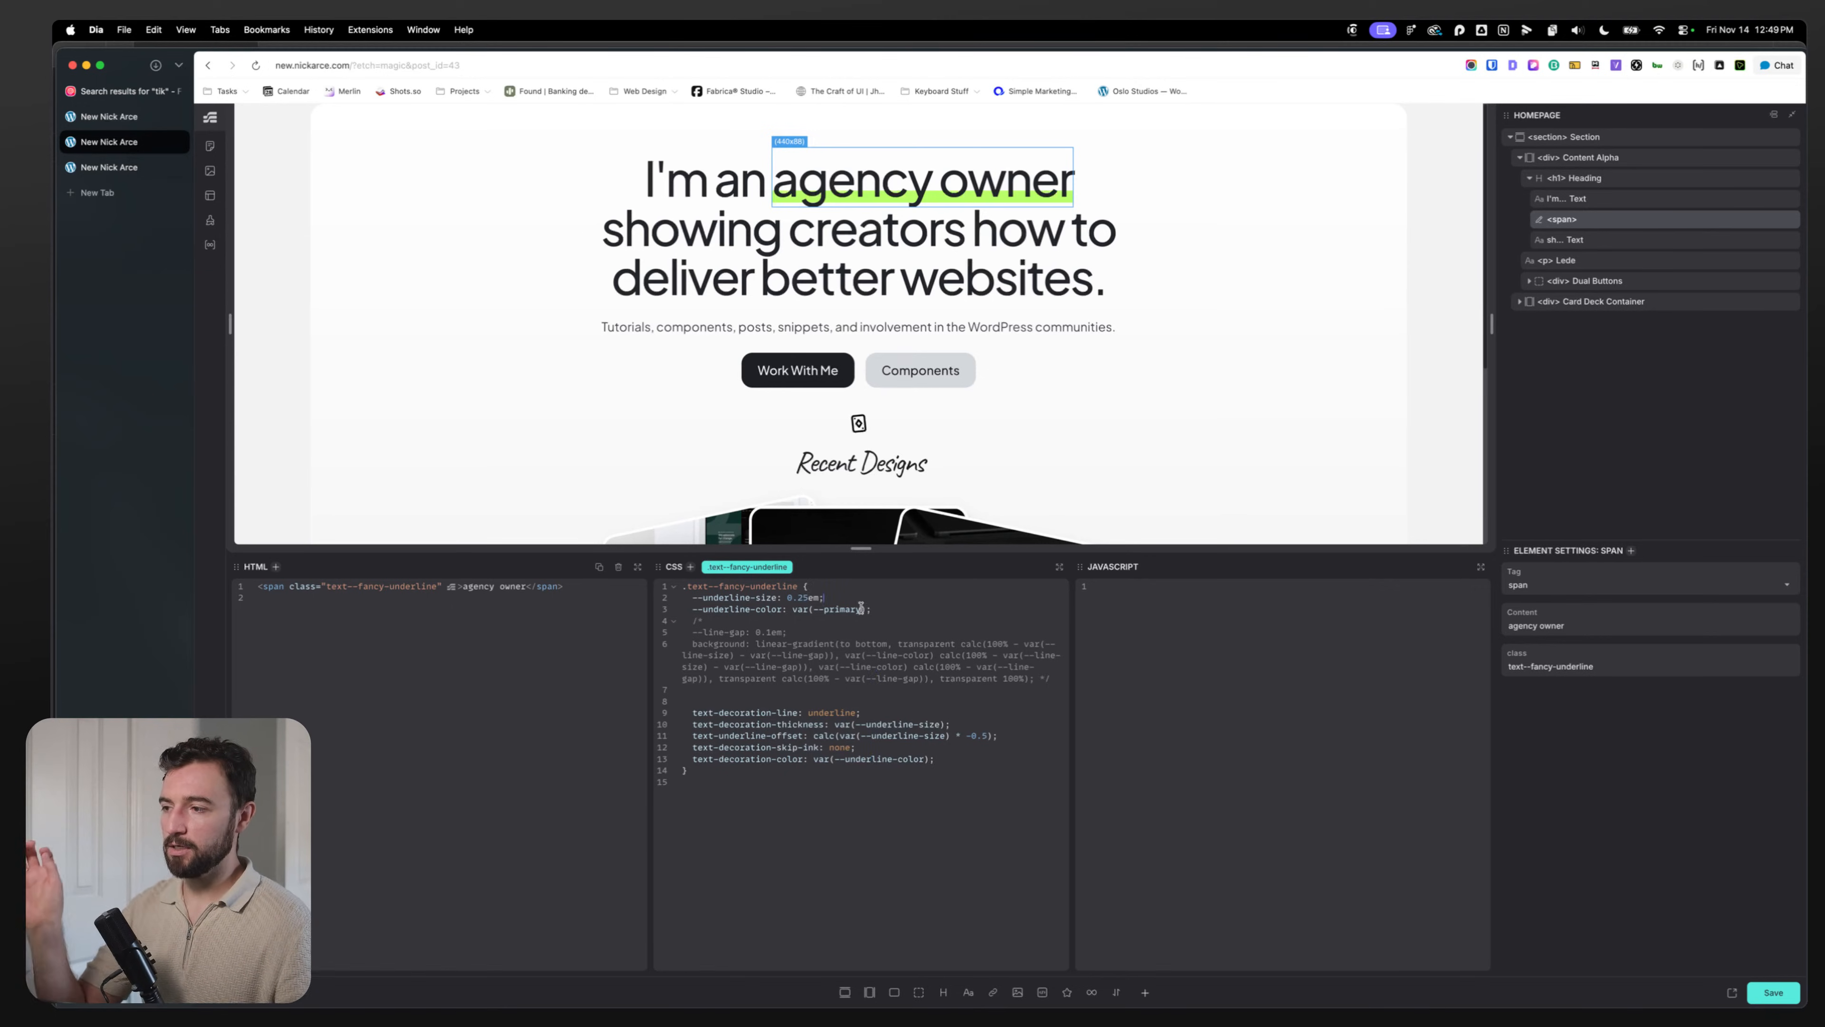
{"action": "left_click", "coordinate": [881, 611]}
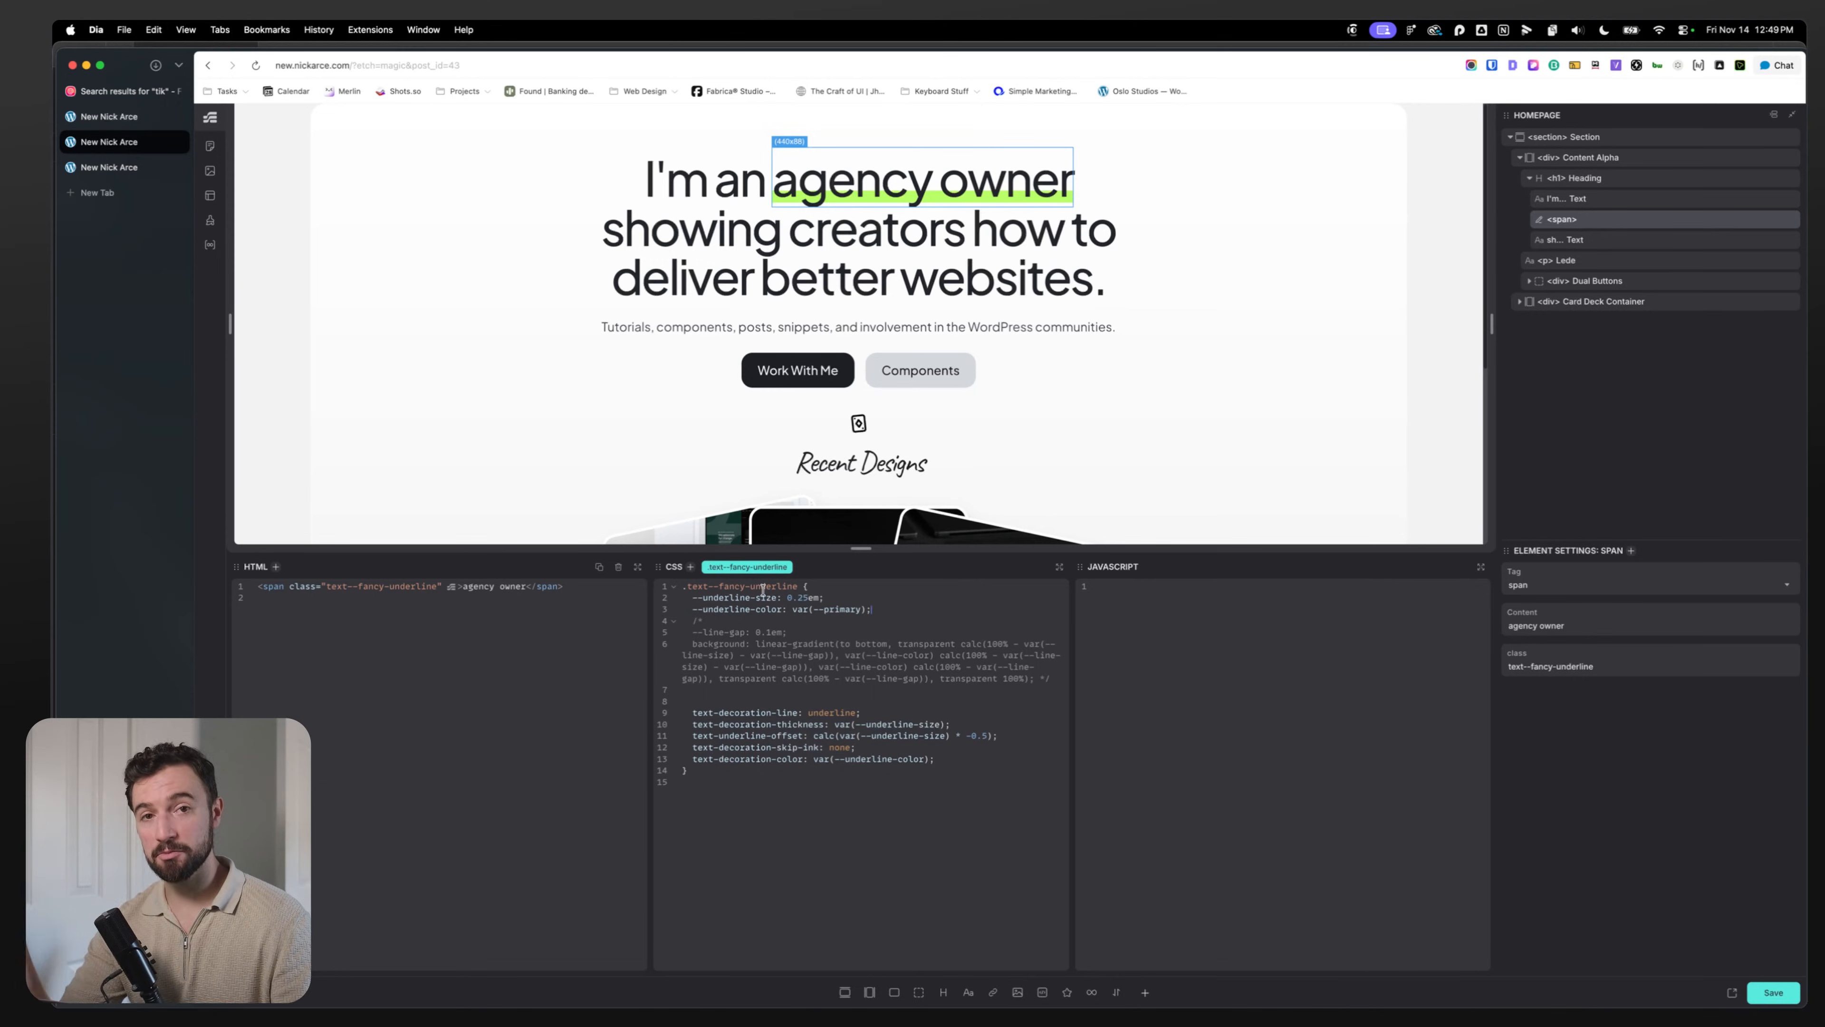
Step: Add var(--primary) as the fallback value for --underline-color in the text-decoration-color declaration
{"action": "left_click_drag", "start_coordinate": [686, 587], "coordinate": [811, 608]}
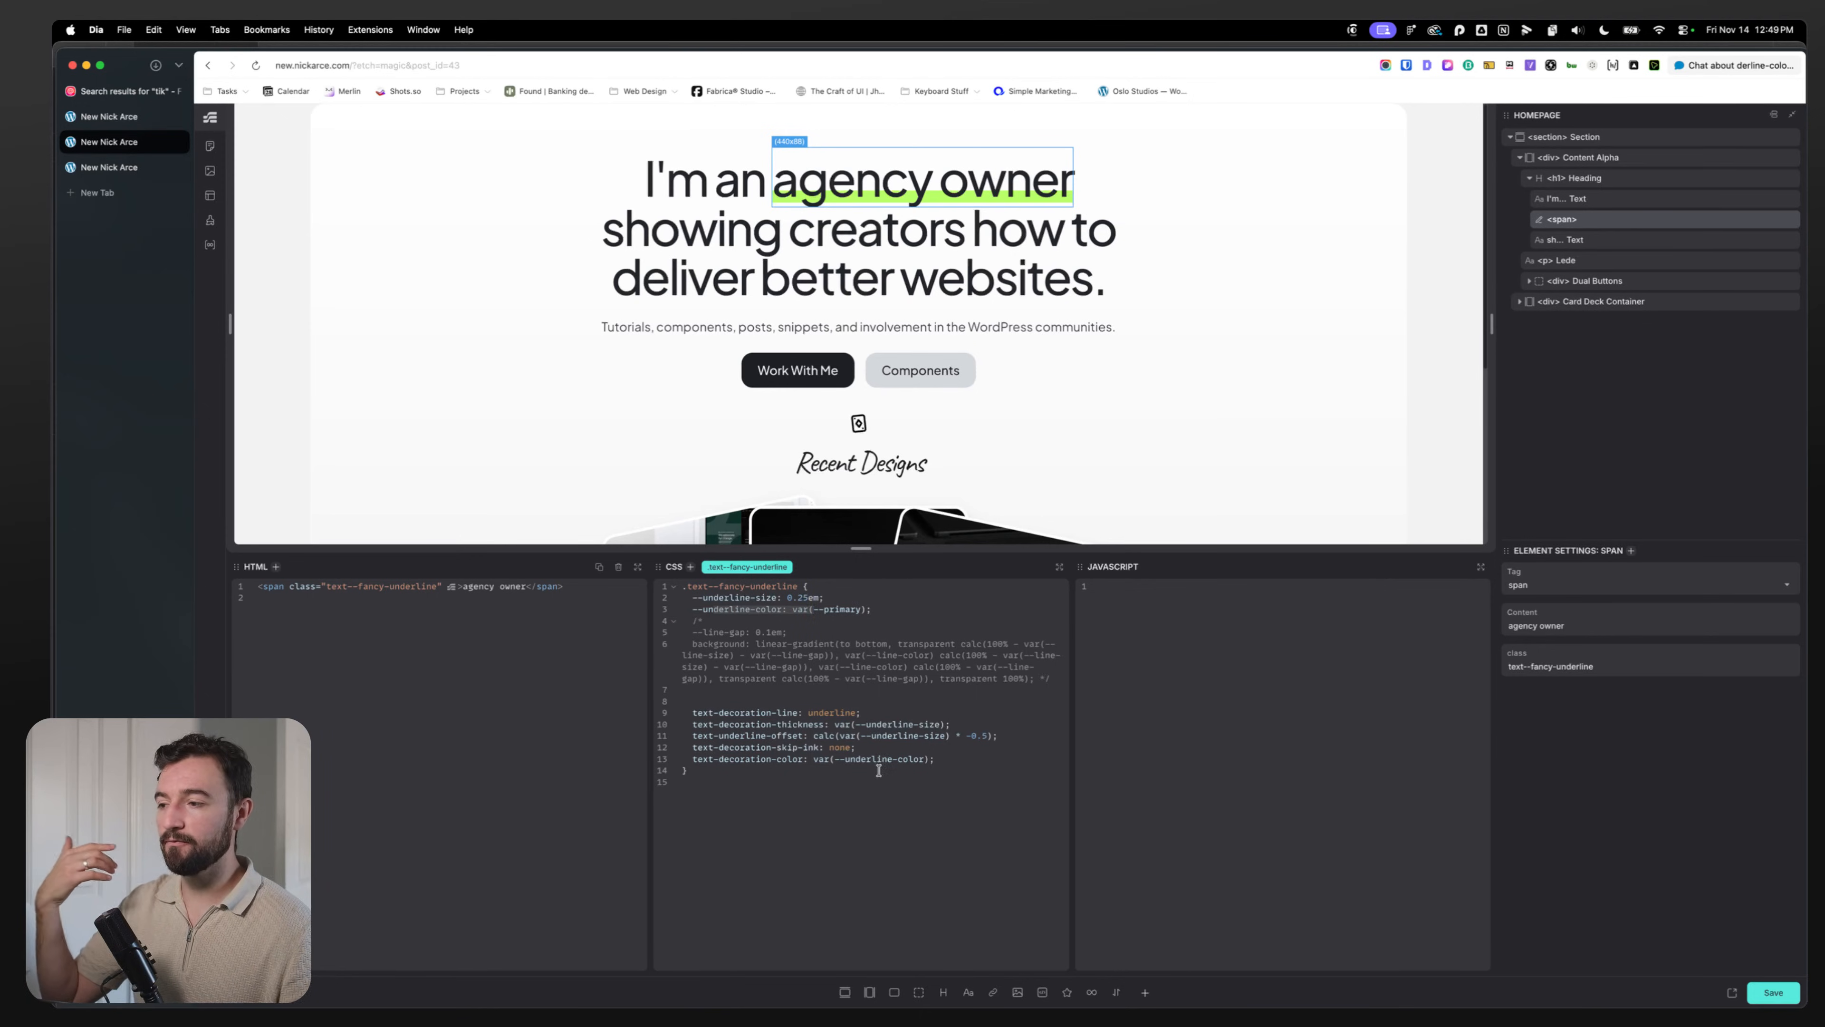
{"action": "left_click", "coordinate": [872, 609]}
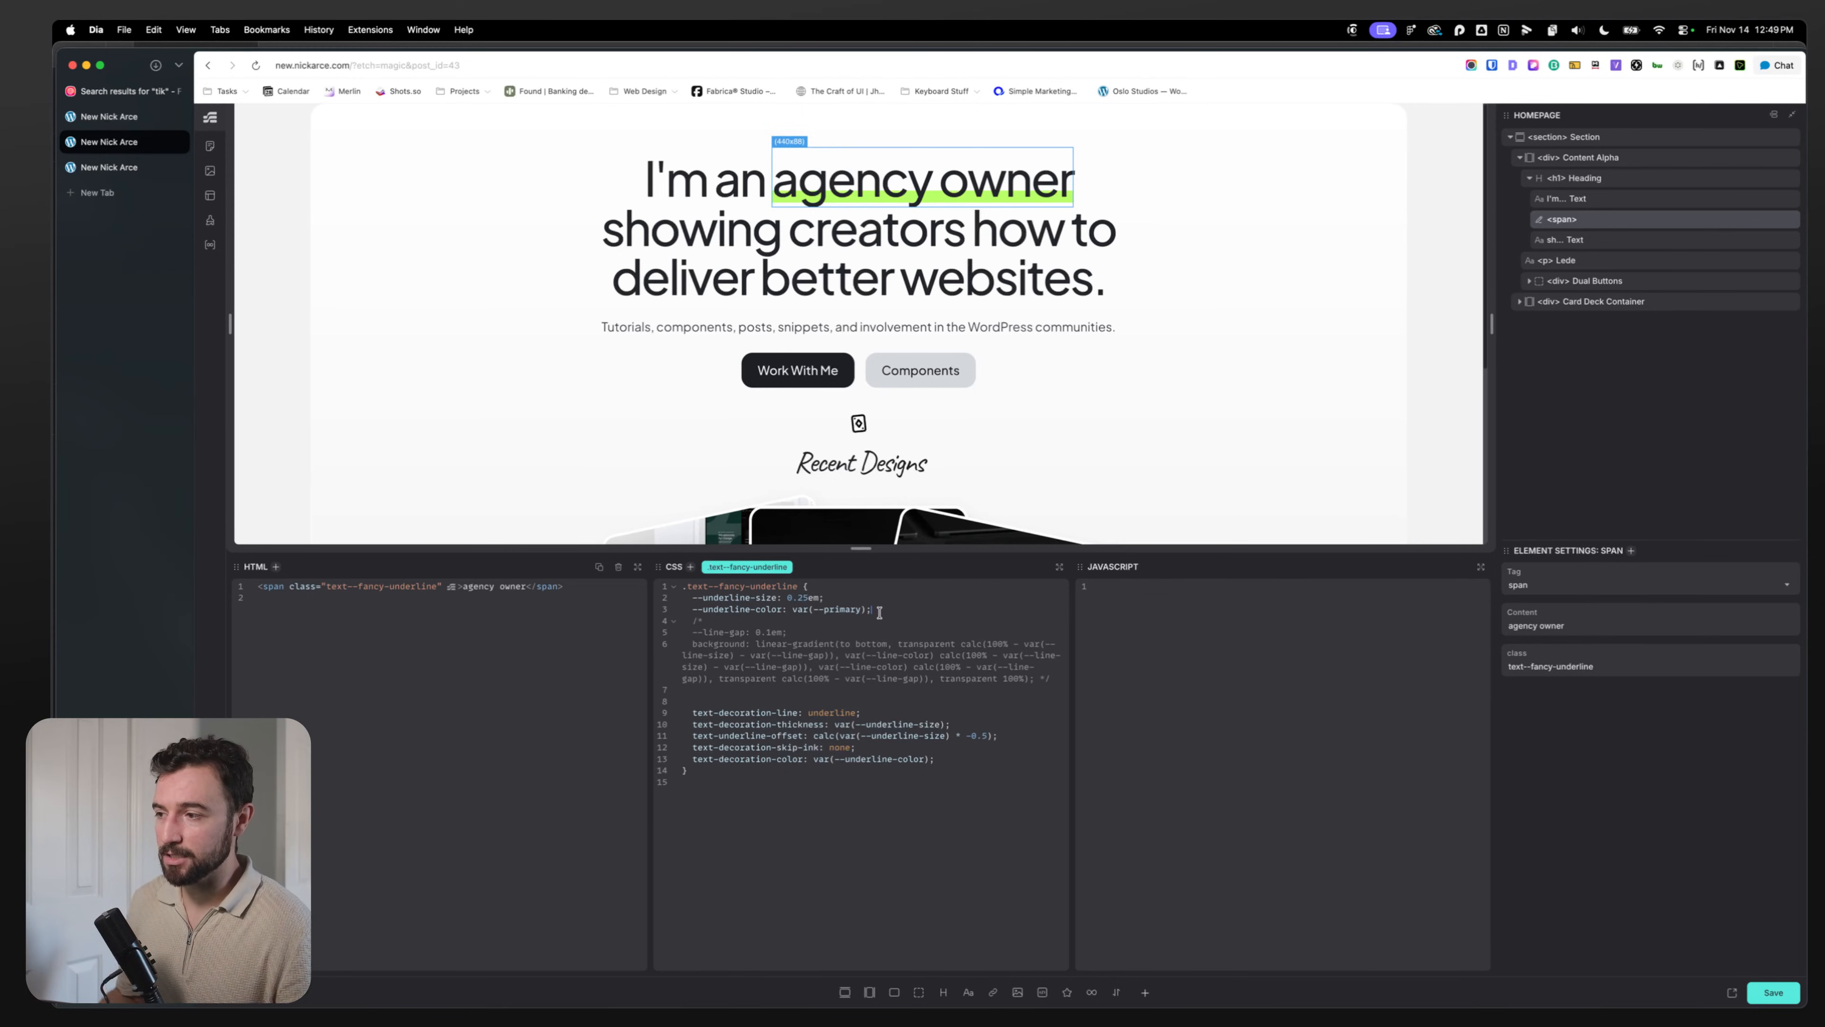
{"action": "left_click", "coordinate": [924, 762]}
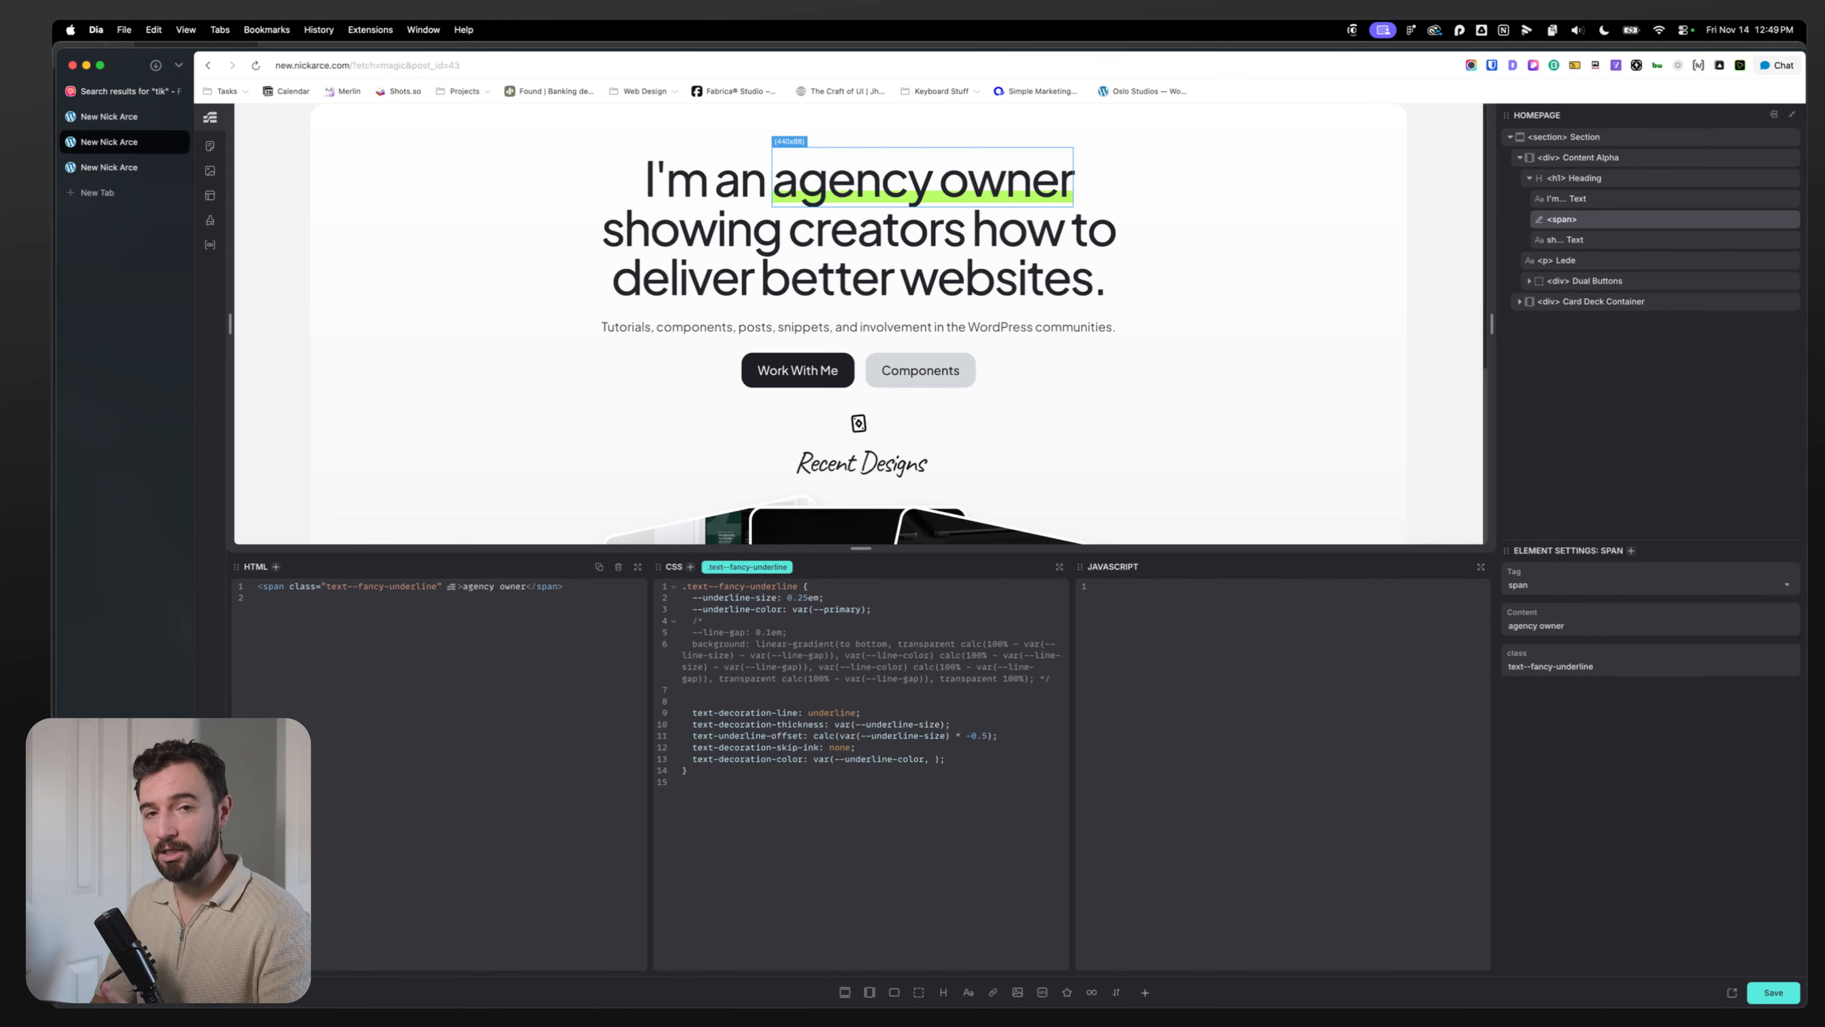
{"action": "type", "text": "var(--primary"}
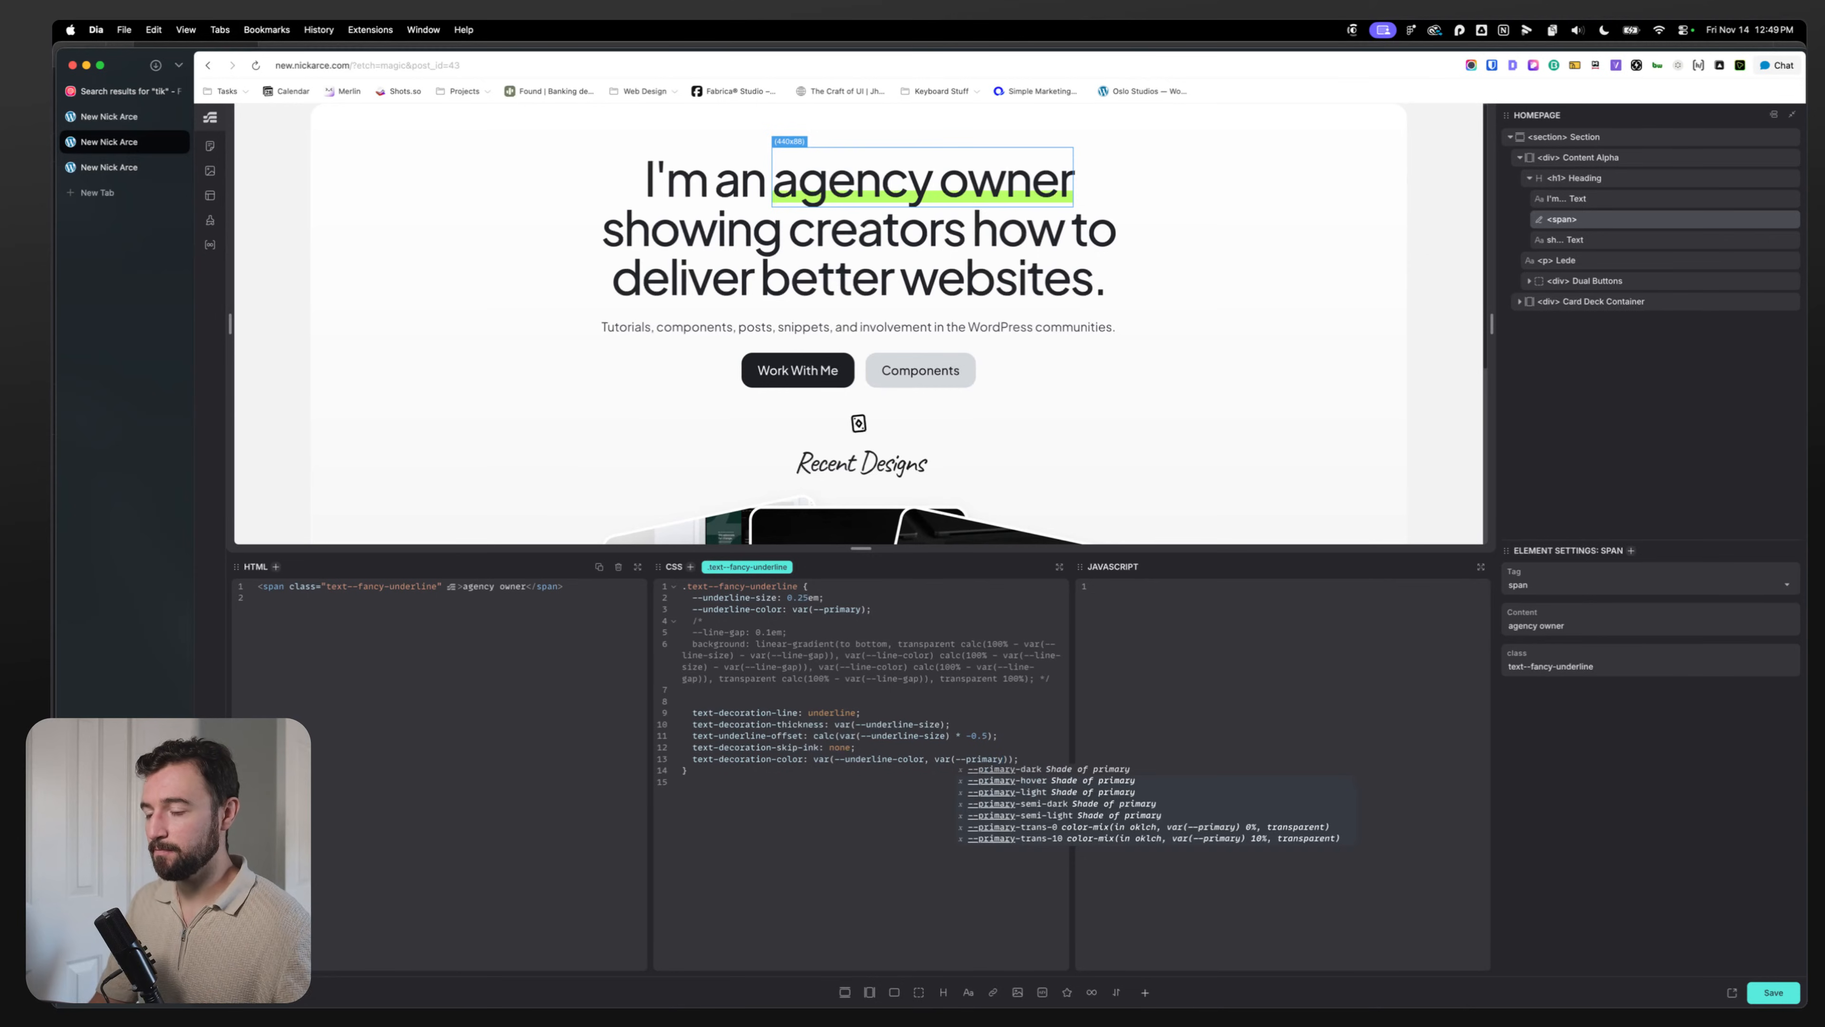
Step: Delete the --underline-color declaration from the .text--fancy-underline rule and save the page
{"action": "left_click_drag", "start_coordinate": [881, 611], "coordinate": [629, 612]}
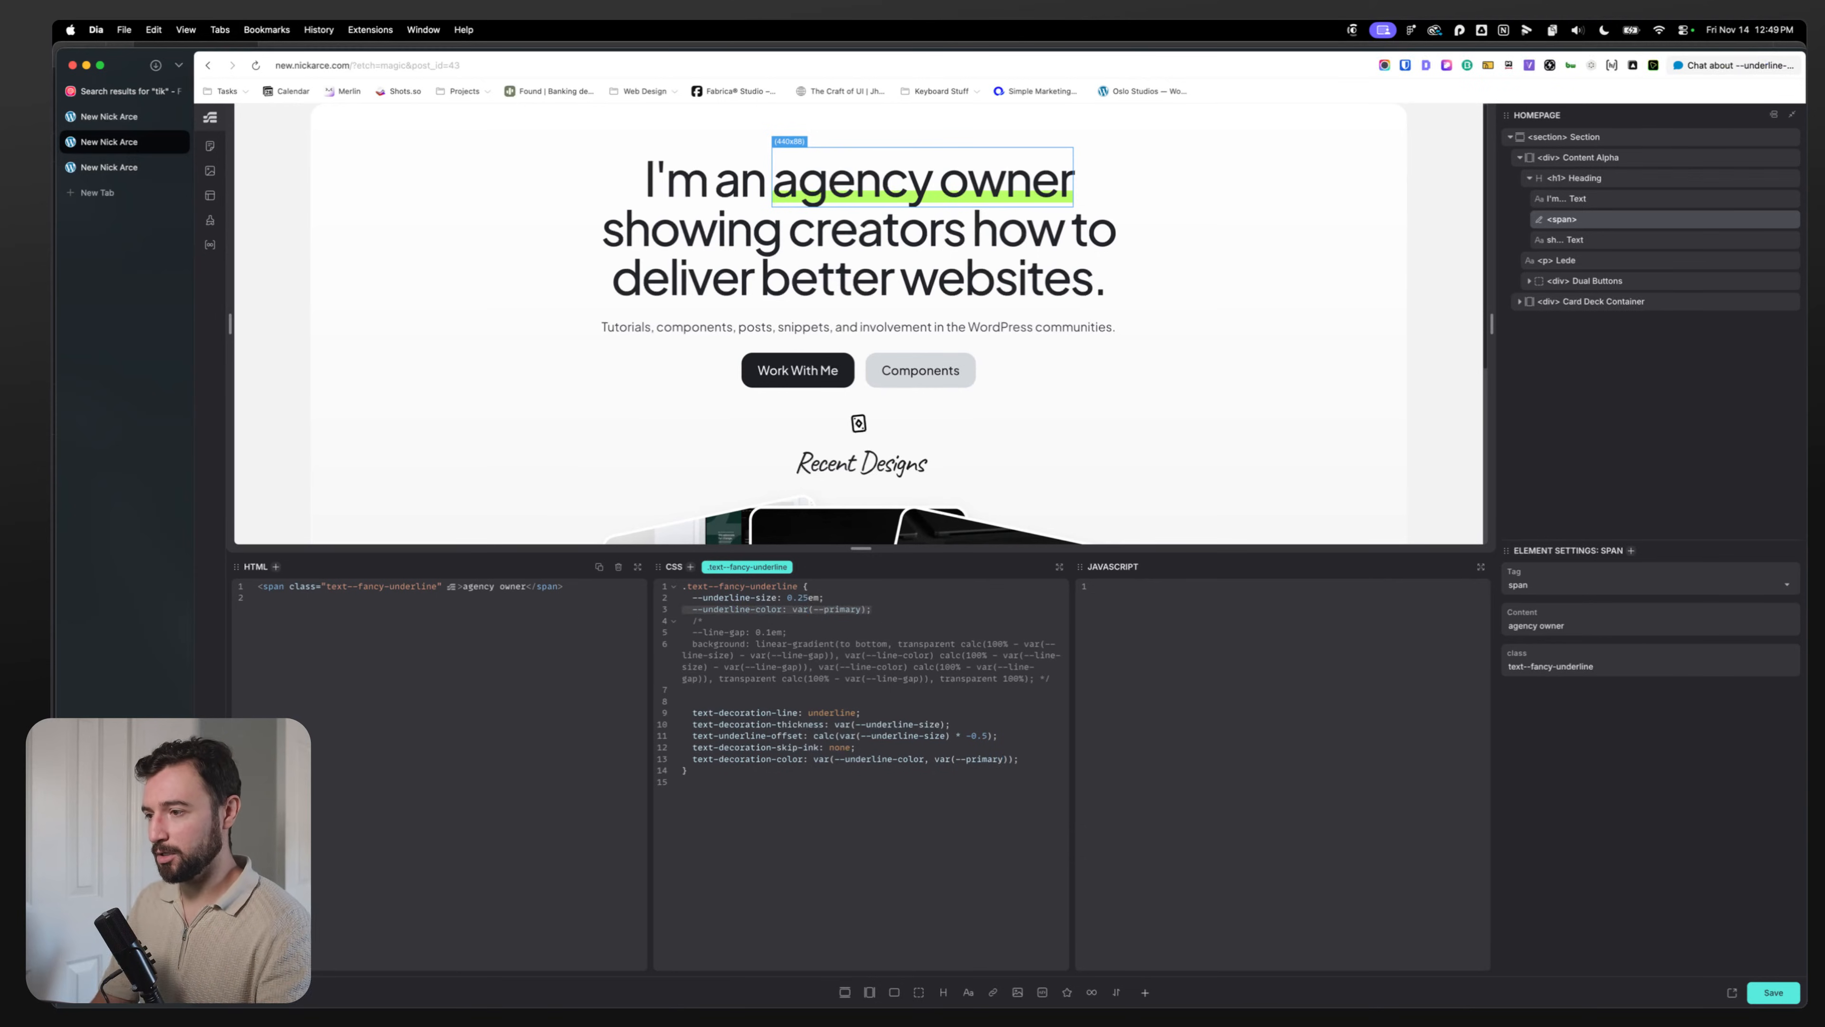
{"action": "key", "text": "BackSpace"}
{"action": "key", "text": "BackSpace"}
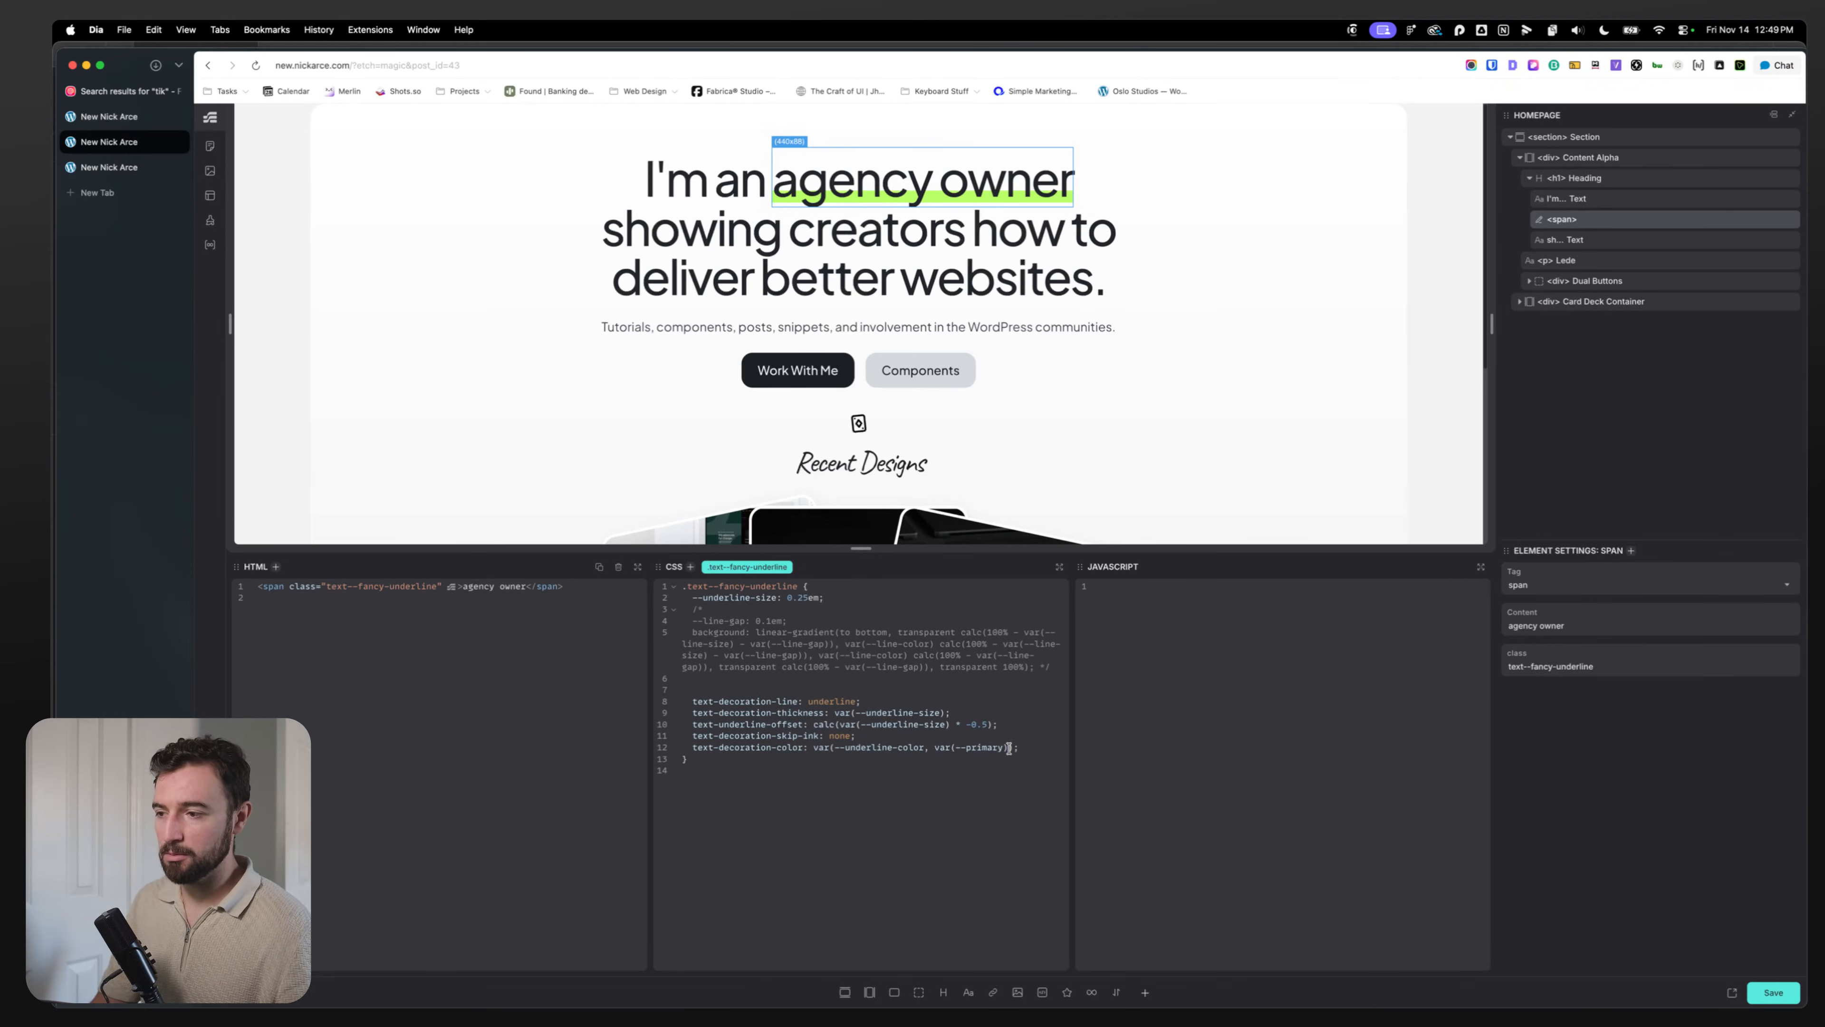
{"action": "left_click_drag", "start_coordinate": [1009, 747], "coordinate": [934, 747]}
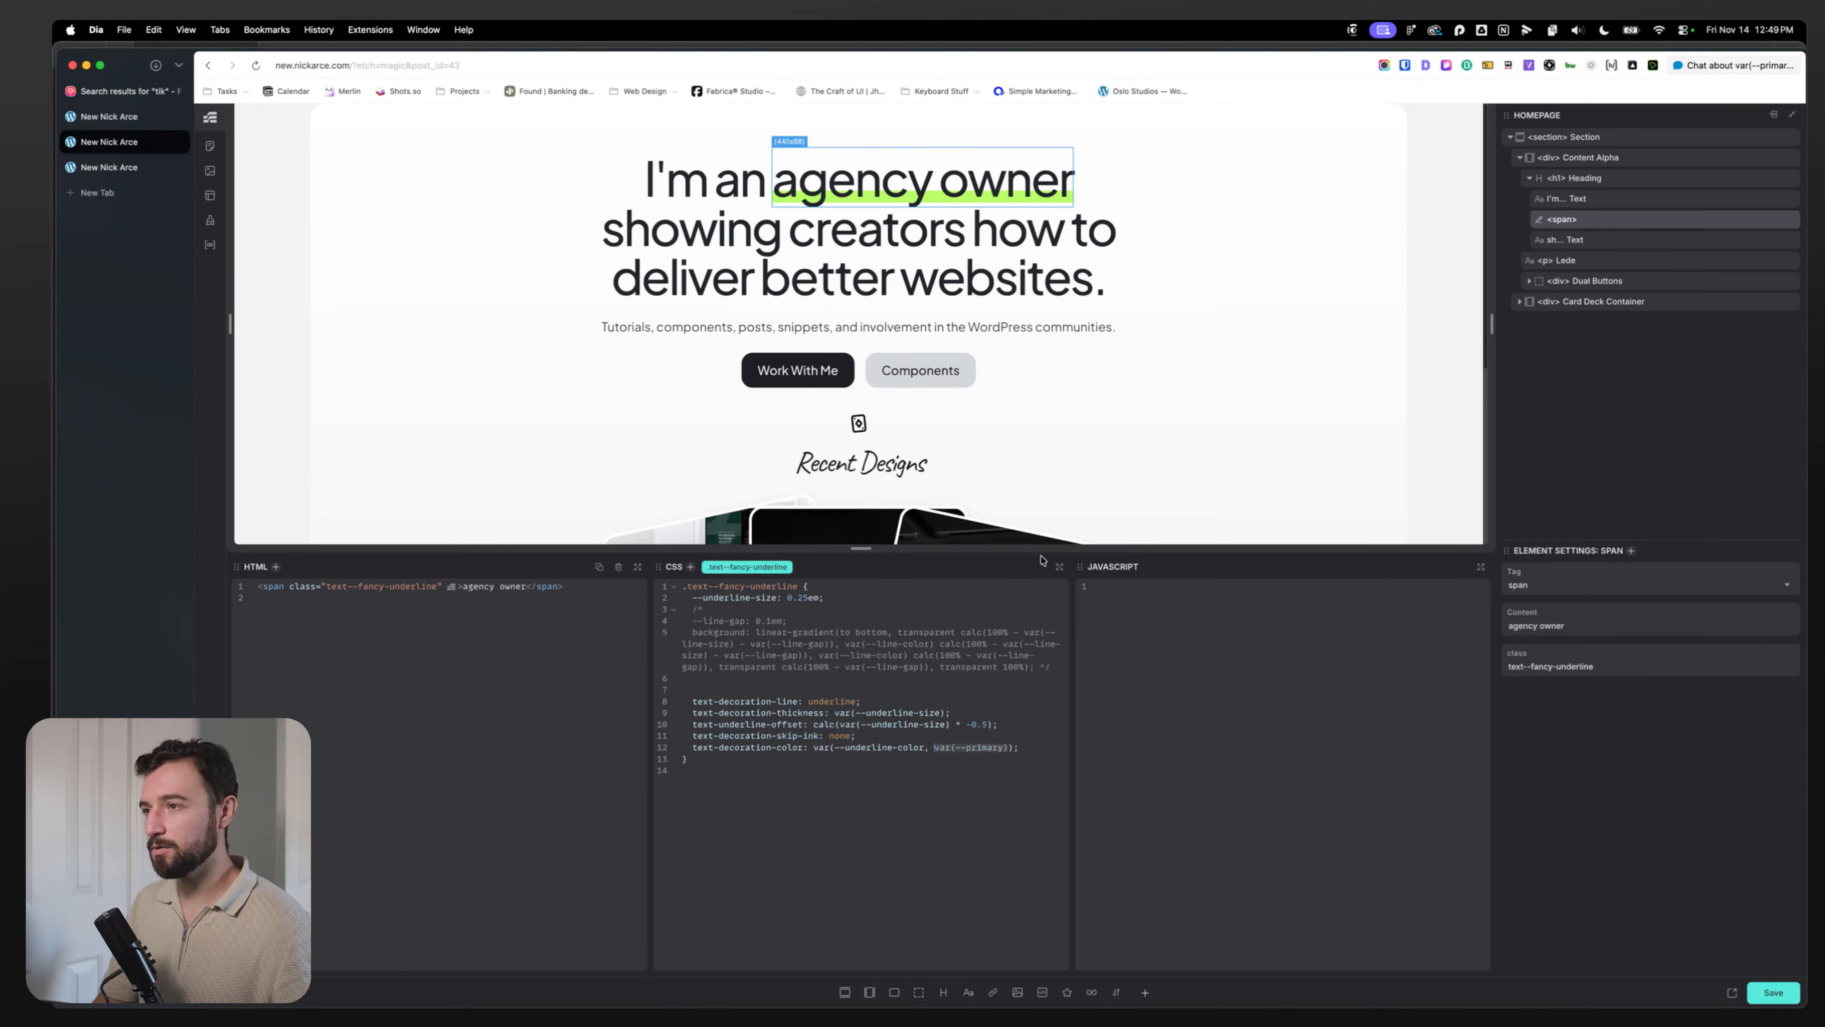
{"action": "left_click", "coordinate": [1773, 992]}
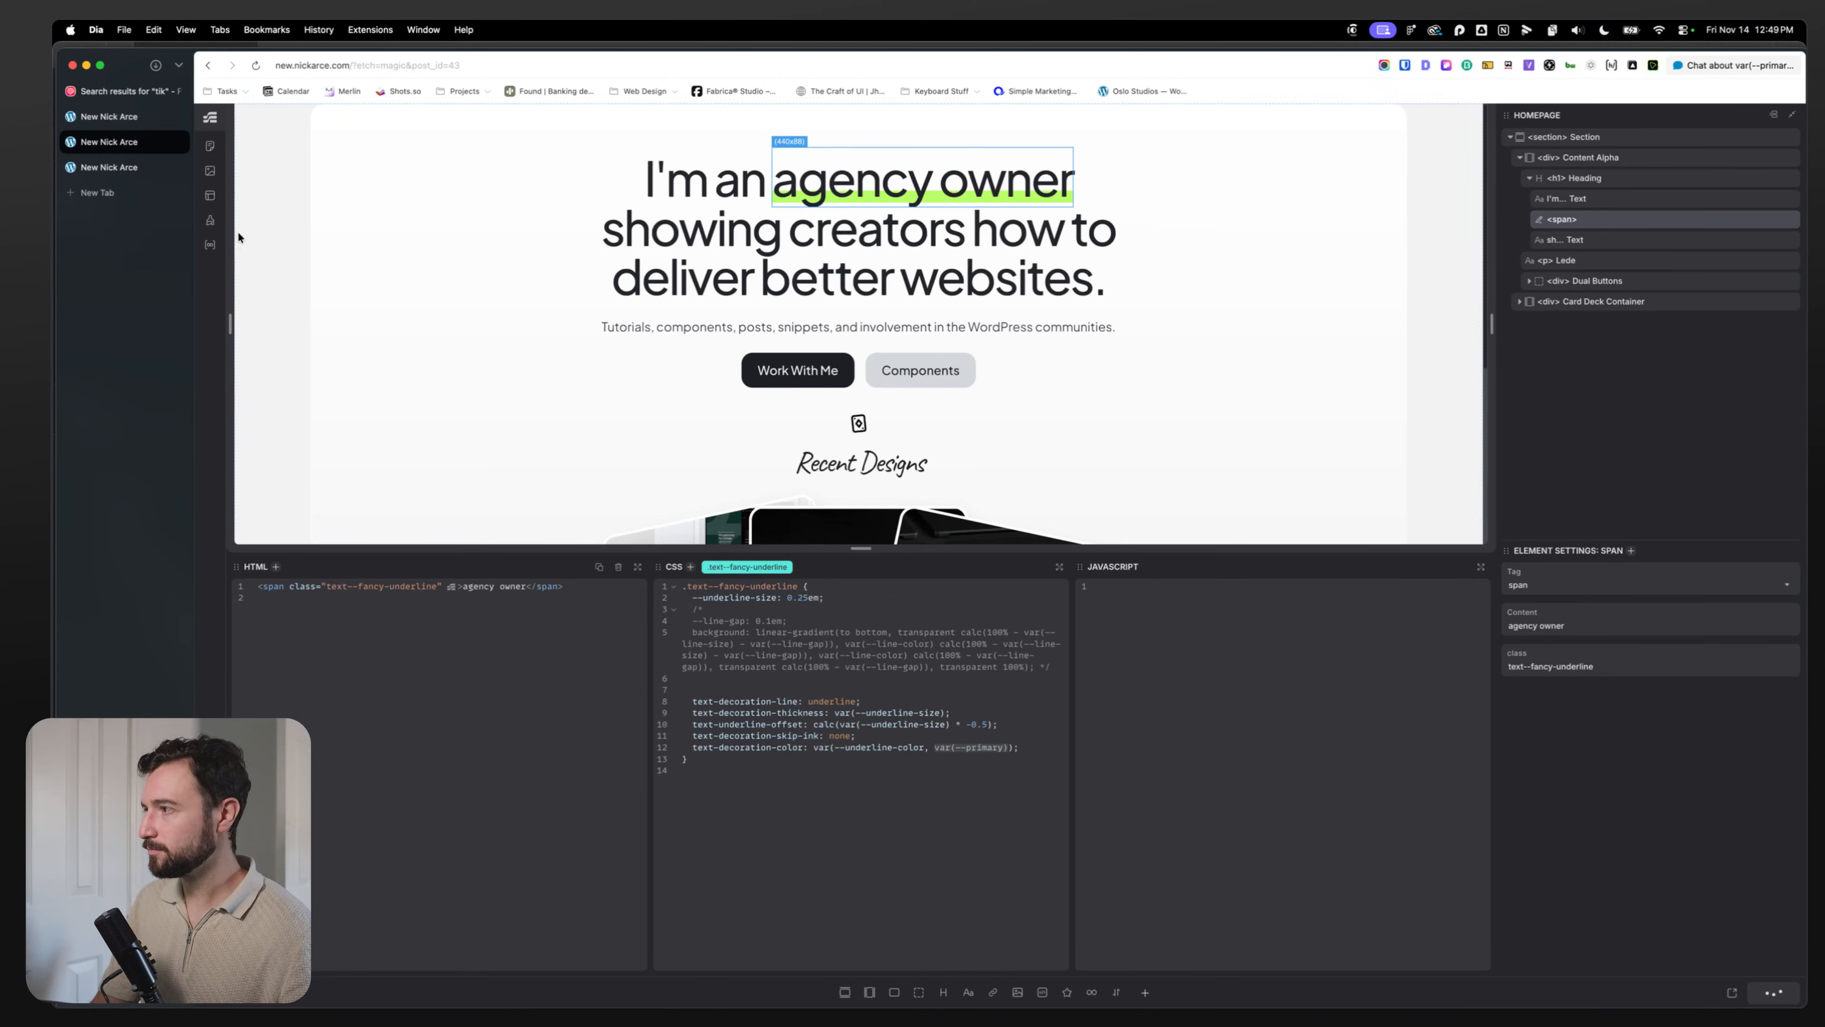
Step: Switch to the home page tab, inspect the hero heading and select its parent content-alpha container in the developer tools
{"action": "left_click", "coordinate": [115, 167]}
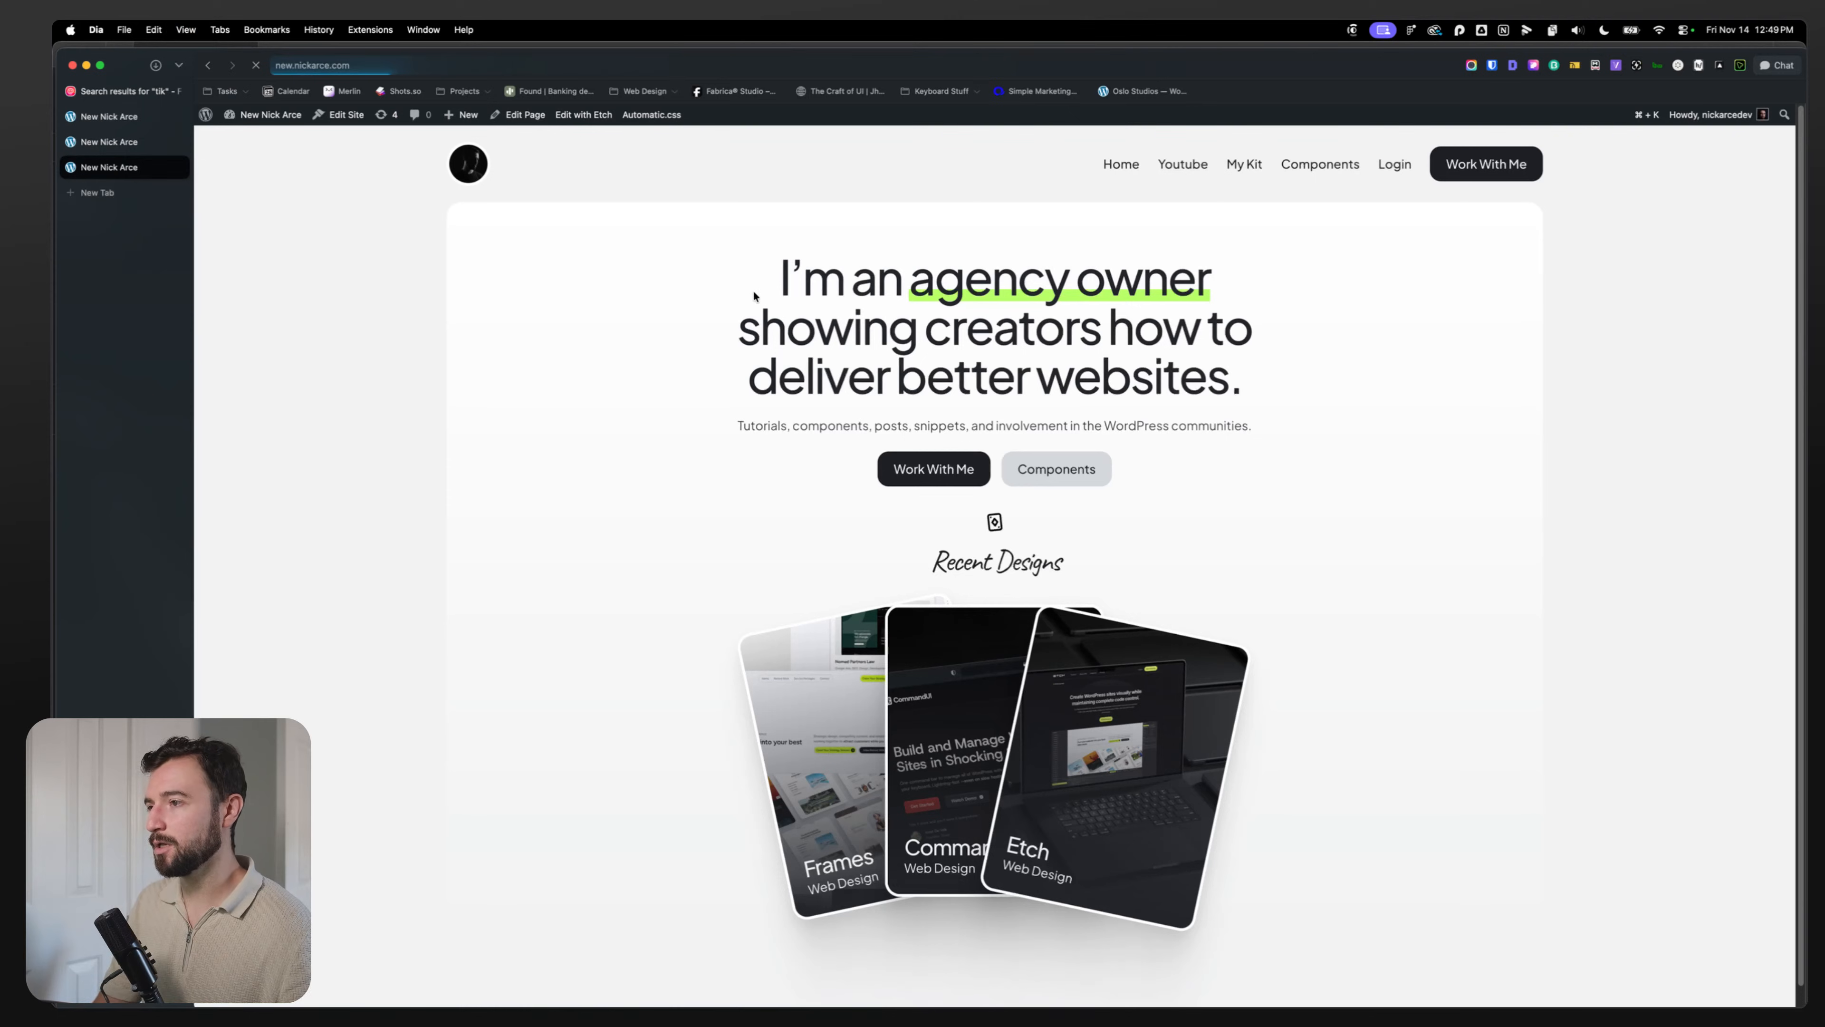
{"action": "right_click", "coordinate": [731, 286]}
{"action": "left_click", "coordinate": [754, 532]}
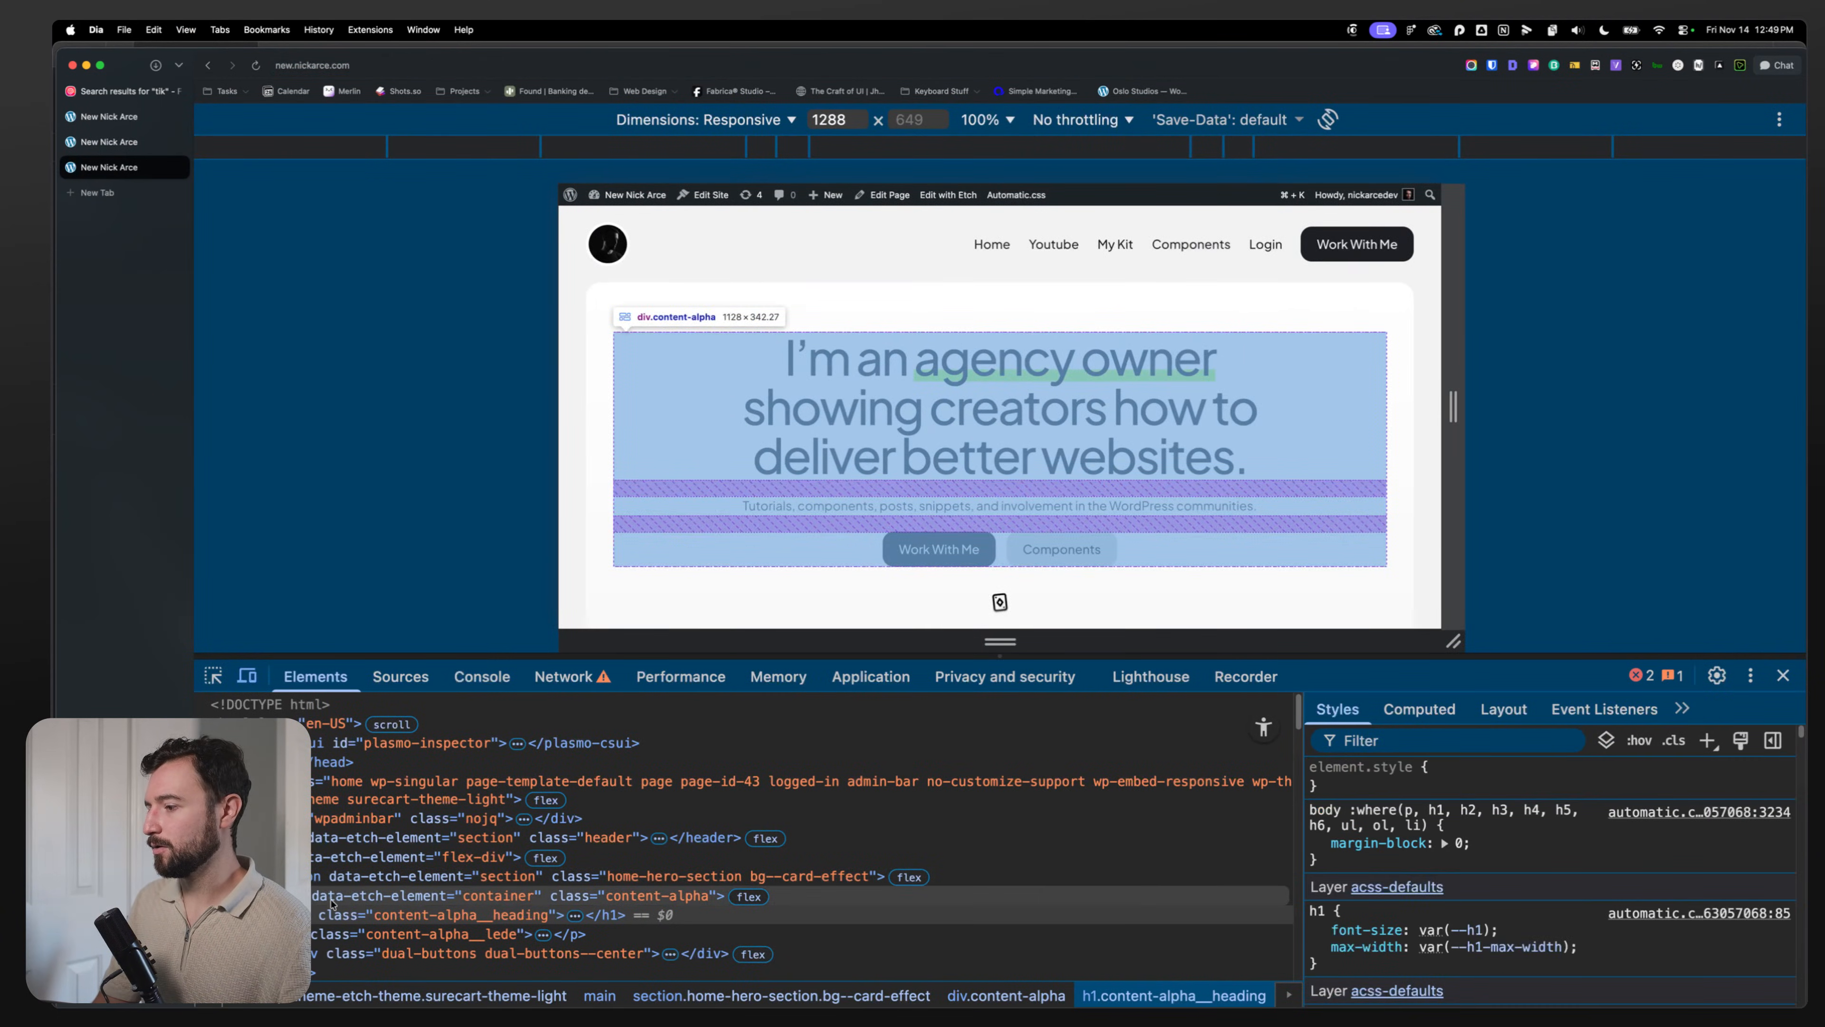
{"action": "left_click", "coordinate": [632, 898]}
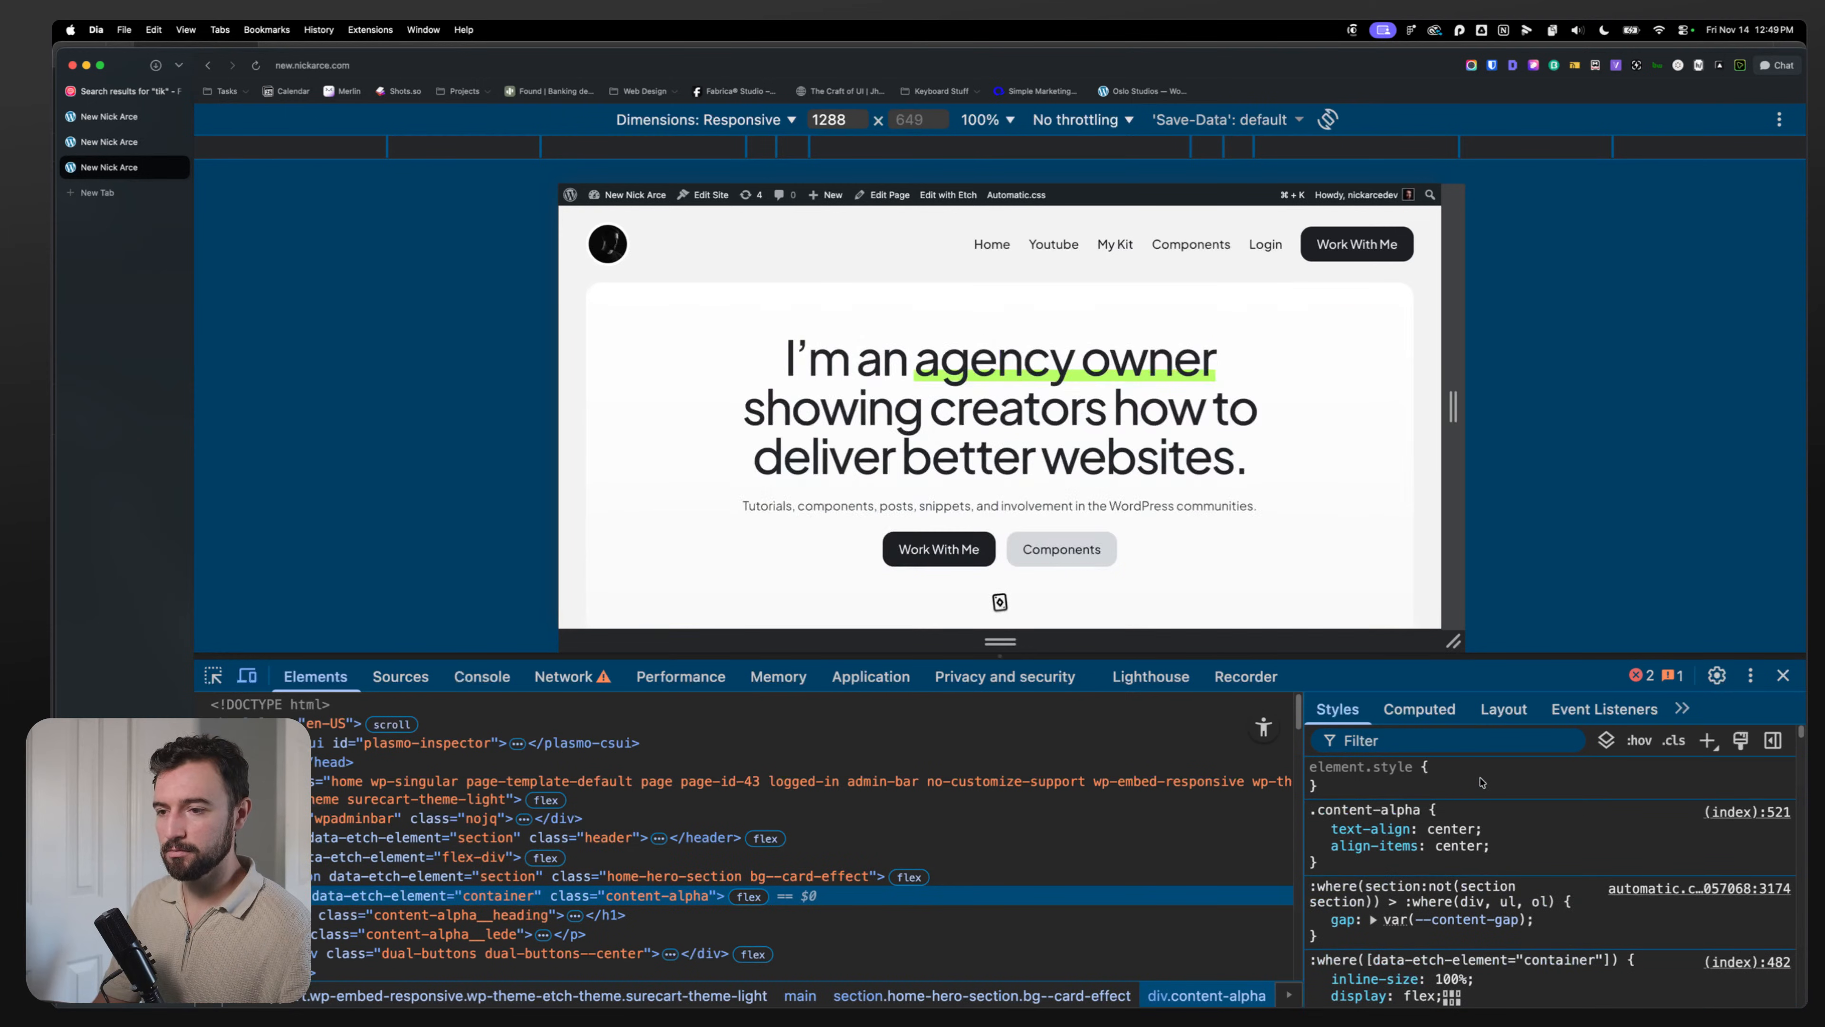
Step: Add --underline-color: red to the content-alpha container's element.style
{"action": "left_click", "coordinate": [1486, 785]}
{"action": "type", "text": "--"}
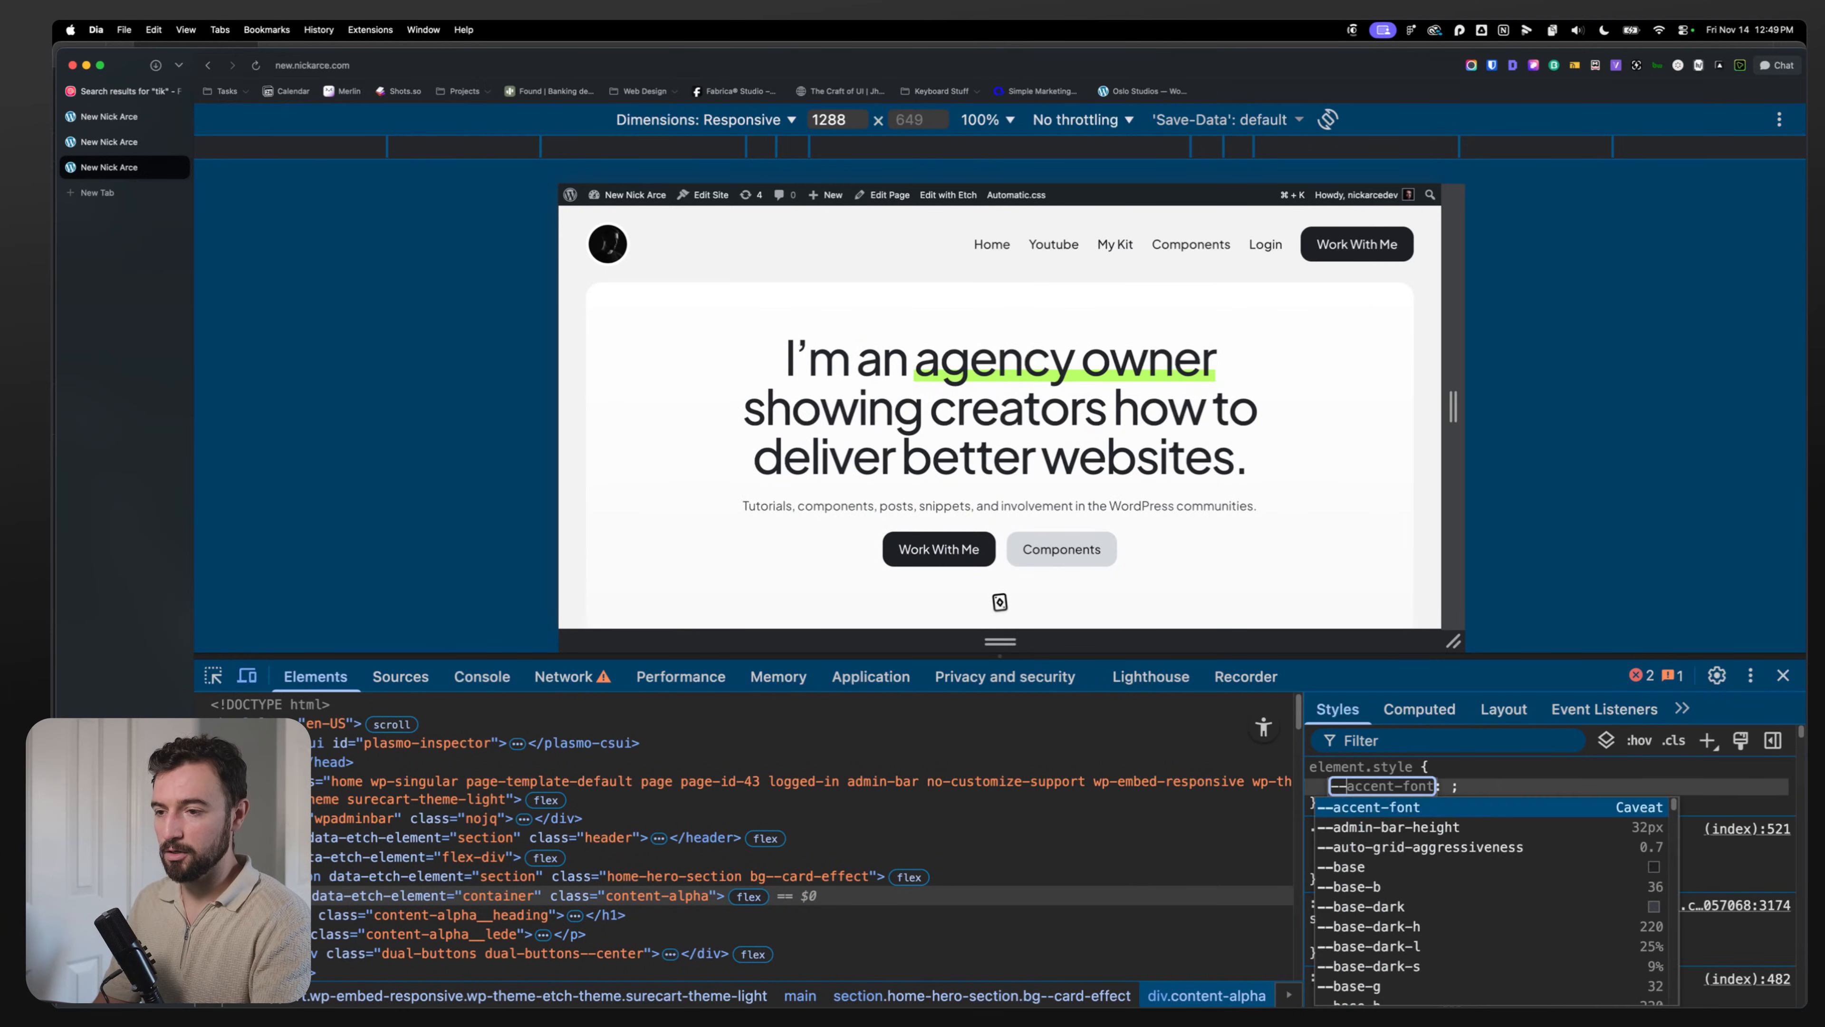
{"action": "type", "text": "underline-color"}
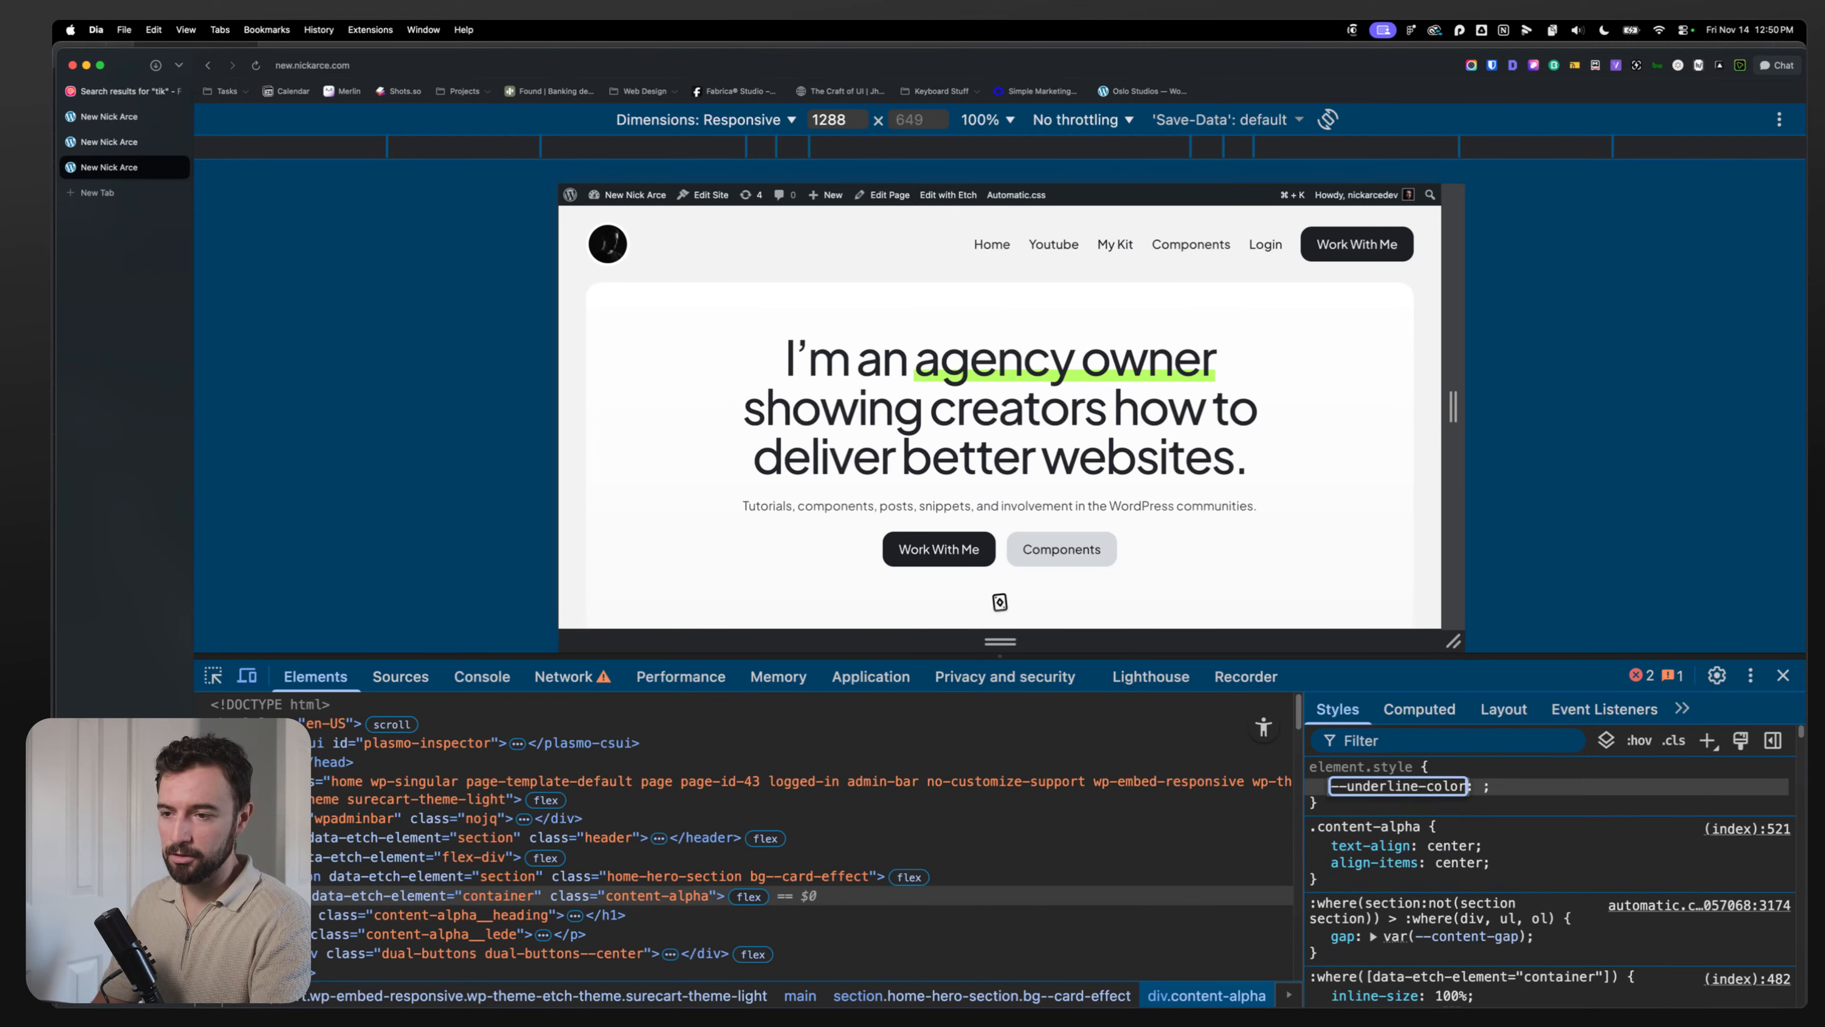
{"action": "key", "text": "Tab"}
{"action": "type", "text": "red"}
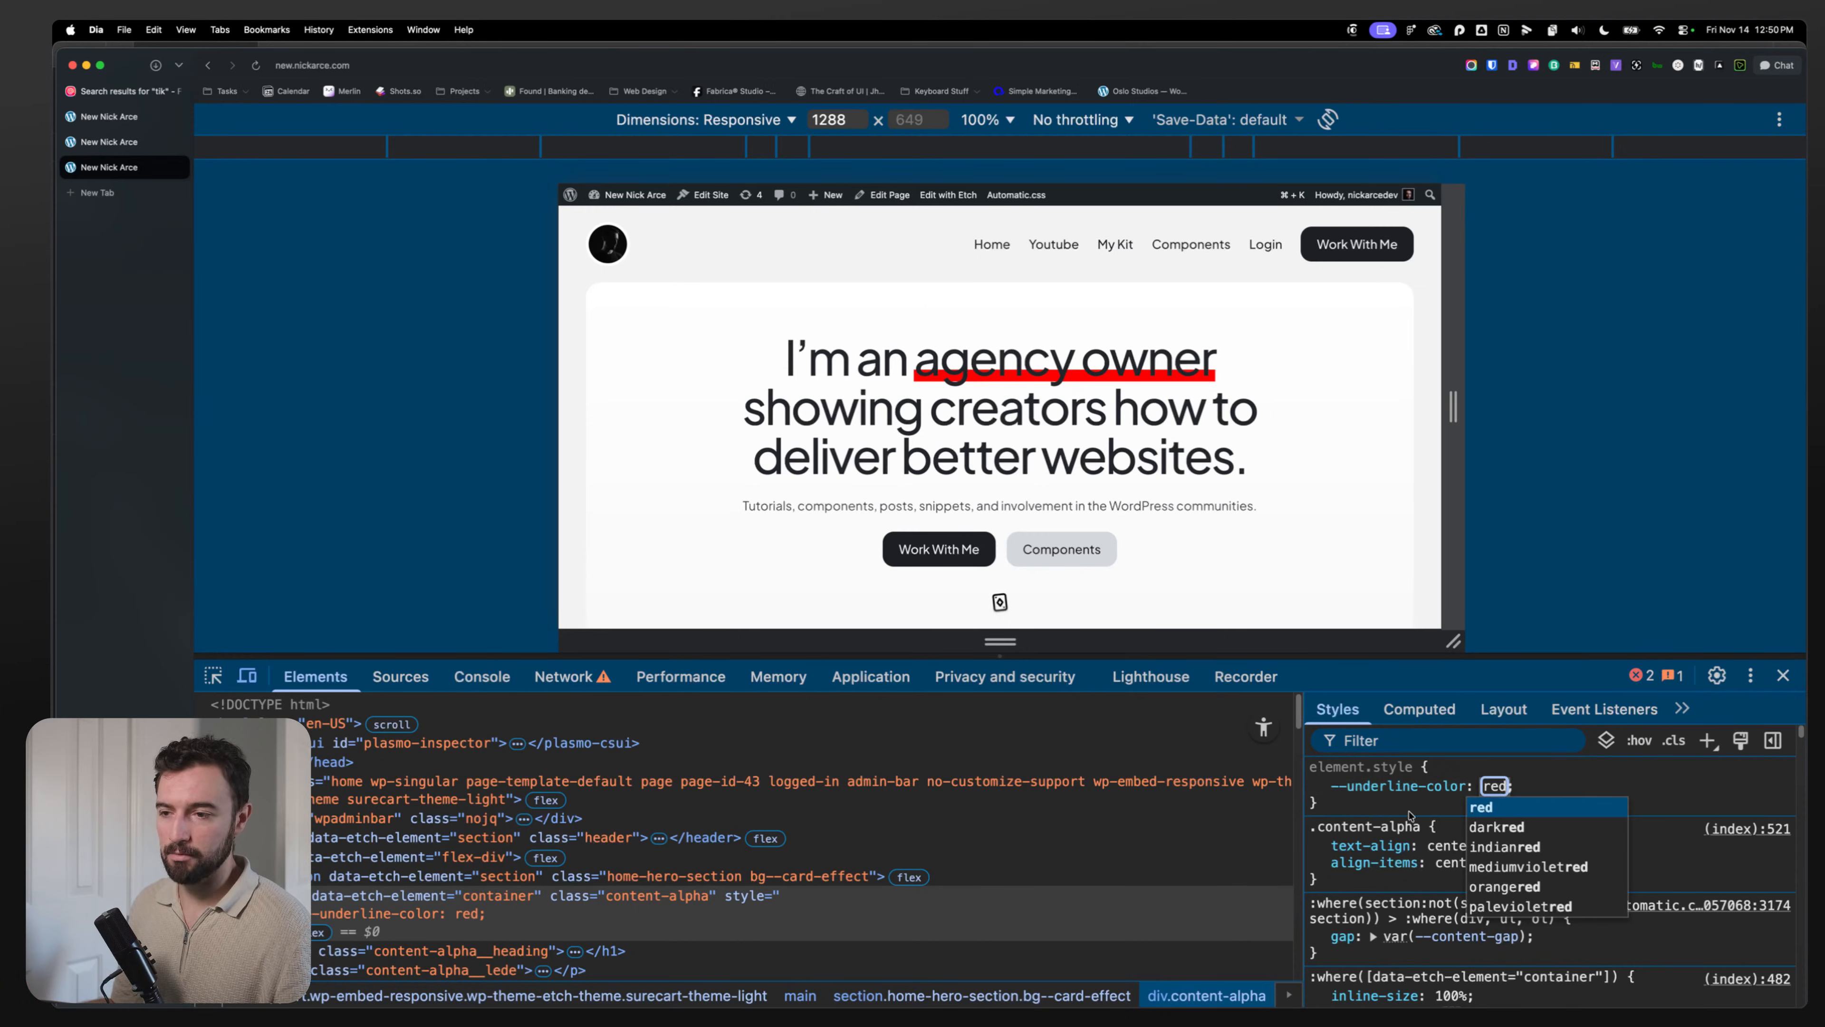
{"action": "key", "text": "Return"}
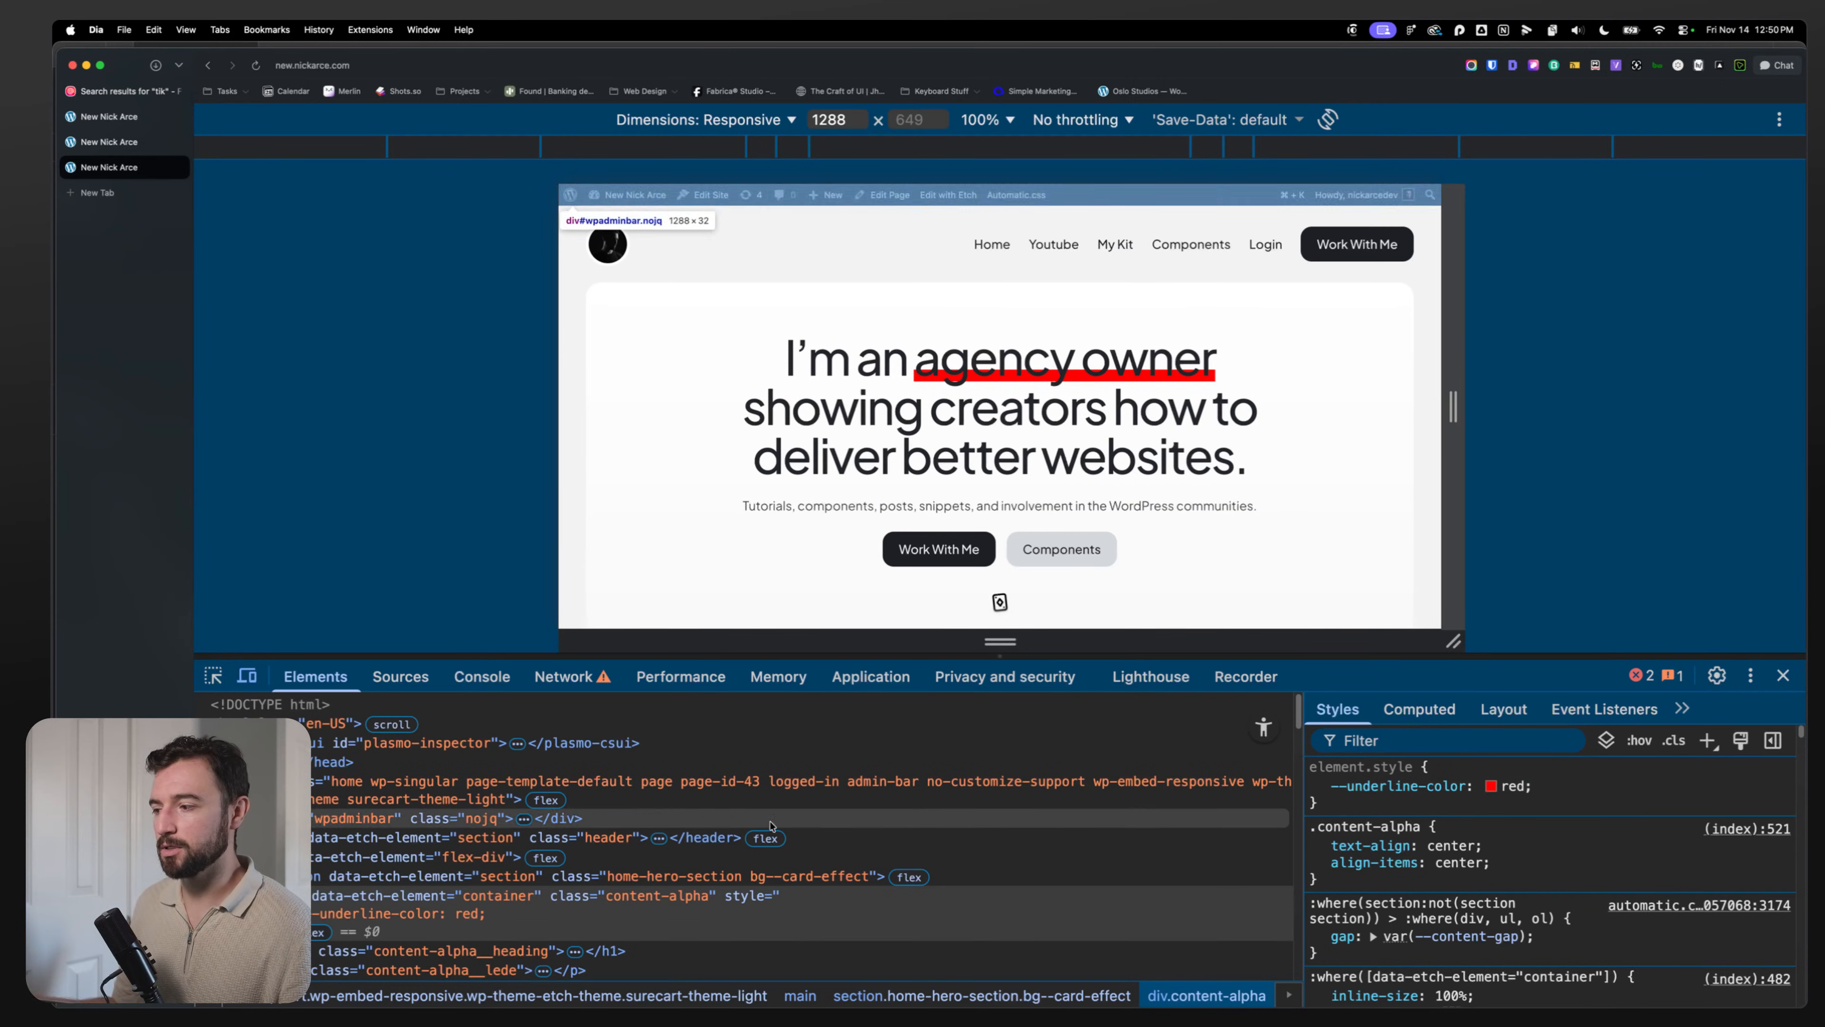
Step: Expand the heading to show its span, reselect the content-alpha container, and toggle its --underline-color declaration off and on to compare the underline
{"action": "scroll", "coordinate": [437, 872], "scroll_direction": "down", "scroll_amount": 3}
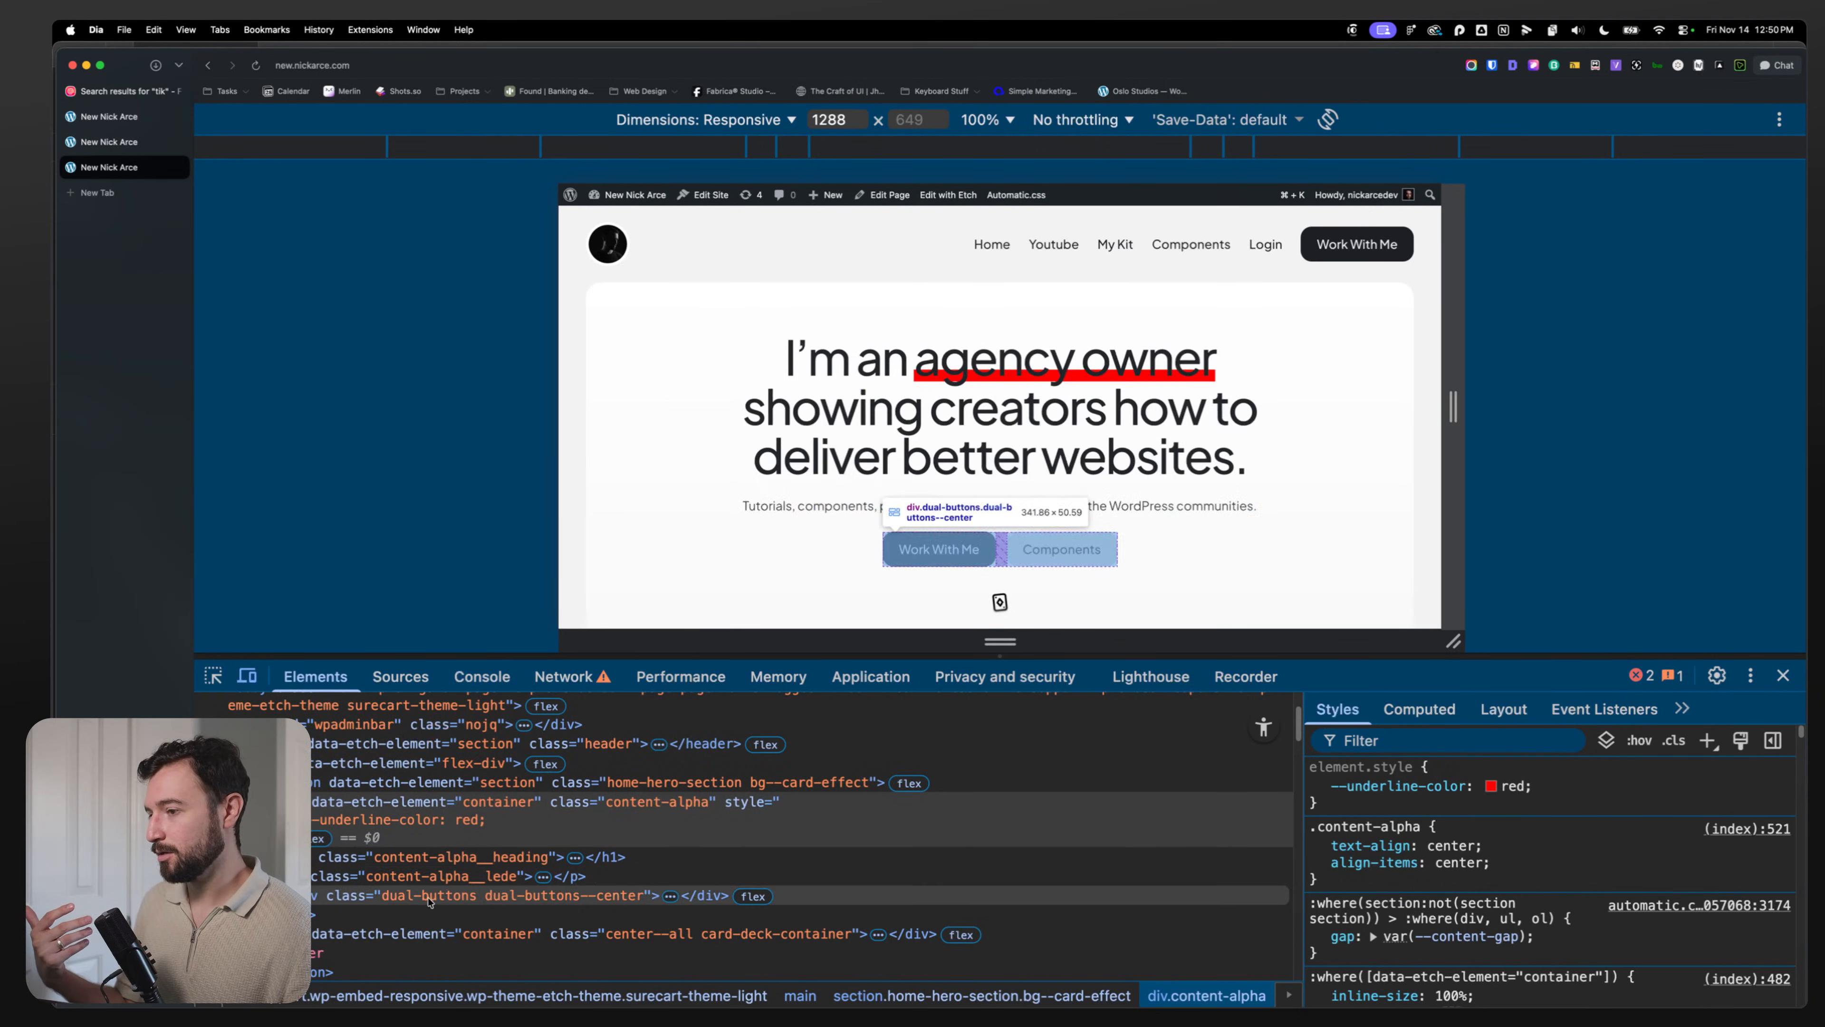
{"action": "left_click", "coordinate": [298, 857]}
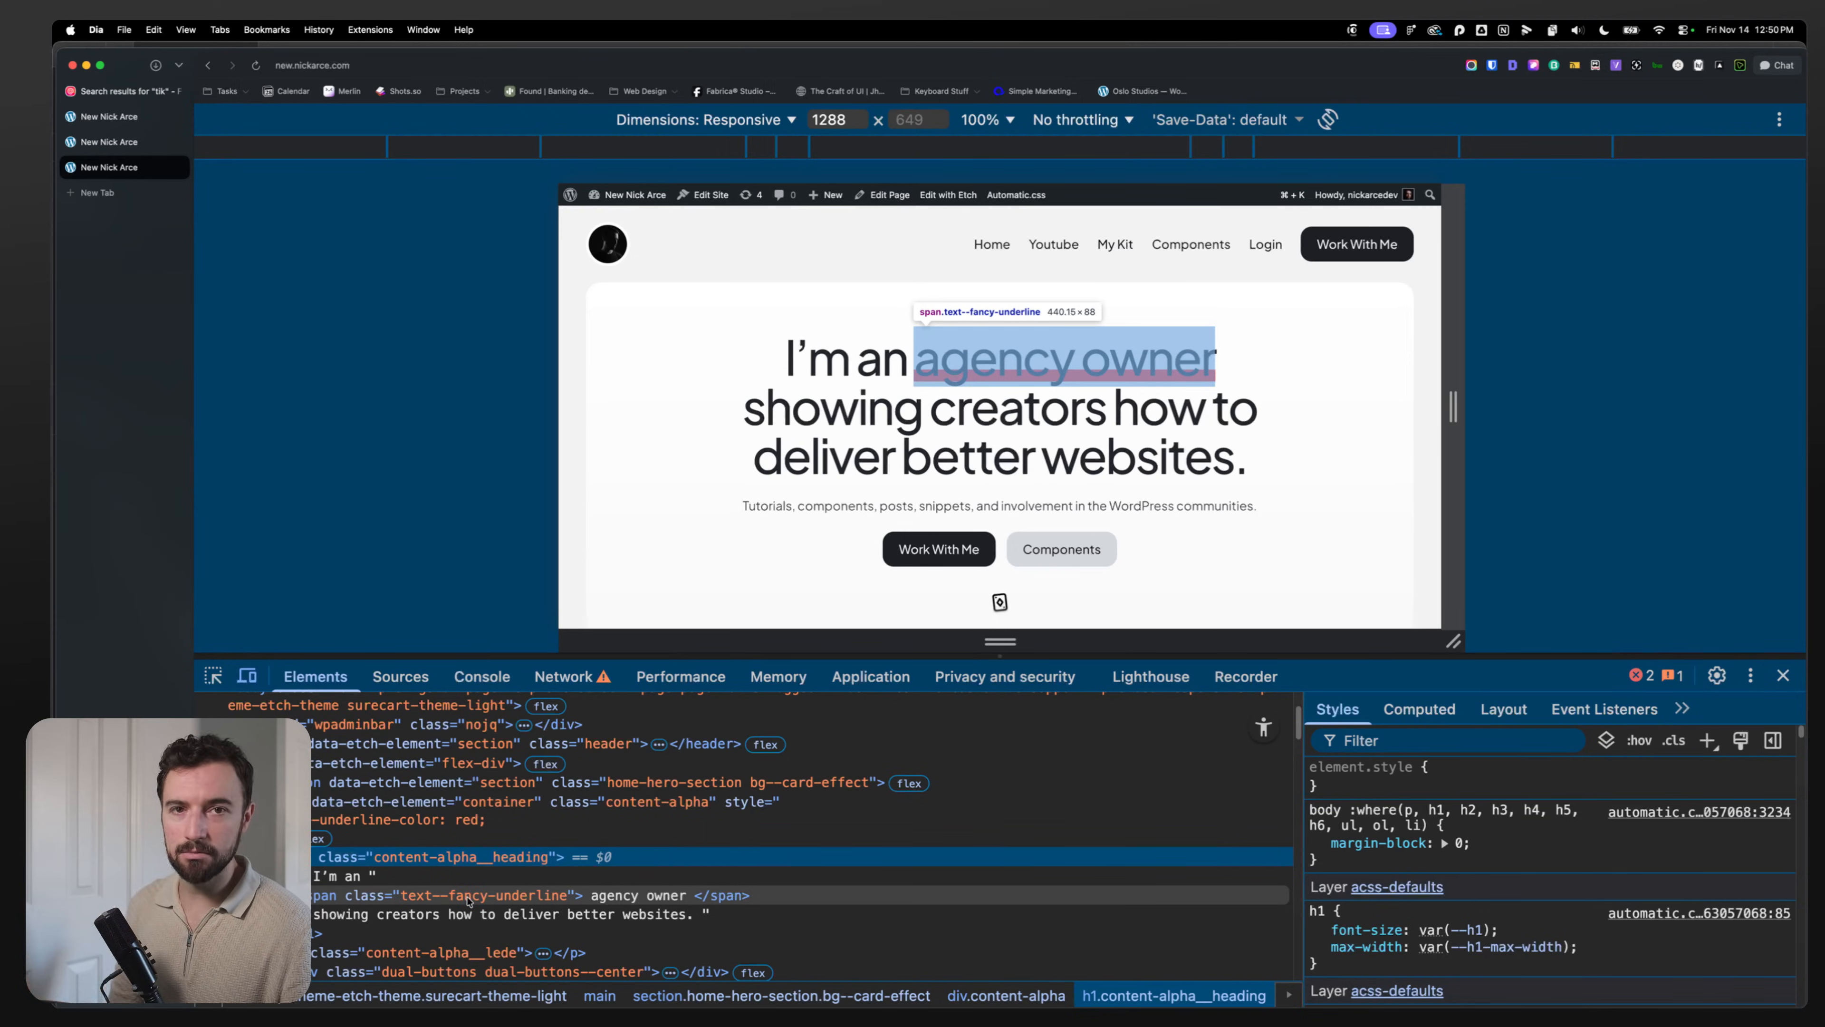
{"action": "left_click", "coordinate": [371, 813]}
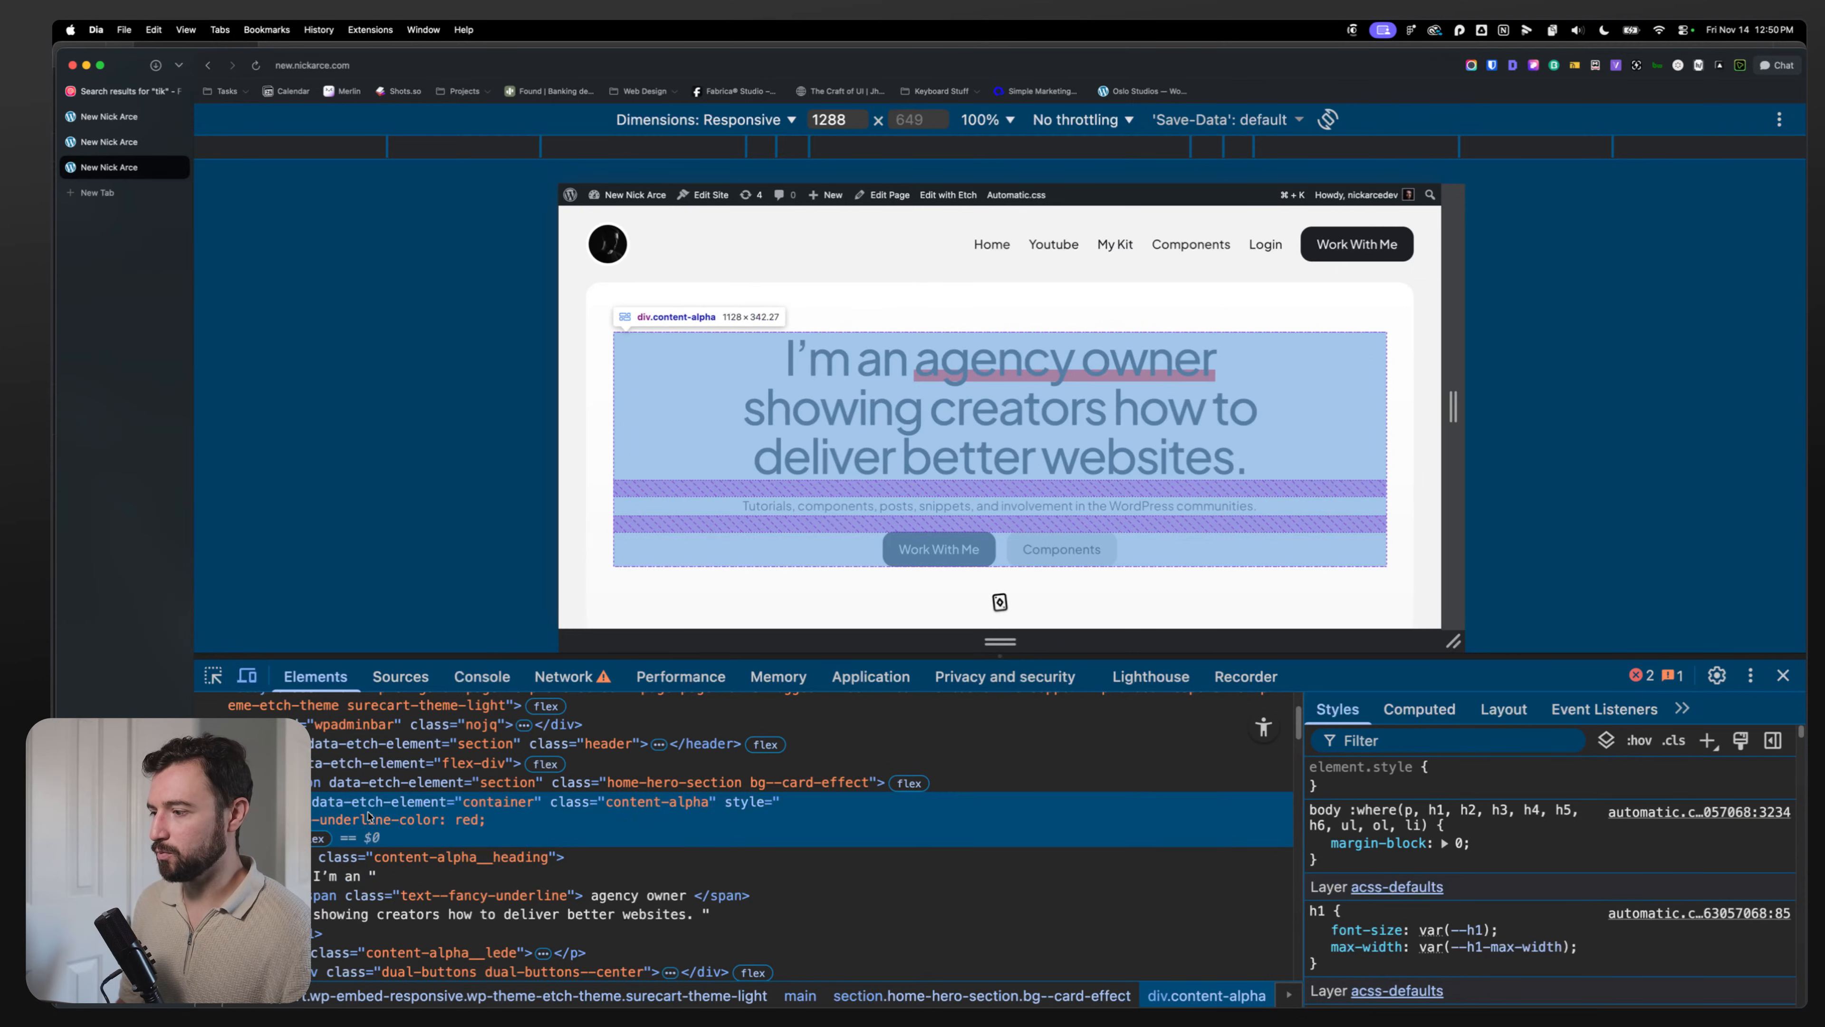
{"action": "left_click", "coordinate": [1319, 787]}
{"action": "left_click", "coordinate": [1319, 787]}
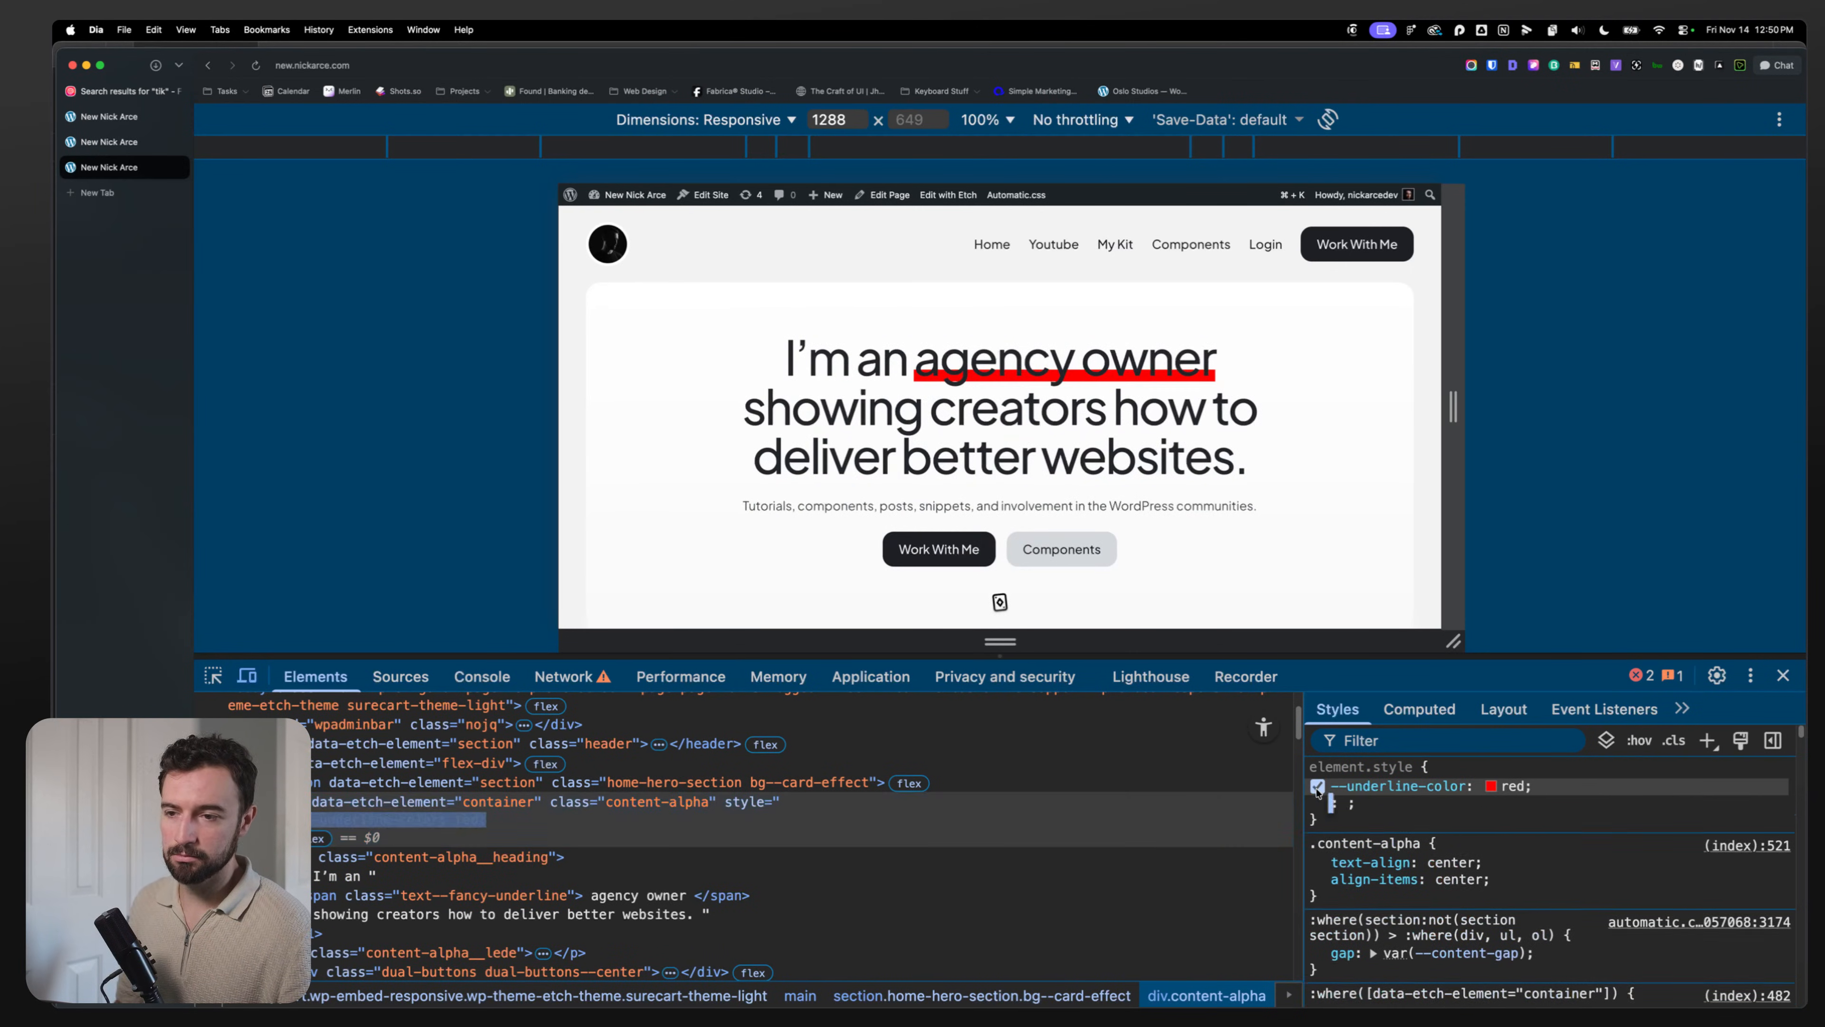
{"action": "left_click", "coordinate": [1318, 787]}
{"action": "left_click", "coordinate": [1318, 787]}
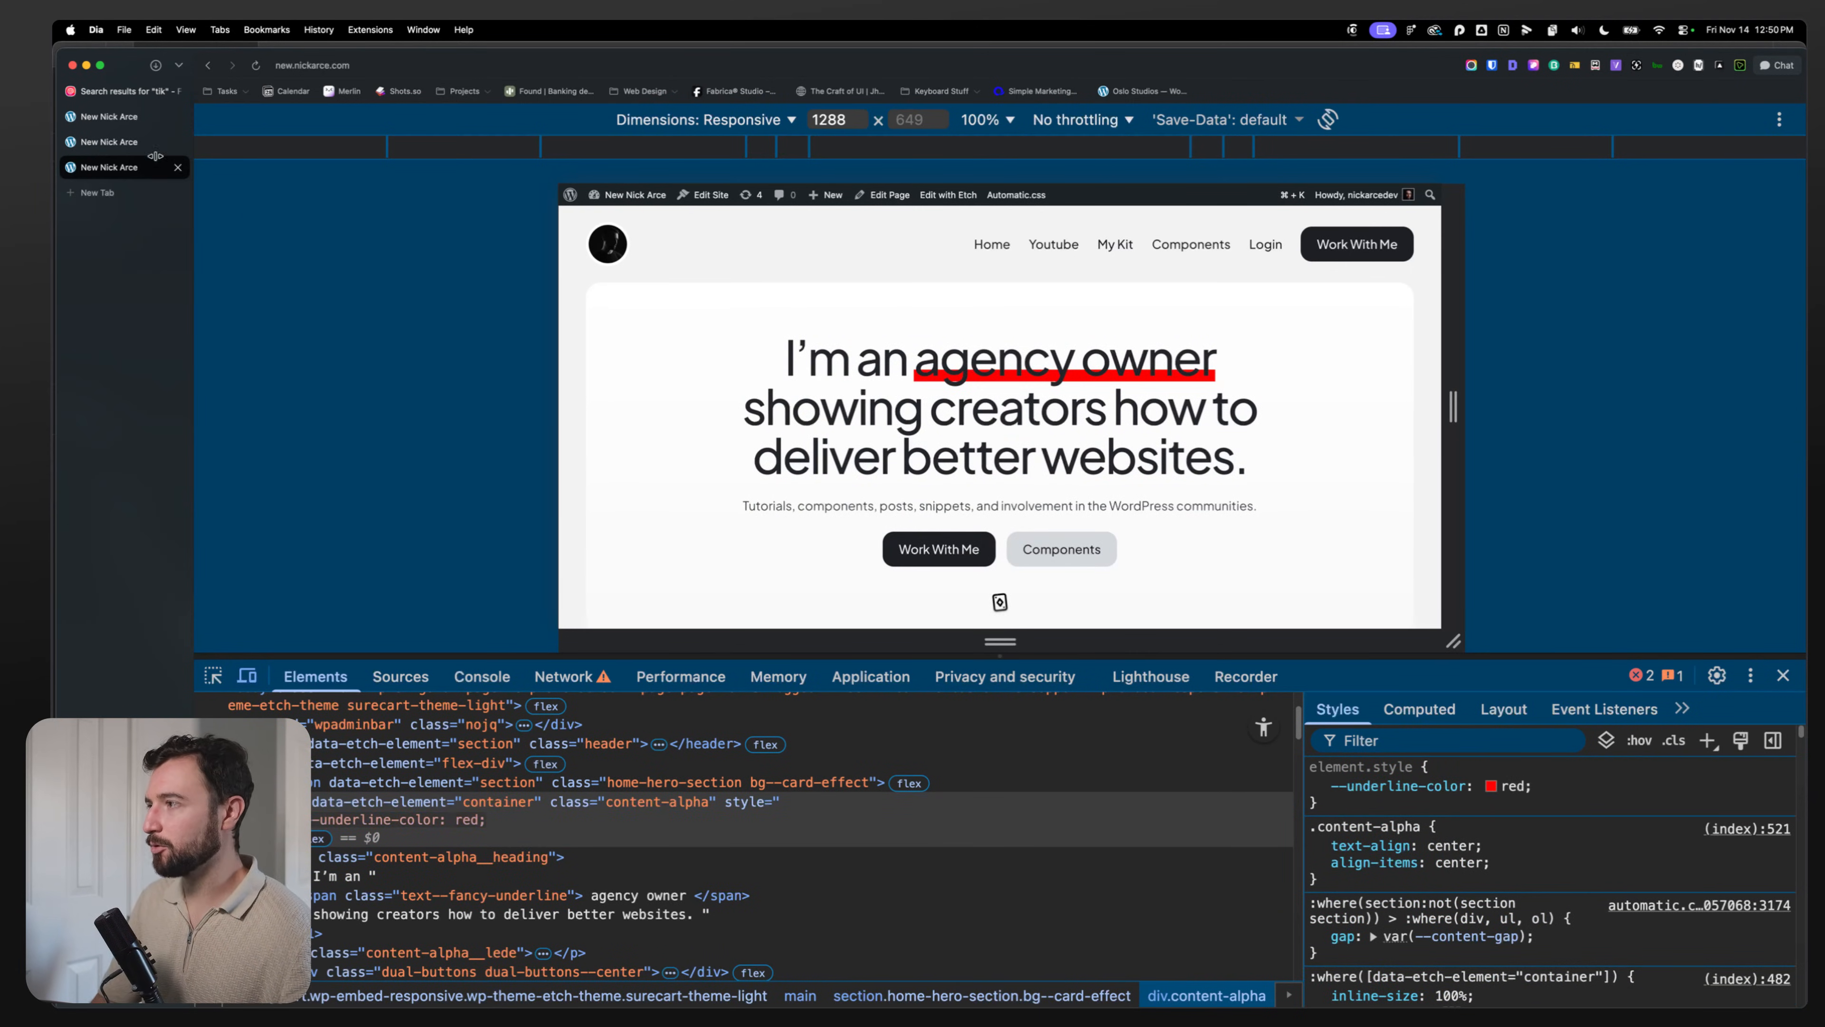
Step: Return to the builder tab and examine where --underline-size is declared and used in the .text--fancy-underline rule
{"action": "left_click", "coordinate": [141, 144]}
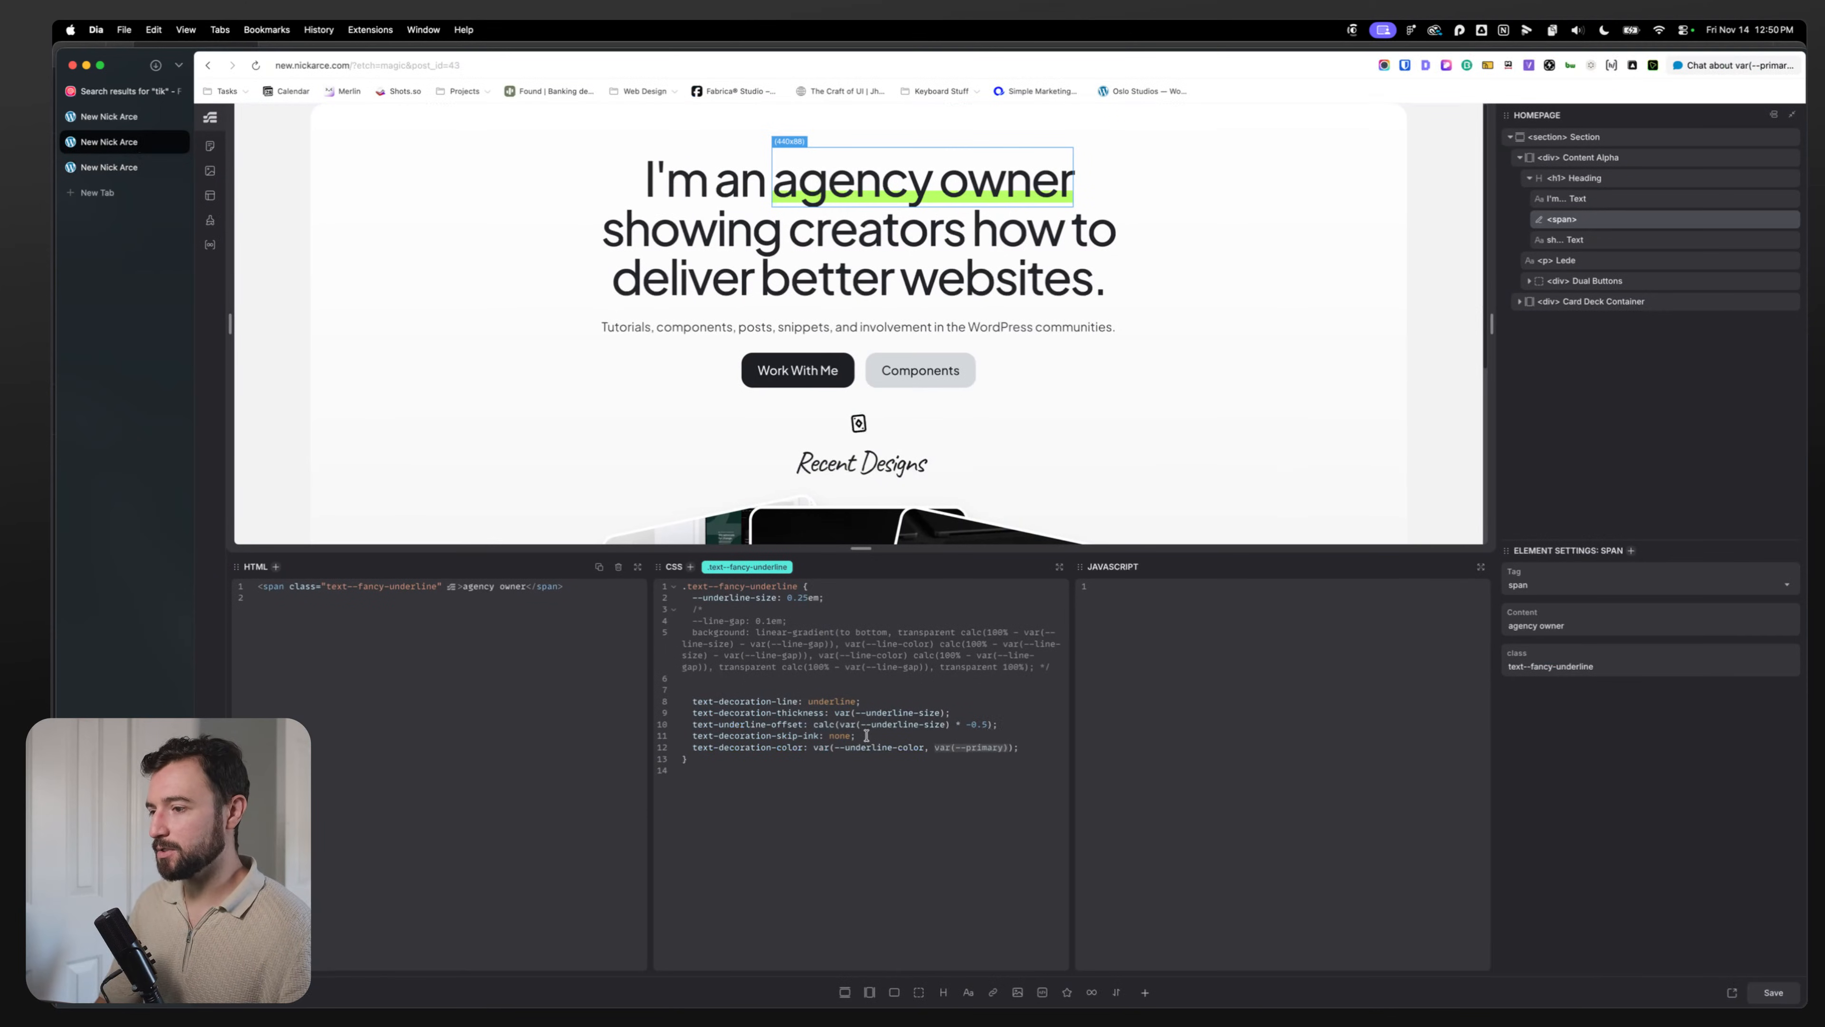
{"action": "left_click", "coordinate": [831, 599]}
{"action": "left_click_drag", "start_coordinate": [788, 600], "coordinate": [831, 599]}
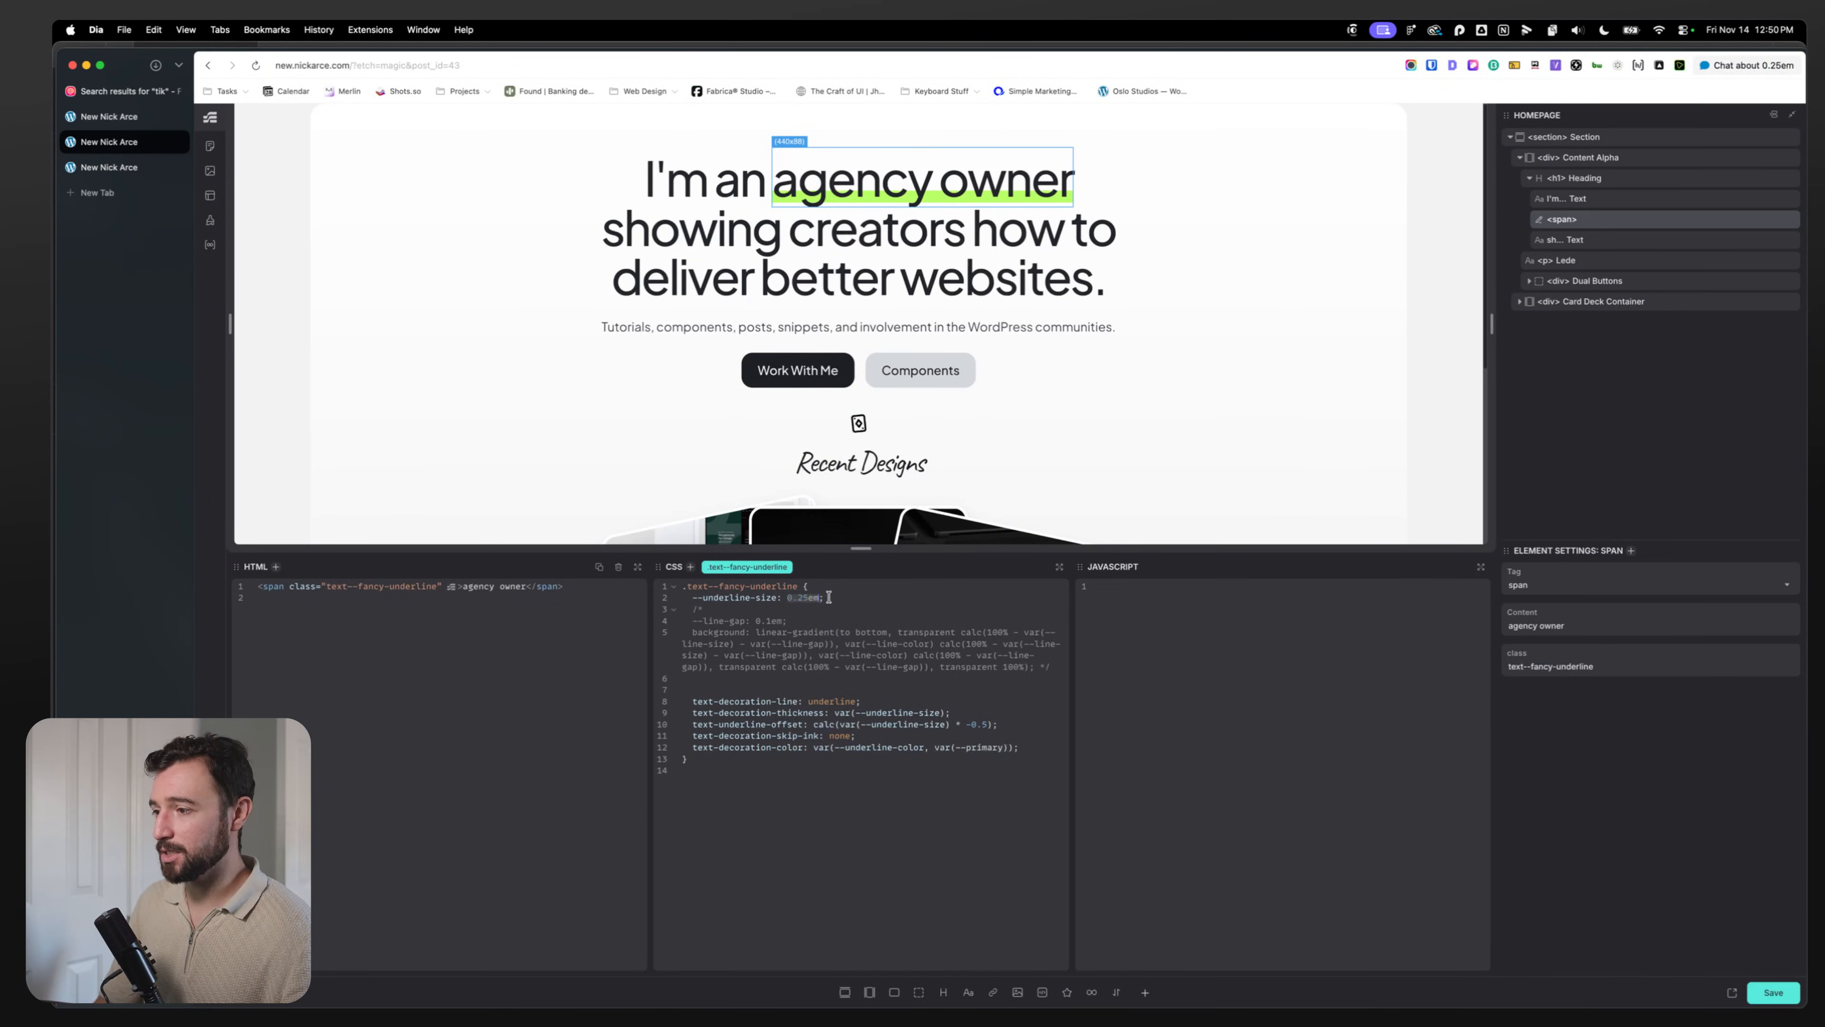
{"action": "left_click", "coordinate": [831, 599]}
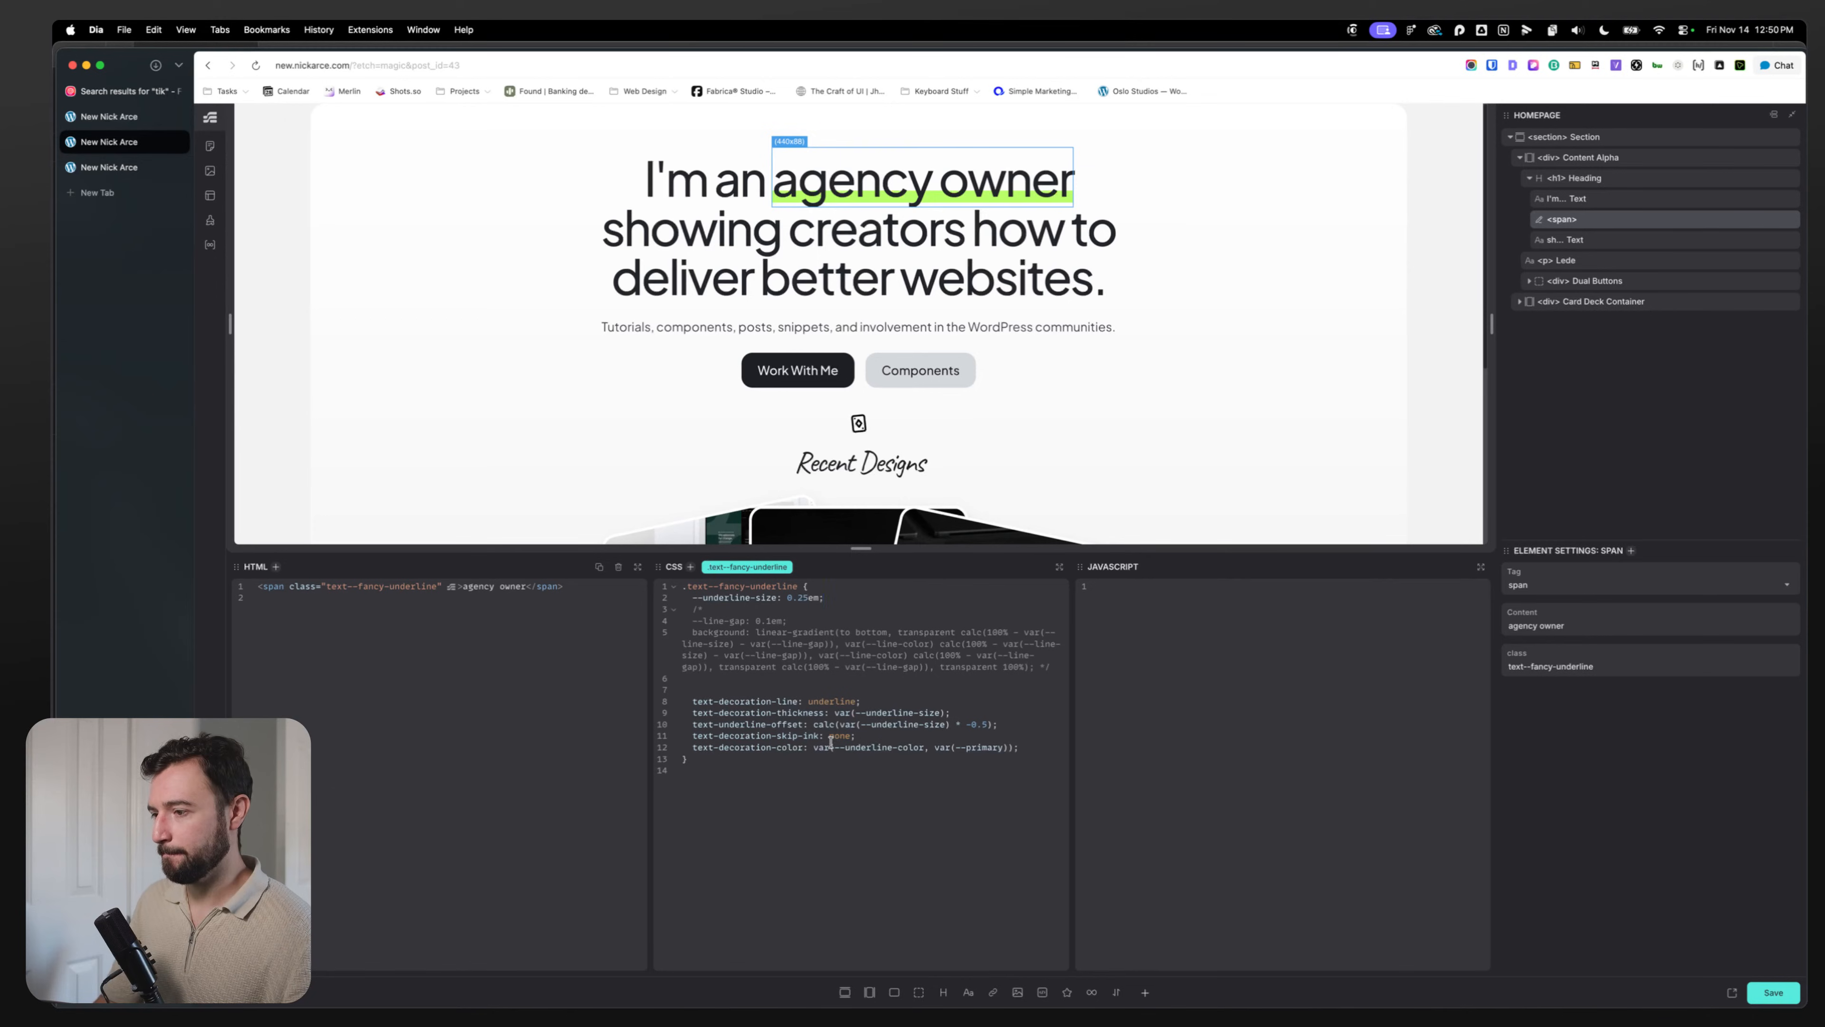
{"action": "left_click", "coordinate": [948, 724]}
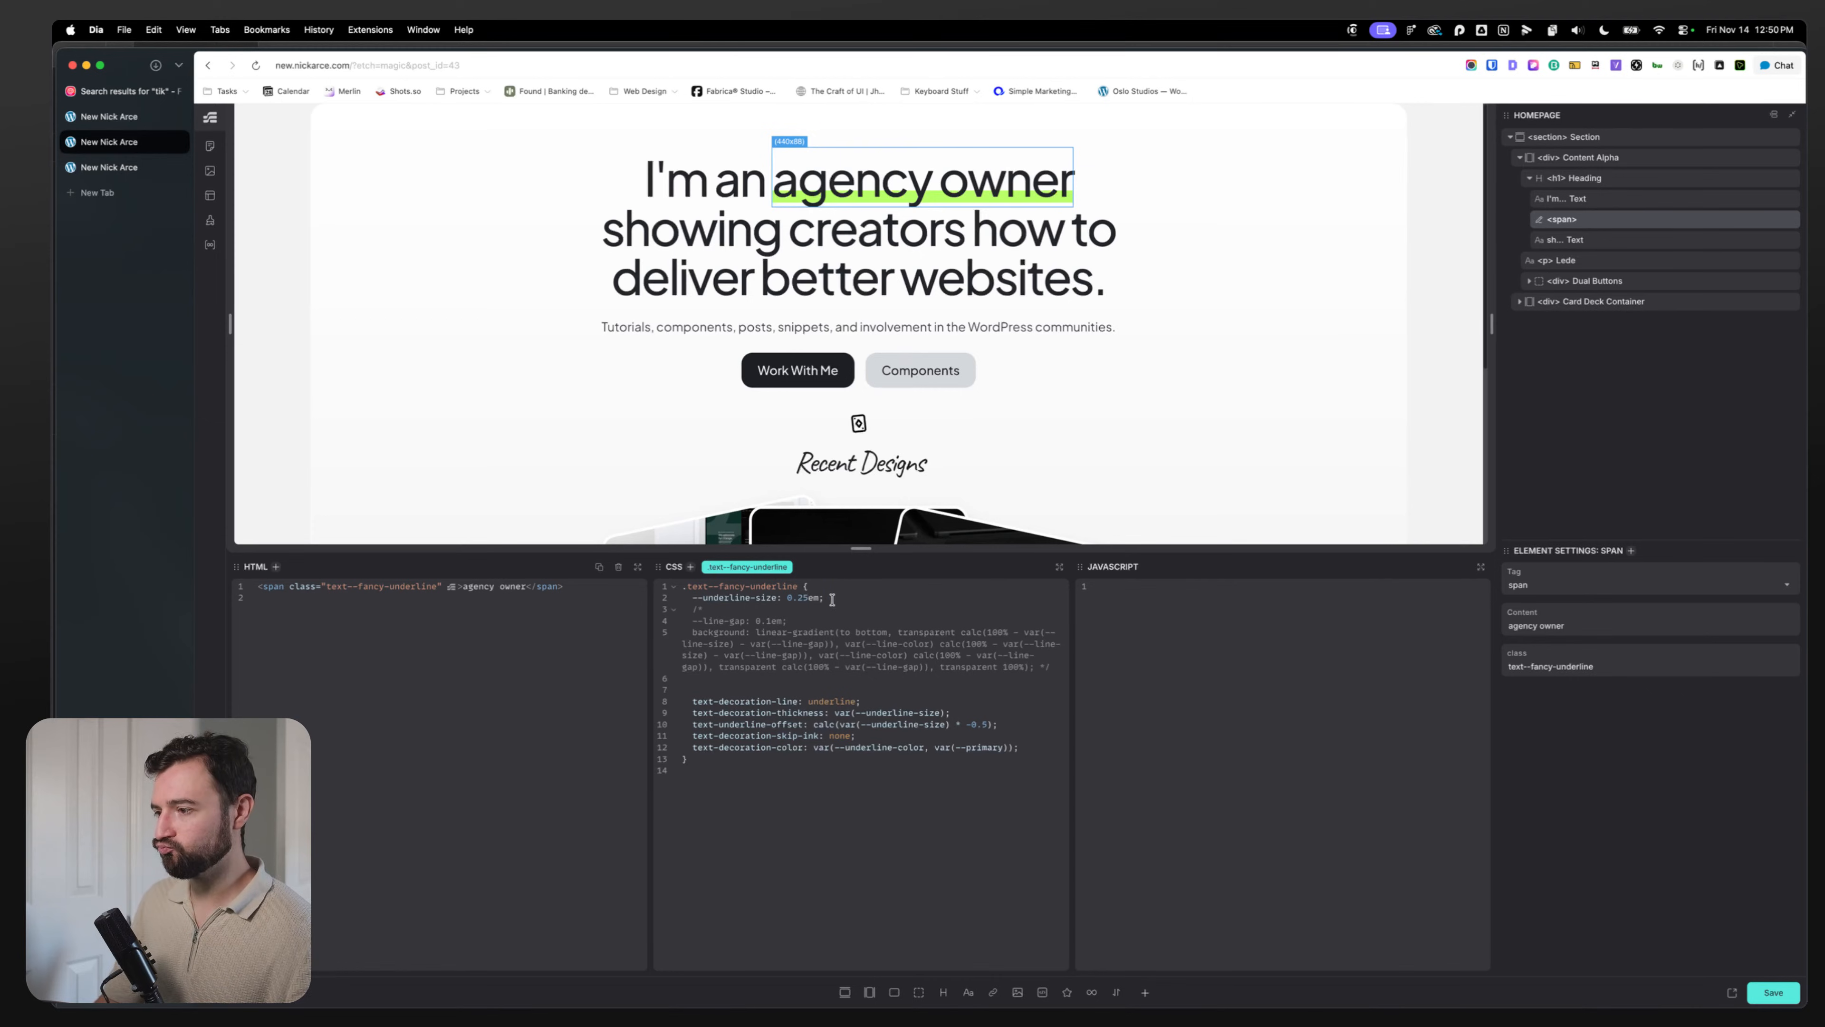
{"action": "left_click", "coordinate": [951, 723]}
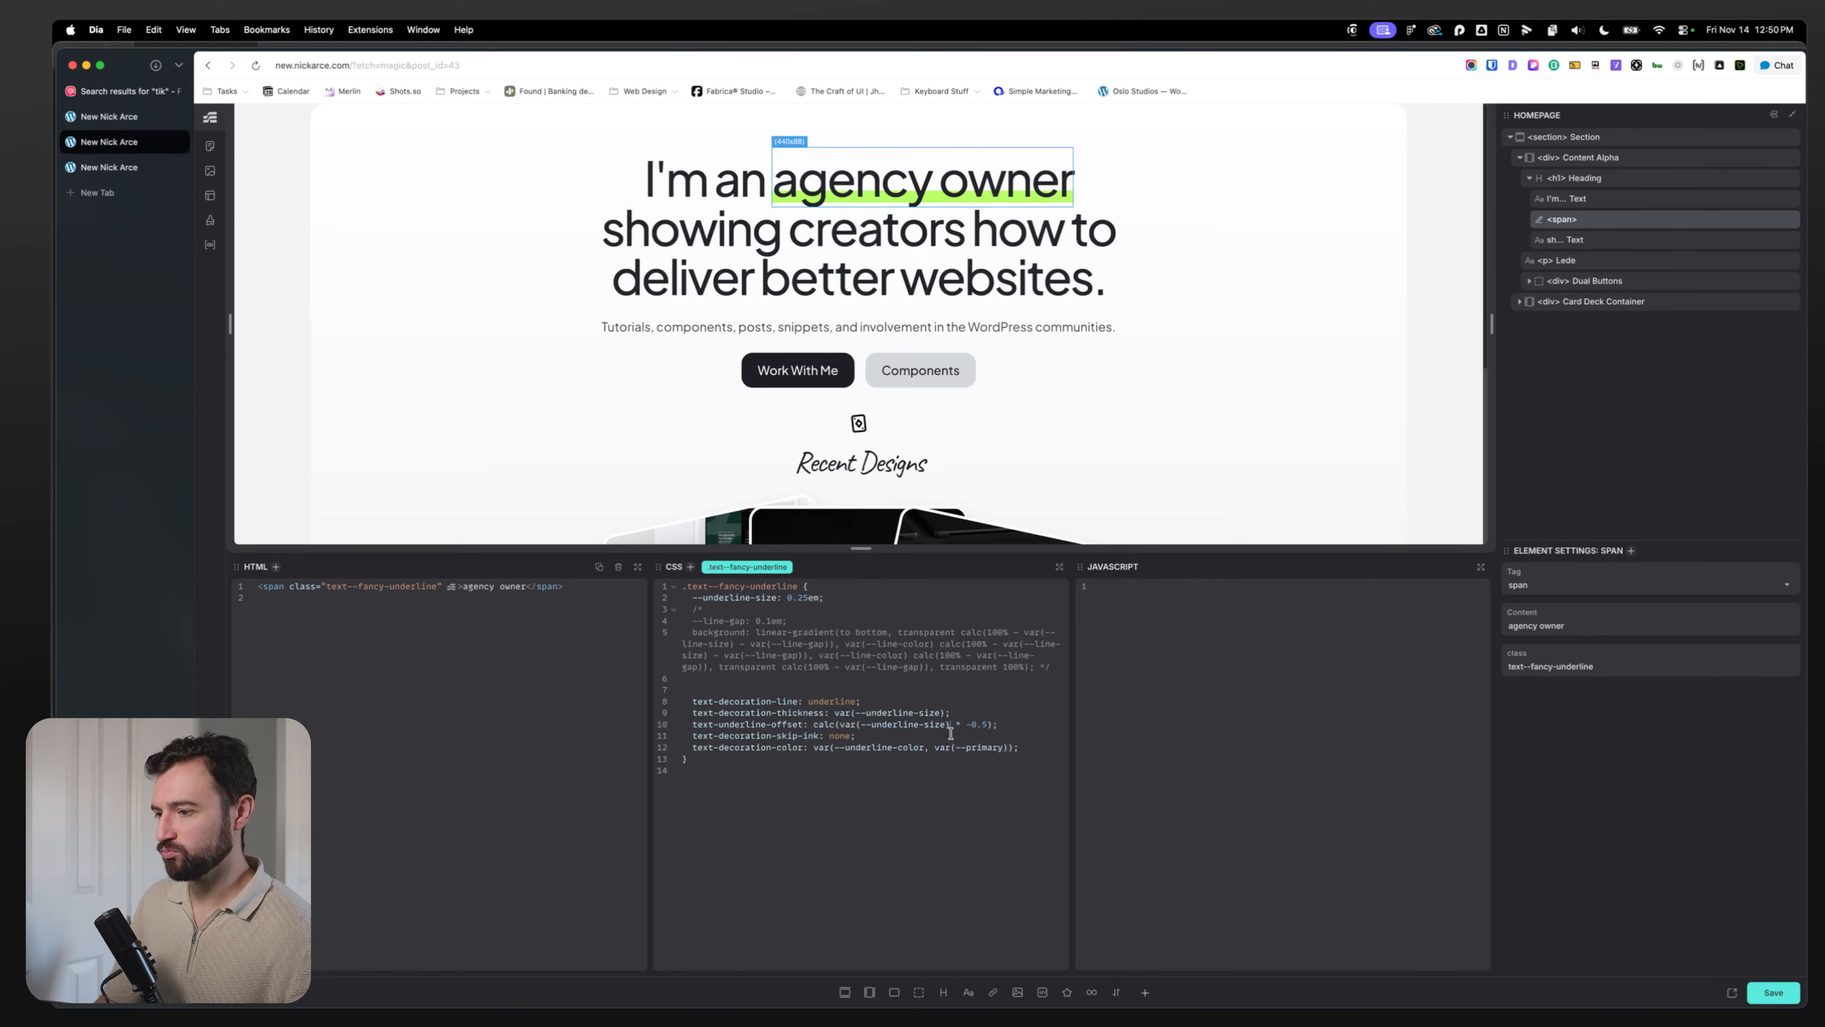
{"action": "left_click_drag", "start_coordinate": [834, 712], "coordinate": [946, 714]}
{"action": "left_click", "coordinate": [946, 715]}
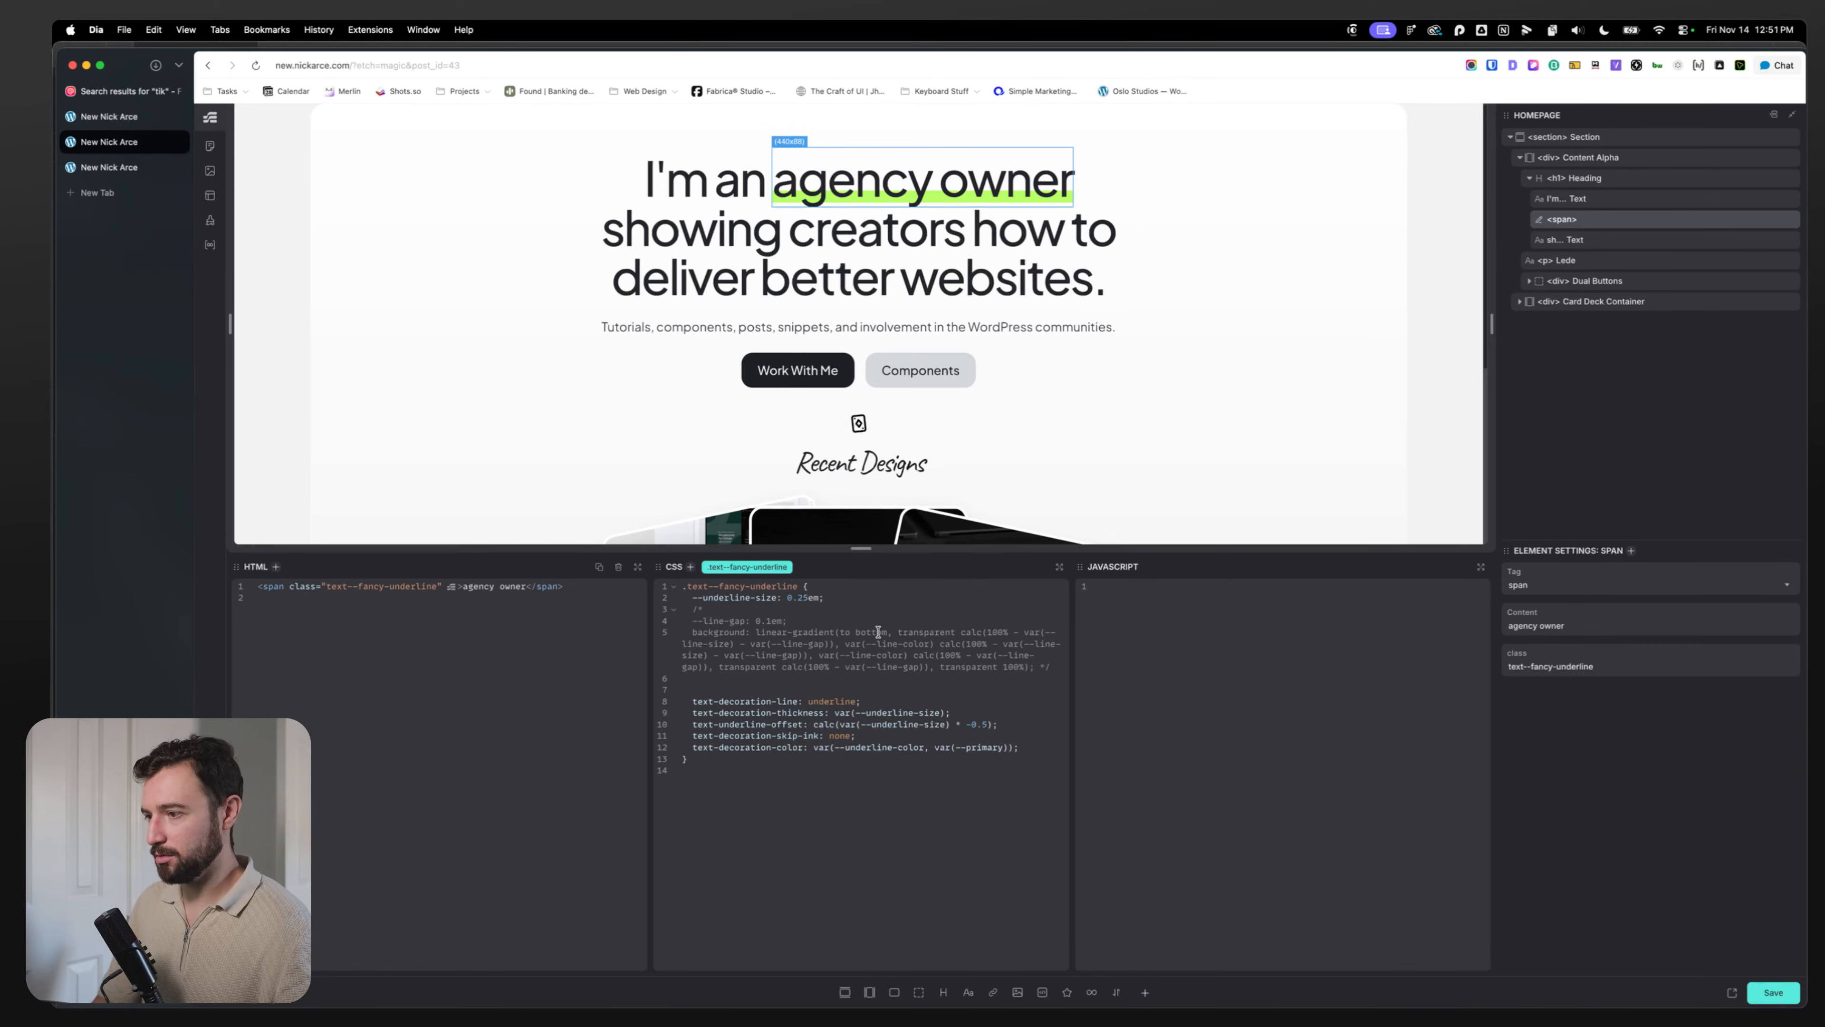
Step: Rename the --underline-size variable declaration to --default-underline-size
{"action": "left_click", "coordinate": [703, 597]}
{"action": "type", "text": "defa"}
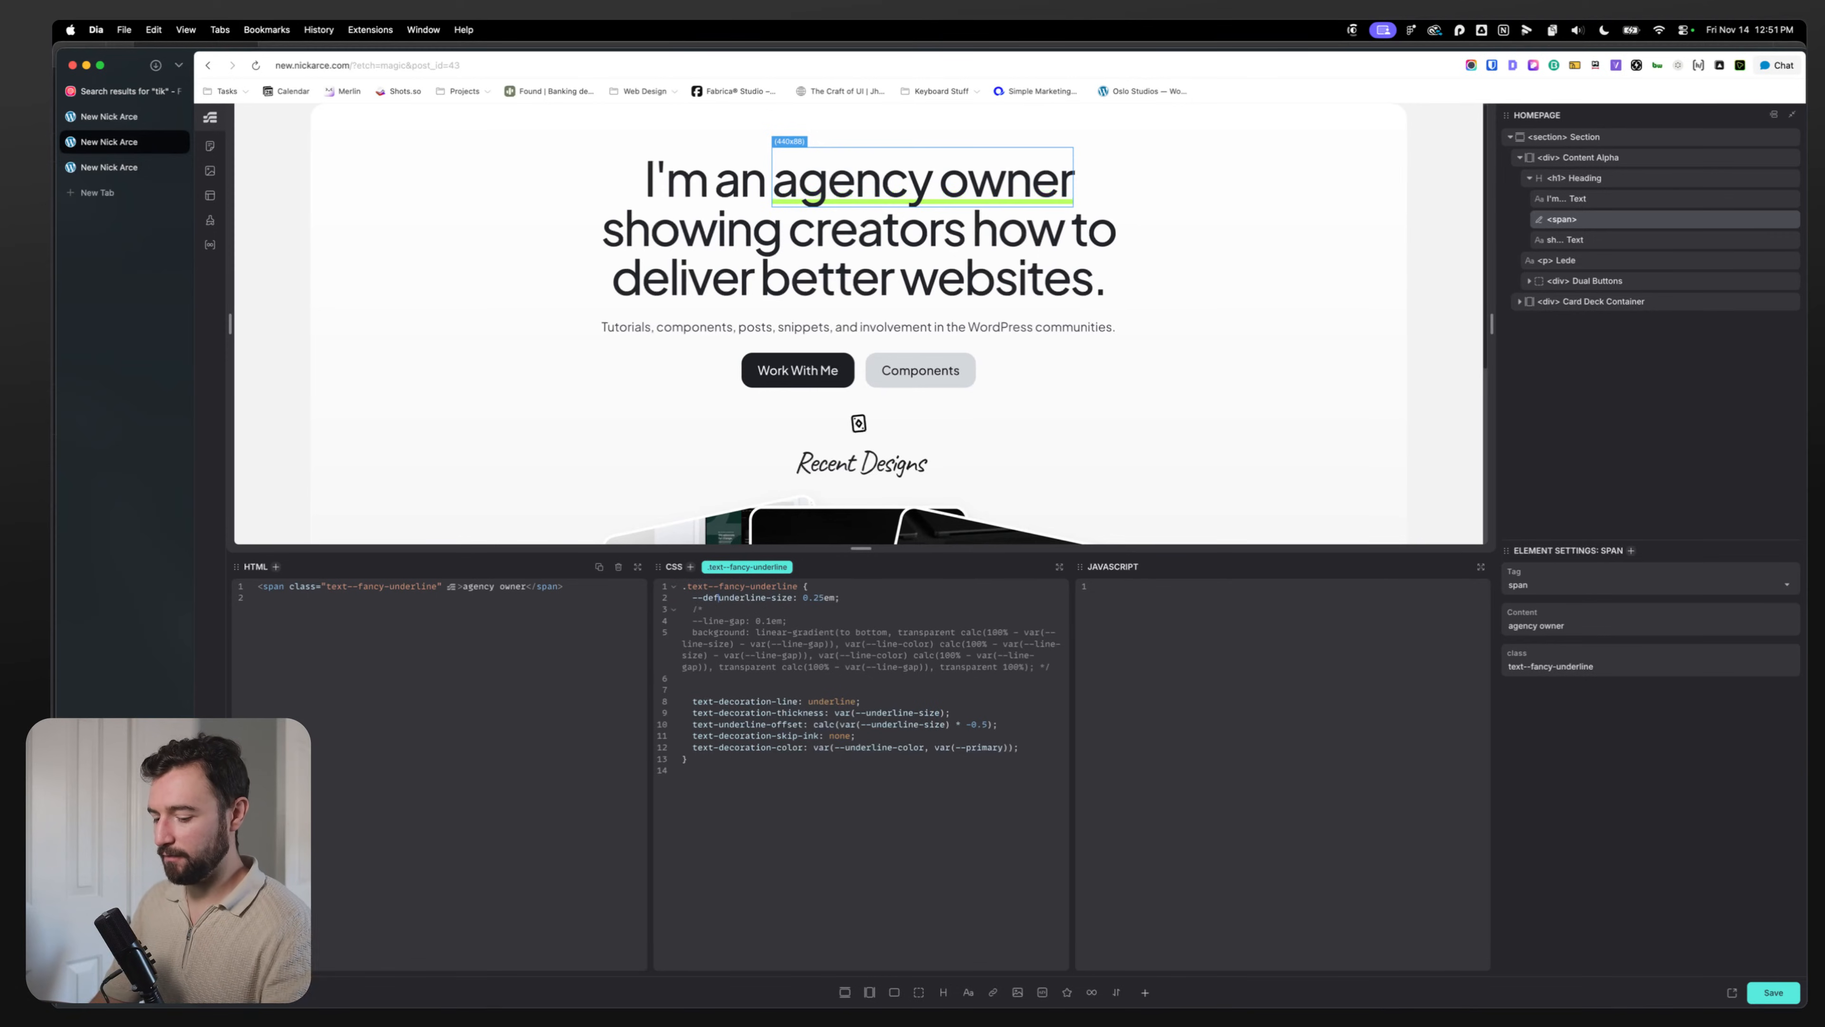
{"action": "type", "text": "ult-"}
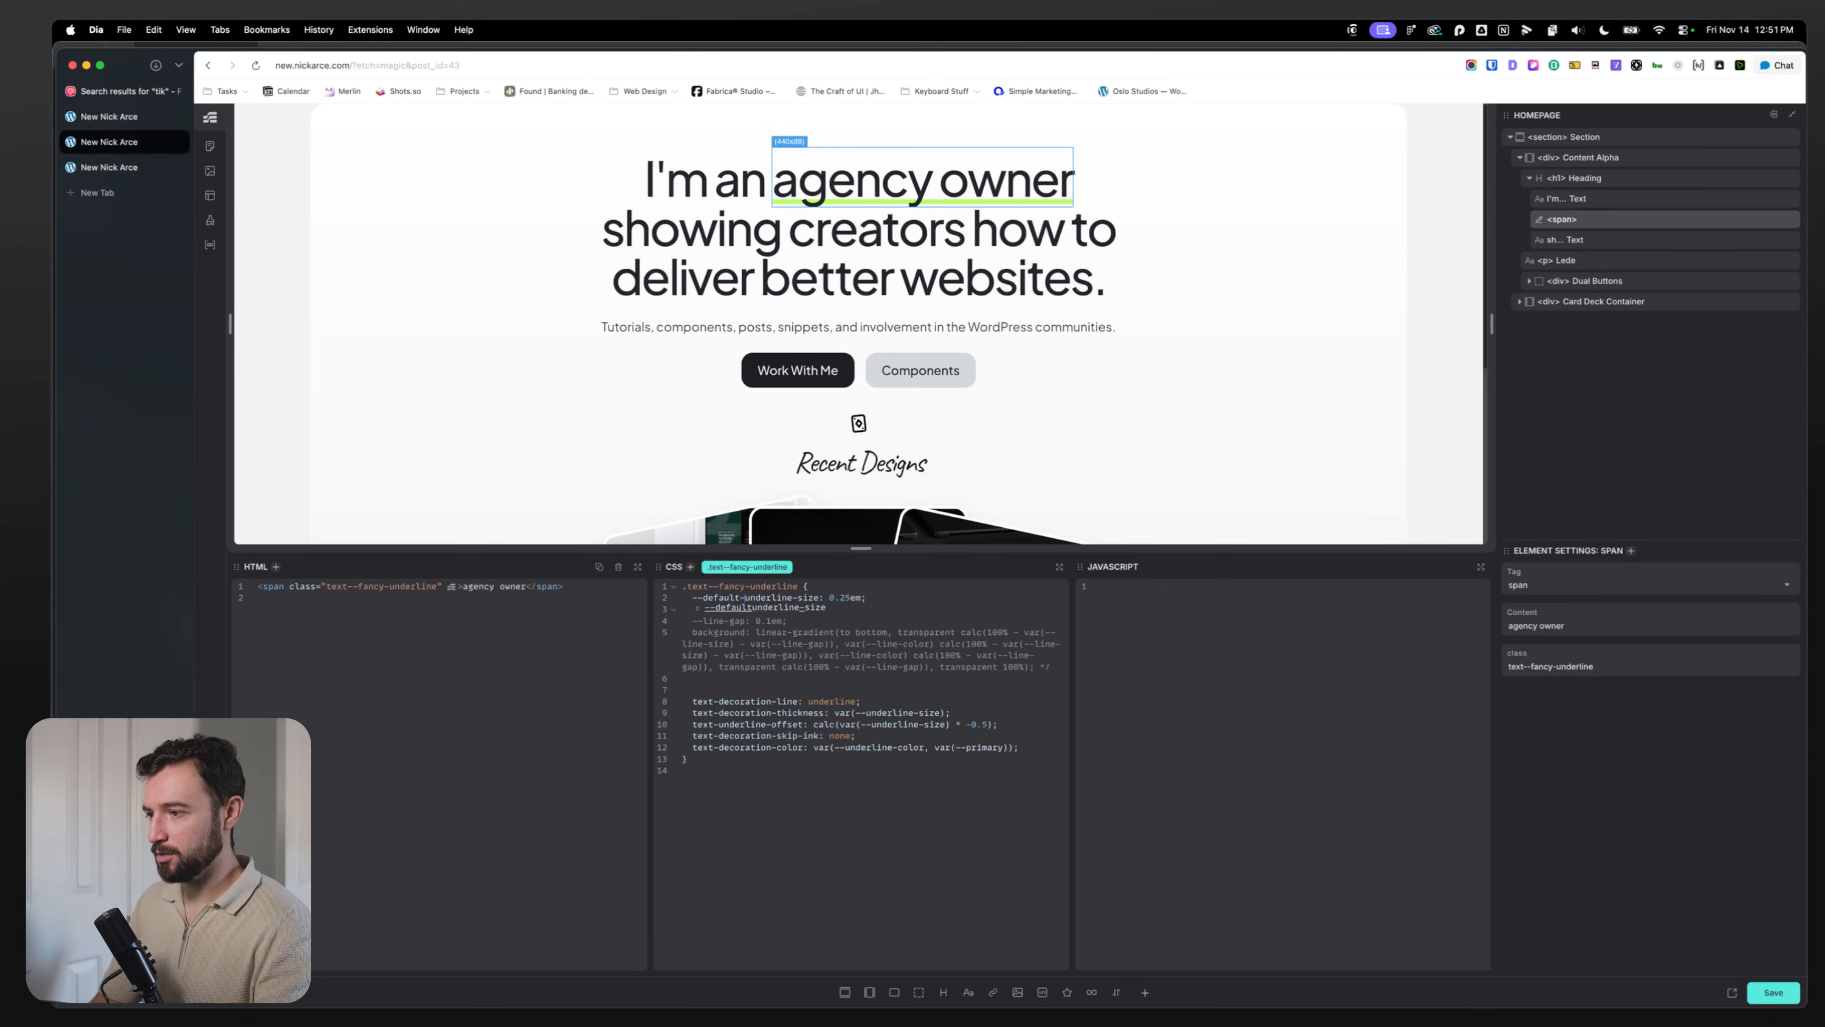
{"action": "left_click", "coordinate": [904, 600]}
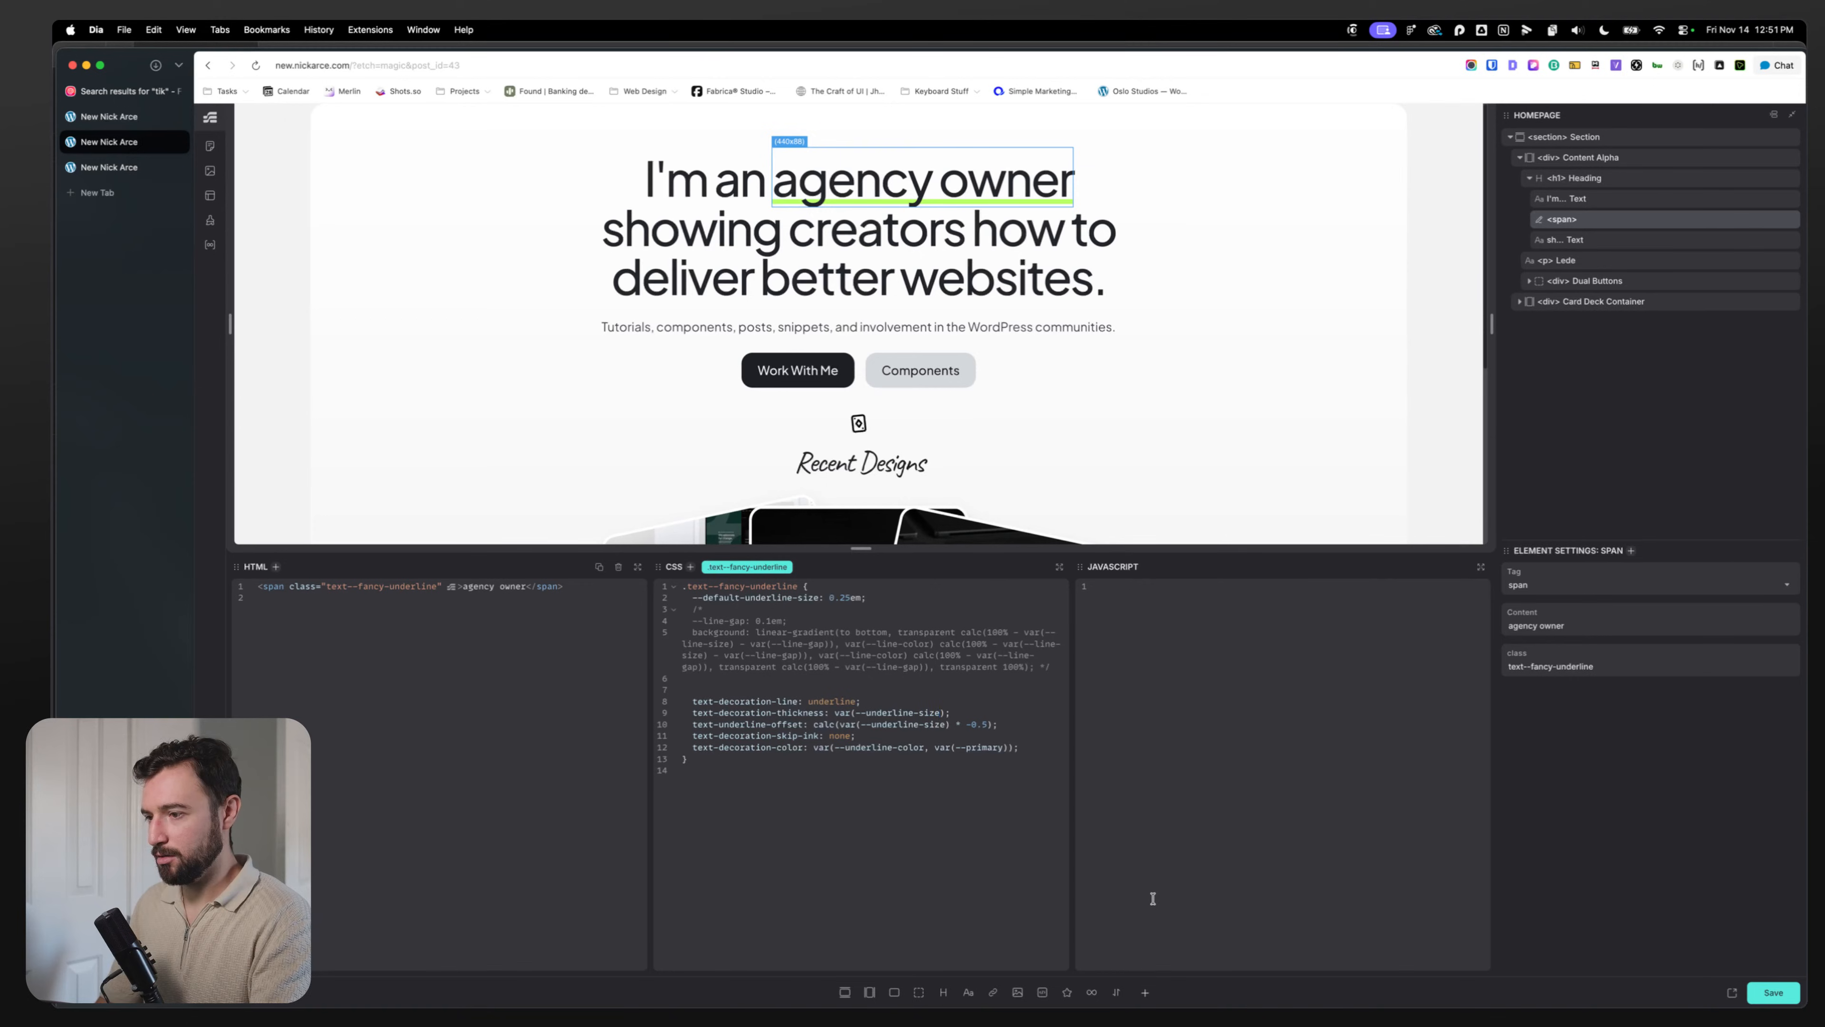
Step: Add var(--default-underline-size) as the fallback for --underline-size in text-decoration-thickness
{"action": "left_click", "coordinate": [942, 713]}
{"action": "type", "text": ", "}
{"action": "type", "text": "var(--de"}
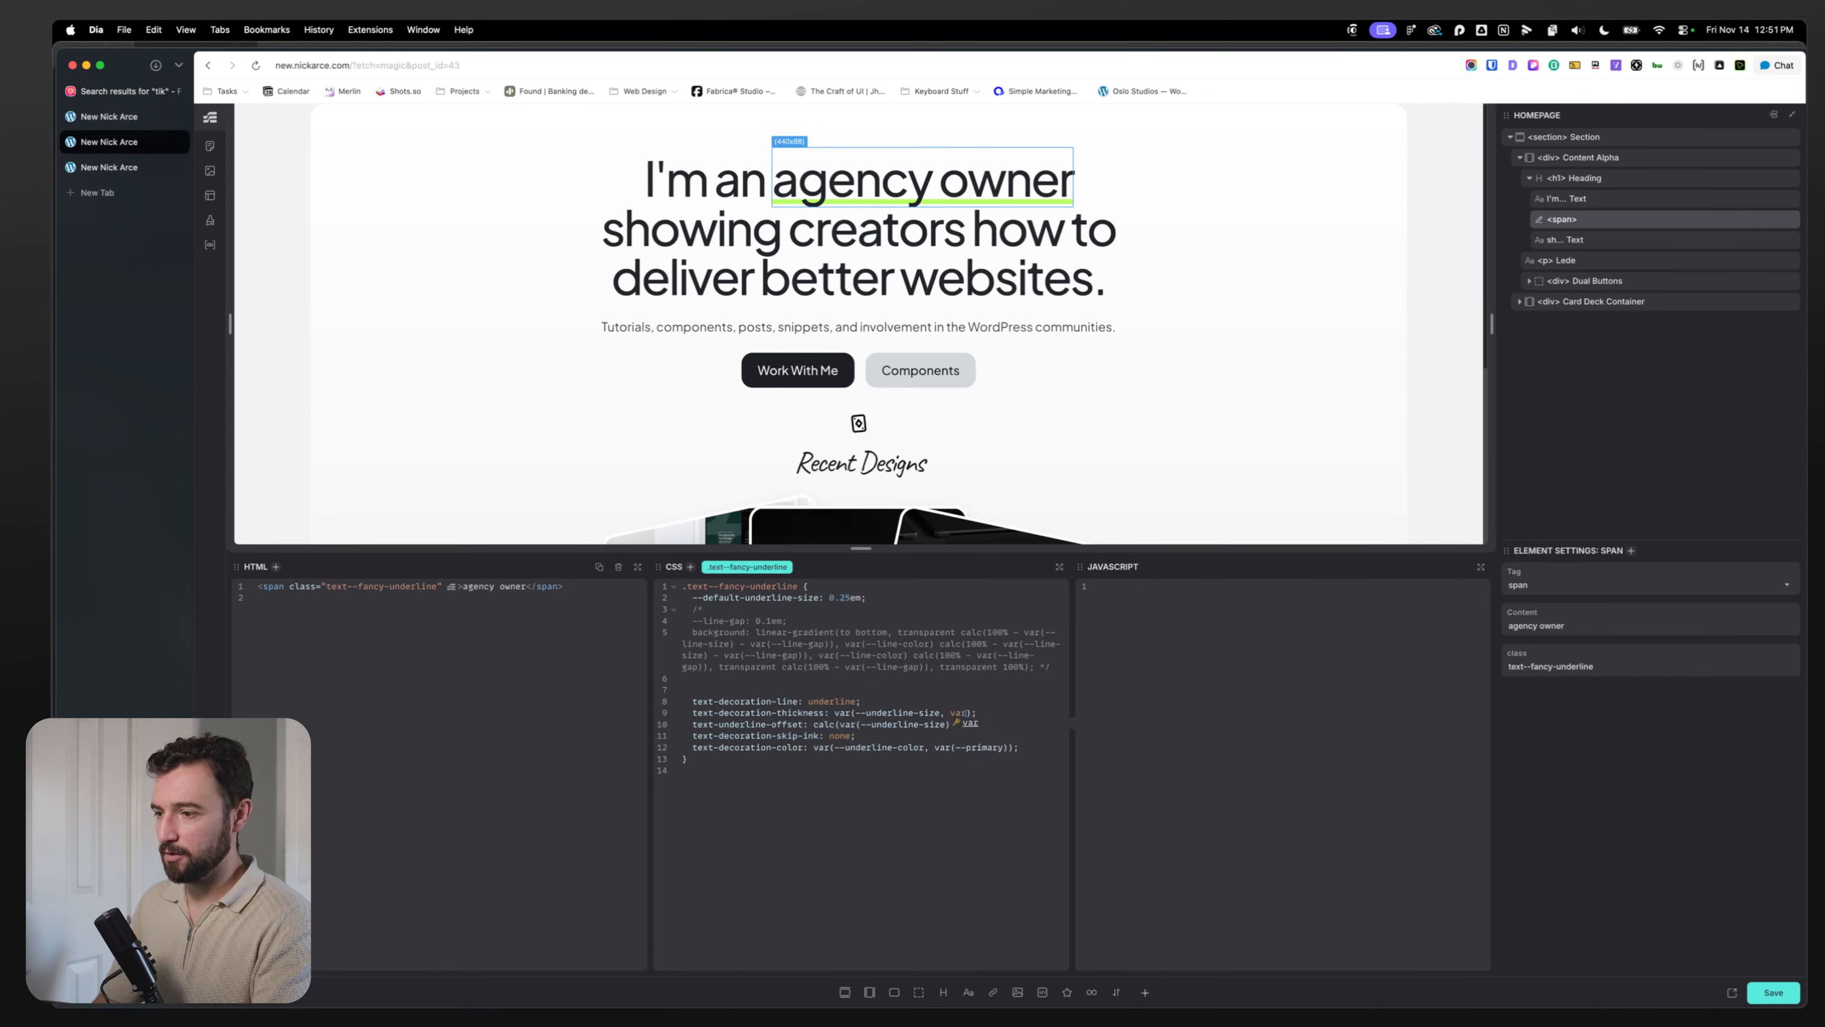
{"action": "key", "text": "Tab"}
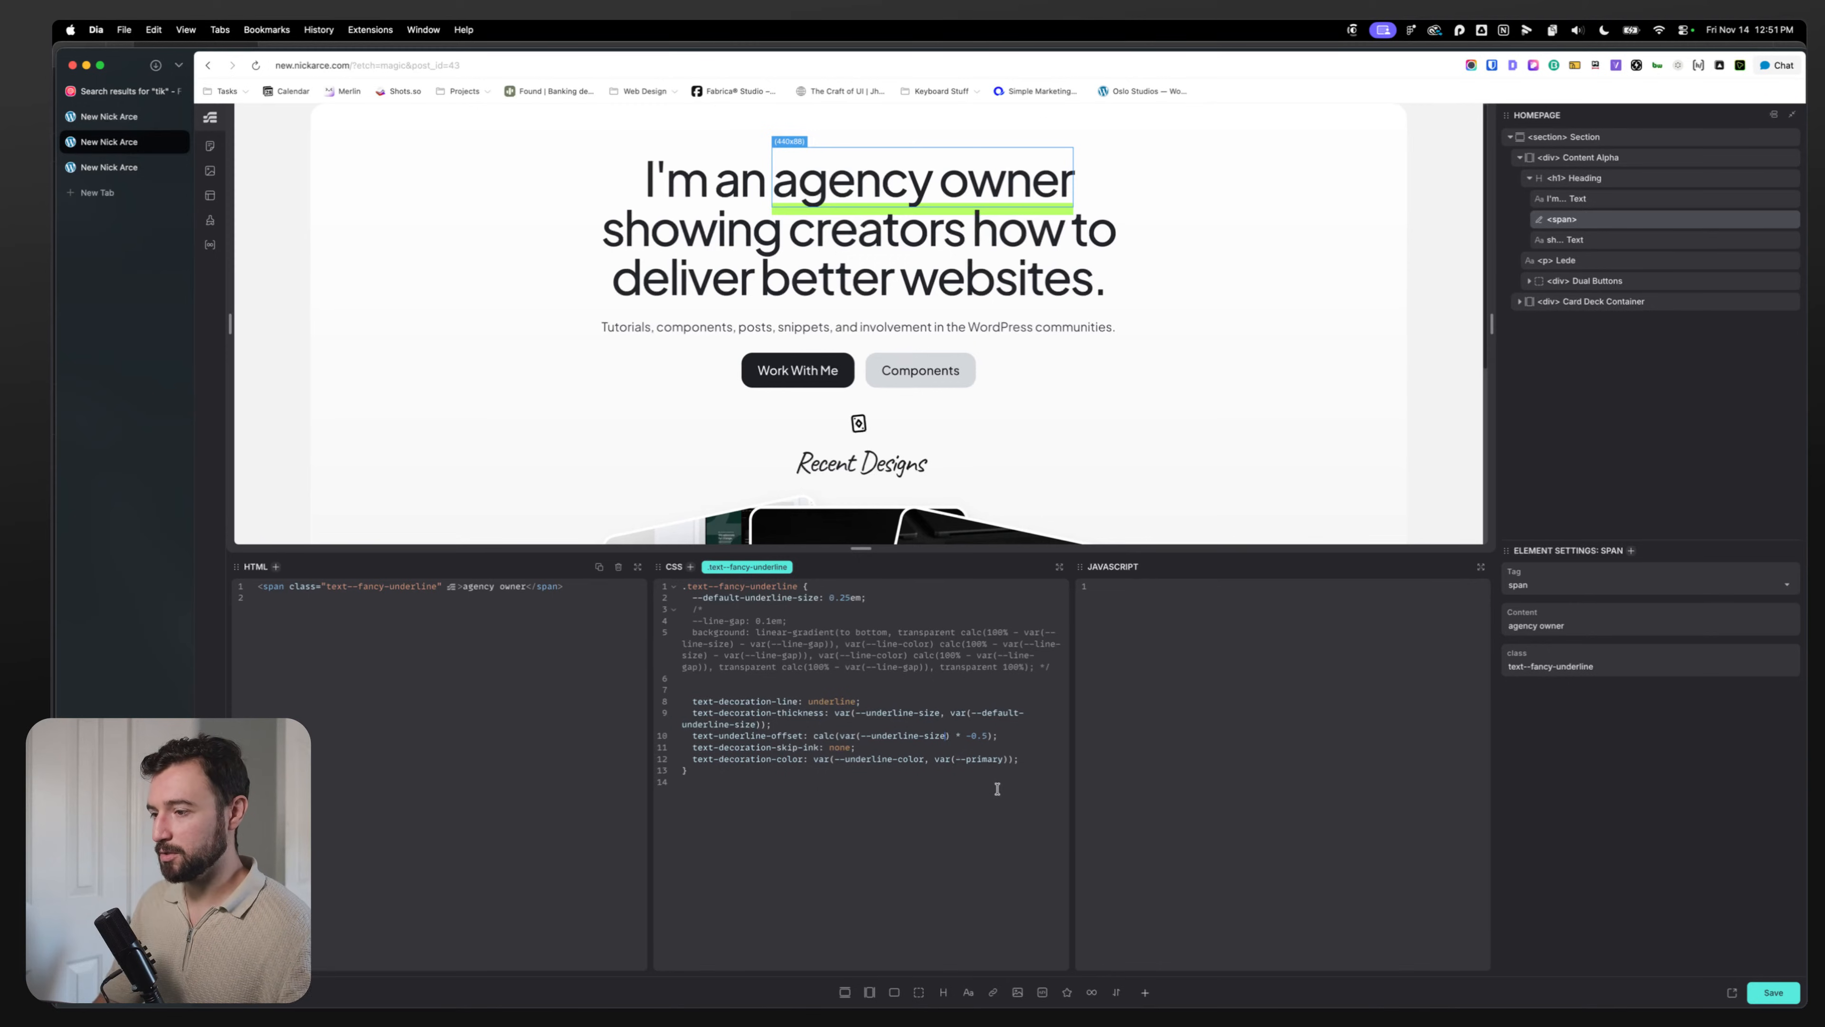
Step: Add var(--default-underline-size) as the fallback for --underline-size inside the text-underline-offset calc
{"action": "type", "text": ", "}
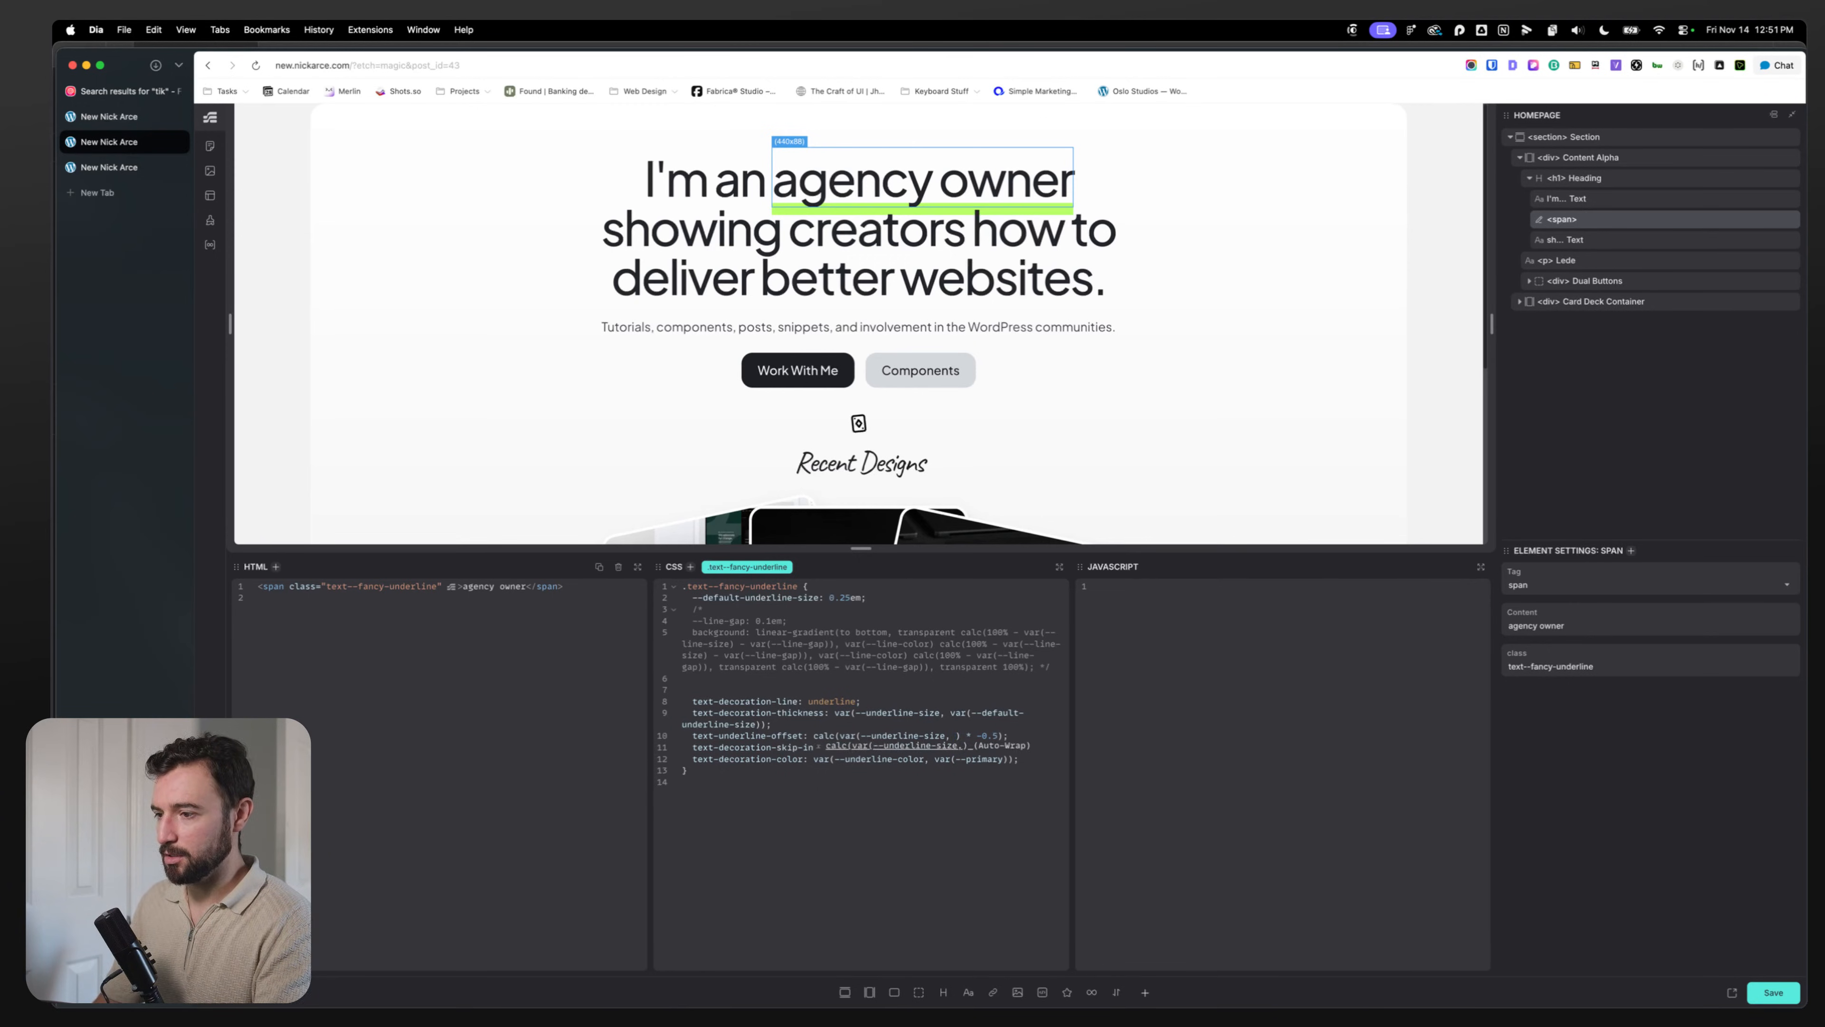
{"action": "type", "text": "var(--def"}
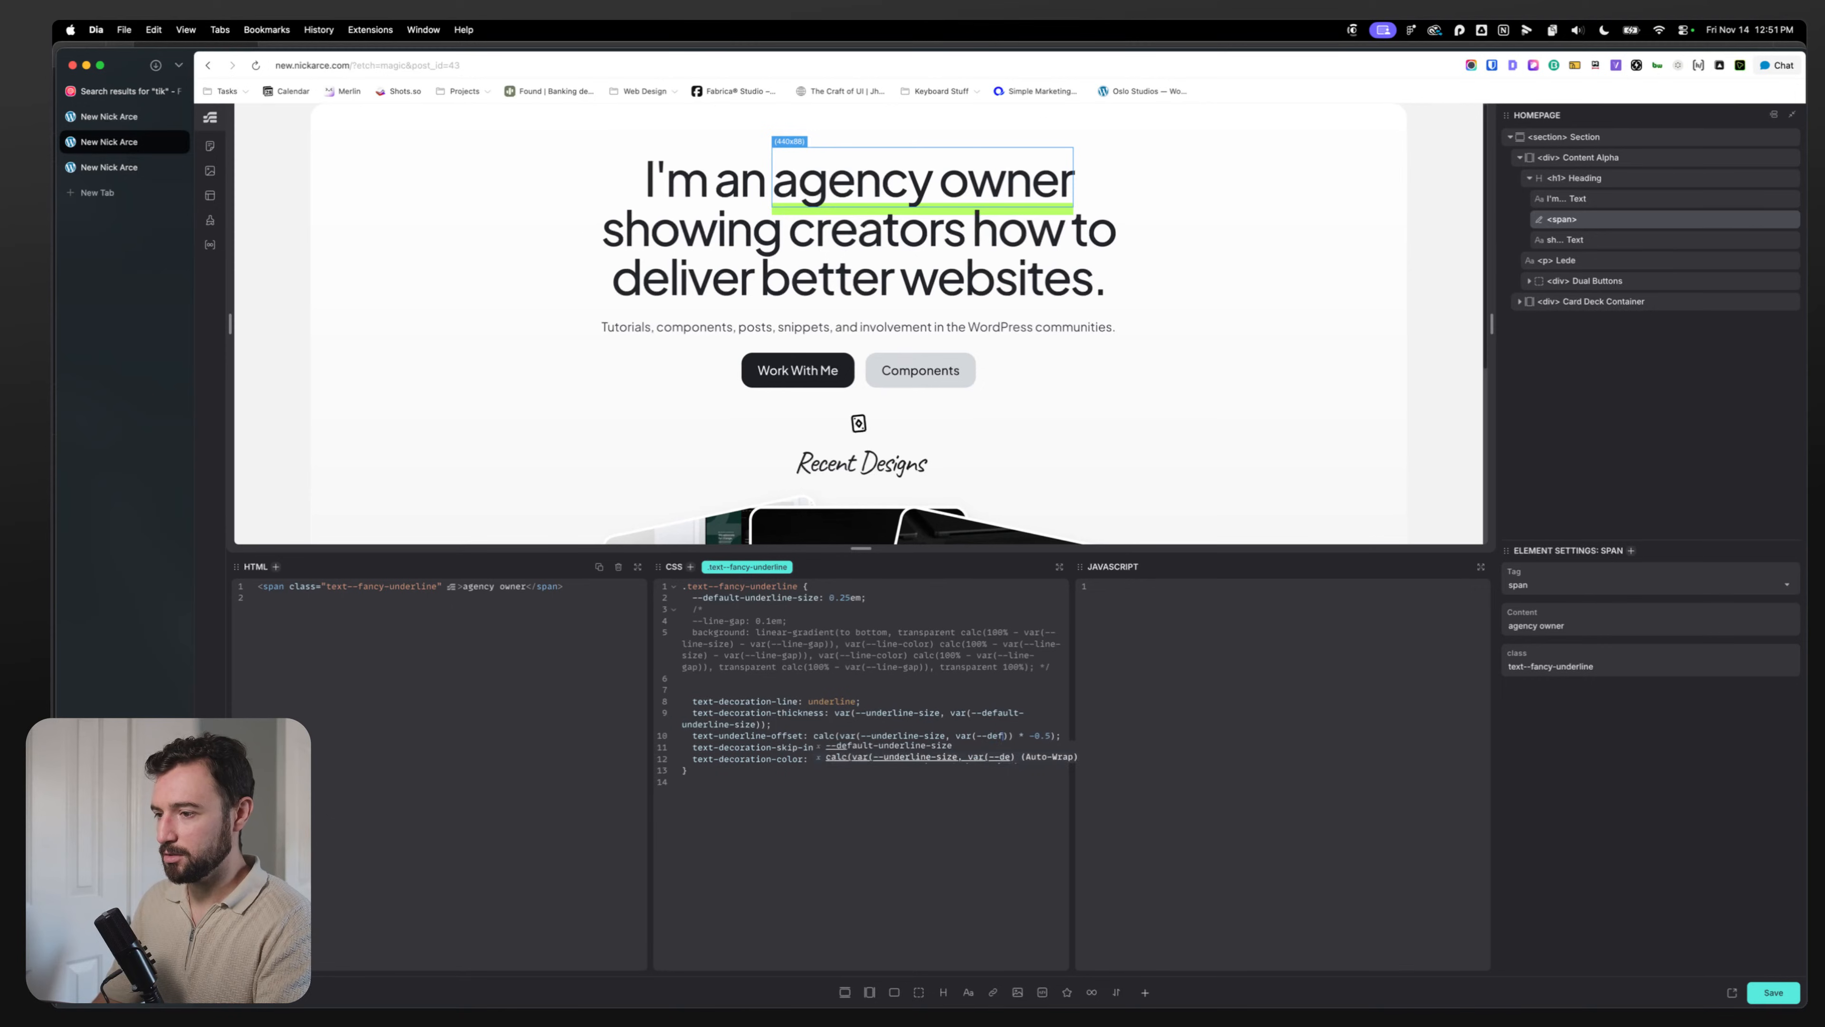
{"action": "type", "text": "ault-underline-"}
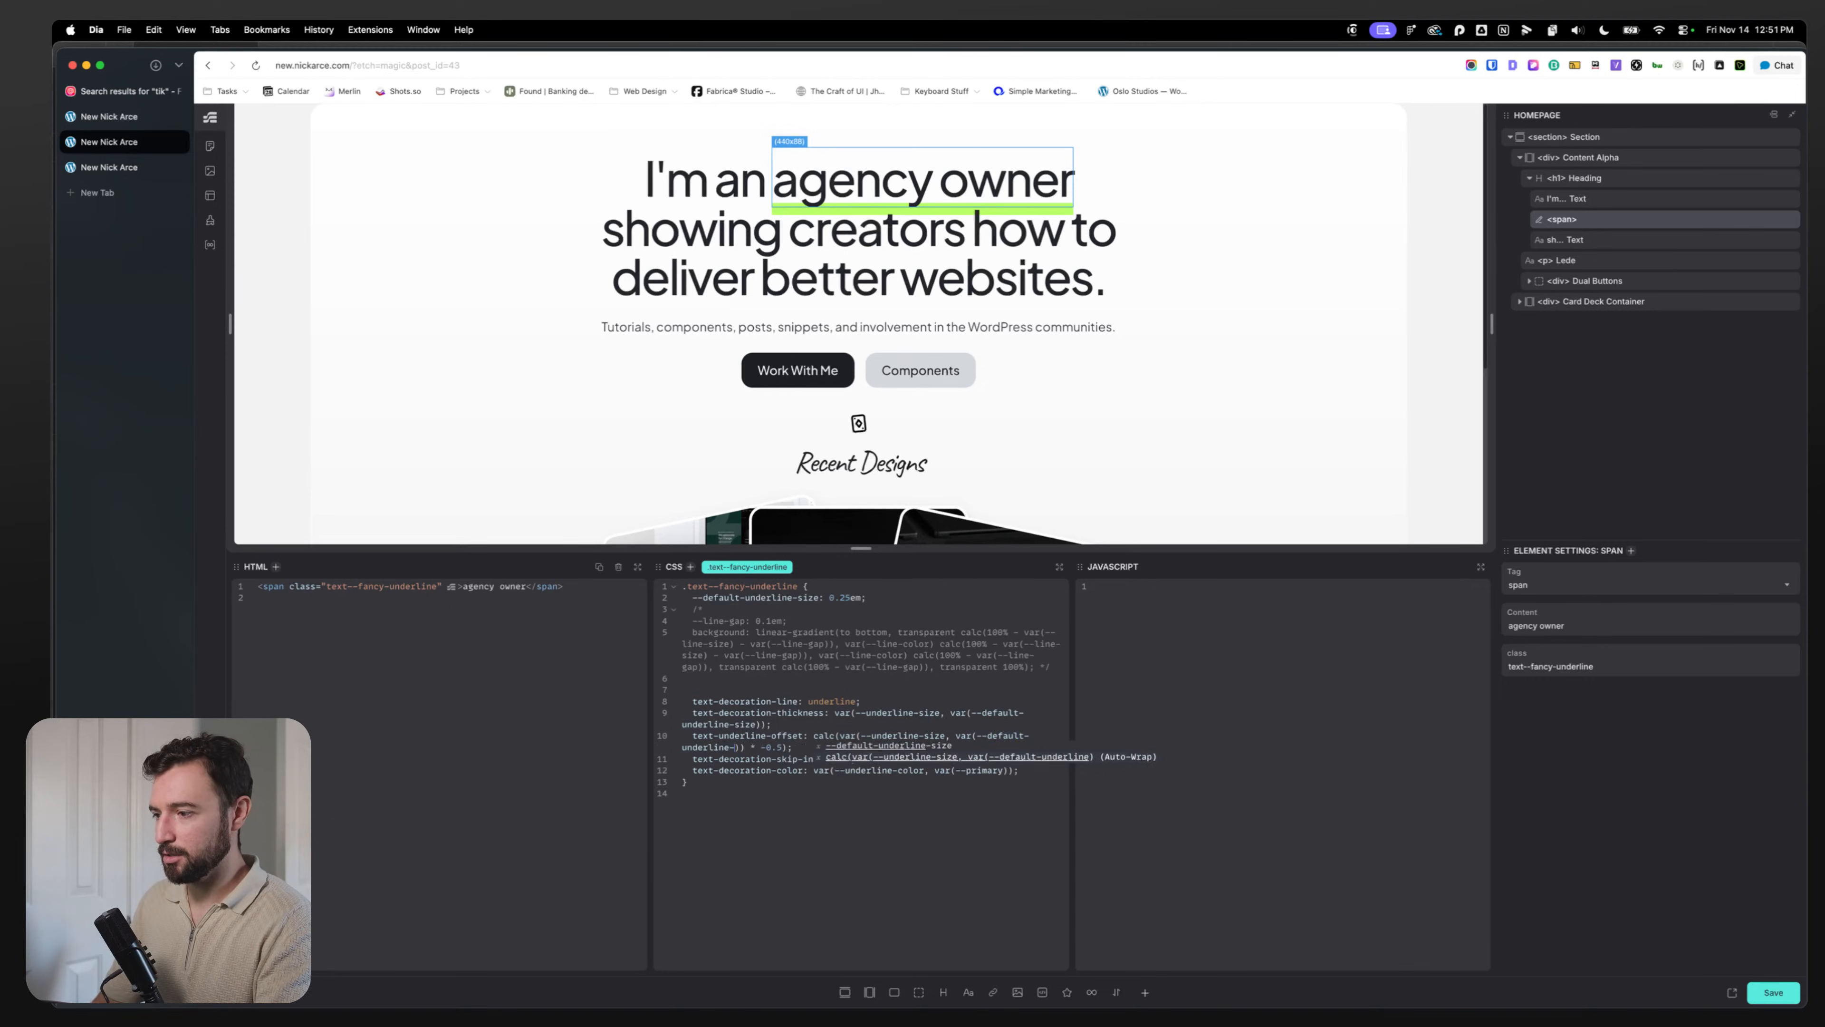
{"action": "type", "text": "size"}
{"action": "left_click", "coordinate": [912, 900]}
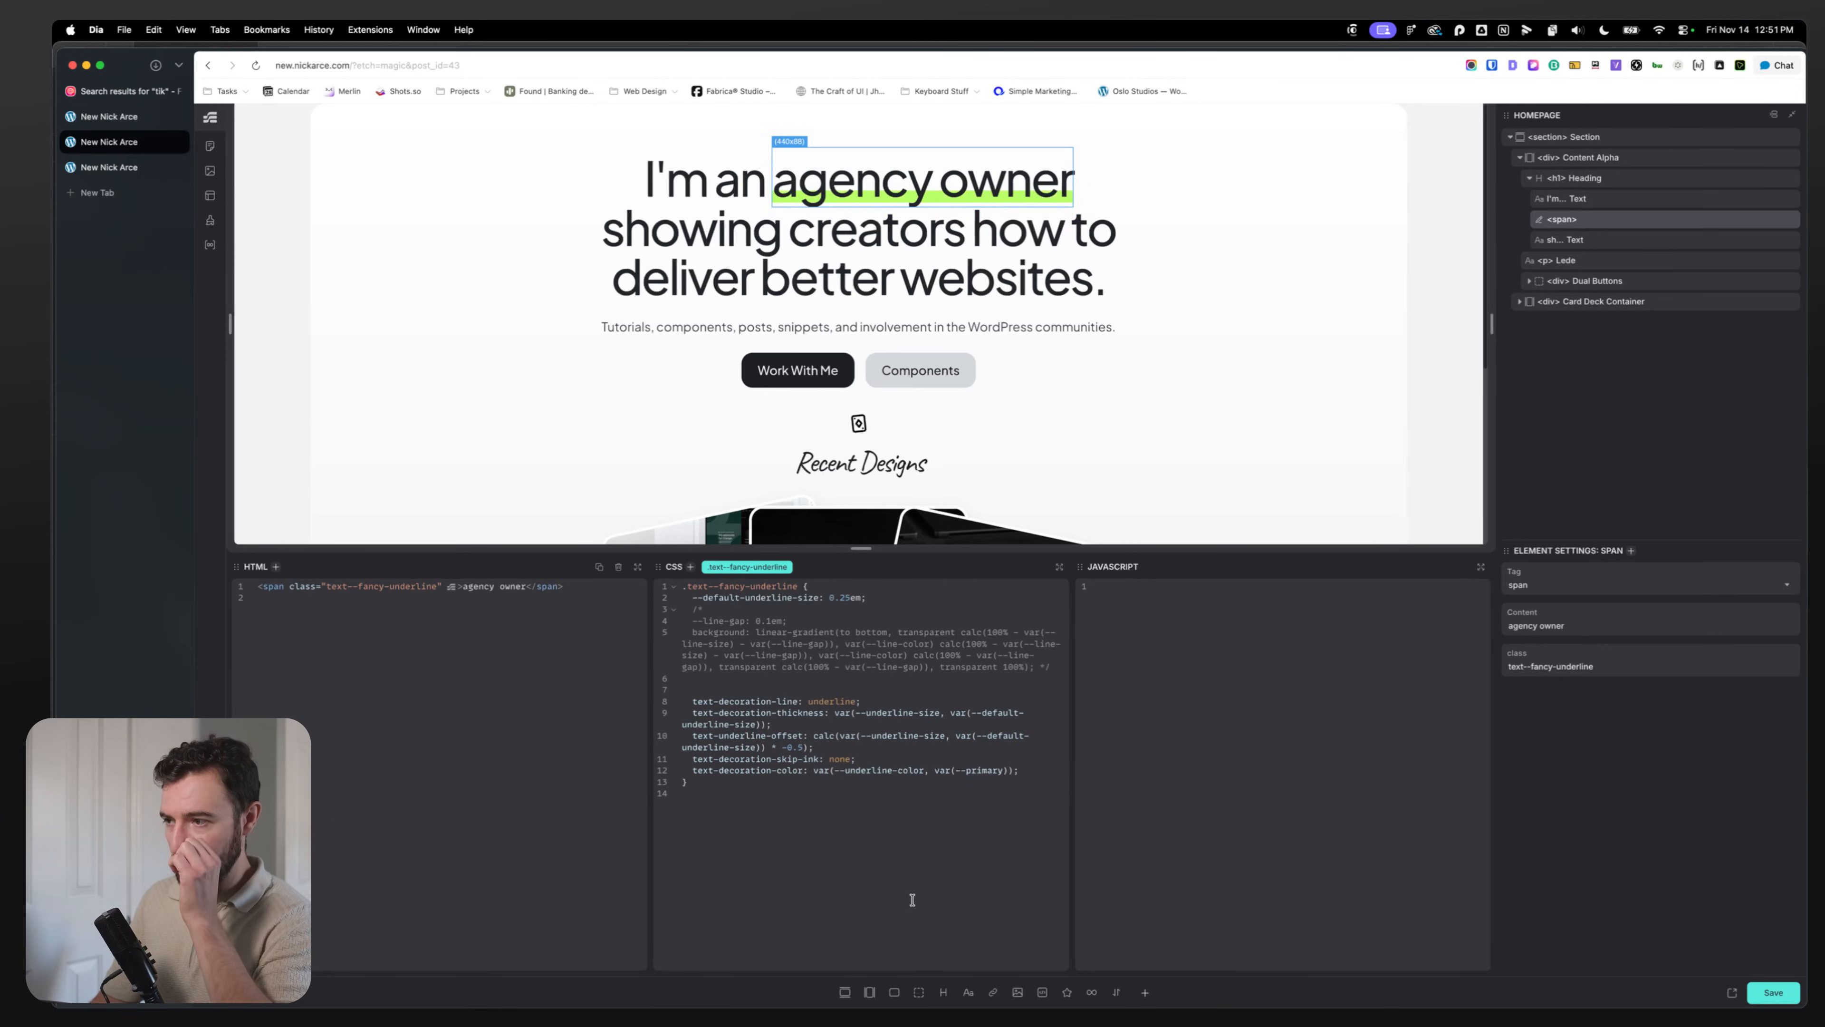
Step: Save the homepage in the builder and reload the live site in its browser tab
{"action": "left_click", "coordinate": [1761, 989]}
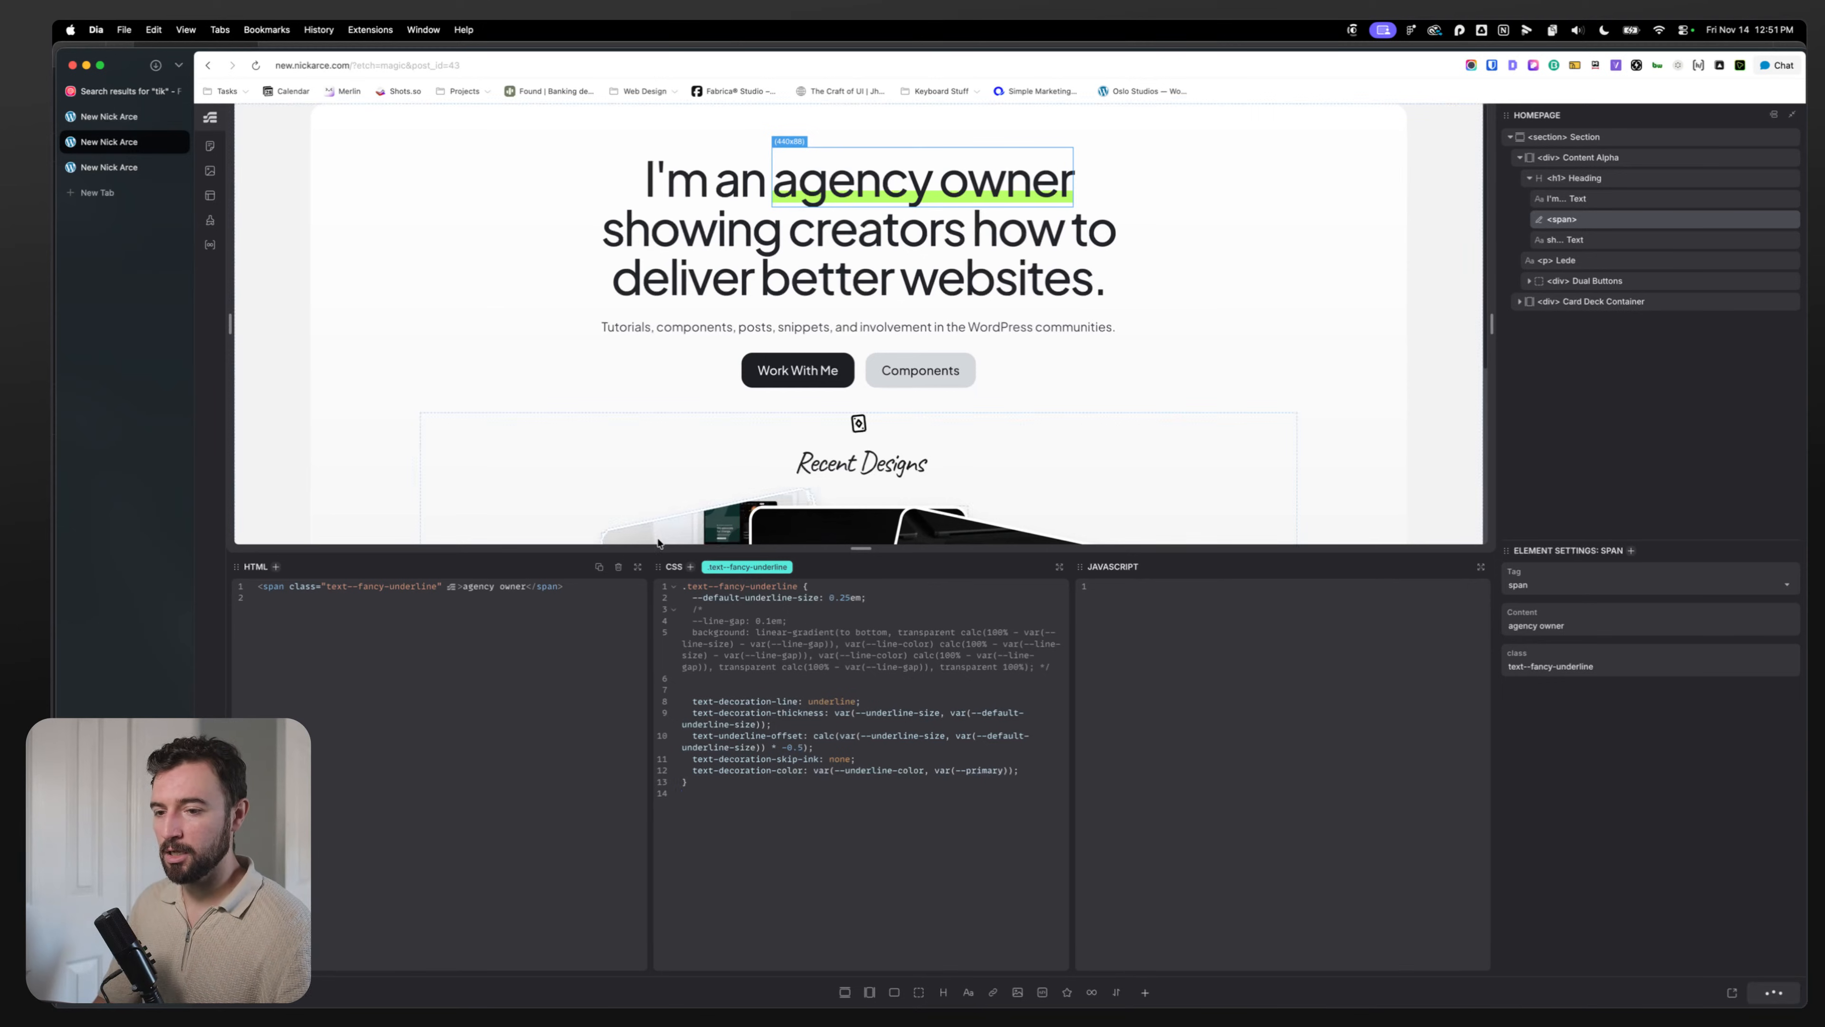
{"action": "left_click", "coordinate": [100, 169]}
{"action": "key", "text": "super+r"}
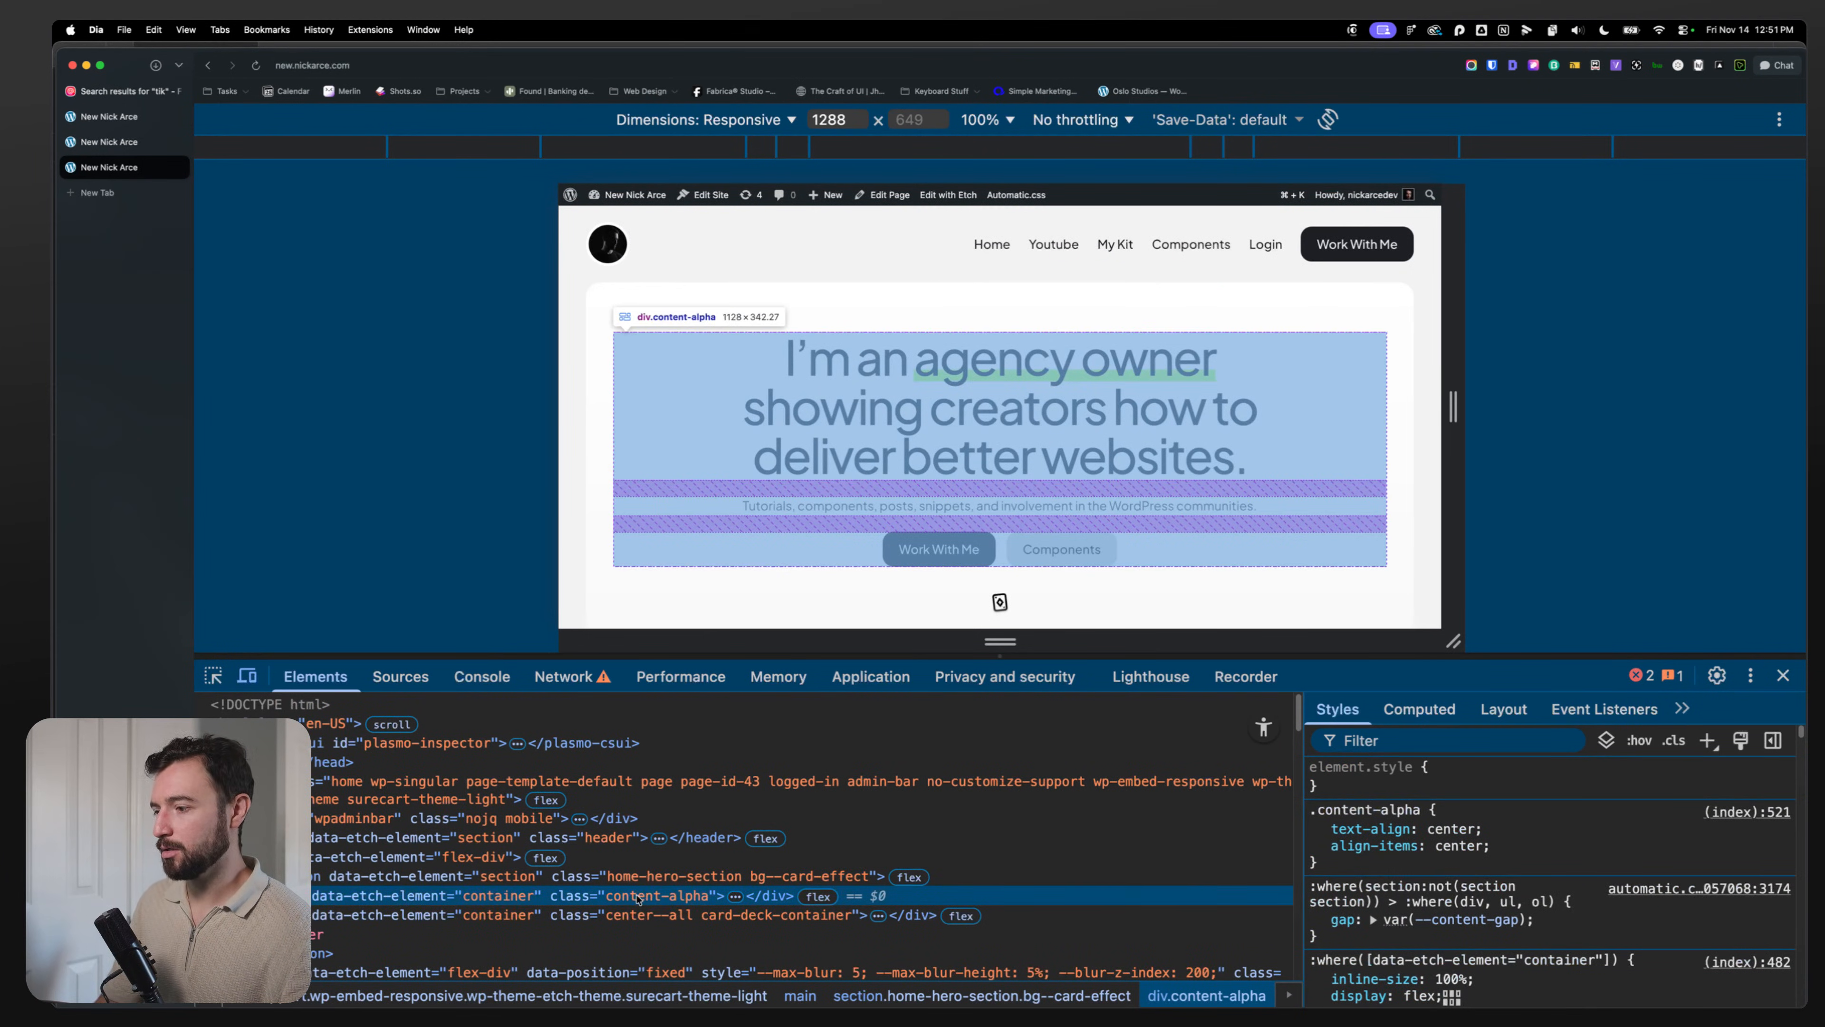
Step: Test --underline-size: 0.5em as an element style on the content-alpha container, ending with the declaration disabled
{"action": "left_click", "coordinate": [1560, 794]}
{"action": "type", "text": "--"}
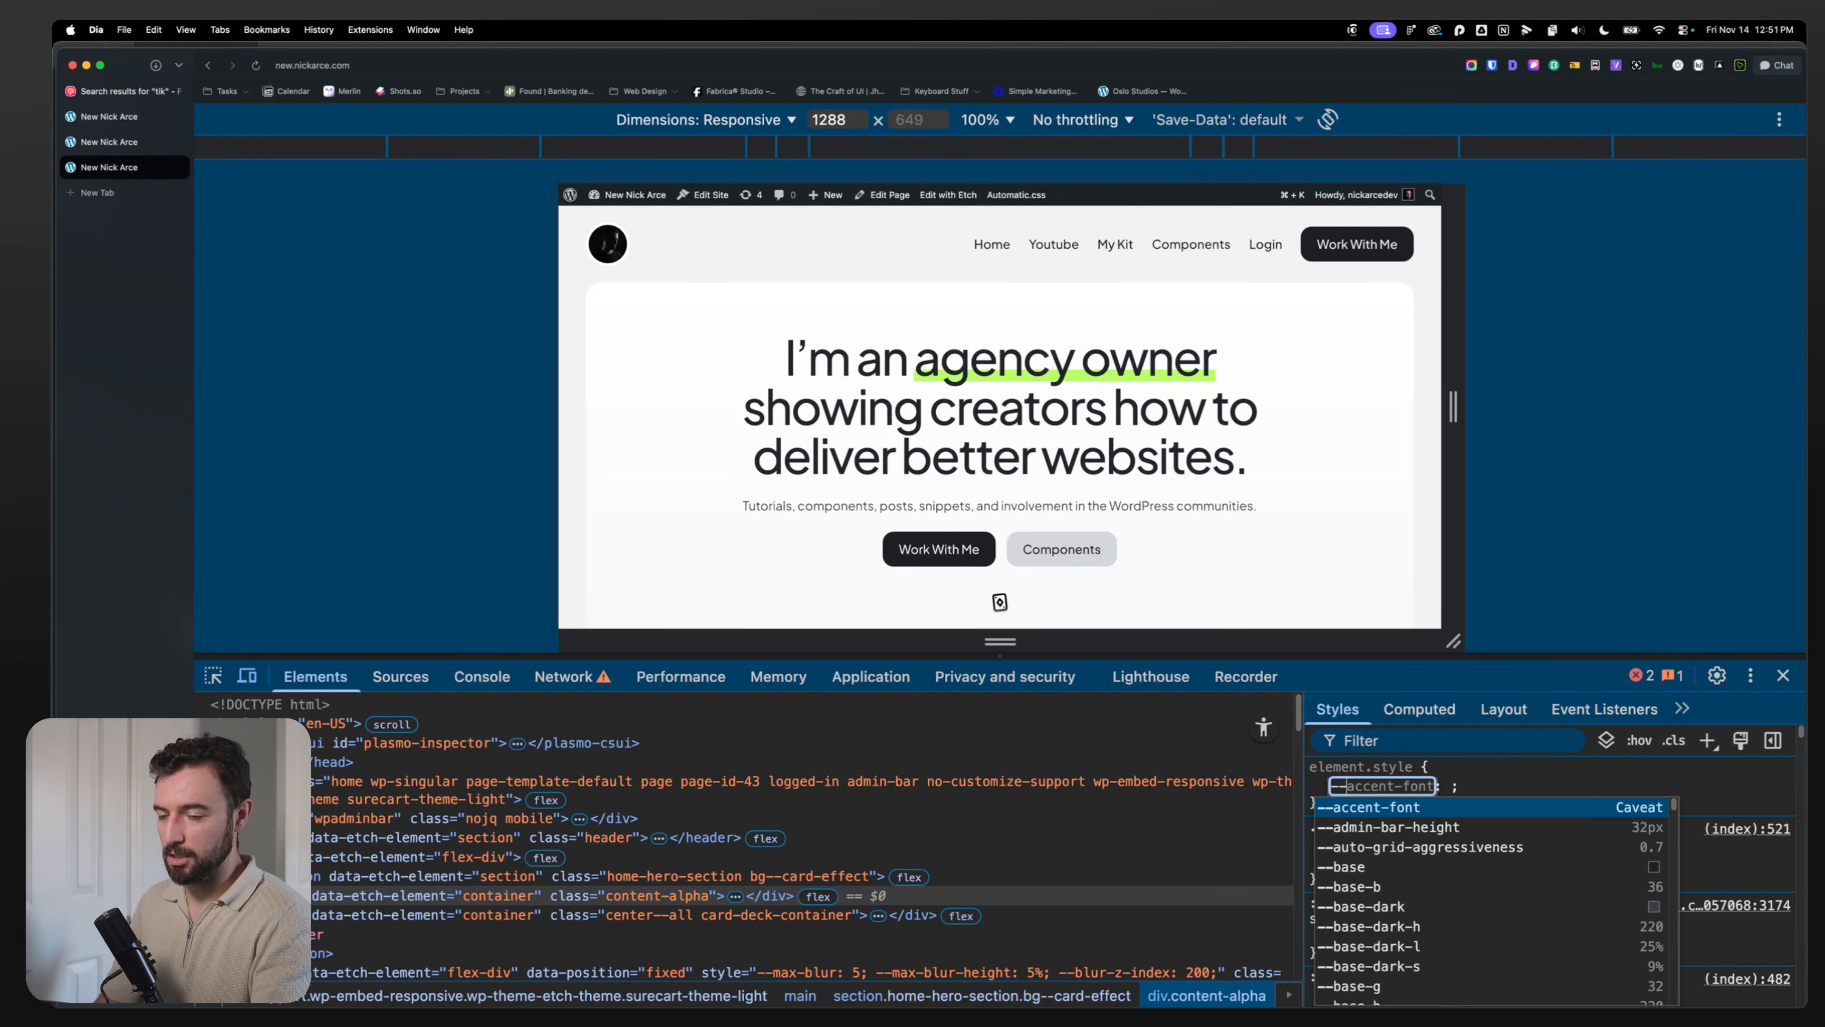
{"action": "type", "text": "underline-size"}
{"action": "key", "text": "Tab"}
{"action": "type", "text": "0"}
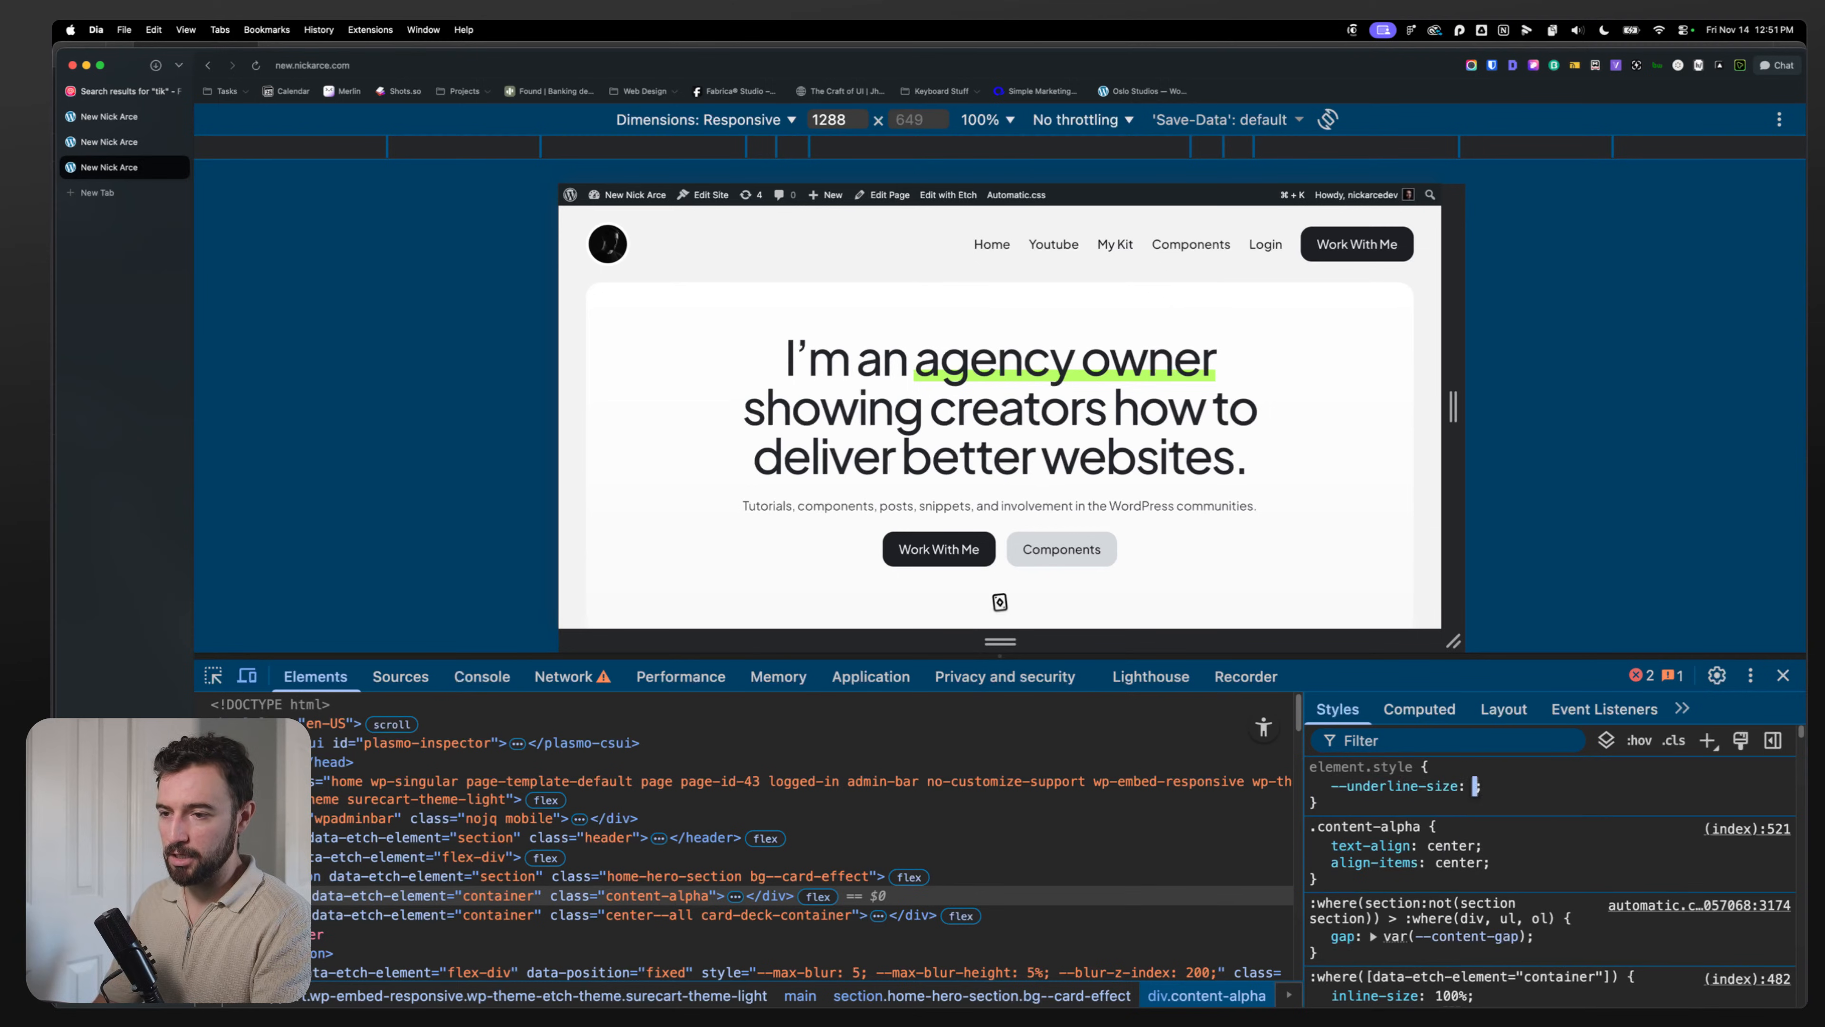
{"action": "type", "text": ".5em"}
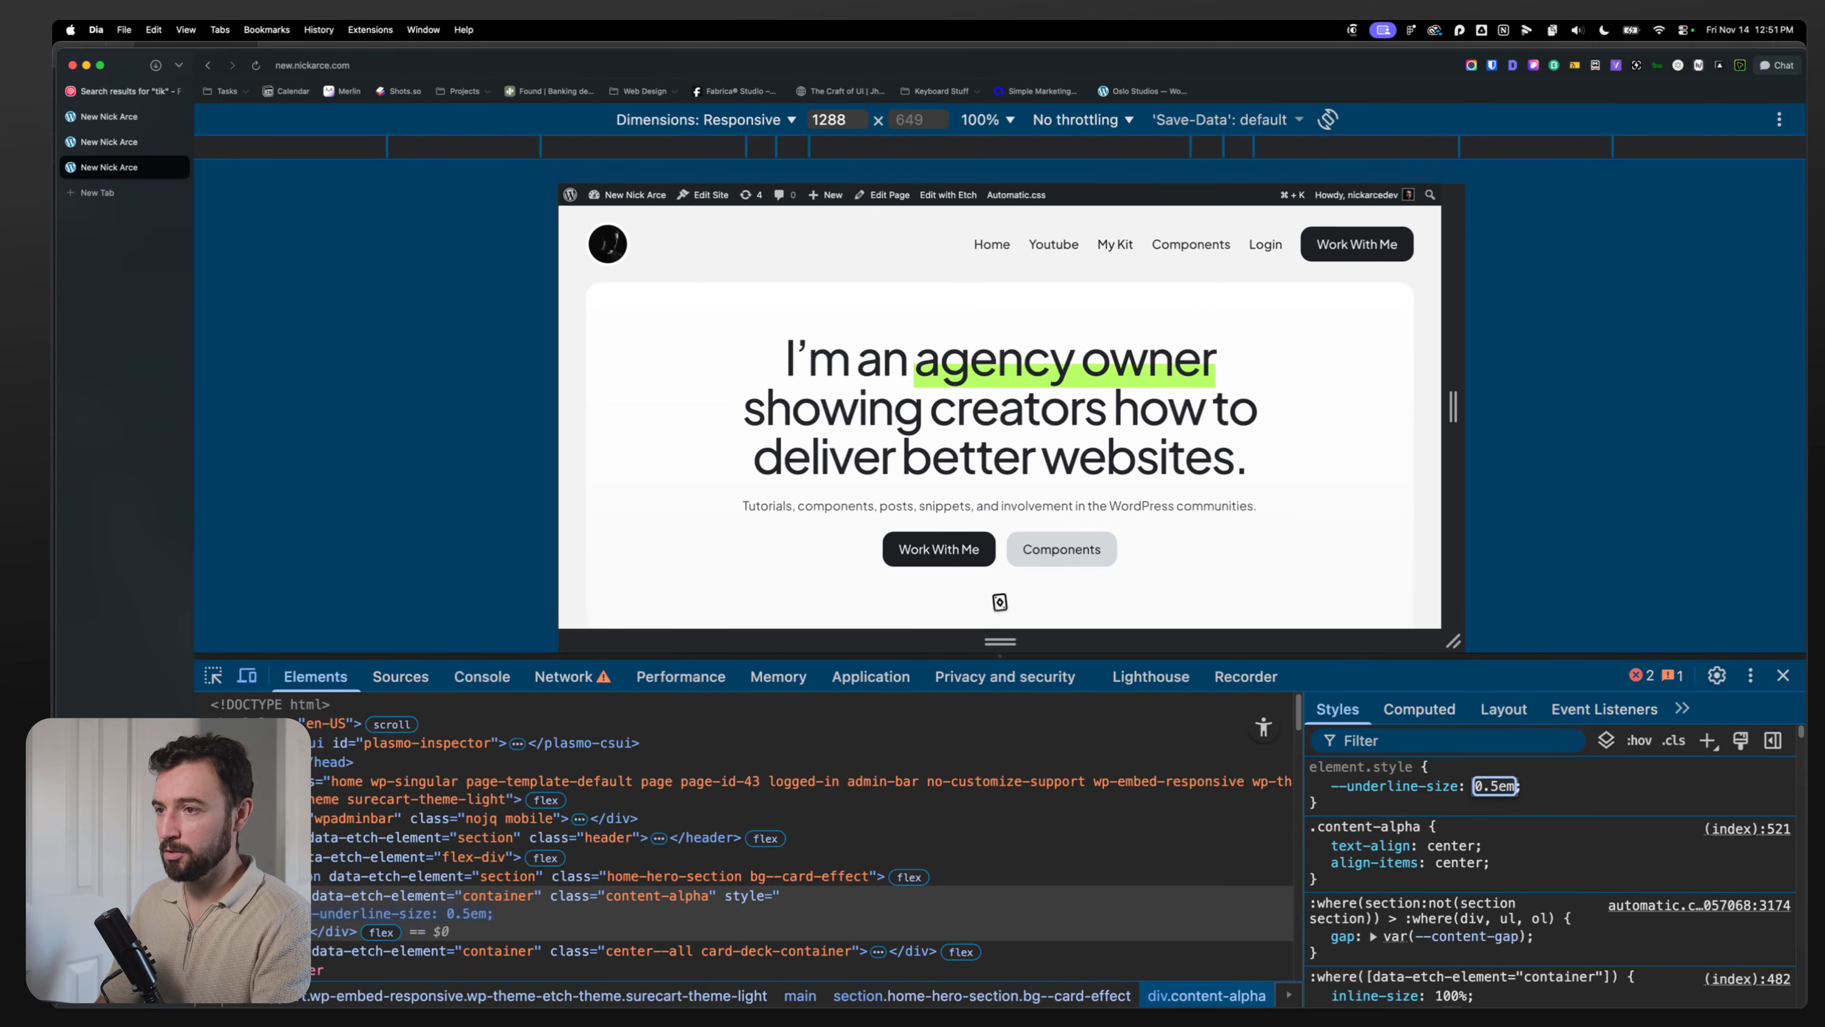
{"action": "left_click", "coordinate": [1318, 786]}
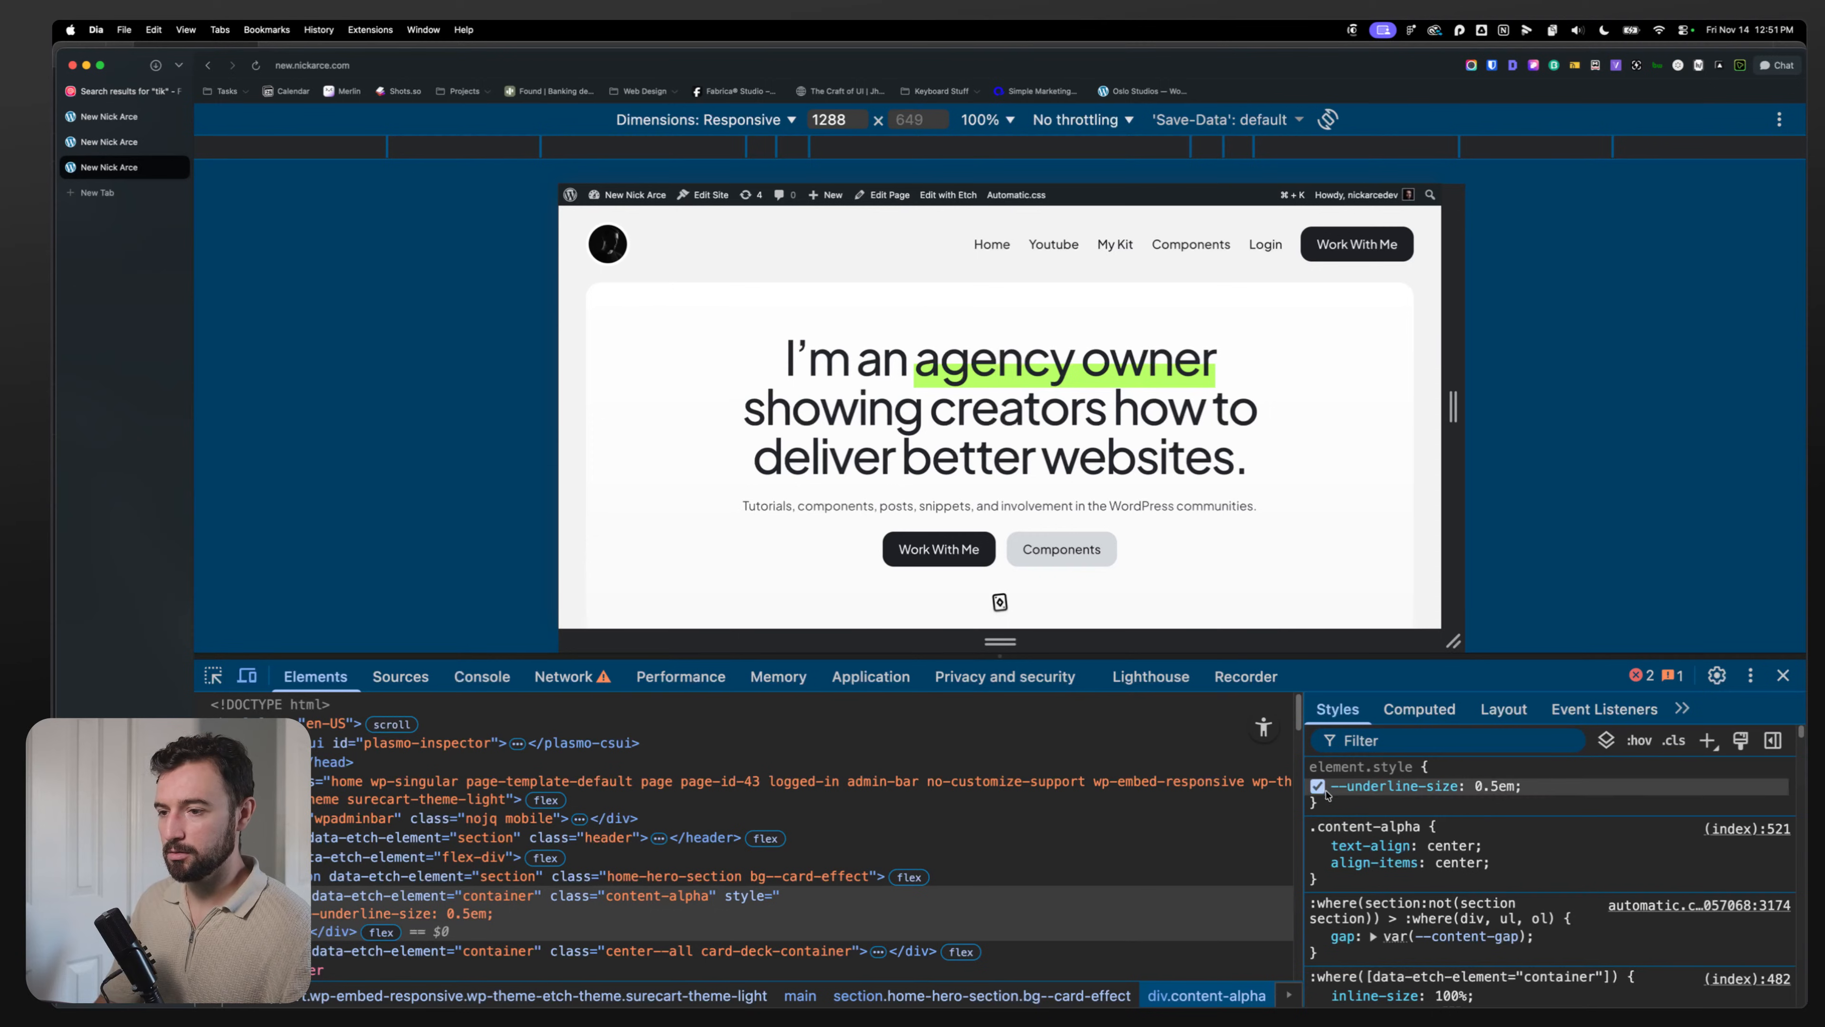
{"action": "left_click", "coordinate": [1318, 787]}
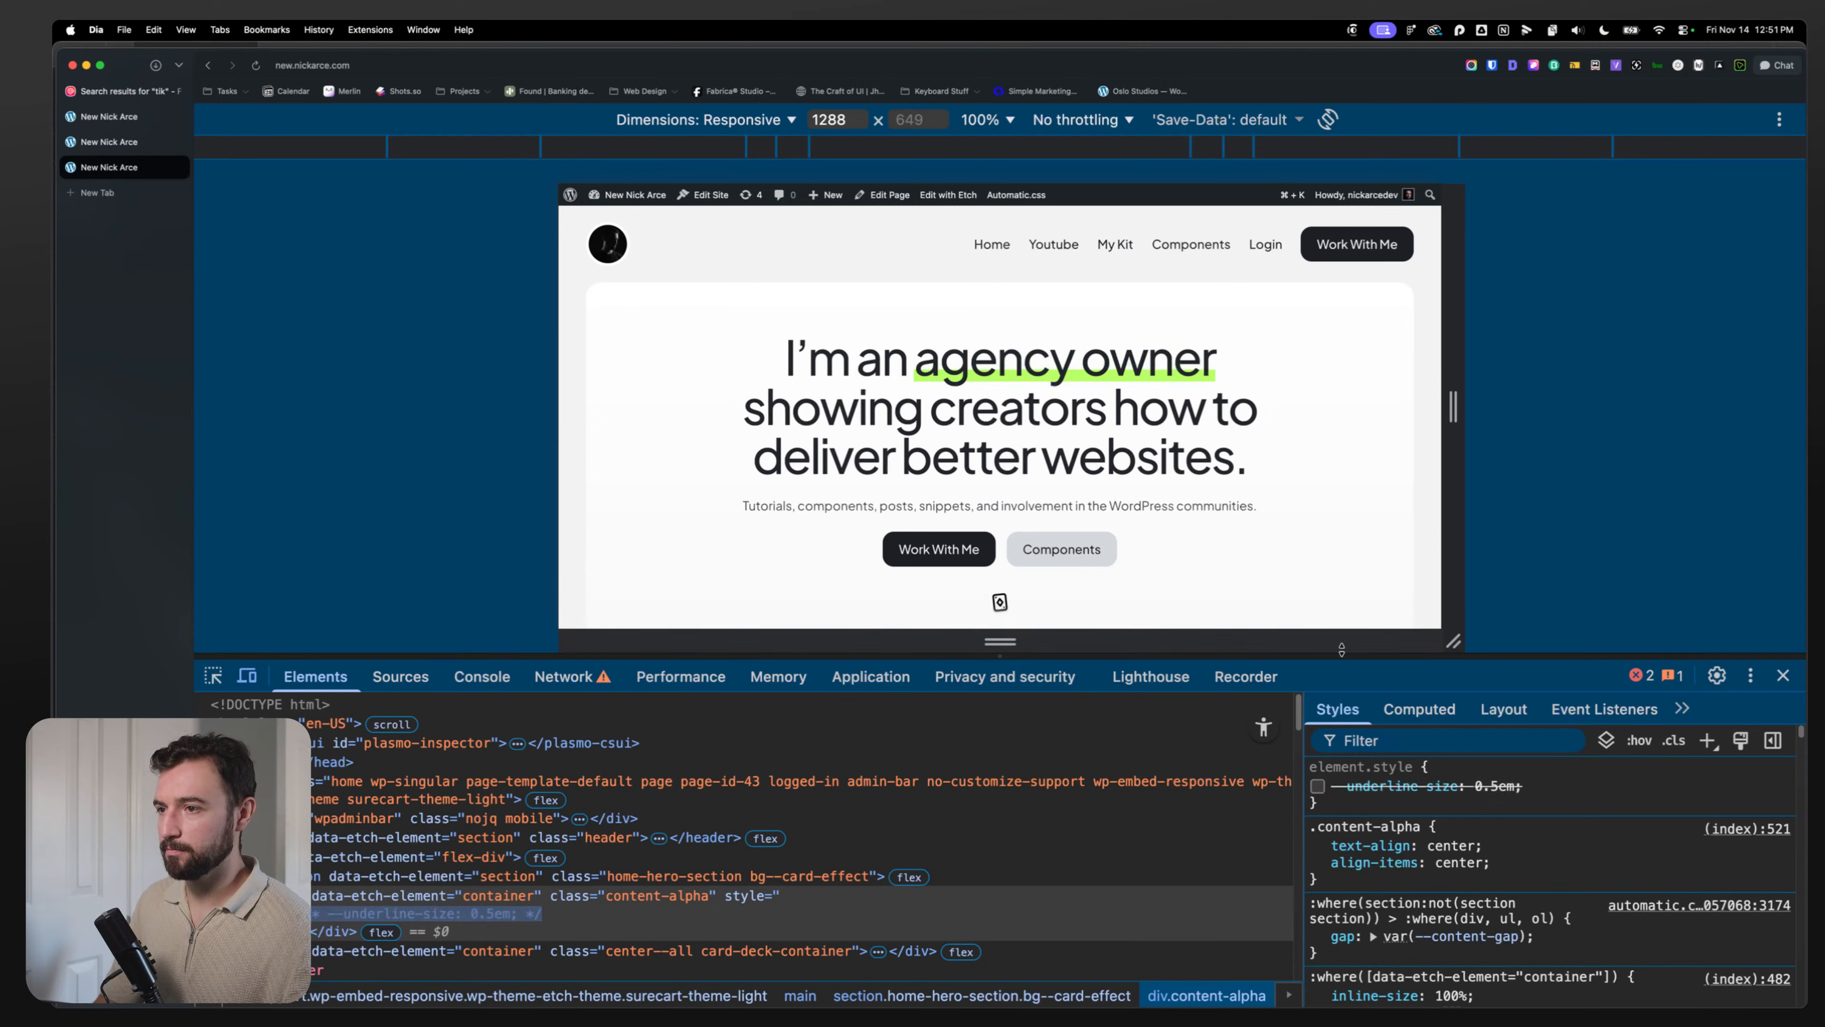
Step: Back in the builder tab, declare --underline-color: var(--primary) below --default-underline-size in the .text--fancy-underline rule
{"action": "left_click", "coordinate": [108, 142]}
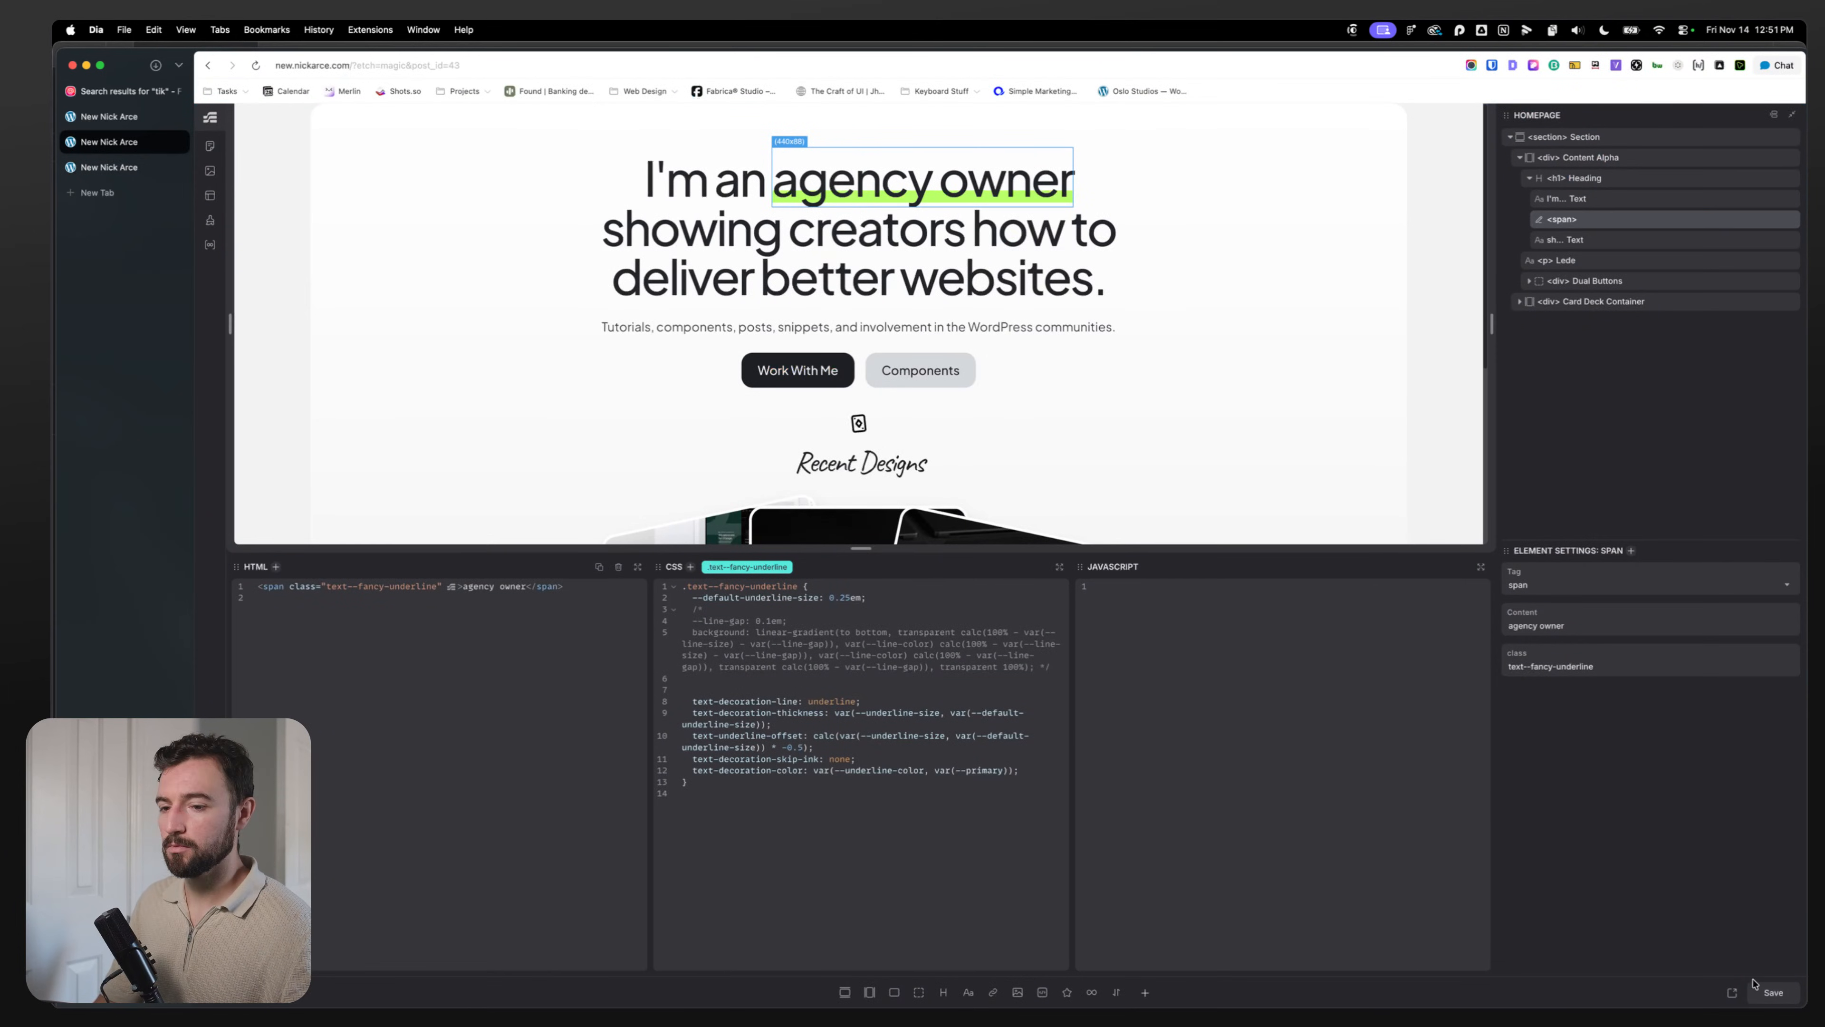
{"action": "left_click", "coordinate": [1773, 993]}
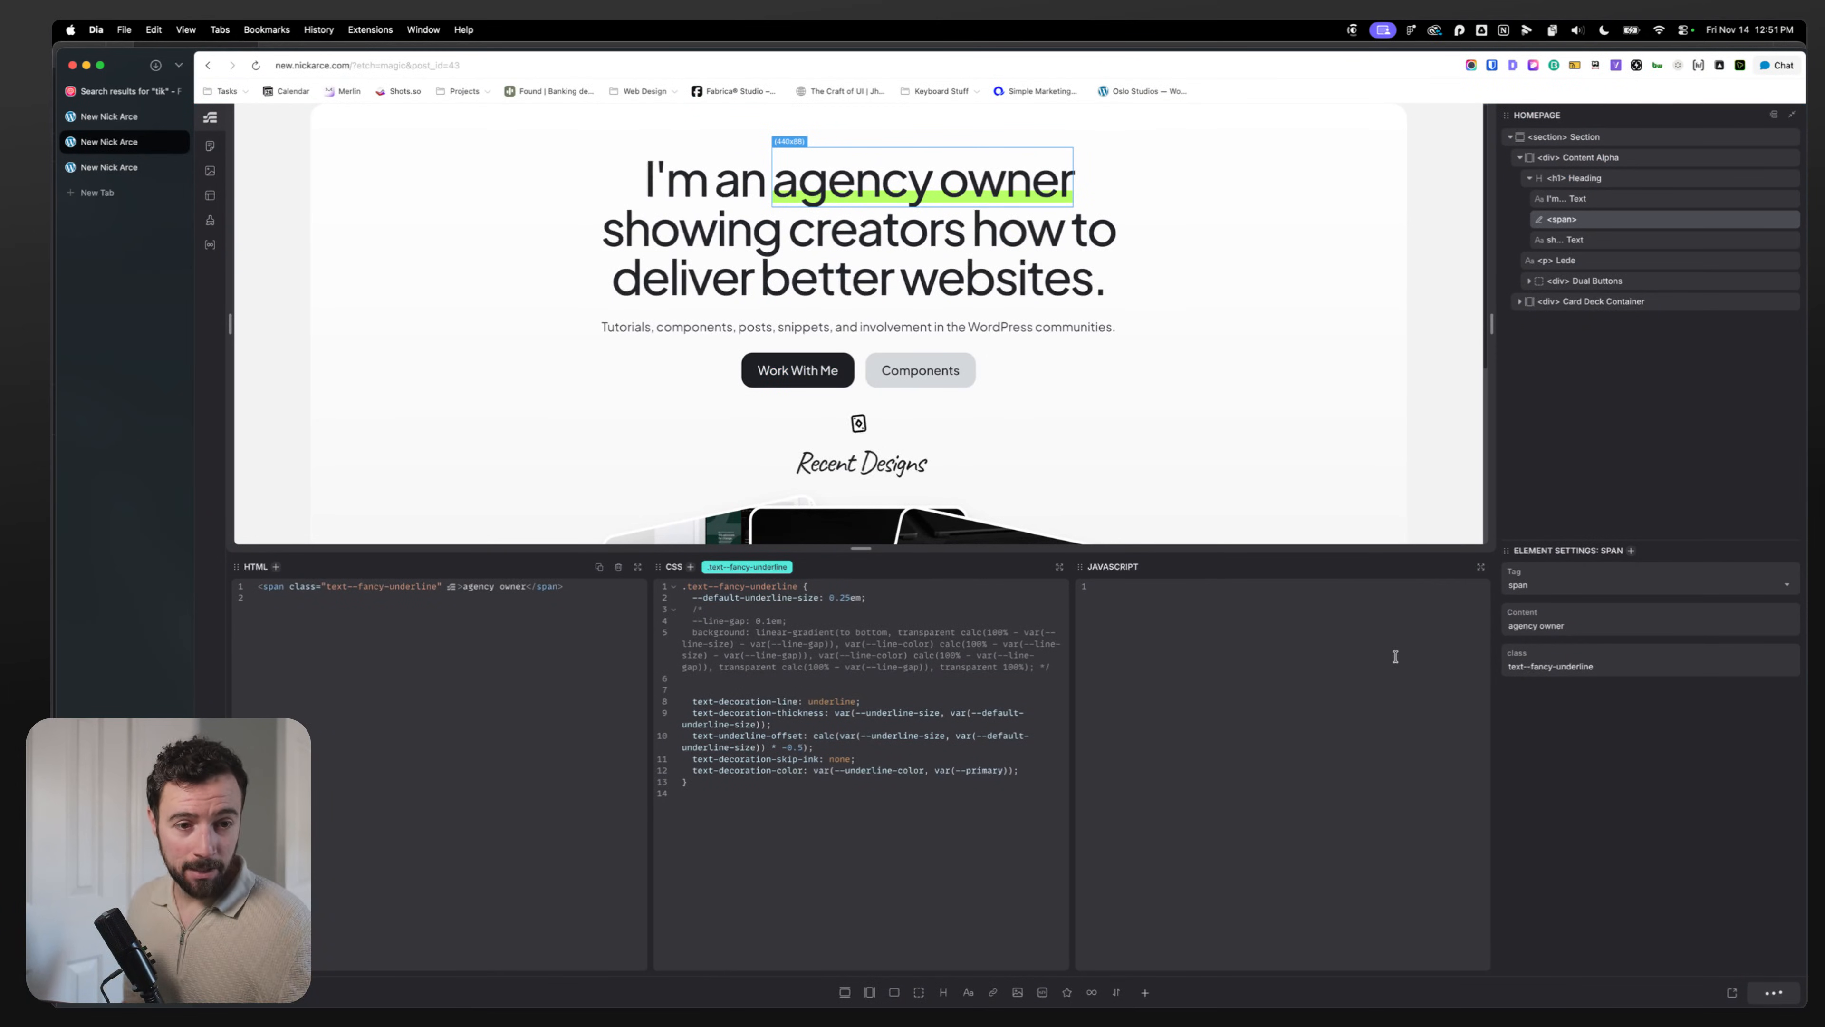
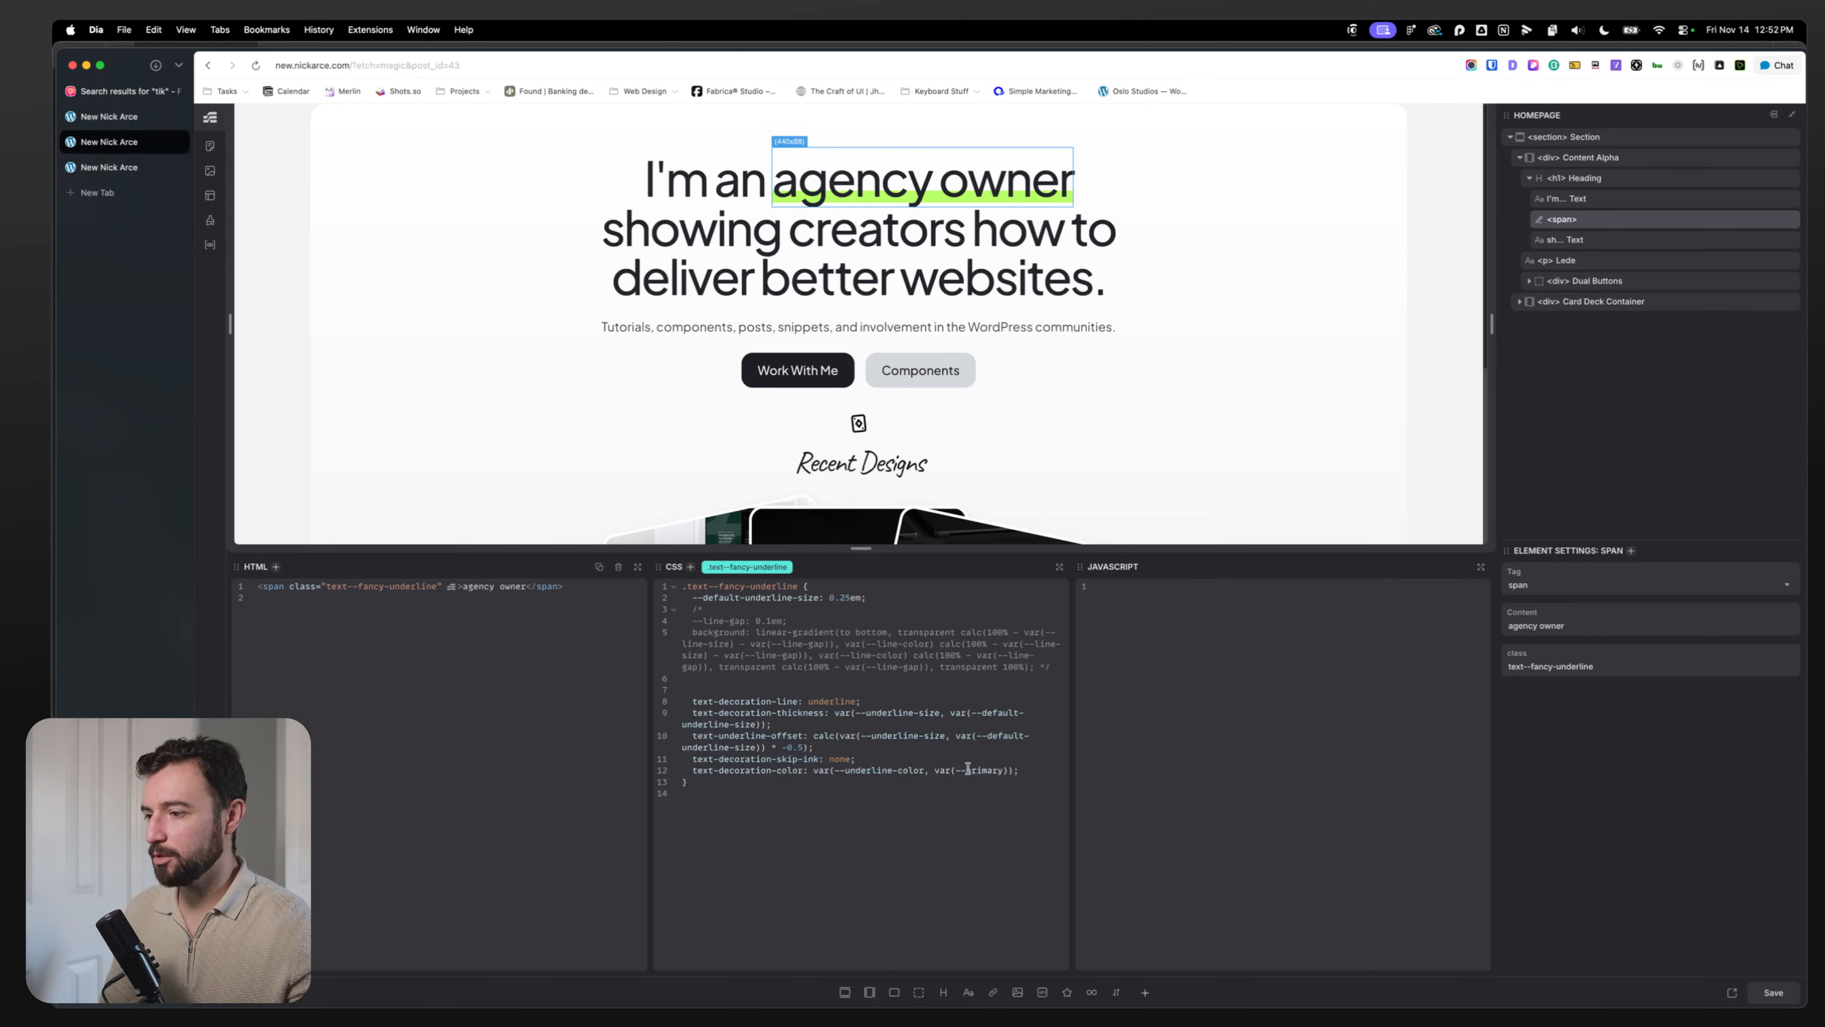
{"action": "left_click", "coordinate": [885, 596]}
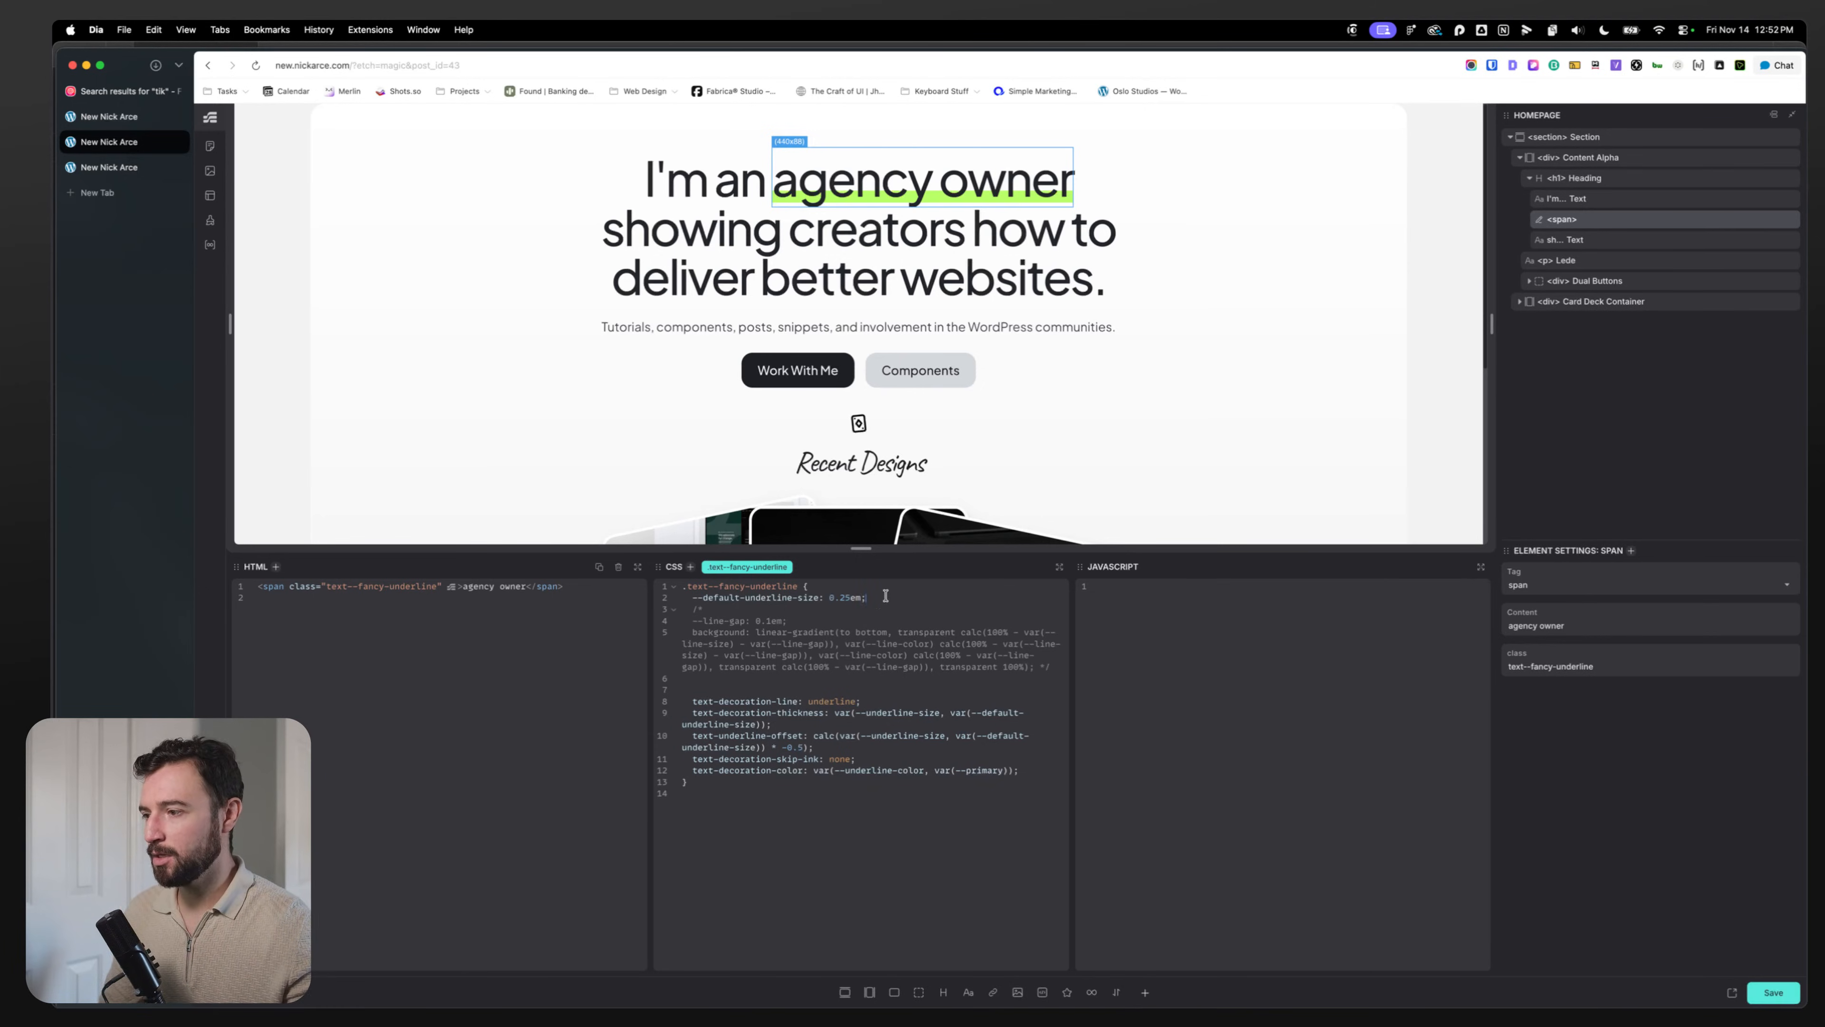
{"action": "key", "text": "Return"}
{"action": "type", "text": "--"}
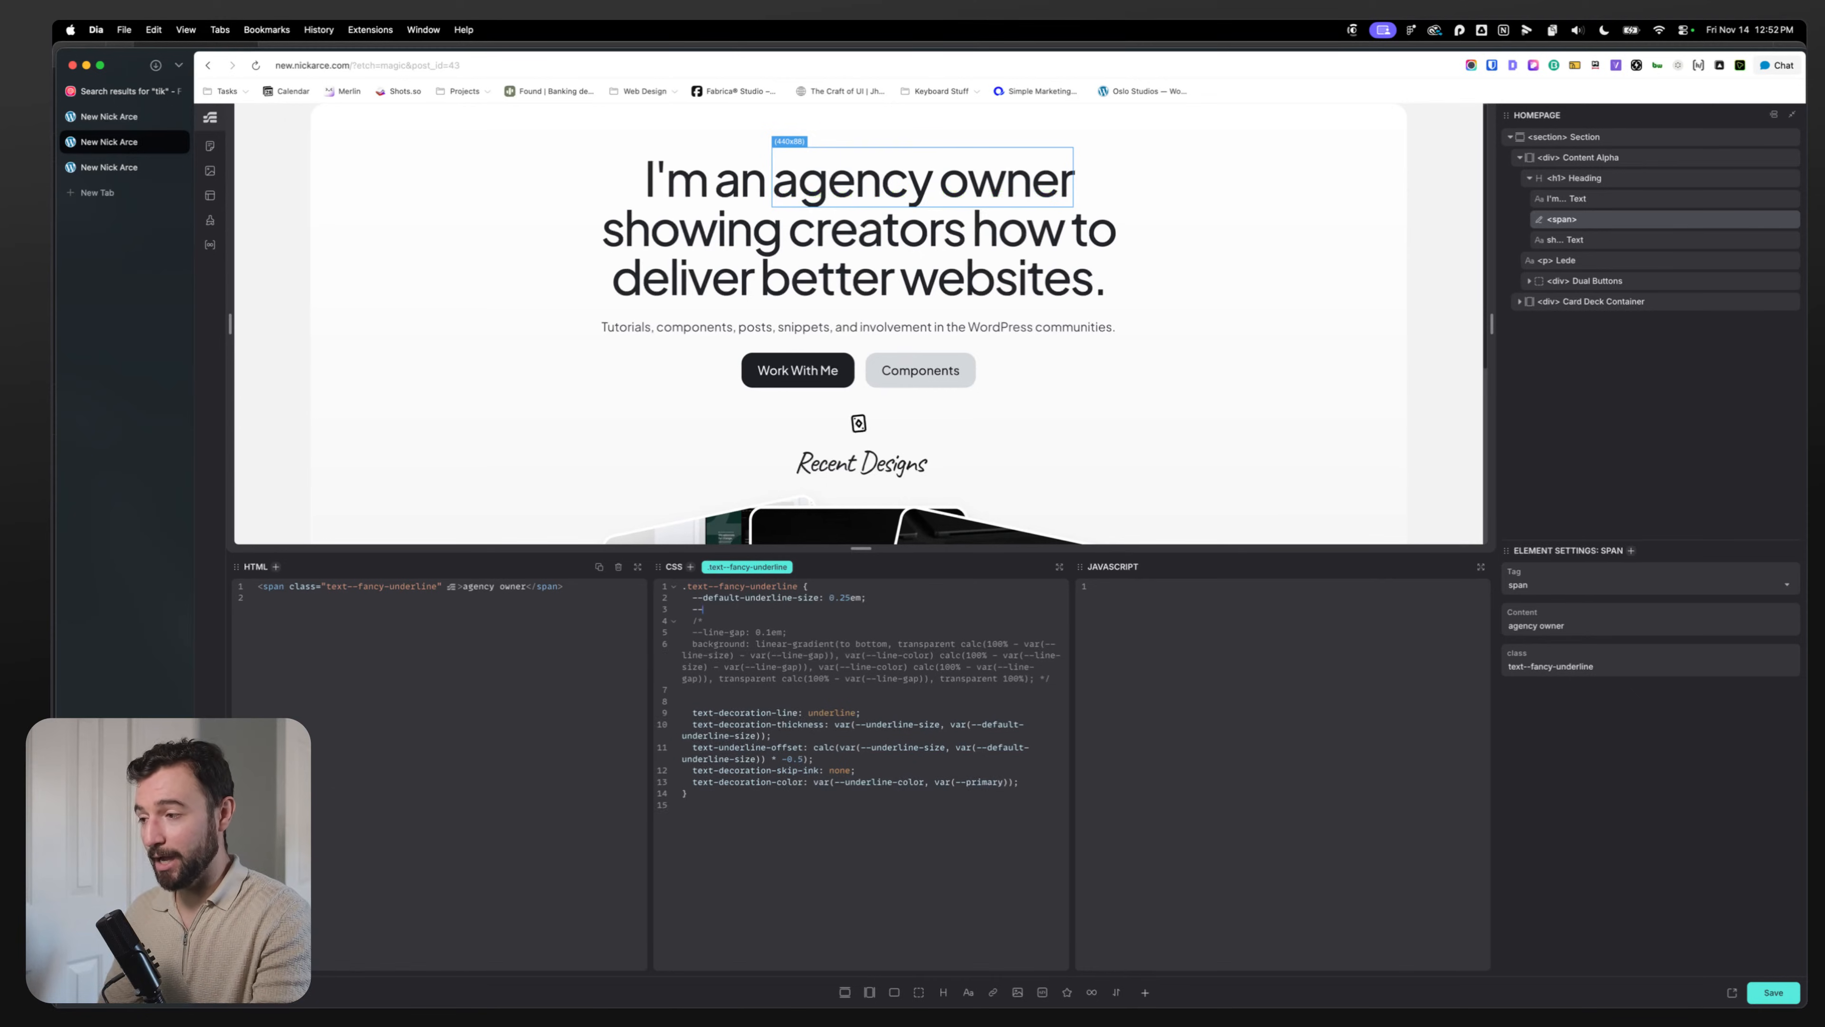
{"action": "type", "text": "iununde"}
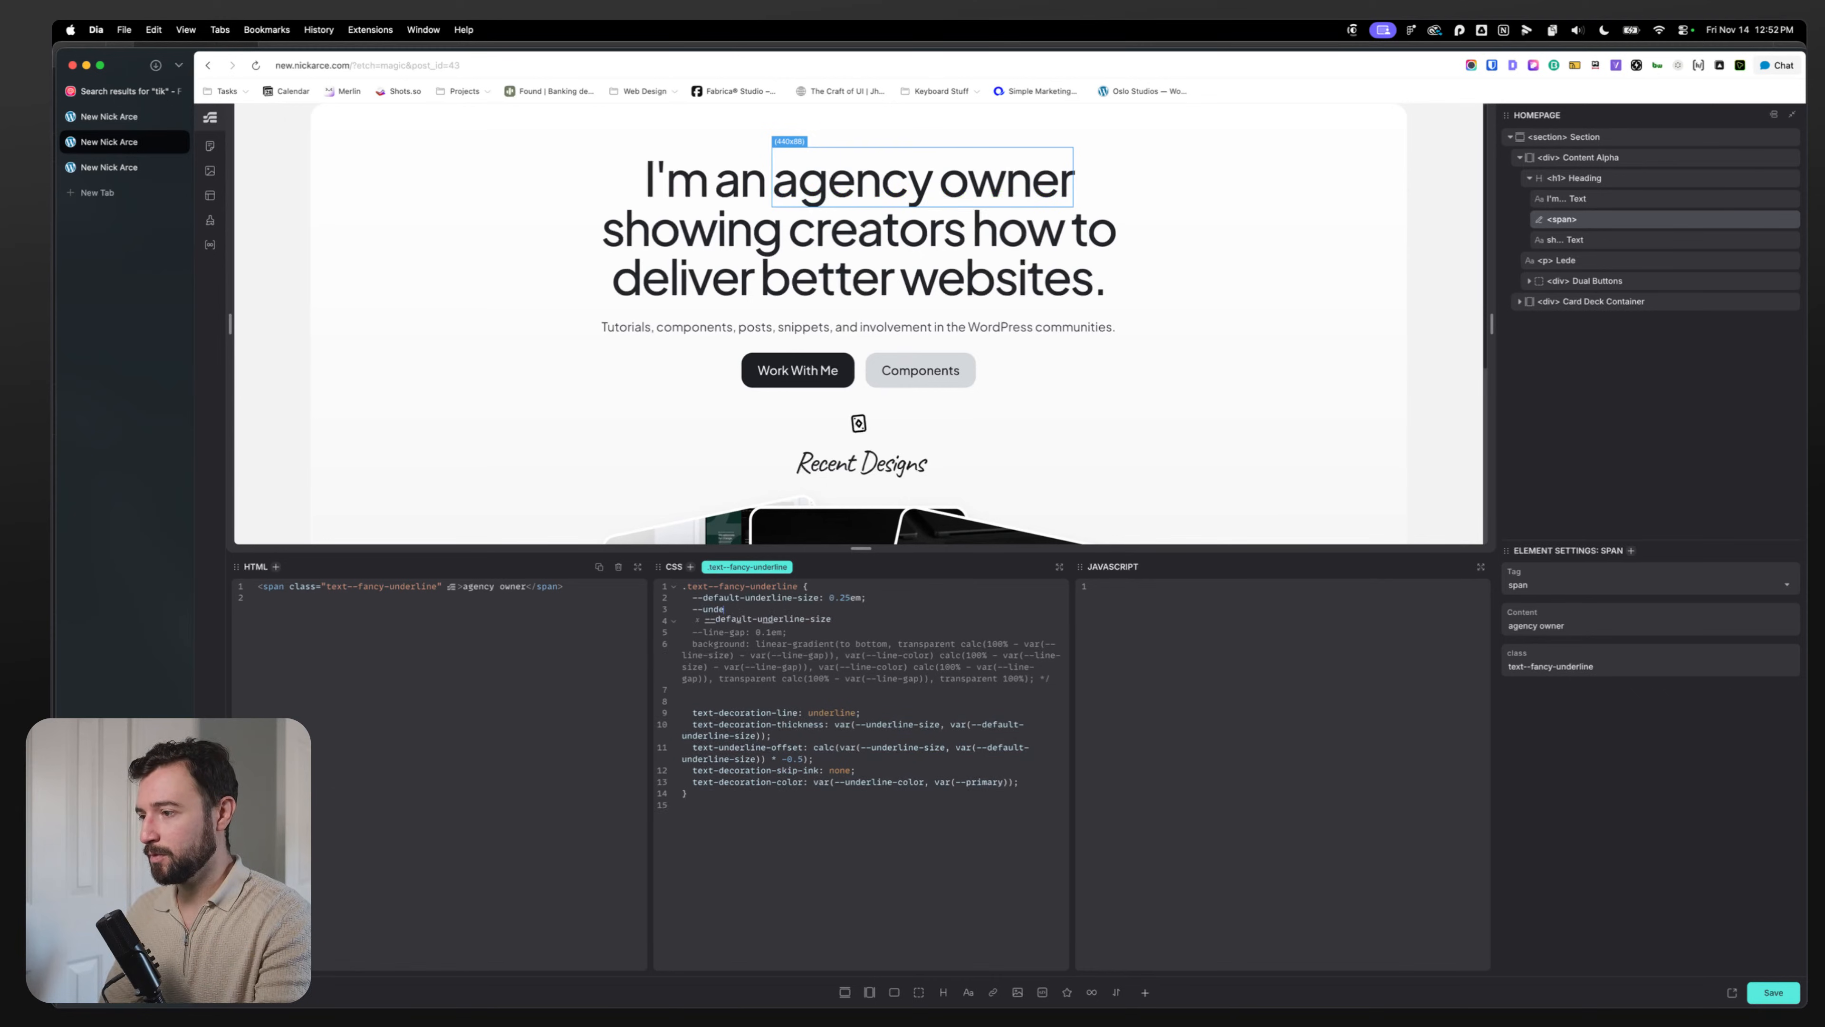
{"action": "type", "text": "rline-colo"}
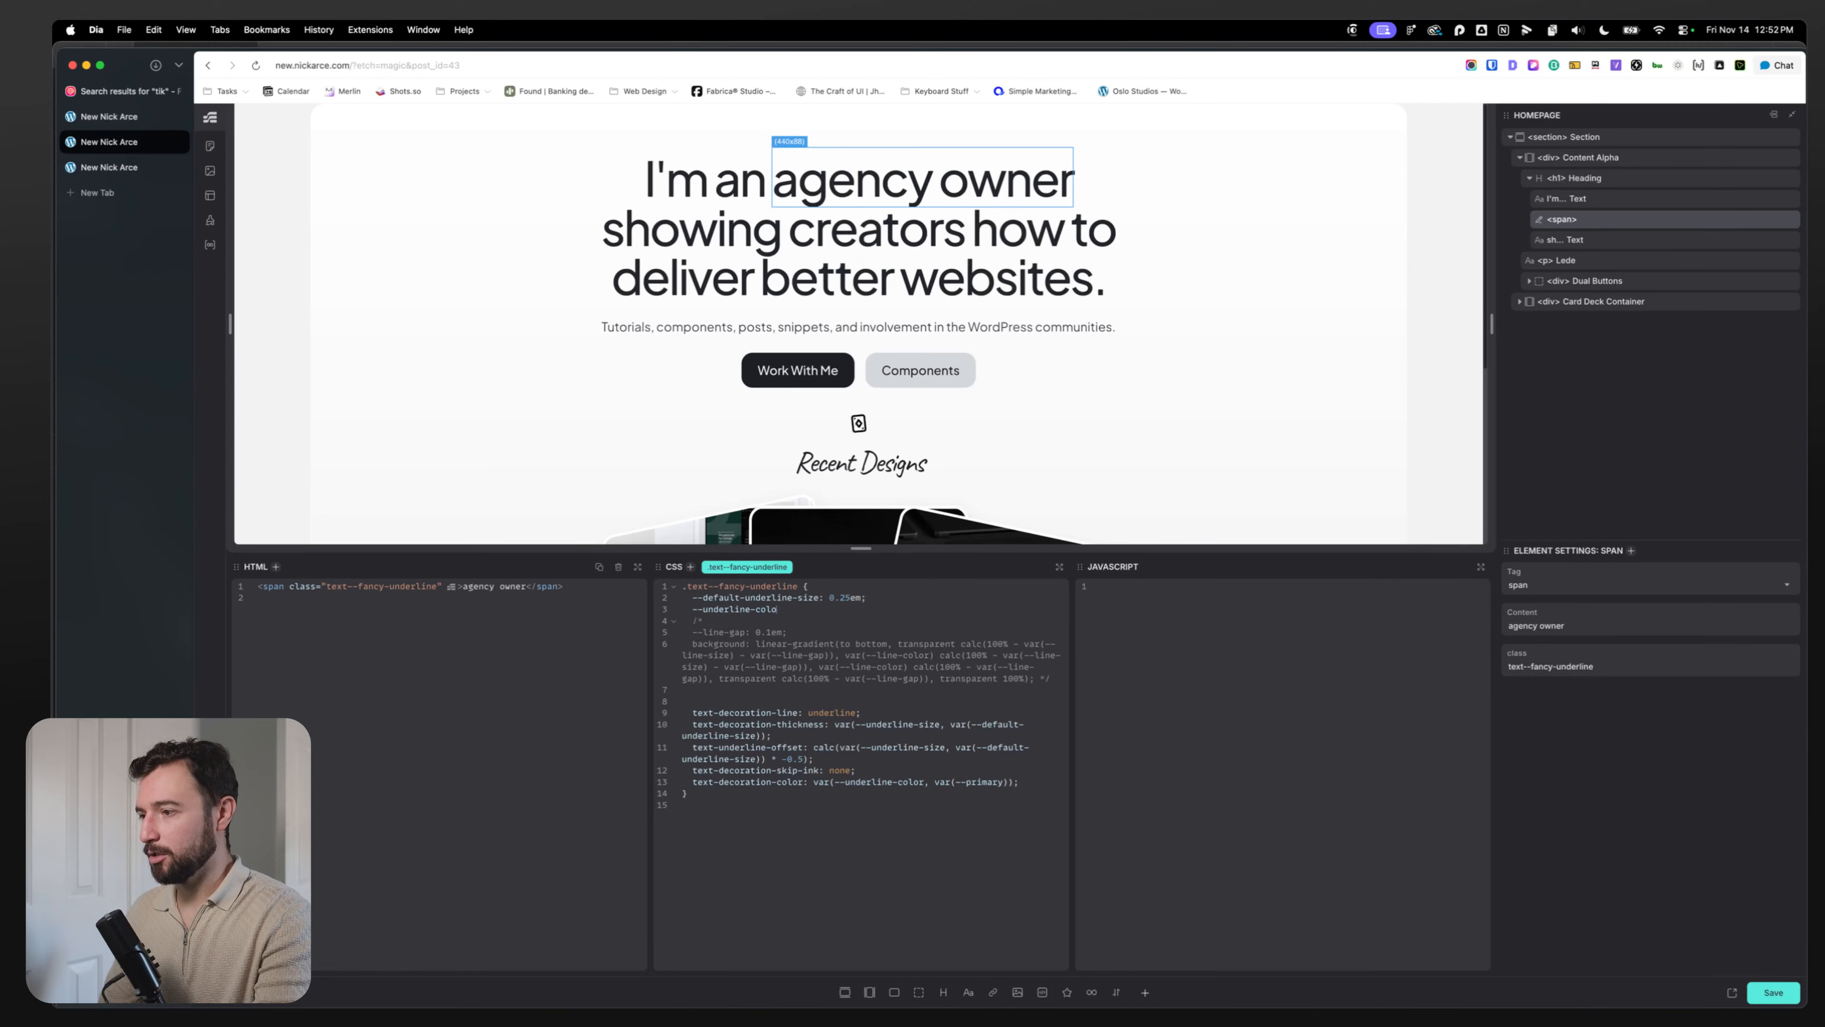
{"action": "type", "text": "r: var(--primary);"}
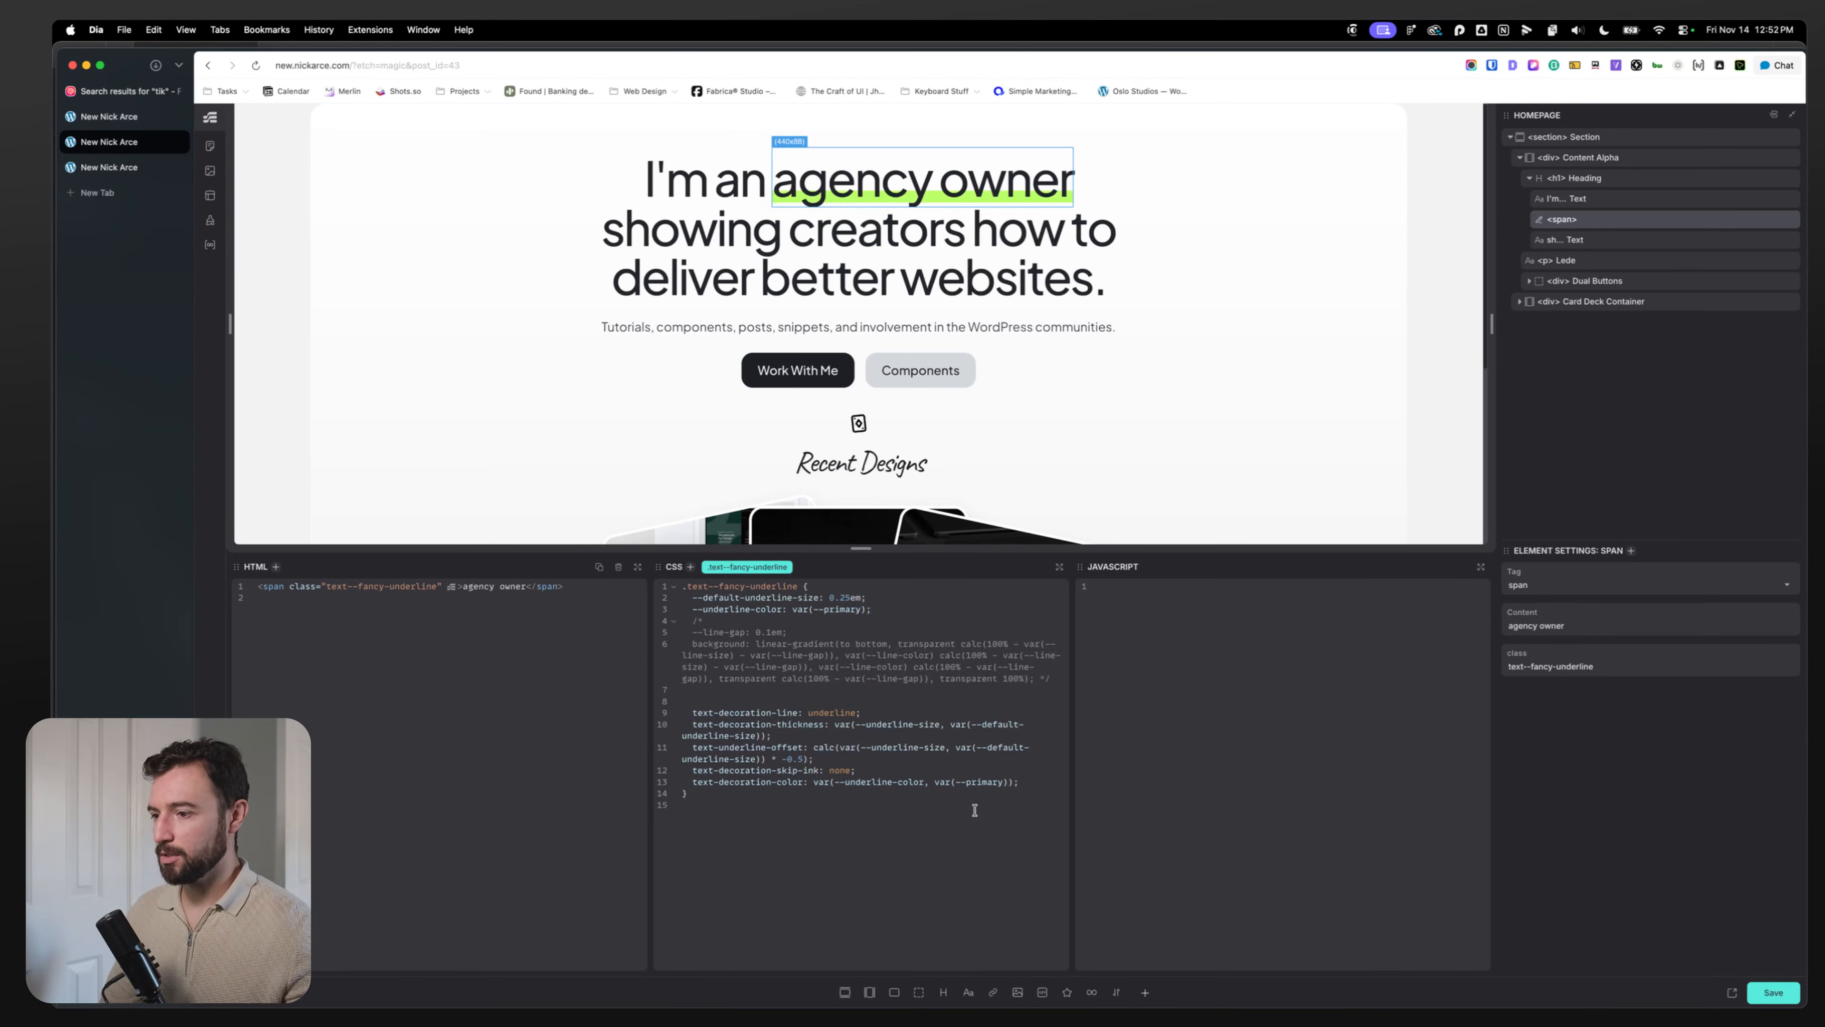
Step: Remove the var(--primary) fallback from text-decoration-color, leaving var(--underline-color), and save the page
{"action": "left_click_drag", "start_coordinate": [1011, 781], "coordinate": [815, 781]}
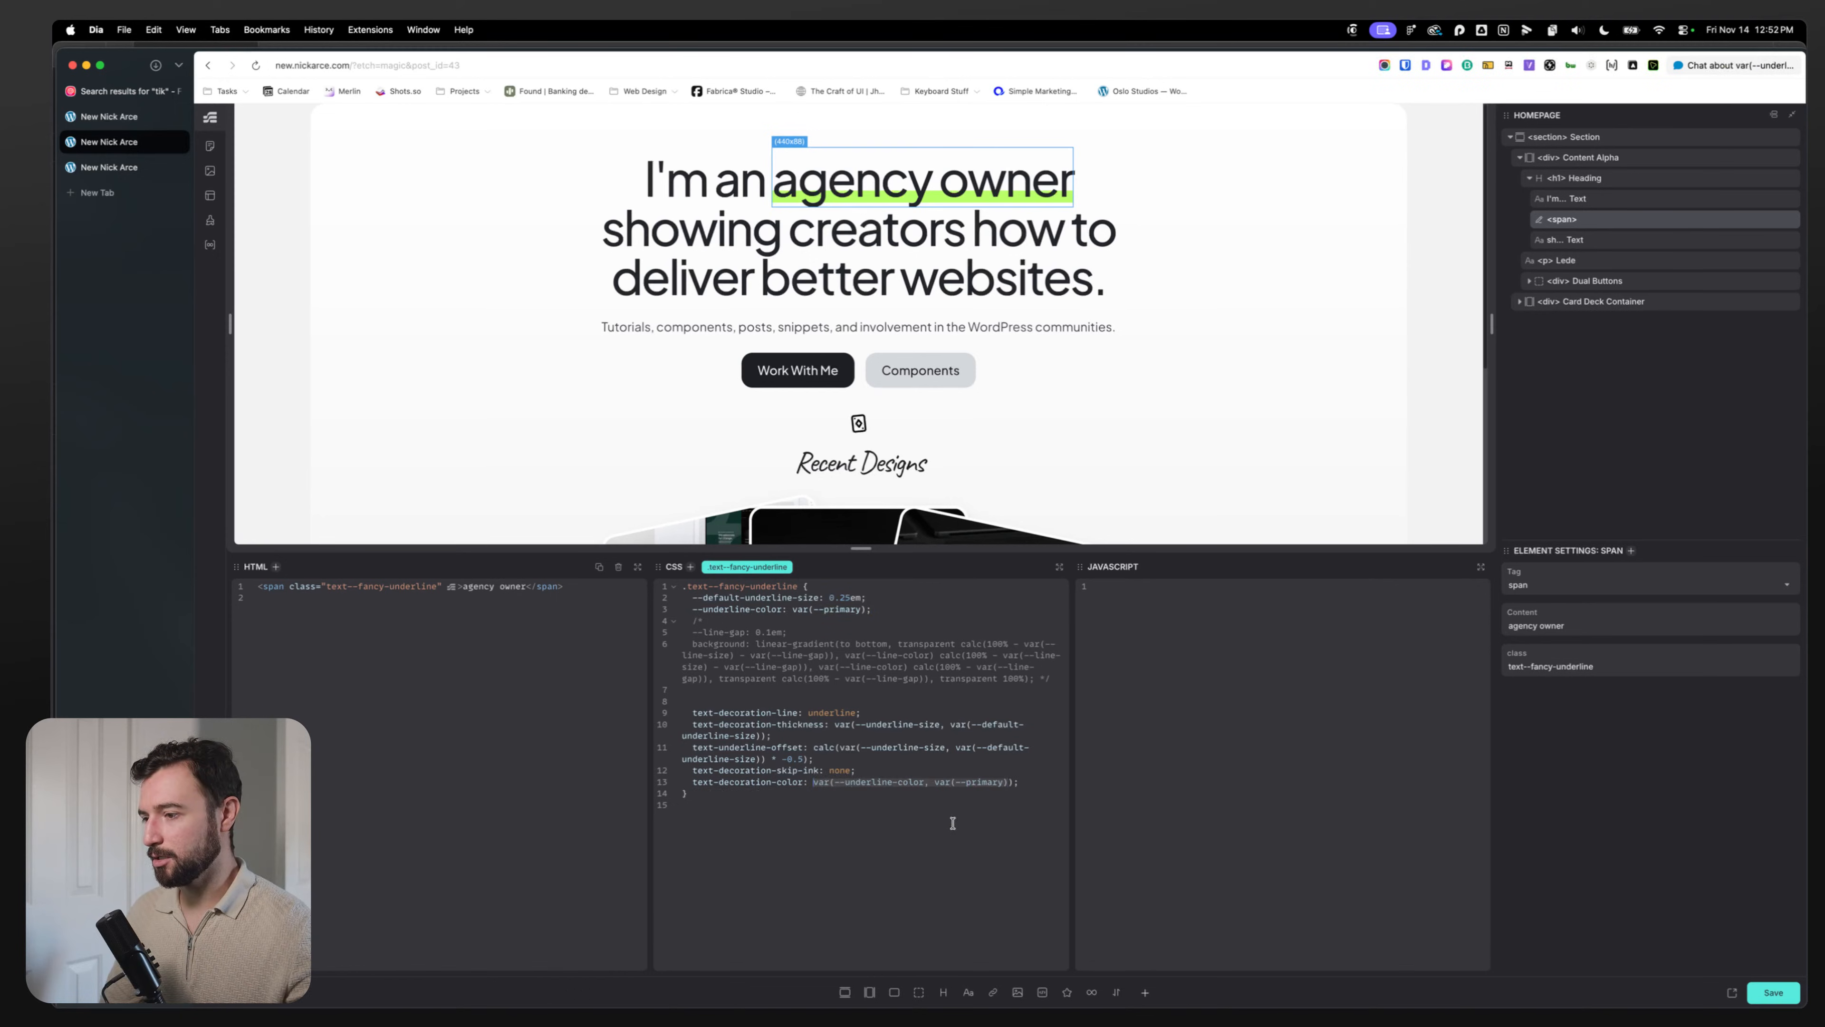
{"action": "left_click", "coordinate": [1023, 795]}
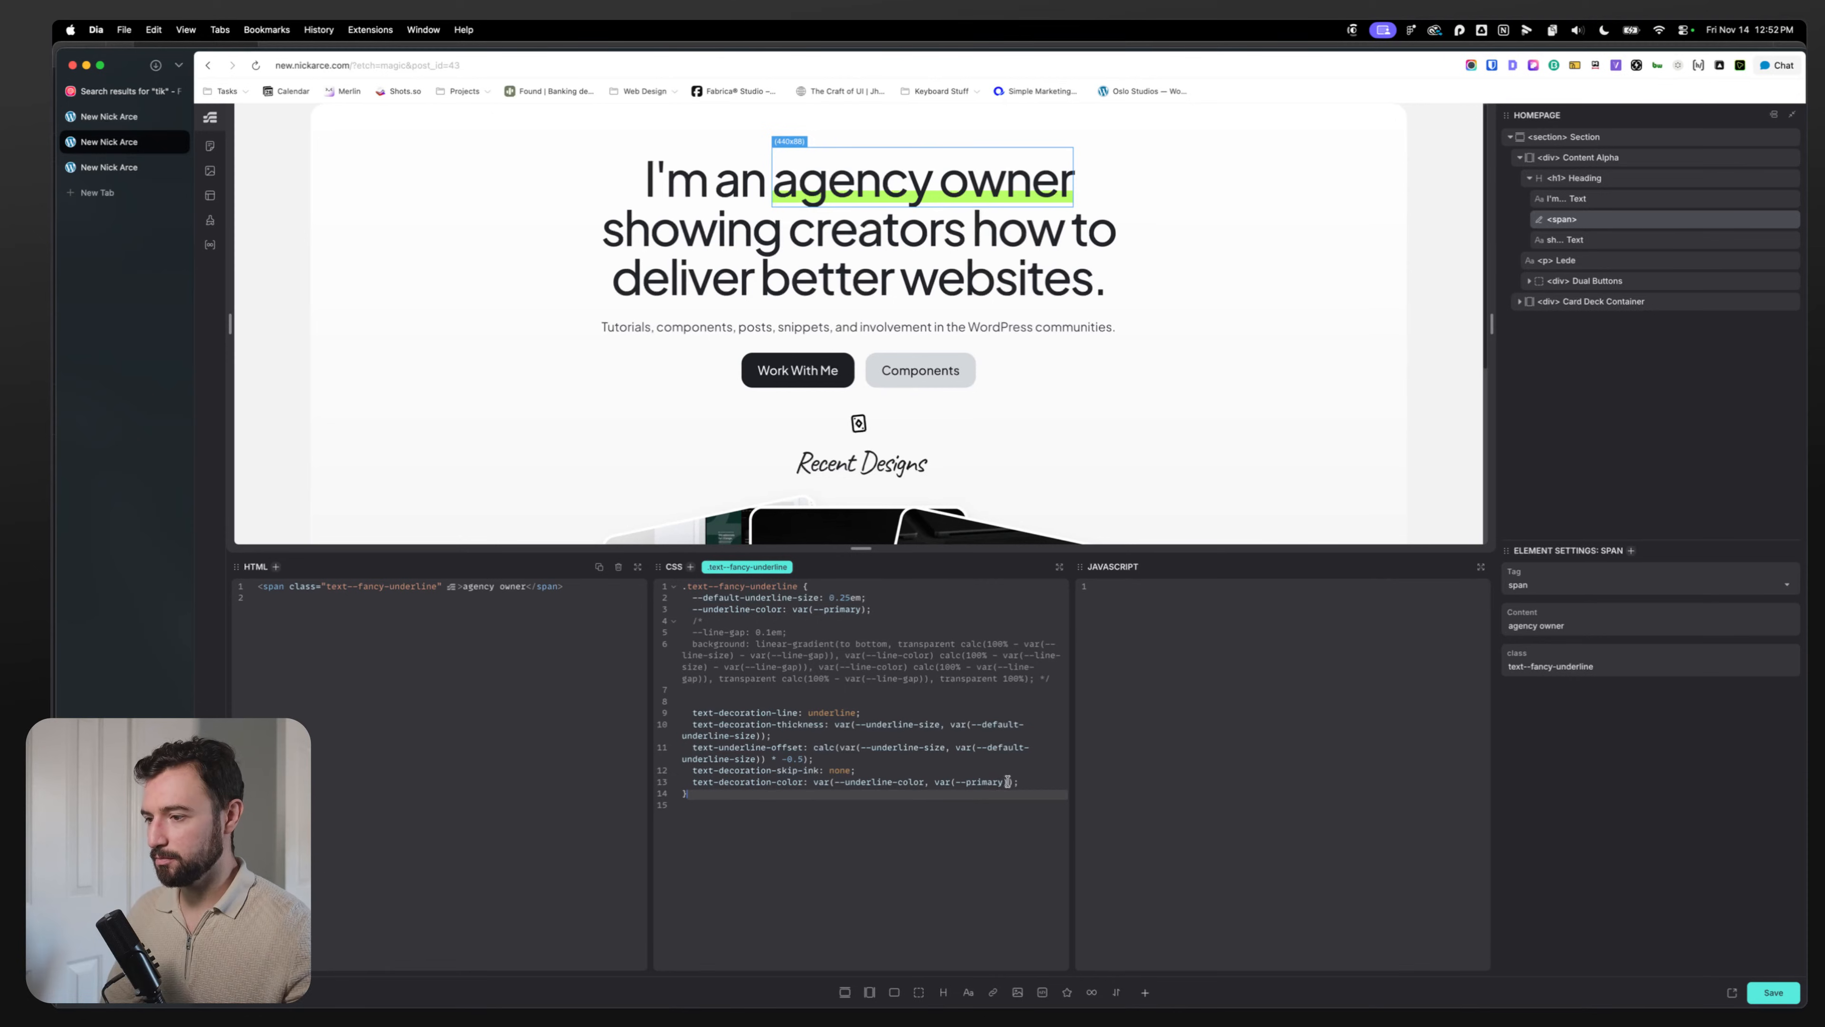
{"action": "left_click_drag", "start_coordinate": [1008, 781], "coordinate": [925, 782]}
{"action": "key", "text": "BackSpace"}
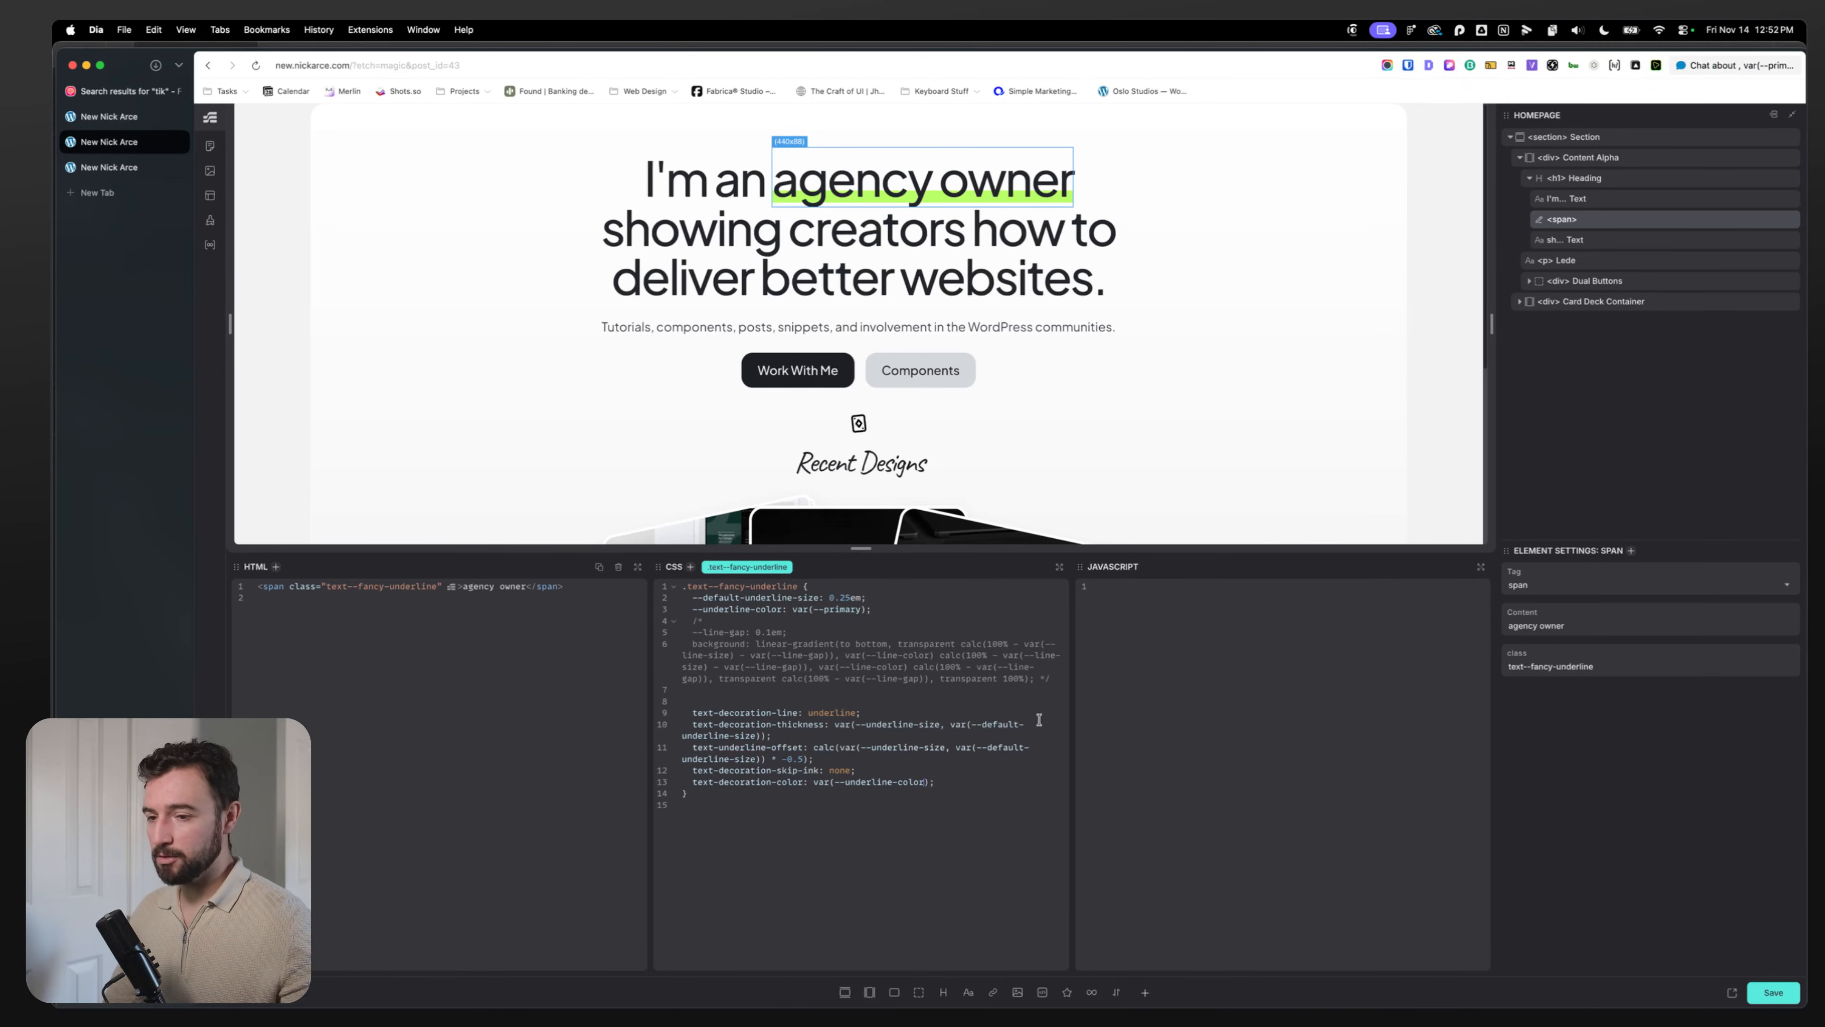
{"action": "left_click", "coordinate": [1754, 992]}
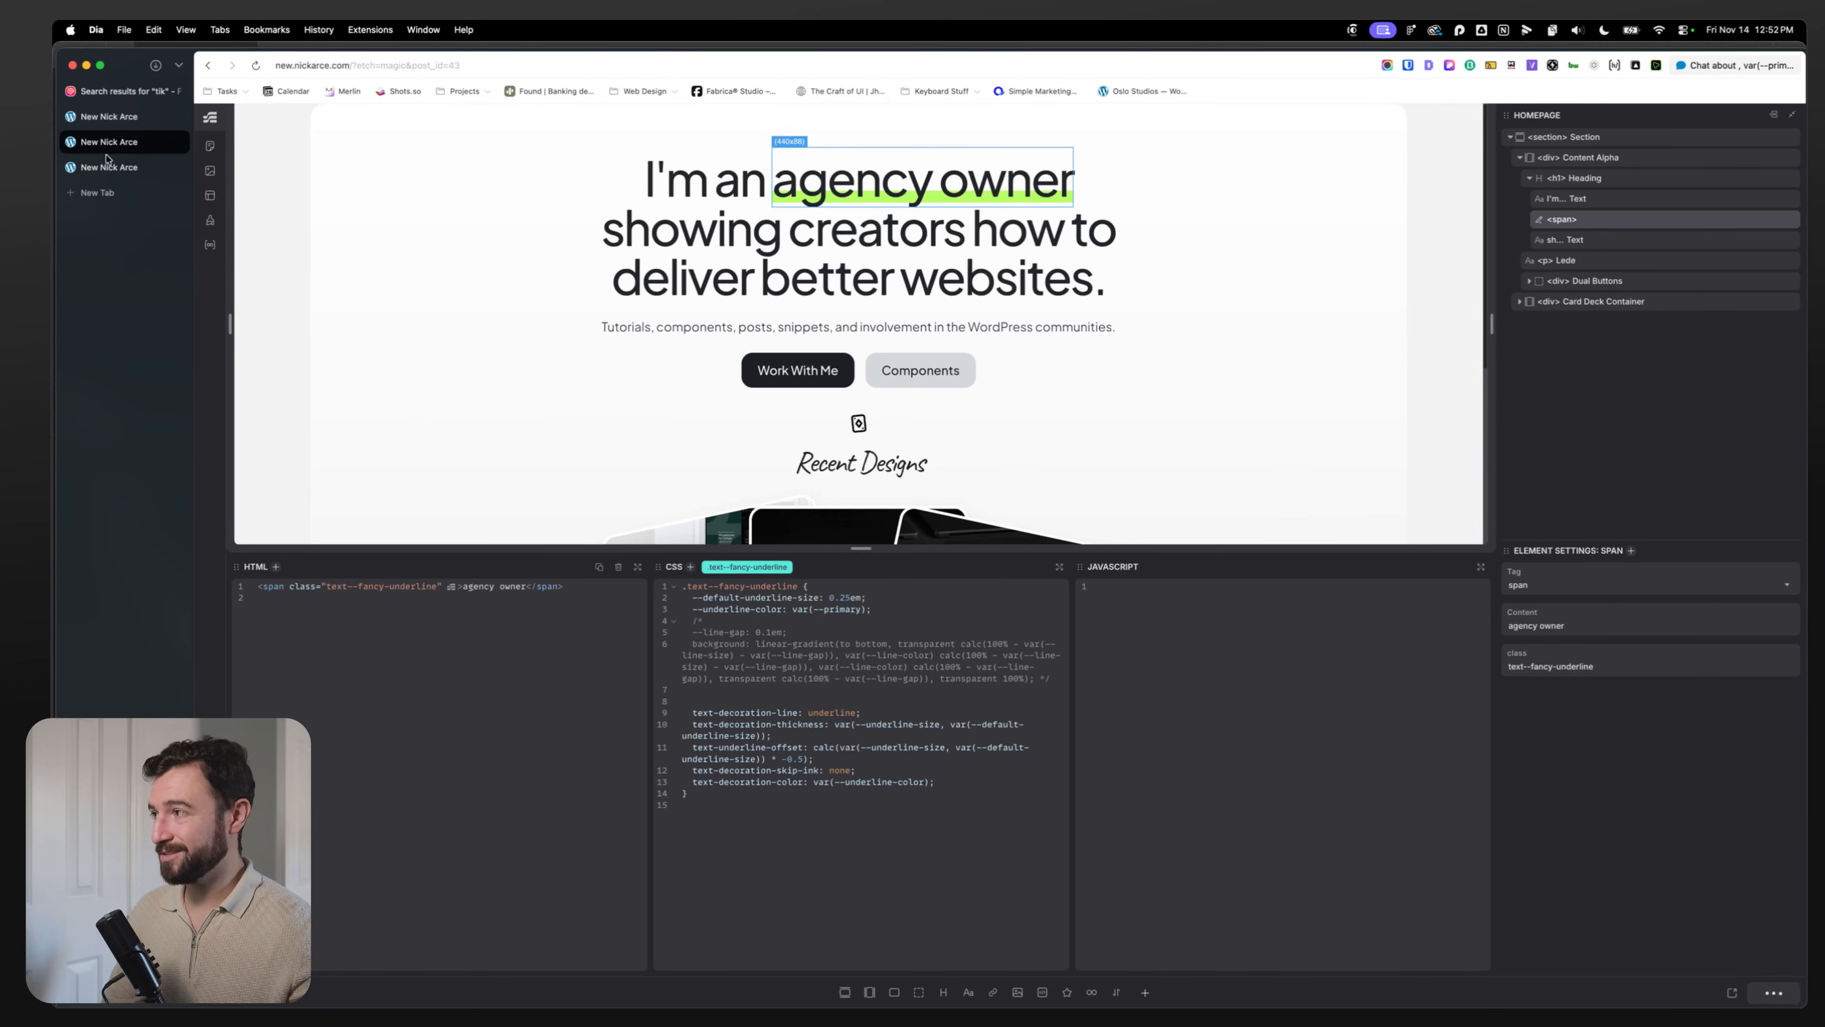
Step: Reload the live site tab and inspect the "agency owner" span in the hero heading
{"action": "left_click", "coordinate": [130, 166]}
{"action": "key", "text": "super+r"}
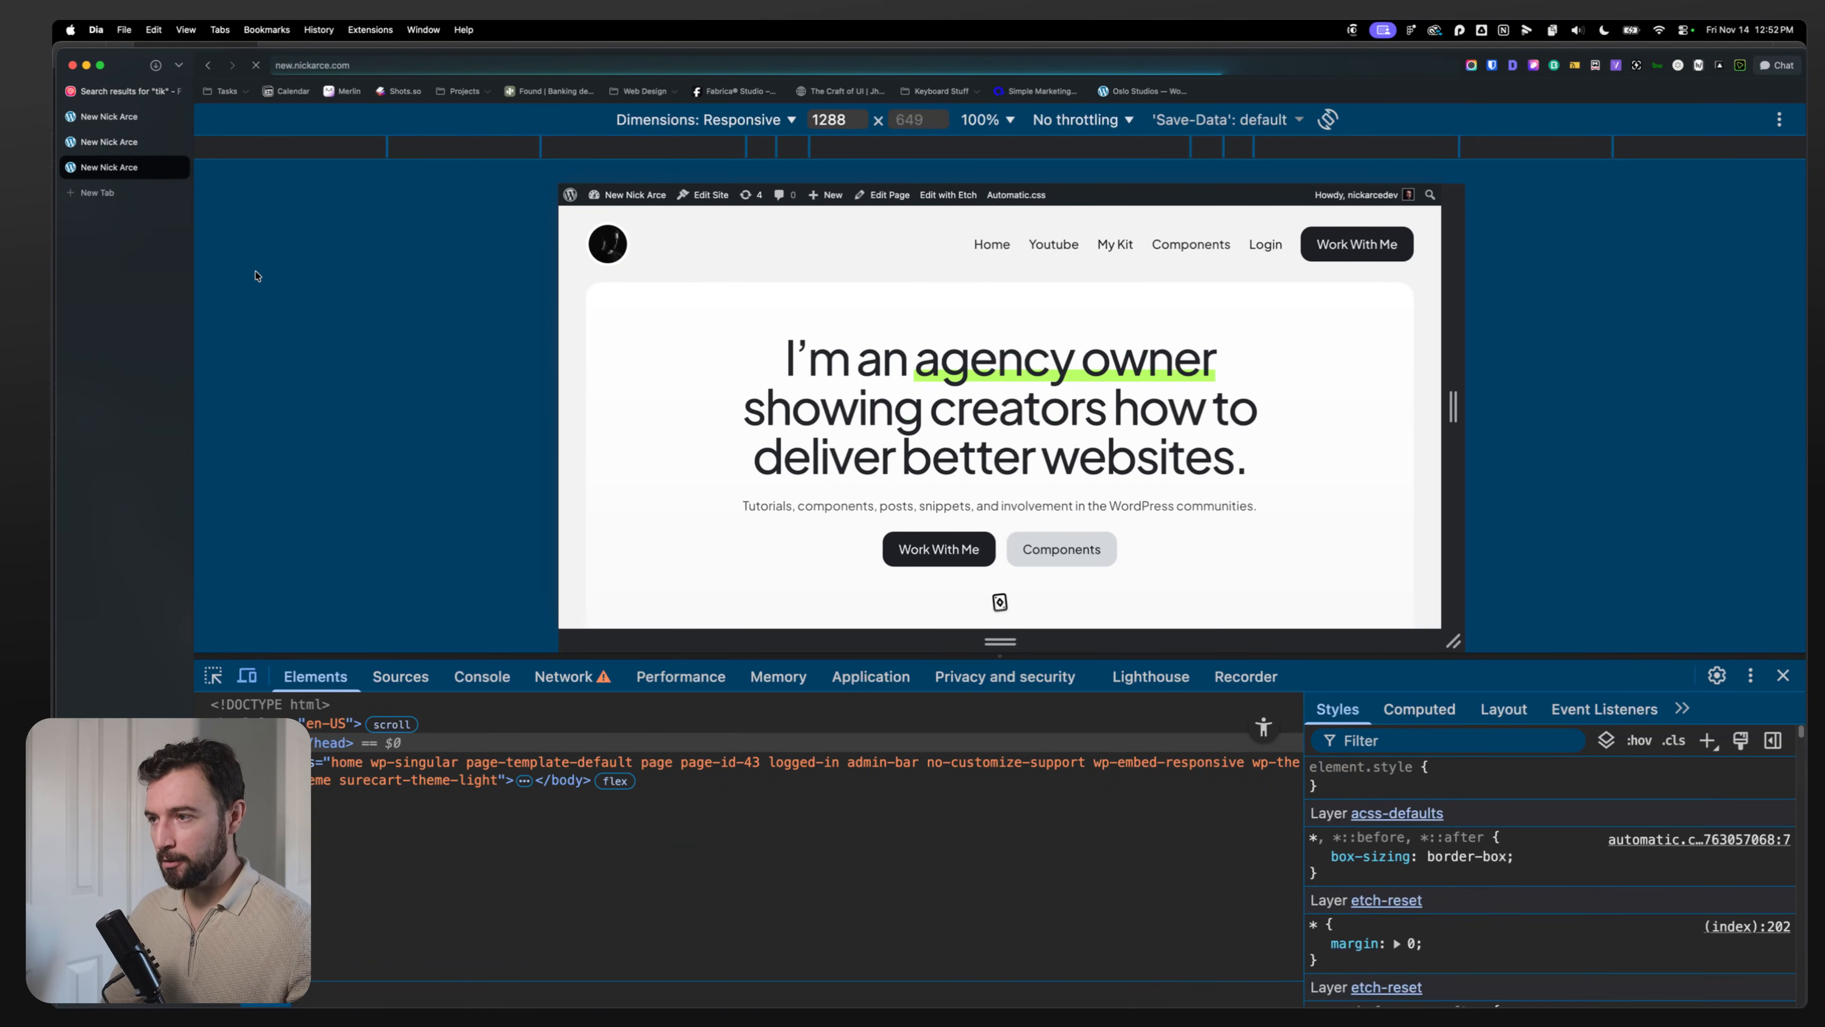
{"action": "key", "text": "super+shift+c"}
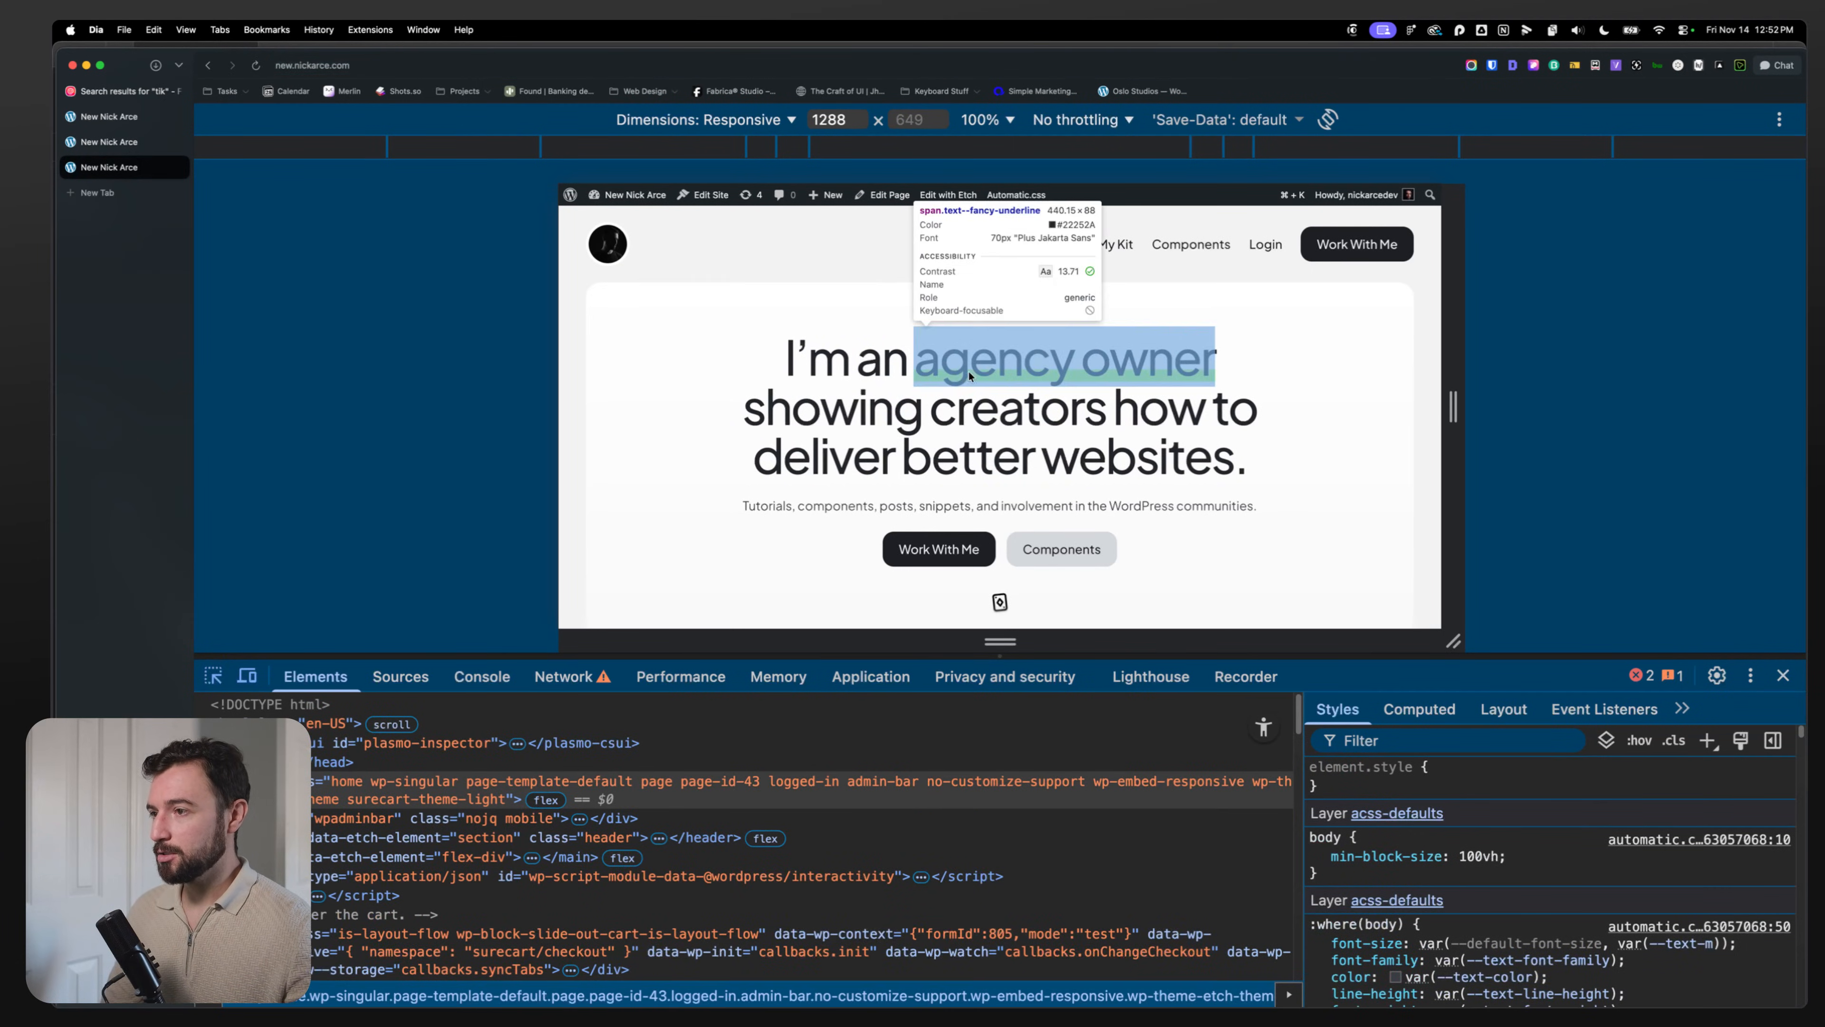
{"action": "left_click", "coordinate": [1063, 359]}
{"action": "scroll", "coordinate": [469, 871], "scroll_direction": "down", "scroll_amount": 3}
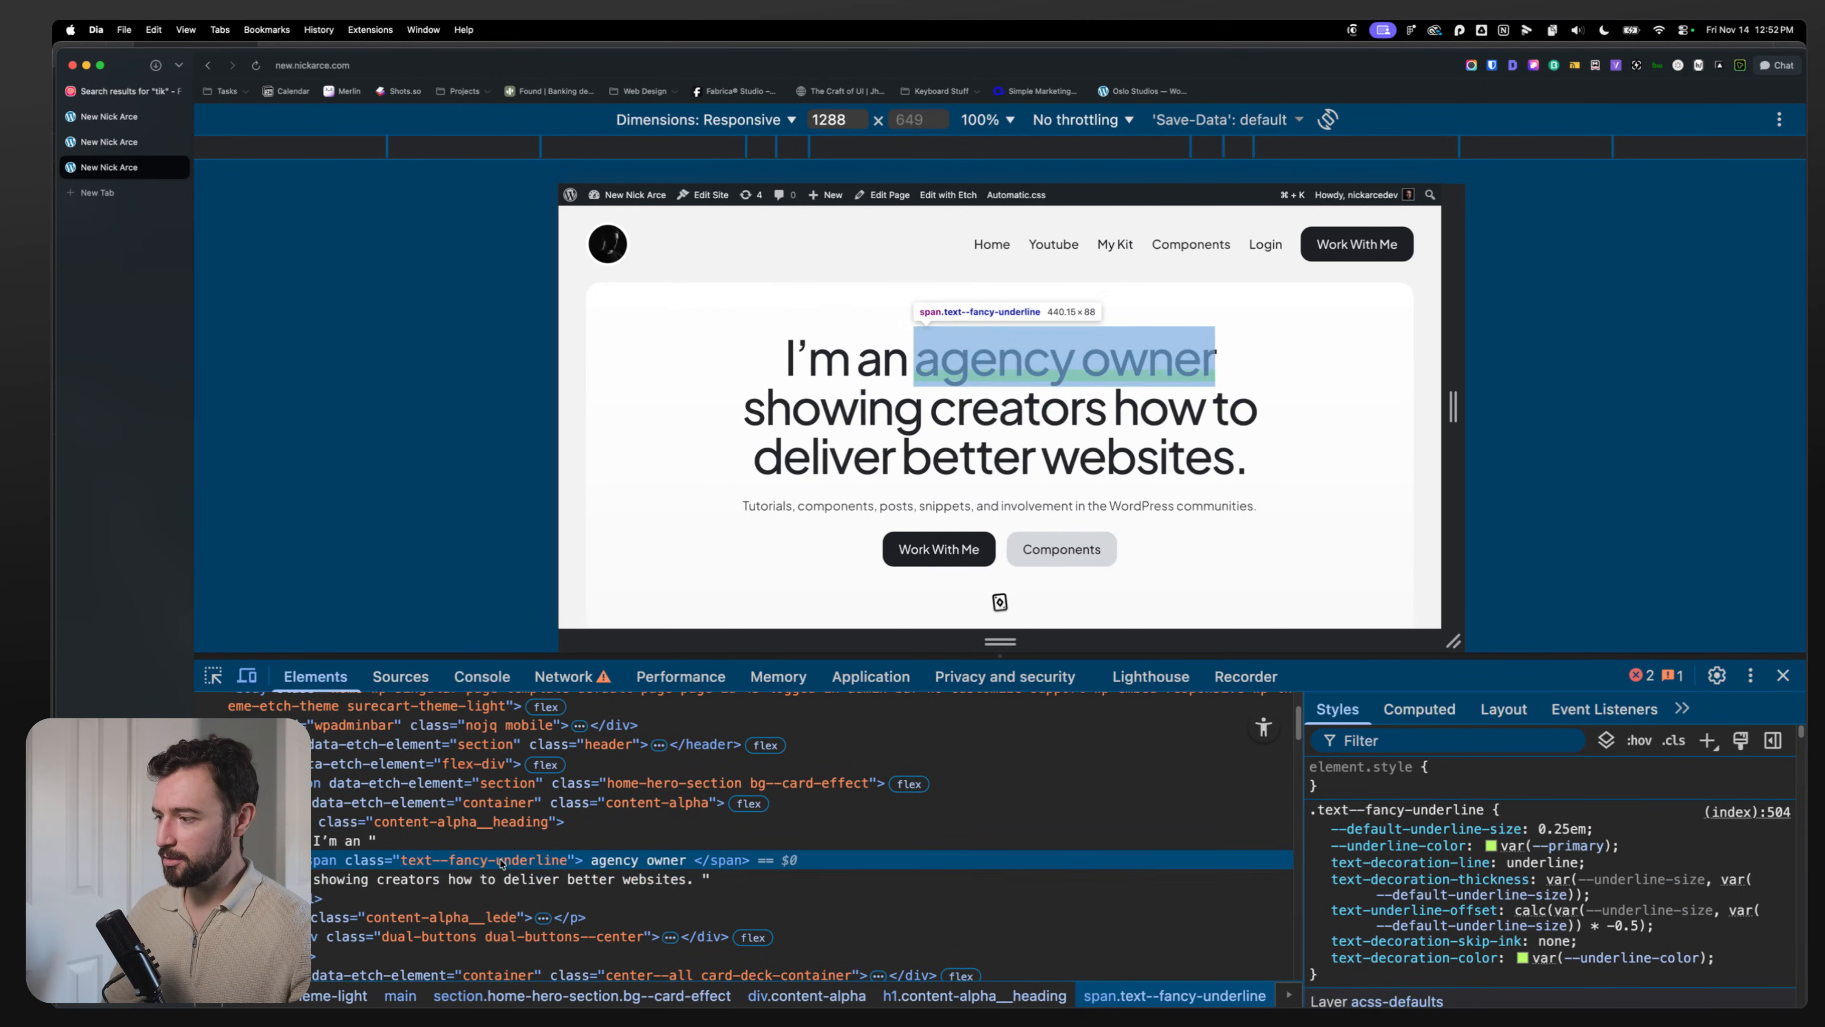
{"action": "double_click", "coordinate": [483, 860]}
Step: Add a new inspector style rule for the span and shorten its selector to .text--fancy-underline
{"action": "left_click", "coordinate": [1707, 741]}
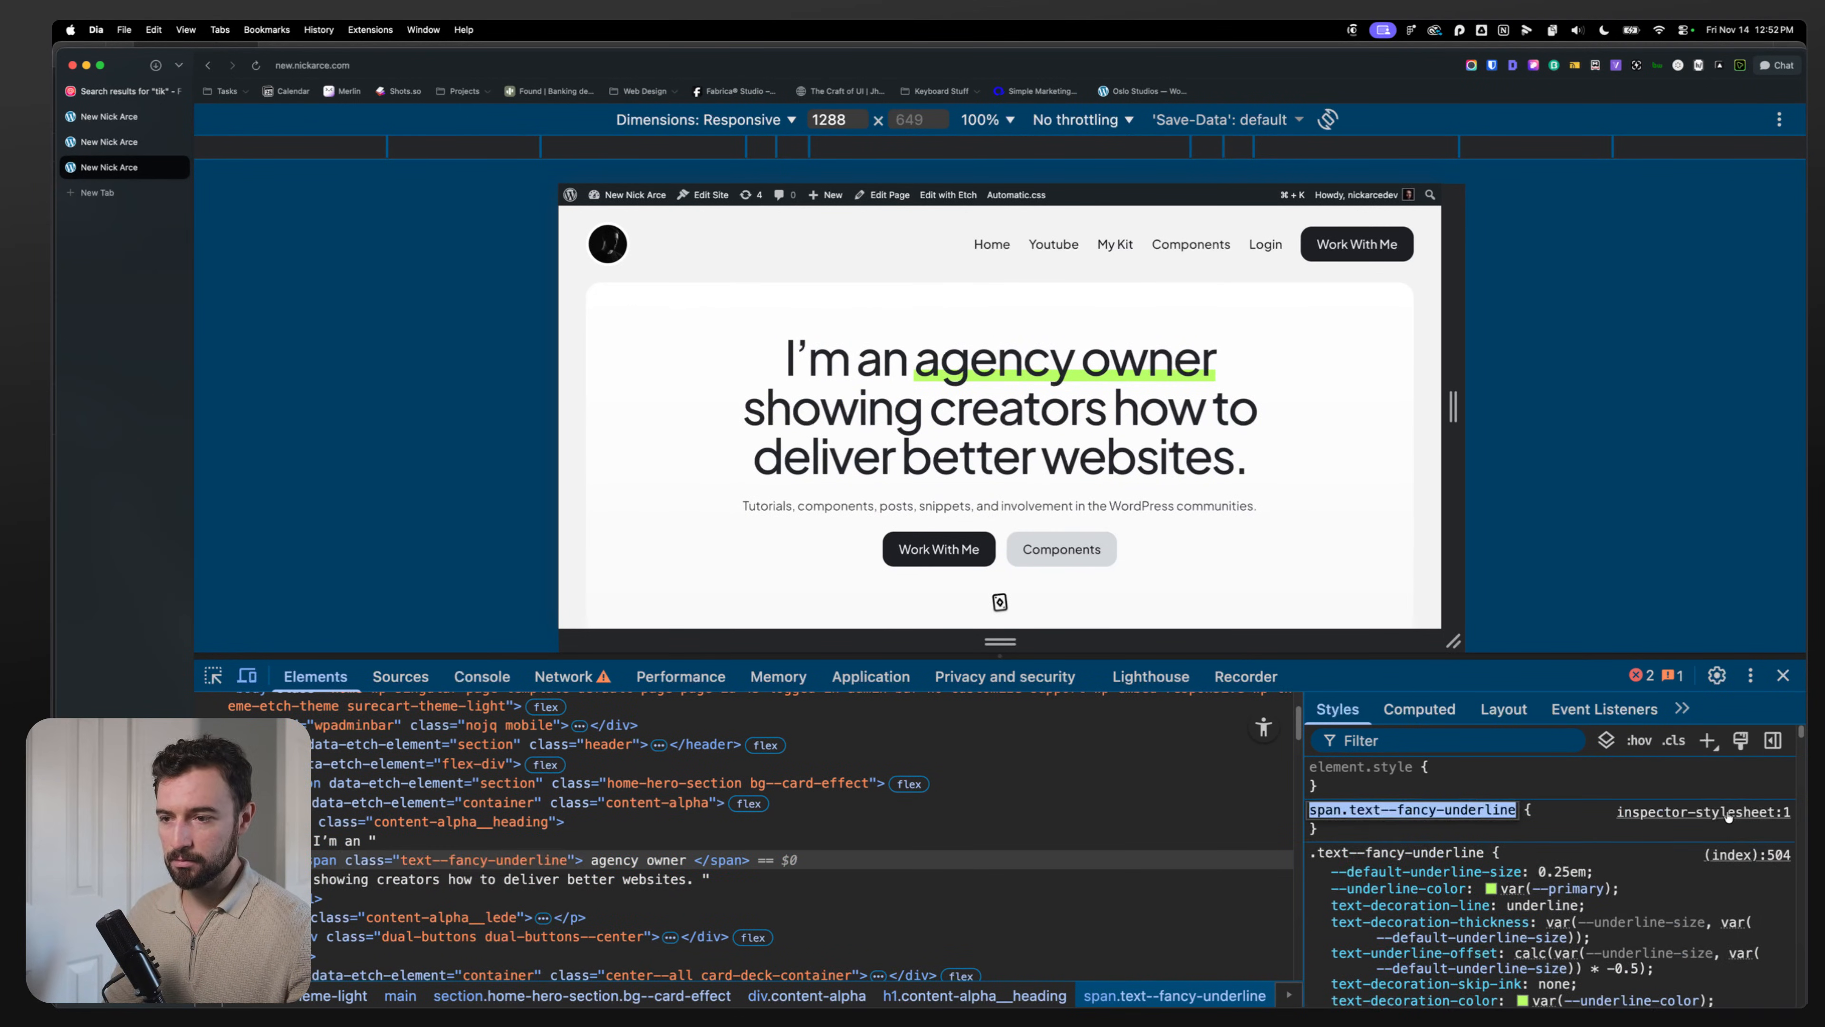
{"action": "left_click", "coordinate": [1342, 811]}
{"action": "left_click_drag", "start_coordinate": [1342, 810], "coordinate": [1286, 810]}
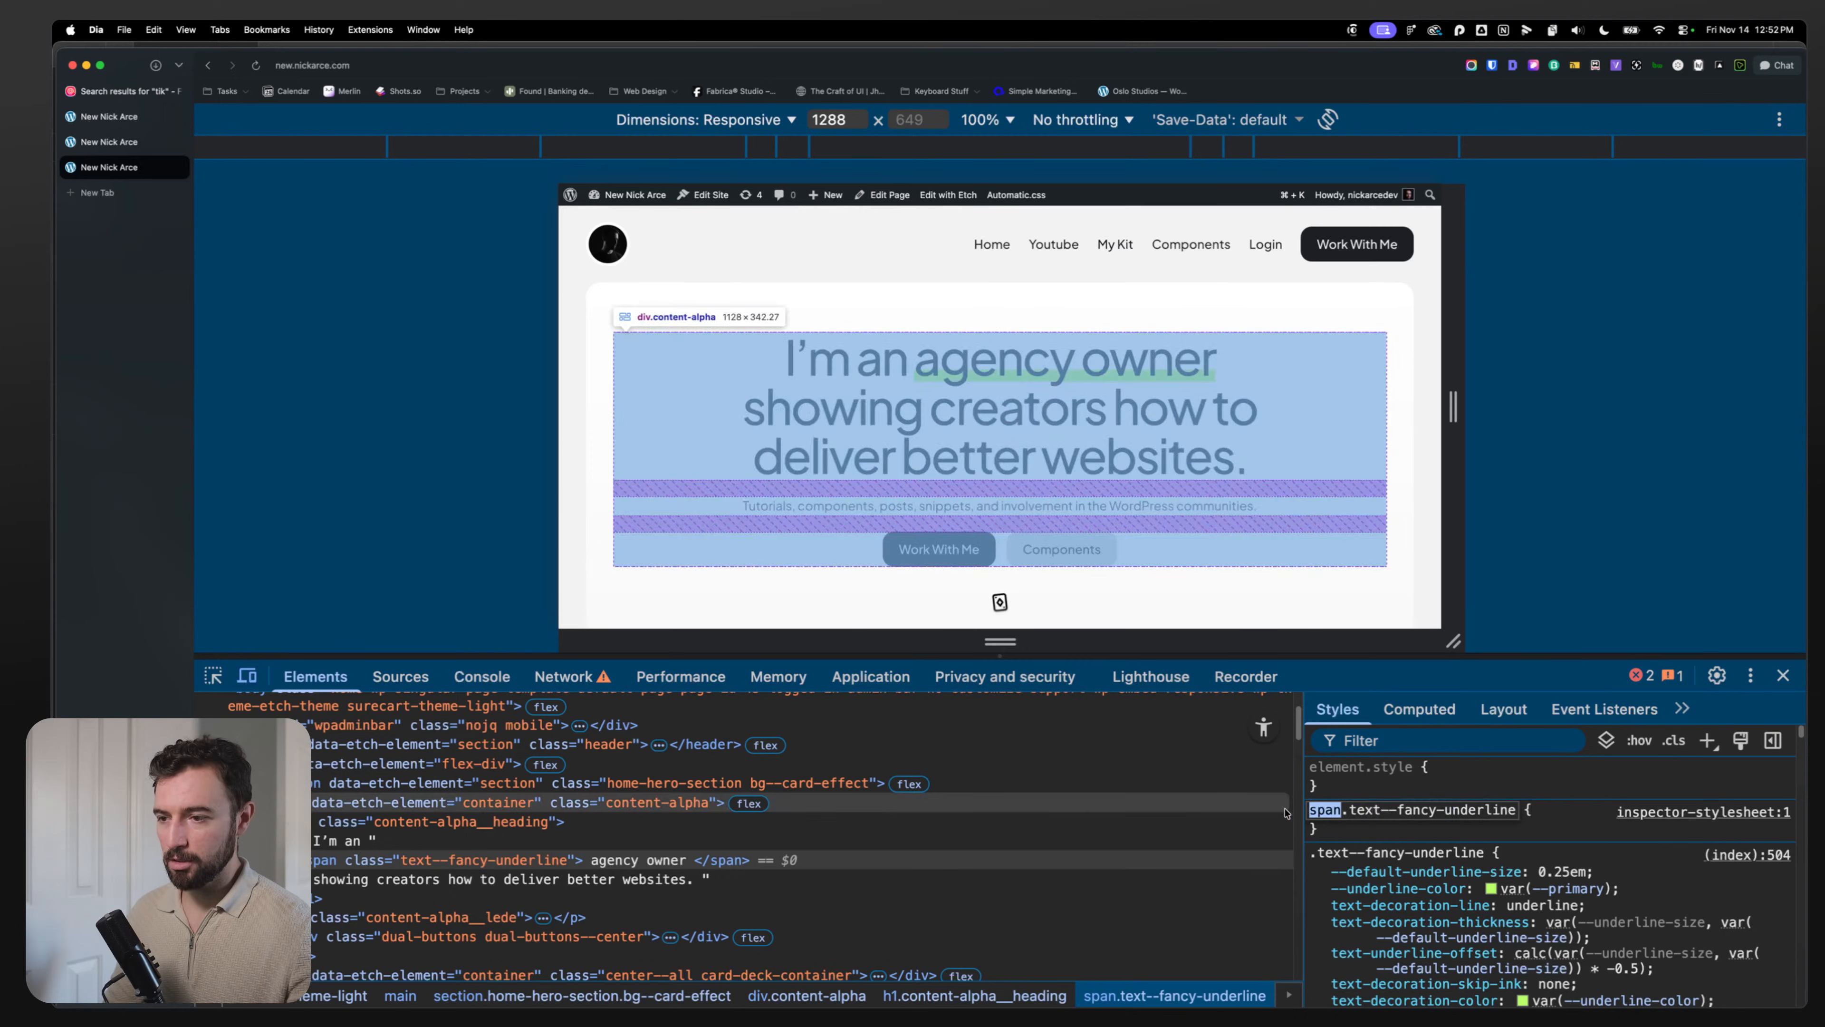
{"action": "key", "text": "BackSpace"}
{"action": "left_click", "coordinate": [1568, 821]}
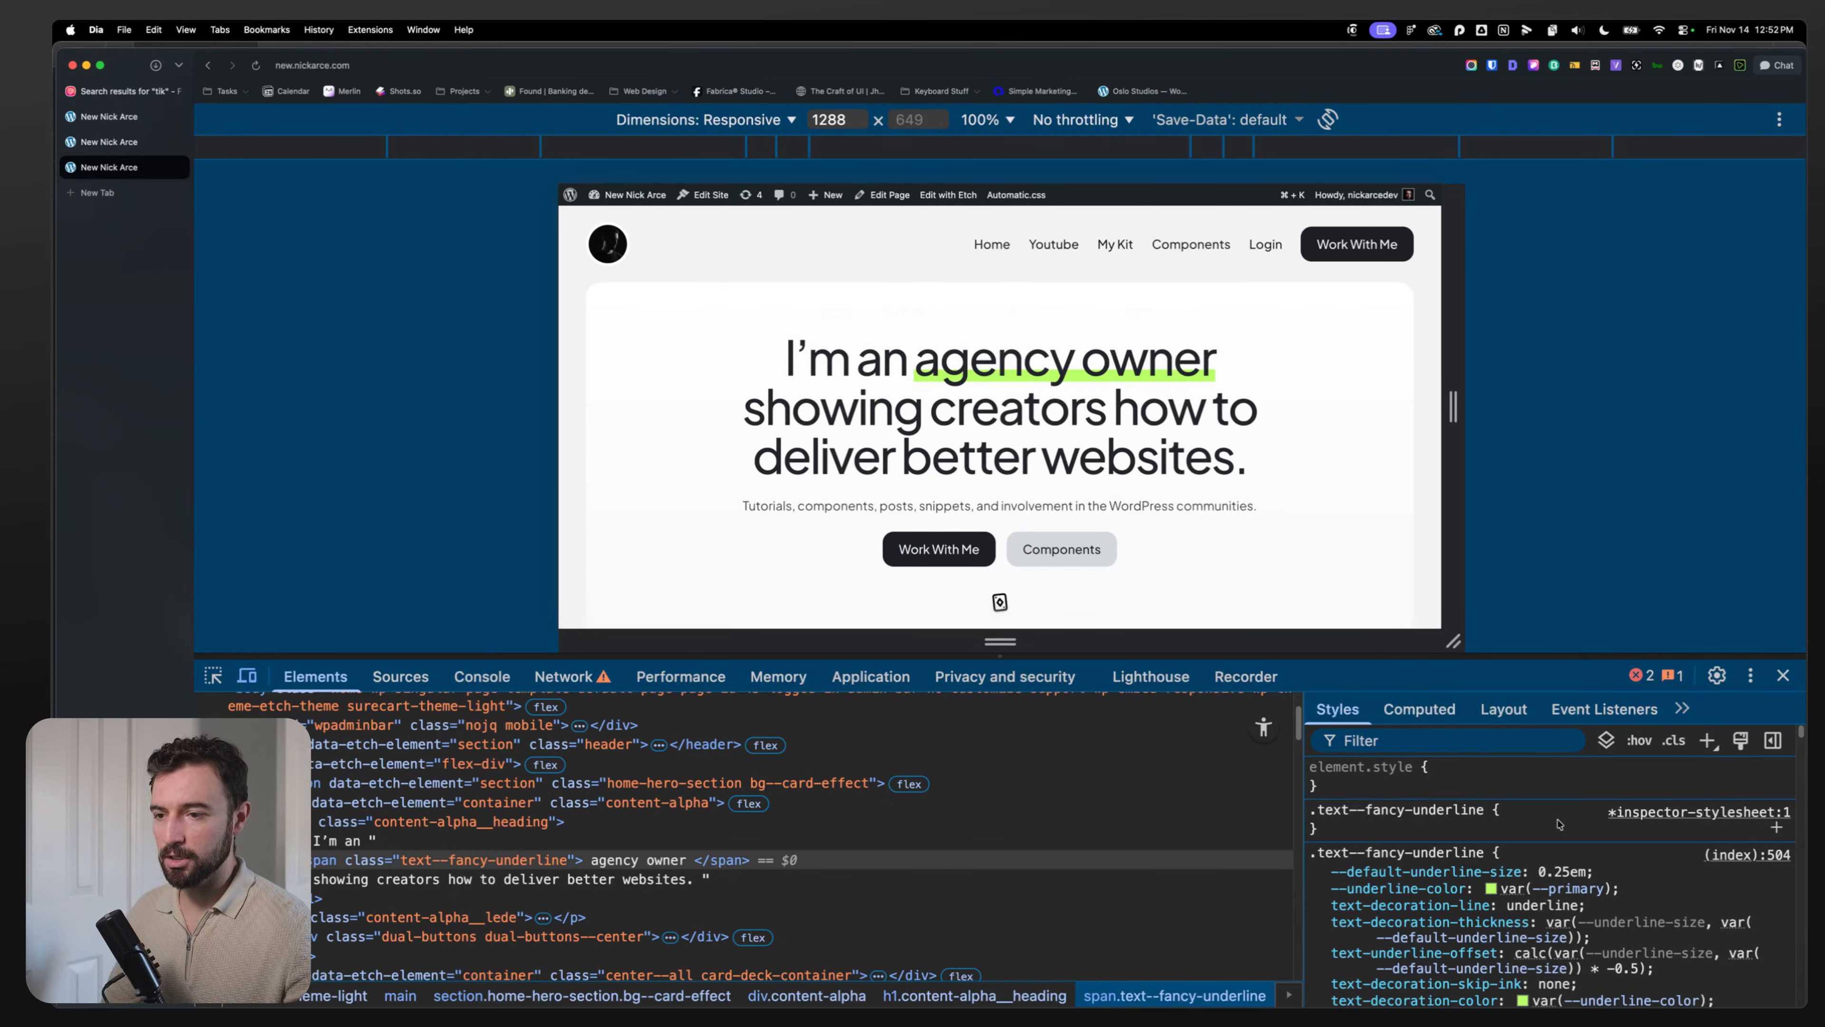
Step: Test --underline-color: red in the new .text--fancy-underline inspector rule, ending with the declaration disabled
{"action": "left_click", "coordinate": [1552, 814]}
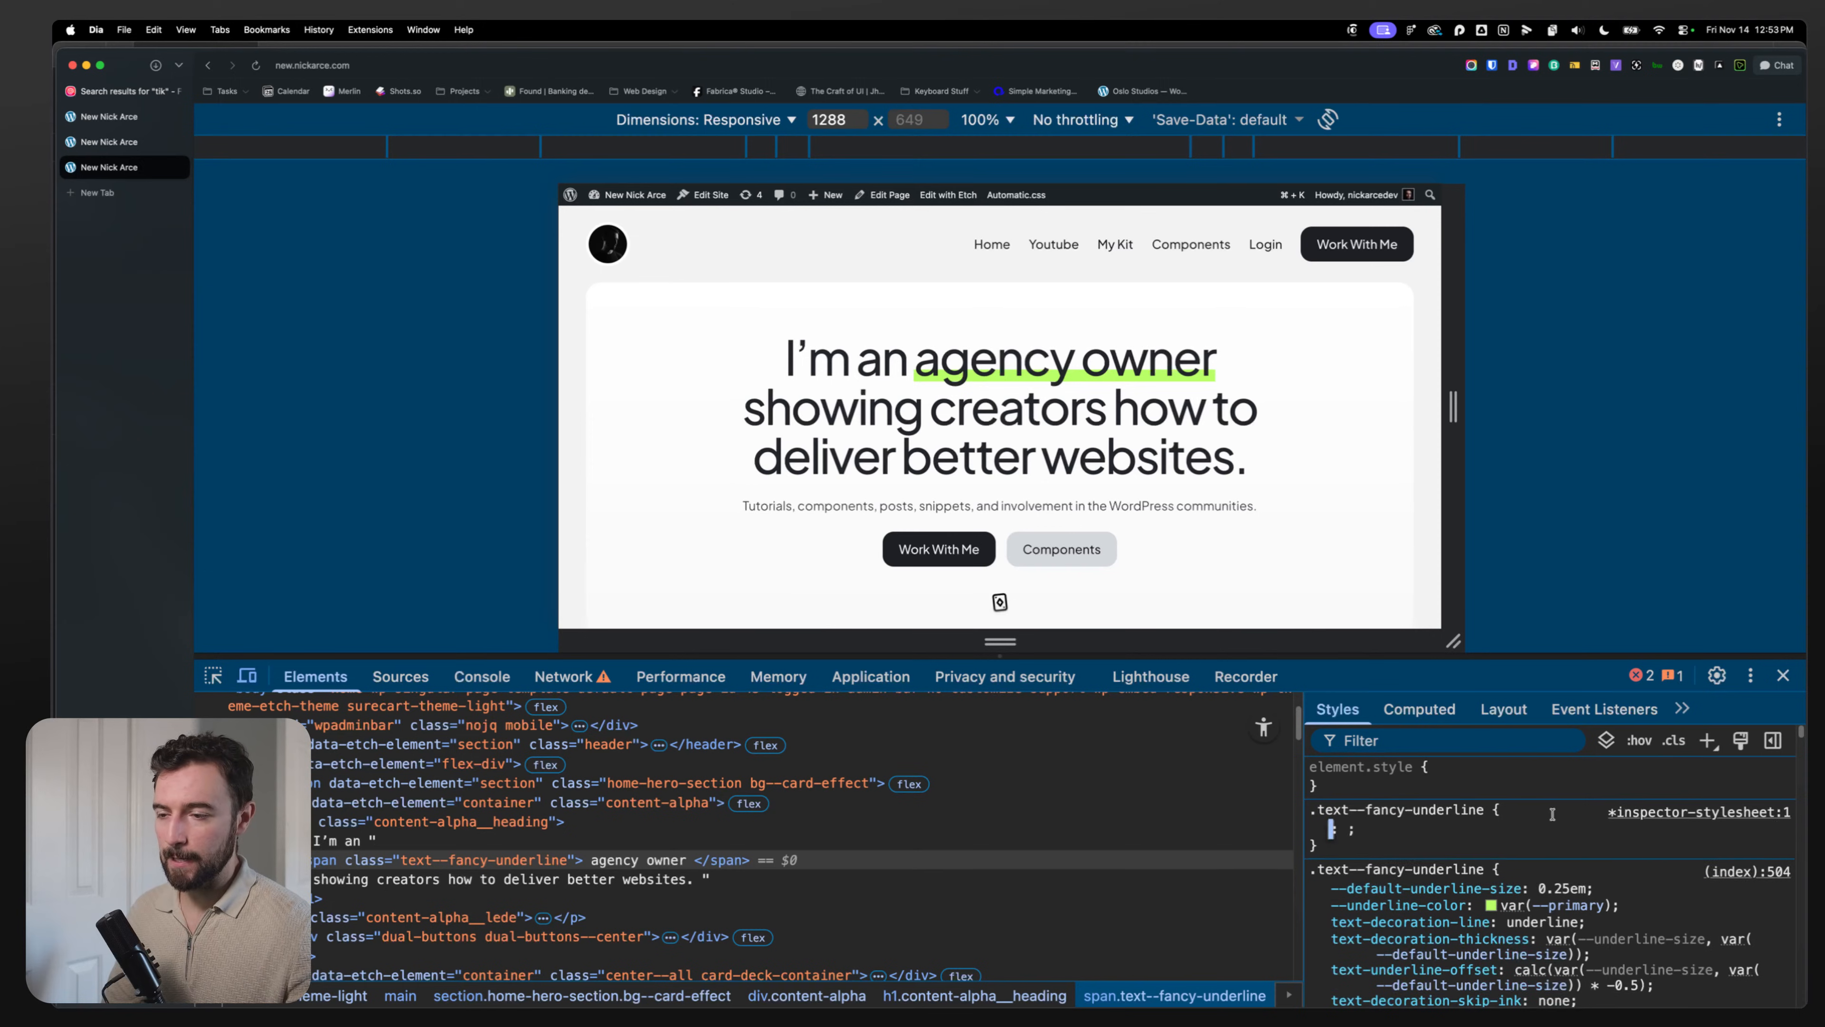
{"action": "type", "text": "--und"}
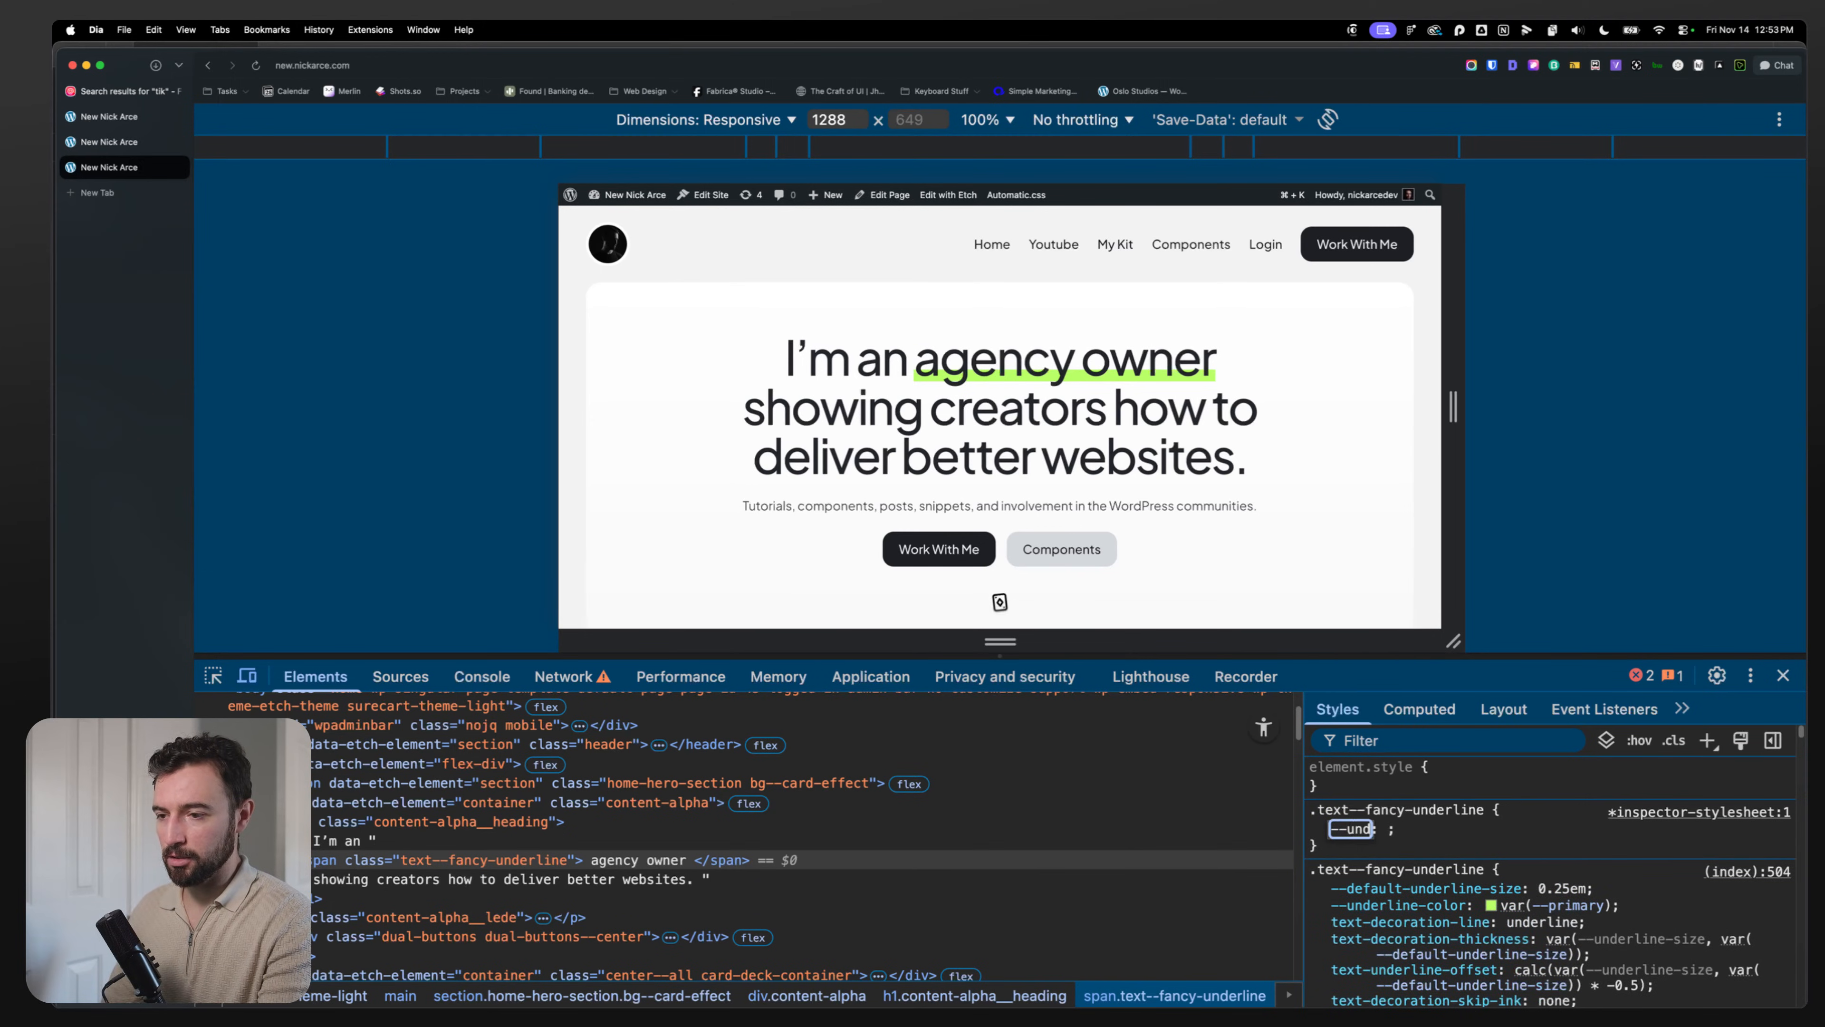
{"action": "type", "text": "erline-color"}
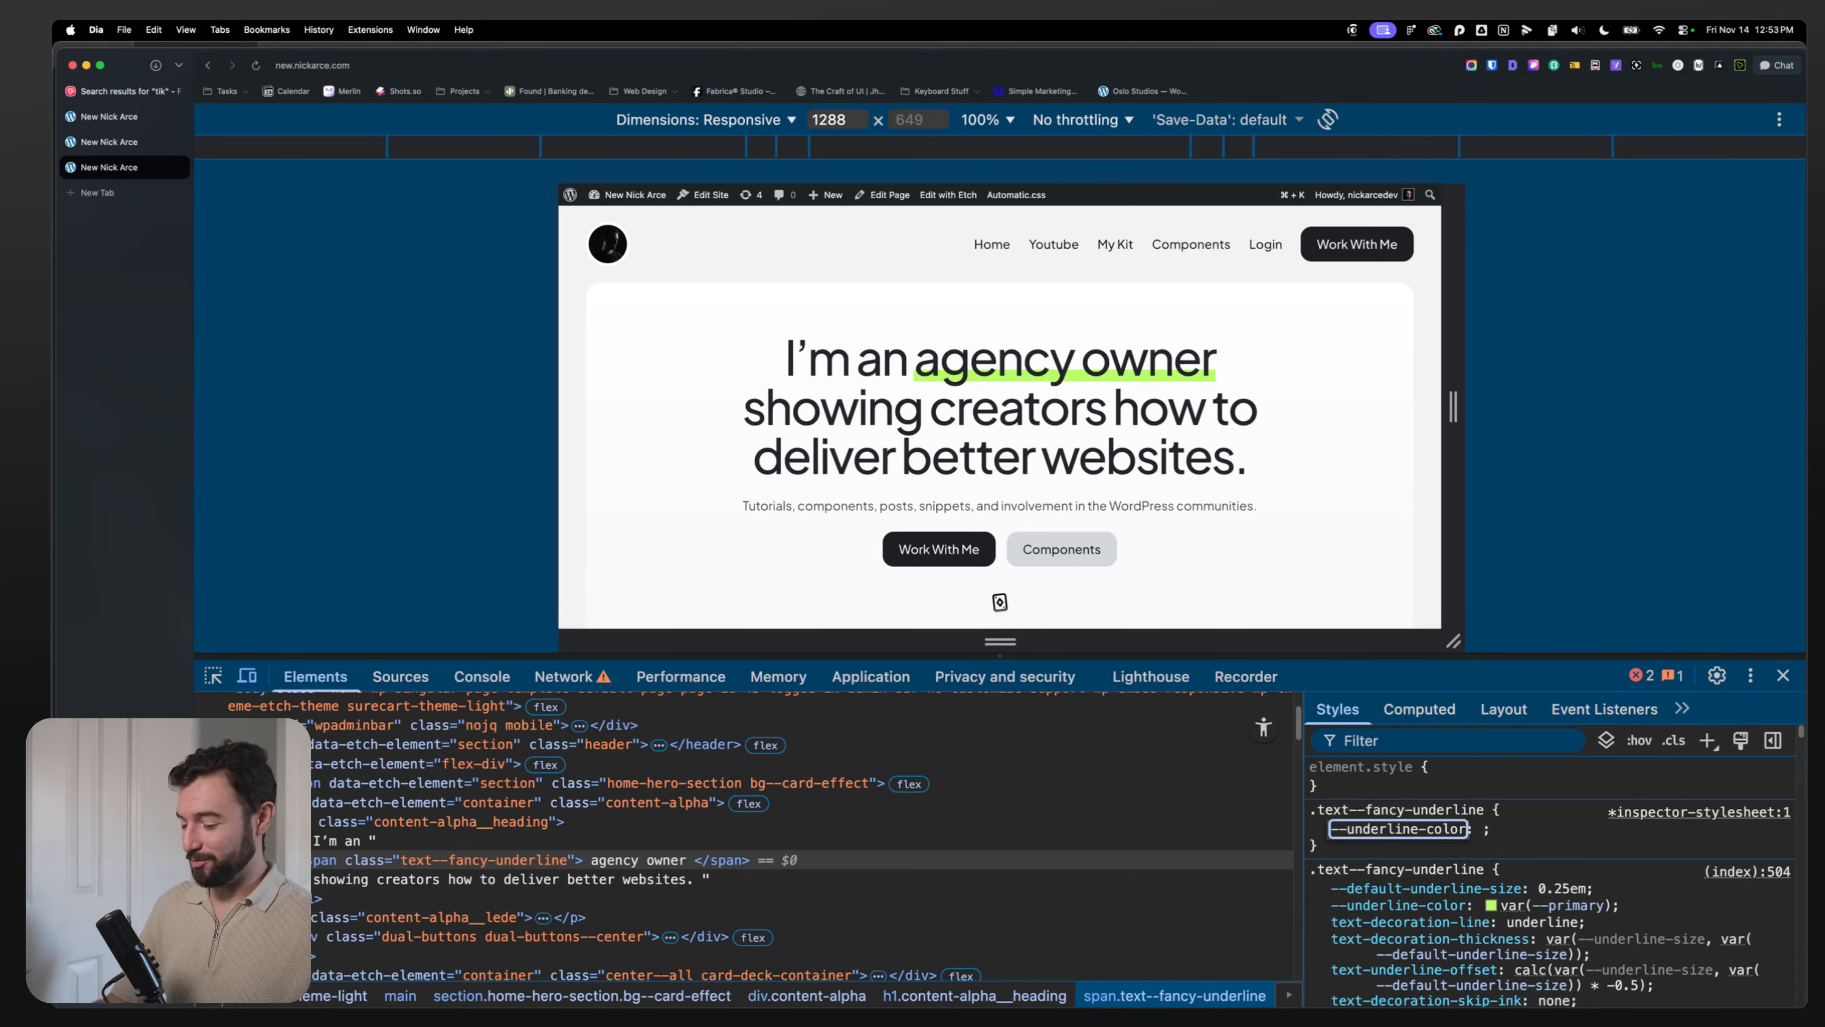
{"action": "key", "text": "Tab"}
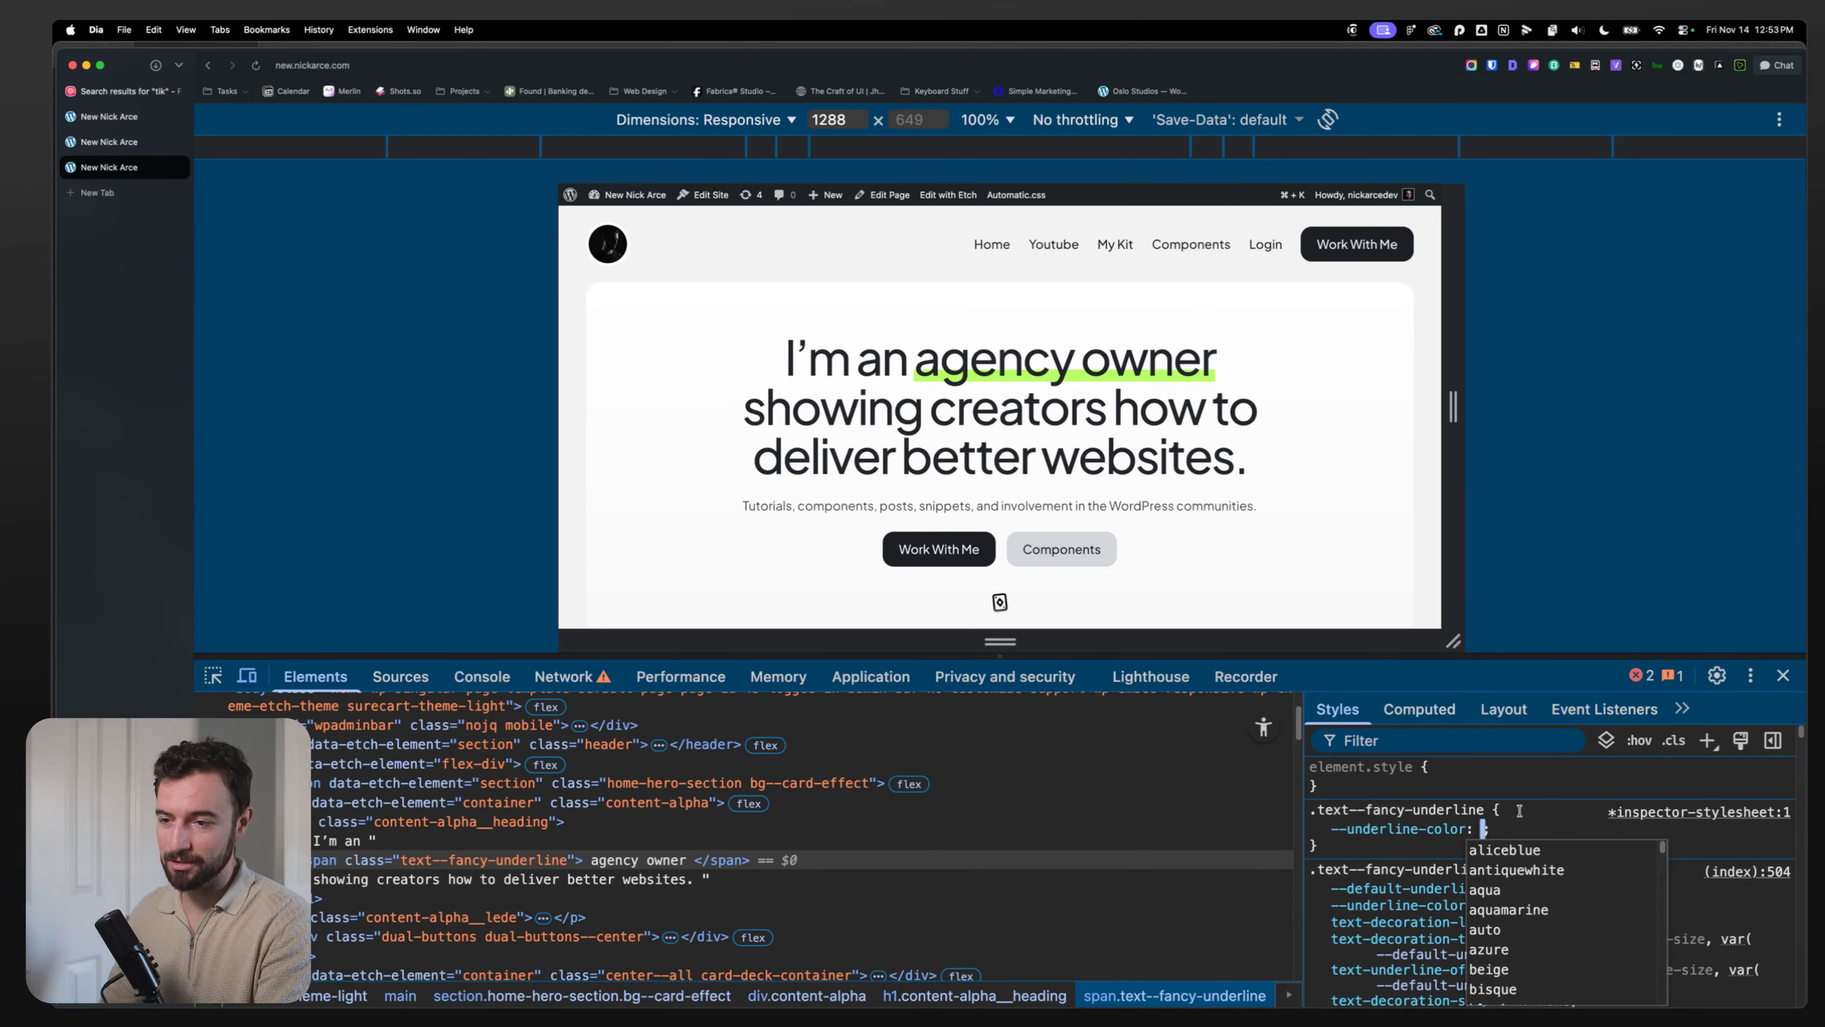
{"action": "type", "text": "red"}
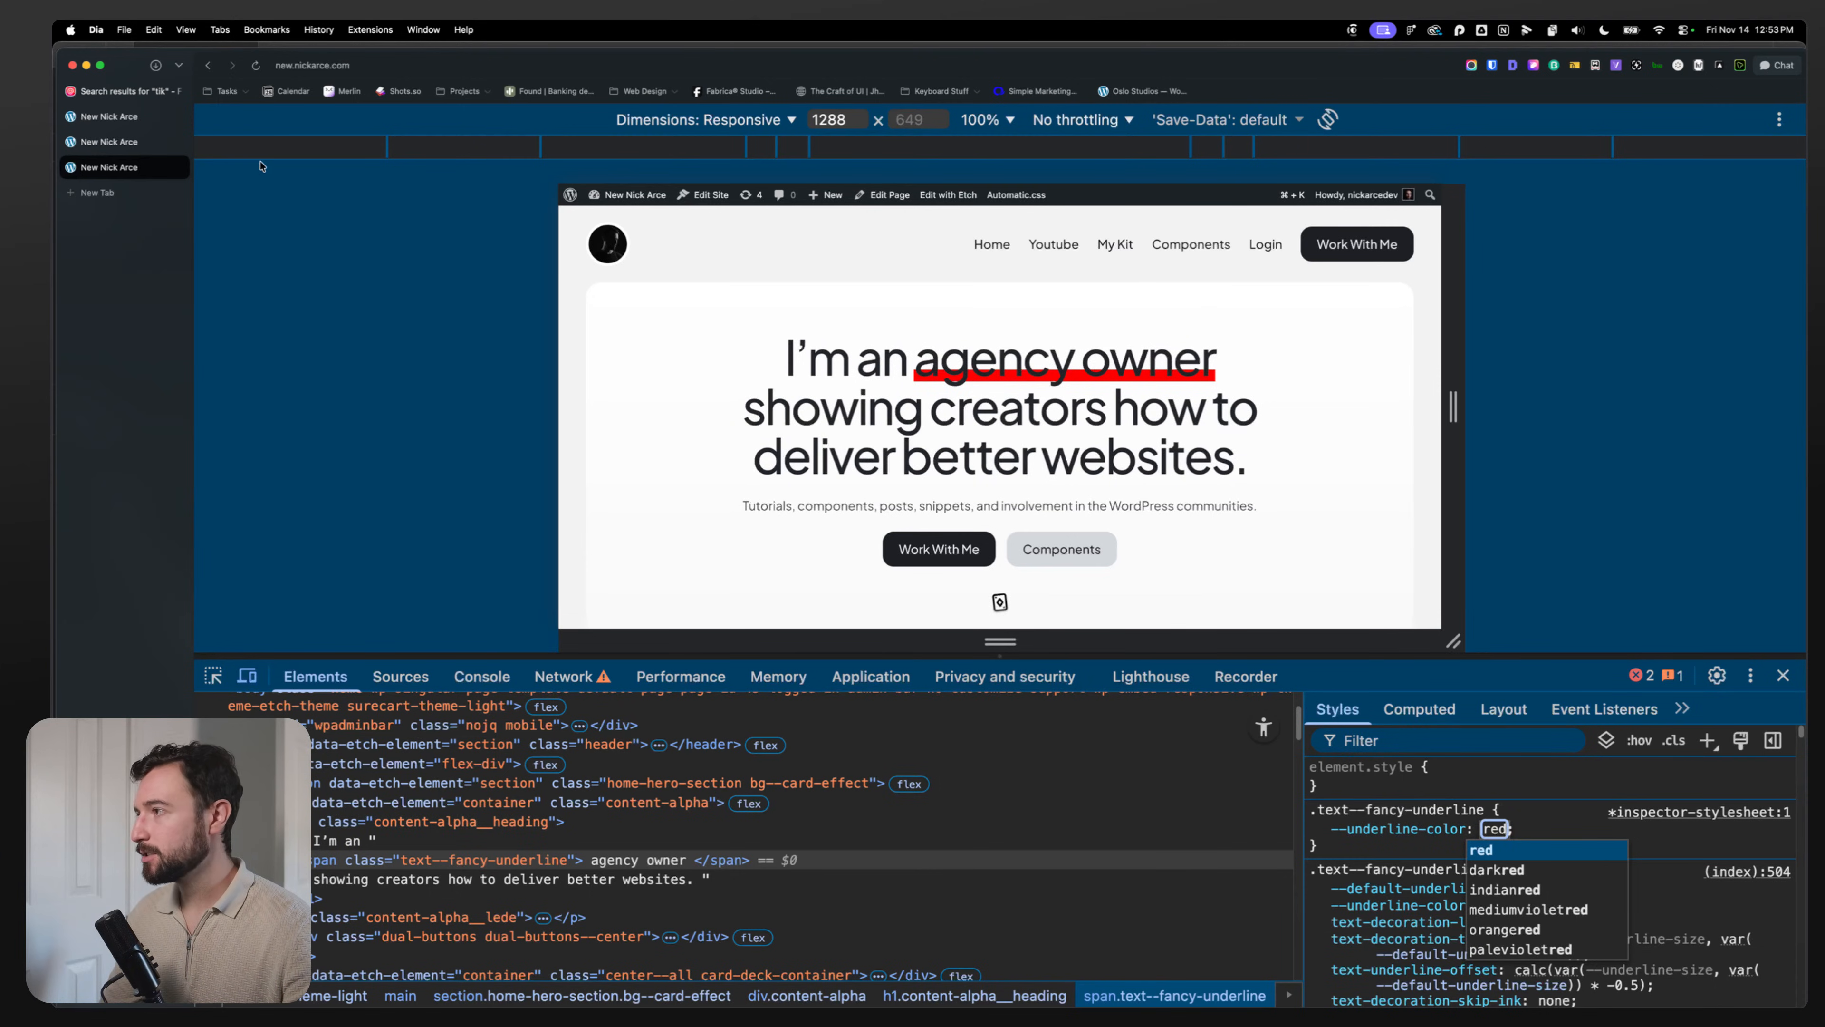
{"action": "left_click", "coordinate": [1318, 830]}
{"action": "left_click", "coordinate": [1317, 829]}
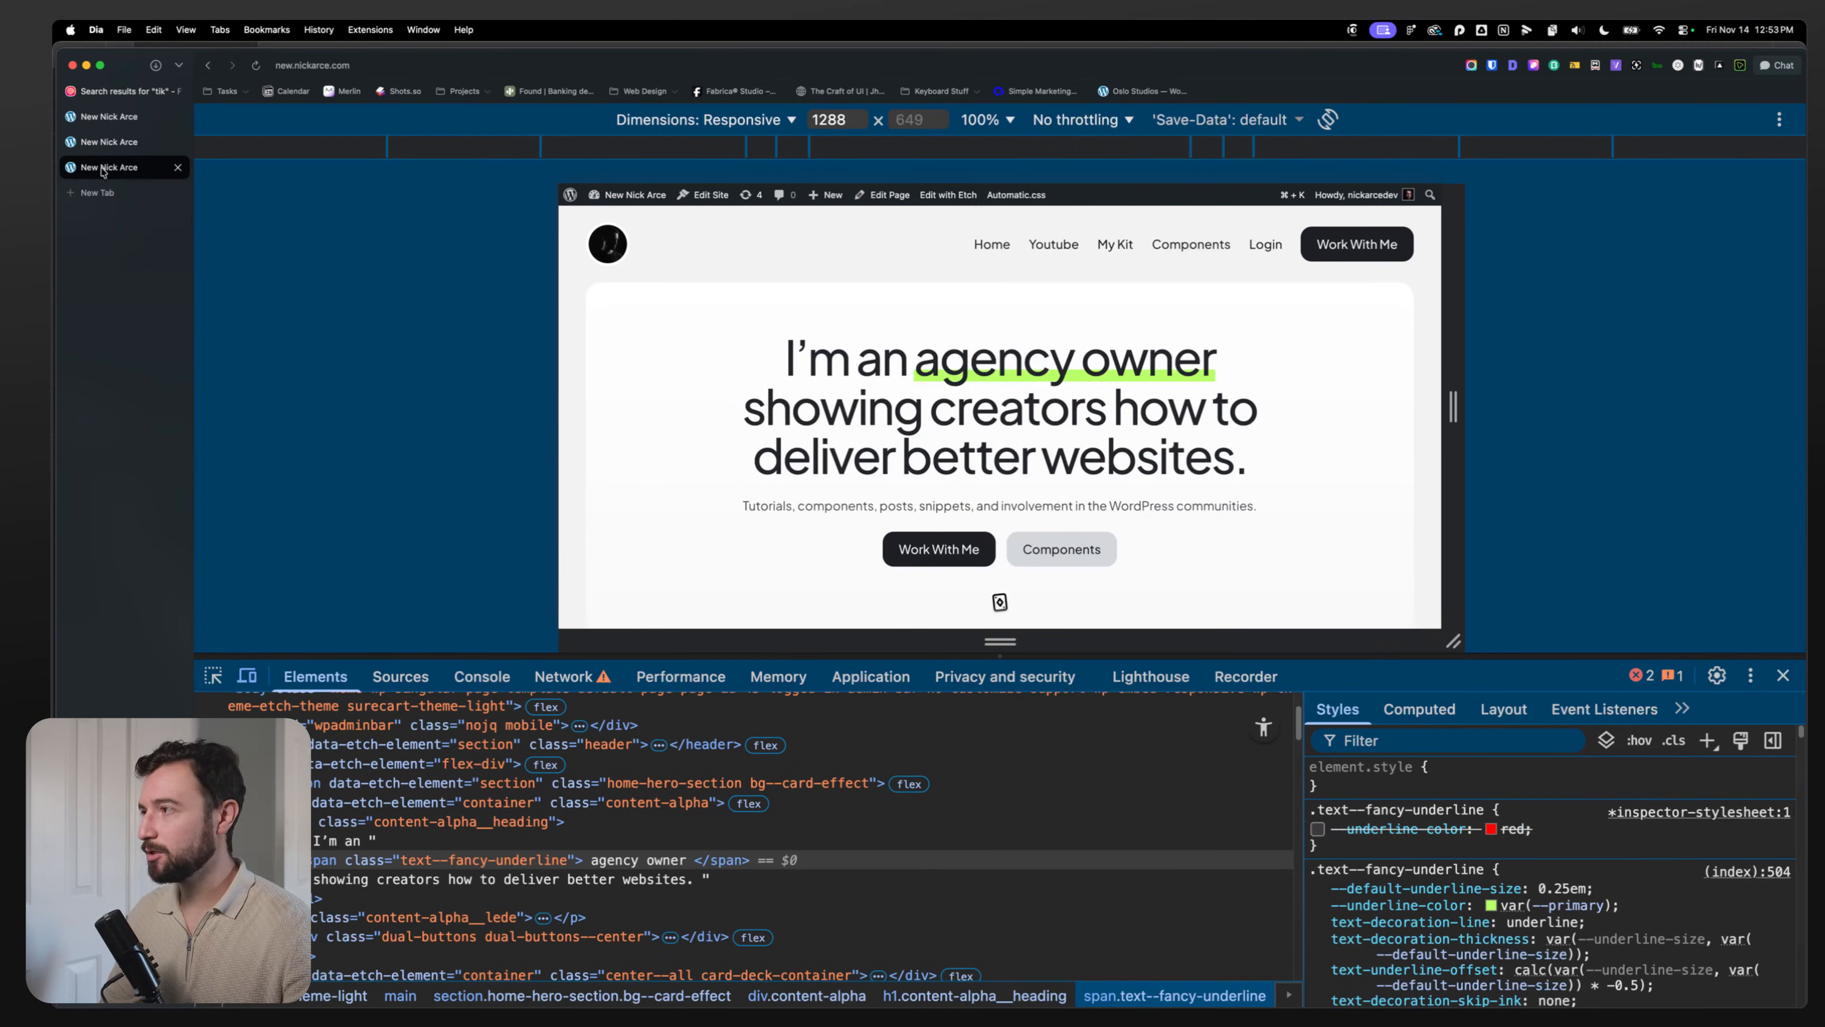
Step: Return to the builder tab and add --underline-color: red to the h1 heading's .content-alpha__heading rule
{"action": "left_click", "coordinate": [84, 146]}
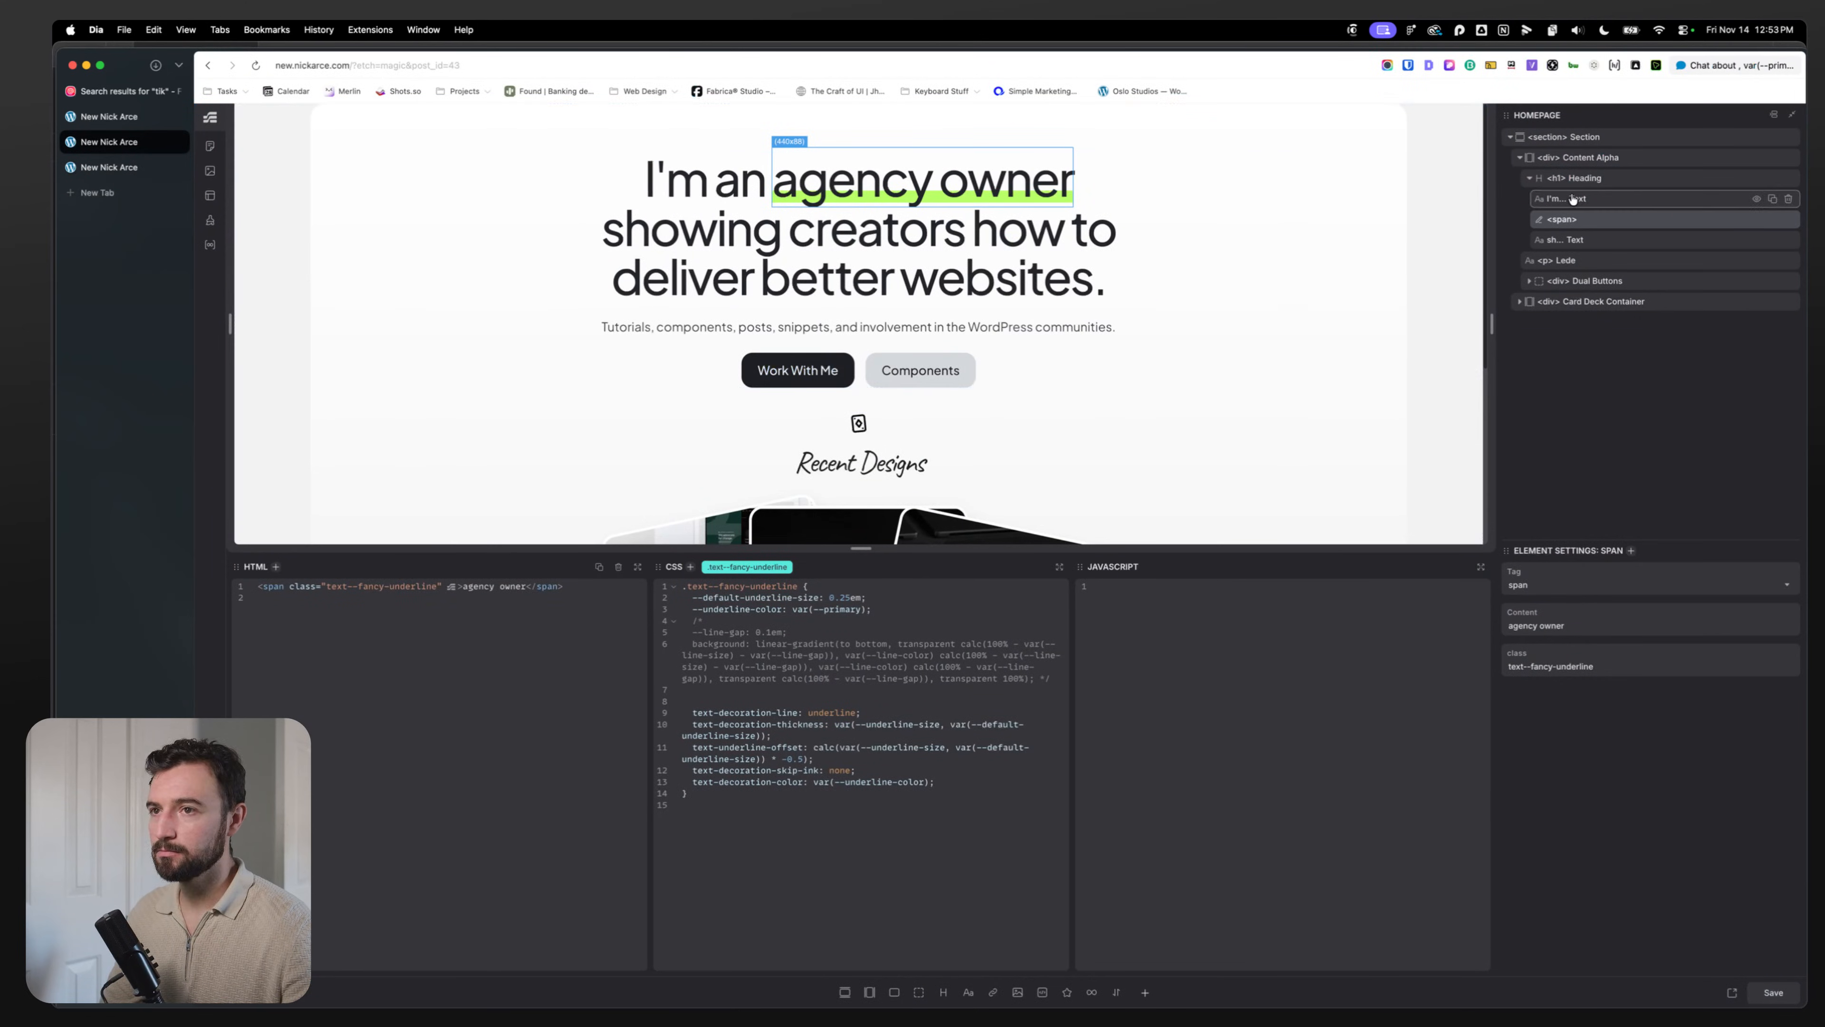
{"action": "left_click", "coordinate": [1593, 179]}
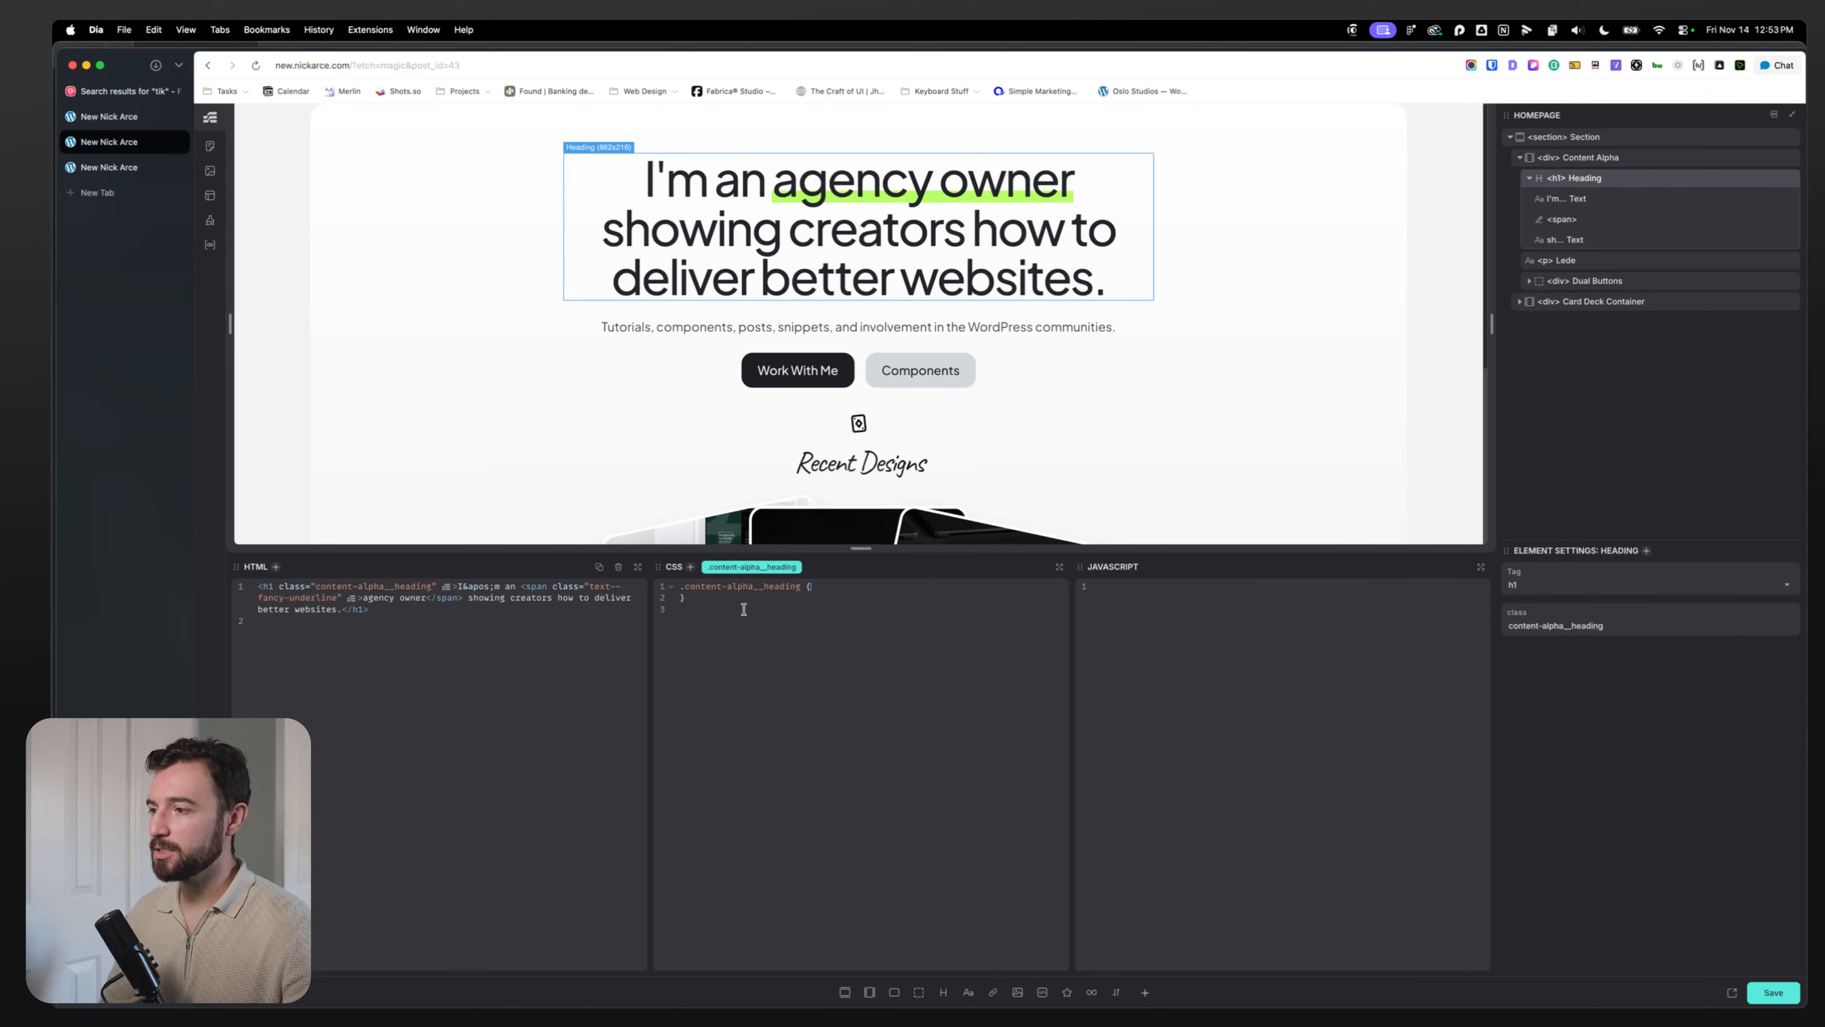
{"action": "left_click", "coordinate": [900, 589]}
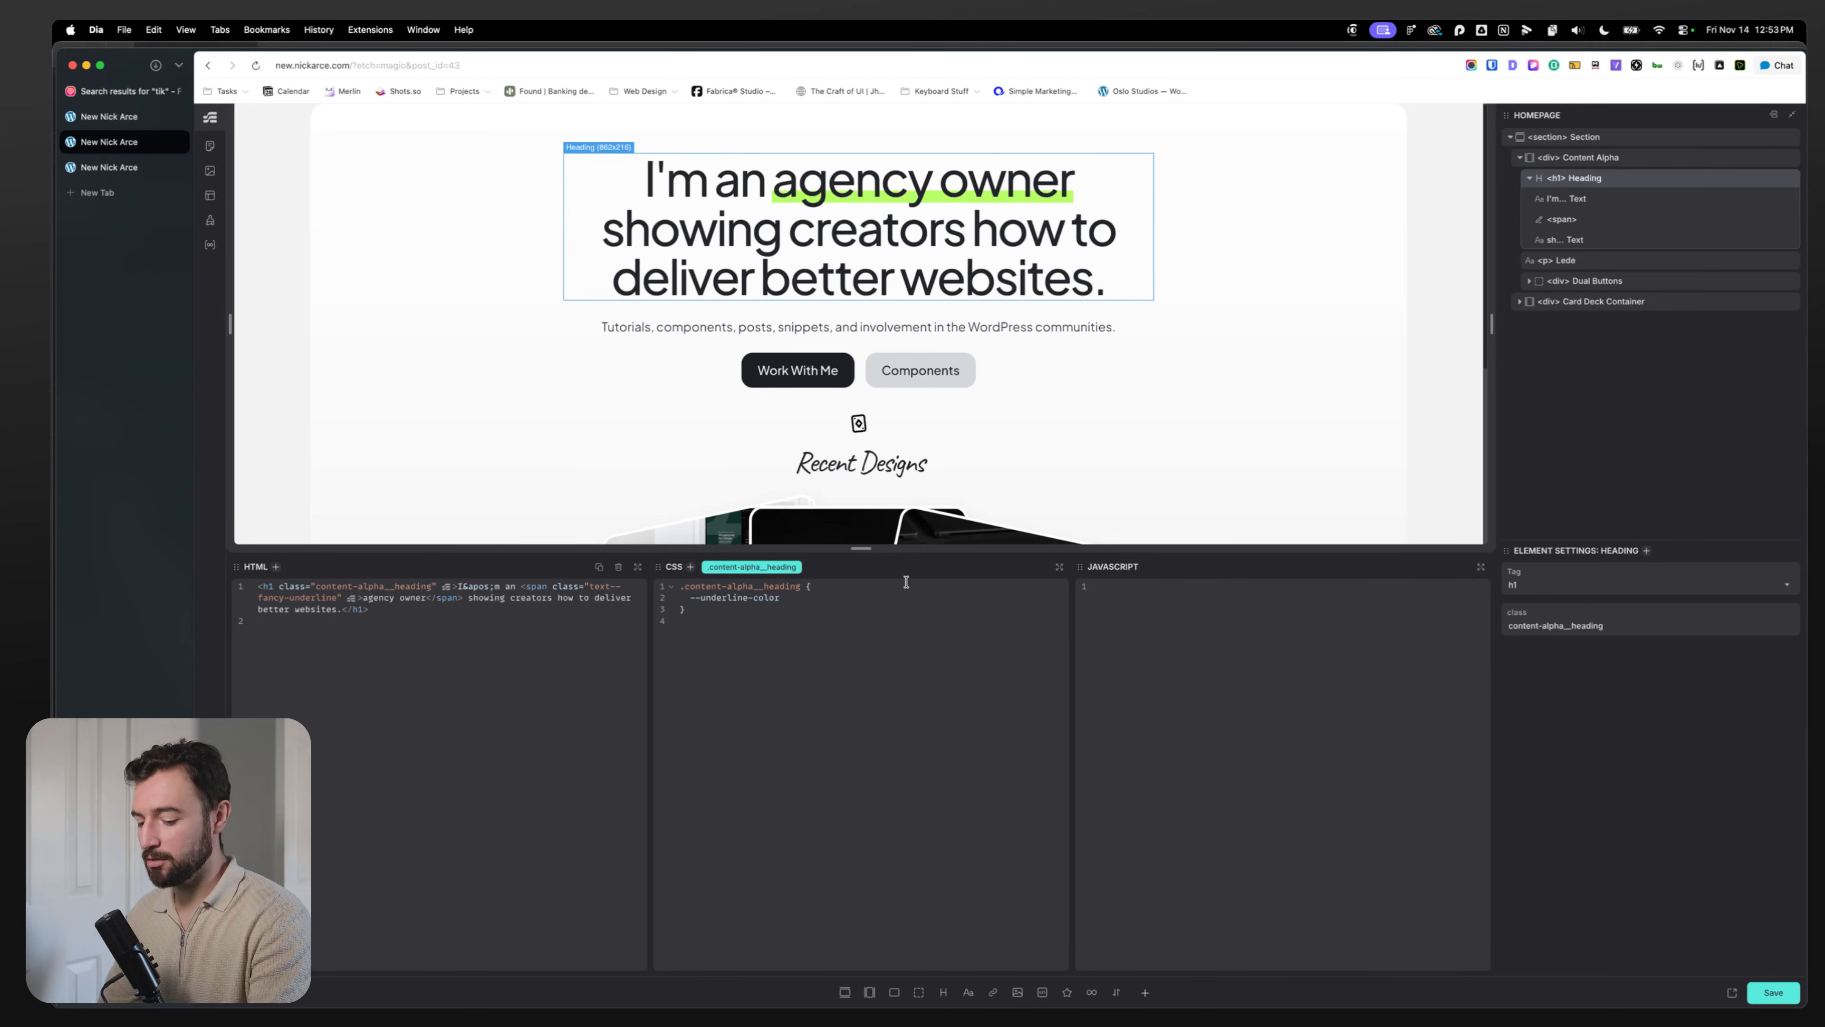
{"action": "type", "text": ": red;"}
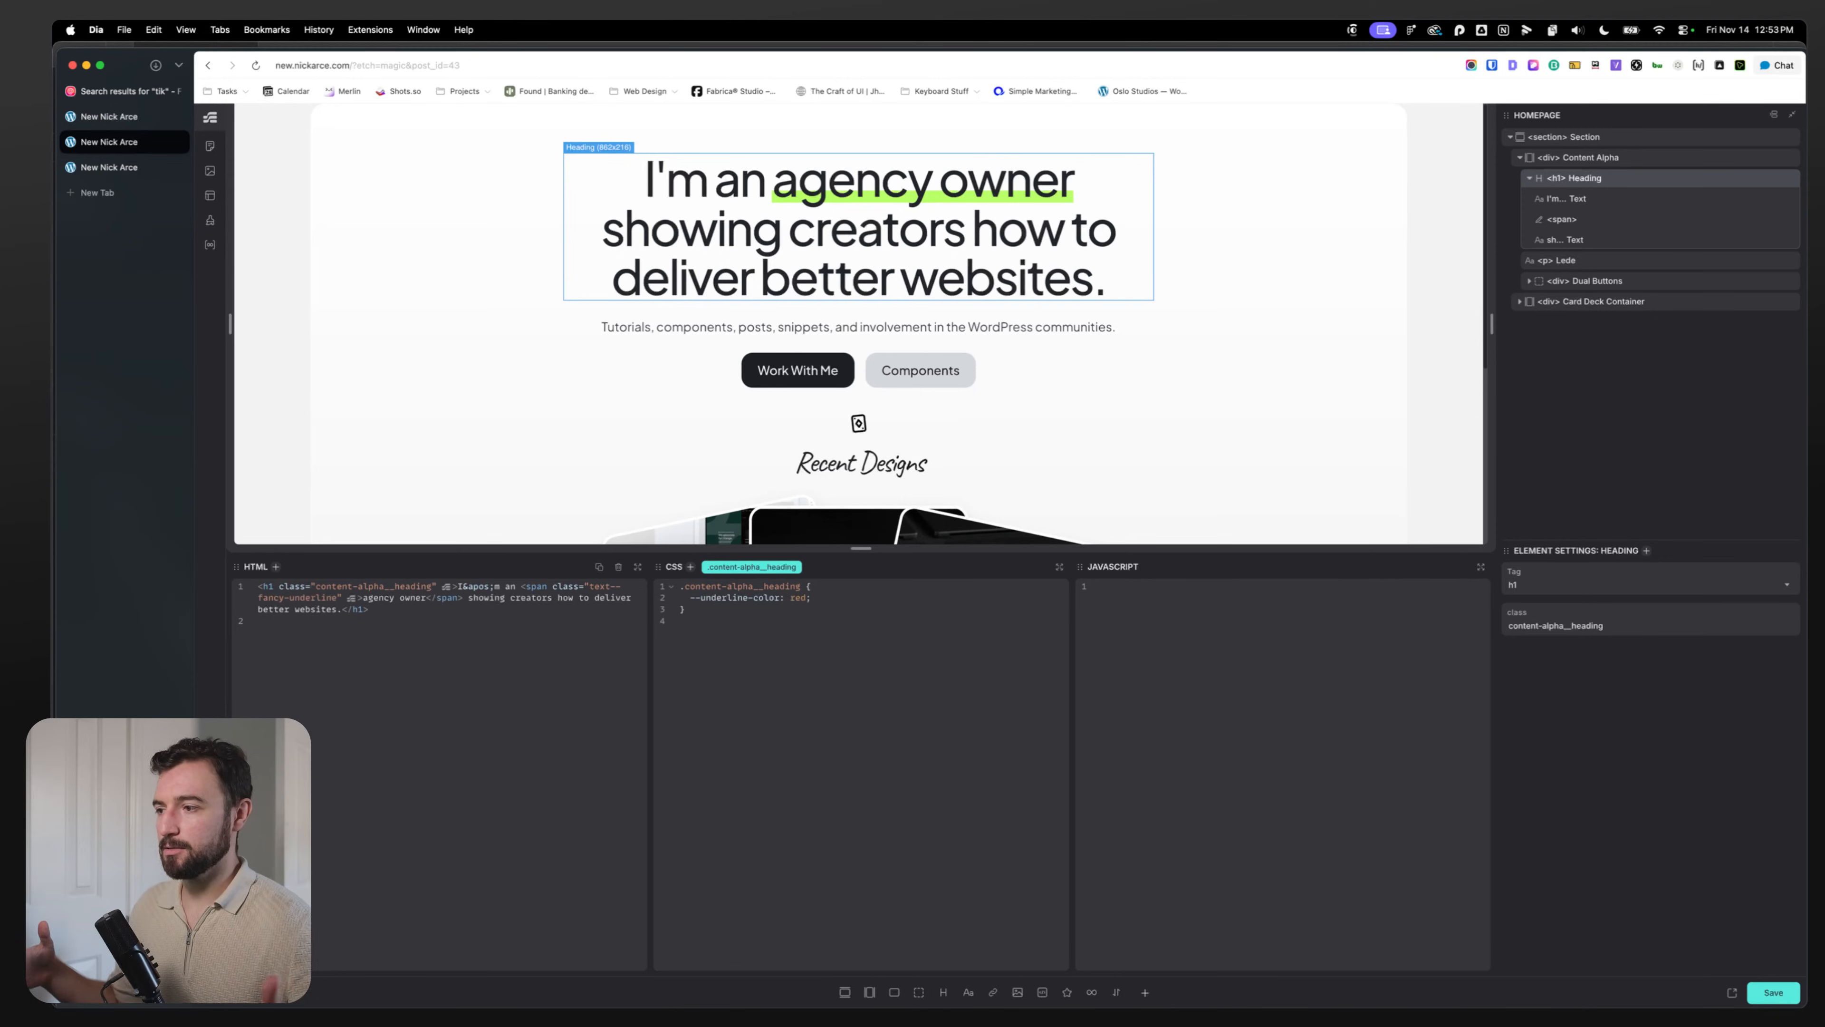
Step: Compare the span's .text--fancy-underline rule, including its --underline-color declaration, with the h1's .content-alpha__heading rule
{"action": "left_click", "coordinate": [1561, 219]}
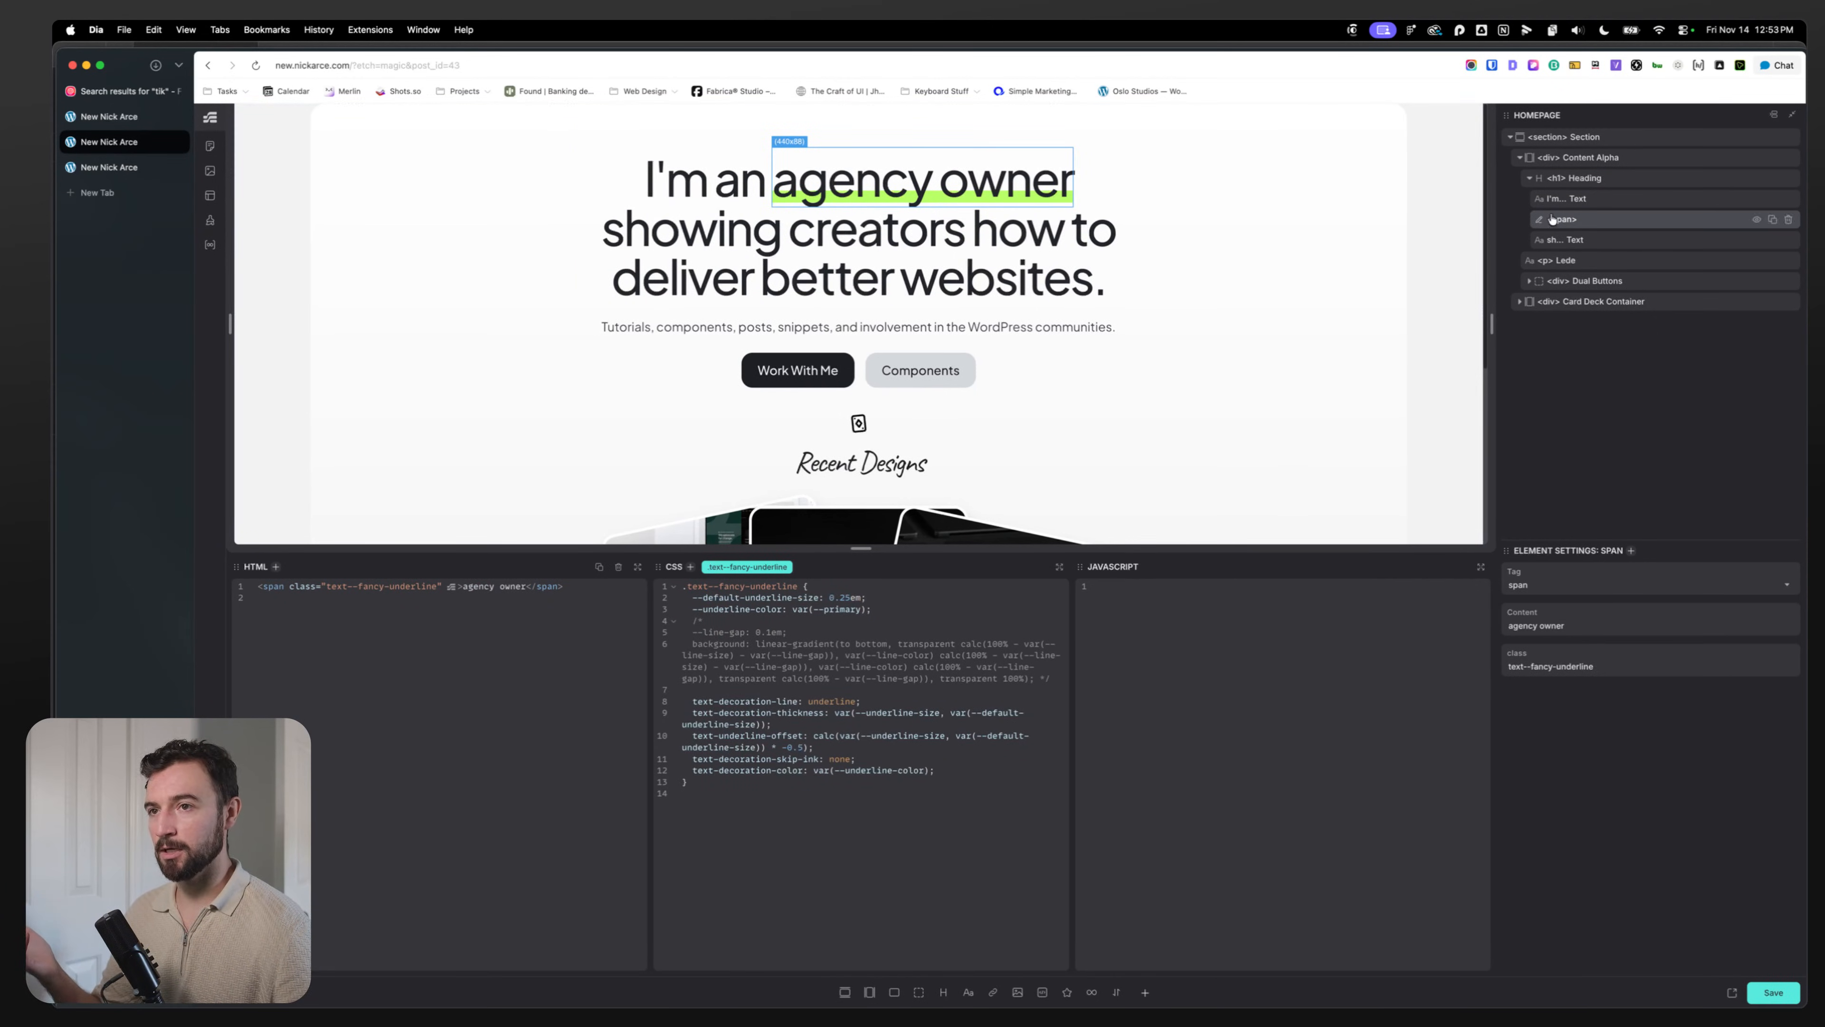
{"action": "left_click", "coordinate": [1594, 180]}
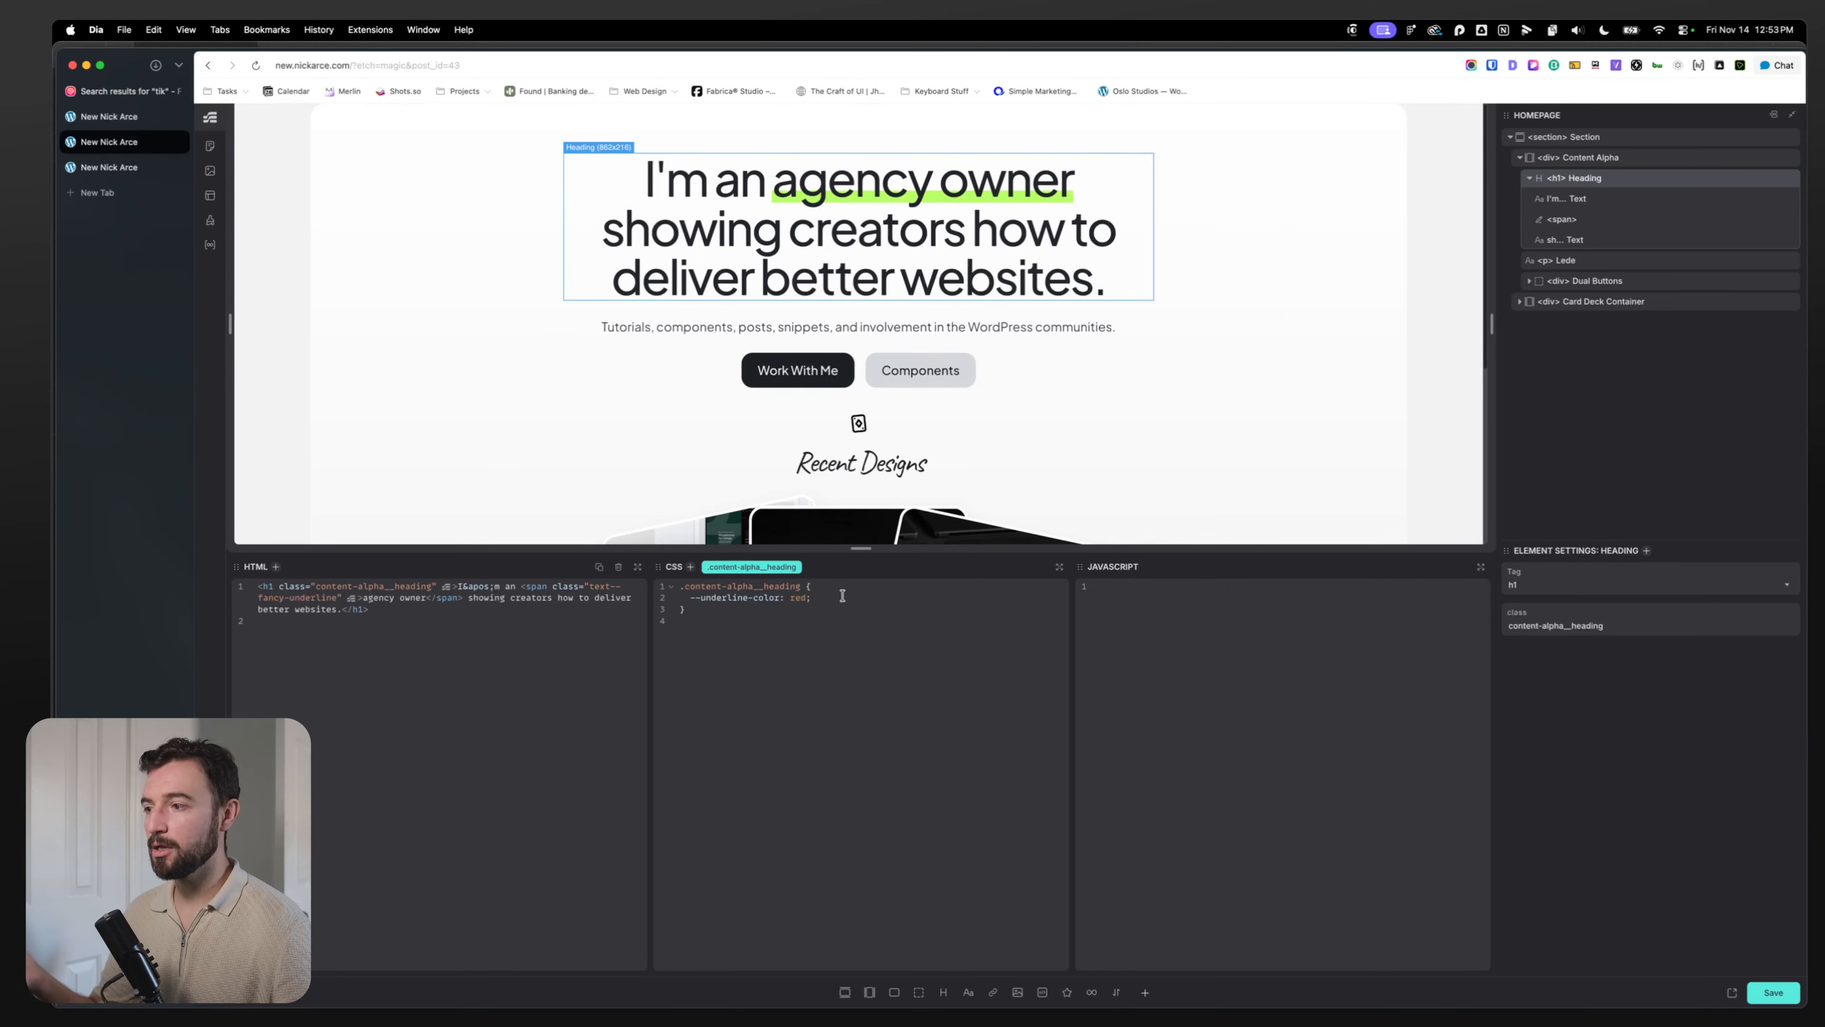
{"action": "left_click", "coordinate": [1585, 220]}
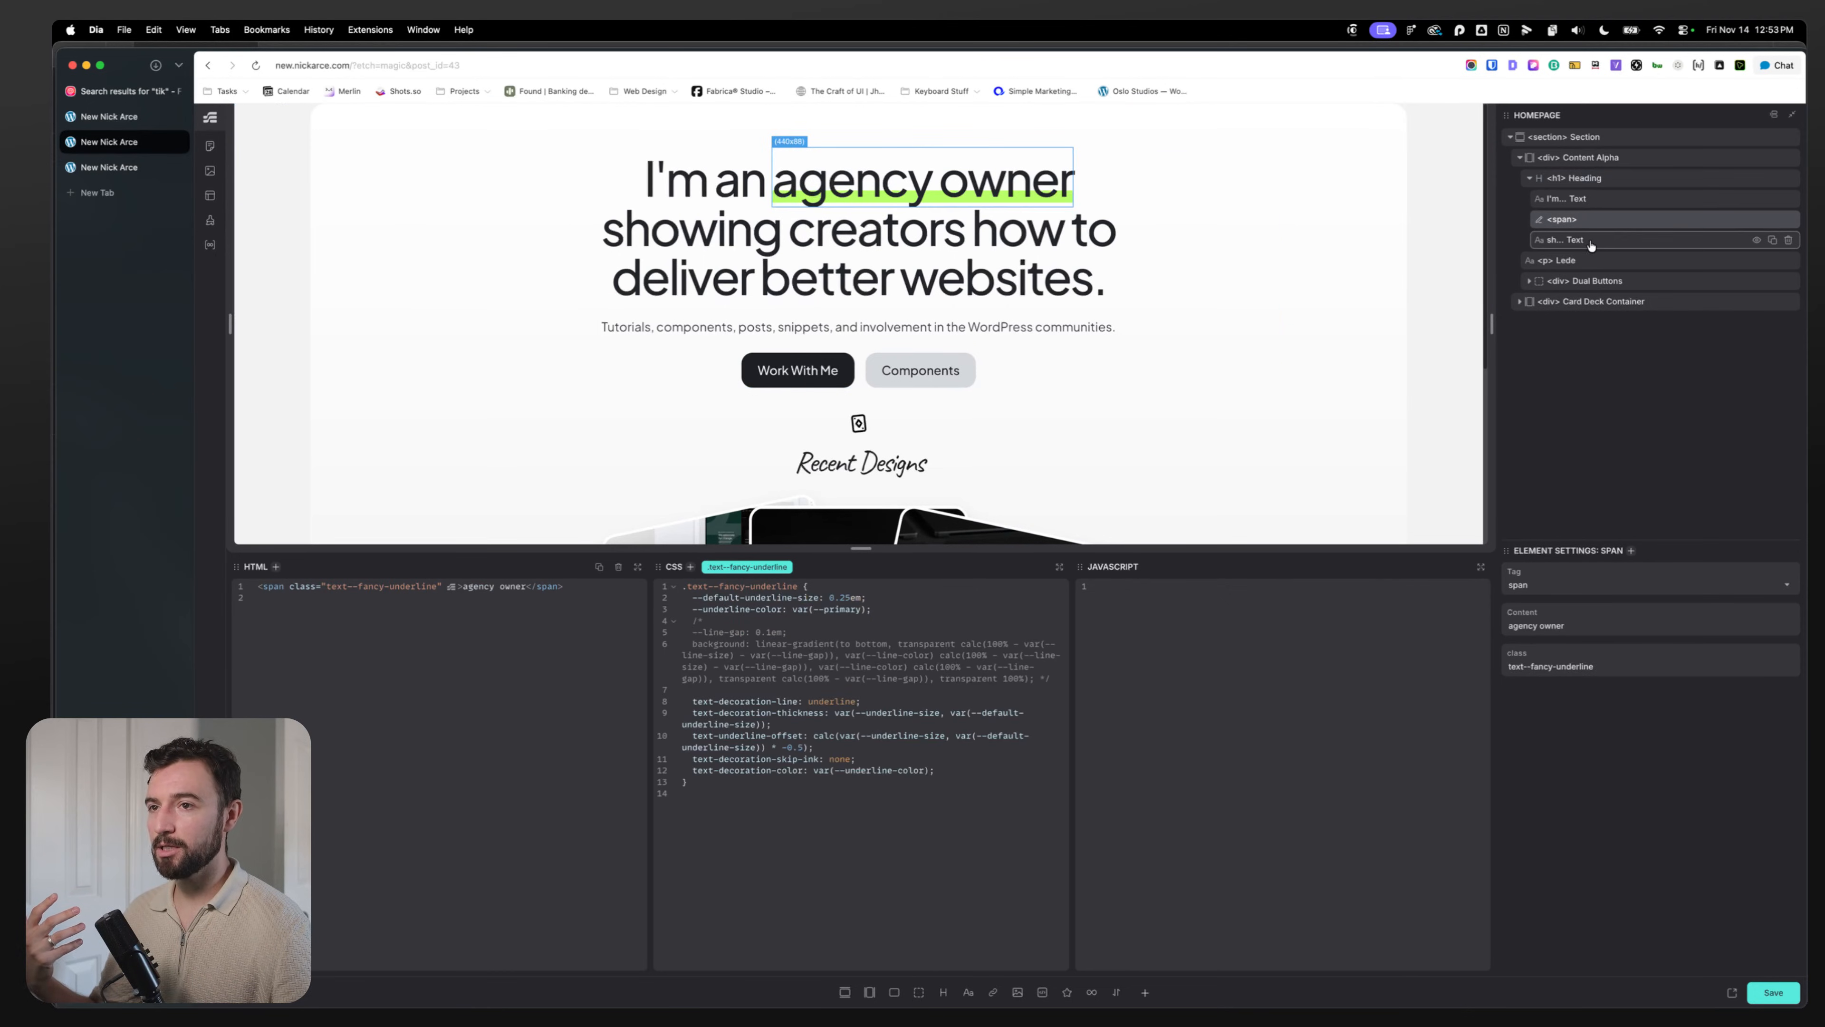
{"action": "left_click_drag", "start_coordinate": [692, 609], "coordinate": [875, 610]}
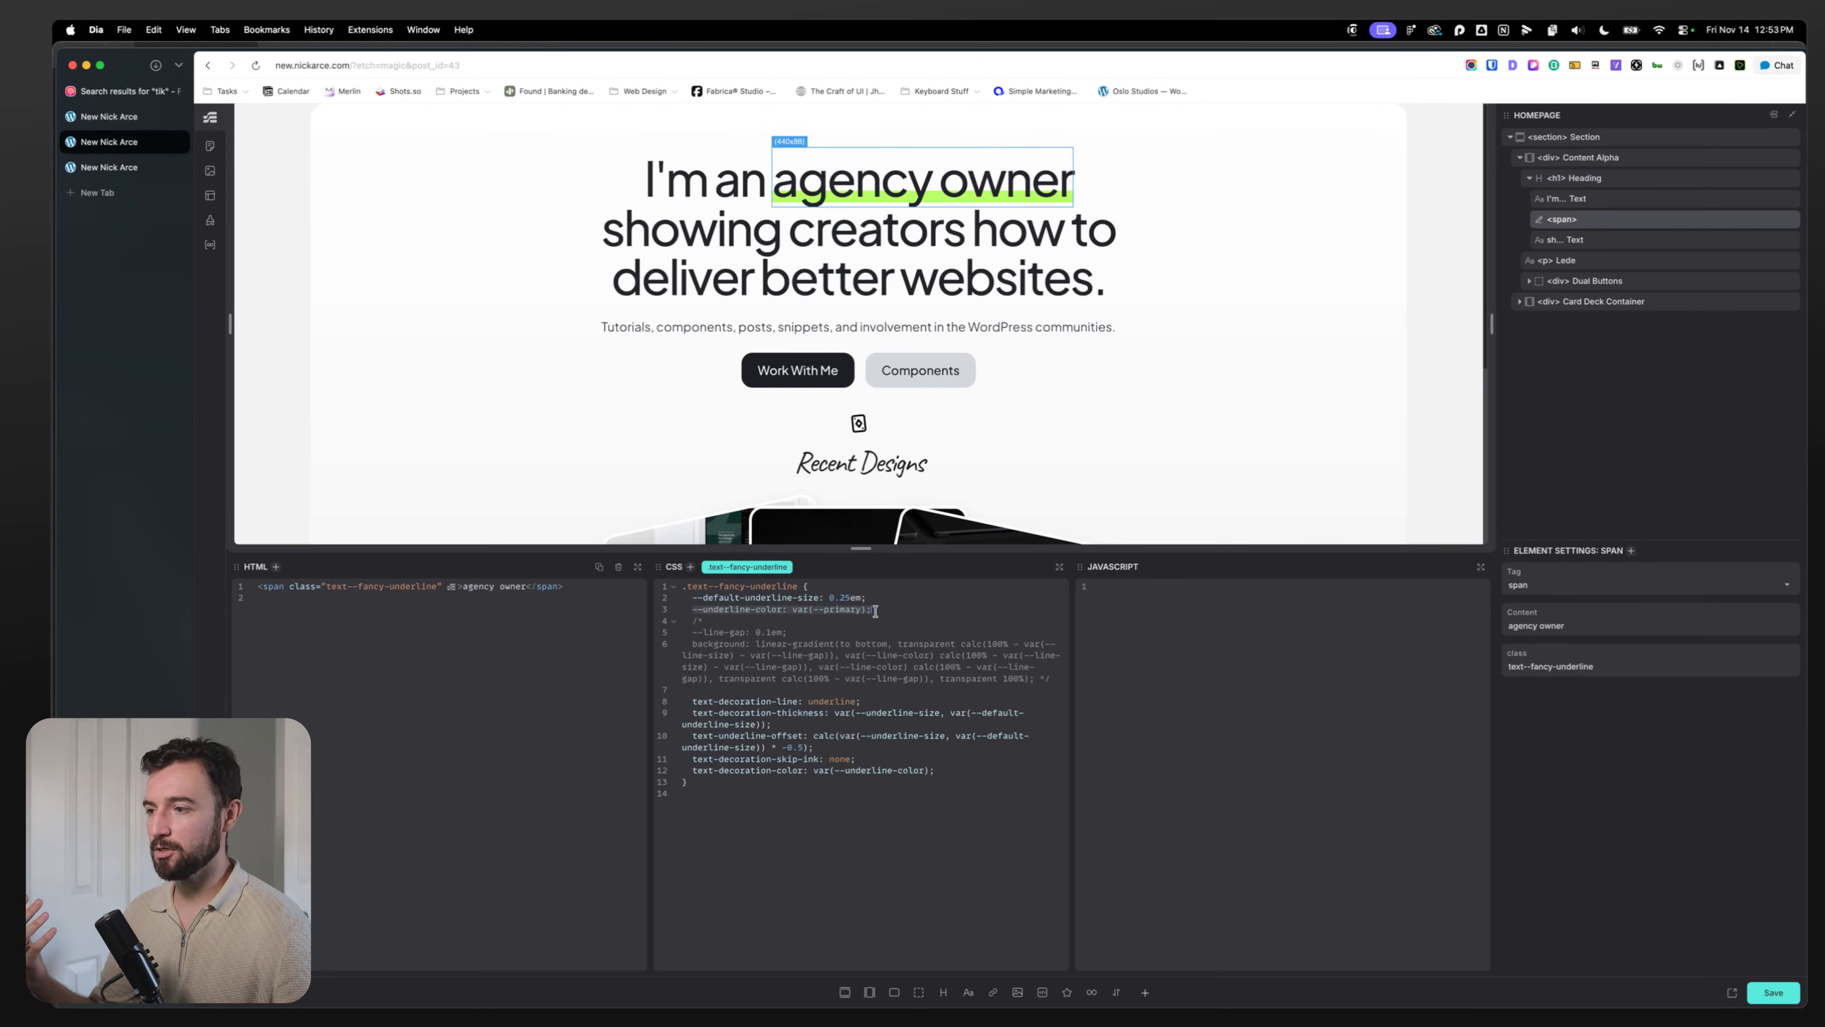
{"action": "left_click", "coordinate": [875, 610]}
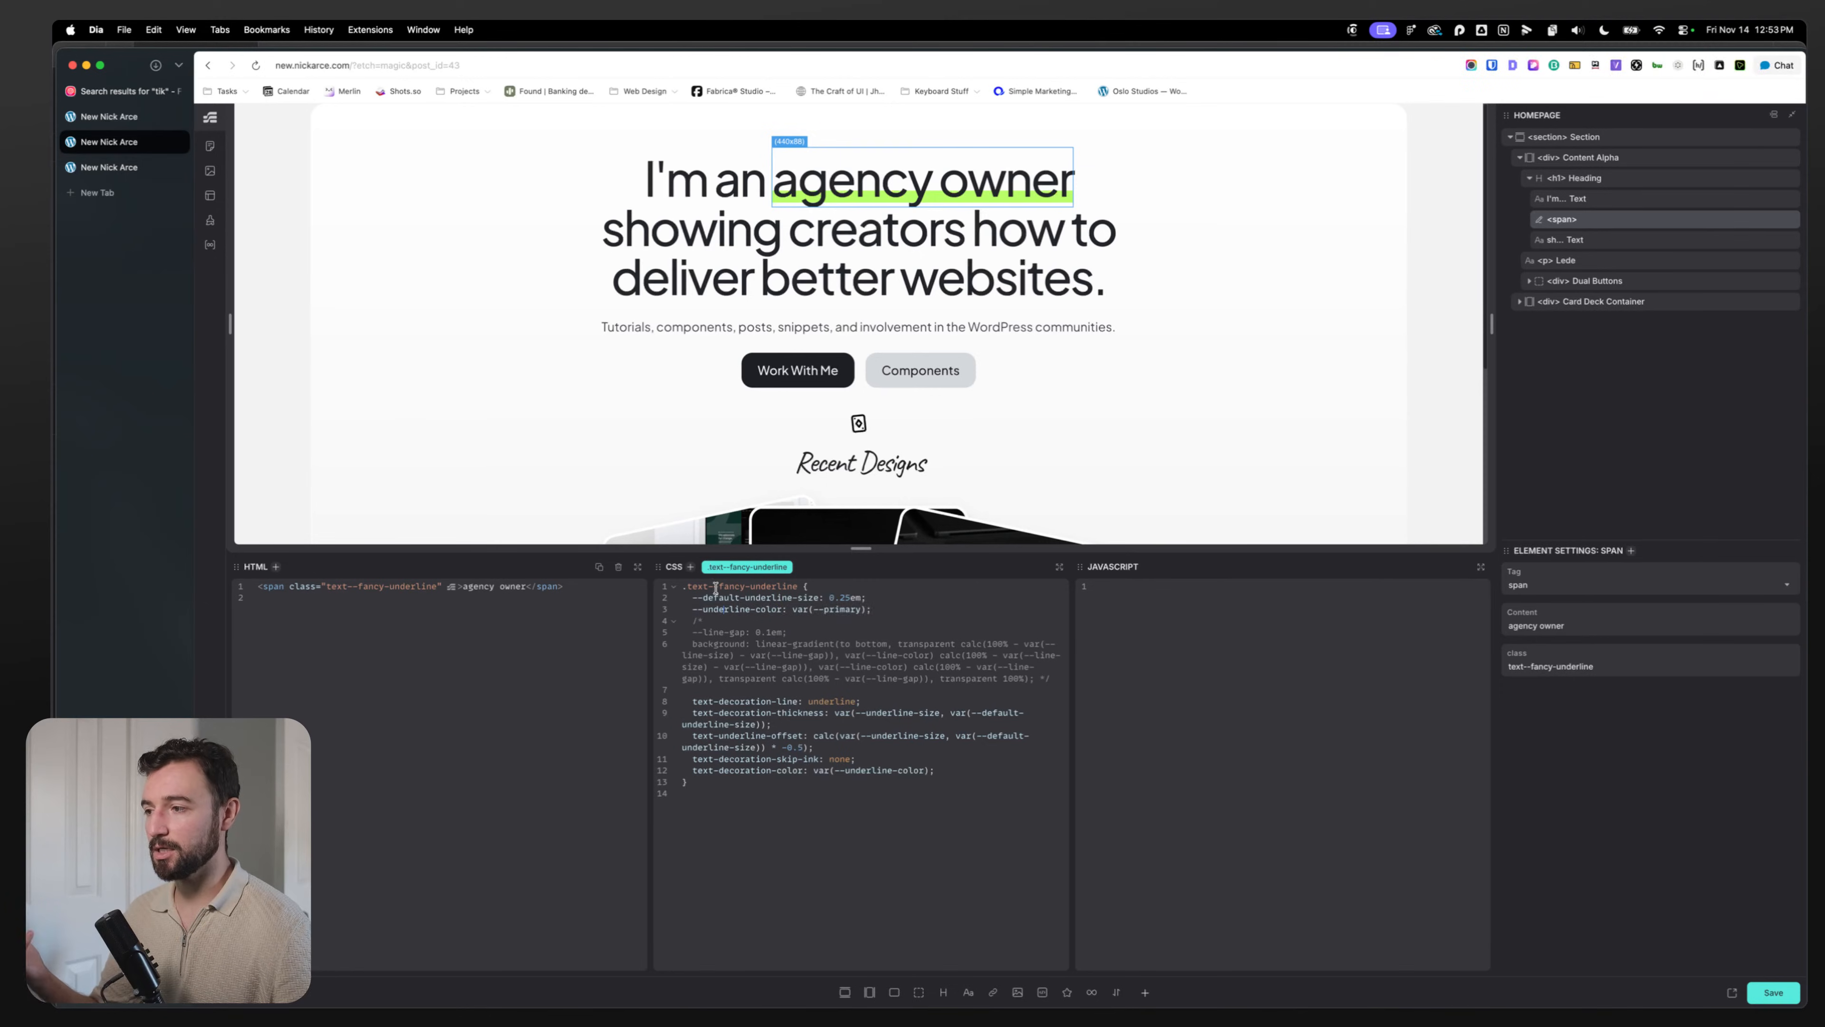
{"action": "left_click", "coordinate": [1586, 179]}
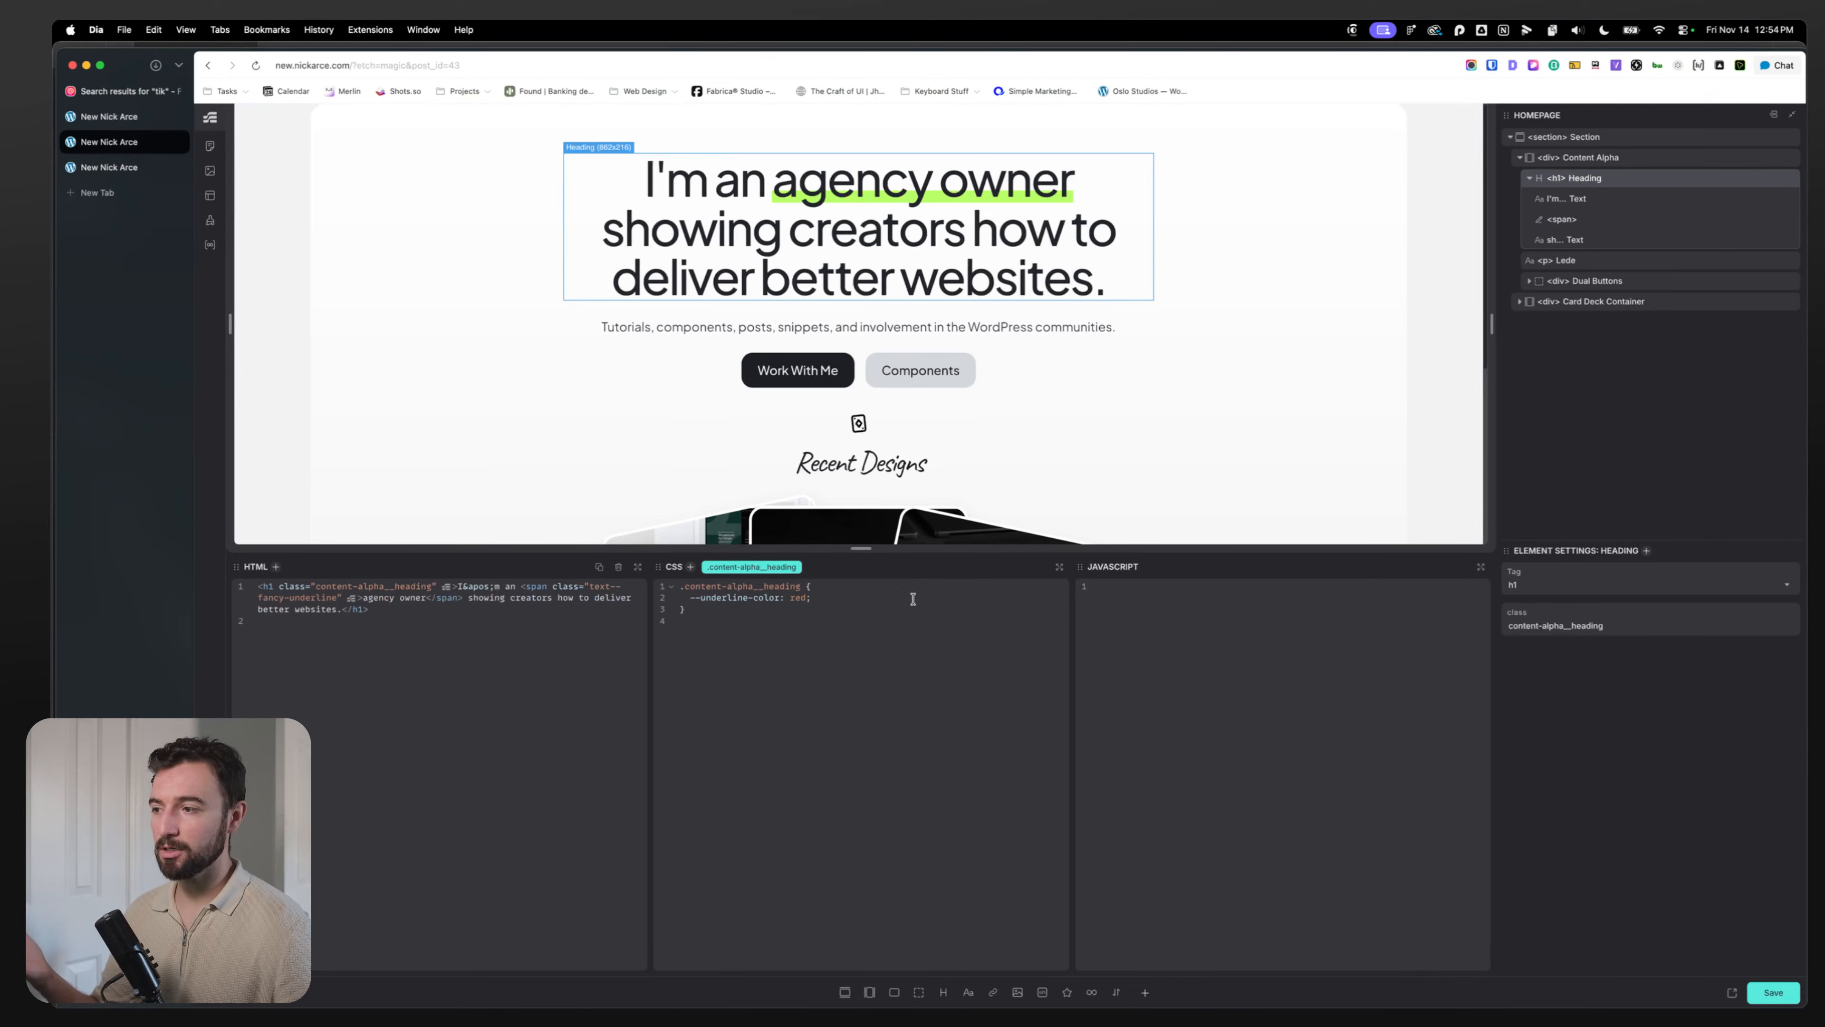
Step: Nest a fancy-underline class rule inside .content-alpha__heading to hold the --underline-color: red declaration
{"action": "left_click_drag", "start_coordinate": [913, 599], "coordinate": [688, 597]}
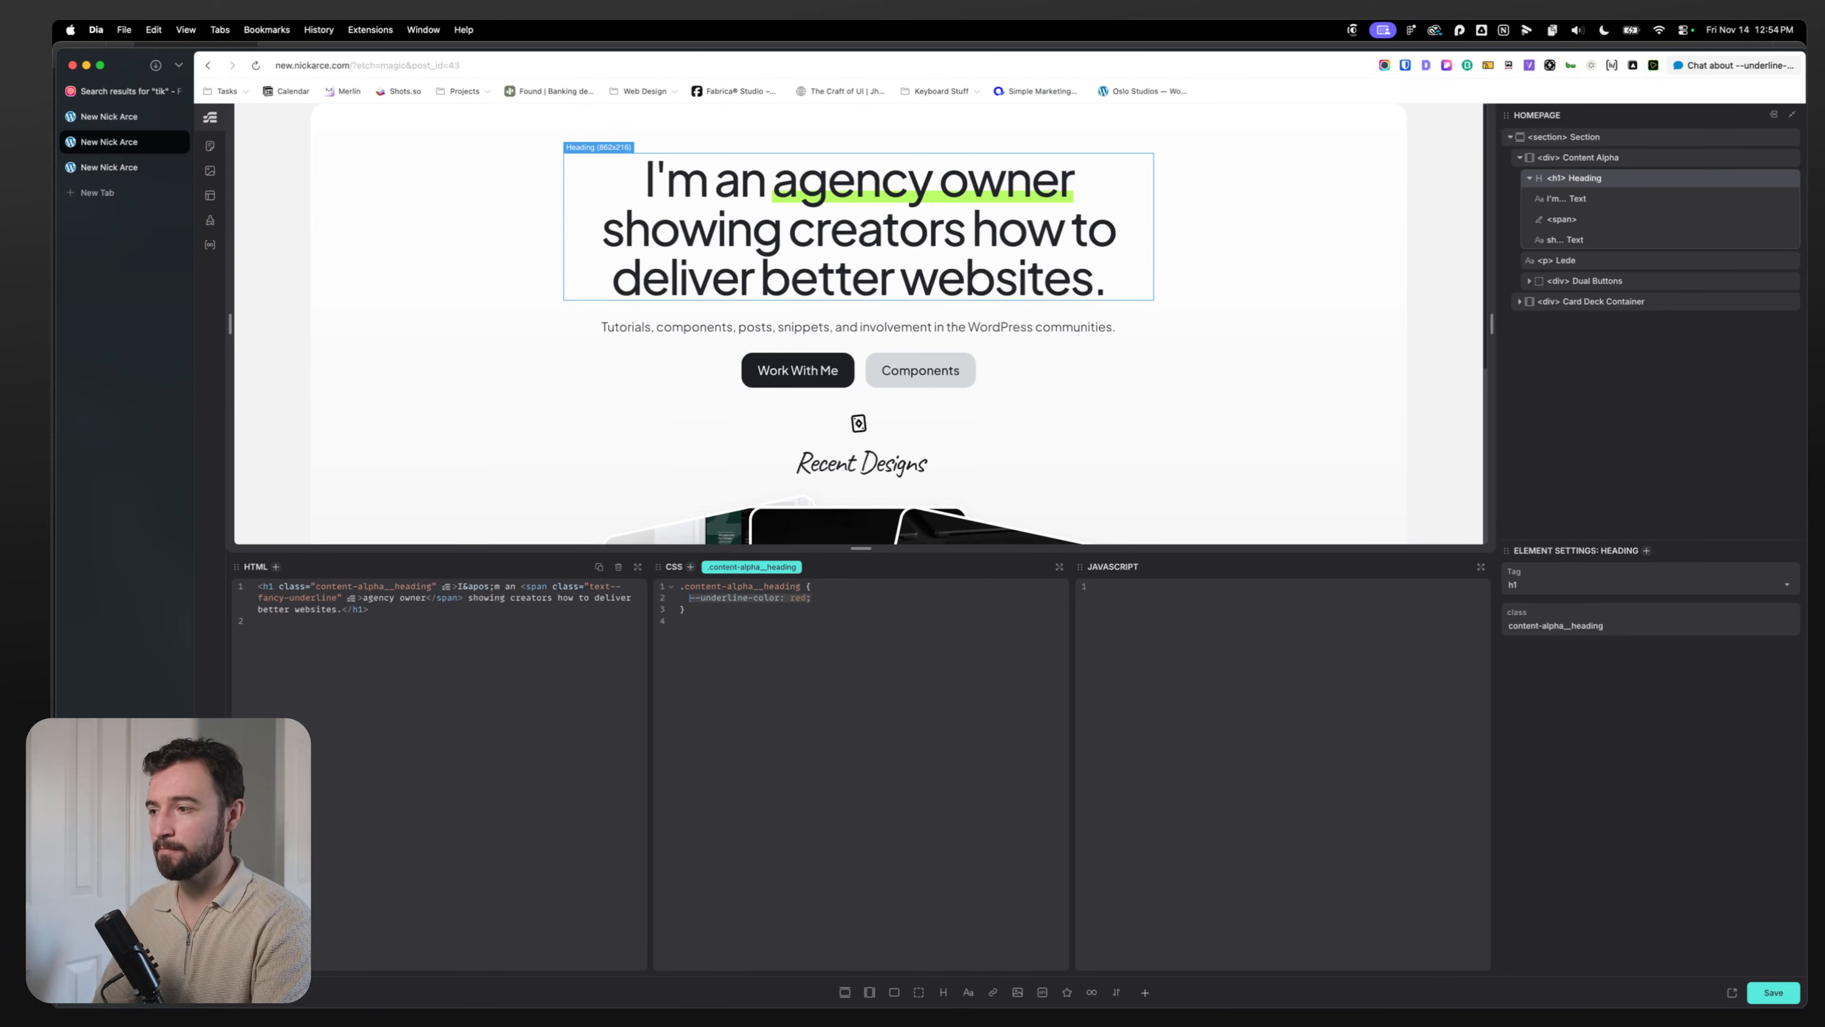
{"action": "type", "text": ".fancy__"}
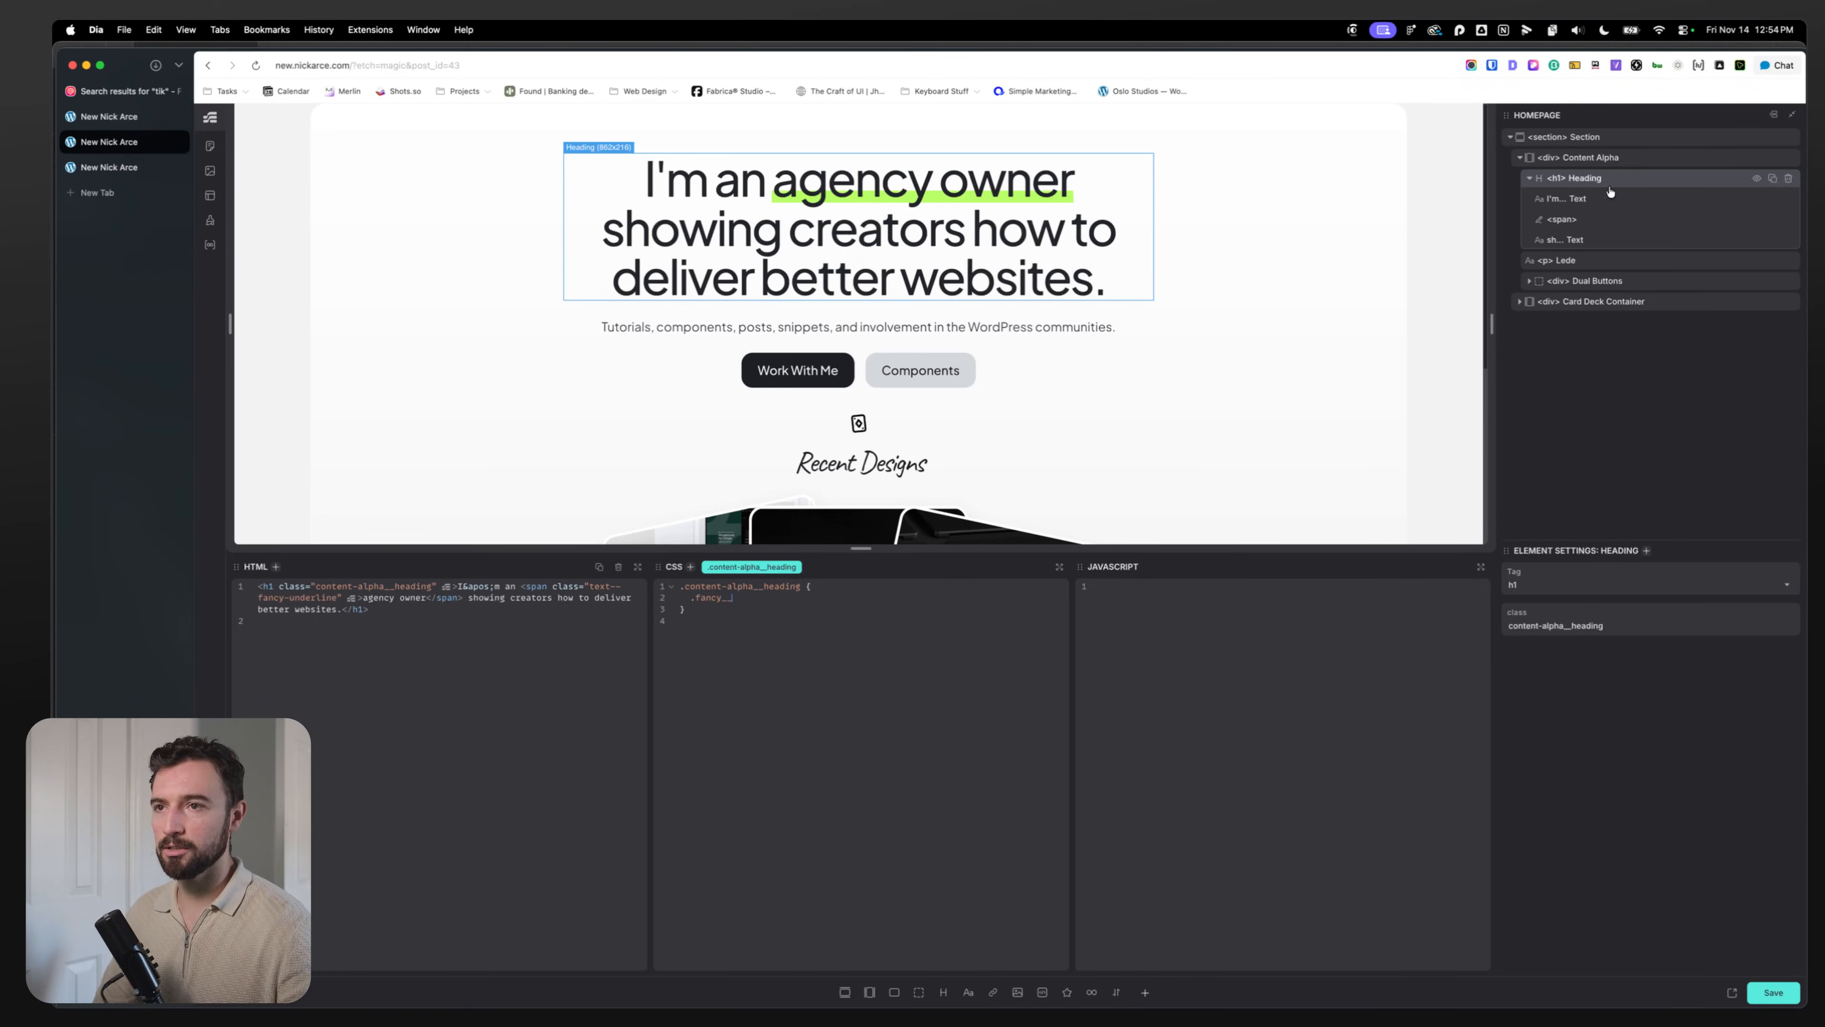
{"action": "left_click", "coordinate": [1573, 219]}
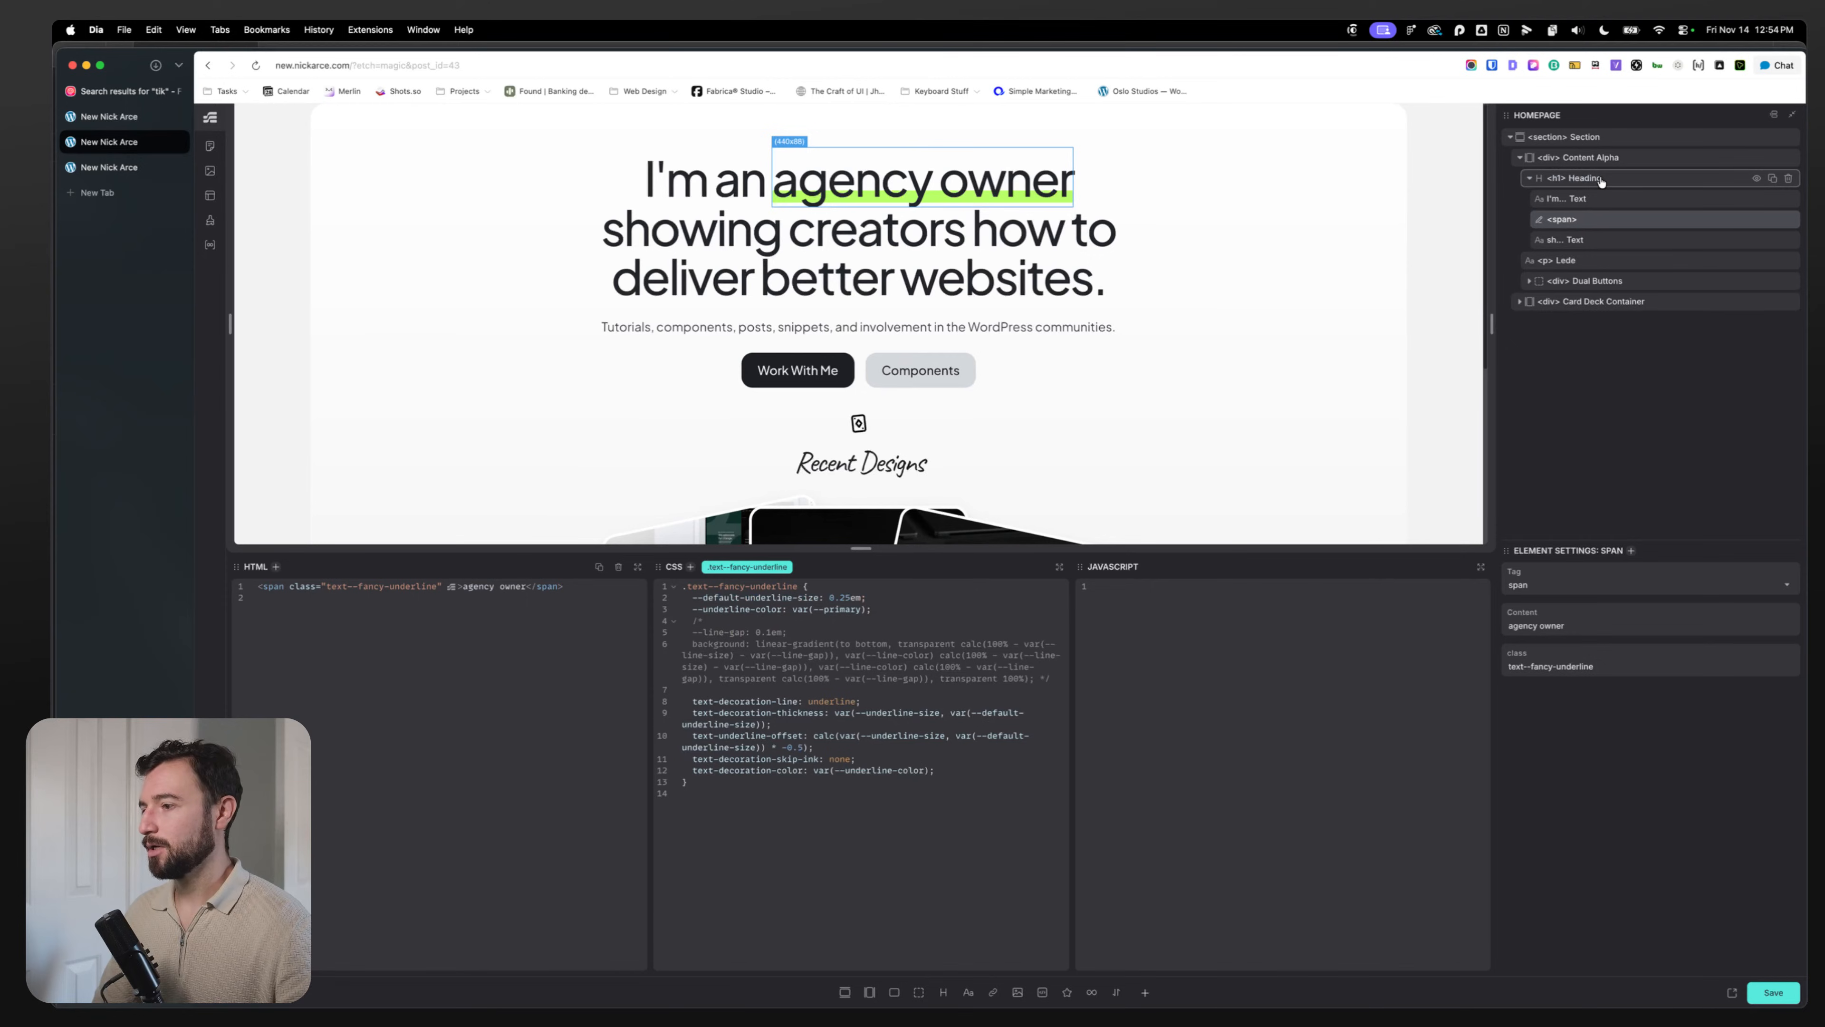
{"action": "left_click", "coordinate": [1601, 180]}
{"action": "left_click_drag", "start_coordinate": [733, 597], "coordinate": [697, 598]}
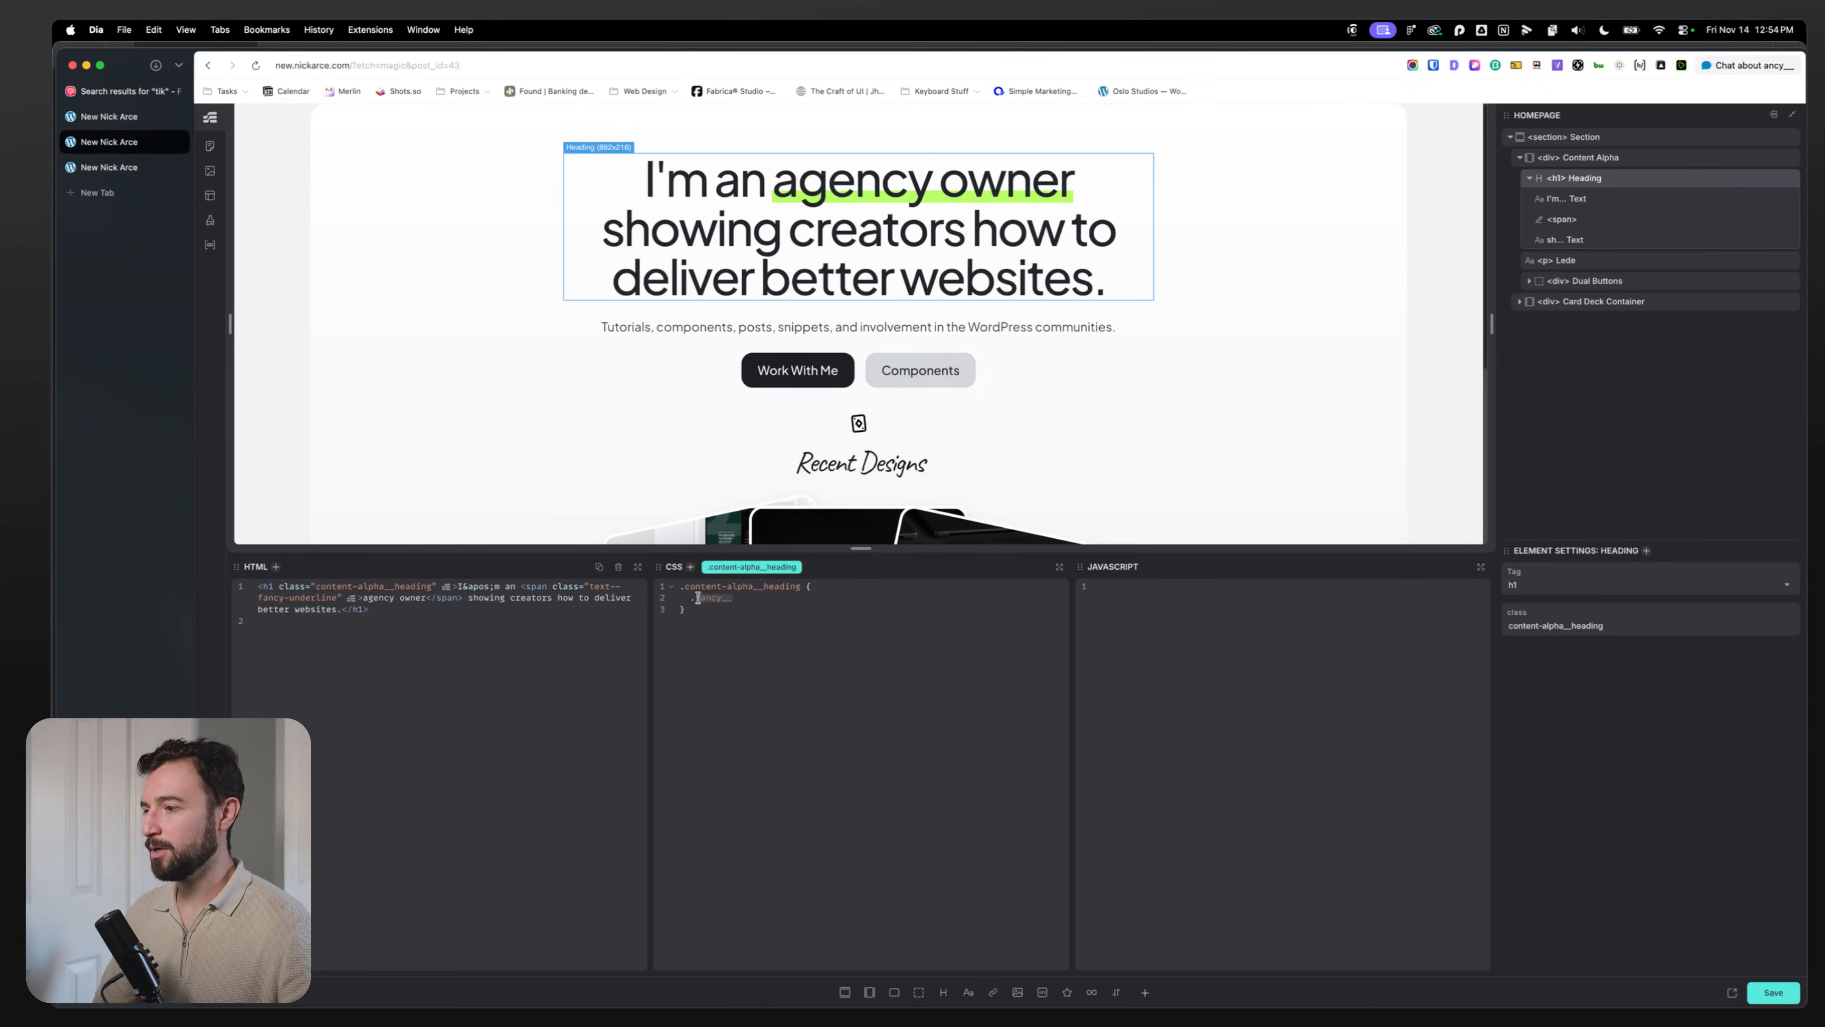
{"action": "key", "text": "BackSpace"}
{"action": "key", "text": "BackSpace"}
{"action": "type", "text": "text--fancy-"}
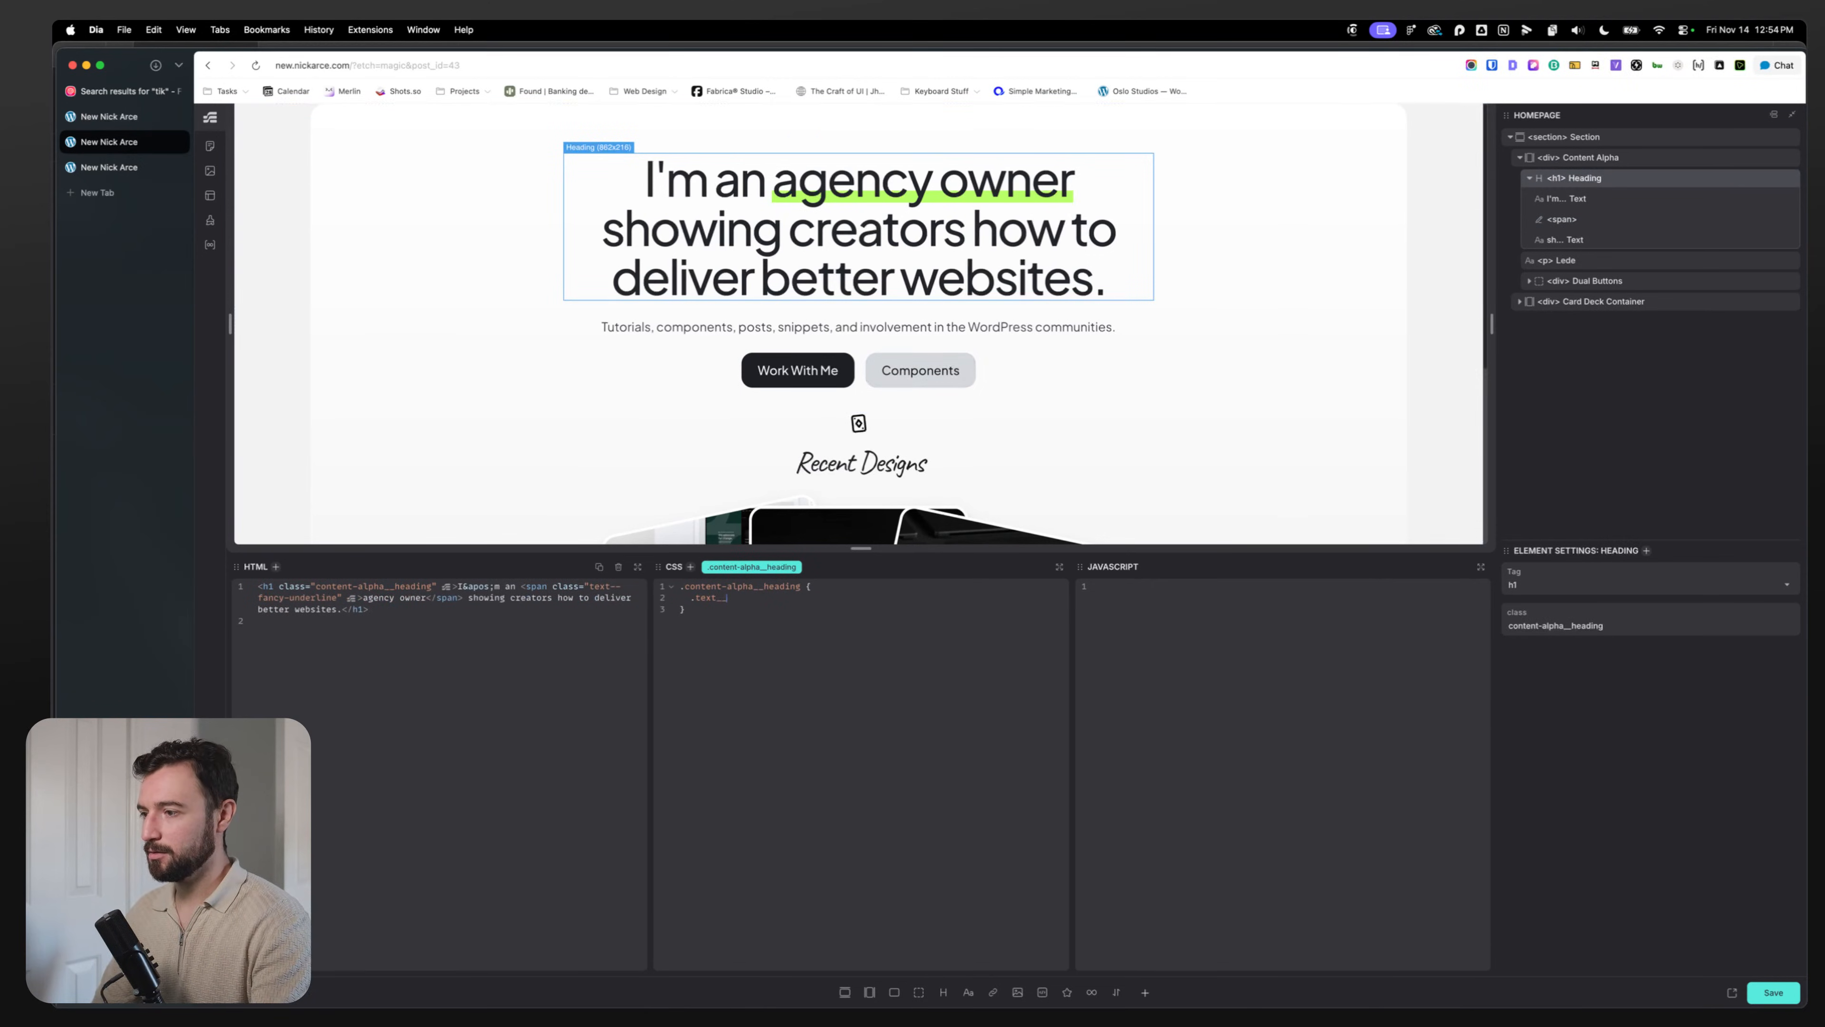
{"action": "type", "text": "underline {"}
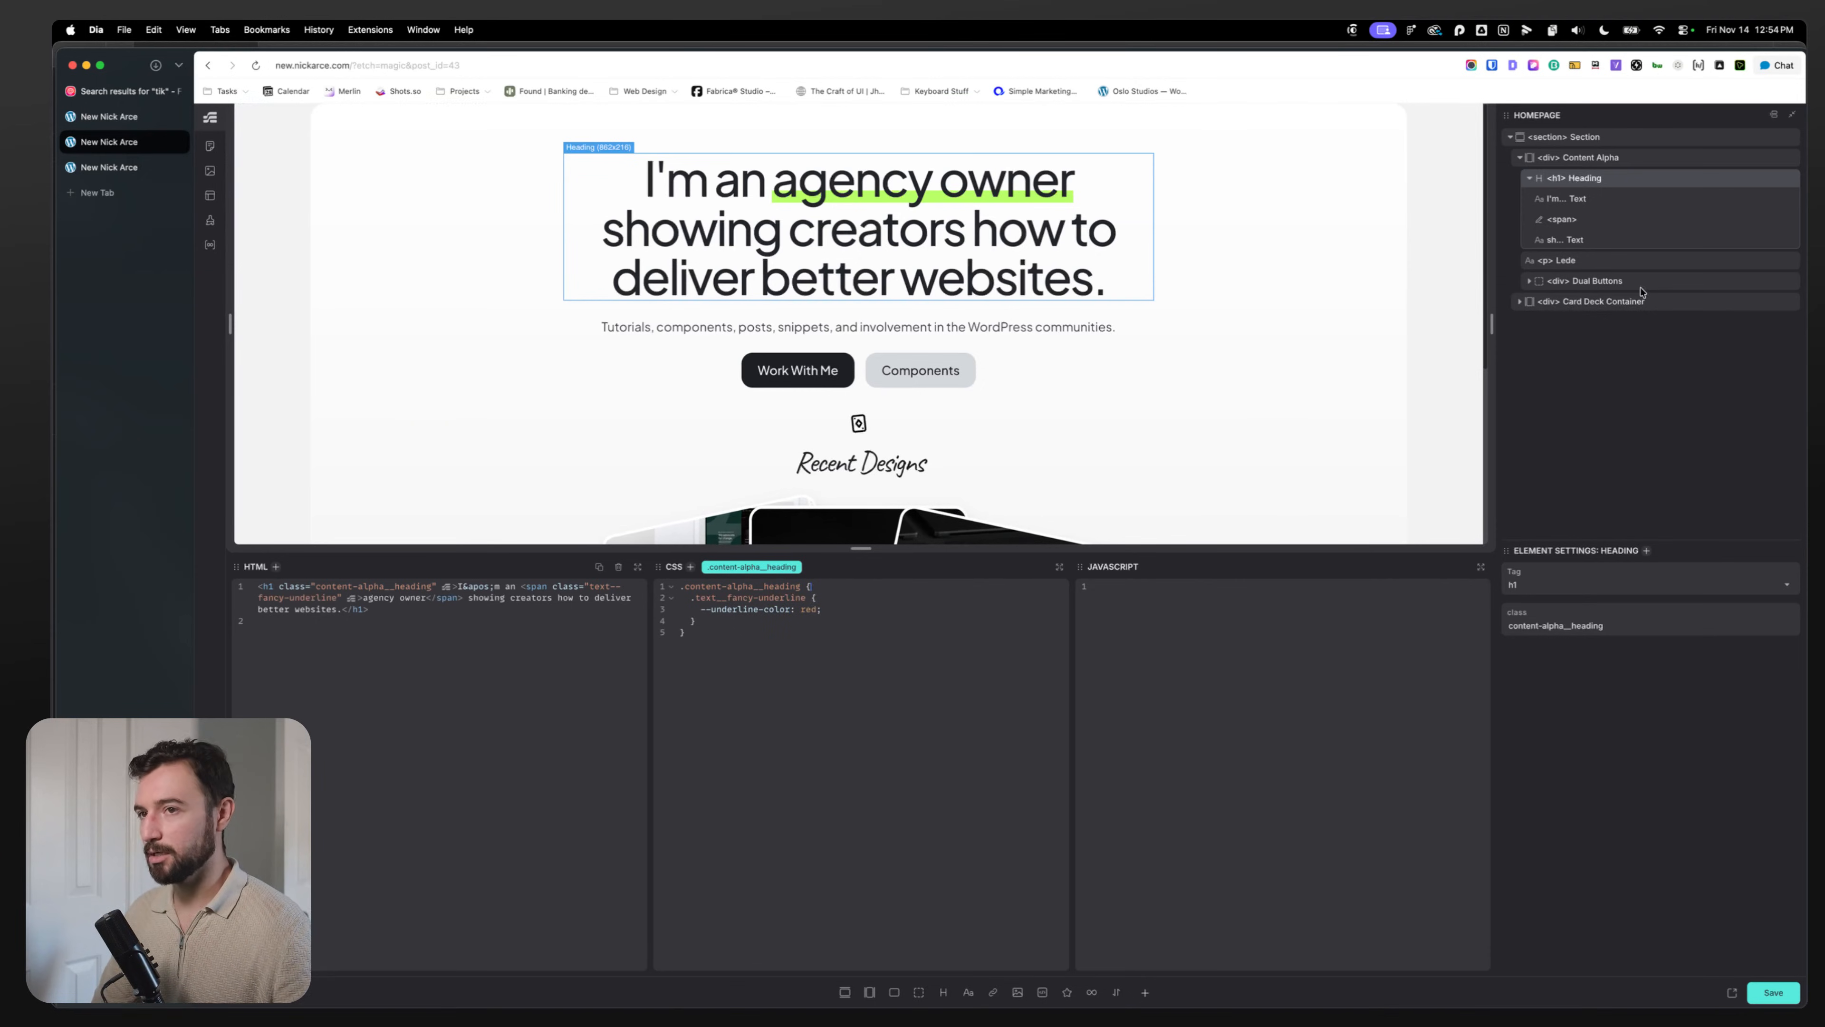
Step: Check the span's class and correct the nested selector in the h1's rule to .text--fancy-underline
{"action": "left_click", "coordinate": [1595, 218]}
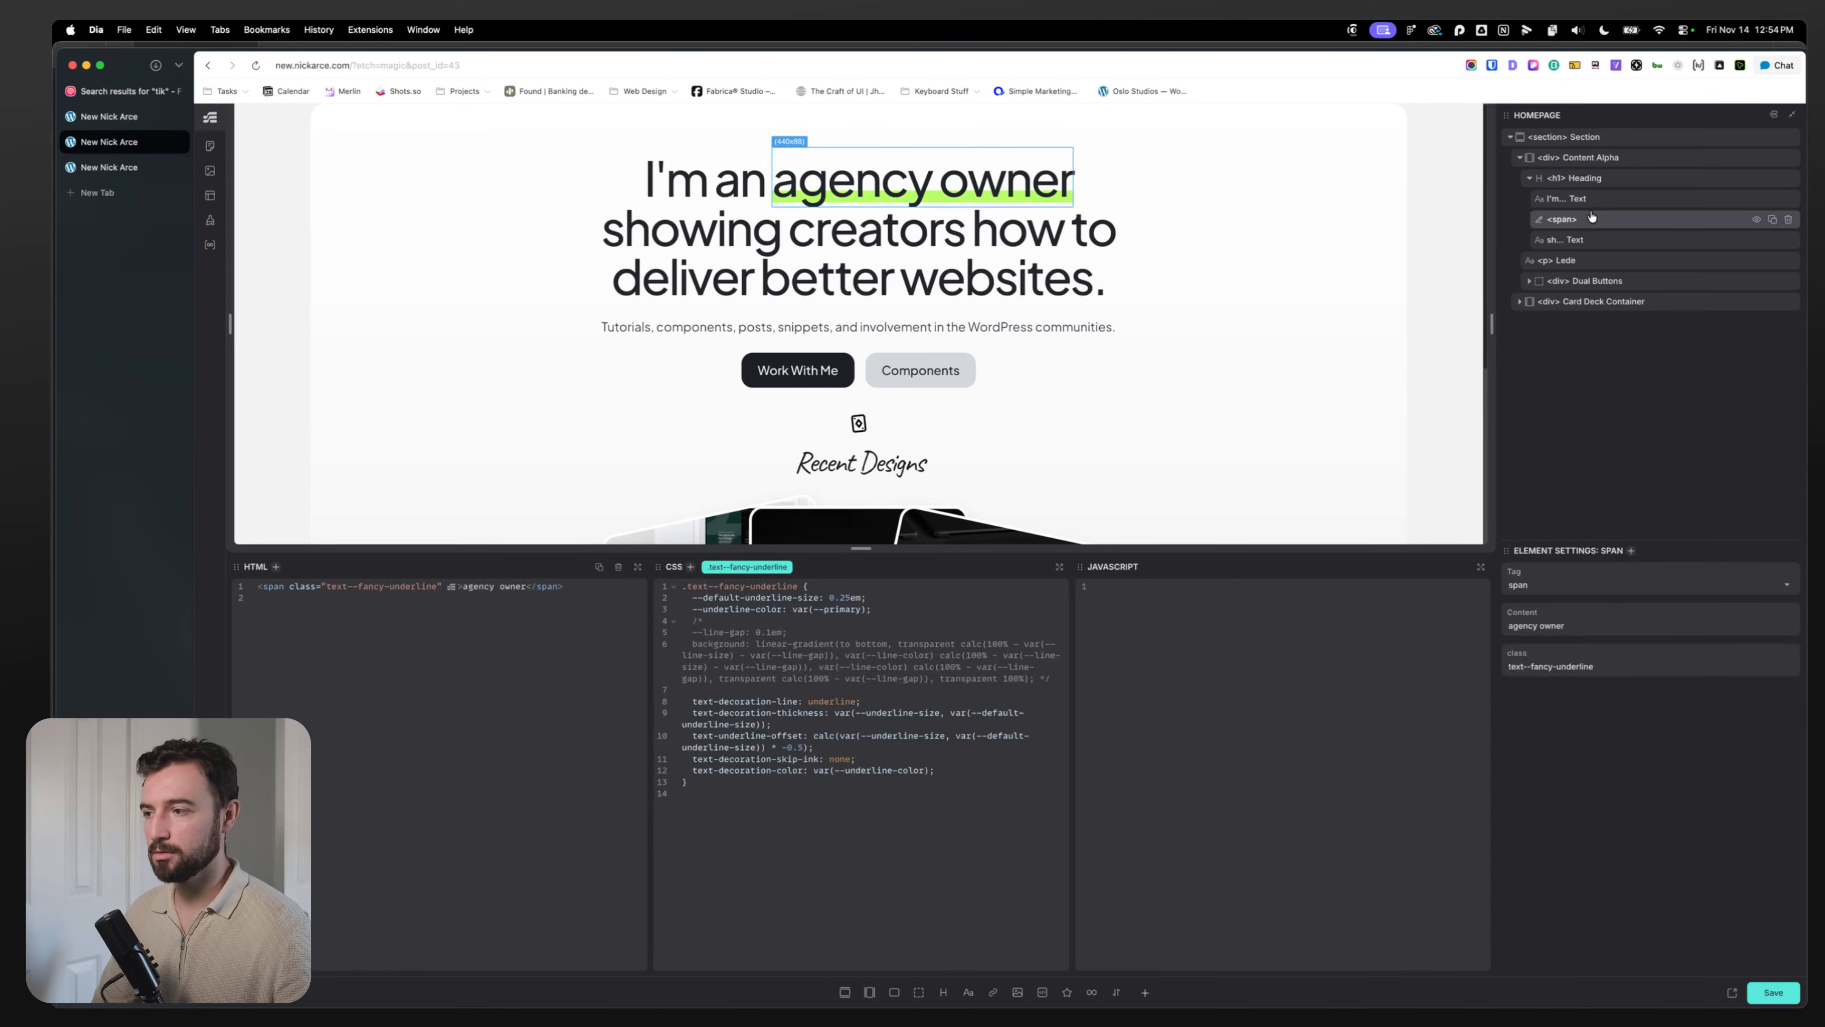
{"action": "left_click", "coordinate": [1599, 185]}
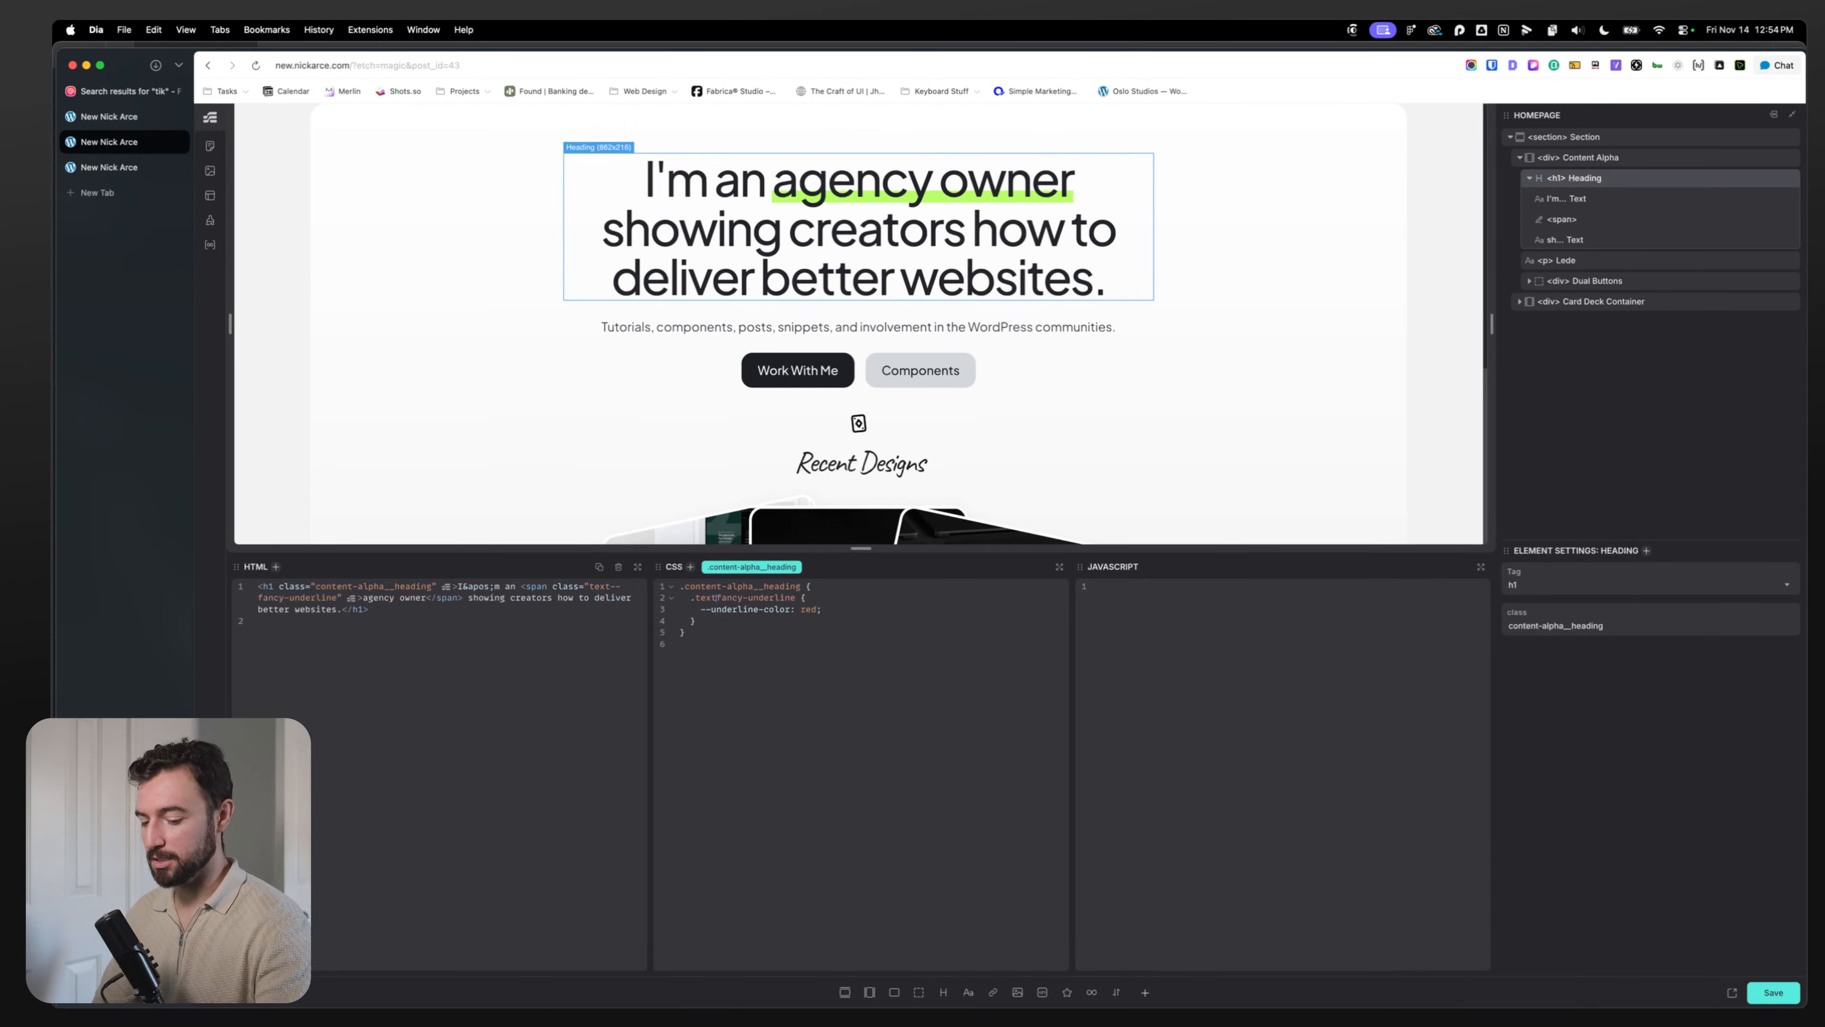
{"action": "left_click", "coordinate": [716, 597]}
{"action": "type", "text": "--"}
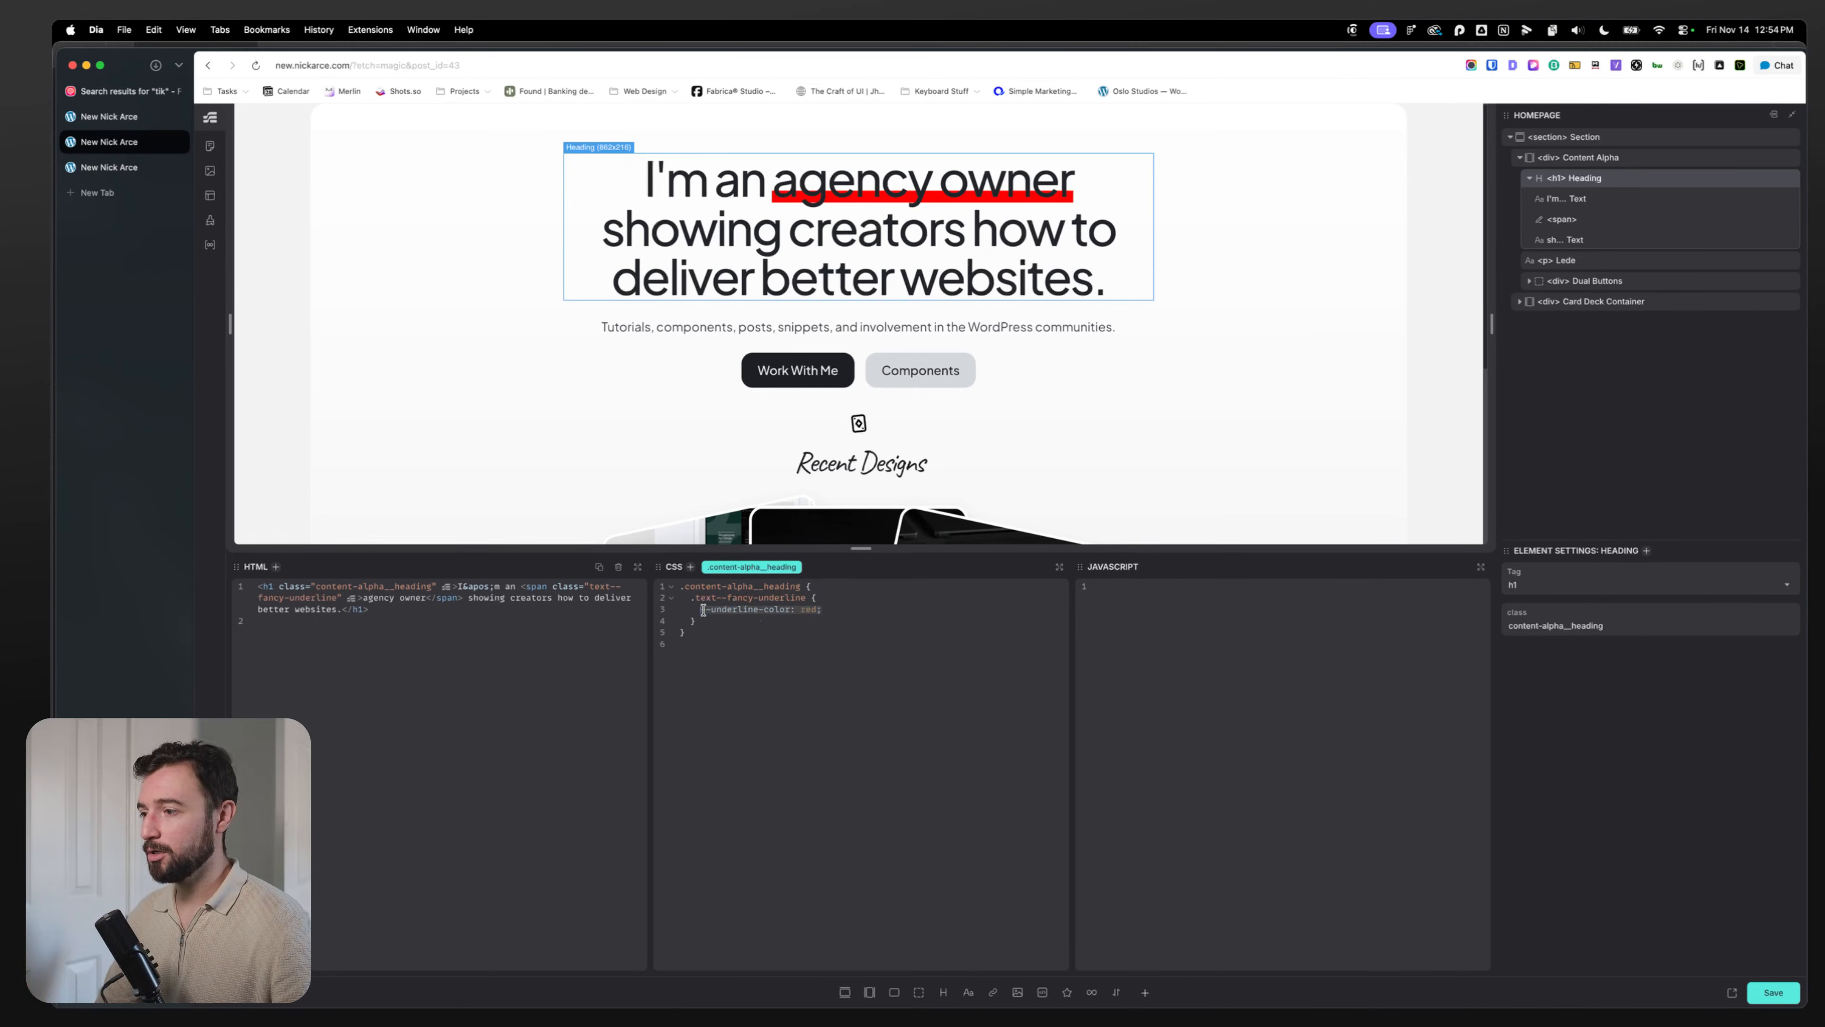
Step: Try --underline-color: red directly in .content-alpha__heading without the nested rule, and clear the declaration to leave the rule empty
{"action": "left_click", "coordinate": [815, 585]}
{"action": "key", "text": "Return"}
{"action": "type", "text": "--underline-color: red;"}
{"action": "left_click_drag", "start_coordinate": [757, 636], "coordinate": [644, 606]}
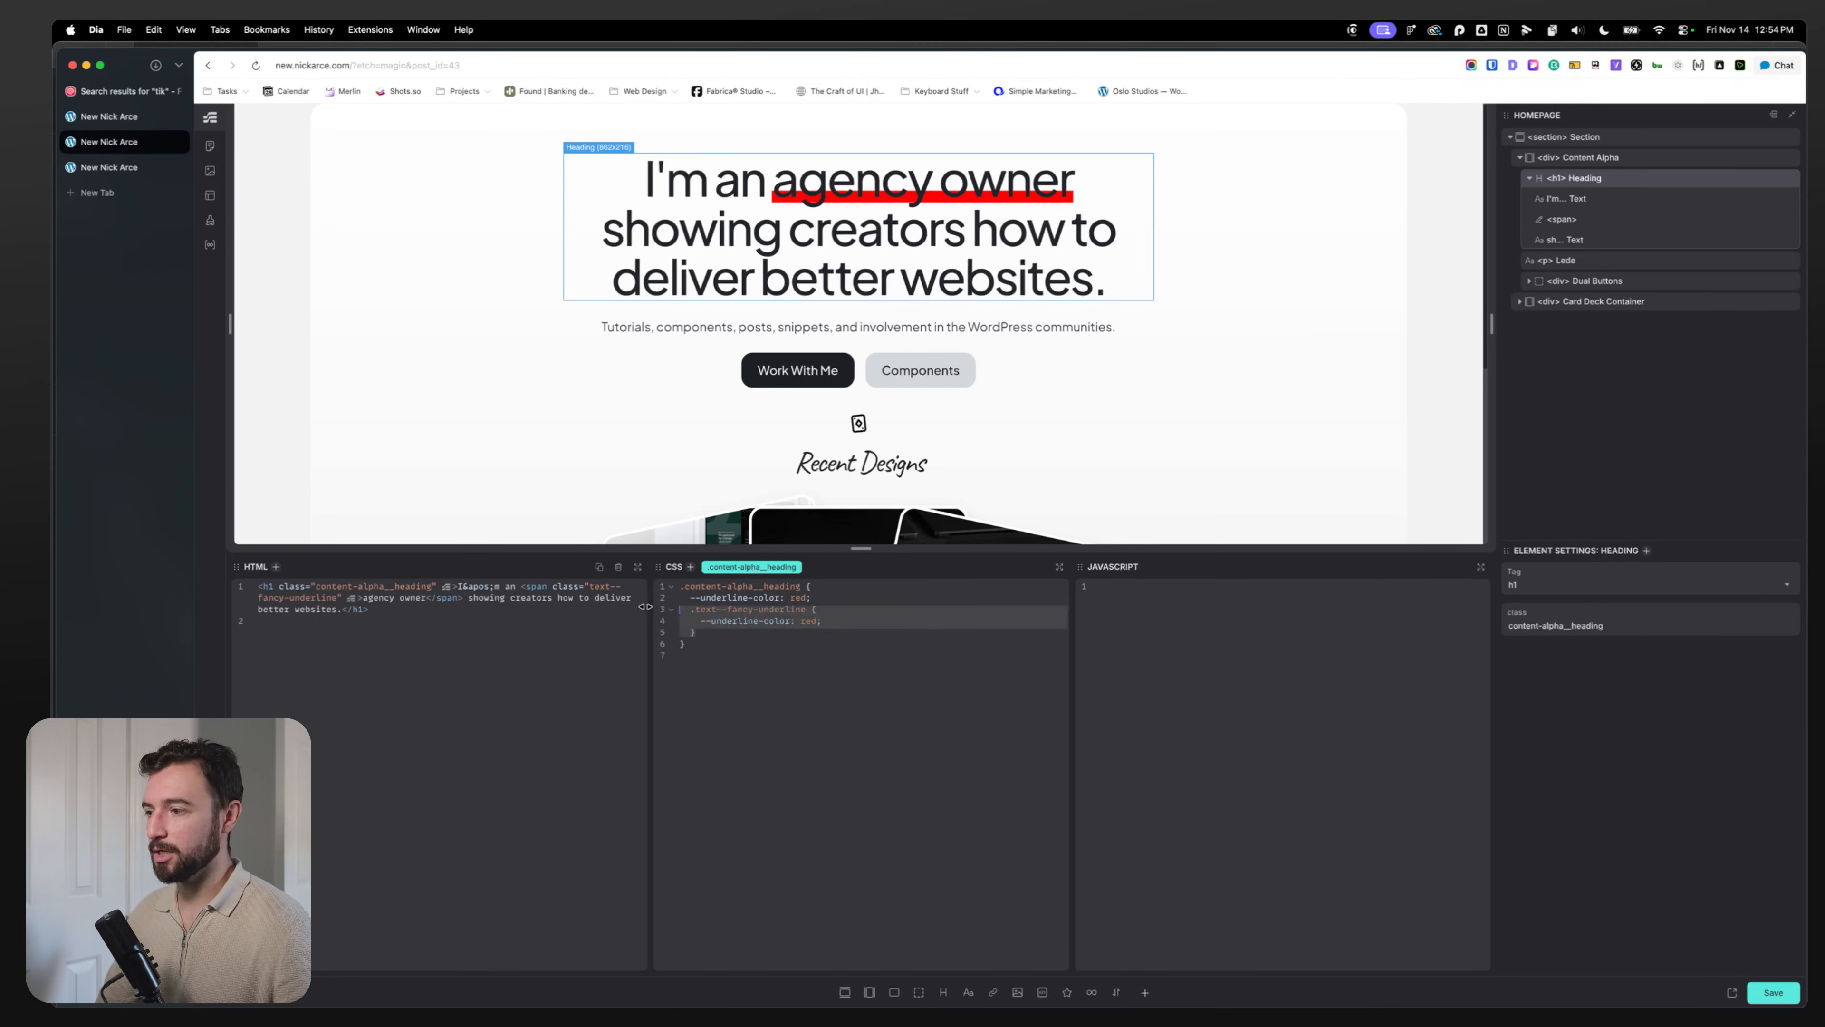
{"action": "key", "text": "BackSpace"}
{"action": "key", "text": "BackSpace"}
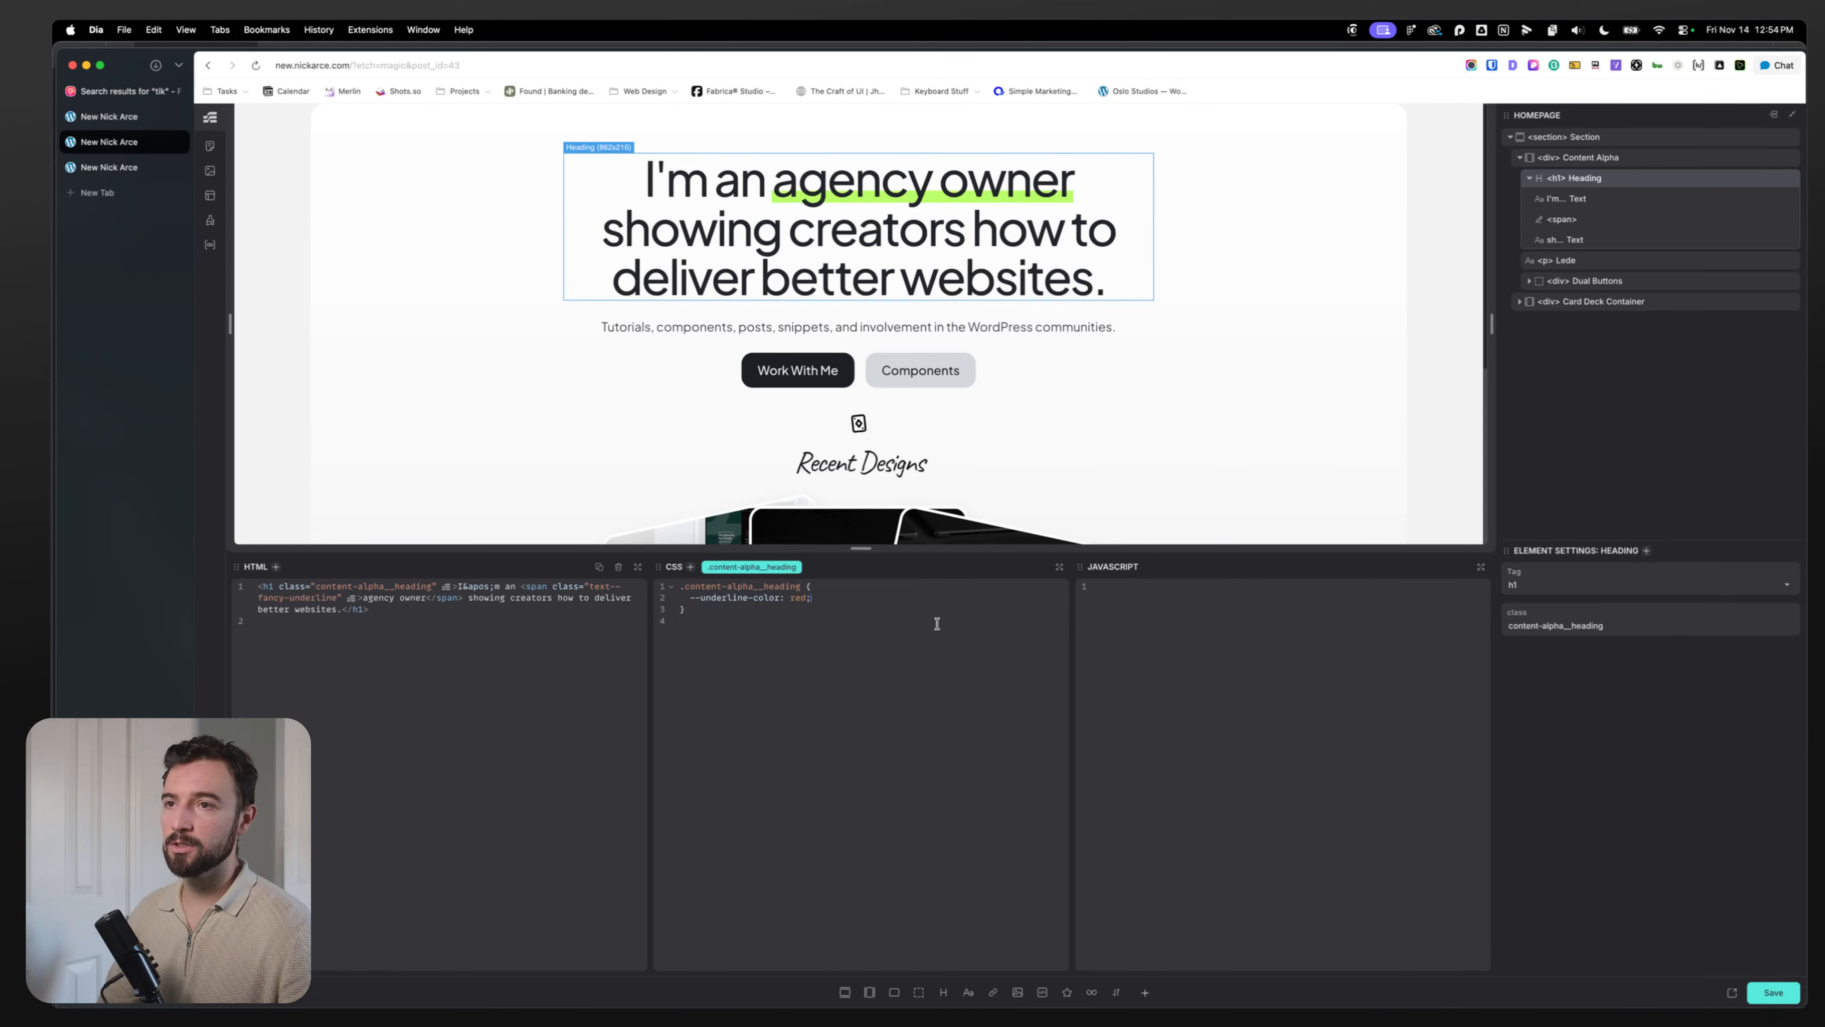
{"action": "triple_click", "coordinate": [871, 597]}
{"action": "key", "text": "BackSpace"}
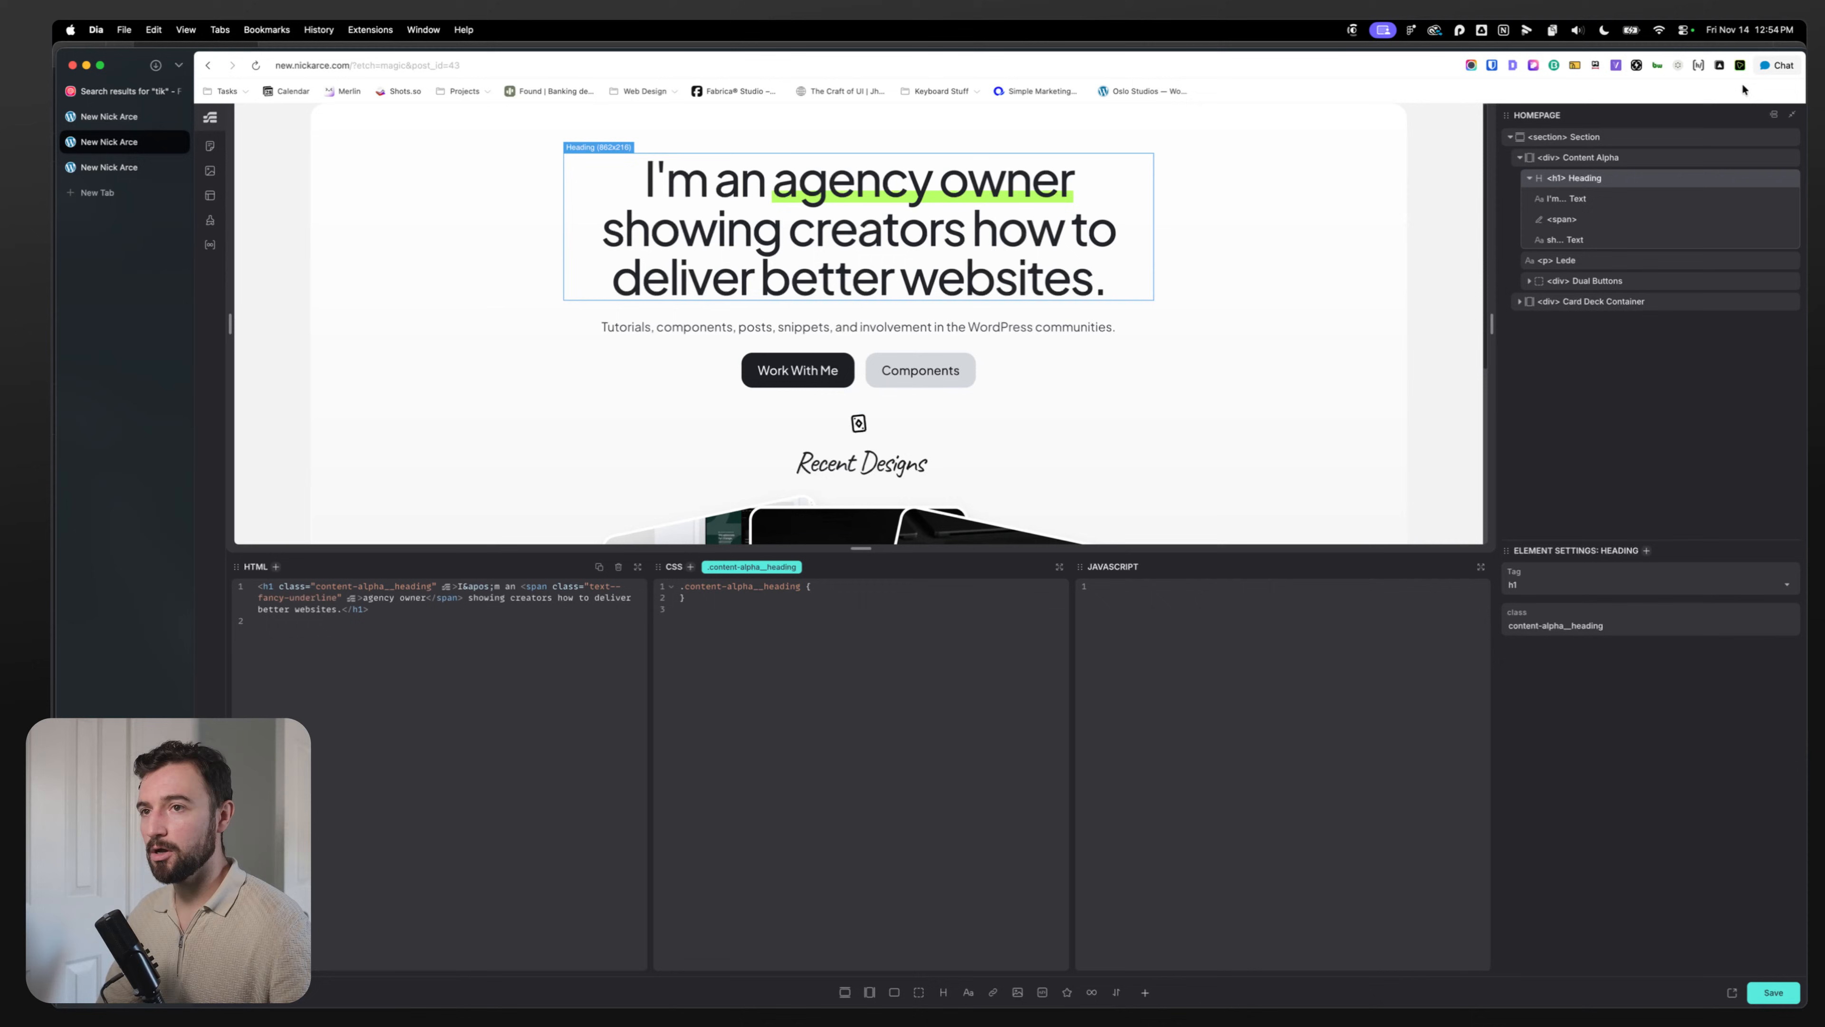
Step: In the span's .text--fancy-underline rule, add a var(--primary) fallback to text-decoration-color and delete the --underline-color declaration
{"action": "left_click", "coordinate": [1613, 219]}
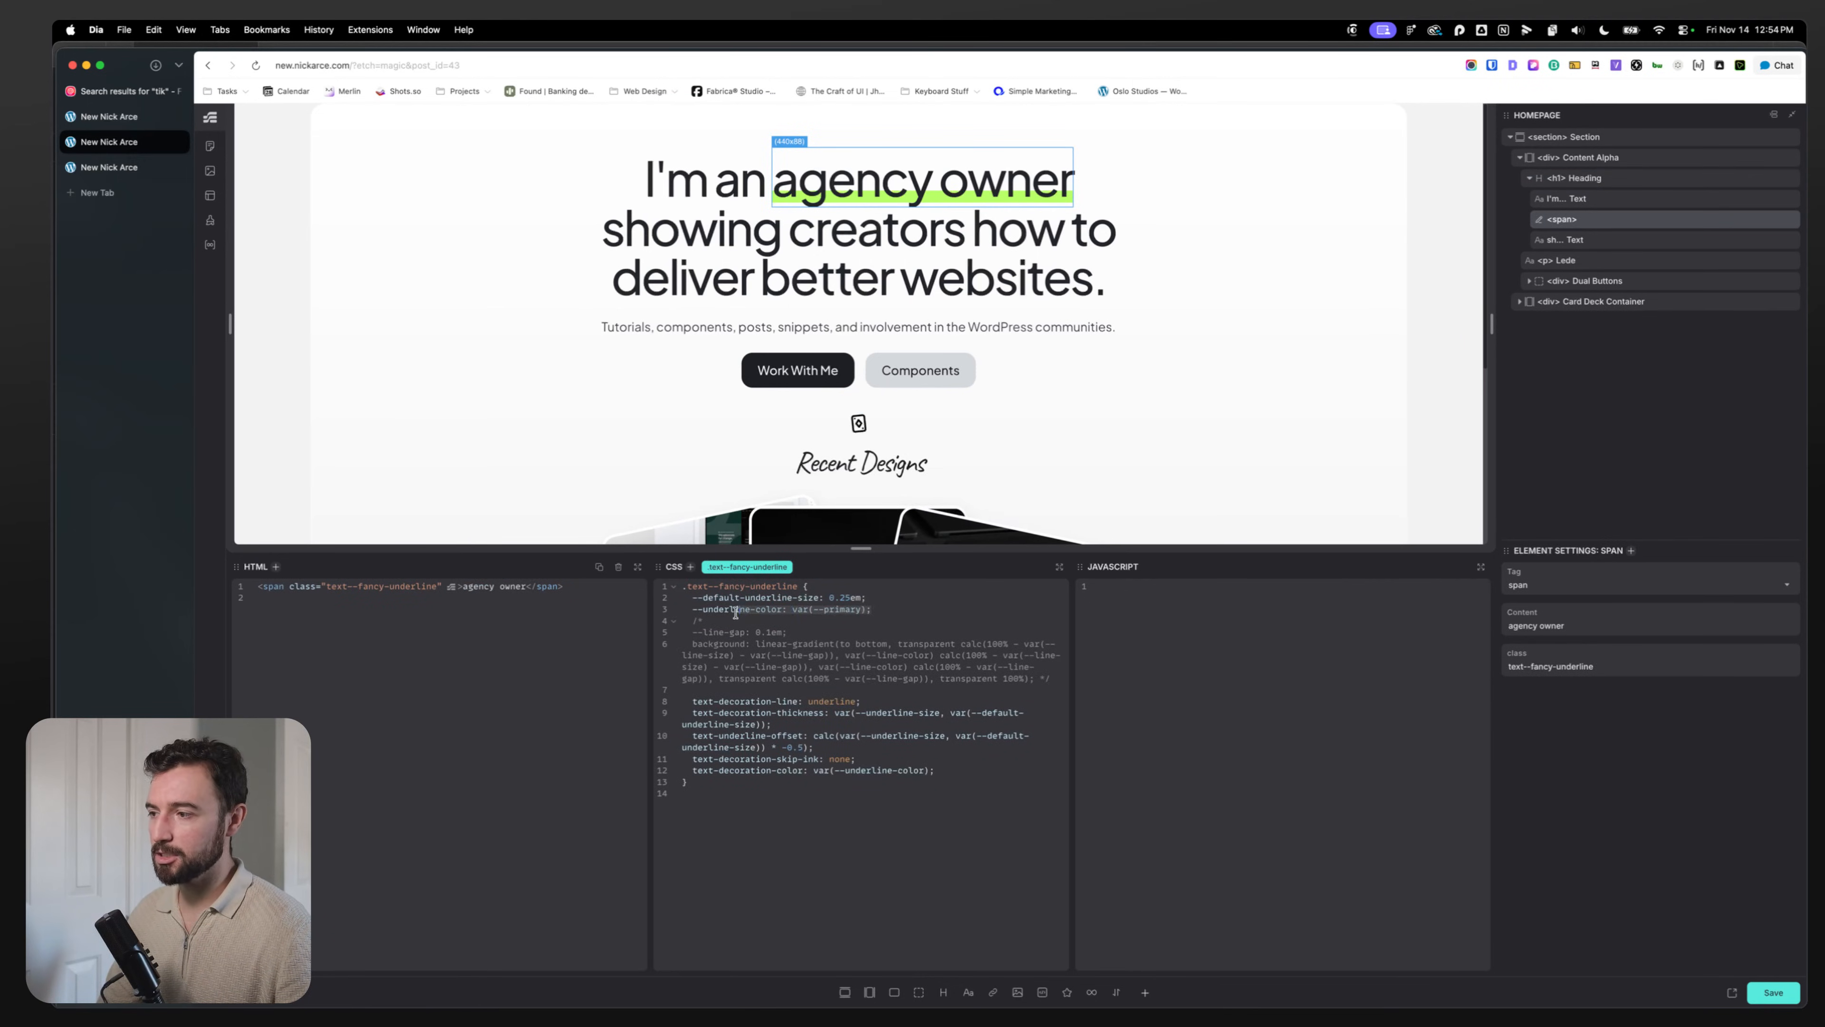
{"action": "left_click", "coordinate": [925, 771]}
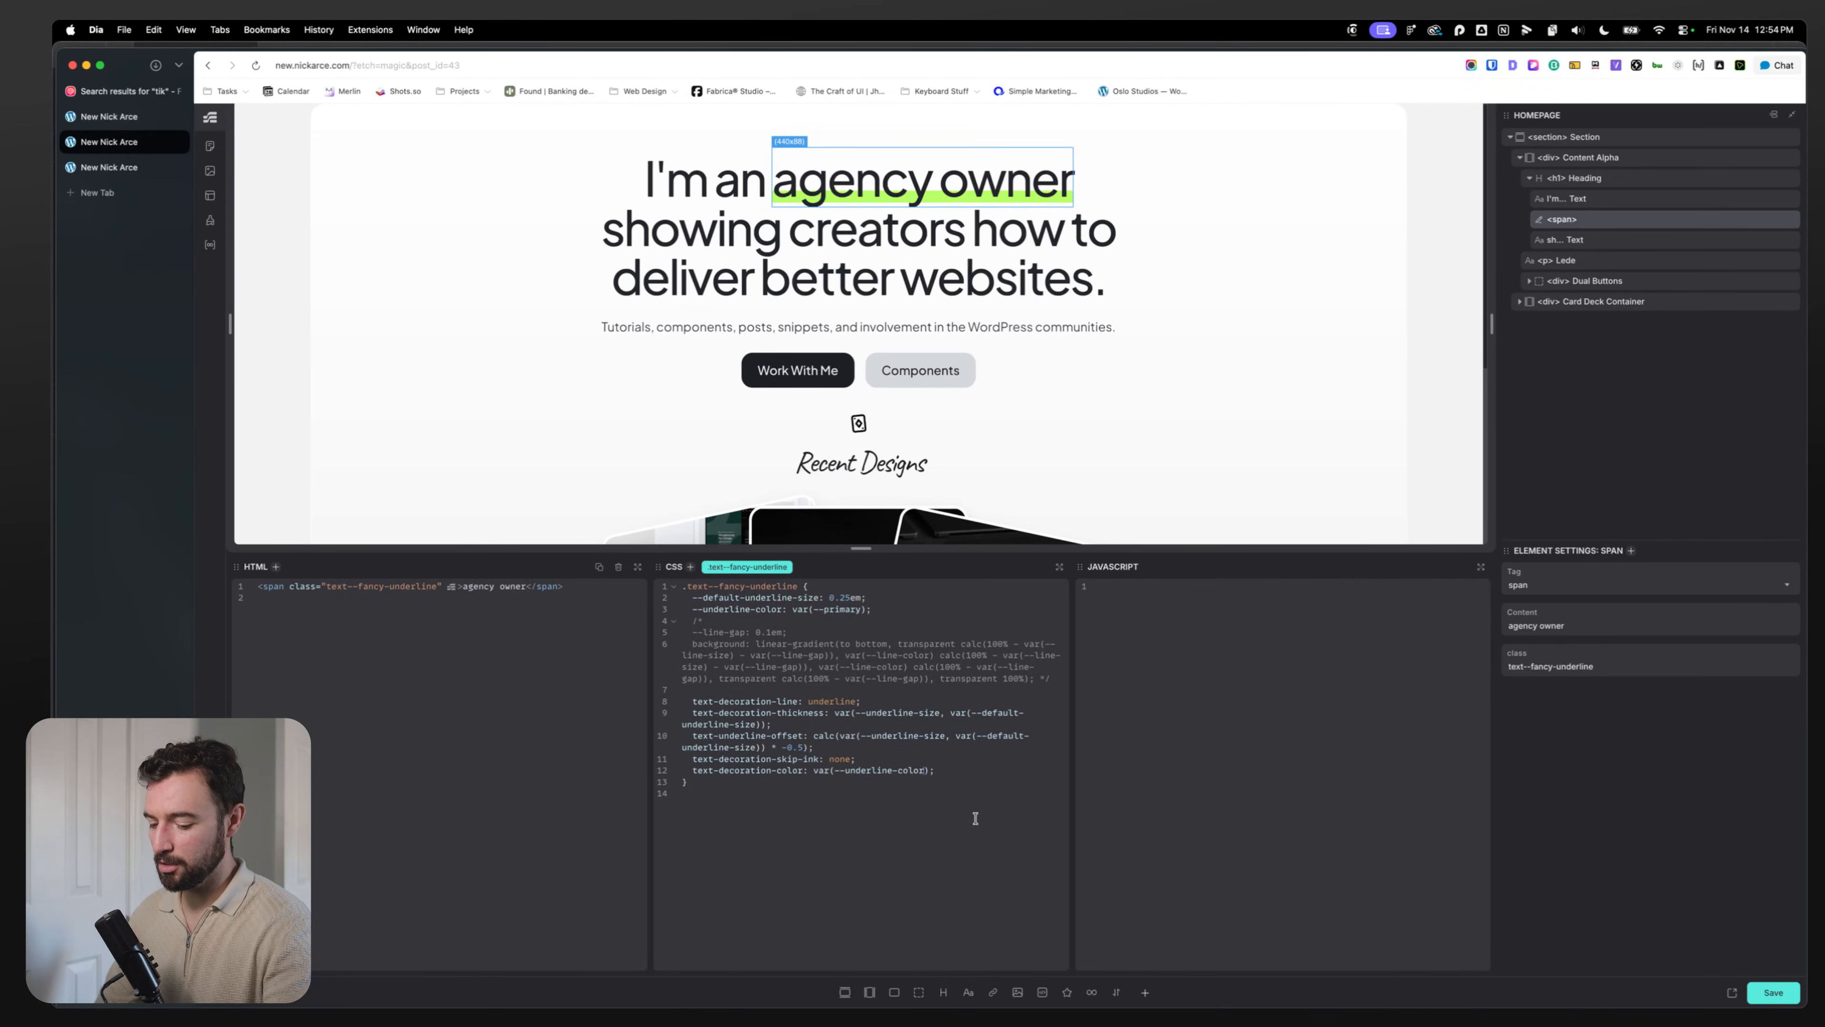
{"action": "type", "text": ", var(--primary"}
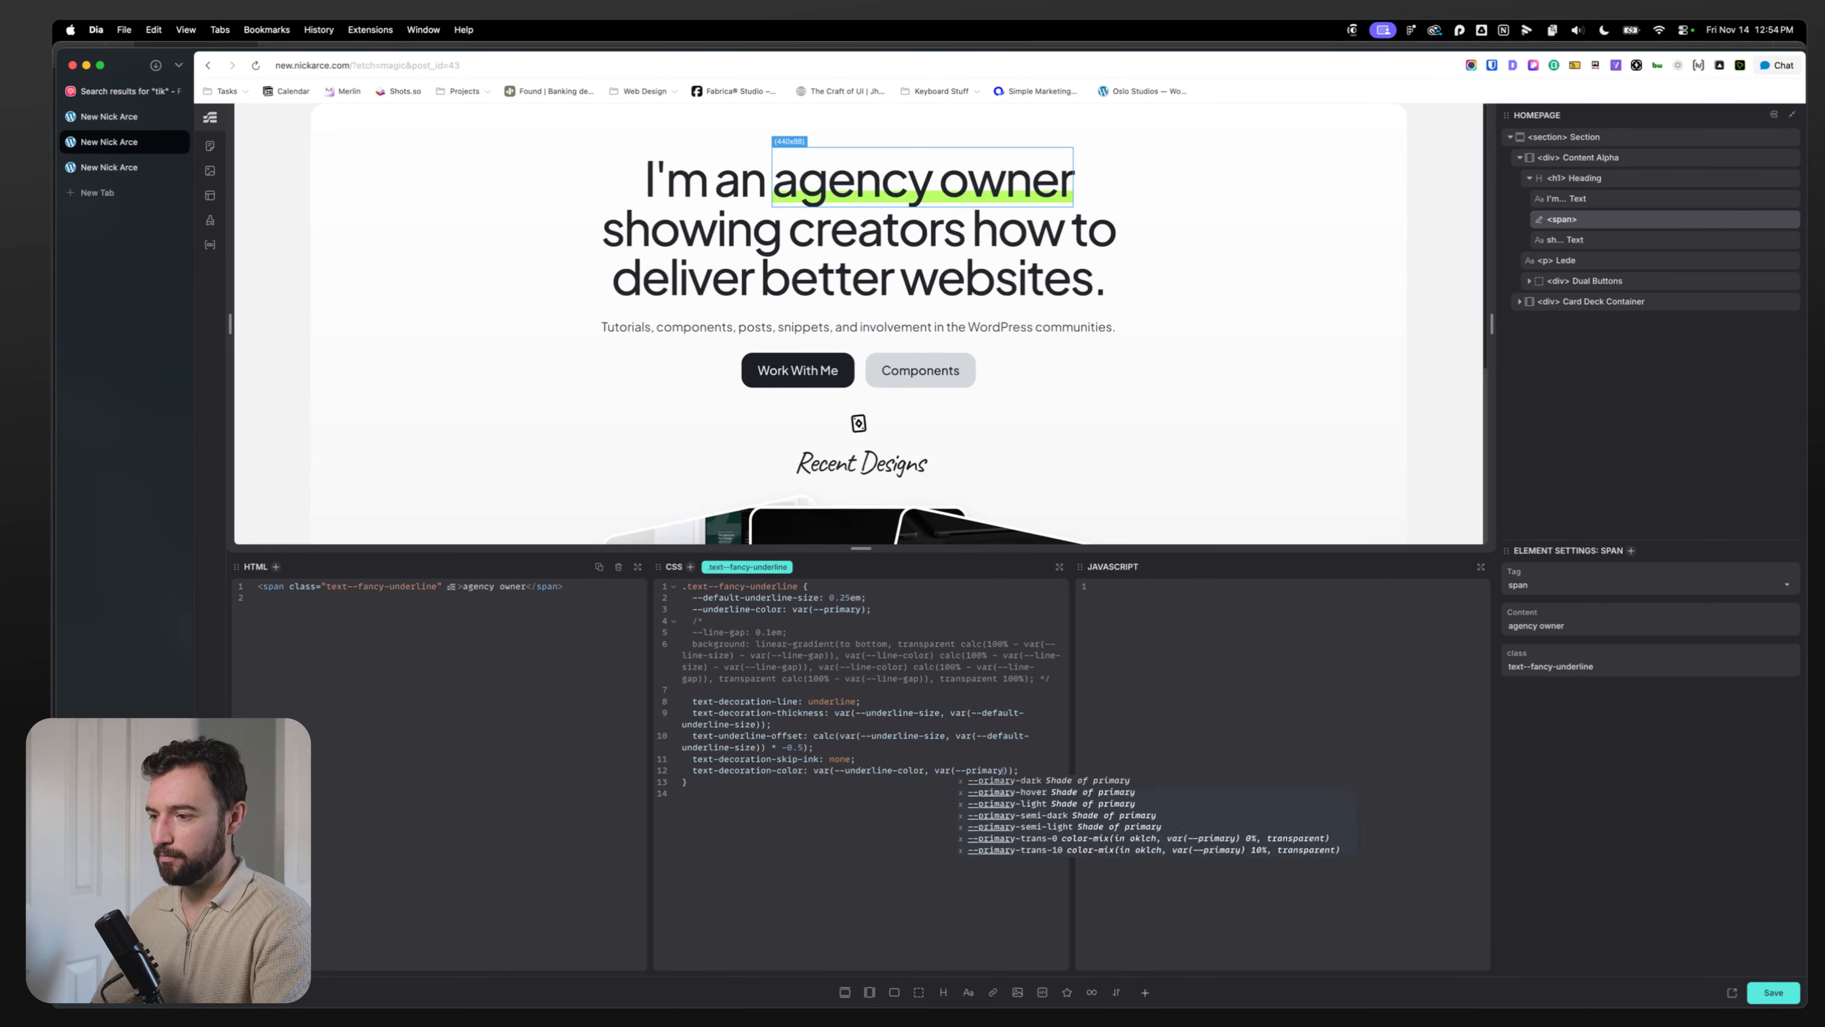
{"action": "left_click_drag", "start_coordinate": [889, 612], "coordinate": [624, 612]}
{"action": "key", "text": "BackSpace"}
{"action": "key", "text": "BackSpace"}
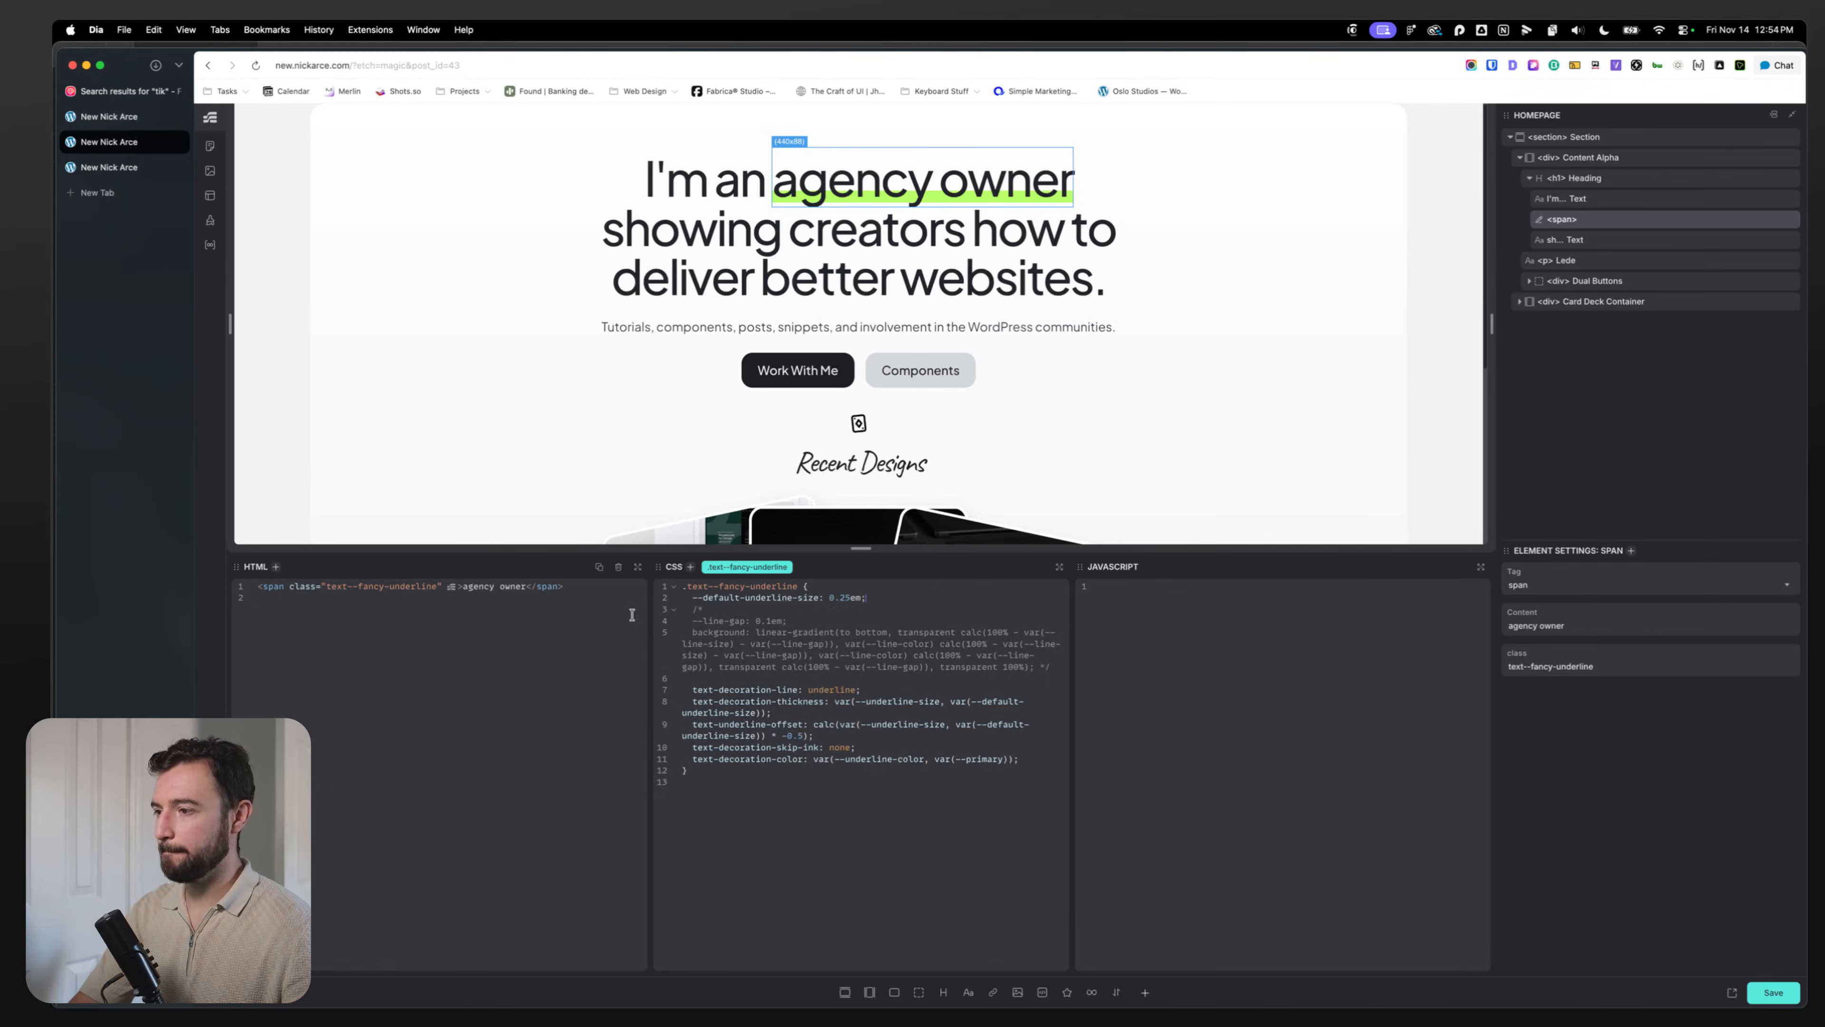
Step: Set --underline-color to red in .content-alpha__heading and to blue in the parent .content-alpha rule
{"action": "left_click", "coordinate": [1607, 179]}
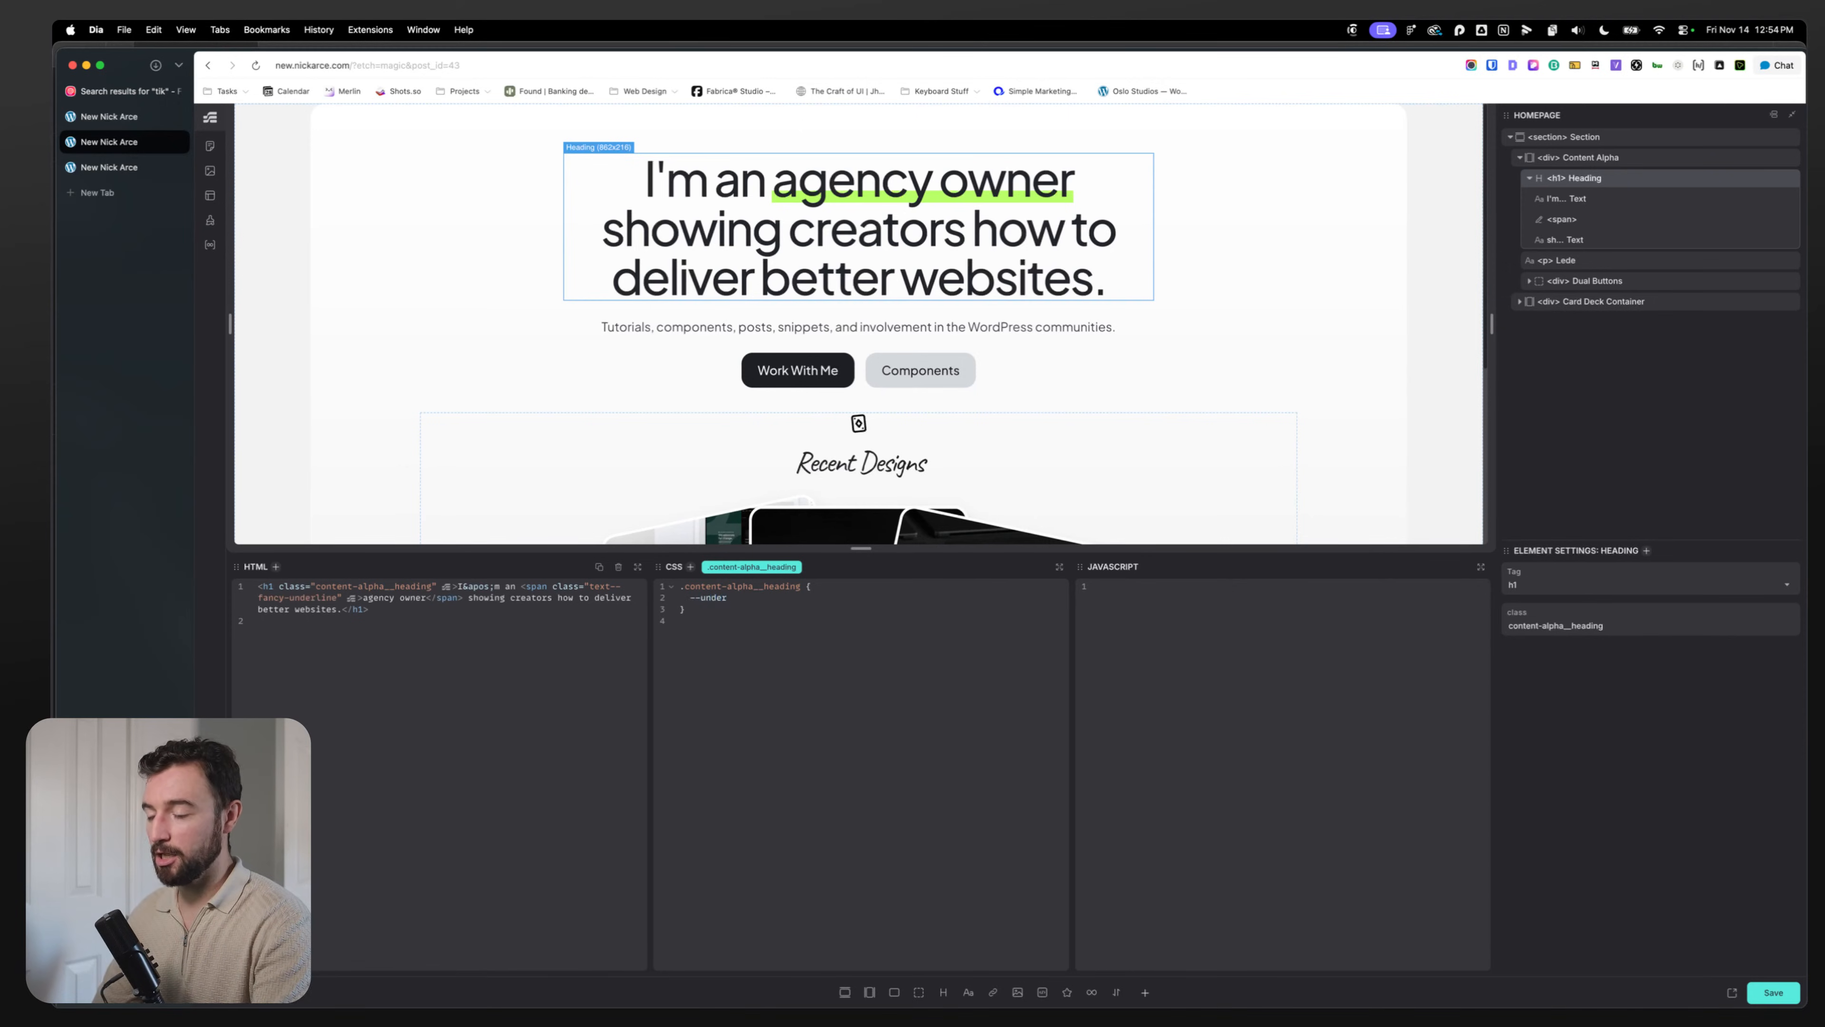
{"action": "type", "text": "or: red;"}
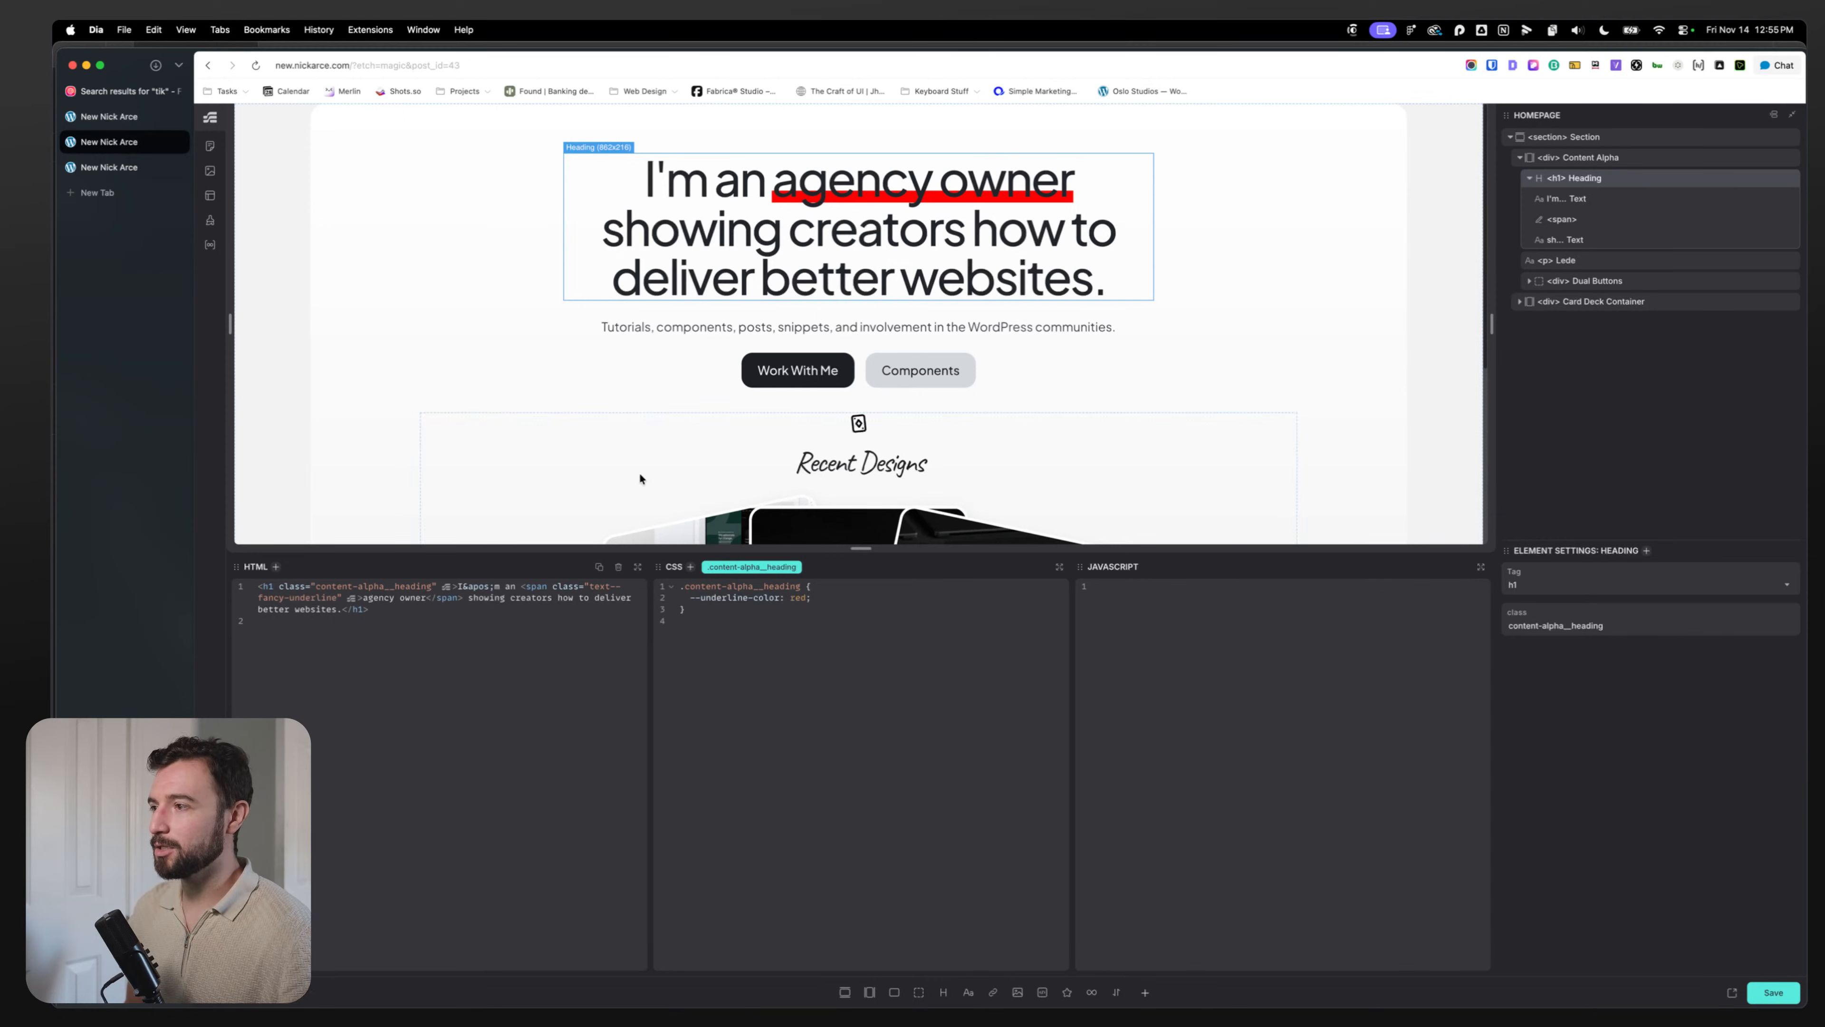
{"action": "left_click", "coordinate": [1580, 158]}
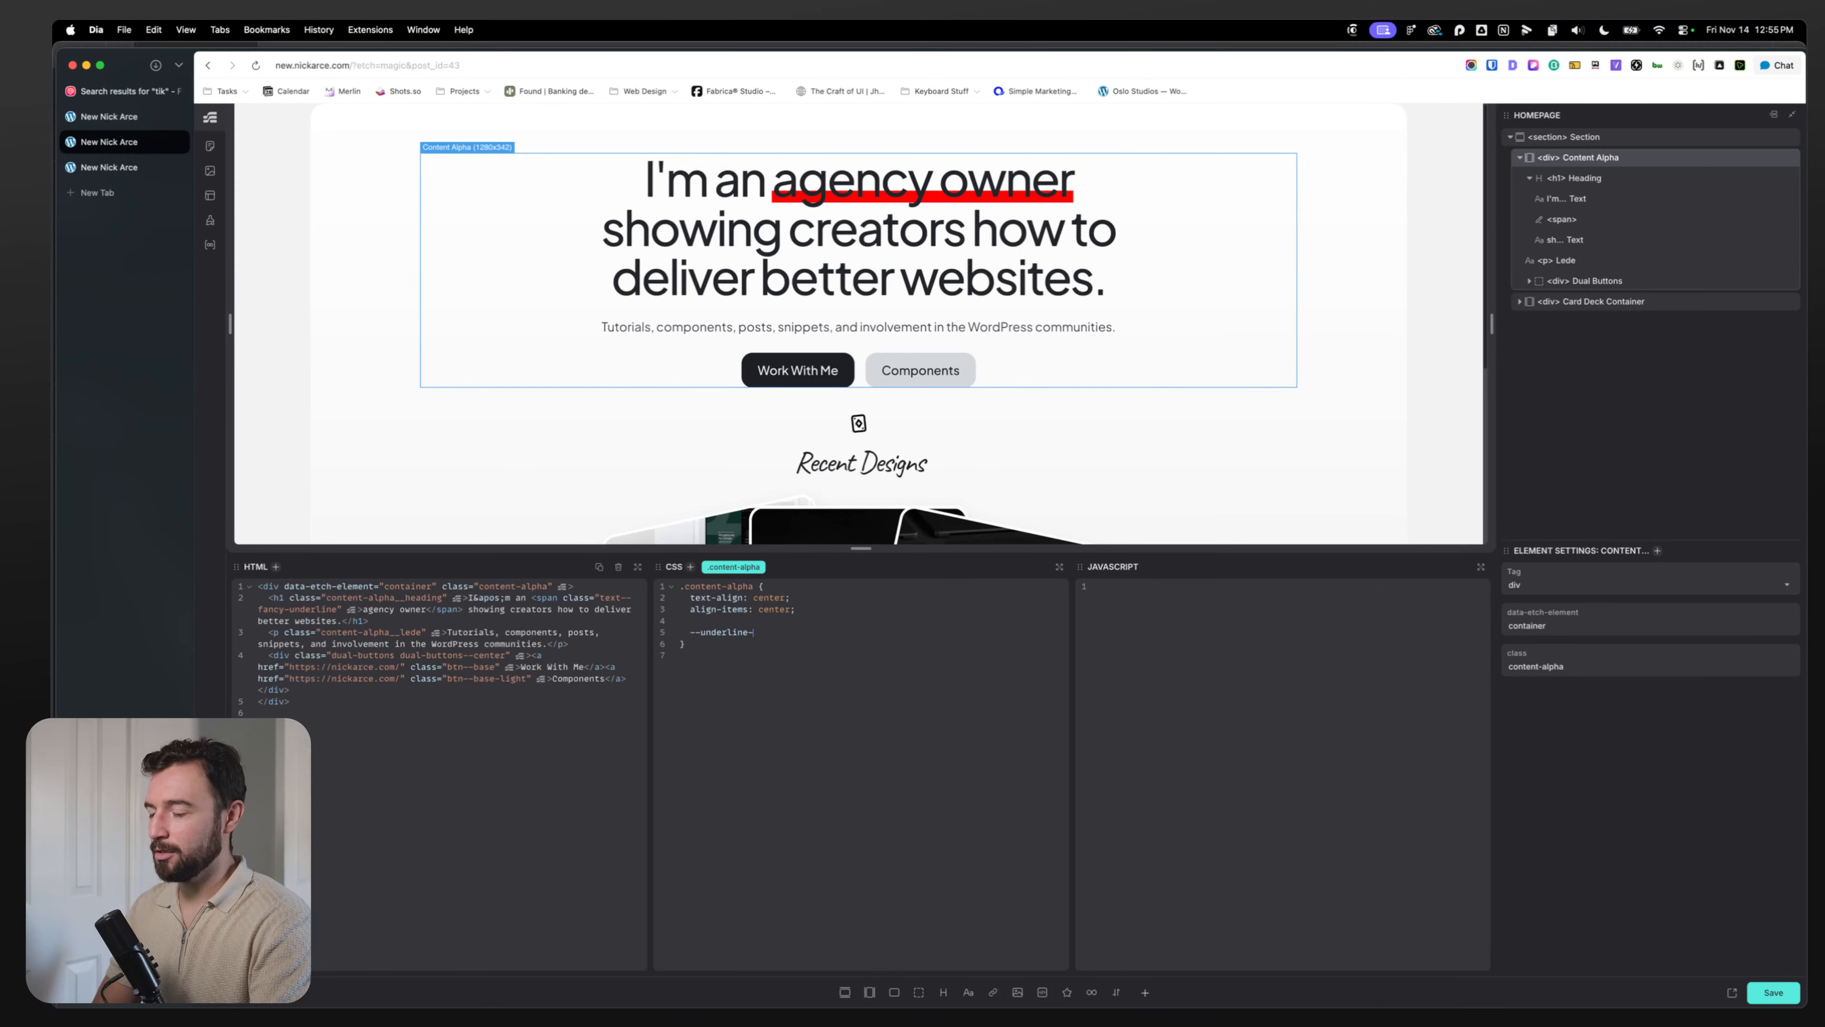
{"action": "type", "text": "blue;"}
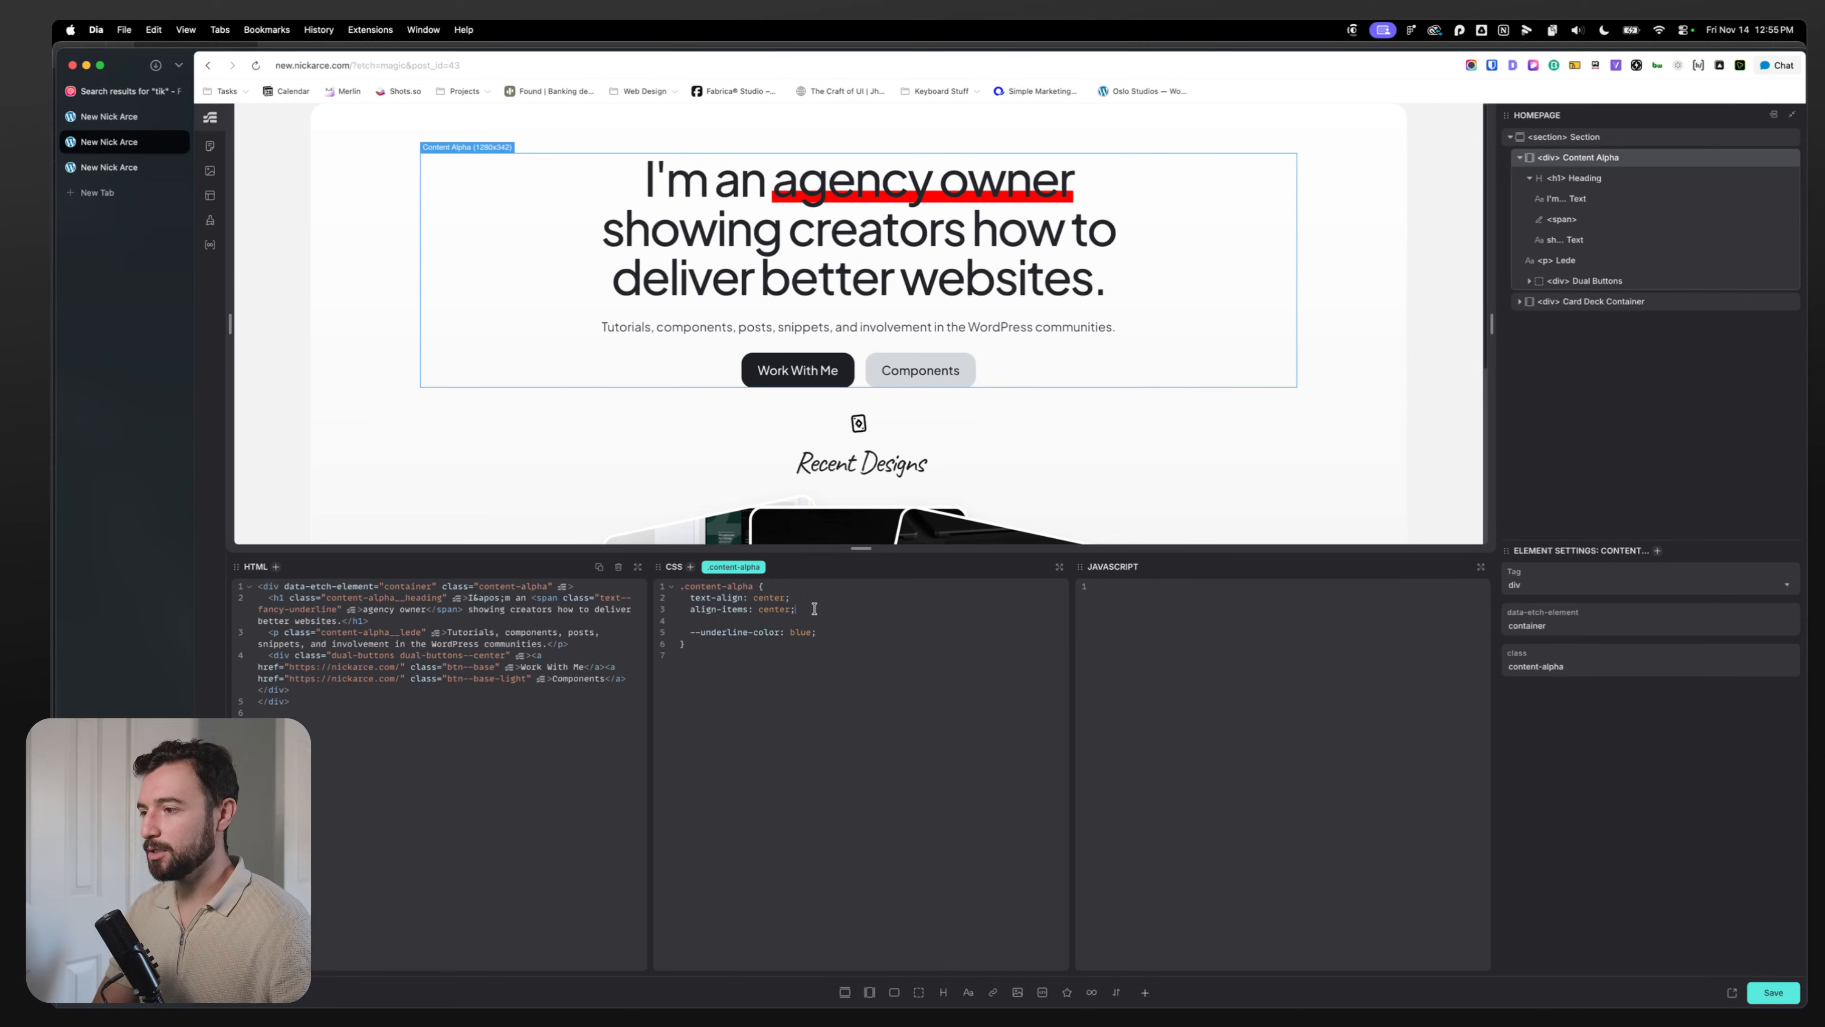
Step: Nest a .content-alpha__heading rule with --underline-color: blue inside the .content-alpha rule
{"action": "key", "text": "Return"}
{"action": "key", "text": "Return"}
{"action": "type", "text": "."}
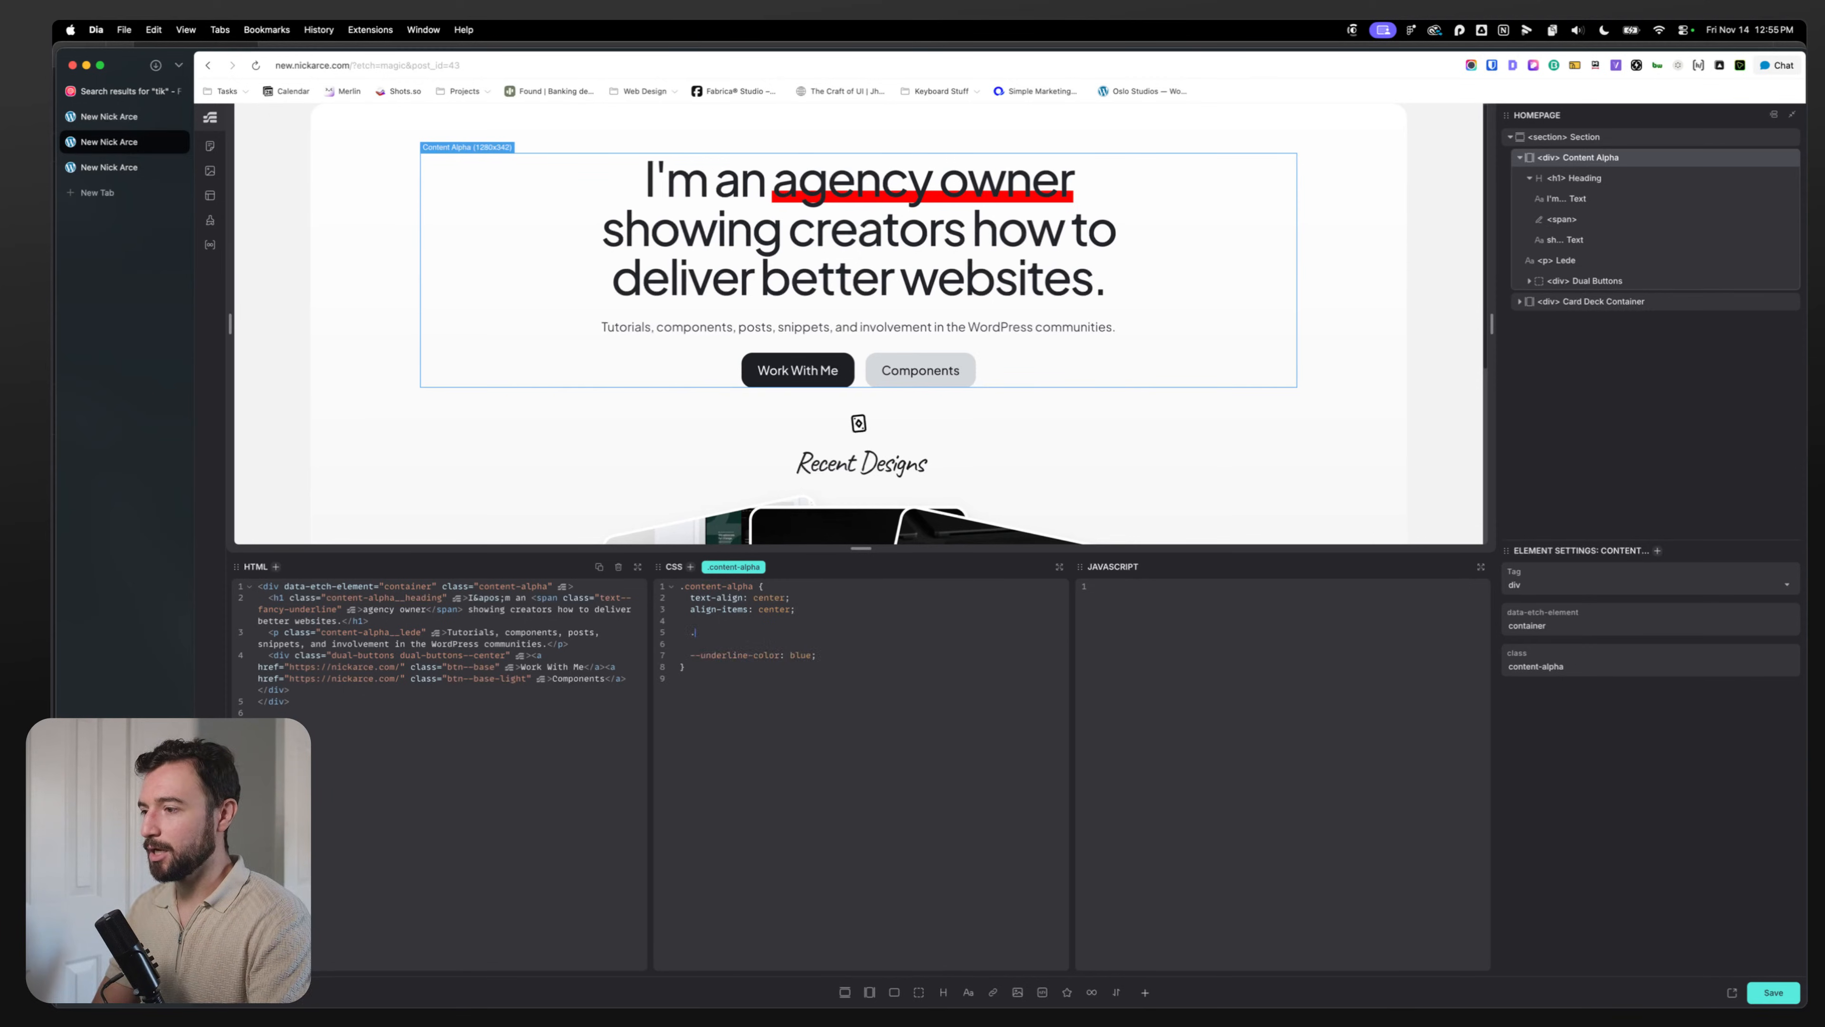
{"action": "type", "text": "content-alp"}
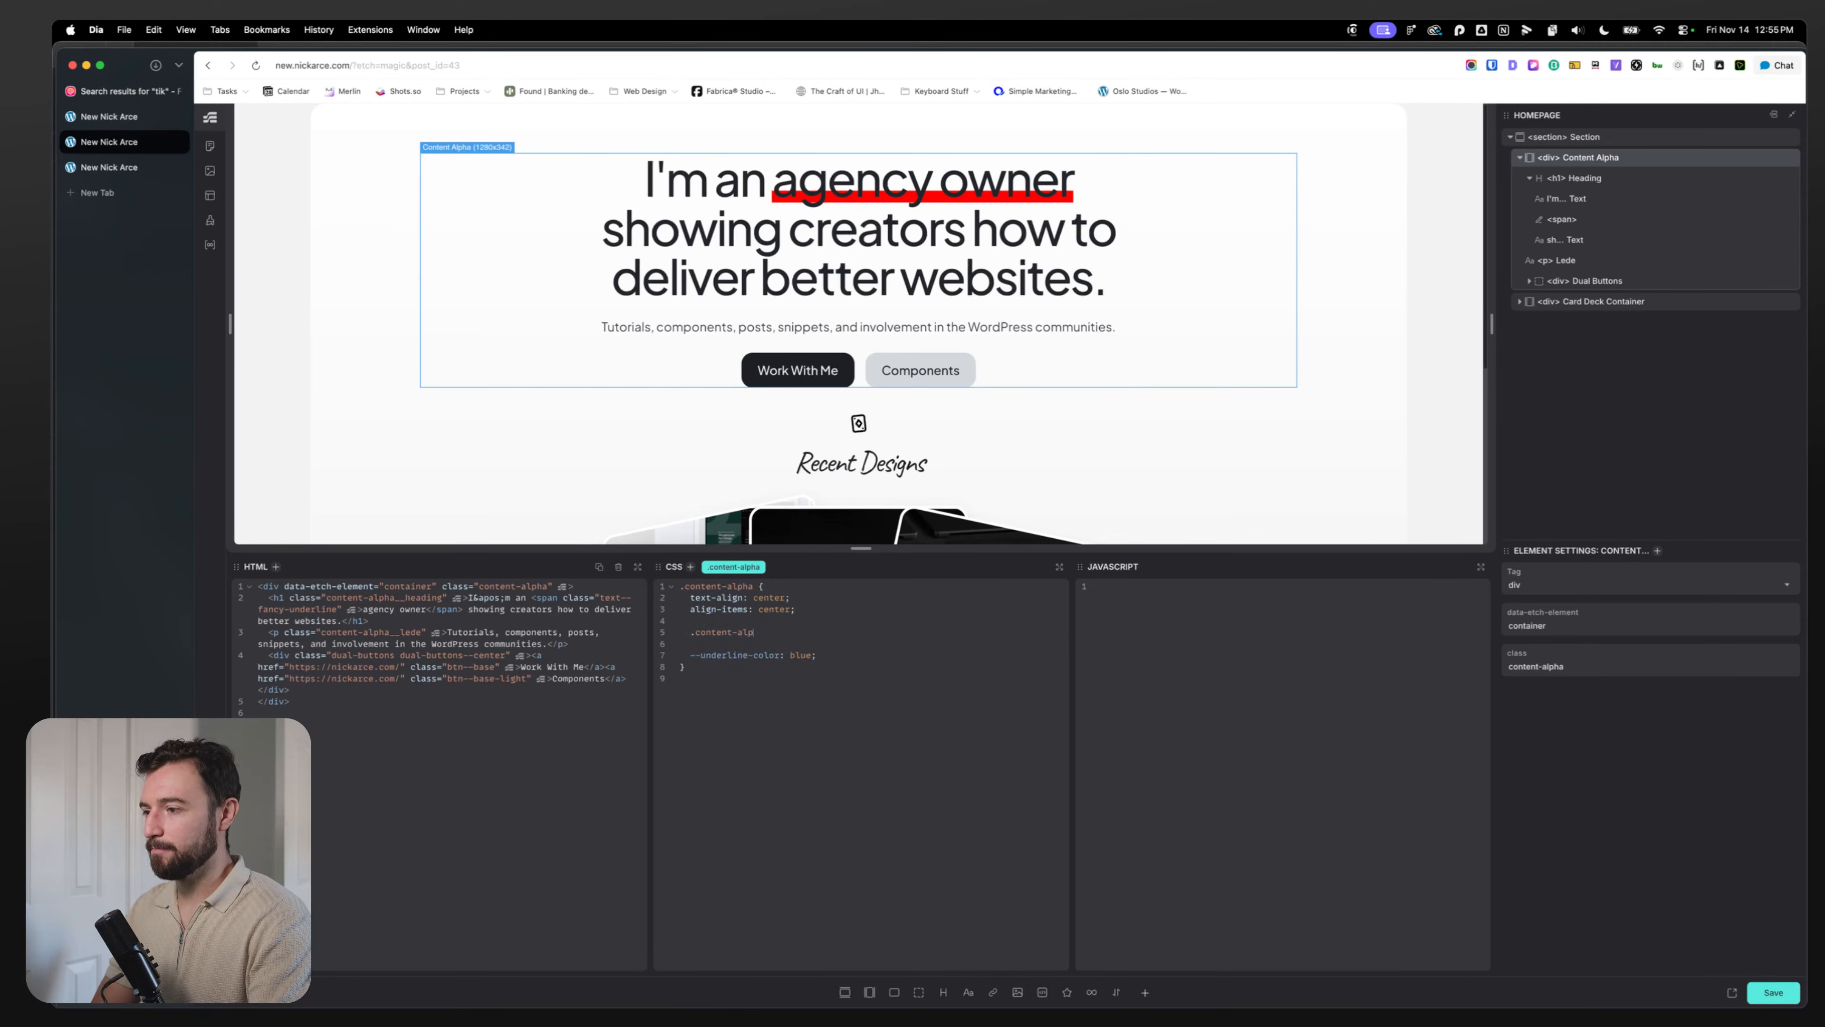
{"action": "type", "text": "ha__heading"}
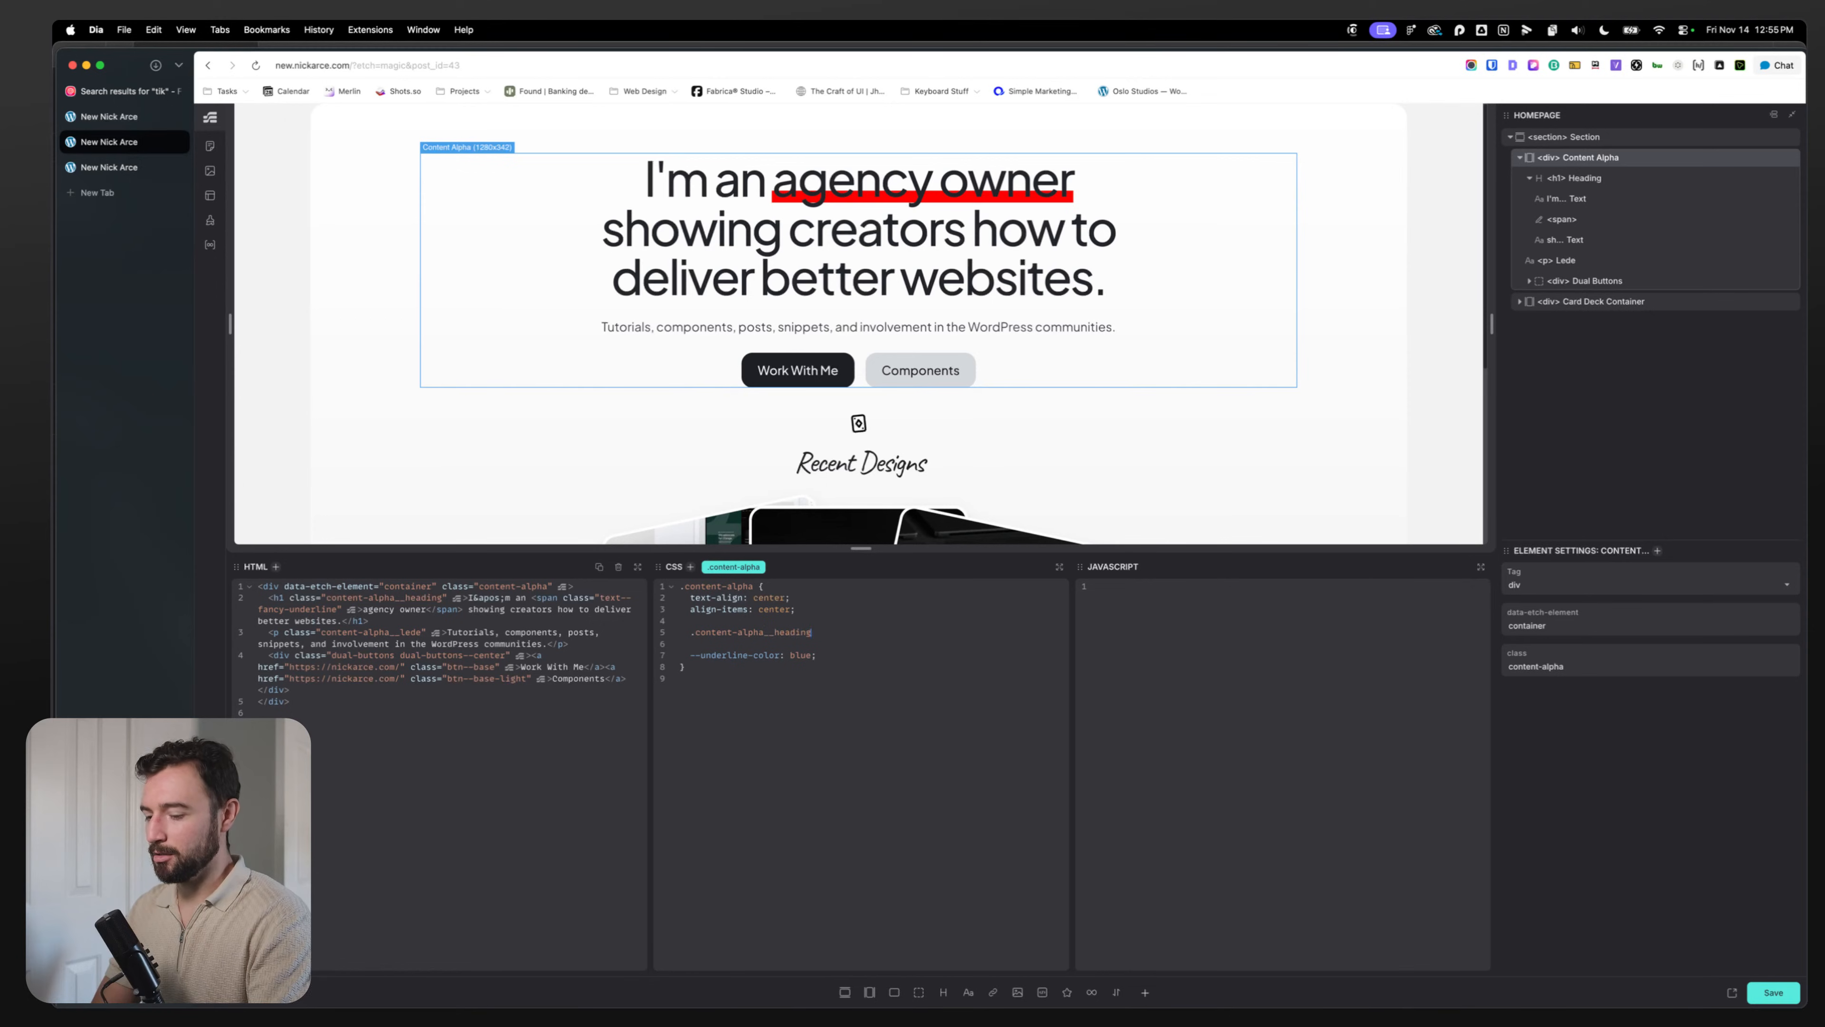
{"action": "type", "text": " {"}
{"action": "key", "text": "Return"}
{"action": "type", "text": "--underl"}
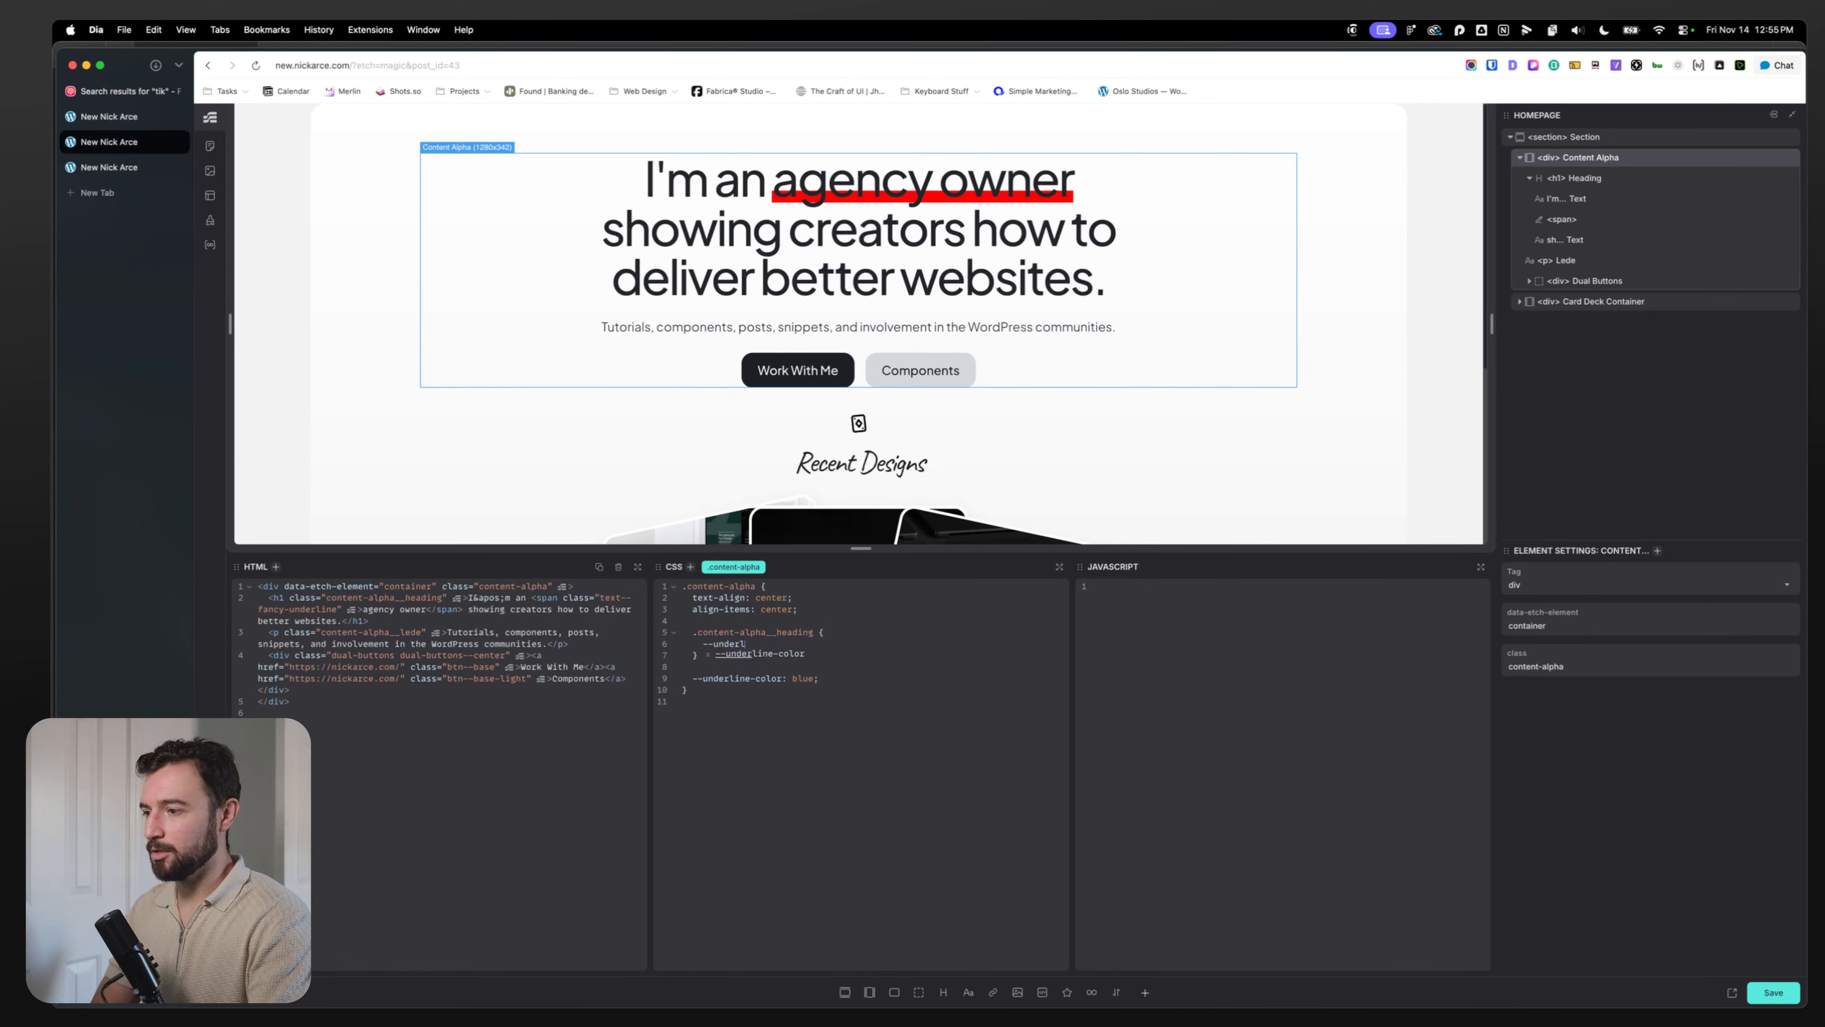
{"action": "type", "text": "ine-color: blue;"}
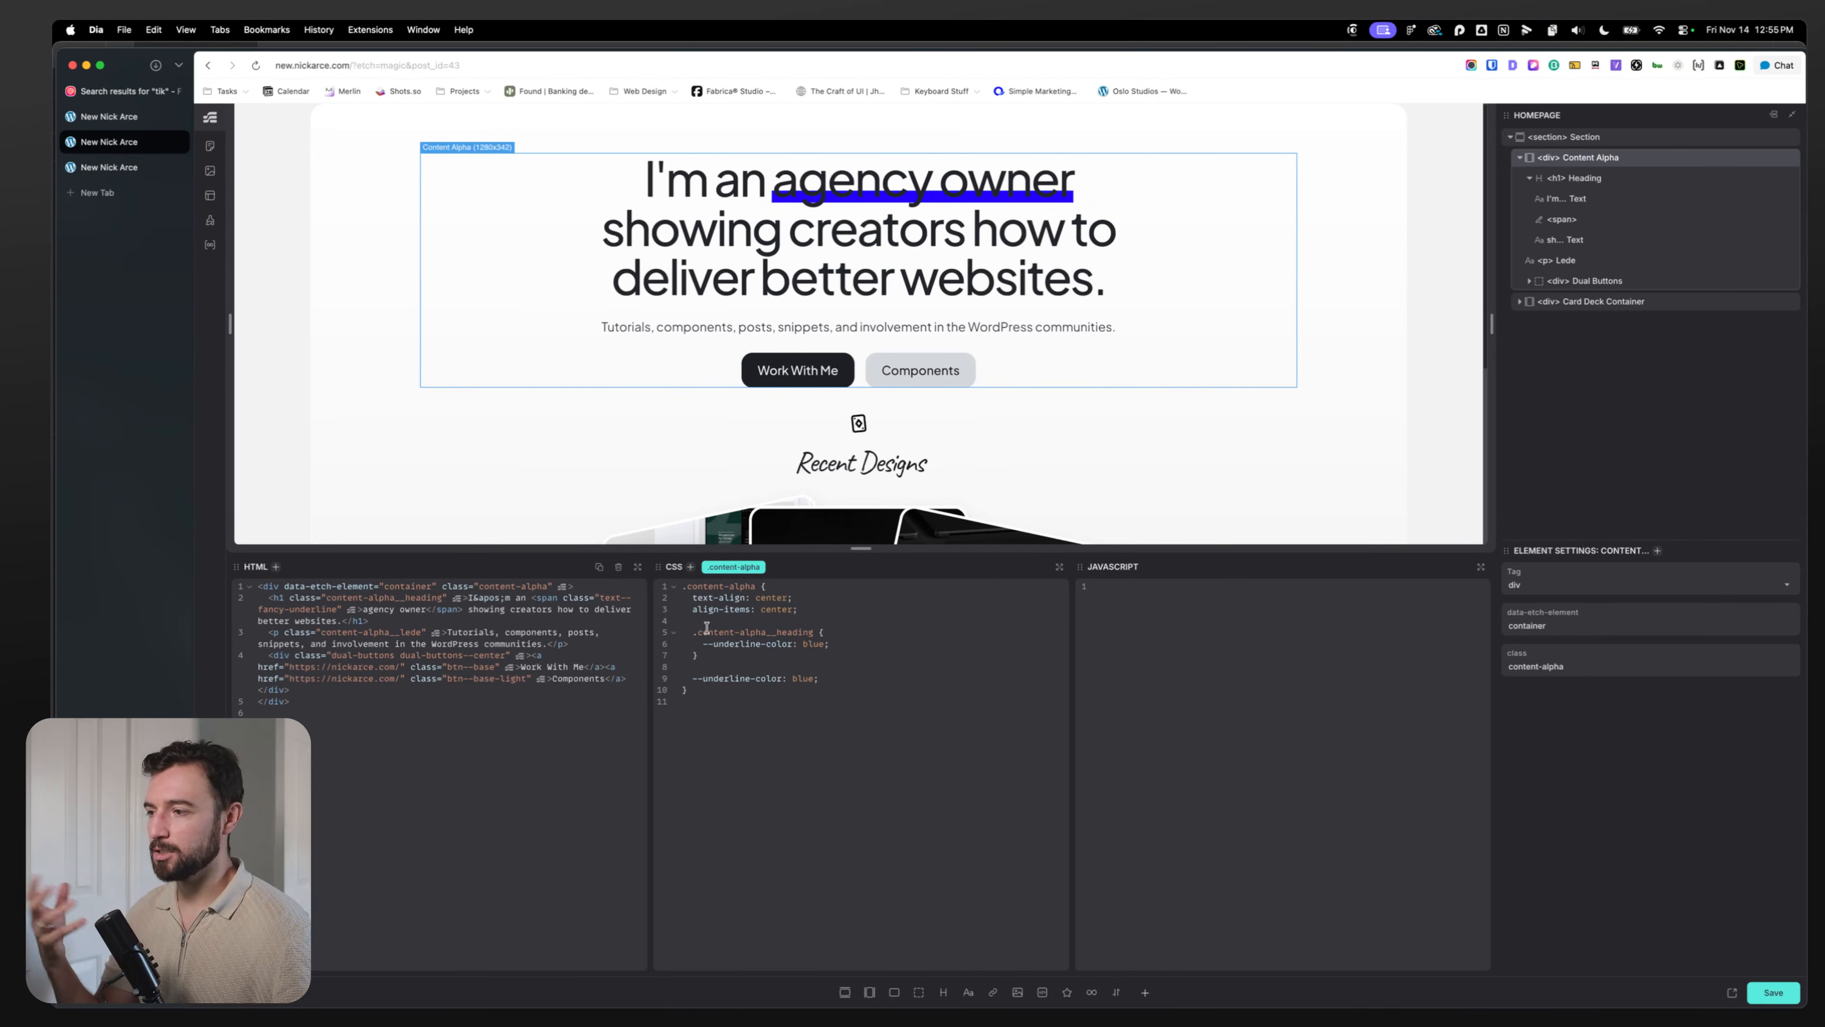
Step: Remove the blue underline overrides from .content-alpha and the red --underline-color declaration from .content-alpha__heading
{"action": "left_click_drag", "start_coordinate": [856, 678], "coordinate": [690, 621]}
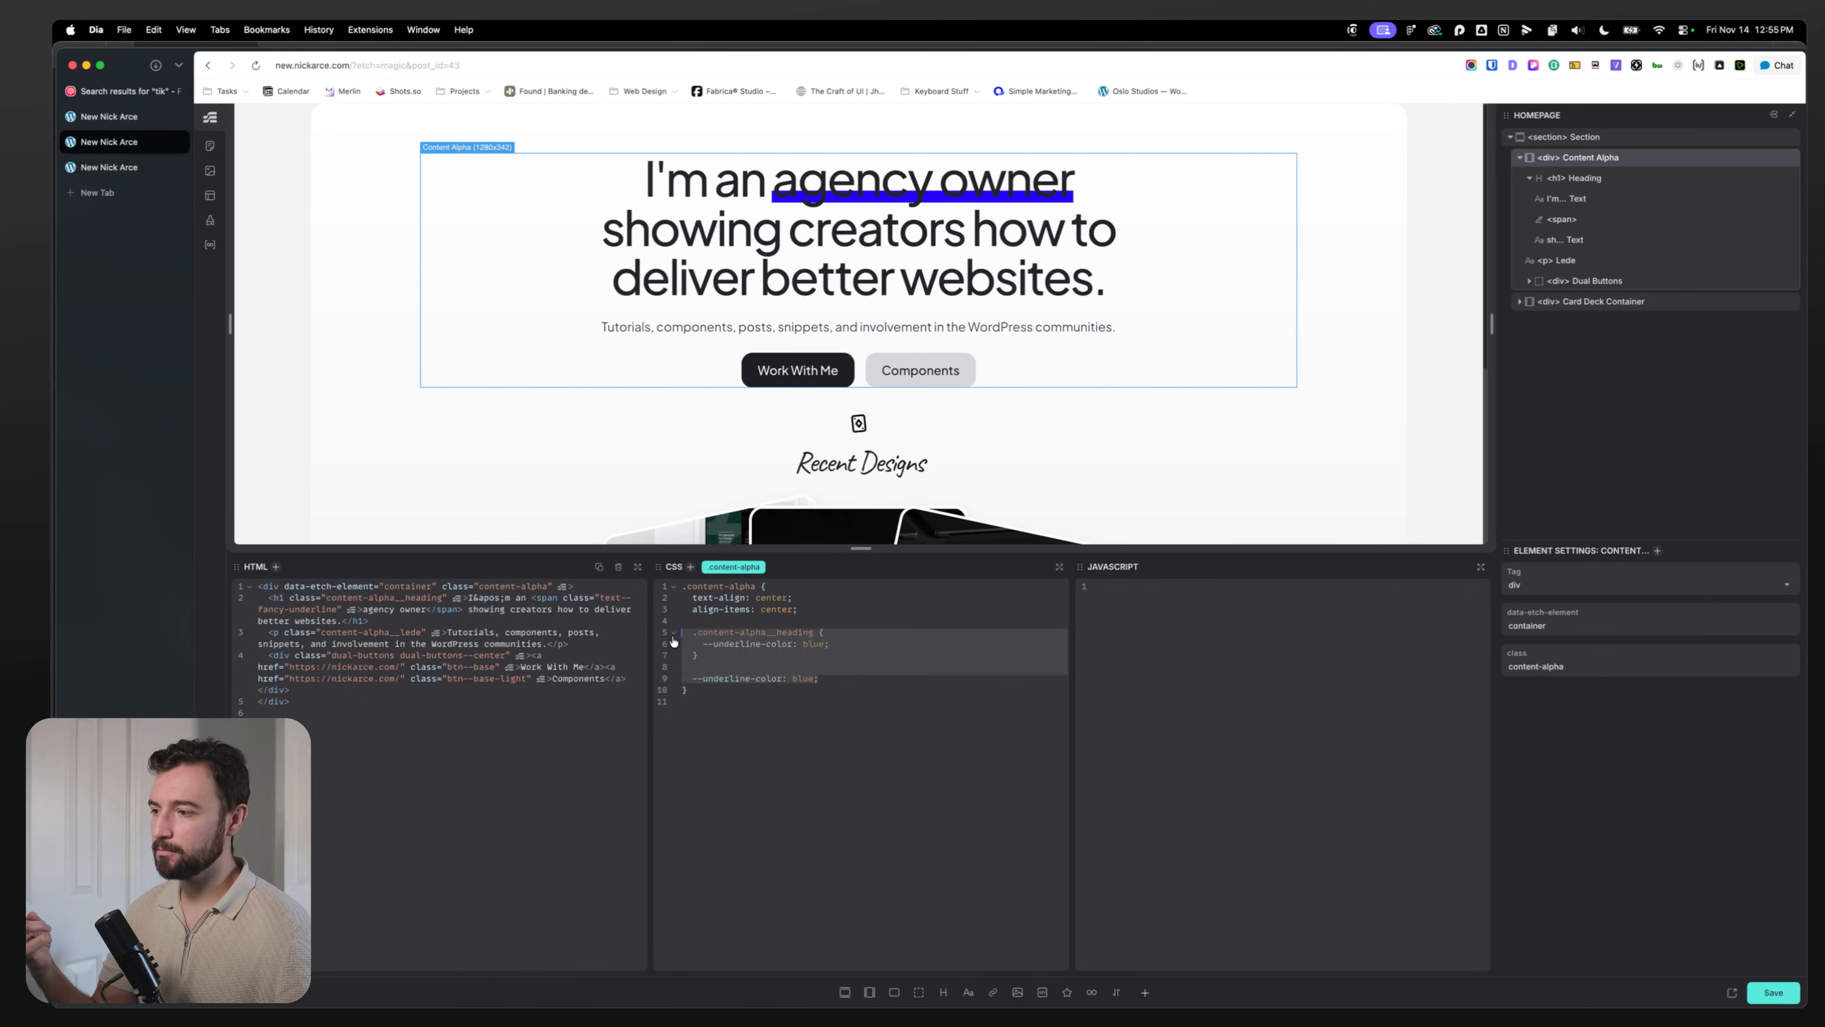
{"action": "key", "text": "BackSpace"}
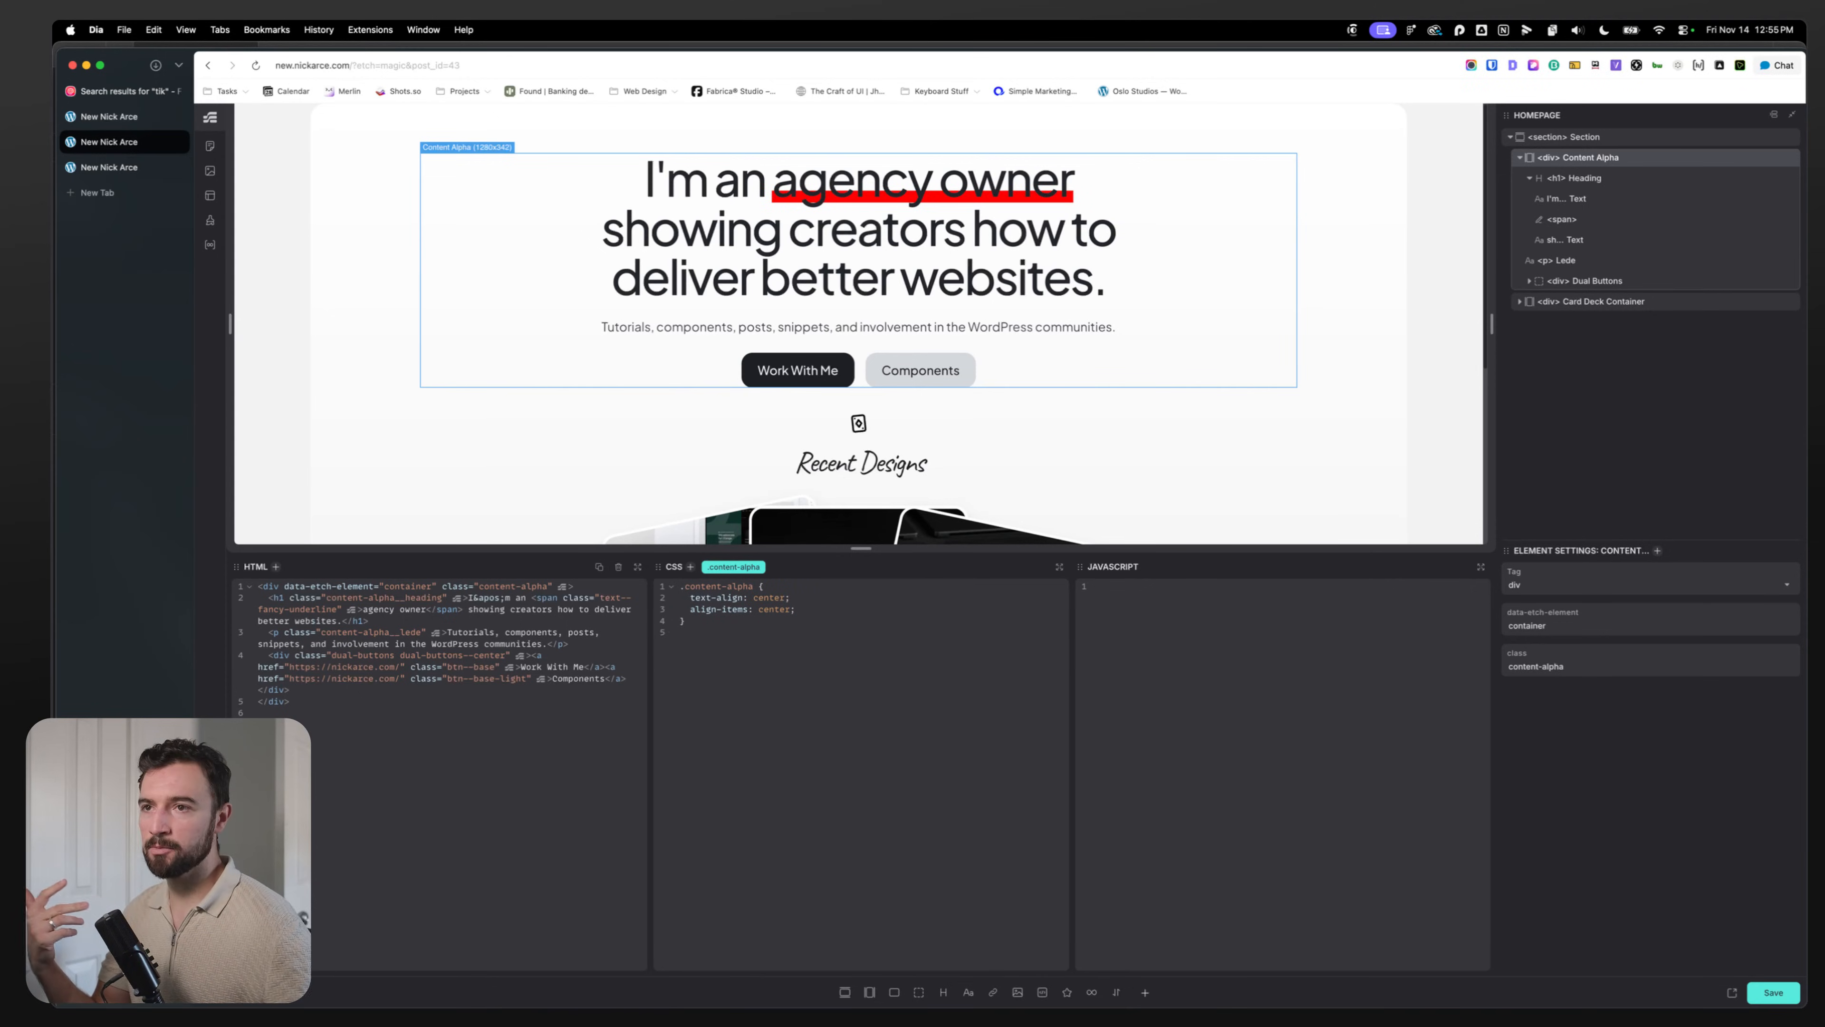
{"action": "left_click", "coordinate": [1573, 178]}
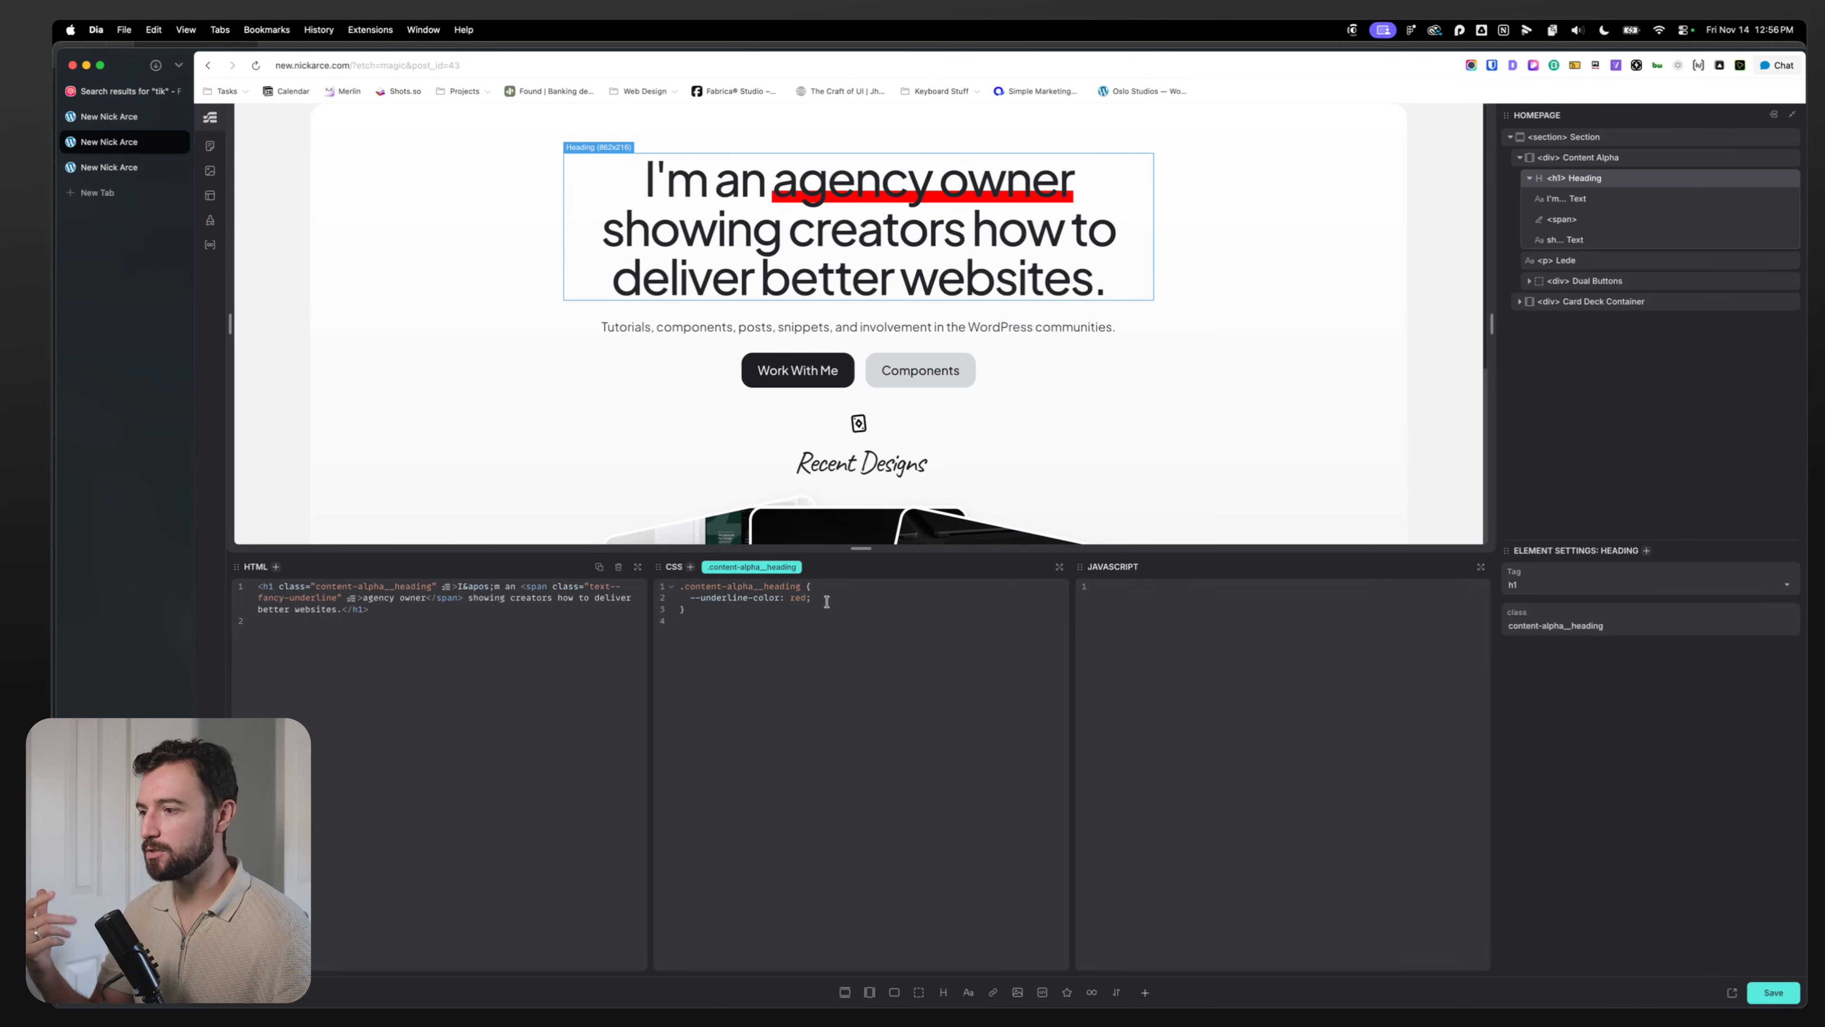
{"action": "left_click_drag", "start_coordinate": [827, 602], "coordinate": [629, 600]}
{"action": "key", "text": "BackSpace"}
{"action": "key", "text": "BackSpace"}
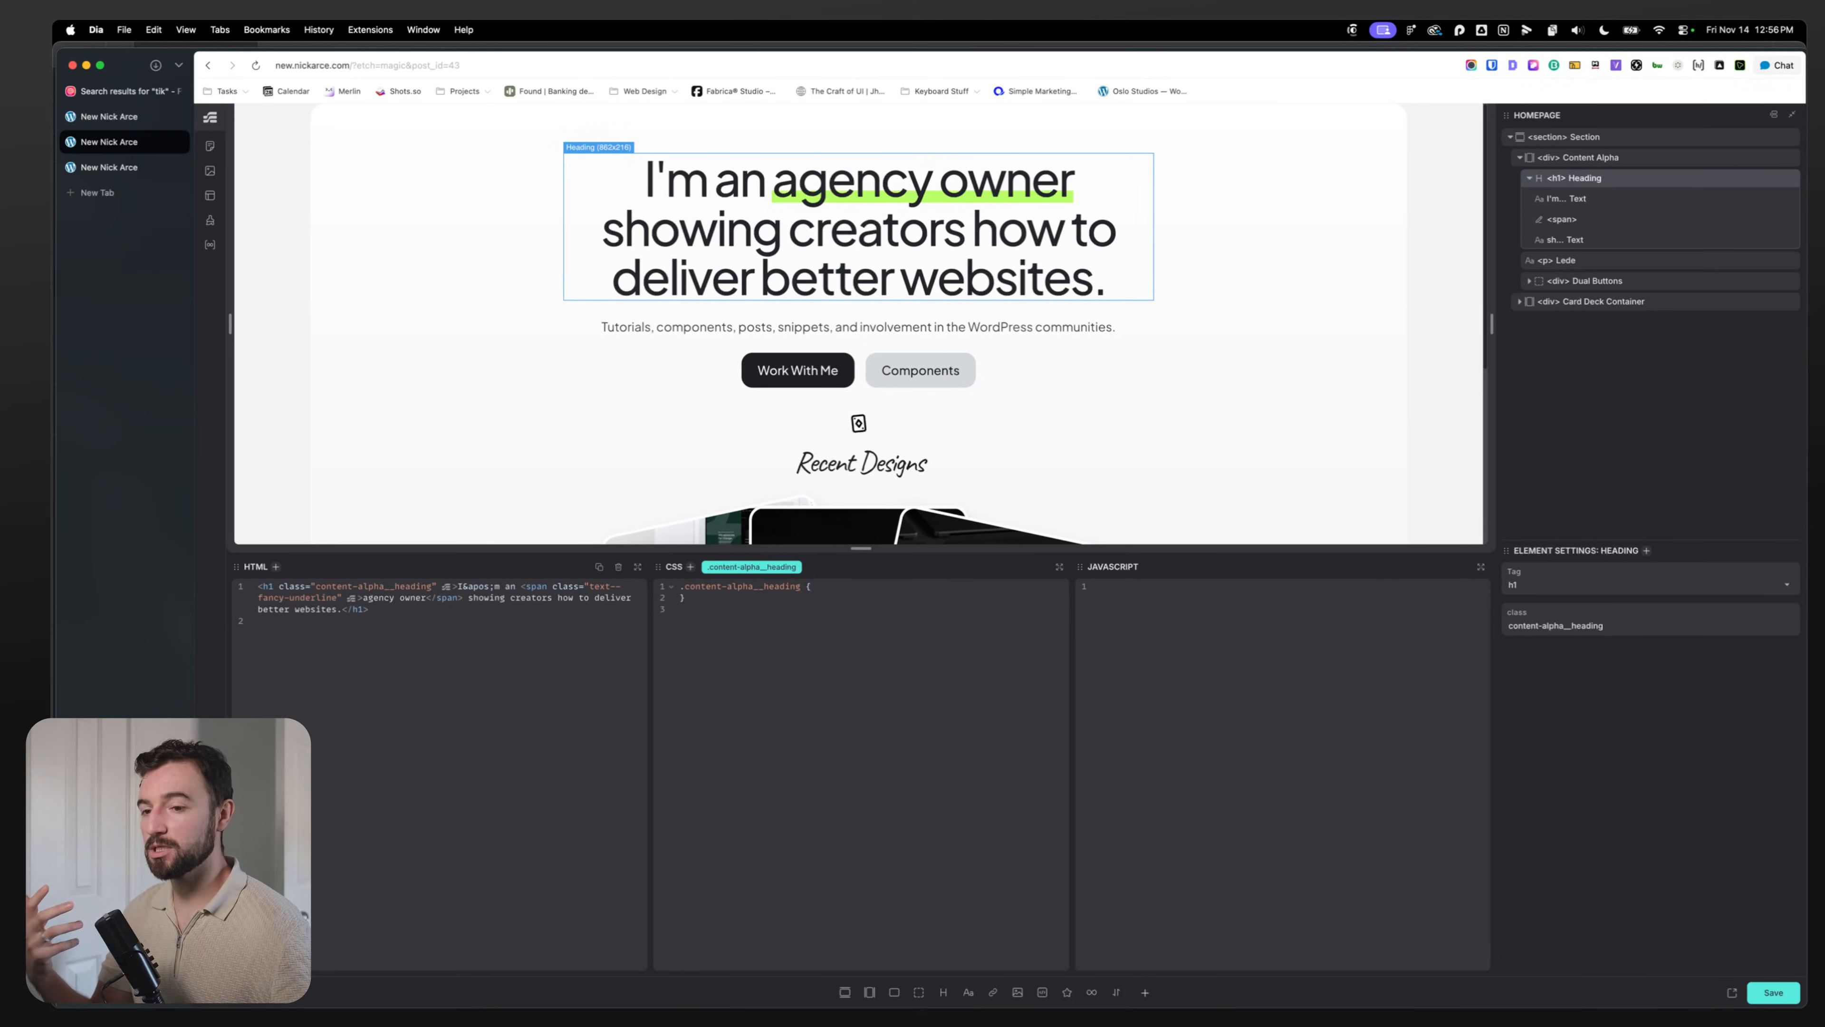
Step: Save the homepage changes
{"action": "left_click", "coordinate": [1768, 996]}
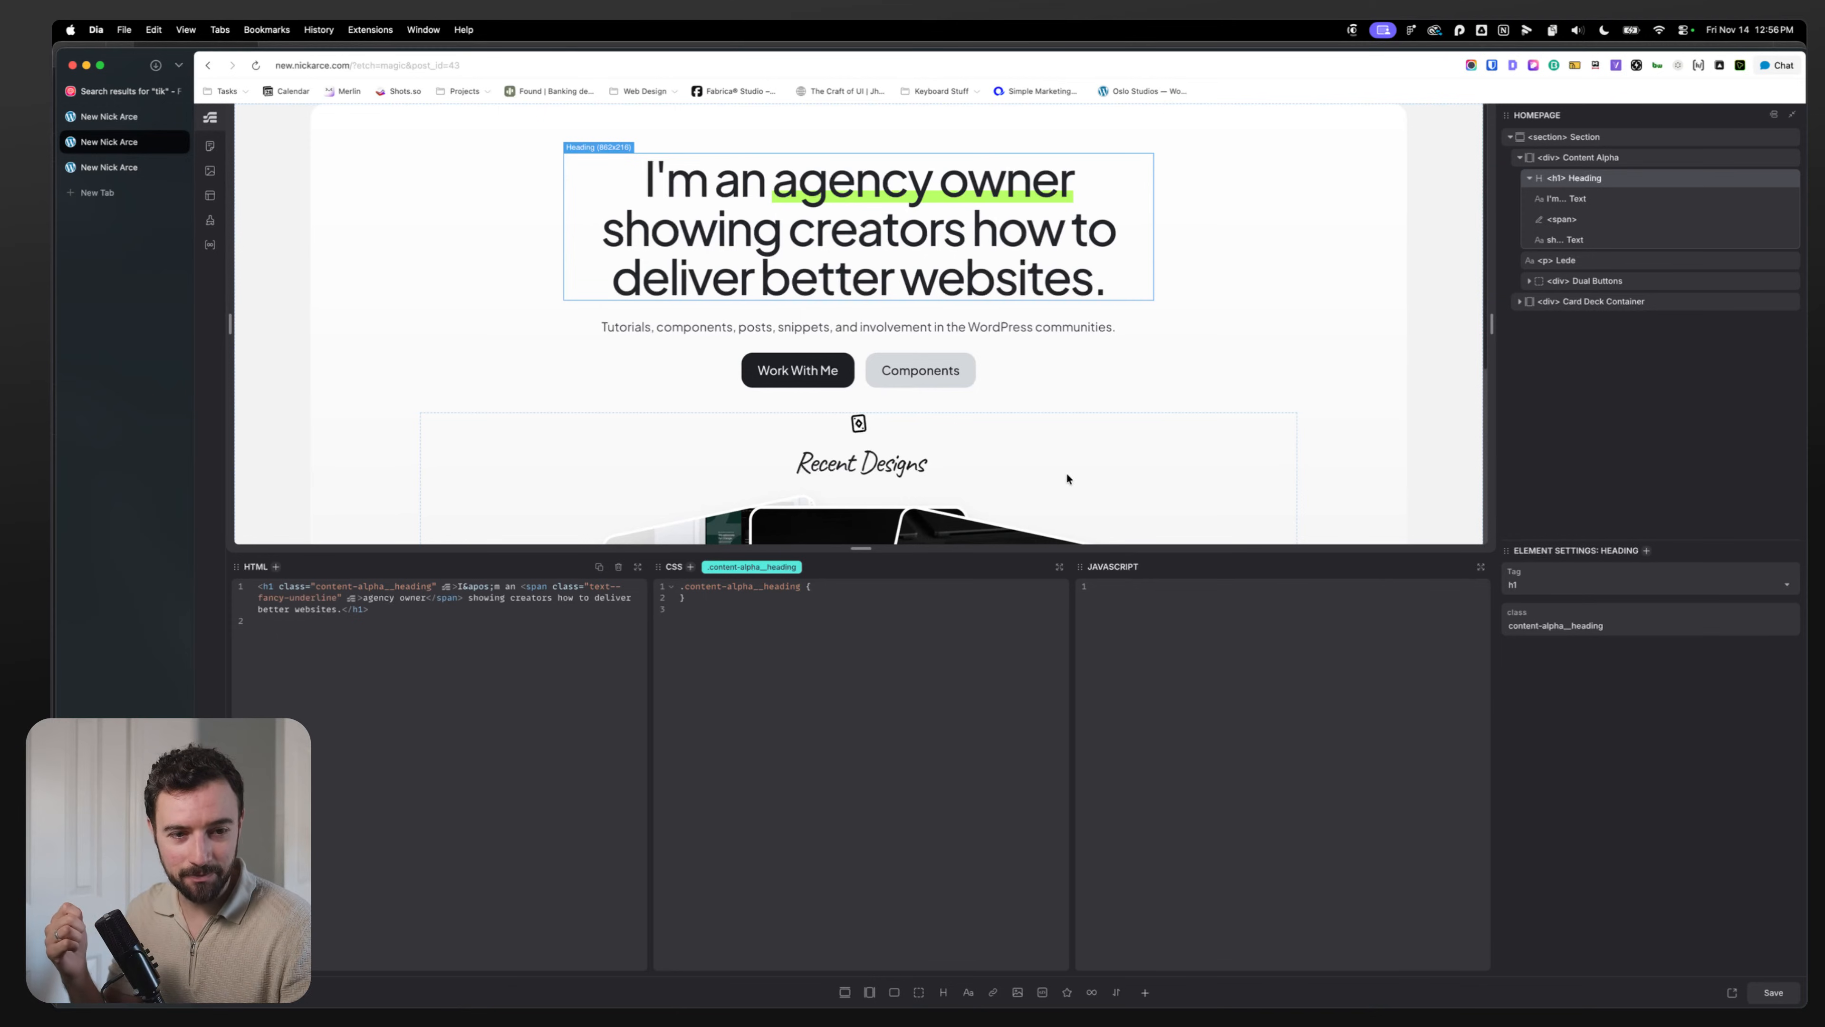
{"action": "left_click_drag", "start_coordinate": [611, 544], "coordinate": [611, 545]}
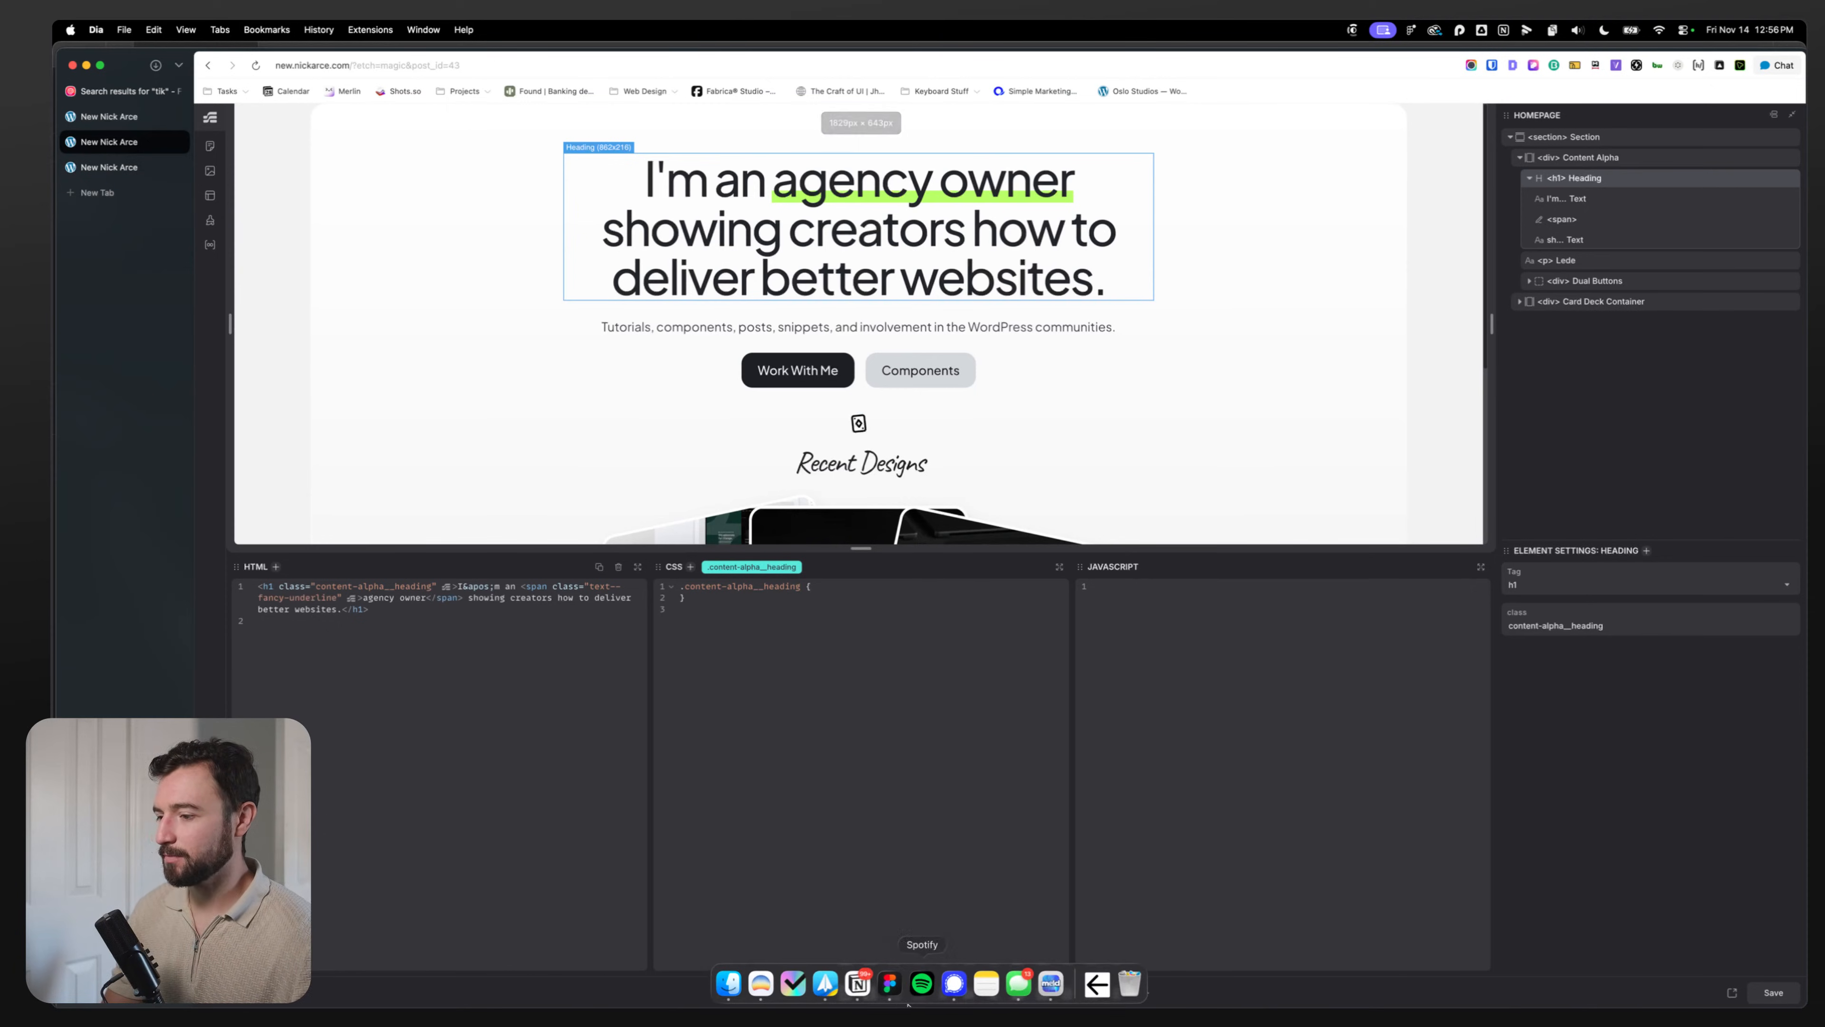
Step: Switch to Figma and shorten the footer line under the first Site Navigation link to about 86 px
{"action": "left_click", "coordinate": [890, 983]}
{"action": "scroll", "coordinate": [1020, 683], "scroll_direction": "down", "scroll_amount": 3}
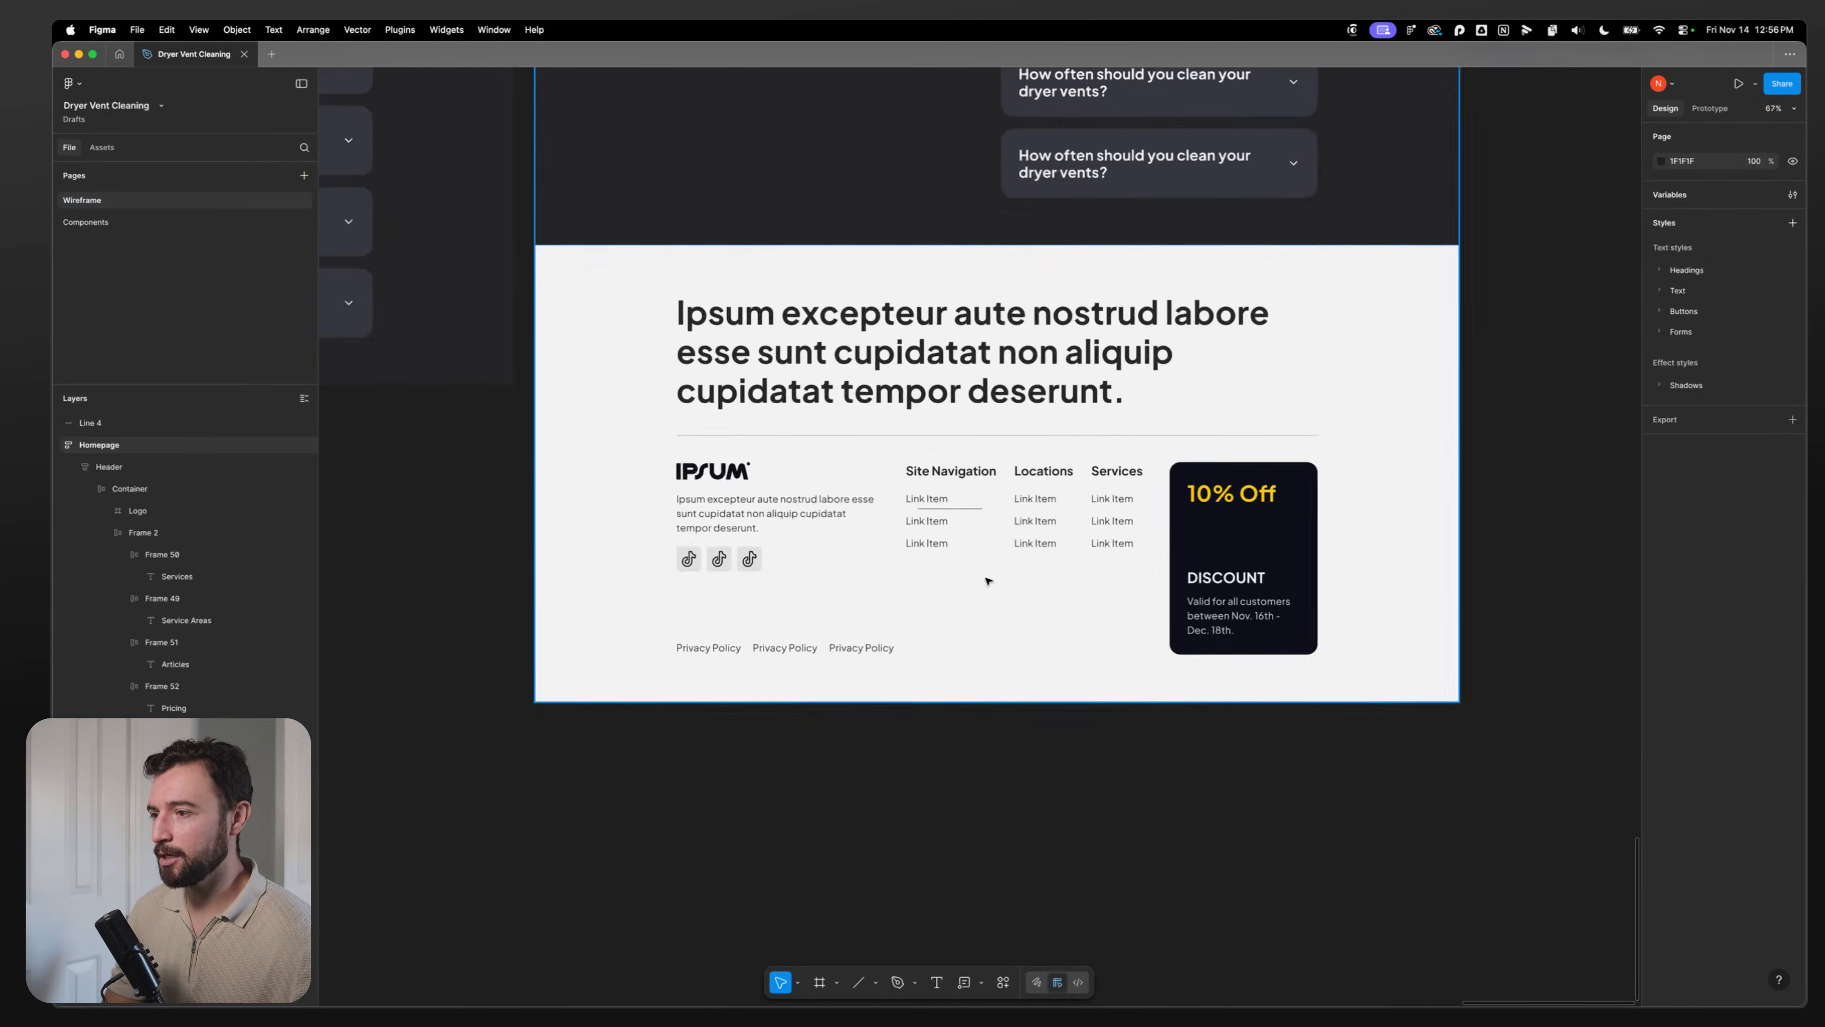
{"action": "scroll", "coordinate": [988, 581], "scroll_direction": "up", "scroll_amount": 6}
{"action": "left_click", "coordinate": [895, 370]}
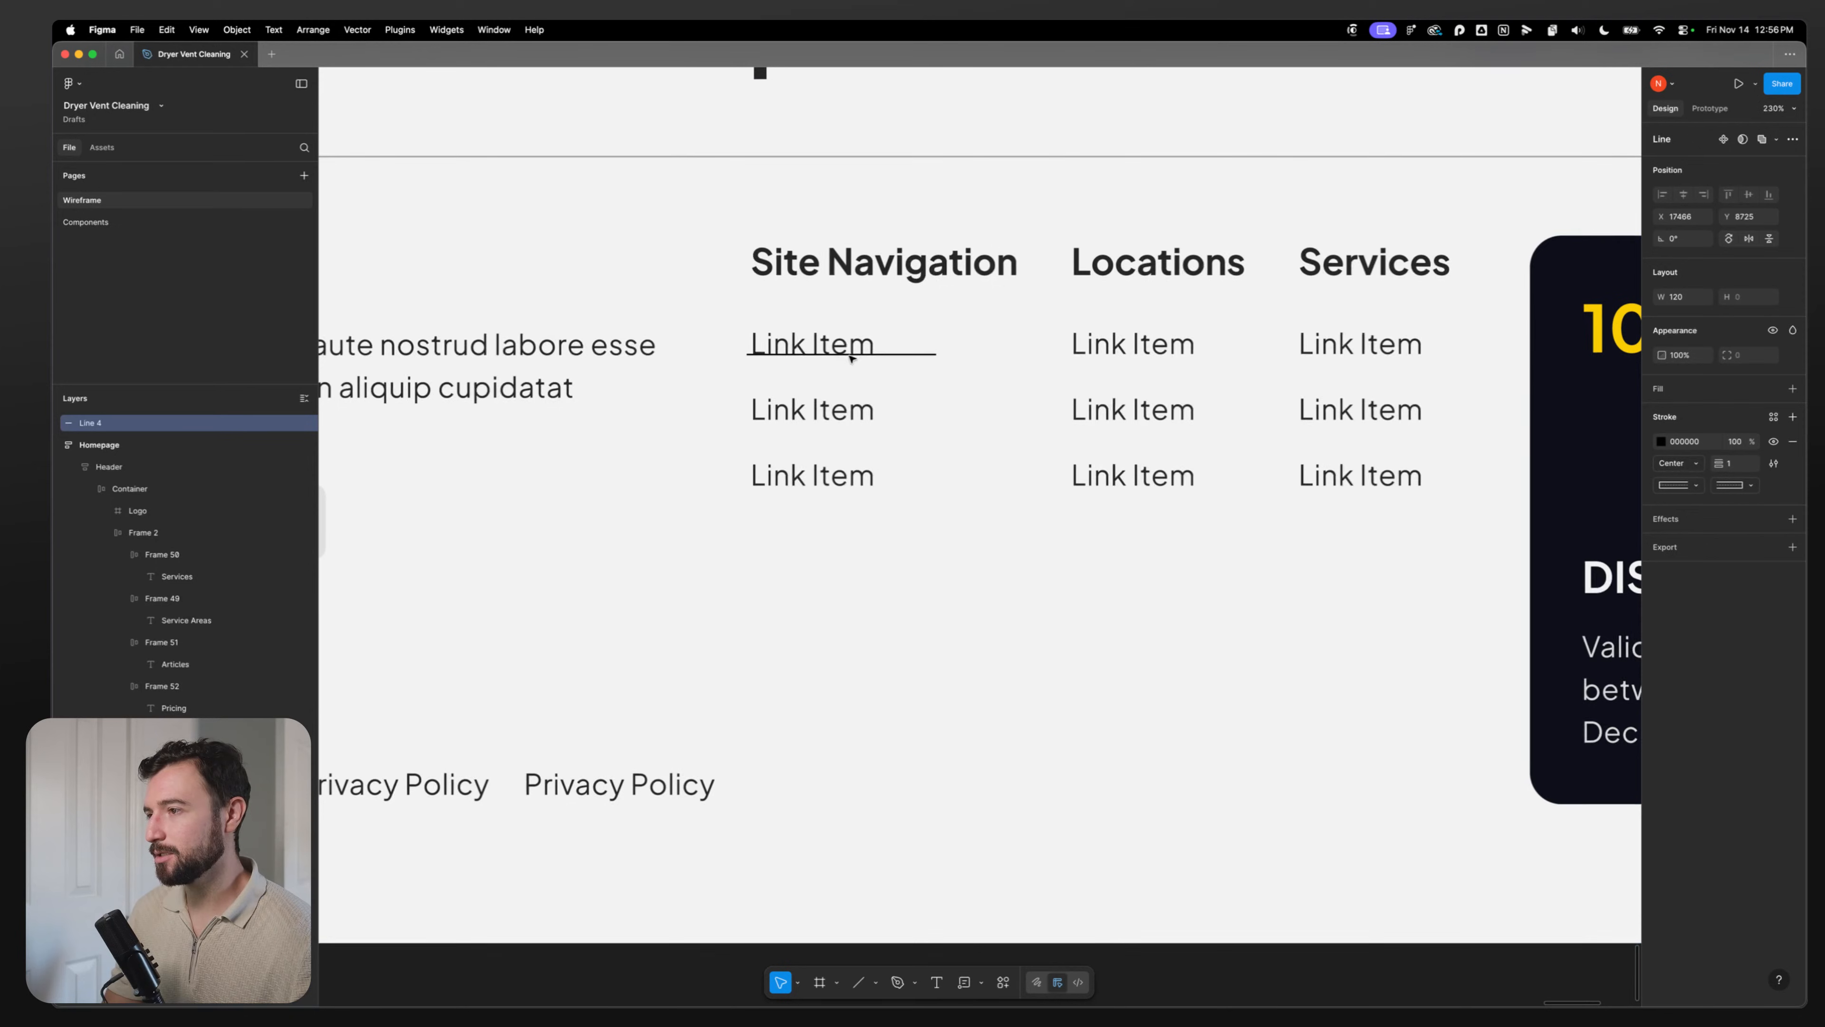
{"action": "left_click_drag", "start_coordinate": [935, 353], "coordinate": [882, 356]}
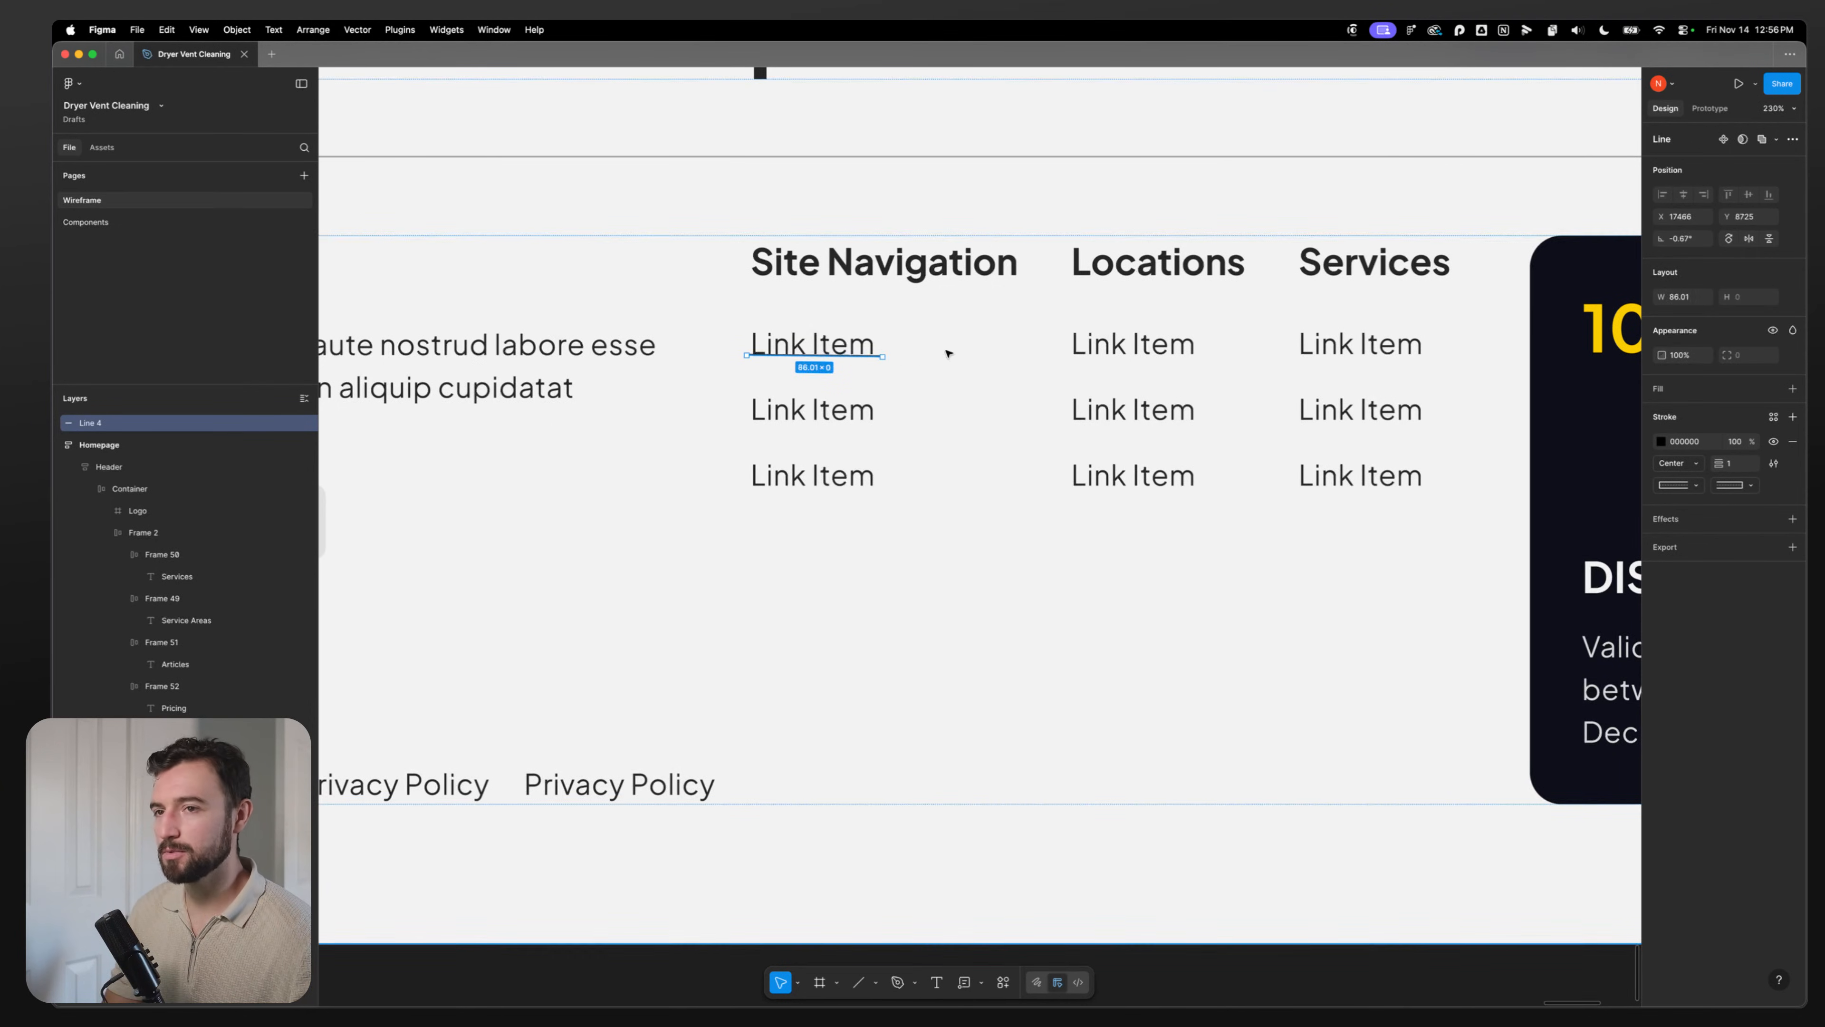
Step: Apply the yellow Main Colors/Primary library color to the line's stroke, set its weight to 8, and layer it in front of the page frame
{"action": "left_click", "coordinate": [1660, 440]}
{"action": "left_click", "coordinate": [1762, 424]}
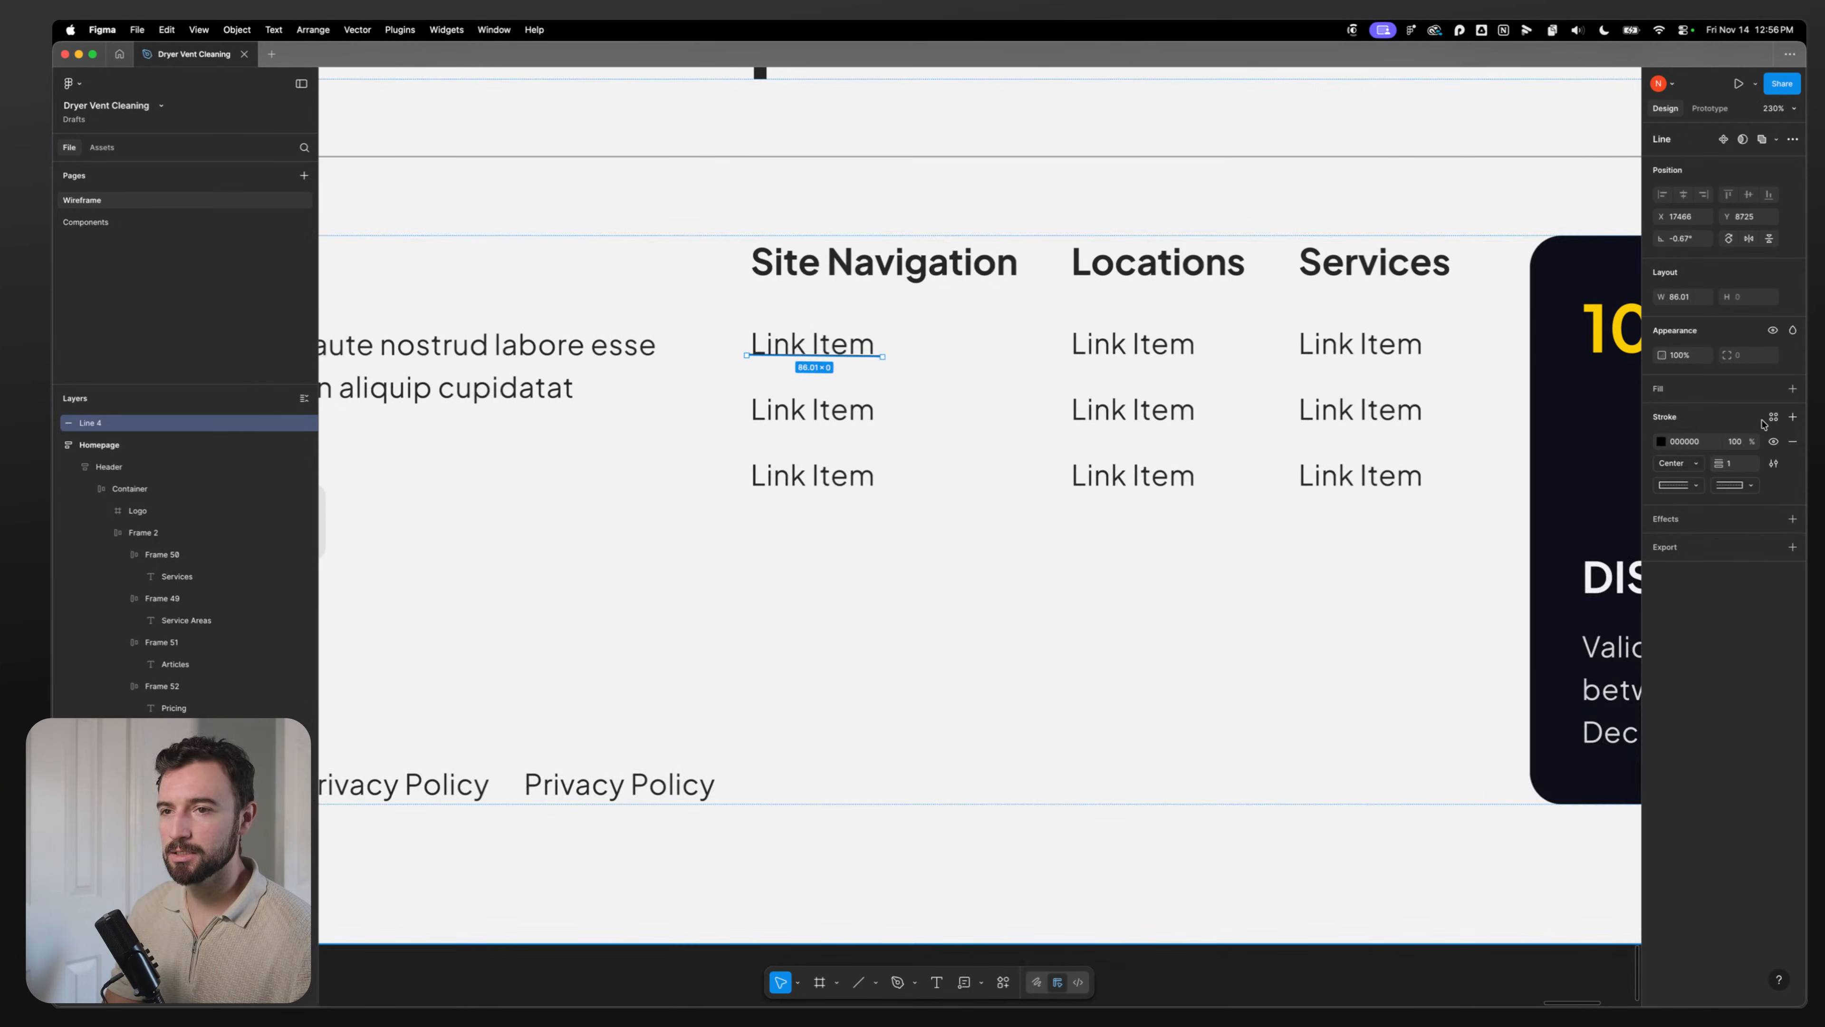
{"action": "left_click", "coordinate": [1772, 418]}
{"action": "scroll", "coordinate": [1552, 575], "scroll_direction": "down", "scroll_amount": 5}
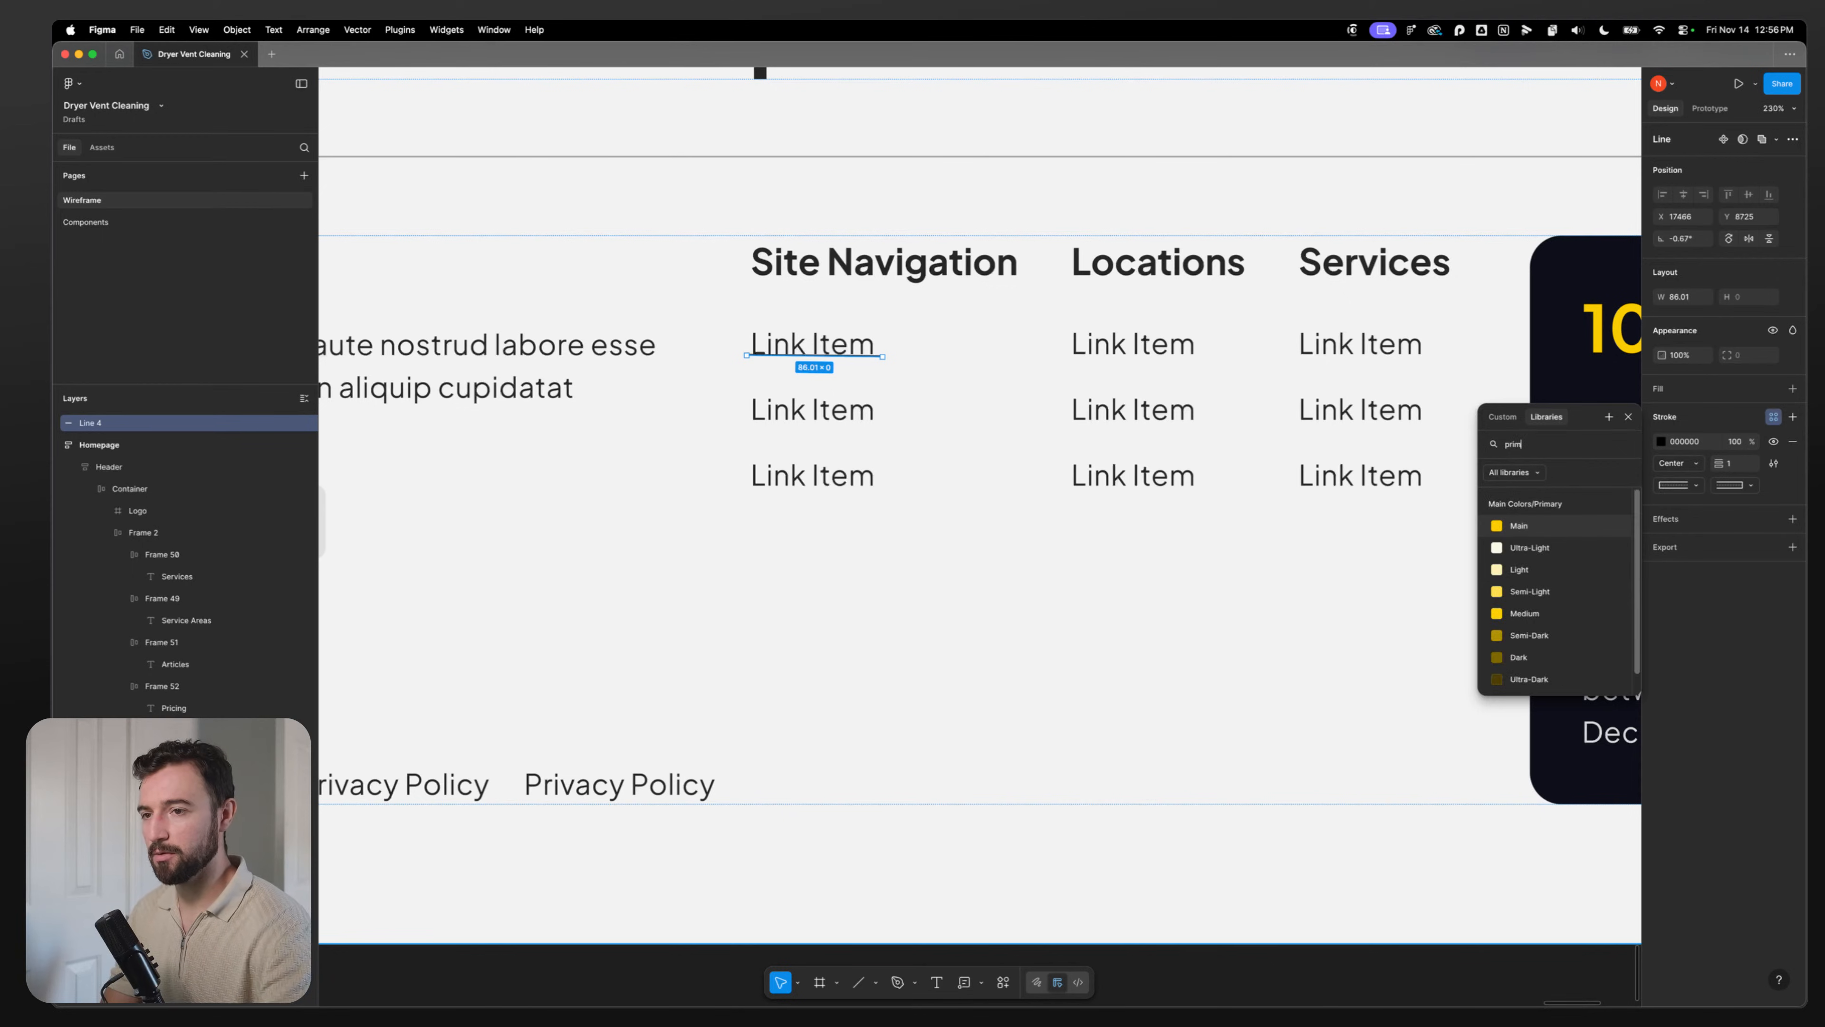
{"action": "left_click", "coordinate": [1537, 549]}
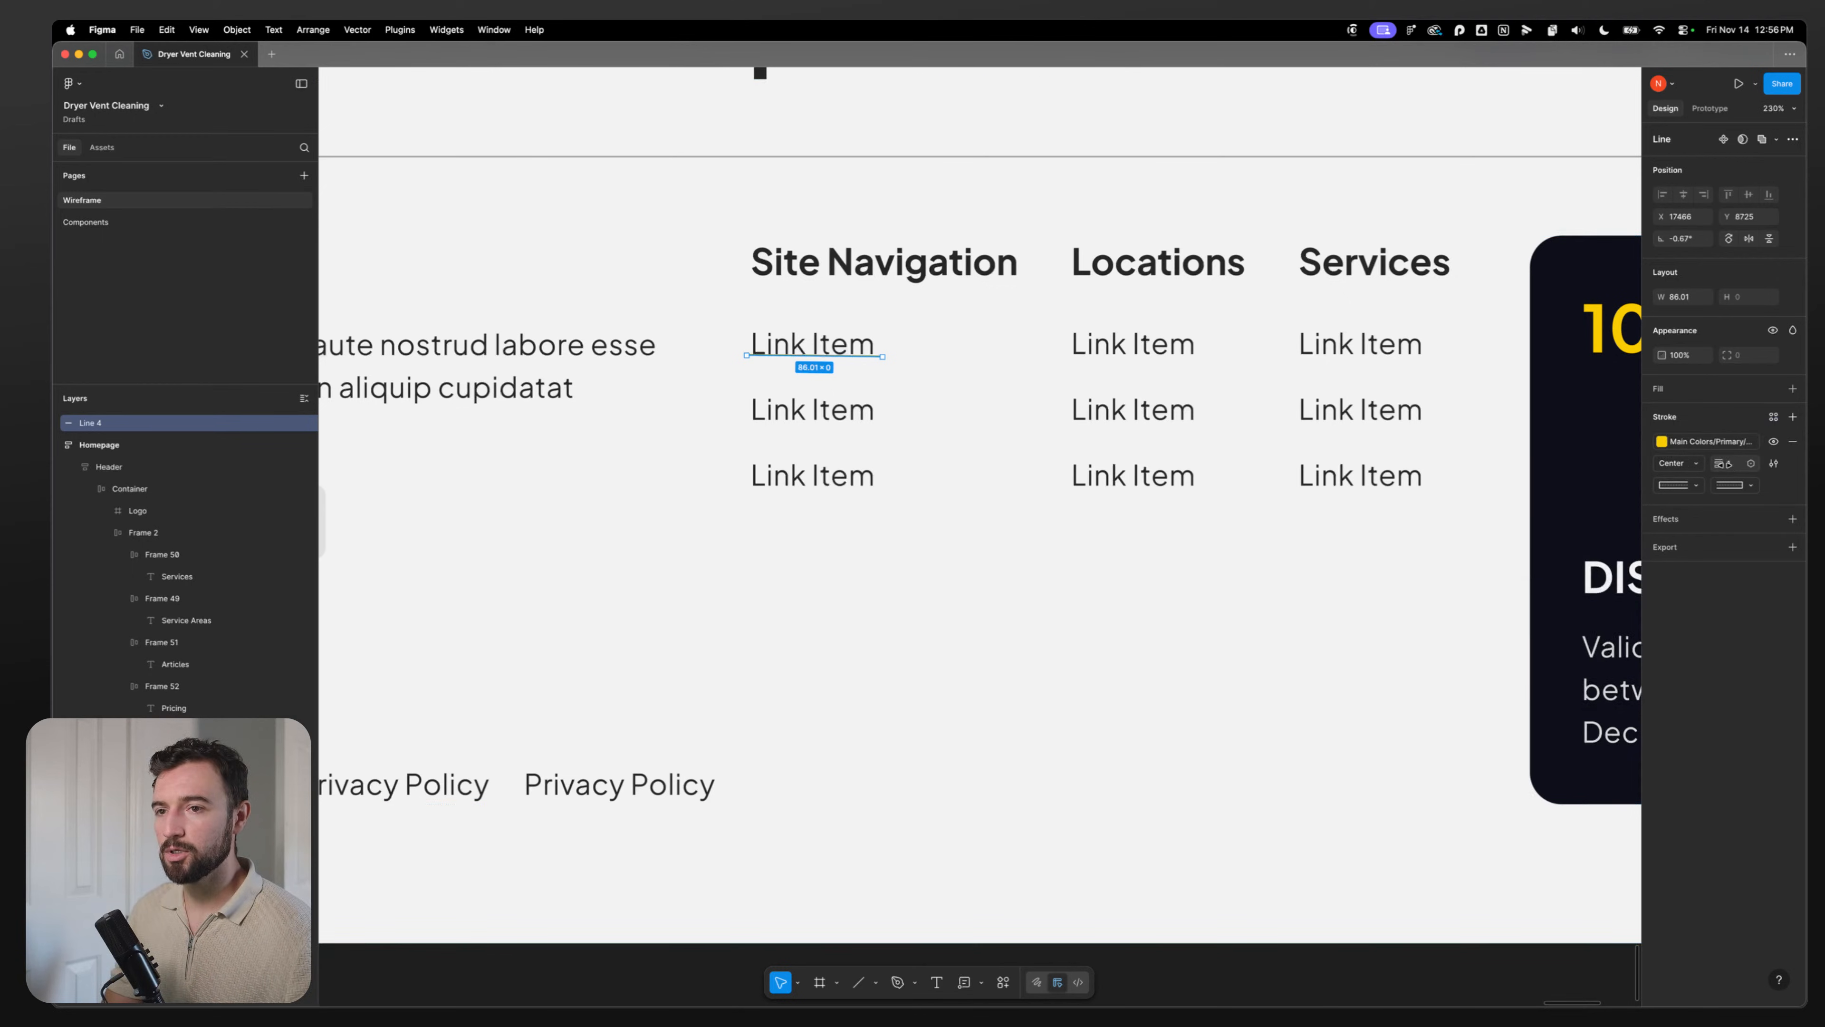
{"action": "left_click_drag", "start_coordinate": [1718, 464], "coordinate": [1726, 464]}
{"action": "key", "text": "["}
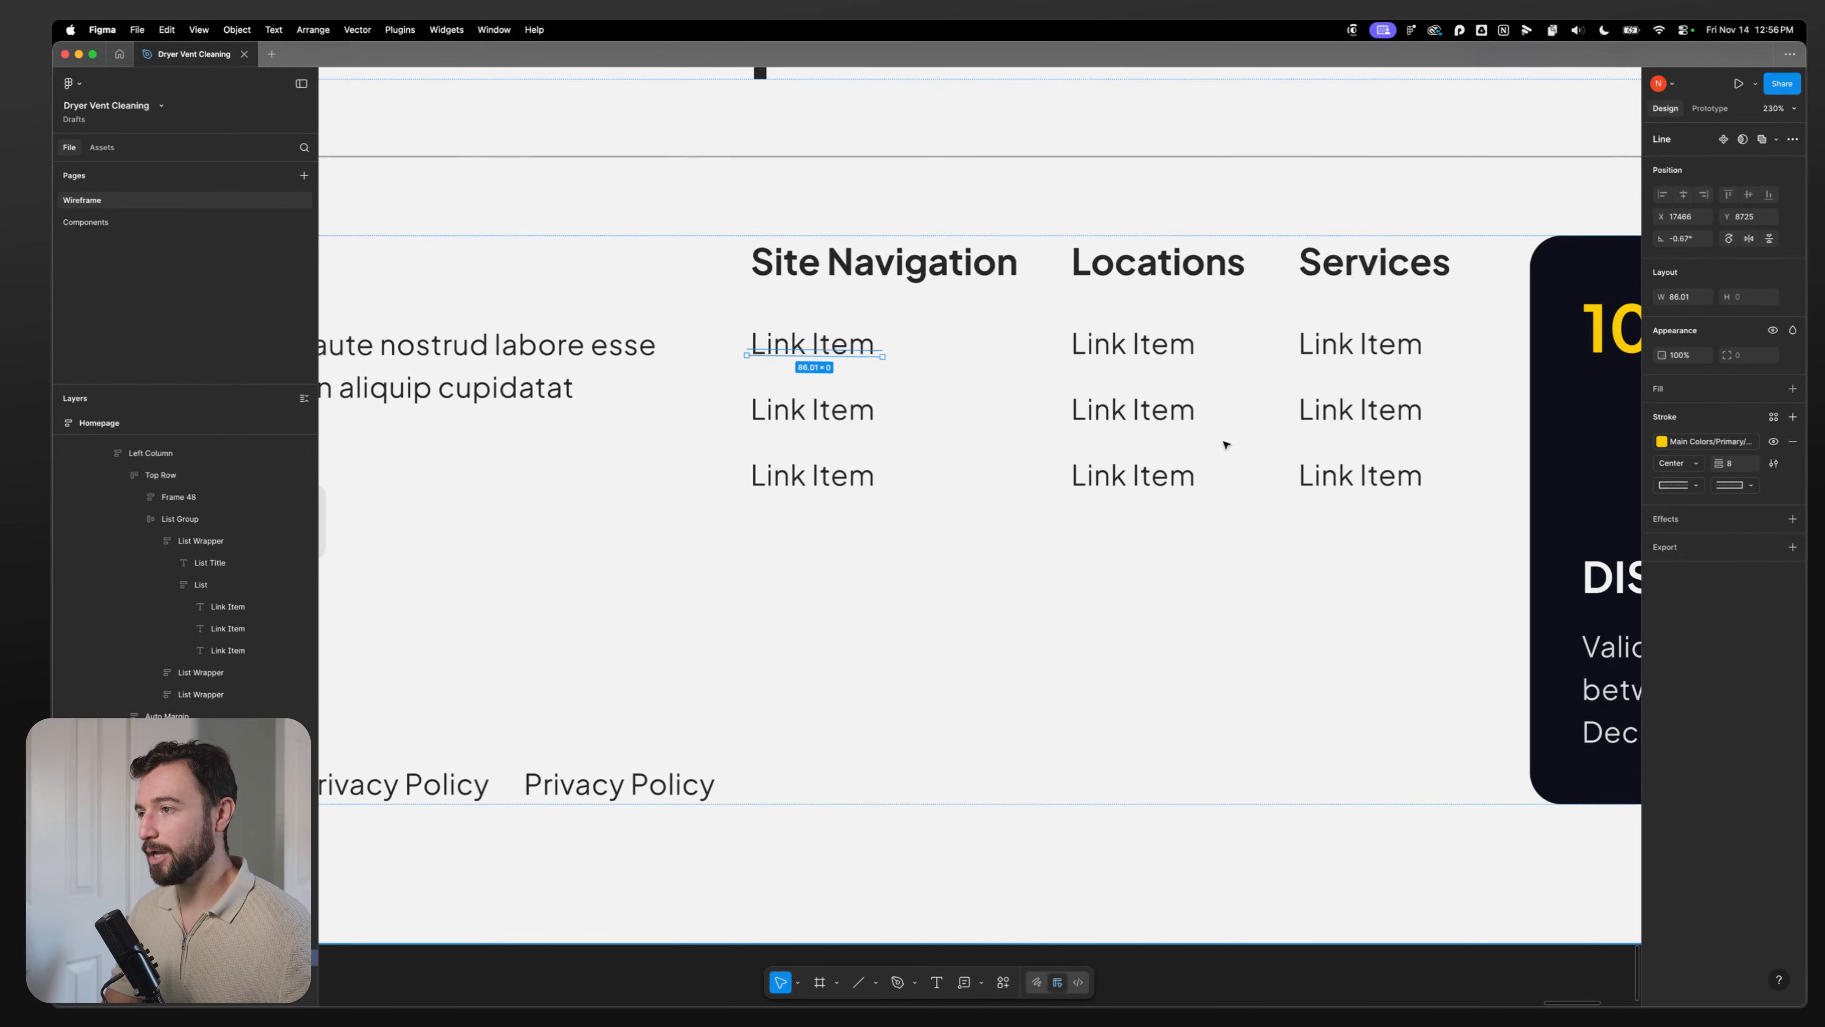
{"action": "key", "text": "super+]"}
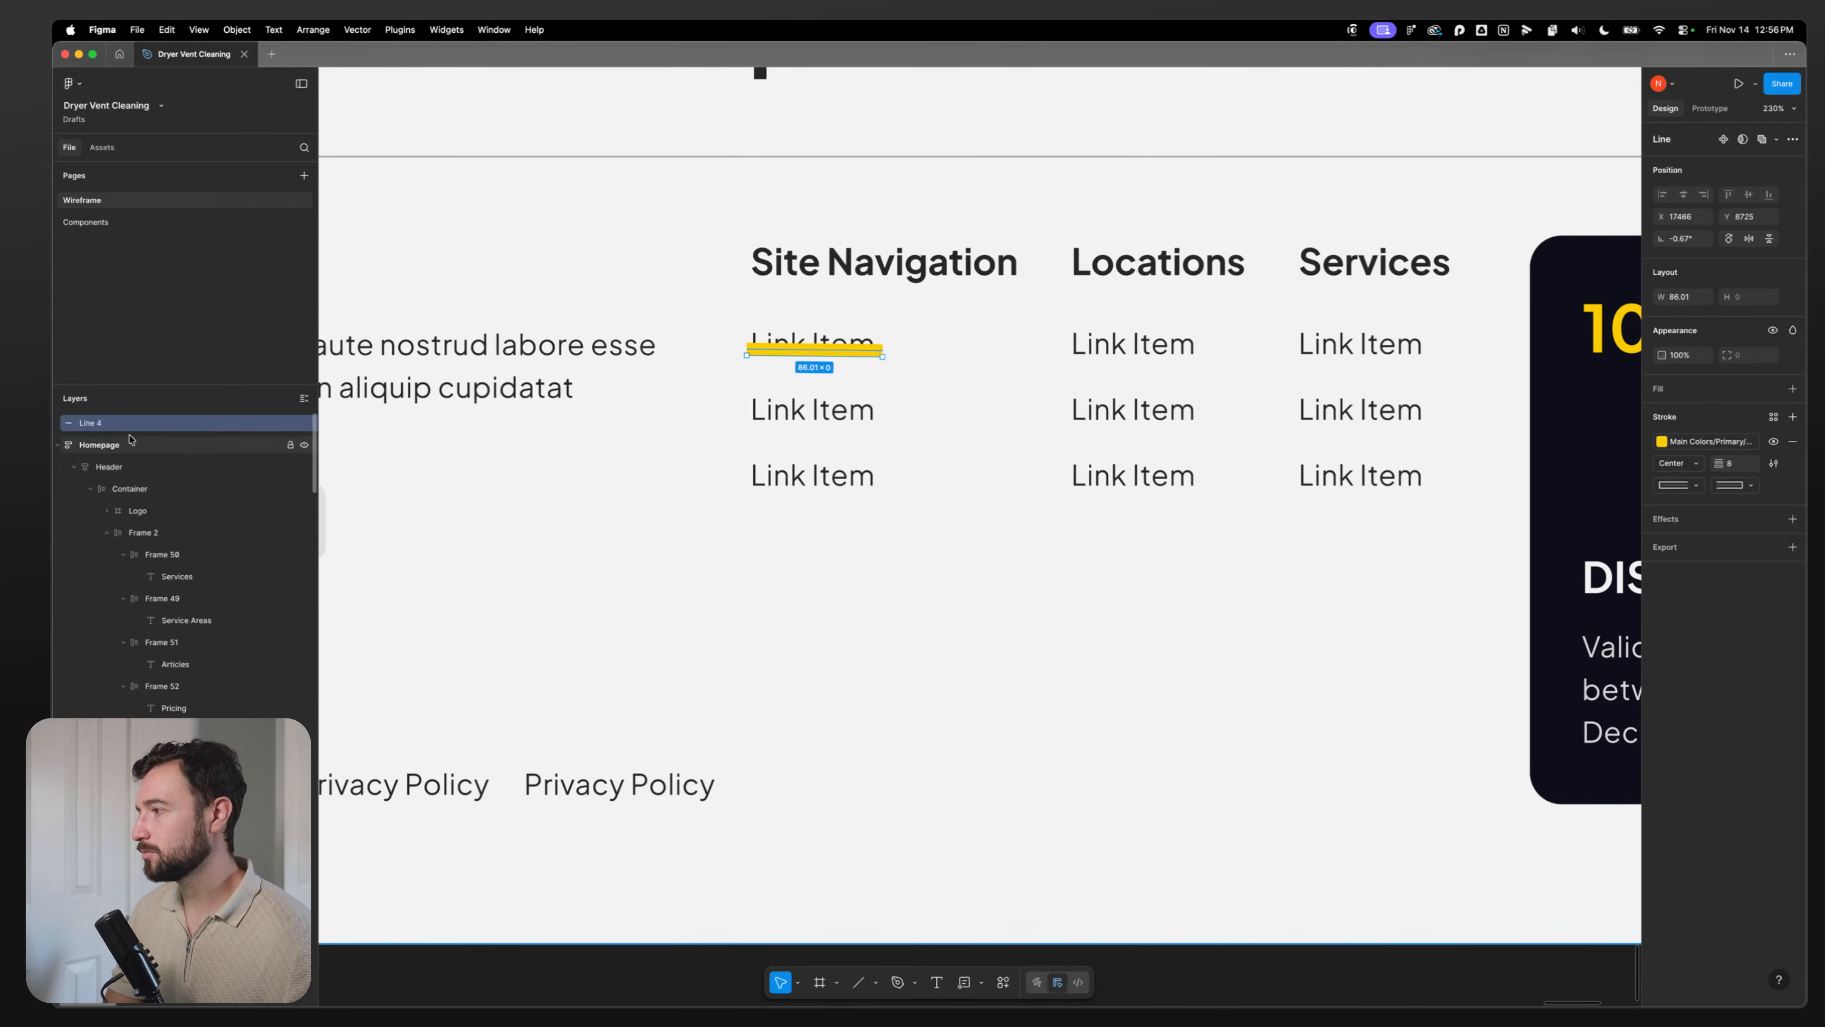
Step: Cut the yellow line and paste it into the Site Navigation link list frame
{"action": "key", "text": "Delete"}
{"action": "double_click", "coordinate": [919, 353]}
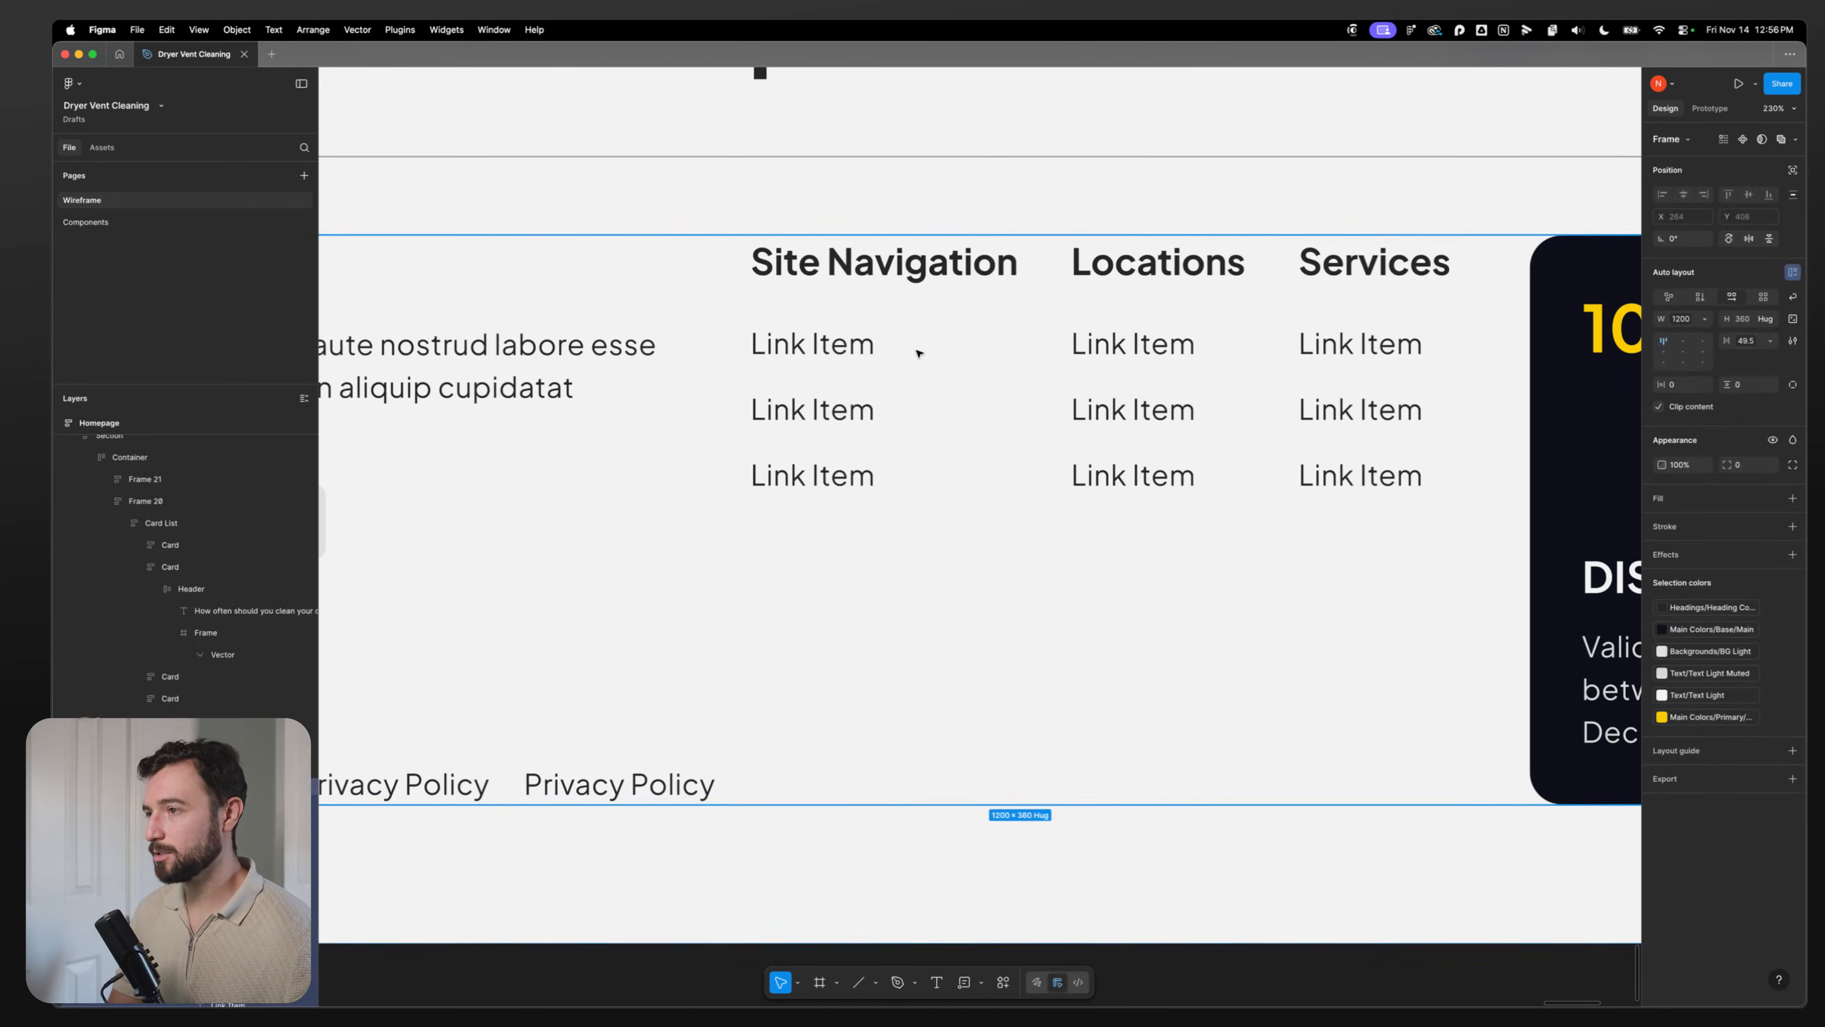
{"action": "double_click", "coordinate": [919, 353]}
{"action": "double_click", "coordinate": [920, 353]}
{"action": "double_click", "coordinate": [918, 351]}
{"action": "key", "text": "super+v"}
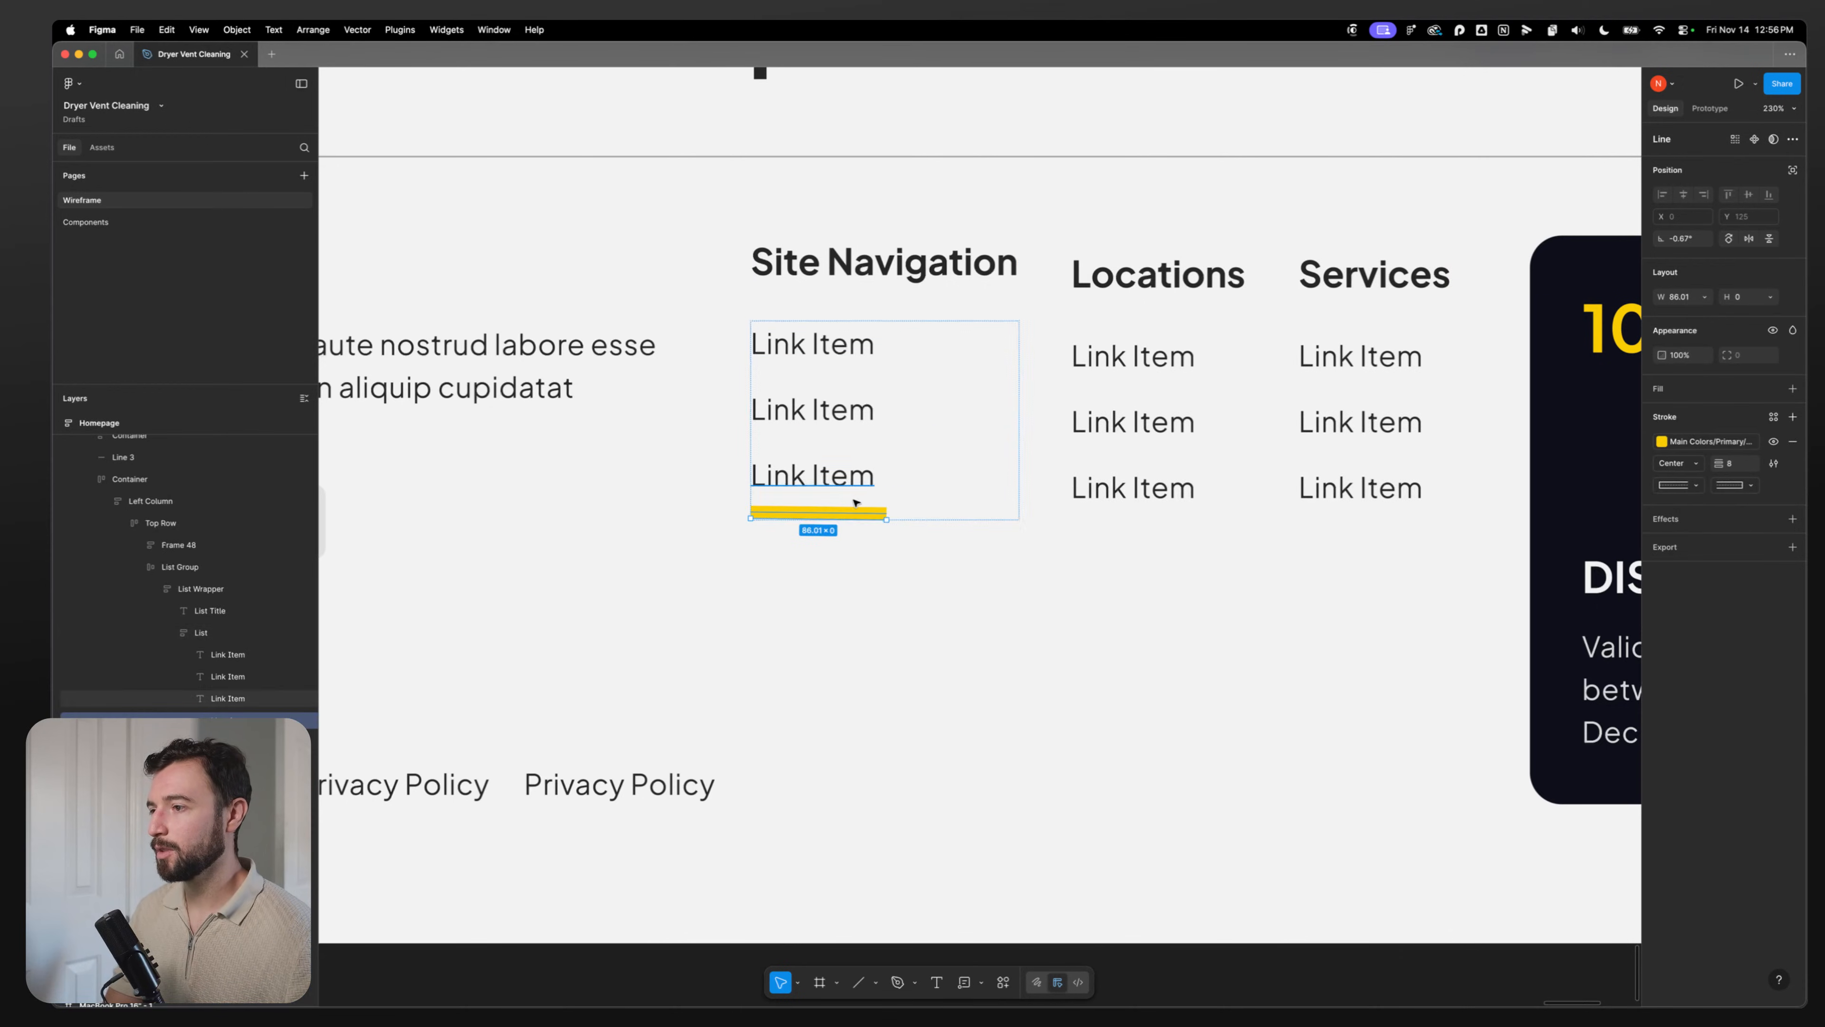
Step: Set the line's rotation to 0, make it ignore auto layout, and fit it behind the first Link Item at about 79 px wide
{"action": "left_click", "coordinate": [1681, 238]}
{"action": "type", "text": "0"}
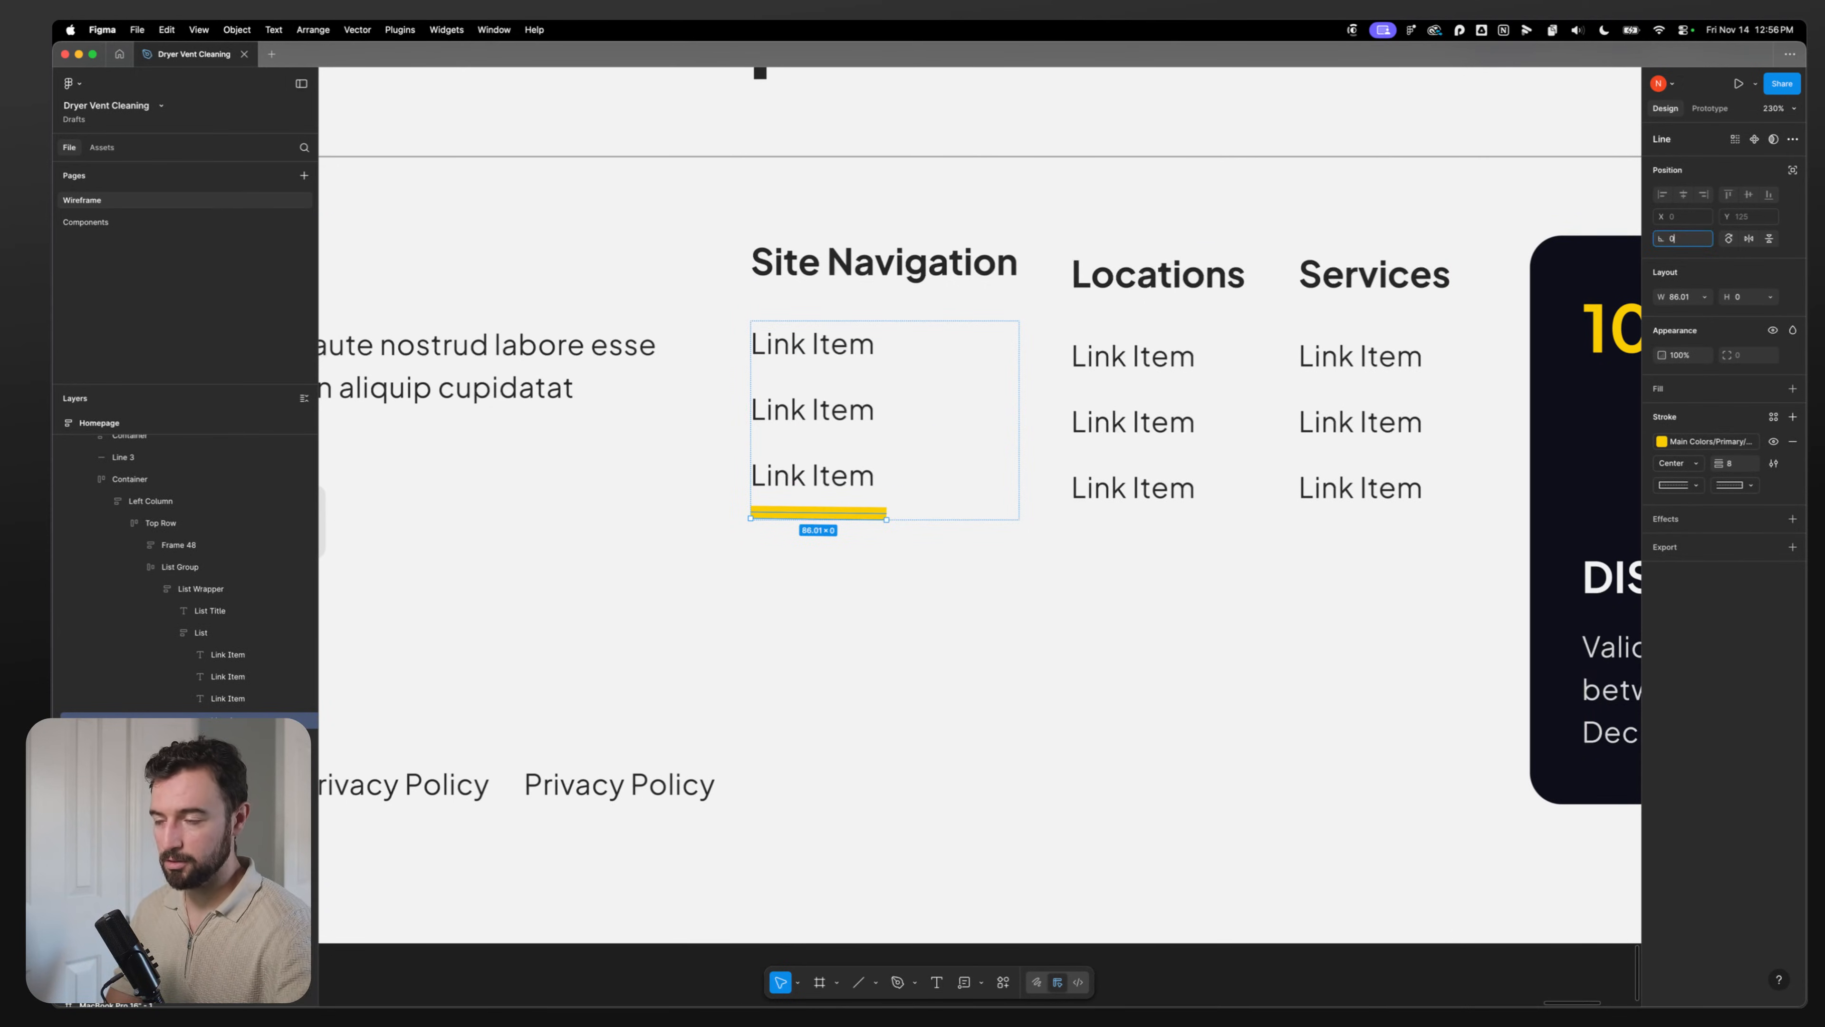
{"action": "key", "text": "Return"}
{"action": "left_click", "coordinate": [1792, 170]}
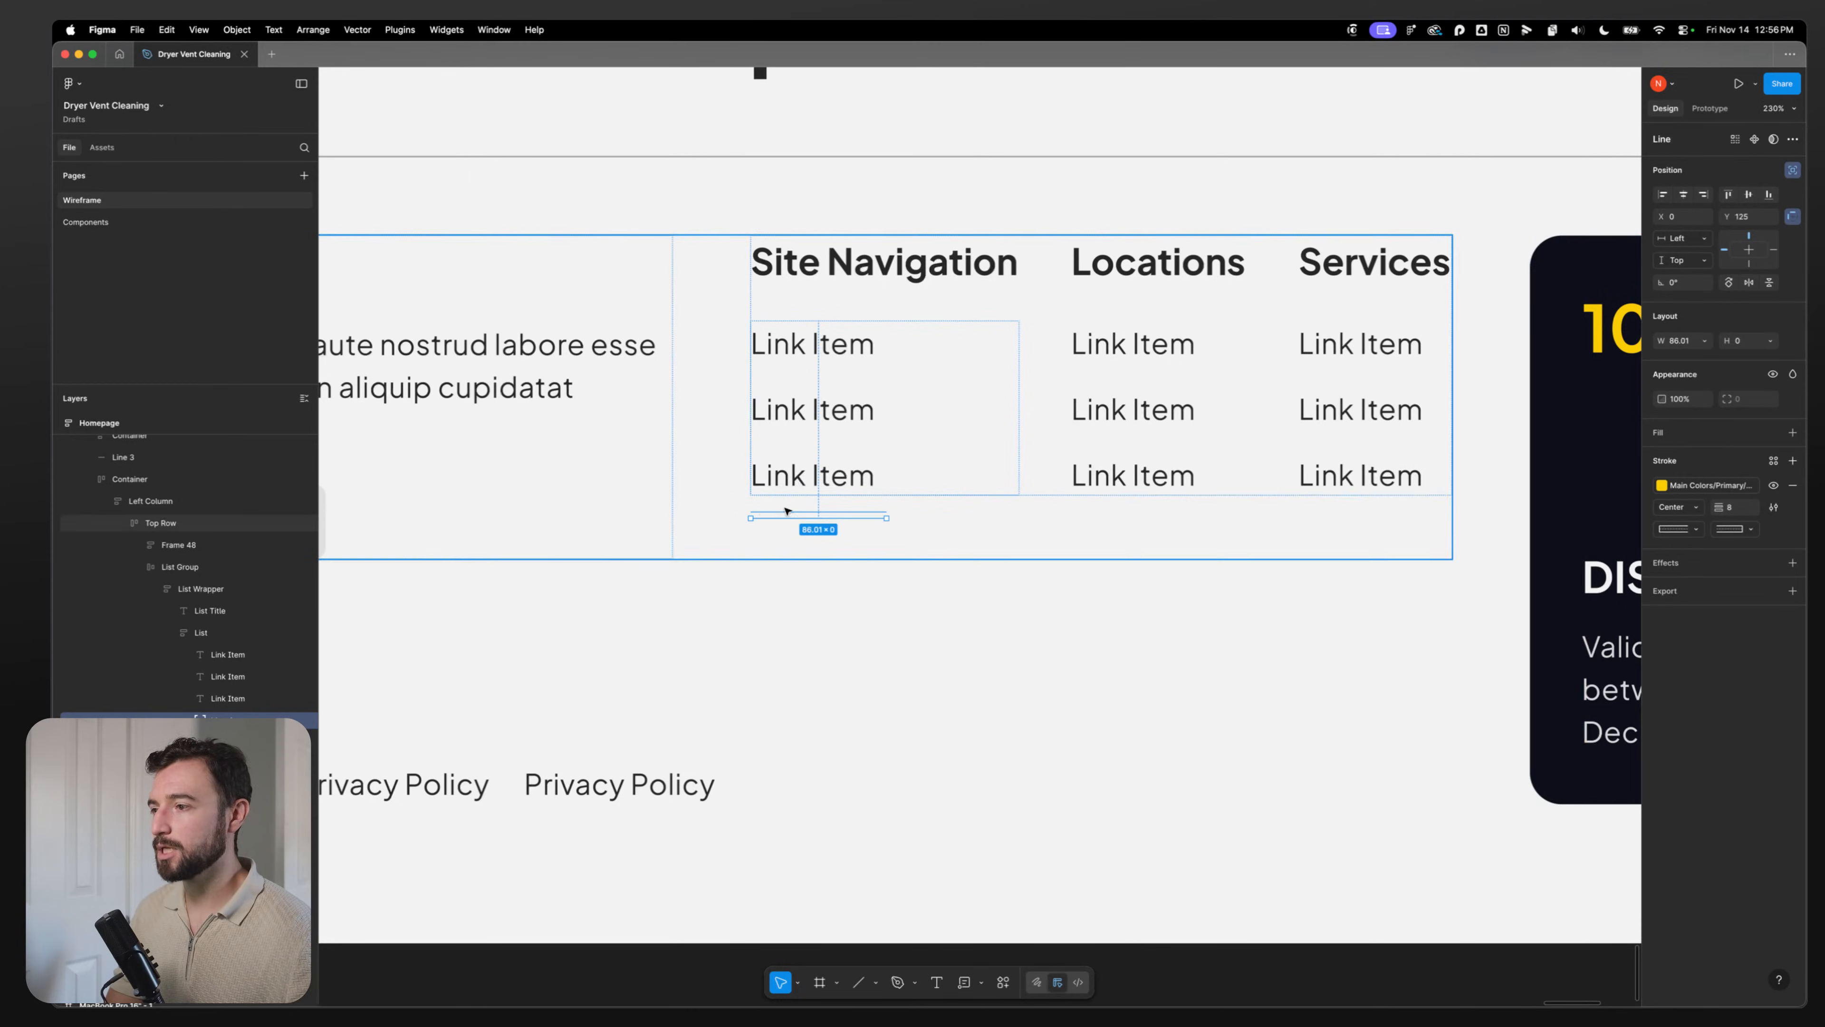
{"action": "left_click_drag", "start_coordinate": [786, 506], "coordinate": [848, 355]}
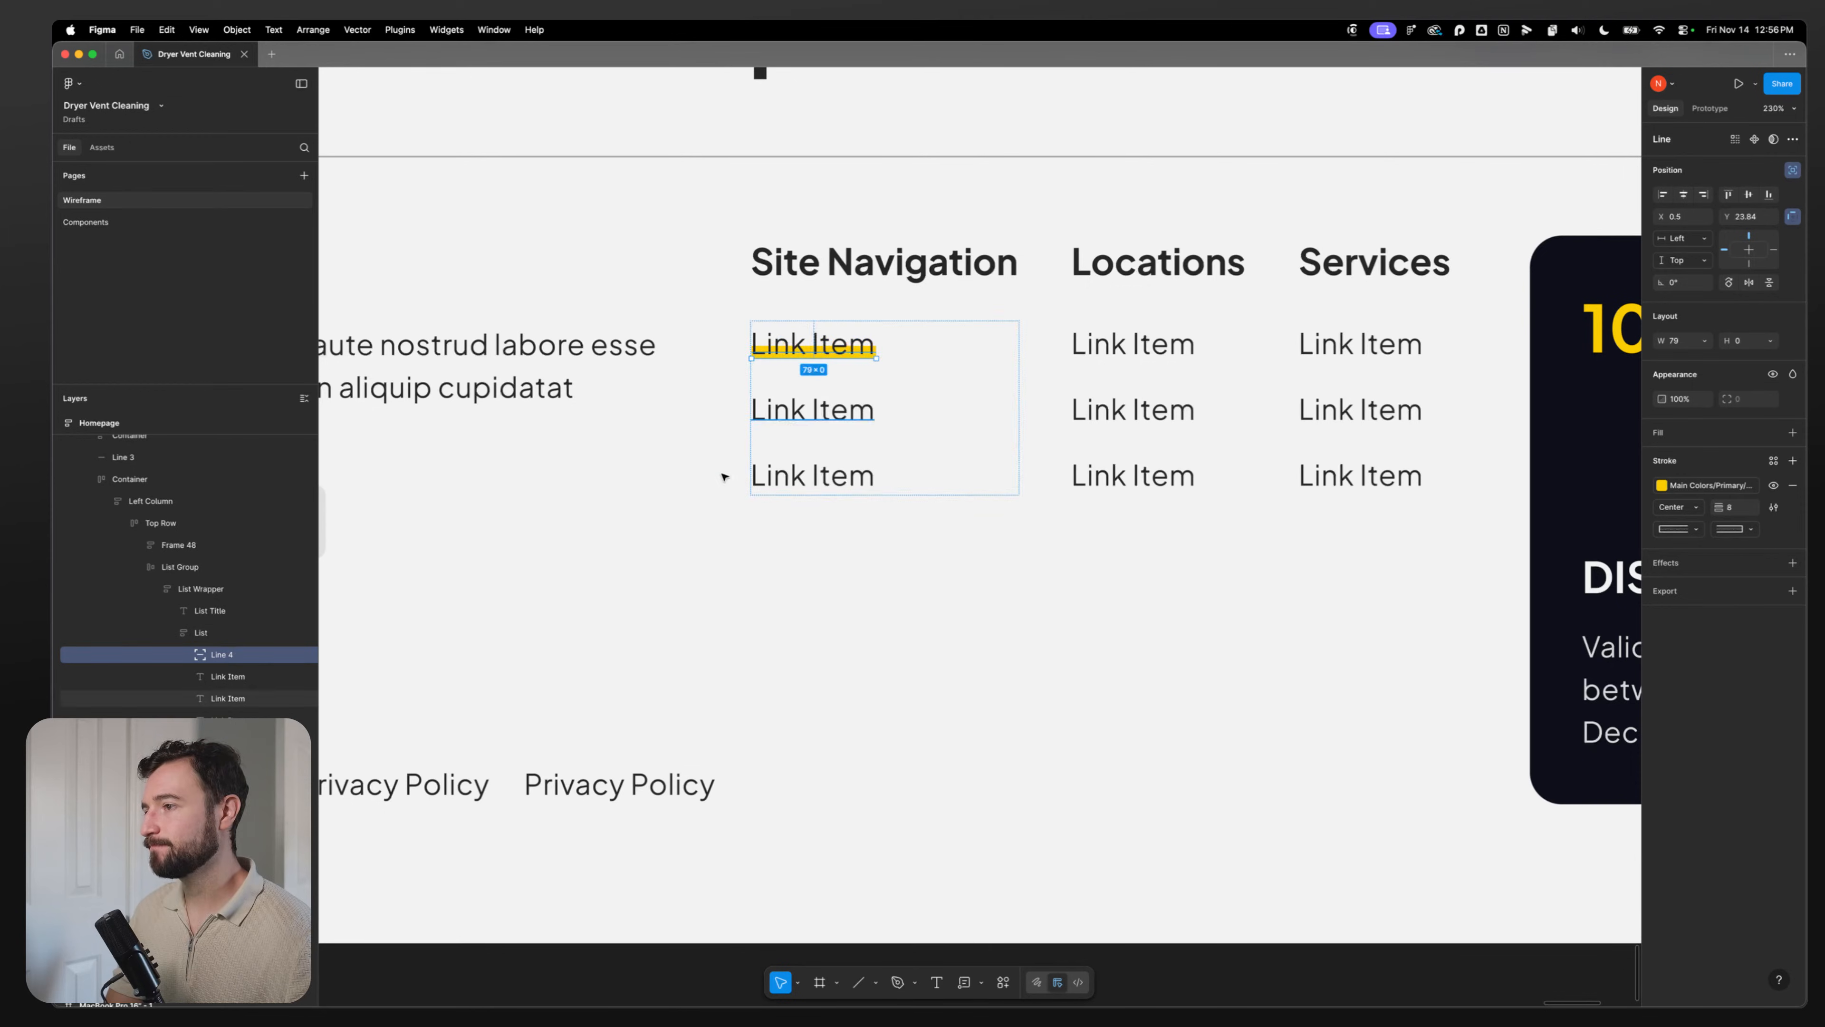
Step: Examine how the yellow underline sits behind the first Site Navigation link, up close and within the whole footer
{"action": "left_click", "coordinate": [650, 507]}
{"action": "scroll", "coordinate": [805, 631], "scroll_direction": "up", "scroll_amount": 1}
{"action": "scroll", "coordinate": [805, 626], "scroll_direction": "down", "scroll_amount": 5}
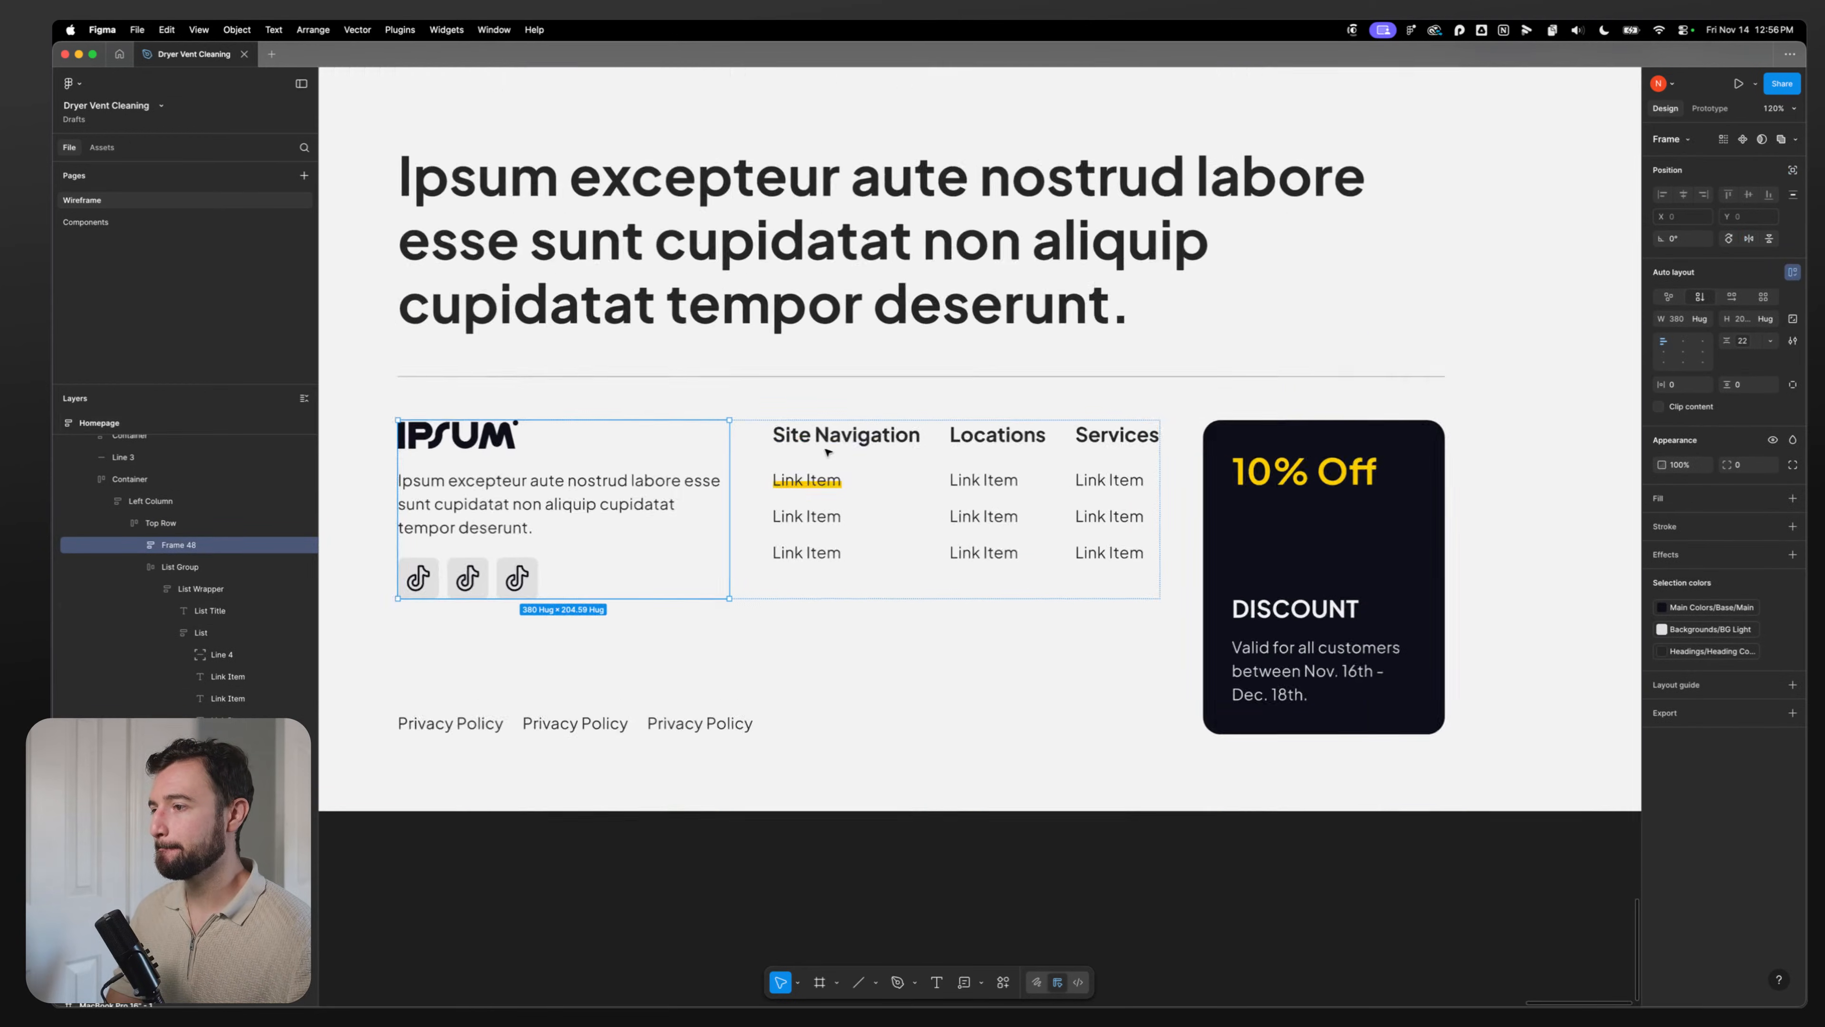
{"action": "scroll", "coordinate": [798, 442], "scroll_direction": "up", "scroll_amount": 4}
{"action": "left_click", "coordinate": [789, 525]}
{"action": "left_click", "coordinate": [791, 530]}
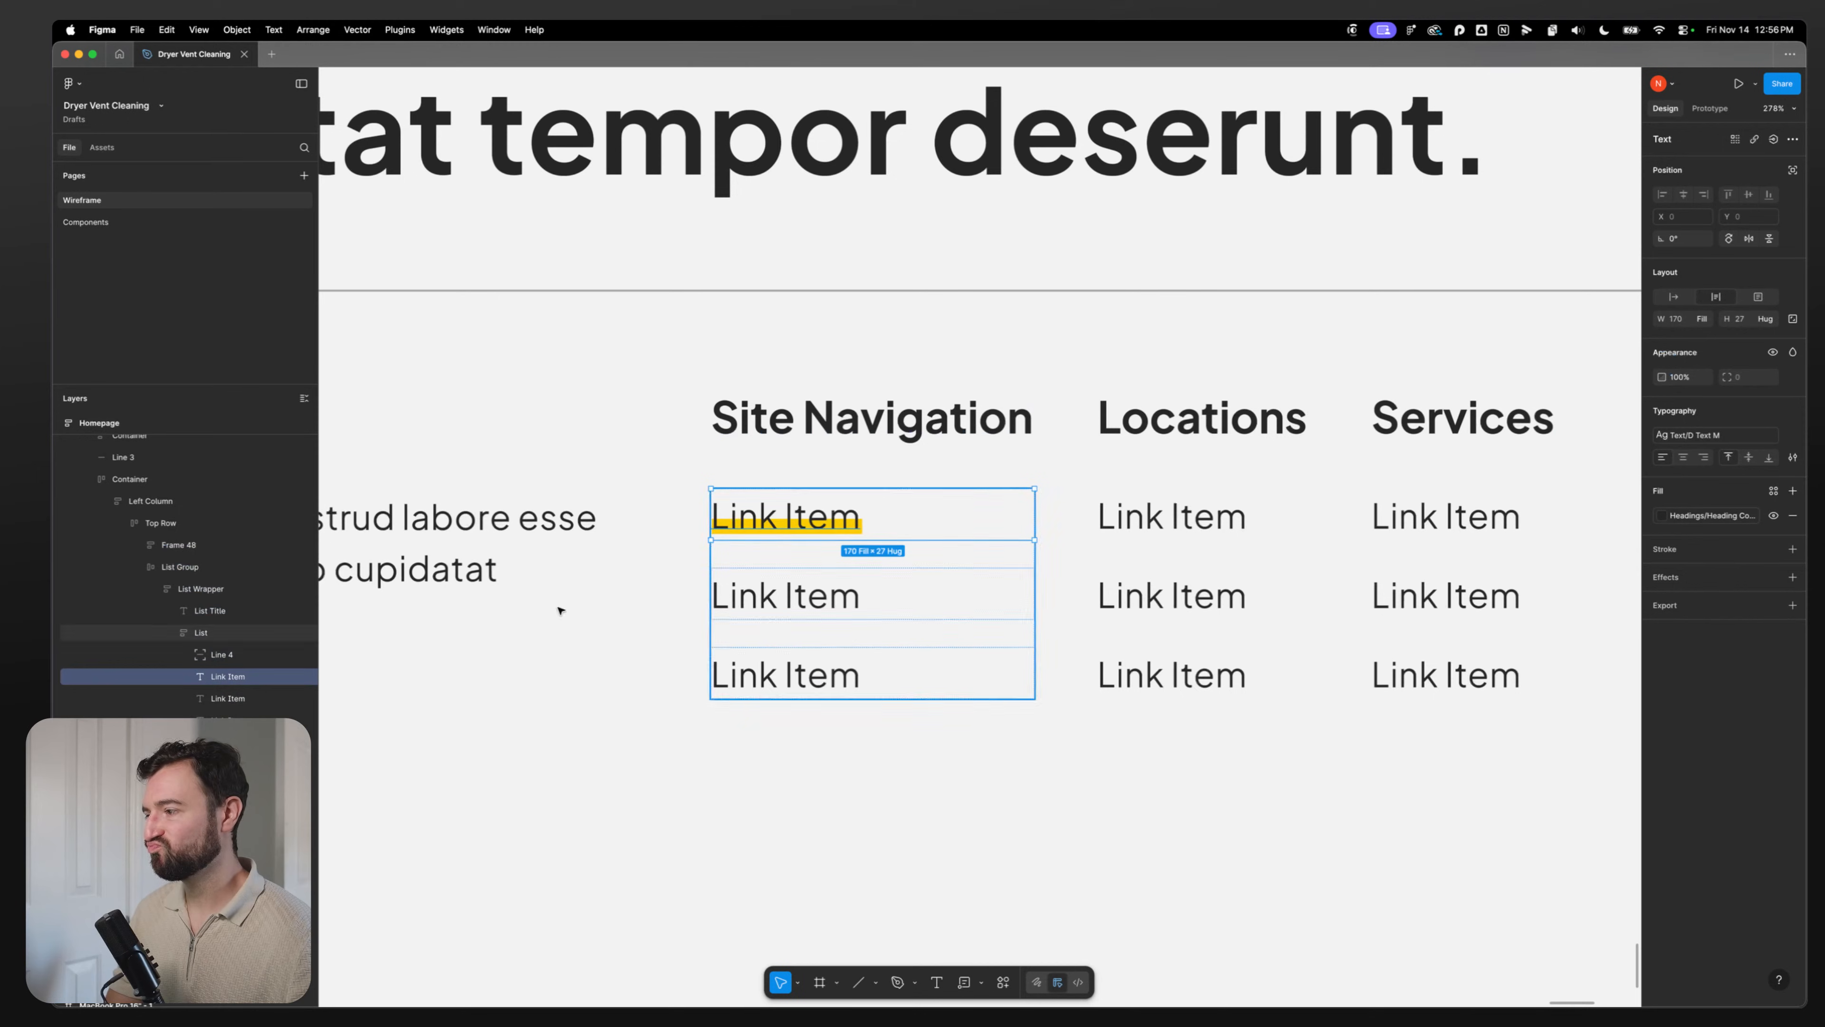
{"action": "left_click", "coordinate": [790, 525]}
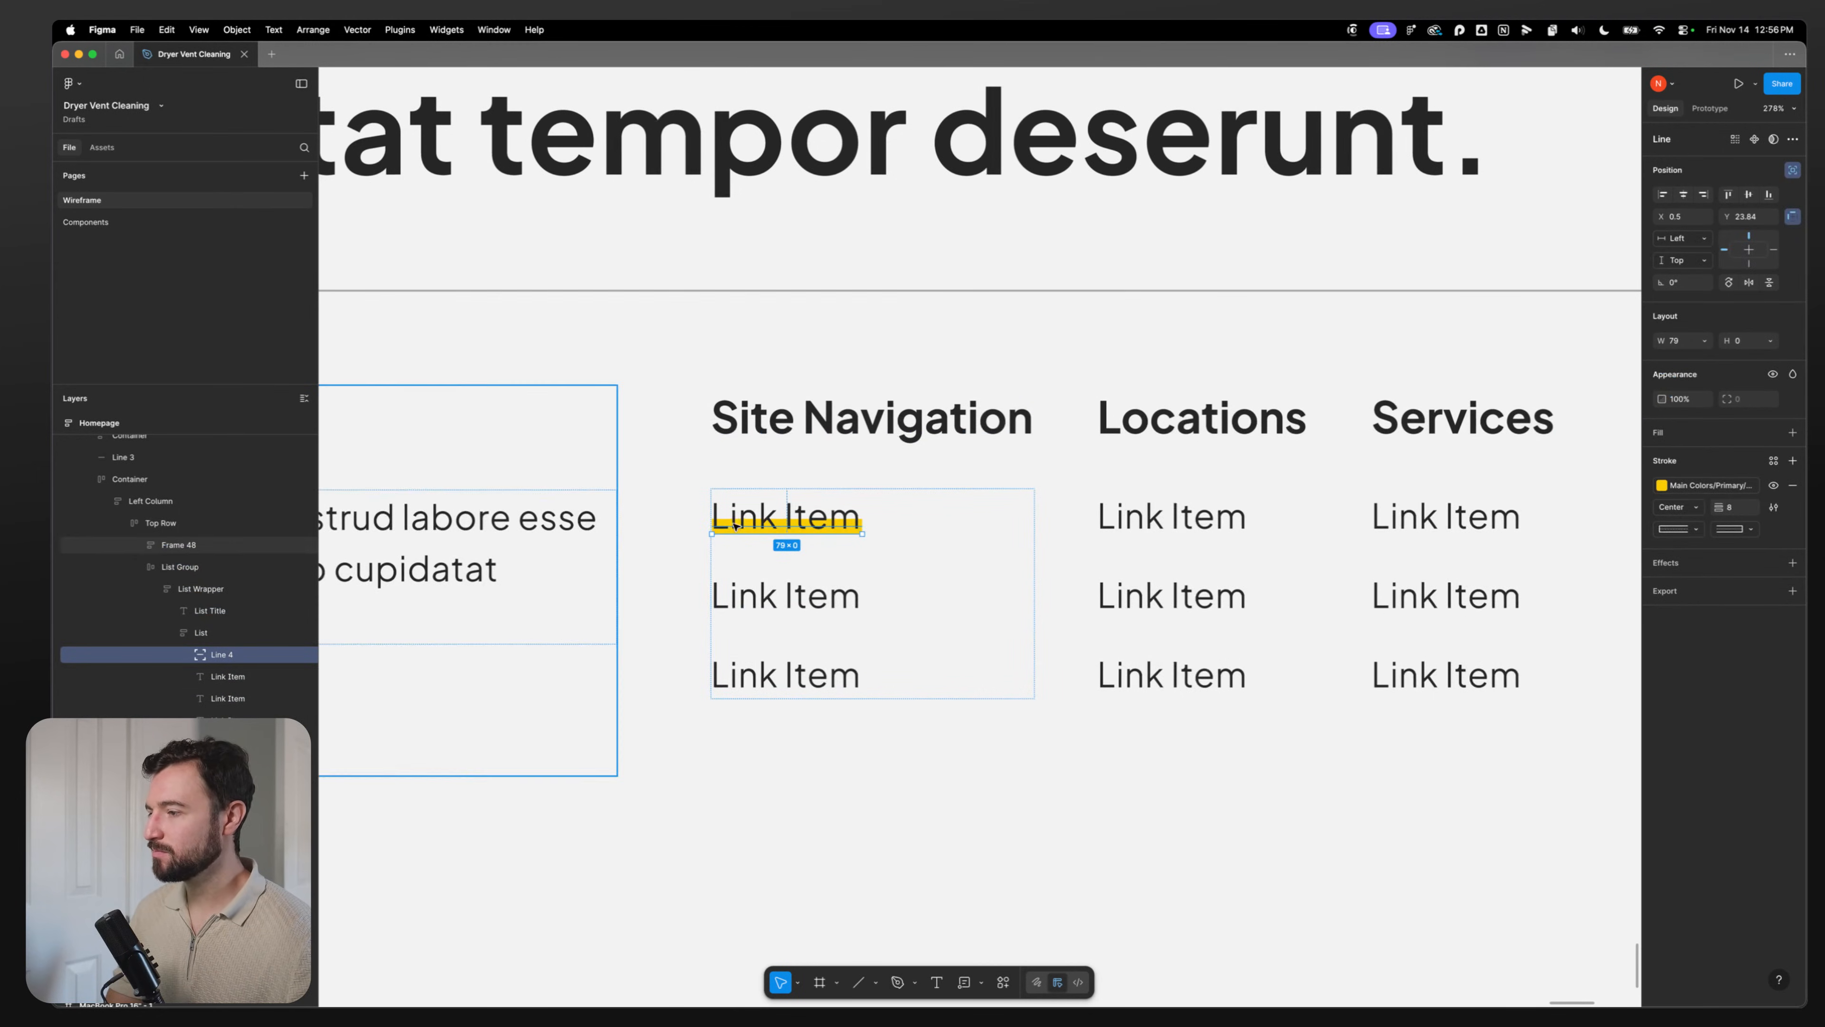
{"action": "left_click", "coordinate": [836, 754]}
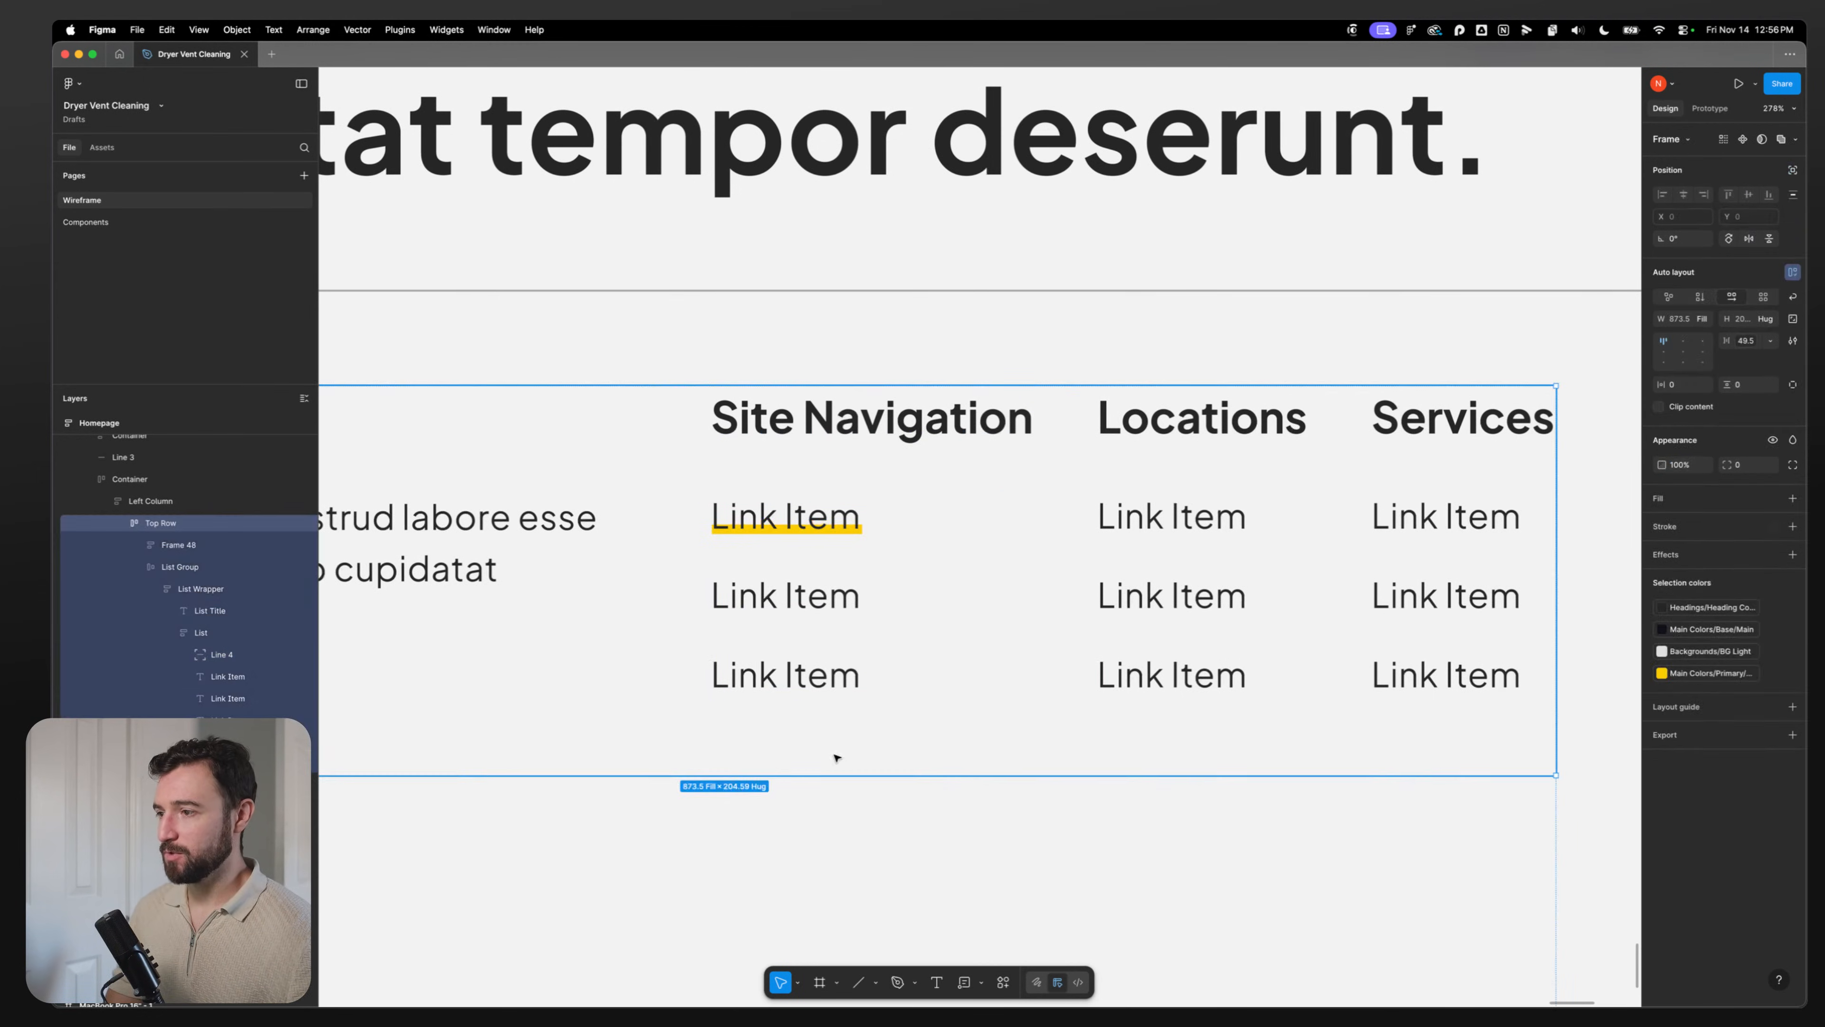
{"action": "scroll", "coordinate": [790, 762], "scroll_direction": "down", "scroll_amount": 8}
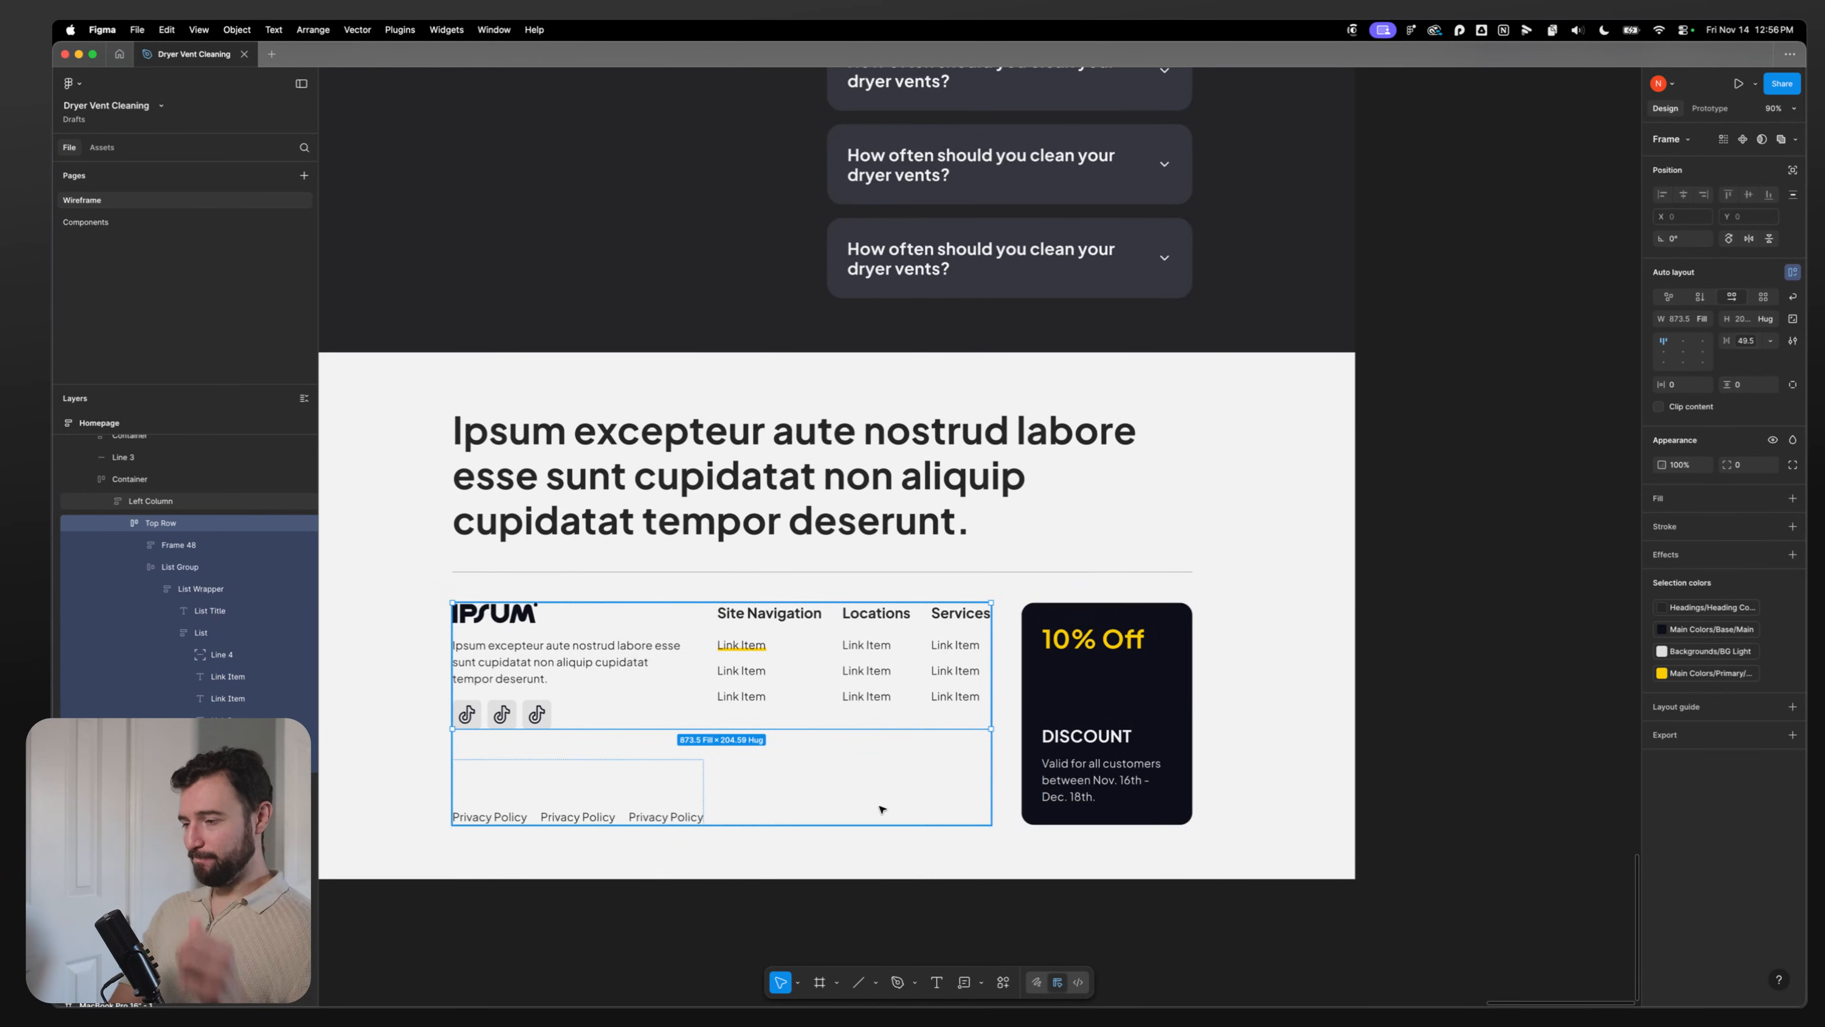
Step: Wrap the first Site Navigation link in an auto layout frame and insert the Arrow Right icon component
{"action": "left_click", "coordinate": [755, 647]}
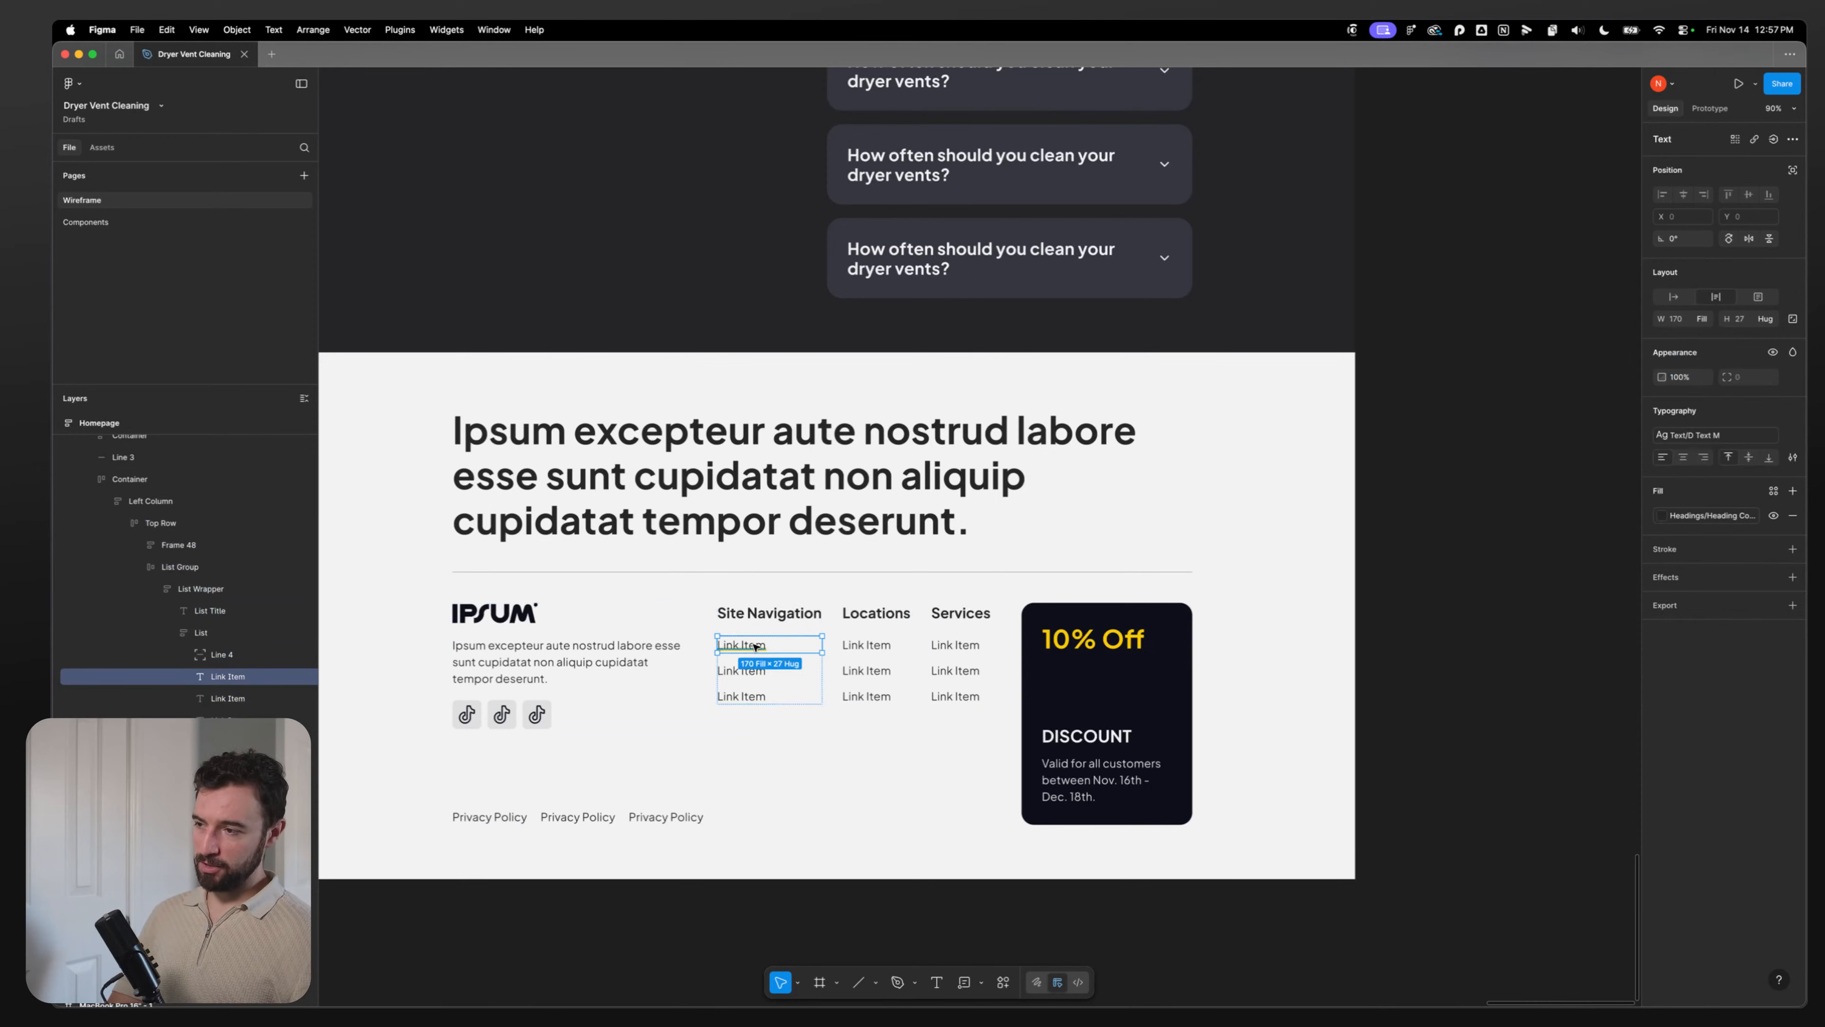
{"action": "key", "text": "shift+a"}
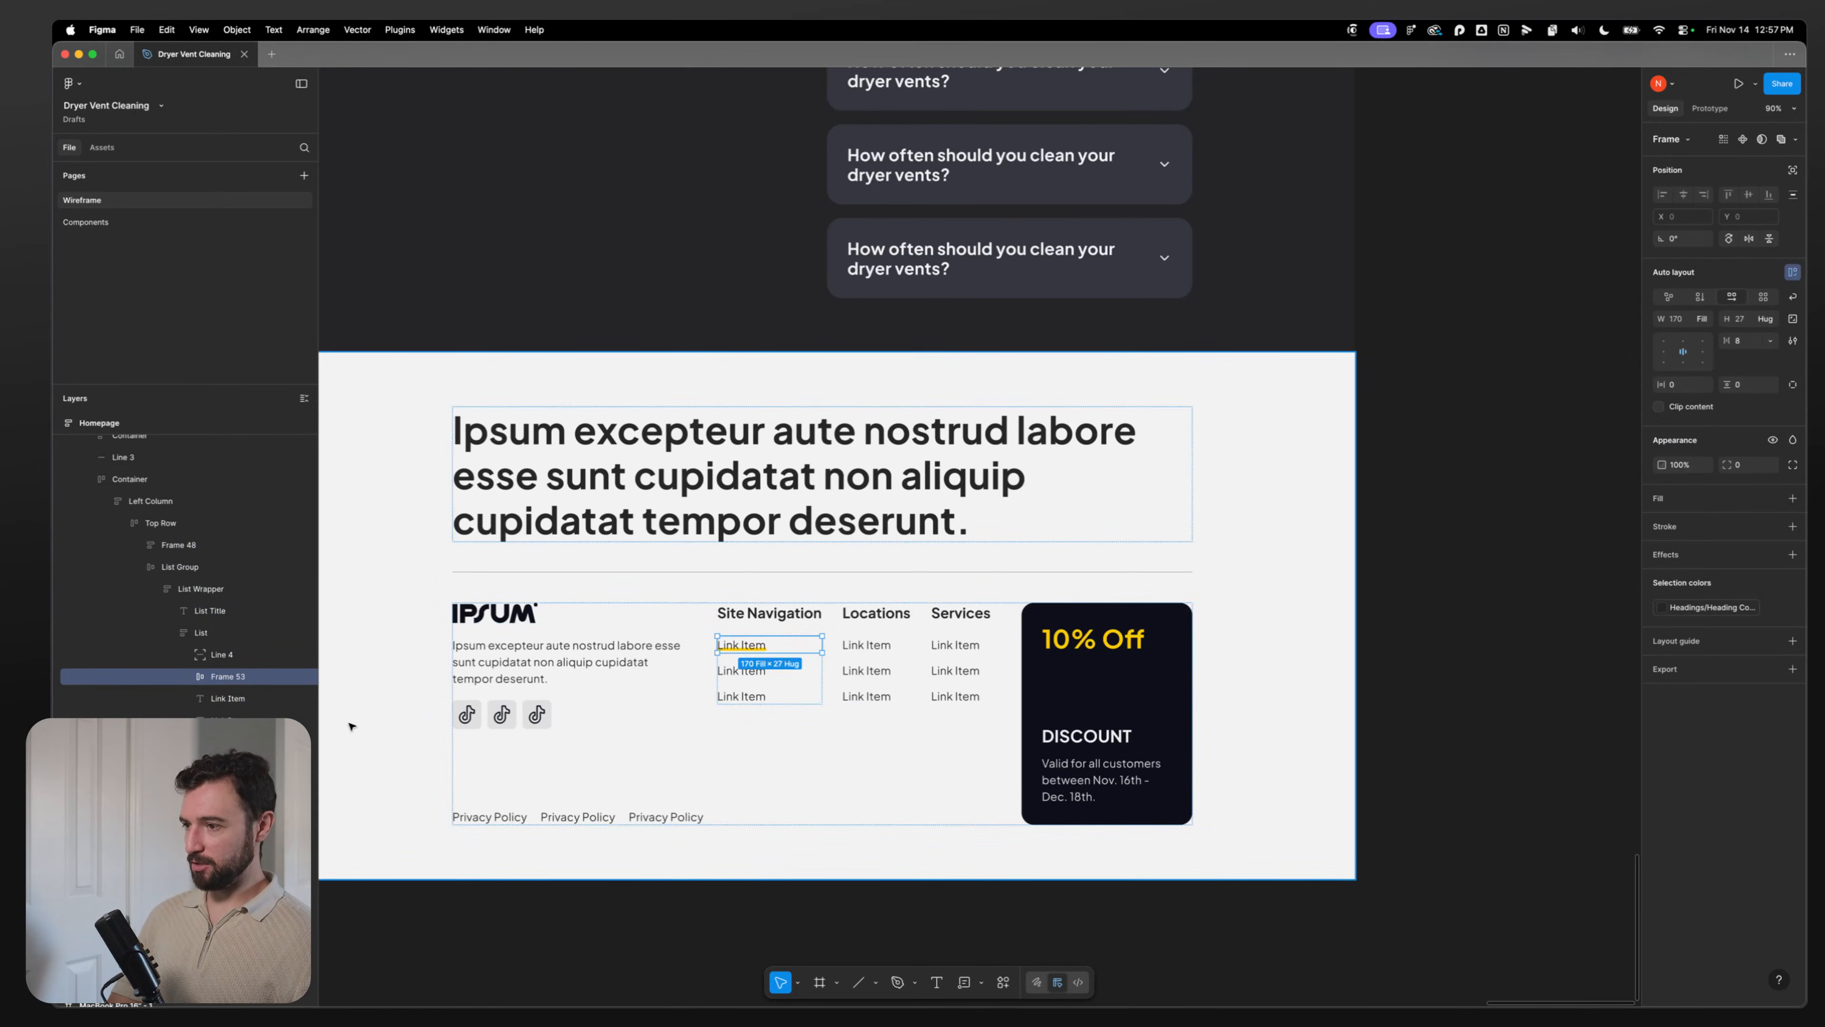
{"action": "left_click", "coordinate": [1003, 982]}
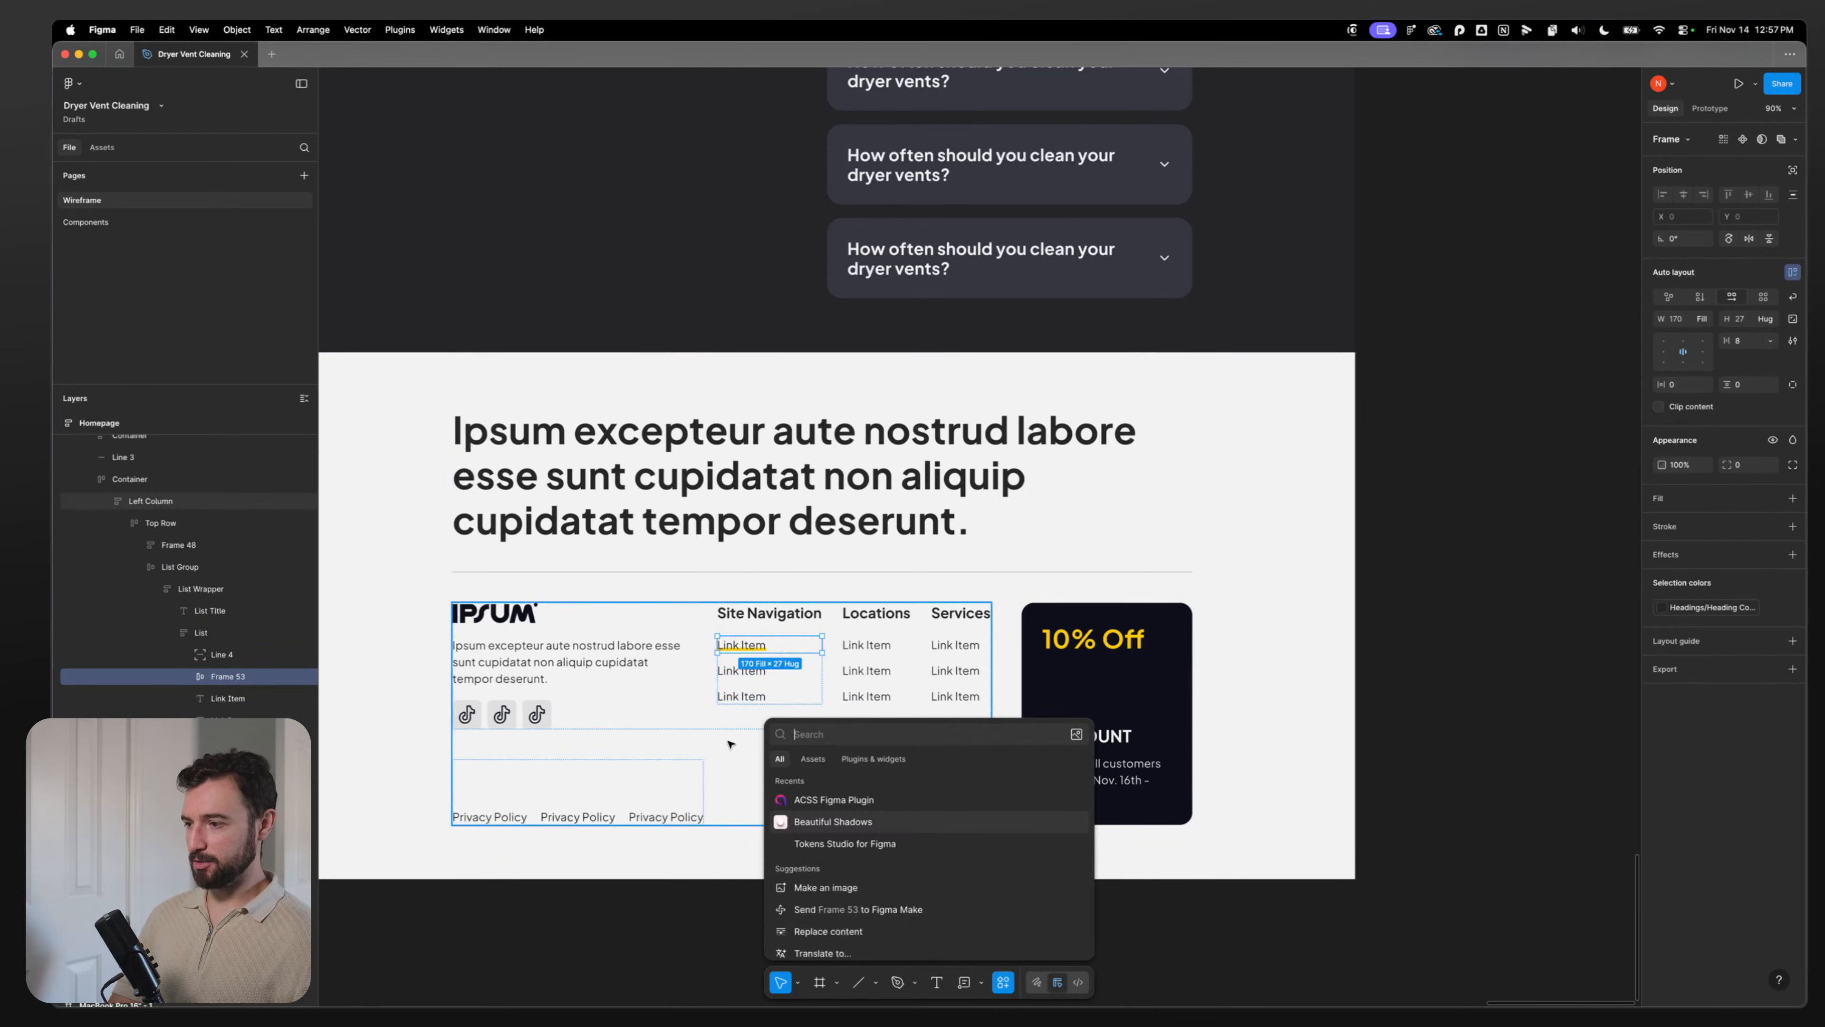
{"action": "type", "text": "icon"}
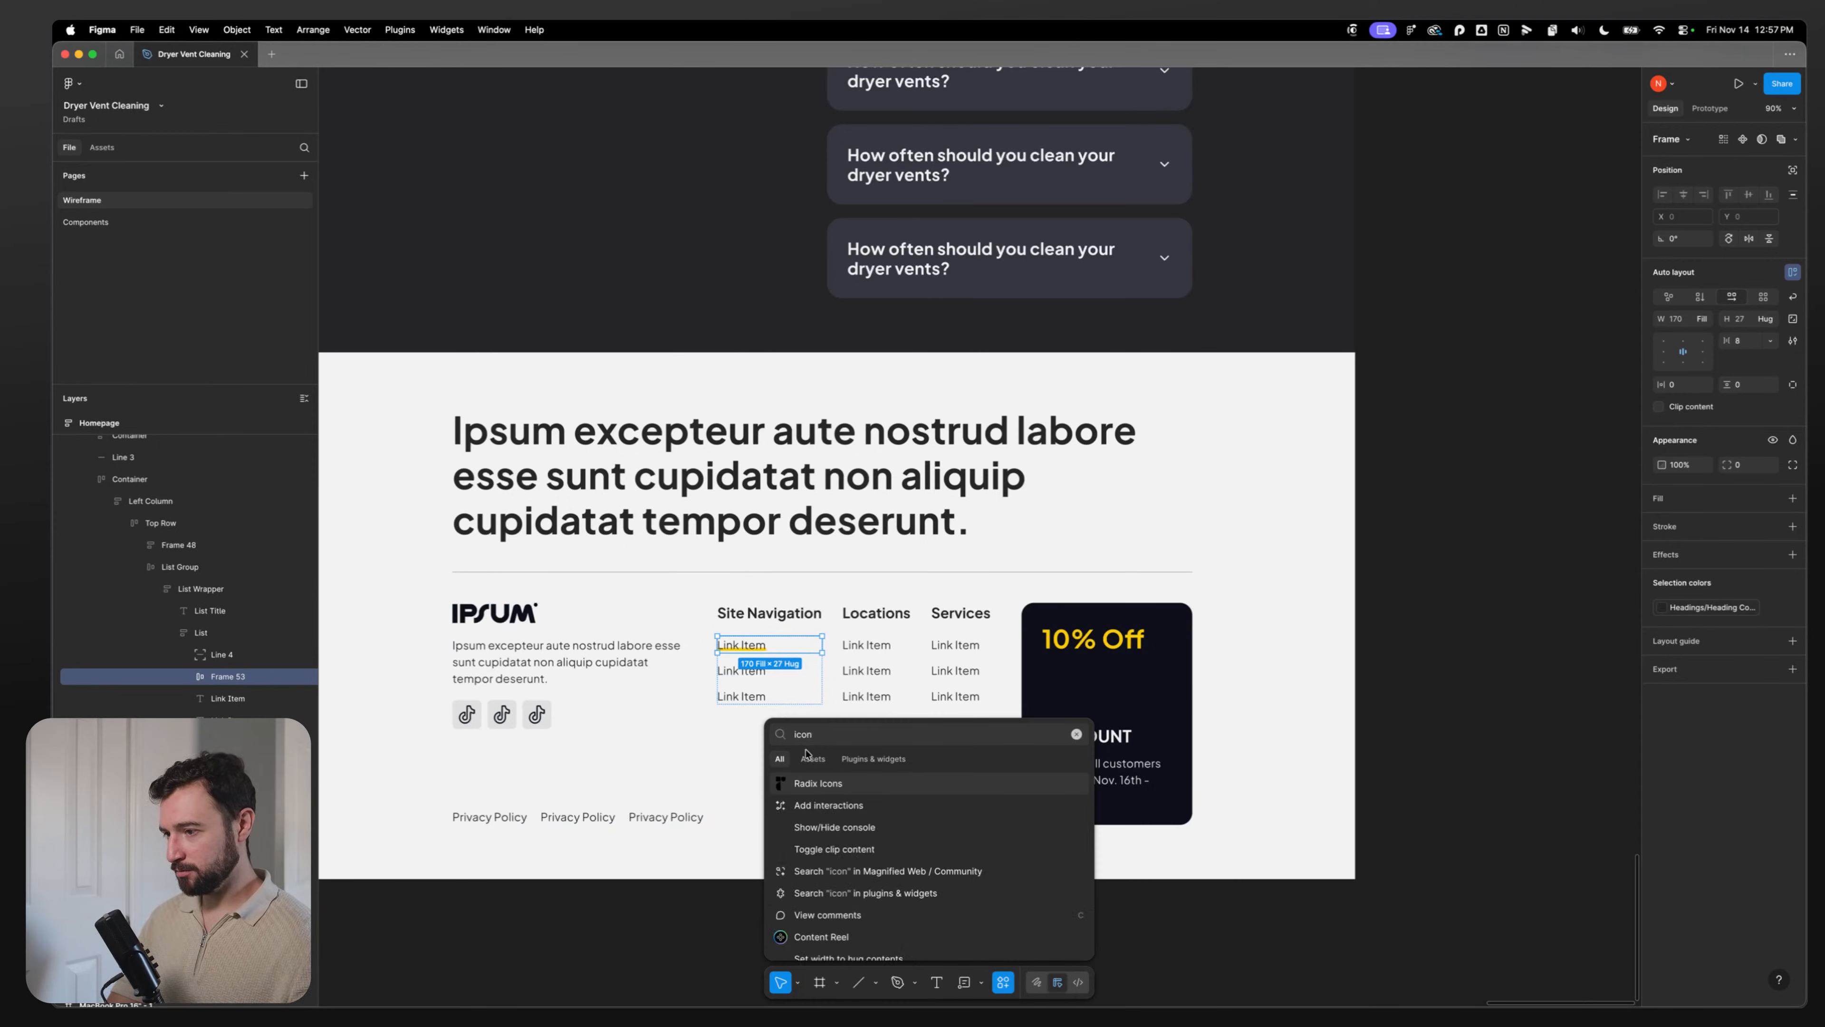
{"action": "left_click", "coordinate": [813, 758]}
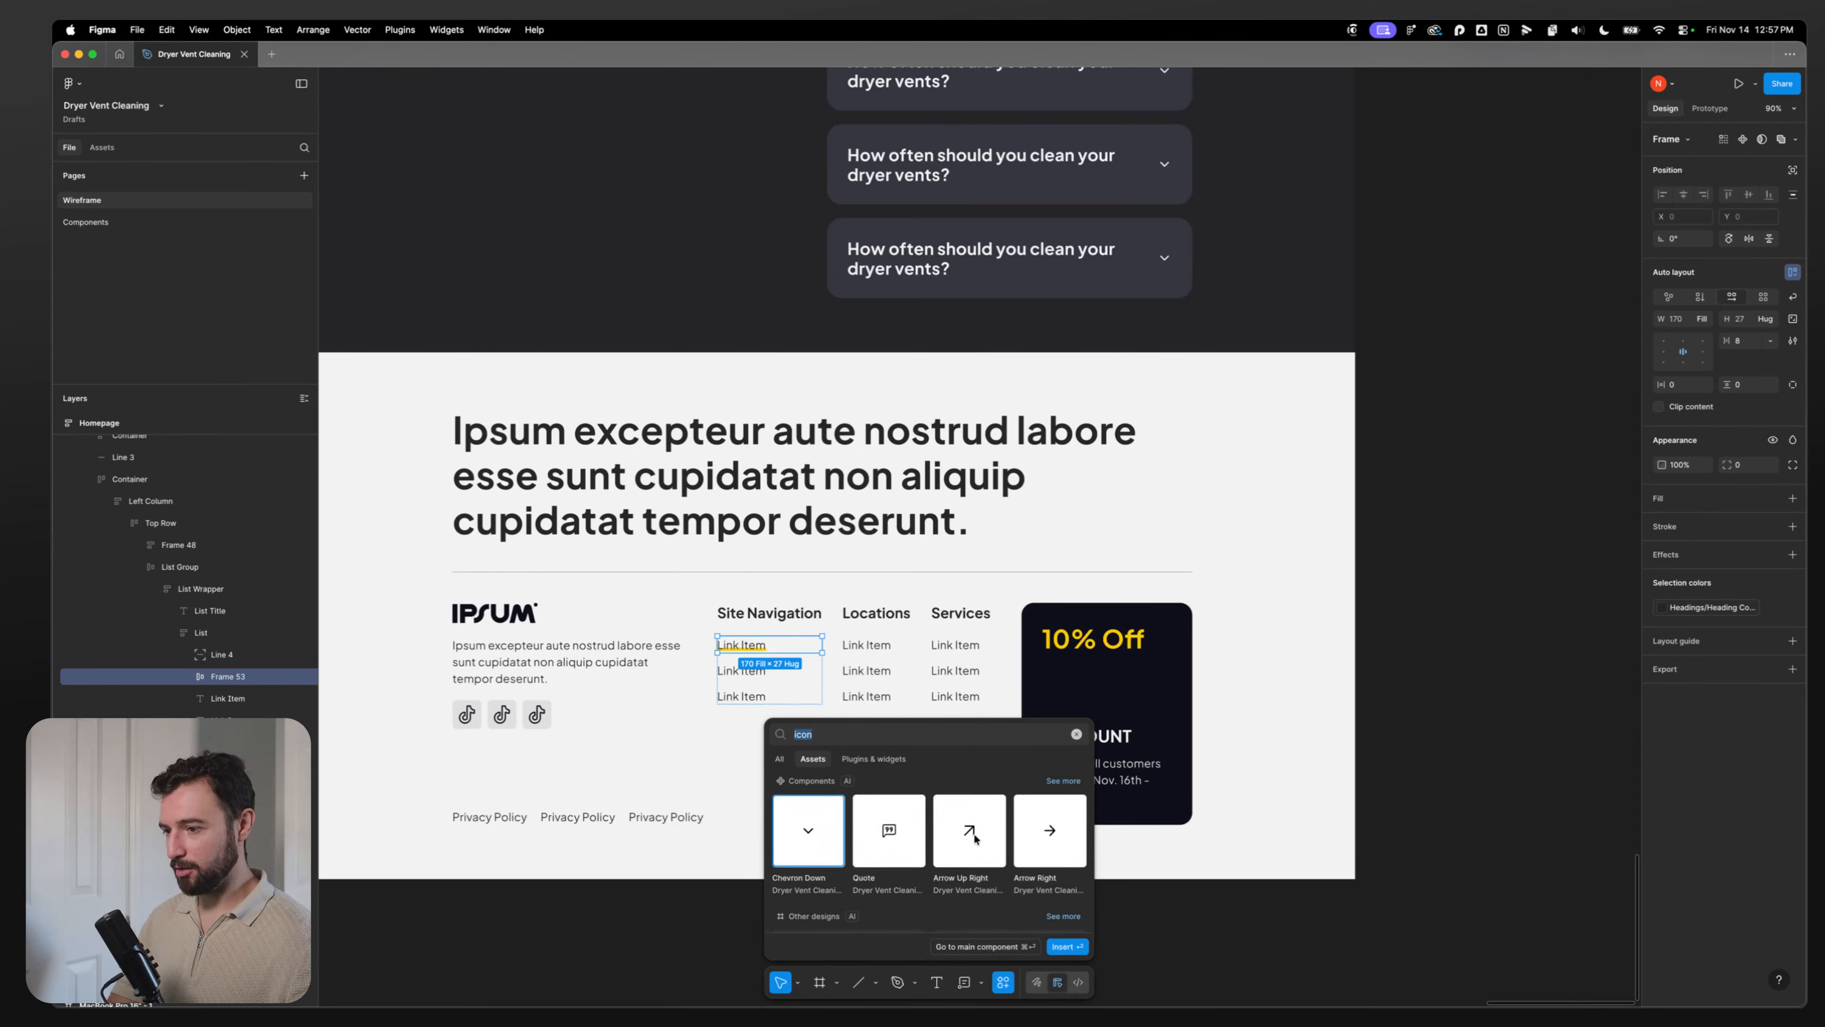
{"action": "left_click", "coordinate": [1068, 946]}
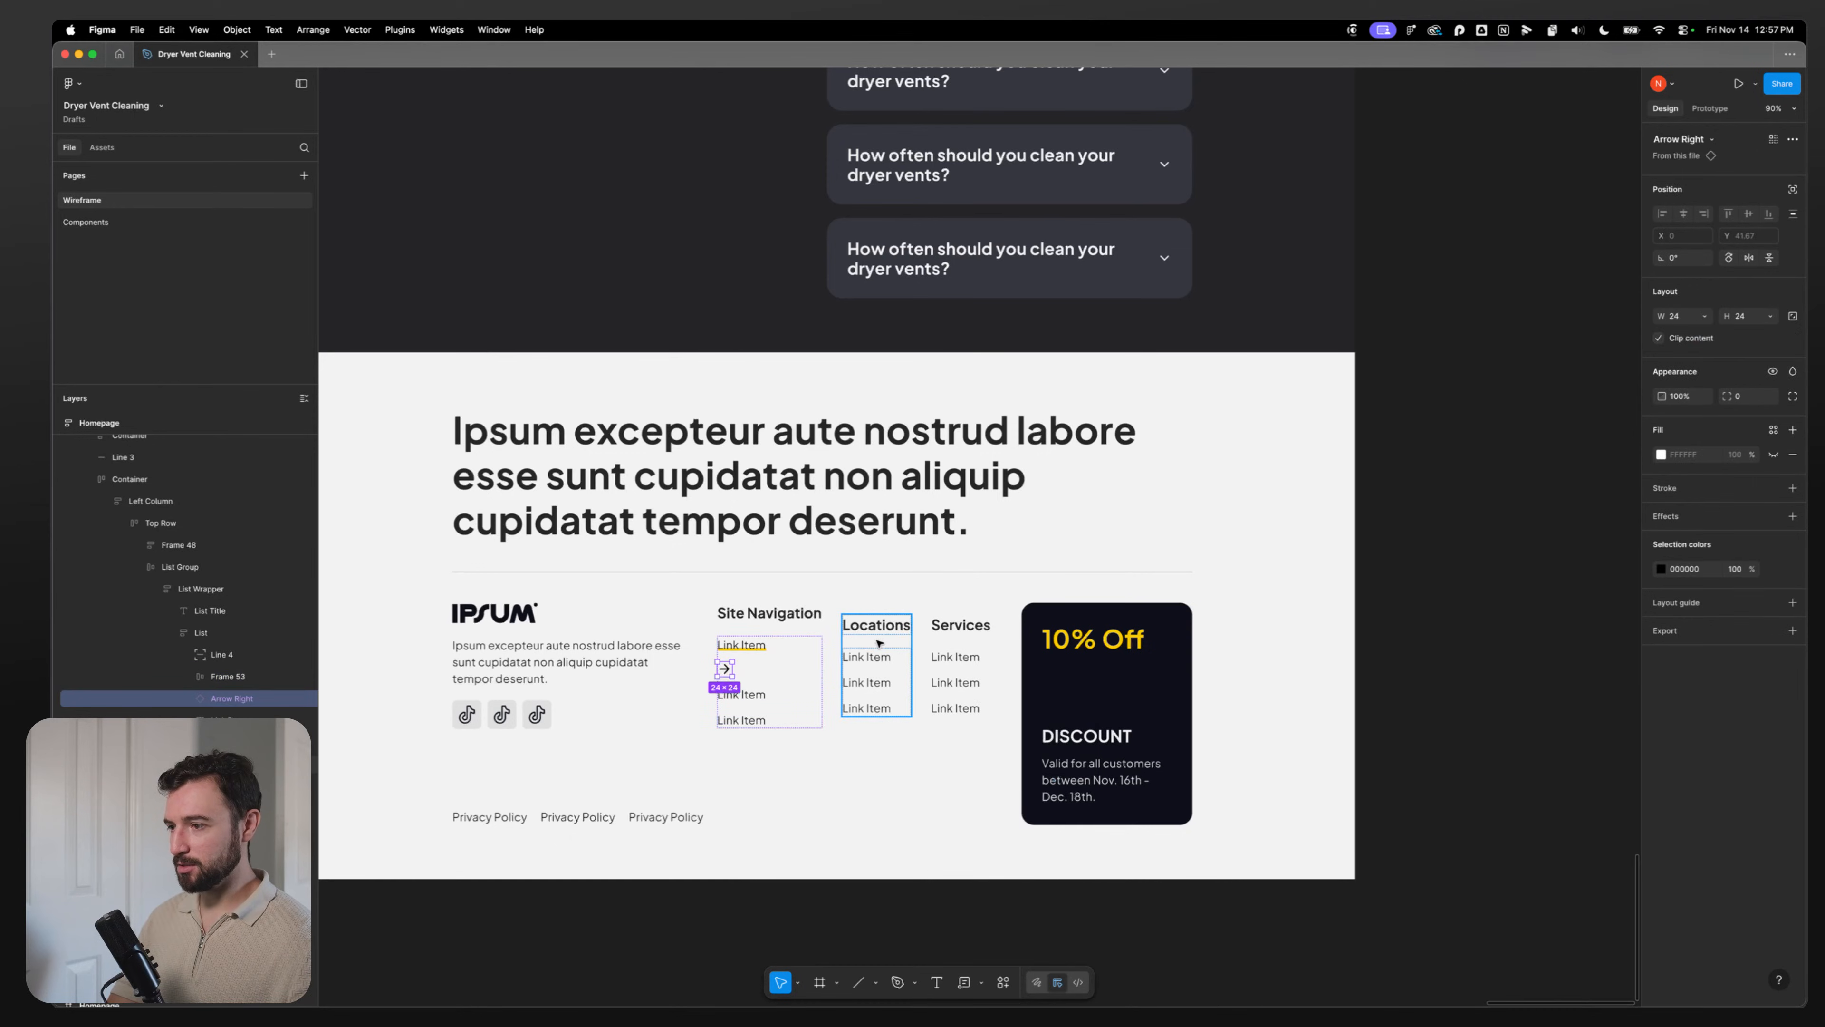
Step: Move the Arrow Right icon into the first link's auto layout frame and place it after the text
{"action": "left_click", "coordinate": [189, 678]}
{"action": "left_click_drag", "start_coordinate": [229, 720], "coordinate": [231, 687]}
{"action": "left_click", "coordinate": [231, 677]}
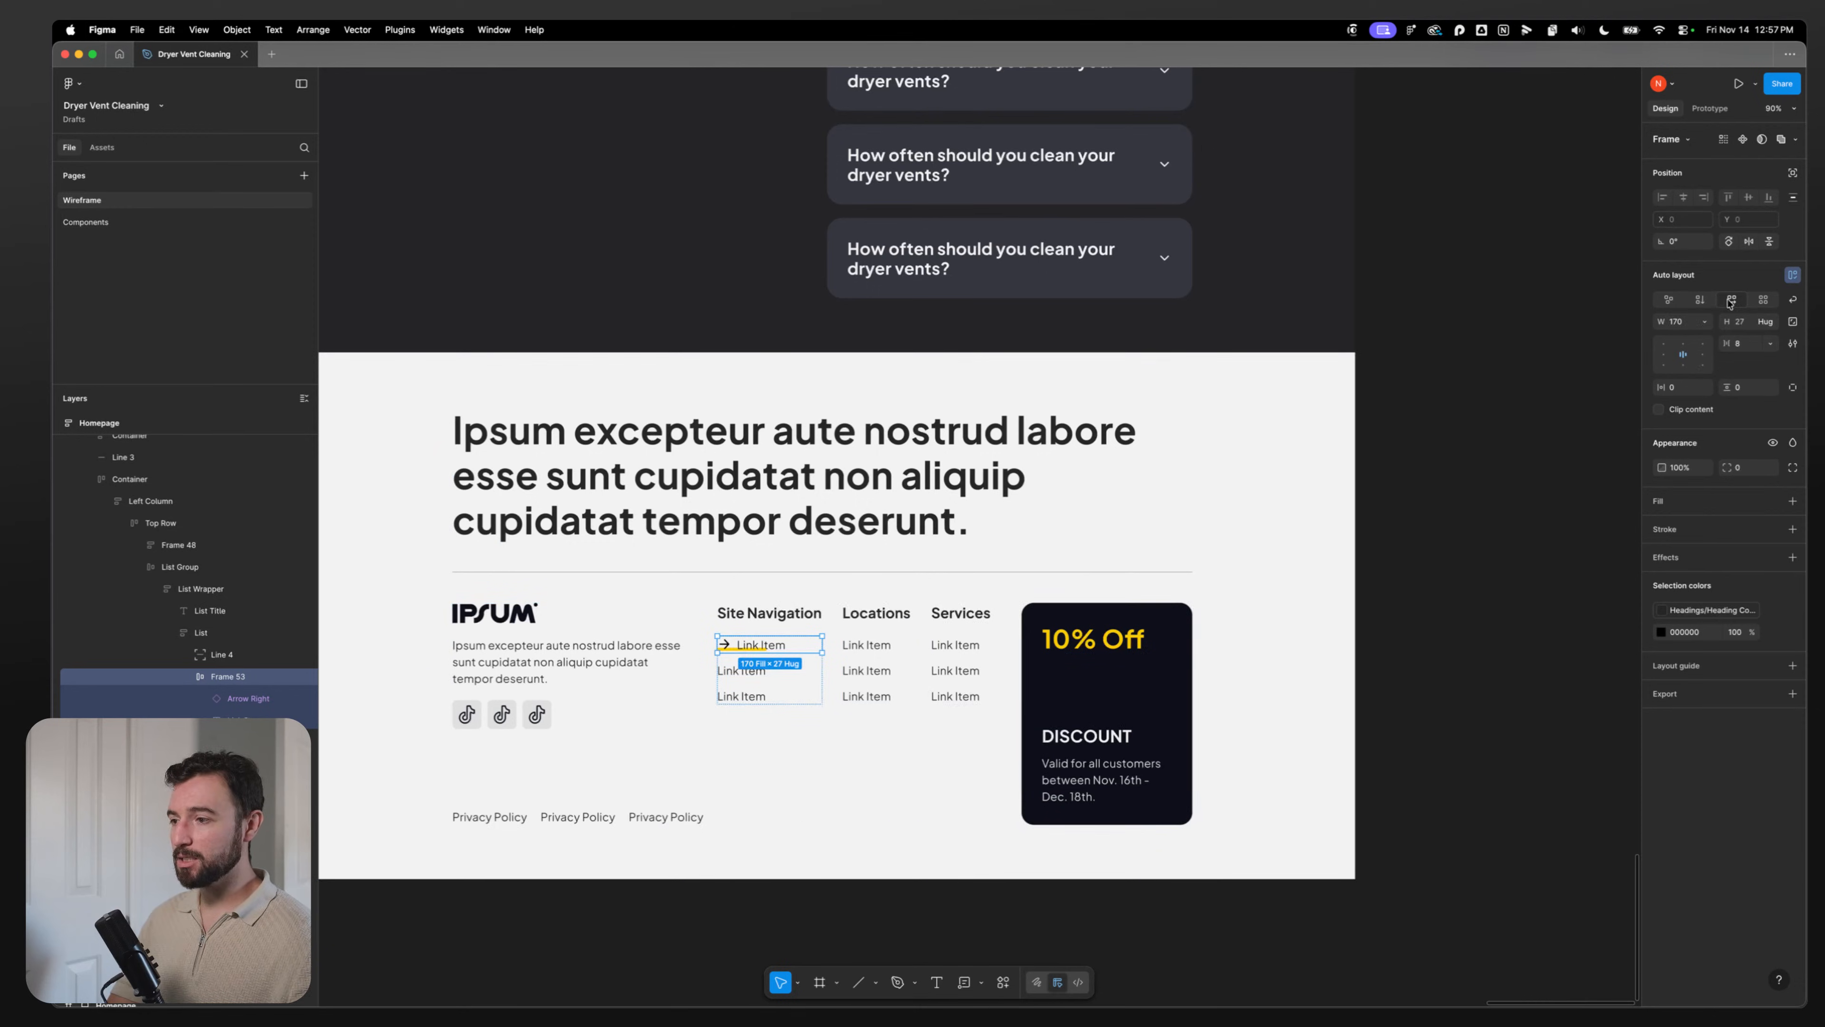
{"action": "left_click_drag", "start_coordinate": [723, 644], "coordinate": [799, 650]}
Step: Scale the arrow icon beside the first link to a width of 18*1.25
{"action": "scroll", "coordinate": [797, 669], "scroll_direction": "up", "scroll_amount": 5}
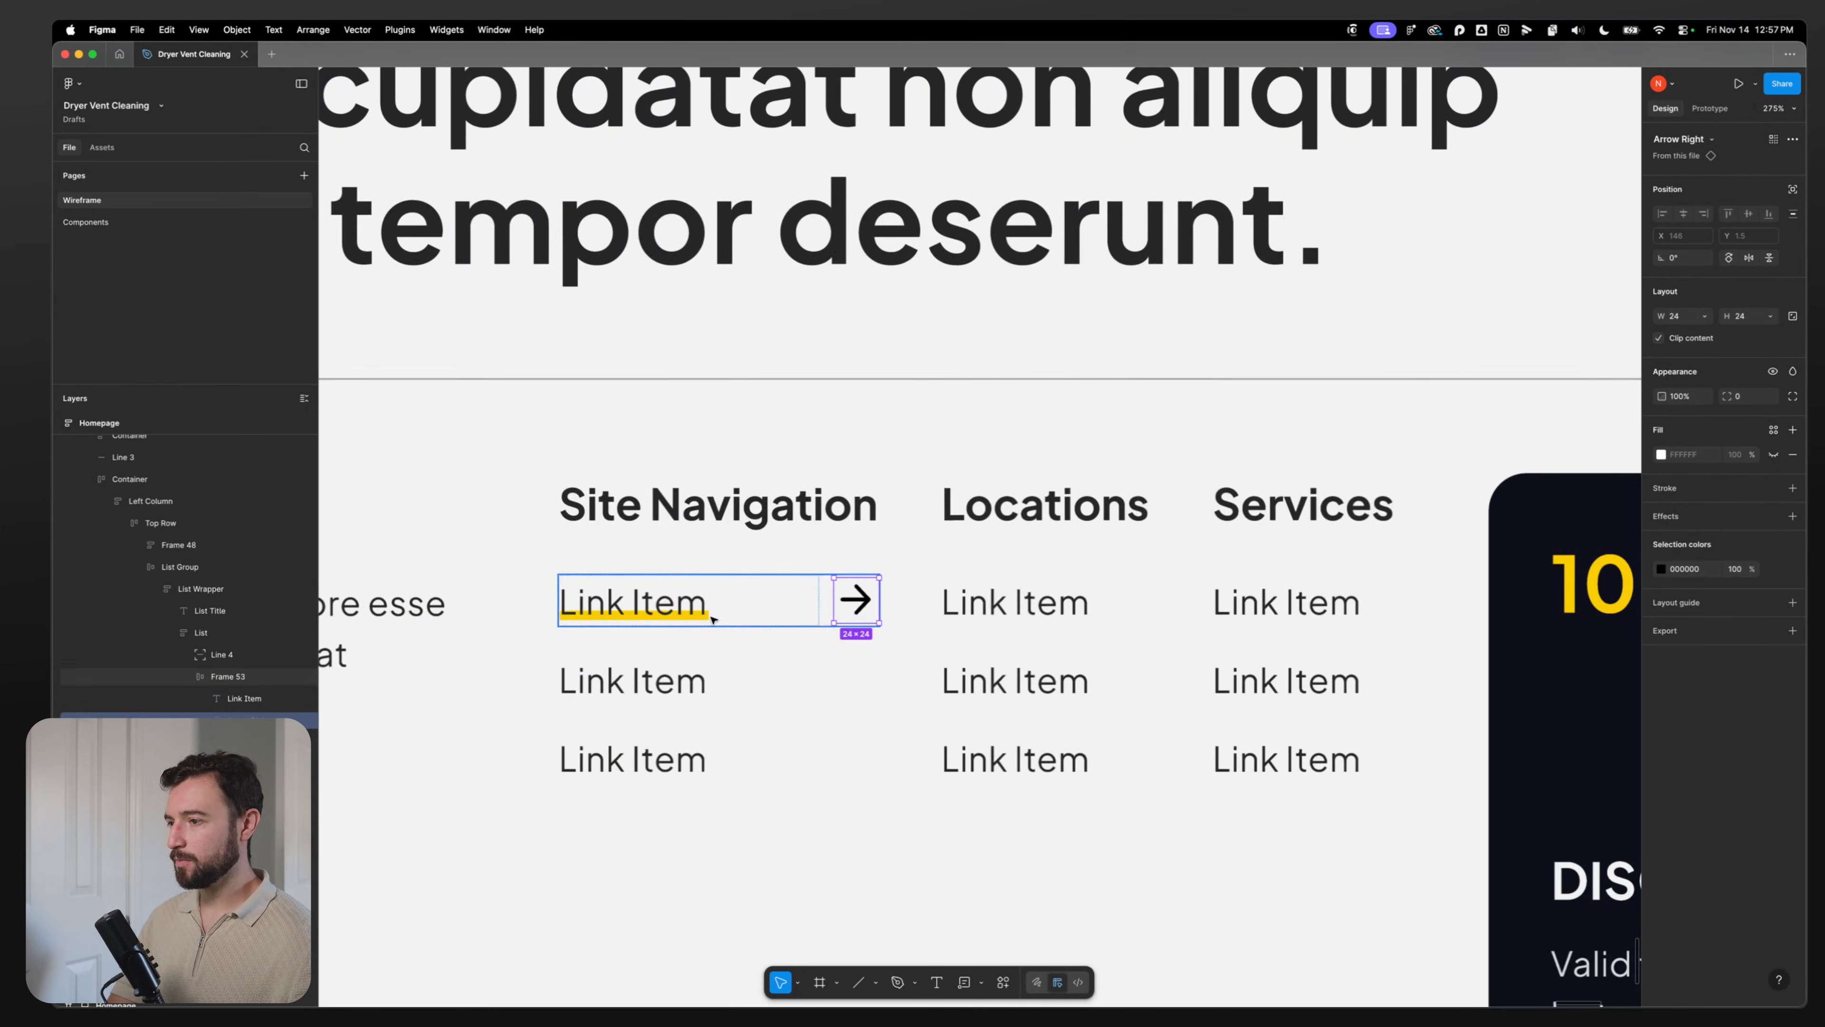
{"action": "double_click", "coordinate": [659, 604]}
{"action": "key", "text": "Escape"}
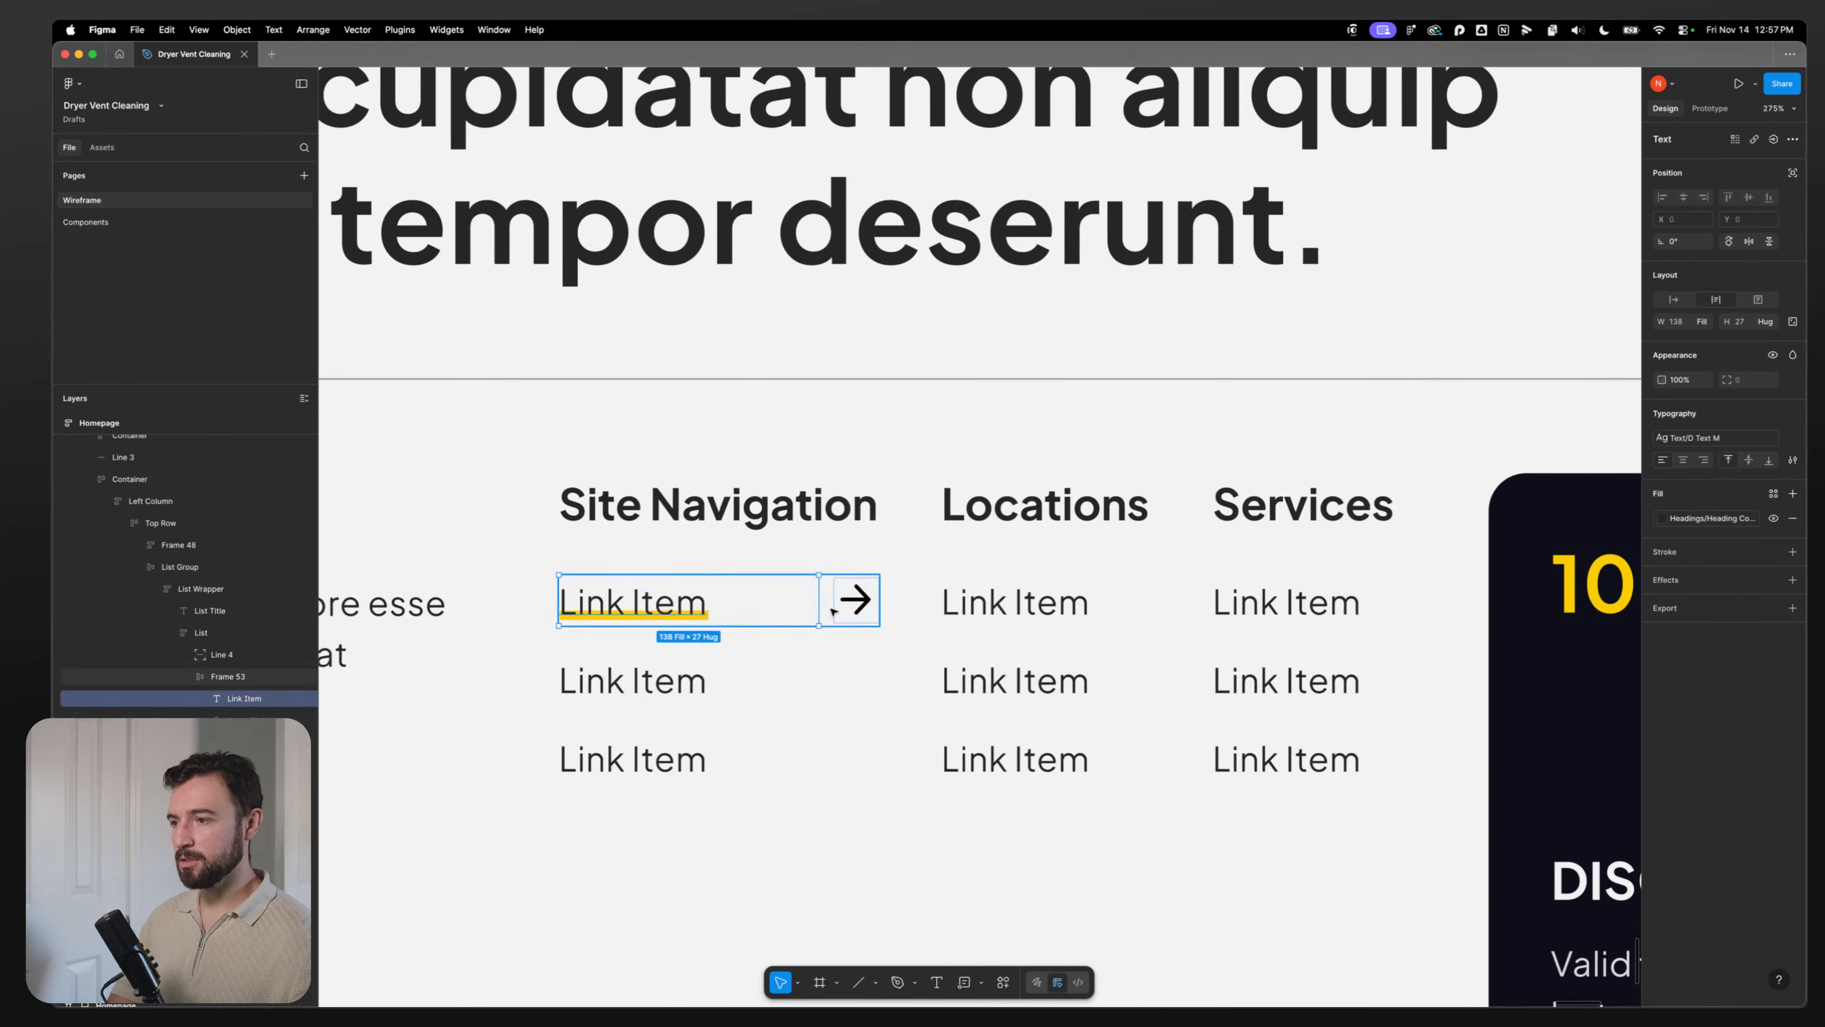
{"action": "left_click", "coordinate": [852, 603]}
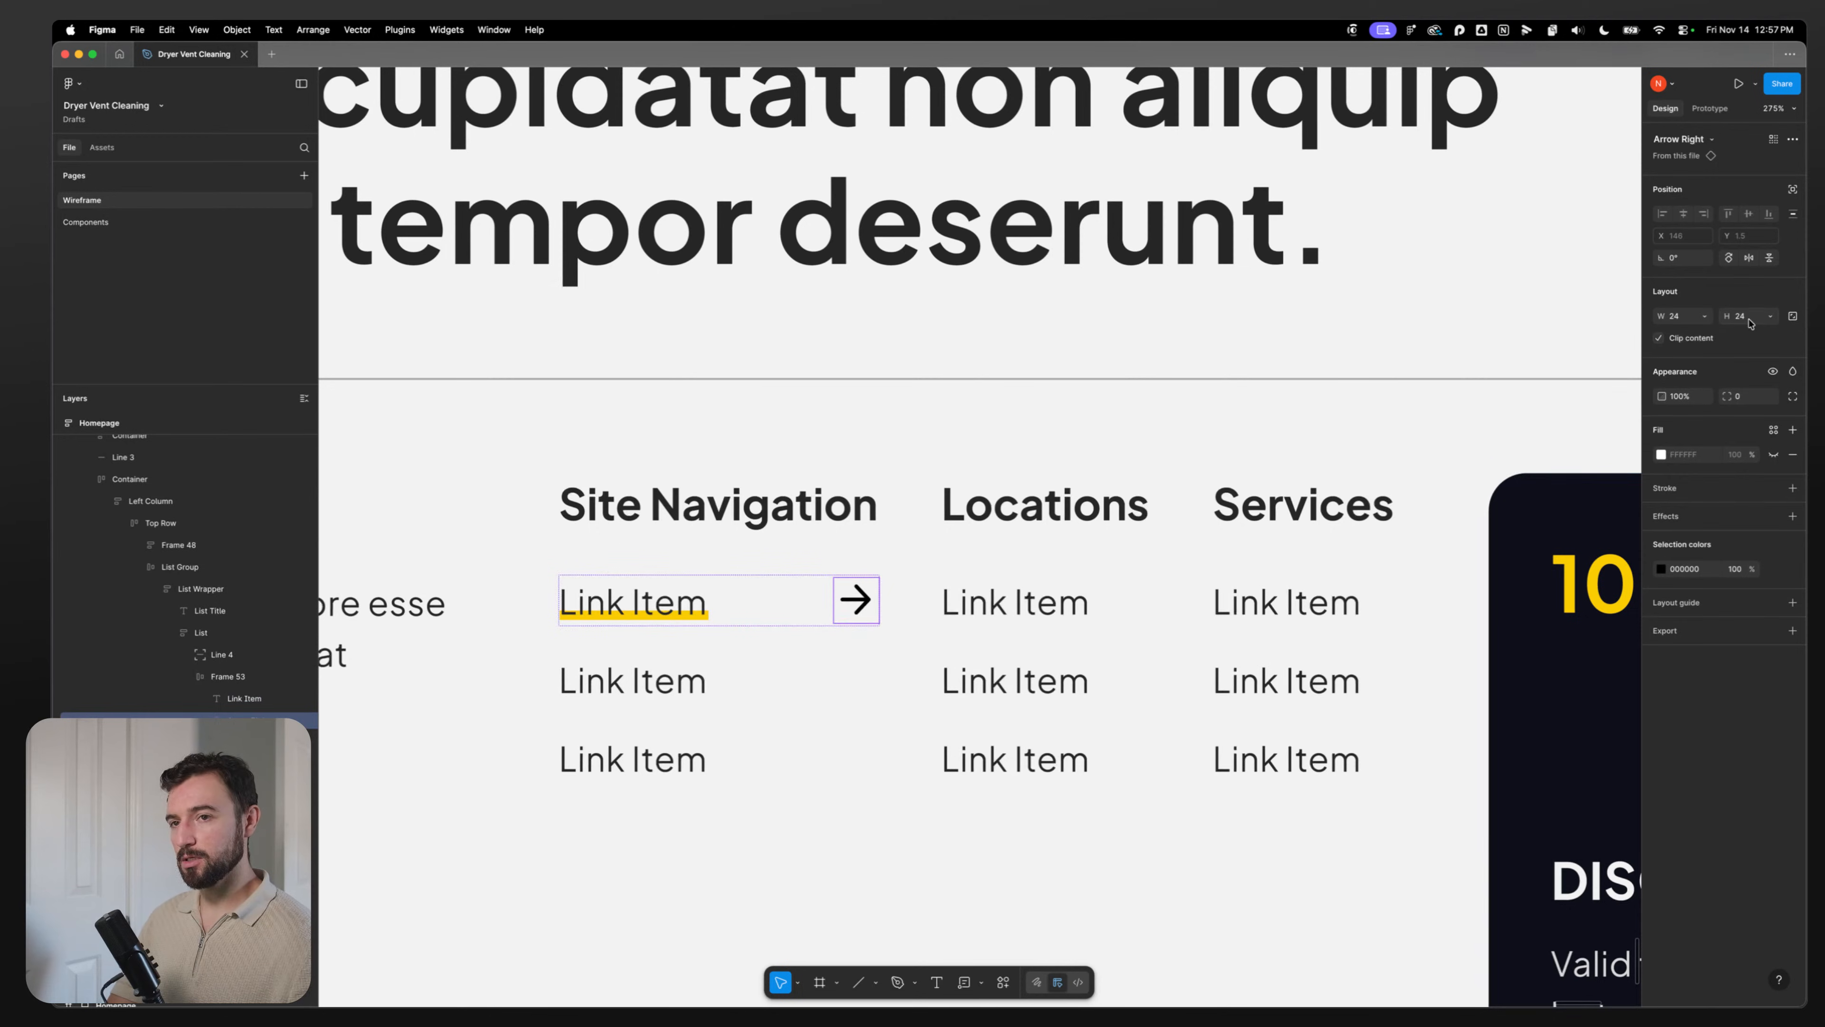
{"action": "key", "text": "k"}
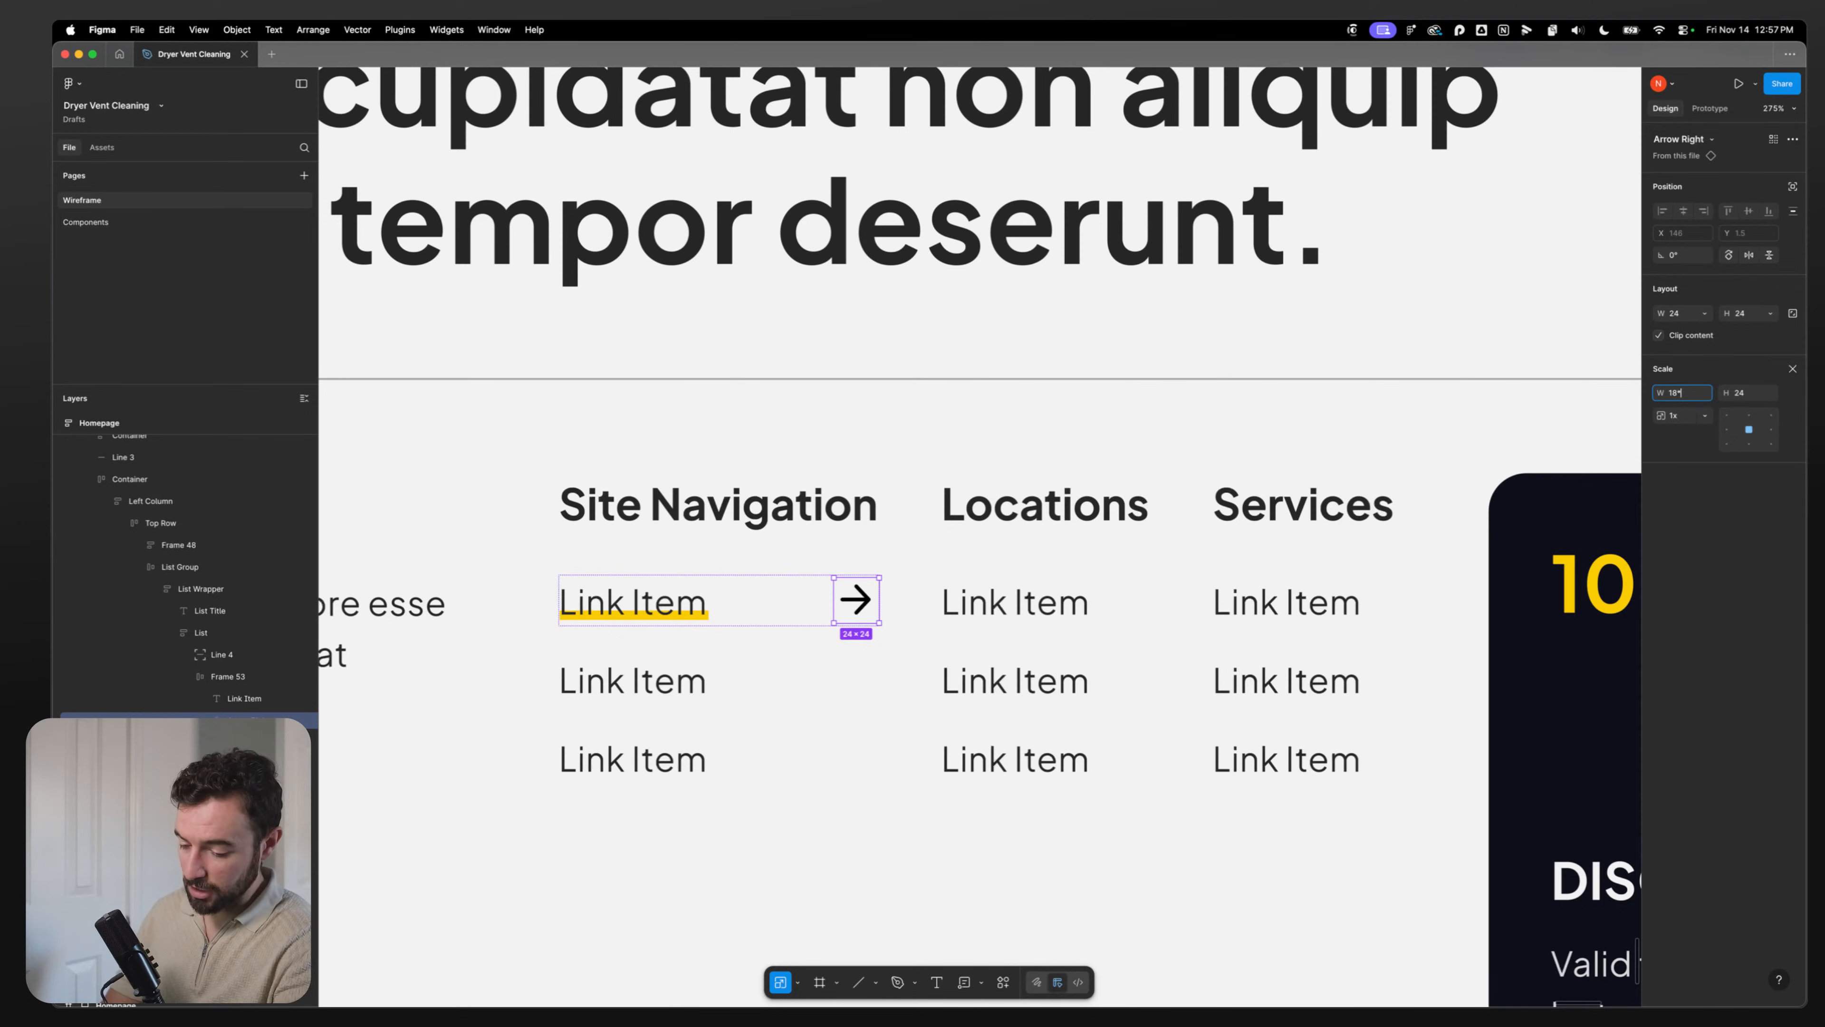
{"action": "type", "text": "18*1.25"}
{"action": "key", "text": "Return"}
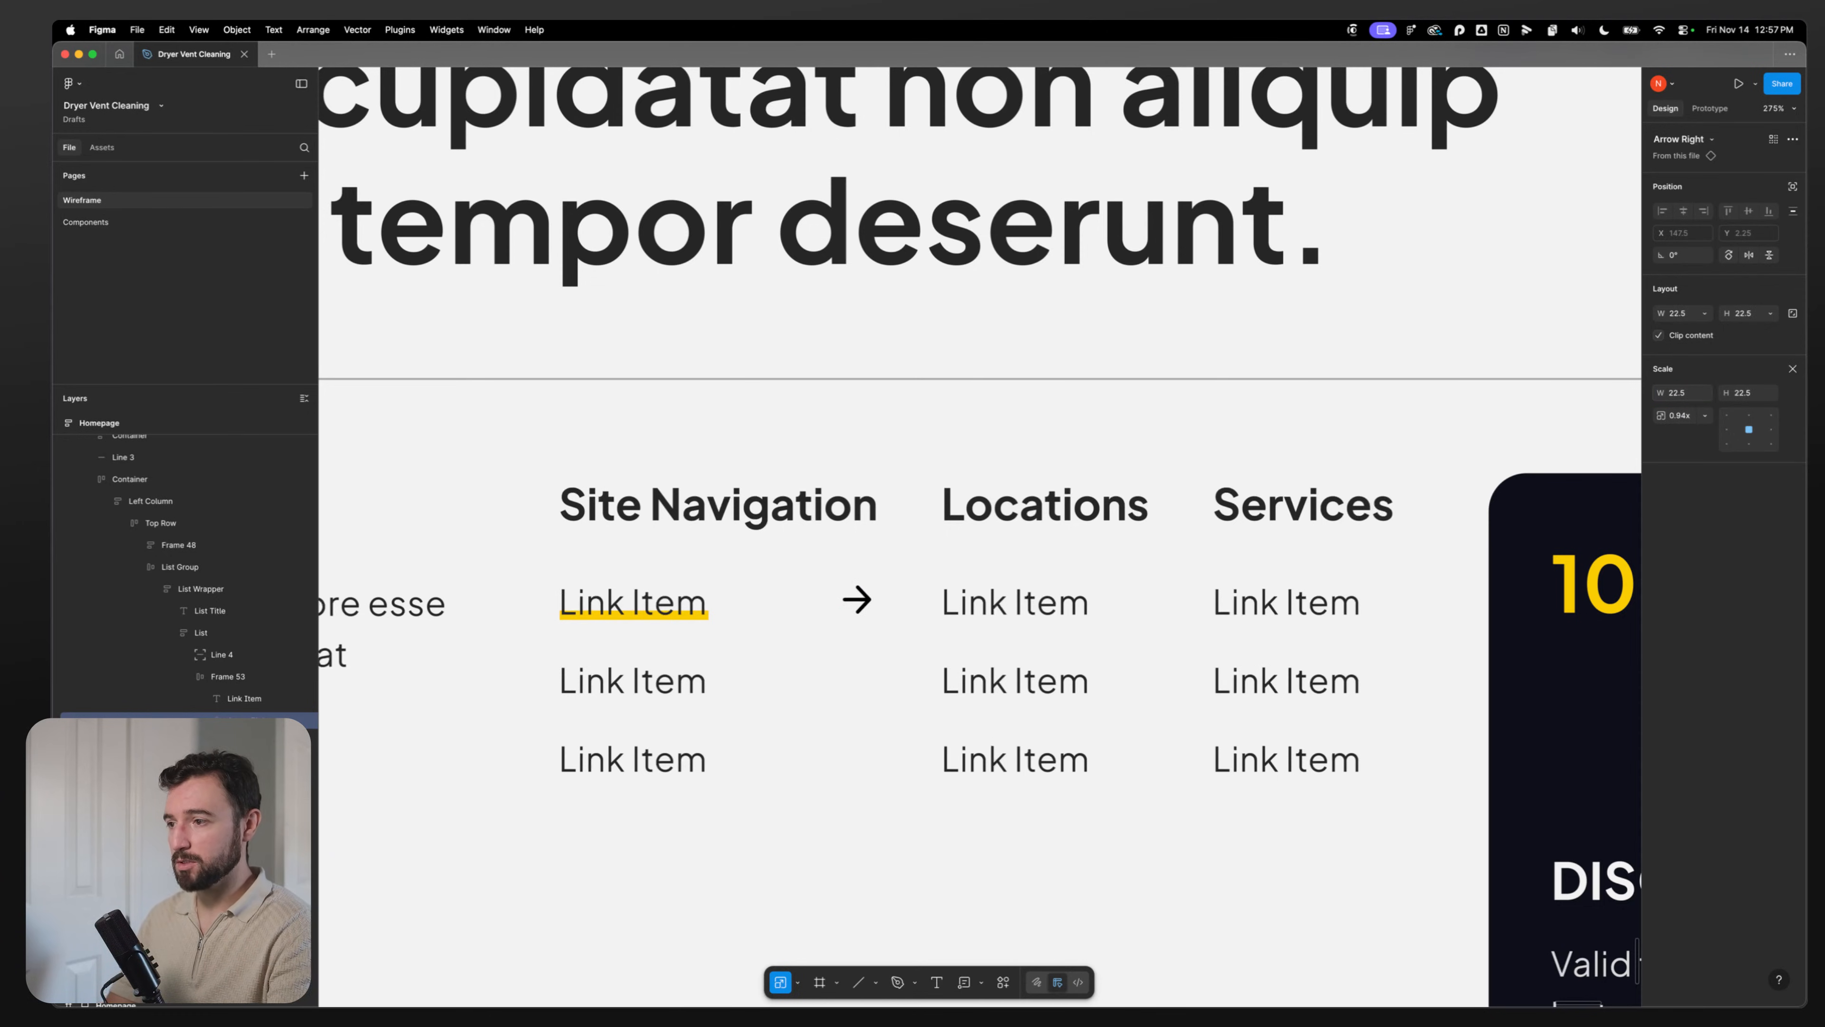
Step: Apply the Main Colors/Base/Main color to the arrow icon and set its opacity to 50%
{"action": "left_click", "coordinate": [657, 603]}
{"action": "left_click", "coordinate": [857, 600]}
{"action": "key", "text": "v"}
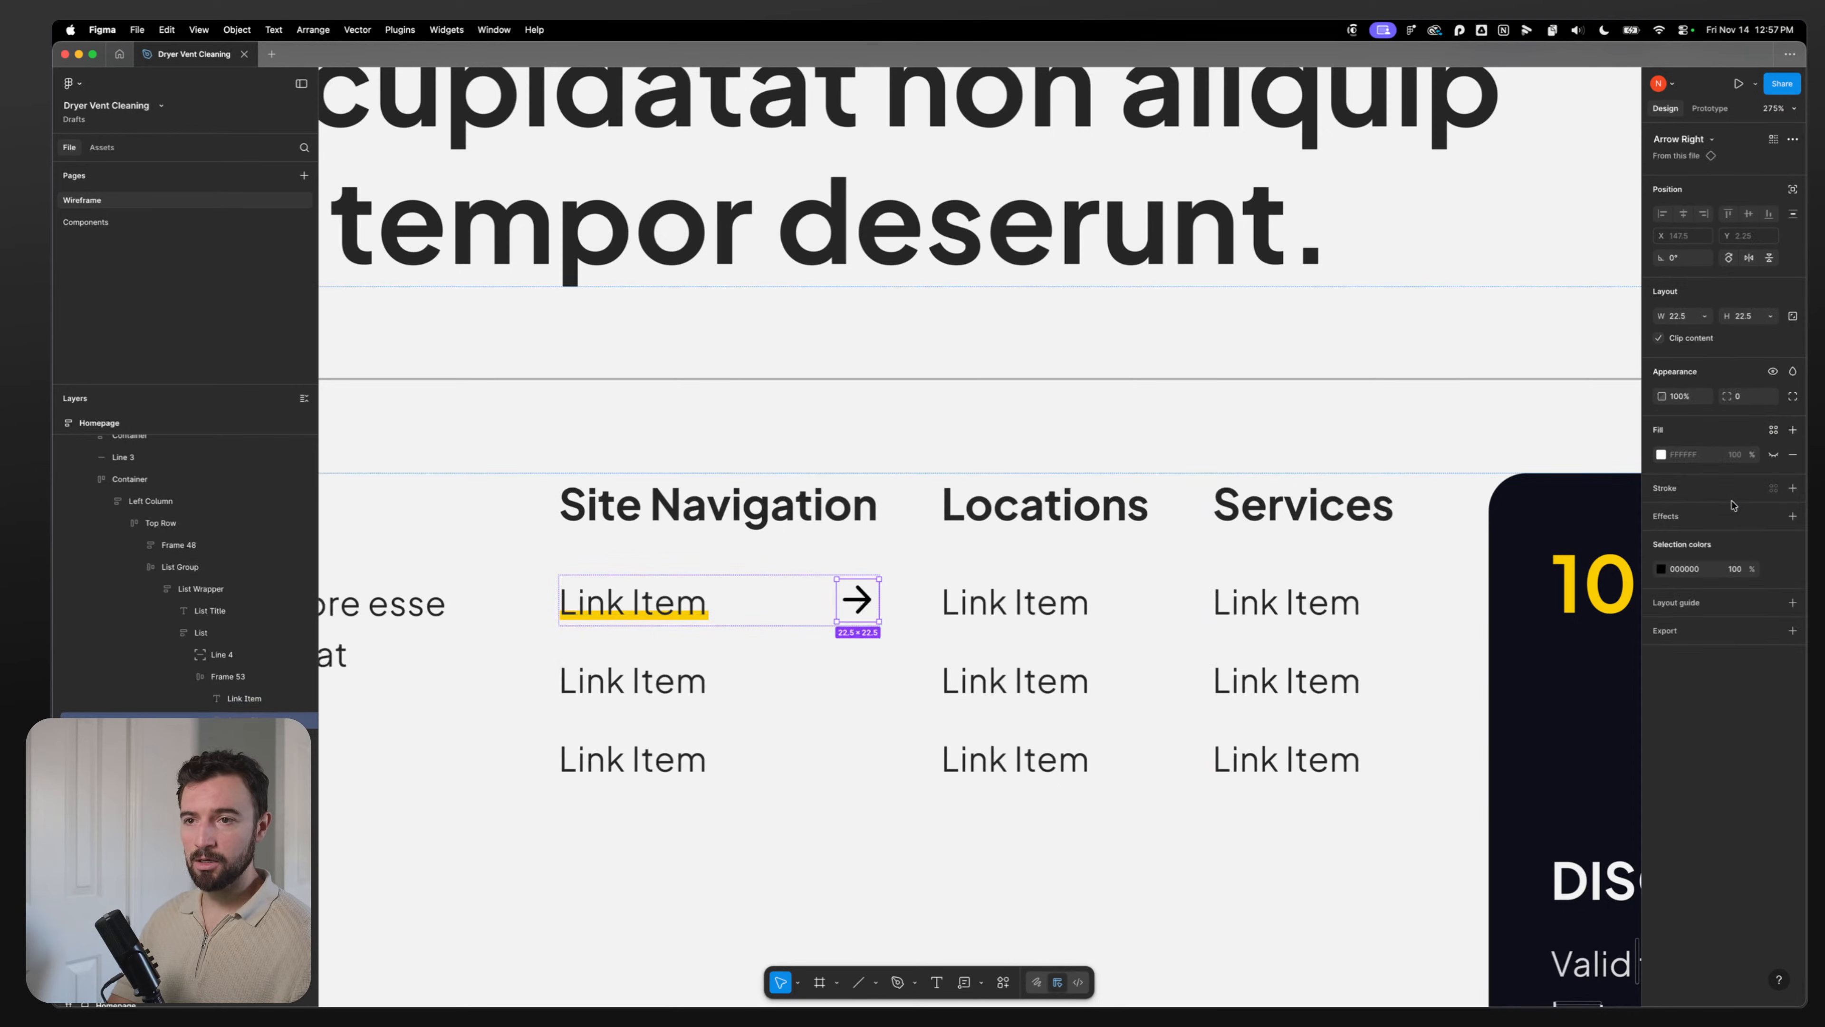
{"action": "left_click", "coordinate": [1773, 569]}
{"action": "type", "text": "base"}
{"action": "left_click", "coordinate": [1526, 679]}
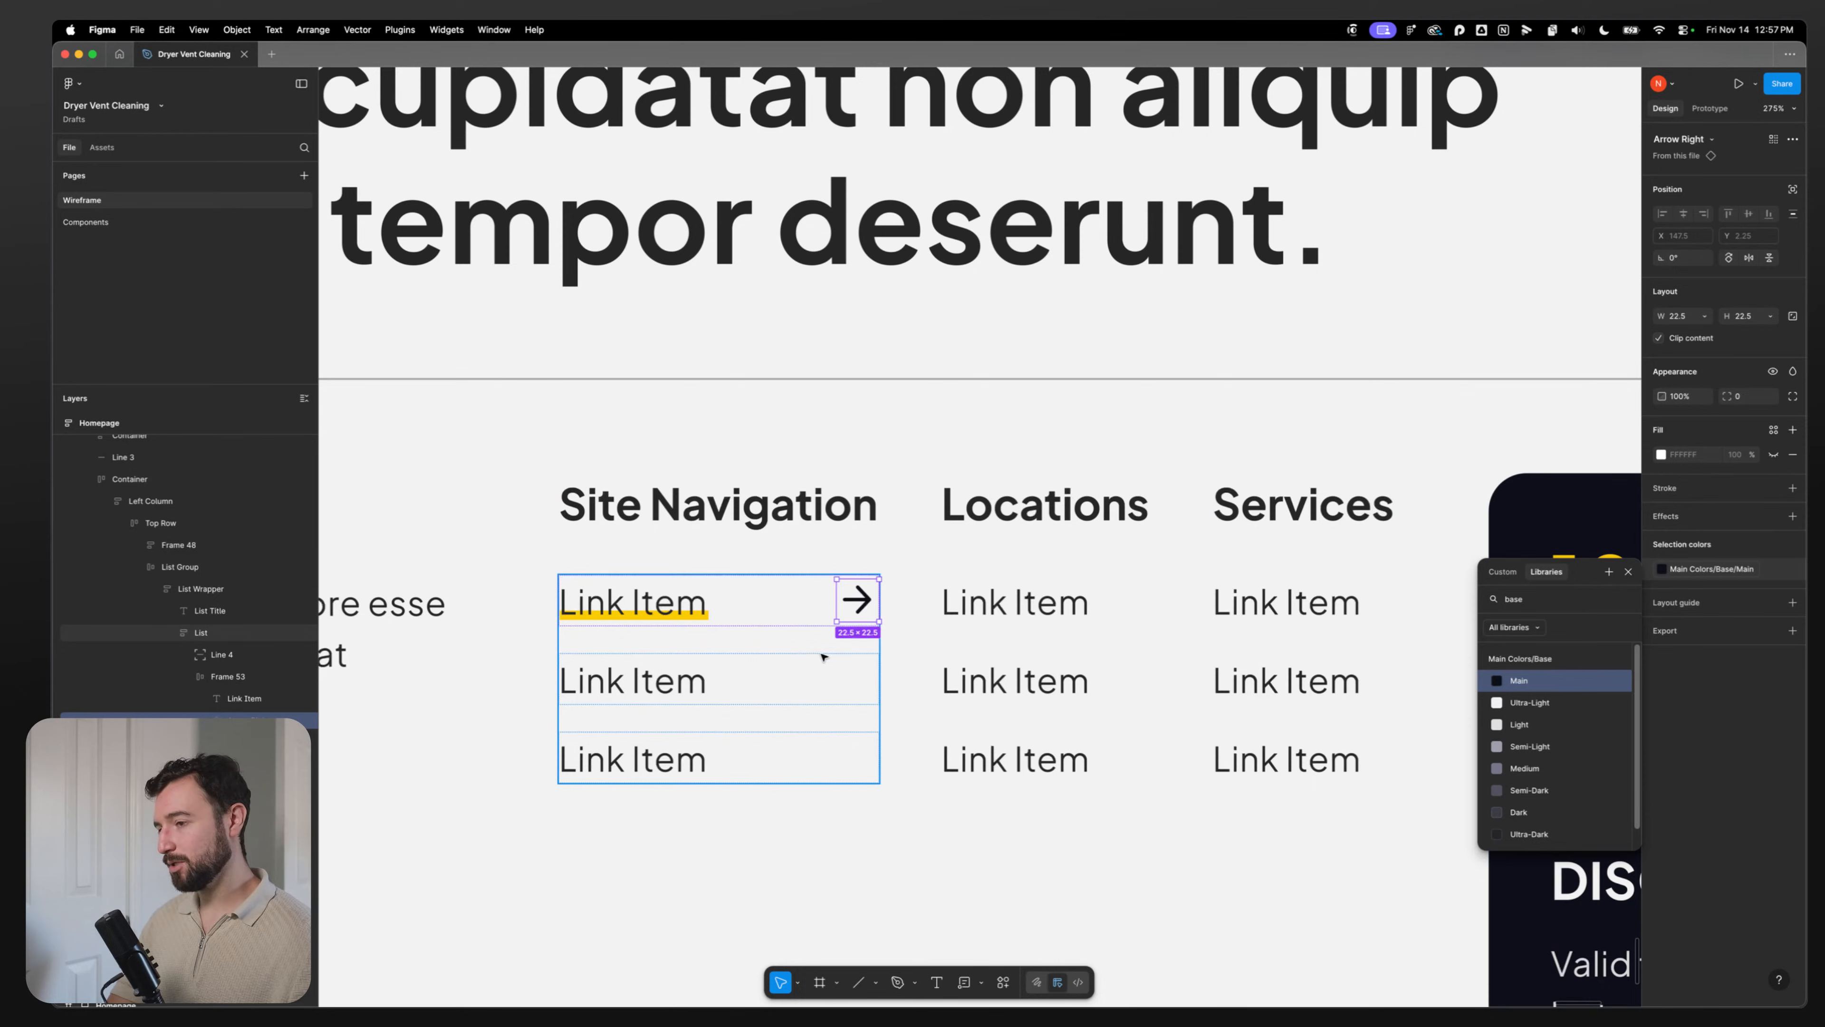
{"action": "key", "text": "4"}
{"action": "key", "text": "5"}
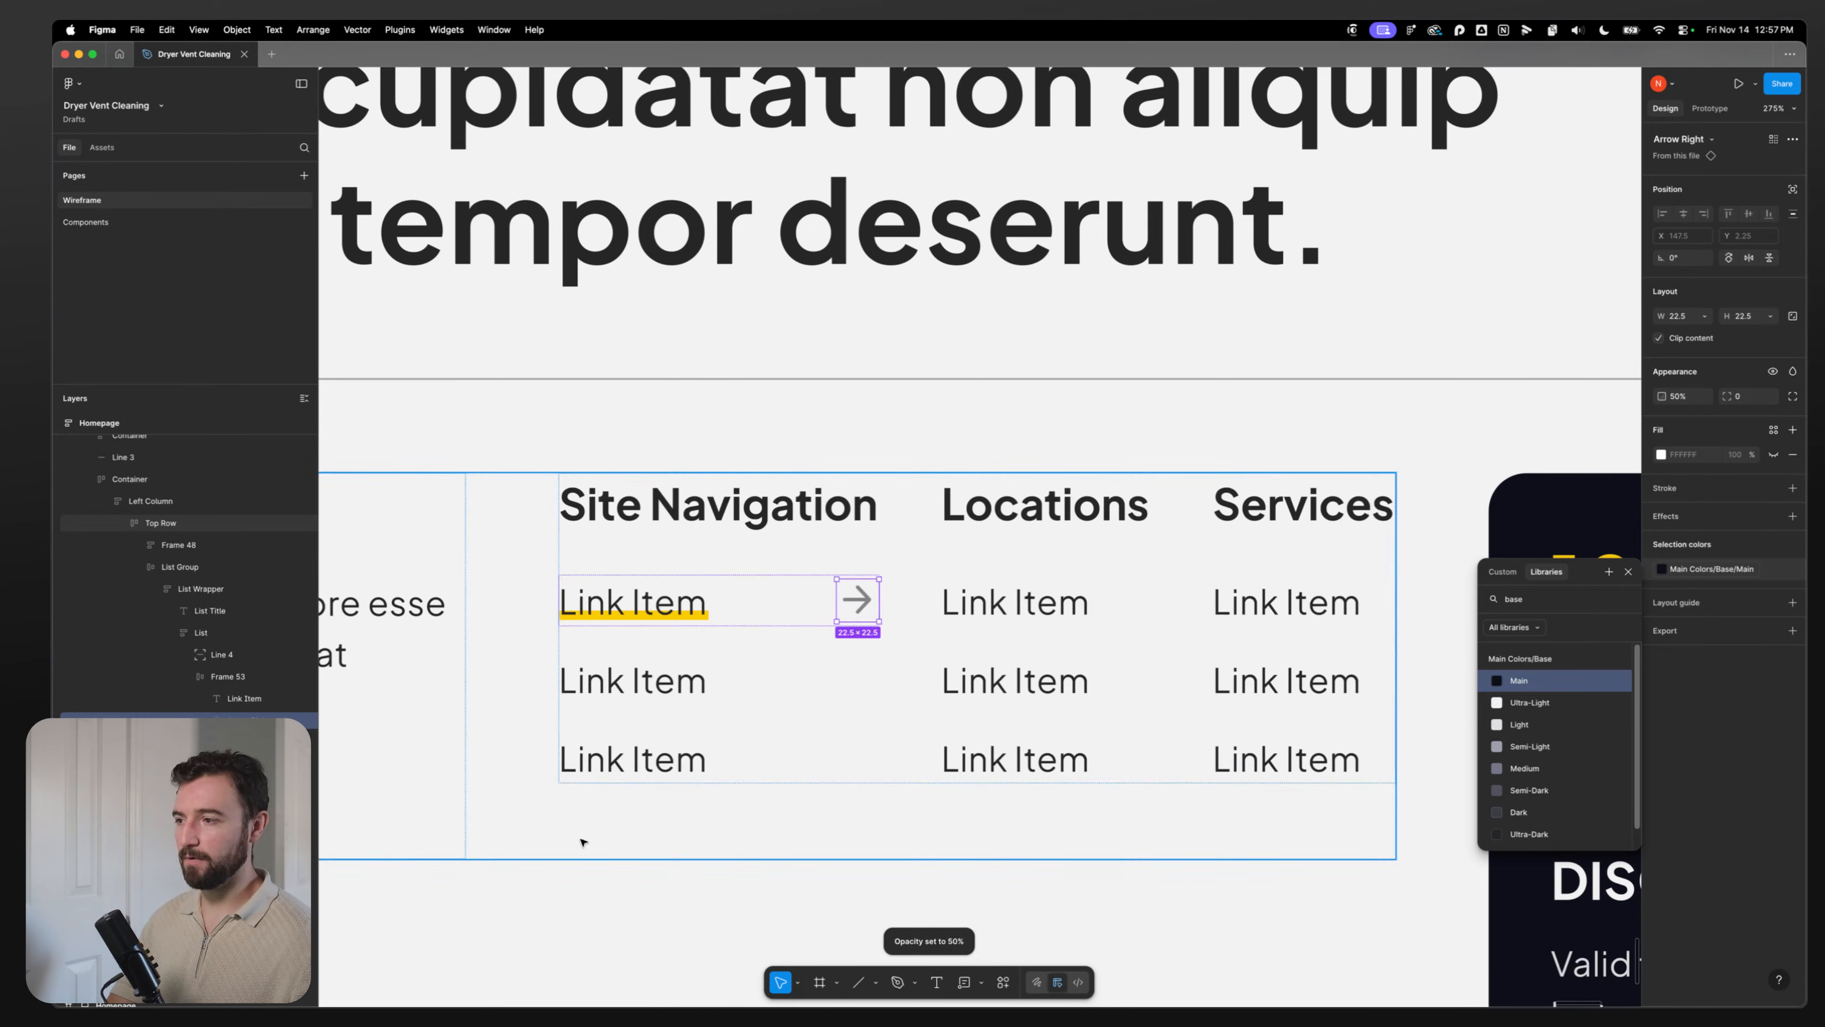
Step: Extend the yellow underline beneath the first Site Navigation link to the row's full width of 170
{"action": "left_click", "coordinate": [686, 614]}
{"action": "left_click", "coordinate": [857, 599]}
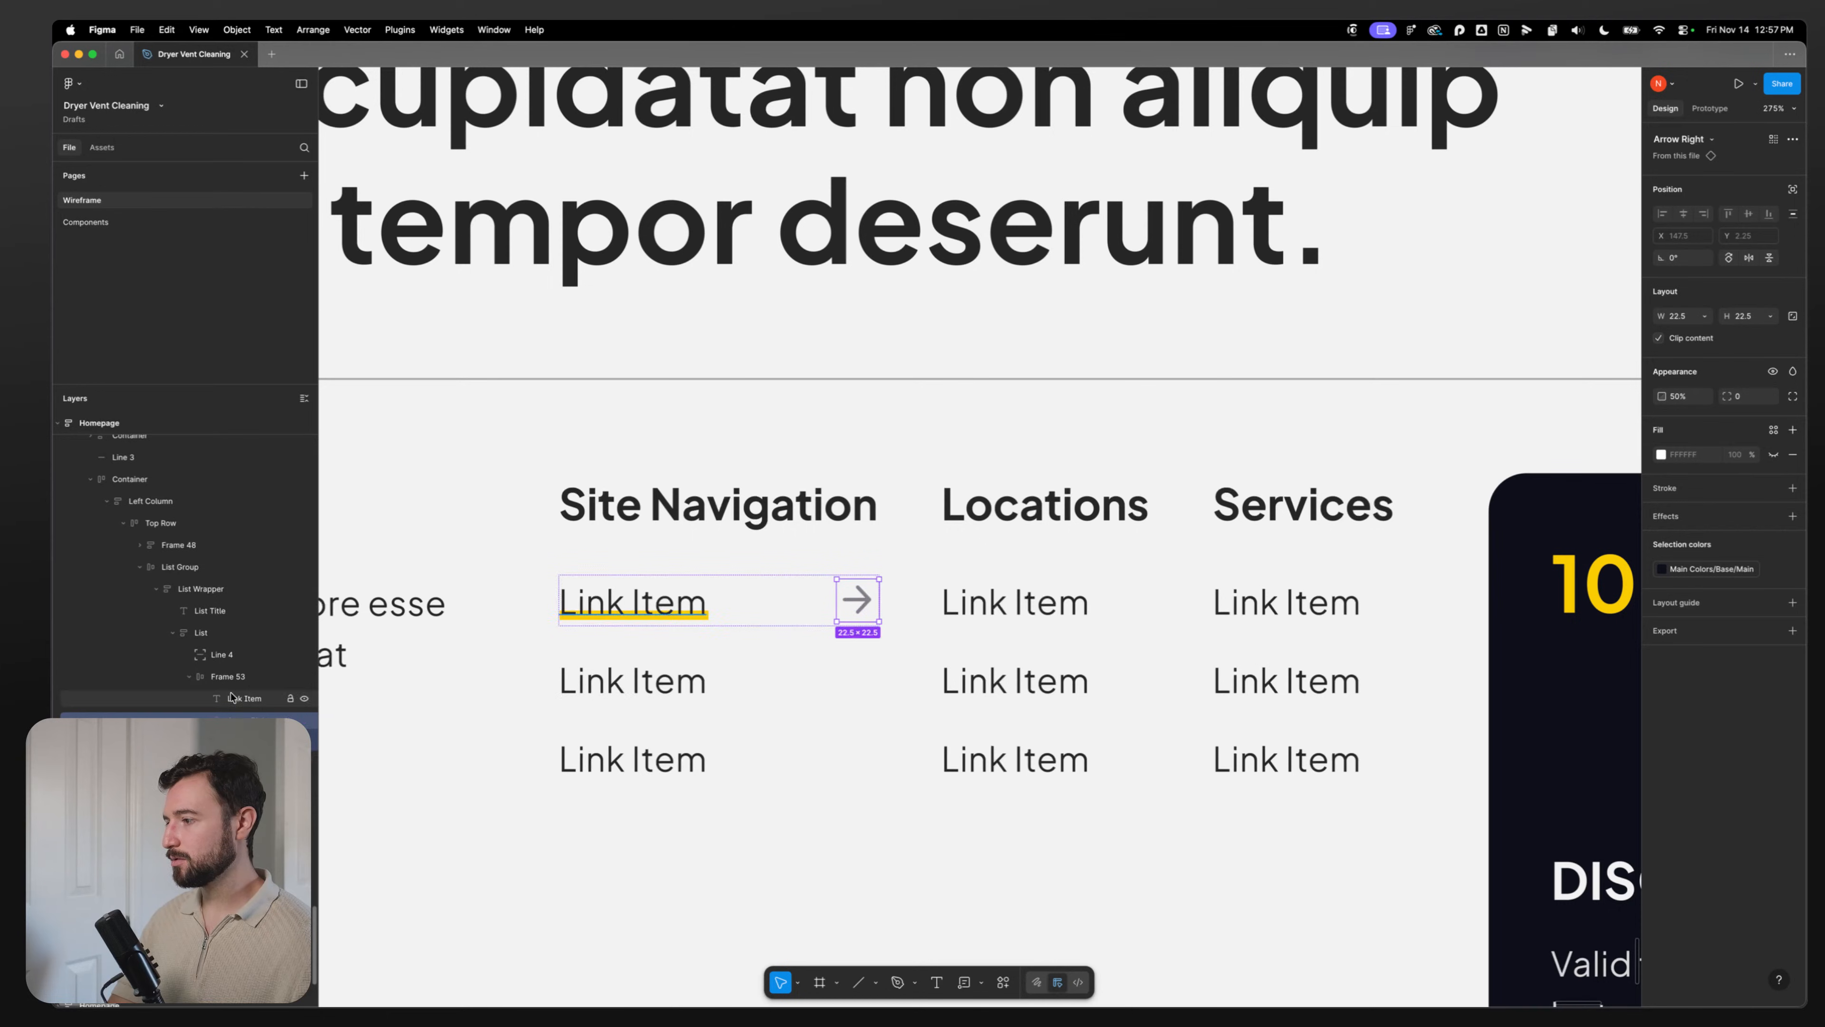
{"action": "left_click", "coordinate": [693, 617]}
{"action": "left_click_drag", "start_coordinate": [708, 619], "coordinate": [880, 622]}
{"action": "left_click", "coordinate": [766, 604]}
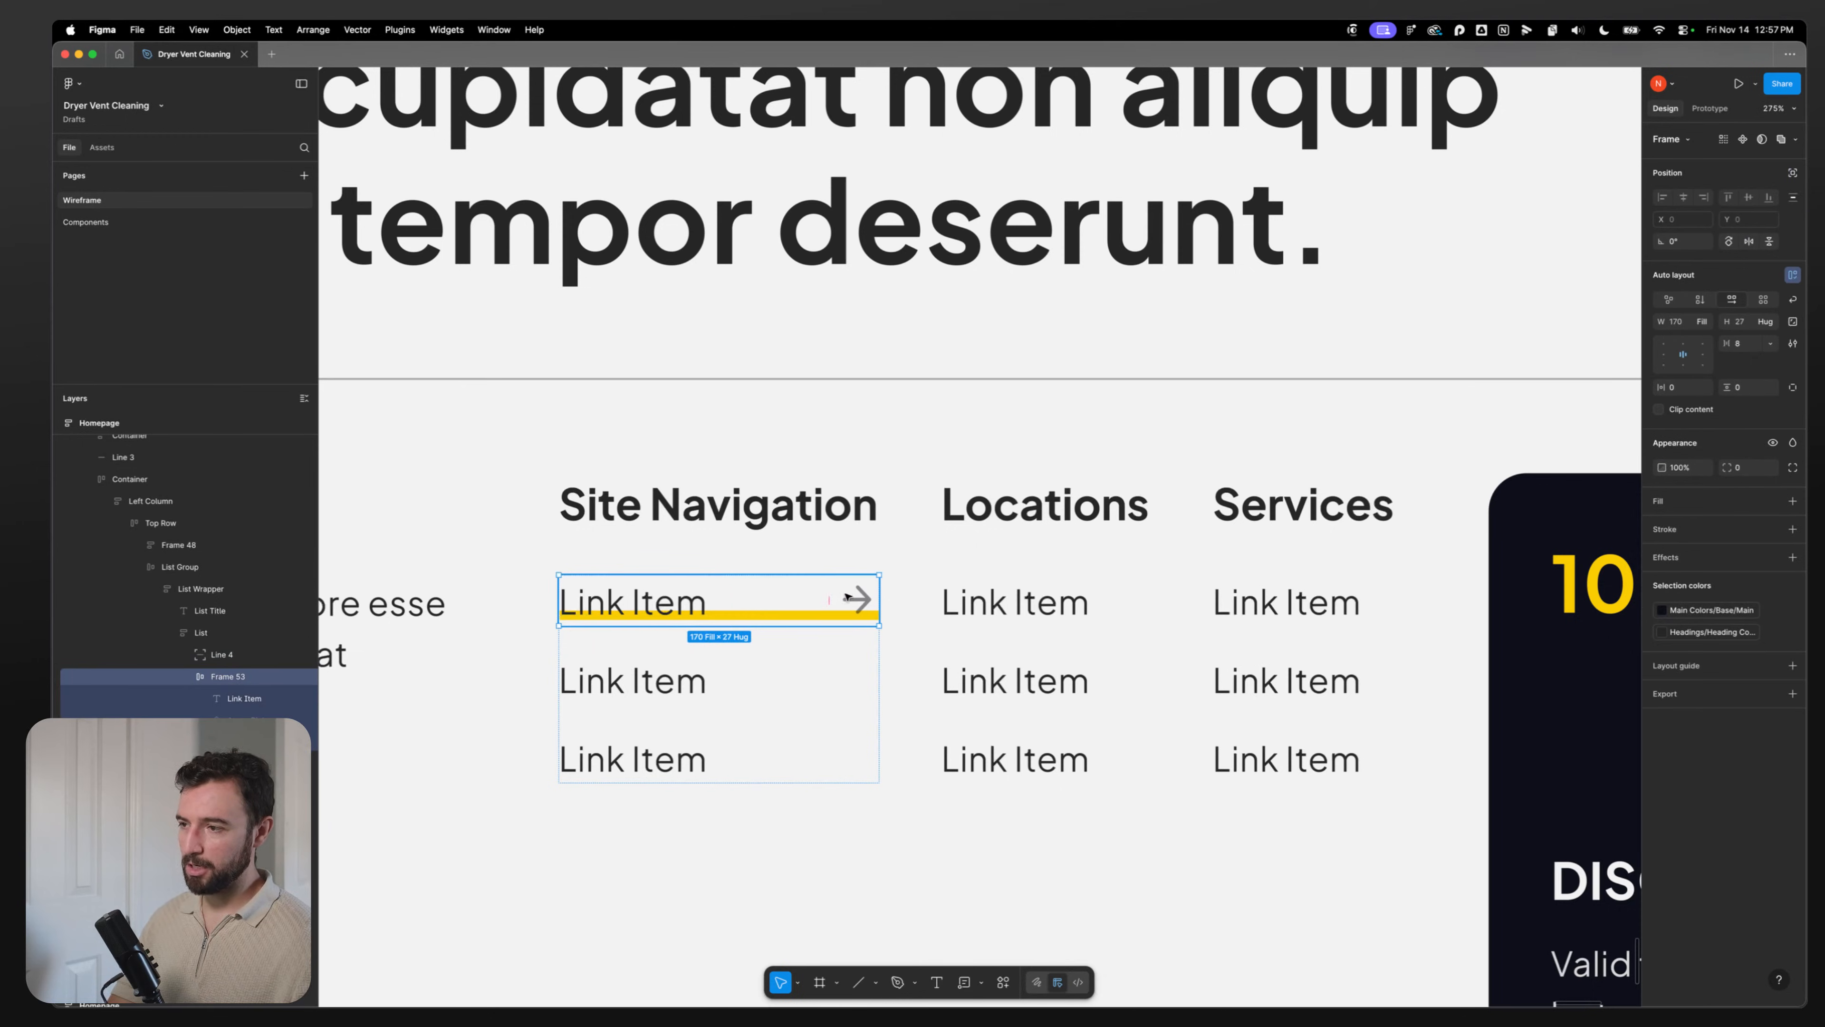
Step: Make the first link's text hug its contents and left-align the items in its auto layout frame
{"action": "left_click", "coordinate": [856, 598]}
{"action": "key", "text": "Escape"}
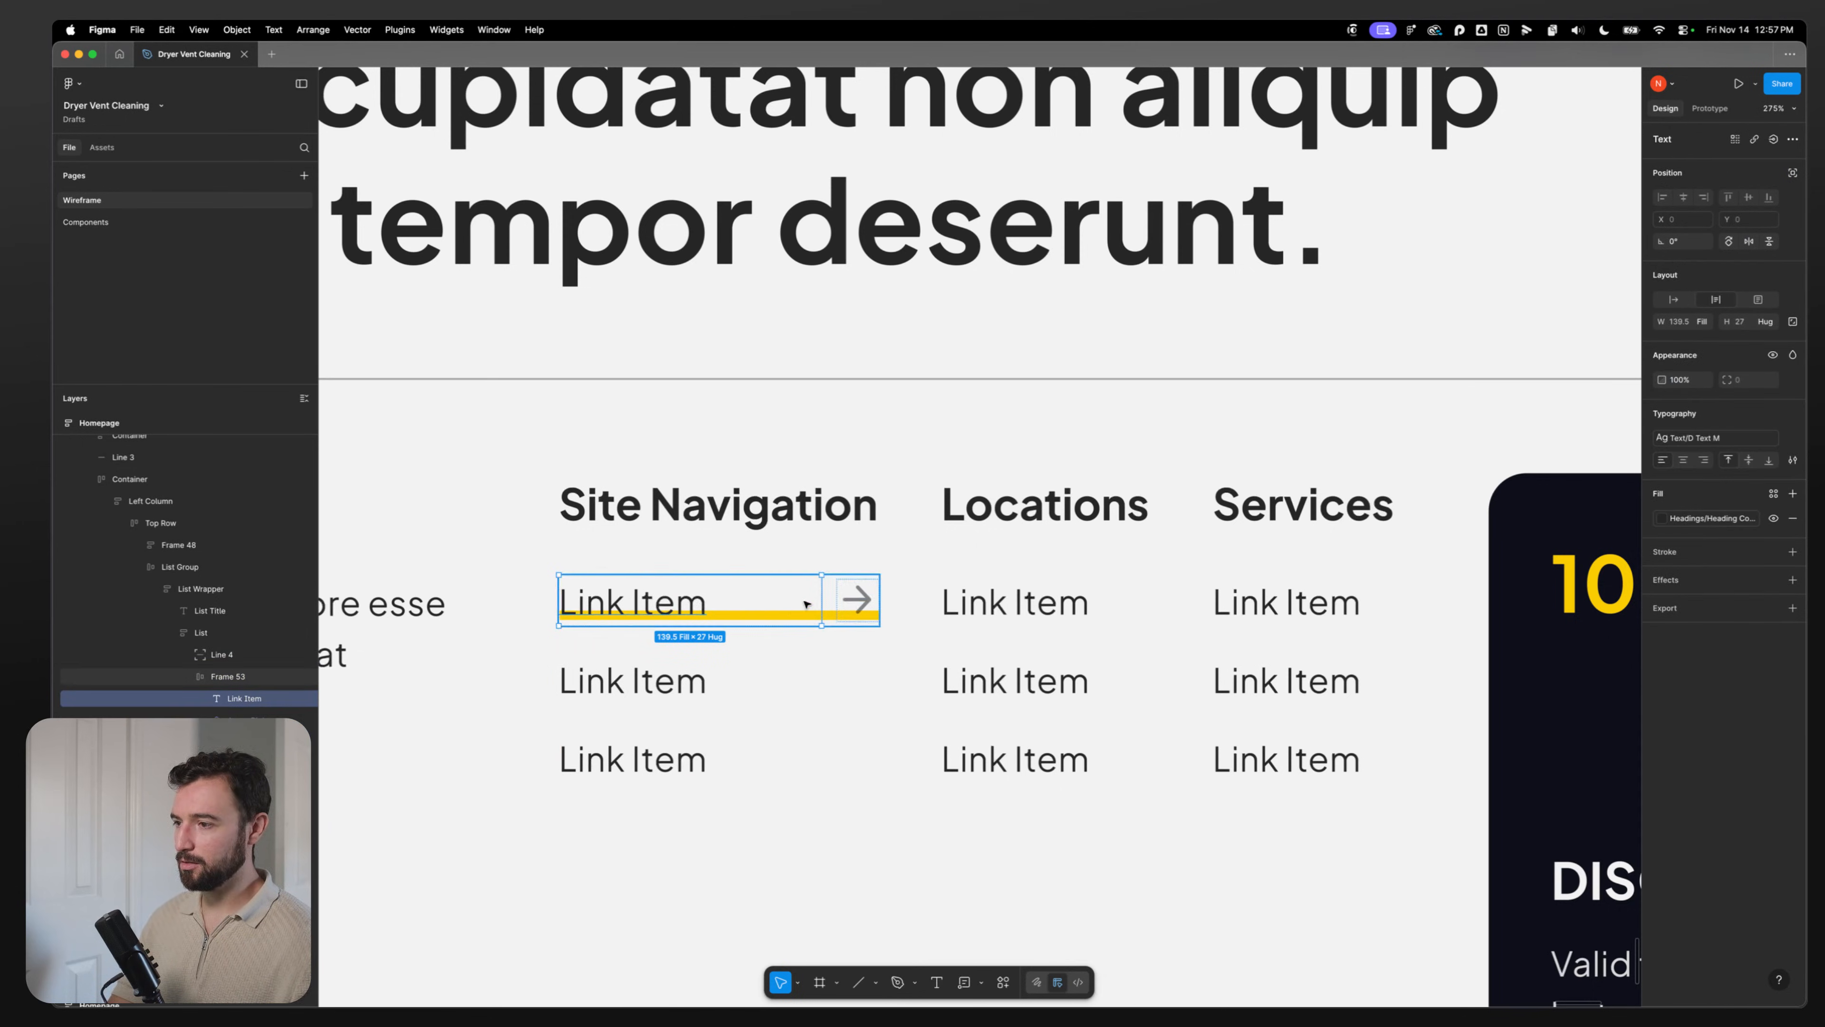
{"action": "left_click", "coordinate": [807, 605]}
{"action": "left_click", "coordinate": [1701, 322]}
{"action": "left_click", "coordinate": [1652, 309]}
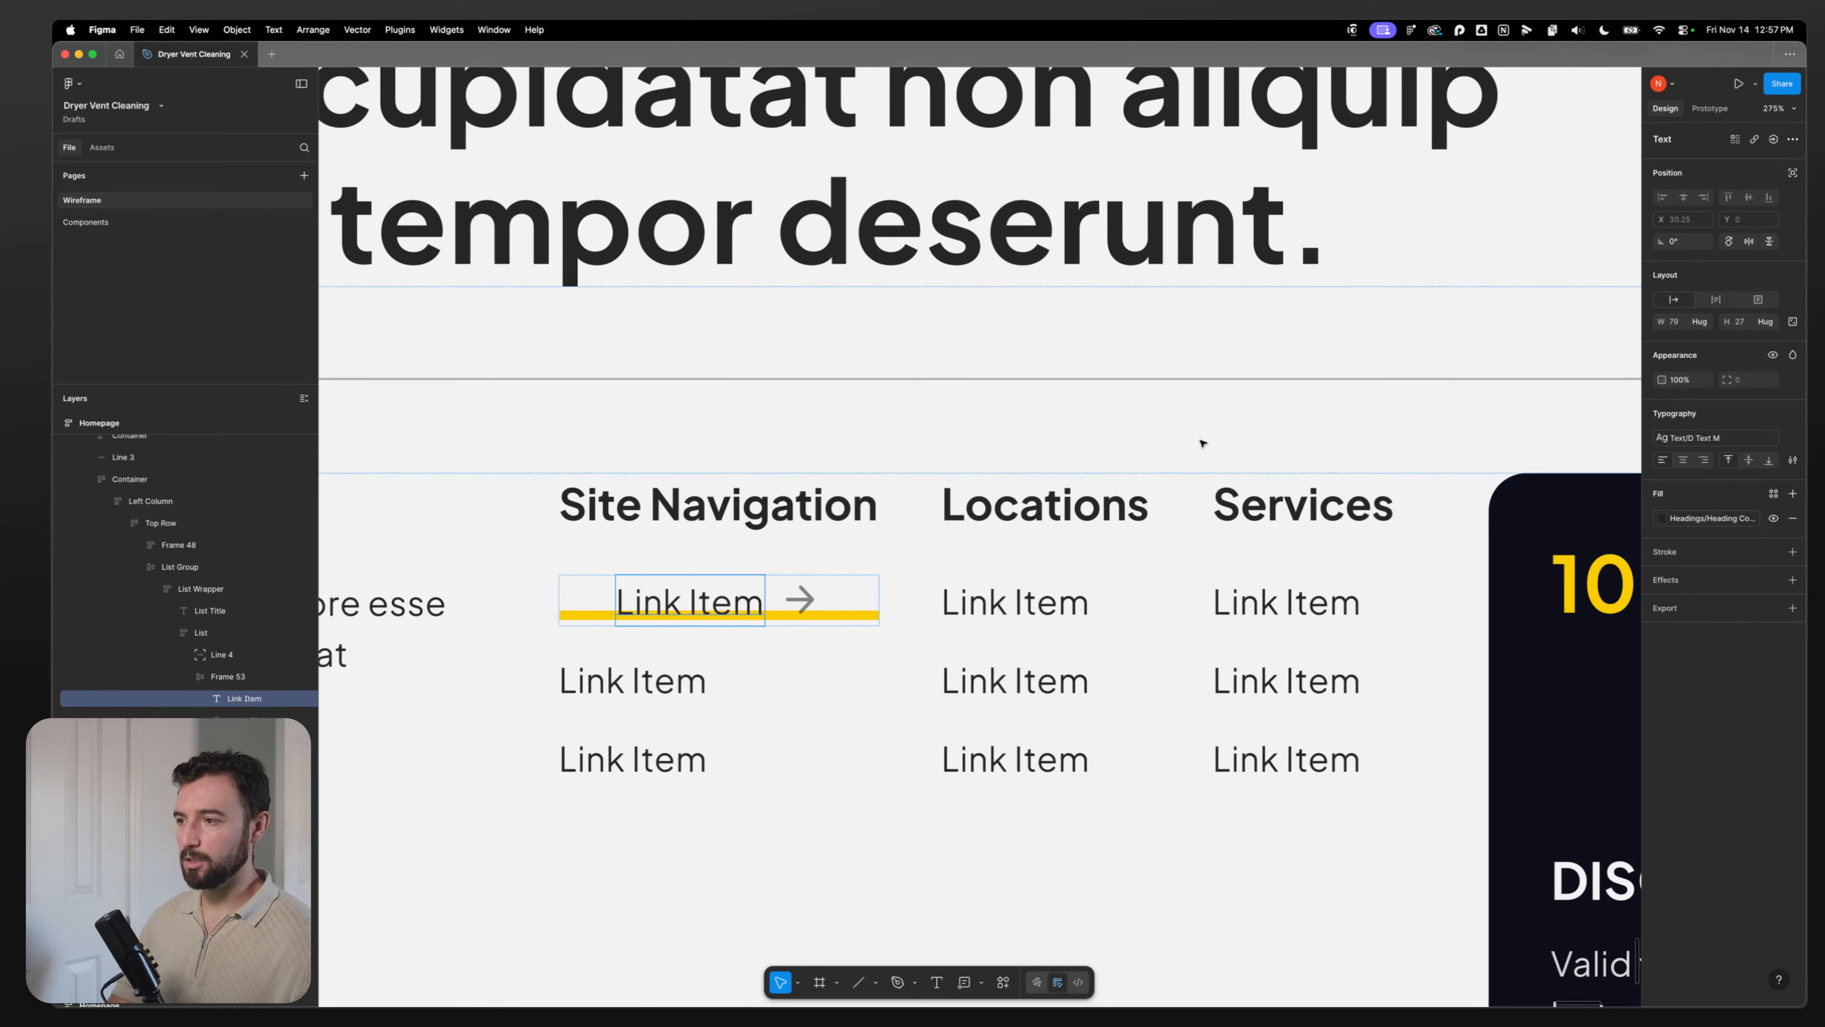
{"action": "key", "text": "Escape"}
{"action": "key", "text": "alt+a"}
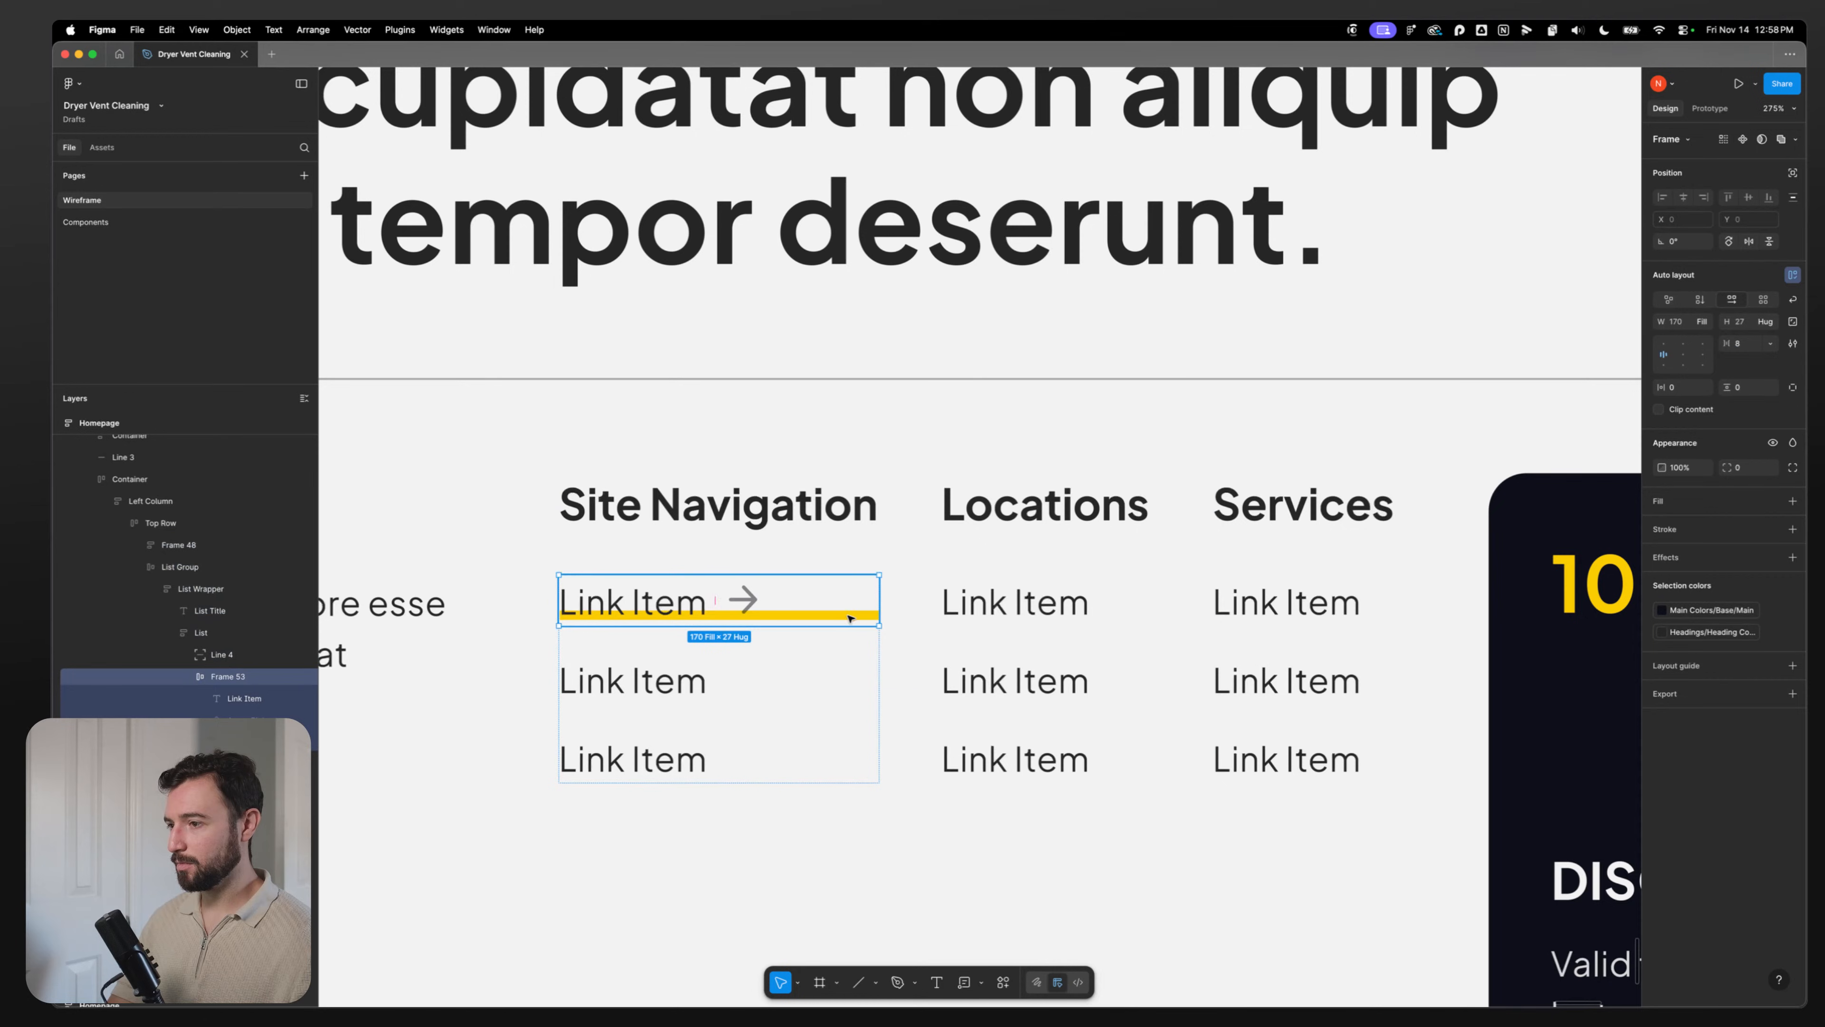
Step: Shorten the first link's underline to about 106 so it ends beneath the arrow, and set the arrow icon's opacity to 100%
{"action": "left_click", "coordinate": [878, 617]}
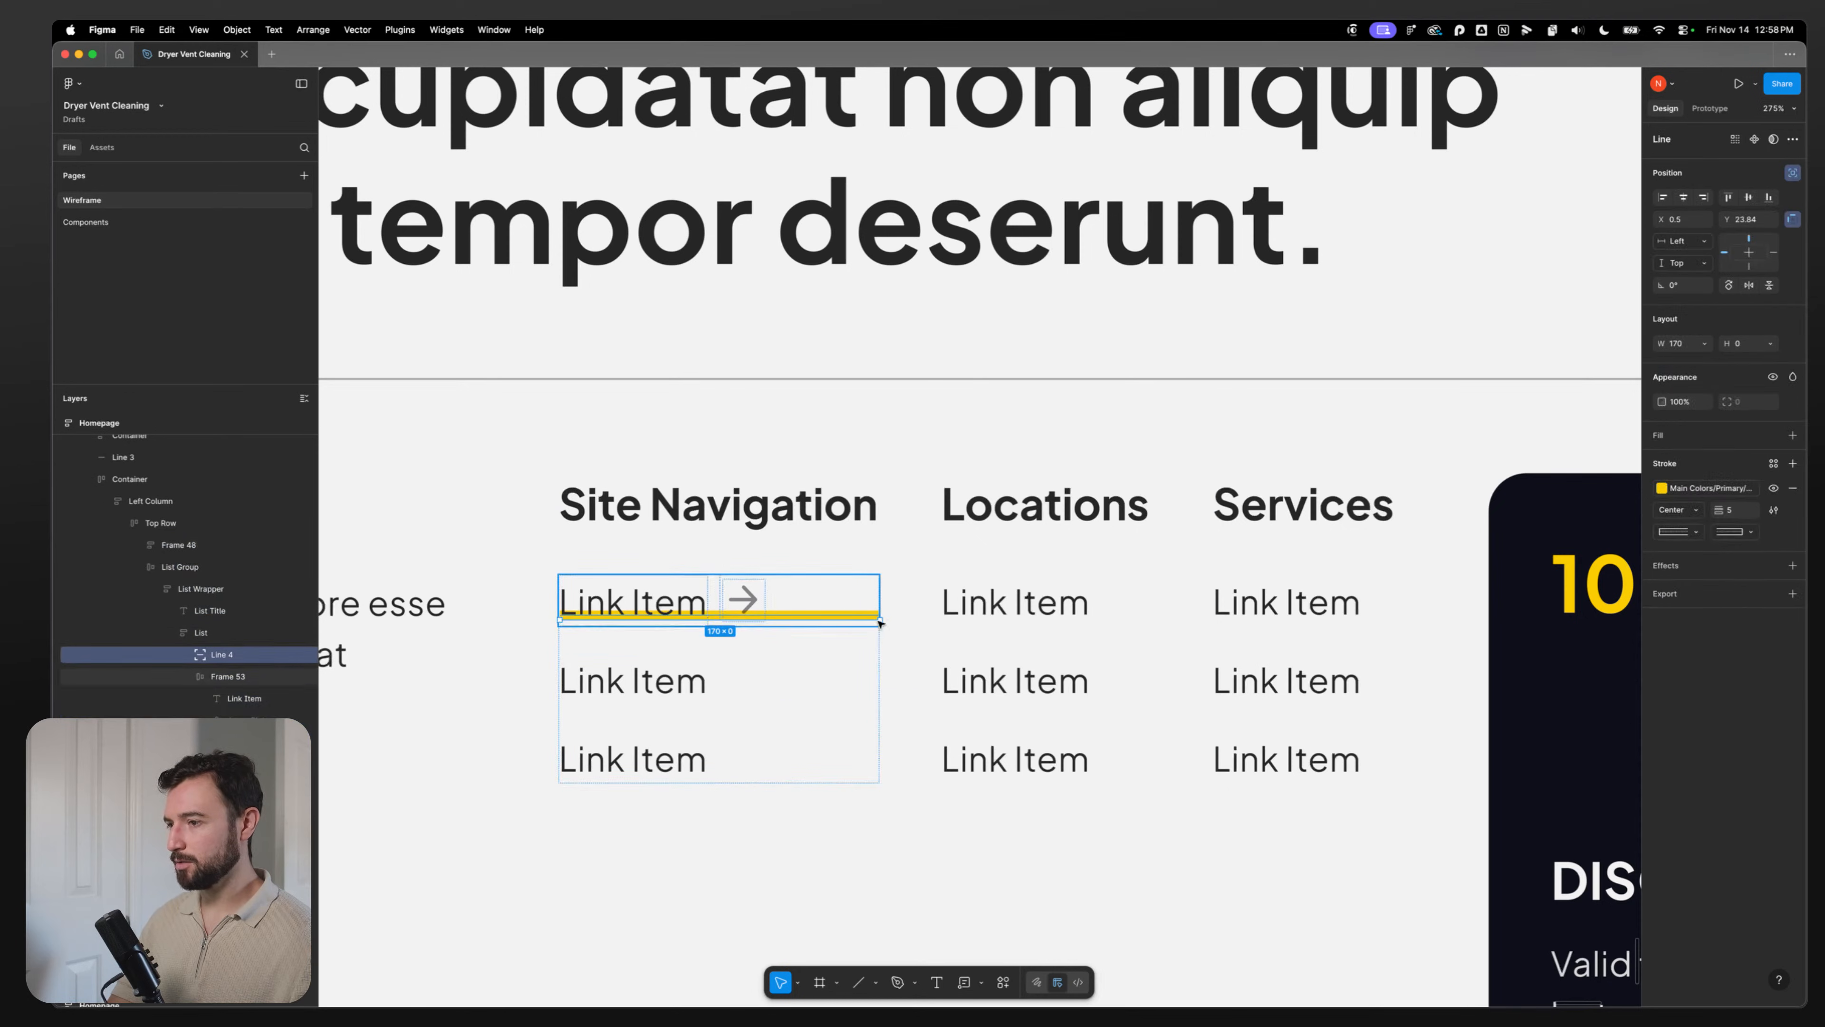
{"action": "left_click_drag", "start_coordinate": [880, 618], "coordinate": [759, 615]}
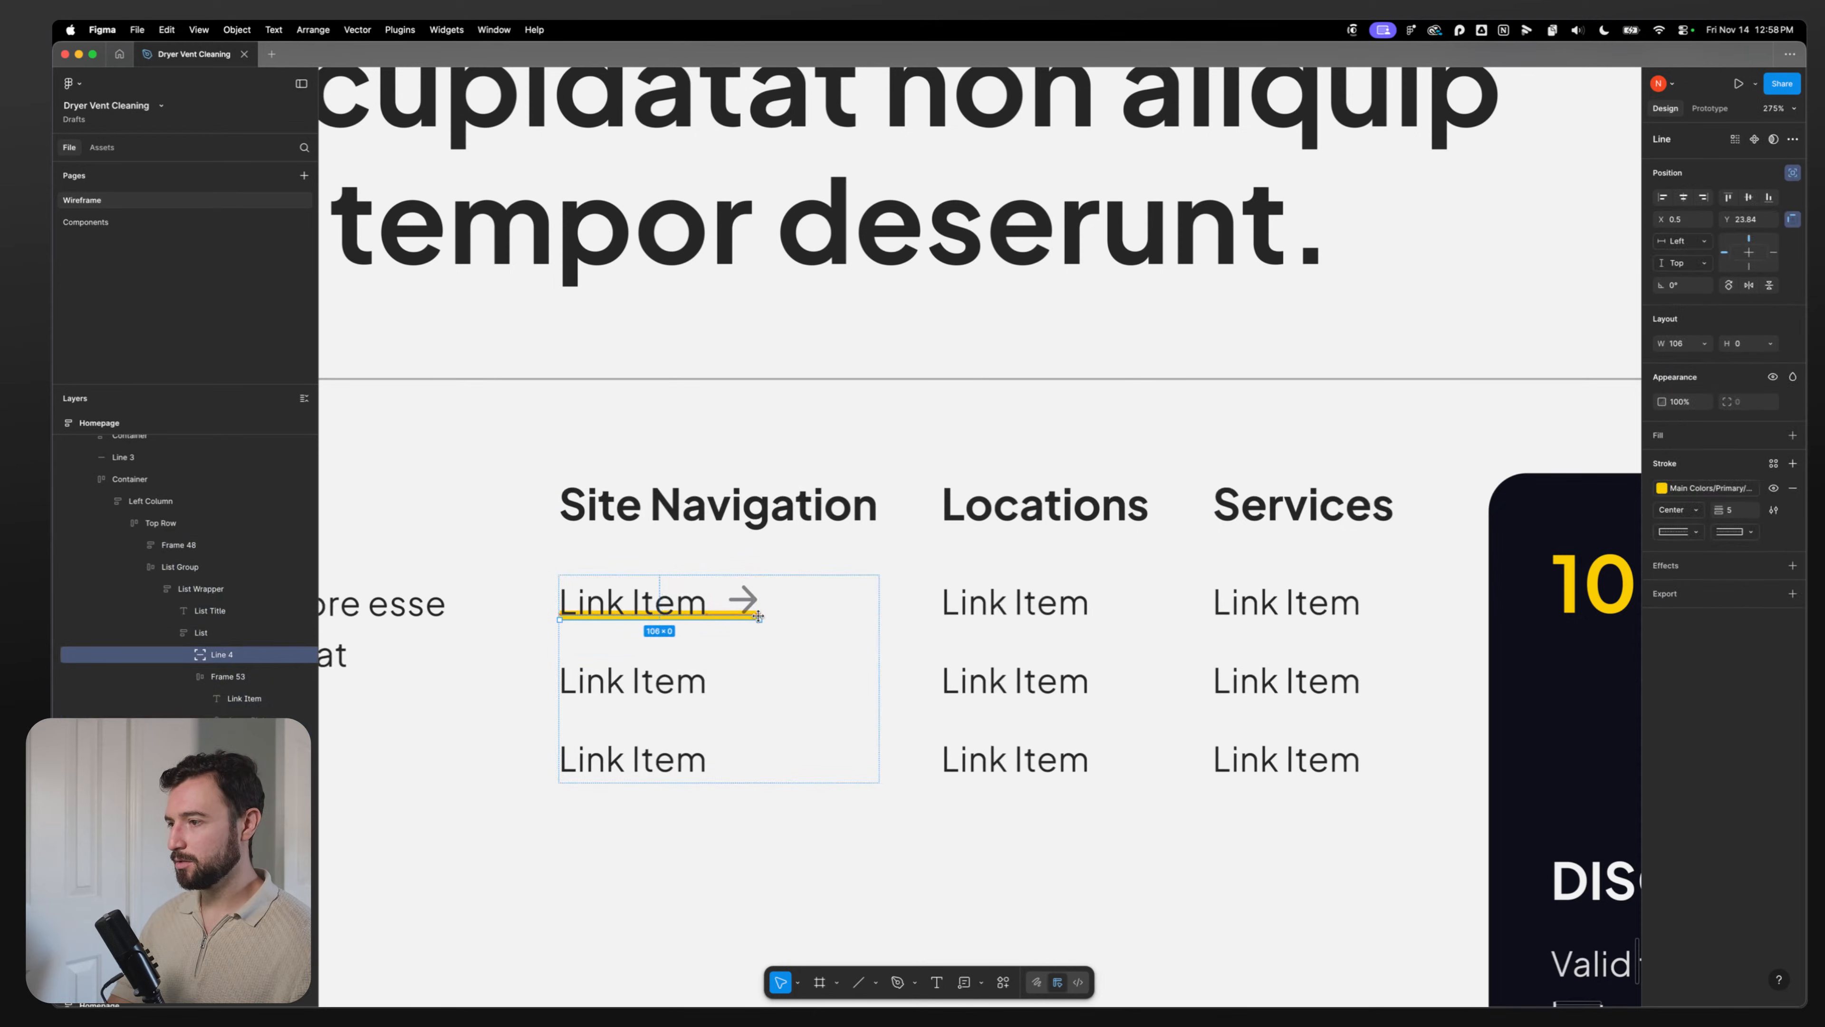
{"action": "left_click", "coordinate": [742, 600]}
{"action": "key", "text": "0"}
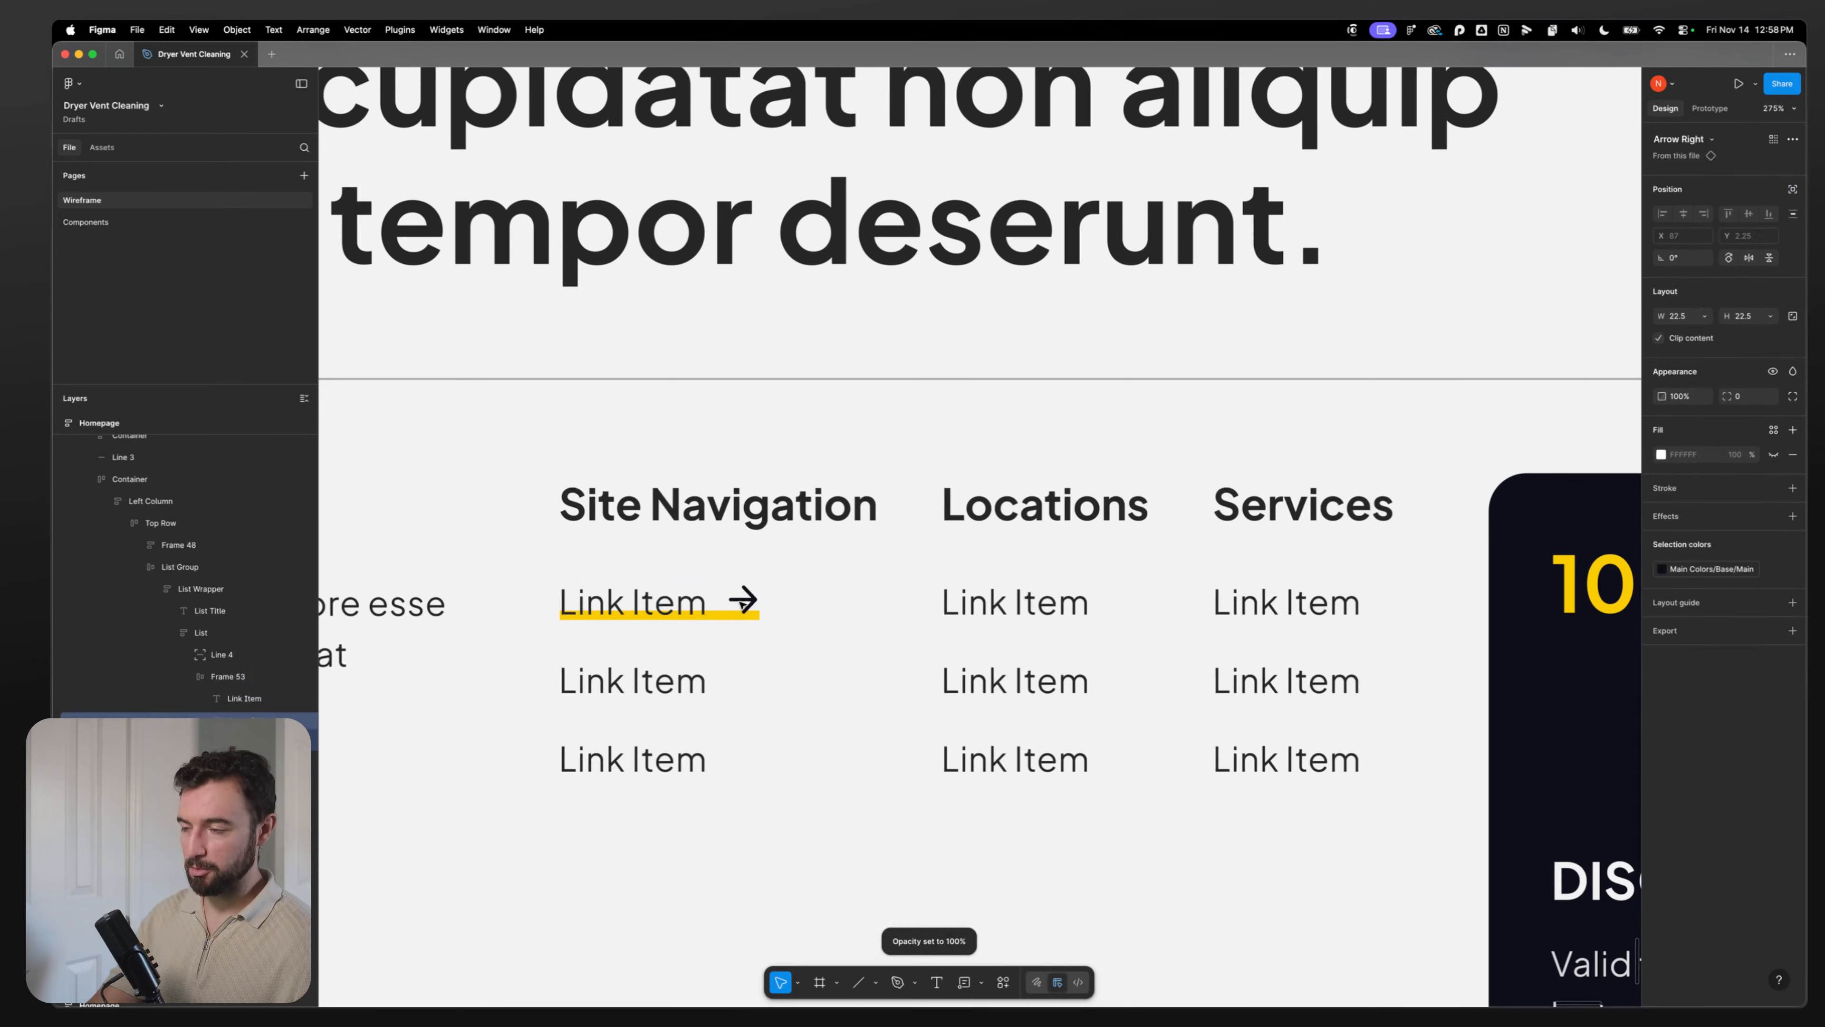
{"action": "left_click", "coordinate": [806, 885]}
{"action": "double_click", "coordinate": [666, 613]}
{"action": "double_click", "coordinate": [665, 612]}
{"action": "double_click", "coordinate": [666, 612]}
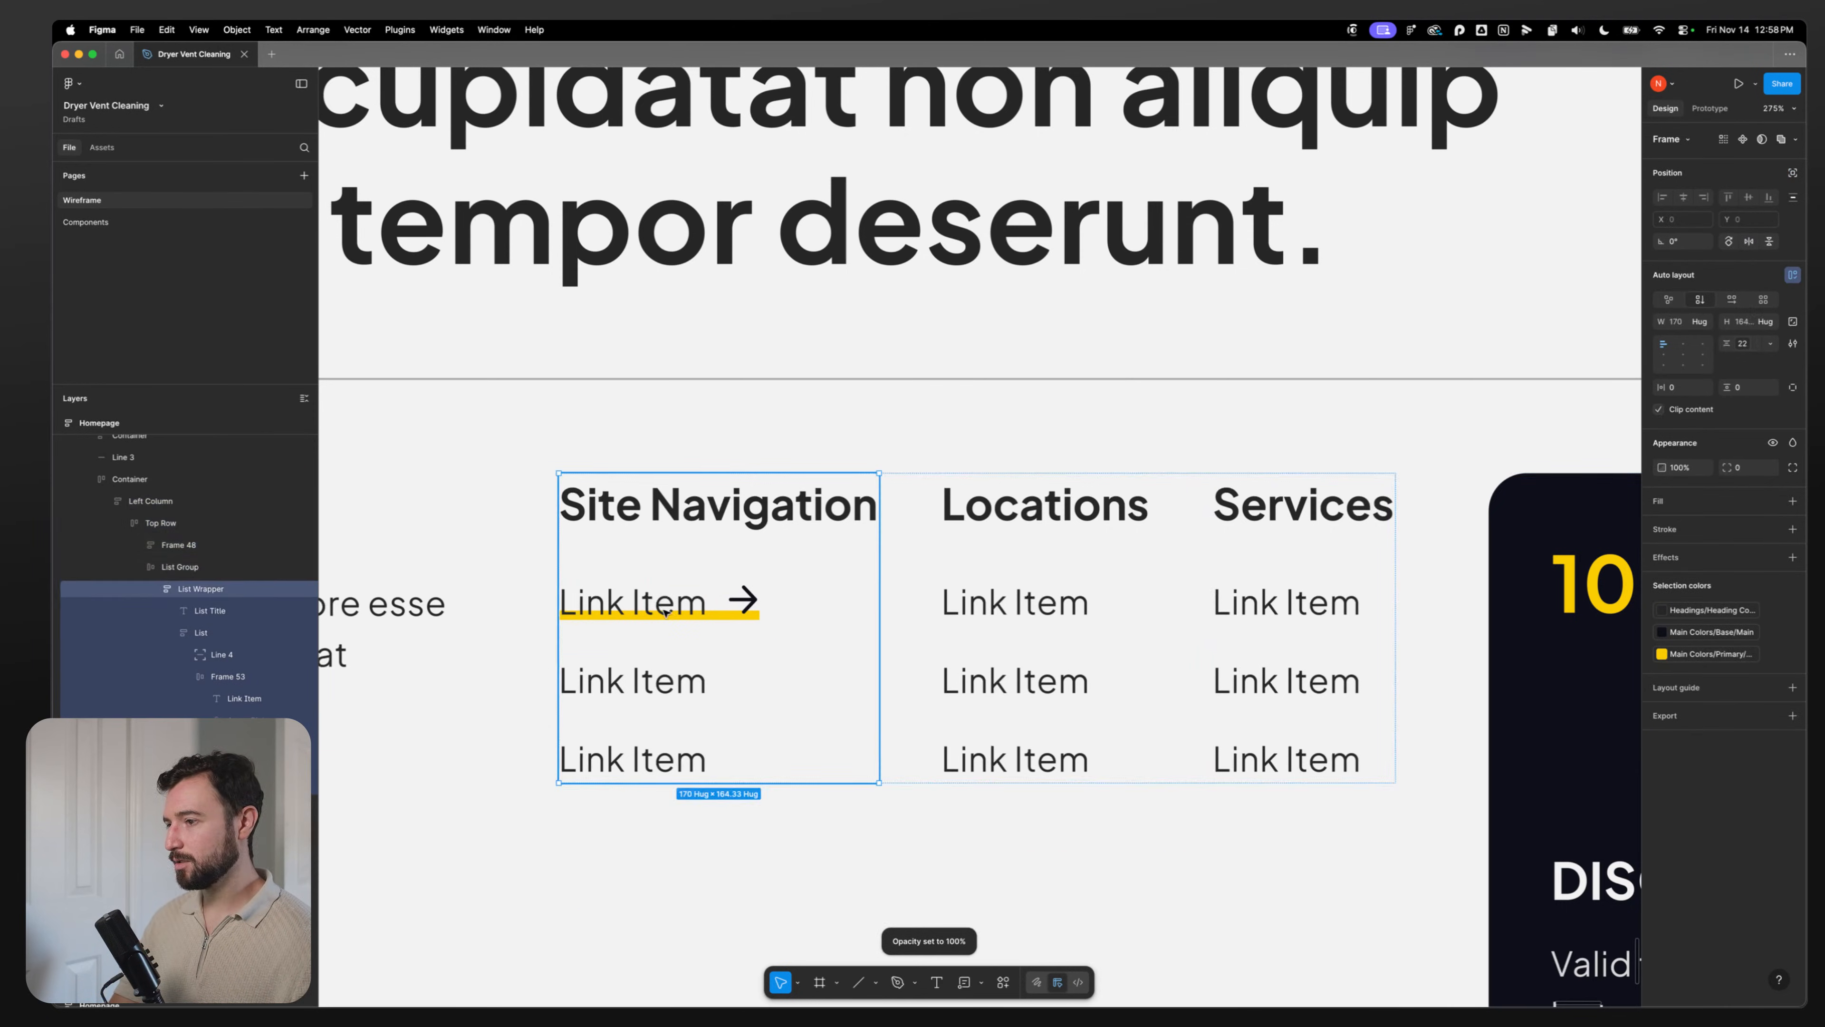
{"action": "double_click", "coordinate": [666, 612]}
{"action": "double_click", "coordinate": [666, 613]}
{"action": "left_click", "coordinate": [666, 612]}
{"action": "left_click", "coordinate": [749, 611]}
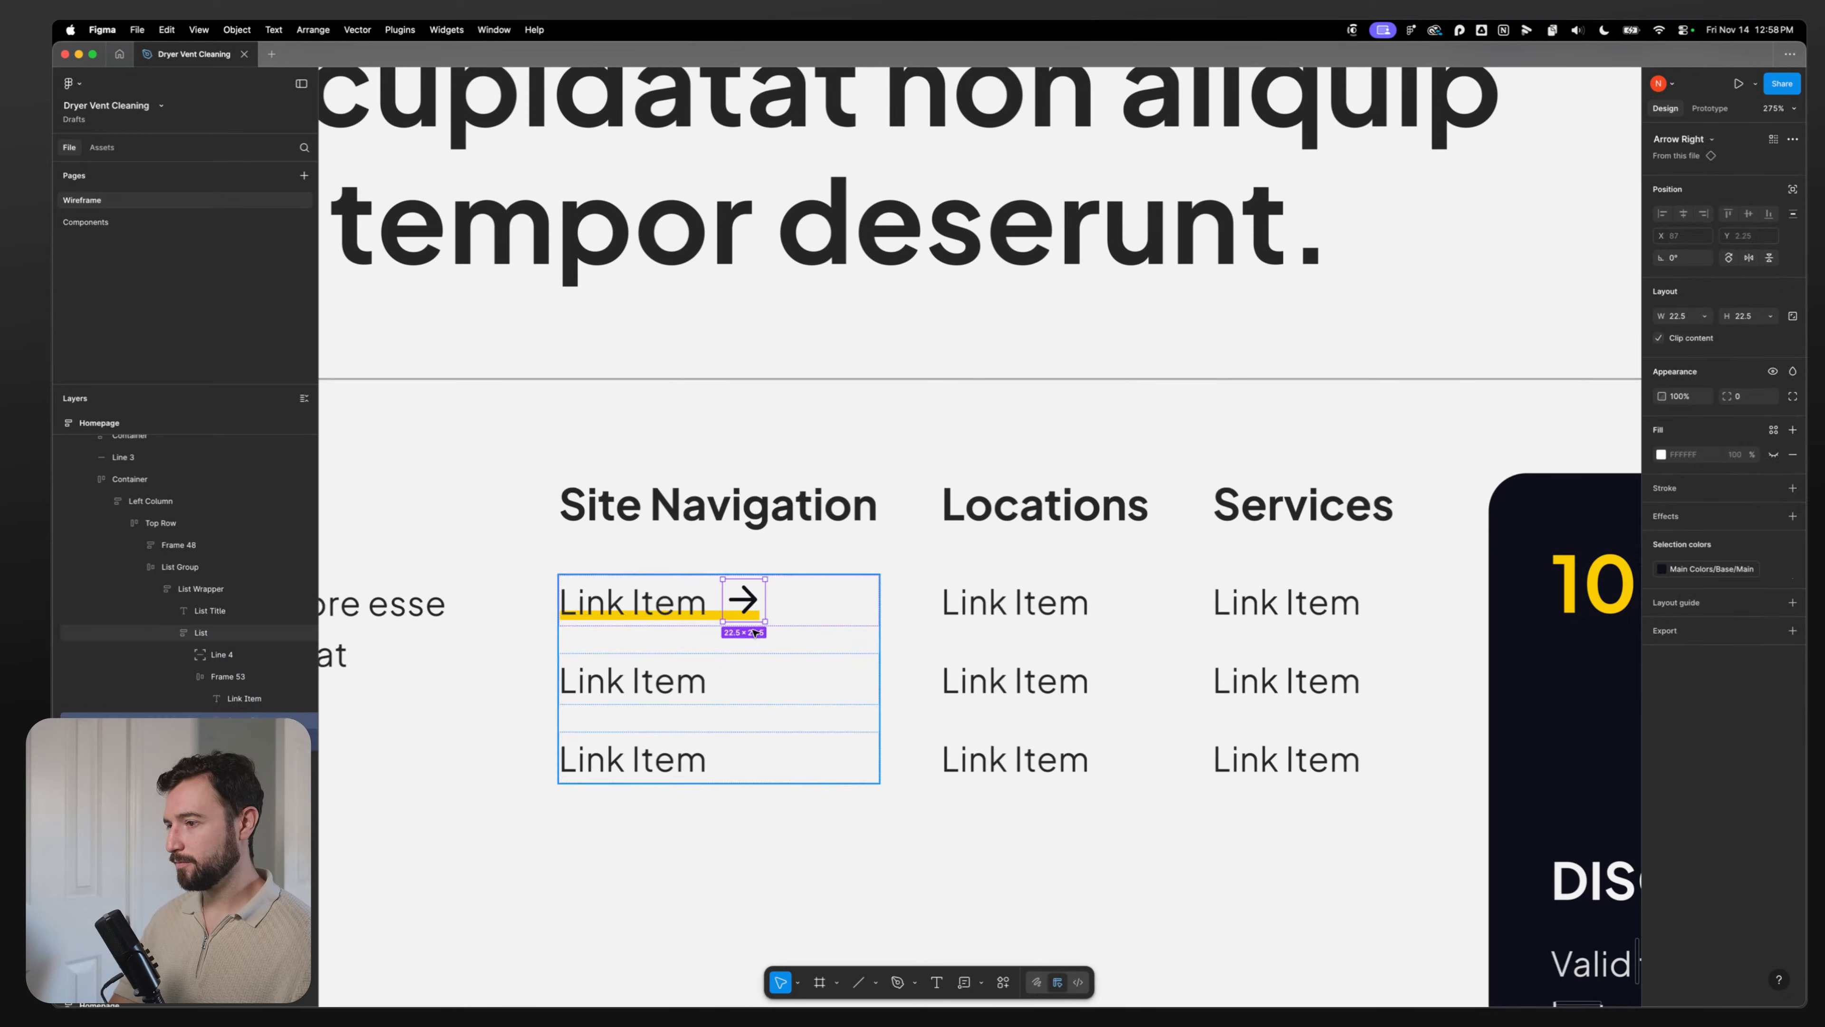
{"action": "left_click", "coordinate": [672, 814]}
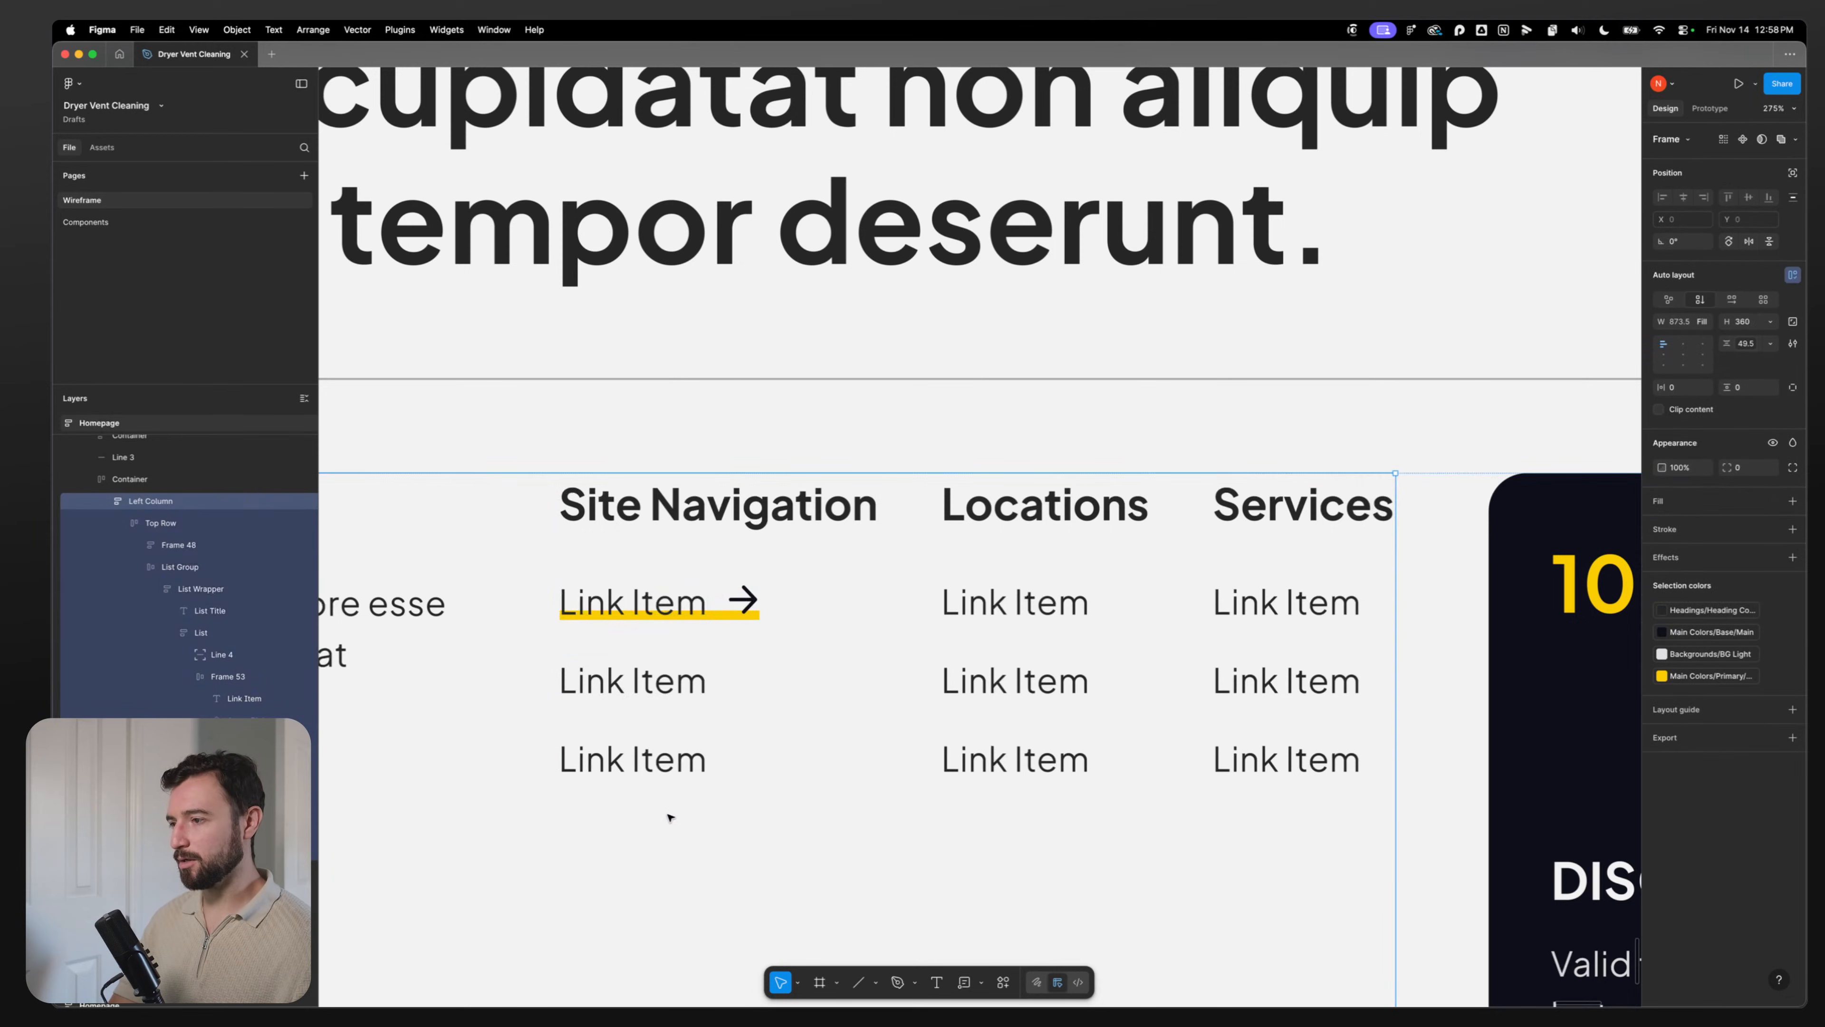
{"action": "scroll", "coordinate": [668, 816], "scroll_direction": "down", "scroll_amount": 5}
{"action": "scroll", "coordinate": [622, 853], "scroll_direction": "down", "scroll_amount": 1}
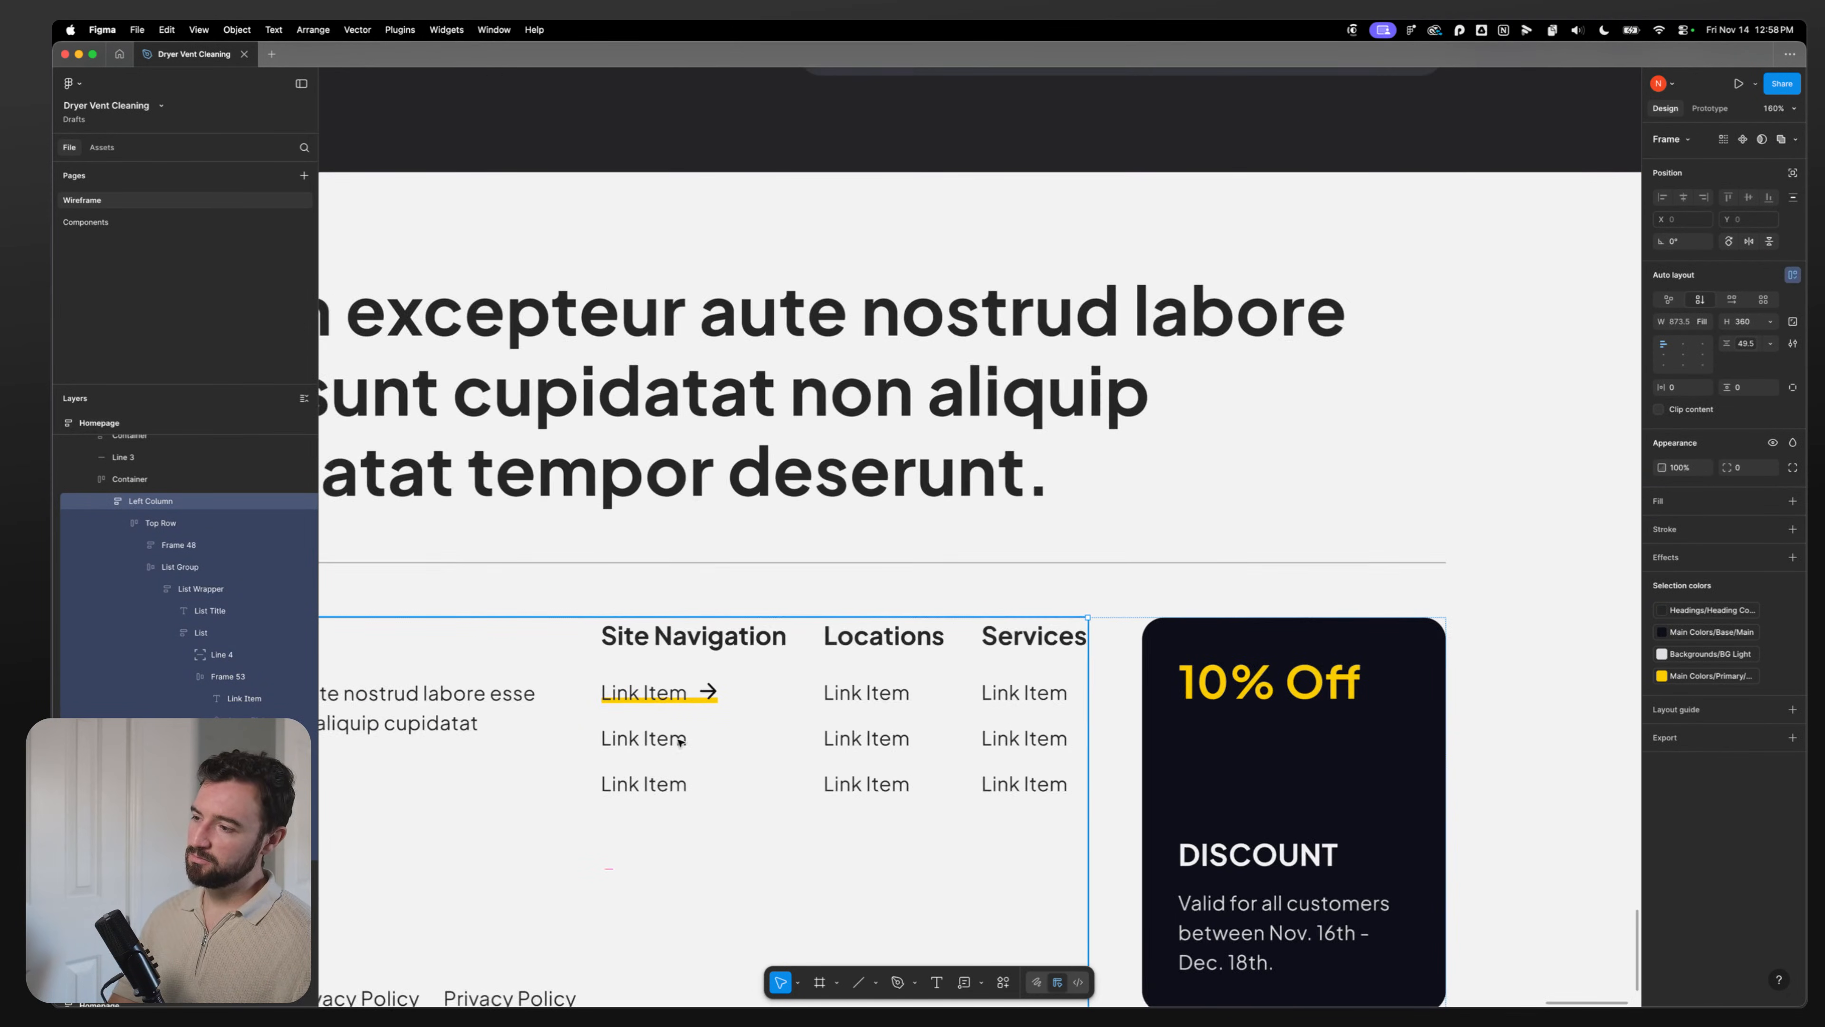
Step: Resize the first link's underline to about 108 wide so it reaches just past the arrow tip
{"action": "scroll", "coordinate": [679, 740], "scroll_direction": "up", "scroll_amount": 10}
{"action": "left_click", "coordinate": [786, 652]}
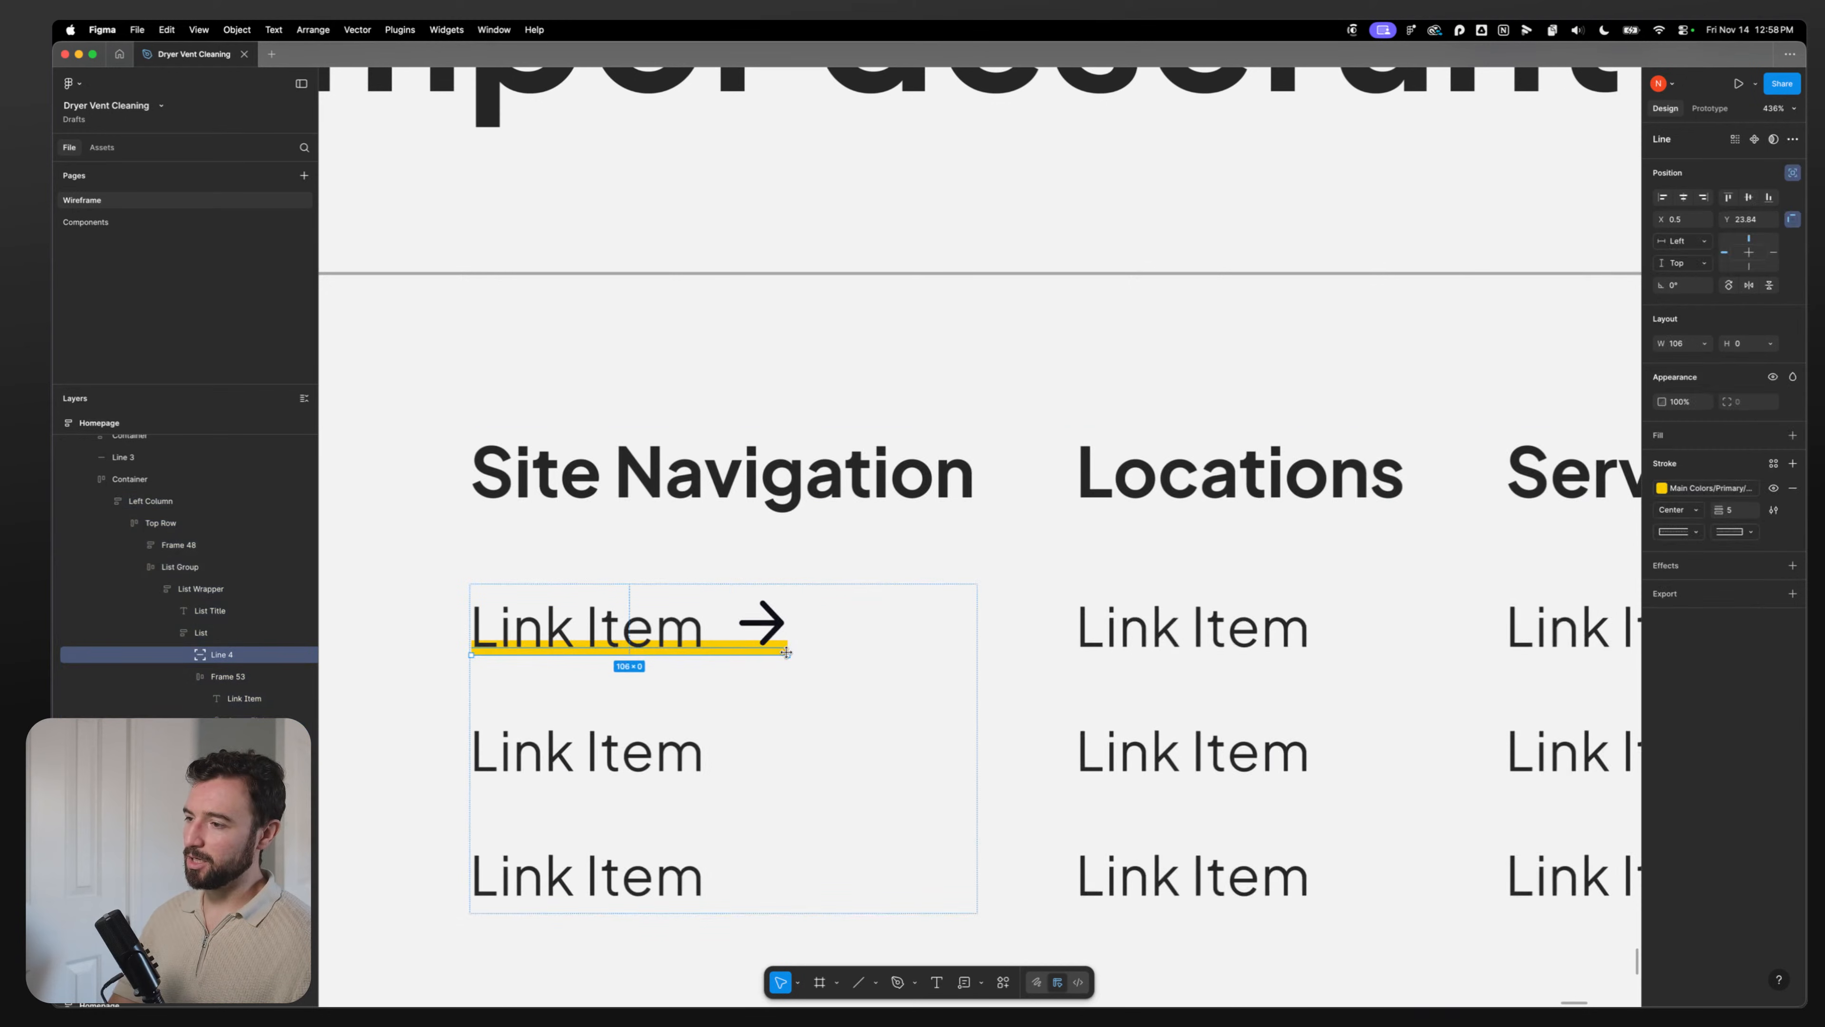
{"action": "mouse_move", "coordinate": [786, 652]}
{"action": "left_mouse_down"}
{"action": "mouse_move", "coordinate": [848, 652]}
{"action": "mouse_move", "coordinate": [774, 651]}
{"action": "left_mouse_up"}
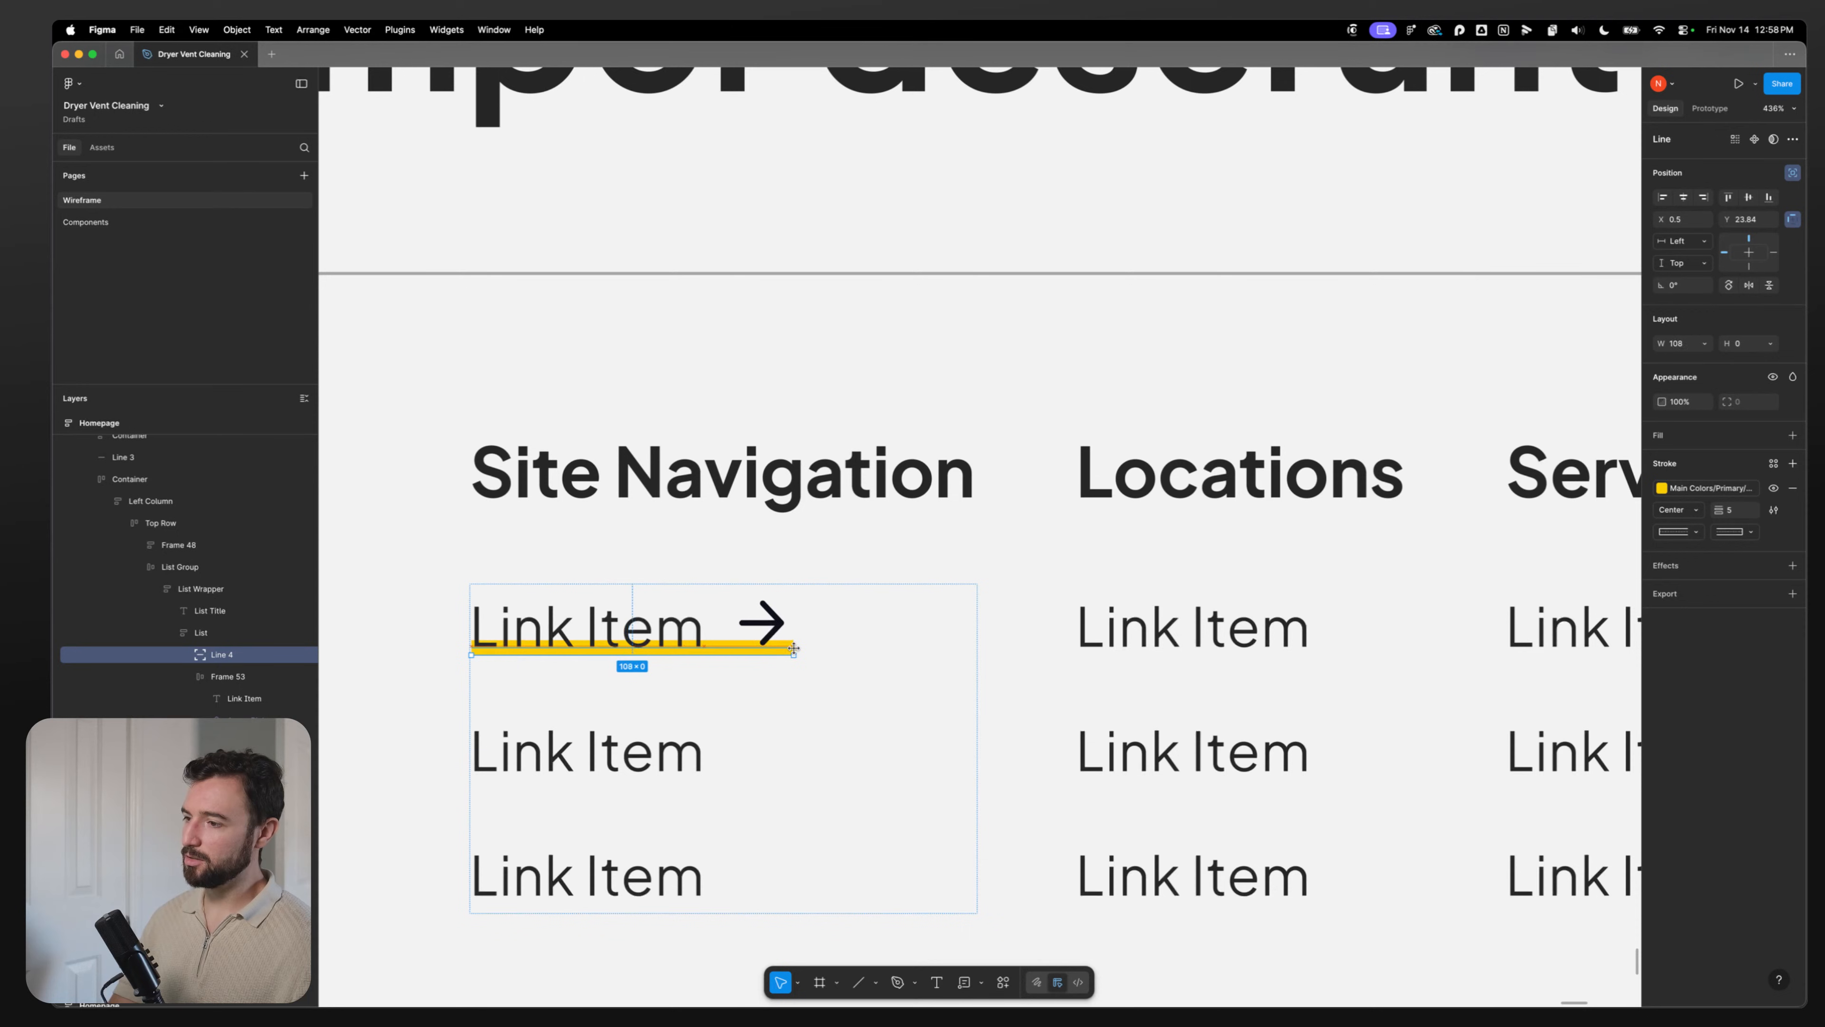
{"action": "left_click", "coordinate": [435, 733]}
{"action": "scroll", "coordinate": [422, 794], "scroll_direction": "down", "scroll_amount": 10}
{"action": "left_click_drag", "start_coordinate": [669, 872], "coordinate": [950, 634]}
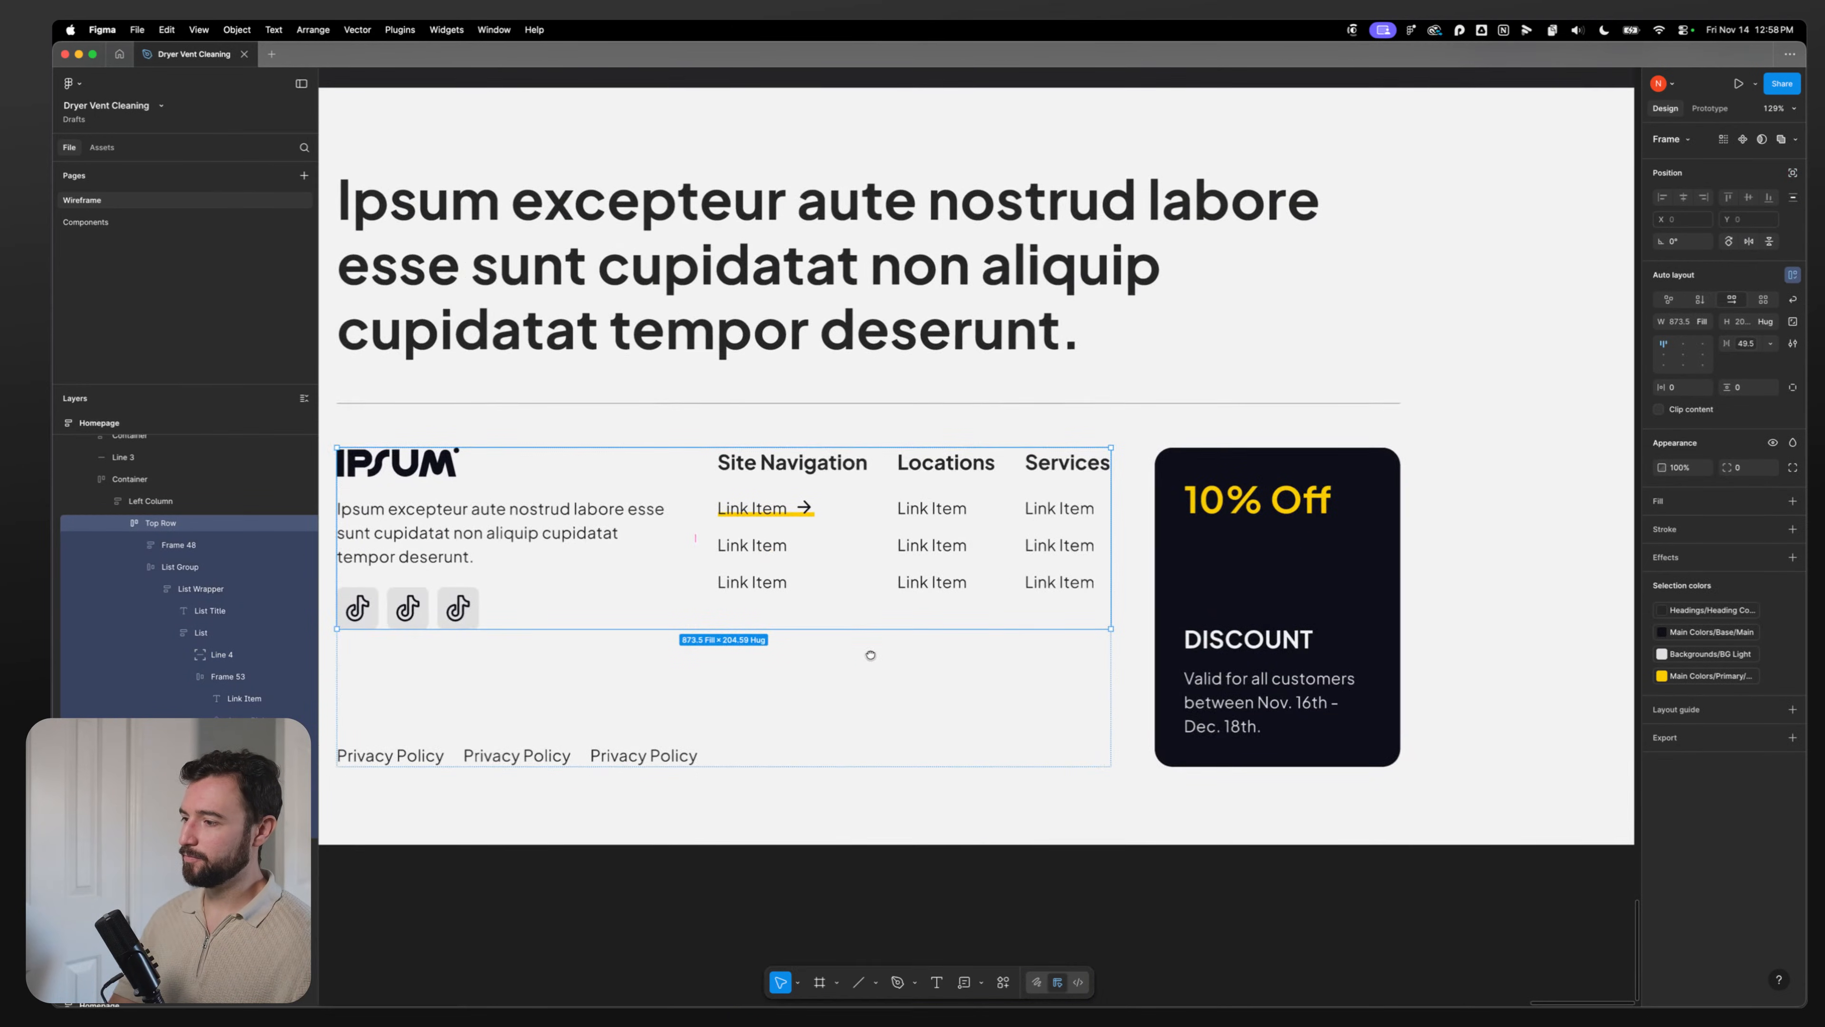
{"action": "triple_click", "coordinate": [806, 507]}
{"action": "double_click", "coordinate": [806, 508]}
{"action": "left_click", "coordinate": [816, 691]}
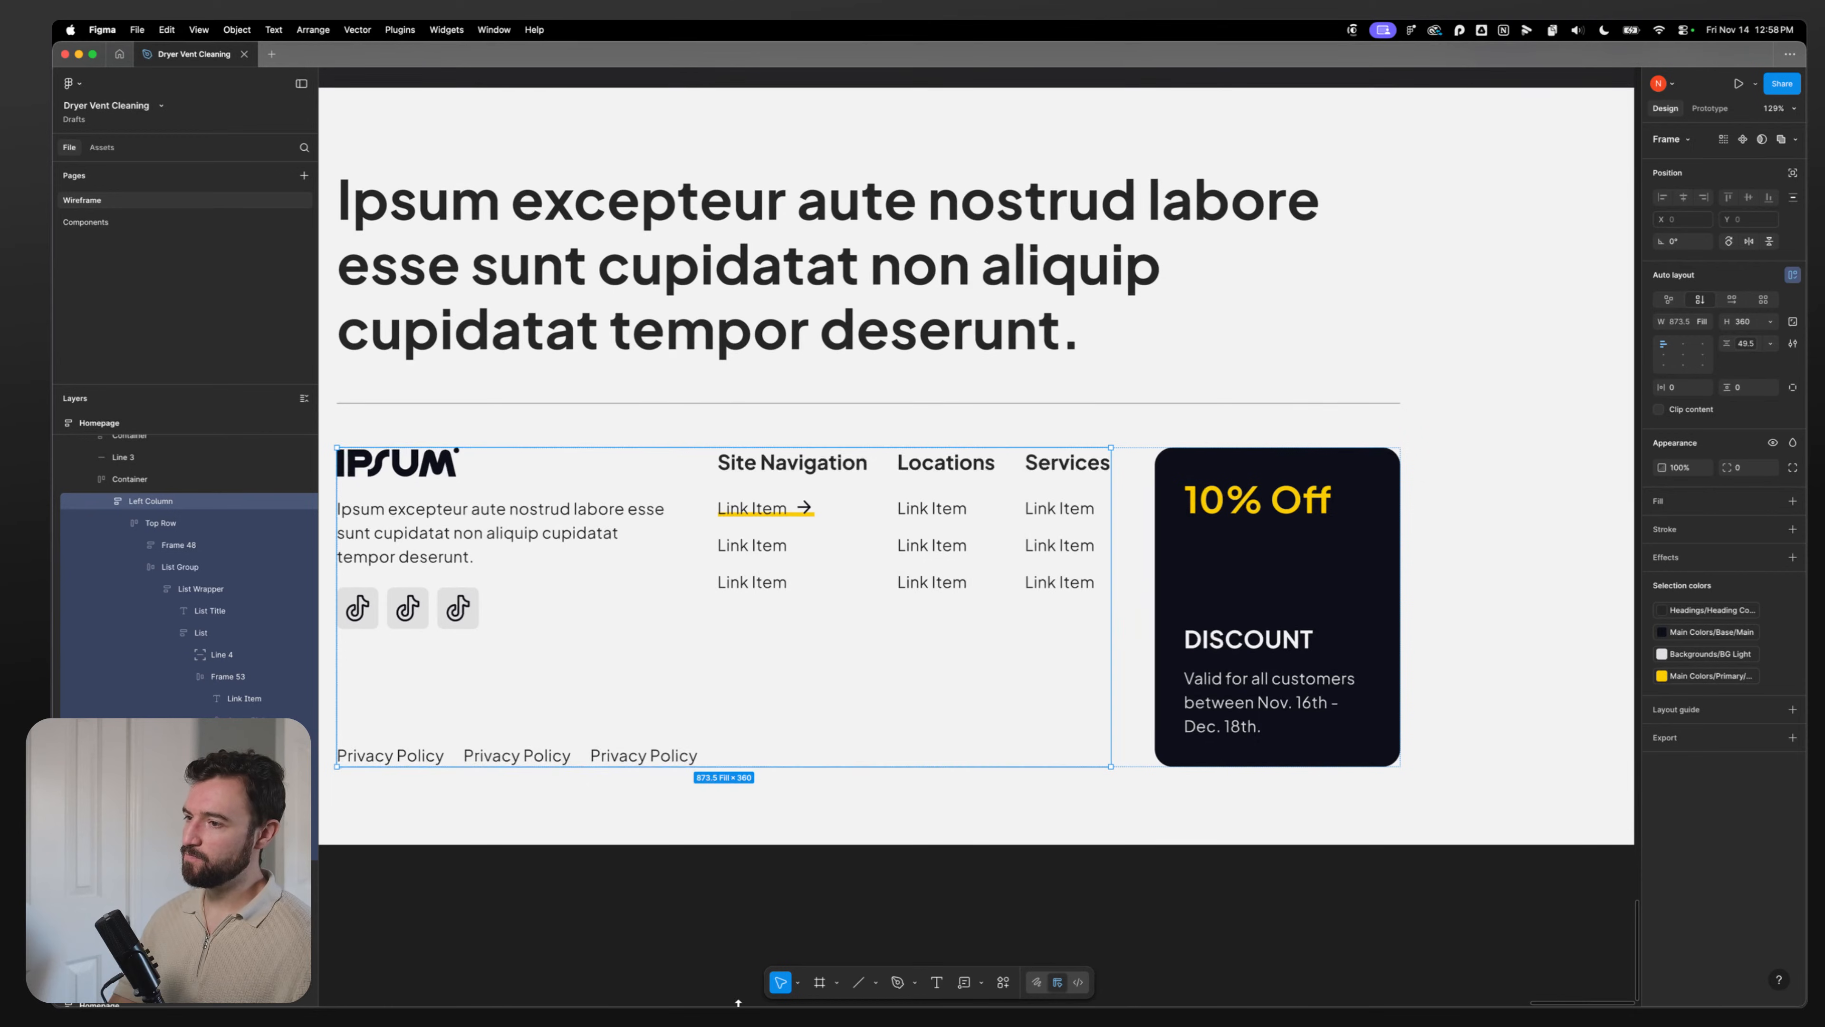
Step: Switch to the Dia browser and open footer.design in a new tab
{"action": "mouse_move", "coordinate": [774, 983]}
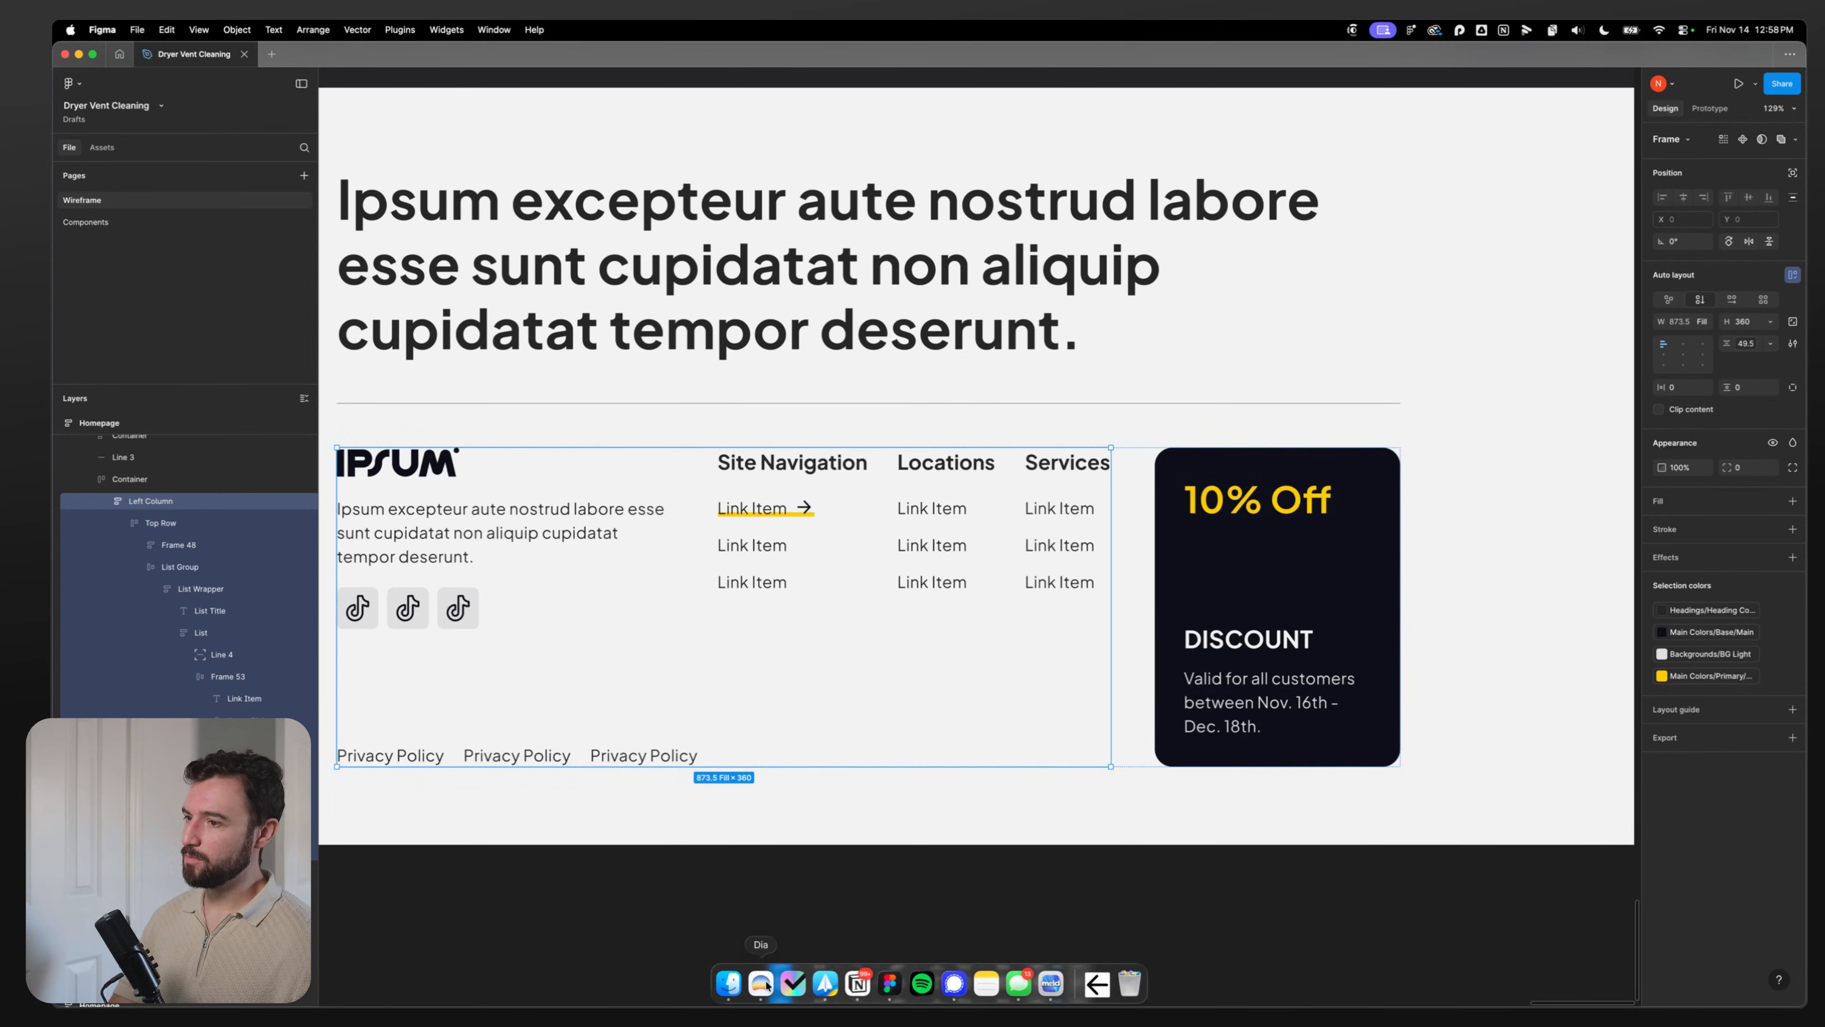
{"action": "left_click", "coordinate": [762, 983]}
{"action": "key", "text": "super+t"}
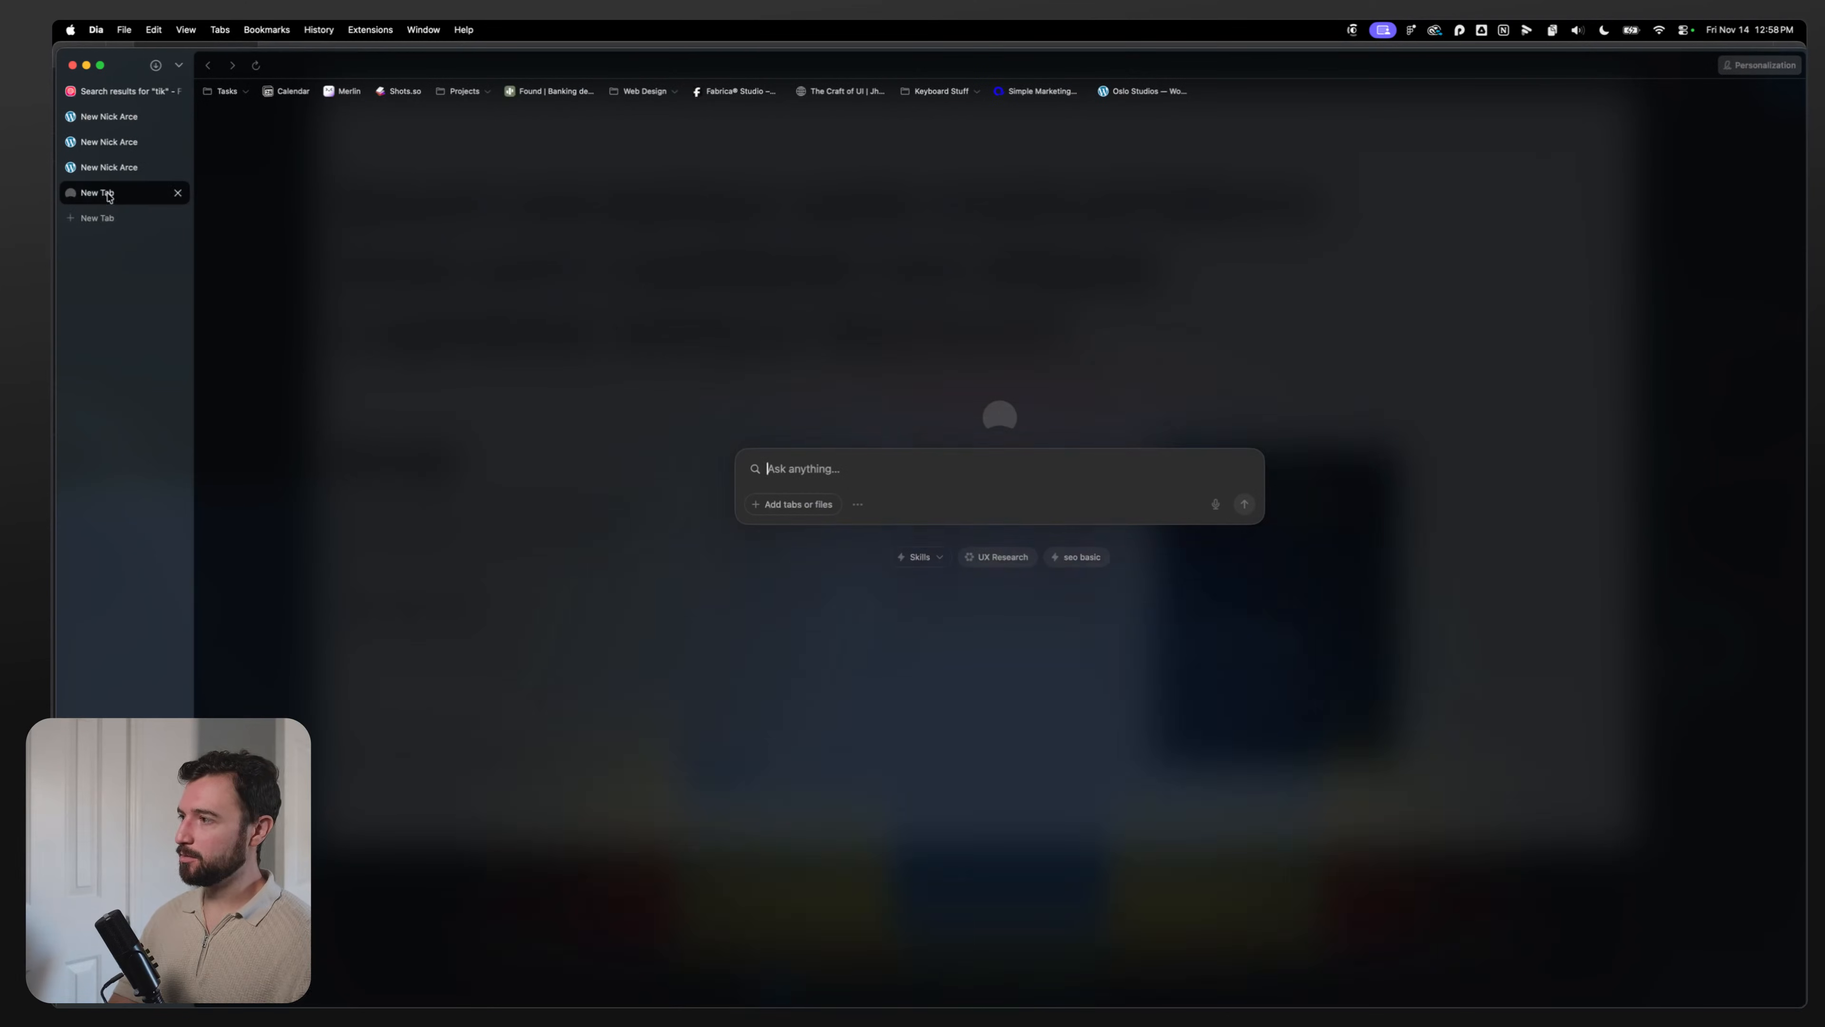
{"action": "type", "text": "footer"}
{"action": "key", "text": "Return"}
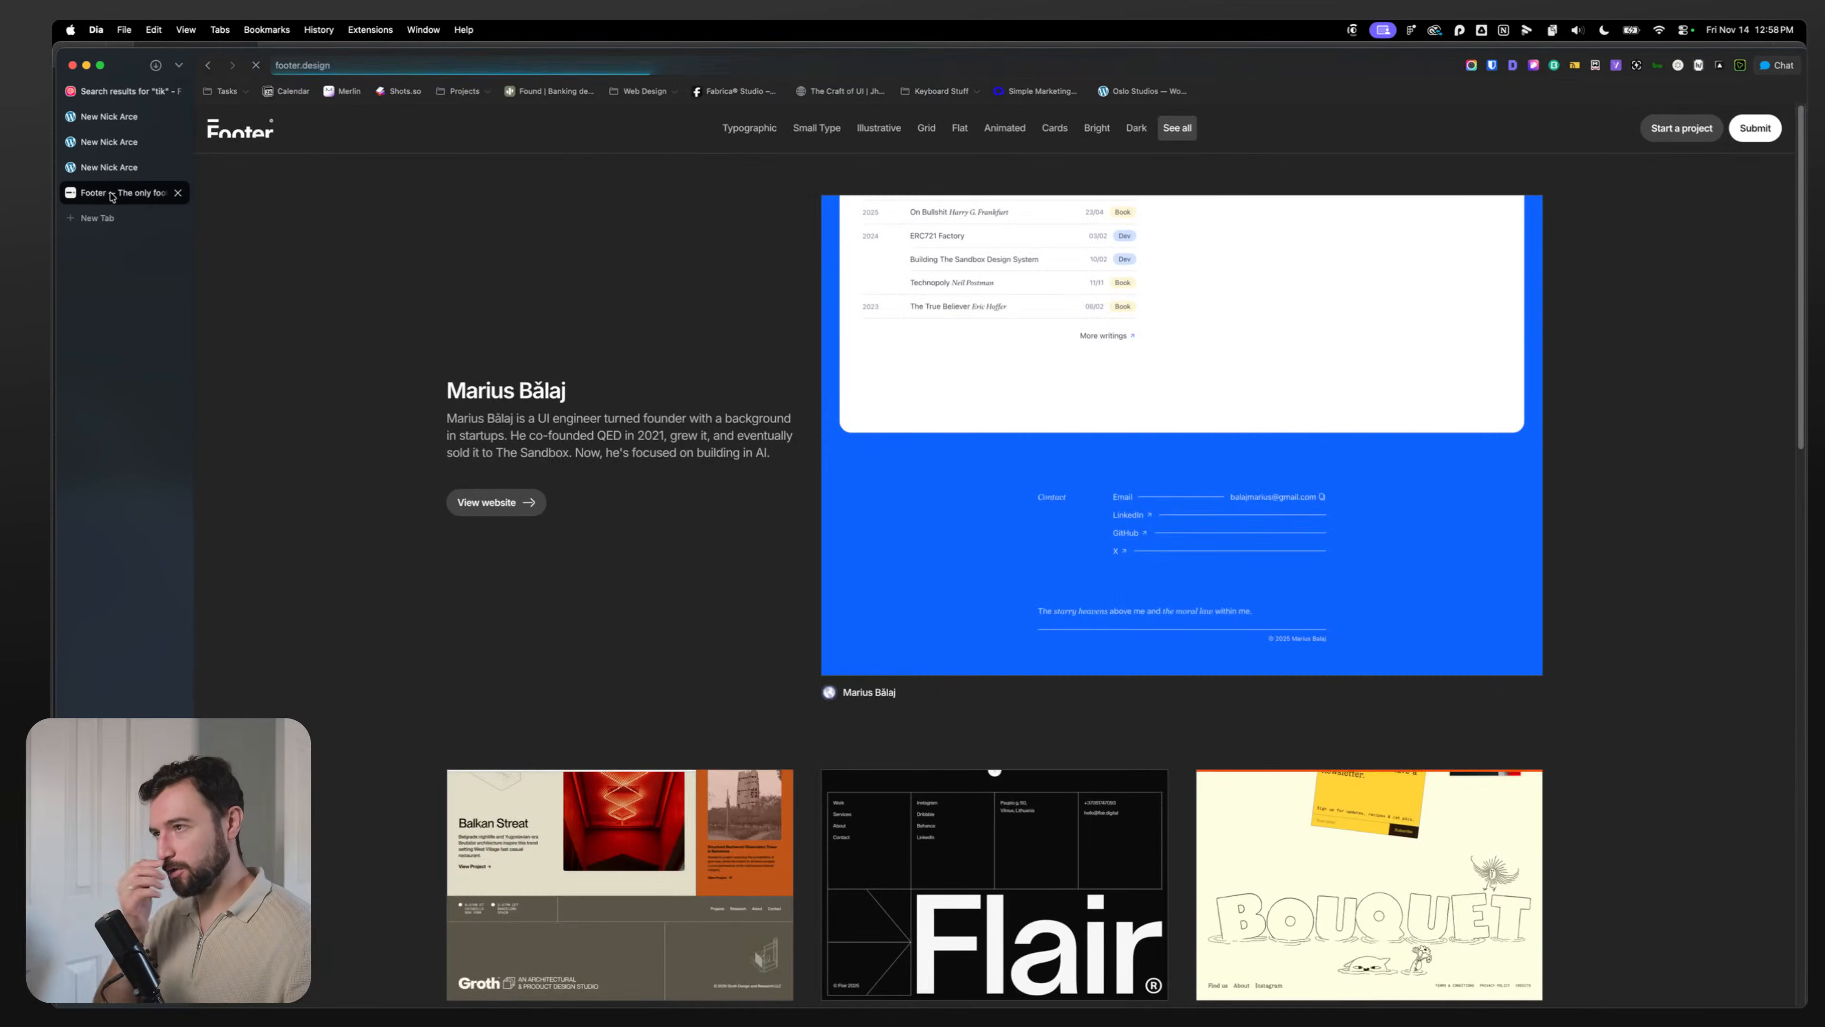
Step: Try to open header.design in a new tab, and close that tab
{"action": "left_click", "coordinate": [93, 229]}
{"action": "type", "text": "heade"}
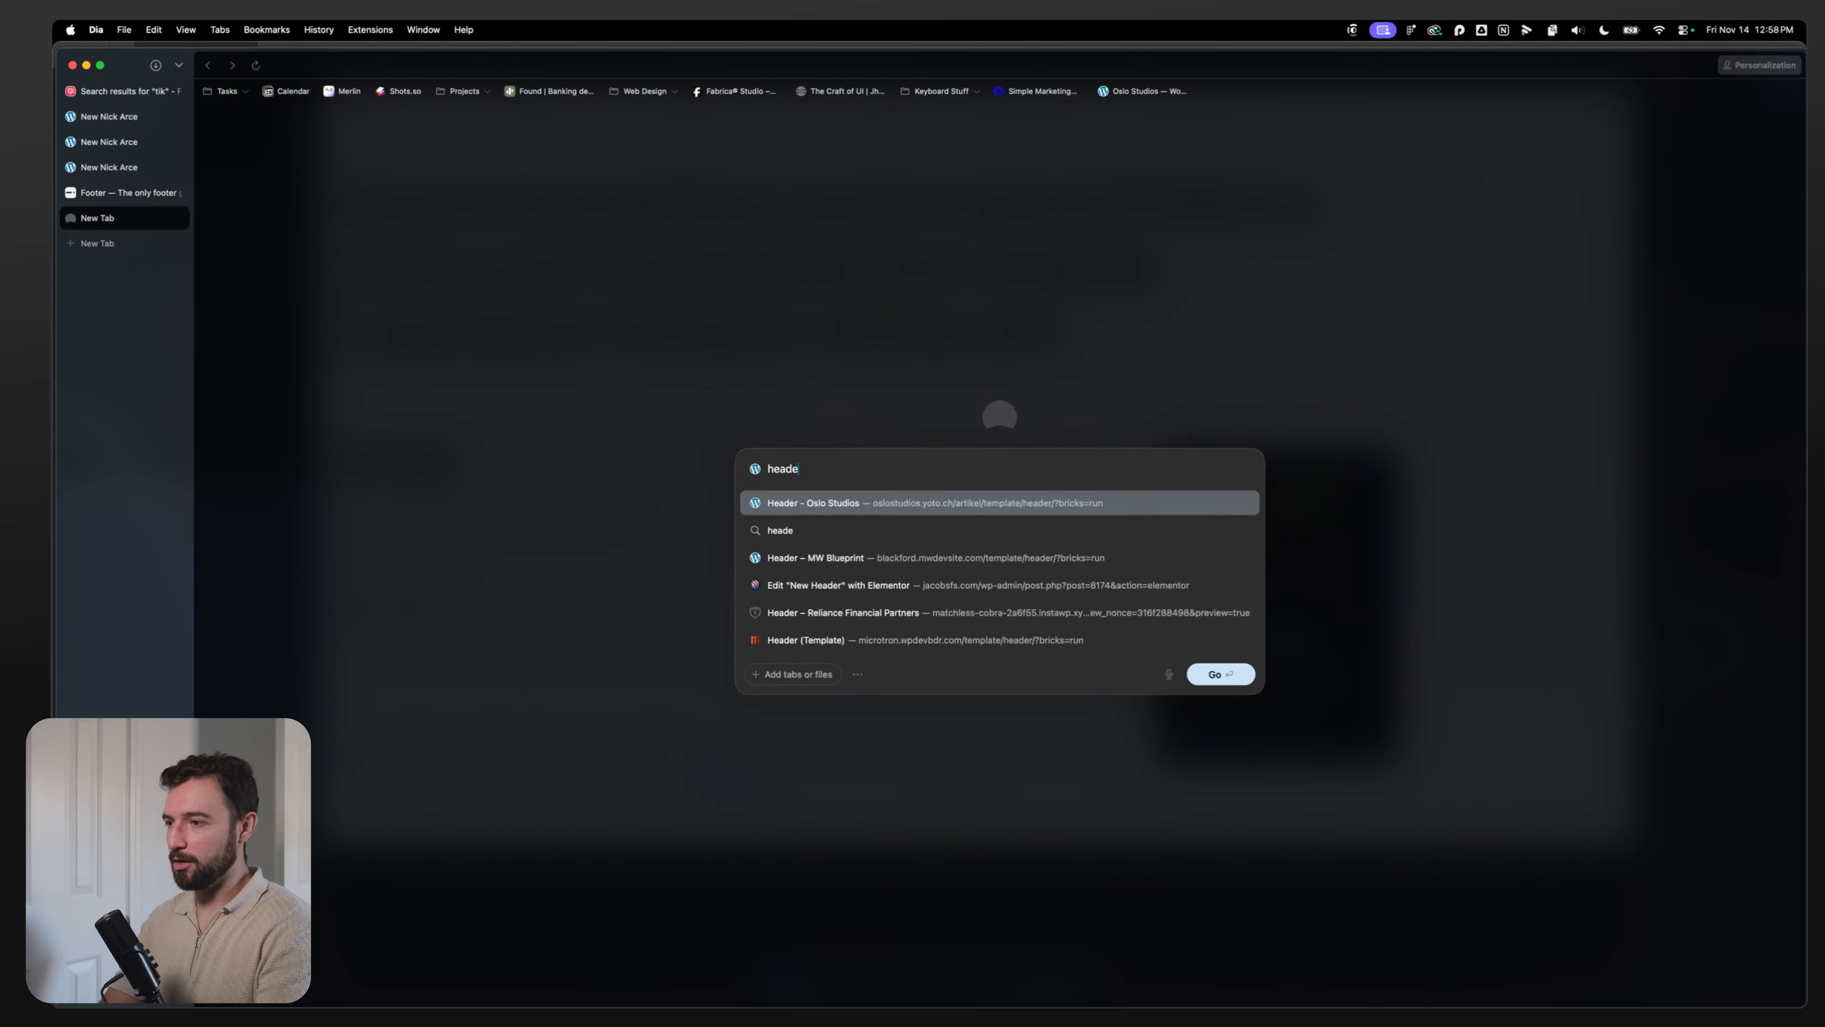
{"action": "type", "text": "r.design"}
{"action": "key", "text": "Return"}
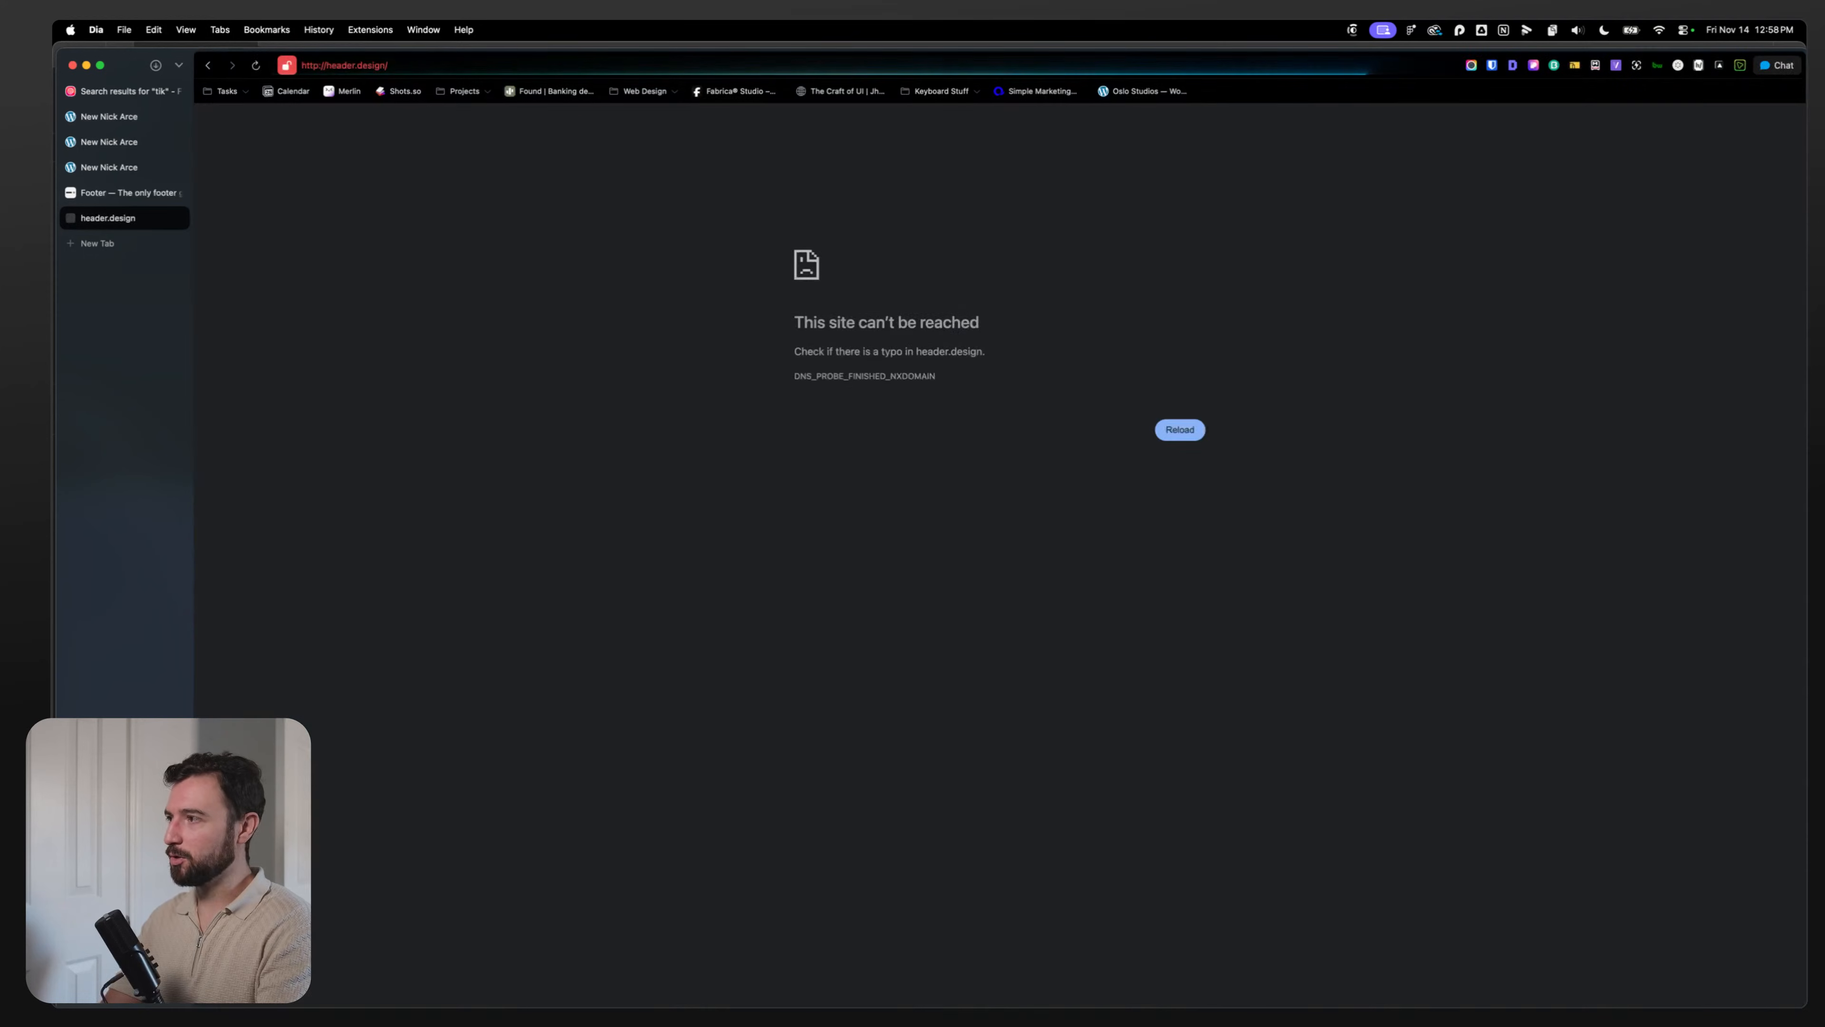
{"action": "left_click", "coordinate": [177, 217]}
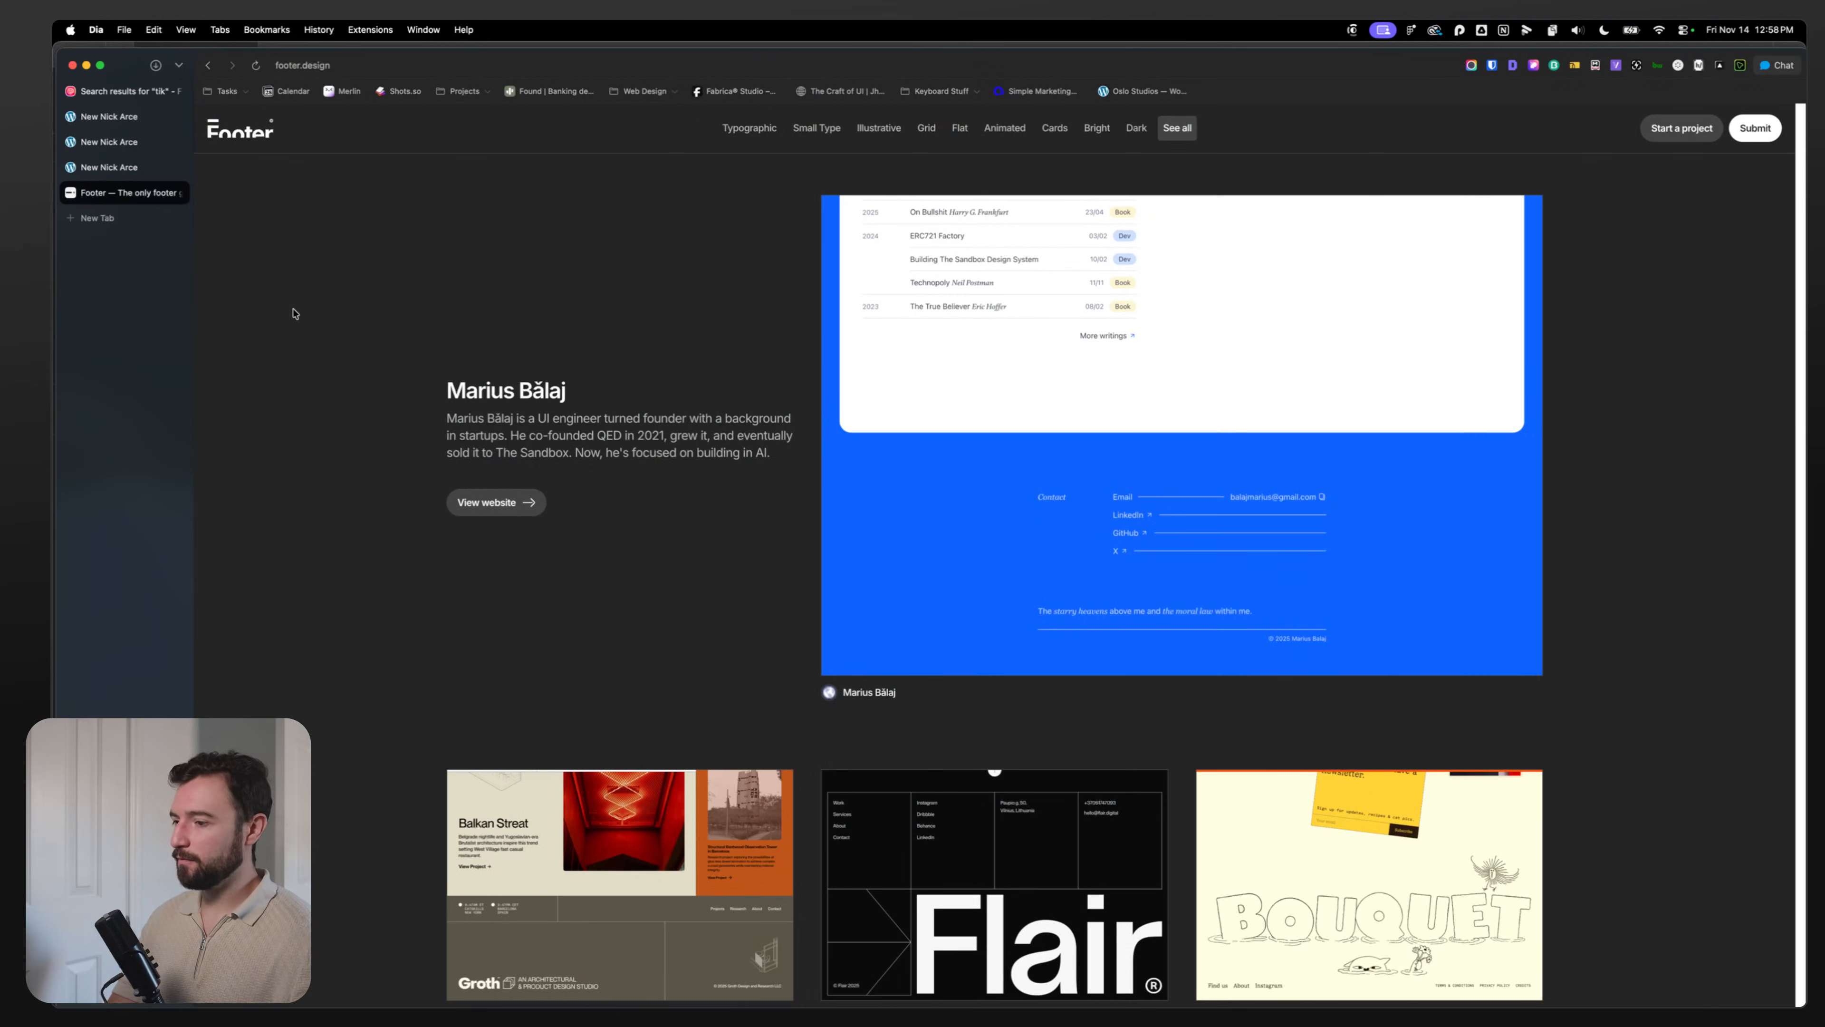
Step: Browse the footer gallery for design inspiration, including the detail page of the REF footer
{"action": "scroll", "coordinate": [258, 631], "scroll_direction": "down", "scroll_amount": 1}
{"action": "scroll", "coordinate": [242, 658], "scroll_direction": "down", "scroll_amount": 10}
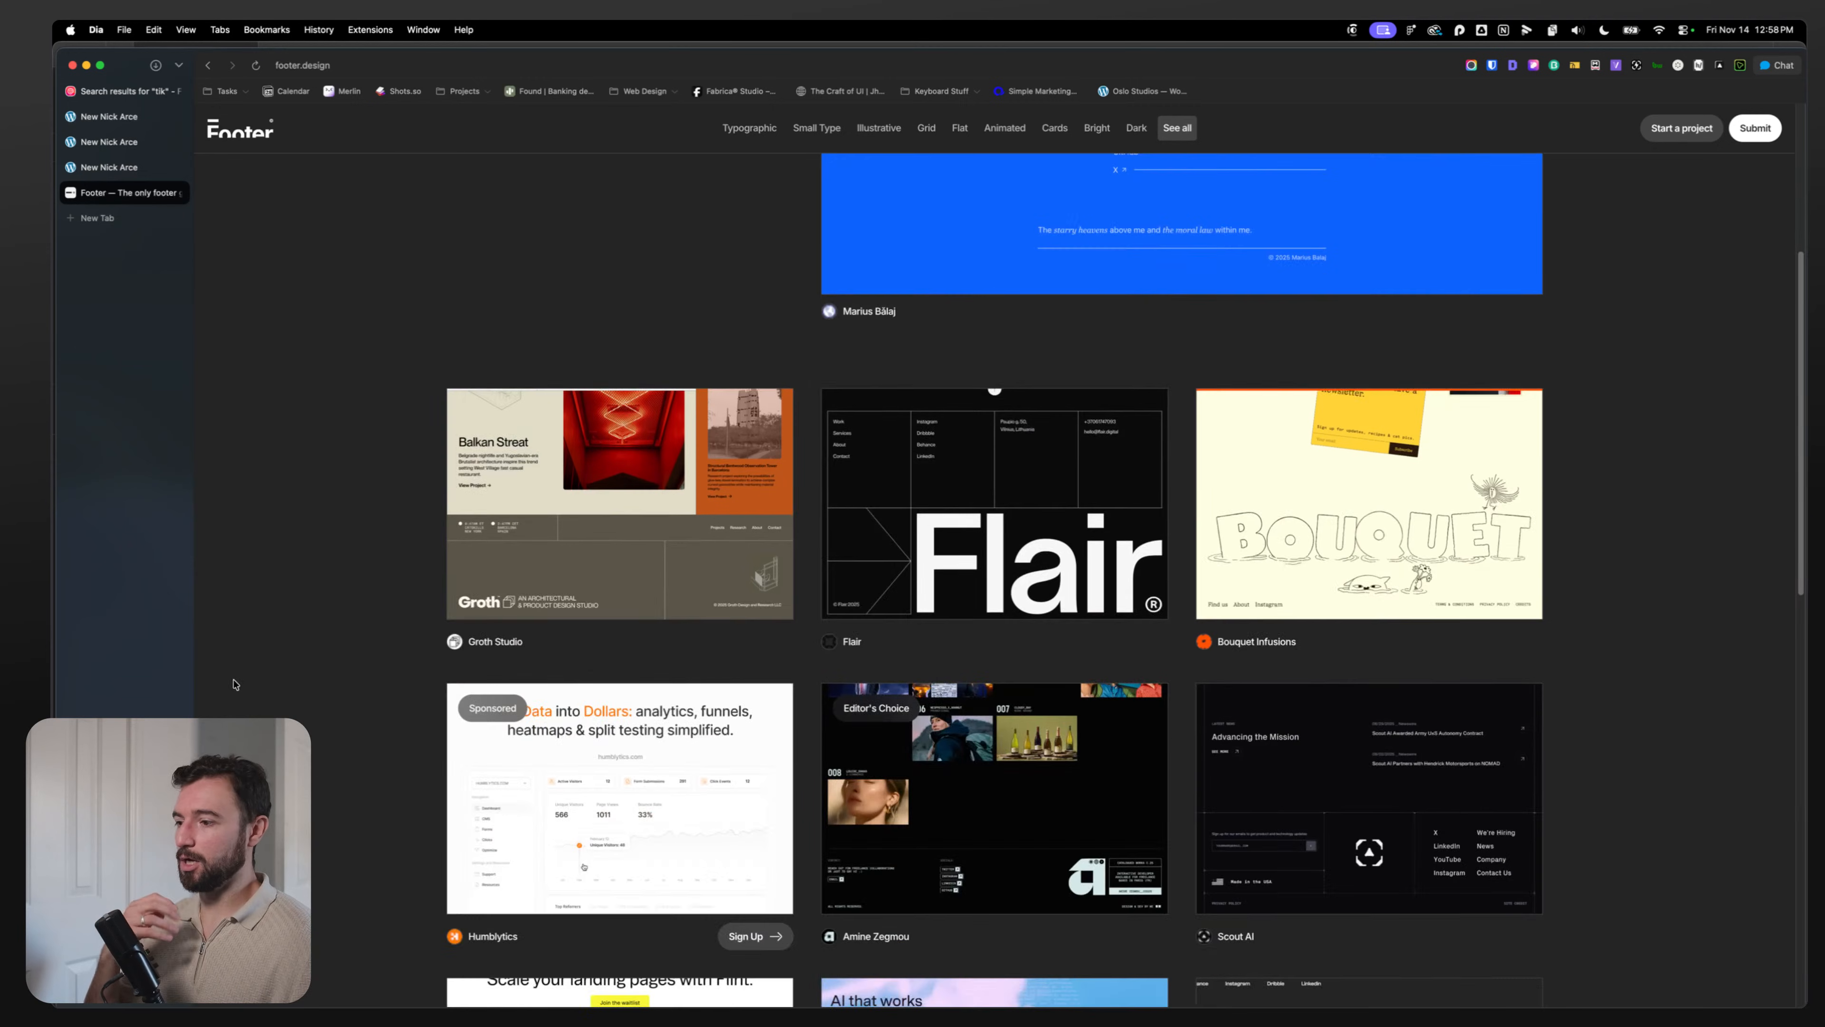
{"action": "scroll", "coordinate": [212, 690], "scroll_direction": "down", "scroll_amount": 2}
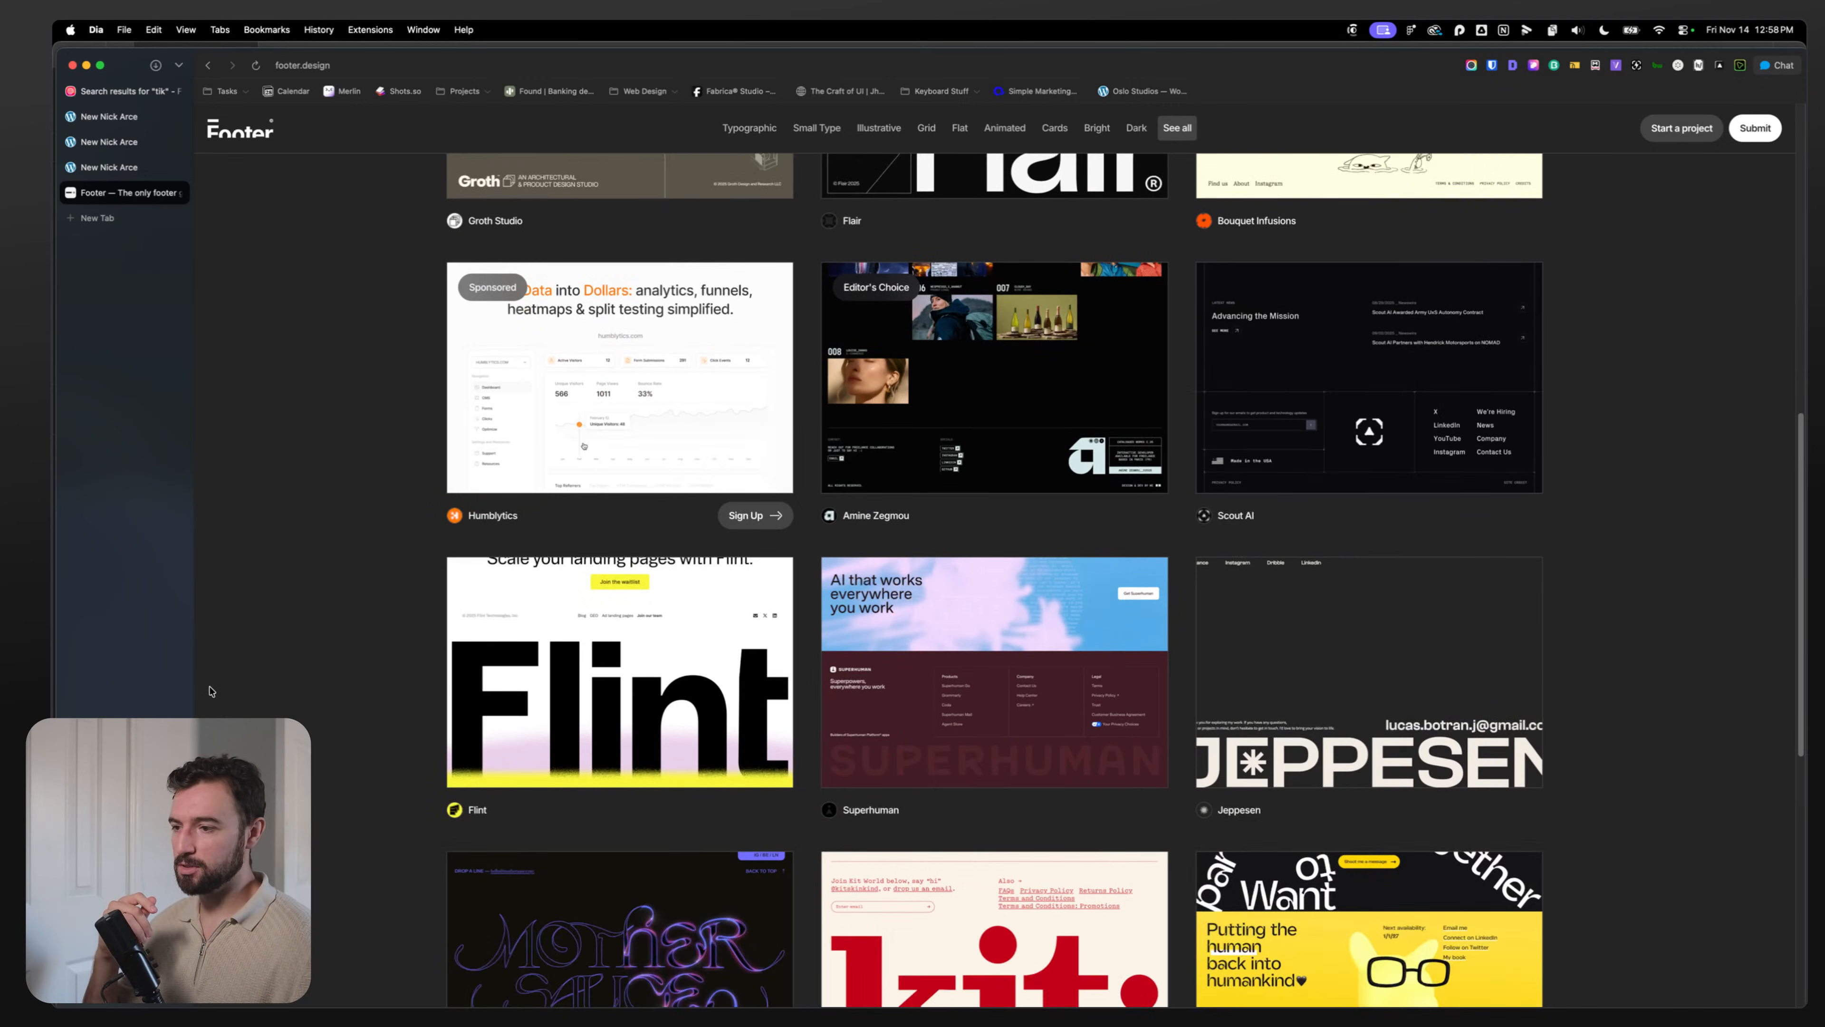
{"action": "scroll", "coordinate": [395, 496], "scroll_direction": "down", "scroll_amount": 12}
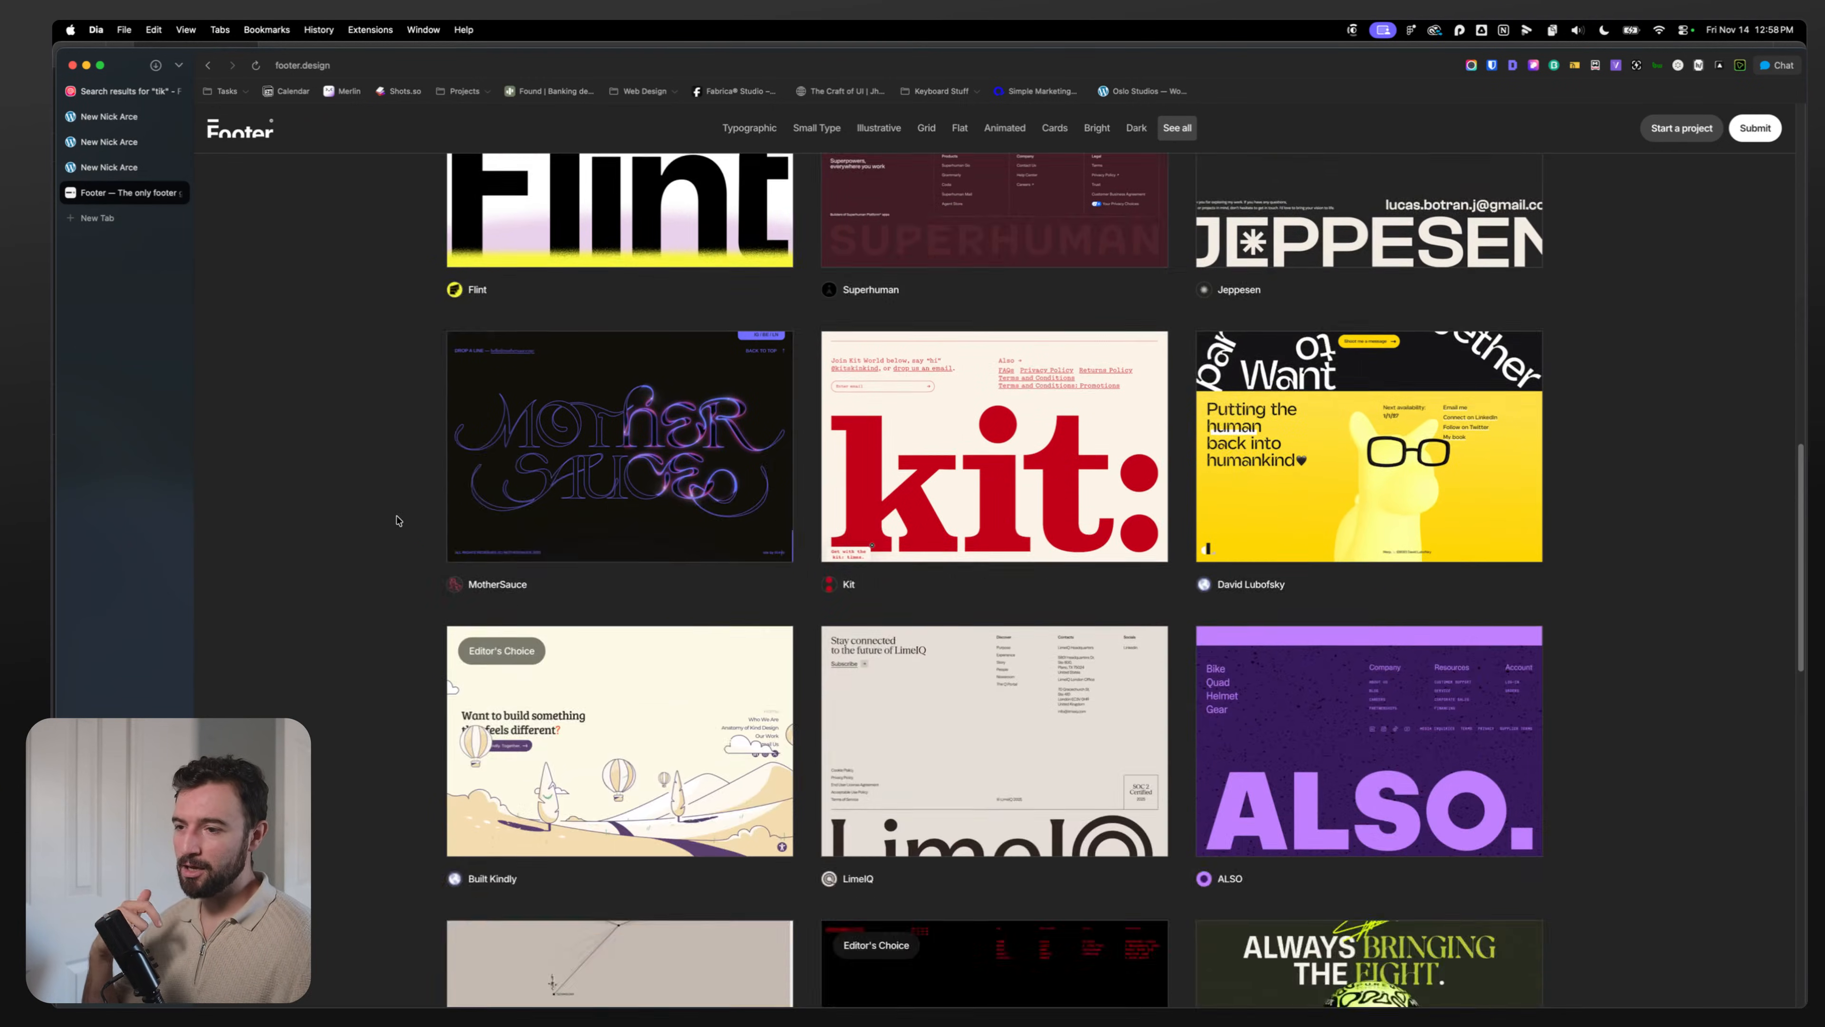
{"action": "scroll", "coordinate": [397, 525], "scroll_direction": "down", "scroll_amount": 4}
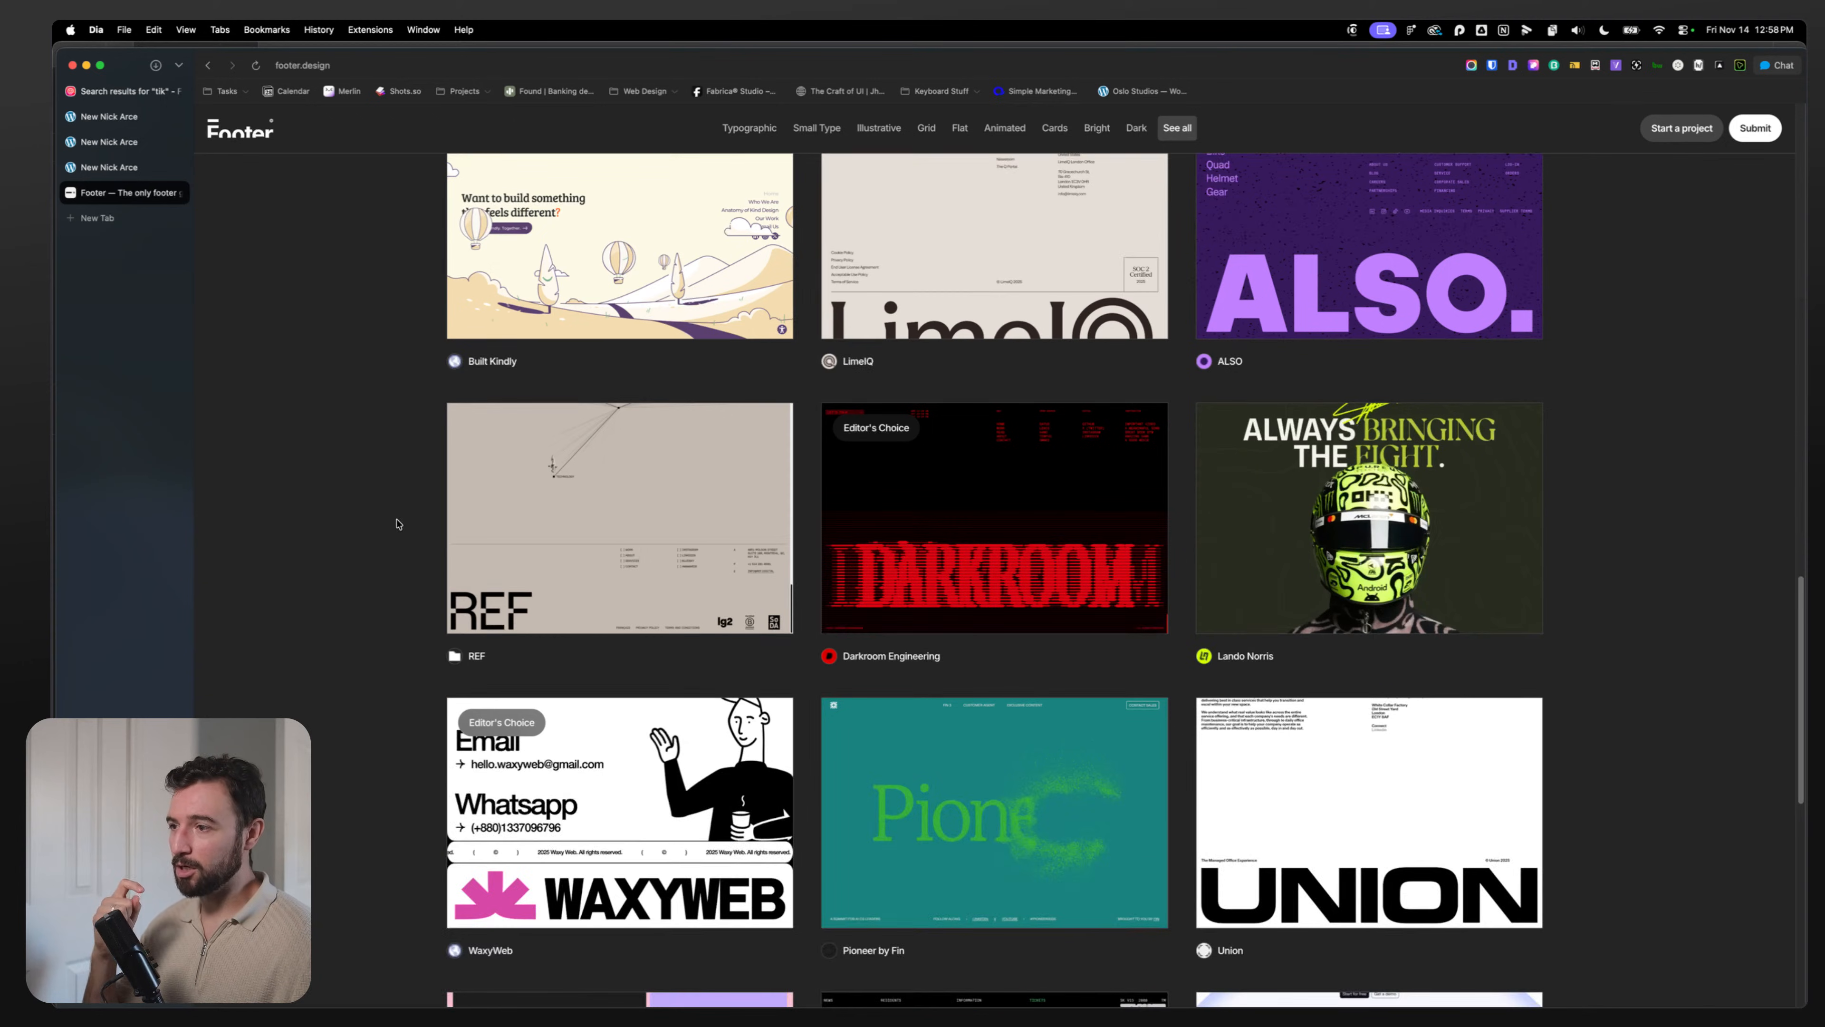
{"action": "left_click", "coordinate": [546, 518]}
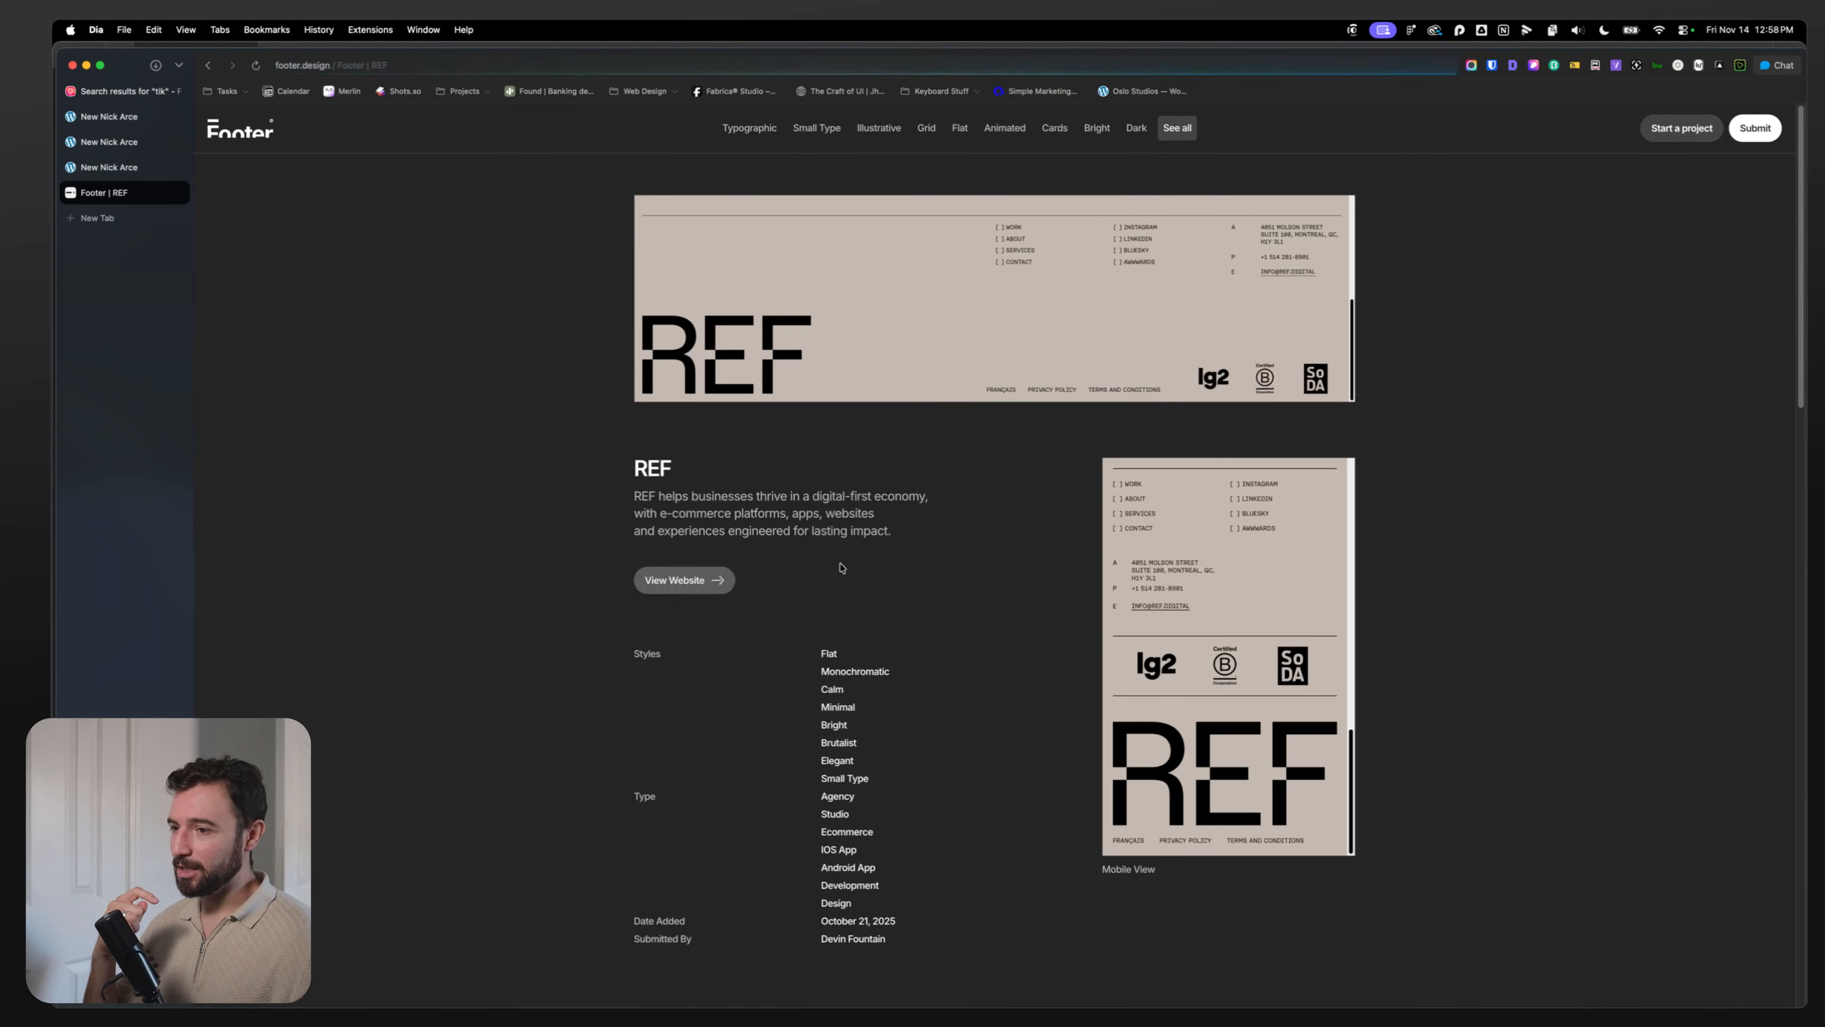
{"action": "left_click", "coordinate": [208, 64]}
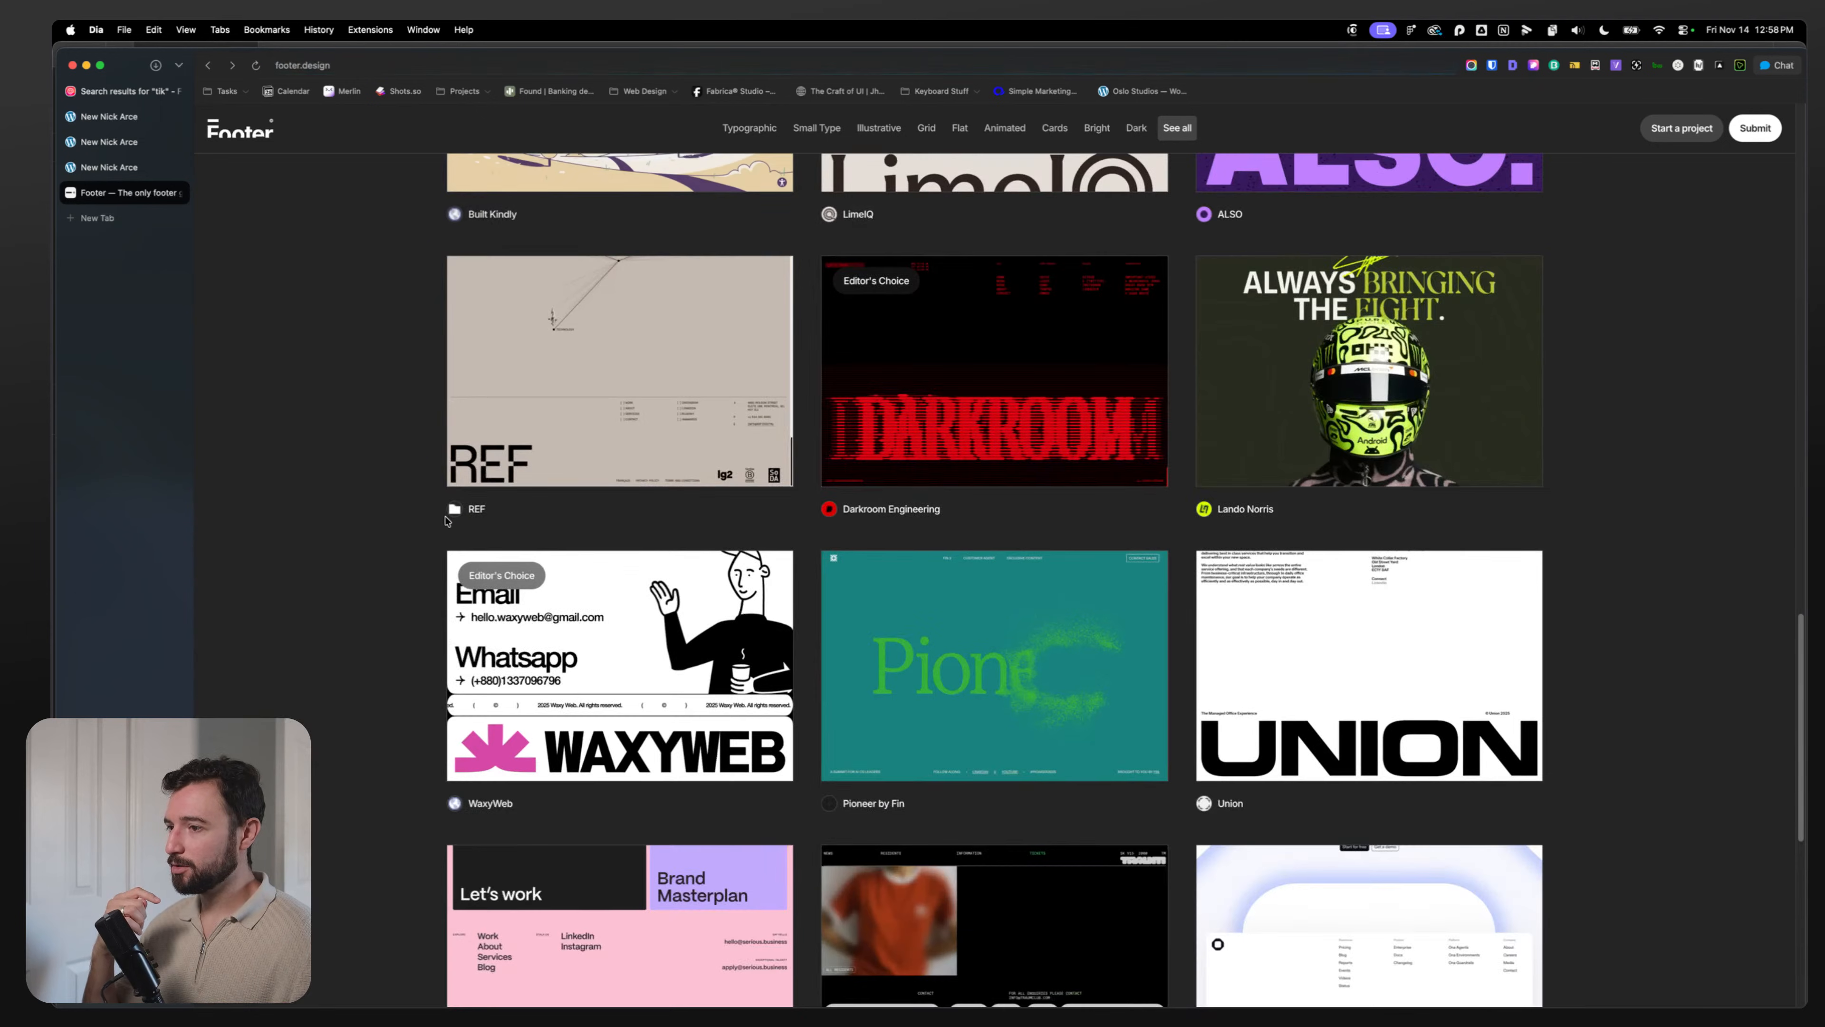
{"action": "scroll", "coordinate": [406, 532], "scroll_direction": "down", "scroll_amount": 4}
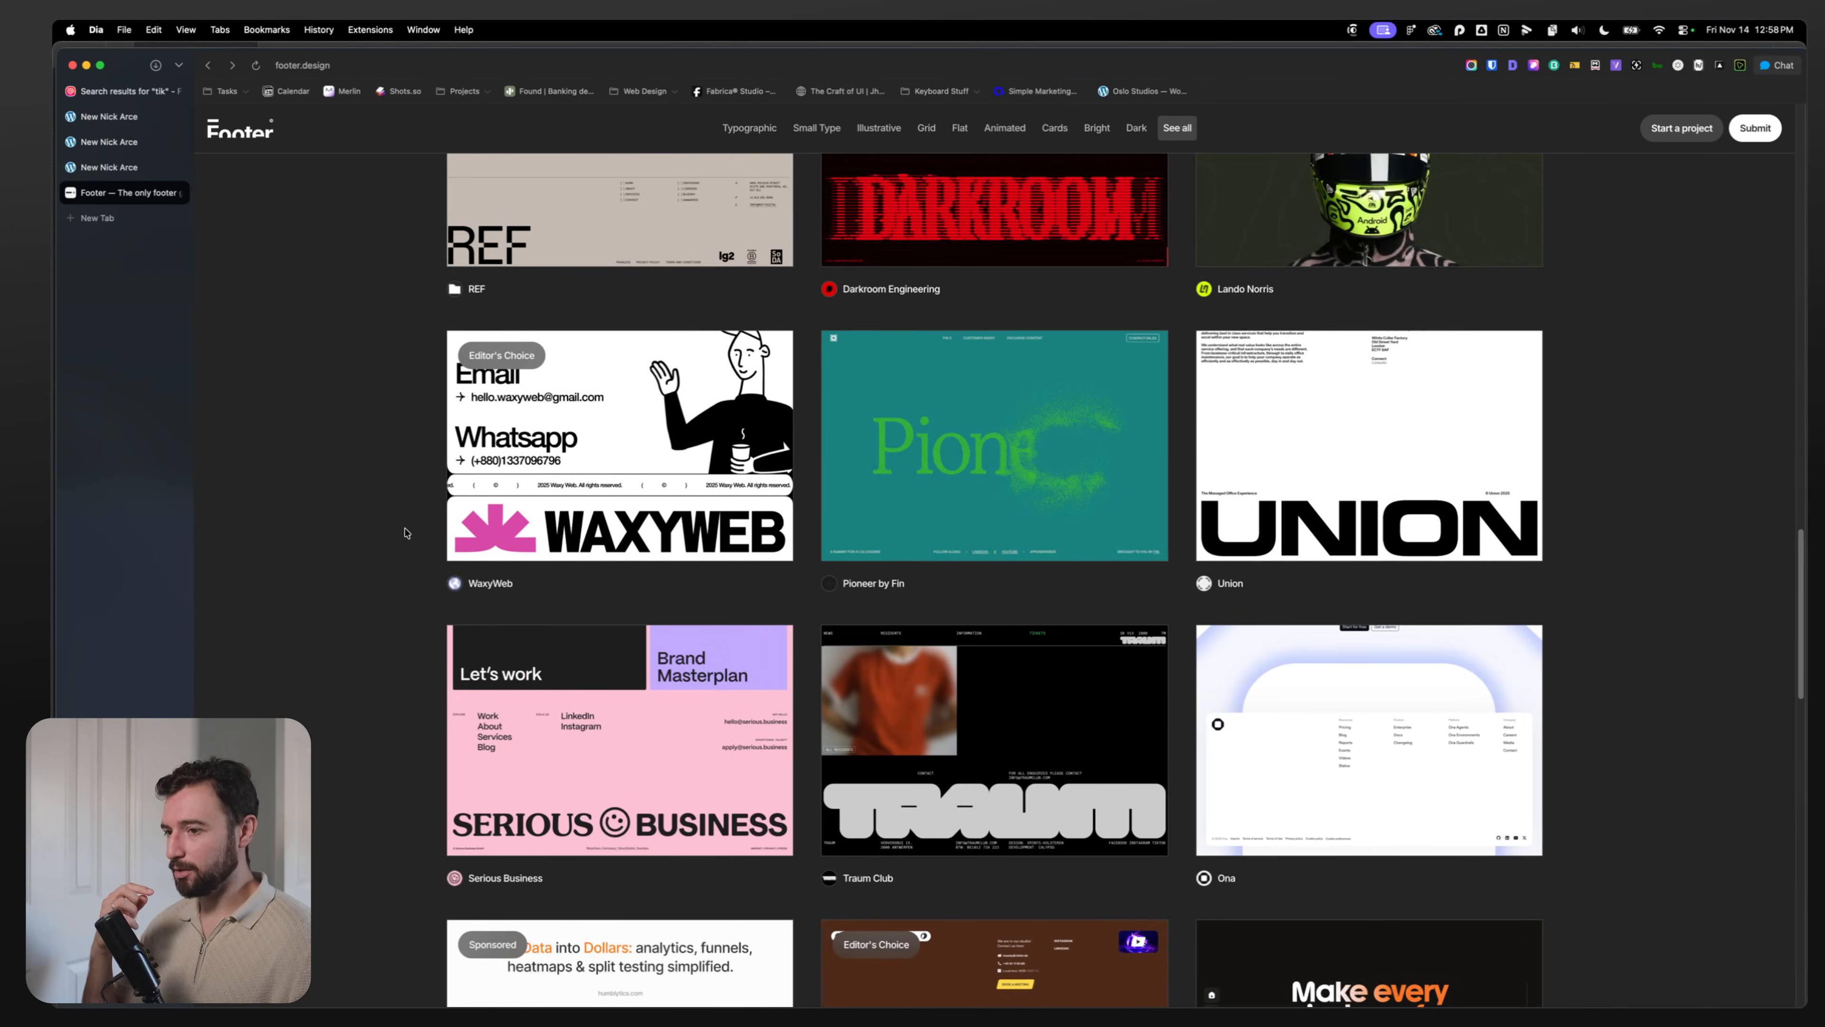
{"action": "scroll", "coordinate": [404, 532], "scroll_direction": "down", "scroll_amount": 10}
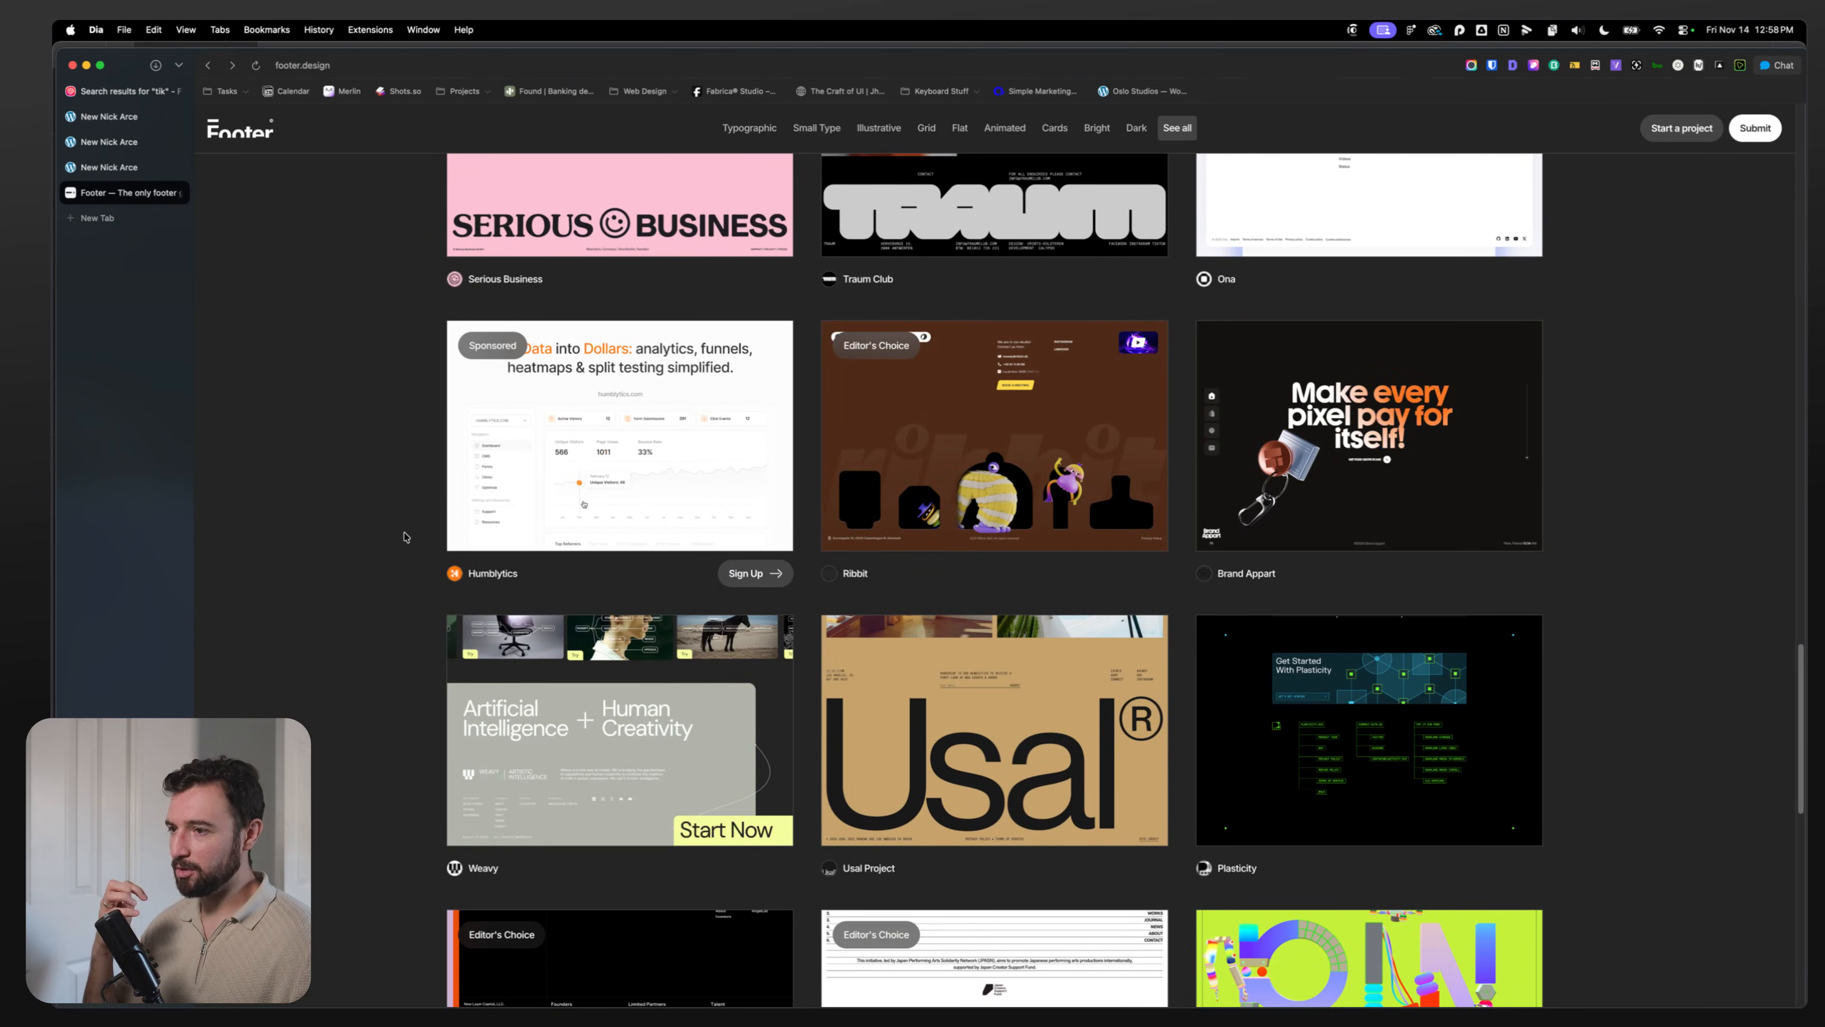
{"action": "scroll", "coordinate": [405, 536], "scroll_direction": "down", "scroll_amount": 12}
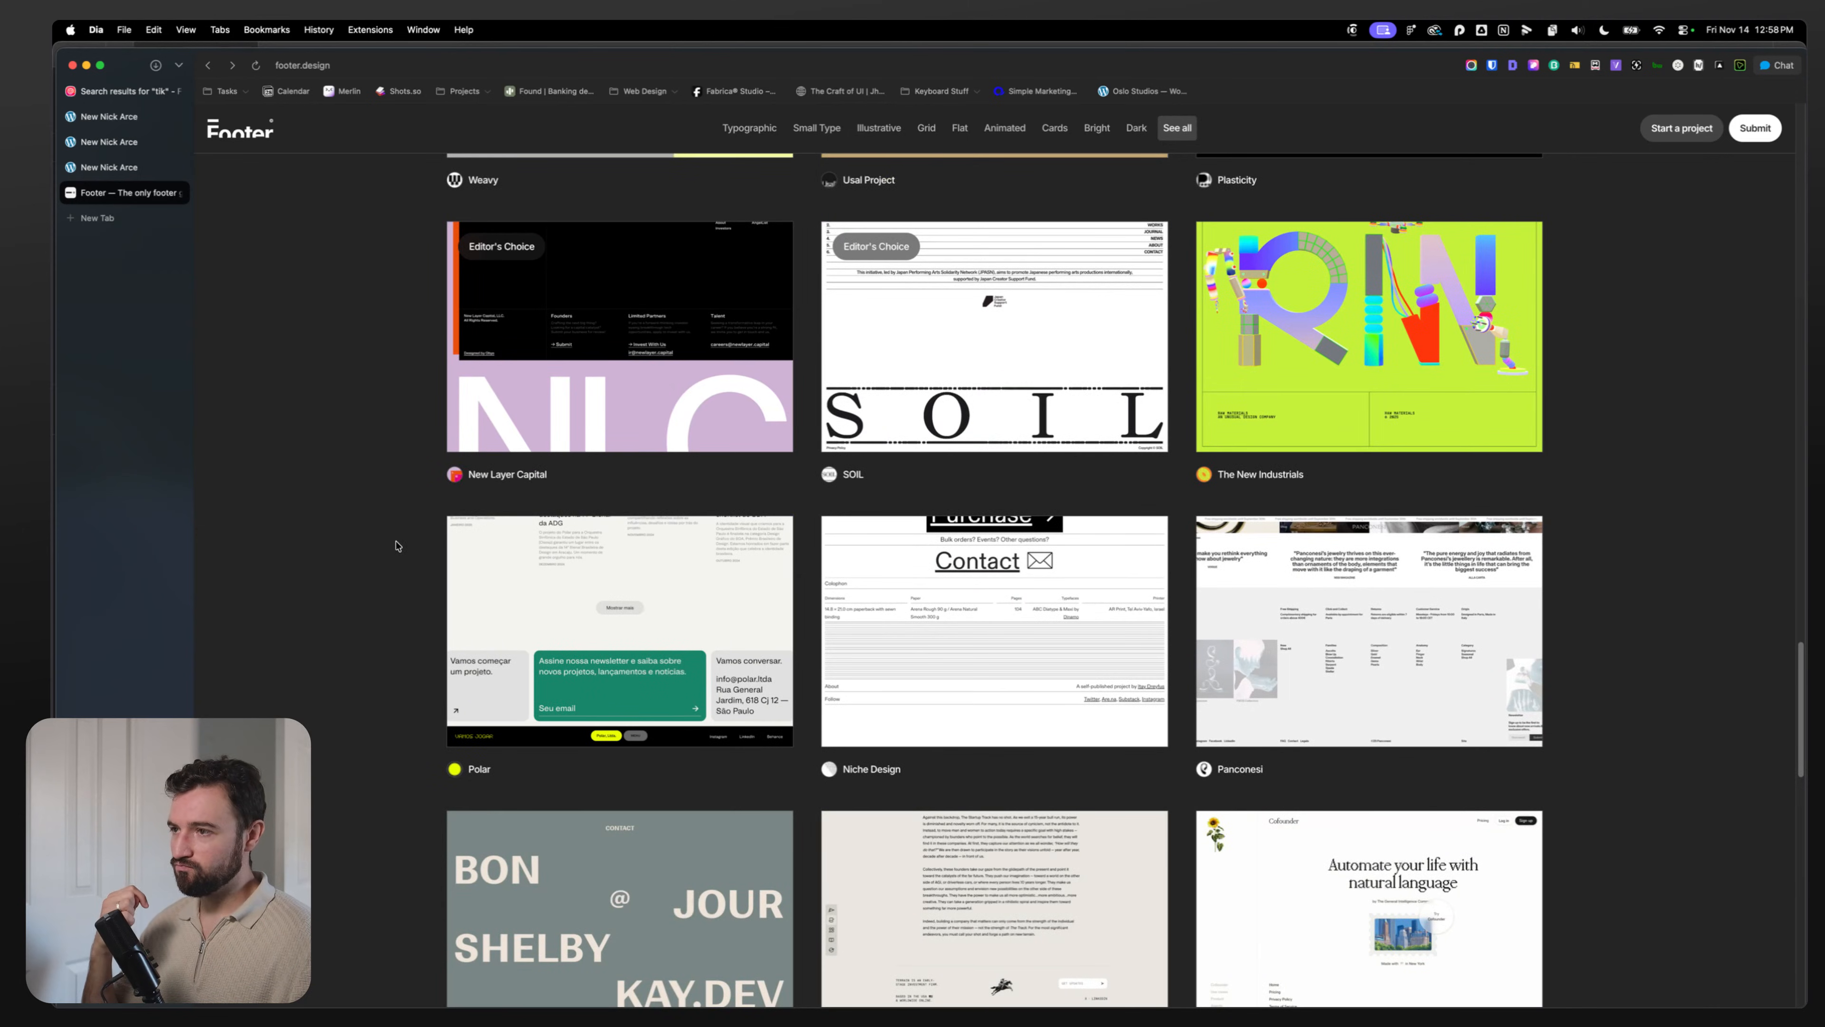
{"action": "scroll", "coordinate": [396, 546], "scroll_direction": "down", "scroll_amount": 8}
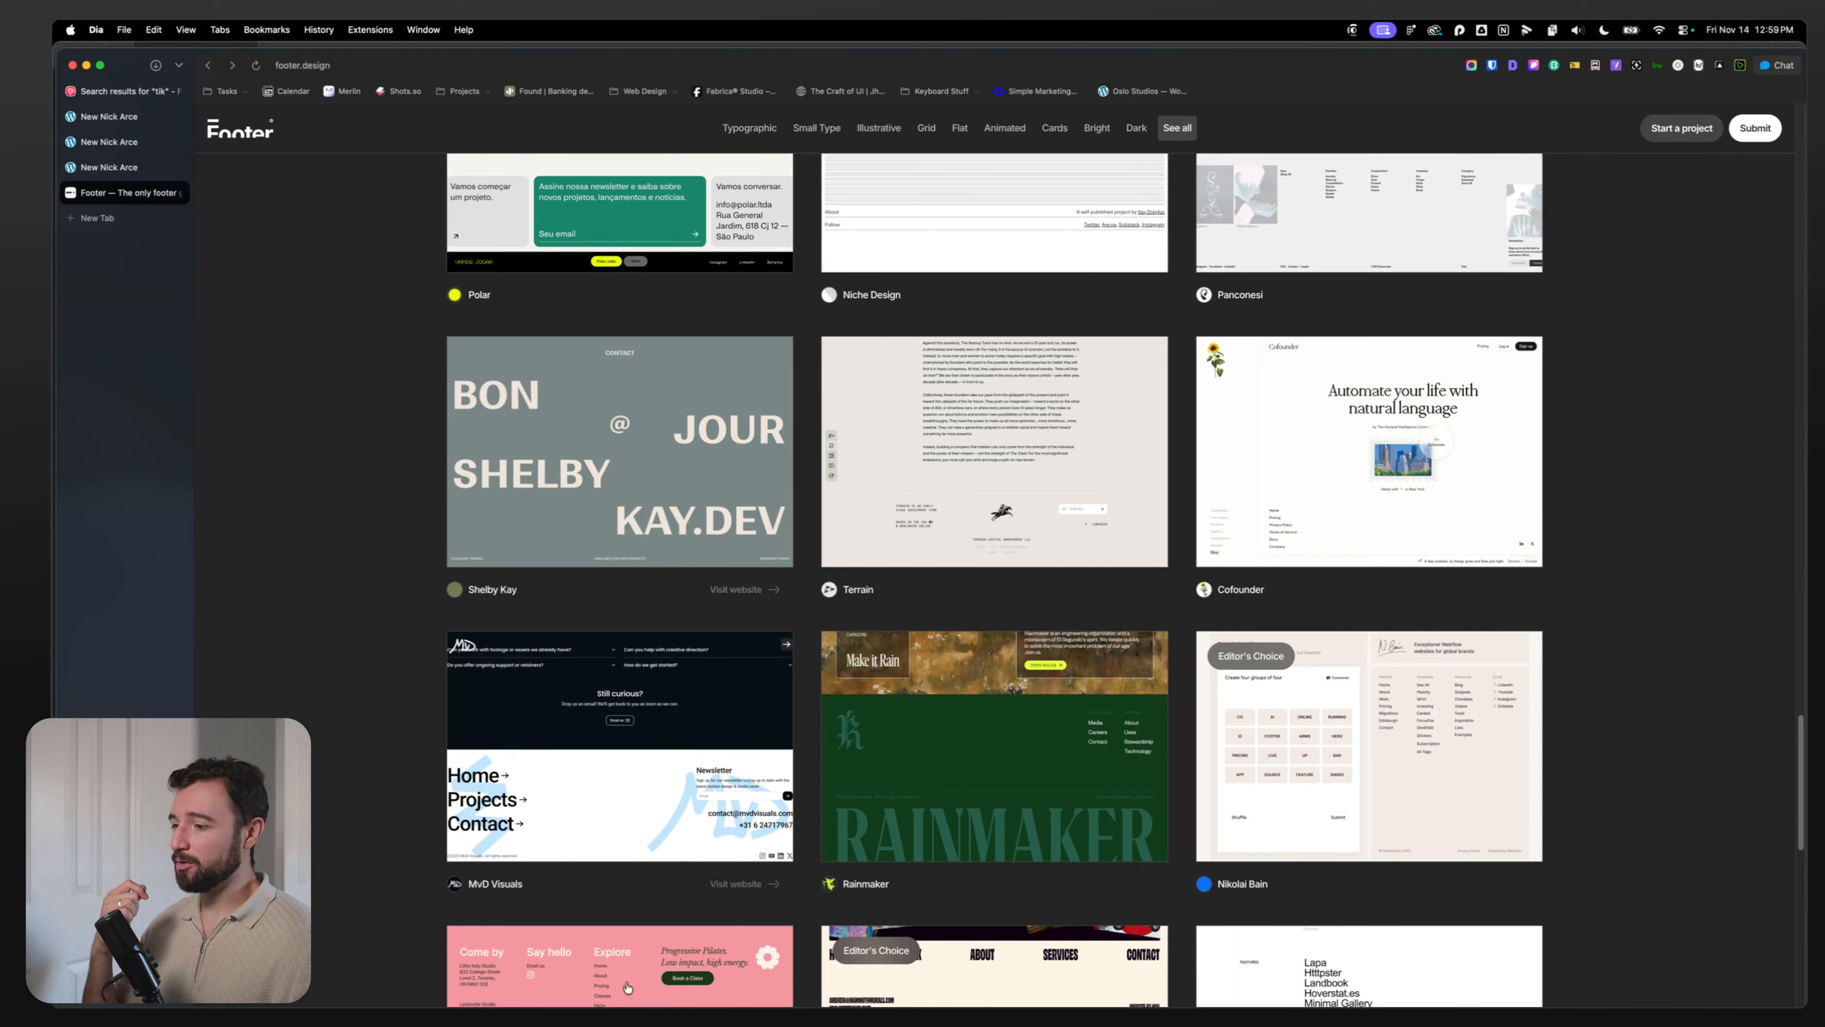
Step: Switch back to Figma and delete the arrow icon beside the first Site Navigation link
{"action": "mouse_move", "coordinate": [671, 1005]}
{"action": "left_click", "coordinate": [890, 982]}
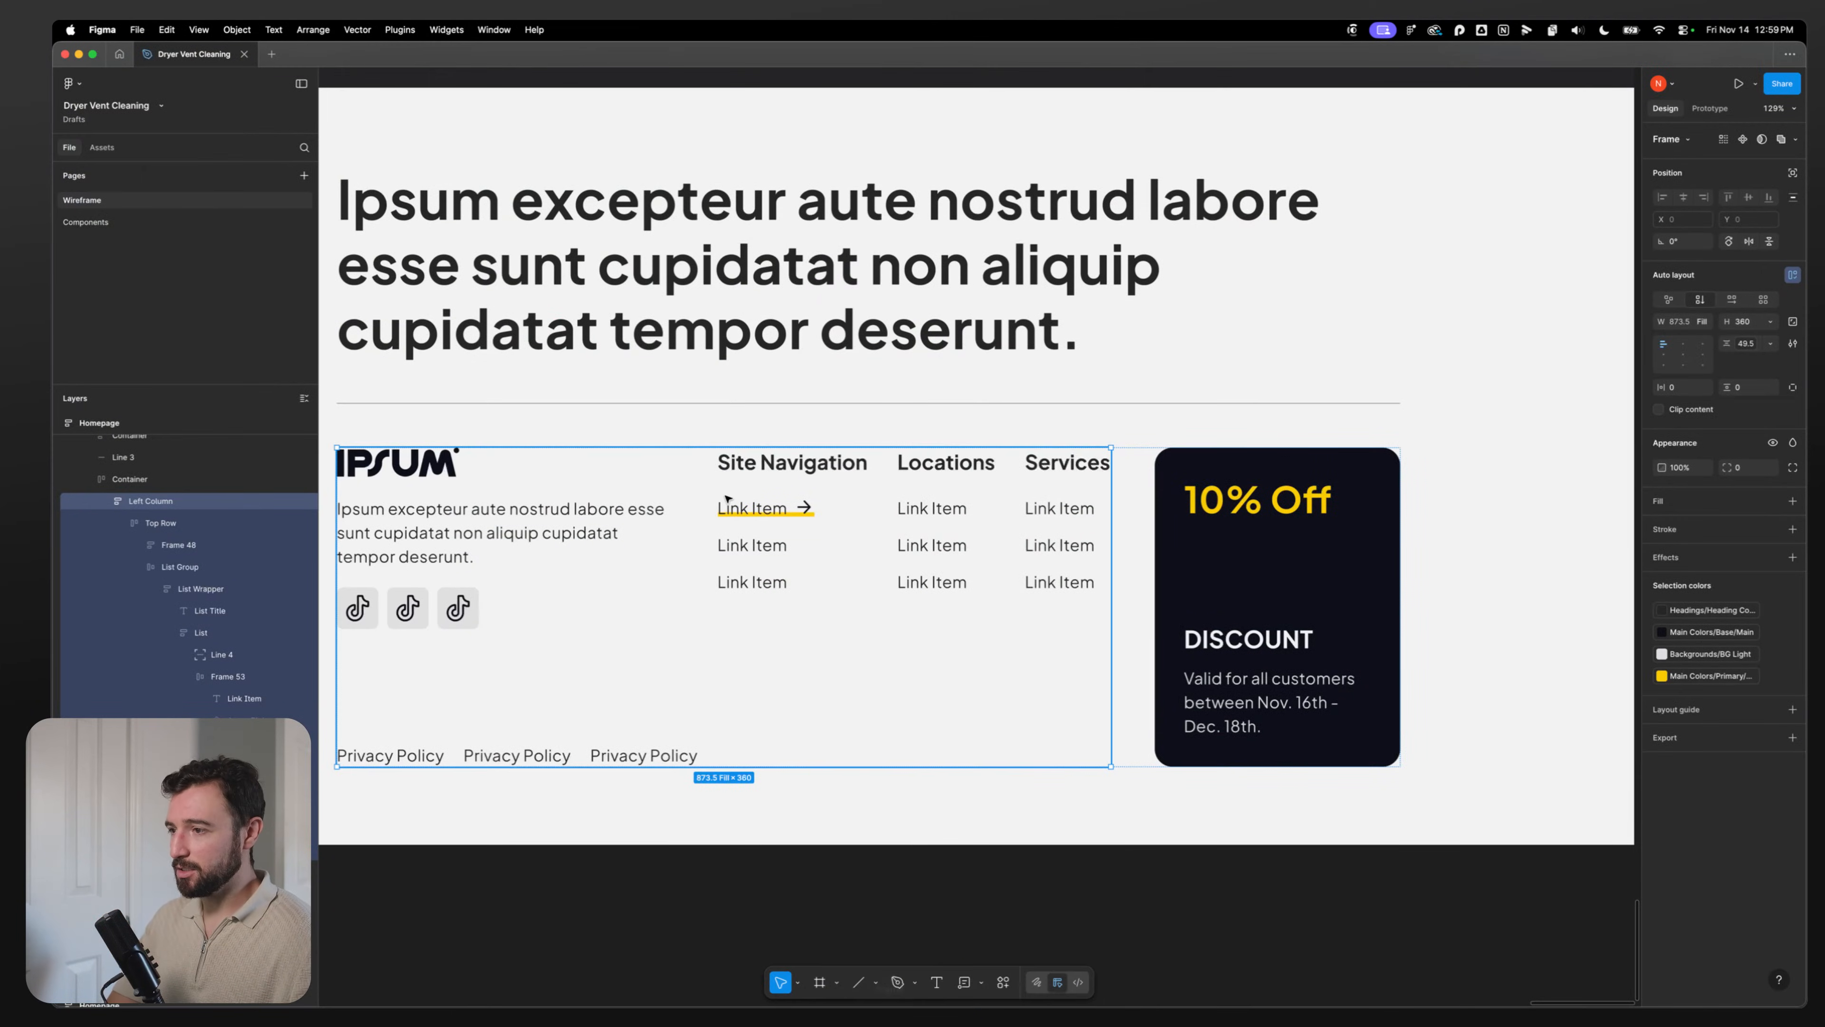
{"action": "double_click", "coordinate": [751, 512]}
{"action": "double_click", "coordinate": [751, 512]}
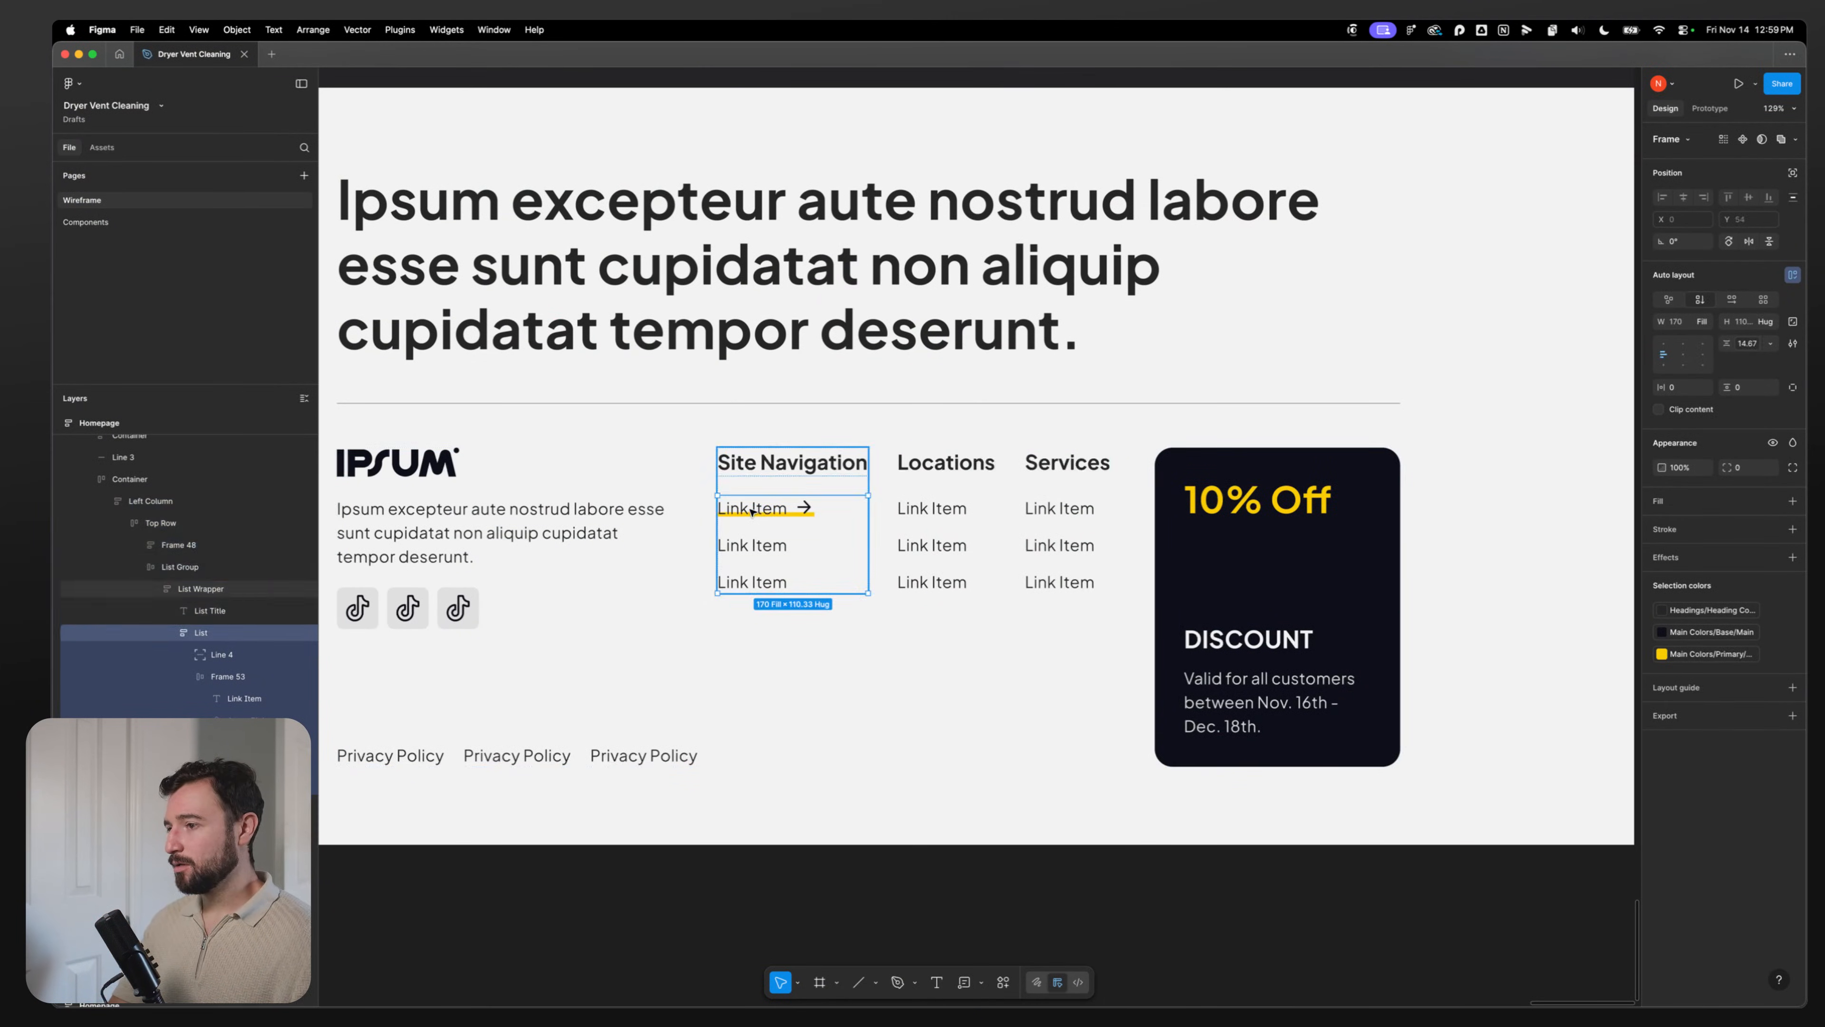
{"action": "double_click", "coordinate": [753, 511]}
{"action": "double_click", "coordinate": [800, 509]}
{"action": "key", "text": "Delete"}
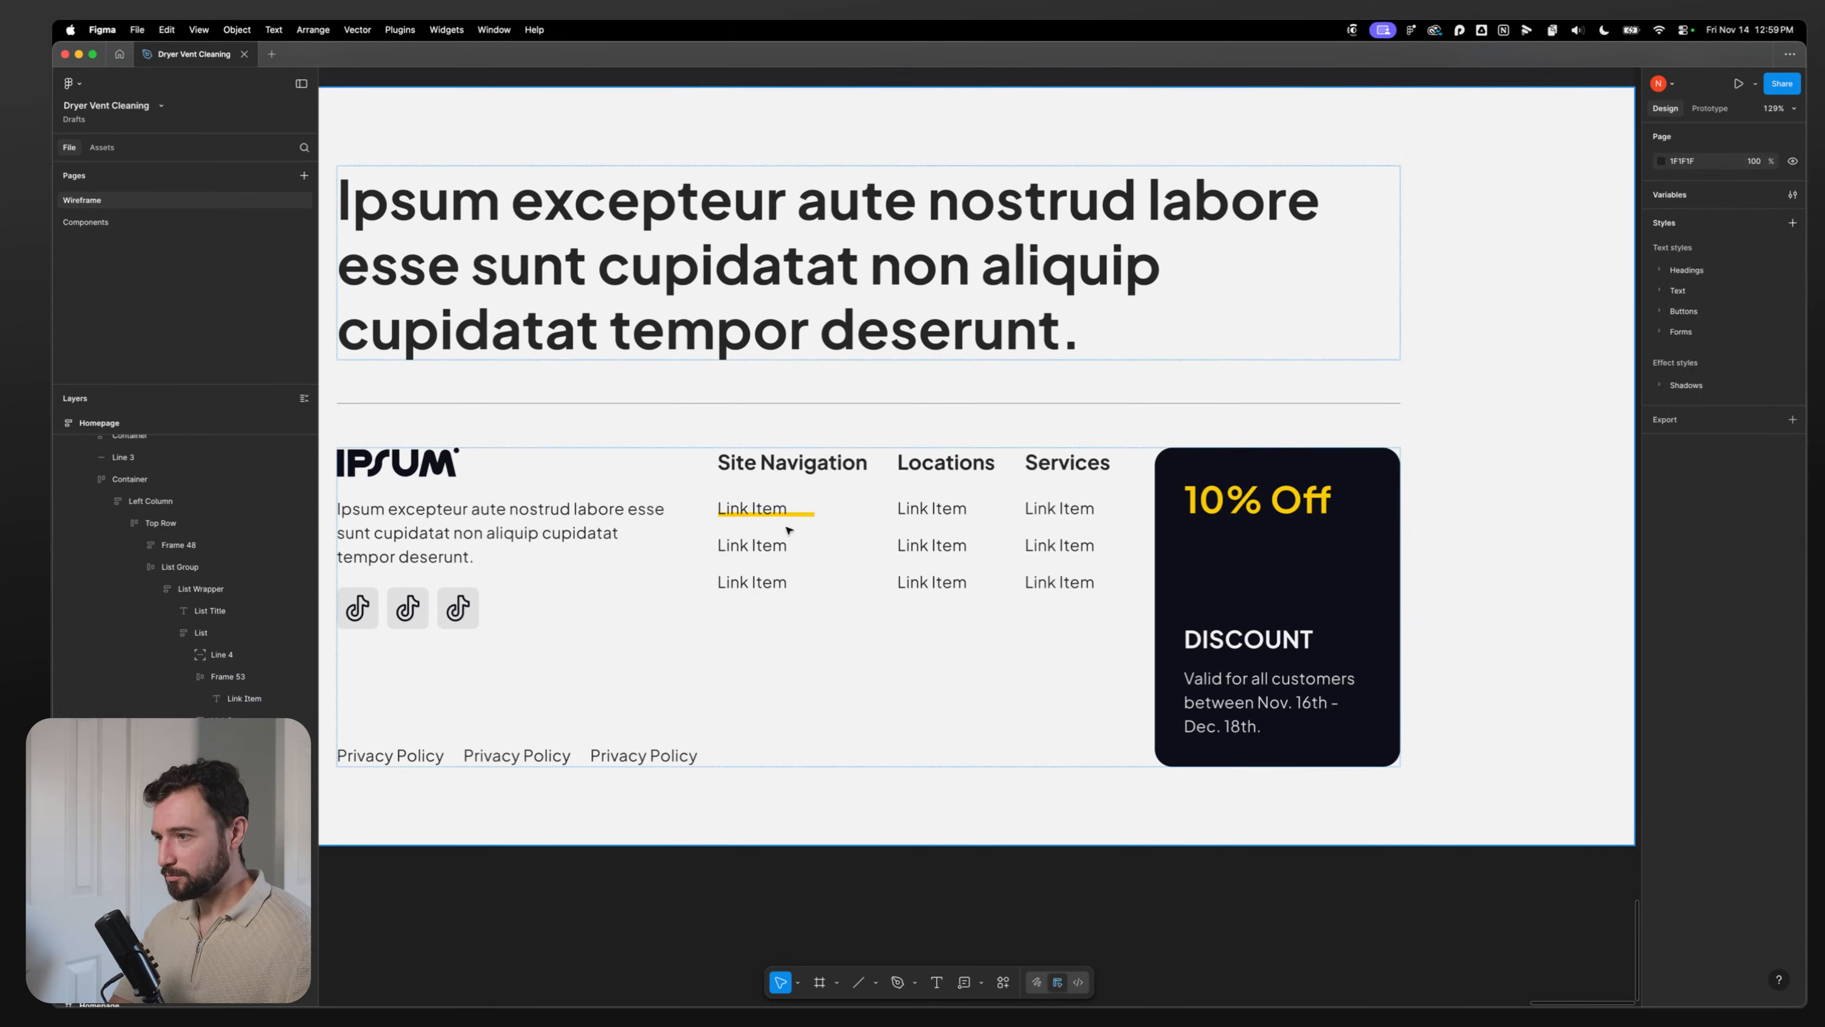
Step: Delete the yellow underline beneath the first Site Navigation link
{"action": "double_click", "coordinate": [798, 515]}
{"action": "double_click", "coordinate": [798, 514]}
{"action": "double_click", "coordinate": [797, 515]}
{"action": "double_click", "coordinate": [797, 515]}
{"action": "double_click", "coordinate": [797, 514]}
{"action": "double_click", "coordinate": [797, 515]}
{"action": "double_click", "coordinate": [799, 518]}
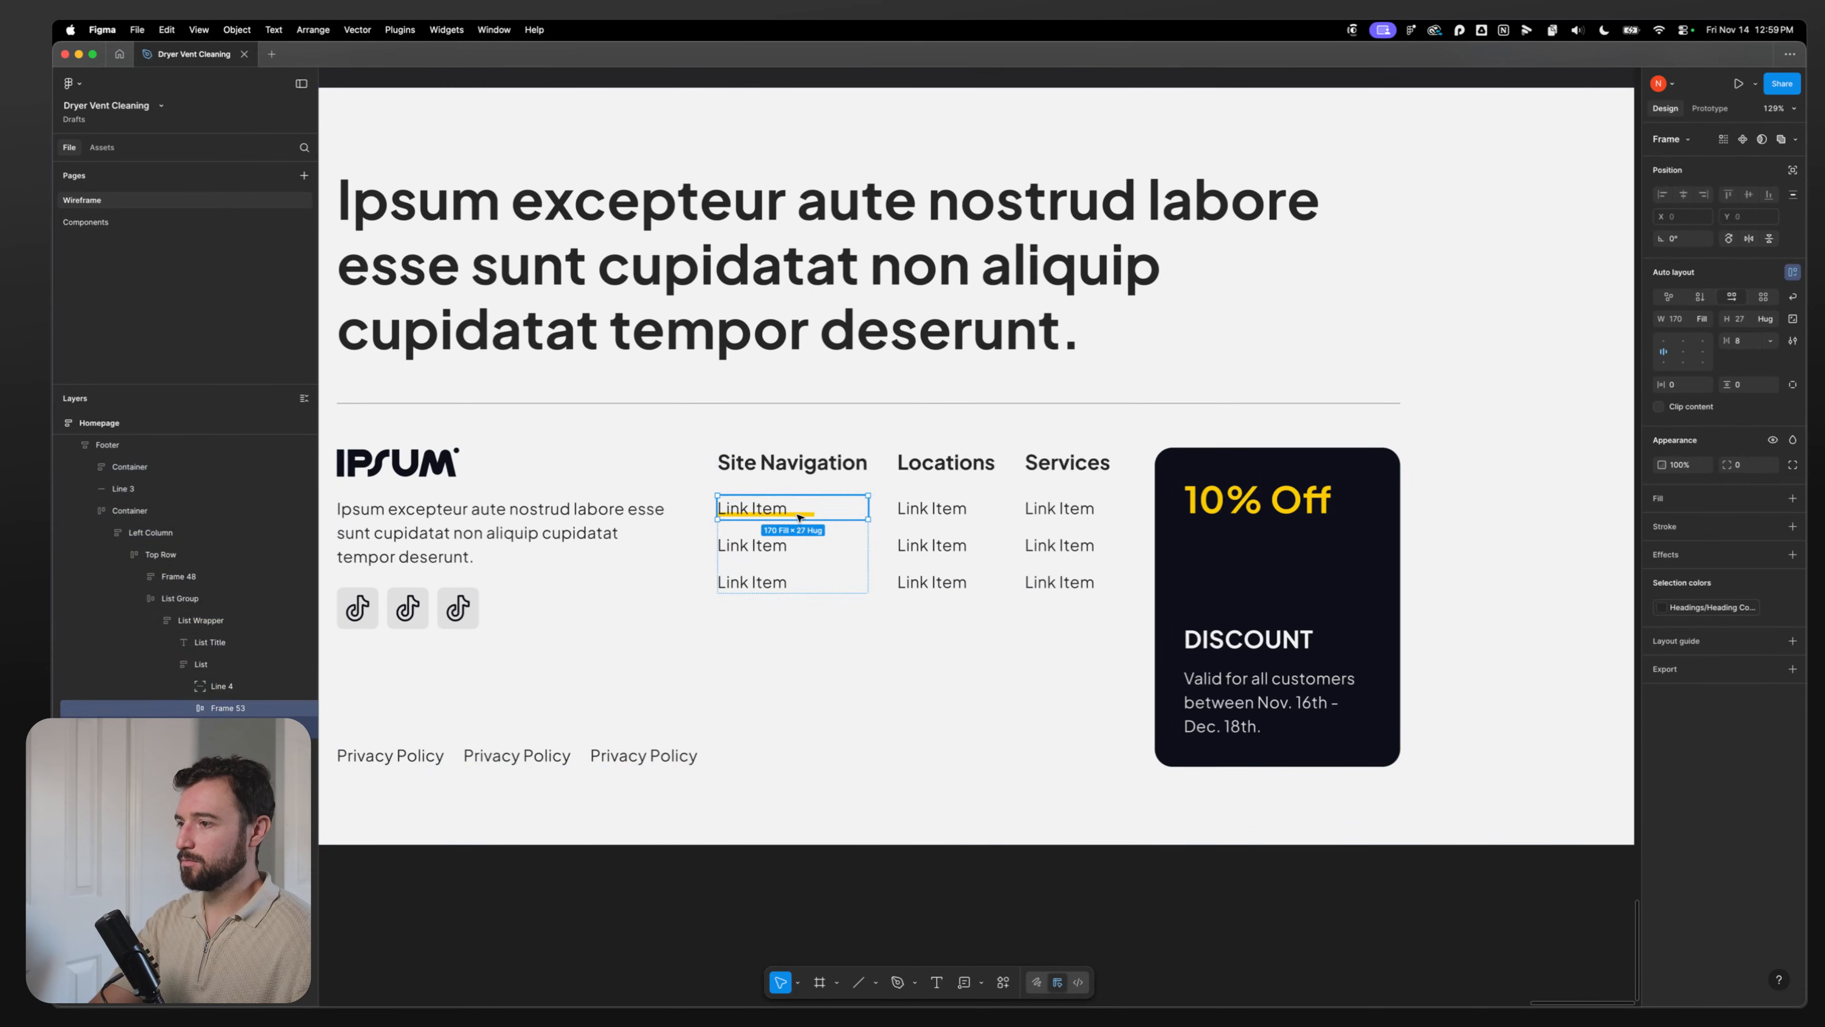
{"action": "left_click", "coordinate": [241, 689]}
{"action": "key", "text": "Delete"}
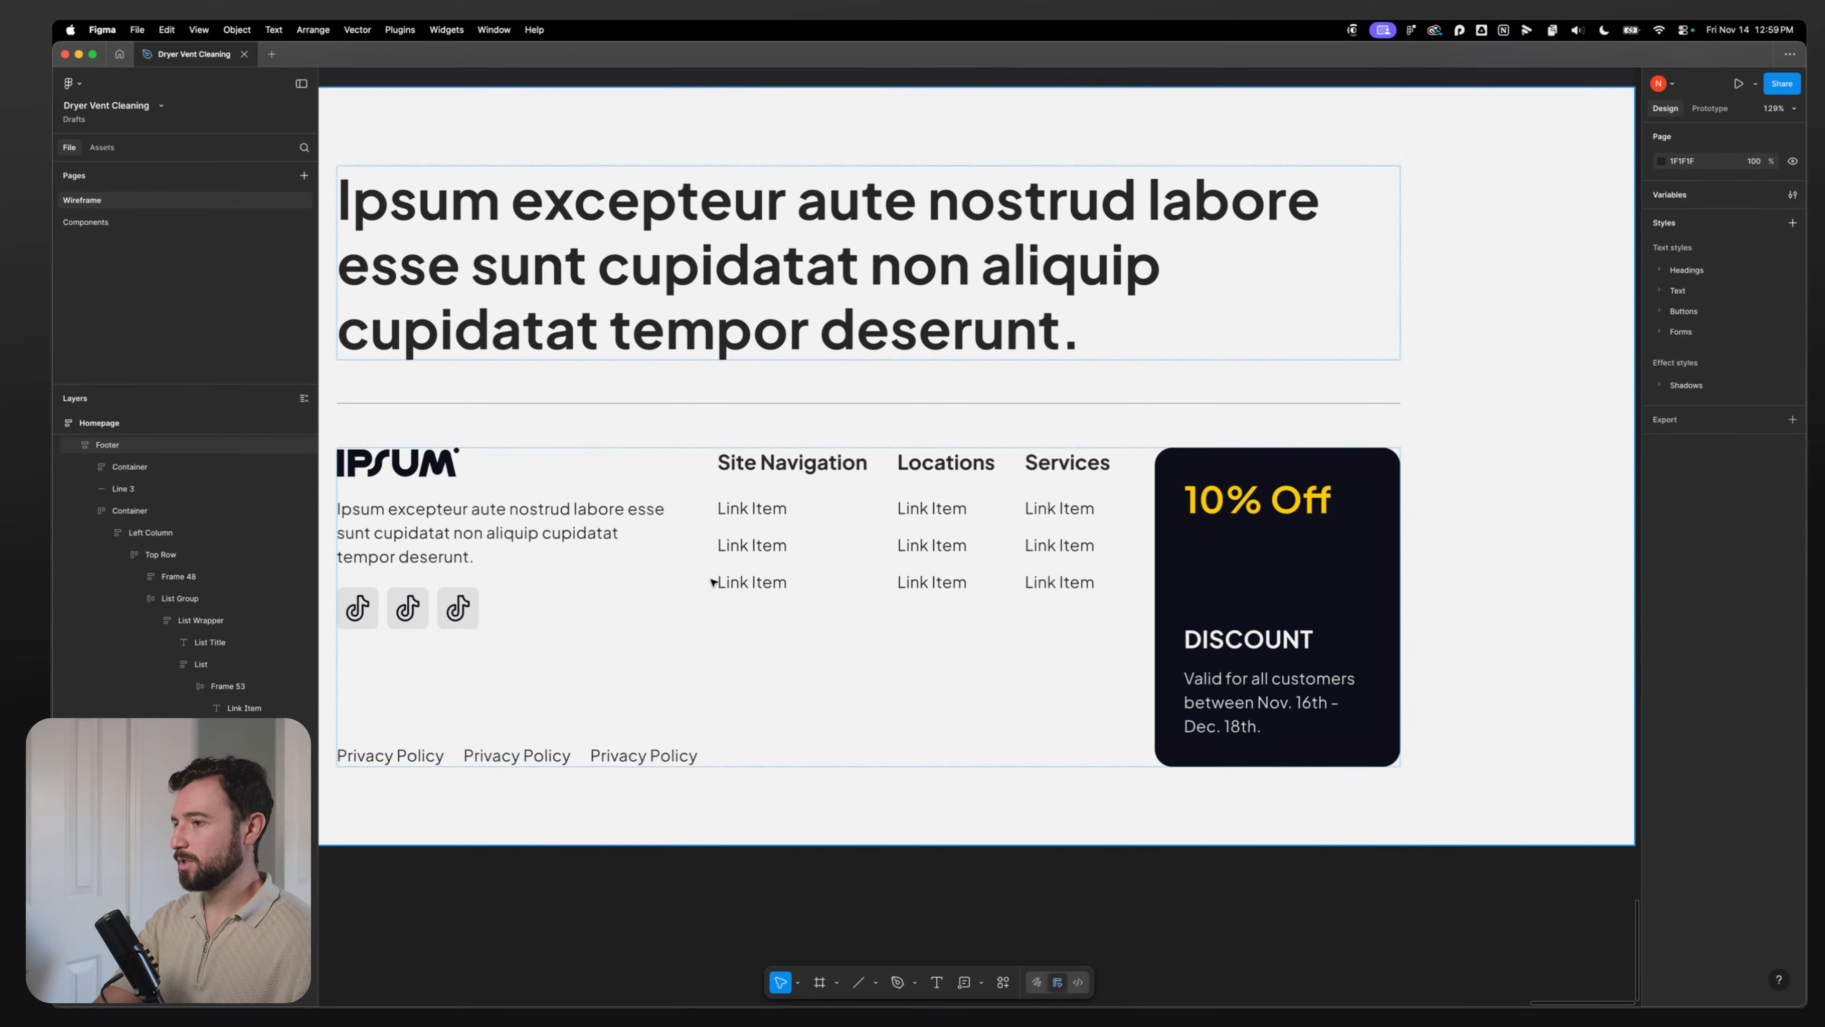
Step: Draw a circle about 11 by 11 inside the first Site Navigation link's frame, beside its text
{"action": "left_click", "coordinate": [767, 506]}
{"action": "double_click", "coordinate": [767, 506]}
{"action": "double_click", "coordinate": [767, 506]}
{"action": "double_click", "coordinate": [766, 507]}
{"action": "double_click", "coordinate": [763, 506]}
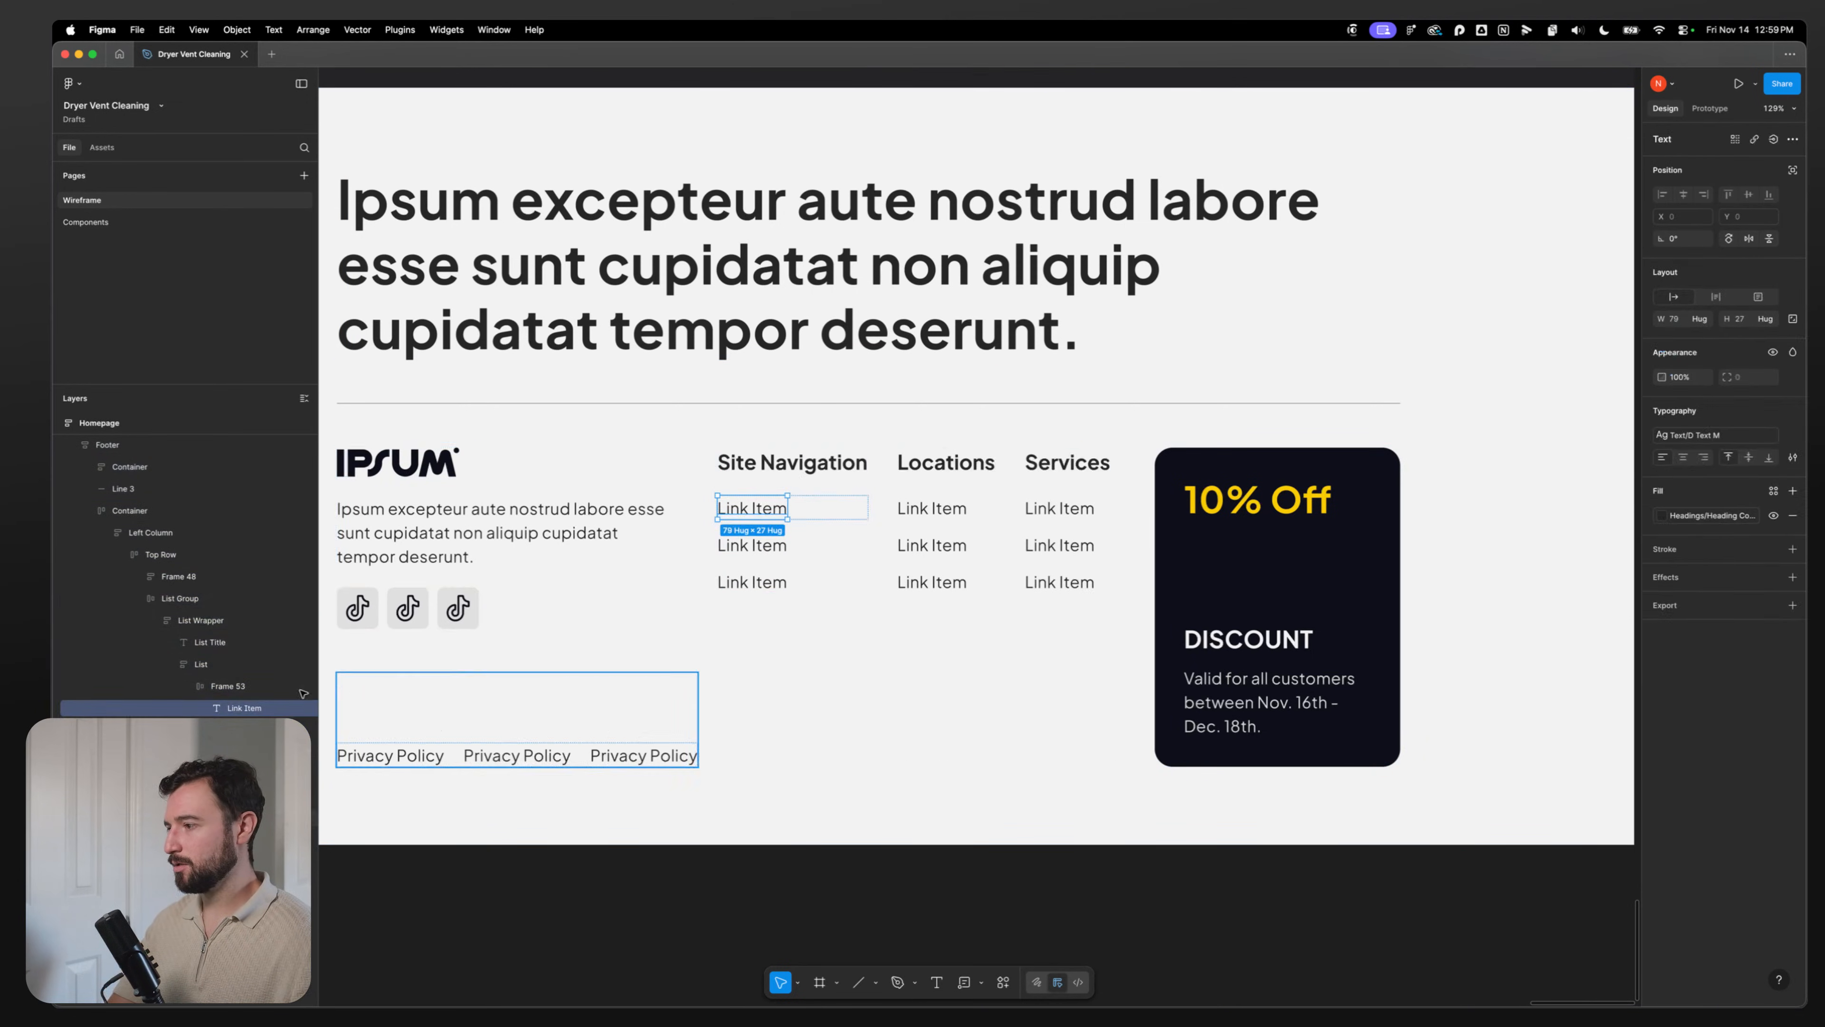
{"action": "left_click", "coordinate": [264, 684]}
{"action": "key", "text": "o"}
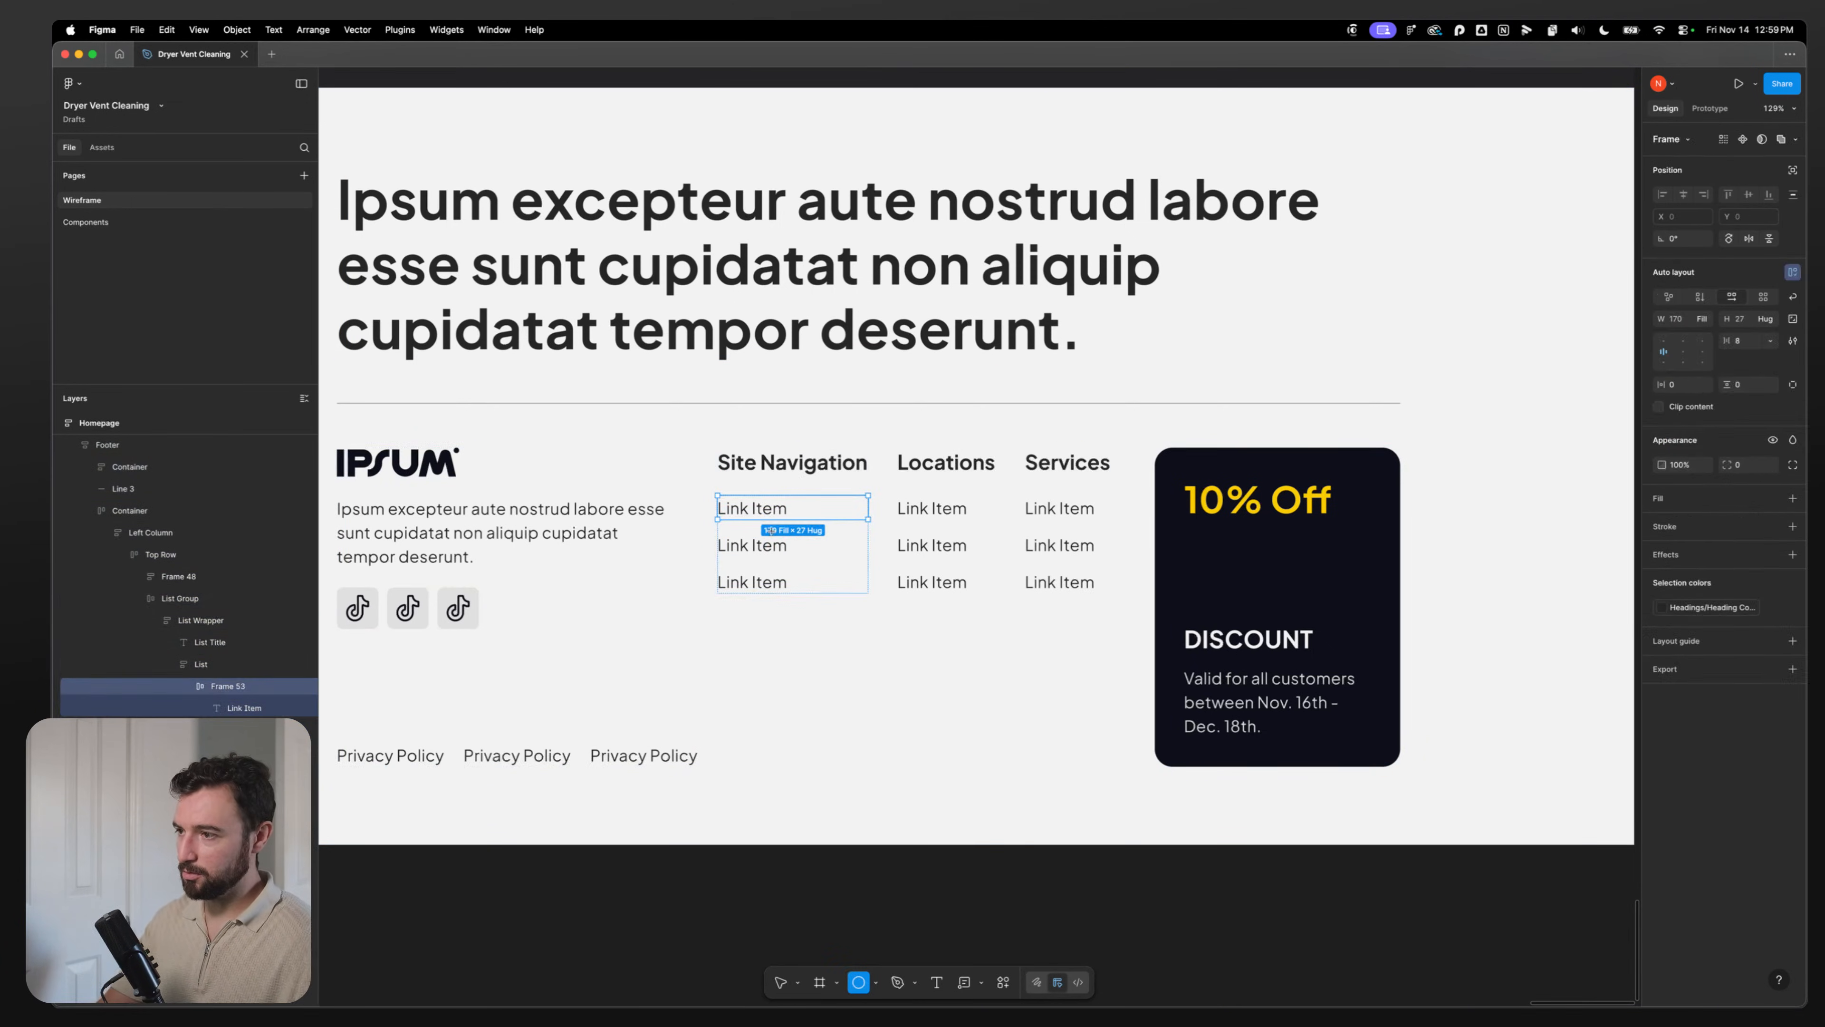
{"action": "left_click_drag", "start_coordinate": [797, 502], "coordinate": [807, 512]}
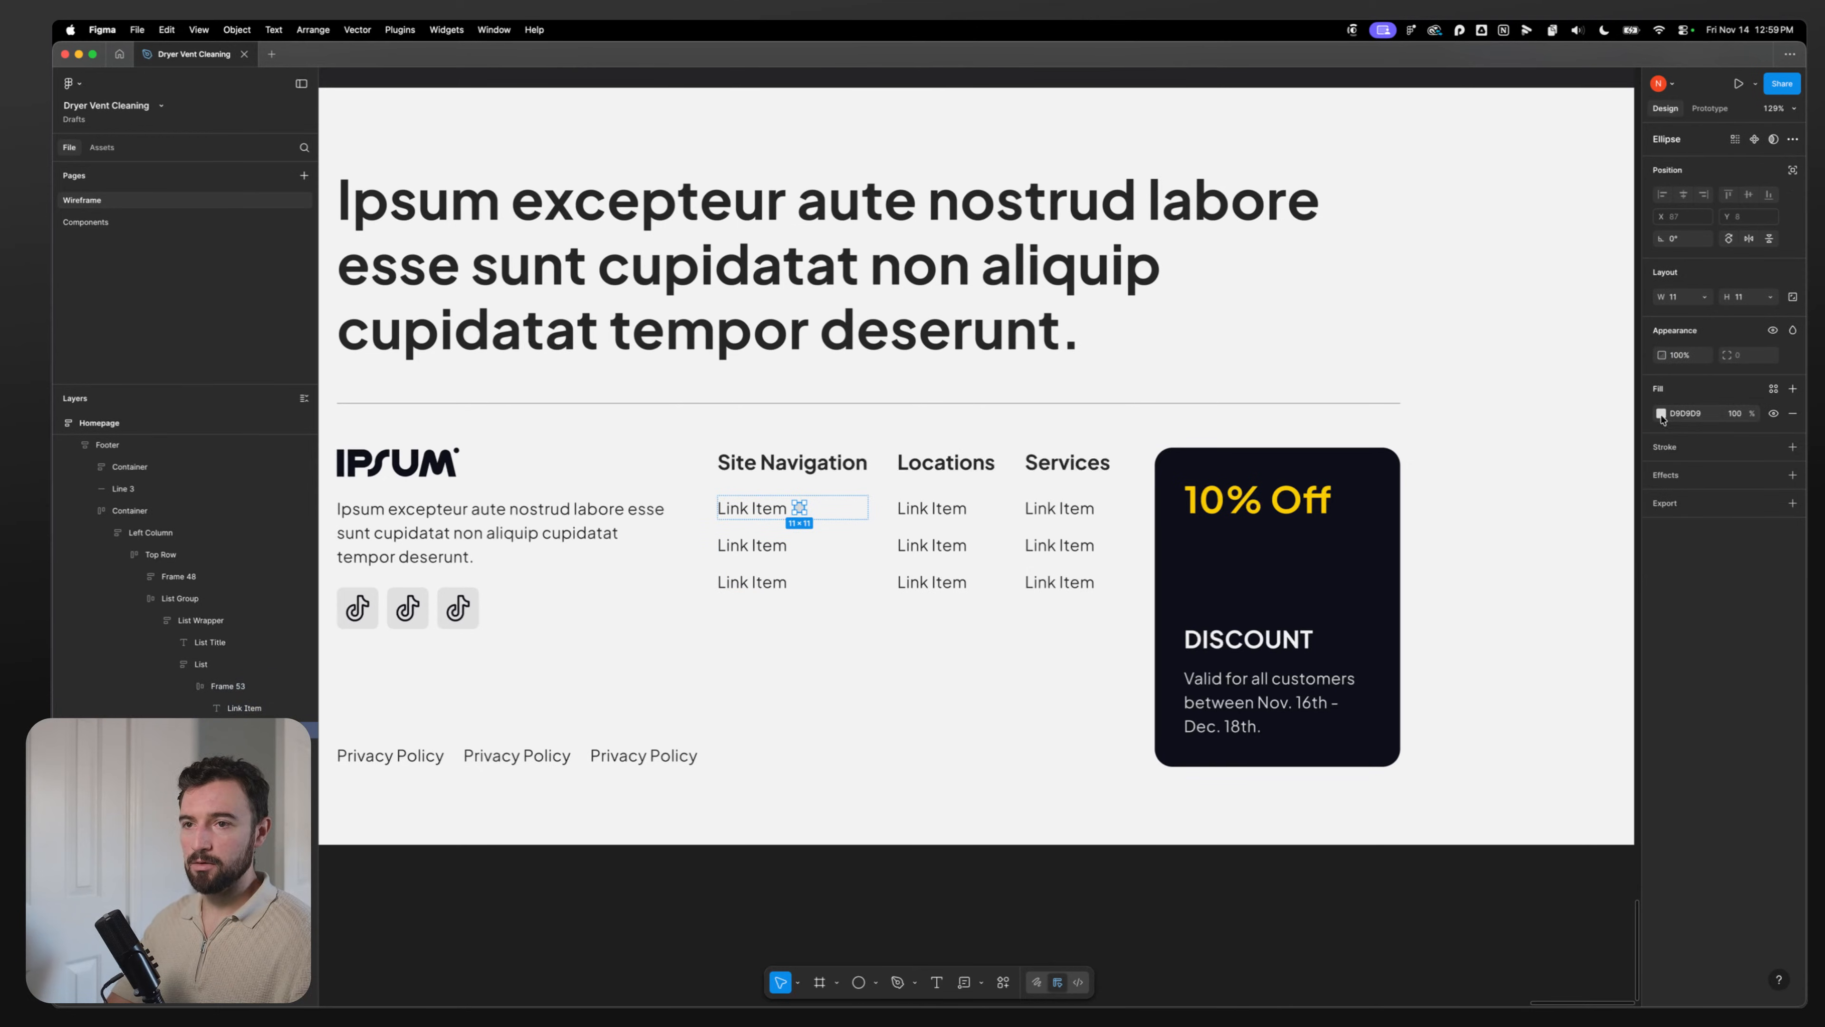
Step: Fill the circle with the Main primary library color and move it in front of the link text
{"action": "left_click", "coordinate": [1661, 414]}
{"action": "left_click", "coordinate": [1546, 415]}
{"action": "type", "text": "prim"}
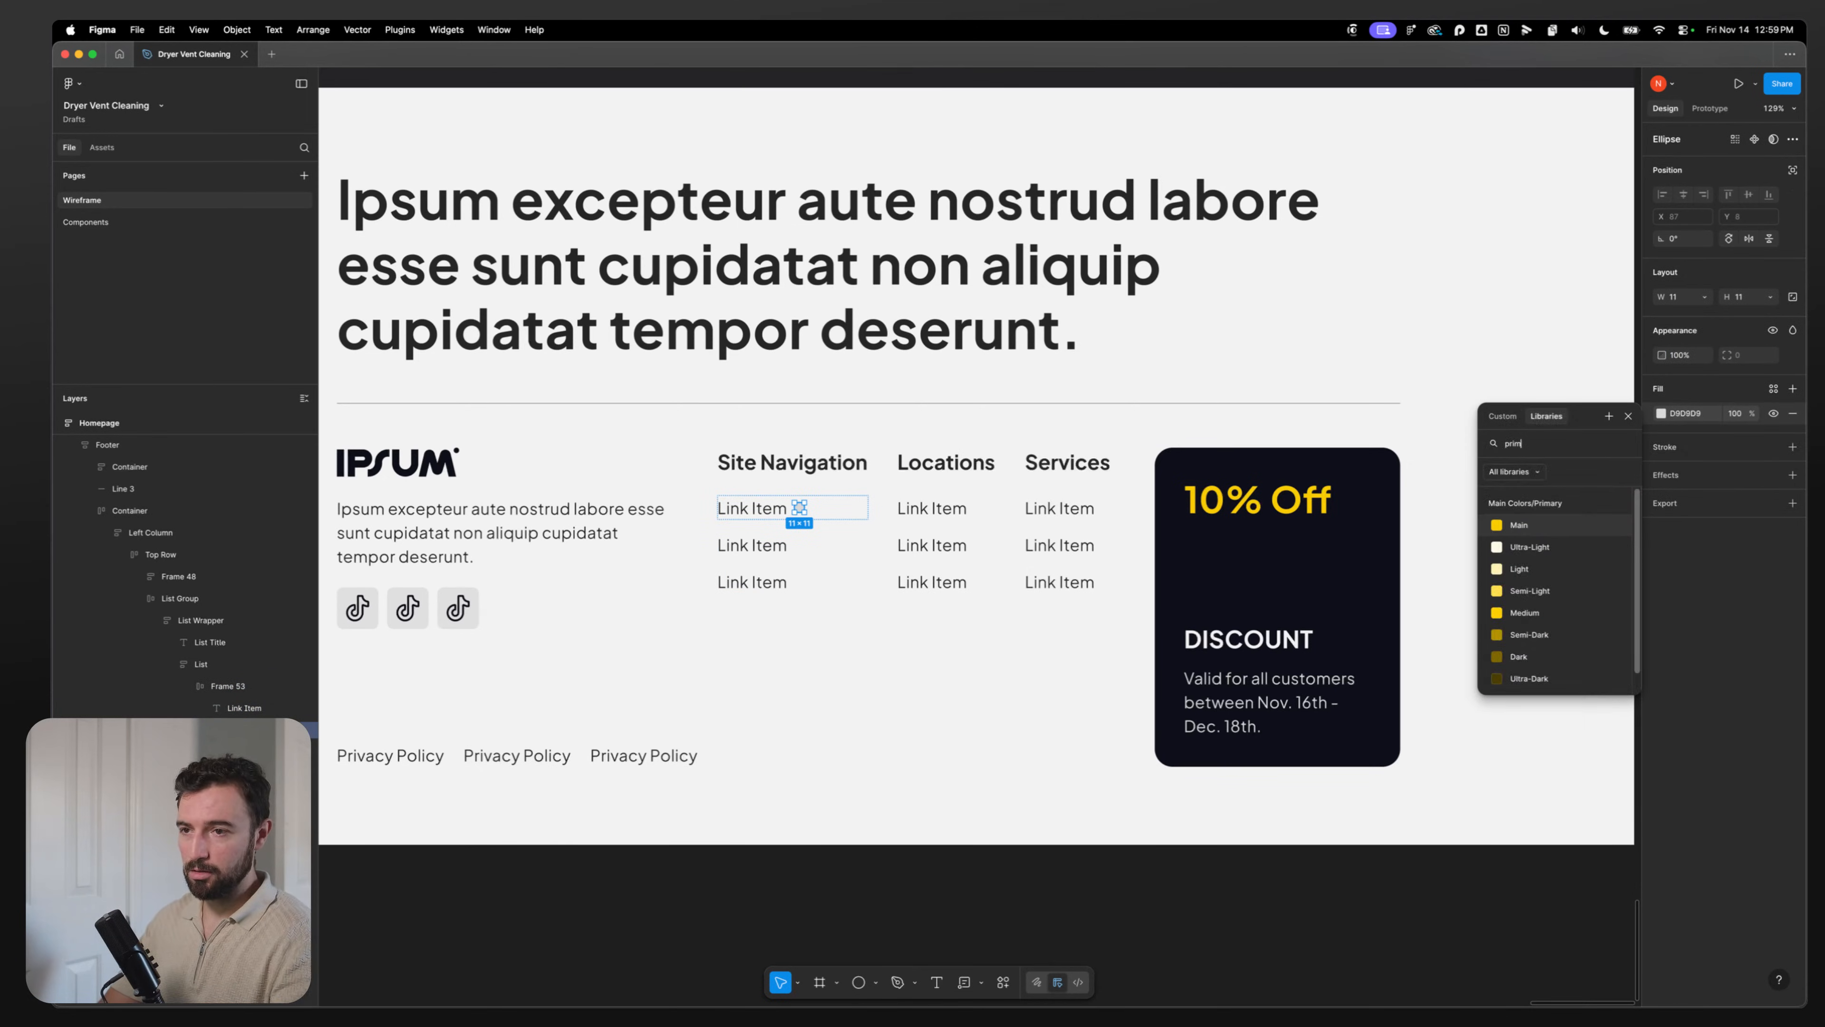
{"action": "key", "text": "Return"}
{"action": "key", "text": "Left"}
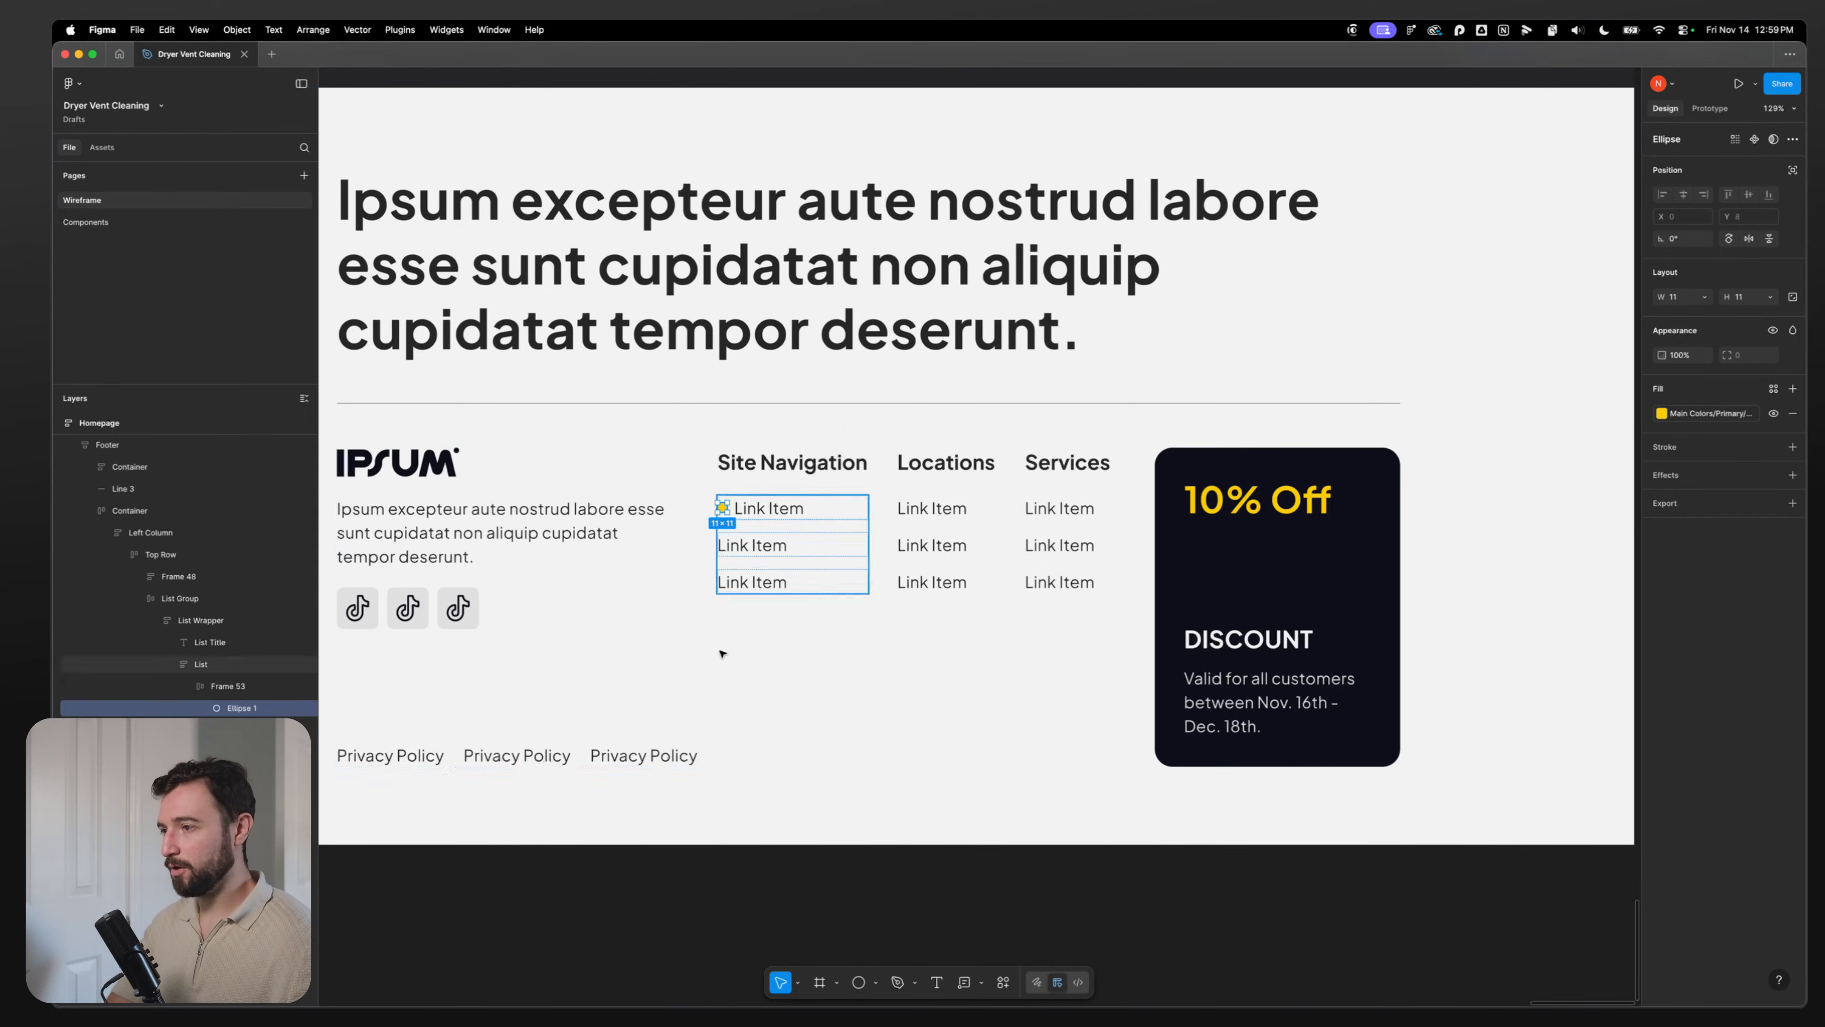
Step: Duplicate the first Site Navigation link frame with its yellow dot twice
{"action": "left_click", "coordinate": [691, 676]}
{"action": "double_click", "coordinate": [741, 518]}
{"action": "double_click", "coordinate": [741, 518]}
{"action": "left_click", "coordinate": [740, 517]}
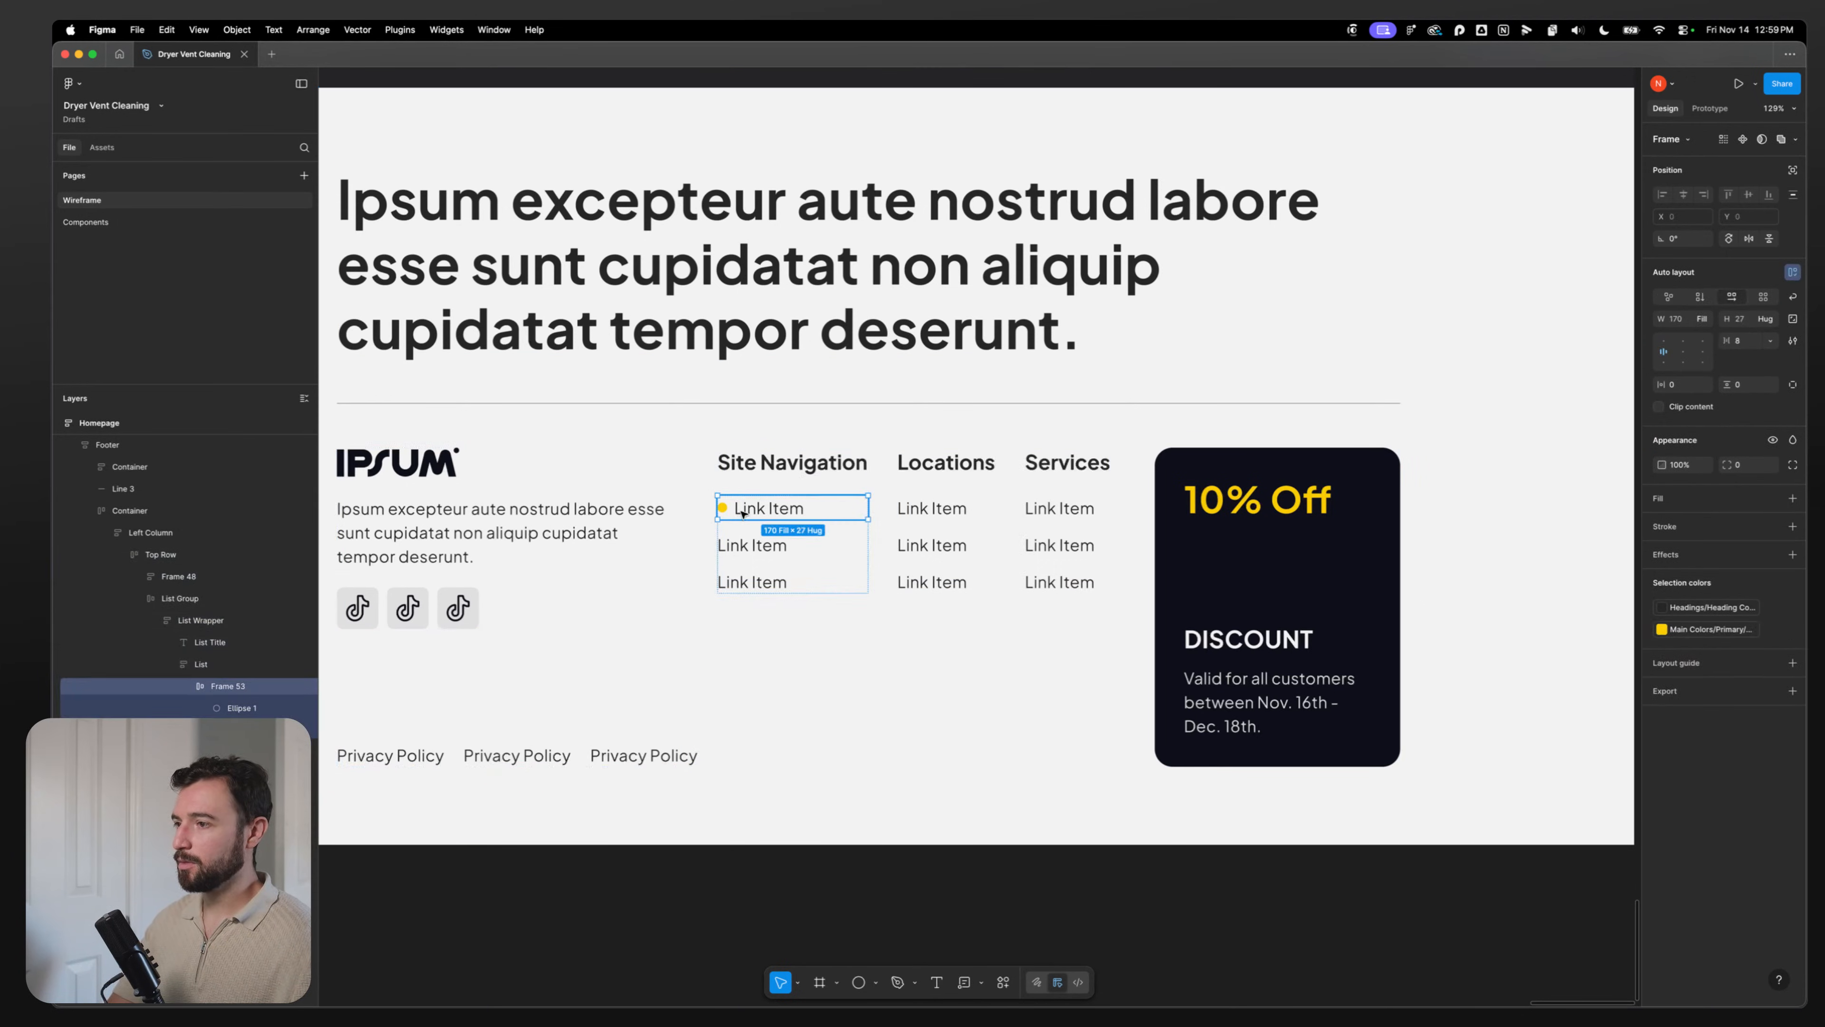
{"action": "key", "text": "cmd+d"}
{"action": "key", "text": "cmd+d"}
Step: Delete one of the two leftover Site Navigation links that have no dot
{"action": "left_click", "coordinate": [751, 620]}
{"action": "left_click", "coordinate": [752, 652], "text": "shift"}
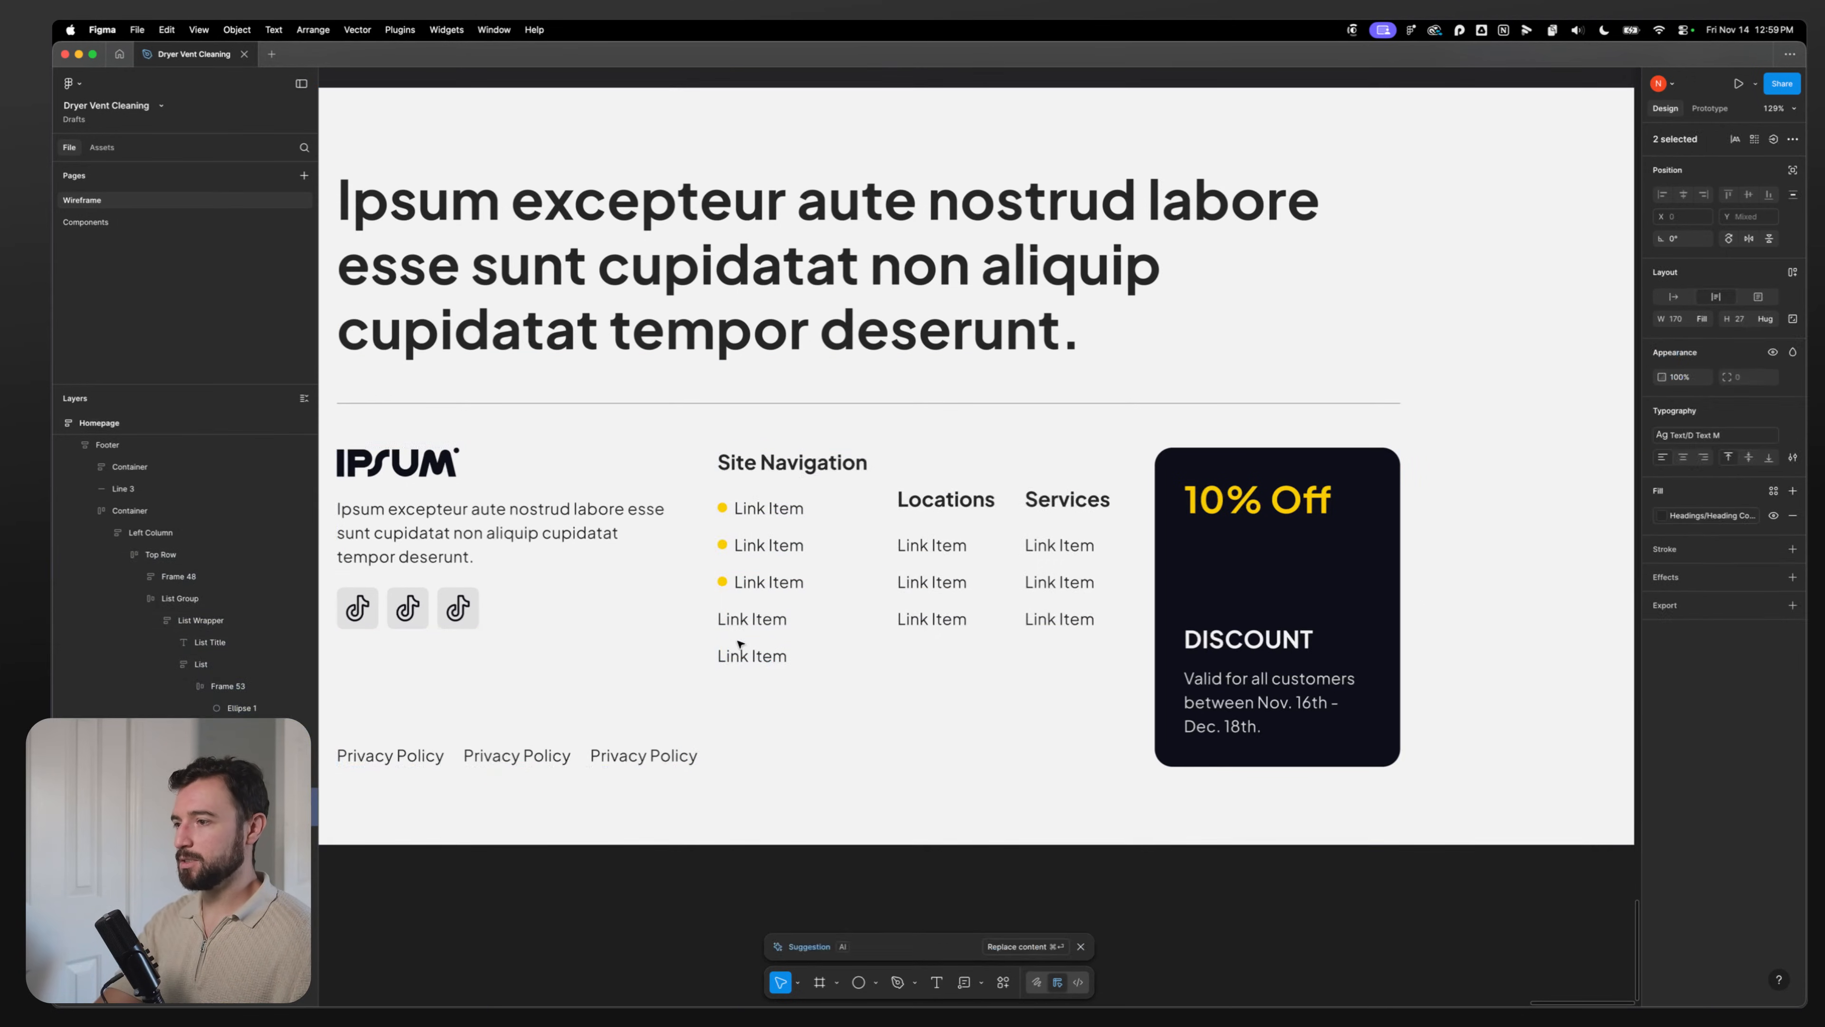
{"action": "double_click", "coordinate": [744, 653]}
{"action": "left_click", "coordinate": [751, 620]}
{"action": "key", "text": "Escape"}
{"action": "key", "text": "Escape"}
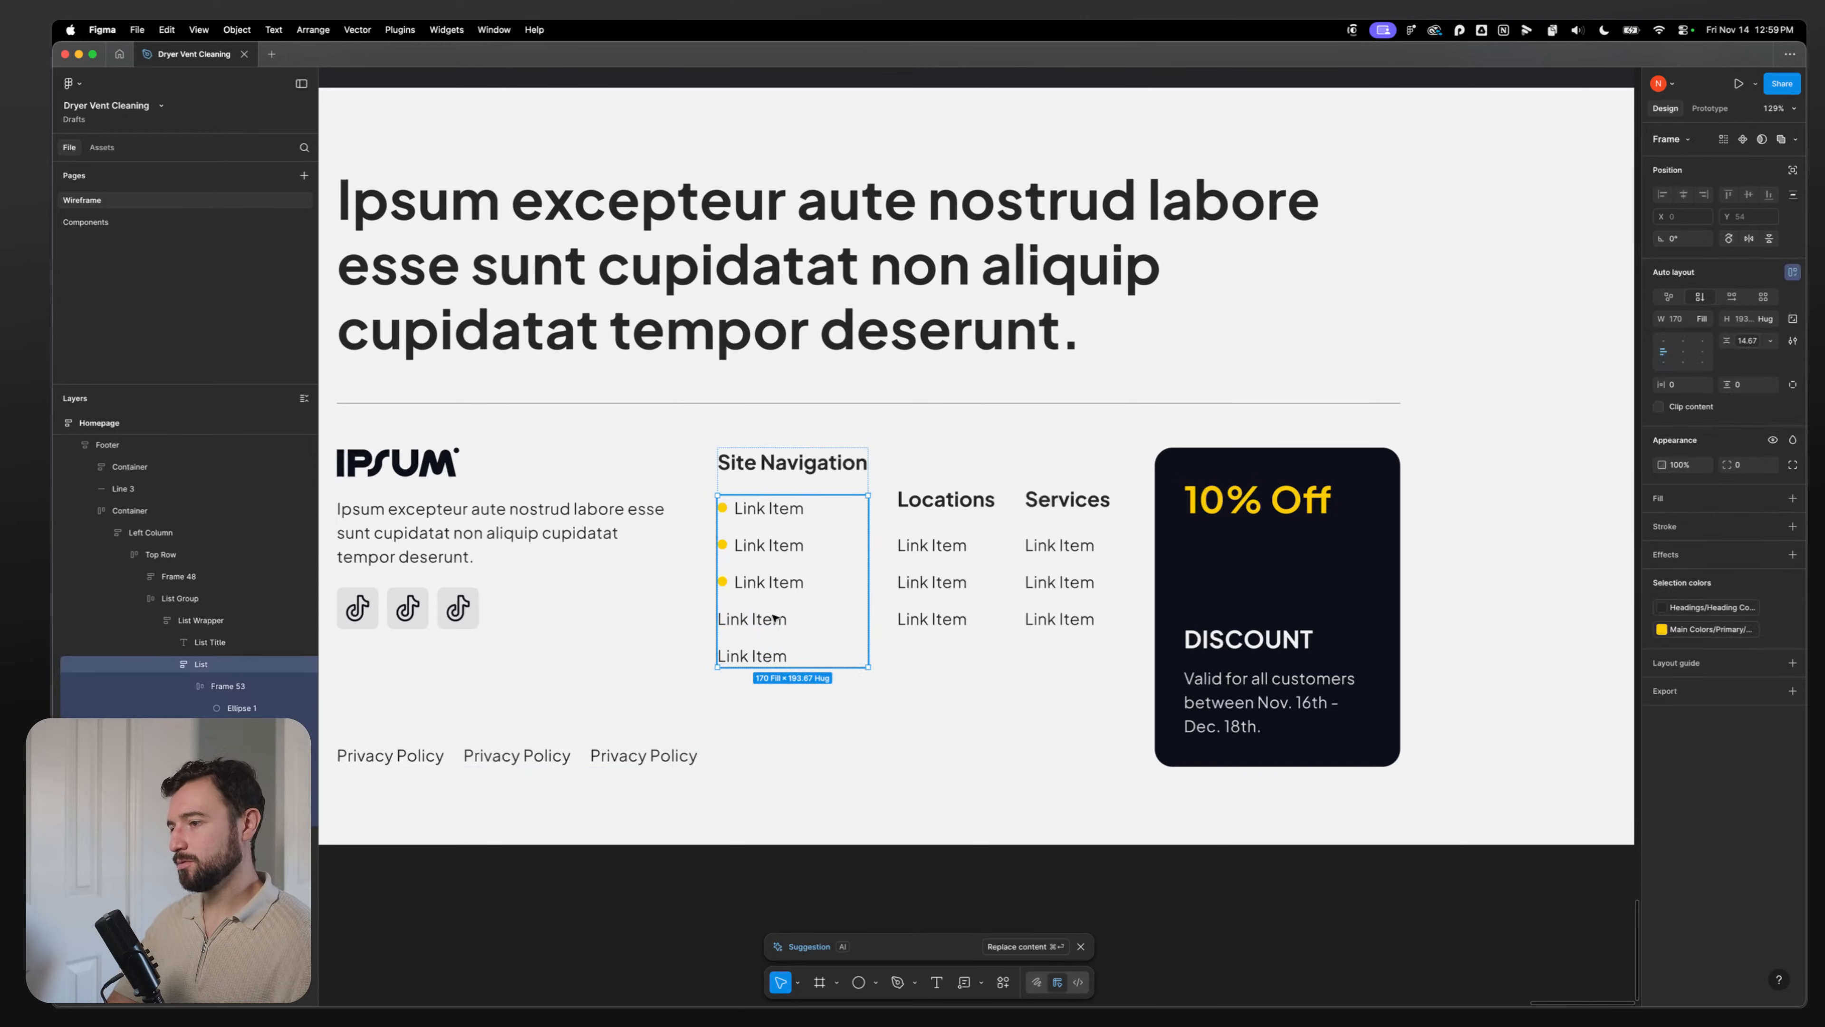
{"action": "double_click", "coordinate": [775, 616]}
{"action": "key", "text": "Delete"}
{"action": "left_click", "coordinate": [772, 622]}
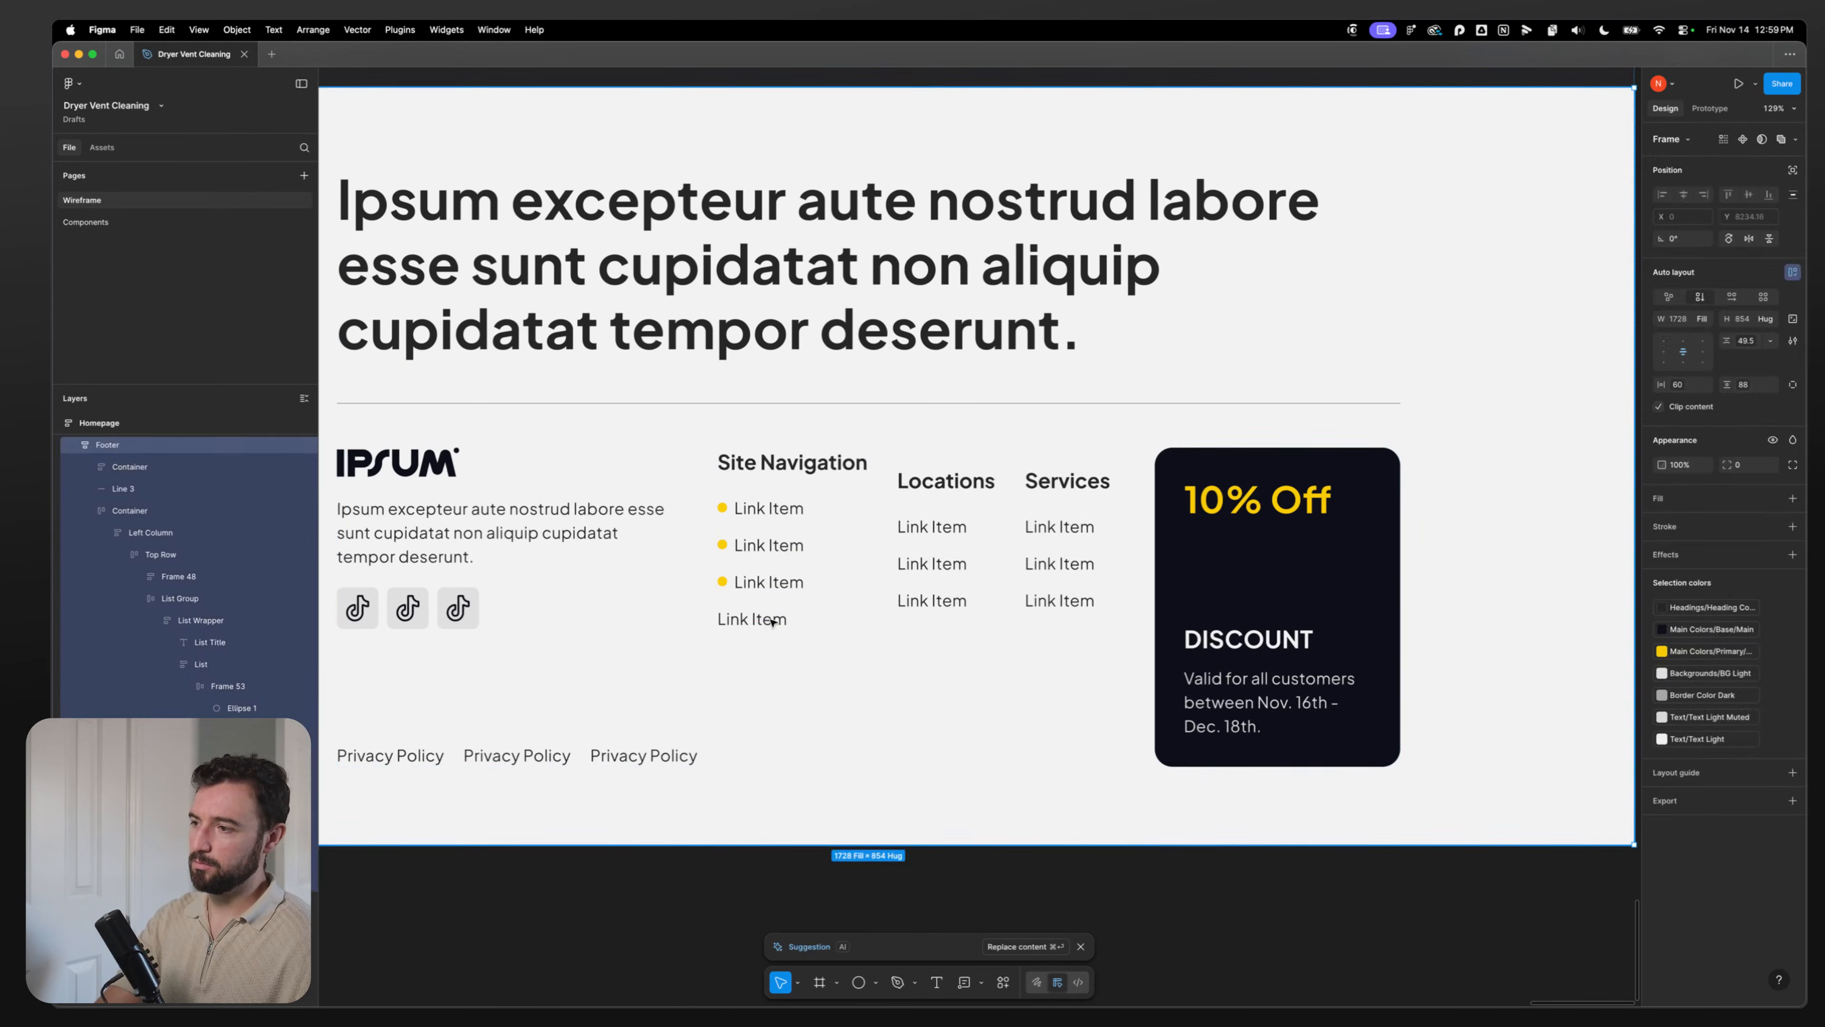
{"action": "double_click", "coordinate": [772, 622]}
{"action": "double_click", "coordinate": [772, 622]}
{"action": "double_click", "coordinate": [773, 623]}
{"action": "double_click", "coordinate": [772, 623]}
{"action": "key", "text": "Delete"}
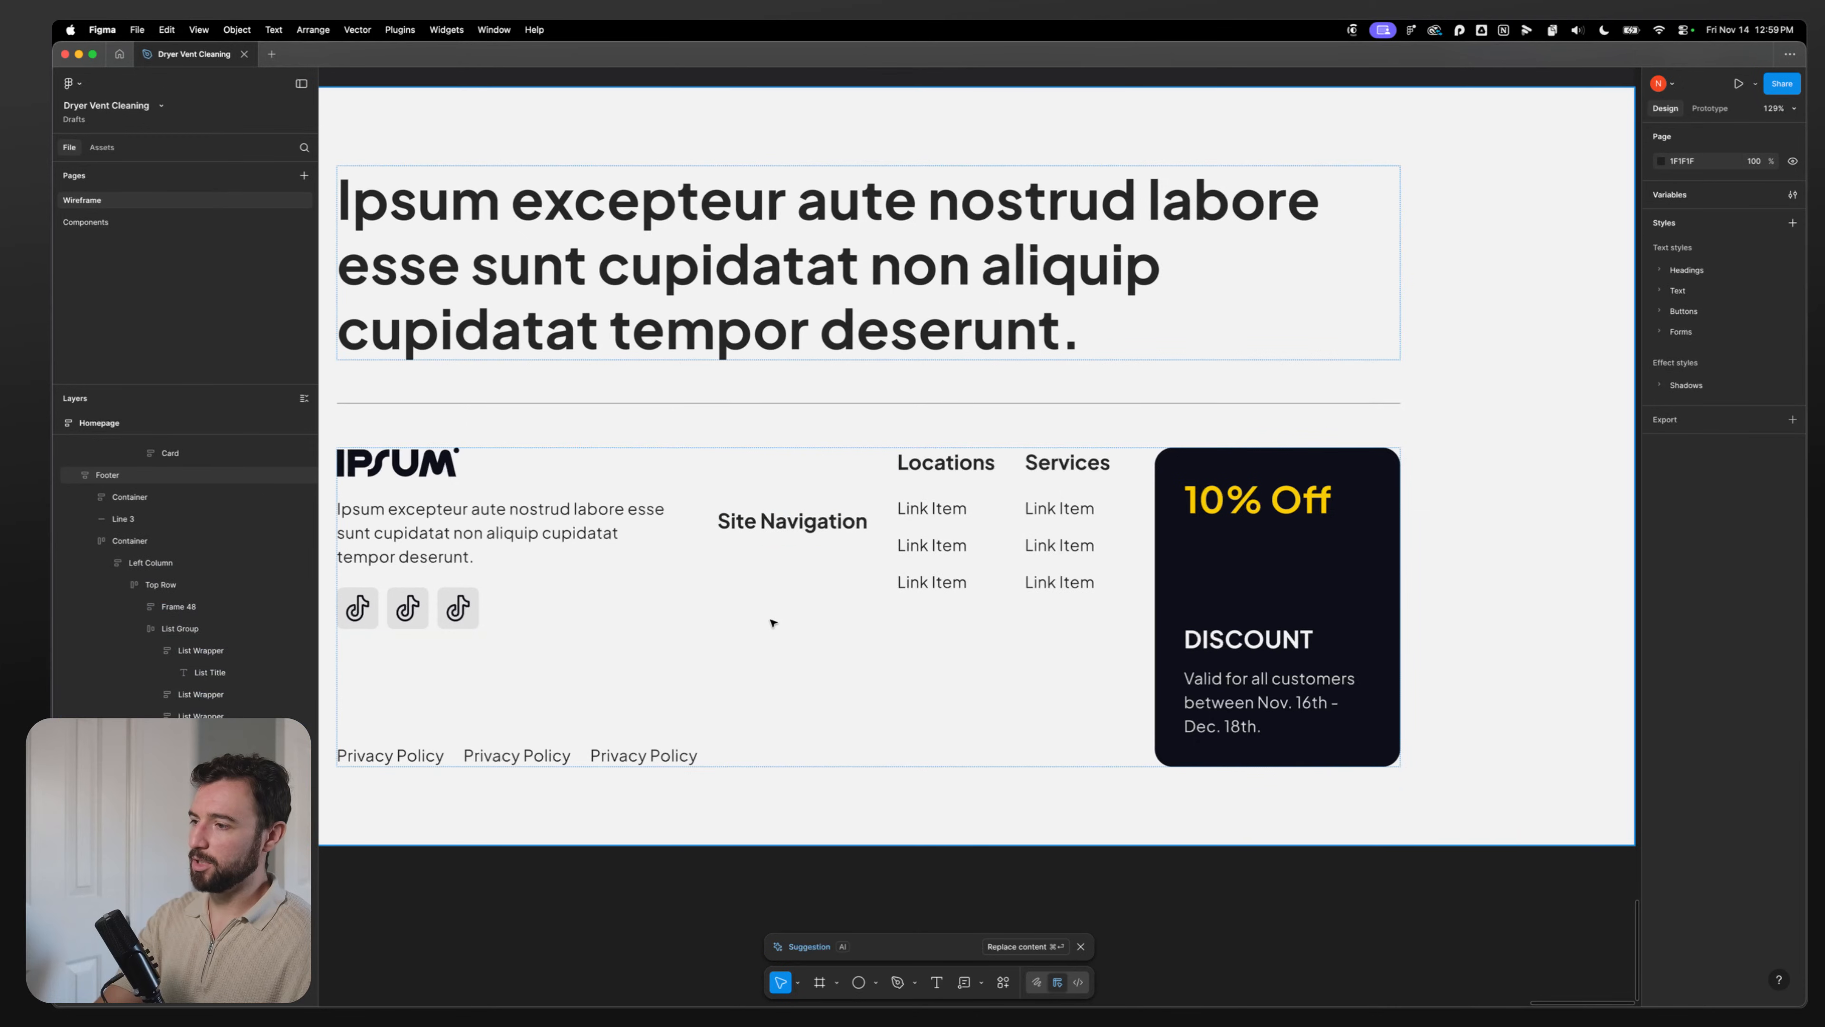
{"action": "key", "text": "super+z"}
Step: Delete the last Site Navigation link without a dot
{"action": "double_click", "coordinate": [772, 623]}
{"action": "key", "text": "Delete"}
{"action": "left_click", "coordinate": [767, 620]}
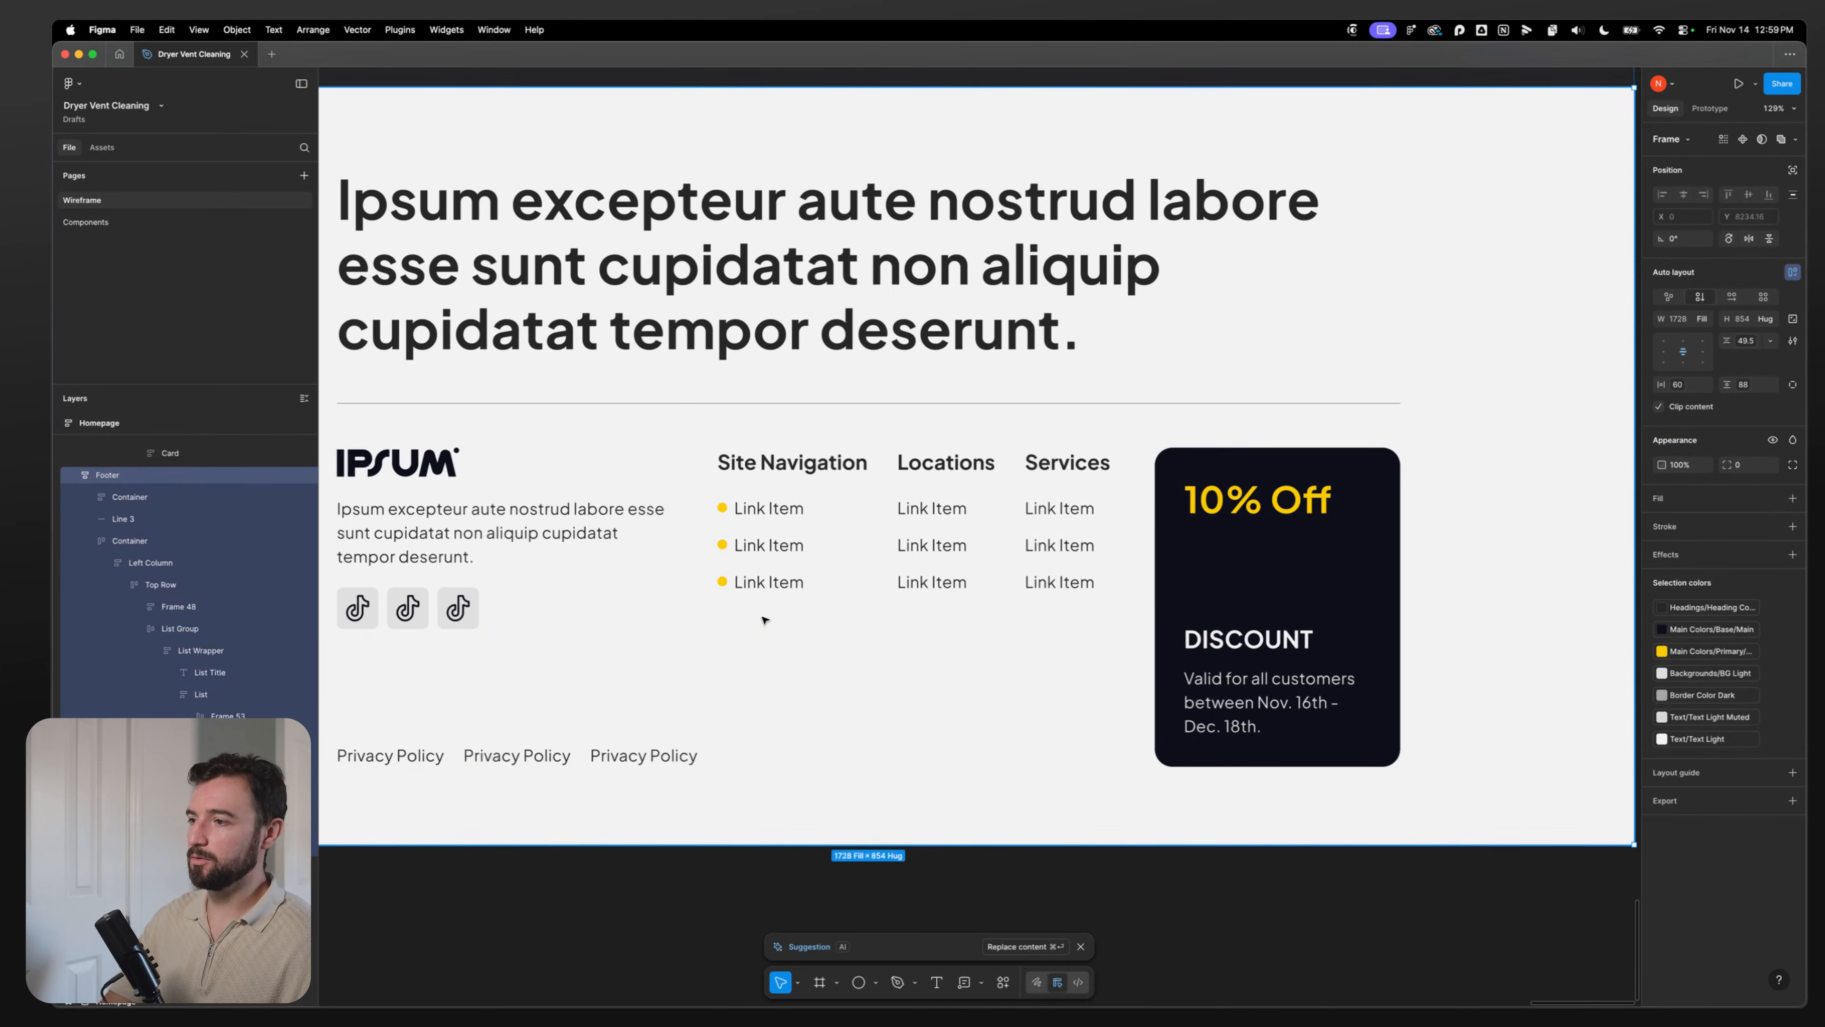
{"action": "double_click", "coordinate": [760, 581]}
{"action": "double_click", "coordinate": [760, 581]}
{"action": "double_click", "coordinate": [760, 581]}
{"action": "double_click", "coordinate": [760, 581]}
{"action": "double_click", "coordinate": [760, 581]}
{"action": "double_click", "coordinate": [760, 581]}
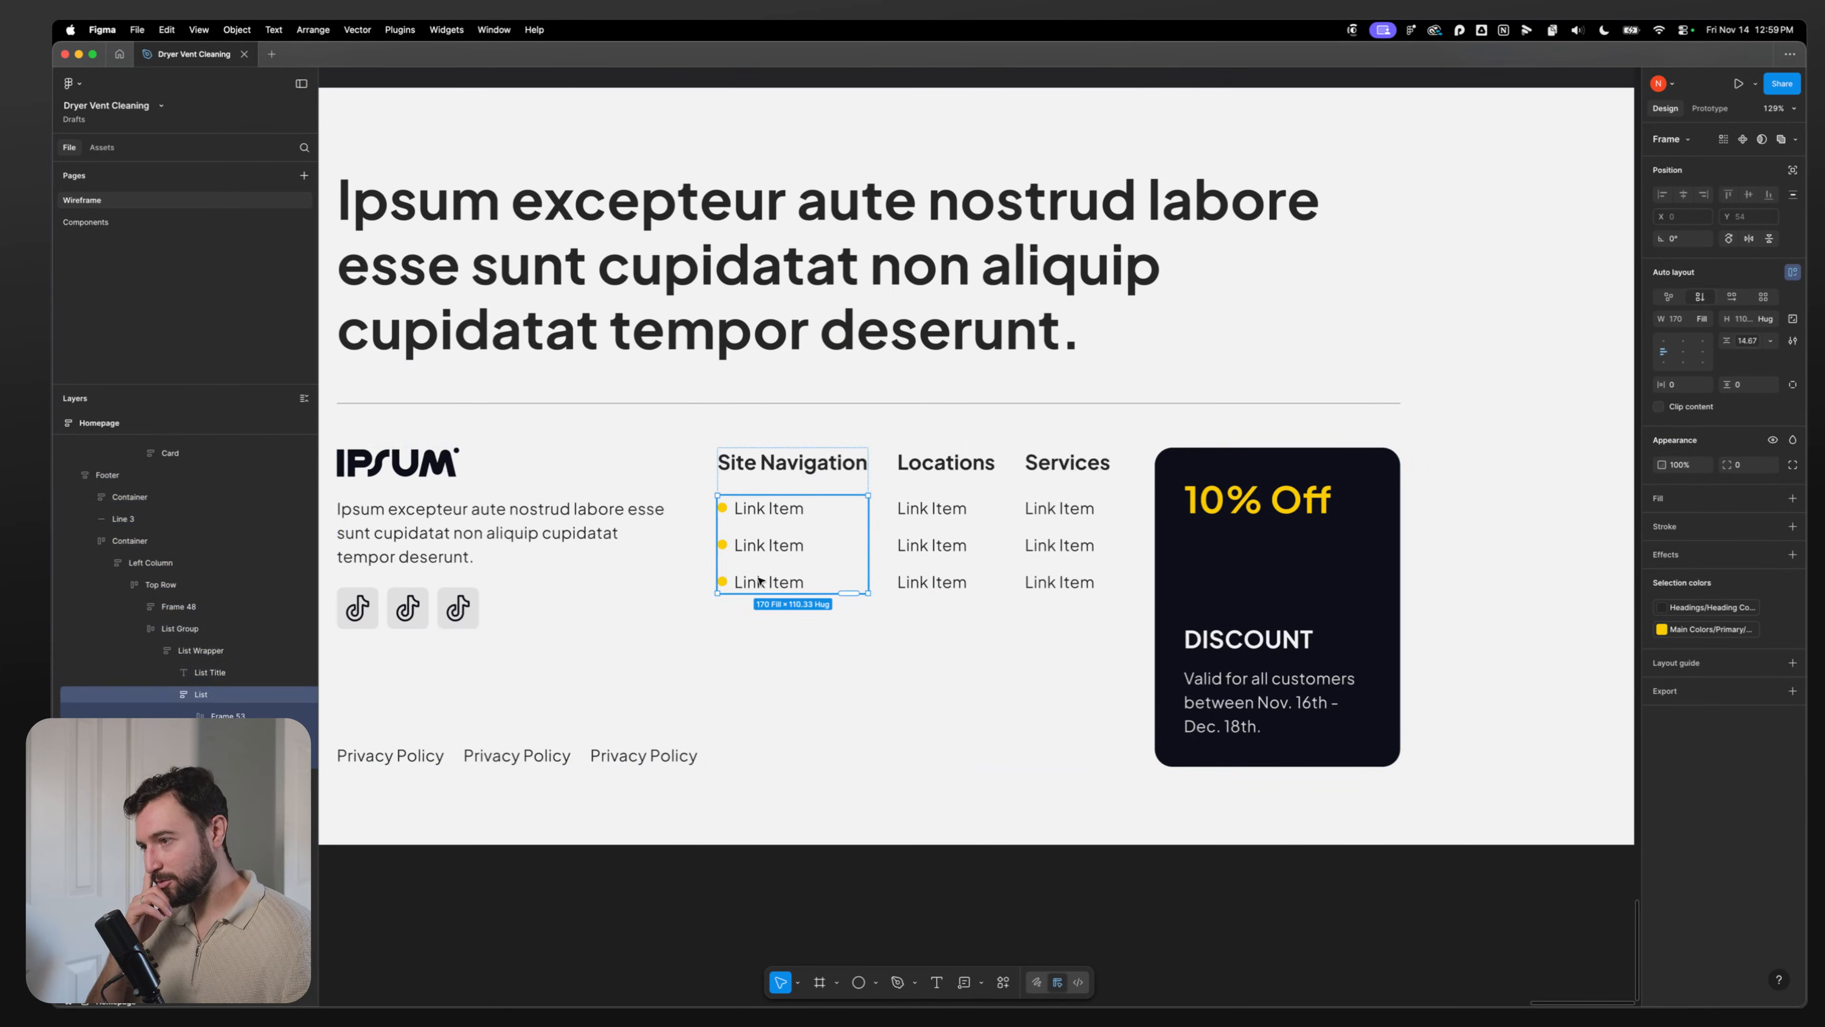
{"action": "double_click", "coordinate": [729, 581]}
{"action": "left_click", "coordinate": [709, 665]}
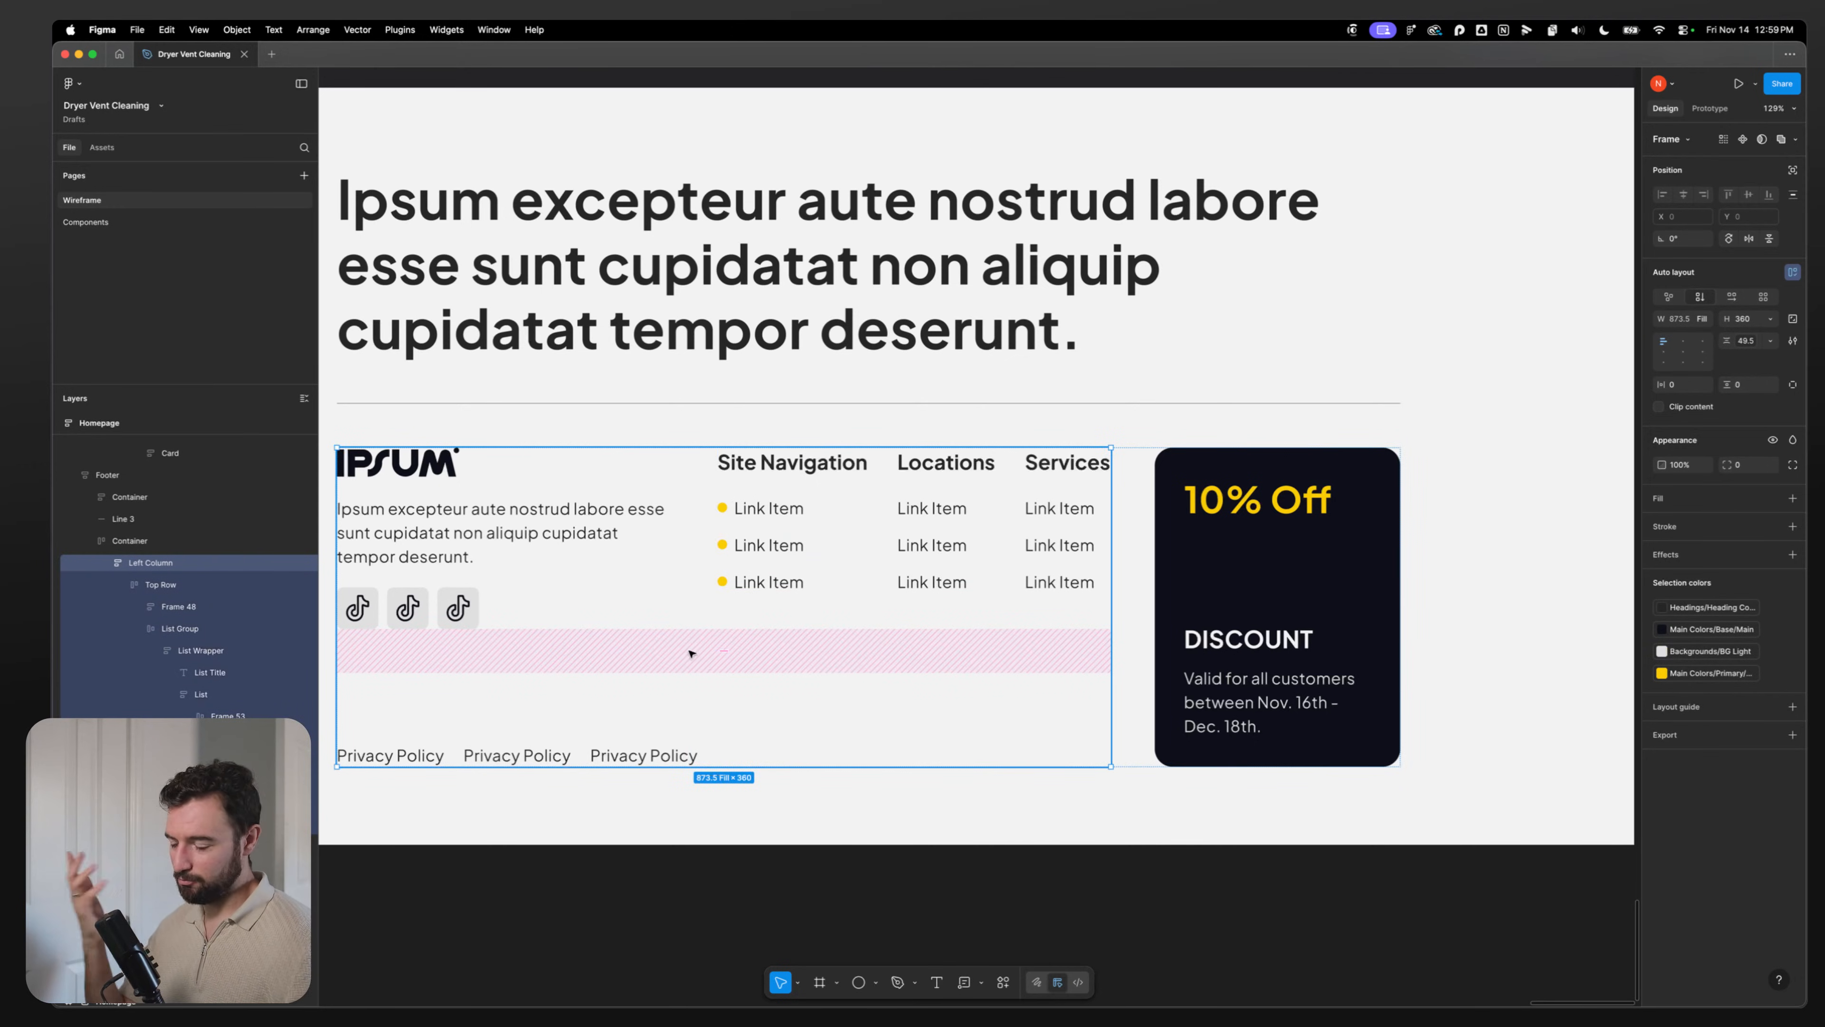
Step: Switch to the Dia browser, browse more of the footer gallery, and open the Solflare footer's detail page
{"action": "key", "text": "super+Tab"}
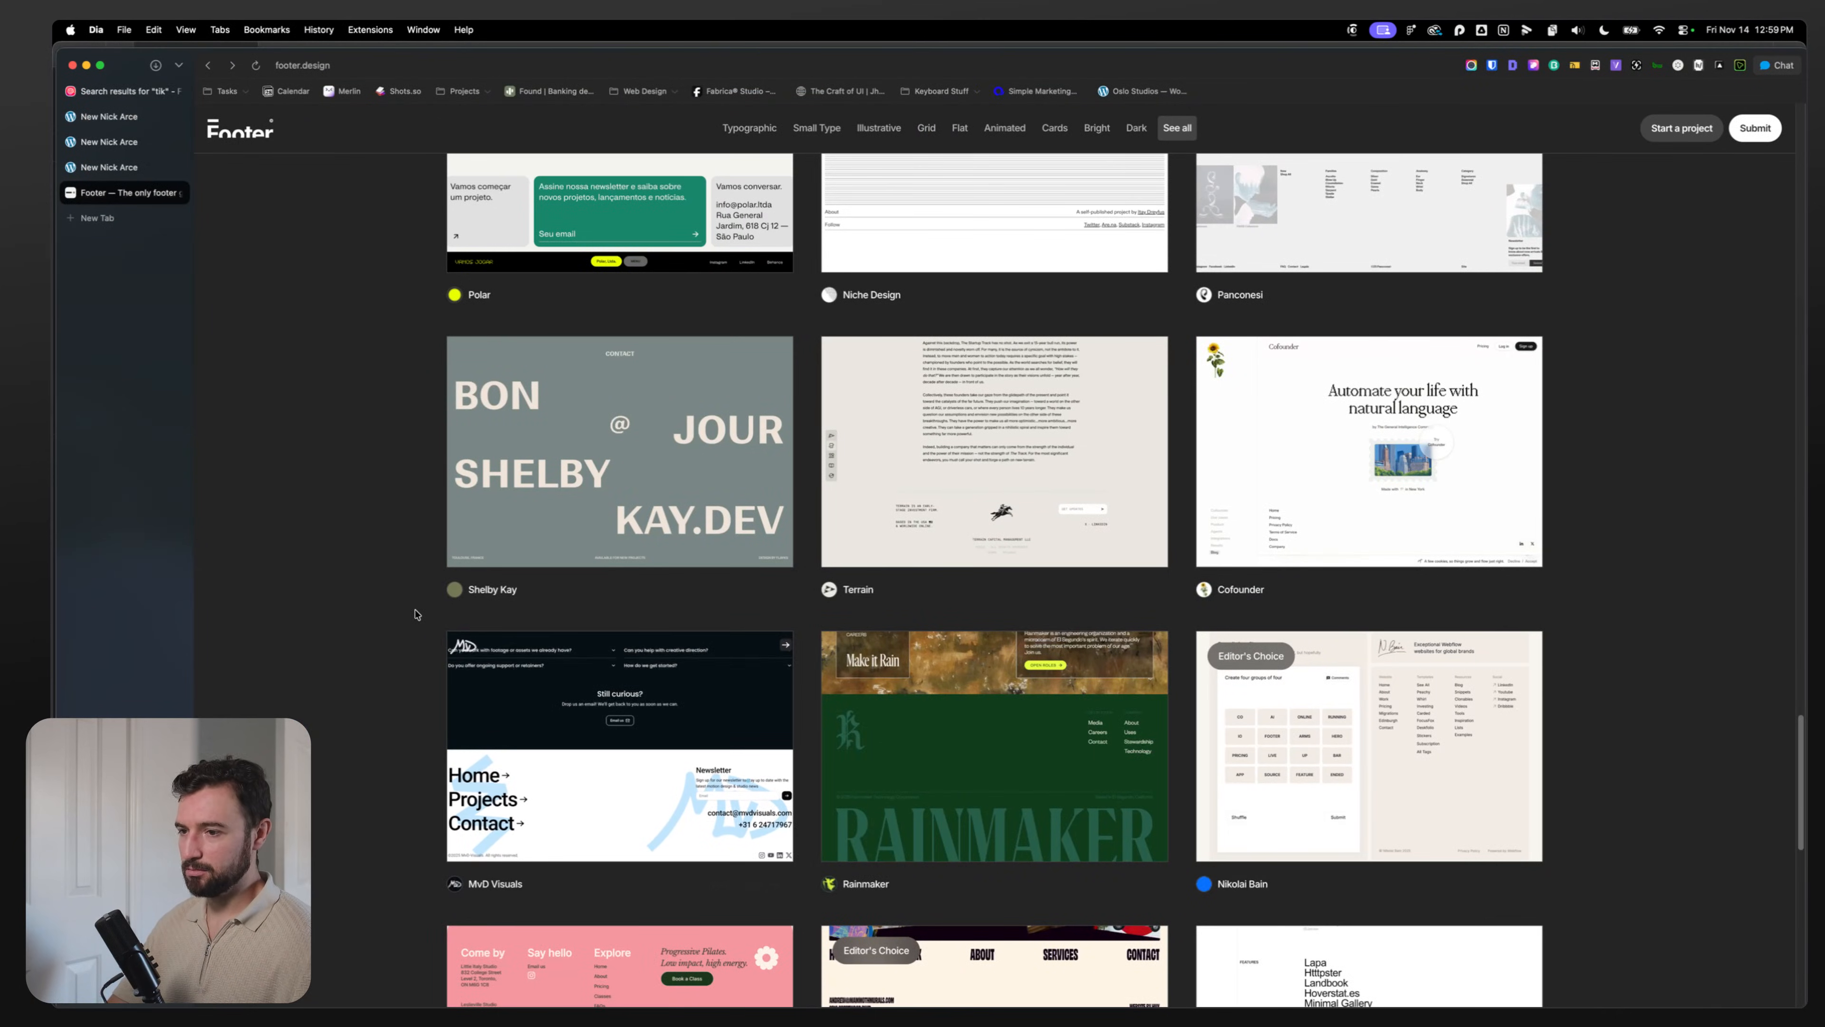
{"action": "scroll", "coordinate": [414, 618], "scroll_direction": "down", "scroll_amount": 8}
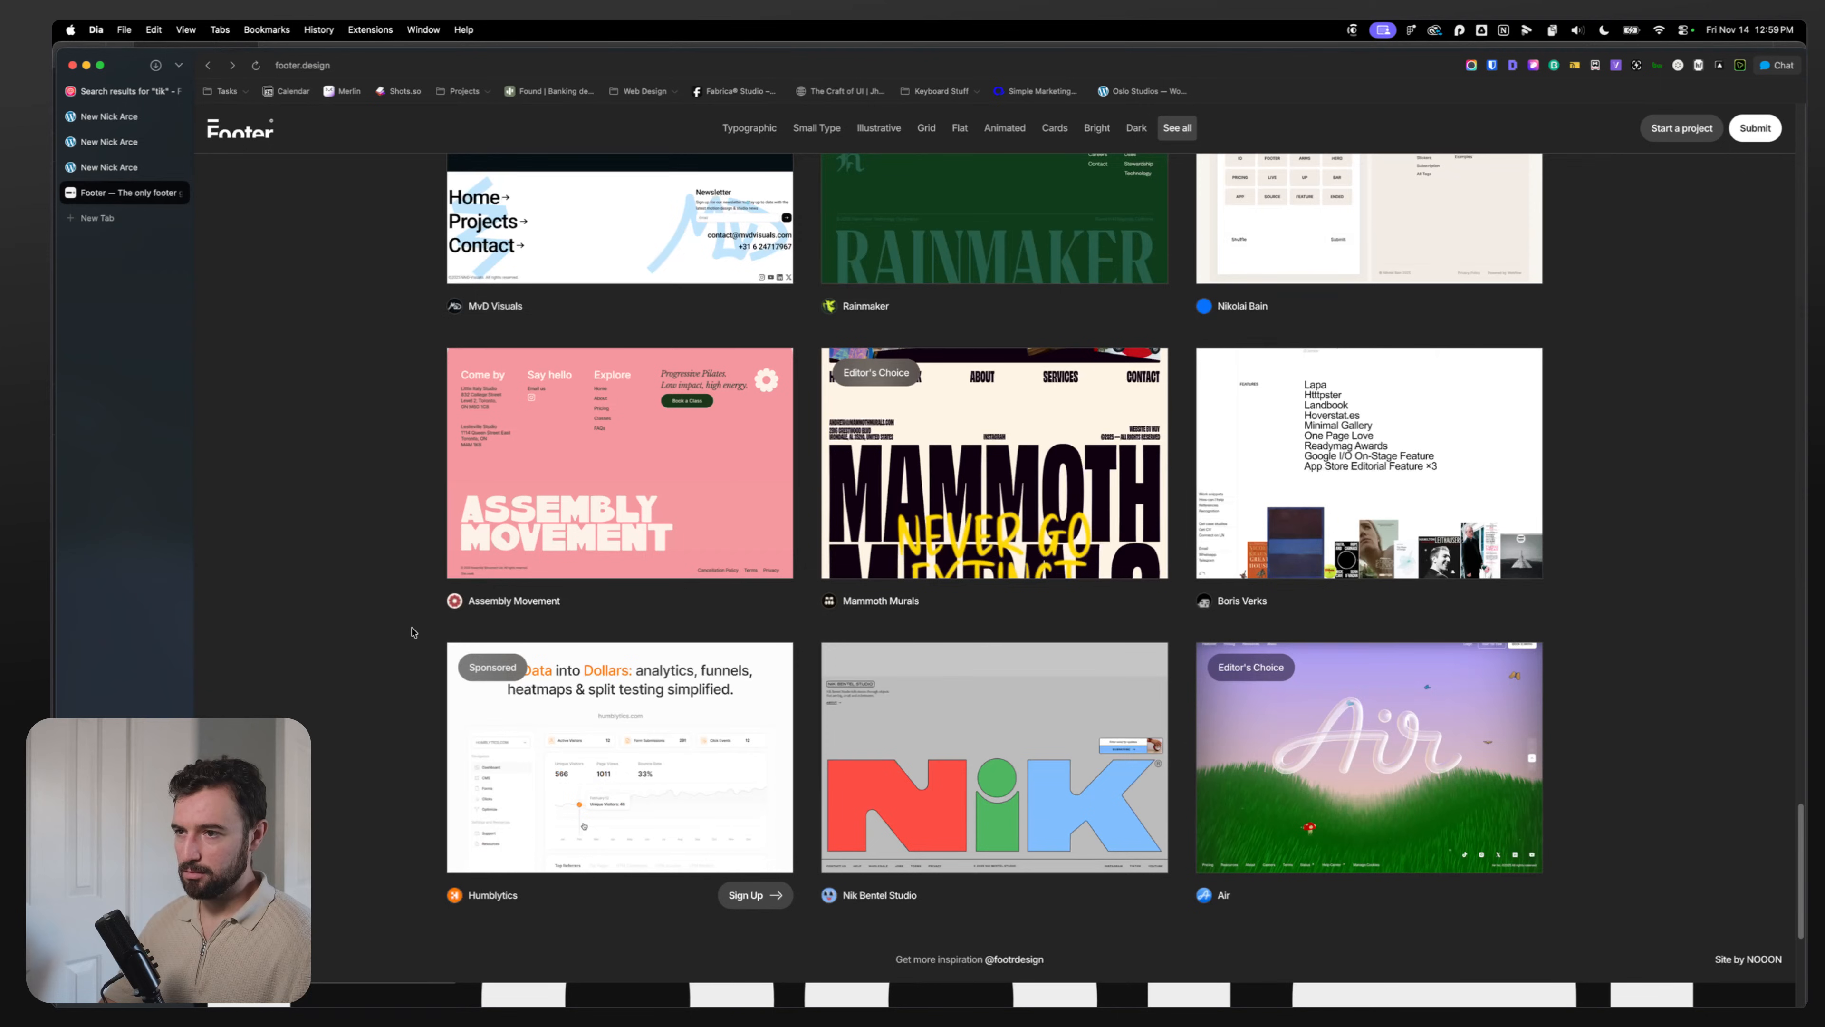
{"action": "scroll", "coordinate": [414, 632], "scroll_direction": "down", "scroll_amount": 5}
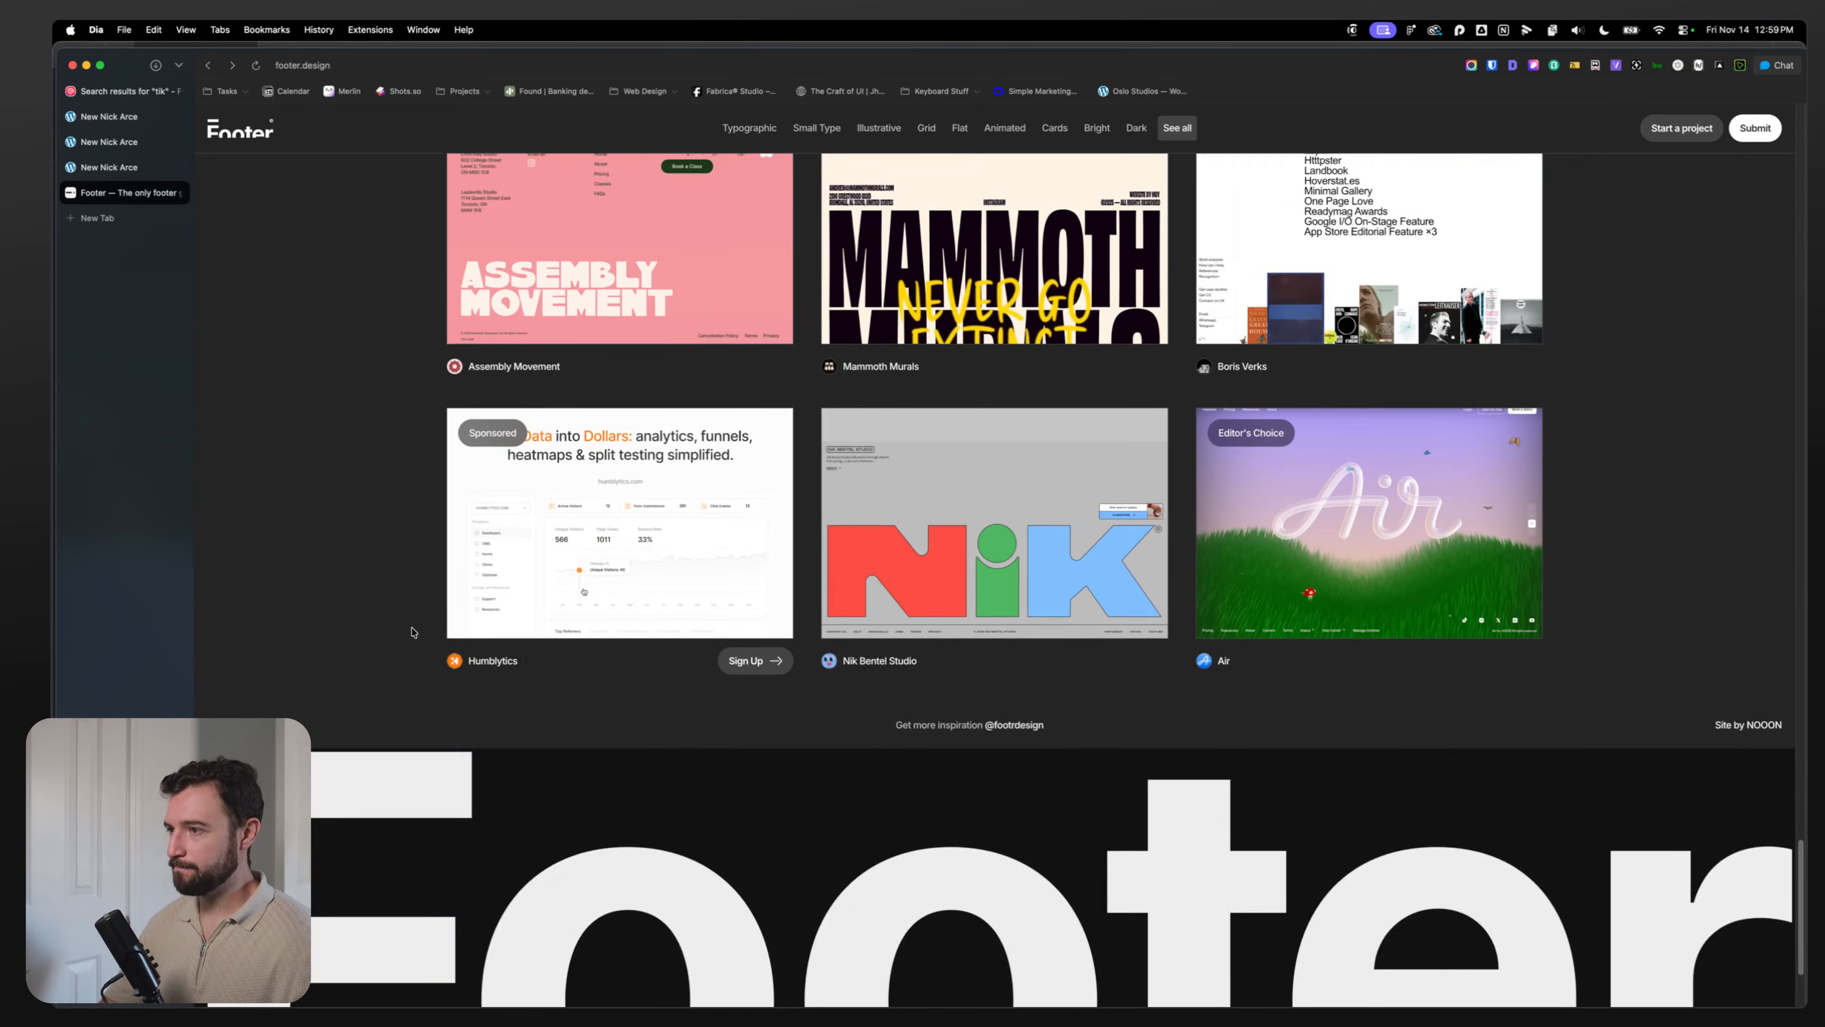
{"action": "scroll", "coordinate": [414, 630], "scroll_direction": "down", "scroll_amount": 4}
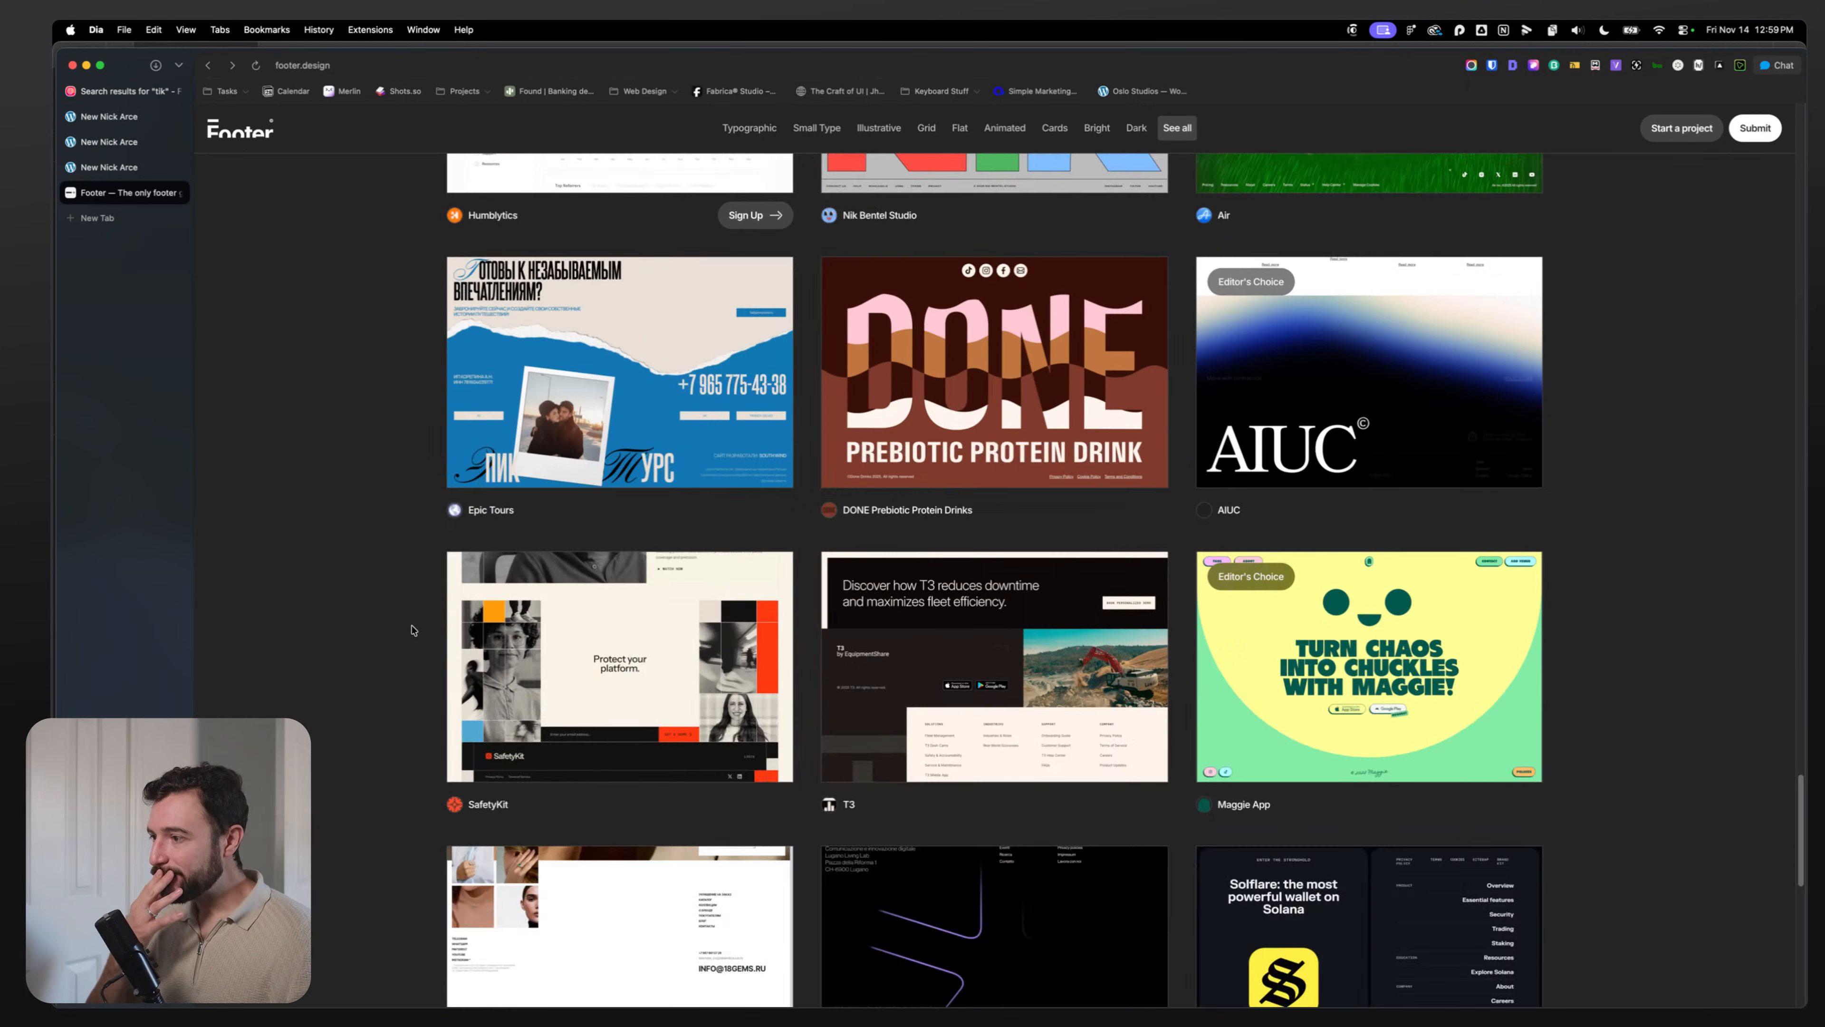
{"action": "scroll", "coordinate": [414, 631], "scroll_direction": "down", "scroll_amount": 4}
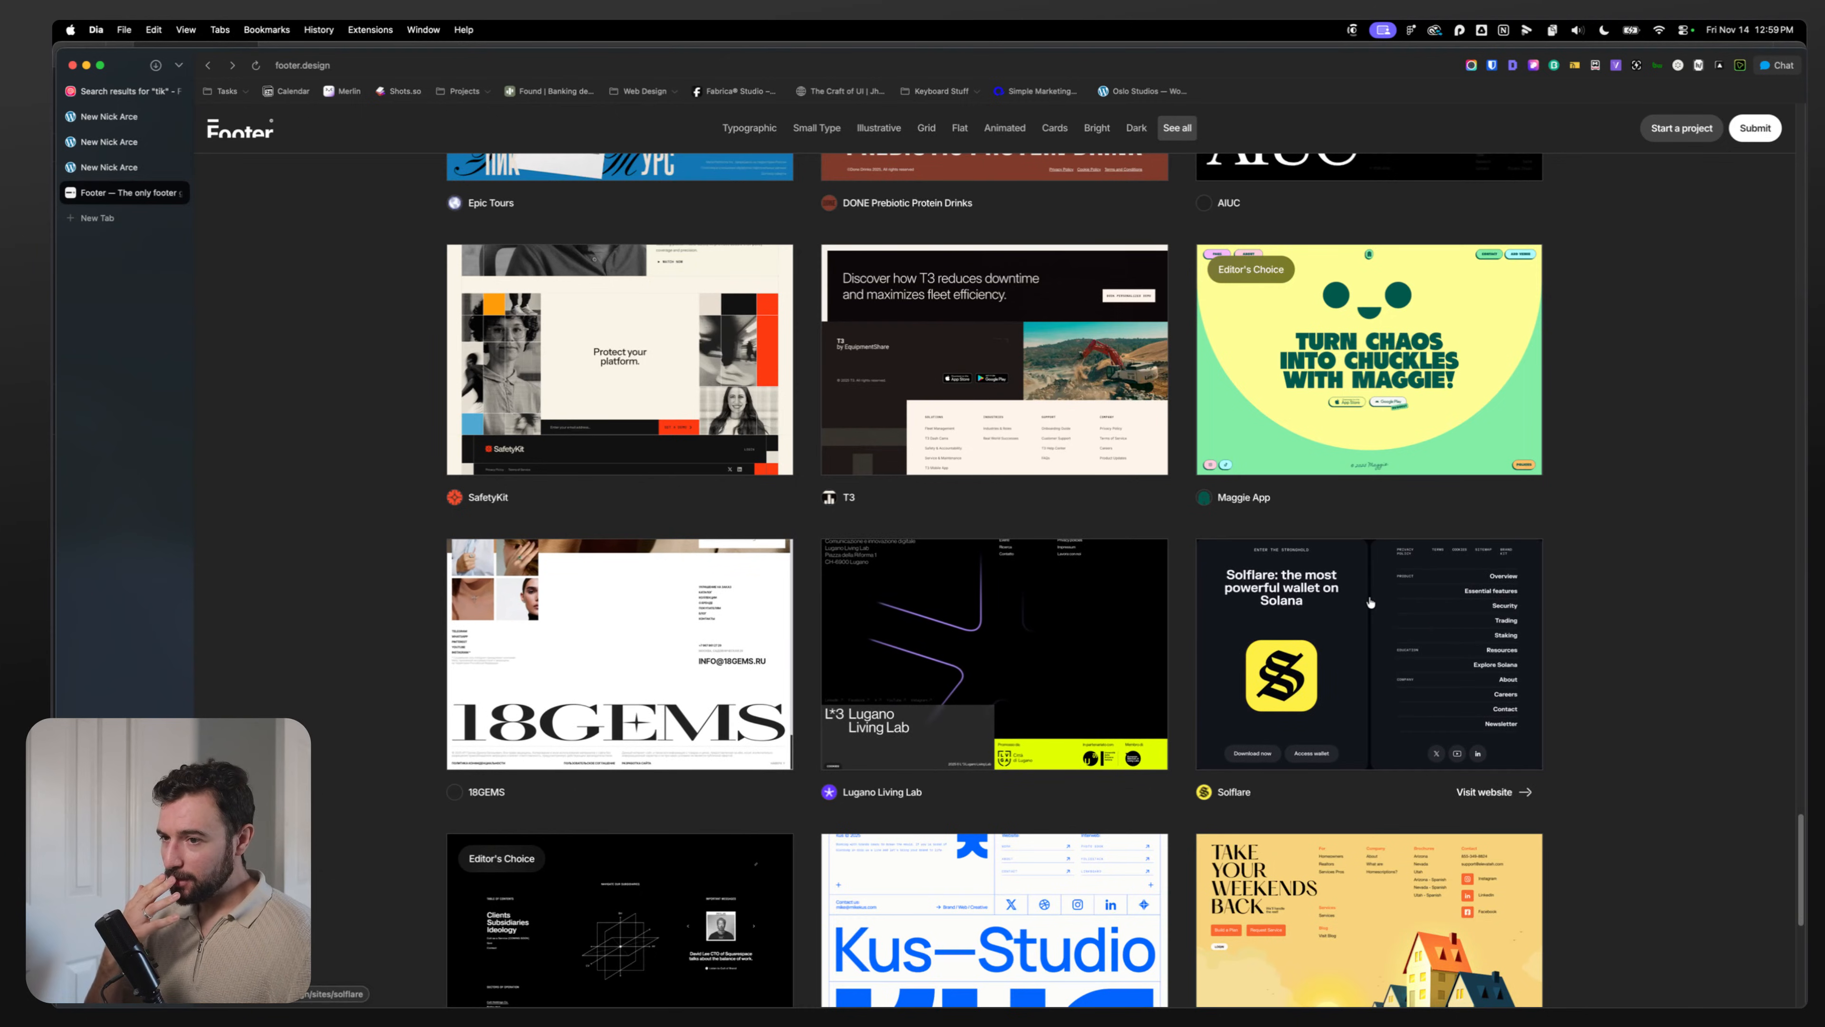
{"action": "left_click", "coordinate": [1390, 586]}
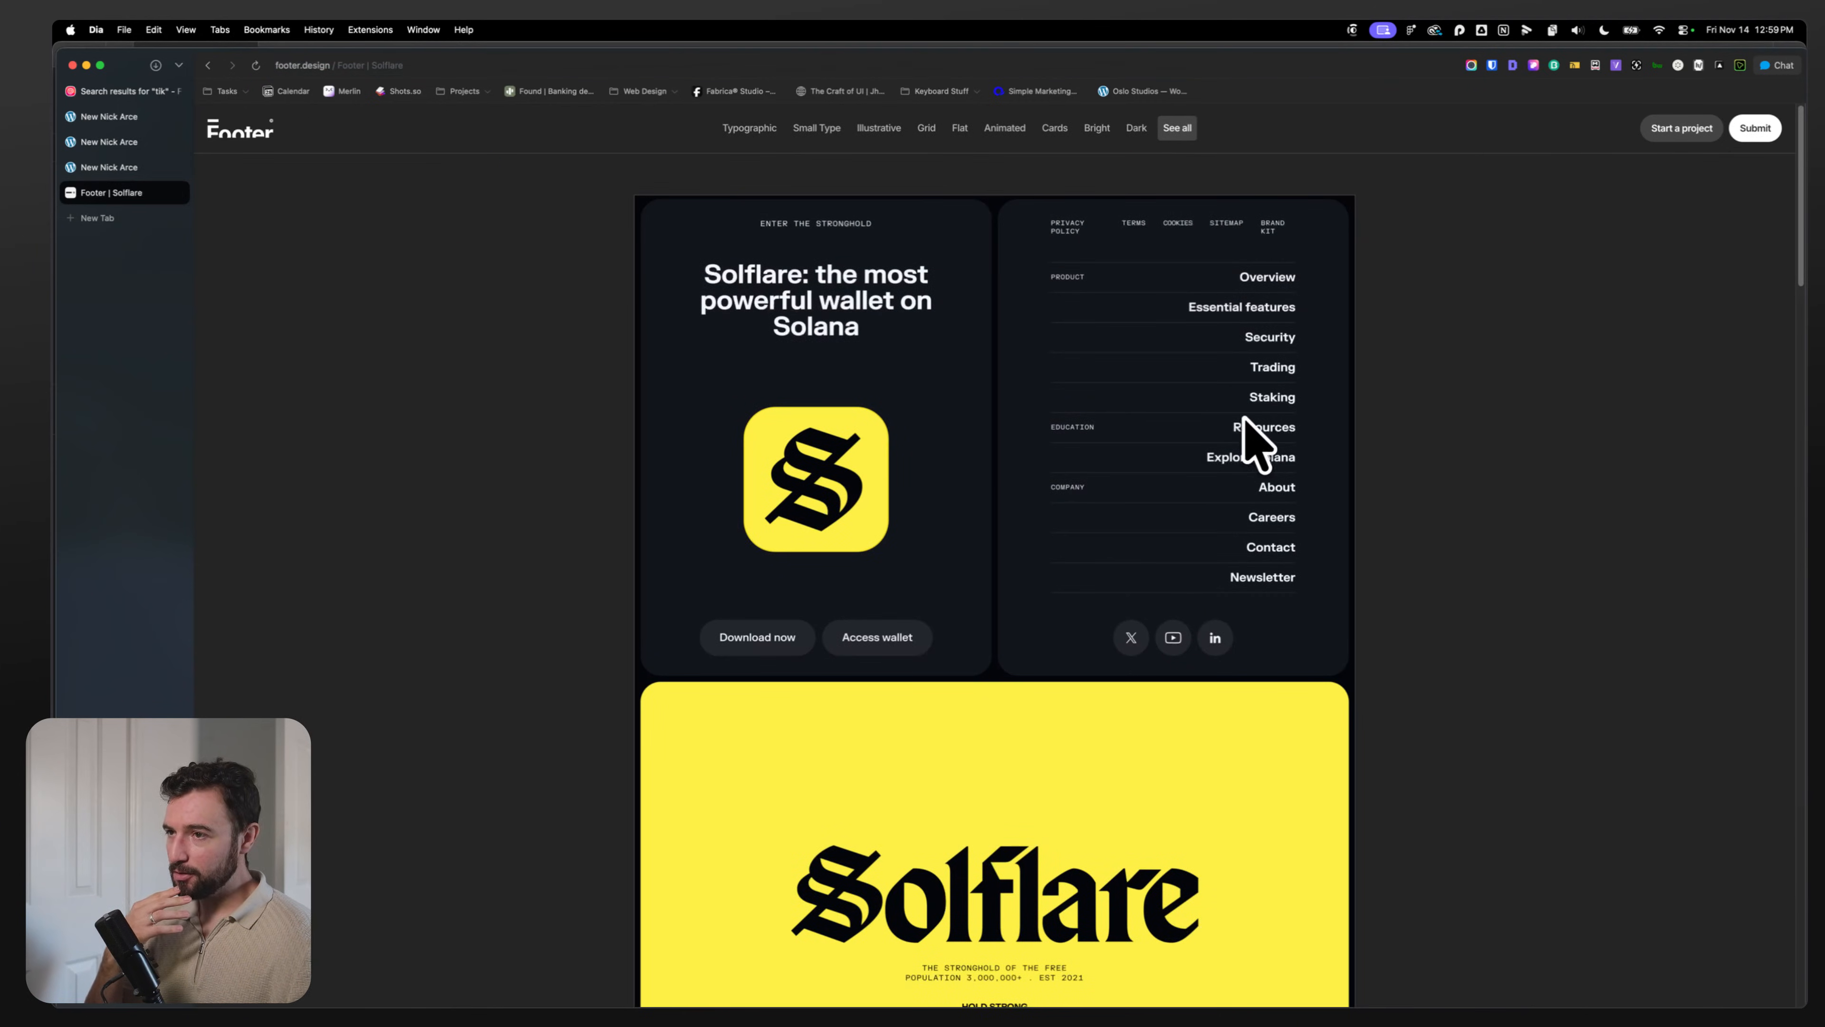
Step: Switch back to Figma and draw a vertical line about 157 long between Site Navigation and Locations, with the Border Color Dark stroke
{"action": "key", "text": "super+Tab"}
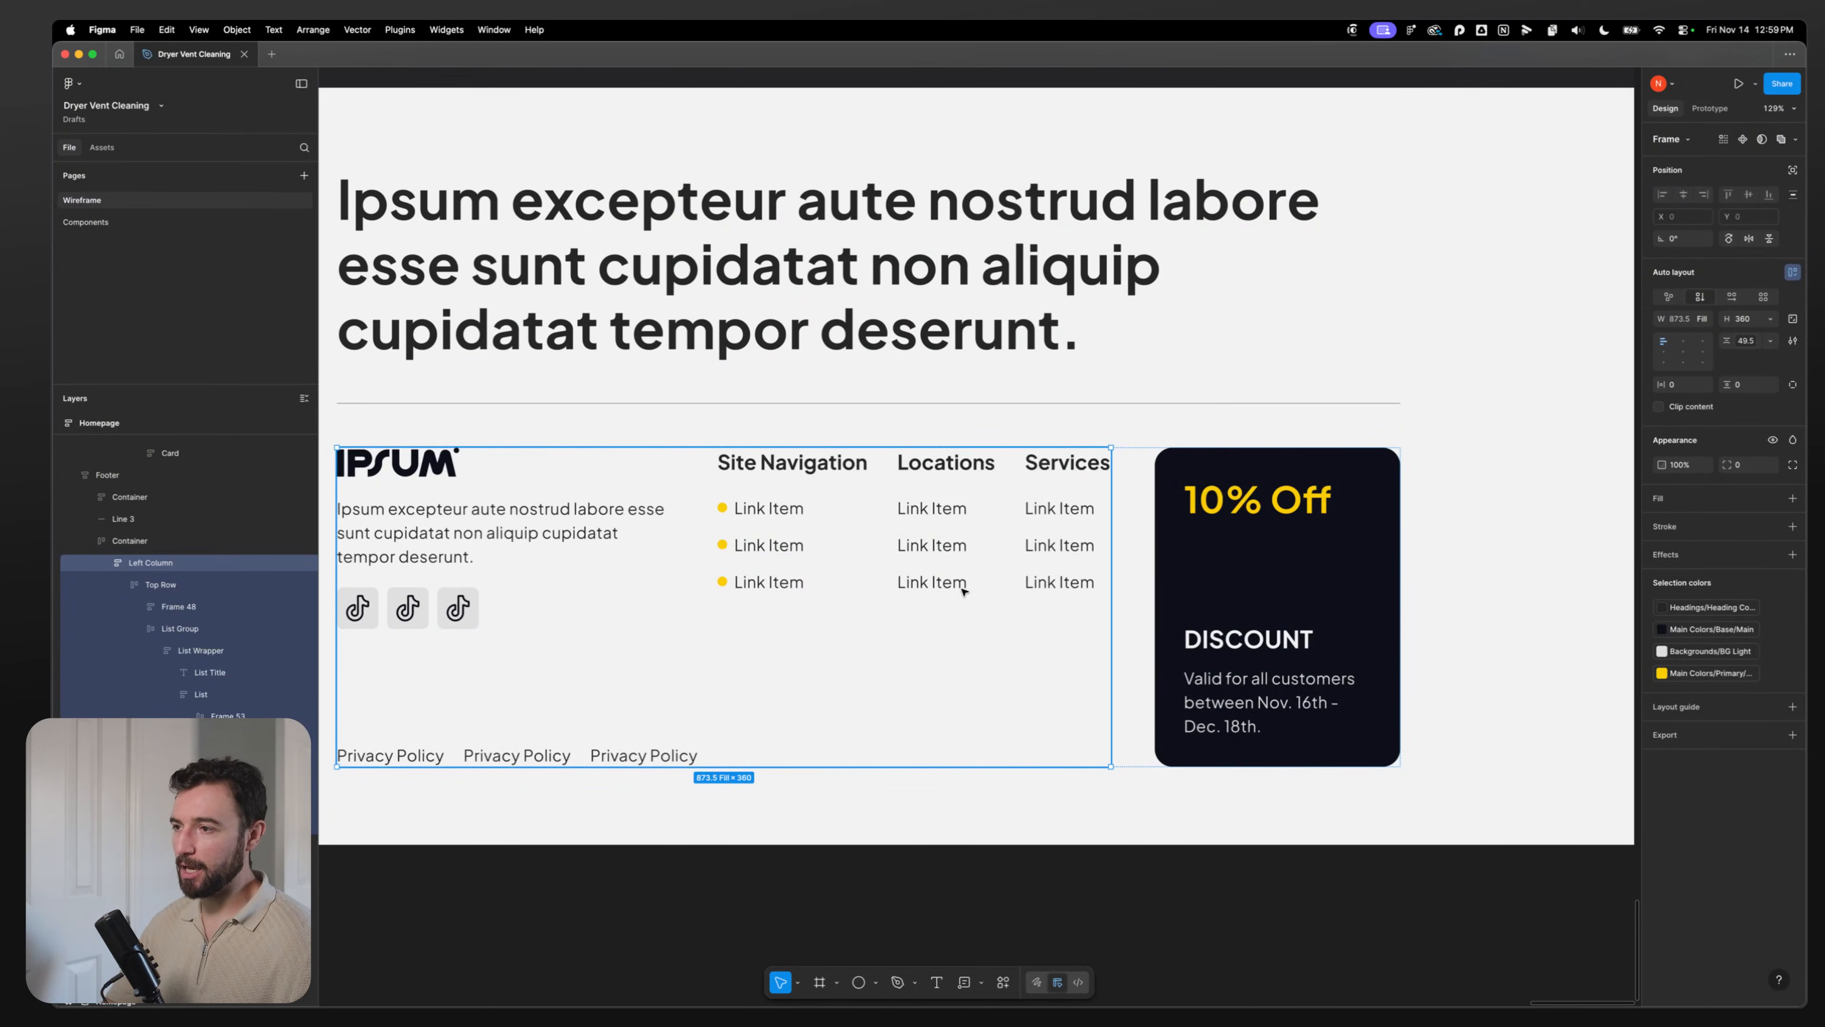
{"action": "double_click", "coordinate": [759, 523]}
{"action": "double_click", "coordinate": [758, 522]}
{"action": "left_click", "coordinate": [881, 498]}
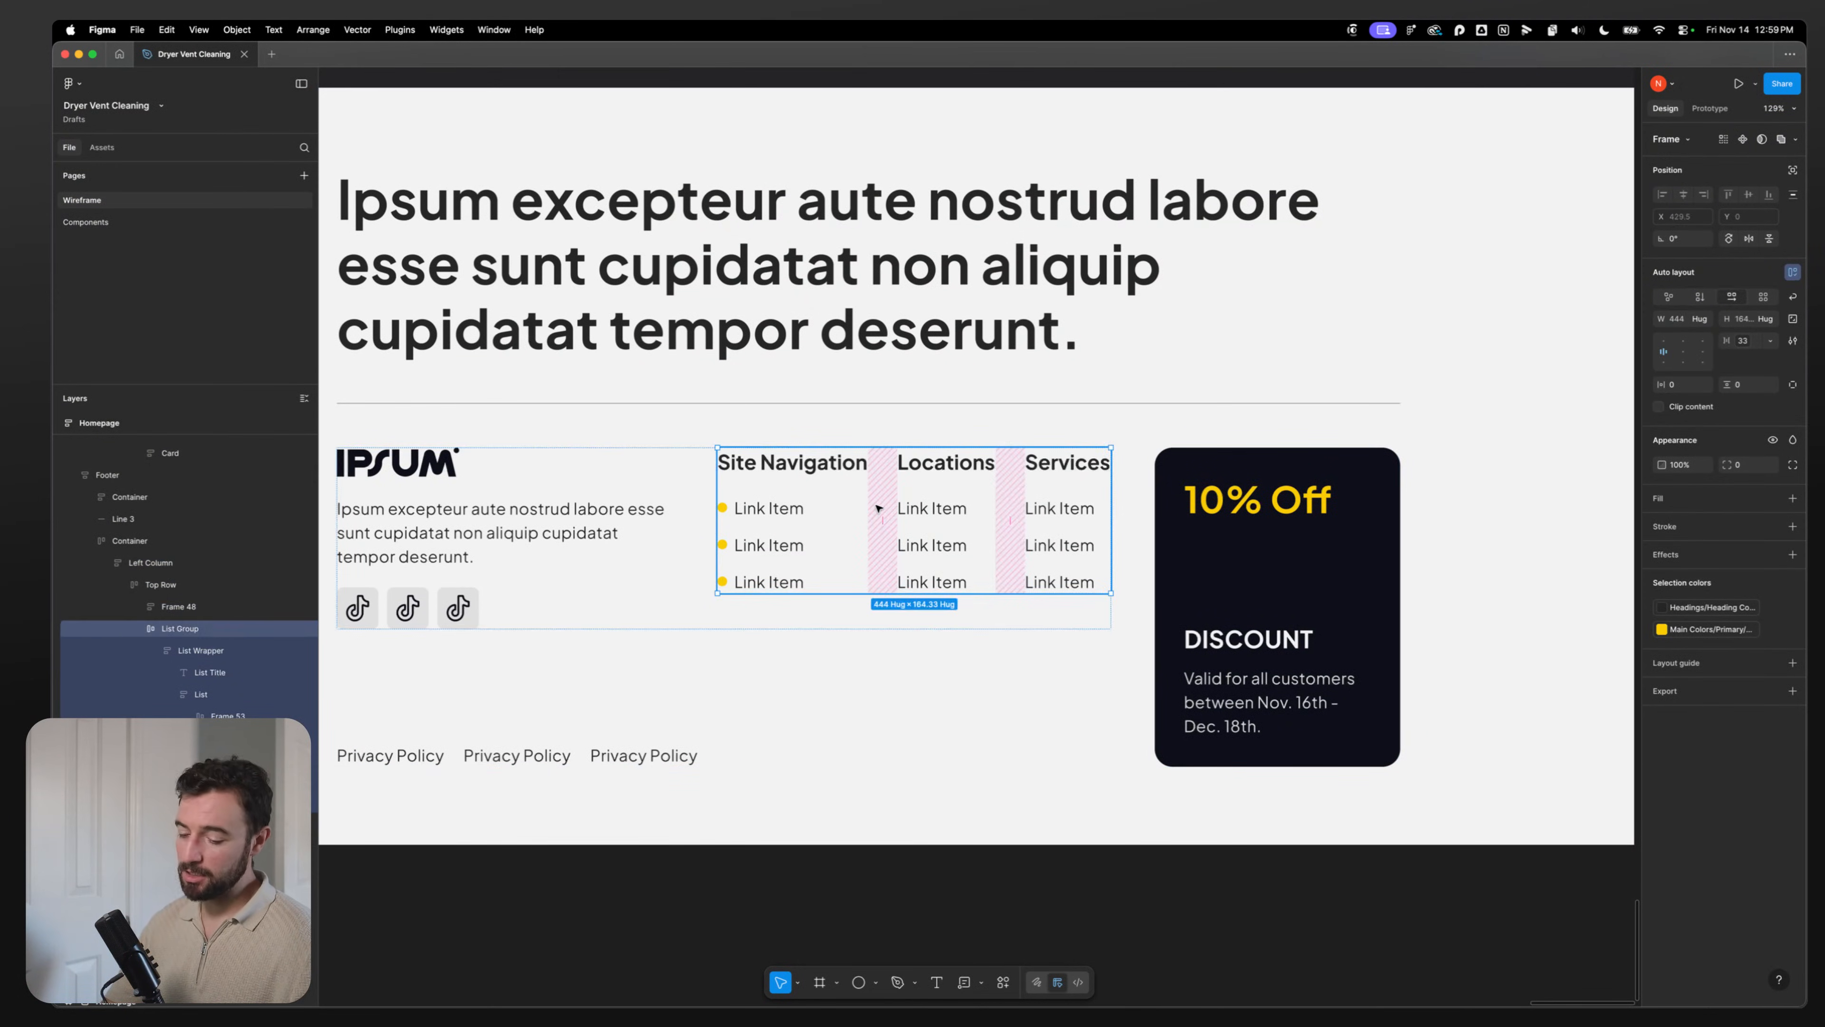
{"action": "key", "text": "l"}
{"action": "left_click_drag", "start_coordinate": [878, 452], "coordinate": [878, 568]}
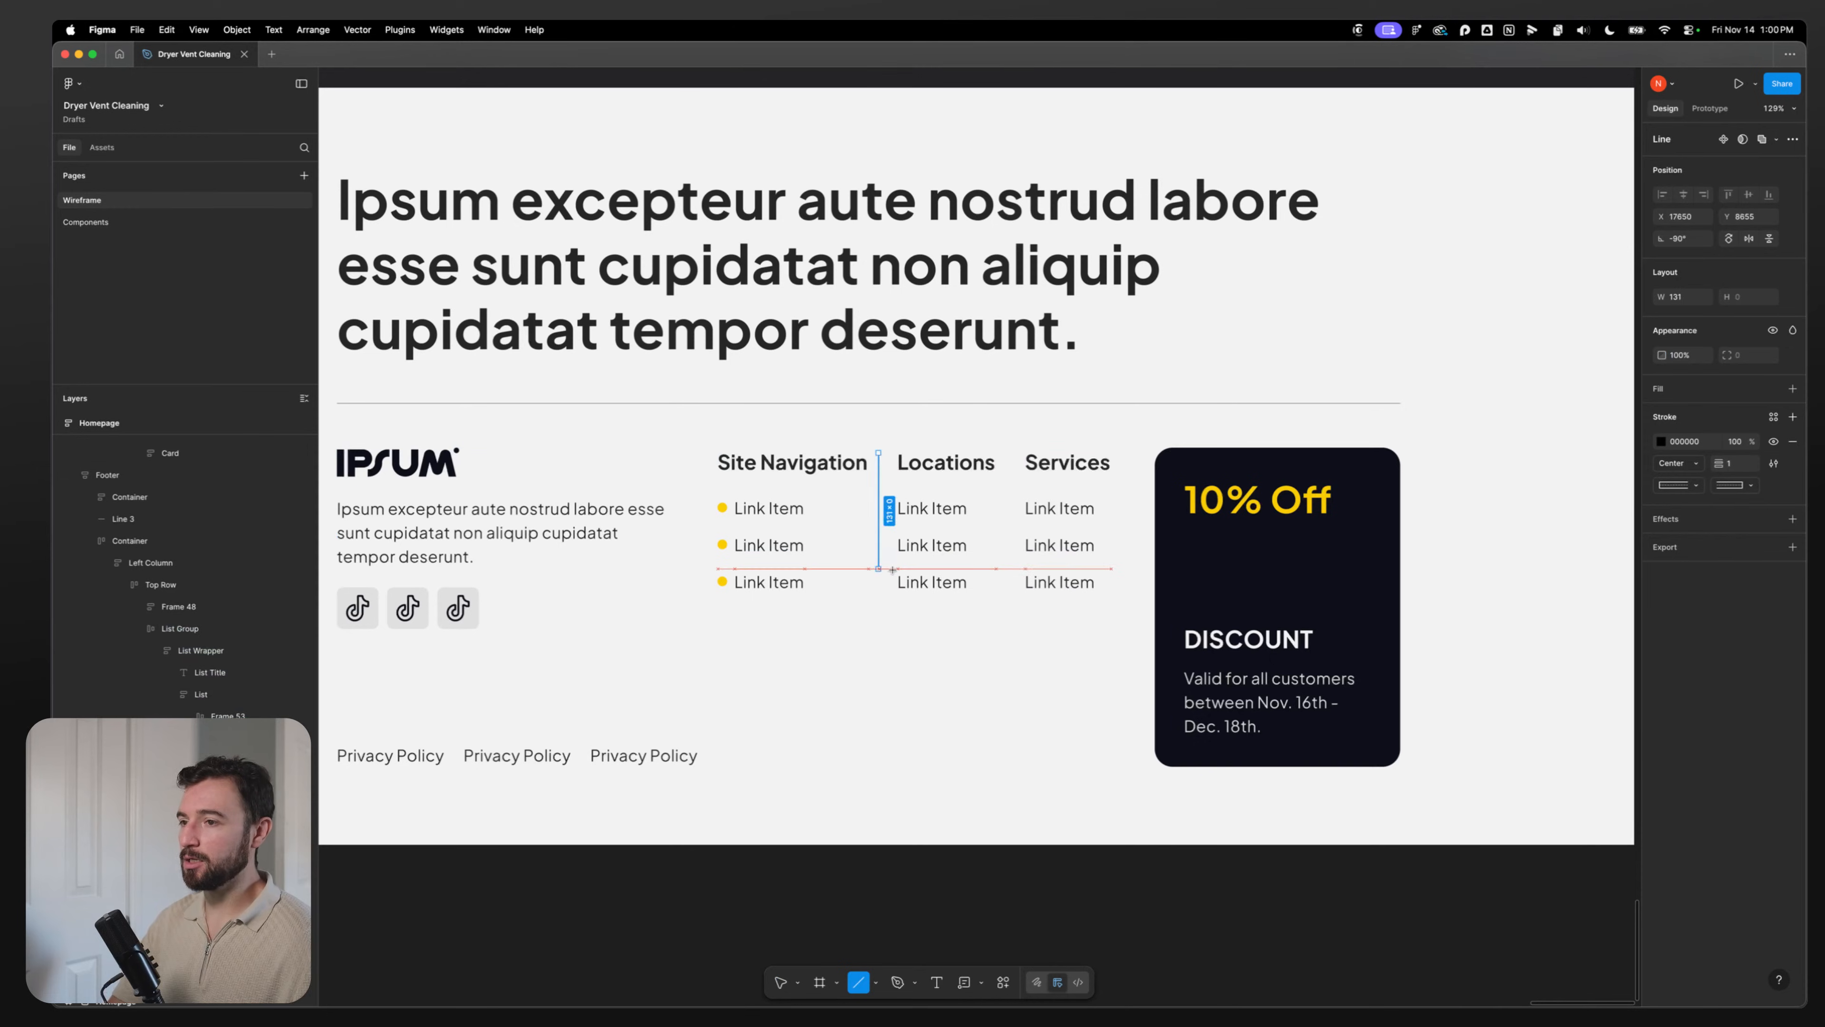
{"action": "left_click", "coordinate": [1773, 417]}
{"action": "left_click", "coordinate": [1554, 578]}
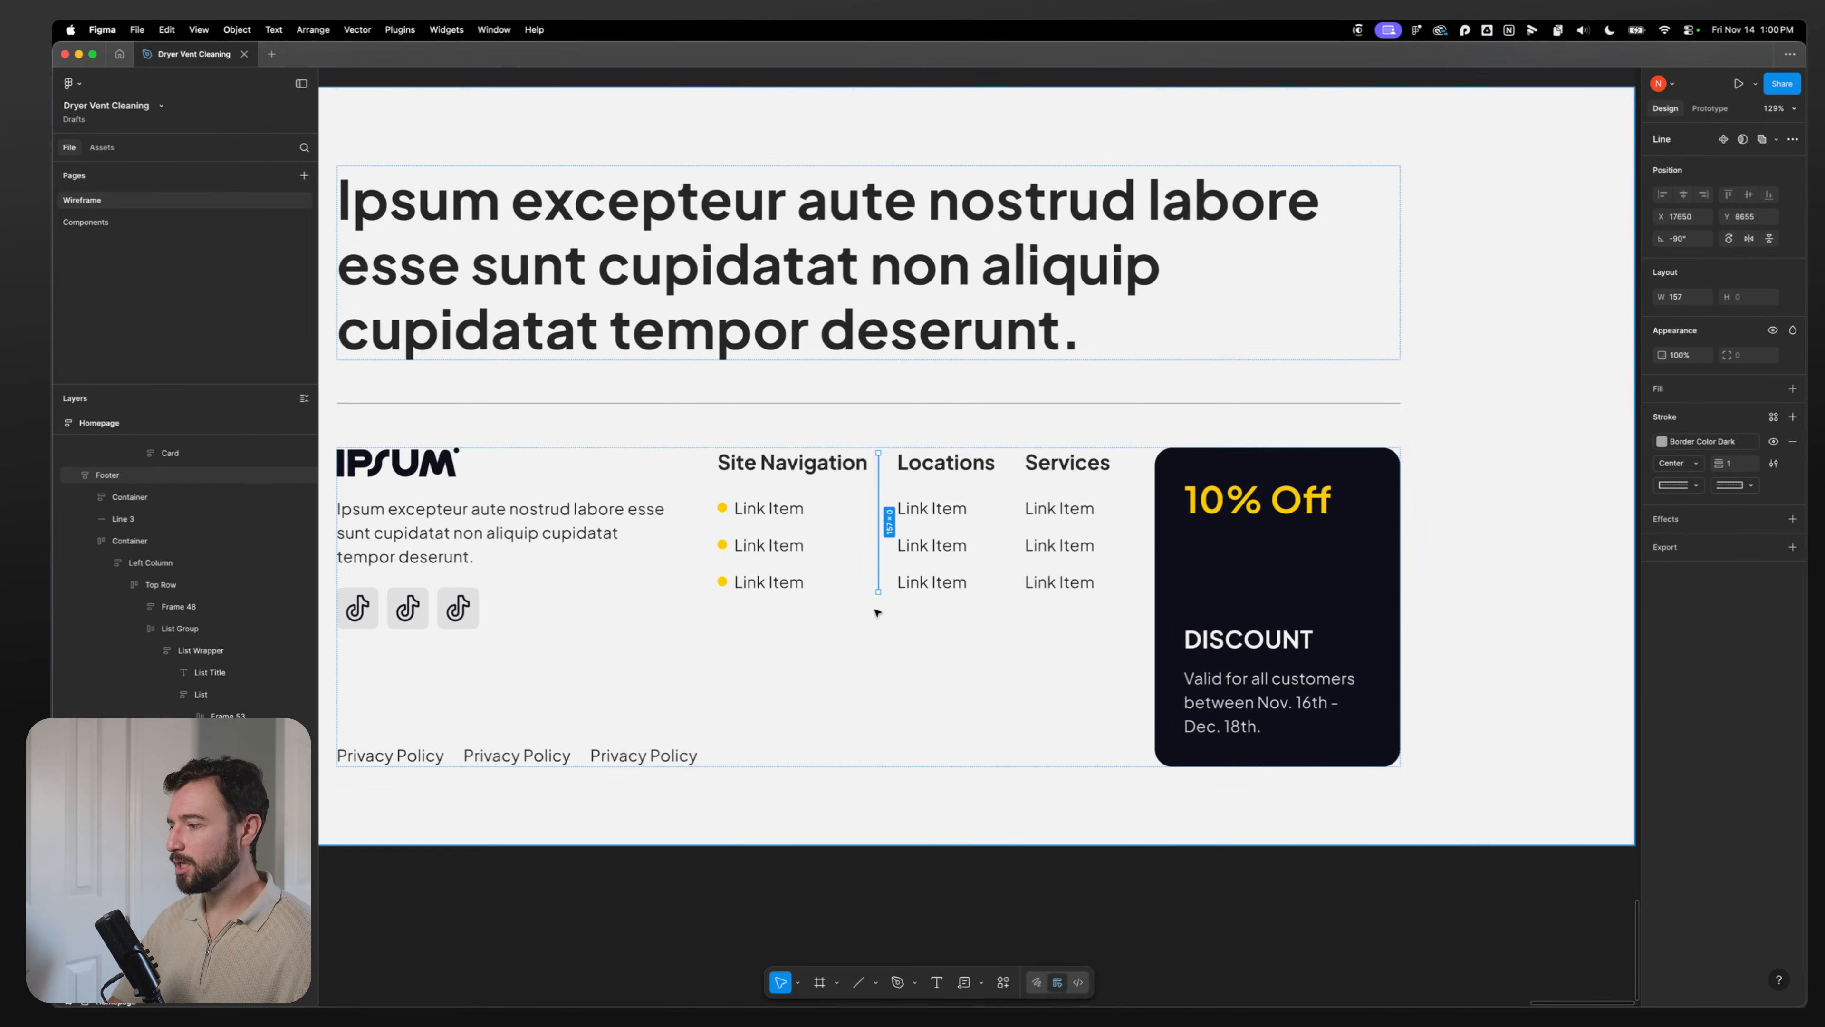
Step: Move the vertical line into the link column group and place a divider between each pair of neighboring columns
{"action": "key", "text": "Delete"}
{"action": "left_click", "coordinate": [834, 521]}
{"action": "double_click", "coordinate": [833, 521]}
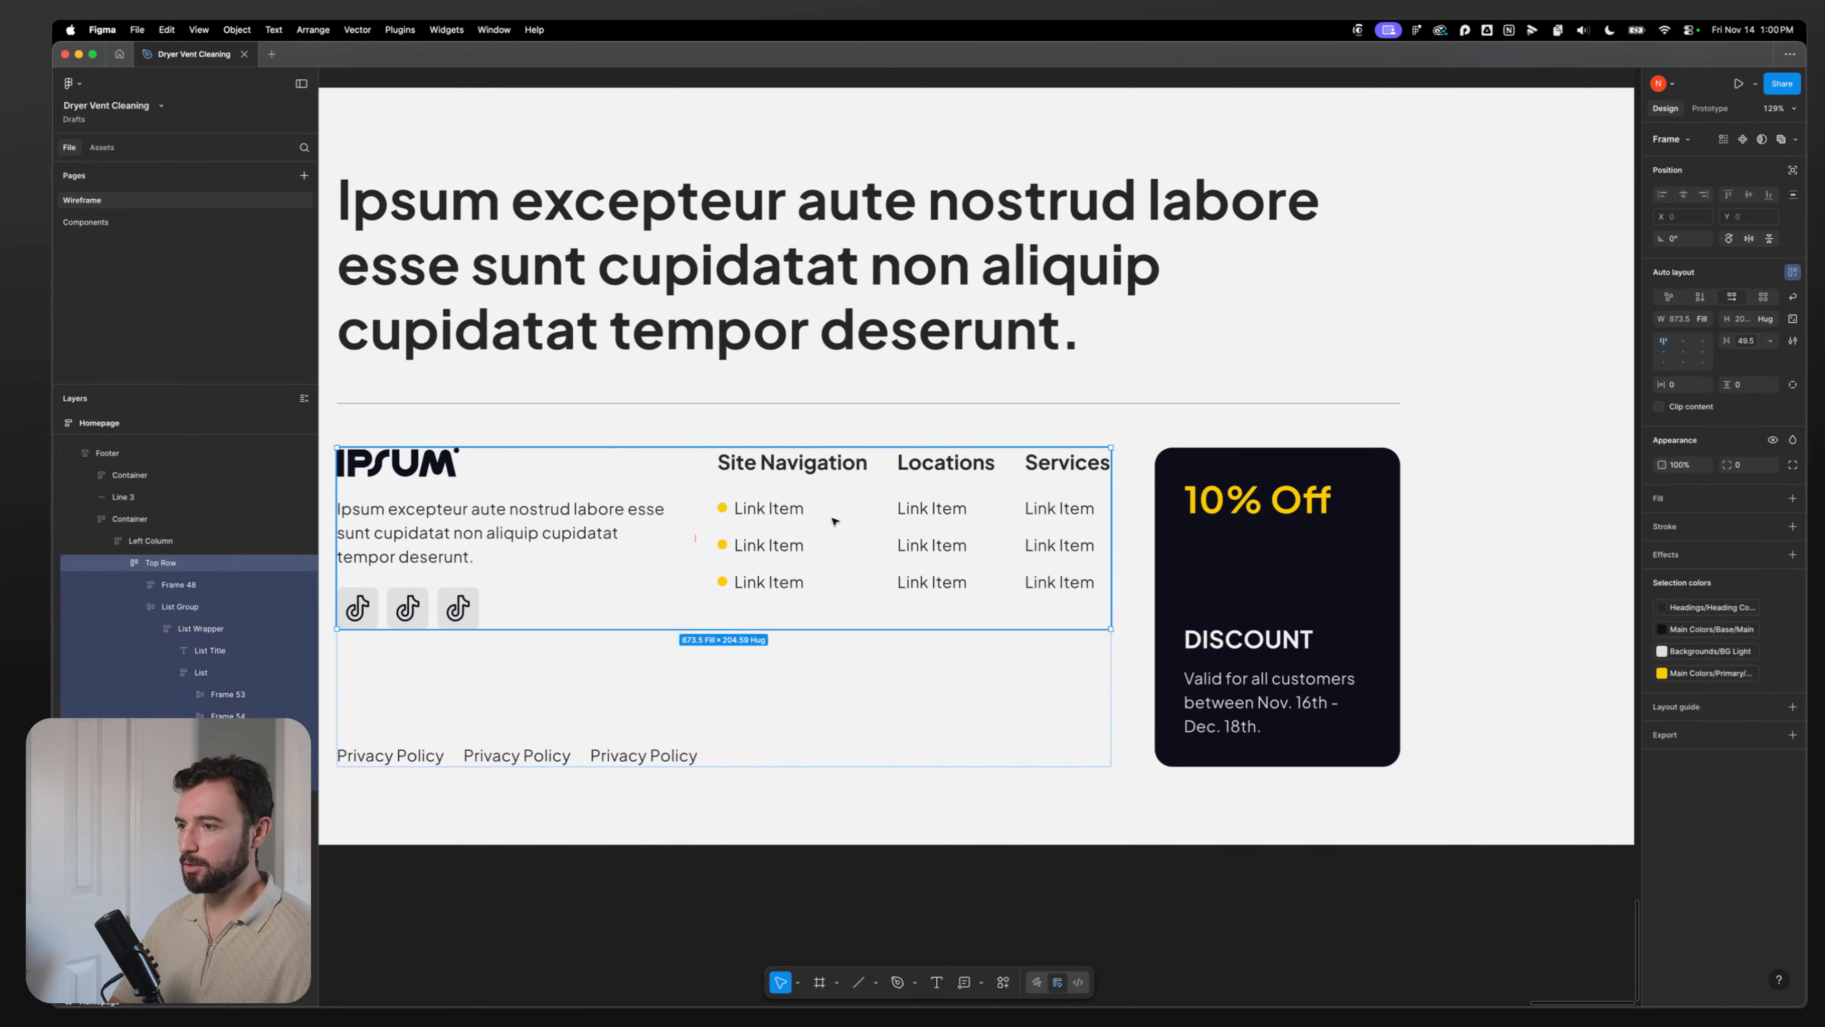
{"action": "double_click", "coordinate": [834, 522]}
{"action": "double_click", "coordinate": [834, 522]}
{"action": "key", "text": "ctrl+v"}
{"action": "left_click_drag", "start_coordinate": [1135, 501], "coordinate": [1005, 512]}
{"action": "left_click", "coordinate": [926, 501]}
{"action": "double_click", "coordinate": [926, 501]}
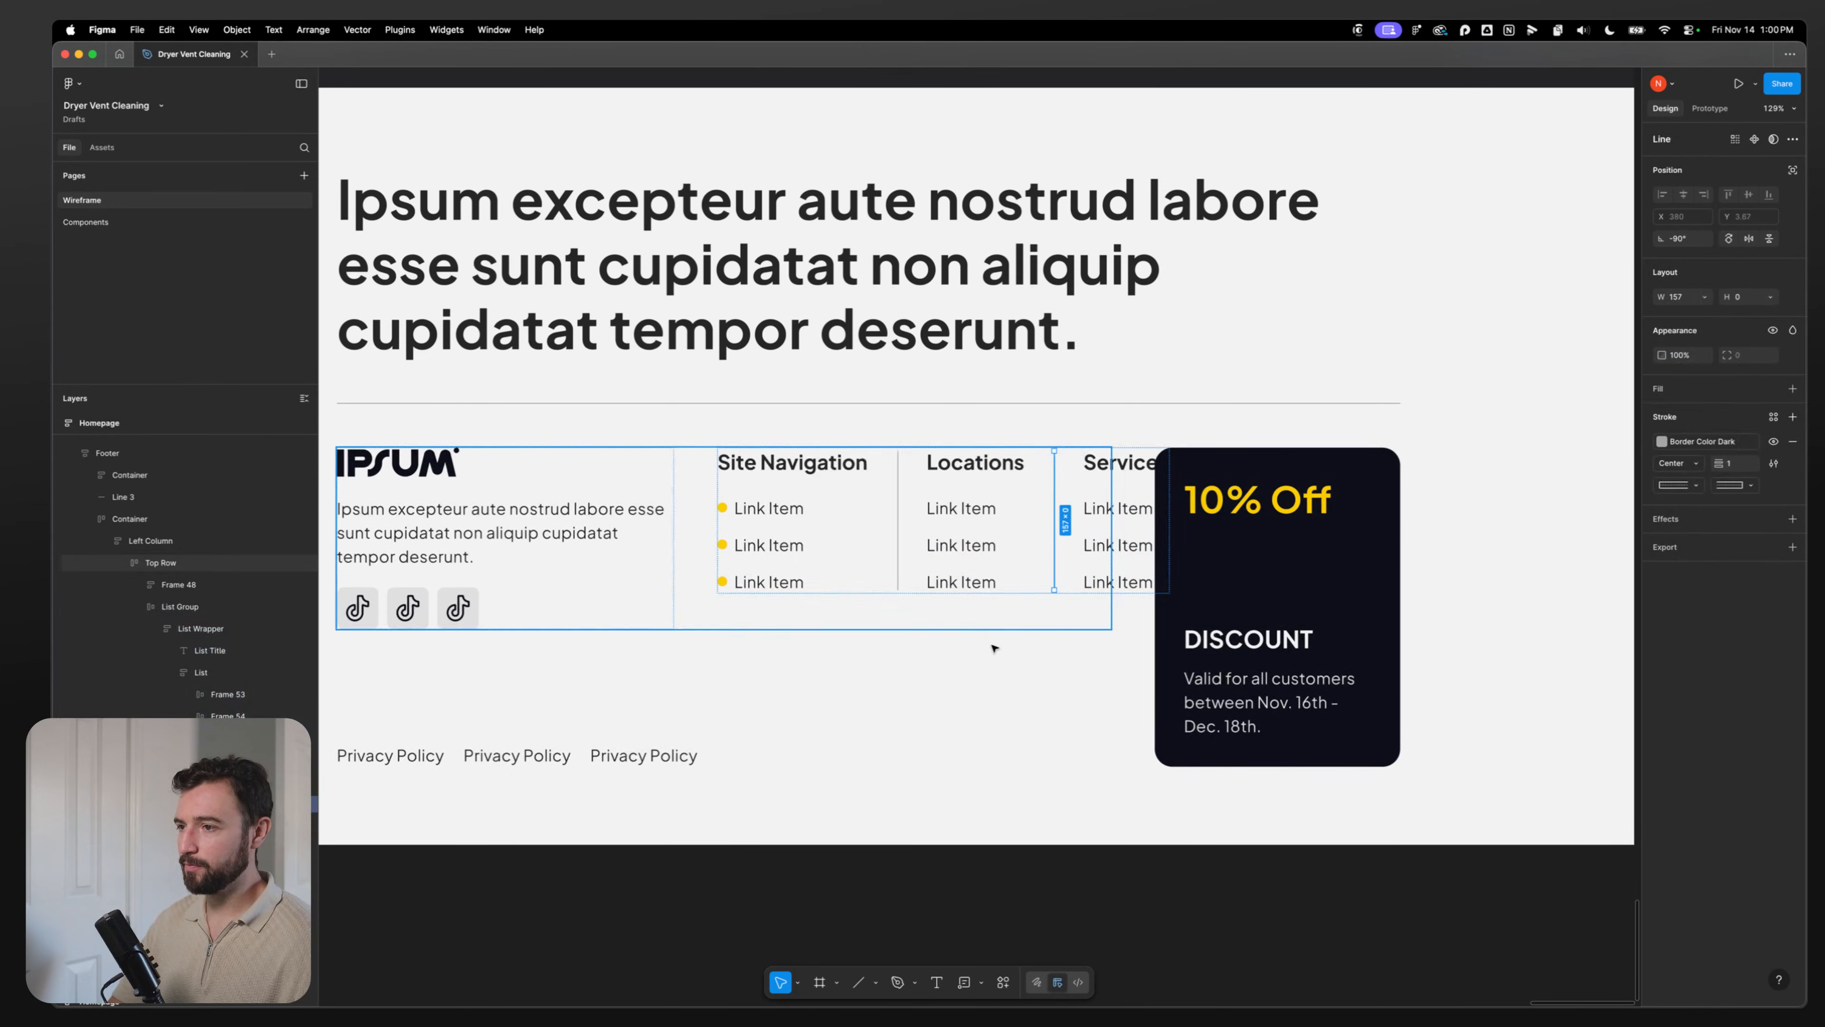
Step: Set the horizontal gap of the footer's link column group to 22
{"action": "key", "text": "Escape"}
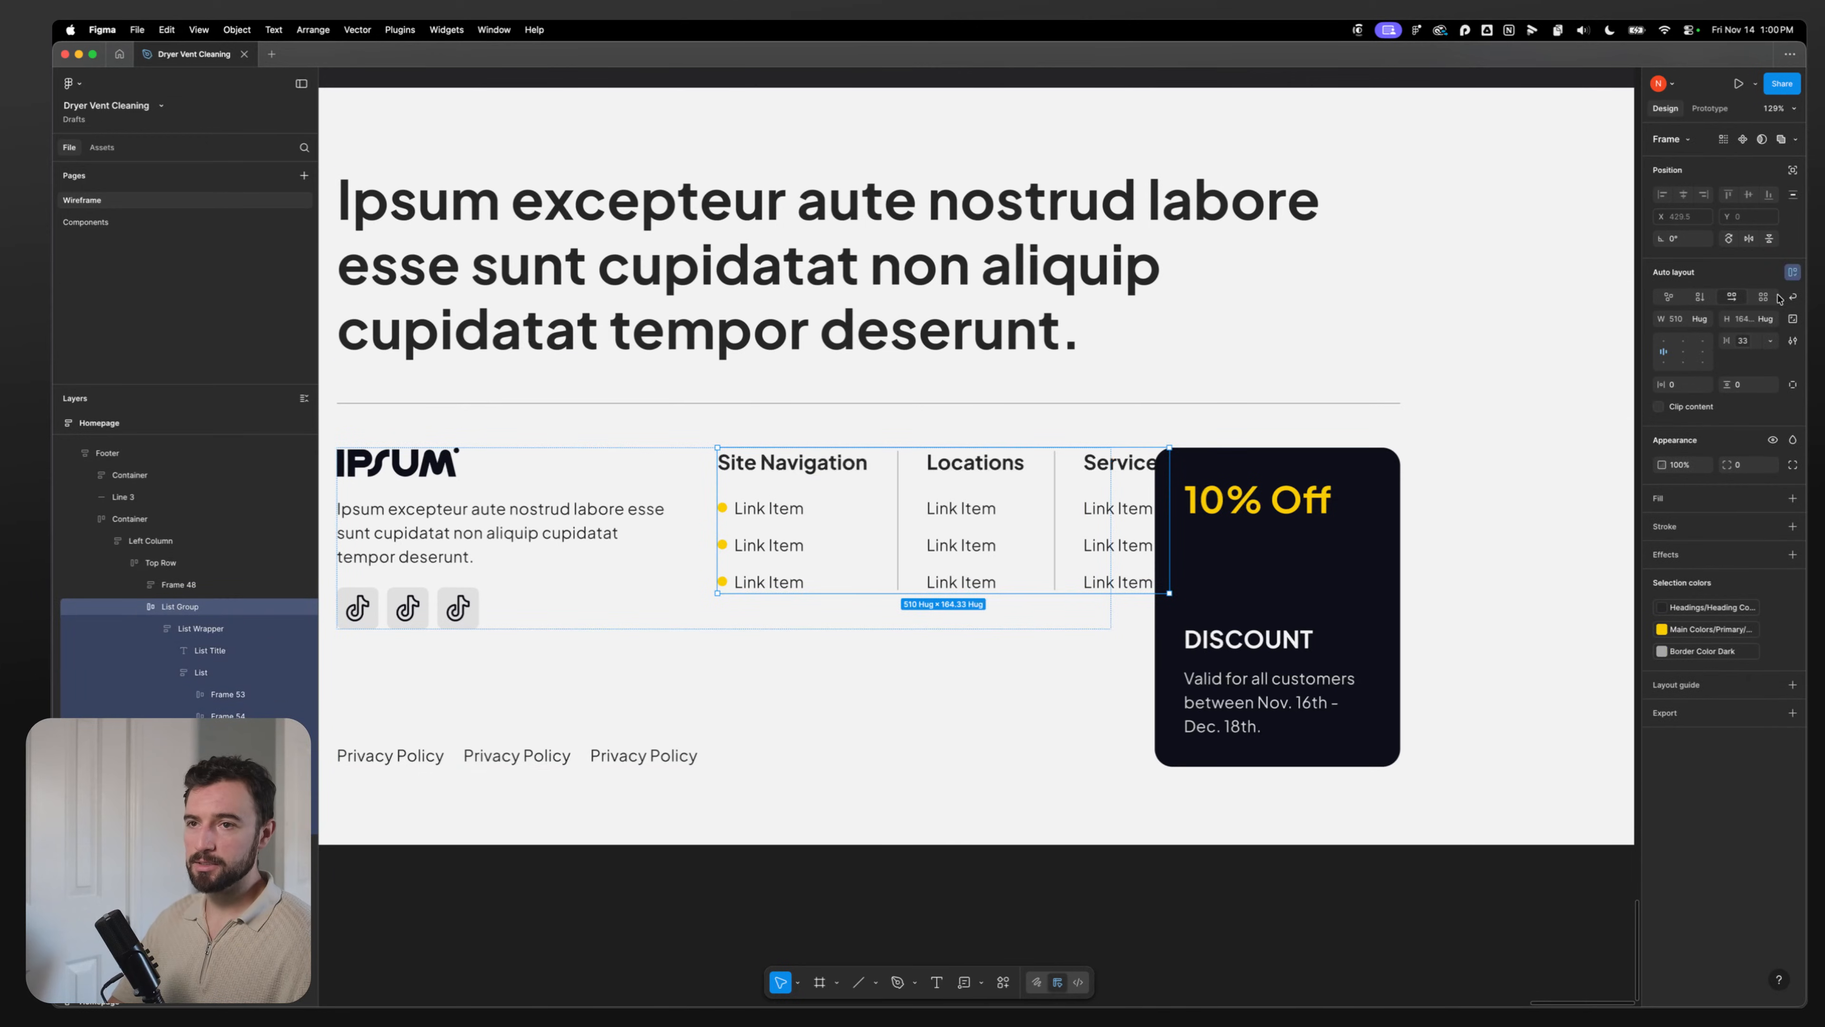
{"action": "left_click", "coordinate": [1735, 339]}
{"action": "left_click", "coordinate": [1681, 482]}
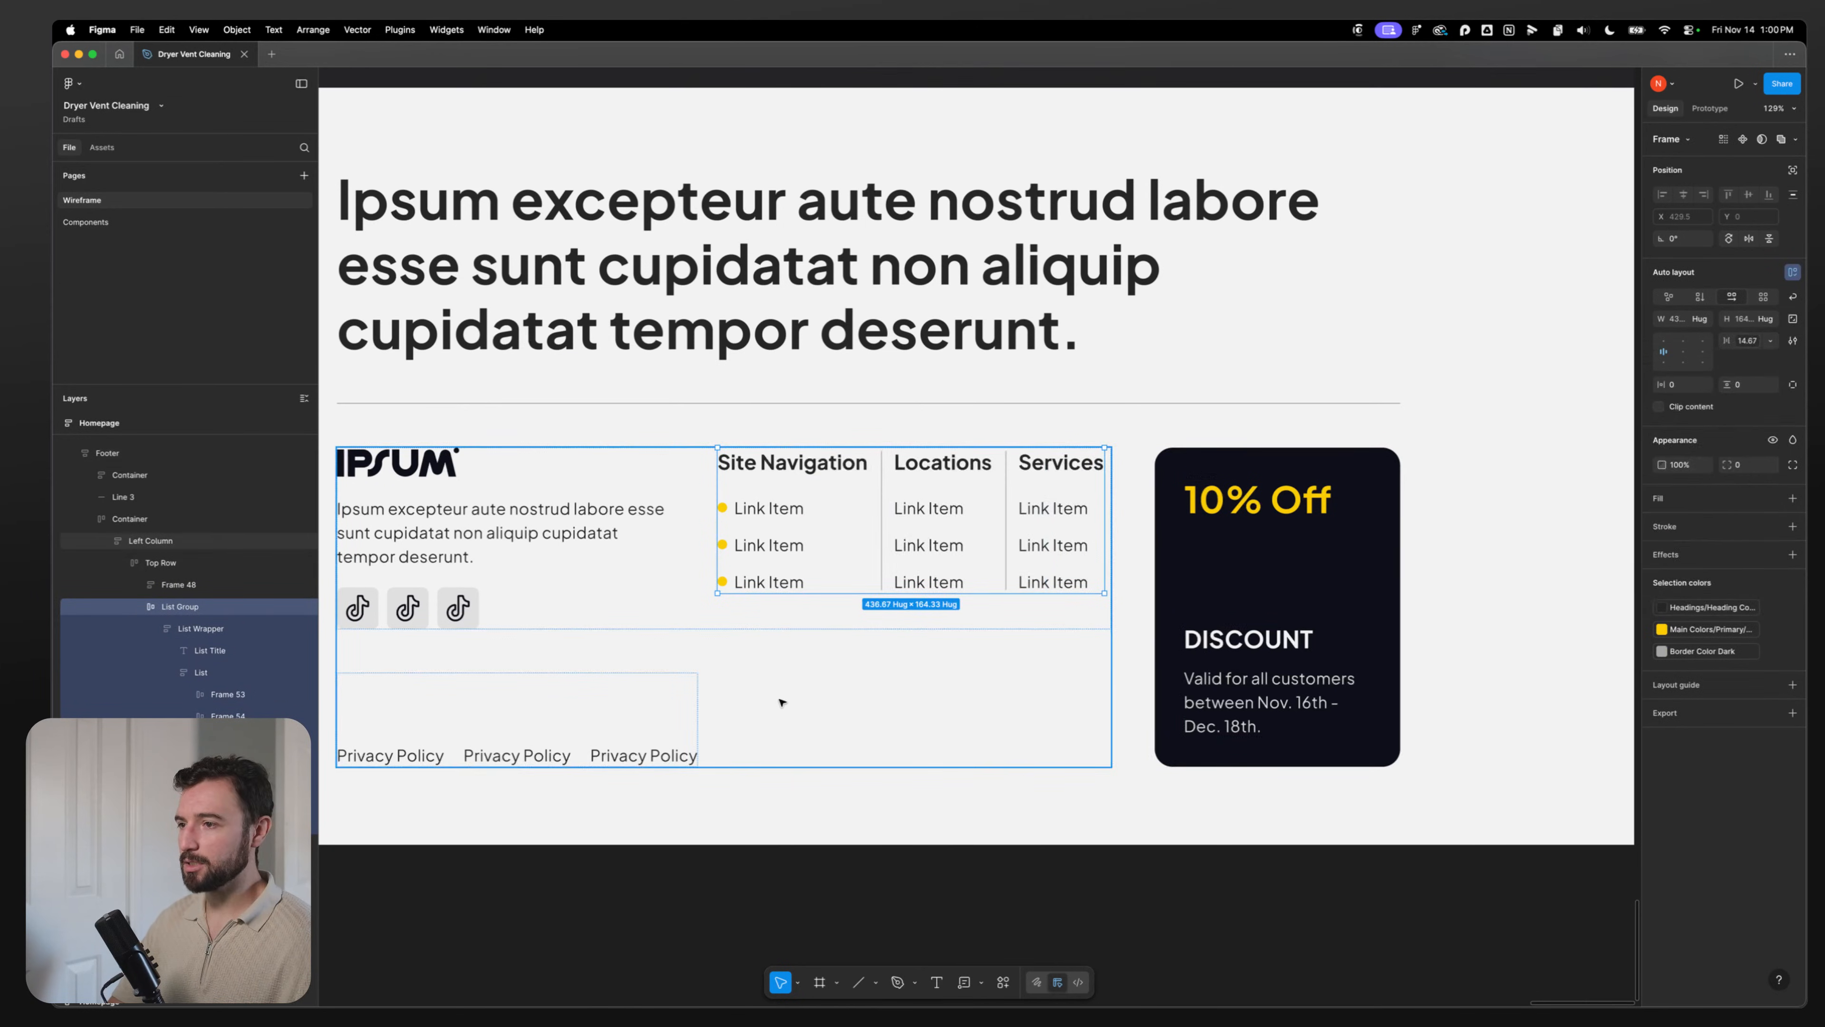
{"action": "left_click", "coordinate": [1748, 343]}
{"action": "left_click", "coordinate": [1683, 548]}
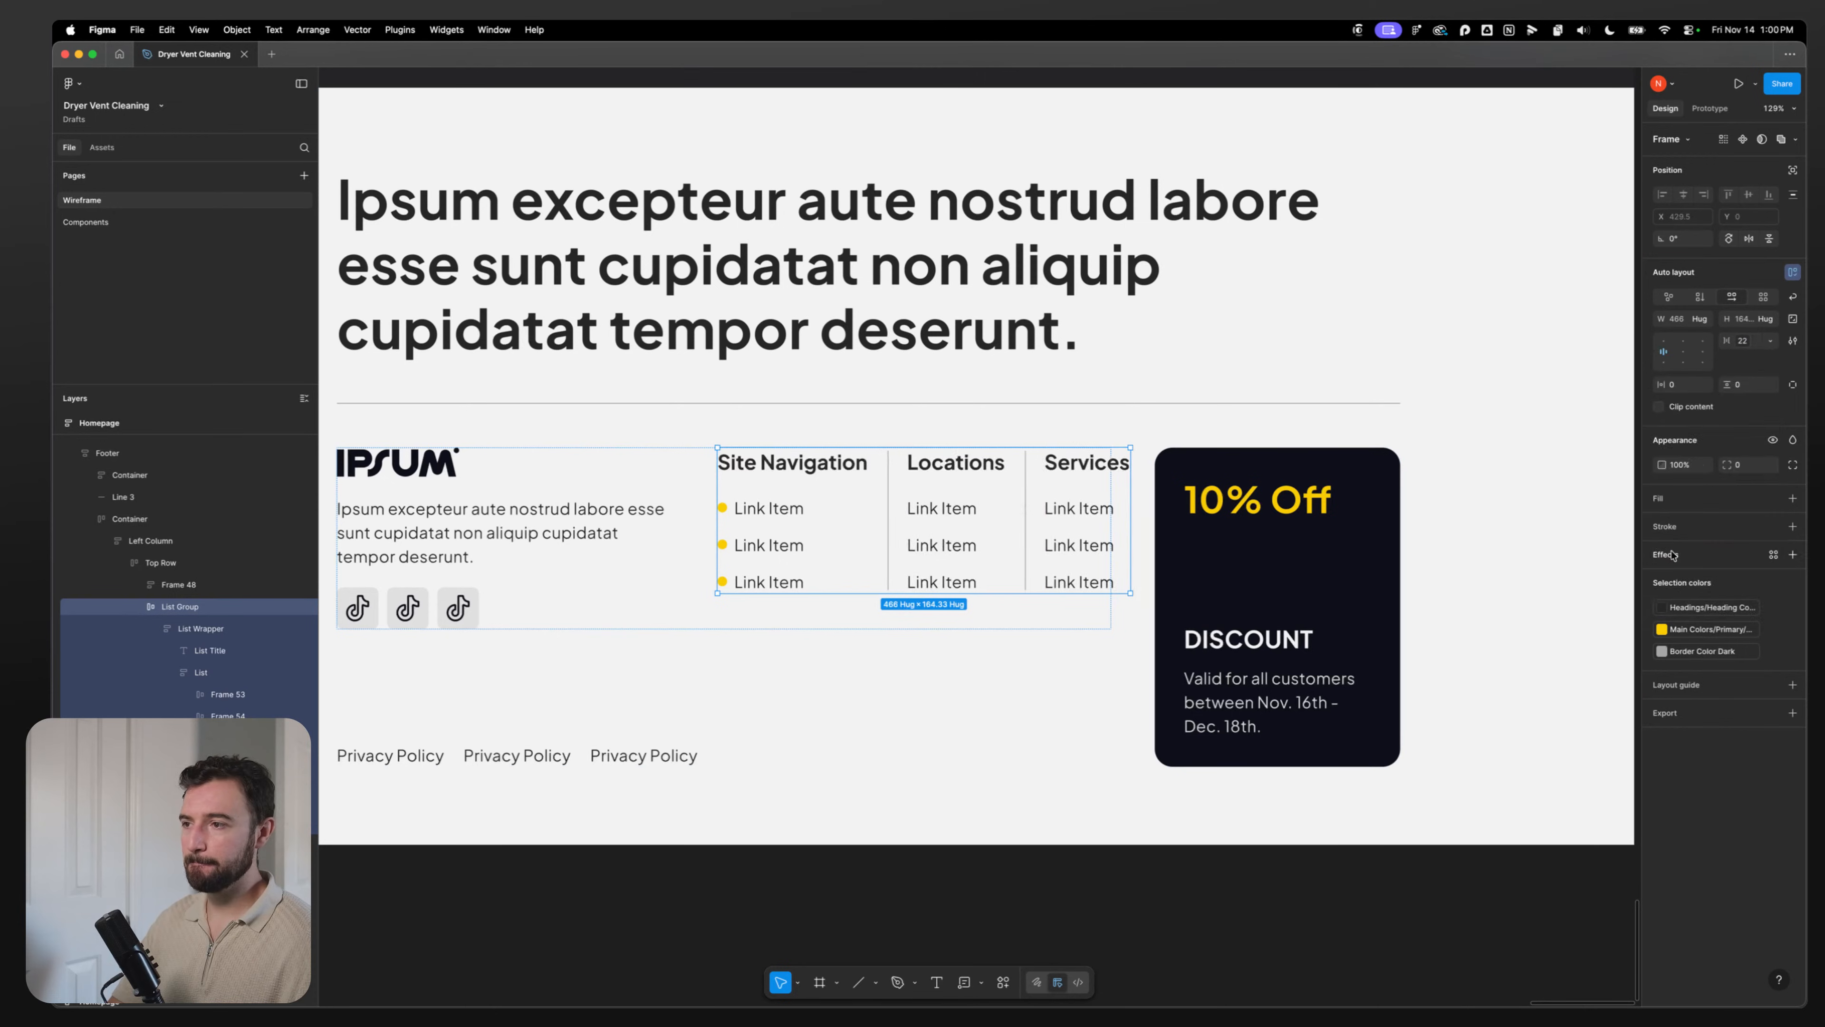
Step: Narrow the logo and description column to about 328 and make its paragraph fit that width
{"action": "left_click", "coordinate": [655, 506]}
{"action": "left_click_drag", "start_coordinate": [672, 495], "coordinate": [639, 496]}
{"action": "double_click", "coordinate": [635, 516]}
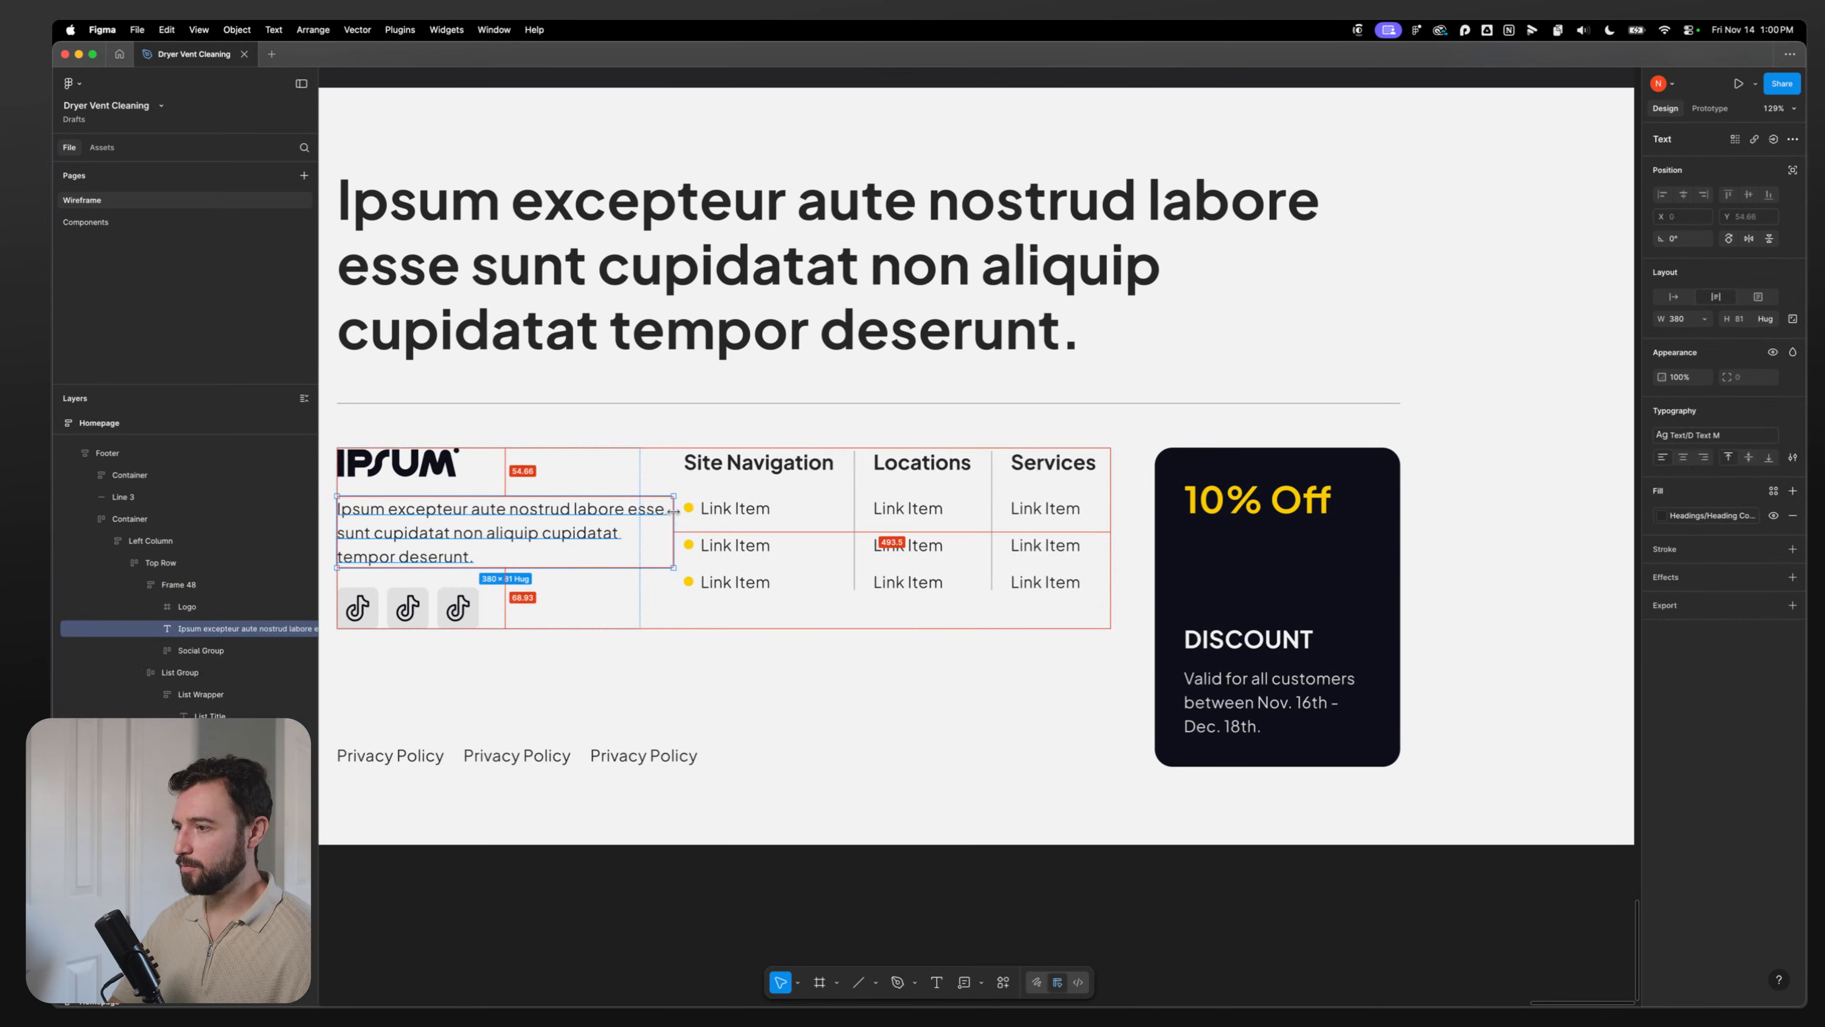
{"action": "double_click", "coordinate": [673, 509], "text": "alt"}
{"action": "left_click", "coordinate": [592, 470]}
{"action": "left_click_drag", "start_coordinate": [641, 472], "coordinate": [627, 472]}
Step: Set the width of the link column group to fill its container
{"action": "double_click", "coordinate": [705, 492]}
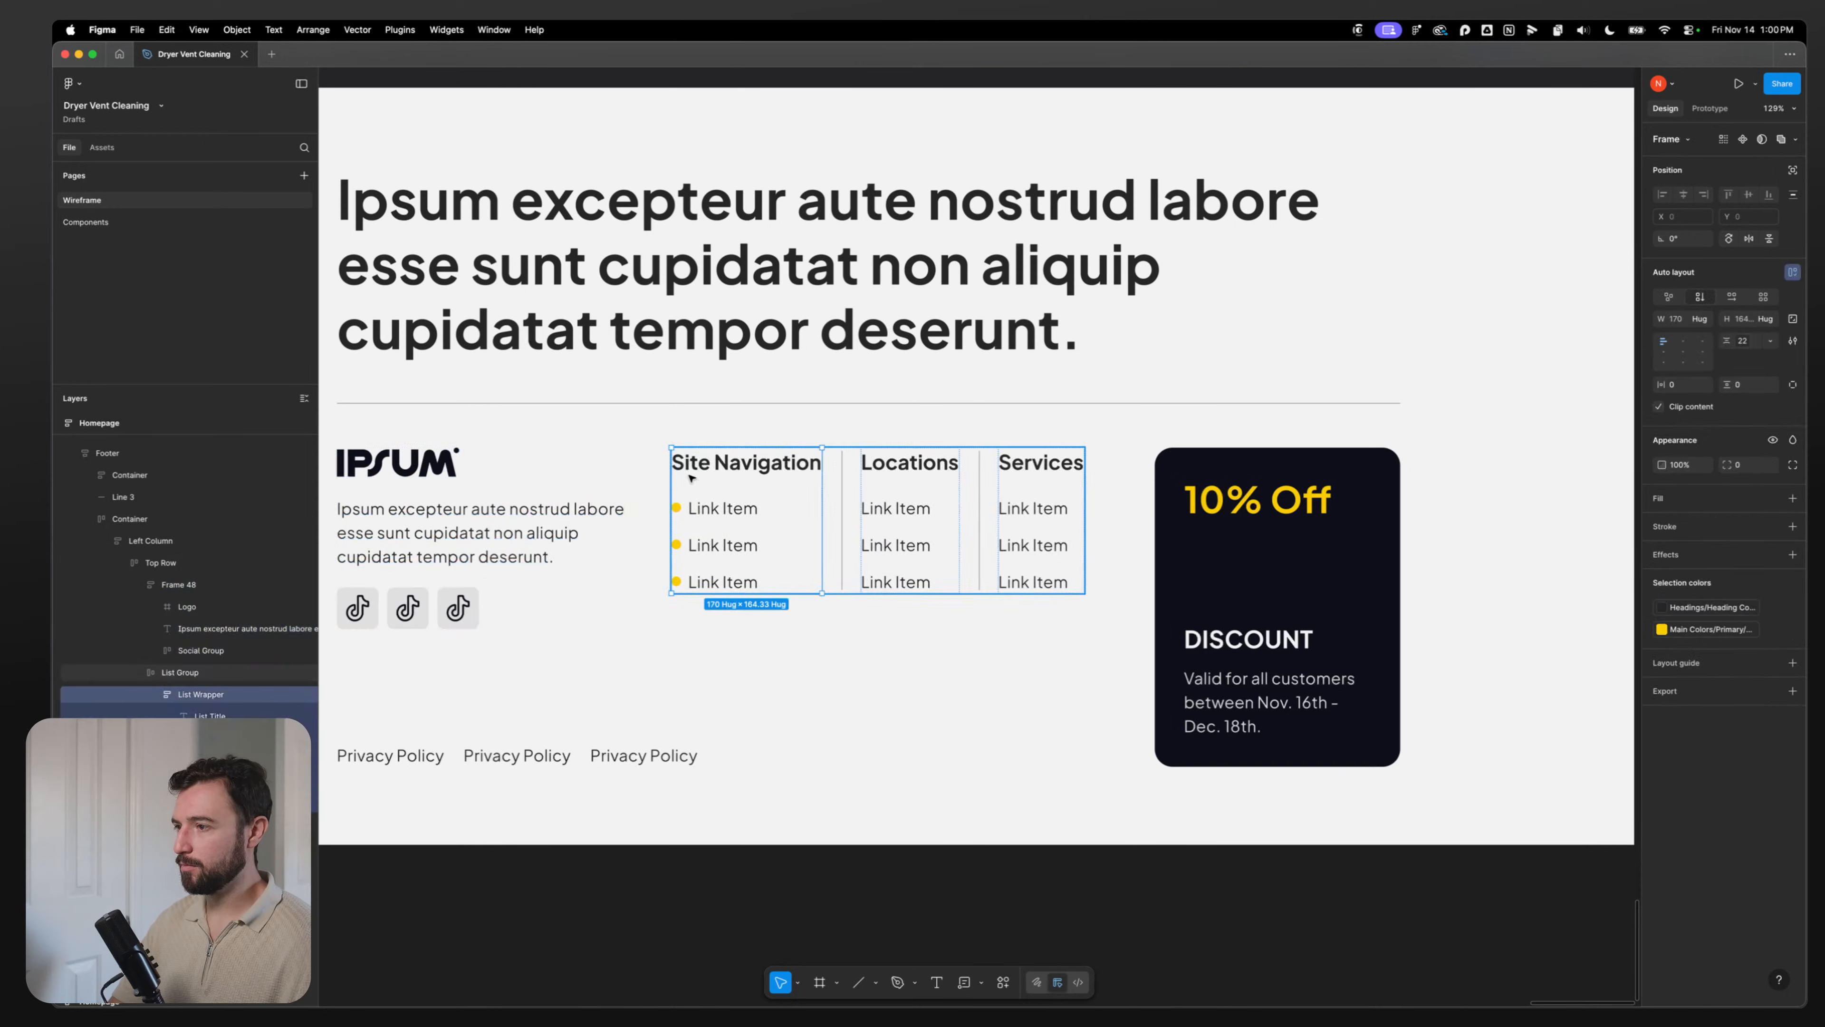
{"action": "left_click", "coordinate": [875, 522]}
{"action": "left_click", "coordinate": [827, 514]}
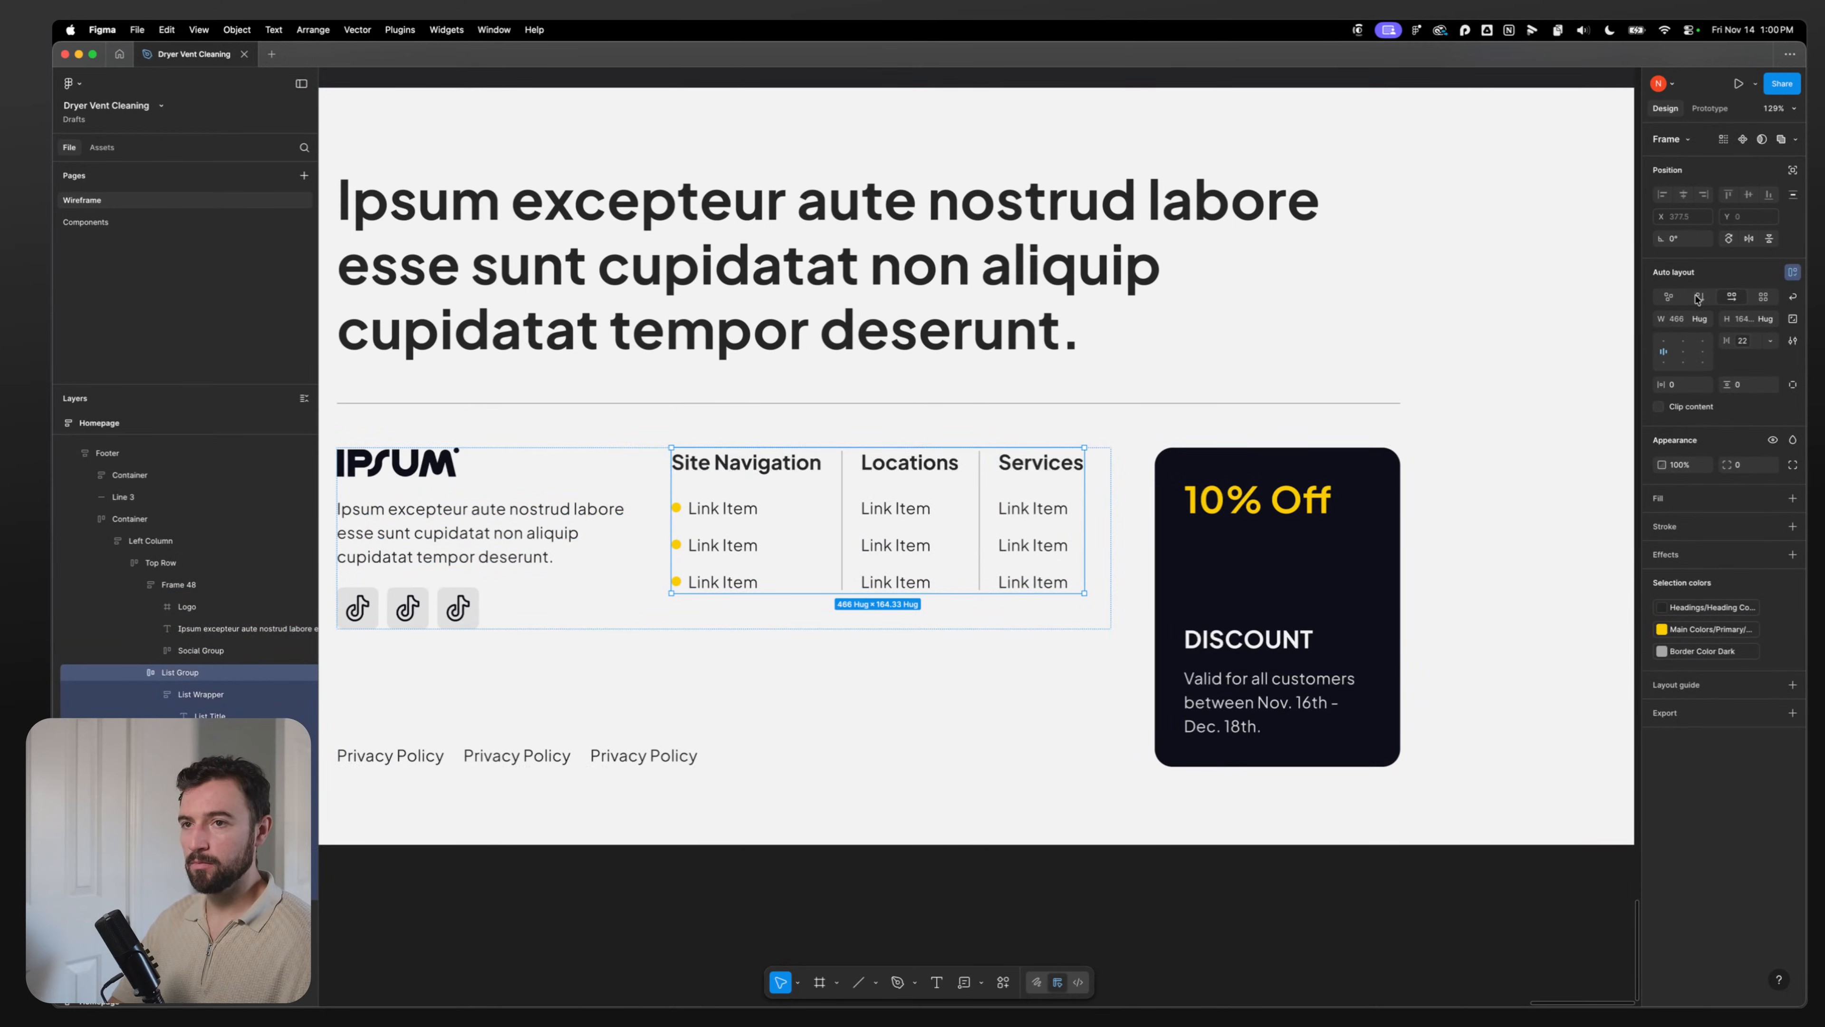
{"action": "left_click", "coordinate": [1699, 318]}
{"action": "left_click", "coordinate": [1674, 335]}
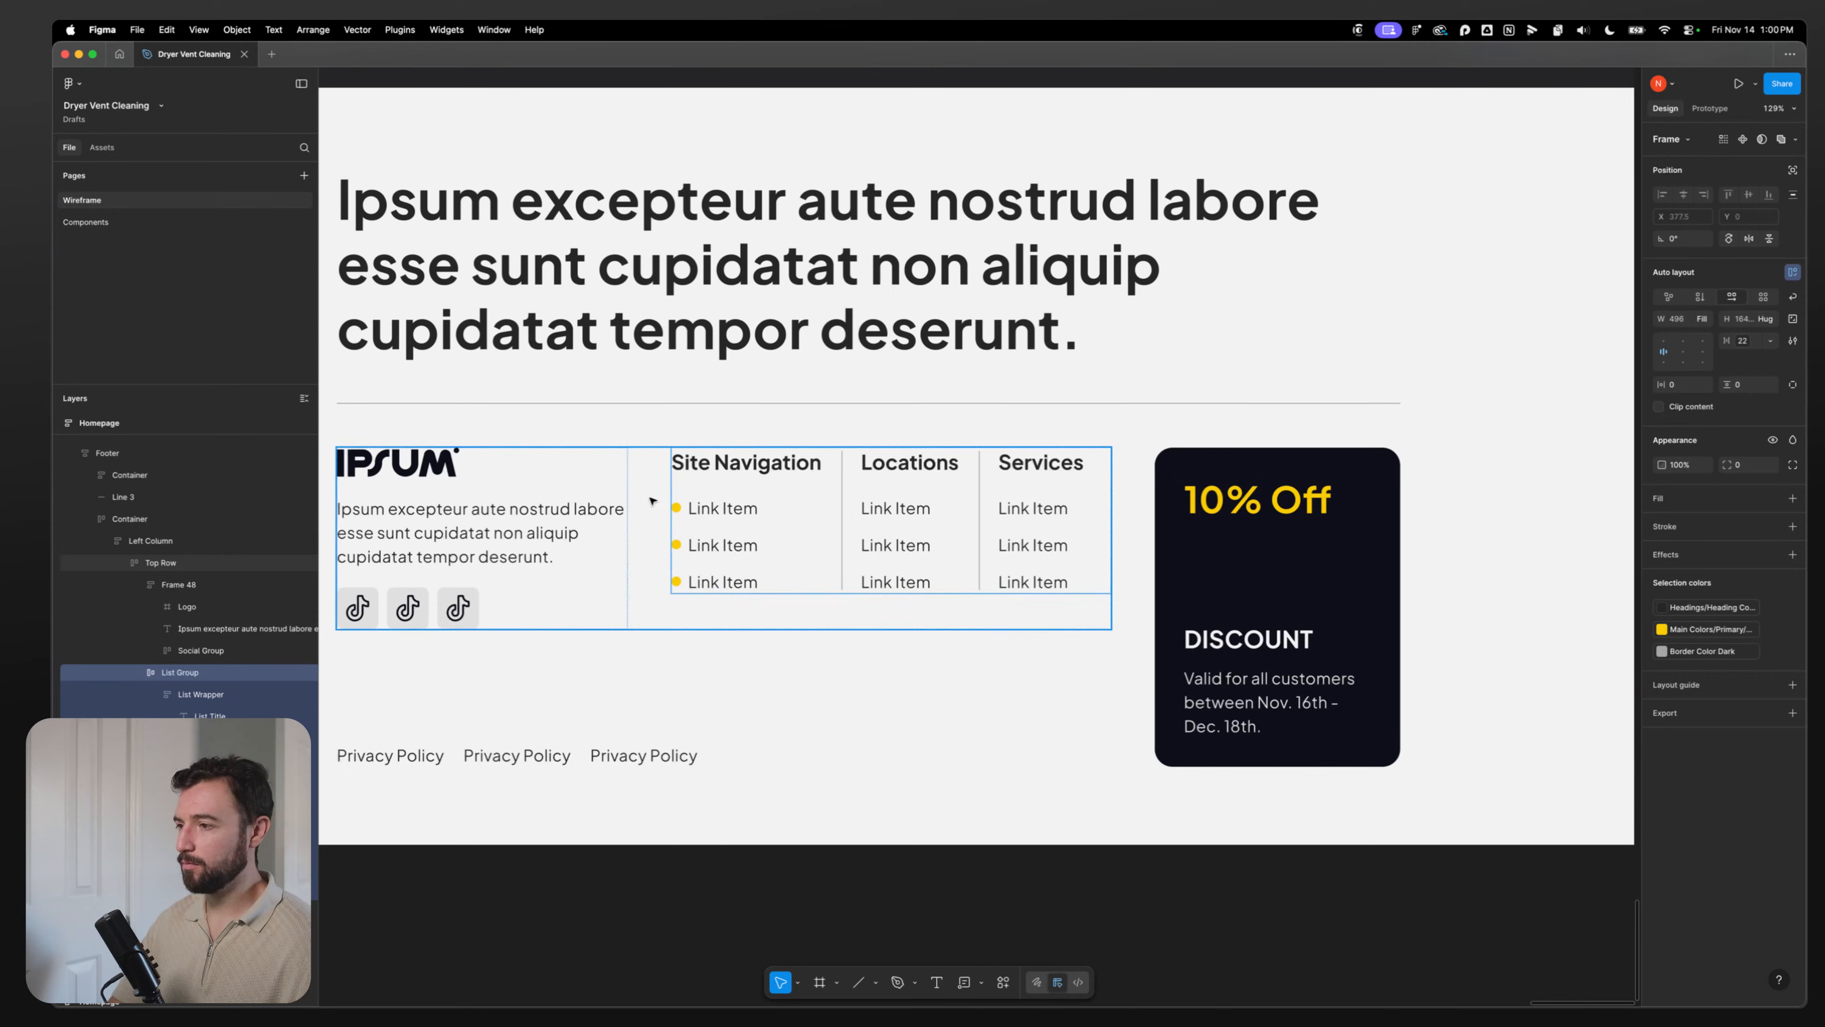
Step: Set the horizontal gap between the link columns and dividers to 33
{"action": "left_click", "coordinate": [817, 539]}
{"action": "left_click", "coordinate": [845, 517]}
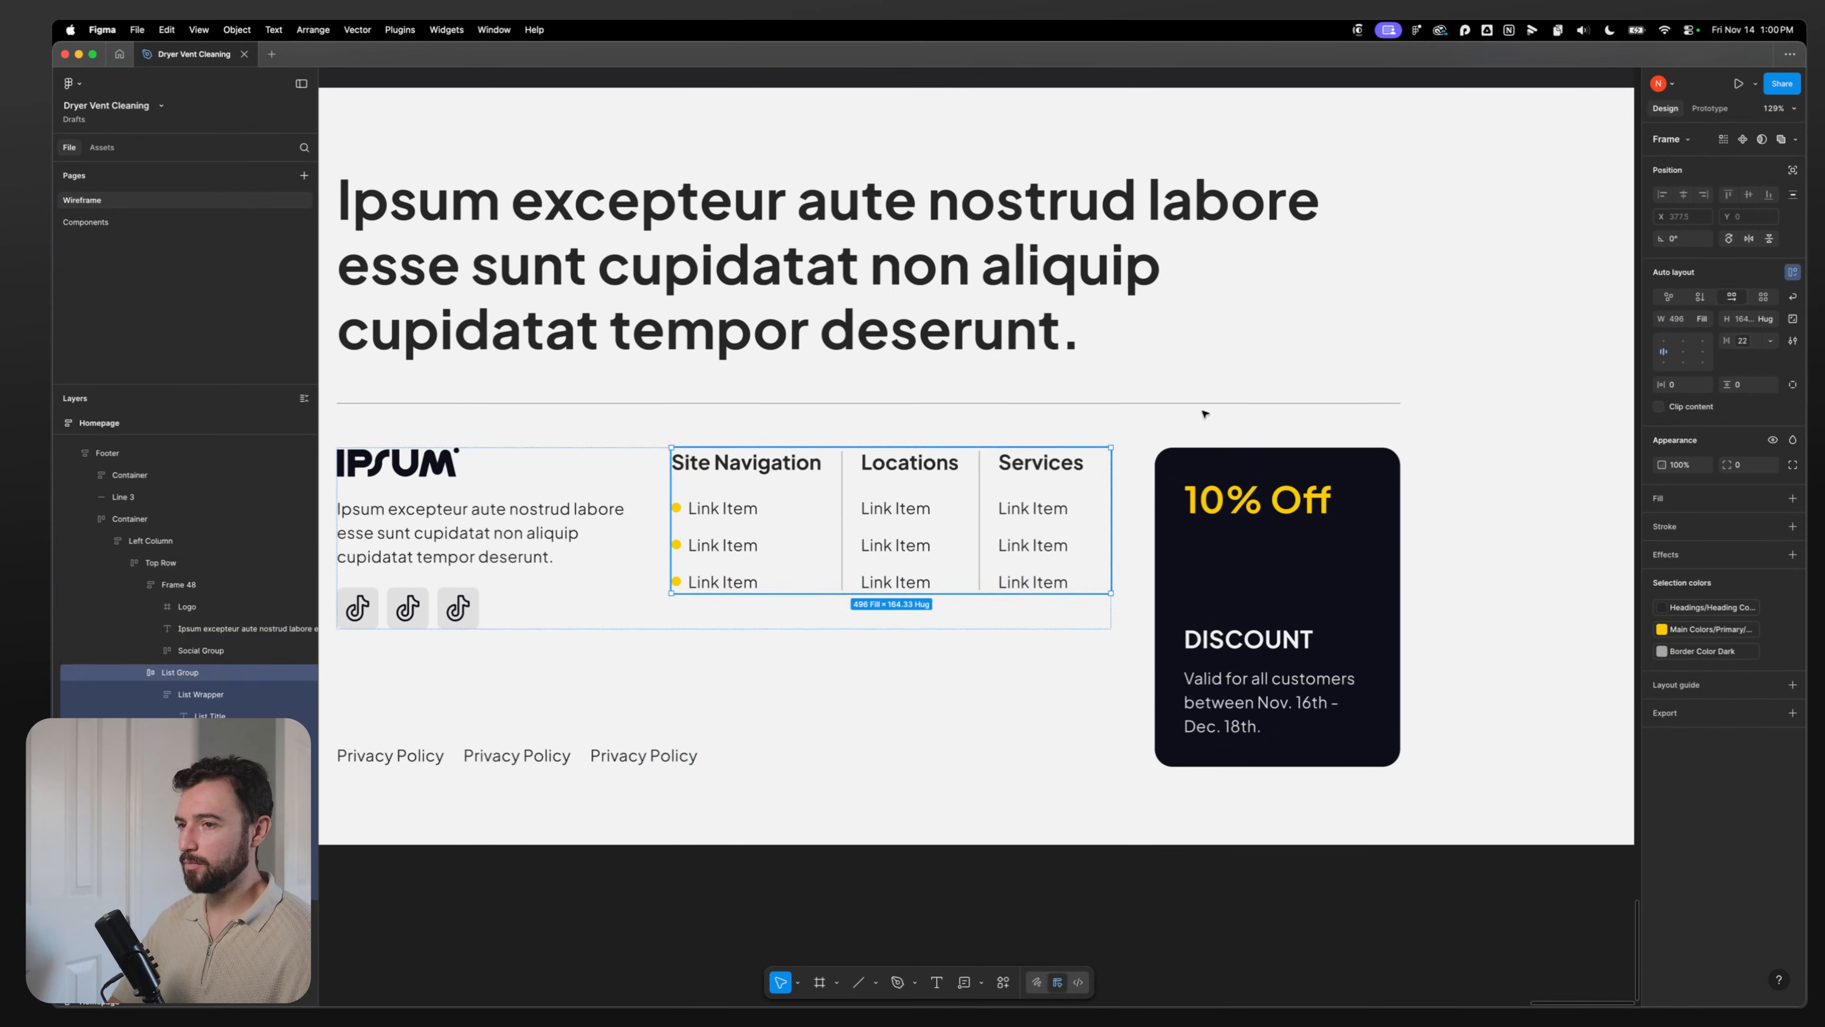
{"action": "left_click", "coordinate": [1748, 345]}
{"action": "left_click", "coordinate": [1680, 548]}
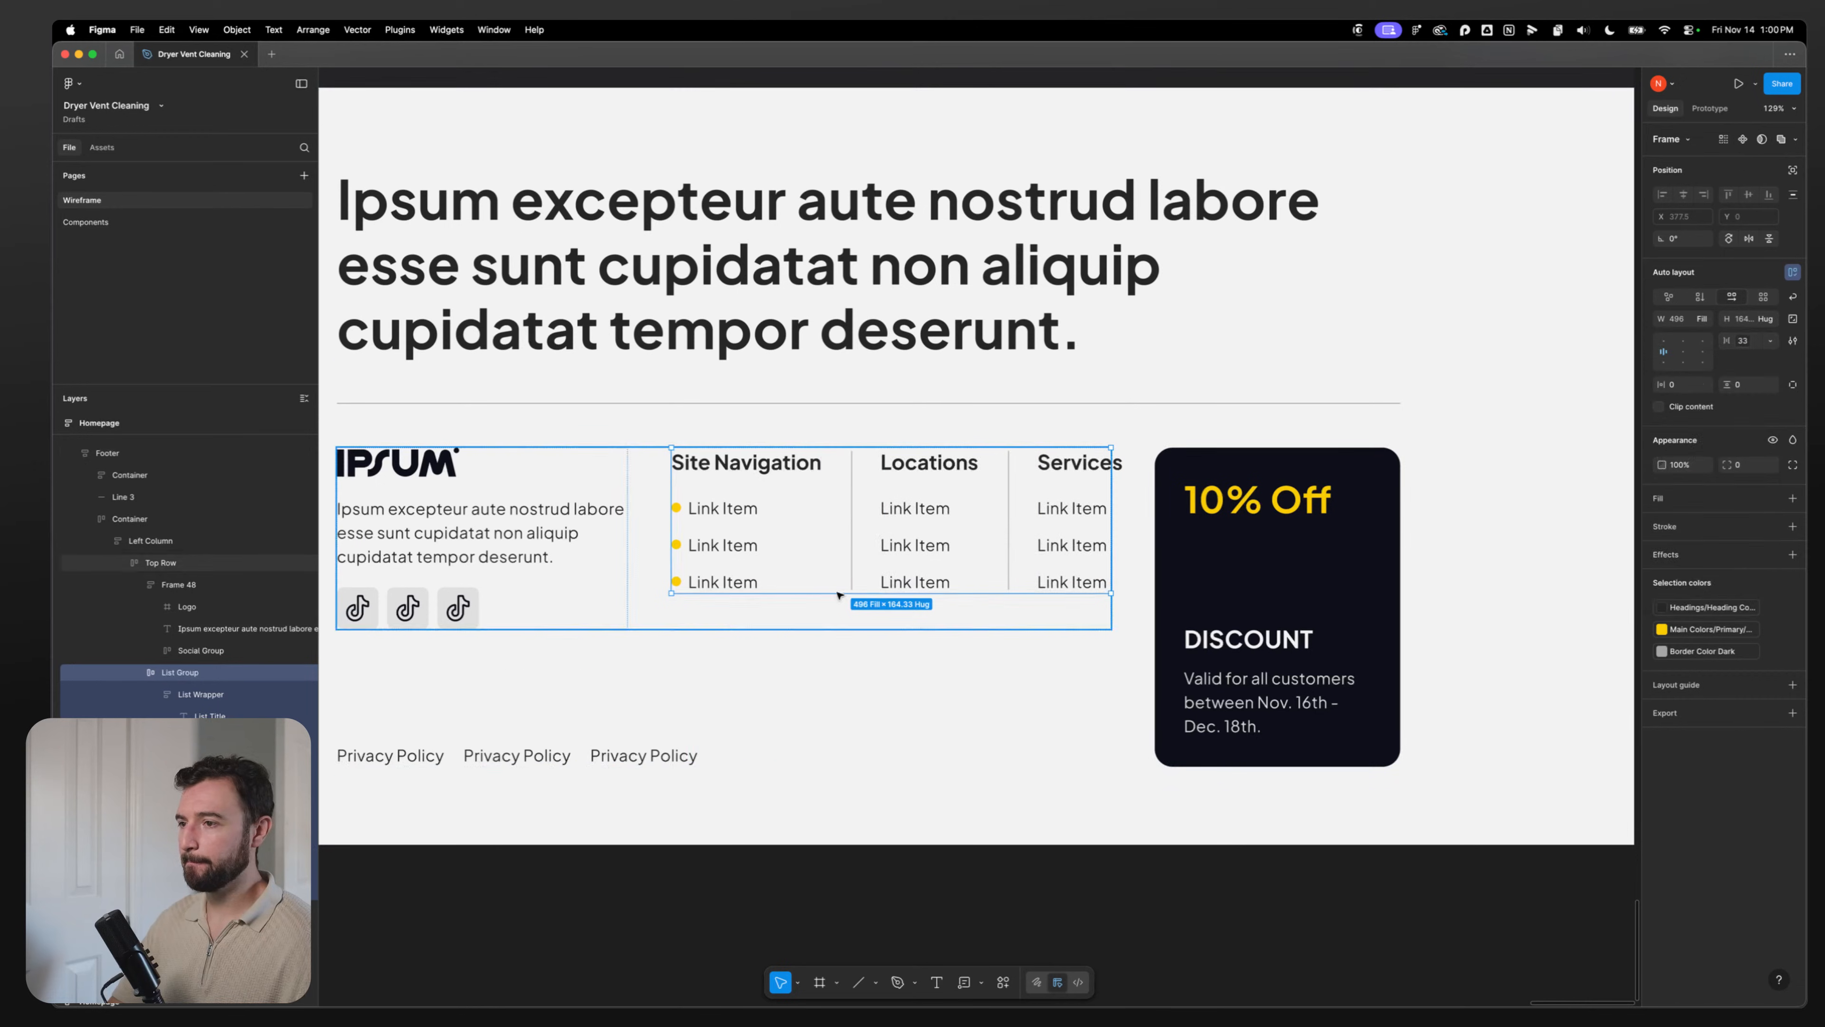
Step: Narrow the logo and description column further so all three link columns fit within the left part of the footer
{"action": "left_click", "coordinate": [620, 565]}
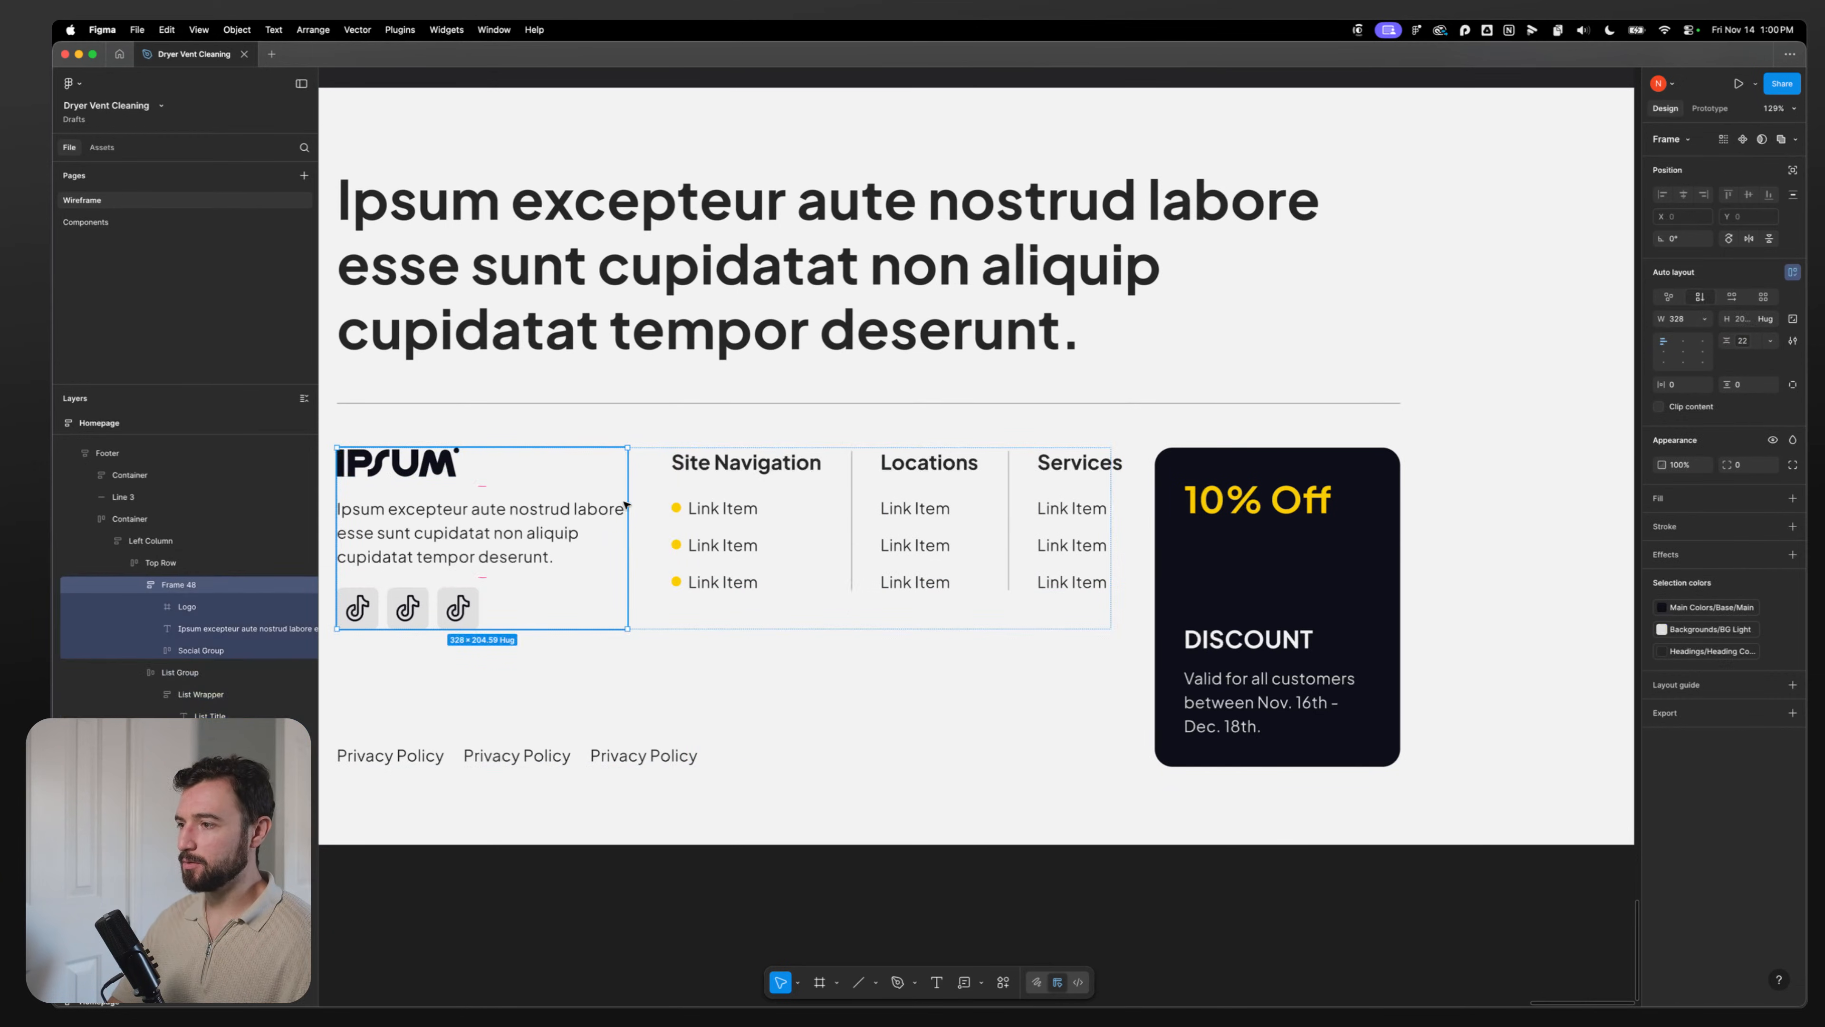
{"action": "left_click_drag", "start_coordinate": [627, 502], "coordinate": [595, 504]}
{"action": "left_click", "coordinate": [679, 528]}
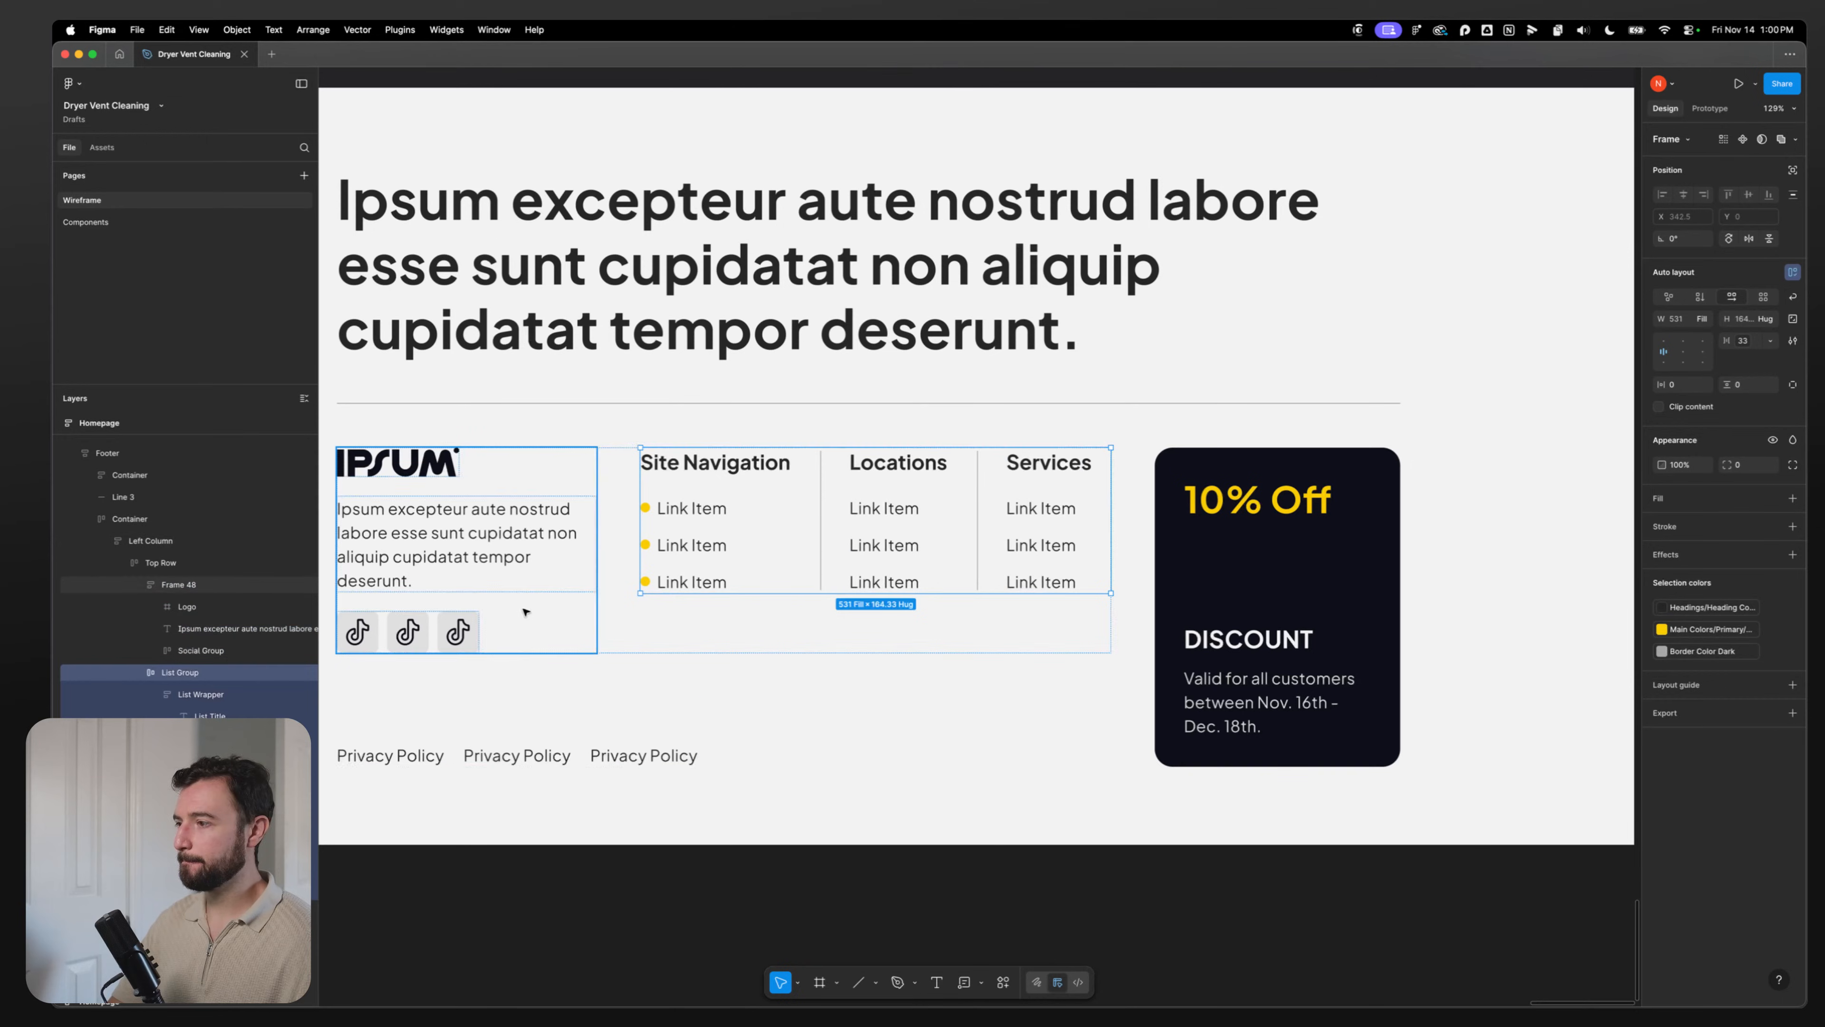
Step: Narrow the footer's logo and description column until the adjacent link list group is about 550 wide
{"action": "left_click_drag", "start_coordinate": [502, 607], "coordinate": [634, 582]}
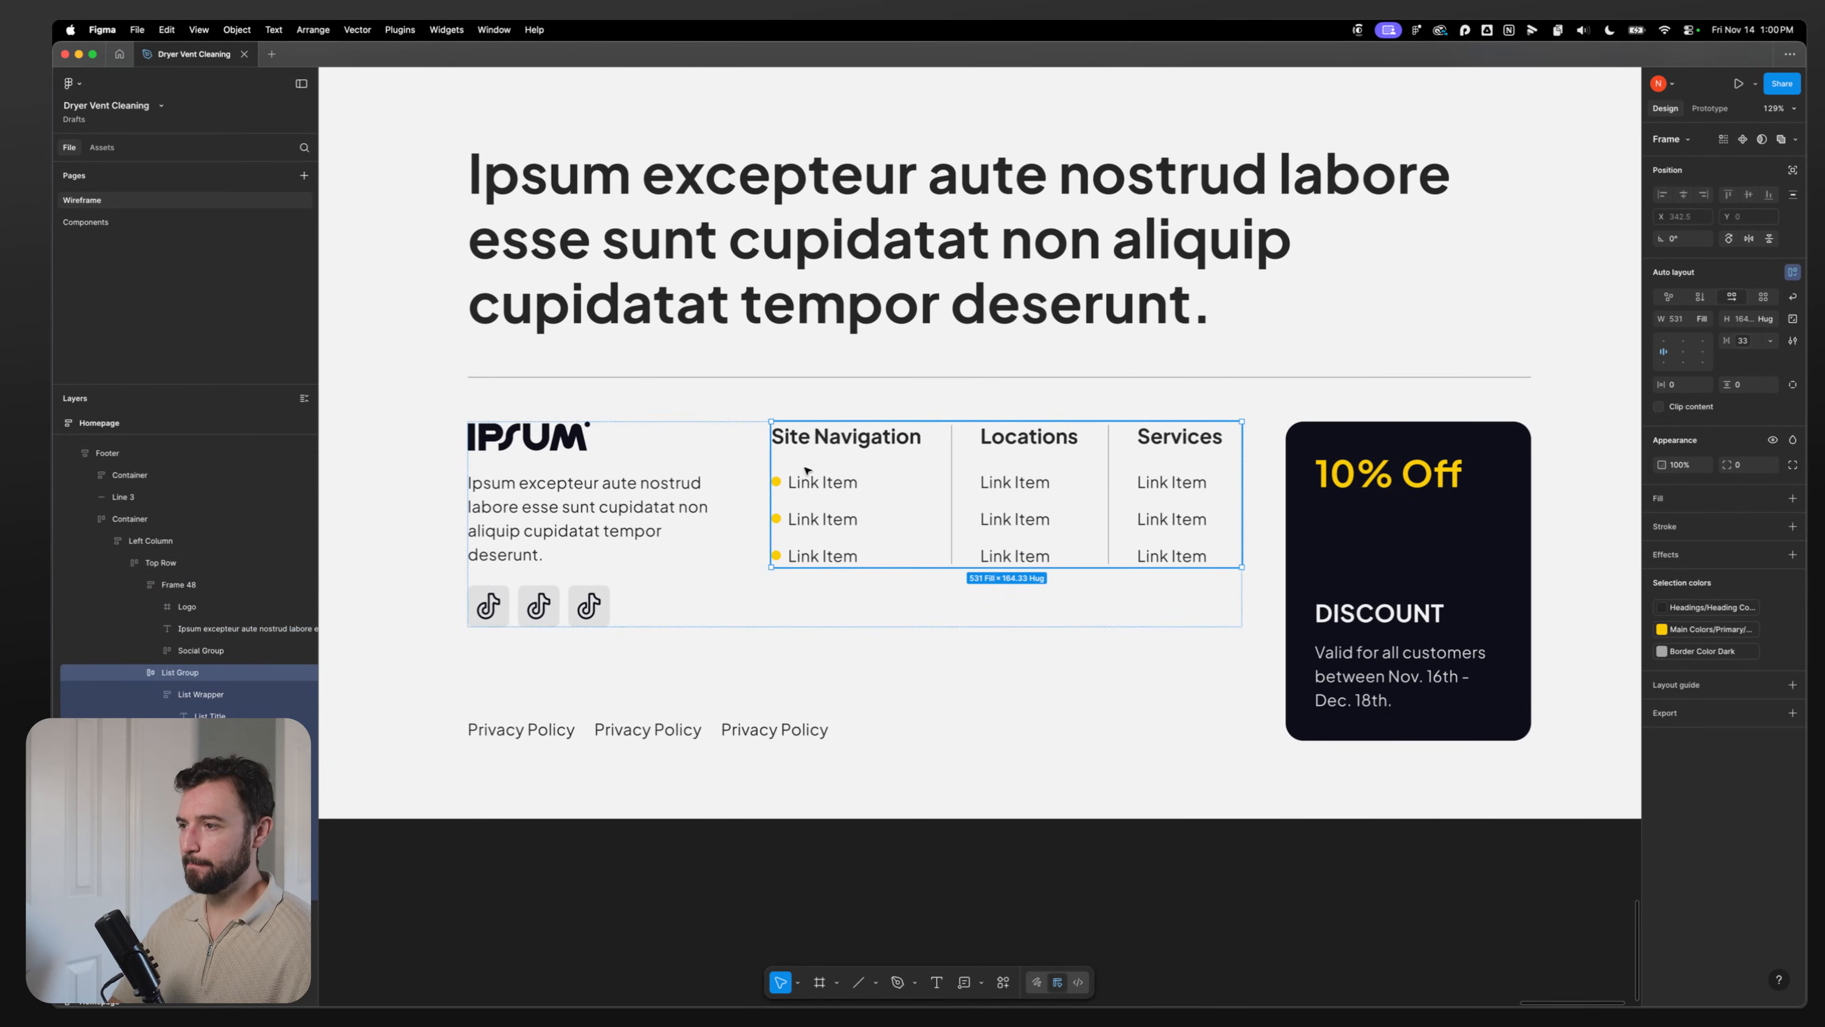
{"action": "left_click_drag", "start_coordinate": [769, 470], "coordinate": [763, 469]}
{"action": "left_click", "coordinate": [744, 487]}
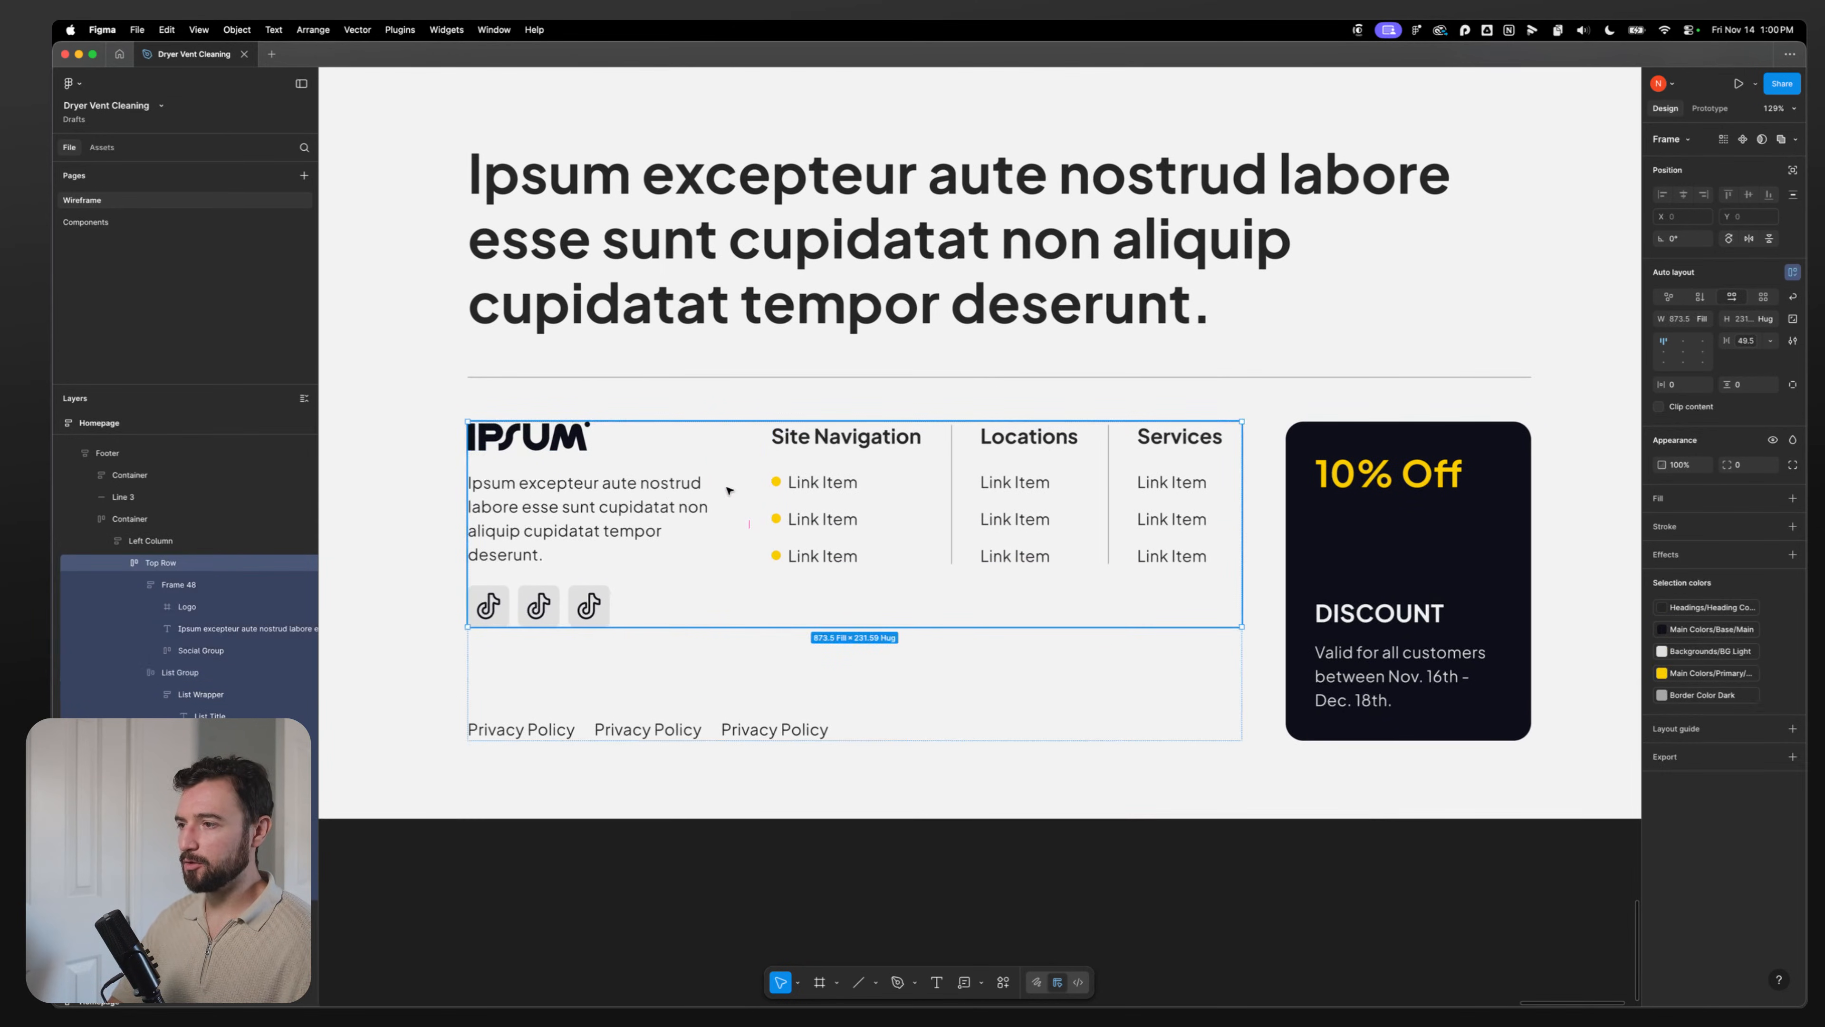
{"action": "left_click", "coordinate": [719, 485]}
{"action": "left_click_drag", "start_coordinate": [727, 480], "coordinate": [711, 480]}
Step: Set the Site Navigation, Locations and Services list wrappers to fill the container width
{"action": "double_click", "coordinate": [1028, 479]}
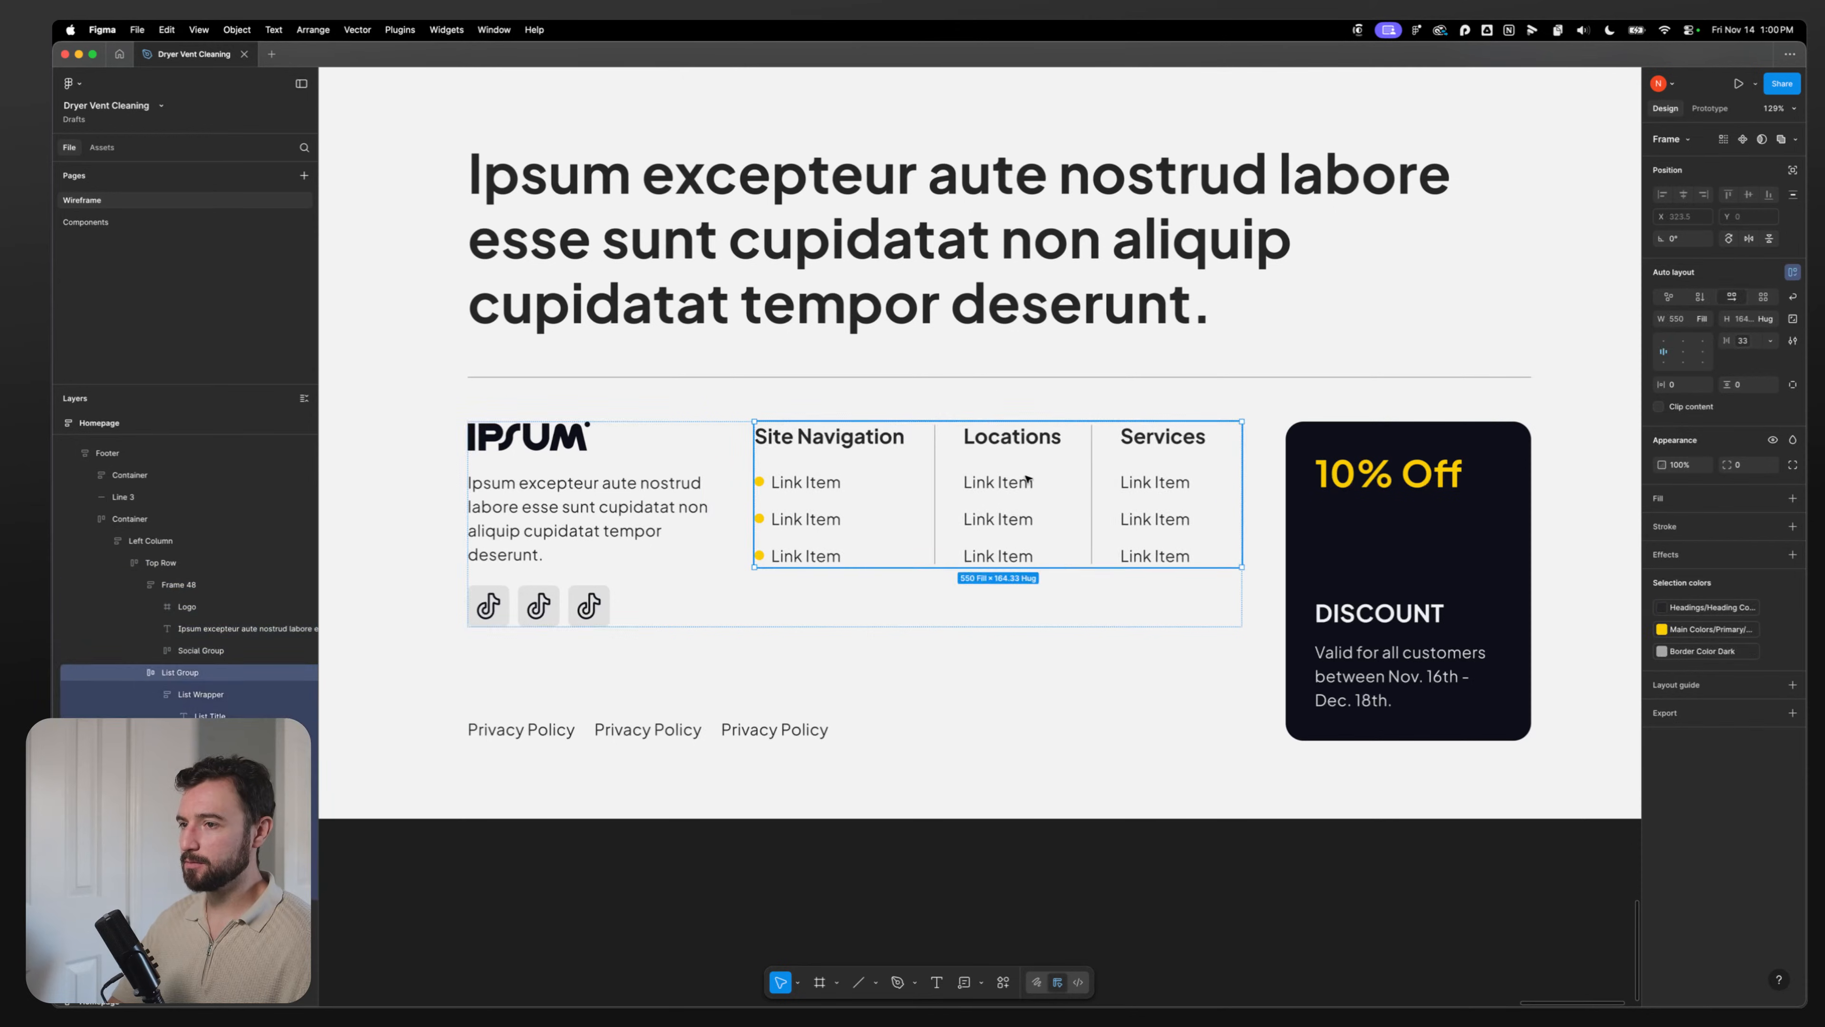
{"action": "left_click", "coordinate": [1179, 482]}
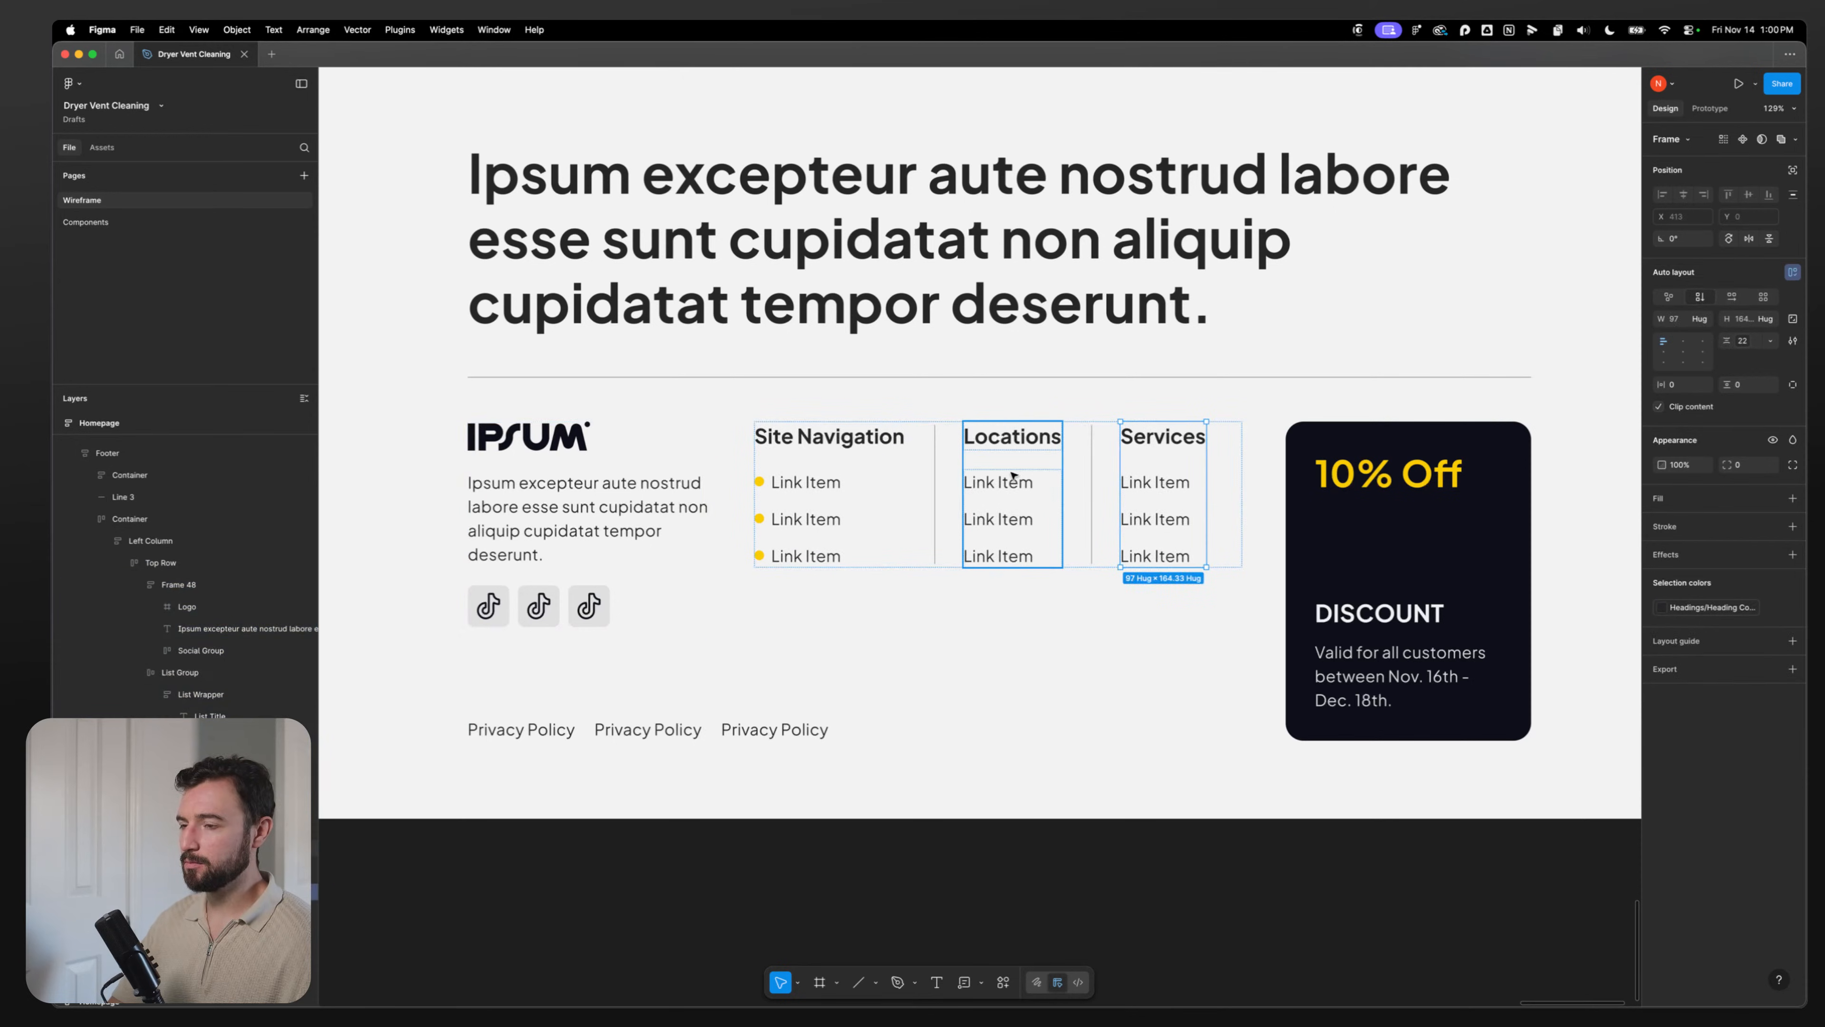
{"action": "left_click", "coordinate": [1049, 459], "text": "shift"}
{"action": "left_click", "coordinate": [895, 457], "text": "shift"}
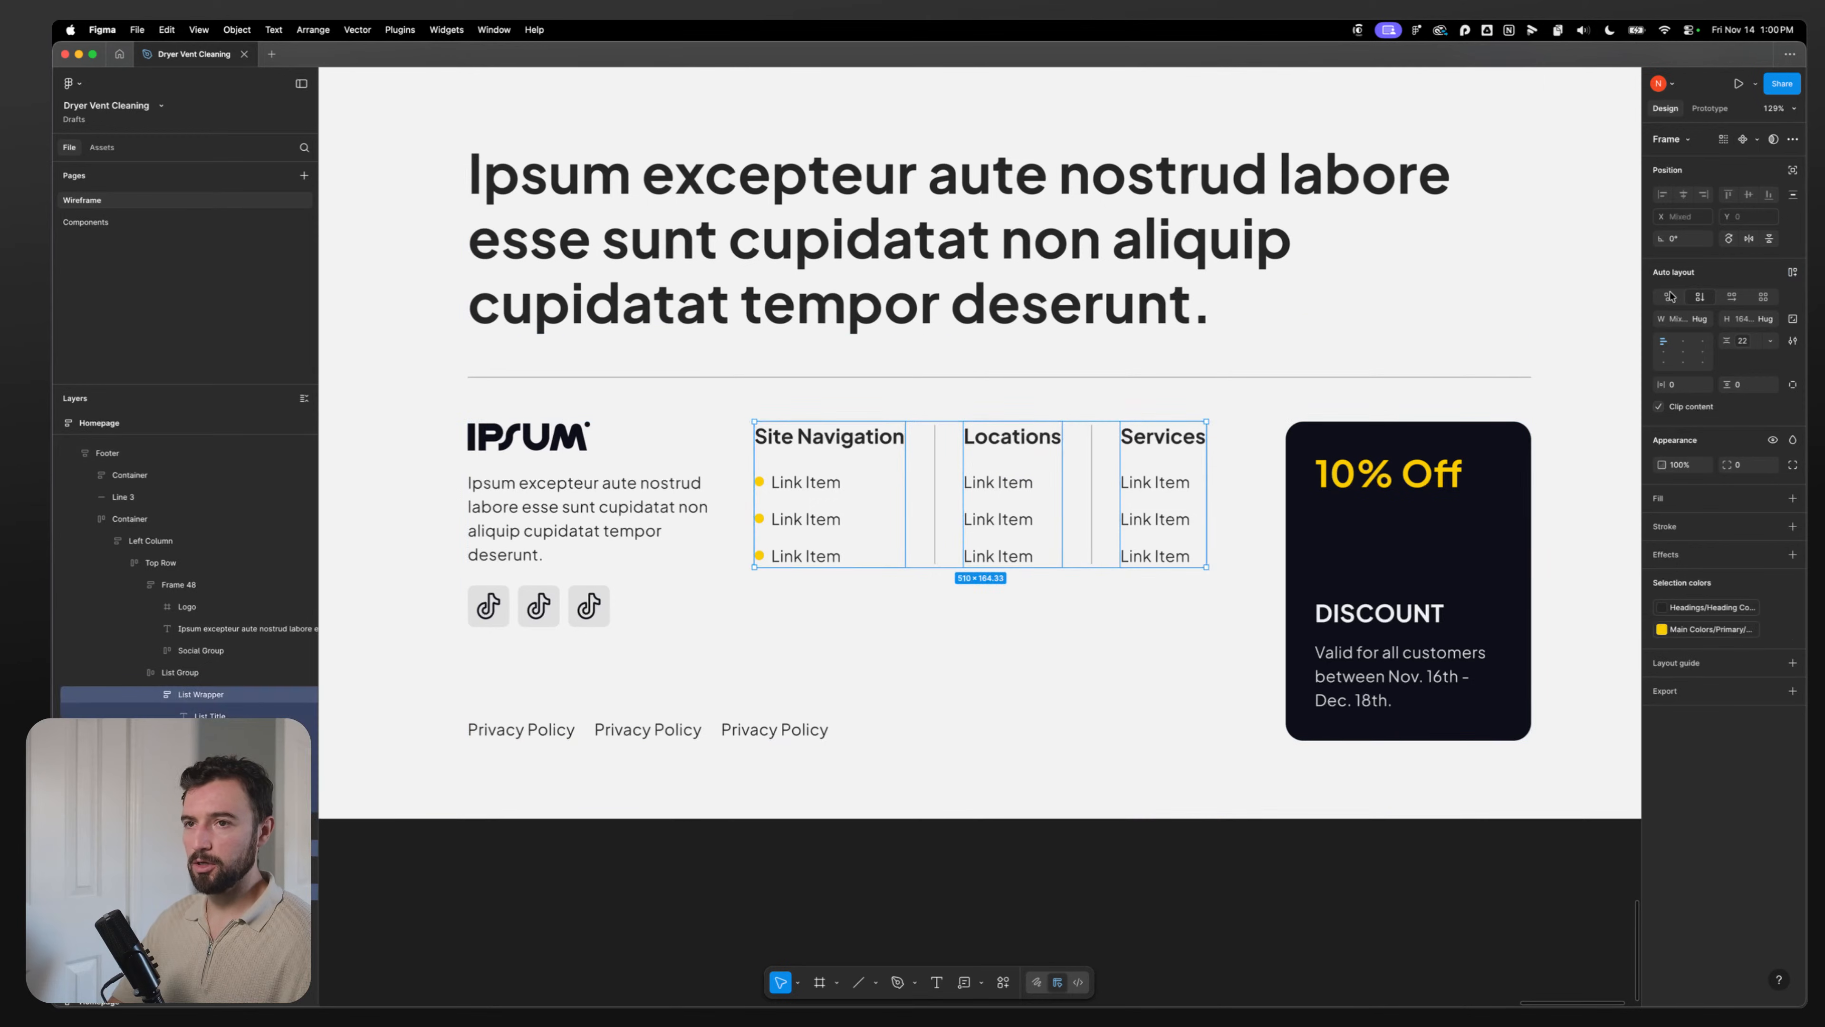
{"action": "left_click", "coordinate": [1699, 318]}
{"action": "left_click", "coordinate": [1656, 335]}
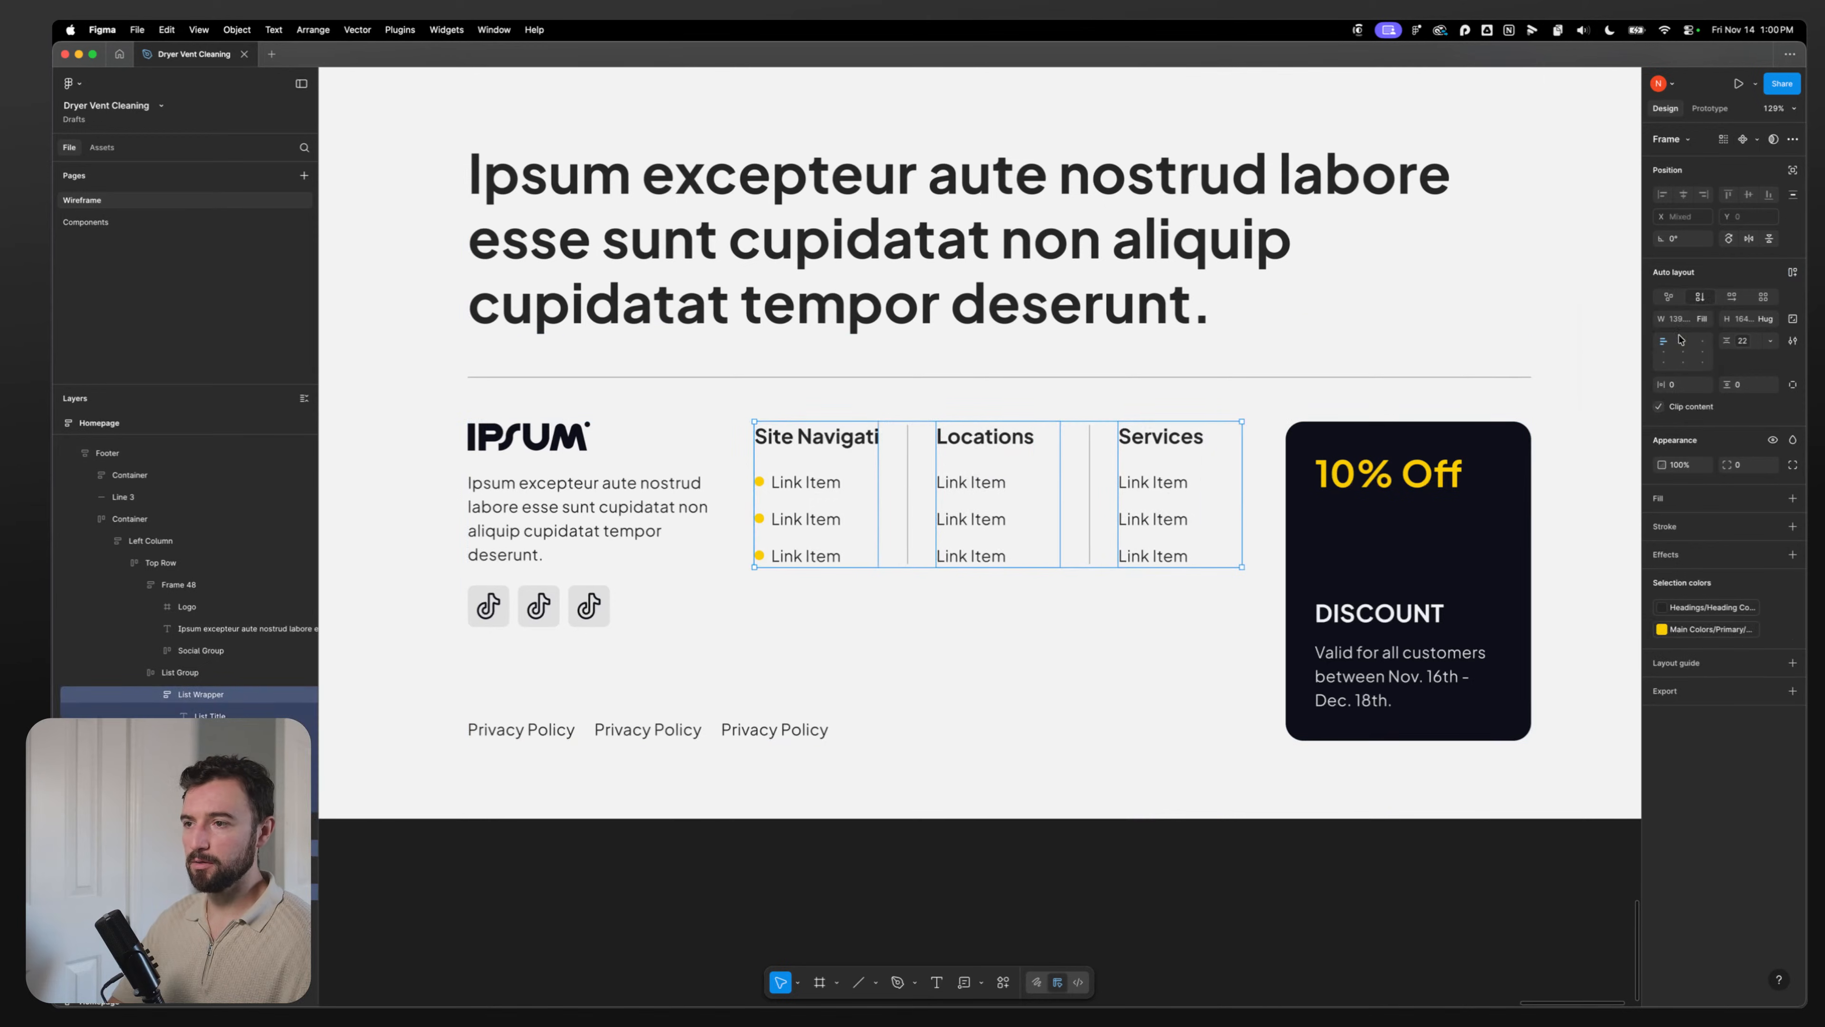
Step: Examine the layout and spacing of the footer's list columns, top row and discount card
{"action": "double_click", "coordinate": [1032, 475]}
{"action": "left_click", "coordinate": [1018, 440]}
{"action": "left_click", "coordinate": [1149, 457]}
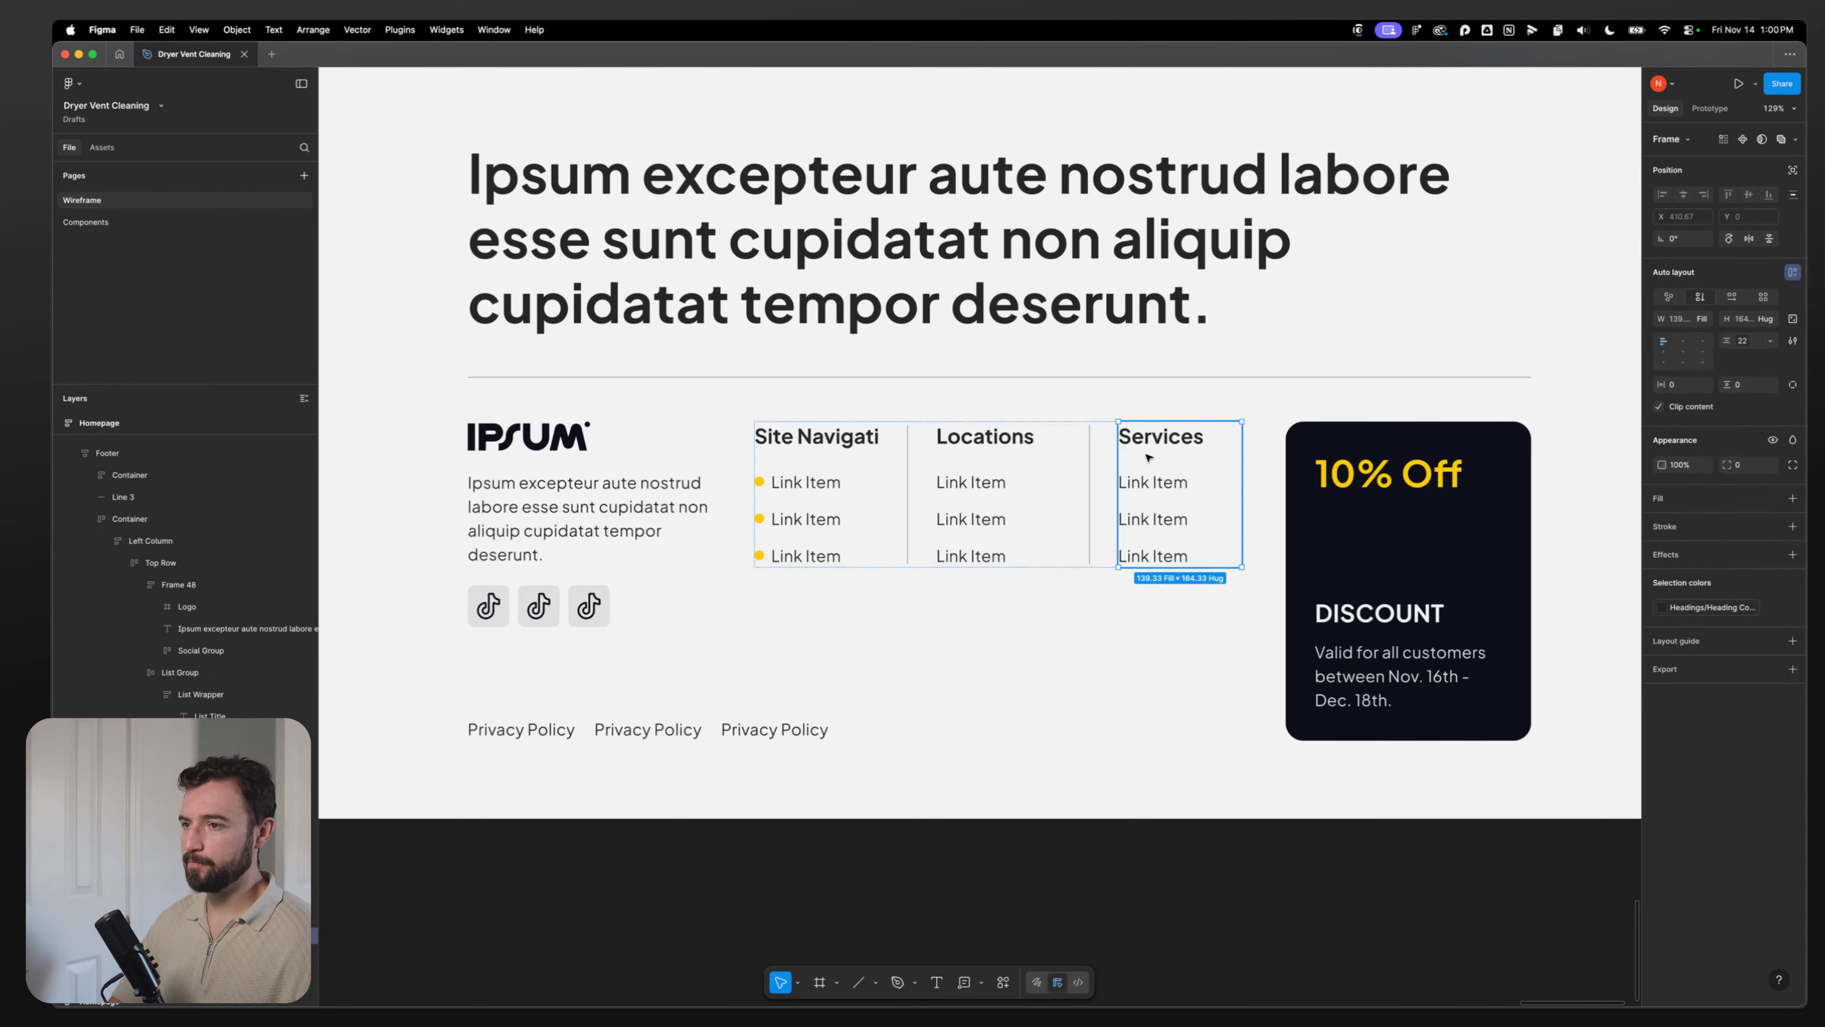
{"action": "left_click", "coordinate": [901, 693]}
{"action": "scroll", "coordinate": [1039, 702], "scroll_direction": "down", "scroll_amount": 6}
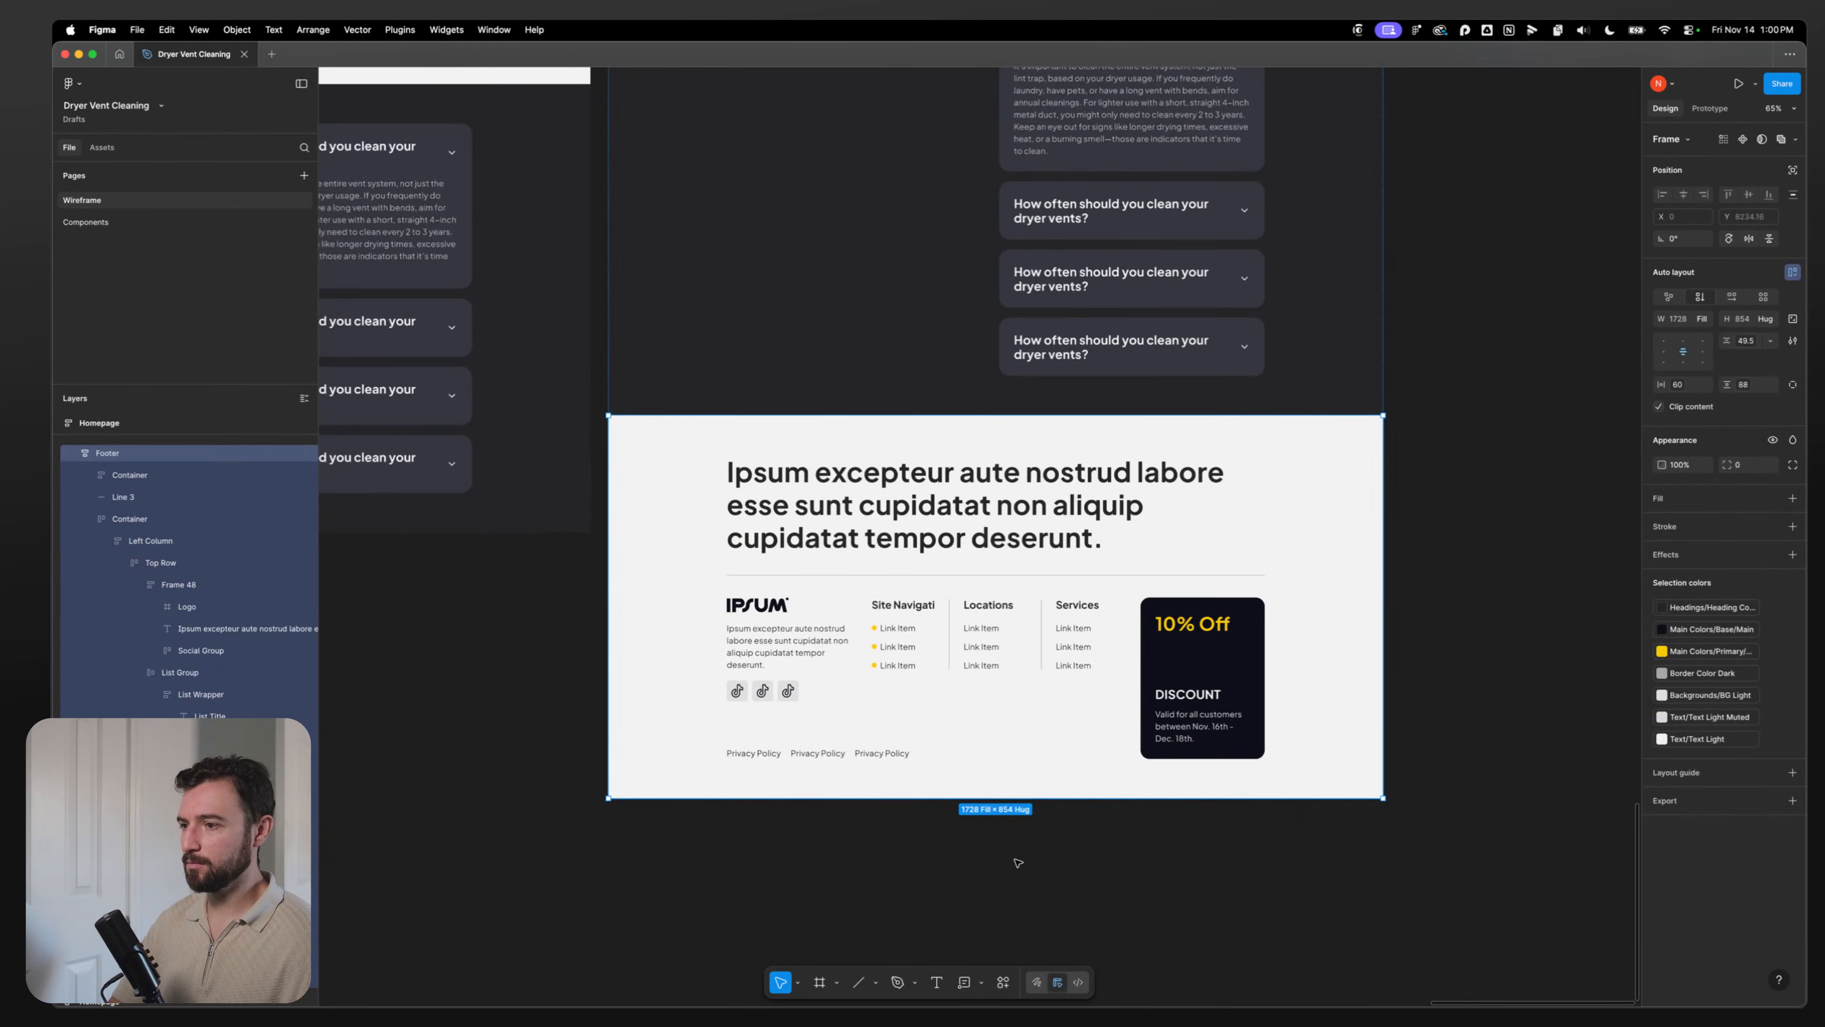
{"action": "left_click", "coordinate": [832, 721]}
{"action": "double_click", "coordinate": [734, 539]}
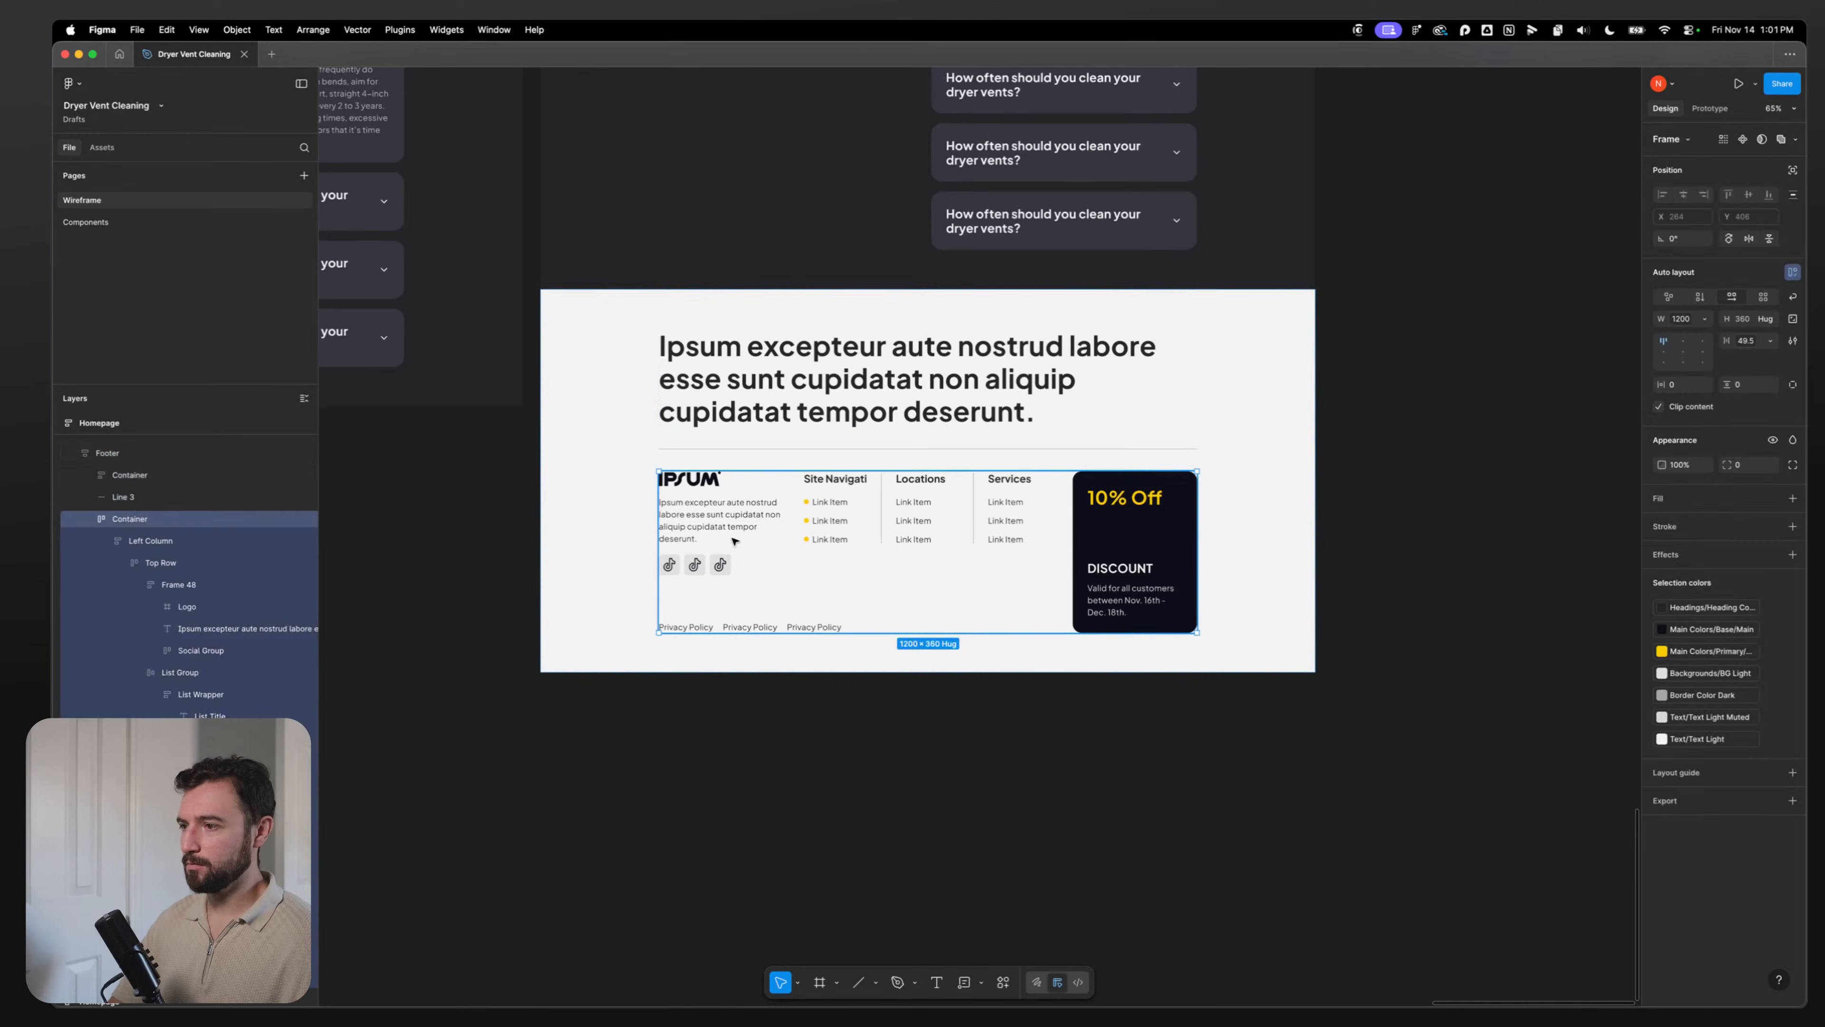
{"action": "double_click", "coordinate": [733, 539]}
{"action": "double_click", "coordinate": [734, 539]}
{"action": "double_click", "coordinate": [733, 539]}
{"action": "left_click", "coordinate": [793, 507]}
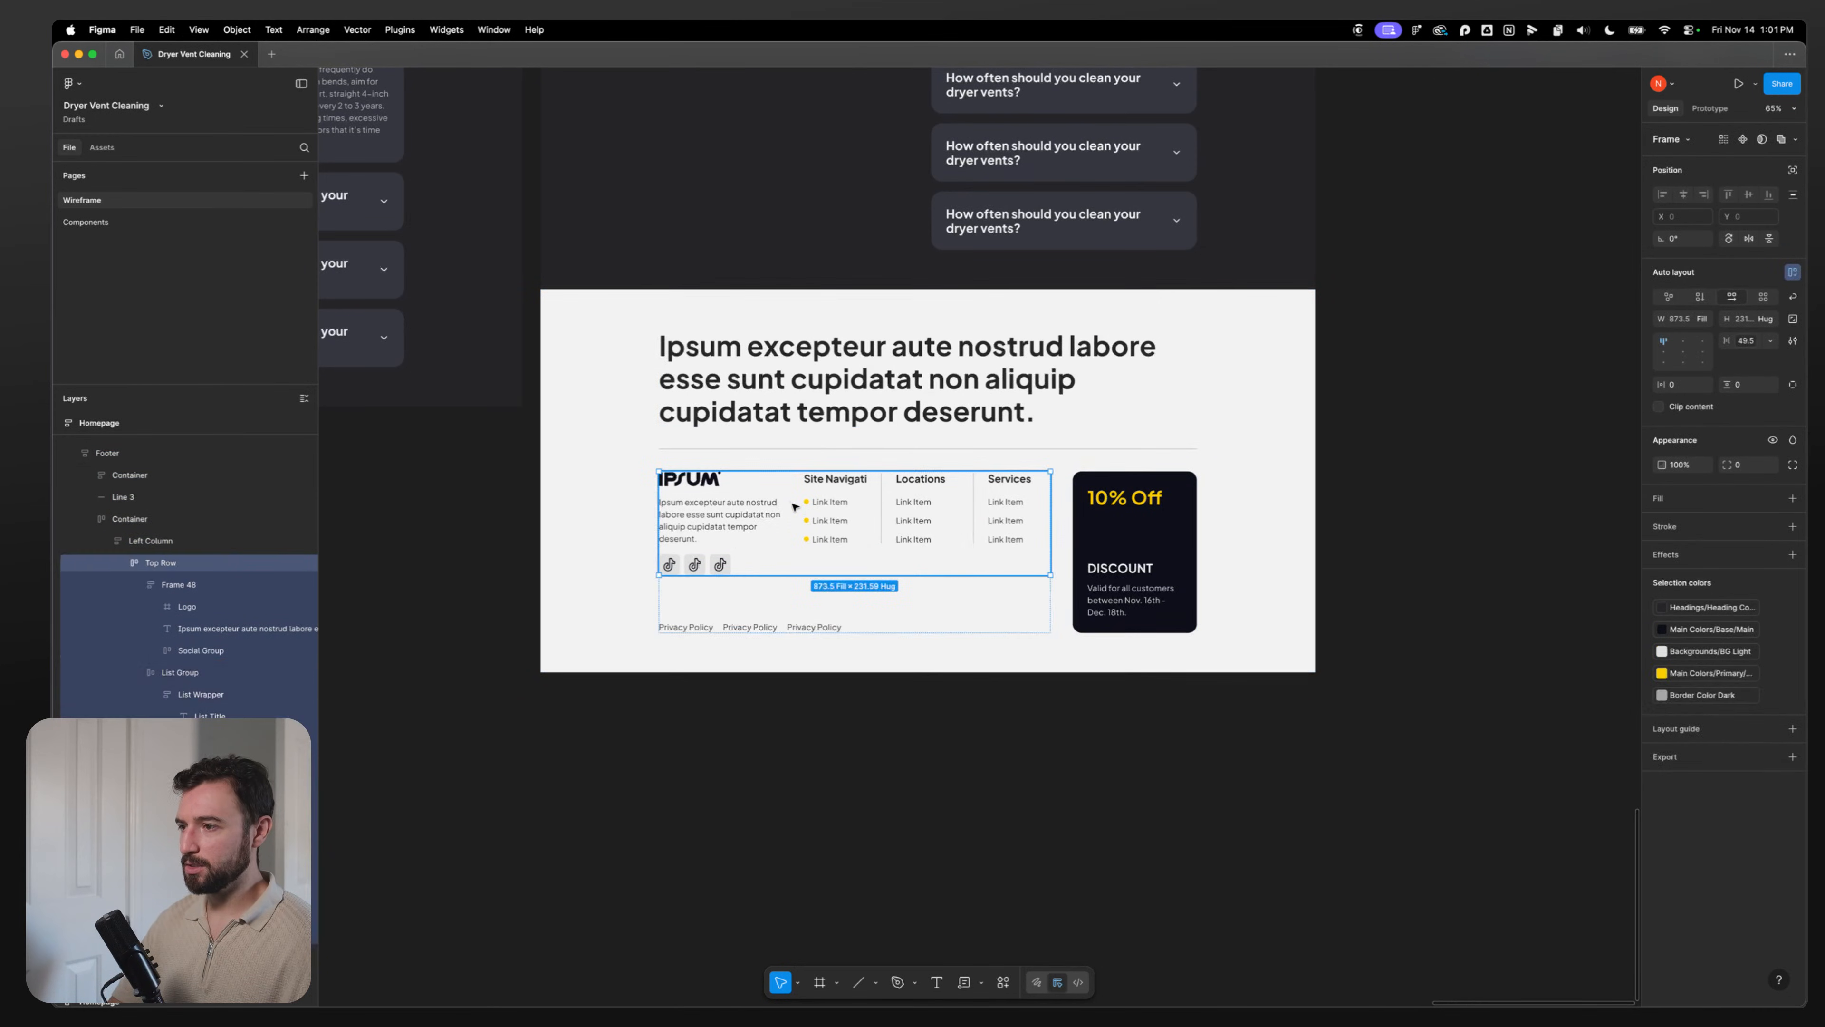
{"action": "left_click", "coordinate": [1746, 340]}
{"action": "left_click", "coordinate": [912, 719]}
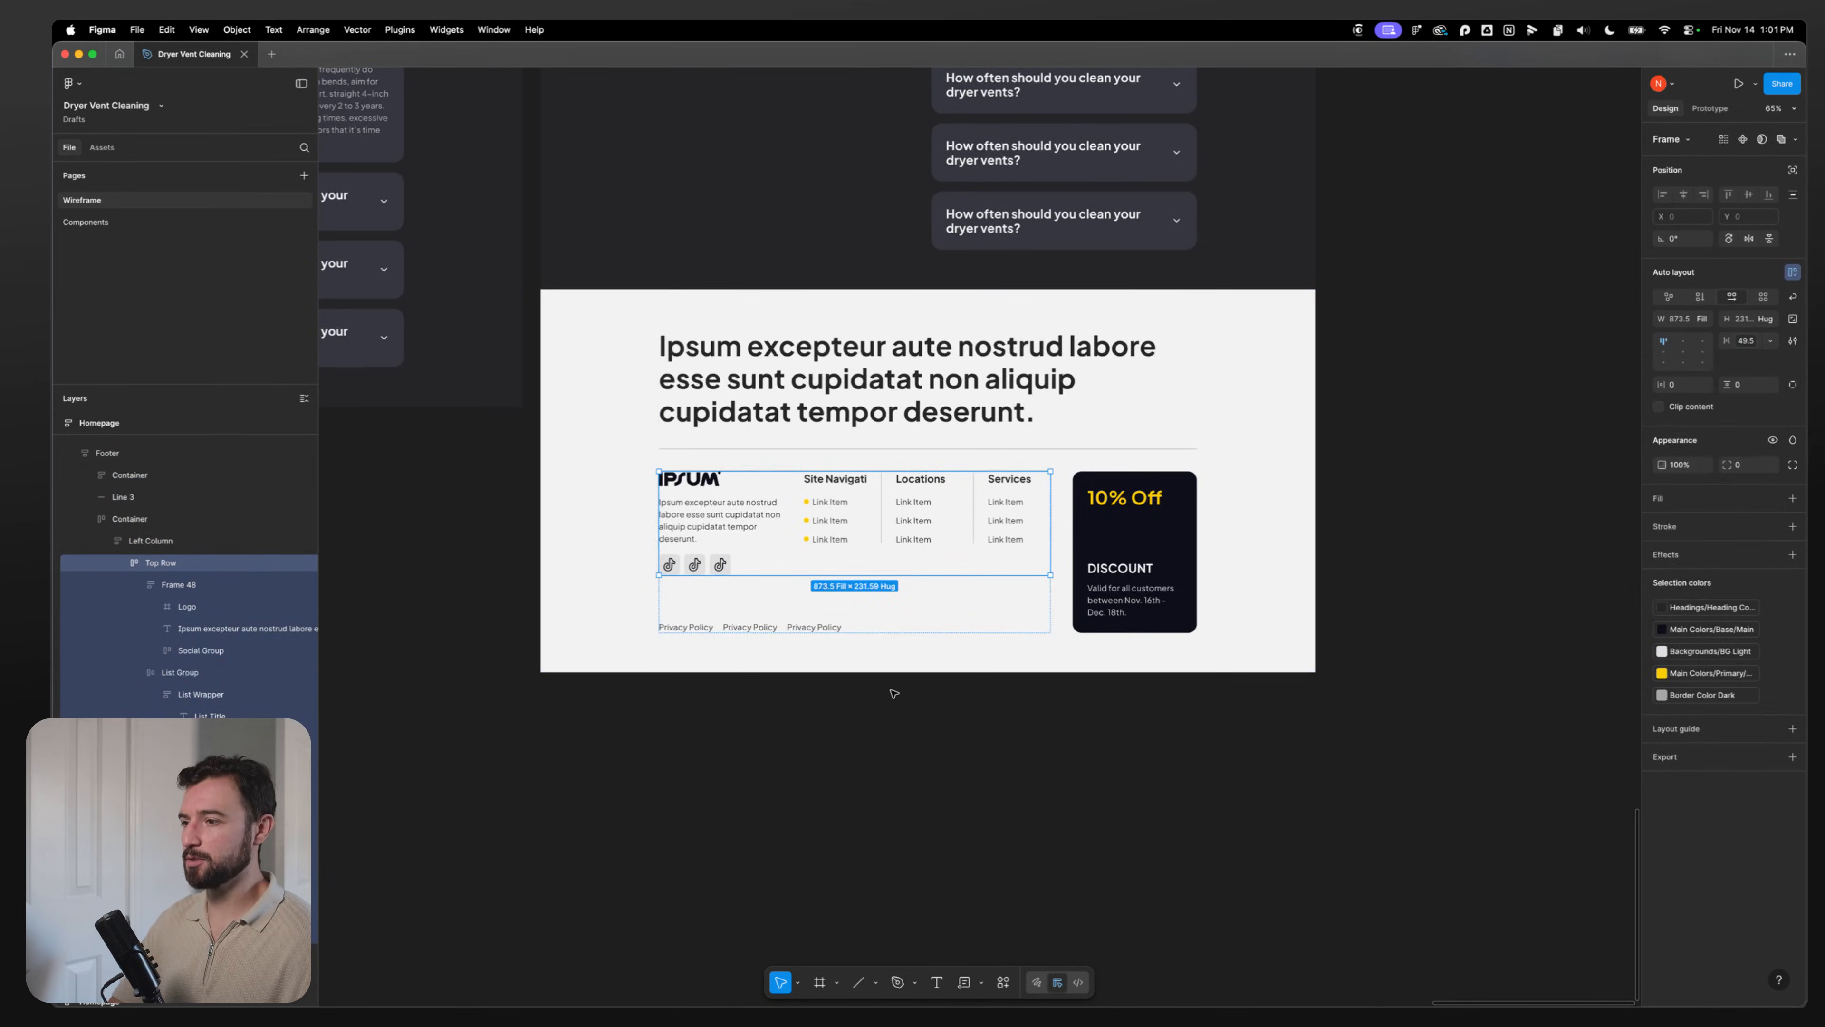
{"action": "left_click", "coordinate": [799, 749]}
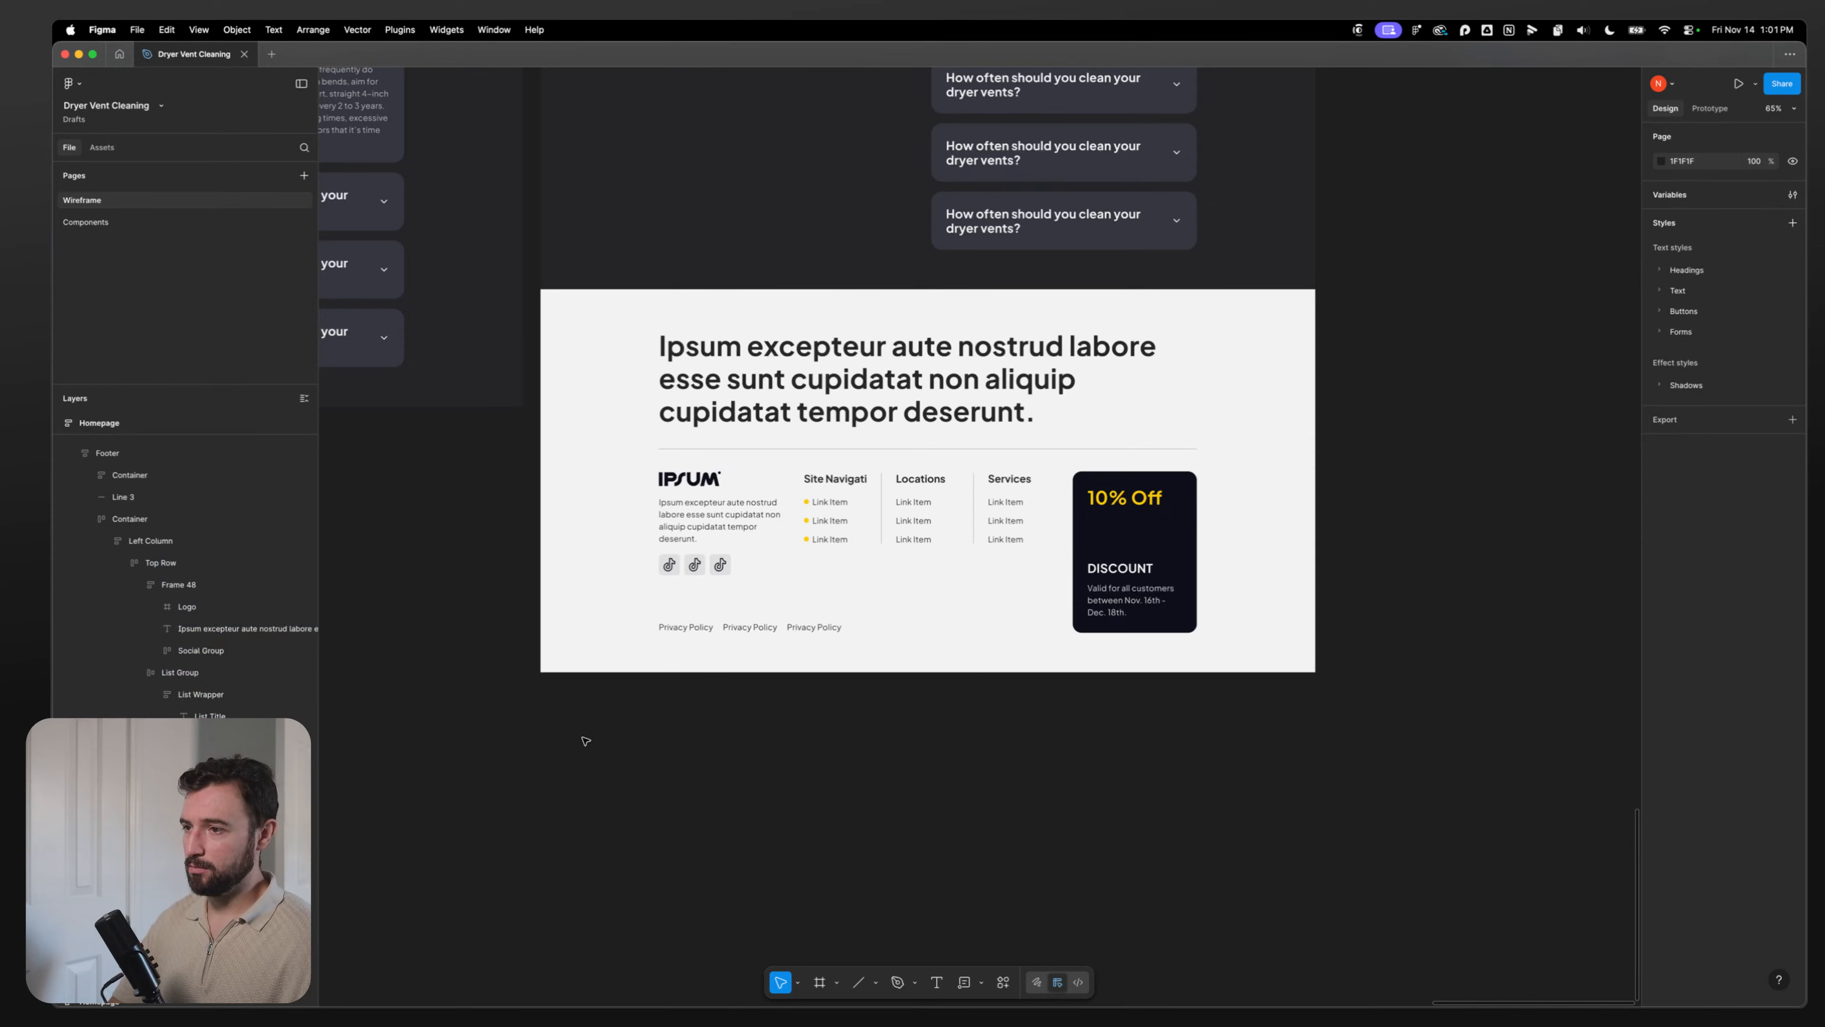
{"action": "double_click", "coordinate": [1136, 512]}
{"action": "double_click", "coordinate": [1135, 512]}
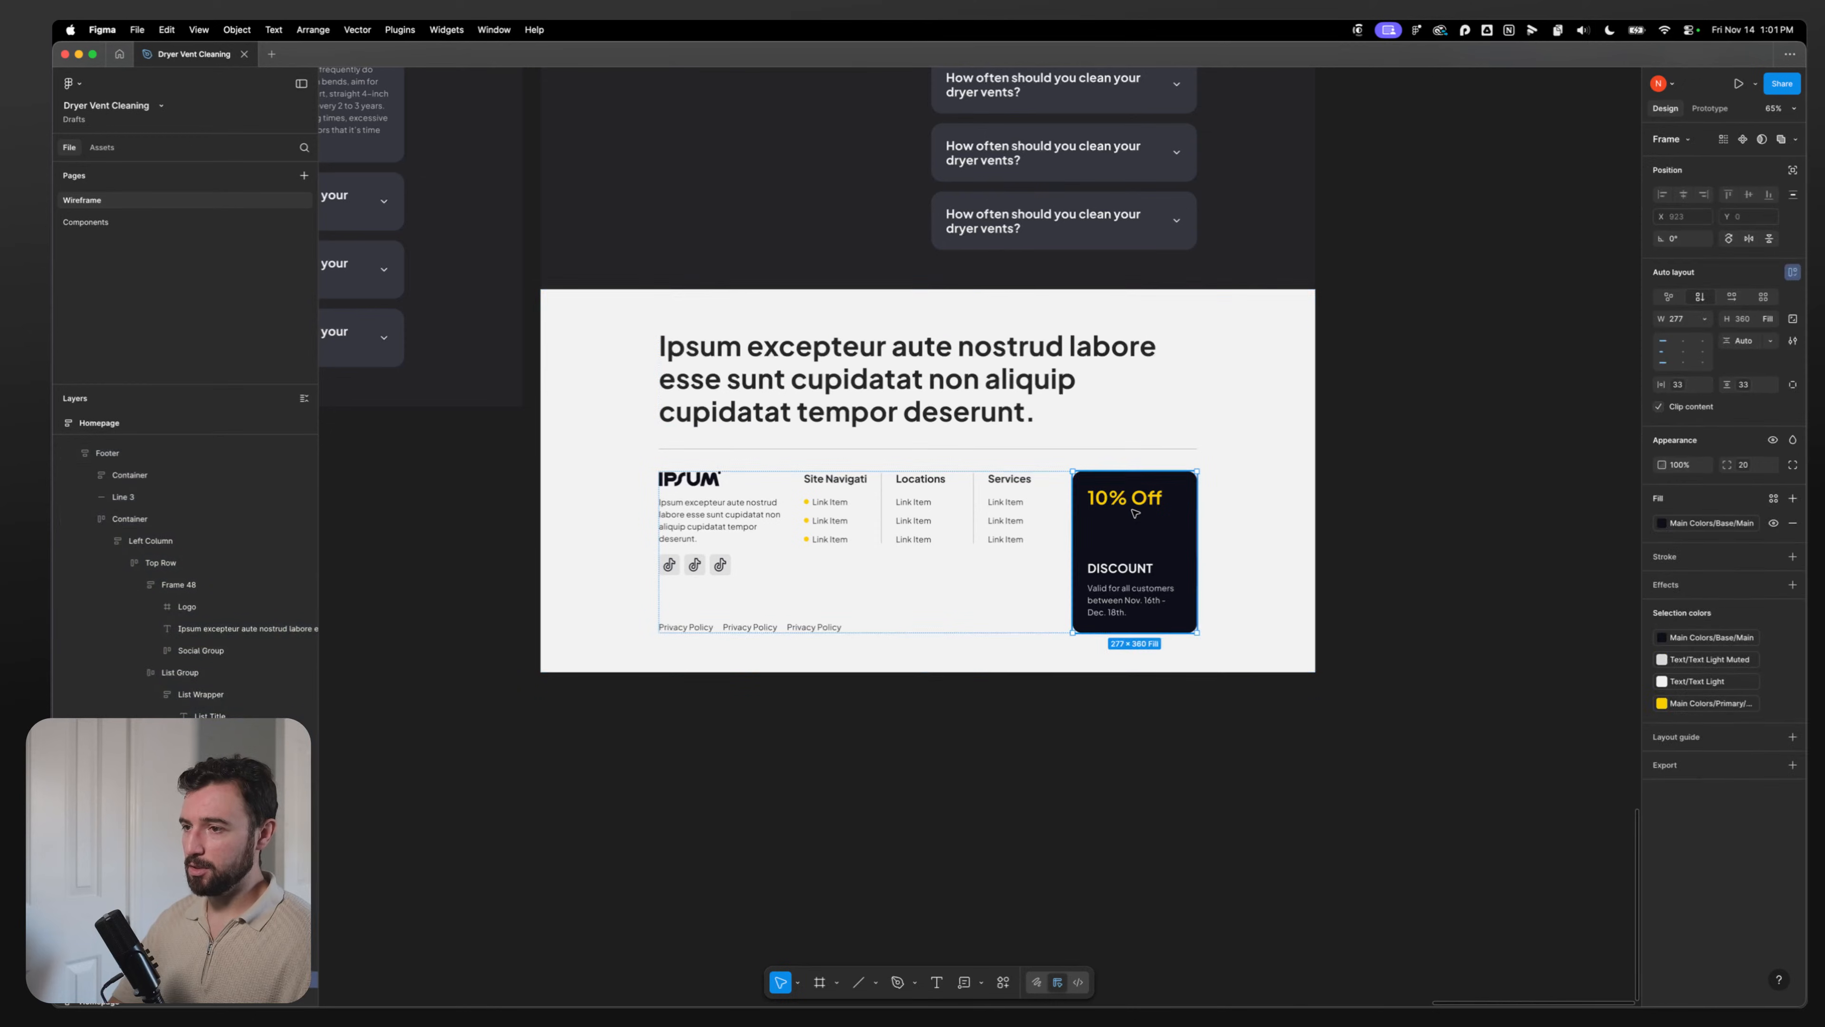
{"action": "left_click", "coordinate": [911, 540]}
Step: Copy the link list under Locations and paste it into the Site Navigation column
{"action": "double_click", "coordinate": [910, 505]}
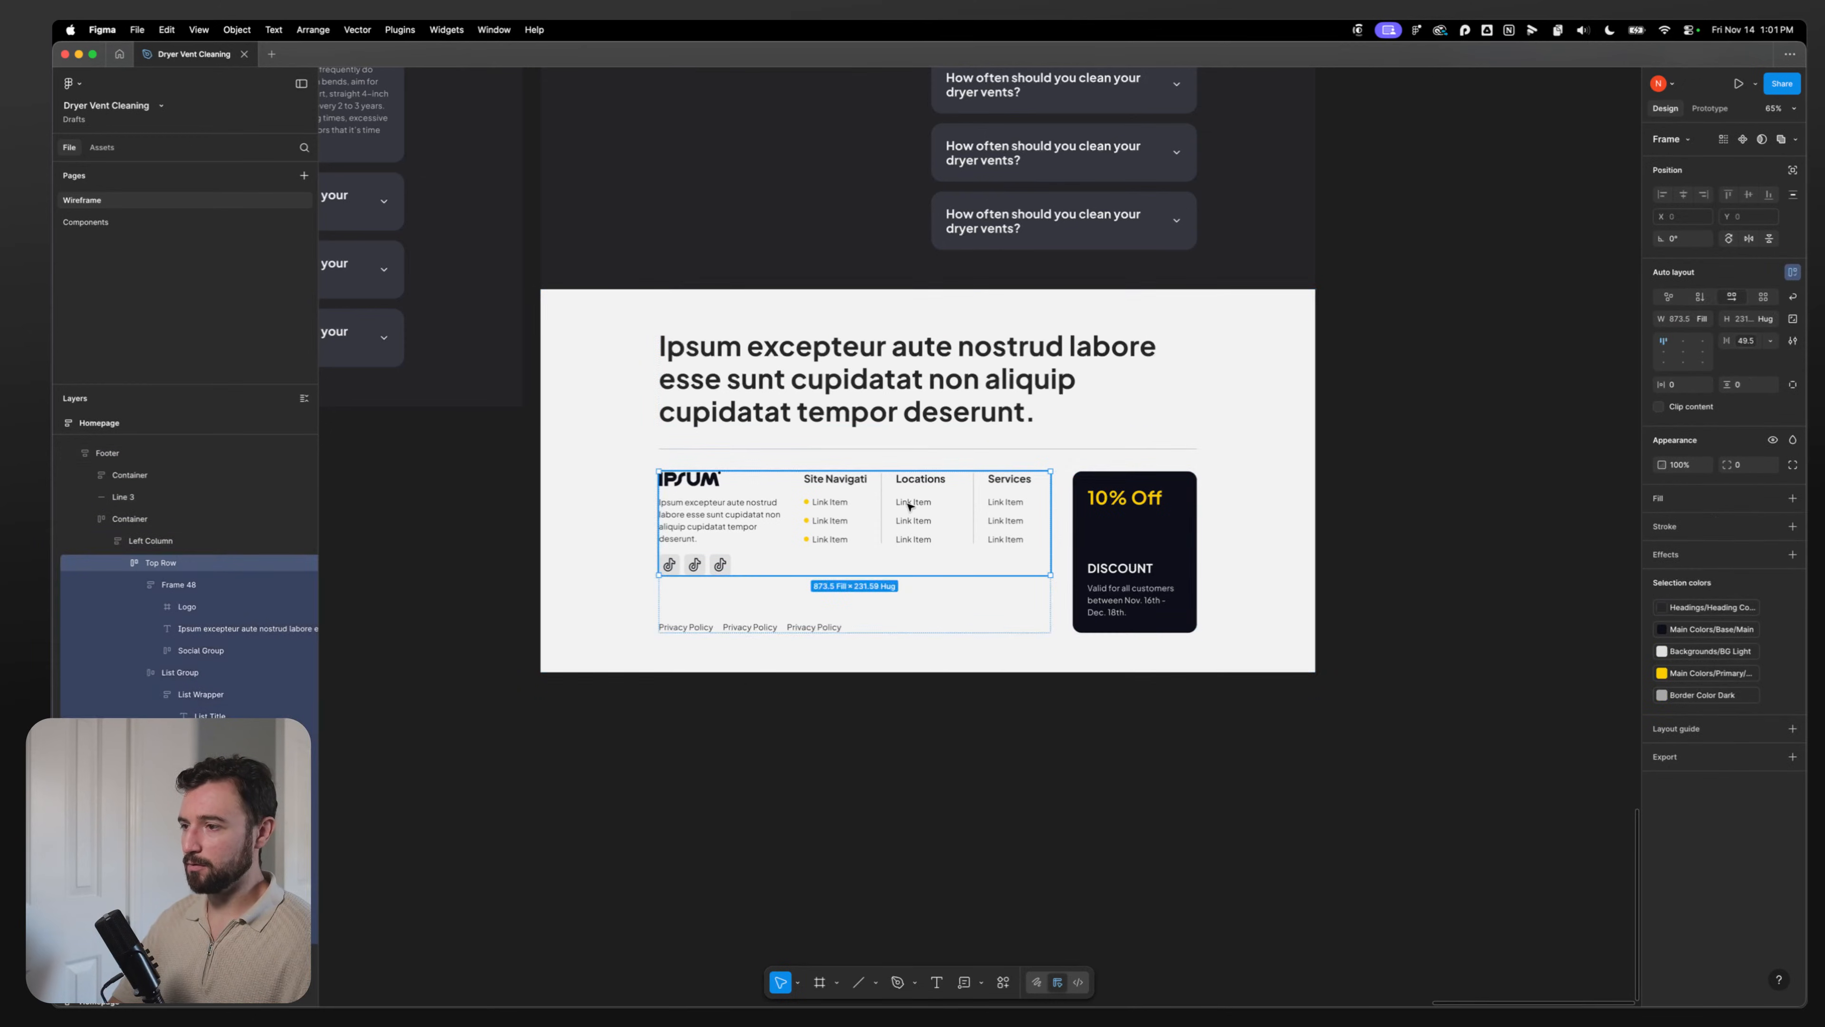
{"action": "double_click", "coordinate": [904, 505]}
{"action": "double_click", "coordinate": [855, 513]}
{"action": "left_click", "coordinate": [930, 506]}
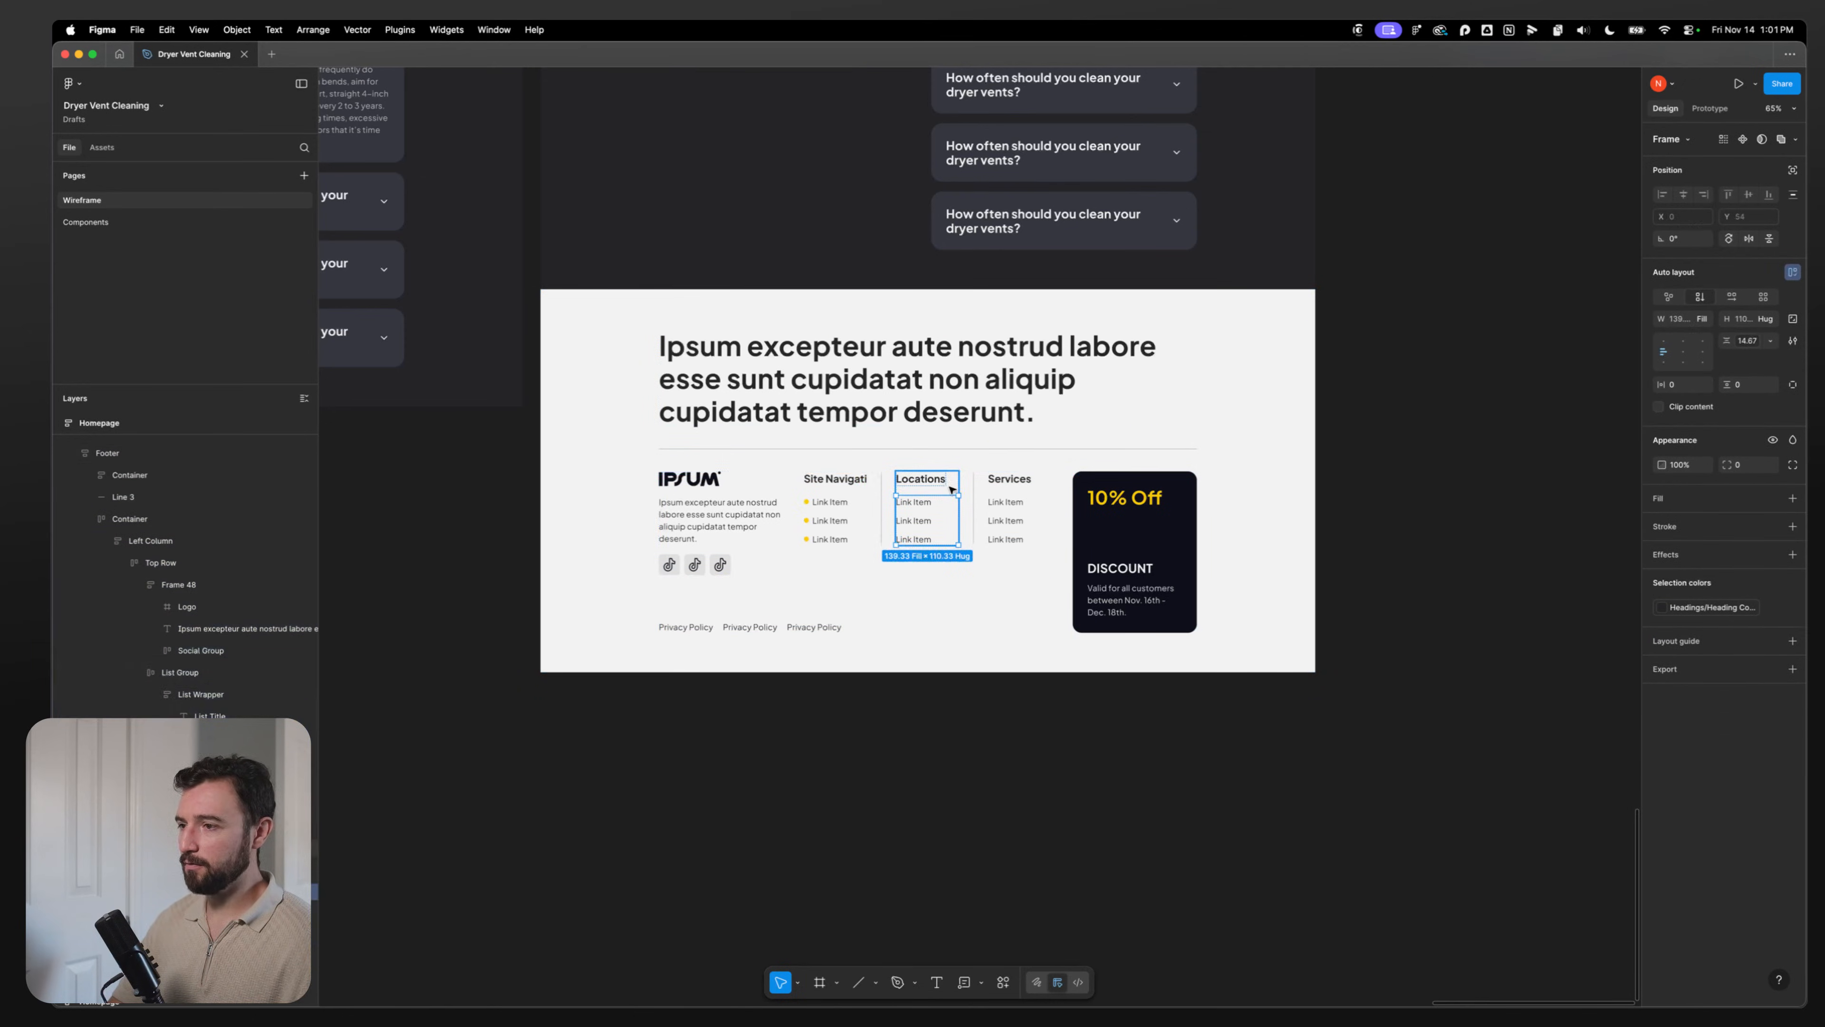
{"action": "key", "text": "super+c"}
{"action": "left_click", "coordinate": [843, 490]}
{"action": "key", "text": "super+v"}
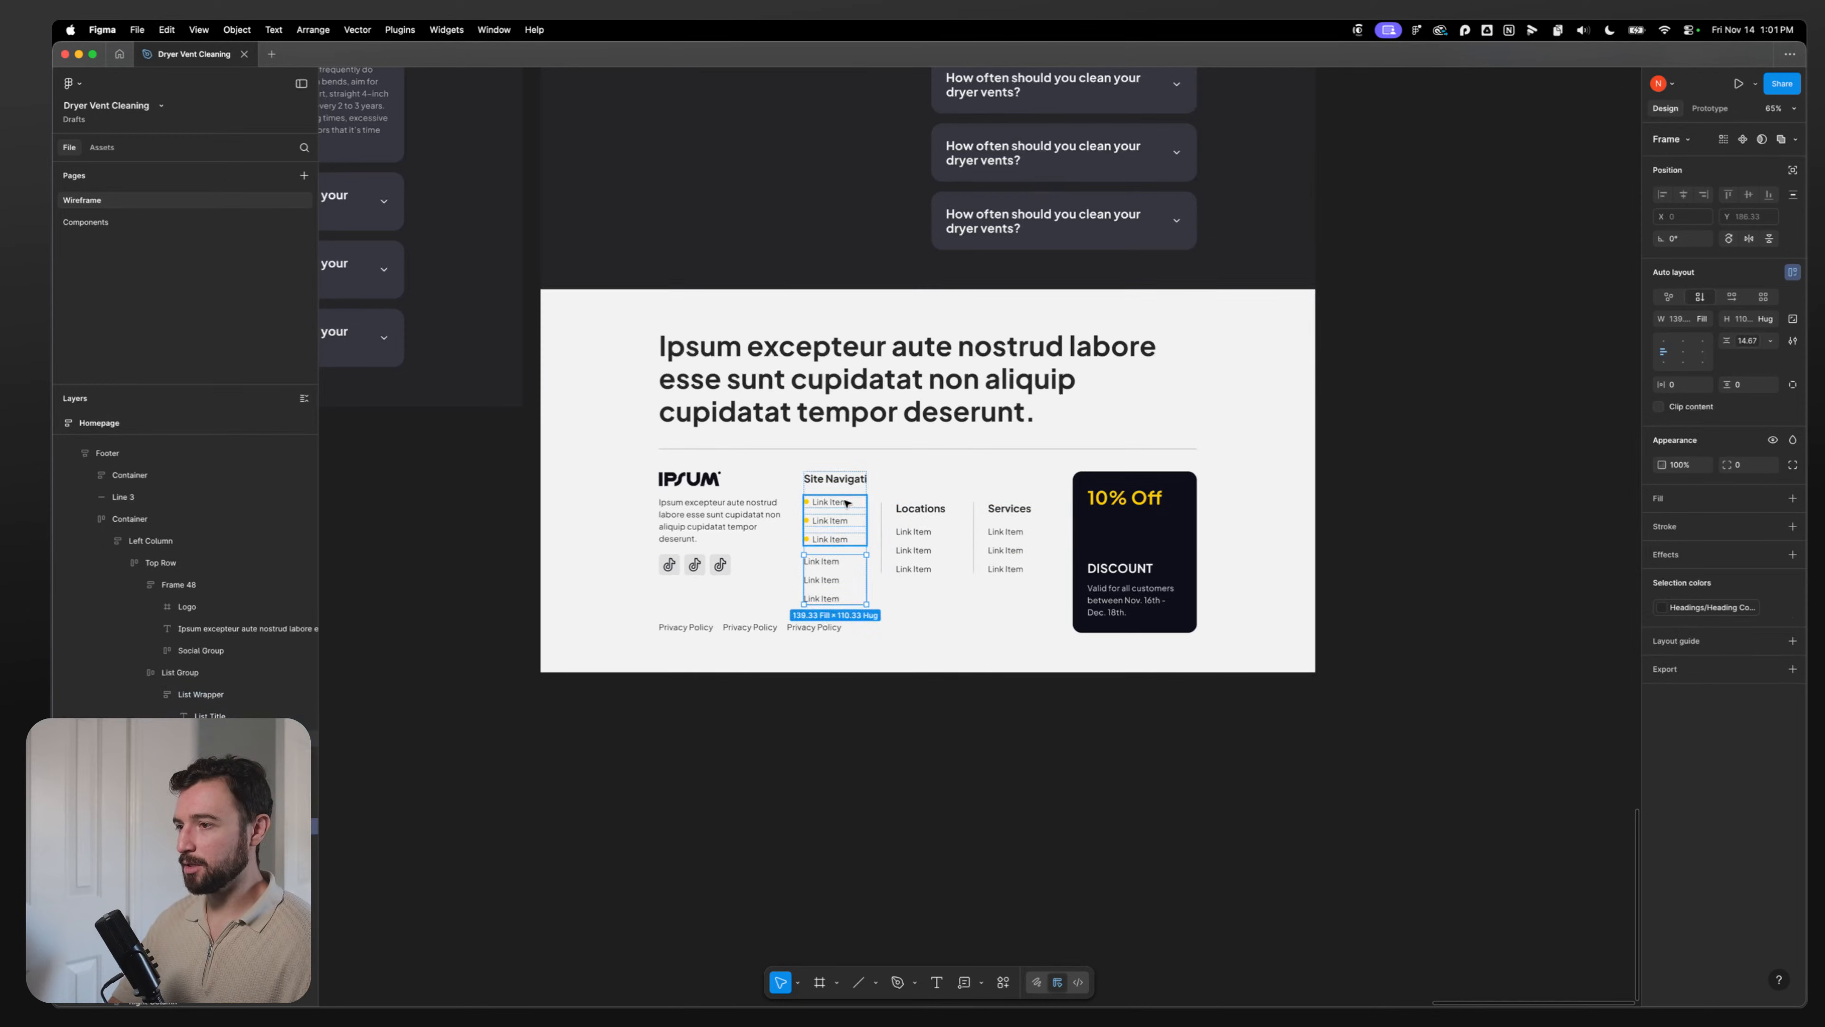
Step: Delete the original link list with yellow bullets from the Site Navigation column
{"action": "double_click", "coordinate": [845, 481]}
{"action": "left_click", "coordinate": [842, 501]}
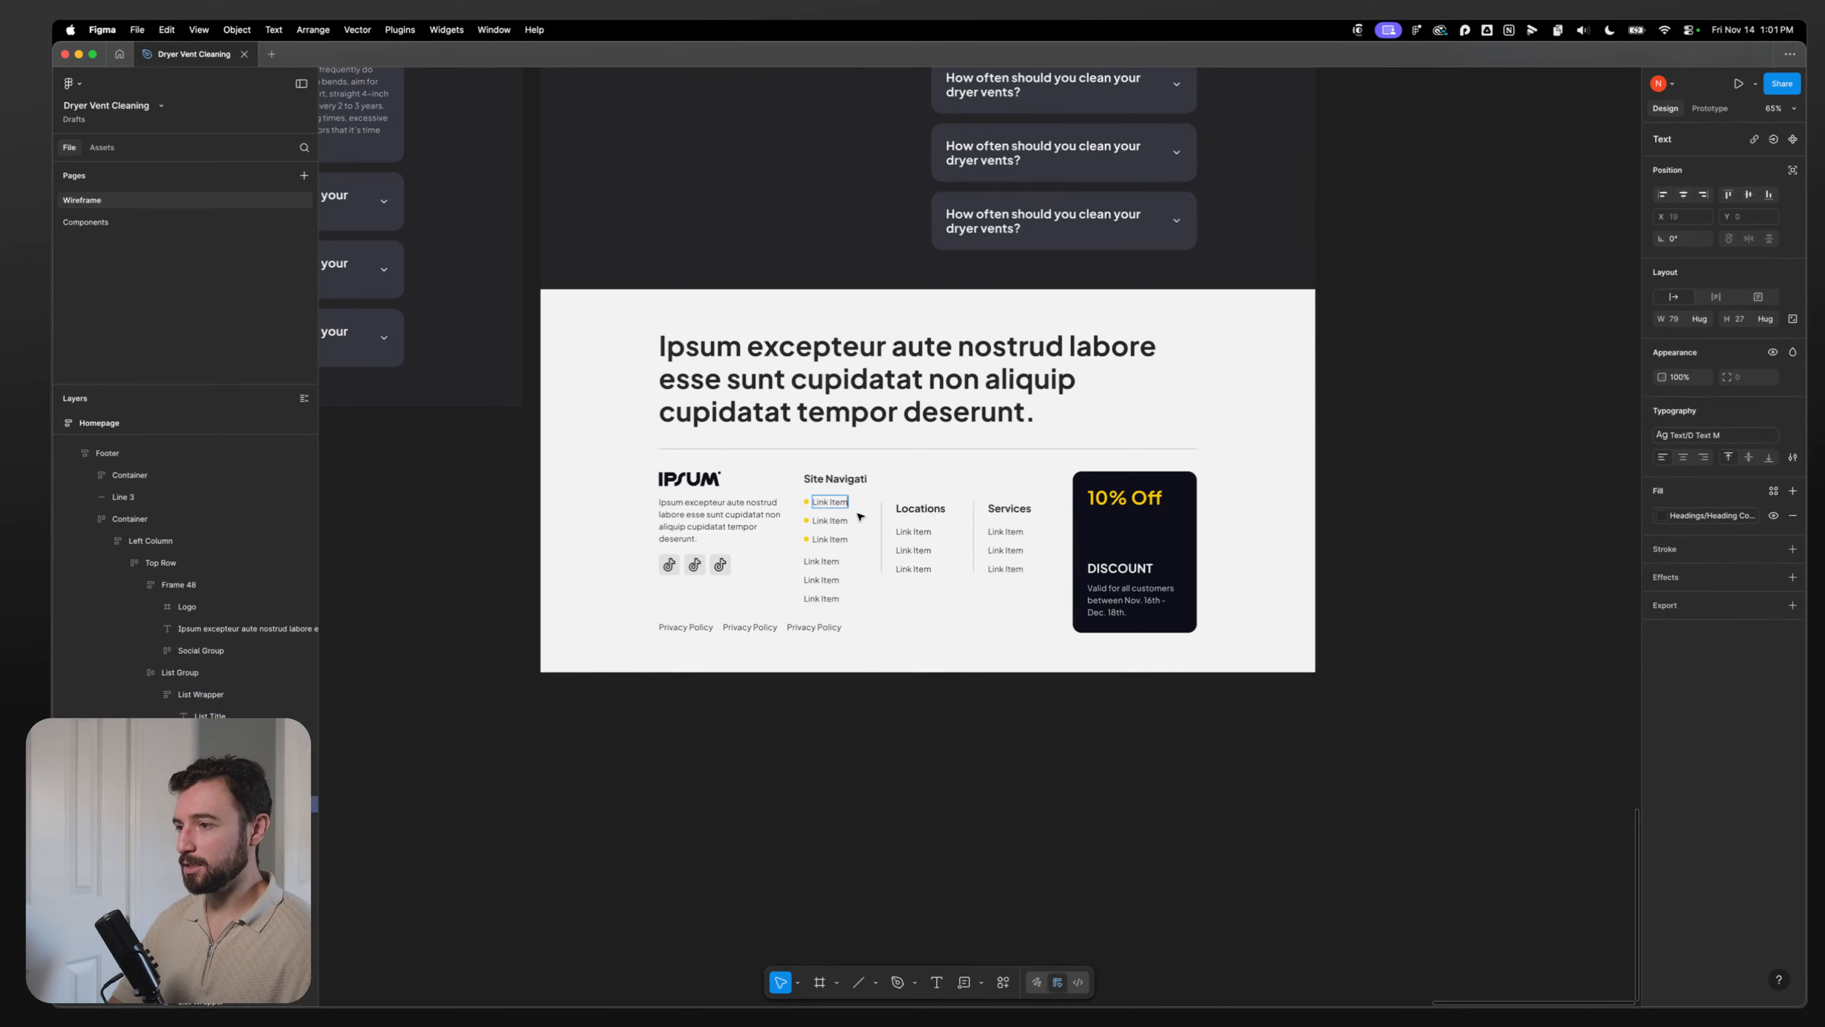
{"action": "left_click", "coordinate": [850, 540]}
{"action": "key", "text": "shift+Return"}
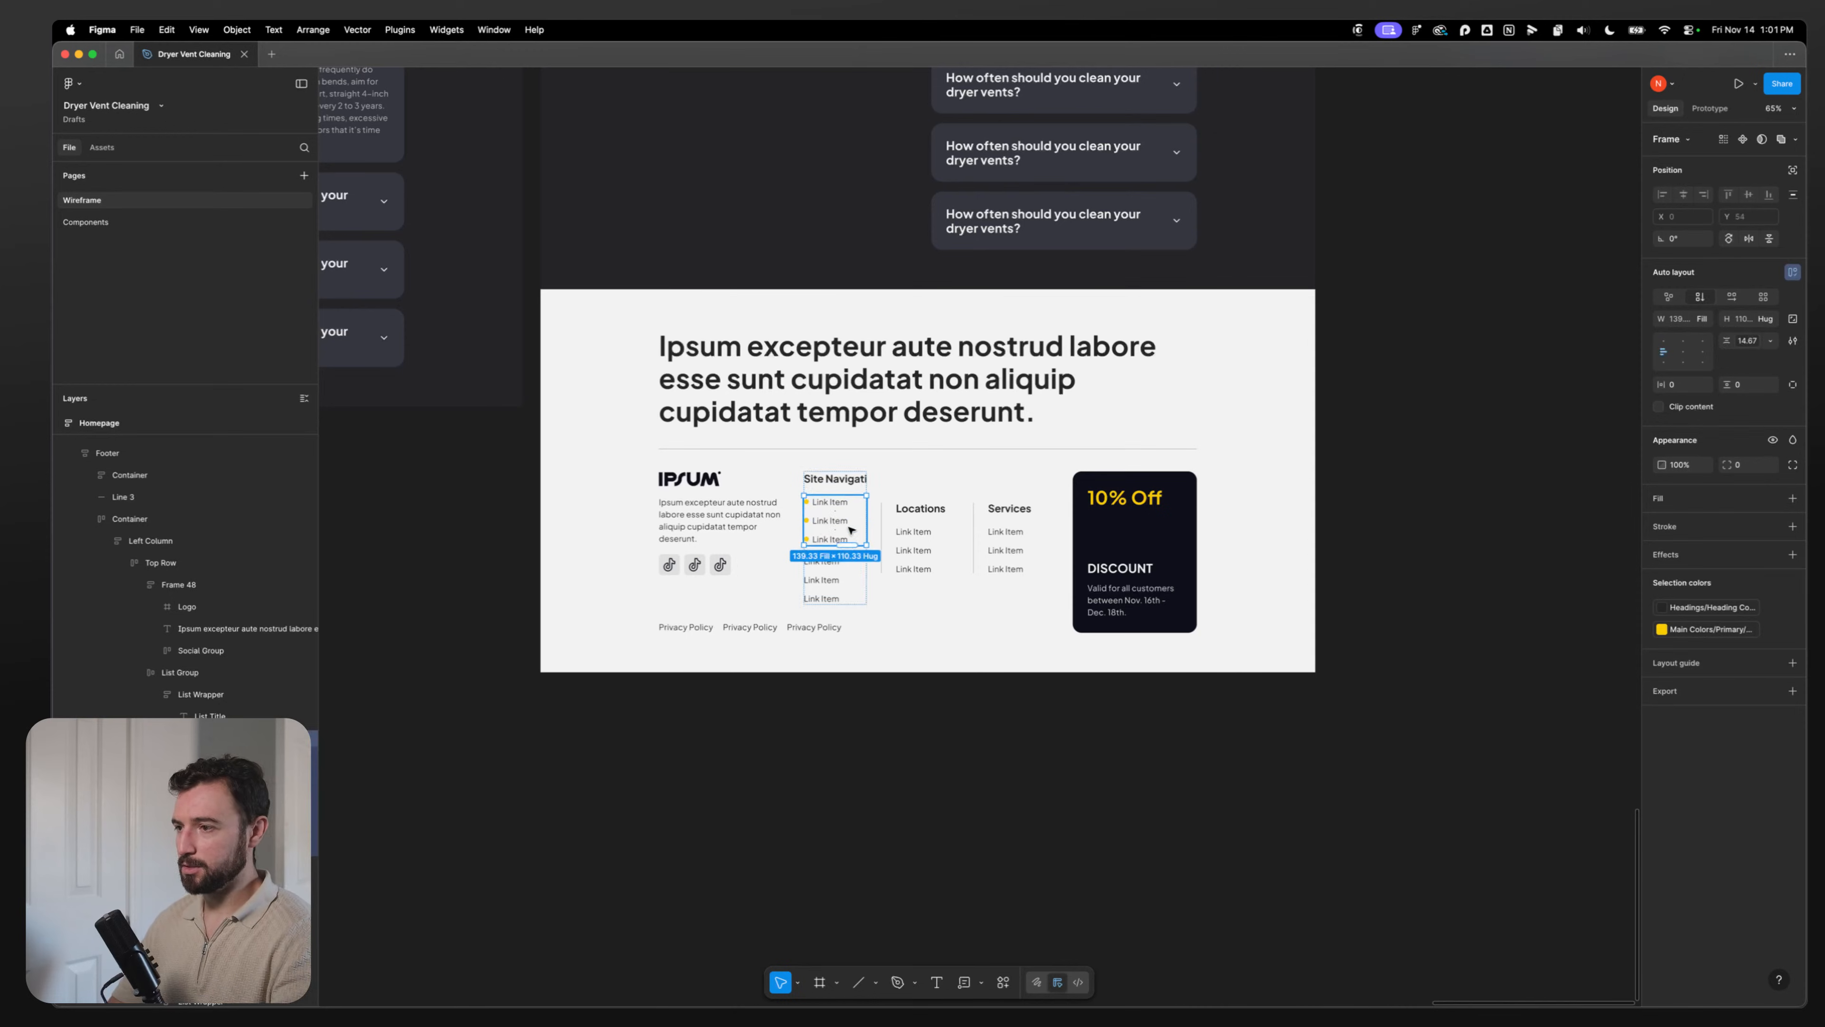
{"action": "key", "text": "BackSpace"}
Step: Set the Site Navigation title to fill the container width so its text wraps within the column
{"action": "key", "text": "equal"}
{"action": "double_click", "coordinate": [801, 458]}
{"action": "double_click", "coordinate": [799, 455]}
{"action": "double_click", "coordinate": [798, 453]}
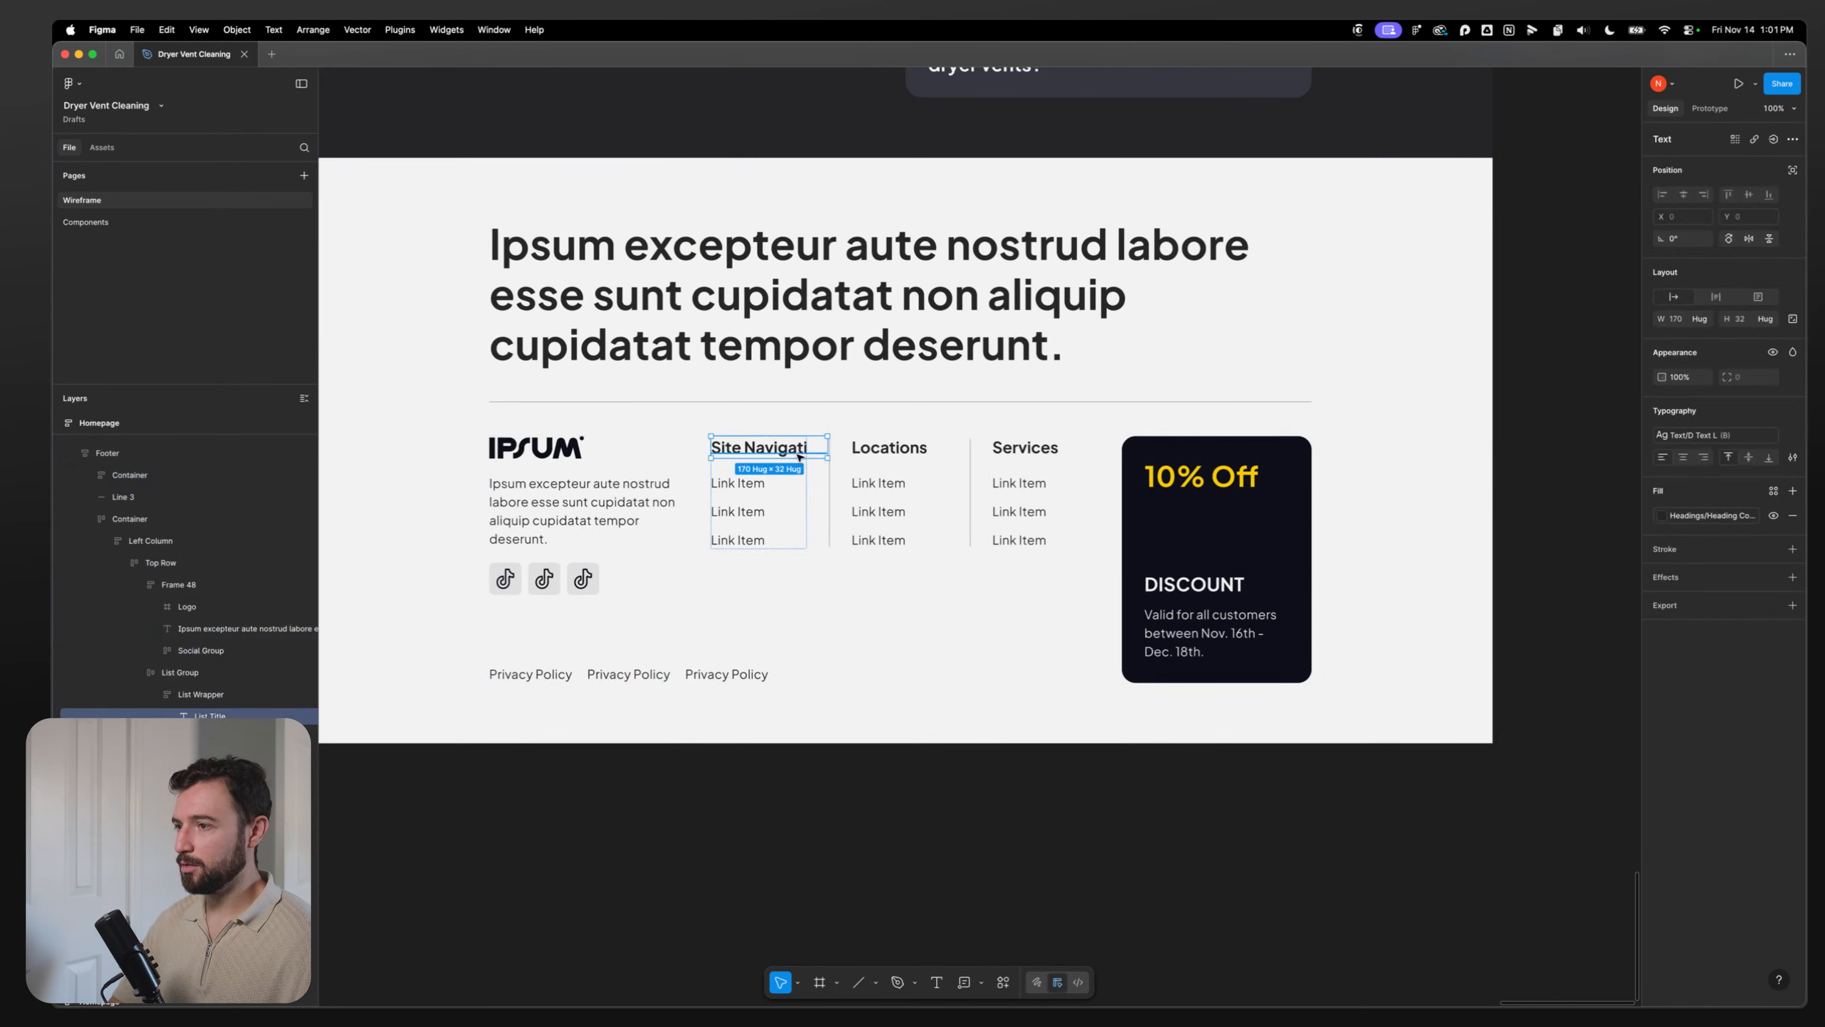
{"action": "double_click", "coordinate": [796, 452]}
{"action": "key", "text": "Escape"}
{"action": "left_click", "coordinate": [1701, 318]}
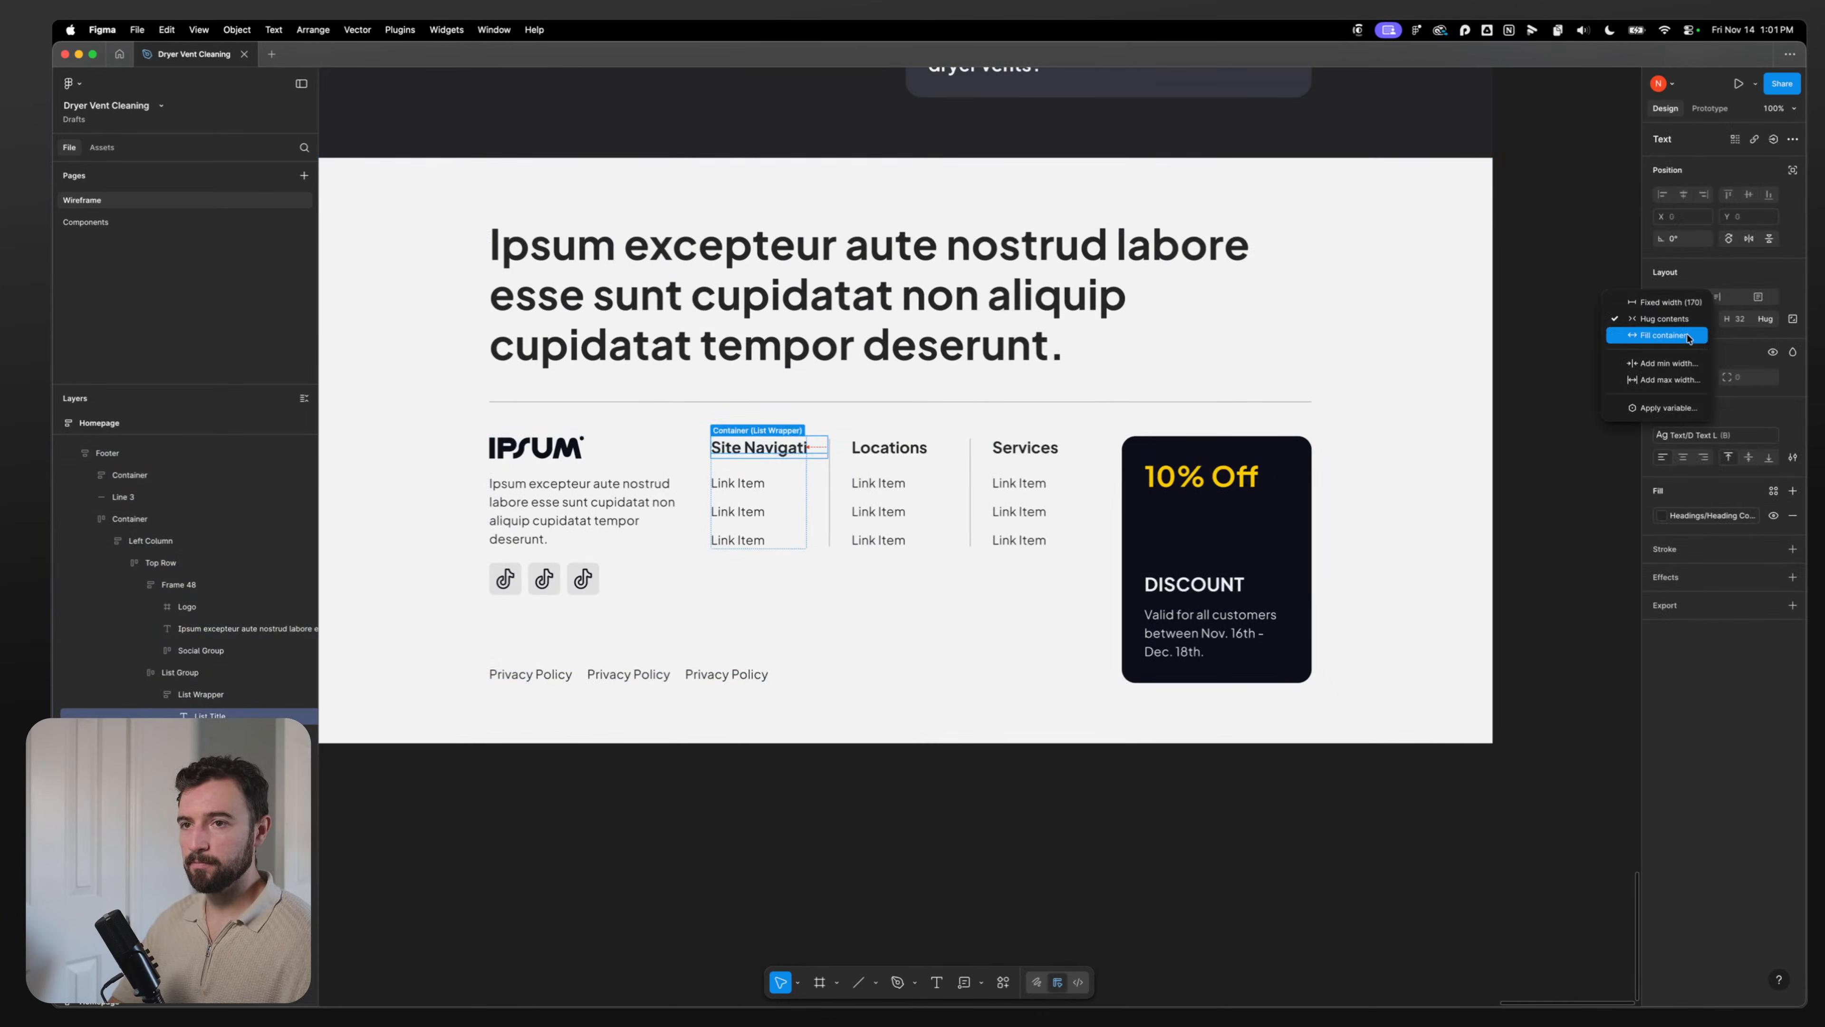
{"action": "left_click", "coordinate": [1652, 338]}
Step: Set the Locations and Services list titles to fill the container width
{"action": "left_click", "coordinate": [902, 460]}
{"action": "double_click", "coordinate": [908, 460]}
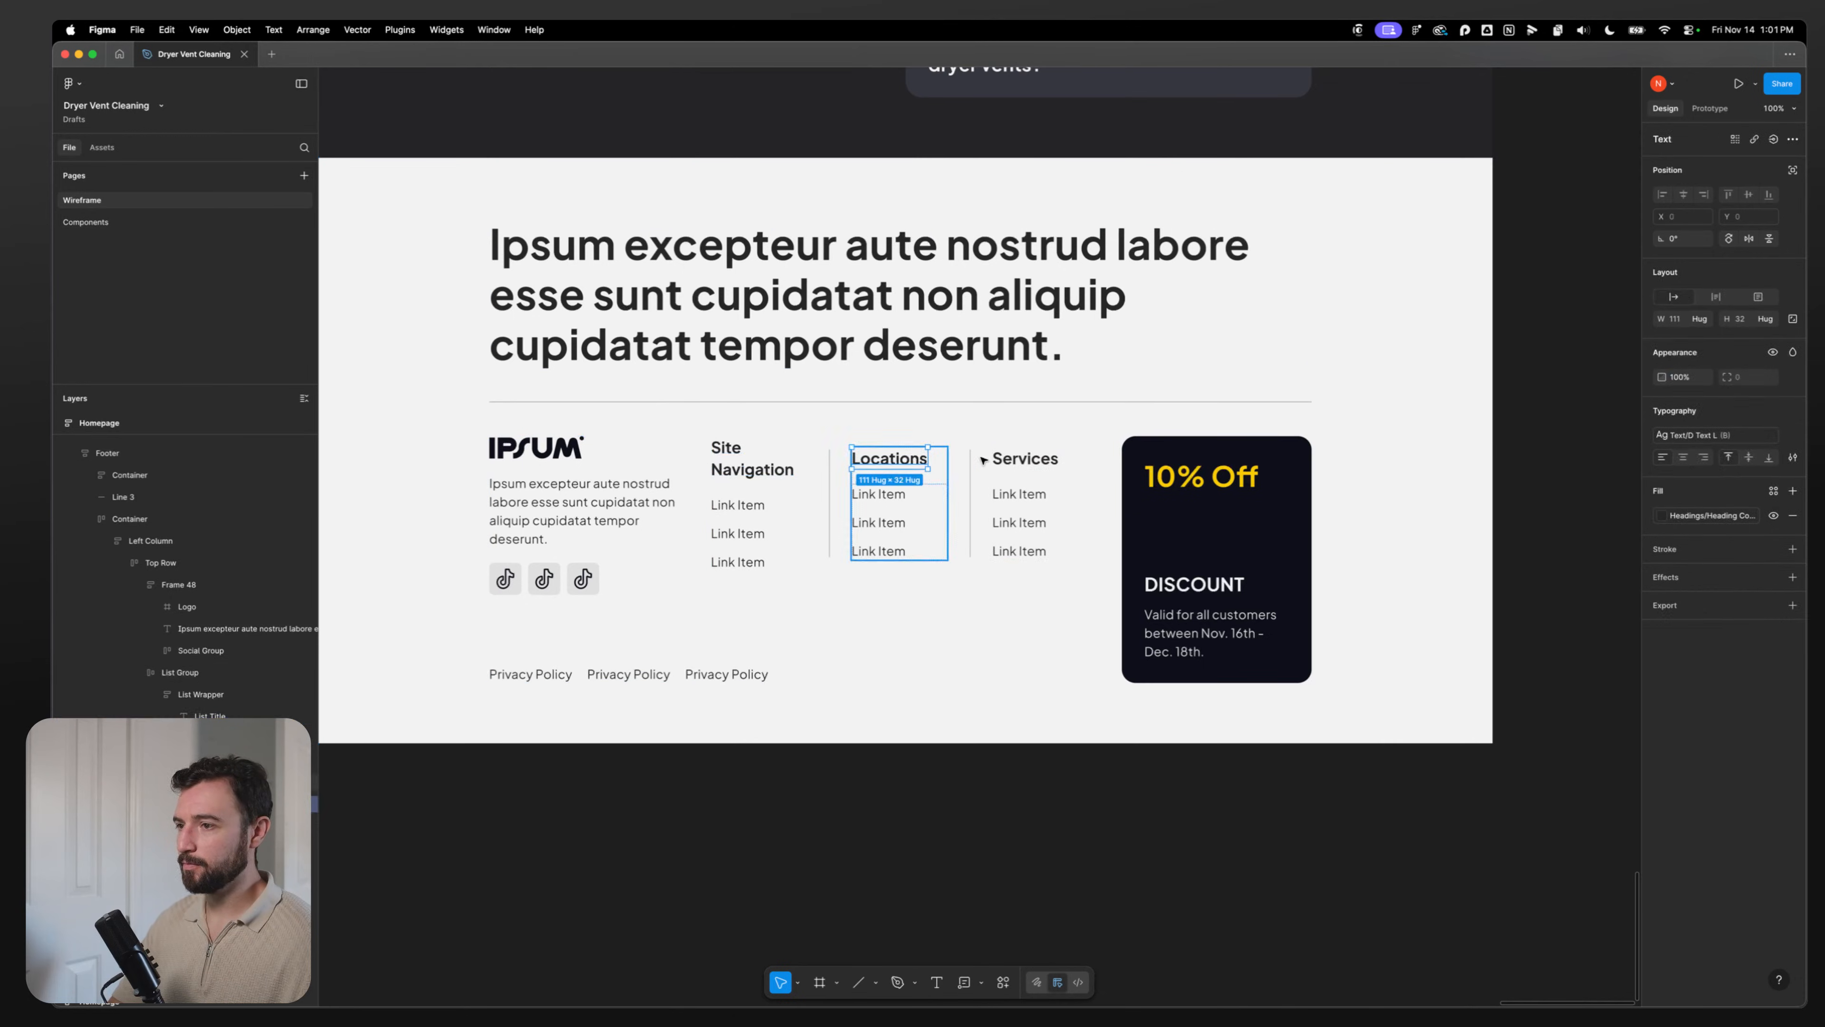
{"action": "left_click", "coordinate": [1024, 462], "text": "shift"}
{"action": "left_click", "coordinate": [1701, 319]}
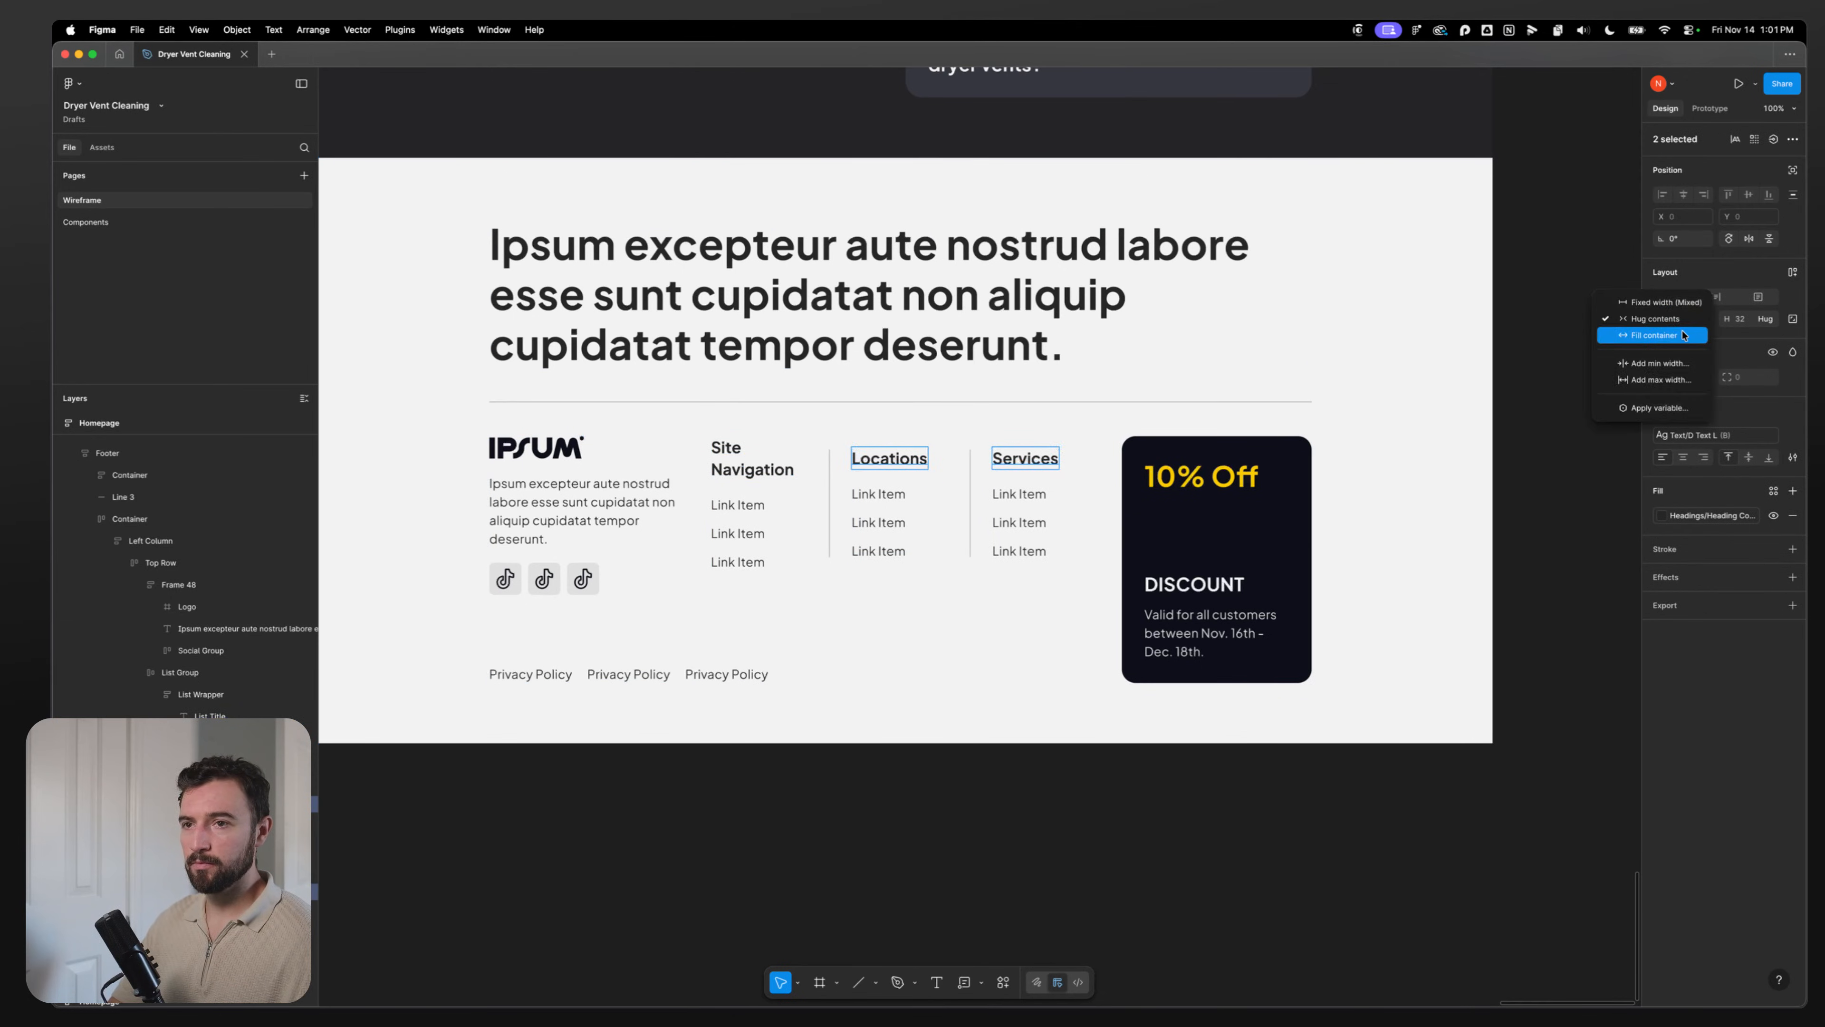
{"action": "left_click", "coordinate": [1653, 338]}
Step: Paste a copy of the 10% Off discount card into the container holding the footer's large heading
{"action": "left_click", "coordinate": [778, 468]}
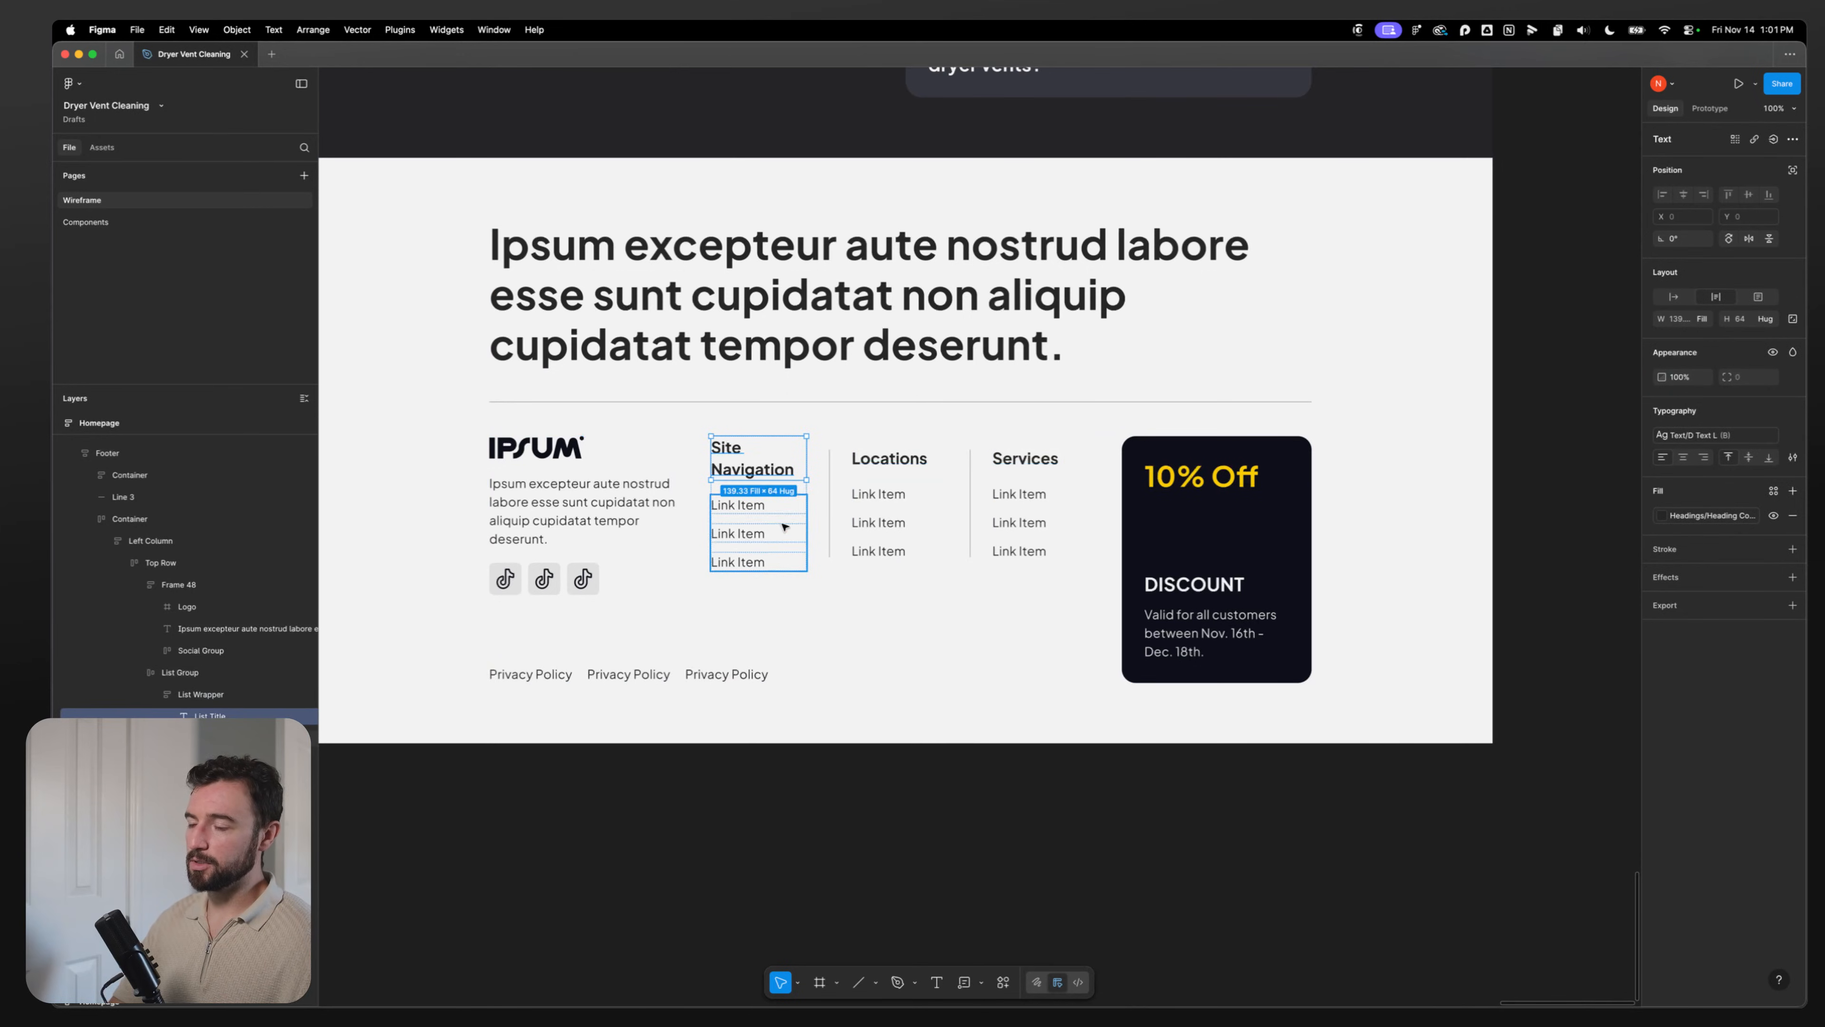
{"action": "left_click", "coordinate": [1175, 613]}
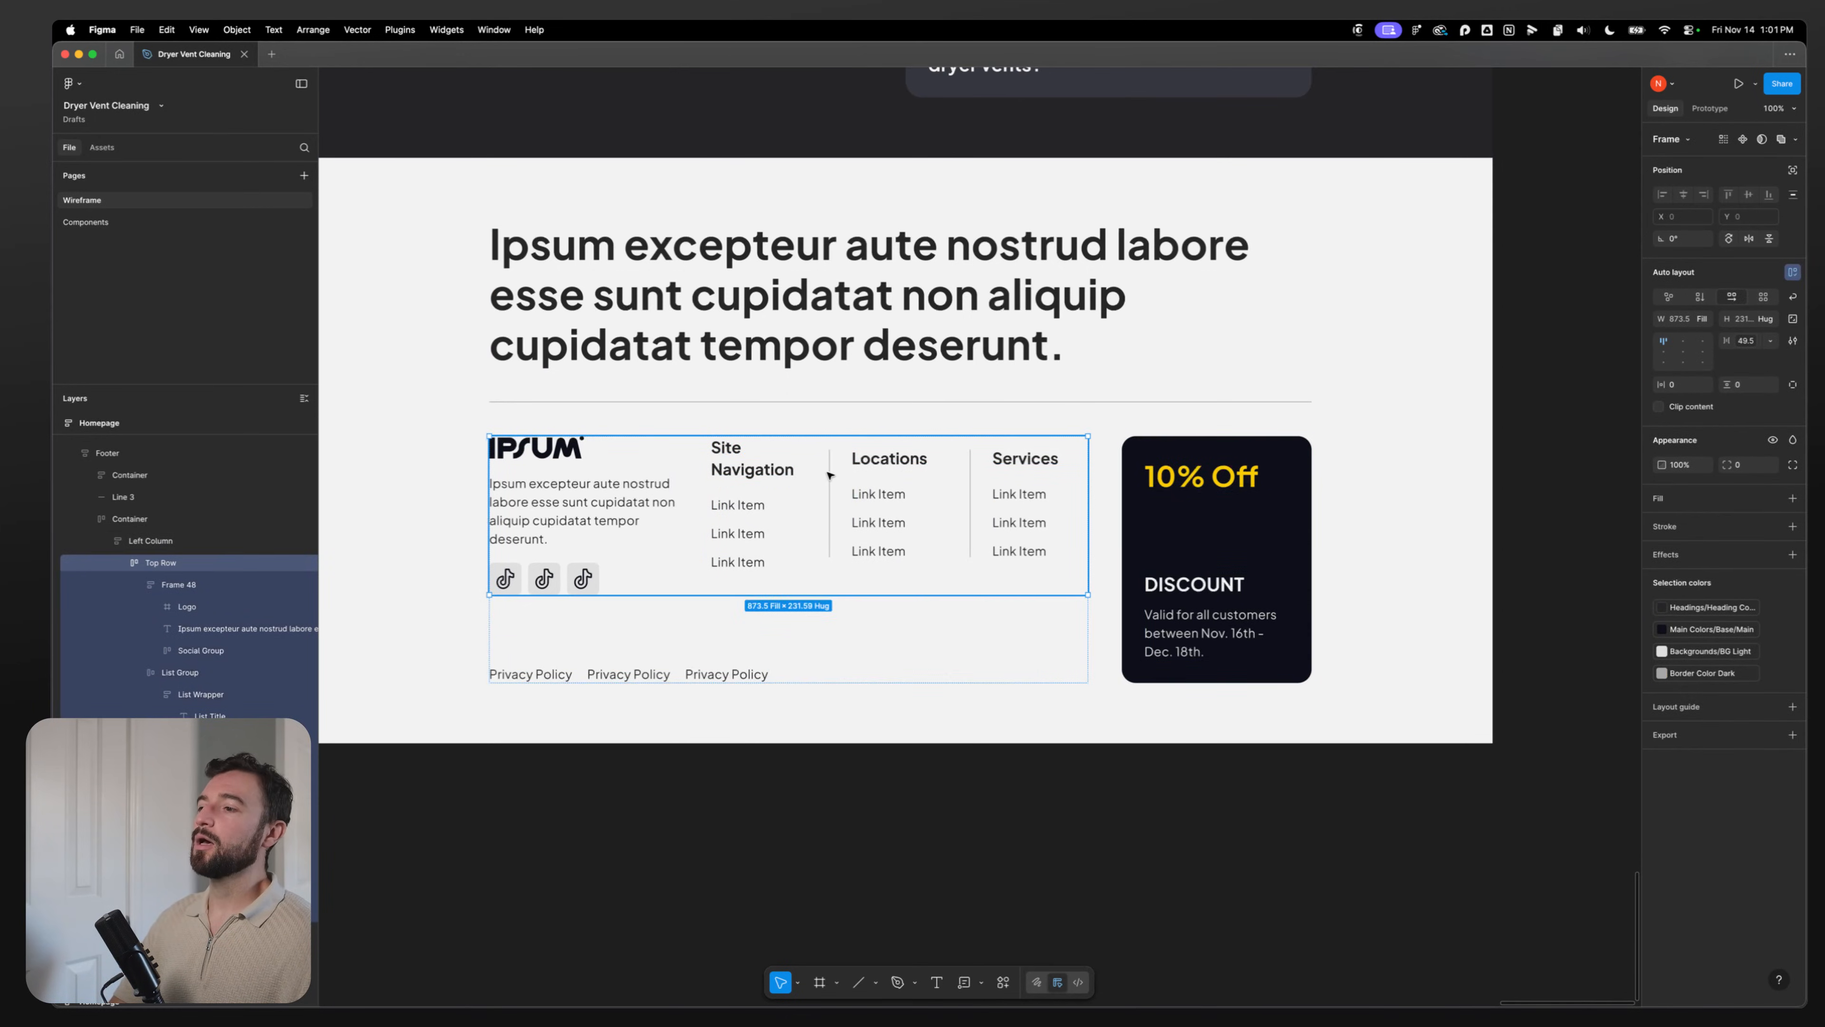
{"action": "left_click", "coordinate": [1102, 312]}
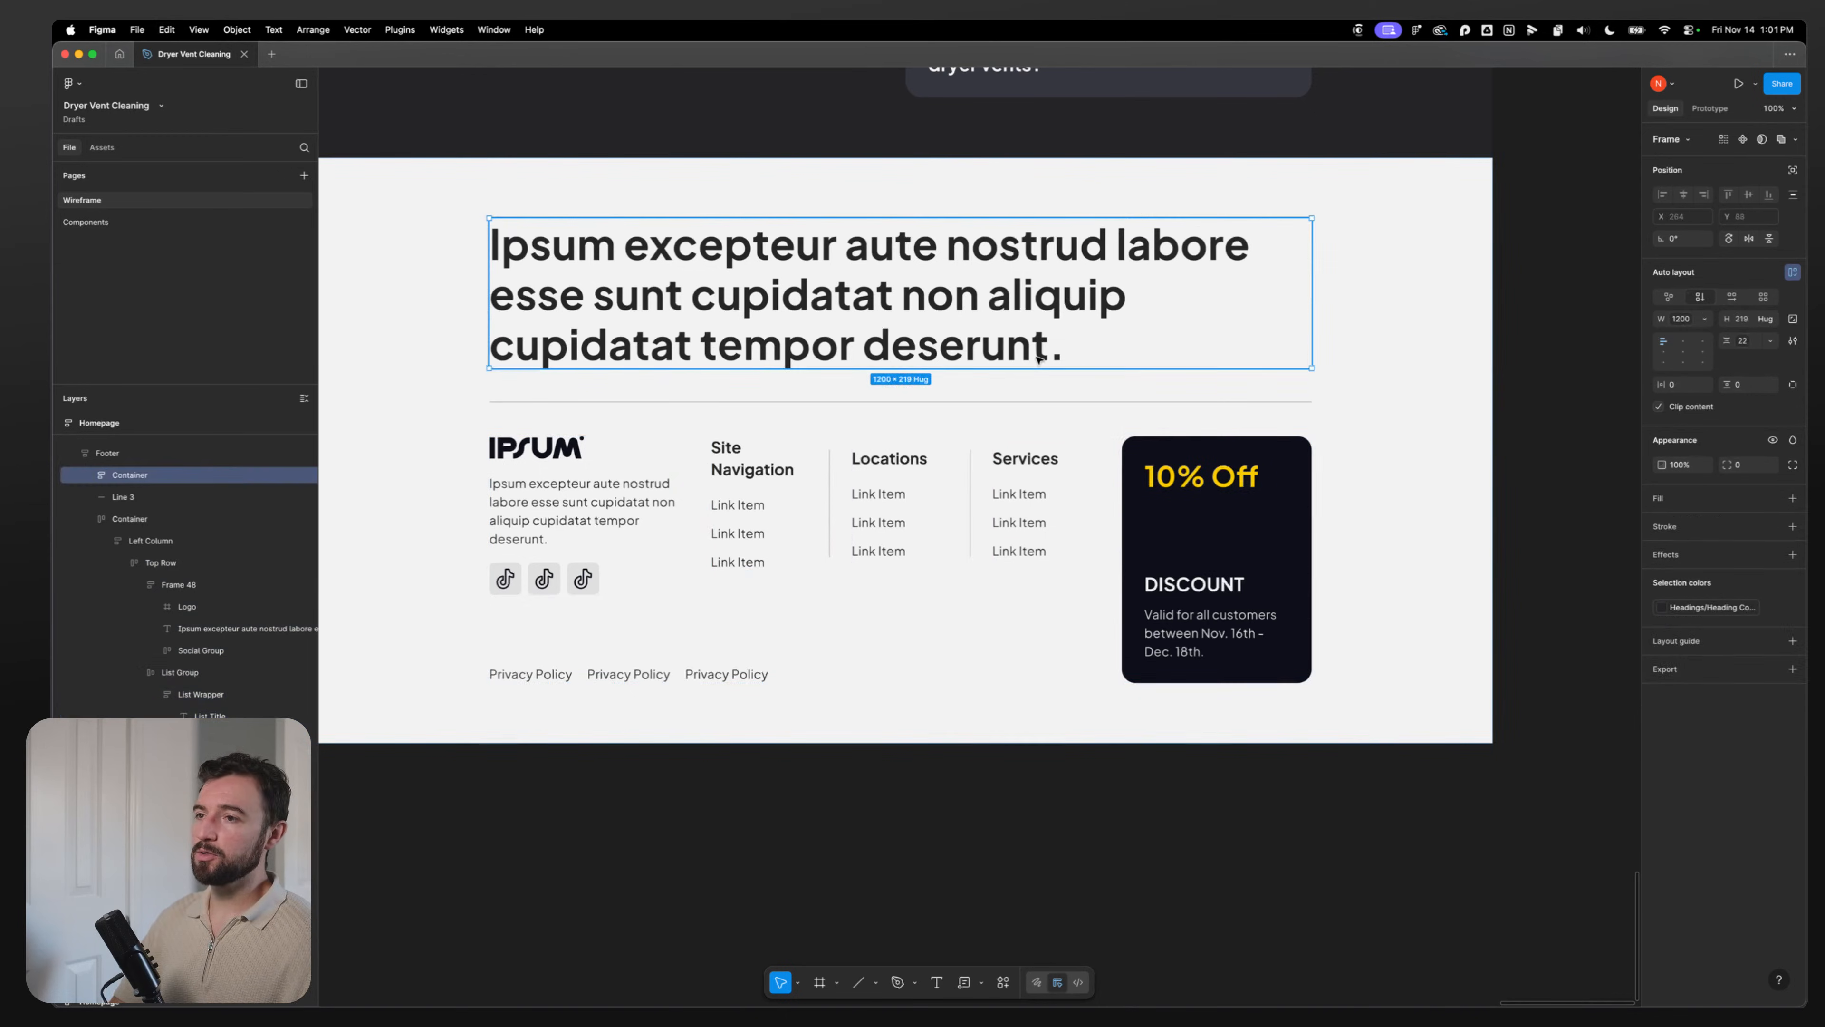
{"action": "key", "text": "super+v"}
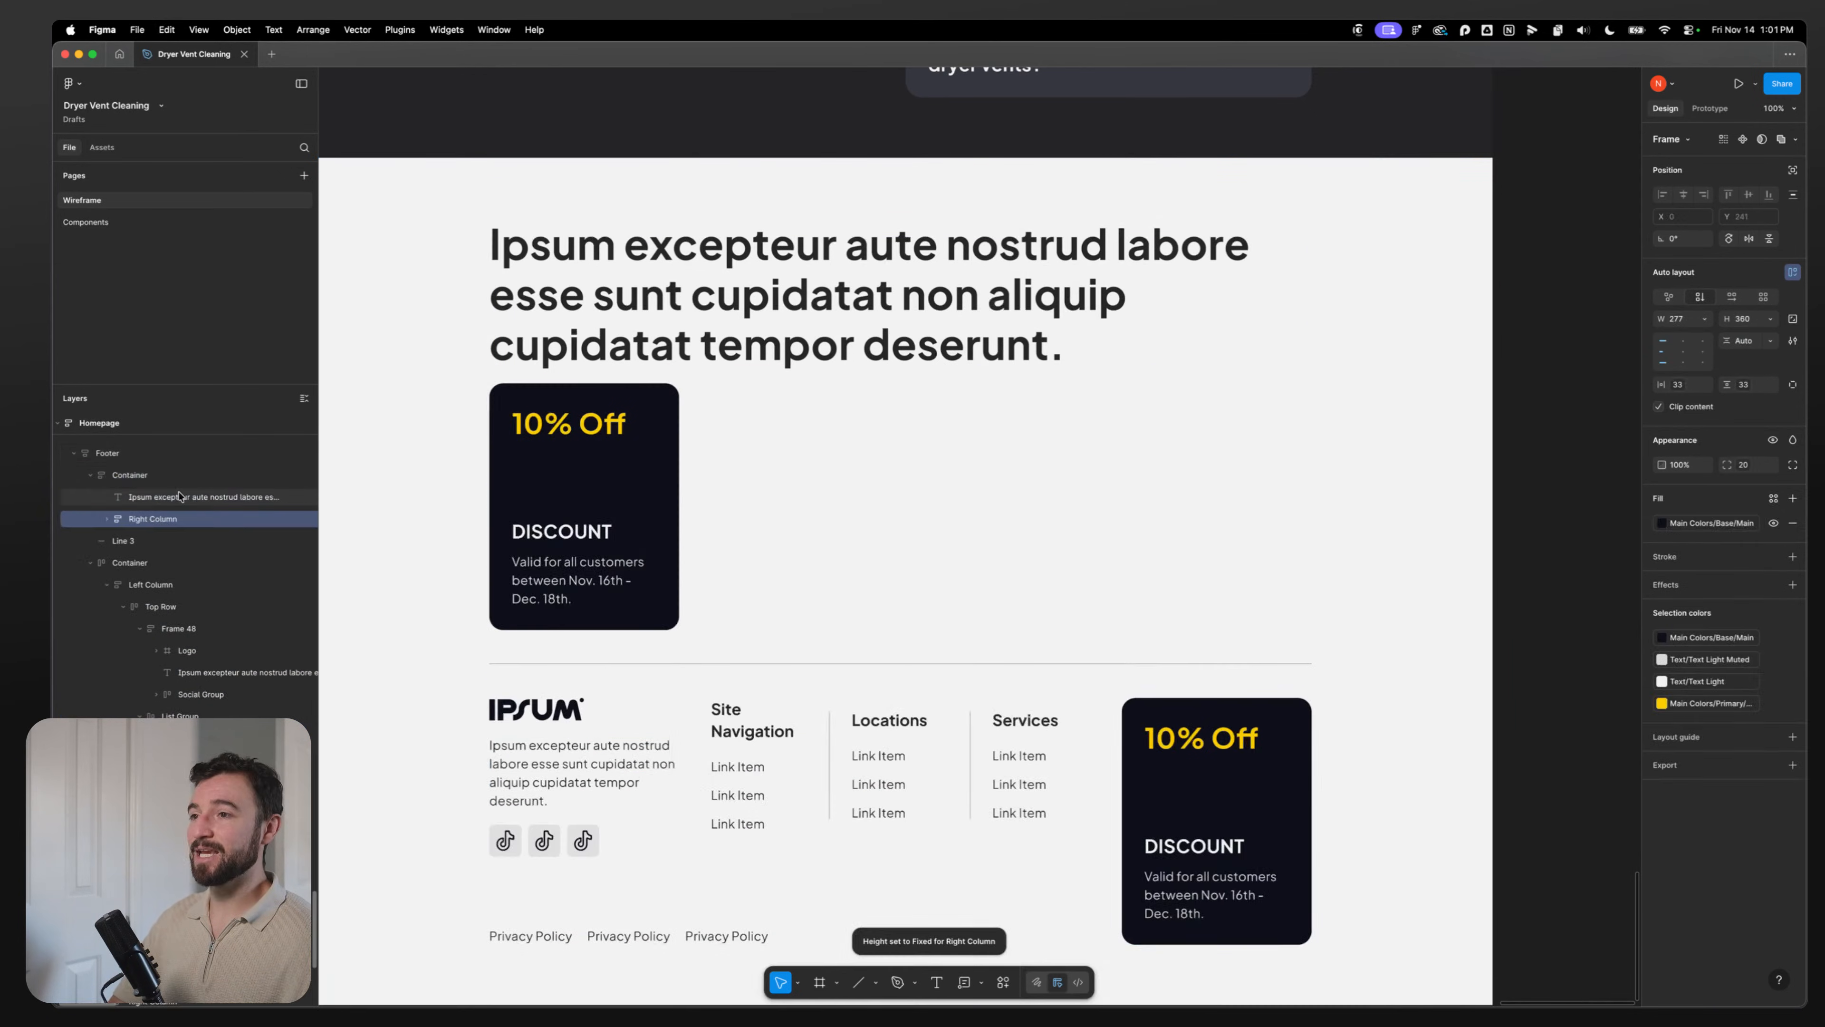
Step: Arrange the large heading and copied discount card horizontally, and delete the original card from the lower container
{"action": "left_click", "coordinate": [606, 314]}
{"action": "left_click", "coordinate": [826, 452]}
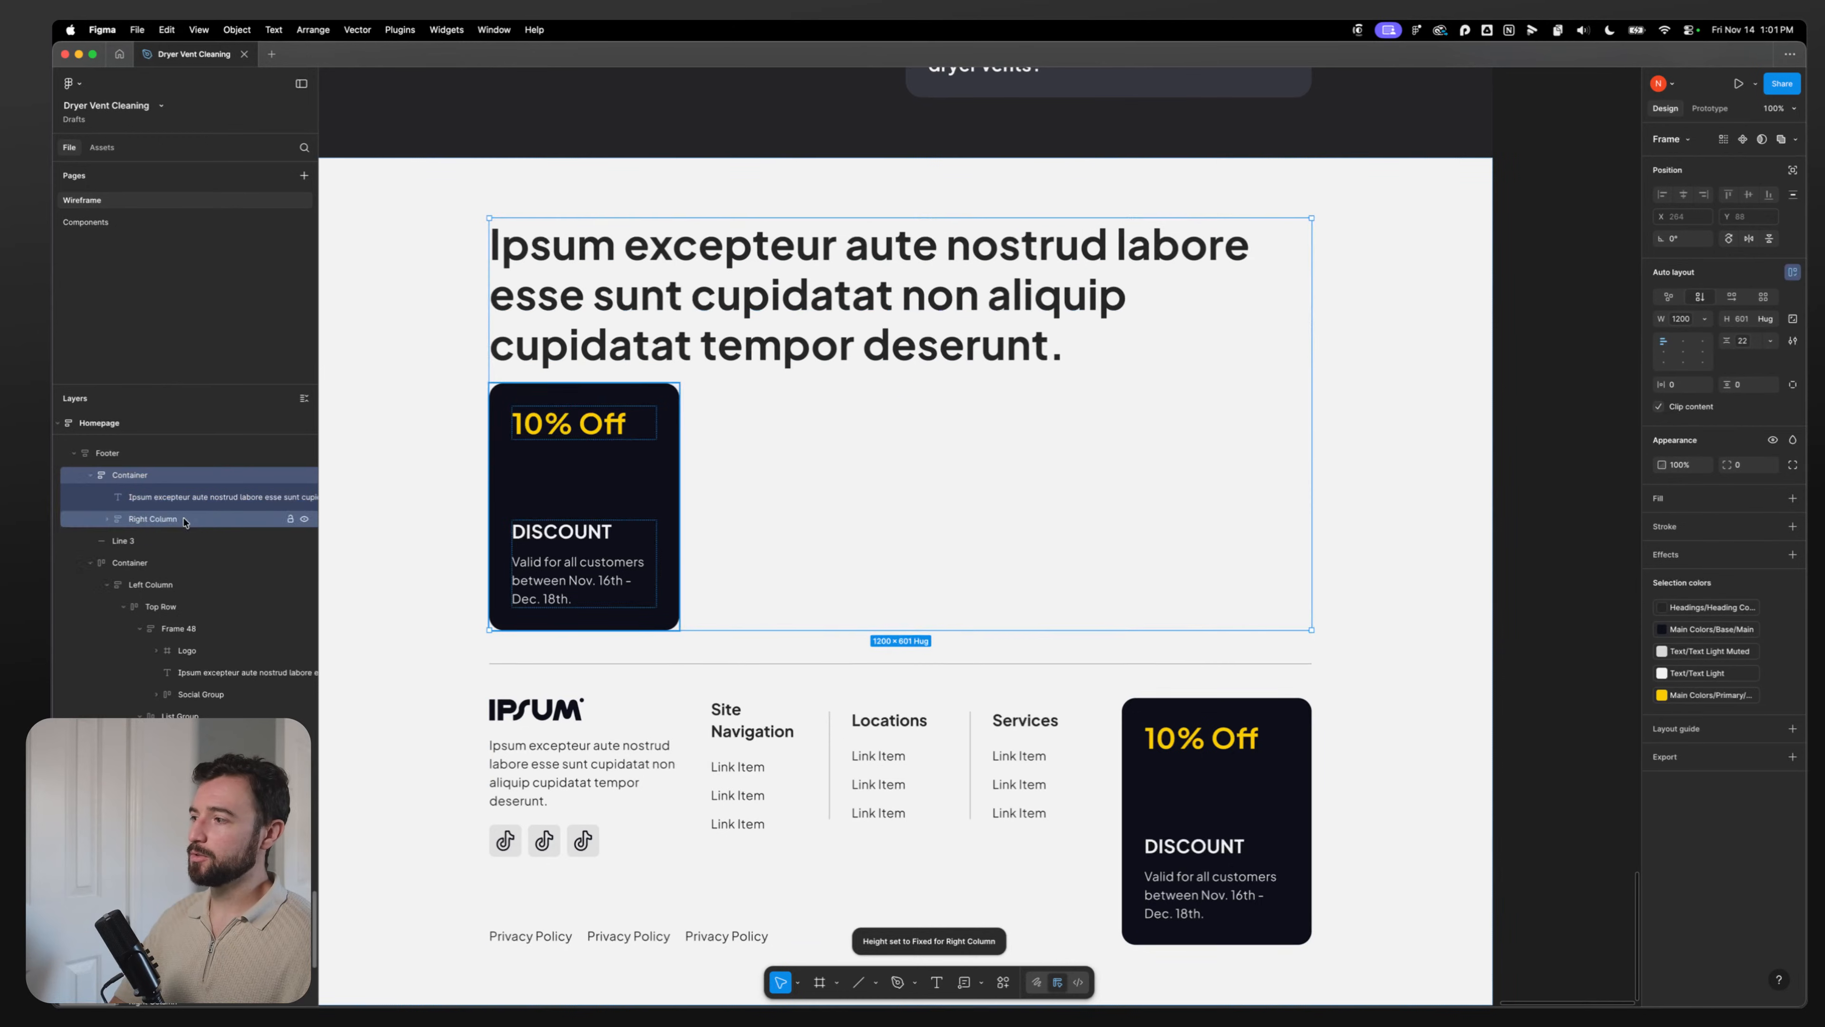
{"action": "left_click", "coordinate": [1727, 299]}
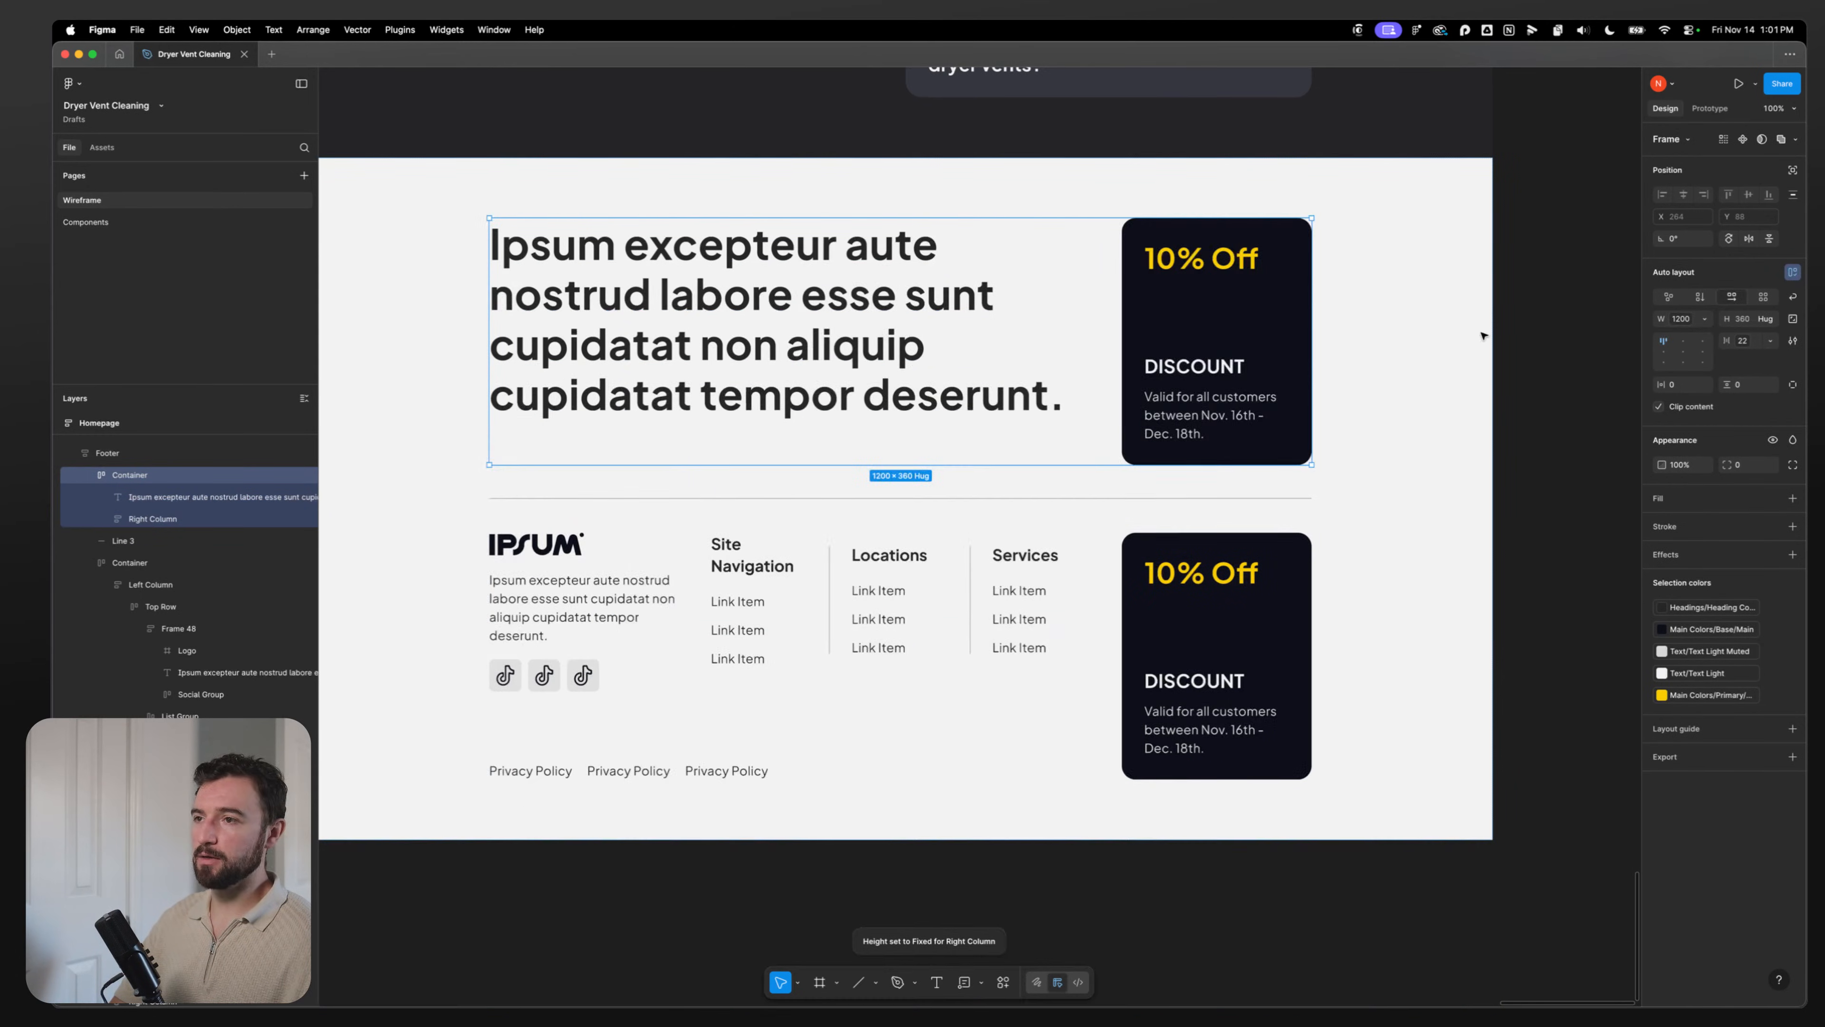
{"action": "double_click", "coordinate": [1182, 695]}
{"action": "key", "text": "Delete"}
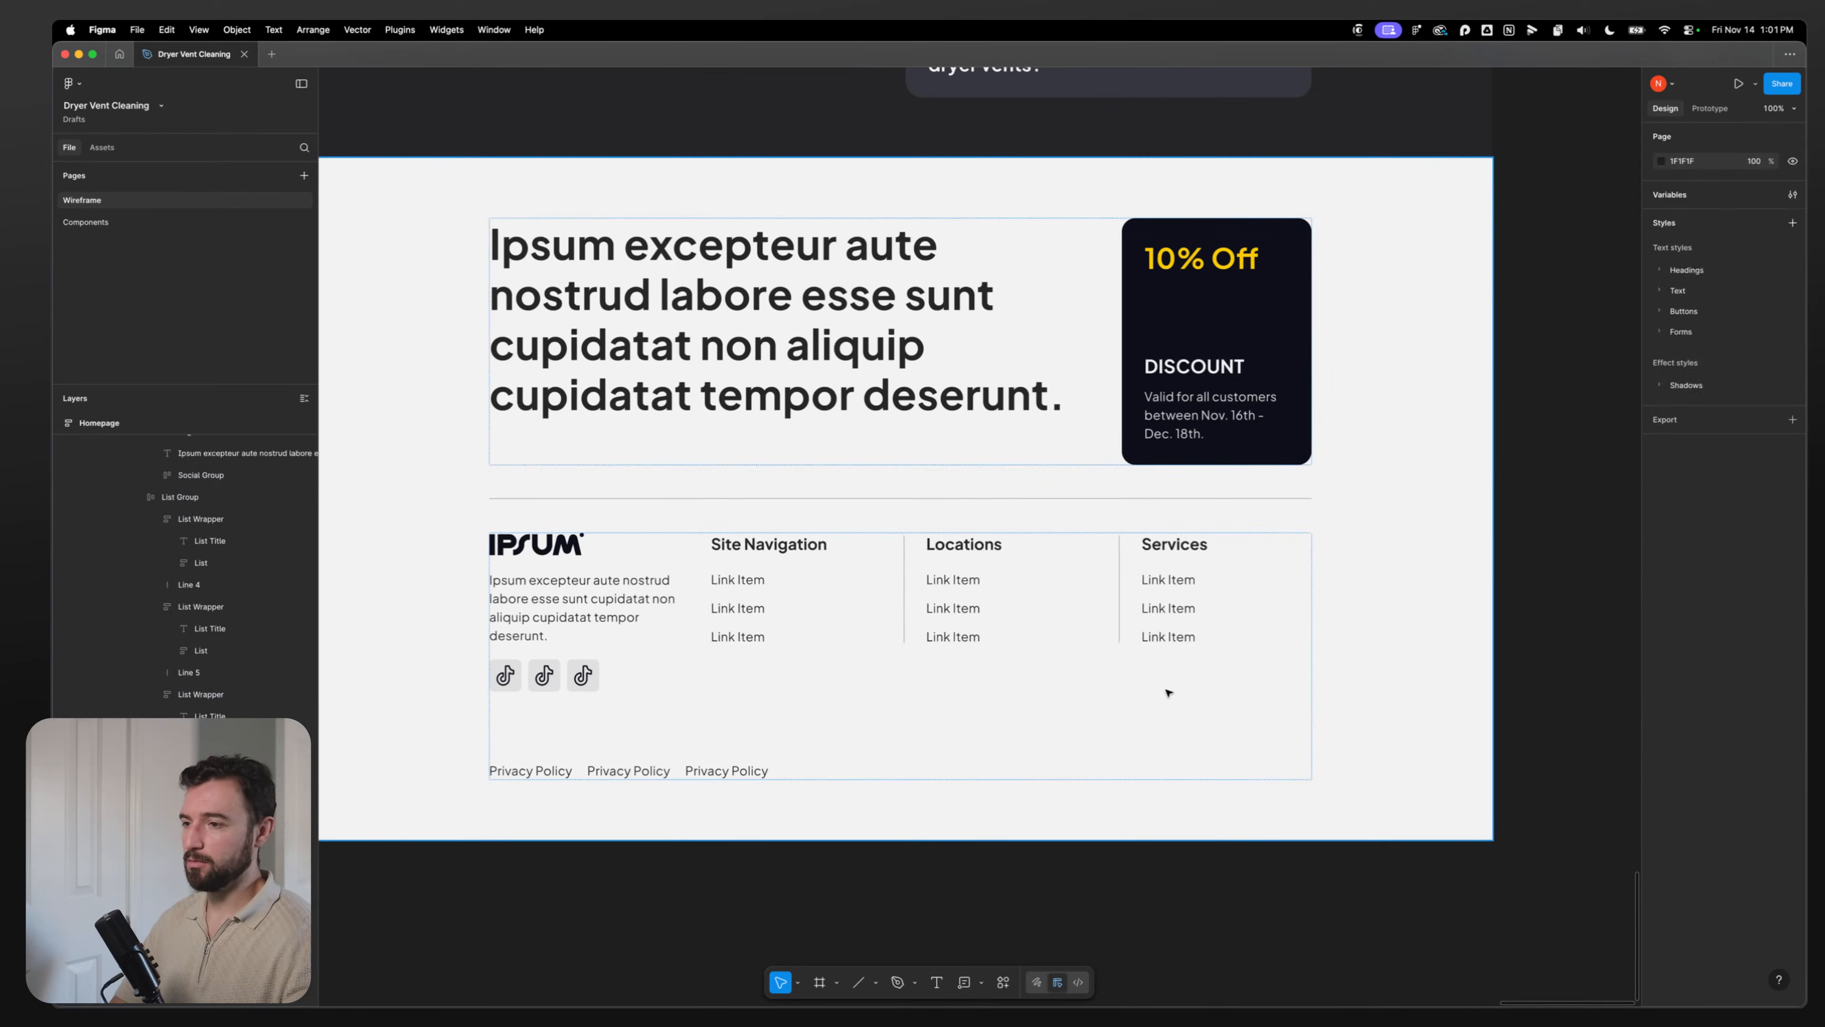
Step: Spread the logo column and link list group to opposite edges of the top row, and narrow the list group to about 711
{"action": "left_click", "coordinate": [903, 586]}
{"action": "double_click", "coordinate": [902, 586]}
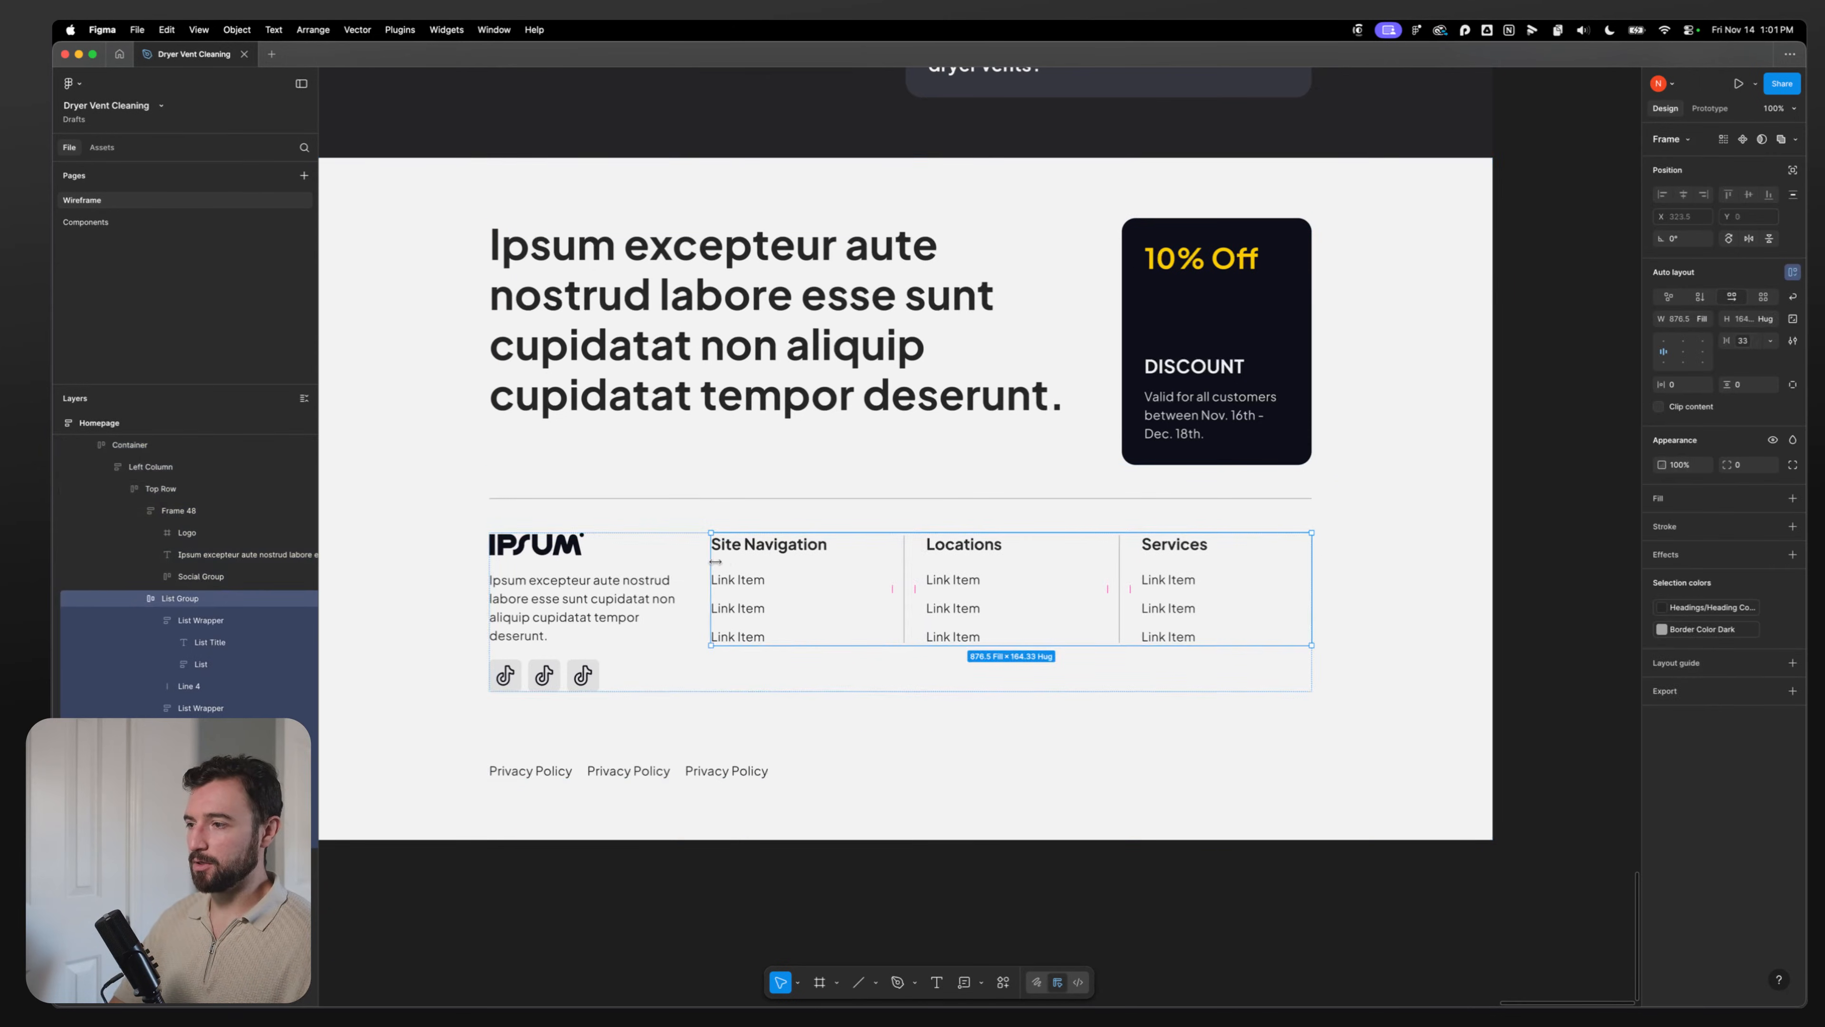
{"action": "left_click_drag", "start_coordinate": [725, 561], "coordinate": [783, 560]}
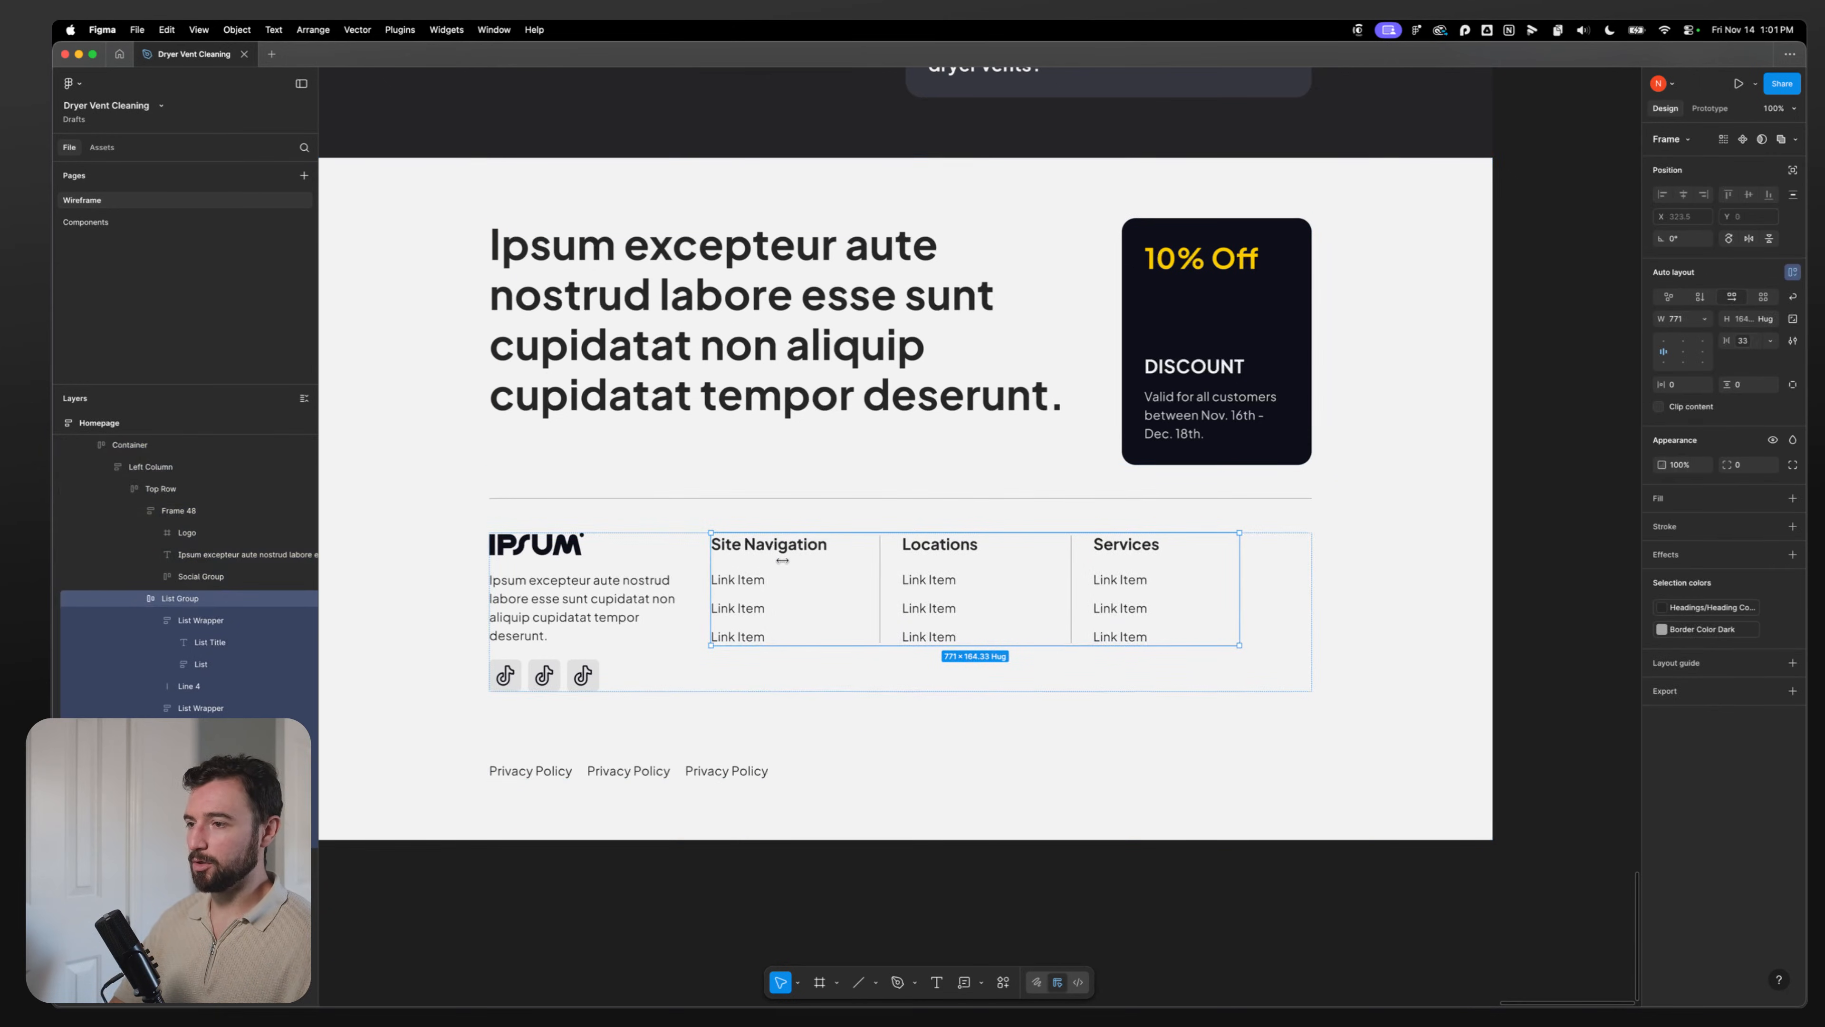
{"action": "left_click", "coordinate": [791, 674]}
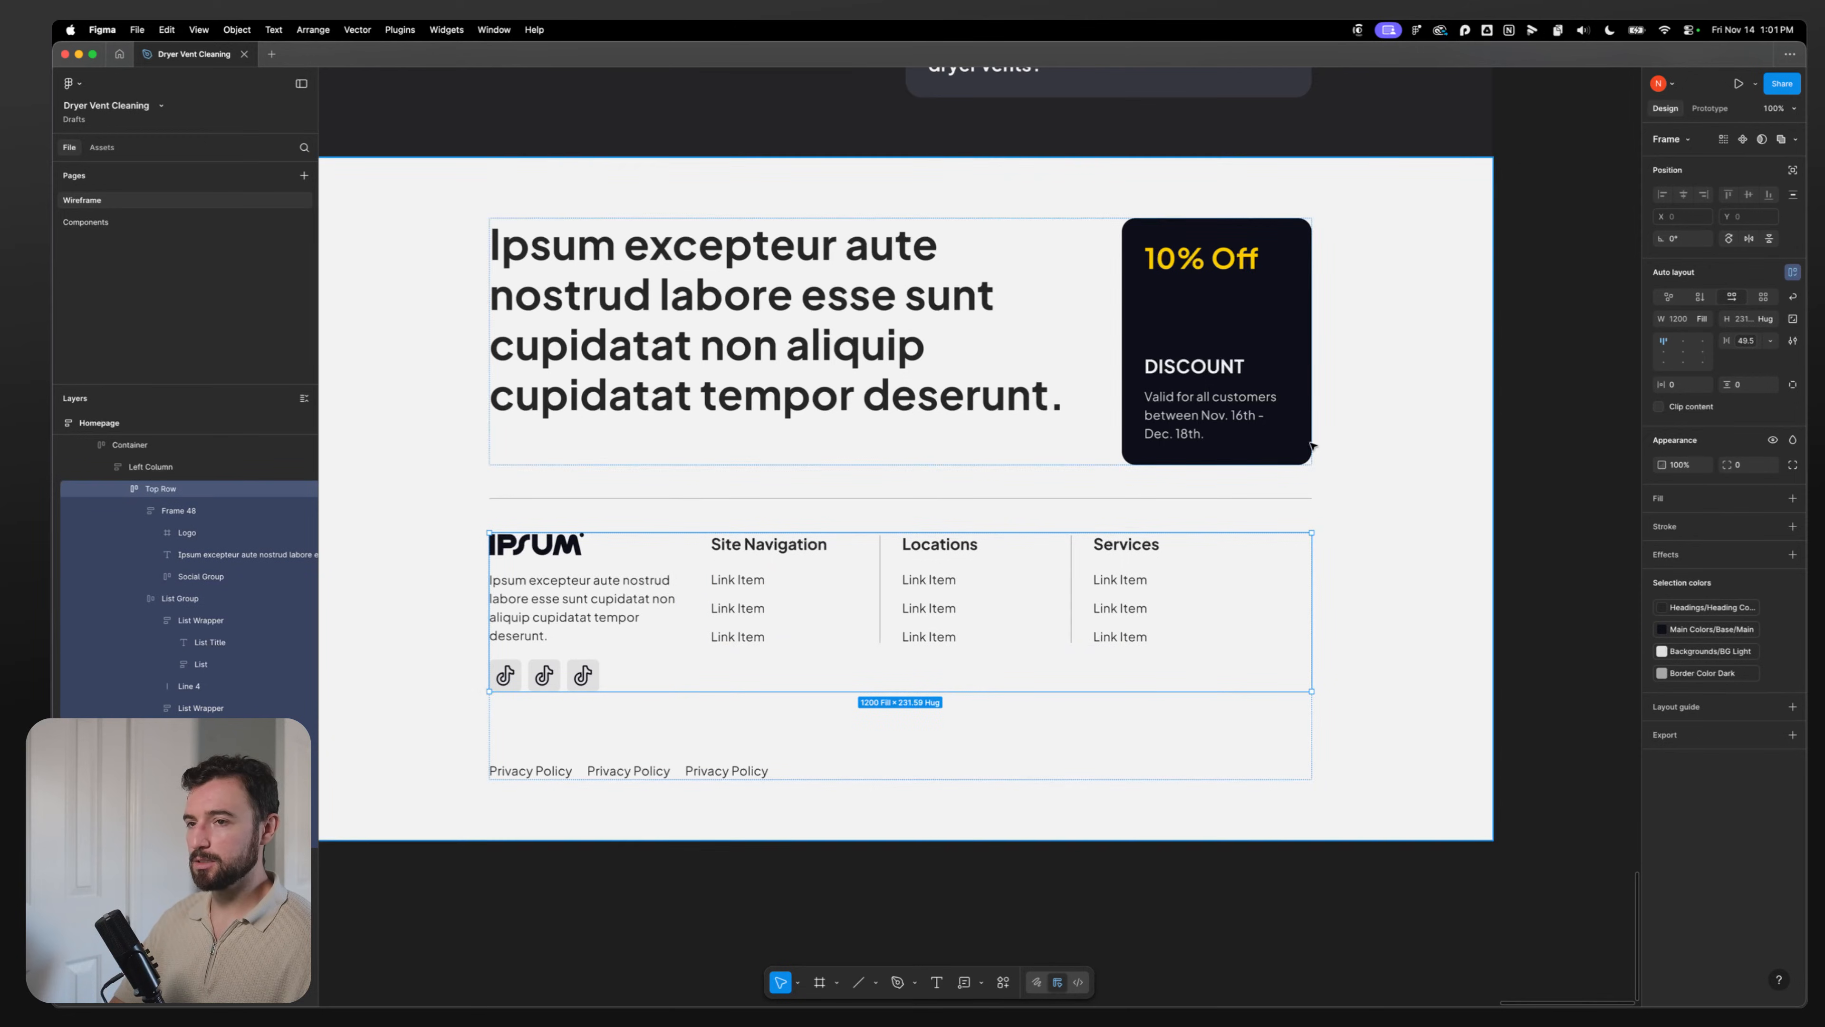
{"action": "left_click", "coordinate": [1665, 348]}
{"action": "left_click", "coordinate": [864, 579]}
{"action": "left_click_drag", "start_coordinate": [778, 576], "coordinate": [824, 578]}
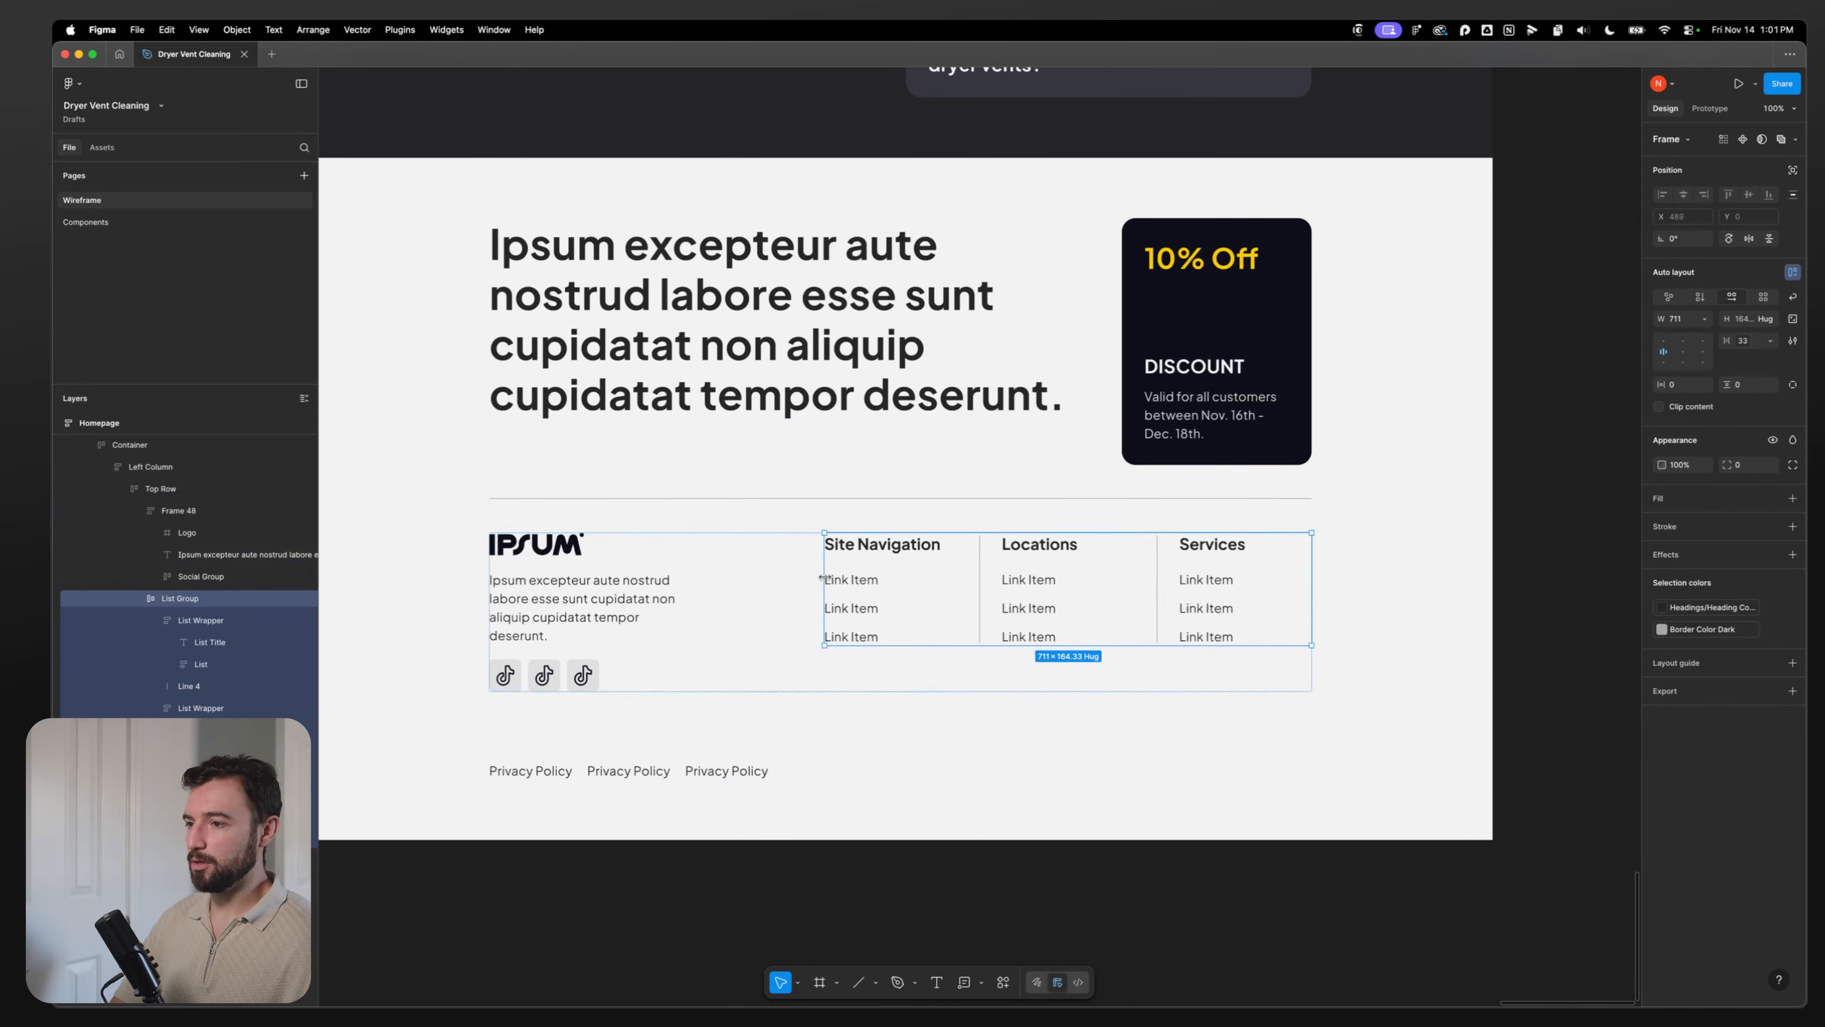
Step: Examine the sizing and layout settings of the footer's large heading, discount card and link list titles
{"action": "left_click", "coordinate": [387, 628]}
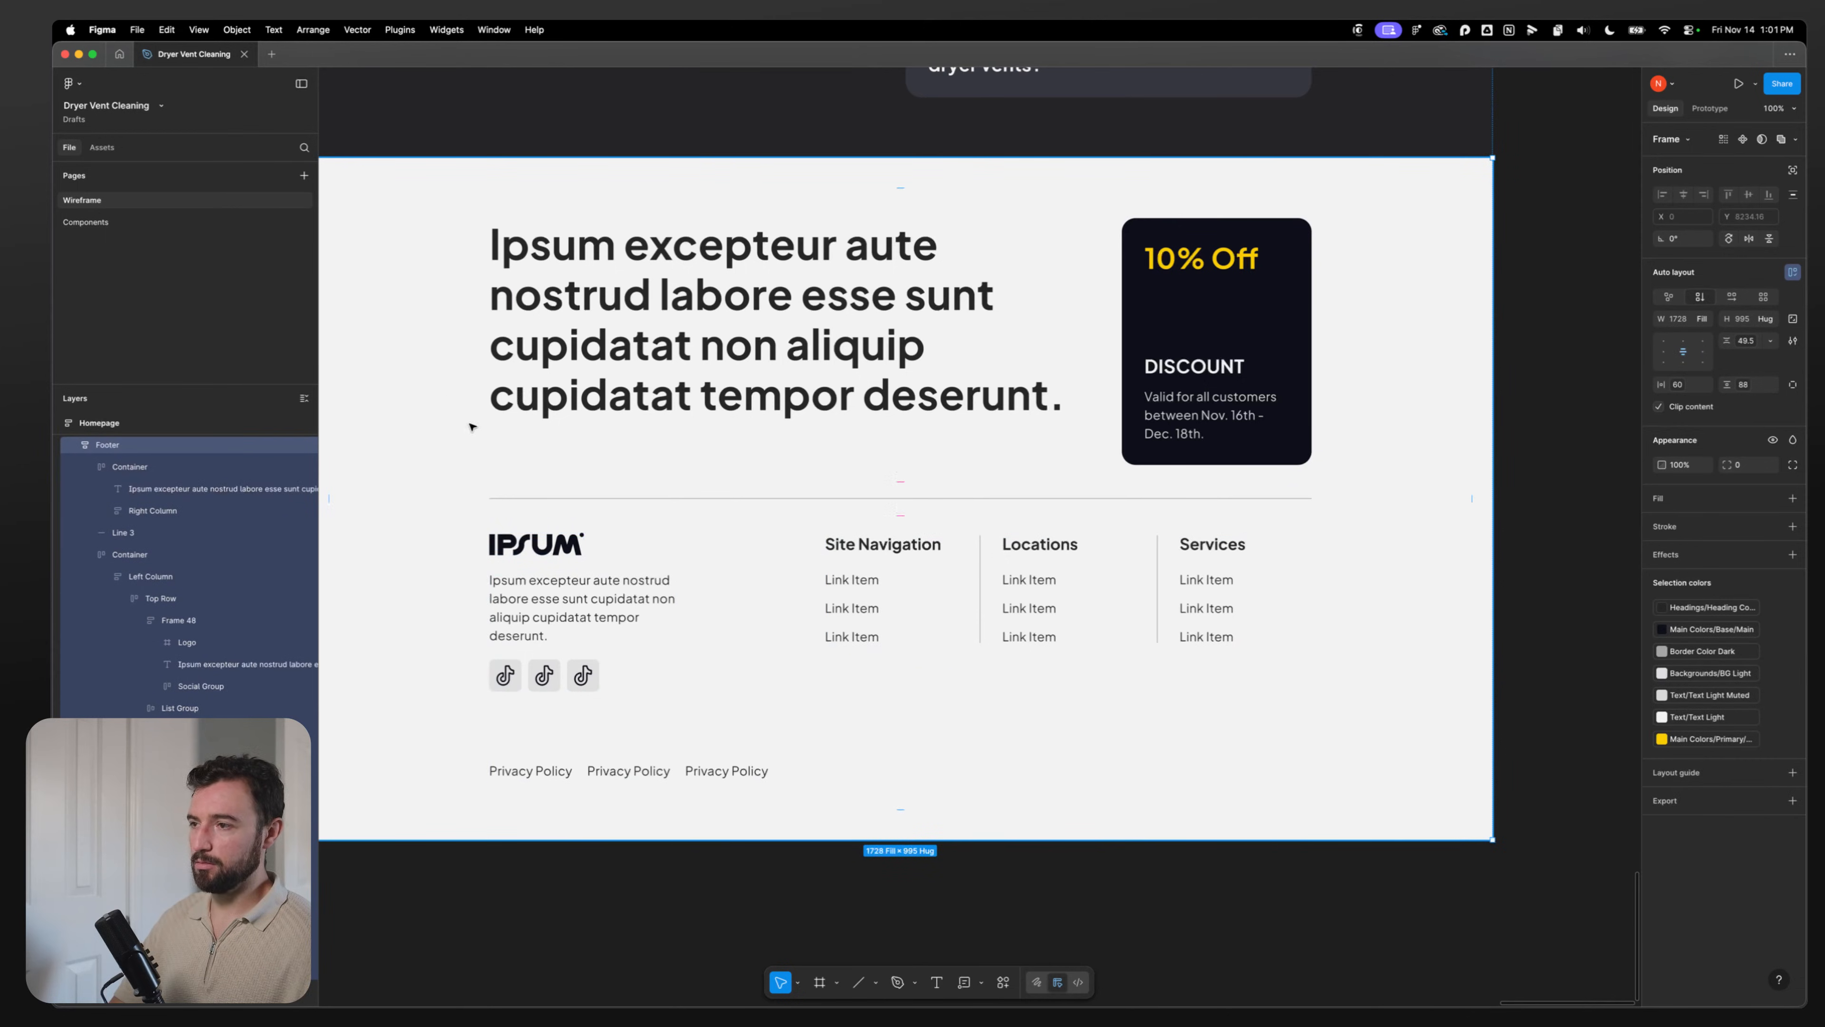
{"action": "scroll", "coordinate": [472, 426], "scroll_direction": "up", "scroll_amount": 2}
{"action": "double_click", "coordinate": [1165, 436]}
{"action": "double_click", "coordinate": [1165, 434]}
{"action": "left_click", "coordinate": [1071, 457]}
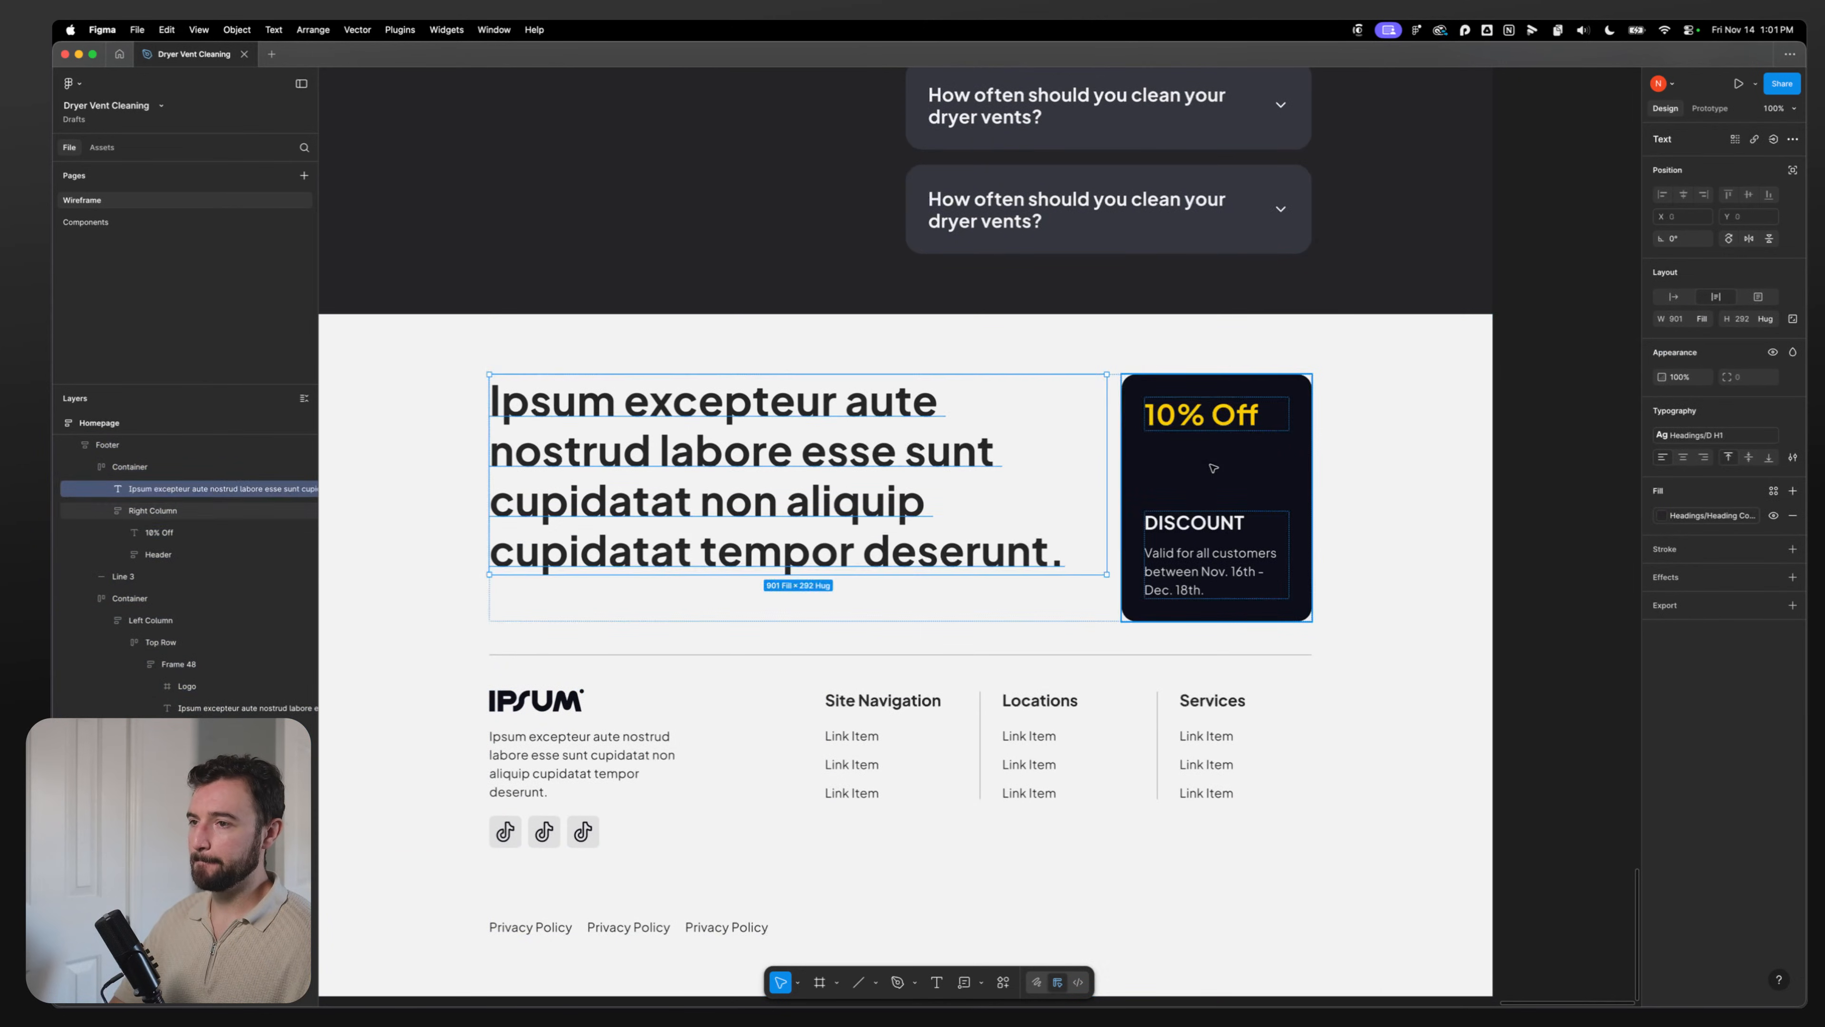
{"action": "left_click", "coordinate": [1214, 468]}
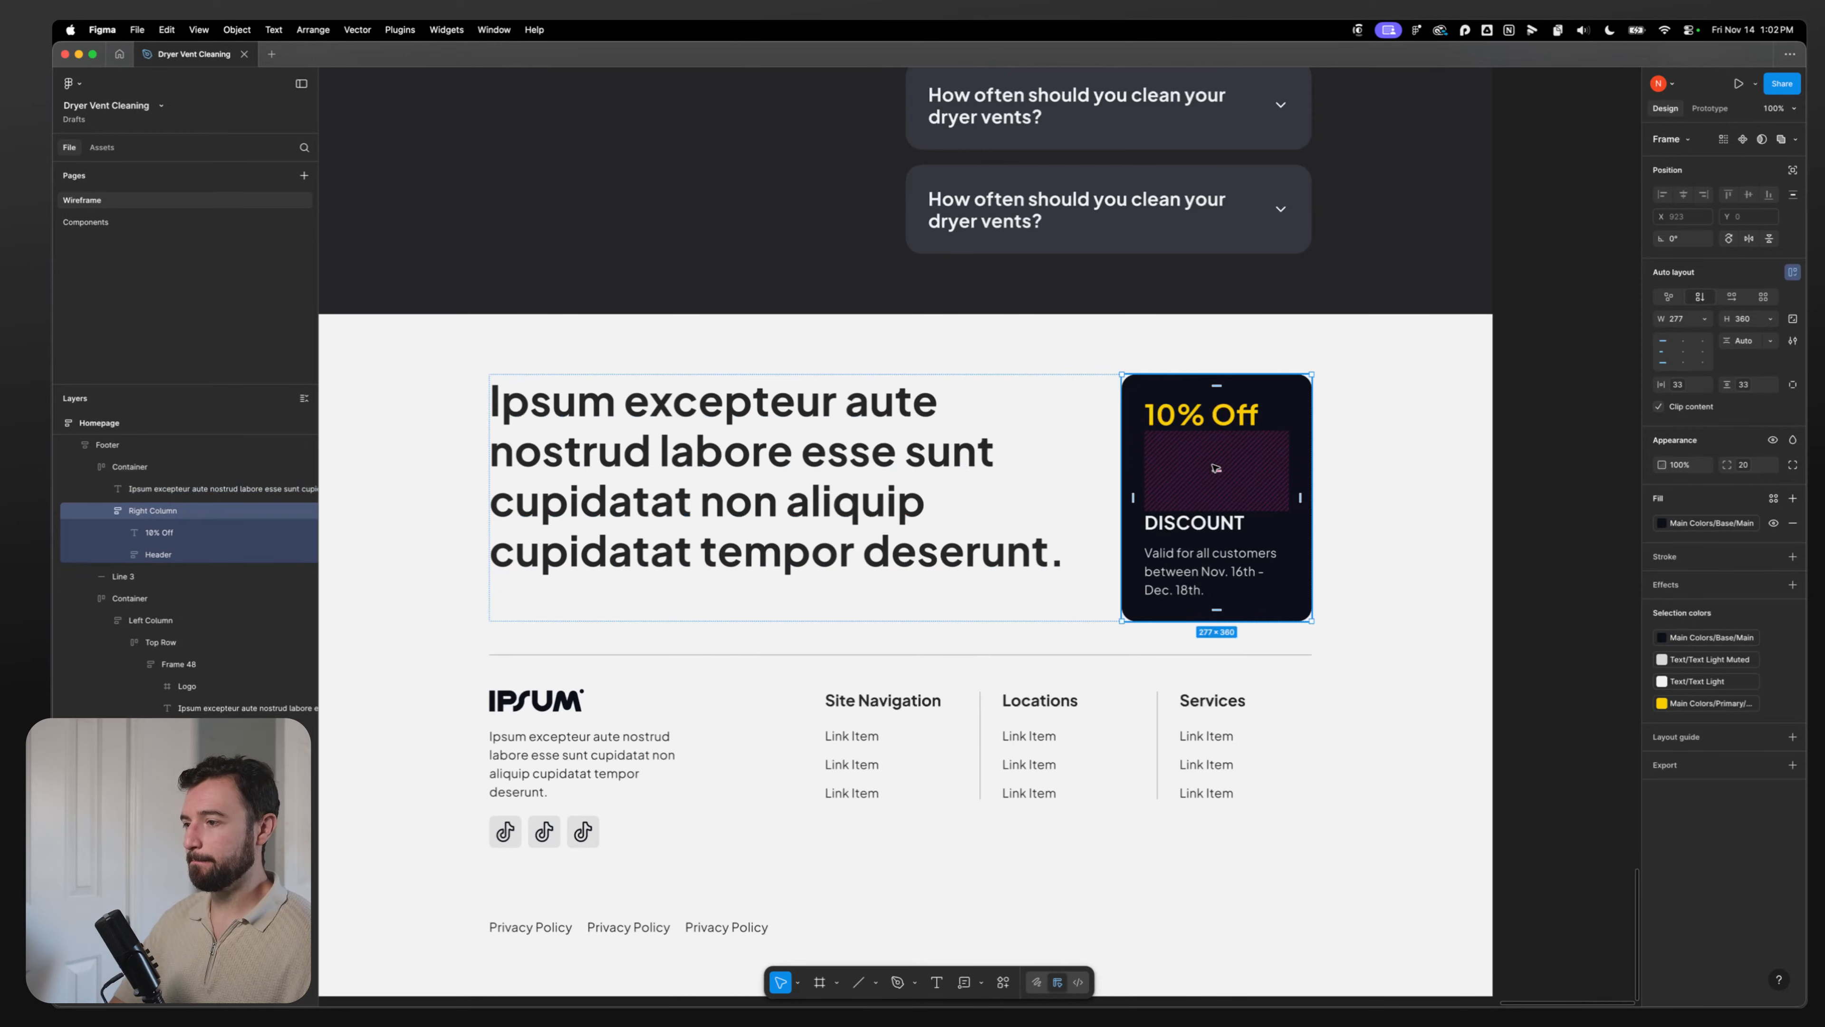
{"action": "left_click", "coordinate": [1478, 382]}
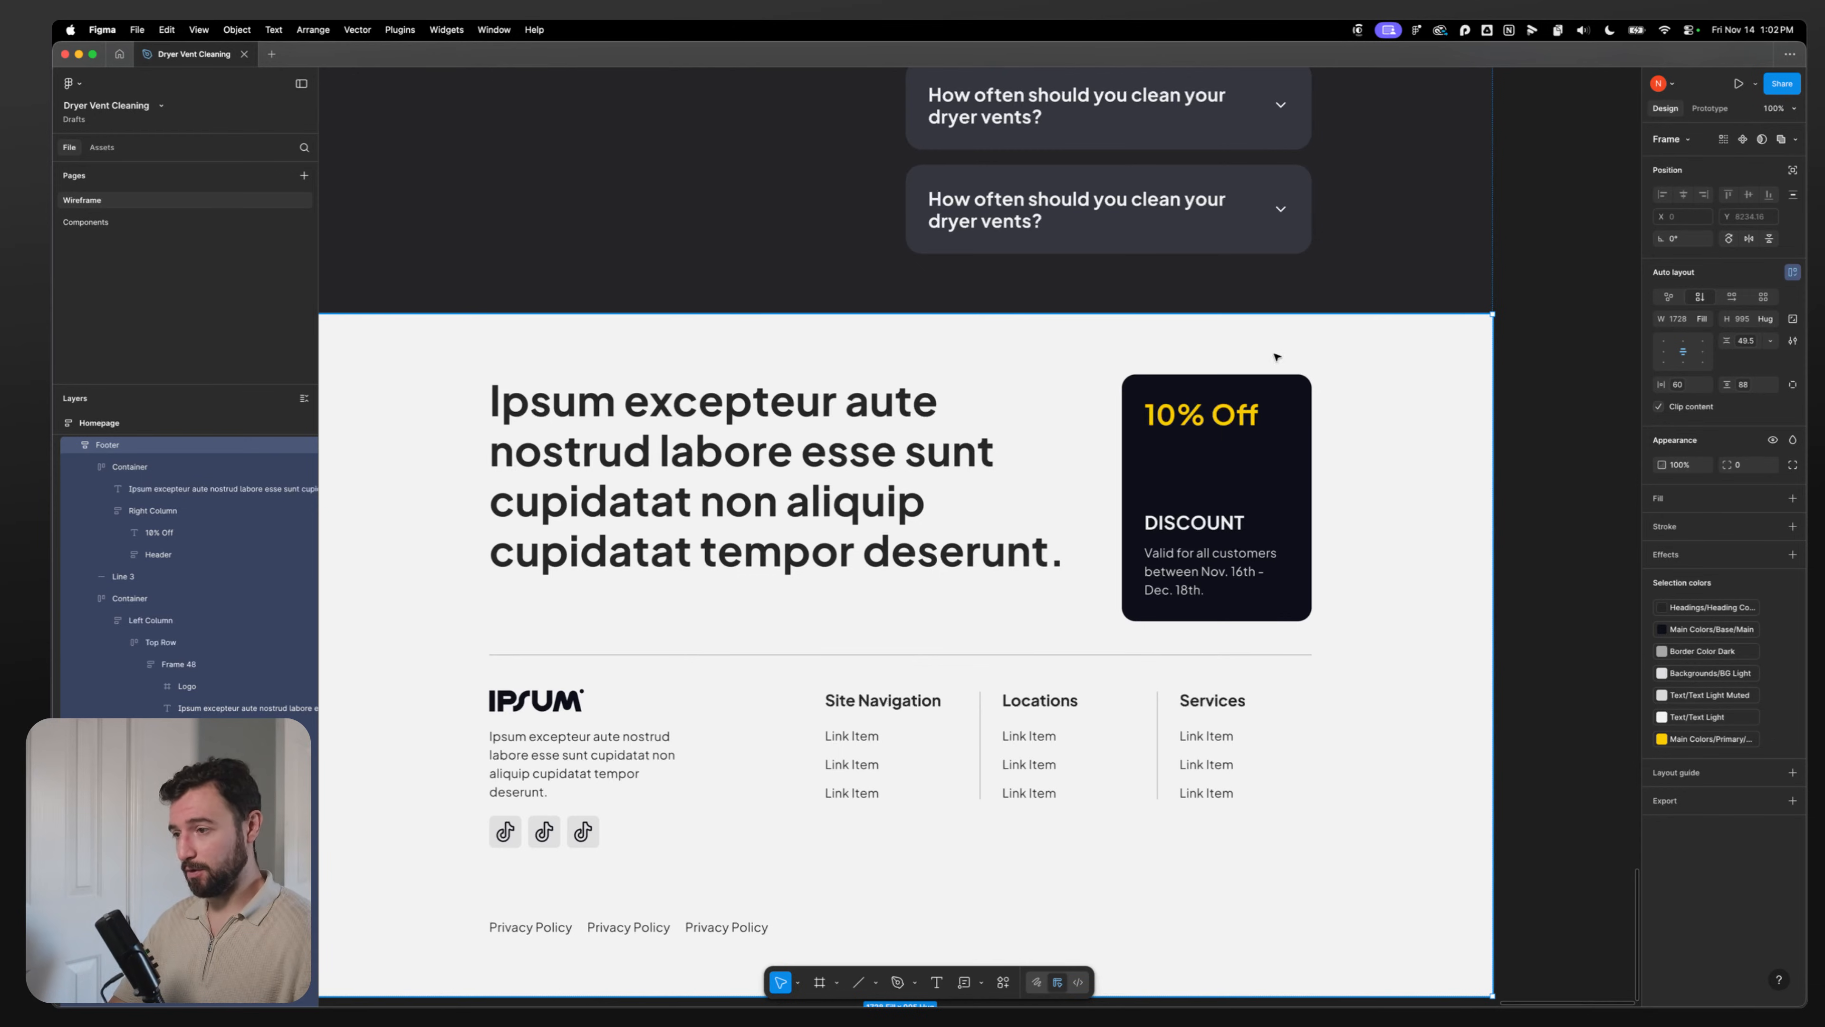
{"action": "key", "text": "Escape"}
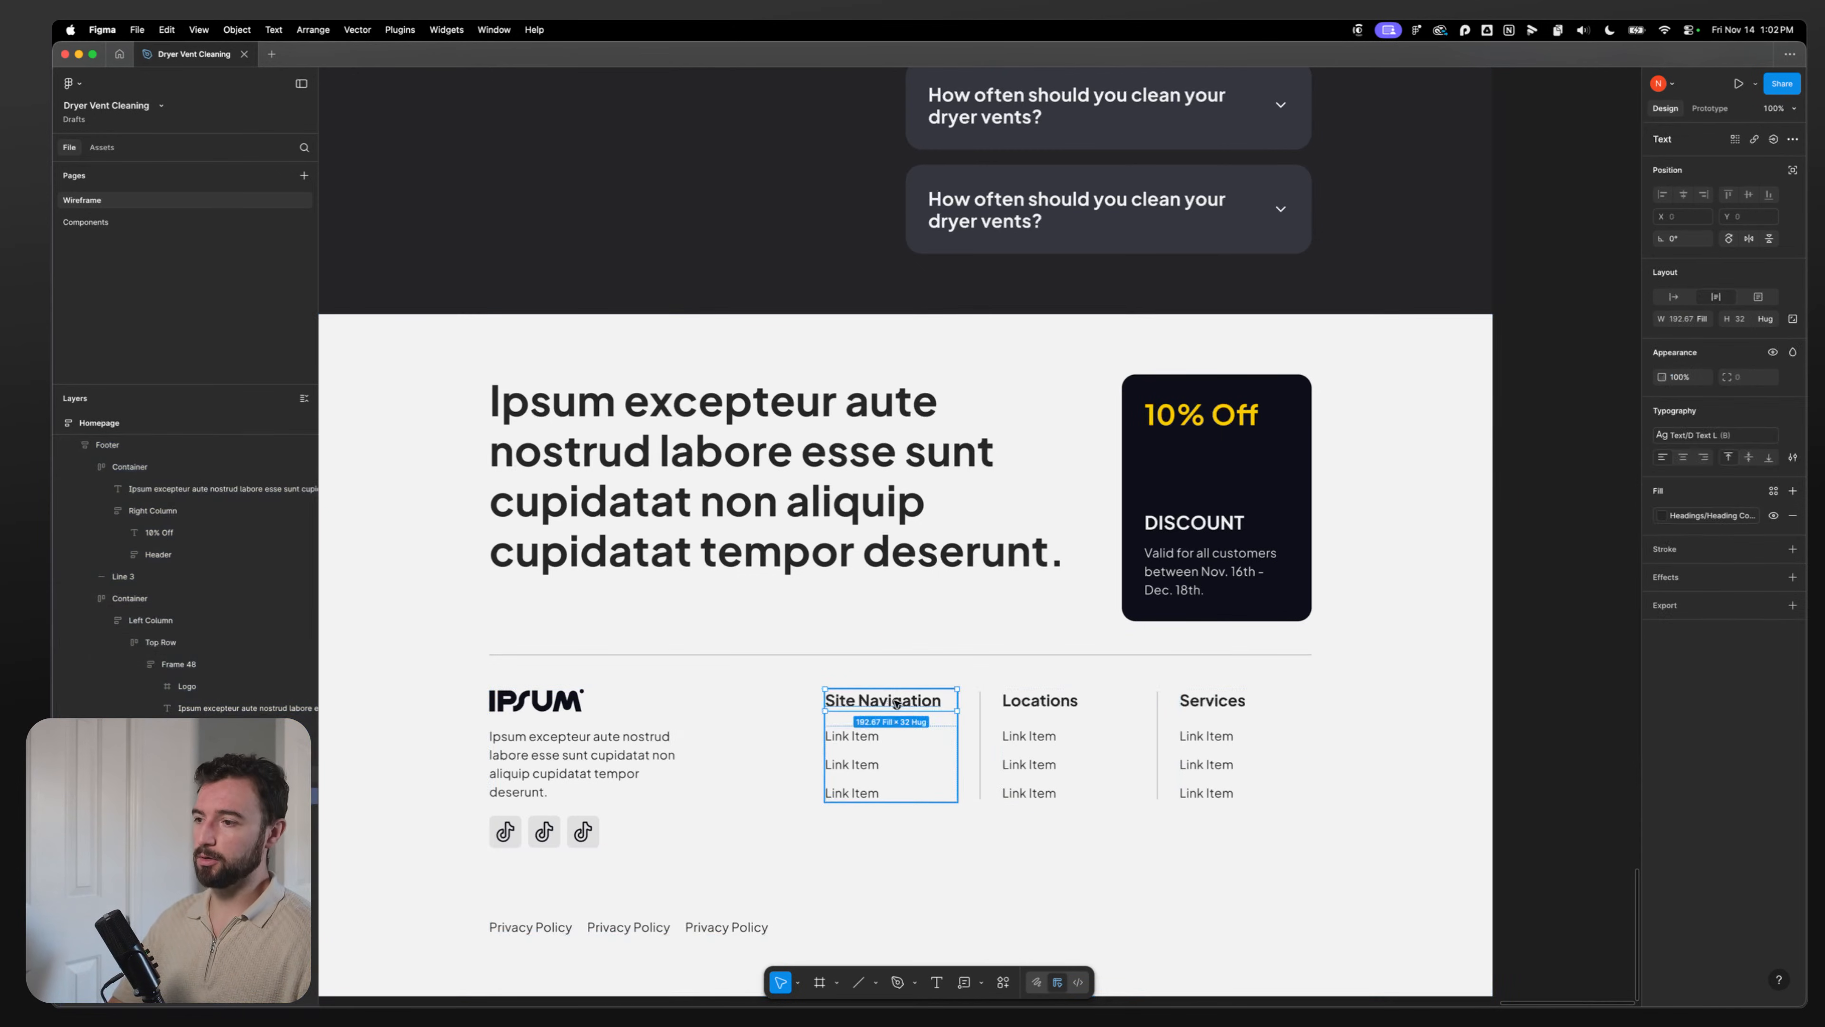
{"action": "double_click", "coordinate": [1189, 460]}
{"action": "key", "text": "shift+Tab"}
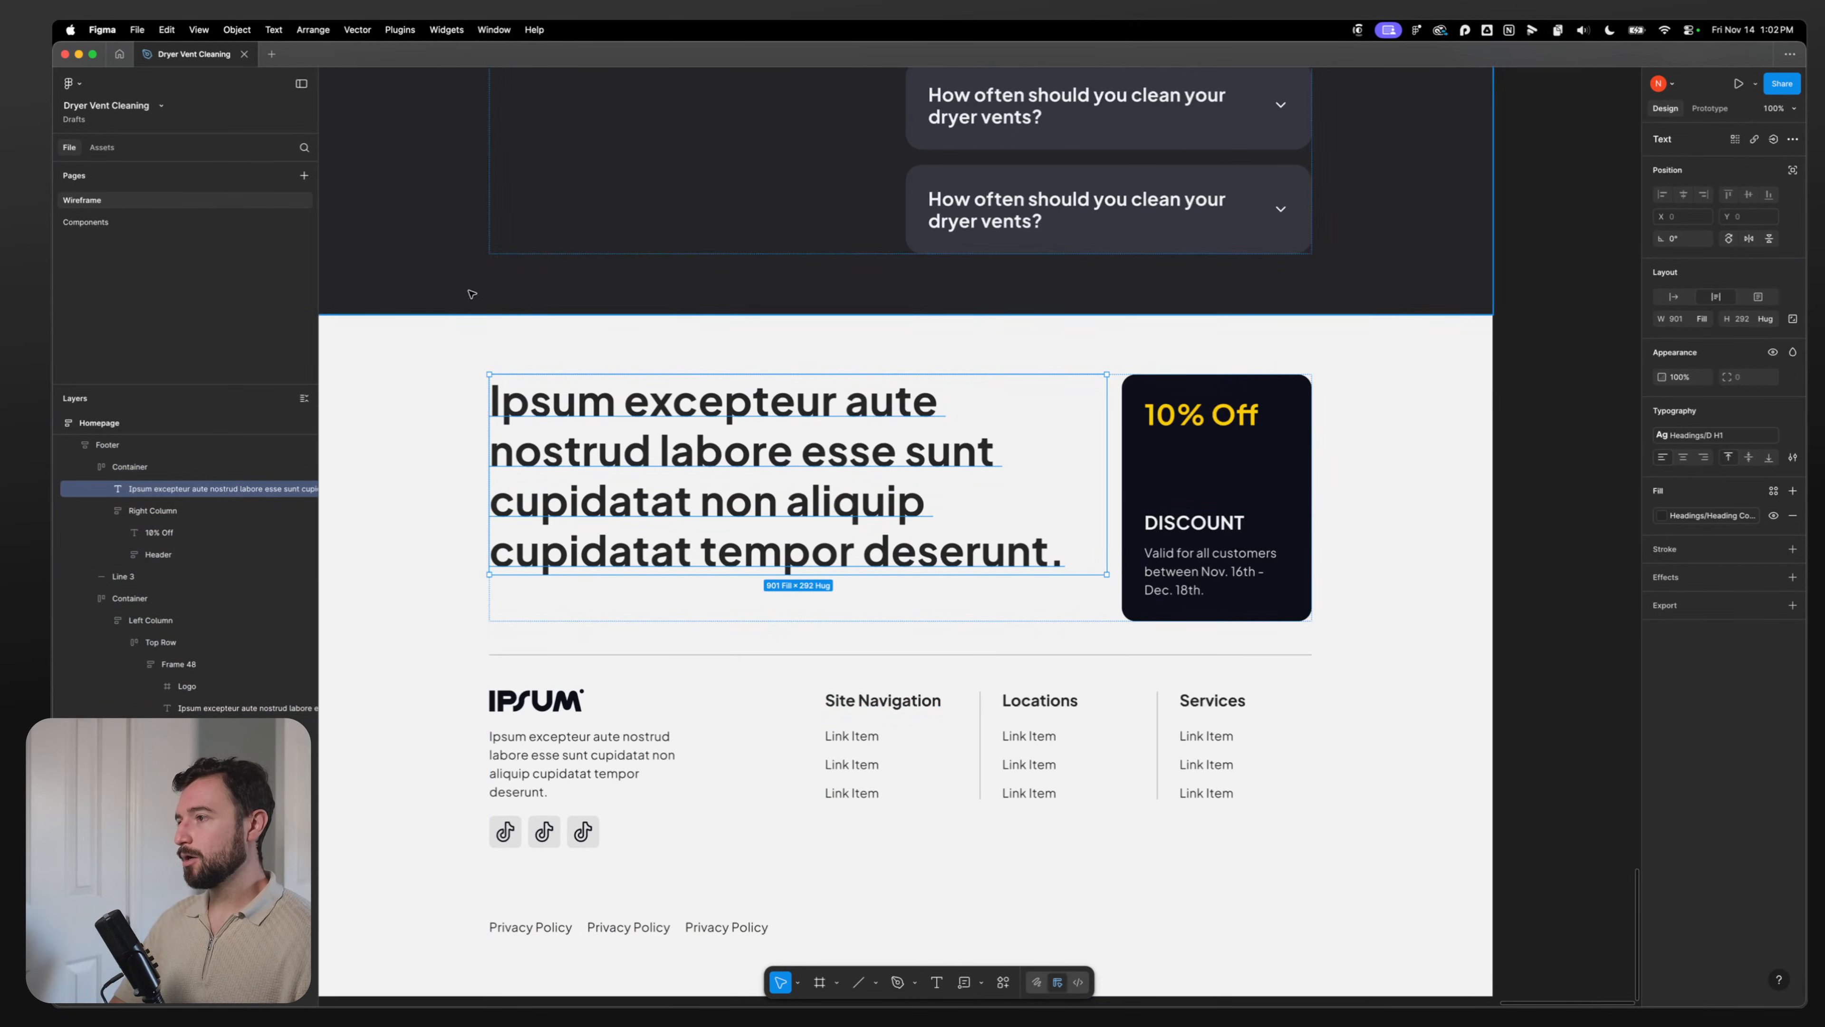
Step: Paste a copy of the reworked wireframe footer onto the Components page, below the Footer main component
{"action": "key", "text": "Escape"}
{"action": "left_click", "coordinate": [122, 222]}
{"action": "scroll", "coordinate": [1208, 551], "scroll_direction": "down", "scroll_amount": 1}
{"action": "left_click", "coordinate": [1224, 551]}
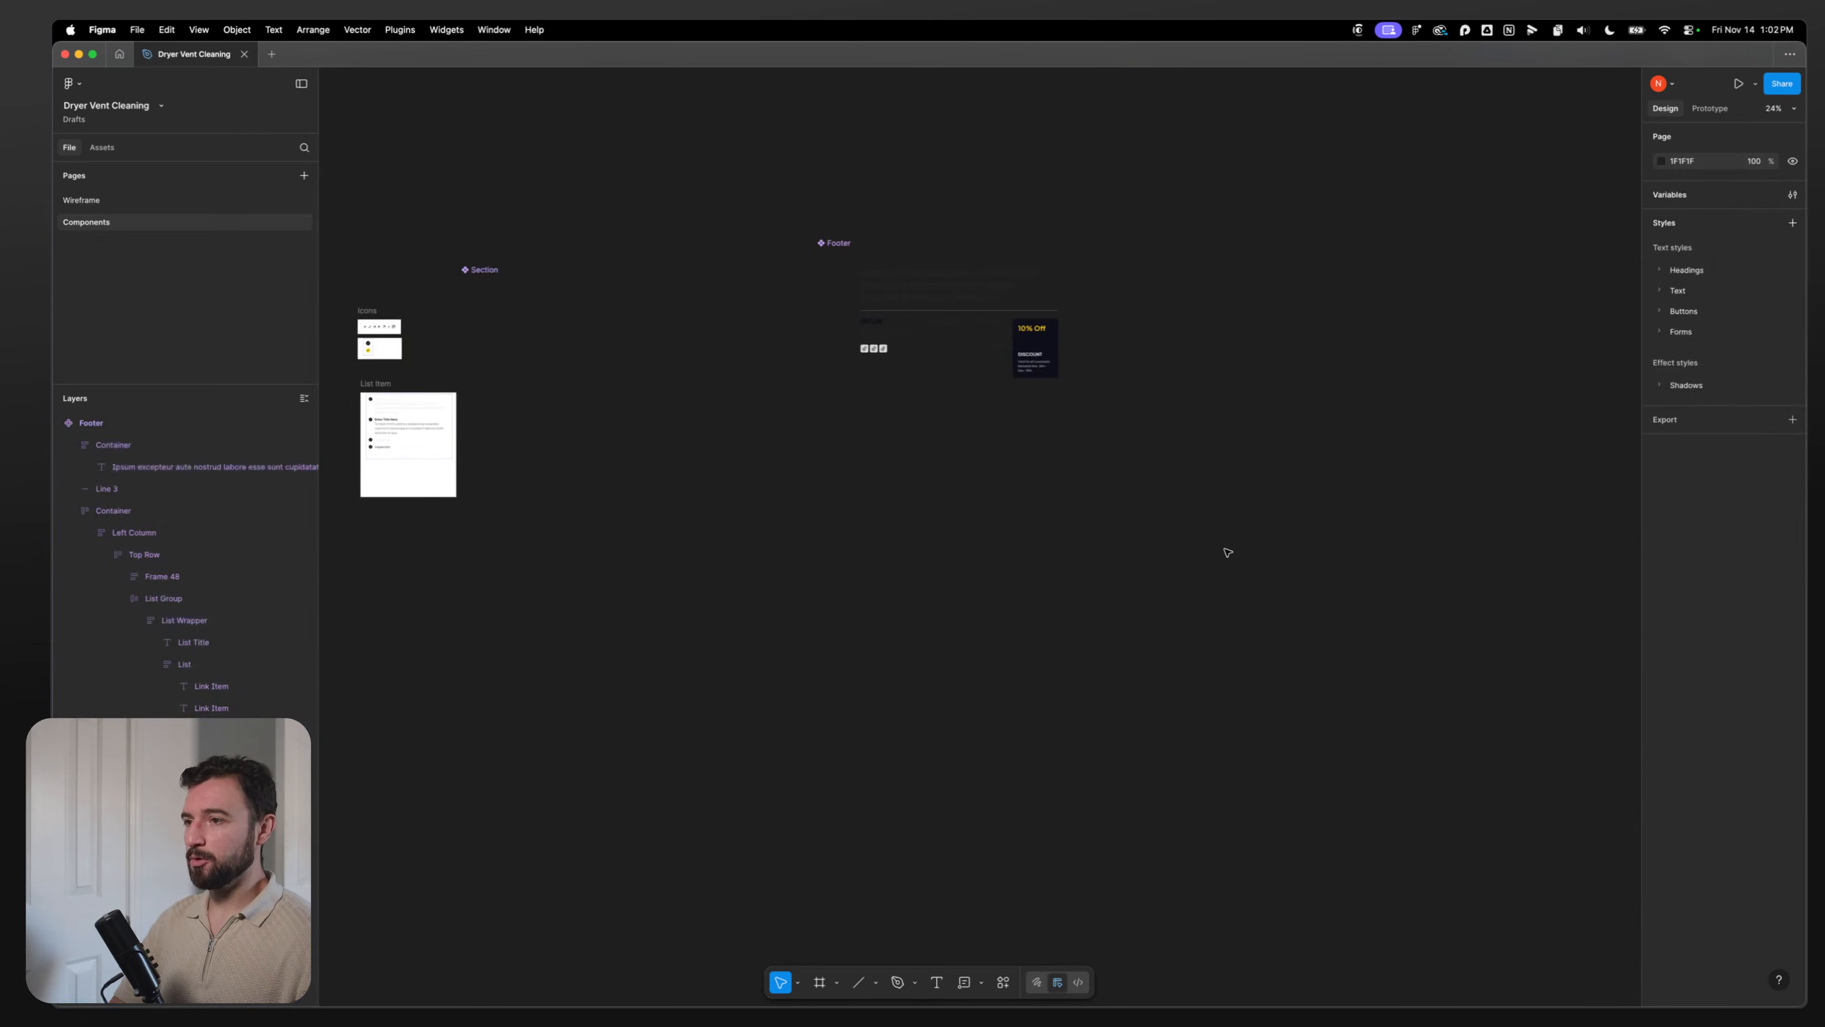
{"action": "key", "text": "super+v"}
{"action": "scroll", "coordinate": [1090, 372], "scroll_direction": "up", "scroll_amount": 5}
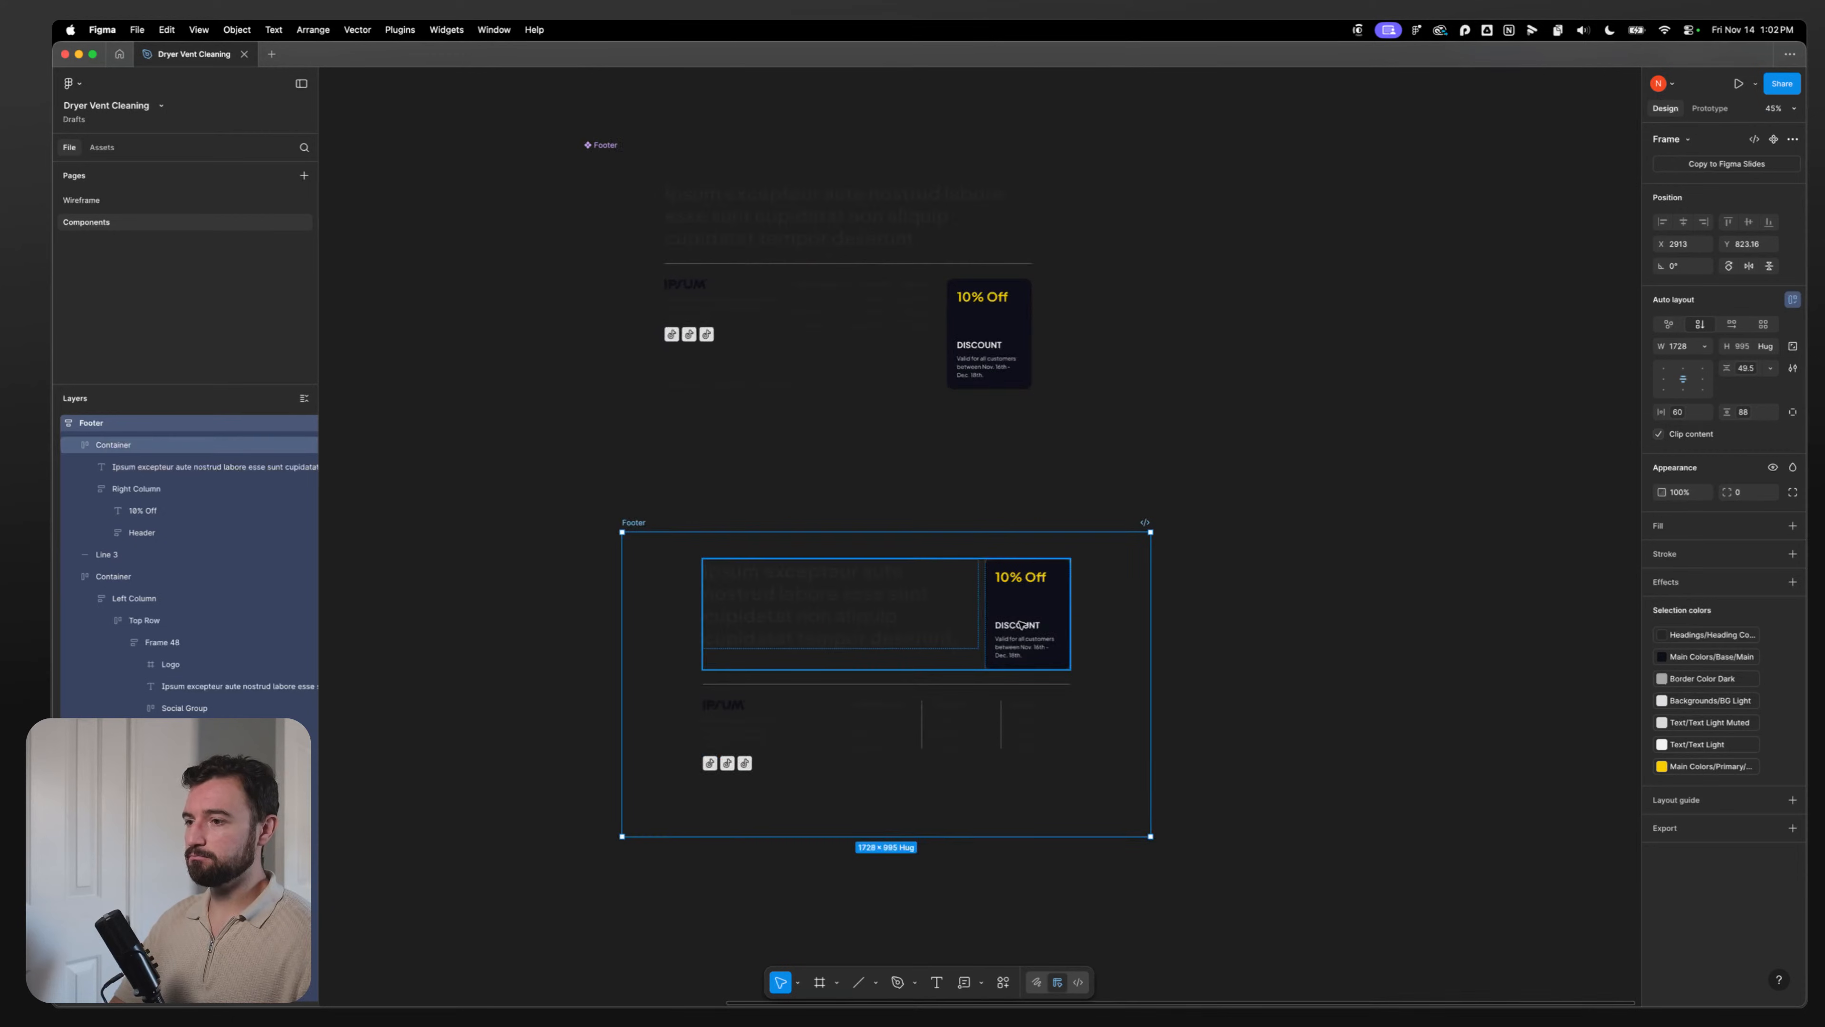
Step: Copy the discount card from the pasted footer into the heading container of the Footer main component
{"action": "double_click", "coordinate": [1029, 610]}
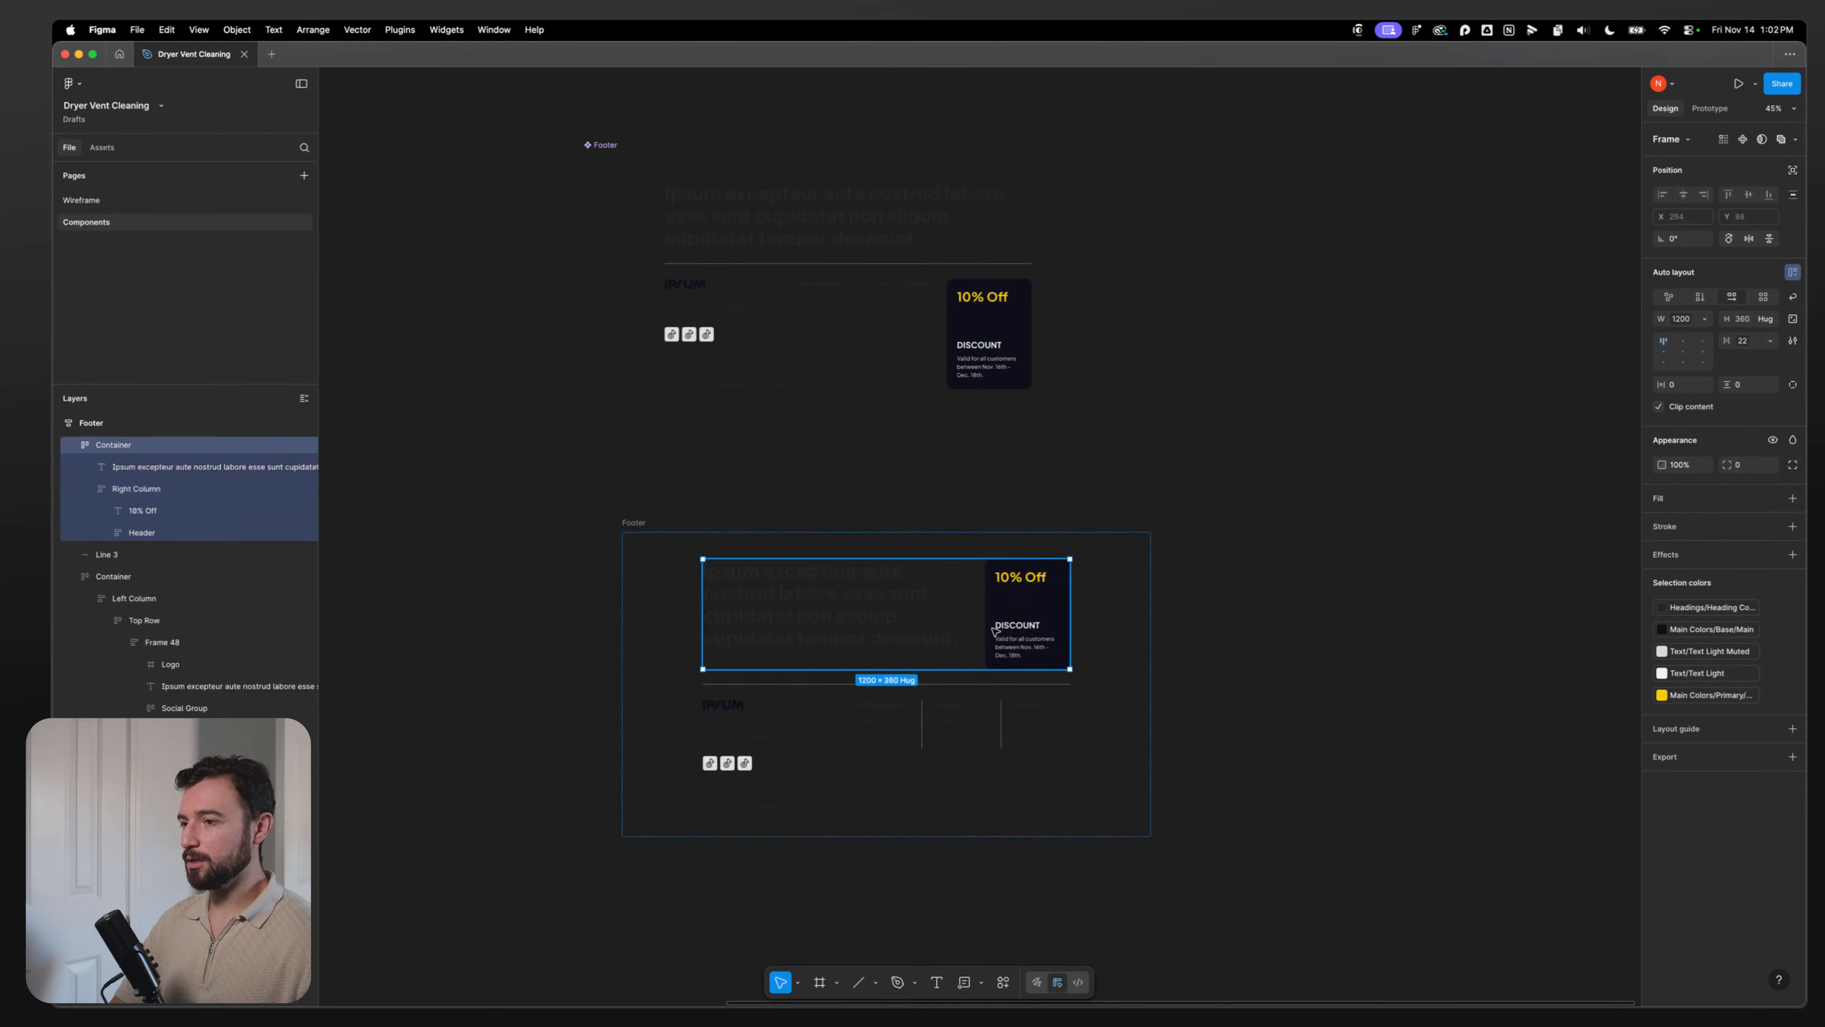
{"action": "left_click", "coordinate": [881, 205]}
{"action": "key", "text": "super+v"}
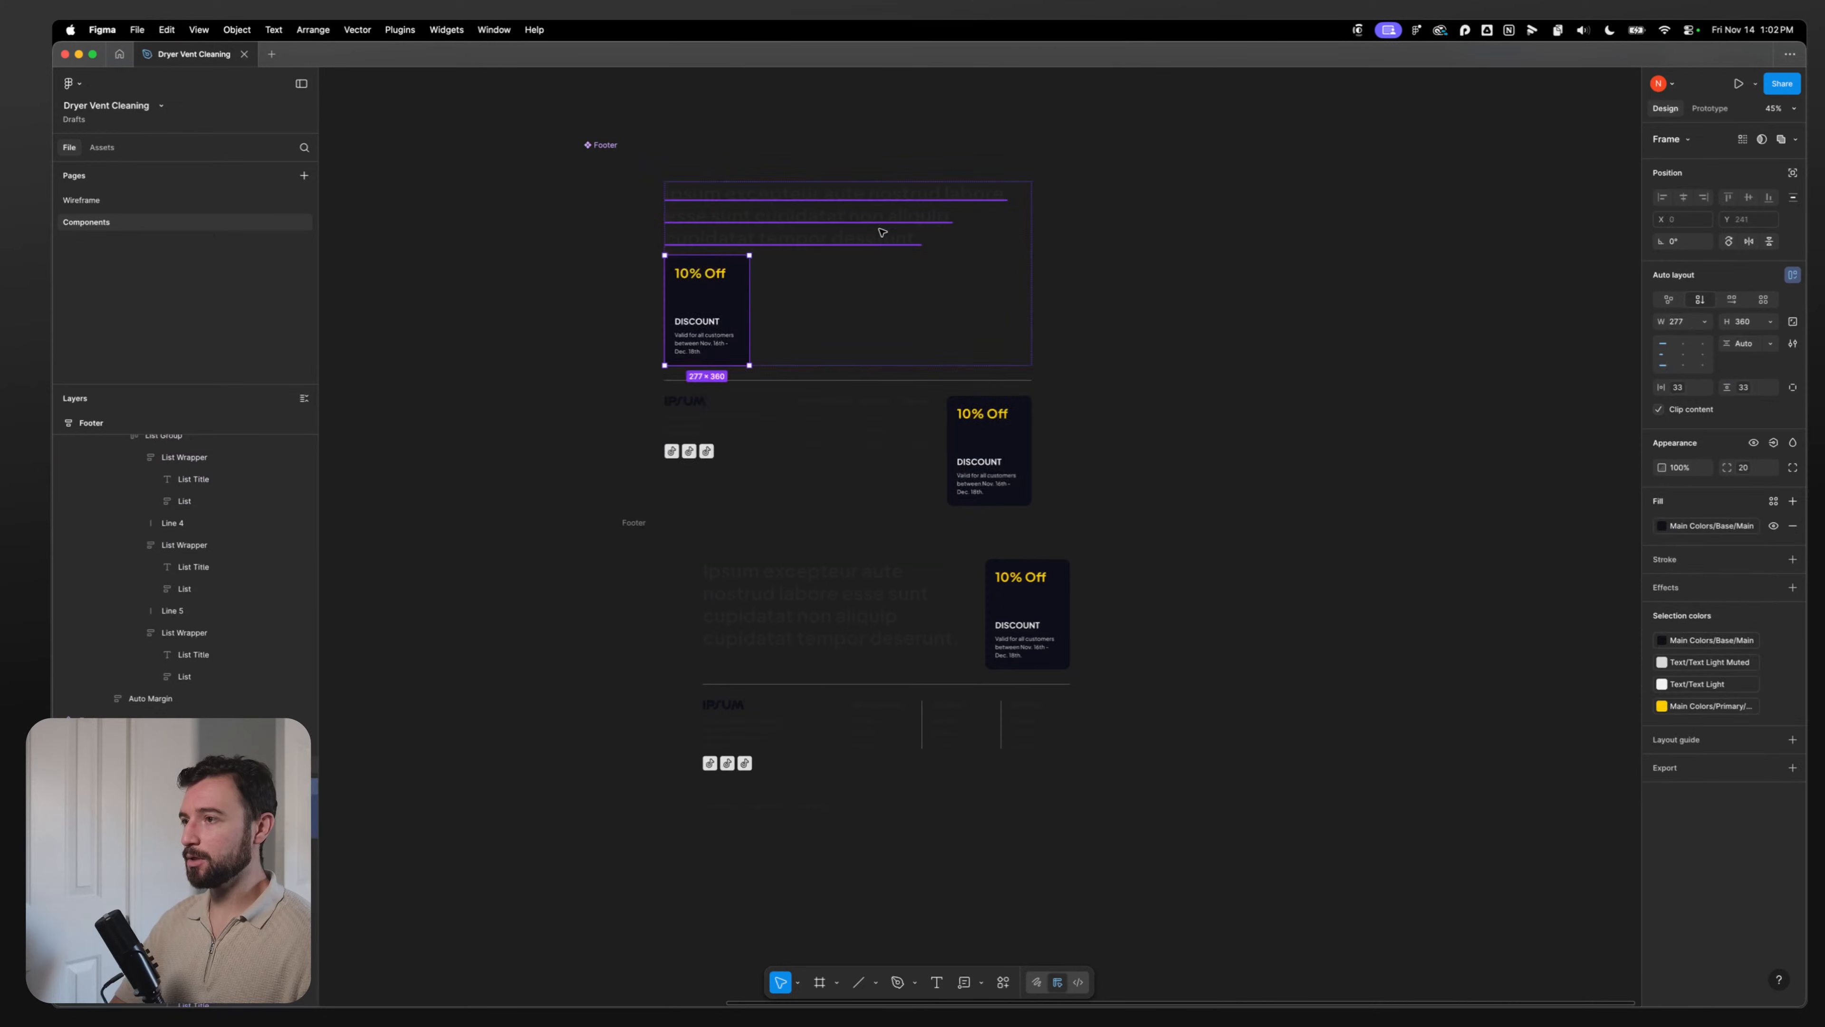
Step: Try to apply the pasted footer's heading container properties to the matching container in the Footer component
{"action": "left_click", "coordinate": [975, 606]}
{"action": "key", "text": "super+alt+c"}
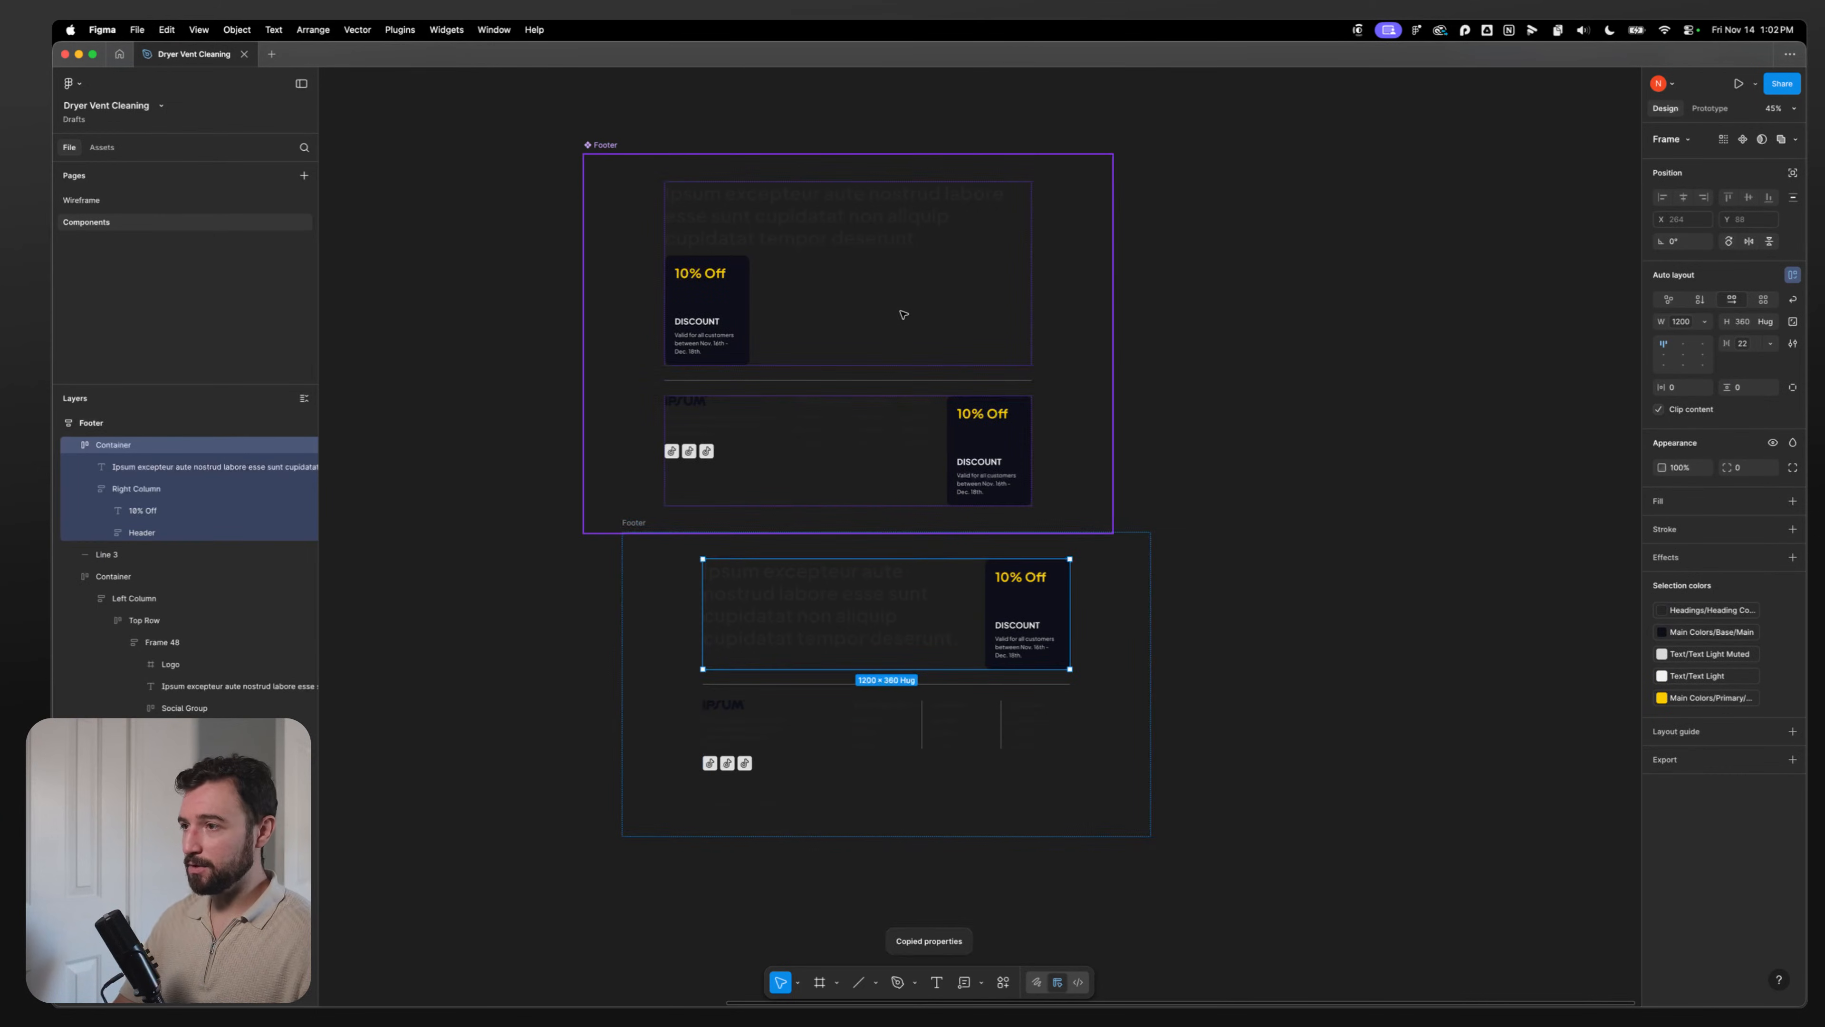
{"action": "left_click", "coordinate": [863, 244]}
{"action": "left_click", "coordinate": [869, 249]}
{"action": "key", "text": "super+alt+v"}
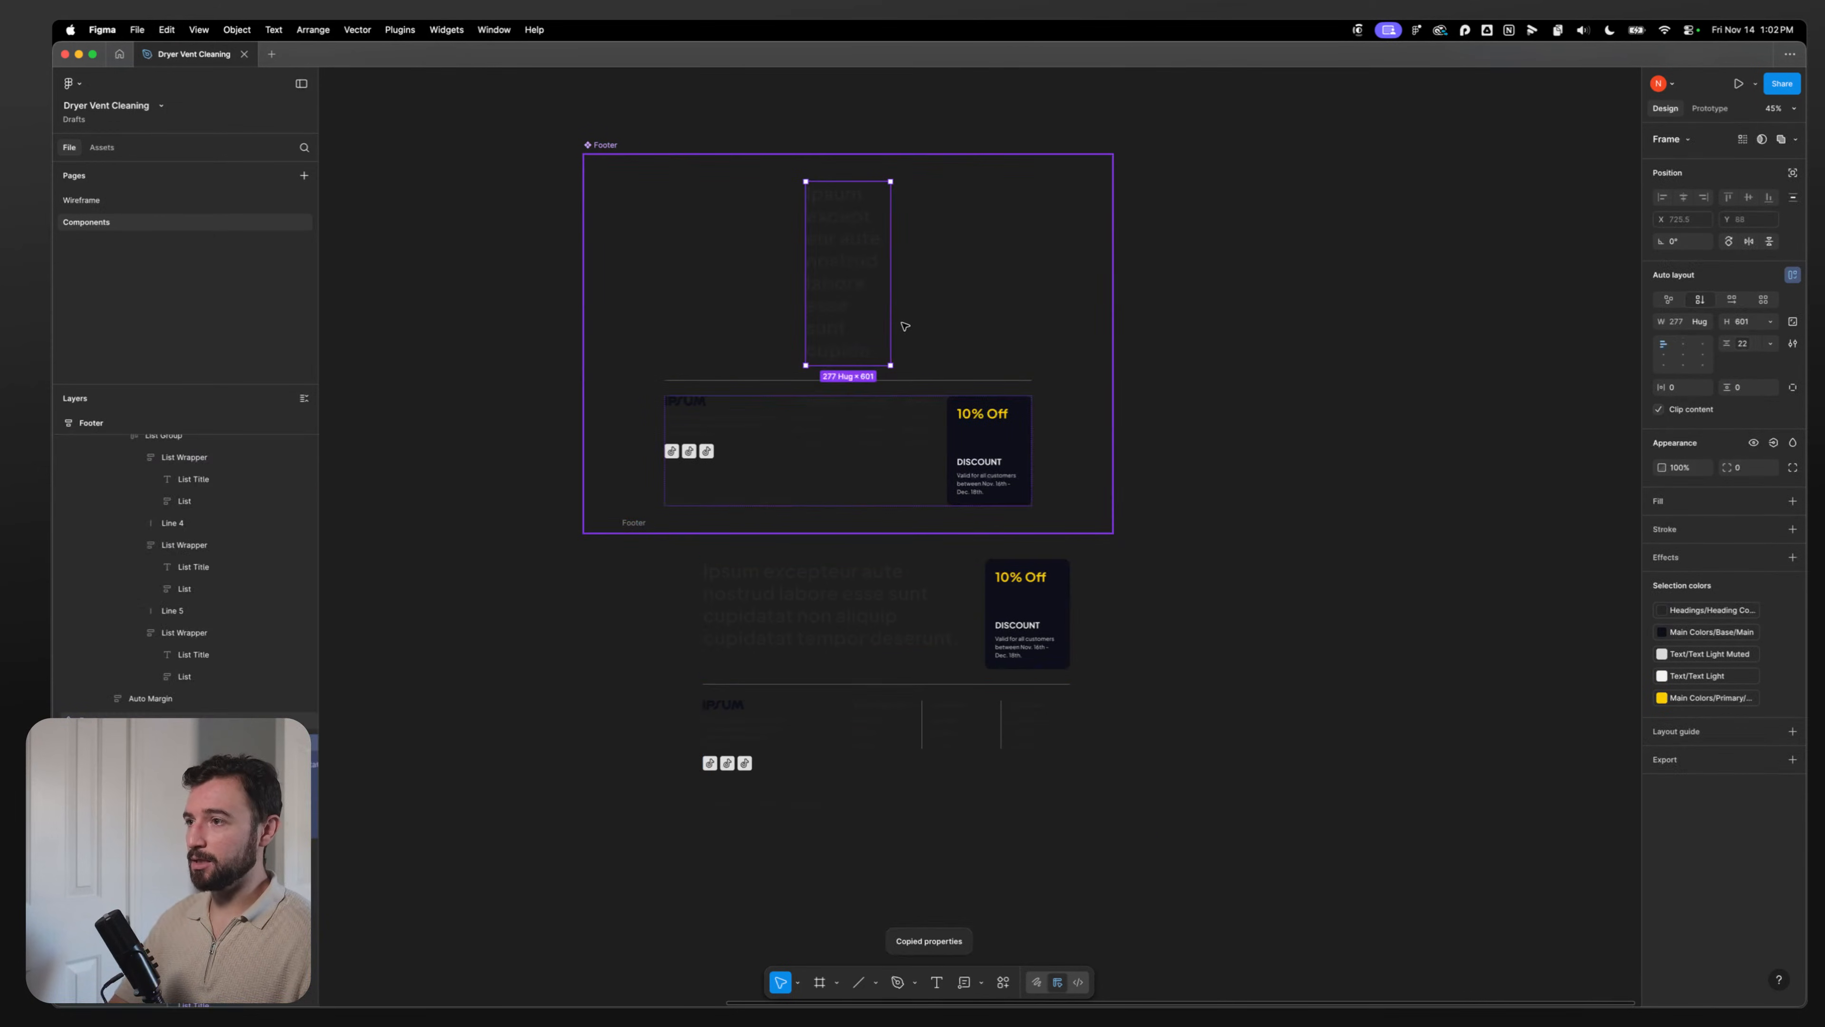
{"action": "key", "text": "super+z"}
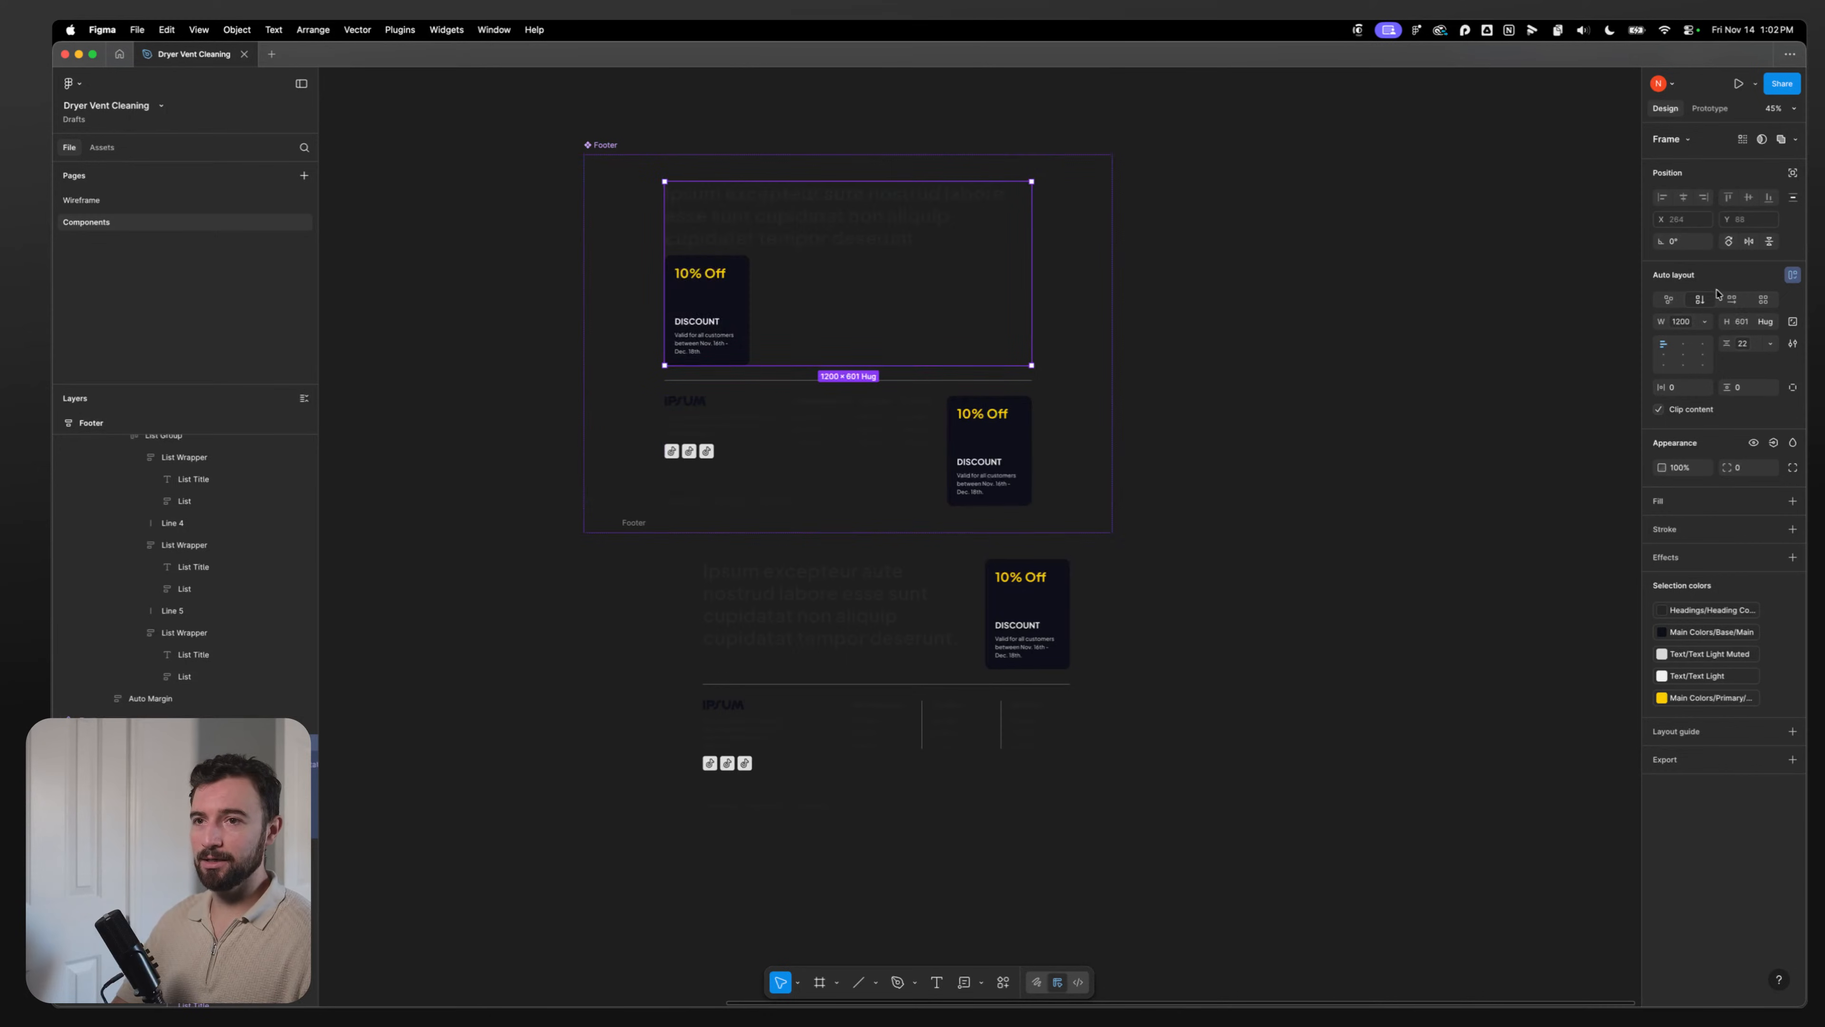
Step: Arrange the component's heading container horizontally with its gap set to the D Space XL variable
{"action": "left_click", "coordinate": [1731, 299]}
{"action": "left_click", "coordinate": [1742, 343]}
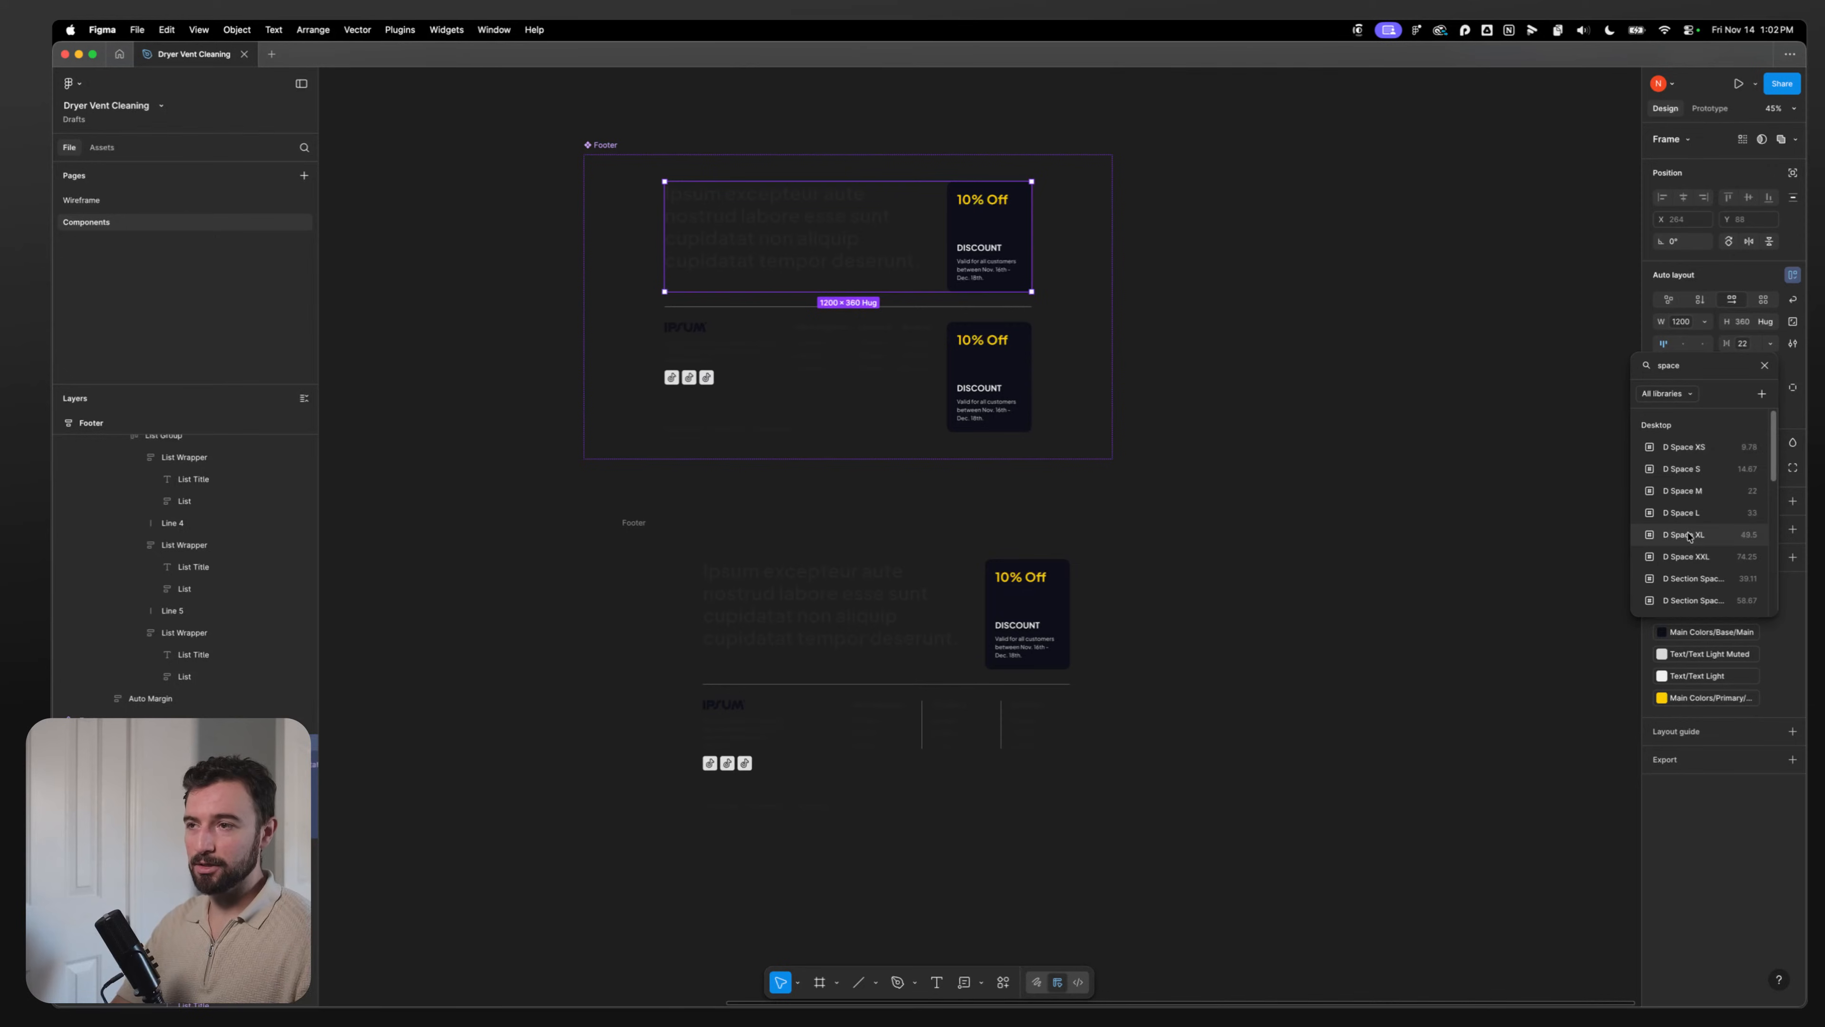
{"action": "left_click", "coordinate": [1693, 506]}
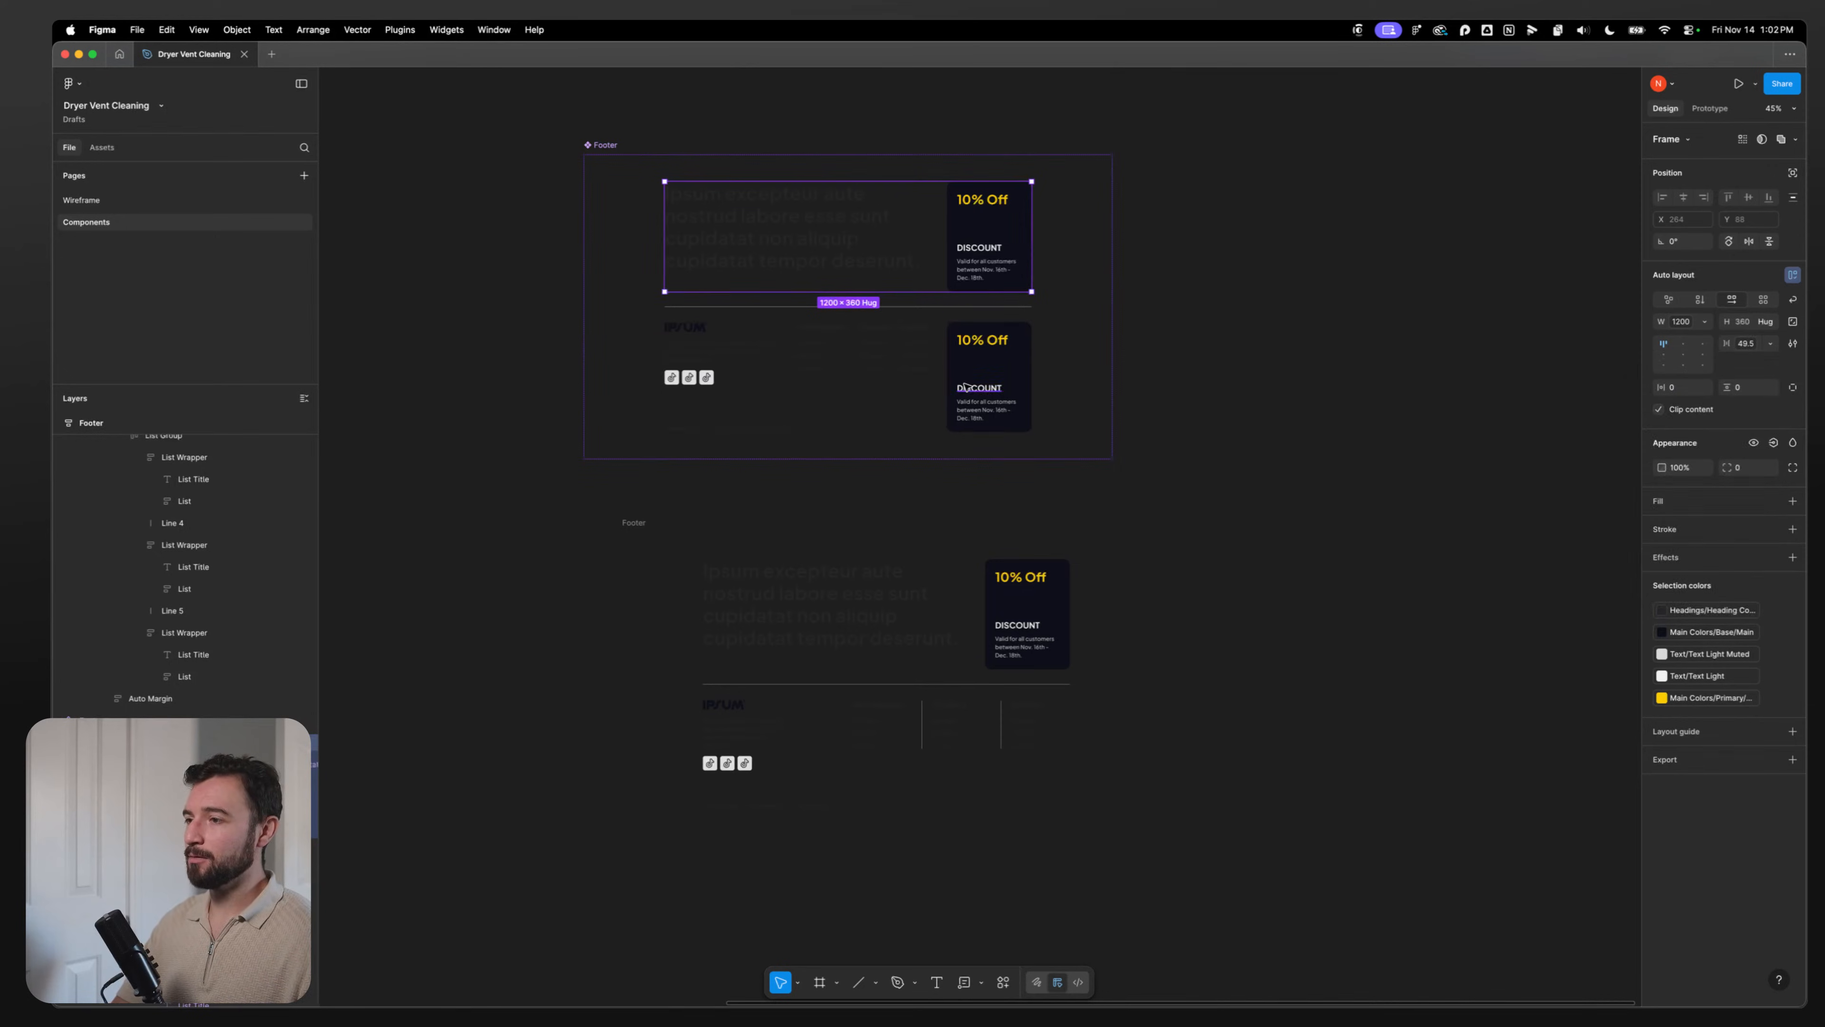
Step: Delete the original discount card from the lower container of the Footer component
{"action": "scroll", "coordinate": [841, 388], "scroll_direction": "up", "scroll_amount": 5, "text": "ctrl"}
{"action": "scroll", "coordinate": [884, 741], "scroll_direction": "down", "scroll_amount": 3}
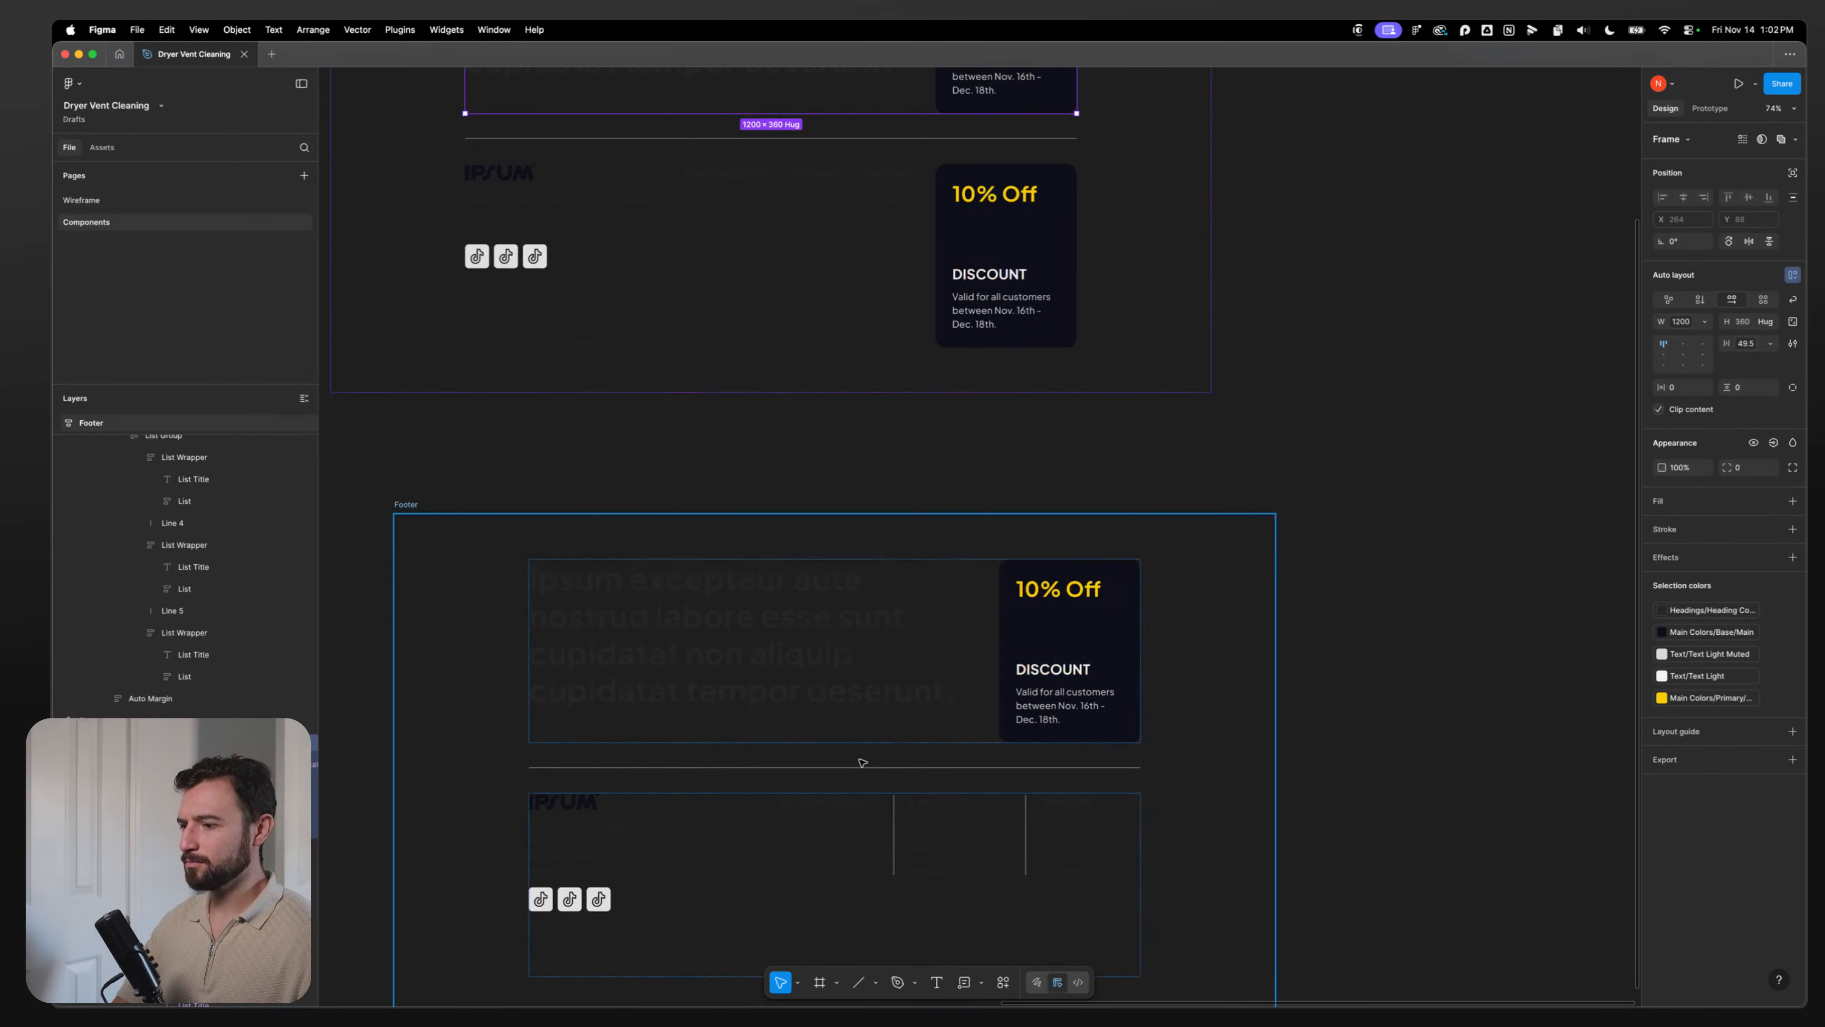
{"action": "left_click", "coordinate": [845, 827], "text": "super"}
{"action": "left_click", "coordinate": [998, 286], "text": "super"}
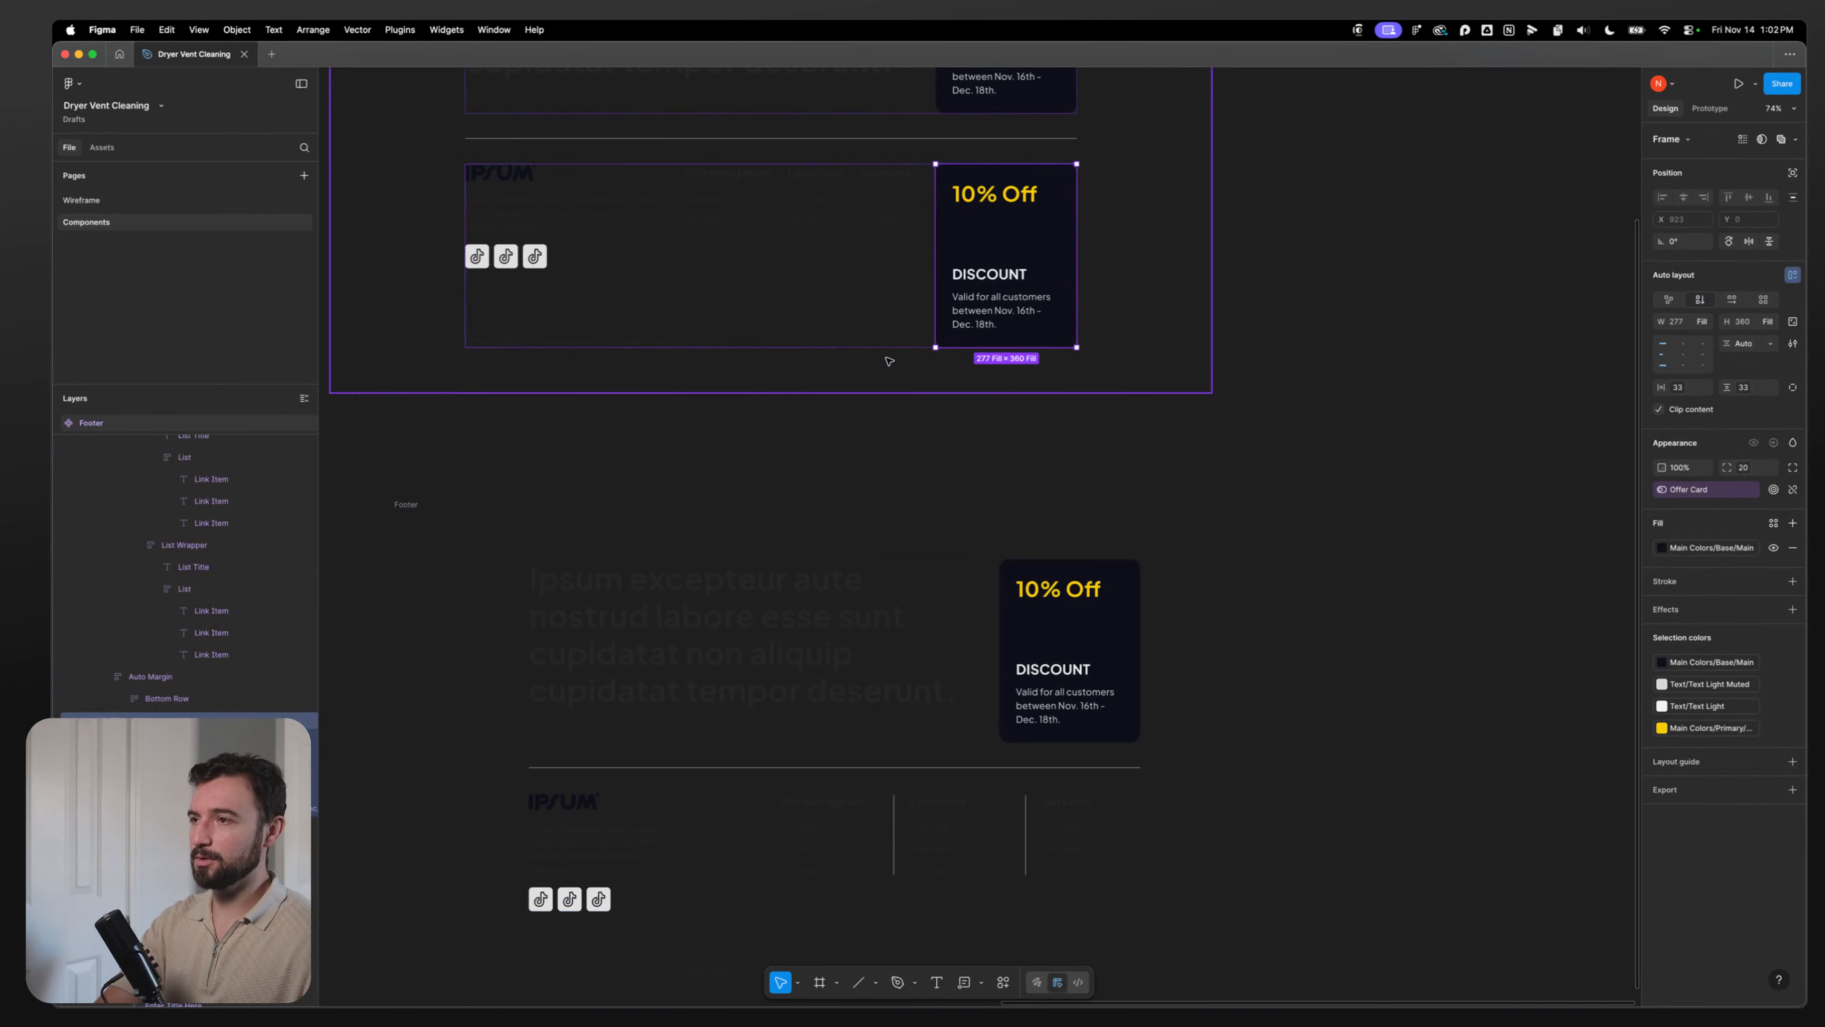
{"action": "key", "text": "BackSpace"}
Step: Apply the Offer Card visibility property to the discount card beside the Footer component's large heading
{"action": "scroll", "coordinate": [890, 360], "scroll_direction": "up", "scroll_amount": 10}
{"action": "double_click", "coordinate": [1027, 498]}
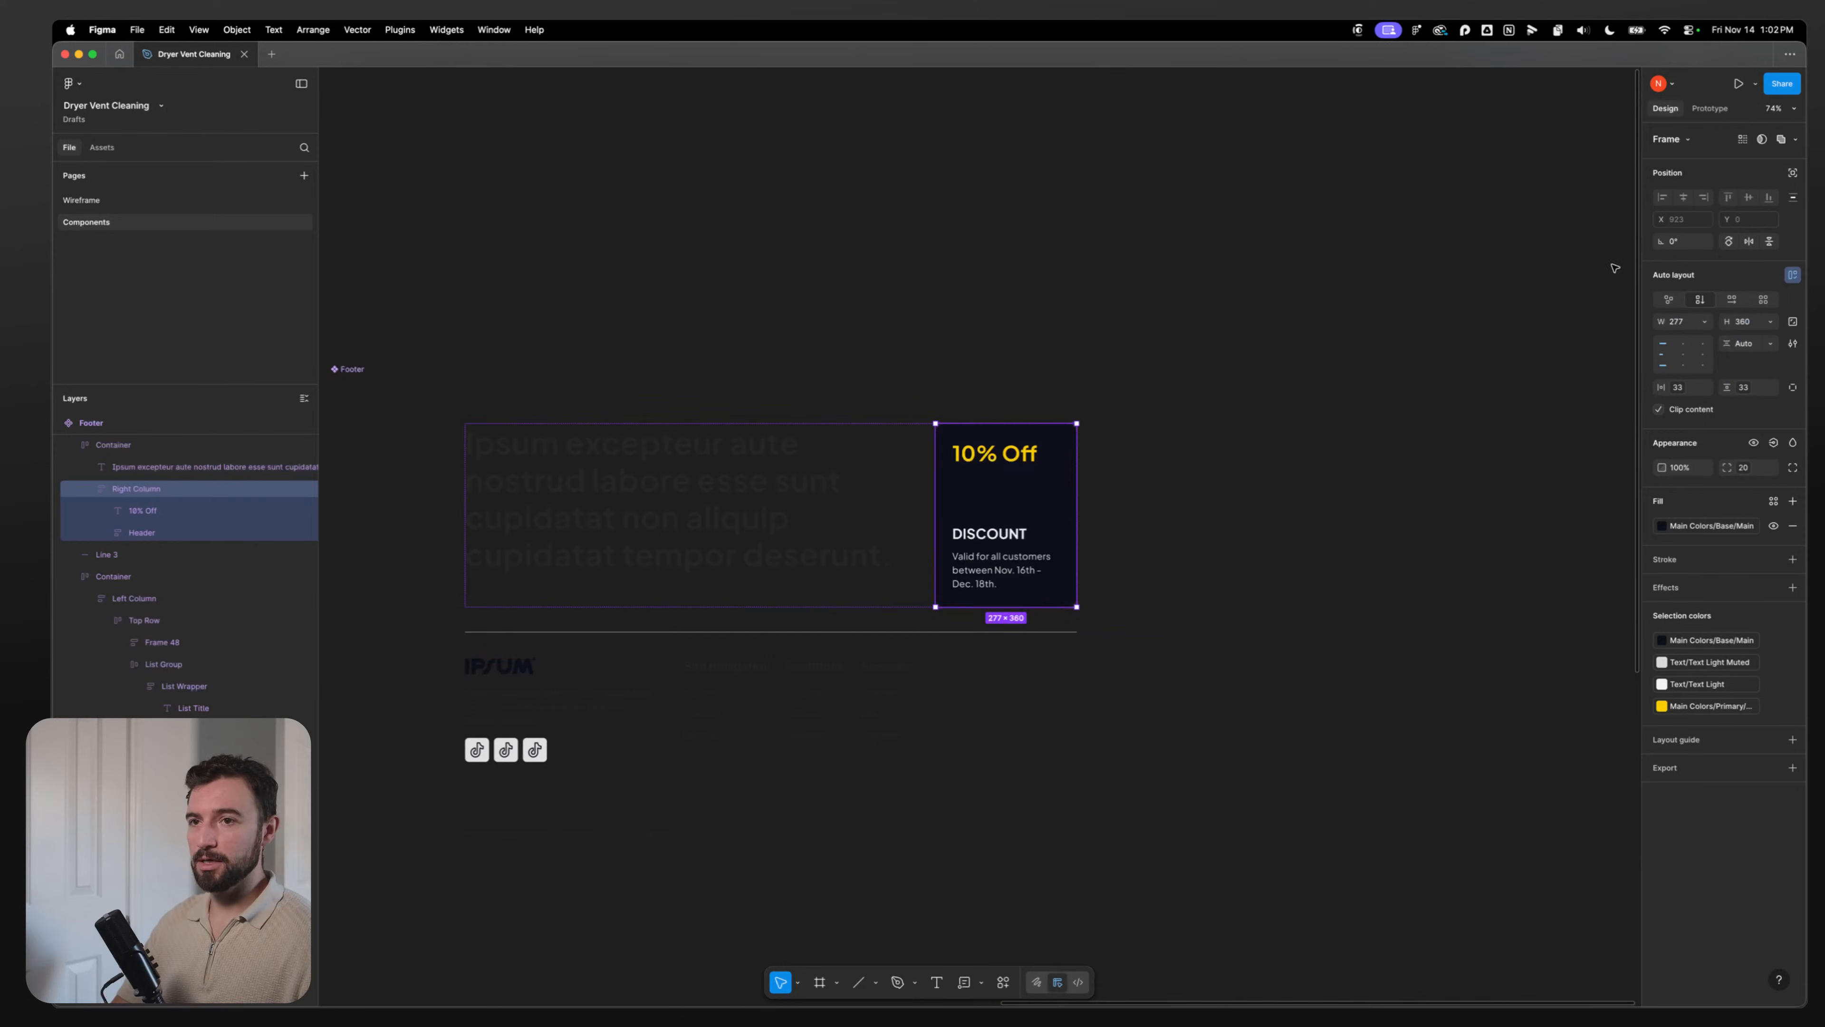
{"action": "left_click", "coordinate": [1772, 443]}
{"action": "left_click", "coordinate": [1696, 552]}
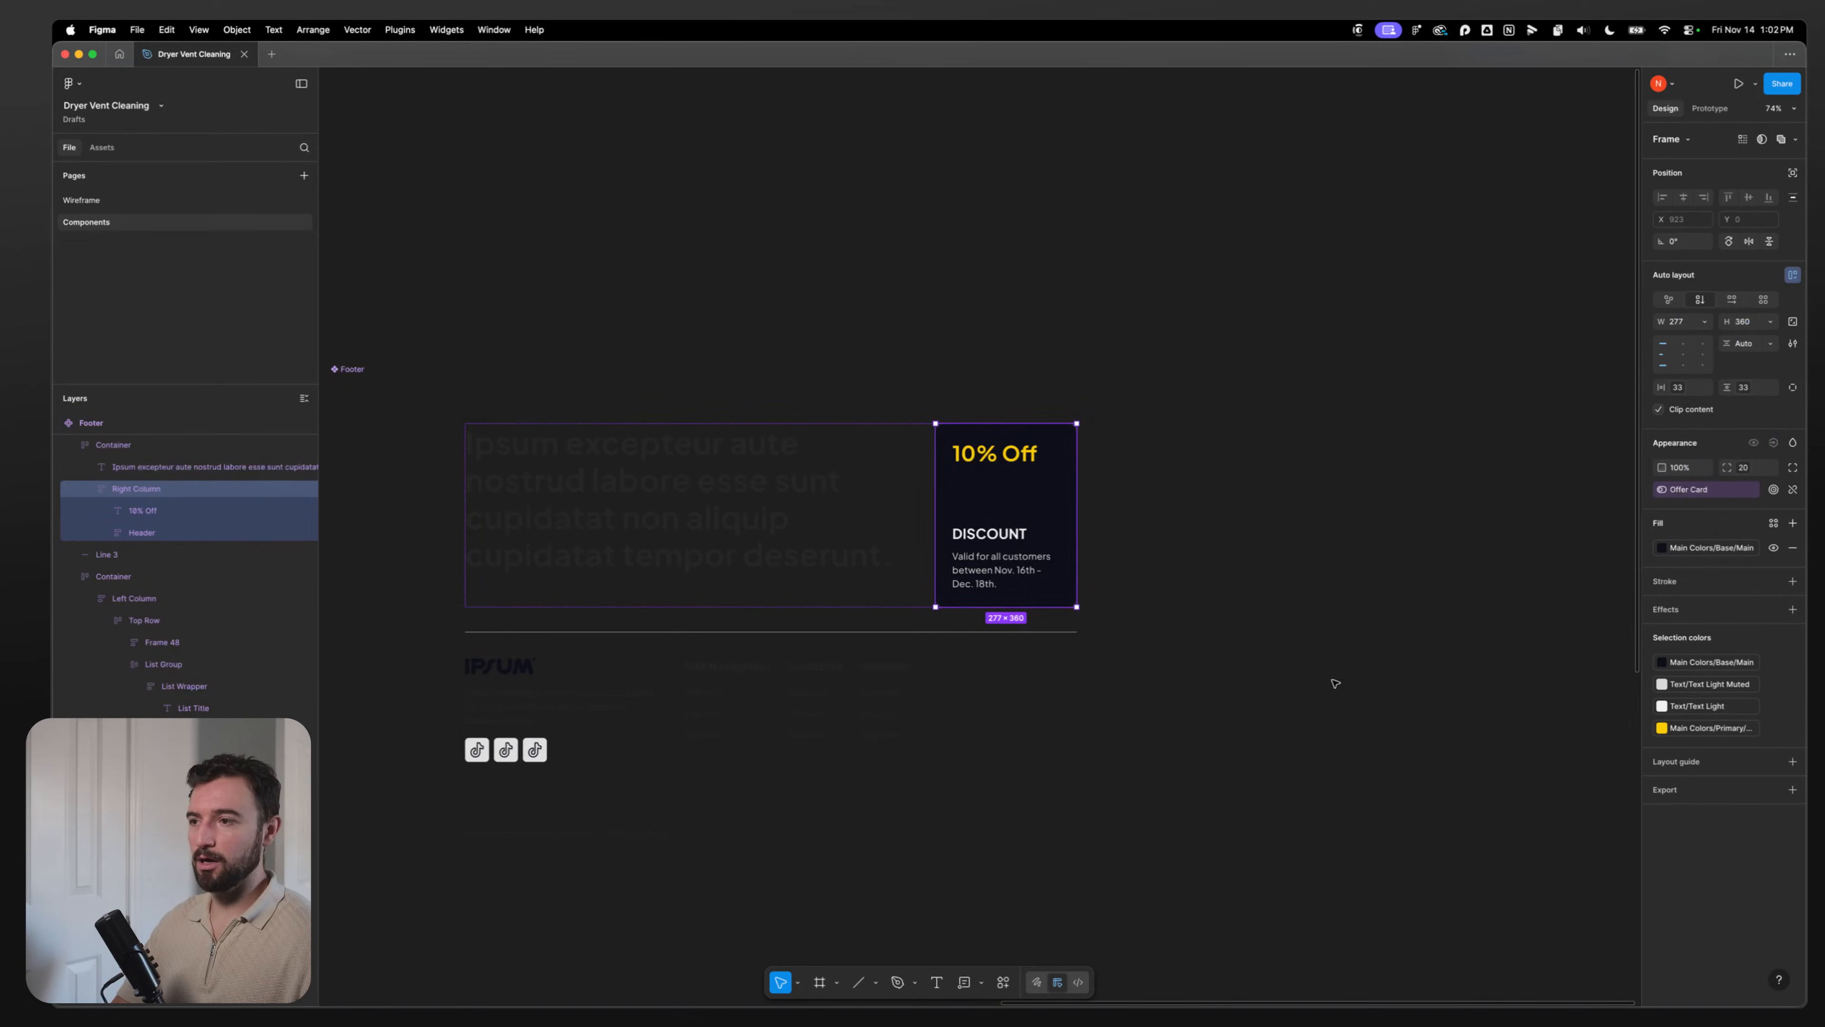
{"action": "left_click", "coordinate": [805, 508]}
{"action": "double_click", "coordinate": [719, 465]}
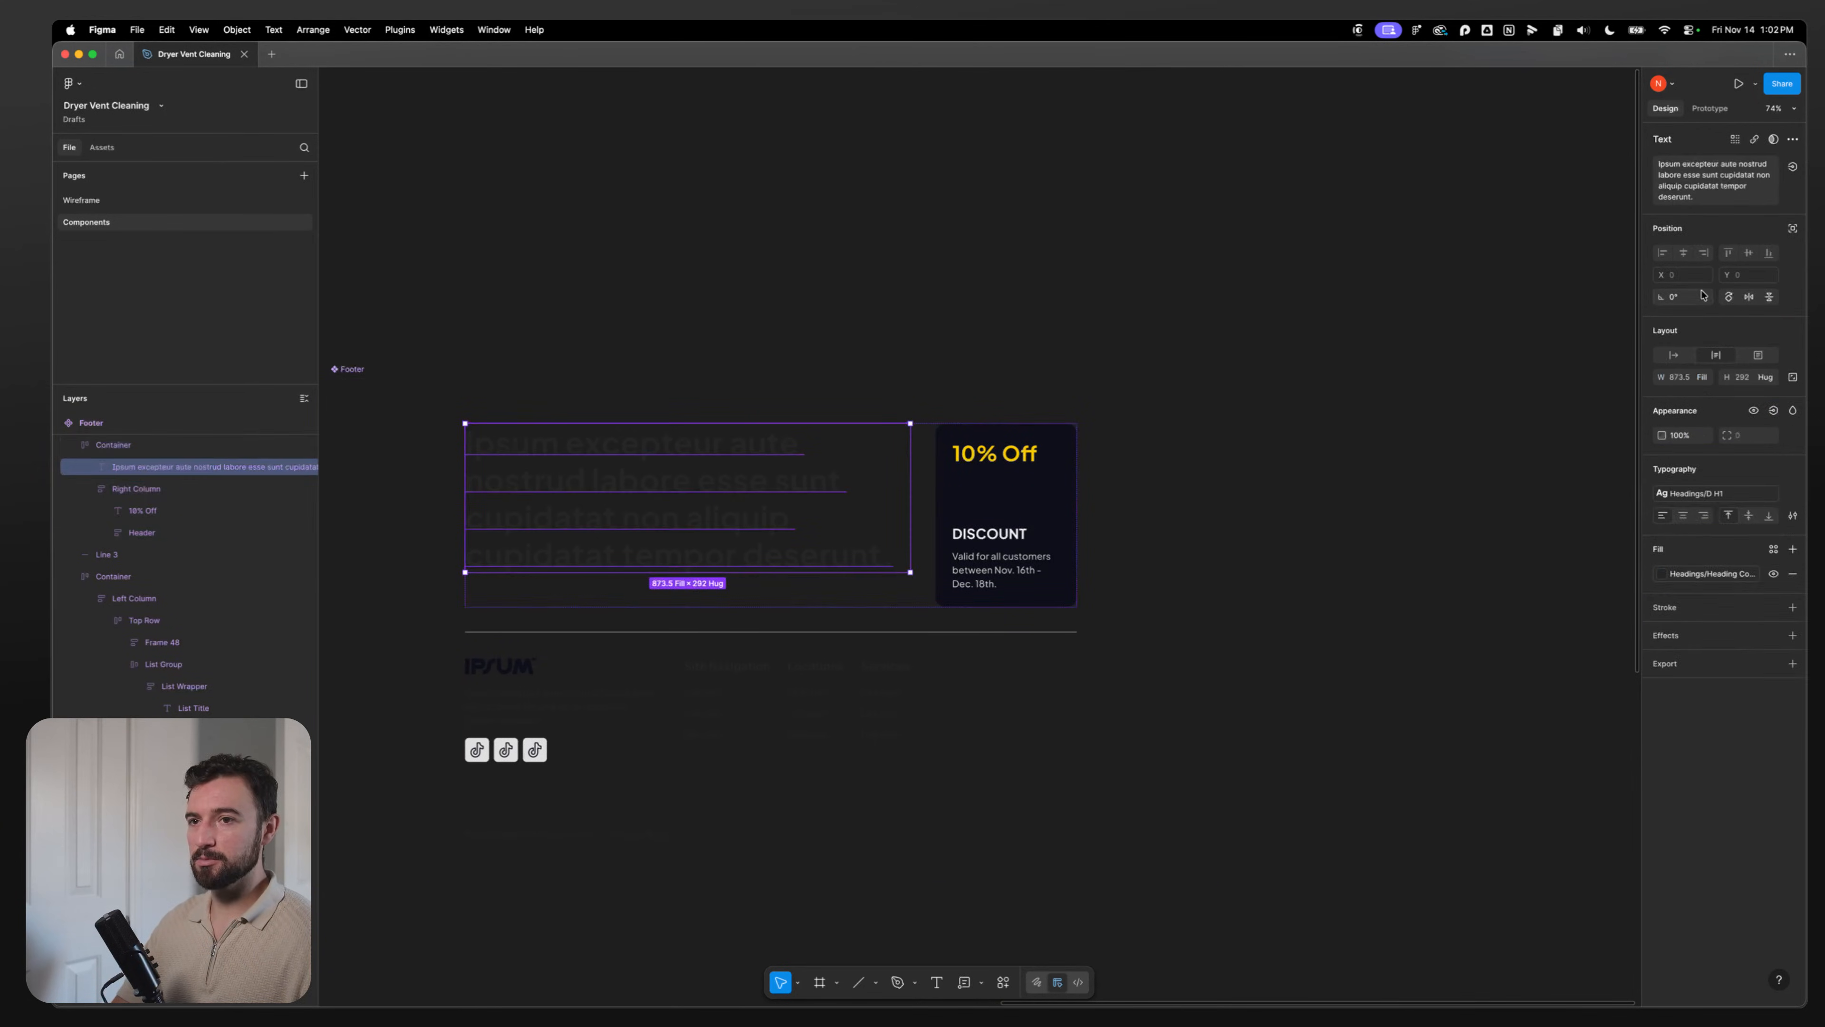
{"action": "key", "text": "Tab"}
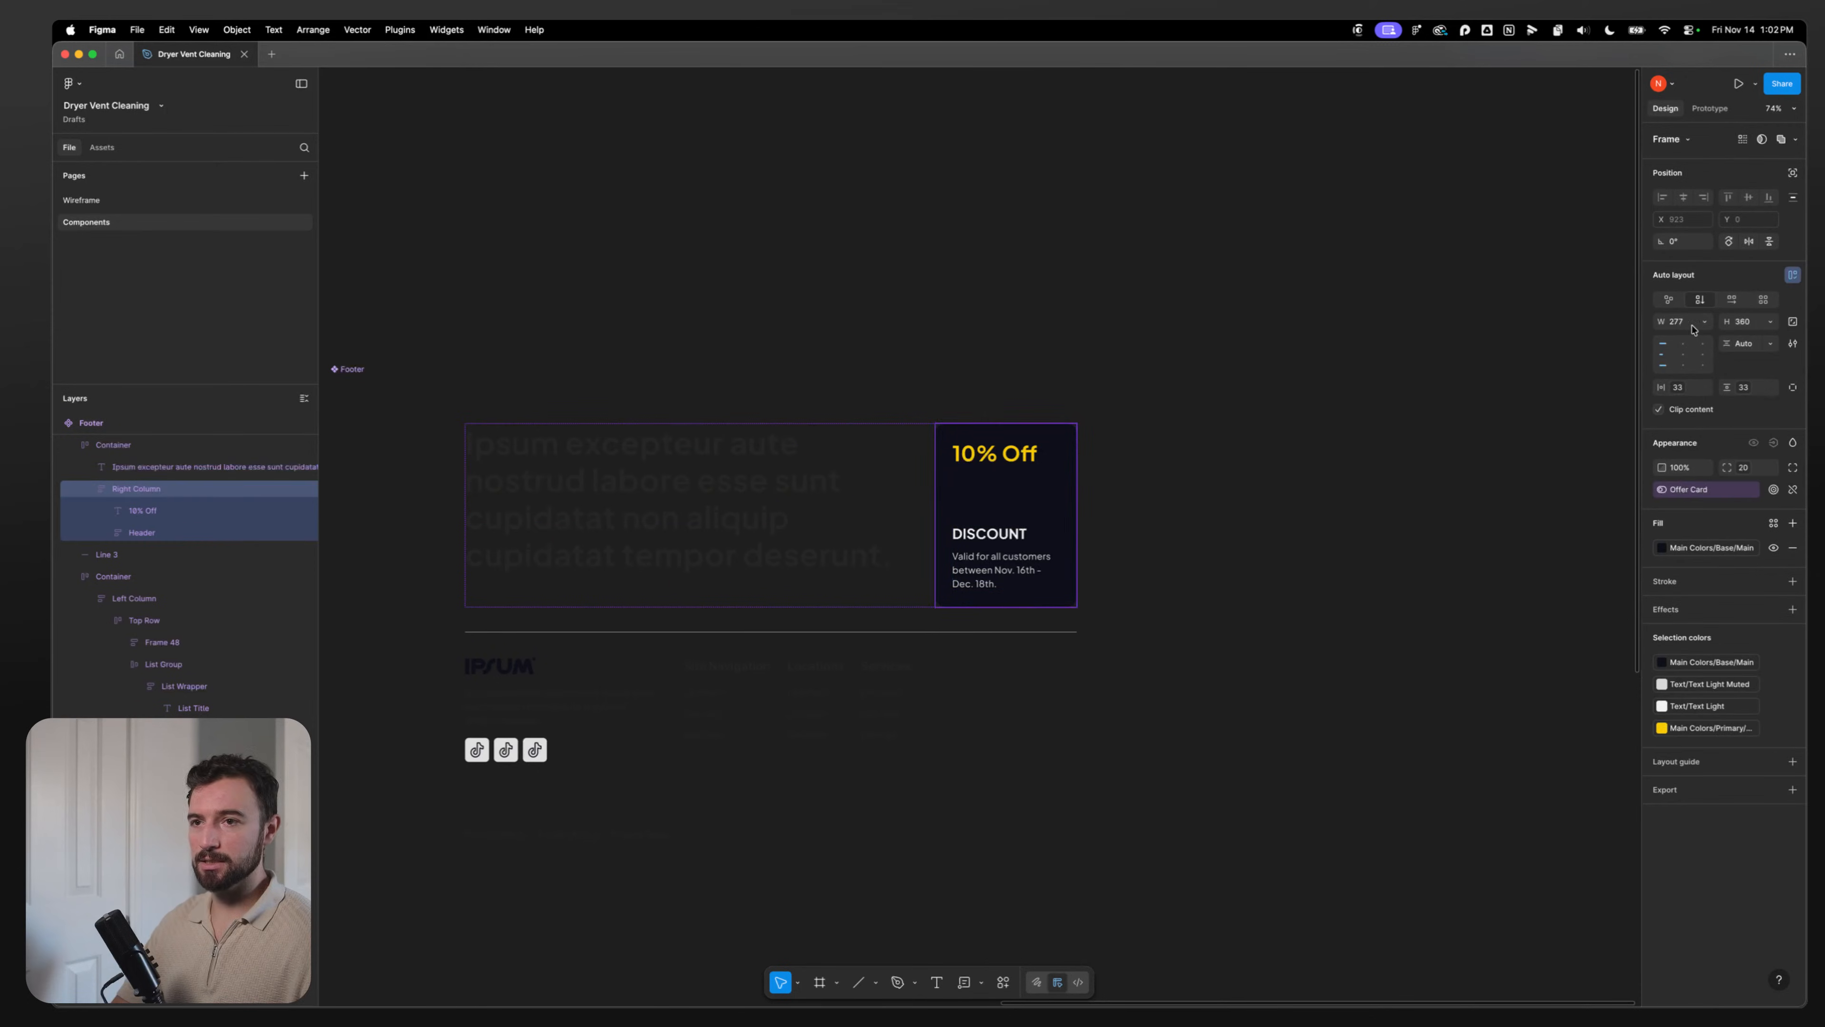
{"action": "left_click", "coordinate": [733, 503]}
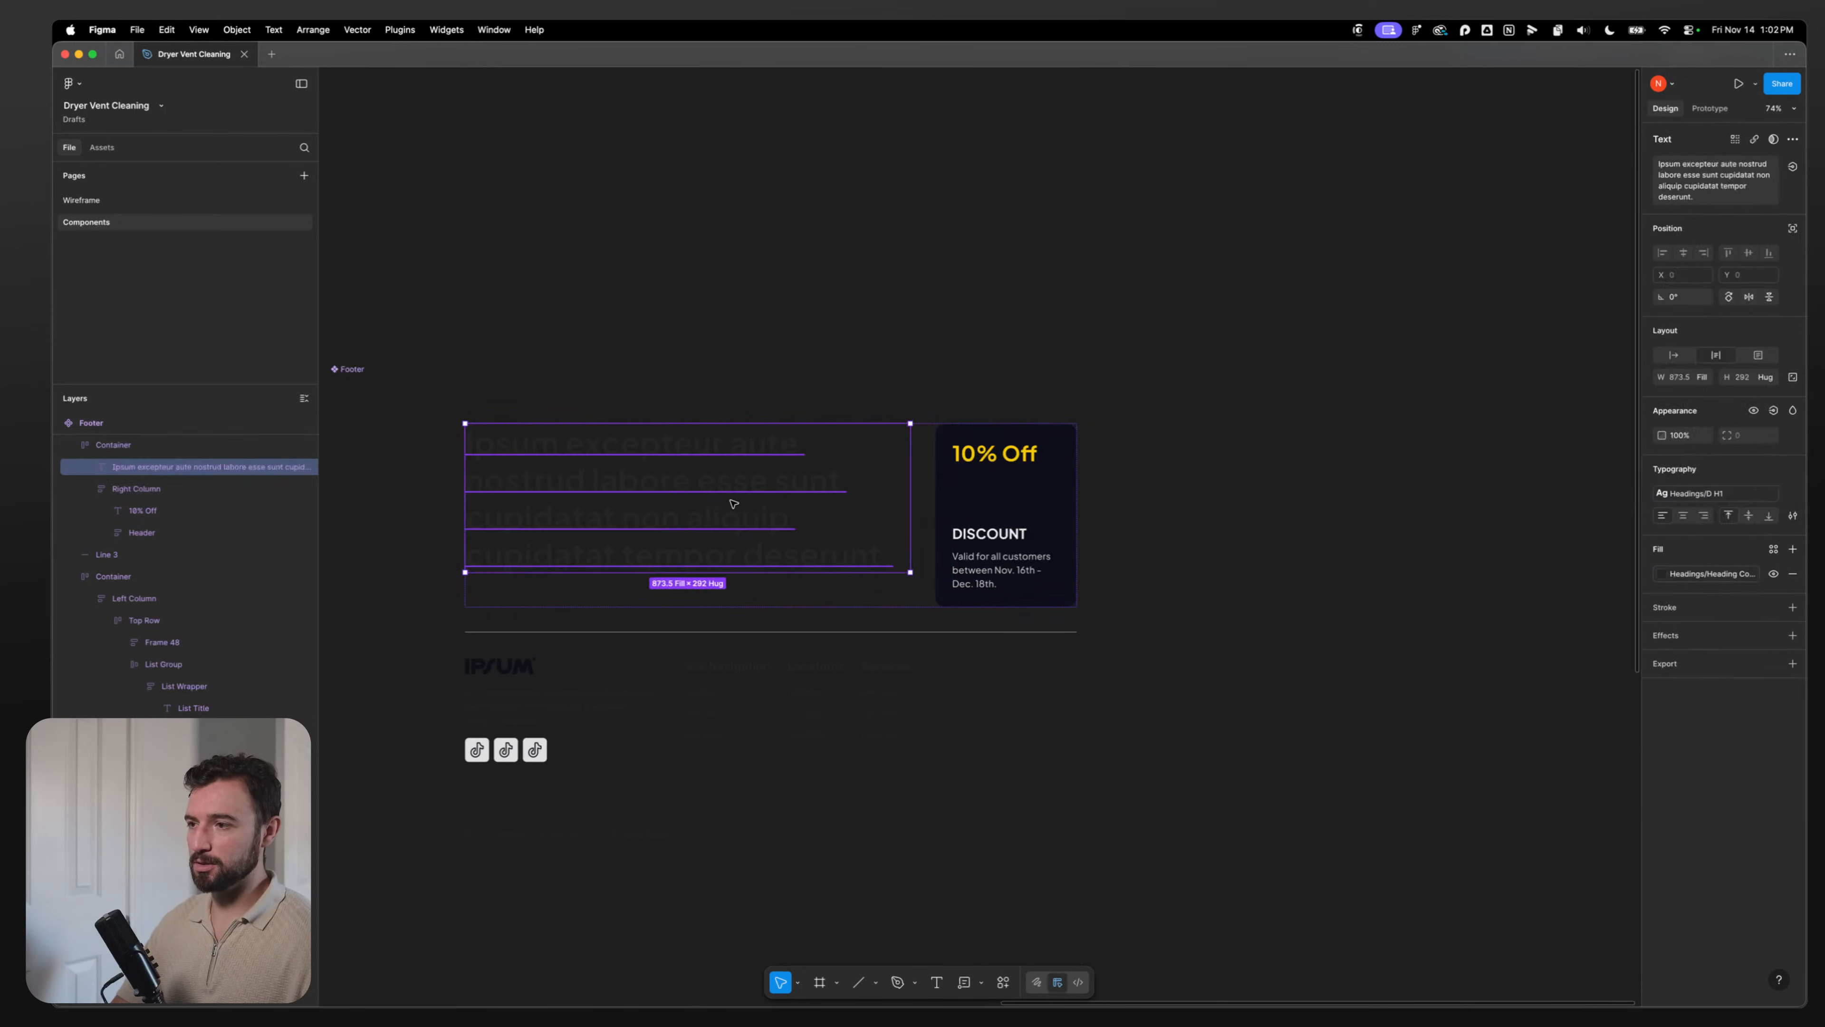
Step: Set the Footer component's left column to fill the container width and replace its link list group with the divided group from the pasted footer
{"action": "scroll", "coordinate": [1178, 516], "scroll_direction": "down", "scroll_amount": 3}
{"action": "left_click", "coordinate": [888, 559]}
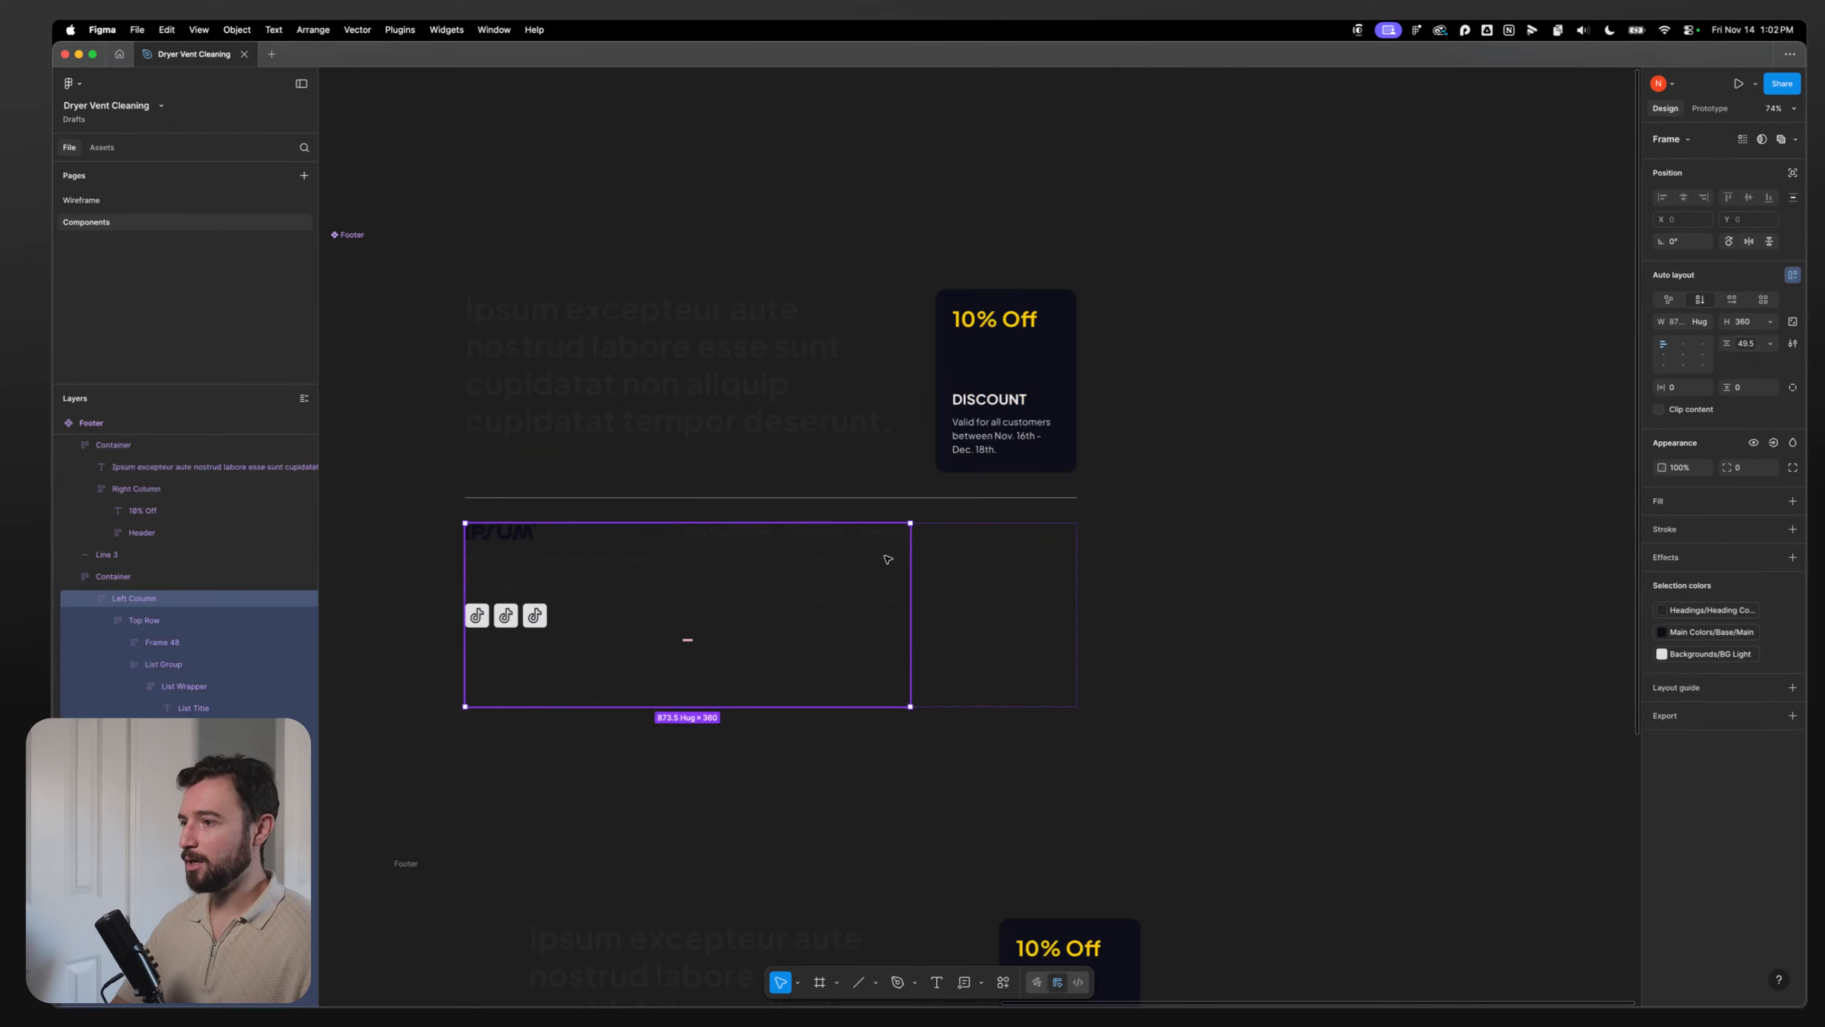
{"action": "double_click", "coordinate": [798, 579]}
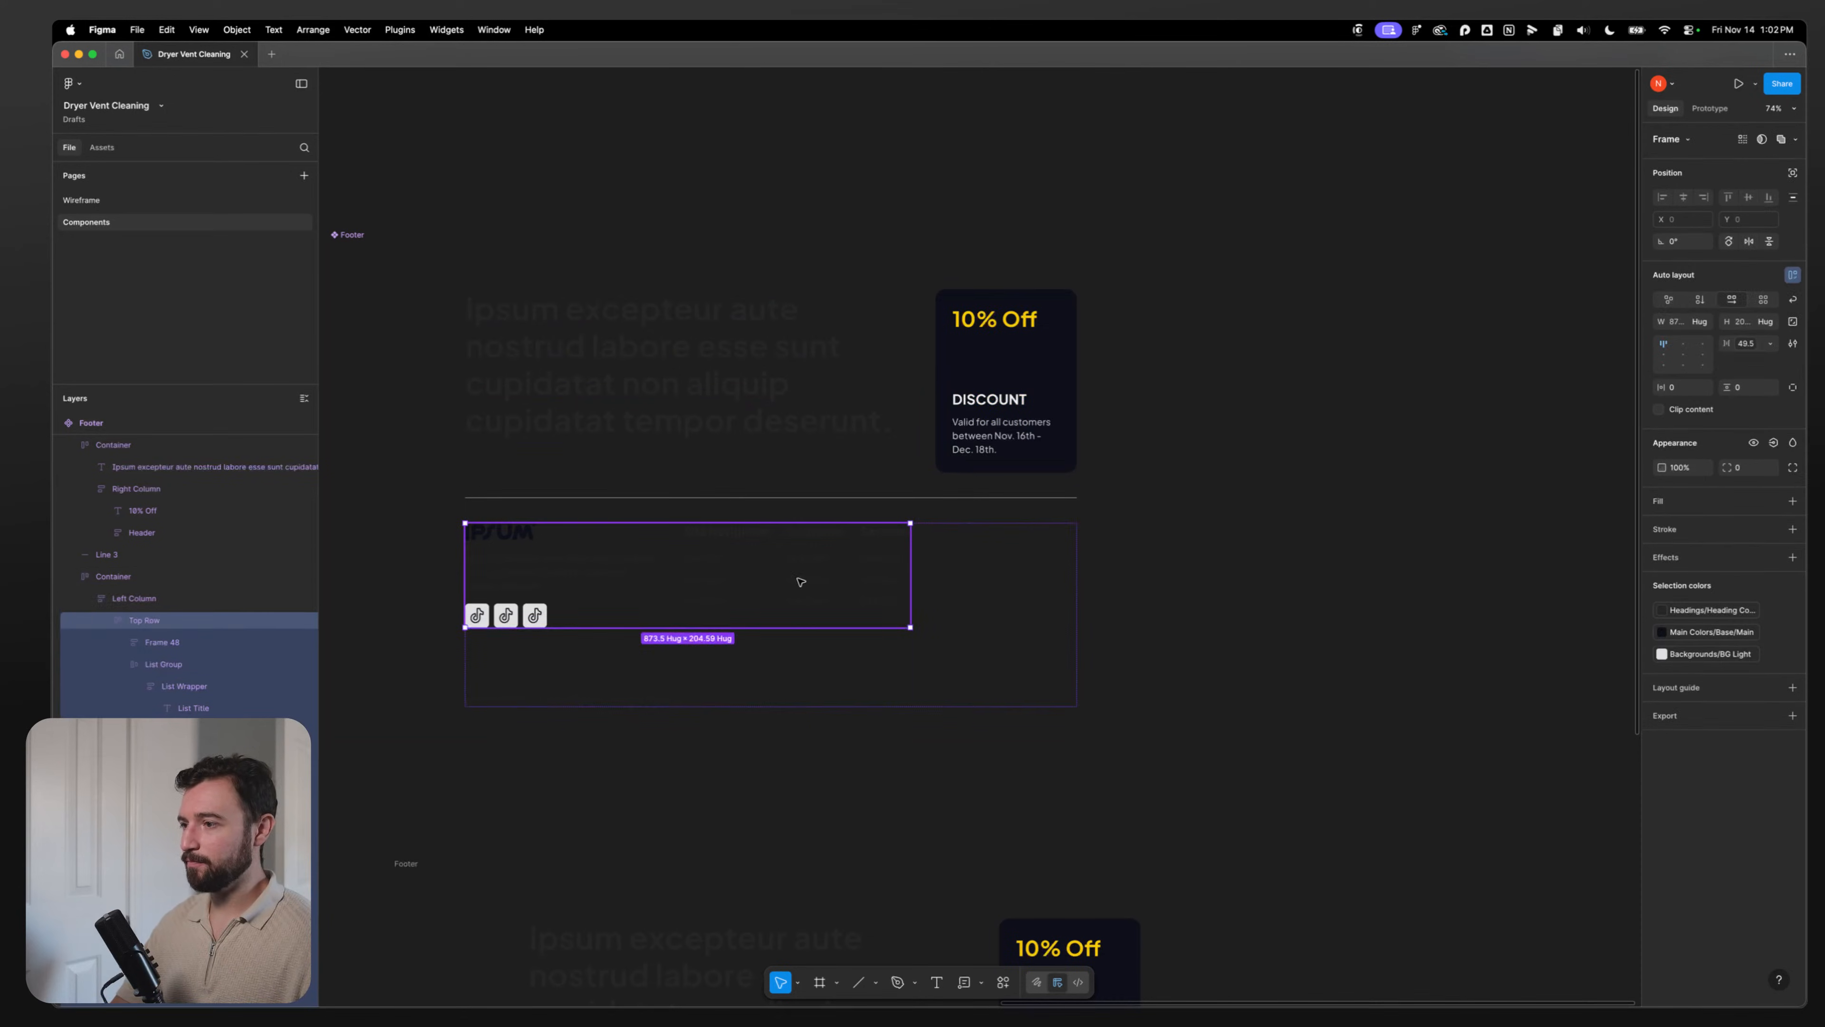
{"action": "scroll", "coordinate": [902, 739], "scroll_direction": "down", "scroll_amount": 5}
{"action": "double_click", "coordinate": [895, 850]}
{"action": "double_click", "coordinate": [896, 850]}
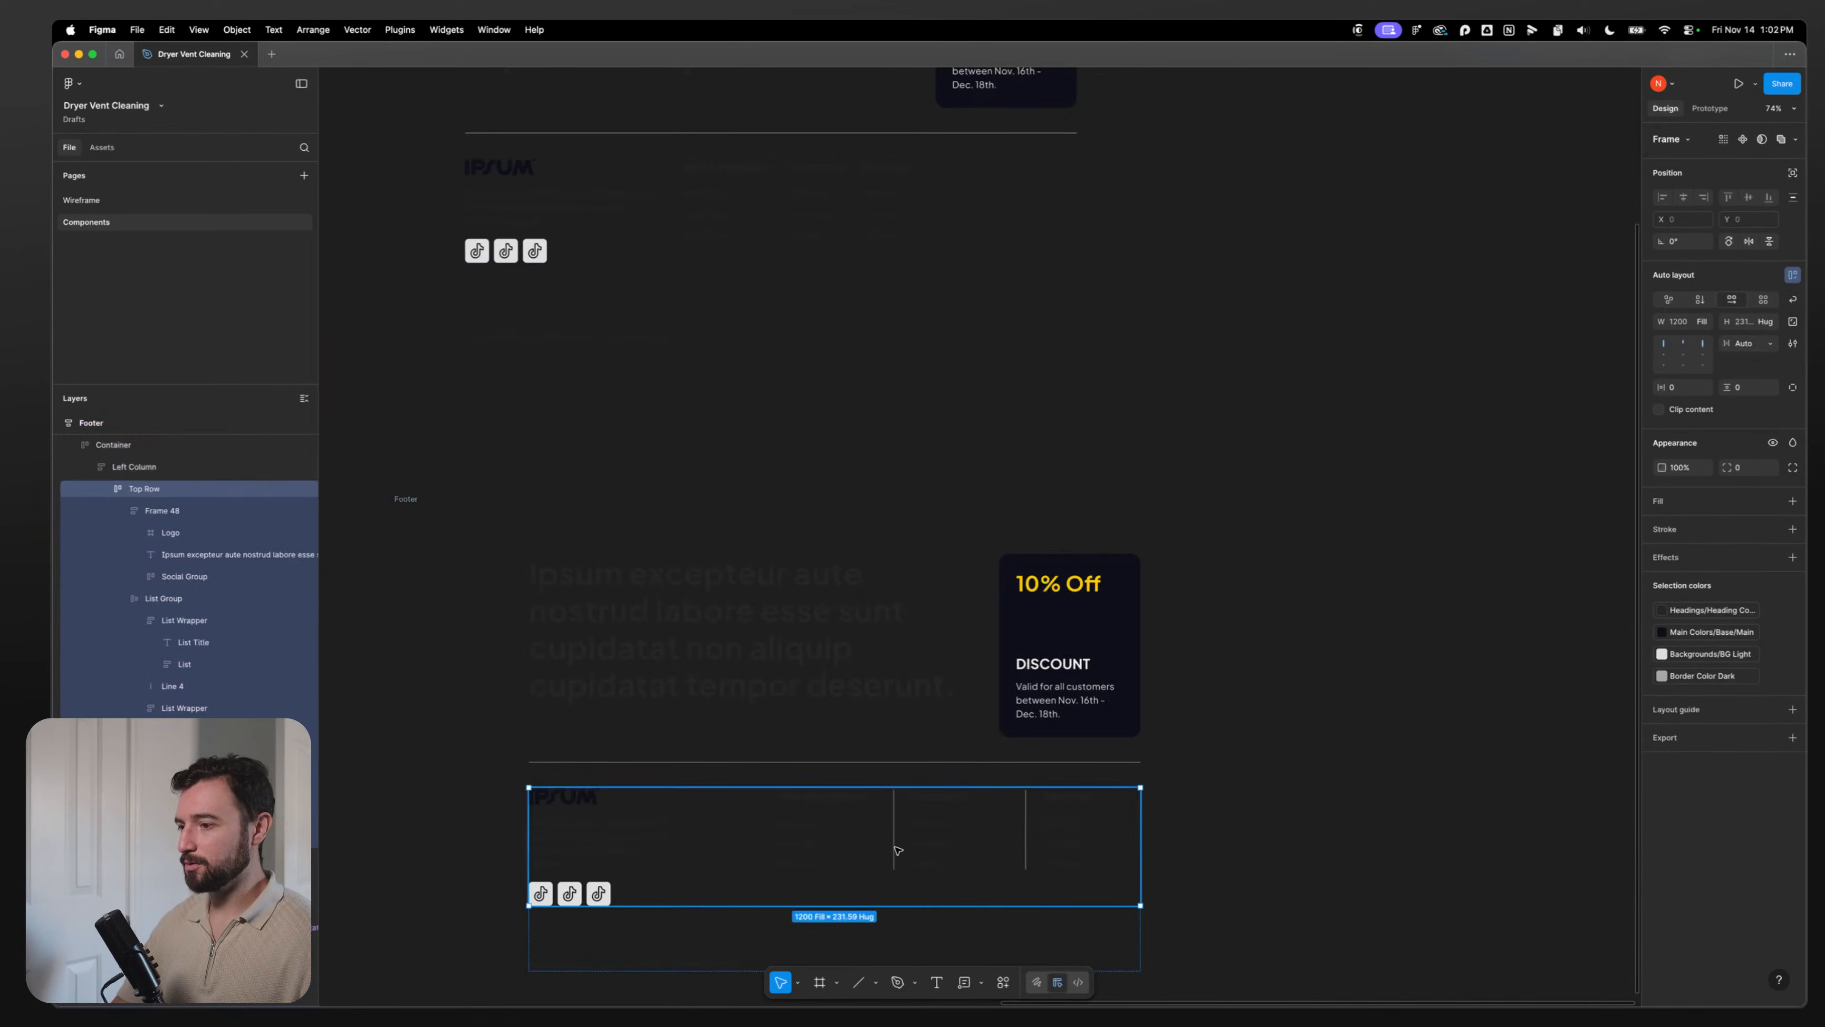
{"action": "double_click", "coordinate": [896, 850]}
{"action": "scroll", "coordinate": [753, 334], "scroll_direction": "up", "scroll_amount": 3}
{"action": "left_click", "coordinate": [755, 341]}
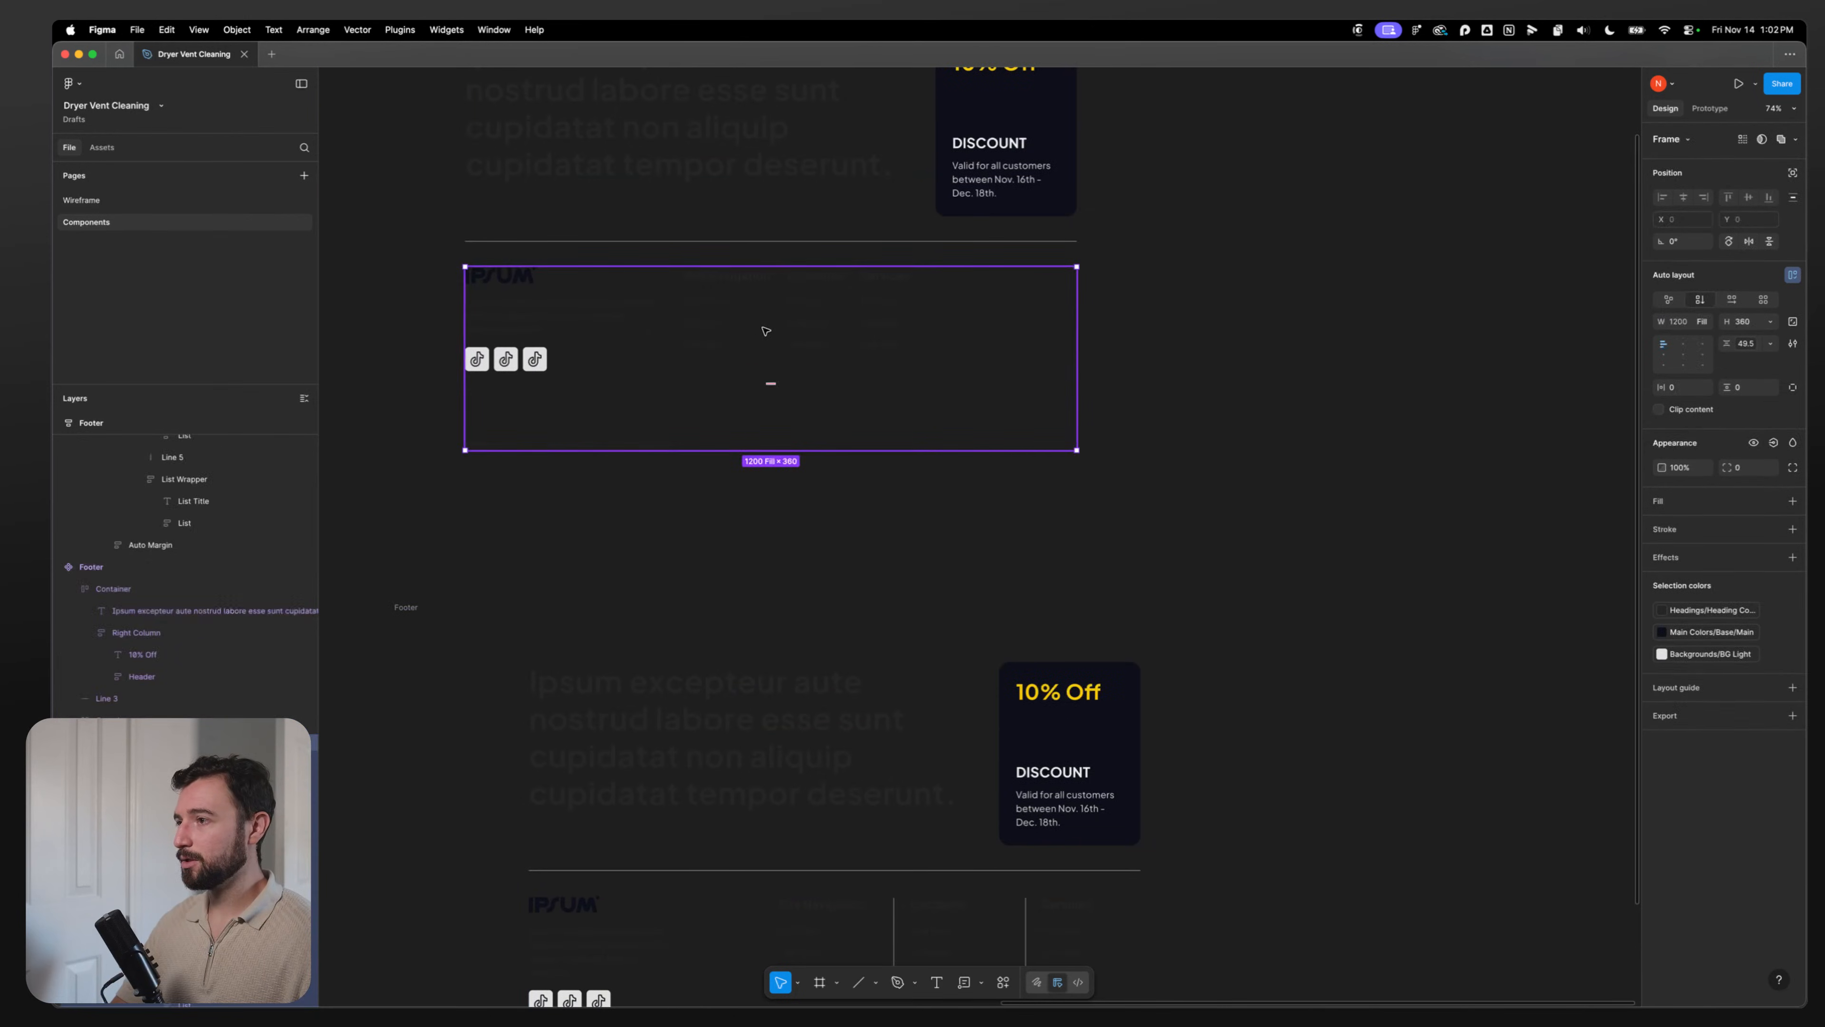
{"action": "double_click", "coordinate": [766, 330]}
{"action": "key", "text": "super+v"}
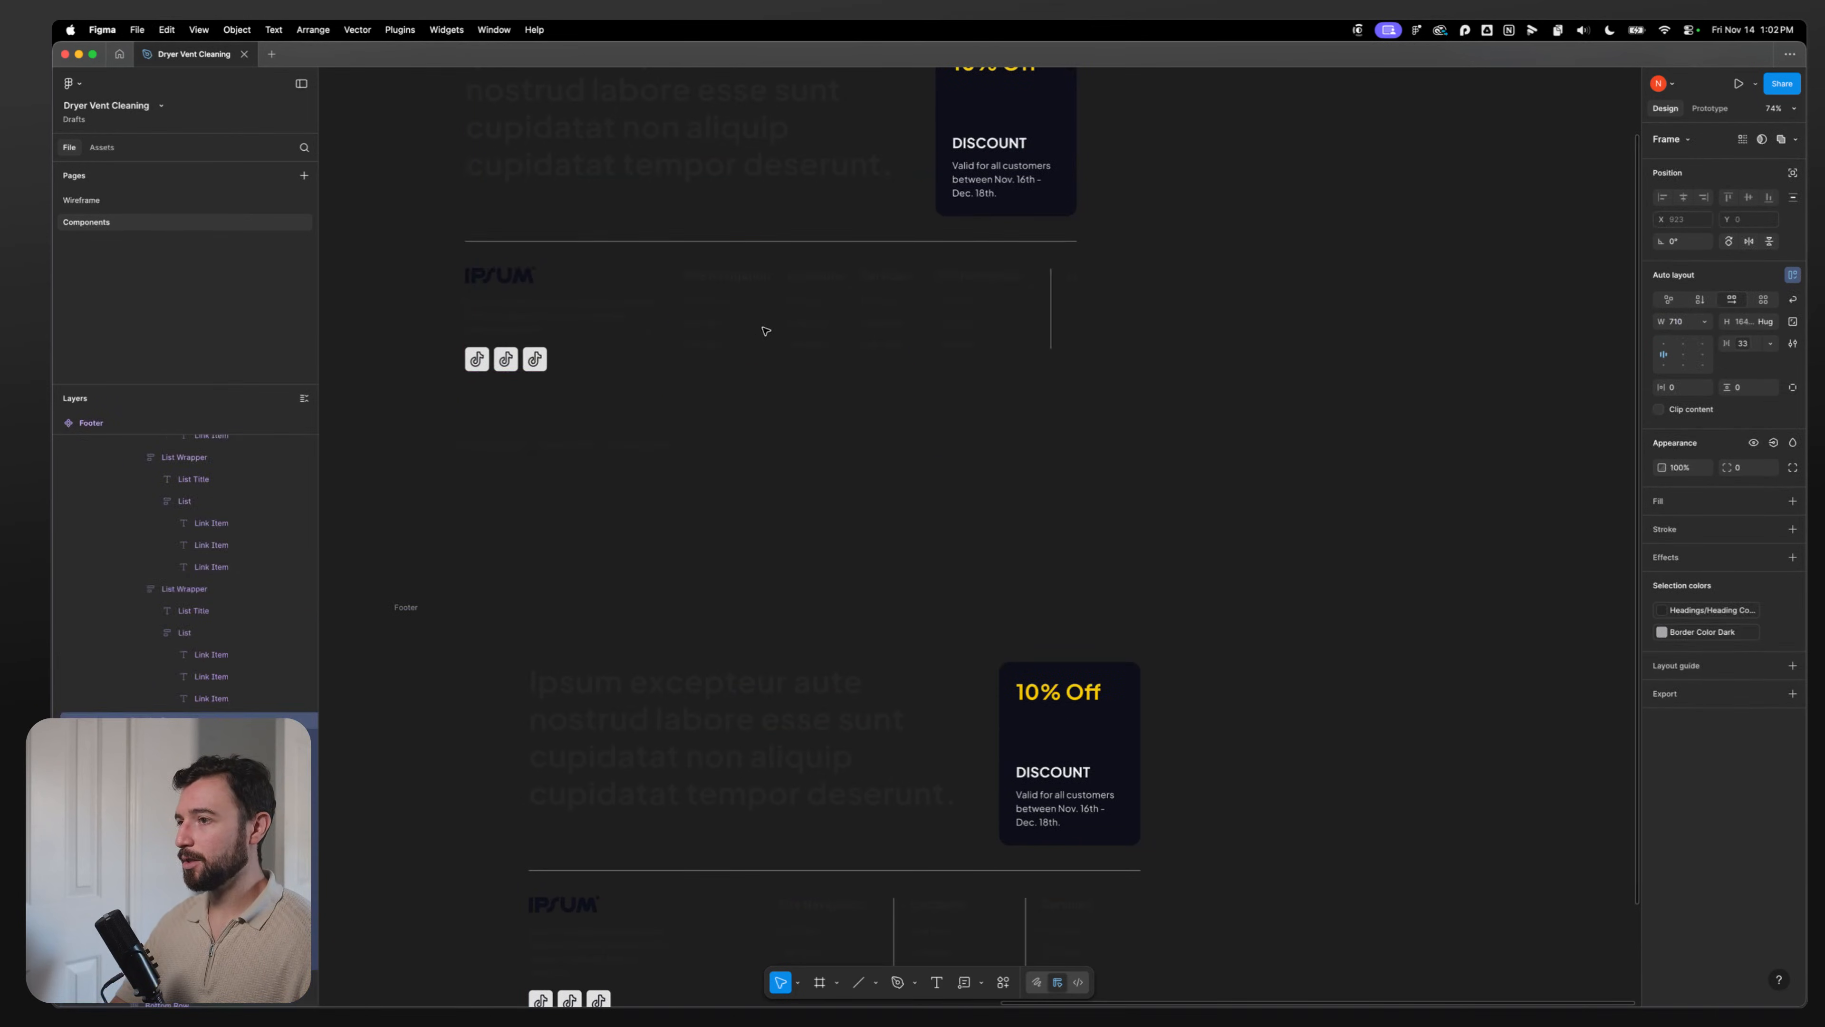
{"action": "key", "text": "super+z"}
{"action": "key", "text": "super+z"}
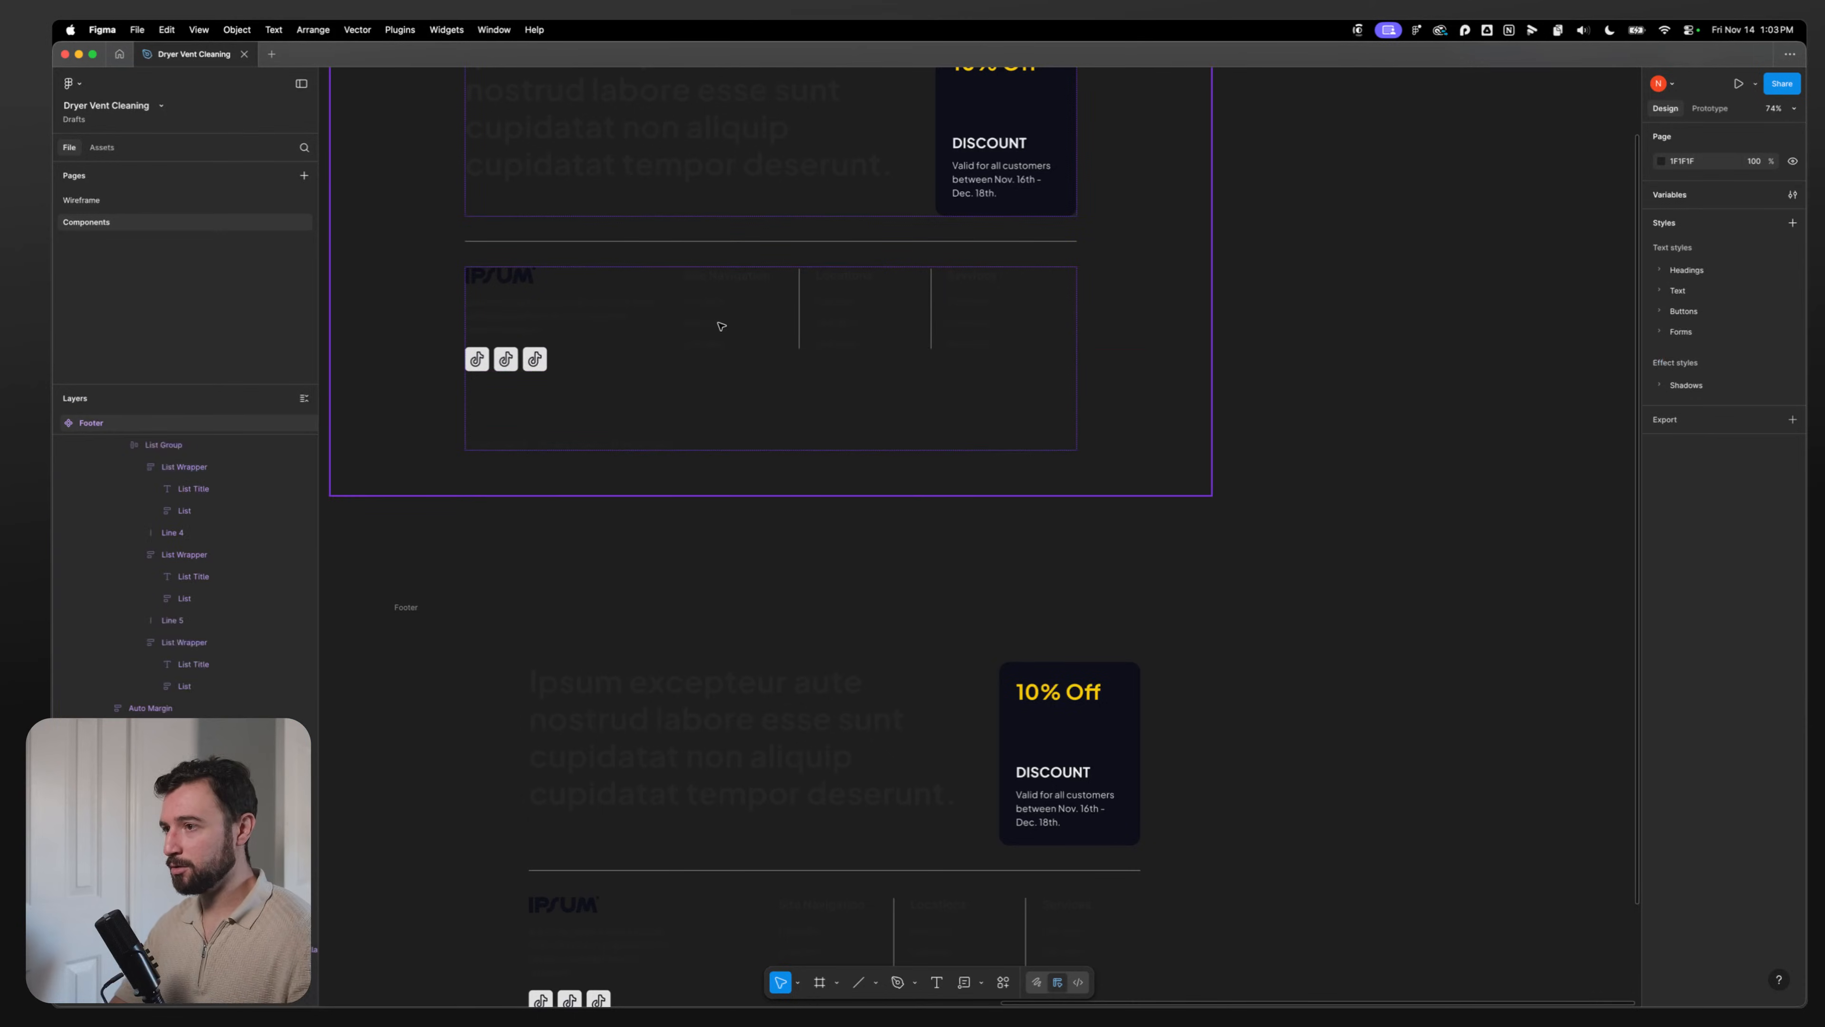
Step: Delete the pasted footer copy from the Components page
{"action": "scroll", "coordinate": [574, 431], "scroll_direction": "down", "scroll_amount": 5}
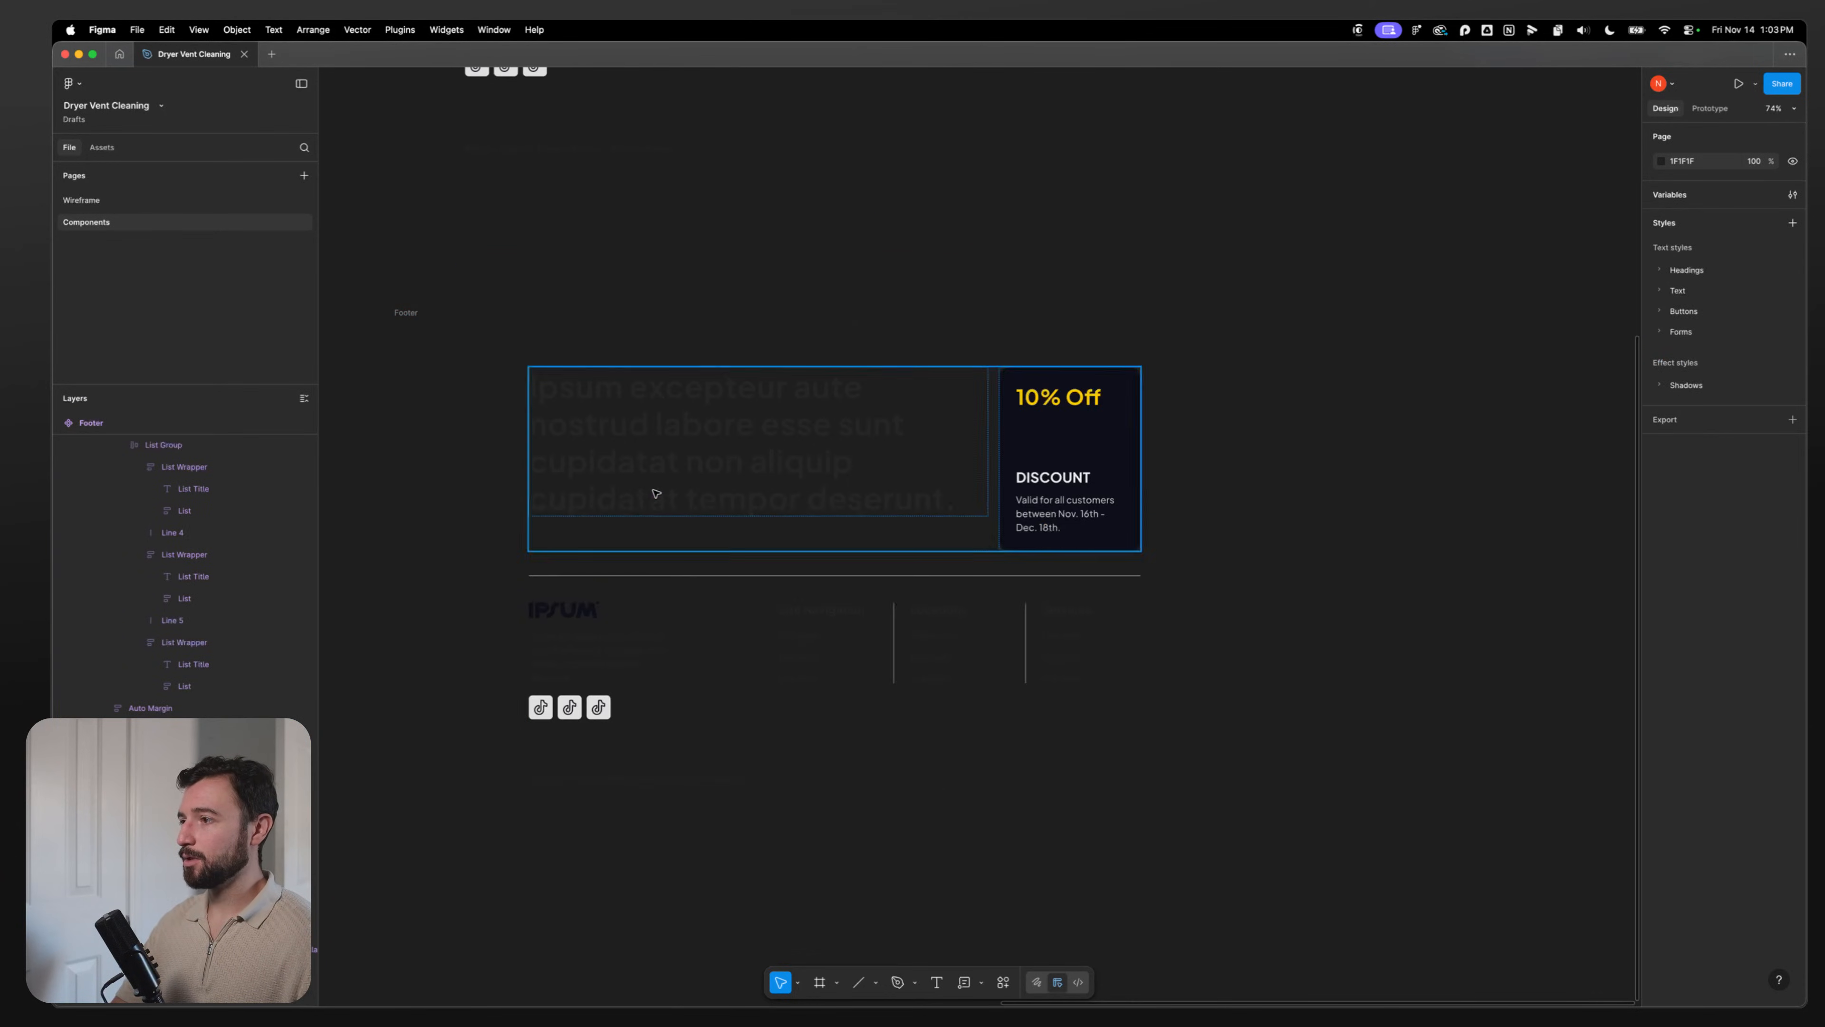
{"action": "left_click", "coordinate": [420, 314]}
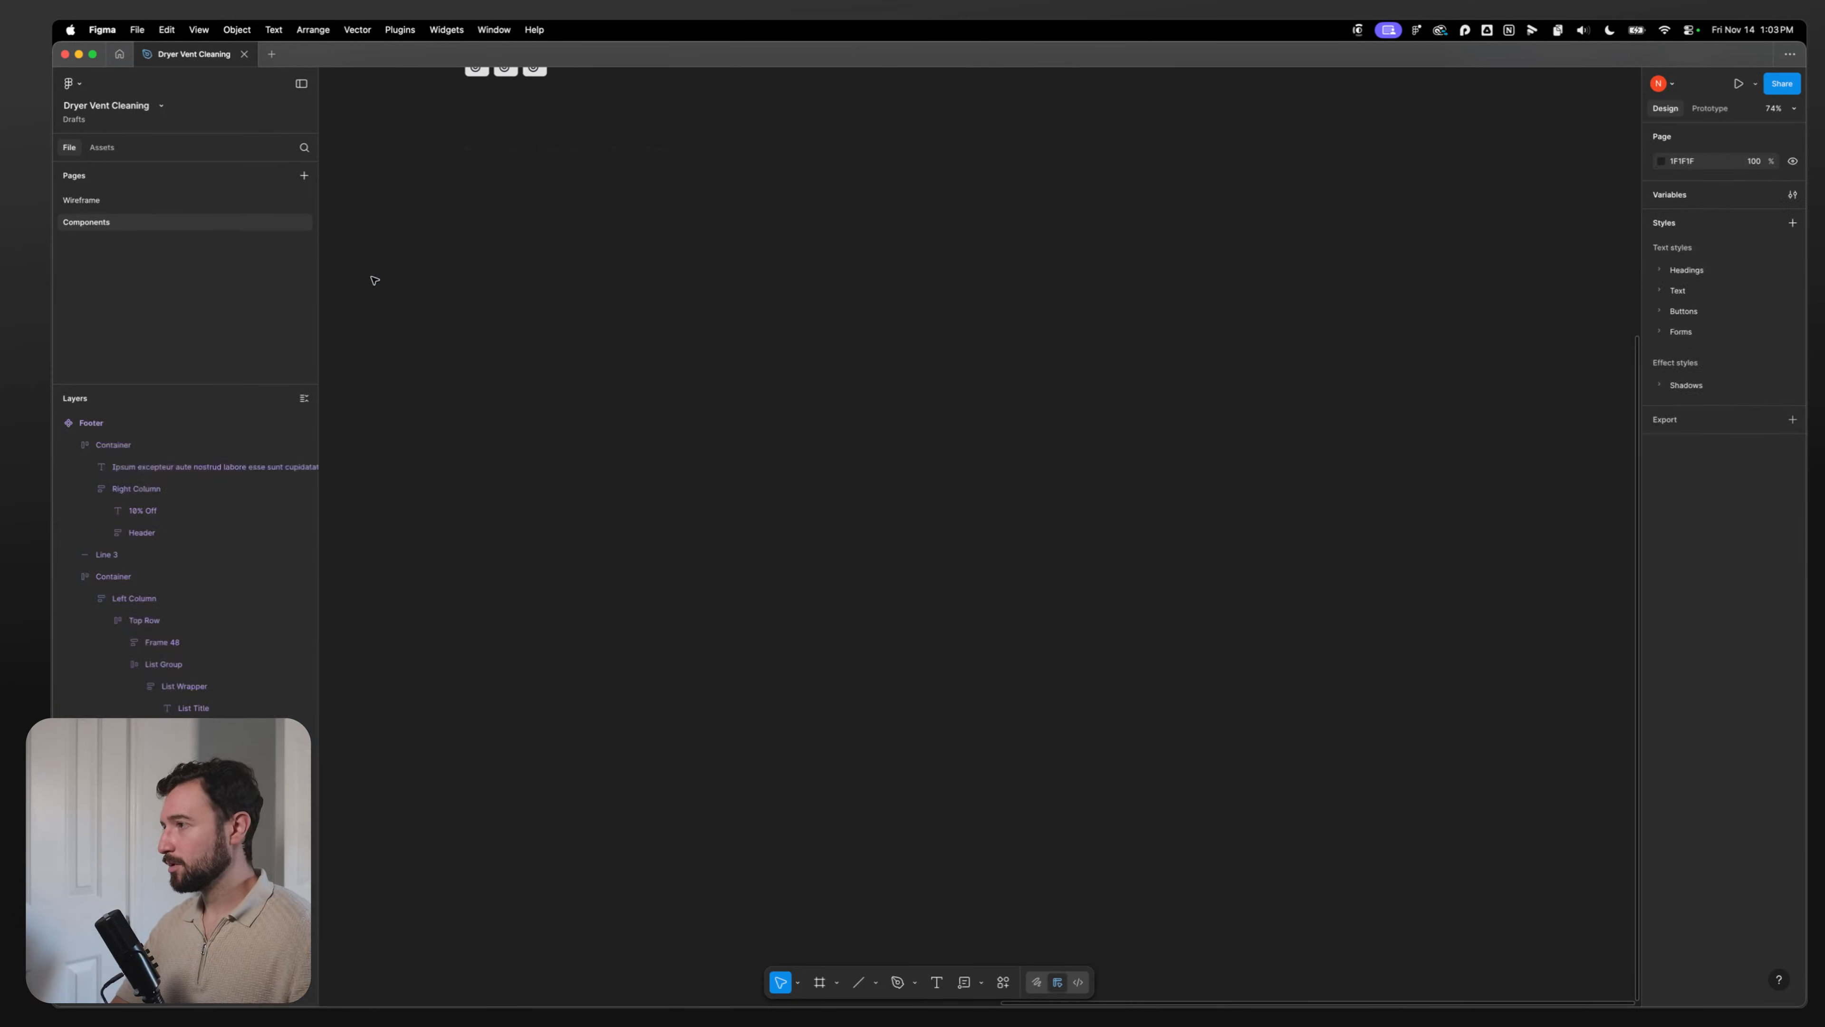
{"action": "left_click", "coordinate": [179, 201]}
{"action": "left_click", "coordinate": [186, 220]}
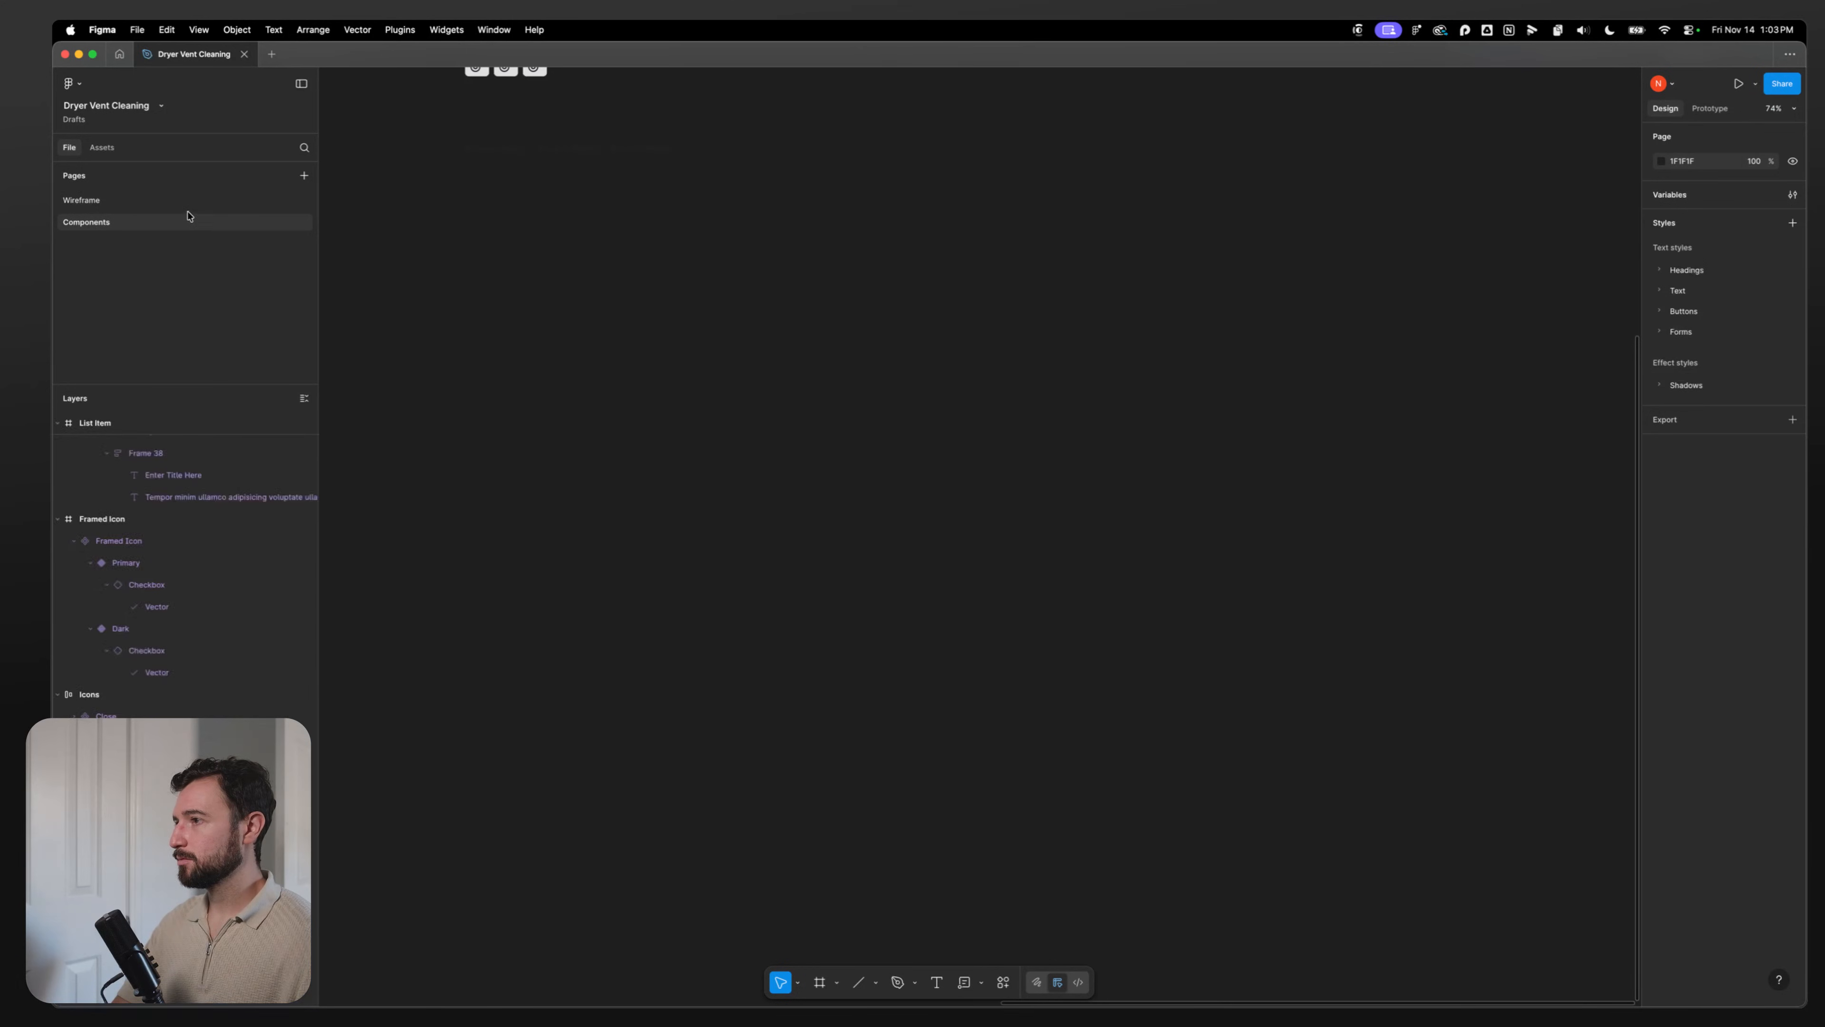
Step: Paste an instance of the updated Footer component into the Homepage frame on the Wireframe page and delete the old footer
{"action": "scroll", "coordinate": [603, 351], "scroll_direction": "up", "scroll_amount": 7}
{"action": "left_click", "coordinate": [356, 178]}
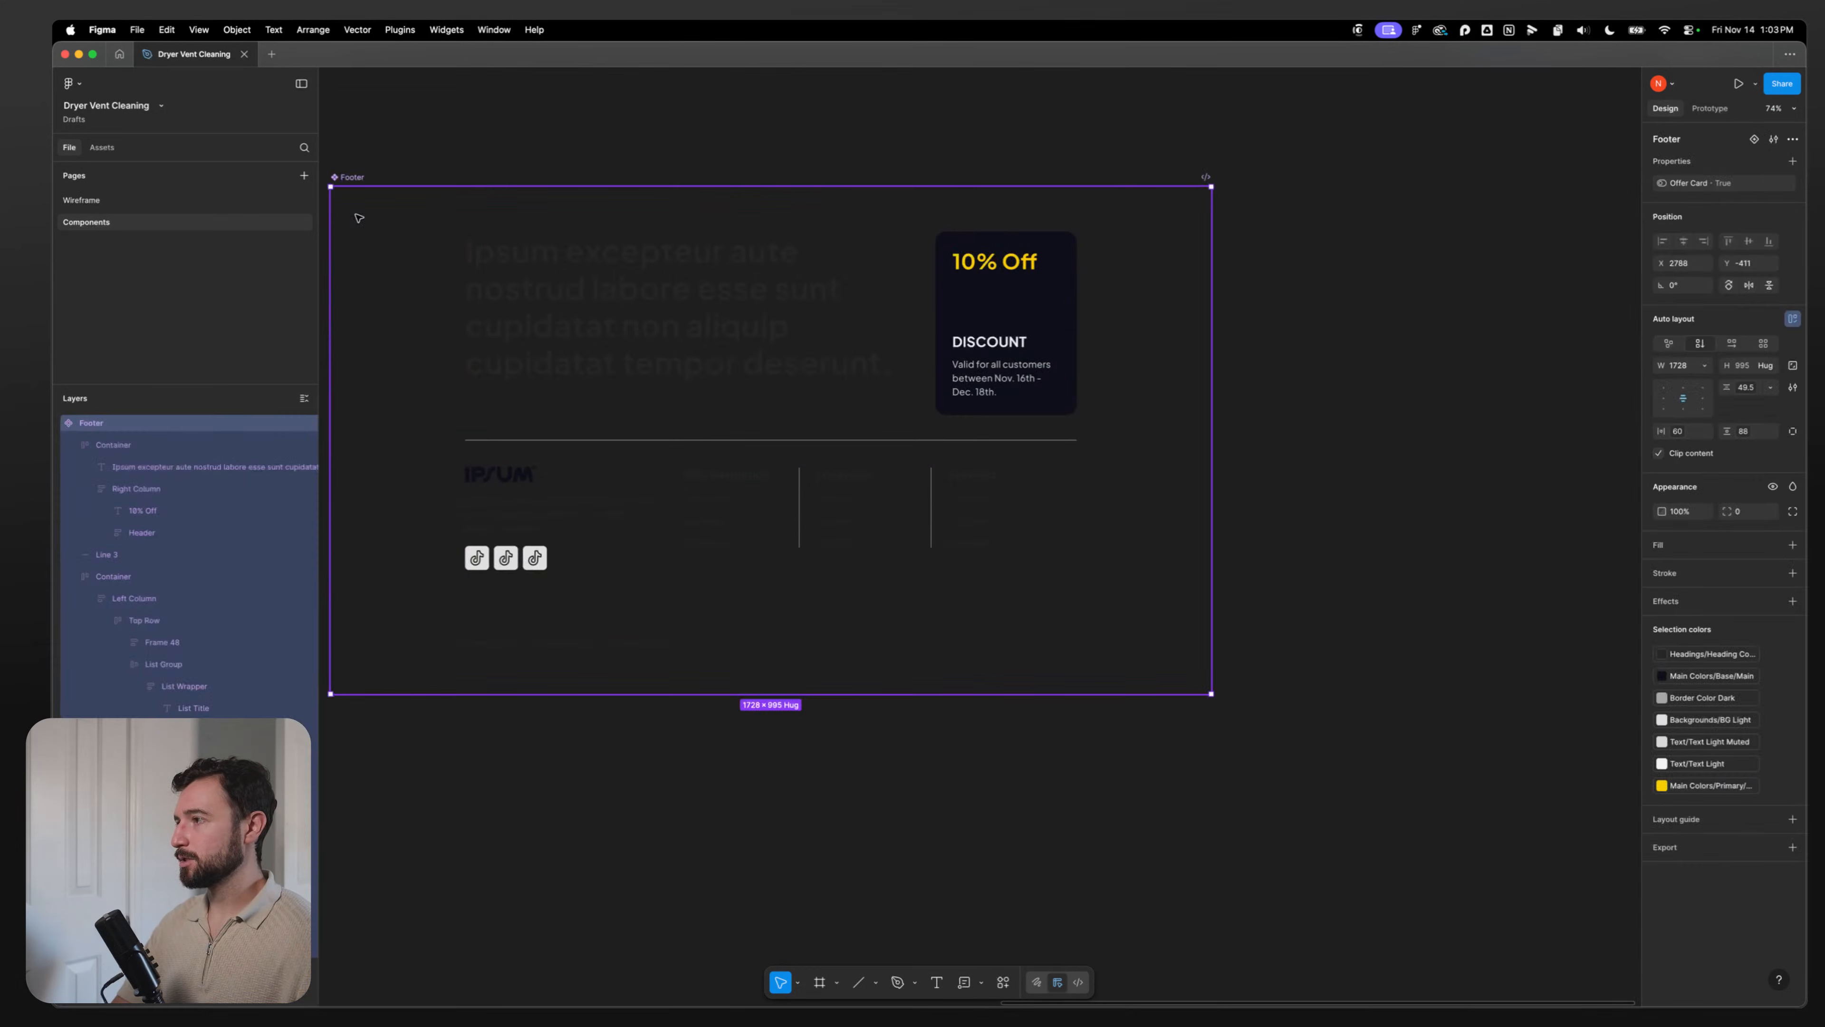
{"action": "left_click", "coordinate": [140, 205]}
{"action": "key", "text": "cmd+v"}
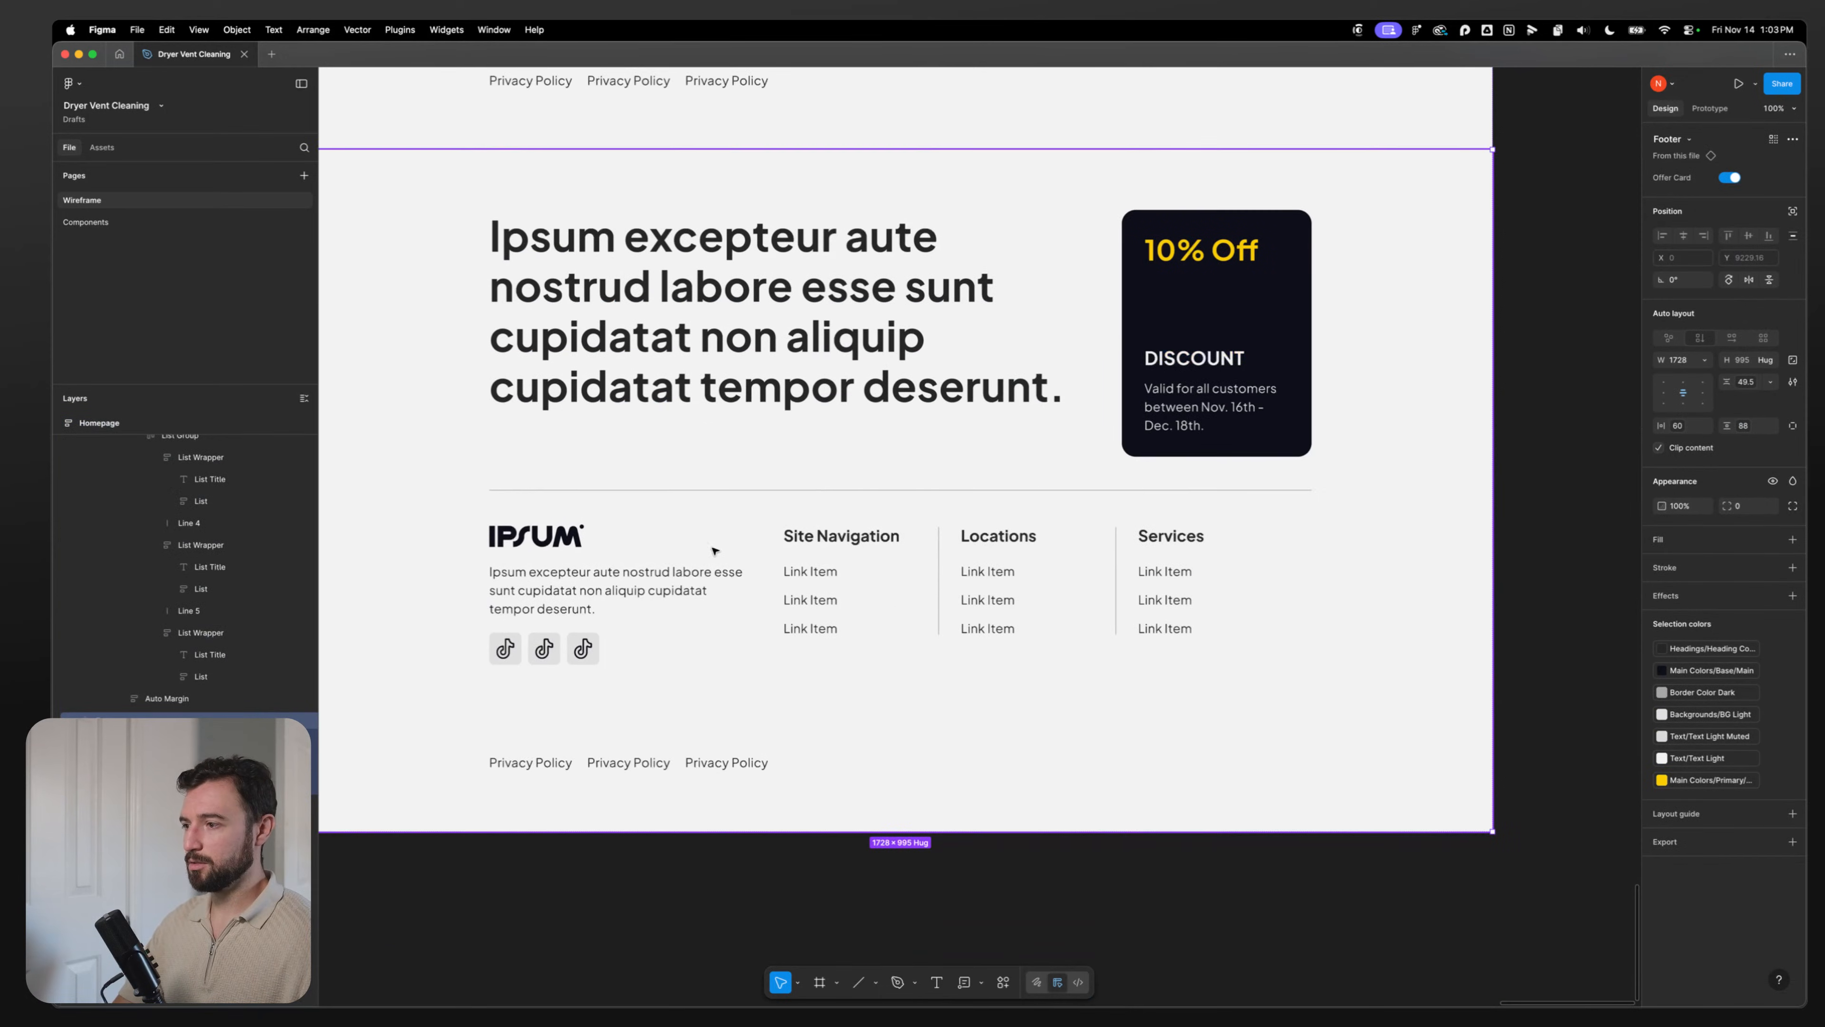
{"action": "key", "text": "Delete"}
{"action": "scroll", "coordinate": [610, 542], "scroll_direction": "up", "scroll_amount": 2}
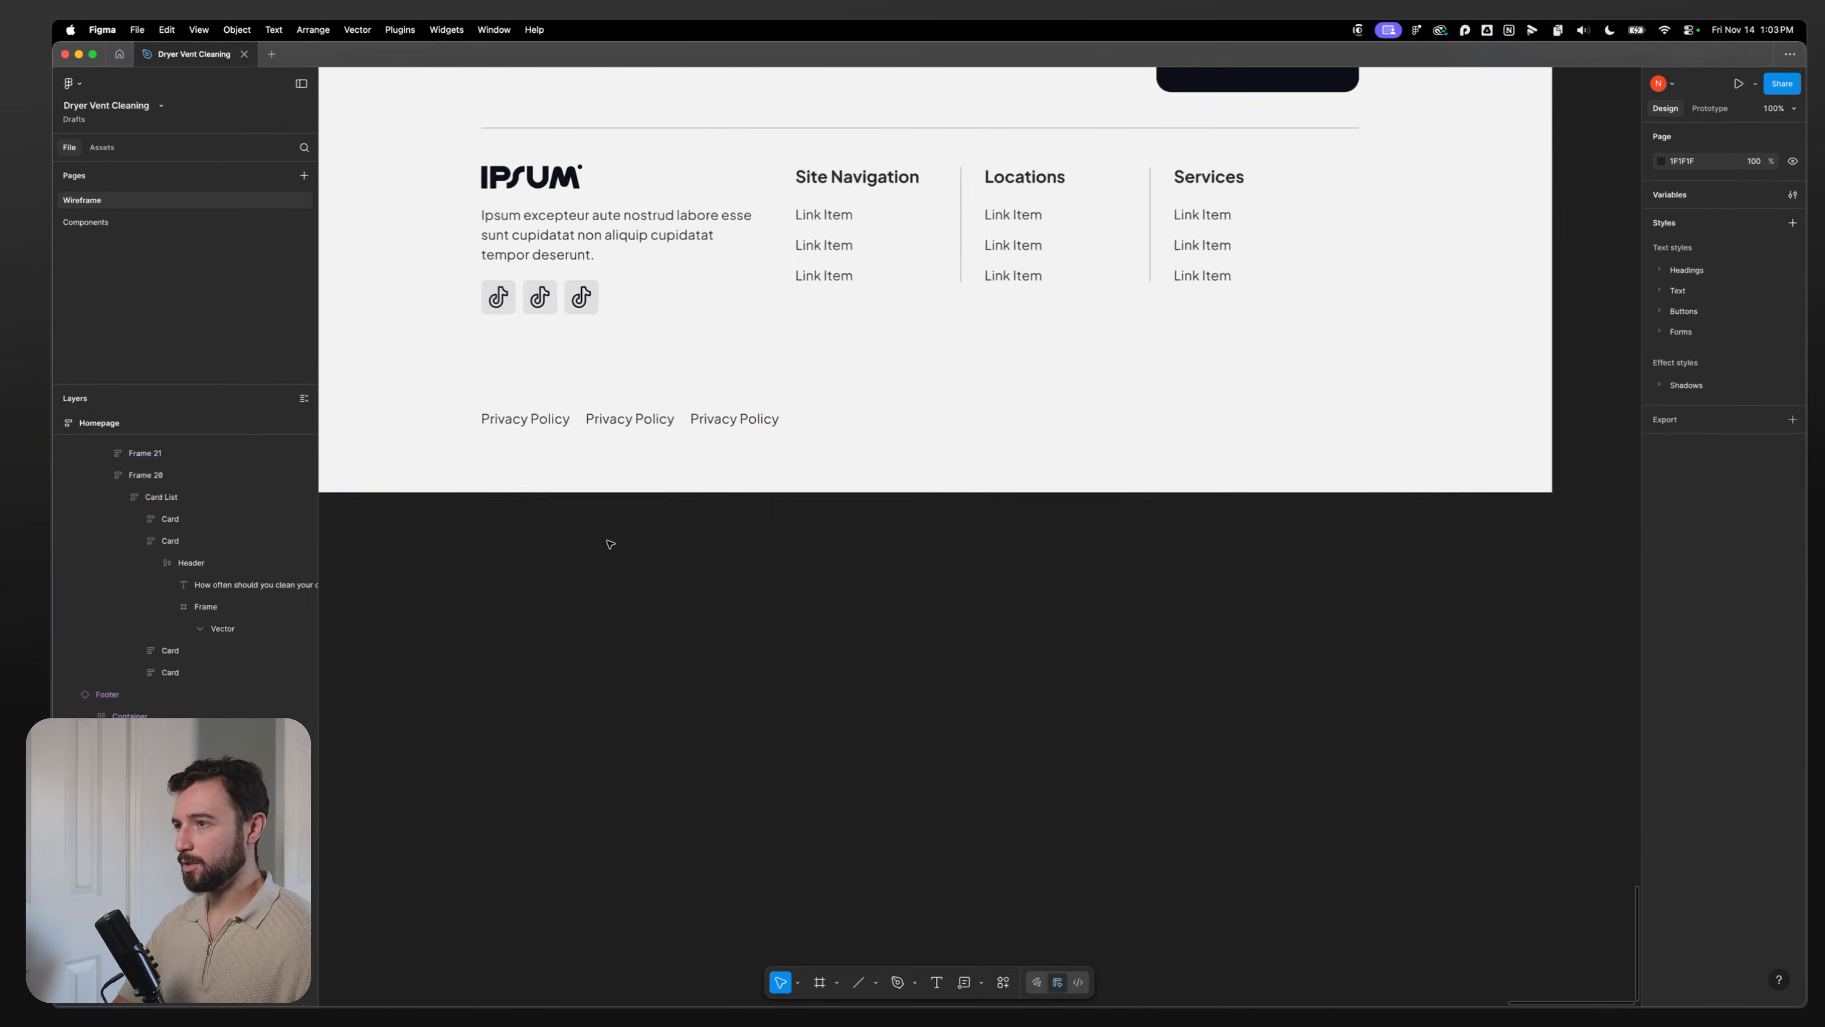
{"action": "scroll", "coordinate": [632, 557], "scroll_direction": "down", "scroll_amount": 3}
{"action": "left_click_drag", "start_coordinate": [654, 565], "coordinate": [721, 682]}
{"action": "scroll", "coordinate": [747, 696], "scroll_direction": "up", "scroll_amount": 5}
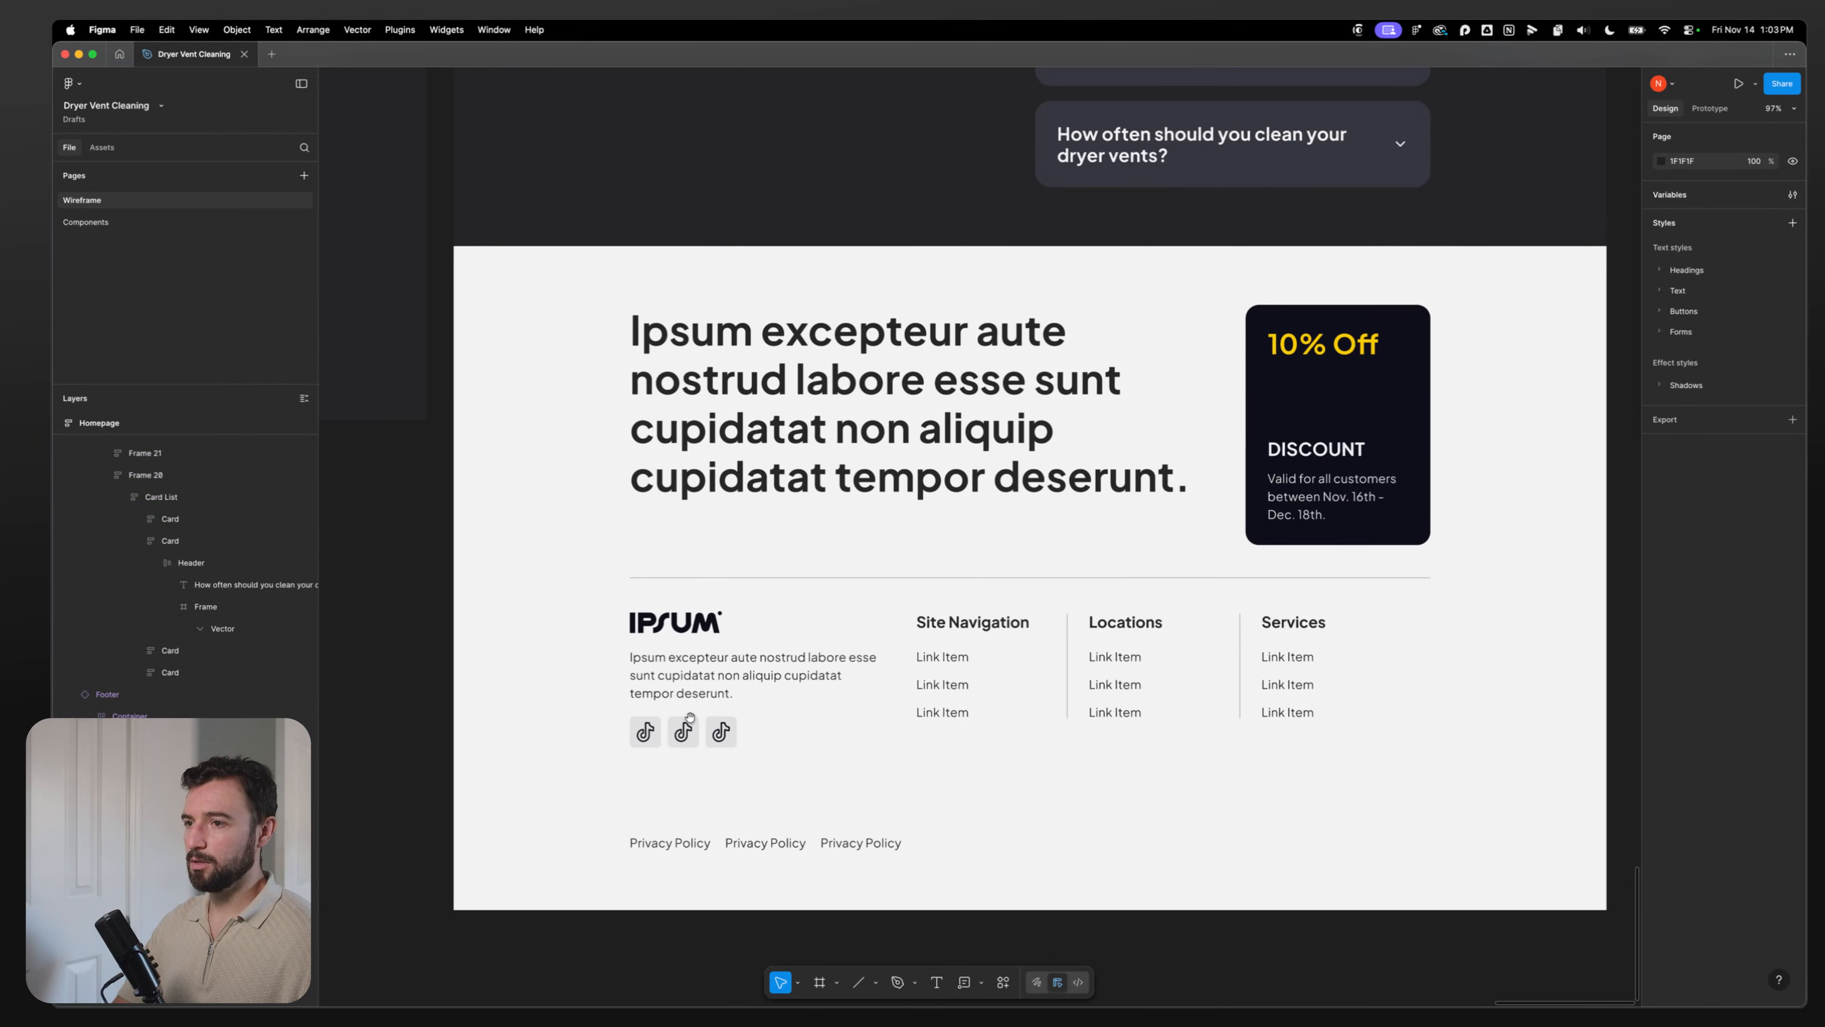
Step: Change the first link list's title in the main Footer component to "Navigation" and return to the Wireframe page
{"action": "scroll", "coordinate": [950, 658], "scroll_direction": "down", "scroll_amount": 2}
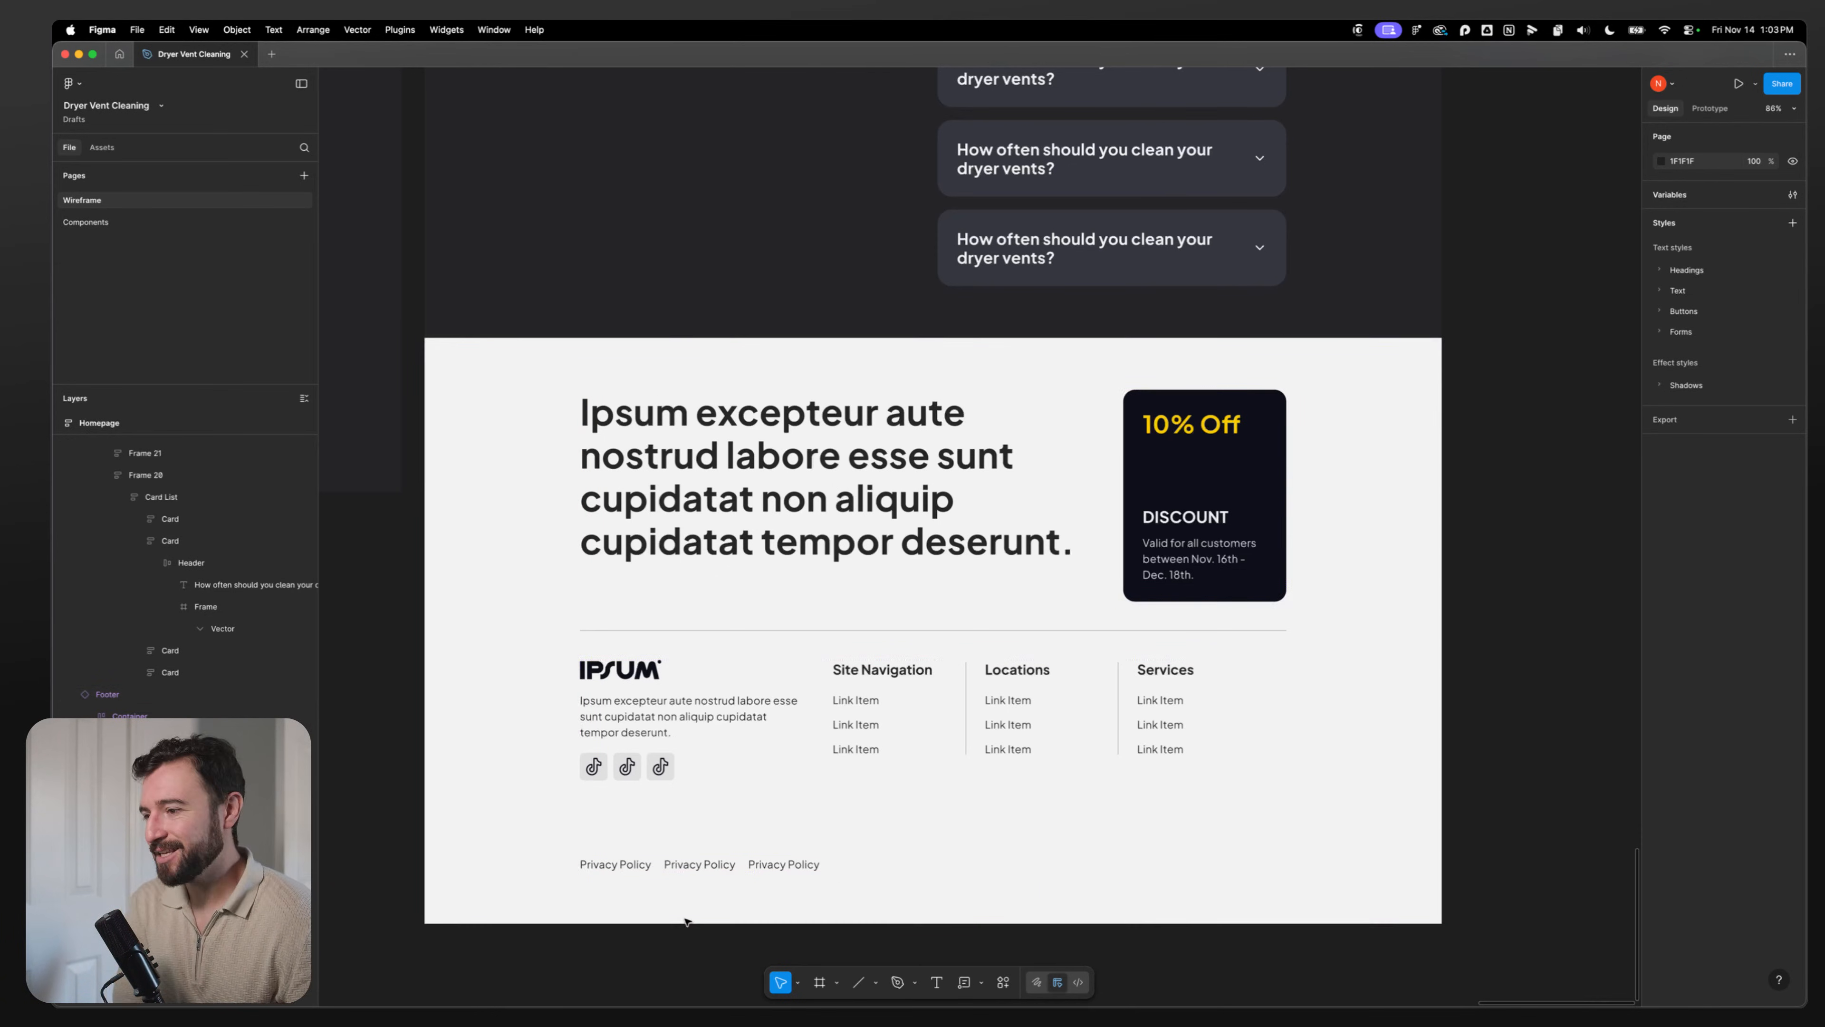
{"action": "double_click", "coordinate": [875, 677]}
{"action": "double_click", "coordinate": [875, 676]}
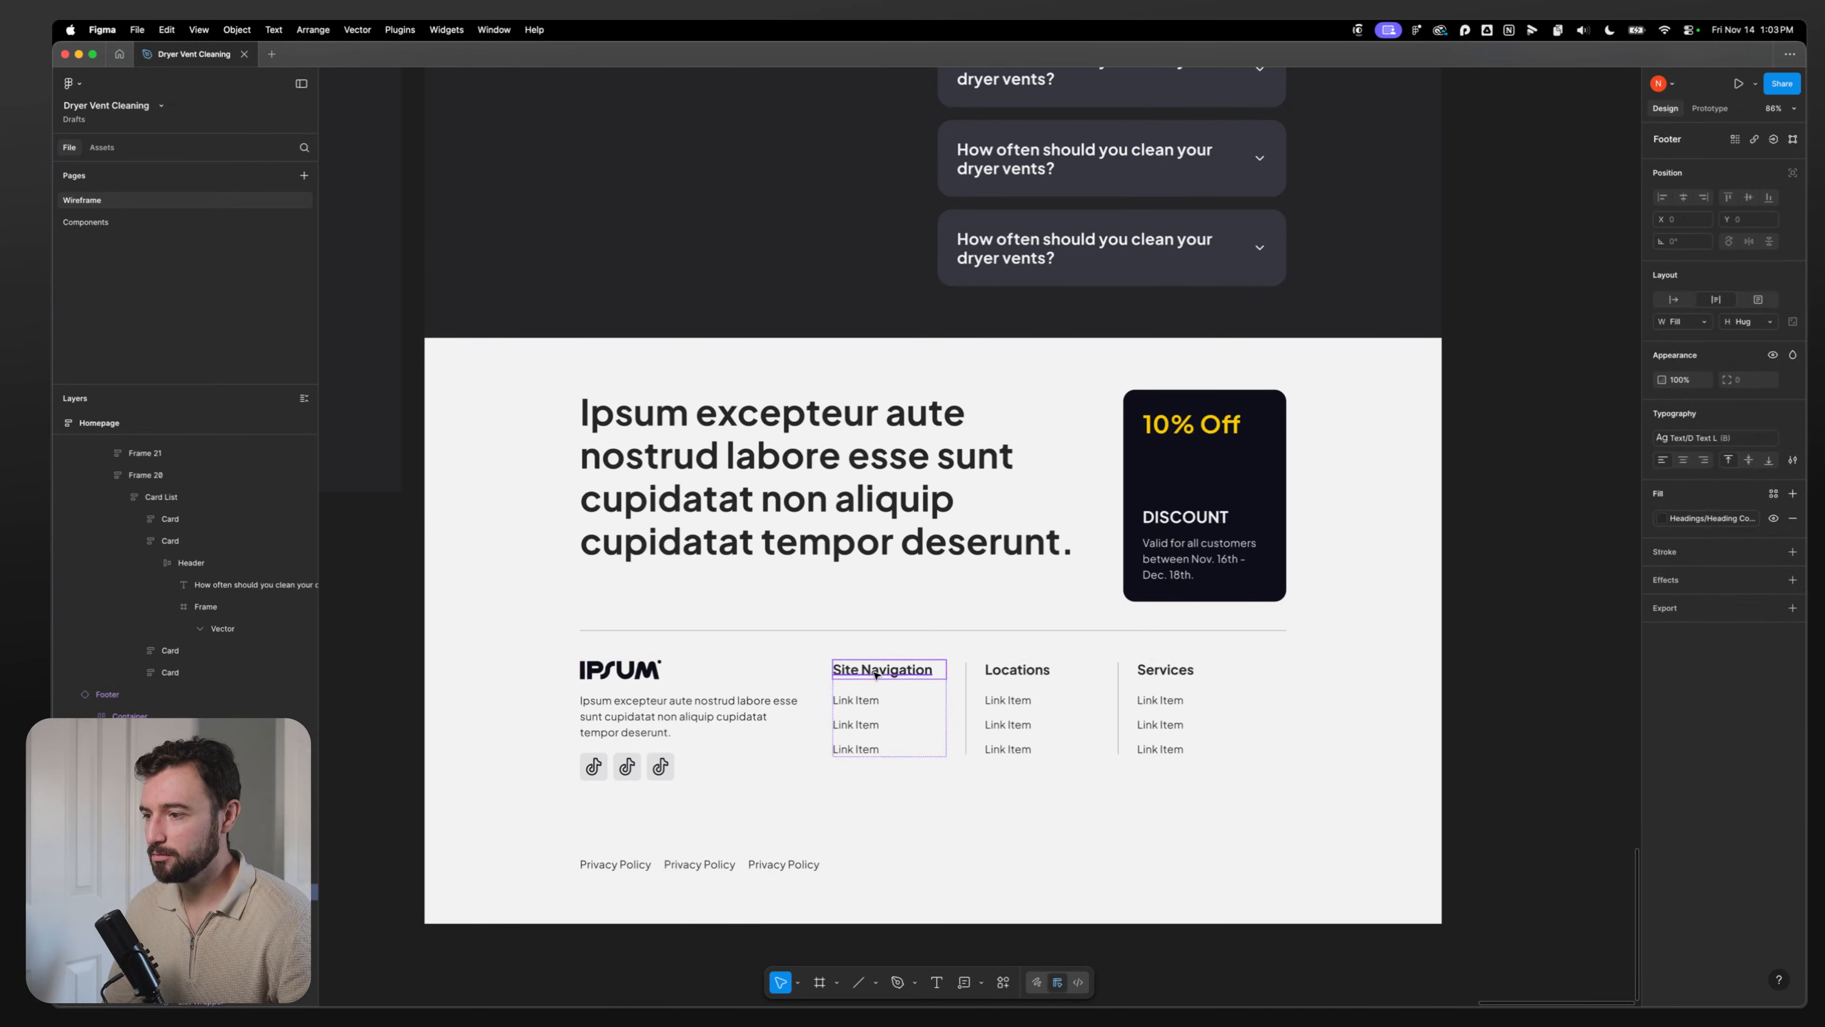
{"action": "right_click", "coordinate": [872, 683]}
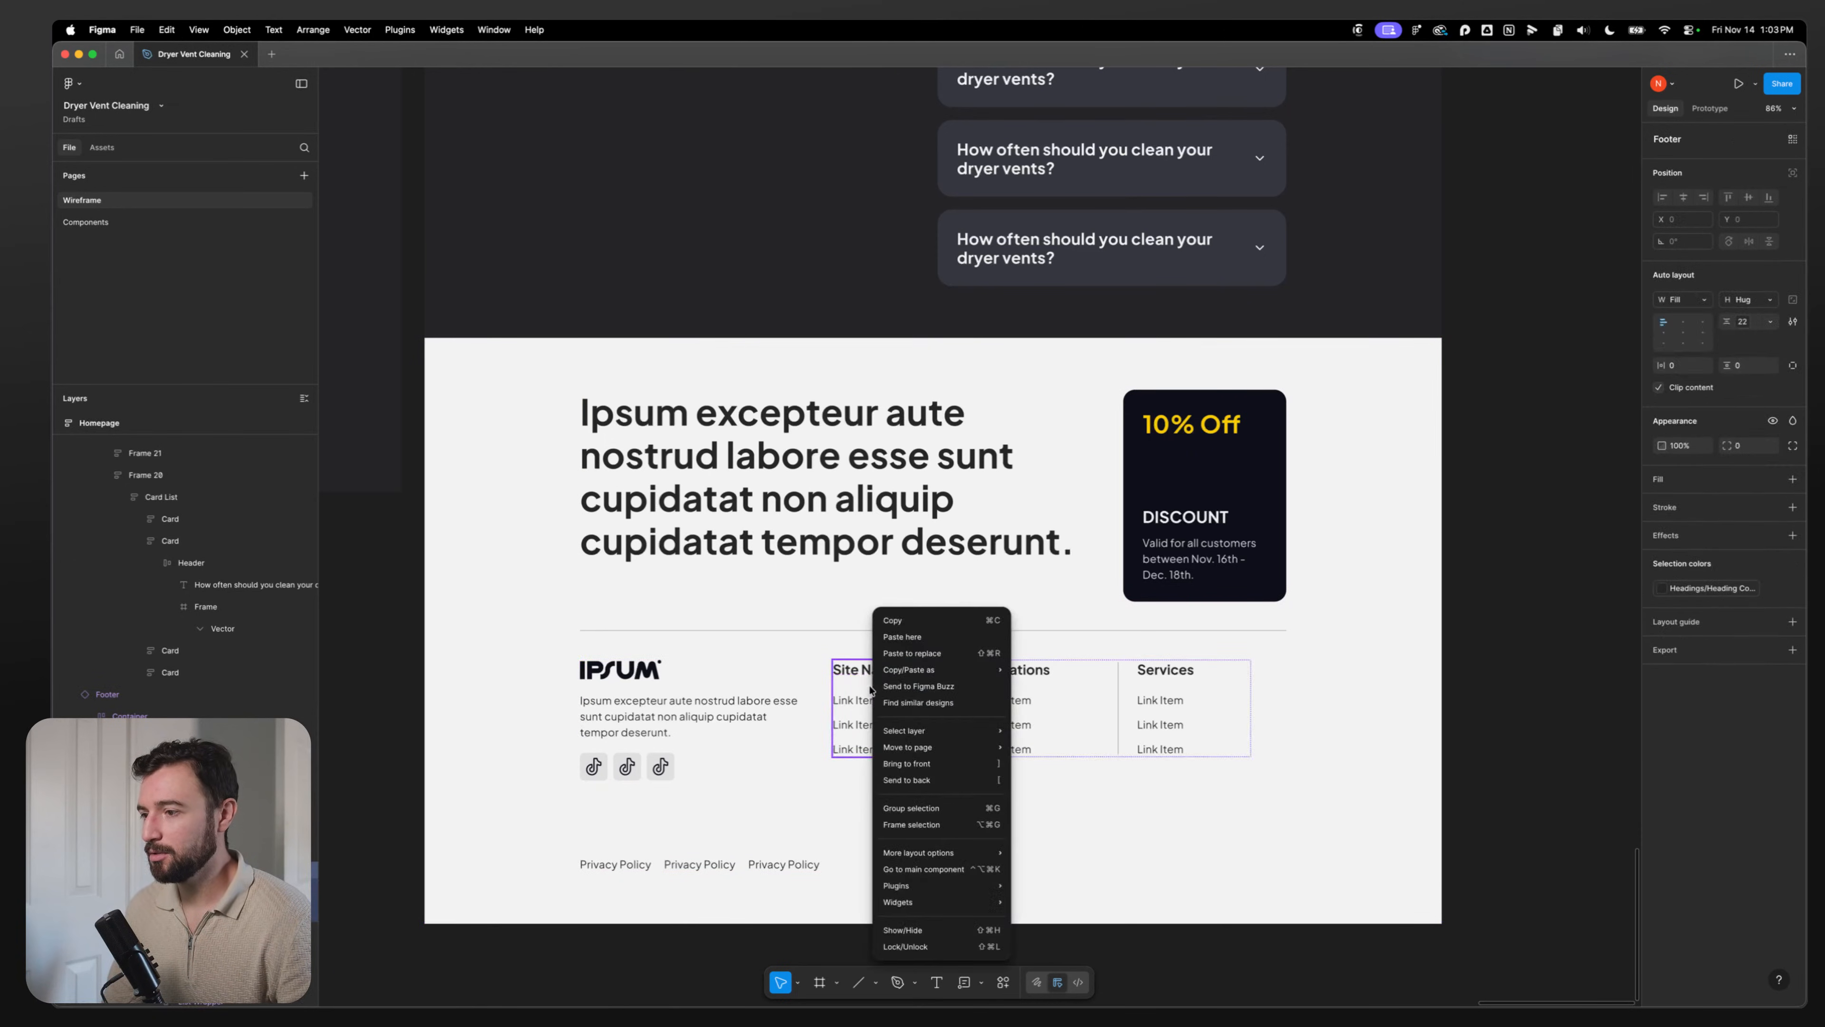
{"action": "left_click", "coordinate": [928, 870]}
{"action": "double_click", "coordinate": [912, 565]}
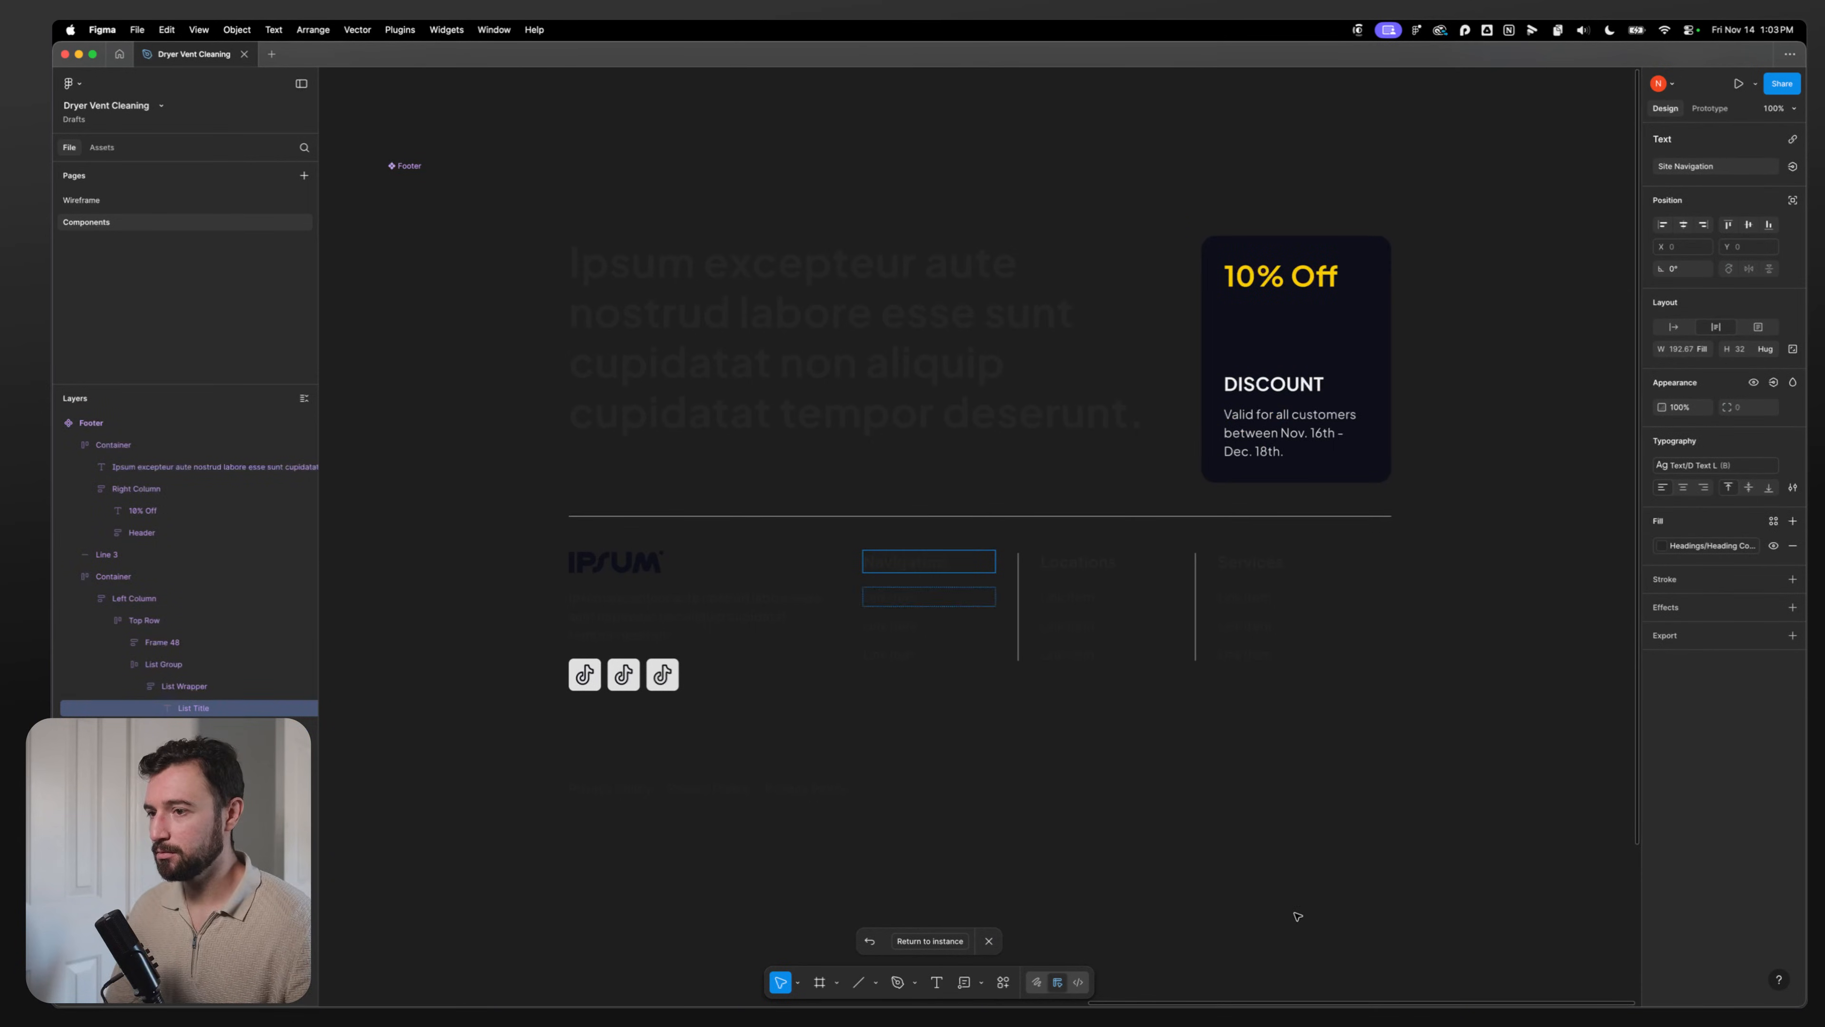
{"action": "key", "text": "Escape"}
{"action": "left_click", "coordinate": [107, 201]}
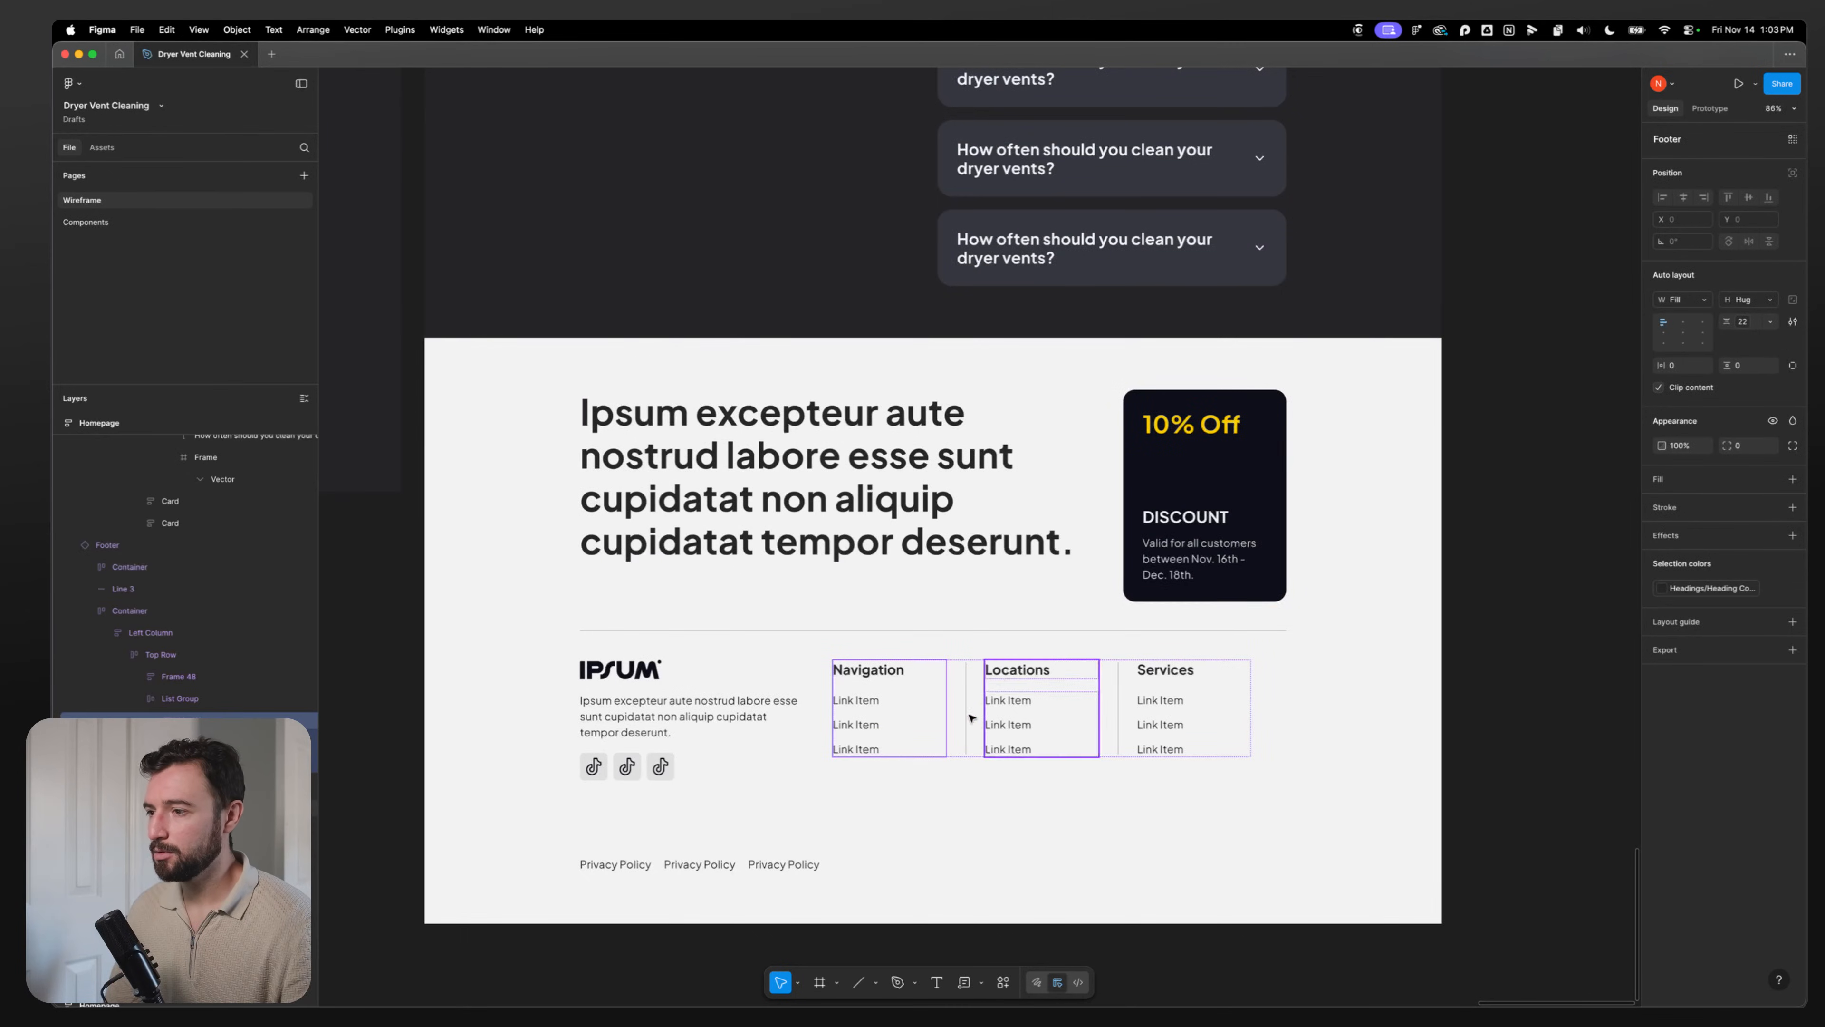
{"action": "key", "text": "Escape"}
{"action": "key", "text": "Escape"}
{"action": "key", "text": "Escape"}
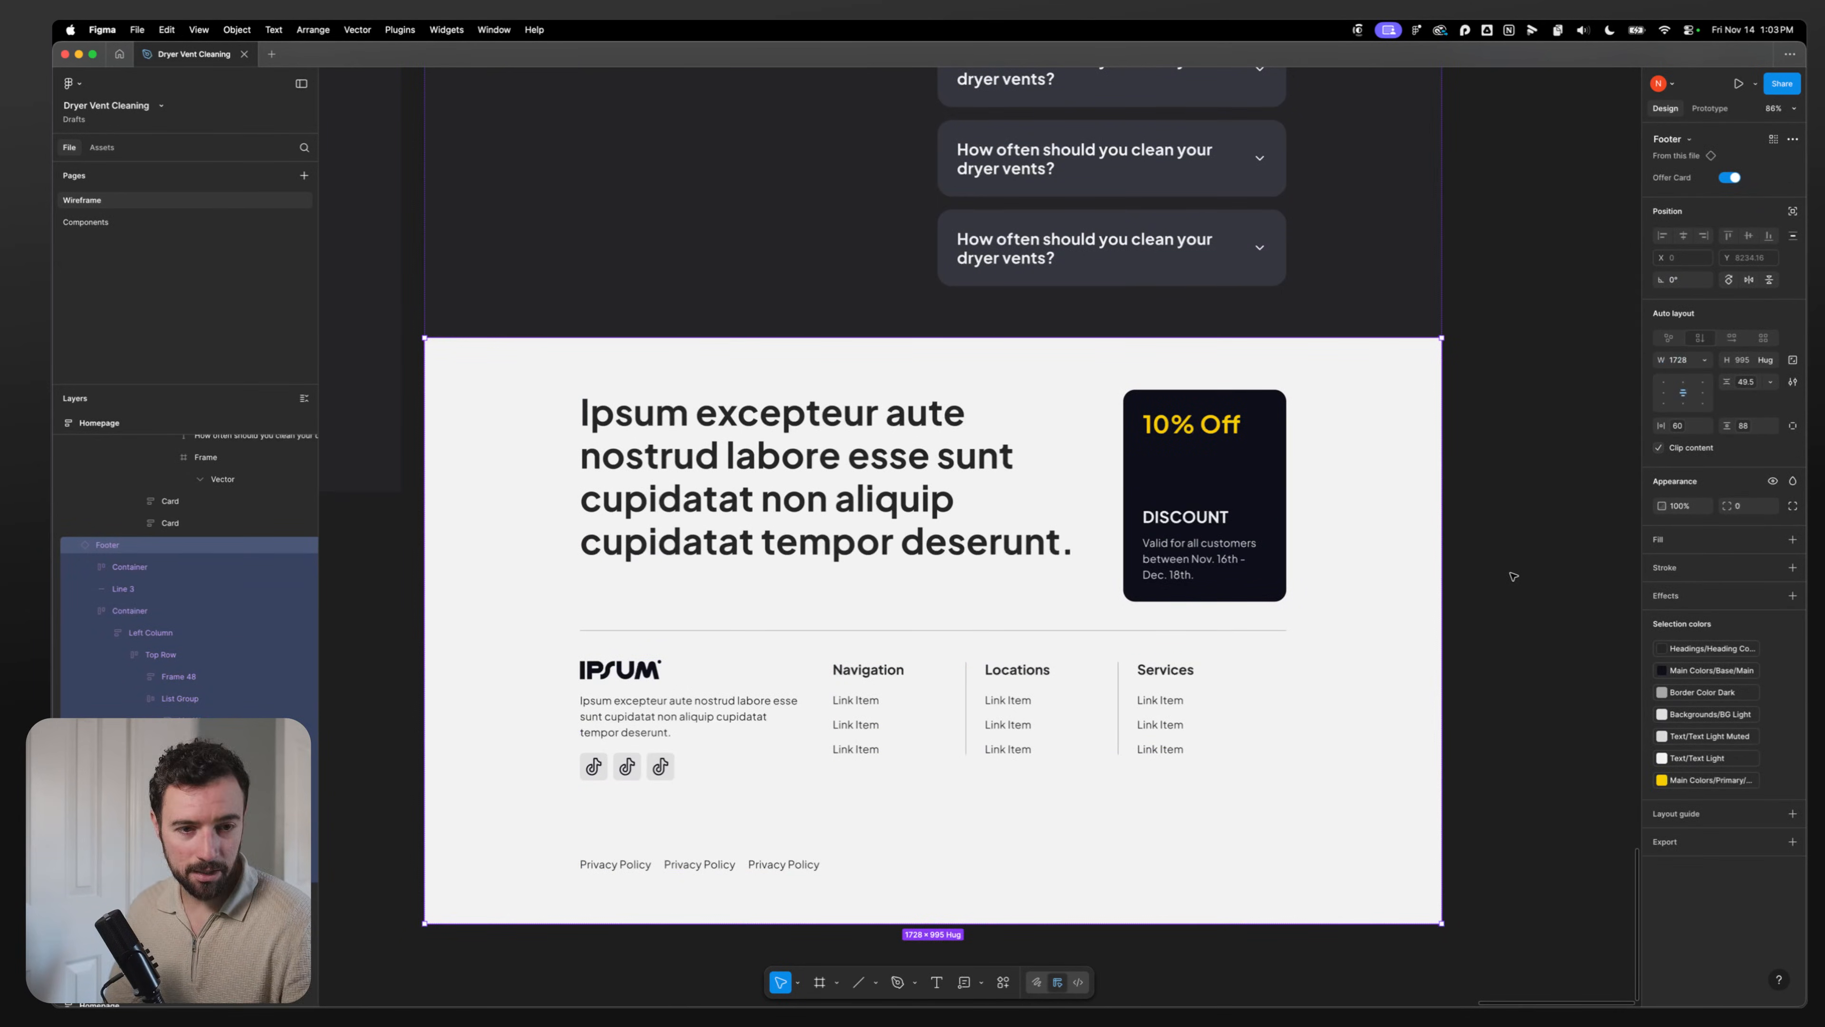
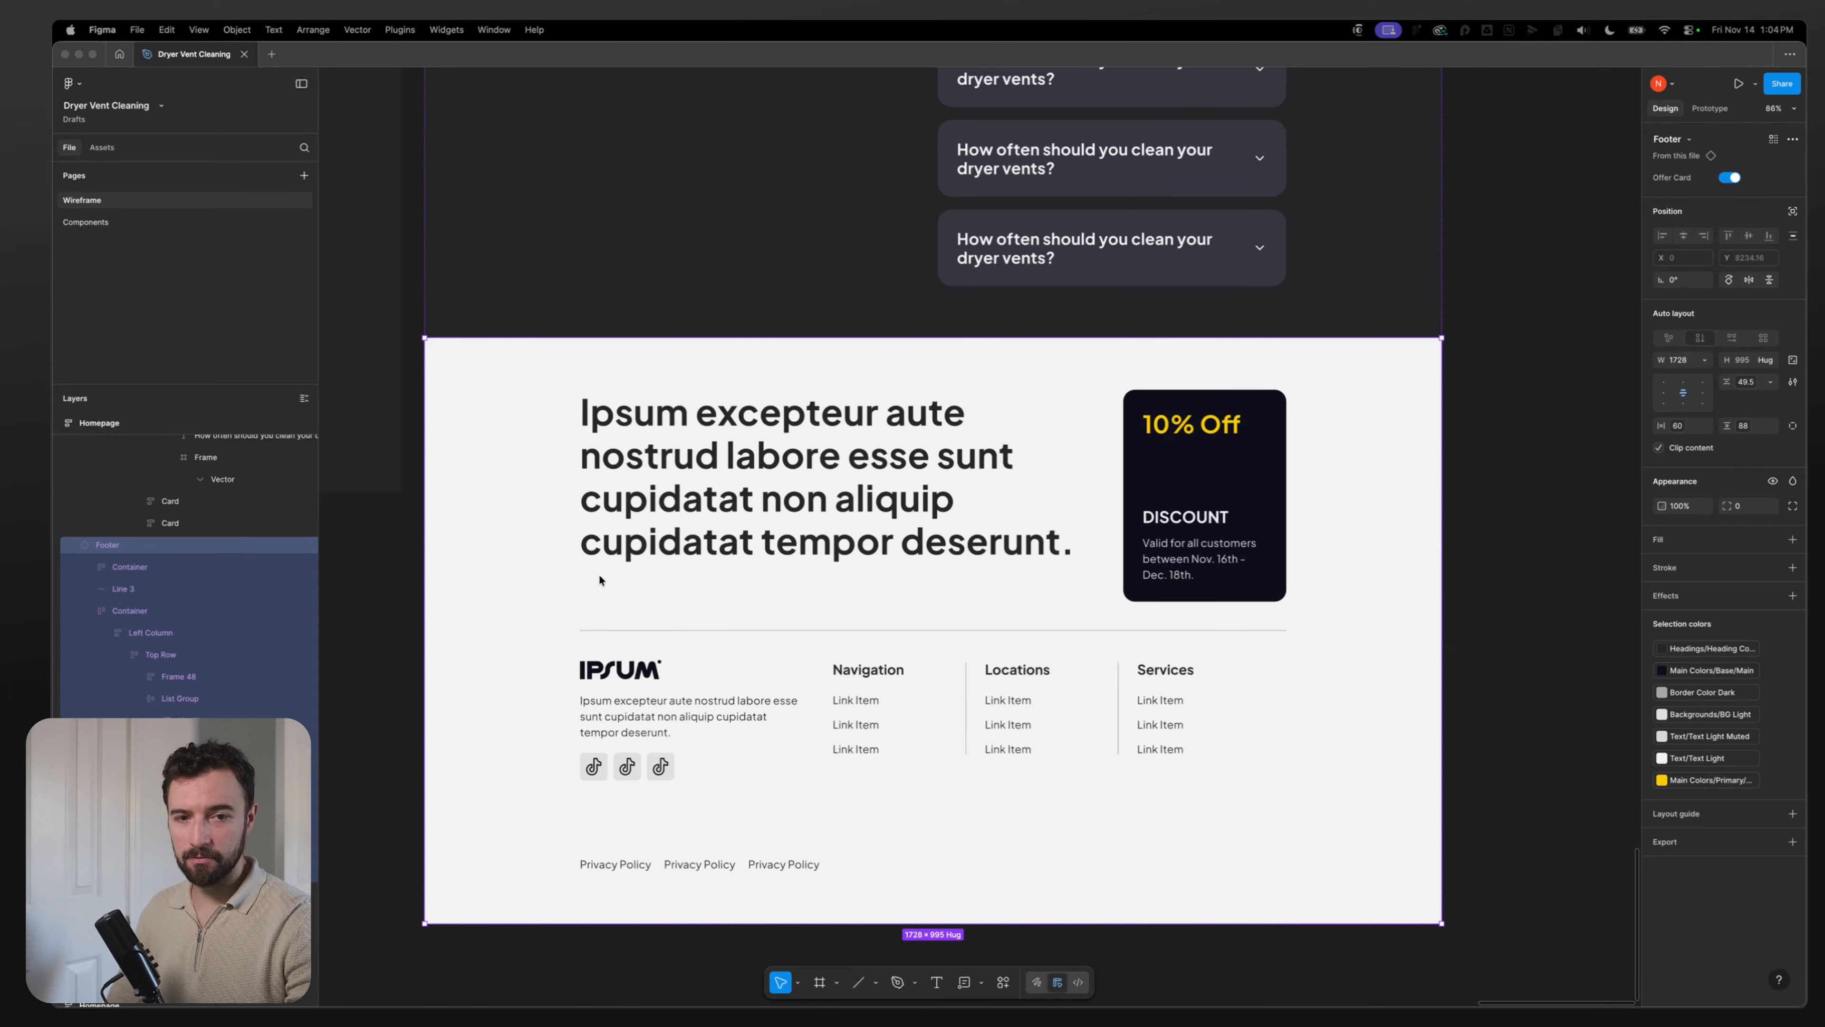
Step: Move the main Header component from the newest Homepage frame to the Components page
{"action": "left_click", "coordinate": [1418, 407]}
{"action": "scroll", "coordinate": [1365, 493], "scroll_direction": "down", "scroll_amount": 10}
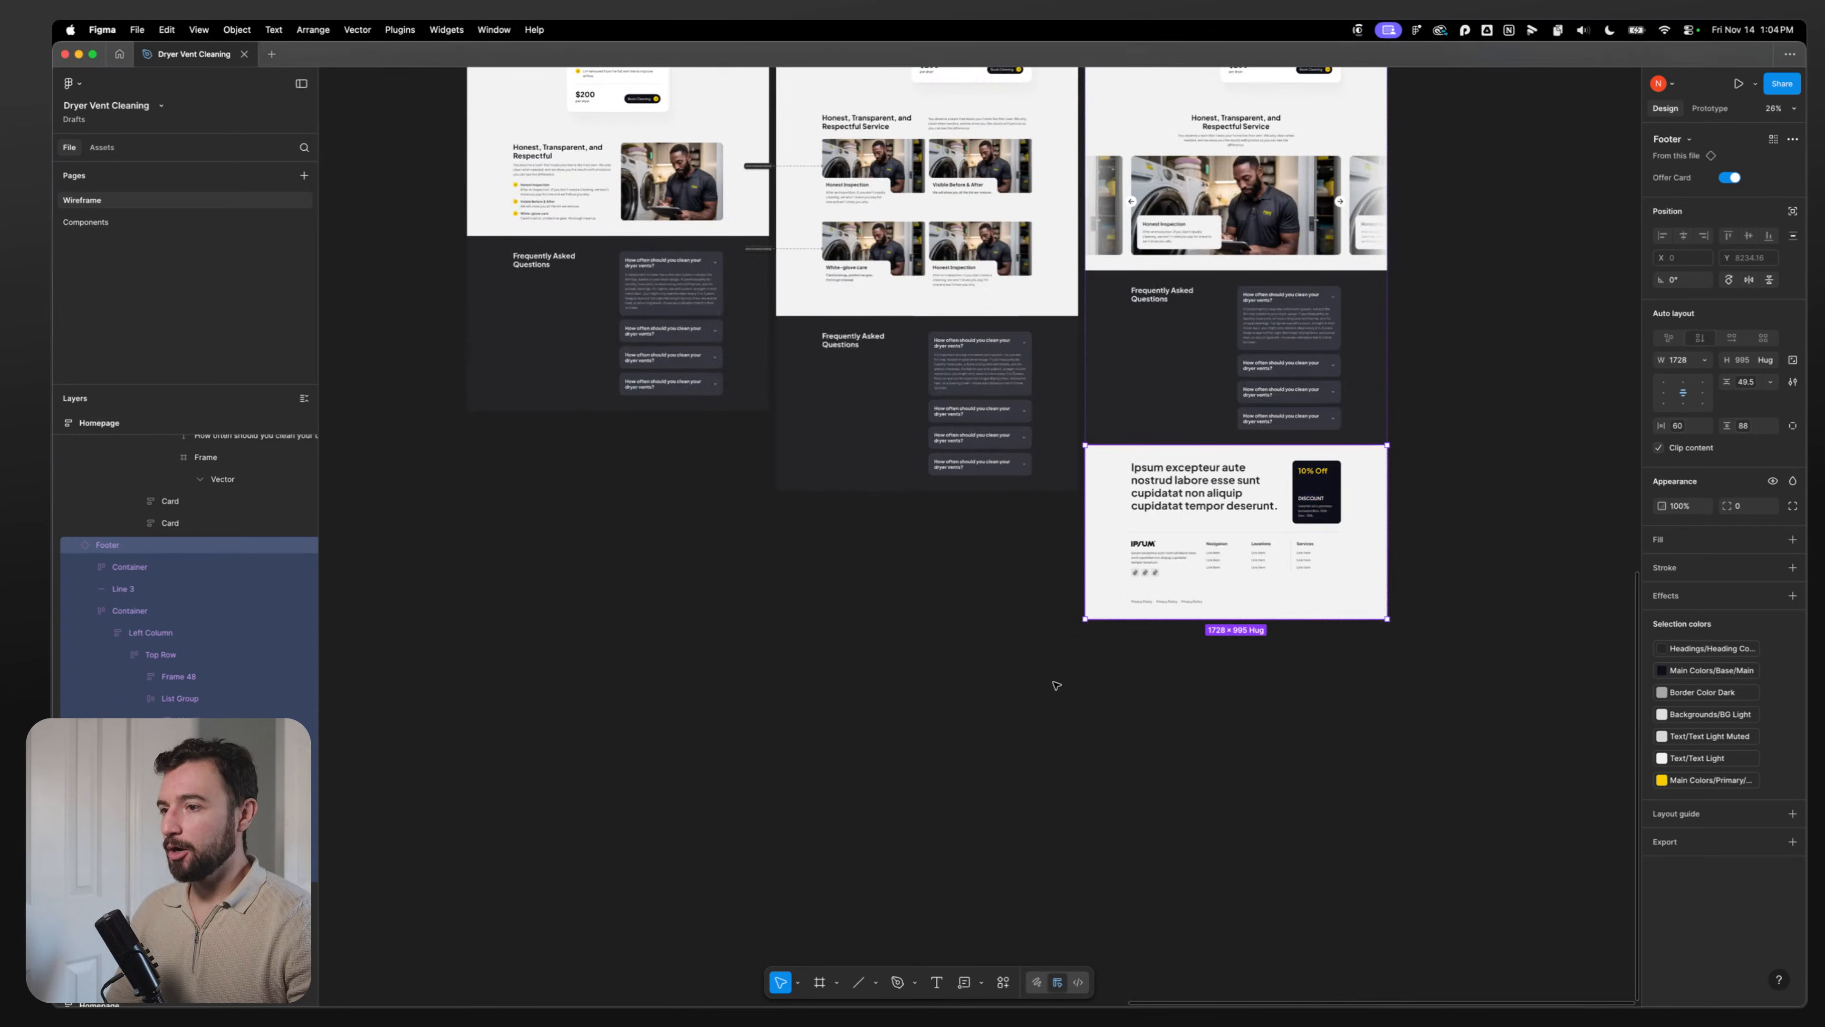
{"action": "left_click", "coordinate": [1055, 684]}
{"action": "left_click_drag", "start_coordinate": [1027, 416], "coordinate": [929, 754]}
{"action": "left_click_drag", "start_coordinate": [1050, 504], "coordinate": [969, 694]}
{"action": "scroll", "coordinate": [967, 694], "scroll_direction": "up", "scroll_amount": 10}
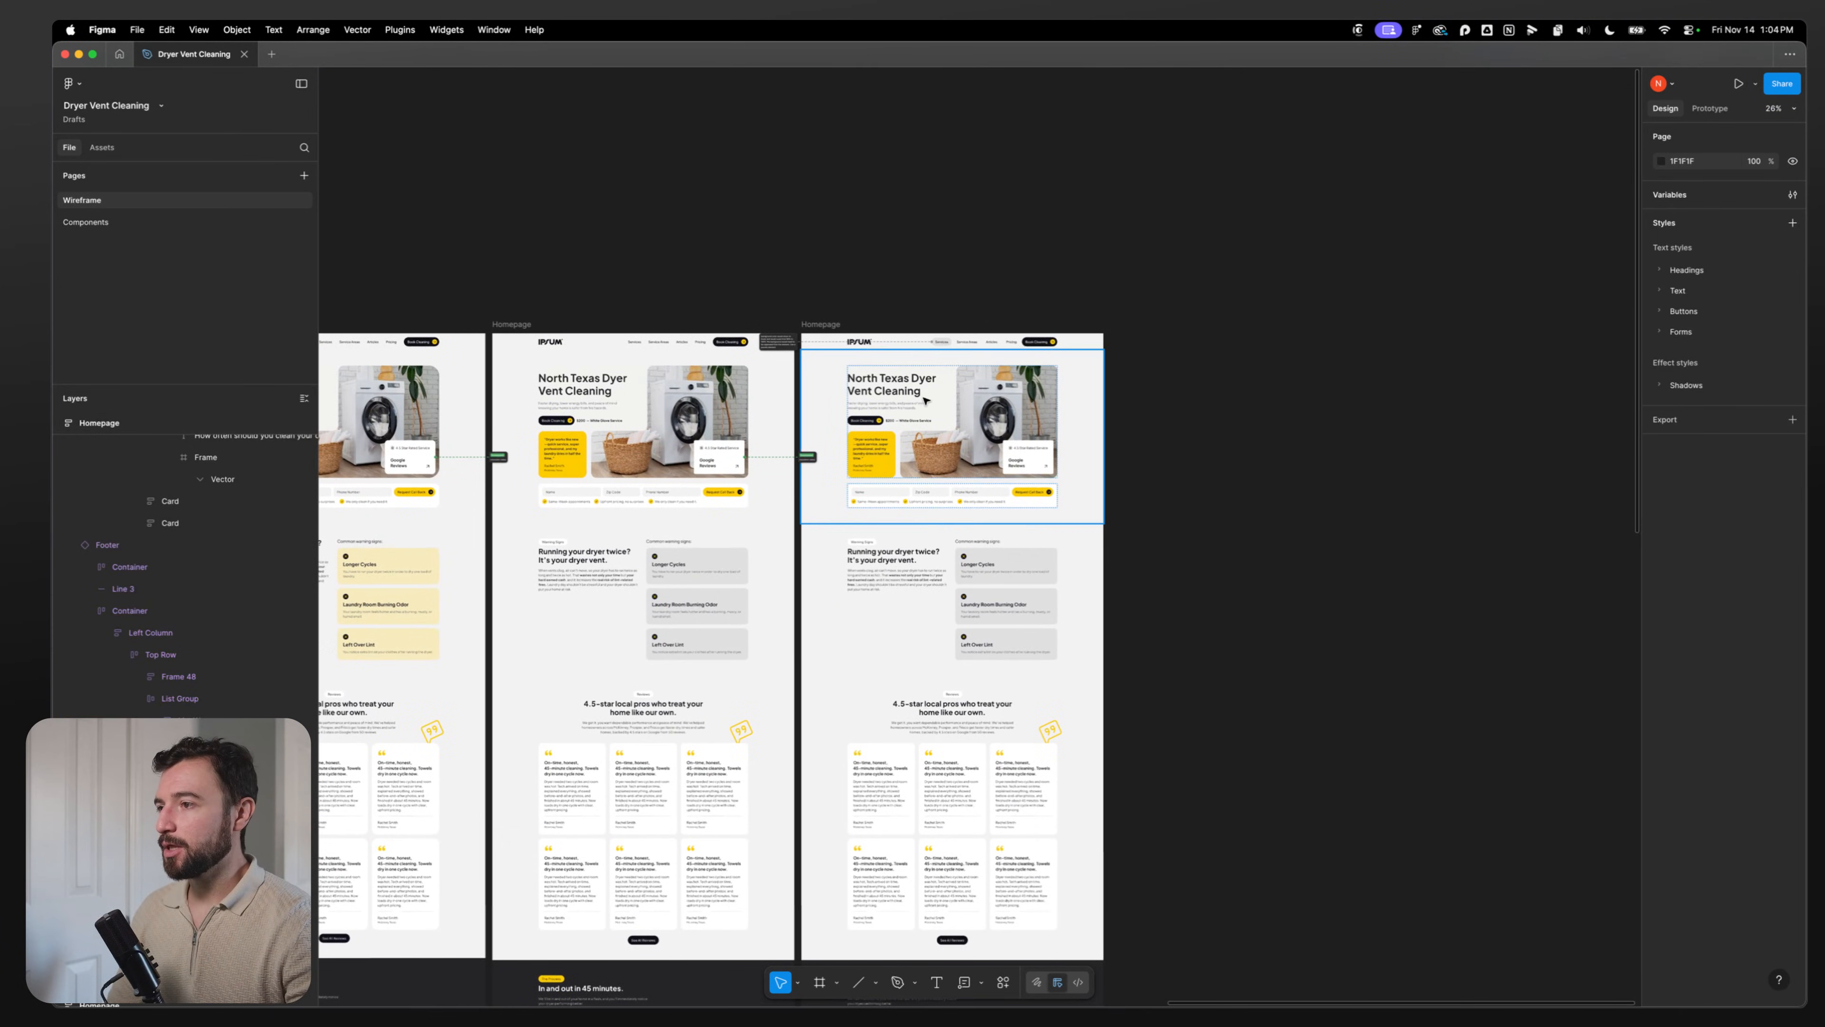
{"action": "left_click", "coordinate": [836, 343]}
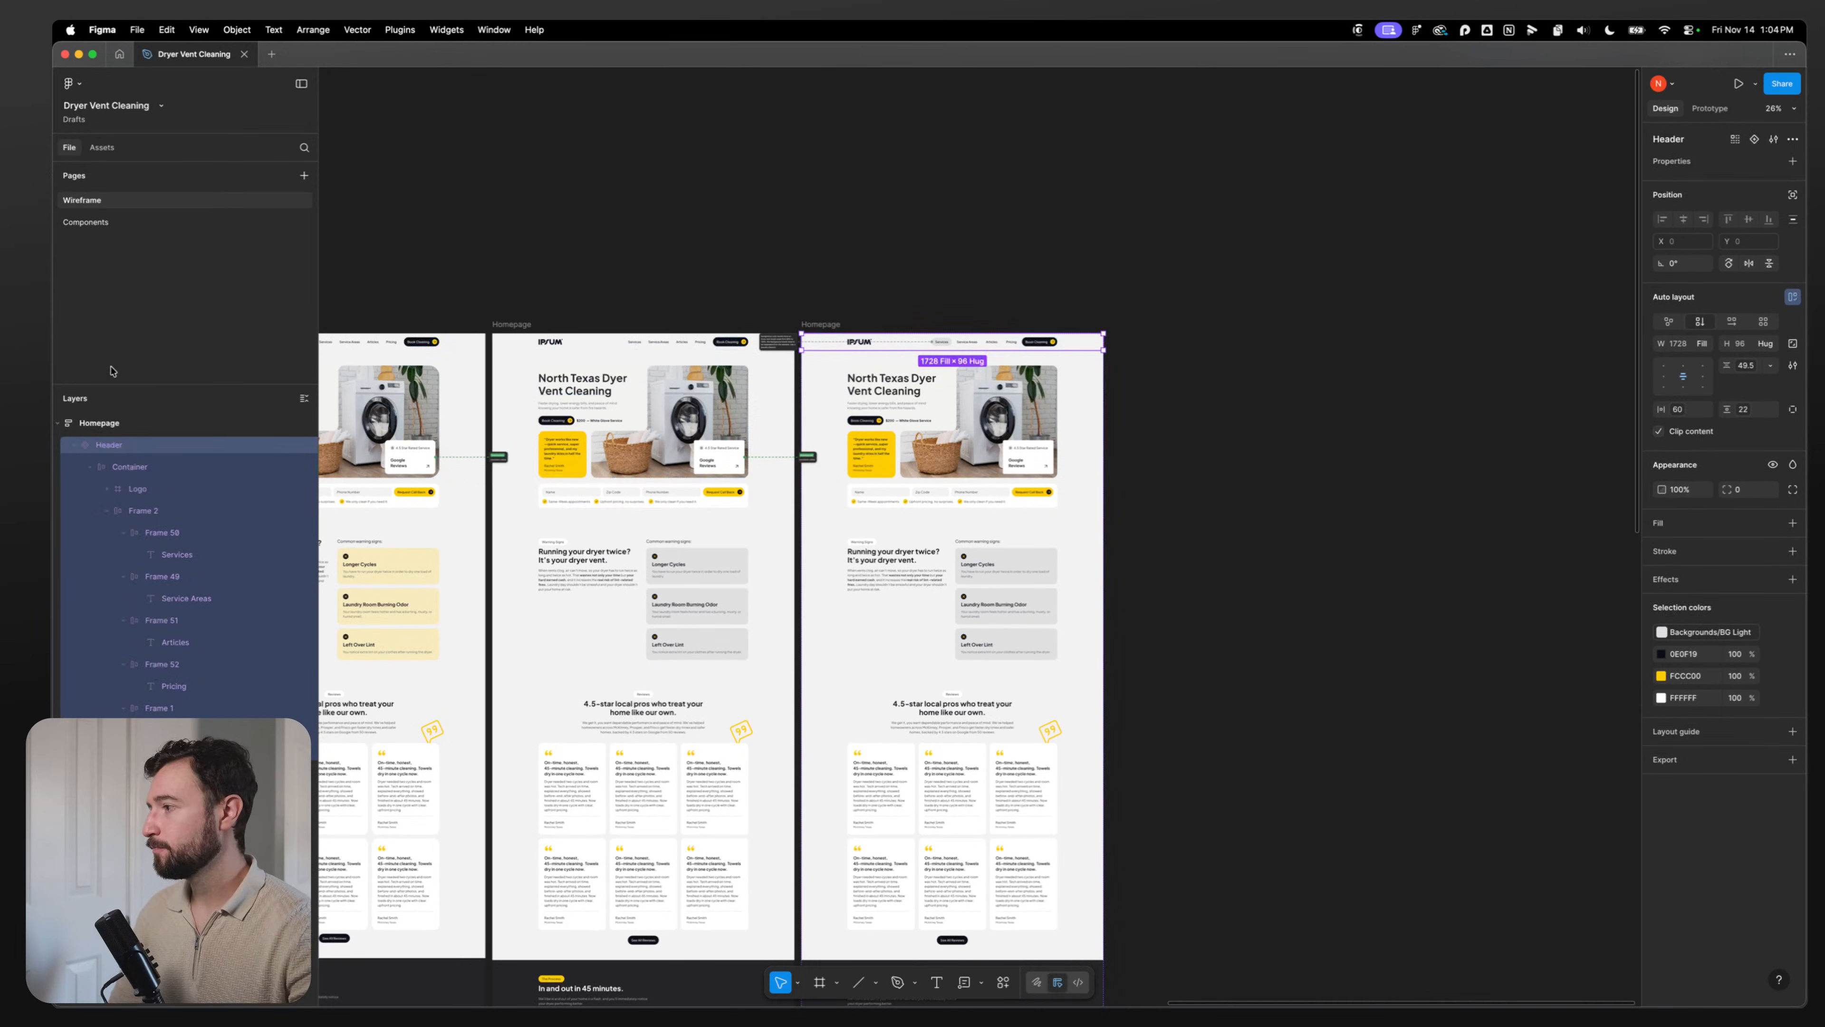
{"action": "key", "text": "alt+super+k"}
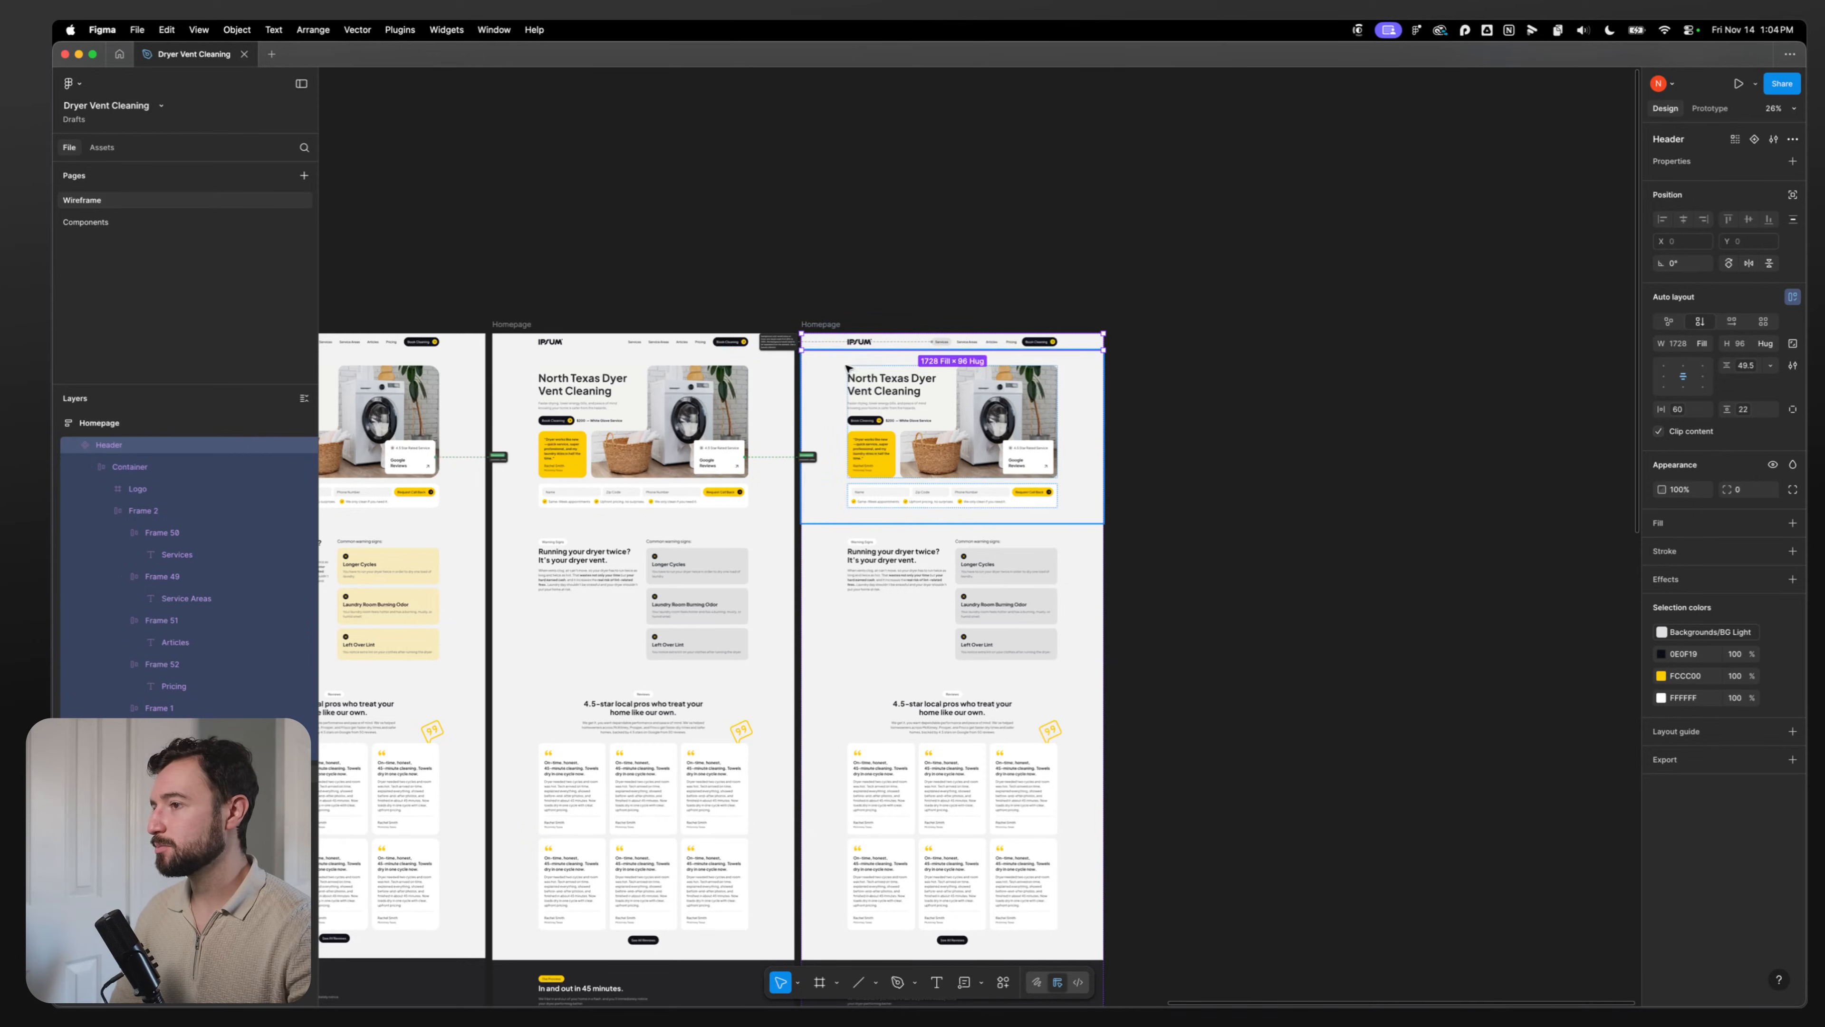
{"action": "right_click", "coordinate": [840, 339]}
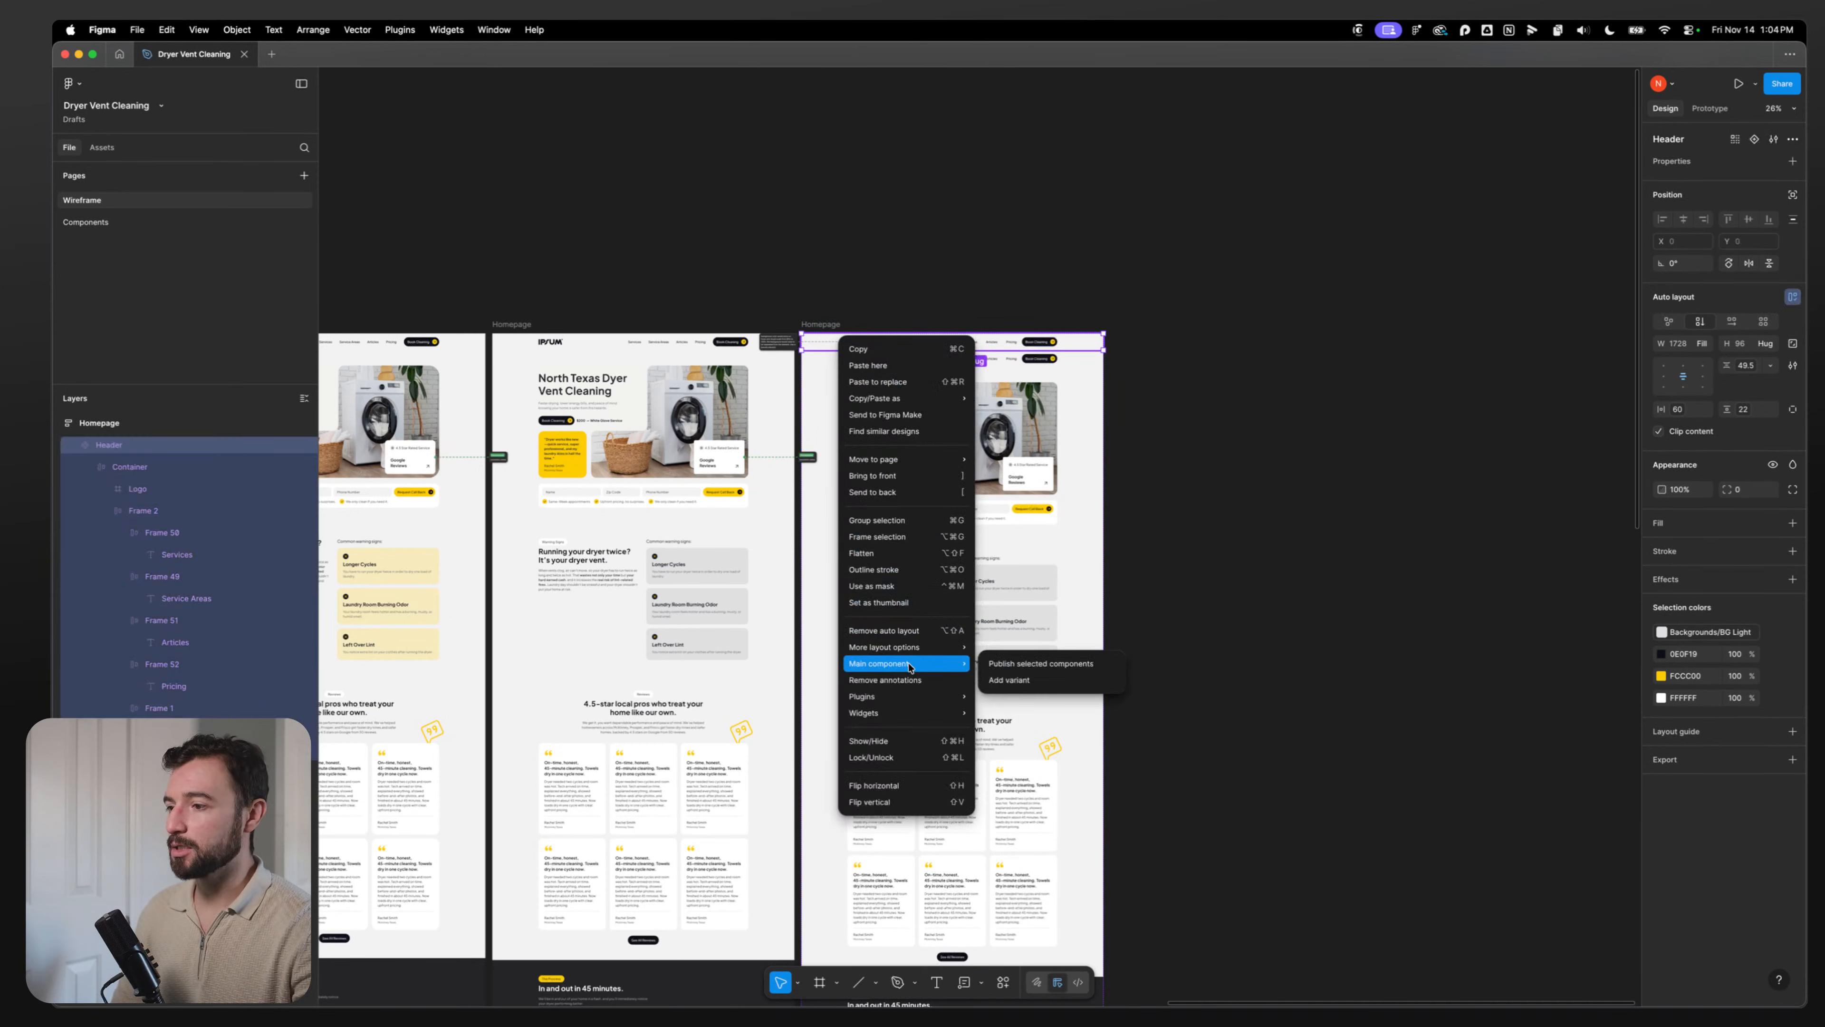
{"action": "mouse_move", "coordinate": [911, 463]}
{"action": "left_click", "coordinate": [1043, 465]}
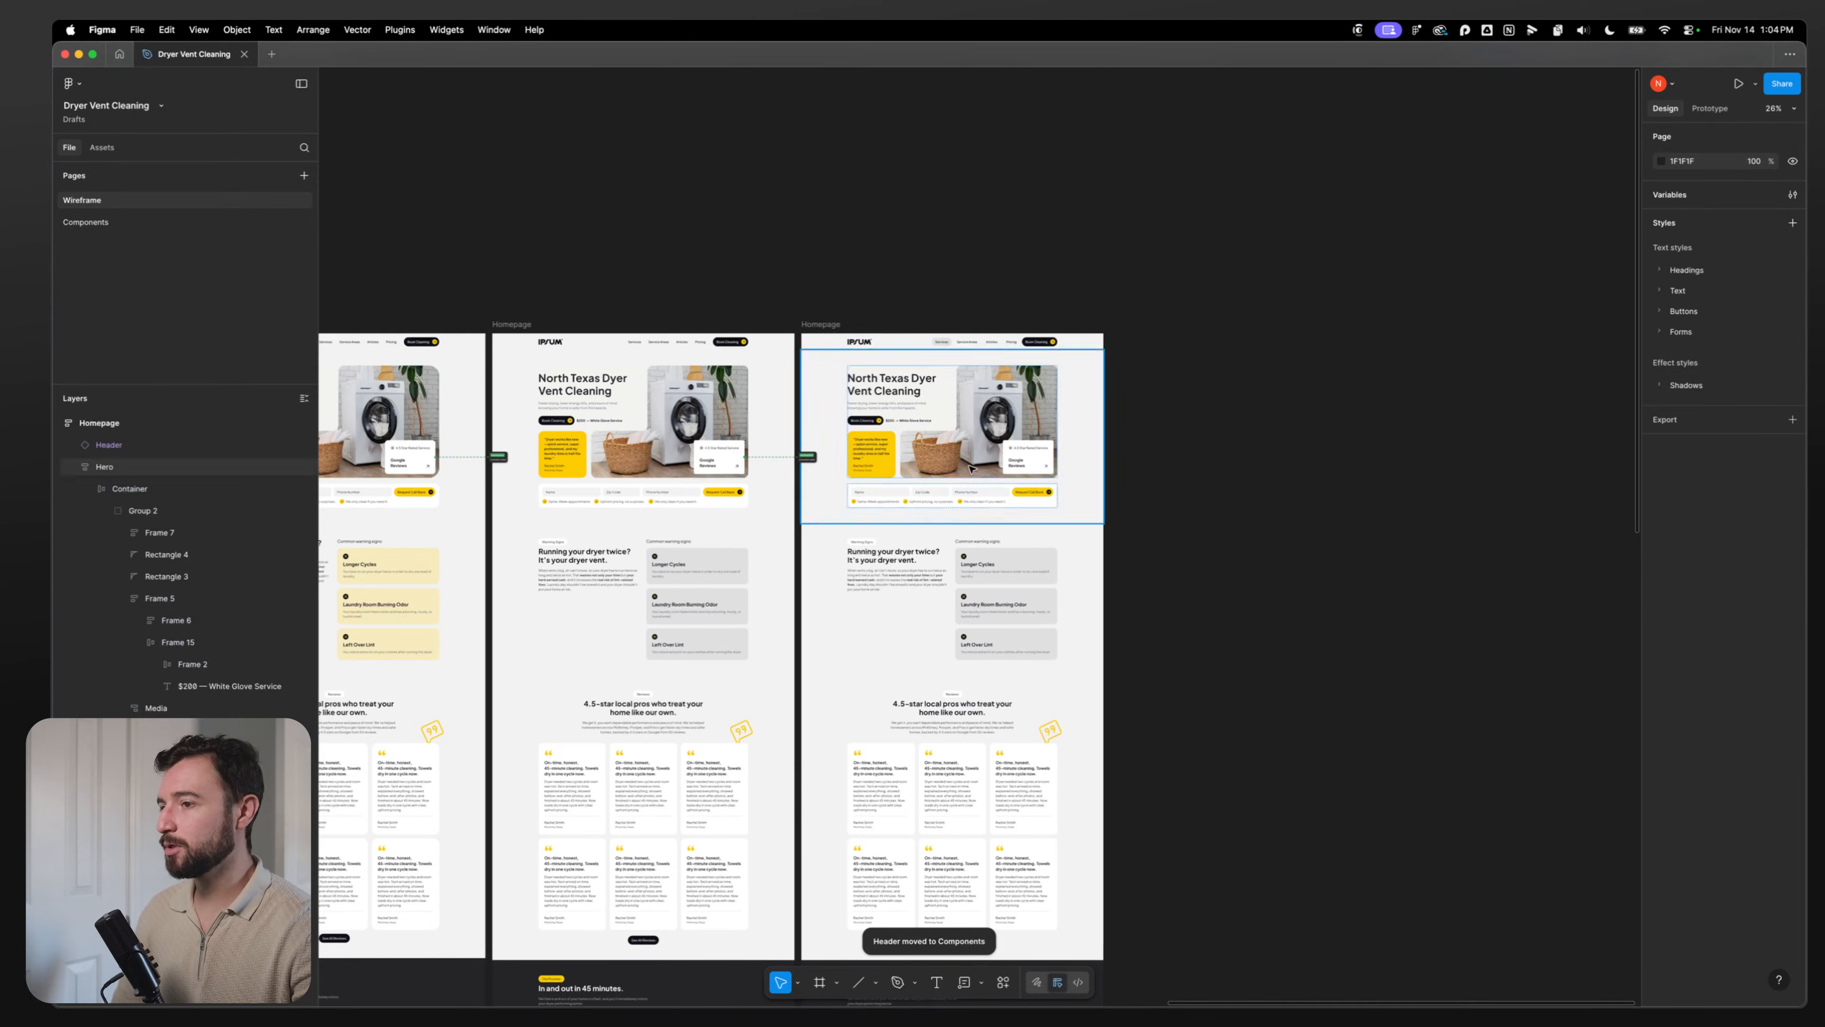
Step: On the Components page, place the Header component just below the Footer component with their left edges aligned
{"action": "left_click", "coordinate": [135, 222]}
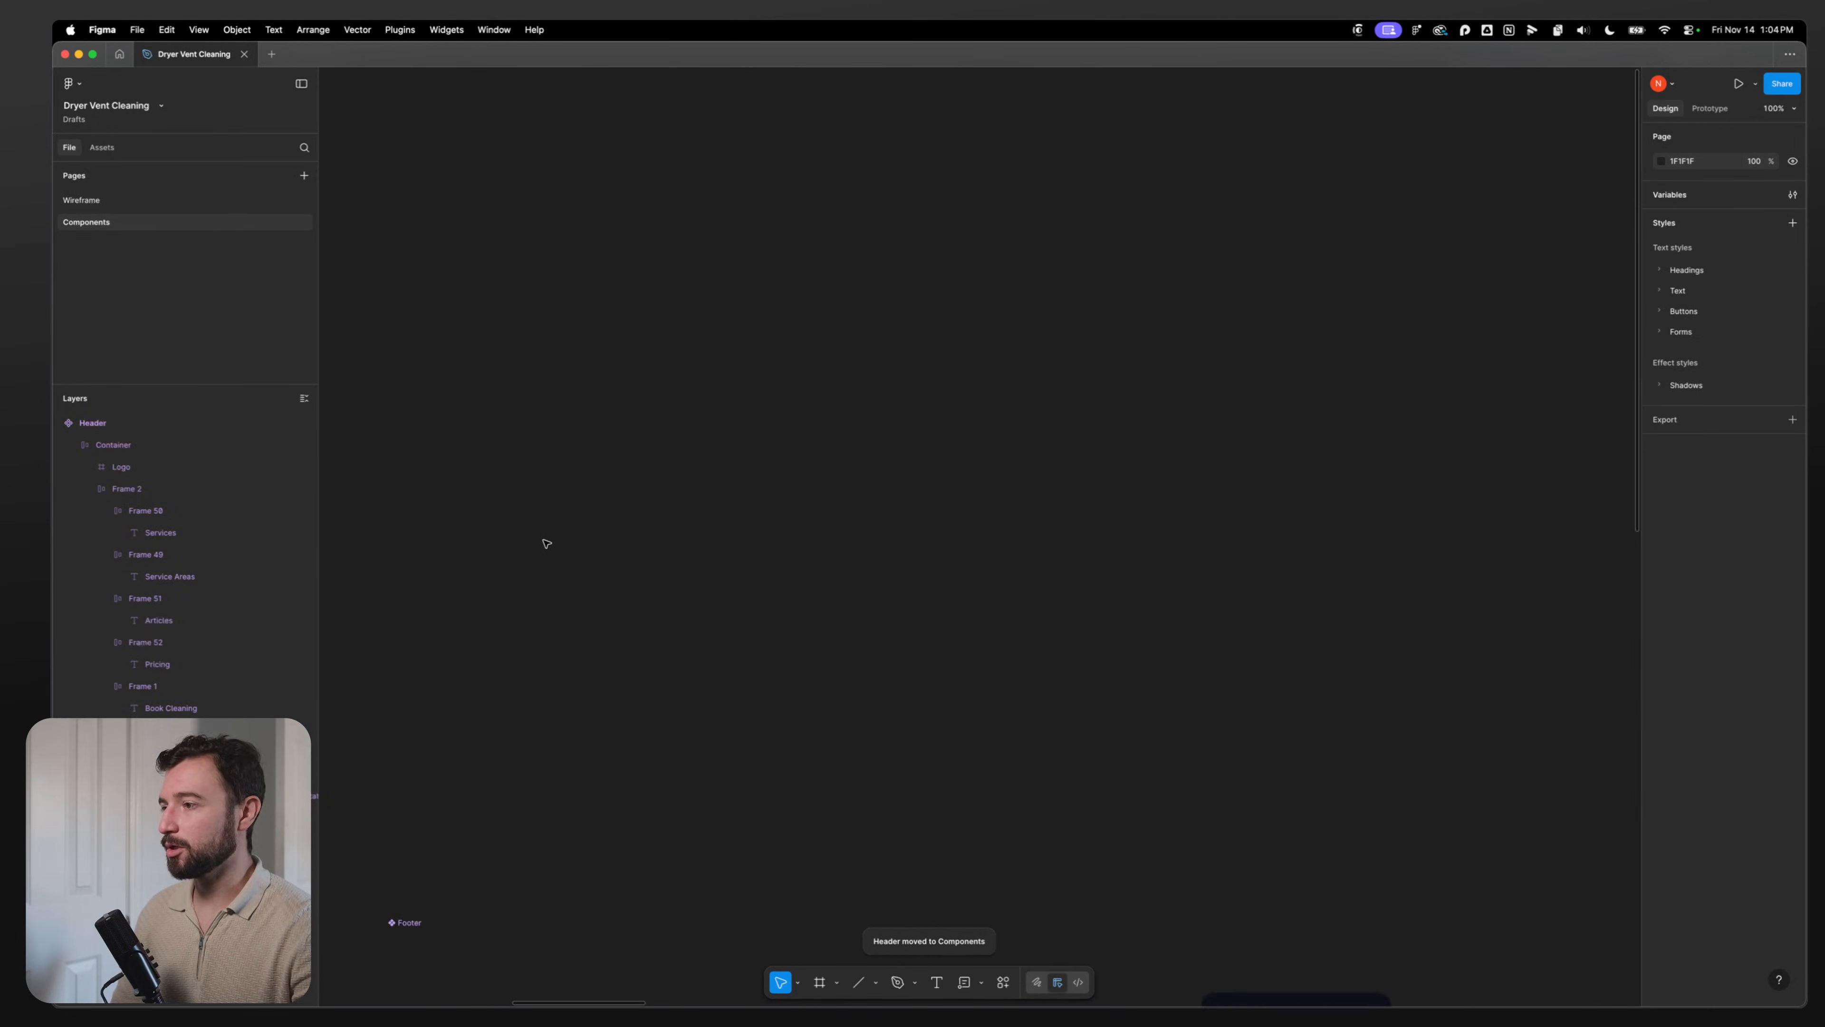
{"action": "left_click", "coordinate": [71, 426]}
{"action": "key", "text": "shift+2"}
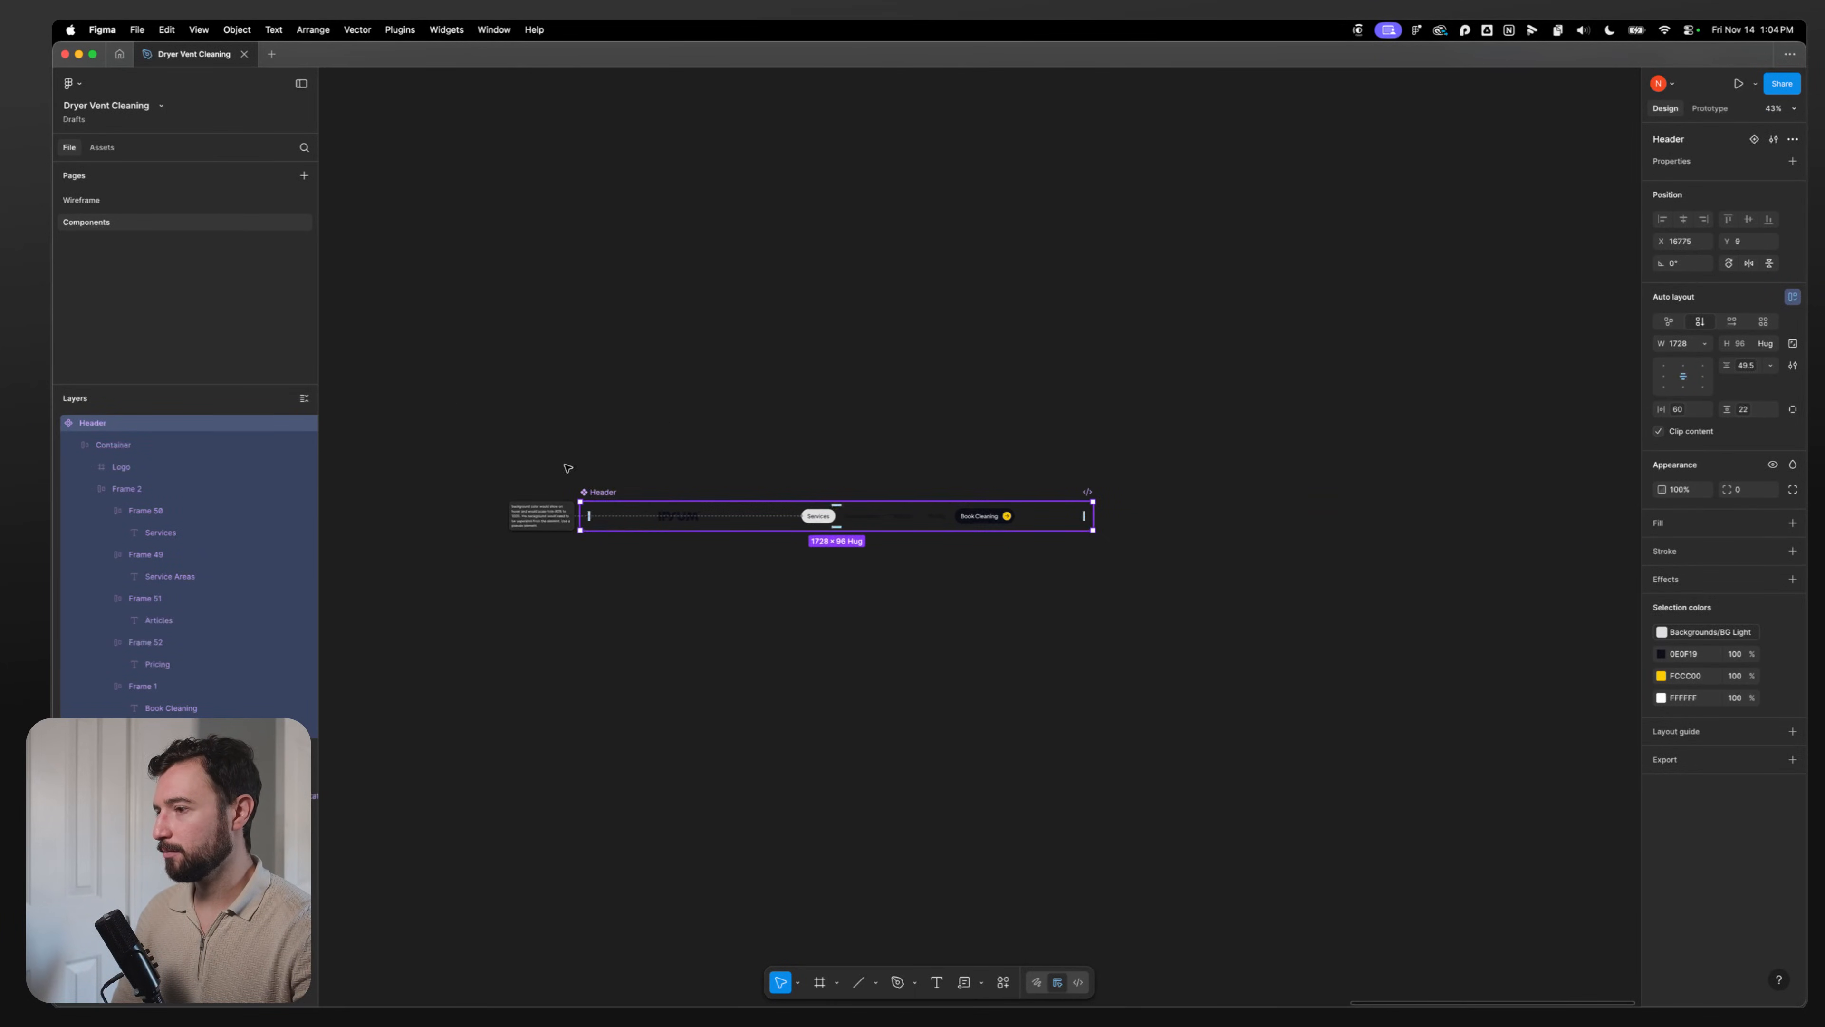
{"action": "left_click_drag", "start_coordinate": [568, 489], "coordinate": [591, 706]}
Step: Draw a frame about 2590 × 1760 around the Footer and Header components and name it "Header and Footer"
{"action": "key", "text": "f"}
{"action": "left_click_drag", "start_coordinate": [1203, 826], "coordinate": [434, 304]}
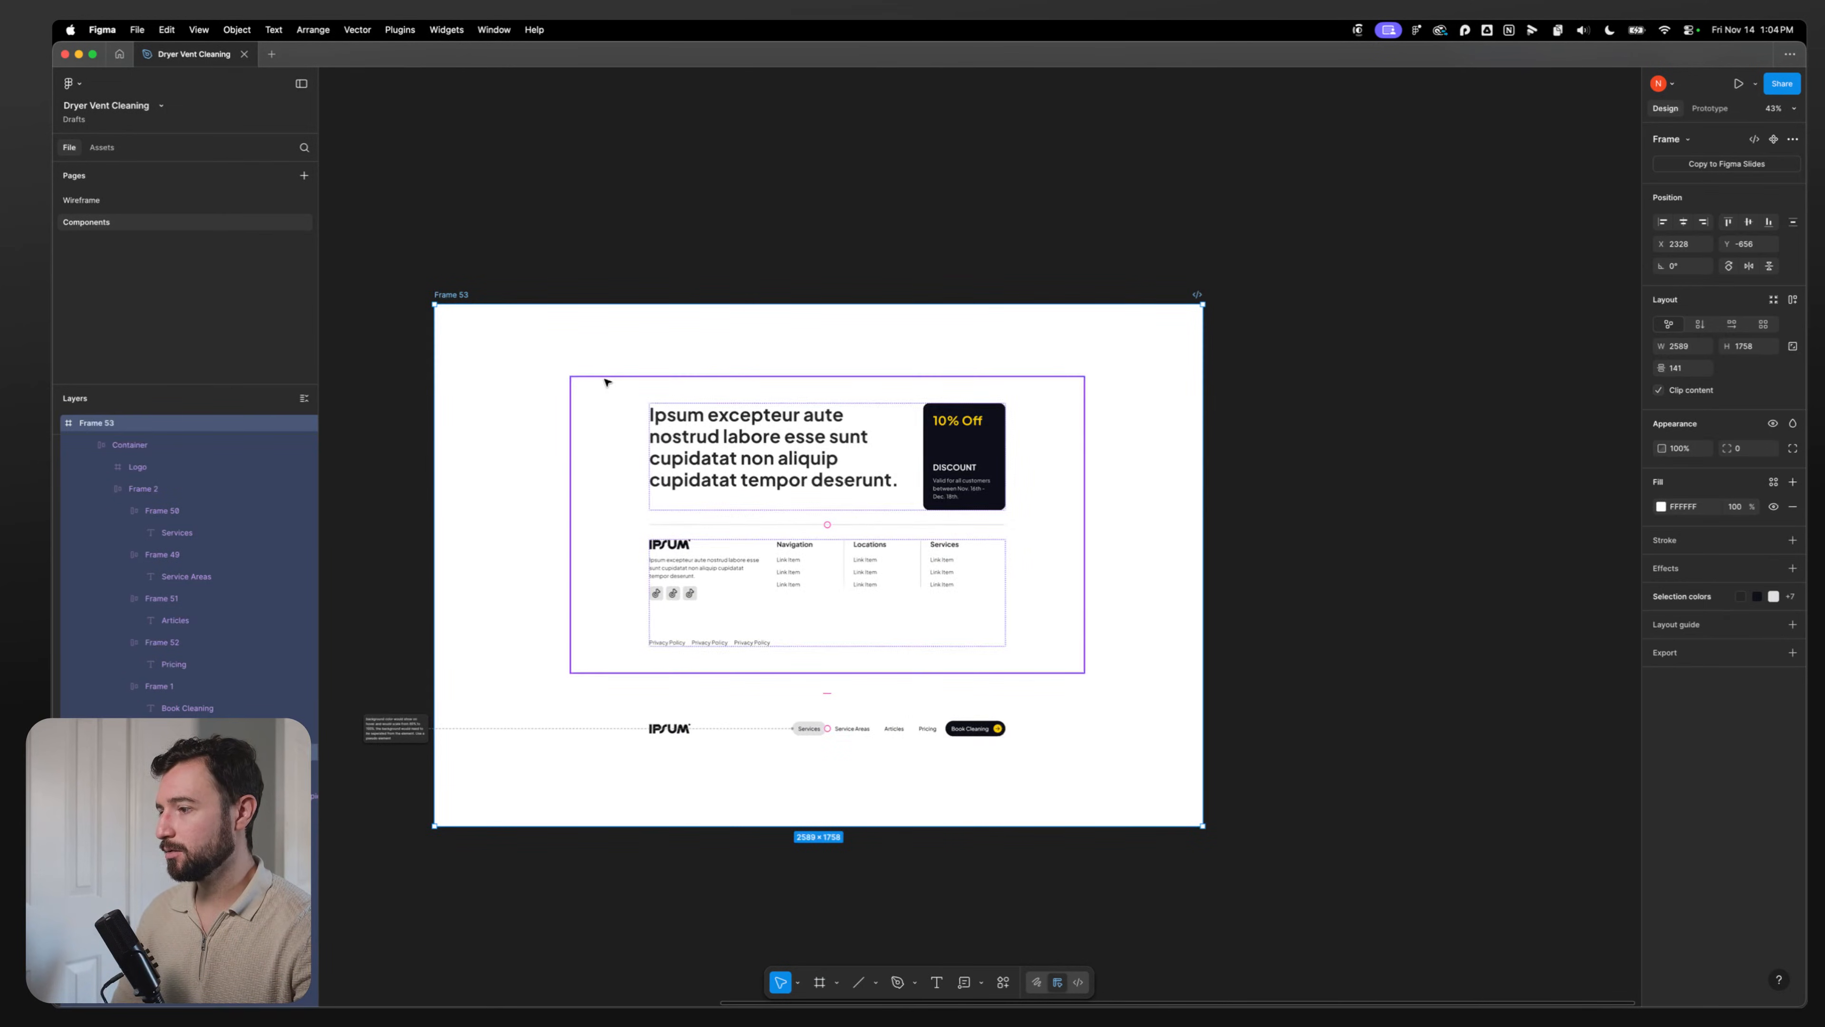
{"action": "left_click", "coordinate": [601, 377]}
{"action": "left_click", "coordinate": [591, 368]}
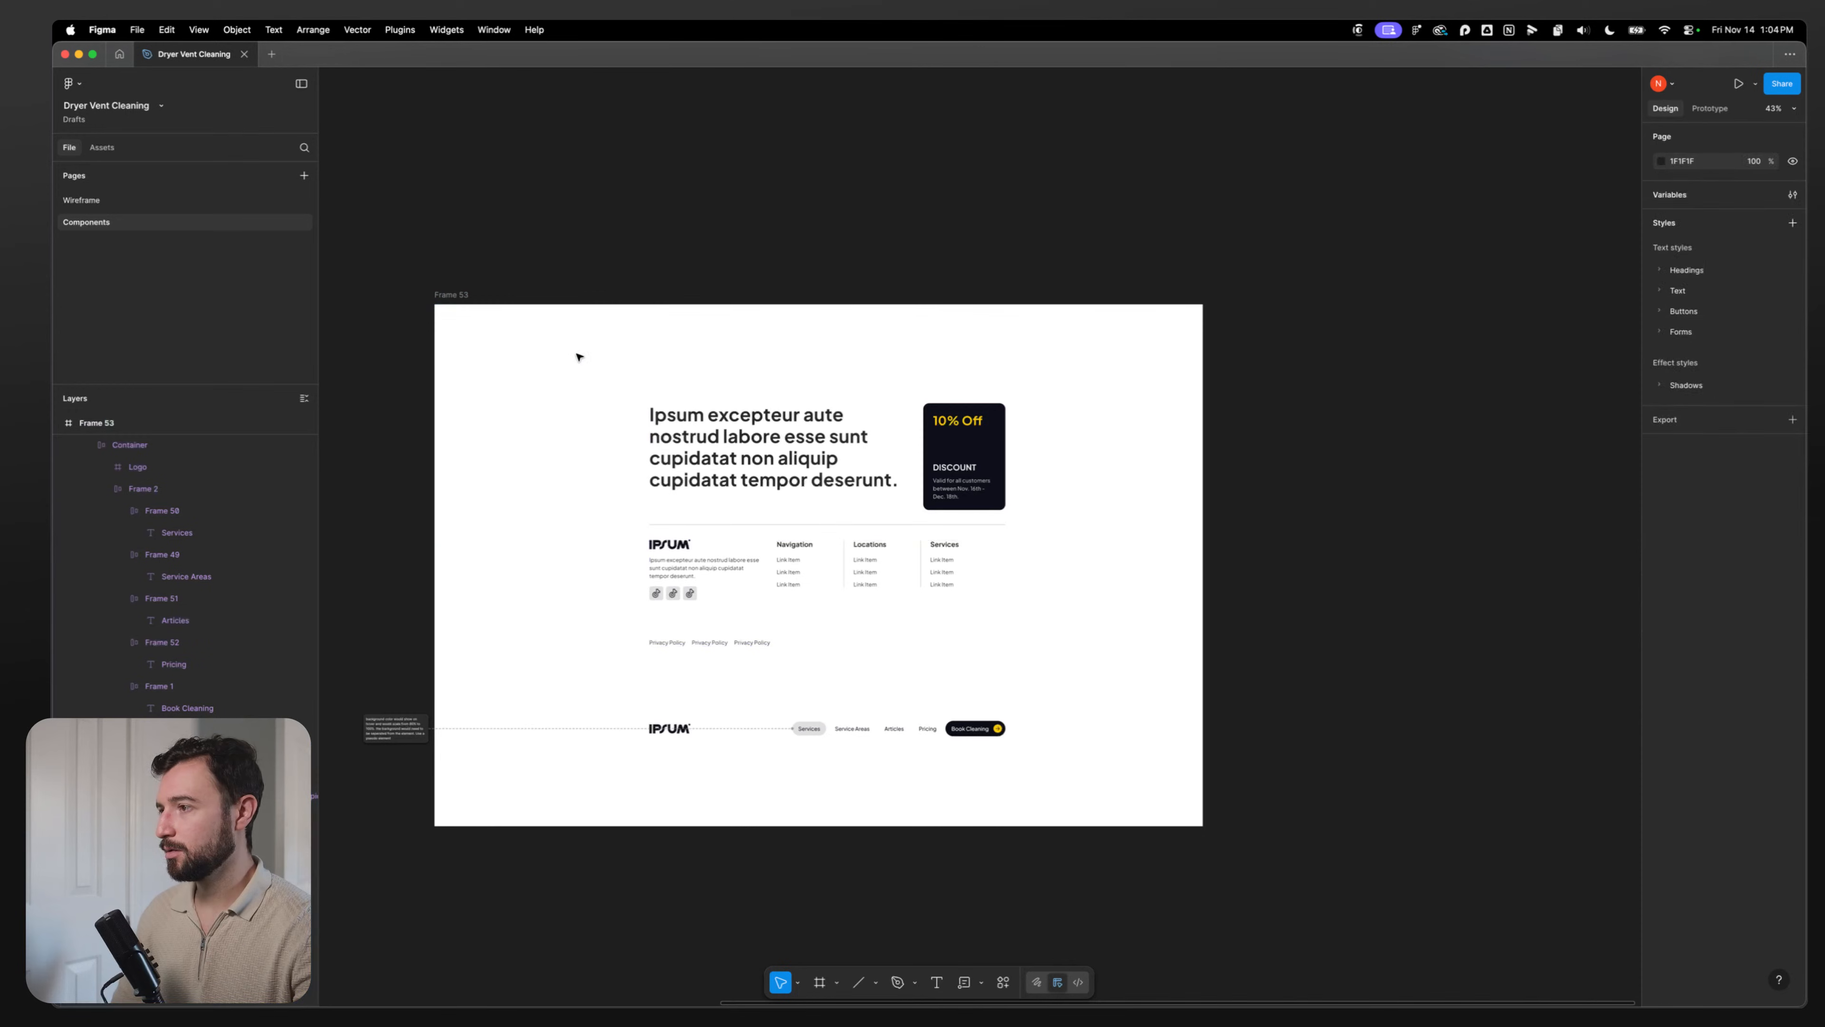
{"action": "left_click", "coordinate": [591, 378]}
{"action": "left_click", "coordinate": [473, 300]}
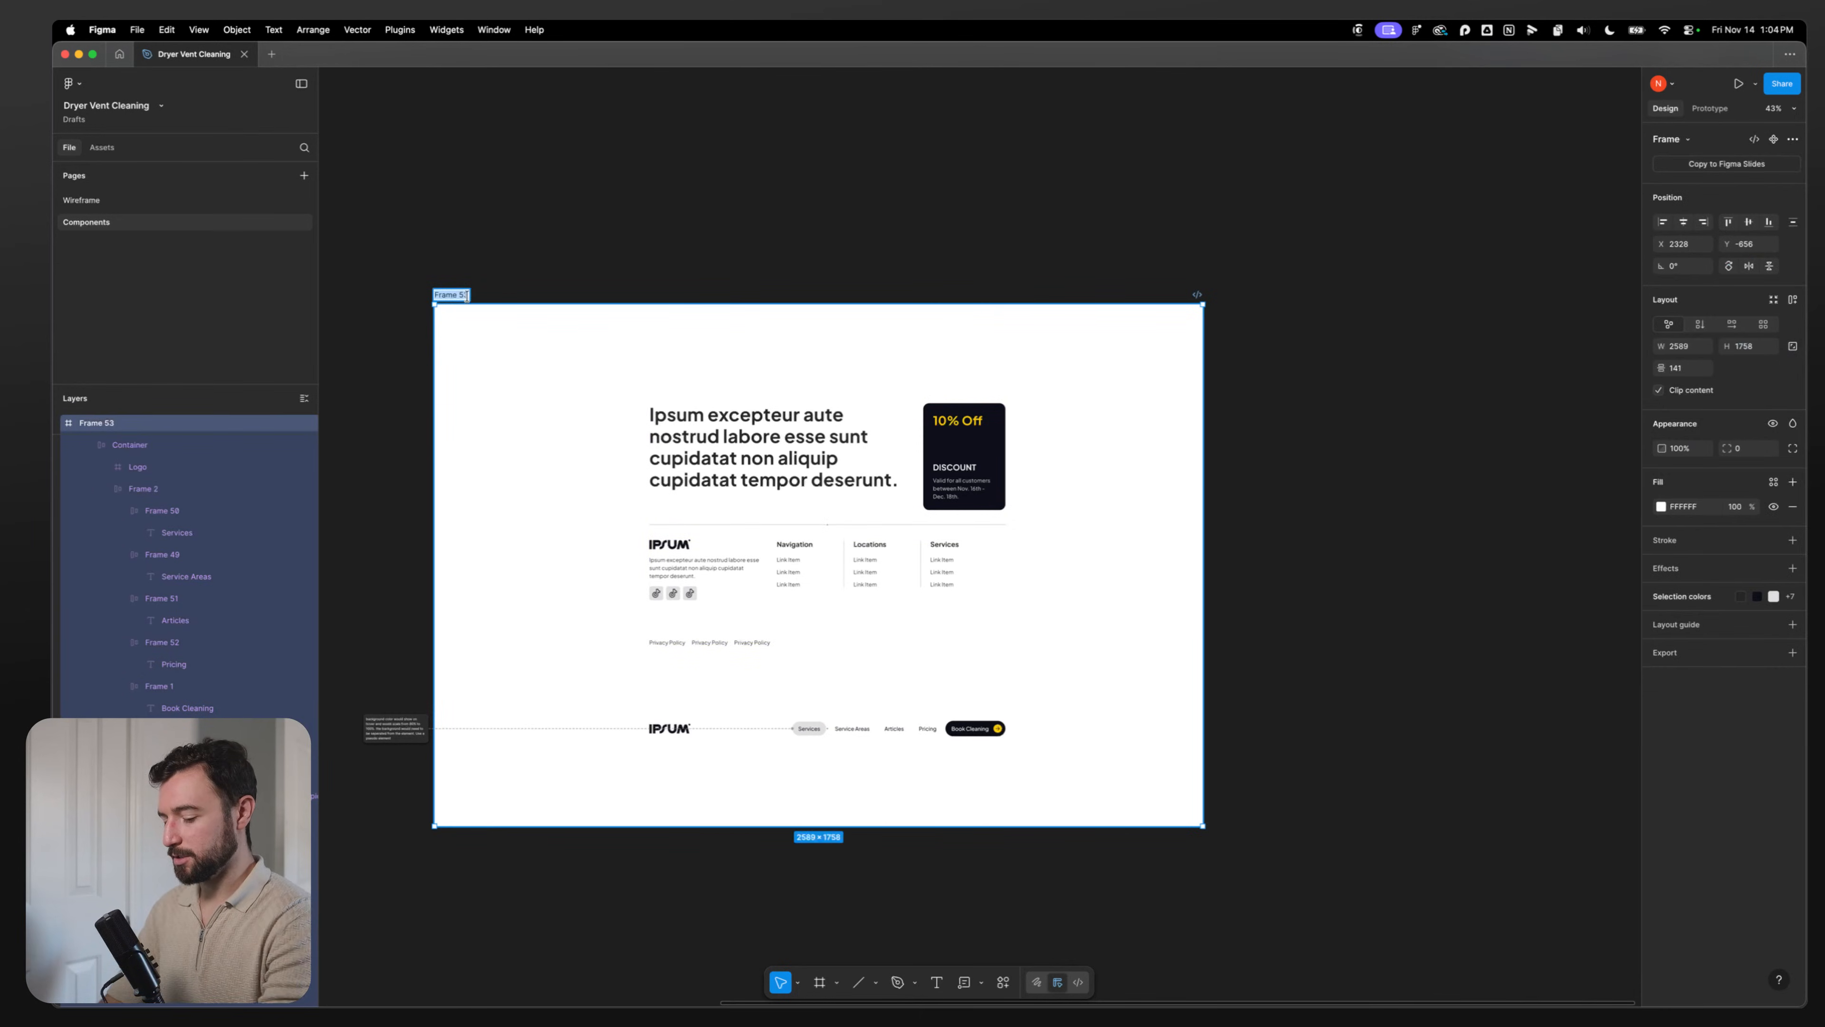
{"action": "double_click", "coordinate": [467, 296]}
{"action": "type", "text": "Header and Footer"}
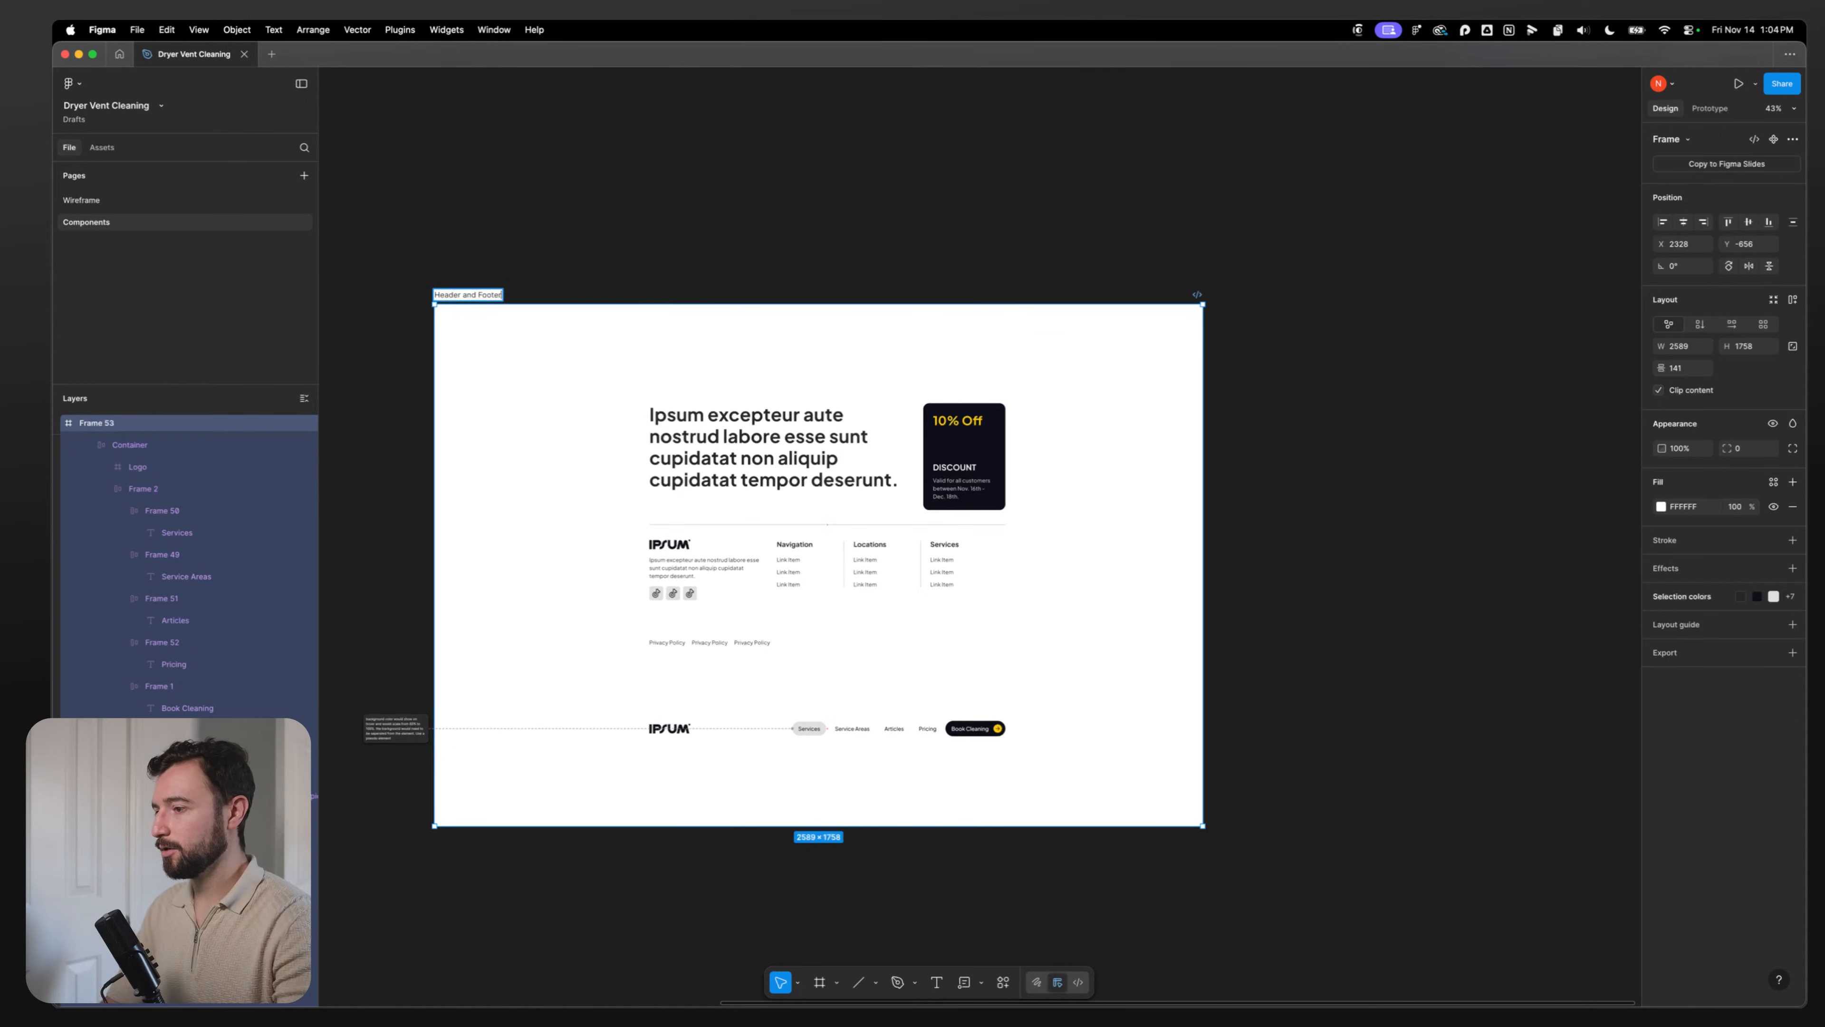
{"action": "key", "text": "Return"}
{"action": "key", "text": "Escape"}
Step: Move the Header component above the Footer inside the frame and align both components by their horizontal centers
{"action": "left_click", "coordinate": [599, 715]}
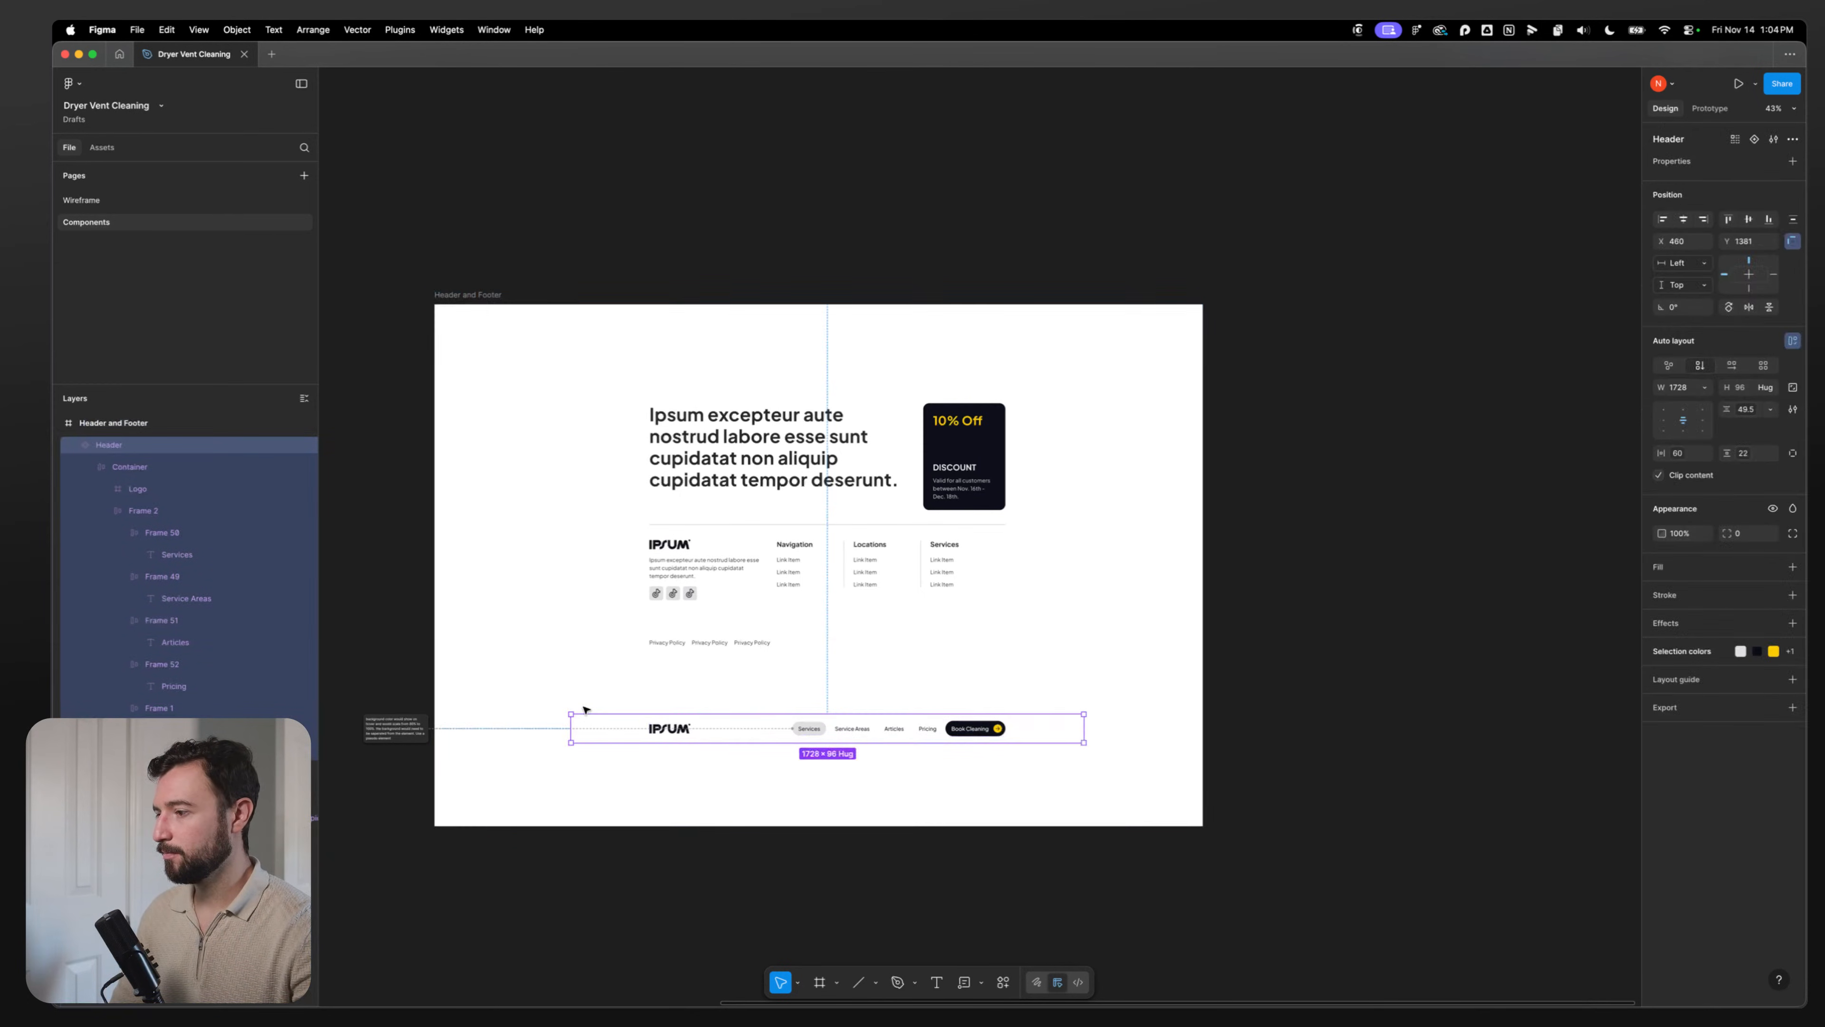
{"action": "left_click", "coordinate": [578, 693]}
{"action": "left_click_drag", "start_coordinate": [595, 732], "coordinate": [594, 343]}
{"action": "left_click_drag", "start_coordinate": [750, 471], "coordinate": [723, 485]}
{"action": "left_click", "coordinate": [727, 344], "text": "shift"}
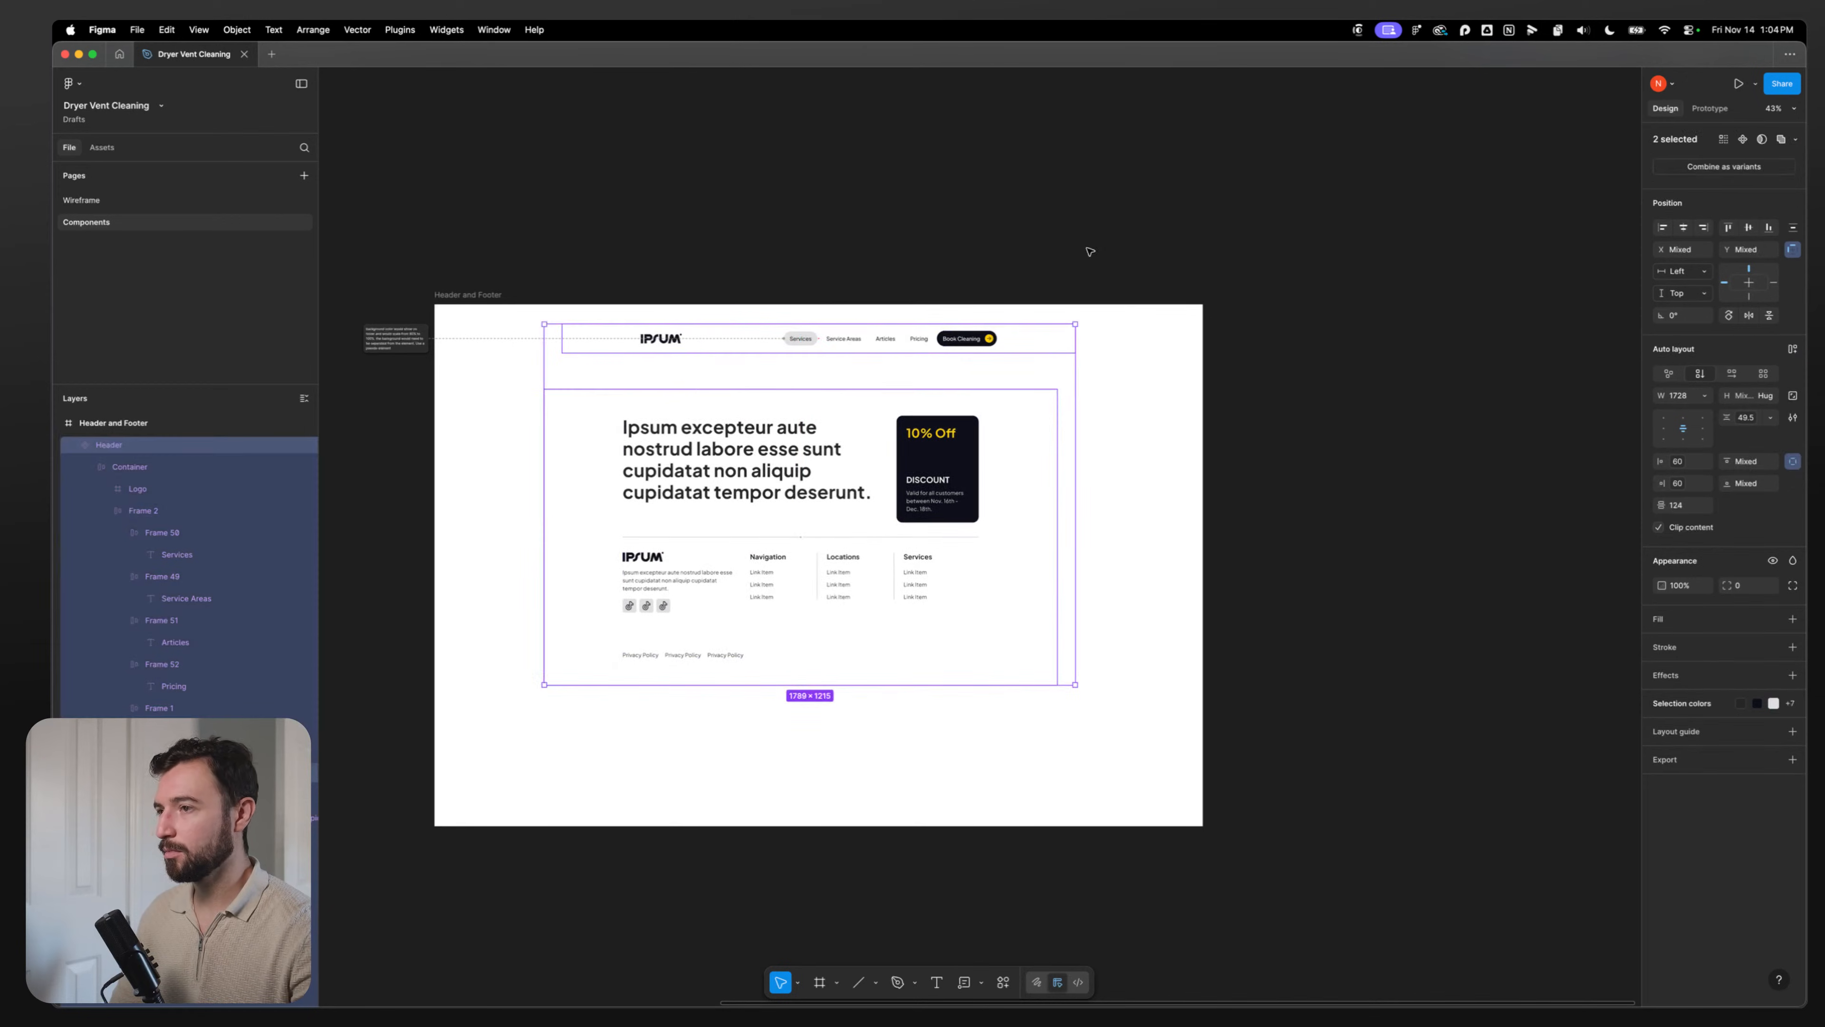
{"action": "left_click", "coordinate": [1683, 227]}
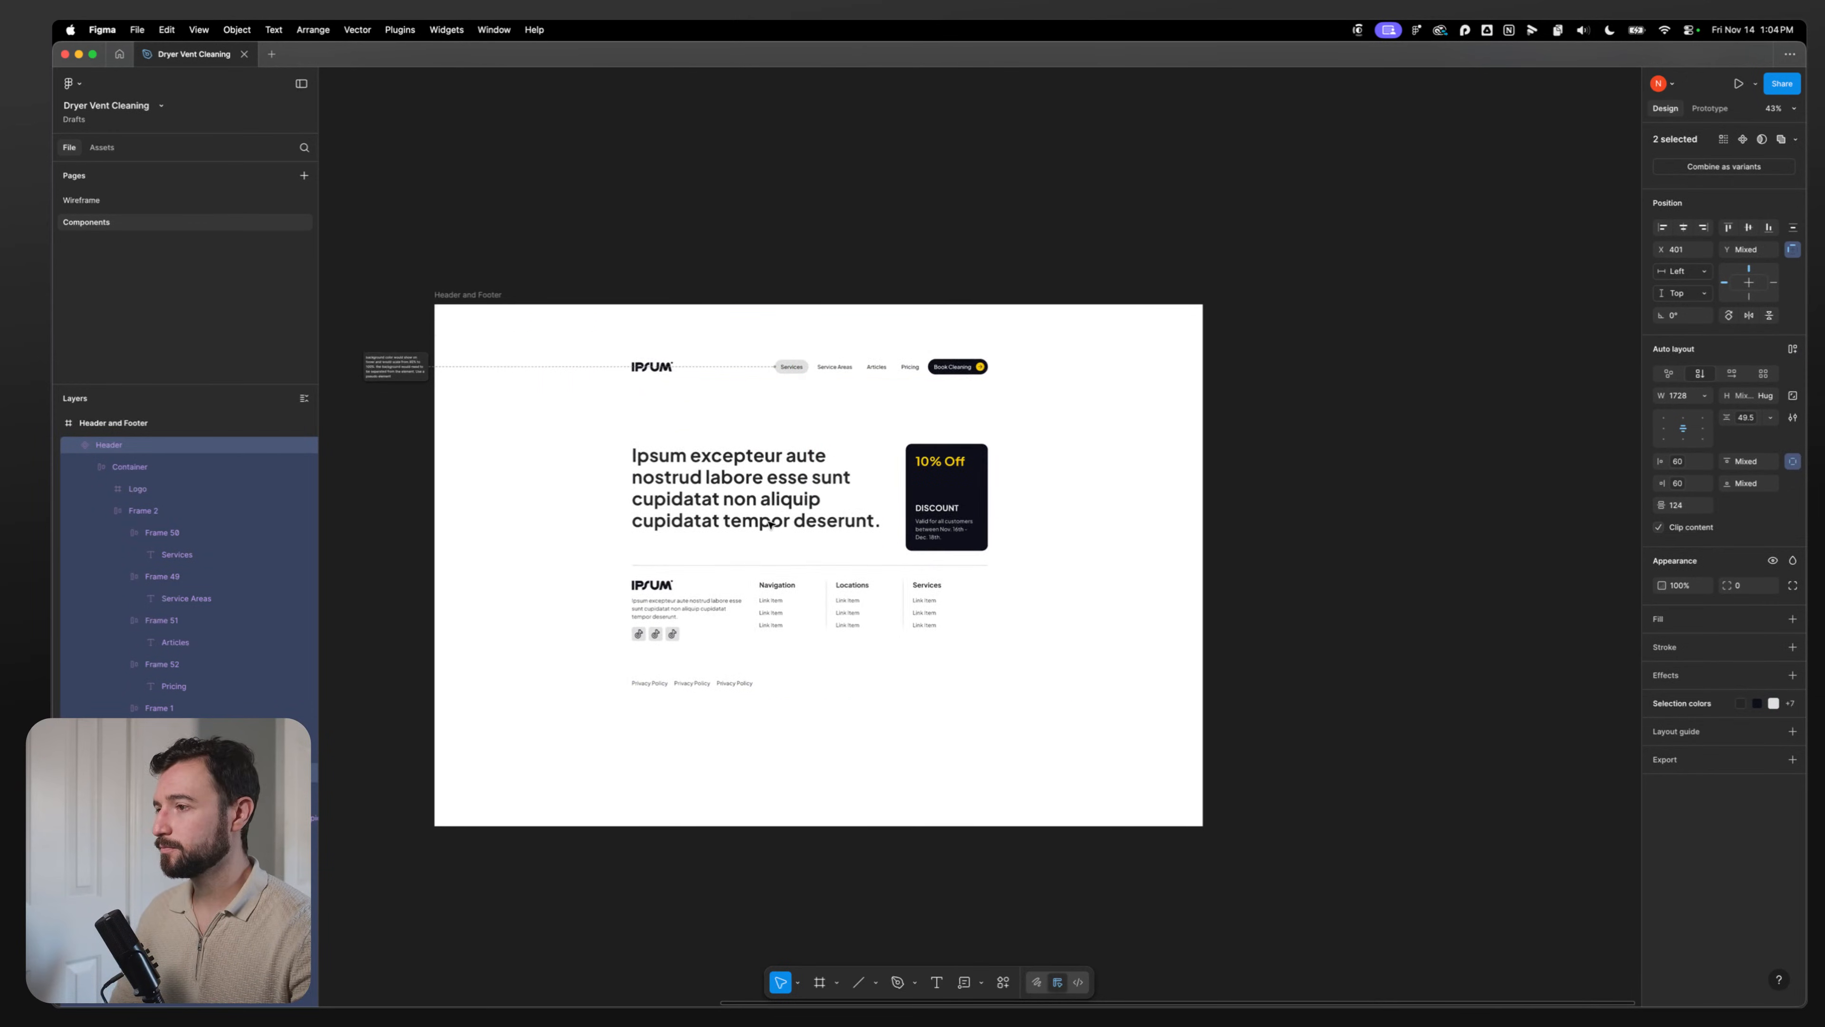
{"action": "left_click", "coordinate": [1510, 570]}
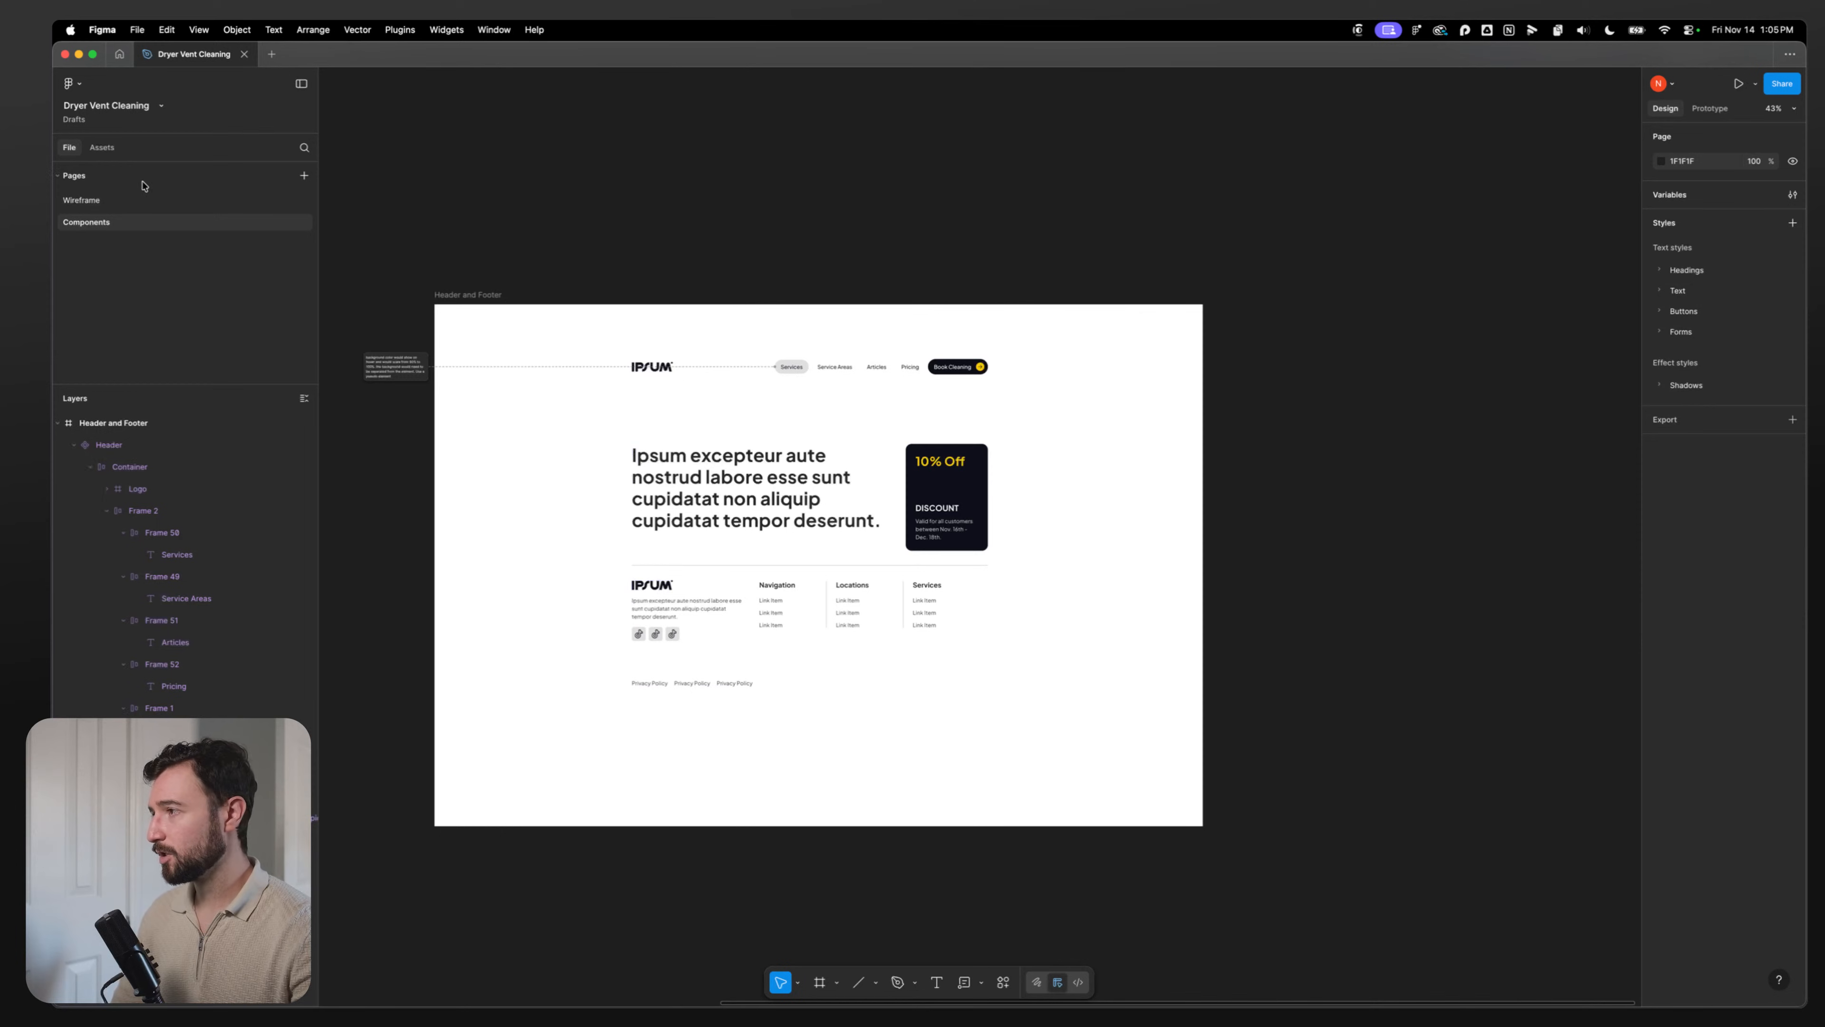
Step: Review the newest Homepage frame's sections on the Wireframe page, from the reviews down to the pricing area
{"action": "left_click", "coordinate": [117, 201]}
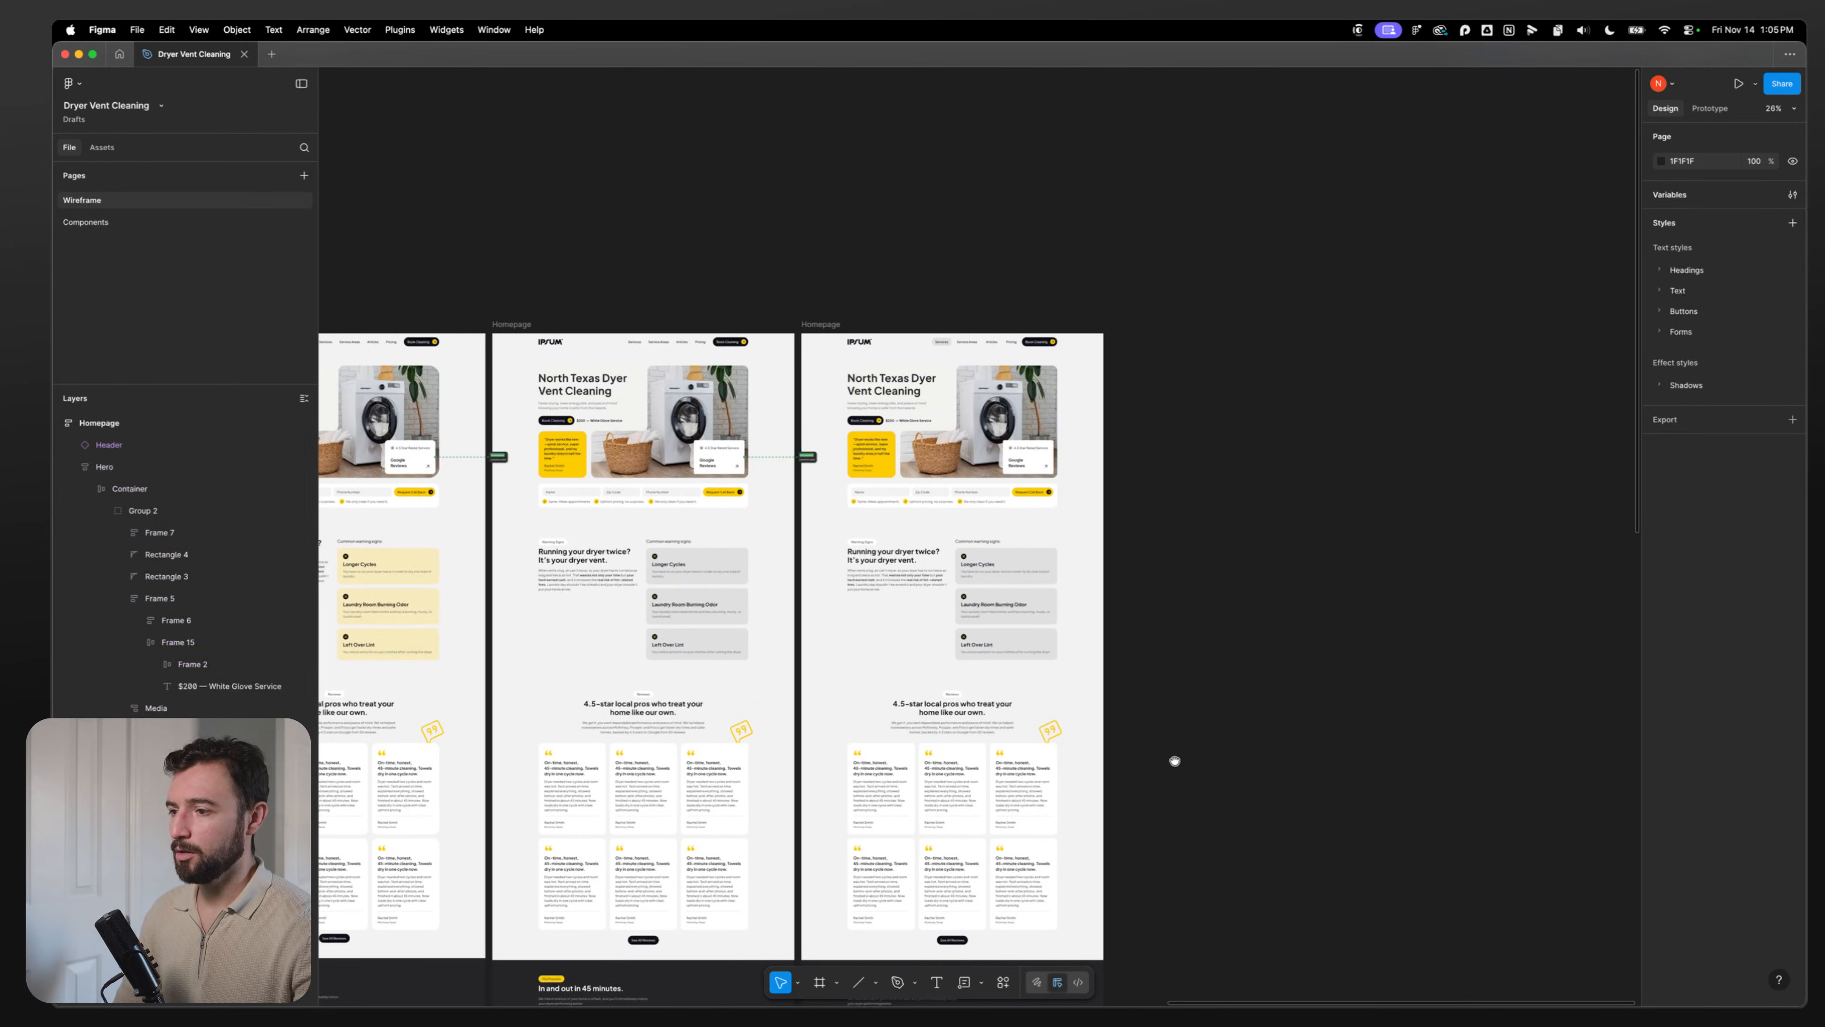
{"action": "scroll", "coordinate": [1174, 761], "scroll_direction": "down", "scroll_amount": 10}
{"action": "scroll", "coordinate": [962, 359], "scroll_direction": "up", "scroll_amount": 5}
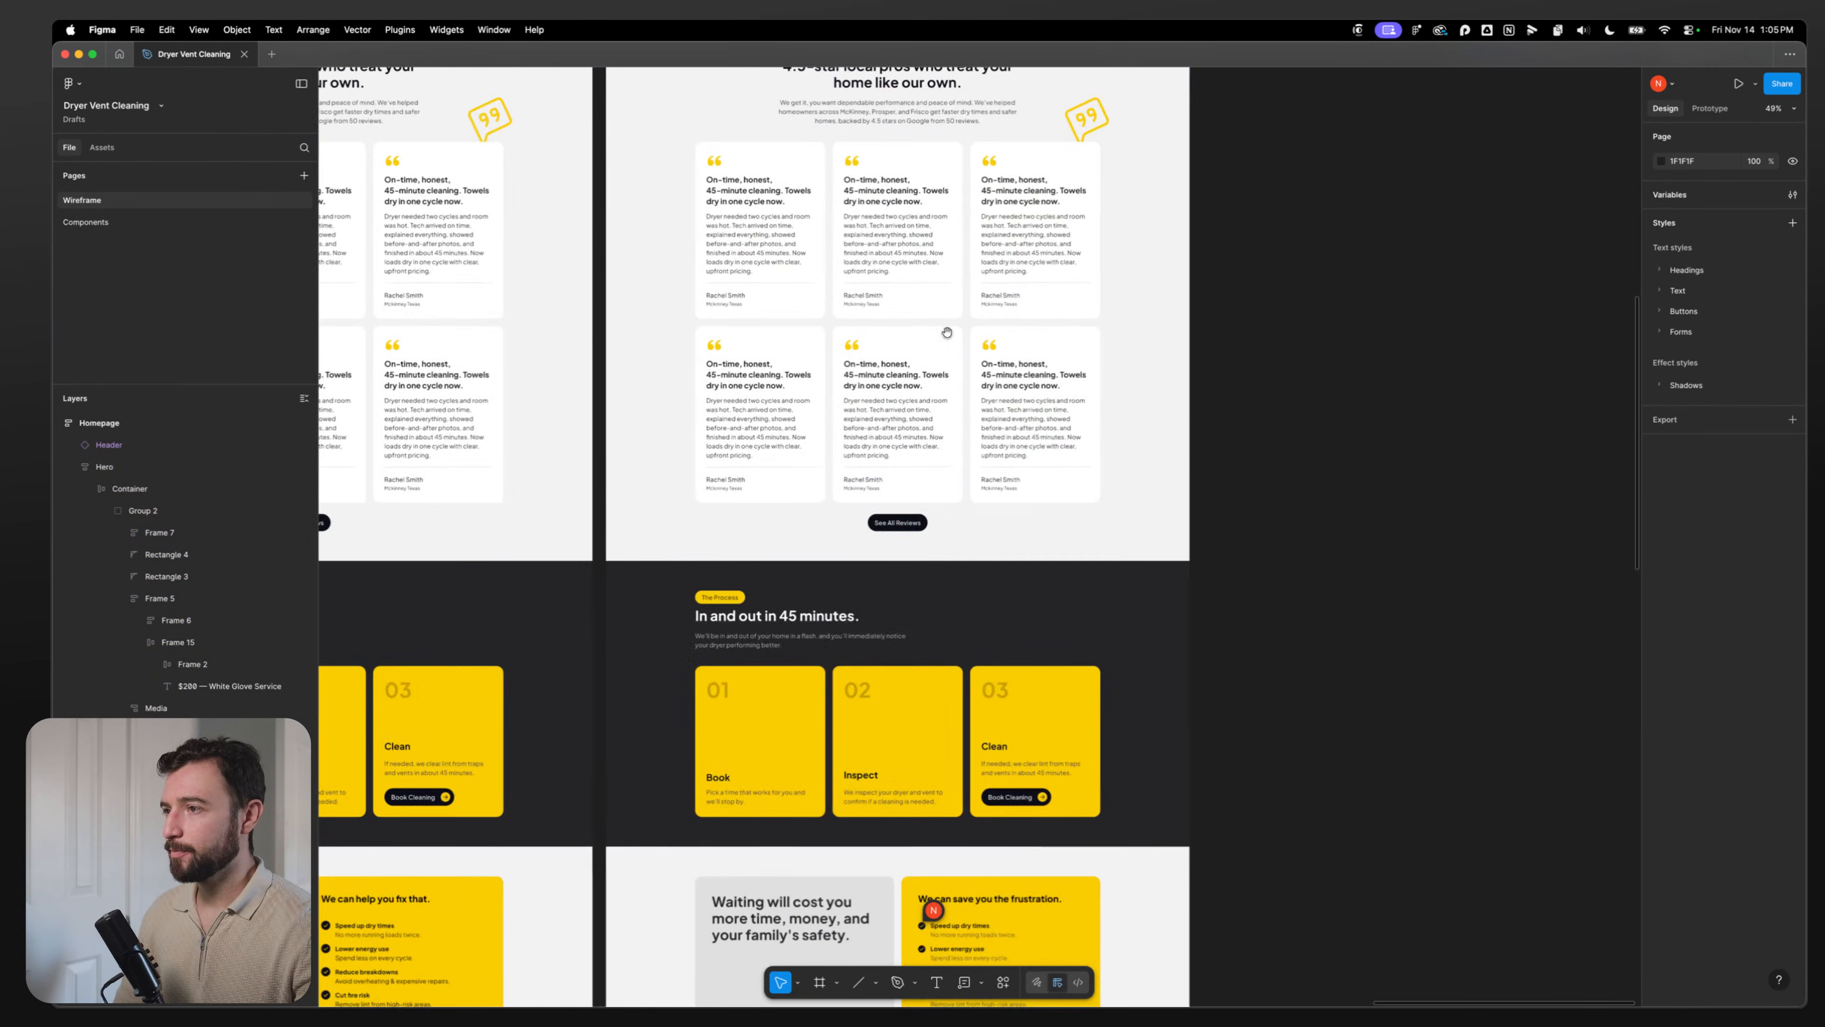
{"action": "scroll", "coordinate": [948, 333], "scroll_direction": "up", "scroll_amount": 4}
{"action": "scroll", "coordinate": [894, 447], "scroll_direction": "down", "scroll_amount": 8}
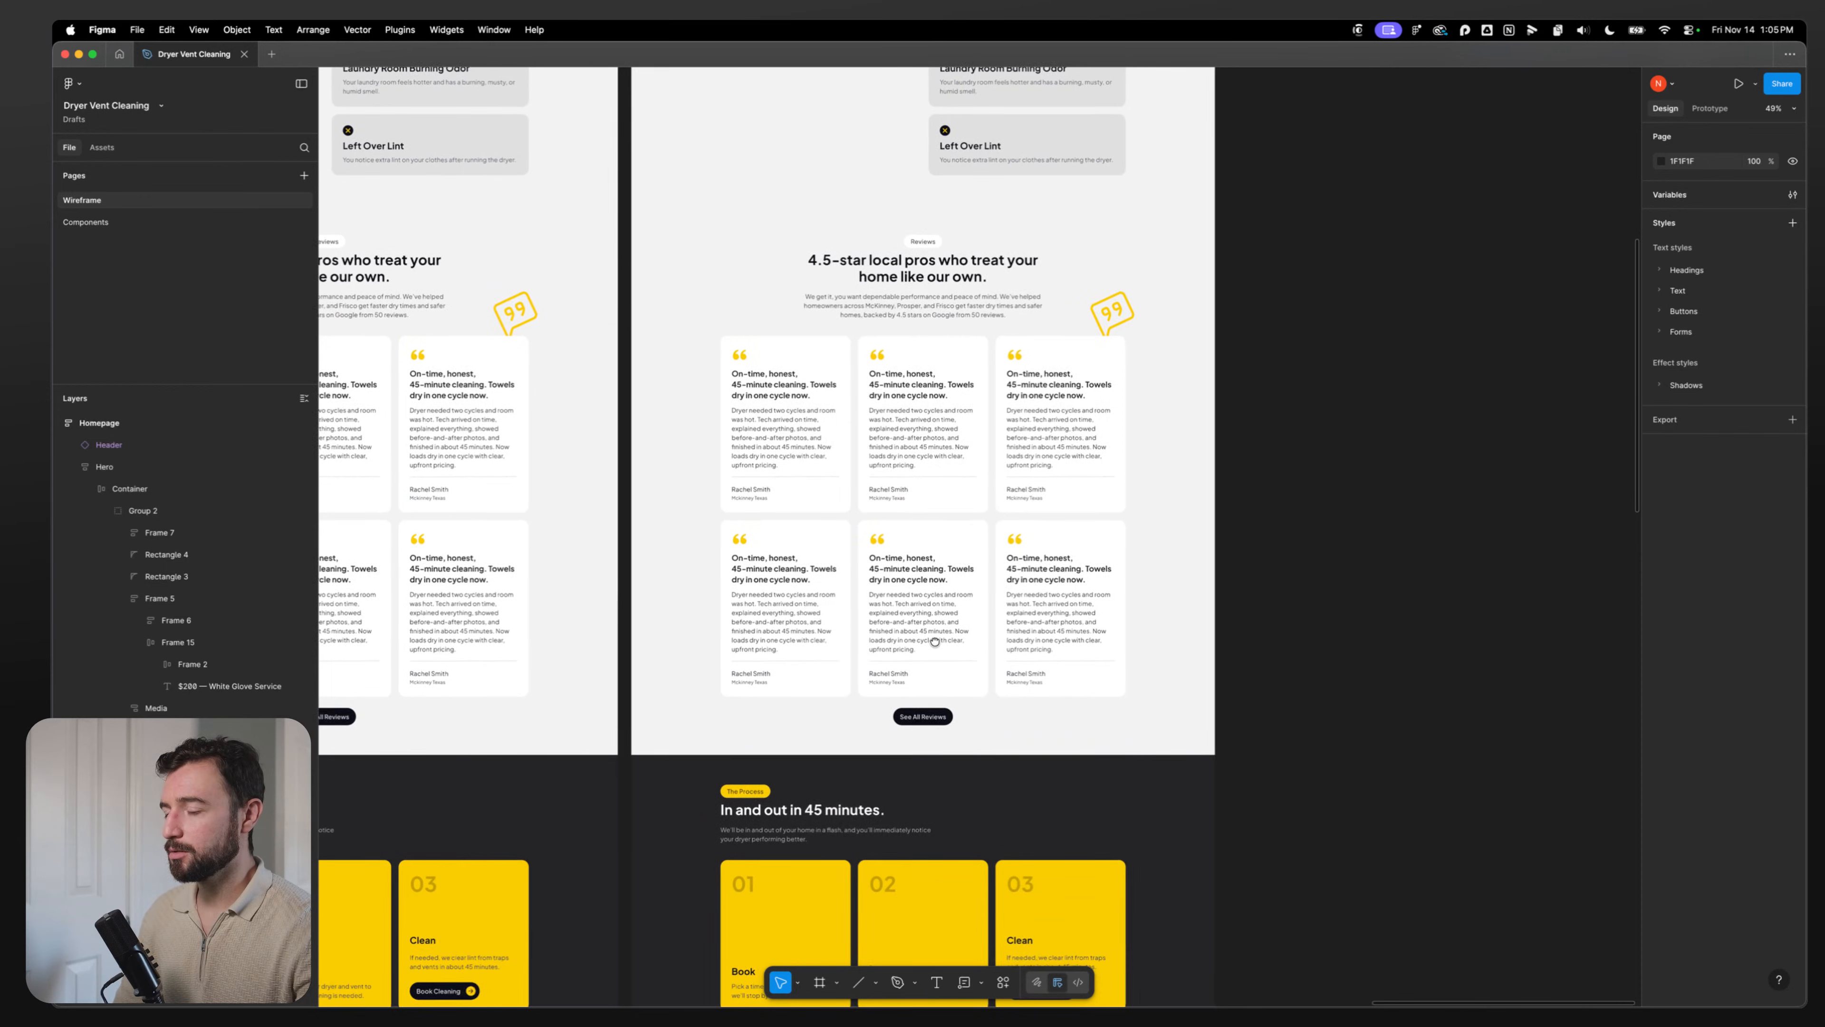
{"action": "scroll", "coordinate": [992, 497], "scroll_direction": "down", "scroll_amount": 1}
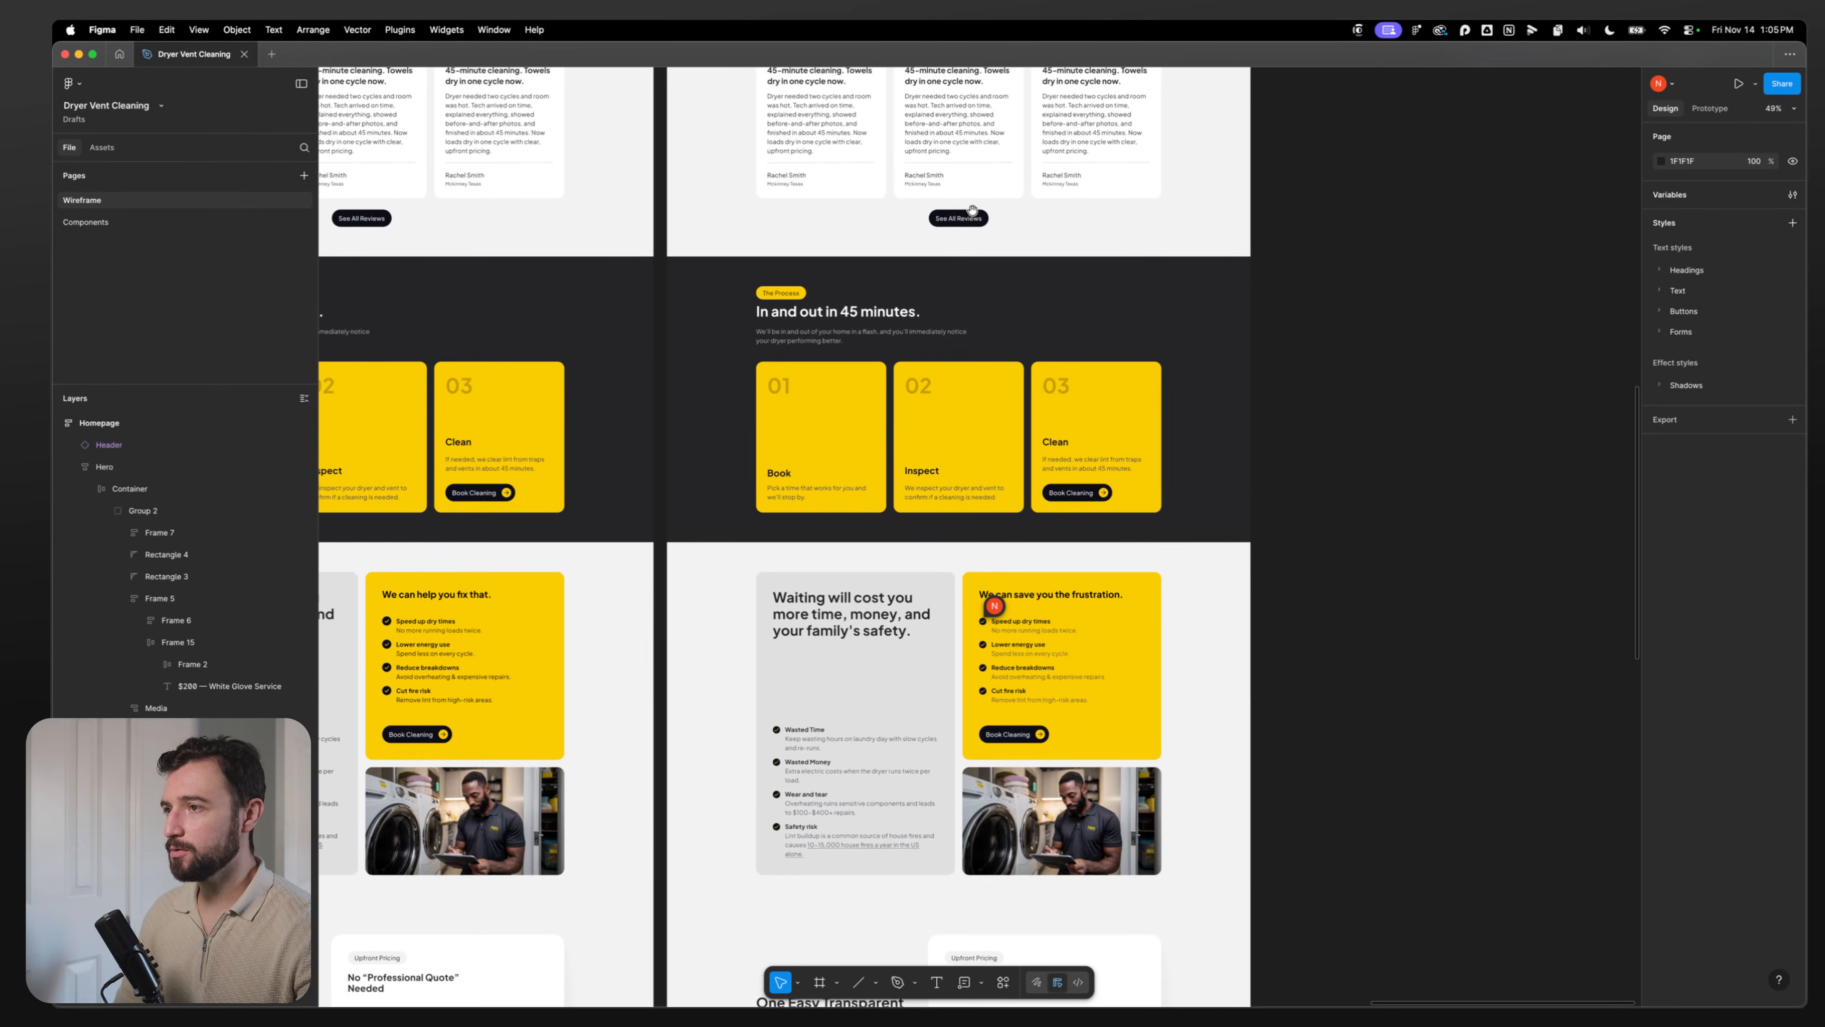
{"action": "scroll", "coordinate": [1021, 532], "scroll_direction": "down", "scroll_amount": 2}
{"action": "scroll", "coordinate": [984, 495], "scroll_direction": "up", "scroll_amount": 6}
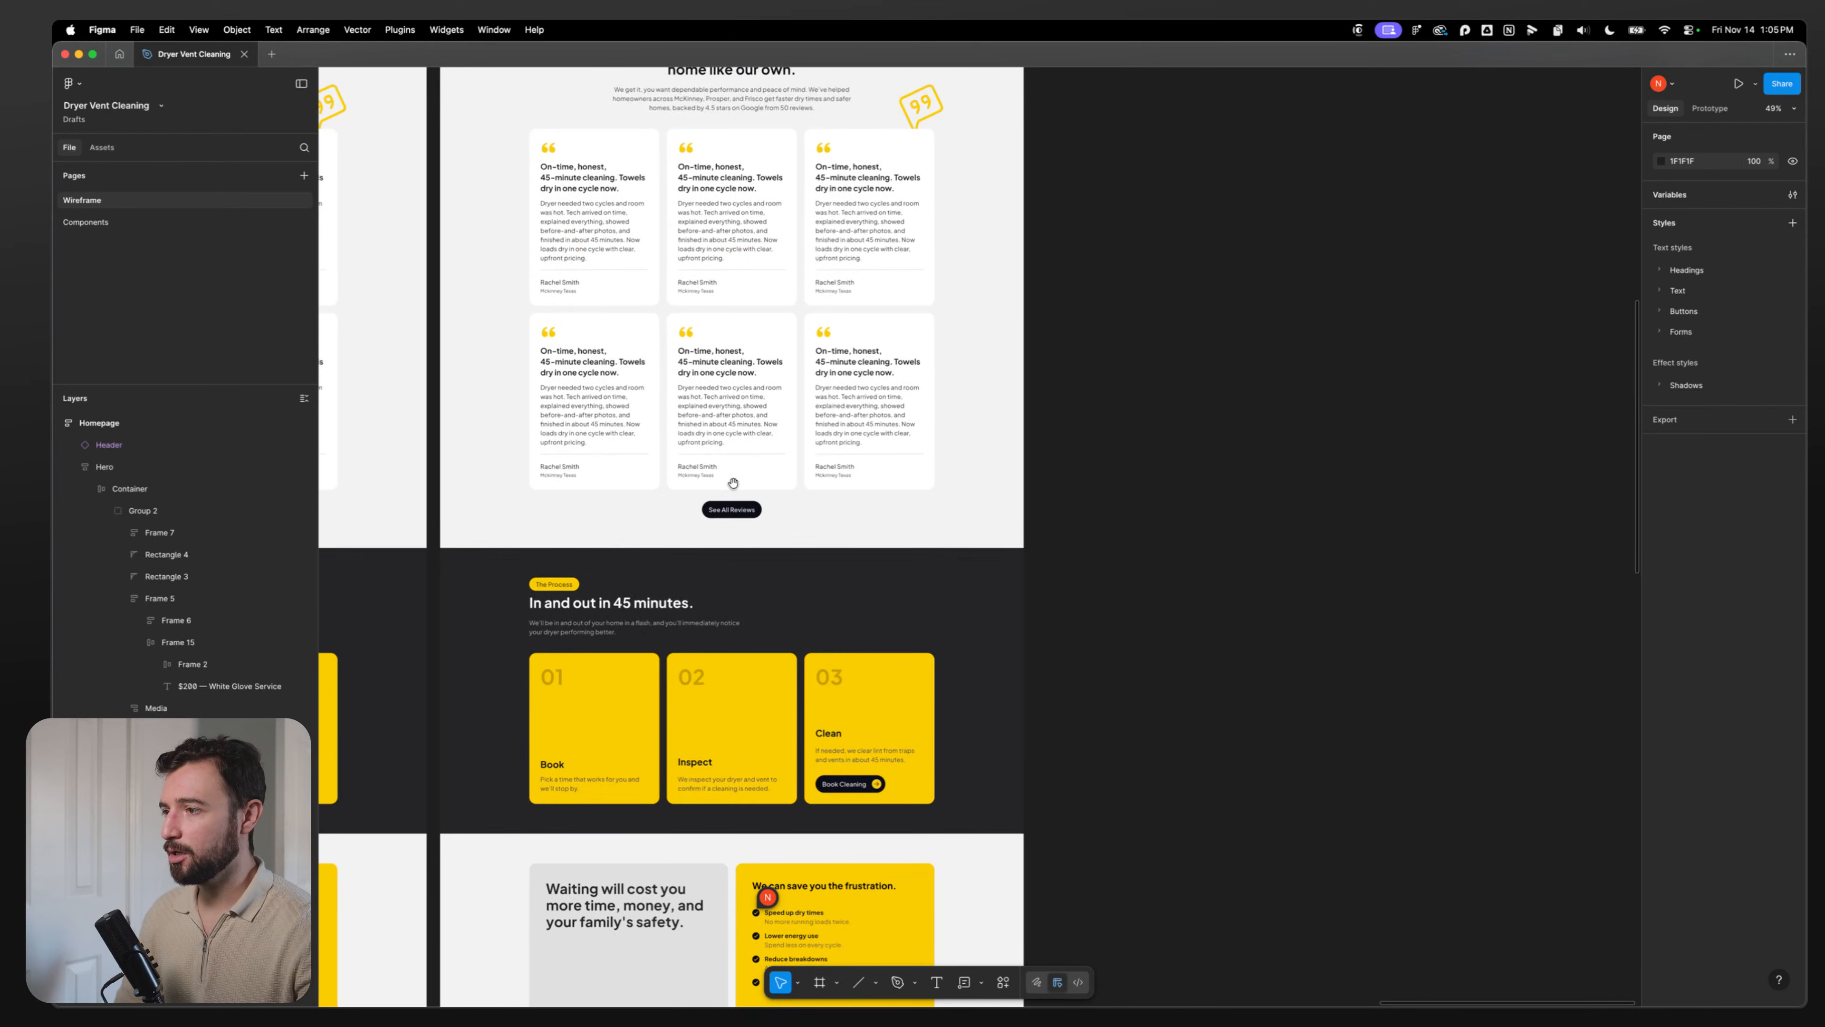
Step: Draw a section about 38100 × 18100 around all the wireframe frames and name it "Homepage"
{"action": "scroll", "coordinate": [727, 509], "scroll_direction": "down", "scroll_amount": 10}
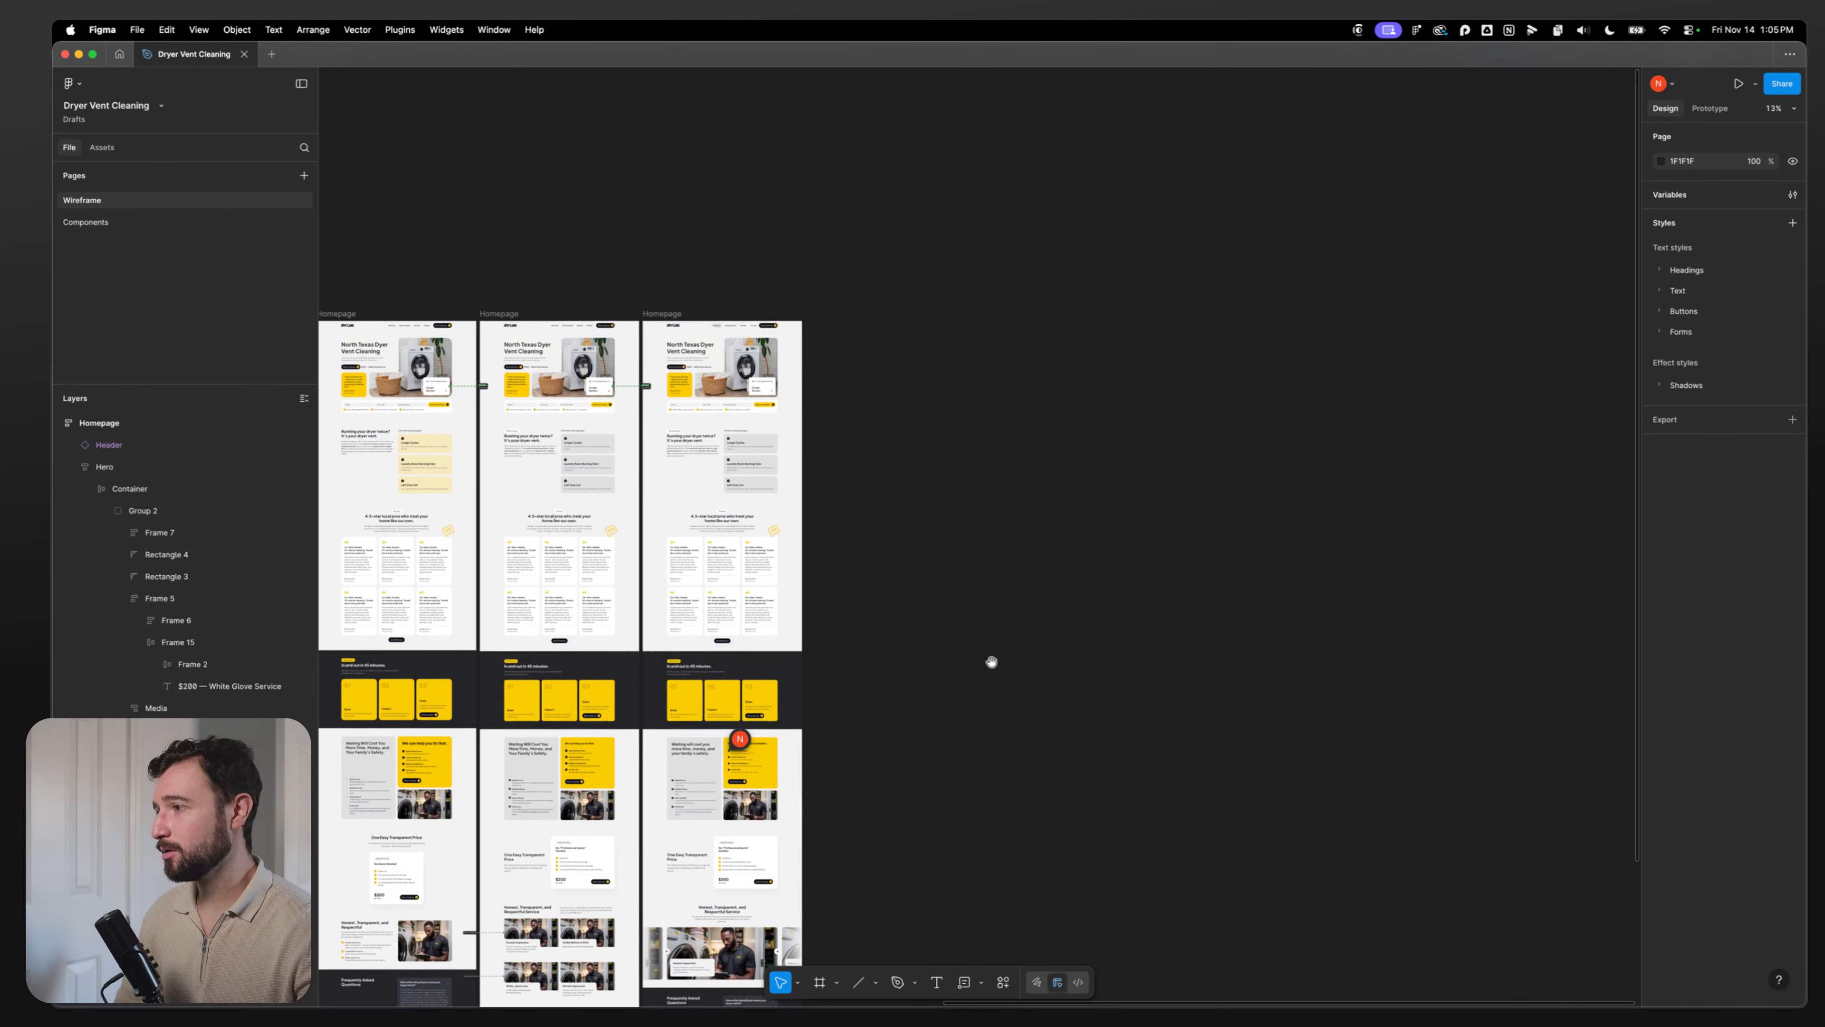
{"action": "scroll", "coordinate": [1181, 485], "scroll_direction": "down", "scroll_amount": 8}
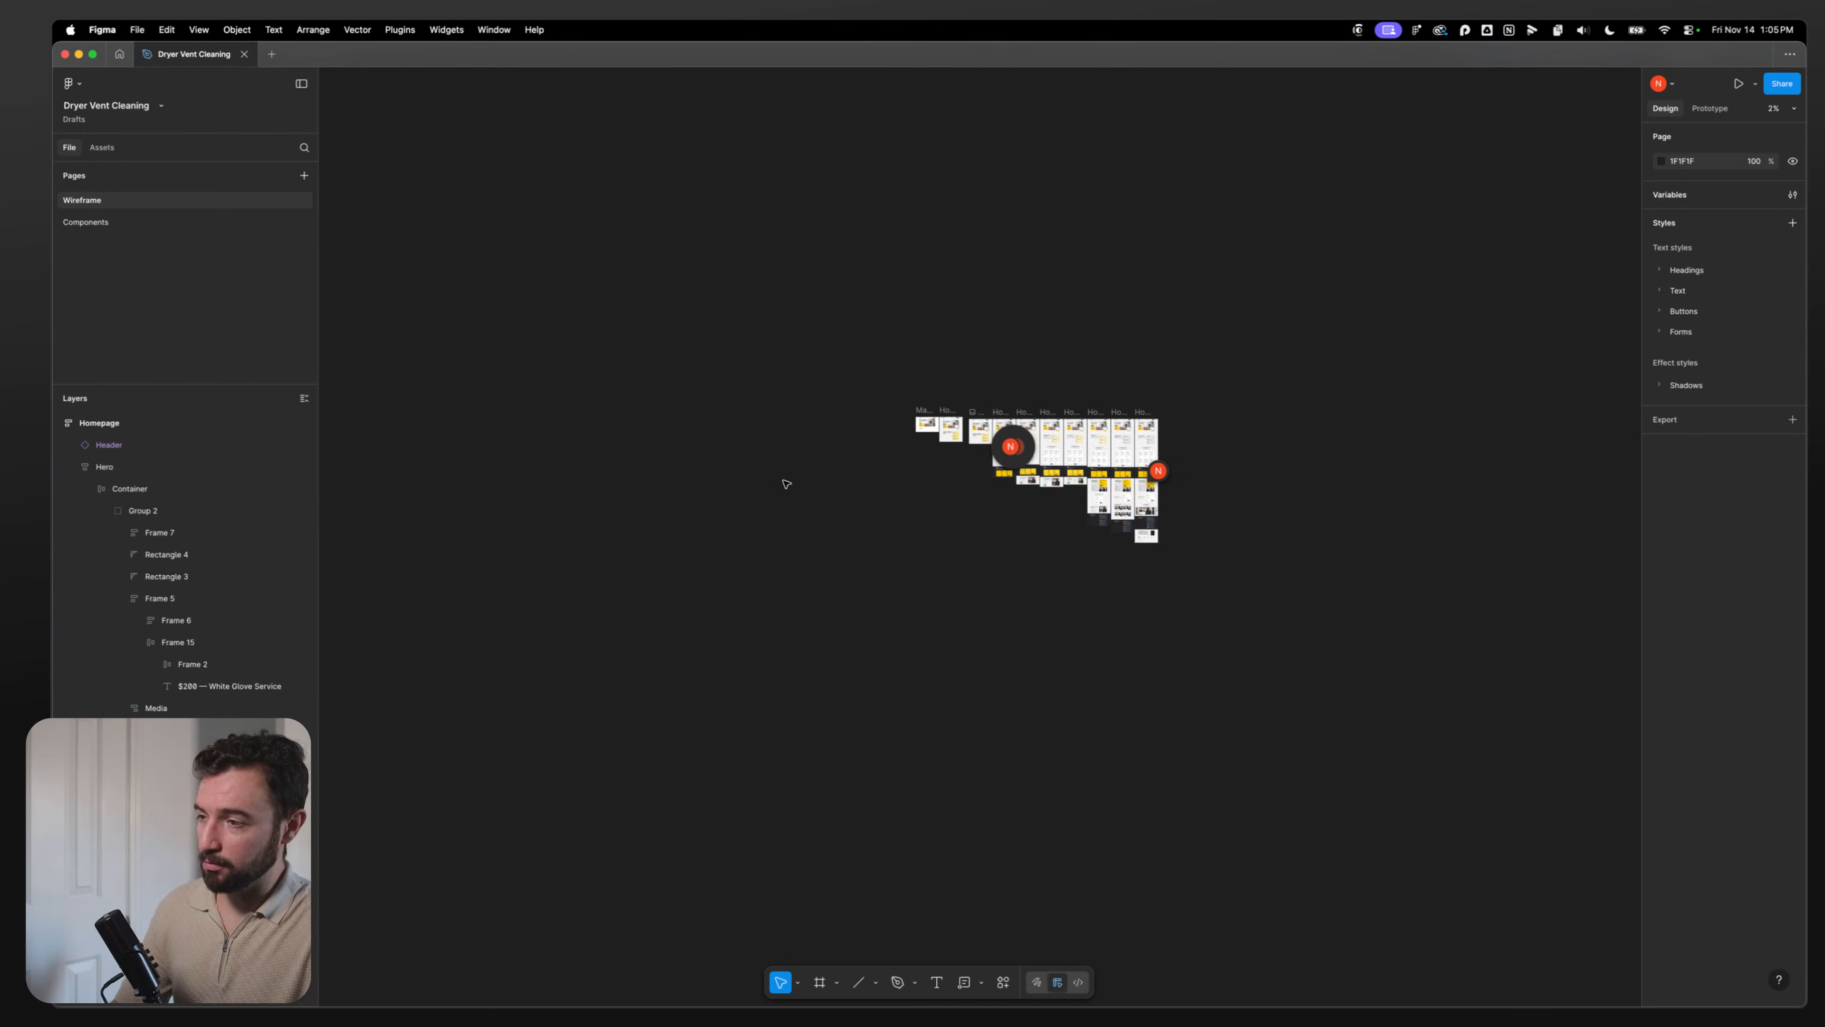
{"action": "key", "text": "shift+s"}
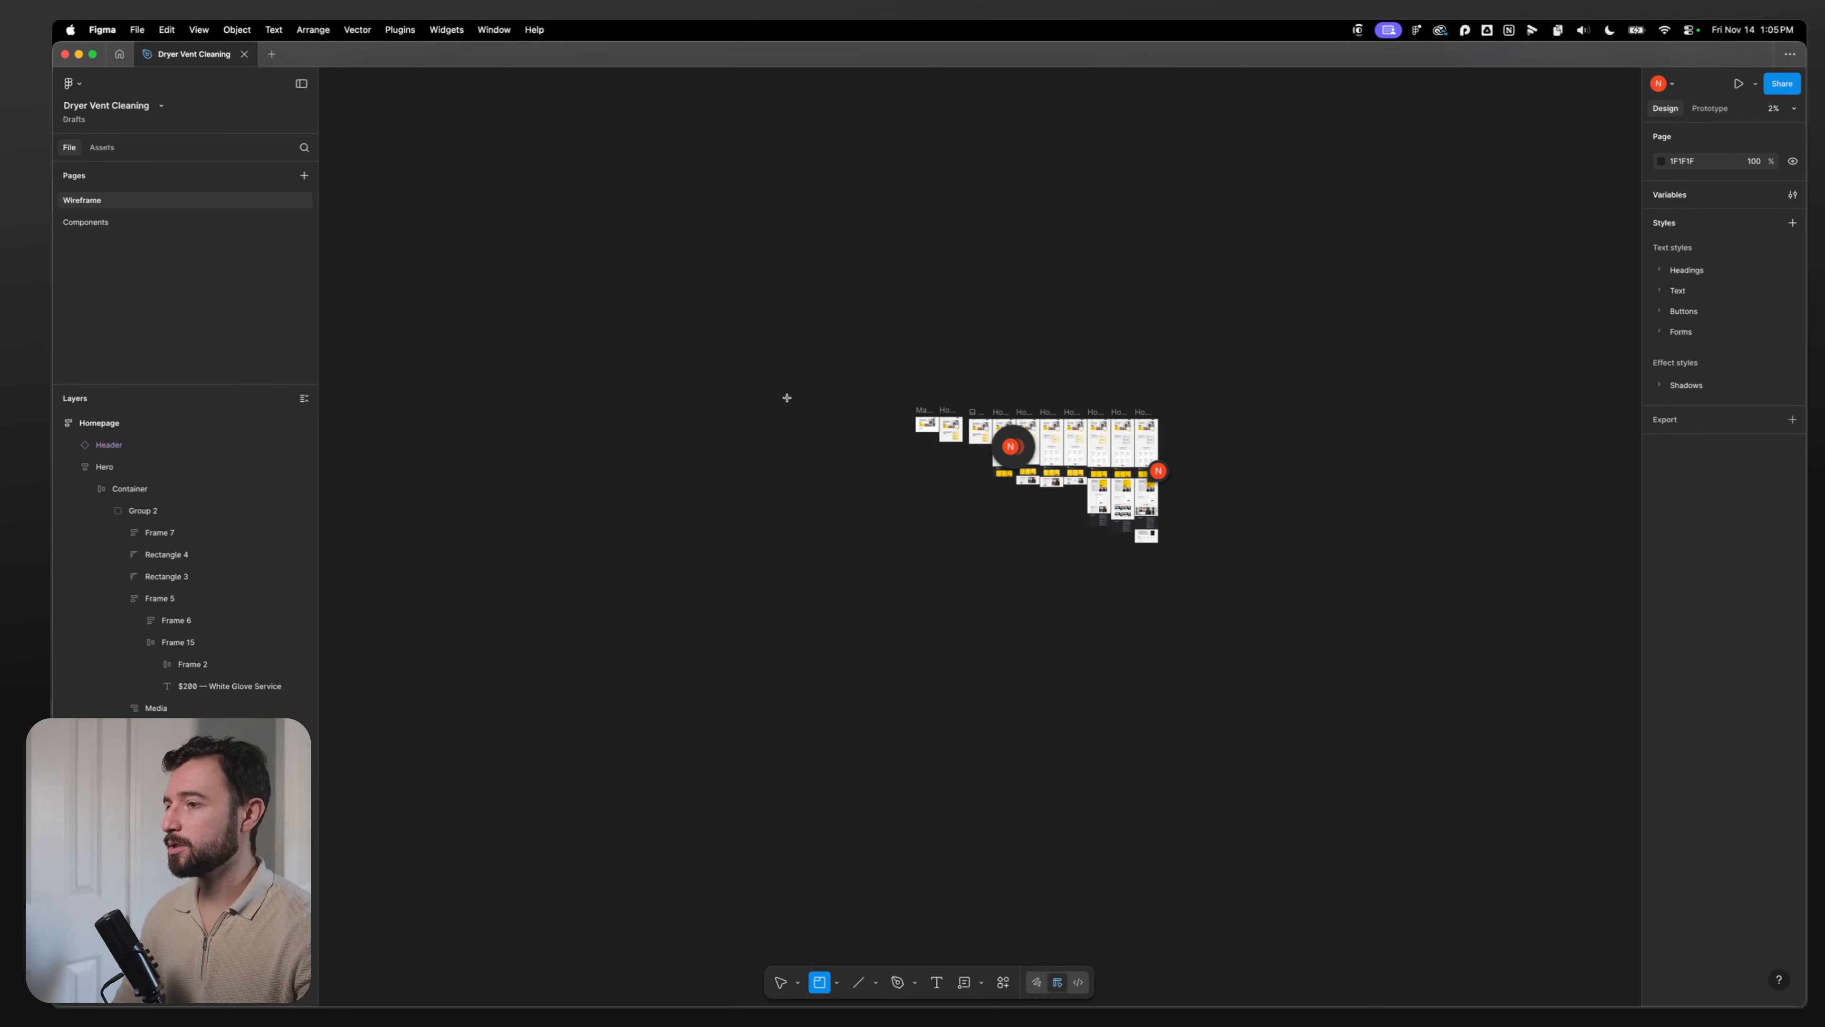
{"action": "left_click_drag", "start_coordinate": [777, 352], "coordinate": [1287, 595]}
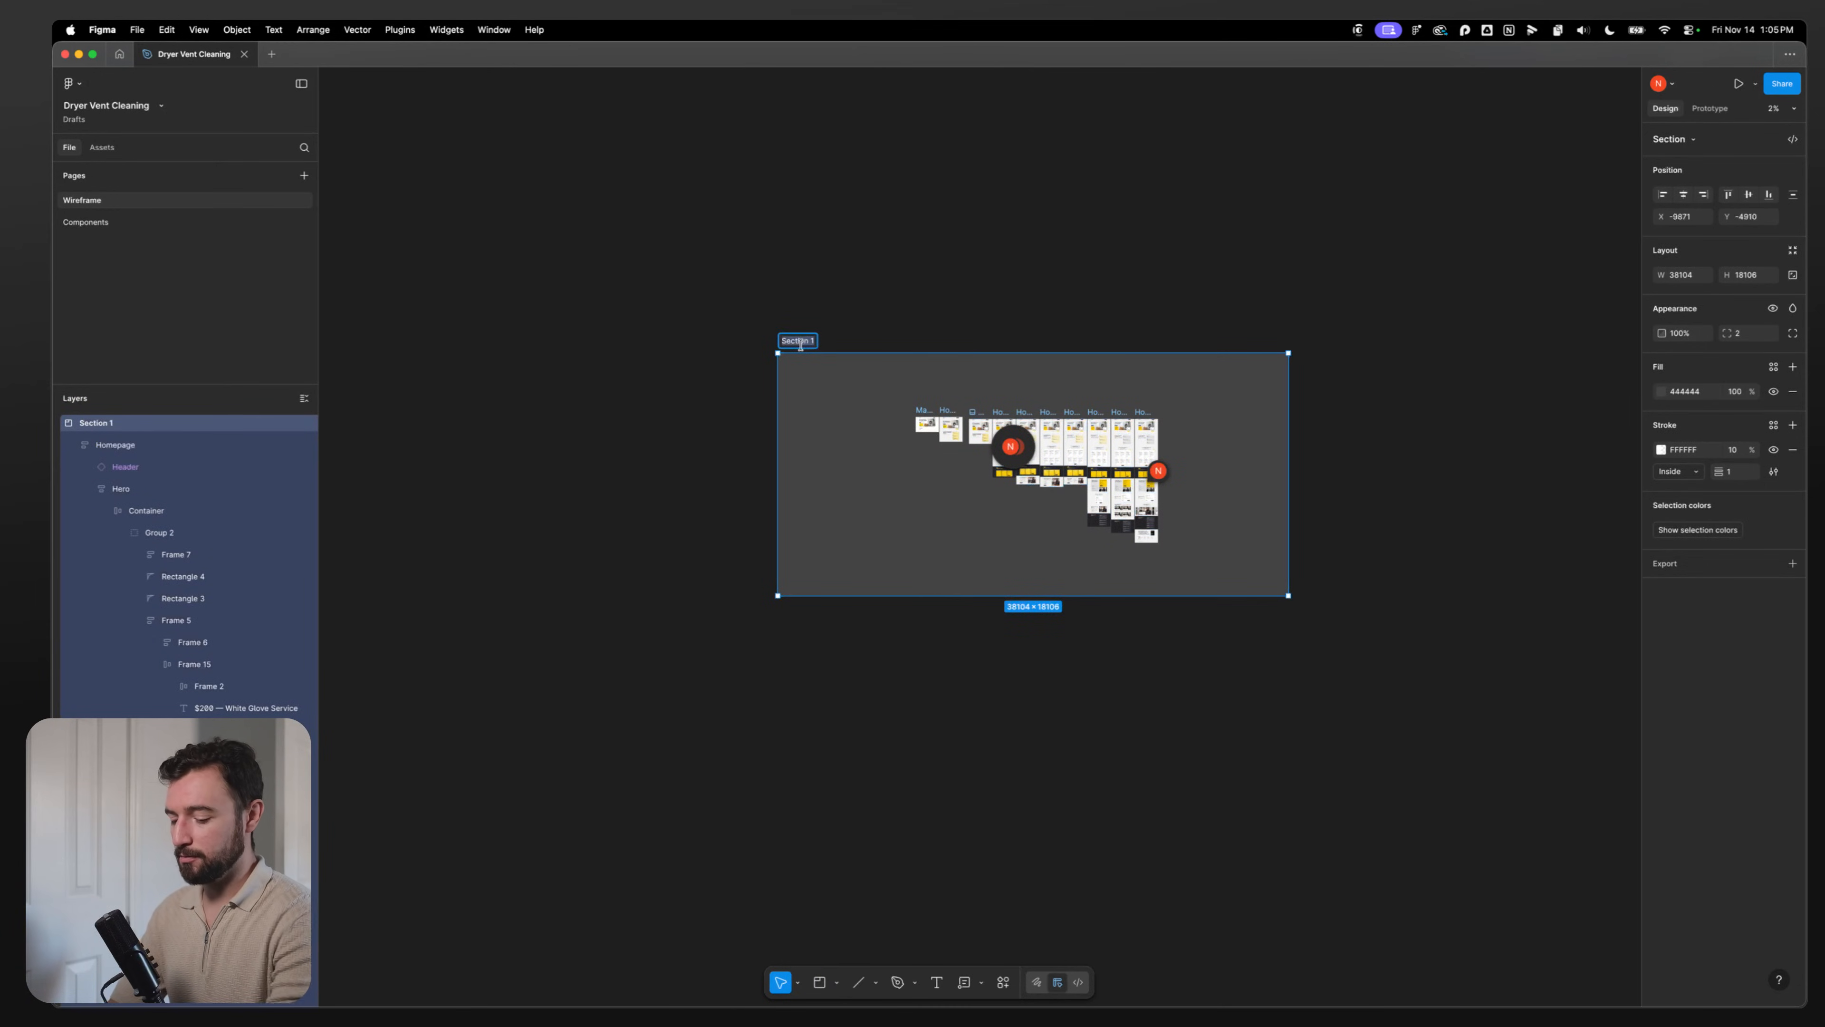
{"action": "type", "text": "Homepage"}
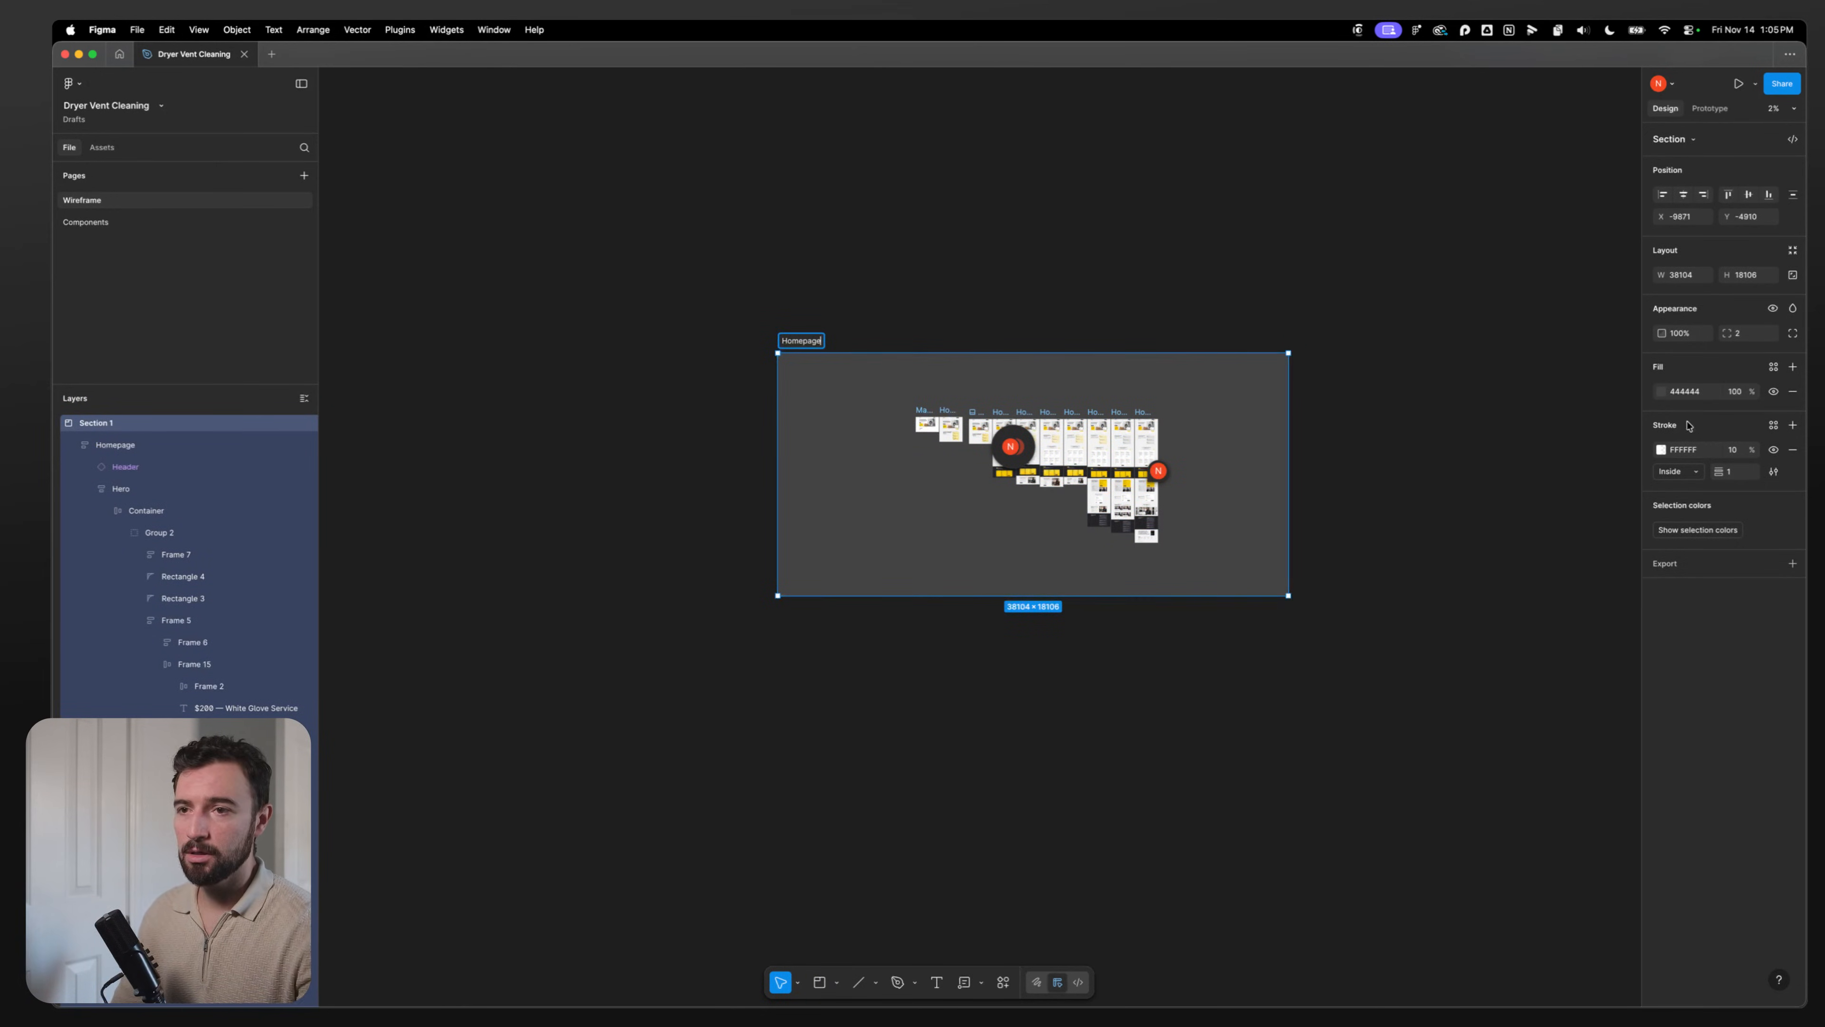
Step: Try a lighter grey fill on the Homepage section and undo the color change
{"action": "left_click", "coordinate": [1658, 392]}
{"action": "left_click", "coordinate": [1491, 529]}
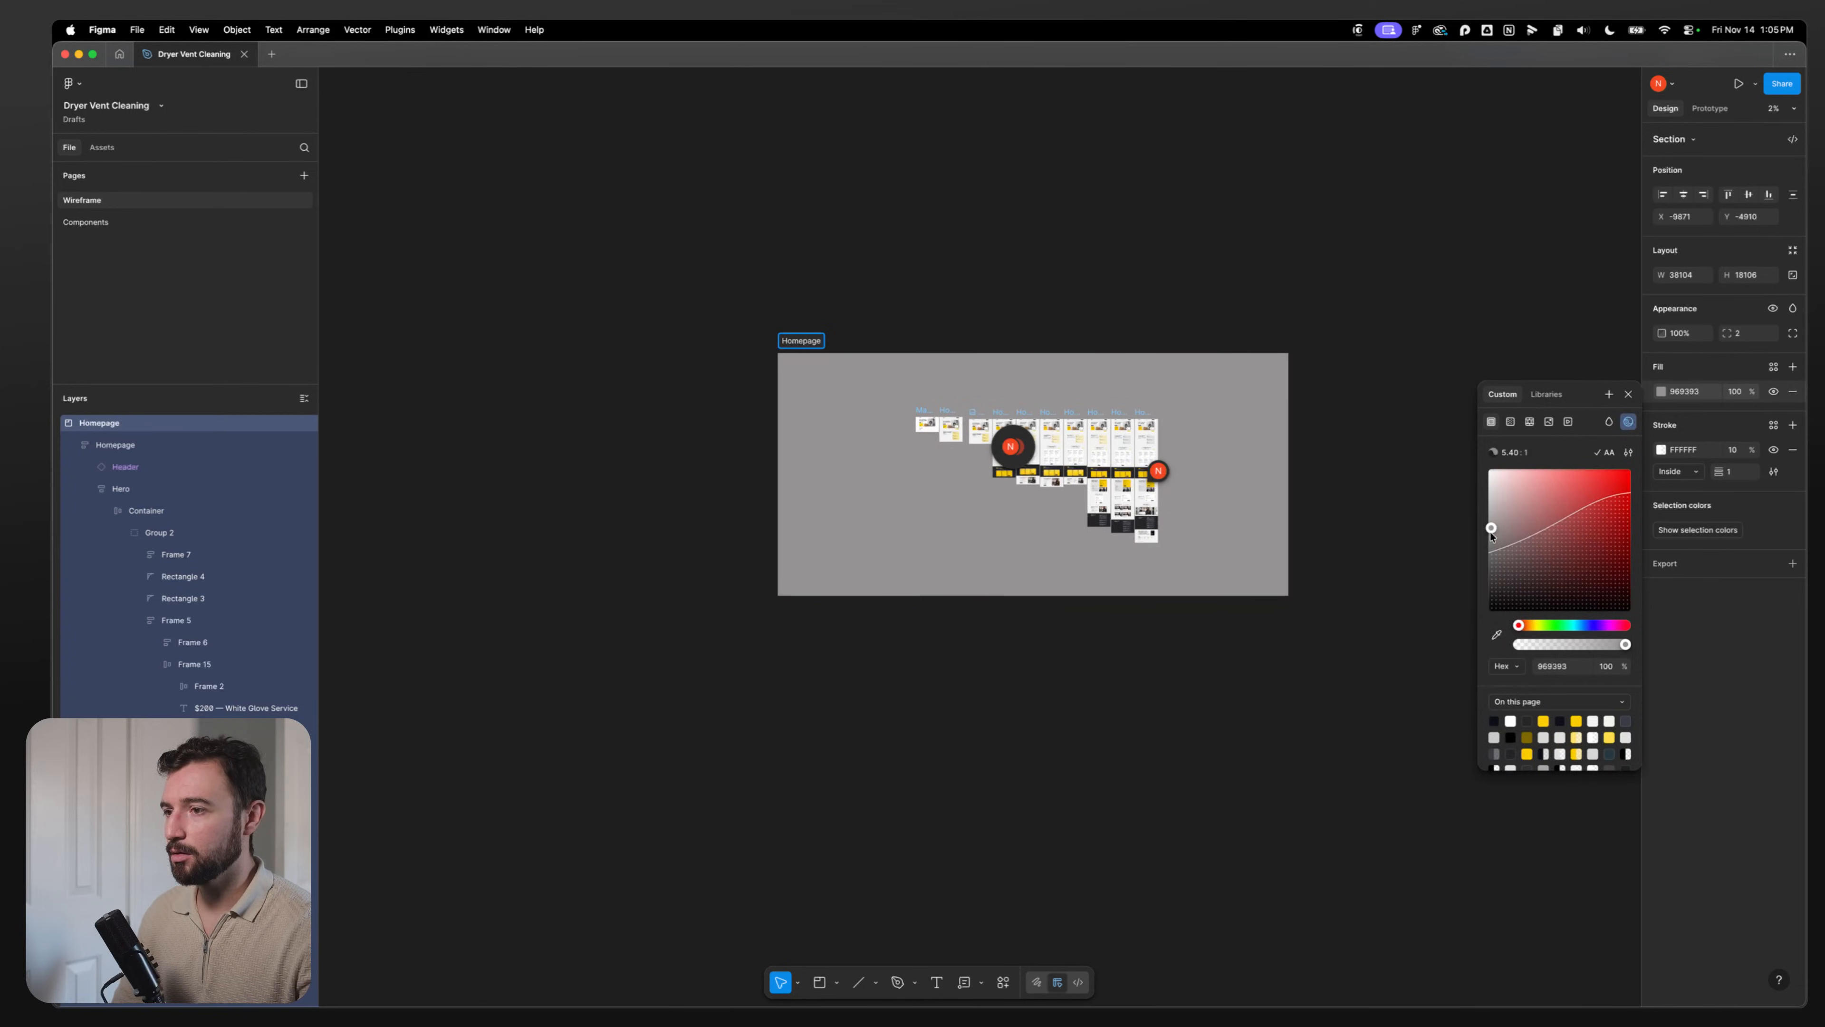
{"action": "left_click_drag", "start_coordinate": [1492, 534], "coordinate": [1467, 550]}
{"action": "key", "text": "super+z"}
{"action": "left_click", "coordinate": [1216, 671]}
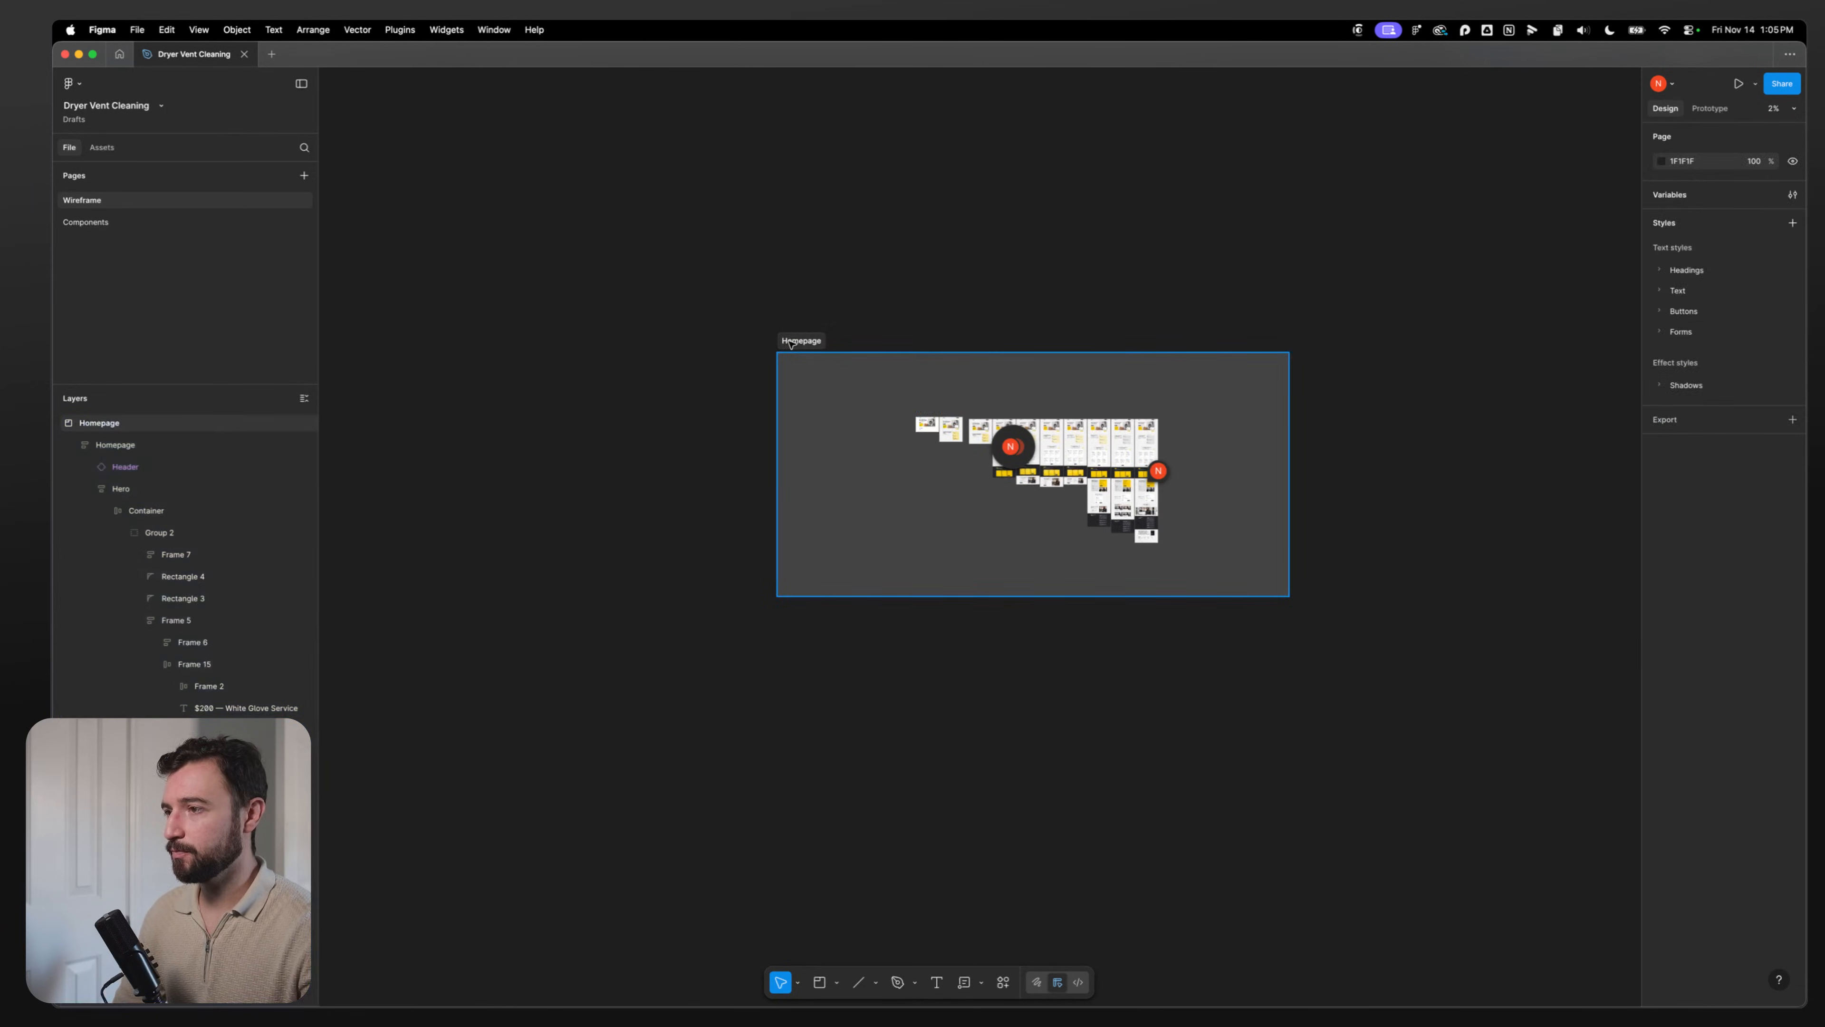
Step: Draw a section about 38100 × 17500 below the Homepage section and name it "Reviews"
{"action": "key", "text": "shift+s"}
{"action": "left_click", "coordinate": [777, 623]}
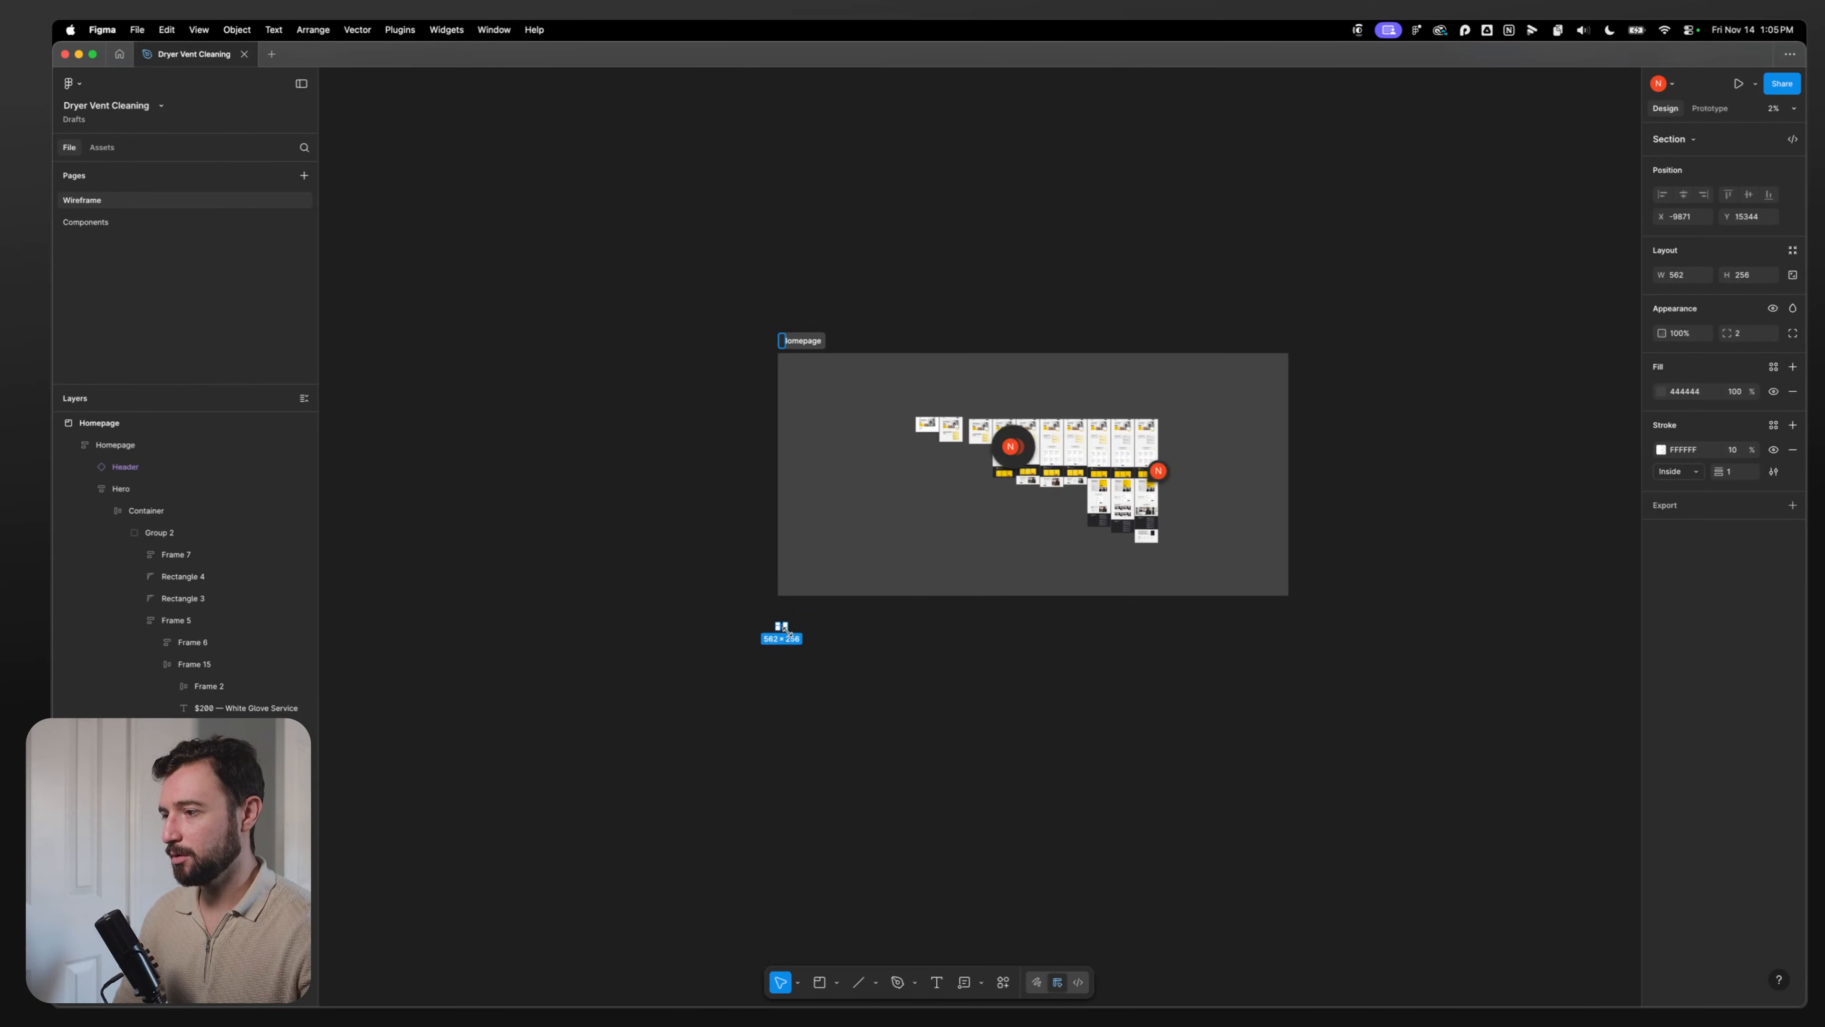
{"action": "left_click_drag", "start_coordinate": [785, 631], "coordinate": [1288, 859]}
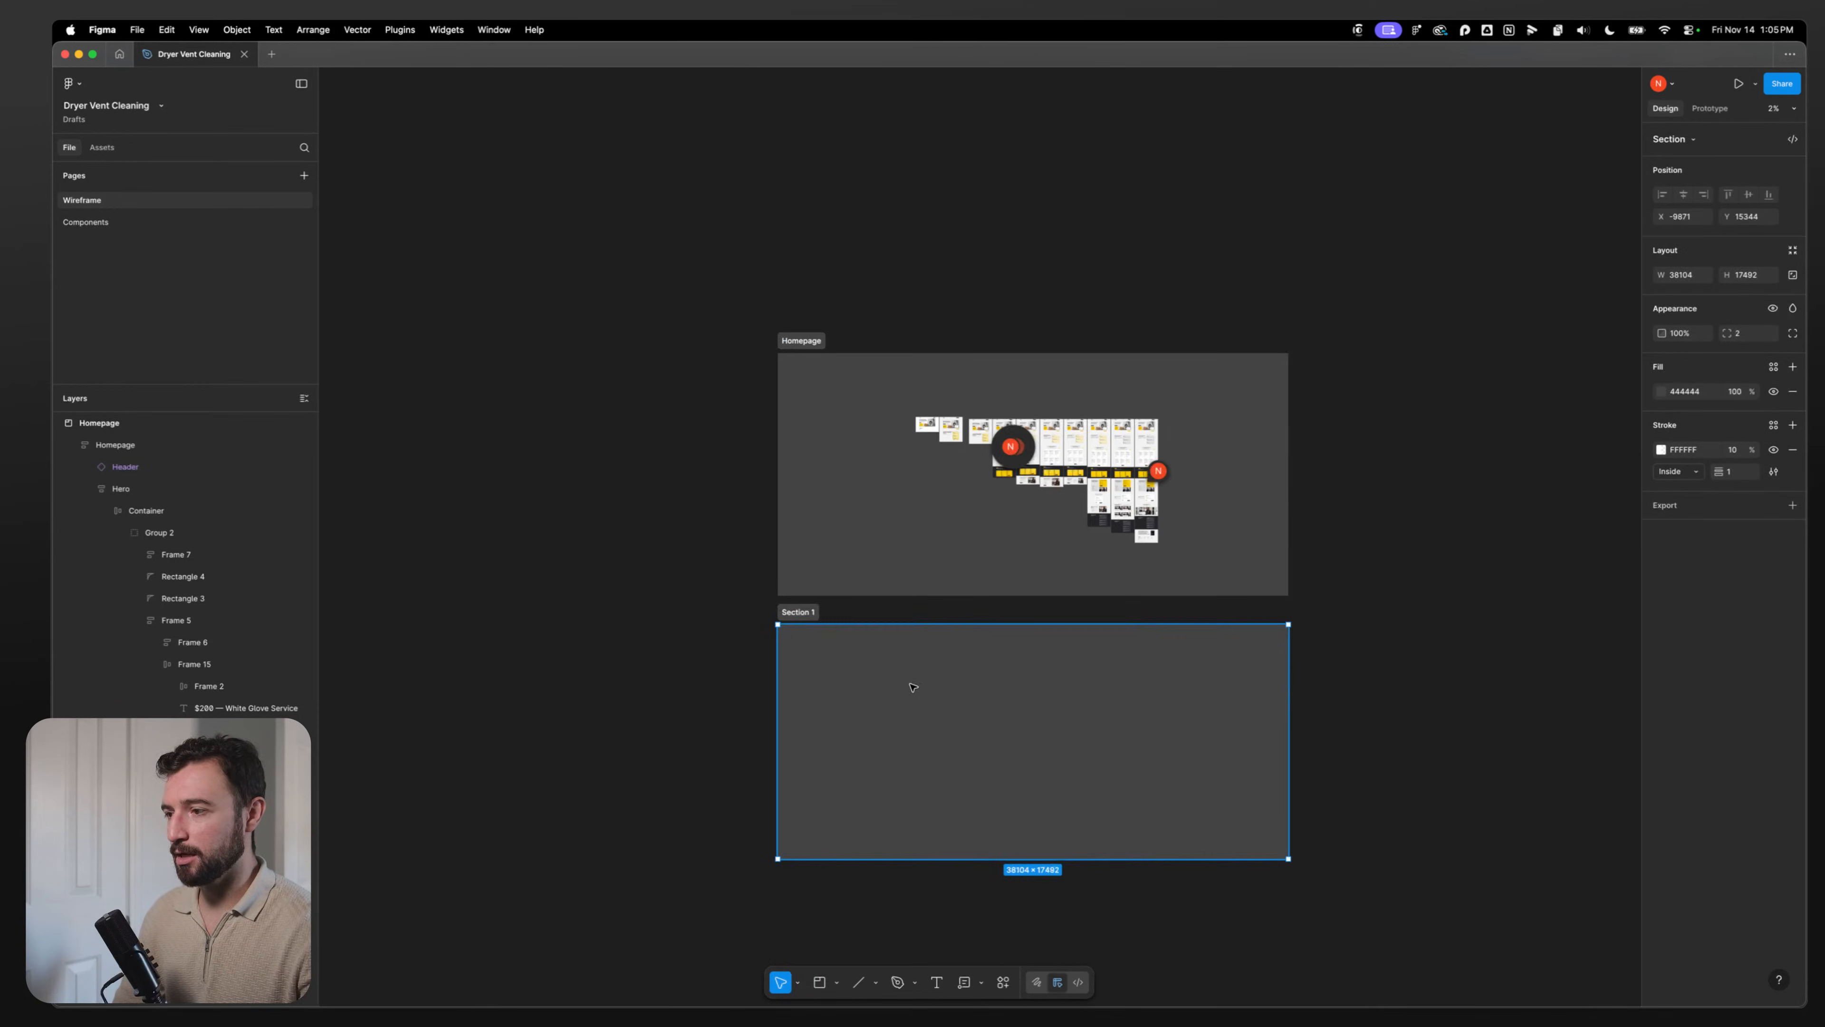
{"action": "double_click", "coordinate": [792, 613]}
{"action": "type", "text": "Reviews"}
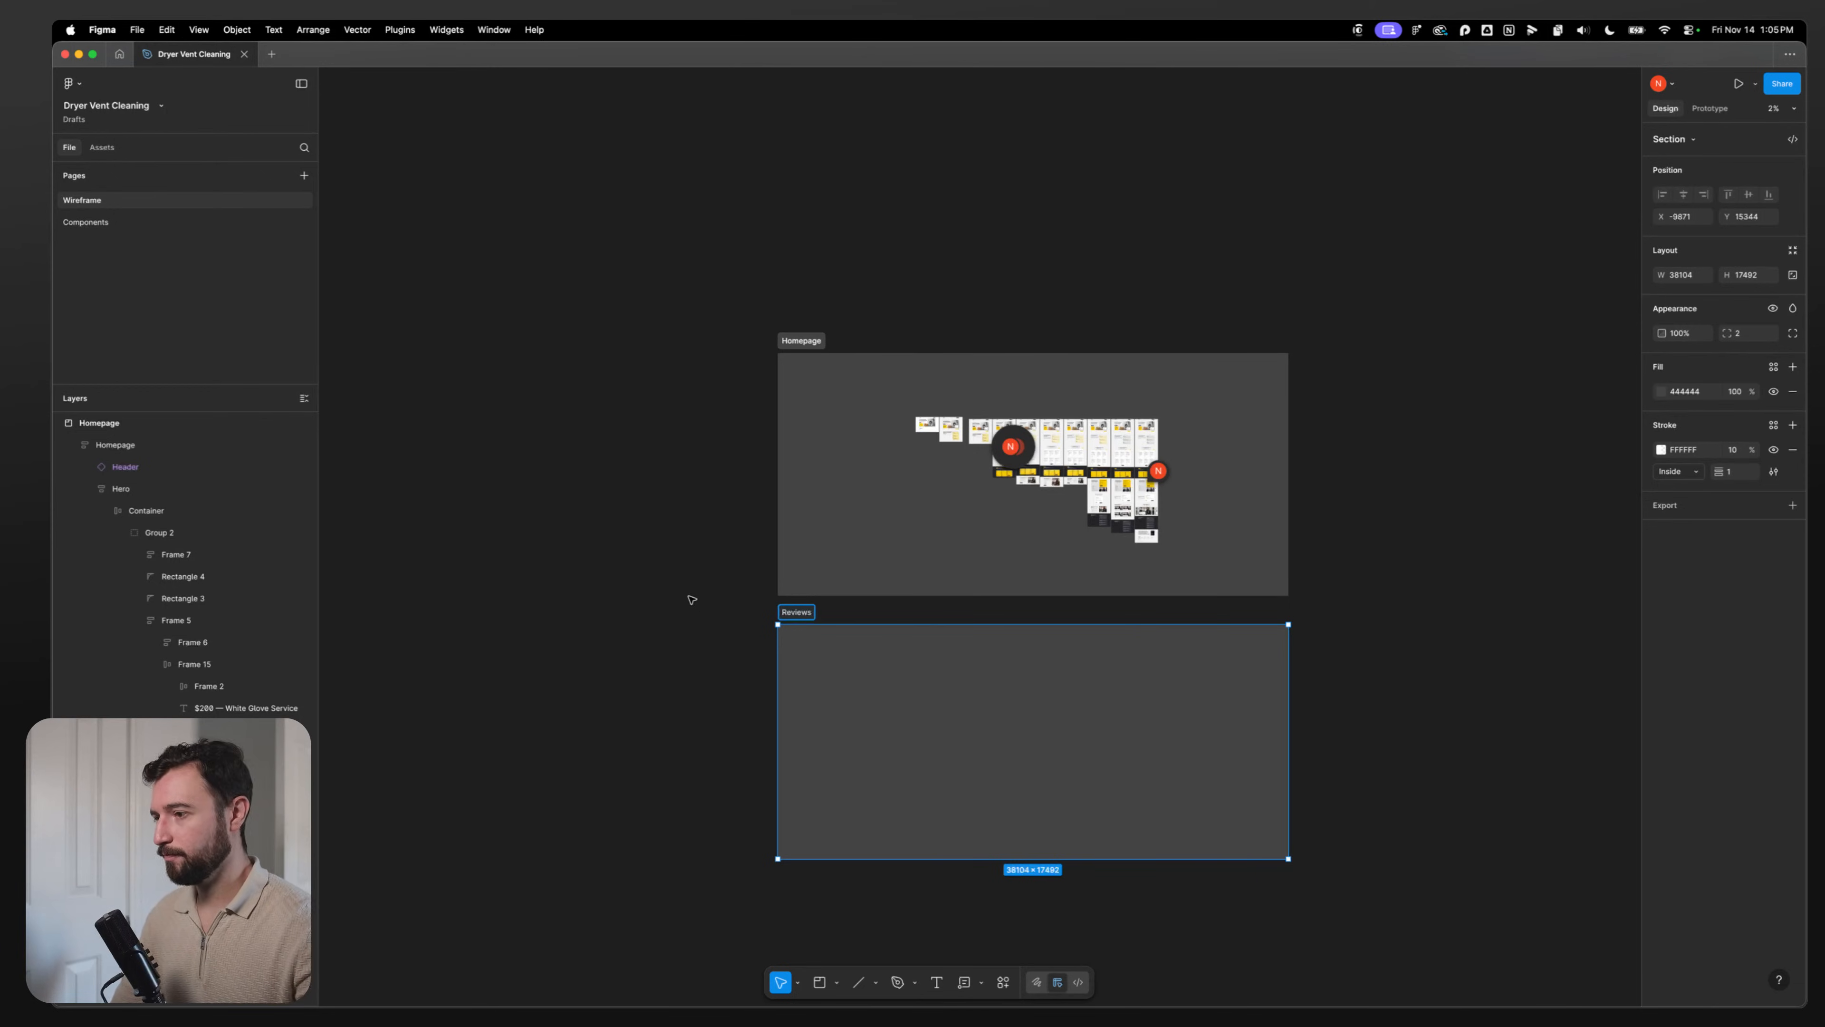
{"action": "left_click", "coordinate": [708, 639]}
Step: Duplicate the newest Homepage frame from the Homepage section into the Reviews section
{"action": "scroll", "coordinate": [1030, 567], "scroll_direction": "down", "scroll_amount": 2}
{"action": "left_click", "coordinate": [1114, 326]}
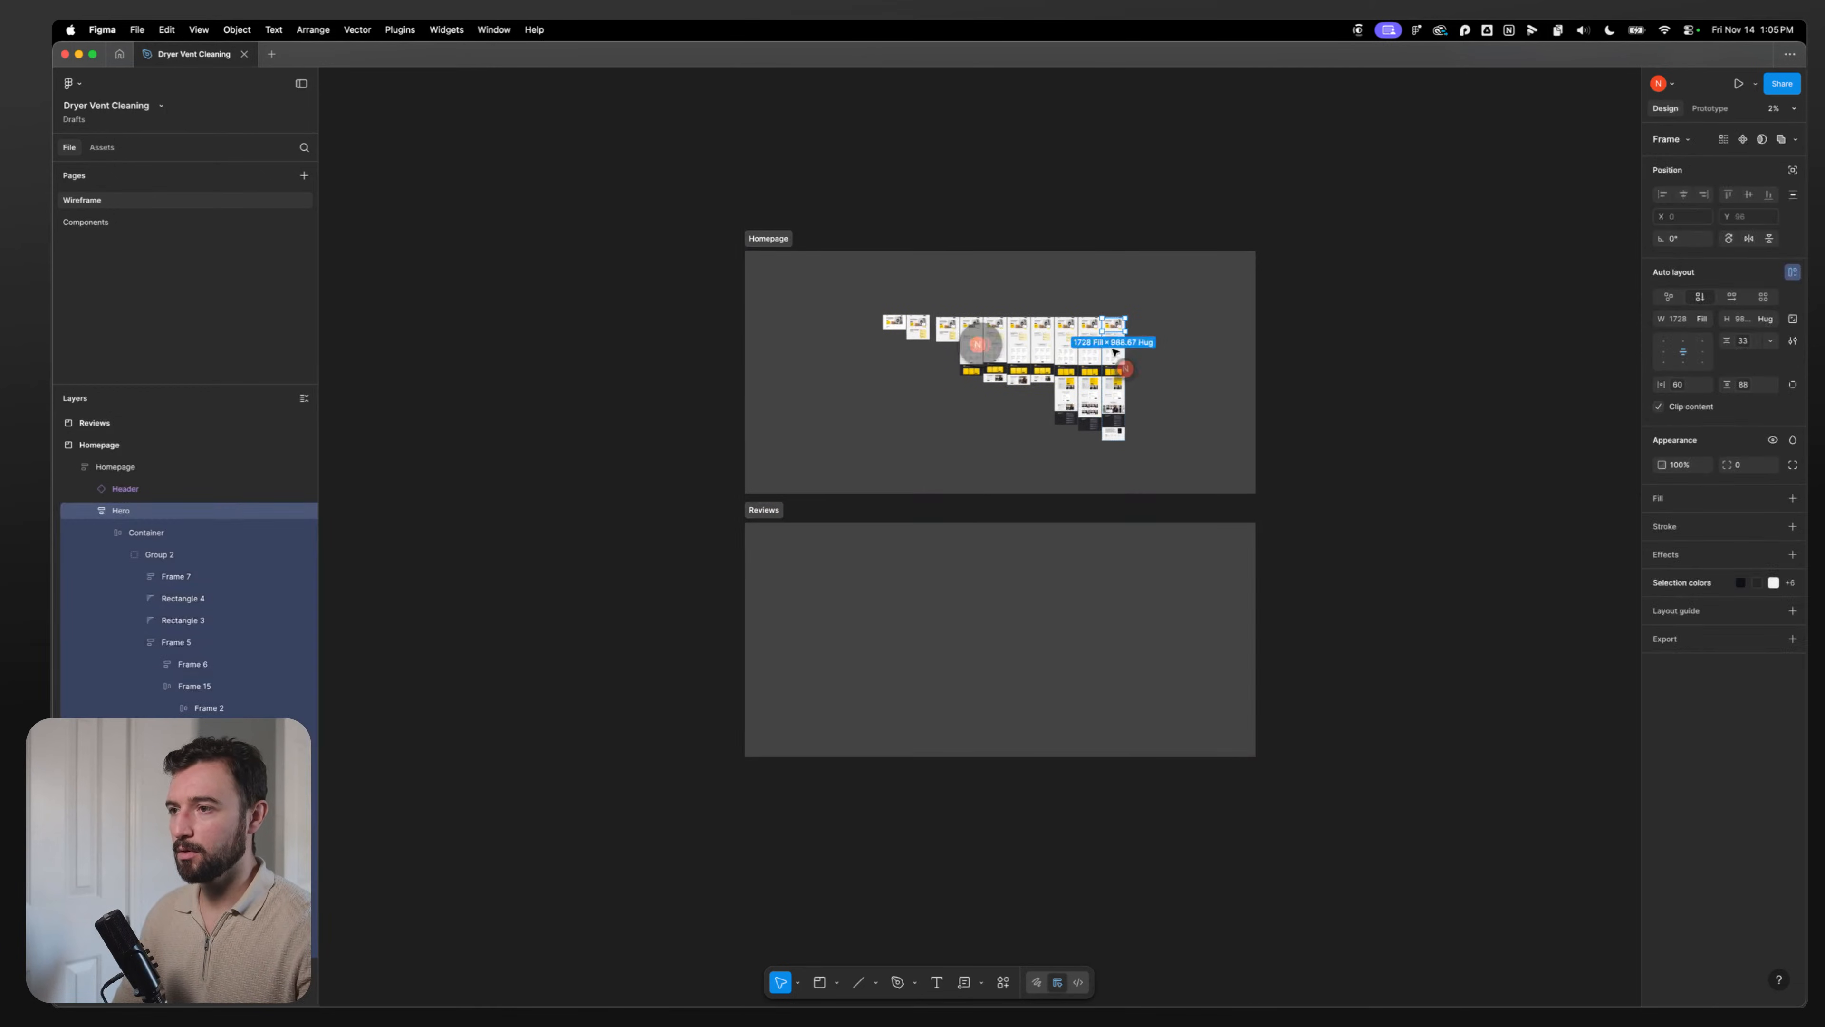
{"action": "left_click", "coordinate": [1112, 312]}
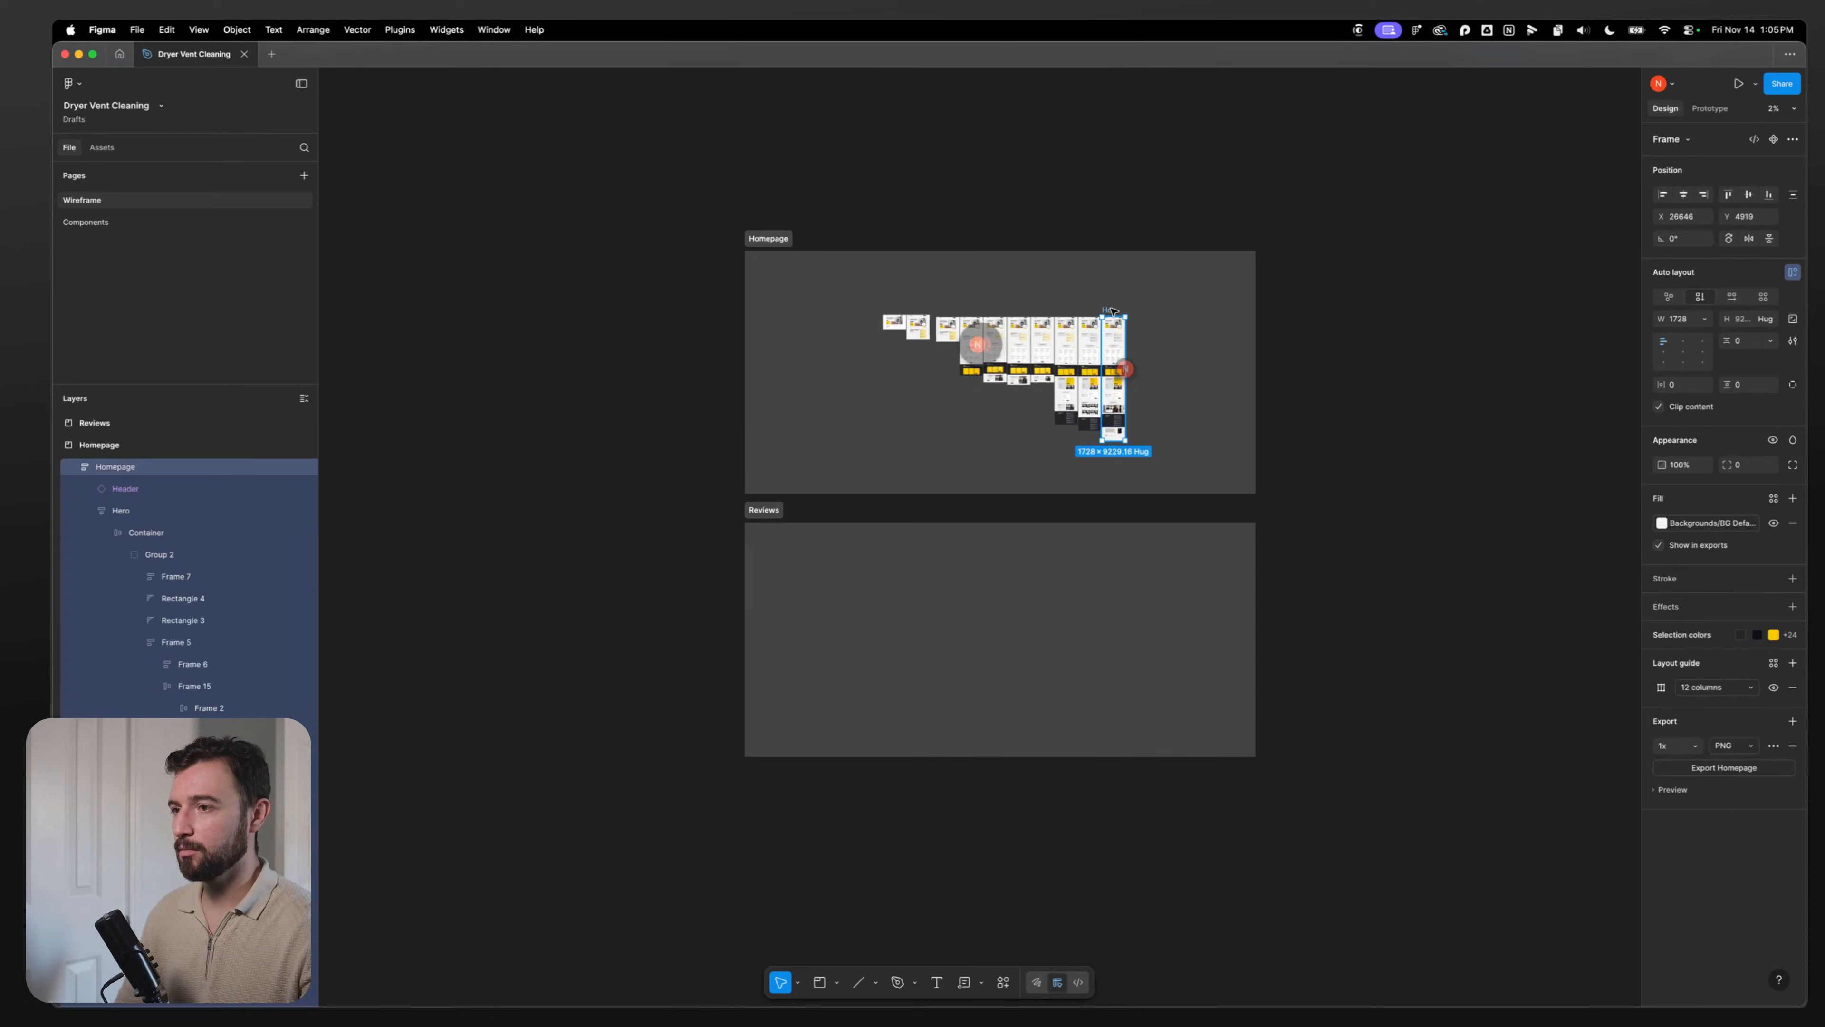
{"action": "left_click_drag", "start_coordinate": [1111, 312], "coordinate": [827, 586]}
{"action": "scroll", "coordinate": [867, 615], "scroll_direction": "up", "scroll_amount": 5}
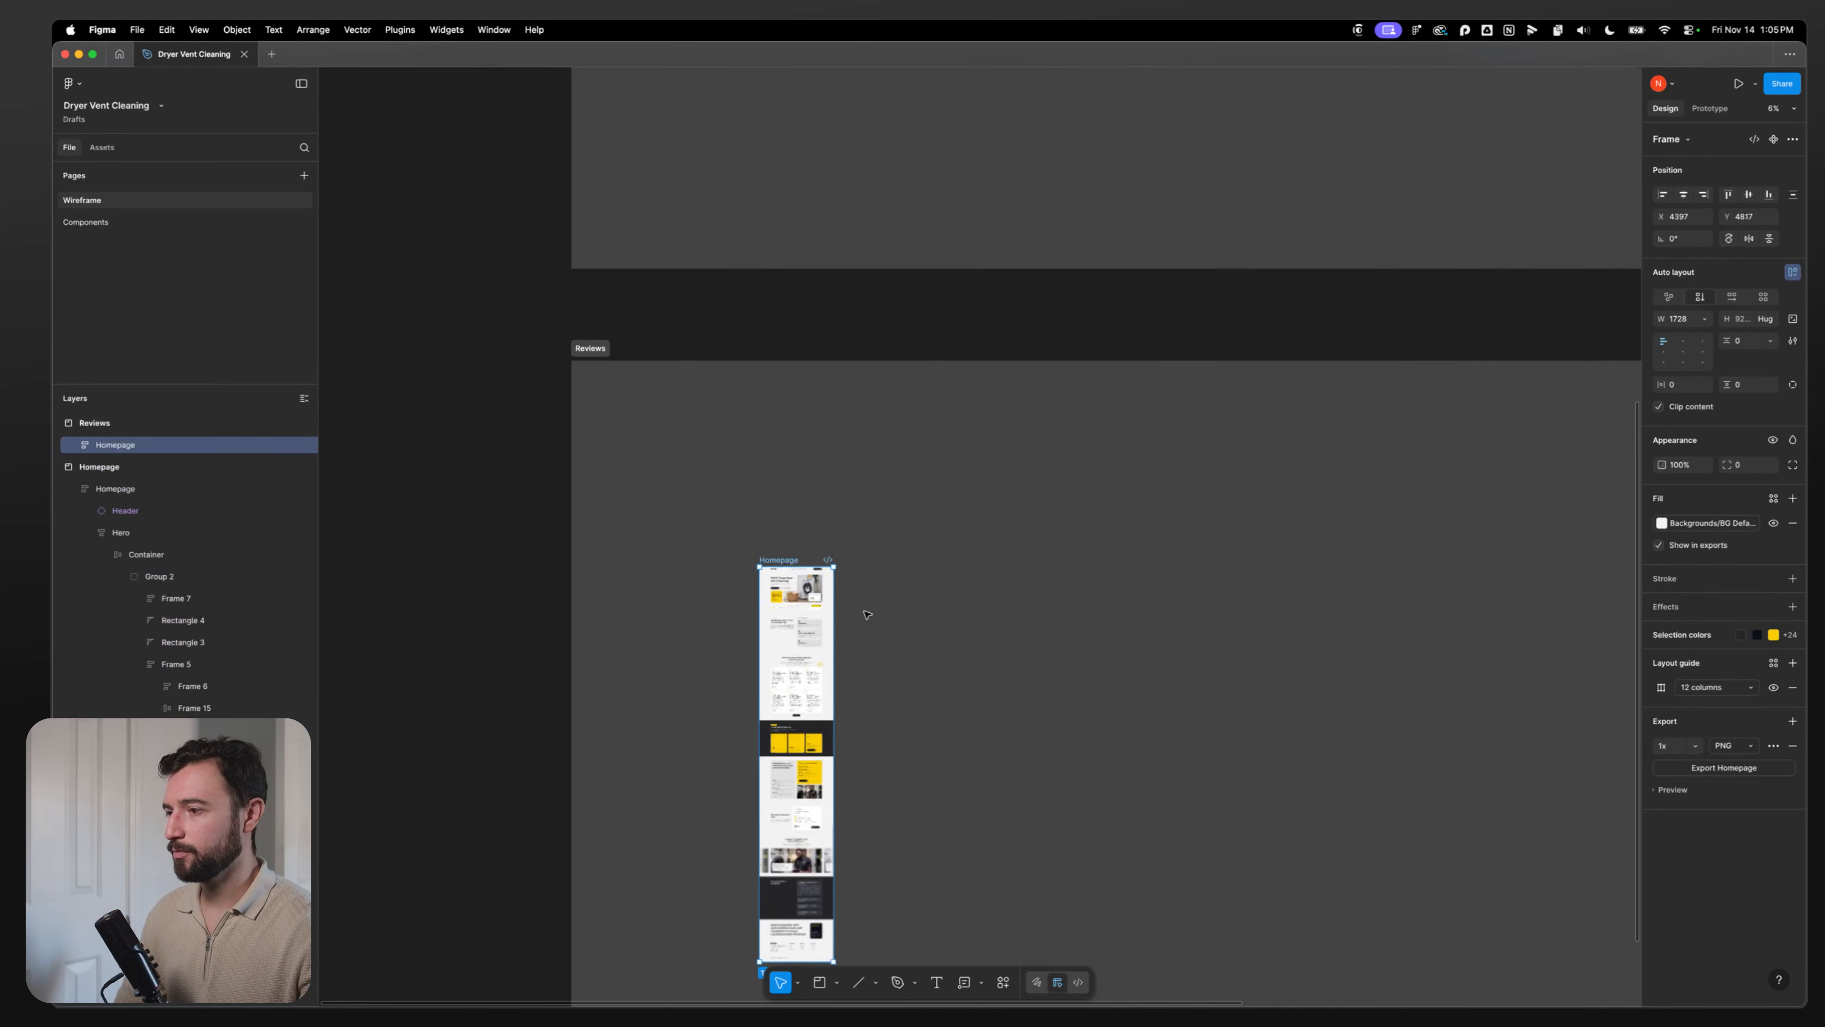
Step: Delete the Hero and the section directly below it from the Homepage copy in the Reviews section
{"action": "scroll", "coordinate": [867, 615], "scroll_direction": "up", "scroll_amount": 5}
{"action": "left_click_drag", "start_coordinate": [838, 715], "coordinate": [1024, 495]}
{"action": "left_click", "coordinate": [868, 435]}
{"action": "left_click", "coordinate": [827, 346], "text": "shift"}
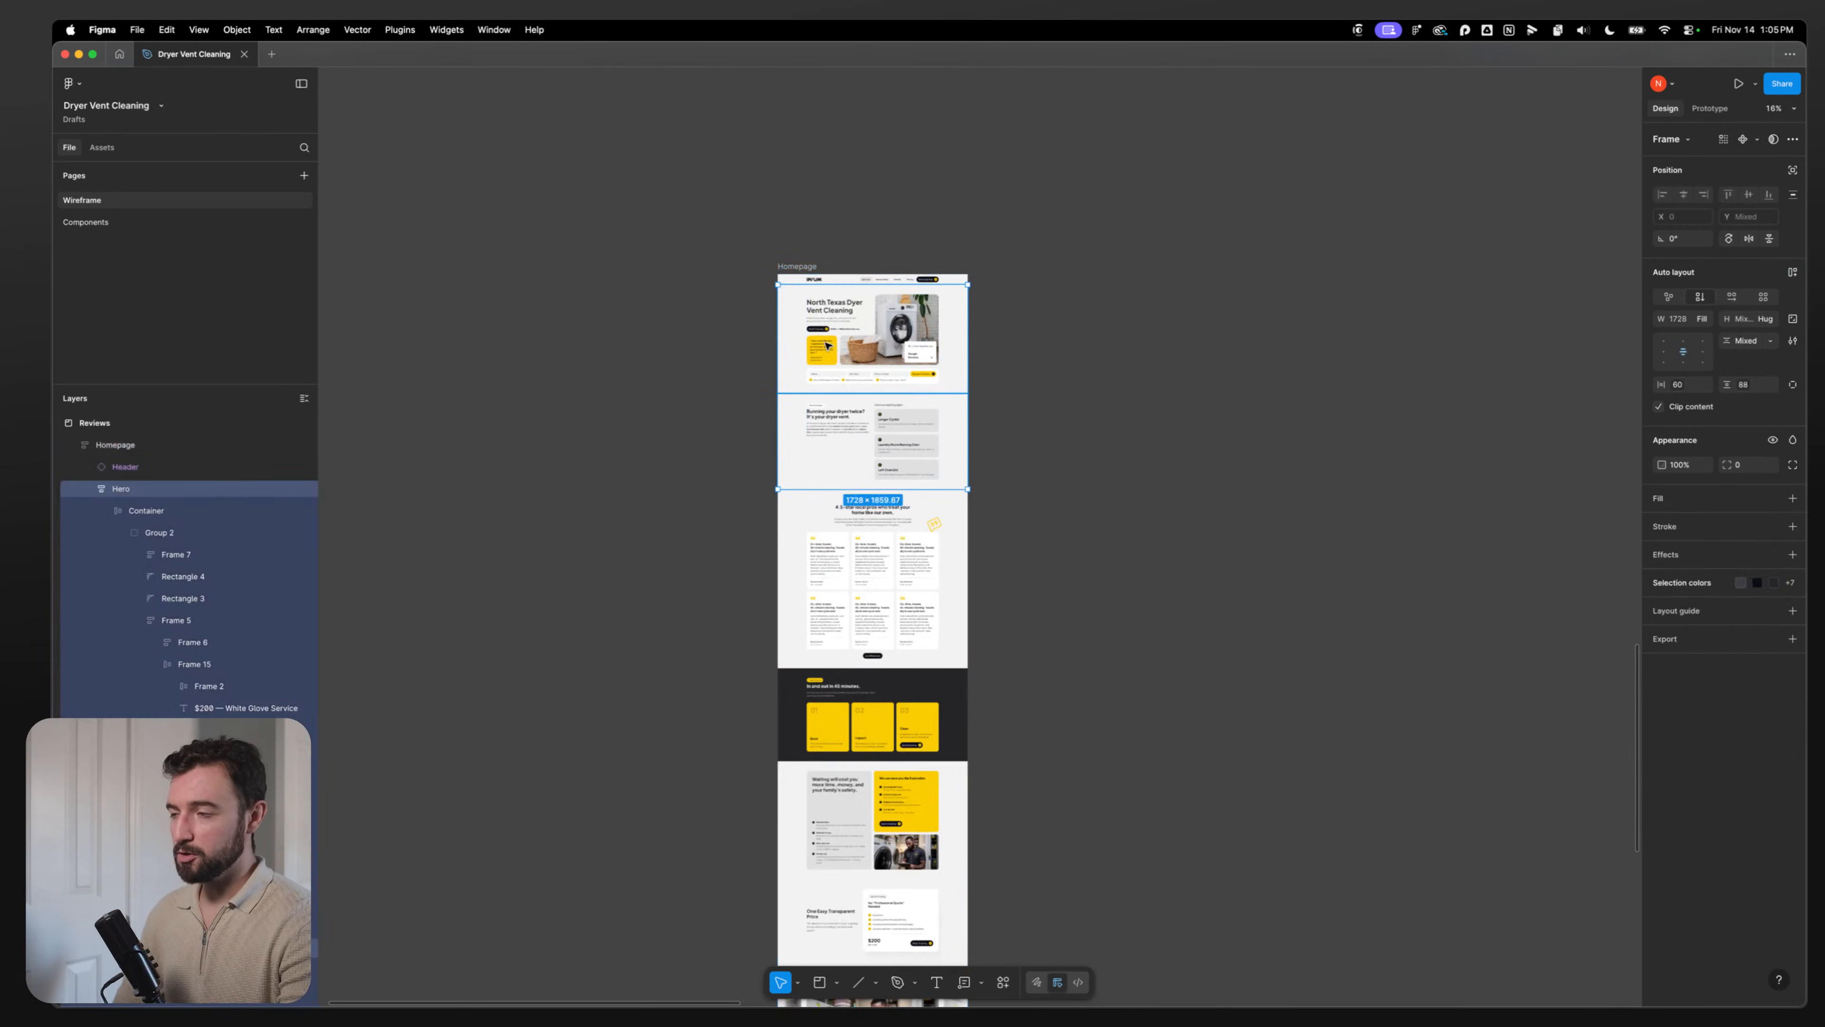
{"action": "key", "text": "Delete"}
Step: Duplicate the Articles link in the Header component on the Components page
{"action": "left_click", "coordinate": [118, 222]}
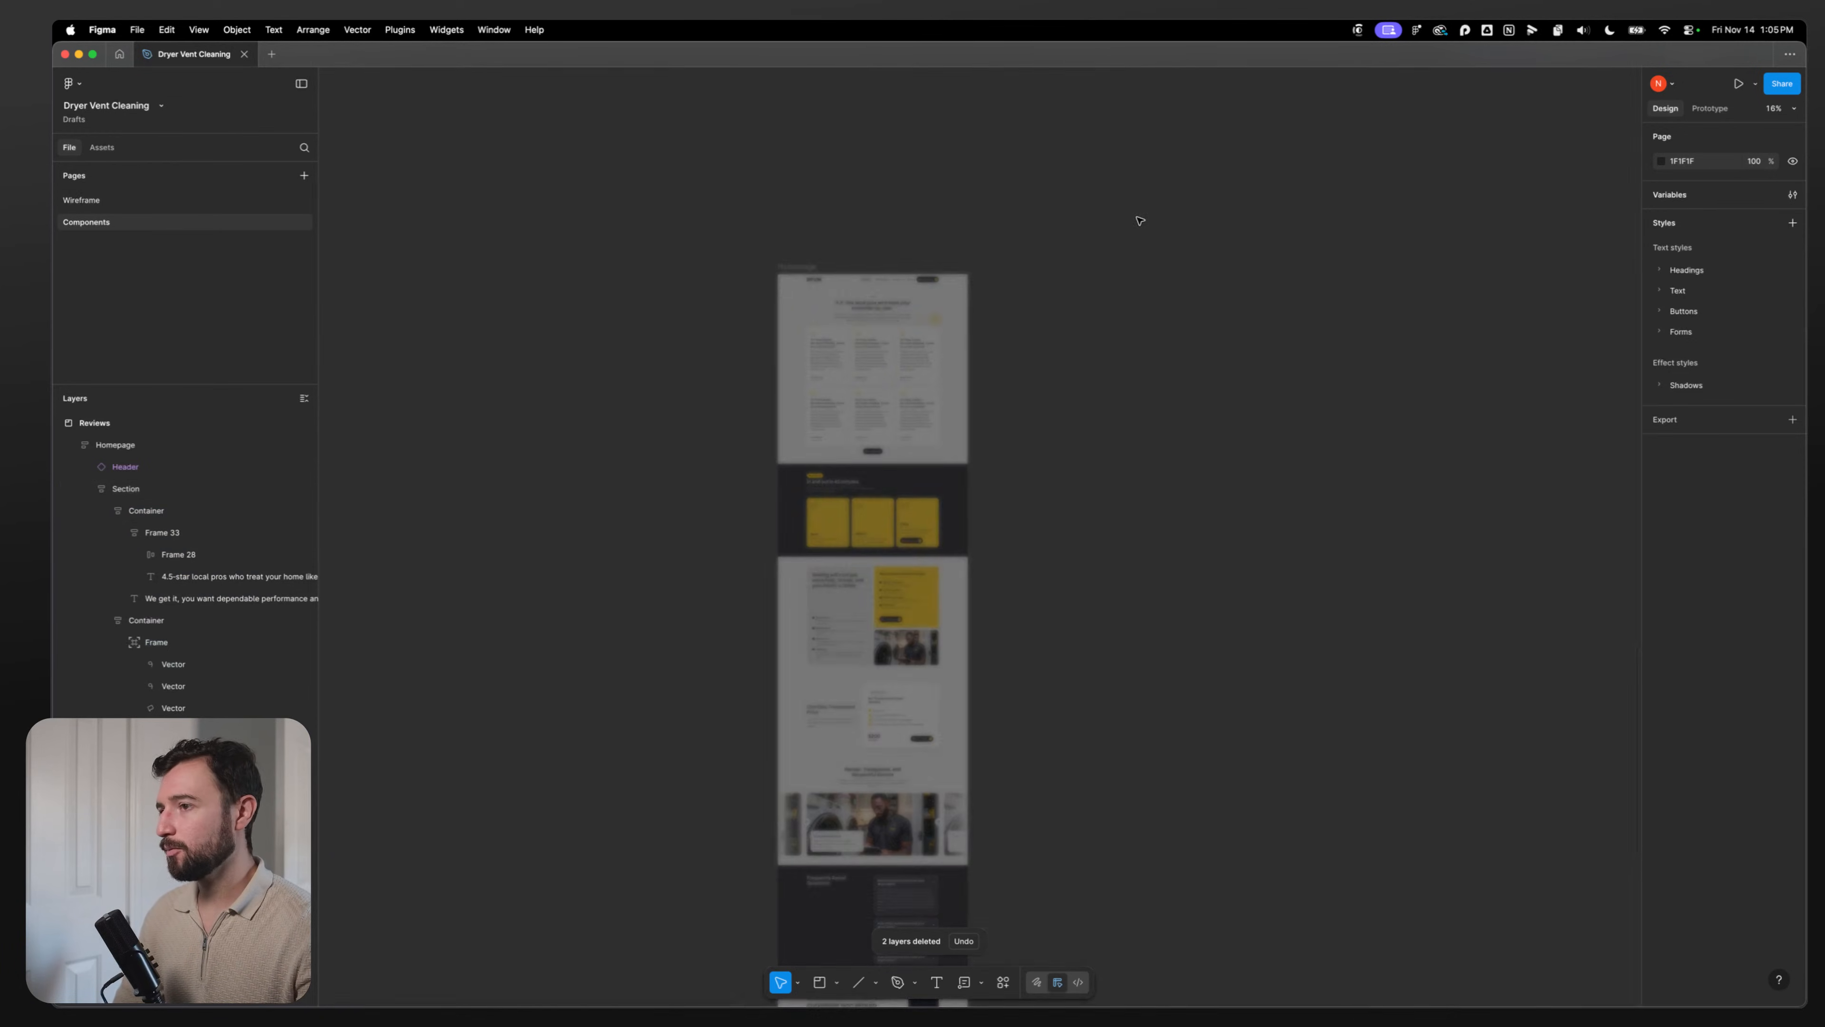
{"action": "double_click", "coordinate": [864, 369]}
{"action": "double_click", "coordinate": [865, 369]}
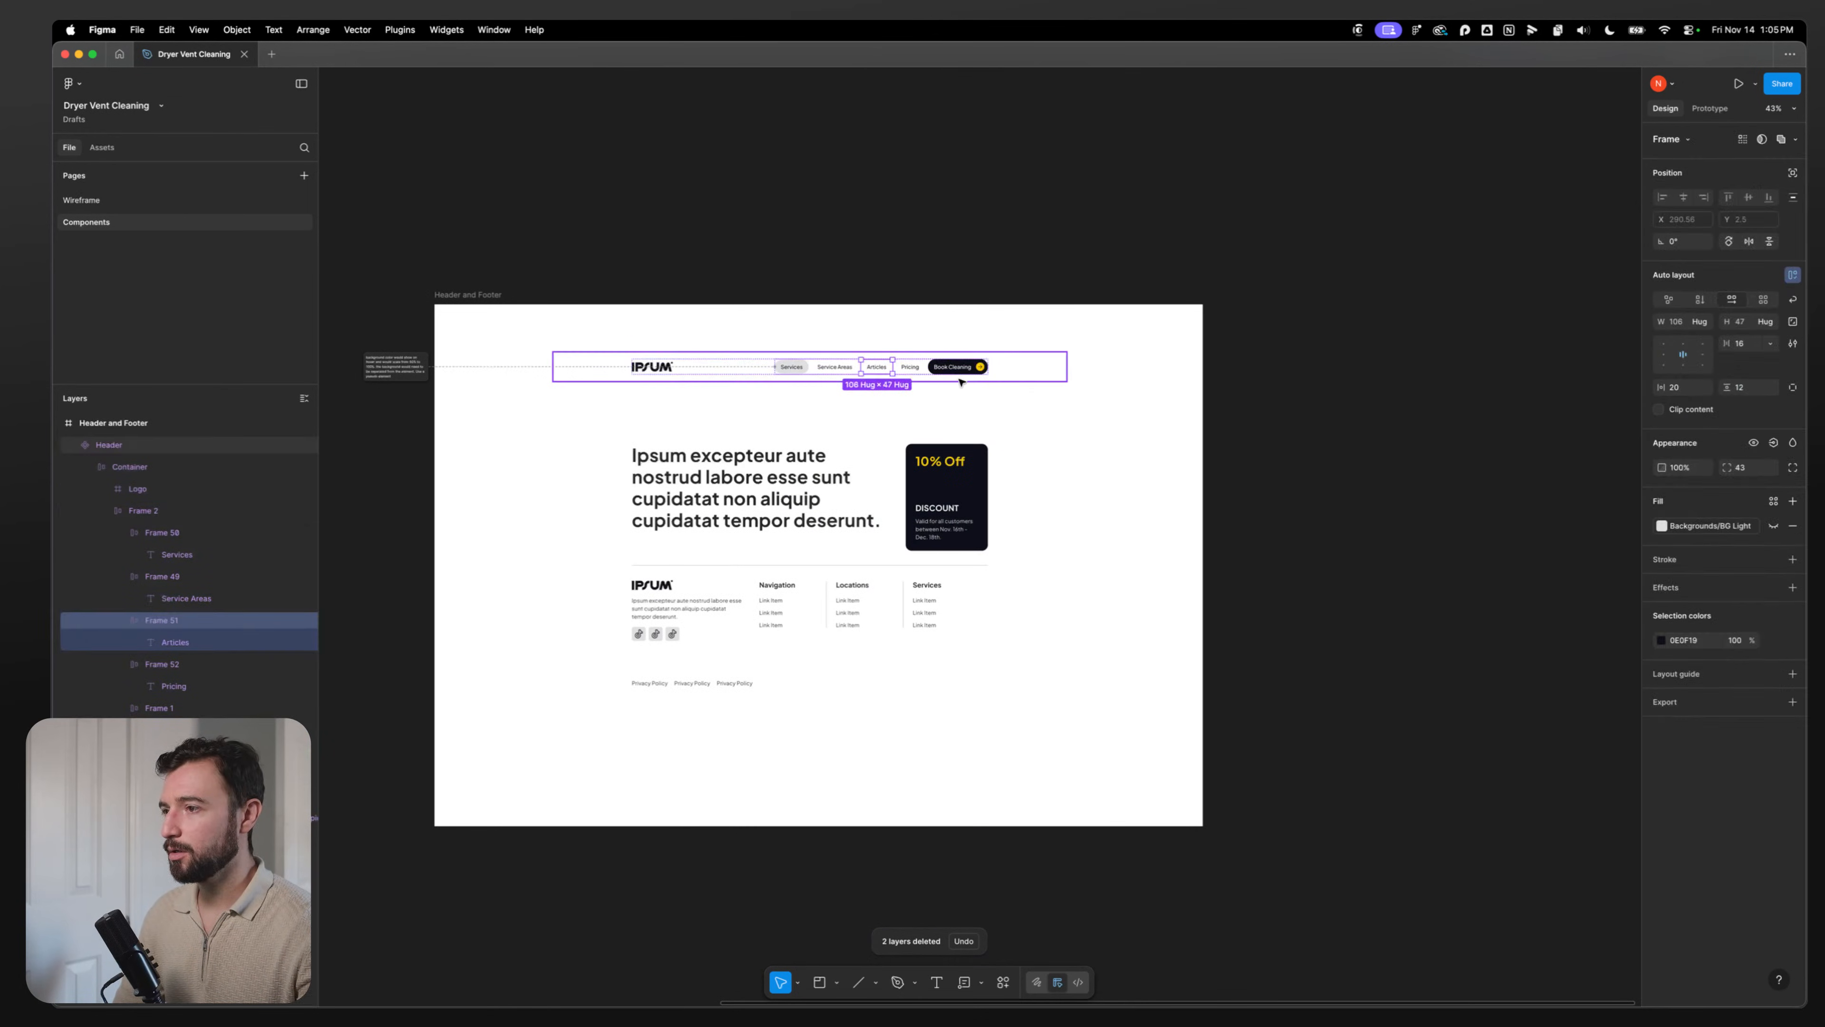
{"action": "scroll", "coordinate": [934, 374], "scroll_direction": "up", "scroll_amount": 5}
{"action": "key", "text": "super+d"}
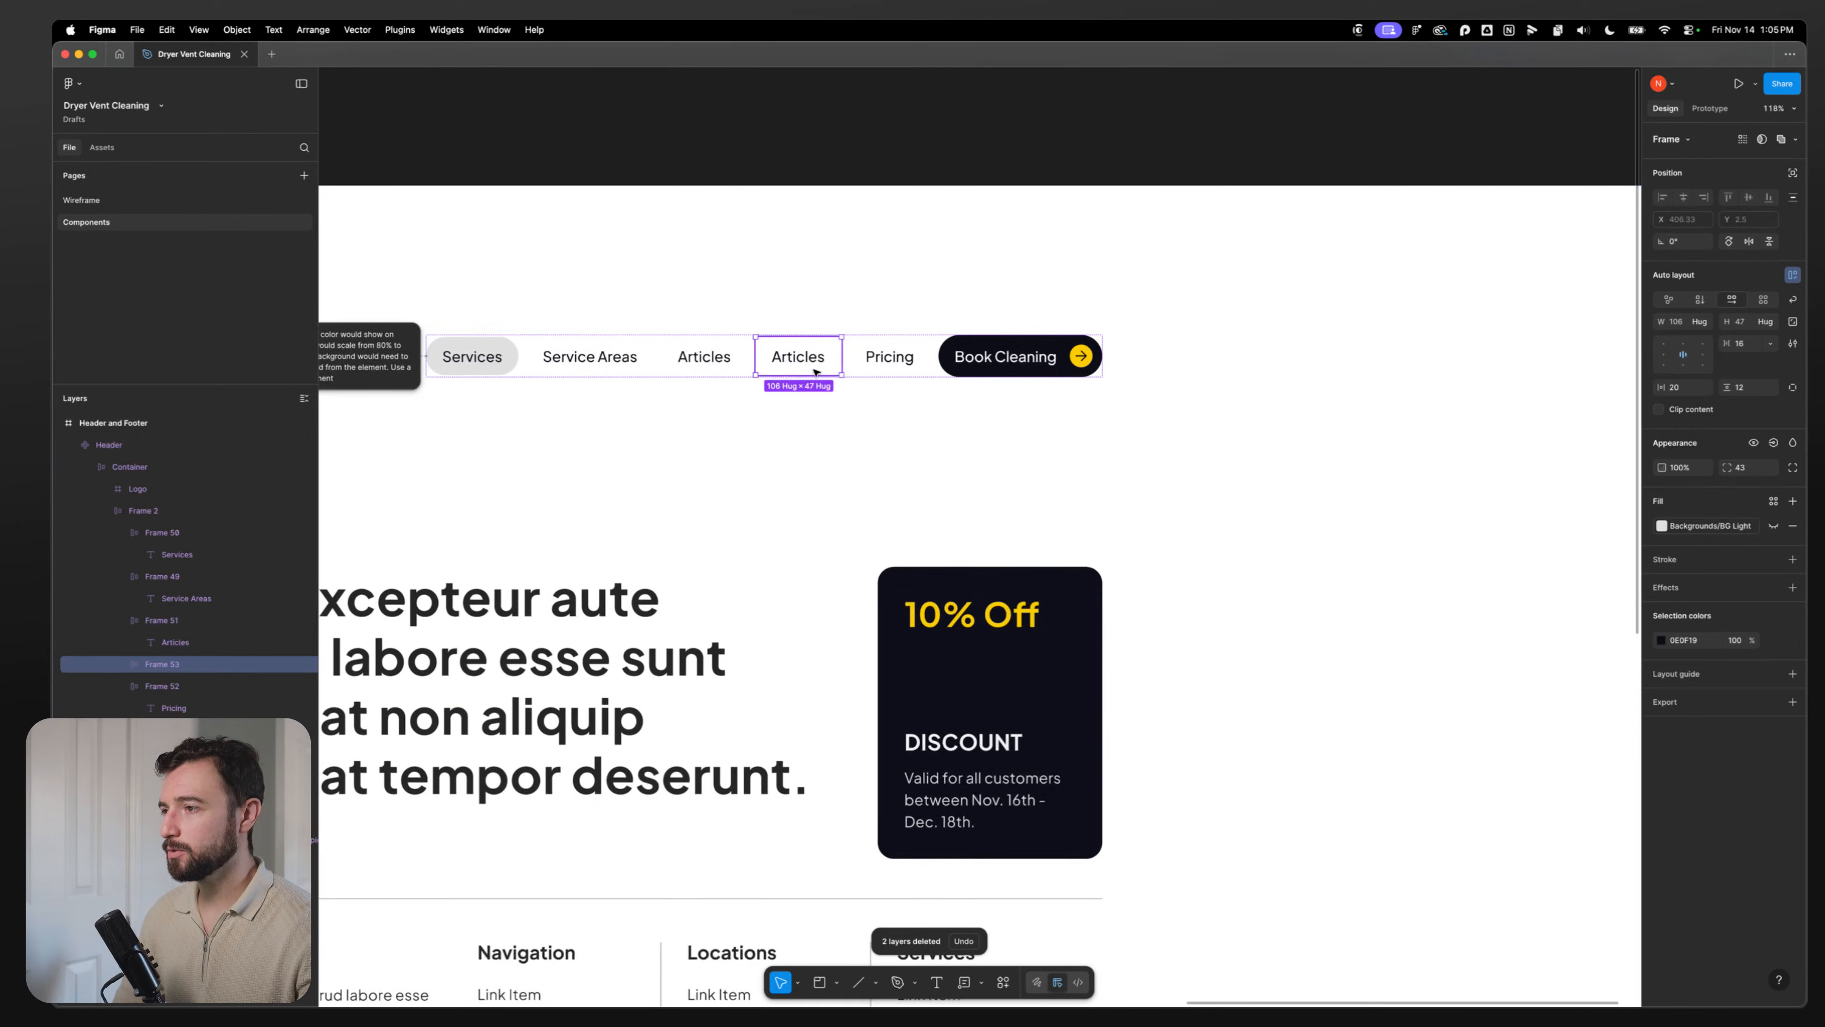
Step: Change the duplicated header link's text to "Reviews"
{"action": "double_click", "coordinate": [800, 363]}
{"action": "double_click", "coordinate": [799, 363]}
{"action": "type", "text": "Rev"}
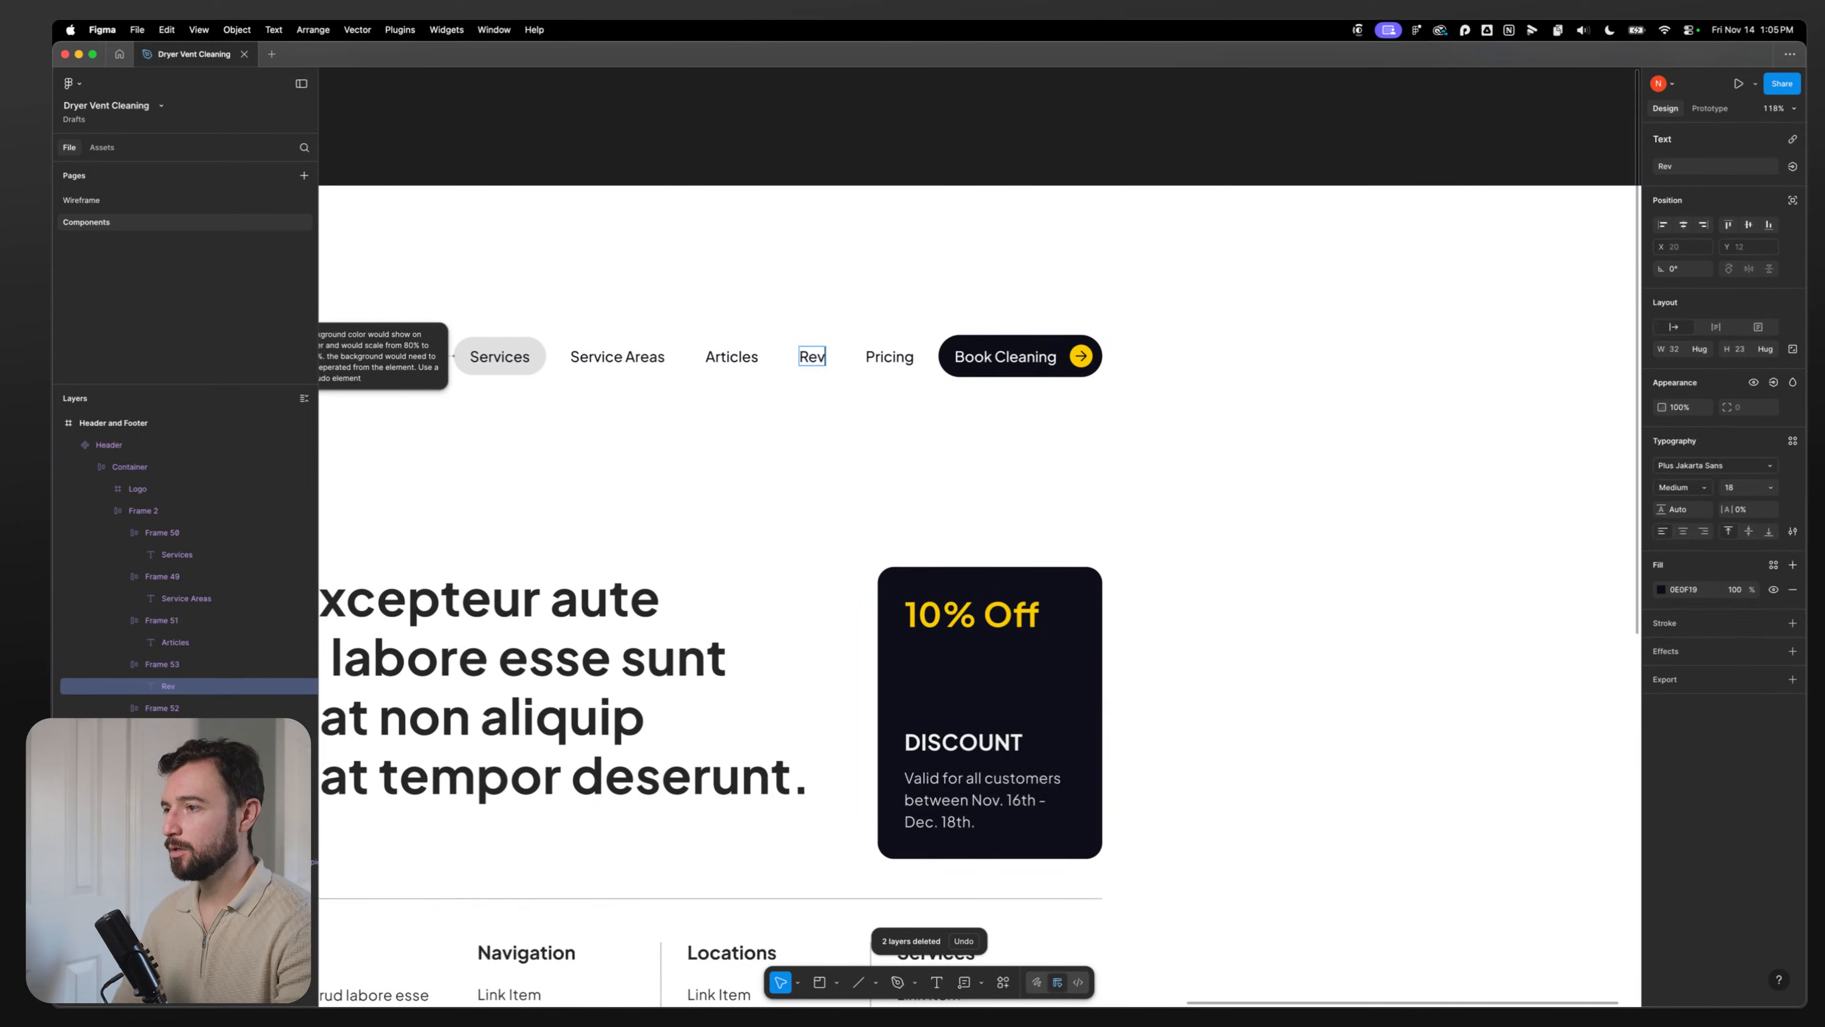
{"action": "type", "text": "iews"}
{"action": "key", "text": "Escape"}
{"action": "key", "text": "Escape"}
{"action": "key", "text": "shift+1"}
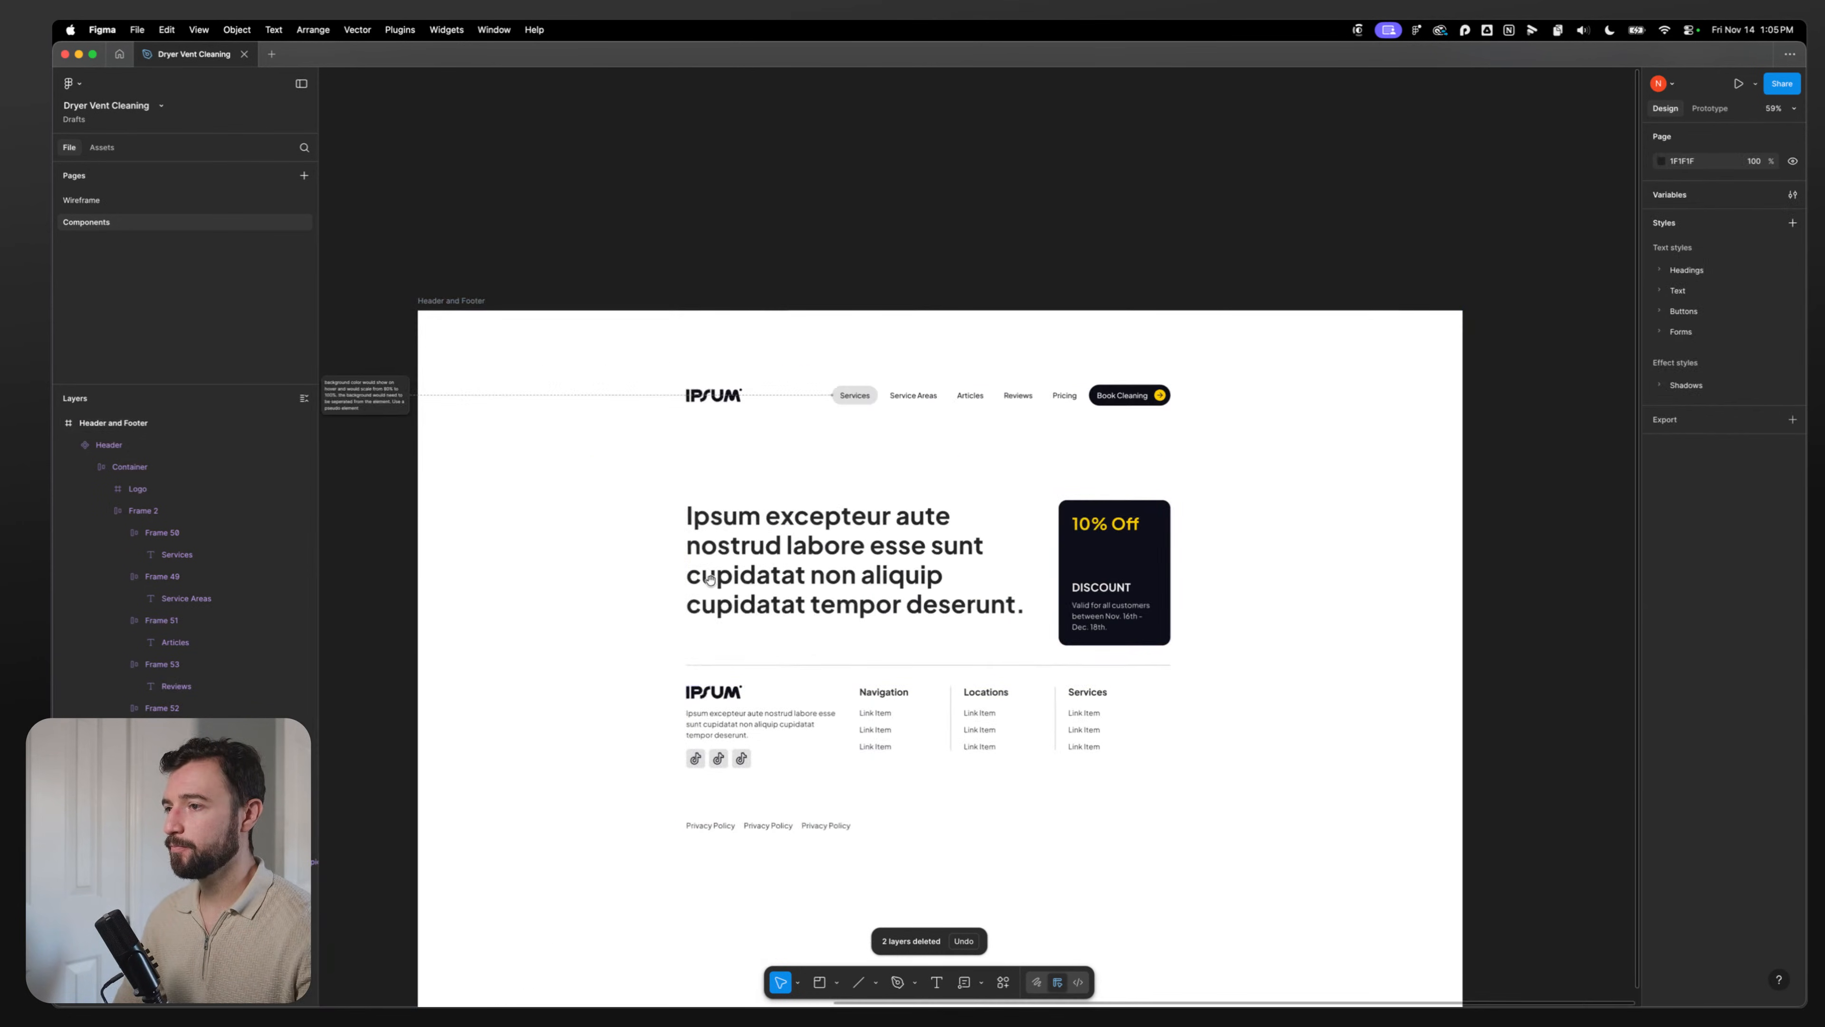
Step: Examine the Header component's navigation links from Services to Pricing and the Book Cleaning button
{"action": "double_click", "coordinate": [1015, 394]}
{"action": "scroll", "coordinate": [1015, 395], "scroll_direction": "up", "scroll_amount": 5}
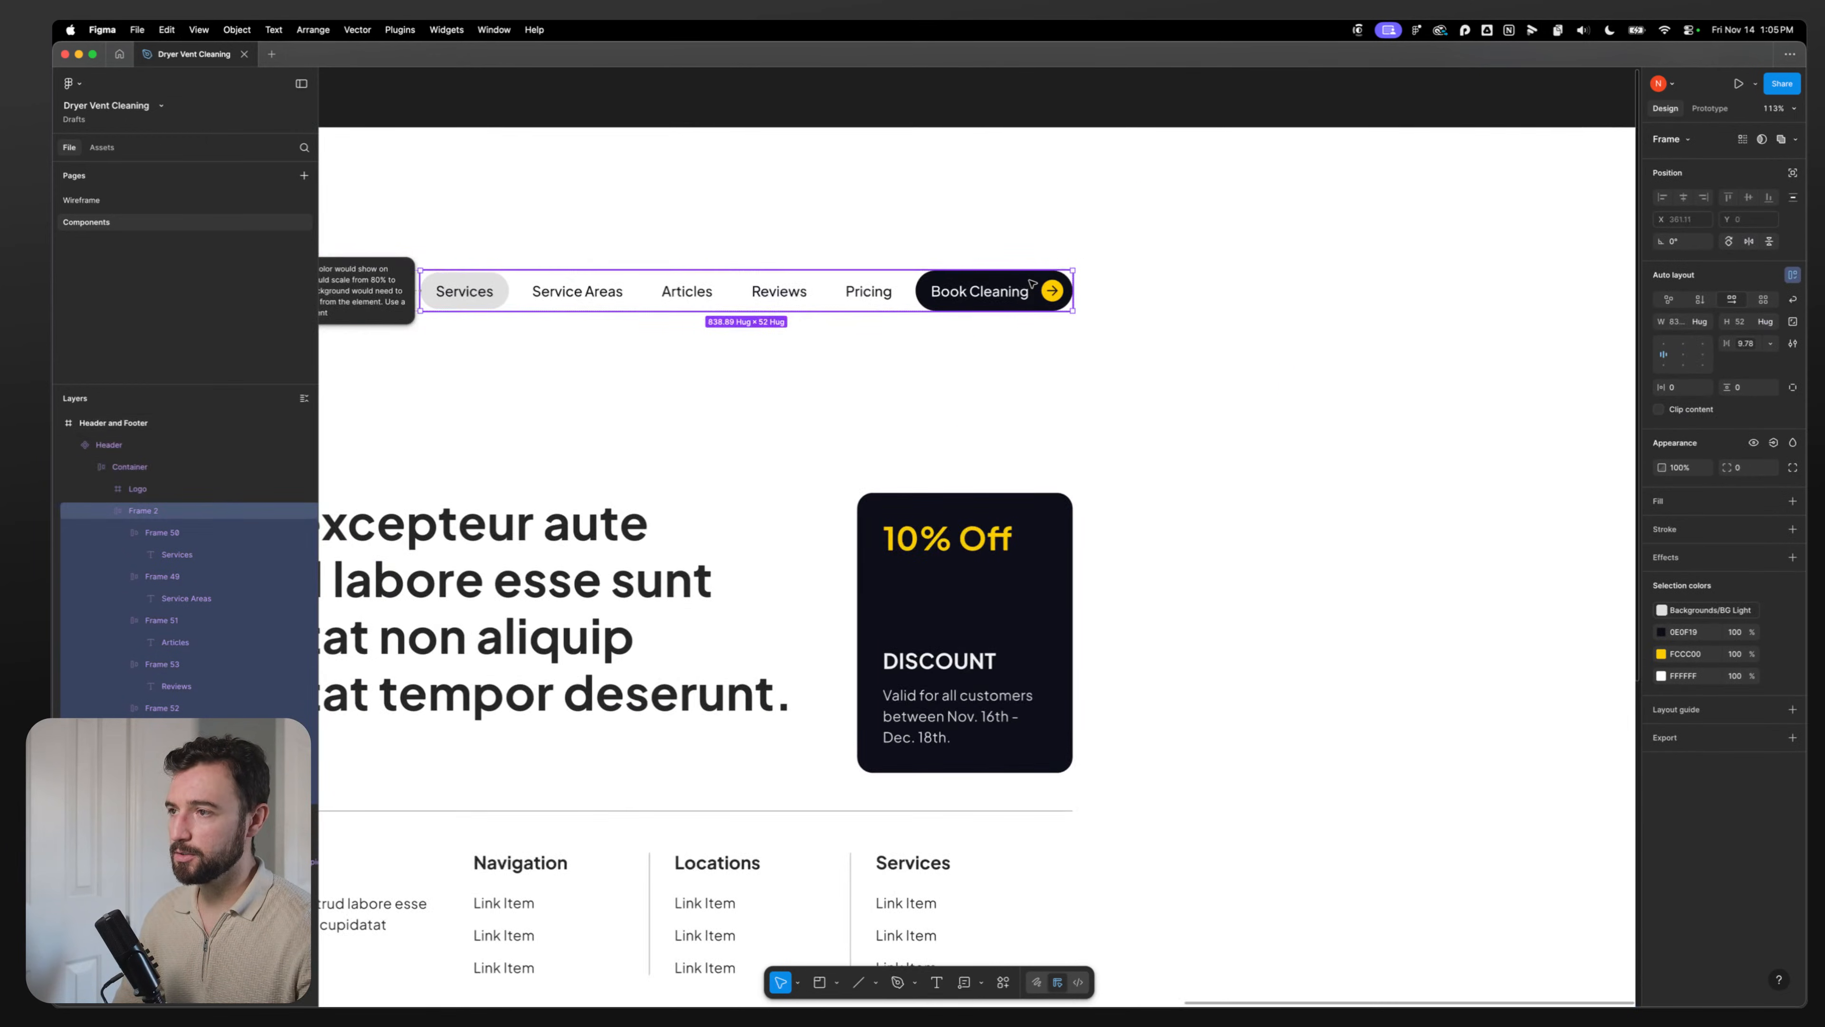
{"action": "left_click", "coordinate": [1032, 283]}
{"action": "left_click", "coordinate": [873, 289]}
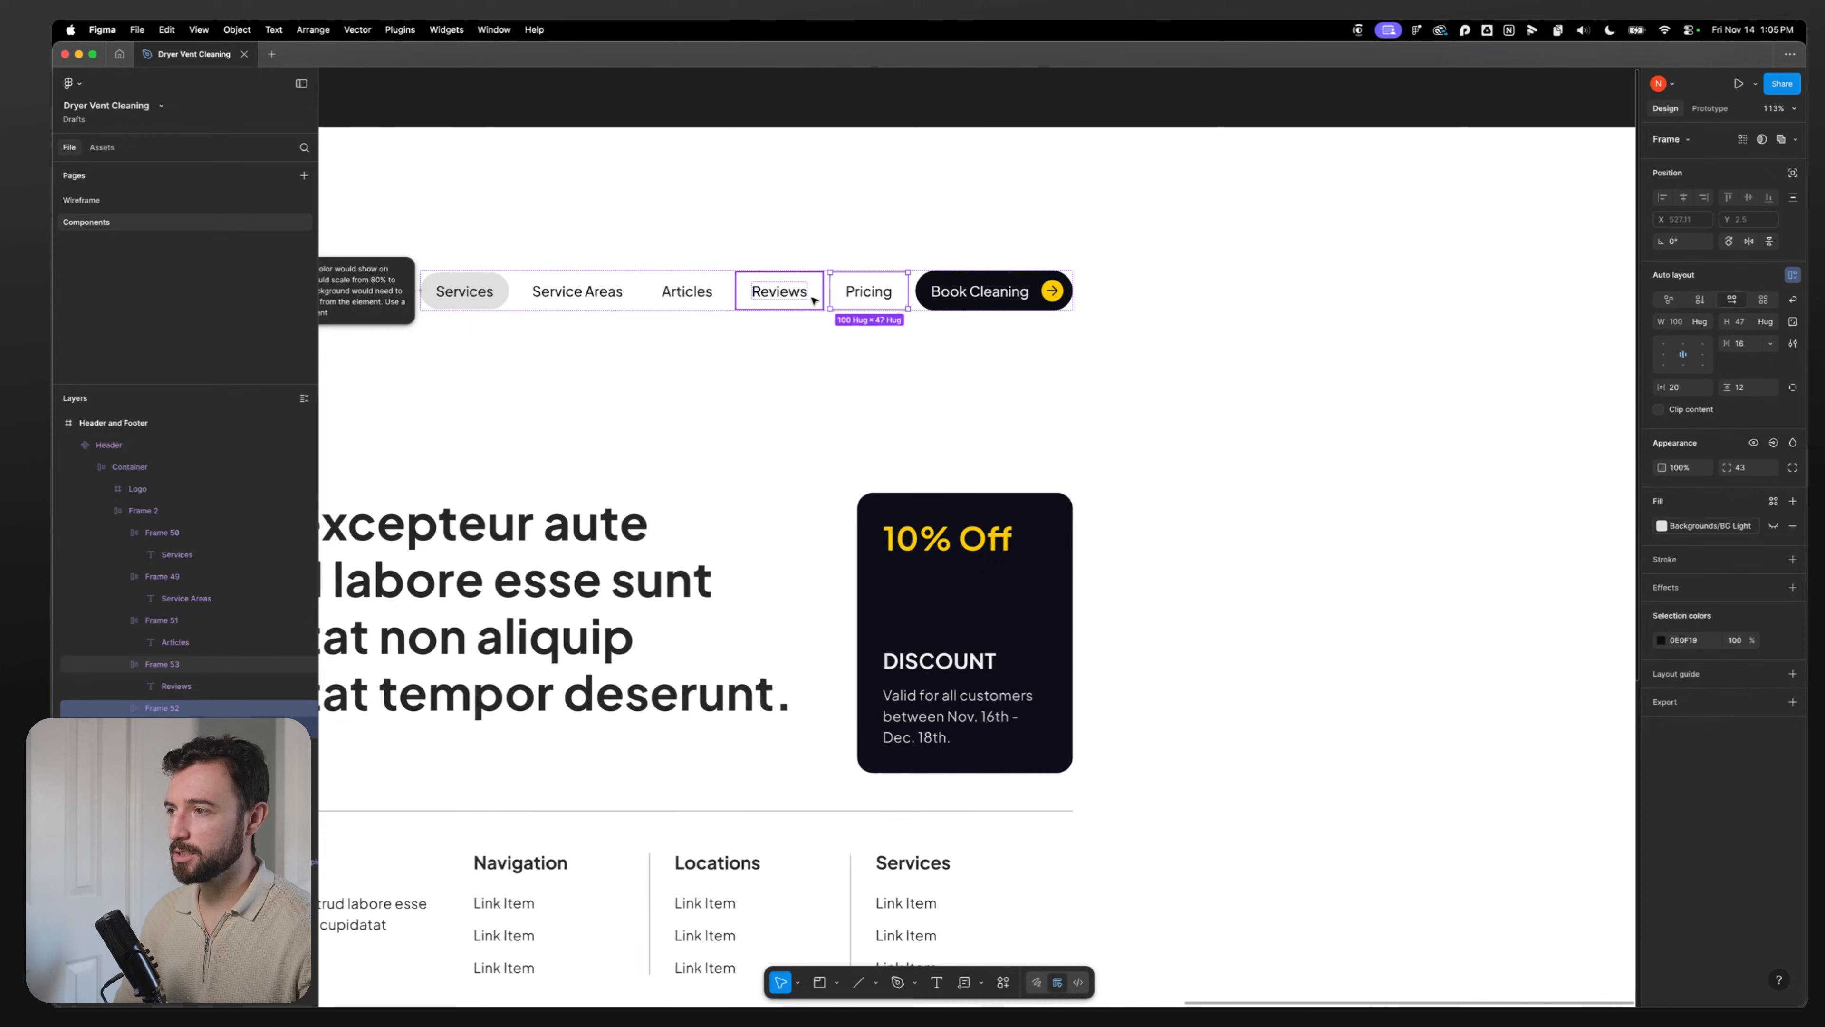
{"action": "left_click", "coordinate": [778, 300]}
{"action": "left_click", "coordinate": [753, 287]}
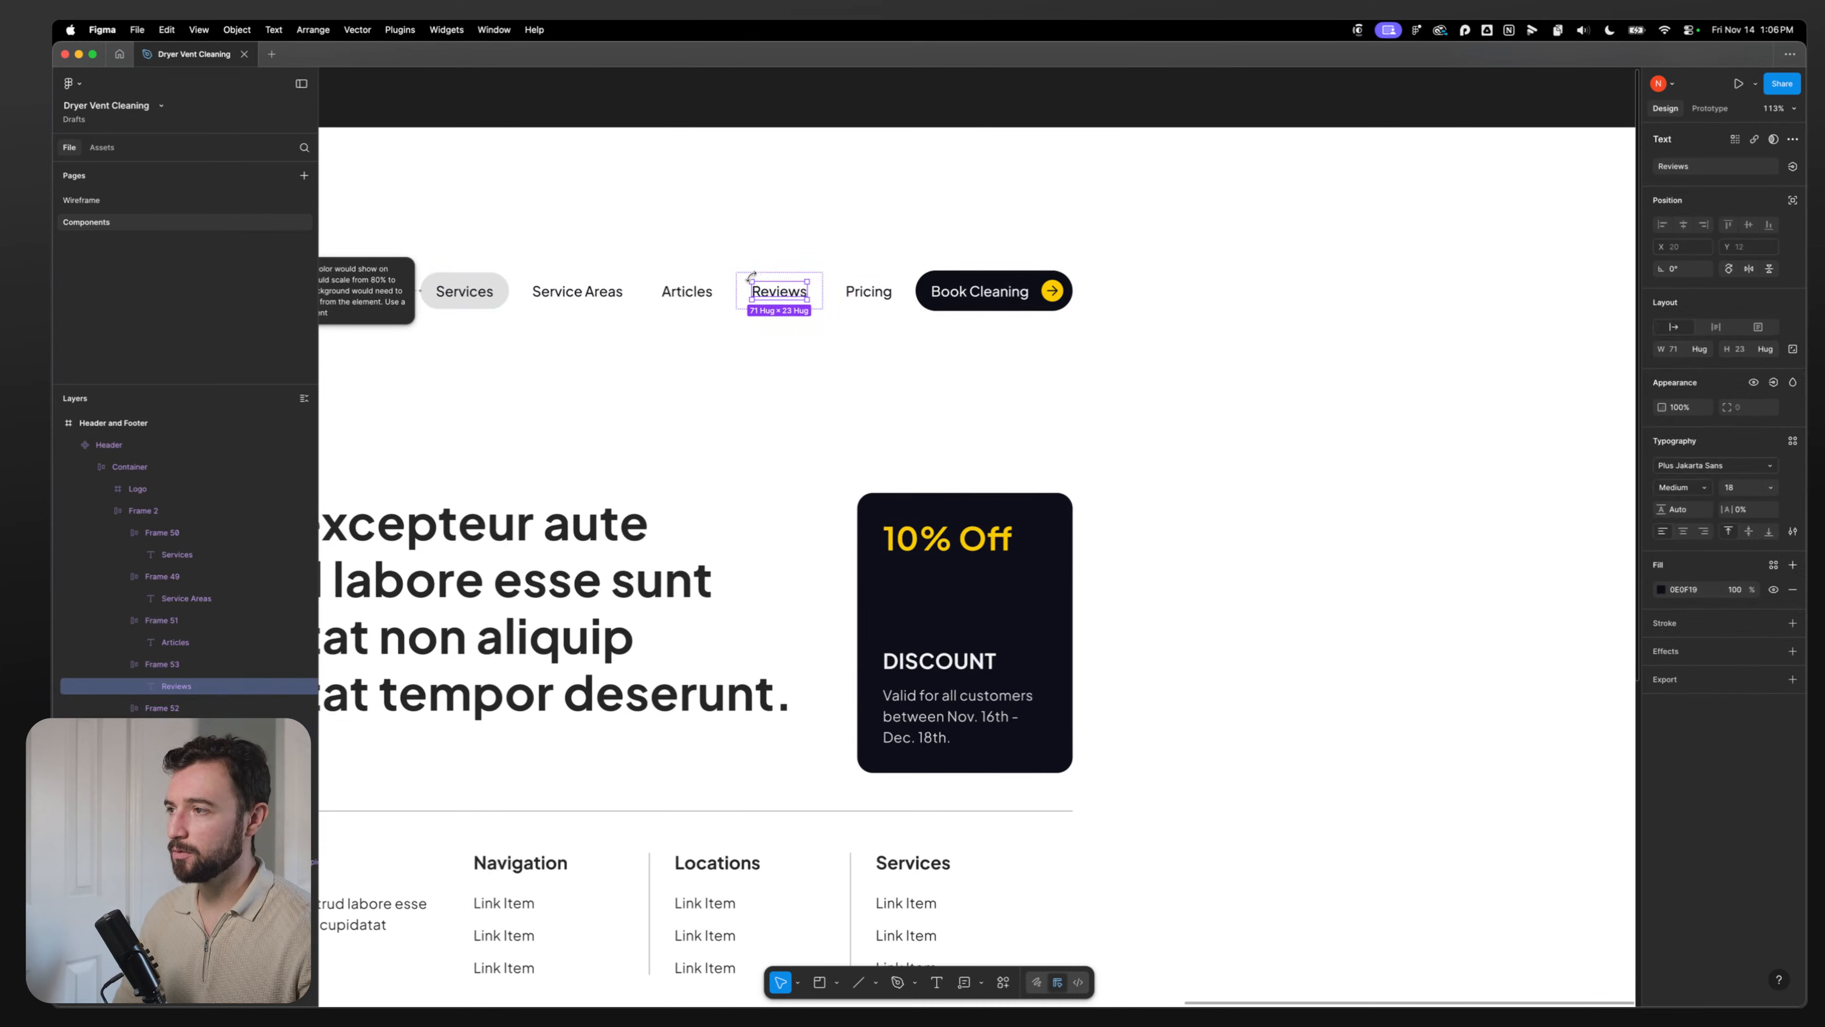
{"action": "left_click", "coordinate": [747, 278]}
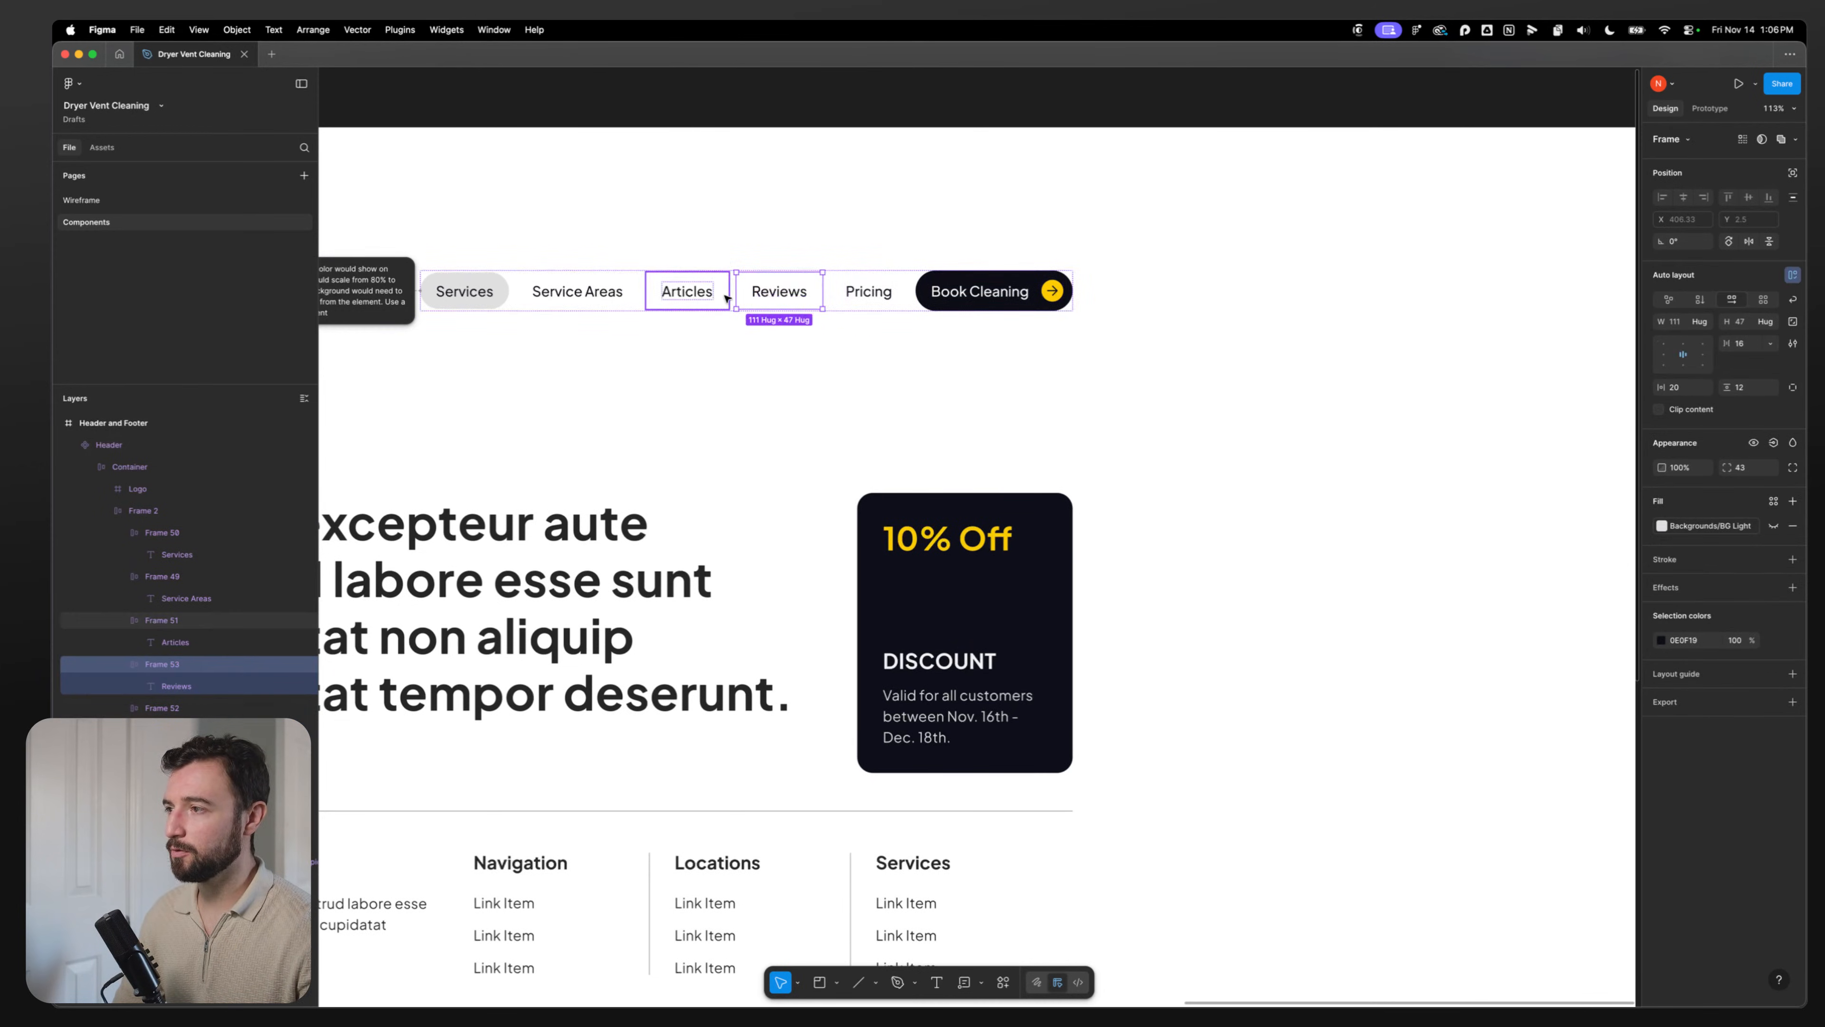
{"action": "left_click", "coordinate": [701, 295]}
{"action": "left_click", "coordinate": [576, 301]}
{"action": "left_click", "coordinate": [477, 296]}
{"action": "left_click", "coordinate": [607, 296]}
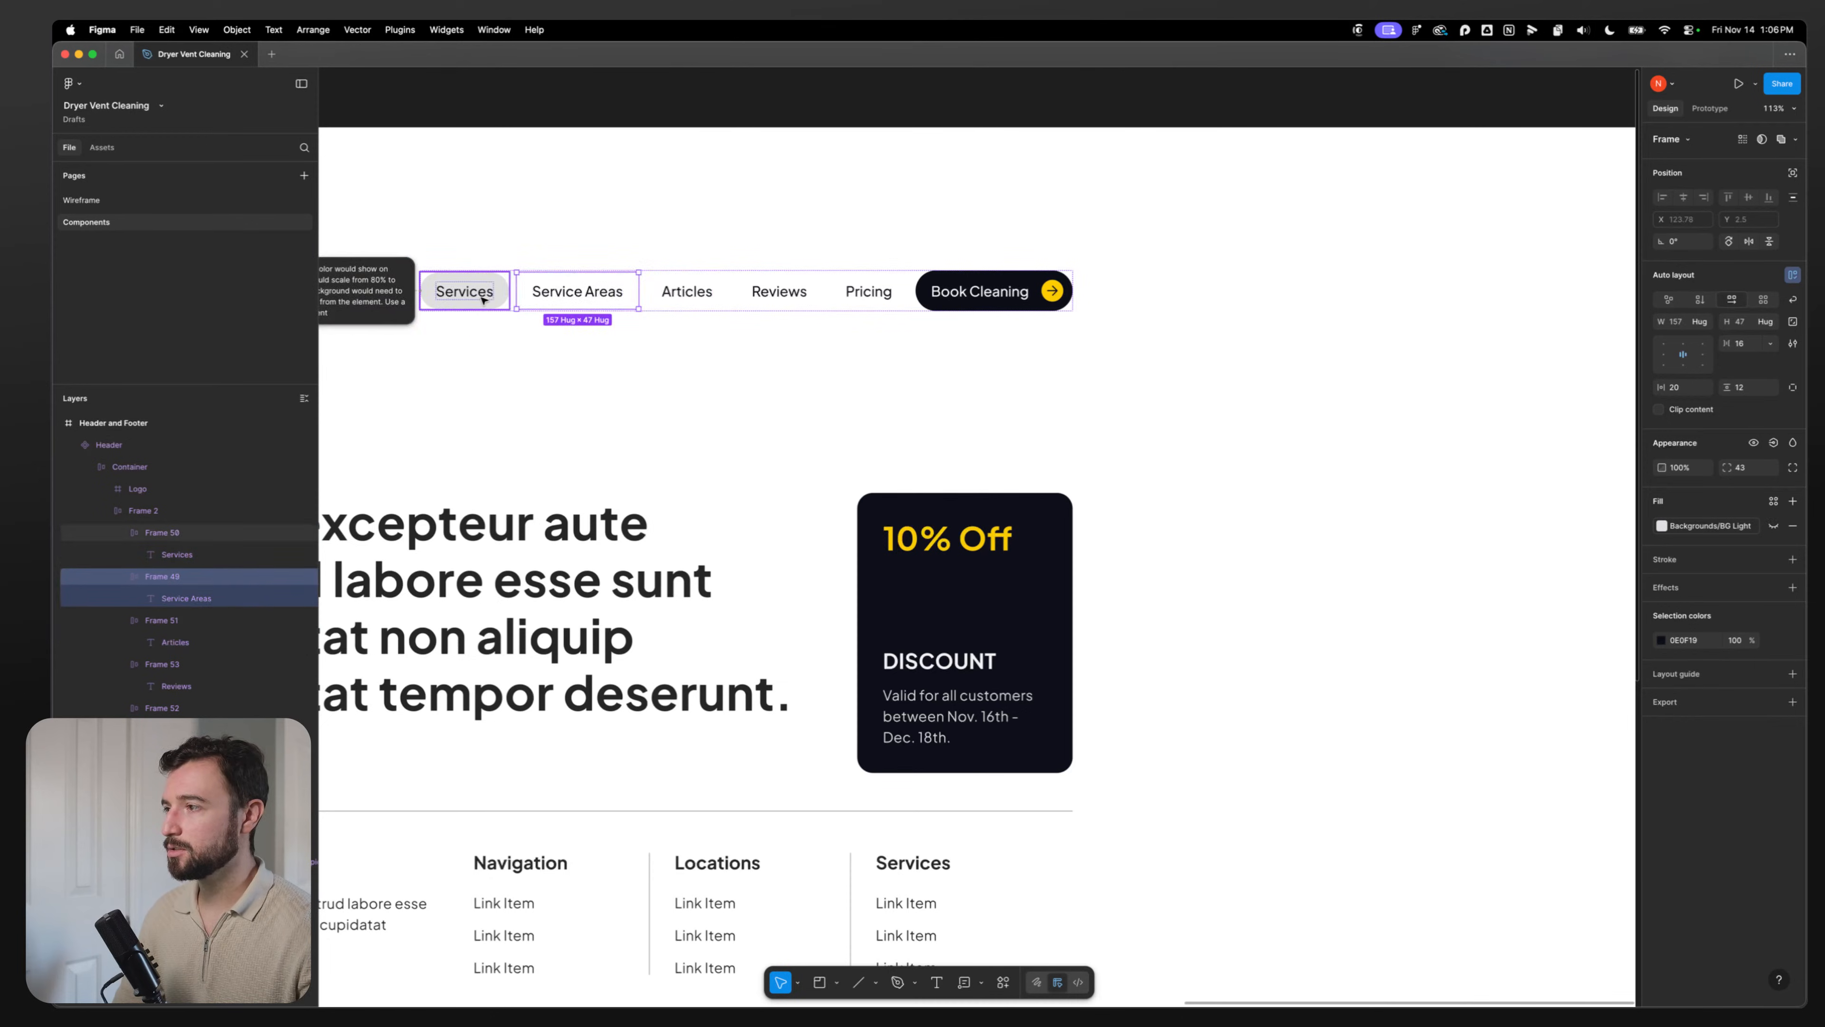
{"action": "left_click", "coordinate": [484, 295]}
{"action": "left_click", "coordinate": [613, 352]}
Step: Delete the five sections between the review cards and the footer from the Homepage copy on the Wireframe page
{"action": "left_click", "coordinate": [81, 200]}
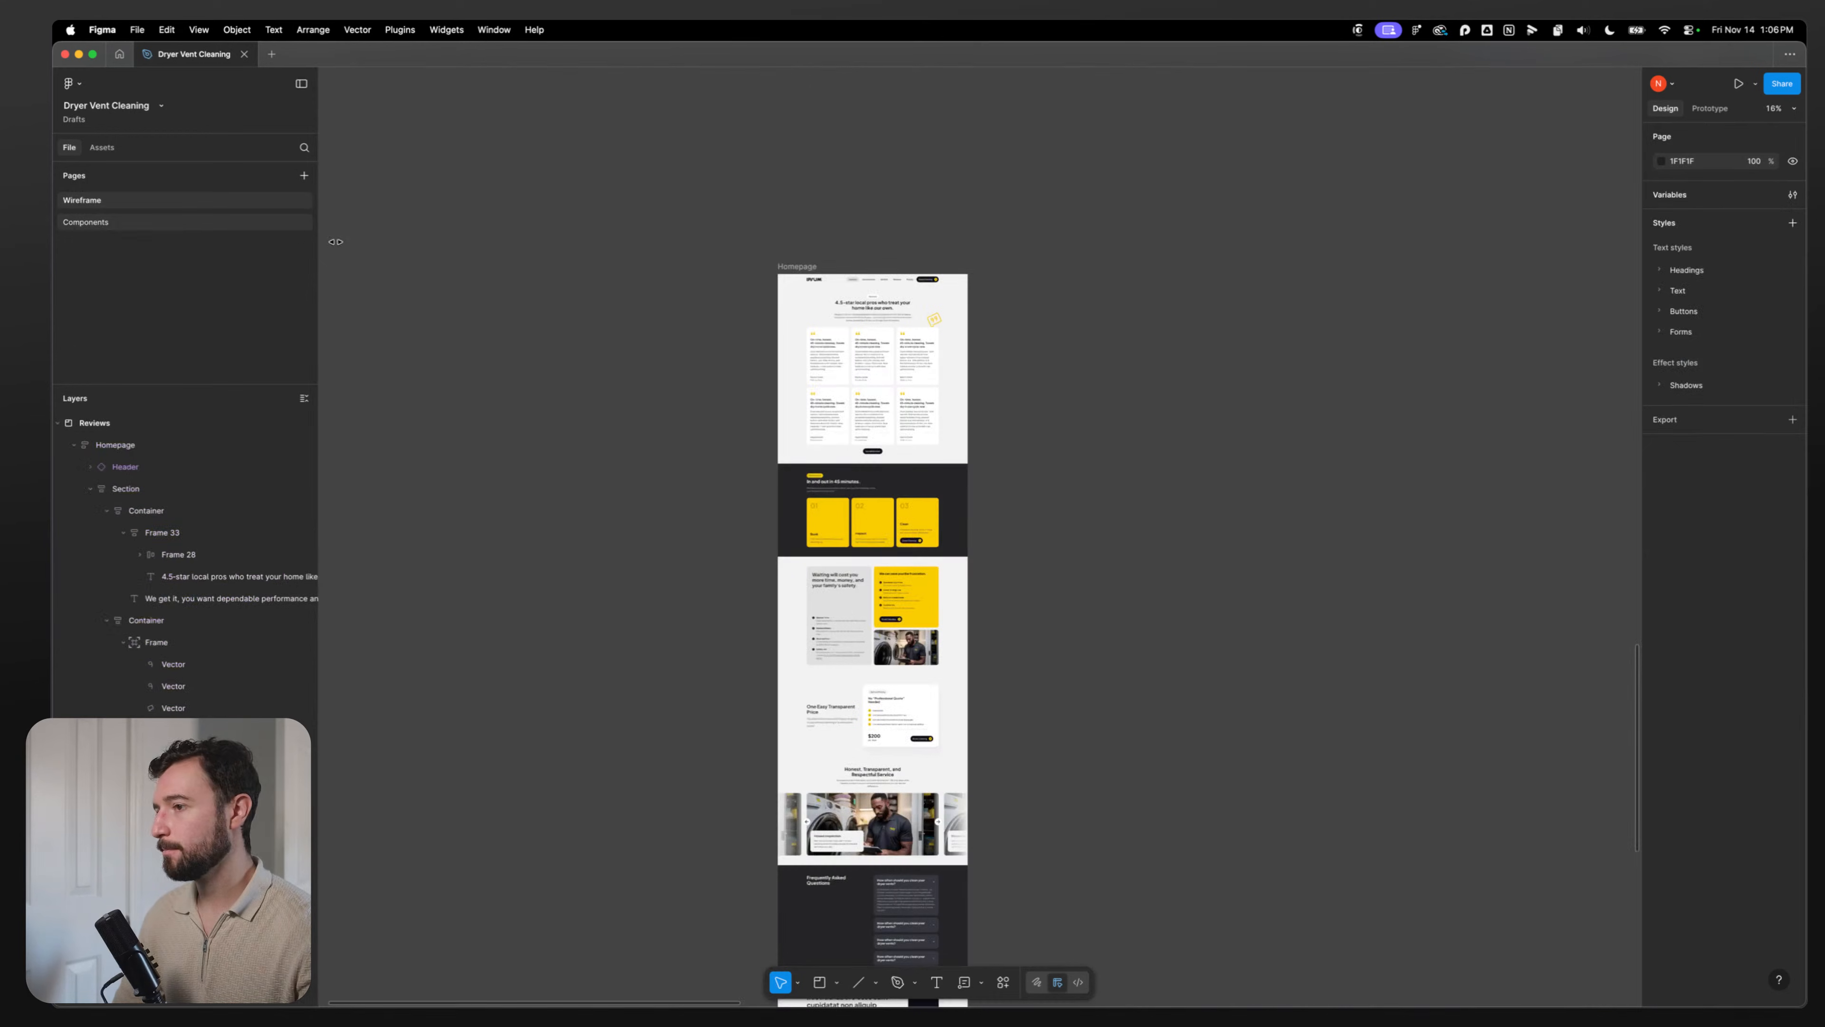
{"action": "left_click", "coordinate": [817, 505]}
{"action": "left_click", "coordinate": [819, 636], "text": "shift"}
{"action": "left_click", "coordinate": [823, 734], "text": "shift"}
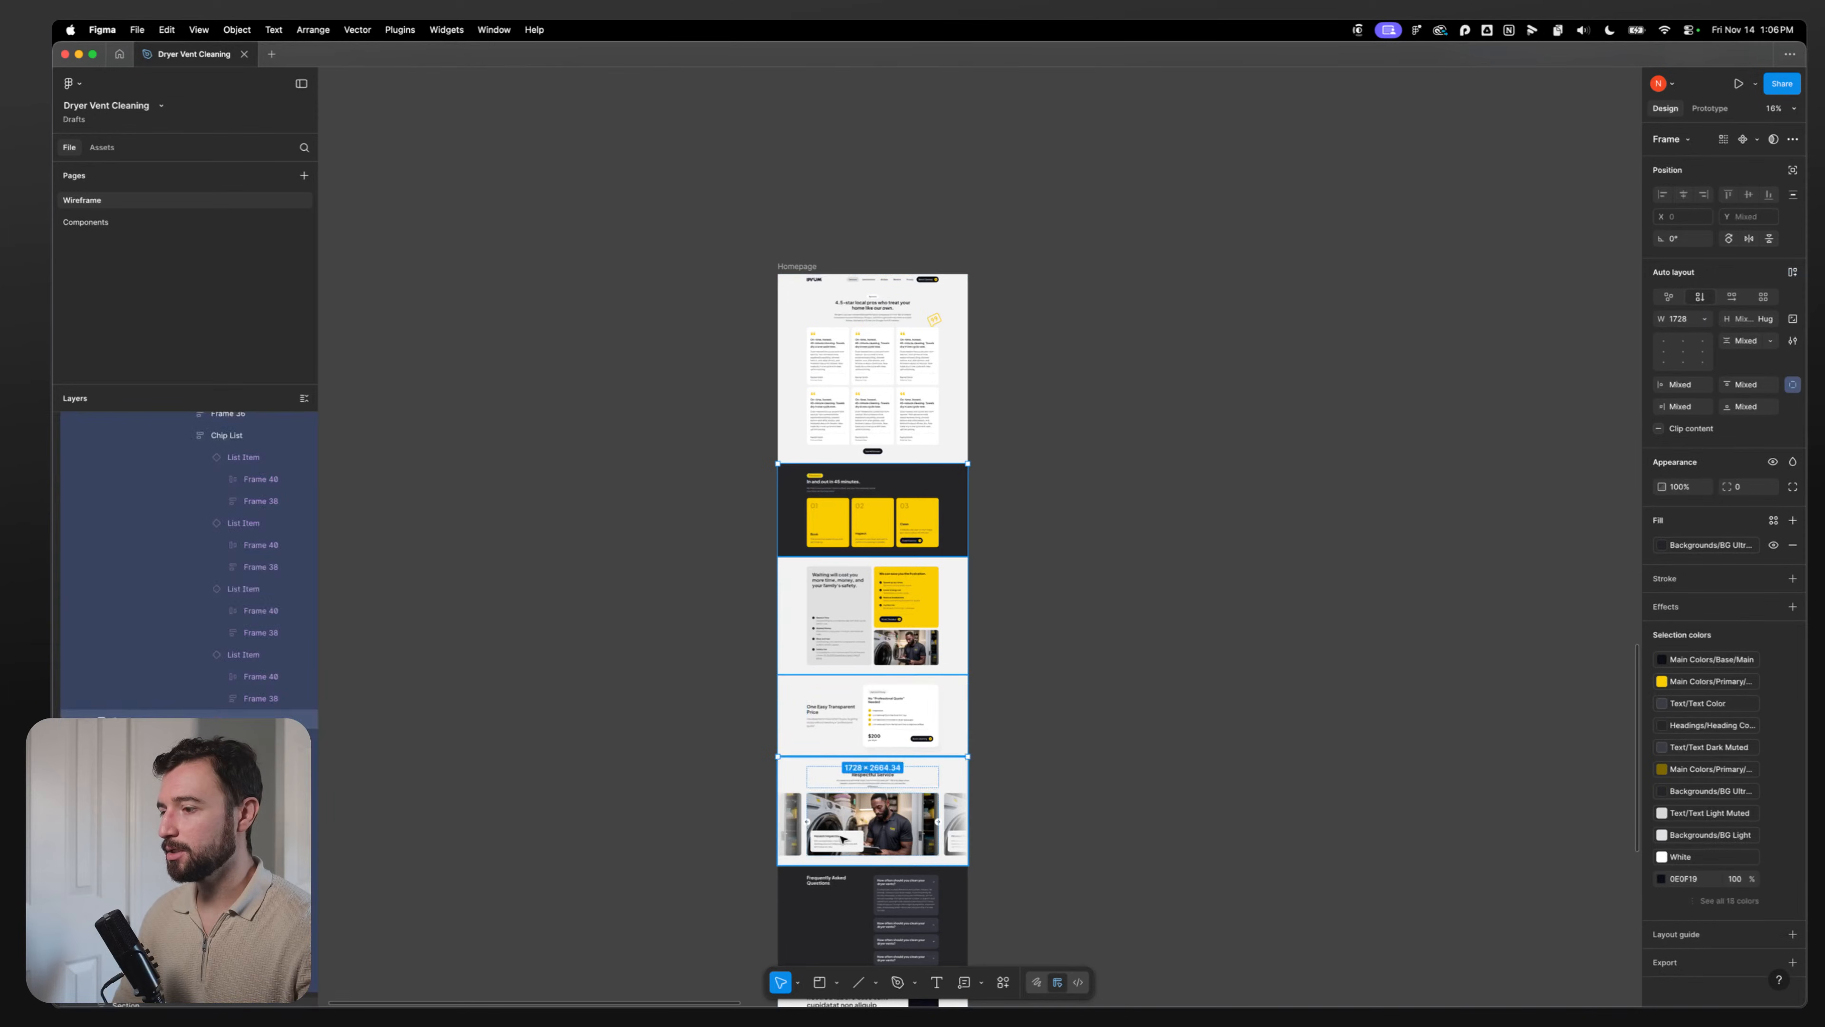
{"action": "left_click", "coordinate": [826, 831], "text": "shift"}
{"action": "left_click", "coordinate": [819, 909], "text": "shift"}
{"action": "scroll", "coordinate": [802, 707], "scroll_direction": "down", "scroll_amount": 4}
{"action": "key", "text": "Delete"}
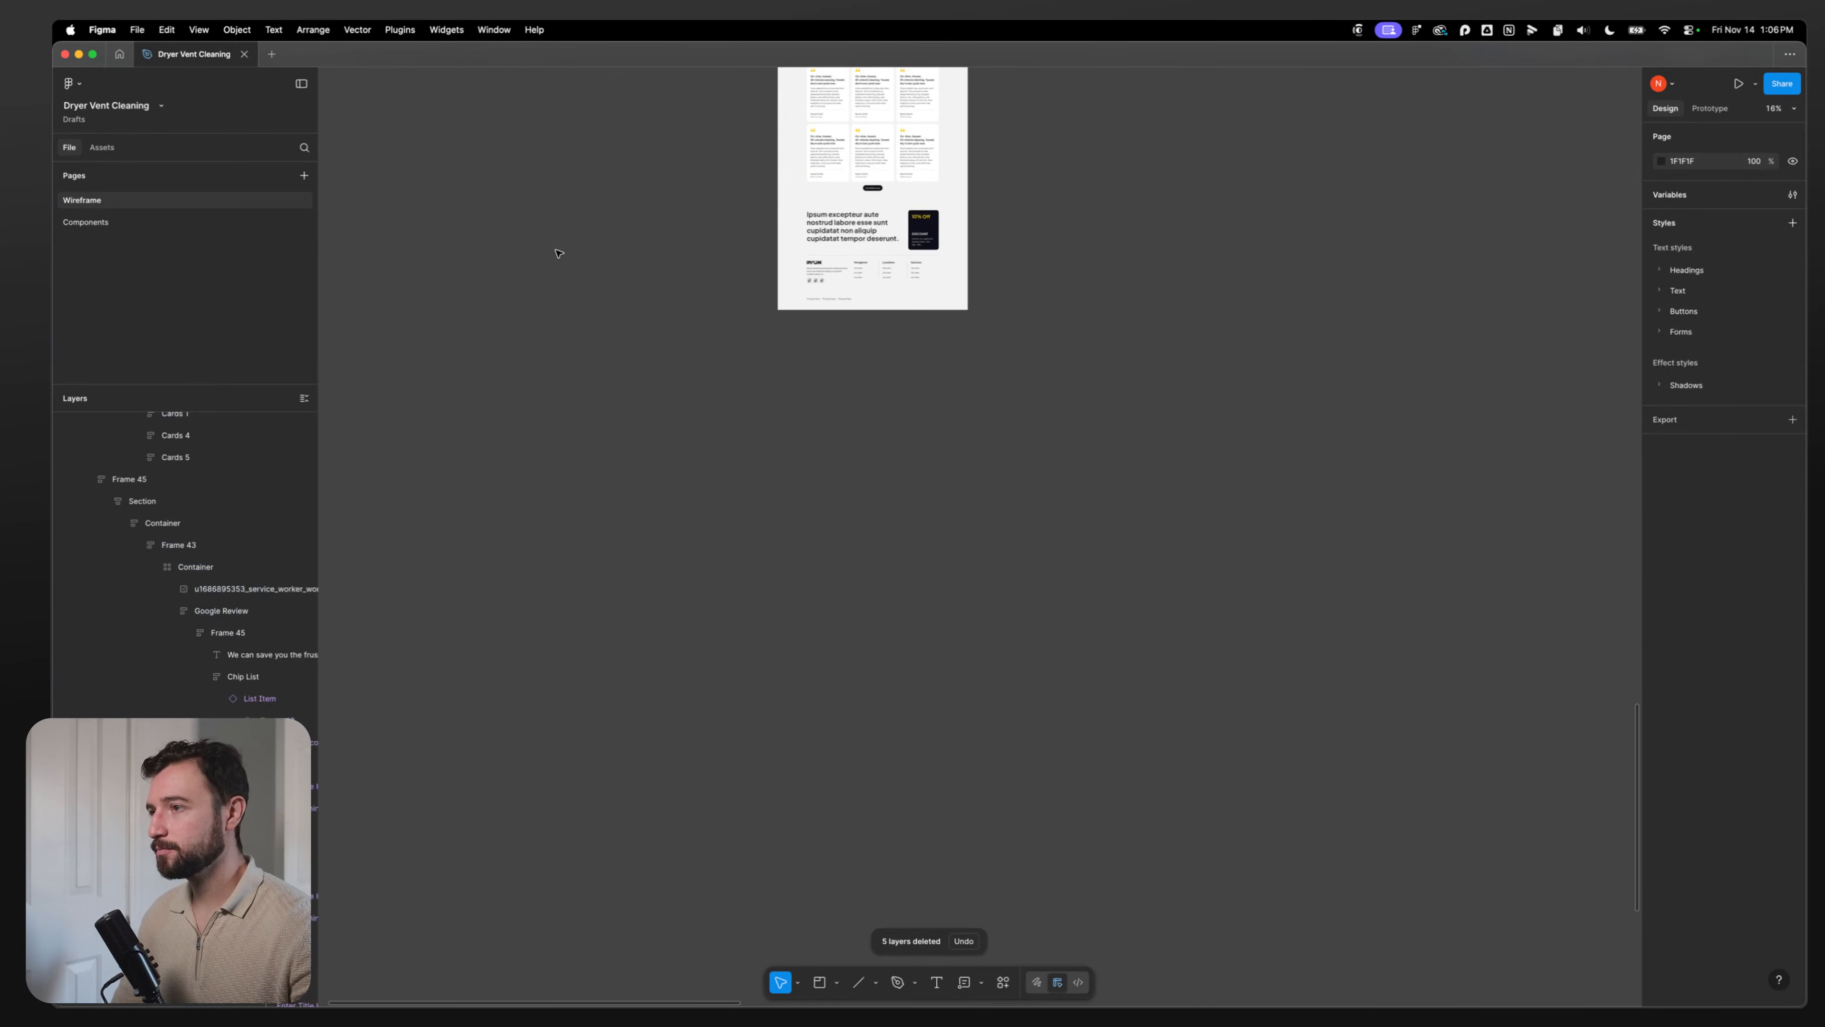
Step: Examine the review section's heading container and its nested text frame in the copied Homepage frame
{"action": "key", "text": "shift+2"}
{"action": "left_click_drag", "start_coordinate": [395, 284], "coordinate": [502, 349]}
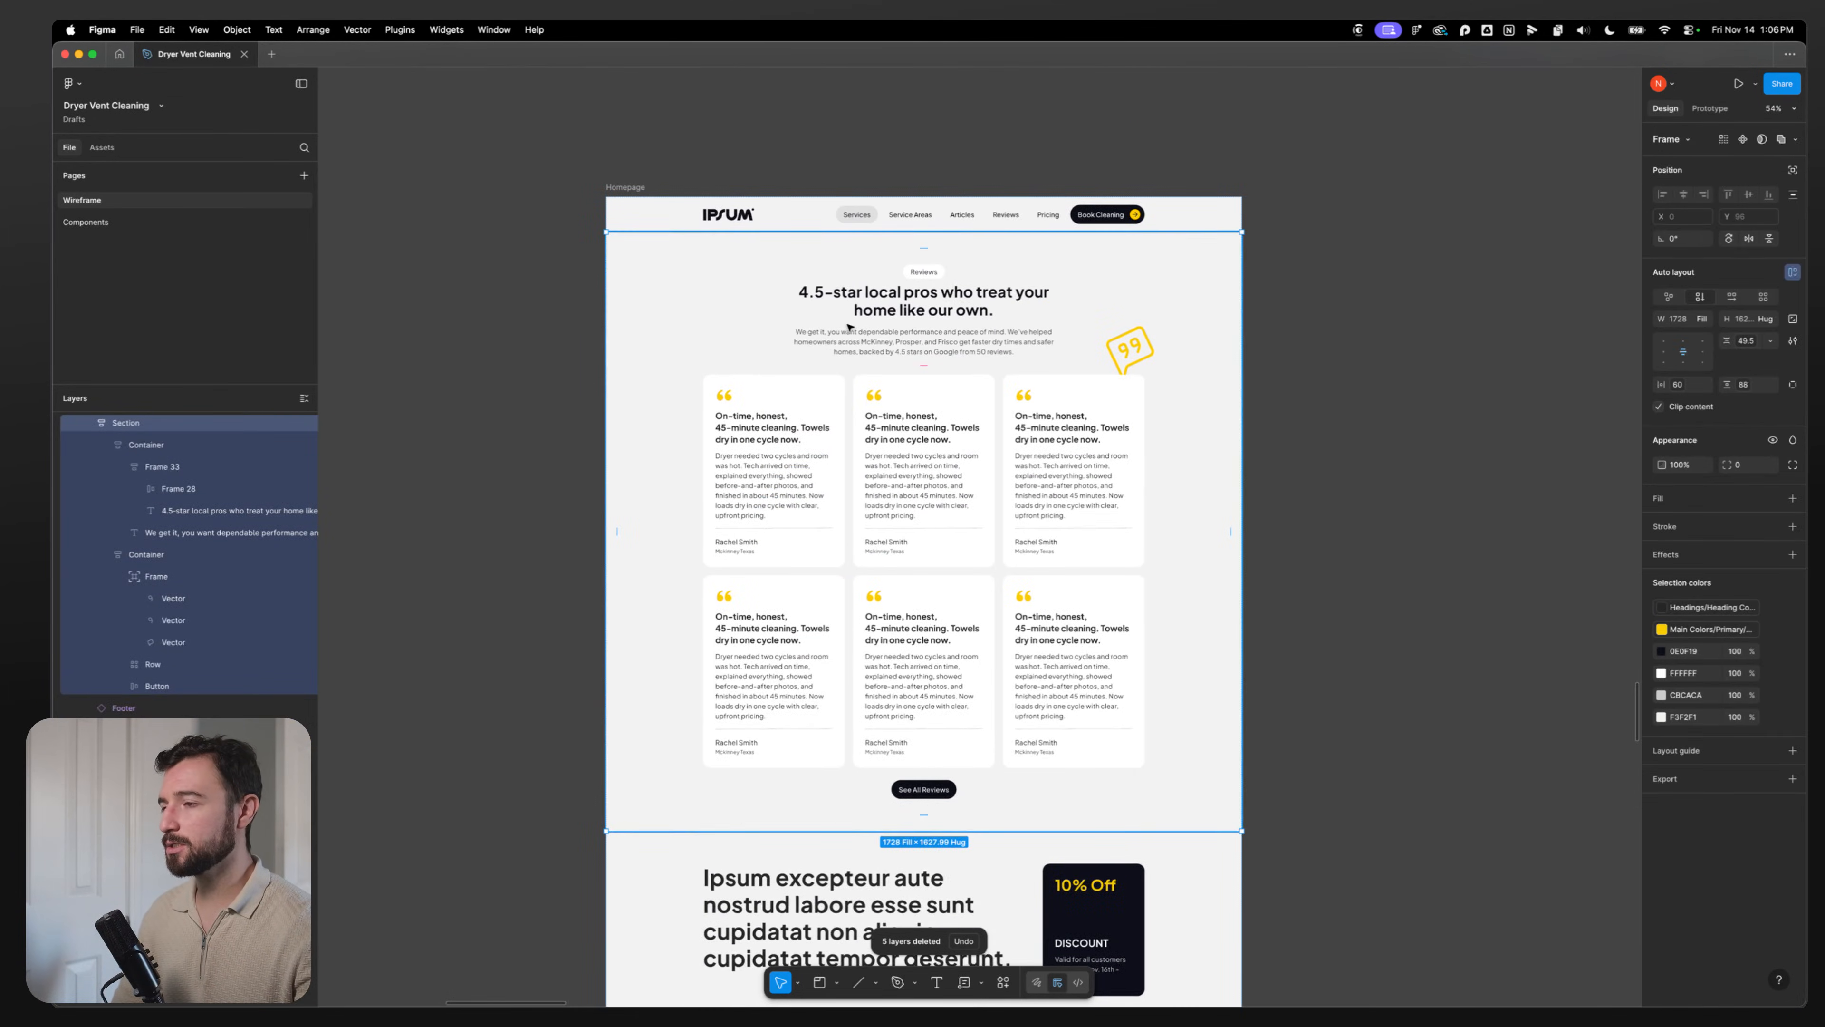
{"action": "left_click", "coordinate": [866, 295]}
{"action": "left_click", "coordinate": [866, 295]}
{"action": "left_click", "coordinate": [674, 321]}
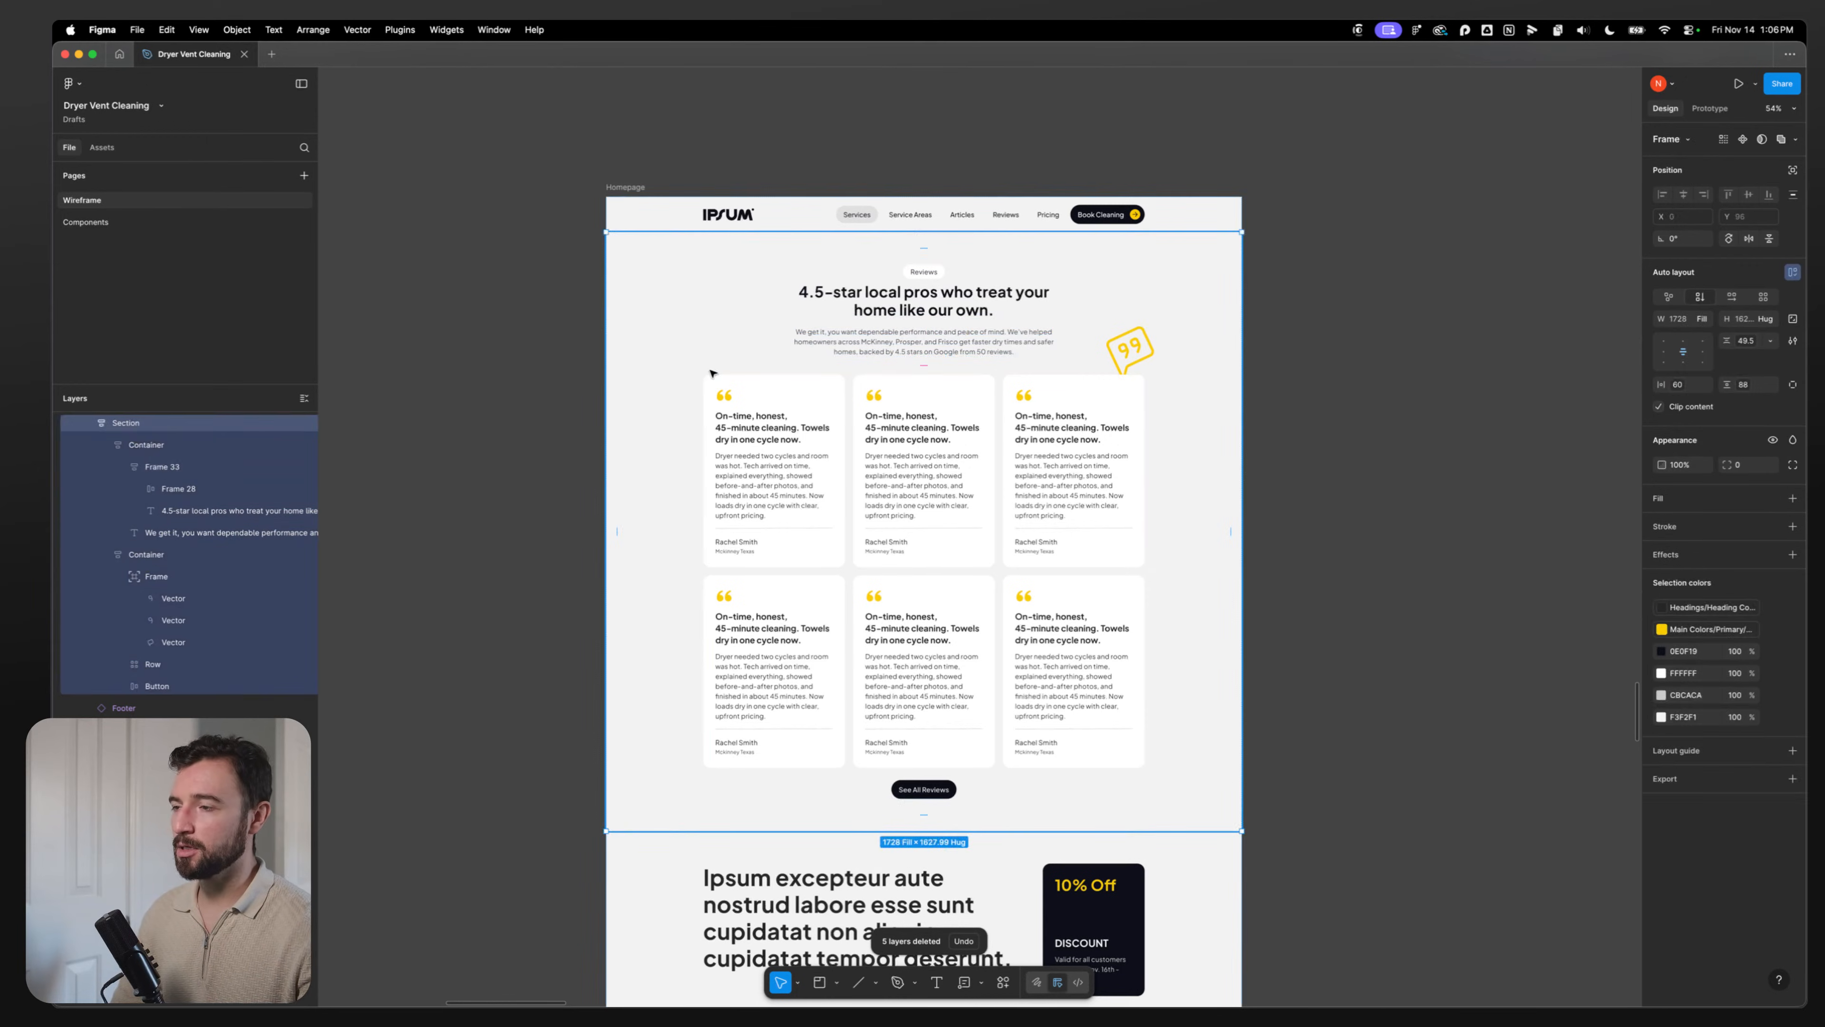
{"action": "left_click", "coordinate": [929, 300]}
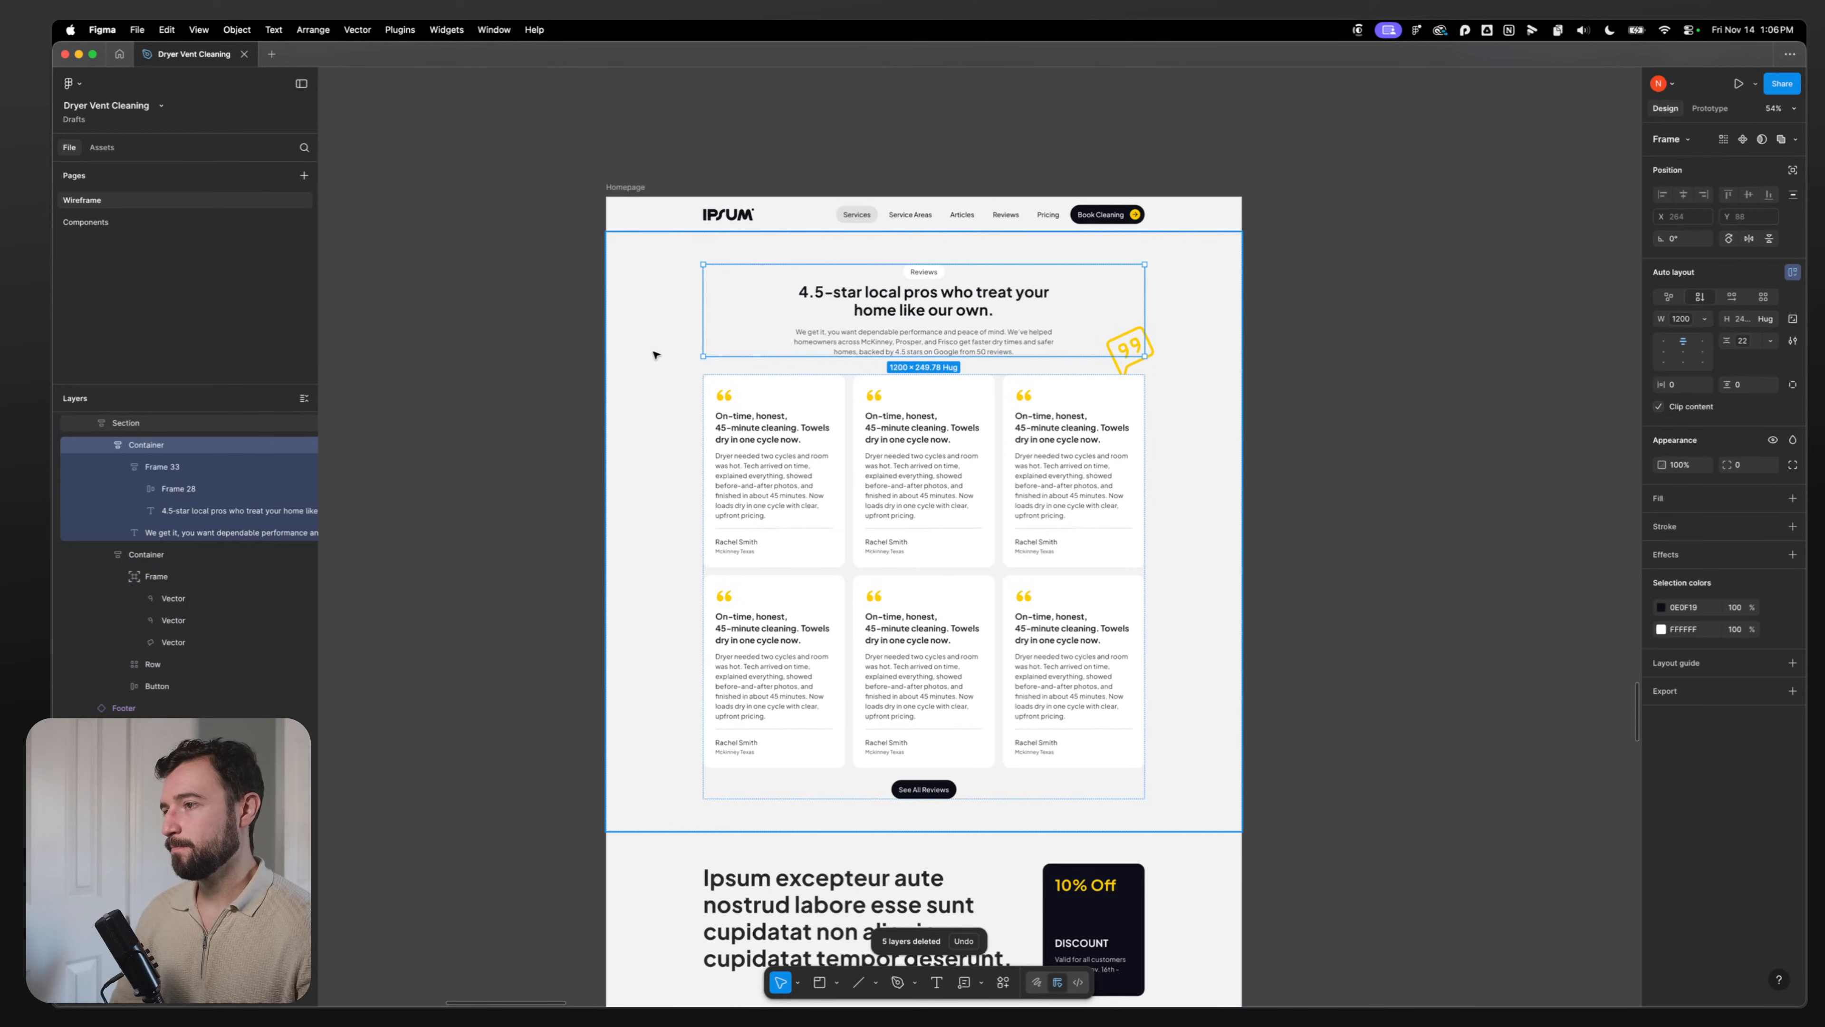
{"action": "left_click", "coordinate": [899, 303]}
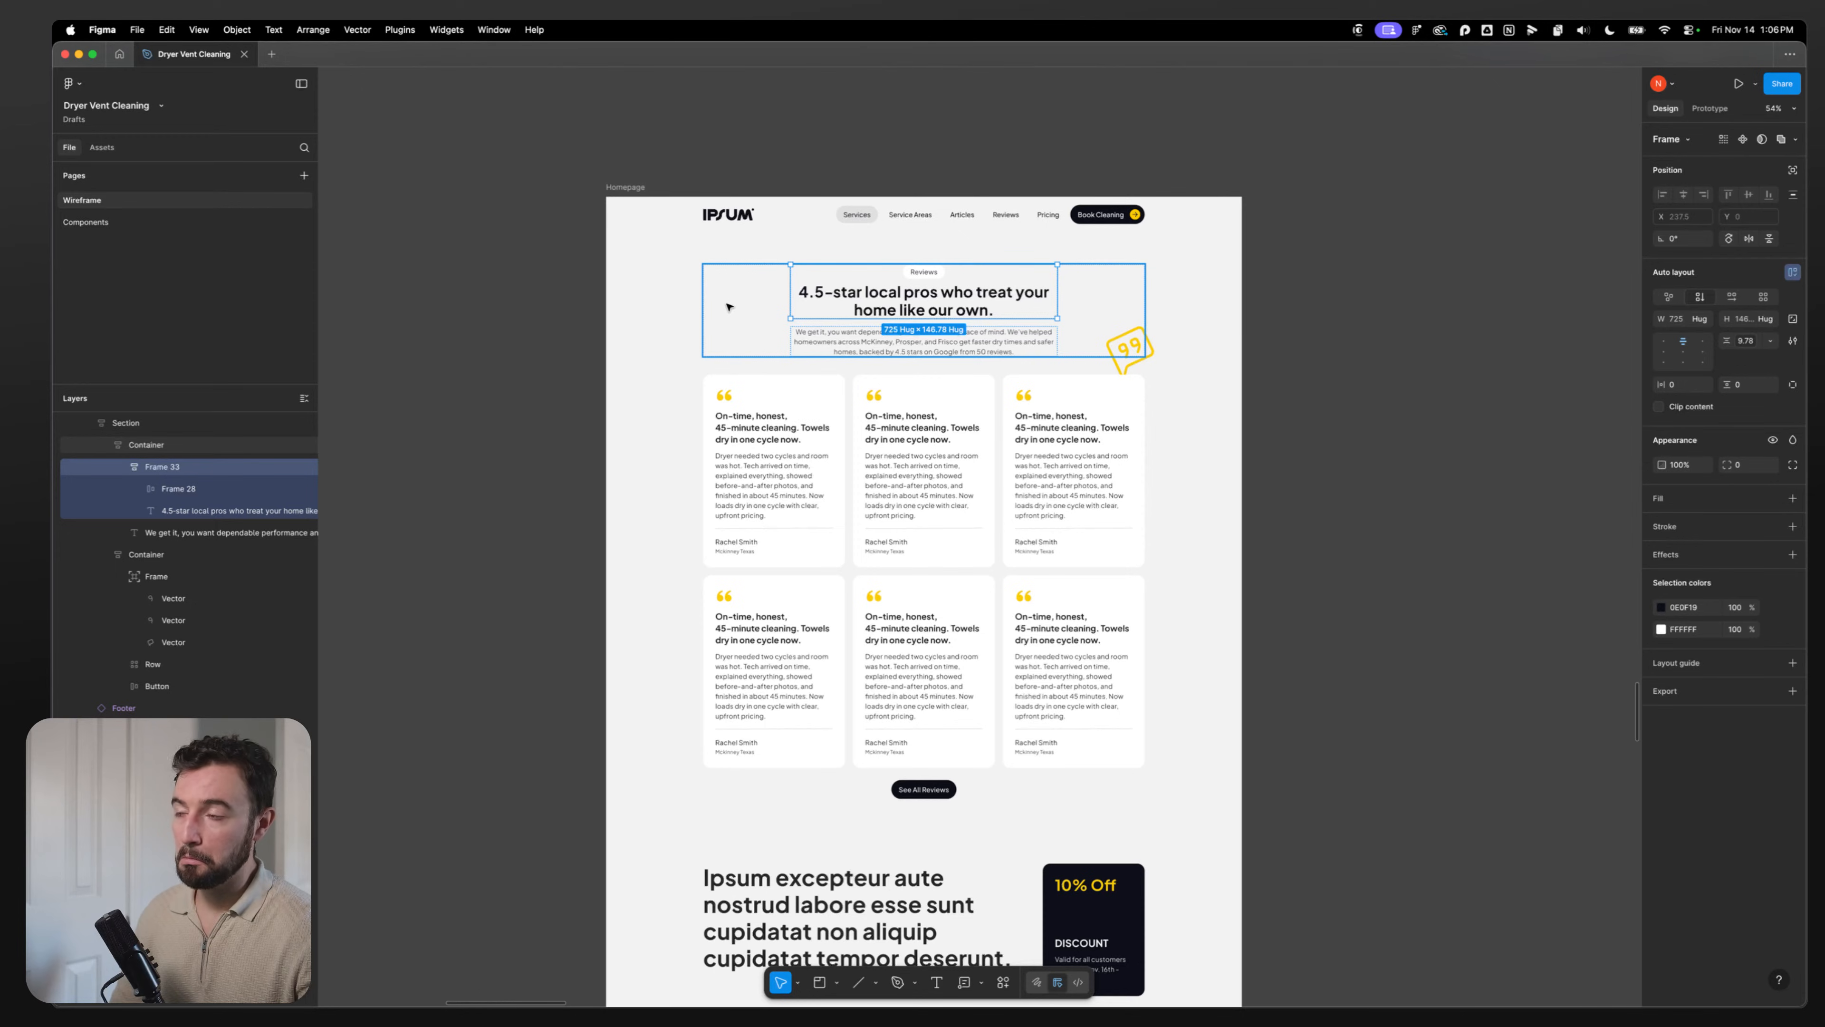
Step: Switch to the Dia browser and open maps.google.com in a new tab
{"action": "mouse_move", "coordinate": [750, 996]}
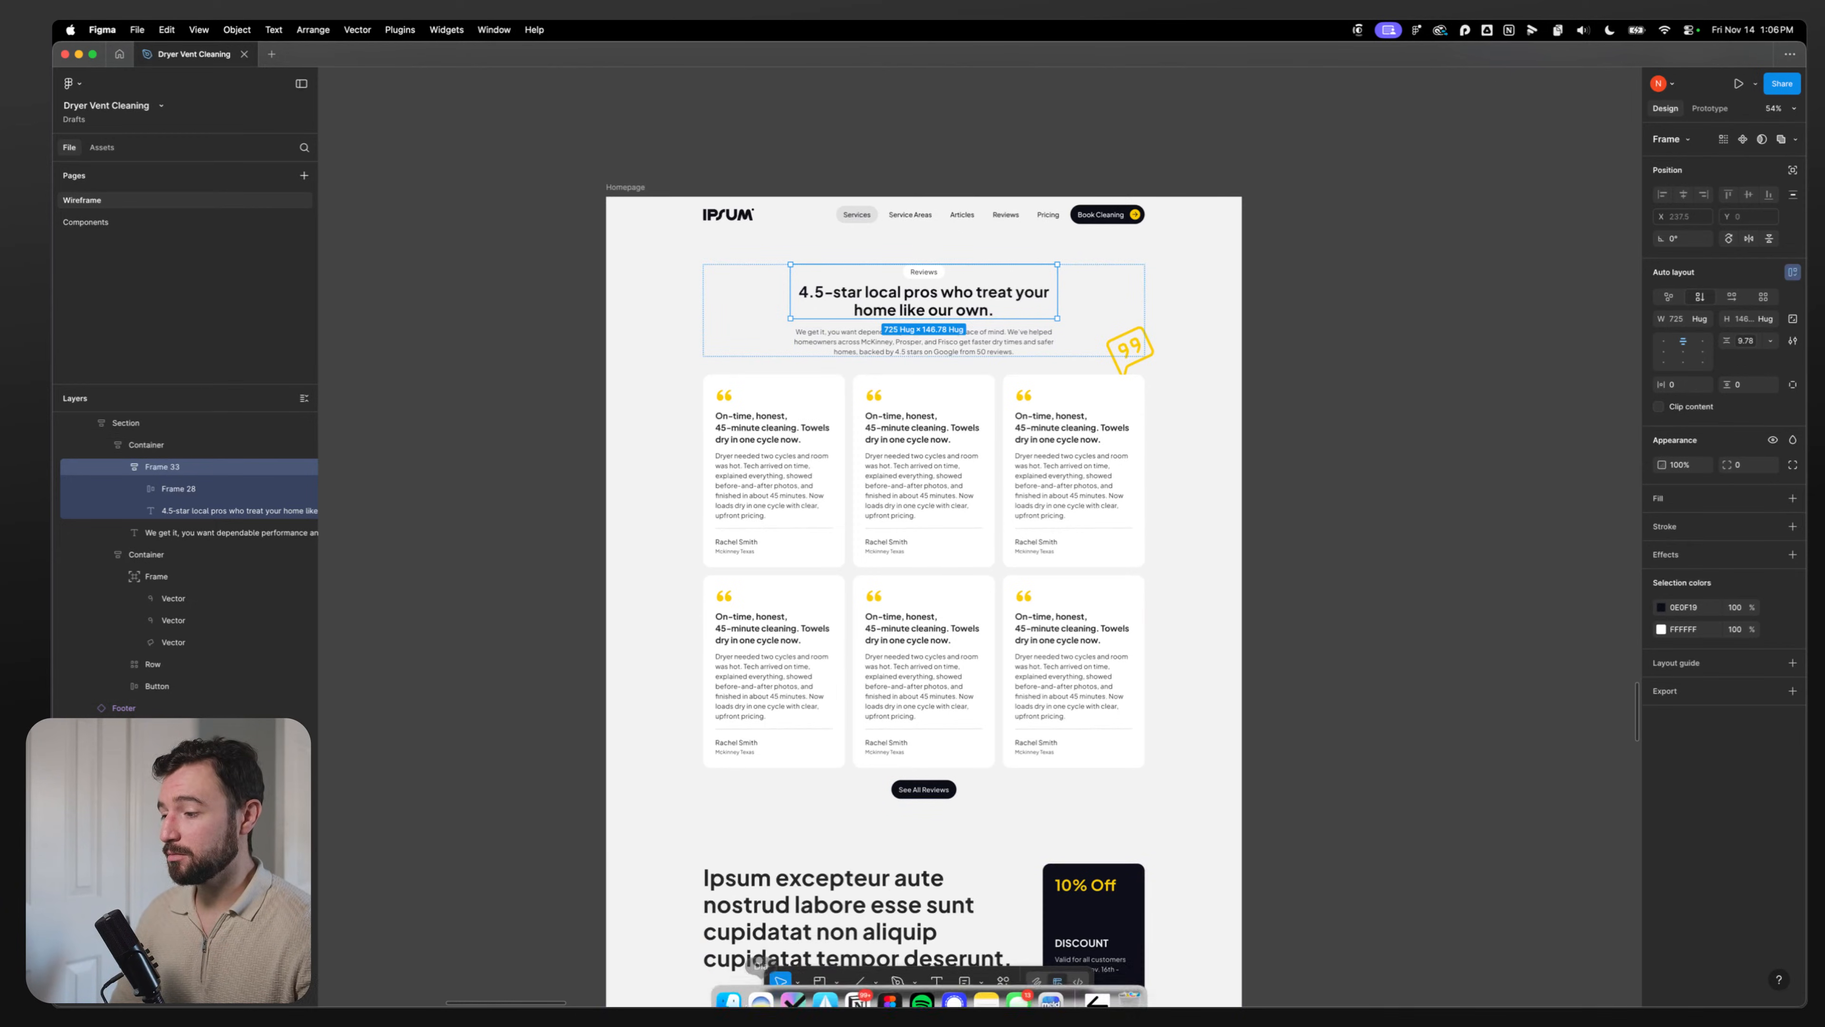
{"action": "left_click", "coordinate": [758, 988]}
{"action": "left_click", "coordinate": [97, 218]}
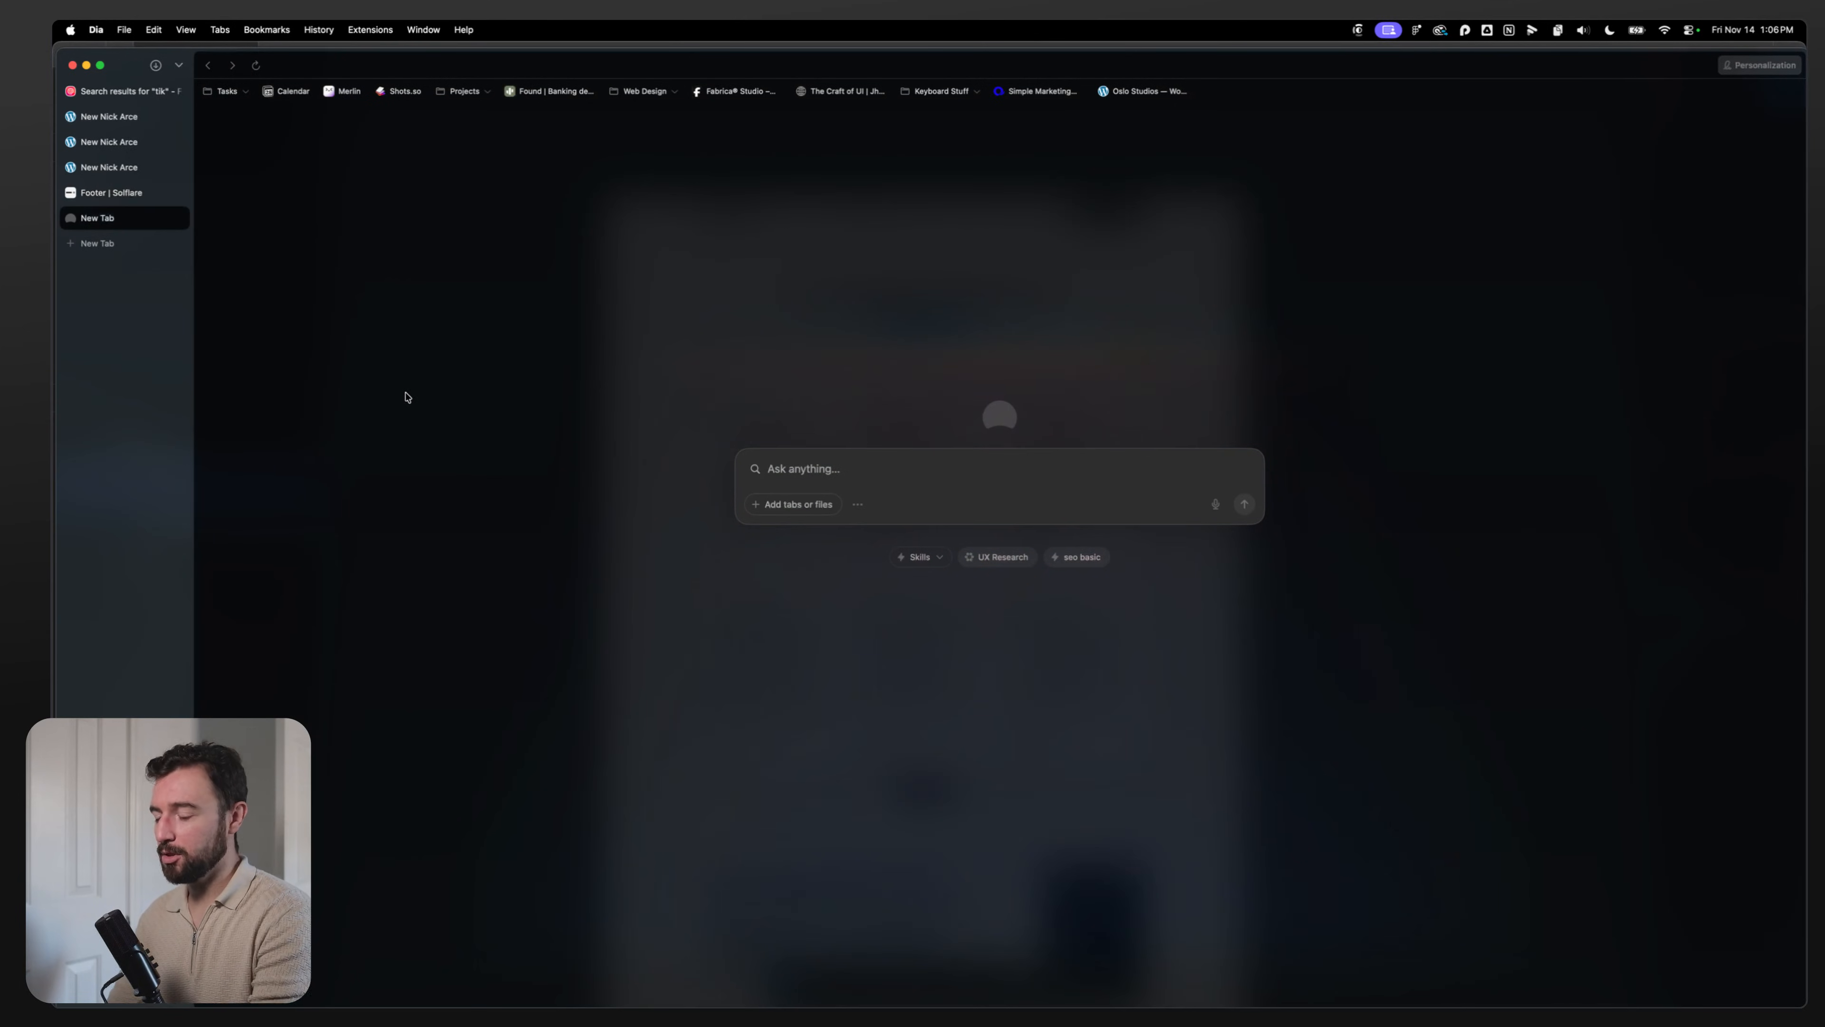
{"action": "type", "text": "maps.googl"}
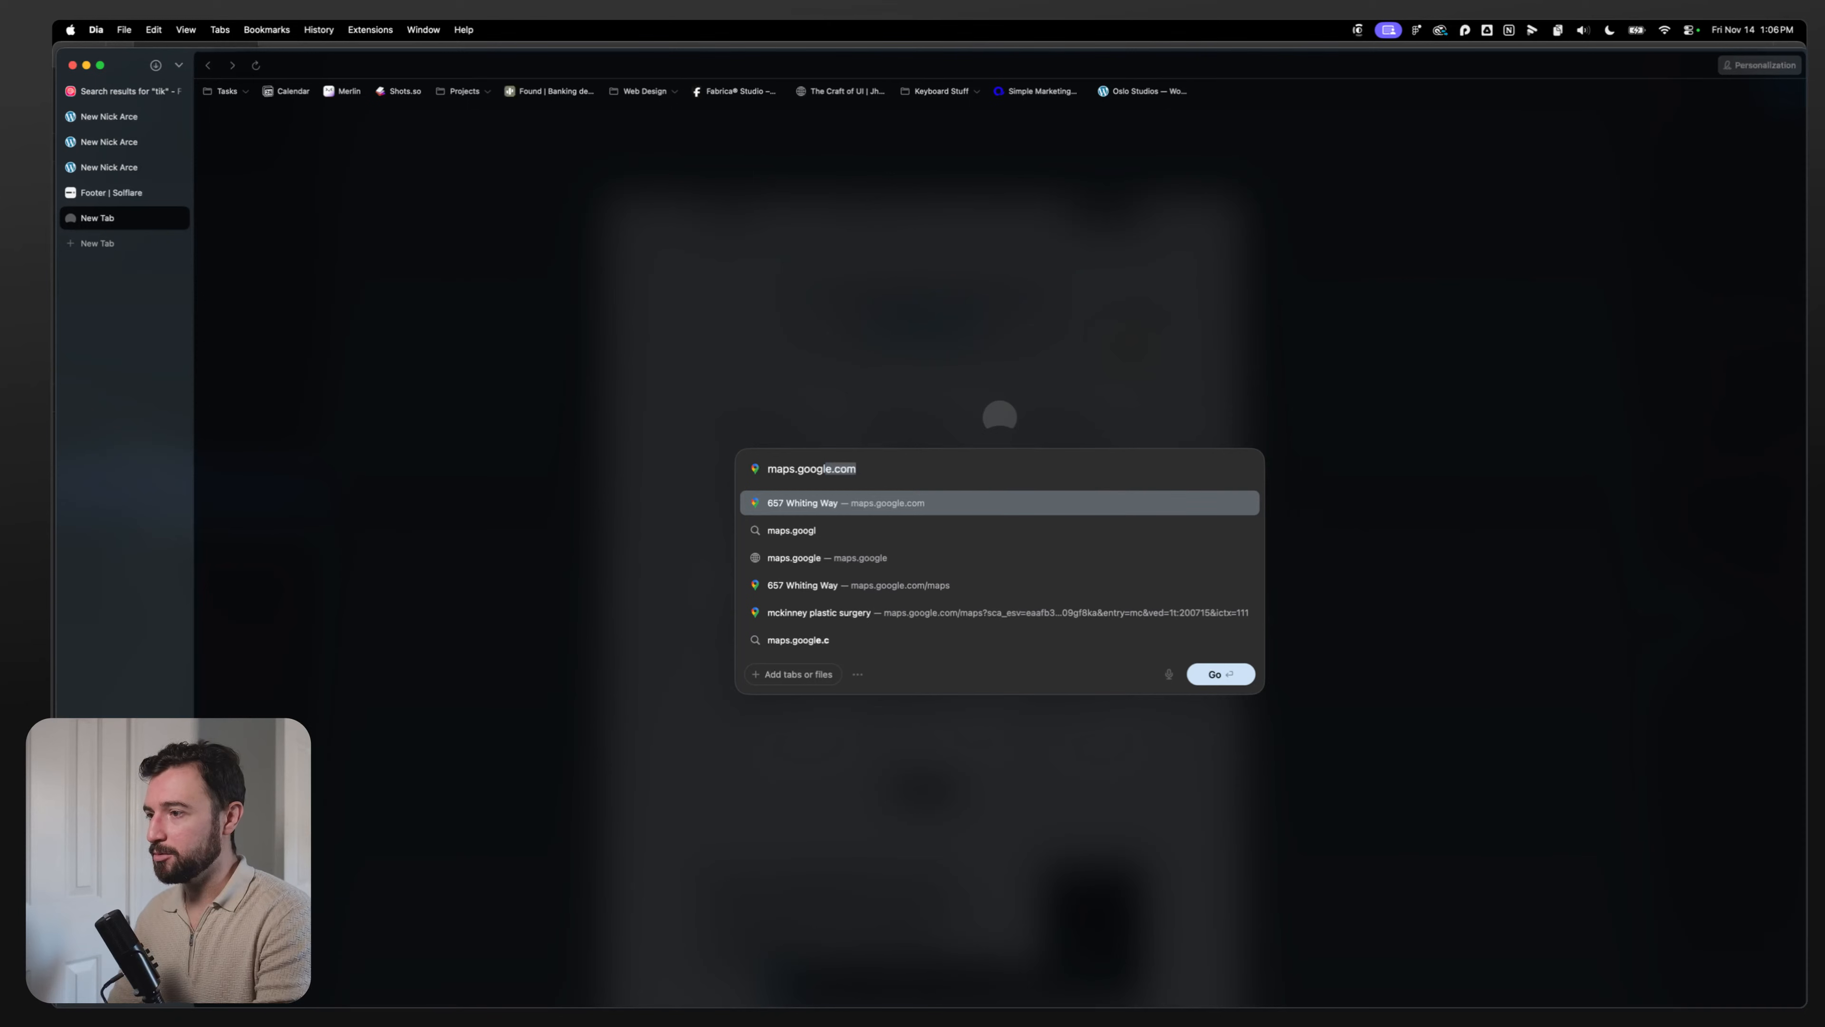
{"action": "key", "text": "Return"}
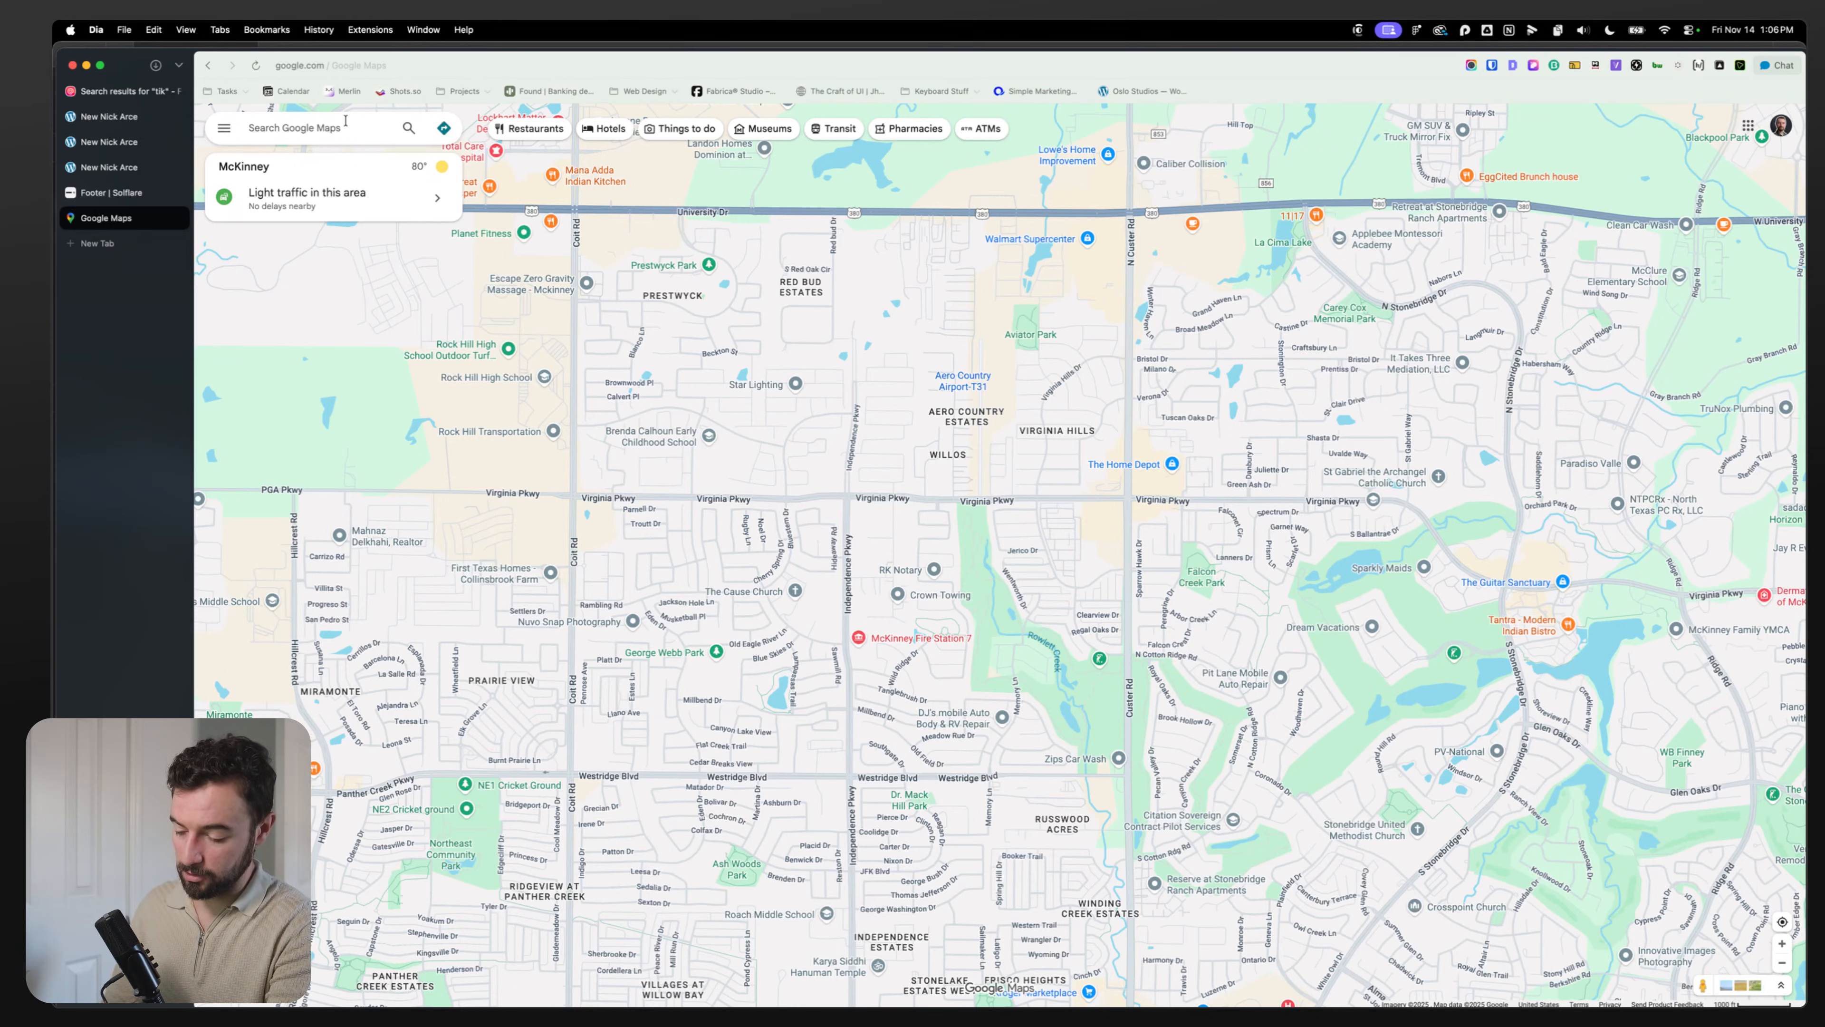
Step: Search Google Maps for "magnified web", open the Magnified Web Design listing in Dallas, TX, and look through its details
{"action": "type", "text": "magnified web"}
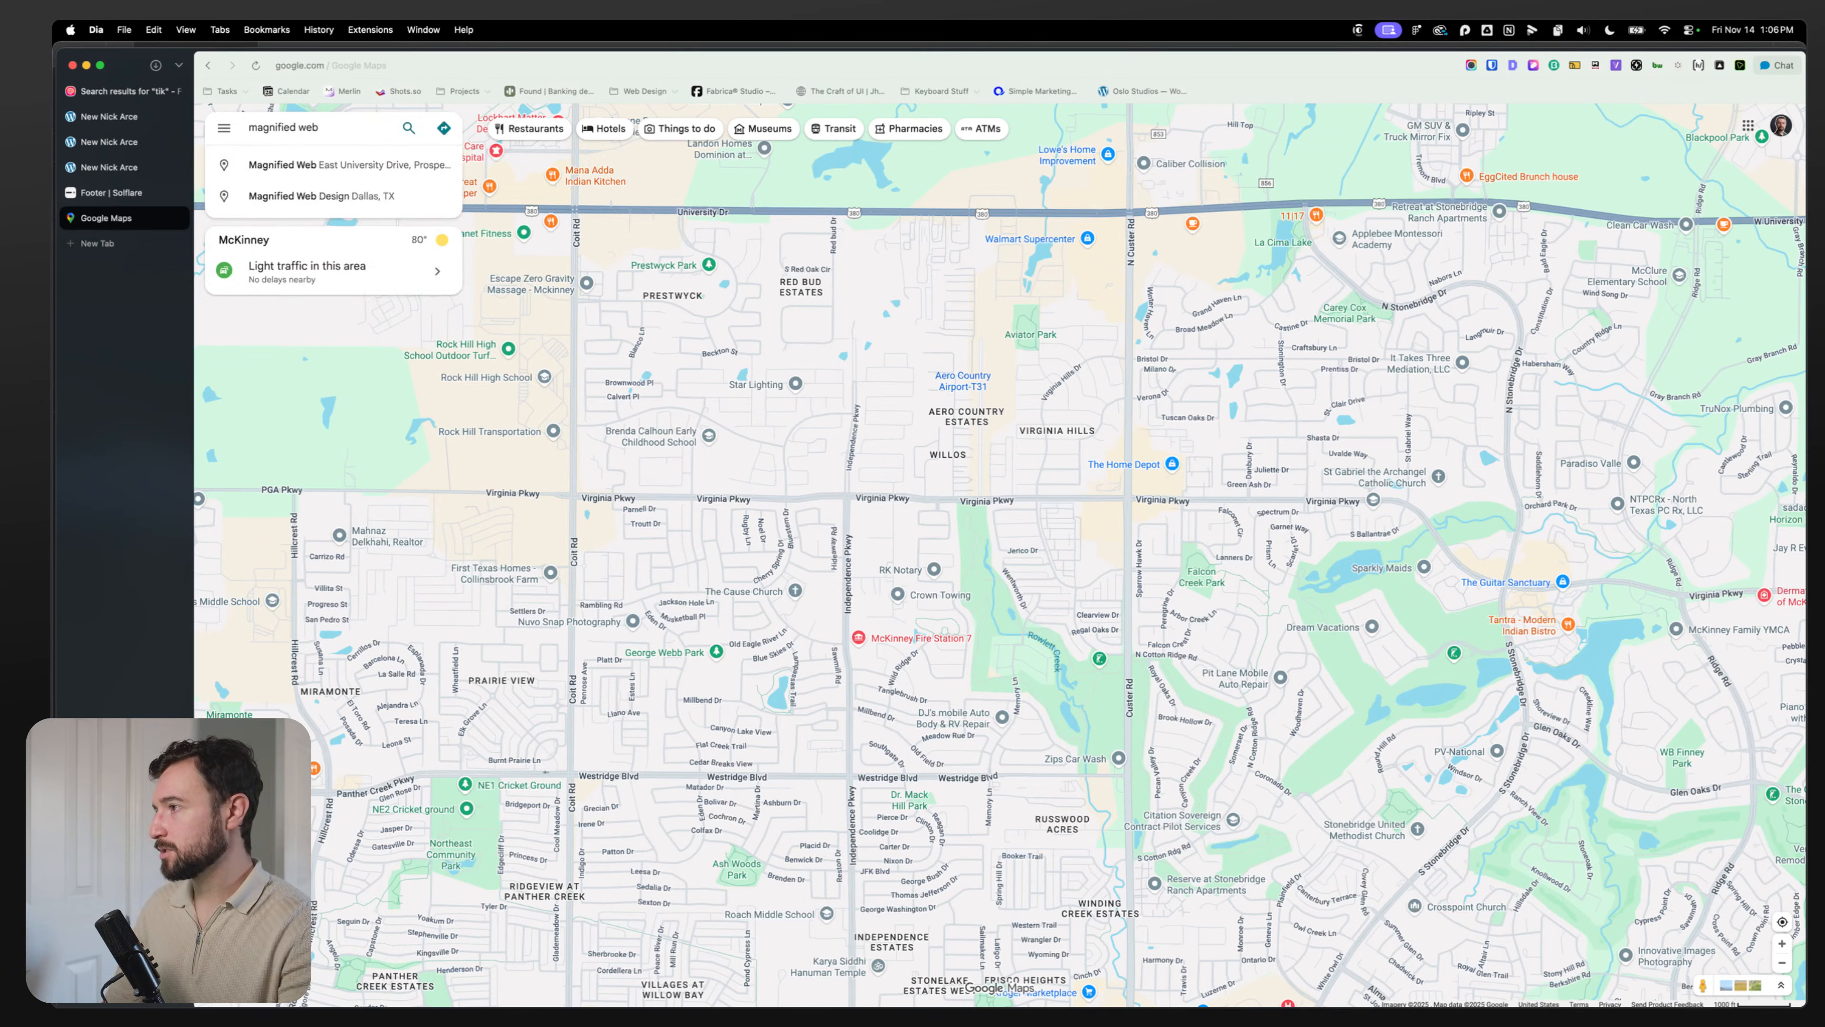
{"action": "left_click", "coordinate": [328, 195]}
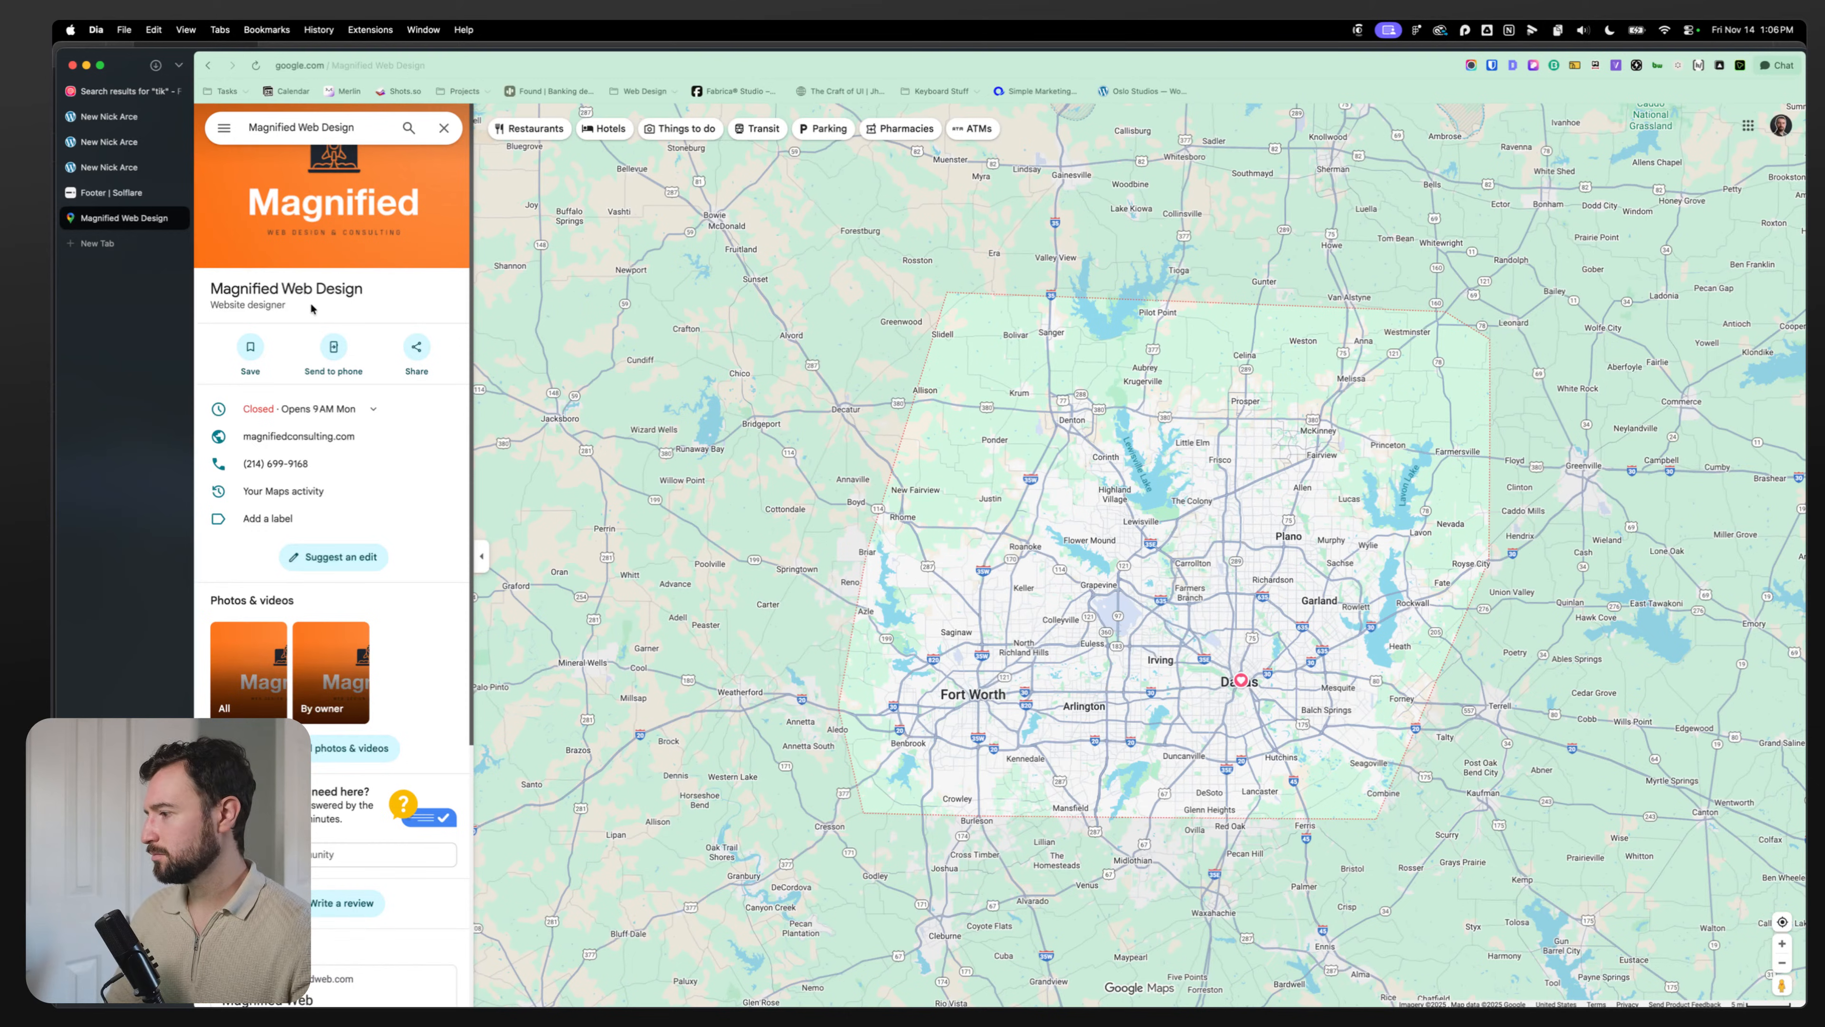
{"action": "scroll", "coordinate": [311, 307], "scroll_direction": "down", "scroll_amount": 5}
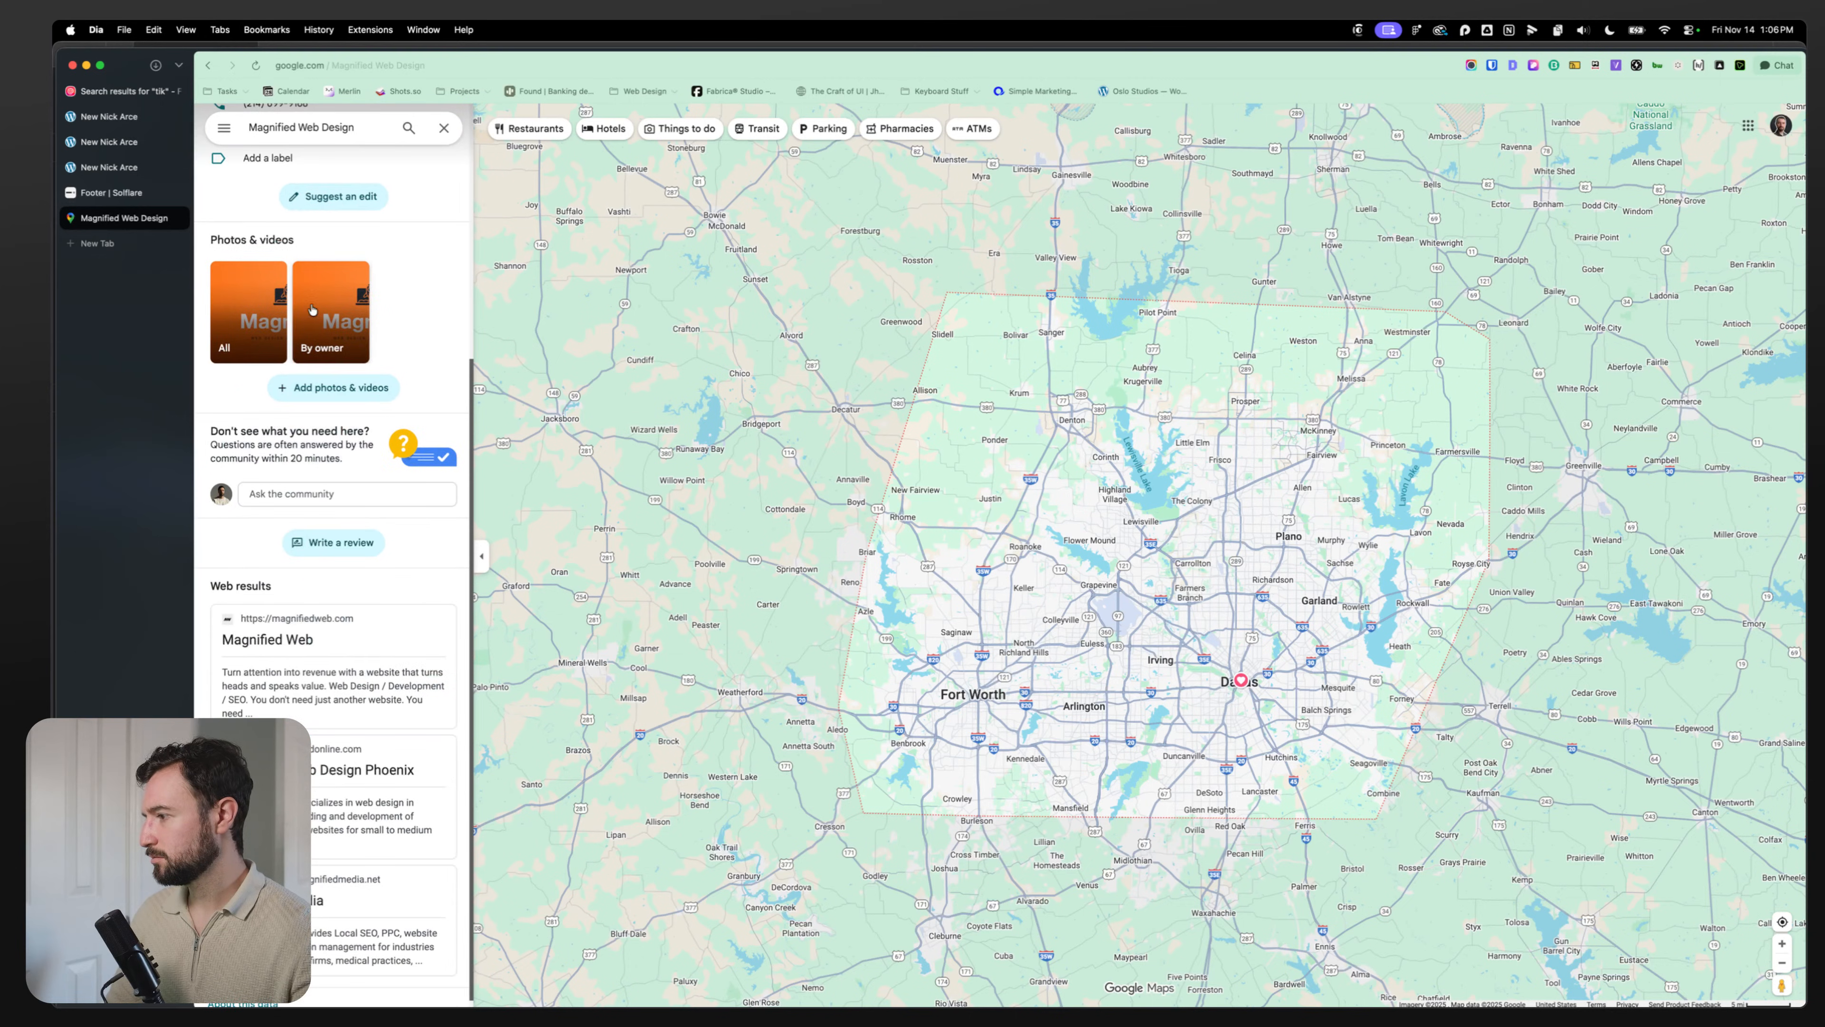
{"action": "scroll", "coordinate": [311, 307], "scroll_direction": "up", "scroll_amount": 5}
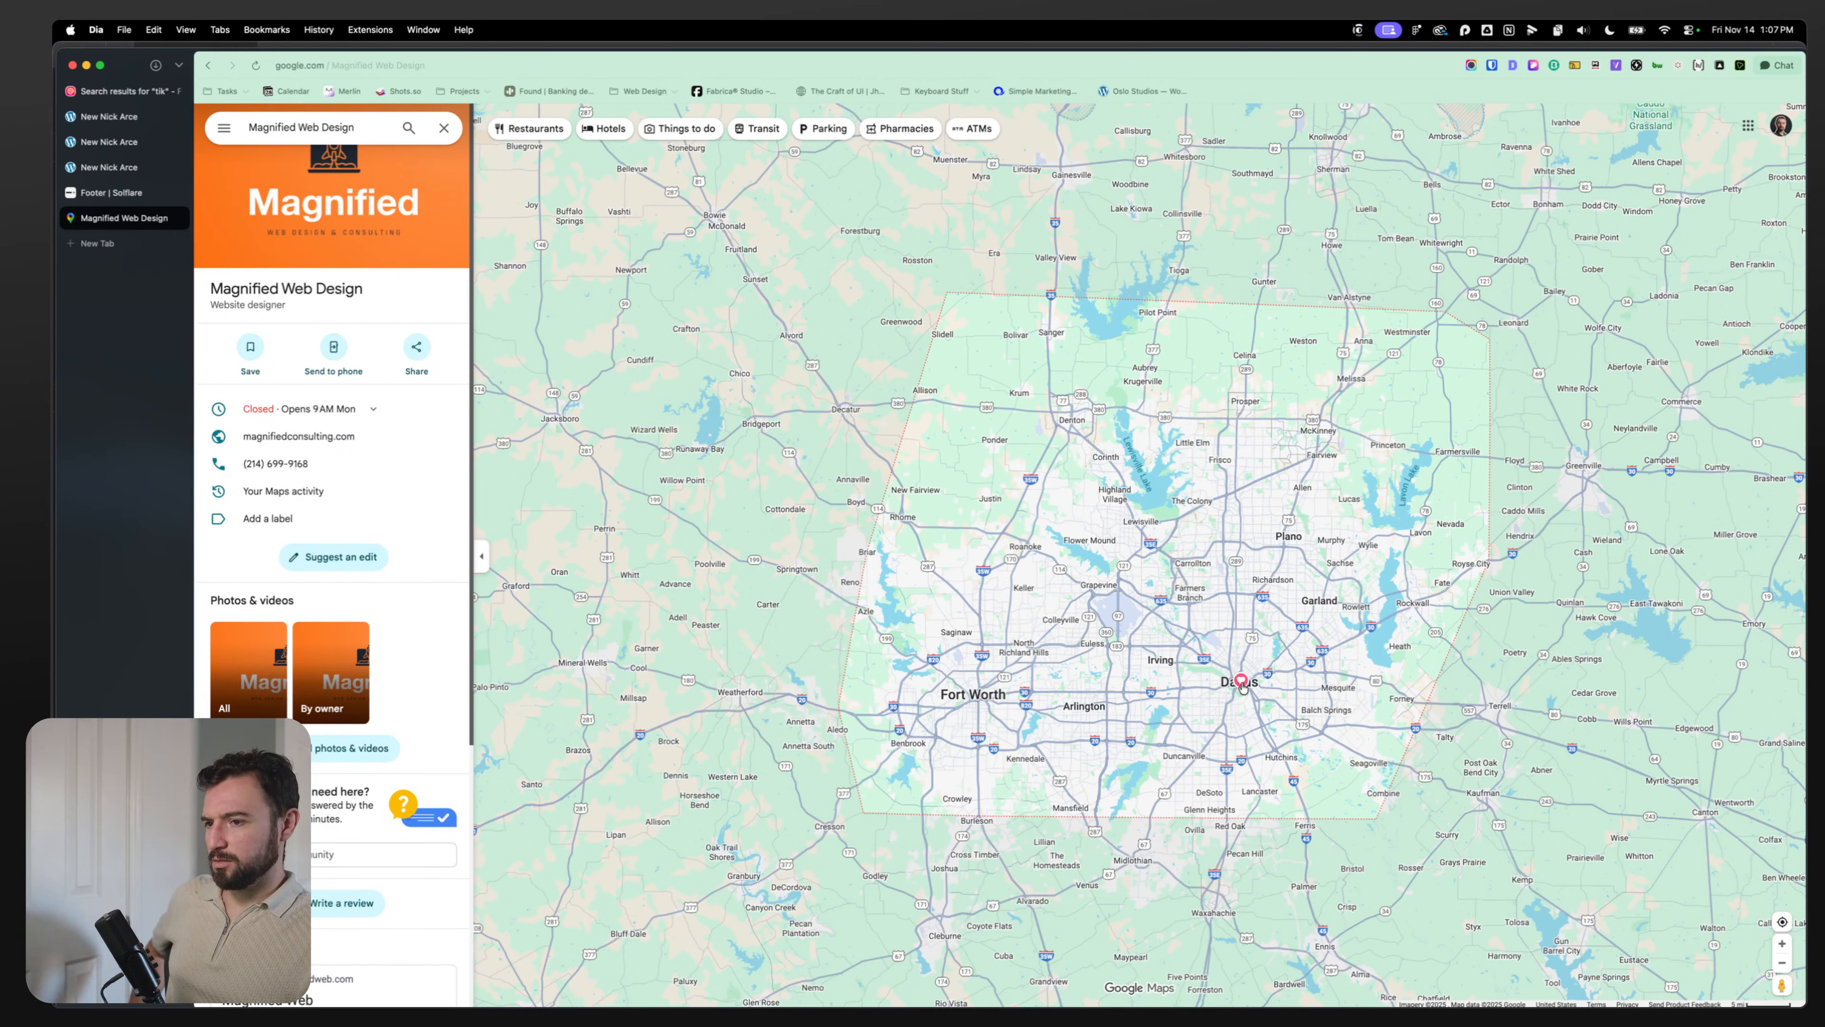
{"action": "scroll", "coordinate": [1225, 696], "scroll_direction": "up", "scroll_amount": 10}
{"action": "scroll", "coordinate": [1241, 694], "scroll_direction": "down", "scroll_amount": 10}
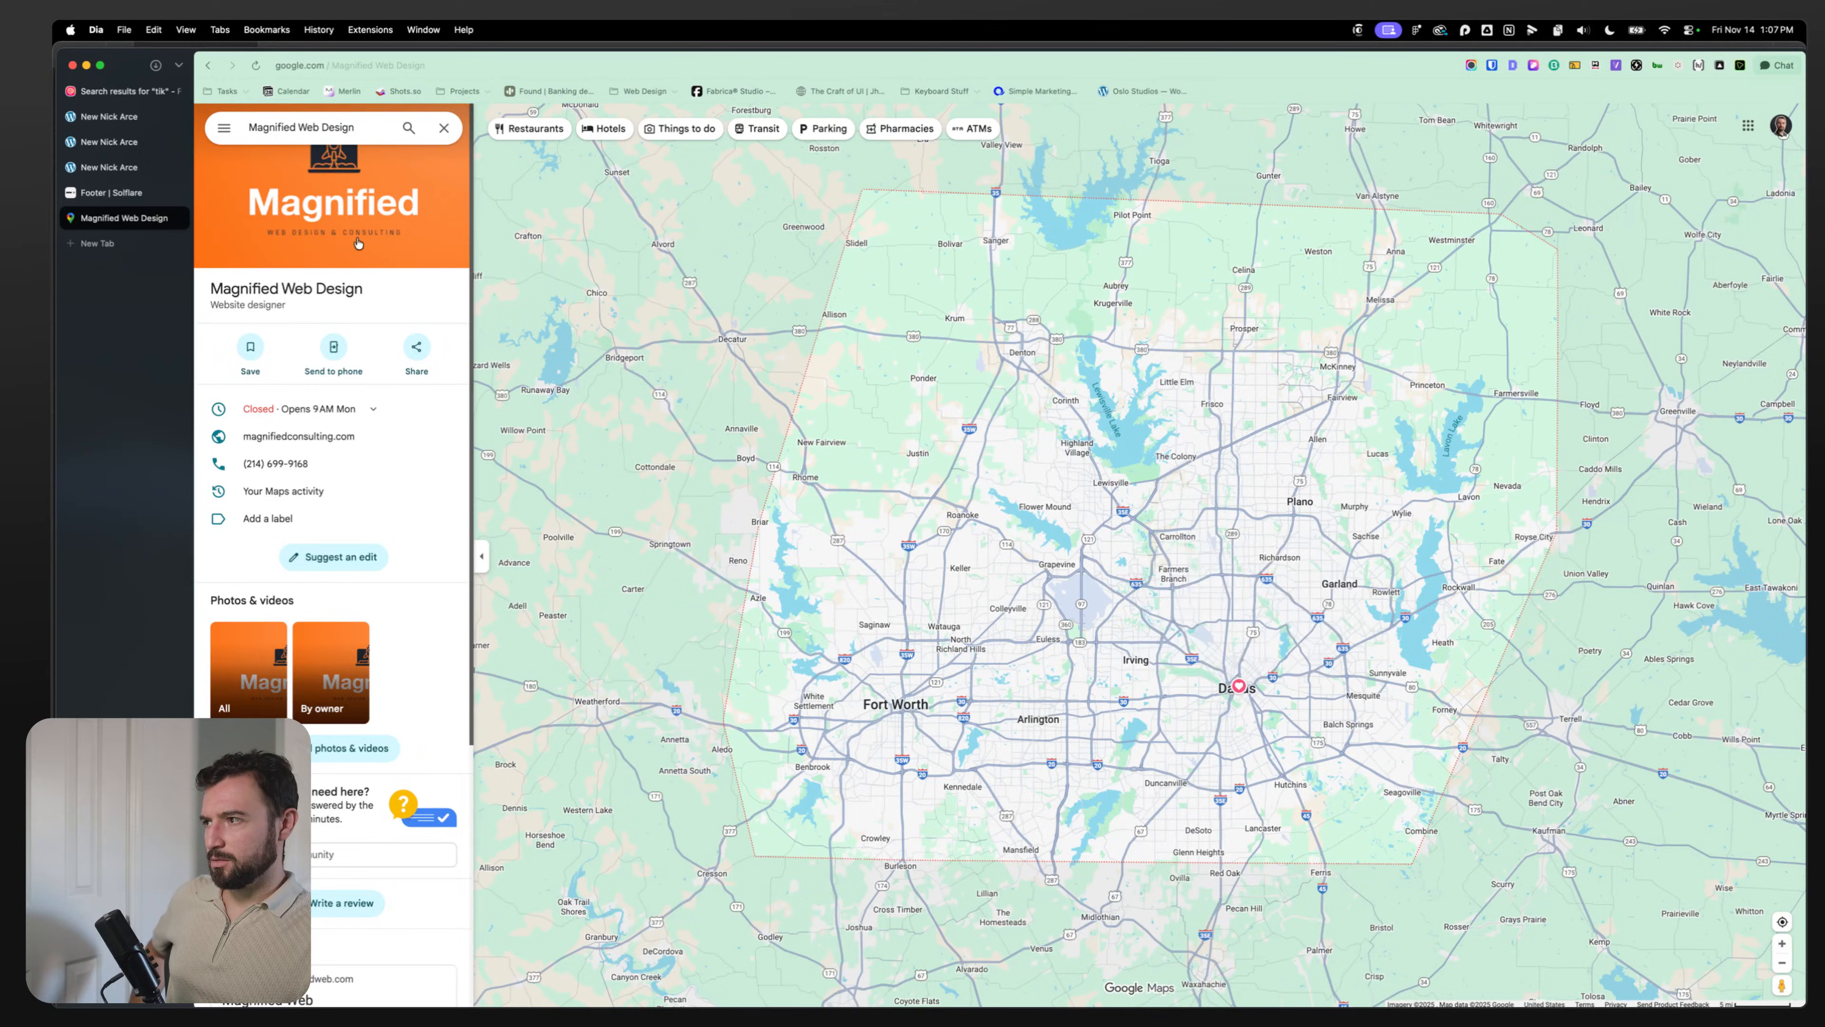
Step: Check the website linked from the Magnified Web Design listing and return to the listing's details
{"action": "left_click", "coordinate": [335, 437]}
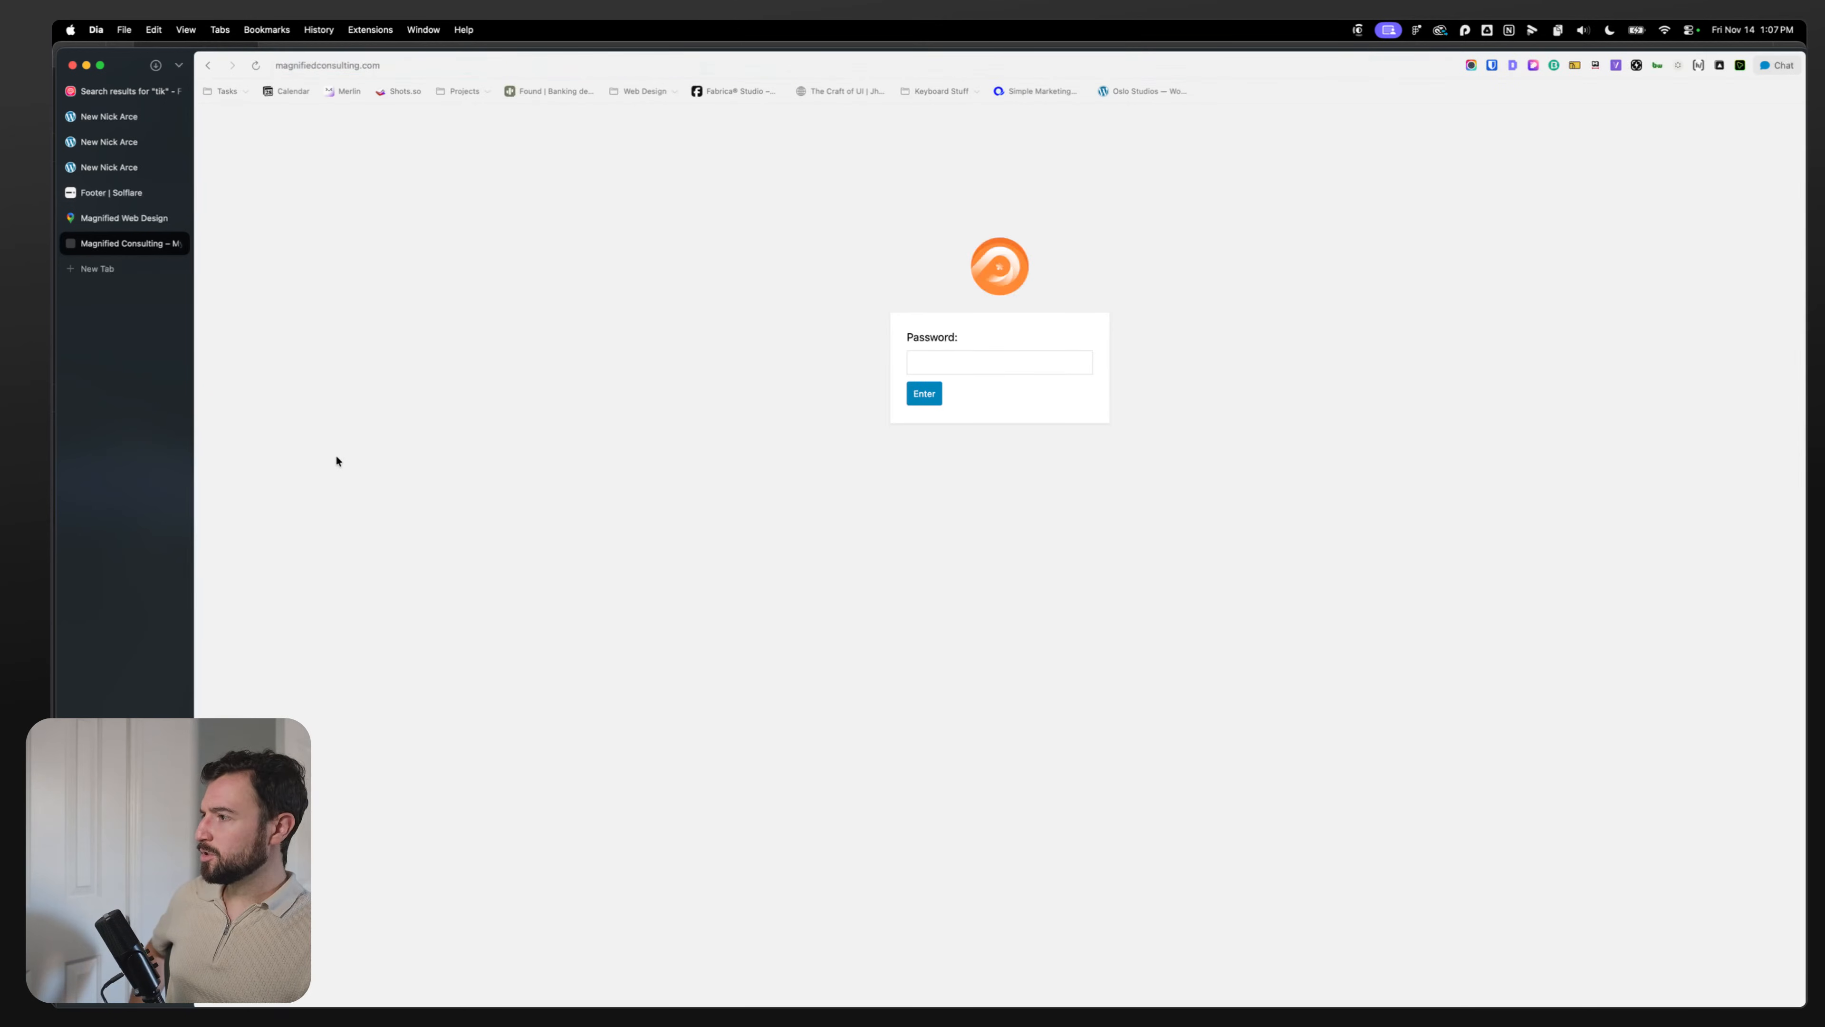
{"action": "left_click", "coordinate": [124, 218]}
{"action": "scroll", "coordinate": [351, 733], "scroll_direction": "down", "scroll_amount": 3}
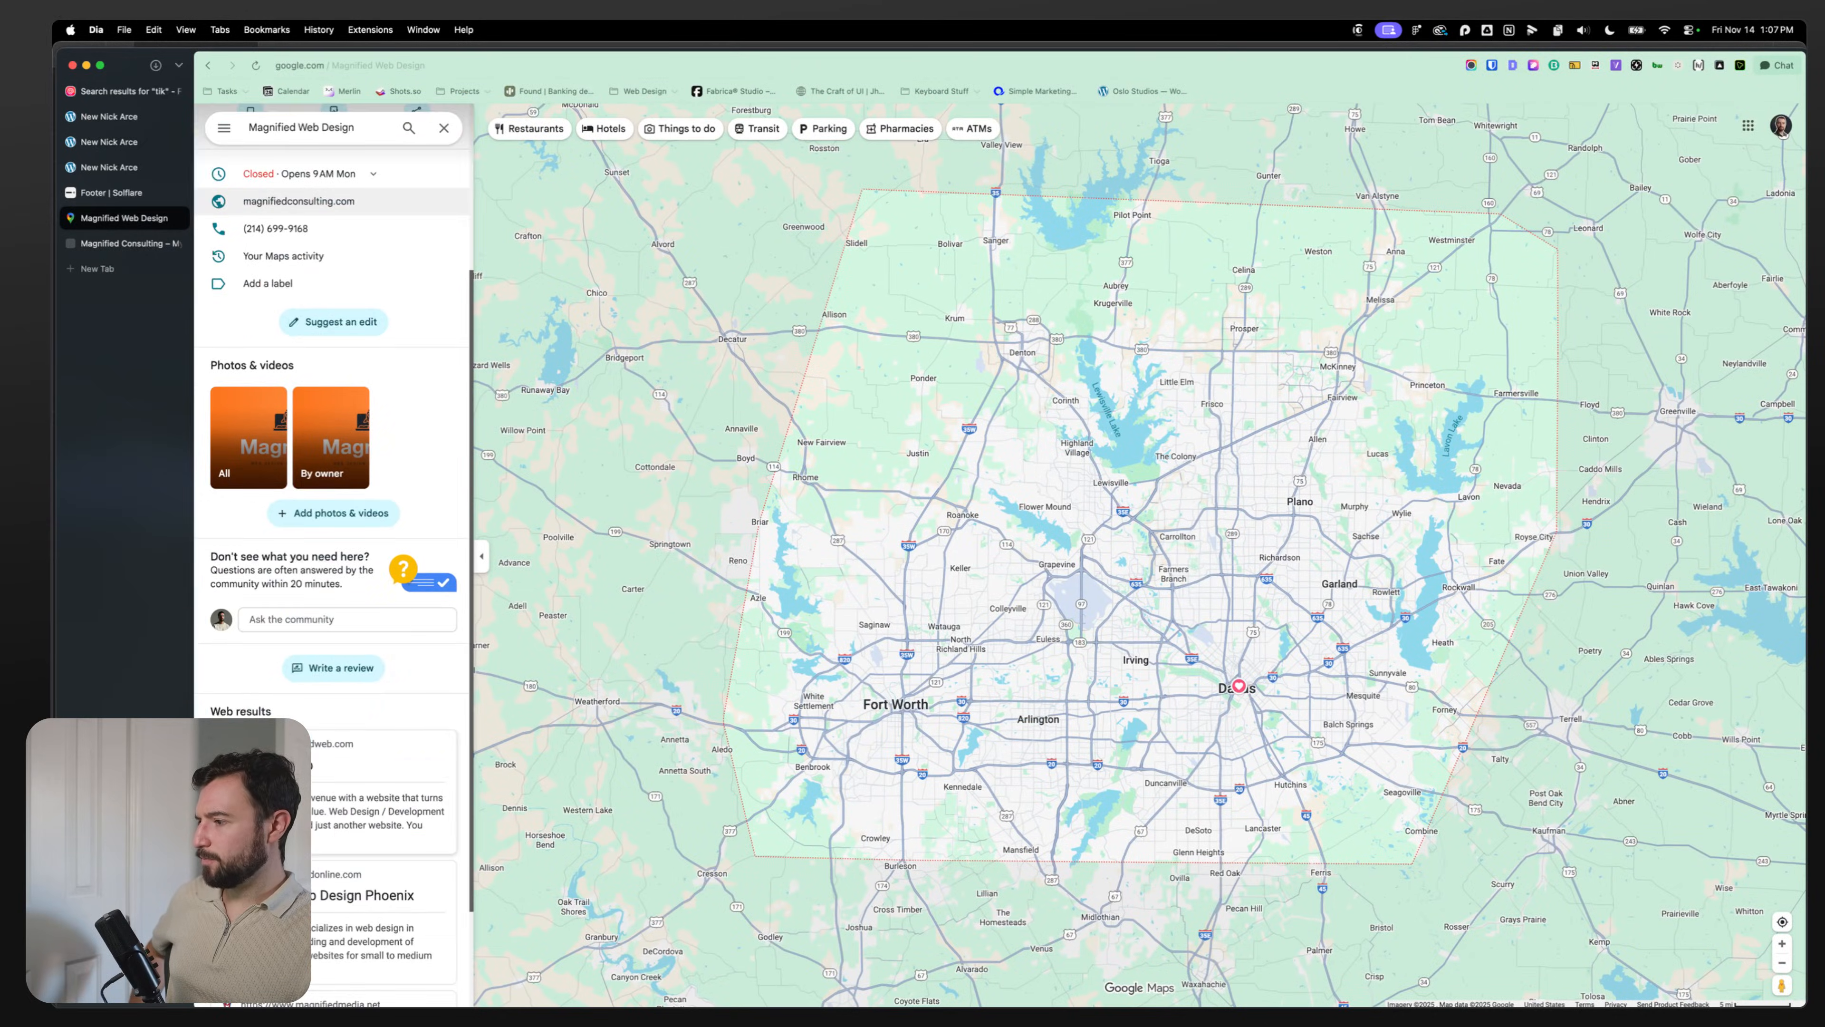
Step: Search Google Maps for "Magnified Web" and return to the list of matching businesses
{"action": "scroll", "coordinate": [334, 503], "scroll_direction": "up", "scroll_amount": 3}
{"action": "left_click_drag", "start_coordinate": [354, 128], "coordinate": [315, 125]}
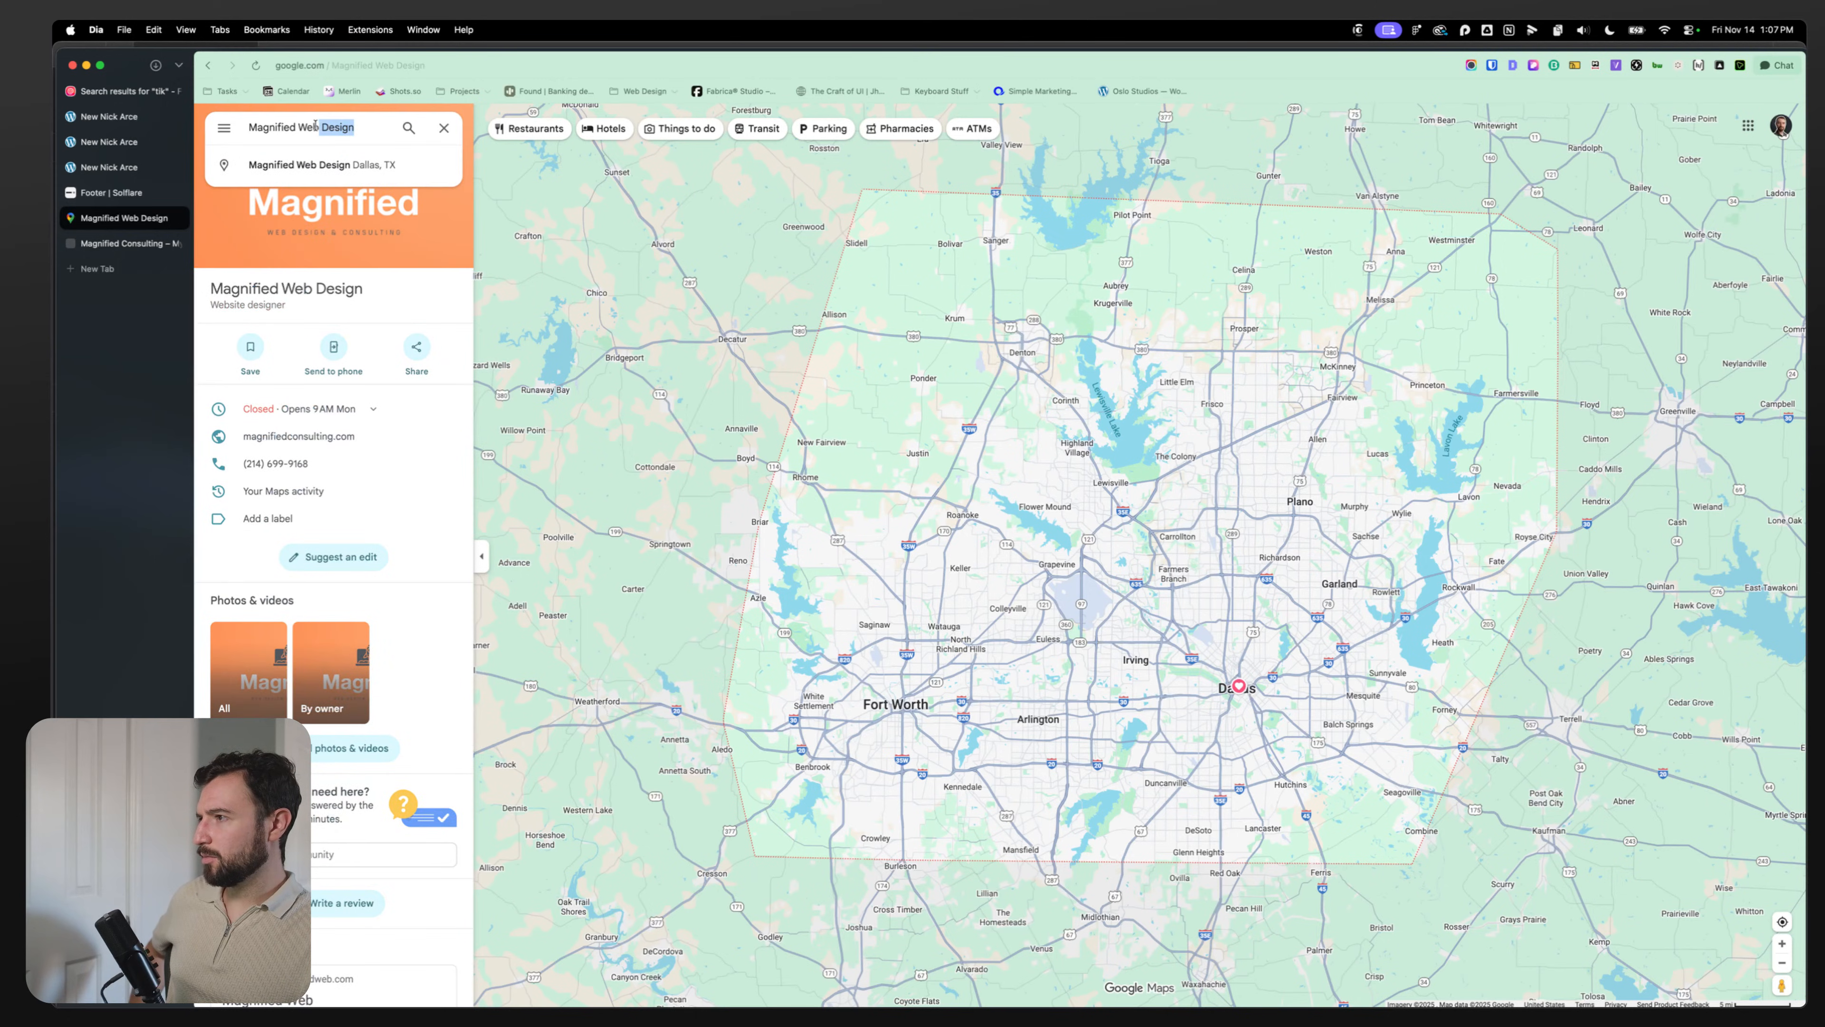
{"action": "key", "text": "BackSpace"}
{"action": "key", "text": "Return"}
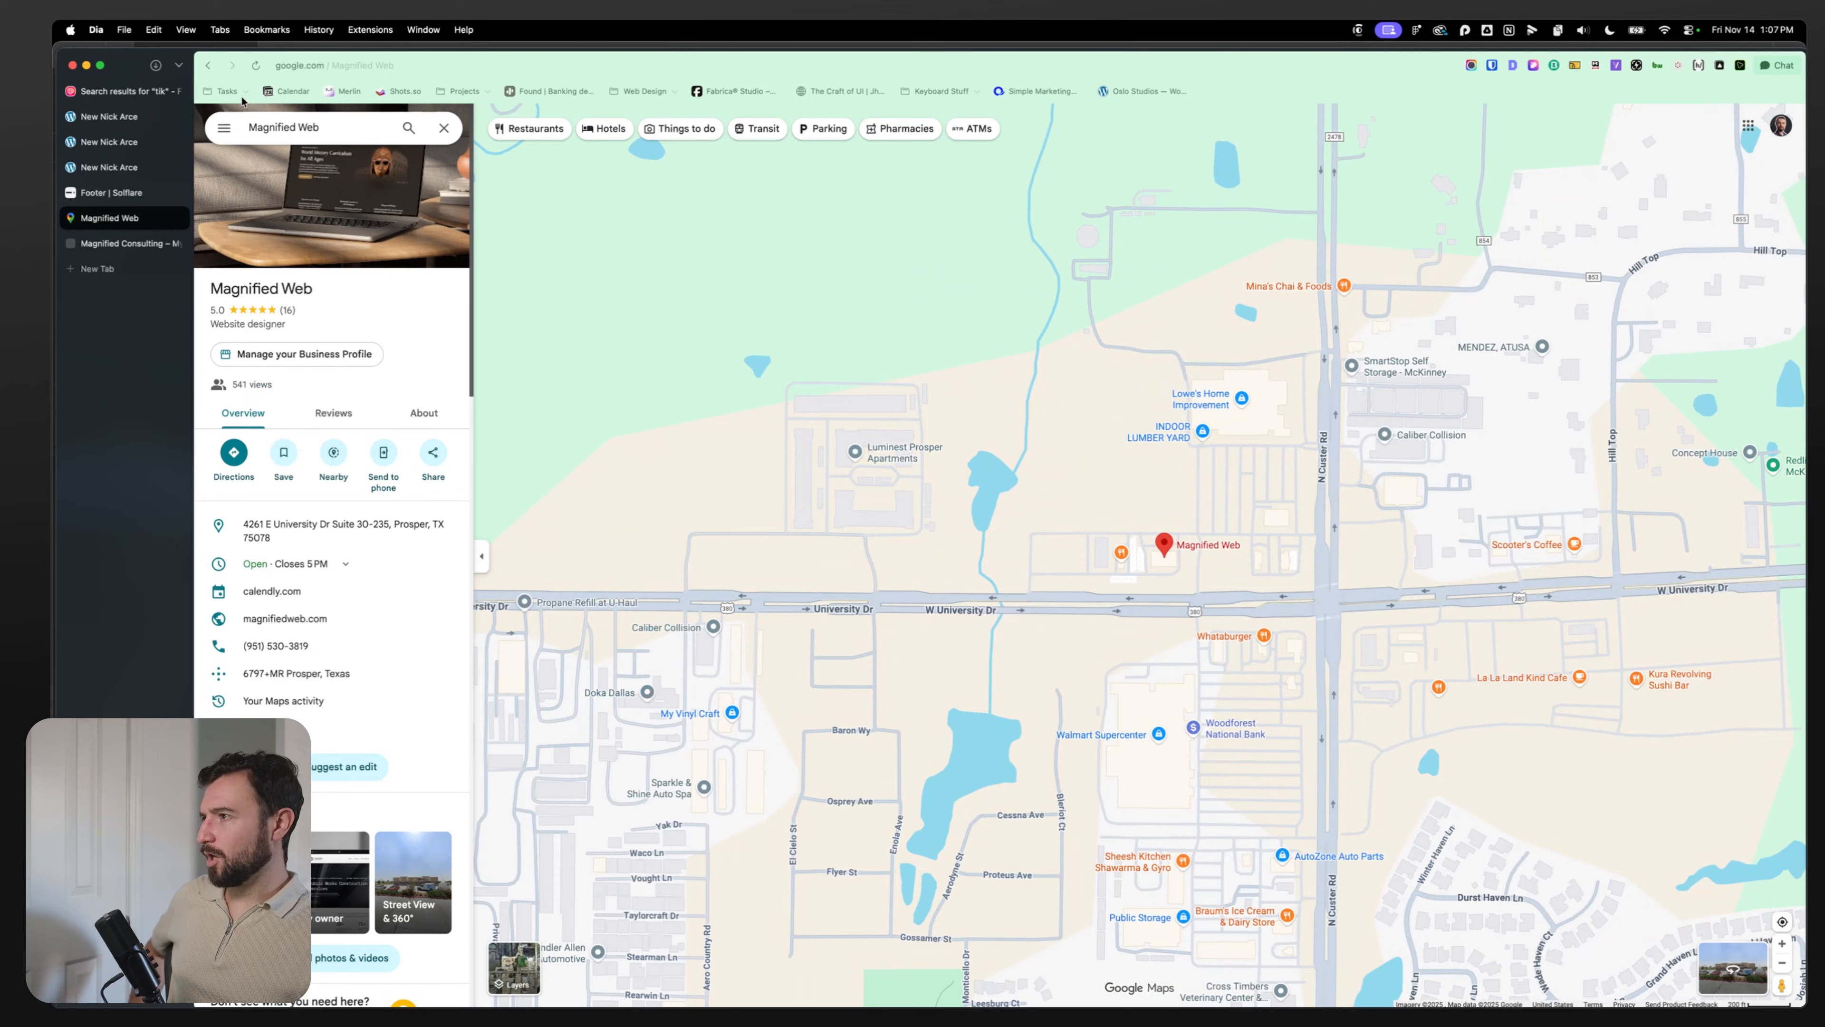
{"action": "left_click", "coordinate": [206, 67]}
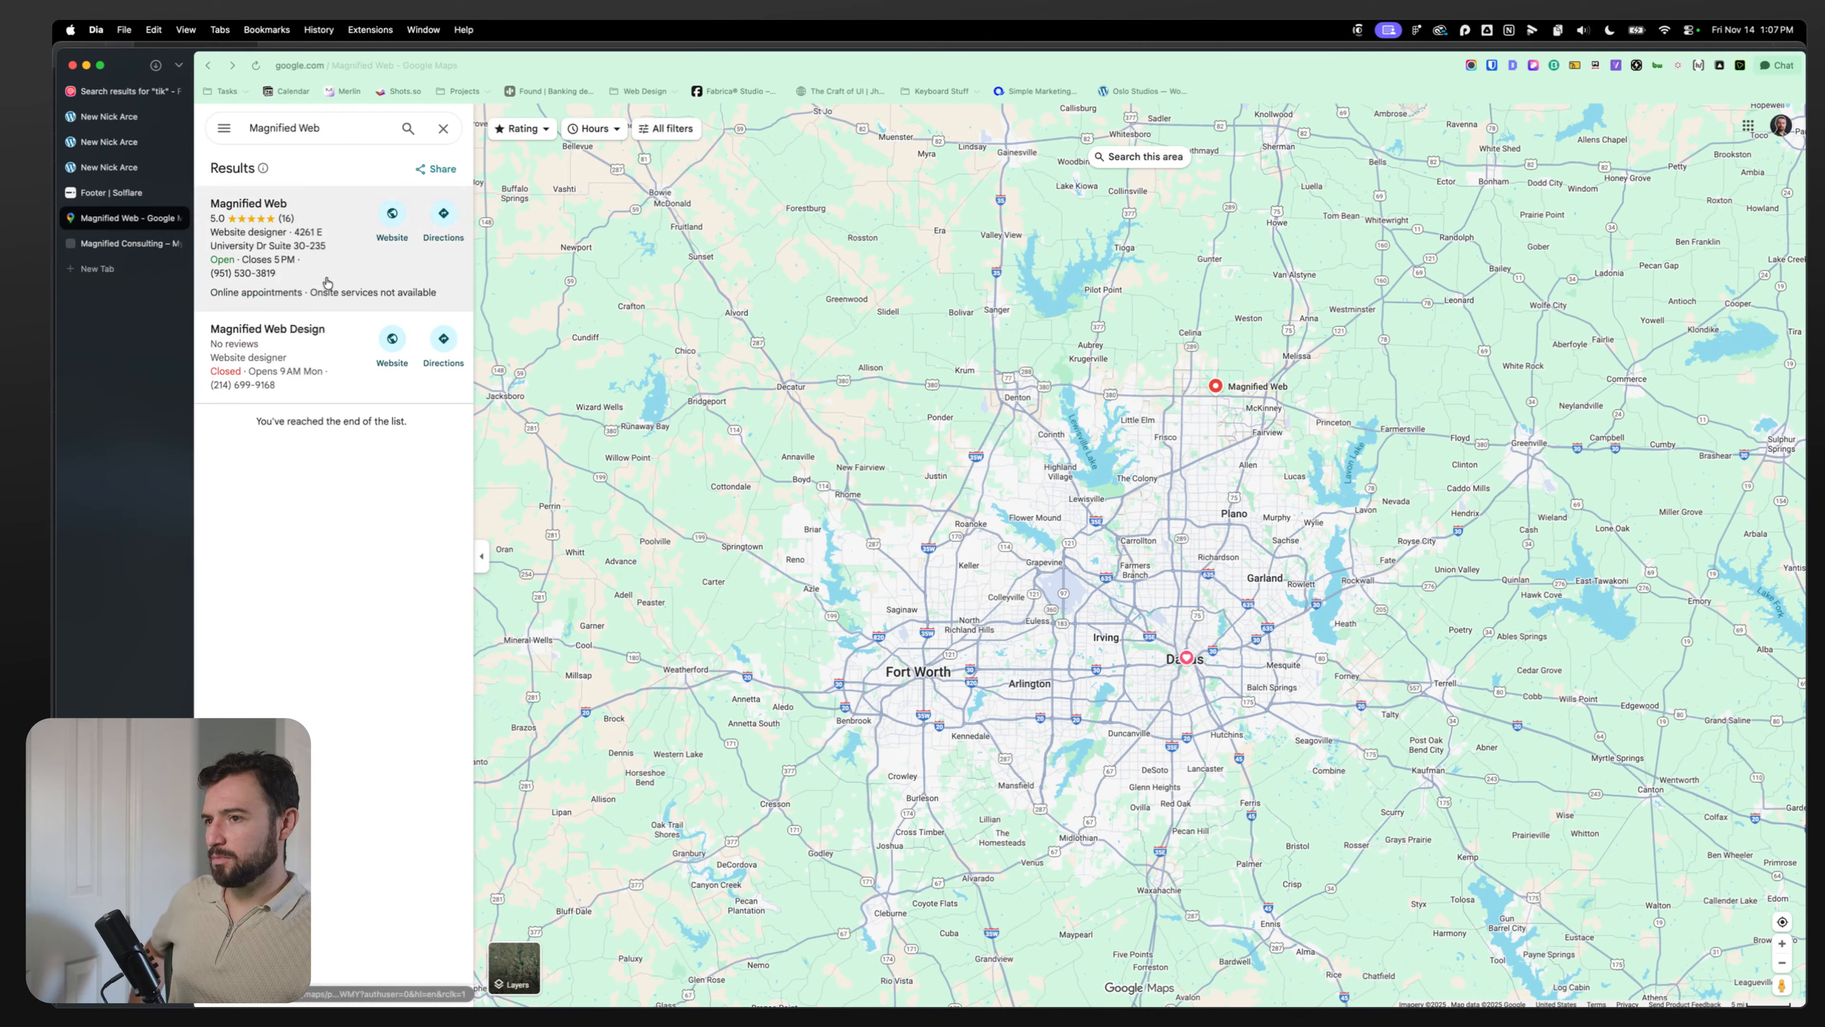
Step: Open the Magnified Web Design listing, check its linked website, and close the website's tabs
{"action": "left_click", "coordinate": [314, 359]}
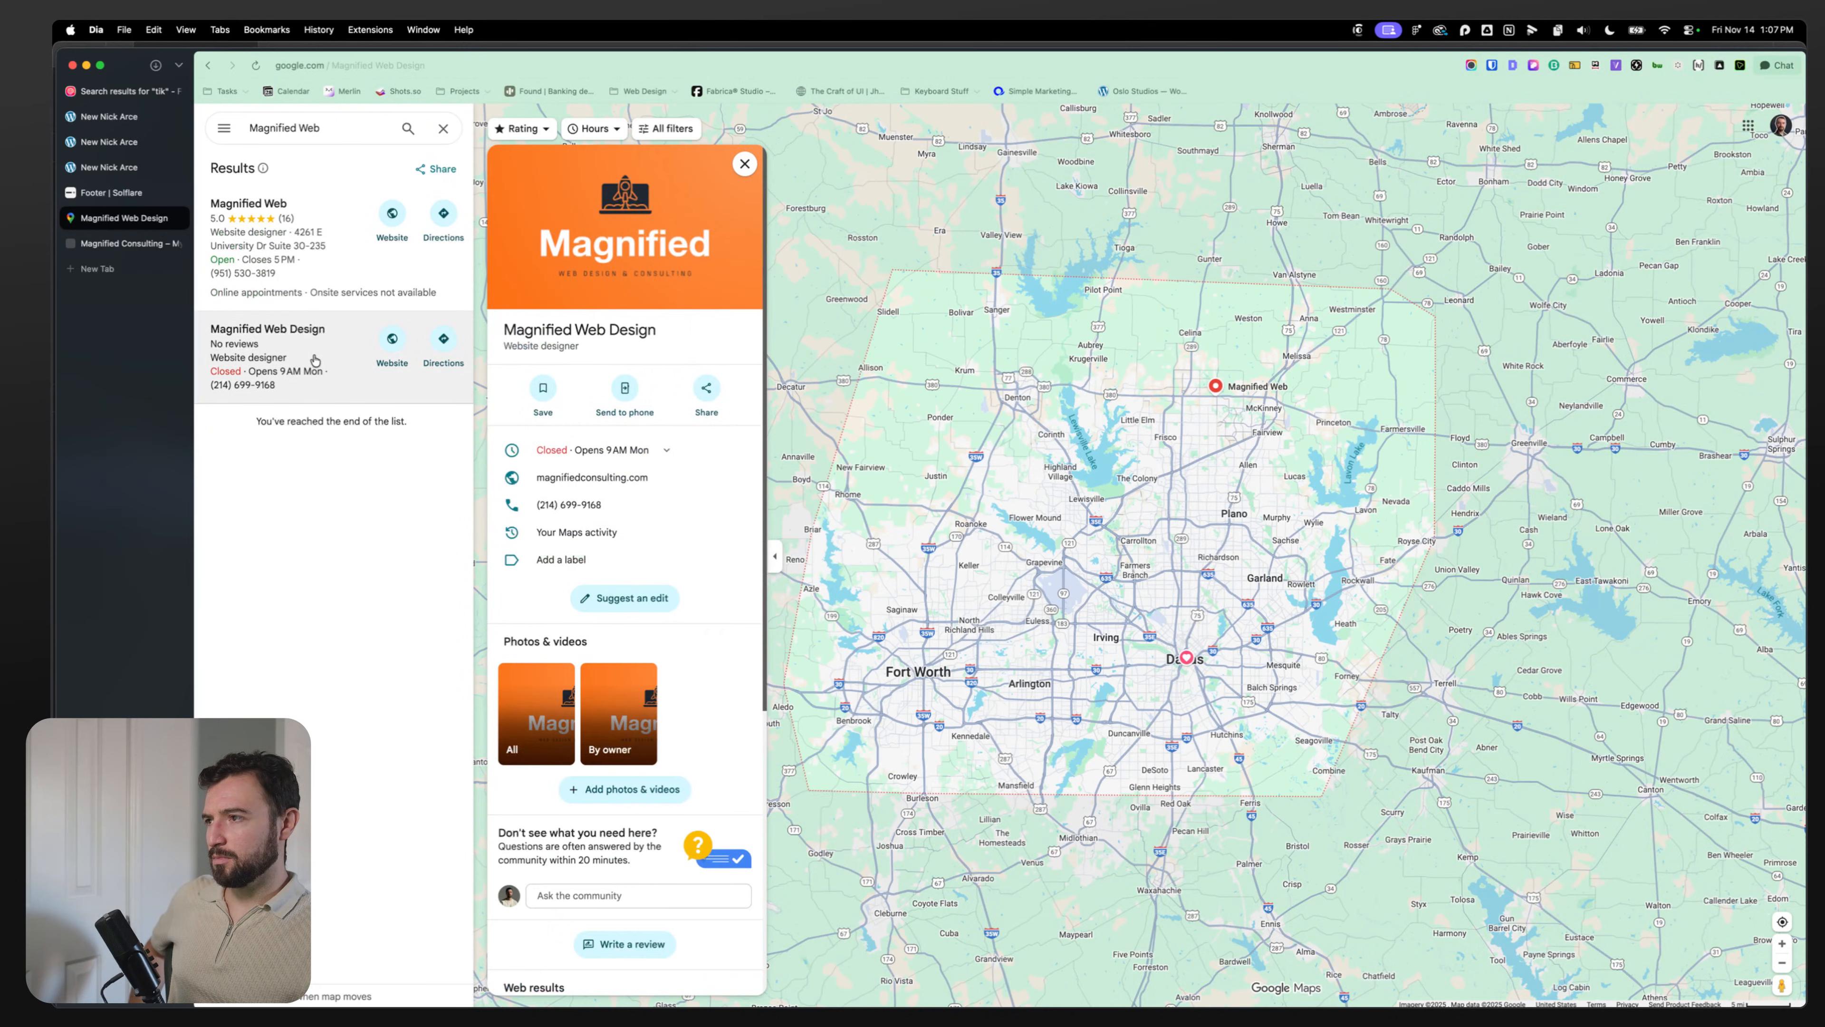
{"action": "left_click", "coordinate": [574, 477]}
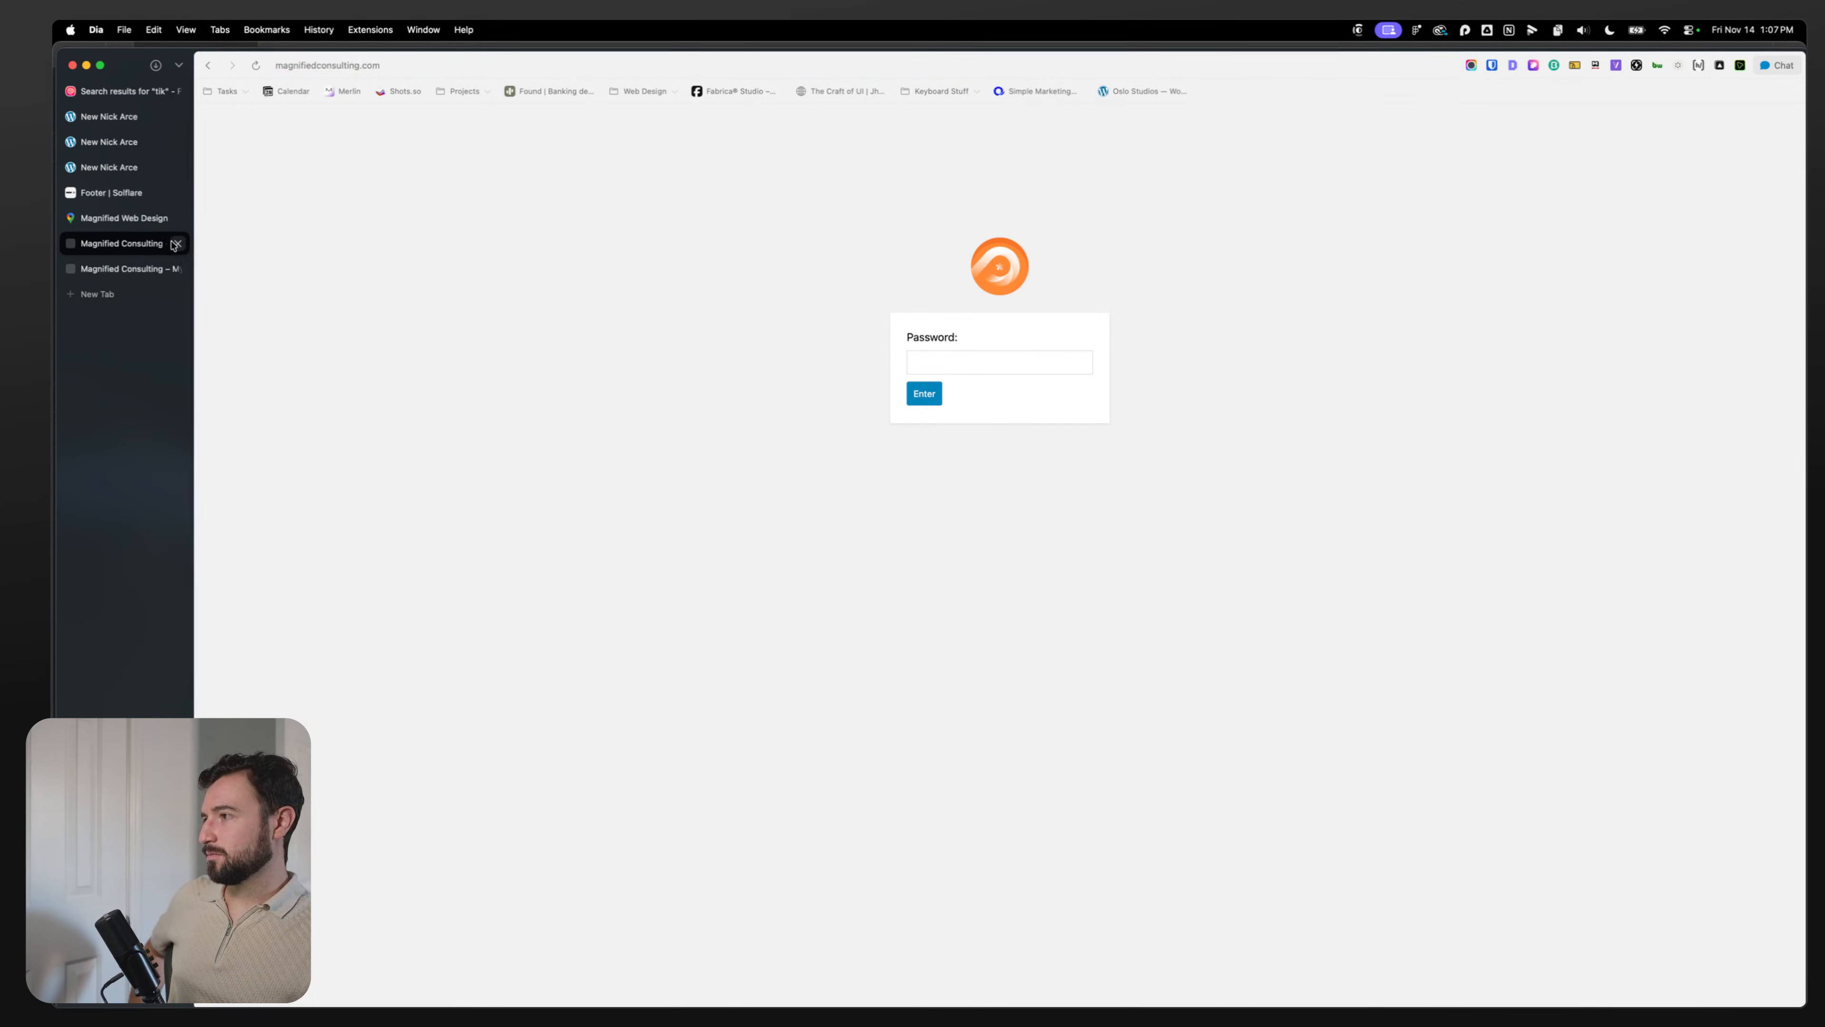
{"action": "left_click", "coordinate": [176, 245]}
{"action": "left_click", "coordinate": [178, 243]}
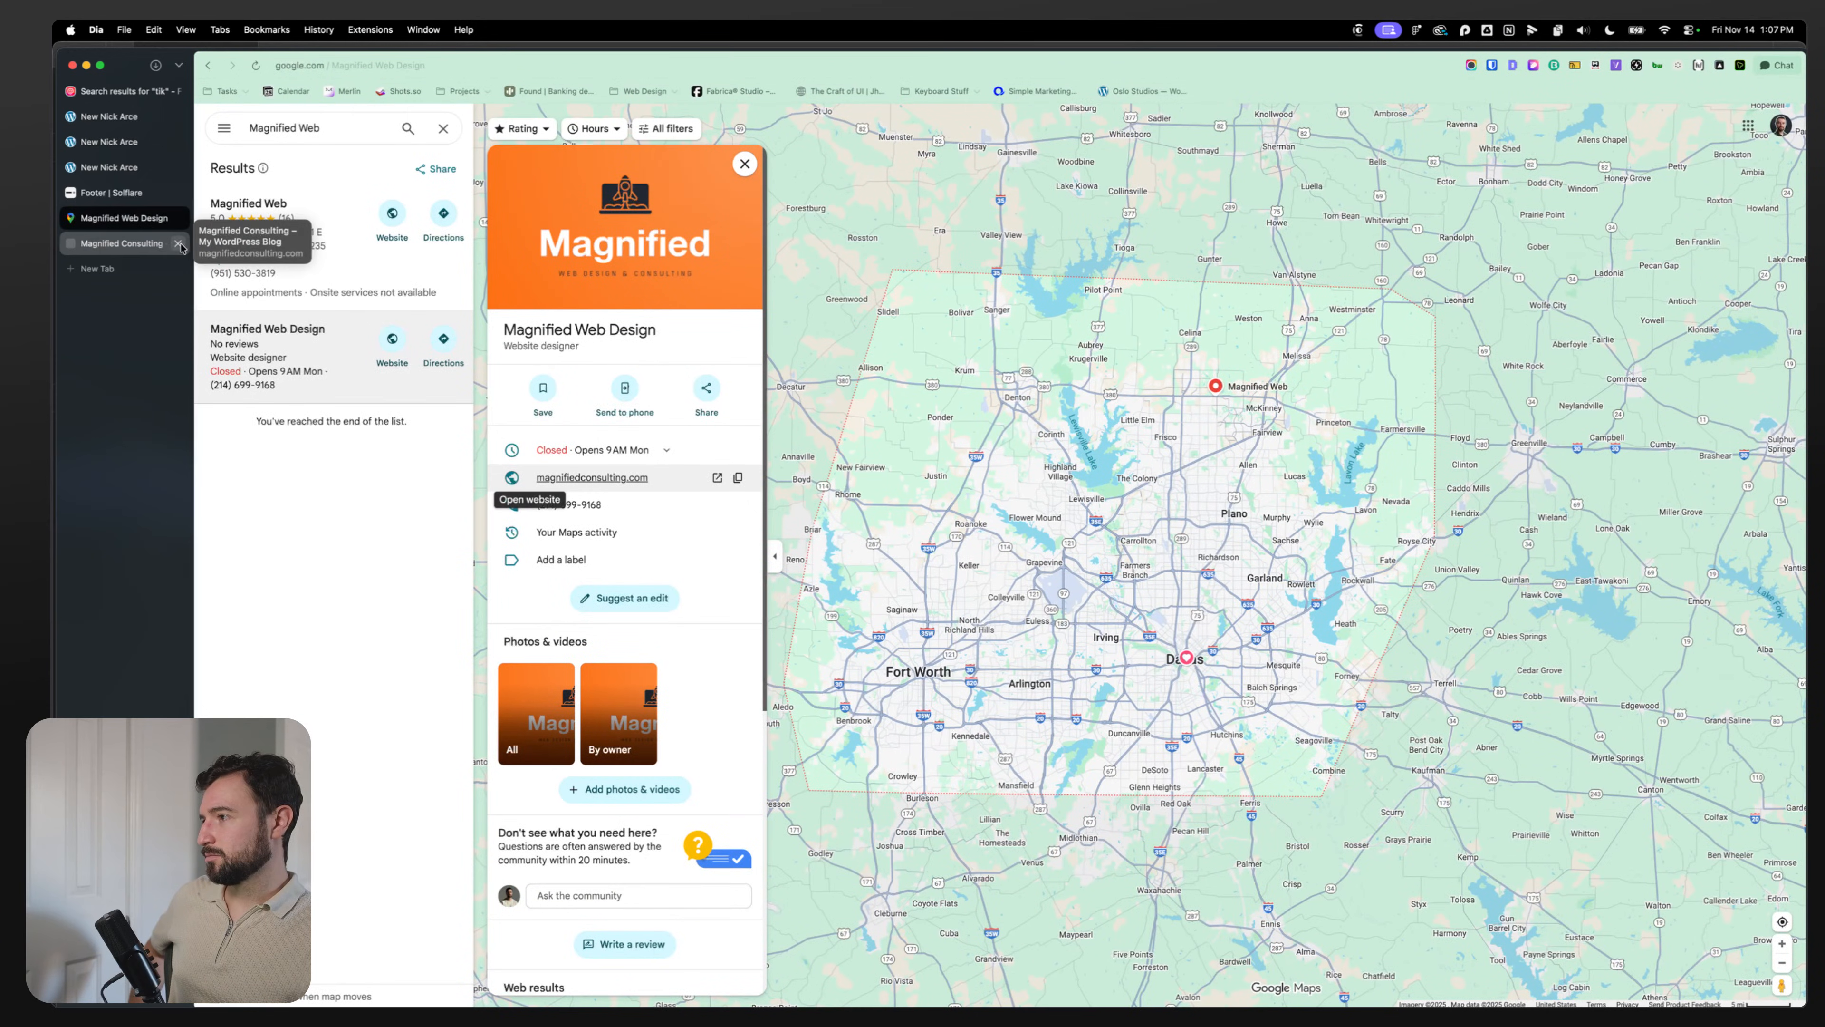
Step: View the Magnified Web listing's cover photo, clear the search, and reopen the Magnified Web listing on its own
{"action": "left_click", "coordinate": [350, 251]}
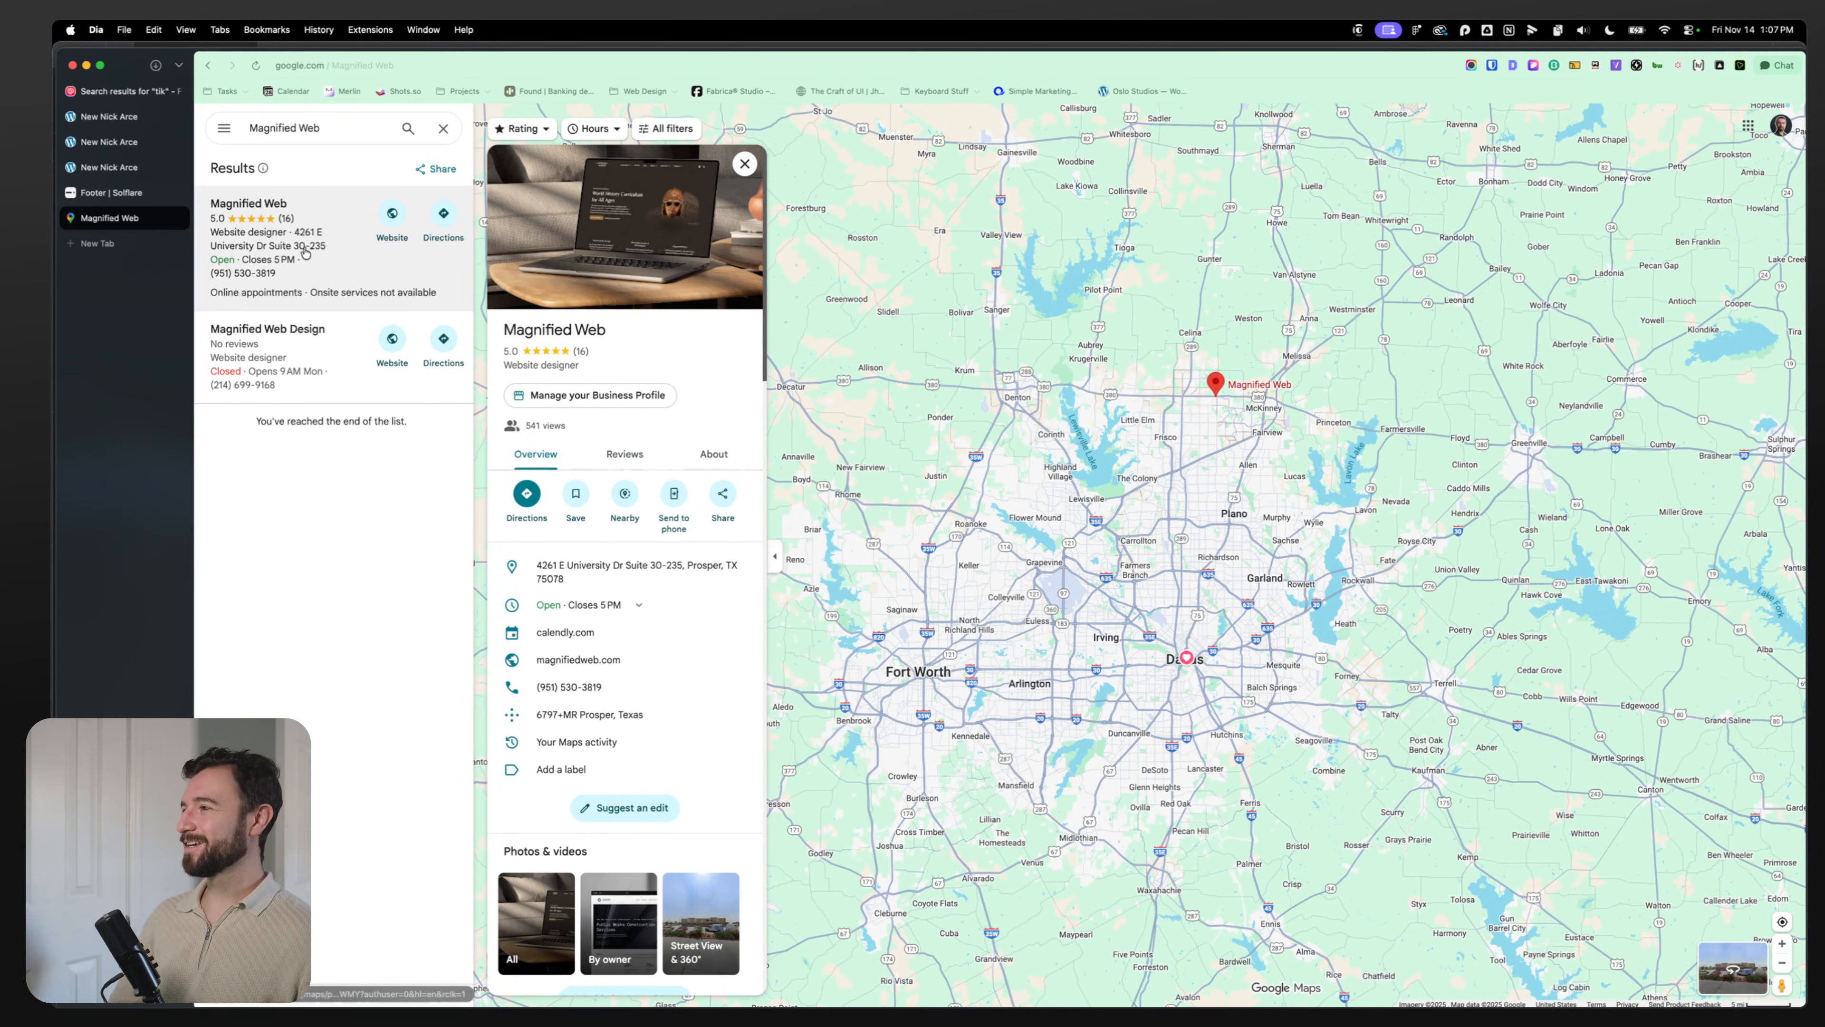
{"action": "left_click", "coordinate": [629, 288]}
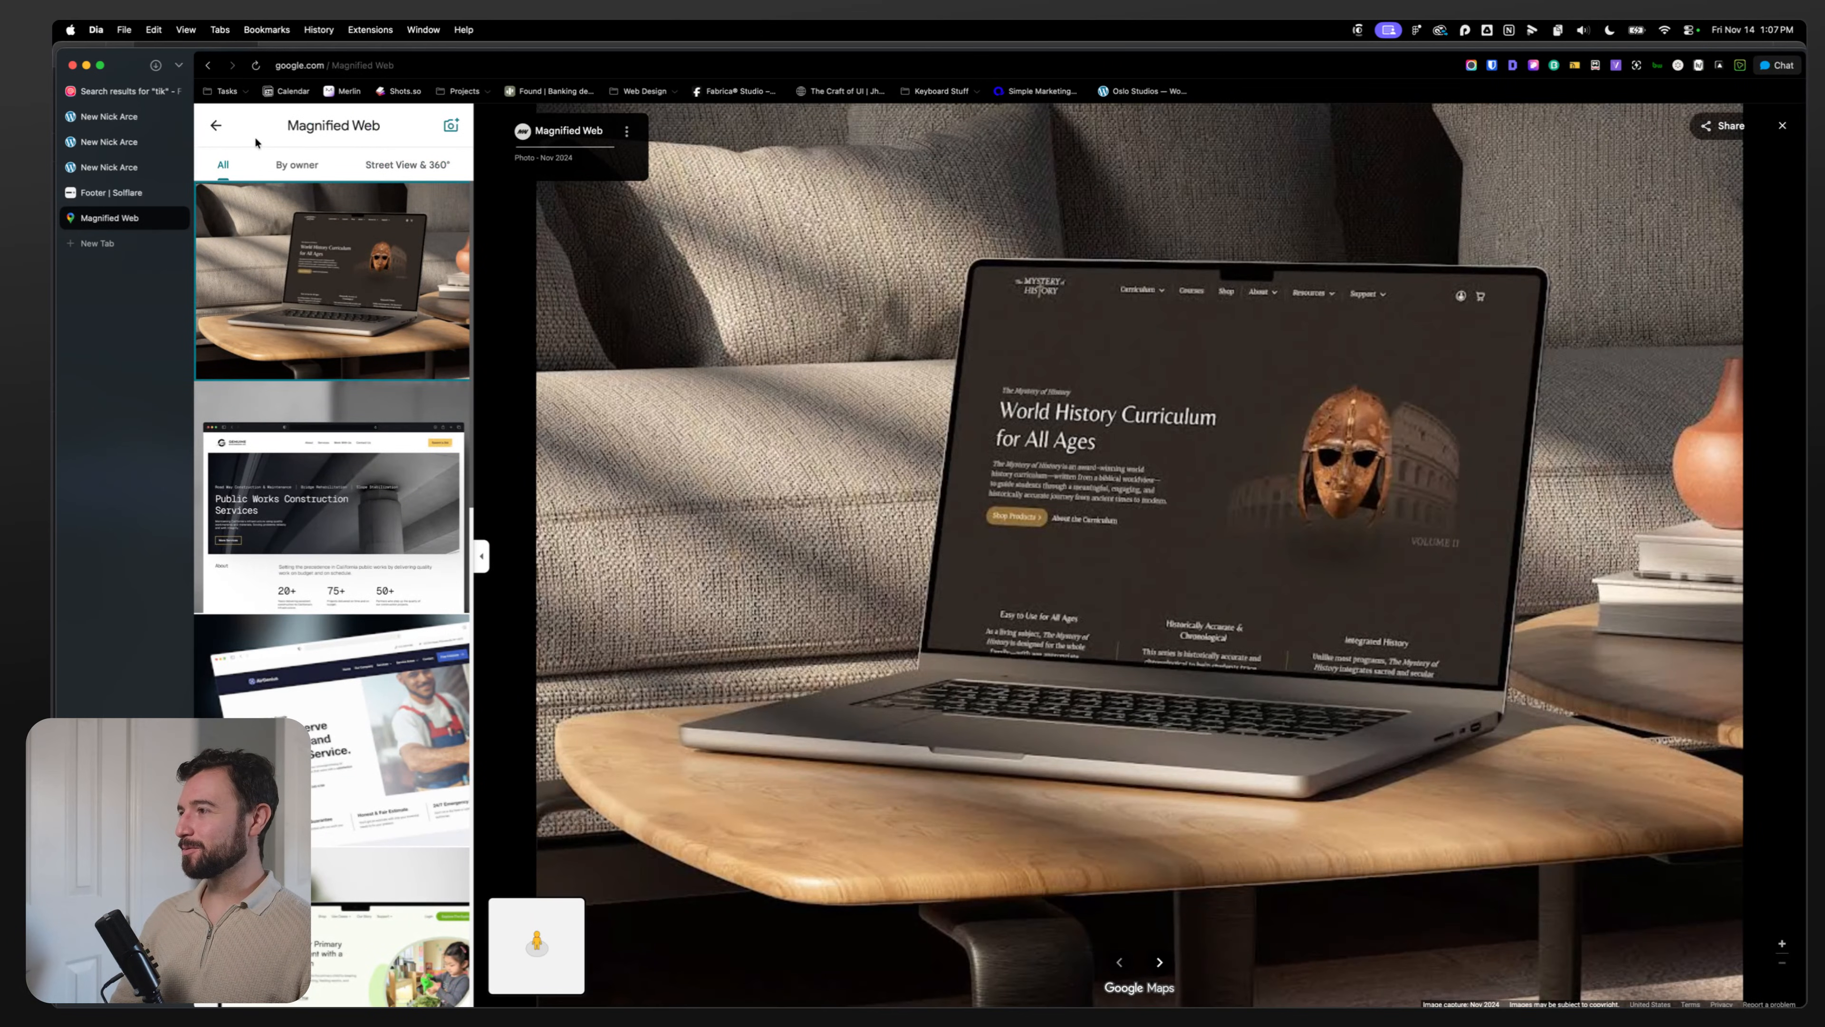
{"action": "left_click", "coordinate": [217, 126]}
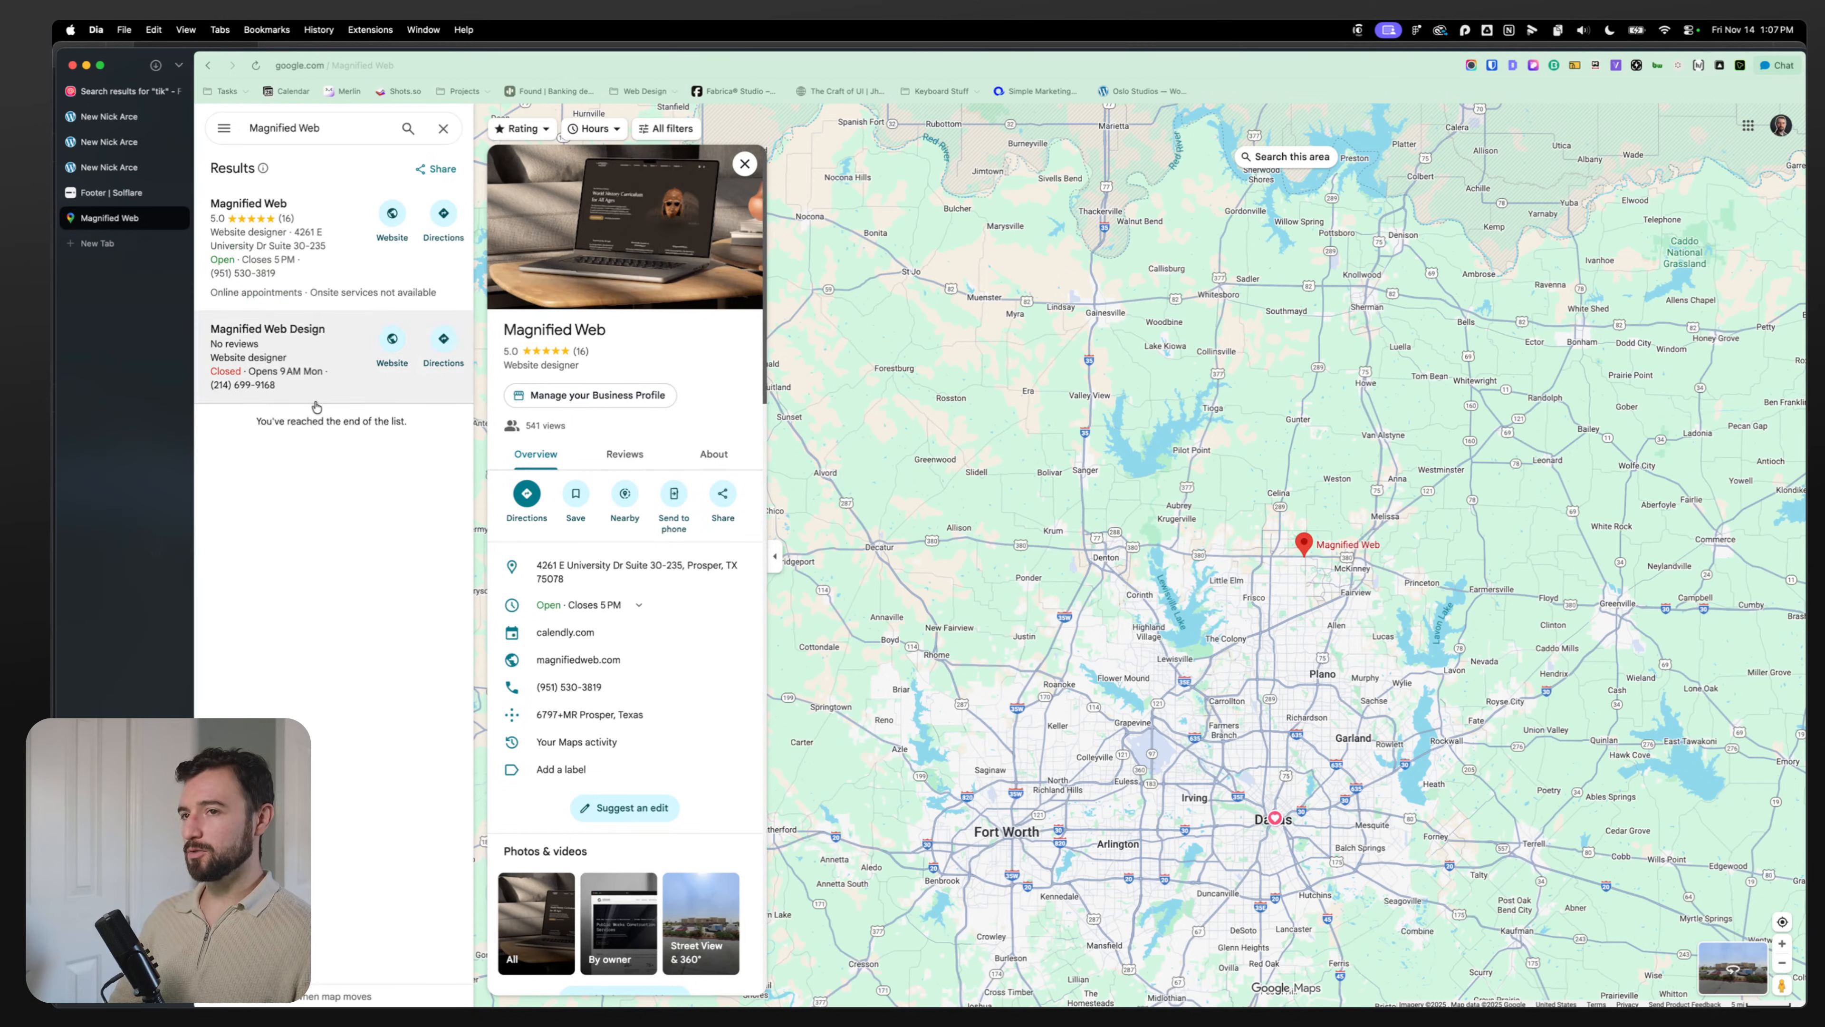
{"action": "left_click", "coordinate": [1303, 552]}
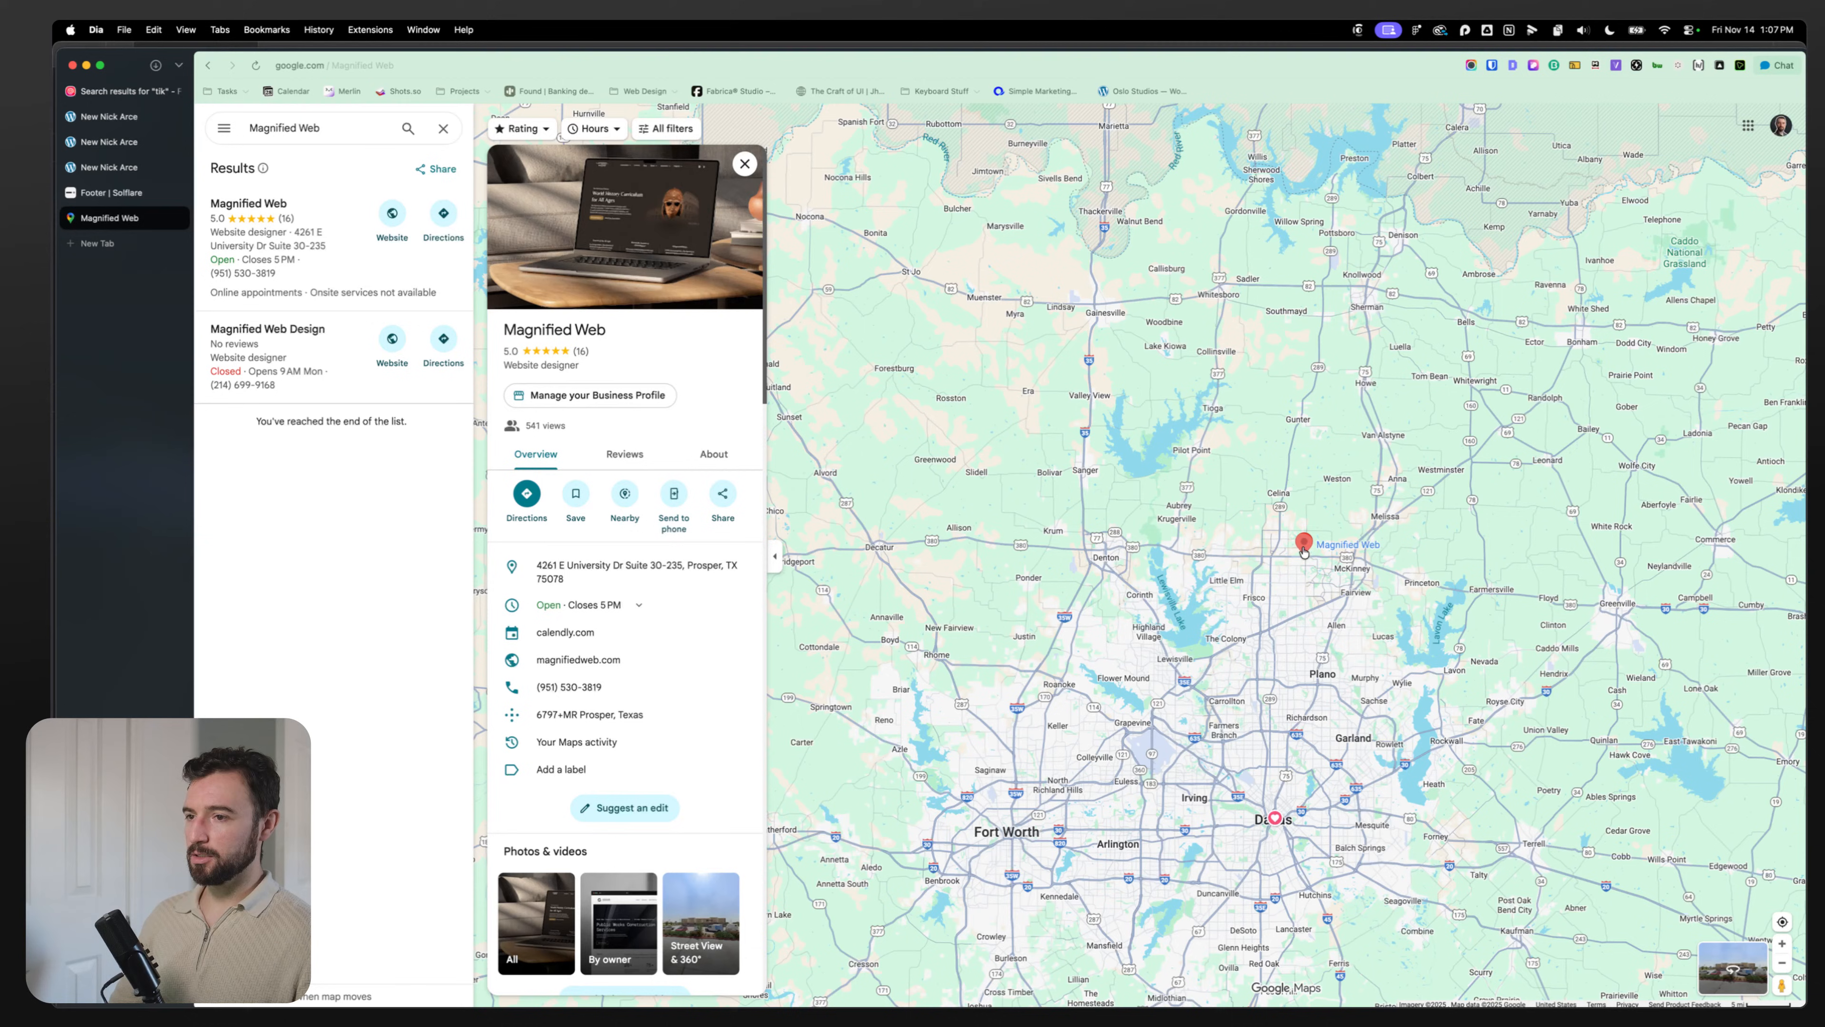
{"action": "left_click", "coordinate": [443, 127]}
{"action": "left_click", "coordinate": [298, 188]}
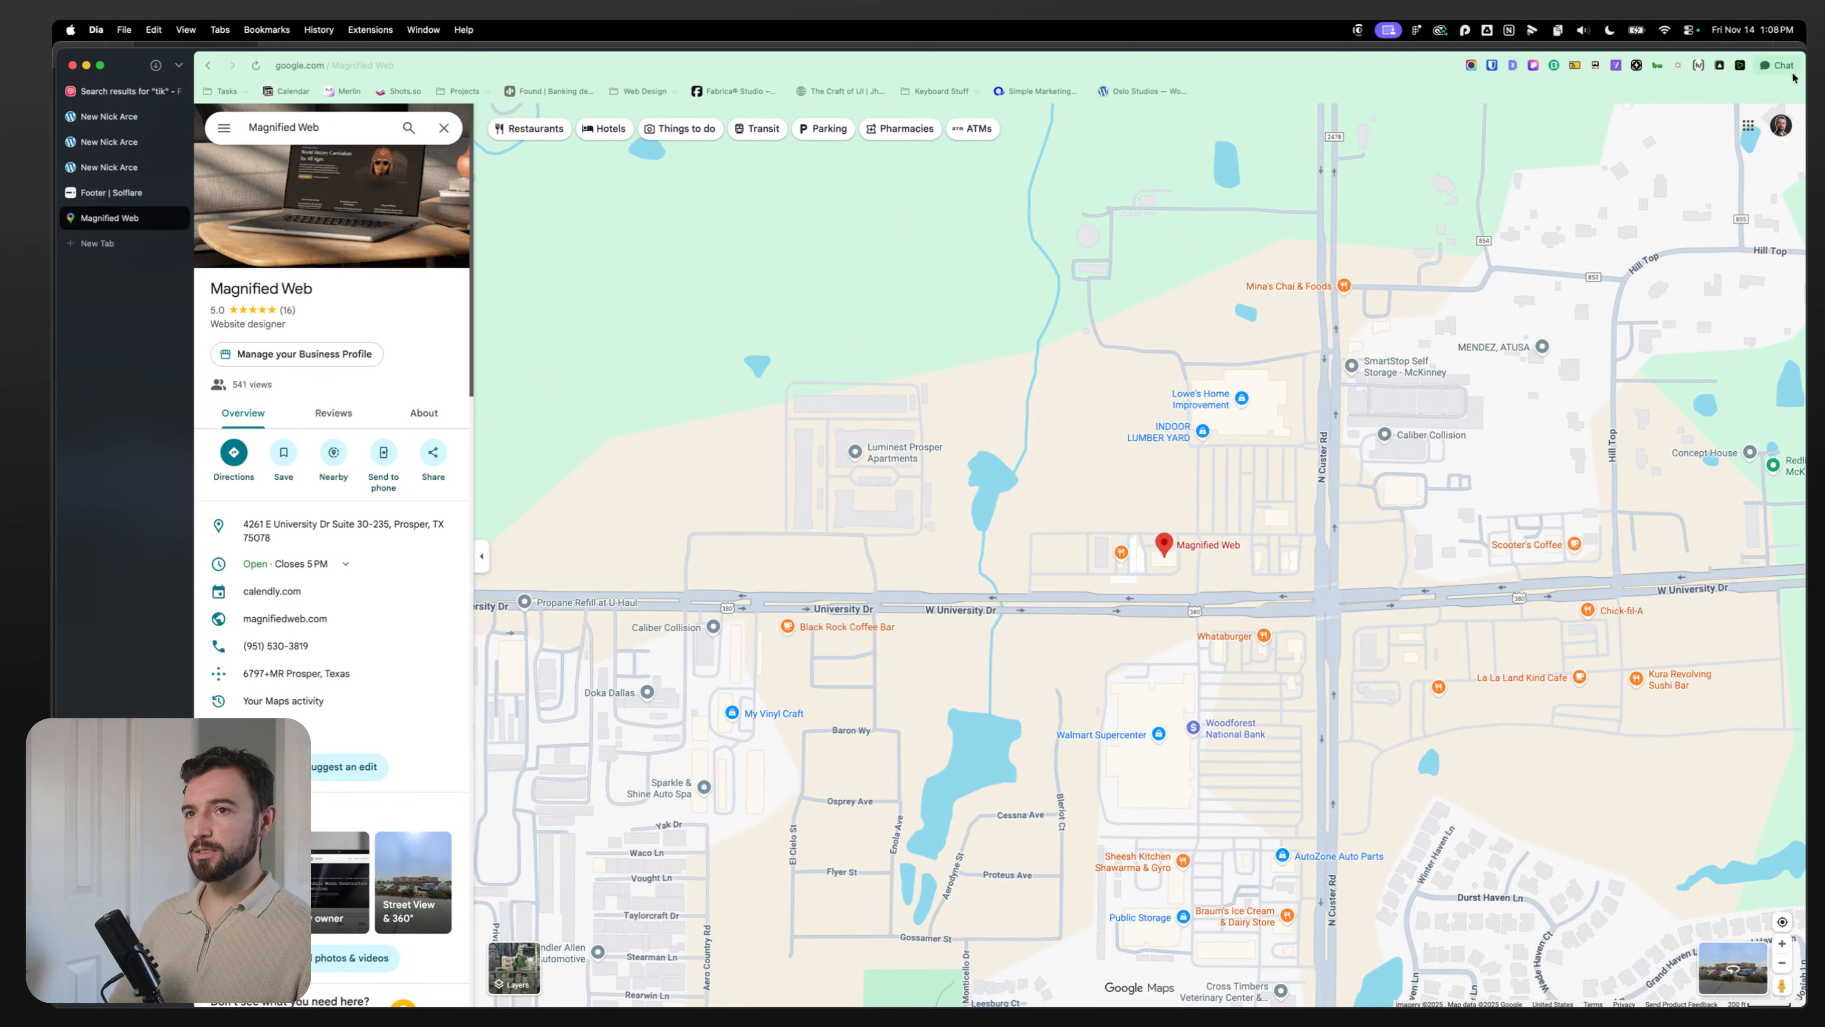
Step: Shrink the browser window into a smaller floating window that shows the listing details beside a wide map area
{"action": "mouse_move", "coordinate": [1802, 51]}
{"action": "left_mouse_down"}
{"action": "mouse_move", "coordinate": [890, 157]}
{"action": "mouse_move", "coordinate": [1806, 42]}
{"action": "left_mouse_up"}
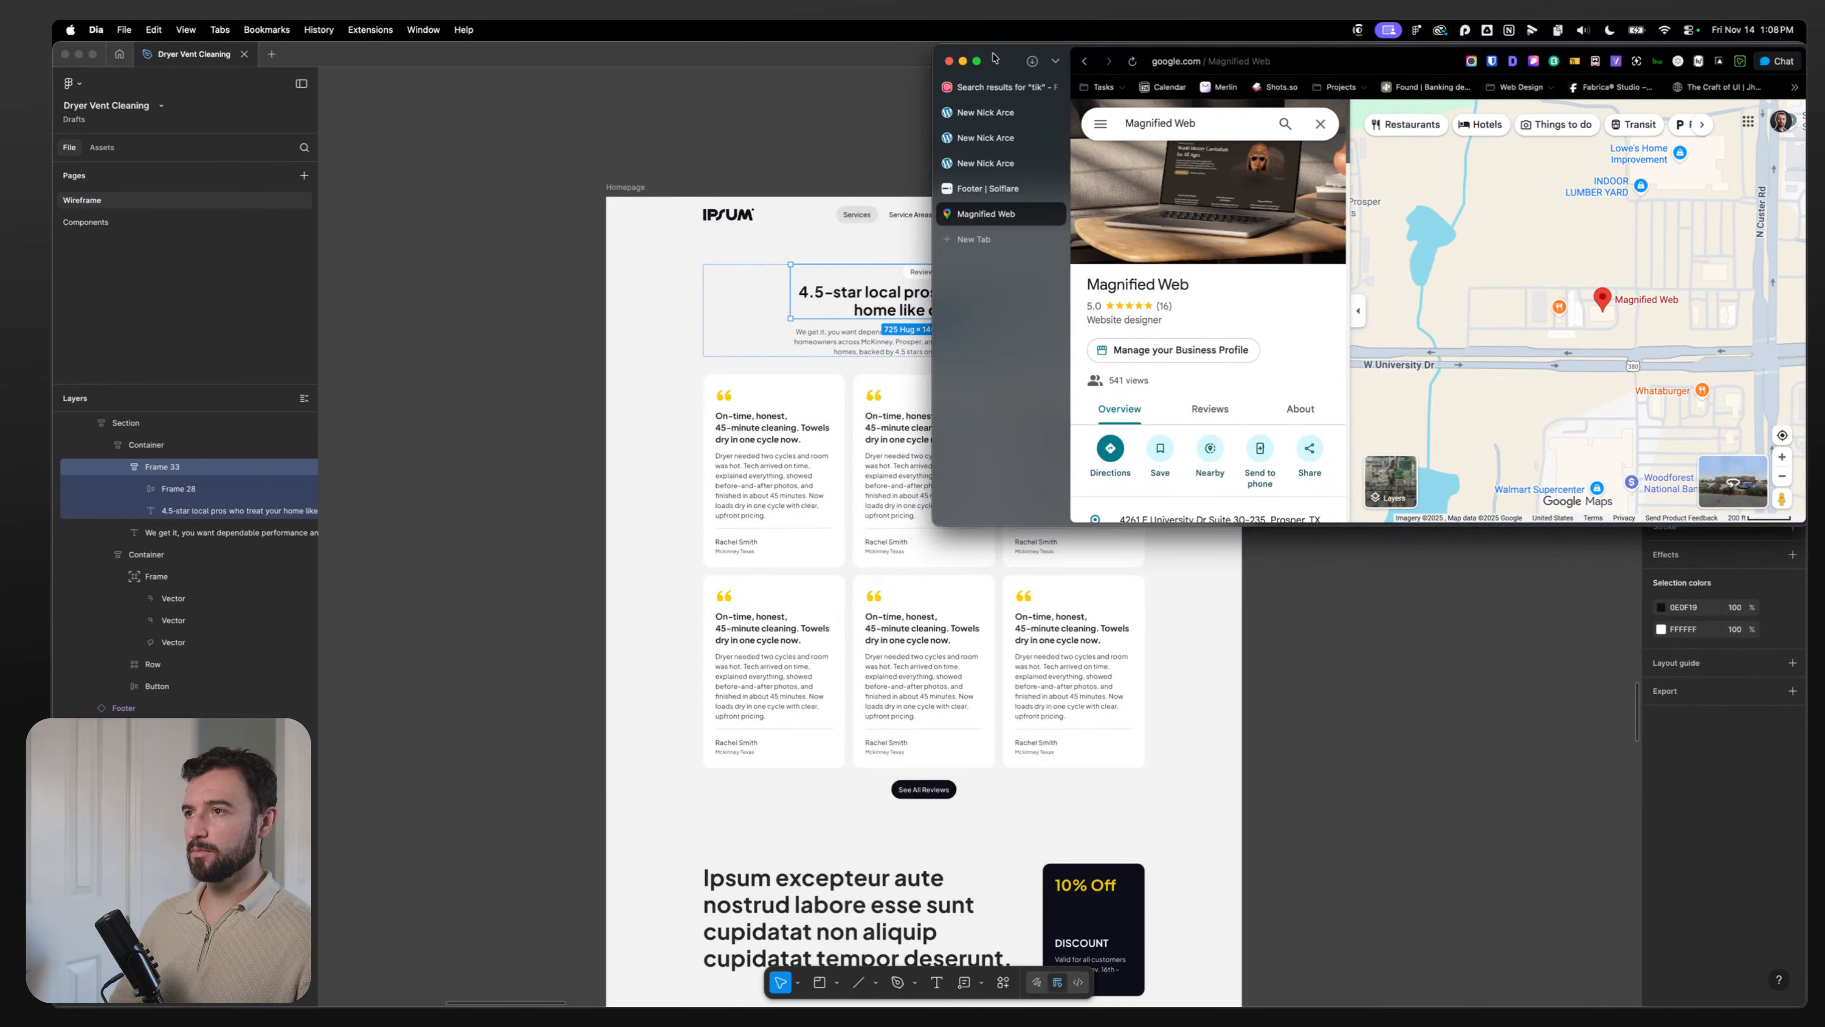
{"action": "left_click_drag", "start_coordinate": [1076, 56], "coordinate": [419, 66]}
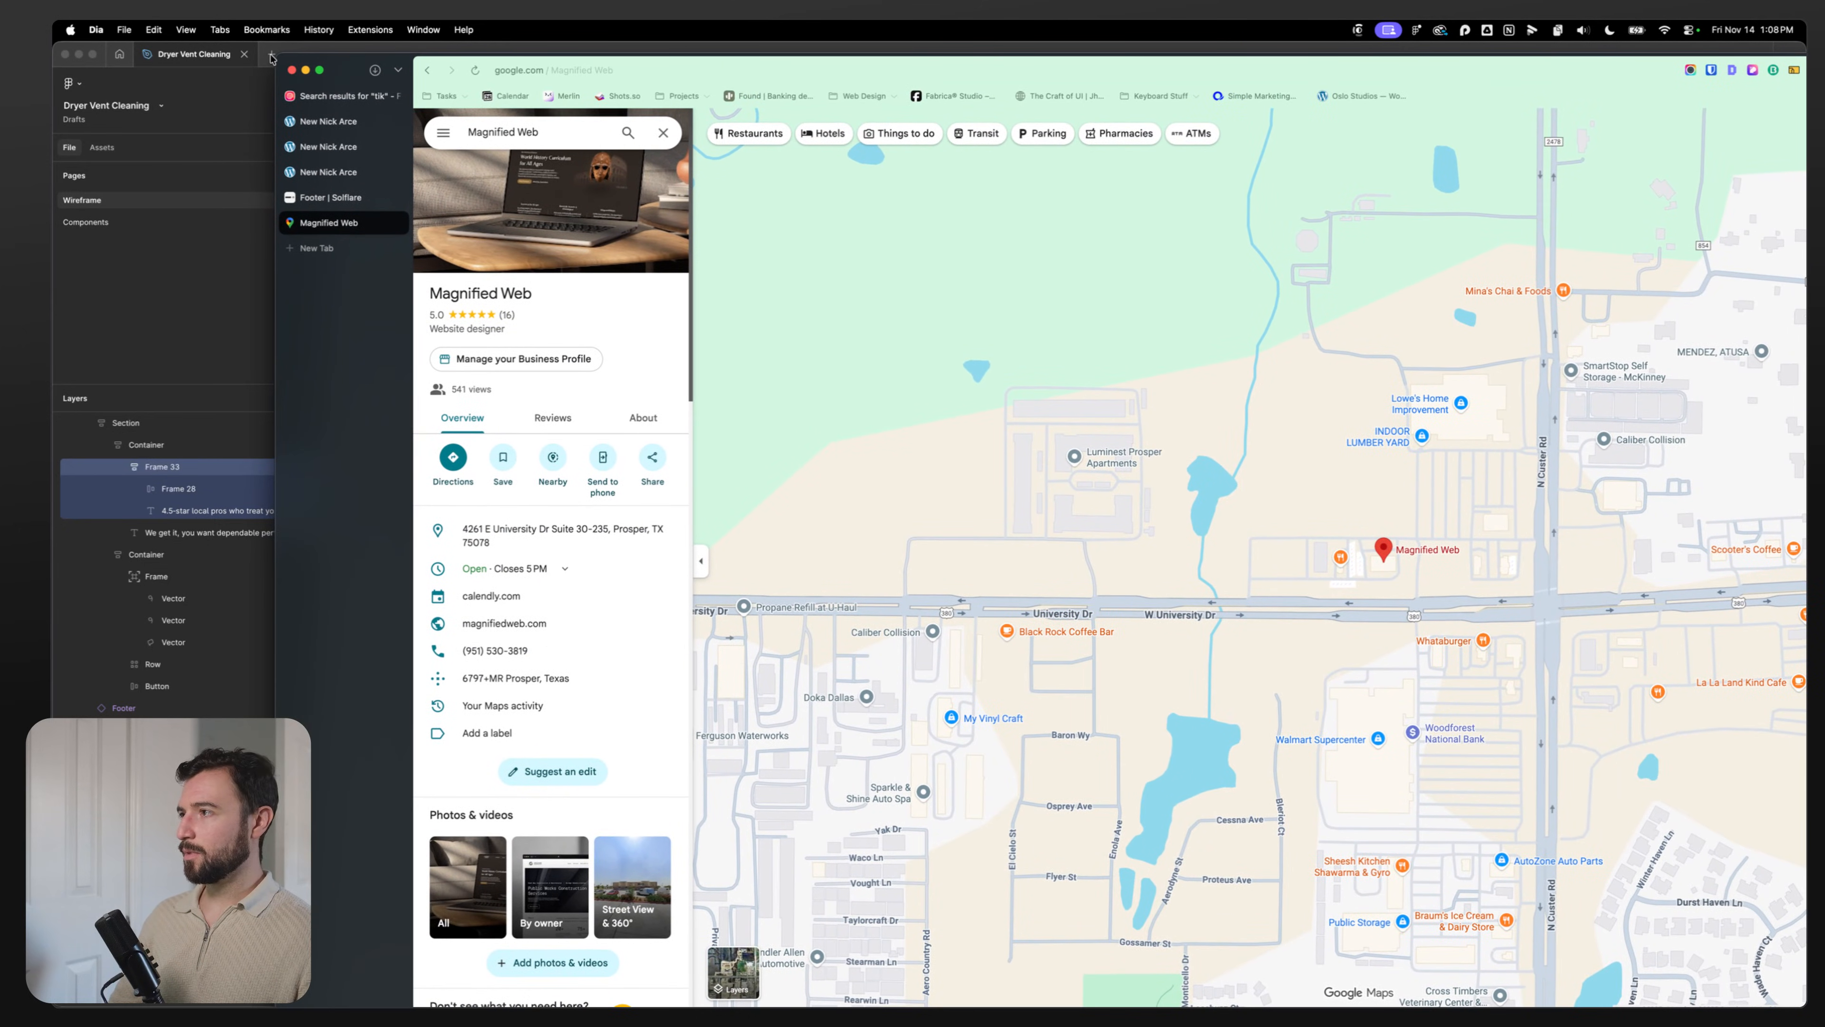
{"action": "left_click_drag", "start_coordinate": [278, 60], "coordinate": [506, 142]}
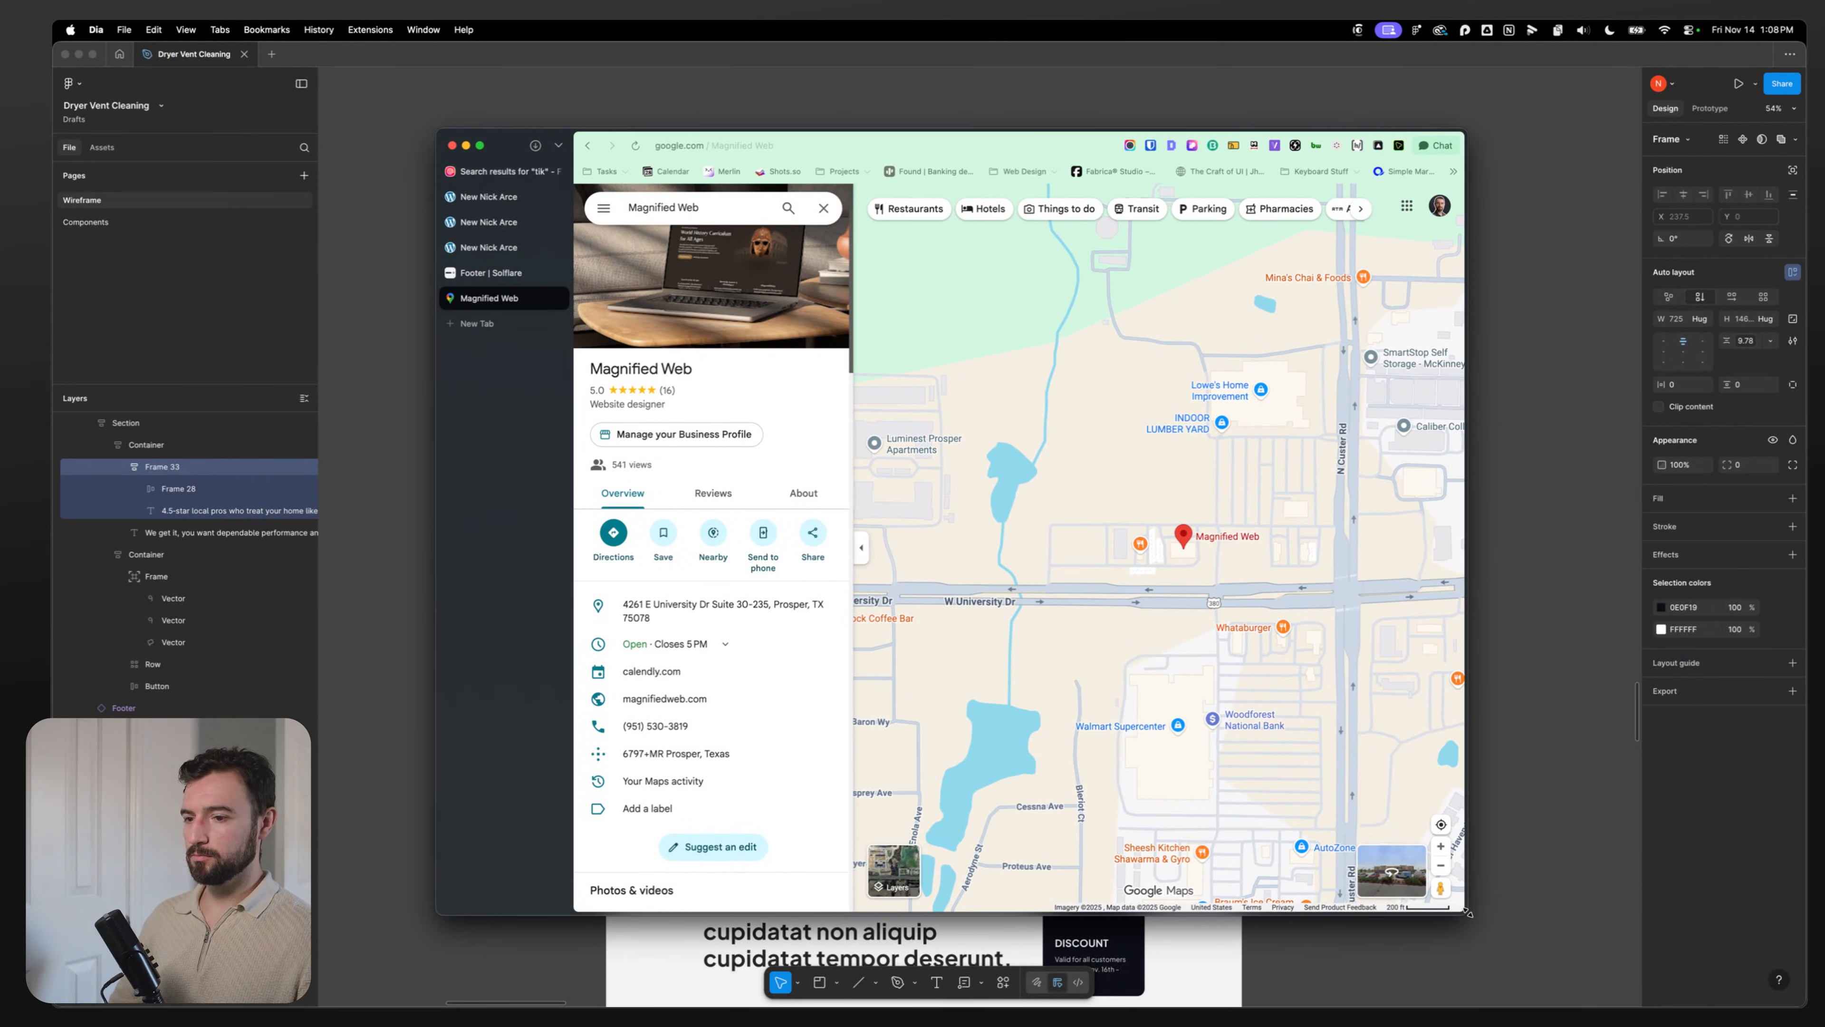
{"action": "left_click_drag", "start_coordinate": [1468, 913], "coordinate": [1563, 917]}
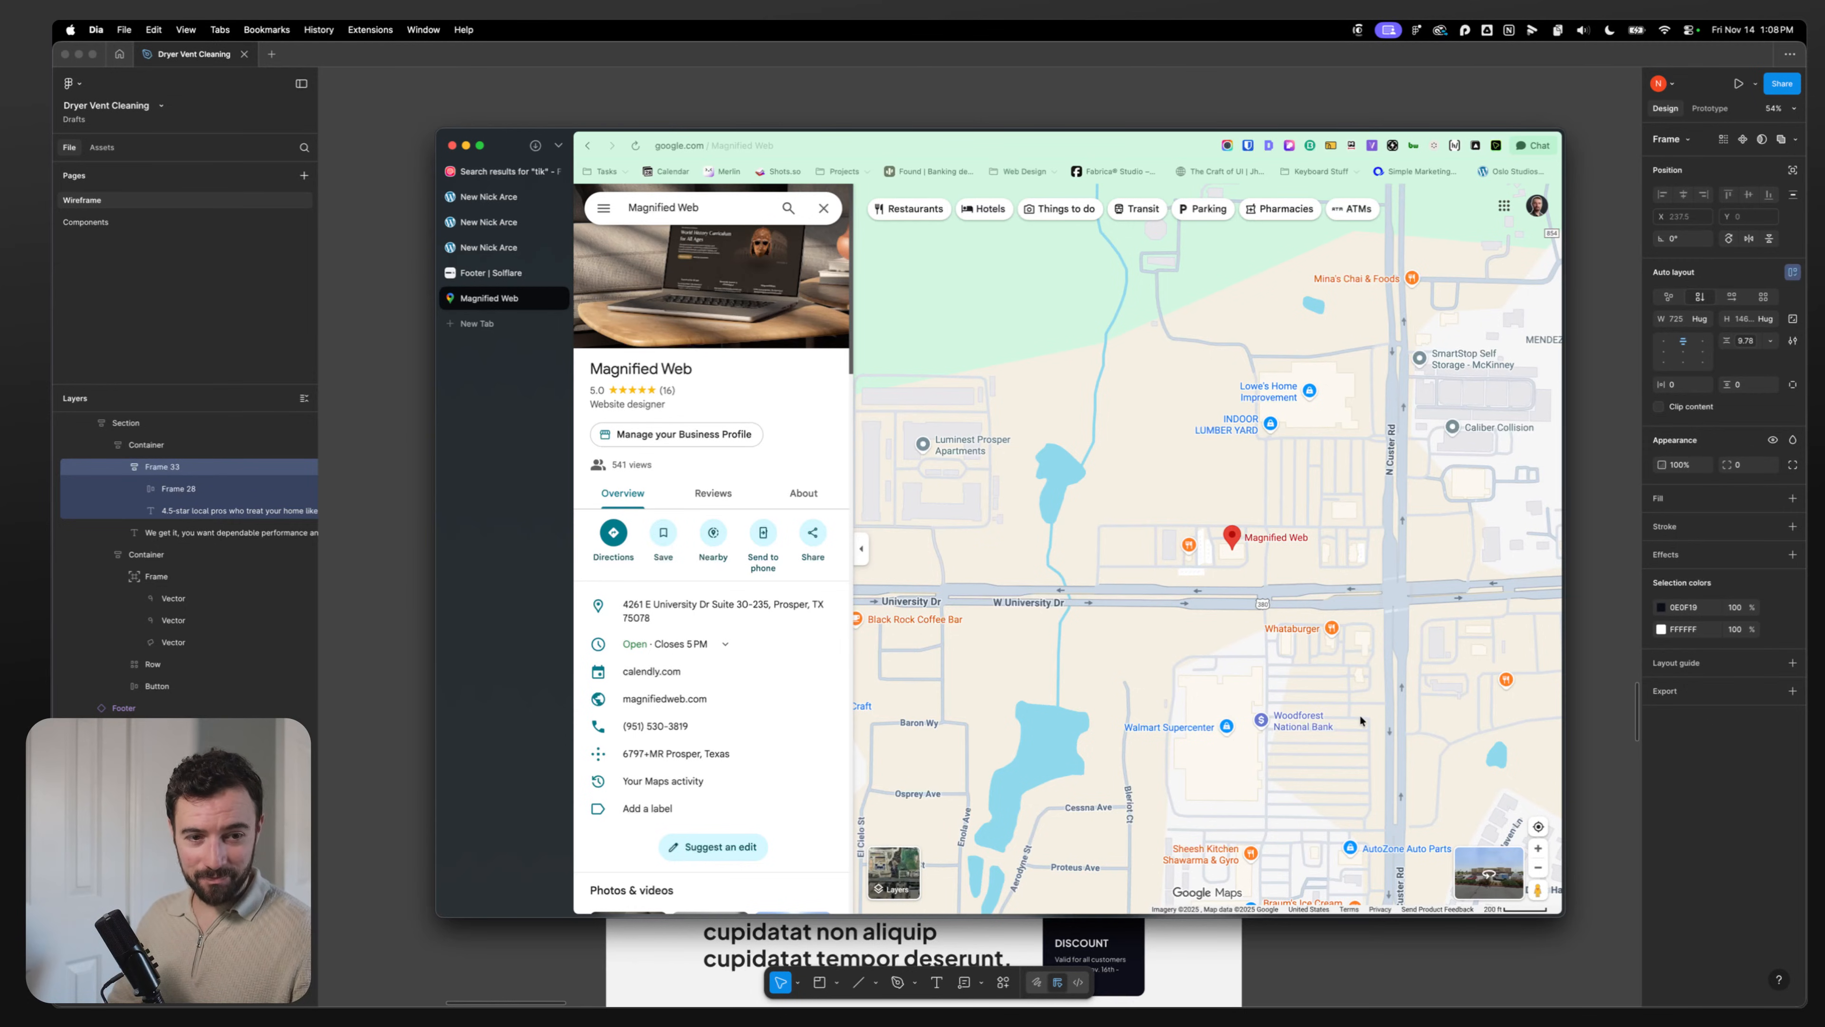
Step: Capture a screenshot of the Google Maps page area with the Magnified Web pin's preview card displayed
{"action": "left_click", "coordinate": [731, 206]}
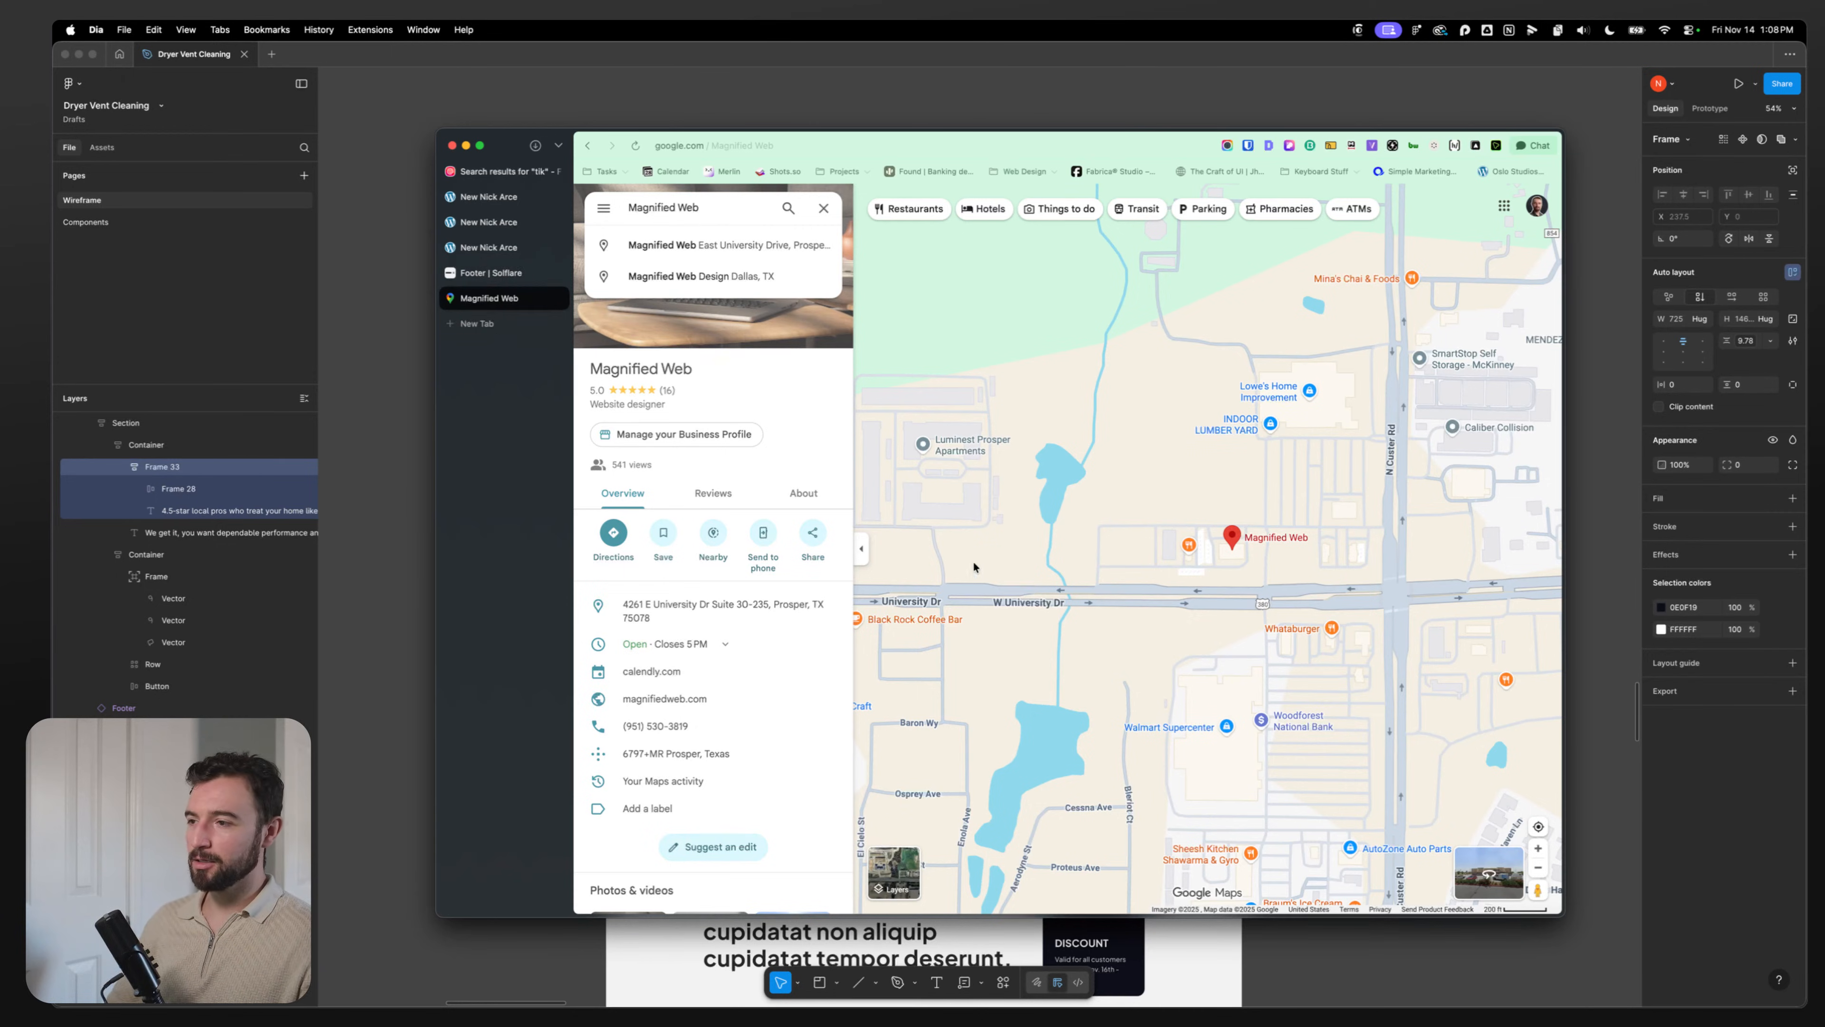
{"action": "left_click", "coordinate": [794, 379]}
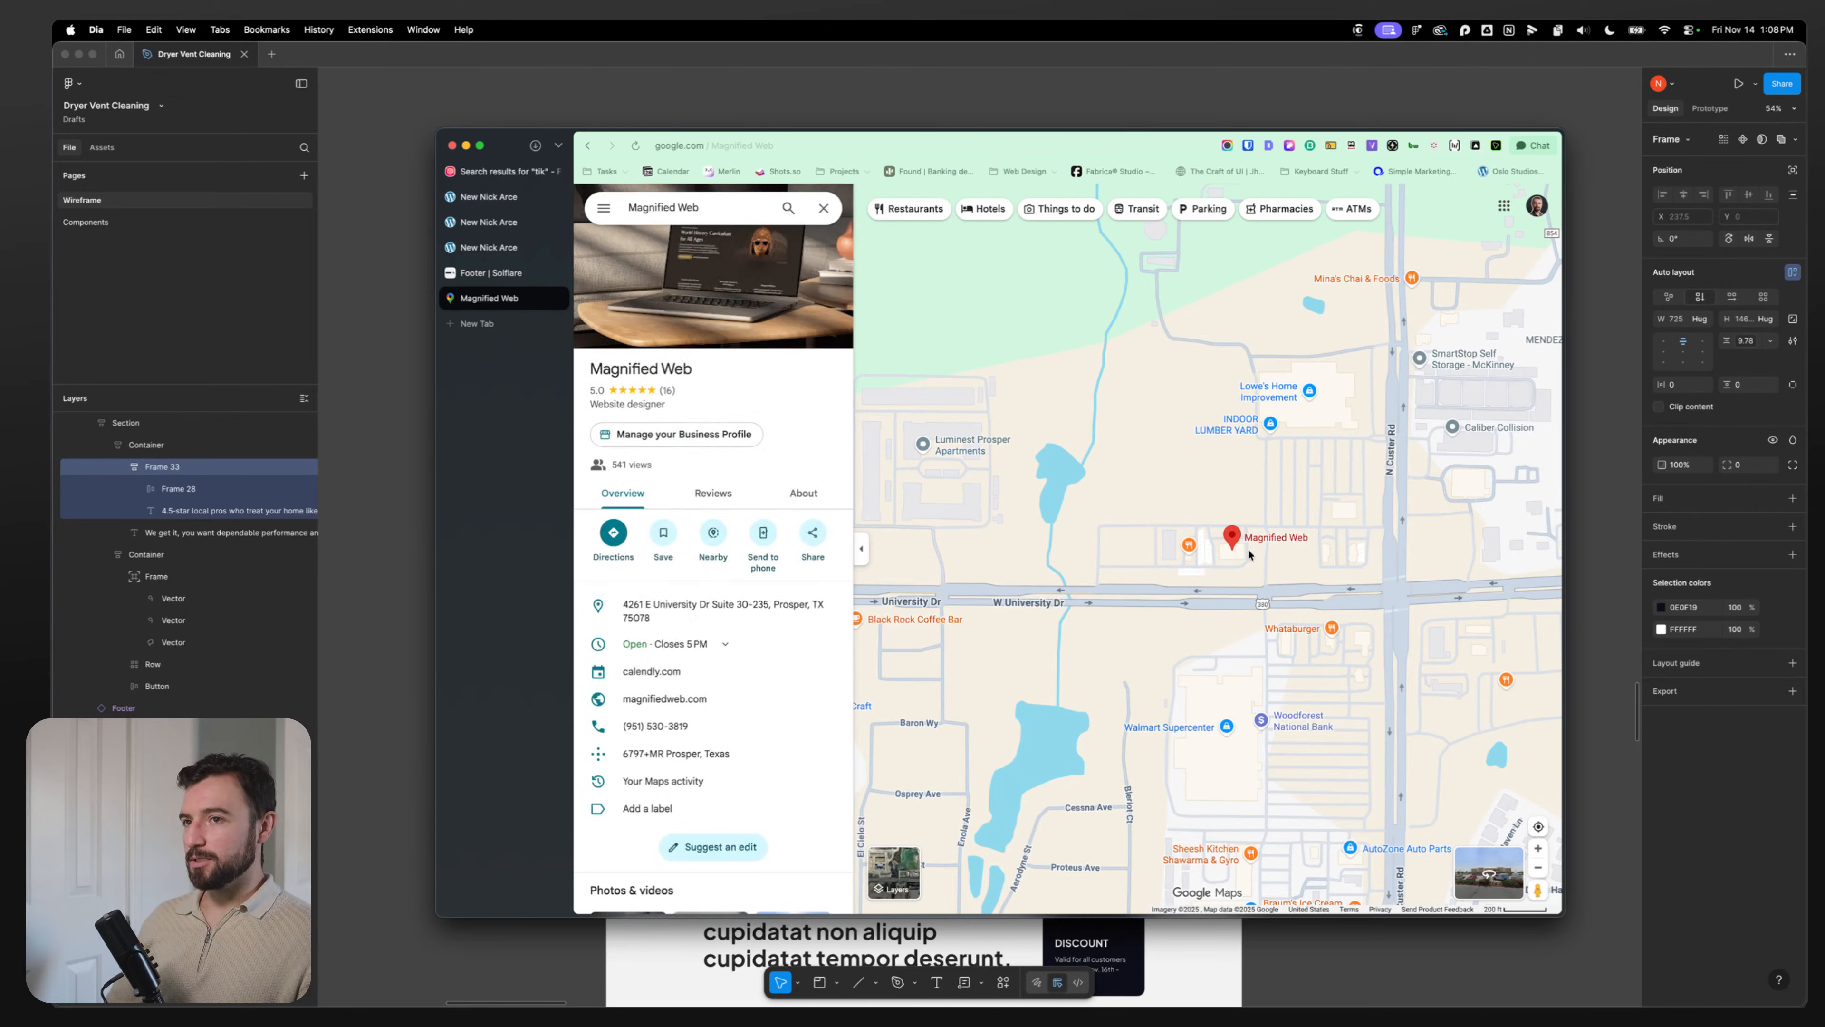
{"action": "mouse_move", "coordinate": [1229, 549]}
{"action": "key", "text": "super+shift+4"}
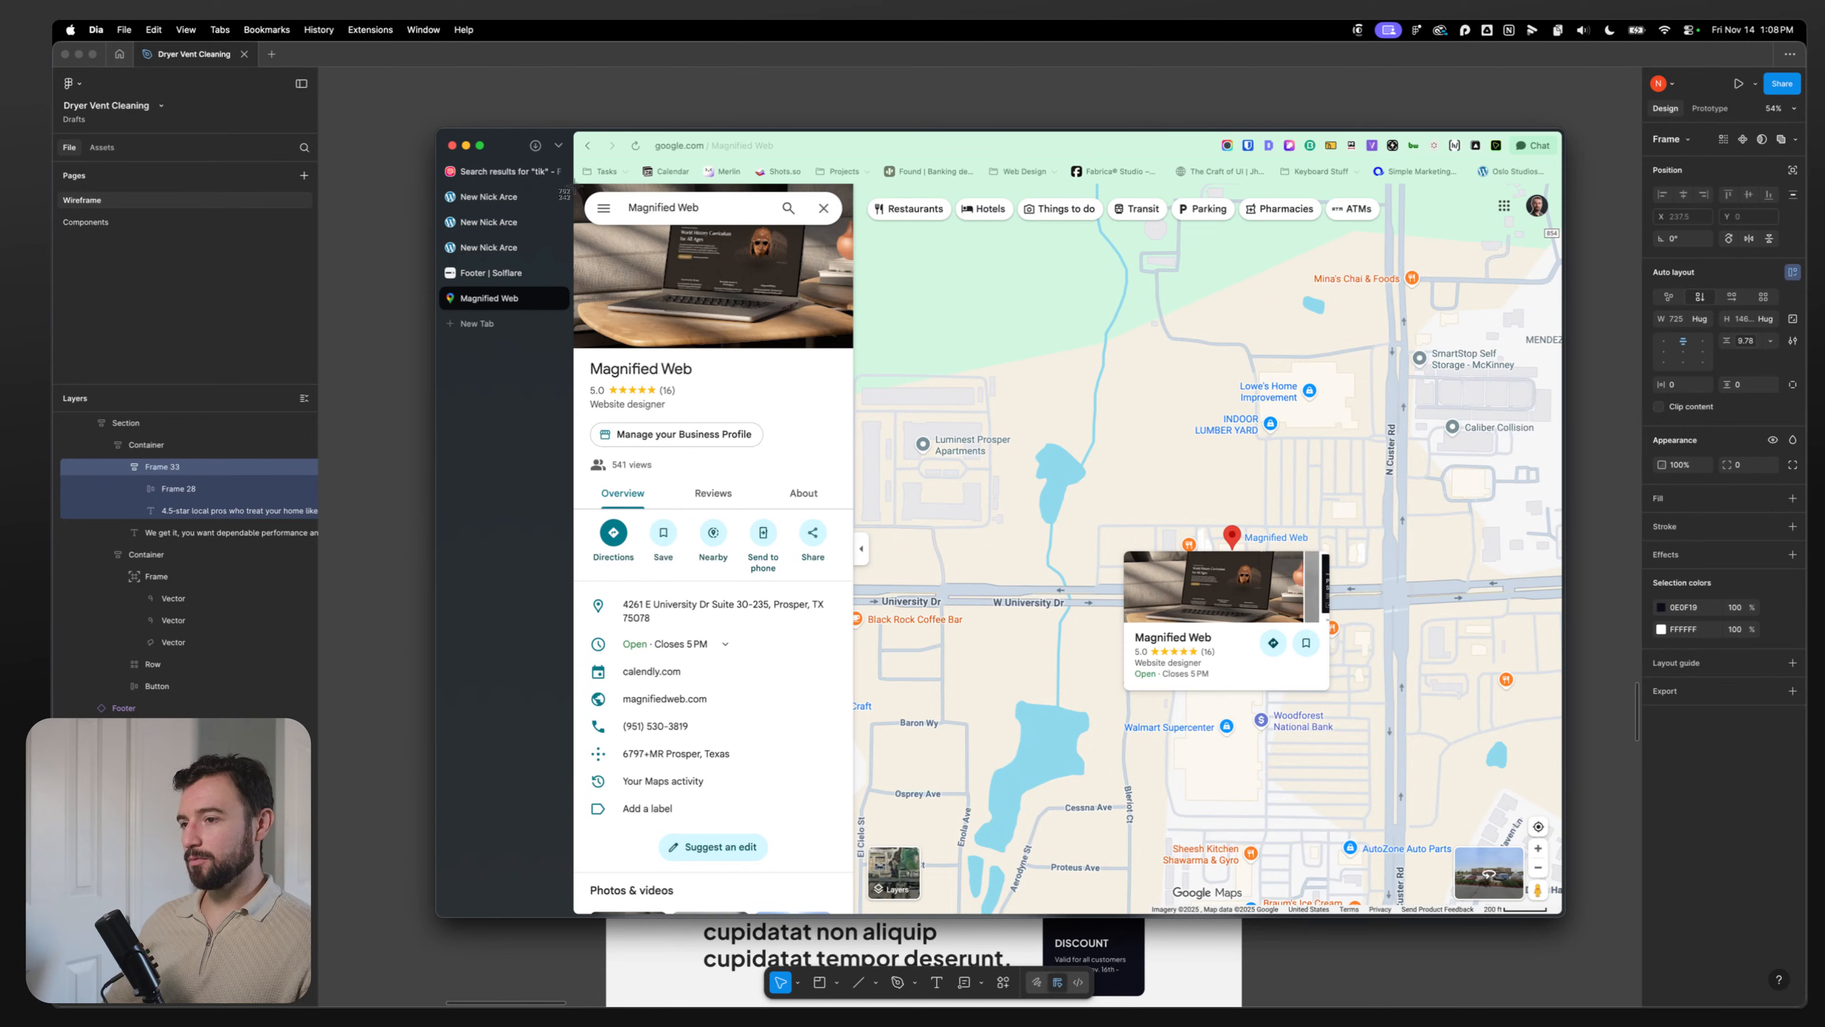
{"action": "left_click_drag", "start_coordinate": [574, 185], "coordinate": [1562, 914]}
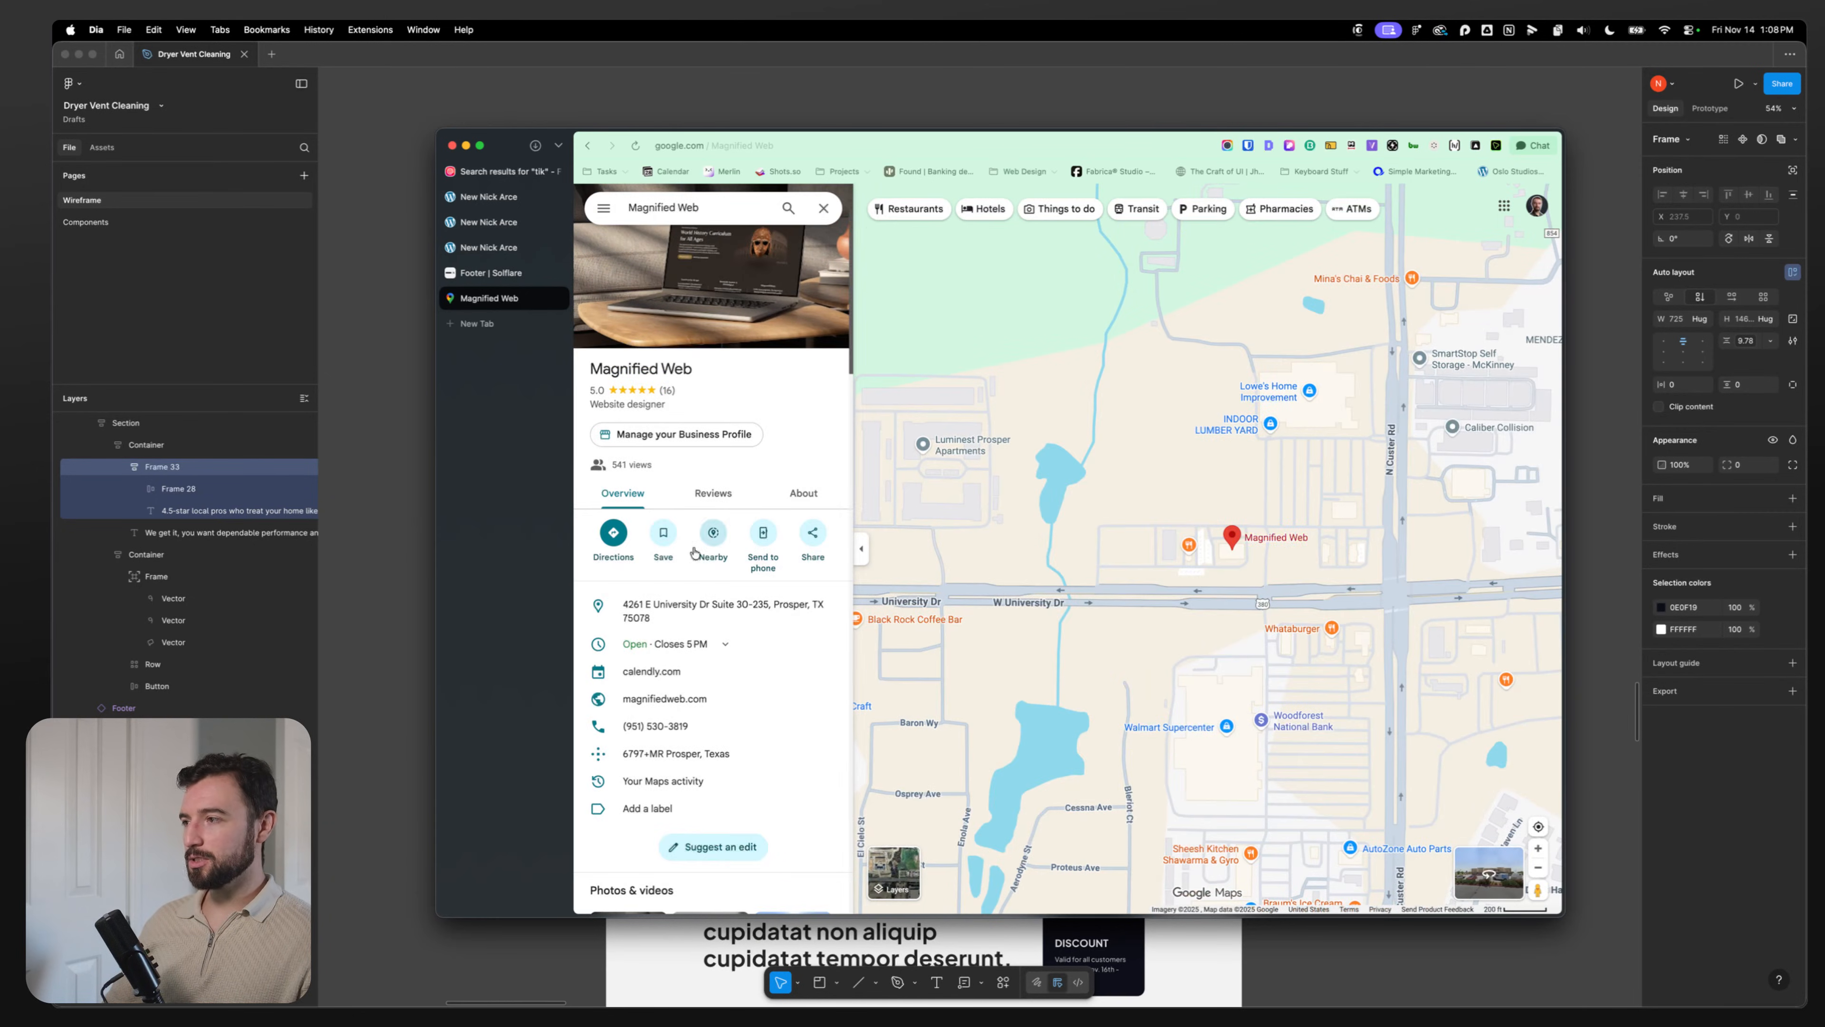
Step: Switch to Figma and insert the Google Maps screenshot into the Reviews heading container, scaled to 724 × 535
{"action": "left_click", "coordinate": [408, 748]}
{"action": "left_click", "coordinate": [737, 289]}
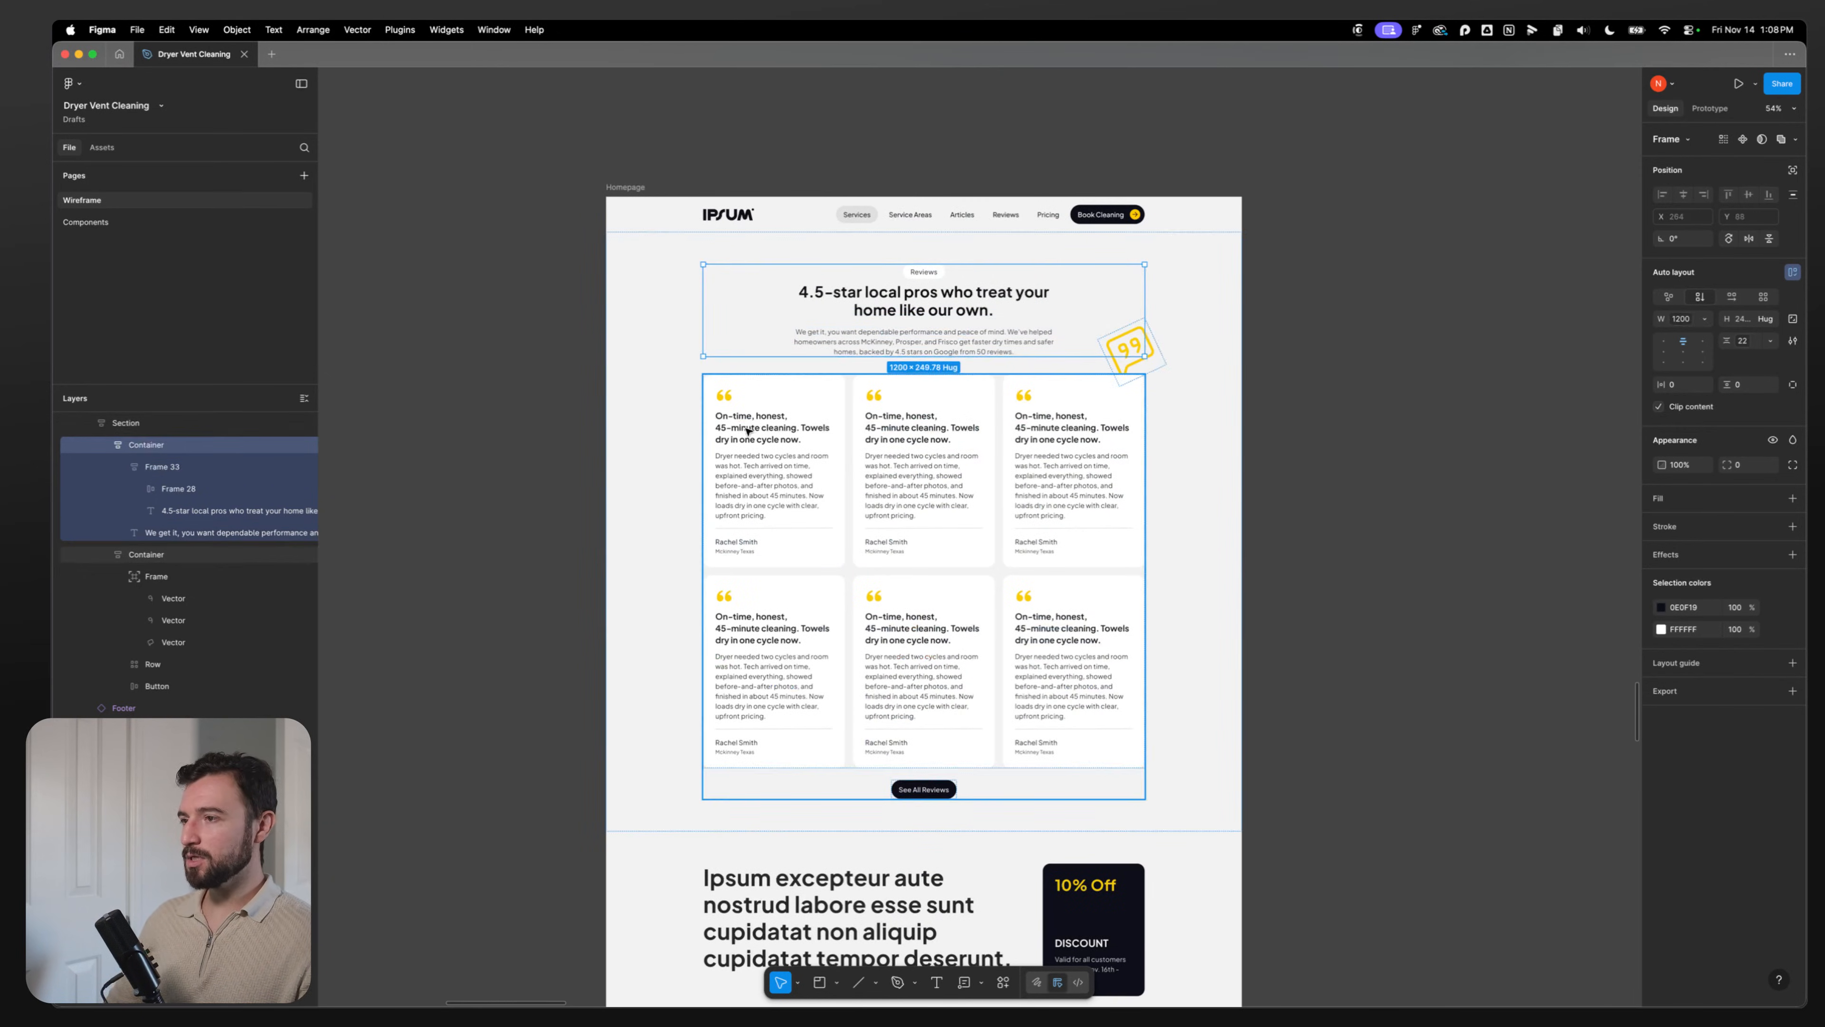
{"action": "key", "text": "cmd+v"}
{"action": "key", "text": "cmd+z"}
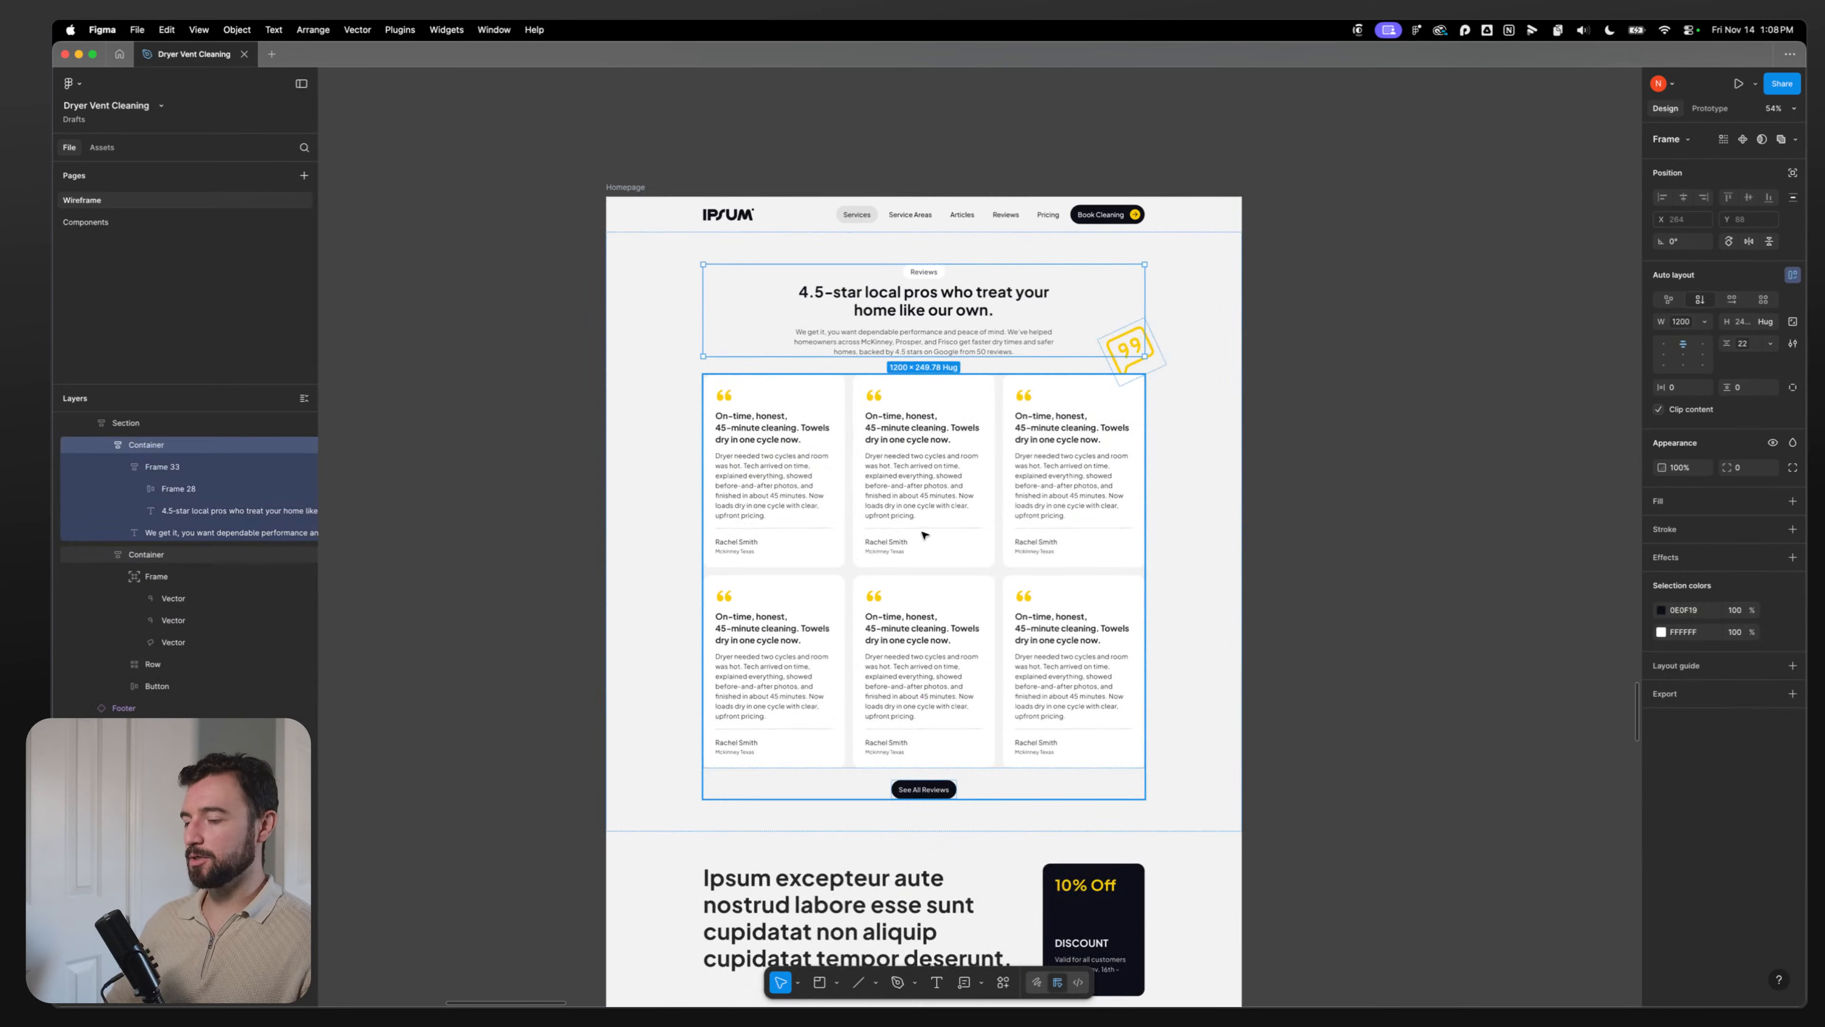
{"action": "key", "text": "super+space"}
{"action": "type", "text": "screen"}
{"action": "key", "text": "Return"}
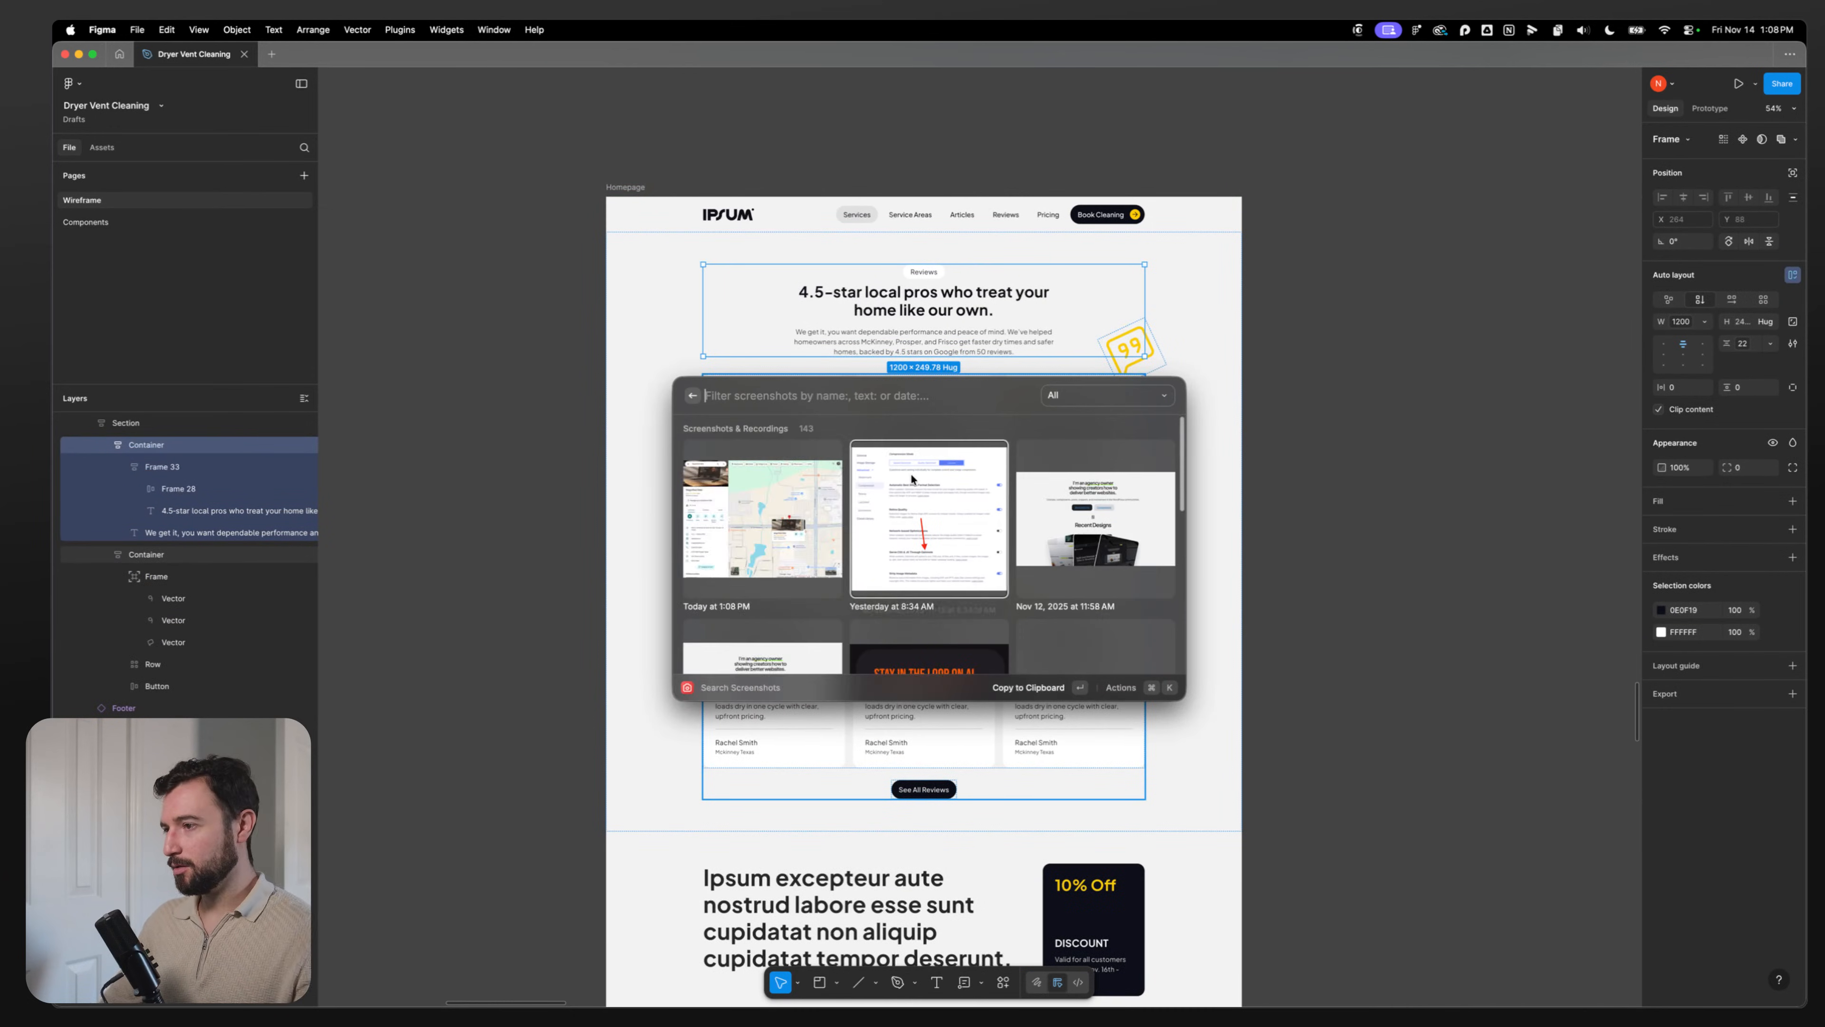
{"action": "left_click_drag", "start_coordinate": [762, 517], "coordinate": [651, 426]}
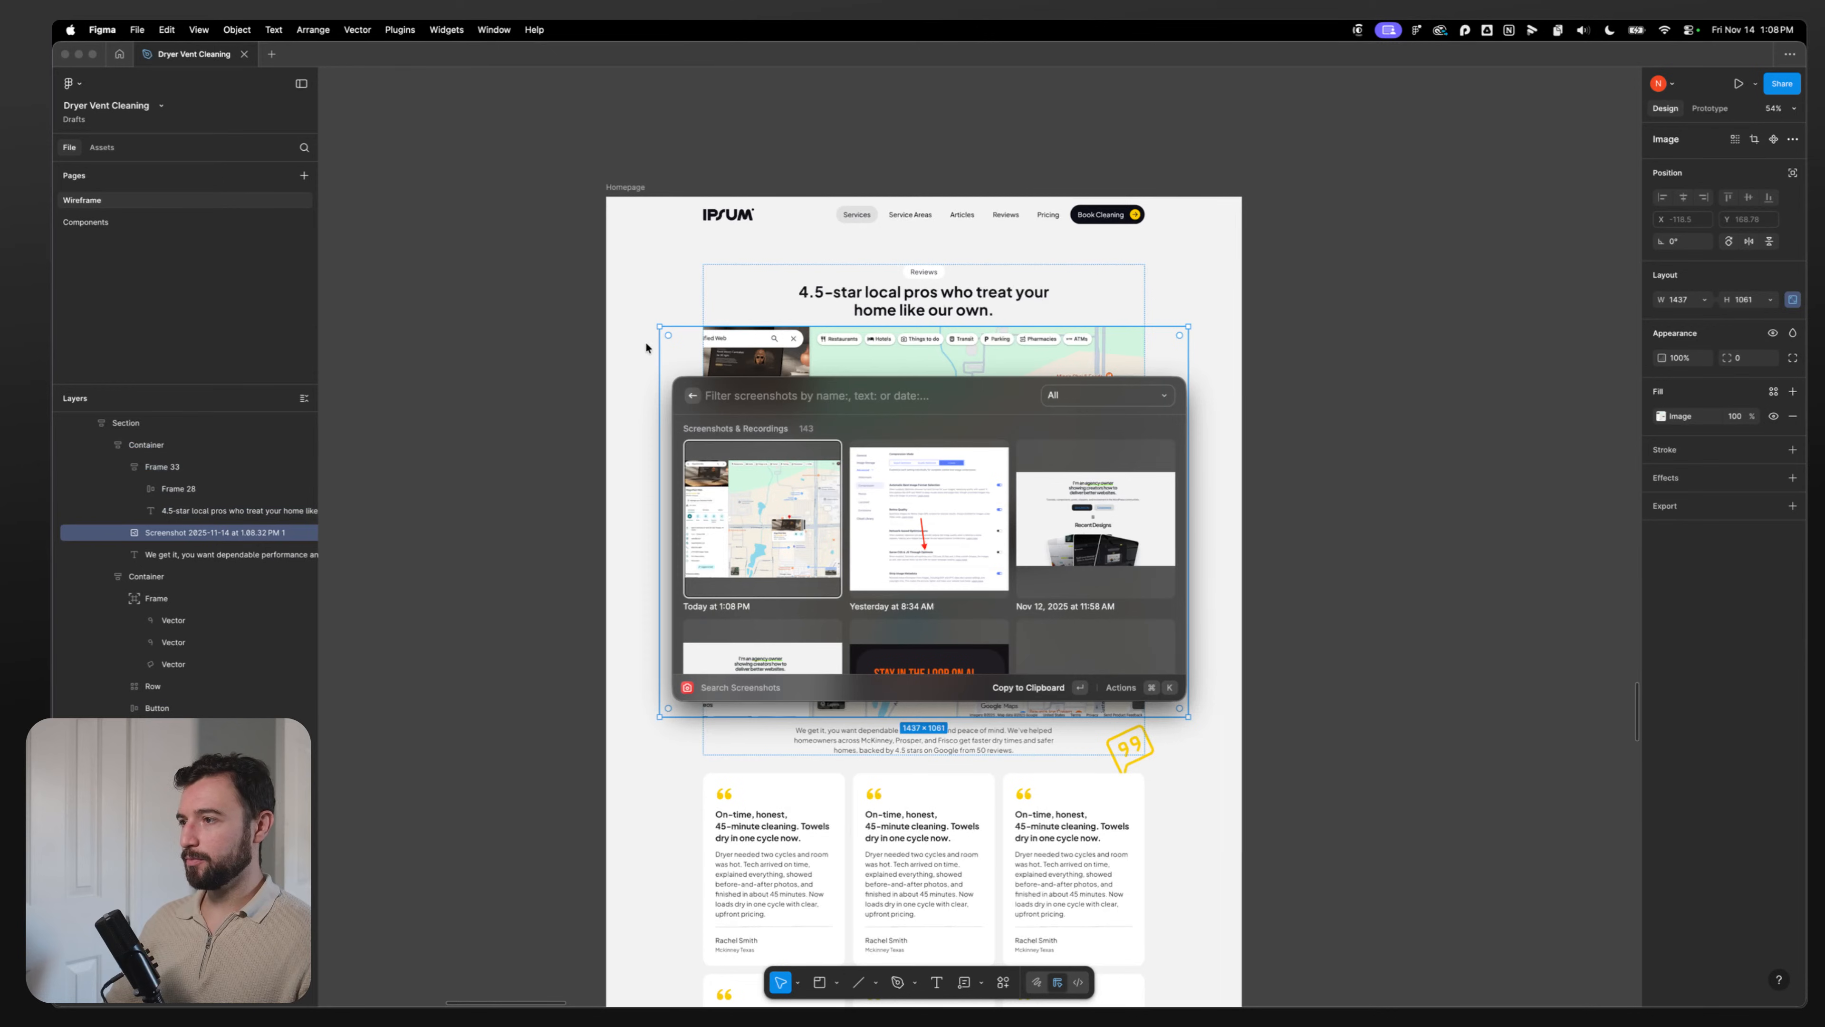
{"action": "left_click", "coordinate": [818, 341]}
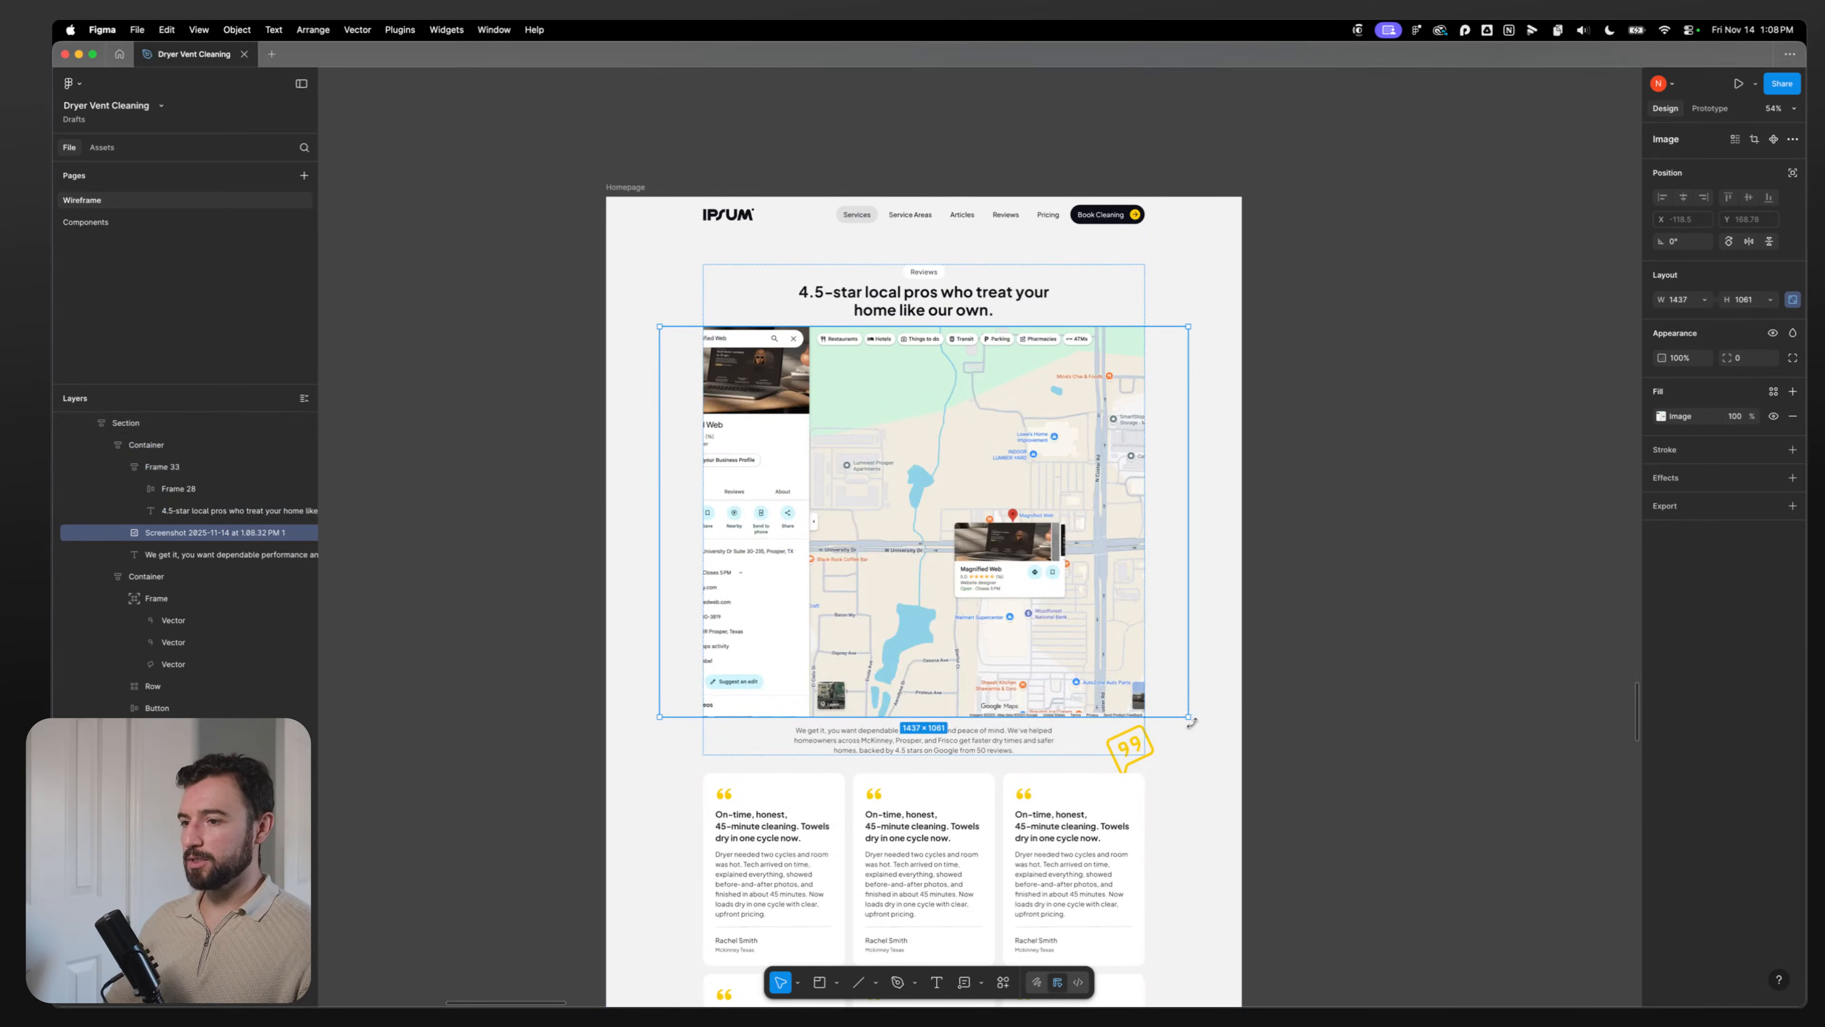
{"action": "left_click_drag", "start_coordinate": [1188, 715], "coordinate": [1056, 566]}
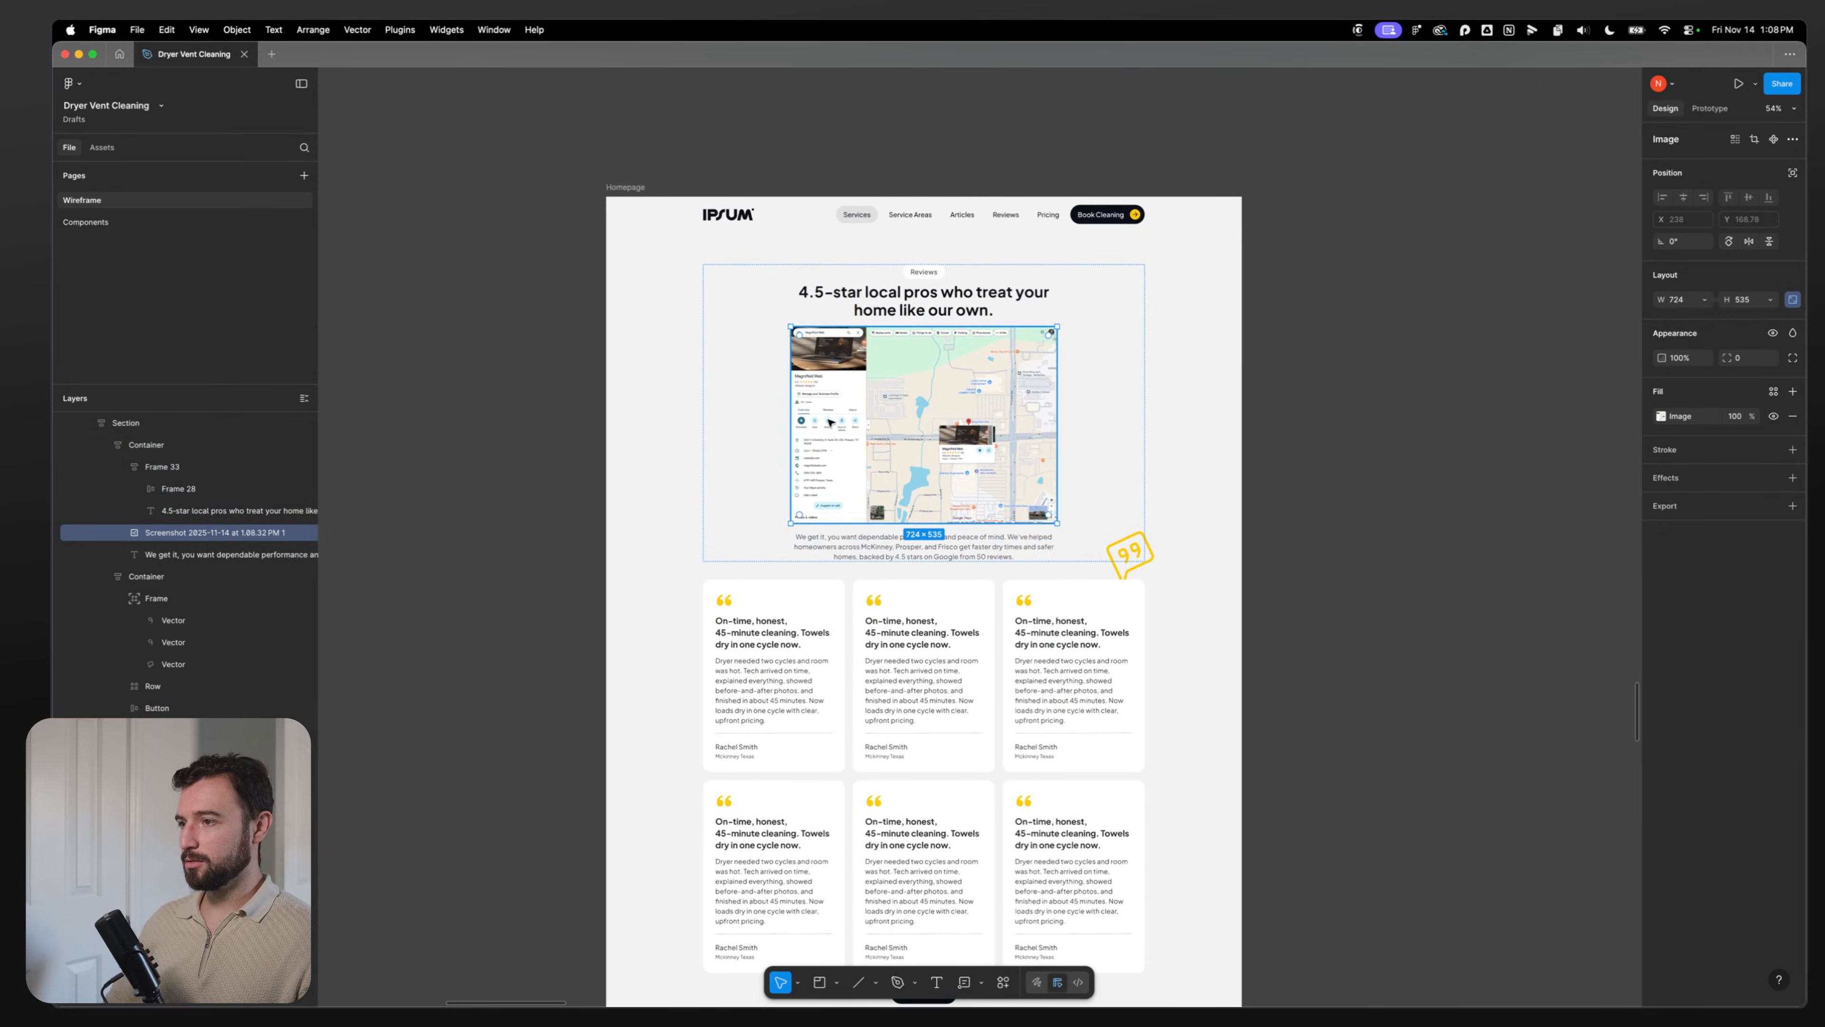
Step: Try to set the heading container to horizontal flow and move the paragraph ahead of the screenshot
{"action": "scroll", "coordinate": [598, 474], "scroll_direction": "up", "scroll_amount": 3}
{"action": "scroll", "coordinate": [598, 475], "scroll_direction": "up", "scroll_amount": 3}
{"action": "left_click", "coordinate": [599, 474]}
{"action": "scroll", "coordinate": [994, 412], "scroll_direction": "up", "scroll_amount": 3}
{"action": "scroll", "coordinate": [994, 412], "scroll_direction": "right", "scroll_amount": 3}
{"action": "double_click", "coordinate": [957, 530]}
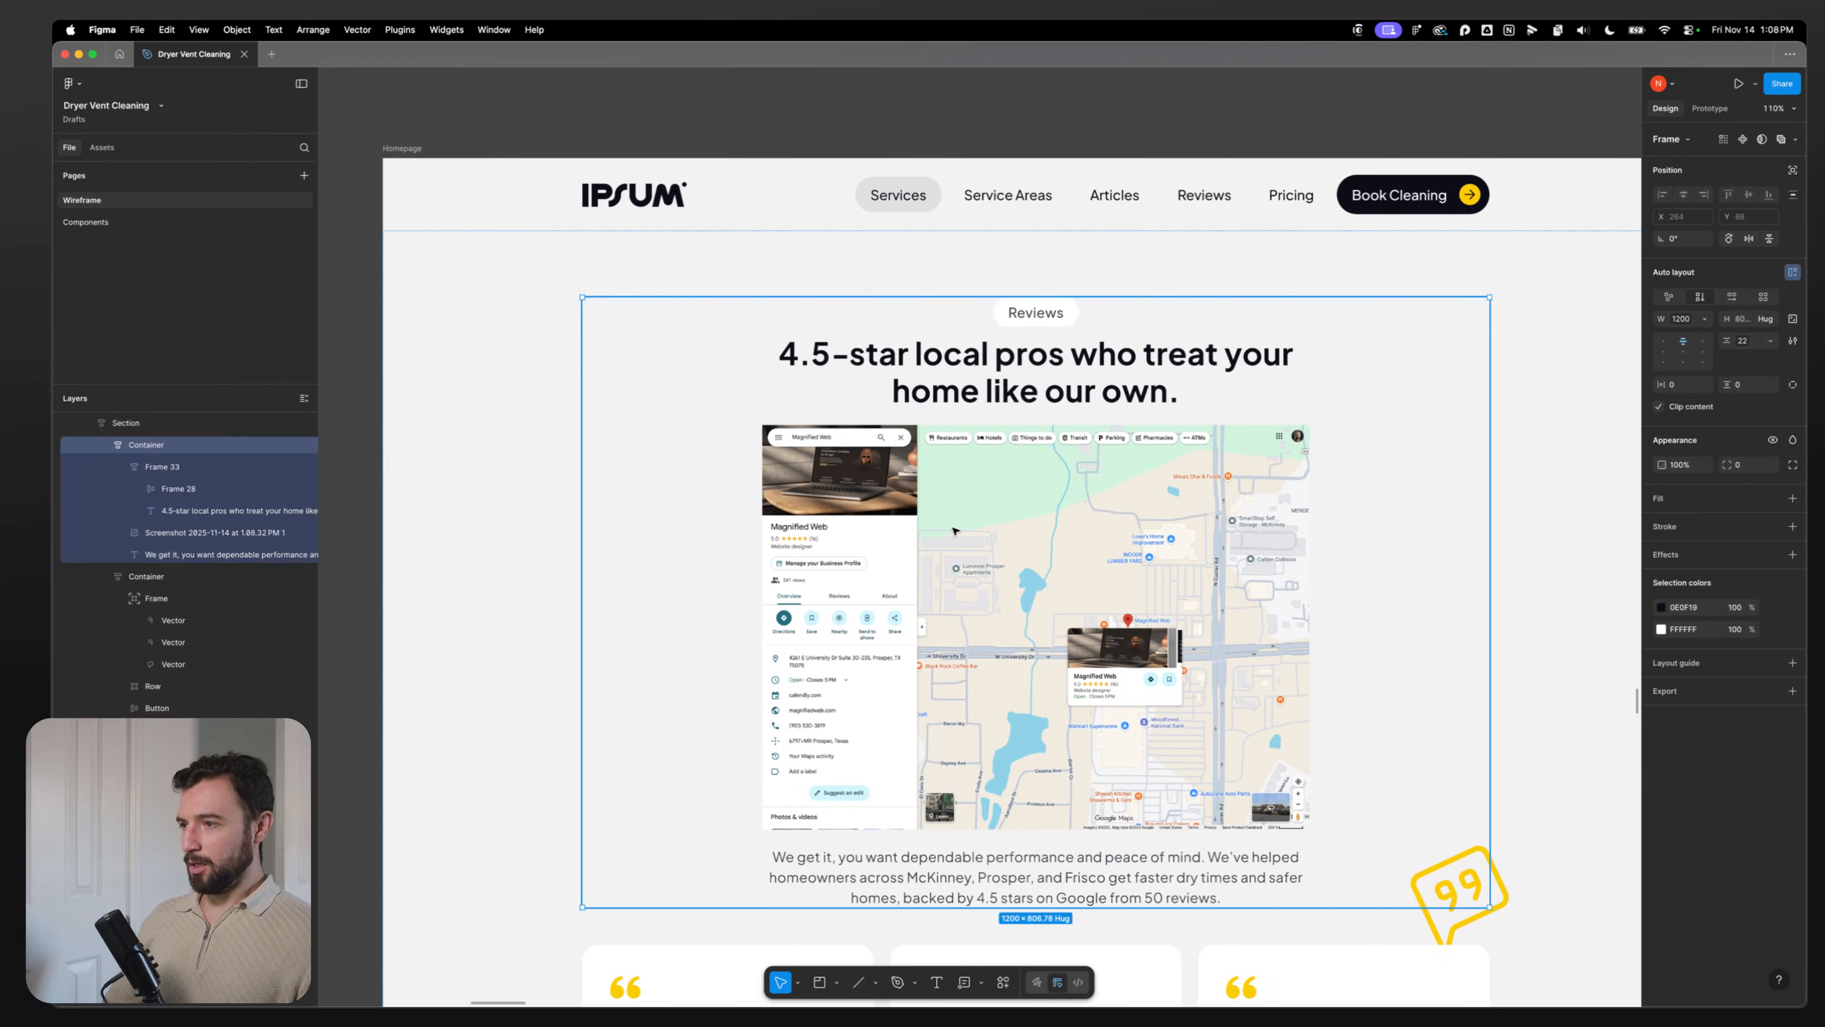
{"action": "double_click", "coordinate": [957, 532]}
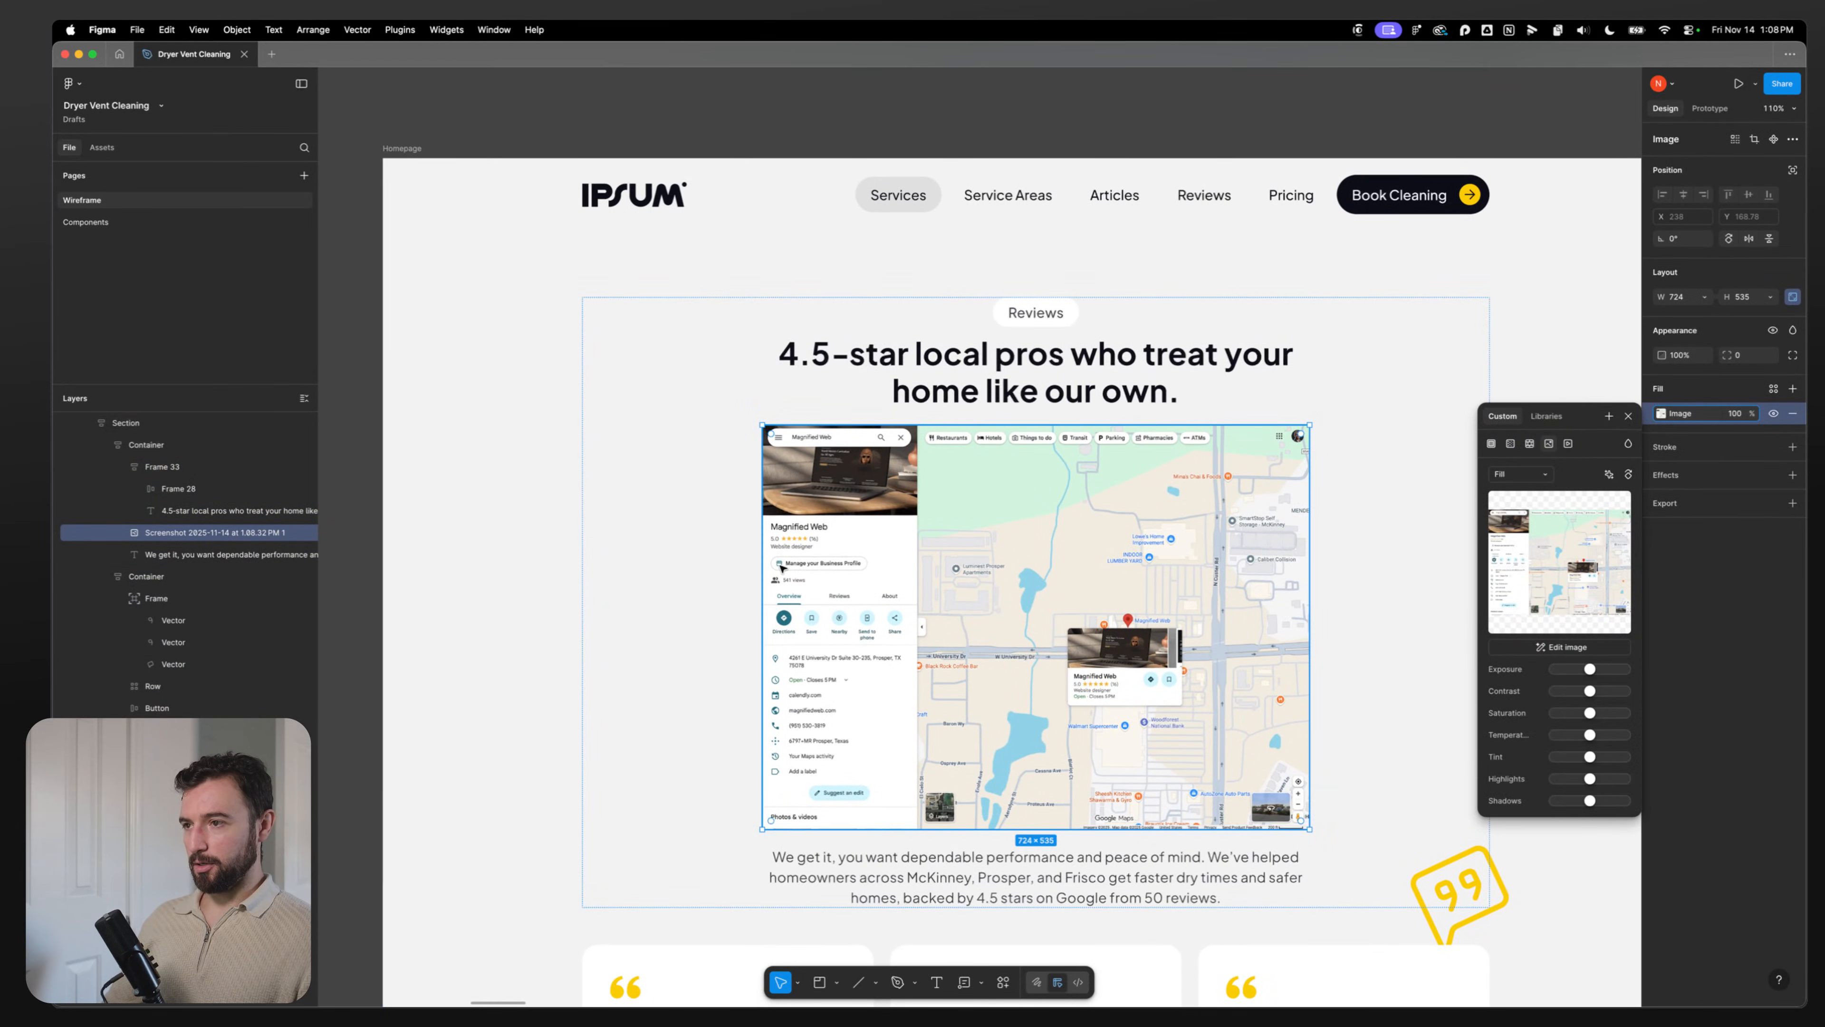
{"action": "key", "text": "Escape"}
{"action": "key", "text": "Escape"}
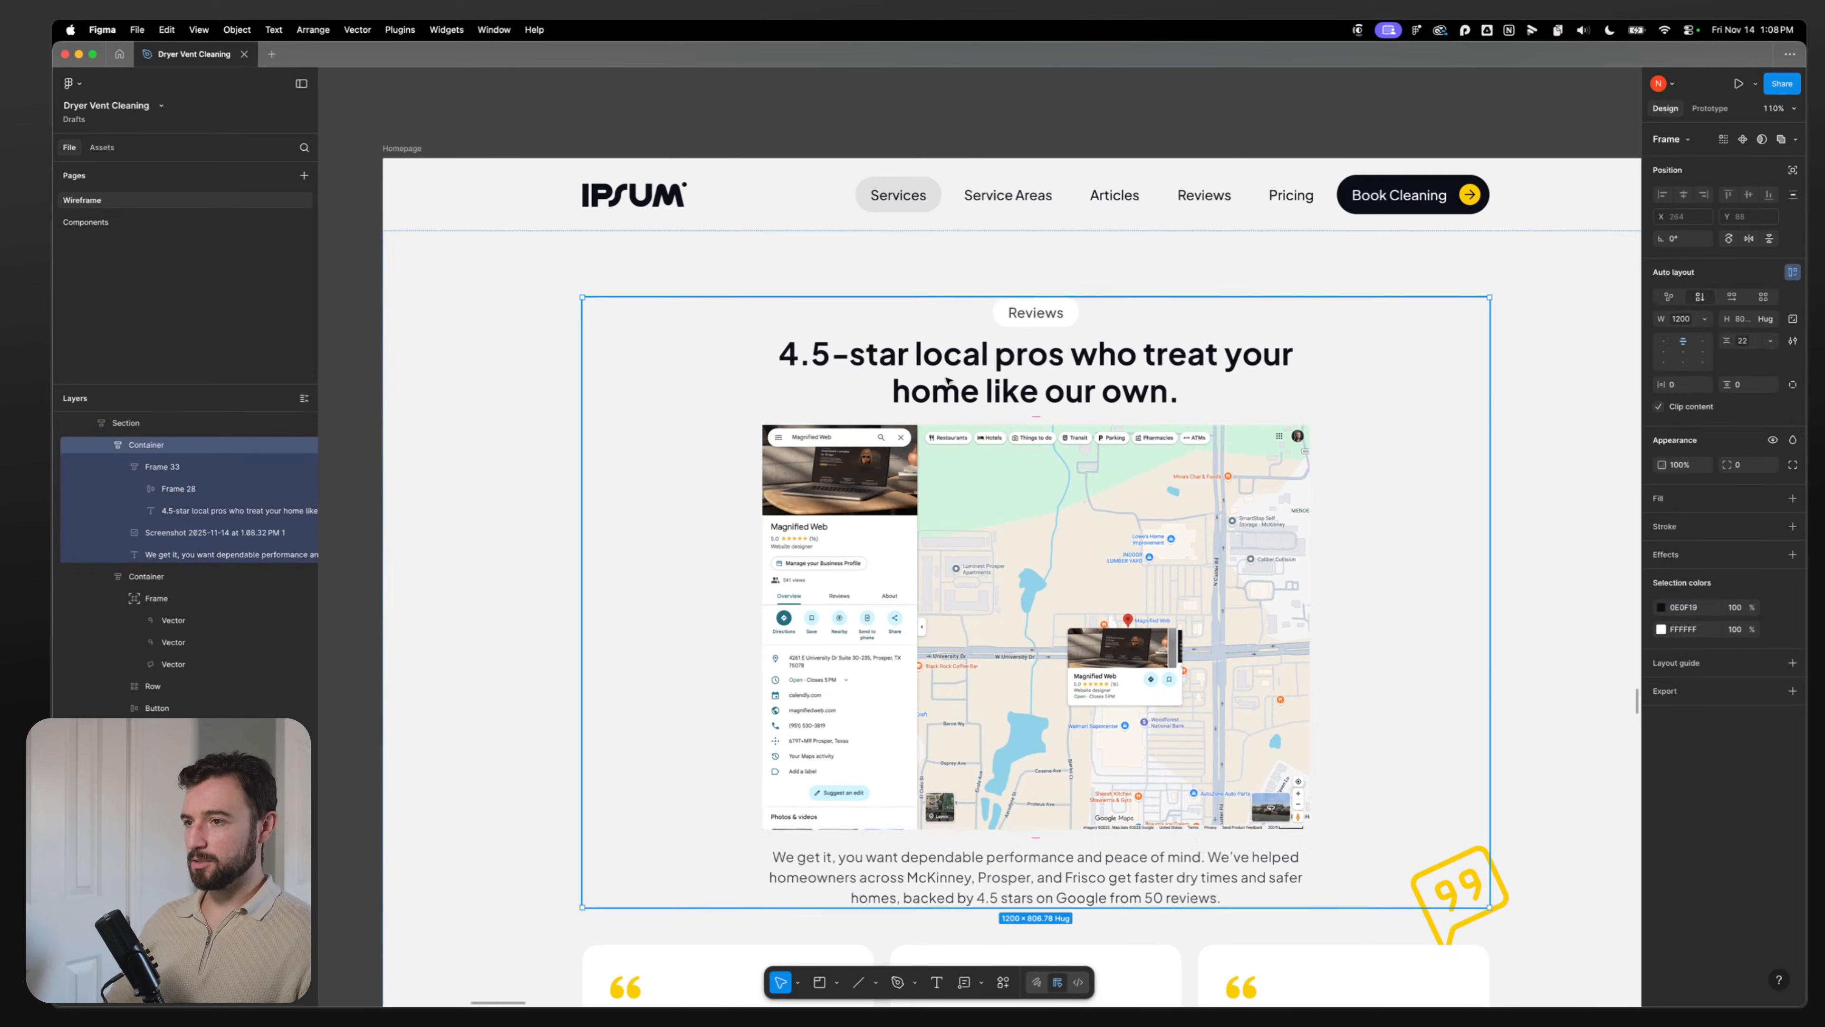
{"action": "left_click", "coordinate": [1731, 296]}
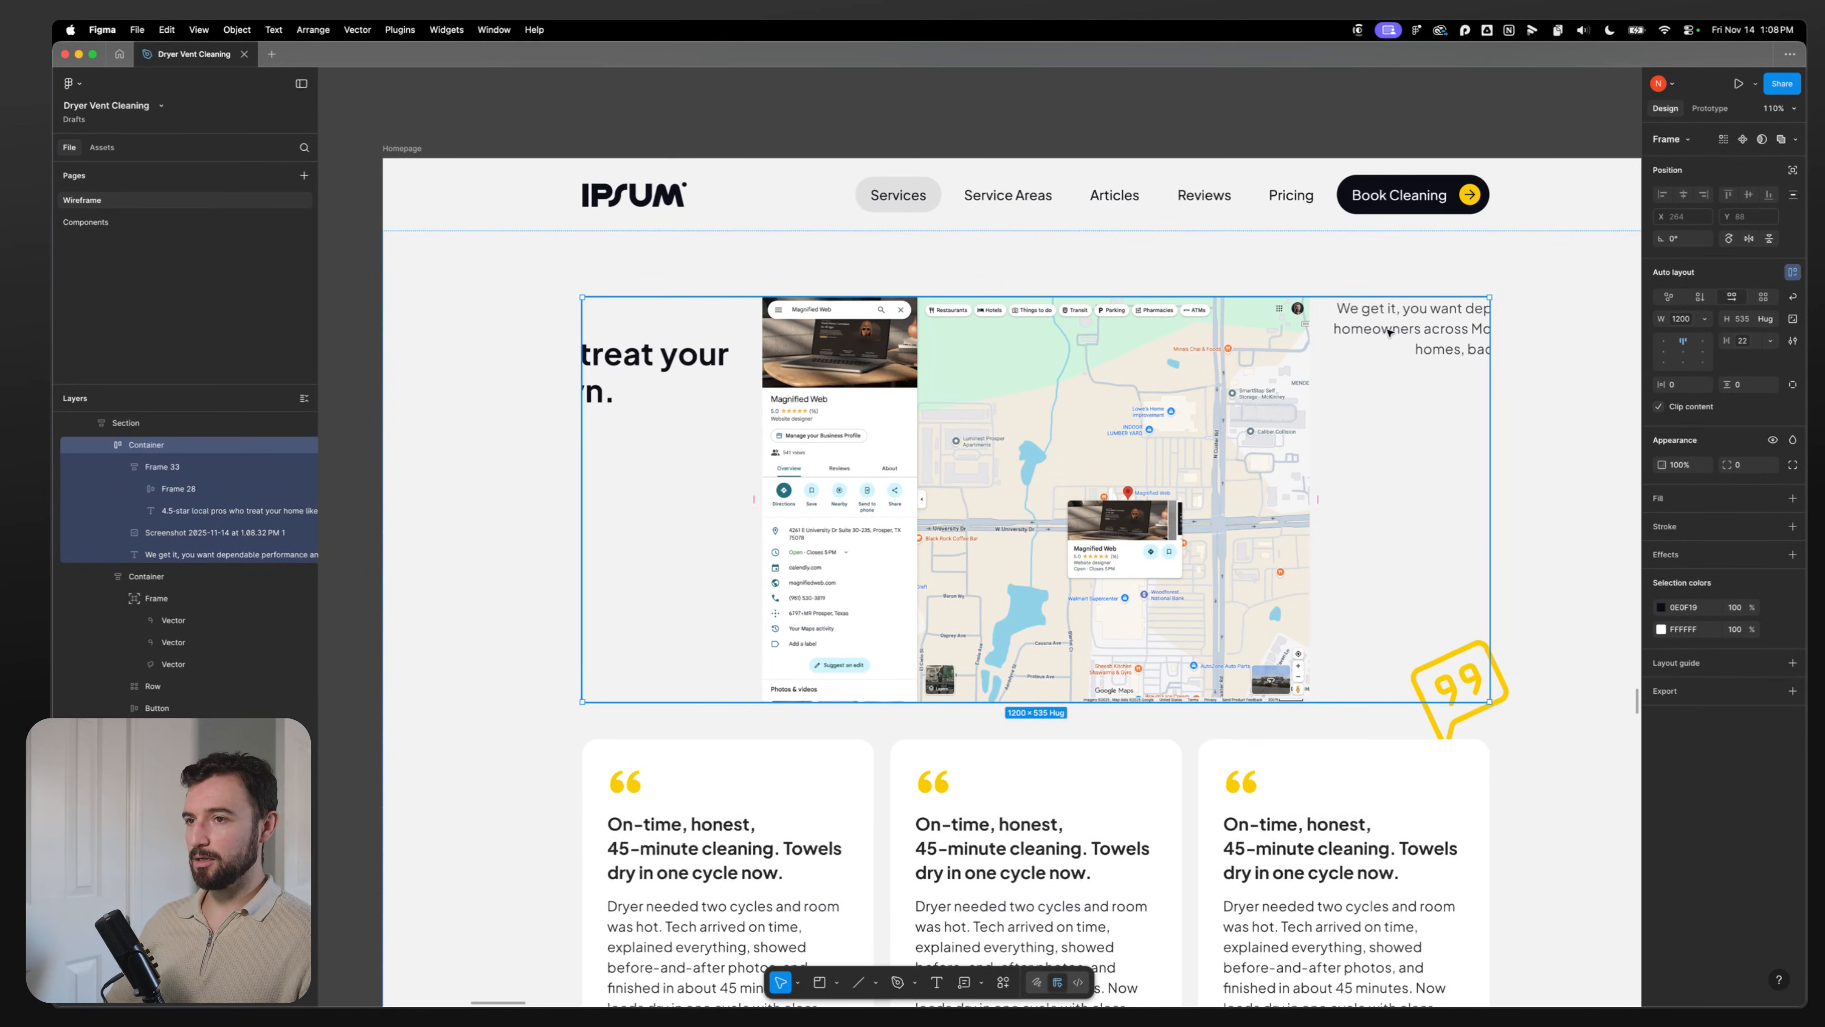
{"action": "left_click_drag", "start_coordinate": [1389, 332], "coordinate": [717, 469]}
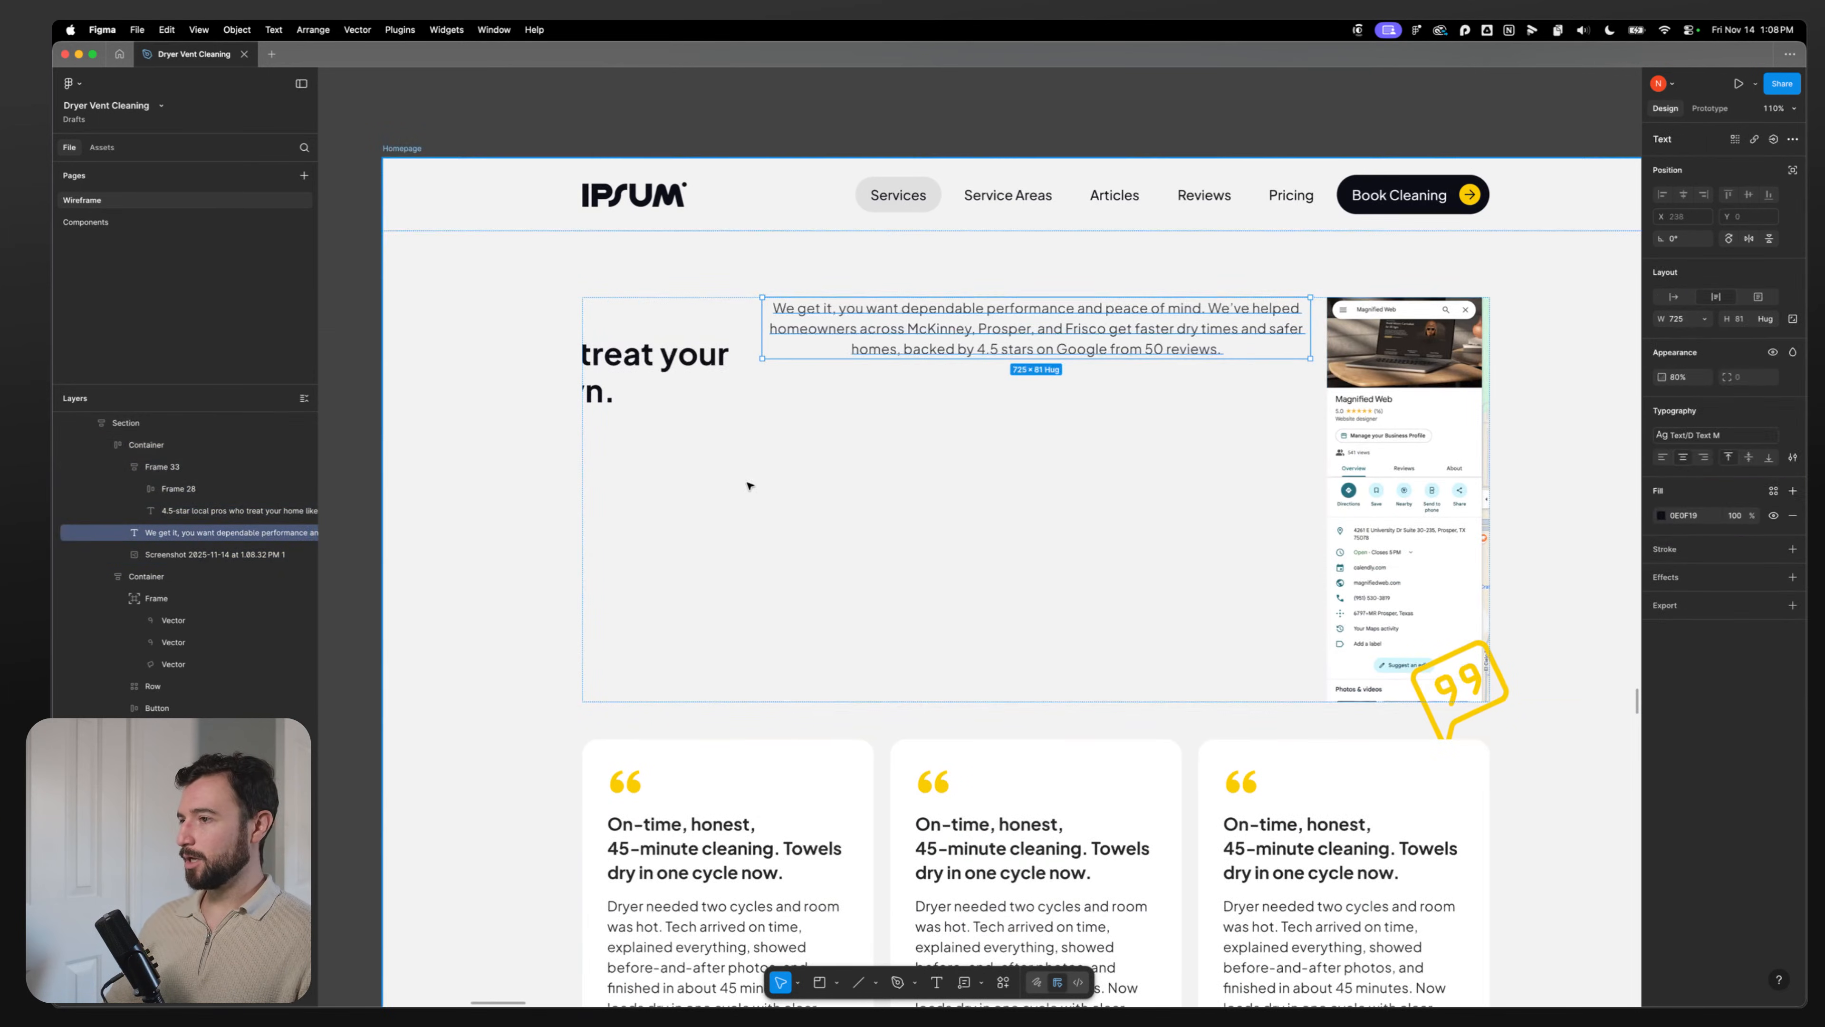
{"action": "key", "text": "ctrl+z"}
{"action": "key", "text": "ctrl+z"}
{"action": "key", "text": "ctrl+z"}
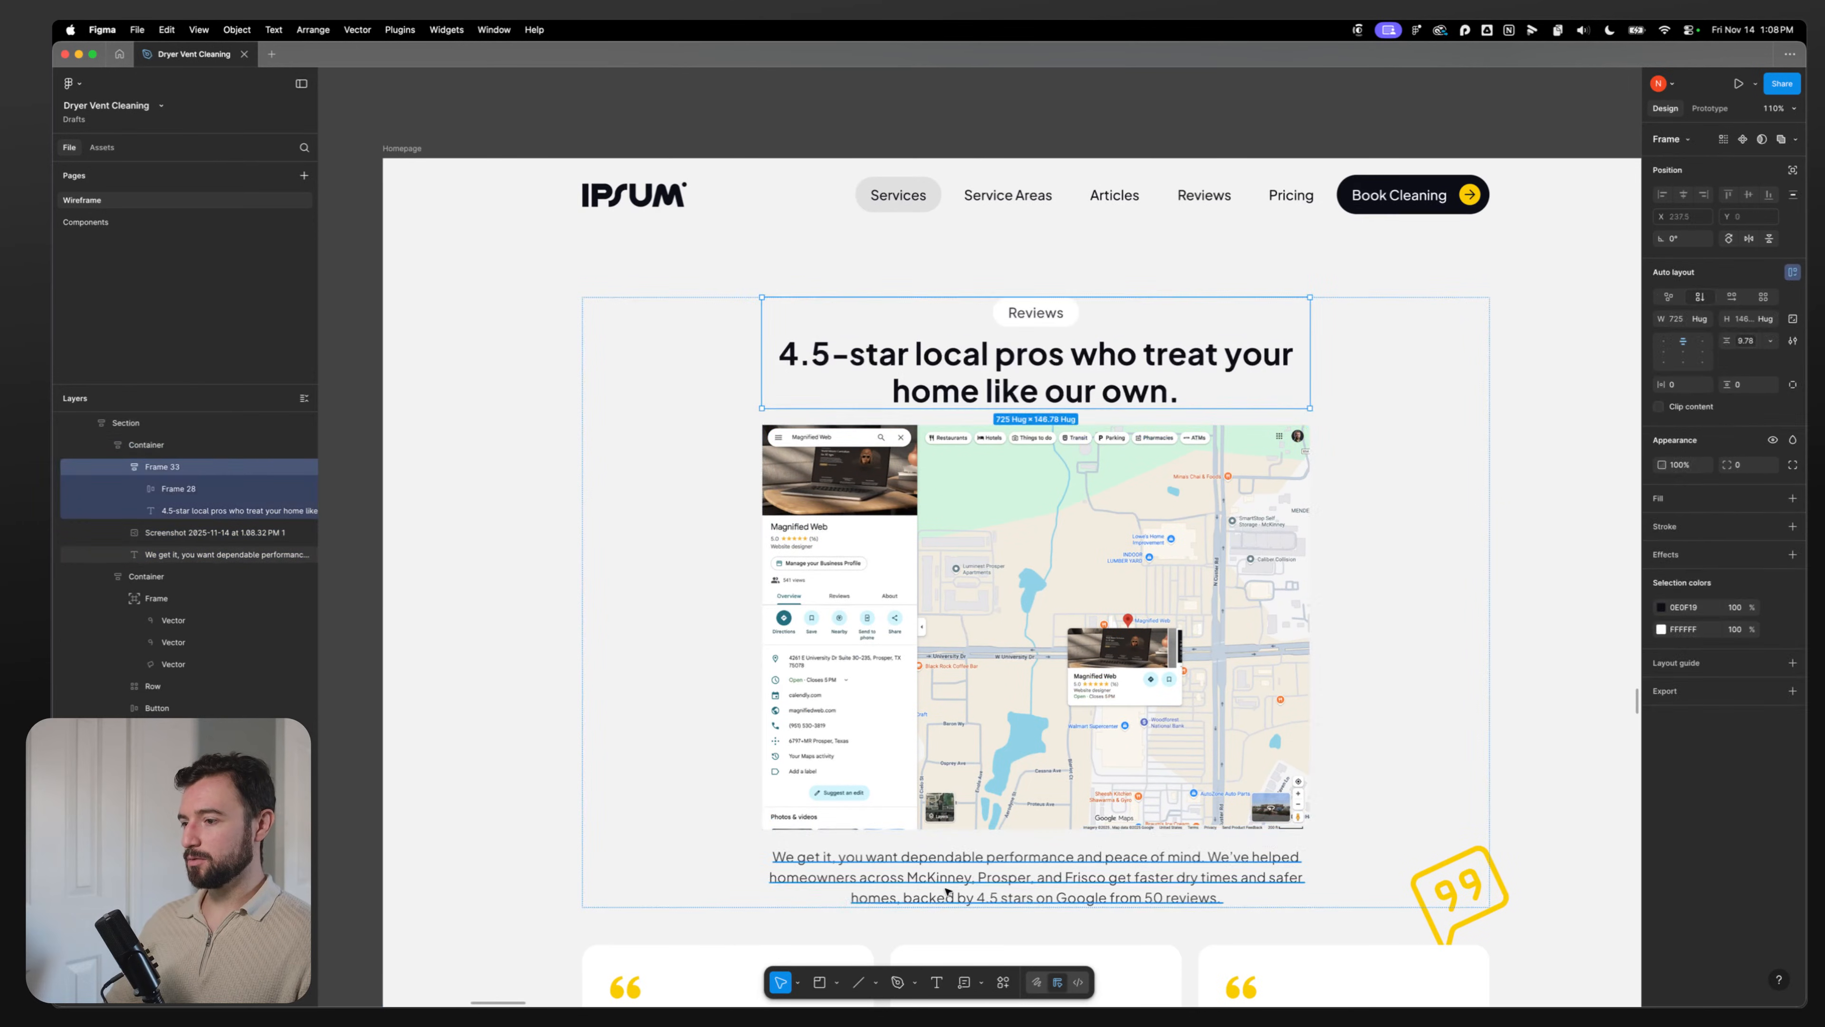
Step: Move the paragraph directly below the heading and wrap it with the heading frame in one auto layout frame
{"action": "left_click_drag", "start_coordinate": [947, 891], "coordinate": [952, 447]}
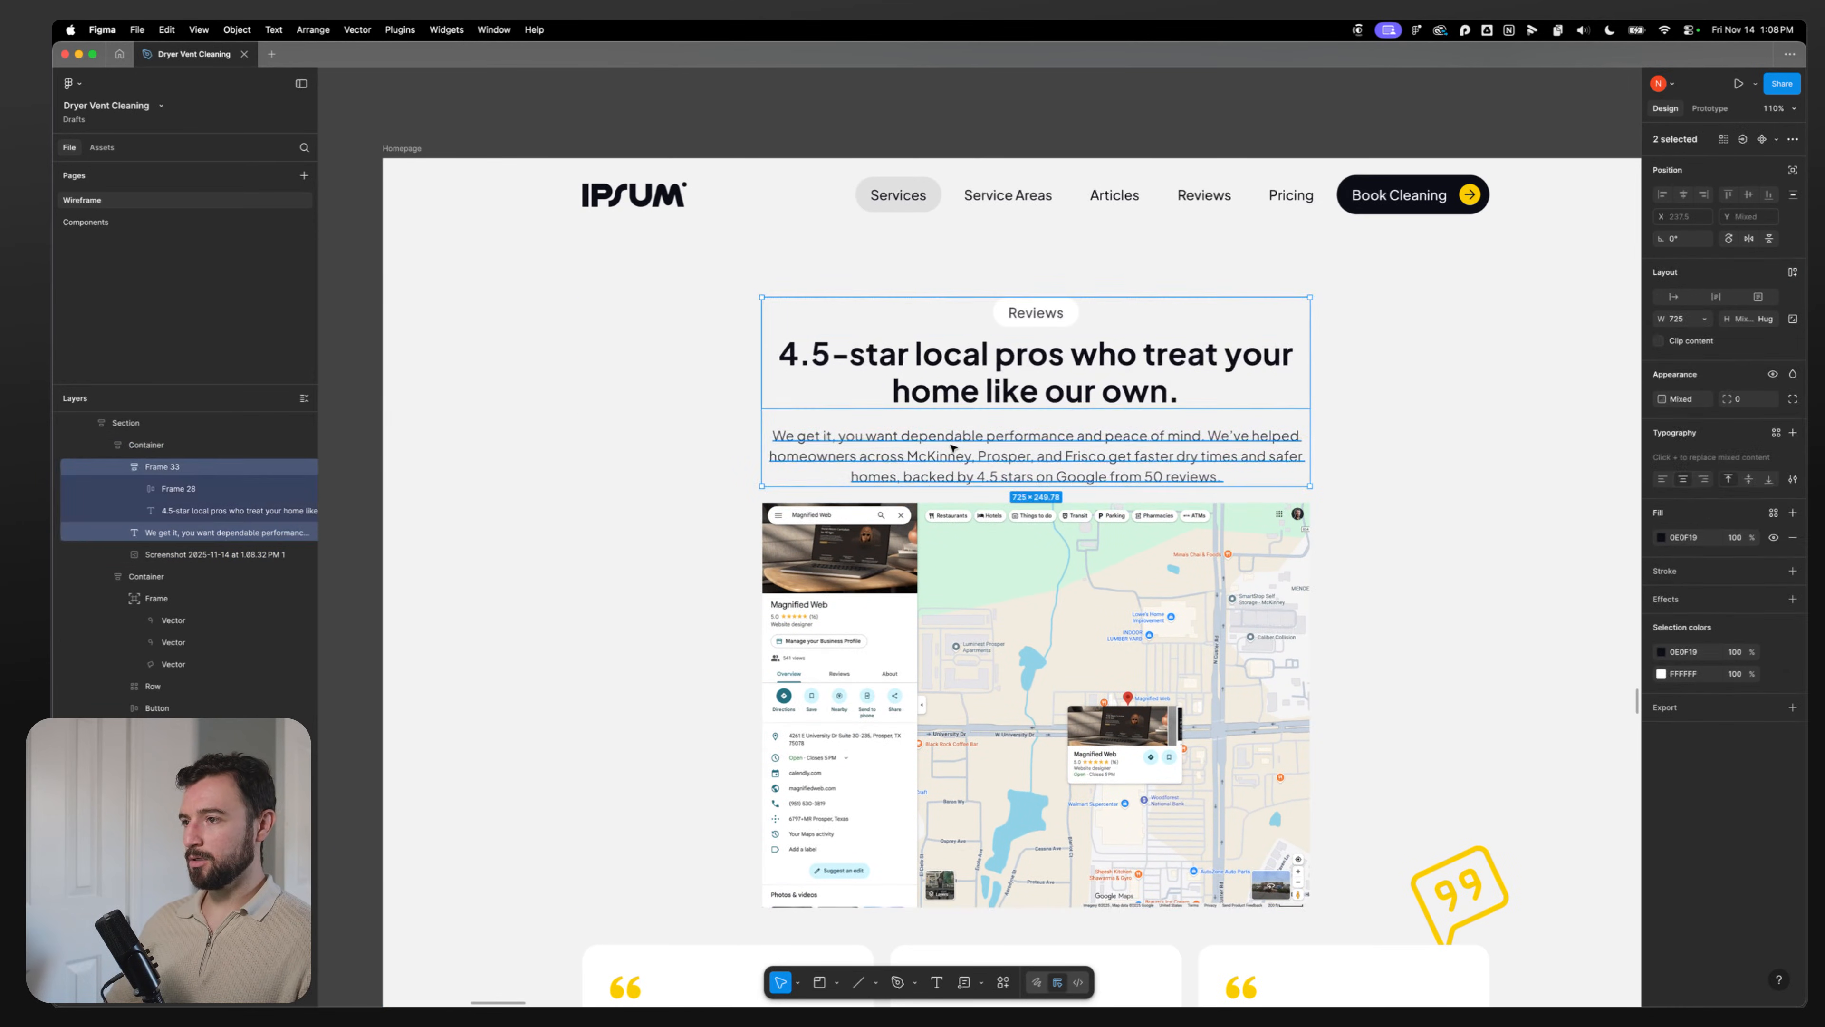
{"action": "key", "text": "shift+a"}
Step: Set the heading container to horizontal flow and make the text frame fill the width beside the screenshot
{"action": "left_click", "coordinate": [676, 522]}
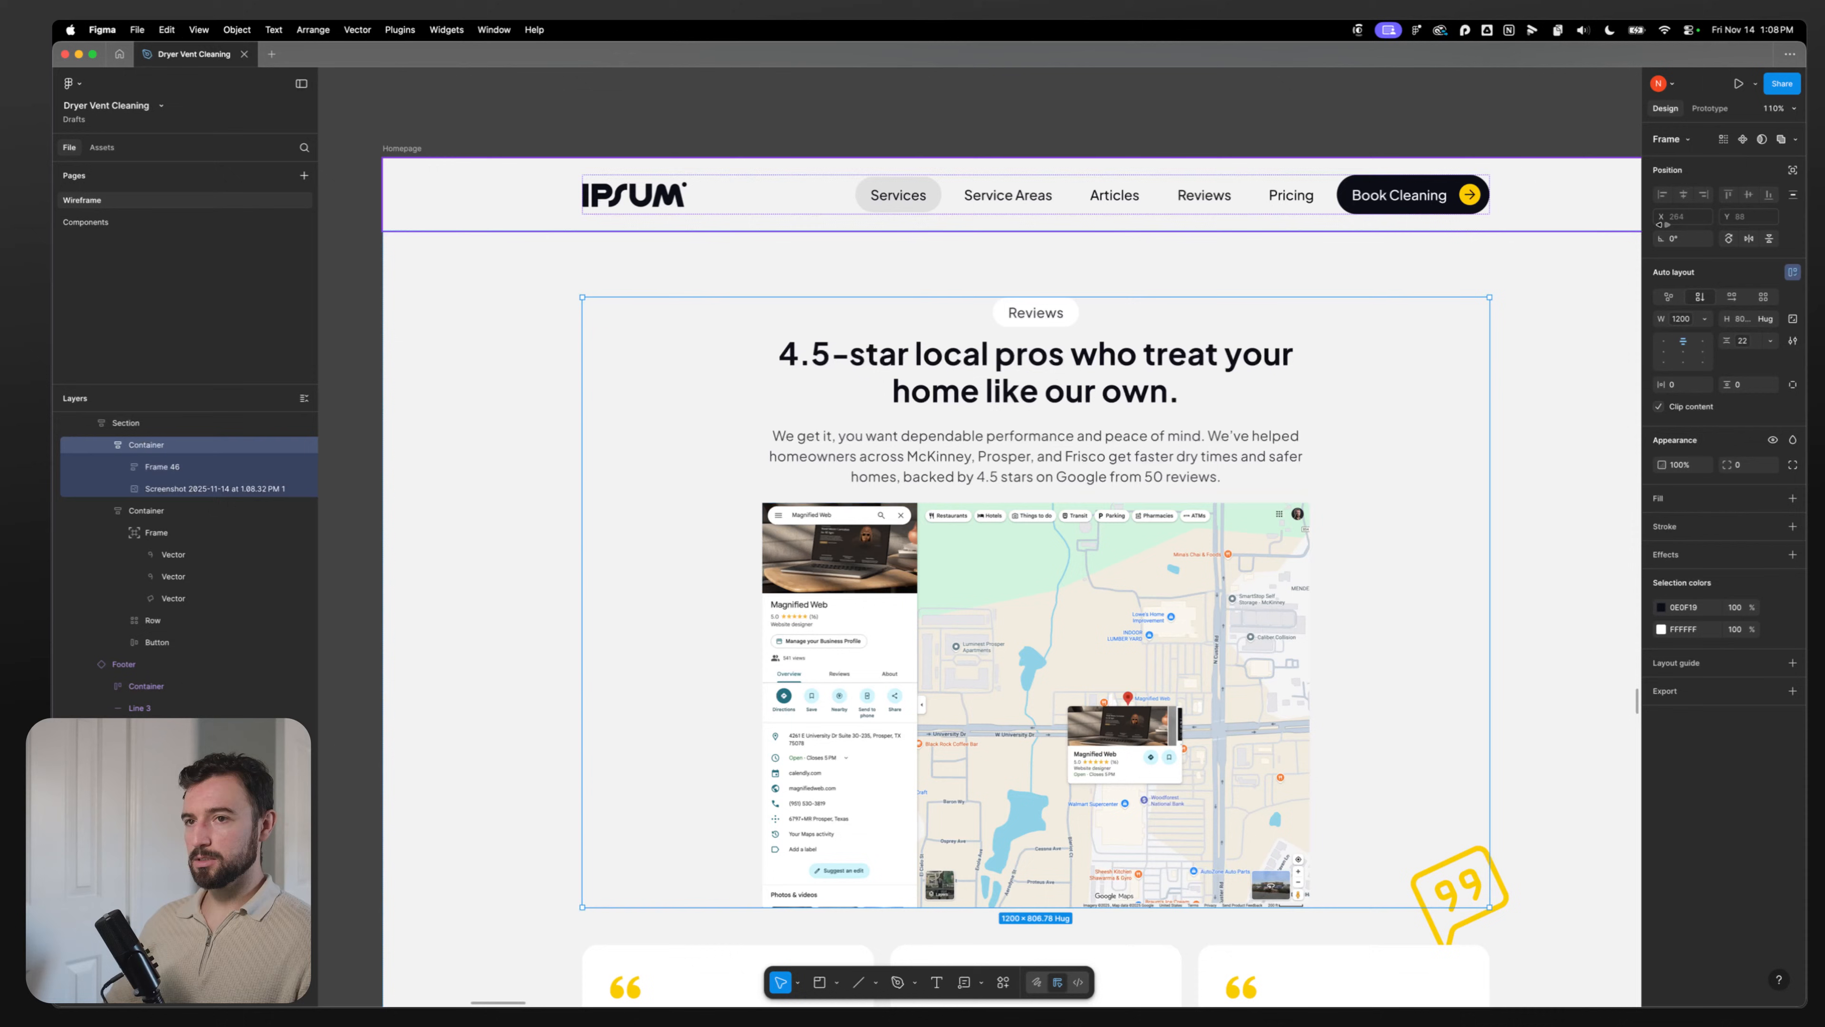
{"action": "left_click", "coordinate": [1733, 297]}
{"action": "left_click", "coordinate": [770, 440]}
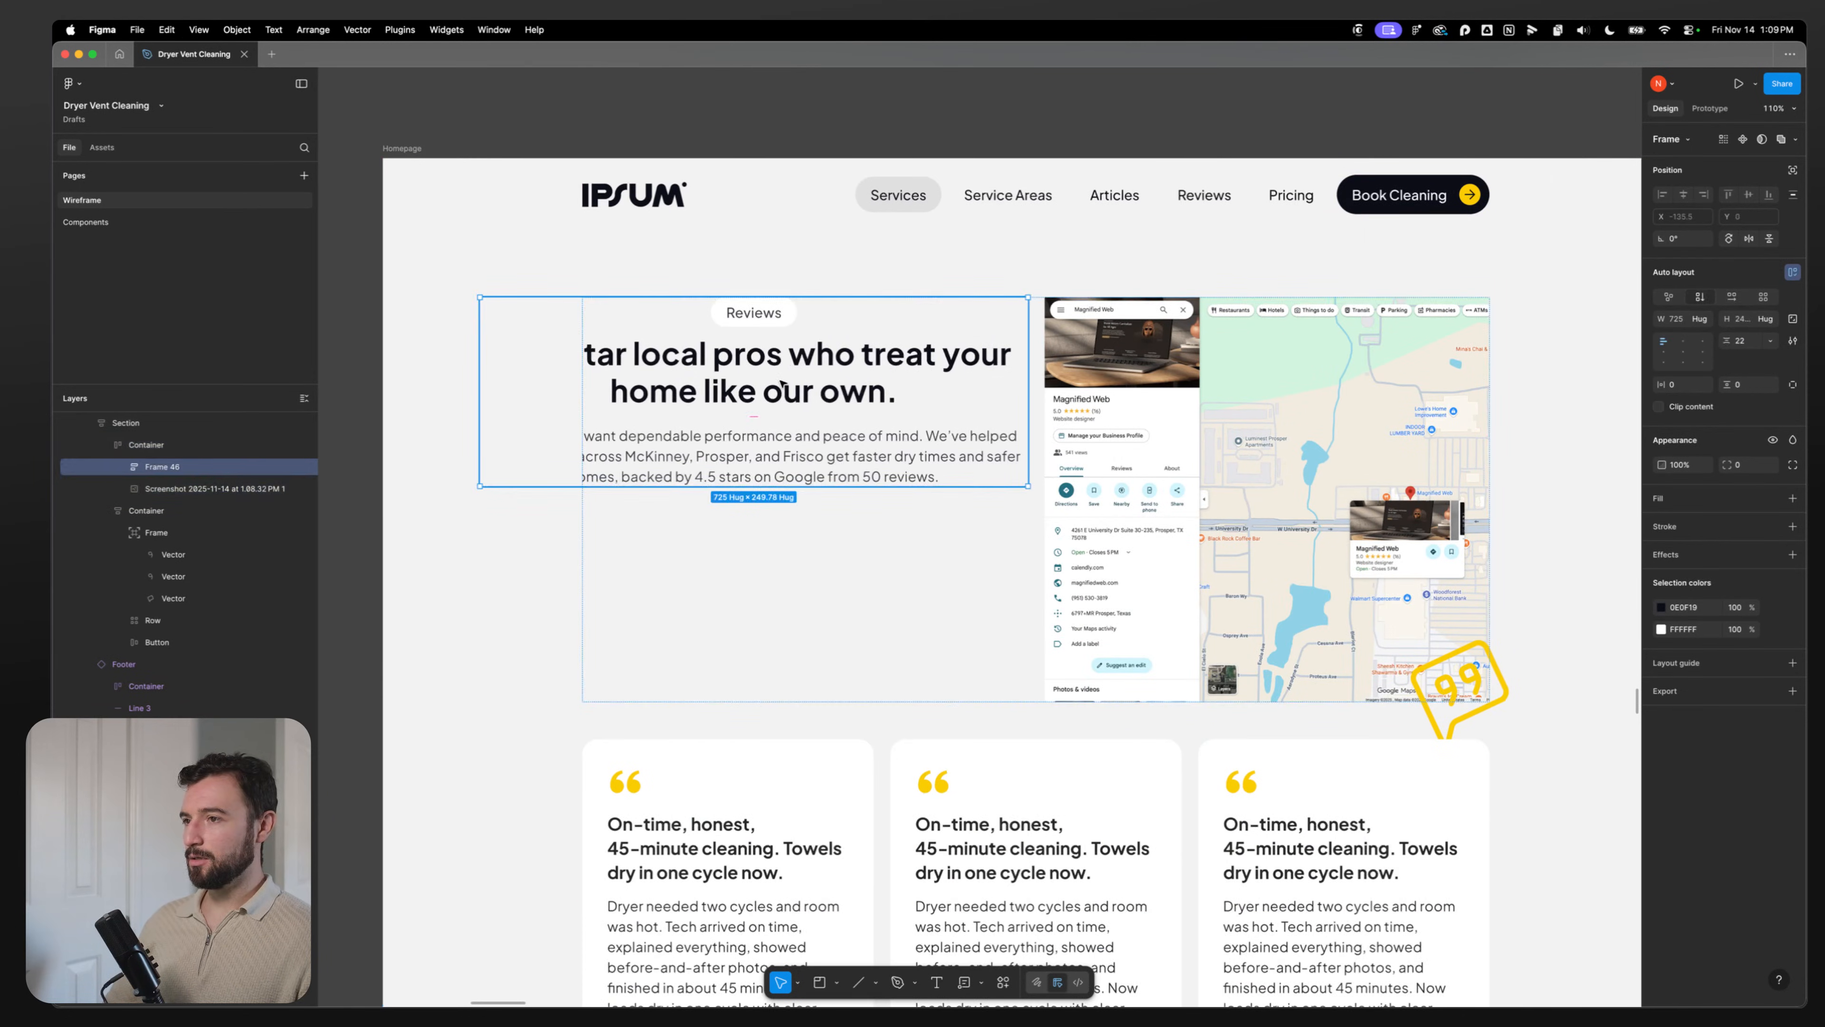
{"action": "double_click", "coordinate": [1028, 352], "text": "alt"}
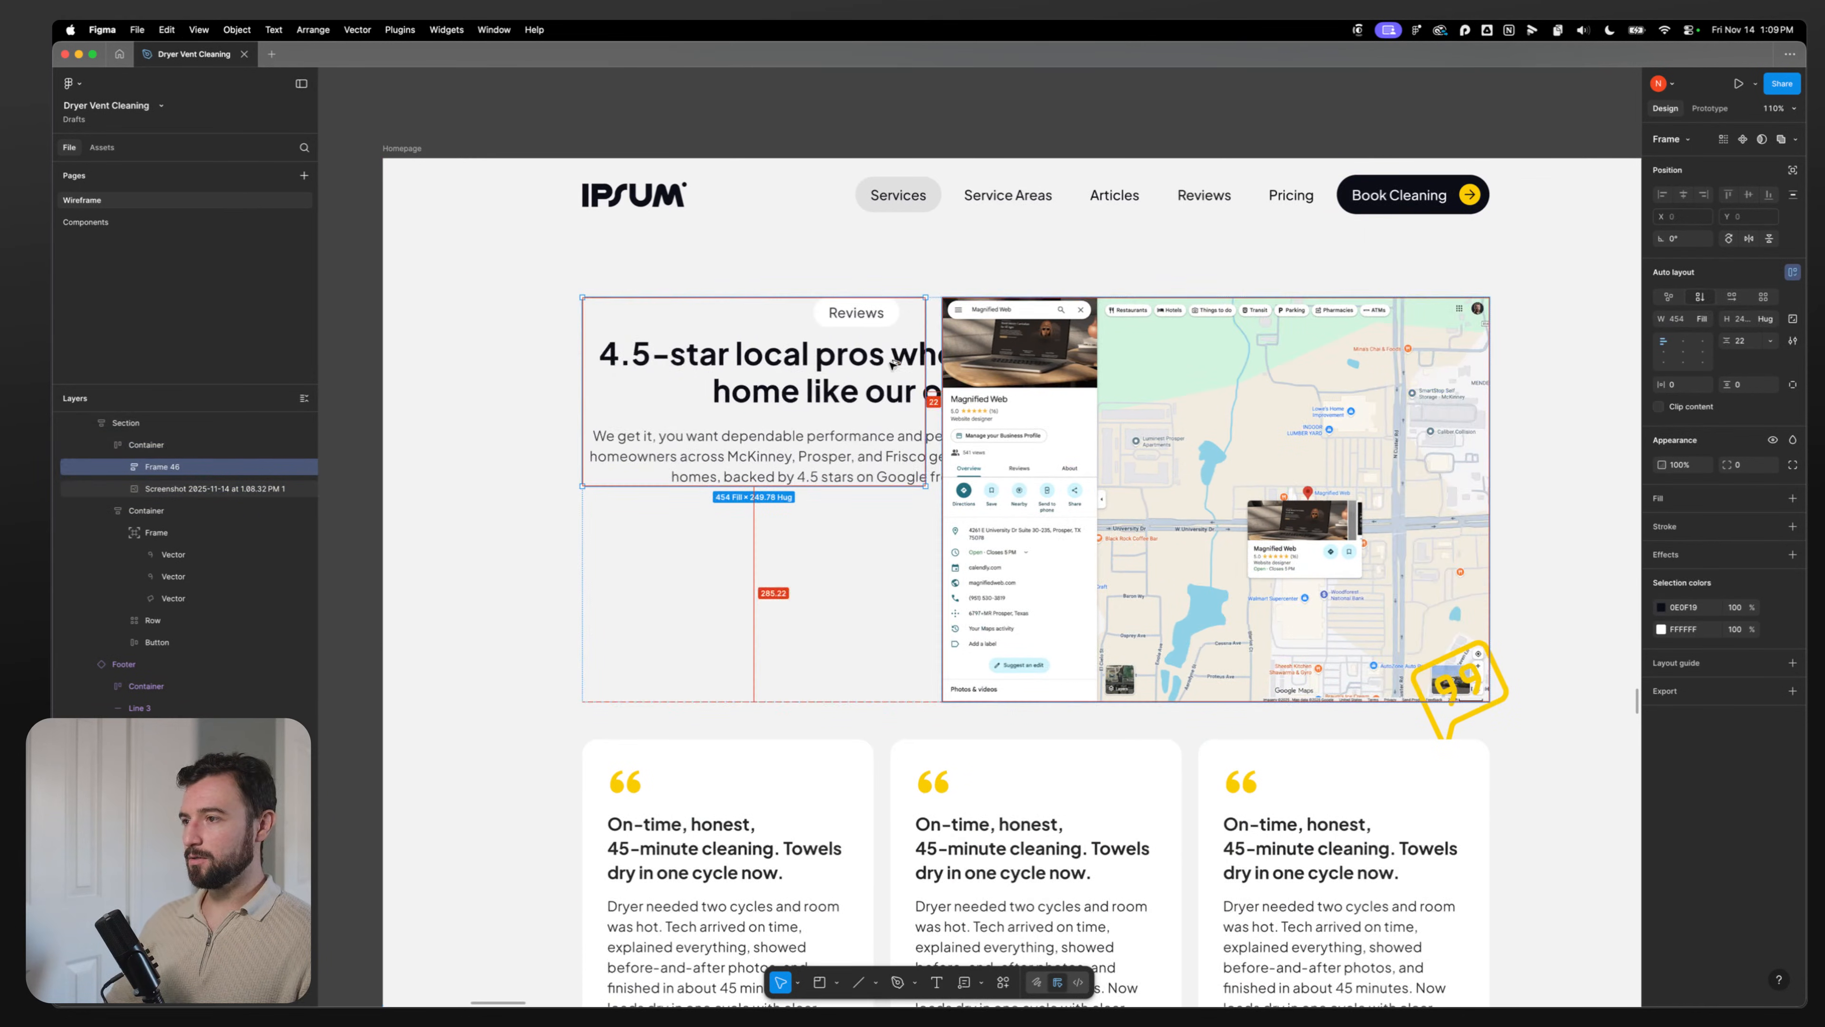
Step: Make the frame holding the Reviews label and heading fill the text column's width and align its contents left
{"action": "double_click", "coordinate": [892, 364]}
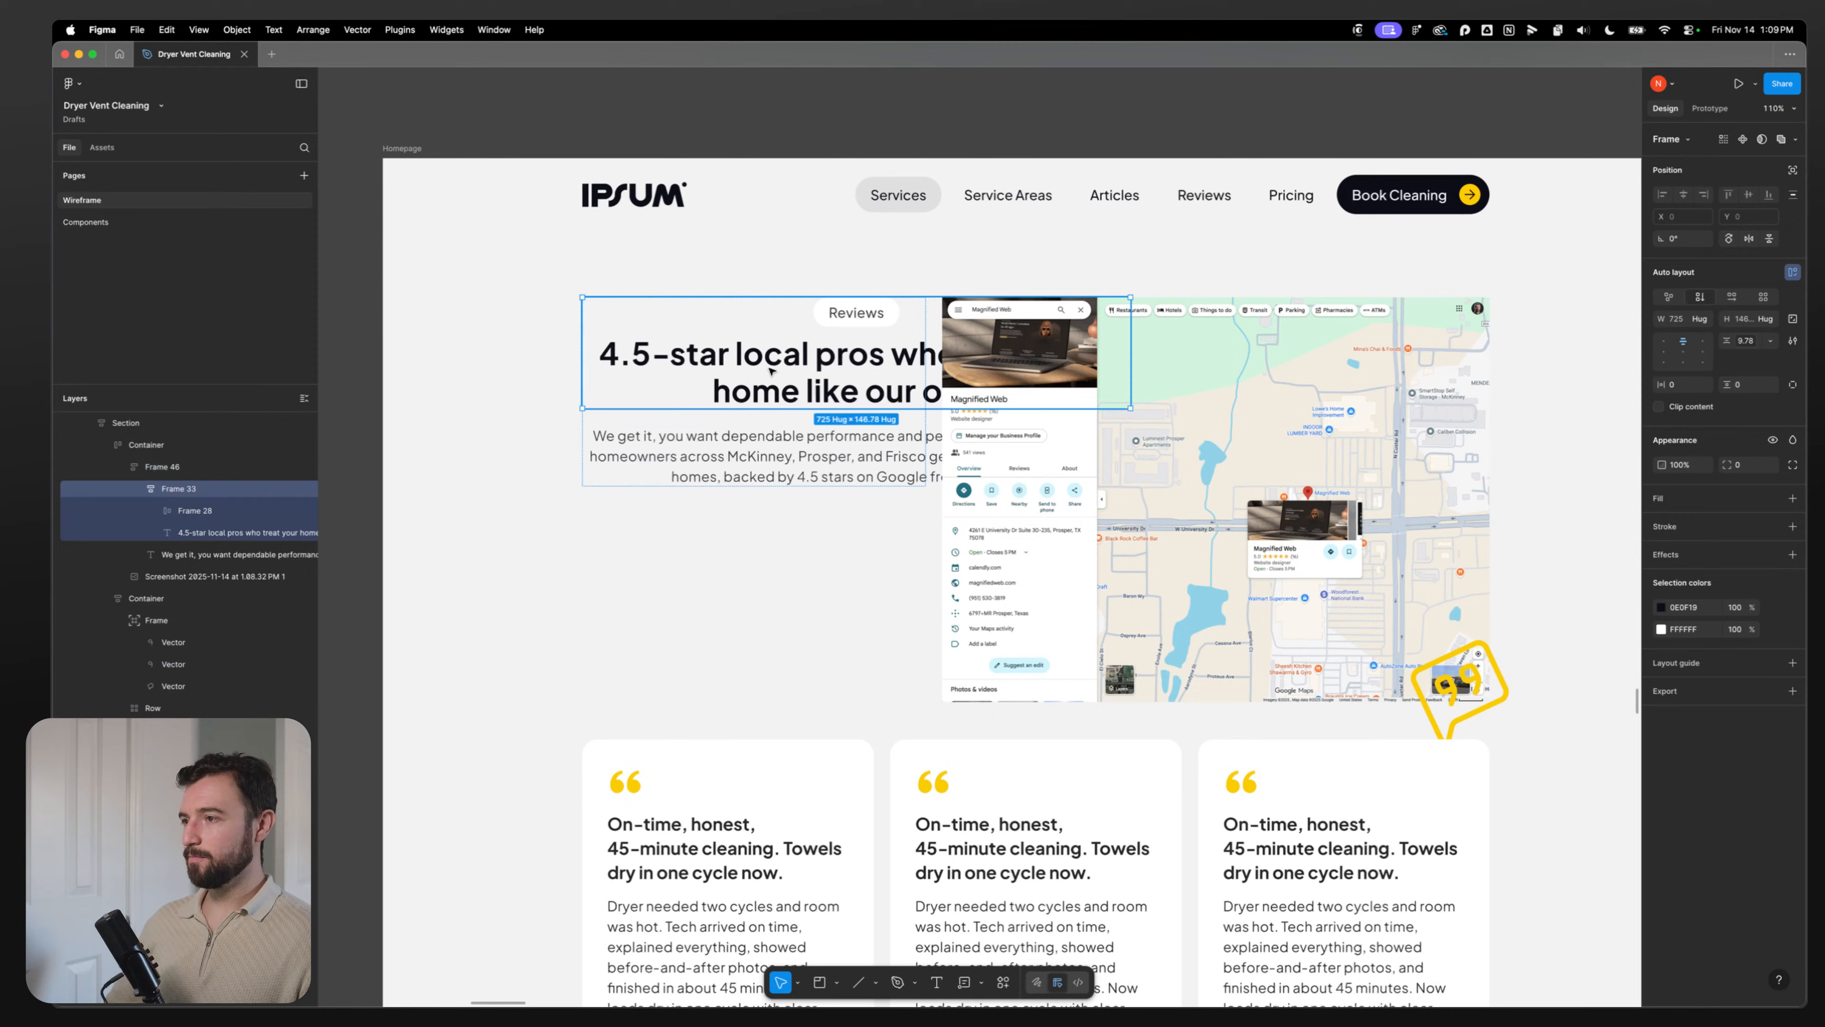
{"action": "double_click", "coordinate": [1129, 342], "text": "alt"}
{"action": "left_click", "coordinate": [810, 381], "text": "super"}
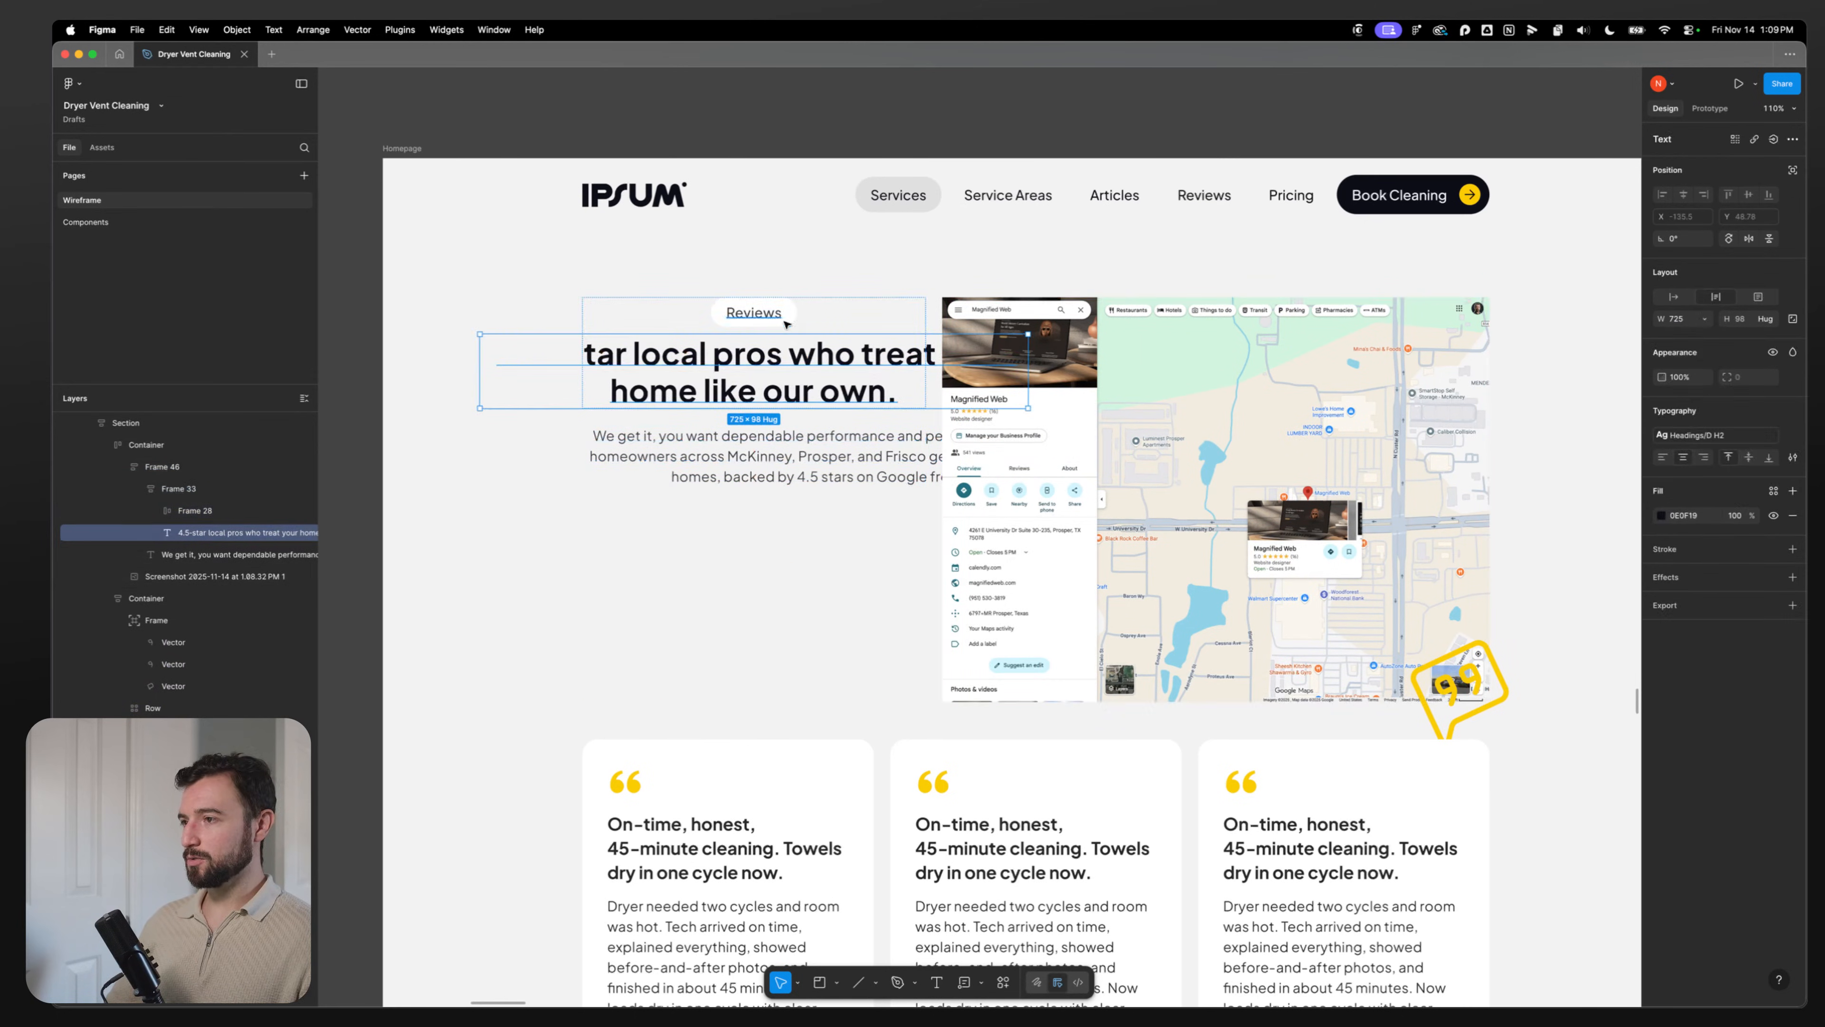
{"action": "key", "text": "Escape"}
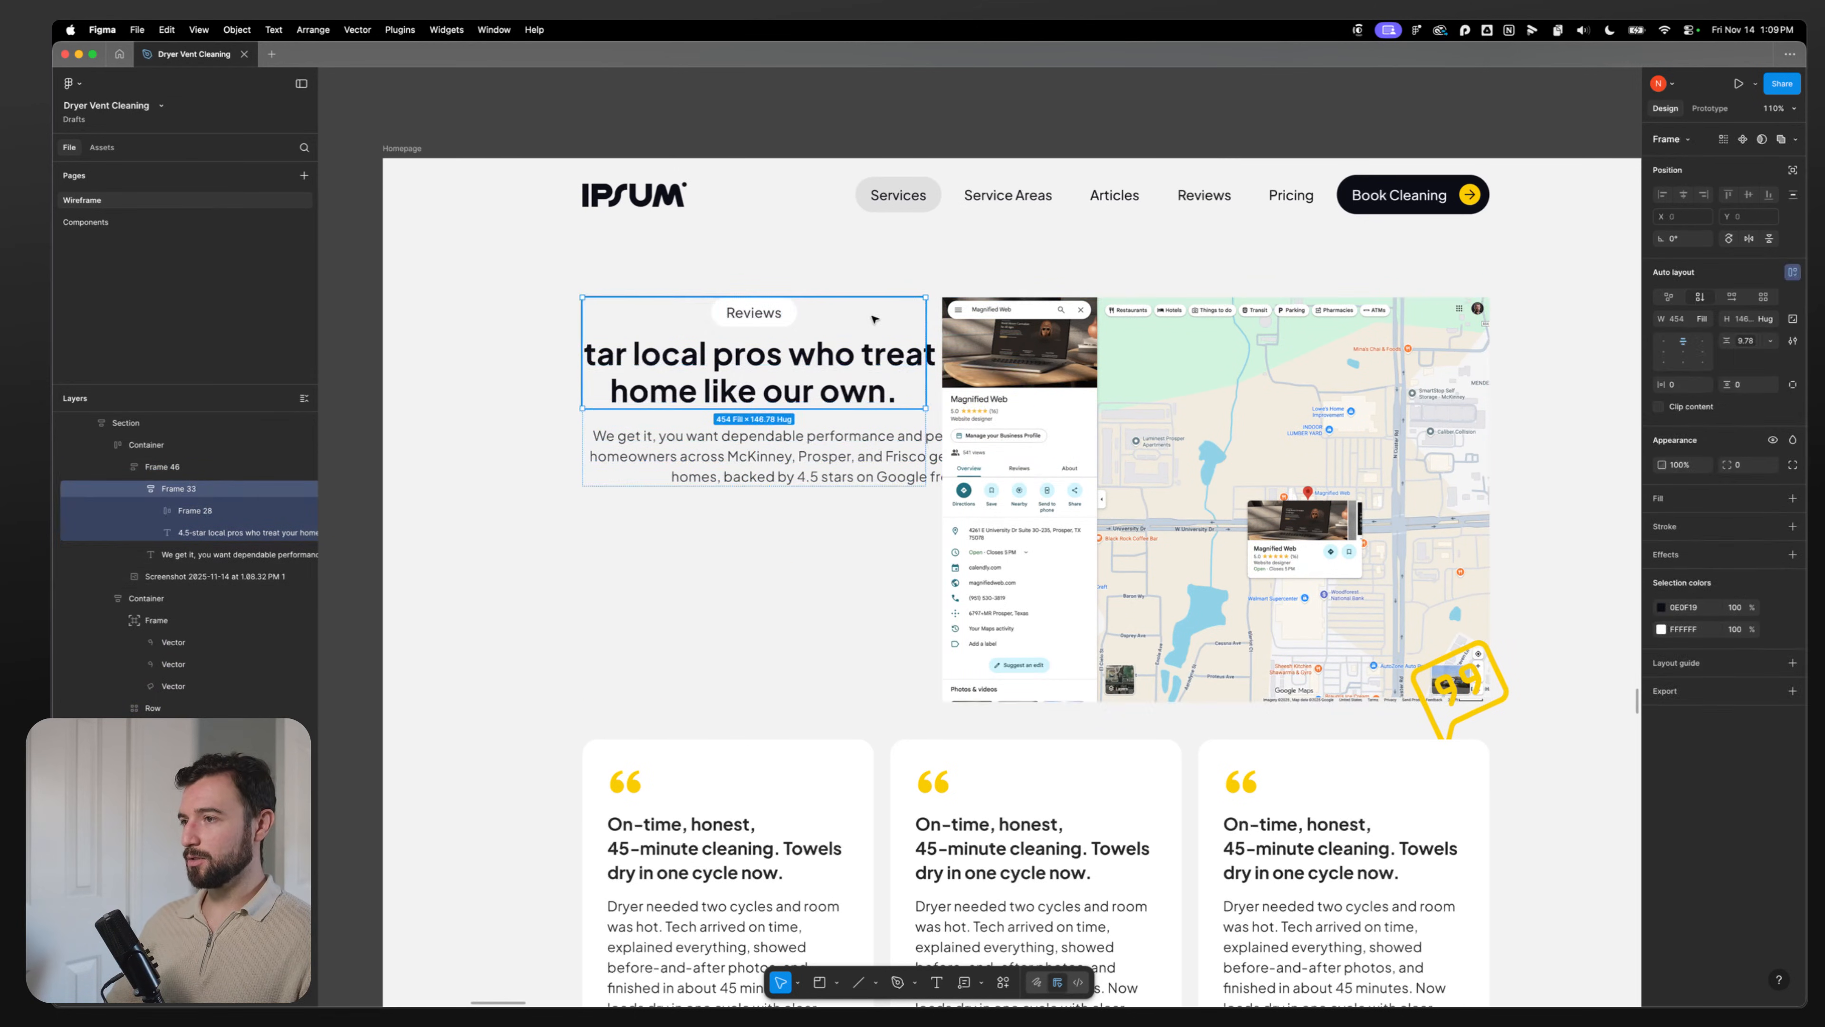
{"action": "left_click", "coordinate": [1665, 344]}
Step: Left-align the text of the hero heading and the paragraph below it
{"action": "left_click", "coordinate": [769, 363], "text": "super"}
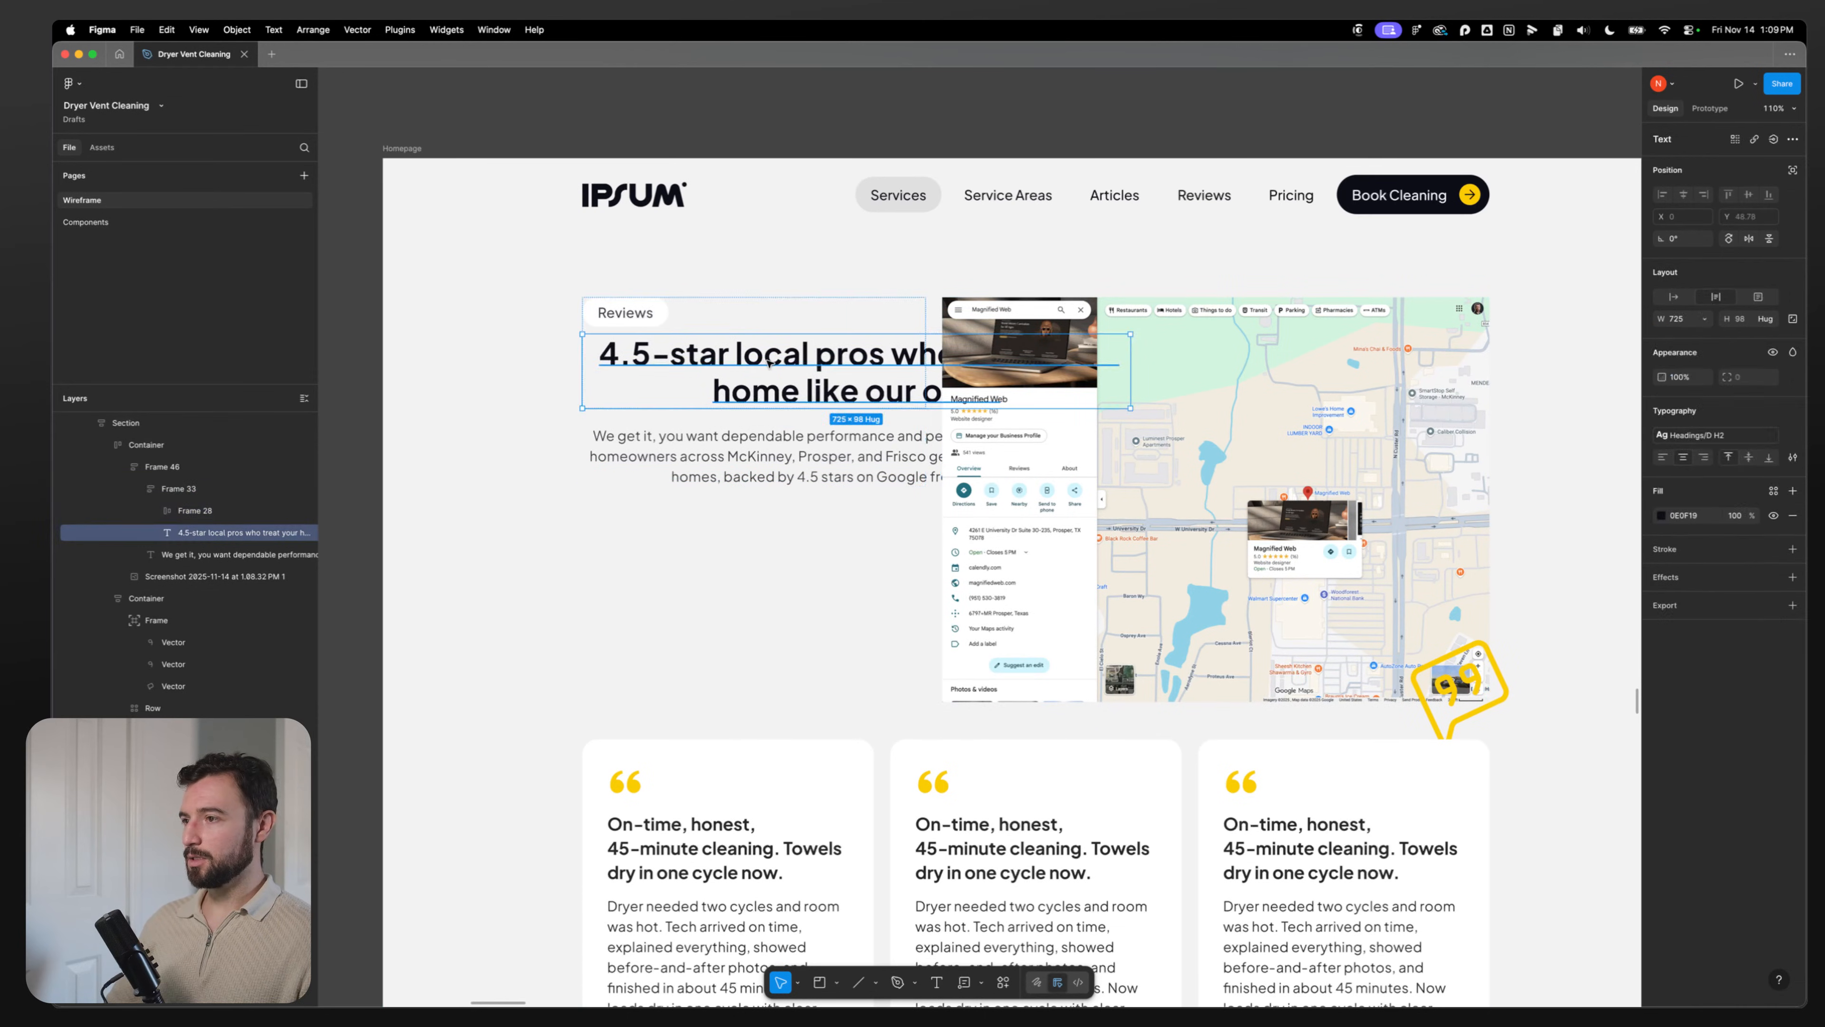
{"action": "left_click", "coordinate": [766, 457]}
{"action": "left_click", "coordinate": [791, 415]}
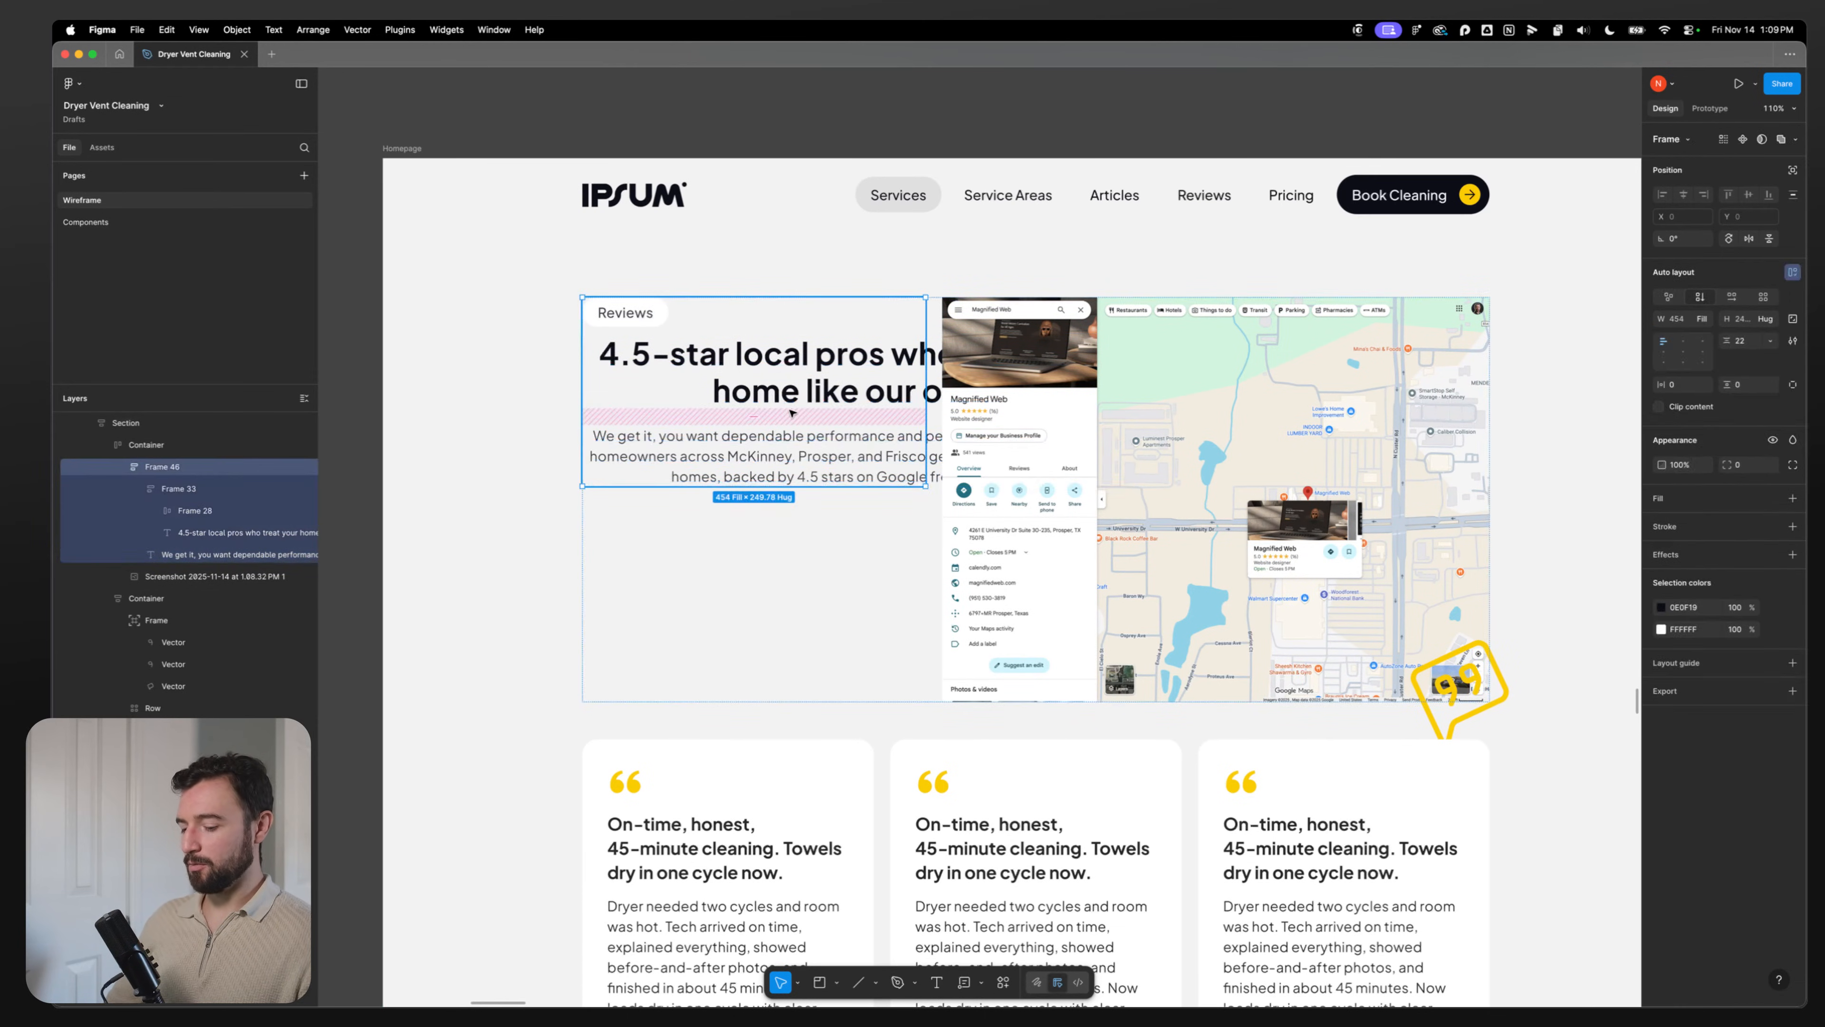
{"action": "key", "text": "alt"}
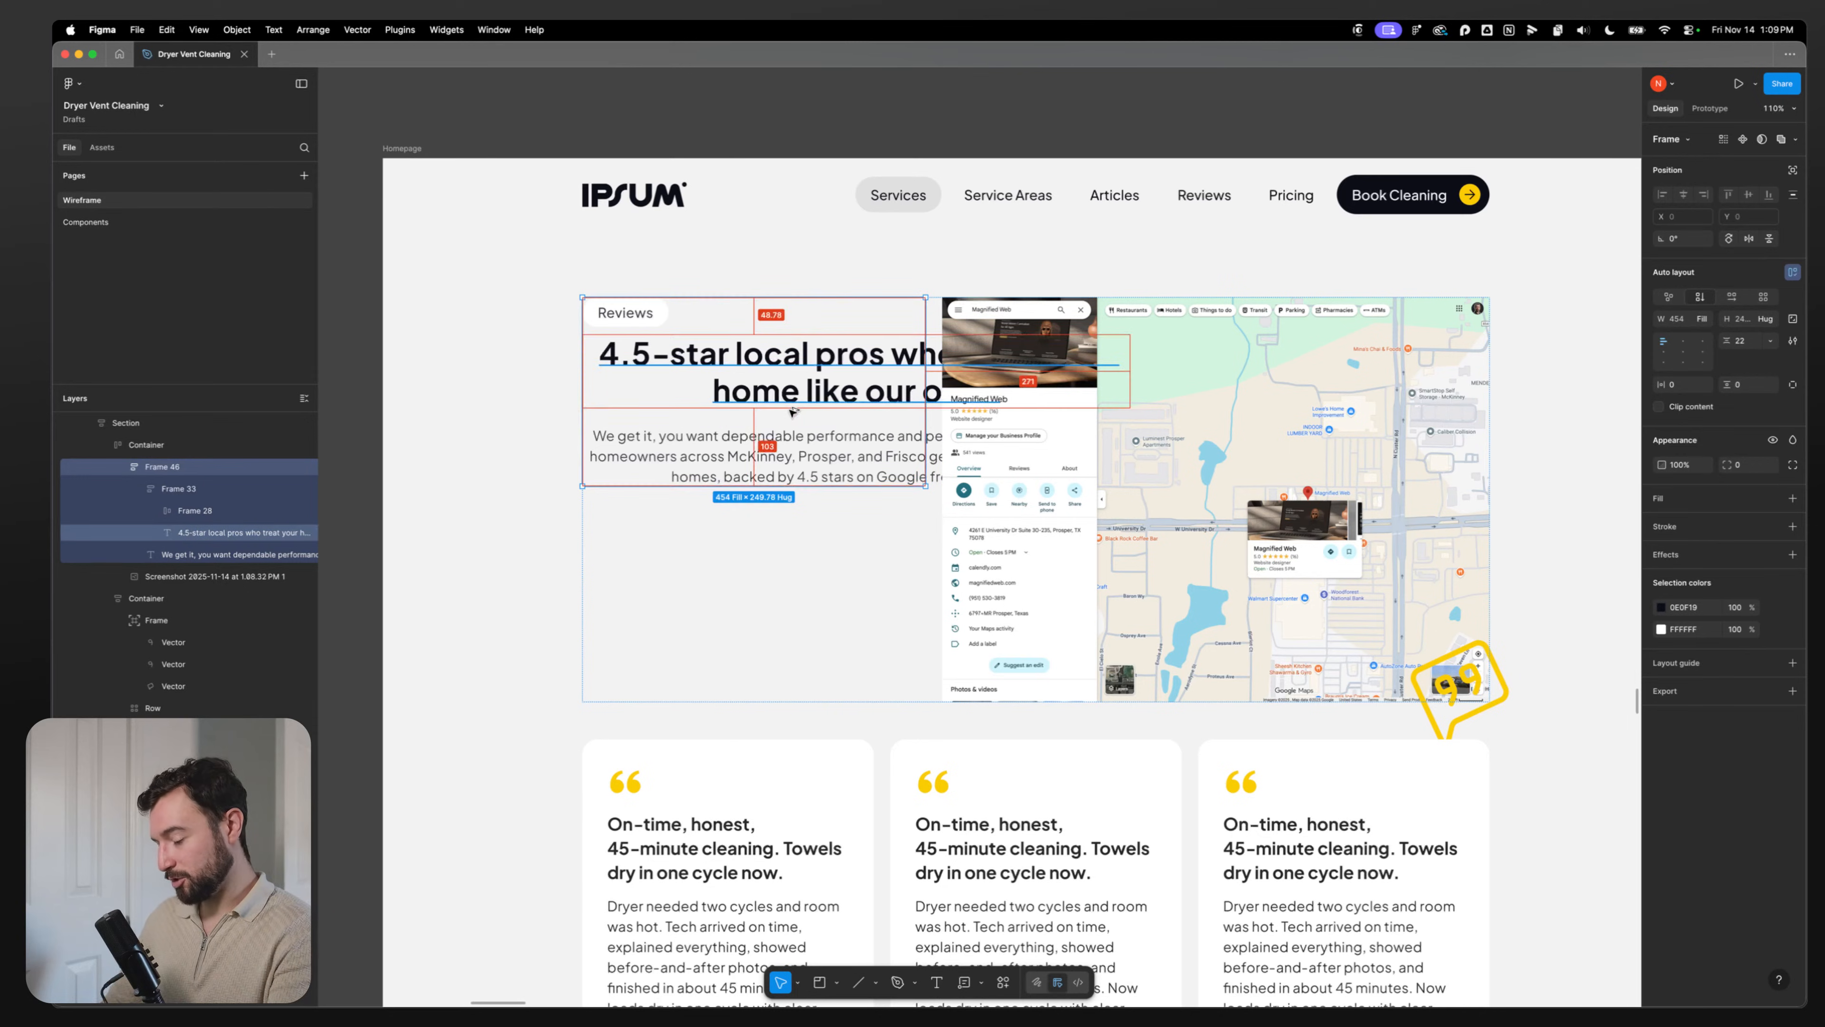
{"action": "key", "text": "alt+super+l"}
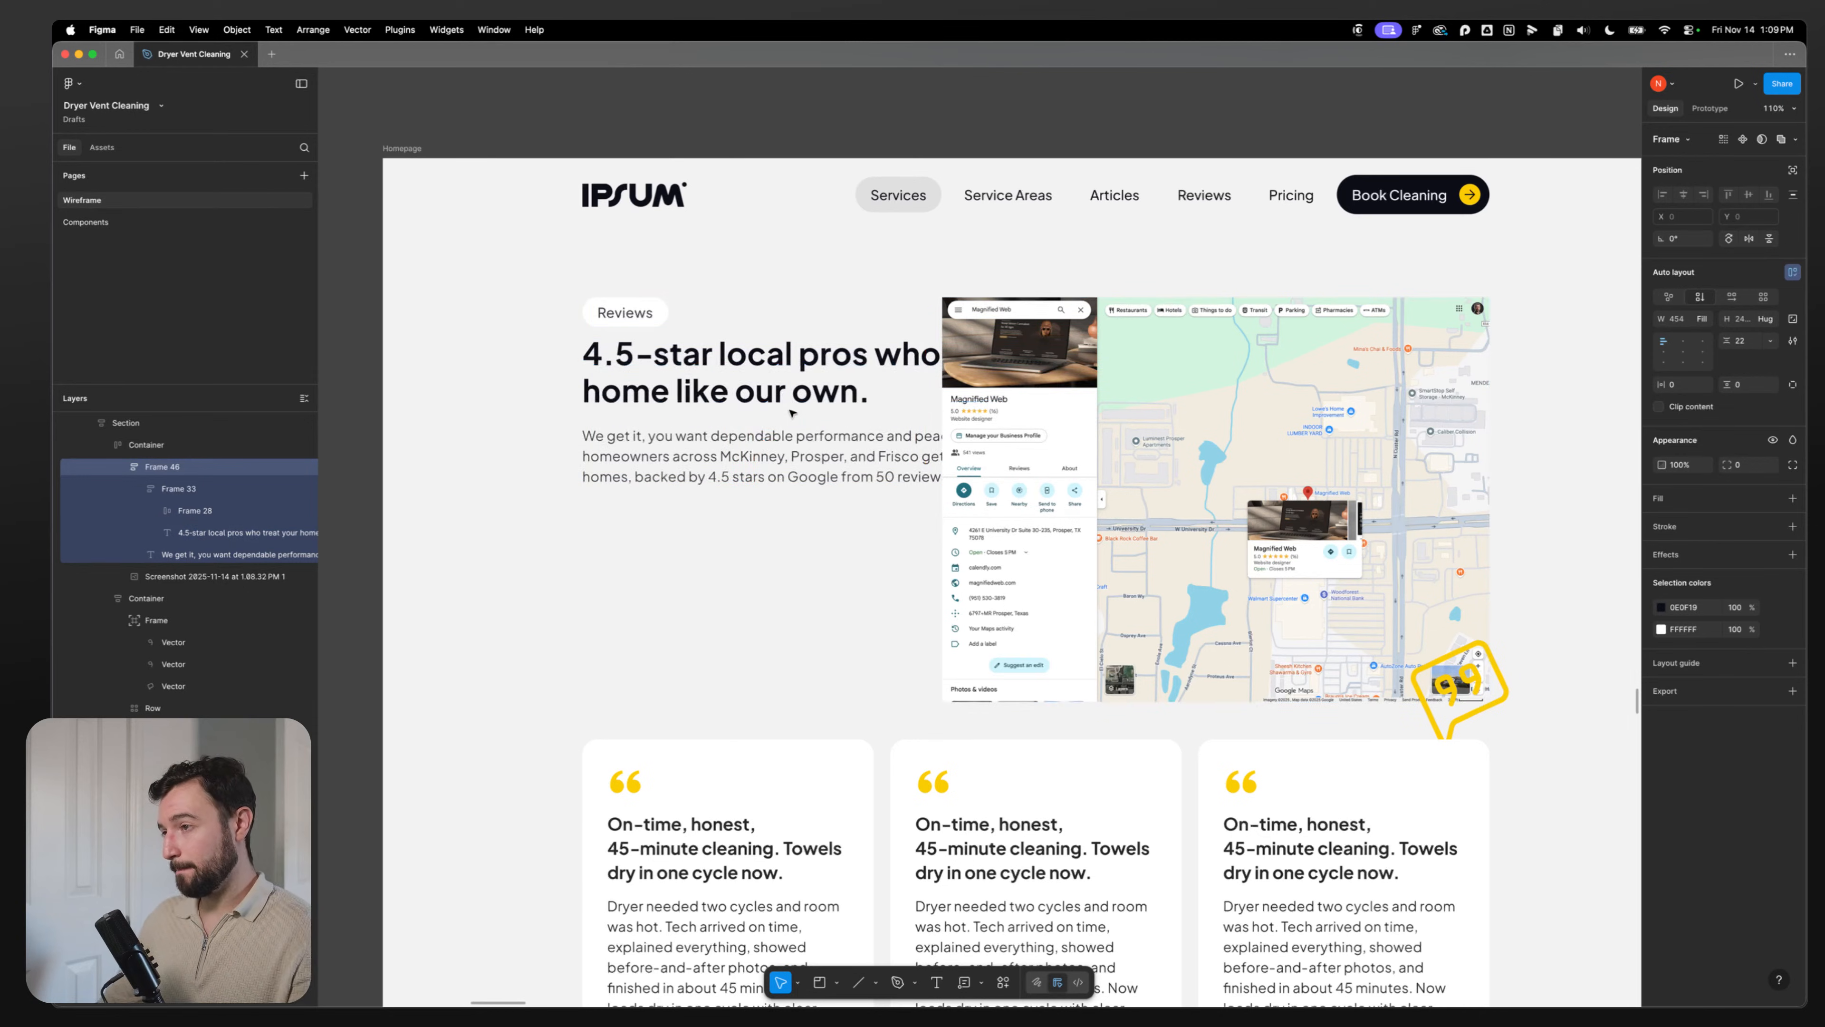
Step: Make the hero paragraph and heading text fill the width of their column so they wrap beside the screenshot
{"action": "scroll", "coordinate": [790, 432], "scroll_direction": "left", "scroll_amount": 2}
{"action": "left_click", "coordinate": [761, 456]}
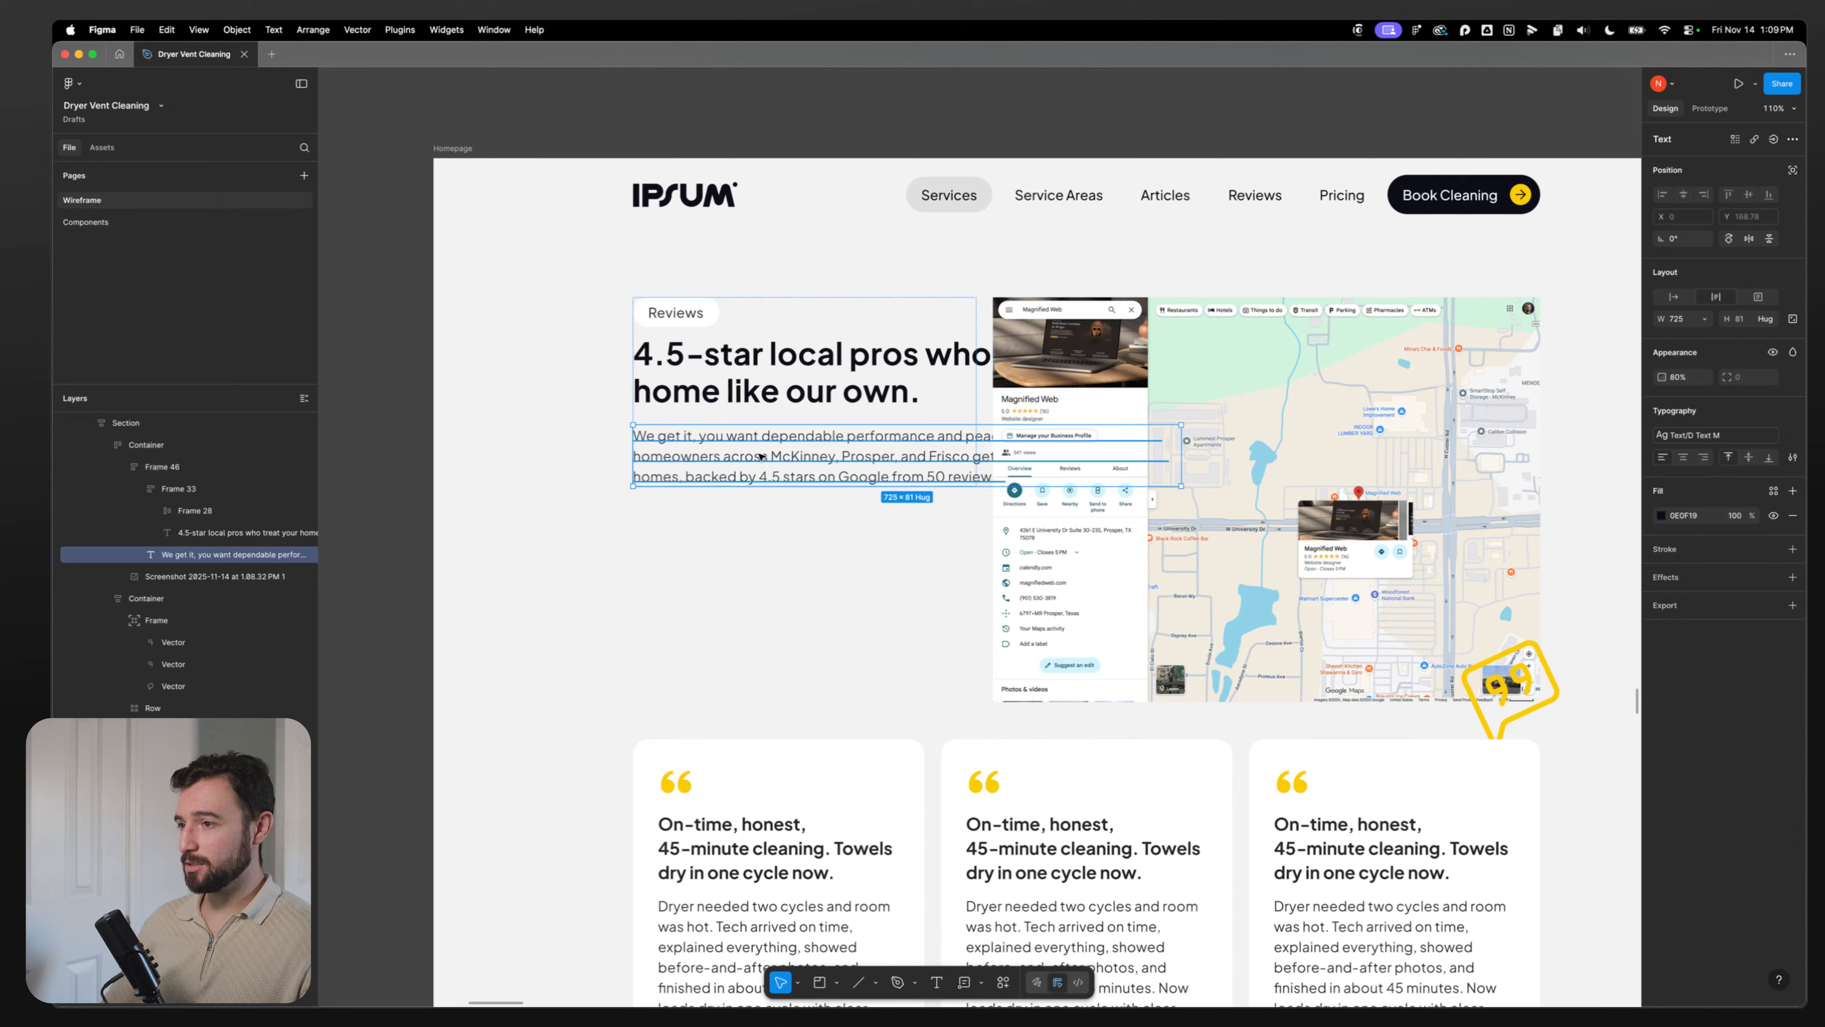
{"action": "double_click", "coordinate": [1181, 456], "text": "alt"}
{"action": "double_click", "coordinate": [866, 390]}
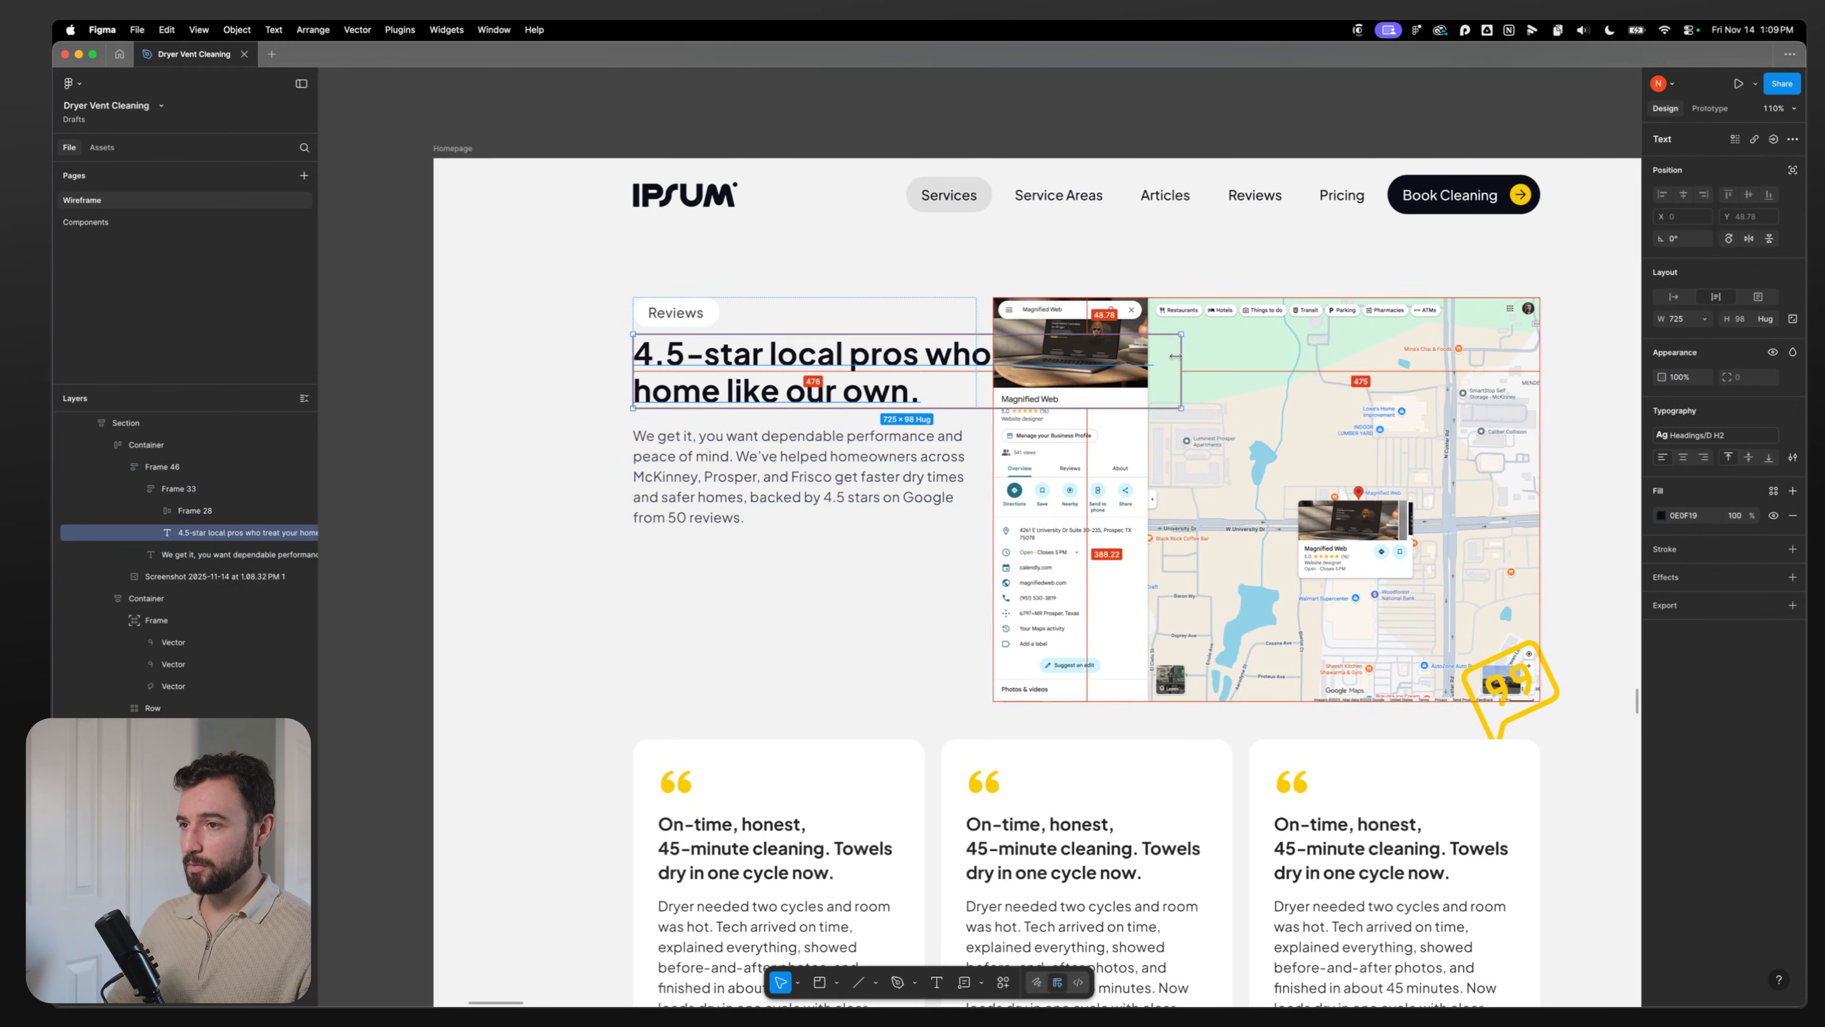
{"action": "double_click", "coordinate": [1181, 373], "text": "alt"}
{"action": "left_click", "coordinate": [522, 448]}
{"action": "left_click_drag", "start_coordinate": [766, 452], "coordinate": [668, 483]}
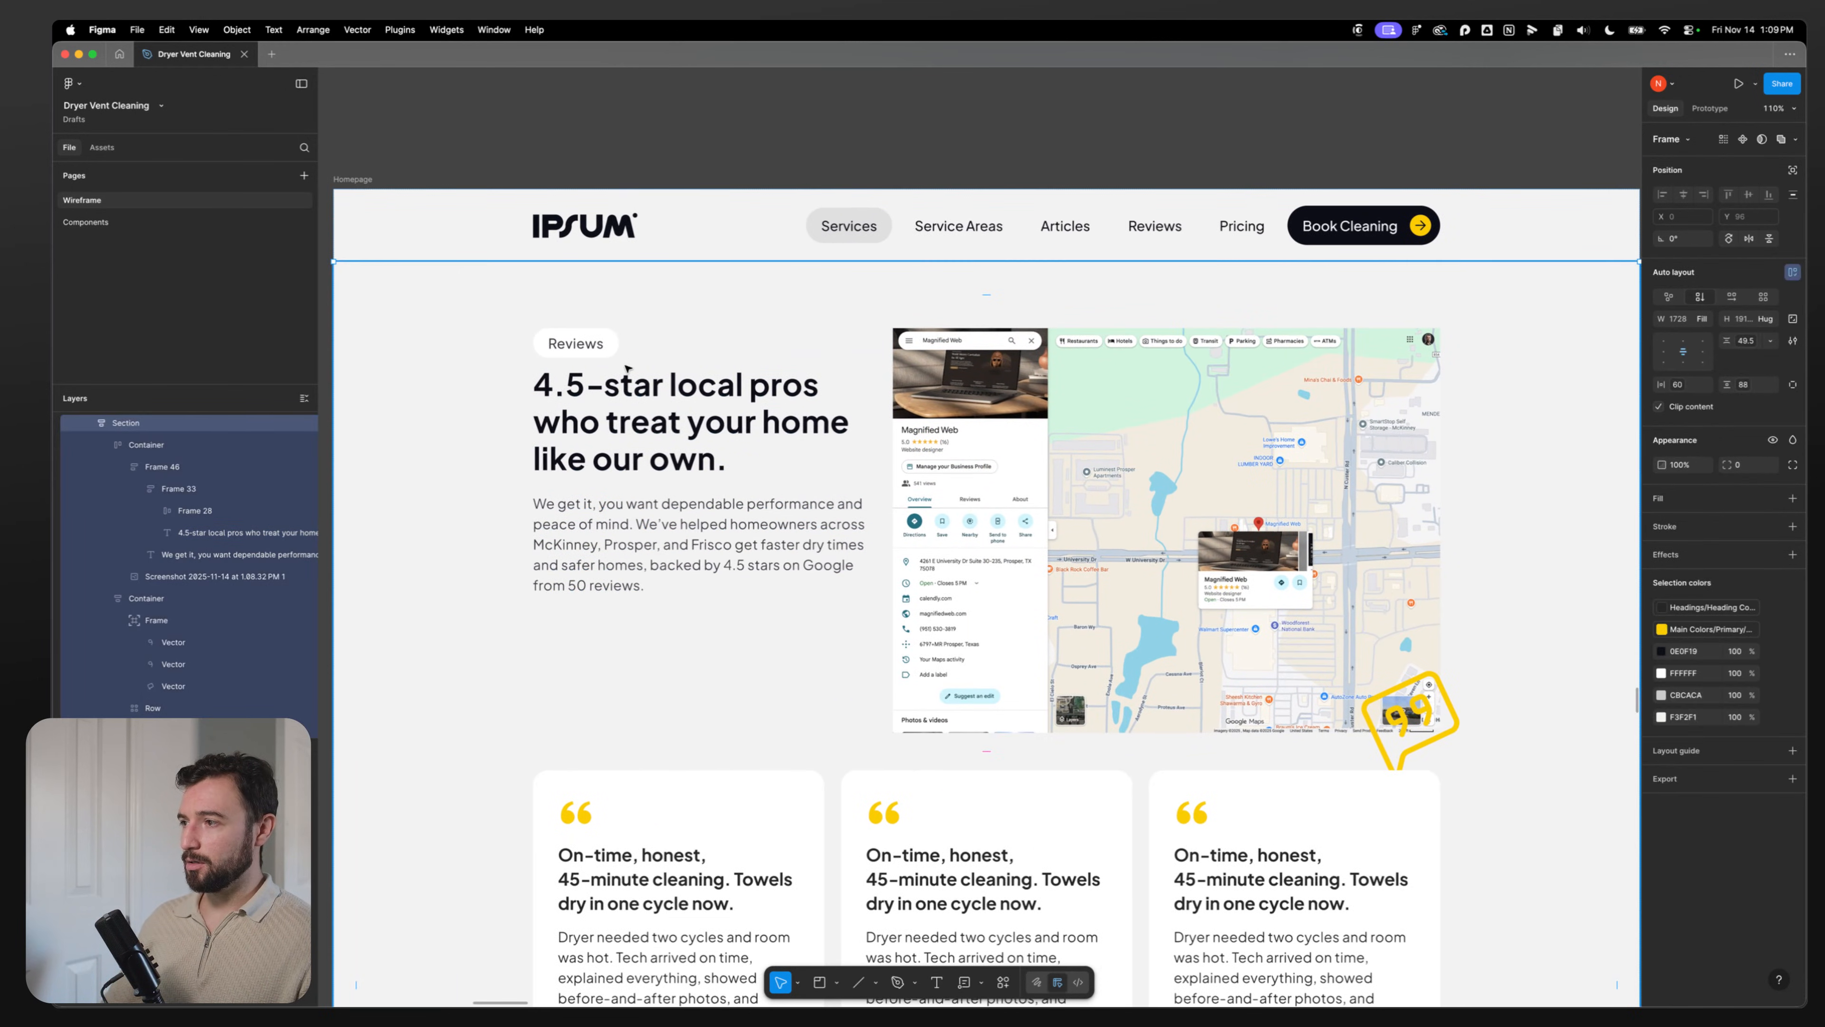
Step: Delete the yellow speech-bubble graphic overlapping the lower corner of the Google Maps screenshot
{"action": "double_click", "coordinate": [631, 381]}
{"action": "double_click", "coordinate": [631, 381]}
{"action": "left_click", "coordinate": [927, 518]}
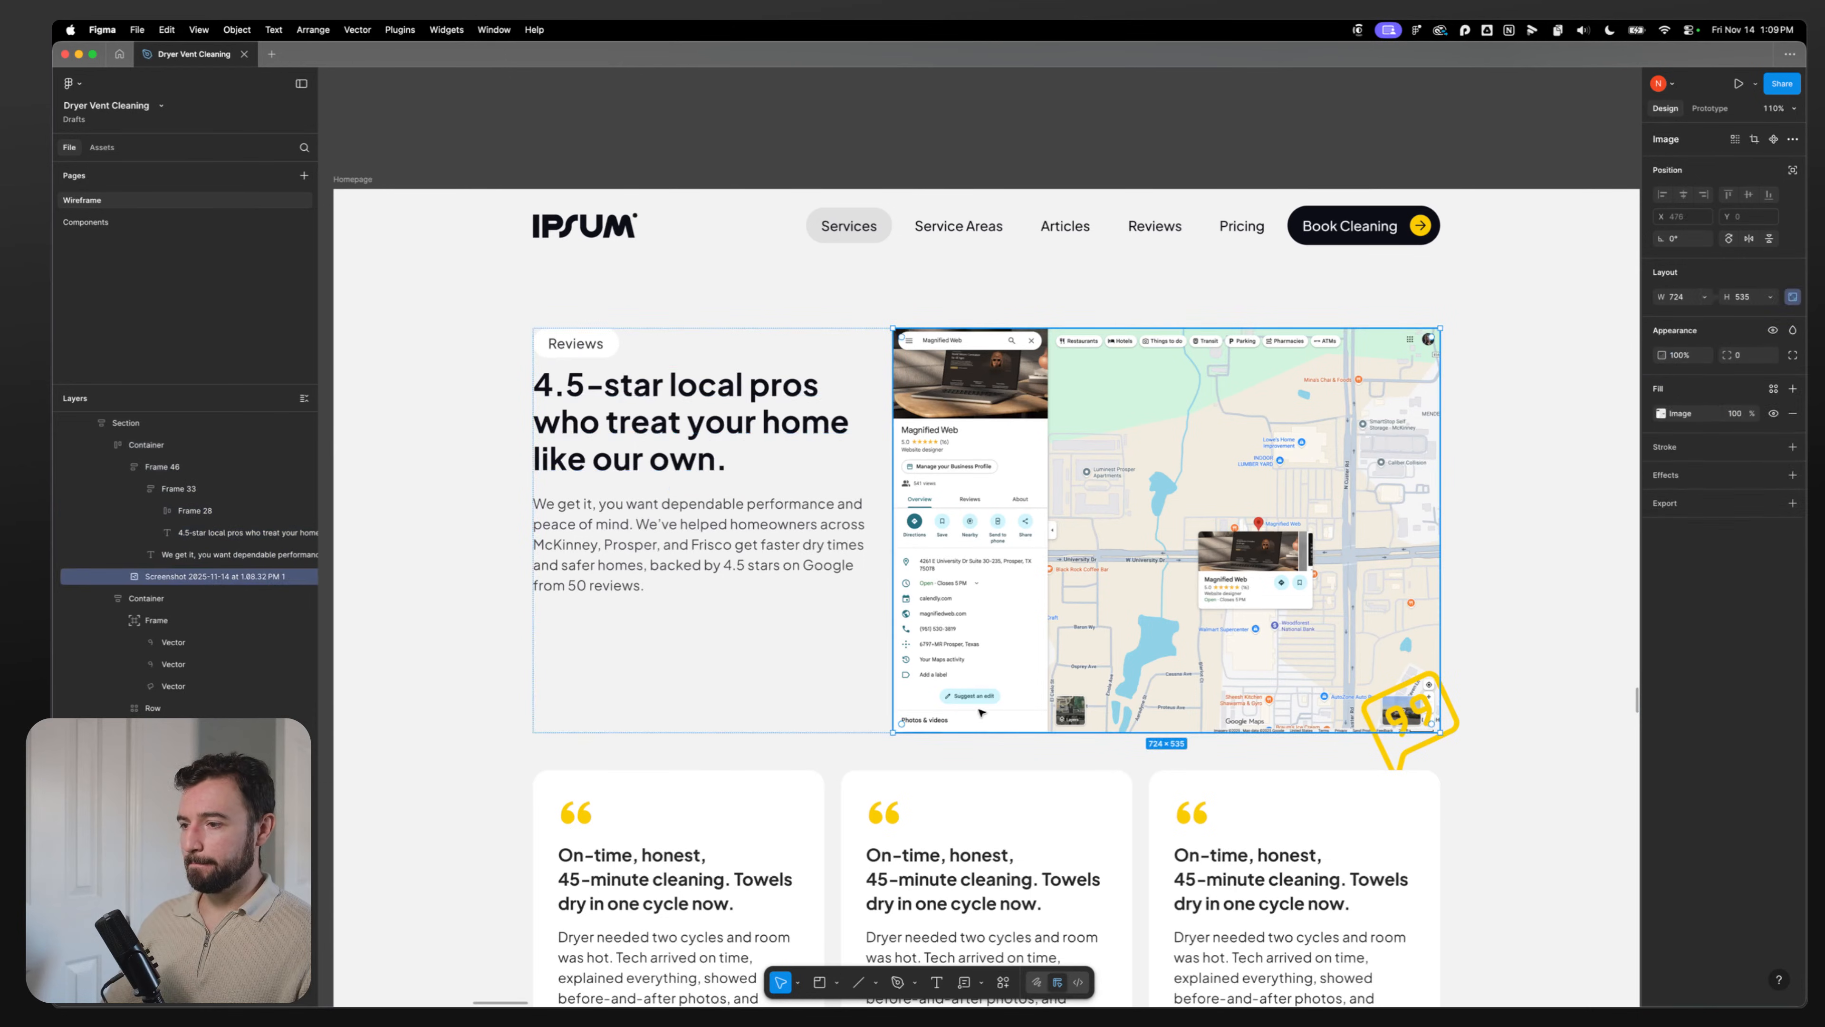
{"action": "left_click", "coordinate": [1401, 764]}
{"action": "key", "text": "Delete"}
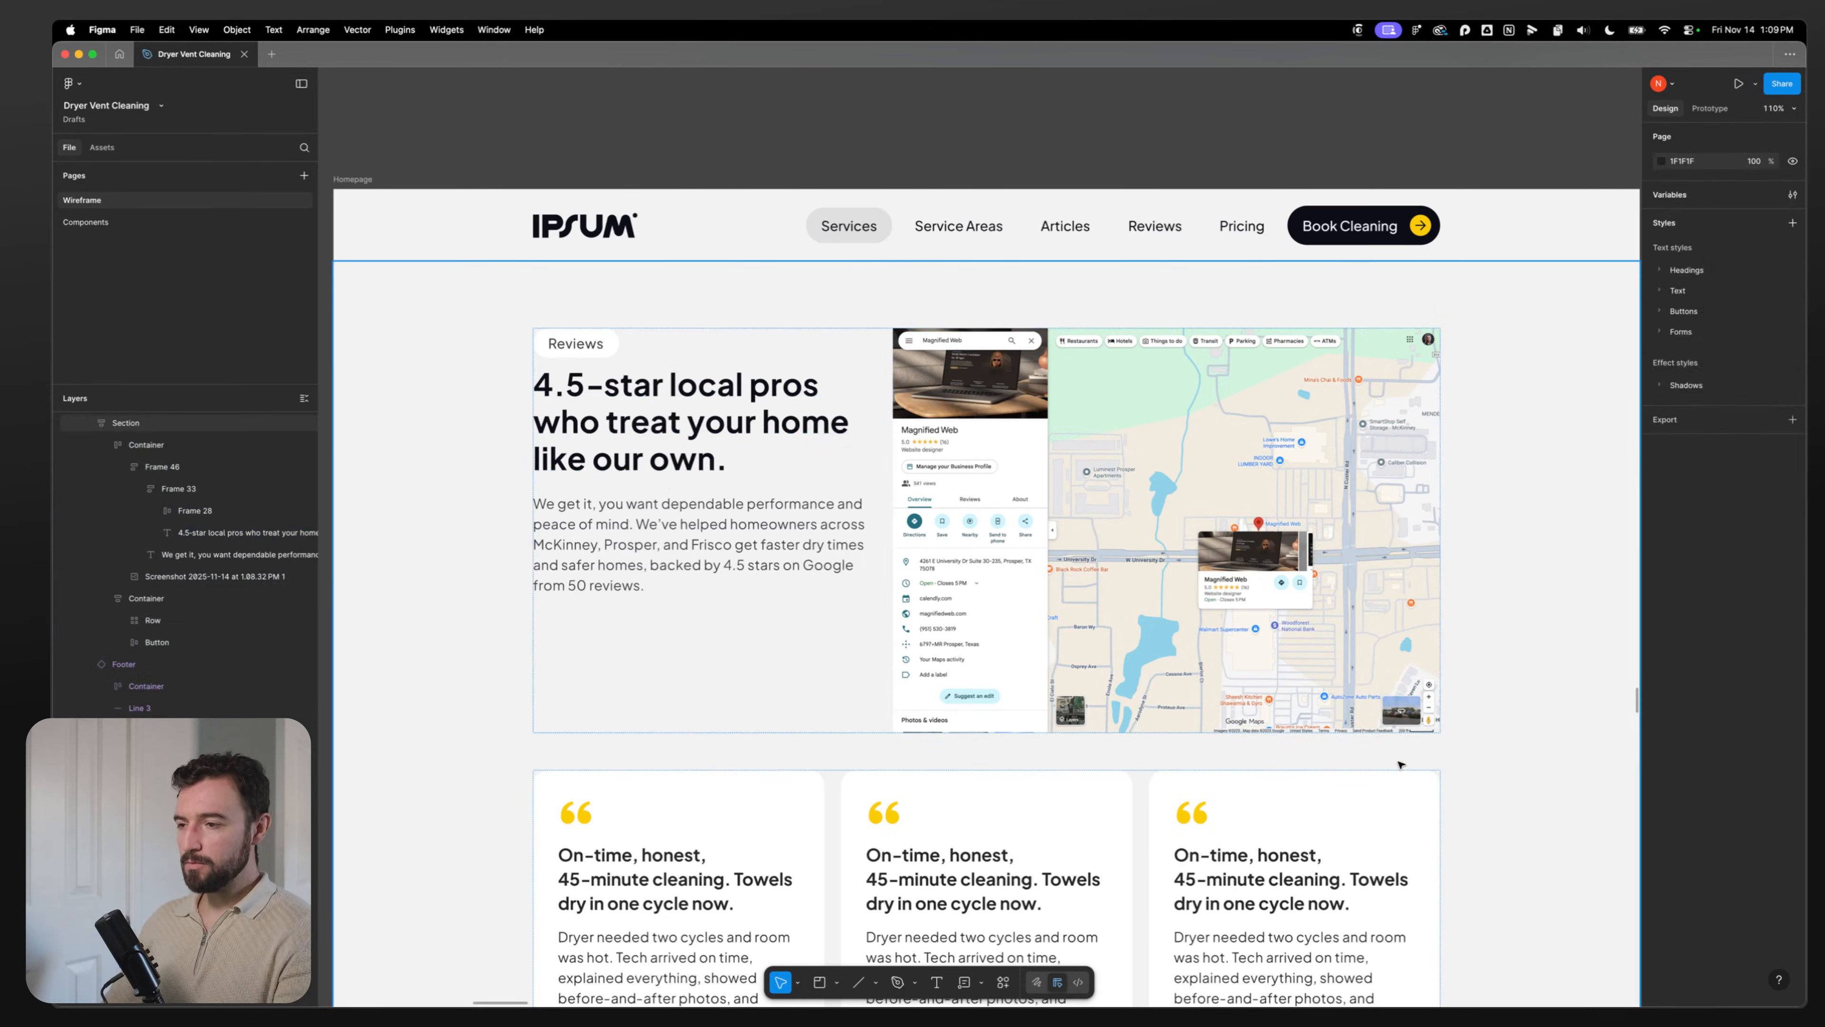
Step: Round the corners of the Google Maps screenshot with a radius of 17
{"action": "double_click", "coordinate": [1076, 521]}
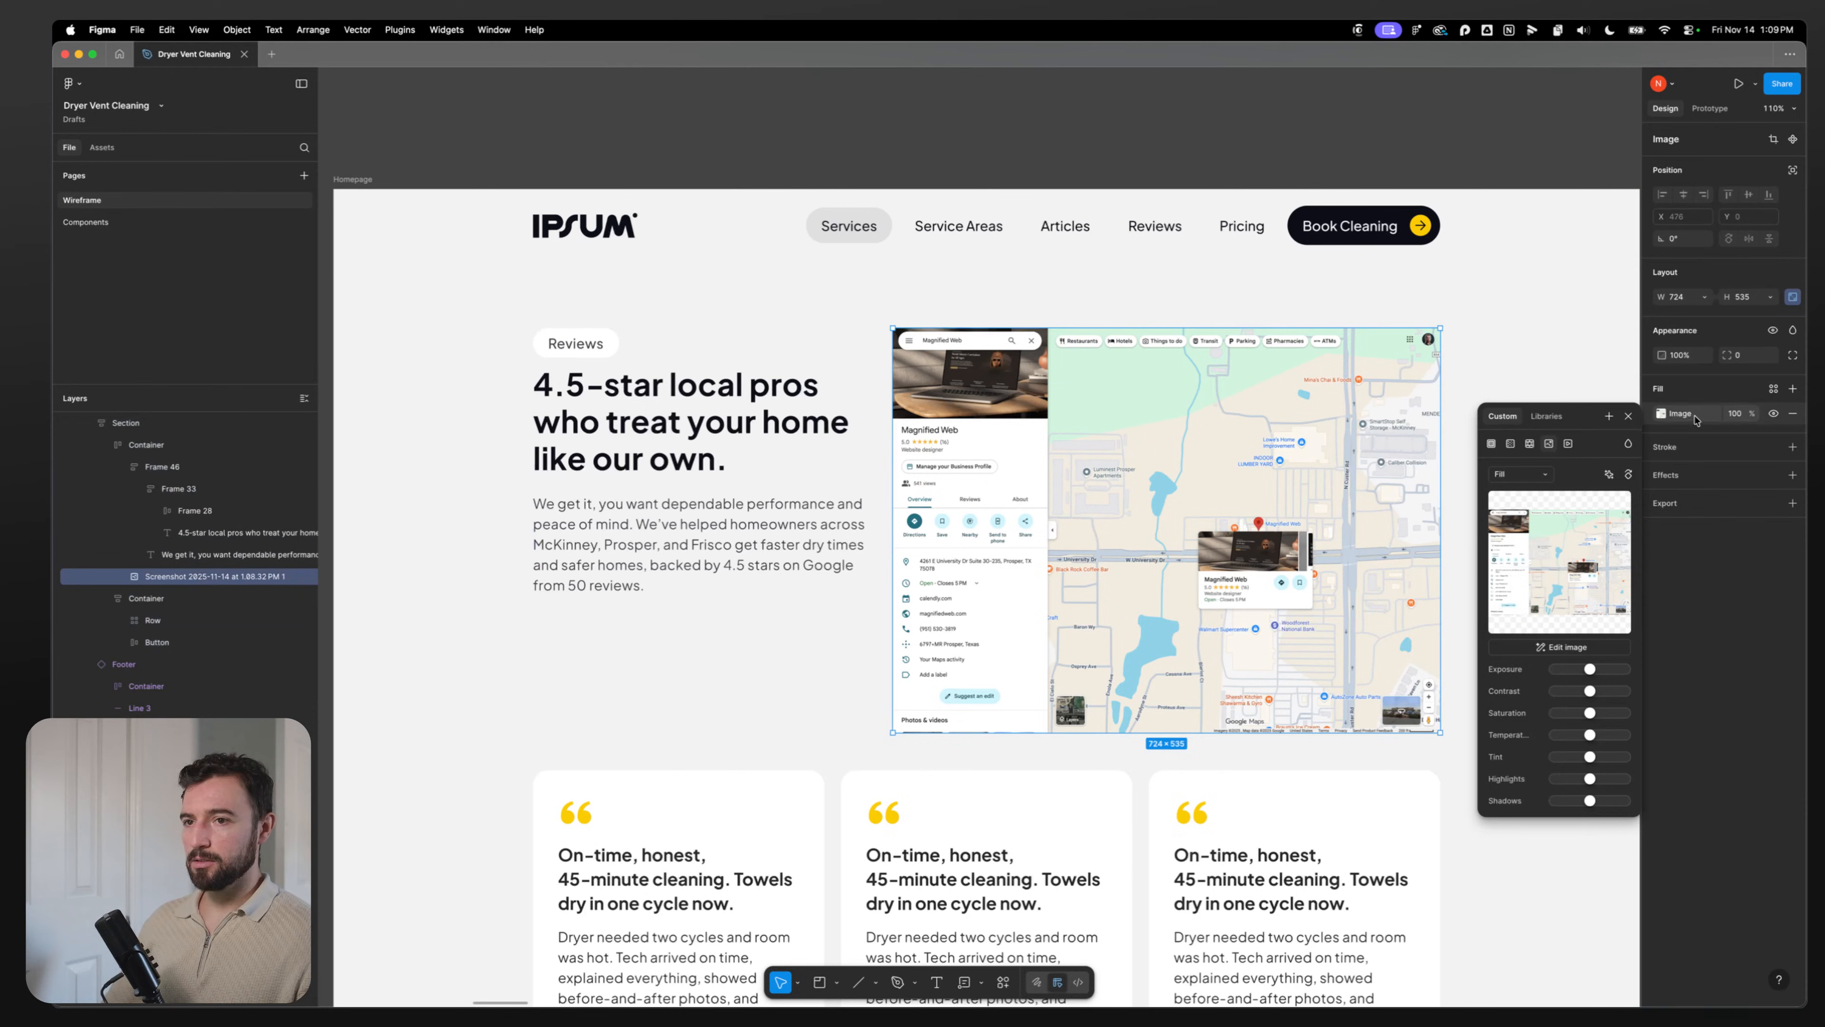
{"action": "left_click", "coordinate": [1735, 354]}
{"action": "type", "text": "6"}
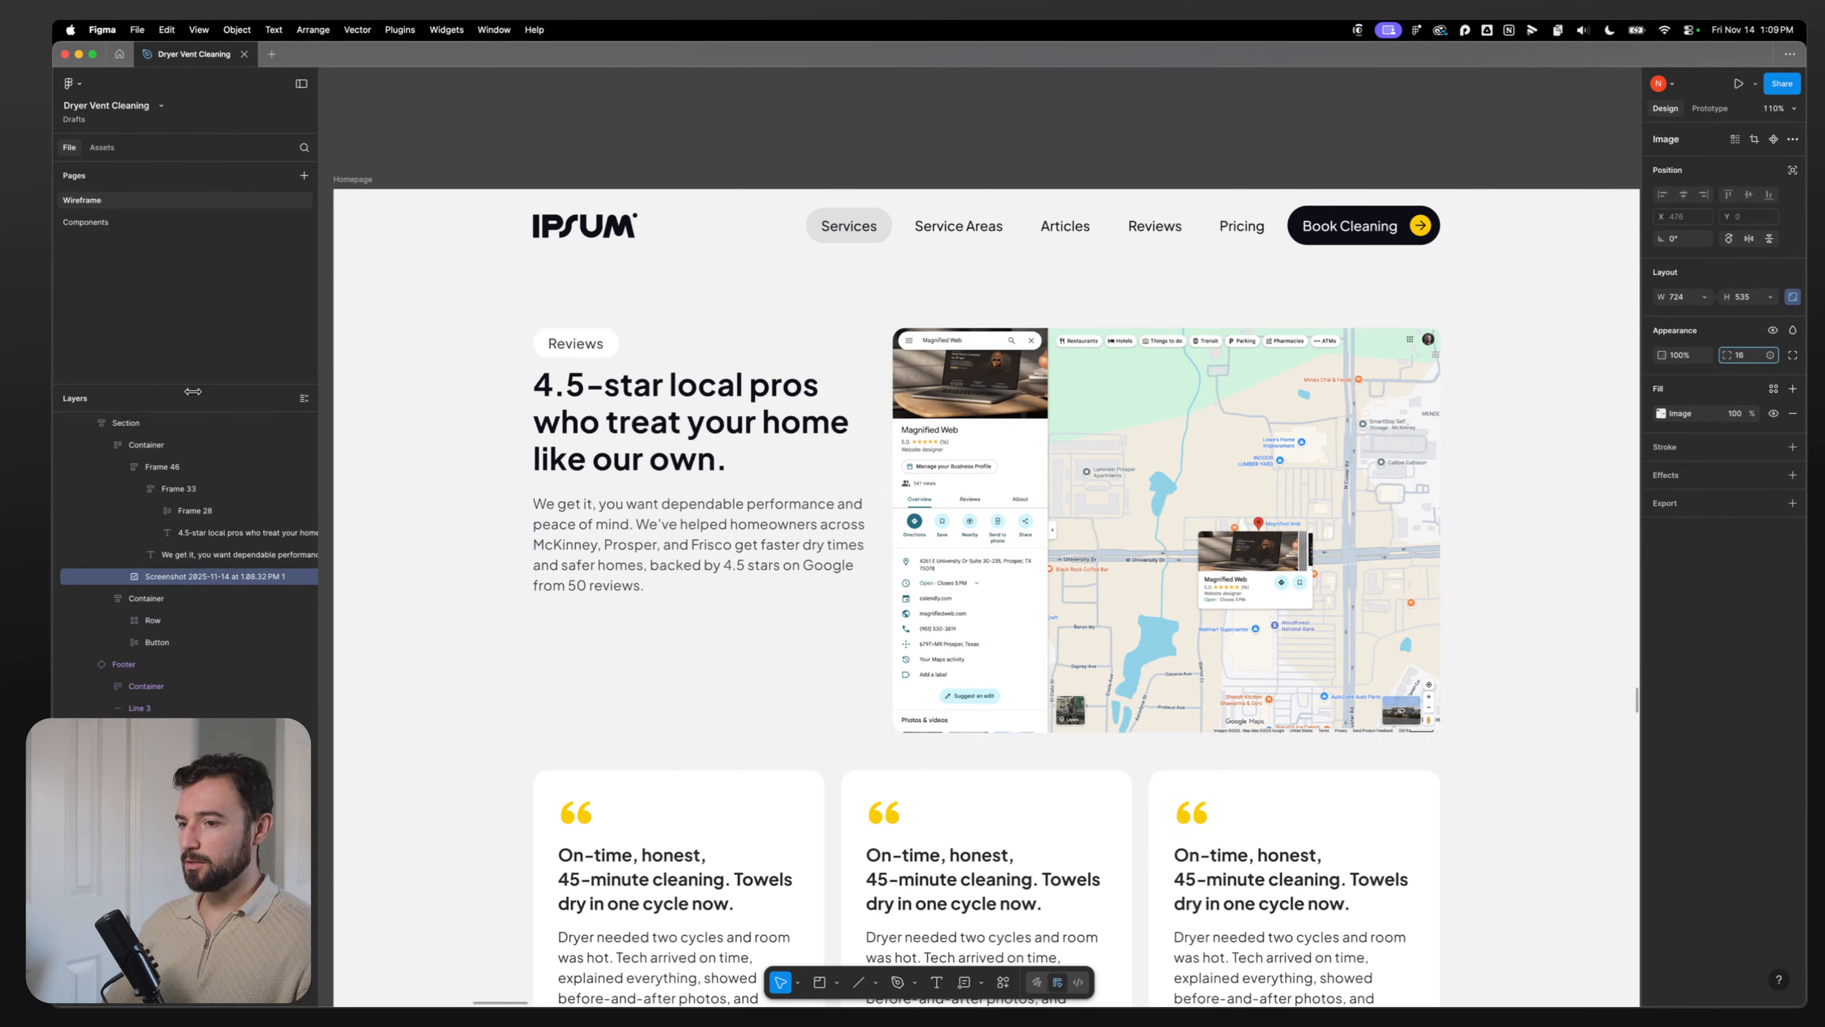
Step: Replace the hero heading text with "50+ 5 ⭐ Reviews", inserting the star as an emoji
{"action": "left_click", "coordinate": [607, 411]}
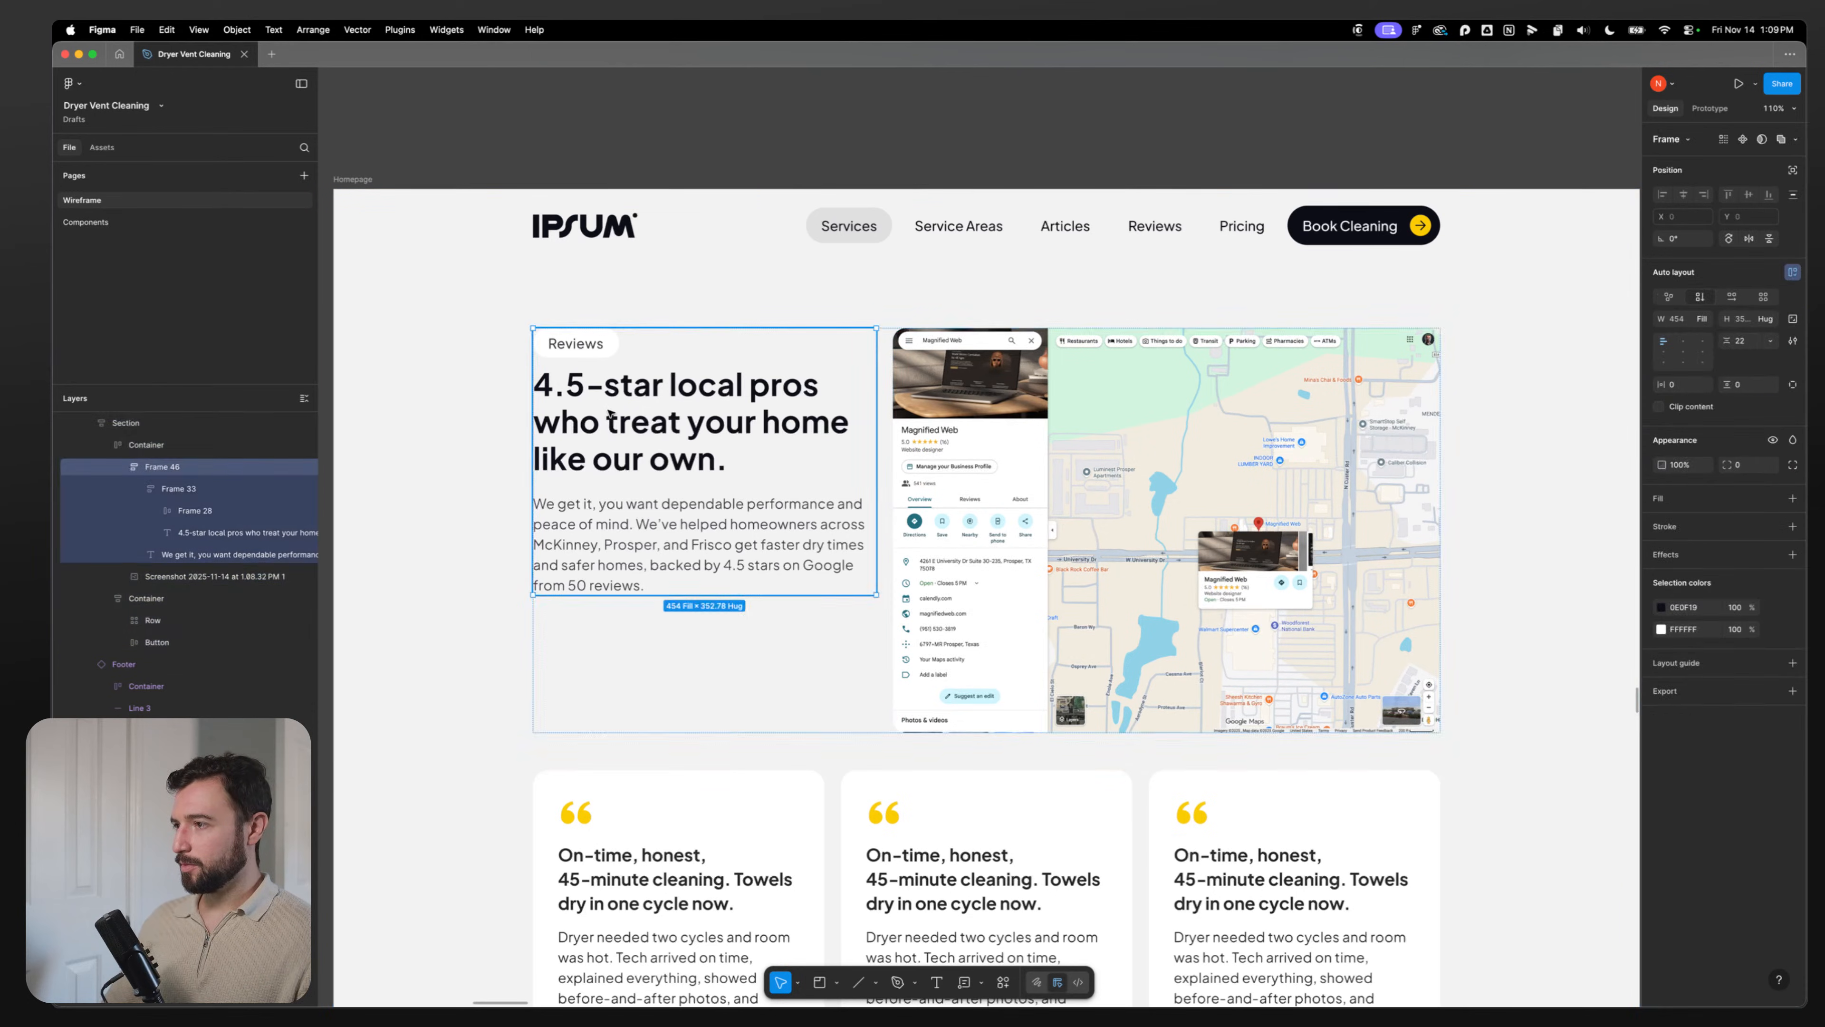
{"action": "double_click", "coordinate": [607, 410]}
{"action": "triple_click", "coordinate": [609, 419]}
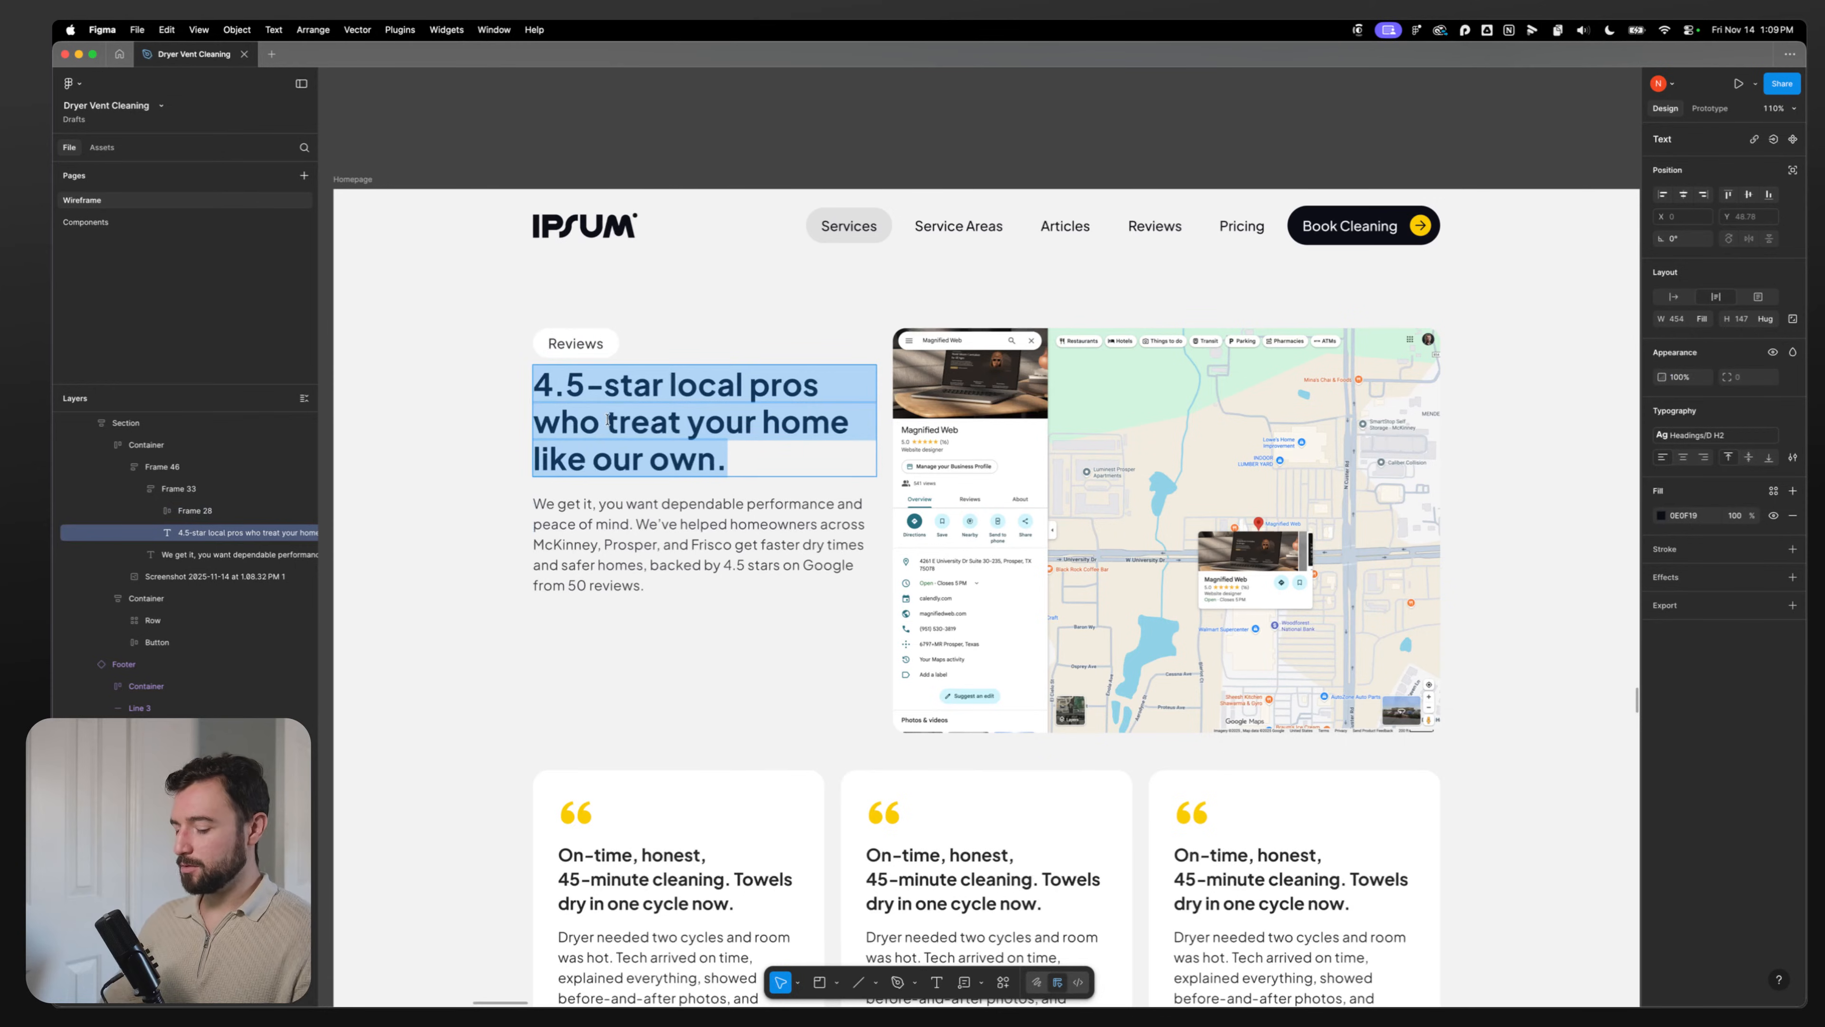
{"action": "type", "text": "50+ 5"}
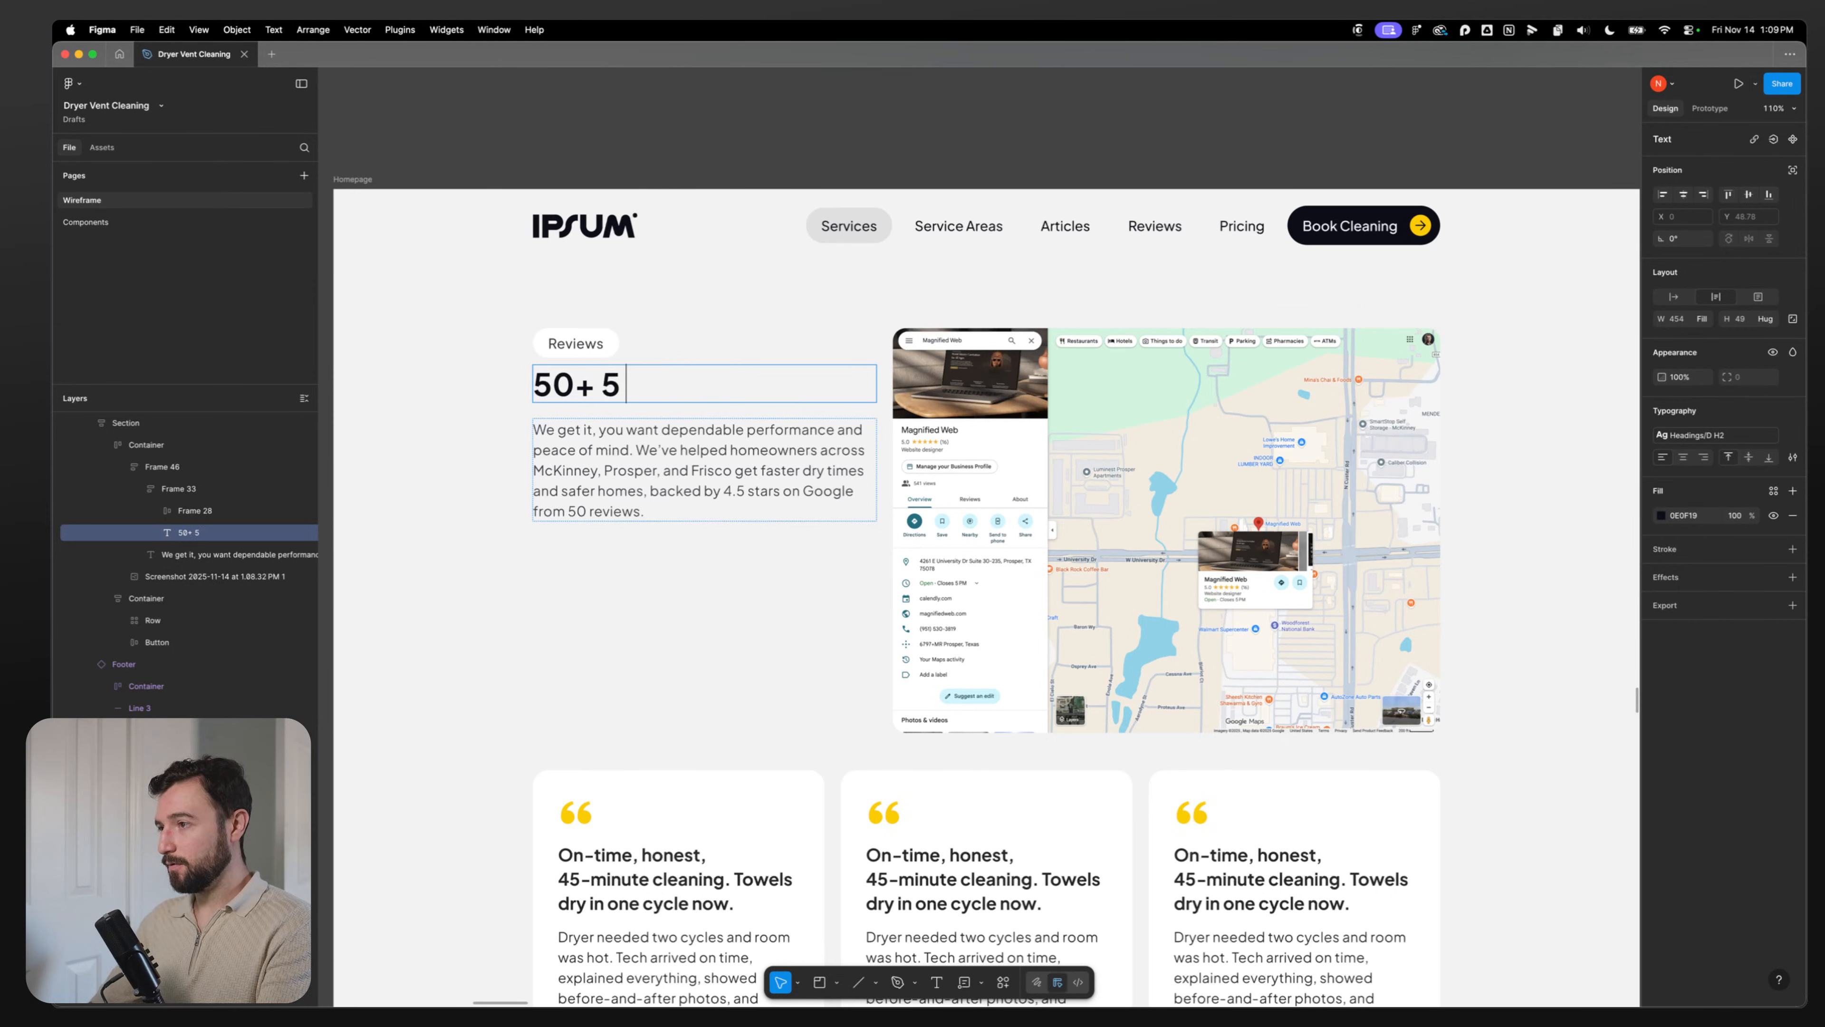
{"action": "key", "text": "ctrl+super+space"}
{"action": "type", "text": "s"}
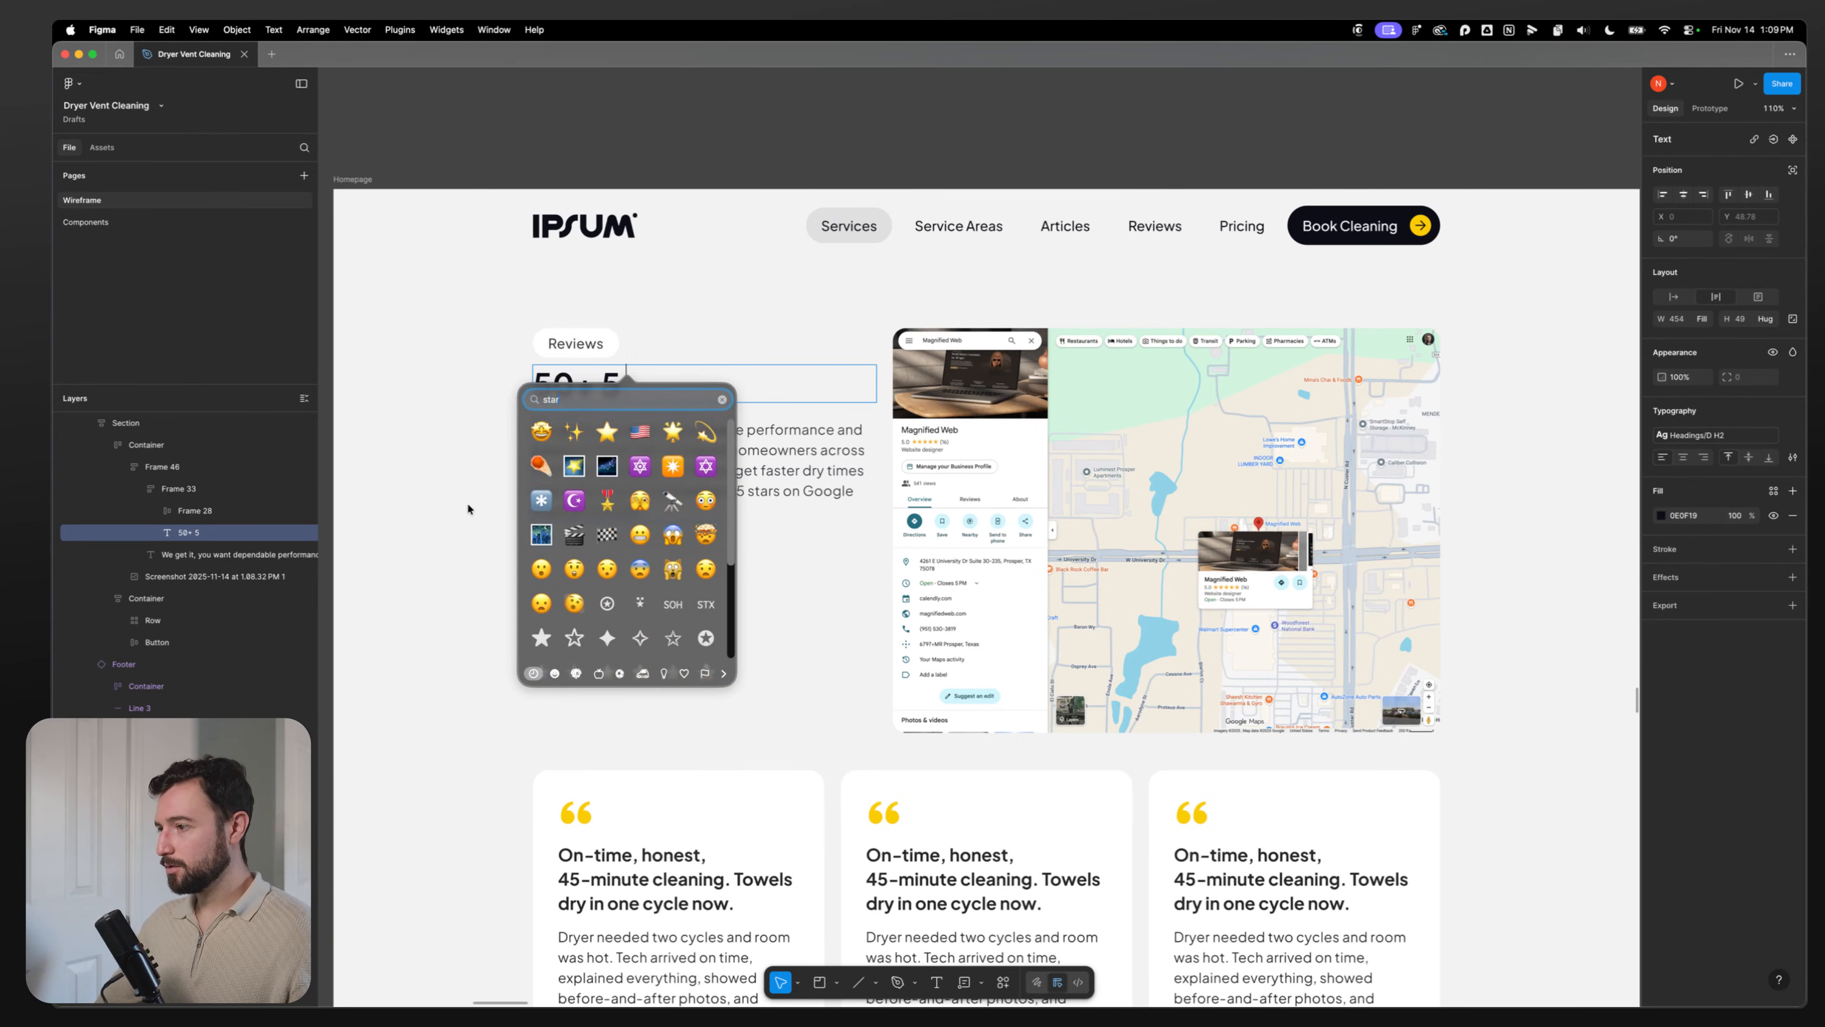
{"action": "left_click", "coordinate": [603, 437]}
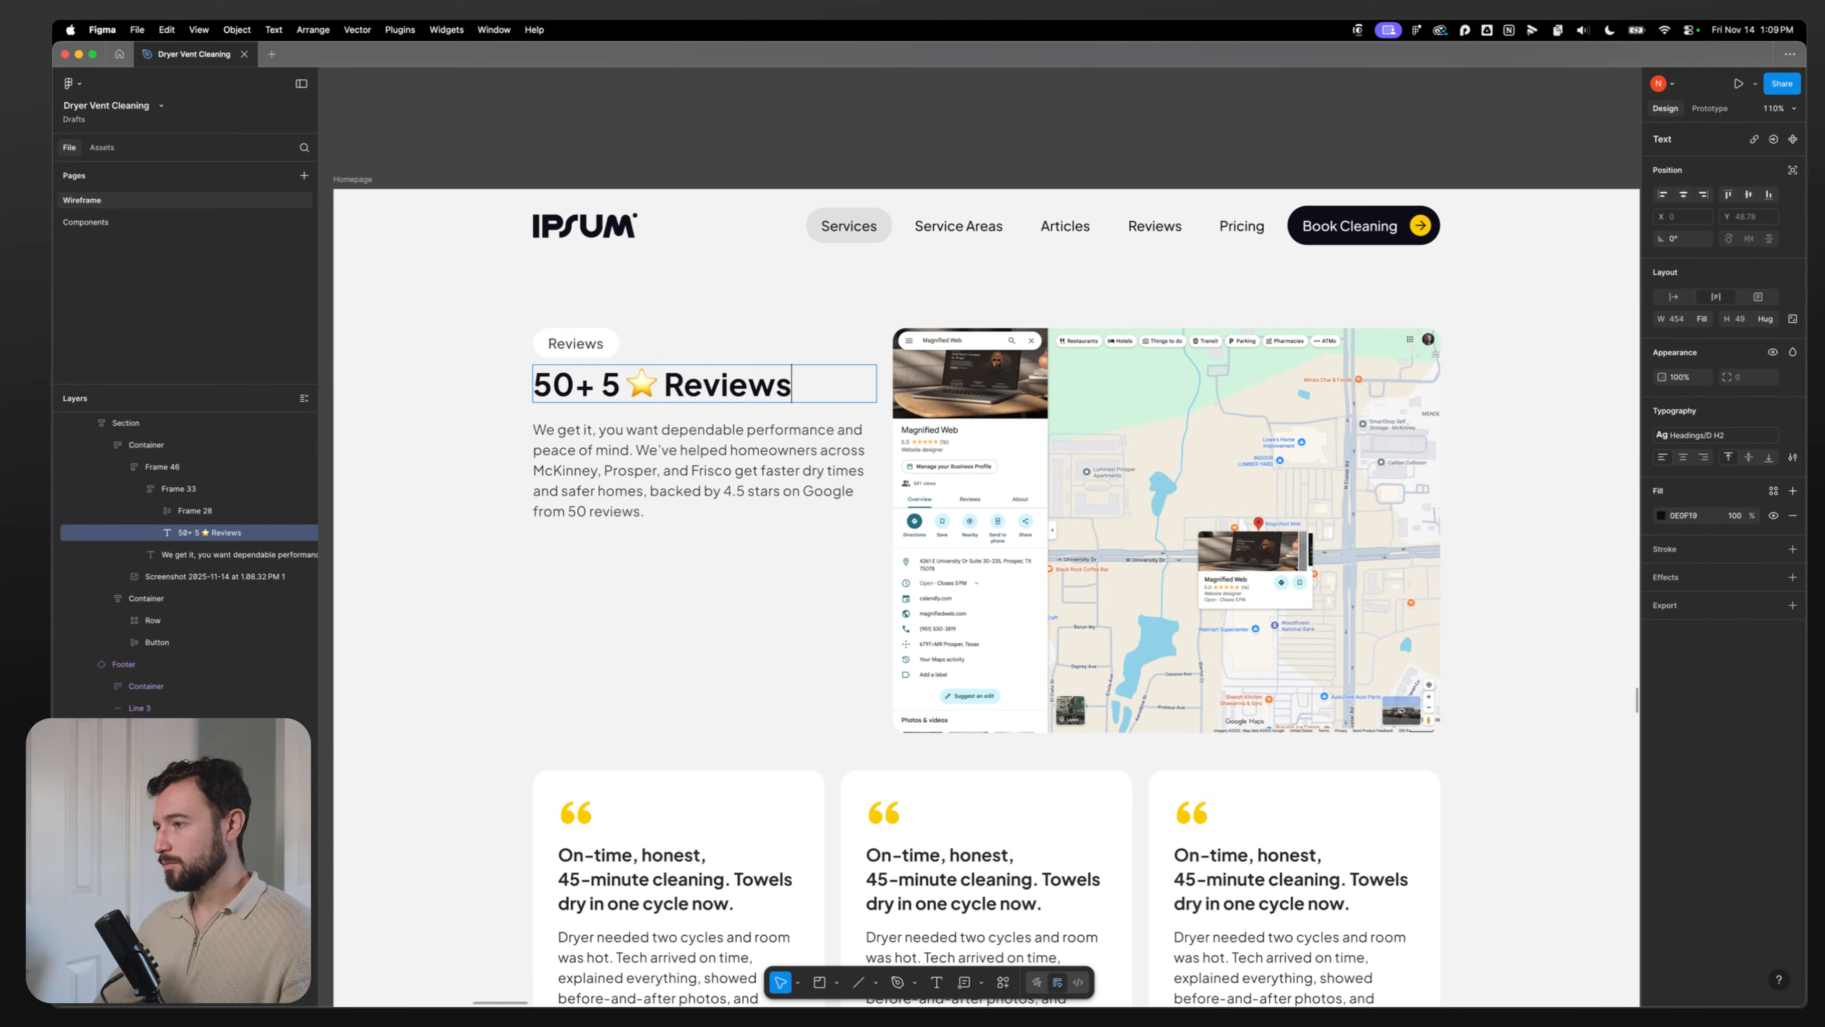
{"action": "left_click", "coordinate": [639, 599]}
{"action": "left_click", "coordinate": [640, 599]}
Step: Replace the star emoji in the heading with the word "Star" so it reads "50+ 5 Star Reviews"
{"action": "left_click", "coordinate": [592, 367]}
{"action": "double_click", "coordinate": [611, 390]}
{"action": "double_click", "coordinate": [611, 390]}
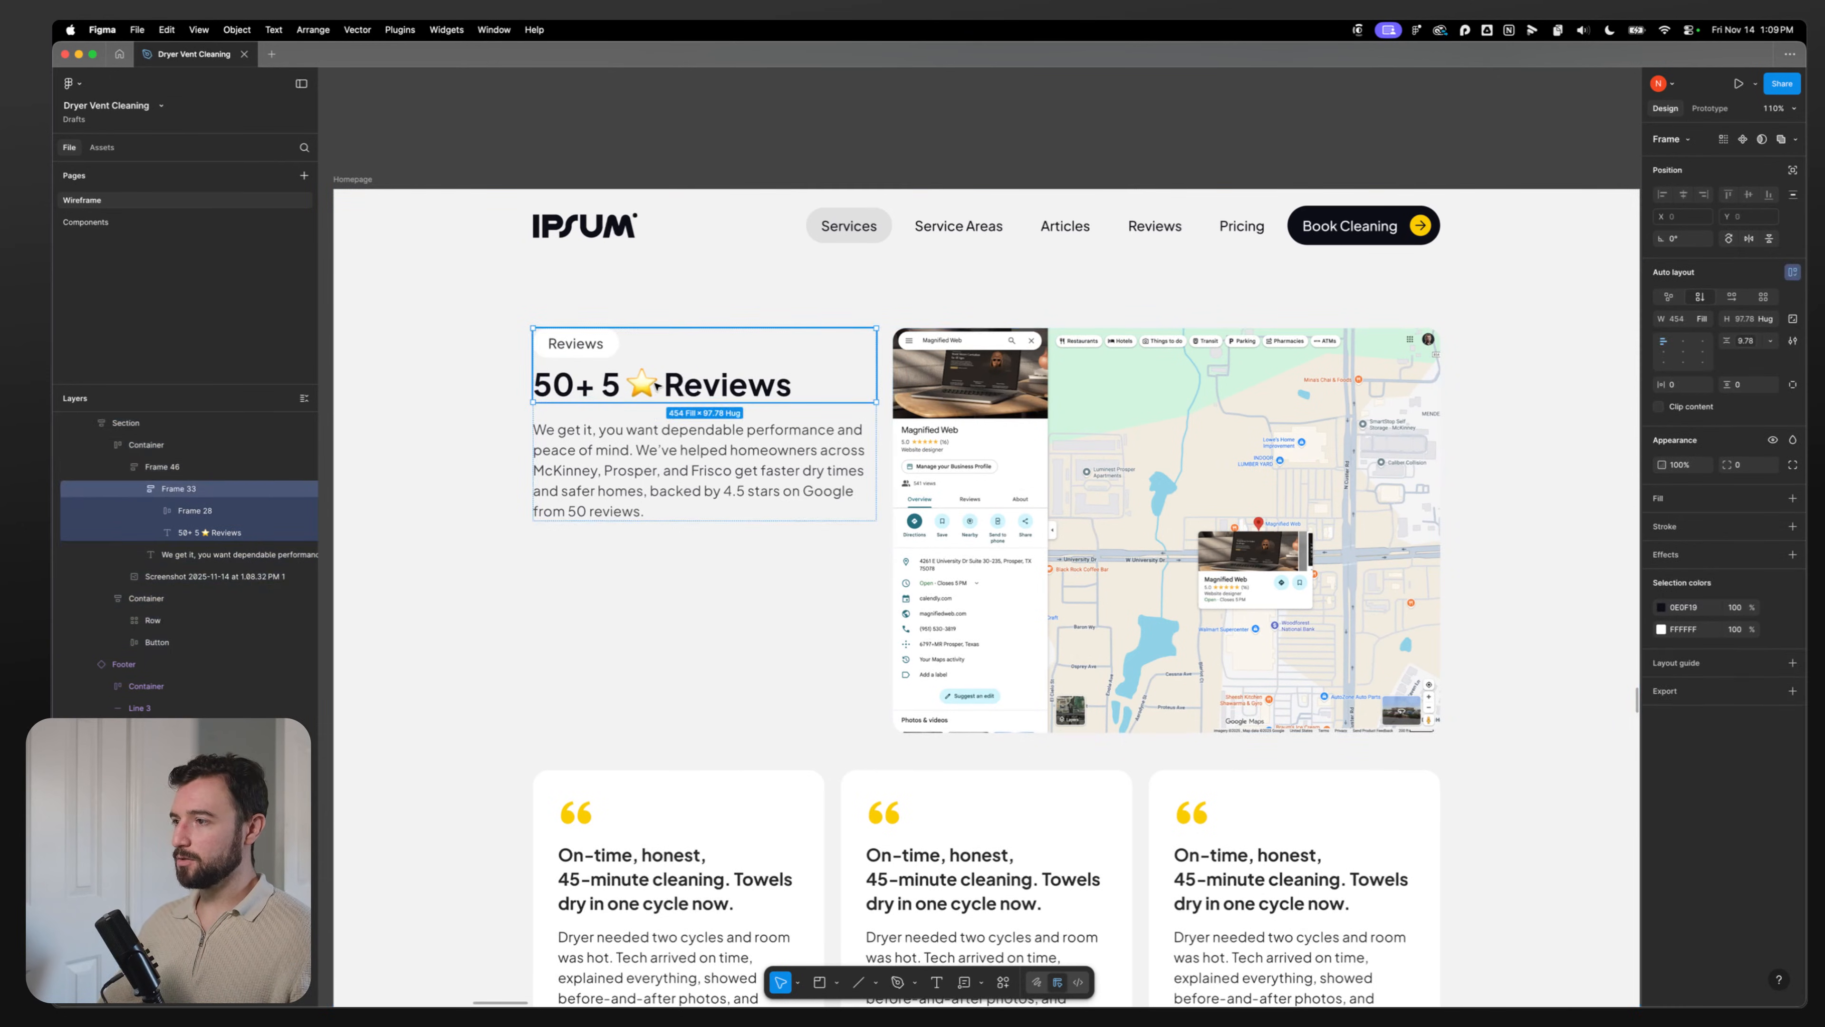
{"action": "double_click", "coordinate": [657, 386]}
{"action": "double_click", "coordinate": [652, 388]}
{"action": "left_click", "coordinate": [632, 468]}
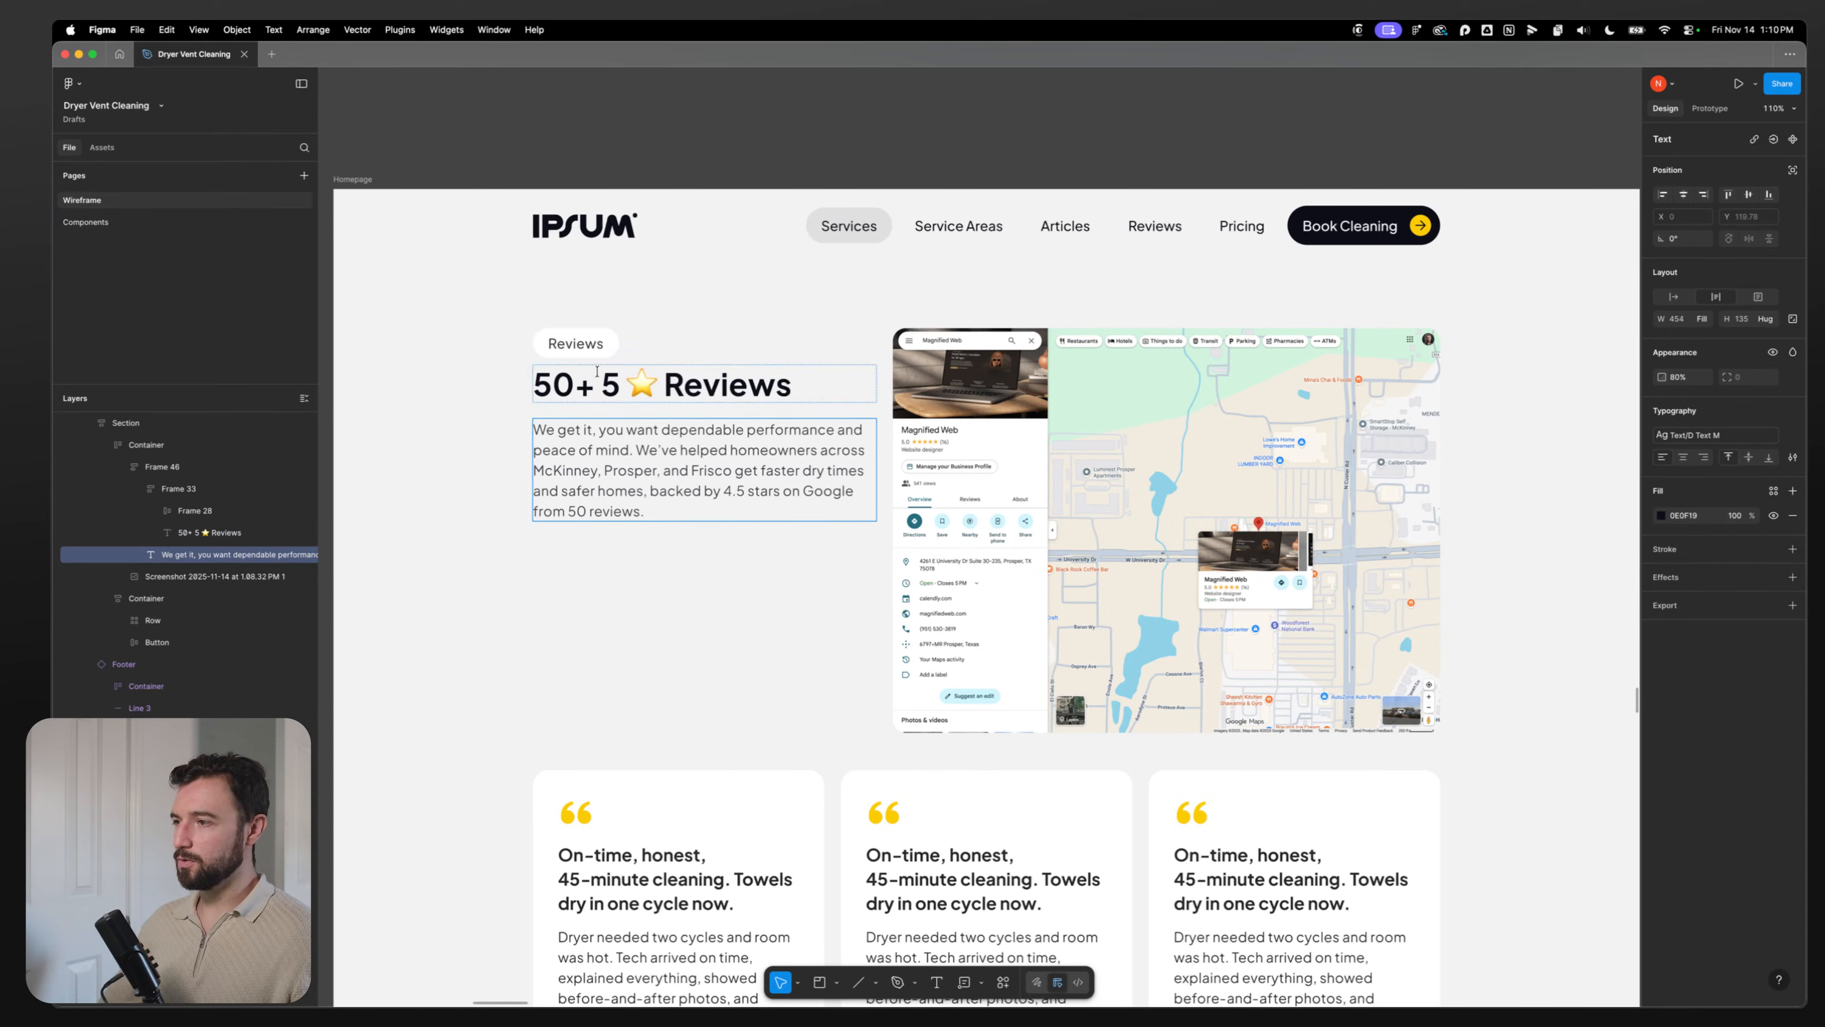
{"action": "triple_click", "coordinate": [660, 450]}
{"action": "double_click", "coordinate": [642, 385]}
{"action": "type", "text": "St"}
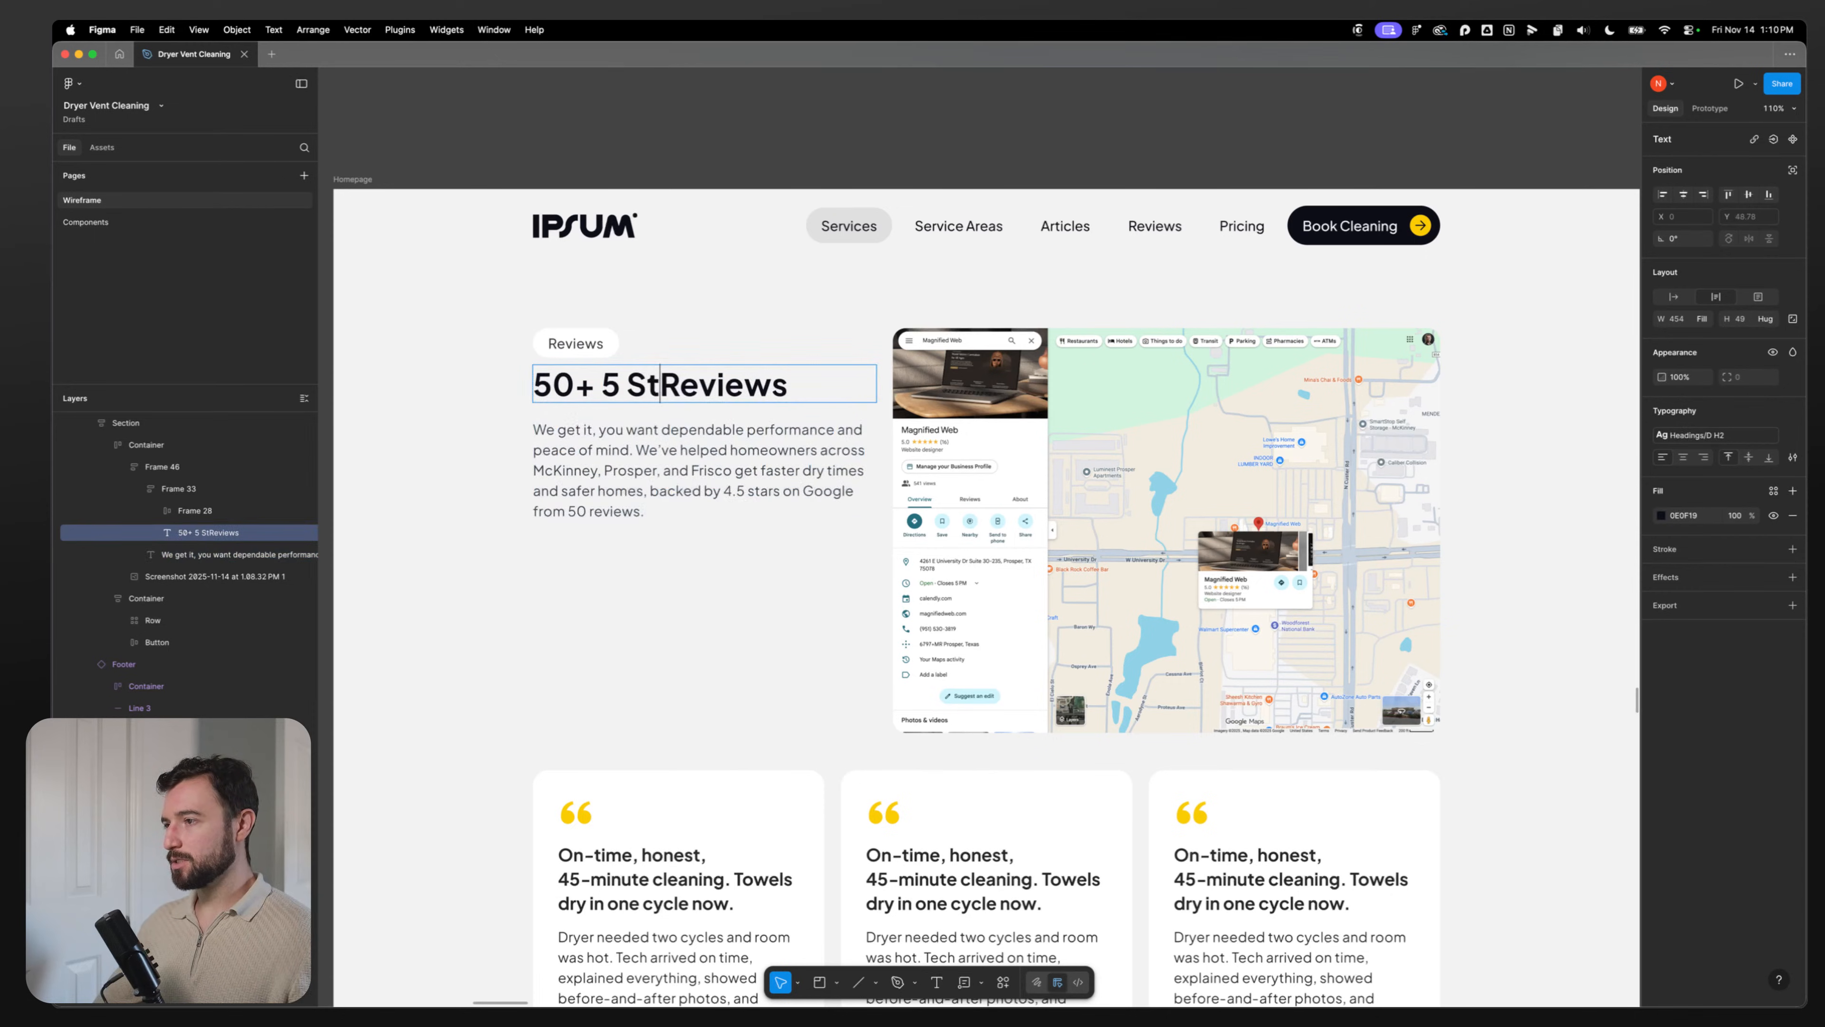
{"action": "type", "text": "ar"}
{"action": "key", "text": "Escape"}
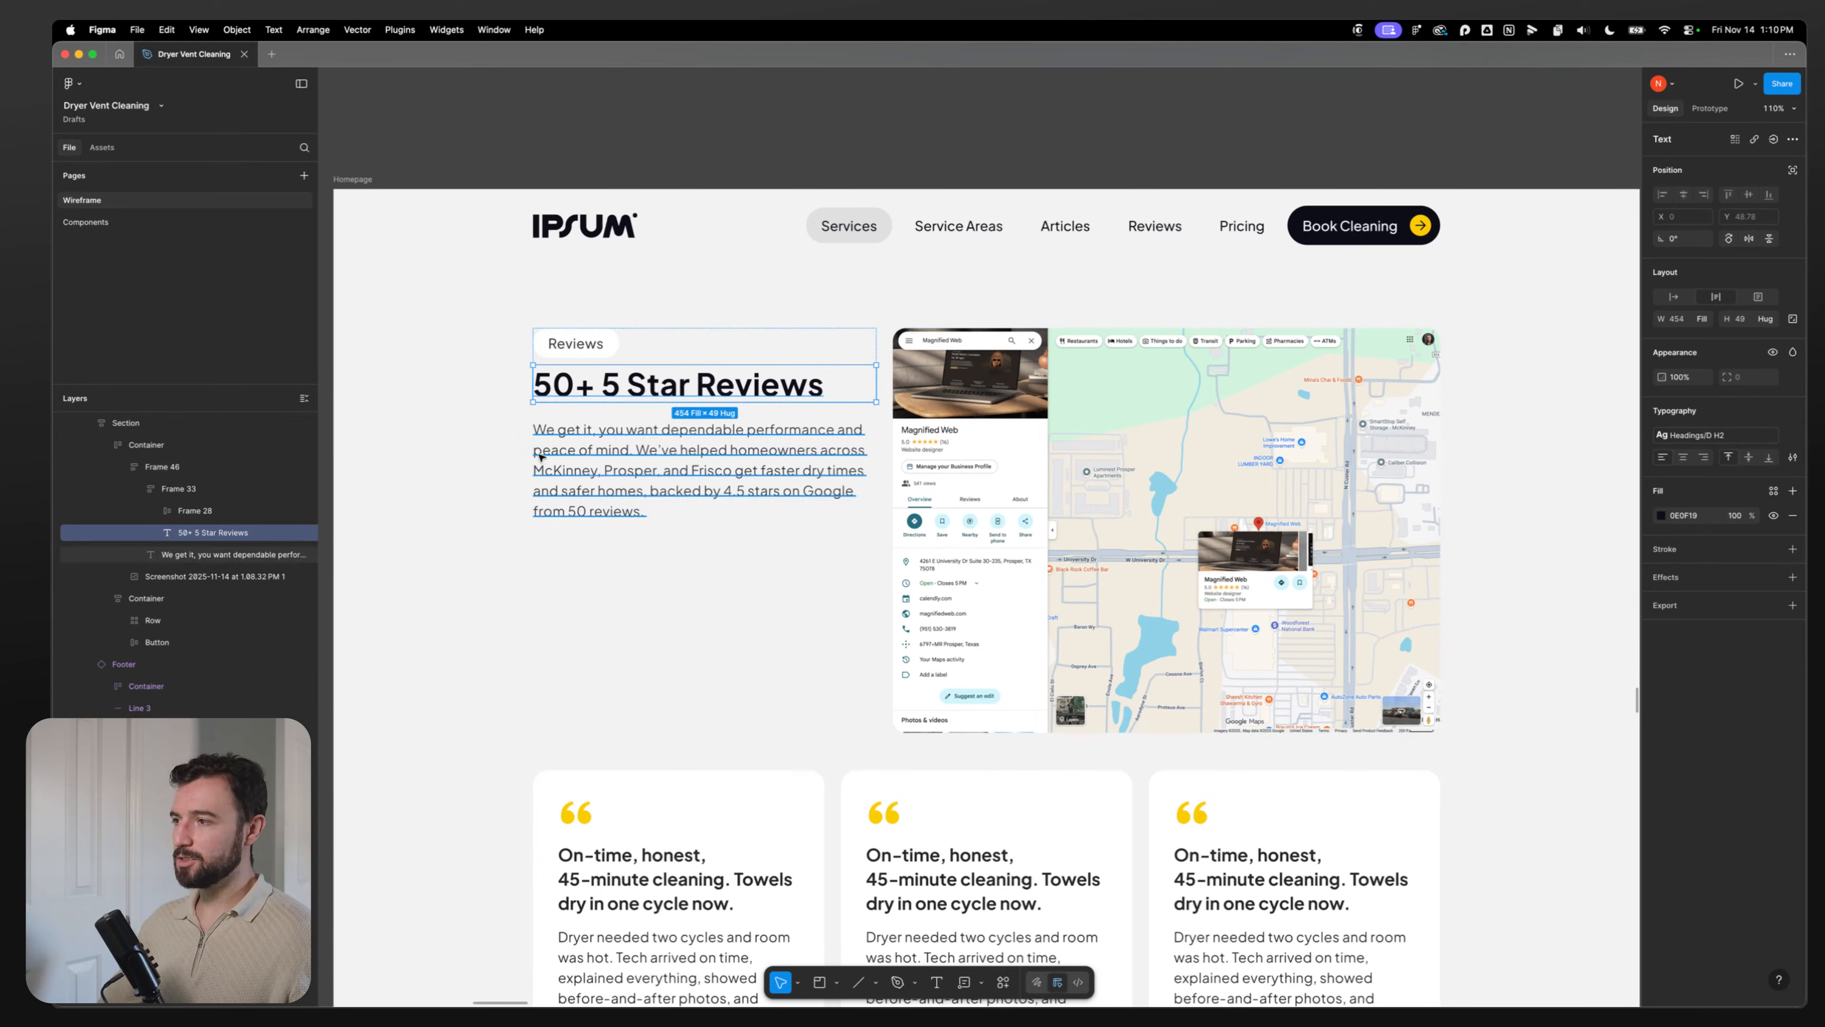
{"action": "left_click", "coordinate": [609, 353]}
{"action": "left_click", "coordinate": [401, 539]}
{"action": "double_click", "coordinate": [681, 424]}
{"action": "double_click", "coordinate": [681, 425]}
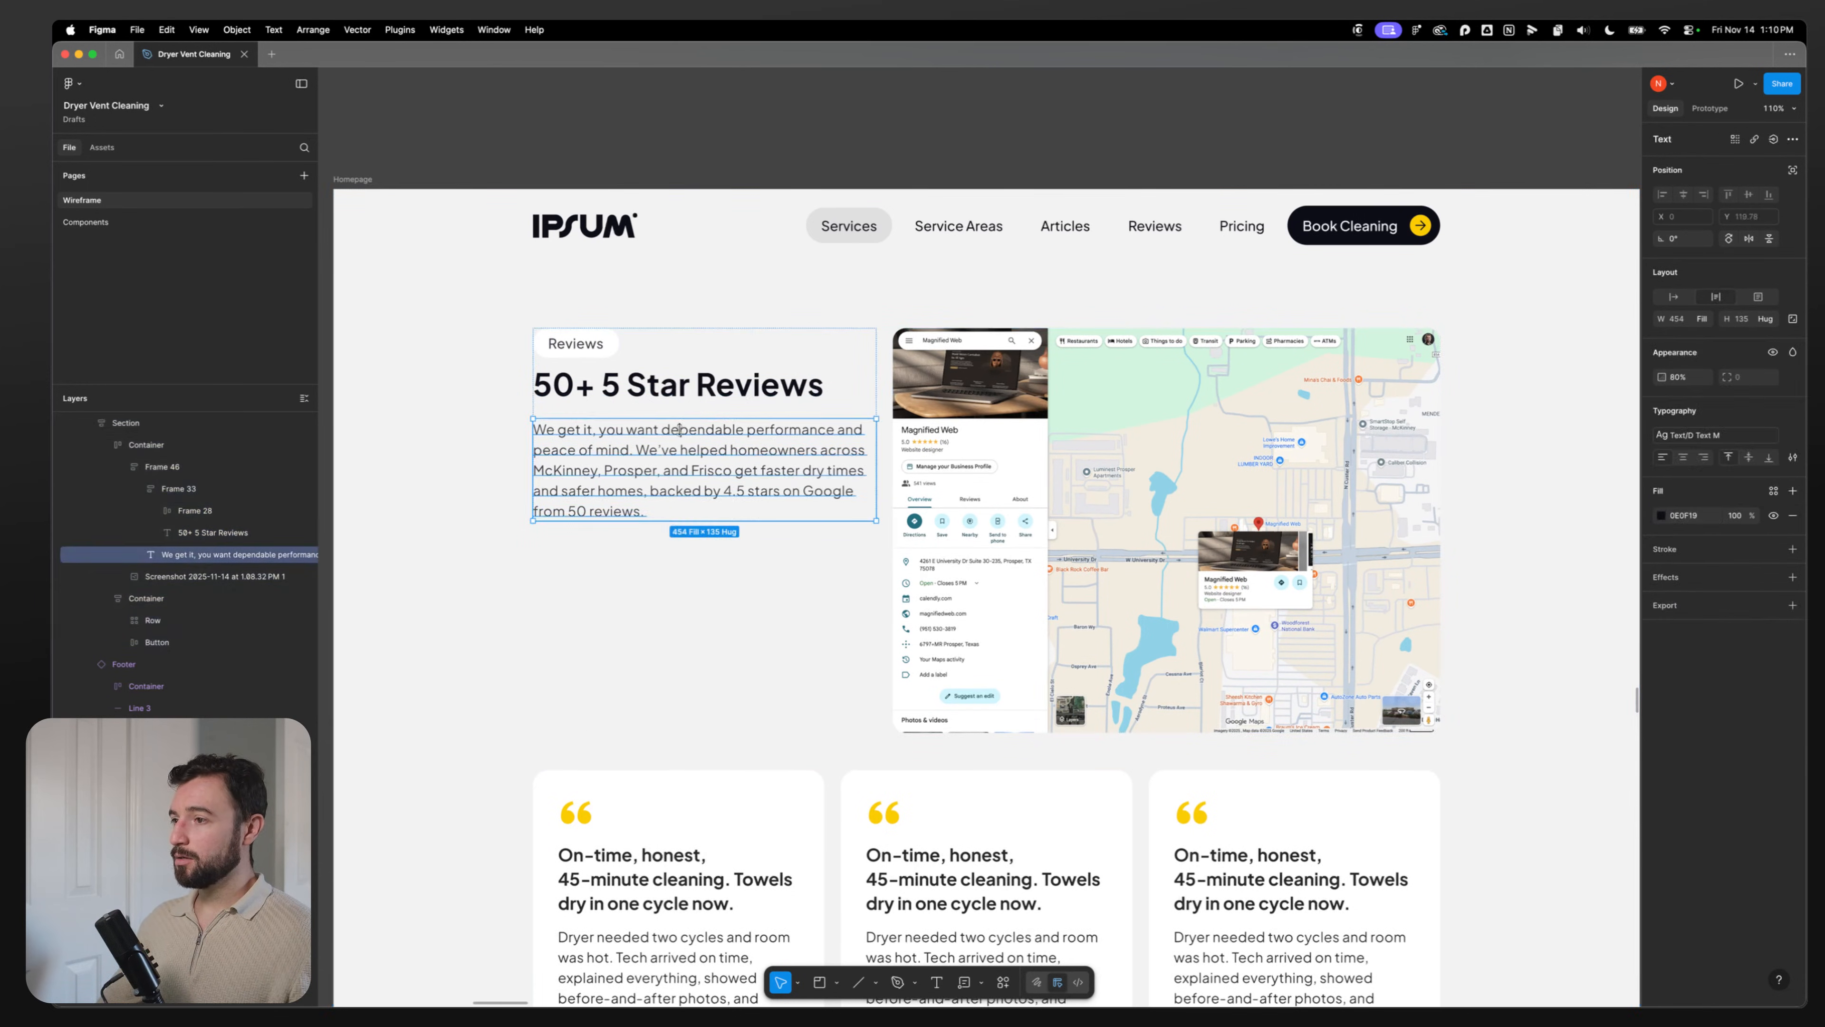
{"action": "left_click", "coordinate": [429, 454]}
{"action": "left_click", "coordinate": [1027, 486]}
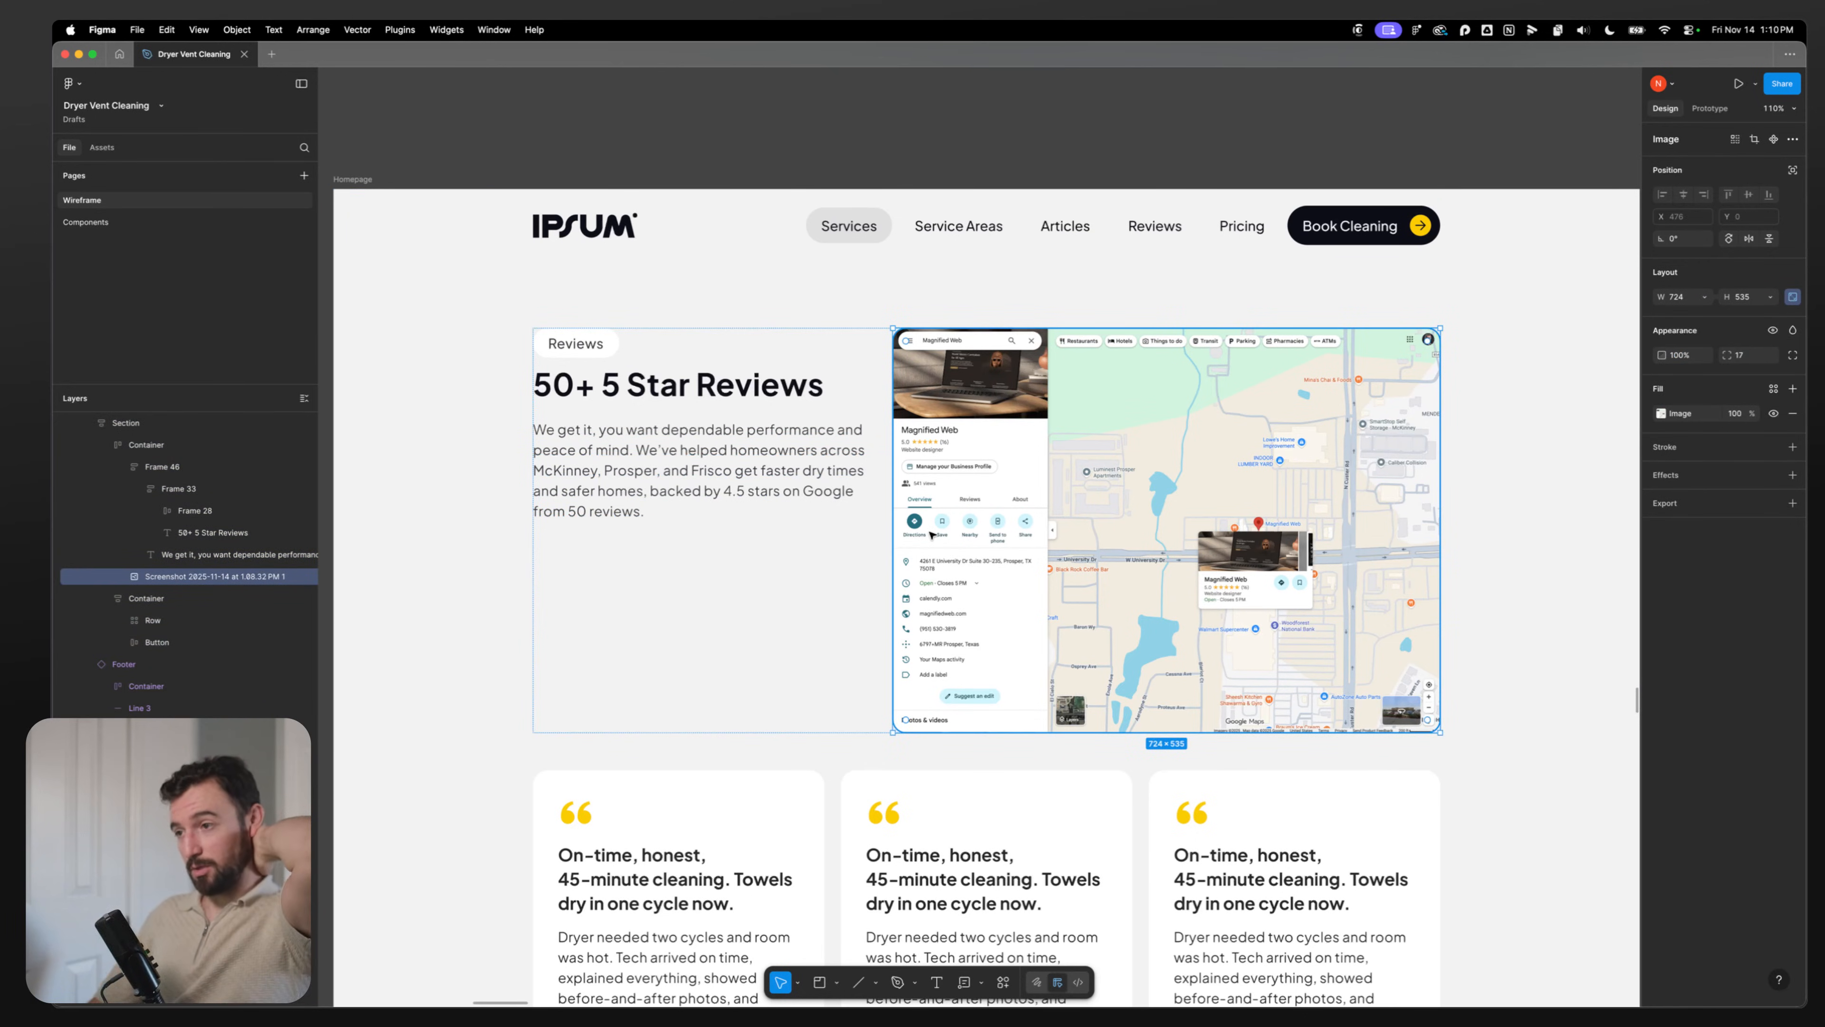
Step: Switch to the browser, show the Magnified Web listing's reviews, and capture a screenshot of the rating summary block
{"action": "key", "text": "super+Tab"}
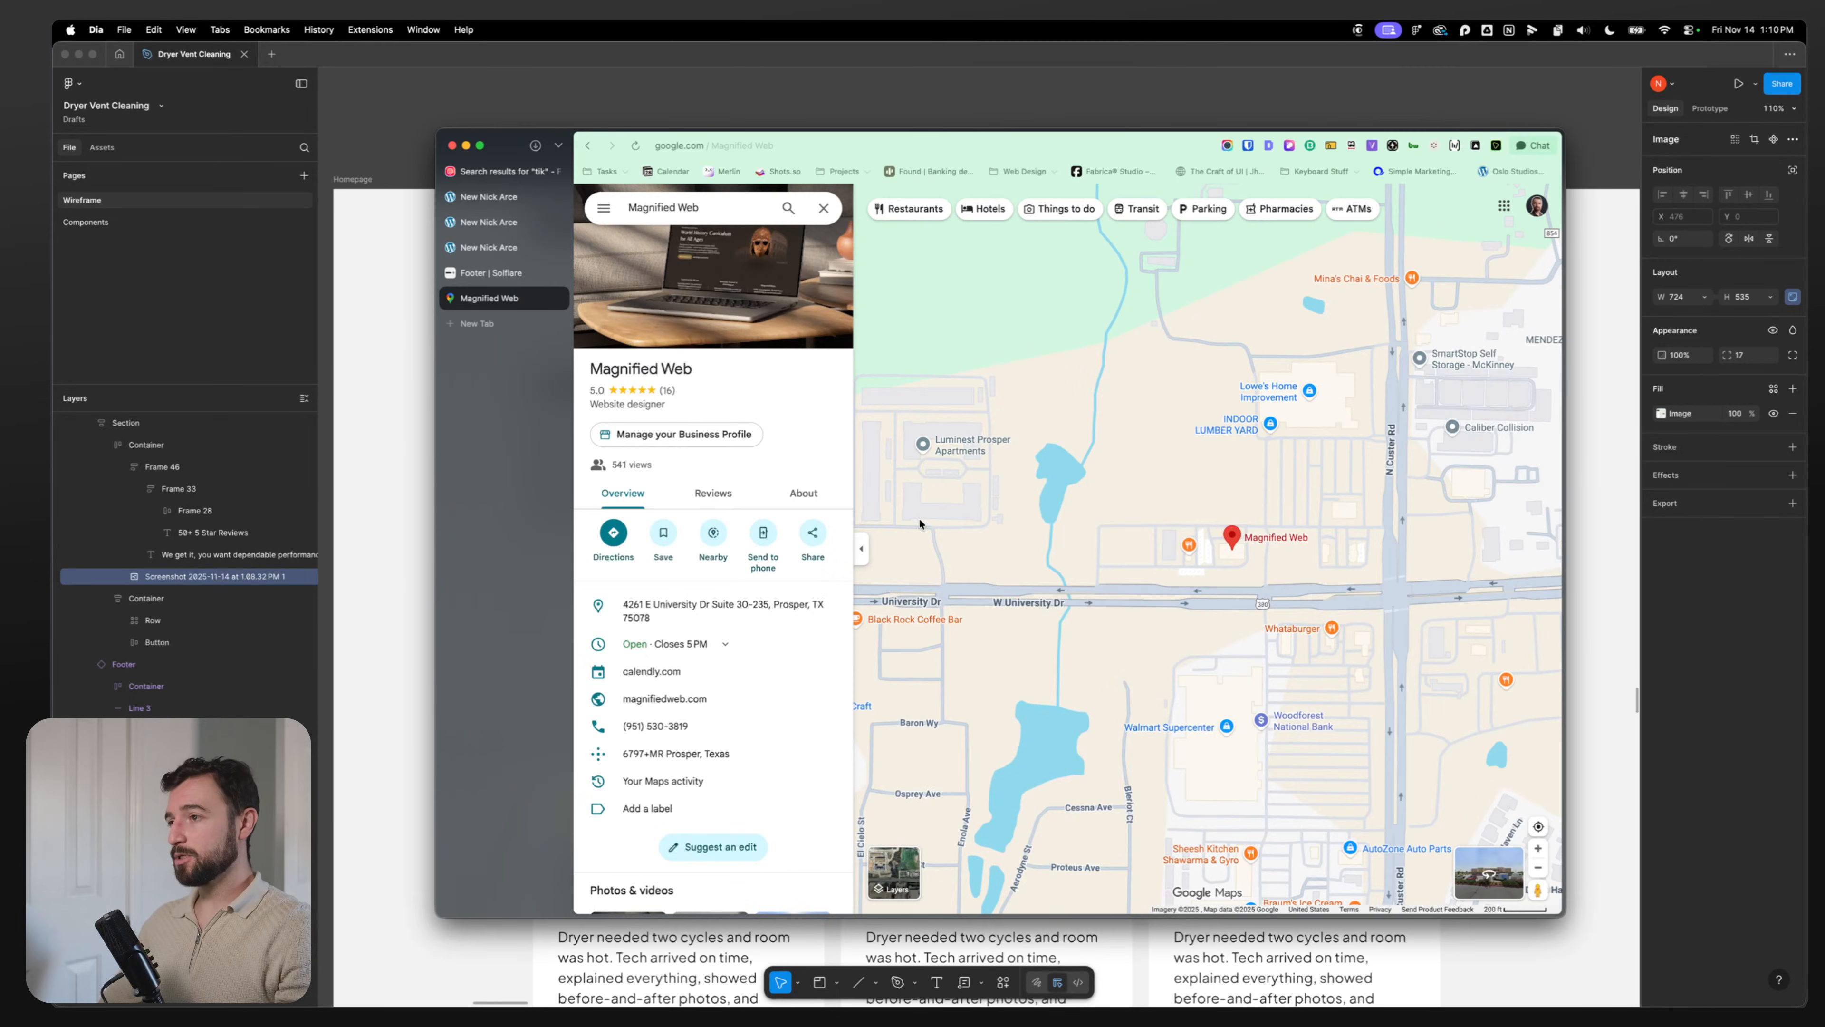
{"action": "left_click", "coordinate": [715, 492]}
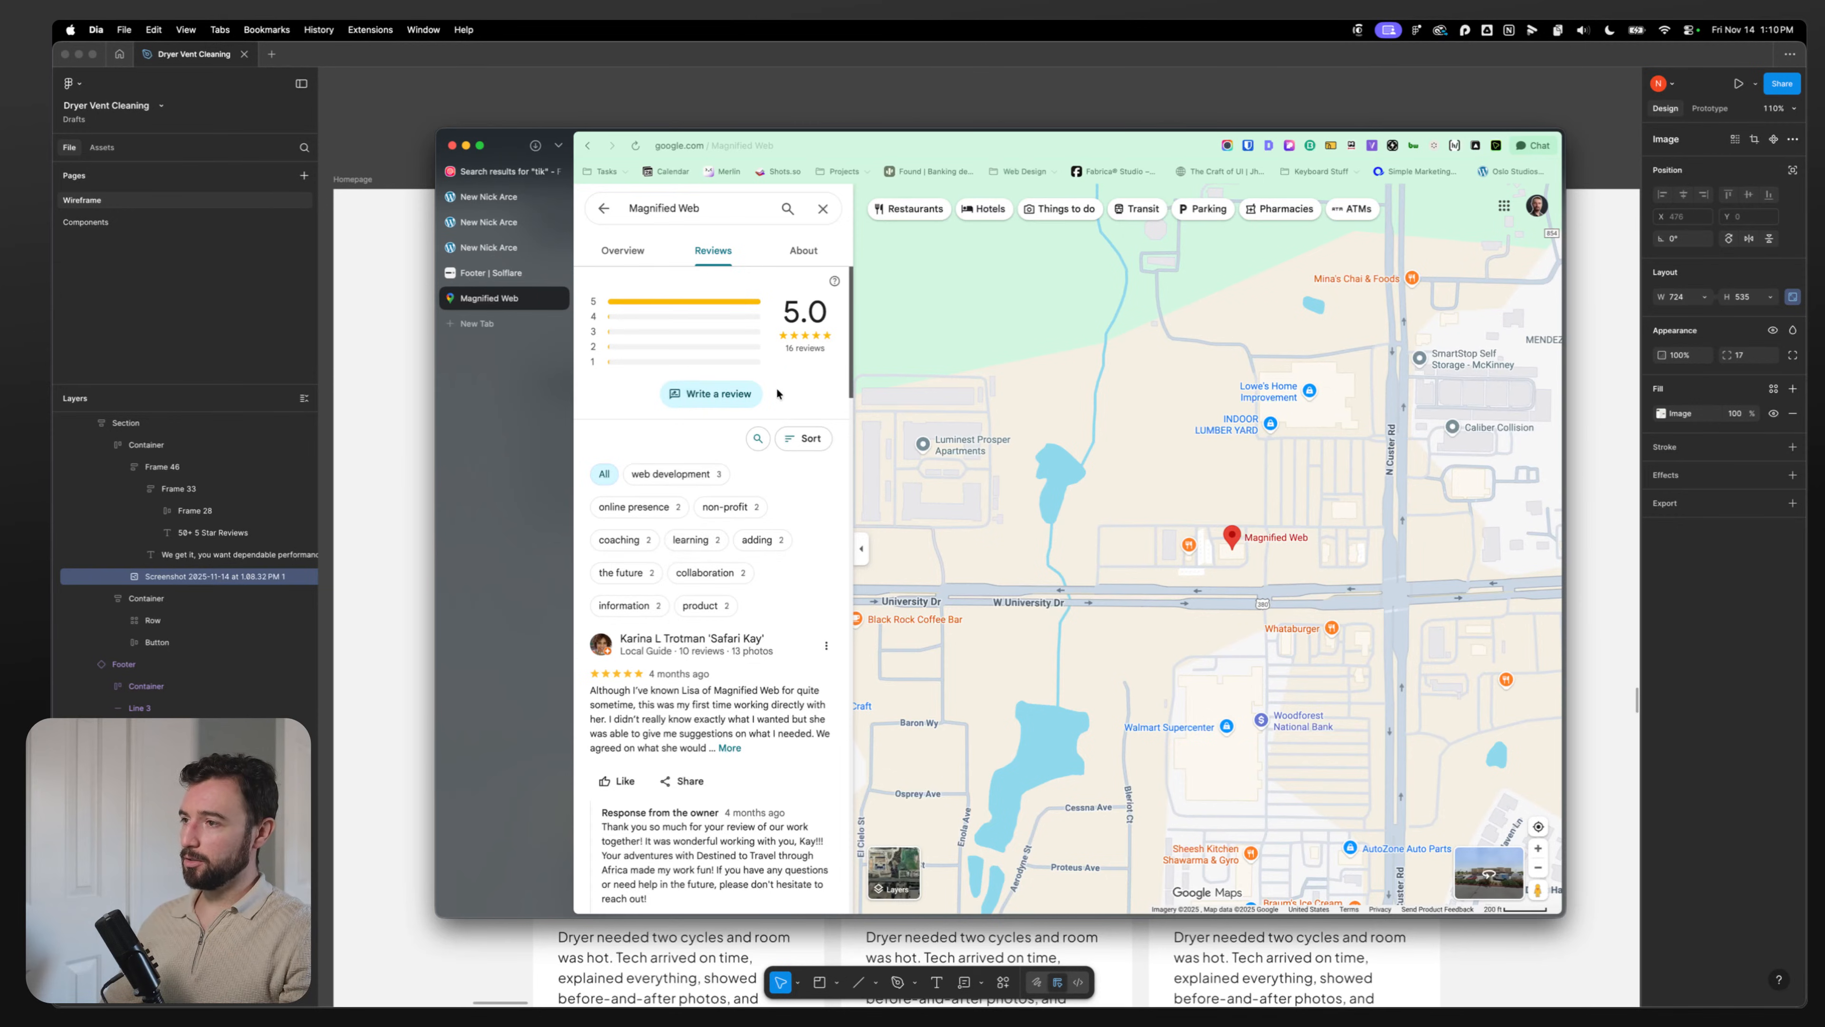
{"action": "key", "text": "super+shift+4"}
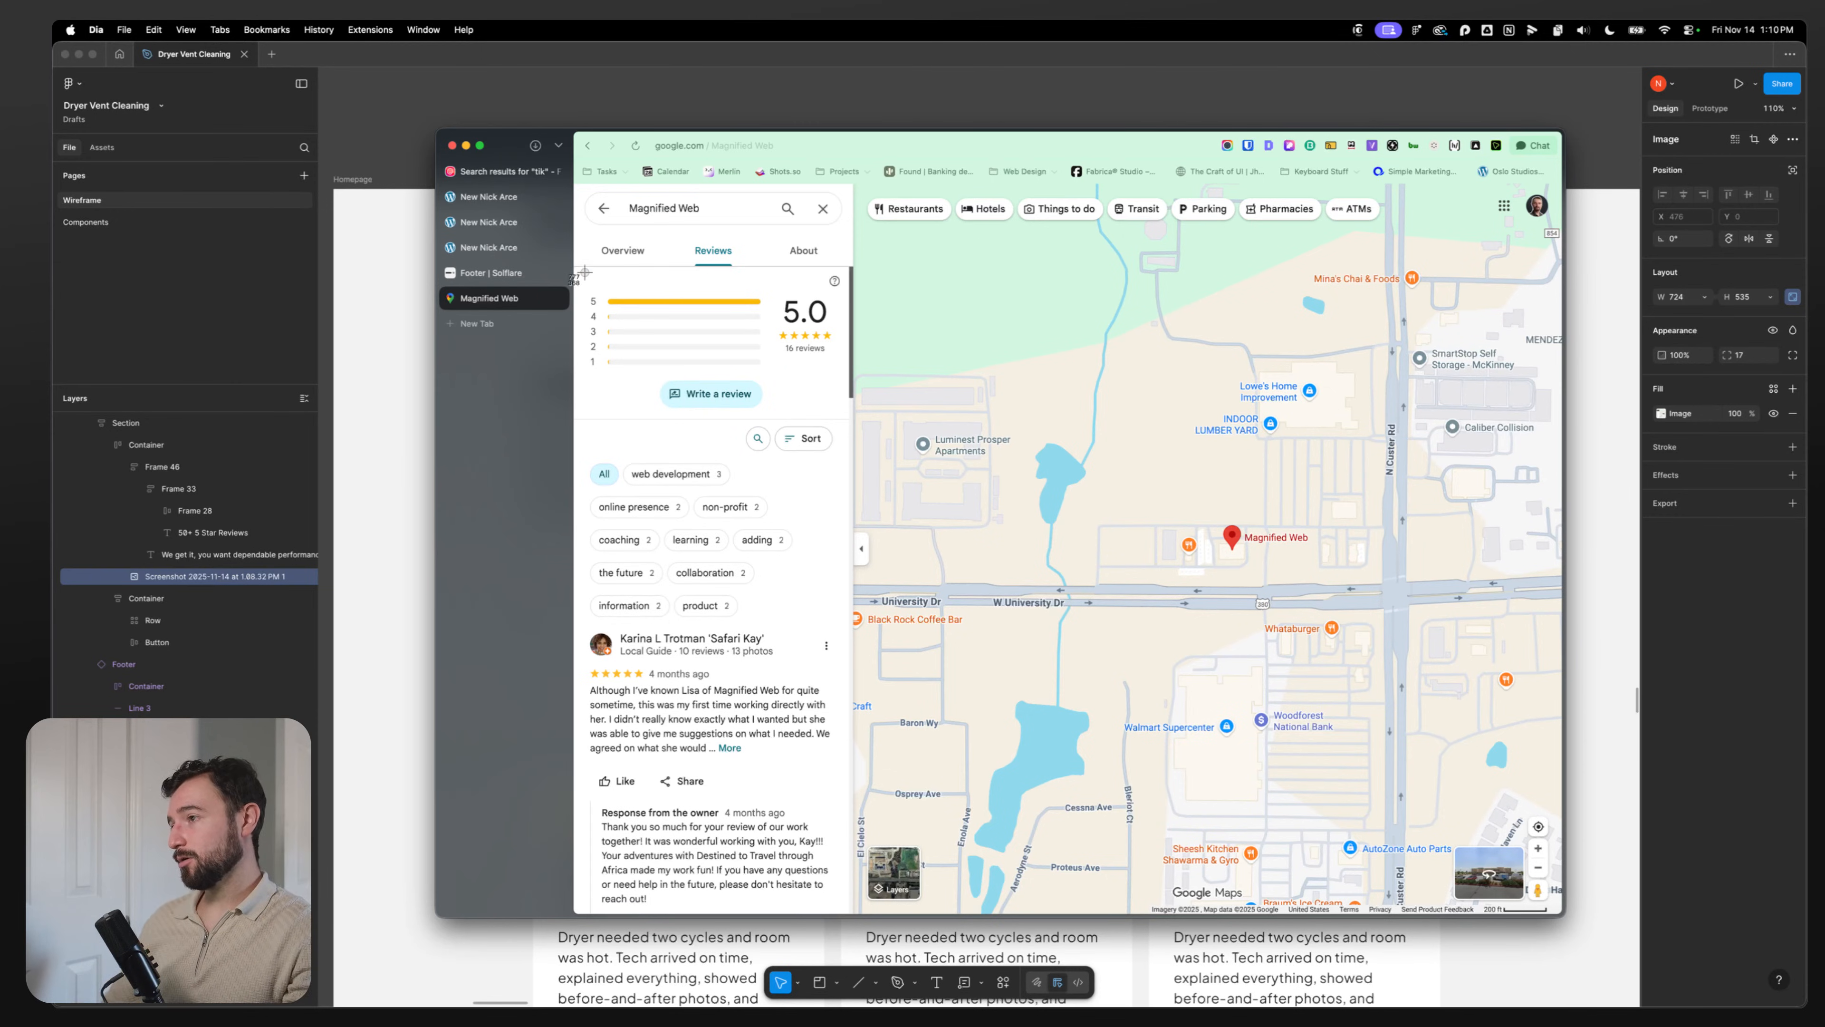
{"action": "left_click_drag", "start_coordinate": [576, 267], "coordinate": [858, 433]}
Step: Switch back to Figma and paste the rating summary screenshot into the hero container
{"action": "key", "text": "super+Tab"}
{"action": "left_click", "coordinate": [796, 584]}
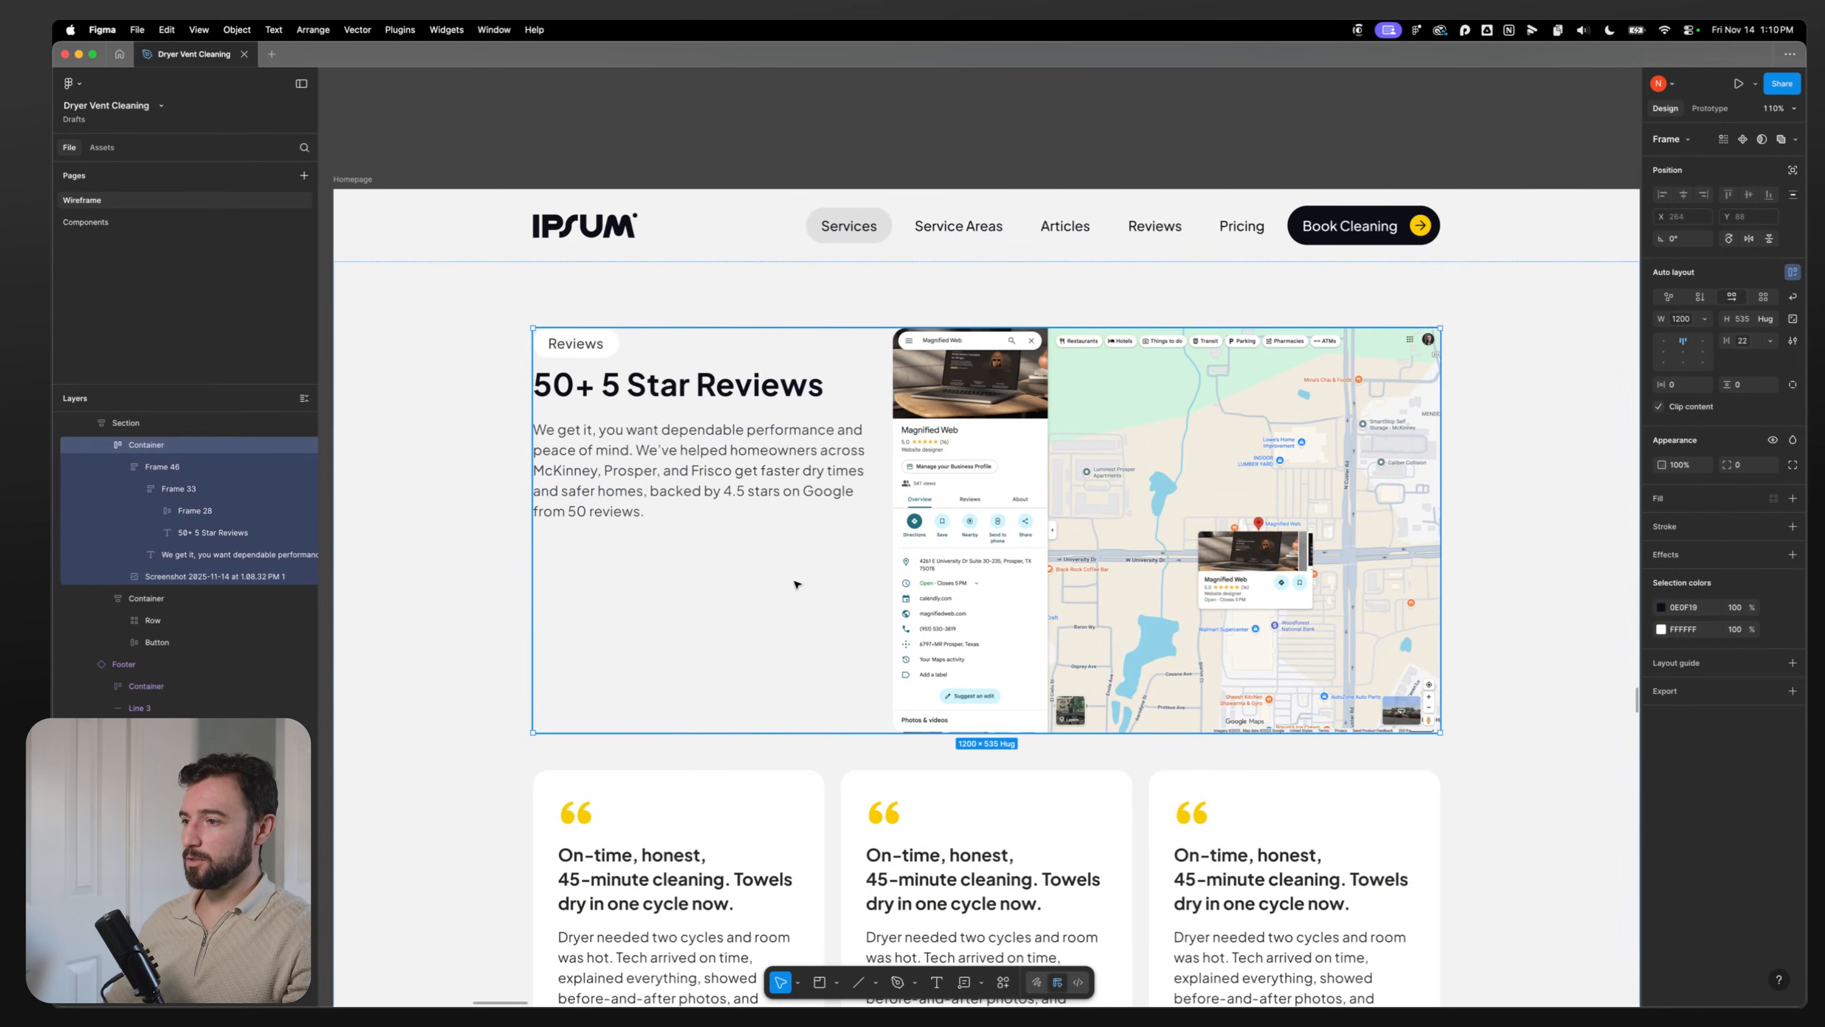
{"action": "key", "text": "super+v"}
{"action": "key", "text": "super+z"}
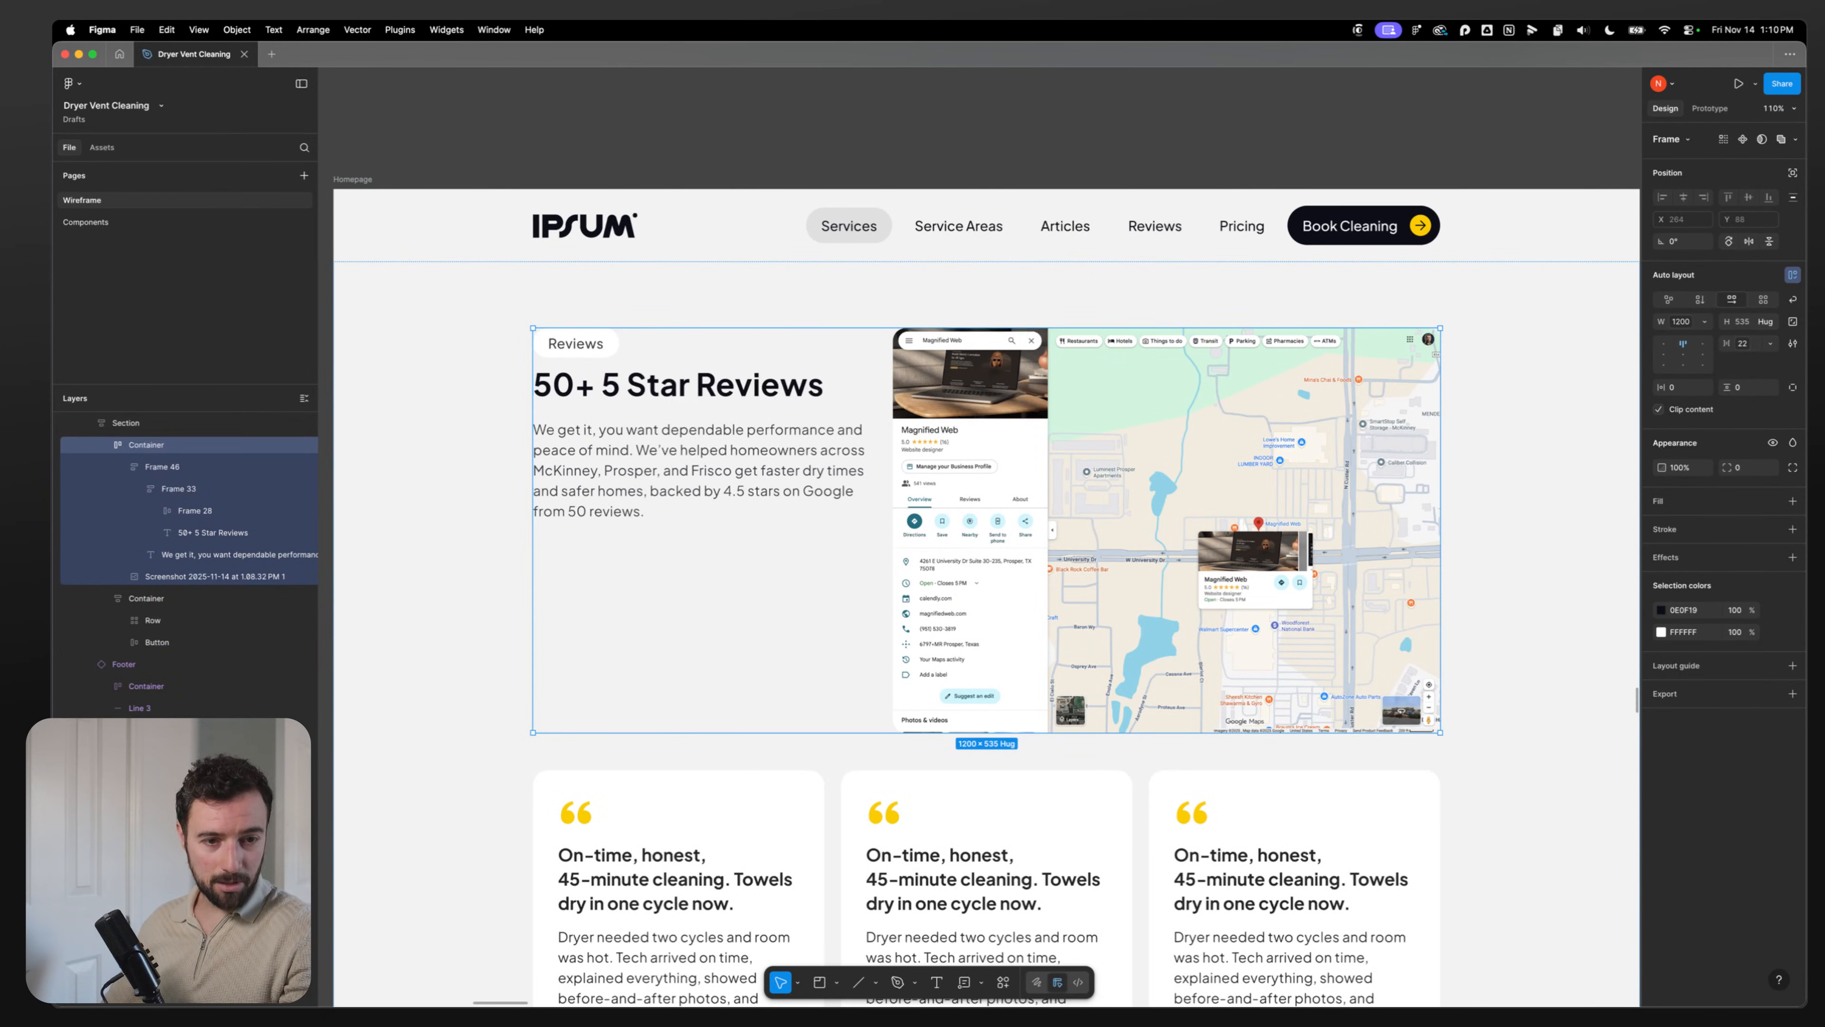
{"action": "key", "text": "super+v"}
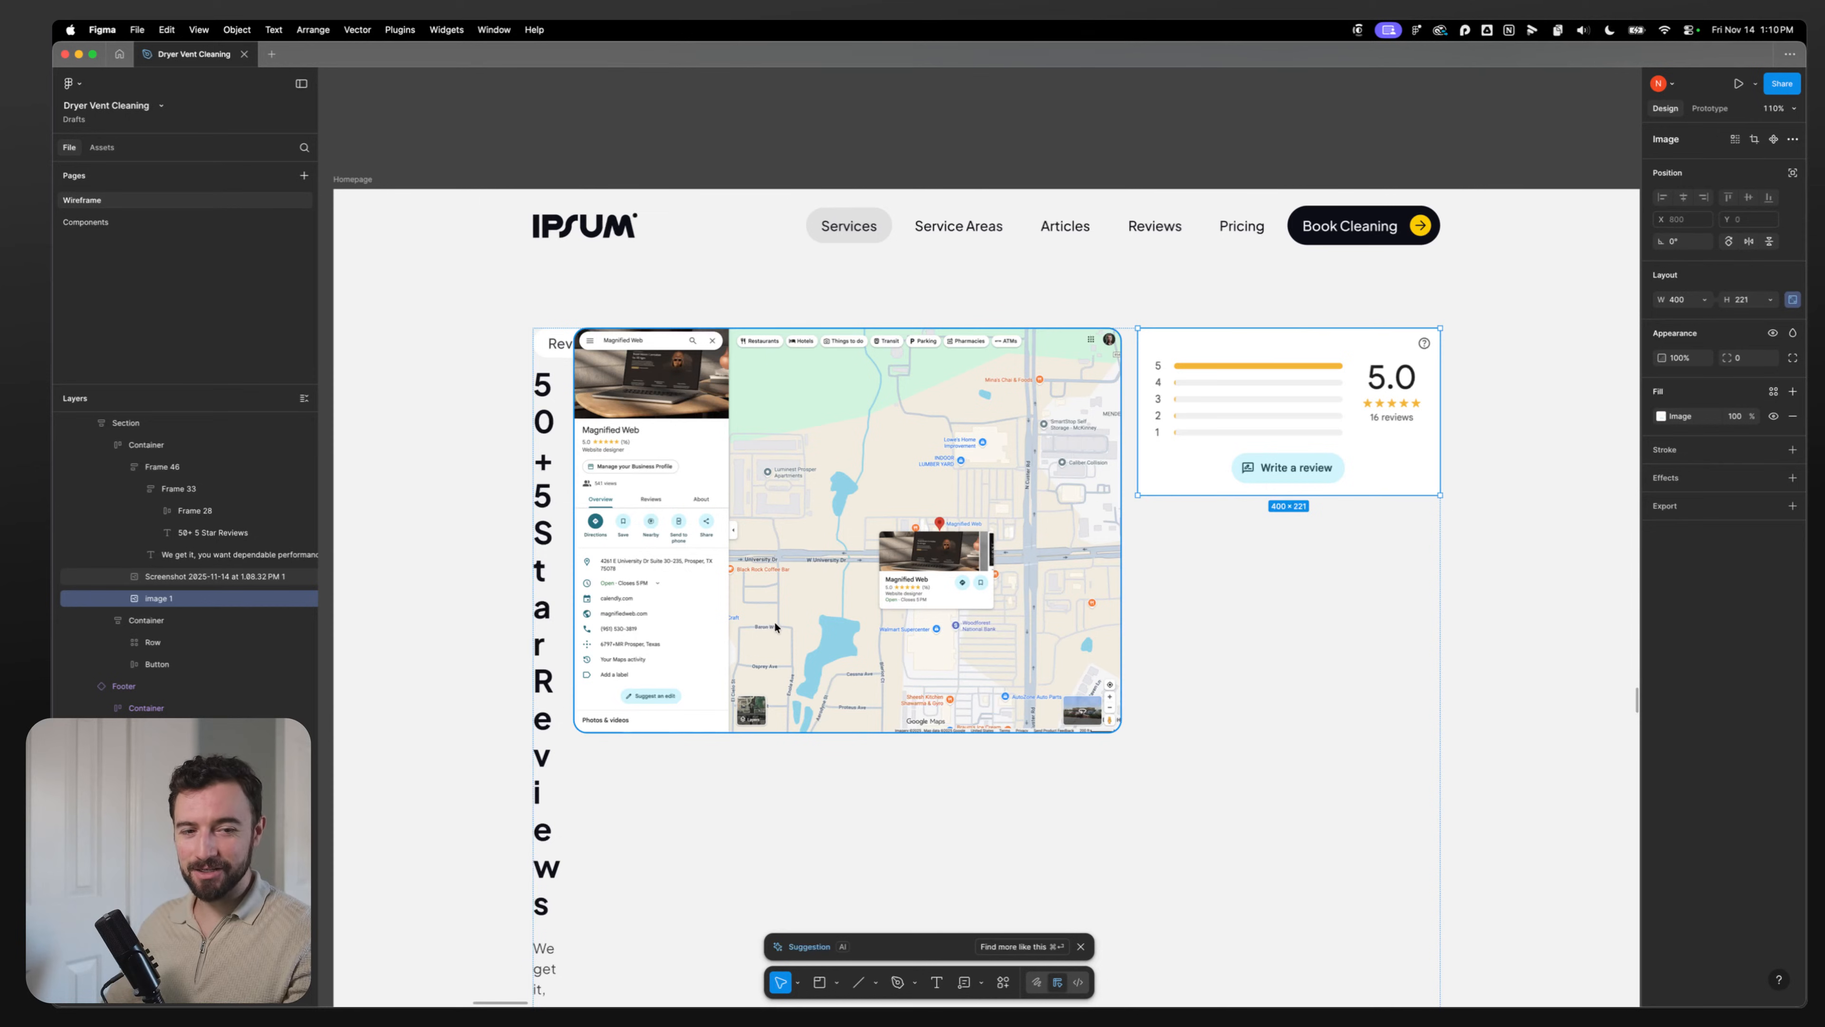
Step: Delete the Google Maps screenshot from the hero container and open the rating summary image's fill settings
{"action": "left_click", "coordinate": [844, 530]}
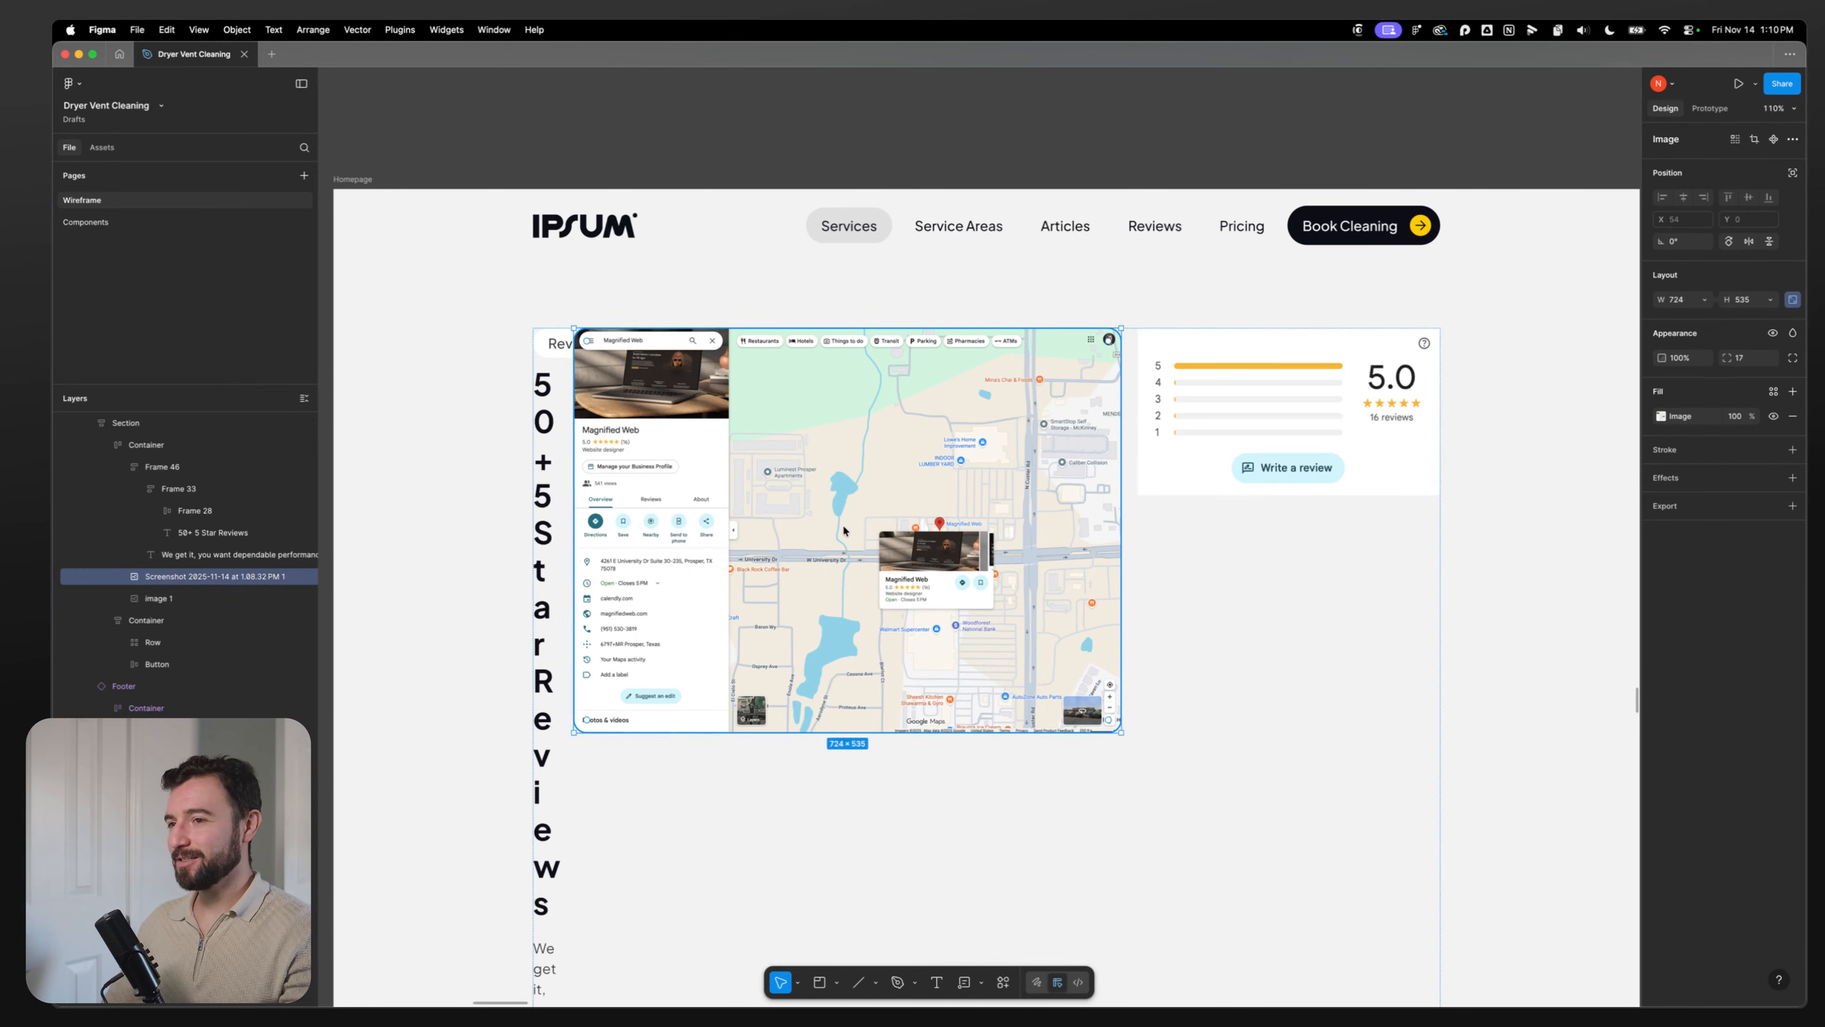
{"action": "key", "text": "Delete"}
{"action": "double_click", "coordinate": [1242, 344]}
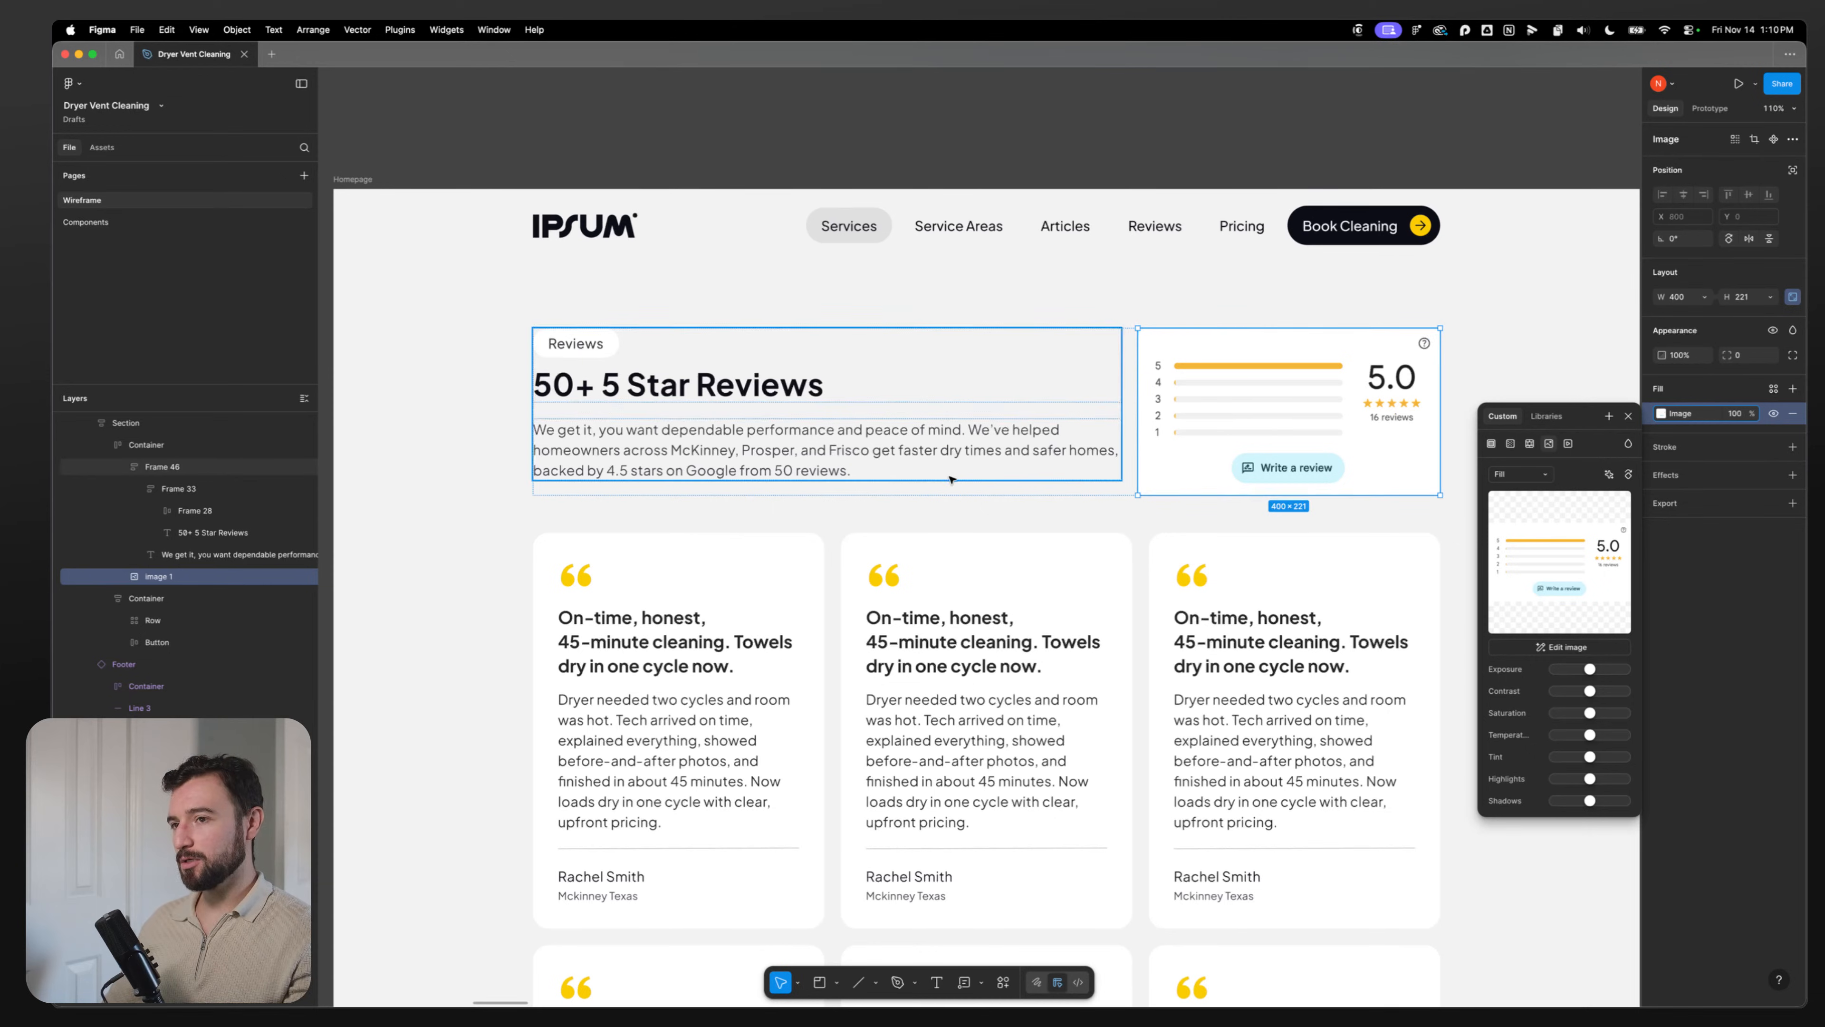
{"action": "key", "text": "super+Tab"}
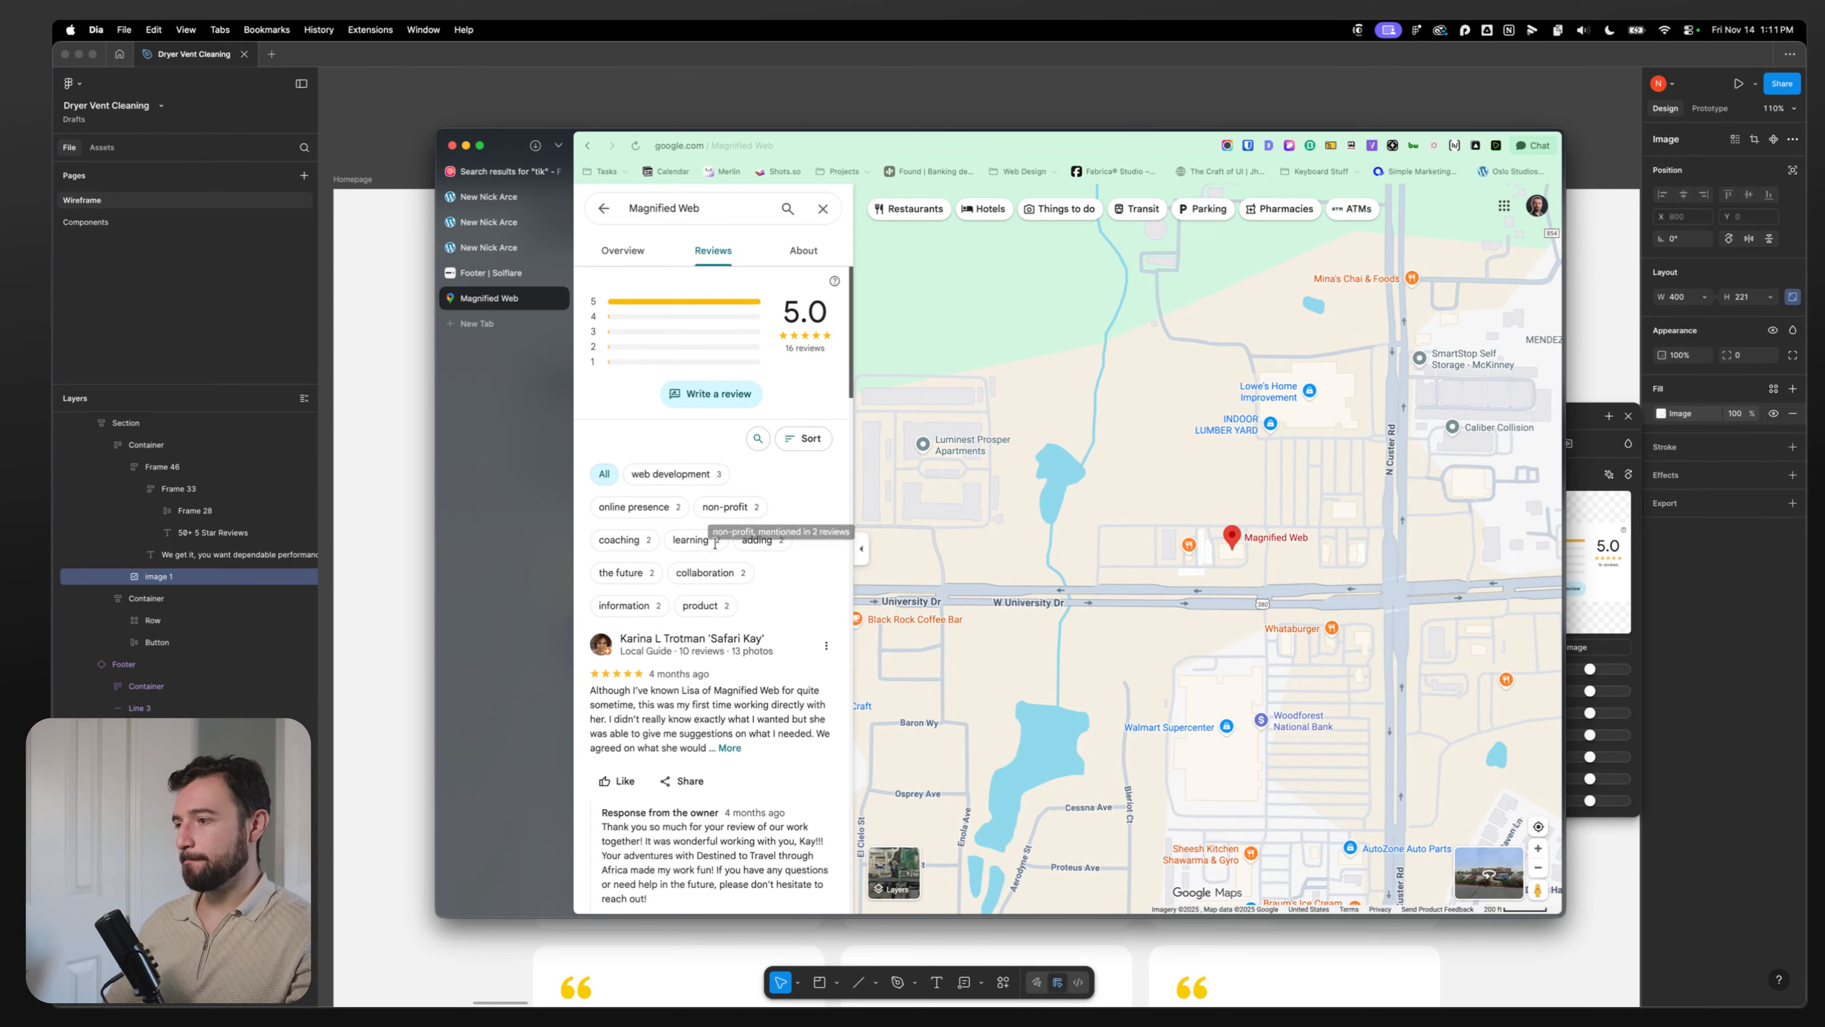
{"action": "key", "text": "super+Tab"}
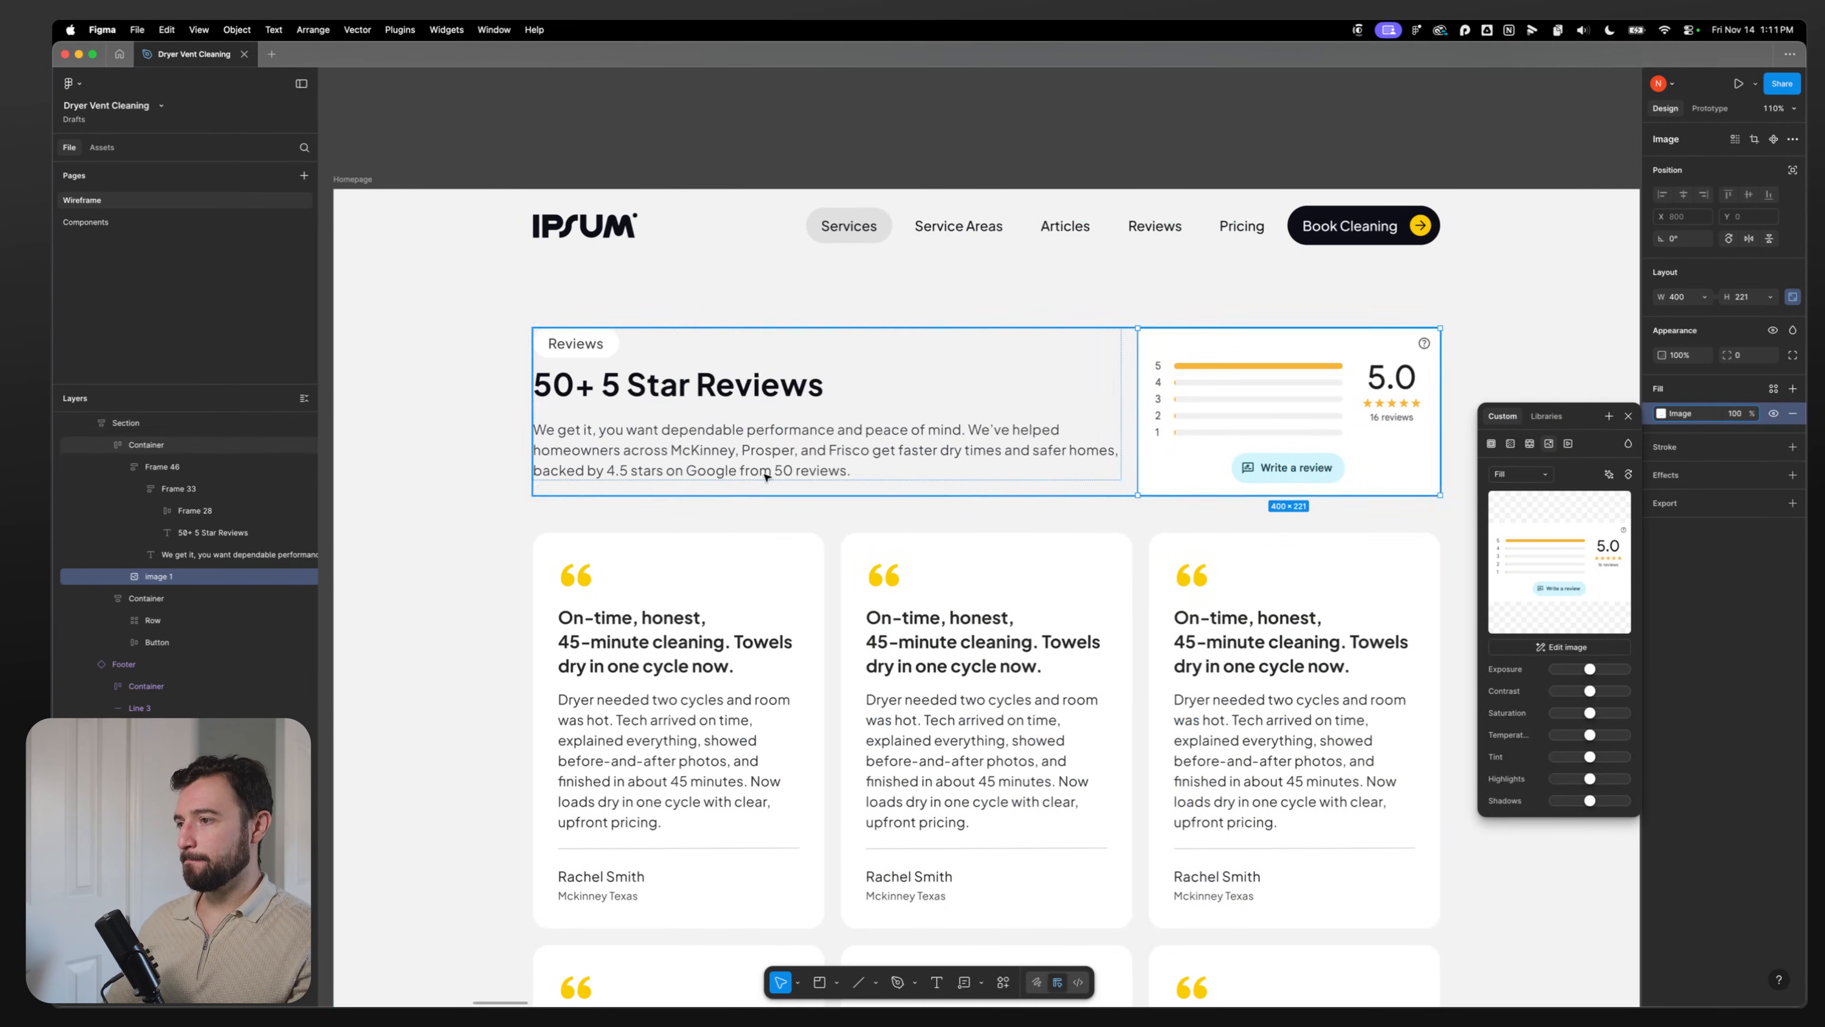
Step: Set the rating summary image's corner radius to 11
{"action": "key", "text": "Escape"}
{"action": "left_click", "coordinate": [1330, 419]}
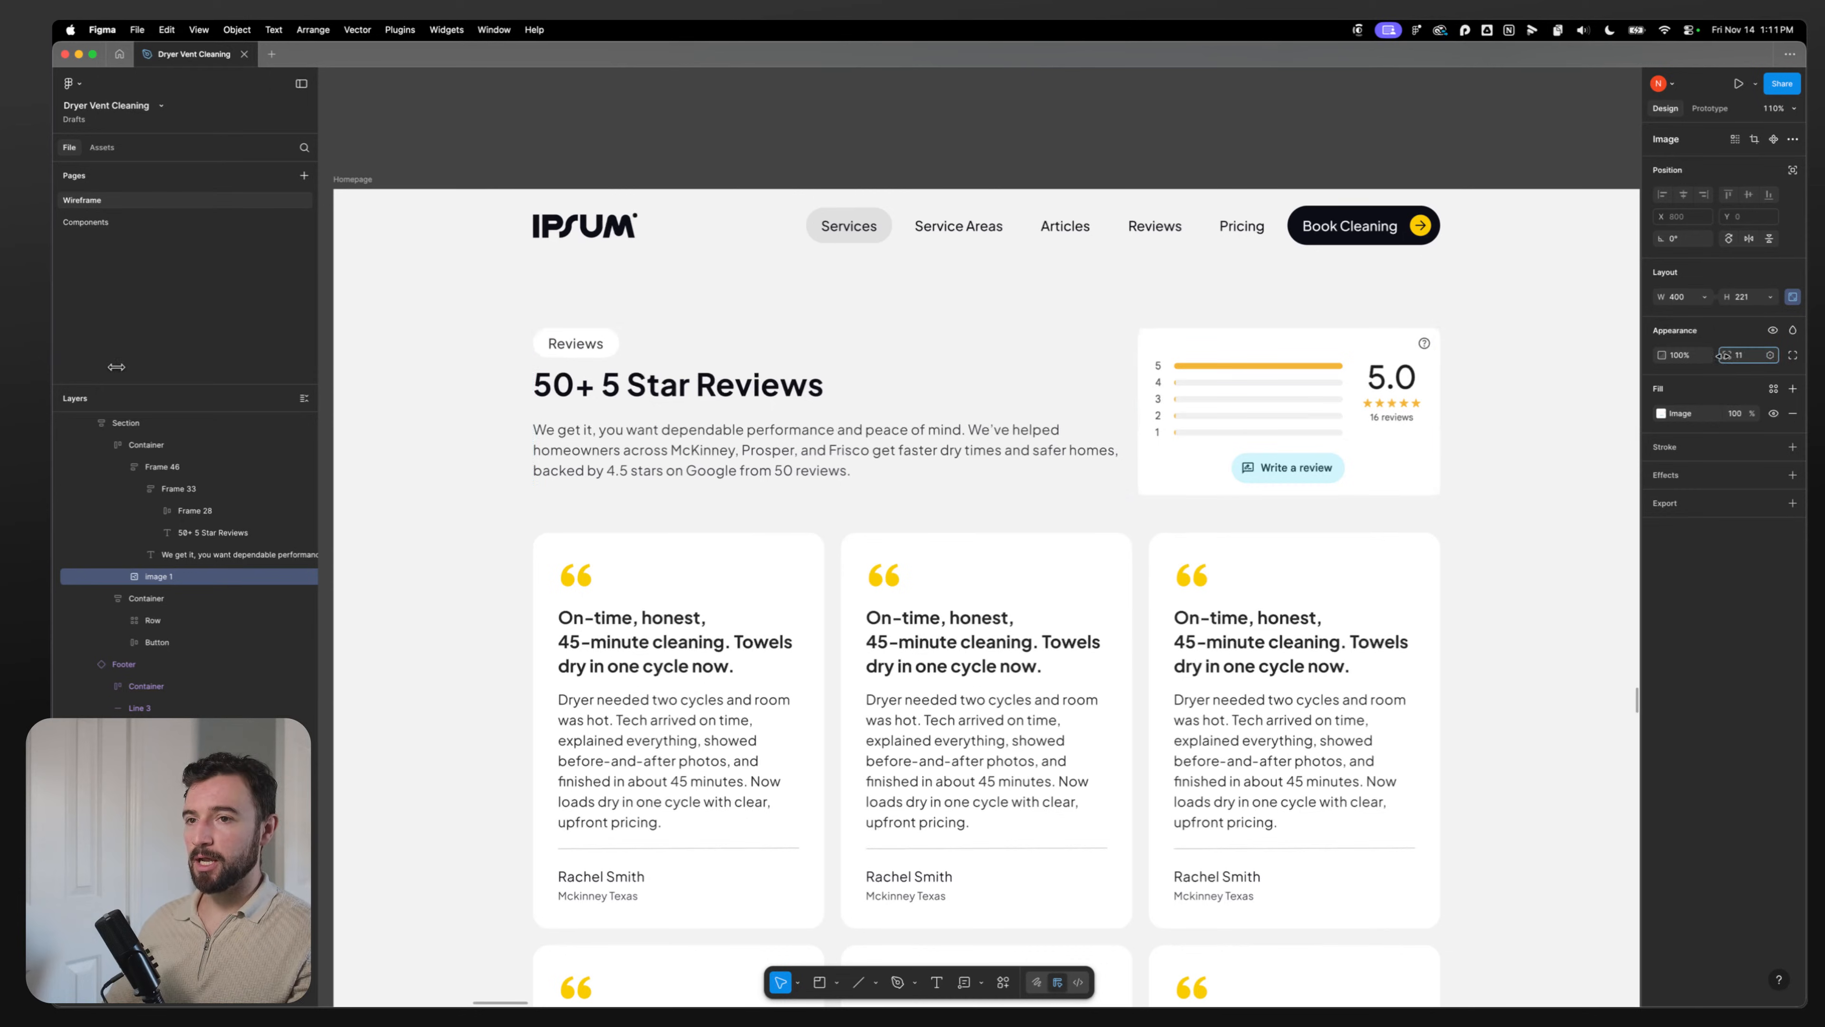
{"action": "left_click_drag", "start_coordinate": [1723, 356], "coordinate": [1727, 356]}
{"action": "left_click", "coordinate": [1661, 414]}
{"action": "key", "text": "f"}
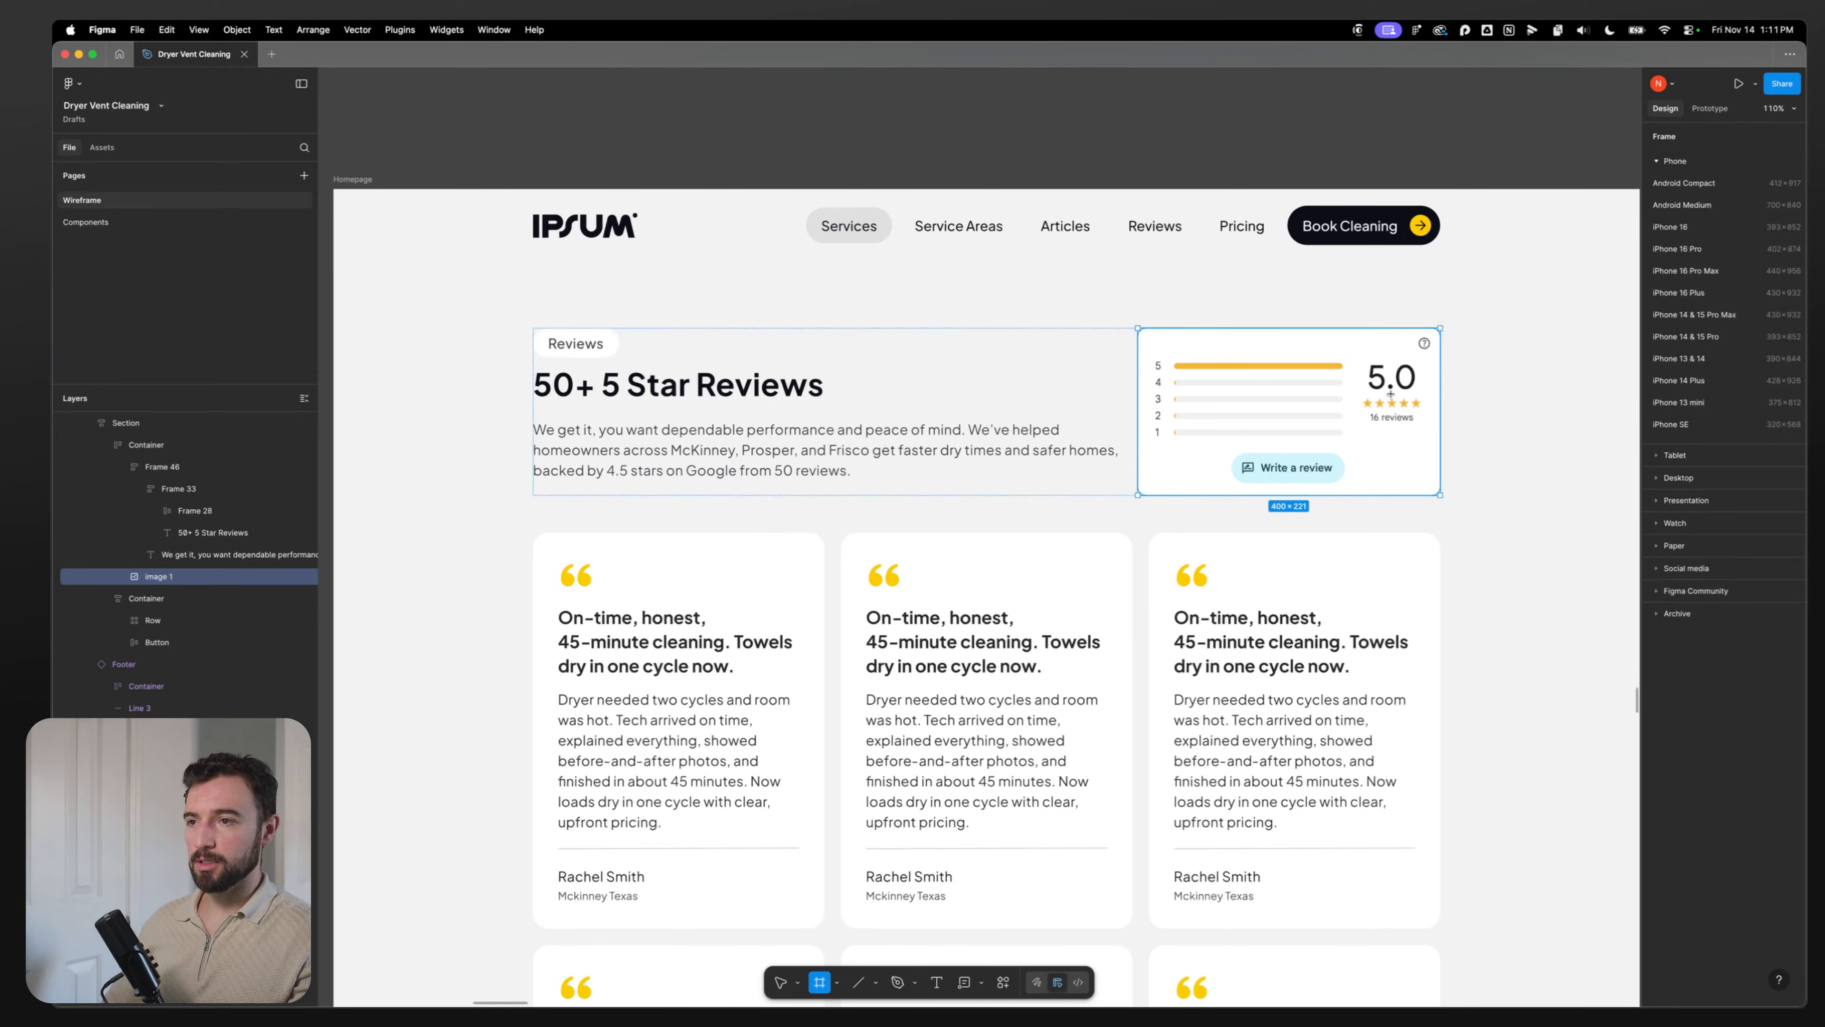
{"action": "left_click", "coordinate": [1276, 411]}
{"action": "key", "text": "Escape"}
{"action": "key", "text": "super+z"}
{"action": "key", "text": "super+z"}
{"action": "key", "text": "super+z"}
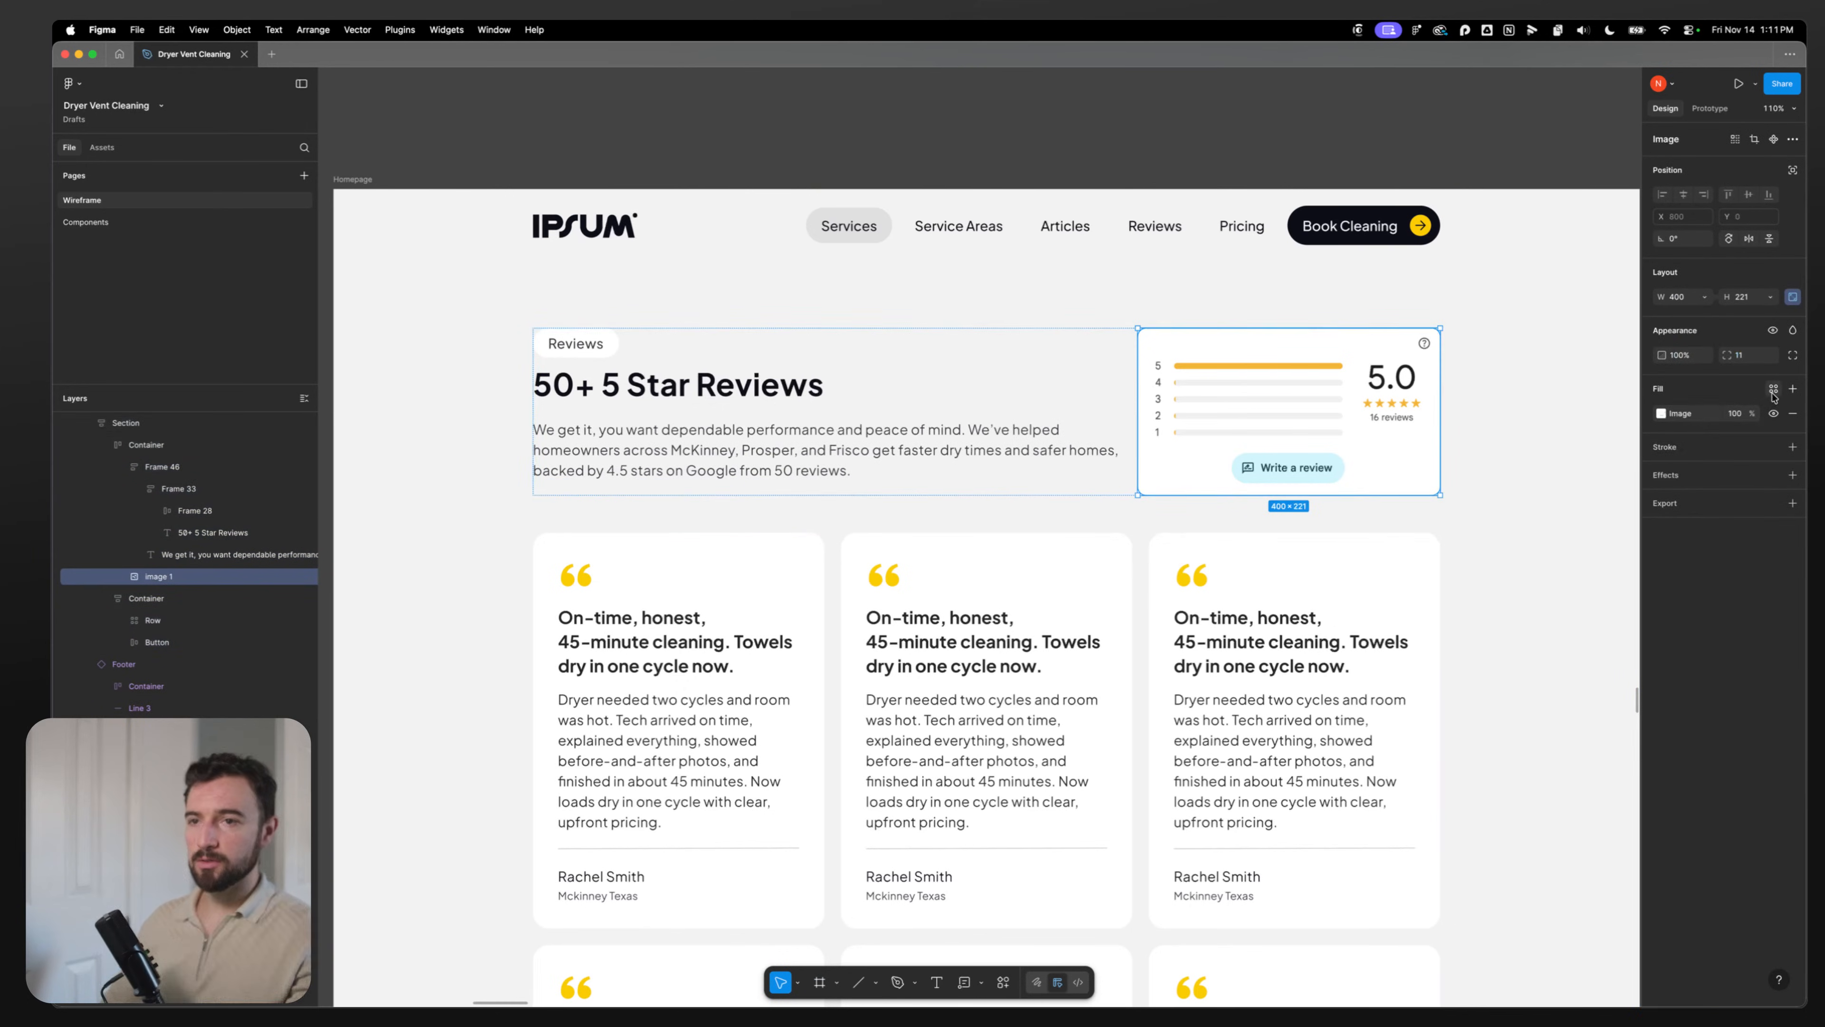
Step: Add an inside stroke in 000000 with a weight of 1 to the rating summary image
{"action": "left_click", "coordinate": [1791, 446]}
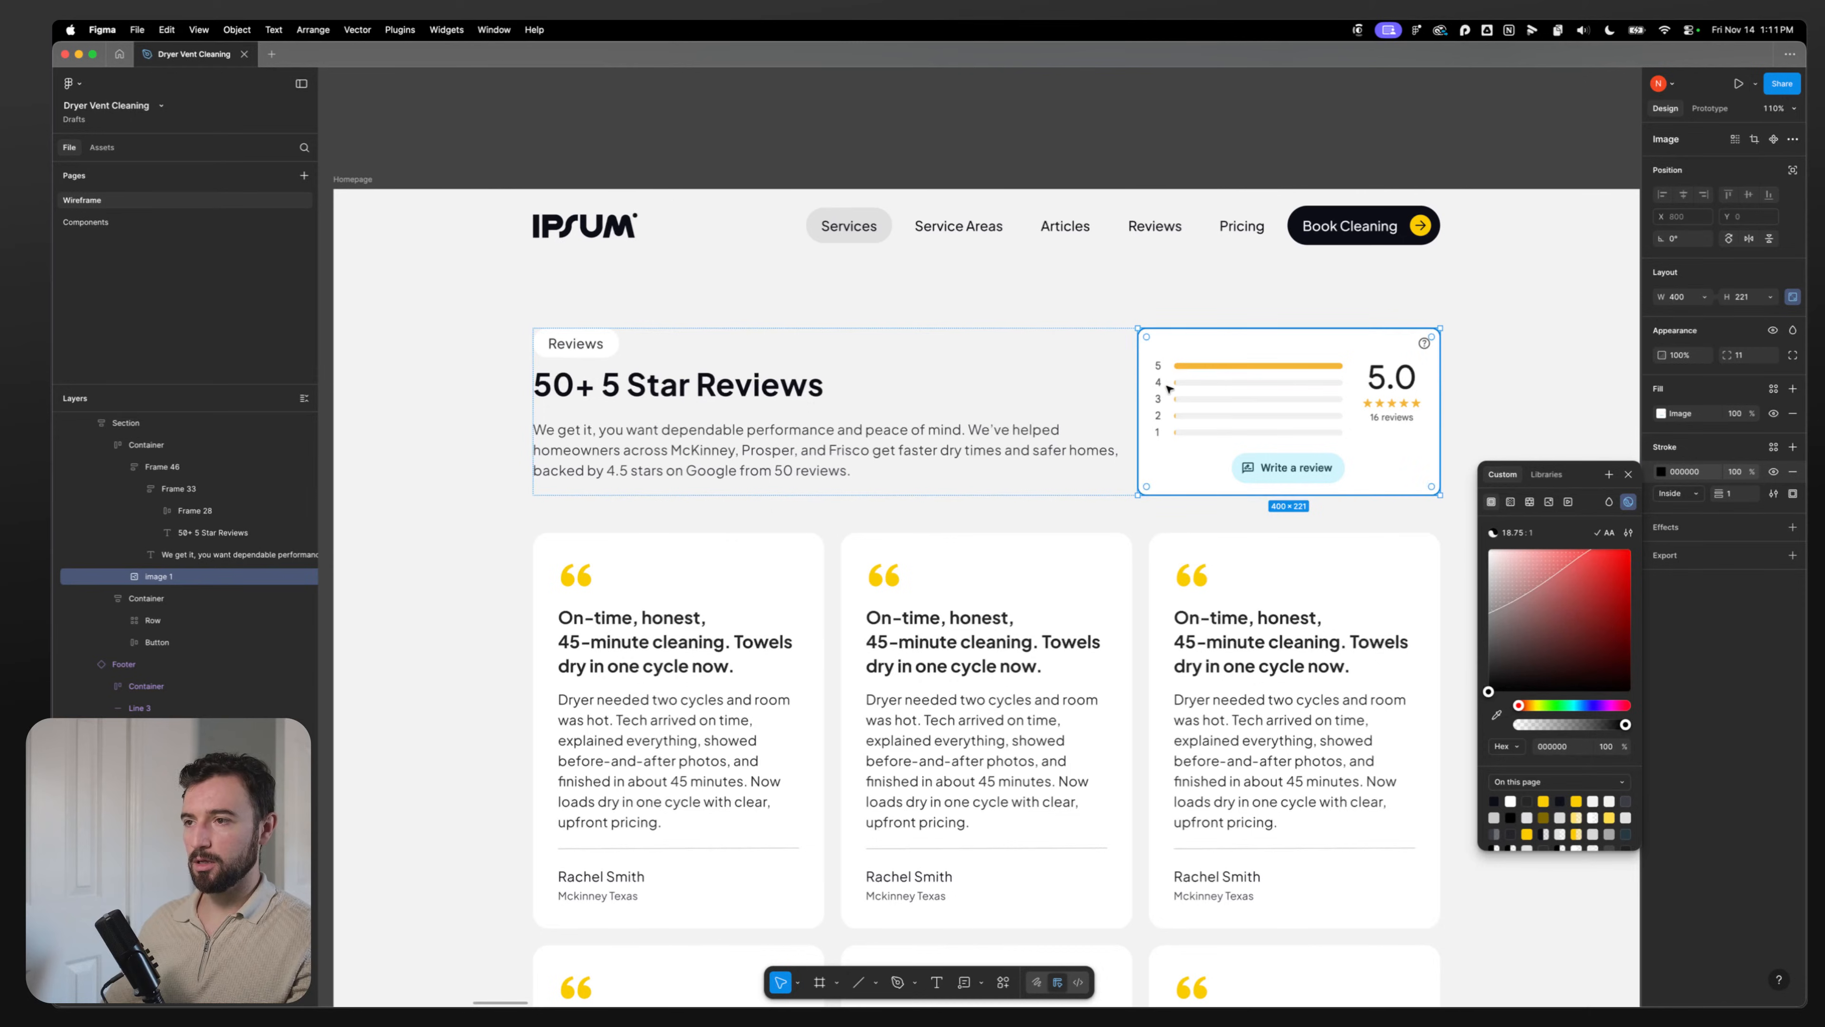
Step: Rename the reviews page's Homepage frame to REVIEWS
{"action": "scroll", "coordinate": [436, 158], "scroll_direction": "down", "scroll_amount": 5}
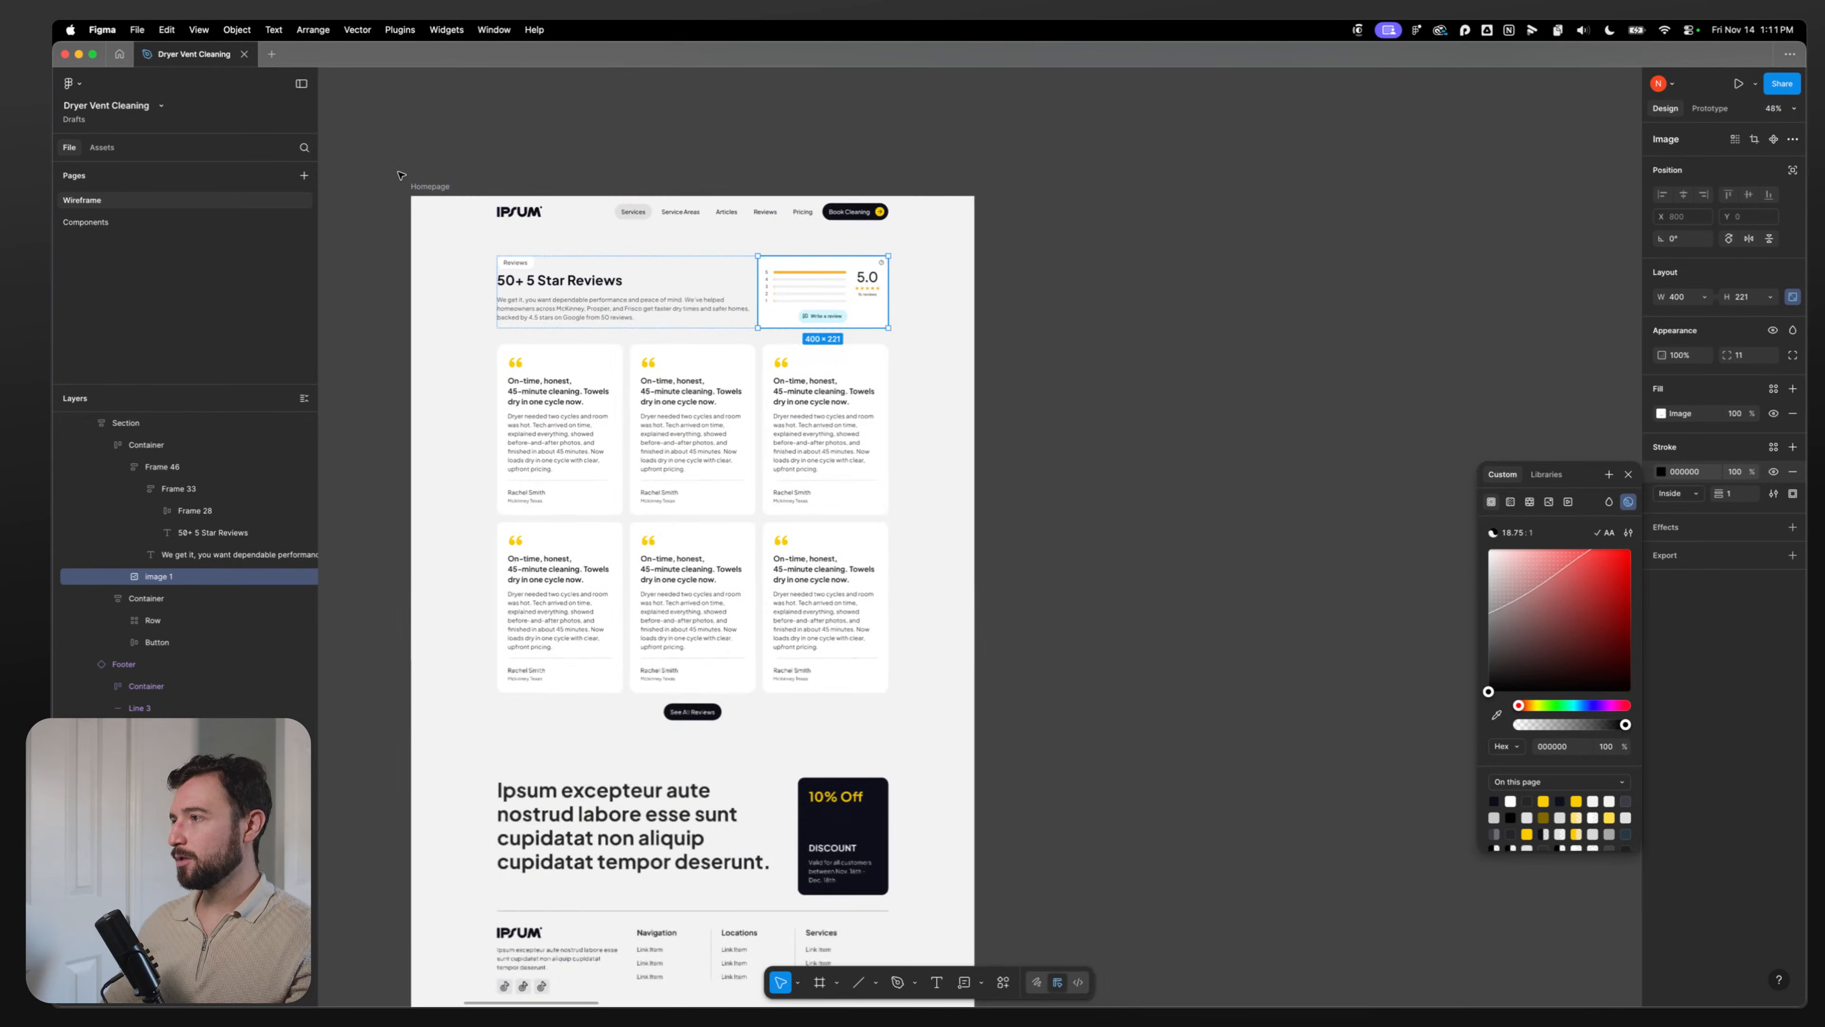
{"action": "left_click", "coordinate": [433, 185]}
{"action": "double_click", "coordinate": [433, 185]}
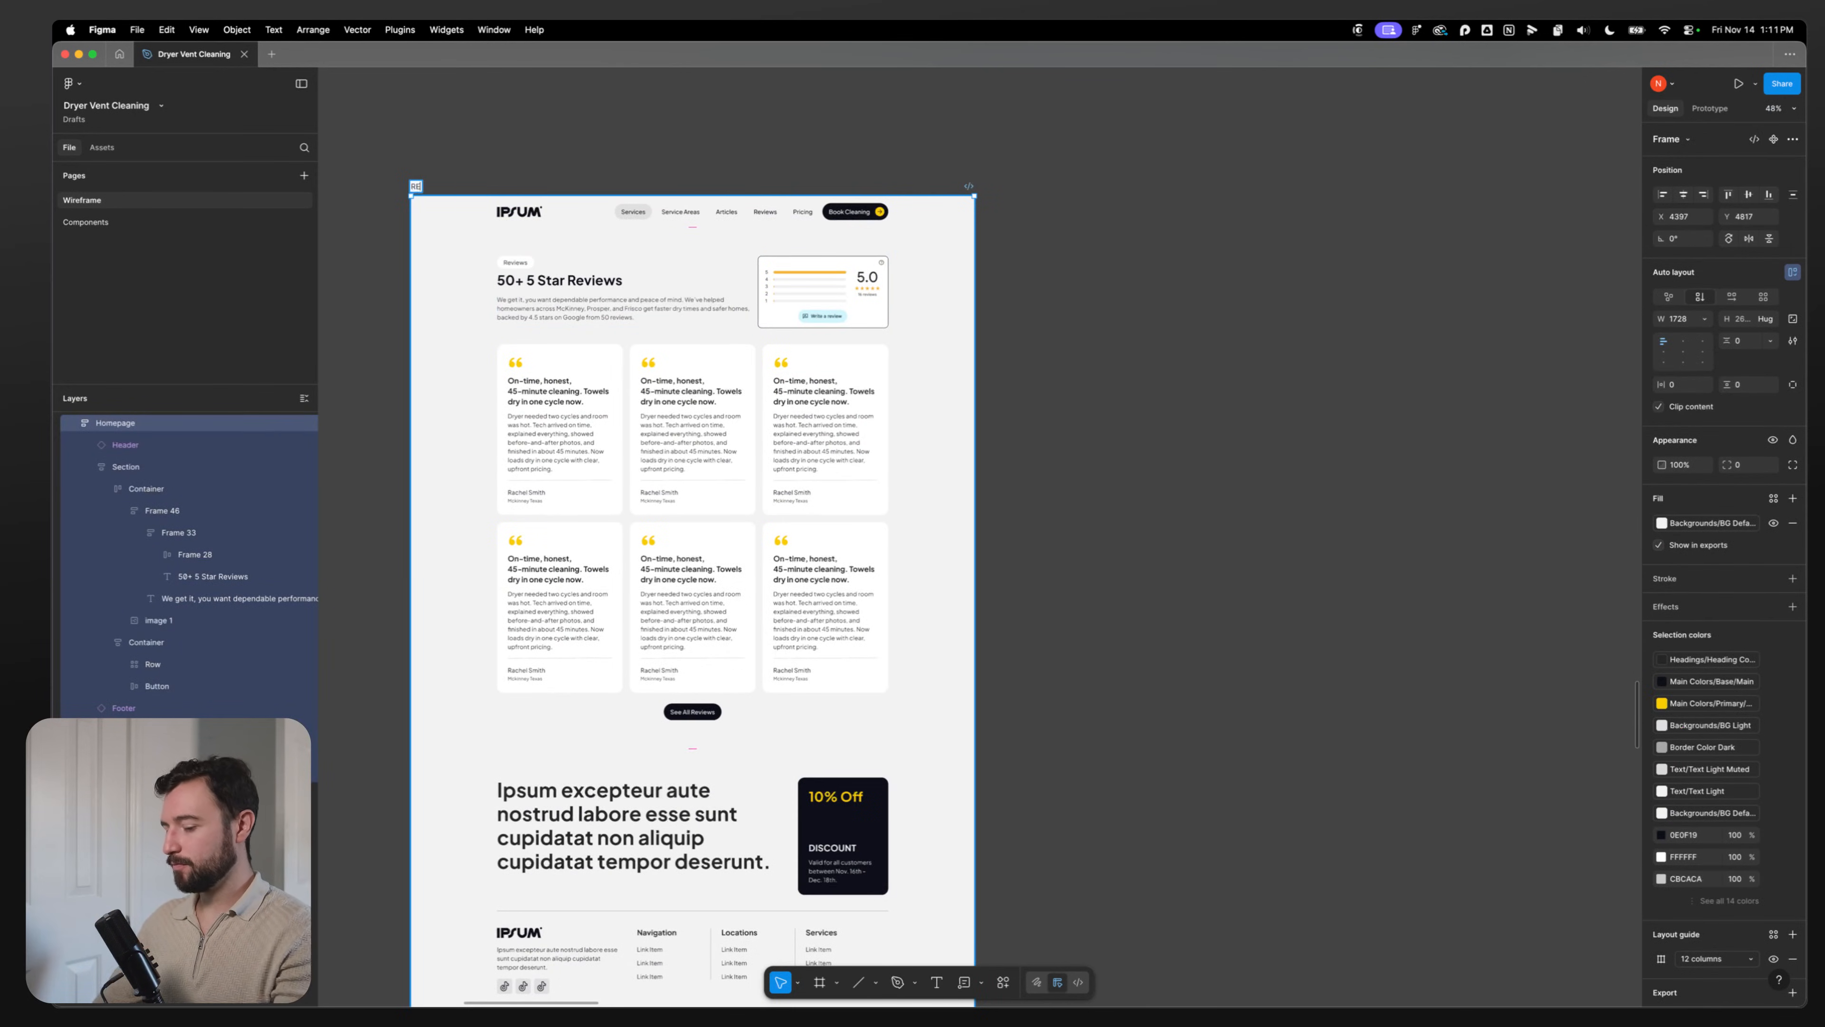
{"action": "type", "text": "REVIEWS"}
{"action": "left_click", "coordinate": [504, 155]}
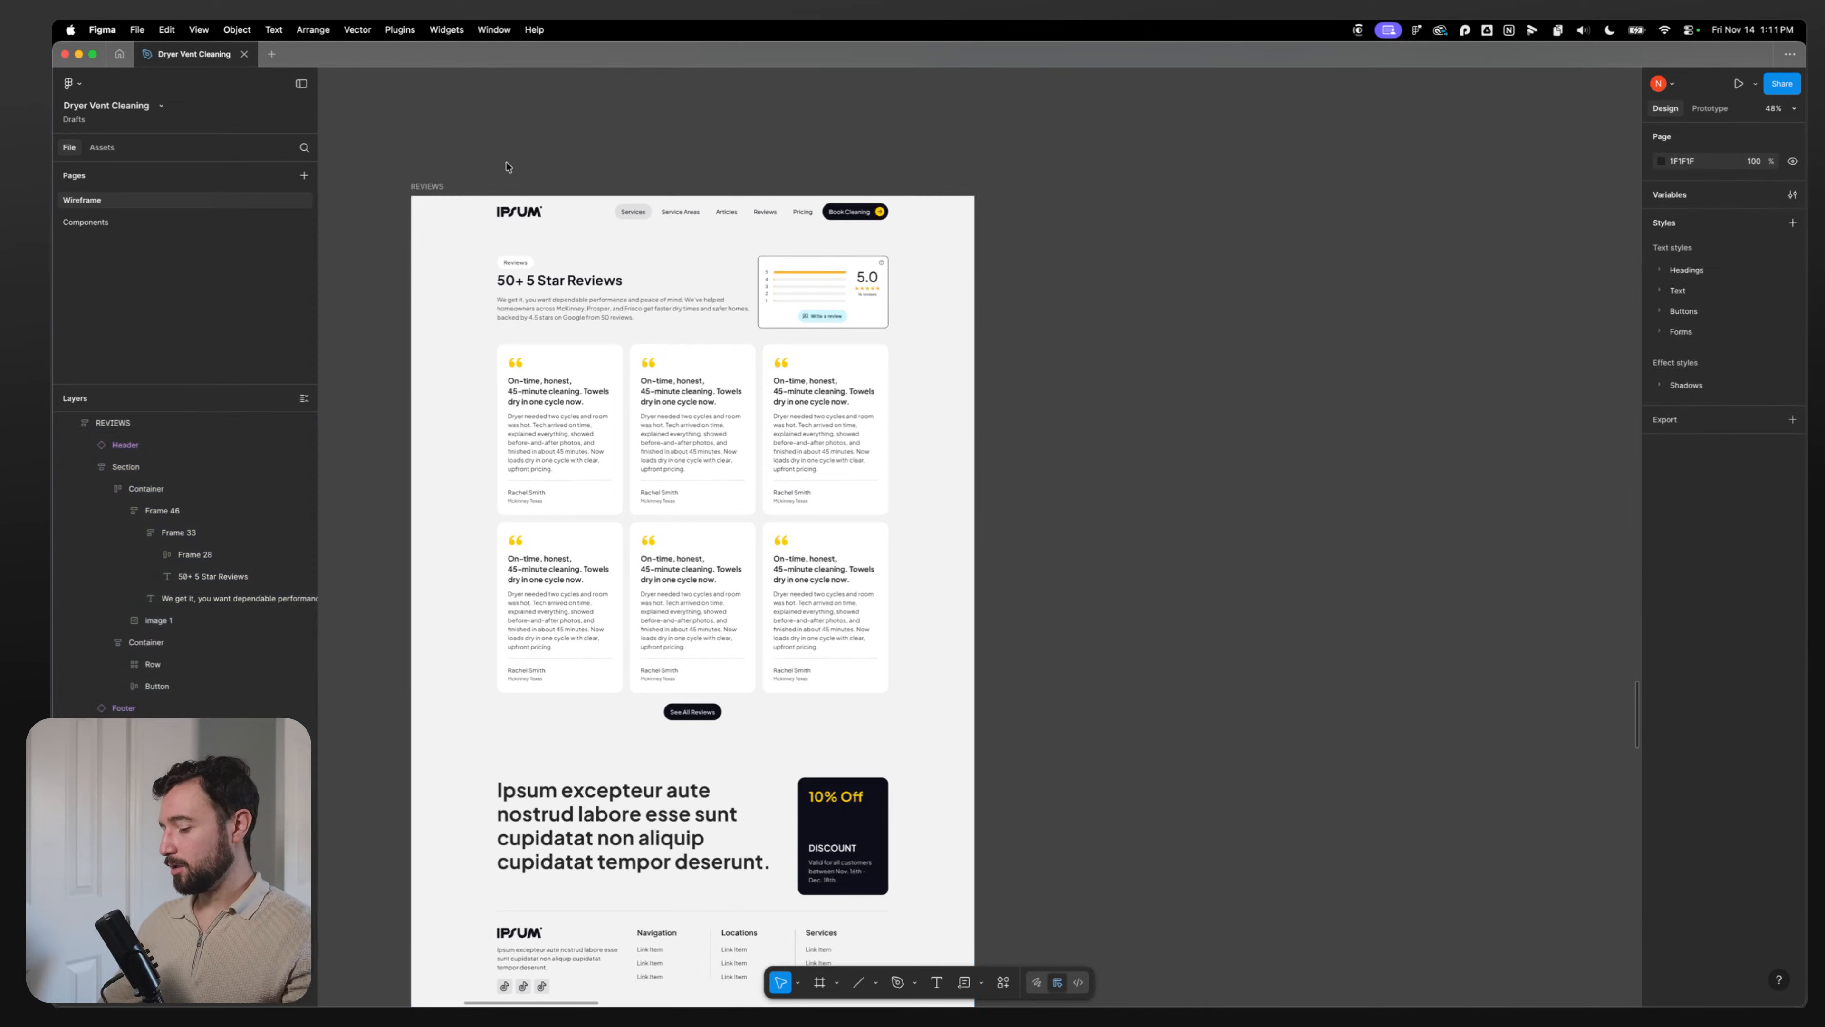
Step: Look through the earlier homepage versions and compare their hero sections and Google Reviews cards
{"action": "scroll", "coordinate": [695, 324], "scroll_direction": "up", "scroll_amount": 10}
{"action": "scroll", "coordinate": [695, 326], "scroll_direction": "down", "scroll_amount": 10}
{"action": "scroll", "coordinate": [694, 325], "scroll_direction": "up", "scroll_amount": 2}
{"action": "scroll", "coordinate": [695, 326], "scroll_direction": "up", "scroll_amount": 15}
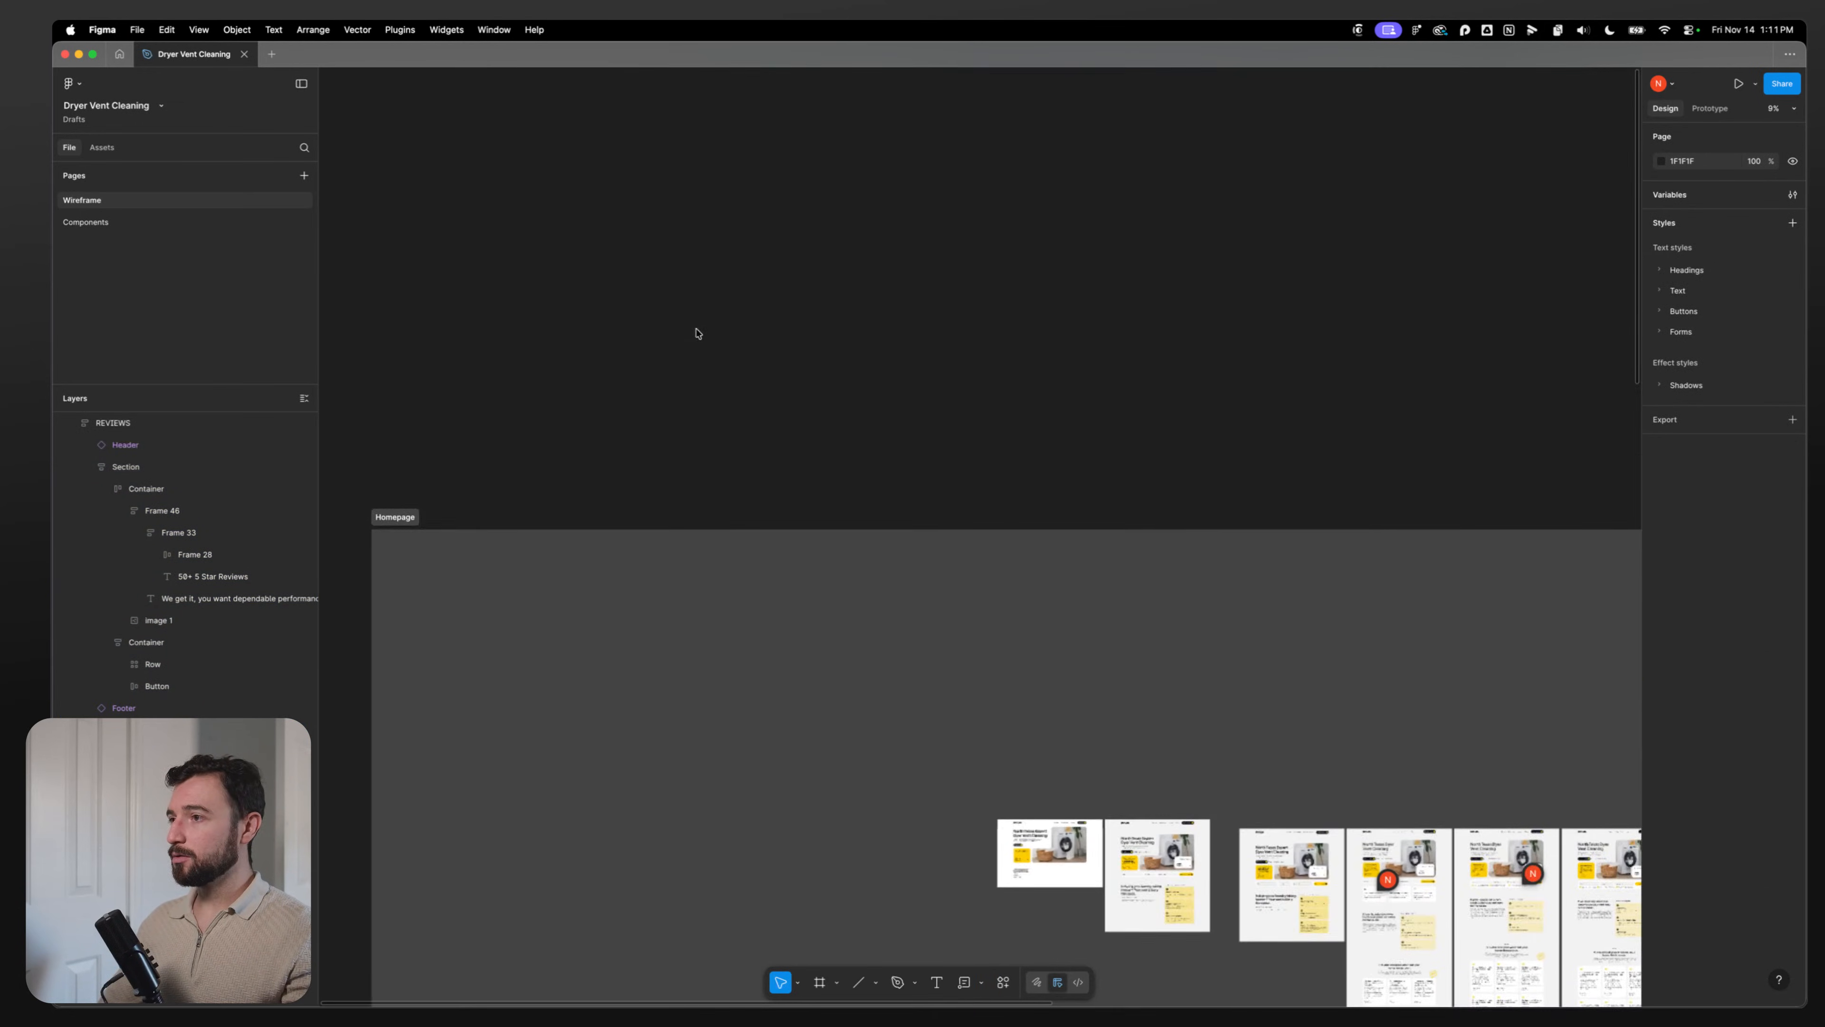
{"action": "scroll", "coordinate": [696, 334], "scroll_direction": "down", "scroll_amount": 5}
{"action": "scroll", "coordinate": [1190, 509], "scroll_direction": "right", "scroll_amount": 2}
{"action": "scroll", "coordinate": [1221, 545], "scroll_direction": "up", "scroll_amount": 5}
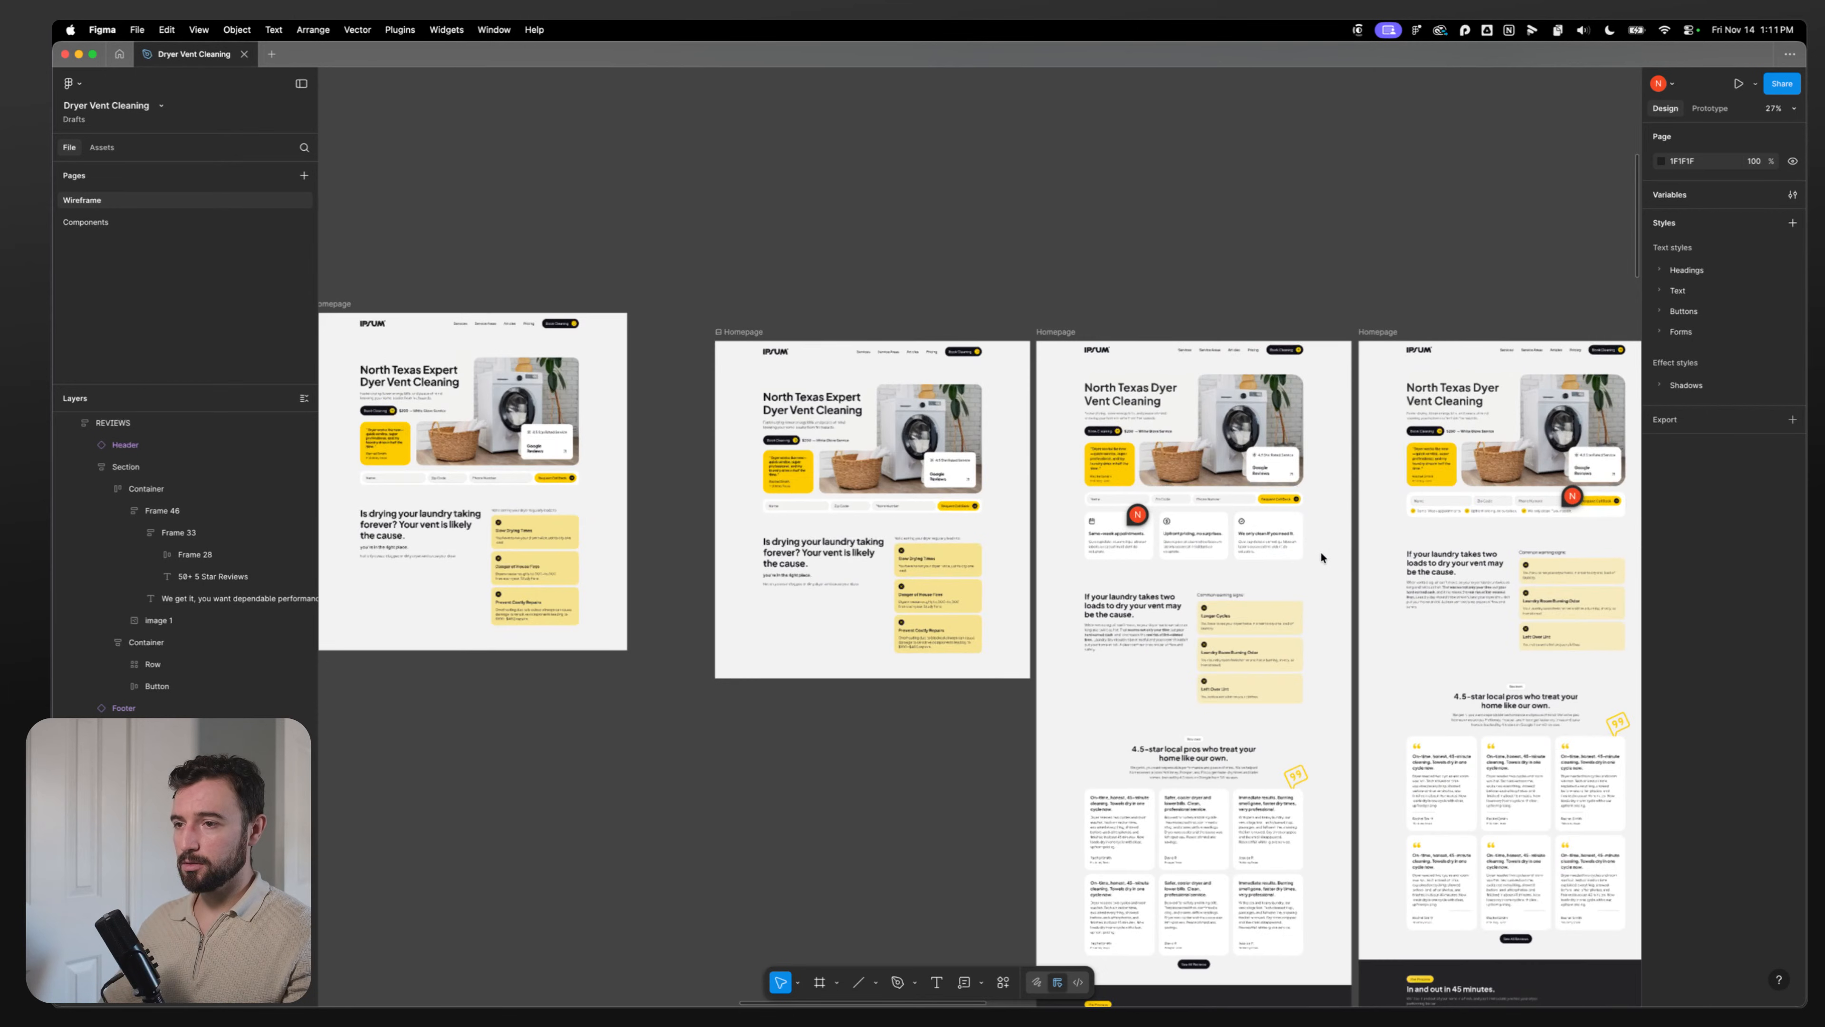
{"action": "left_click", "coordinate": [1250, 431]}
{"action": "double_click", "coordinate": [1251, 432]}
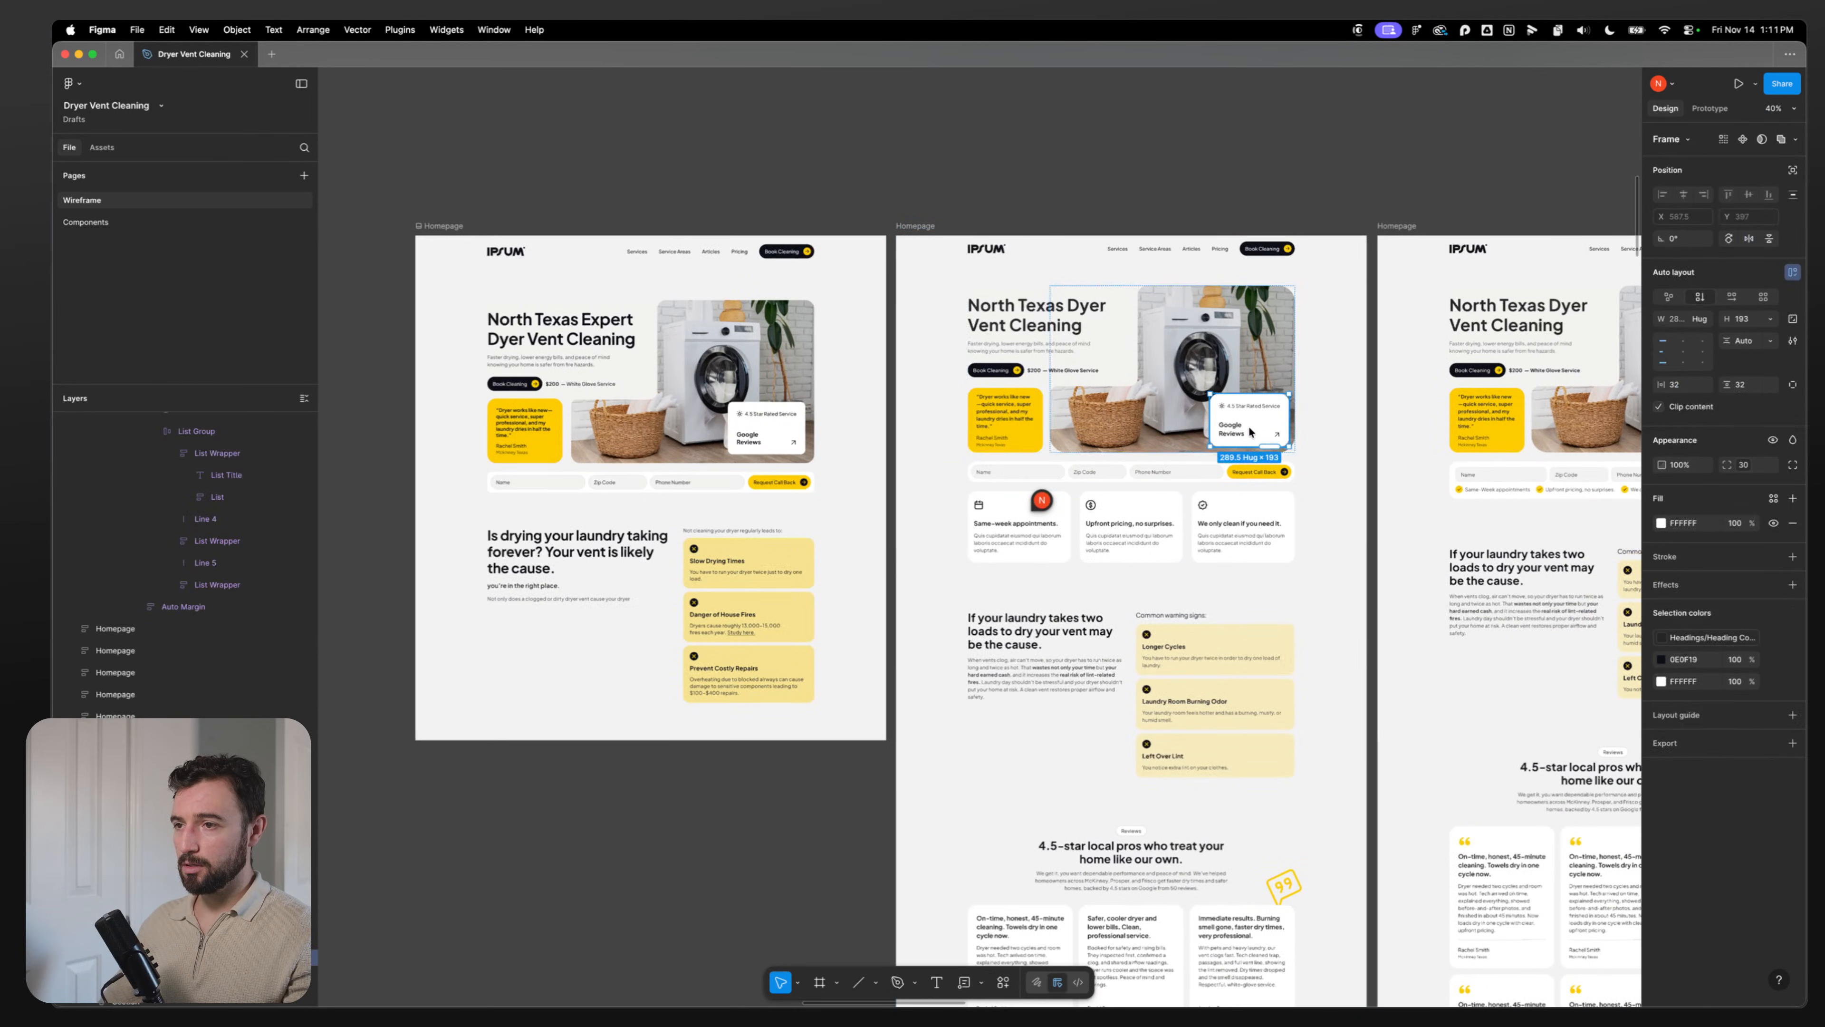
{"action": "double_click", "coordinate": [1250, 432]}
{"action": "left_click", "coordinate": [1264, 179]}
{"action": "left_click_drag", "start_coordinate": [1336, 378], "coordinate": [1110, 319]}
{"action": "scroll", "coordinate": [1060, 415], "scroll_direction": "right", "scroll_amount": 8}
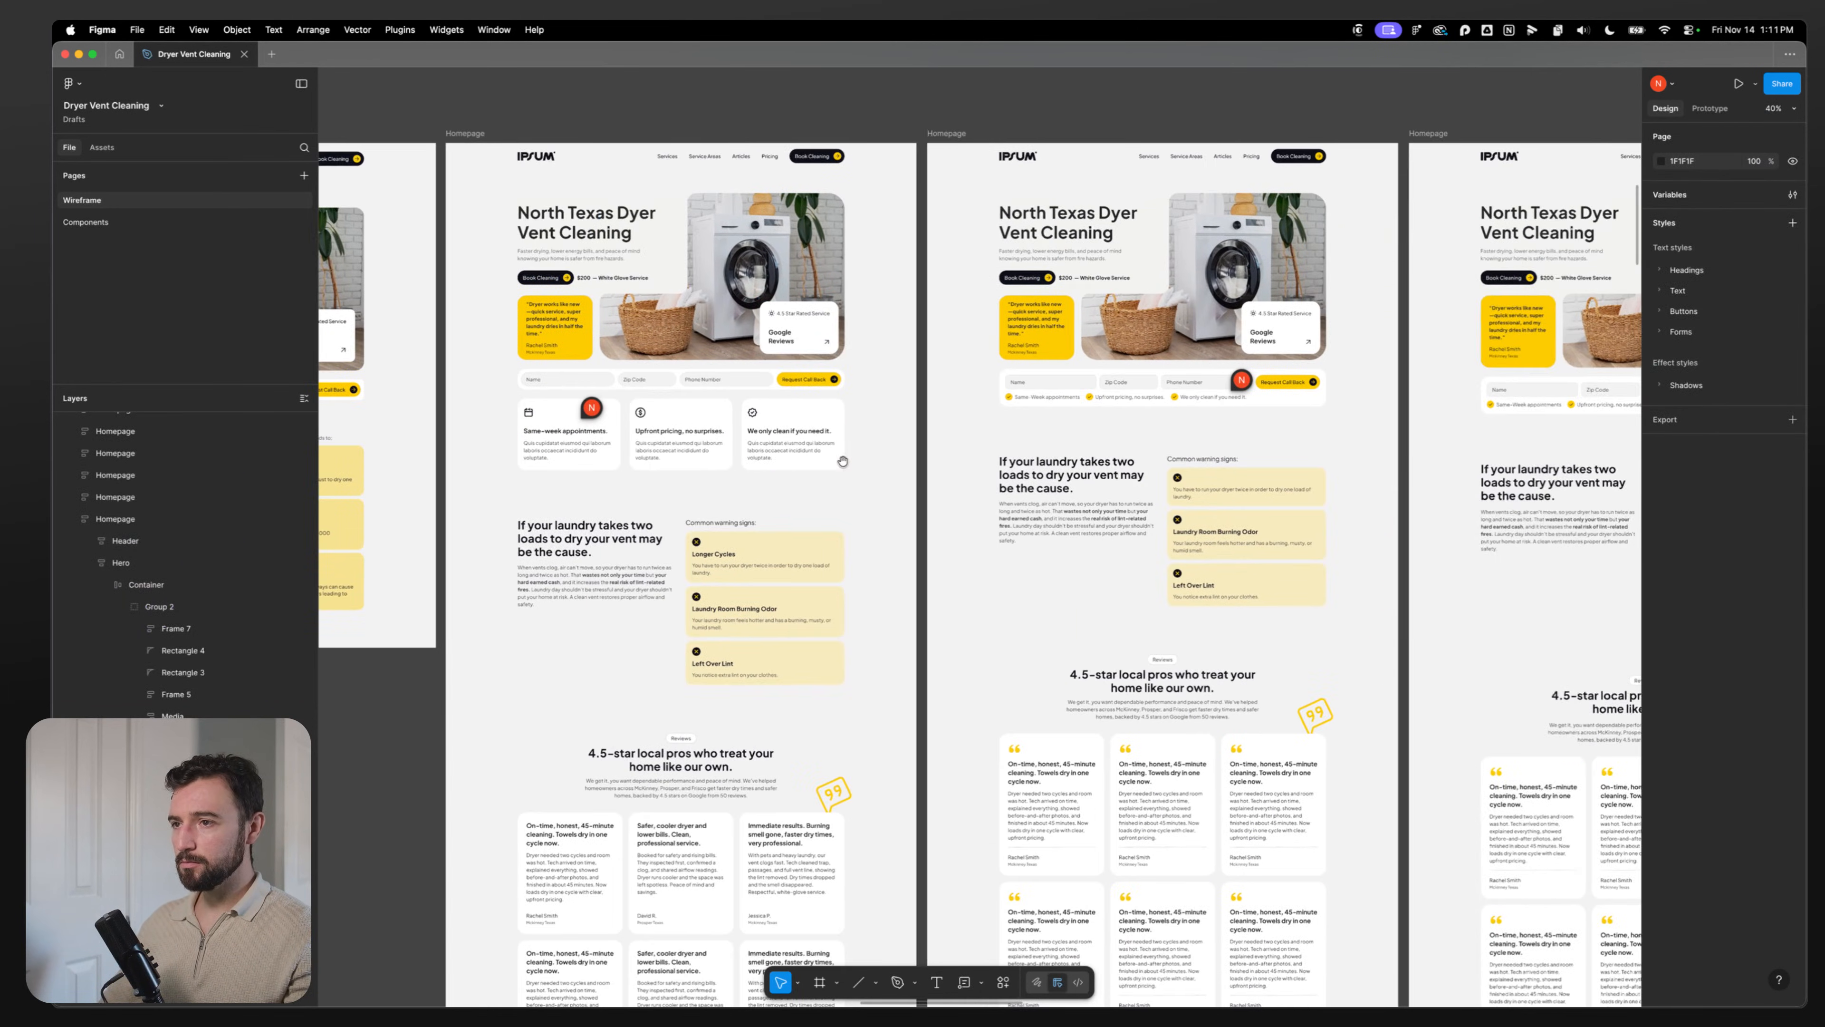
{"action": "scroll", "coordinate": [681, 430], "scroll_direction": "right", "scroll_amount": 10}
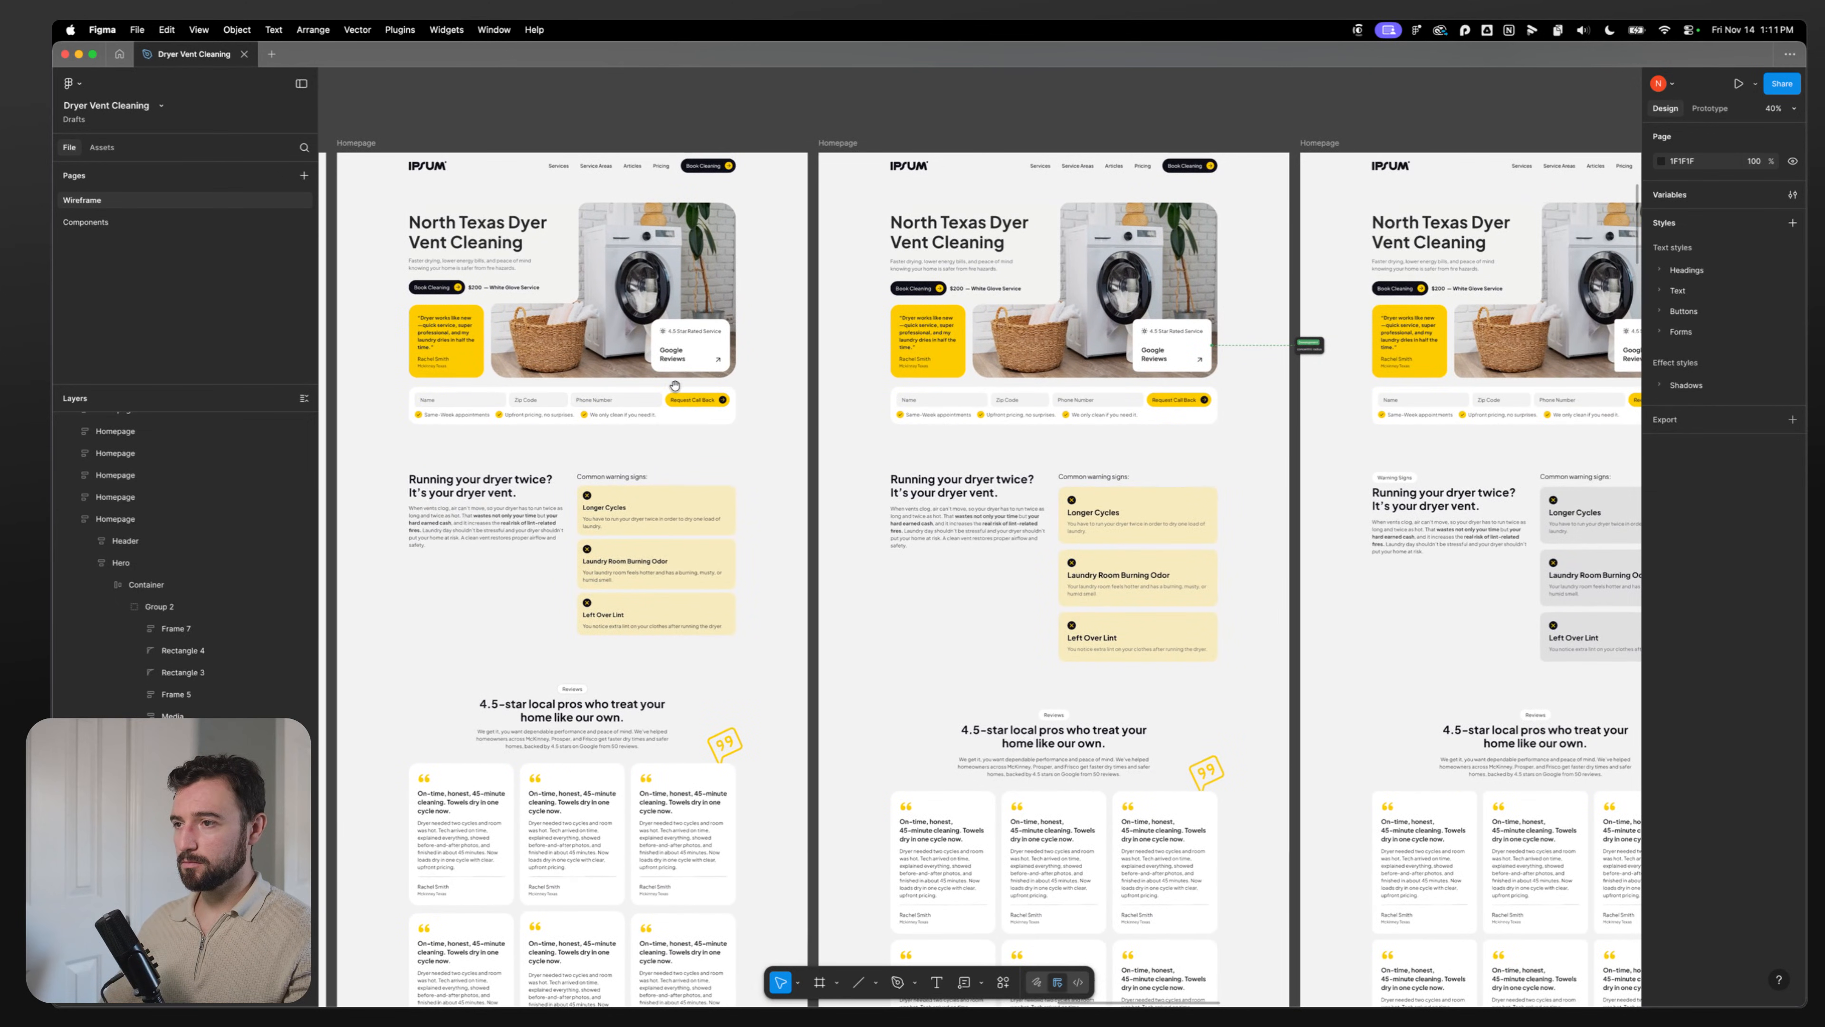
{"action": "left_click_drag", "start_coordinate": [675, 385], "coordinate": [1073, 347]}
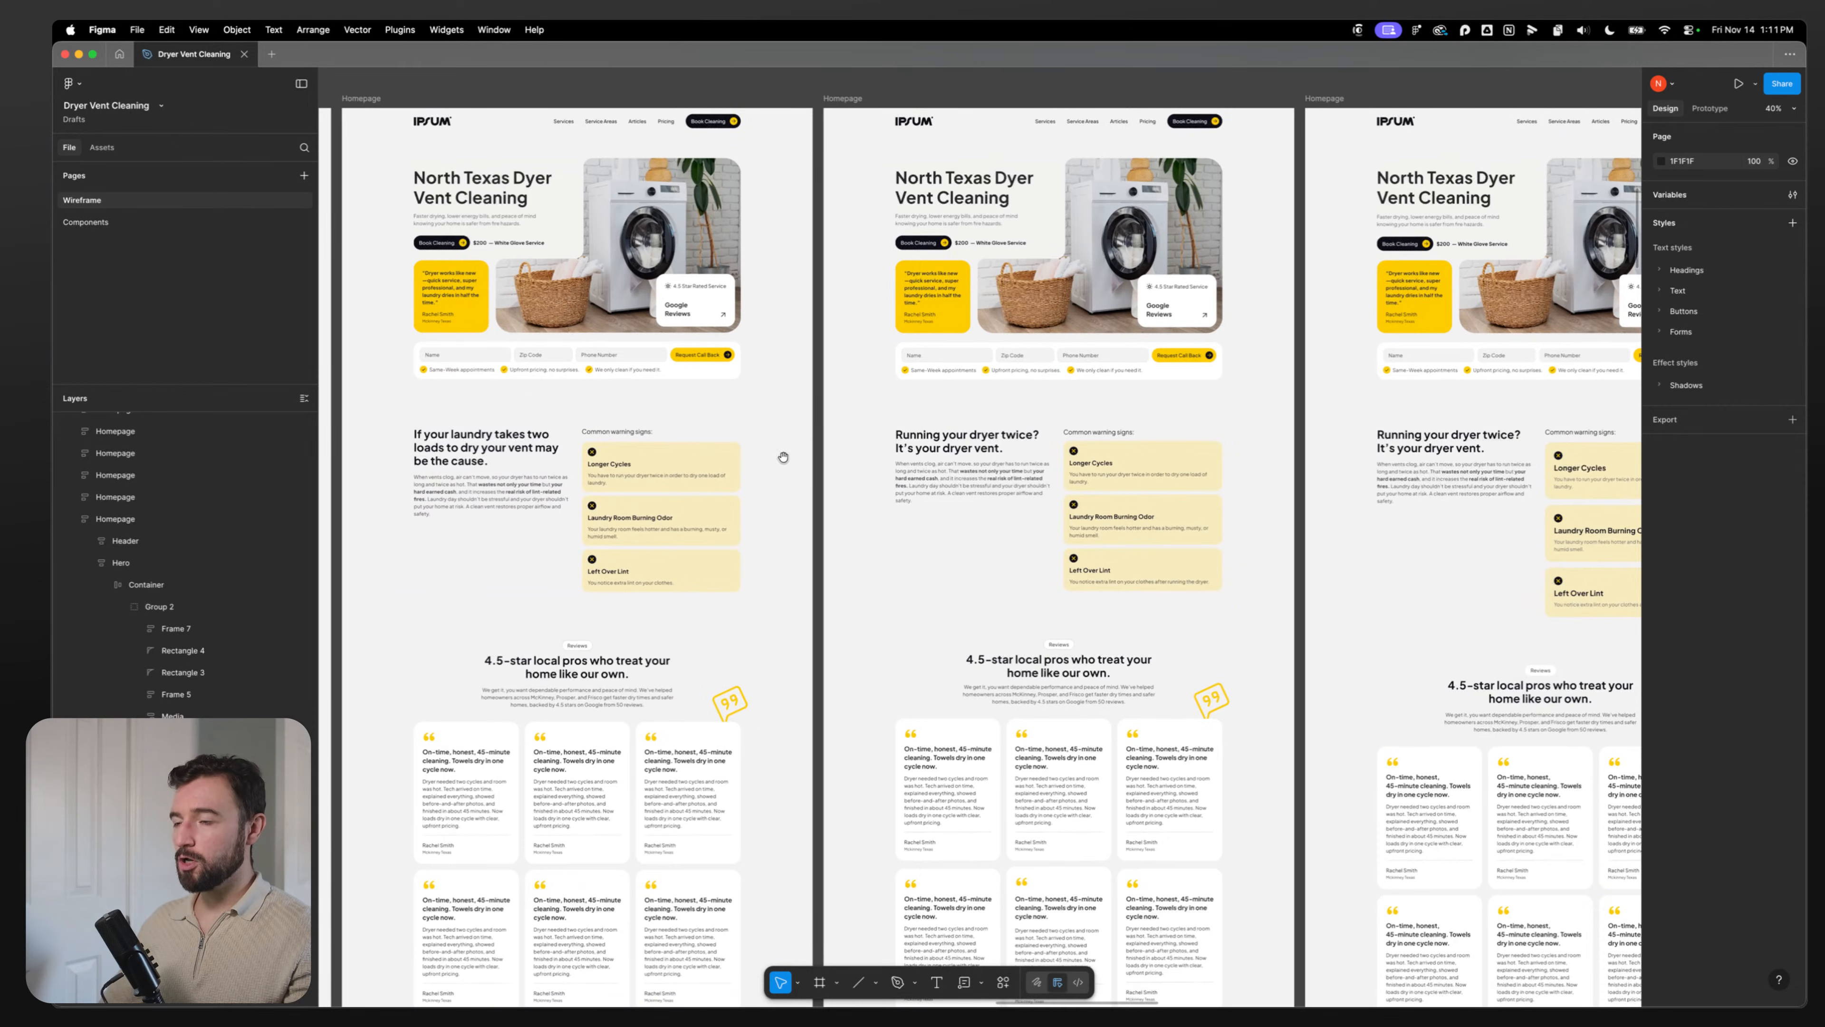
{"action": "left_click_drag", "start_coordinate": [861, 475], "coordinate": [941, 390]}
{"action": "left_click_drag", "start_coordinate": [746, 176], "coordinate": [774, 306]}
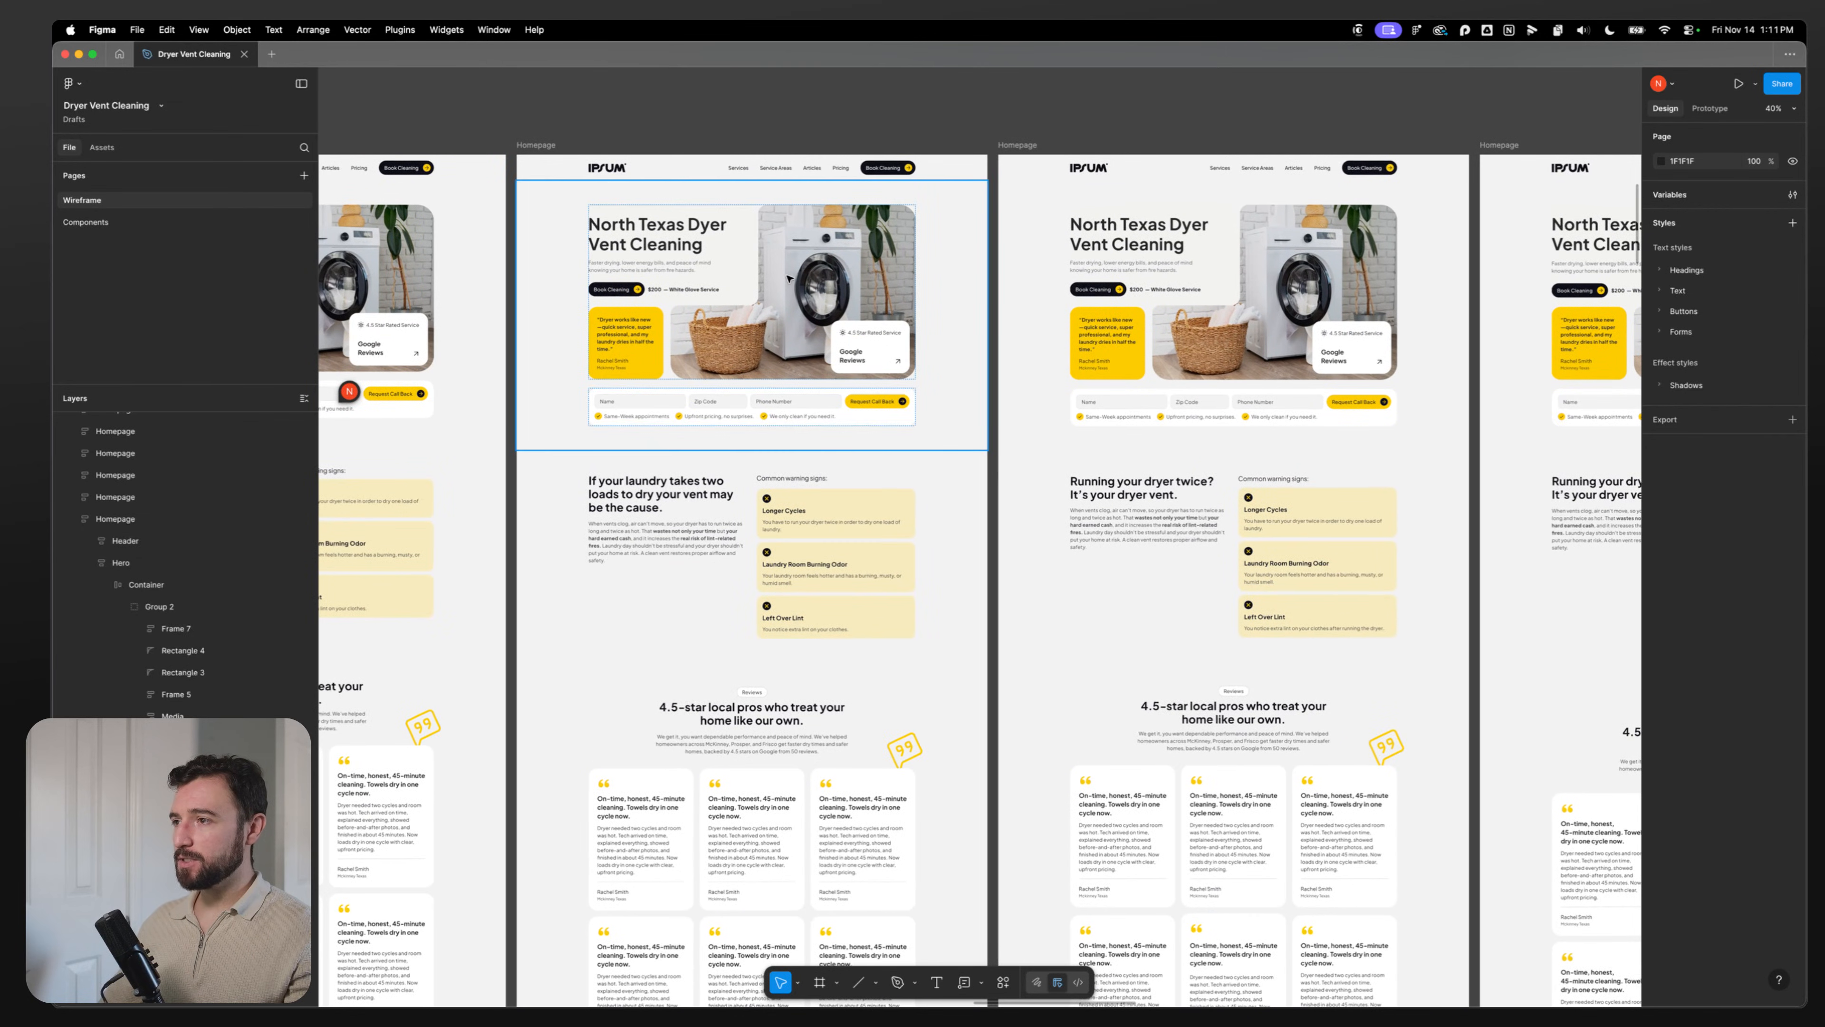
Step: Copy the whole hero group with heading, laundry photo and review cards from a homepage version
{"action": "triple_click", "coordinate": [788, 277]}
{"action": "left_click", "coordinate": [796, 125]}
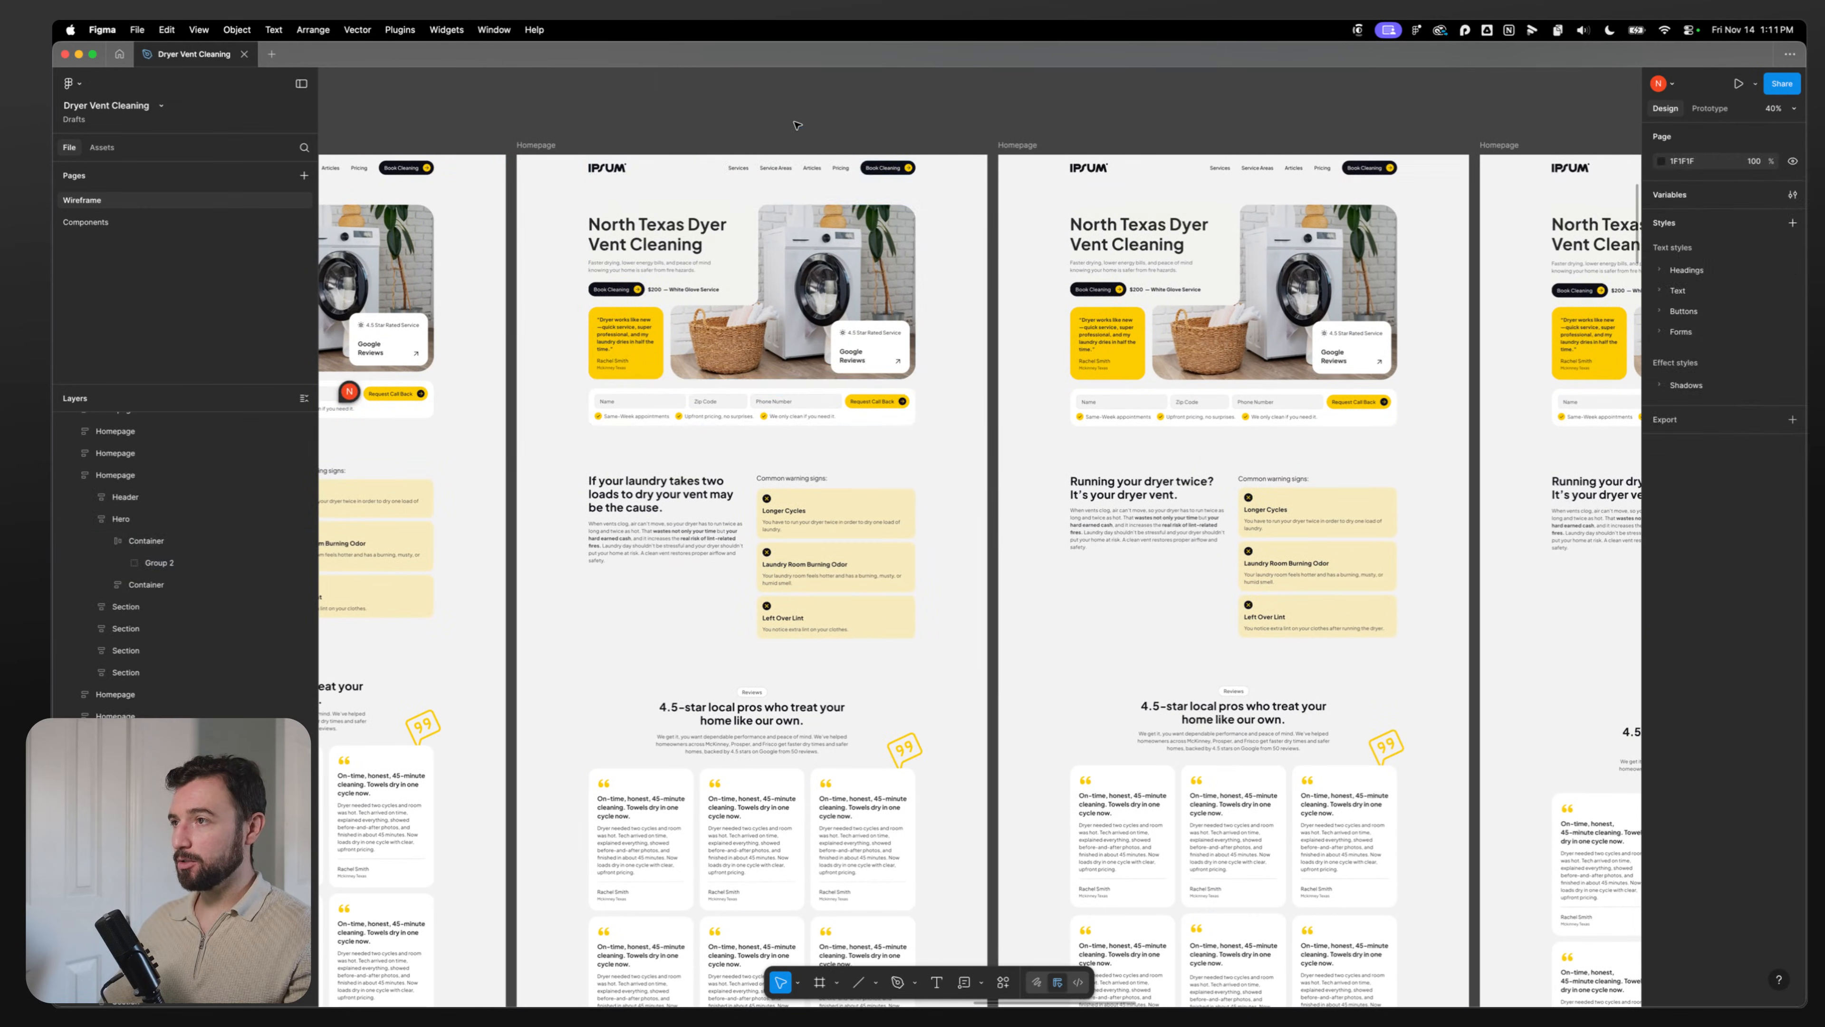
{"action": "triple_click", "coordinate": [780, 282]}
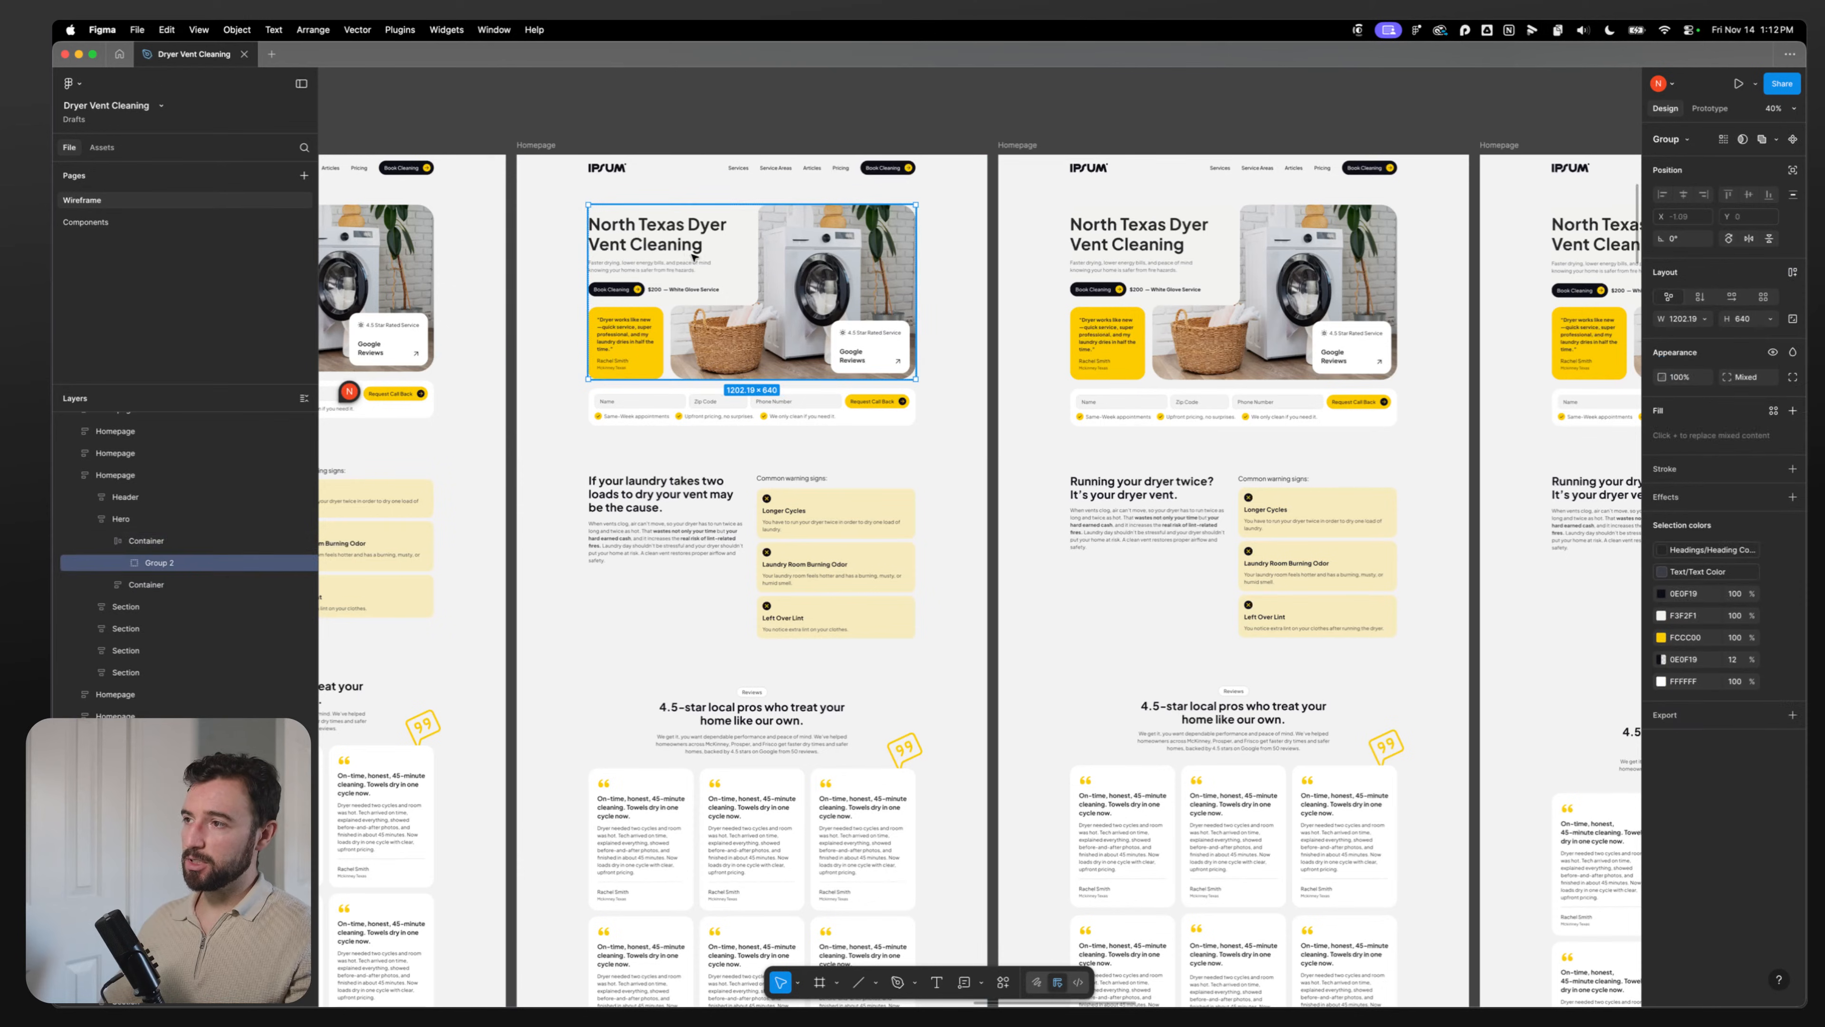
{"action": "double_click", "coordinate": [870, 358]}
{"action": "left_click", "coordinate": [719, 264]}
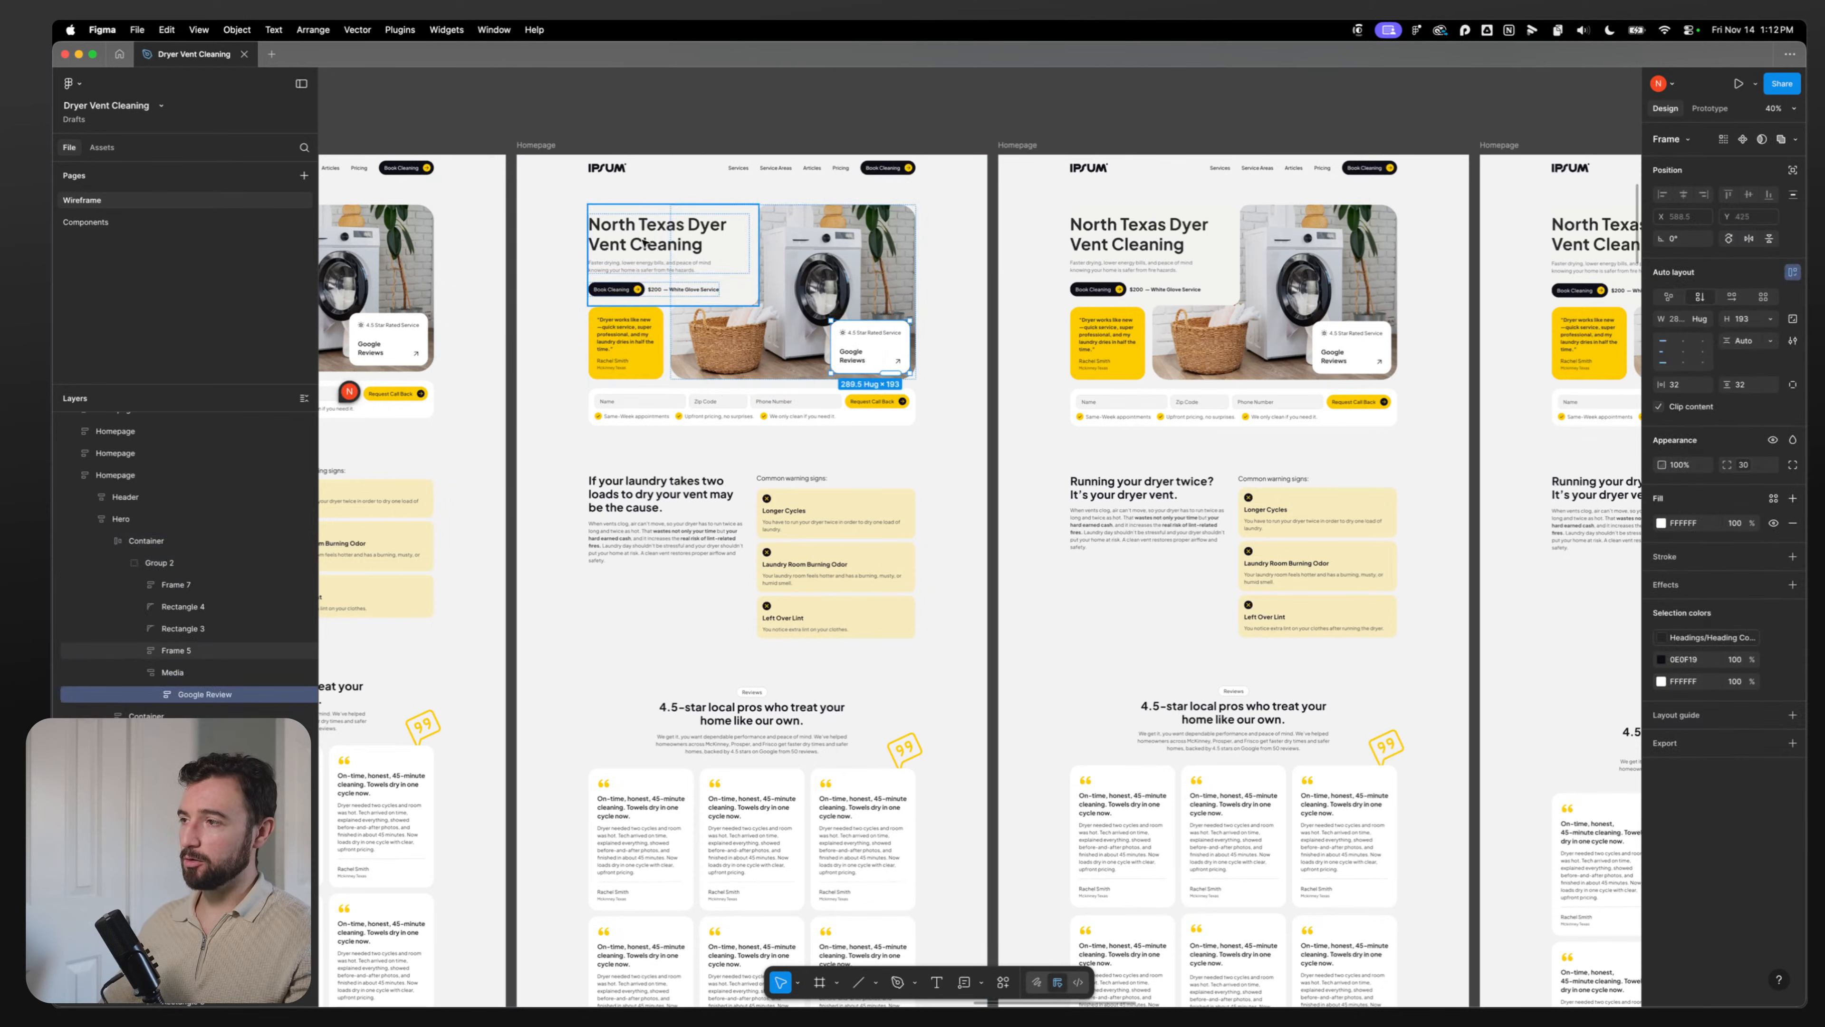
{"action": "key", "text": "Tab"}
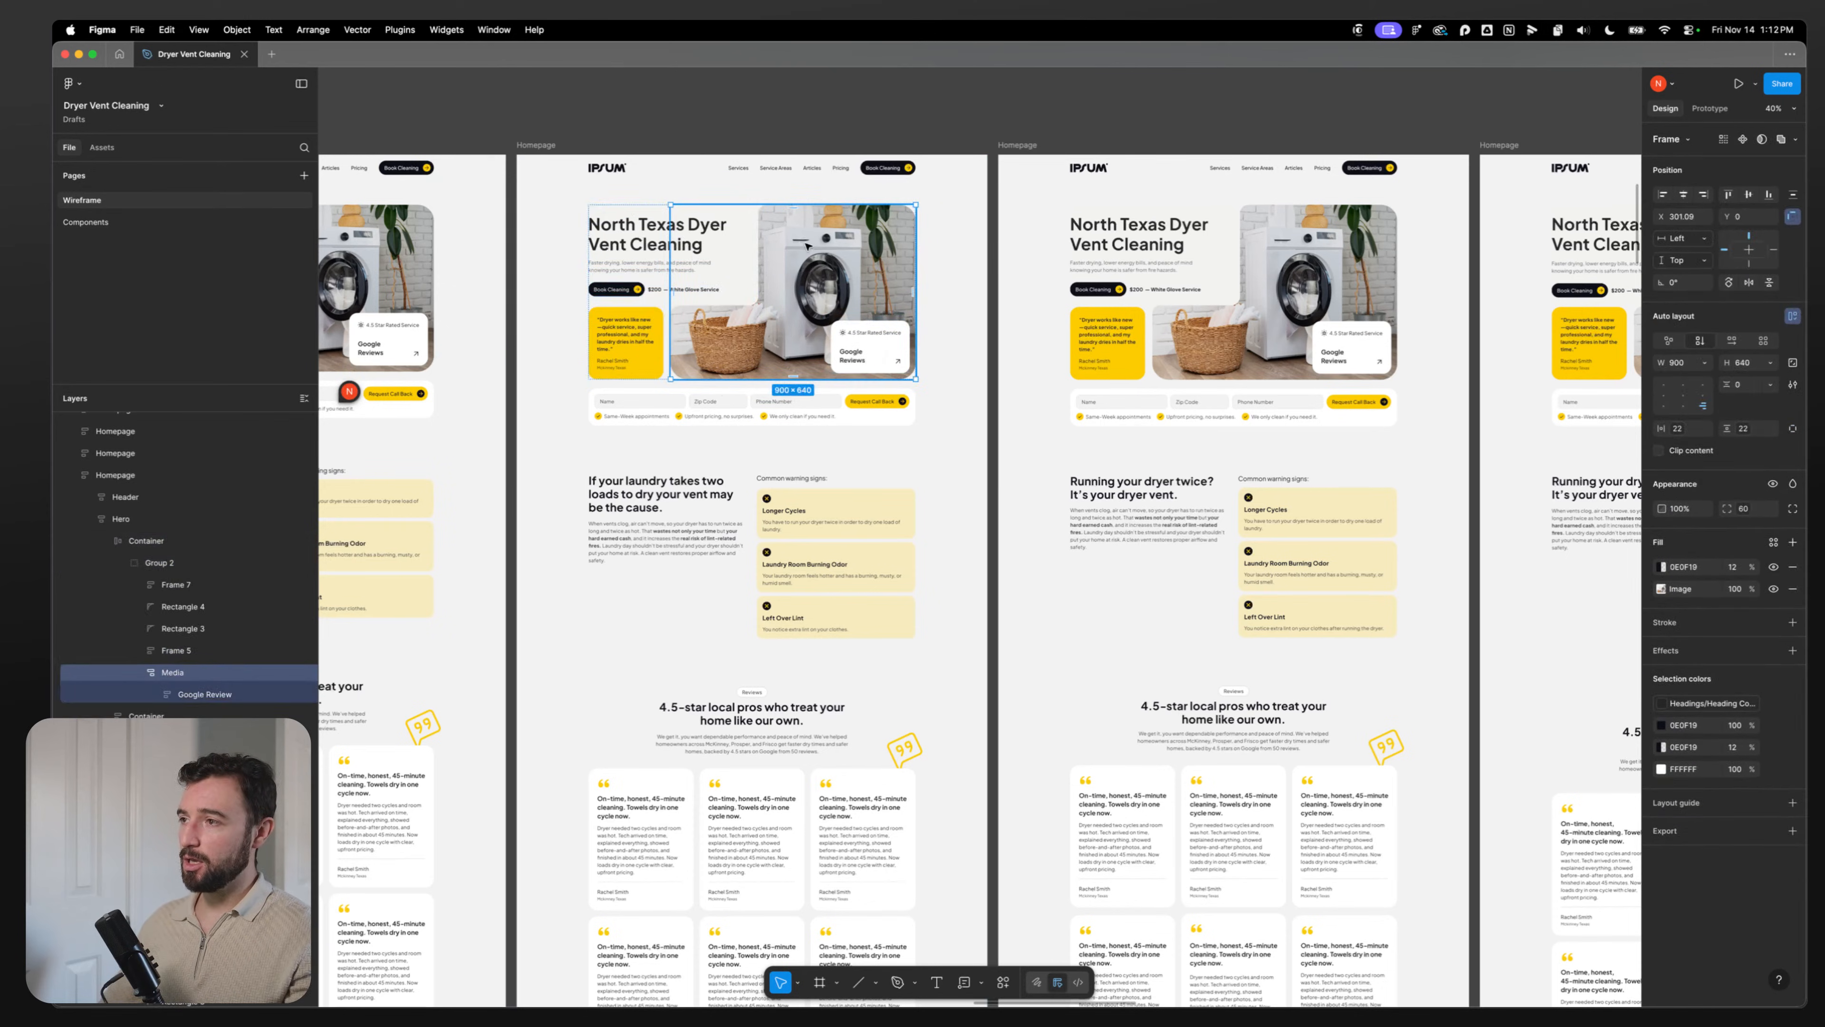
{"action": "key", "text": "super+z"}
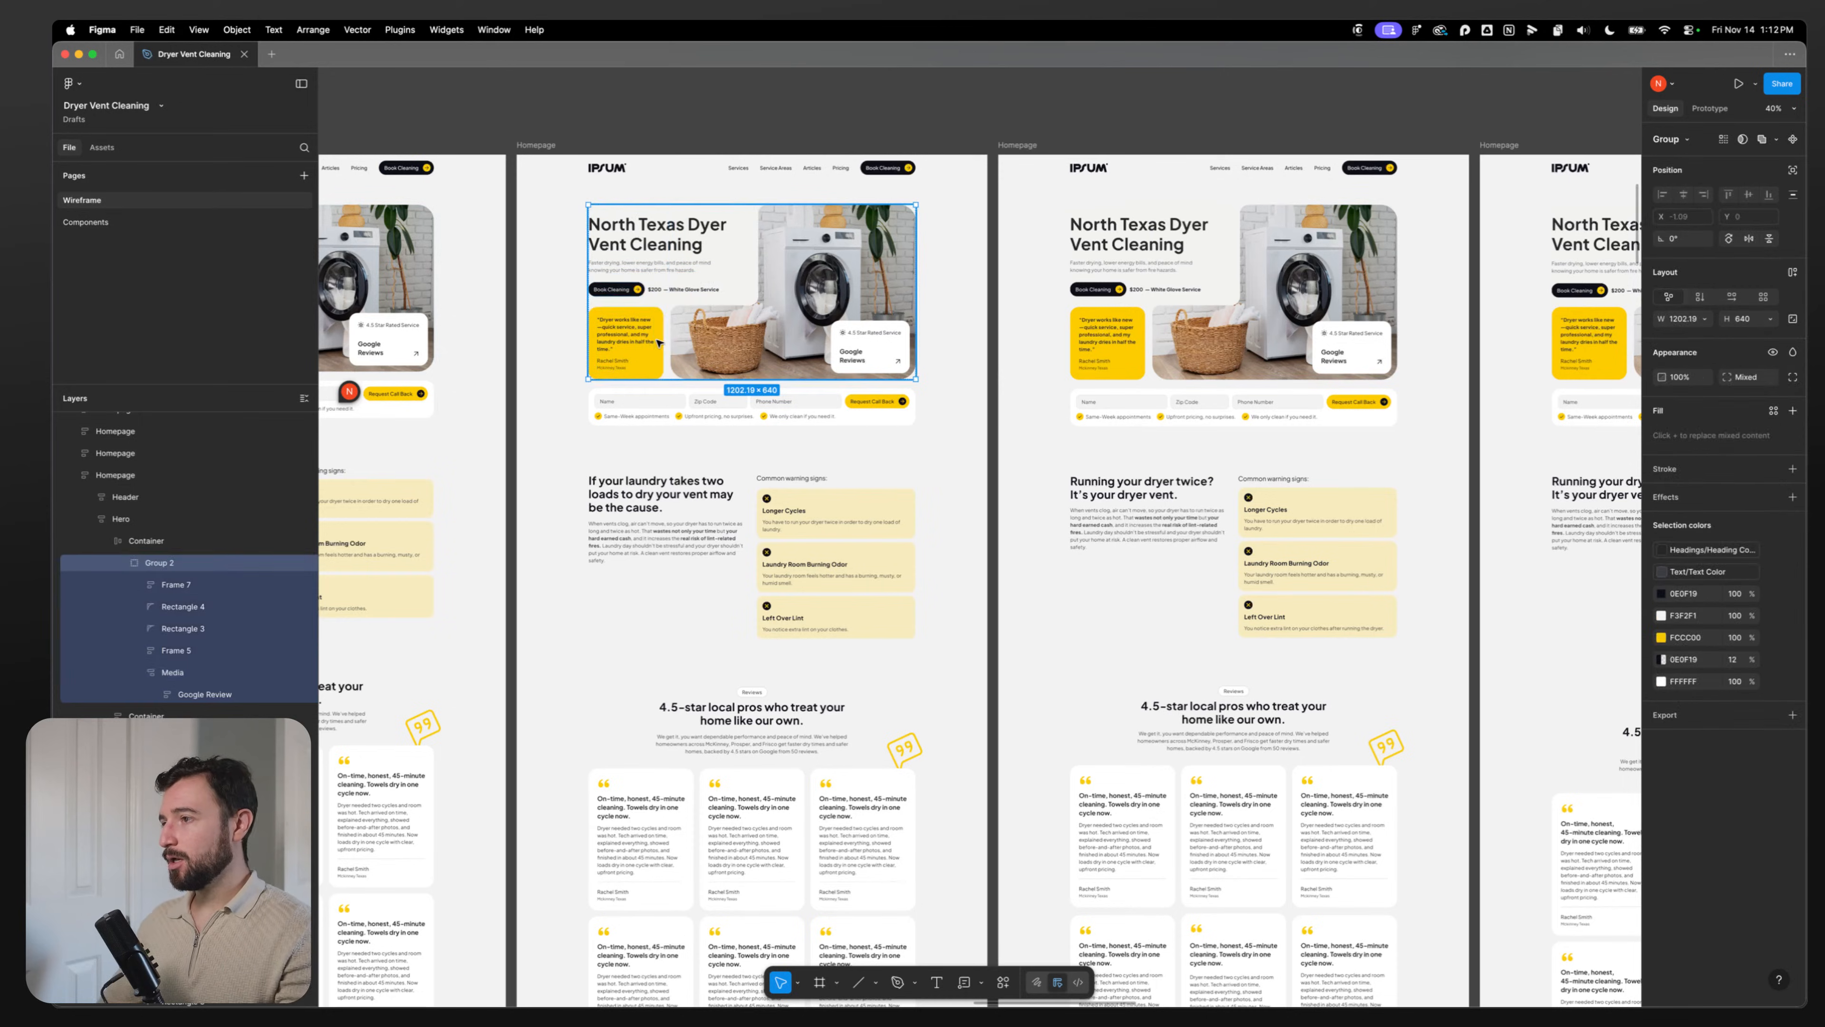
Step: Paste the copied homepage hero group into the REVIEWS frame's hero container
{"action": "scroll", "coordinate": [619, 290], "scroll_direction": "down", "scroll_amount": 10}
{"action": "scroll", "coordinate": [643, 402], "scroll_direction": "down", "scroll_amount": 10}
{"action": "left_click", "coordinate": [643, 521]}
{"action": "left_click_drag", "start_coordinate": [643, 524], "coordinate": [1355, 212]}
{"action": "left_click_drag", "start_coordinate": [665, 786], "coordinate": [753, 364]}
{"action": "scroll", "coordinate": [978, 552], "scroll_direction": "up", "scroll_amount": 10}
{"action": "scroll", "coordinate": [832, 282], "scroll_direction": "up", "scroll_amount": 7}
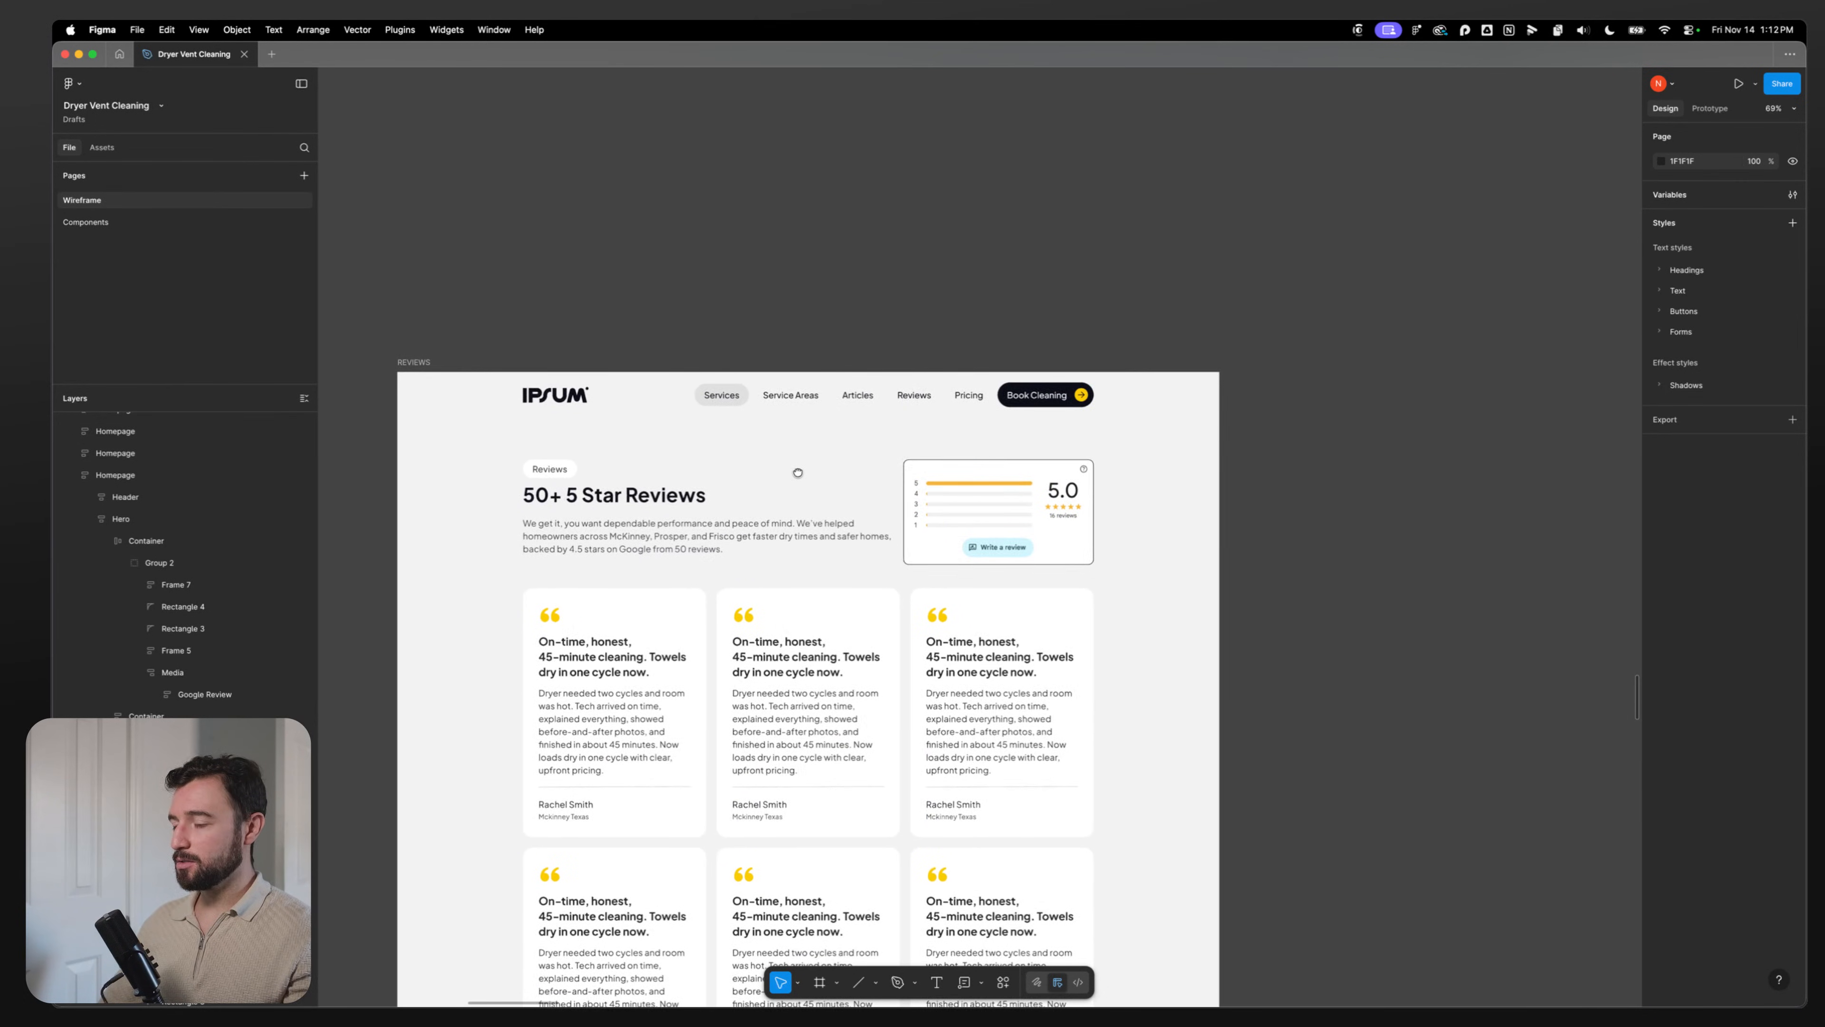
{"action": "double_click", "coordinate": [726, 498]}
{"action": "double_click", "coordinate": [726, 497]}
{"action": "left_click", "coordinate": [895, 504]}
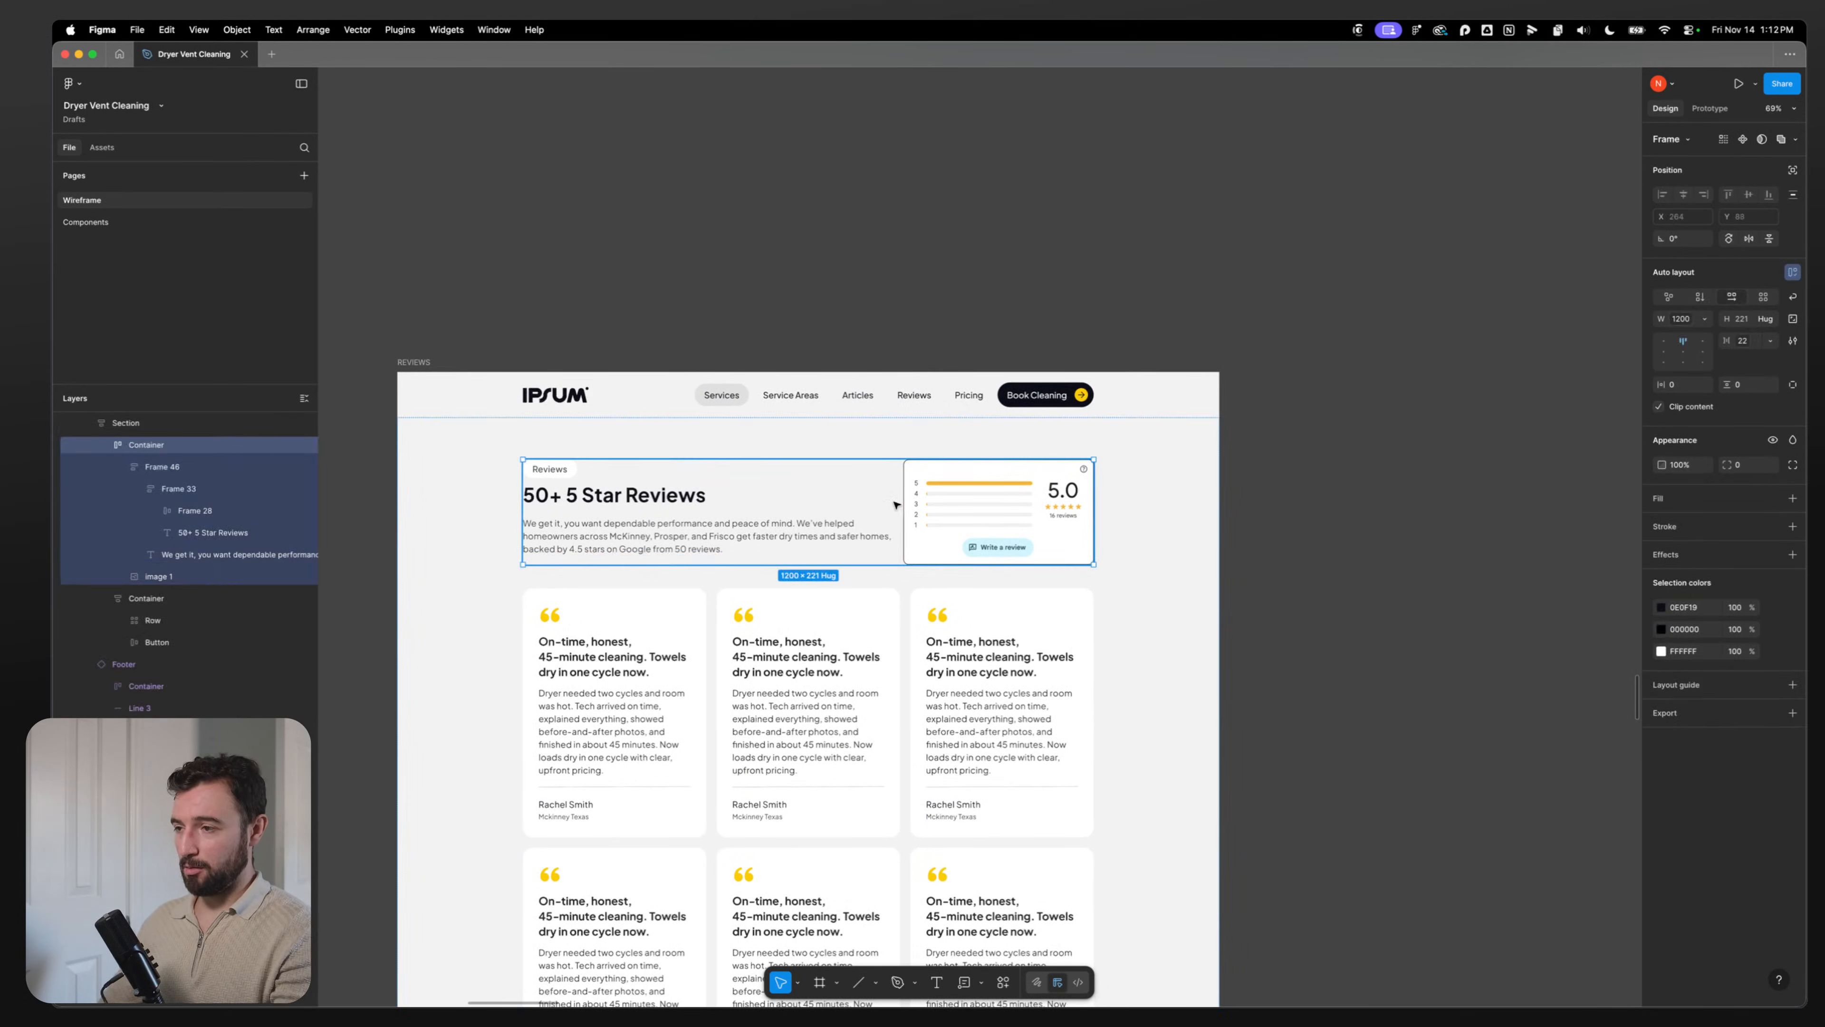
{"action": "key", "text": "super+v"}
Step: Delete the yellow testimonial card and the Google Review card from the pasted hero group
{"action": "double_click", "coordinate": [720, 701]}
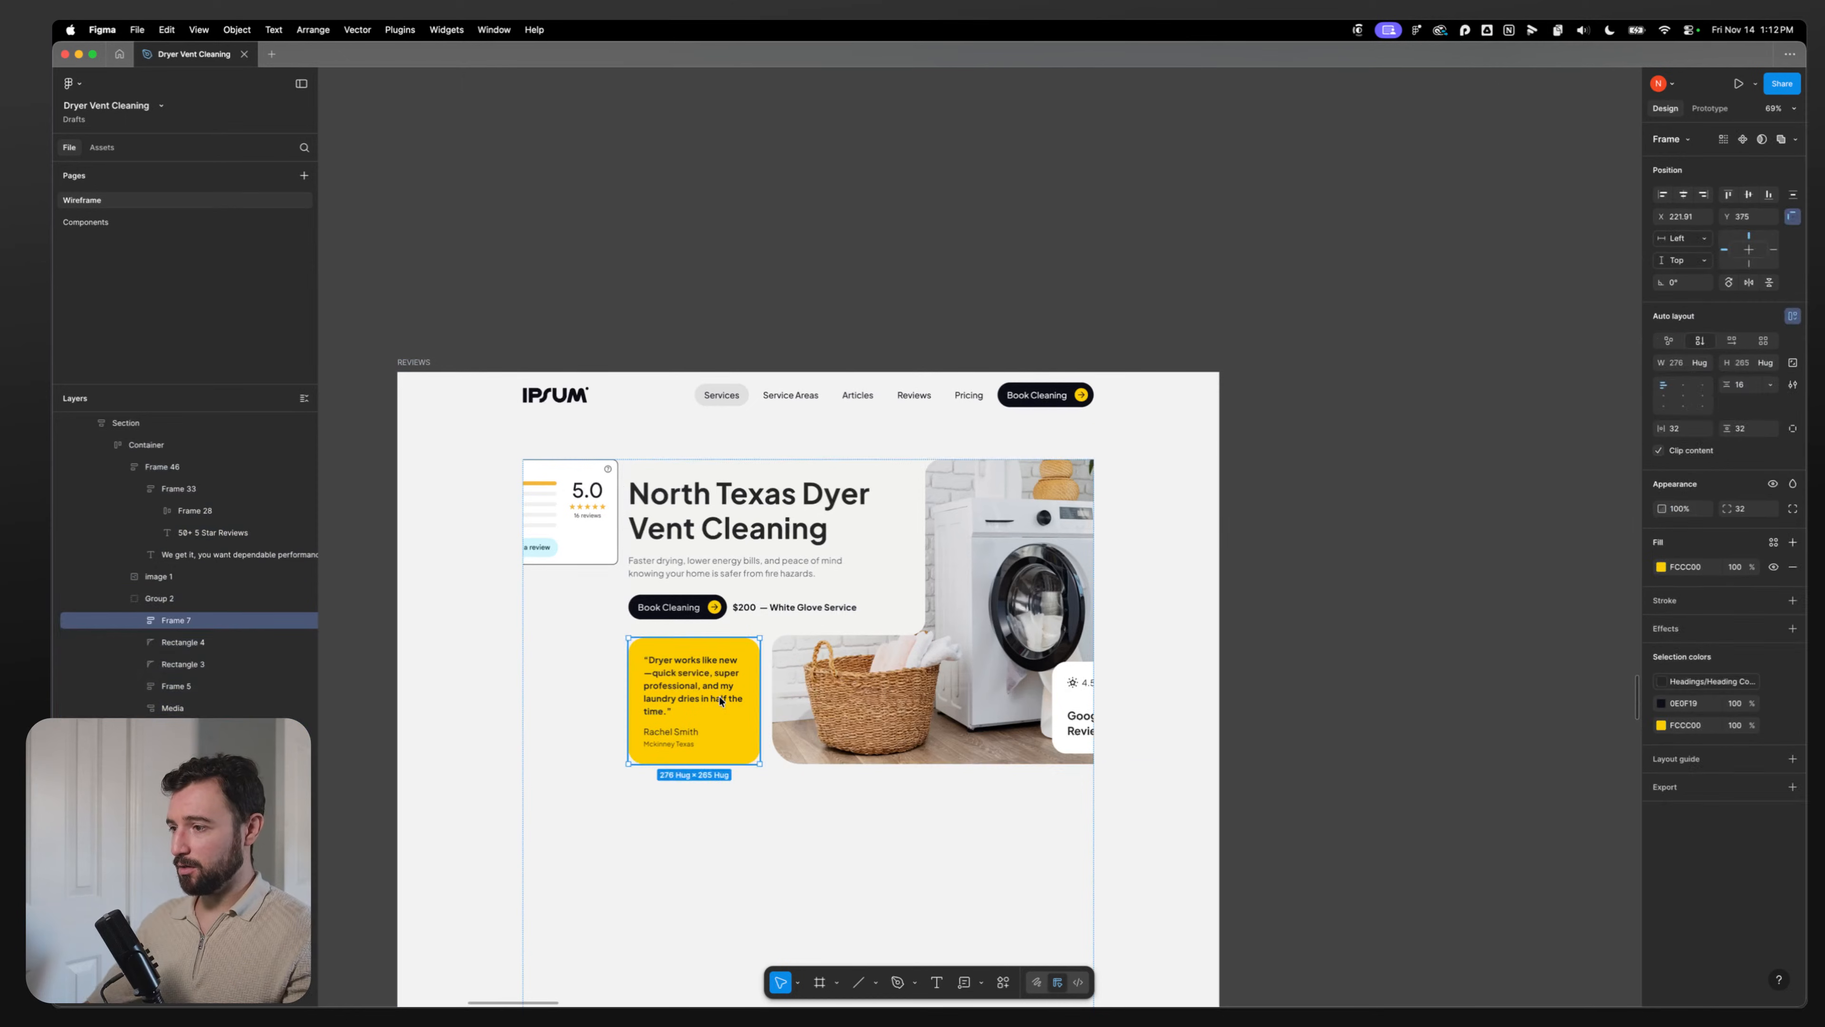
{"action": "key", "text": "Delete"}
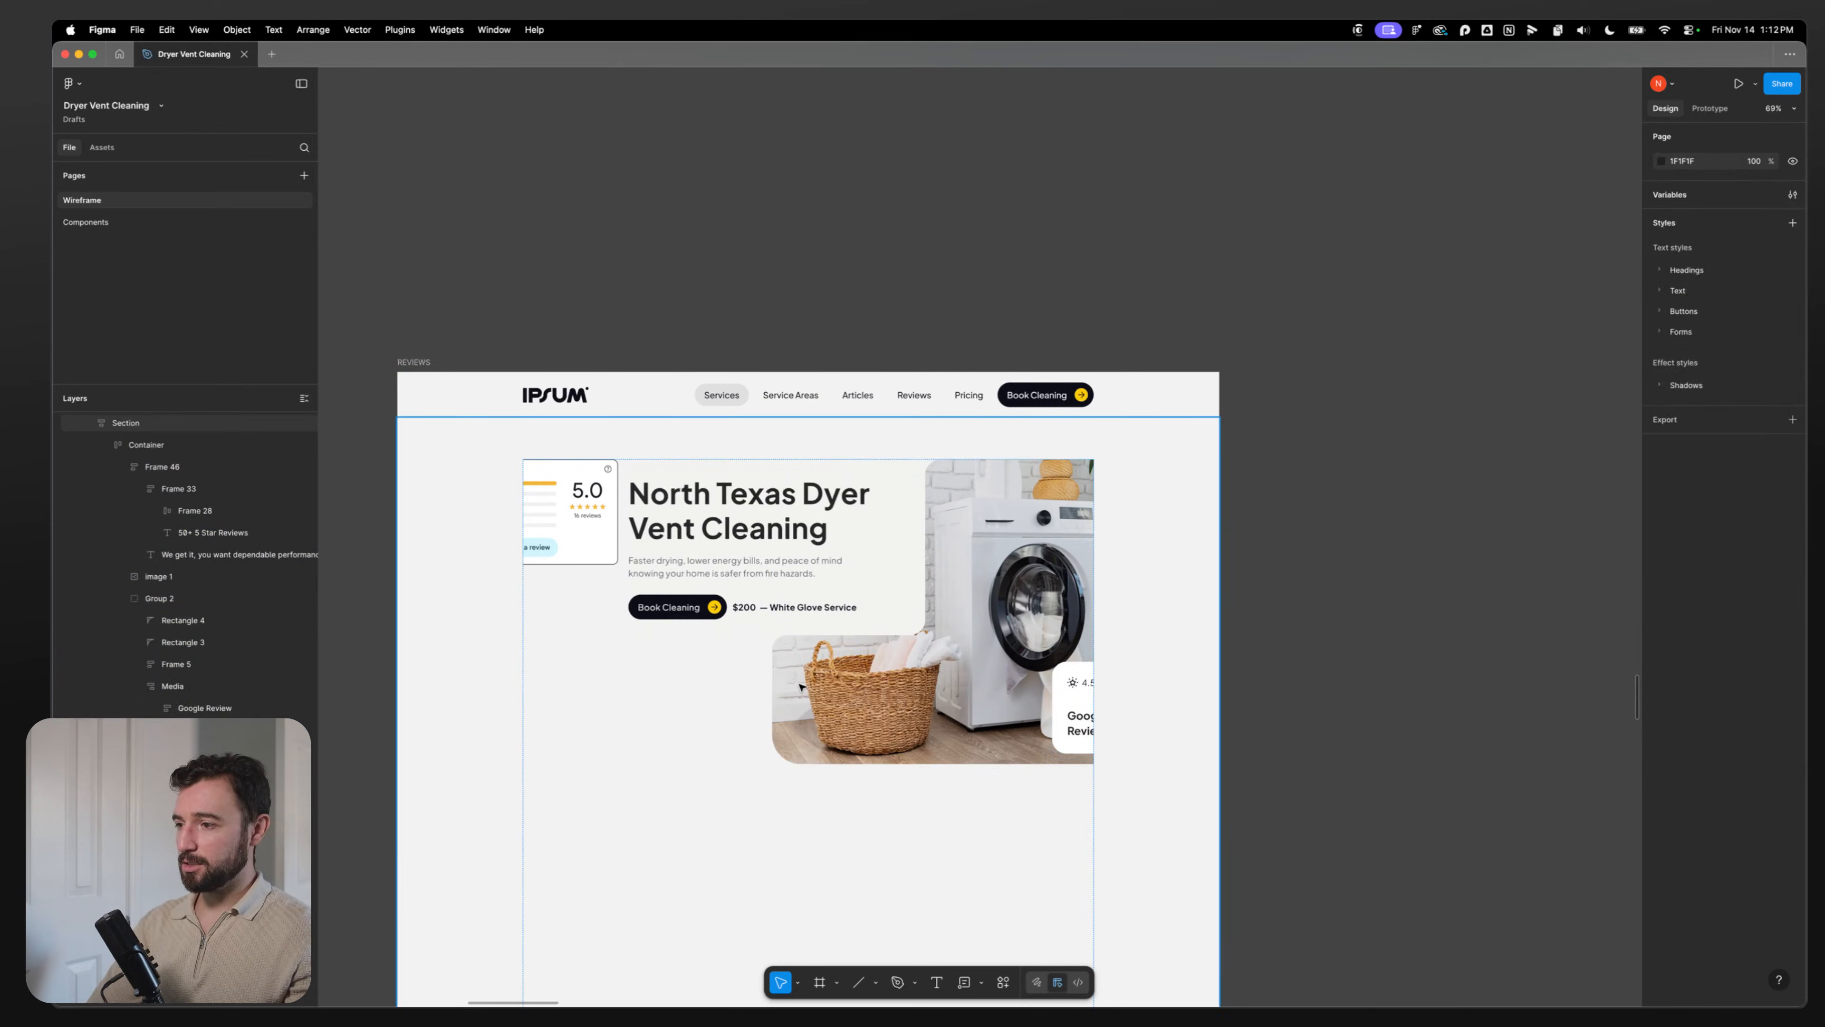
{"action": "left_click", "coordinate": [1067, 679]}
{"action": "double_click", "coordinate": [1067, 679]}
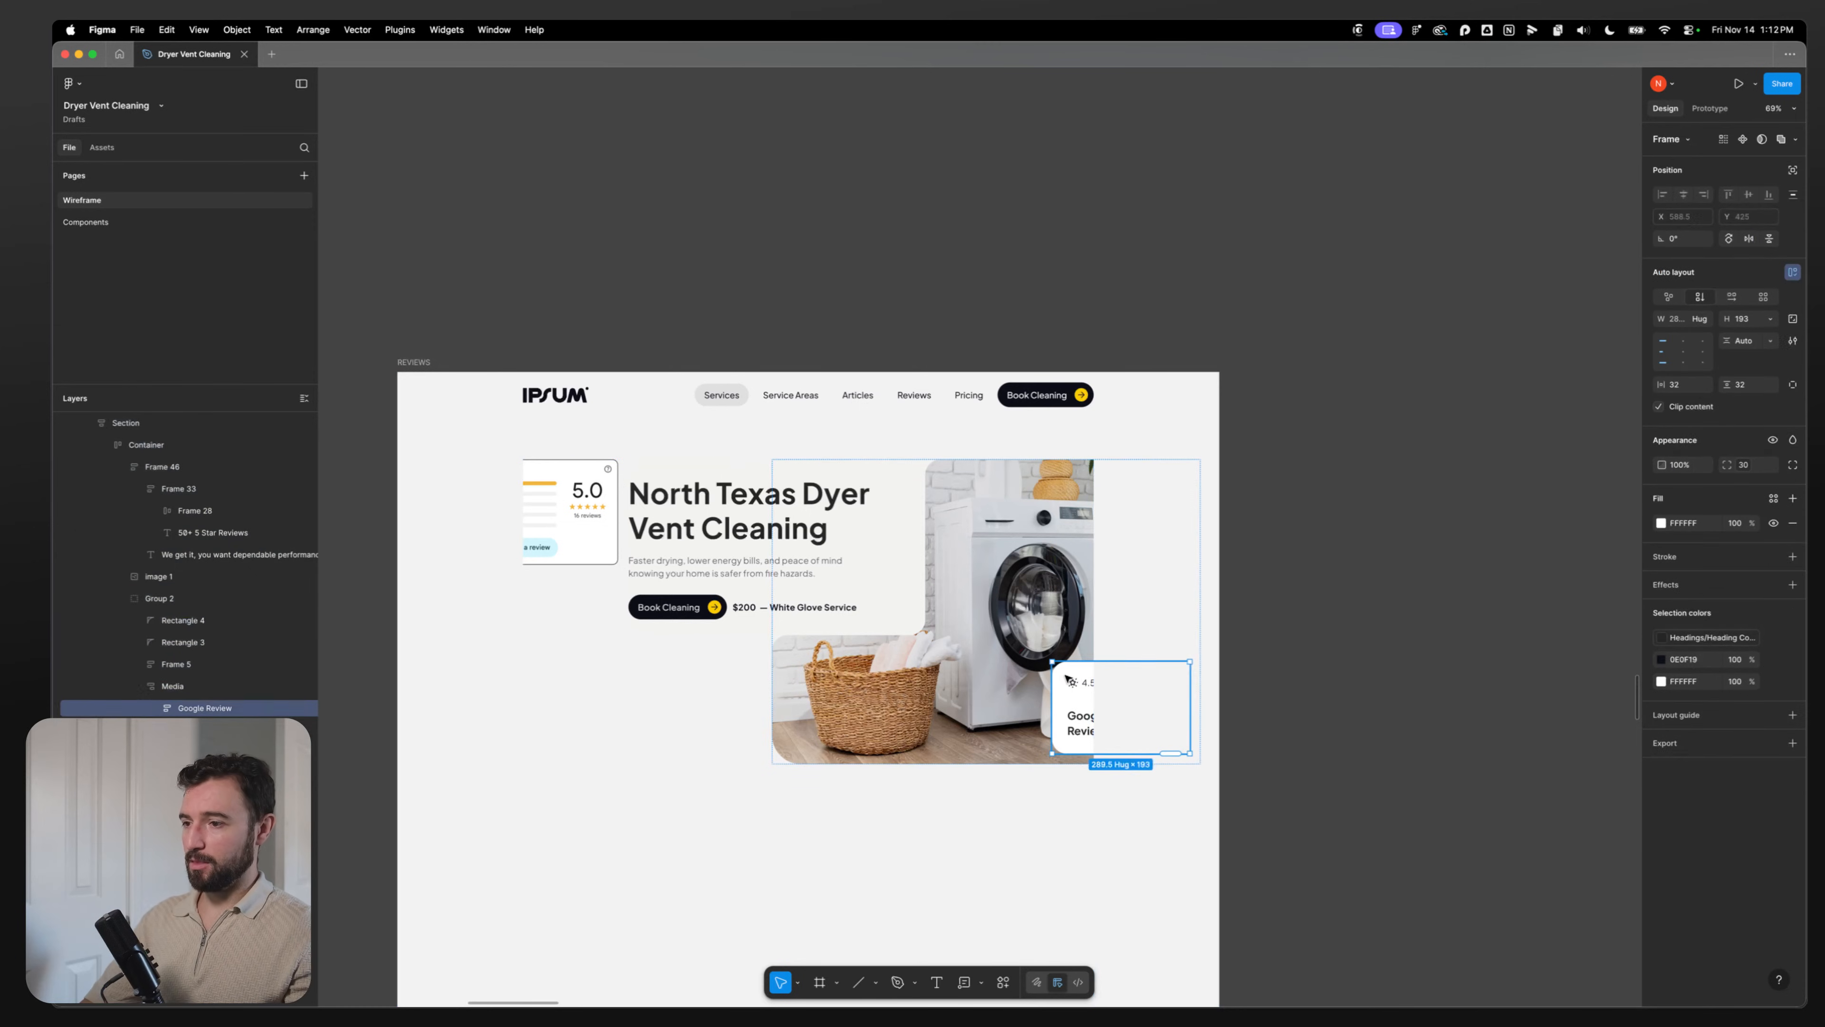
{"action": "key", "text": "Delete"}
Step: Switch to the browser and examine the Magnified Web listing's overview and its location on Google Maps
{"action": "key", "text": "super+Tab"}
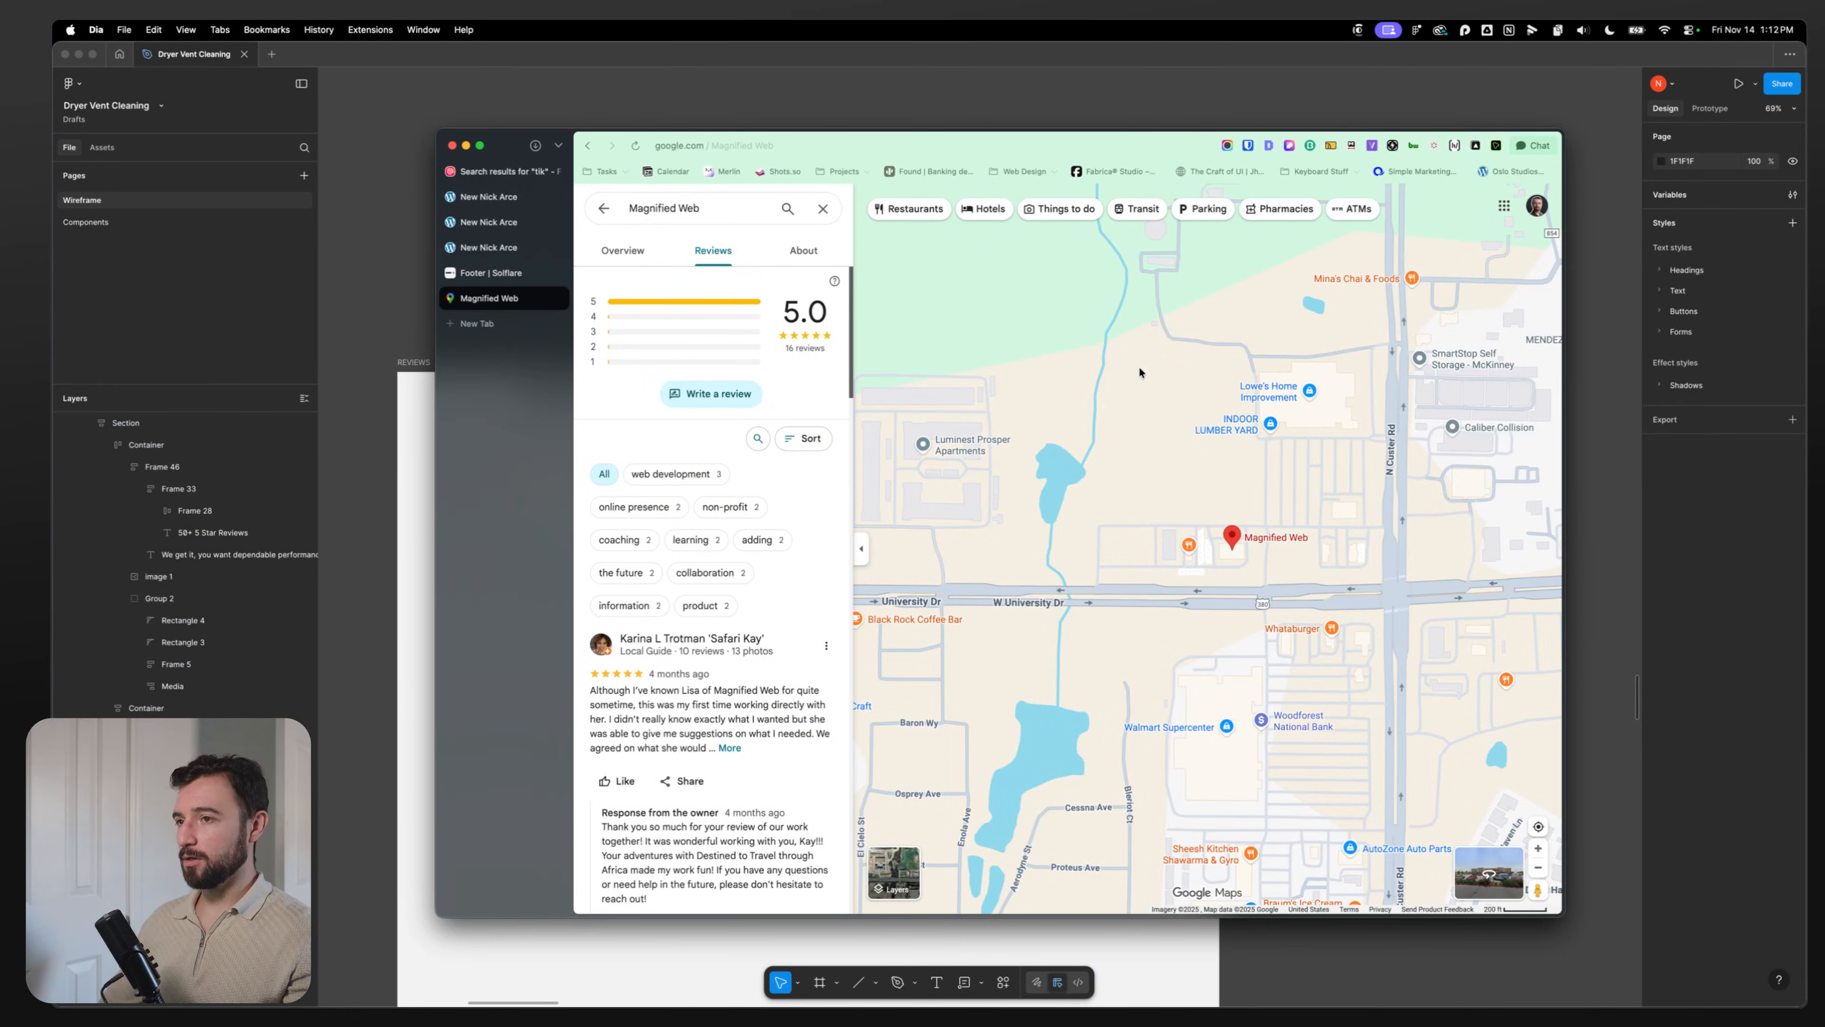
{"action": "left_click", "coordinate": [1268, 547]}
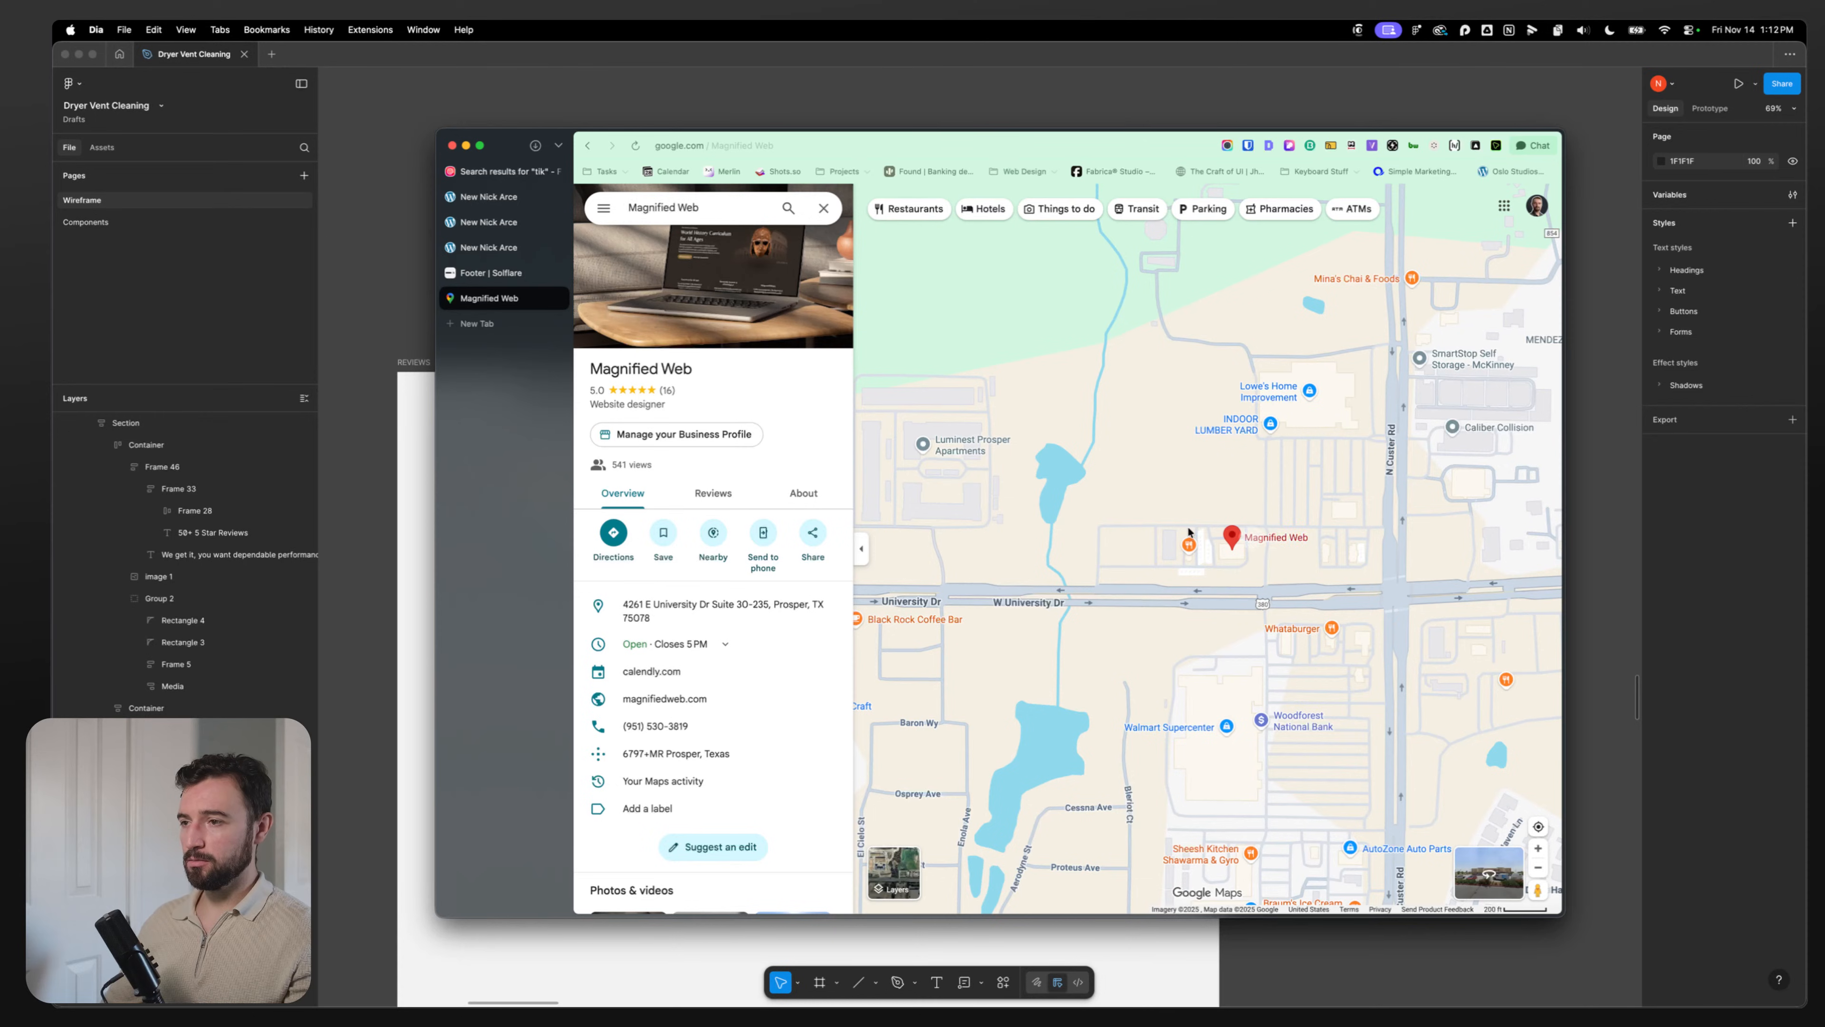
{"action": "left_click", "coordinate": [1211, 529]}
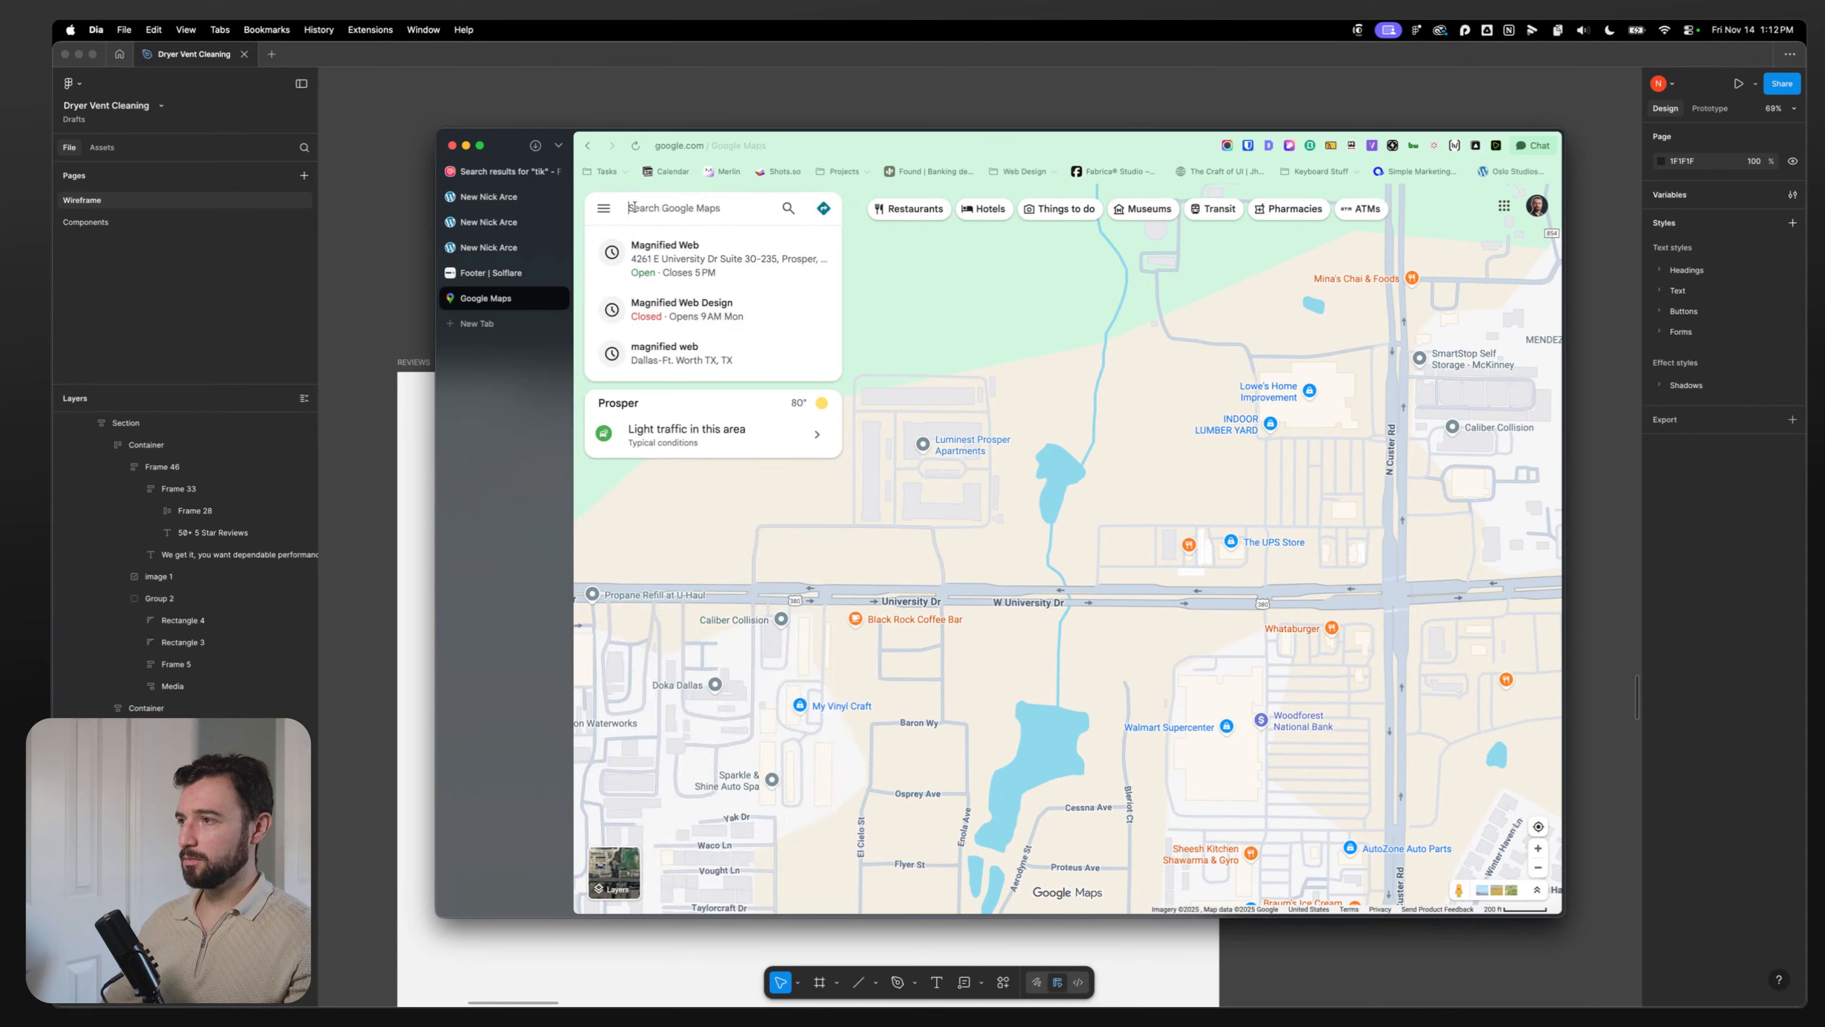
{"action": "left_click", "coordinate": [1234, 546]}
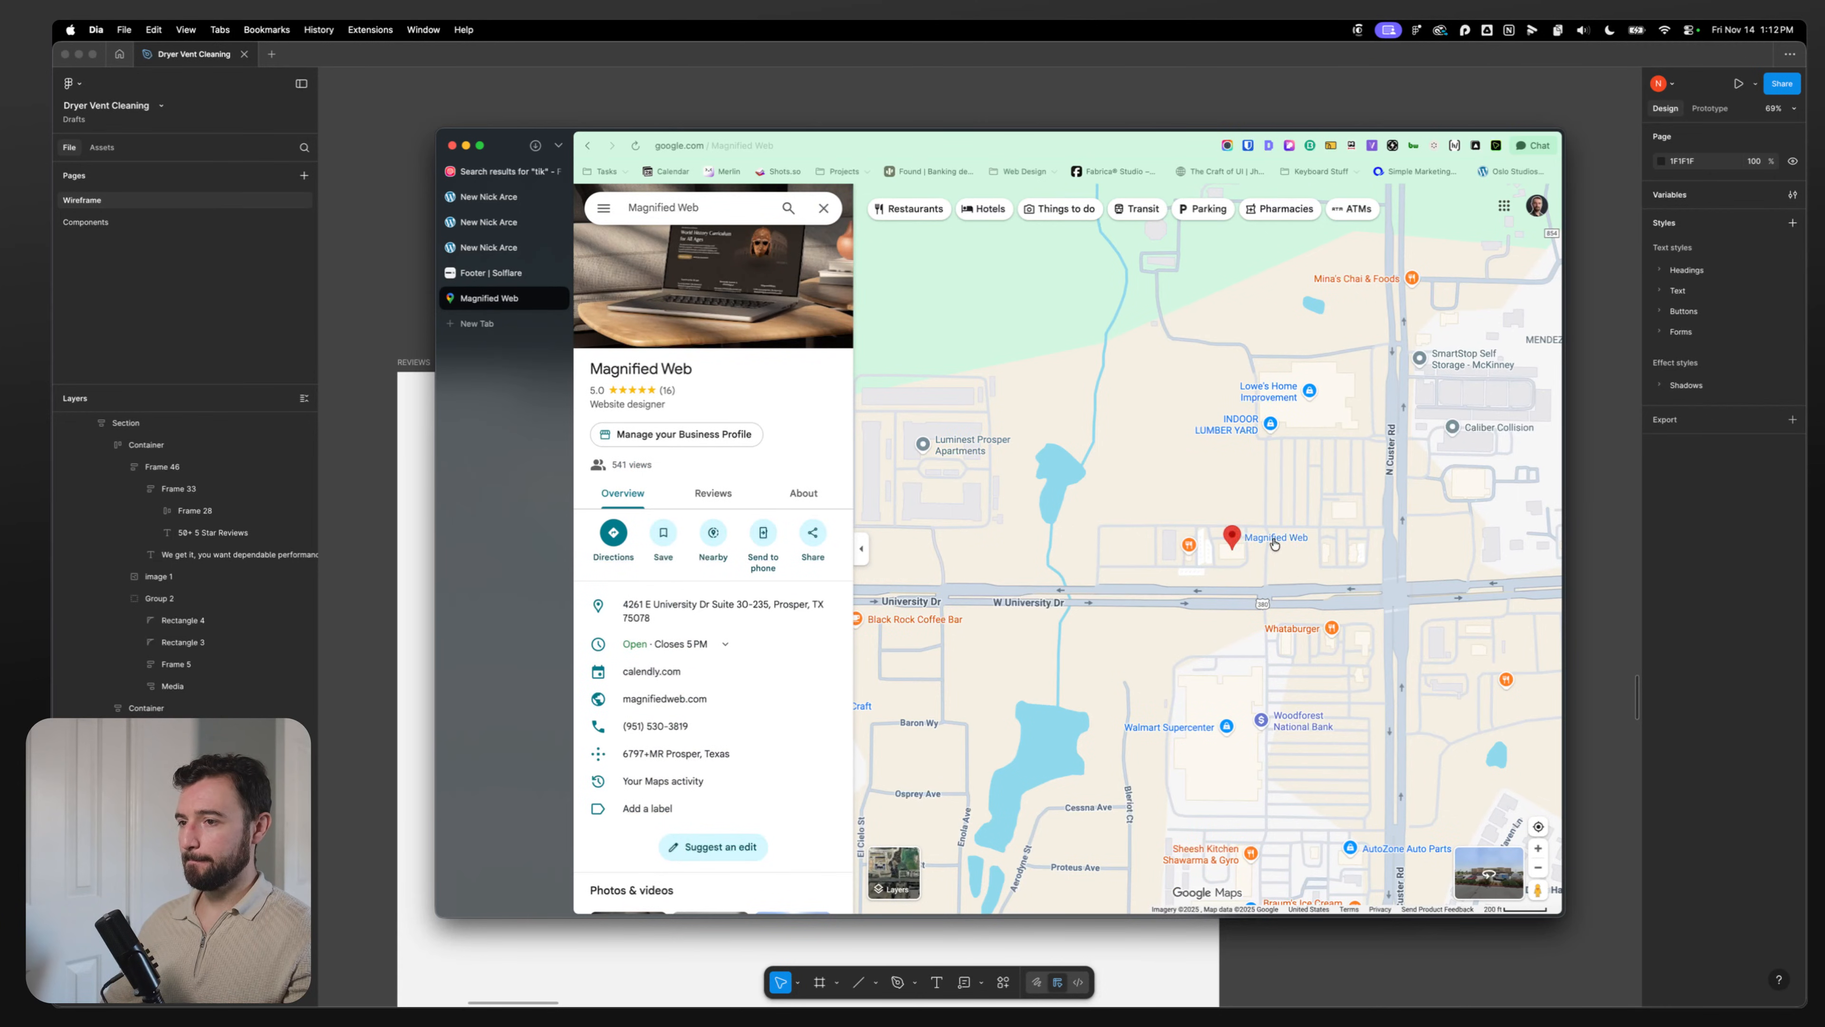
{"action": "left_click", "coordinate": [824, 208]}
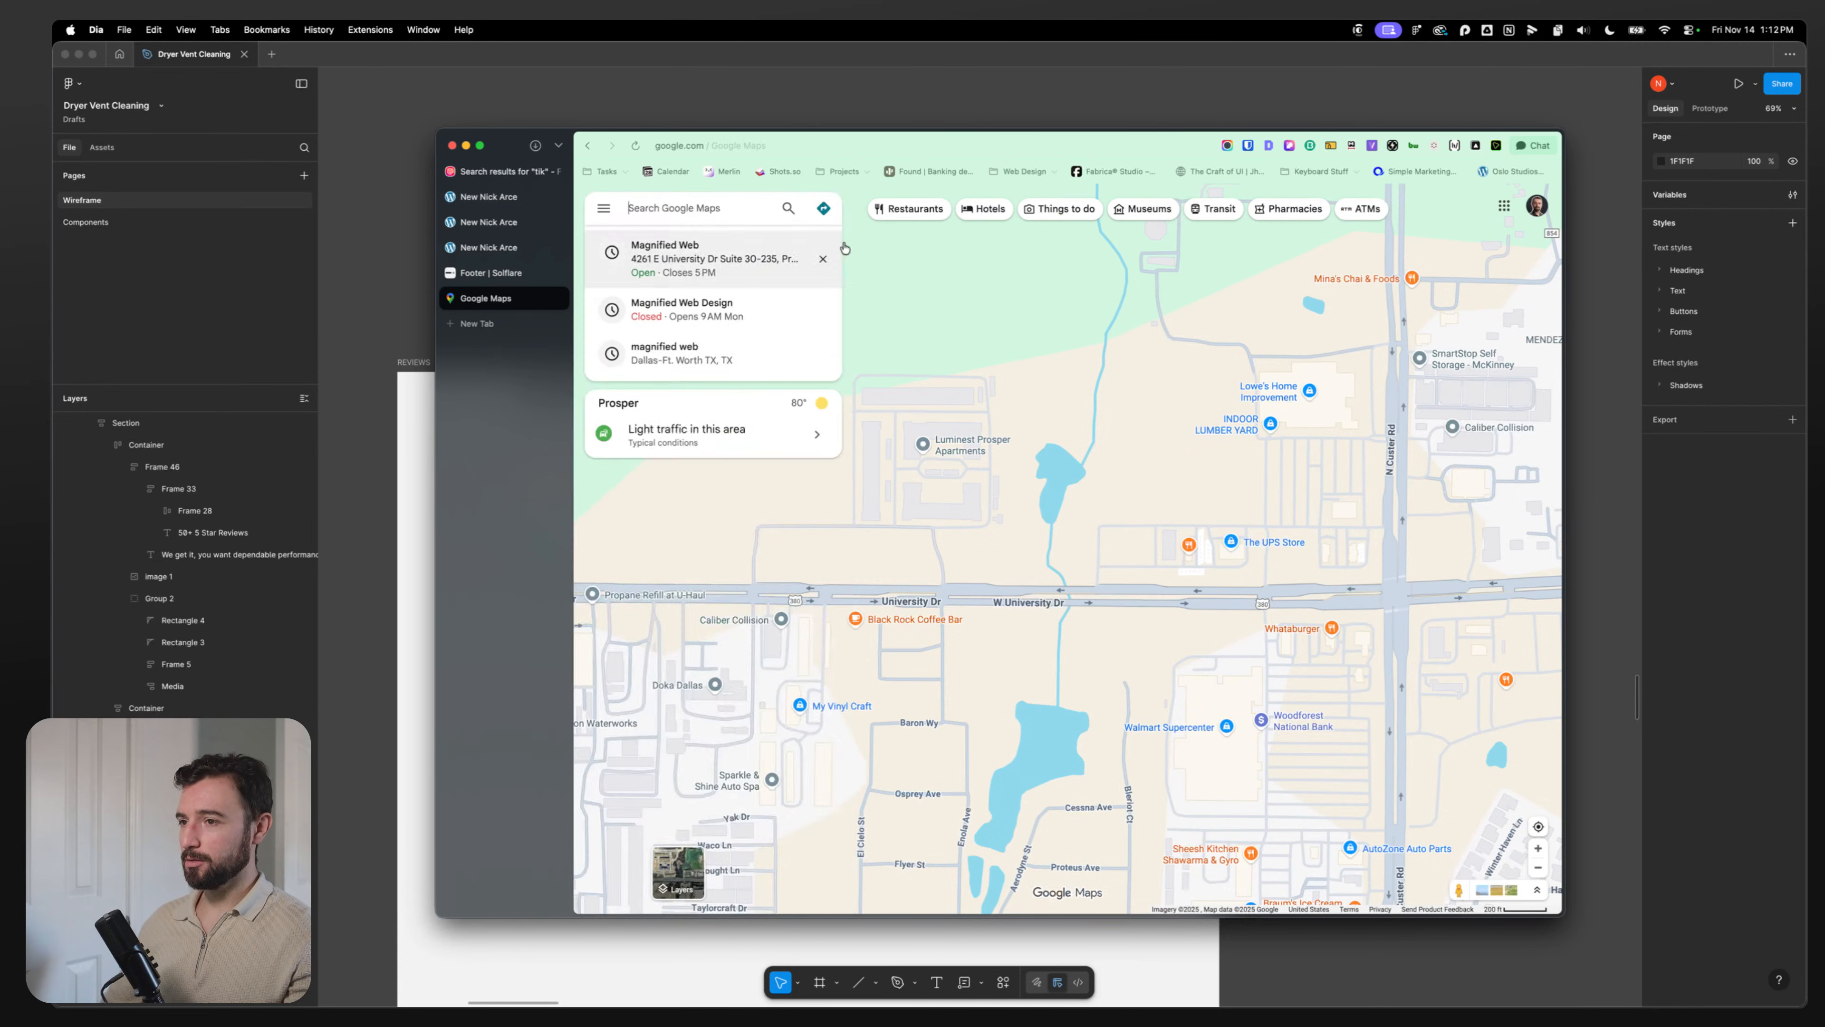
{"action": "scroll", "coordinate": [1238, 572], "scroll_direction": "up", "scroll_amount": 10}
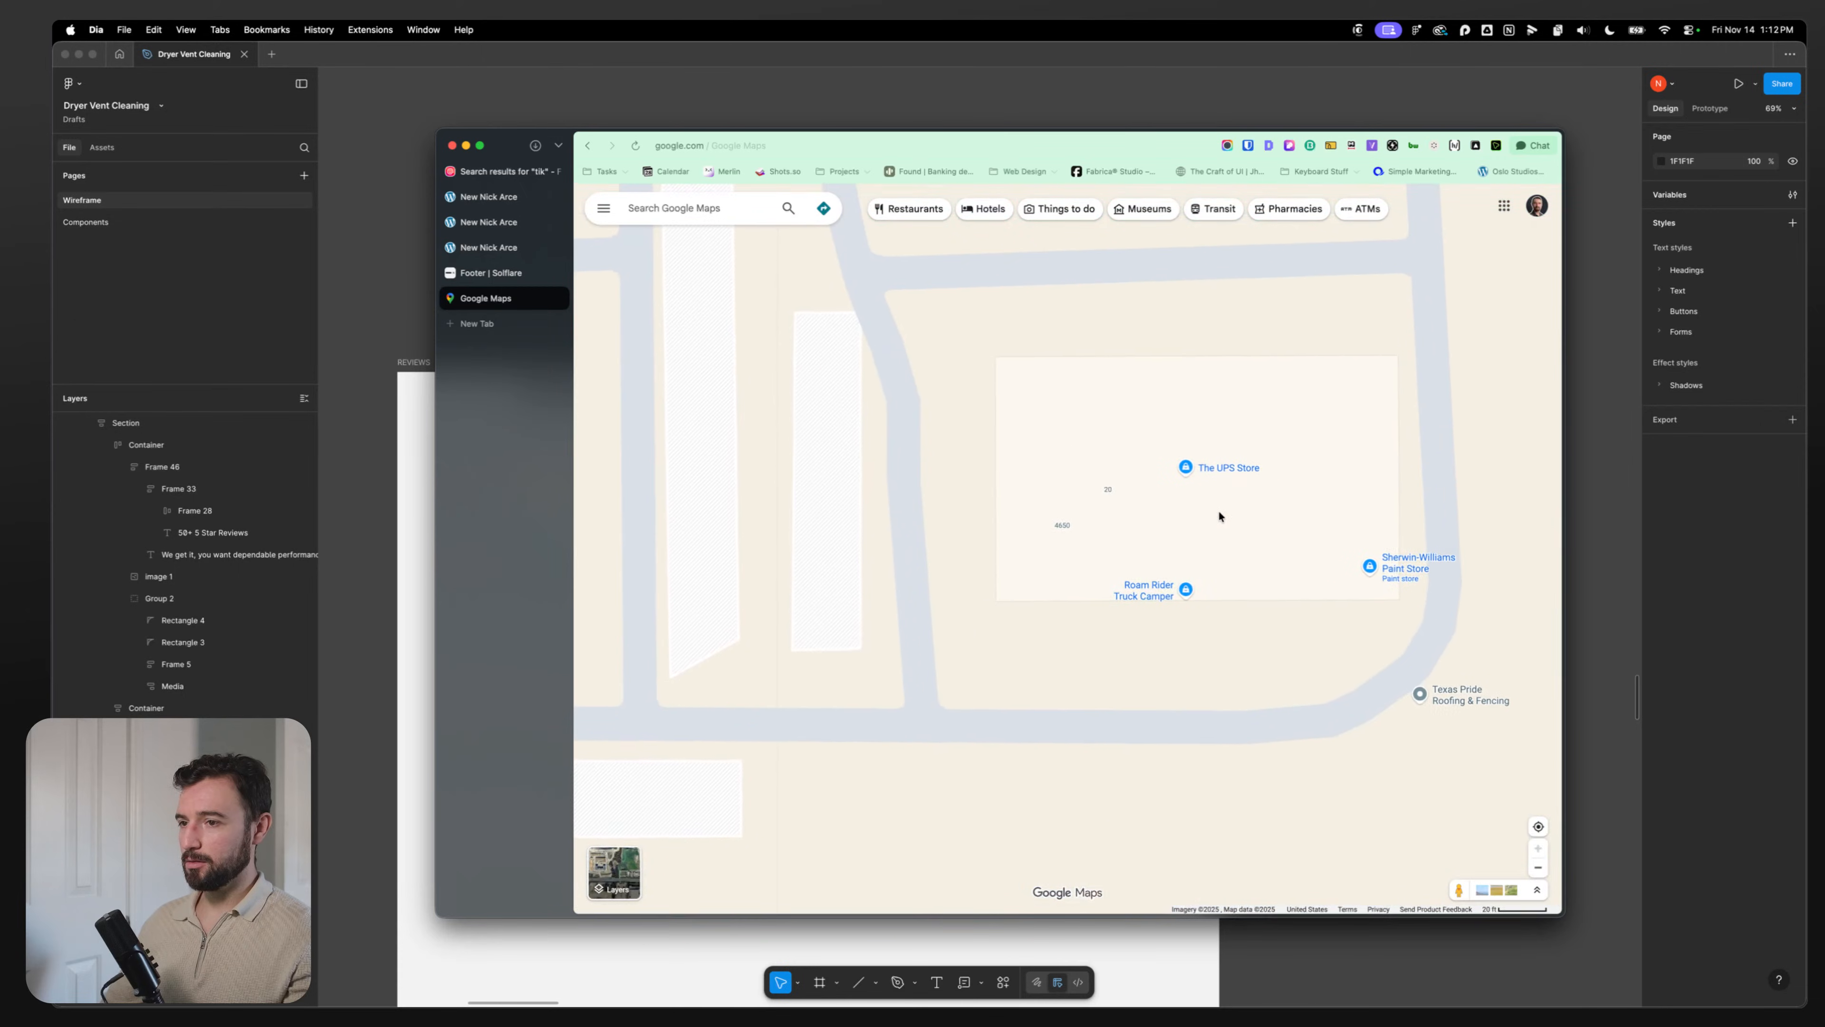
{"action": "left_click", "coordinate": [668, 208]}
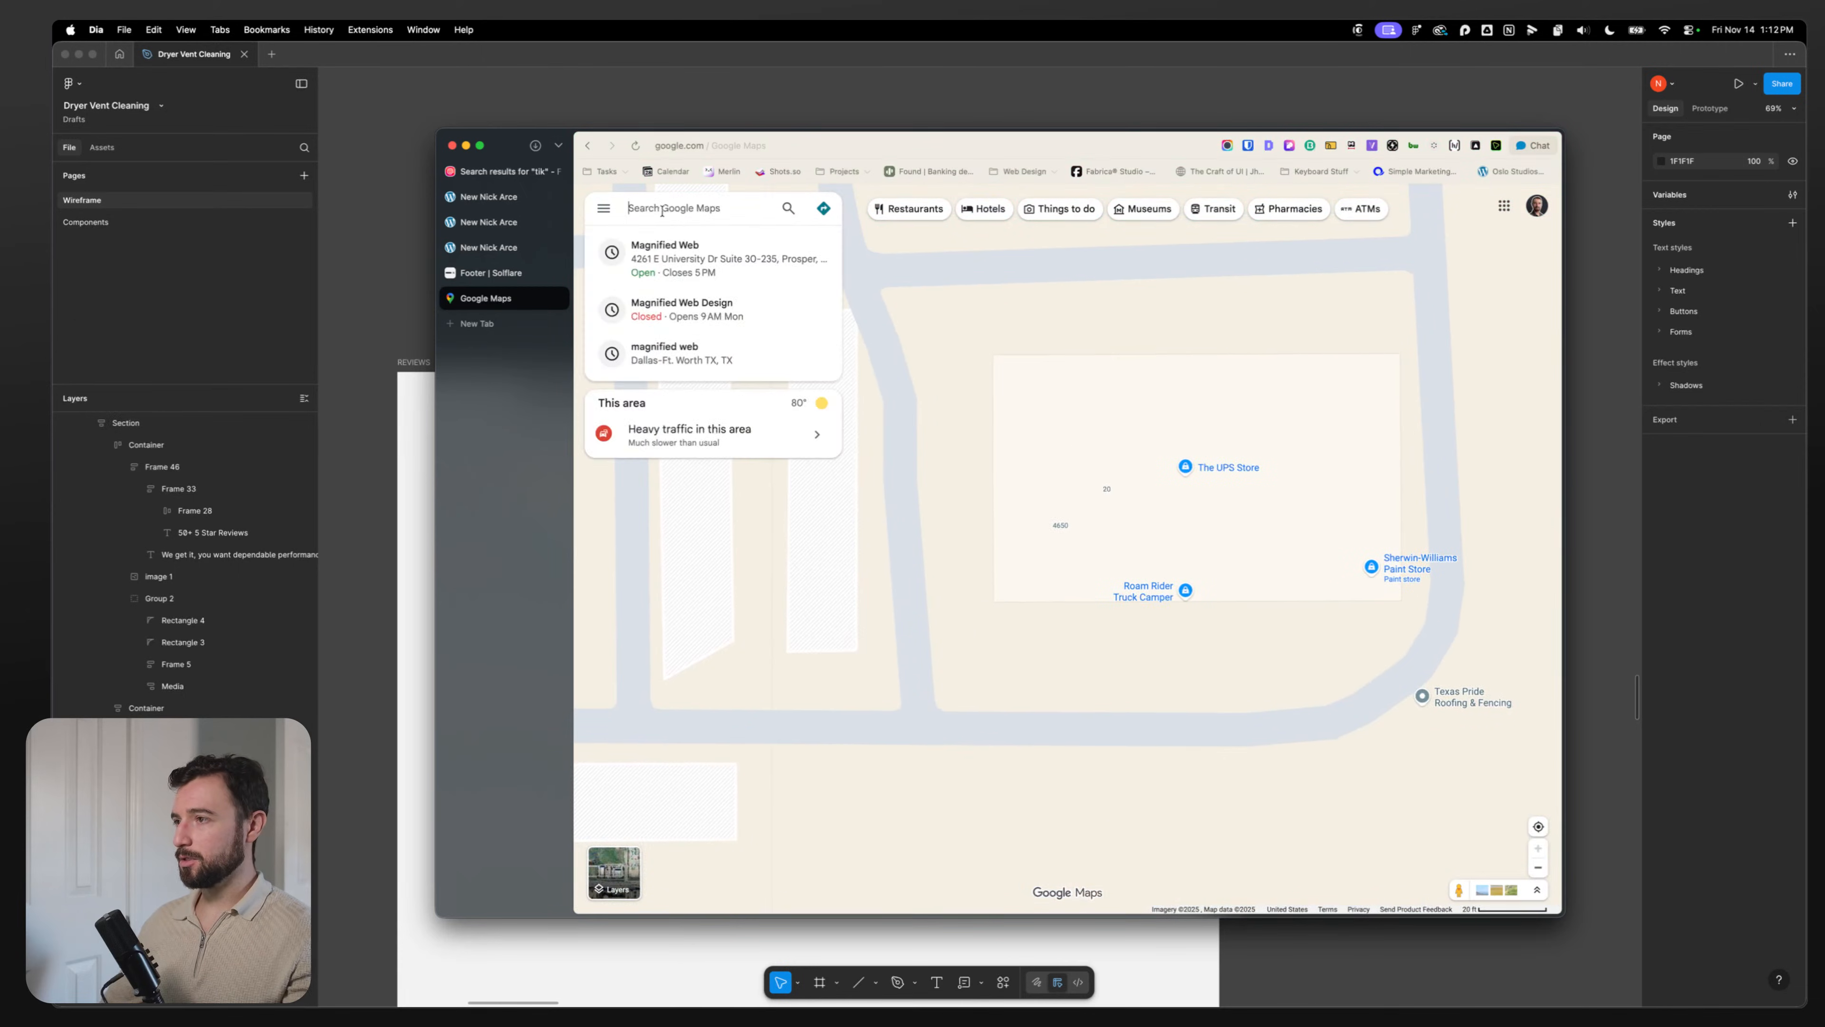
{"action": "left_click", "coordinate": [690, 251]}
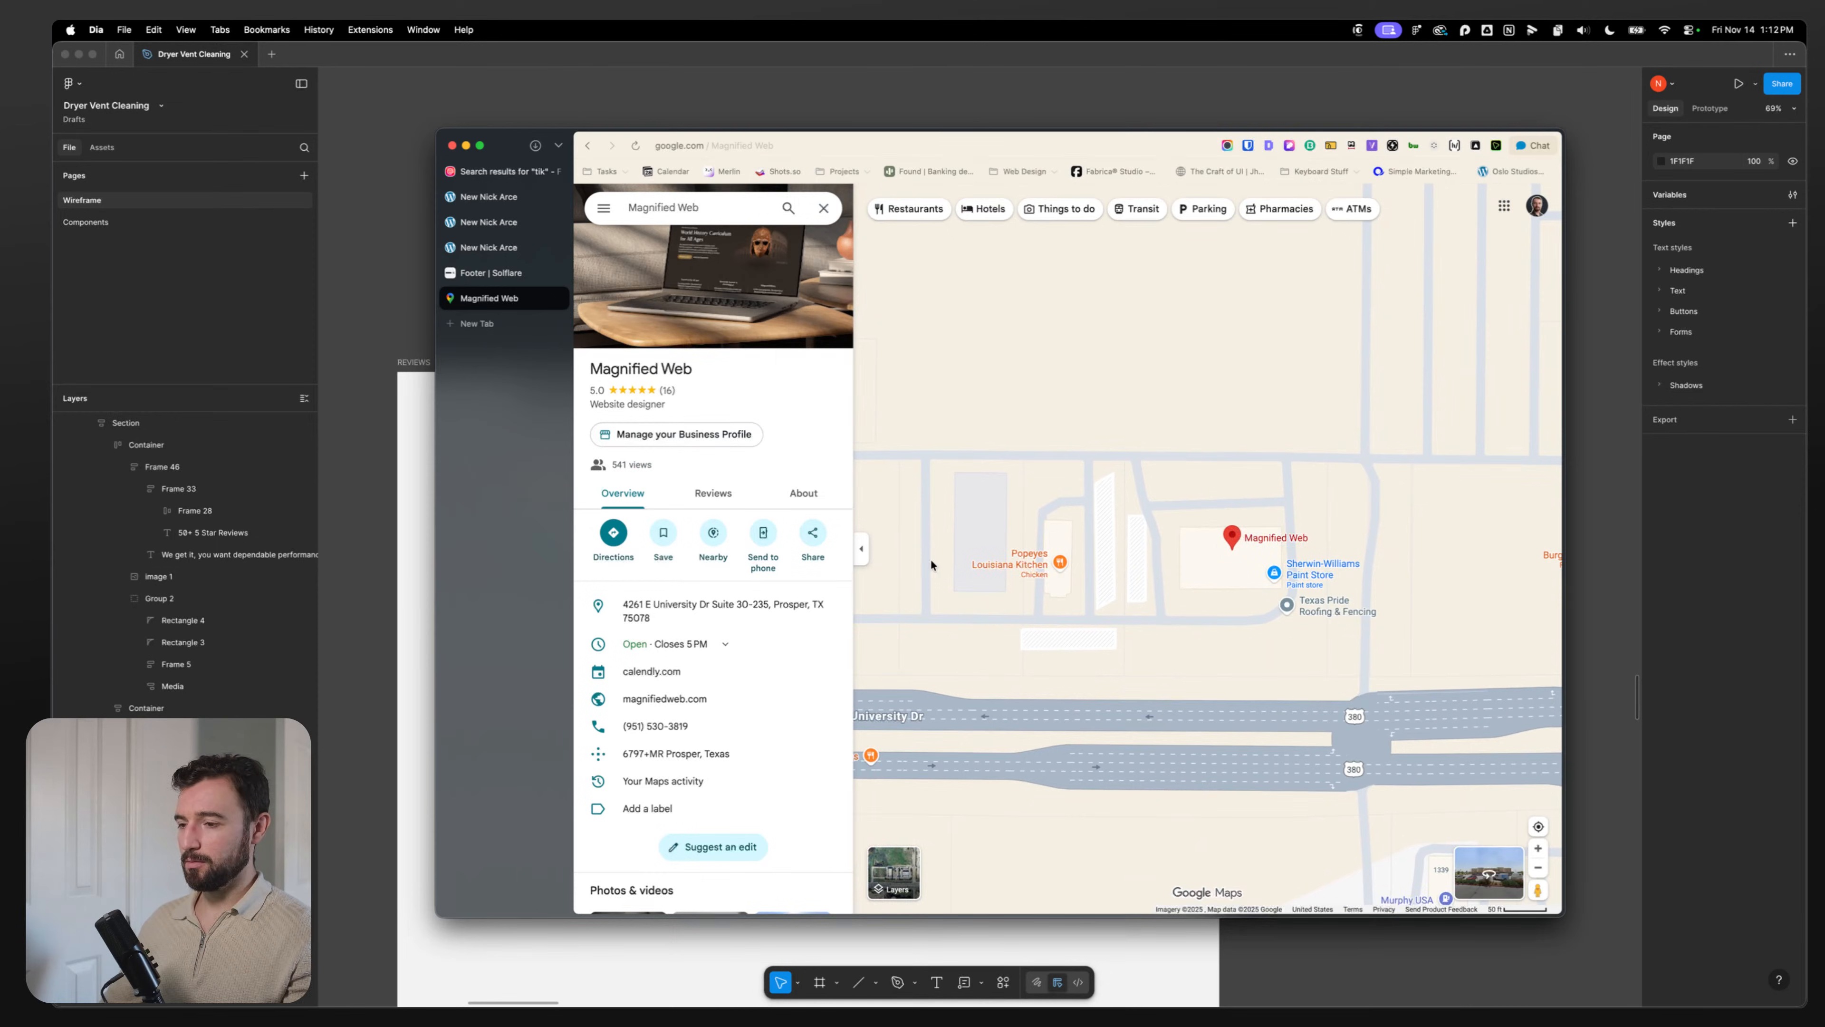
Step: Clear the Google Maps search and look up "magnified web" again
{"action": "left_click", "coordinate": [709, 209]}
{"action": "key", "text": "Return"}
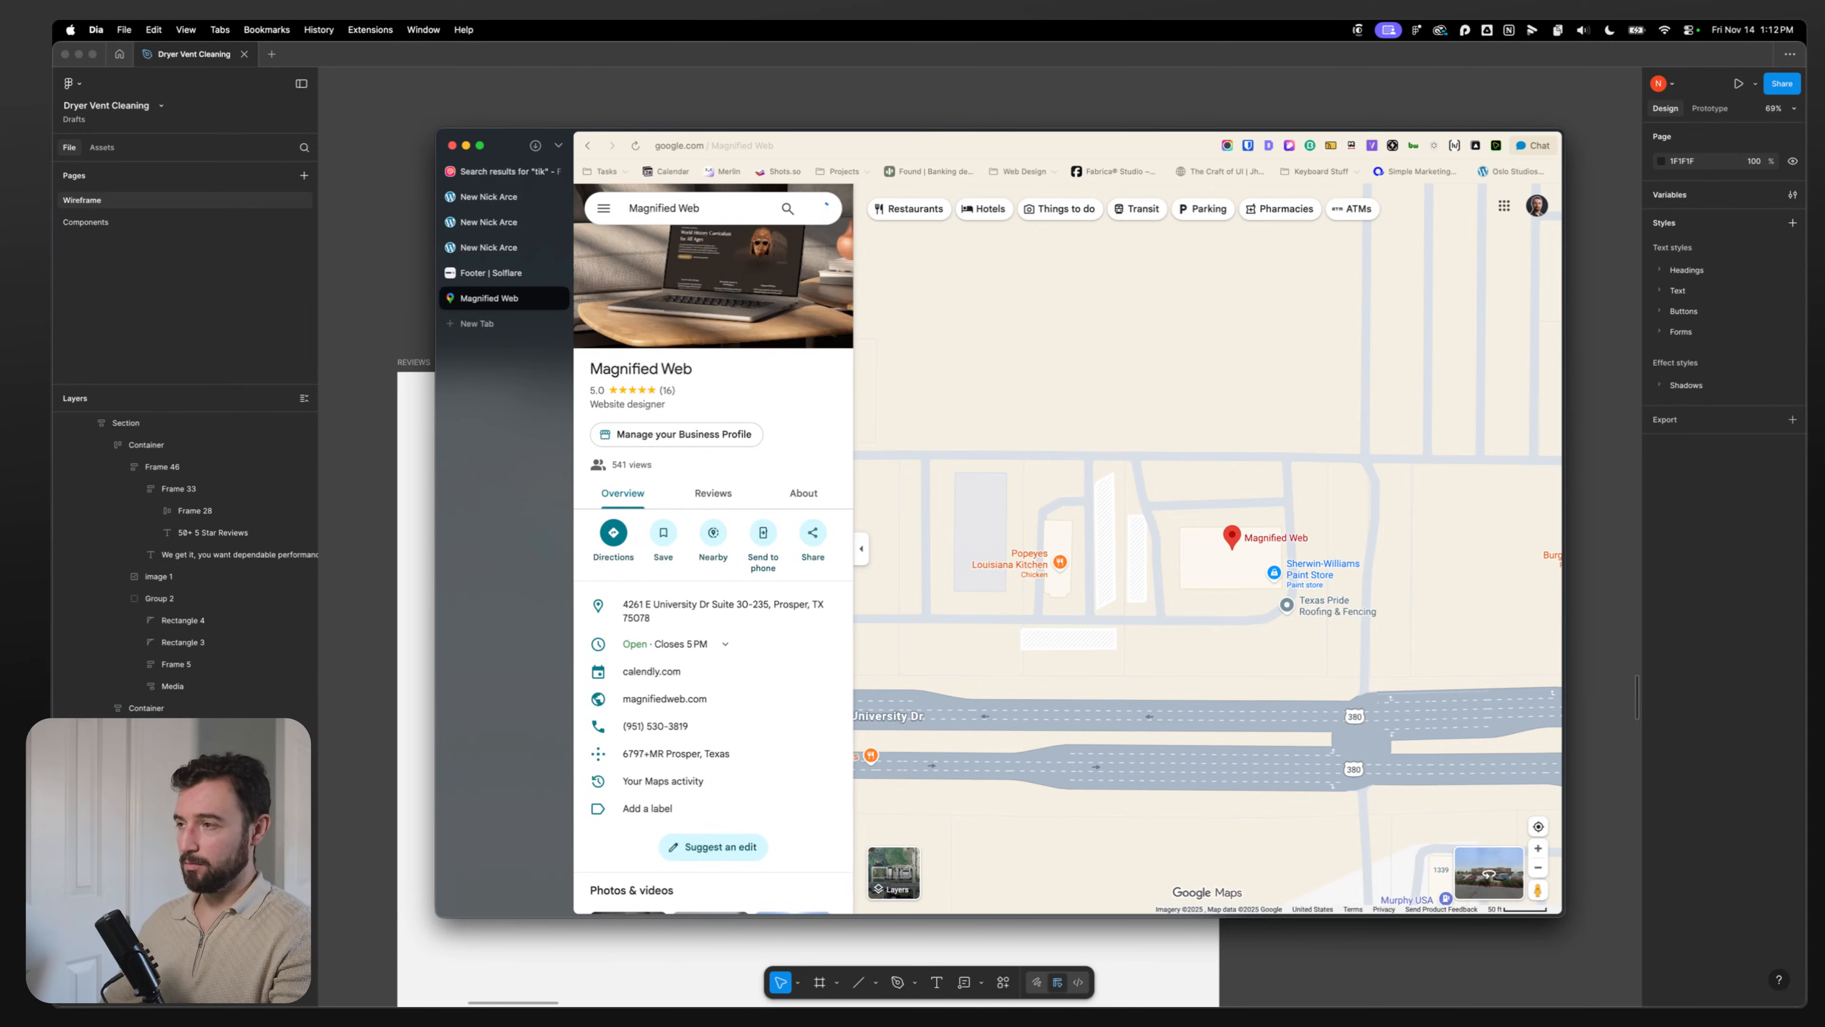
{"action": "left_click", "coordinate": [824, 209]}
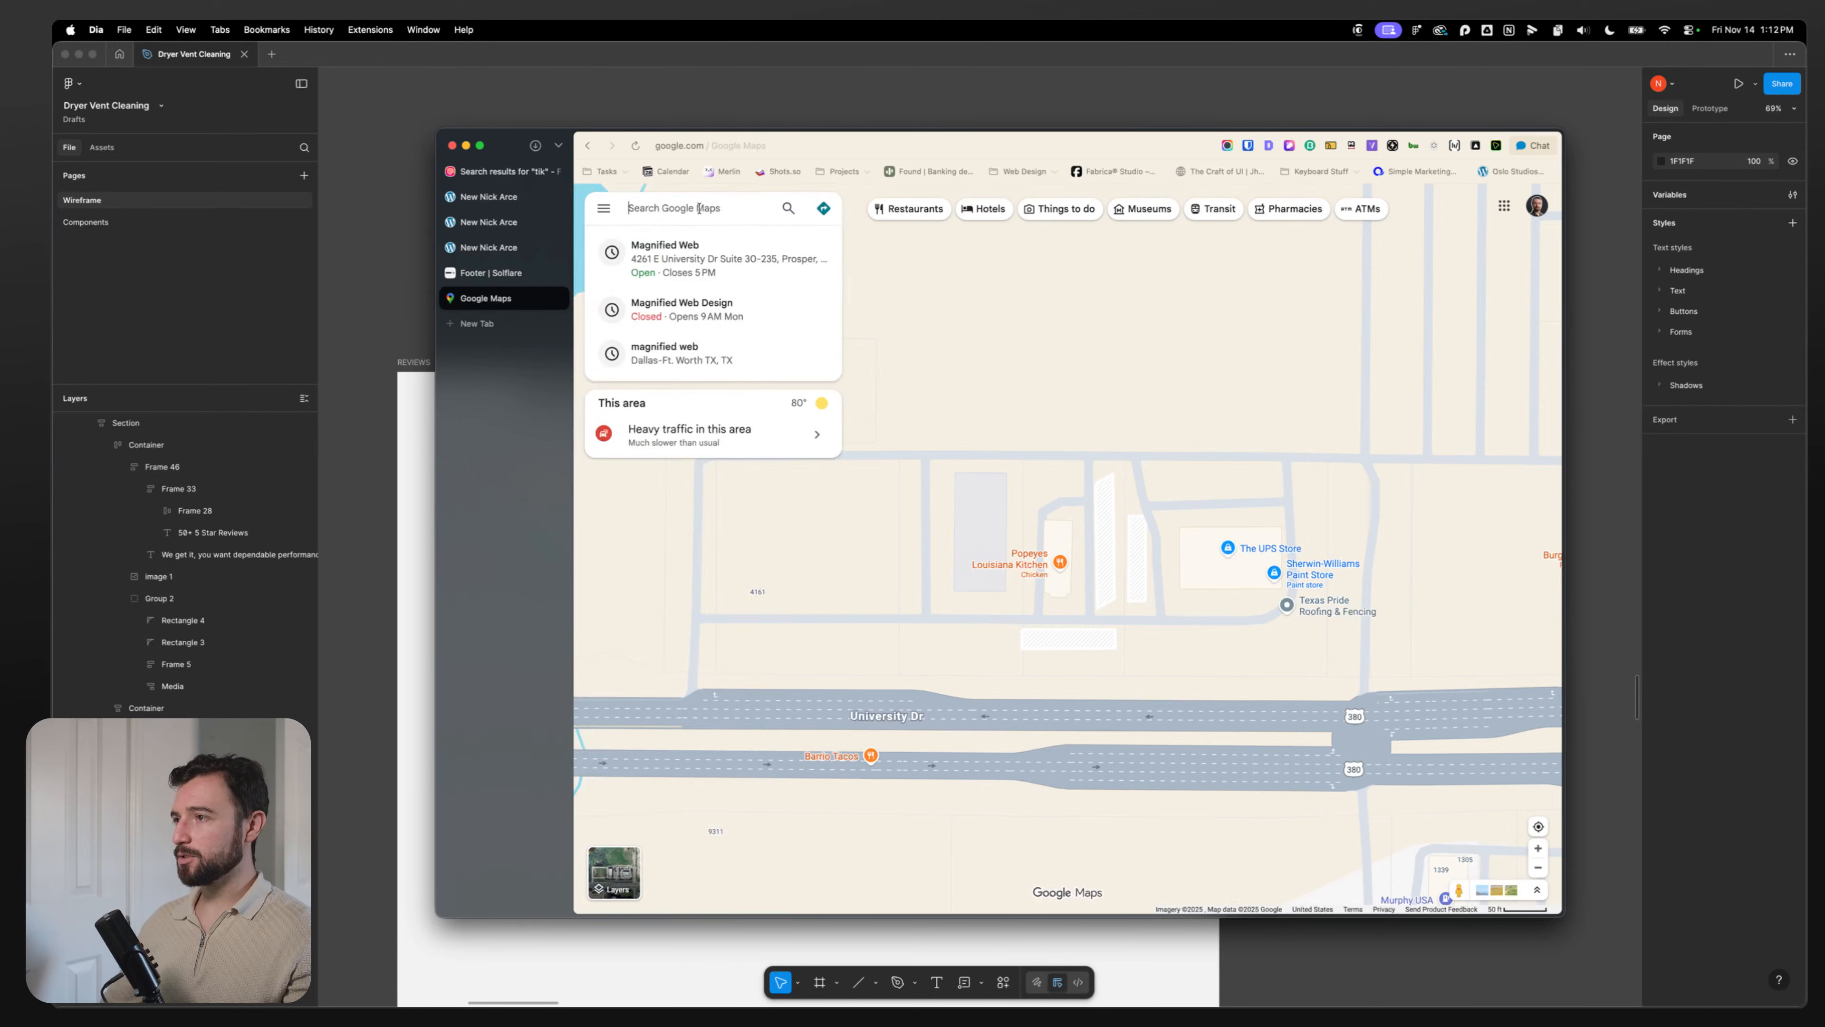
{"action": "type", "text": "magnified web"}
{"action": "key", "text": "Return"}
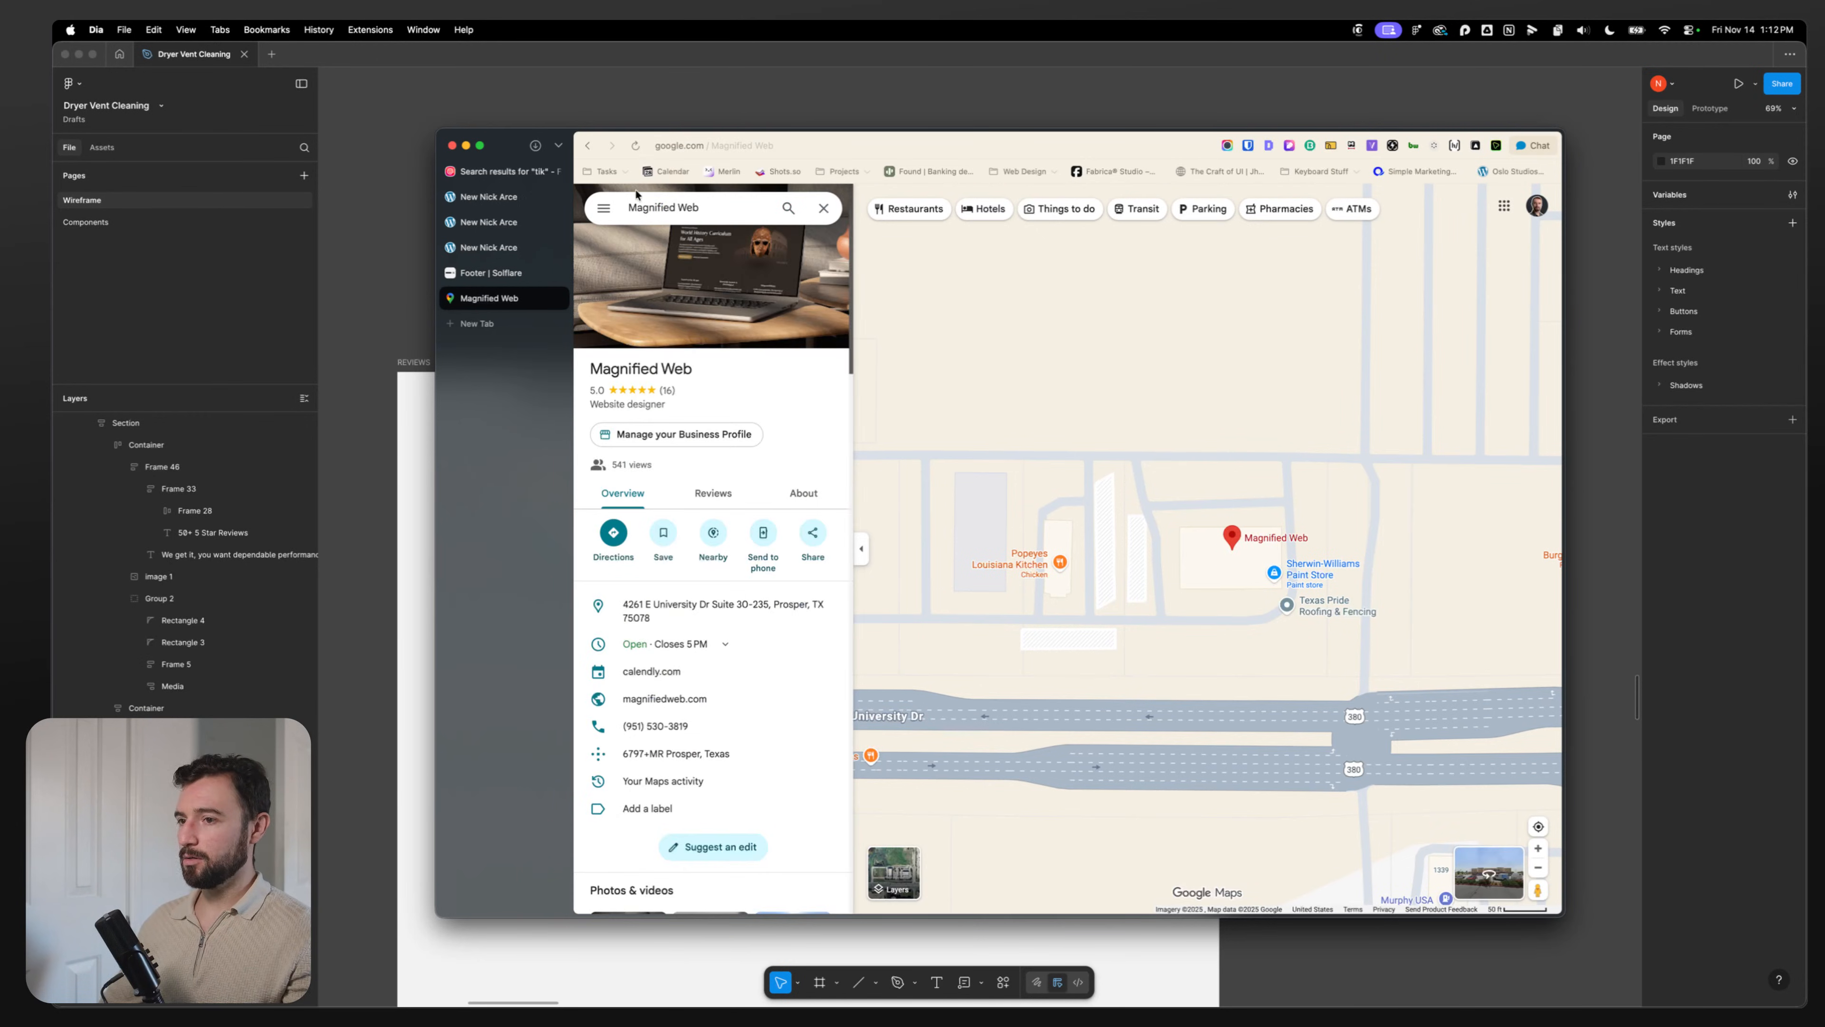
Step: Search Google Maps for "magnified" and reopen the Magnified Web listing
{"action": "left_click", "coordinate": [824, 209]}
{"action": "type", "text": "magnified"}
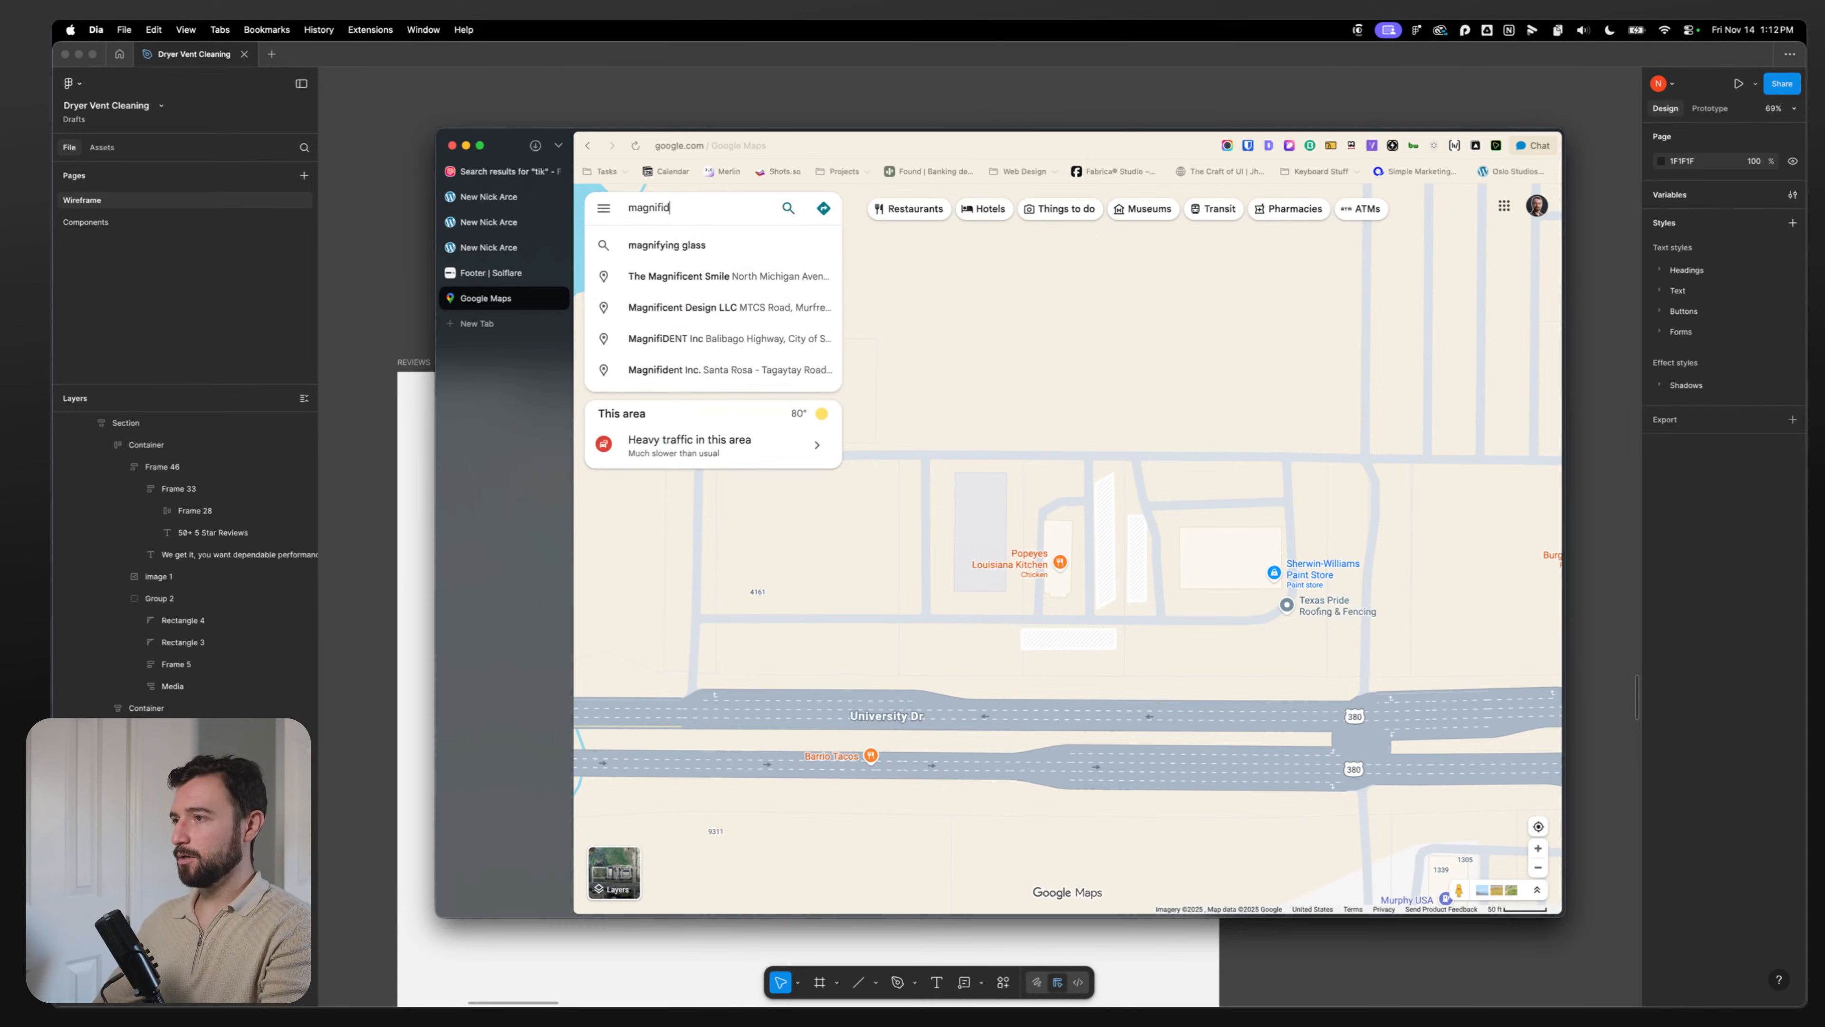
{"action": "key", "text": "Return"}
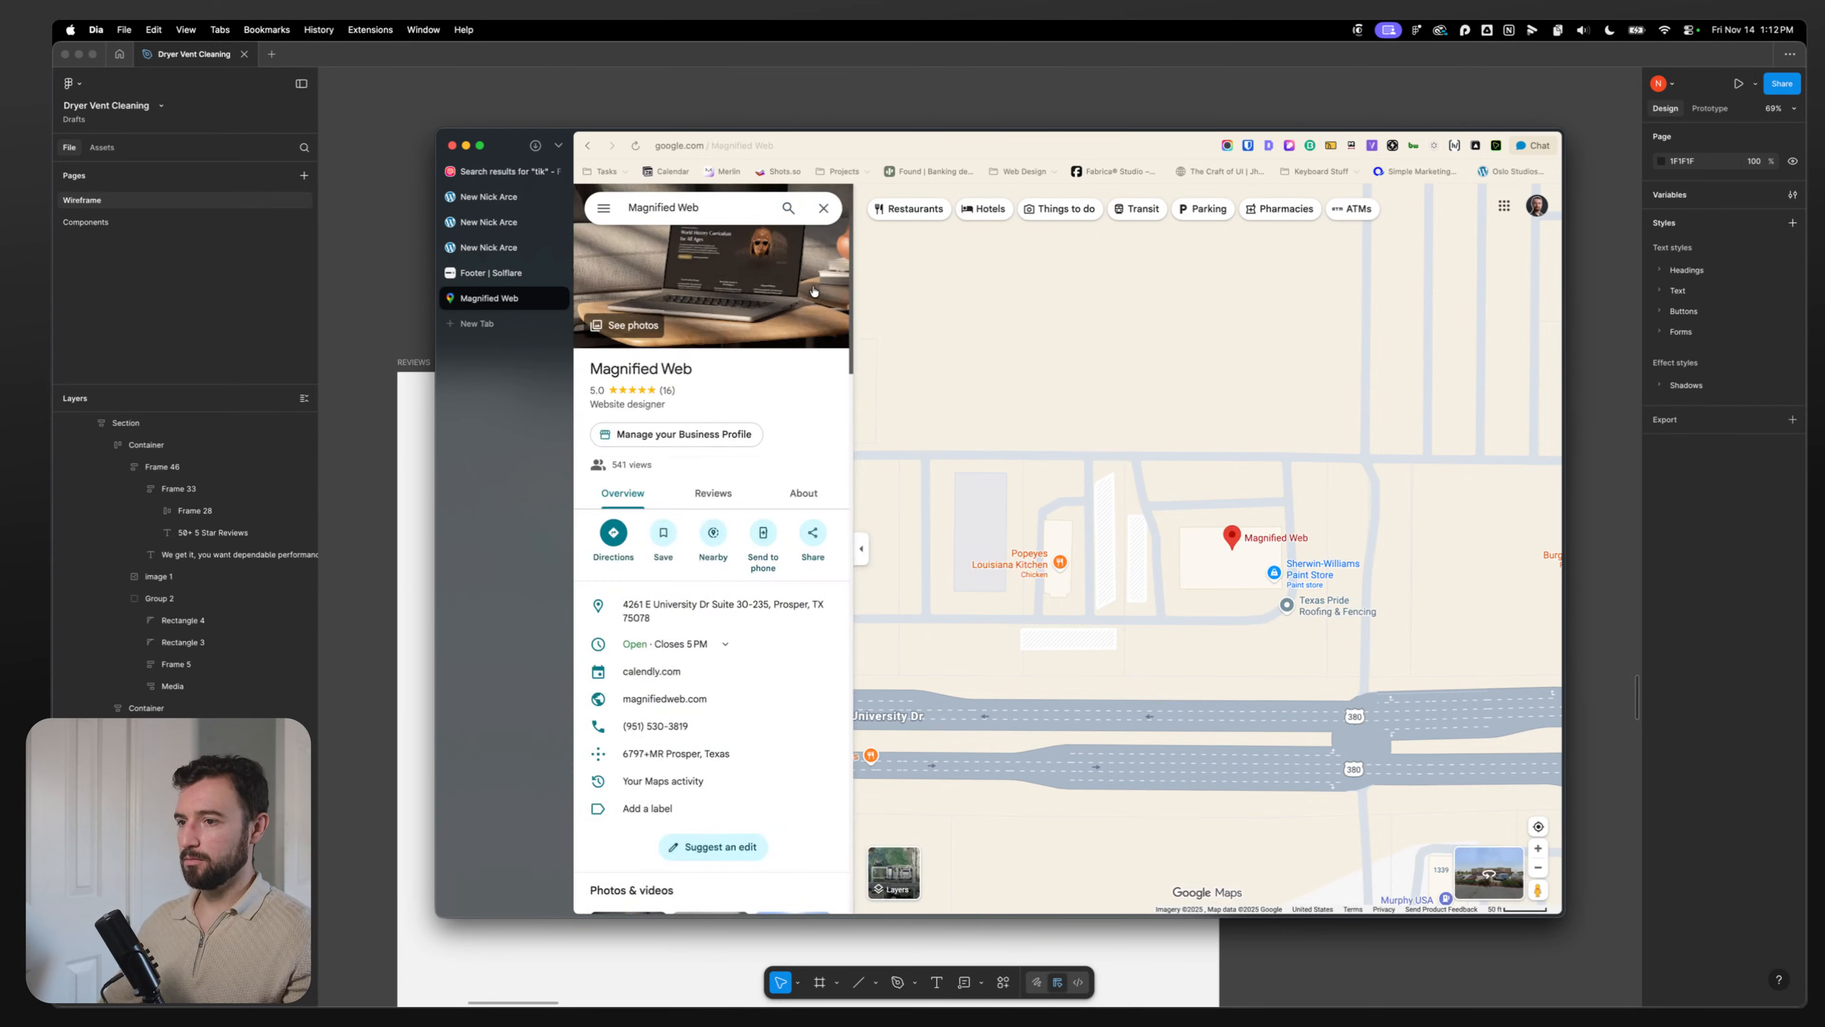
Step: Capture a screenshot of the wider map area surrounding the Magnified Web pin
{"action": "scroll", "coordinate": [1132, 579], "scroll_direction": "down", "scroll_amount": 3}
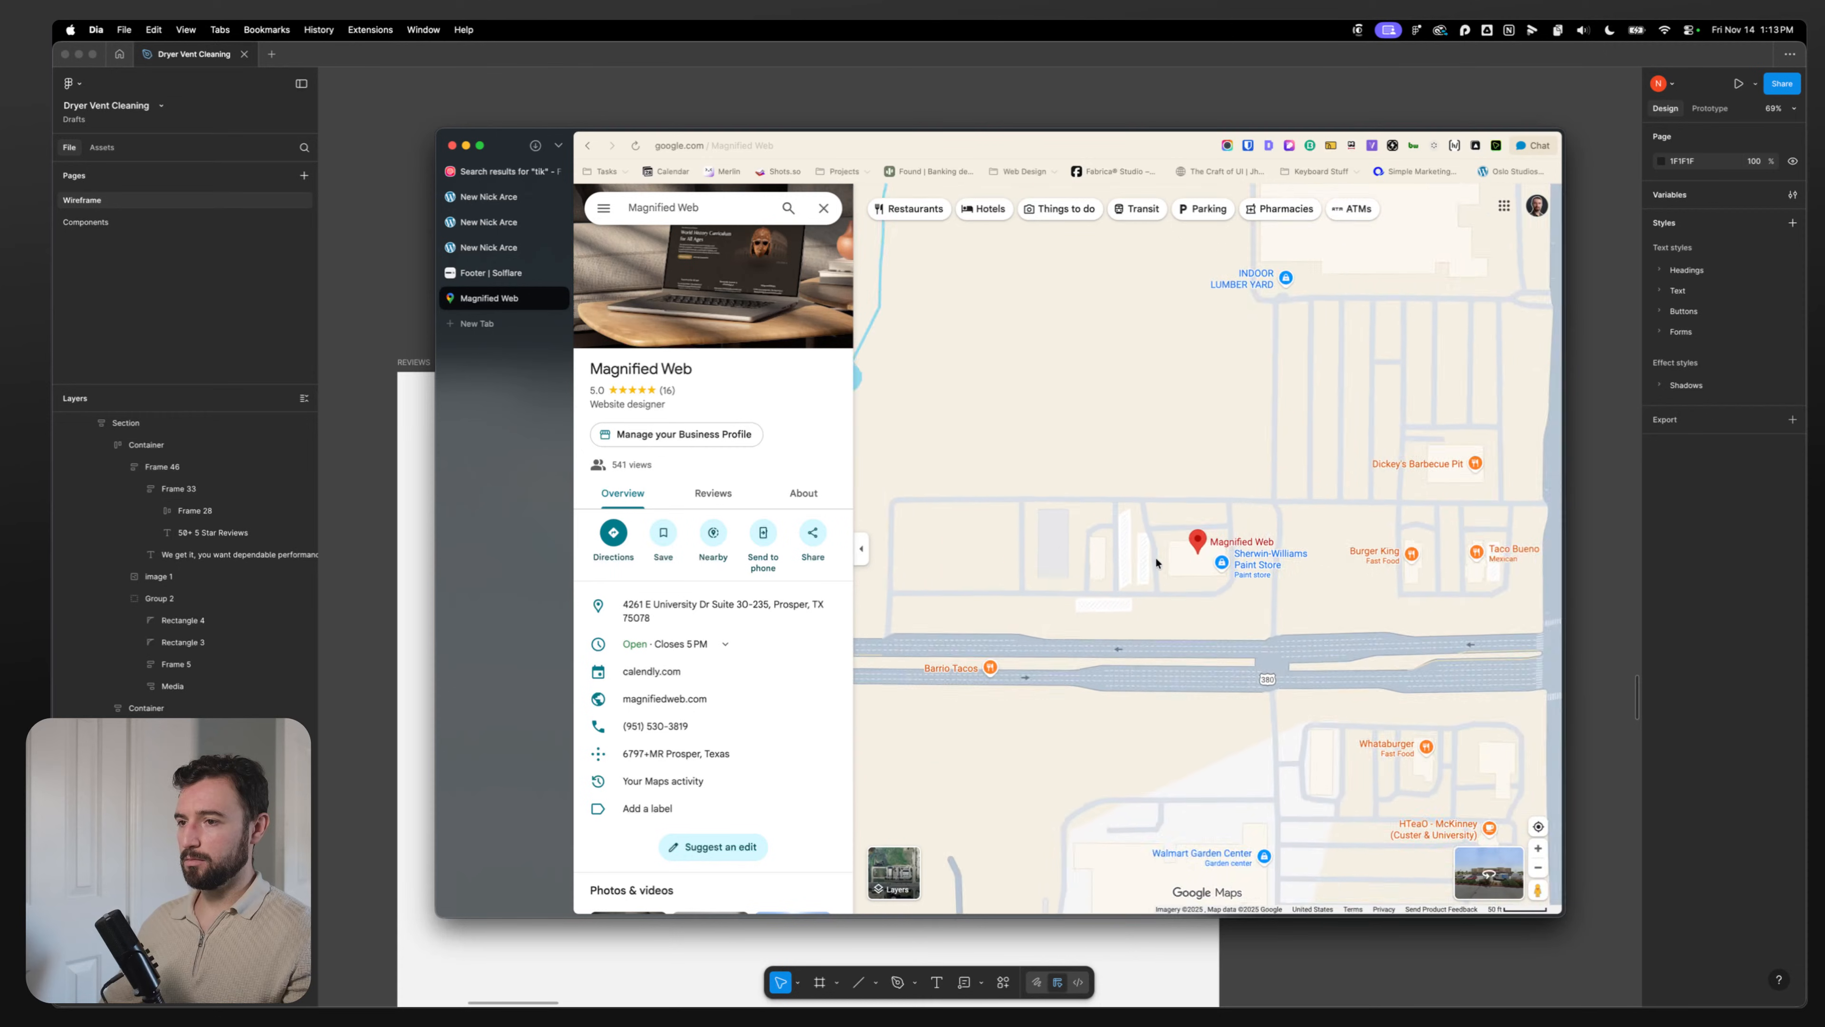
{"action": "scroll", "coordinate": [1182, 554], "scroll_direction": "down", "scroll_amount": 3}
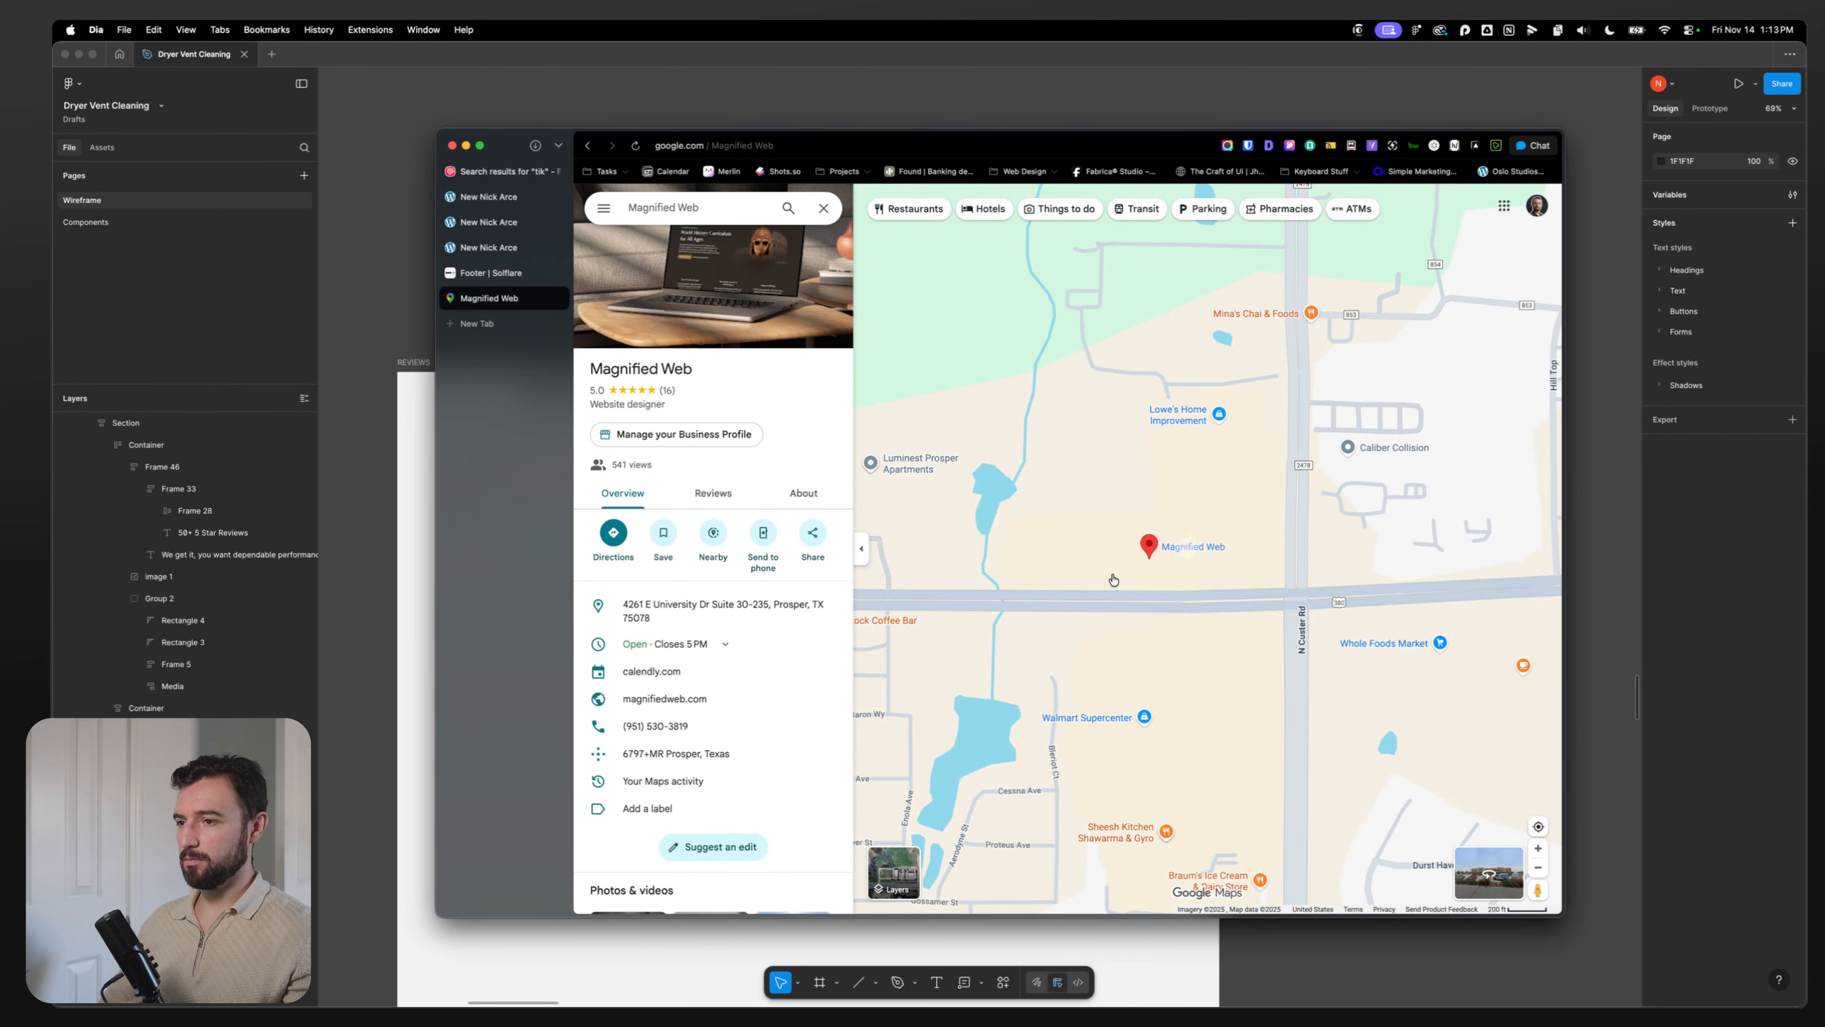
{"action": "scroll", "coordinate": [1149, 531], "scroll_direction": "up", "scroll_amount": 3}
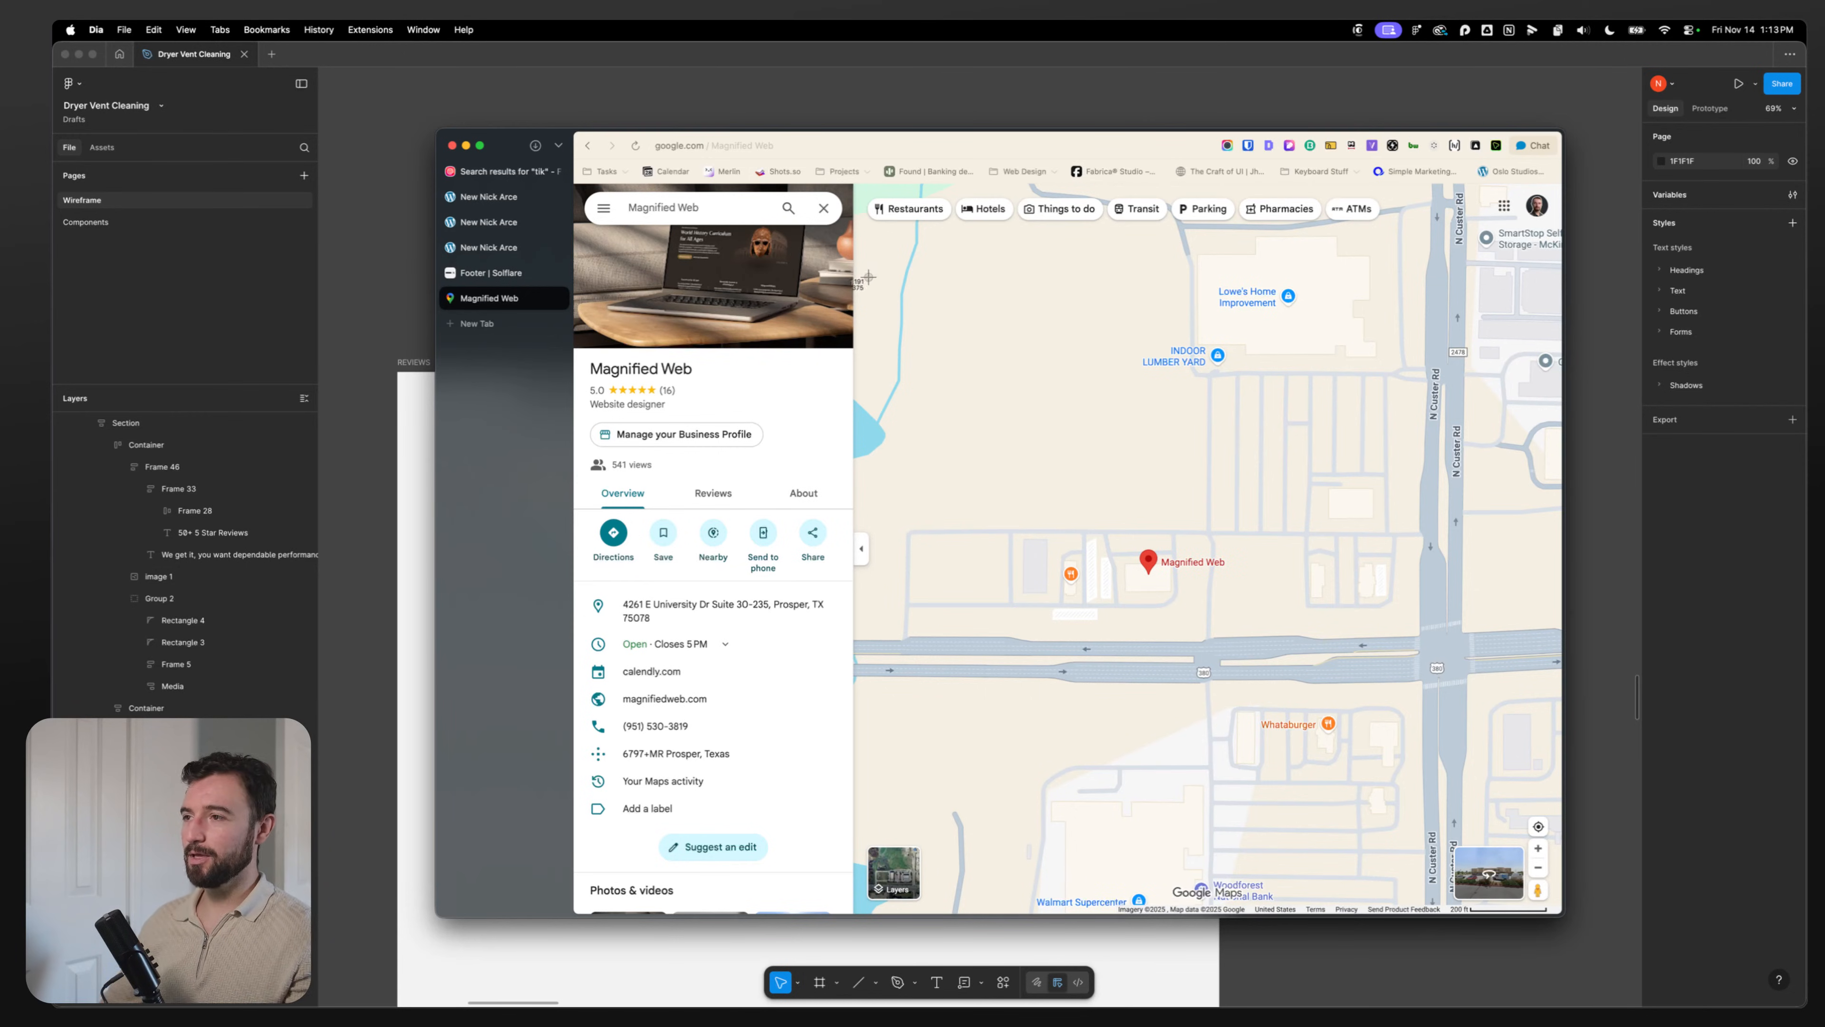
{"action": "key", "text": "super+shift+4"}
{"action": "key", "text": "Escape"}
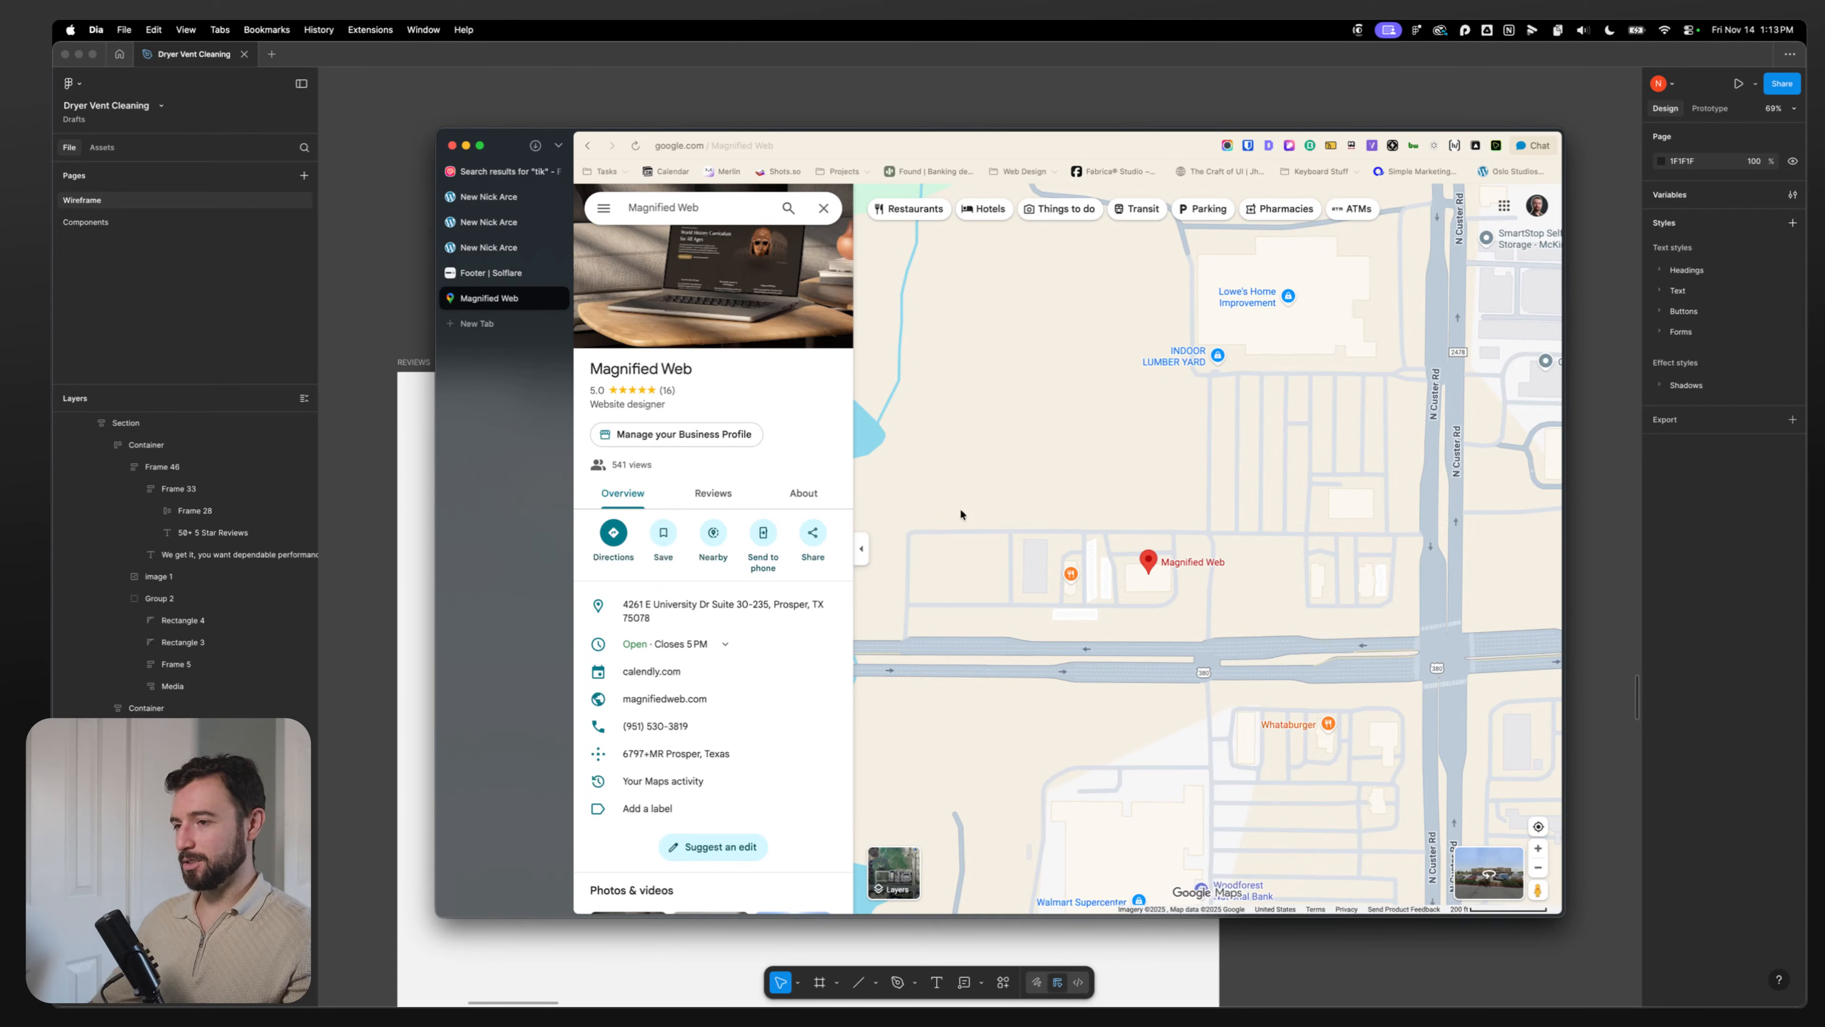
{"action": "scroll", "coordinate": [959, 506], "scroll_direction": "down", "scroll_amount": 3}
{"action": "scroll", "coordinate": [956, 516], "scroll_direction": "down", "scroll_amount": 5}
{"action": "left_click_drag", "start_coordinate": [953, 523], "coordinate": [1177, 554]}
{"action": "key", "text": "super+shift+4"}
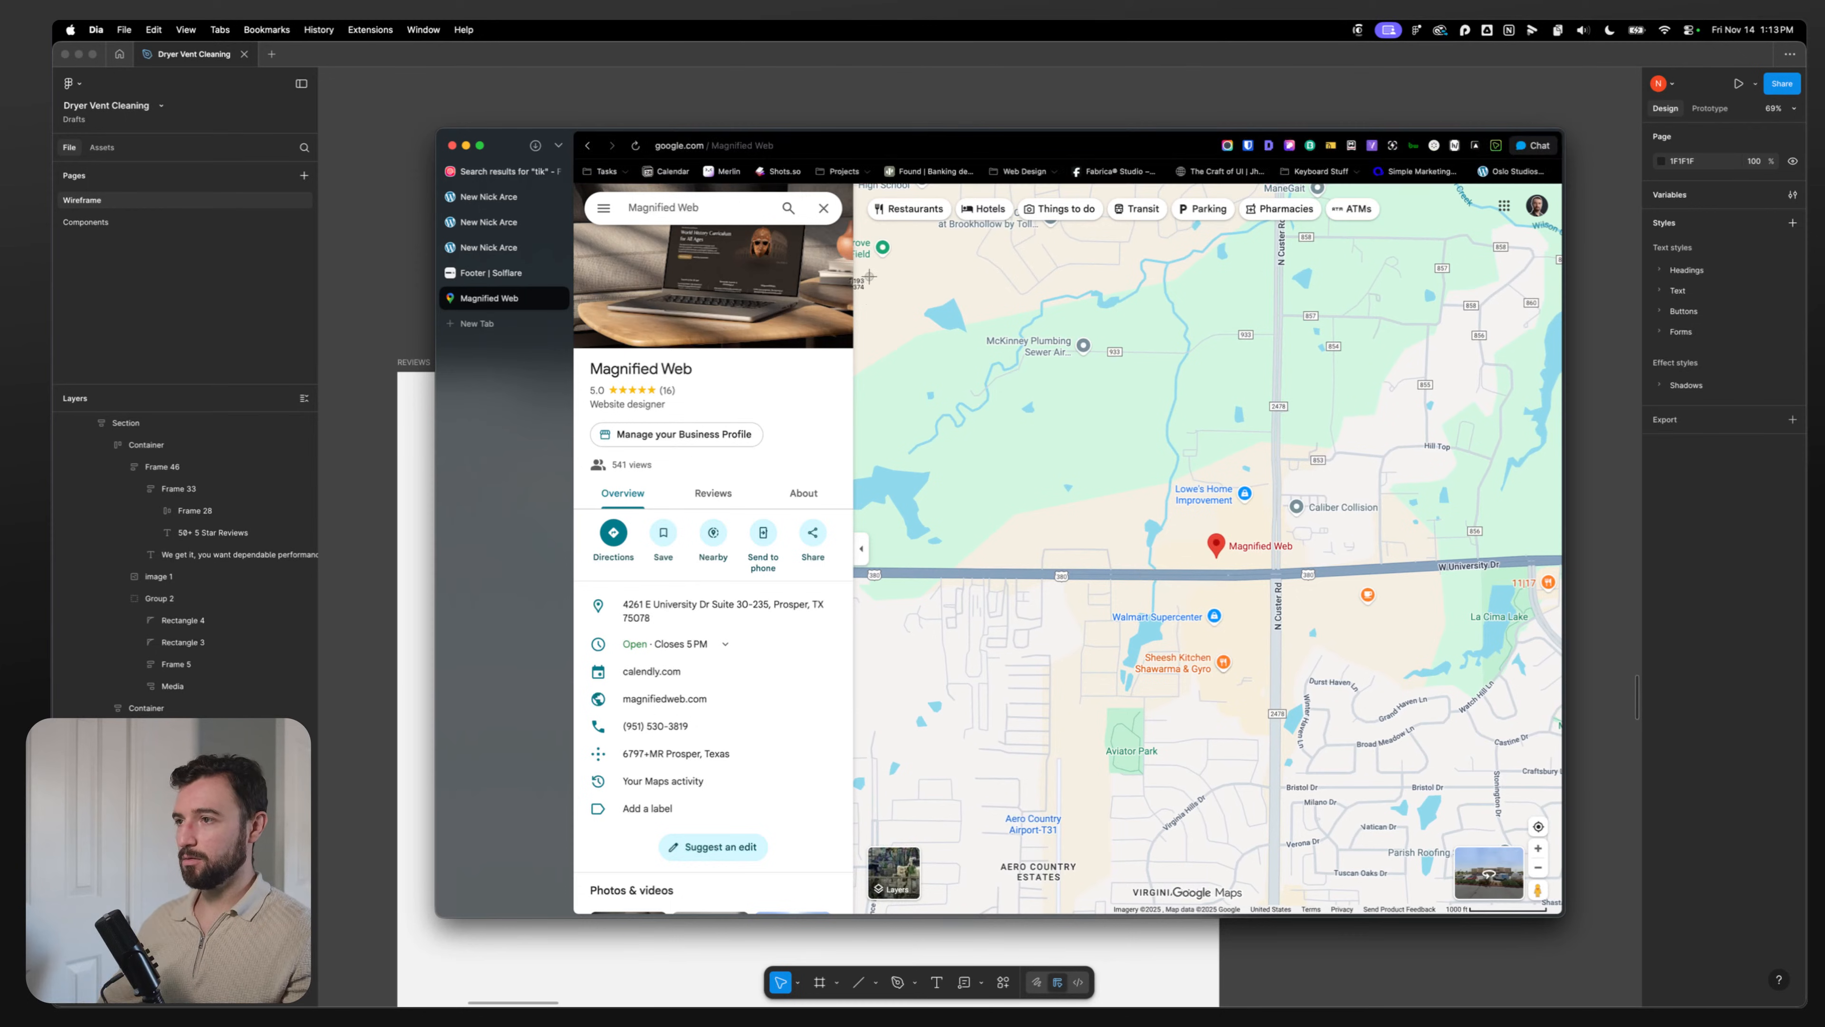
{"action": "left_click_drag", "start_coordinate": [858, 283], "coordinate": [1548, 836]}
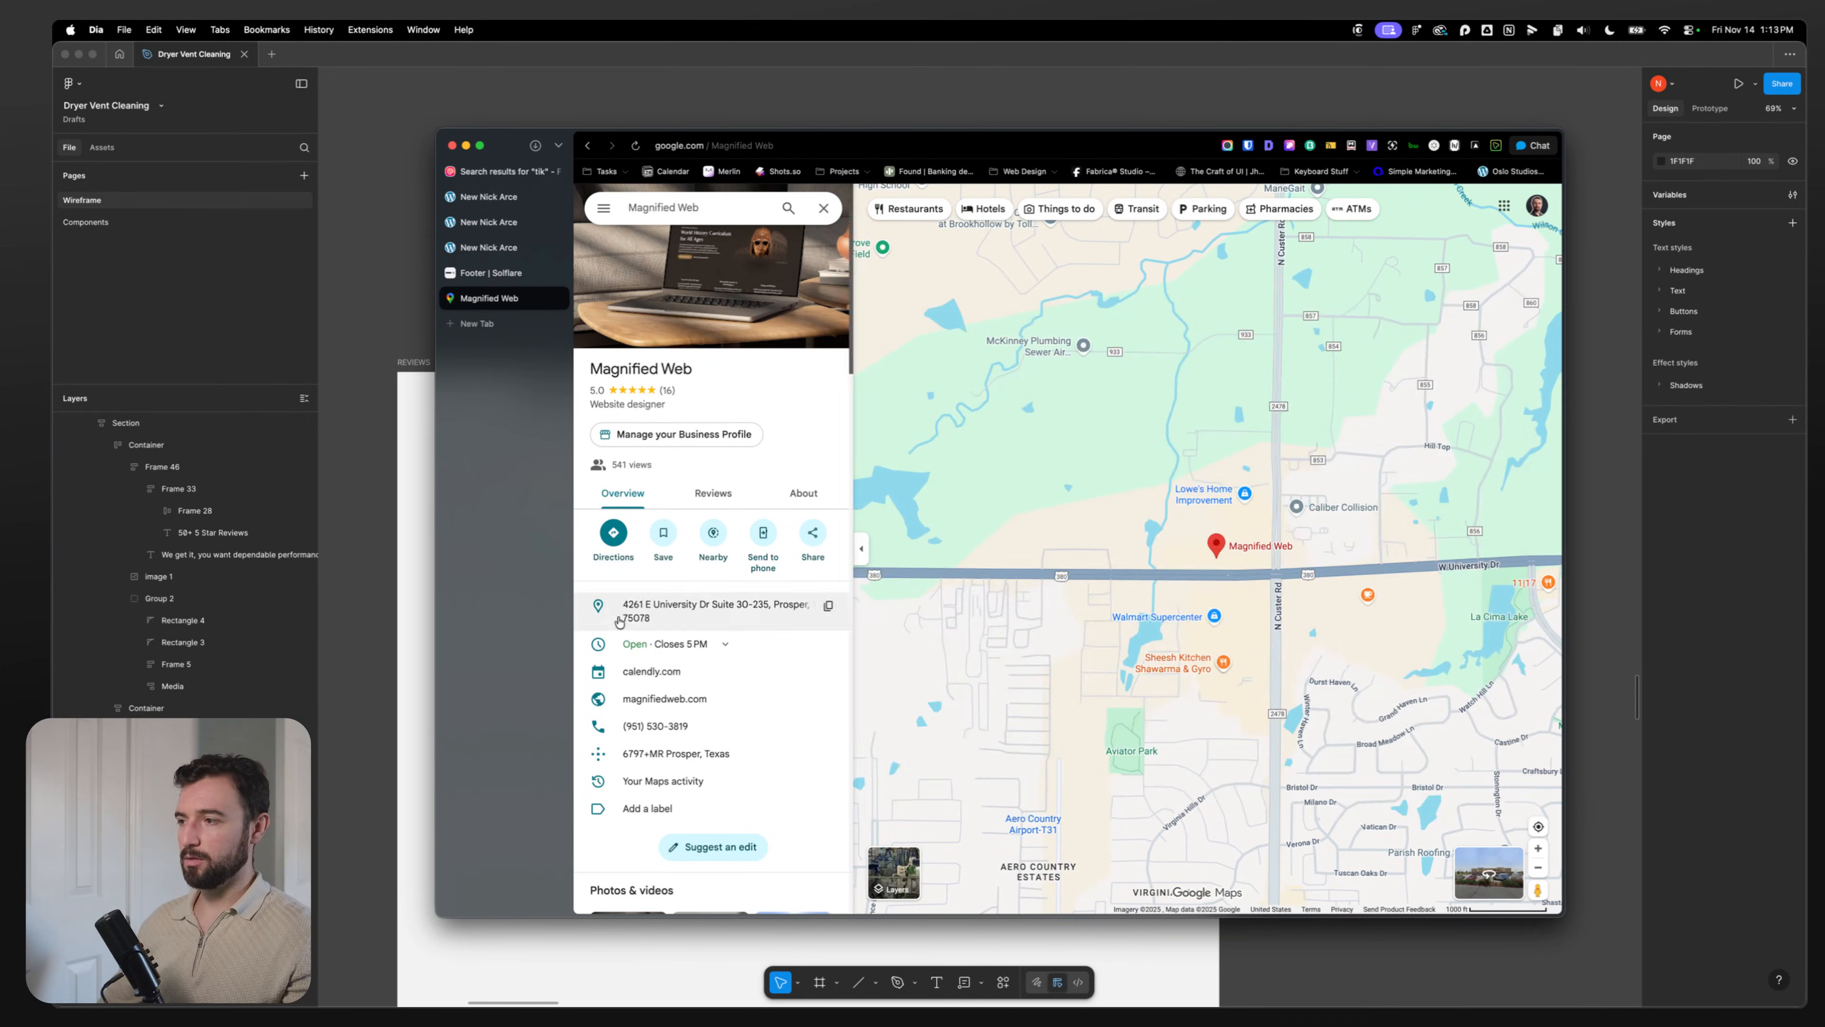
Step: Switch back to Figma and paste the map screenshot into the Media frame of the Reviews hero
{"action": "left_click", "coordinate": [418, 548]}
{"action": "key", "text": "super+v"}
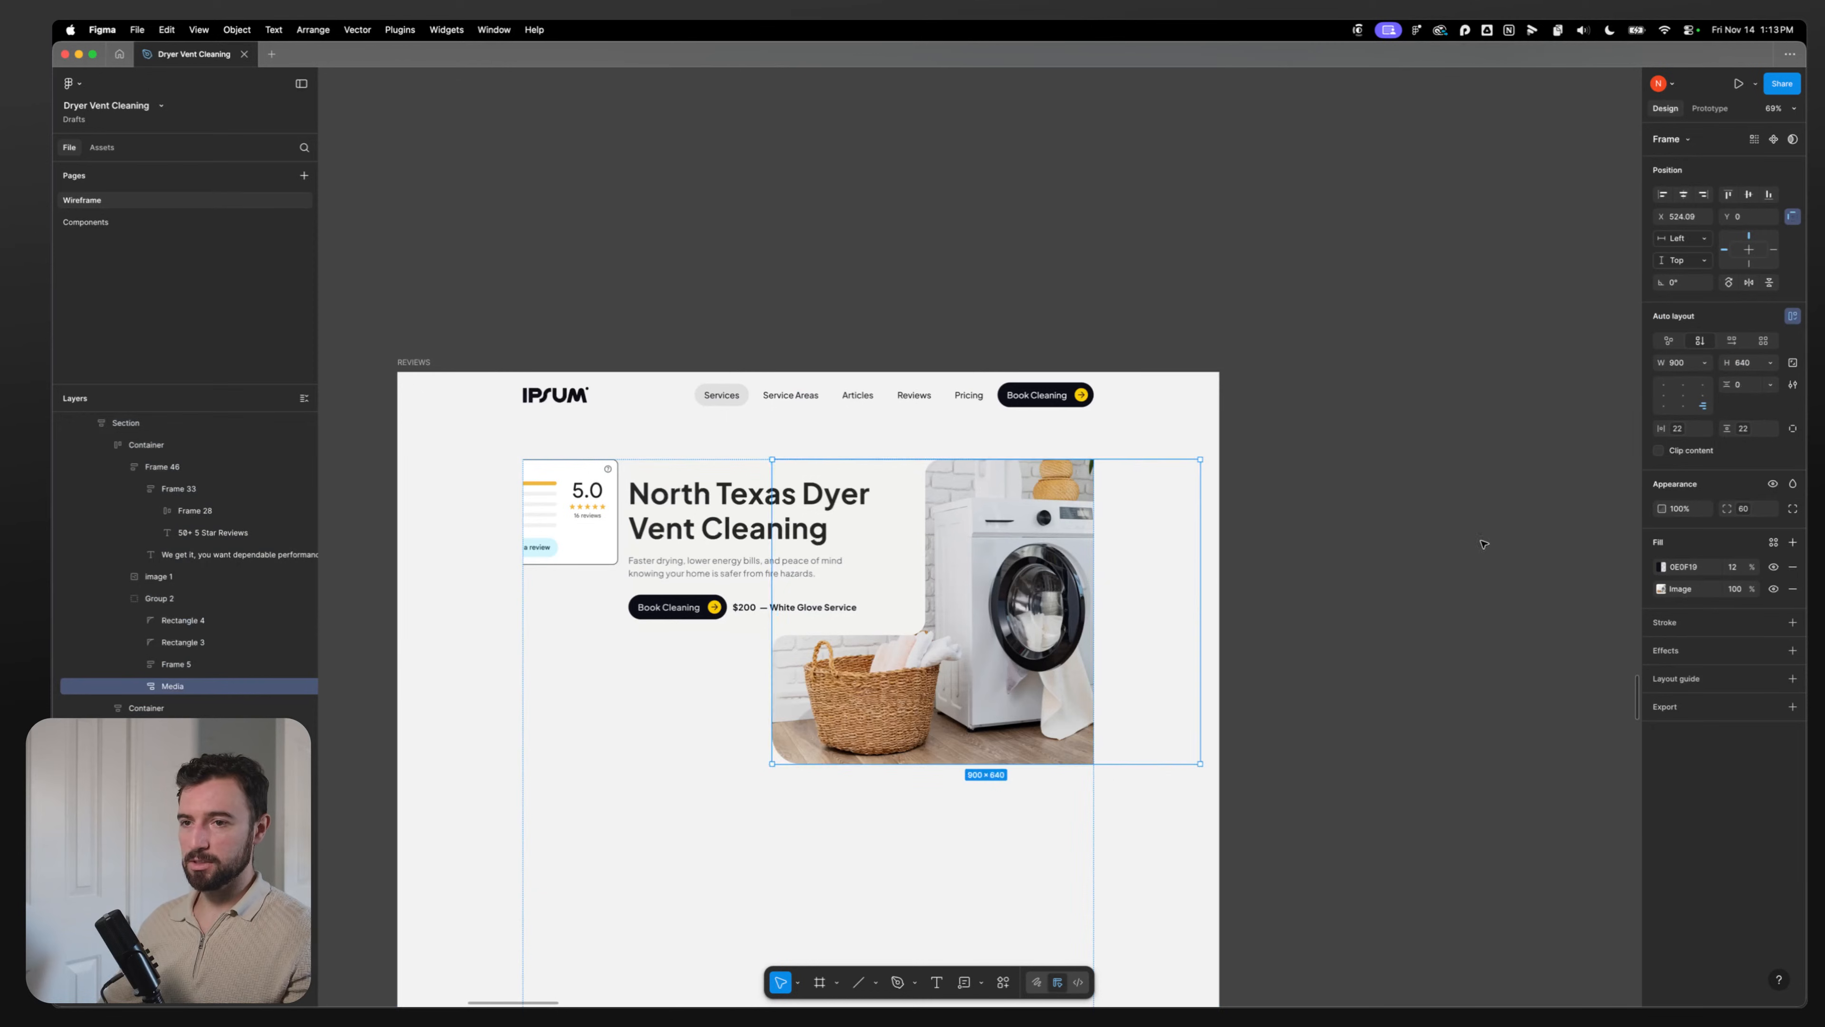
{"action": "key", "text": "super+z"}
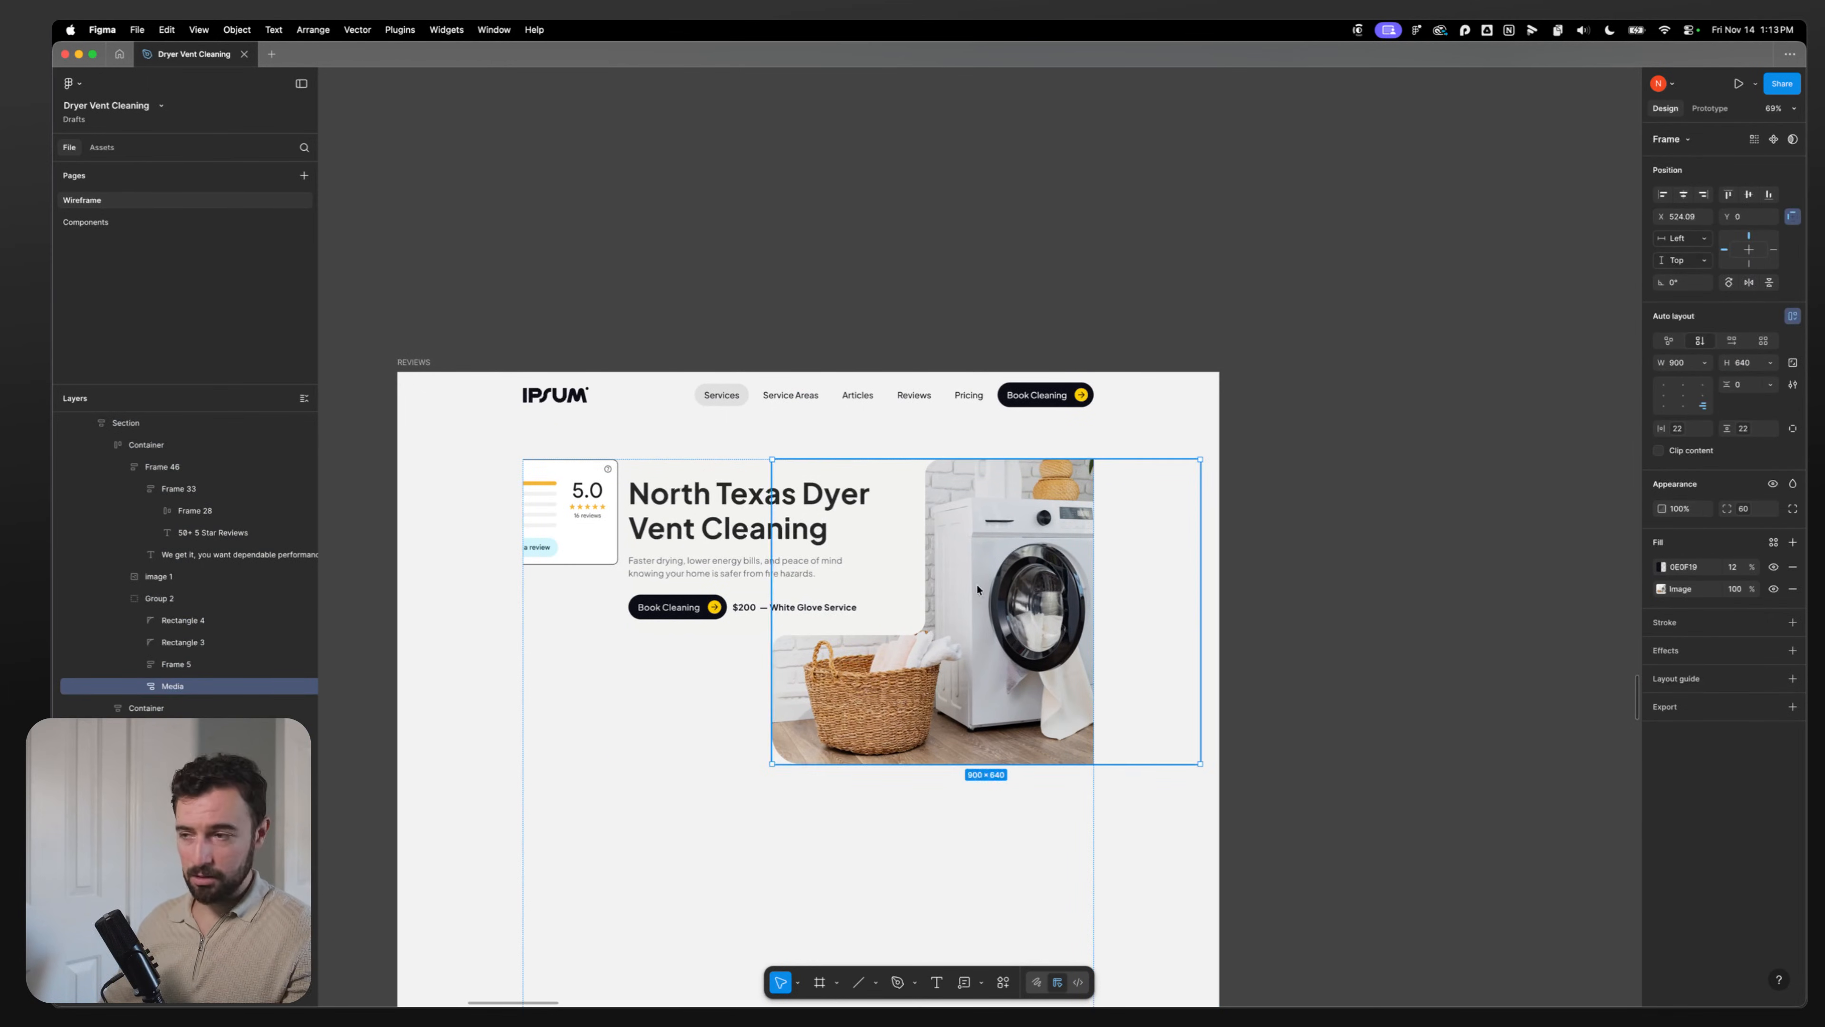
{"action": "key", "text": "super+v"}
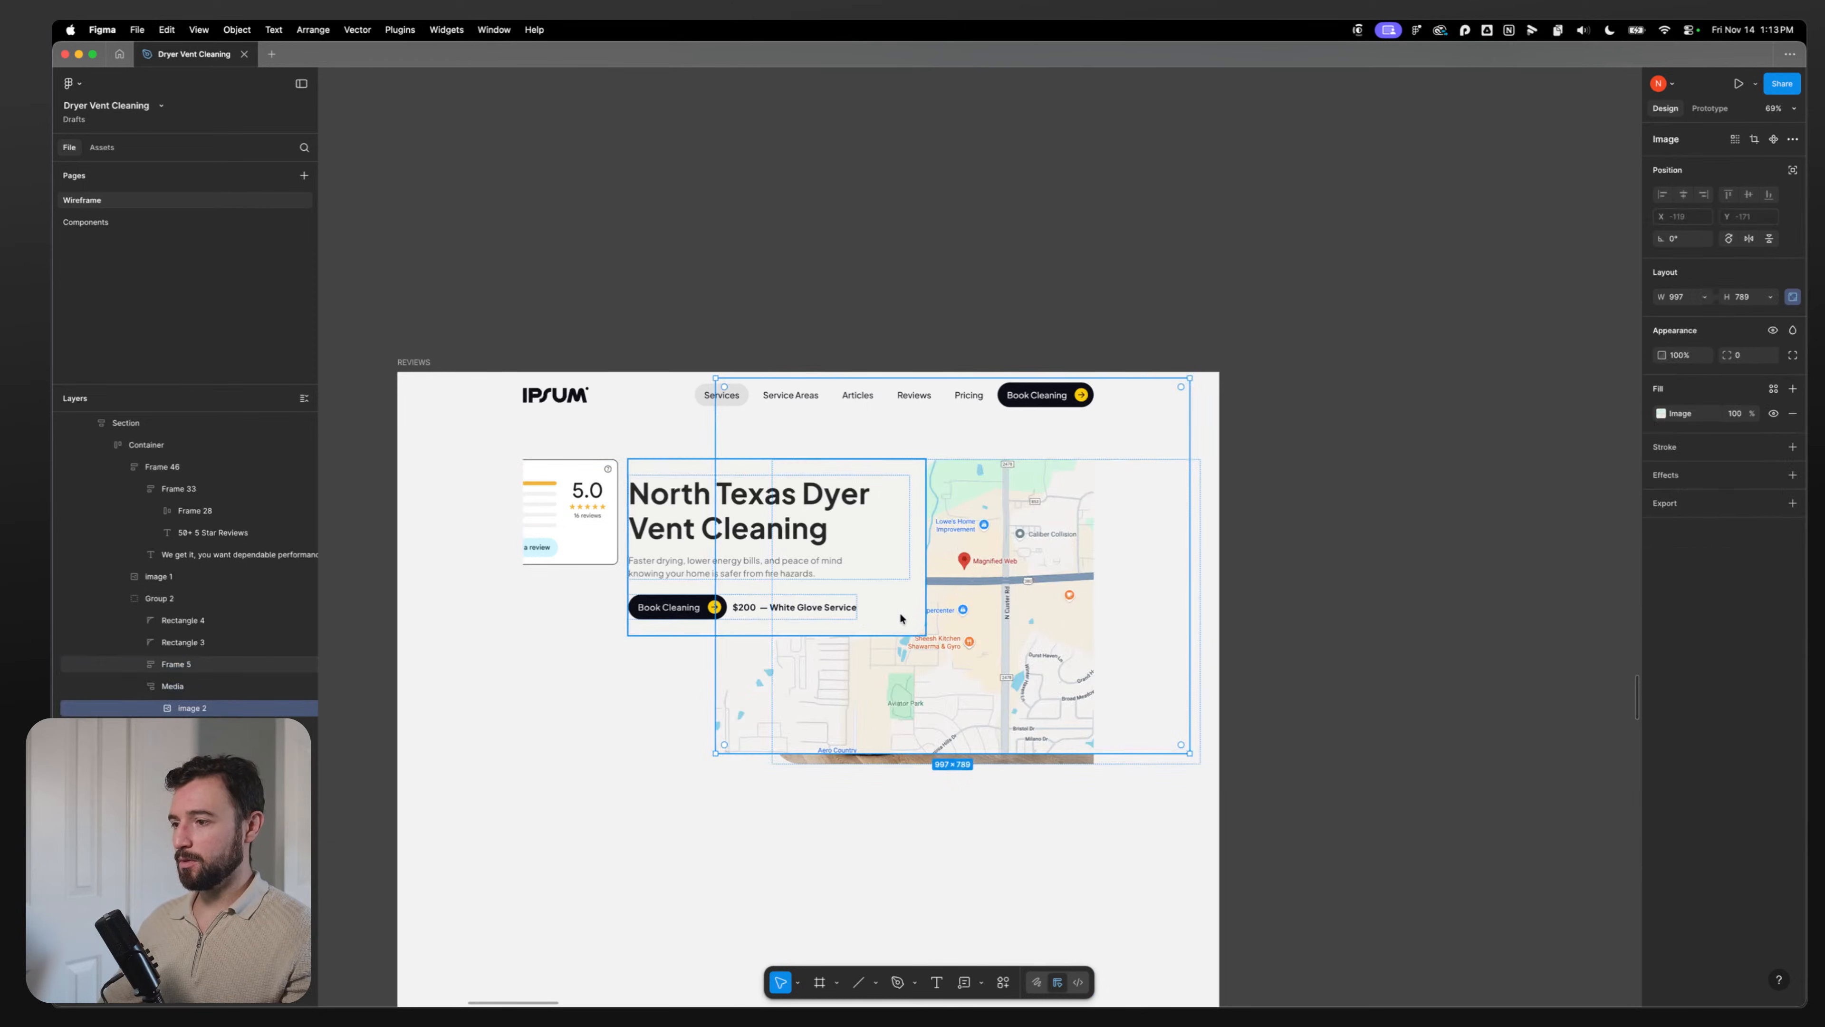
{"action": "key", "text": "super+z"}
{"action": "key", "text": "super+v"}
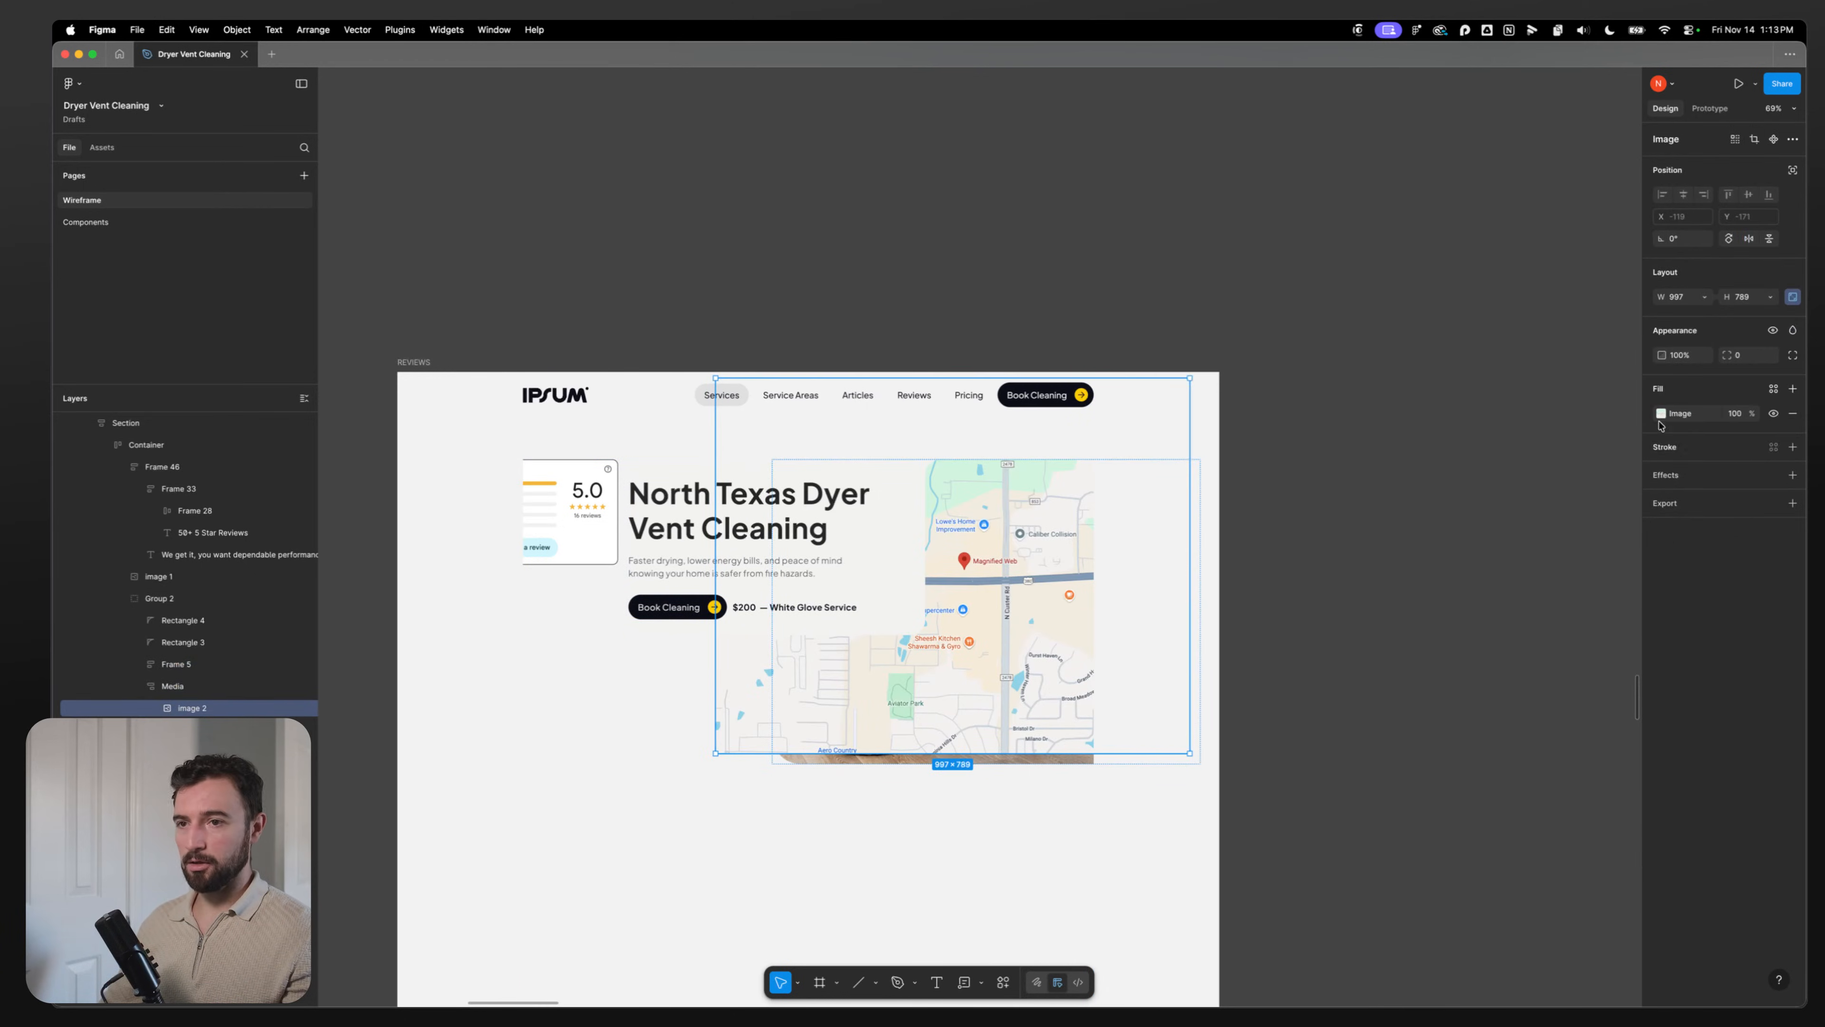
Step: Replace the Media frame's laundry photo fill with the pasted map image fill, ordered beneath the 0E0F19 overlay
{"action": "key", "text": "super+x"}
{"action": "left_click", "coordinate": [950, 646]}
{"action": "key", "text": "super+v"}
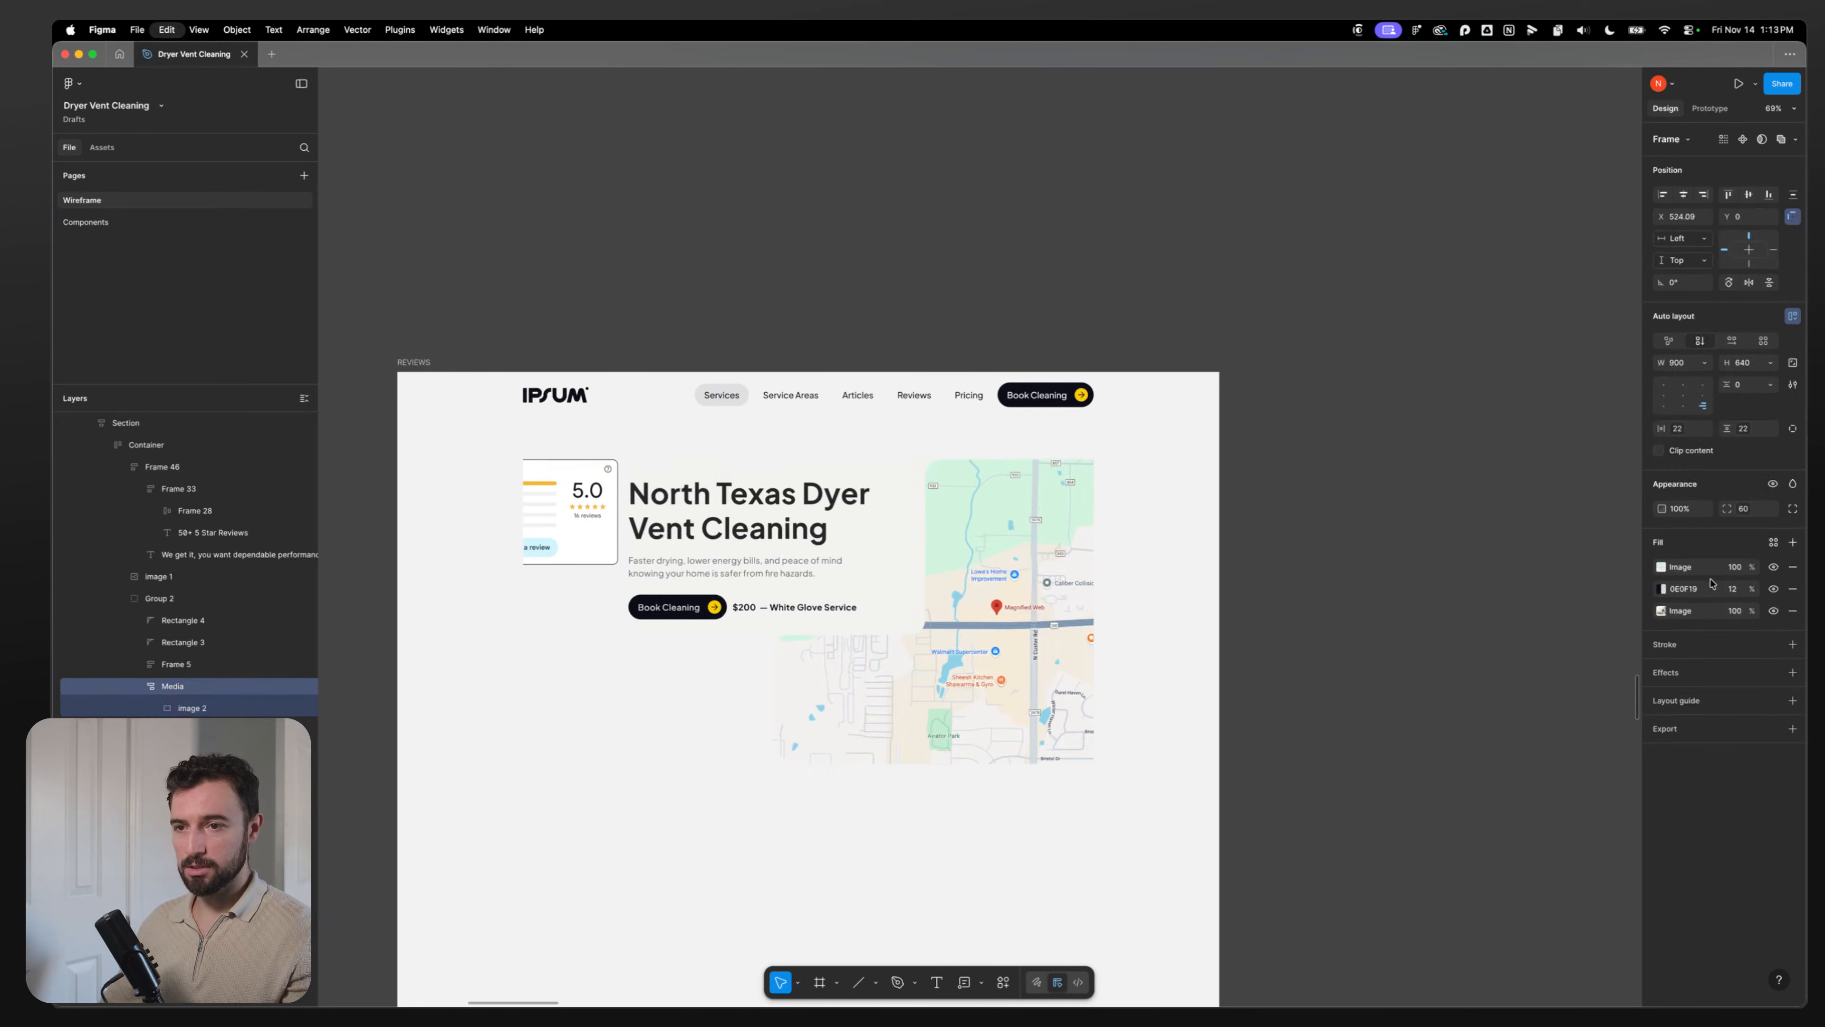
{"action": "left_click_drag", "start_coordinate": [1649, 567], "coordinate": [1675, 601]}
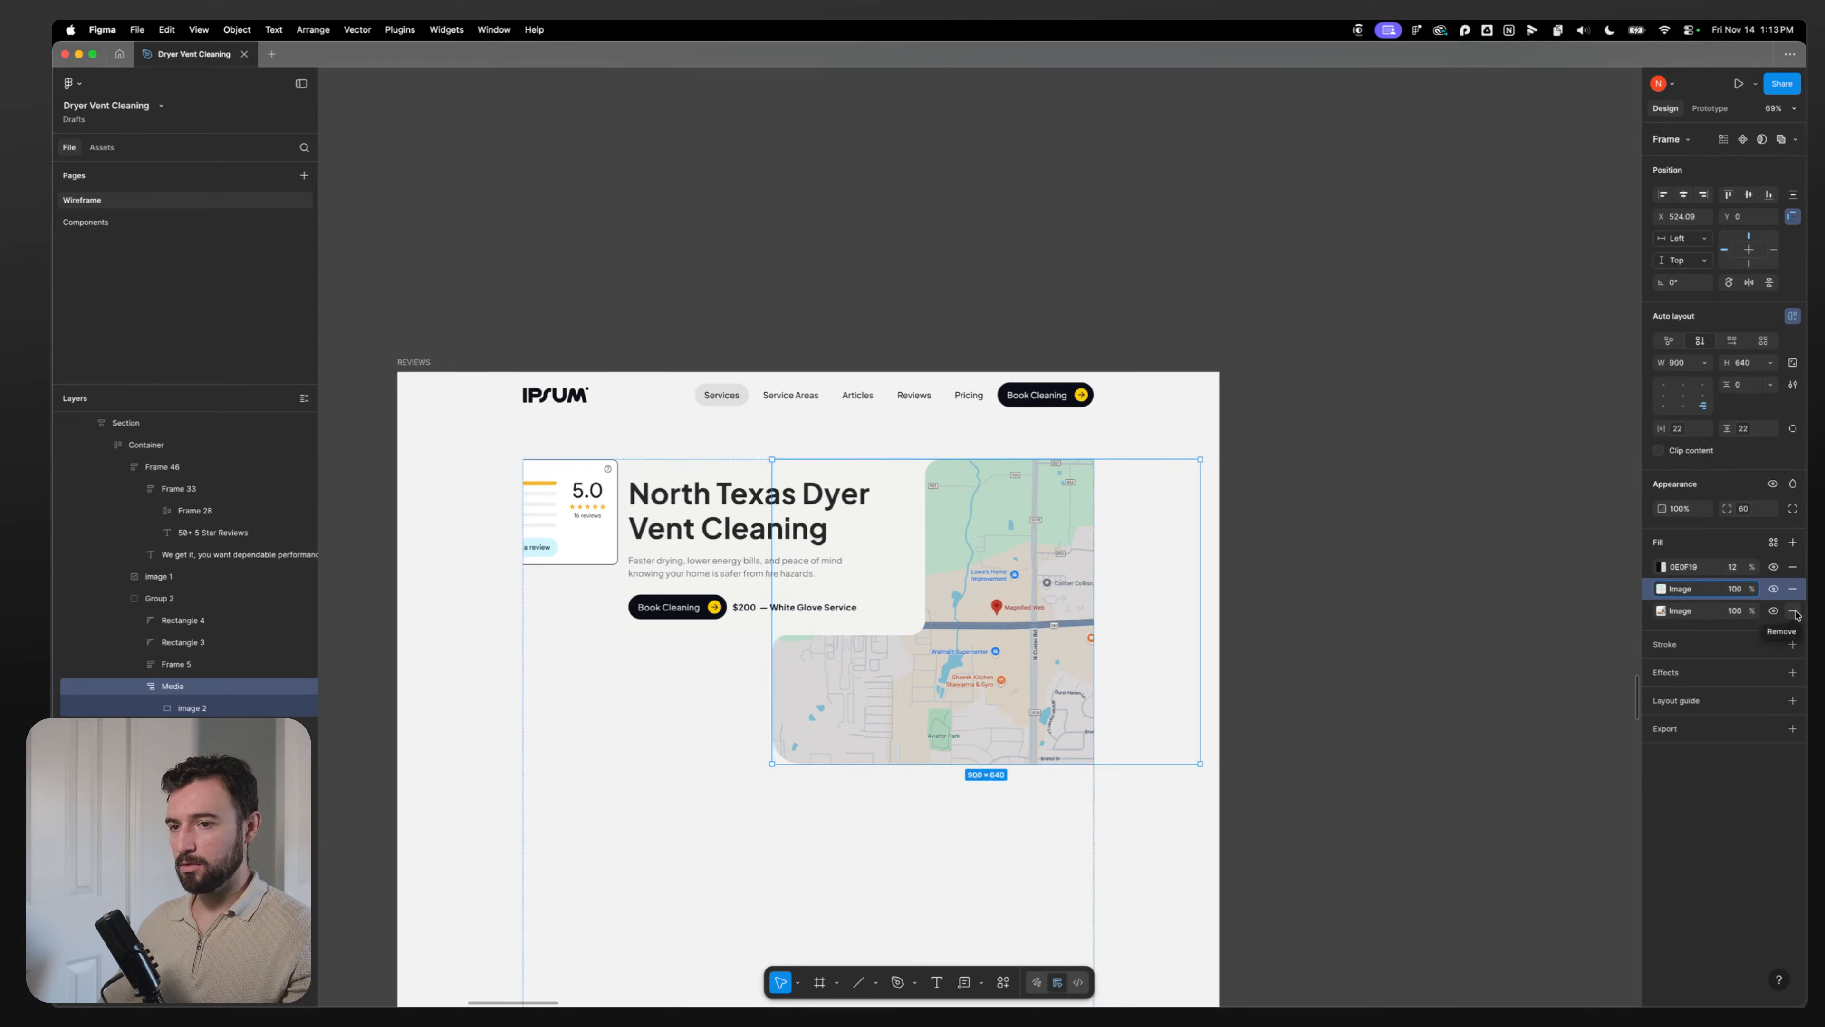
{"action": "left_click", "coordinate": [1794, 611]}
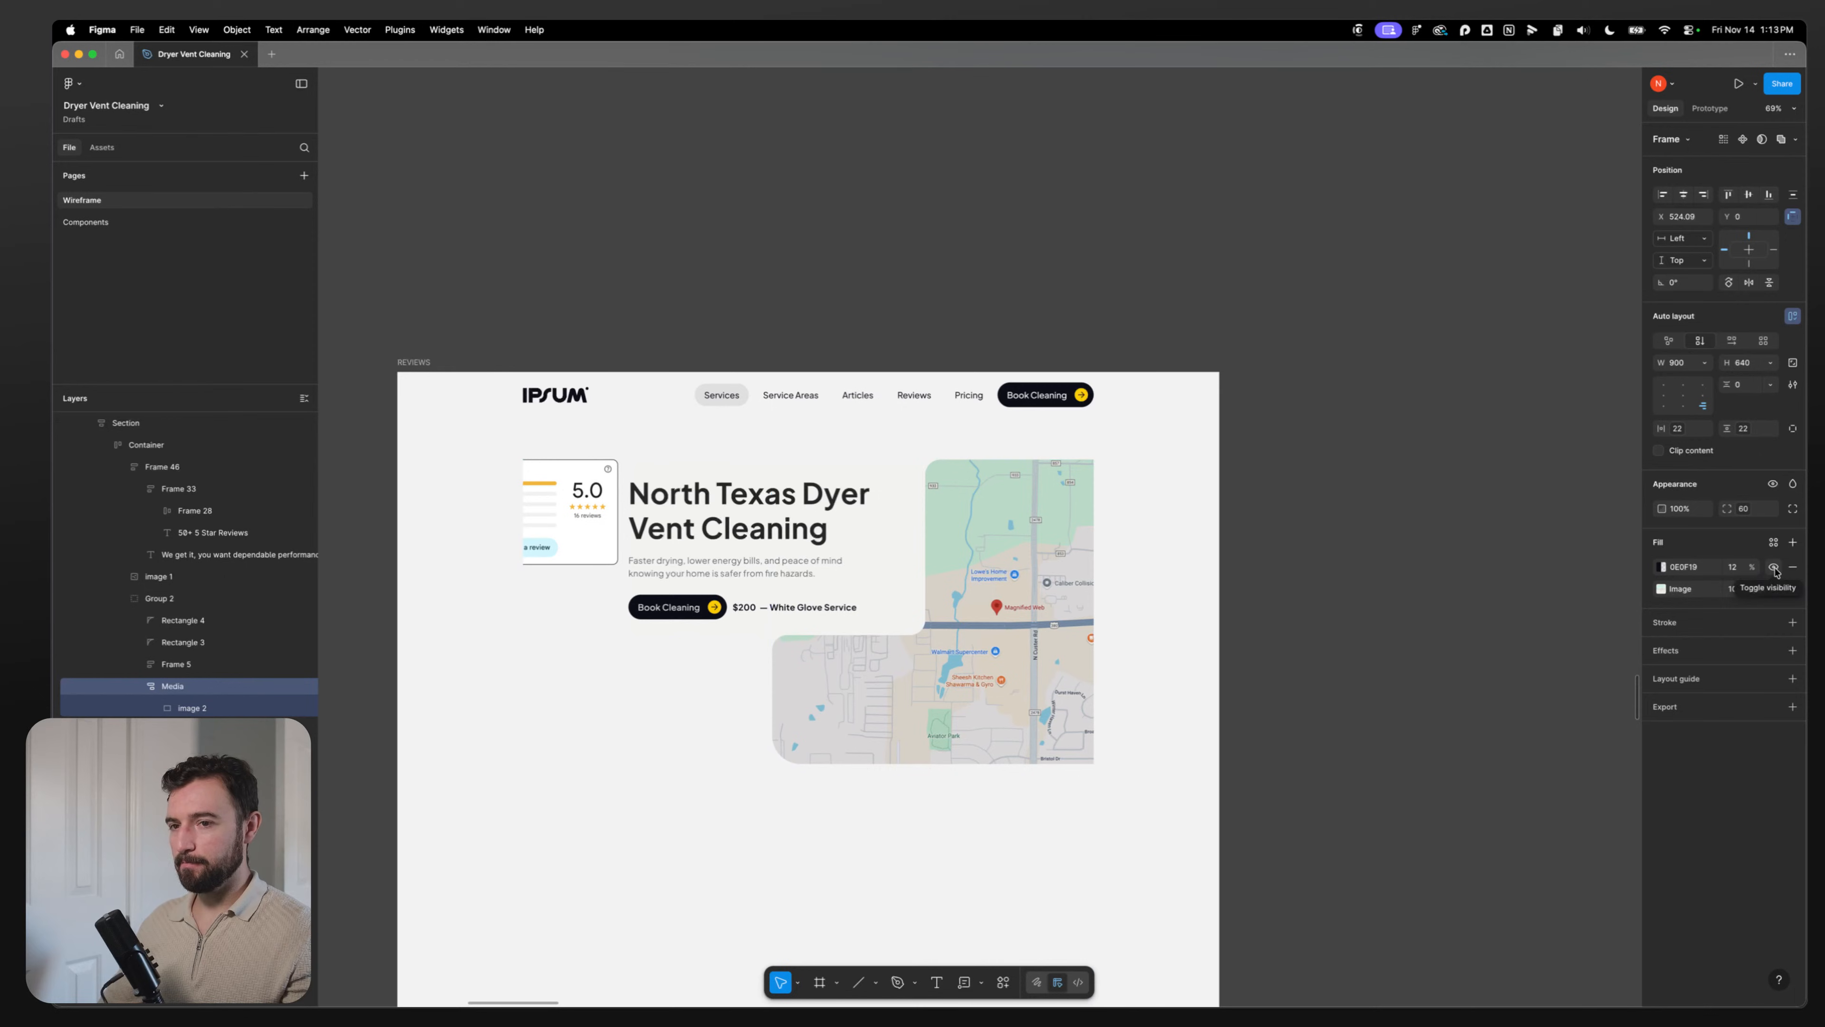
{"action": "left_click", "coordinate": [1793, 567]}
{"action": "left_click", "coordinate": [1793, 567]}
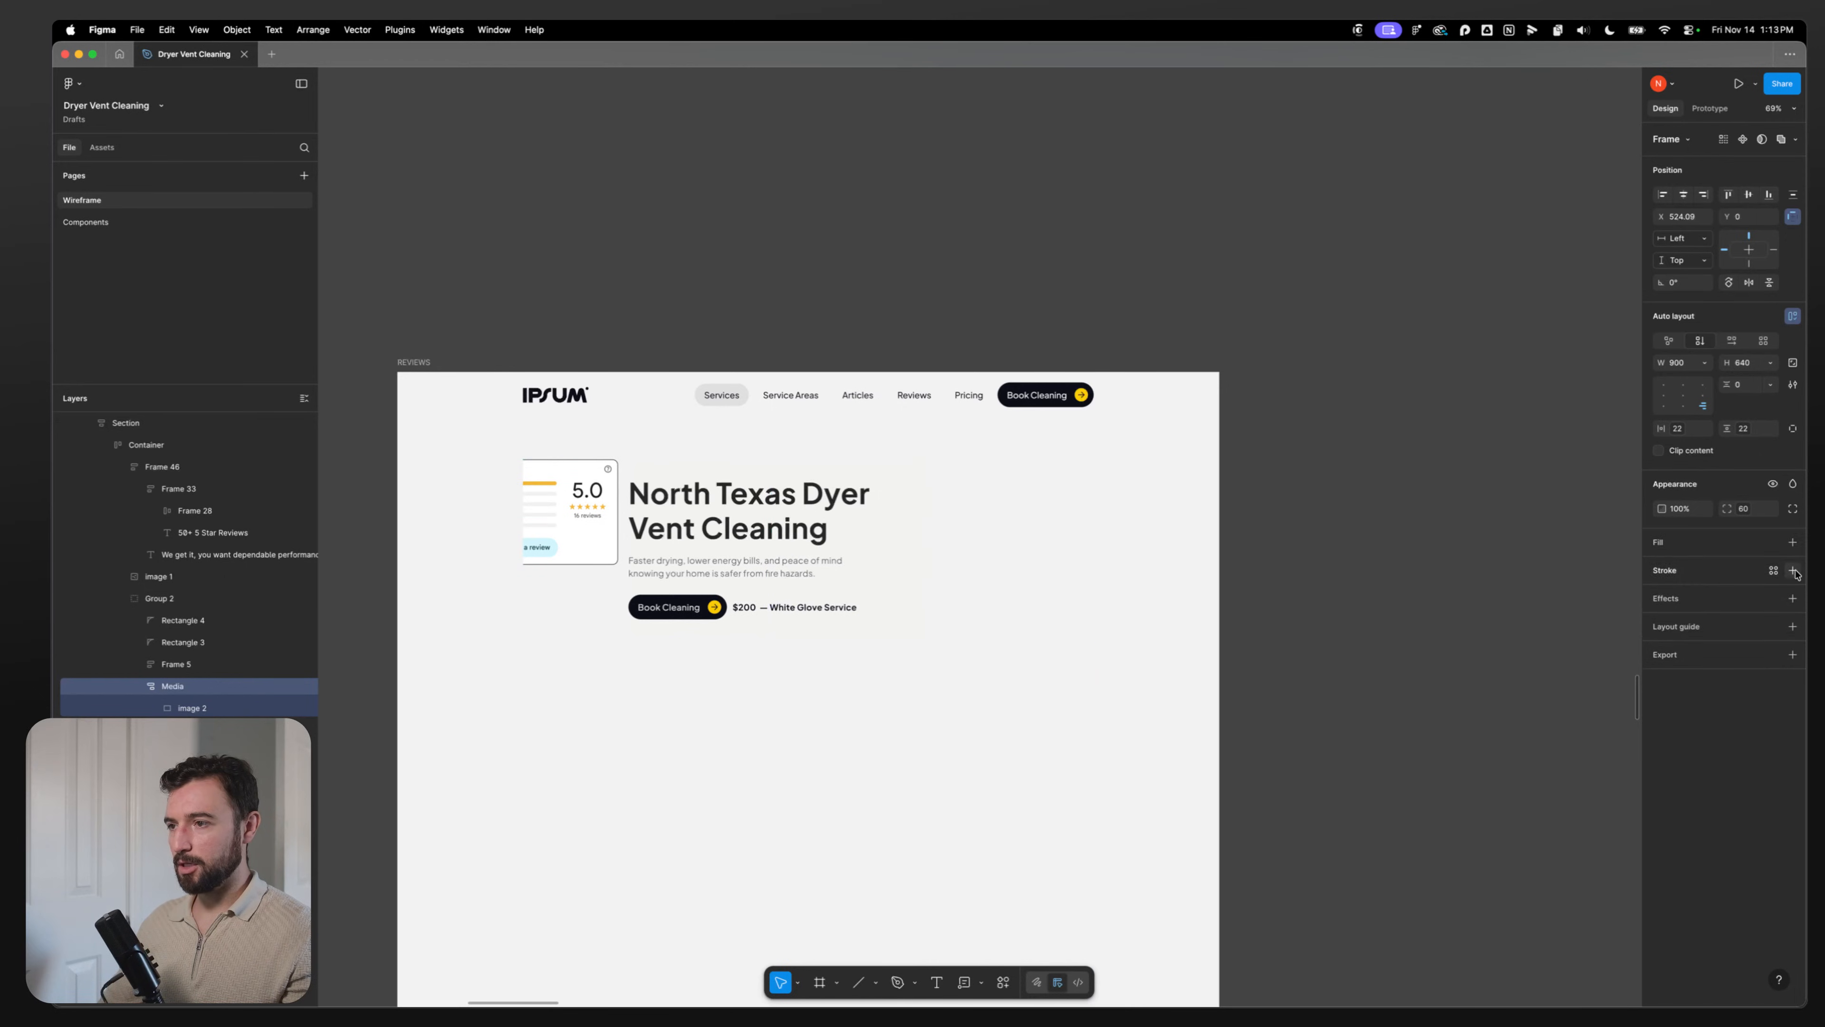
{"action": "key", "text": "super+z"}
{"action": "key", "text": "super+z"}
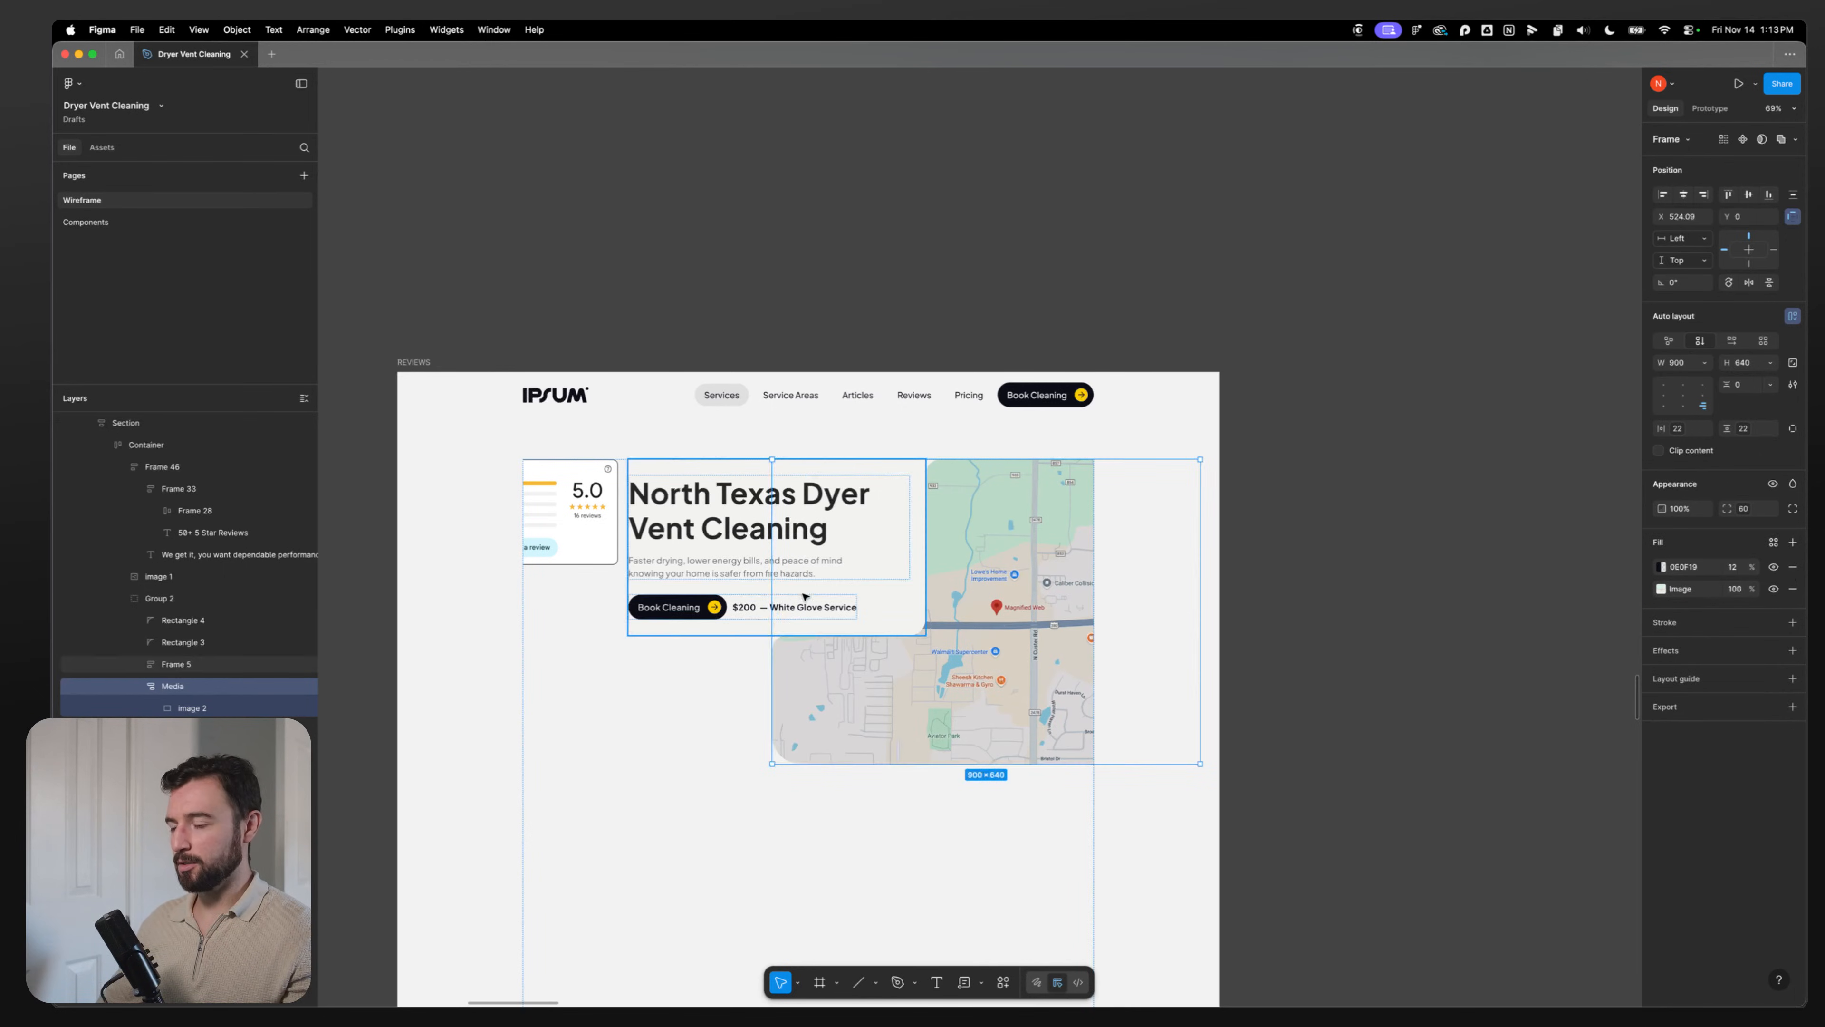
Step: Replace the hero text frame's heading text and button row with a copy of the Google rating card
{"action": "left_click", "coordinate": [572, 513]}
{"action": "key", "text": "super+c"}
{"action": "double_click", "coordinate": [839, 498]}
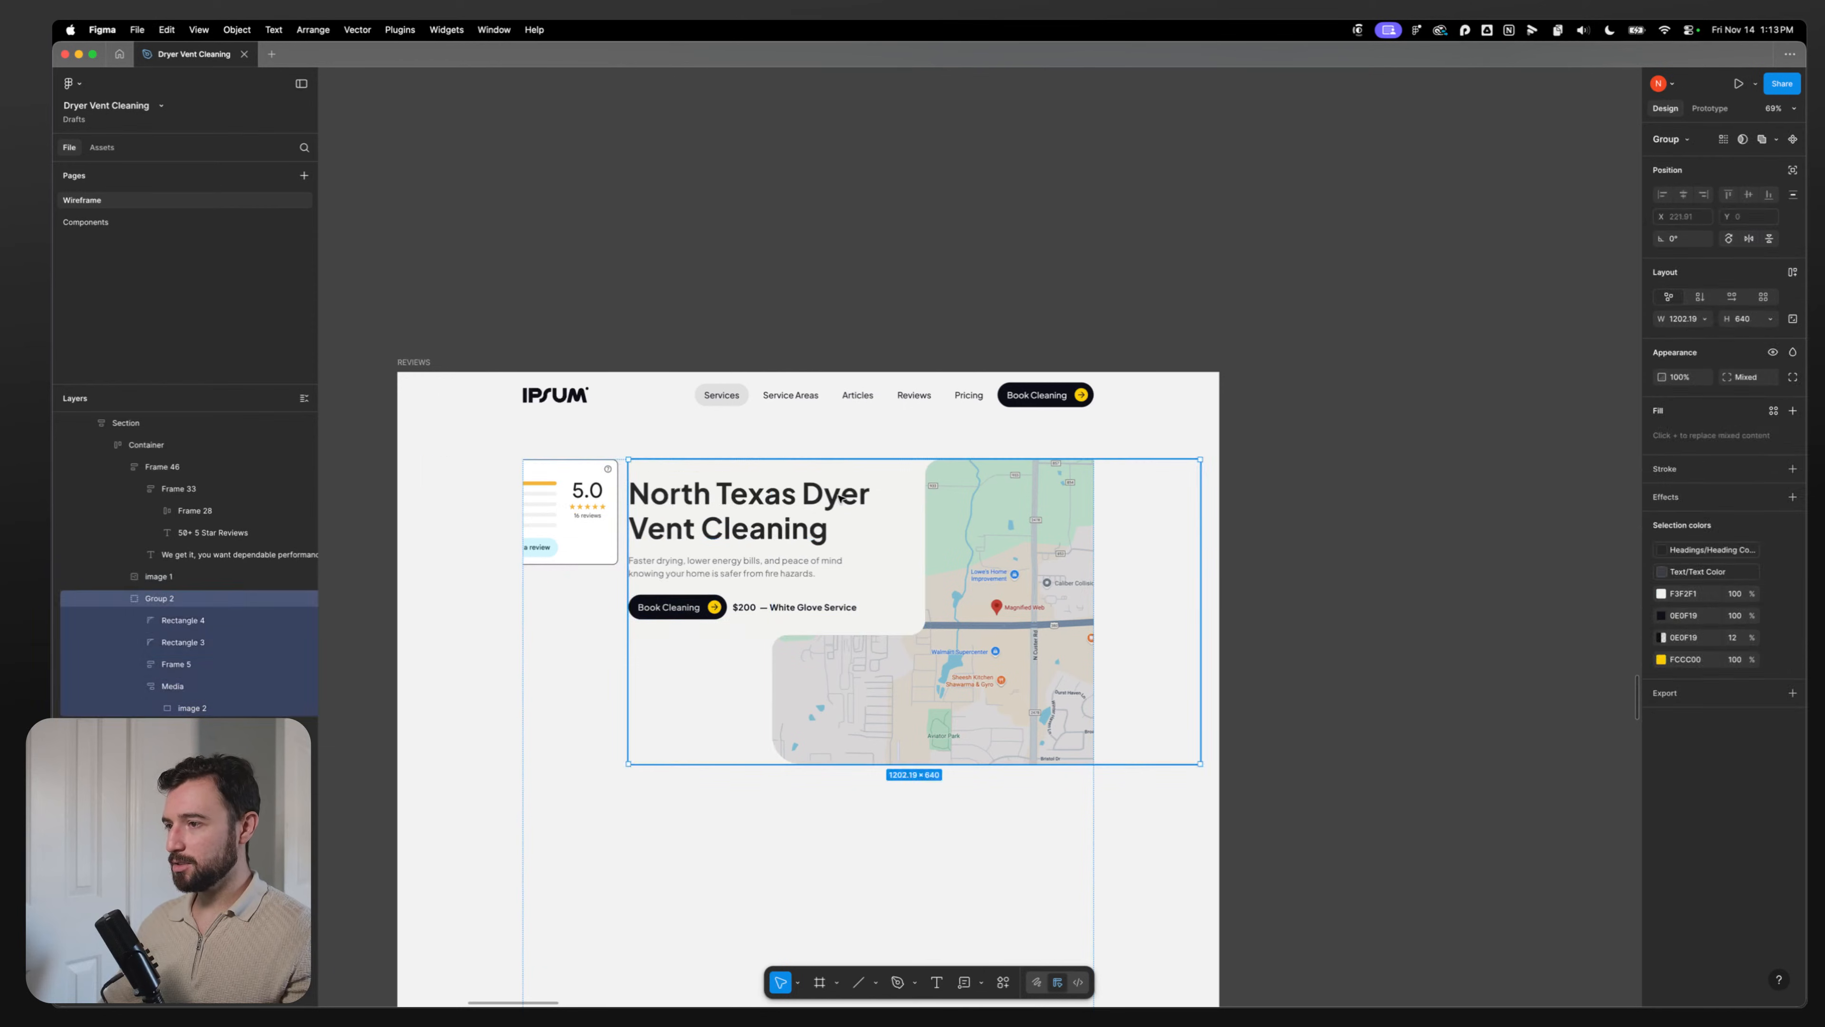
{"action": "key", "text": "super+v"}
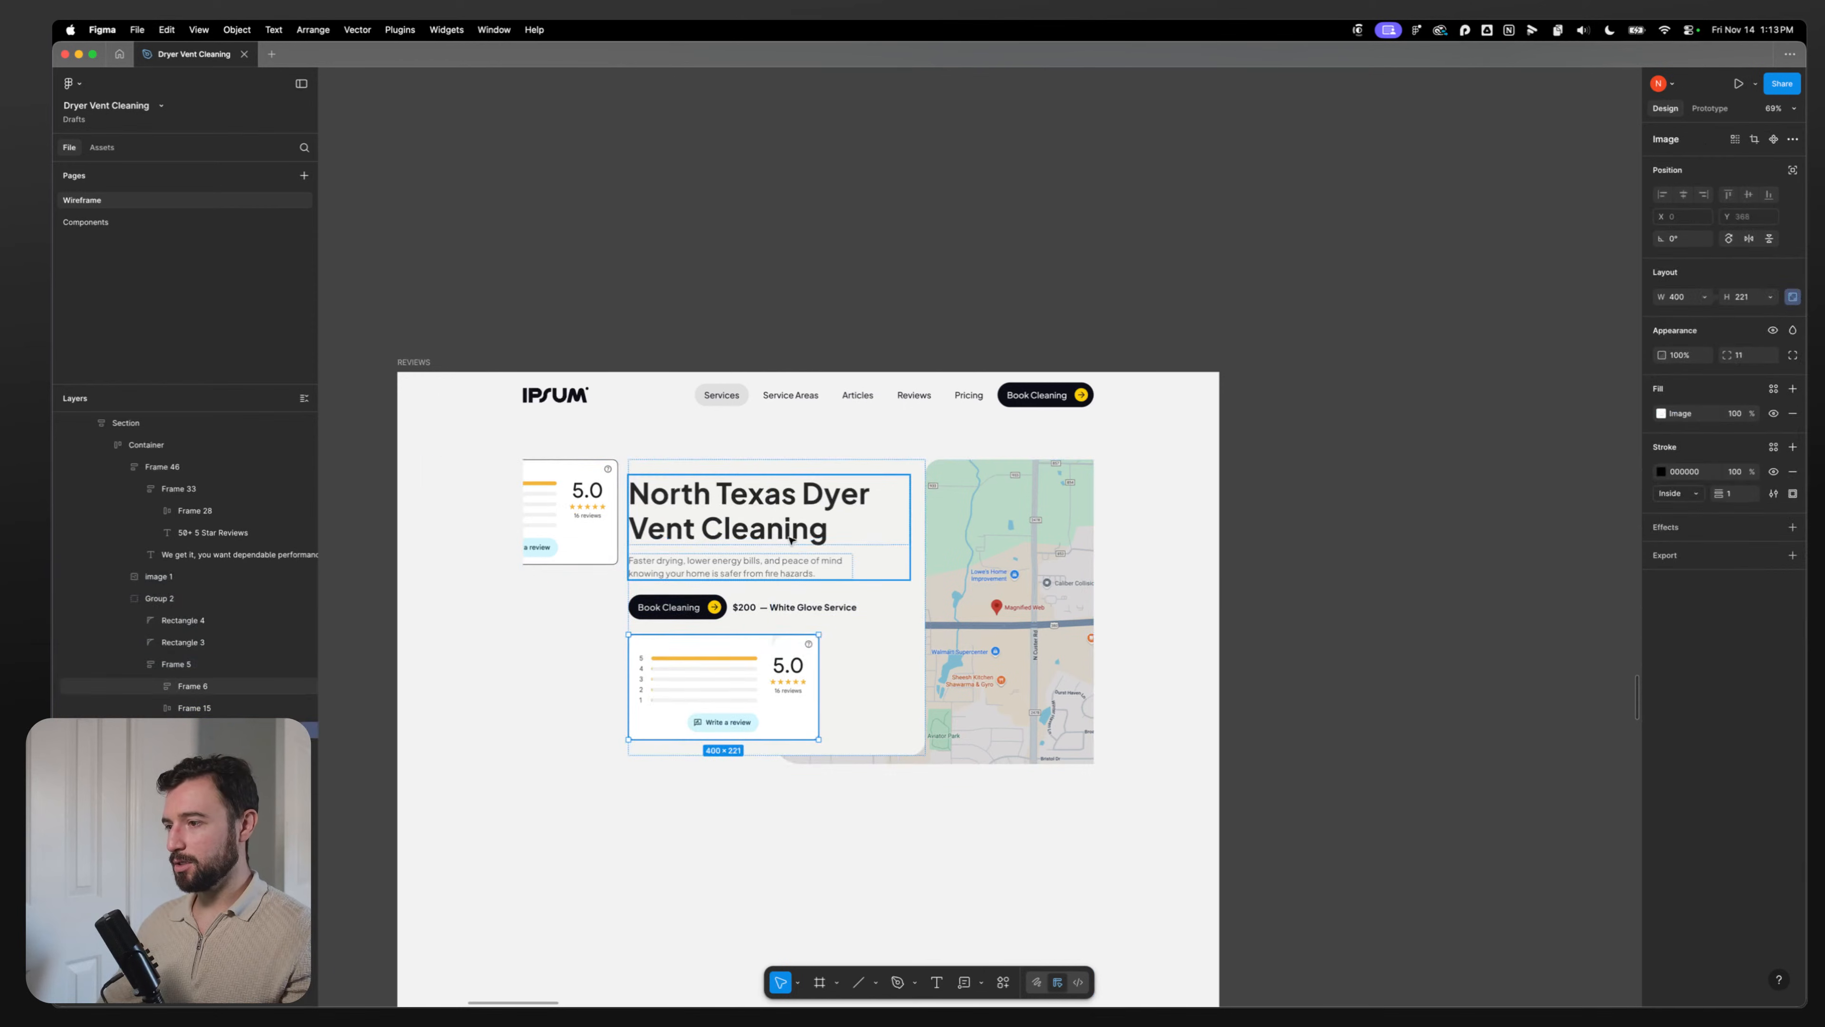
{"action": "left_click", "coordinate": [776, 609]}
{"action": "left_click", "coordinate": [704, 531], "text": "shift"}
{"action": "key", "text": "BackSpace"}
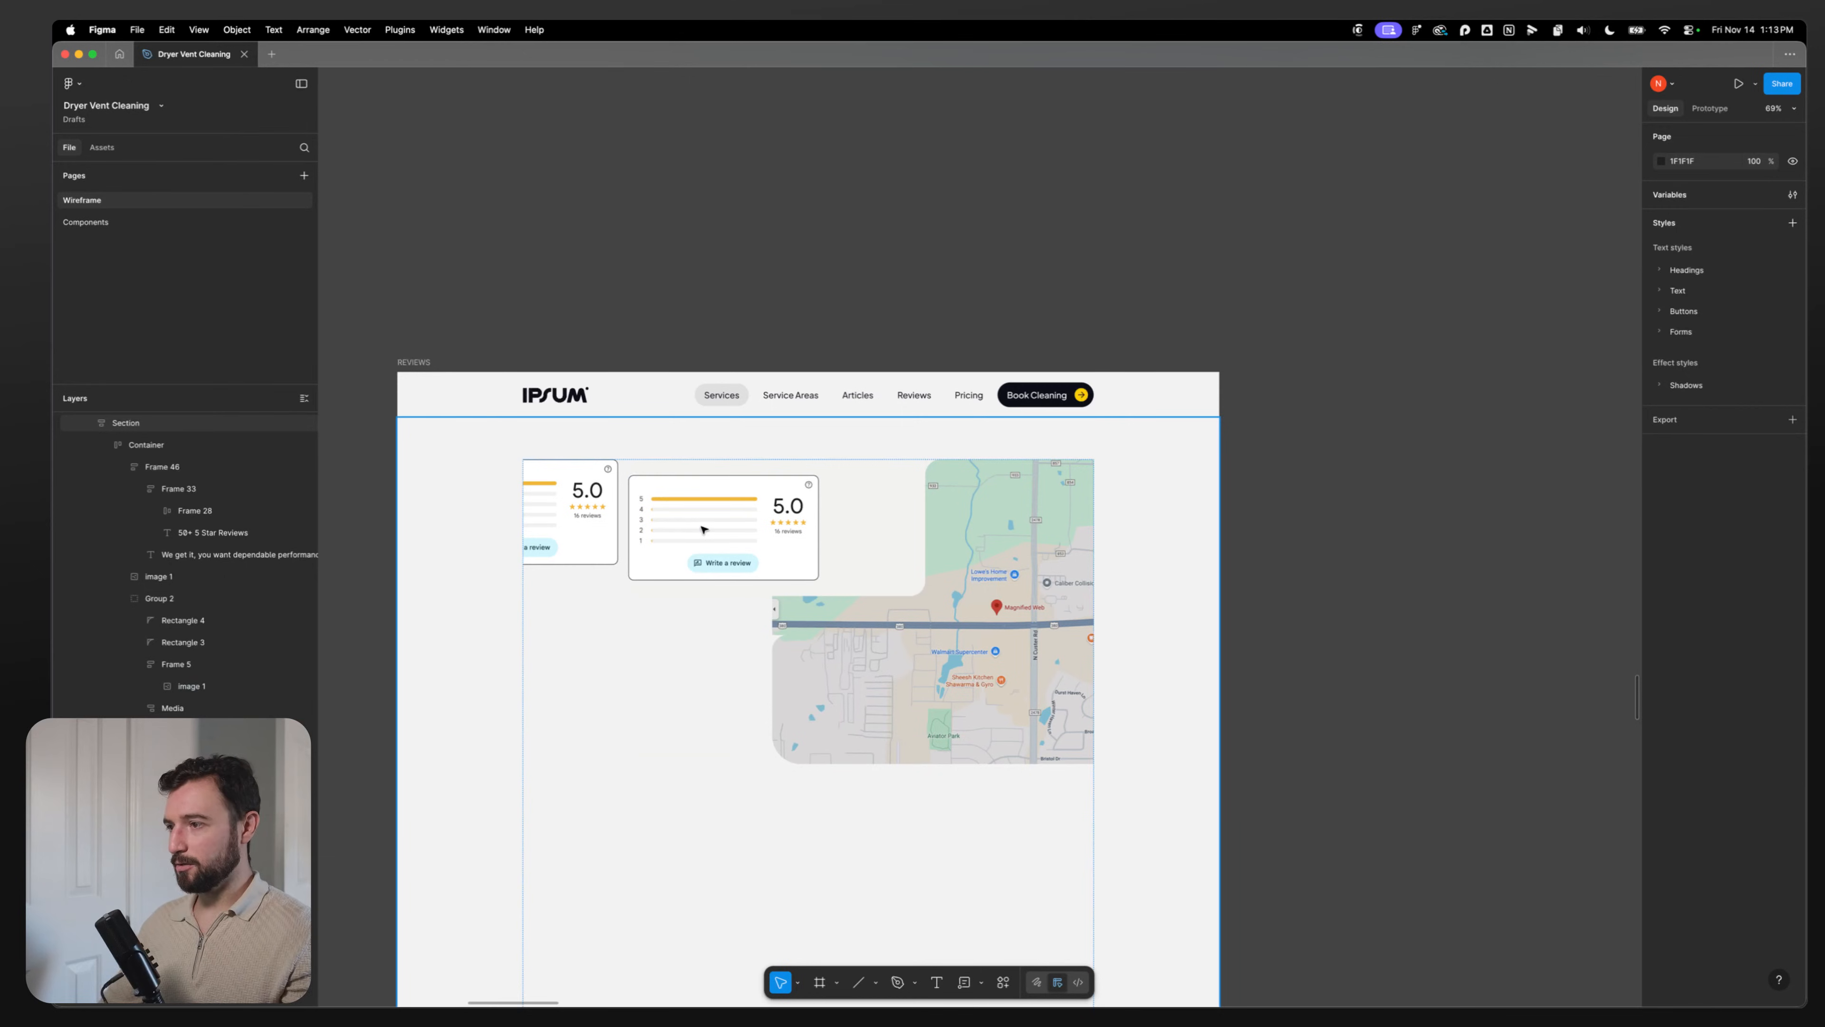
Step: Remove the black stroke from the rating card image inside Frame 5
{"action": "triple_click", "coordinate": [705, 530]}
{"action": "double_click", "coordinate": [703, 530]}
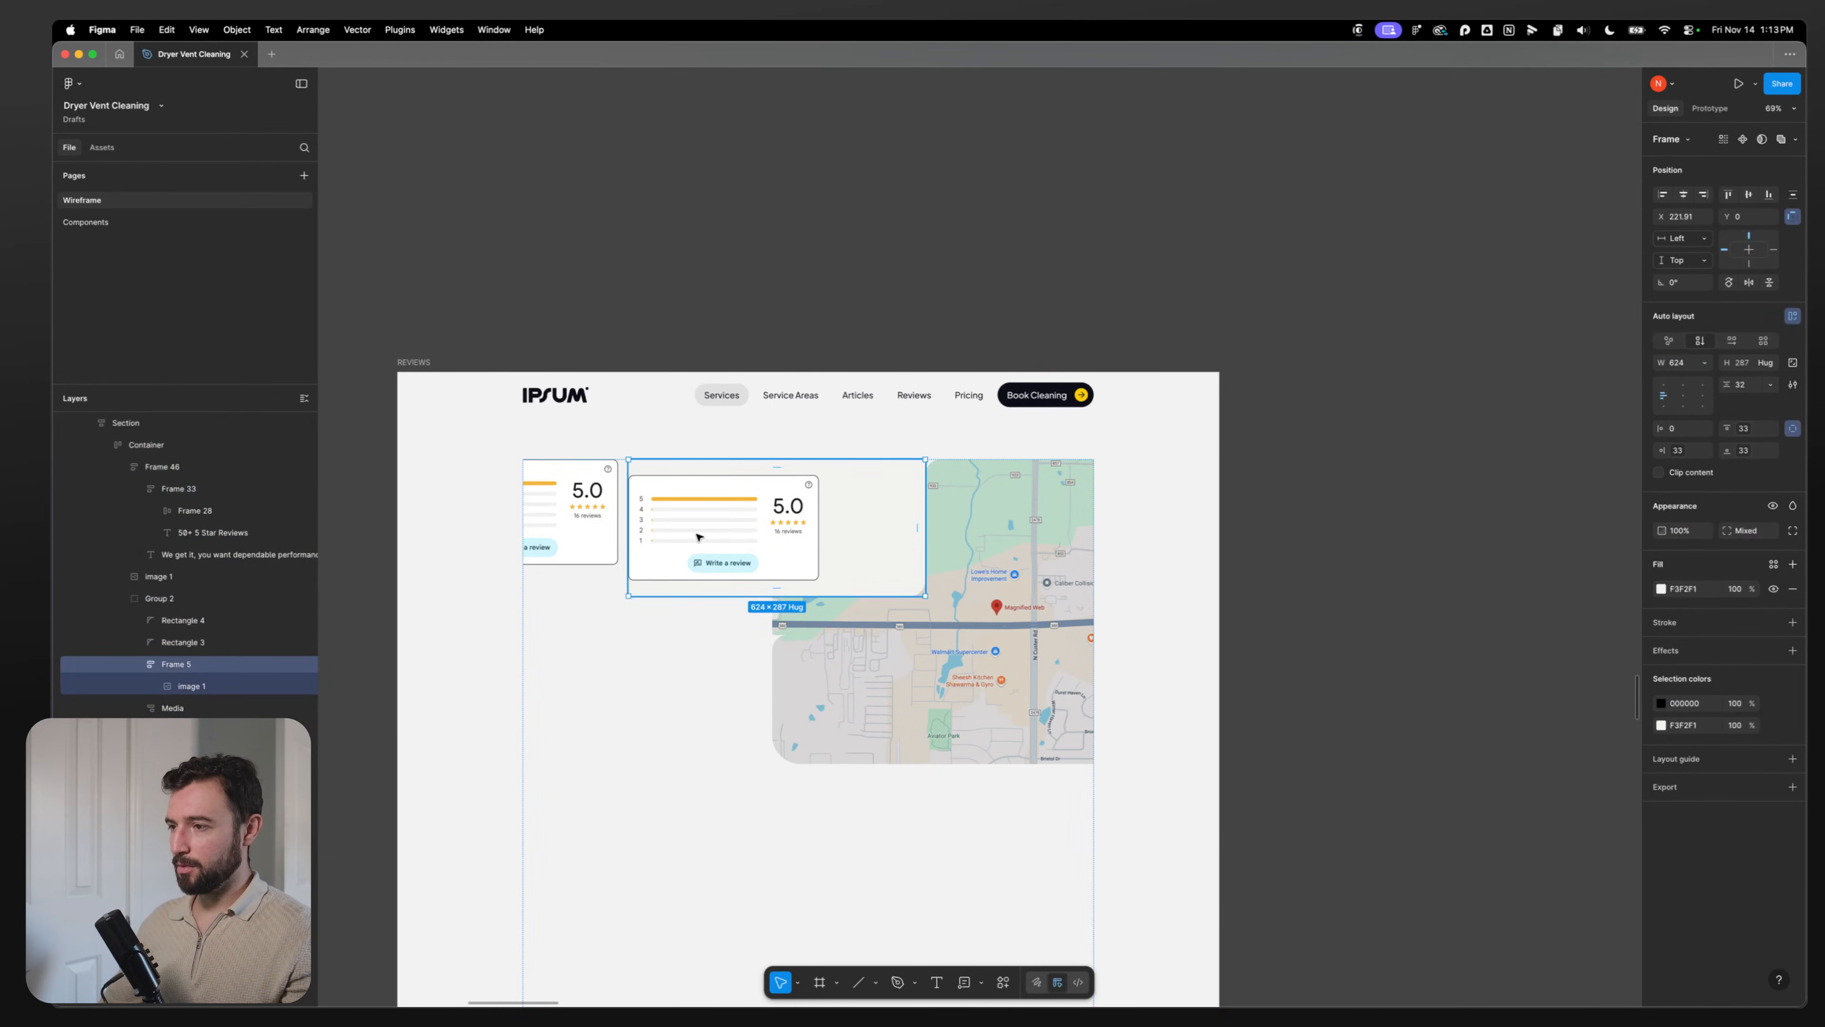
{"action": "double_click", "coordinate": [699, 535]}
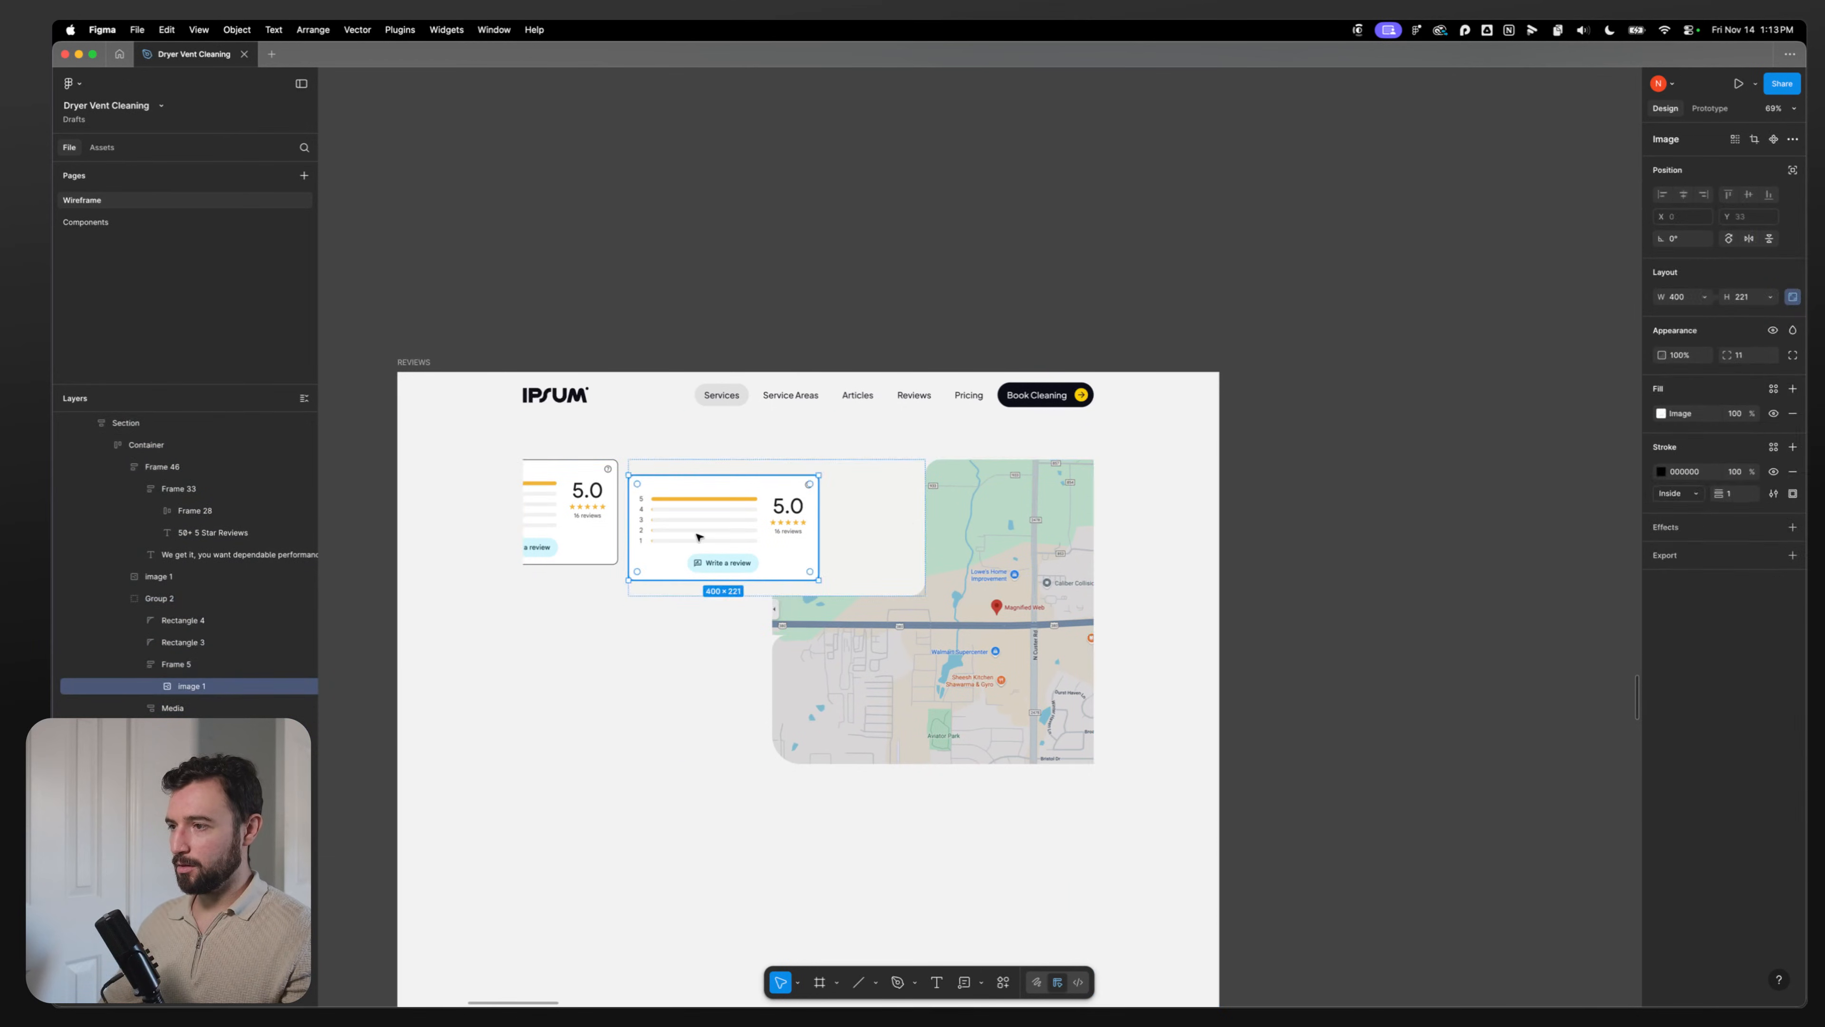
{"action": "left_click", "coordinate": [1792, 472]}
{"action": "left_click", "coordinate": [849, 513]}
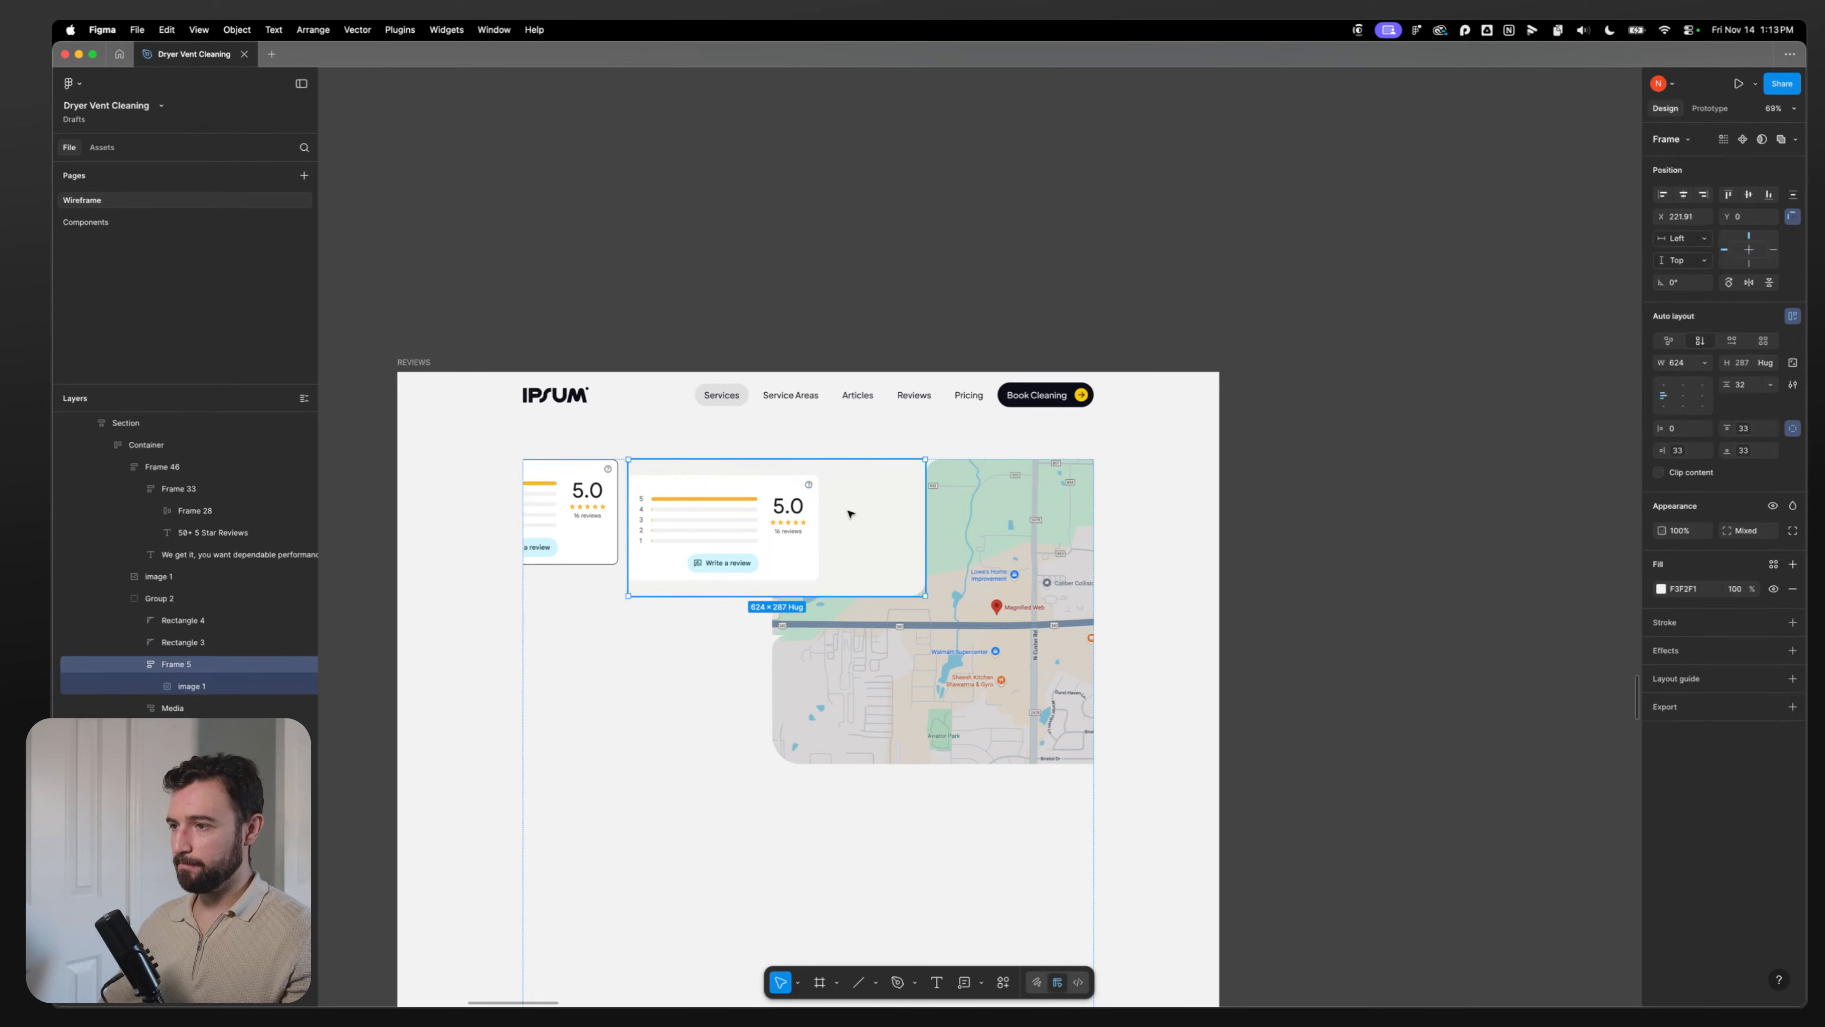
Step: Enlarge the rating card image to fill its frame's width, at 591 × 327
{"action": "left_click", "coordinate": [756, 537]}
{"action": "left_click_drag", "start_coordinate": [818, 579], "coordinate": [909, 630]}
{"action": "left_click", "coordinate": [836, 540]}
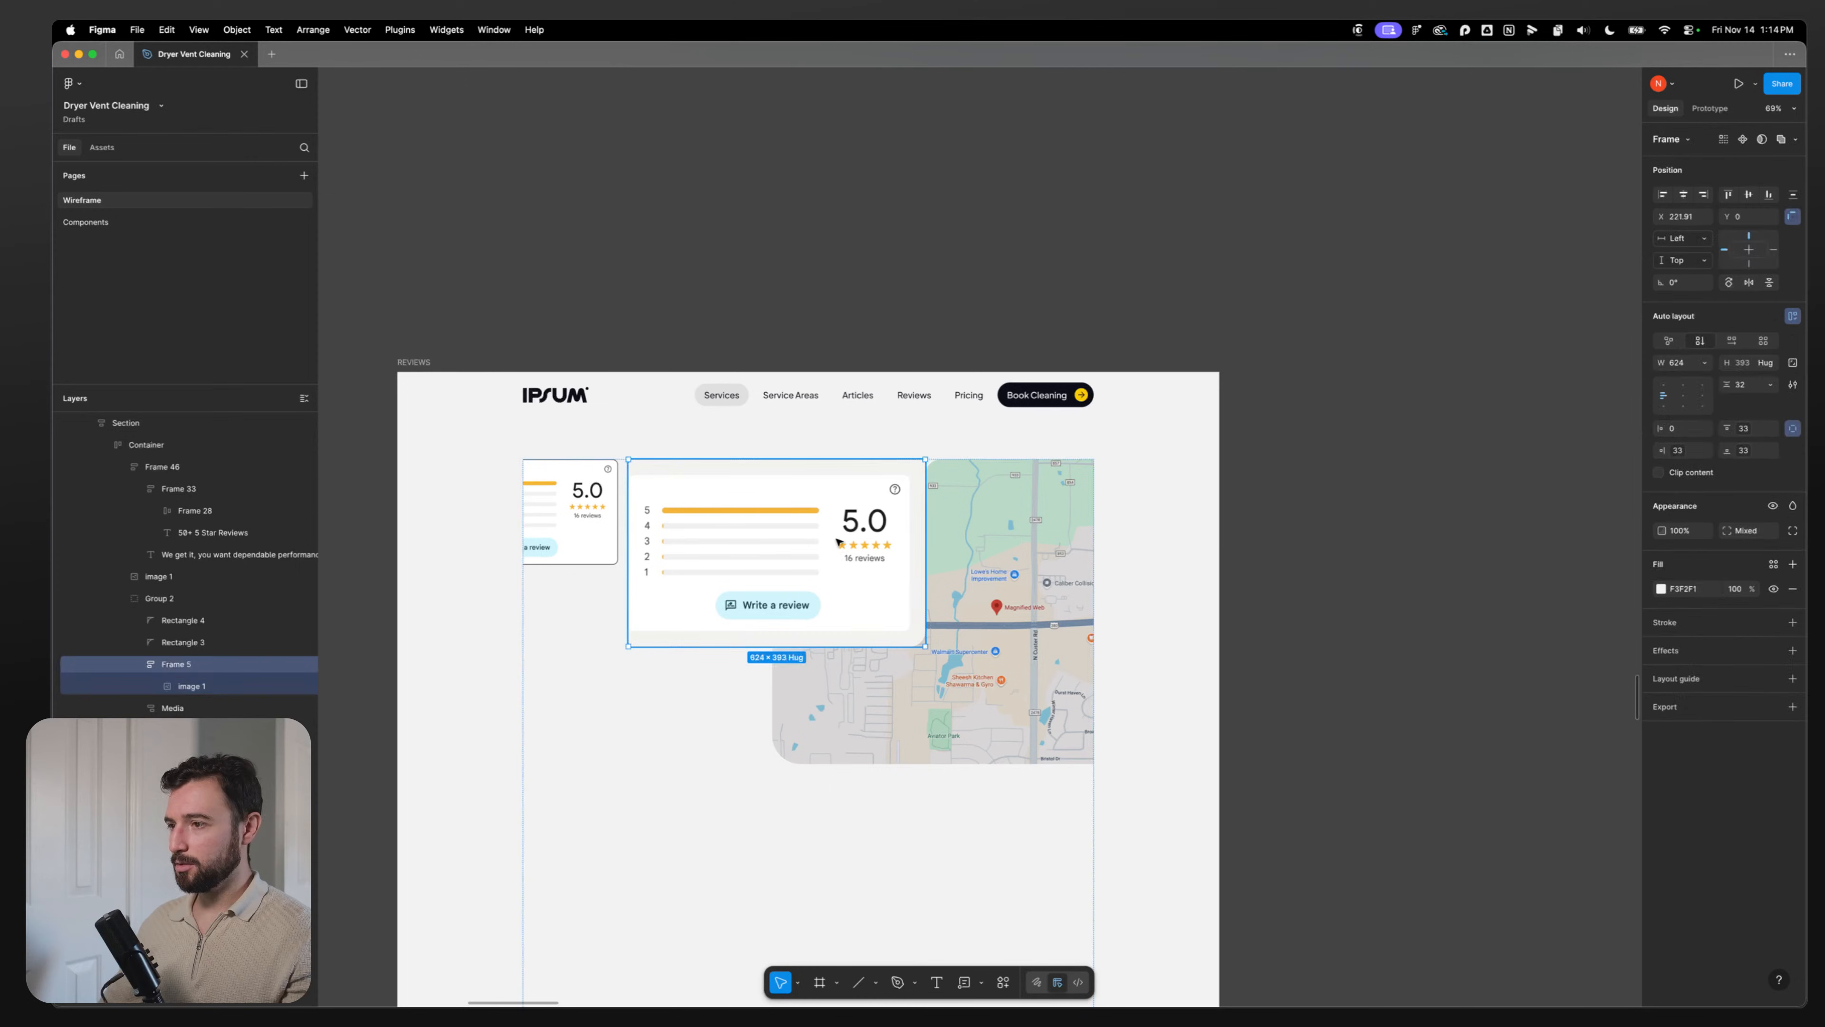
{"action": "left_click", "coordinate": [837, 540]}
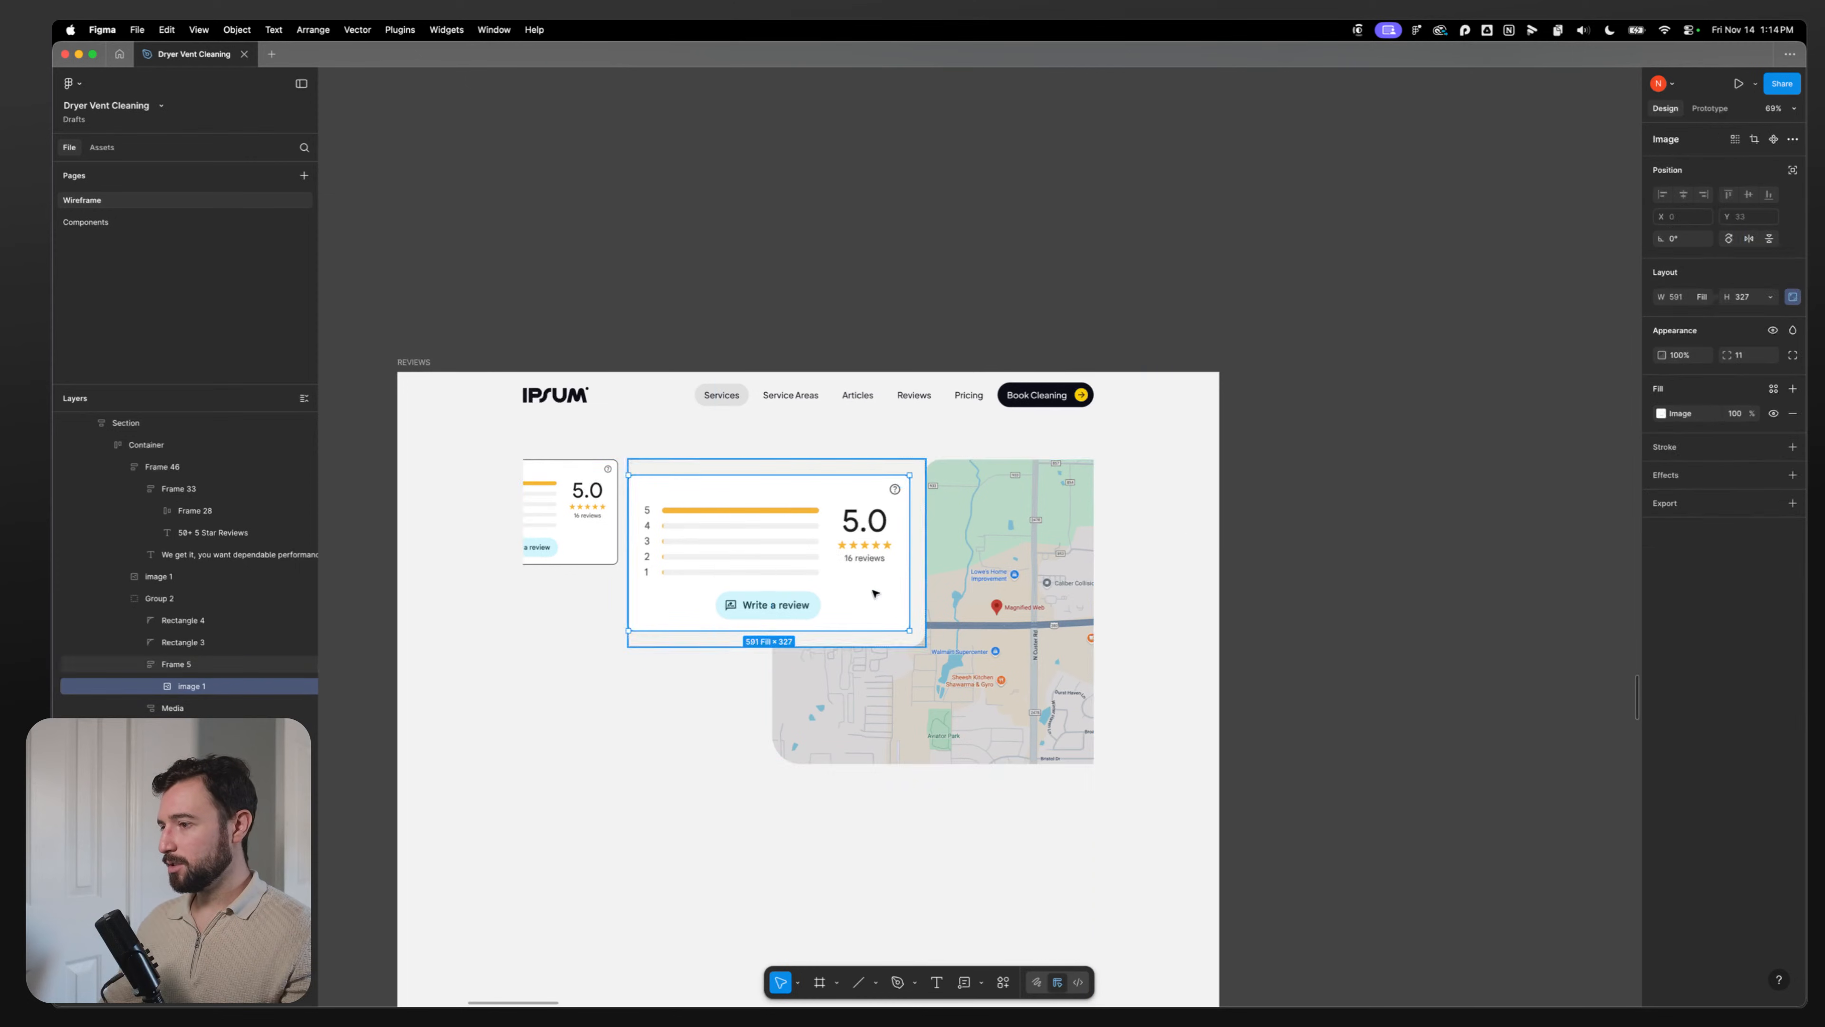
Step: Move the rating card image out of Frame 5 directly into Group 2 and delete the emptied Frame 5
{"action": "left_click", "coordinate": [742, 683]}
{"action": "double_click", "coordinate": [916, 667]}
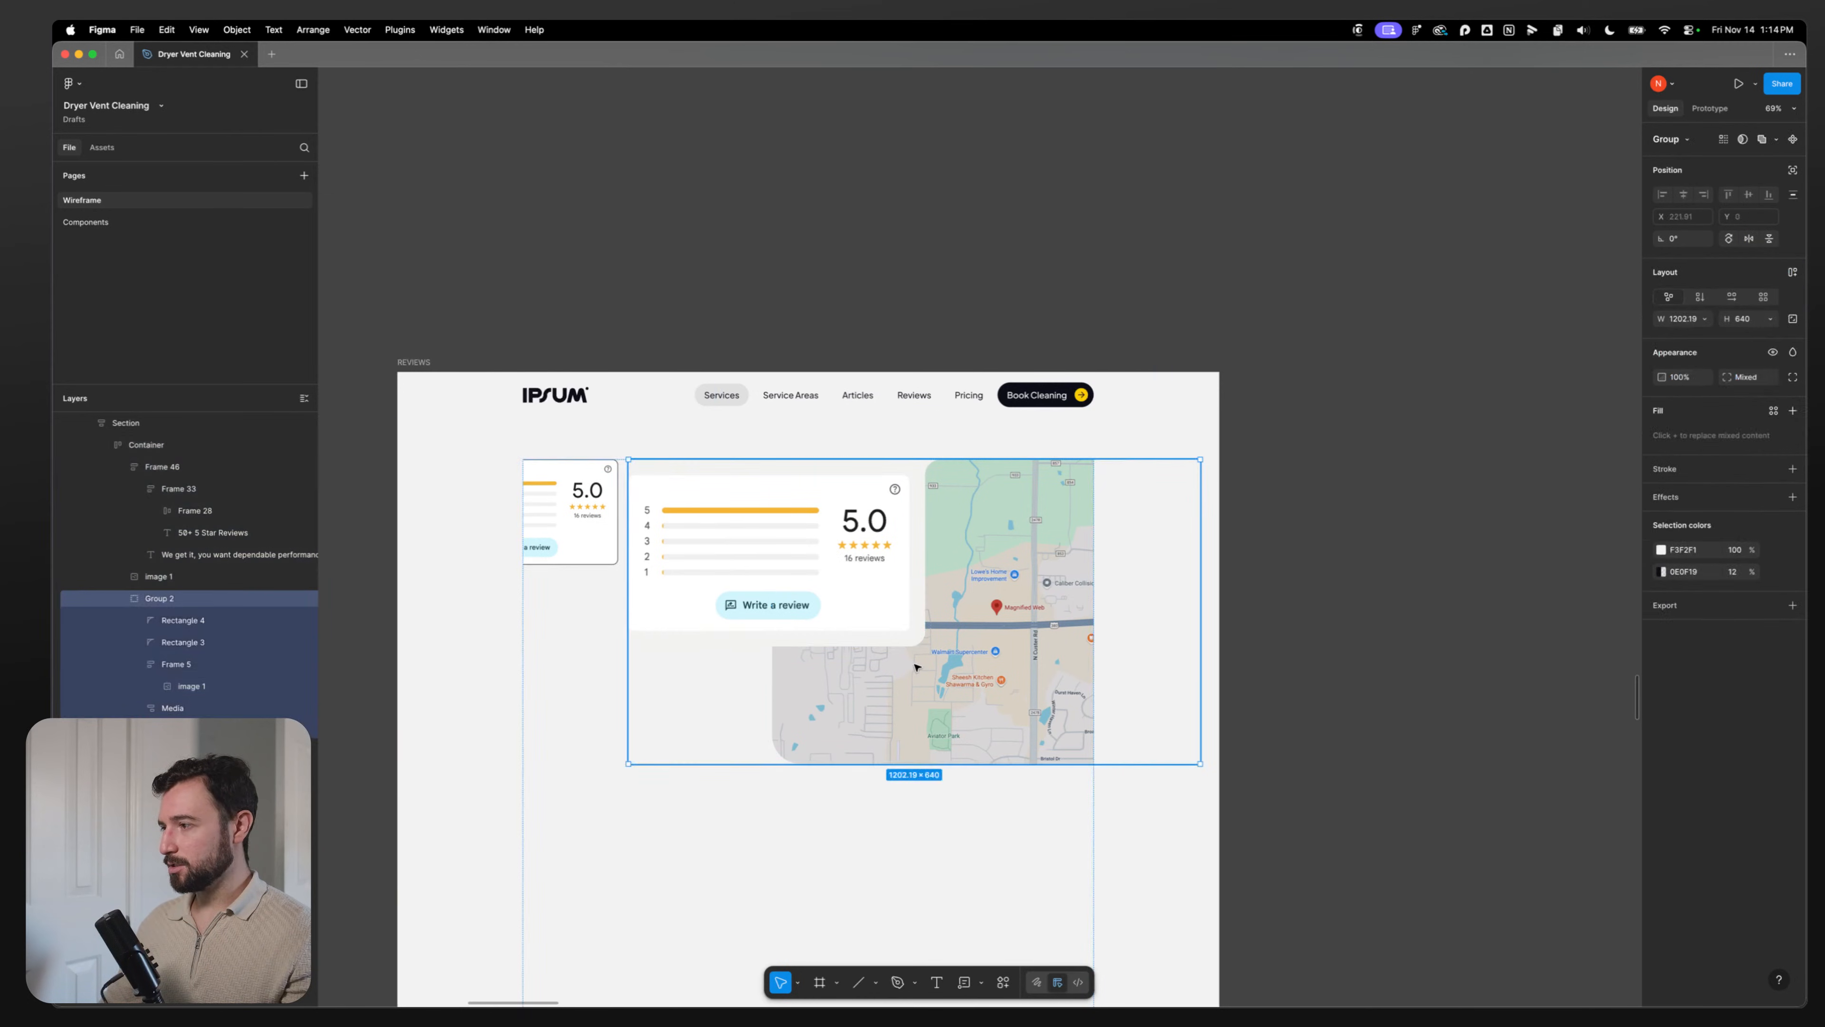
{"action": "left_click", "coordinate": [195, 623]}
{"action": "left_click", "coordinate": [183, 645]}
{"action": "left_click", "coordinate": [178, 668]}
{"action": "left_click_drag", "start_coordinate": [118, 683], "coordinate": [169, 660]}
{"action": "left_click", "coordinate": [173, 687]}
{"action": "key", "text": "Delete"}
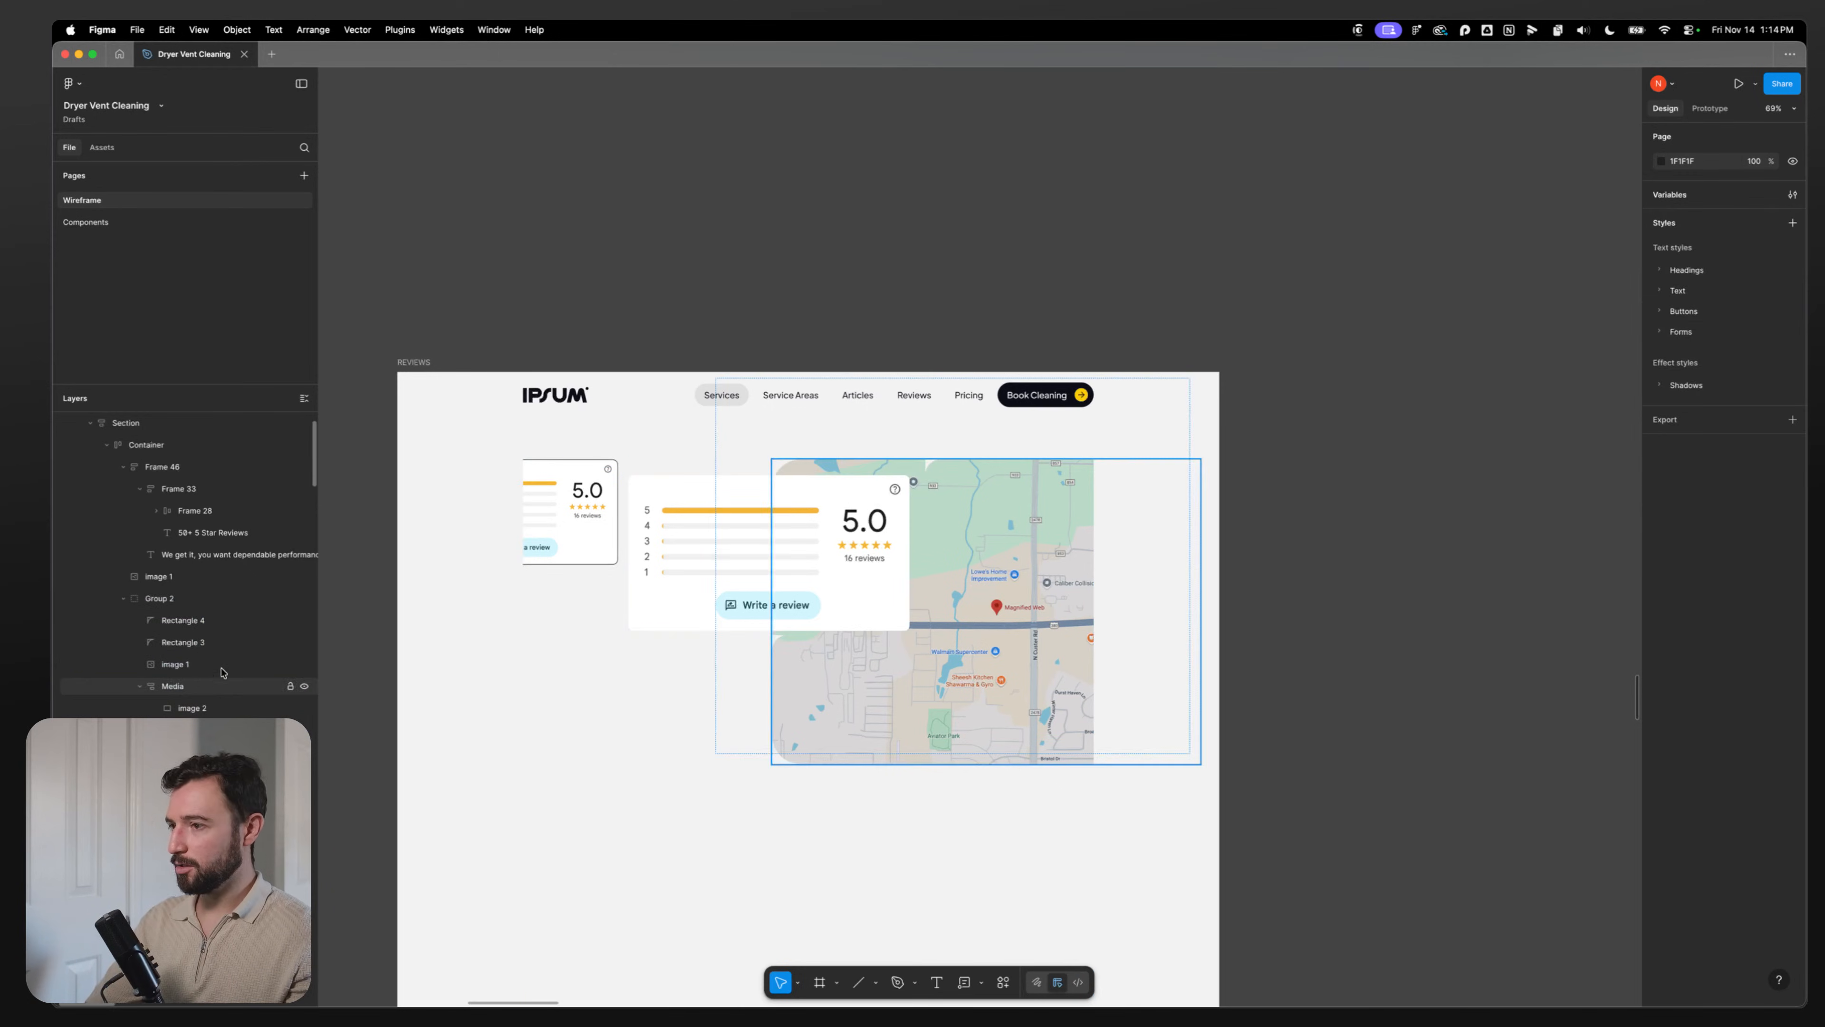
Step: Move the enlarged rating card flush with the map's top edge and further over the map
{"action": "double_click", "coordinate": [783, 541]}
{"action": "double_click", "coordinate": [778, 547]}
{"action": "left_click_drag", "start_coordinate": [778, 547], "coordinate": [809, 553]}
Step: Set the fill of both curved corner pieces, Rectangle 4 and Rectangle 3, to FFFFFF
{"action": "left_click", "coordinate": [793, 649]}
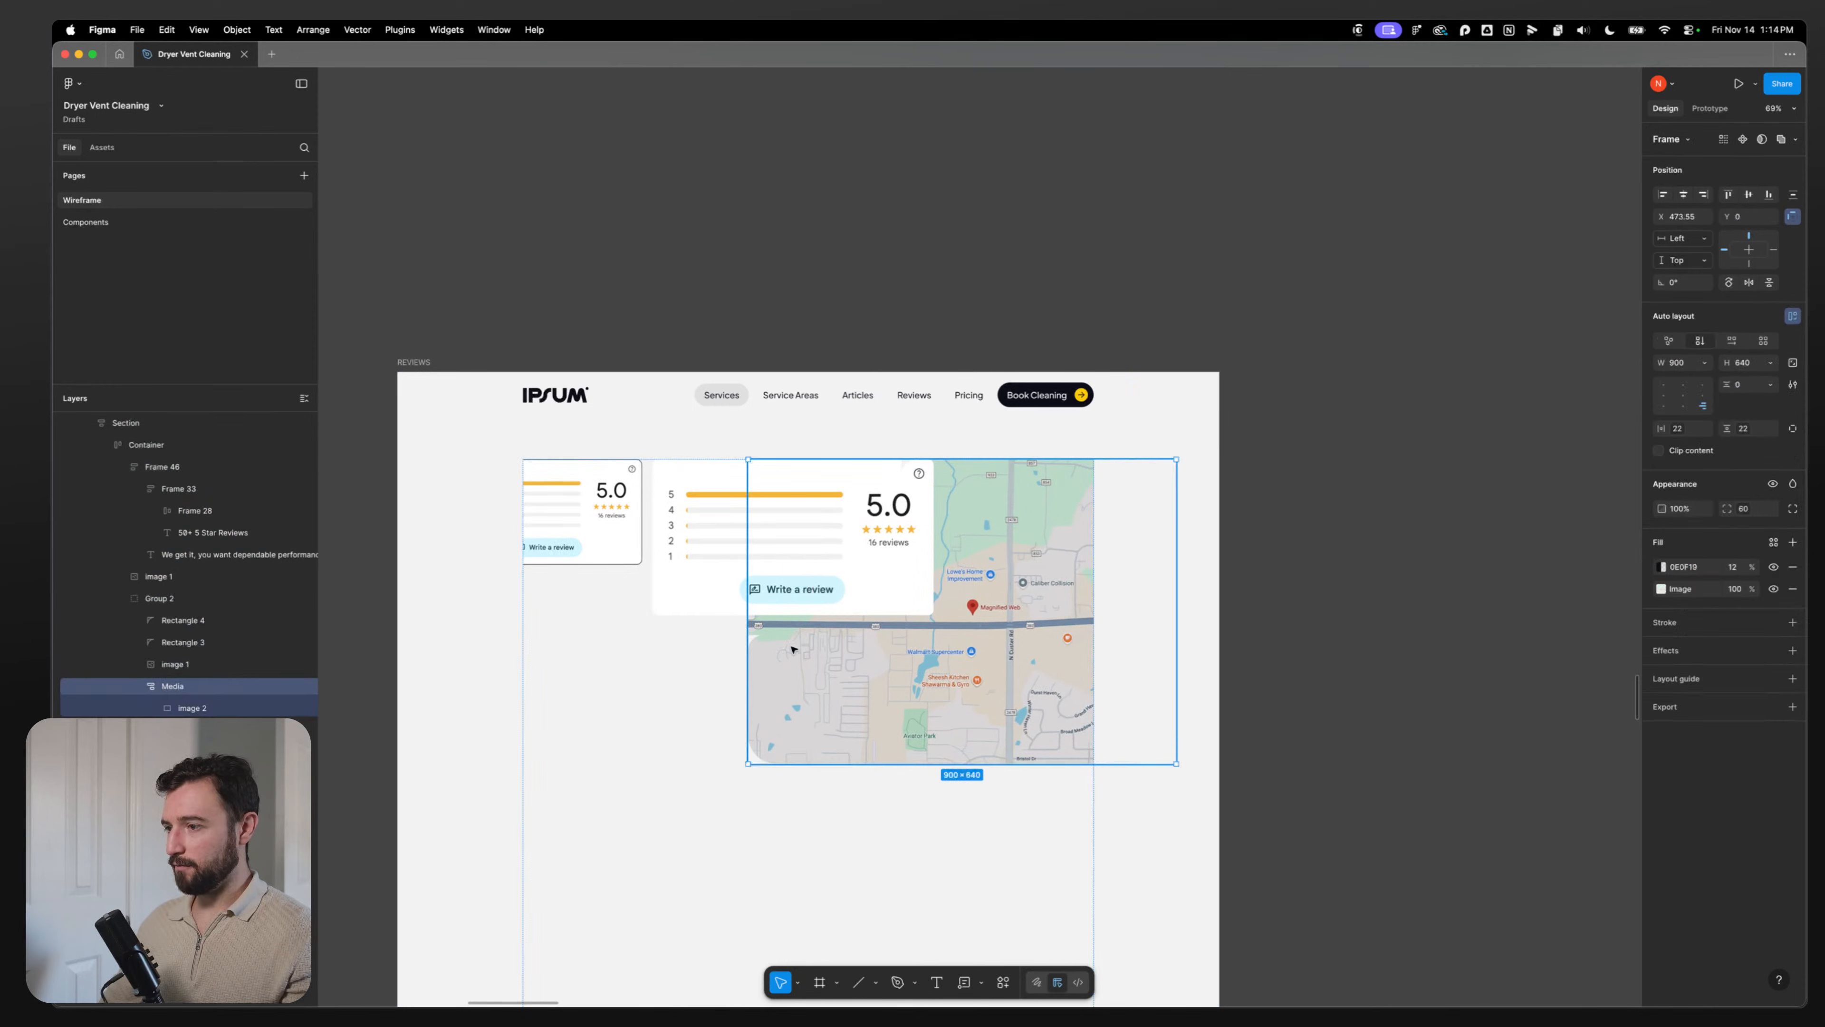
{"action": "left_click", "coordinate": [758, 640]}
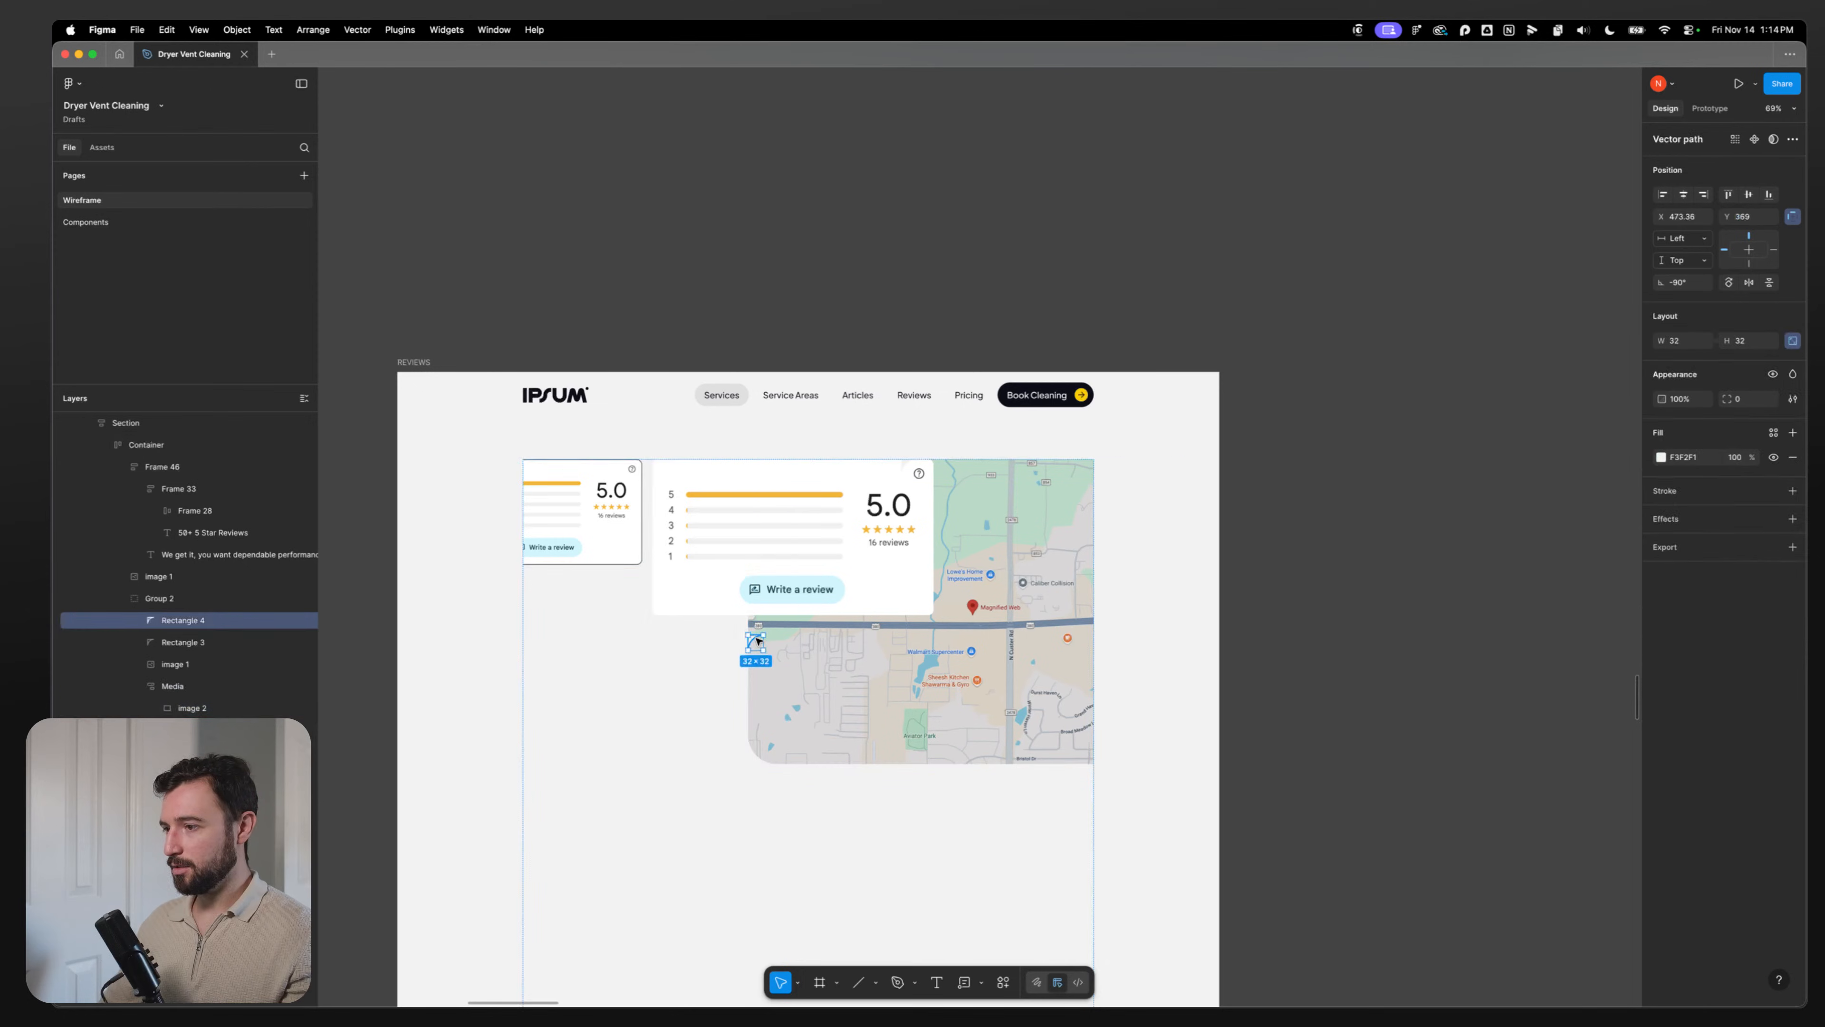
{"action": "left_click", "coordinate": [907, 467], "text": "shift"}
{"action": "key", "text": "shift+2"}
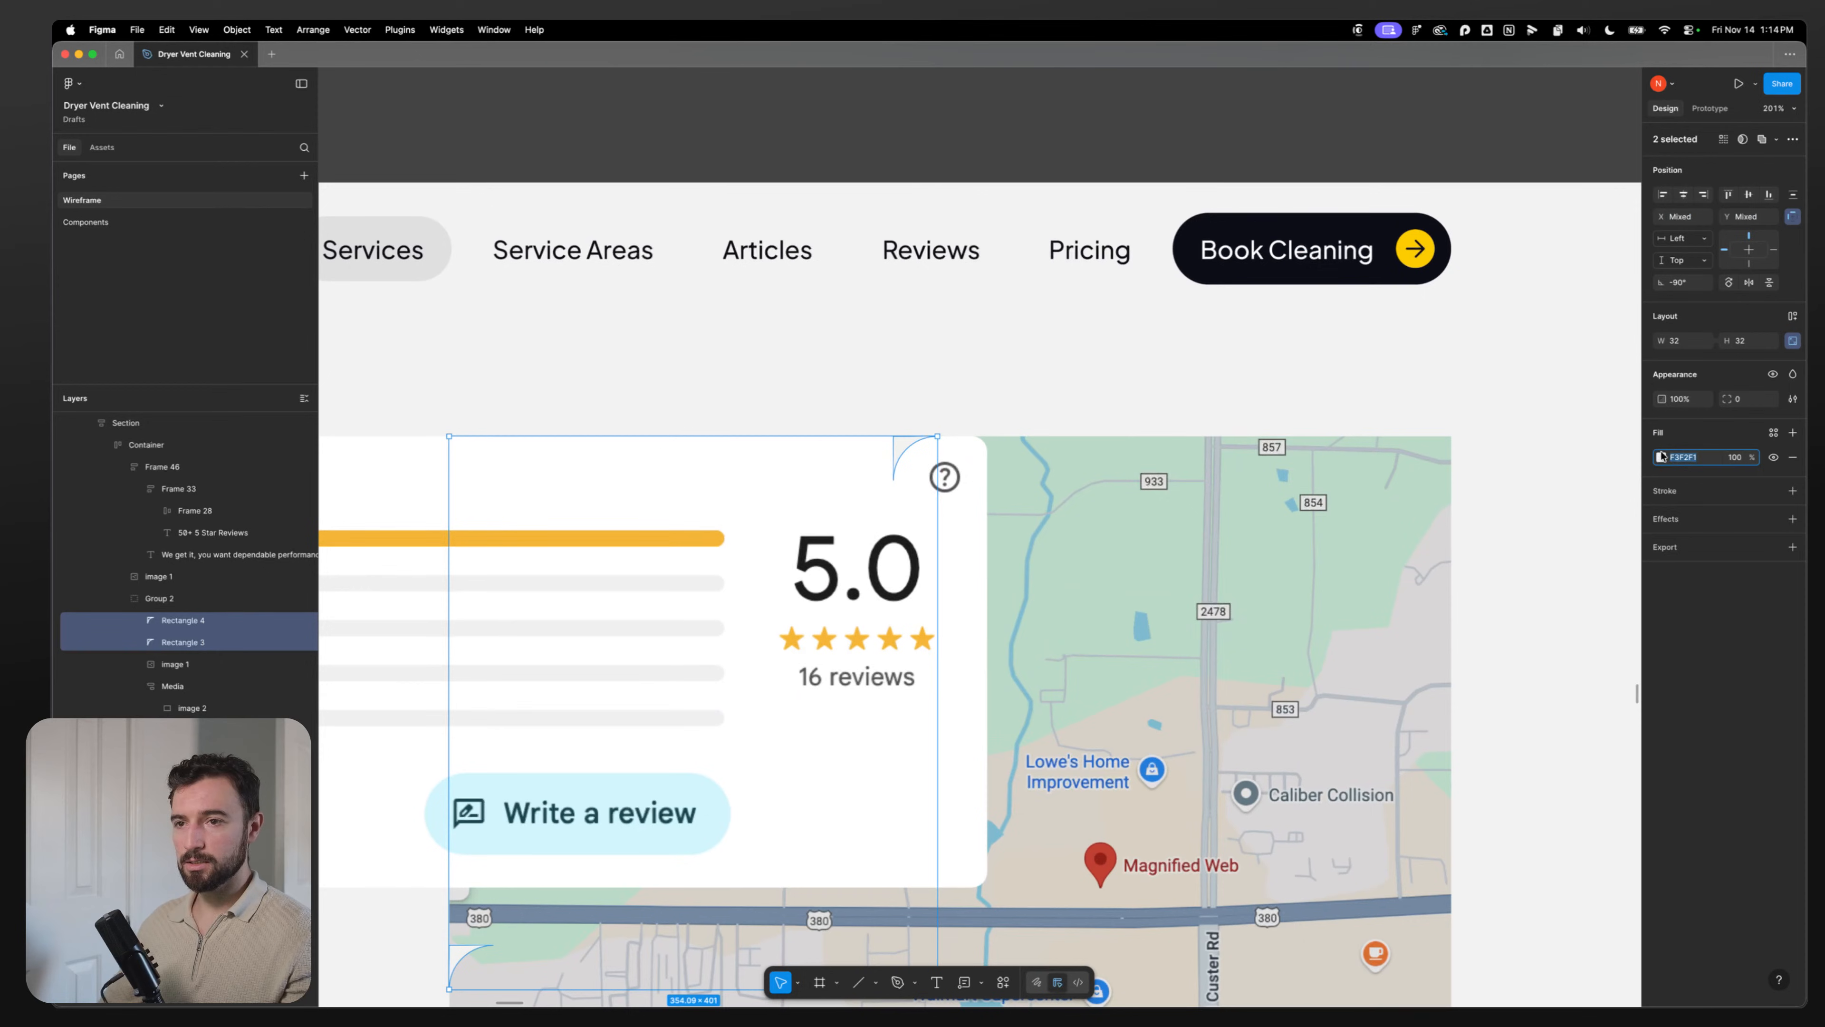
{"action": "left_click", "coordinate": [1660, 458]}
{"action": "left_click_drag", "start_coordinate": [1578, 563], "coordinate": [1481, 530]}
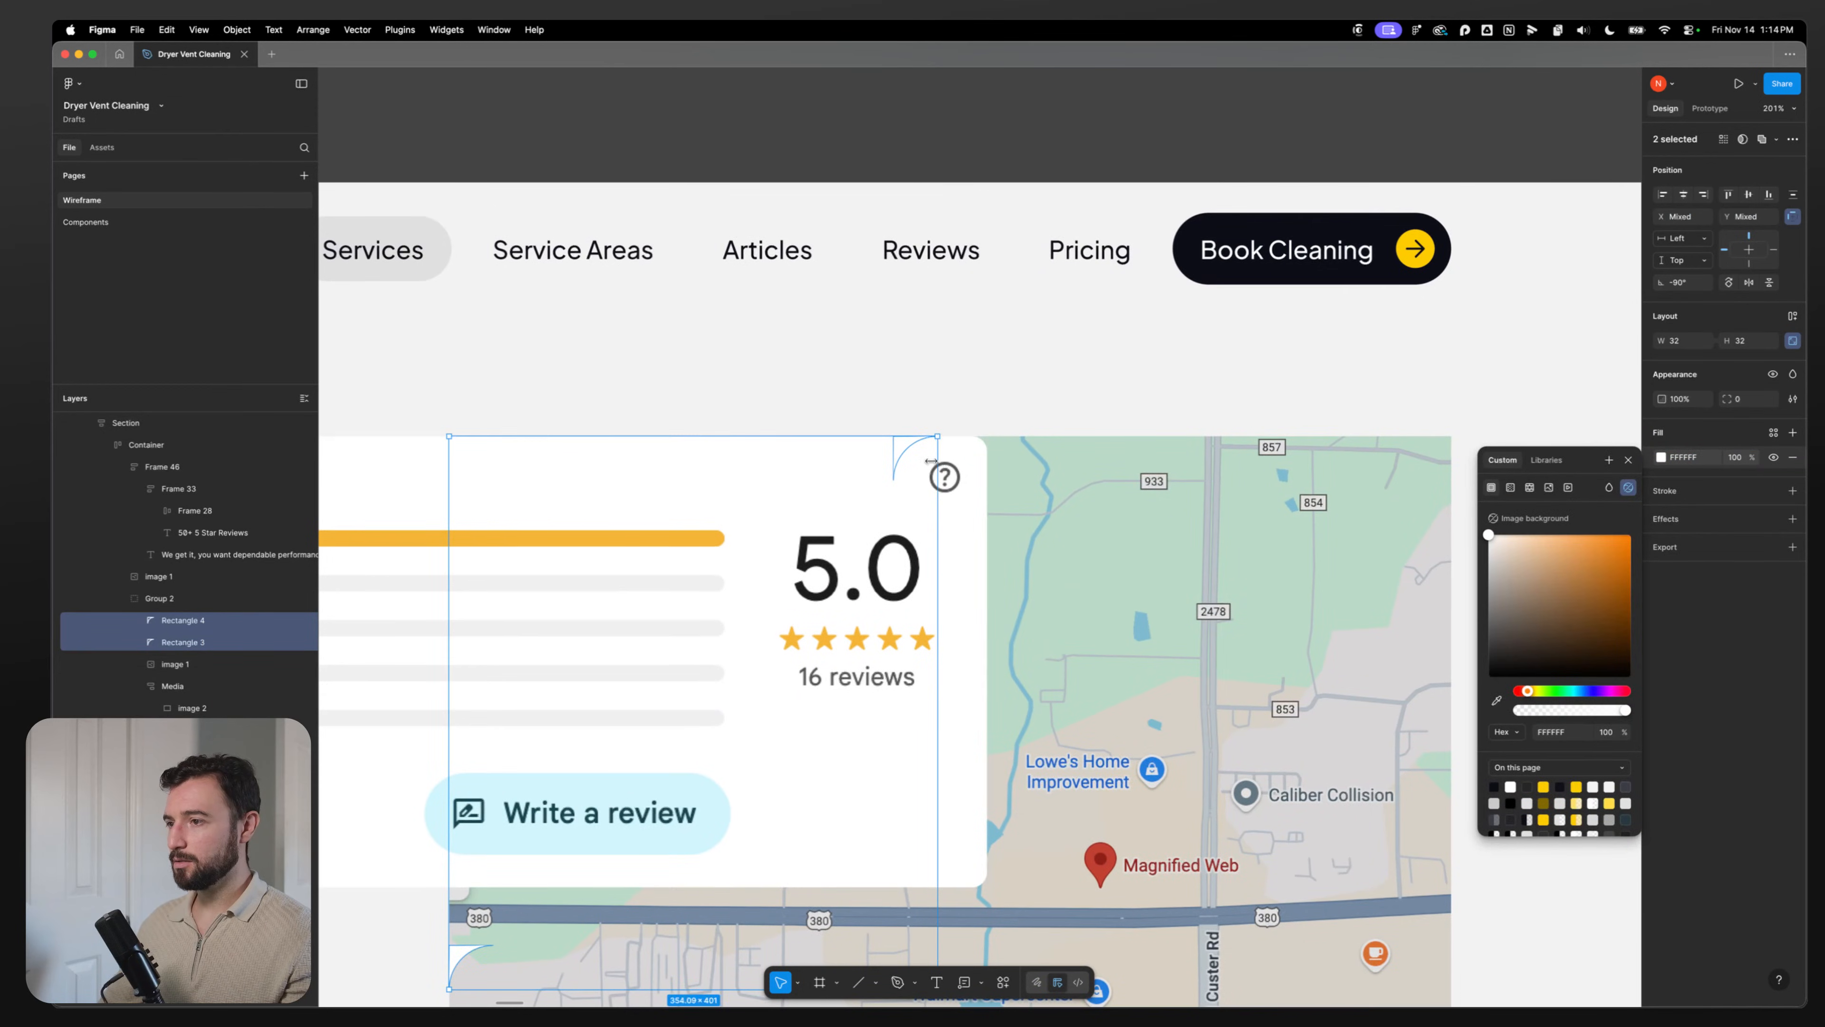
Step: Move Rectangle 3 against the rating card's upper right edge and set the card's top-right corner radius to 0
{"action": "left_click", "coordinate": [902, 454]}
{"action": "left_click_drag", "start_coordinate": [903, 454], "coordinate": [991, 450]}
{"action": "left_click", "coordinate": [969, 451]}
{"action": "left_click", "coordinate": [1792, 398]}
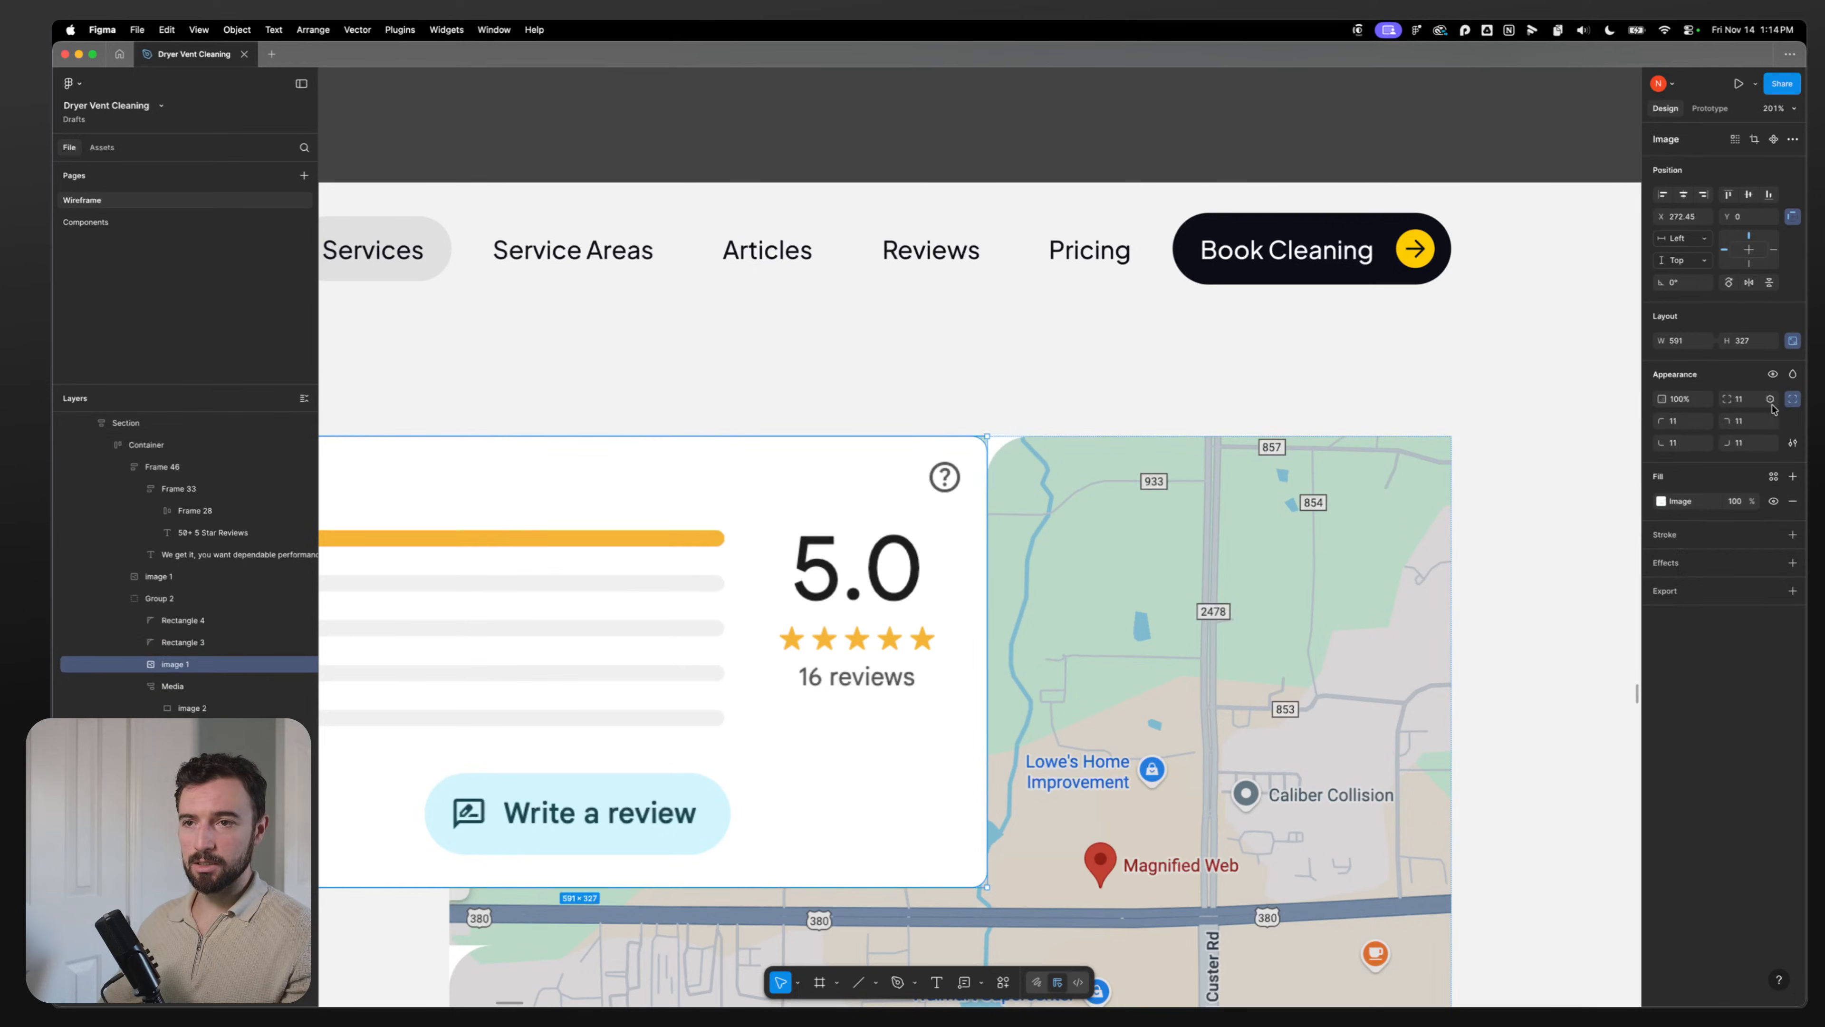
{"action": "left_click", "coordinate": [1753, 419]}
{"action": "type", "text": "0"}
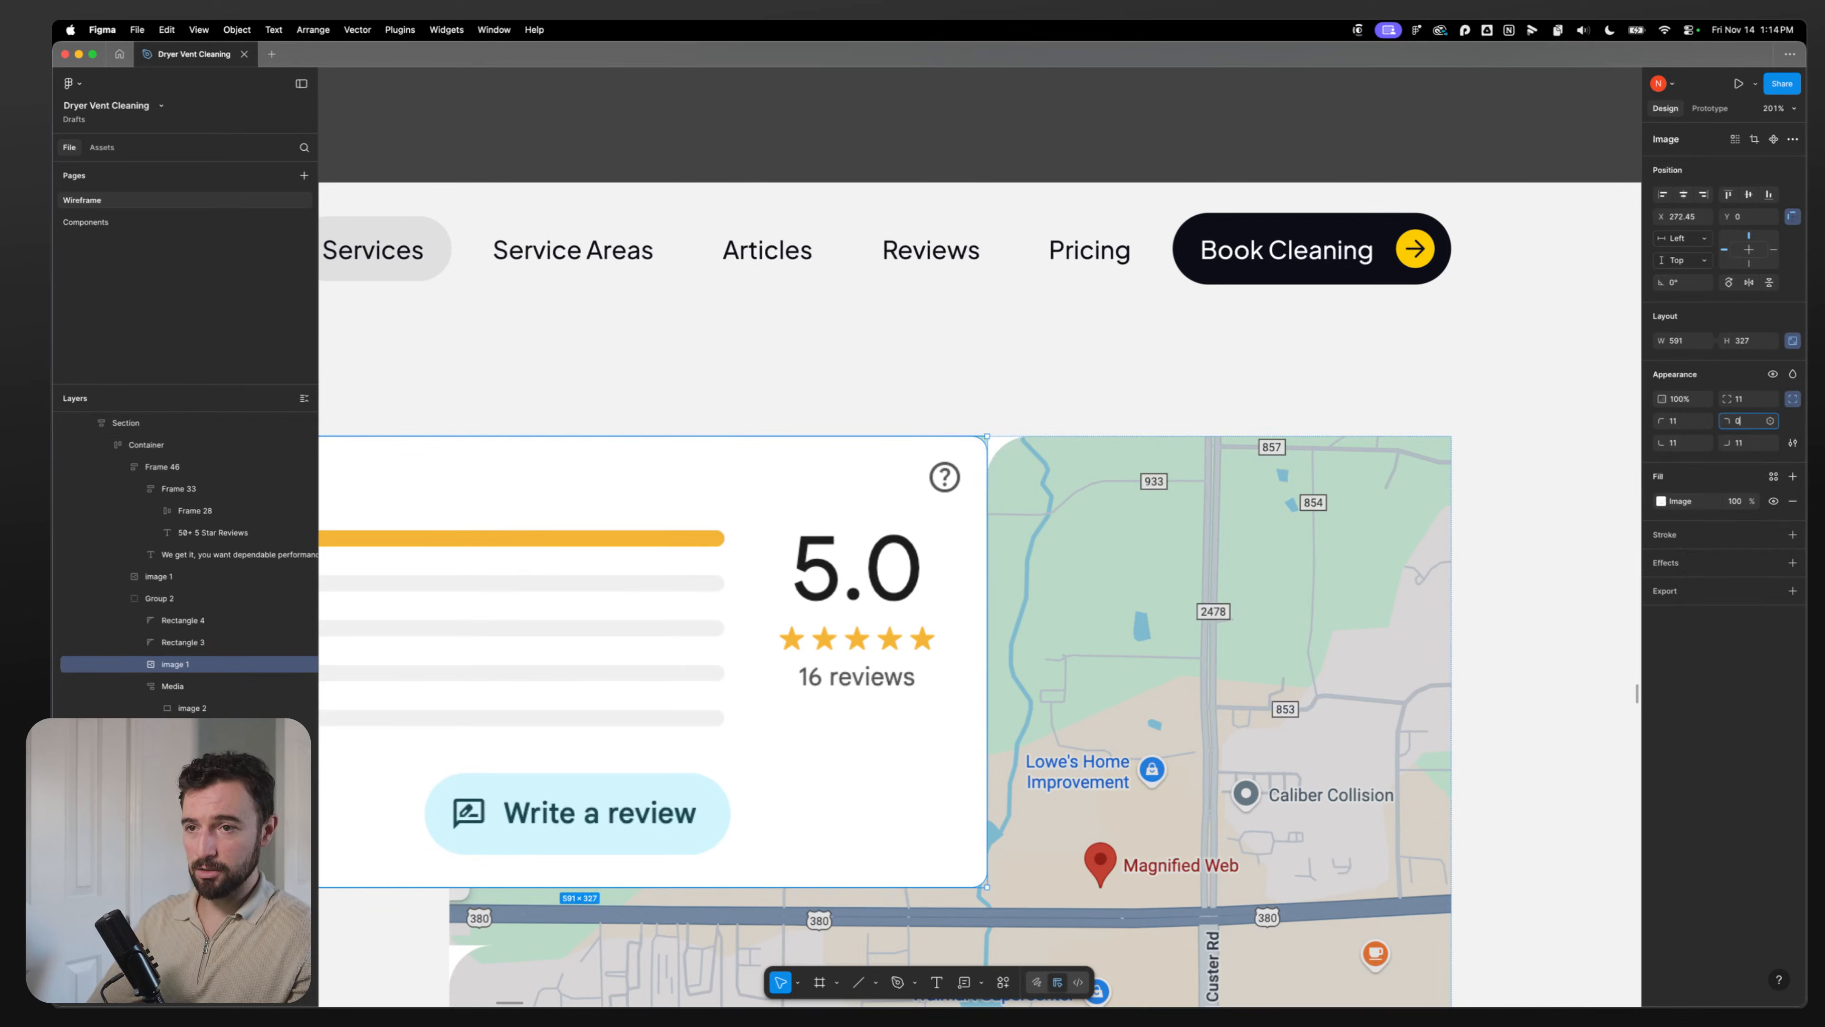
{"action": "key", "text": "Return"}
{"action": "left_click", "coordinate": [995, 446]}
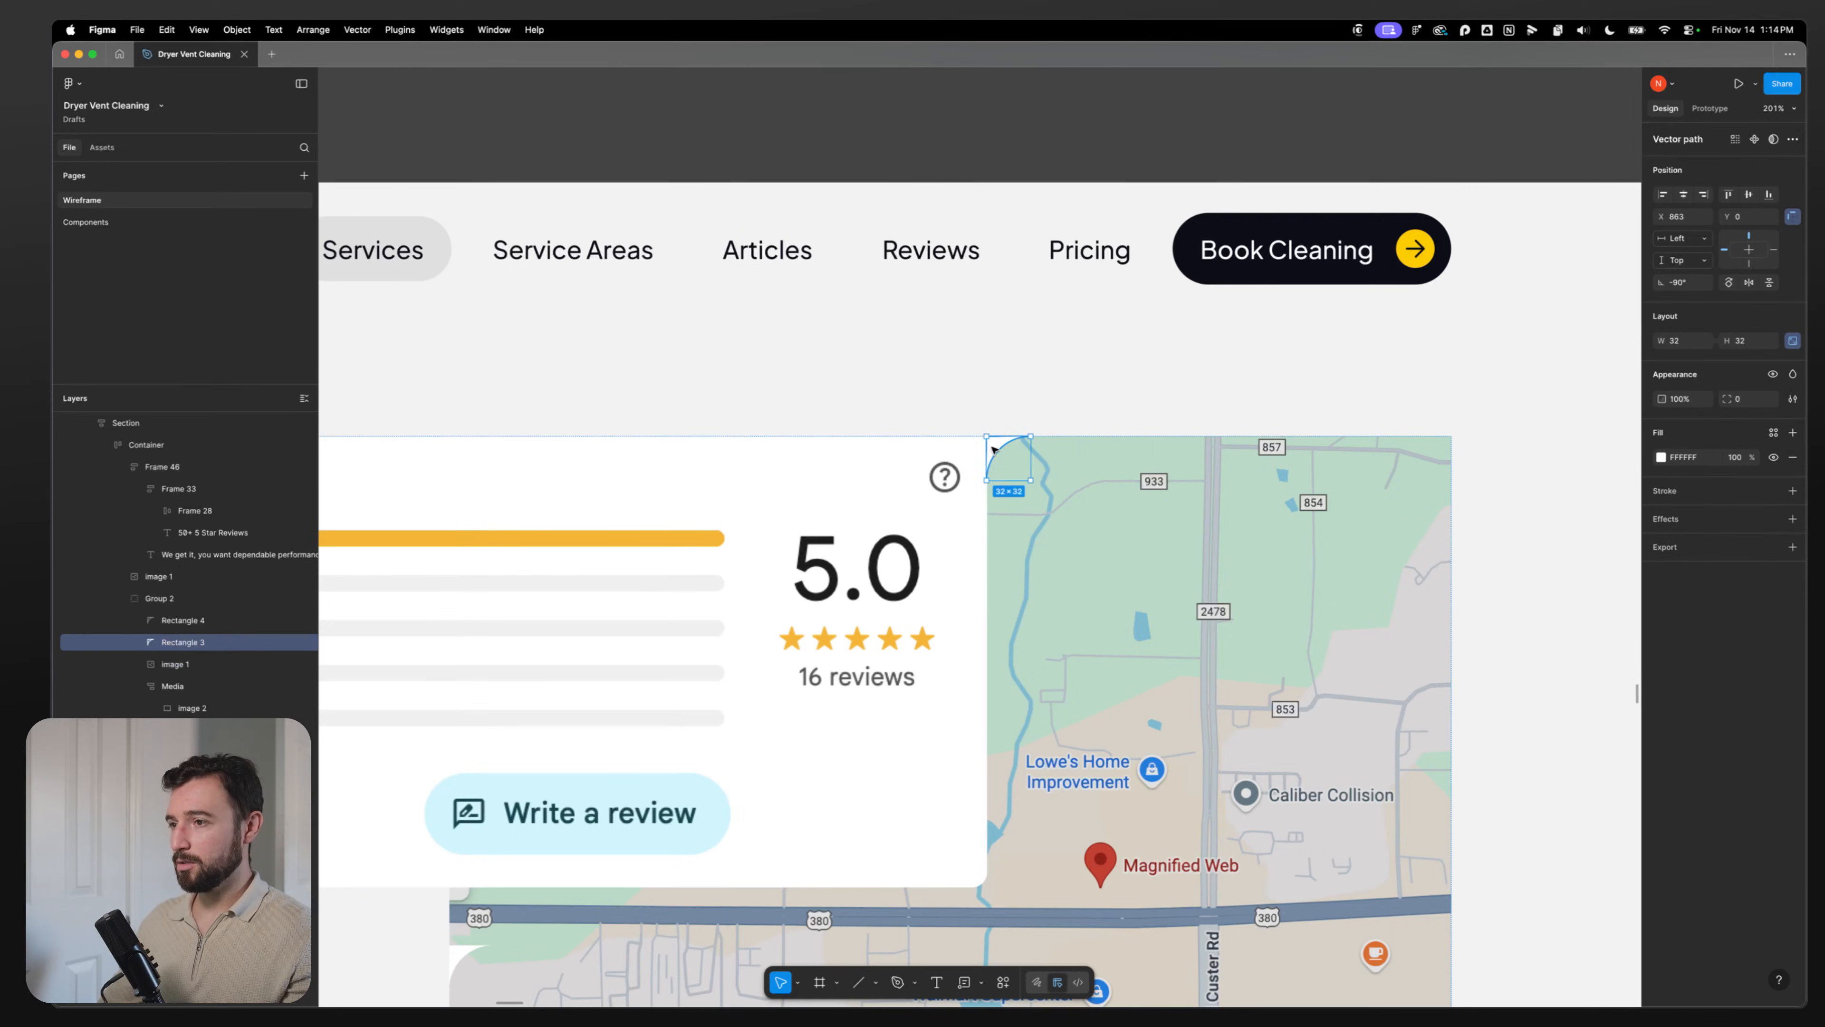
{"action": "left_click", "coordinate": [1042, 381]}
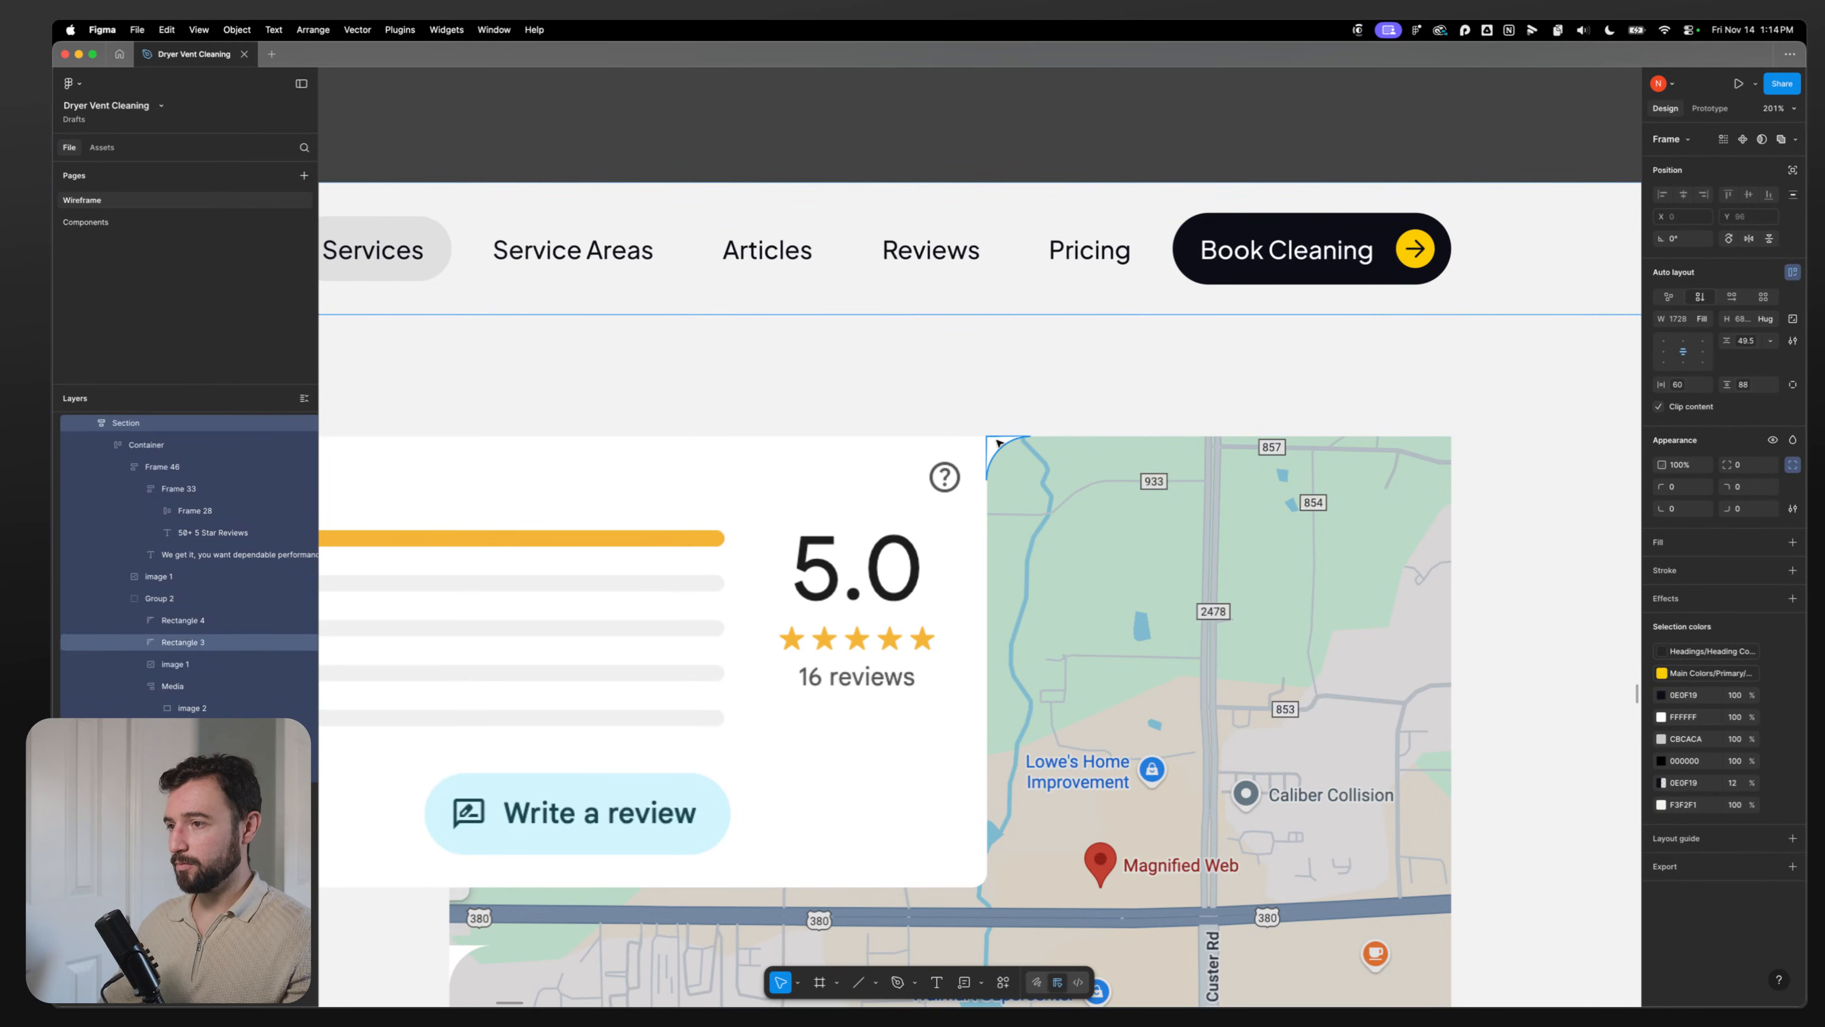
Step: Set the fill of Rectangle 3, the curved corner piece beside the rating card, to F2F2F2 sampled from the page background
{"action": "left_click", "coordinate": [998, 444]}
{"action": "left_click", "coordinate": [1661, 458]}
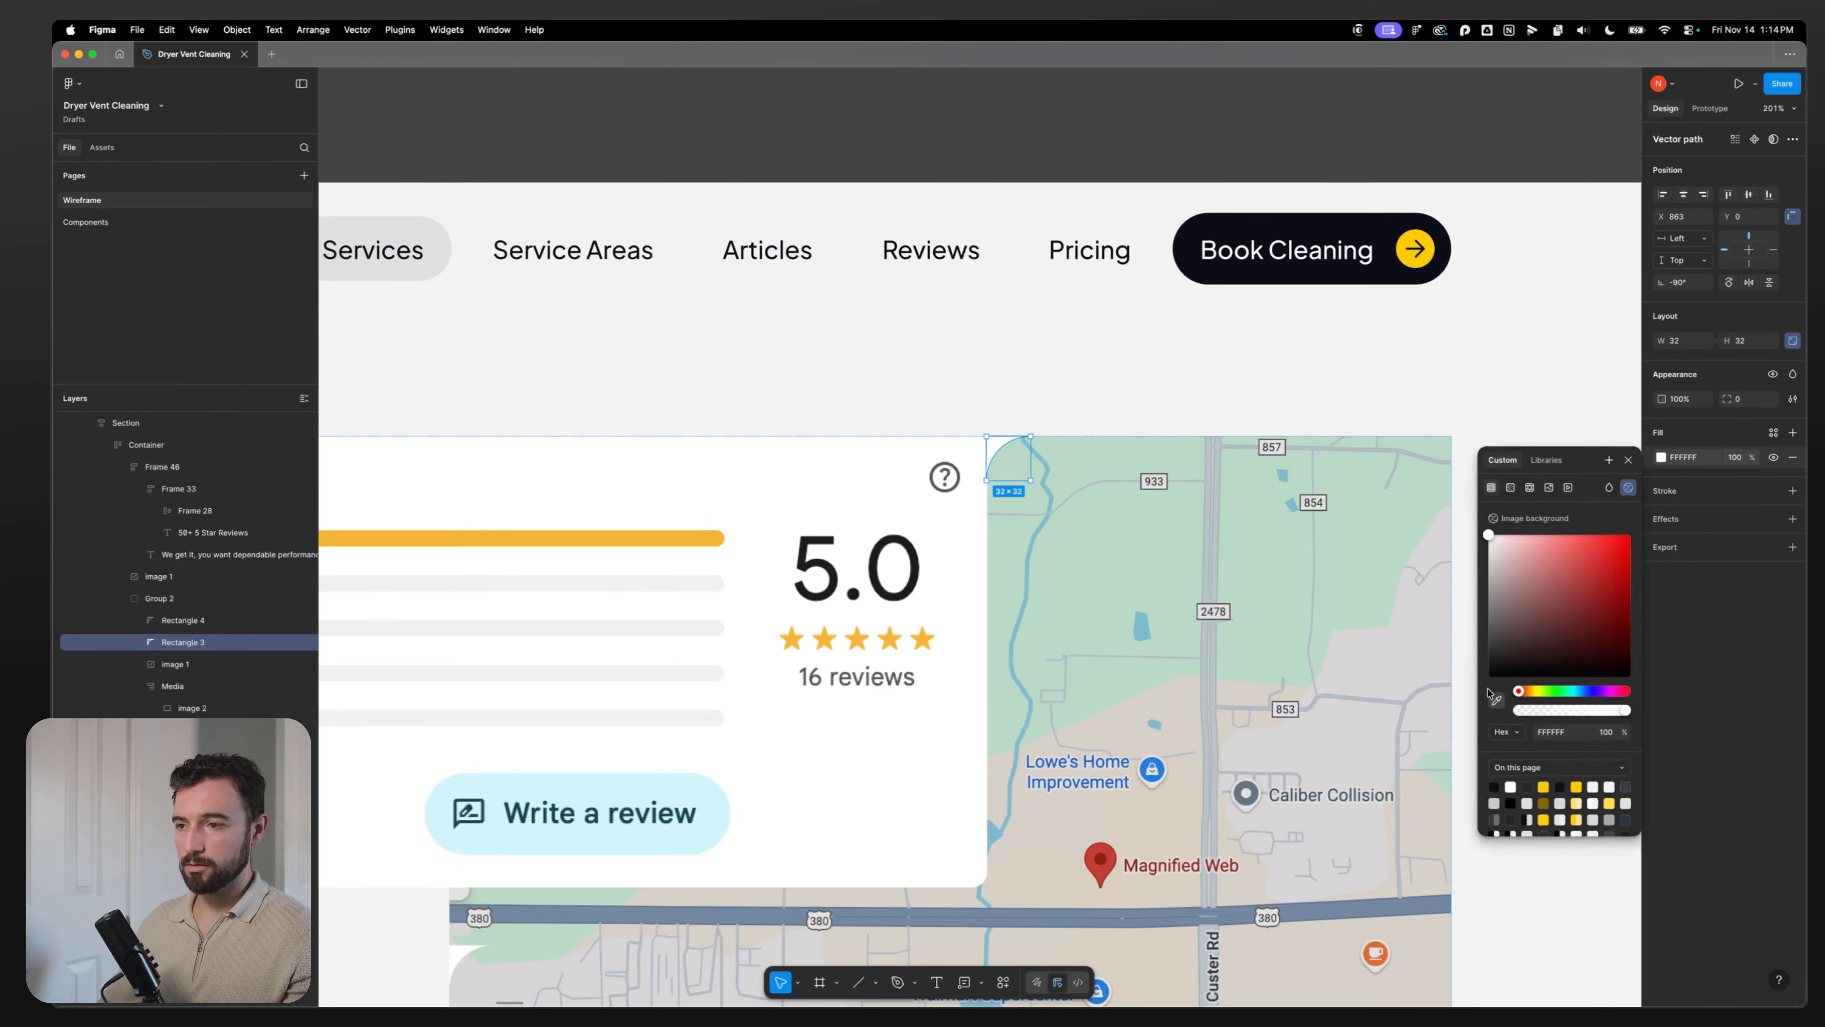
{"action": "left_click", "coordinate": [1008, 450]}
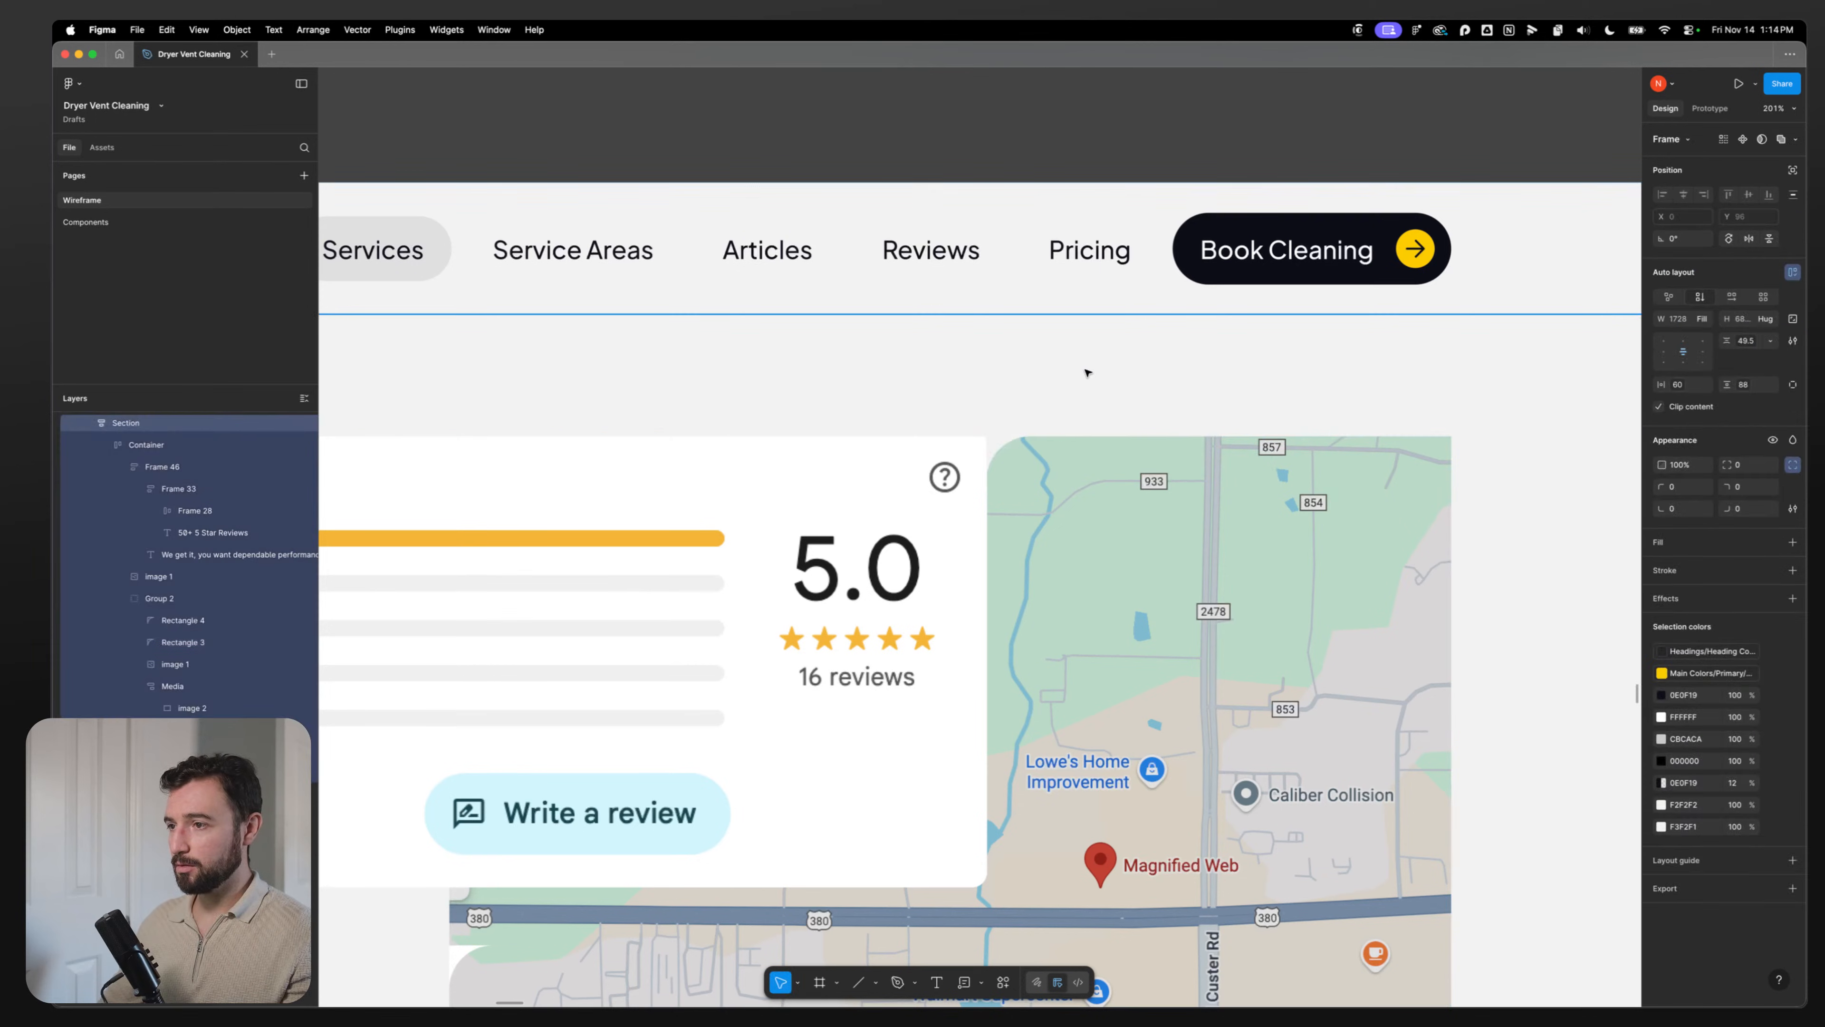
{"action": "double_click", "coordinate": [978, 455]}
{"action": "double_click", "coordinate": [978, 454]}
{"action": "double_click", "coordinate": [978, 455]}
{"action": "left_click", "coordinate": [1001, 381]}
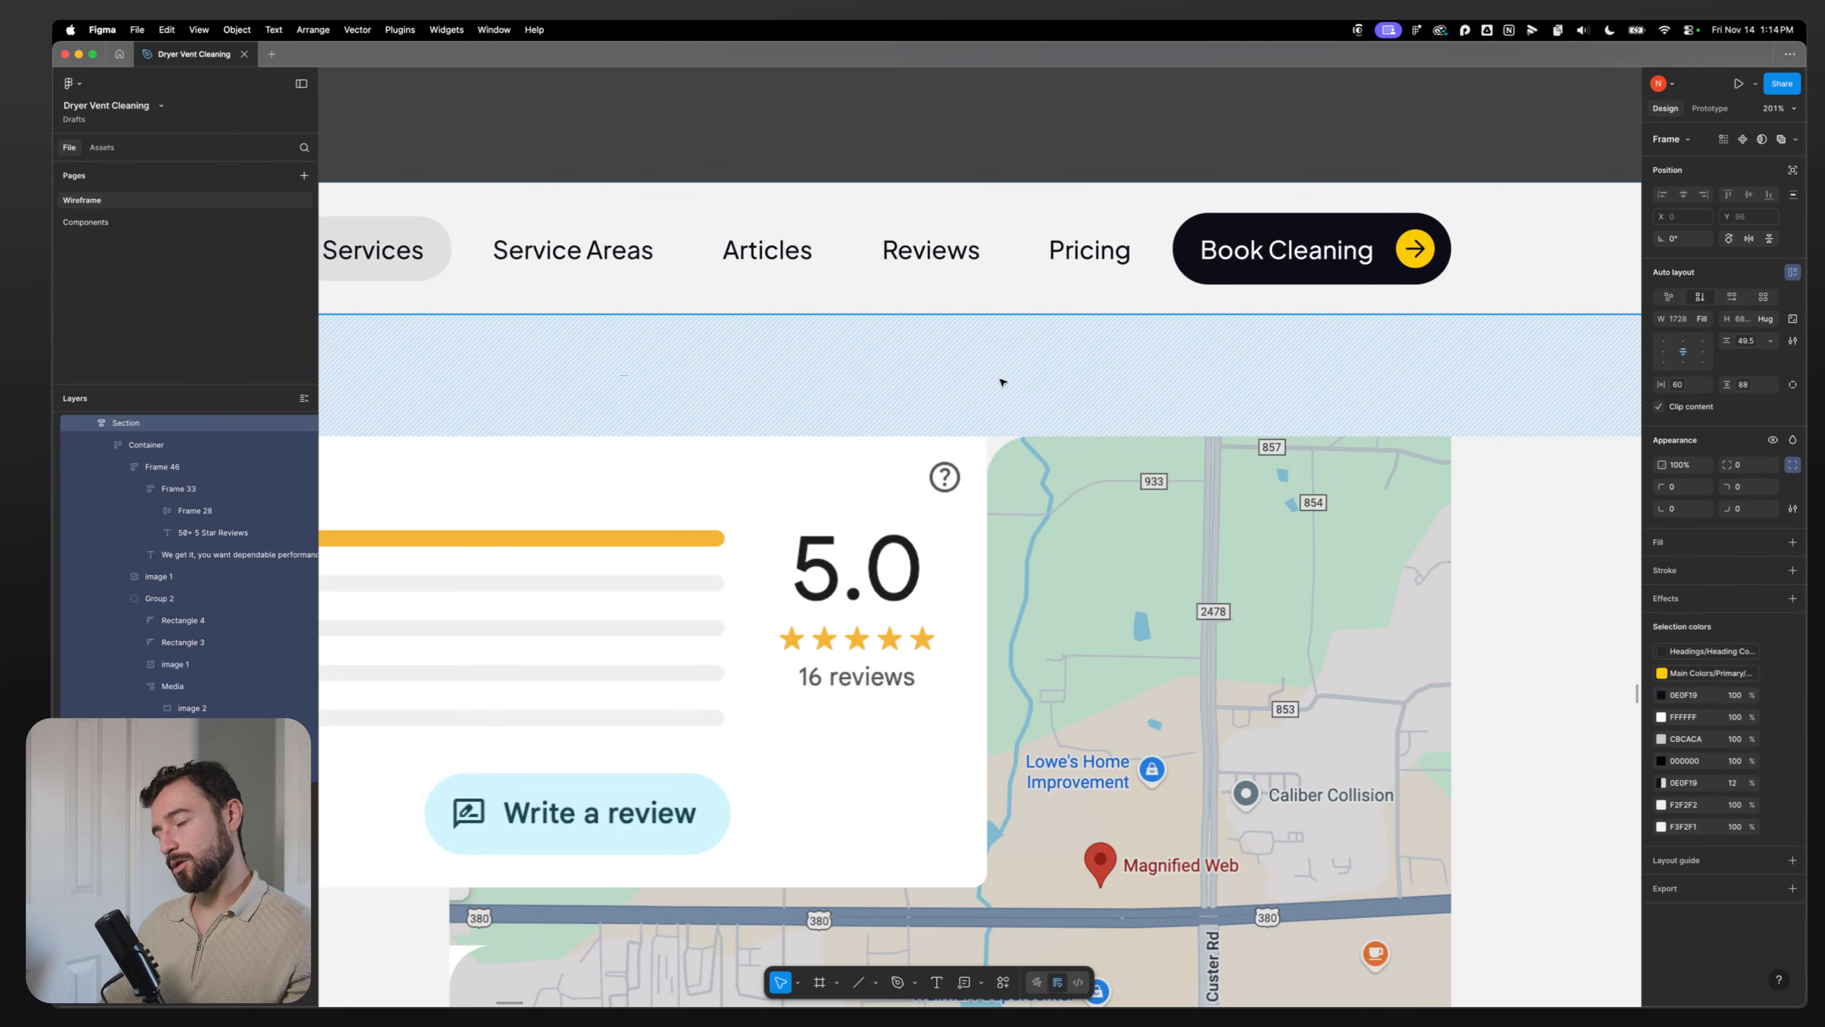
{"action": "double_click", "coordinate": [995, 444]}
{"action": "double_click", "coordinate": [995, 443]}
{"action": "double_click", "coordinate": [996, 443]}
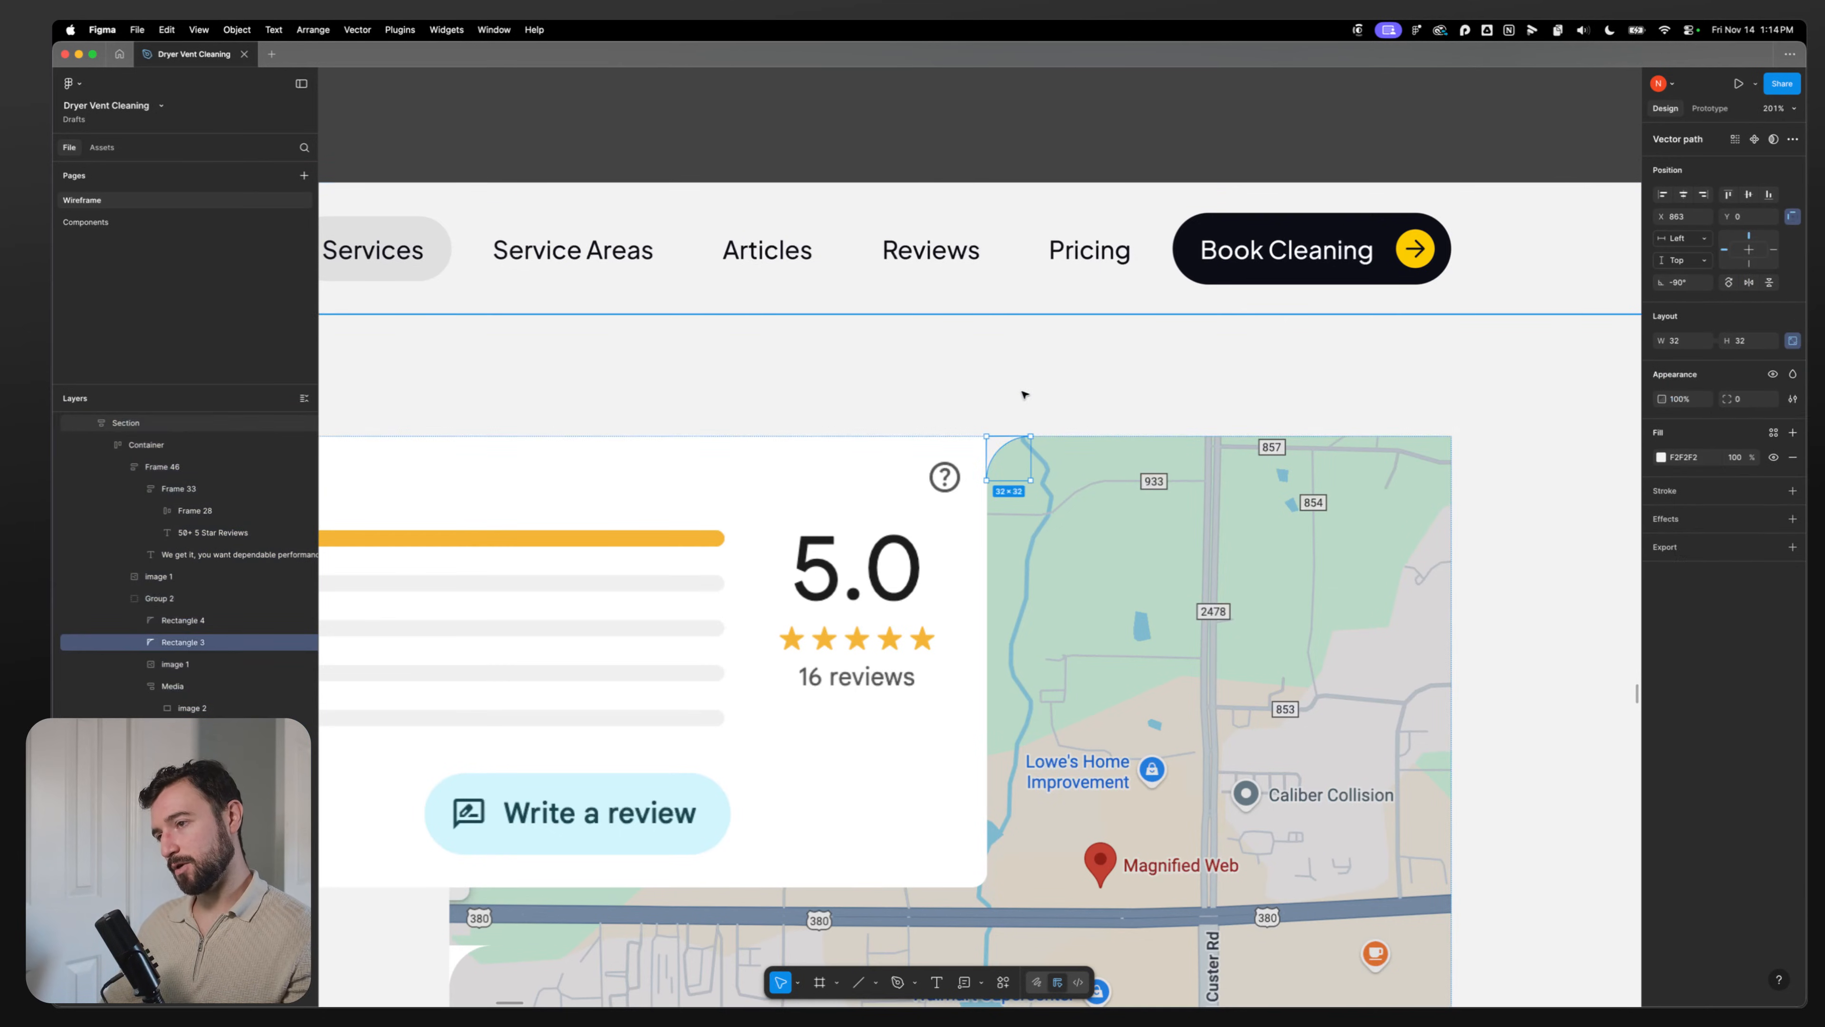
{"action": "left_click", "coordinate": [970, 455]}
{"action": "scroll", "coordinate": [975, 455], "scroll_direction": "down", "scroll_amount": 5}
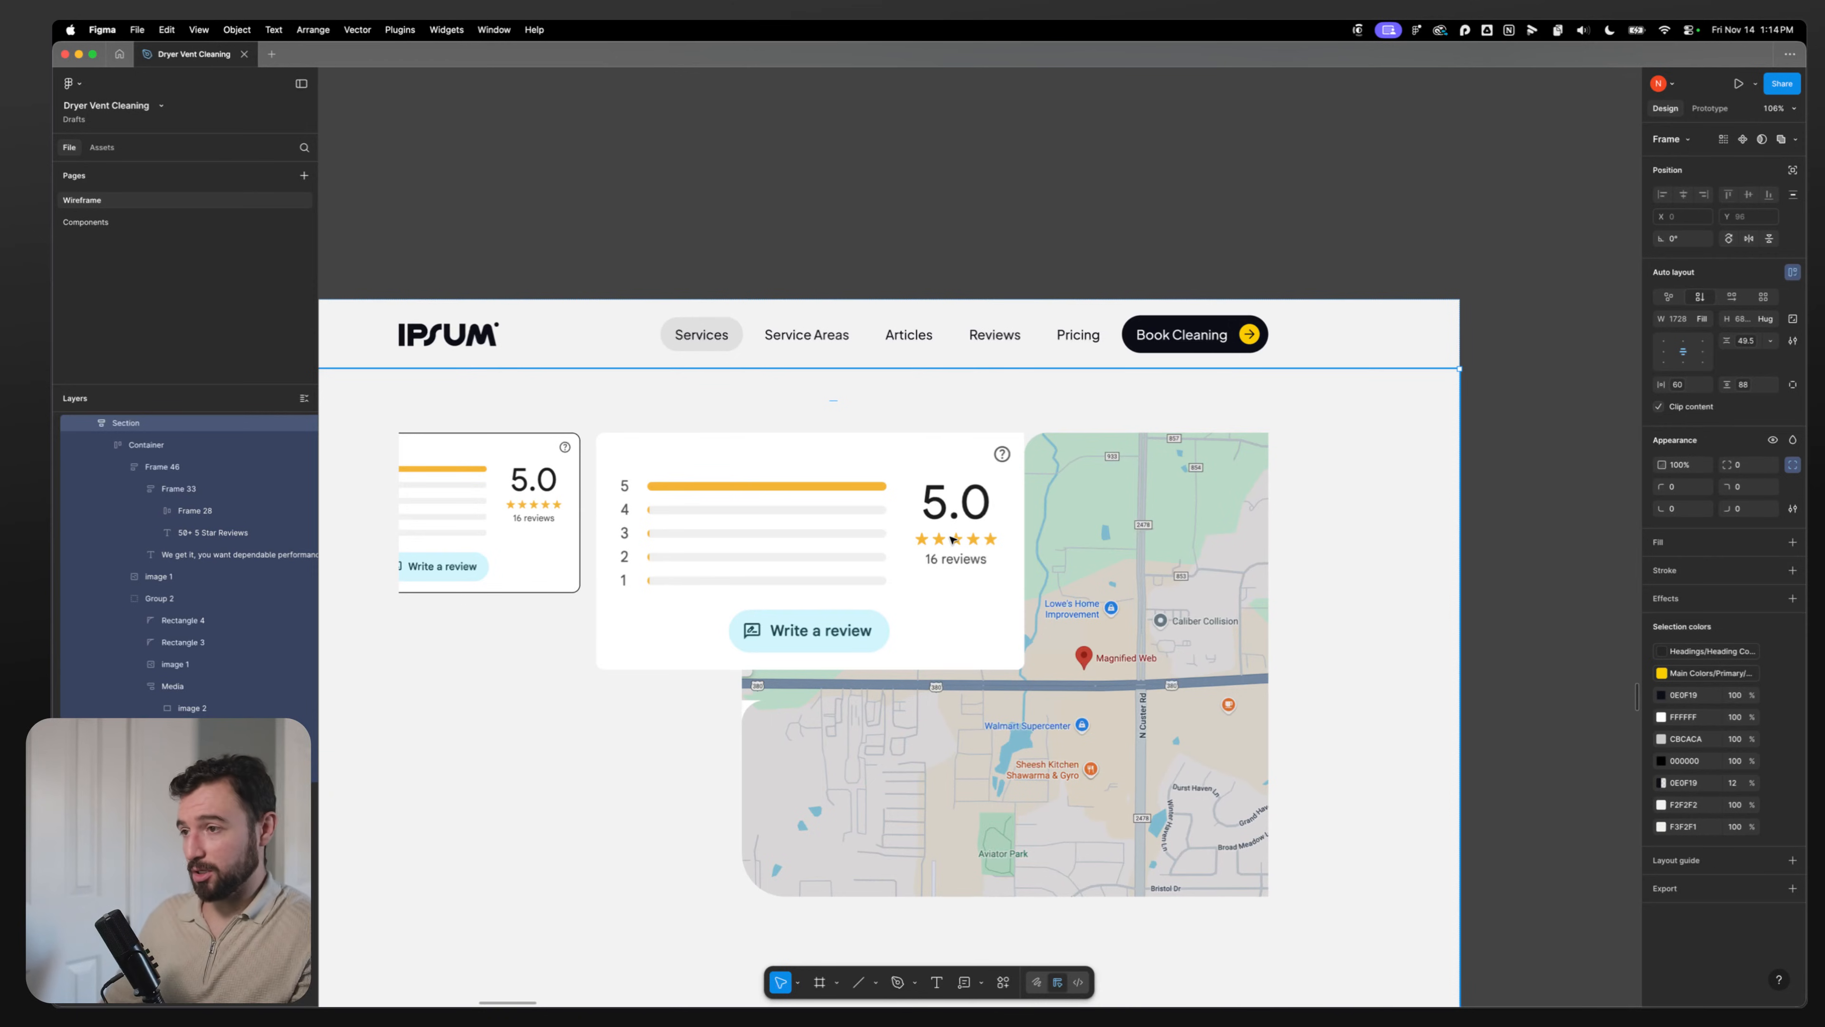
Step: Try hiding the enlarged rating card image and preview blend modes such as Multiply on it
{"action": "left_click", "coordinate": [886, 514]}
{"action": "left_click", "coordinate": [884, 513]}
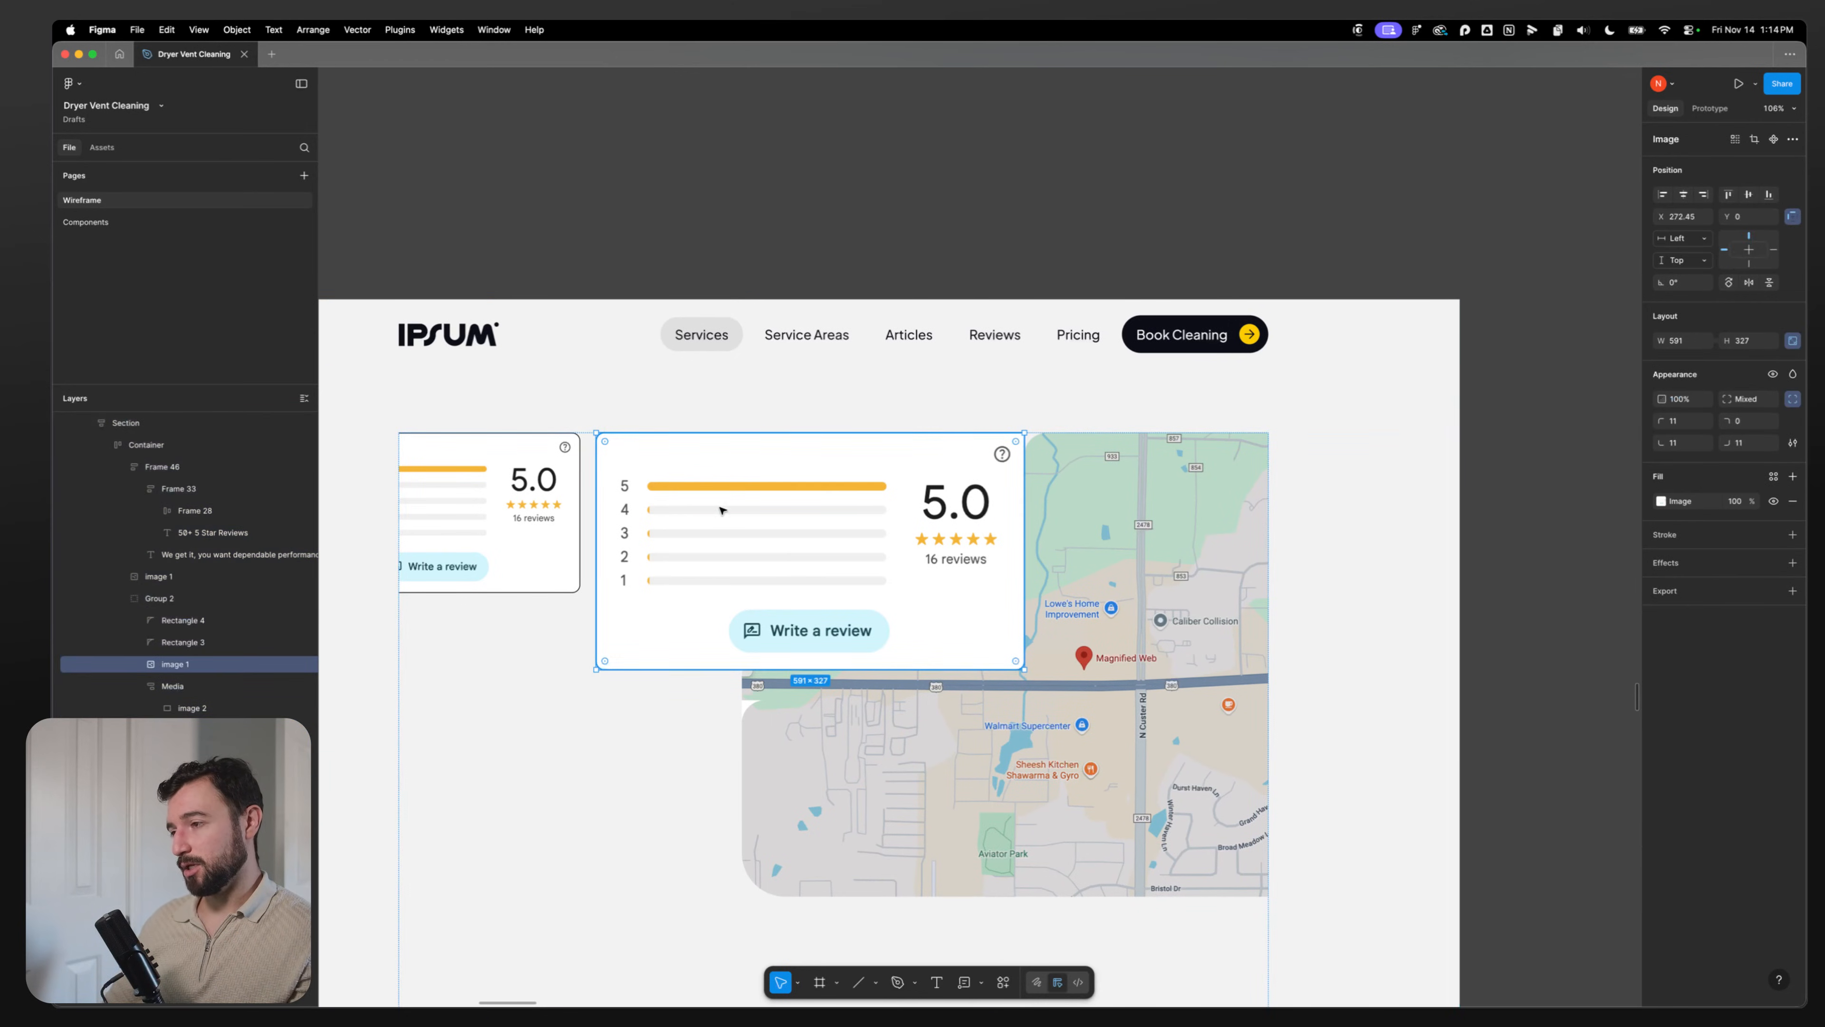
{"action": "left_click", "coordinate": [1773, 374]}
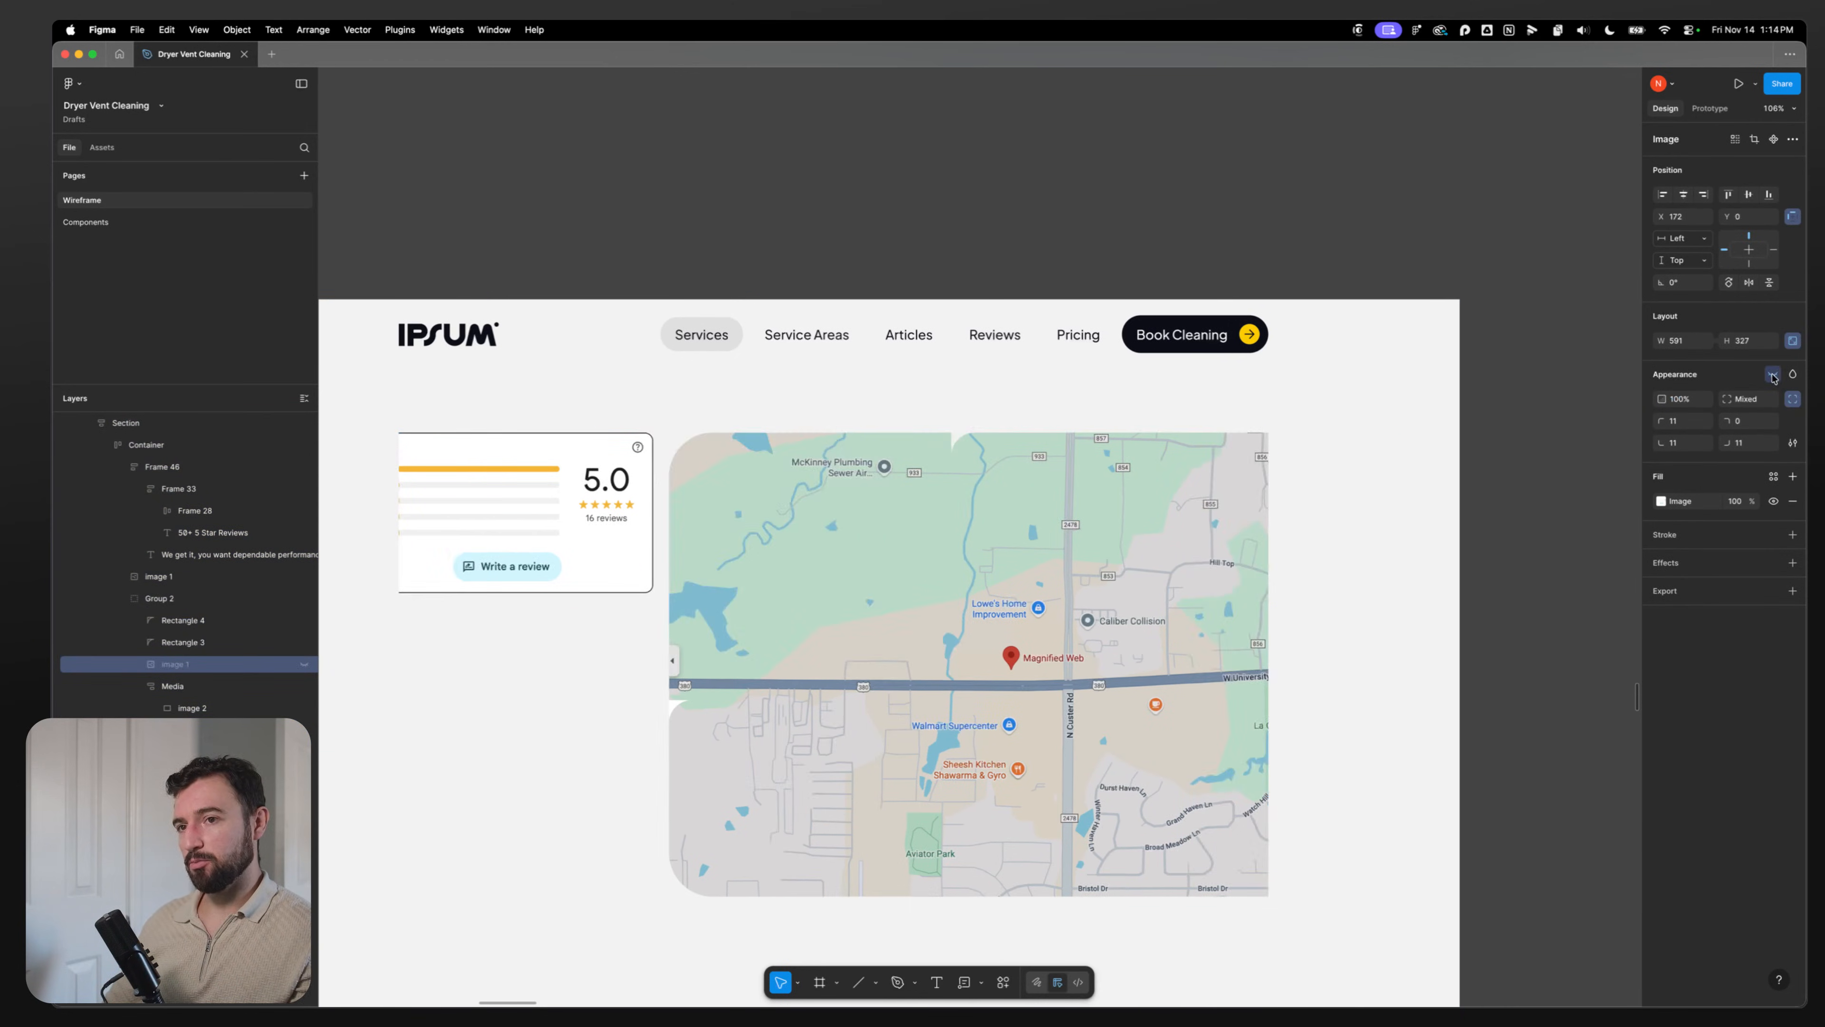
{"action": "left_click", "coordinate": [1773, 375]}
{"action": "left_click", "coordinate": [1793, 374]}
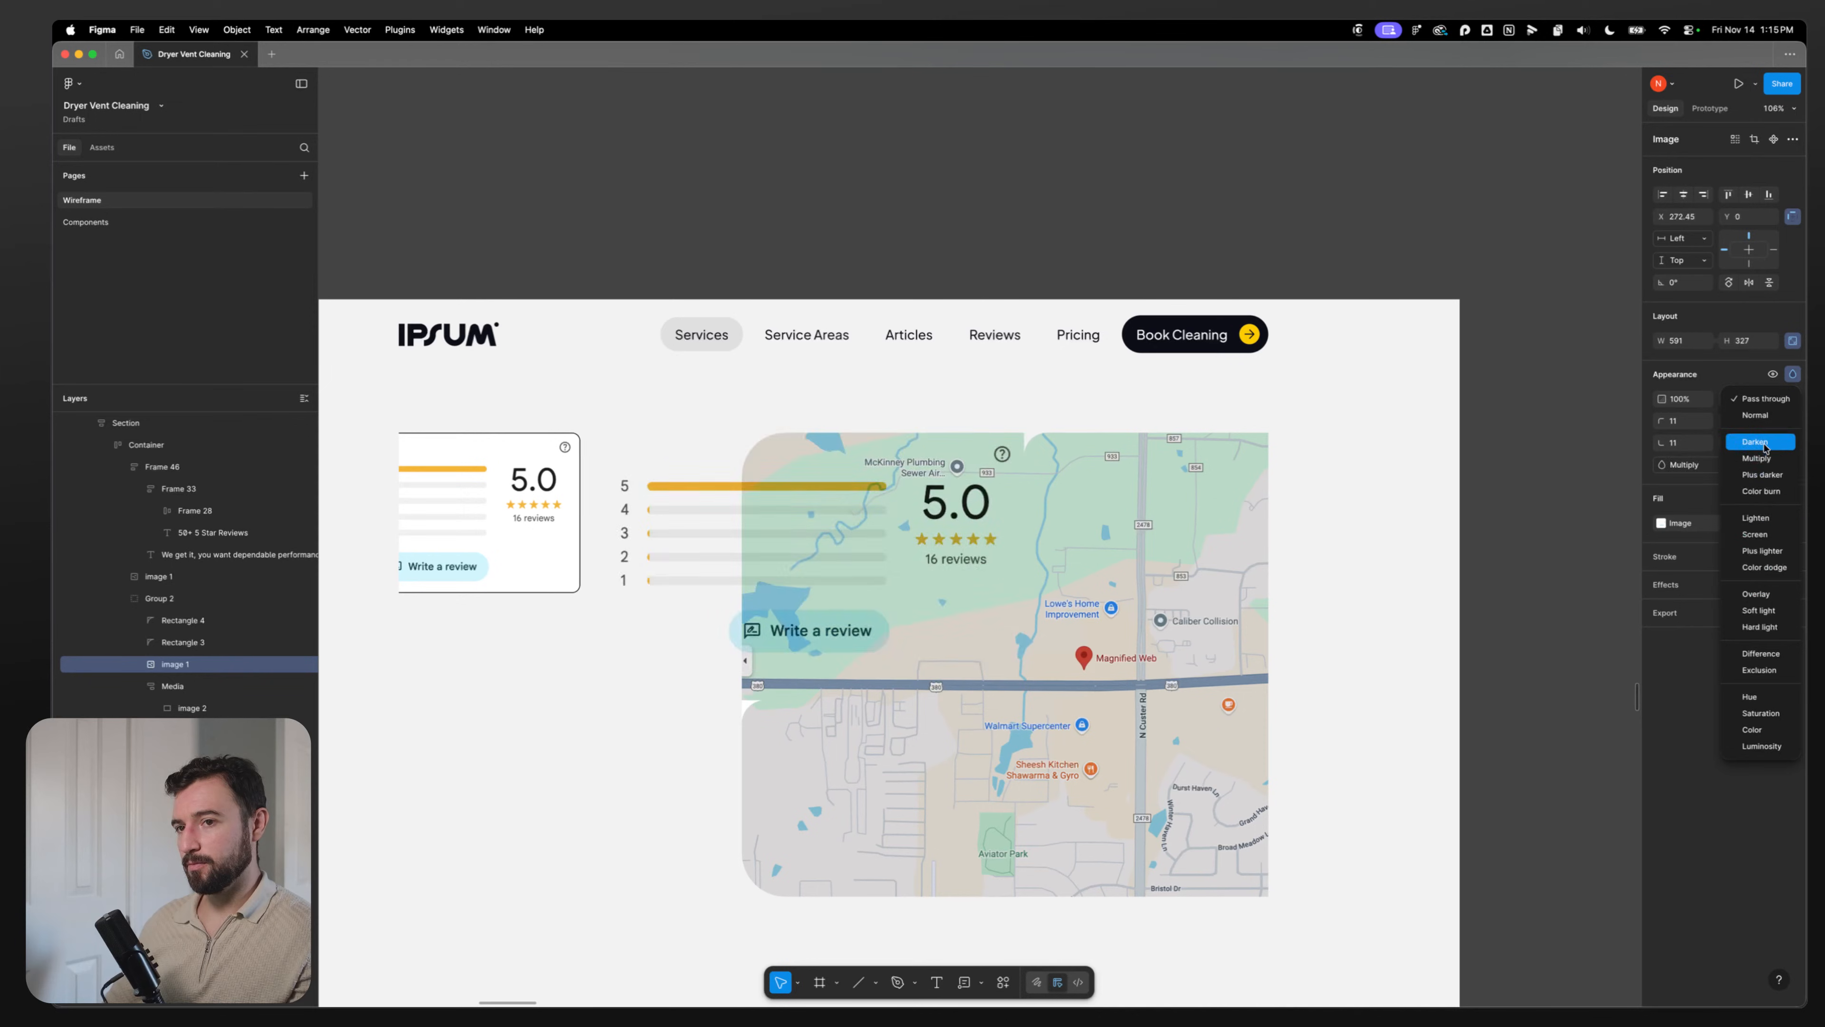
{"action": "left_click", "coordinate": [1098, 239]}
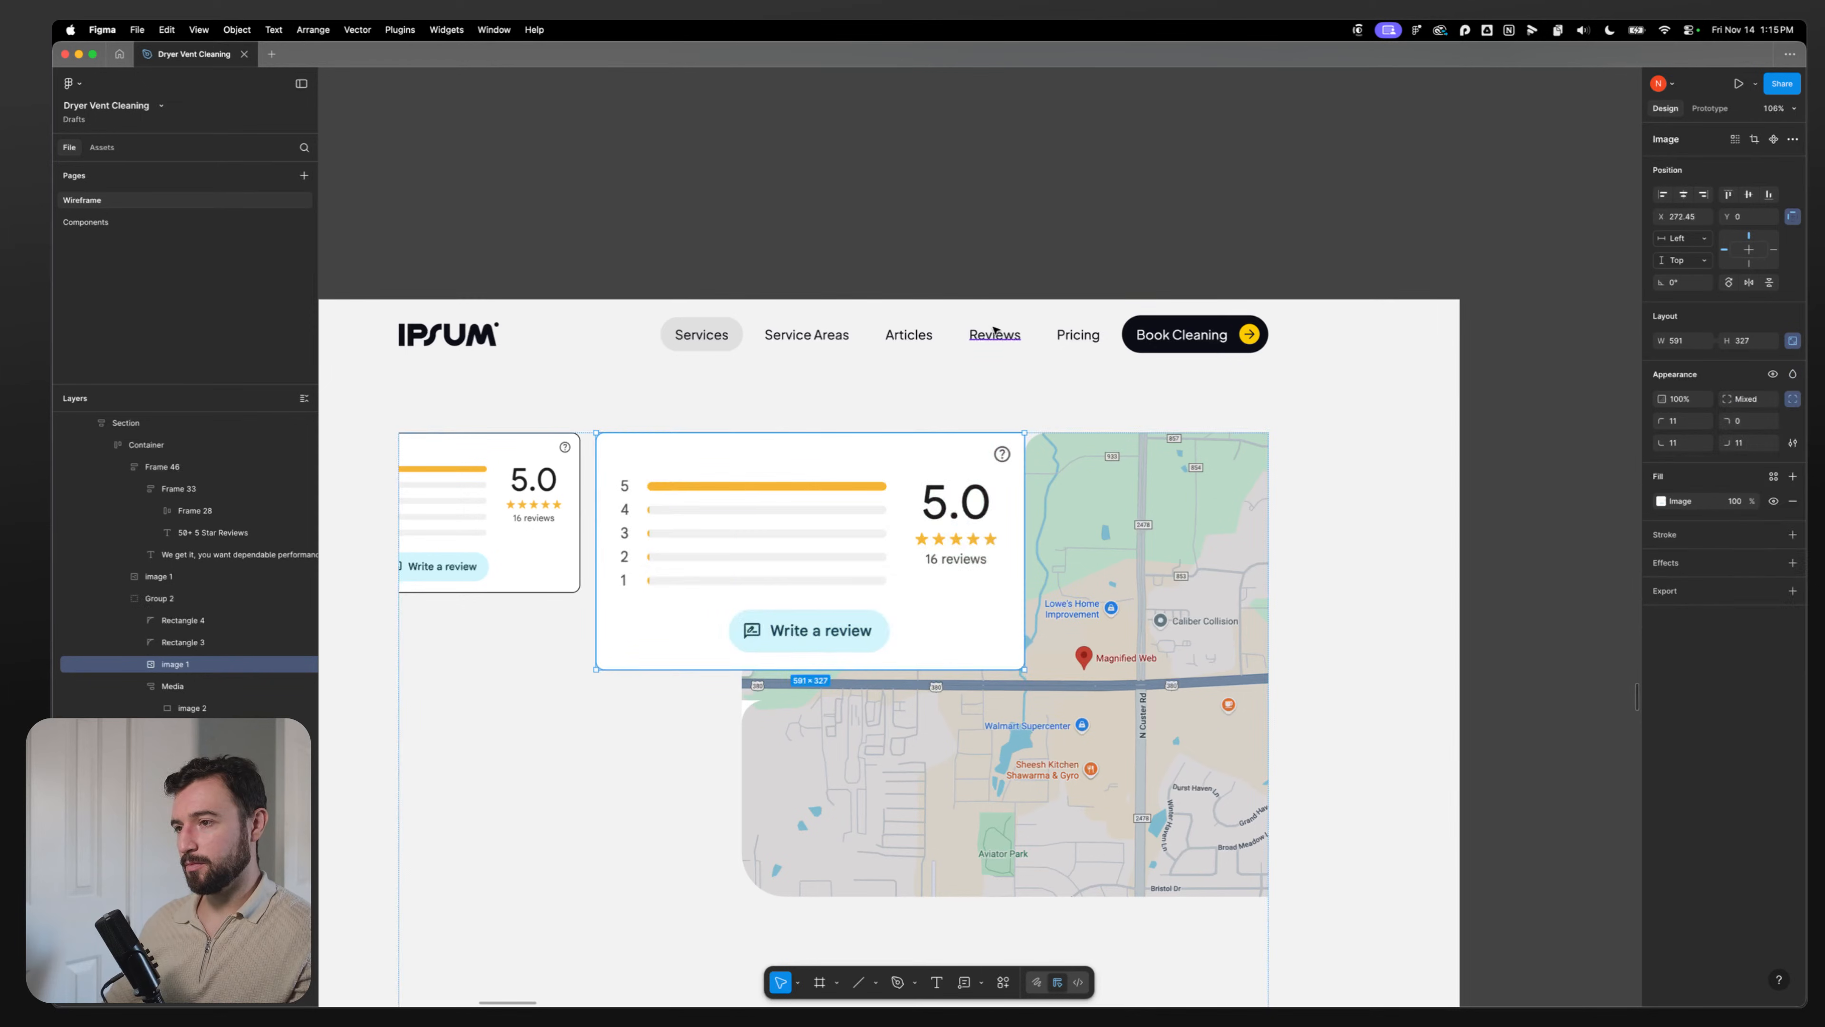
{"action": "key", "text": "Escape"}
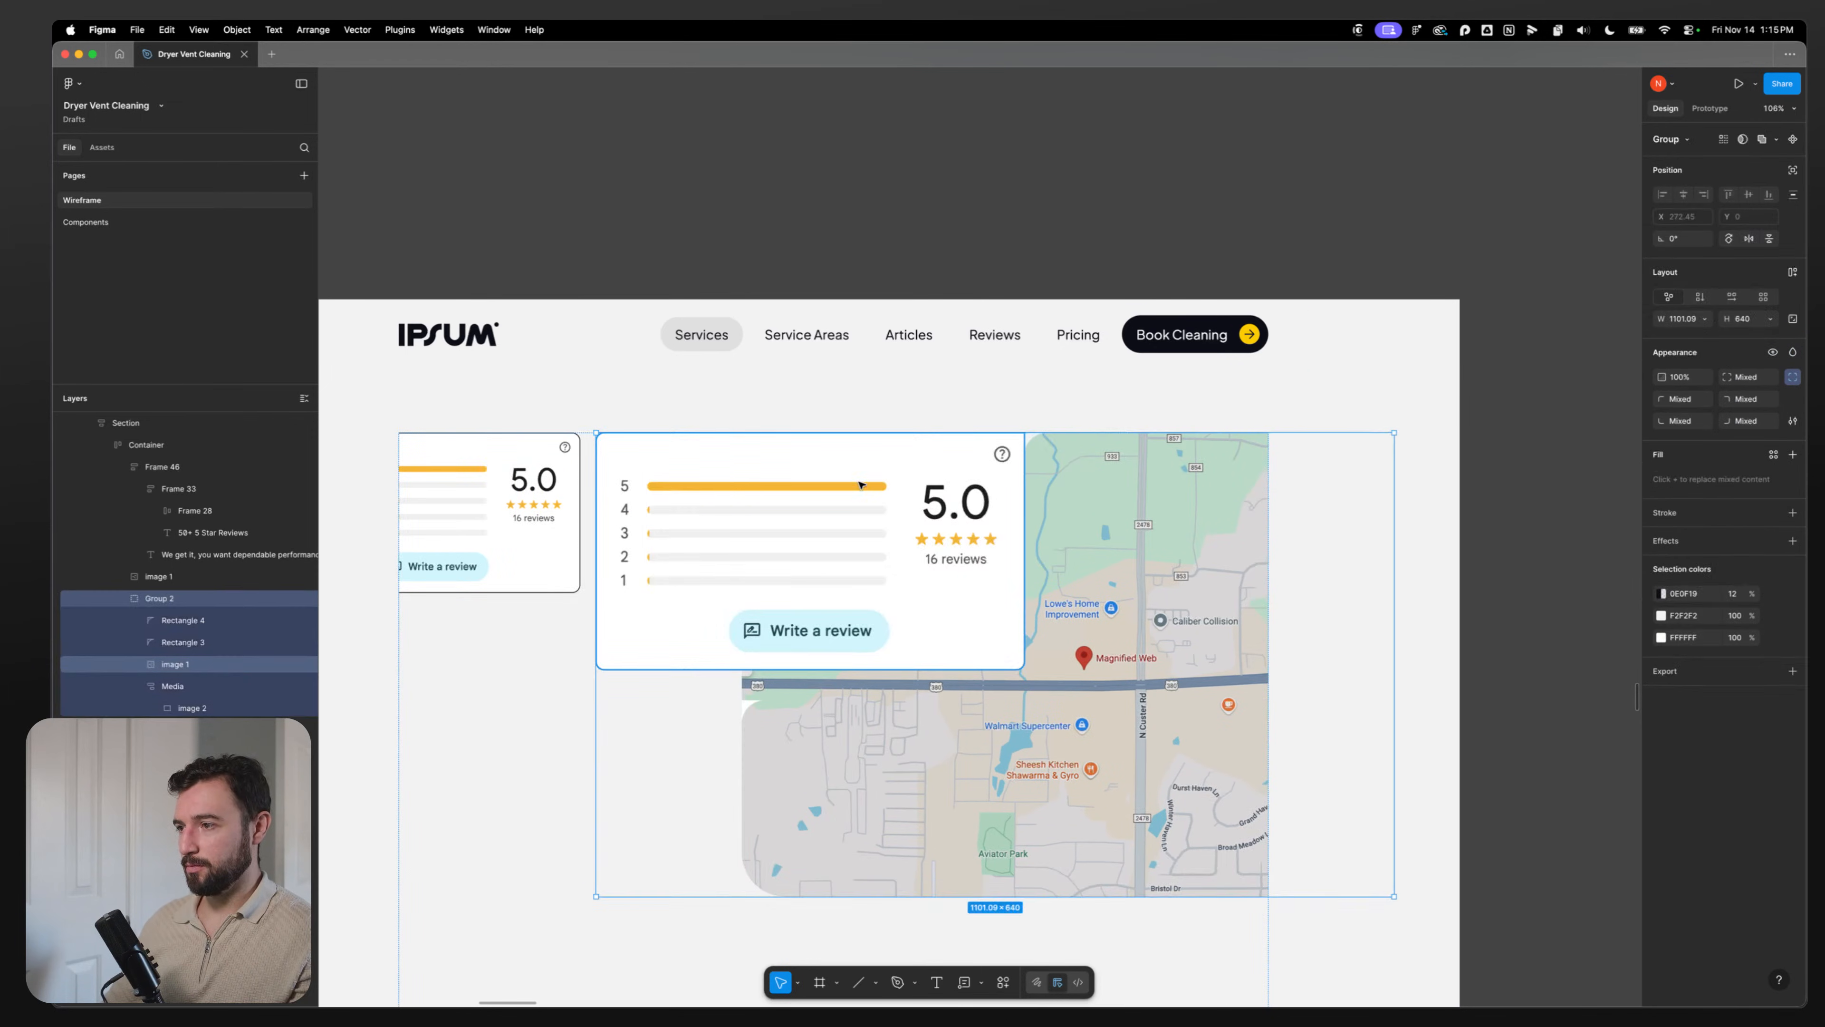
{"action": "key", "text": "Escape"}
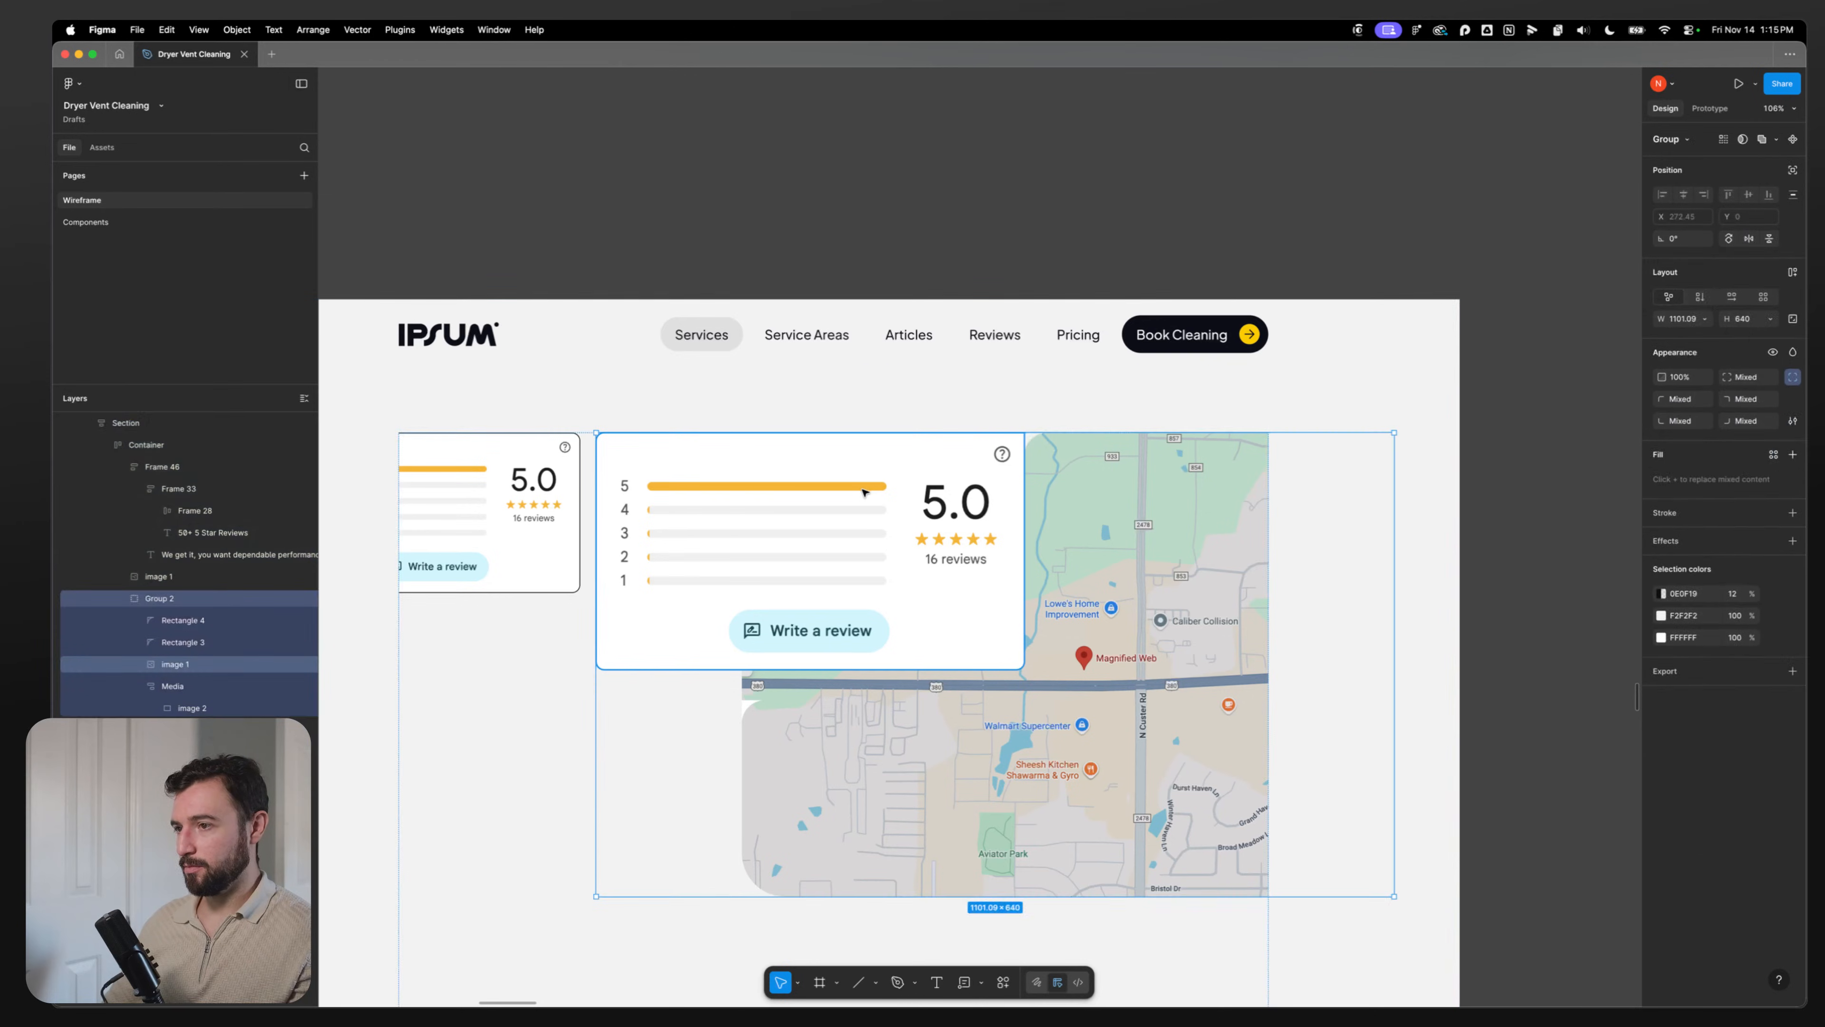
Step: Undo the recent changes to the rating card and the upper corner piece, and clear the selection
{"action": "key", "text": "Escape"}
{"action": "key", "text": "super+z"}
{"action": "key", "text": "super+z"}
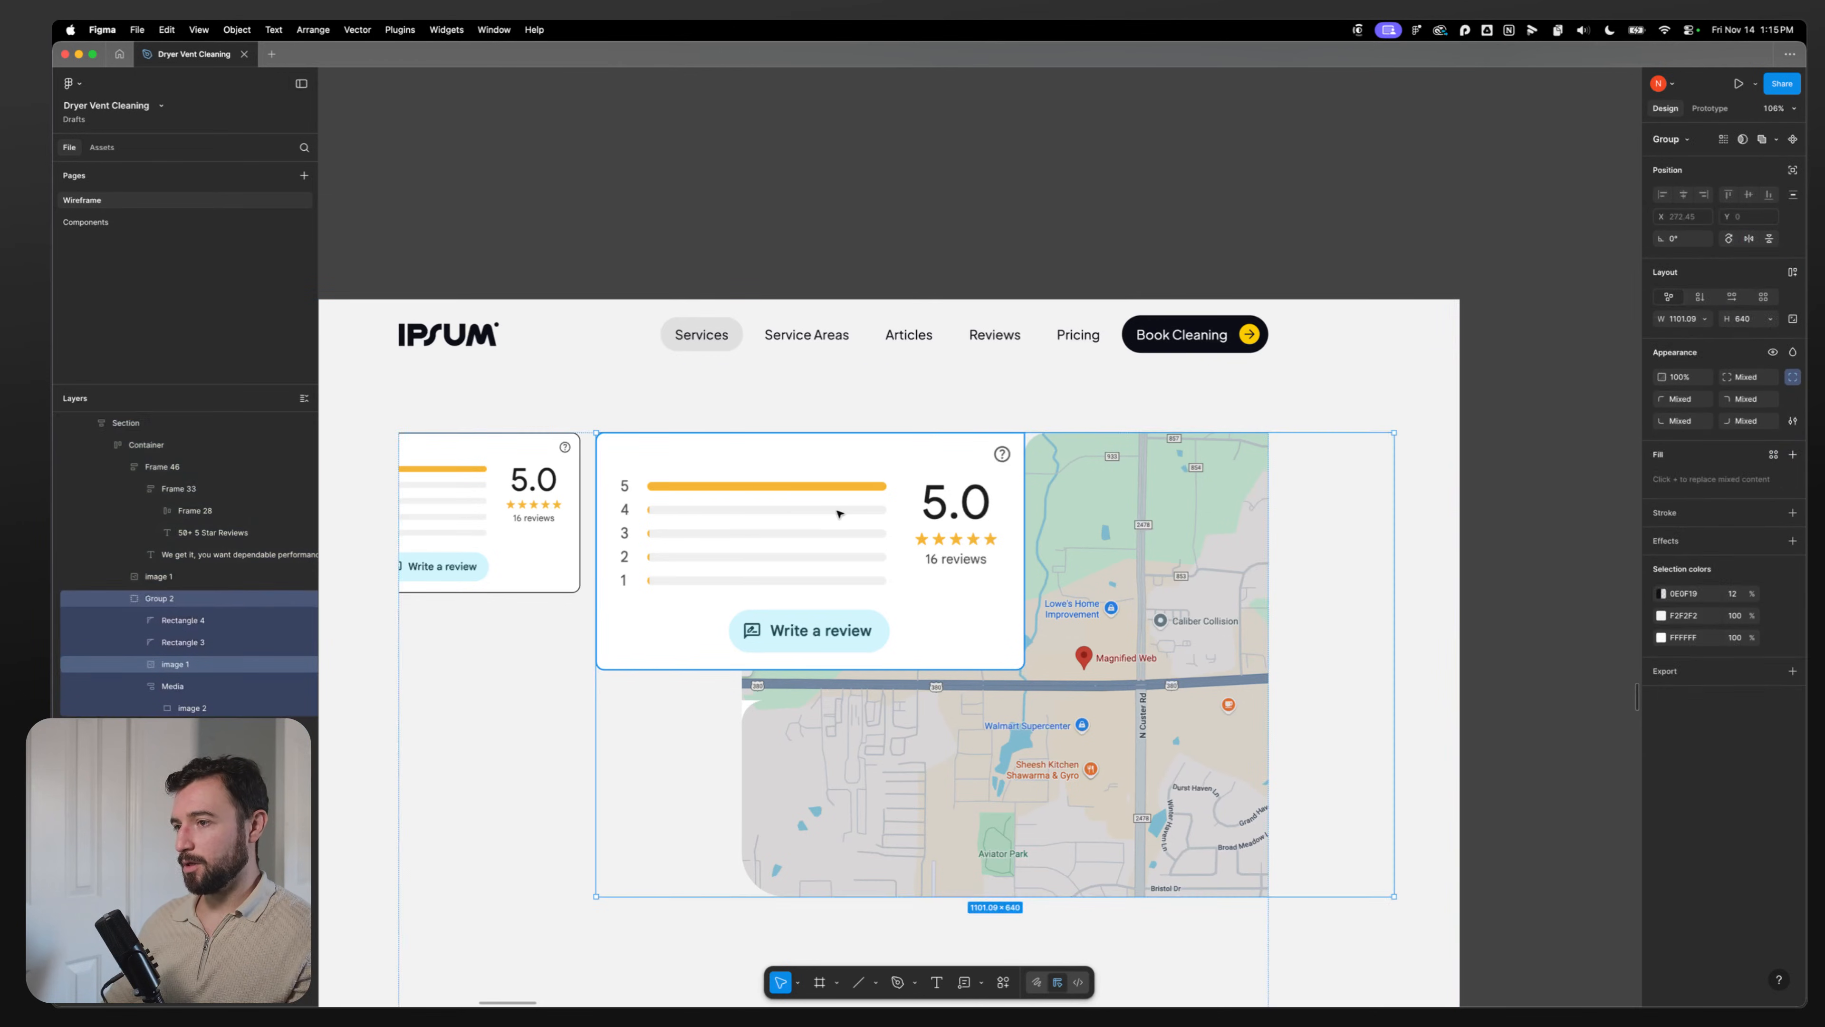
{"action": "key", "text": "super+z"}
{"action": "key", "text": "super+z"}
{"action": "key", "text": "Escape"}
{"action": "key", "text": "Escape"}
{"action": "key", "text": "Escape"}
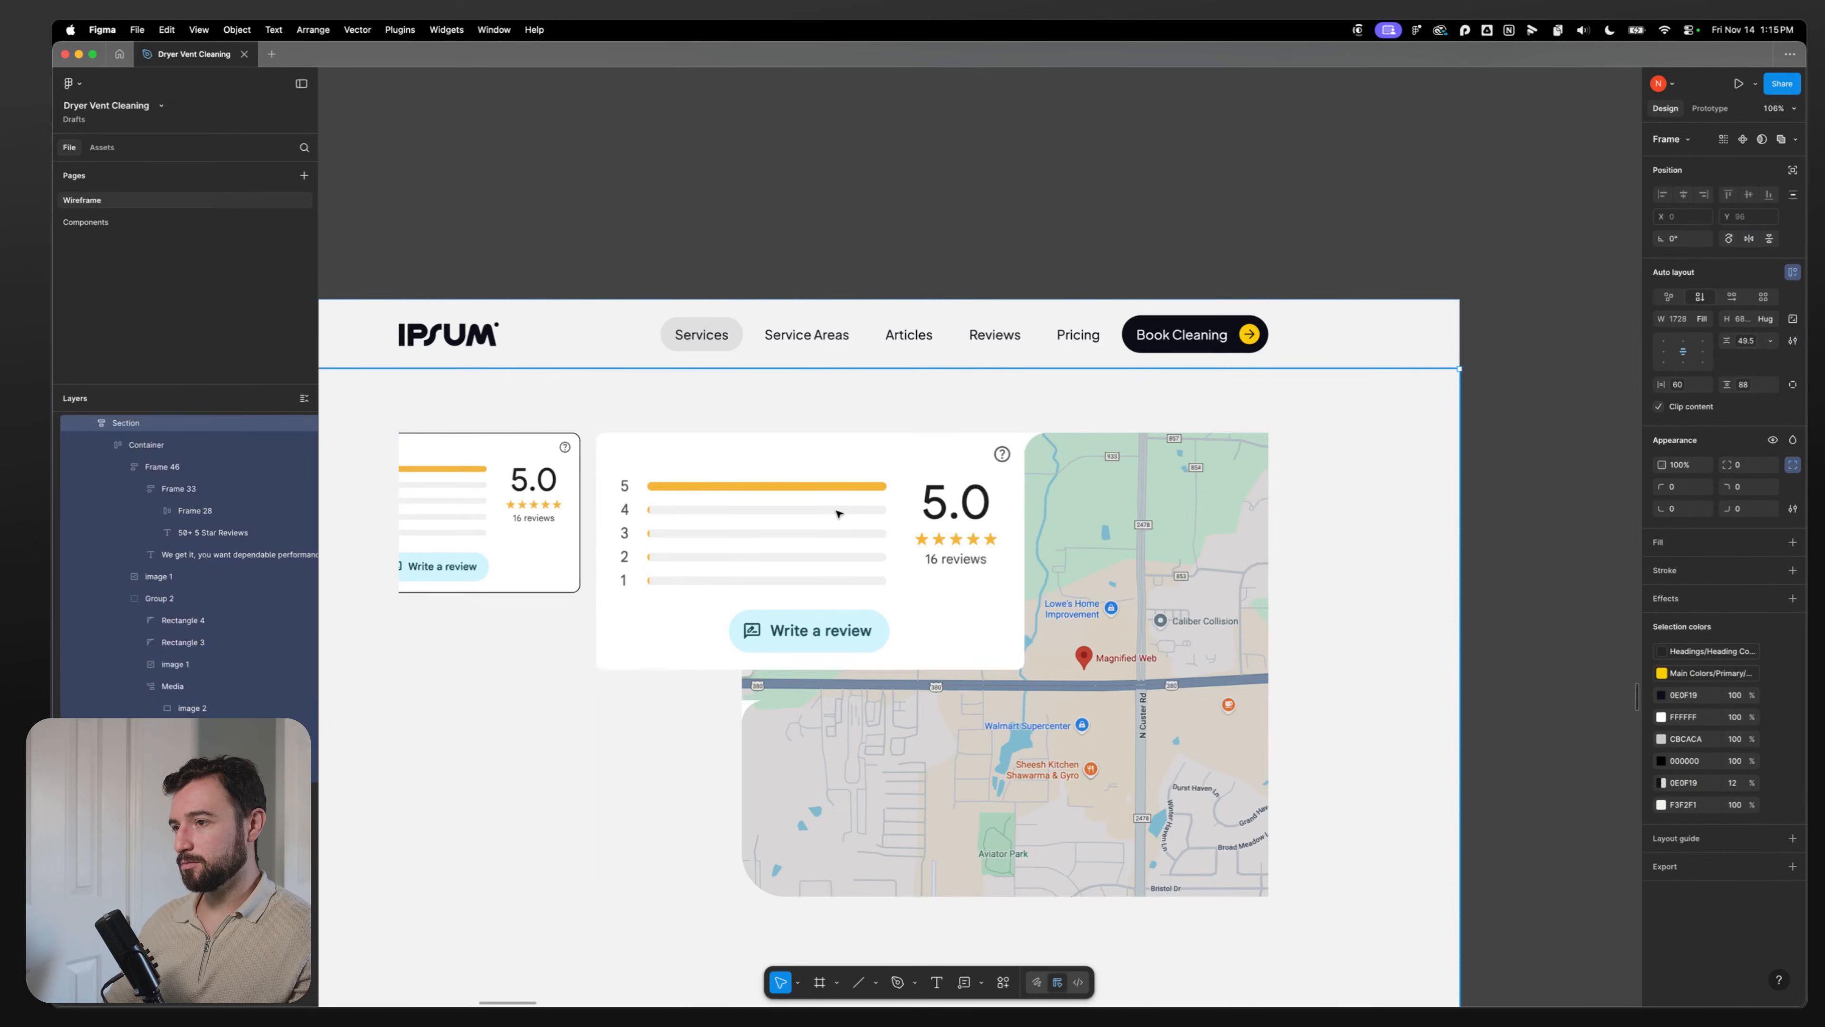
Step: Move Rectangle 4 up against the rating card's bottom edge, to Y 327
{"action": "double_click", "coordinate": [751, 703]}
{"action": "double_click", "coordinate": [751, 706]}
{"action": "double_click", "coordinate": [752, 709]}
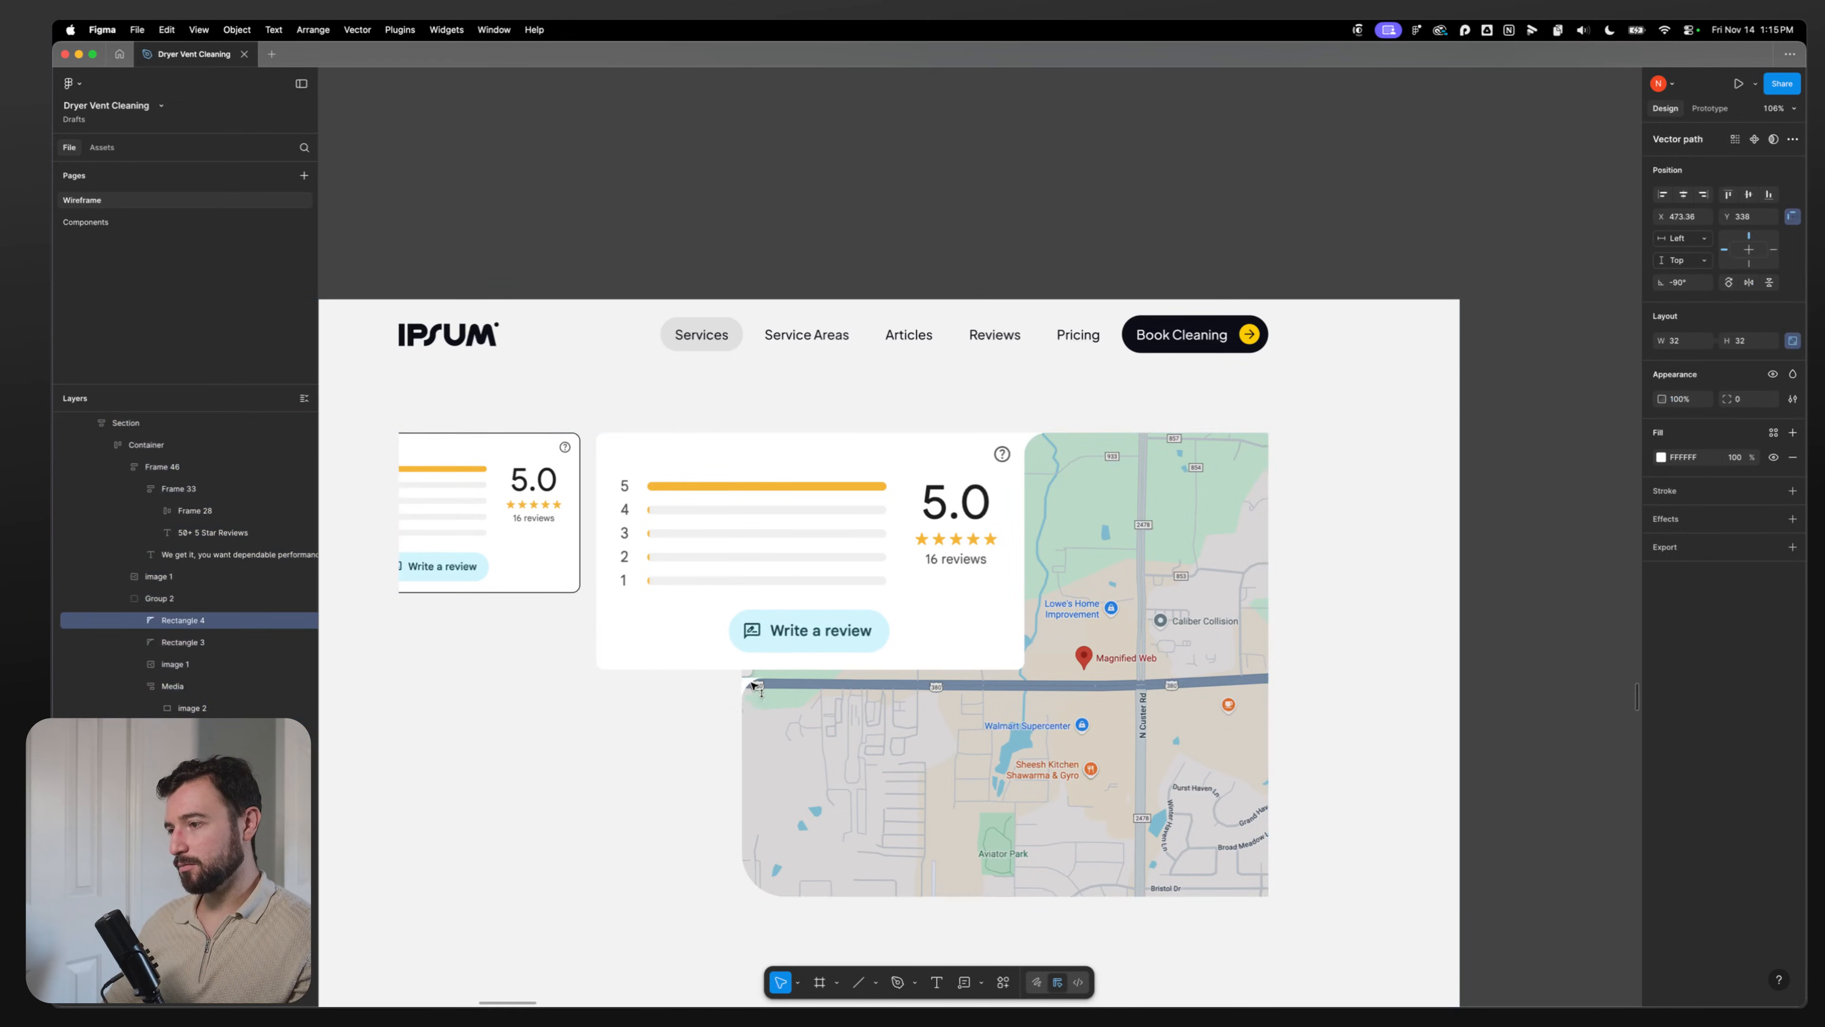
{"action": "left_click", "coordinate": [957, 620]}
{"action": "left_click", "coordinate": [994, 220]}
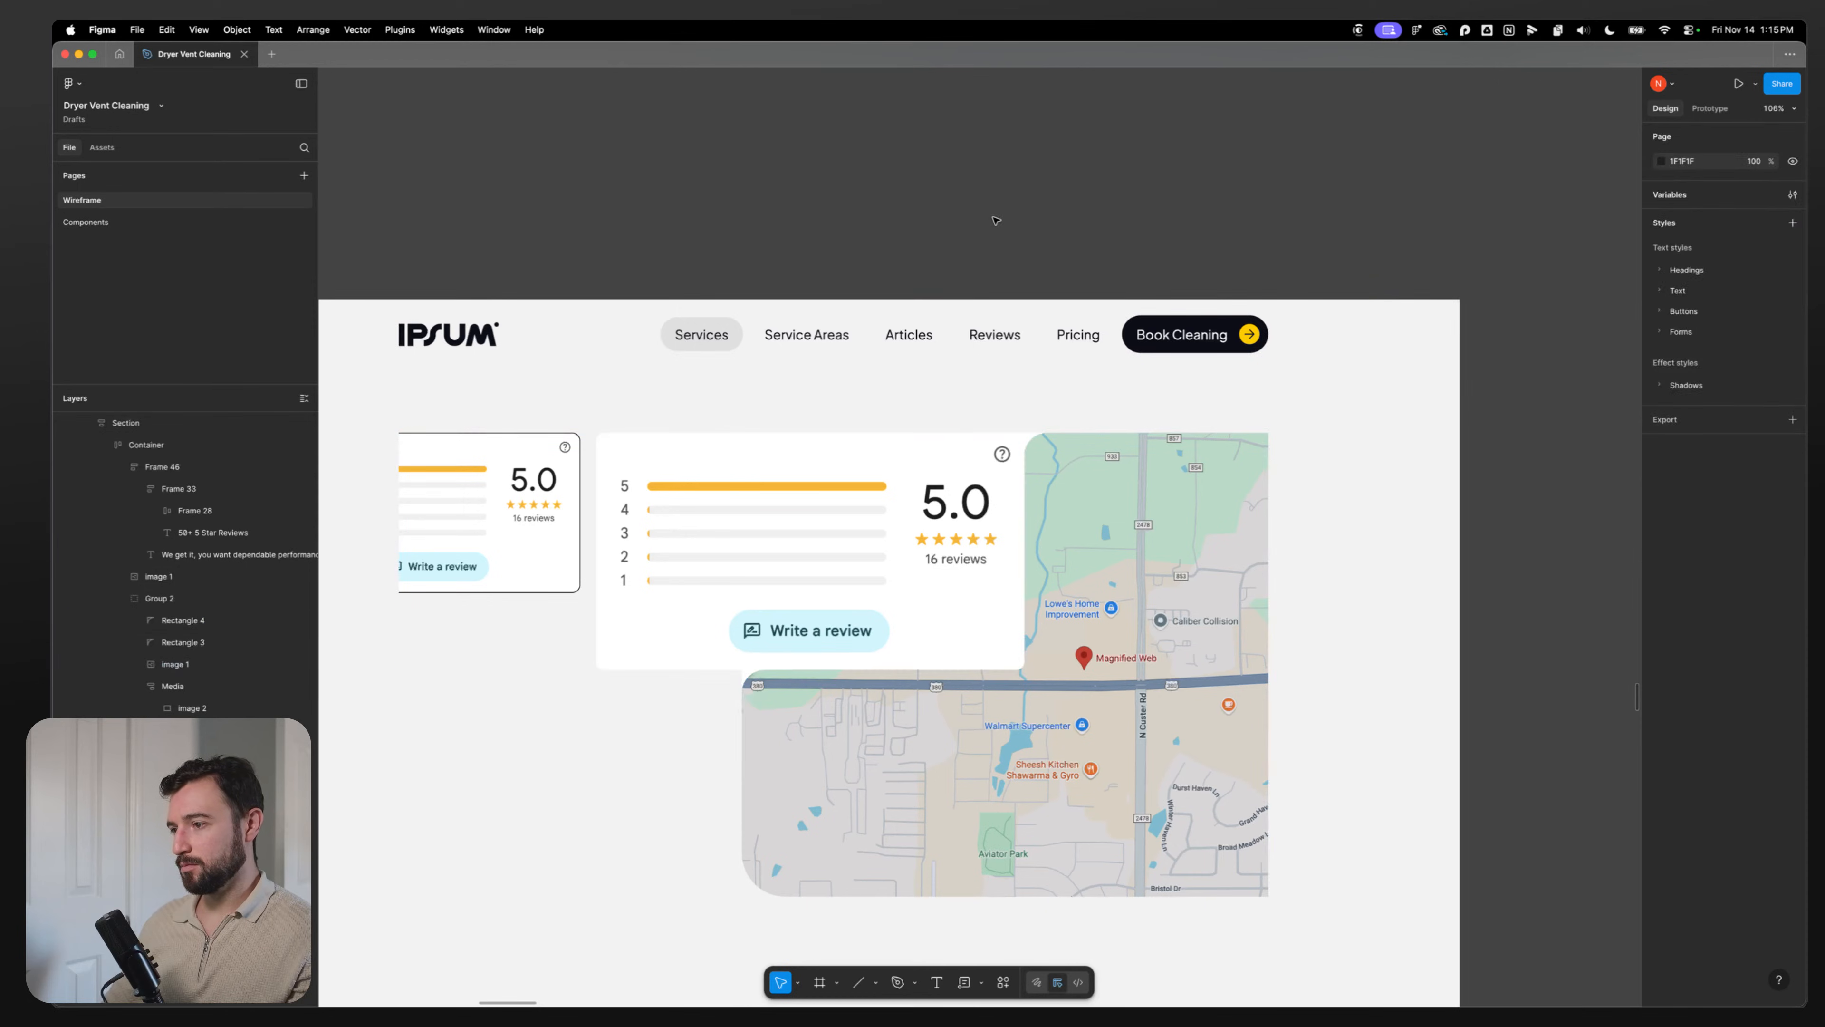
Step: Set the fill of Rectangle 4 to F2F2F2 sampled from the page background
{"action": "left_click", "coordinate": [748, 677], "text": "super"}
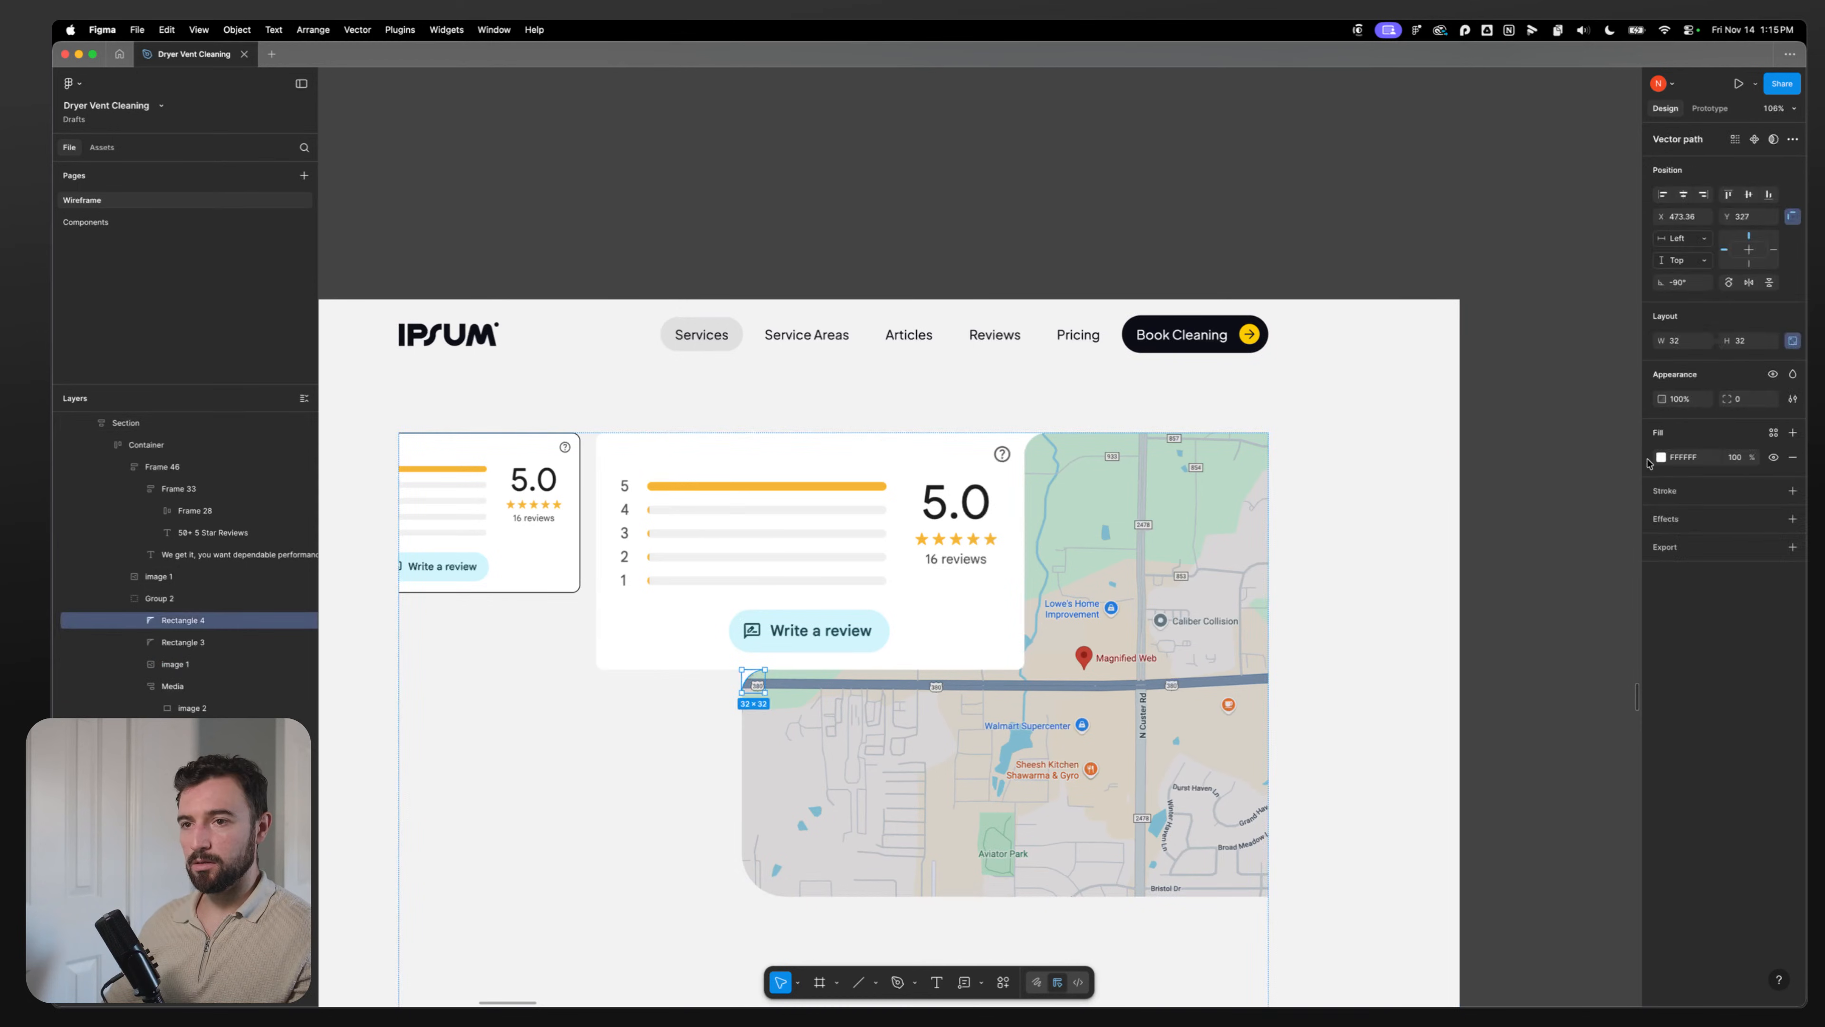
{"action": "left_click", "coordinate": [1661, 457]}
{"action": "left_click", "coordinate": [1496, 704]}
{"action": "left_click", "coordinate": [602, 787]}
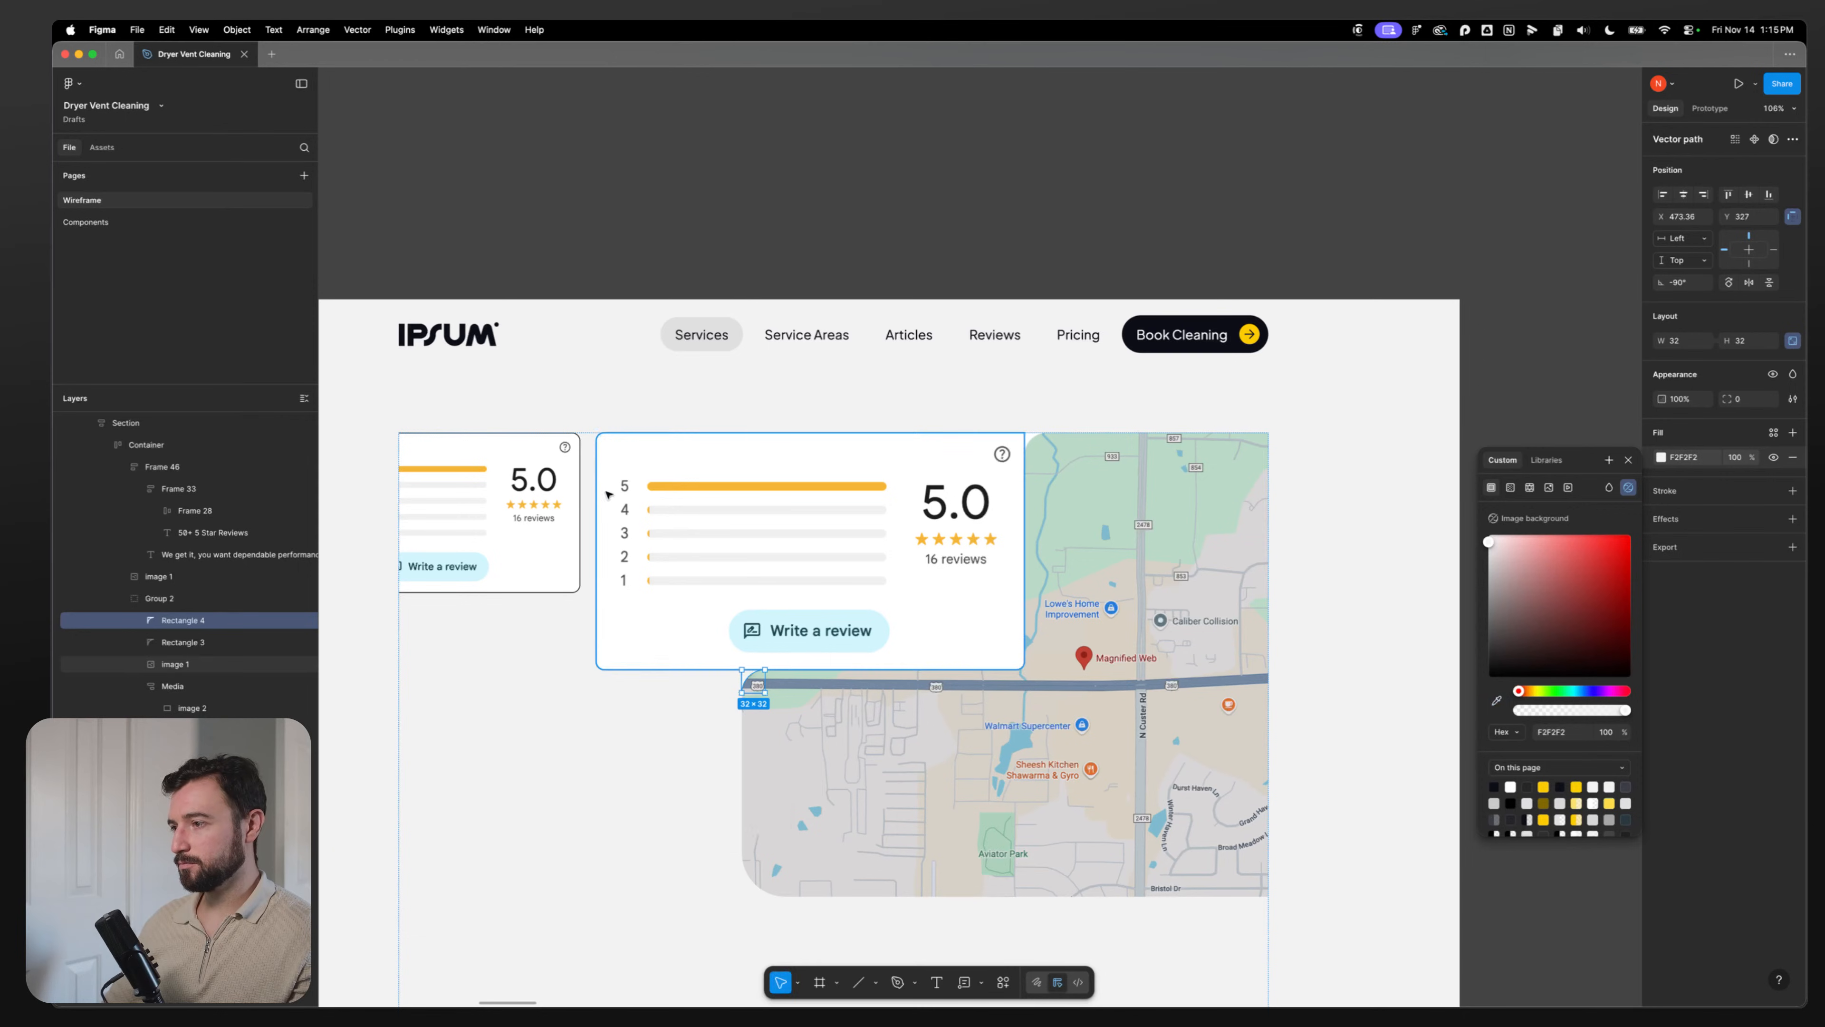
Step: Delete the leftover small rating card and scale Group 2 down beside the heading, making its rating card about 354 by 196
{"action": "left_click", "coordinate": [552, 496]}
{"action": "key", "text": "Delete"}
{"action": "double_click", "coordinate": [738, 538]}
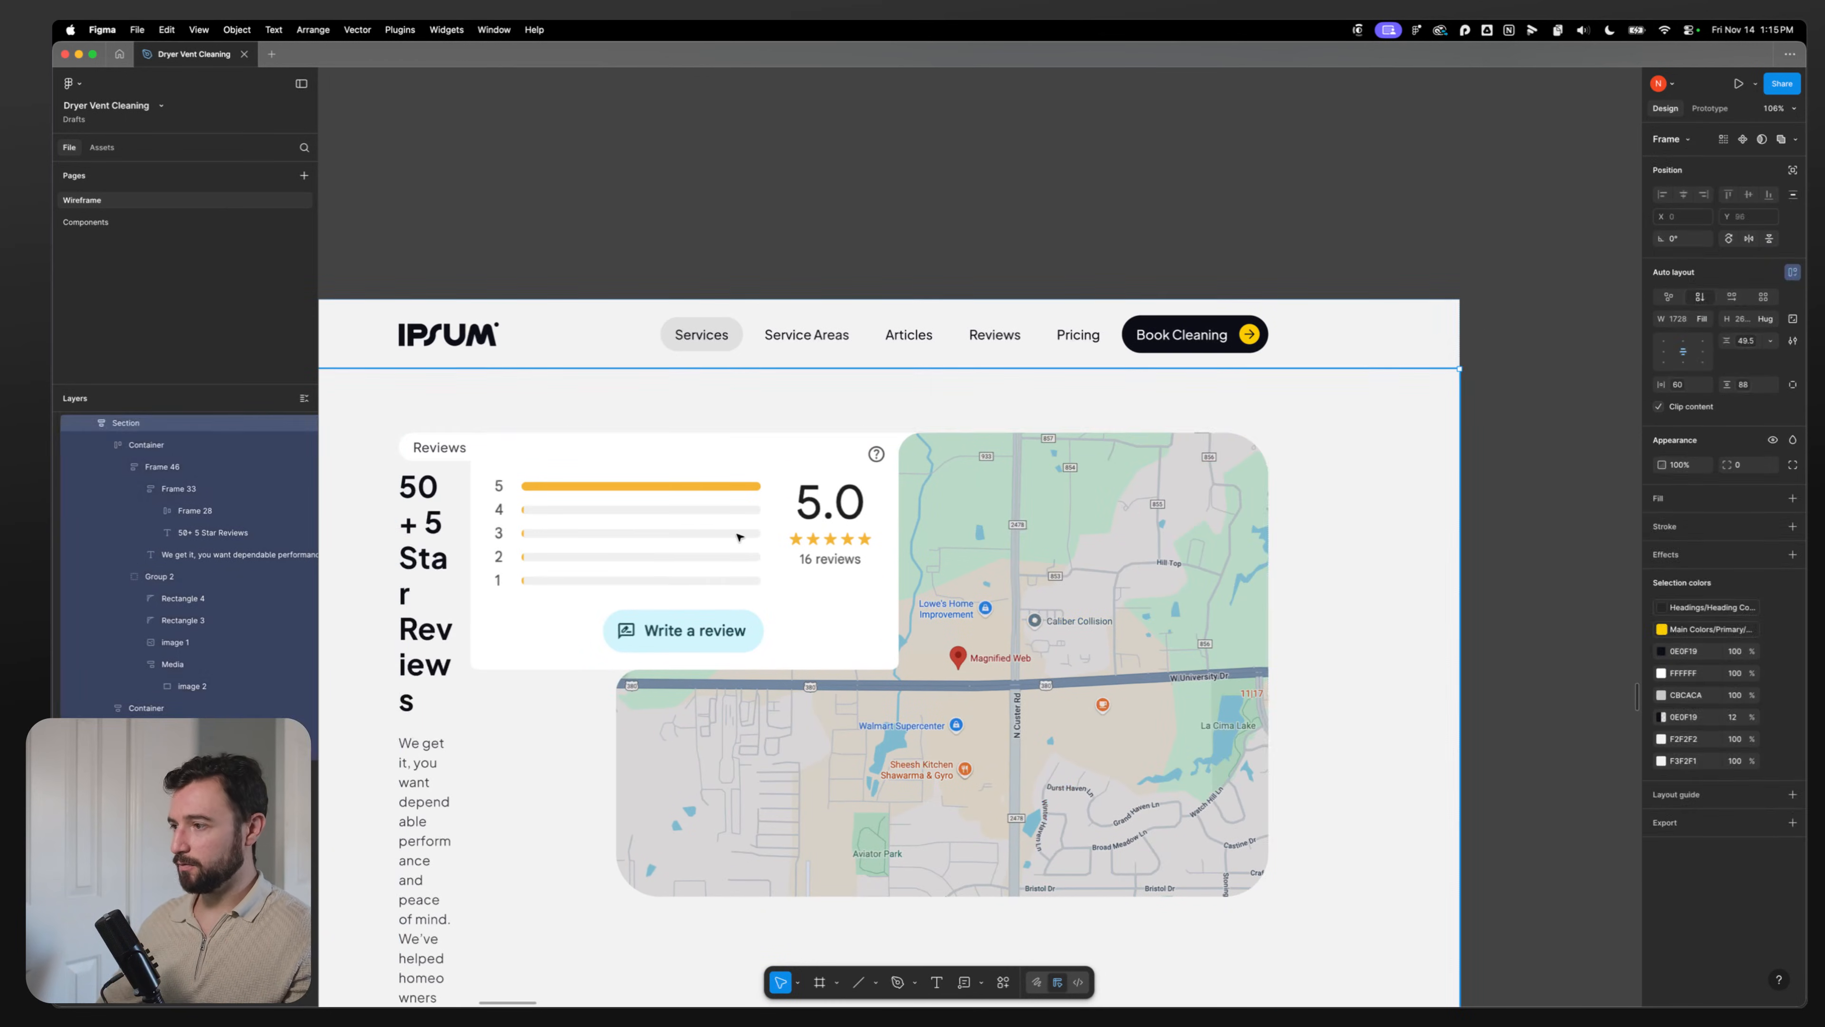
{"action": "double_click", "coordinate": [738, 537]}
{"action": "double_click", "coordinate": [739, 538]}
{"action": "key", "text": "Escape"}
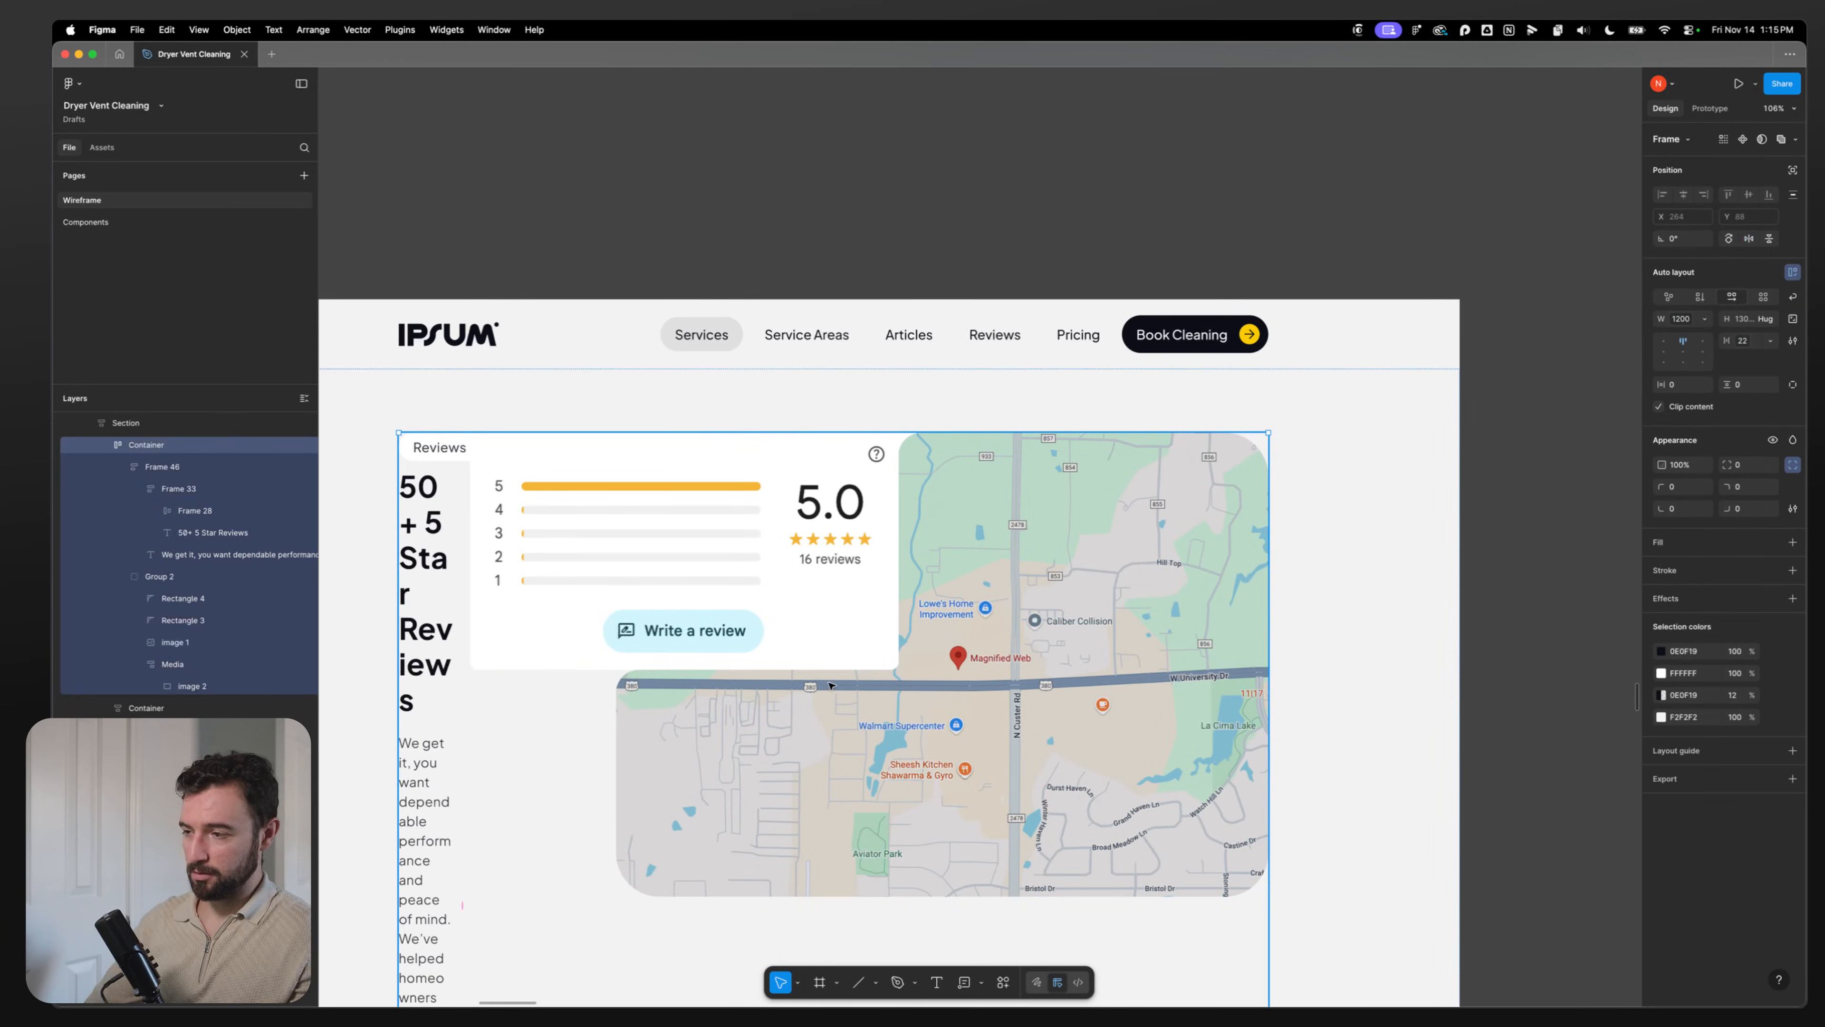
{"action": "key", "text": "k"}
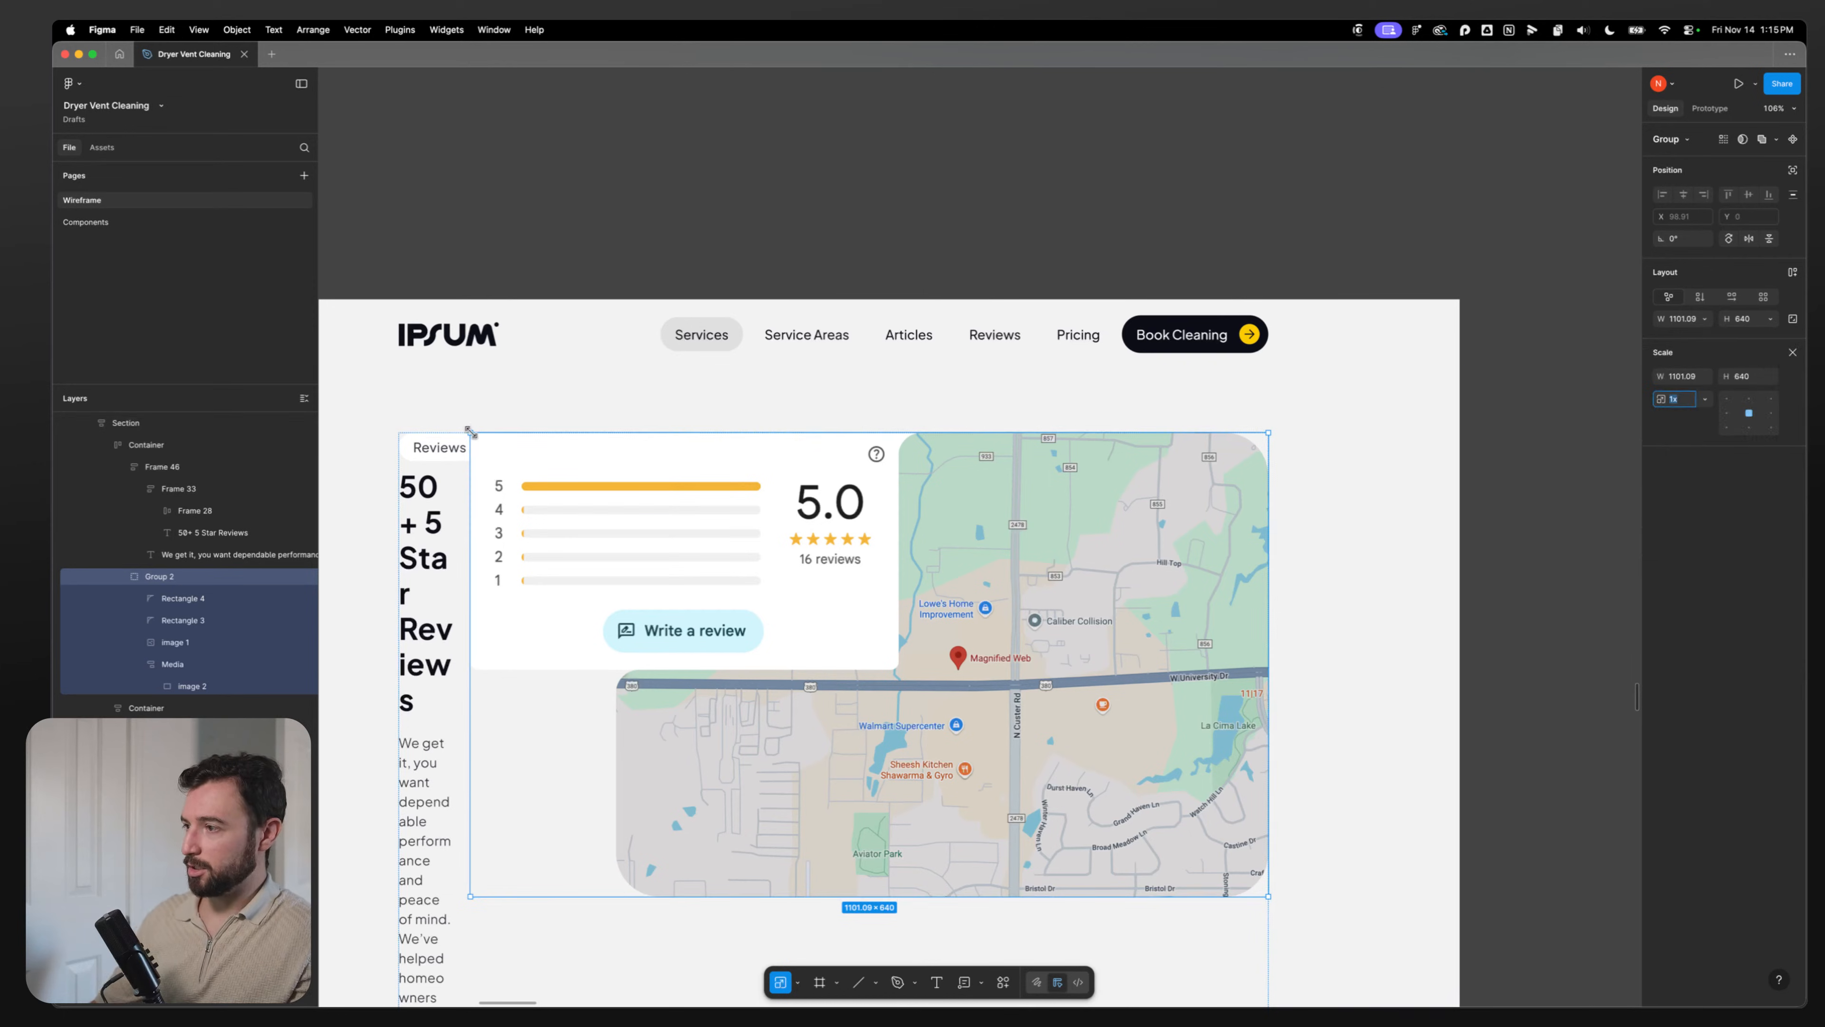
{"action": "left_click_drag", "start_coordinate": [471, 433], "coordinate": [1270, 620]}
{"action": "left_click", "coordinate": [1165, 728]}
{"action": "left_click_drag", "start_coordinate": [788, 776], "coordinate": [1051, 678]}
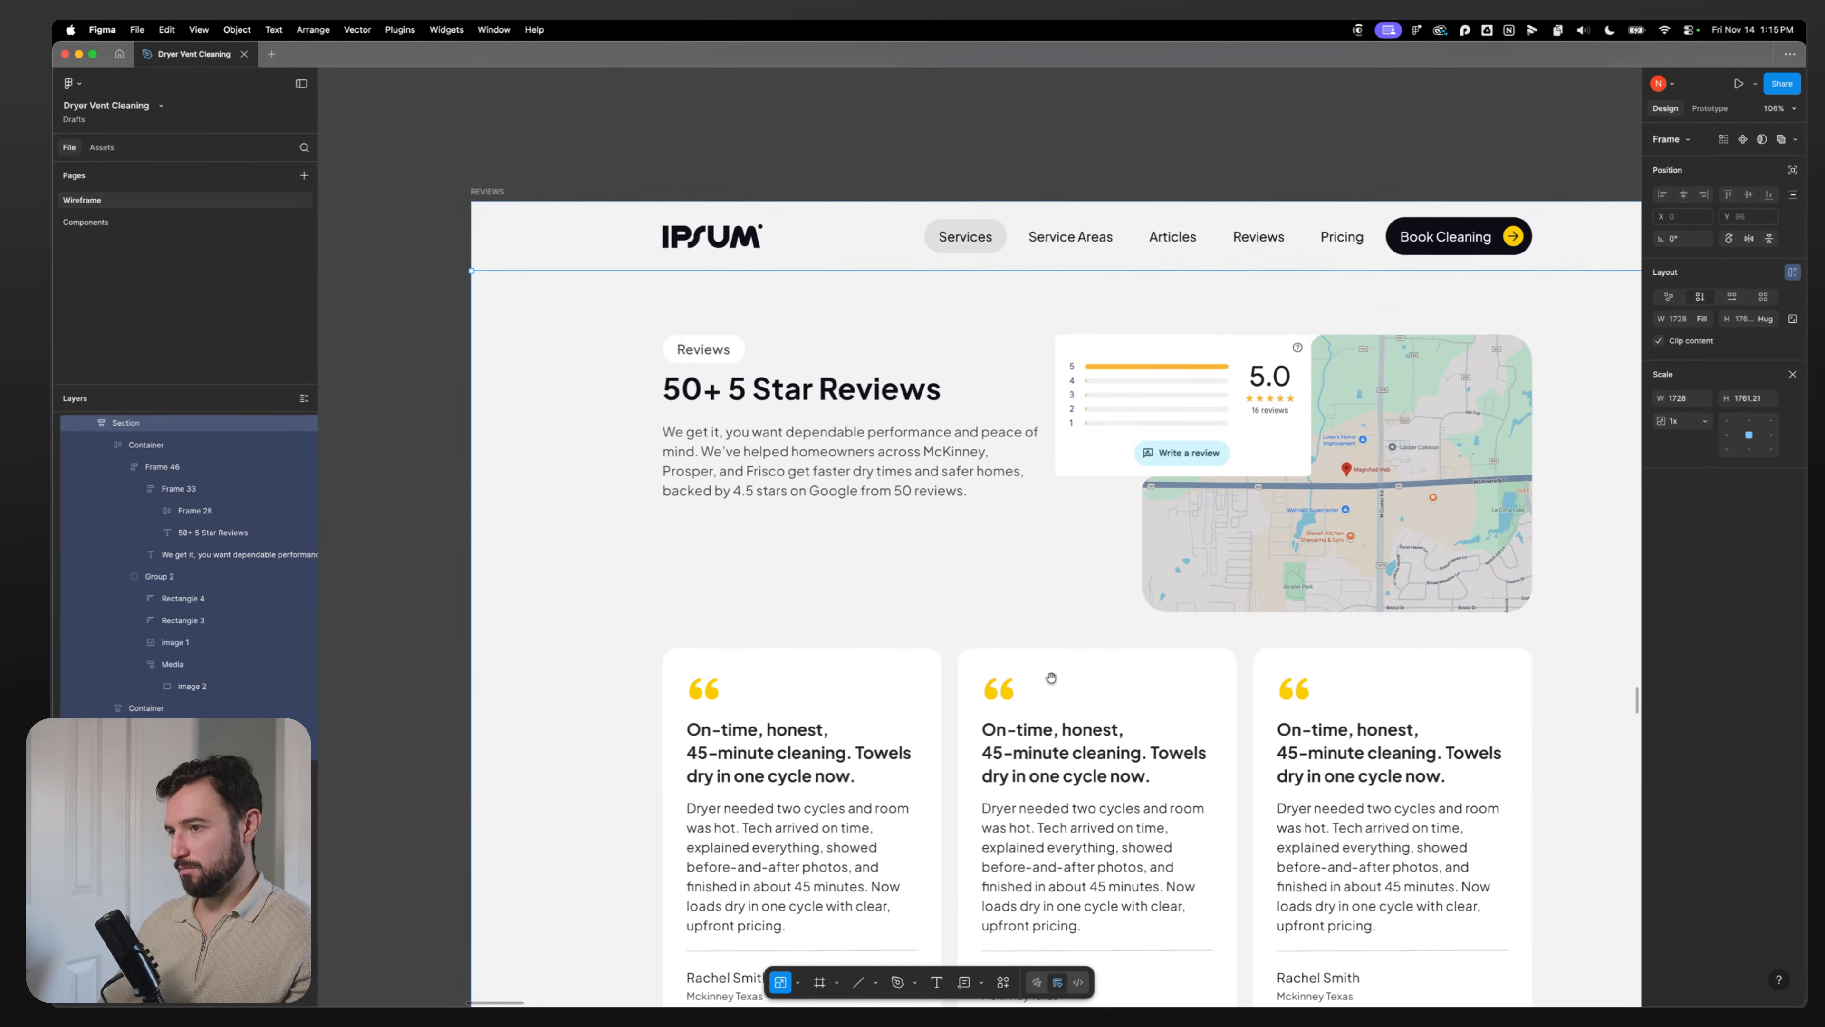
Step: Set the rating card's top-left, bottom-left and bottom-right corner radii to 19, matching the scaled corner pieces
{"action": "double_click", "coordinate": [1125, 377]}
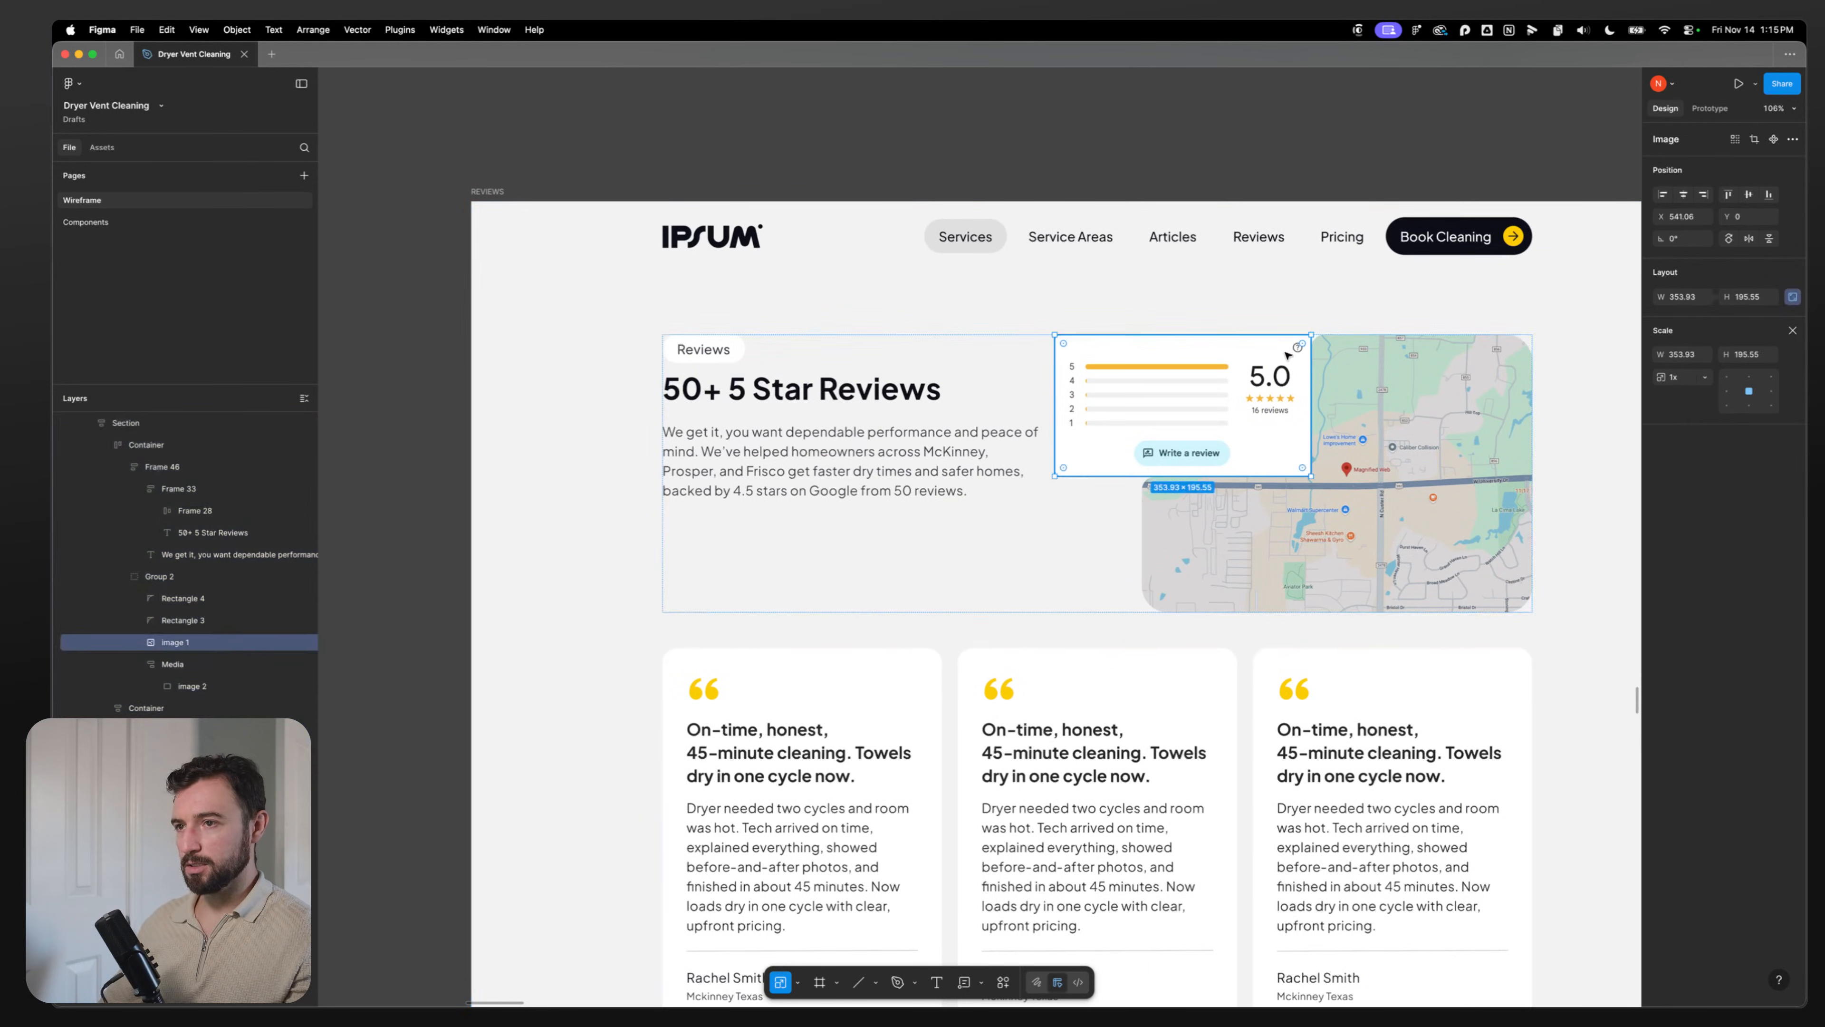
{"action": "scroll", "coordinate": [1312, 341], "scroll_direction": "up", "scroll_amount": 5}
{"action": "left_click", "coordinate": [1318, 327]}
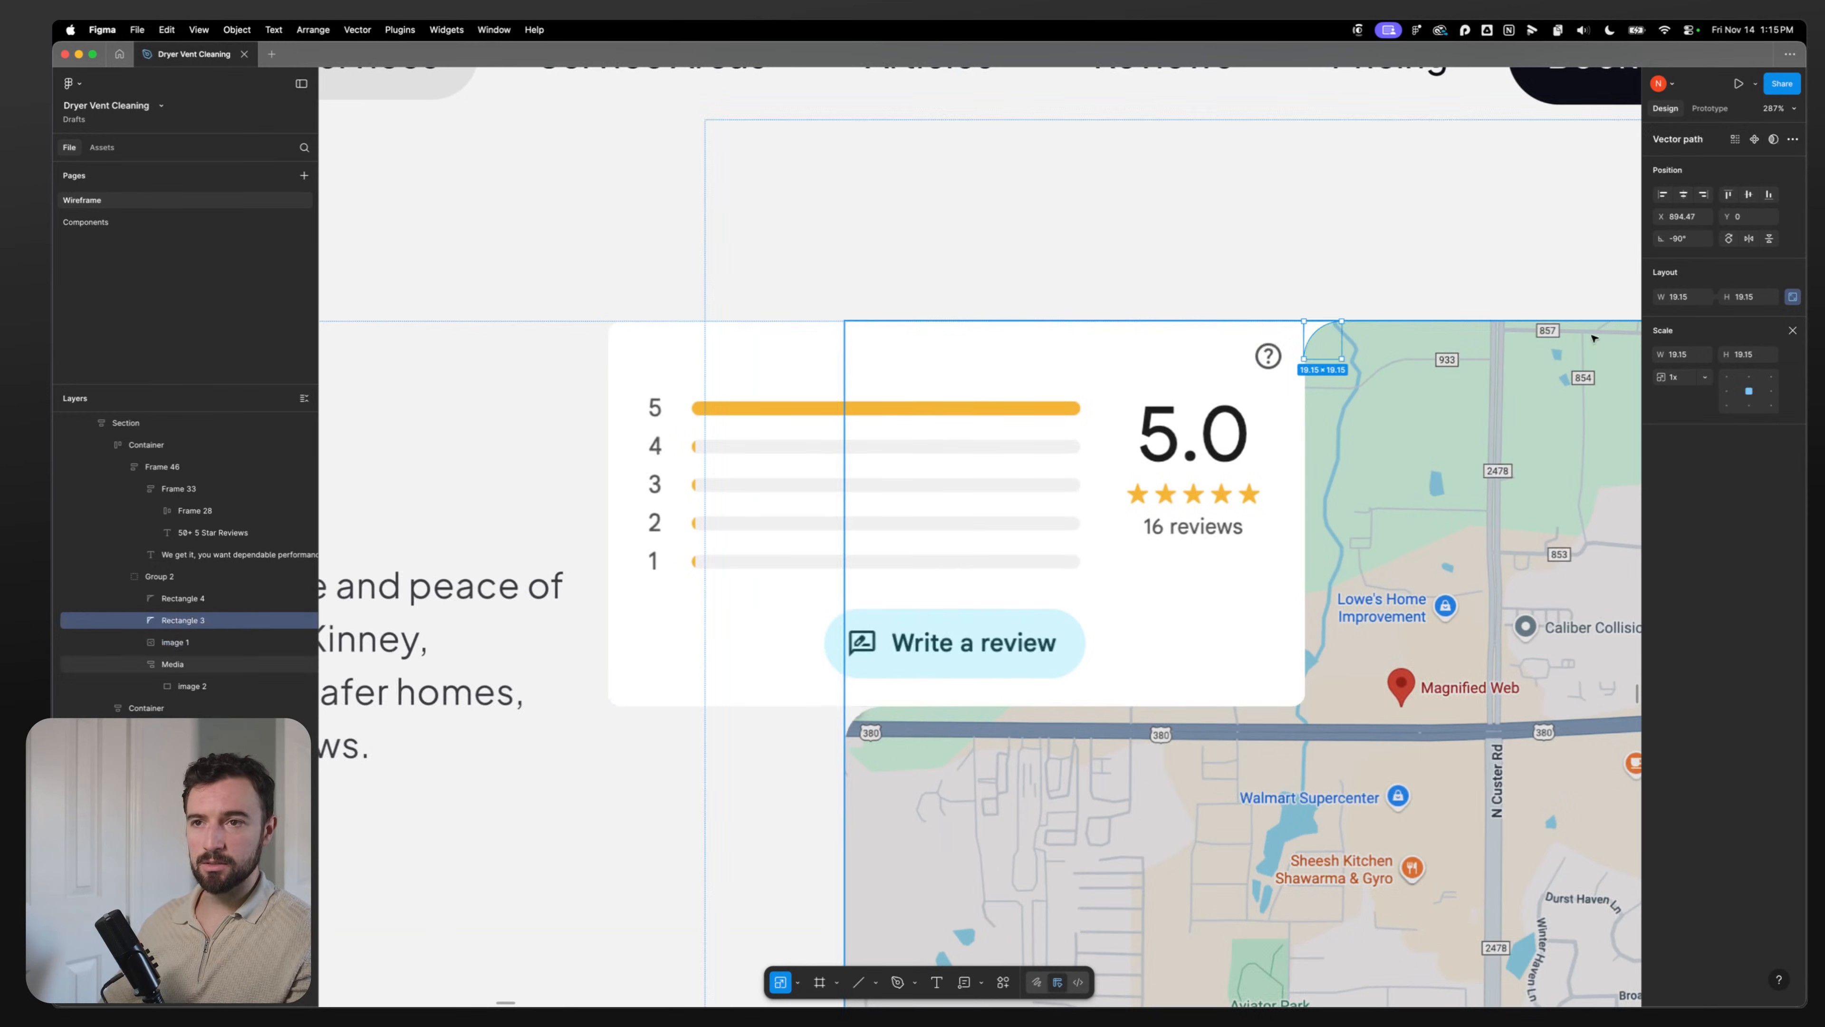
{"action": "left_click", "coordinate": [841, 358]}
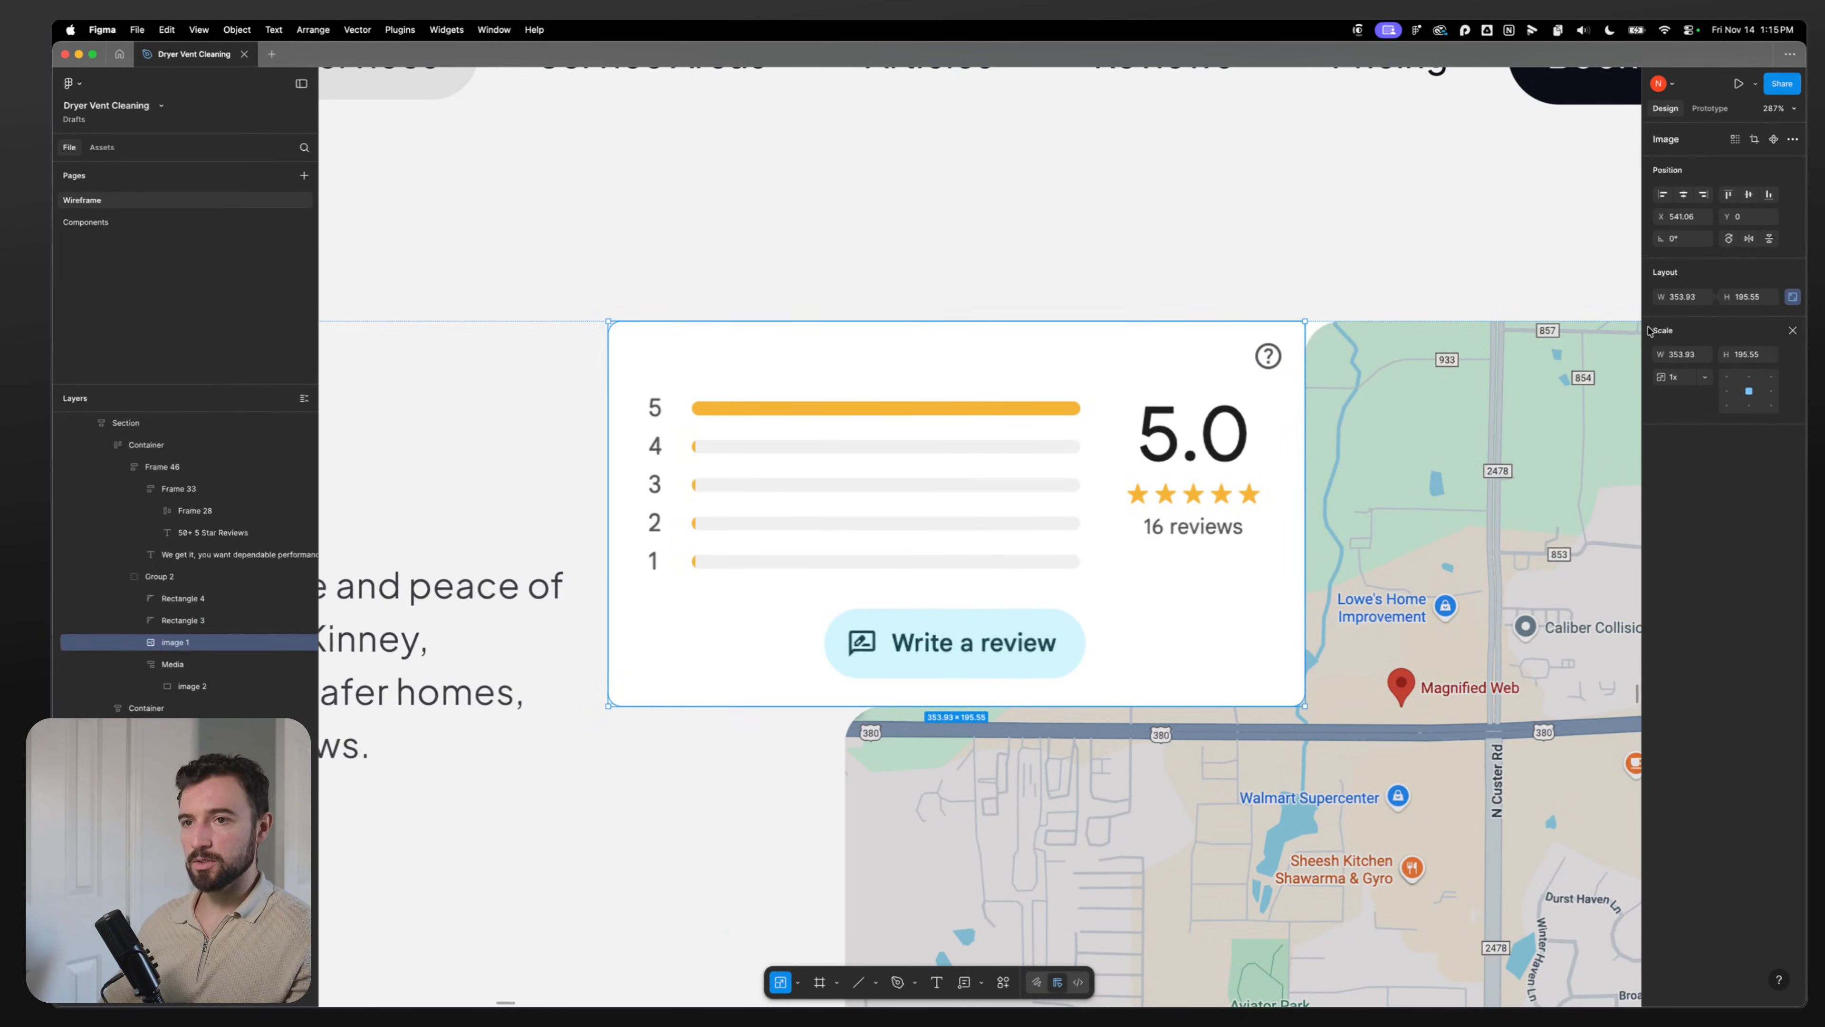
{"action": "type", "text": "v"}
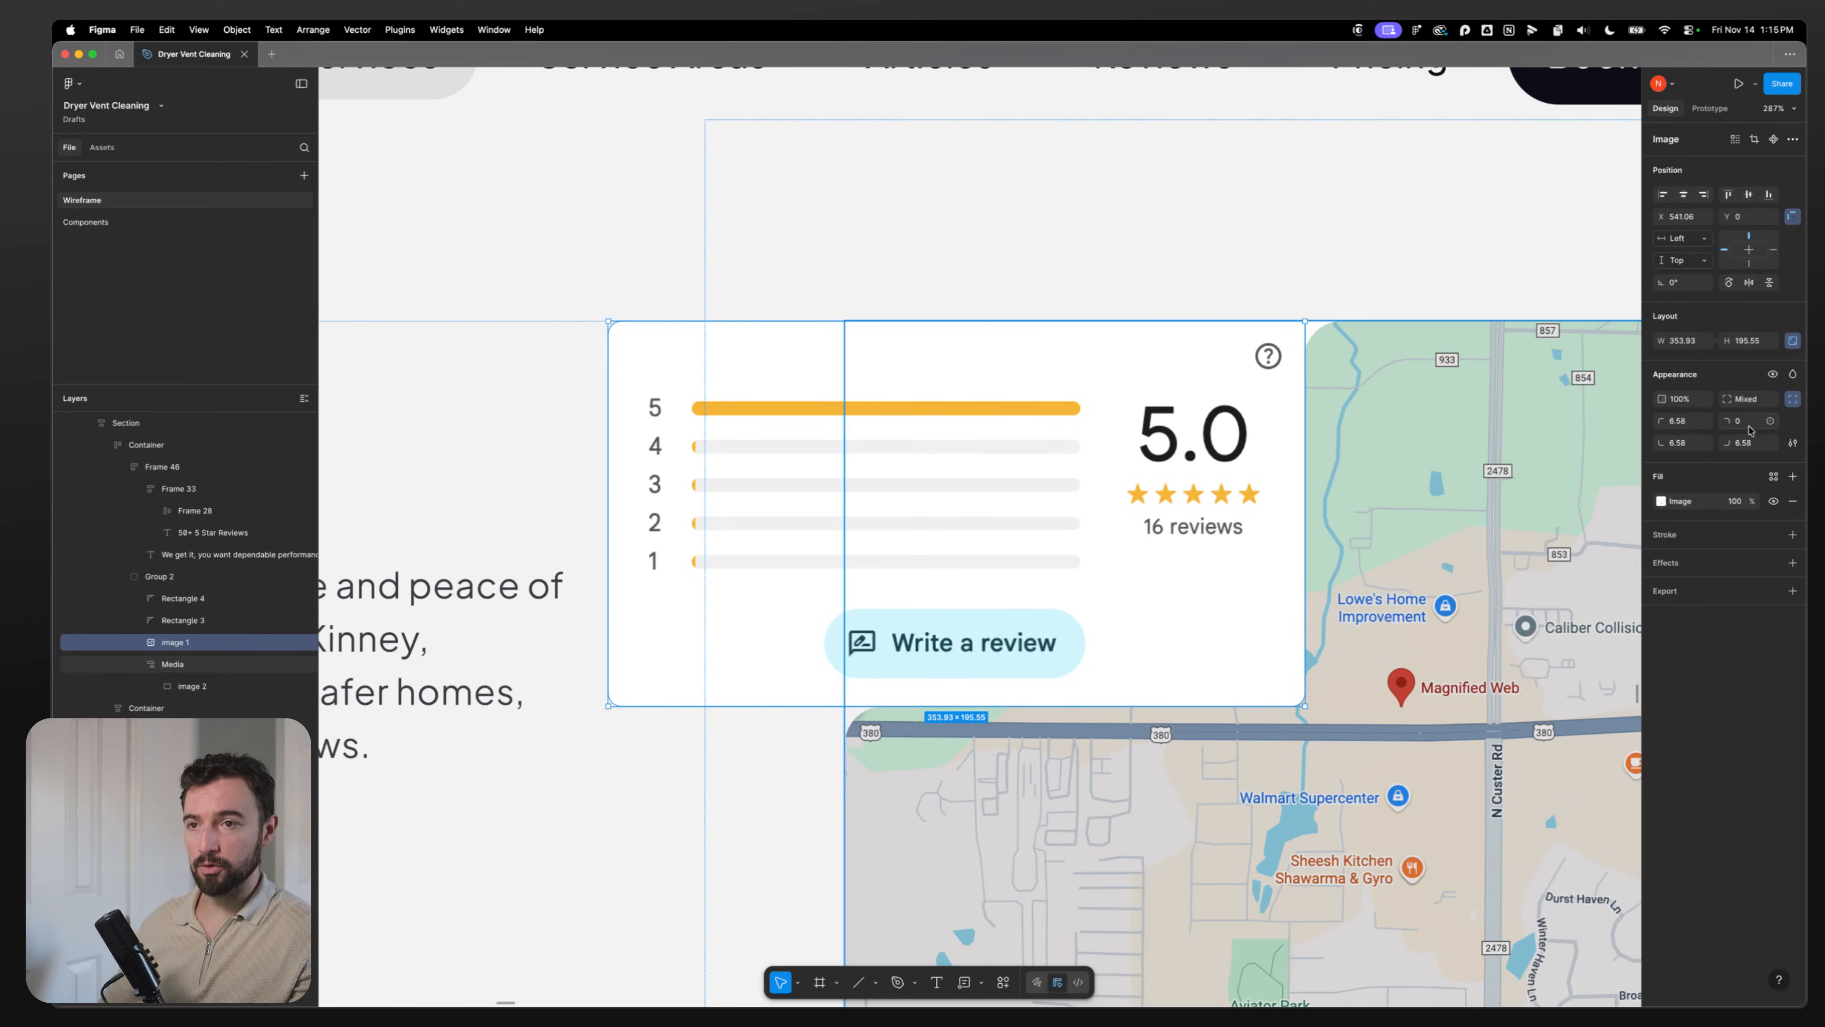
{"action": "type", "text": "1"}
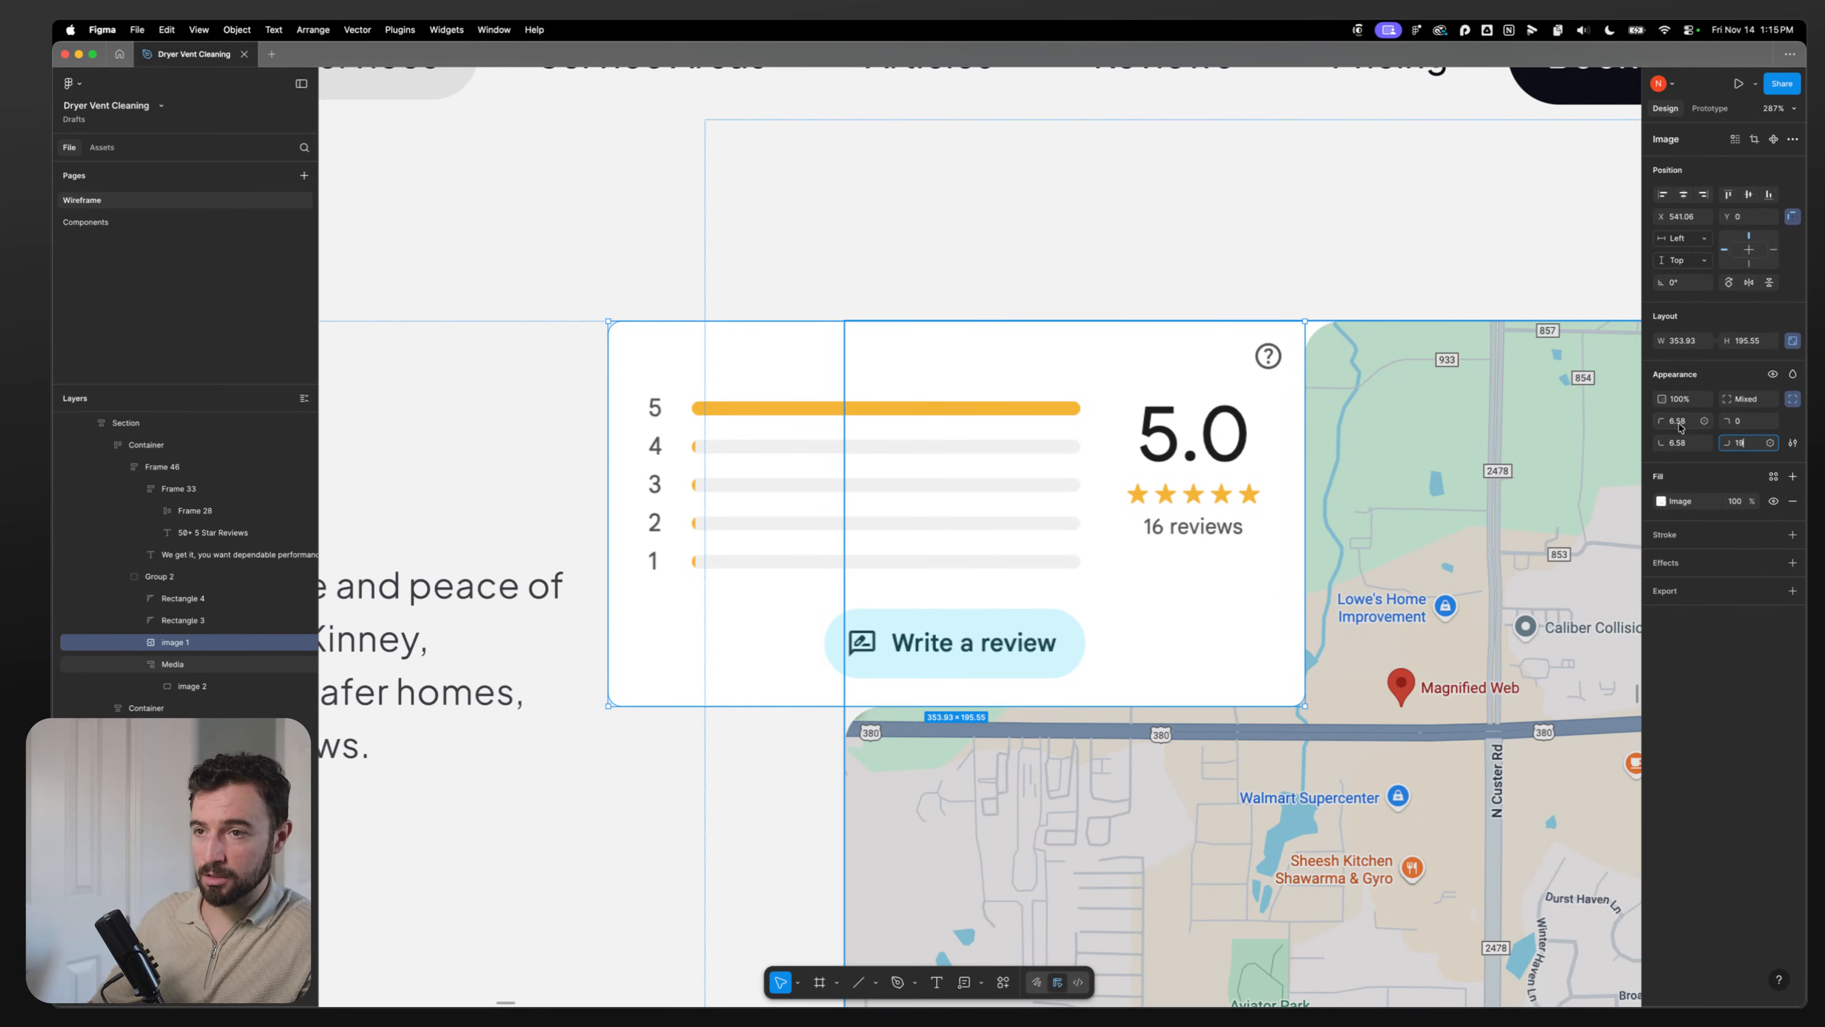
{"action": "type", "text": "9"}
{"action": "left_click", "coordinate": [1679, 423]}
{"action": "type", "text": "19"}
{"action": "left_click", "coordinate": [1681, 443]}
{"action": "type", "text": "1"}
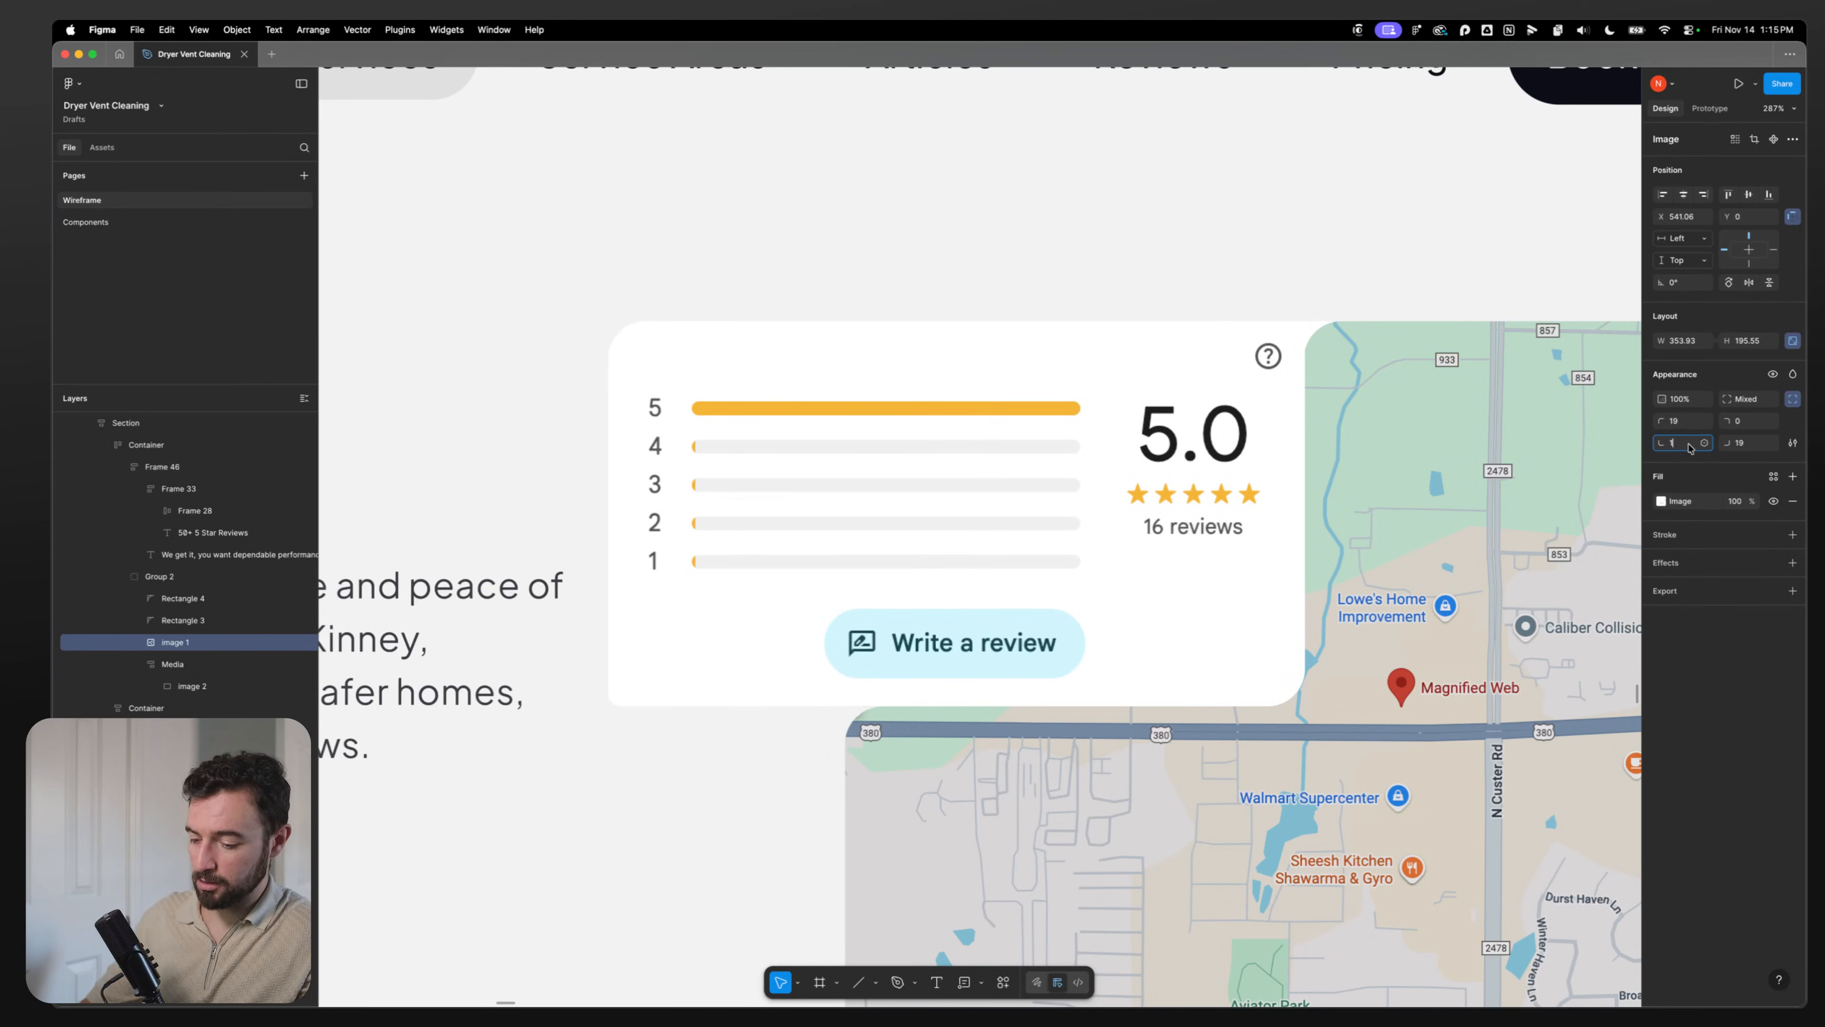
{"action": "type", "text": "9"}
{"action": "left_click", "coordinate": [926, 167]}
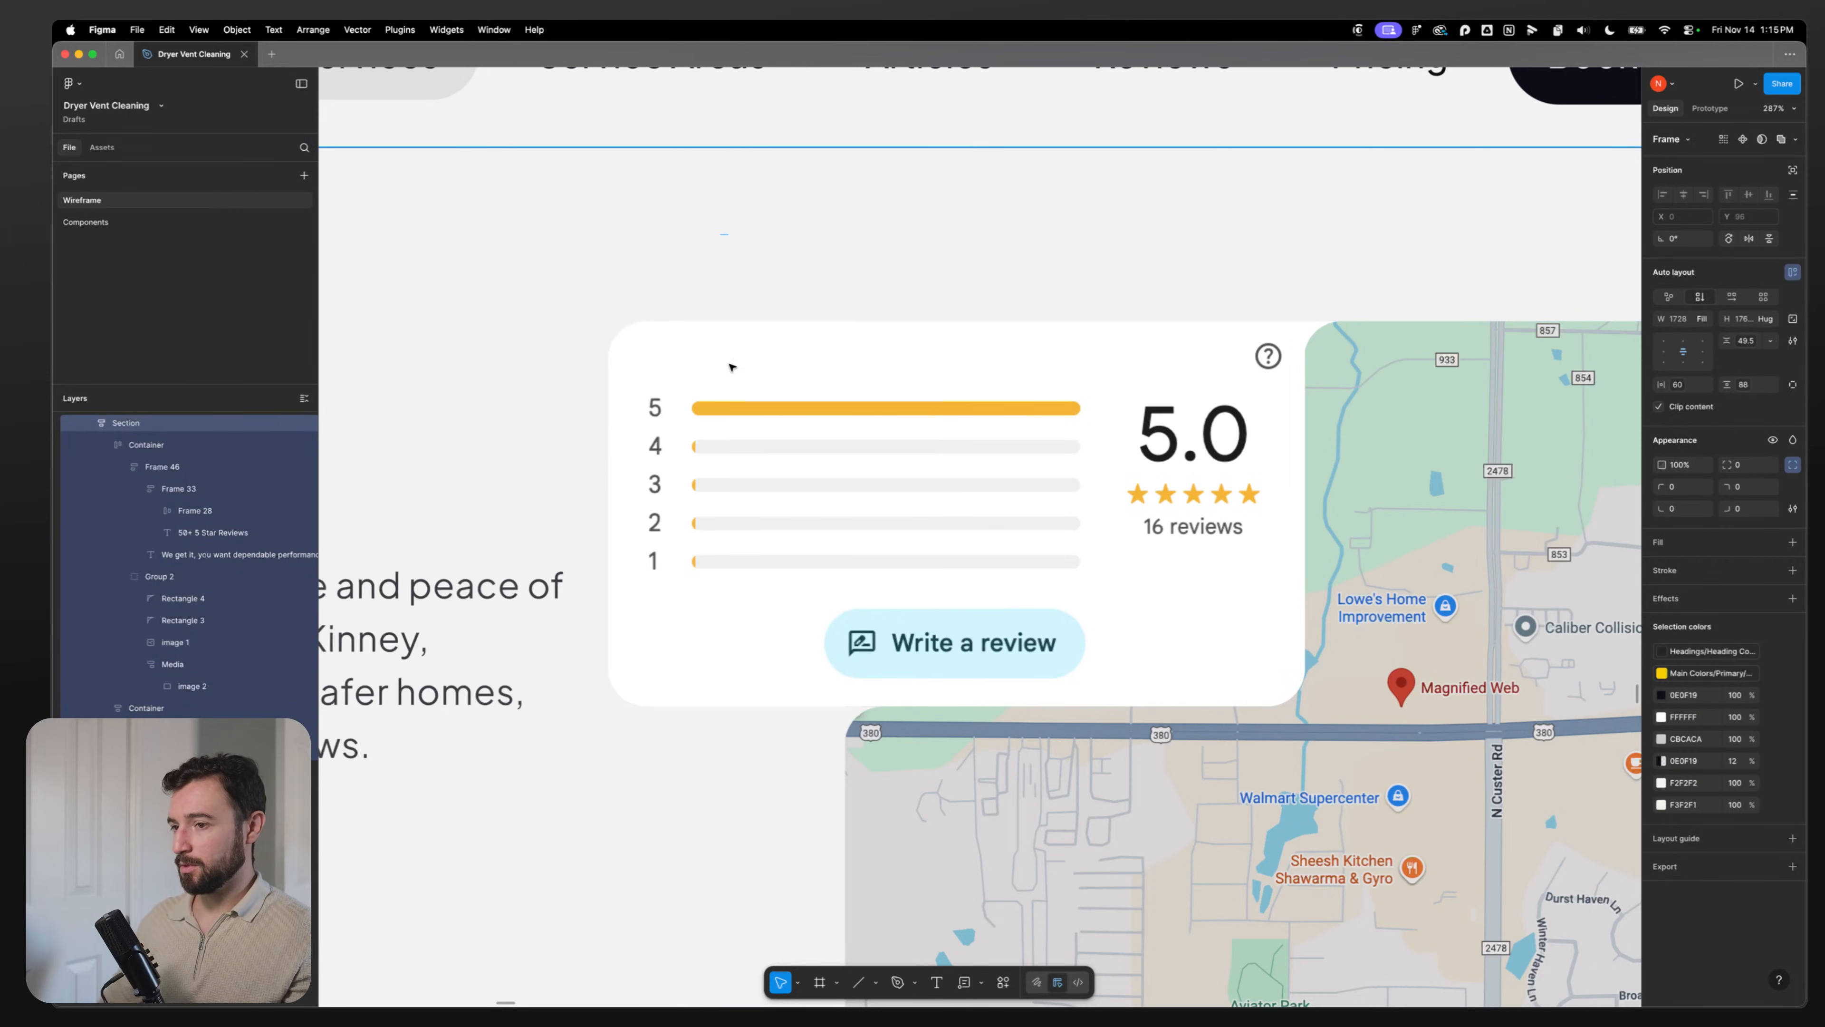
Step: Move the rating card together with Rectangle 3 and Rectangle 4 slightly right over the map, keeping the card flush with its top edge
{"action": "scroll", "coordinate": [730, 368], "scroll_direction": "down", "scroll_amount": 5}
{"action": "left_click_drag", "start_coordinate": [659, 655], "coordinate": [837, 689]}
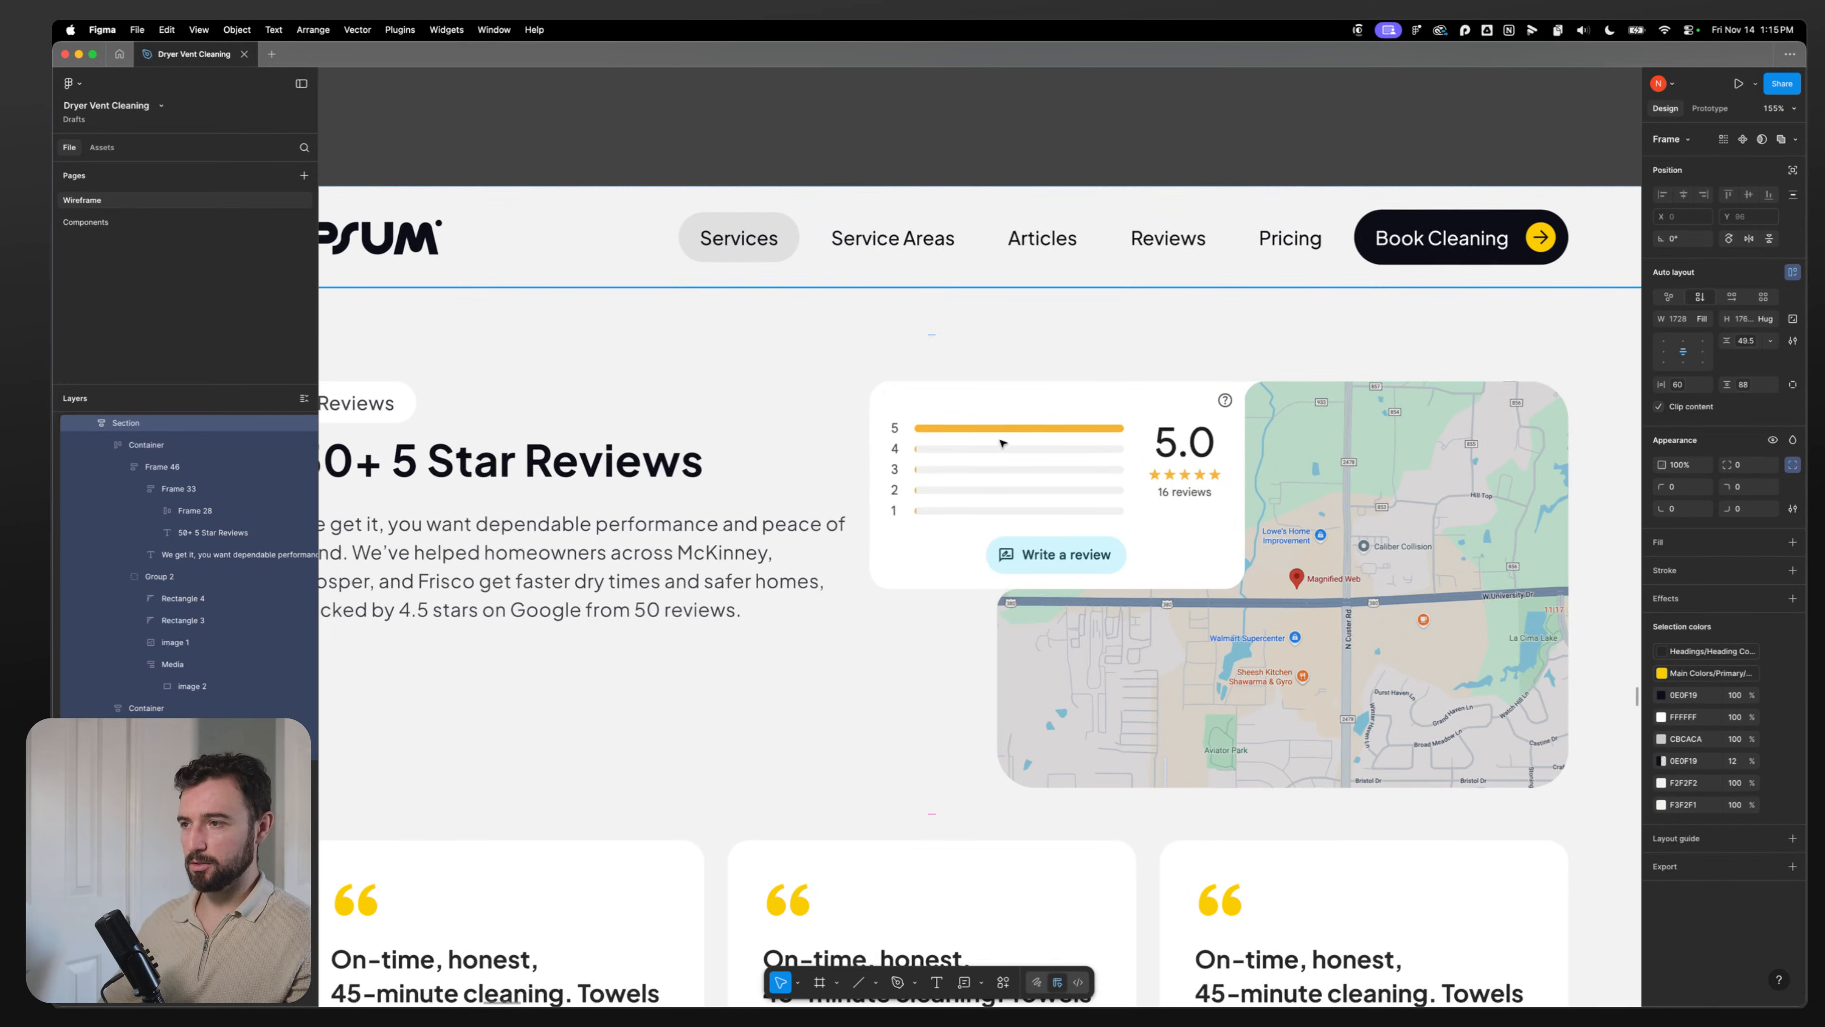
{"action": "scroll", "coordinate": [855, 726], "scroll_direction": "down", "scroll_amount": 3}
{"action": "left_click_drag", "start_coordinate": [696, 721], "coordinate": [894, 678]}
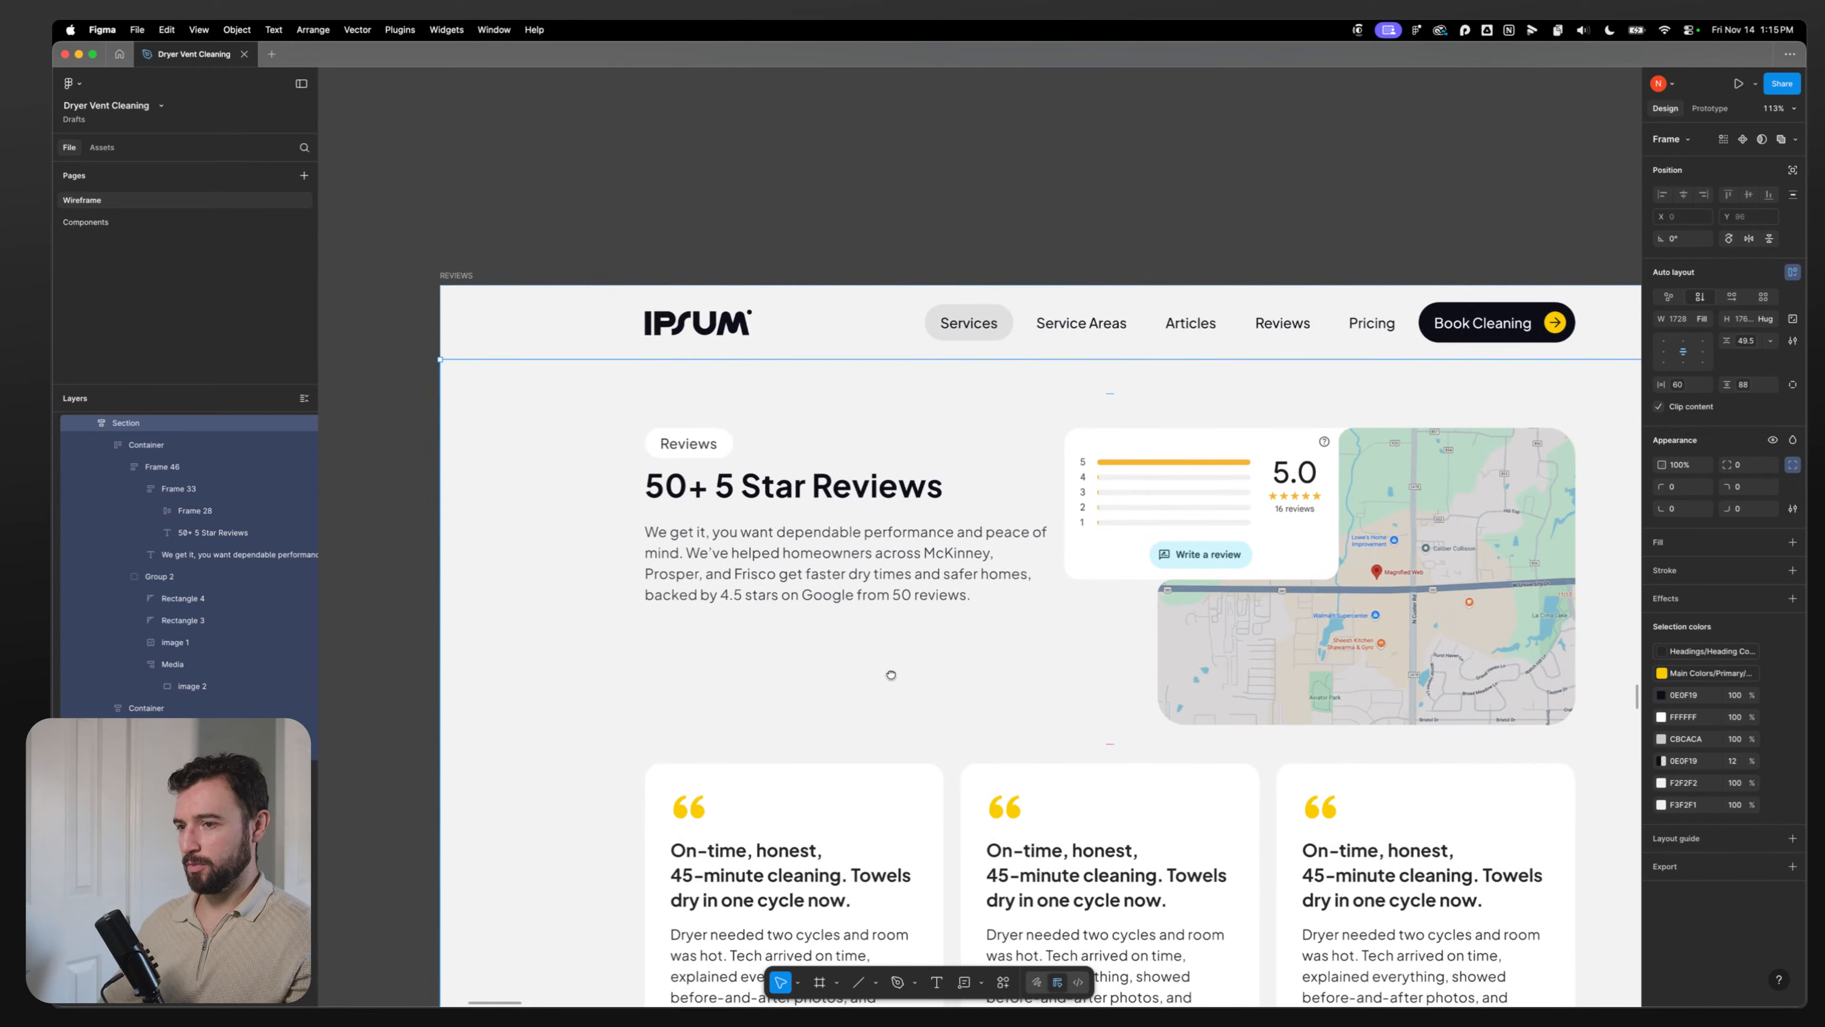
{"action": "double_click", "coordinate": [1255, 484]}
{"action": "double_click", "coordinate": [1255, 484]}
{"action": "double_click", "coordinate": [1256, 484]}
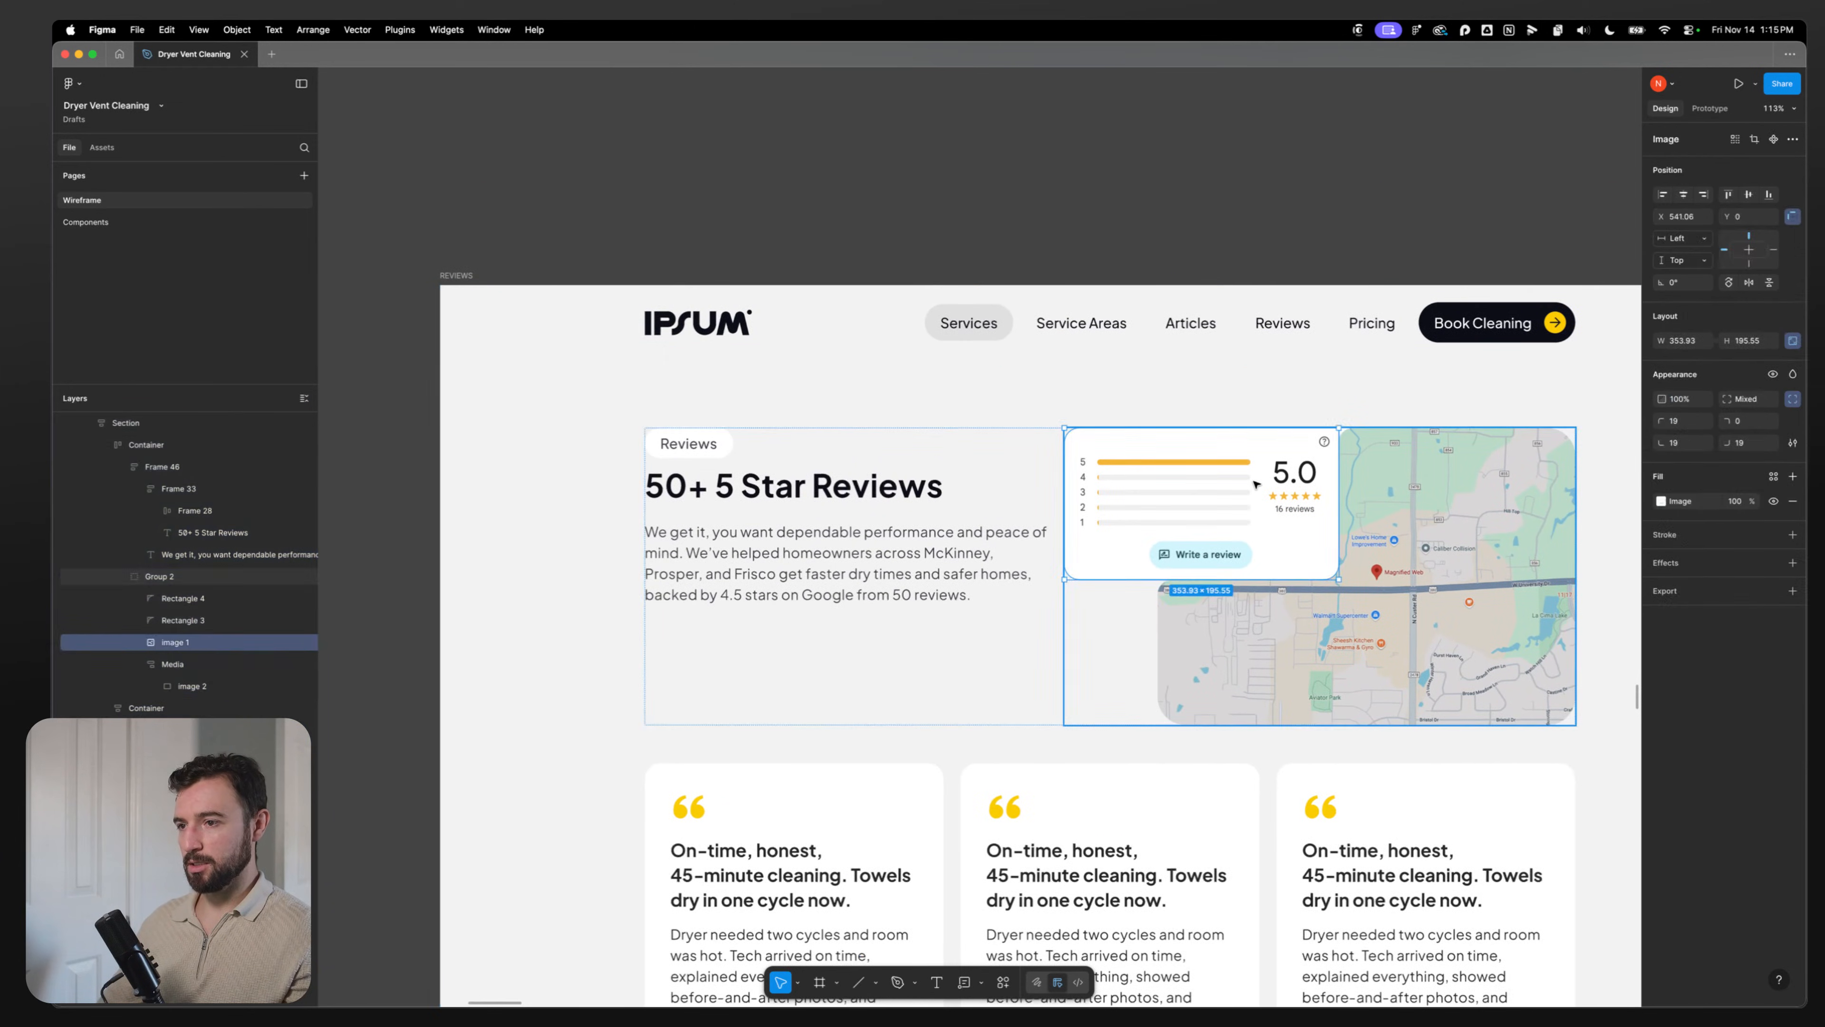
{"action": "left_click", "coordinate": [1162, 590]}
{"action": "left_click", "coordinate": [1342, 433], "text": "shift"}
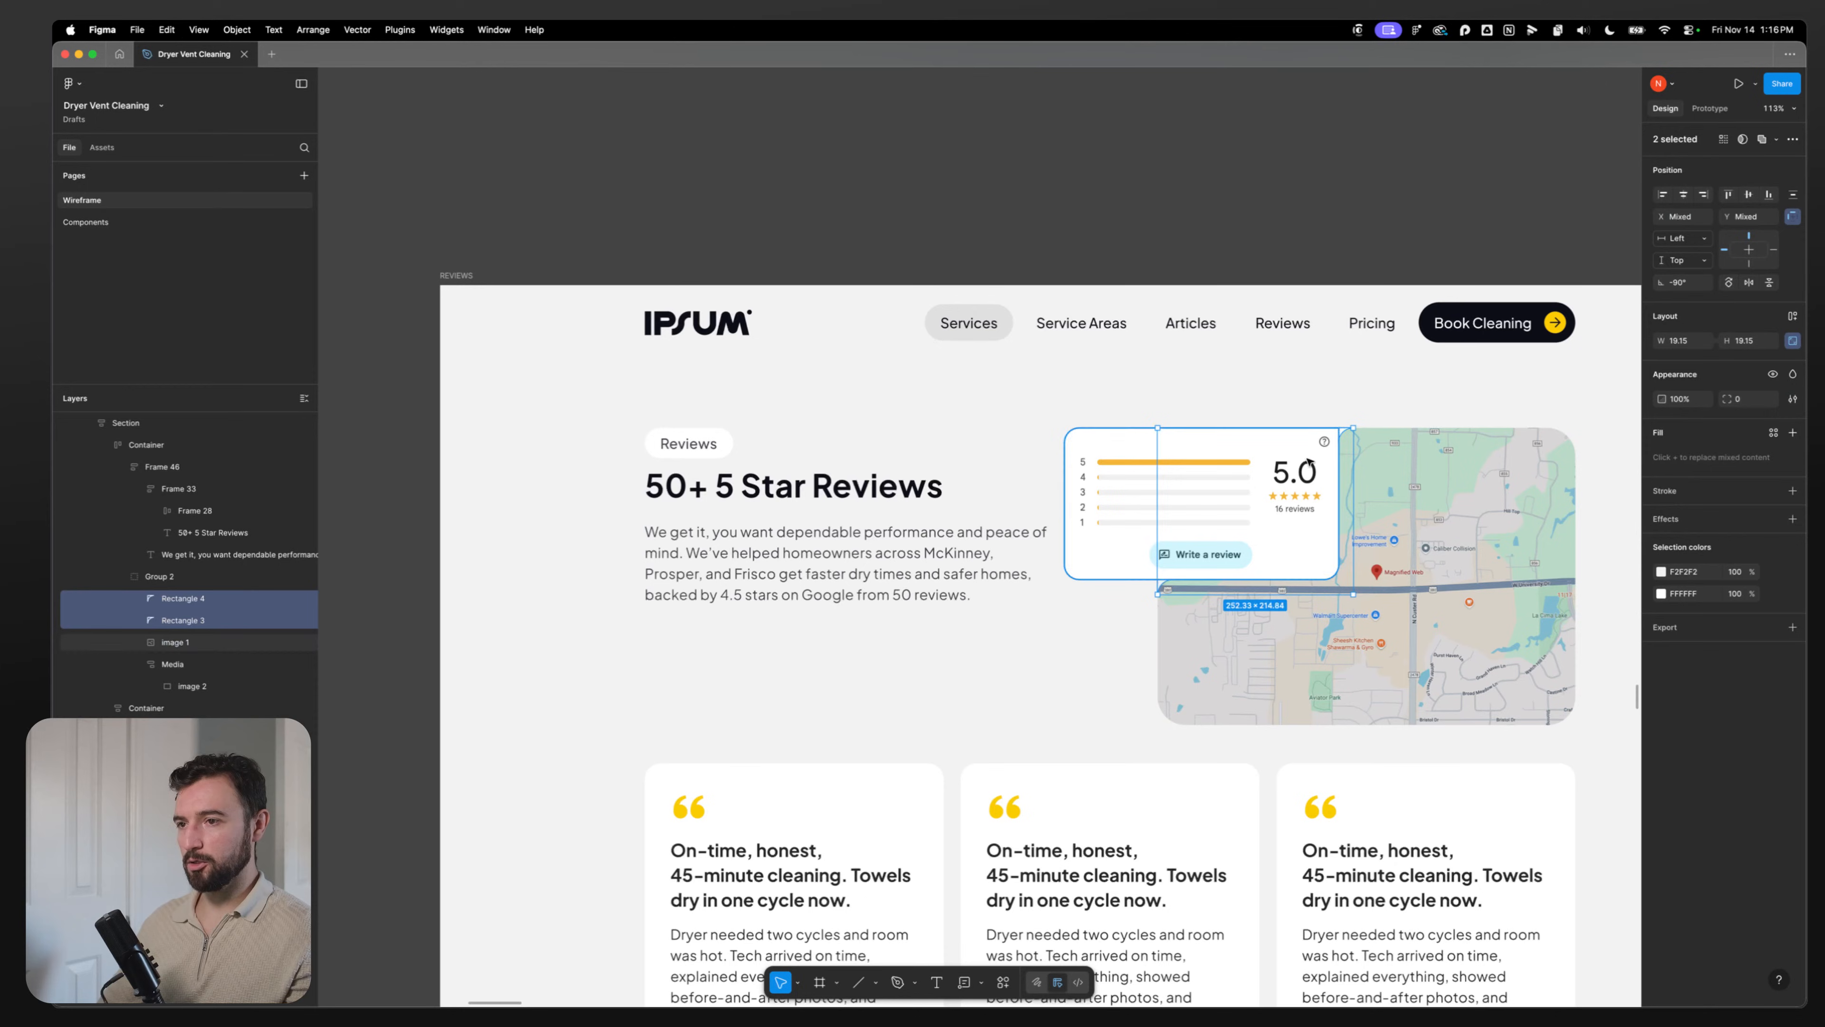
{"action": "left_click", "coordinate": [1253, 475], "text": "shift"}
{"action": "mouse_move", "coordinate": [1254, 475]}
{"action": "left_mouse_down"}
{"action": "mouse_move", "coordinate": [1284, 475]}
{"action": "mouse_move", "coordinate": [1274, 491]}
{"action": "left_mouse_up"}
{"action": "key", "text": "super+z"}
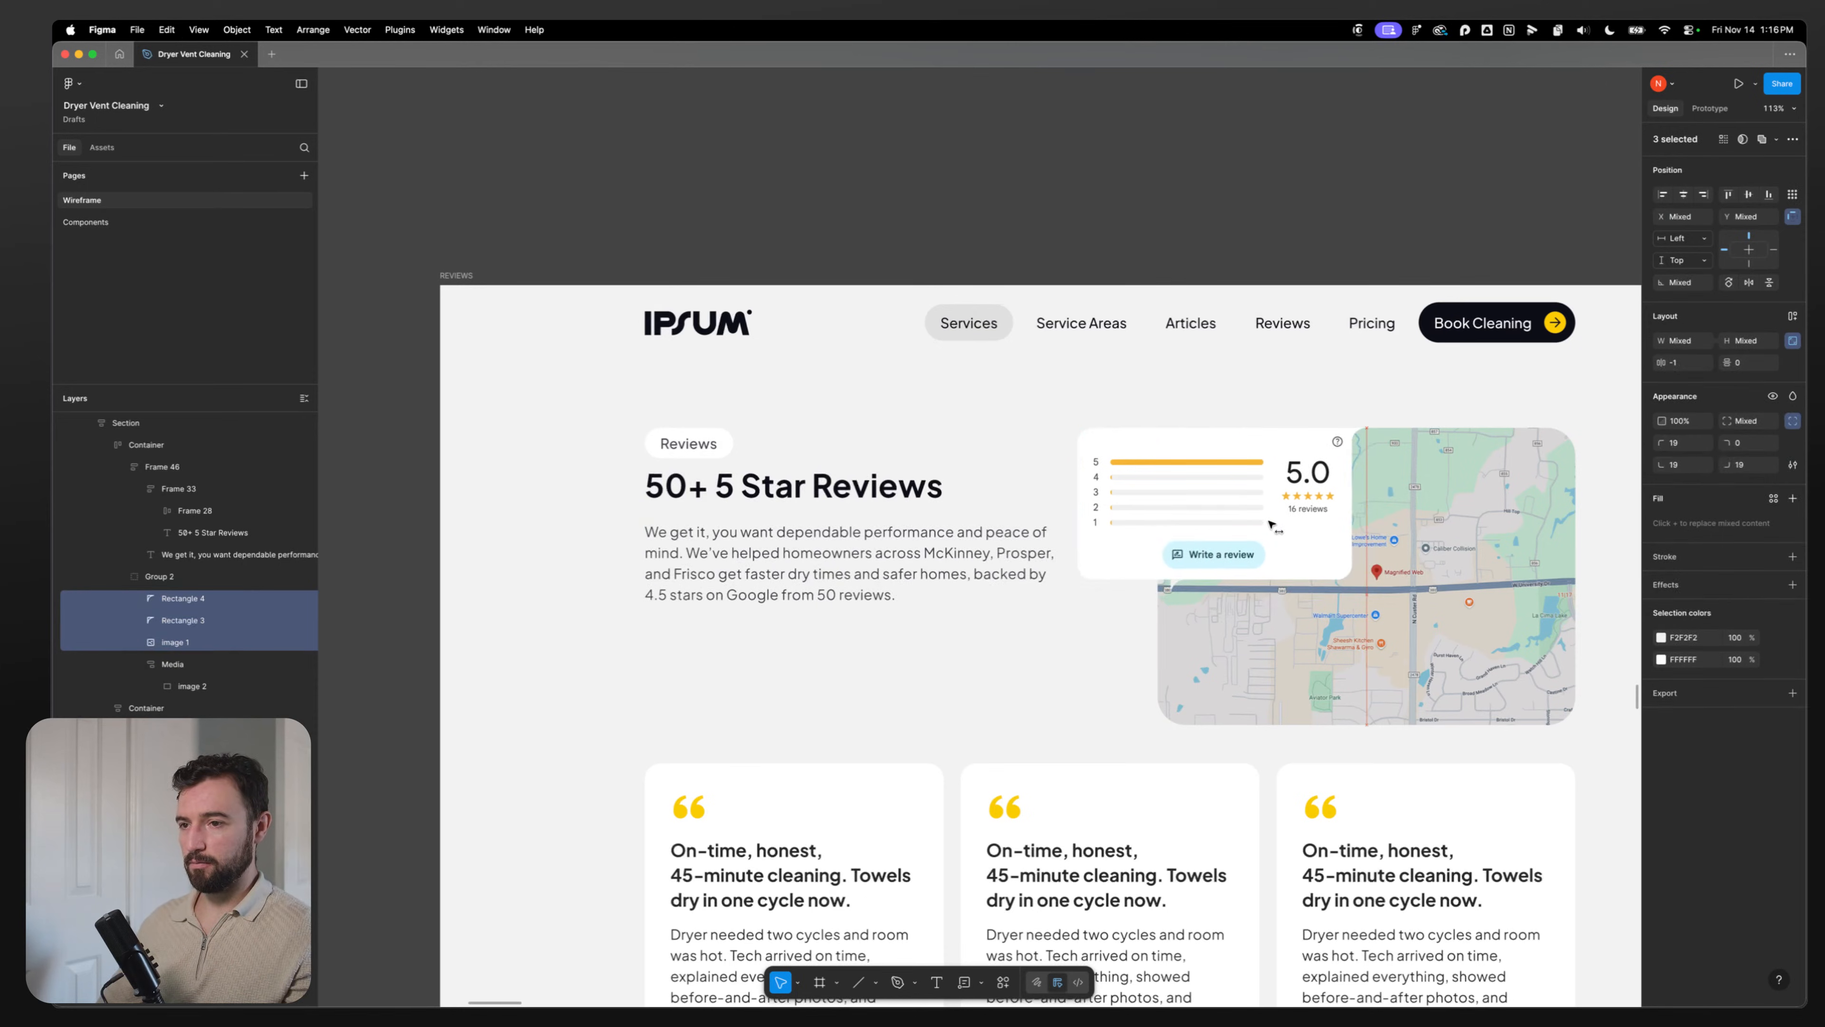
{"action": "left_click", "coordinate": [1176, 586]}
{"action": "left_click", "coordinate": [1175, 586]}
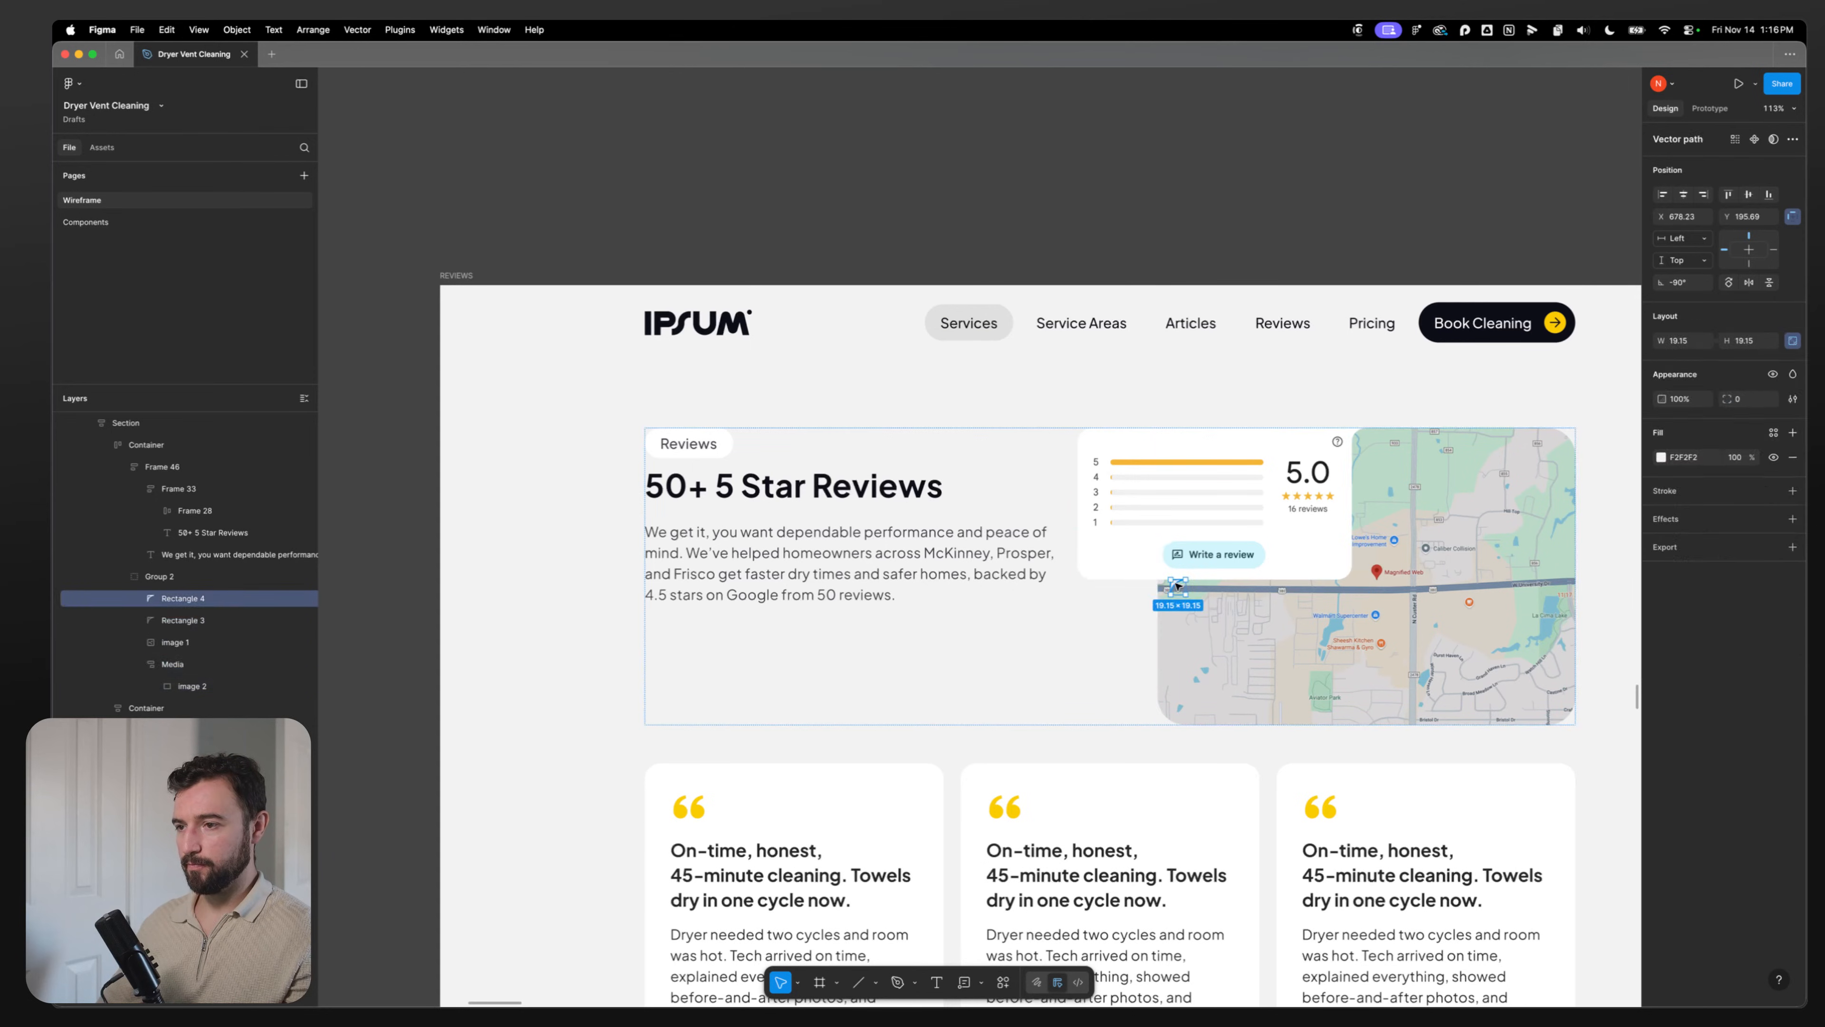
{"action": "double_click", "coordinate": [1175, 585]}
{"action": "key", "text": "Escape"}
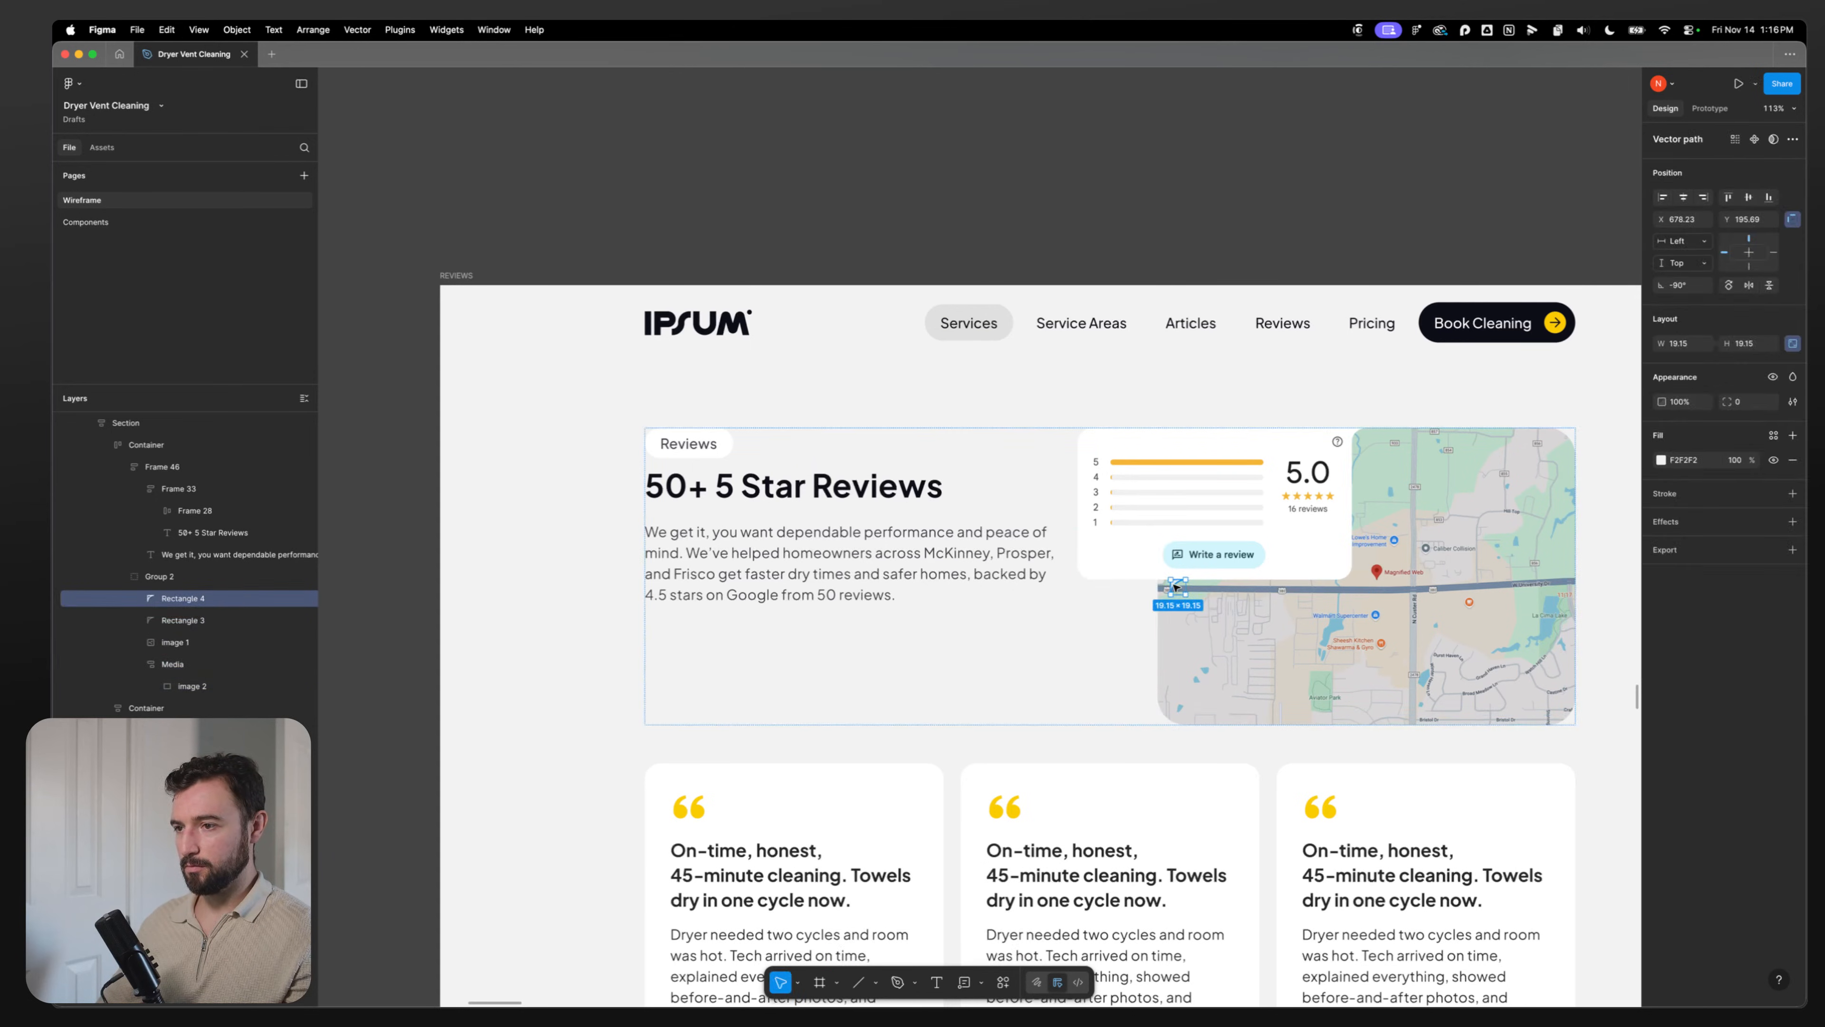
{"action": "scroll", "coordinate": [1192, 593], "scroll_direction": "up", "scroll_amount": 5}
{"action": "left_click", "coordinate": [1157, 592]}
{"action": "left_click", "coordinate": [1158, 594]}
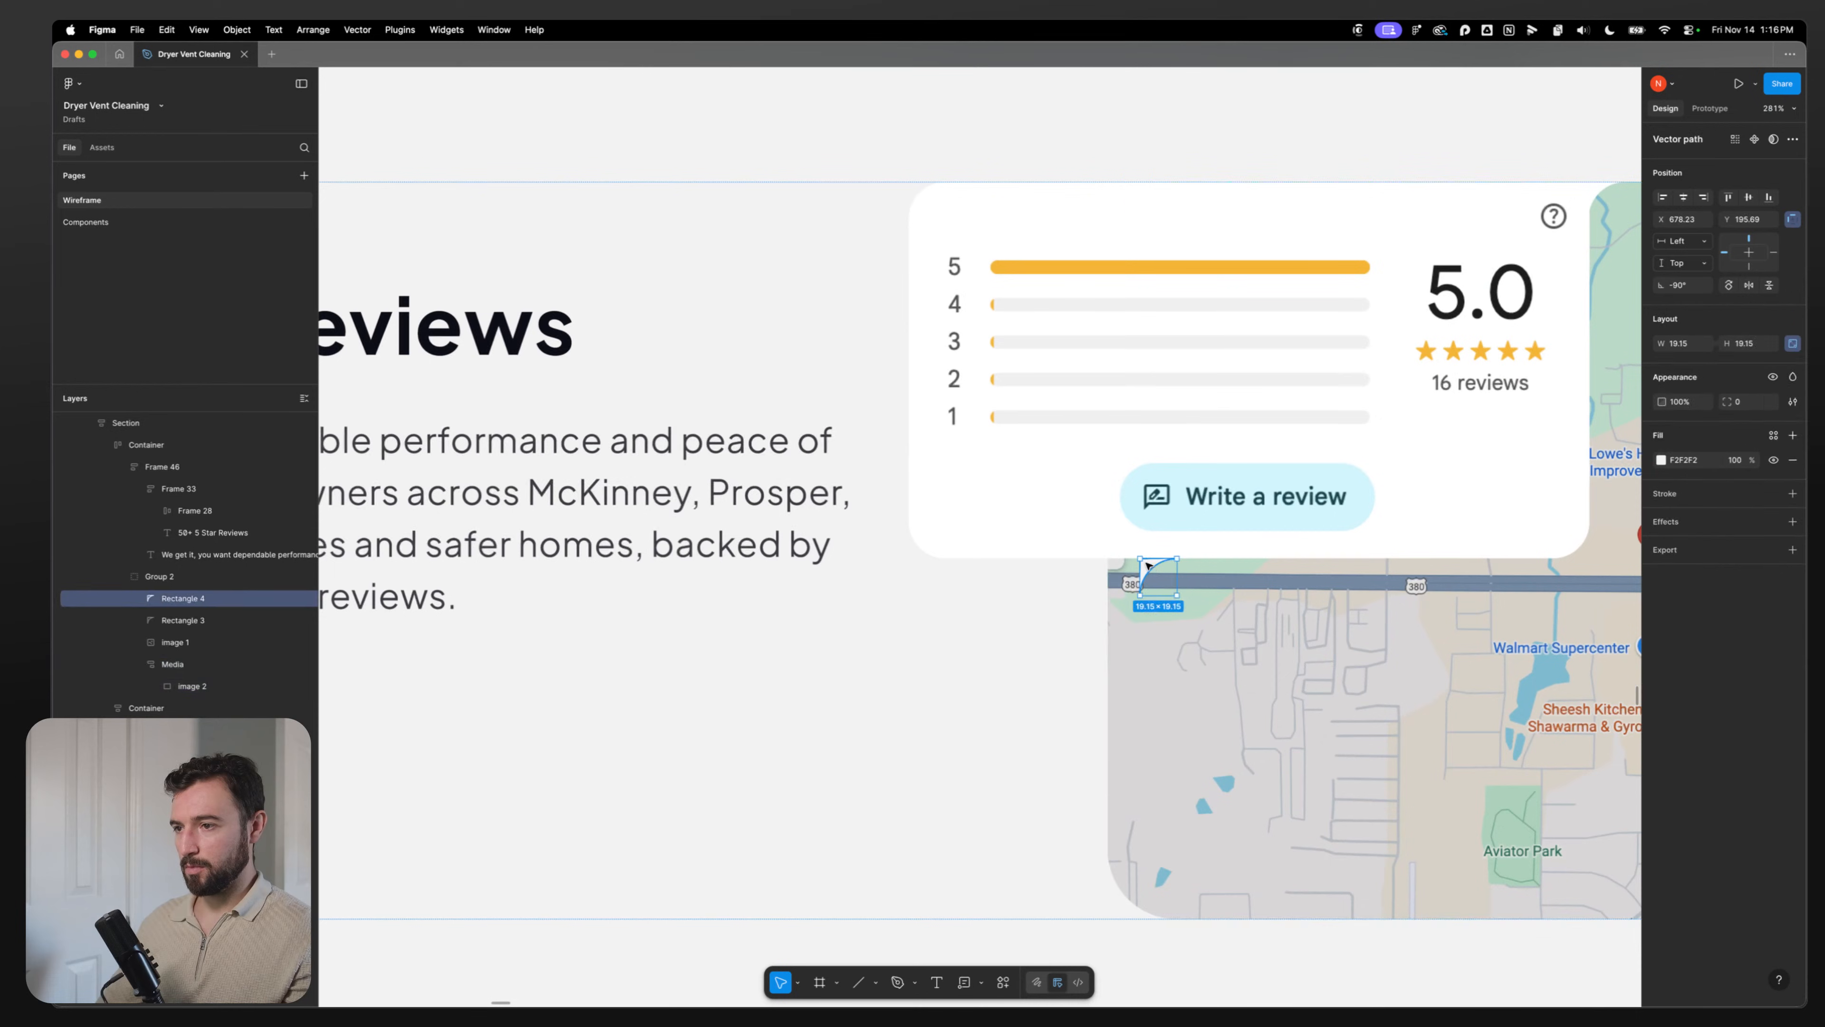
Step: Set the map frame's image fill to Crop, then enlarge and reposition the map so its pin sits in the area beside the rating card
{"action": "left_click", "coordinate": [1166, 595]}
{"action": "scroll", "coordinate": [1167, 595], "scroll_direction": "down", "scroll_amount": 5}
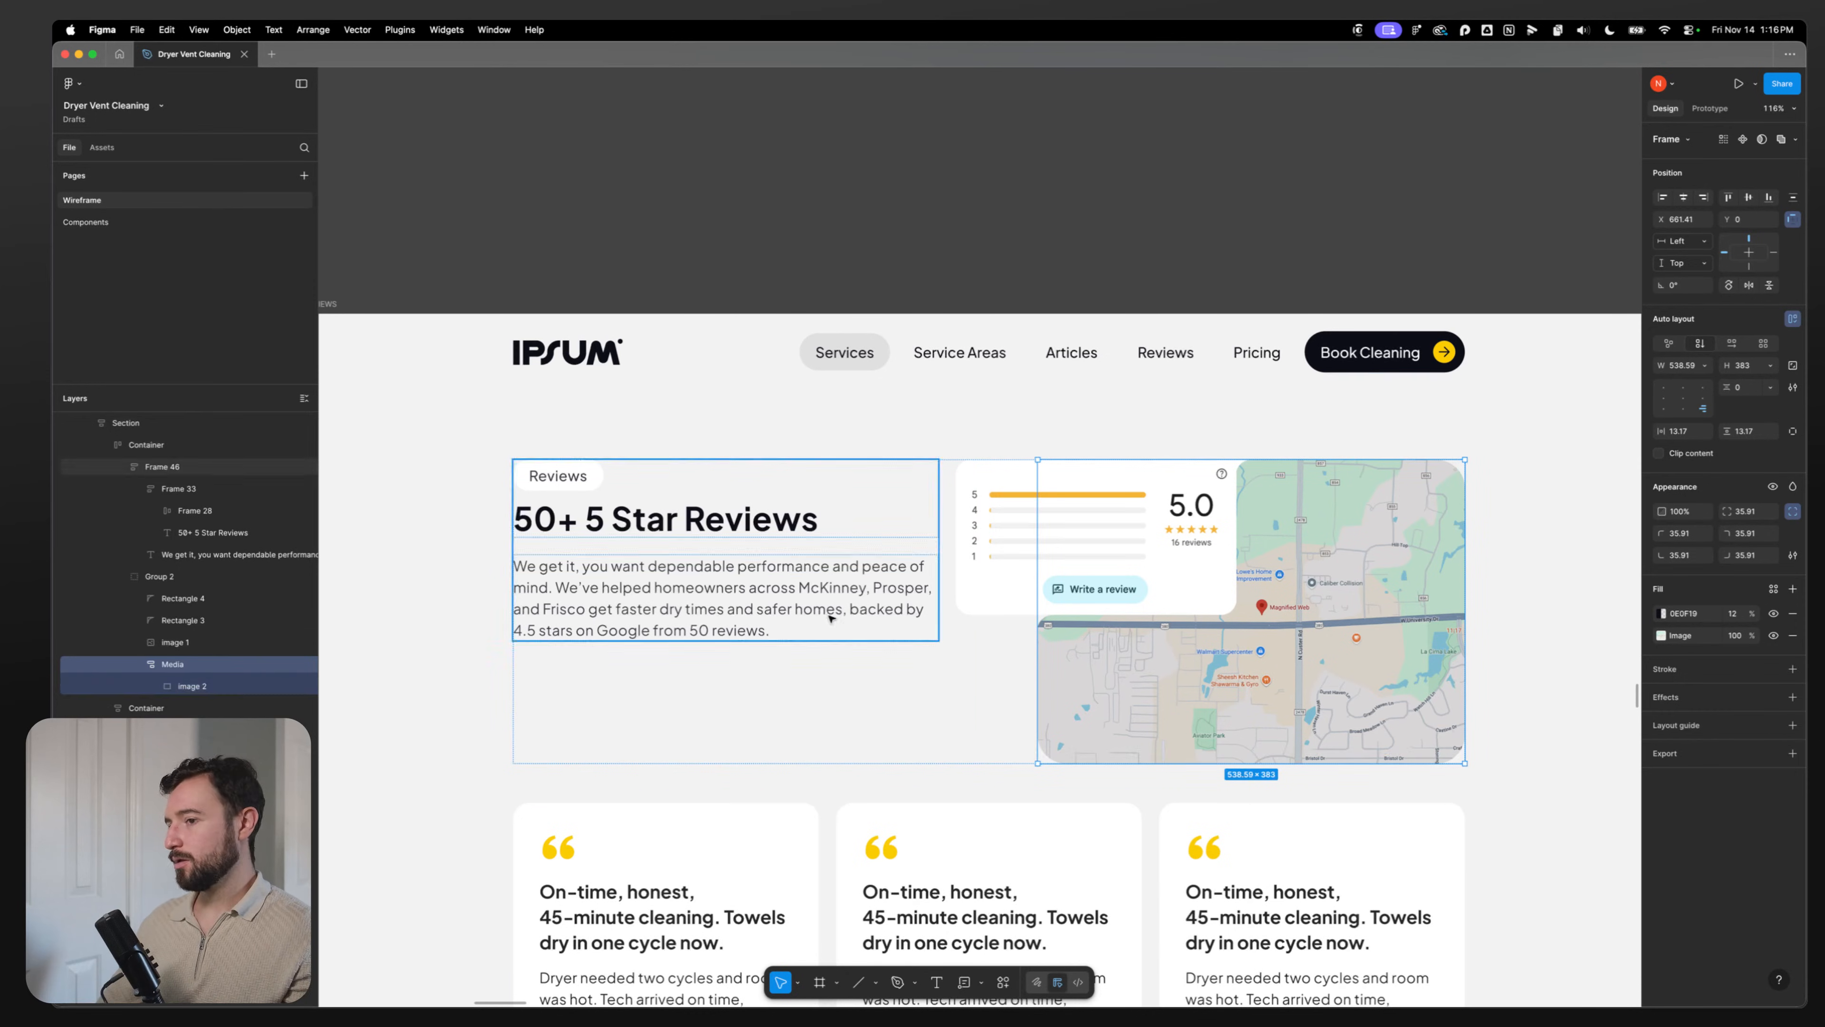
{"action": "left_click", "coordinate": [1660, 635]}
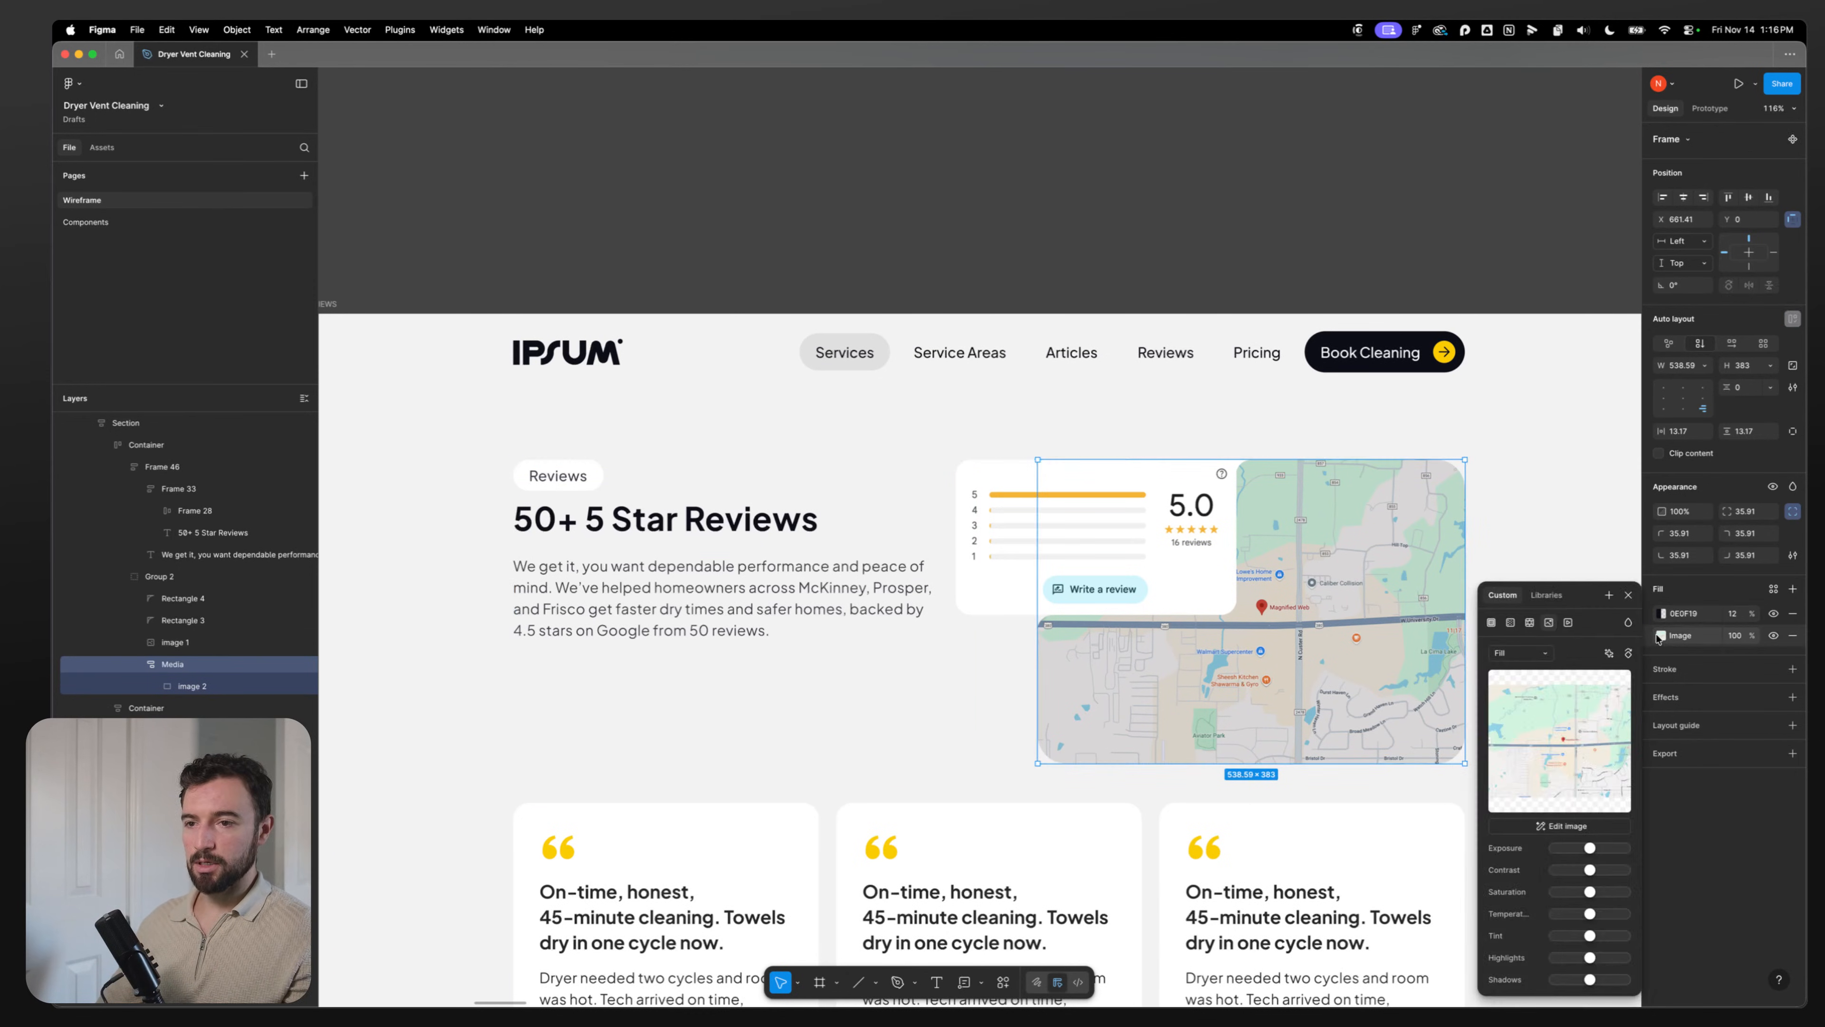
{"action": "left_click", "coordinate": [1519, 652]}
{"action": "left_click", "coordinate": [1516, 684]}
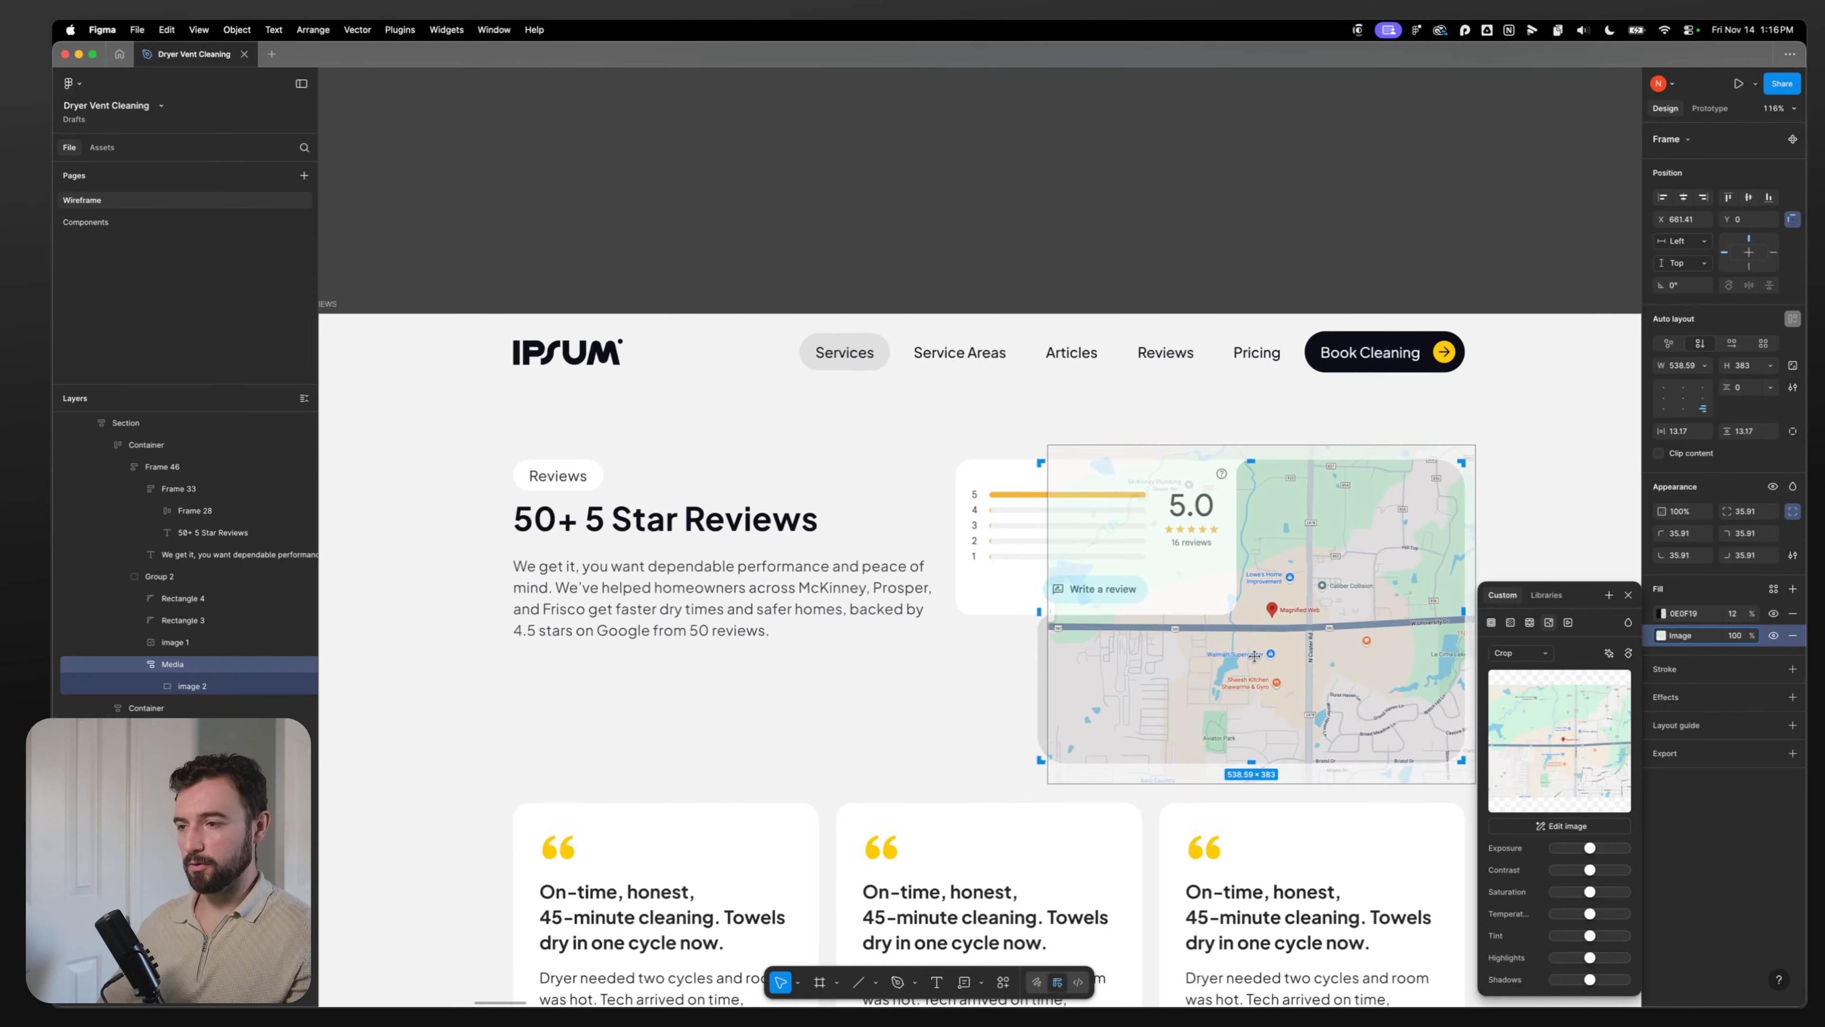
{"action": "left_click_drag", "start_coordinate": [1253, 655], "coordinate": [1236, 659]}
{"action": "left_click_drag", "start_coordinate": [1029, 789], "coordinate": [893, 849]}
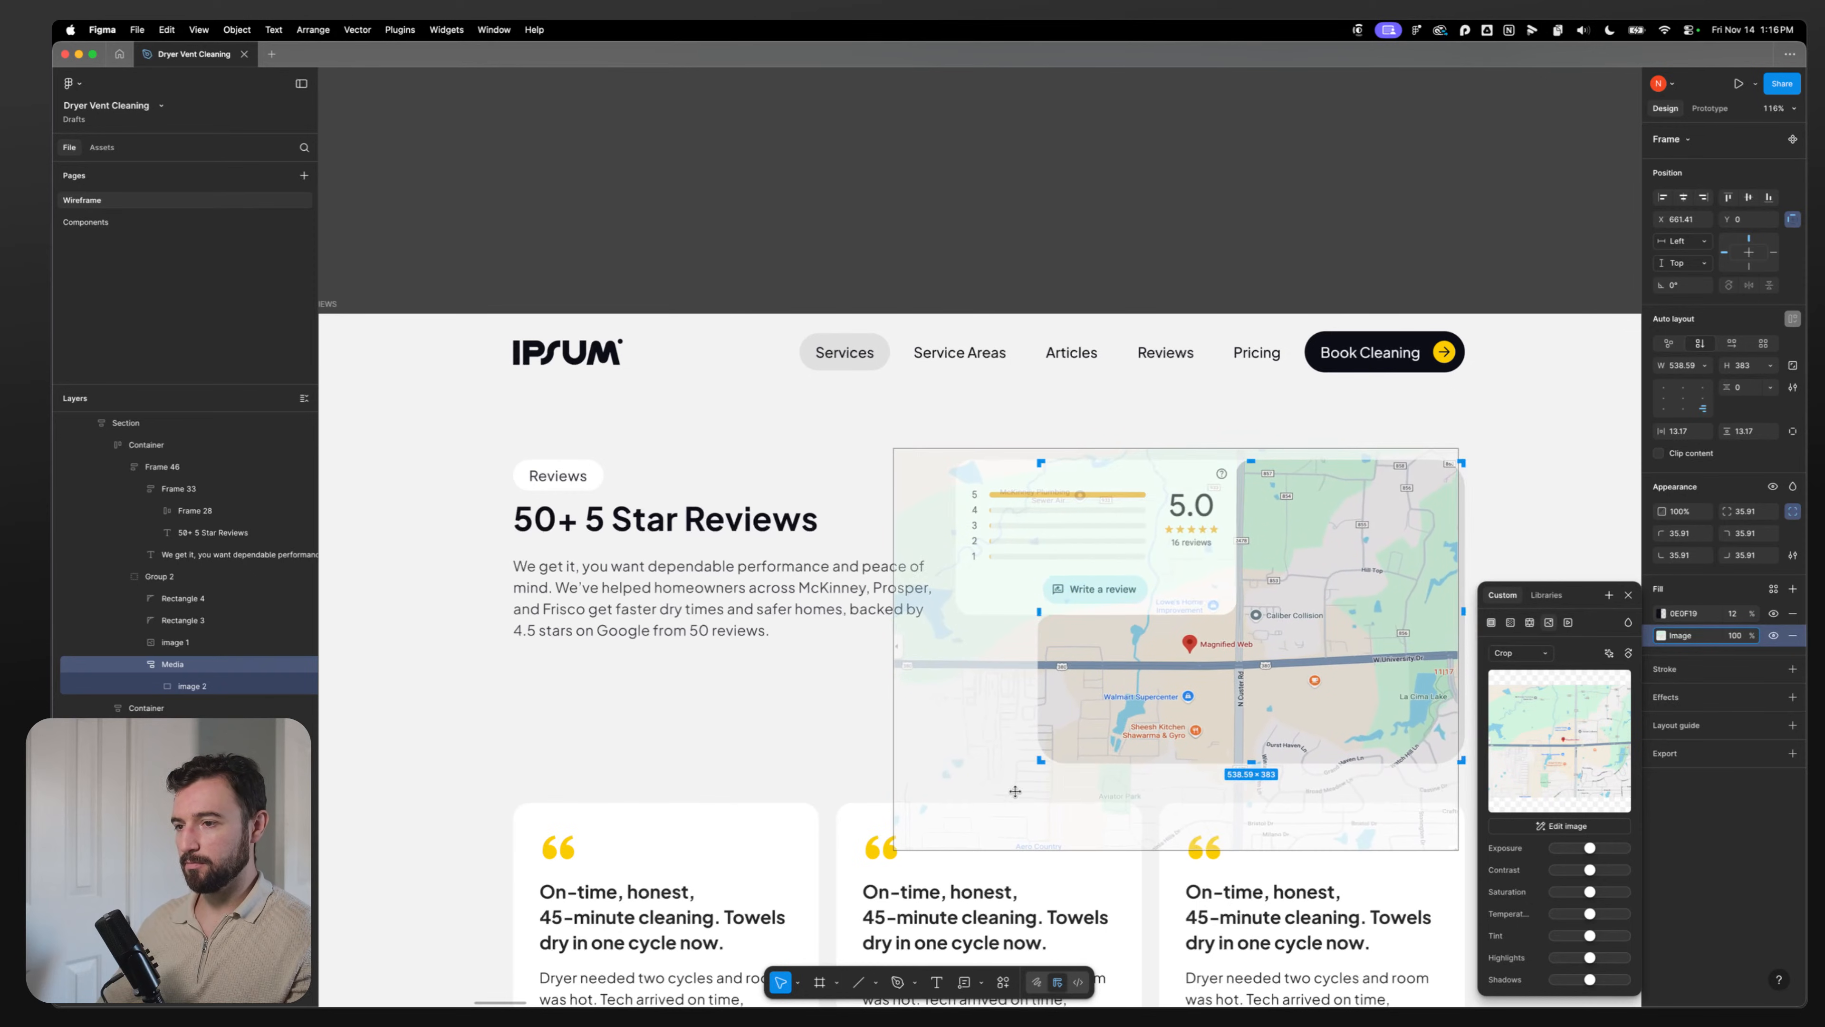
{"action": "key", "text": "super+z"}
{"action": "left_click_drag", "start_coordinate": [1032, 787], "coordinate": [884, 902]}
{"action": "left_click_drag", "start_coordinate": [1112, 703], "coordinate": [1245, 658]}
{"action": "left_click", "coordinate": [801, 738]}
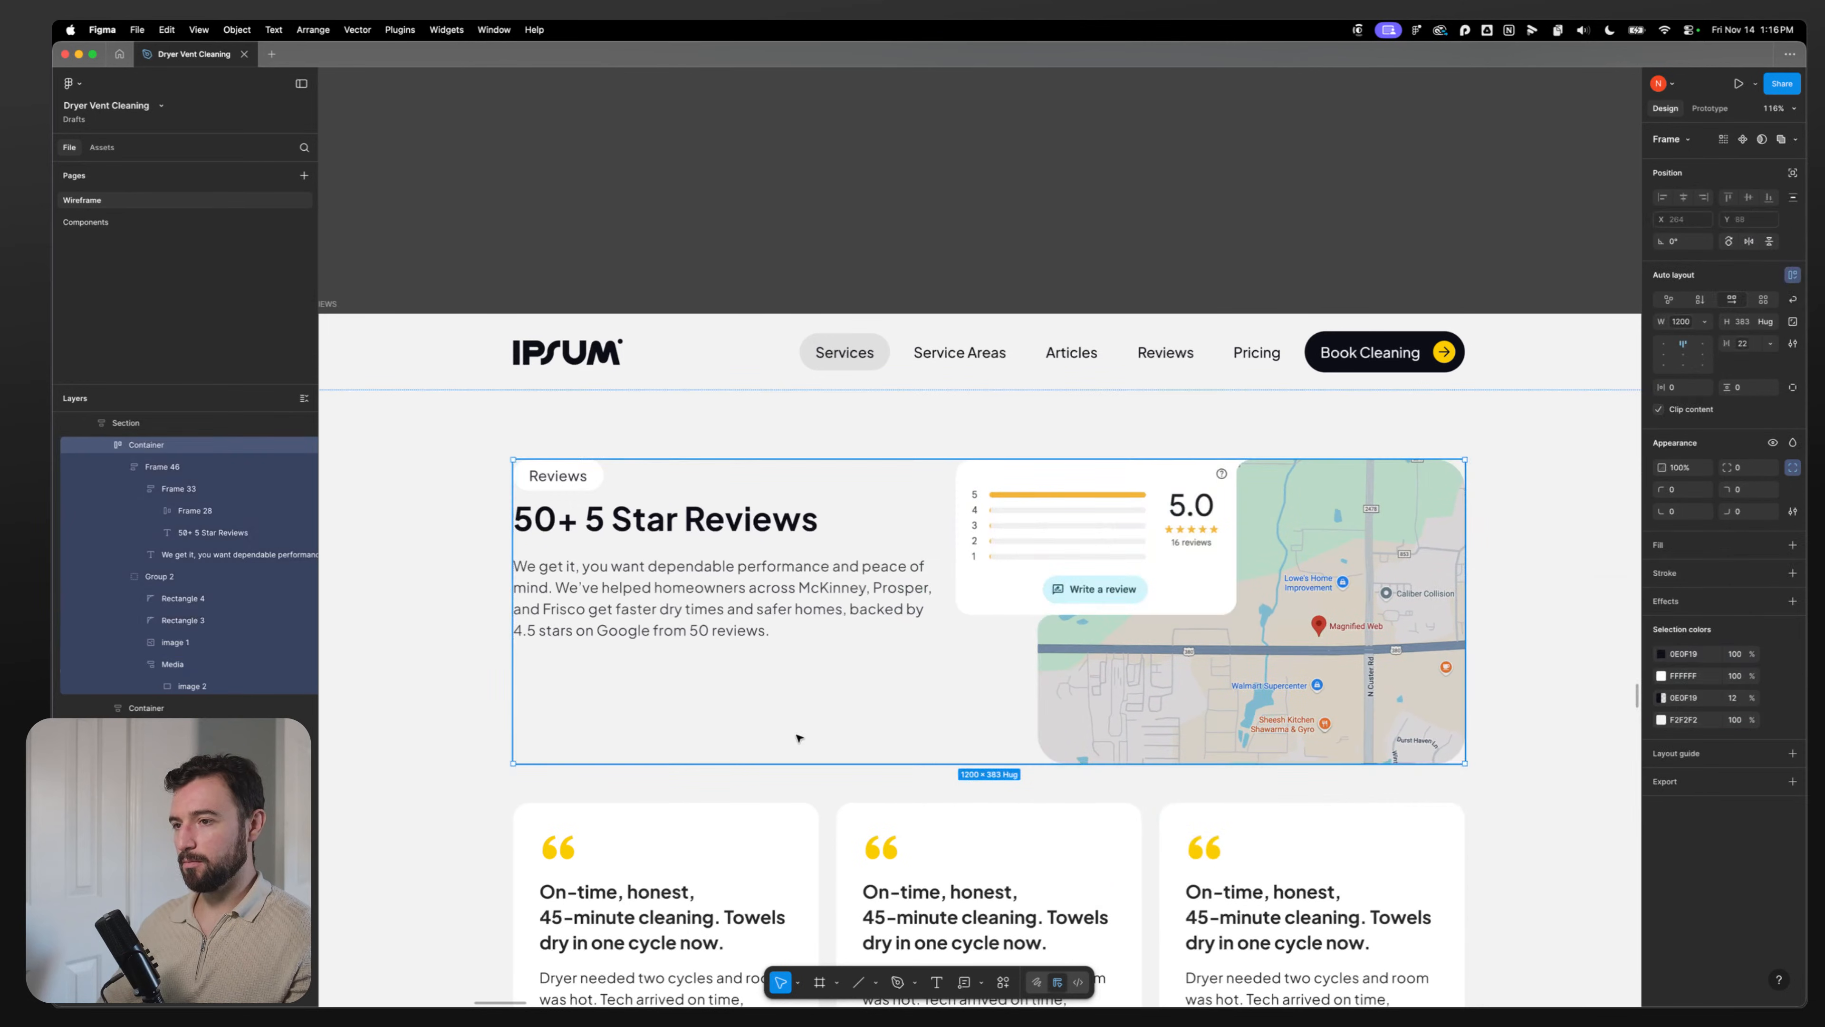
Step: Inspect the size and corner radius of the hero's map frame, then the layout settings of the section and its review cards
{"action": "left_click", "coordinate": [705, 216]}
{"action": "left_click_drag", "start_coordinate": [553, 483], "coordinate": [666, 366]}
{"action": "left_click_drag", "start_coordinate": [751, 540], "coordinate": [664, 376]}
{"action": "scroll", "coordinate": [664, 377], "scroll_direction": "down", "scroll_amount": 3}
{"action": "double_click", "coordinate": [1020, 403]}
{"action": "double_click", "coordinate": [1020, 403]}
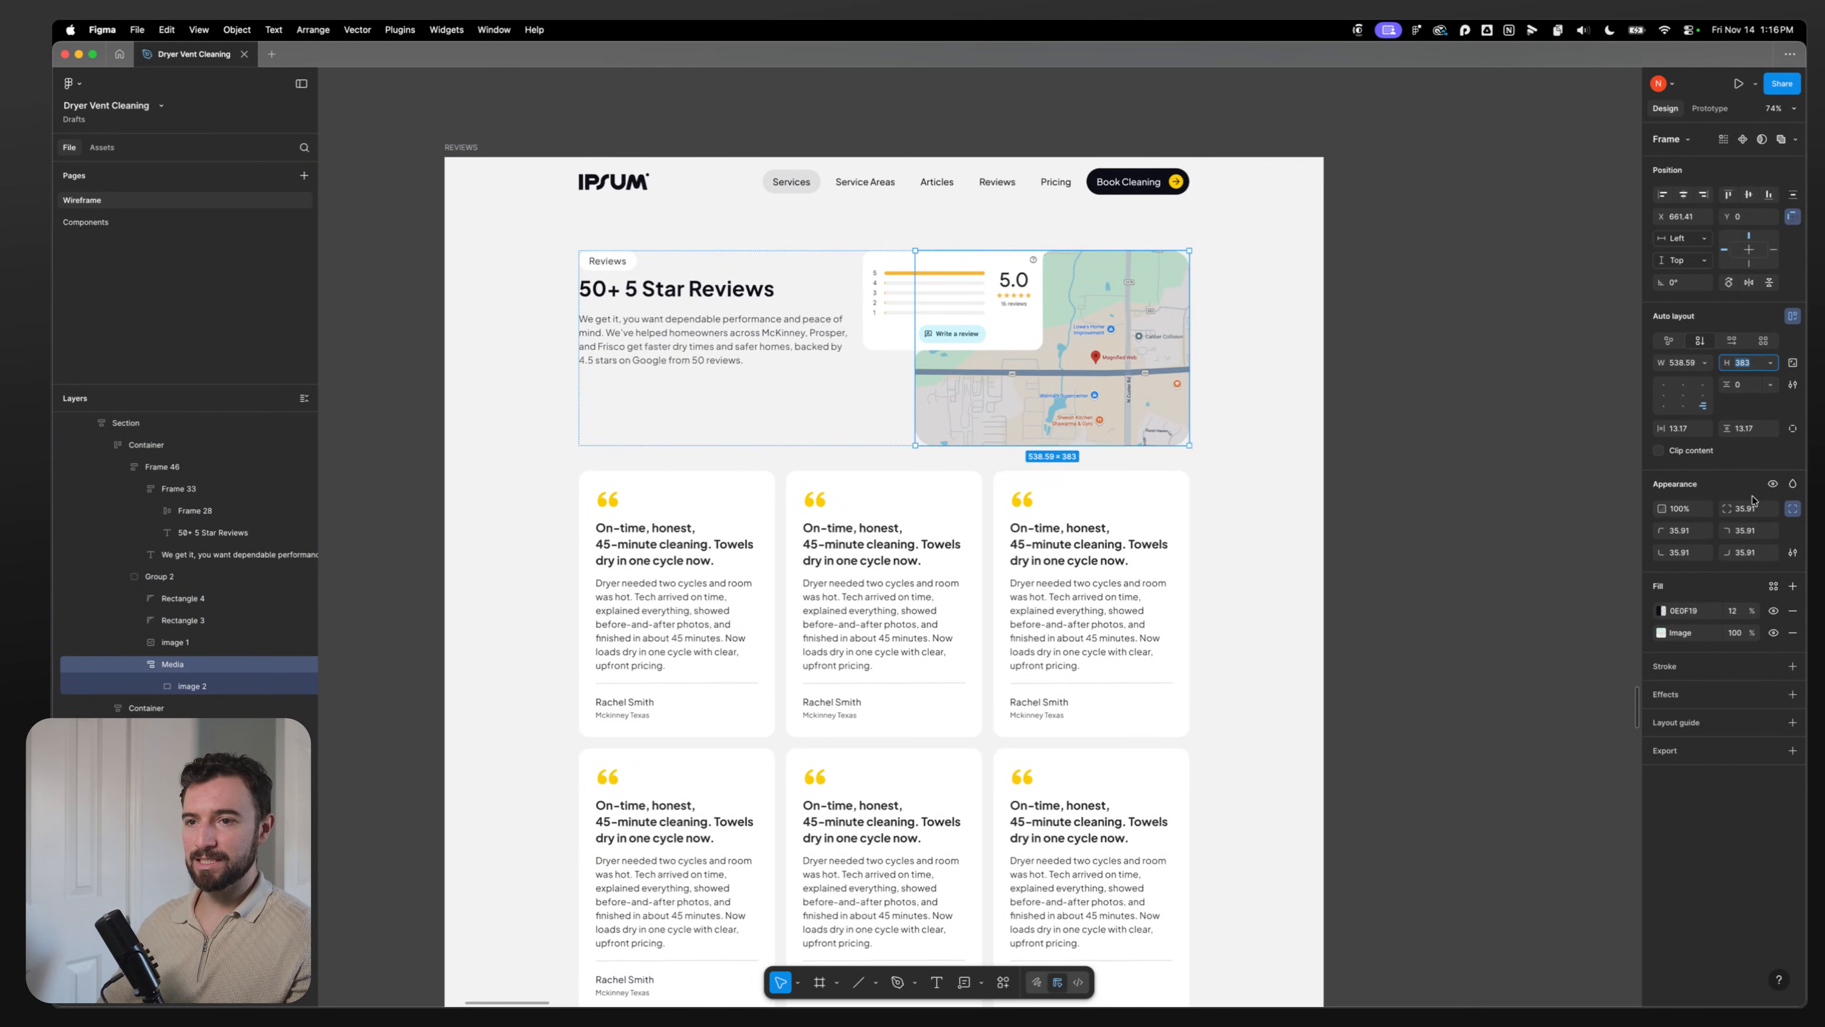
{"action": "left_click", "coordinate": [1746, 508]}
{"action": "left_click", "coordinate": [1418, 477]}
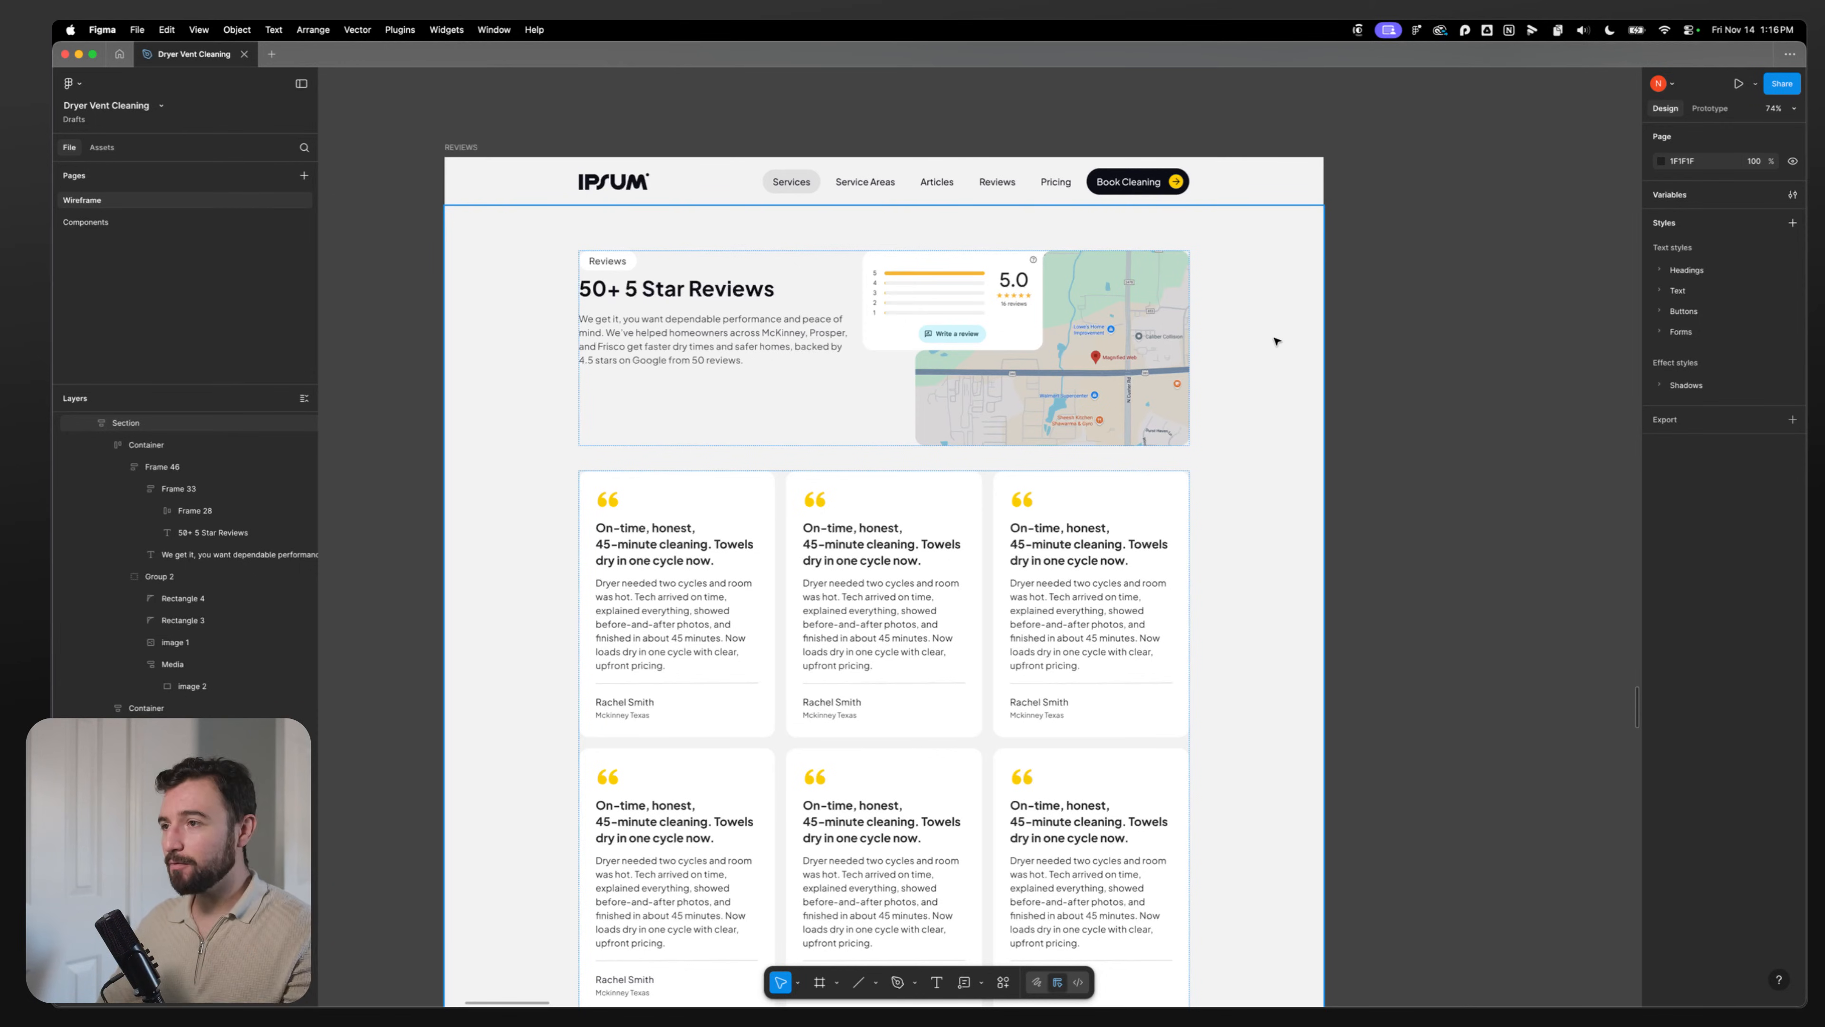
{"action": "left_click", "coordinate": [477, 308]}
{"action": "scroll", "coordinate": [522, 446], "scroll_direction": "down", "scroll_amount": 3}
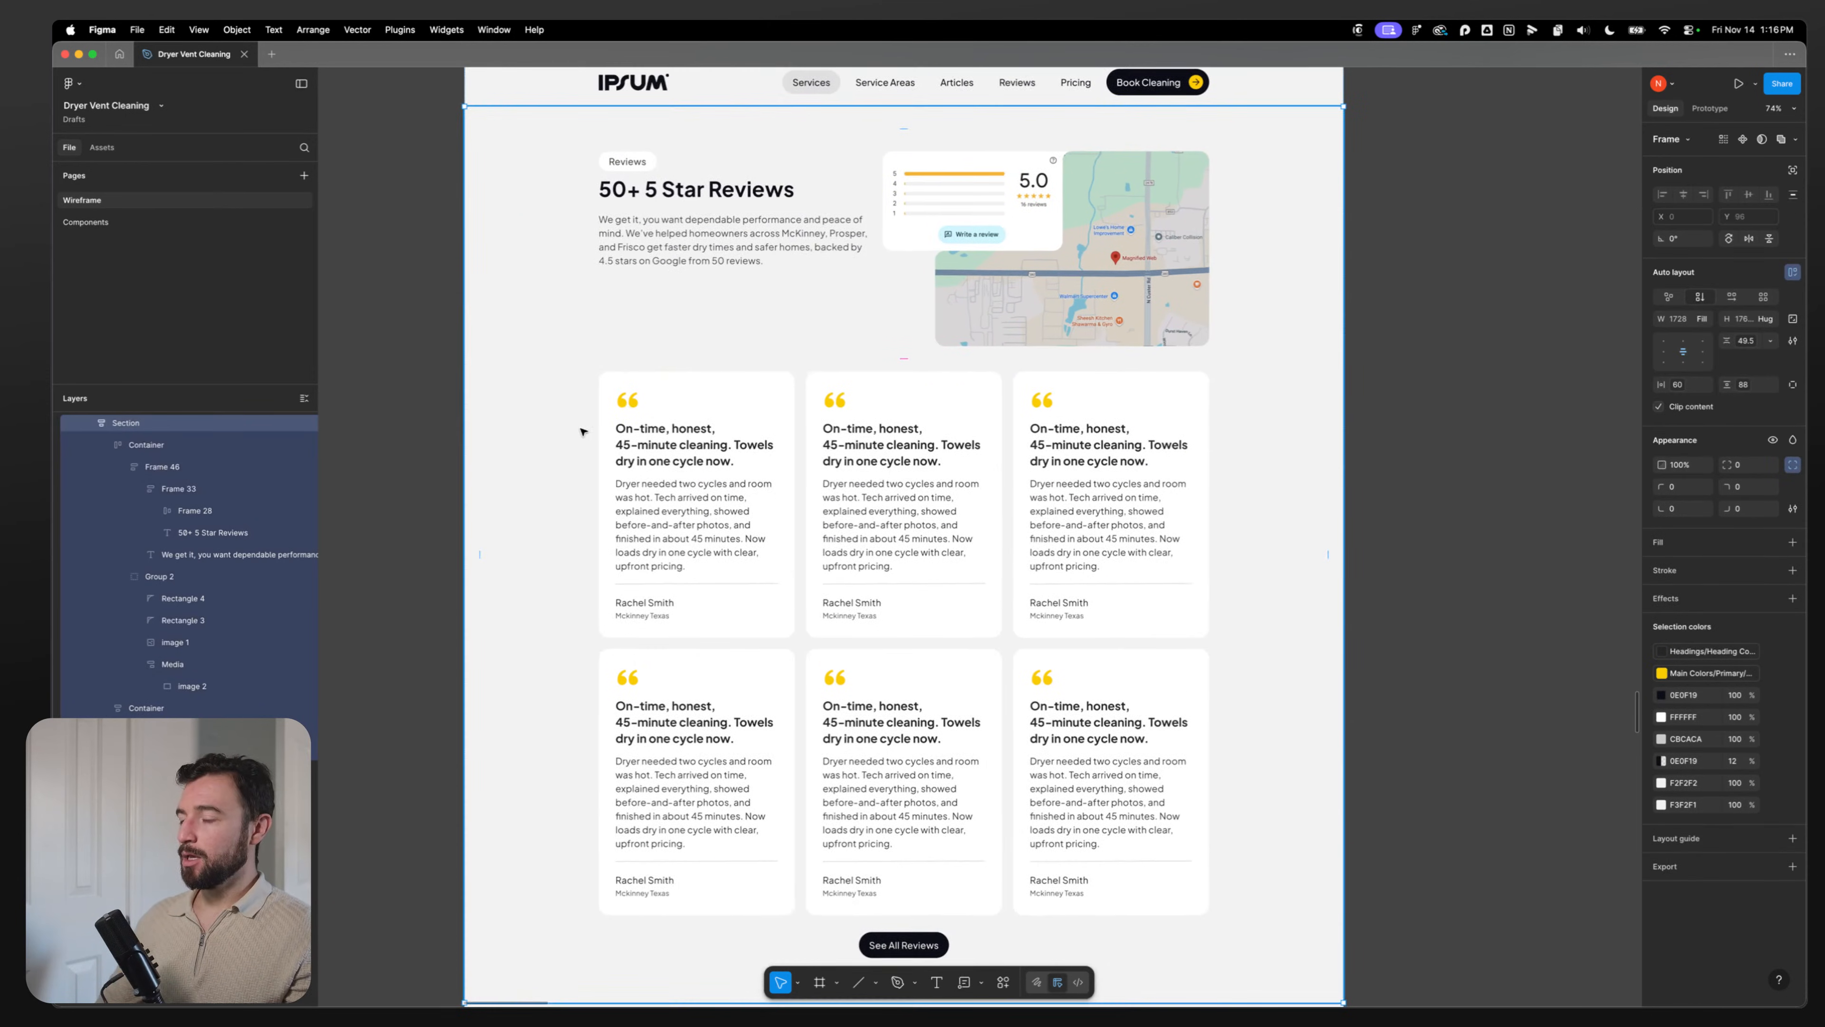
{"action": "double_click", "coordinate": [835, 428]}
{"action": "double_click", "coordinate": [835, 427]}
{"action": "double_click", "coordinate": [835, 427]}
{"action": "left_click", "coordinate": [785, 446]}
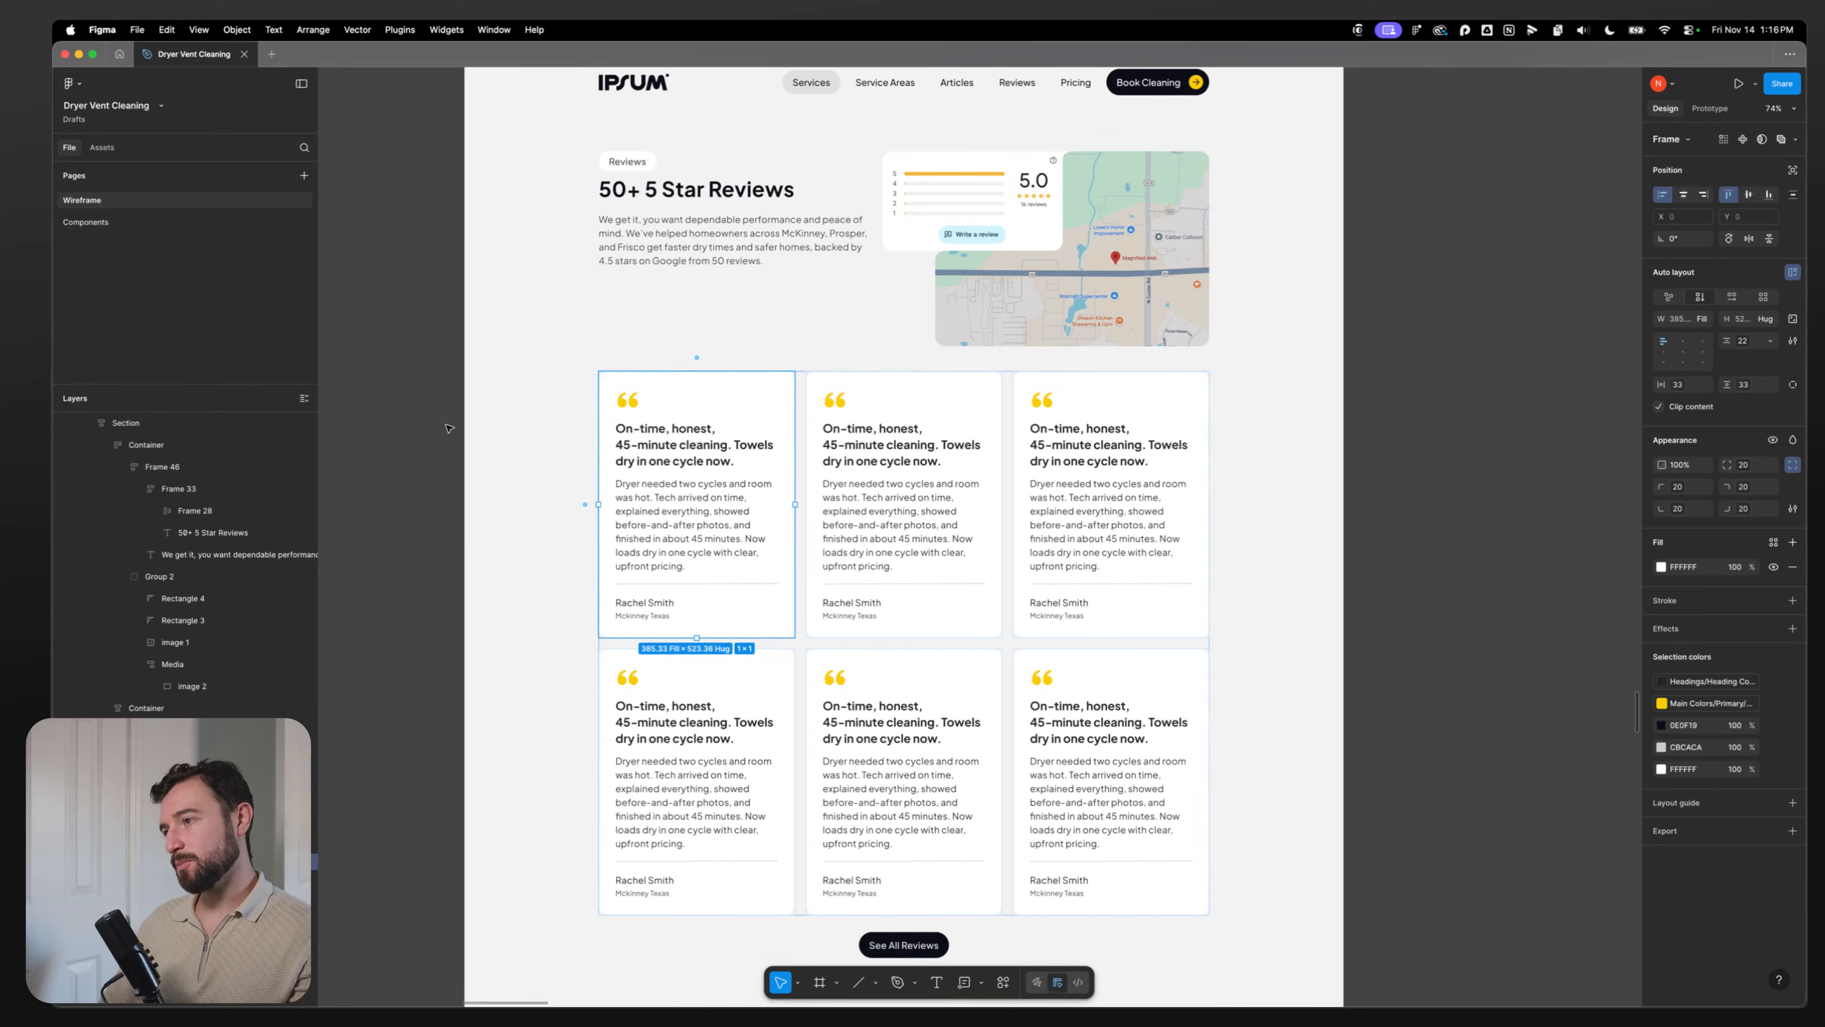
{"action": "left_click", "coordinate": [1353, 398]}
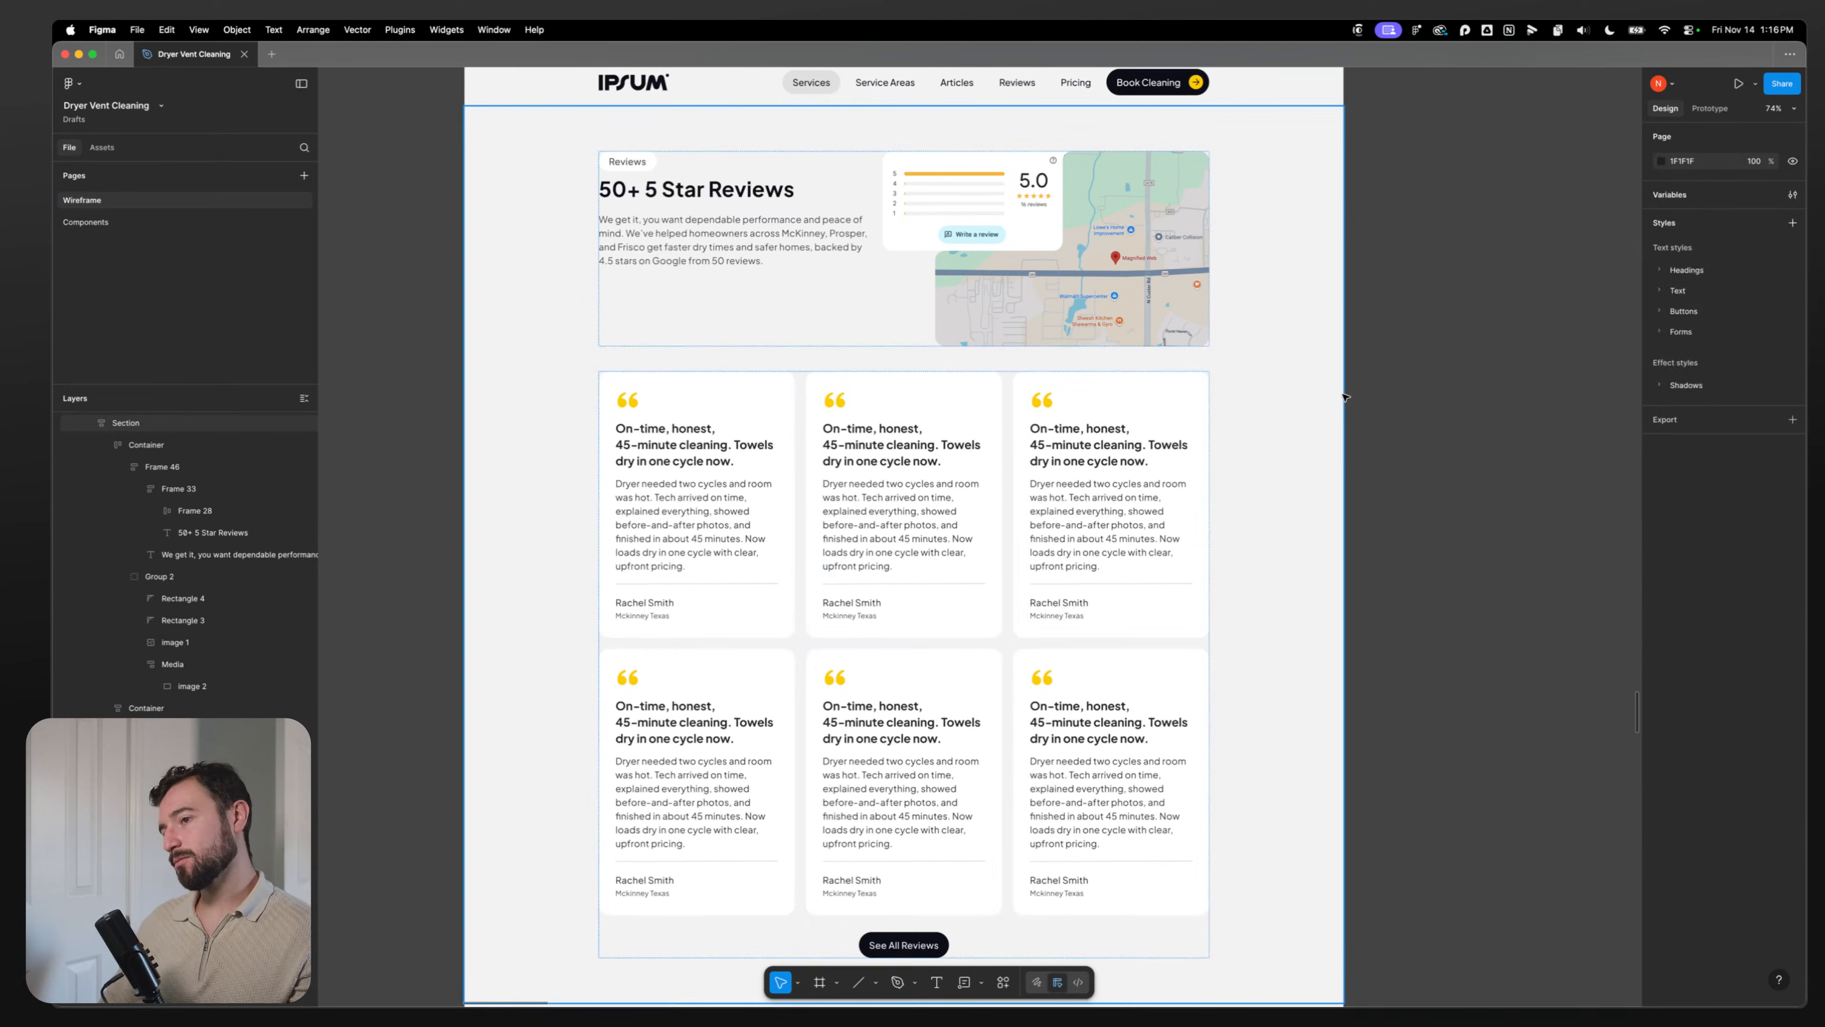
{"action": "left_click", "coordinate": [1080, 457]}
{"action": "double_click", "coordinate": [1079, 458]}
Step: Change the label of the button below the review cards to "Load More"
{"action": "scroll", "coordinate": [926, 516], "scroll_direction": "down", "scroll_amount": 5}
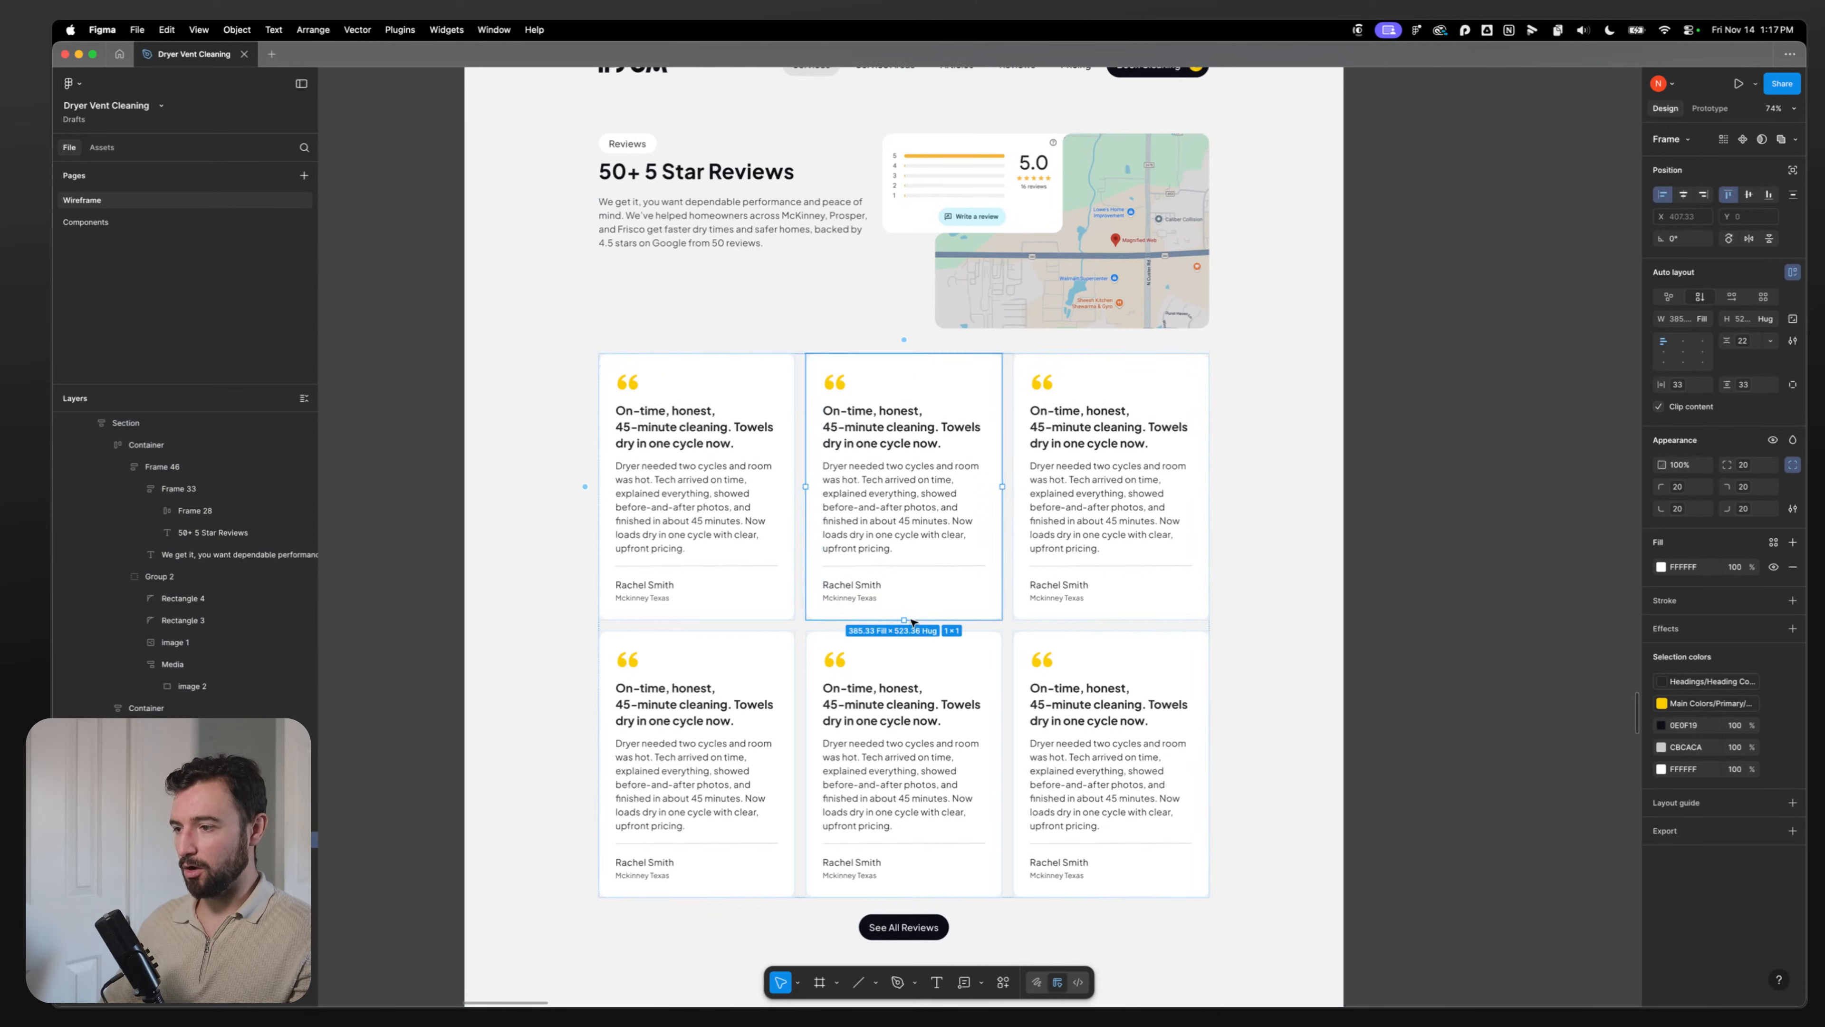
{"action": "left_click", "coordinate": [893, 685]}
{"action": "double_click", "coordinate": [893, 685]}
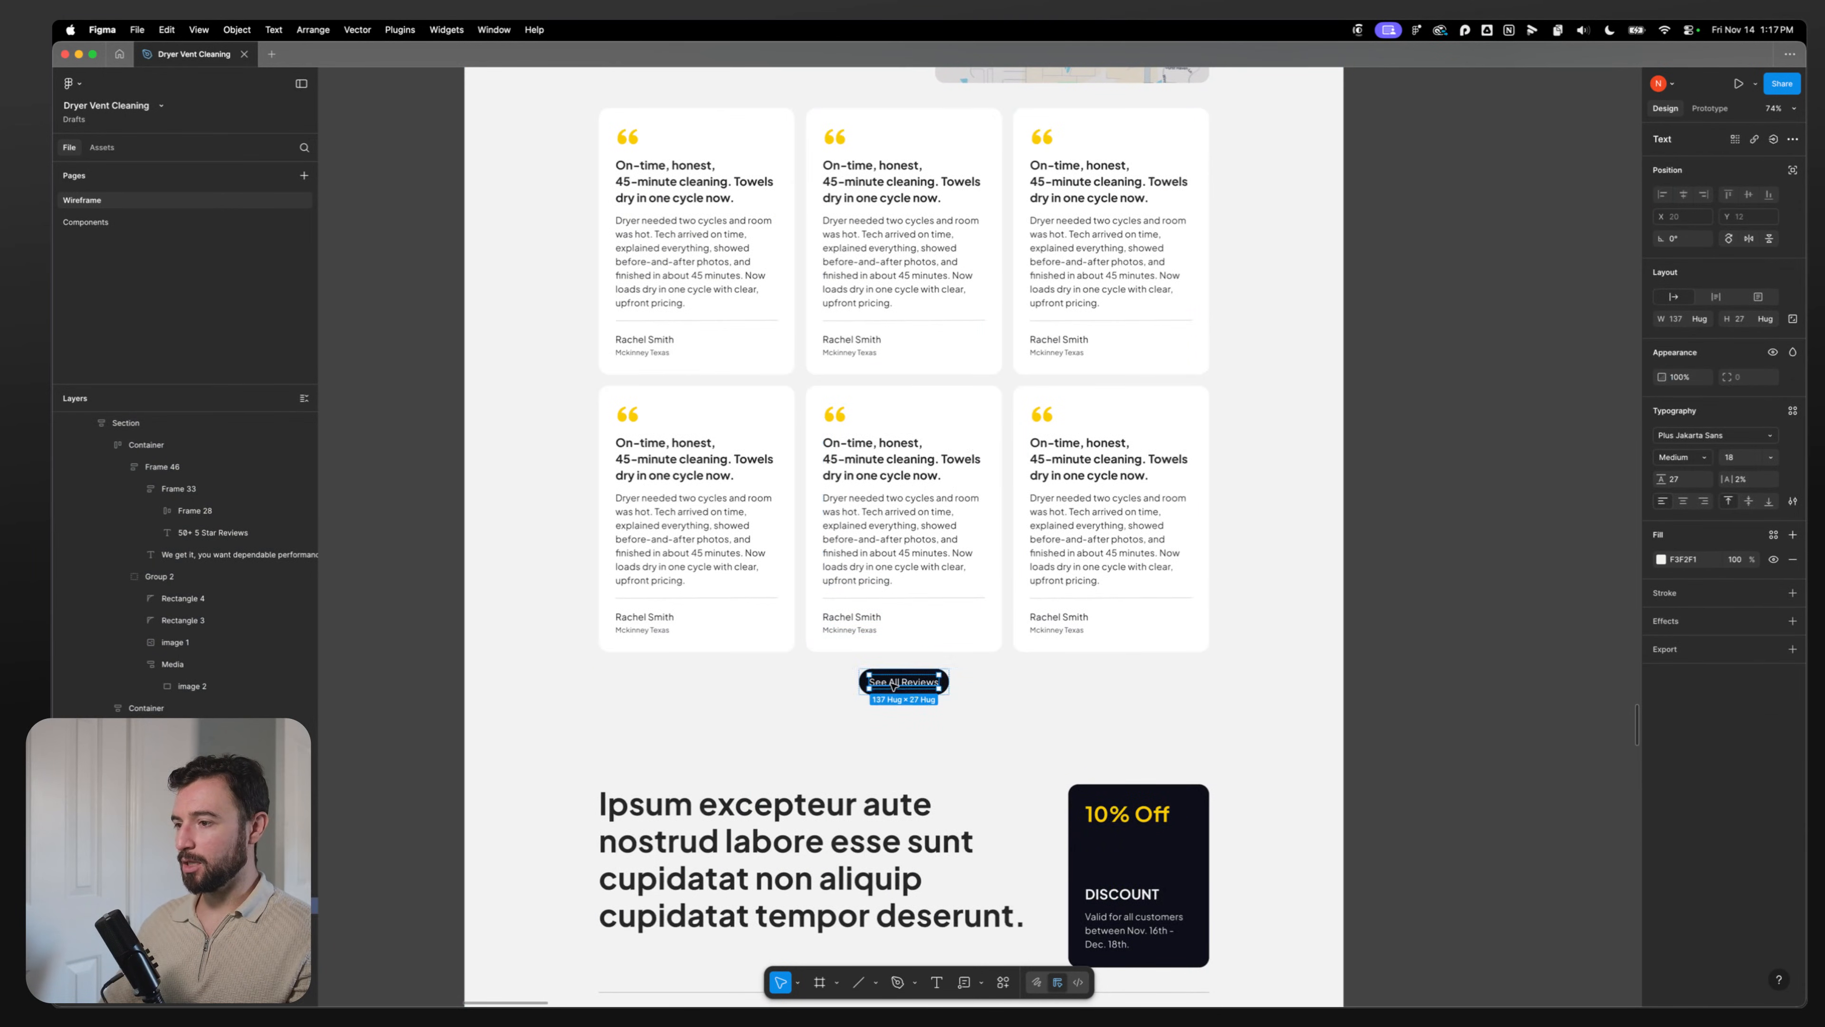
{"action": "double_click", "coordinate": [893, 686]}
{"action": "type", "text": "O"}
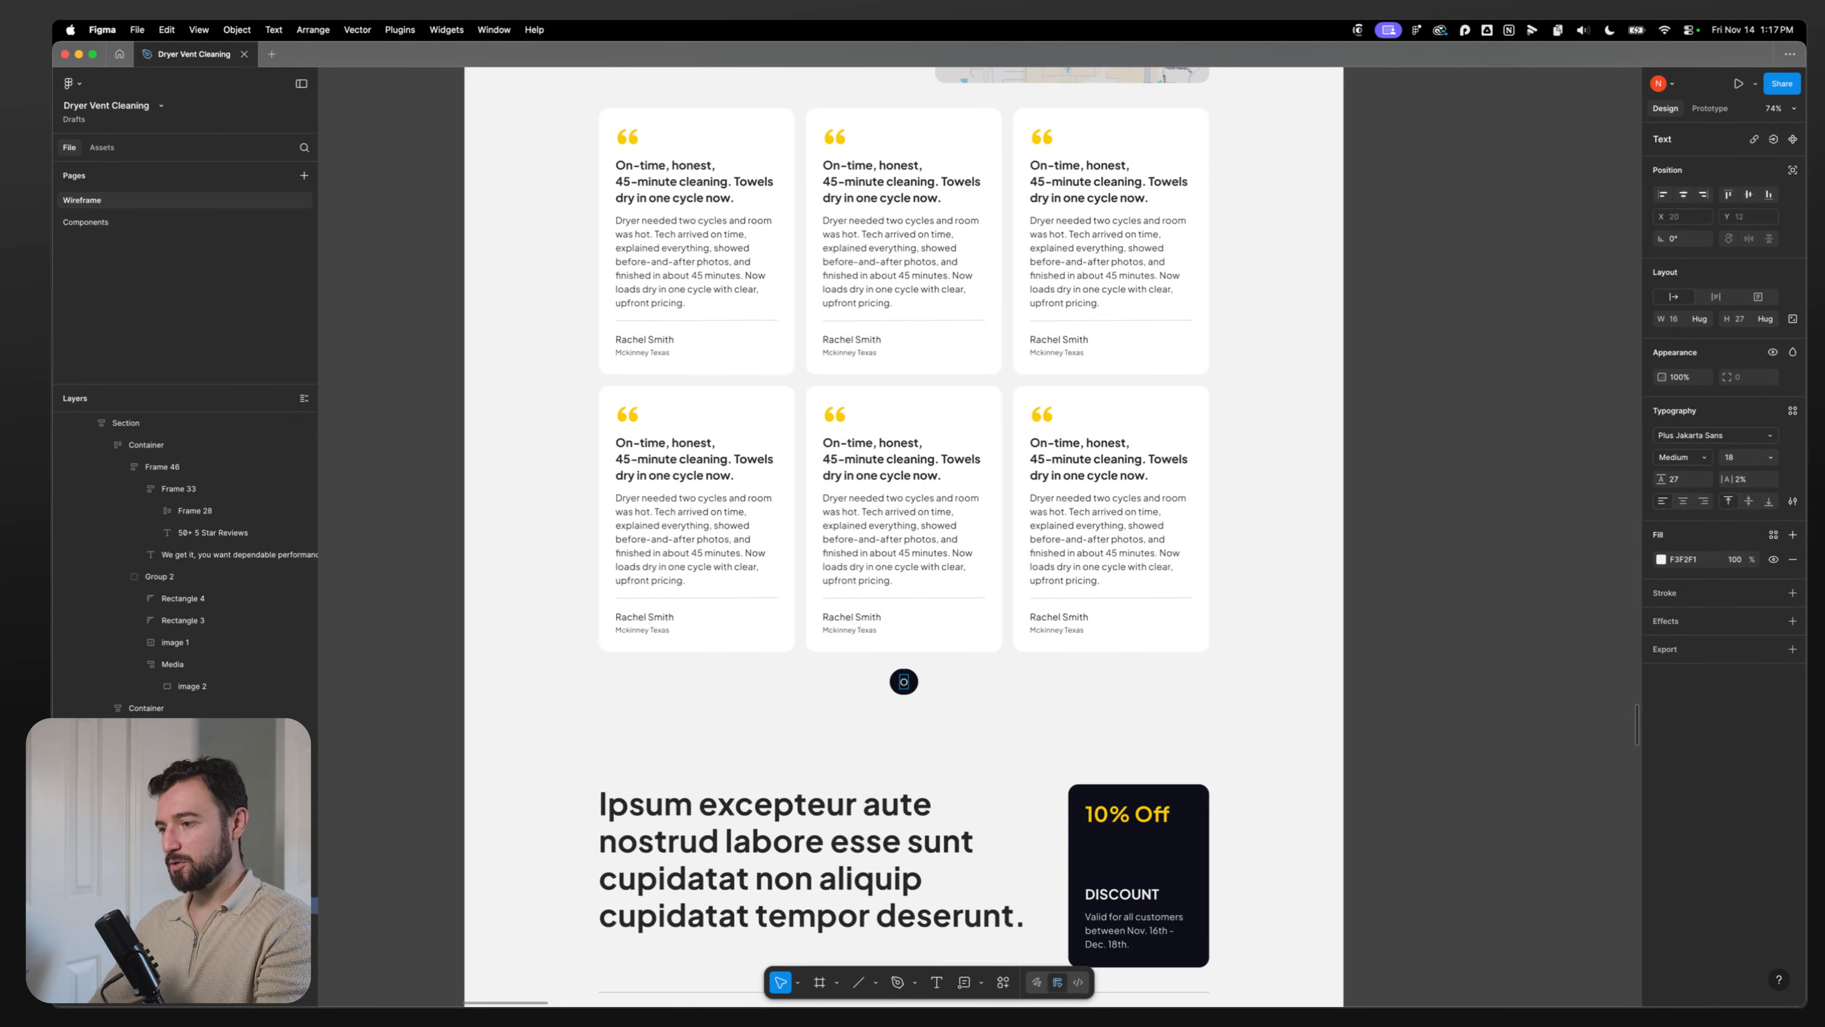
{"action": "type", "text": "oad More"}
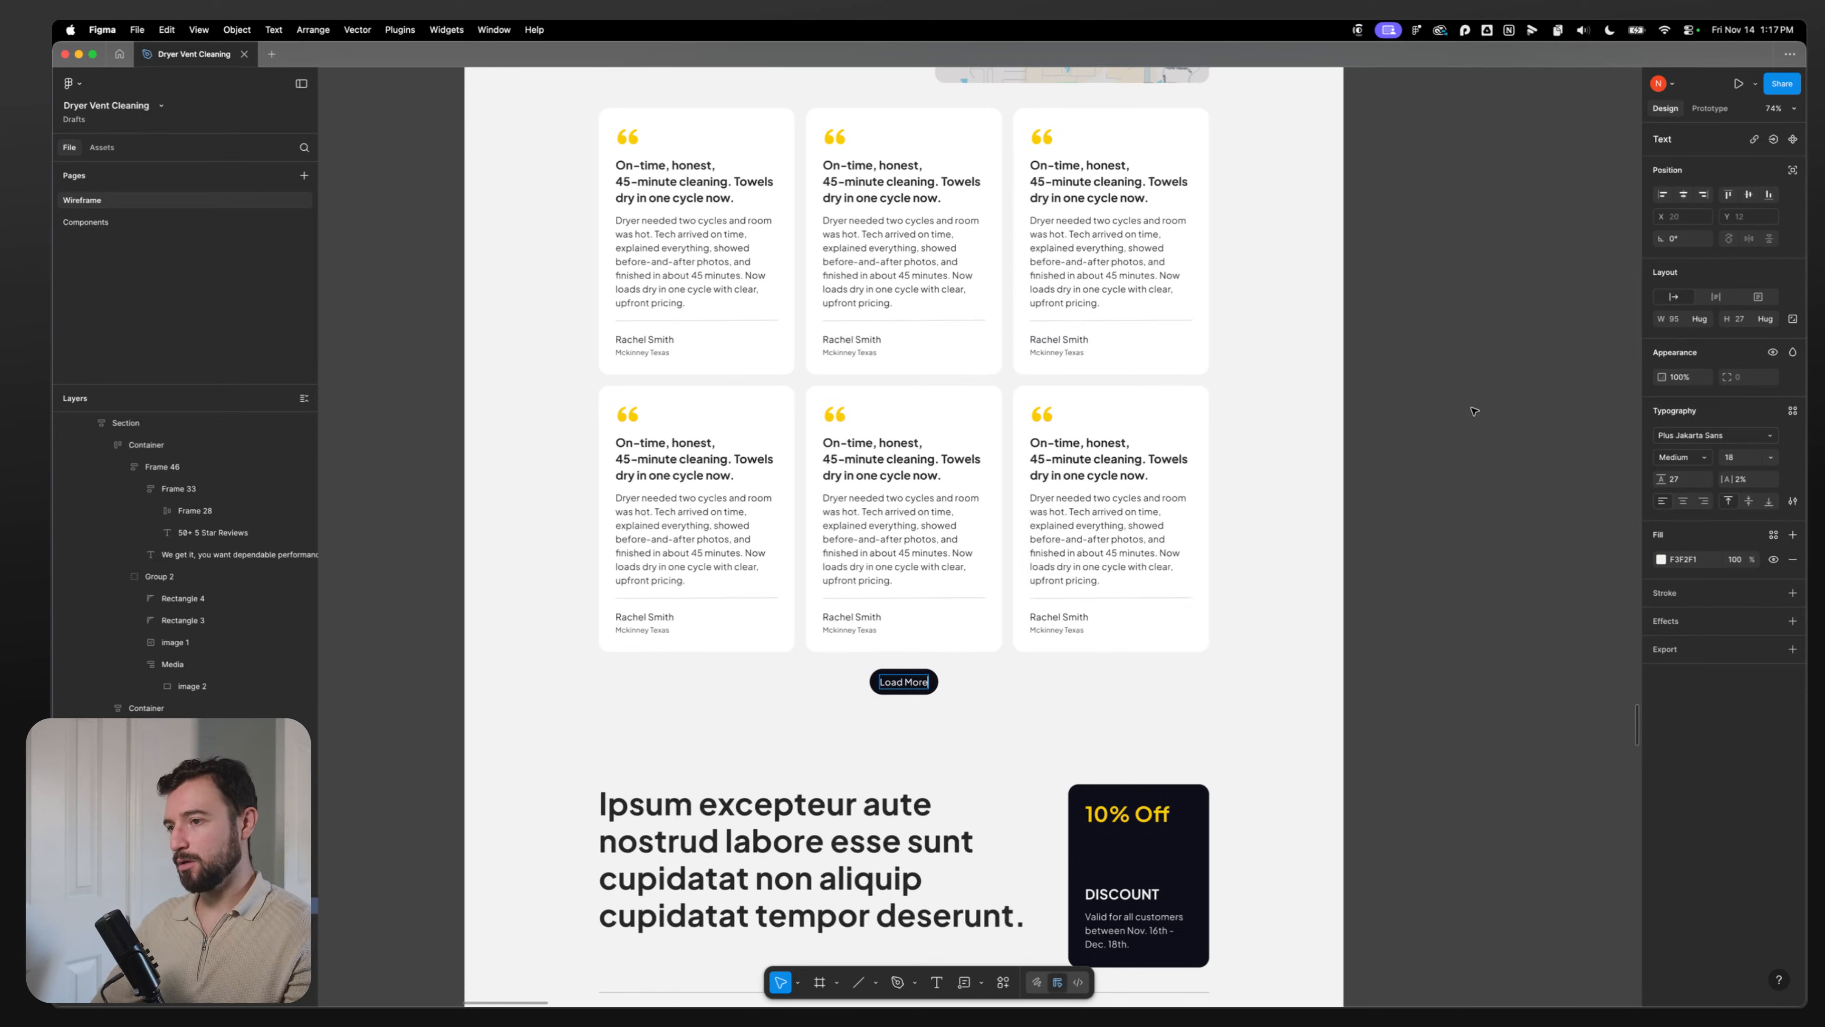
{"action": "left_click", "coordinate": [1472, 411]}
Step: Look over the whole Reviews page layout and check the settings of the first review card
{"action": "scroll", "coordinate": [1093, 521], "scroll_direction": "up", "scroll_amount": 5}
{"action": "scroll", "coordinate": [435, 539], "scroll_direction": "down", "scroll_amount": 5}
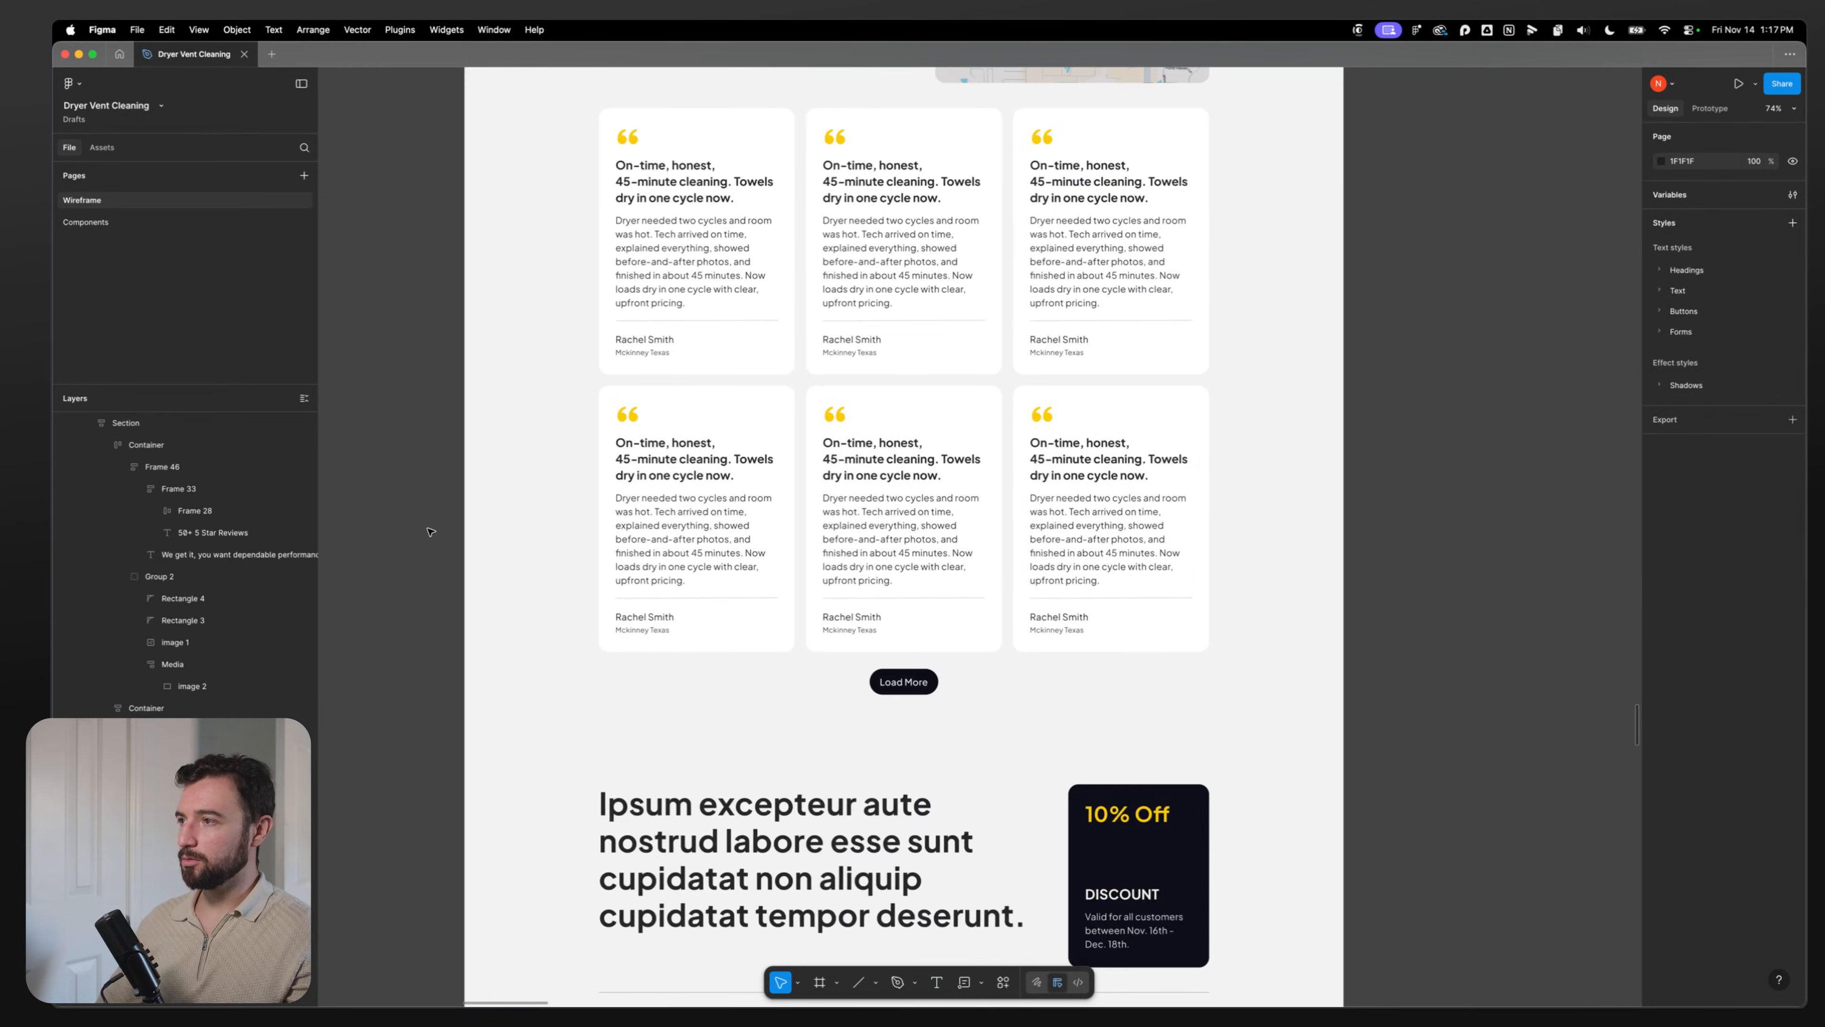
{"action": "scroll", "coordinate": [431, 532], "scroll_direction": "up", "scroll_amount": 5}
{"action": "scroll", "coordinate": [428, 522], "scroll_direction": "down", "scroll_amount": 10}
{"action": "left_click_drag", "start_coordinate": [710, 647], "coordinate": [1155, 618]}
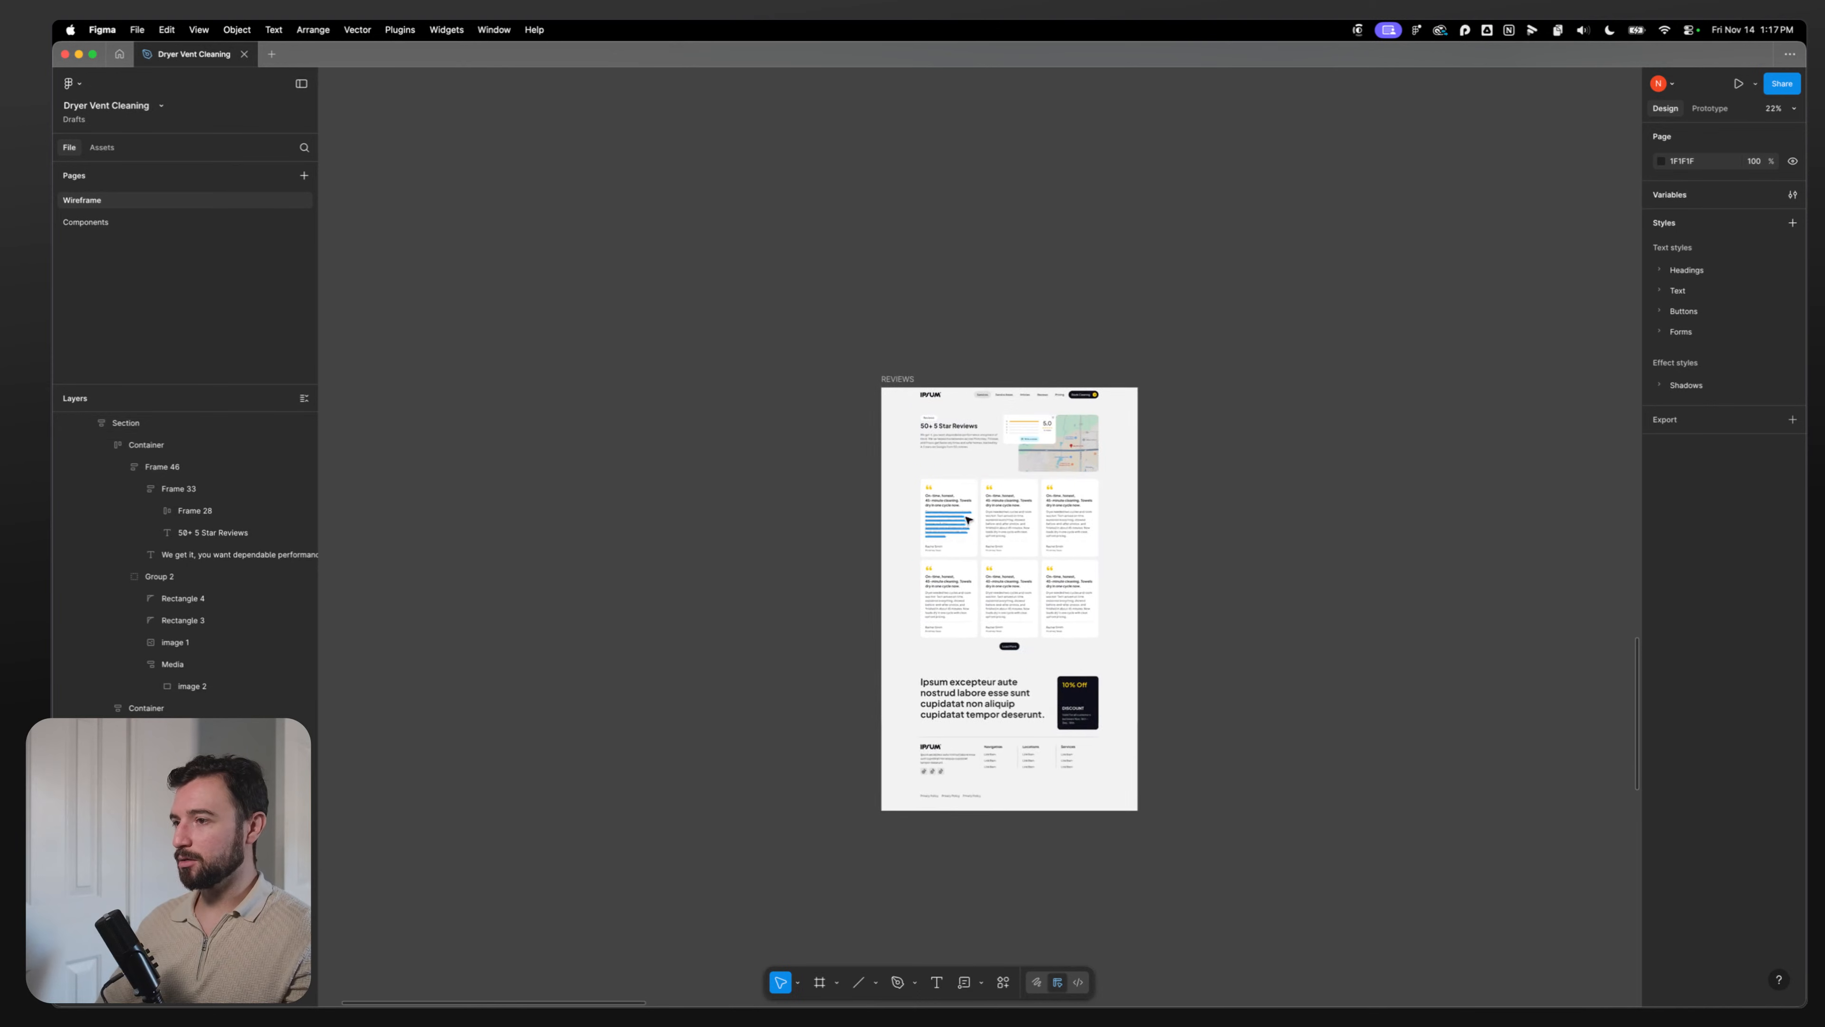
{"action": "scroll", "coordinate": [970, 513], "scroll_direction": "up", "scroll_amount": 5}
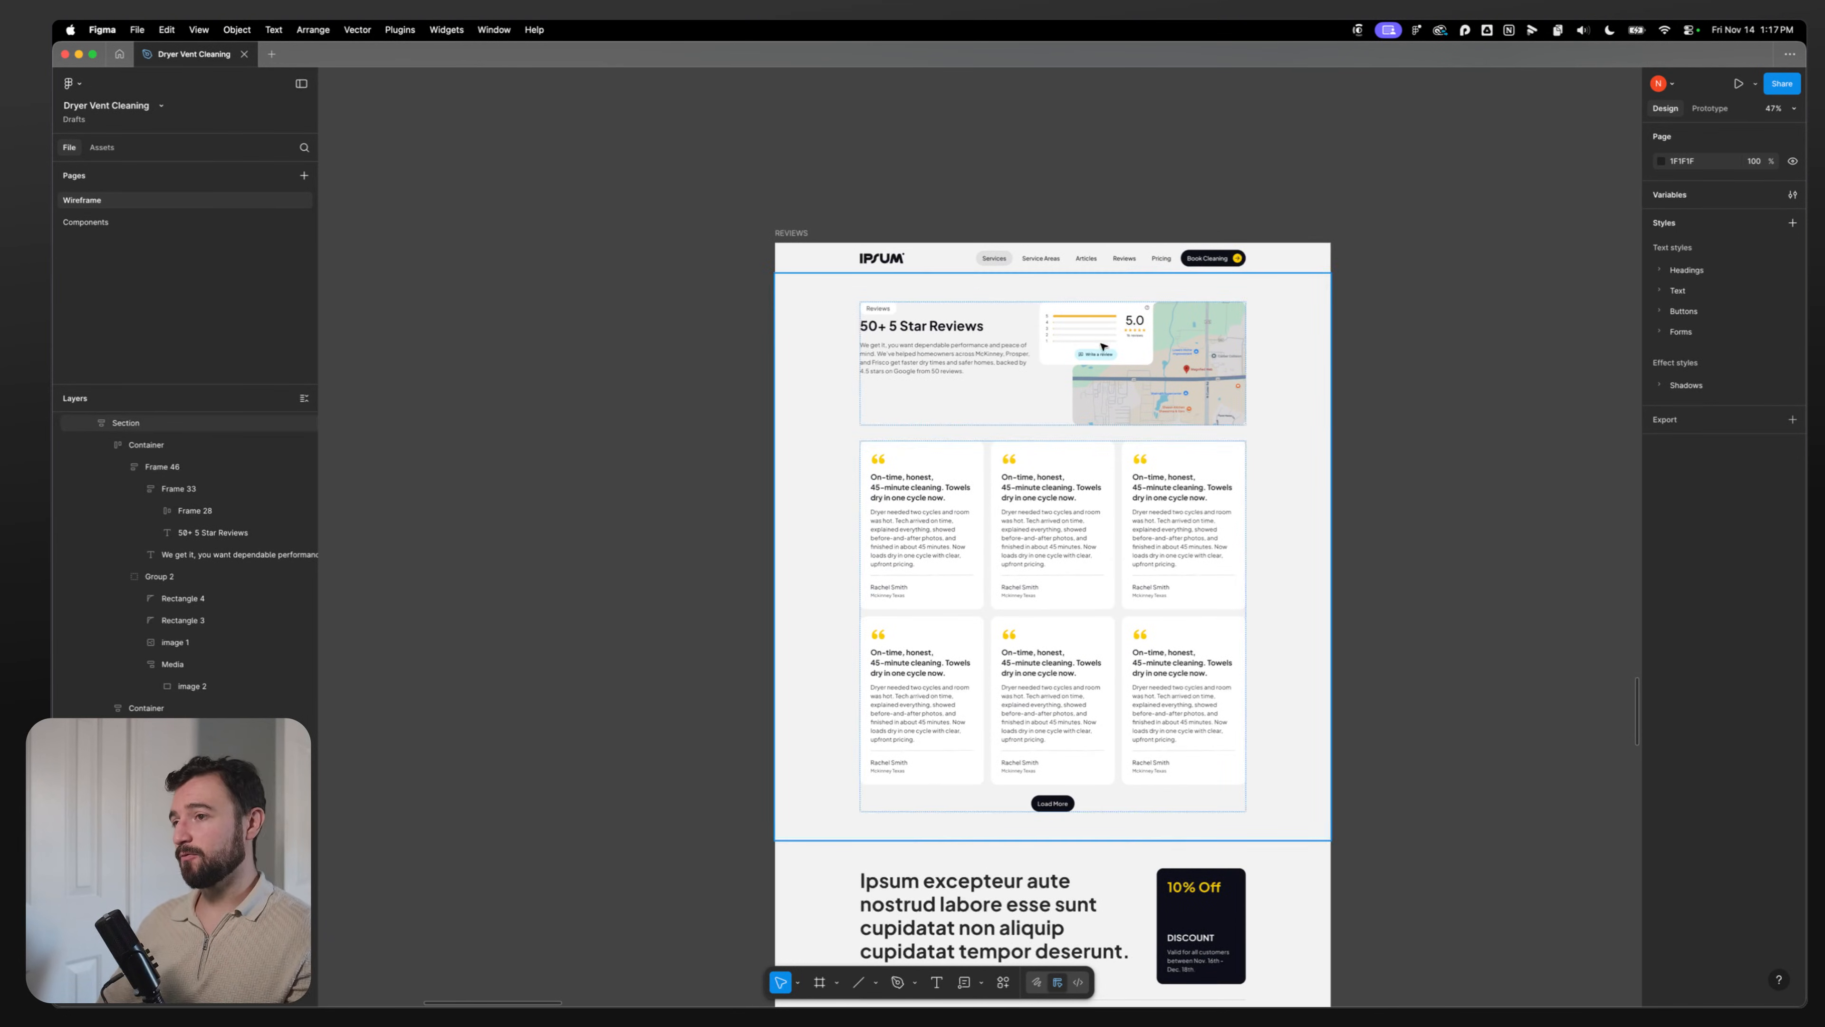
{"action": "left_click", "coordinate": [1003, 446]}
{"action": "left_click", "coordinate": [927, 503]}
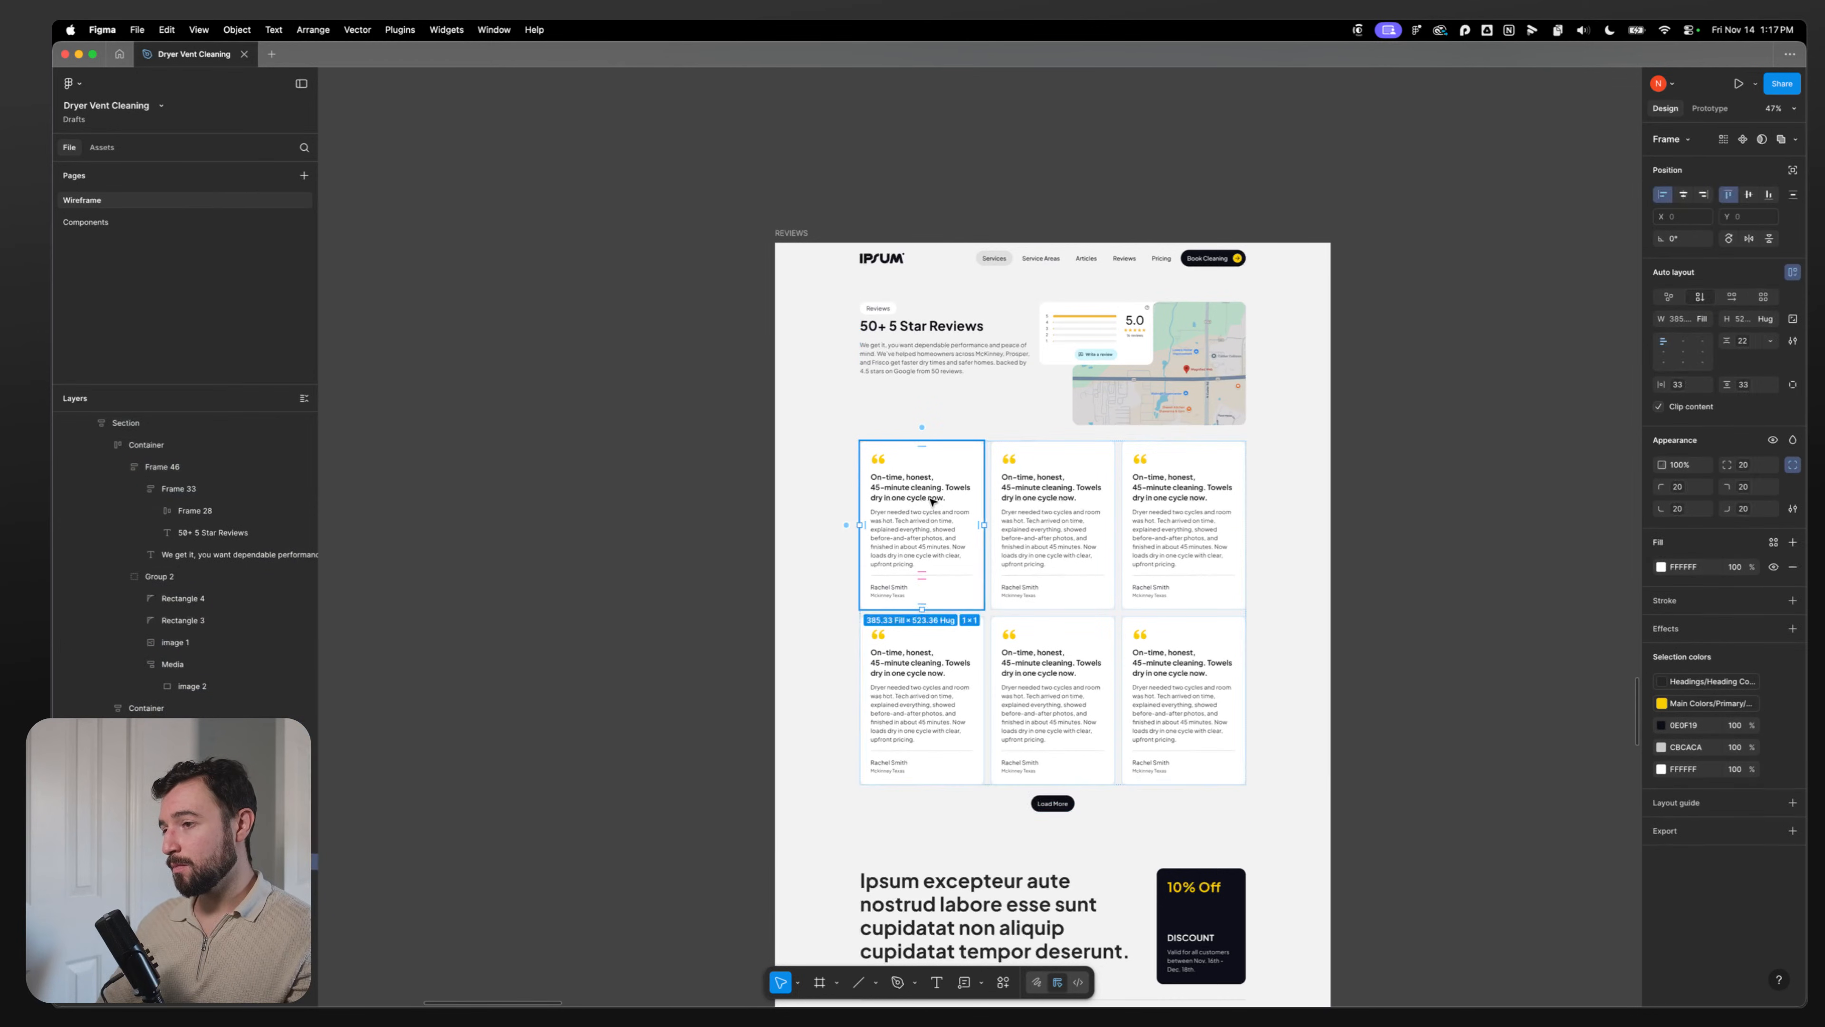
{"action": "left_click", "coordinate": [651, 433]}
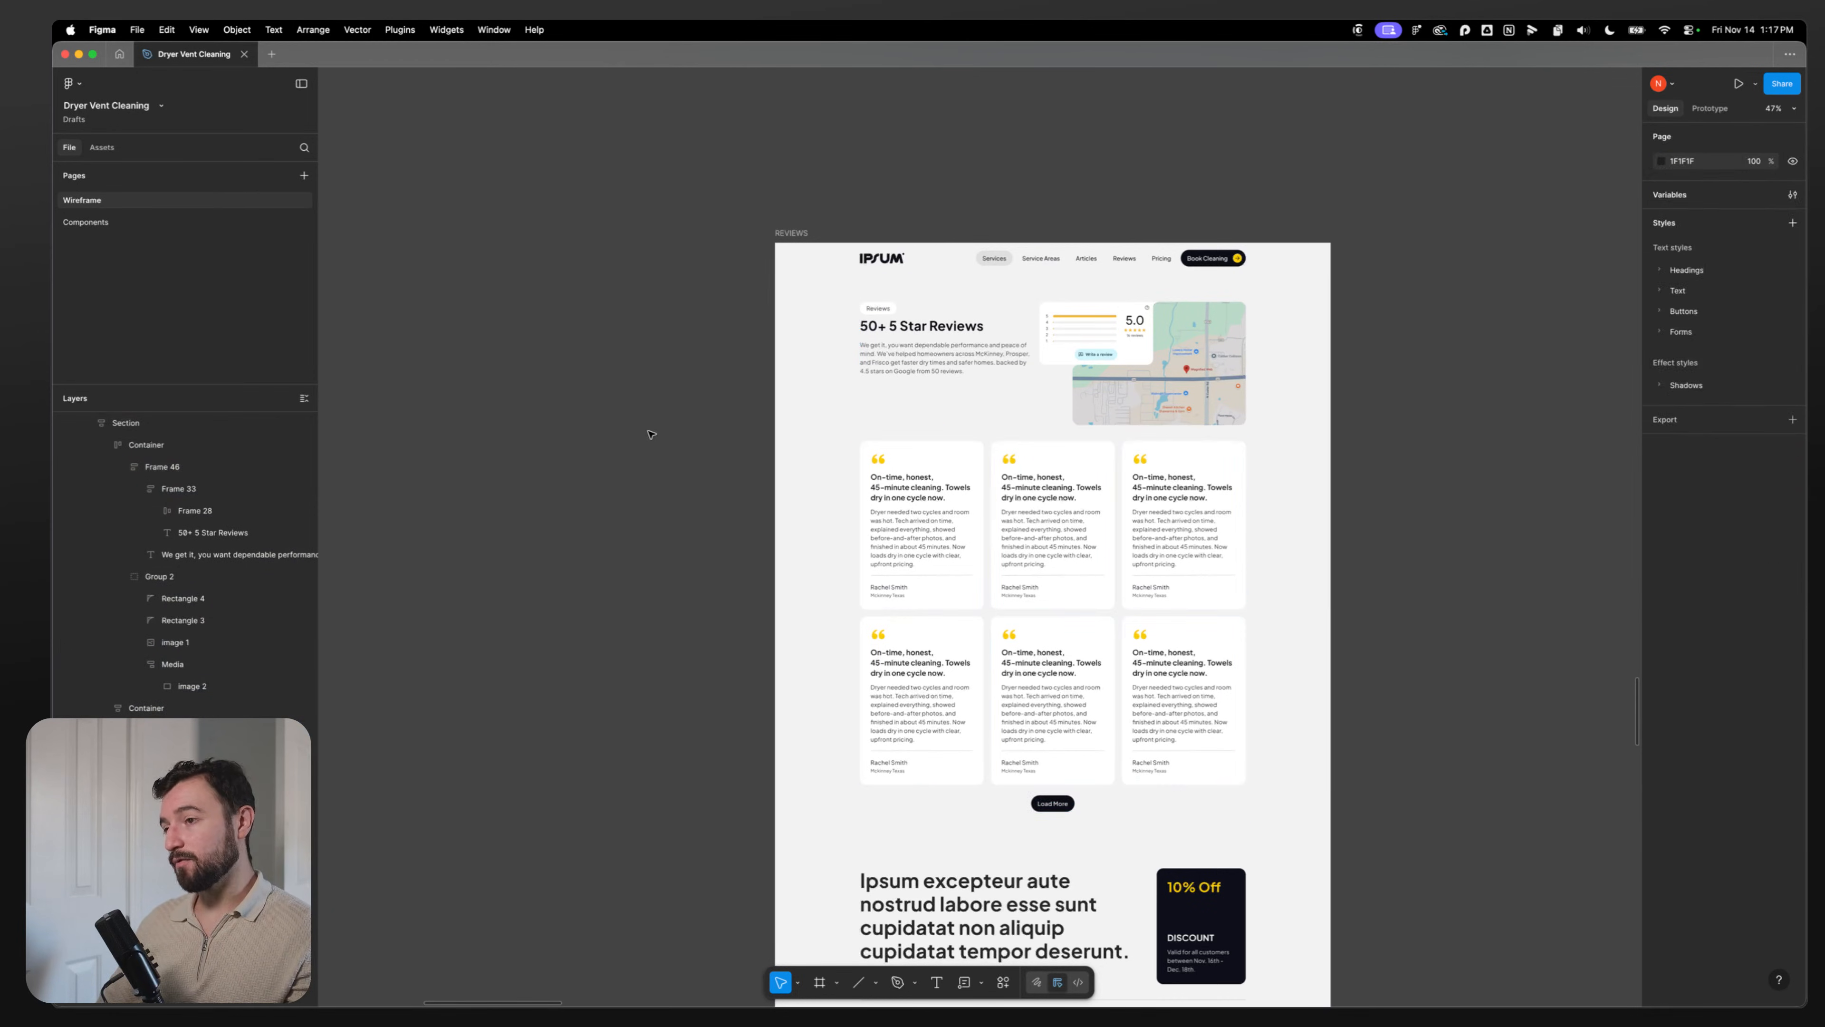
{"action": "double_click", "coordinate": [909, 531]}
{"action": "double_click", "coordinate": [910, 530]}
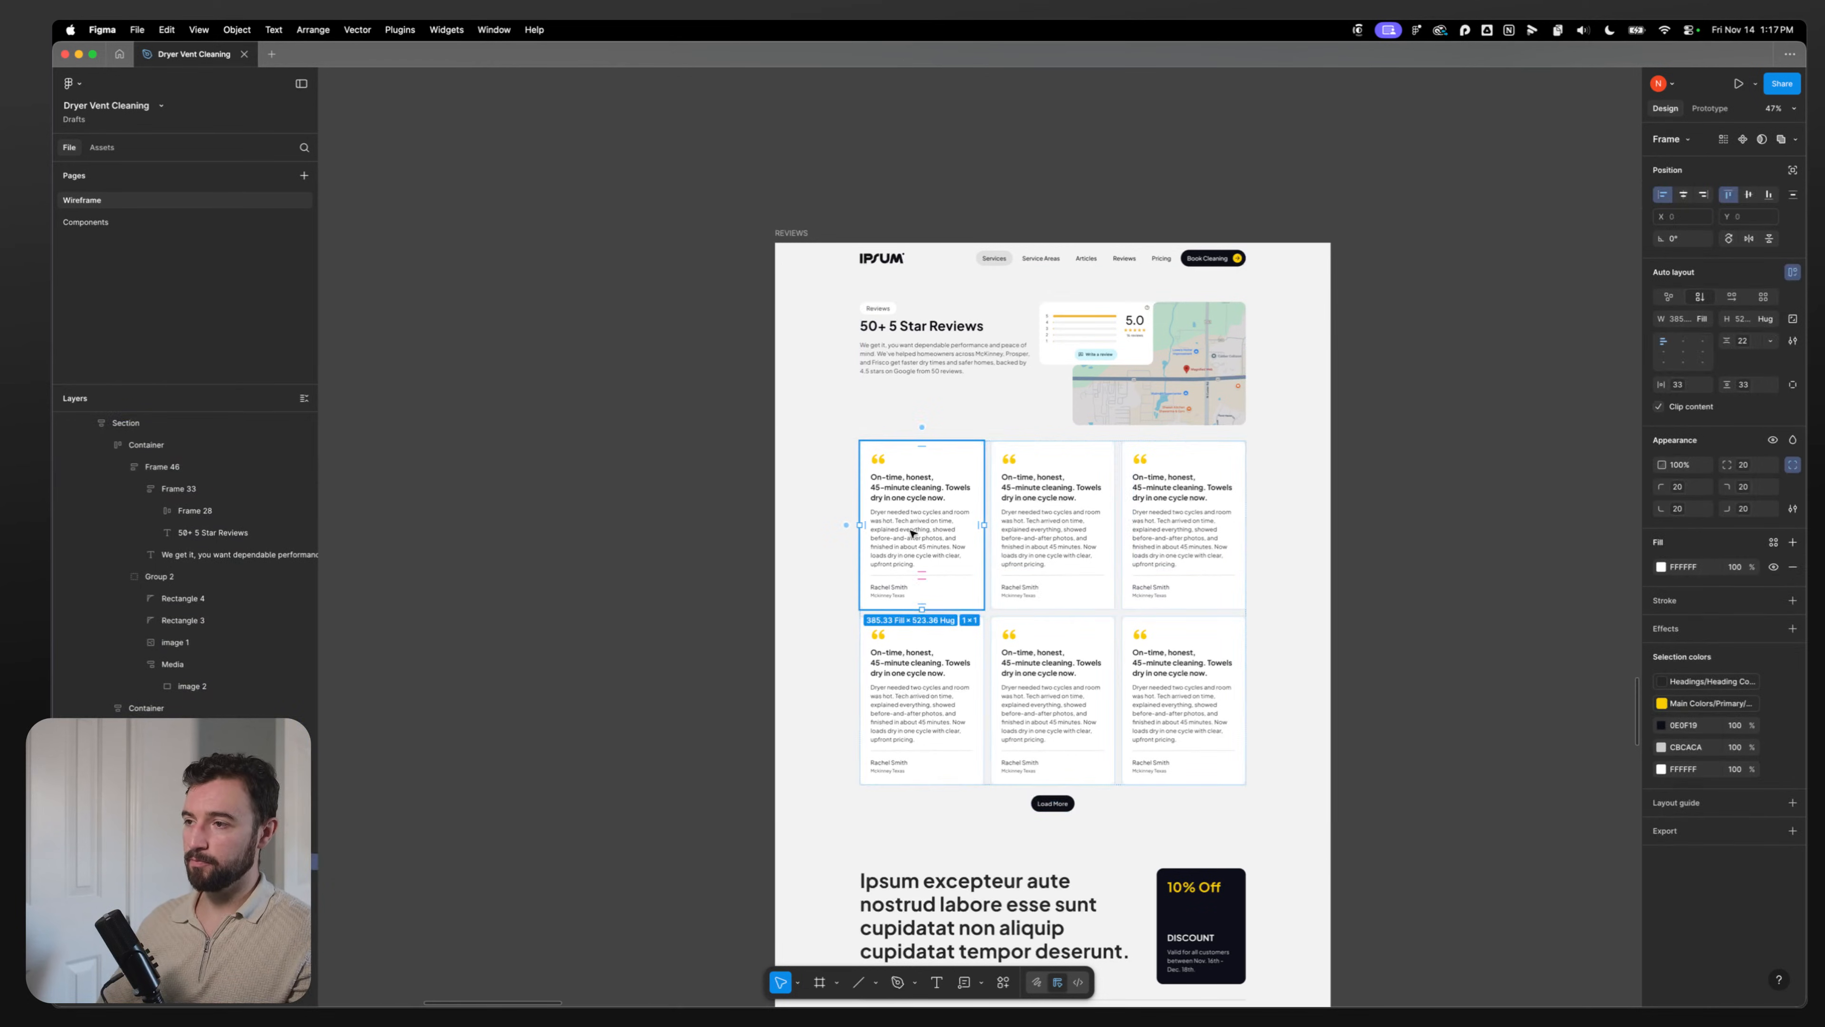
{"action": "left_click", "coordinate": [627, 457]}
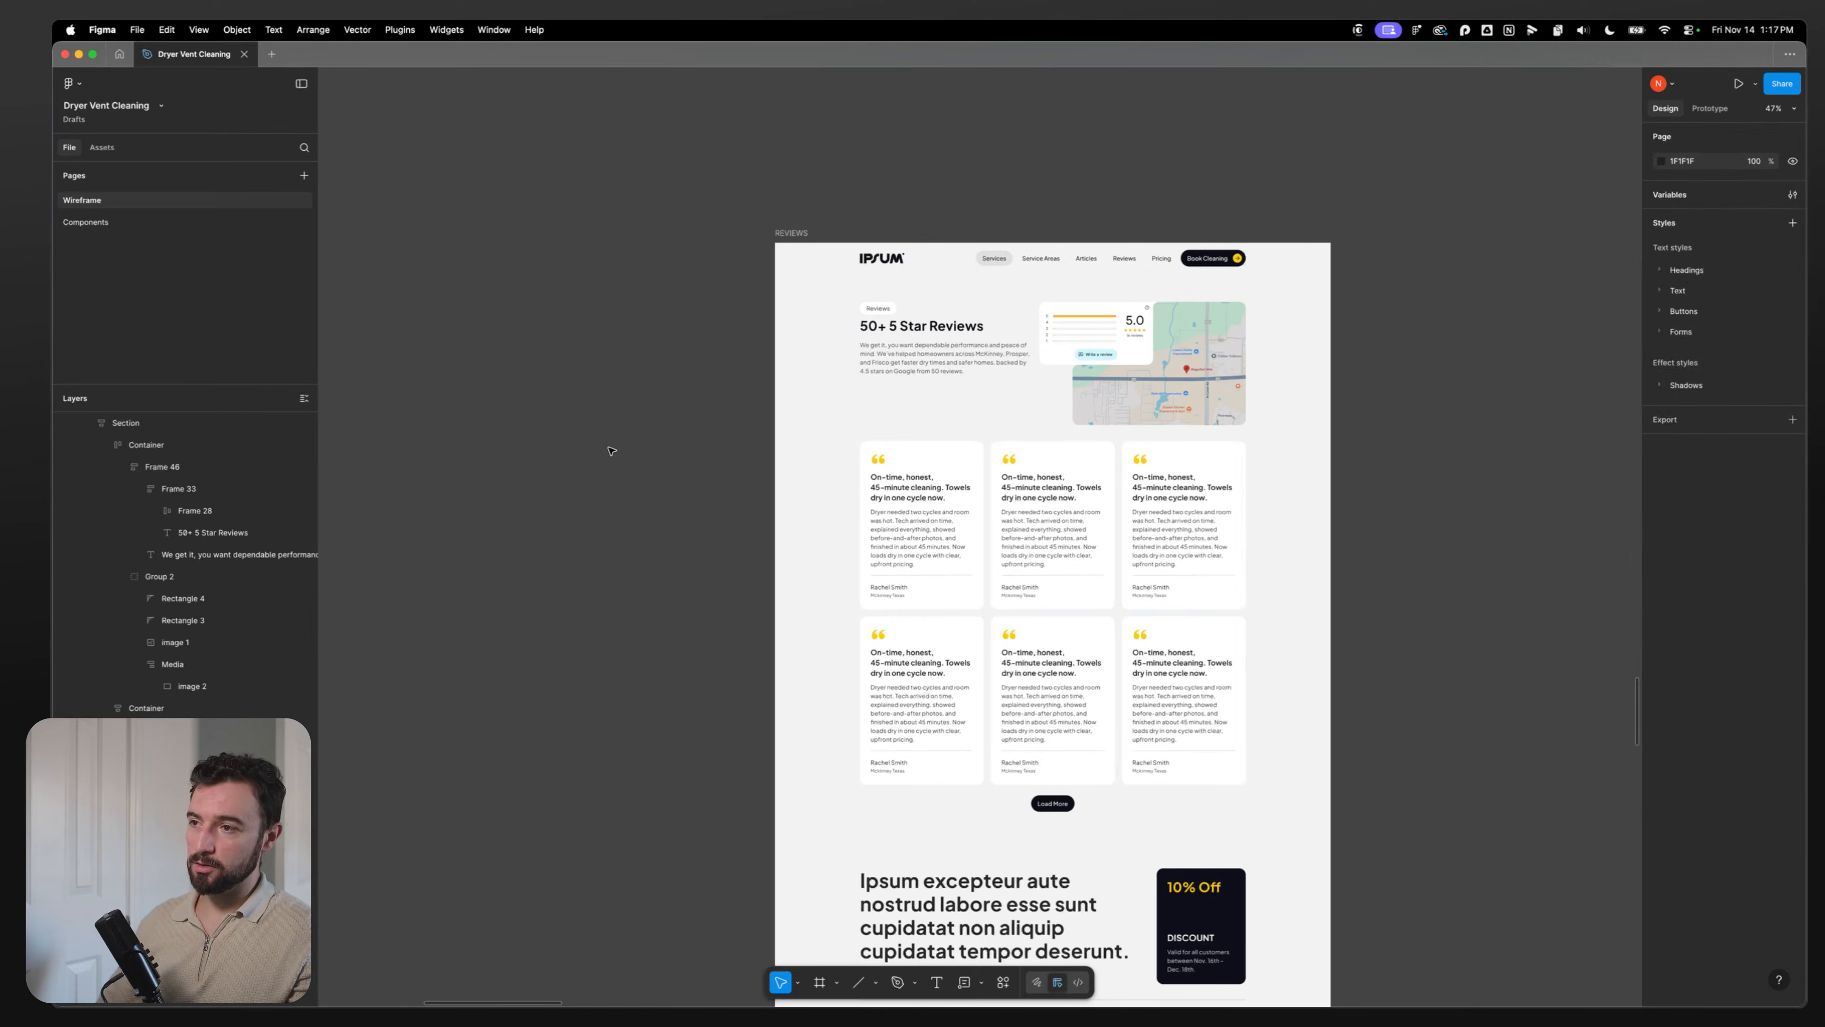
Step: Review the Header and Footer frame on the Components page and the lower sections of the homepage designs on the Wireframe page
{"action": "scroll", "coordinate": [610, 453], "scroll_direction": "down", "scroll_amount": 5}
{"action": "left_click", "coordinate": [143, 222]}
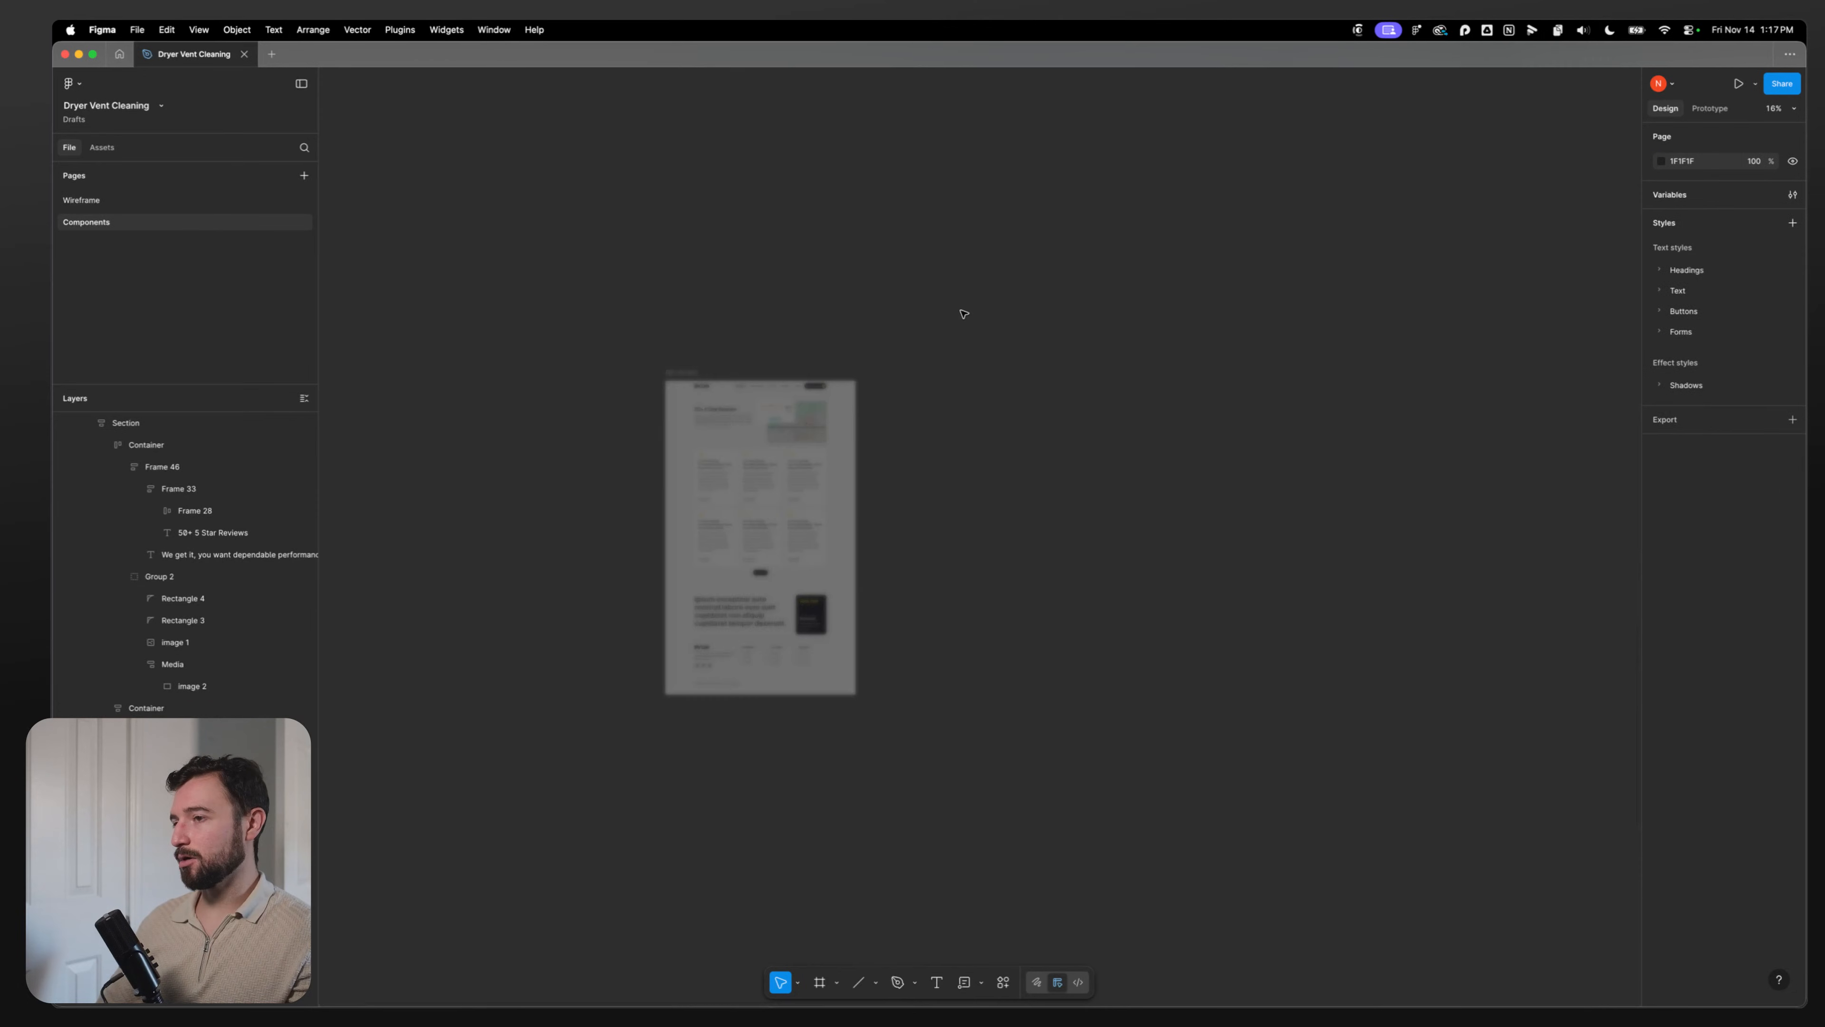
{"action": "scroll", "coordinate": [414, 324], "scroll_direction": "down", "scroll_amount": 5}
{"action": "scroll", "coordinate": [415, 324], "scroll_direction": "down", "scroll_amount": 3}
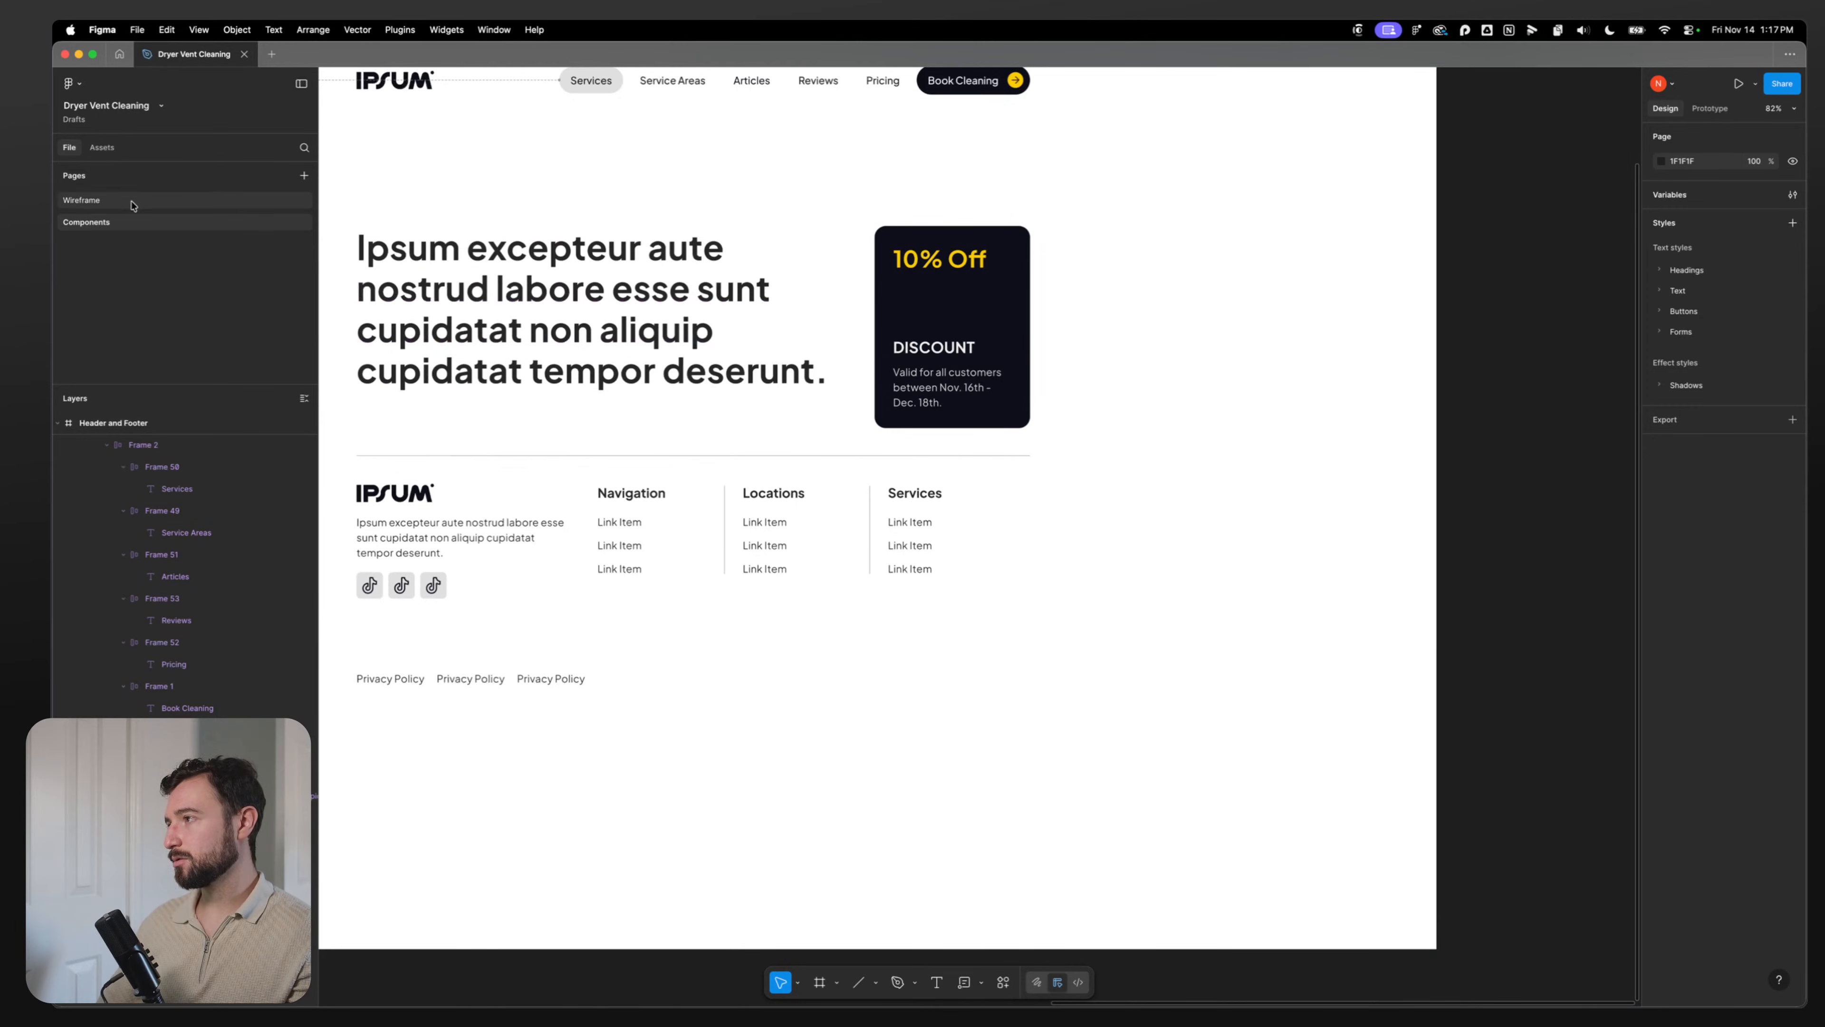
{"action": "left_click", "coordinate": [81, 200]}
{"action": "scroll", "coordinate": [964, 313], "scroll_direction": "down", "scroll_amount": 5}
{"action": "scroll", "coordinate": [1039, 308], "scroll_direction": "up", "scroll_amount": 5}
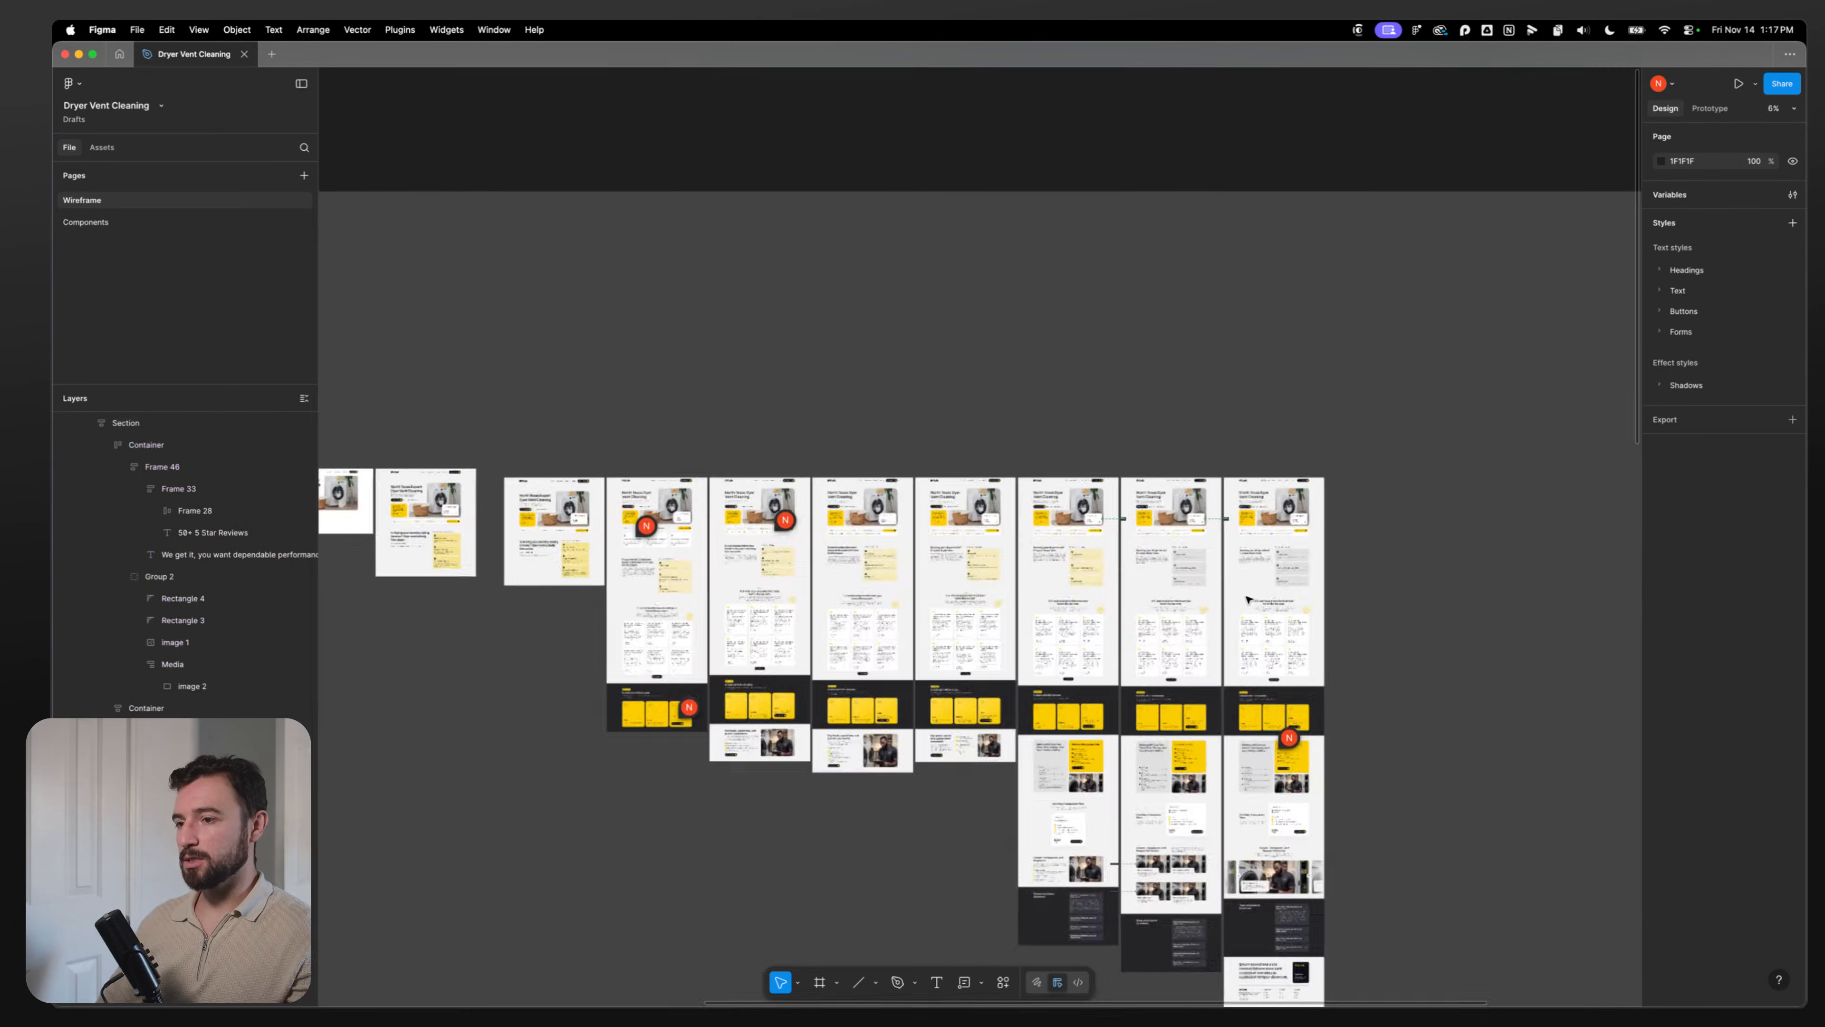
{"action": "scroll", "coordinate": [1172, 678], "scroll_direction": "down", "scroll_amount": 3}
{"action": "scroll", "coordinate": [1172, 677], "scroll_direction": "down", "scroll_amount": 3}
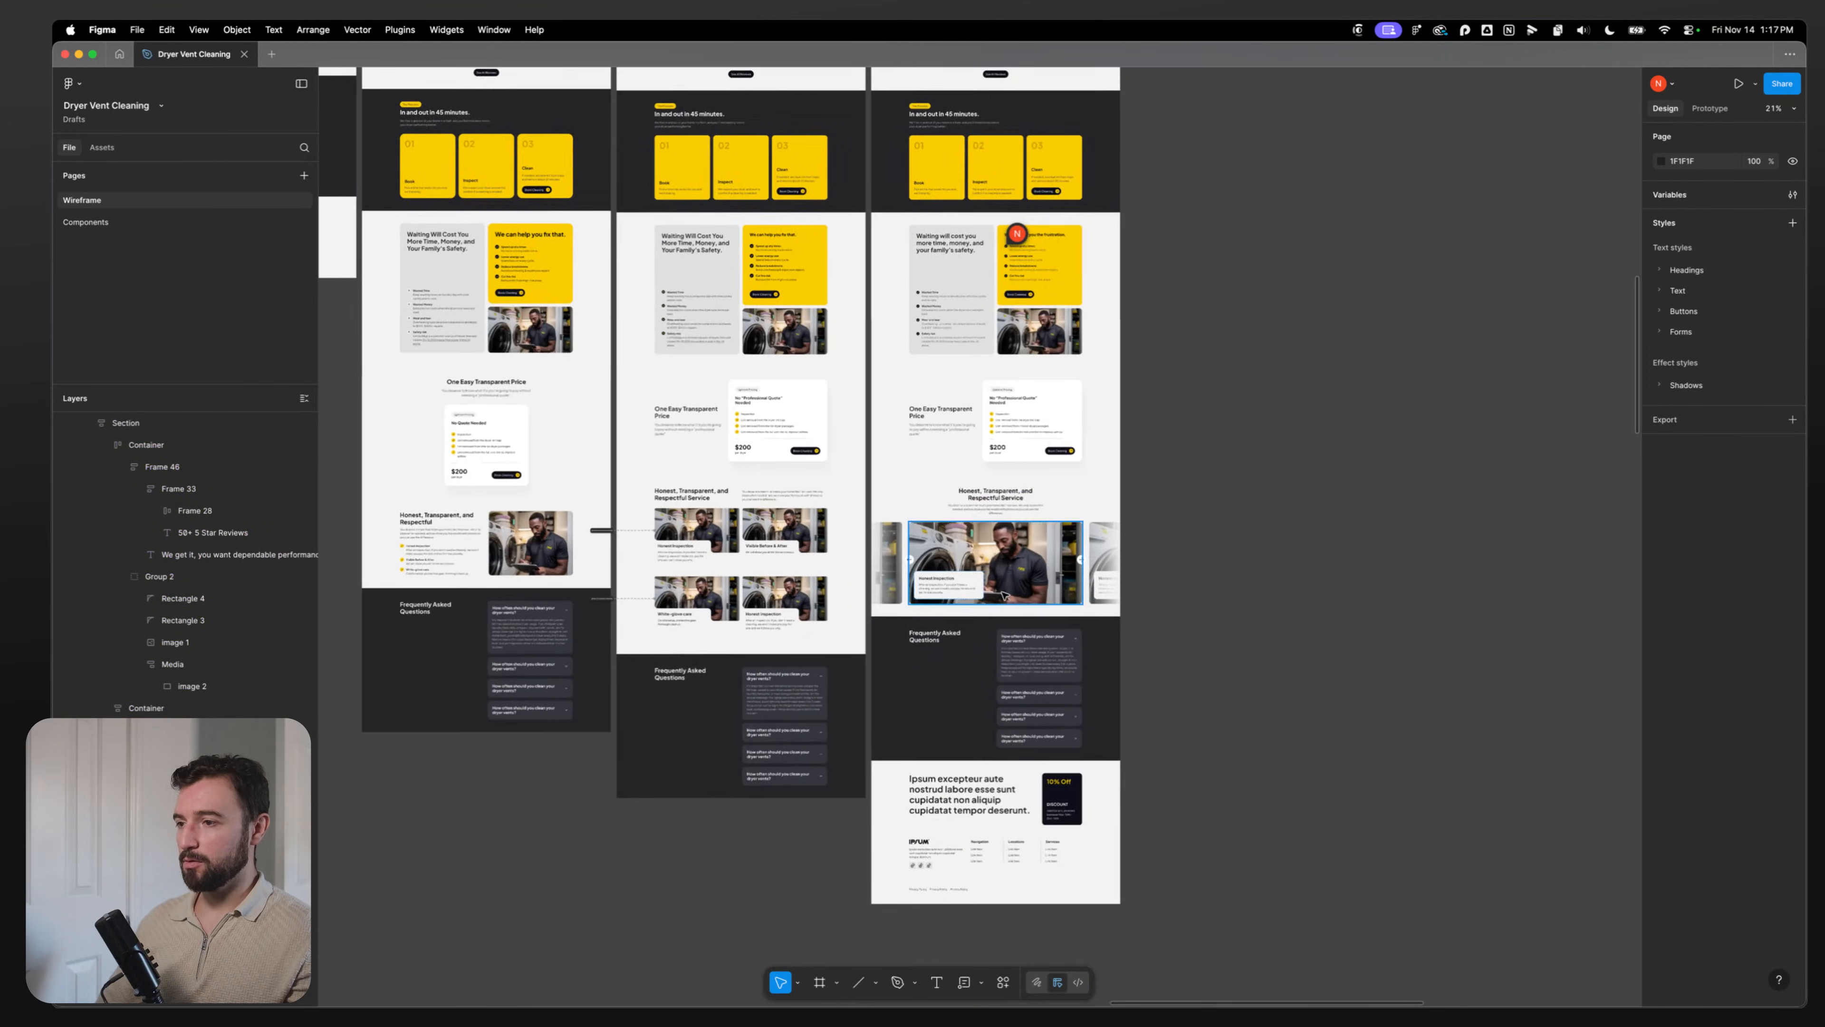
{"action": "scroll", "coordinate": [827, 420], "scroll_direction": "up", "scroll_amount": 4}
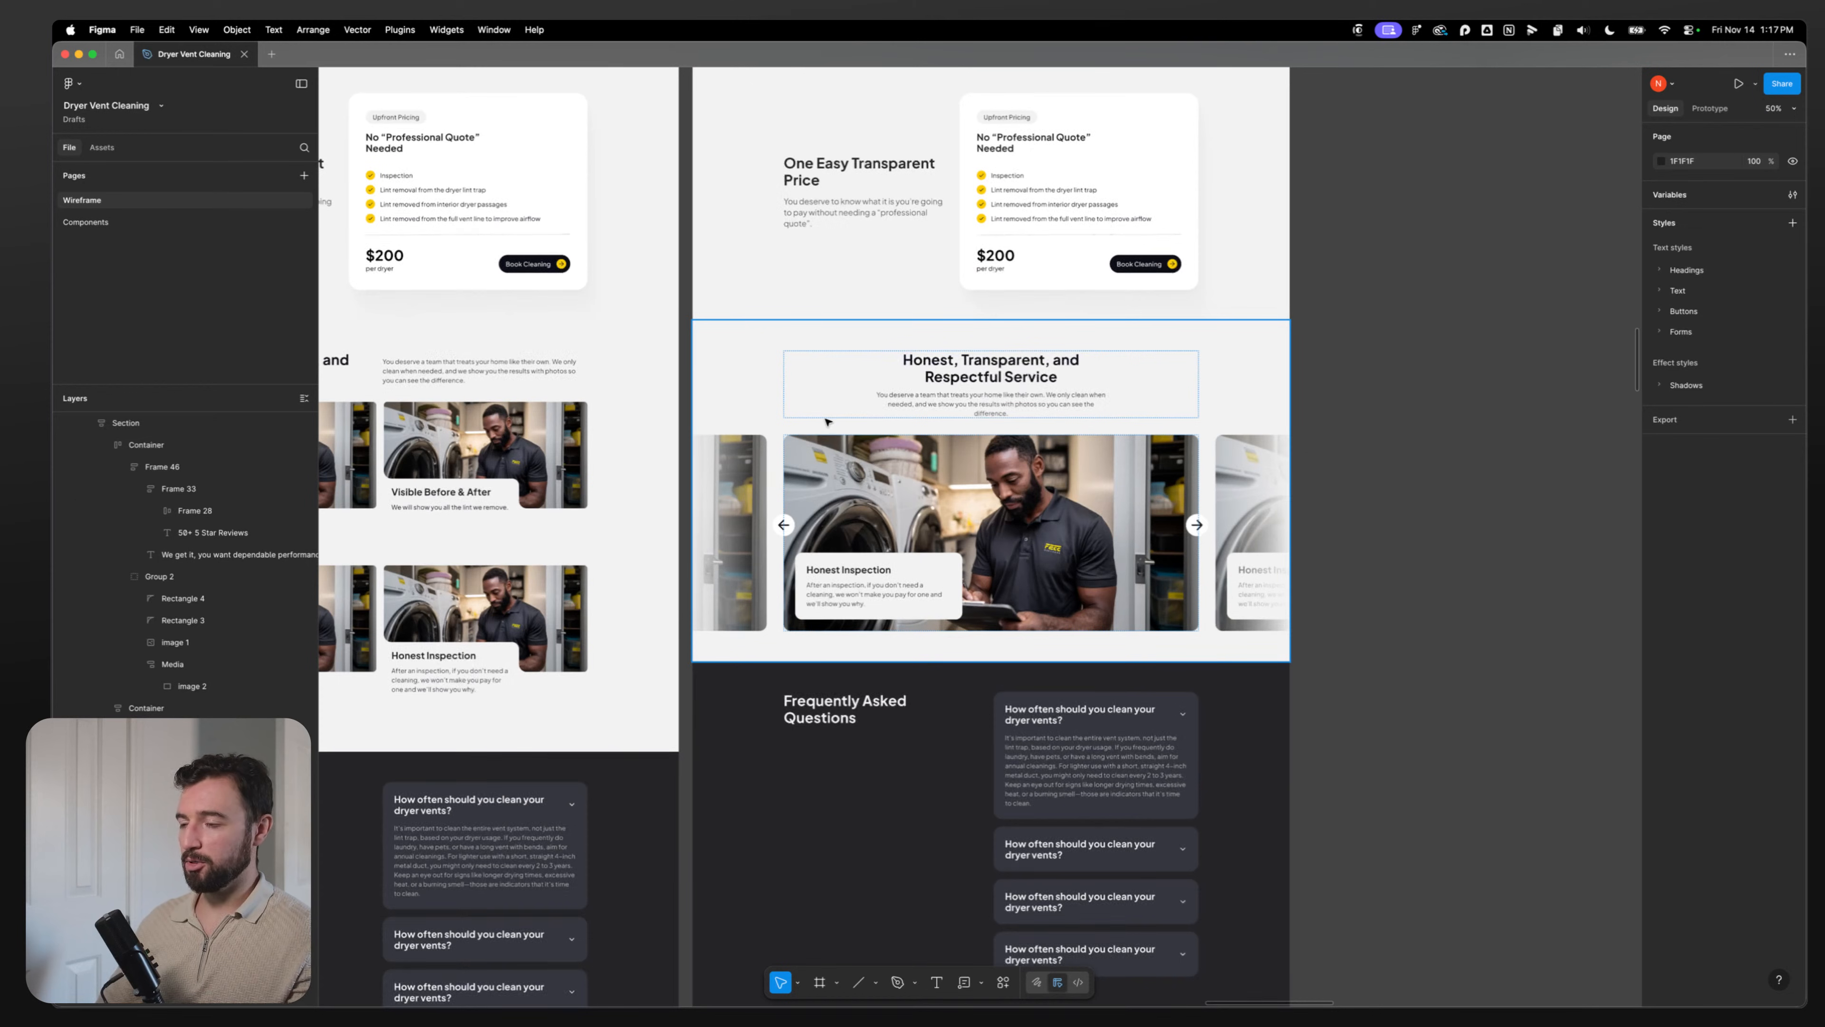
{"action": "left_click", "coordinate": [842, 563]}
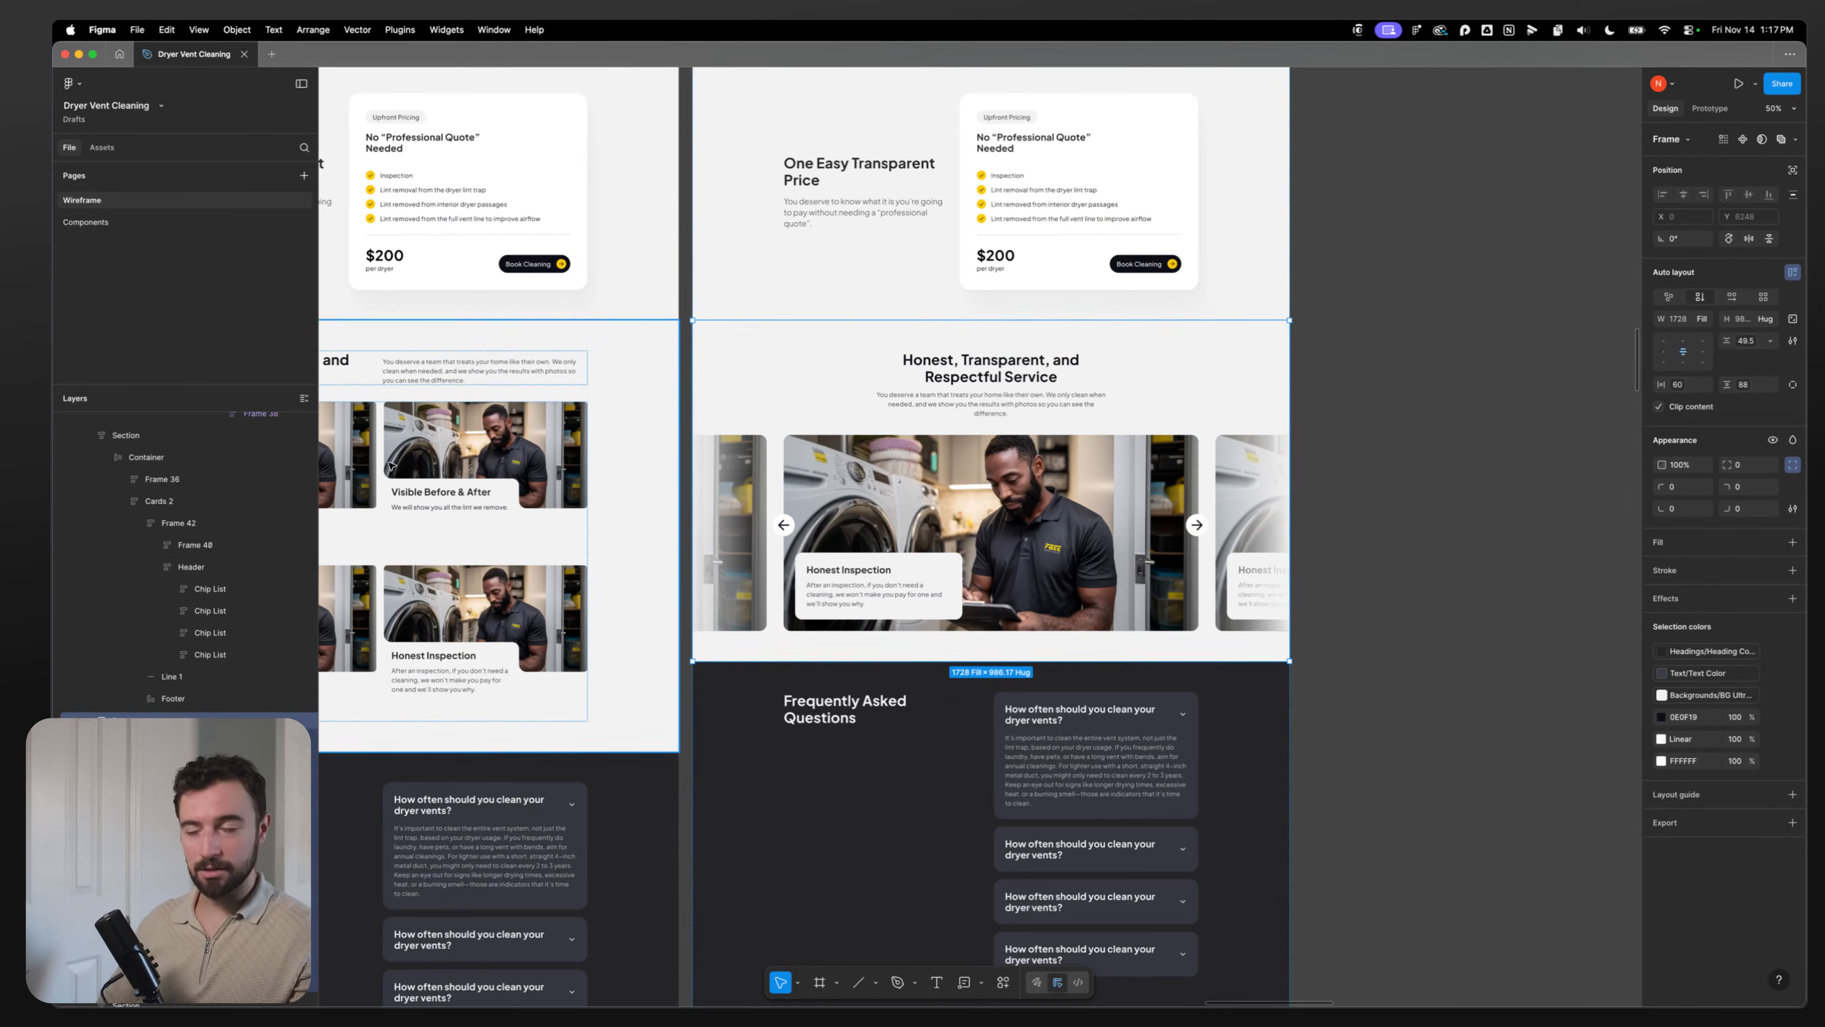
{"action": "scroll", "coordinate": [707, 721], "scroll_direction": "down", "scroll_amount": 10}
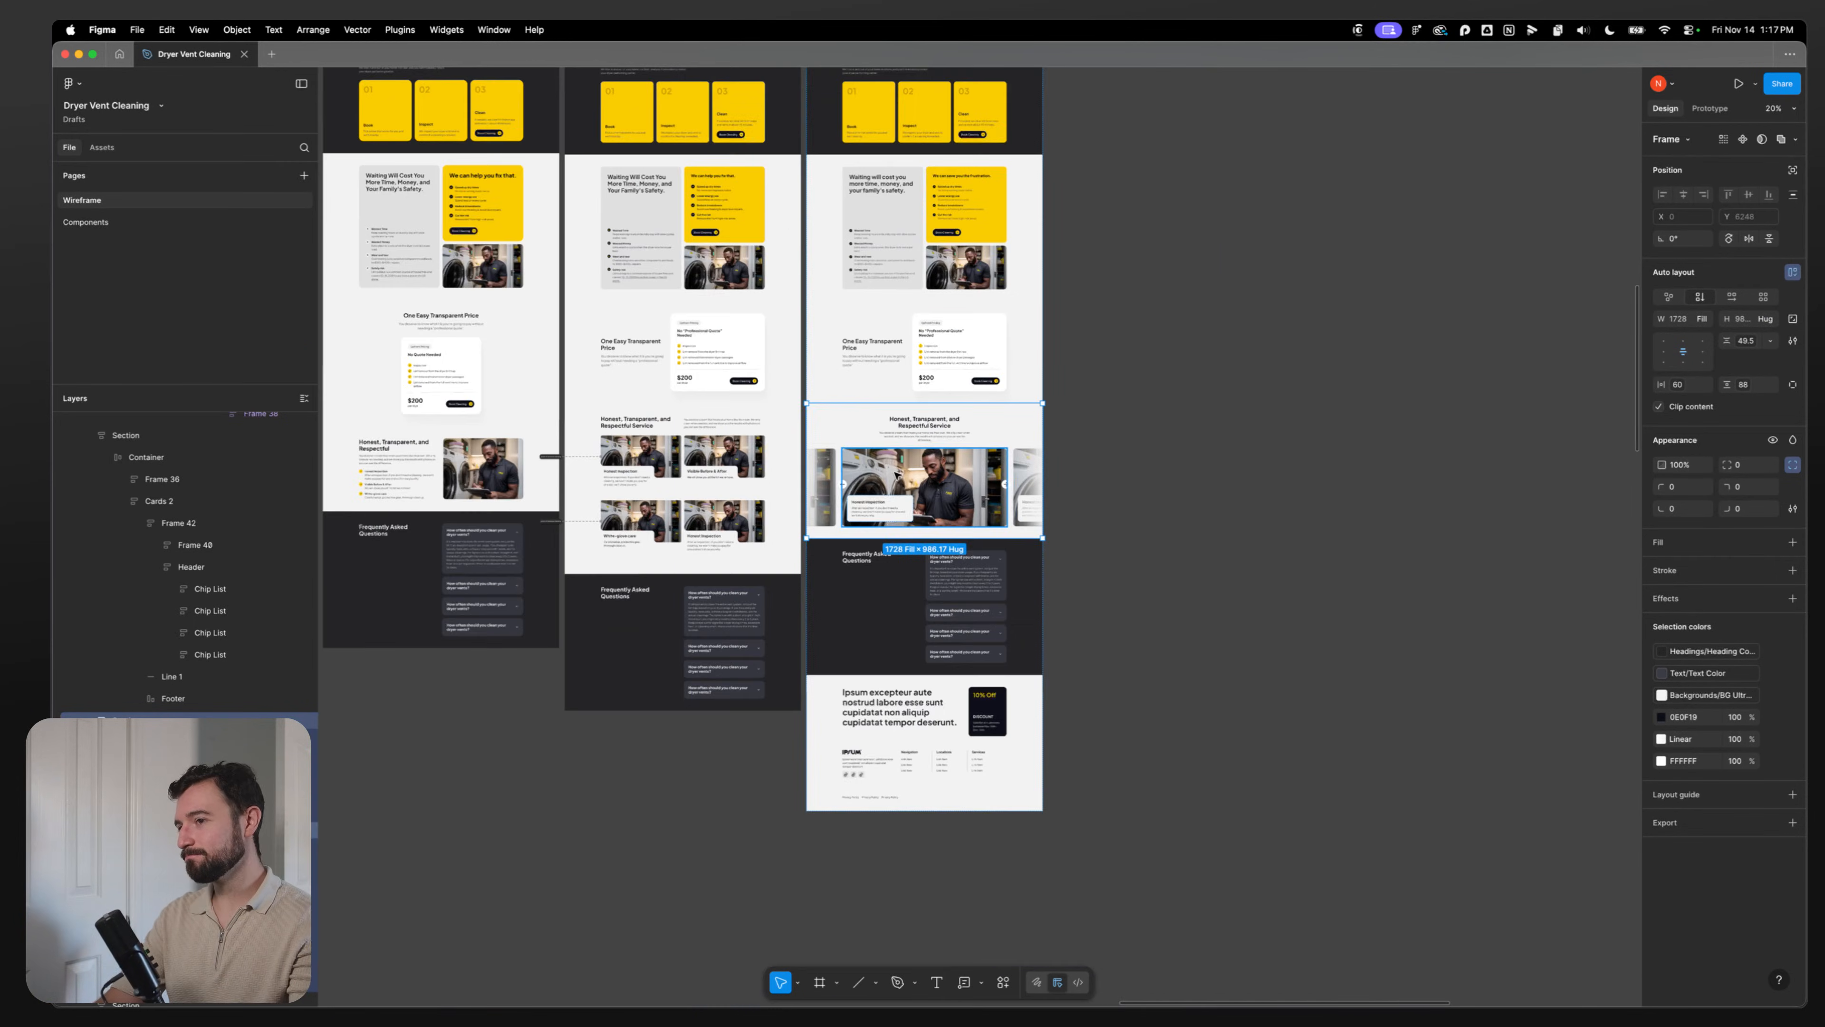
Step: Return to the REVIEWS frame and examine it from the footer up to the hero
{"action": "left_click", "coordinate": [707, 721]}
{"action": "left_click_drag", "start_coordinate": [557, 808], "coordinate": [754, 301]}
{"action": "left_click_drag", "start_coordinate": [689, 755], "coordinate": [869, 212]}
{"action": "left_click_drag", "start_coordinate": [542, 383], "coordinate": [961, 627]}
{"action": "scroll", "coordinate": [772, 398], "scroll_direction": "up", "scroll_amount": 2}
{"action": "scroll", "coordinate": [772, 399], "scroll_direction": "up", "scroll_amount": 5}
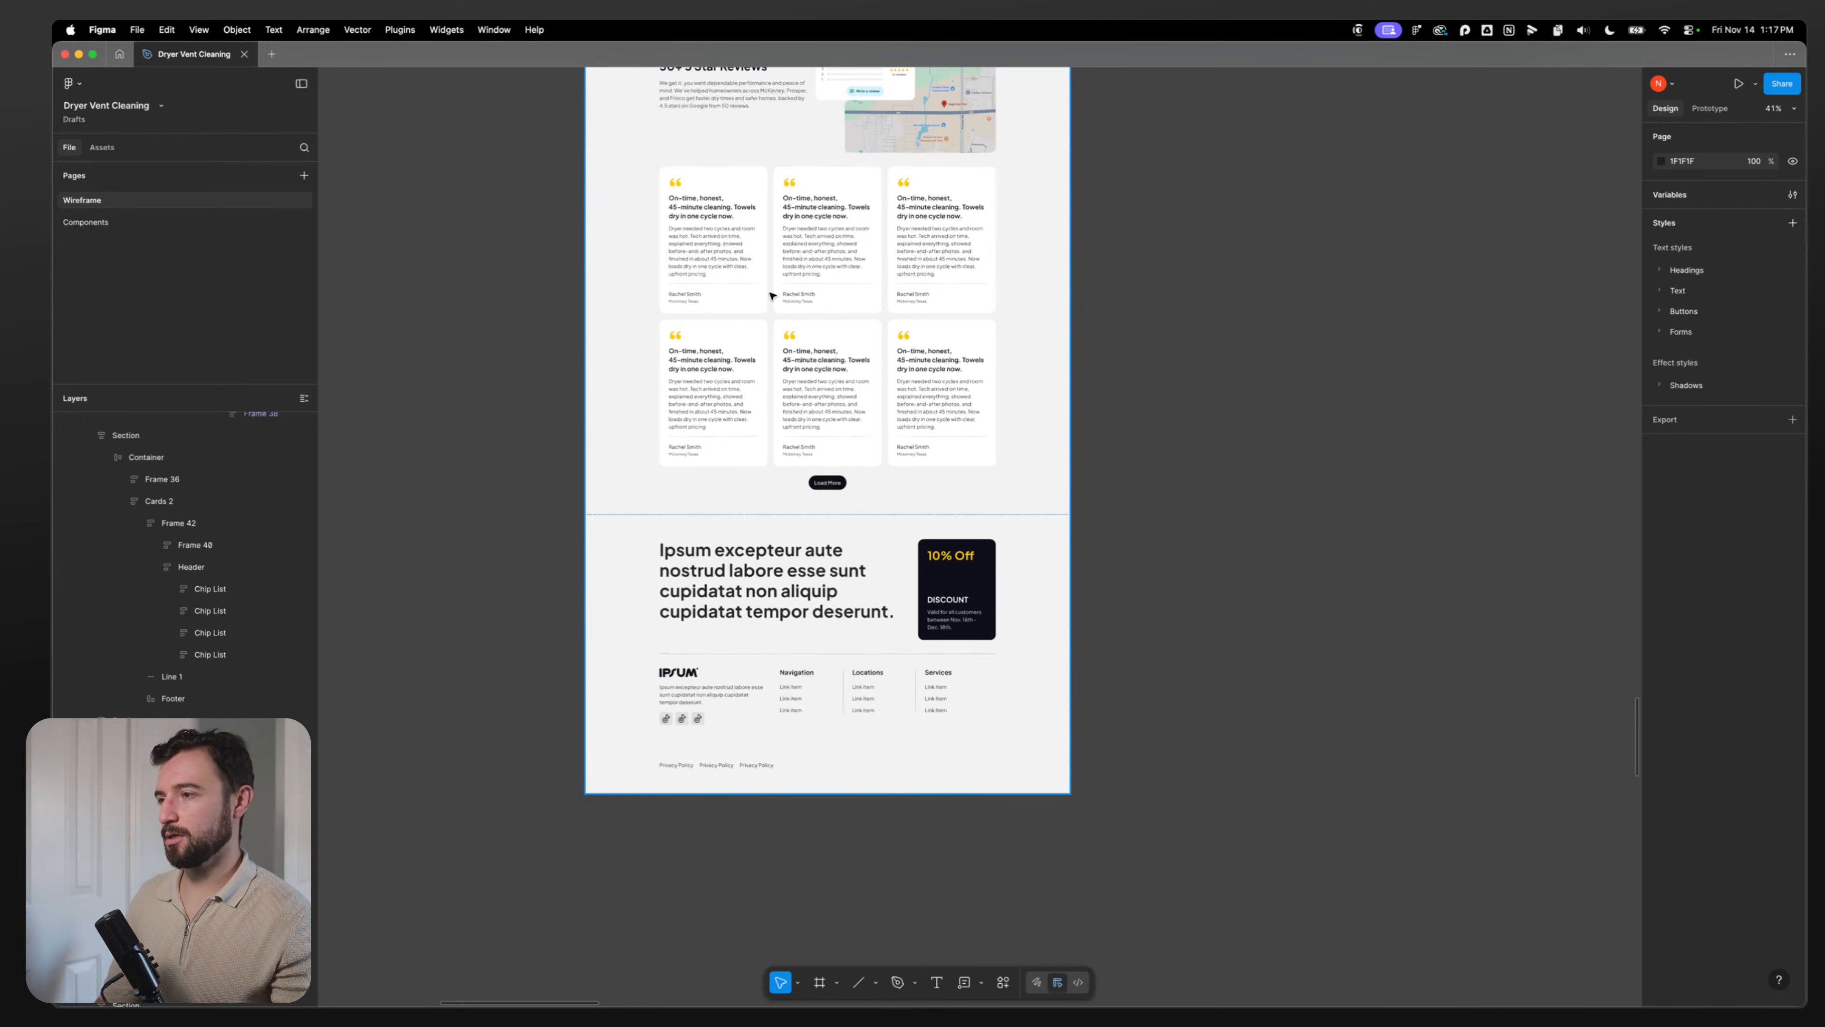
{"action": "scroll", "coordinate": [774, 298], "scroll_direction": "up", "scroll_amount": 3}
{"action": "left_click_drag", "start_coordinate": [942, 199], "coordinate": [986, 478]}
{"action": "scroll", "coordinate": [896, 408], "scroll_direction": "down", "scroll_amount": 3}
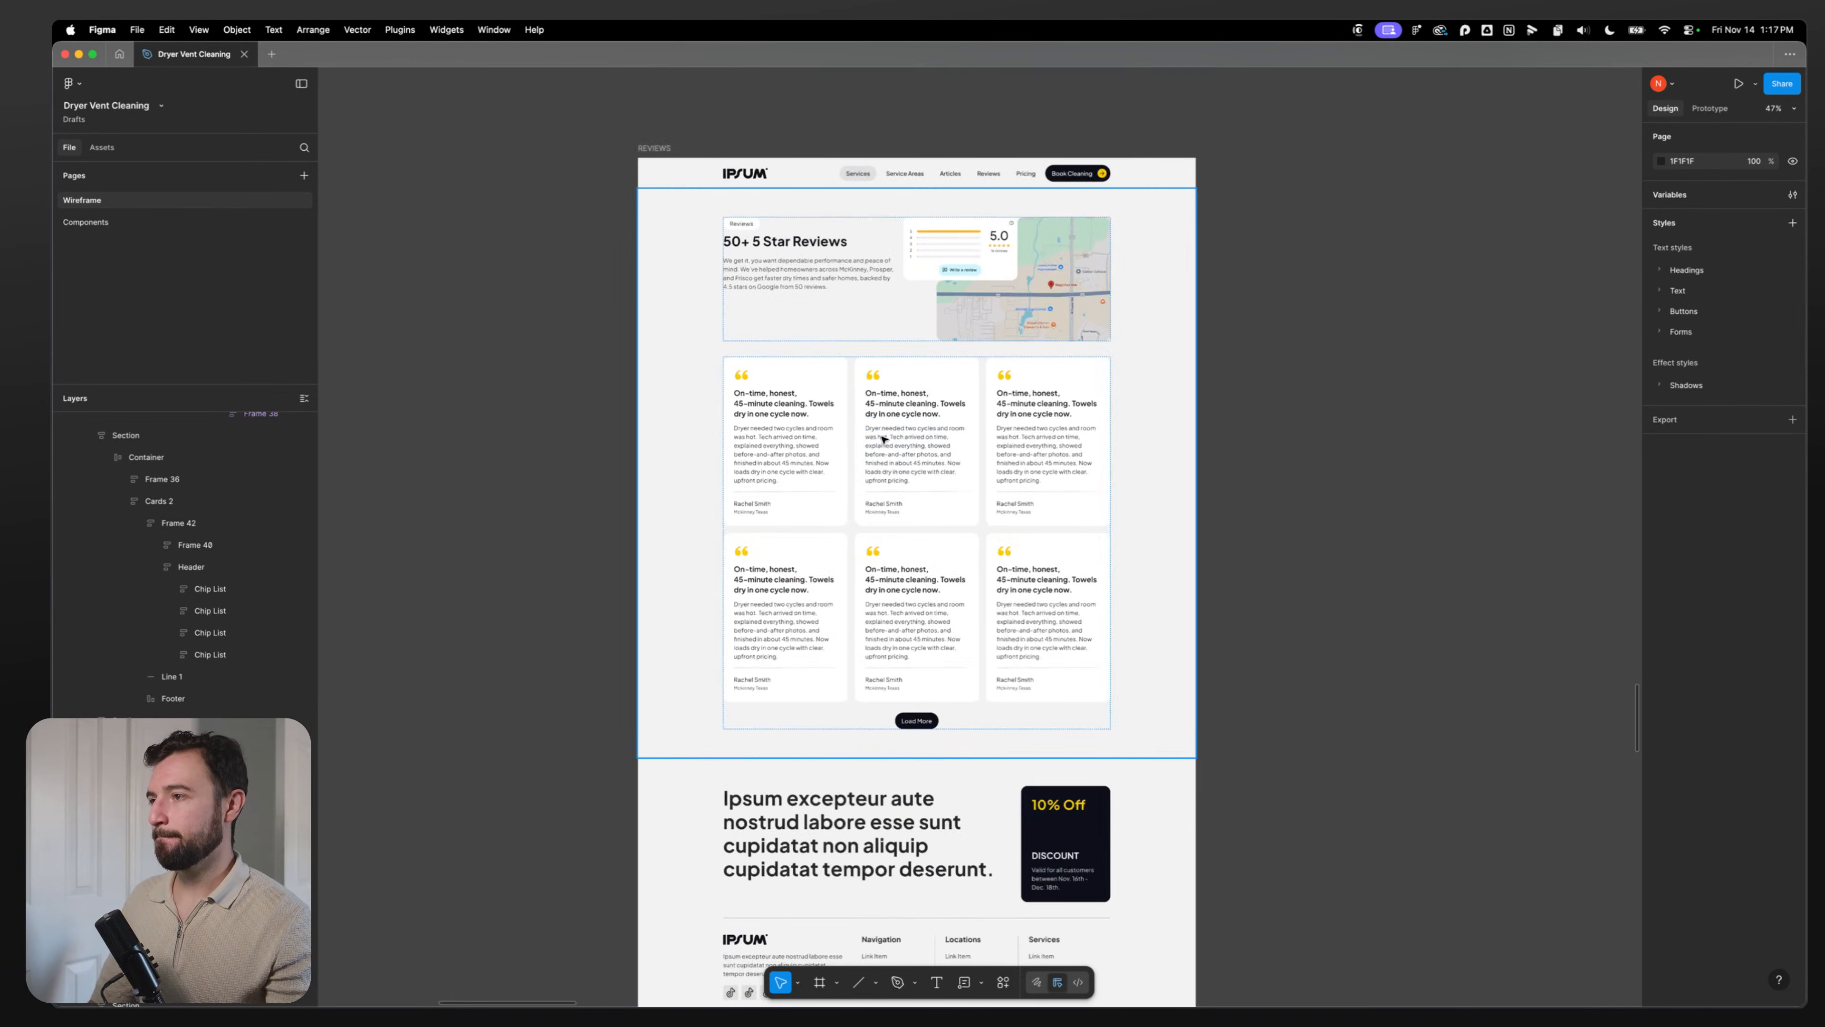
Step: Try aligning the hero container's contents to the left with vertical centring
{"action": "double_click", "coordinate": [824, 247]}
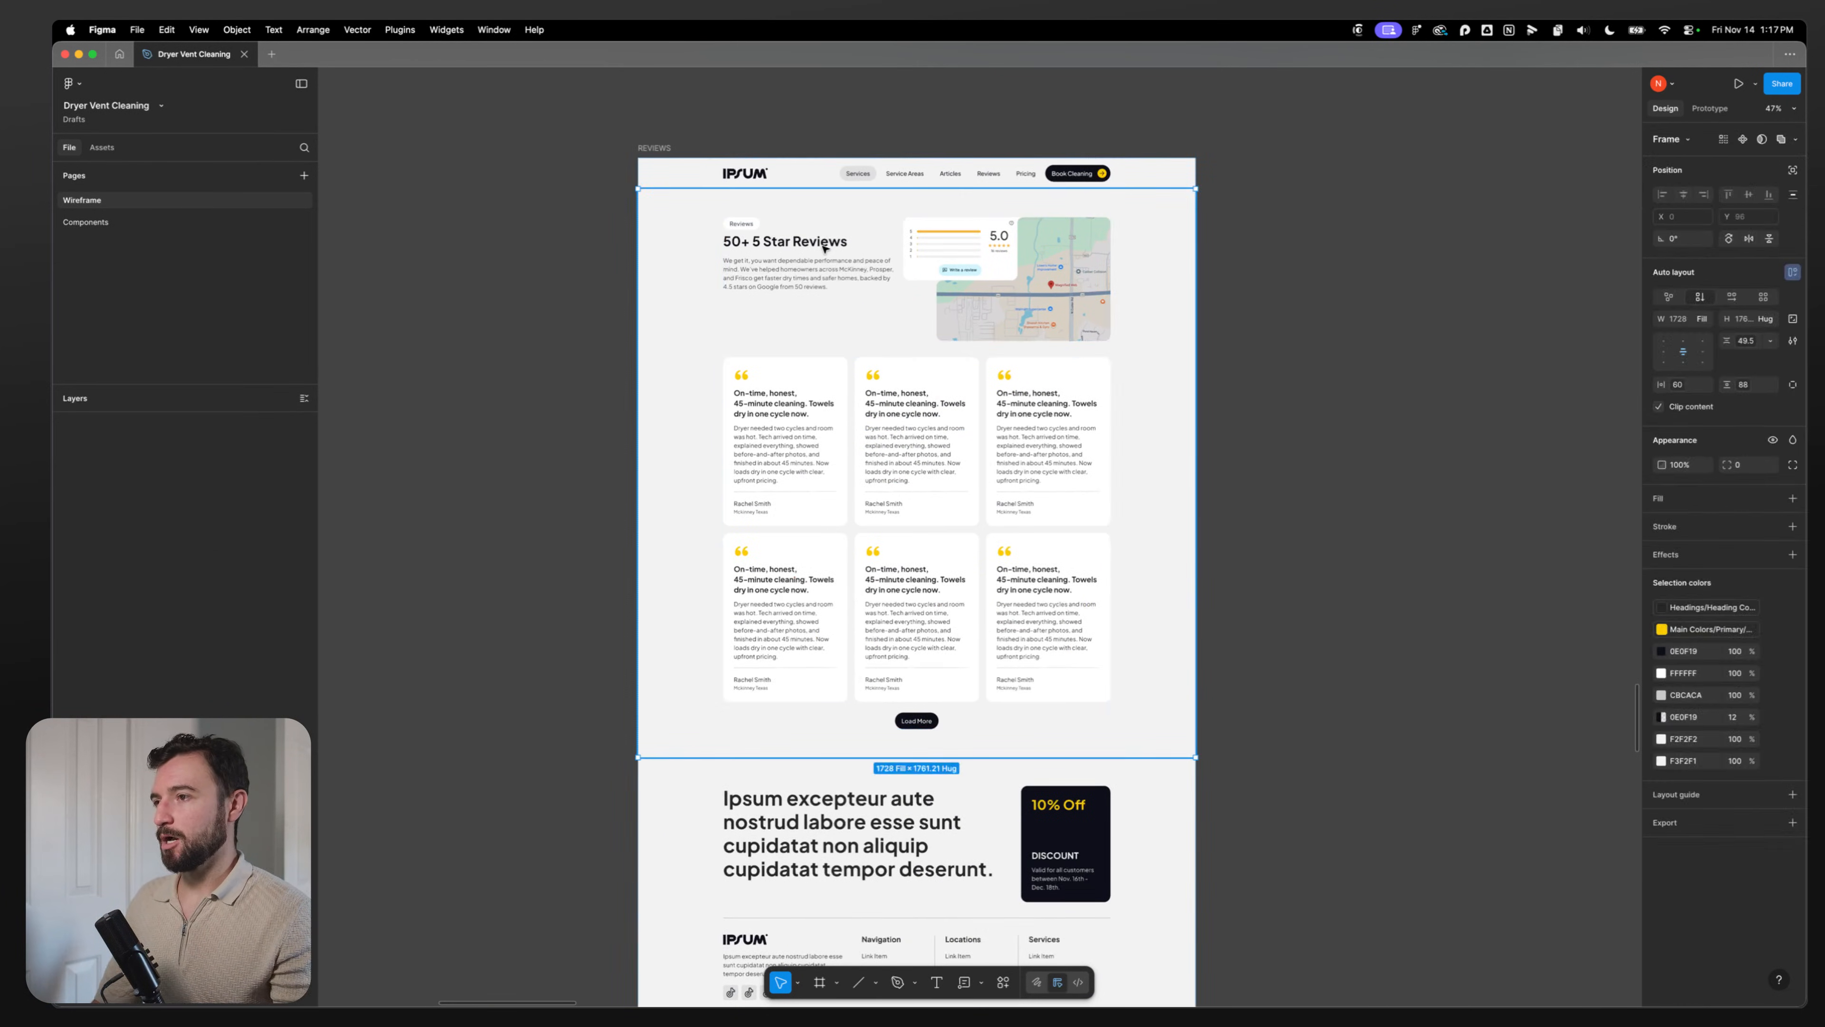
{"action": "left_click", "coordinate": [1664, 352]}
{"action": "left_click", "coordinate": [615, 314]}
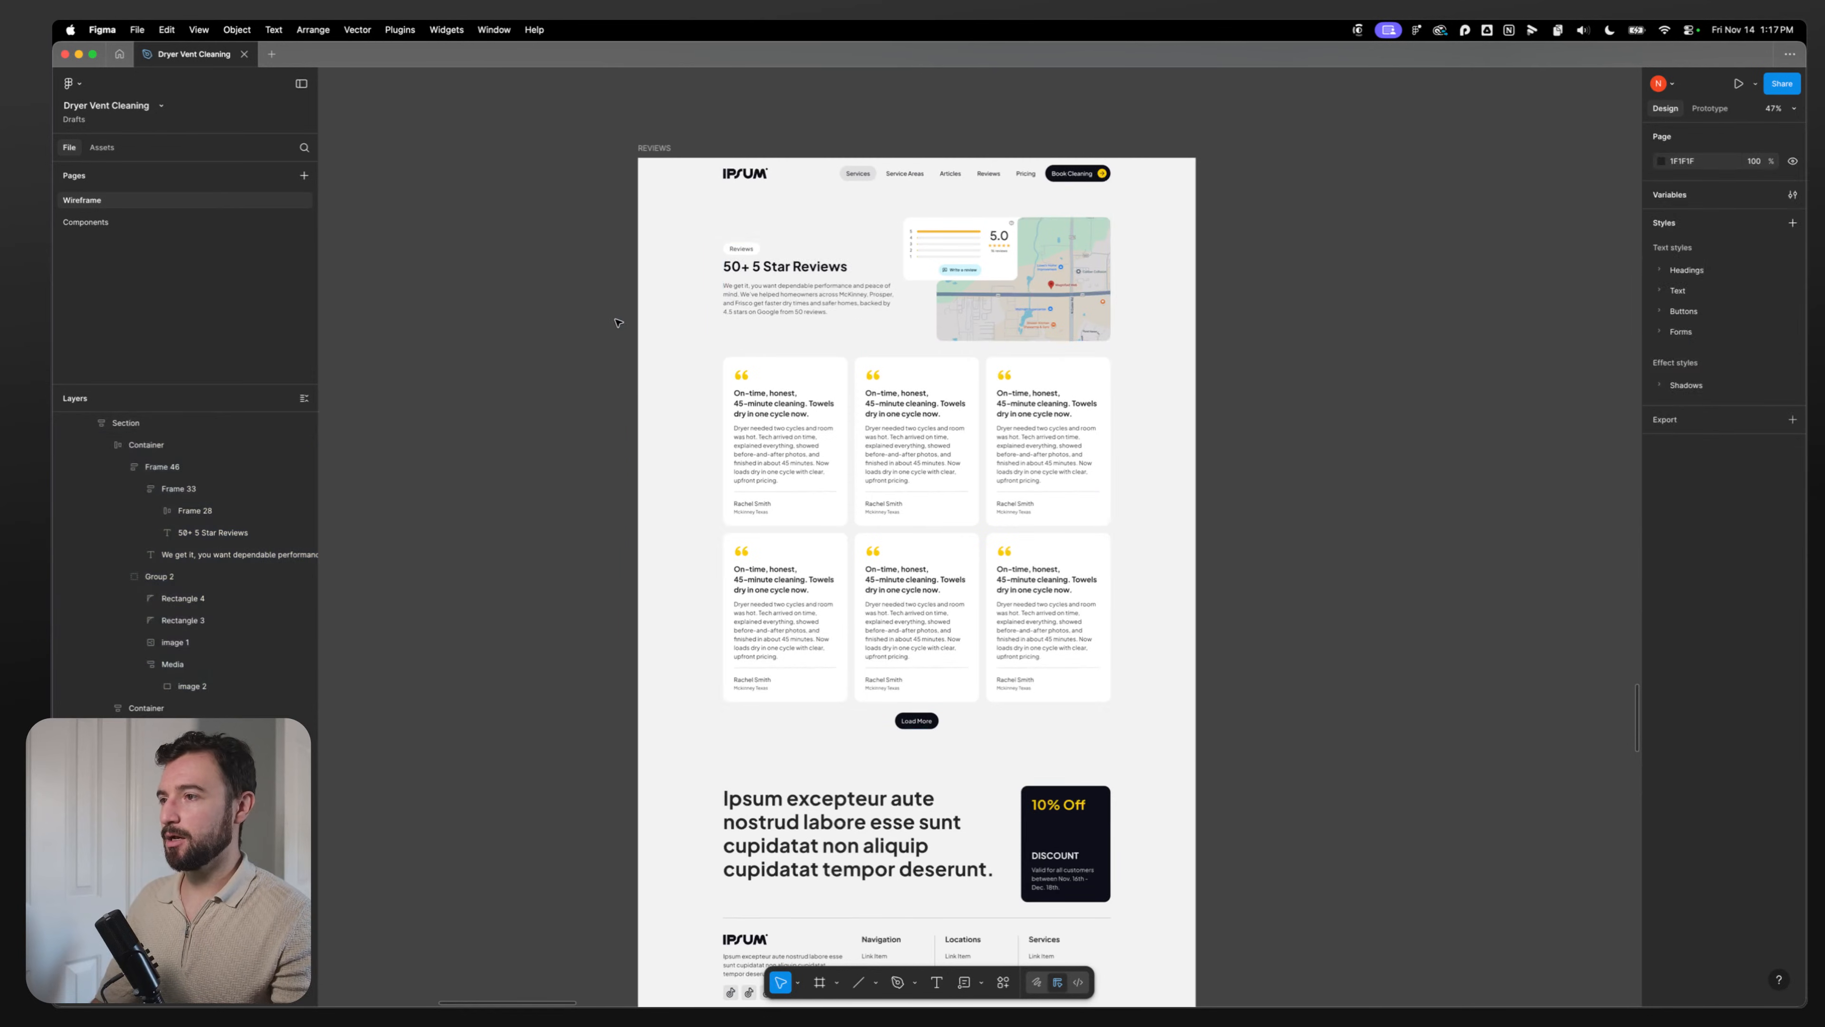
{"action": "key", "text": "super+z"}
{"action": "key", "text": "super+z"}
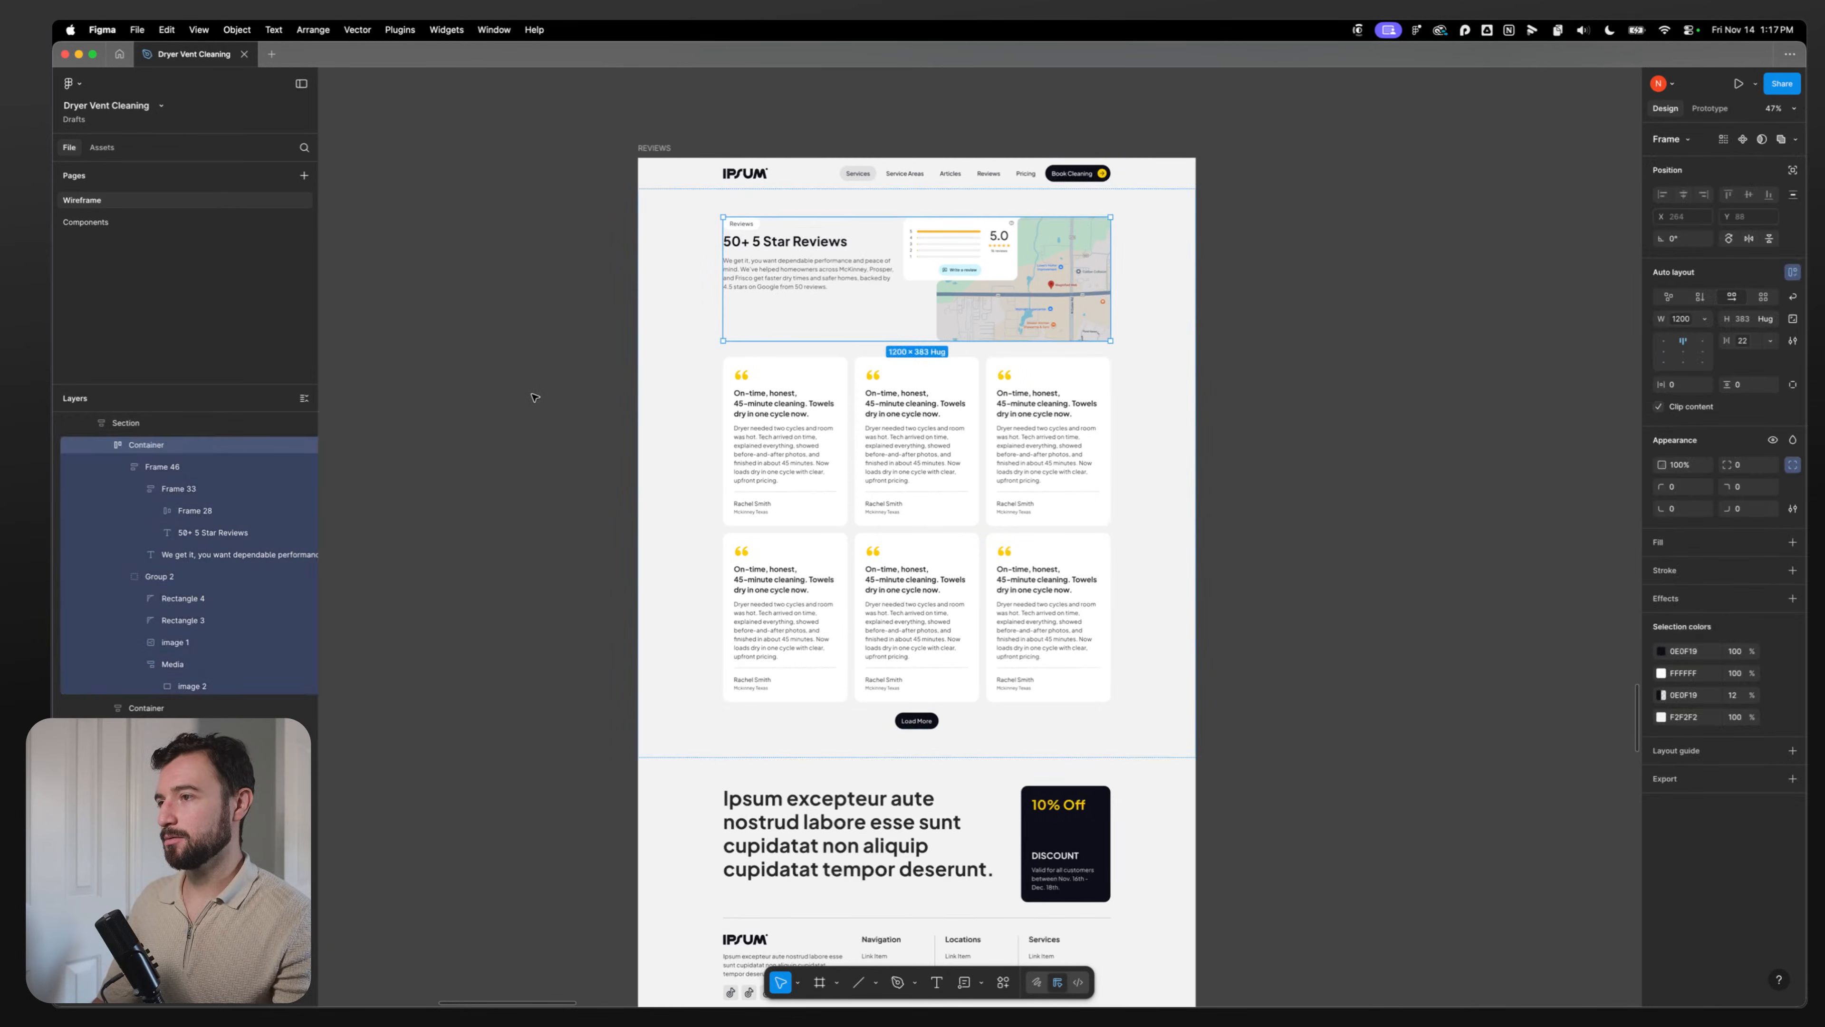
{"action": "left_click", "coordinate": [1441, 374]}
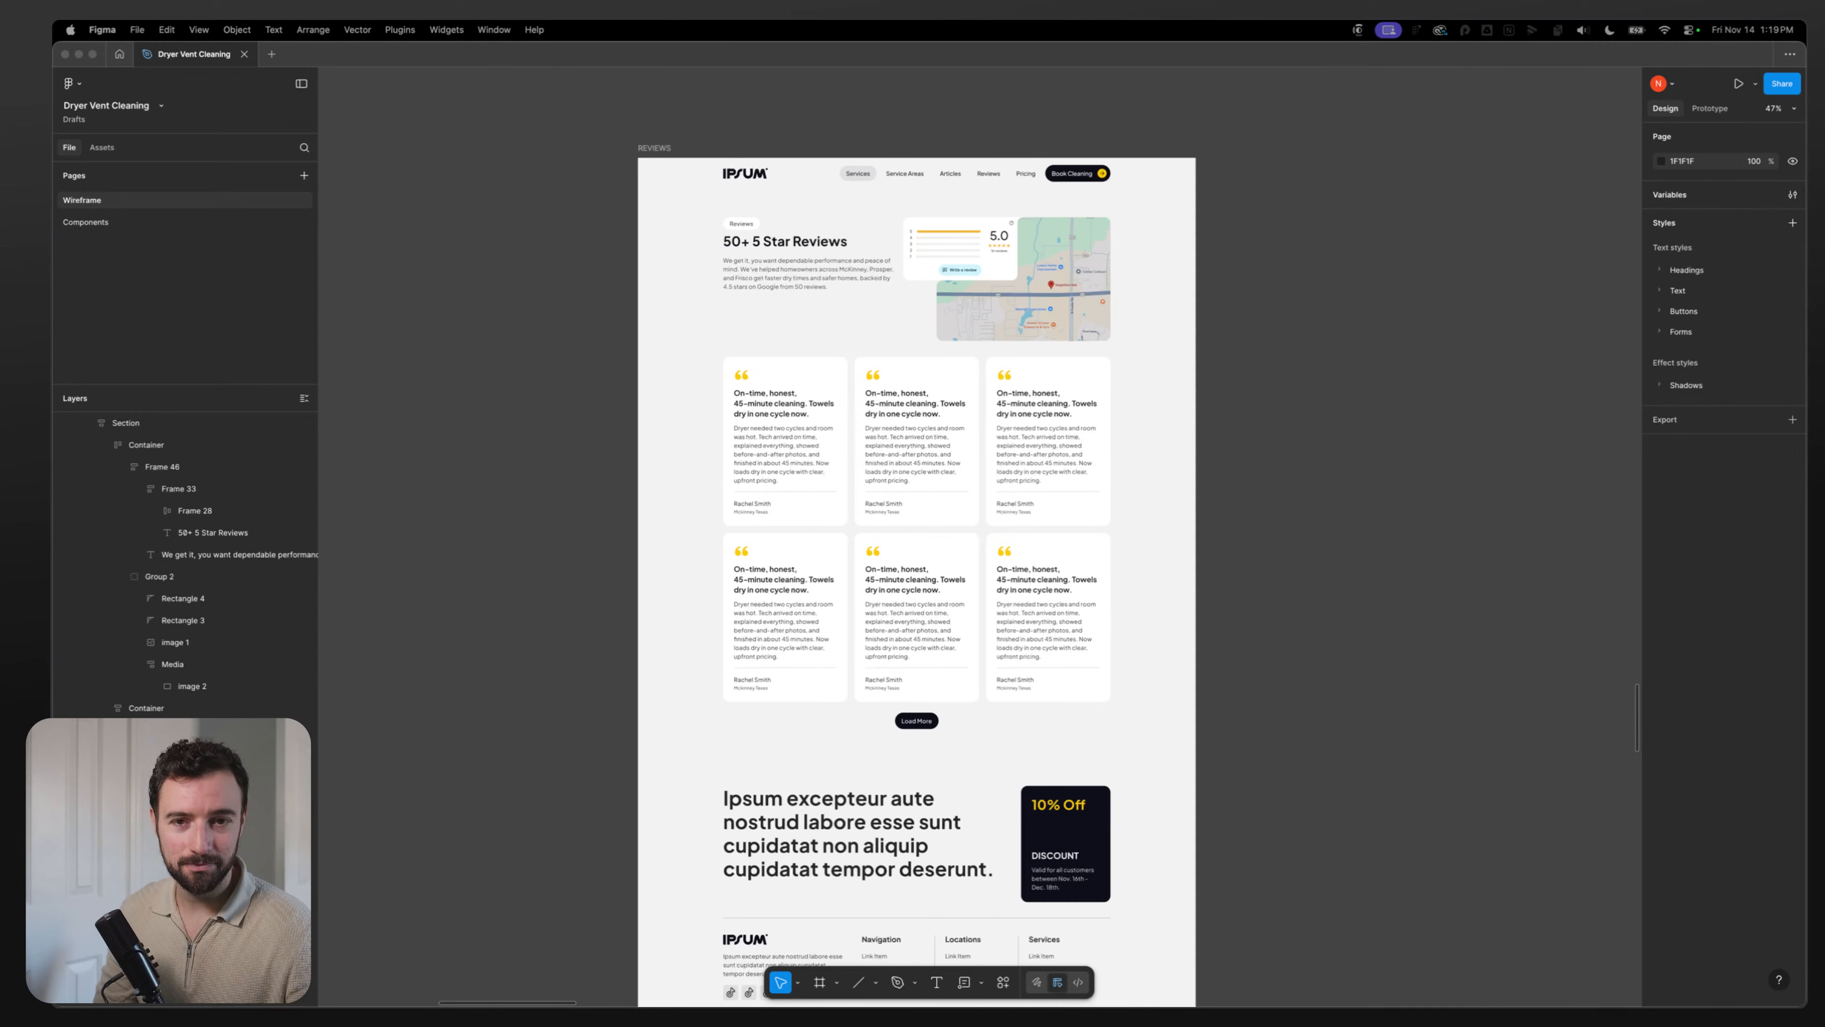
{"action": "left_click", "coordinate": [1295, 459]}
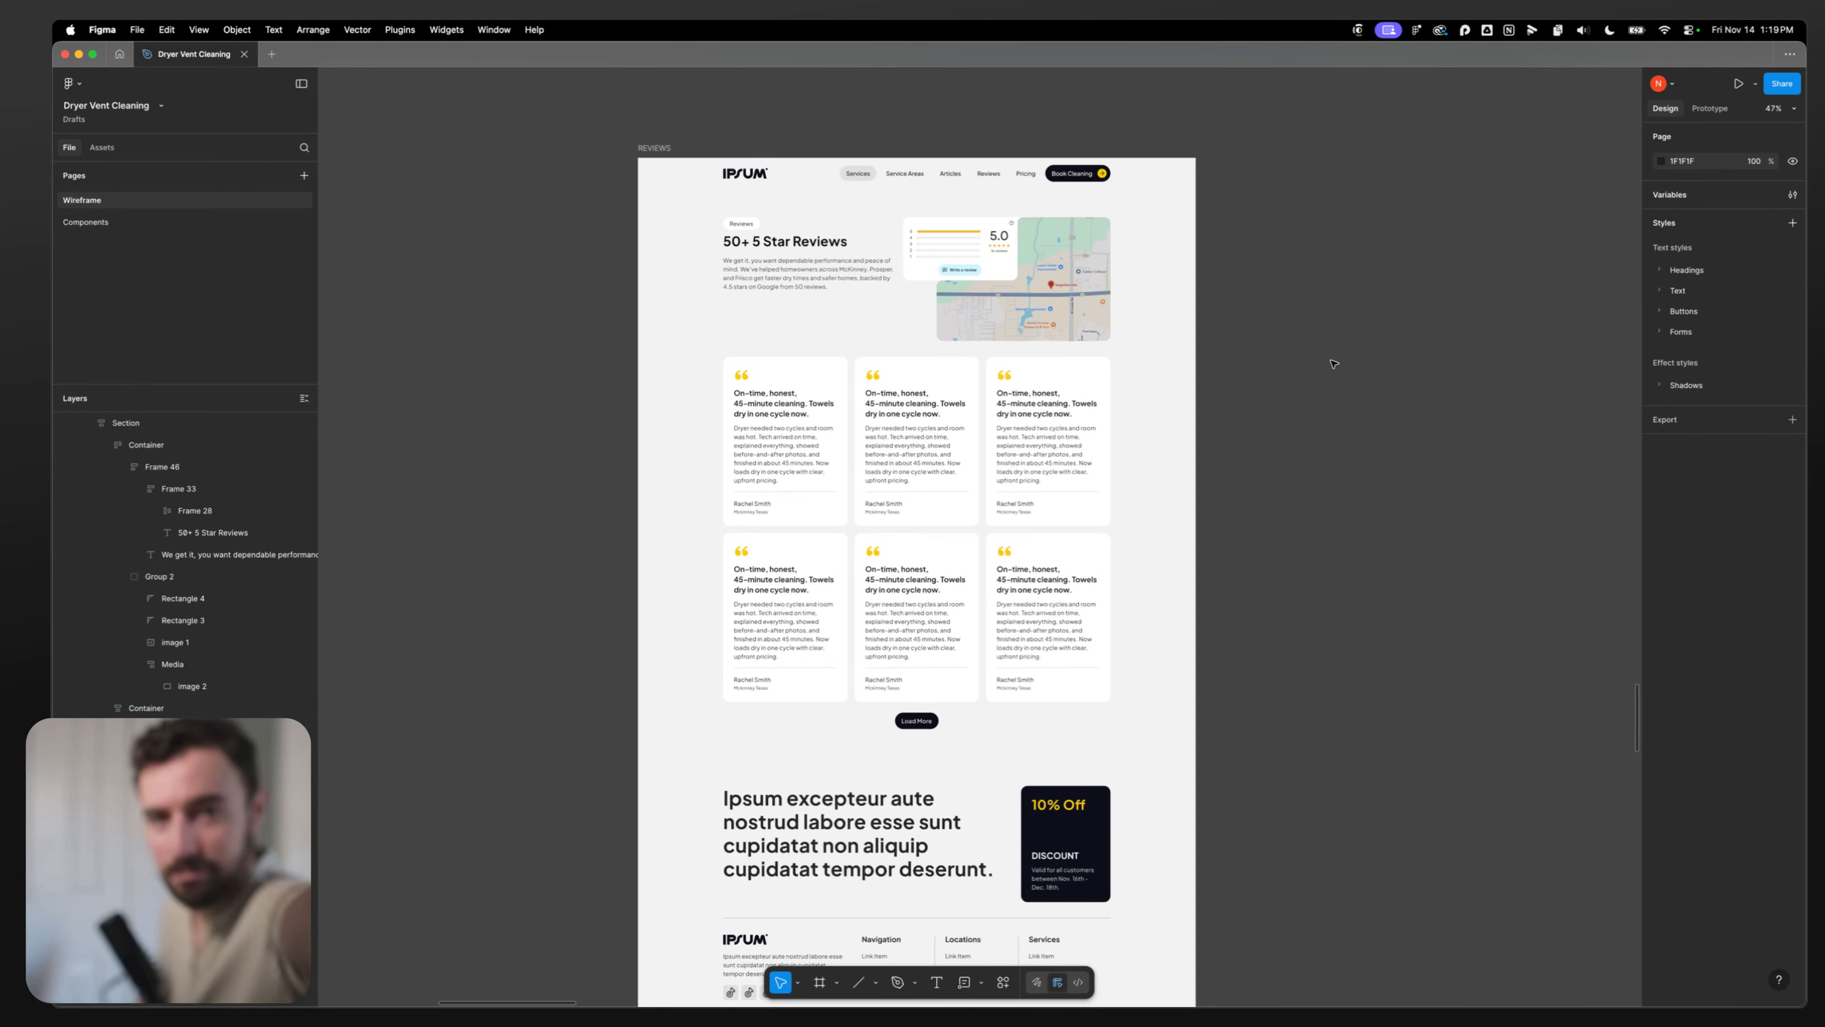